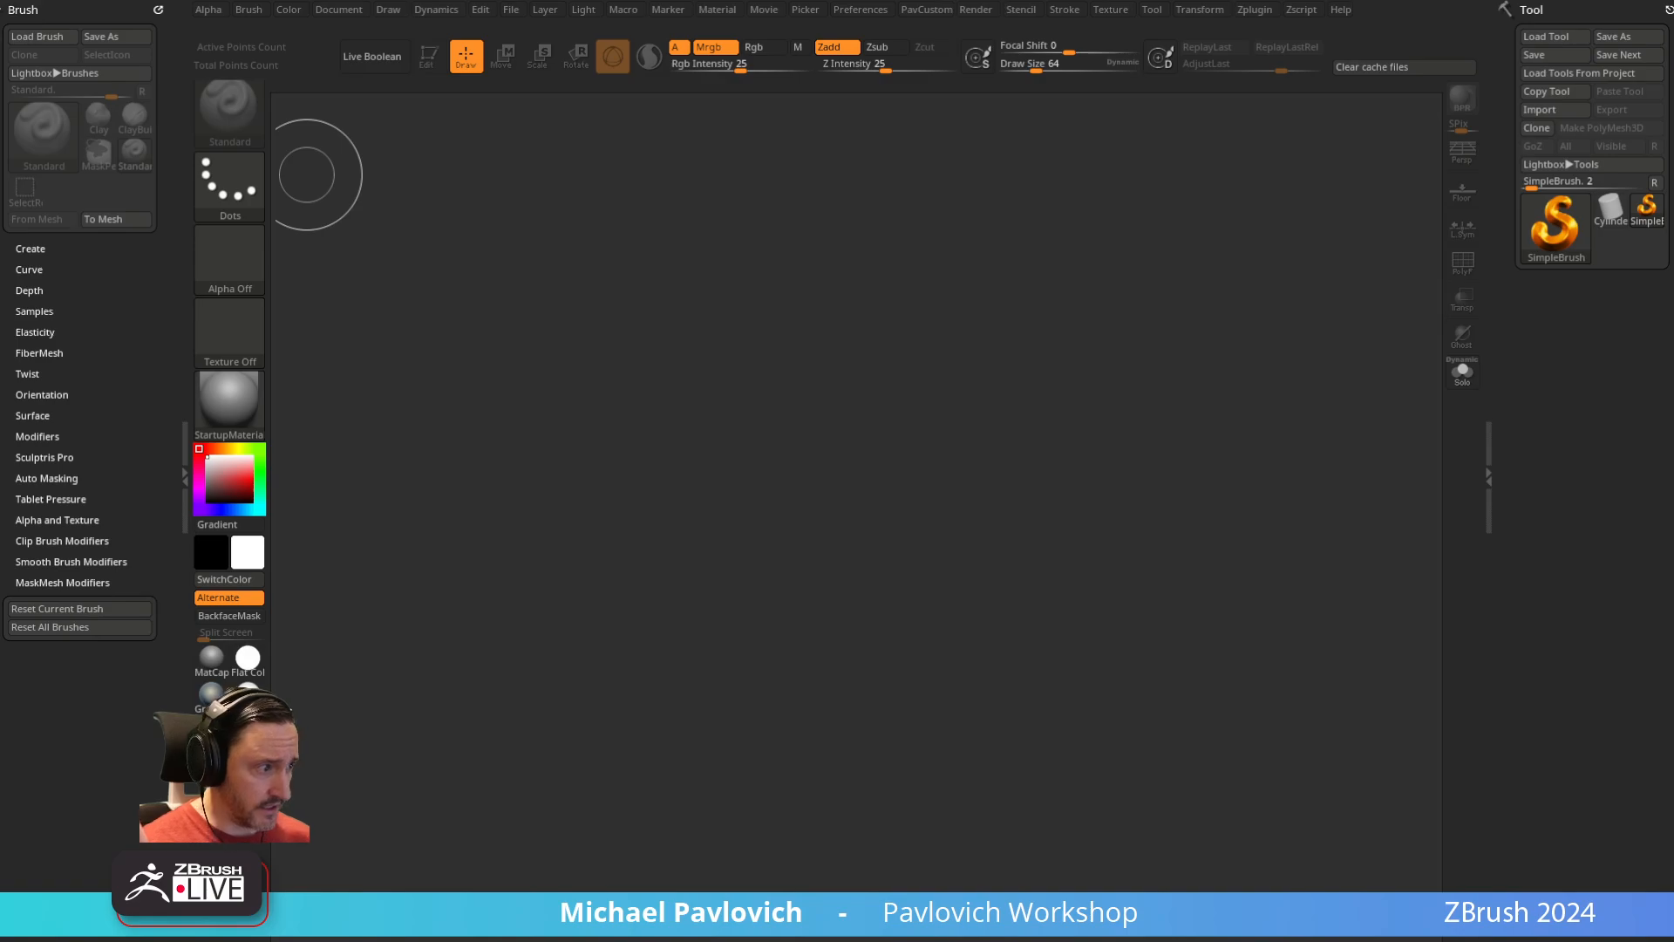
Switch to the Goggins Miro board and look over the costume references and head reference photos
key("alt+Tab")
scroll(557, 581, "down", 10)
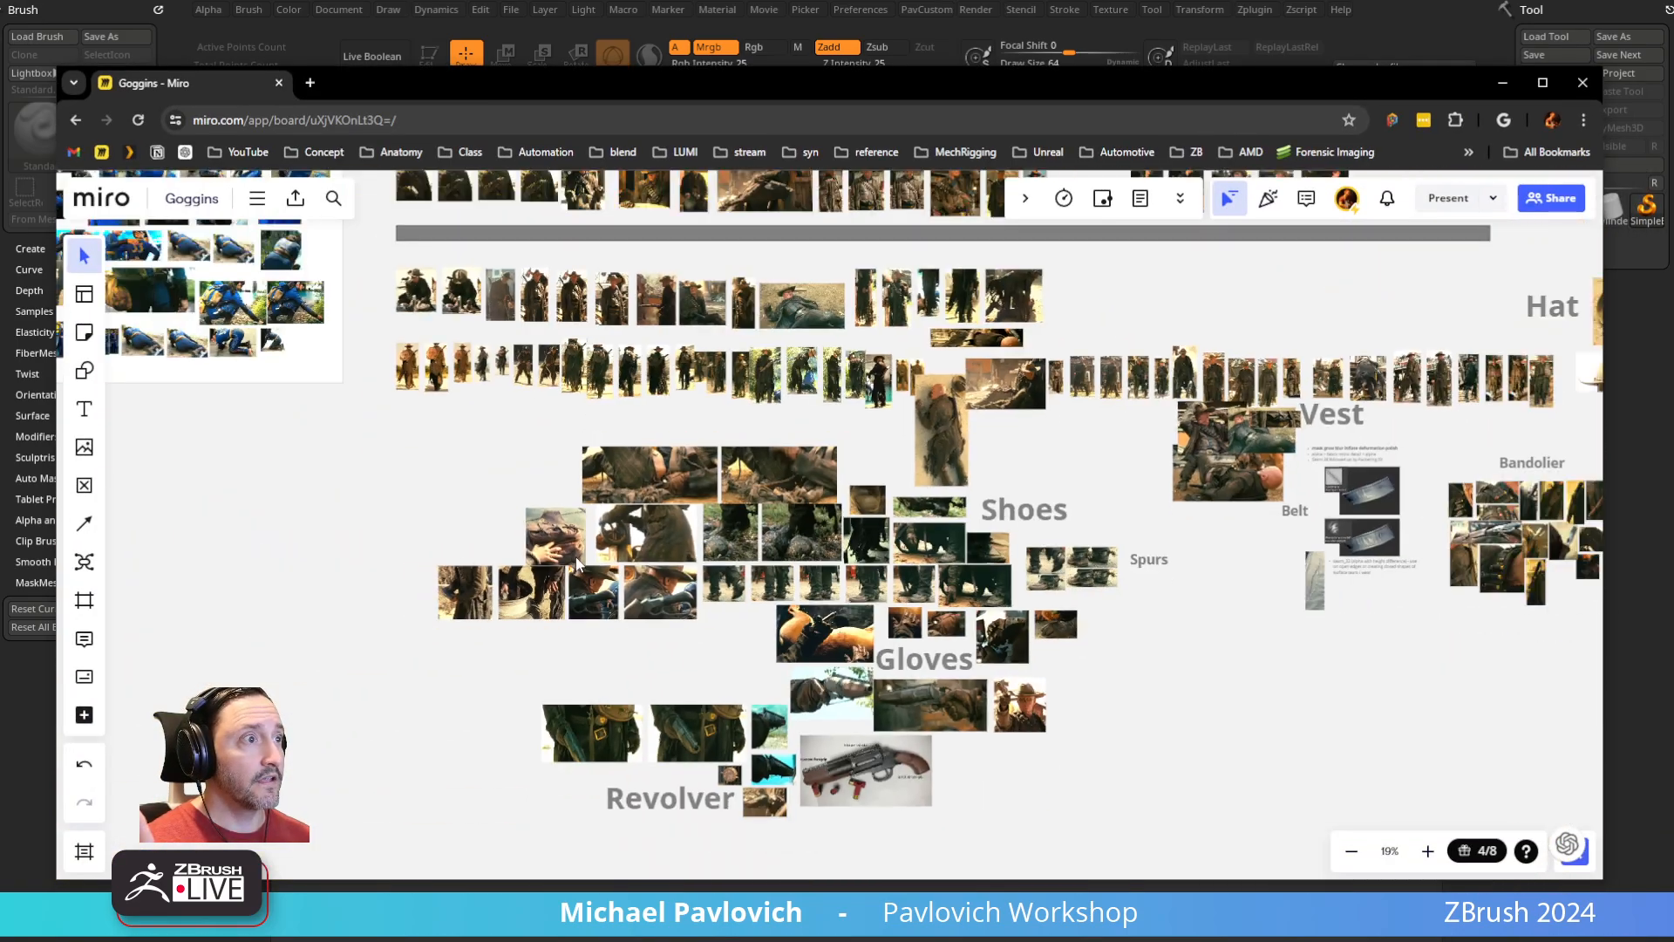
scroll(575, 564, "down", 5)
middle_click_drag(551, 525, 811, 701)
scroll(507, 568, "up", 5)
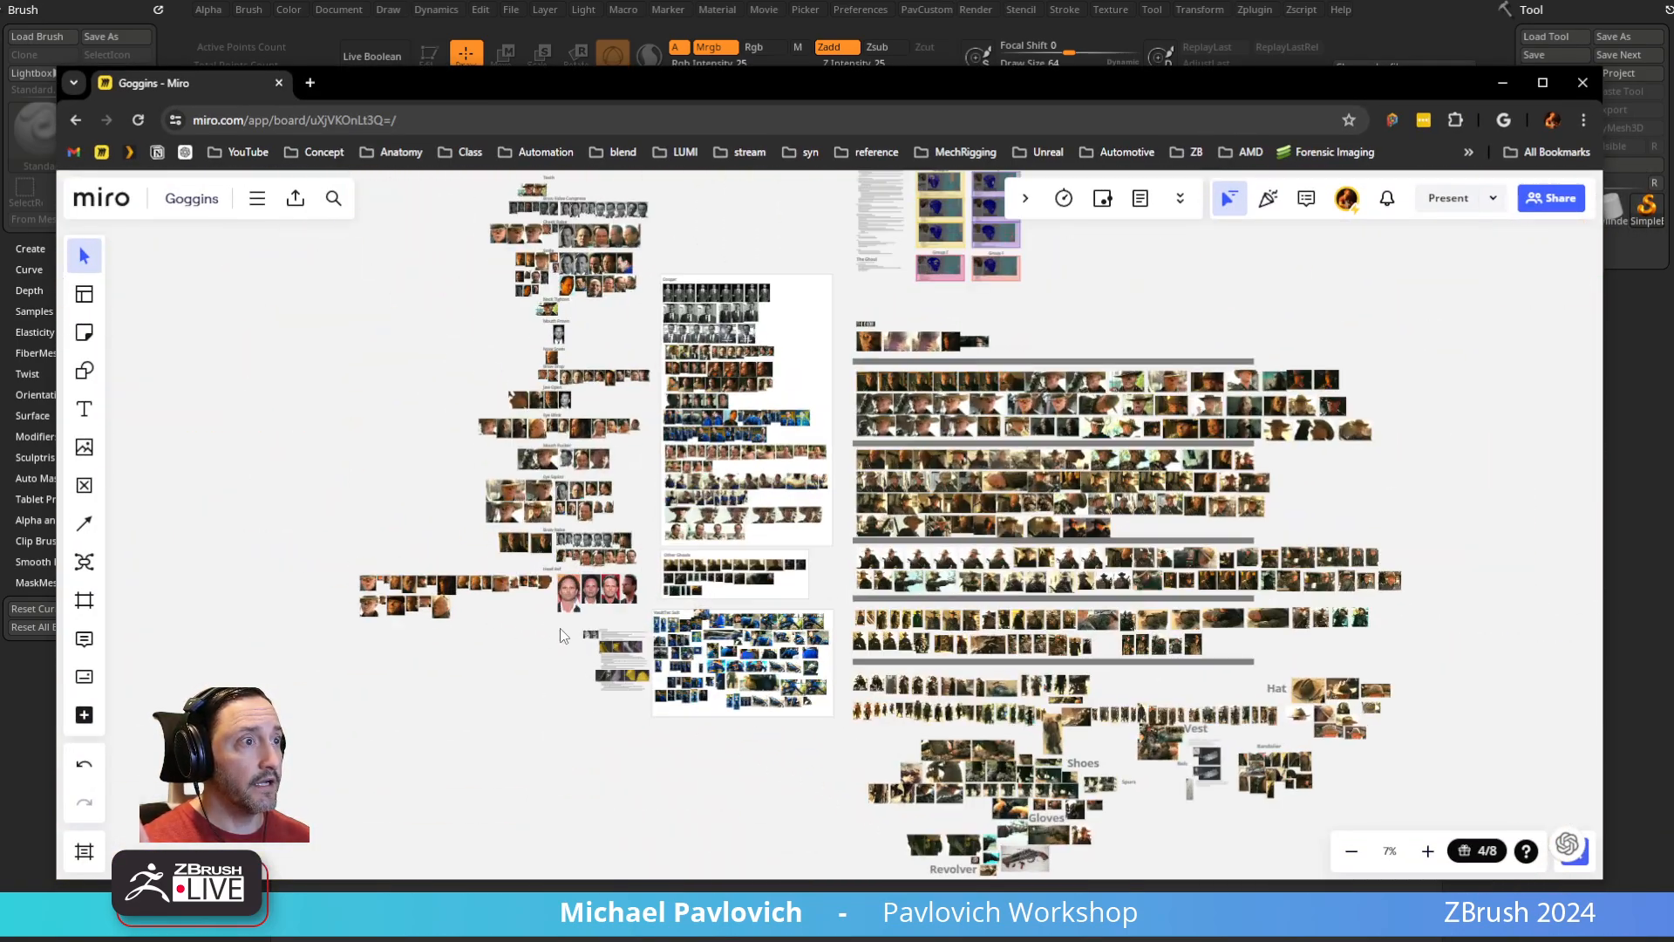
scroll(581, 641, "up", 4)
middle_click_drag(785, 472, 419, 541)
middle_click_drag(715, 429, 520, 553)
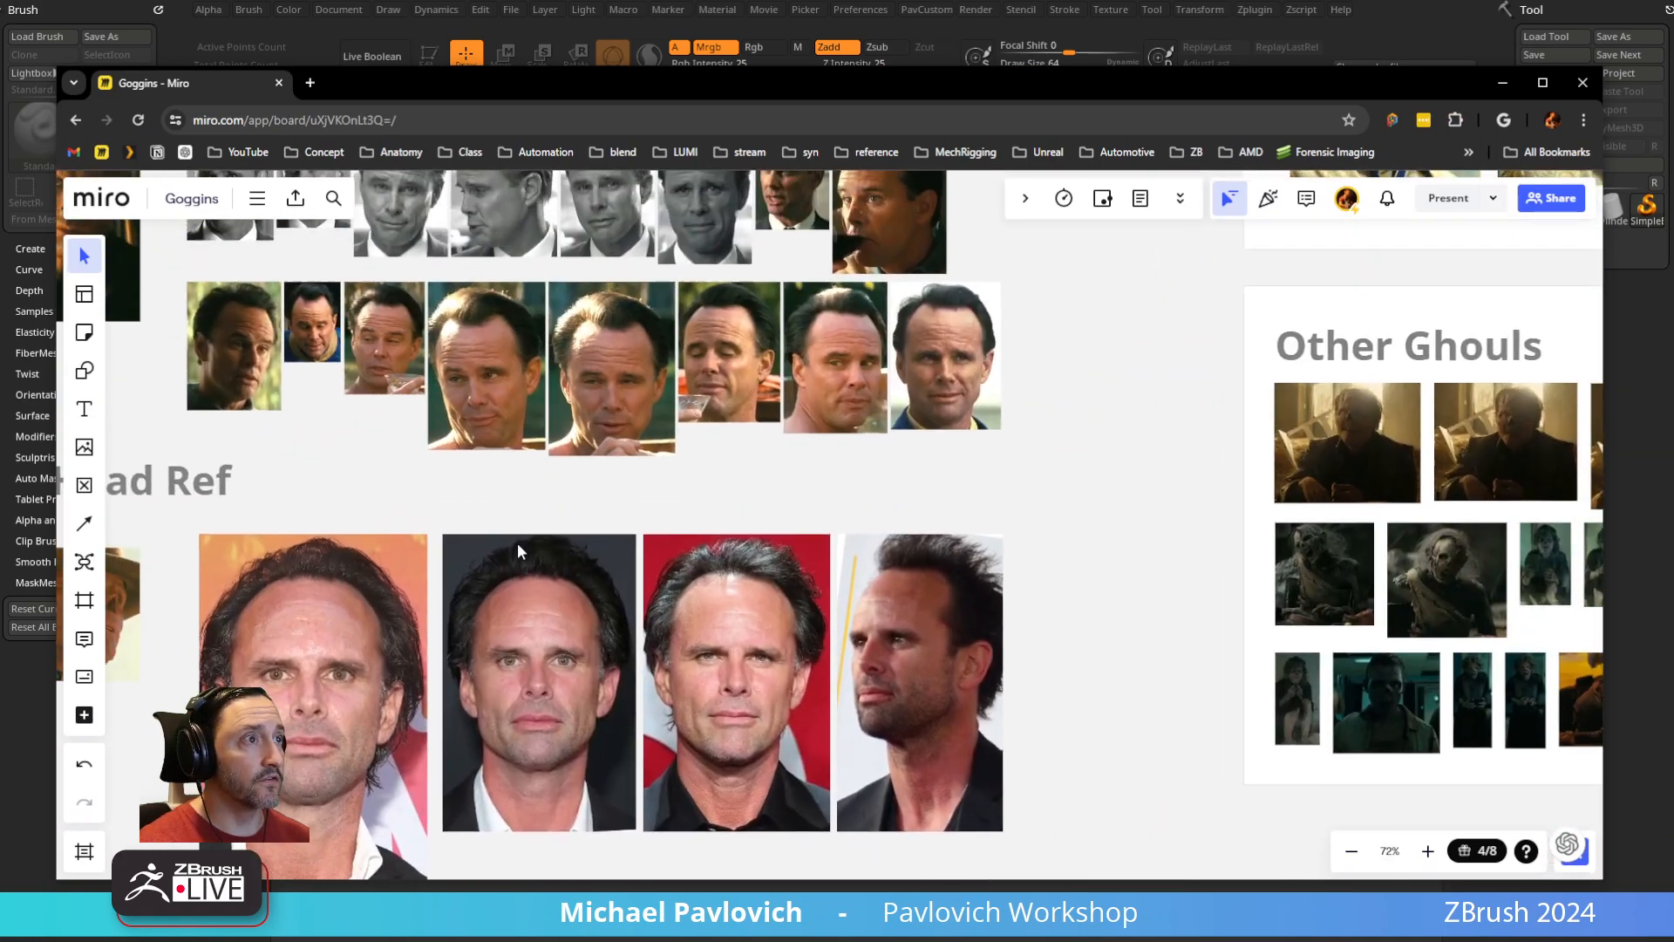
scroll(521, 549, "down", 1)
Examine the facial expression references and the Cooper photo collection, and return to ZBrush
scroll(526, 479, "up", 15)
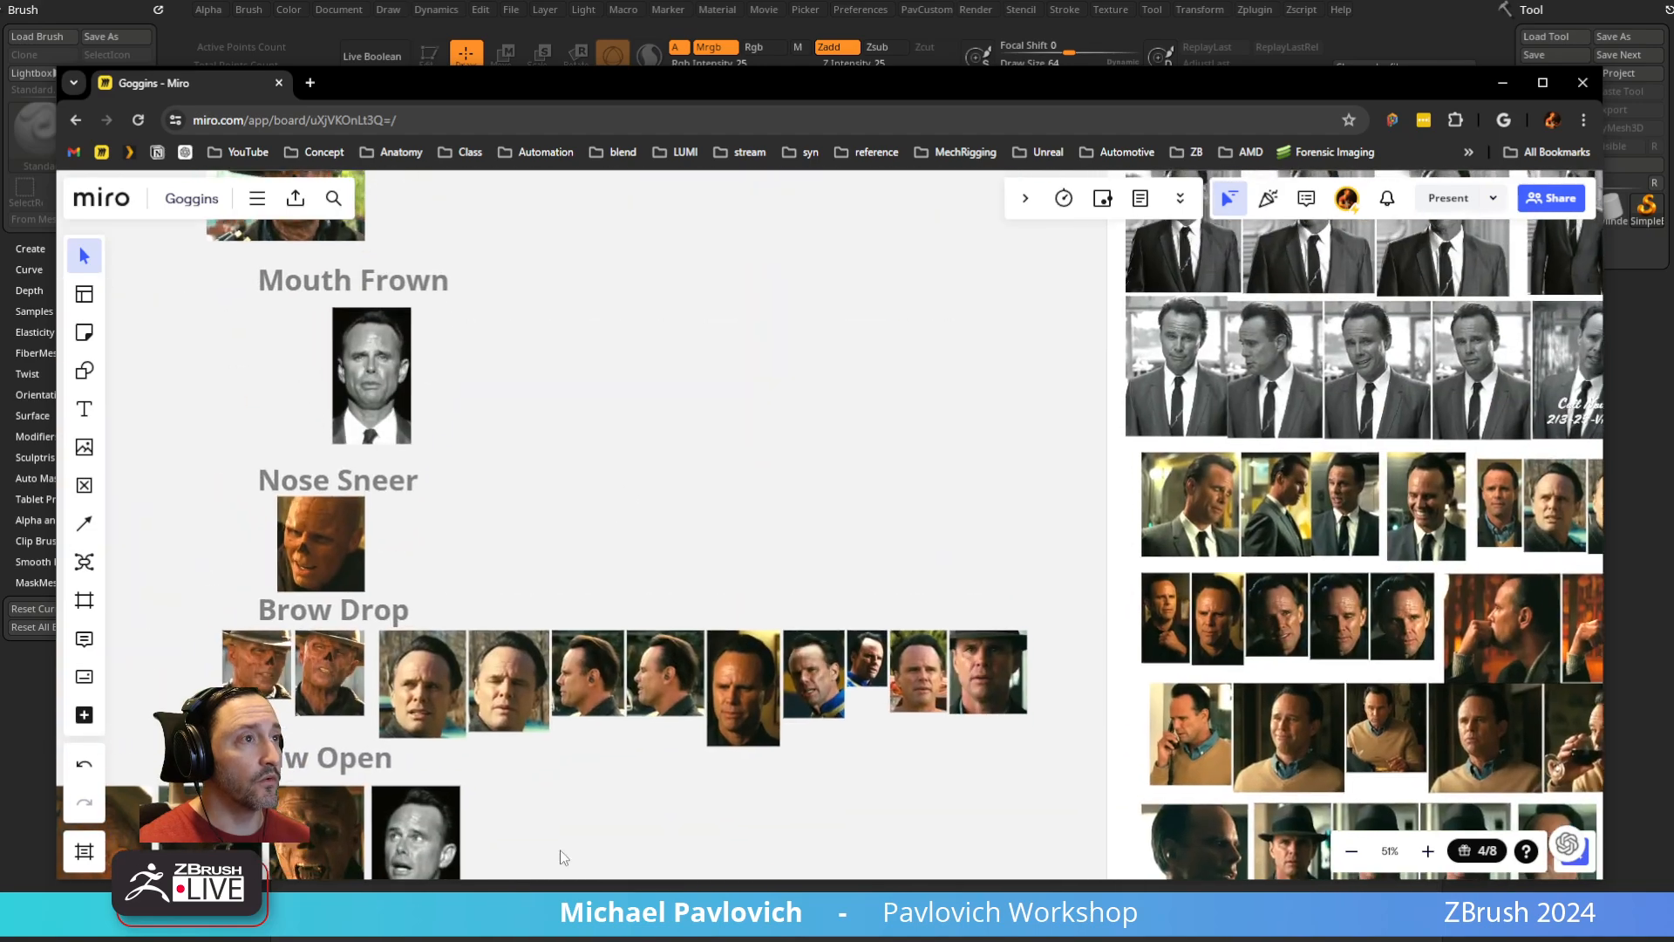
middle_click_drag(560, 851, 570, 865)
scroll(1016, 542, "down", 2)
middle_click_drag(1016, 542, 588, 729)
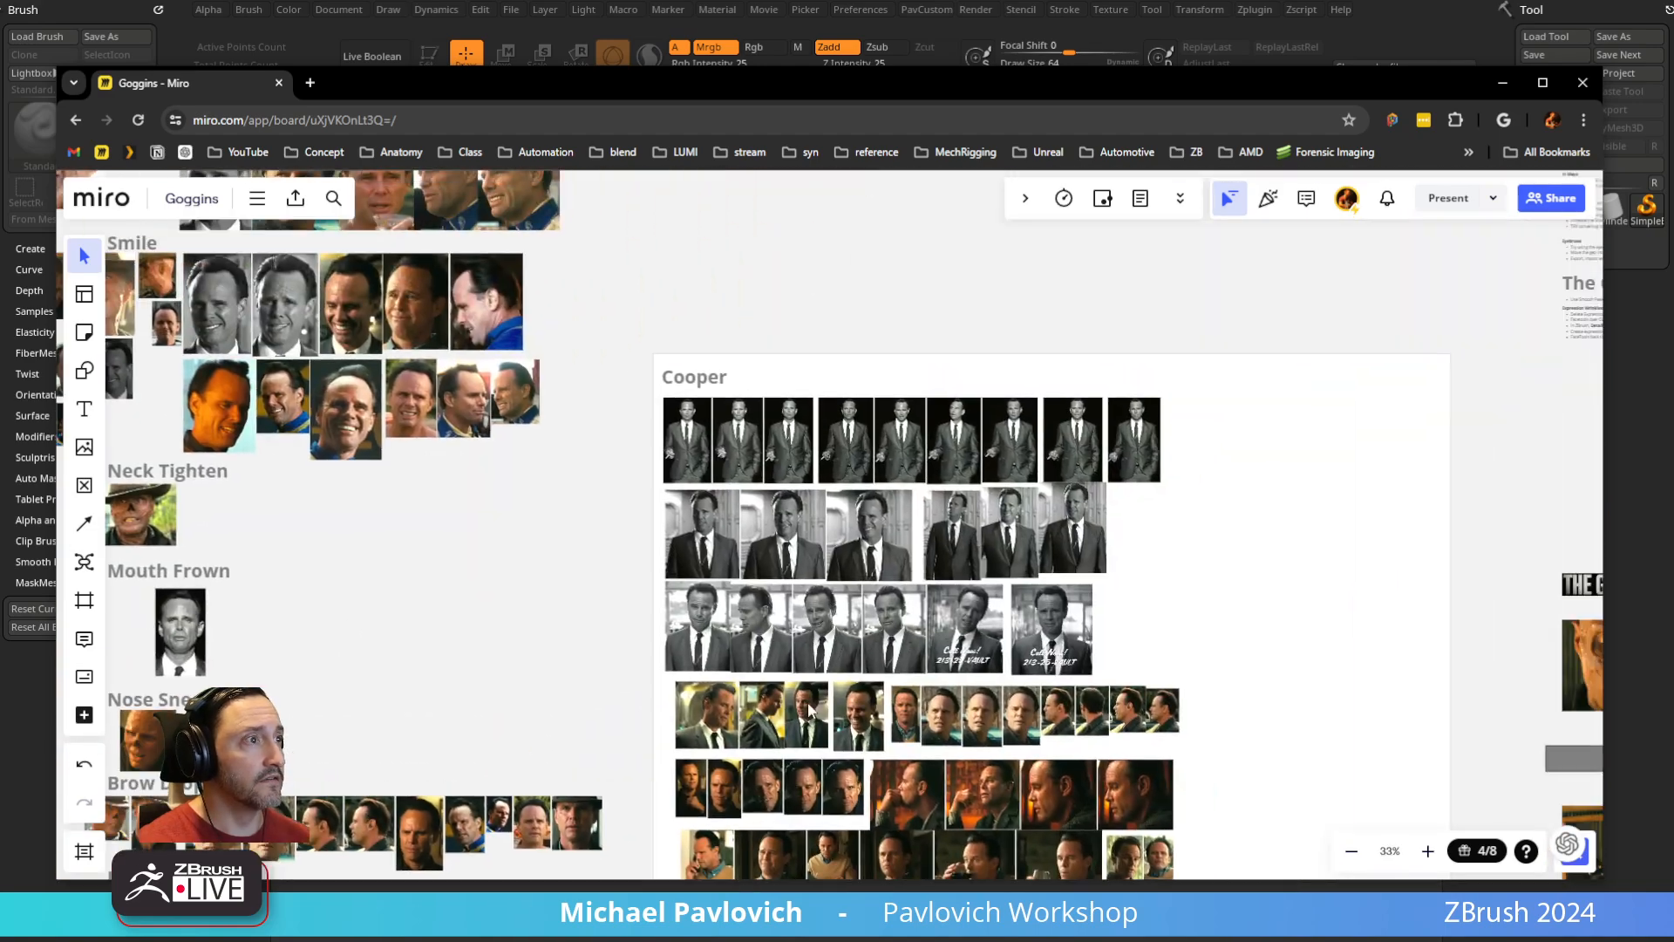
middle_click_drag(890, 645, 986, 240)
middle_click_drag(487, 757, 826, 418)
scroll(834, 732, "up", 3)
middle_click_drag(919, 679, 864, 286)
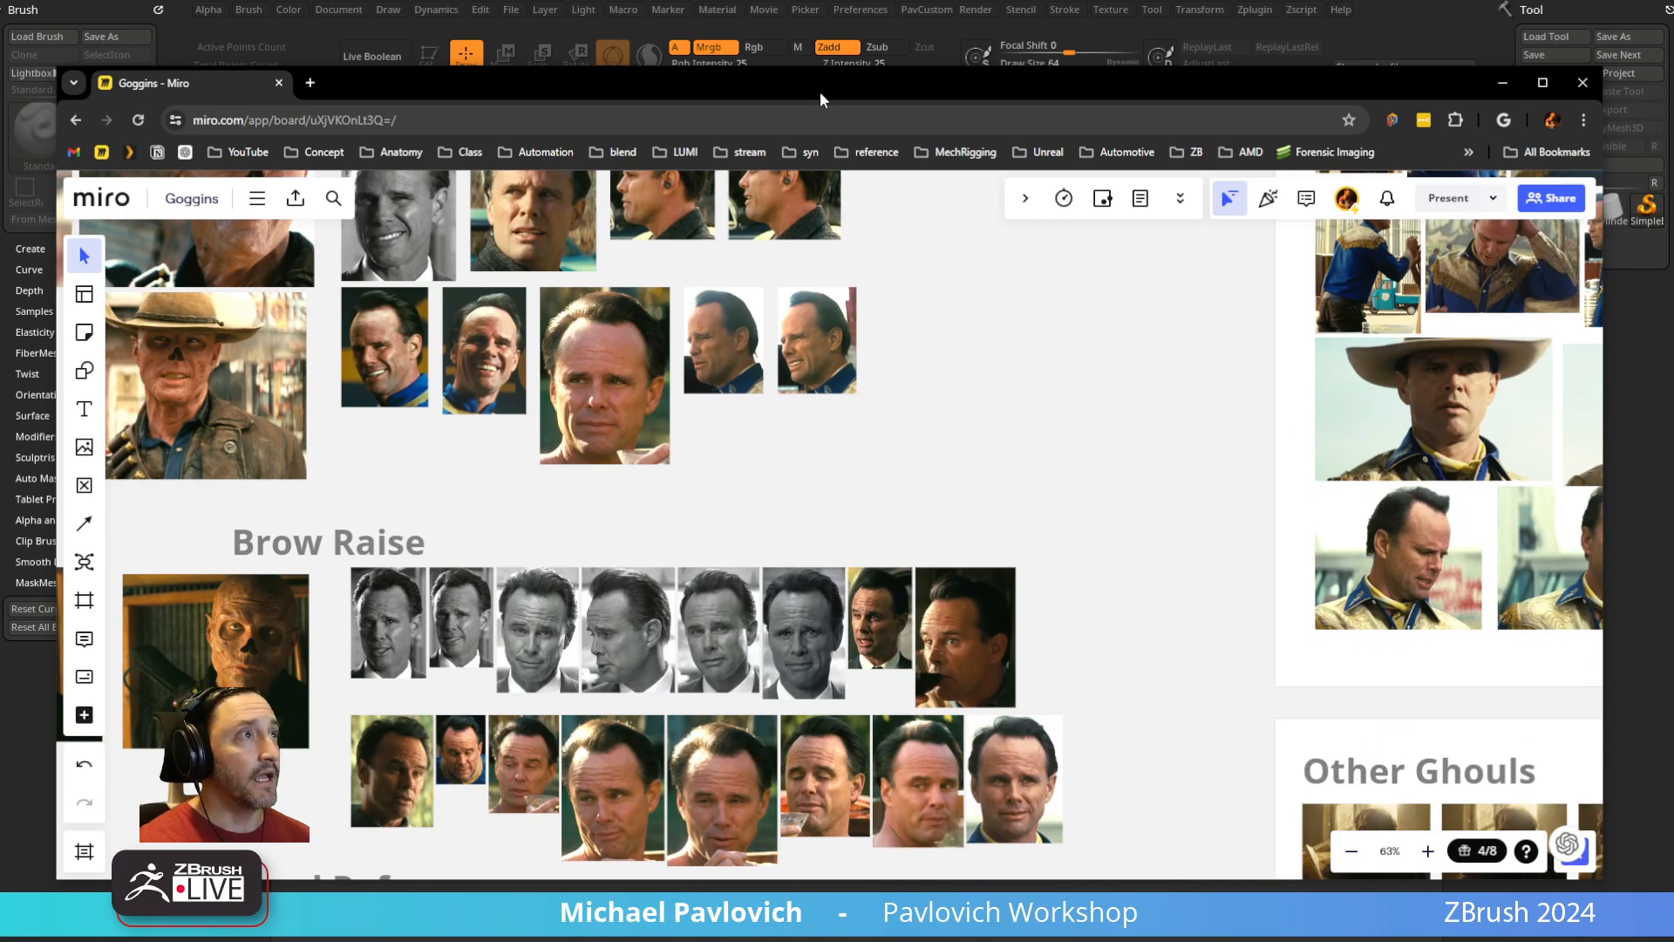
key("alt+Tab")
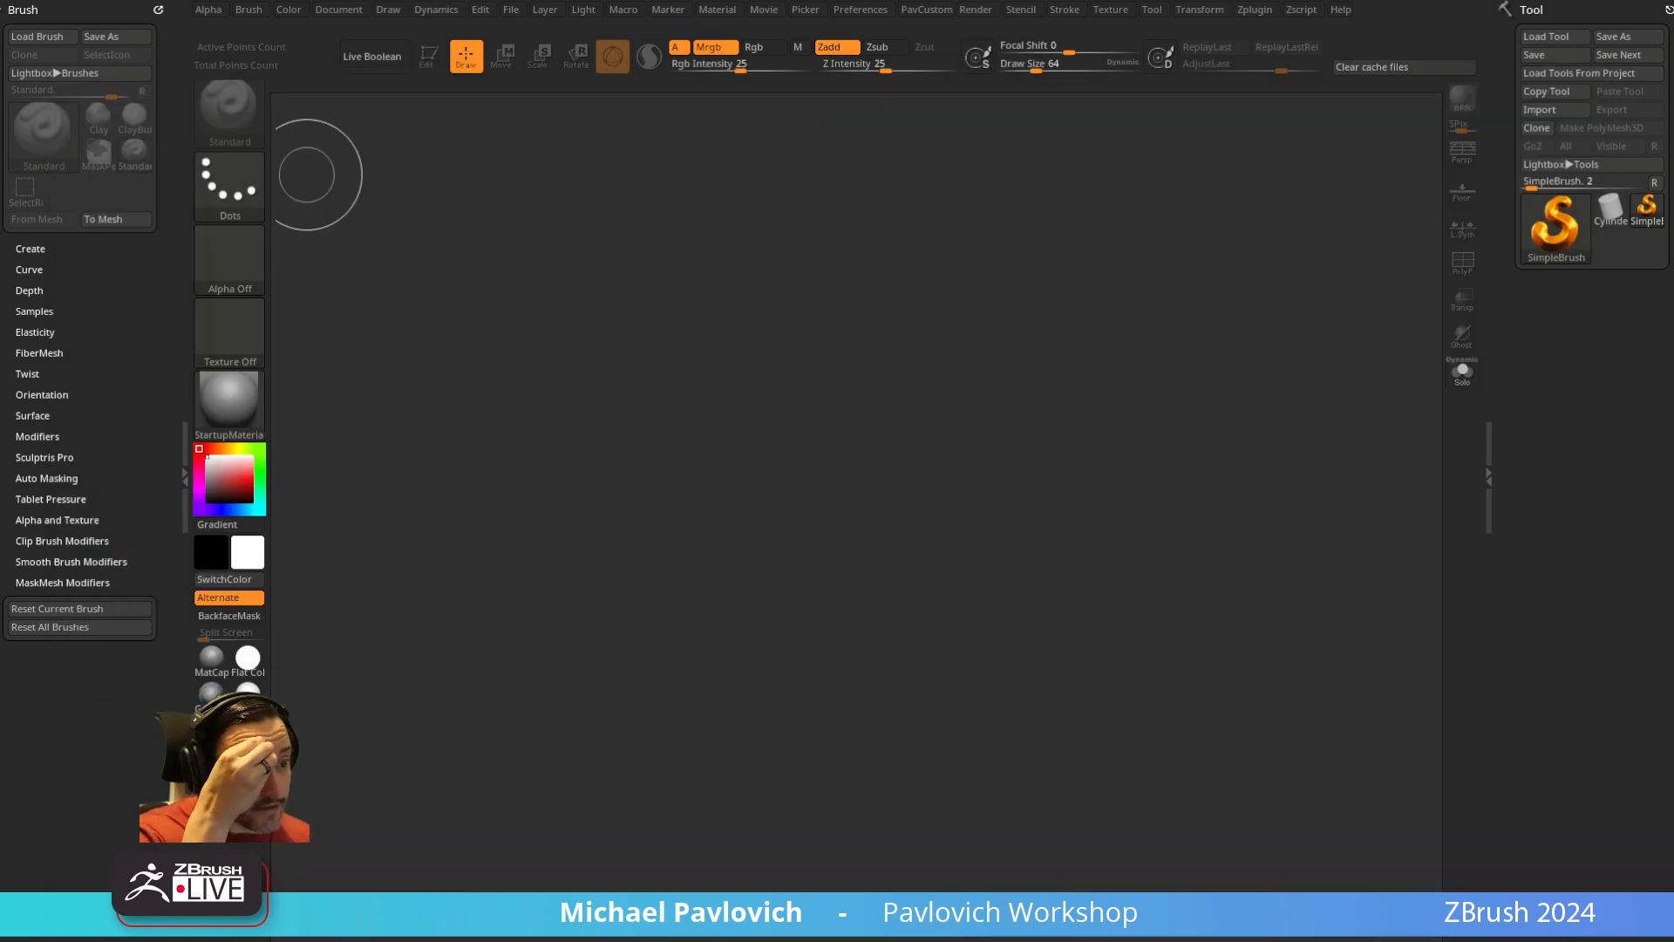
Switch to the YouTube channel page in the browser, look over its livestream episodes and playlists, and move the window away
key("alt+Tab")
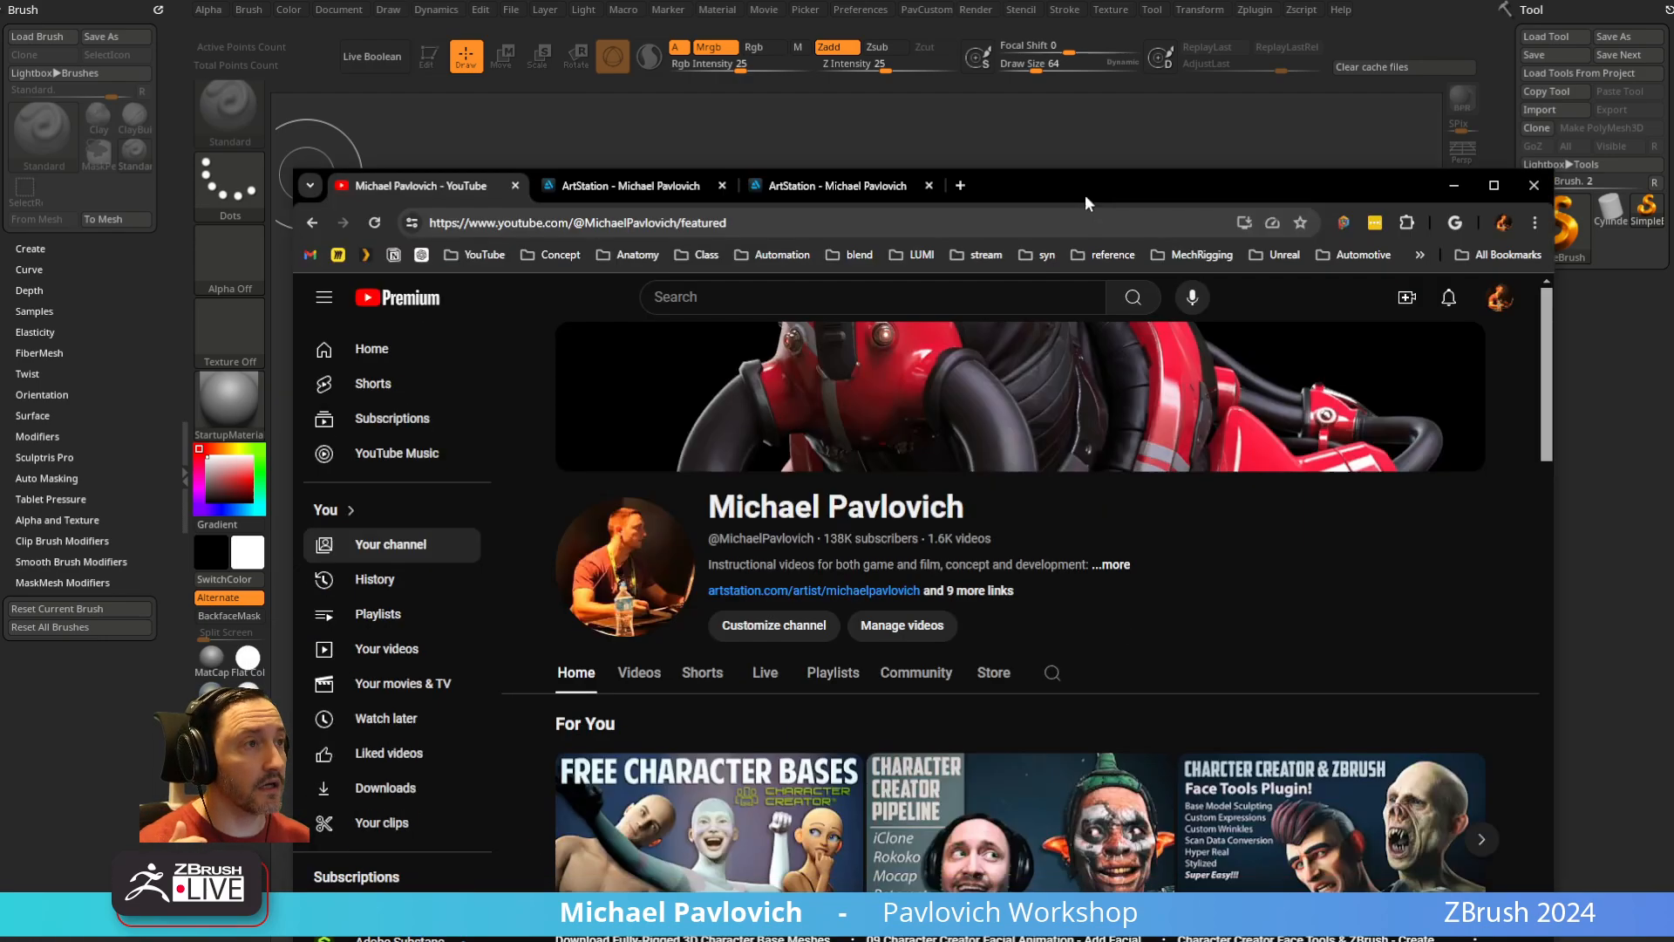
scroll(725, 593, "down", 8)
scroll(704, 608, "down", 4)
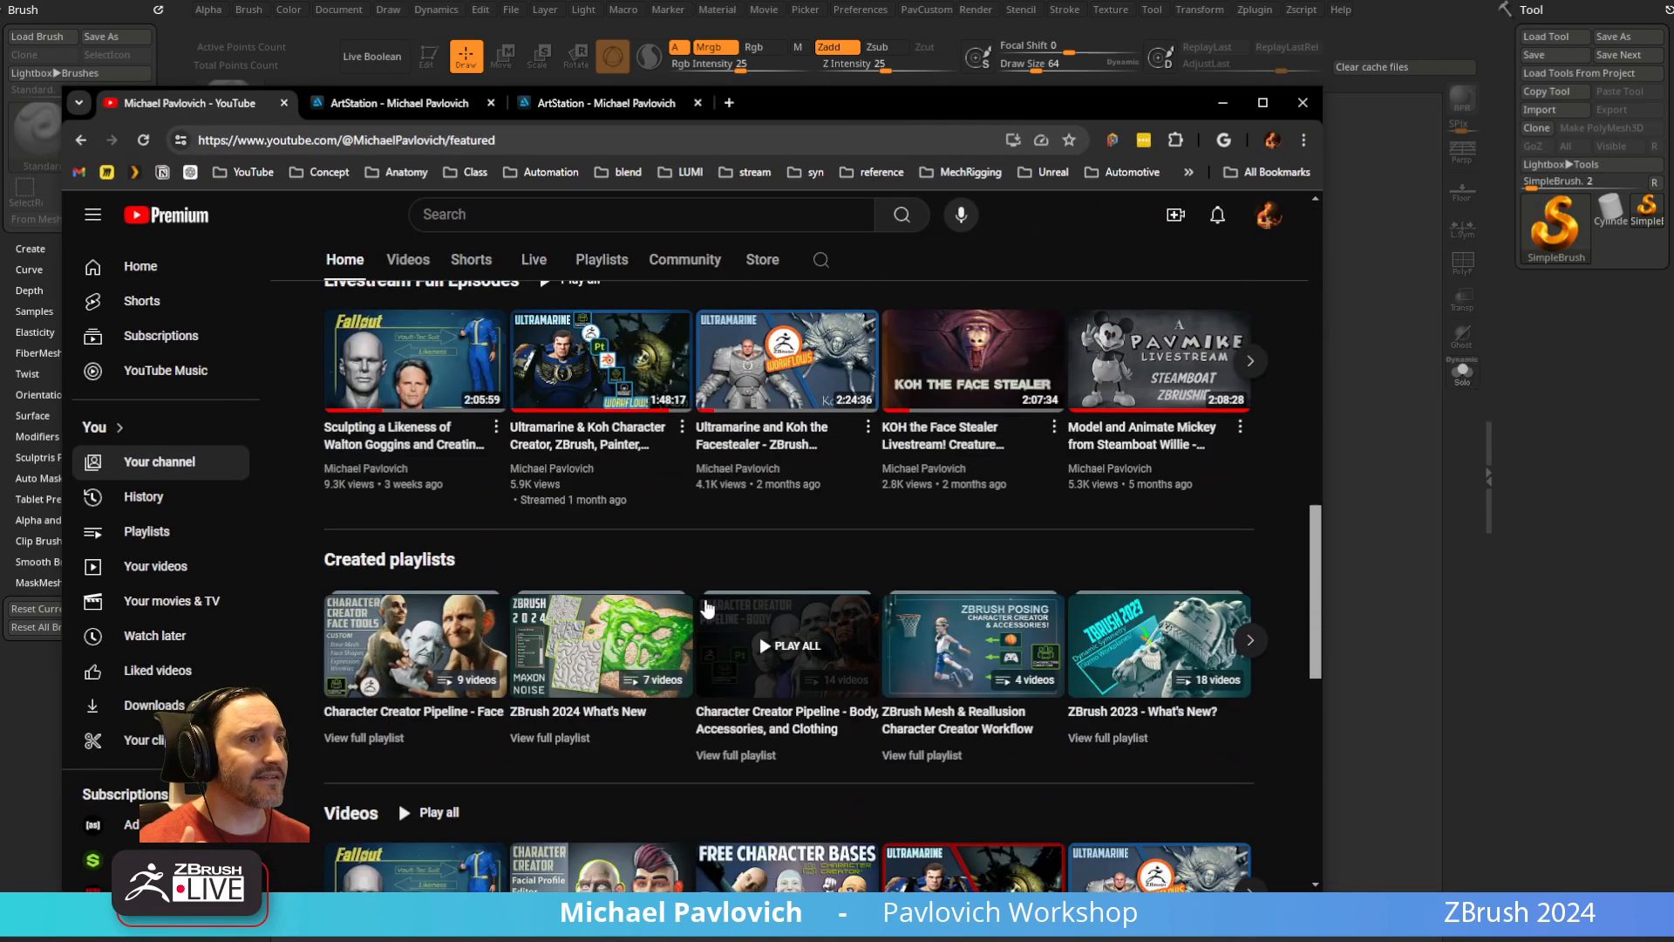
scroll(428, 468, "up", 2)
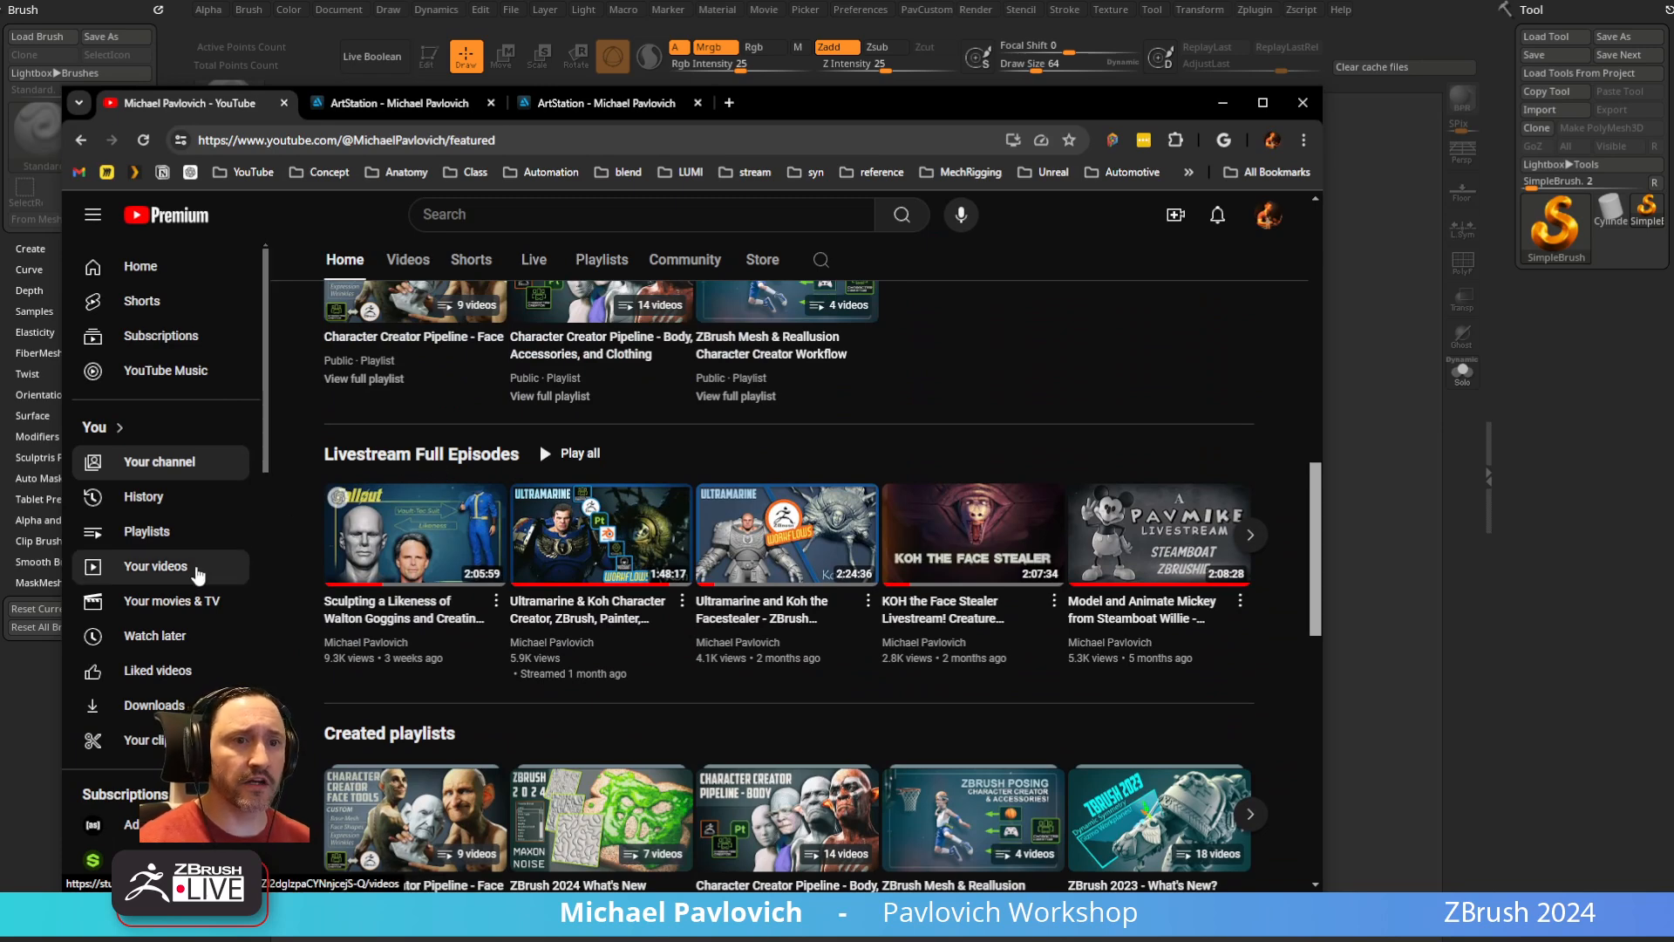
left_click(559, 139)
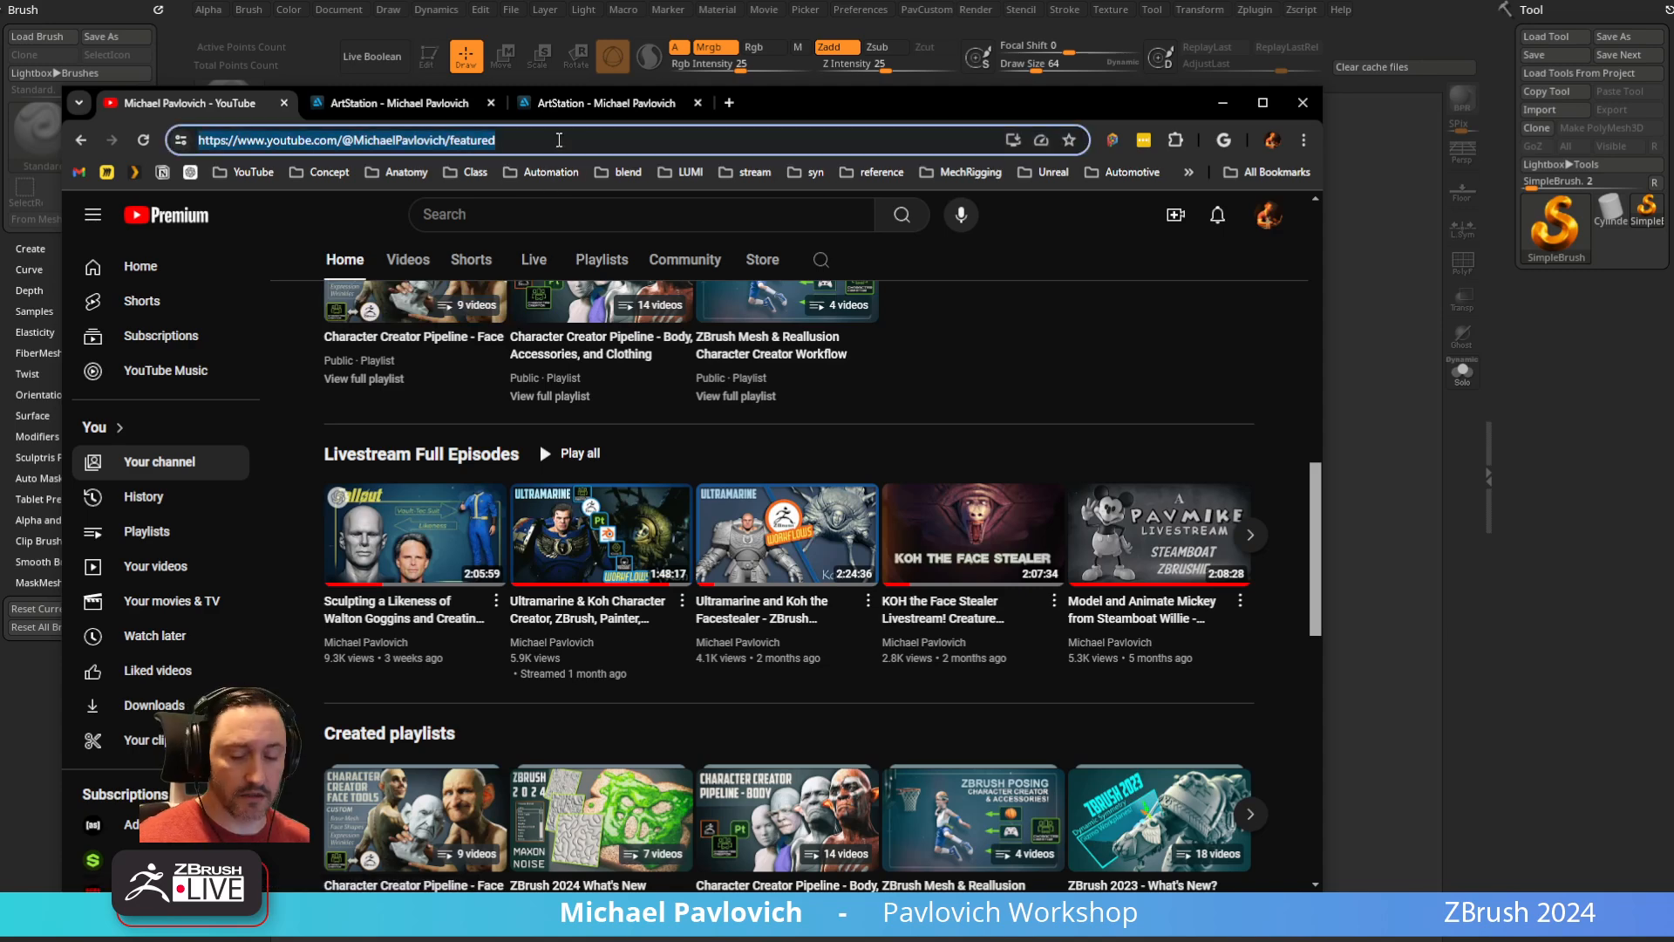
mouse_move(410, 617)
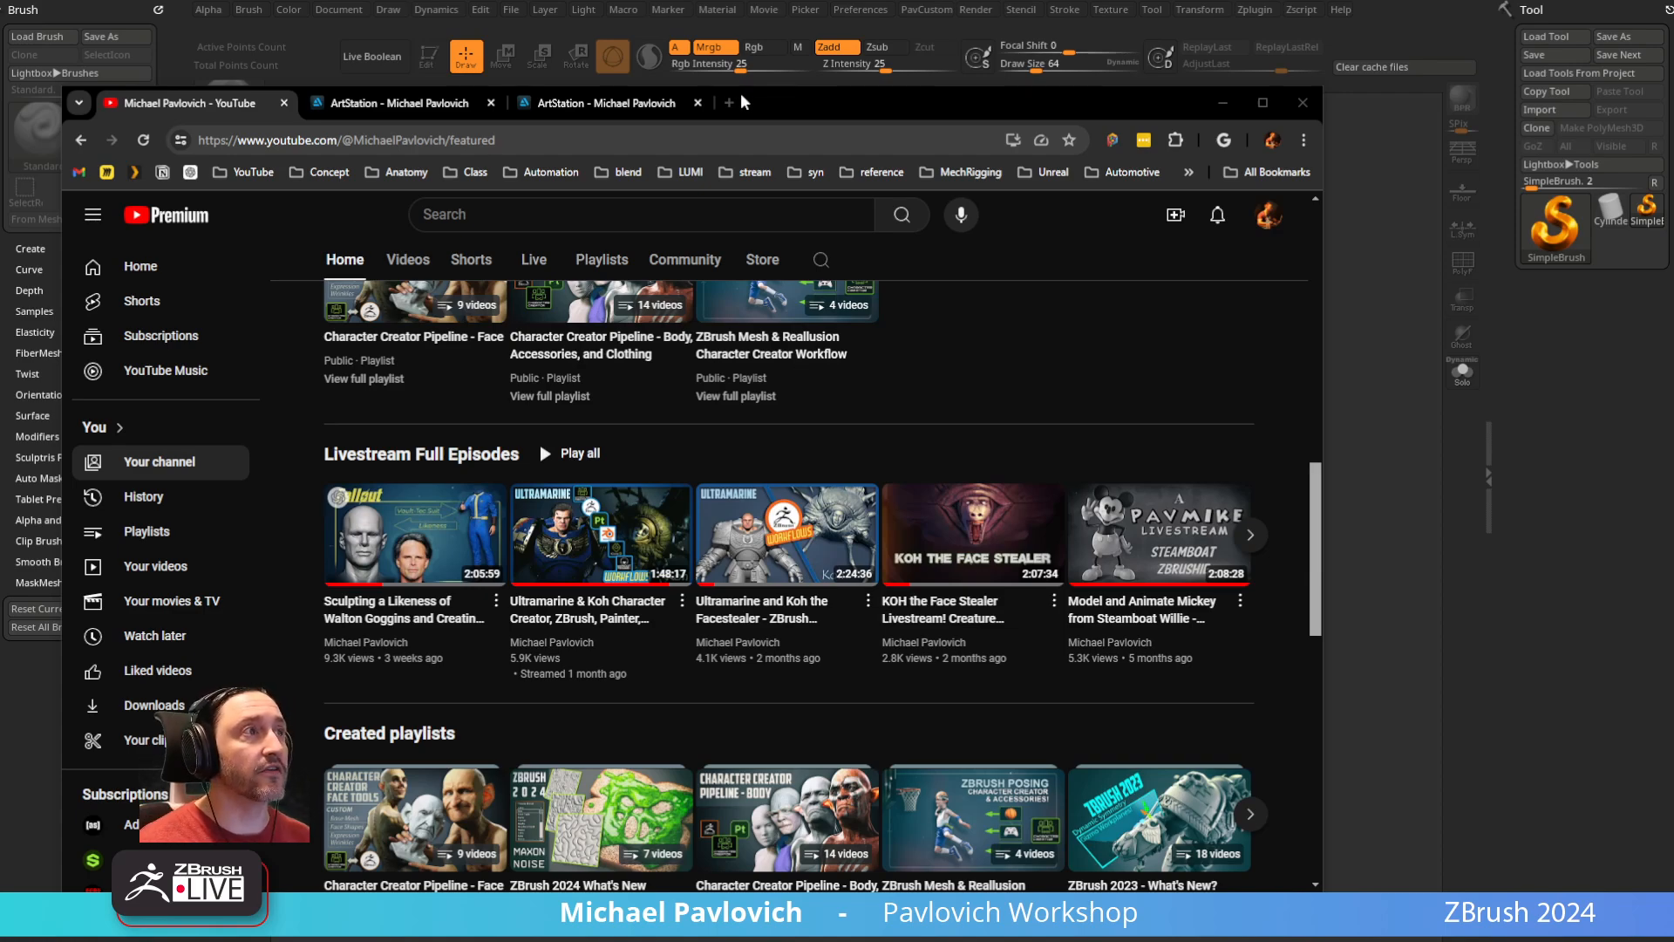
left_click_drag(778, 108, 693, 940)
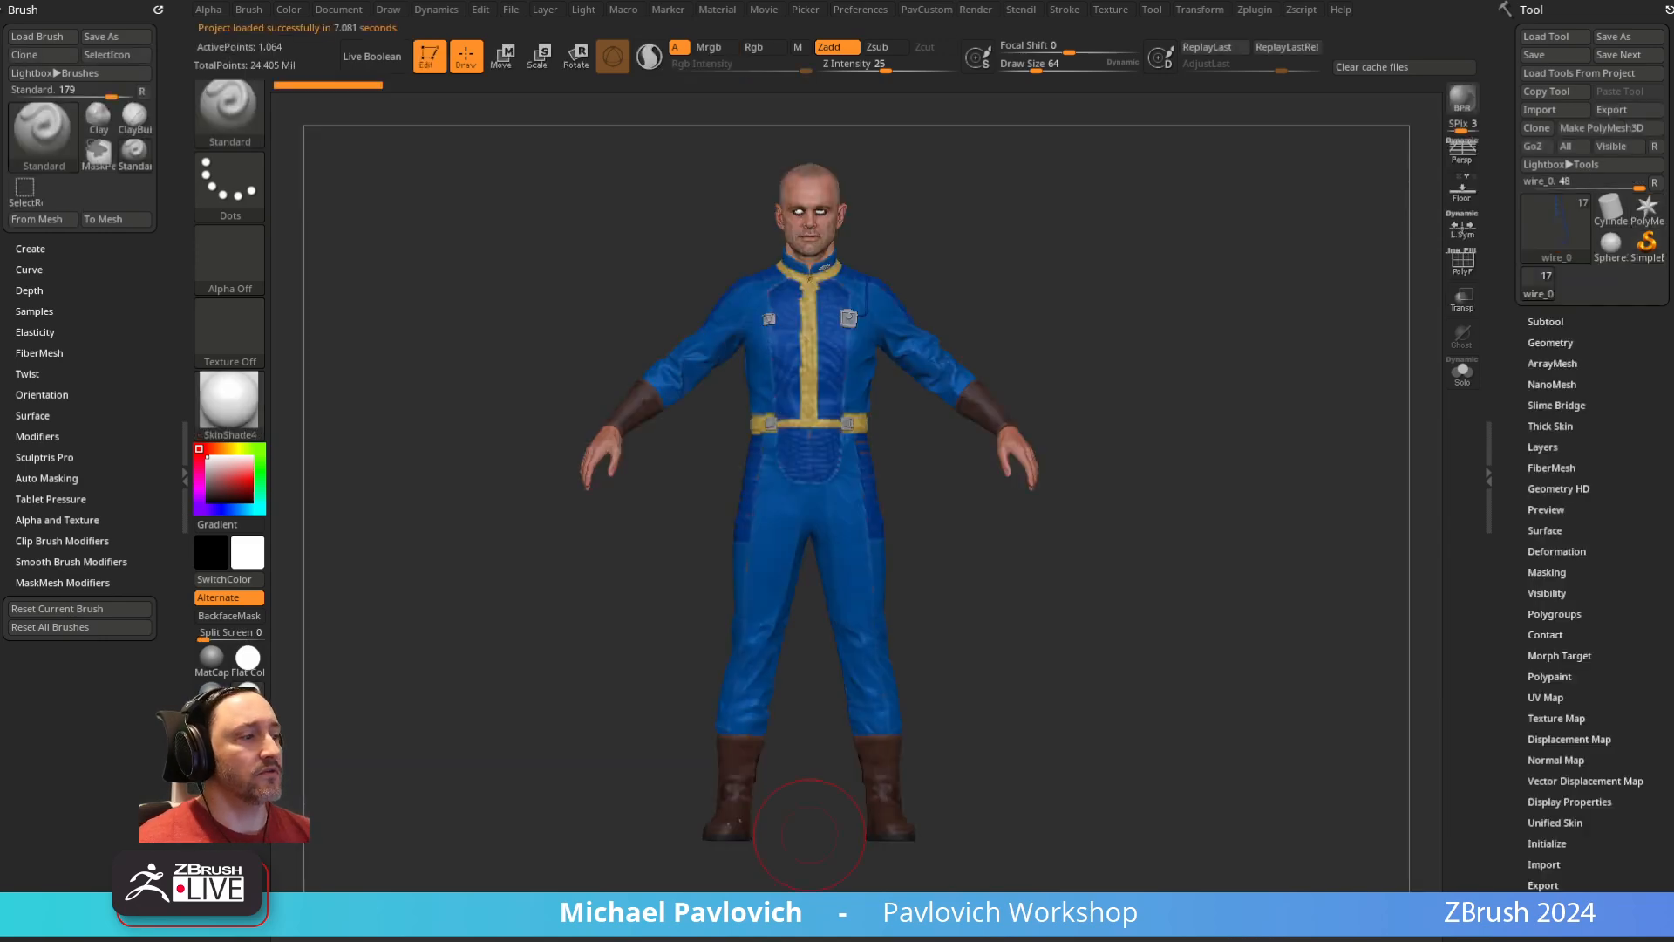
Turn off polypaint on all subtools of the character and apply the Green Metallic material
left_click(1546, 322)
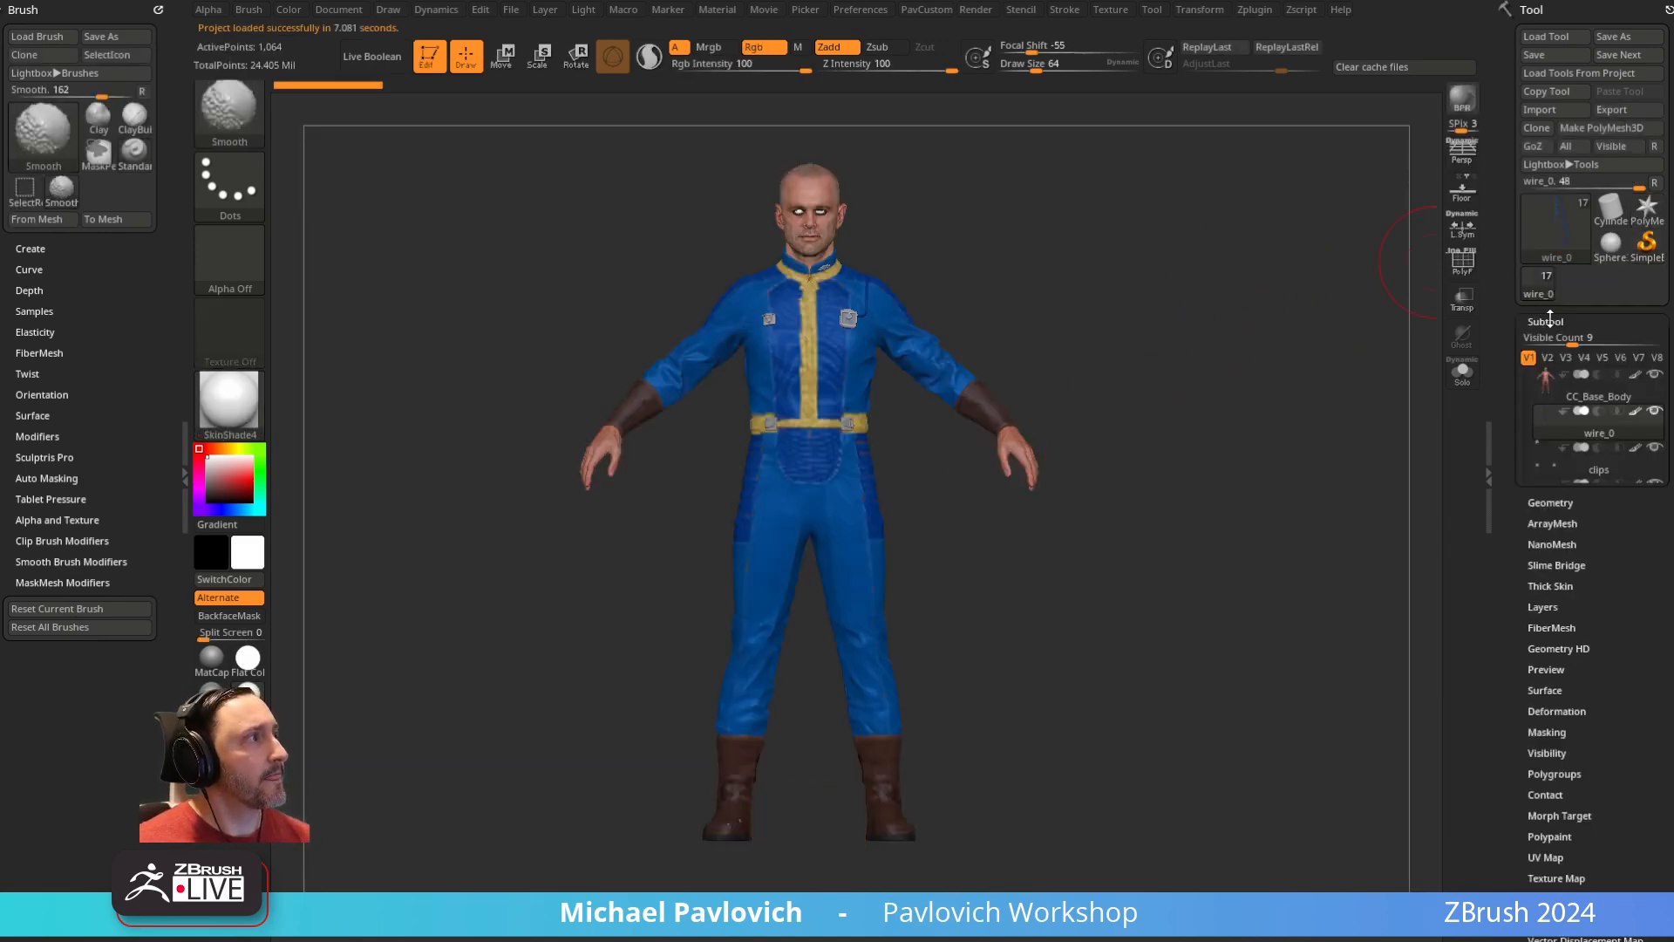
left_click(1632, 184, "shift")
left_click_drag(1183, 365, 1247, 550, "alt")
mouse_move(1334, 432)
left_mouse_down()
mouse_move(1247, 427)
mouse_move(1210, 454)
mouse_move(1216, 437)
left_mouse_up()
key("s")
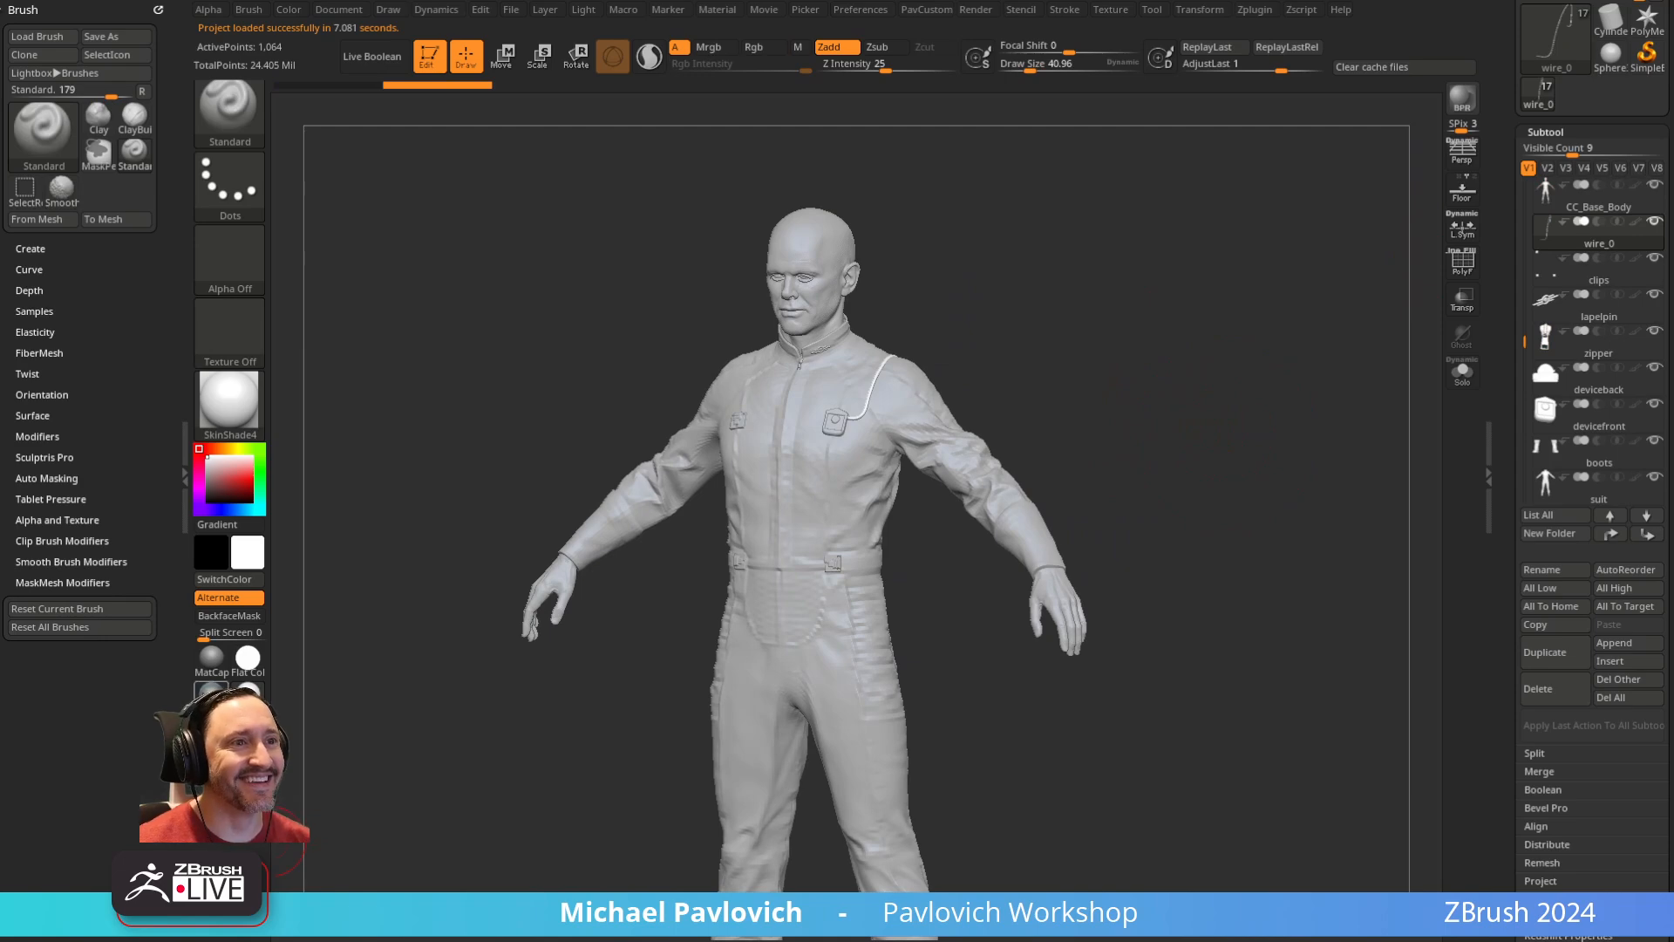
left_click(211, 695)
left_click_drag(1201, 352, 1450, 360, "shift")
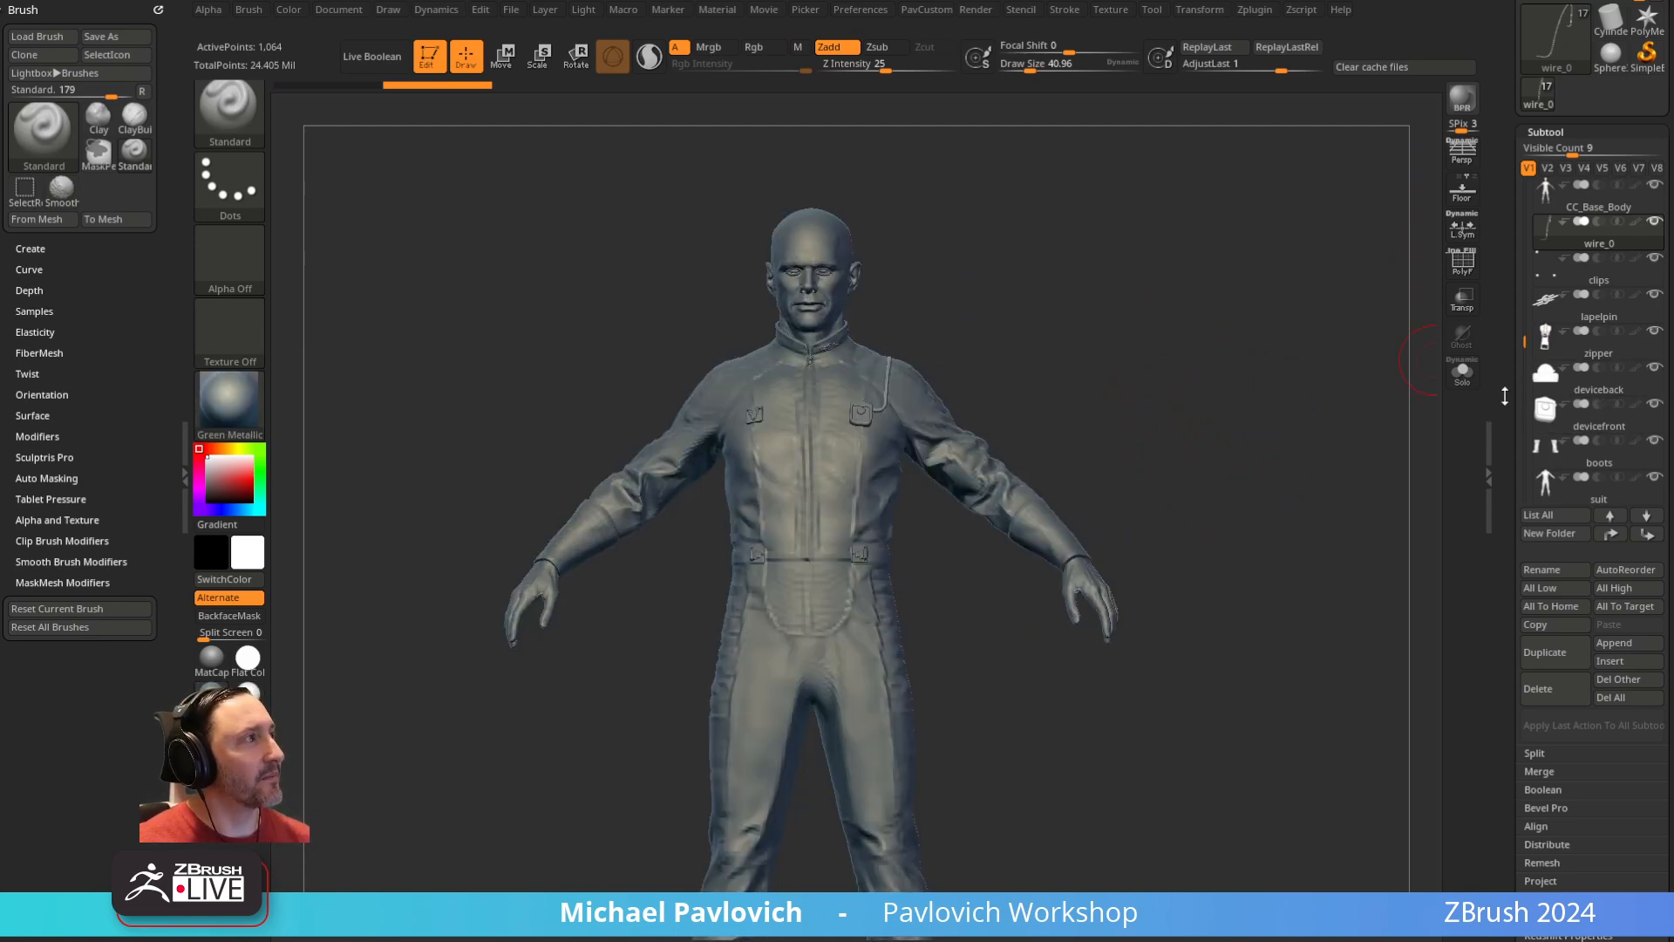
Show the geometry subdivision settings and raise all subtools to their highest subdivision level
scroll(1504, 396, "down", 5)
key("shift")
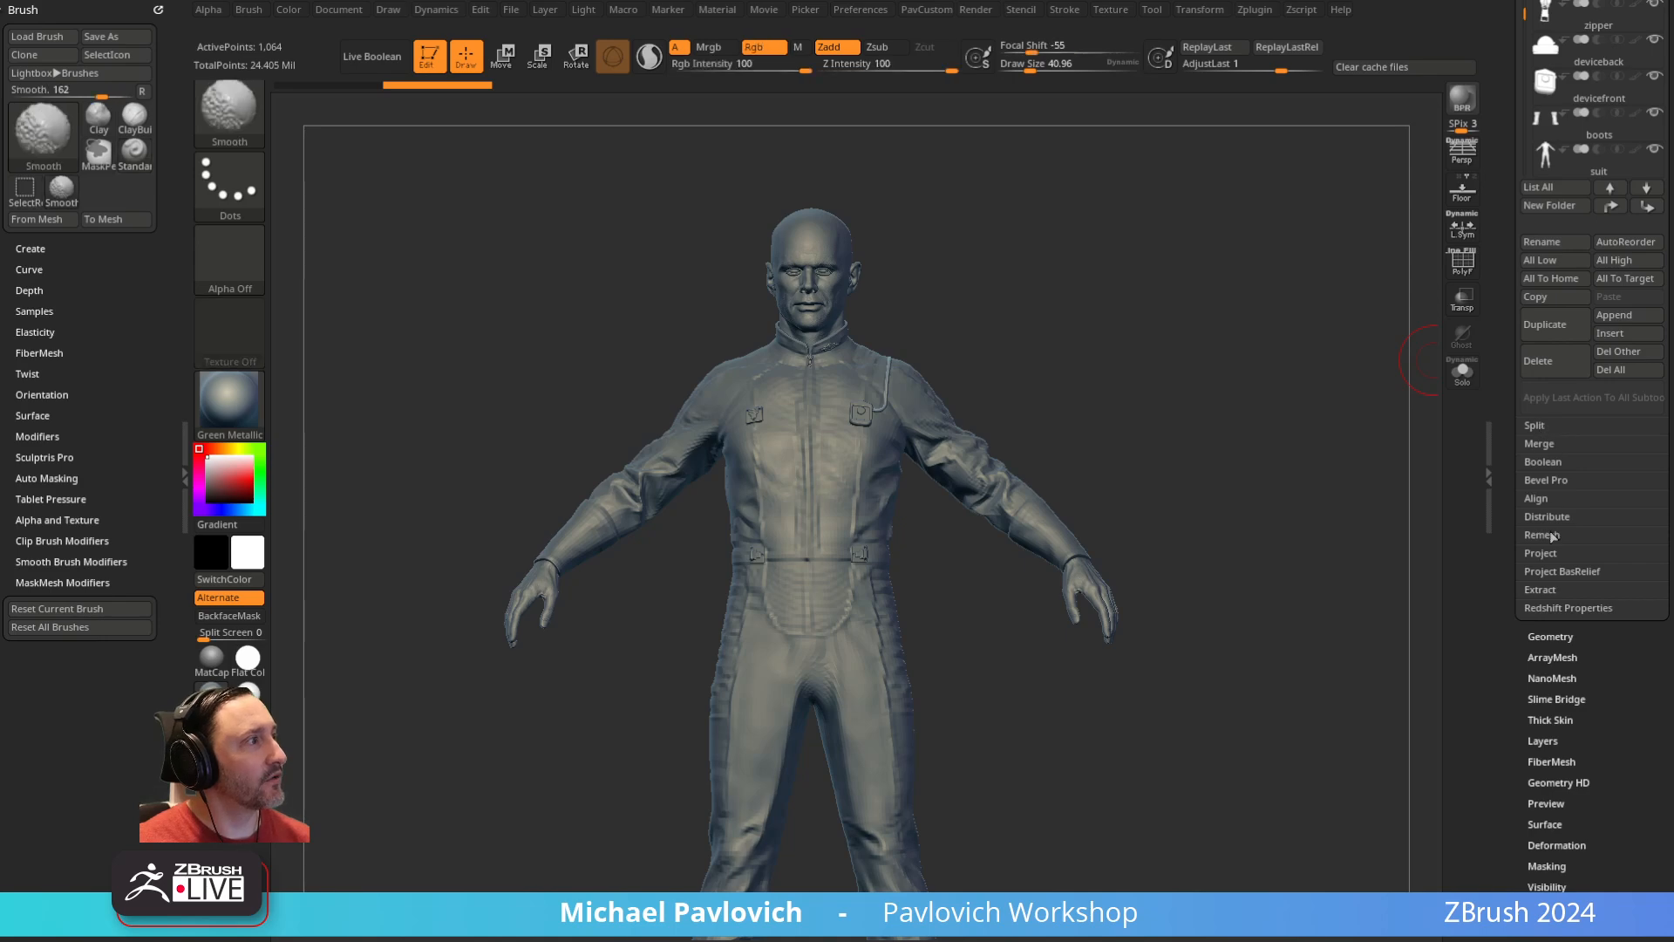
left_click(1551, 635)
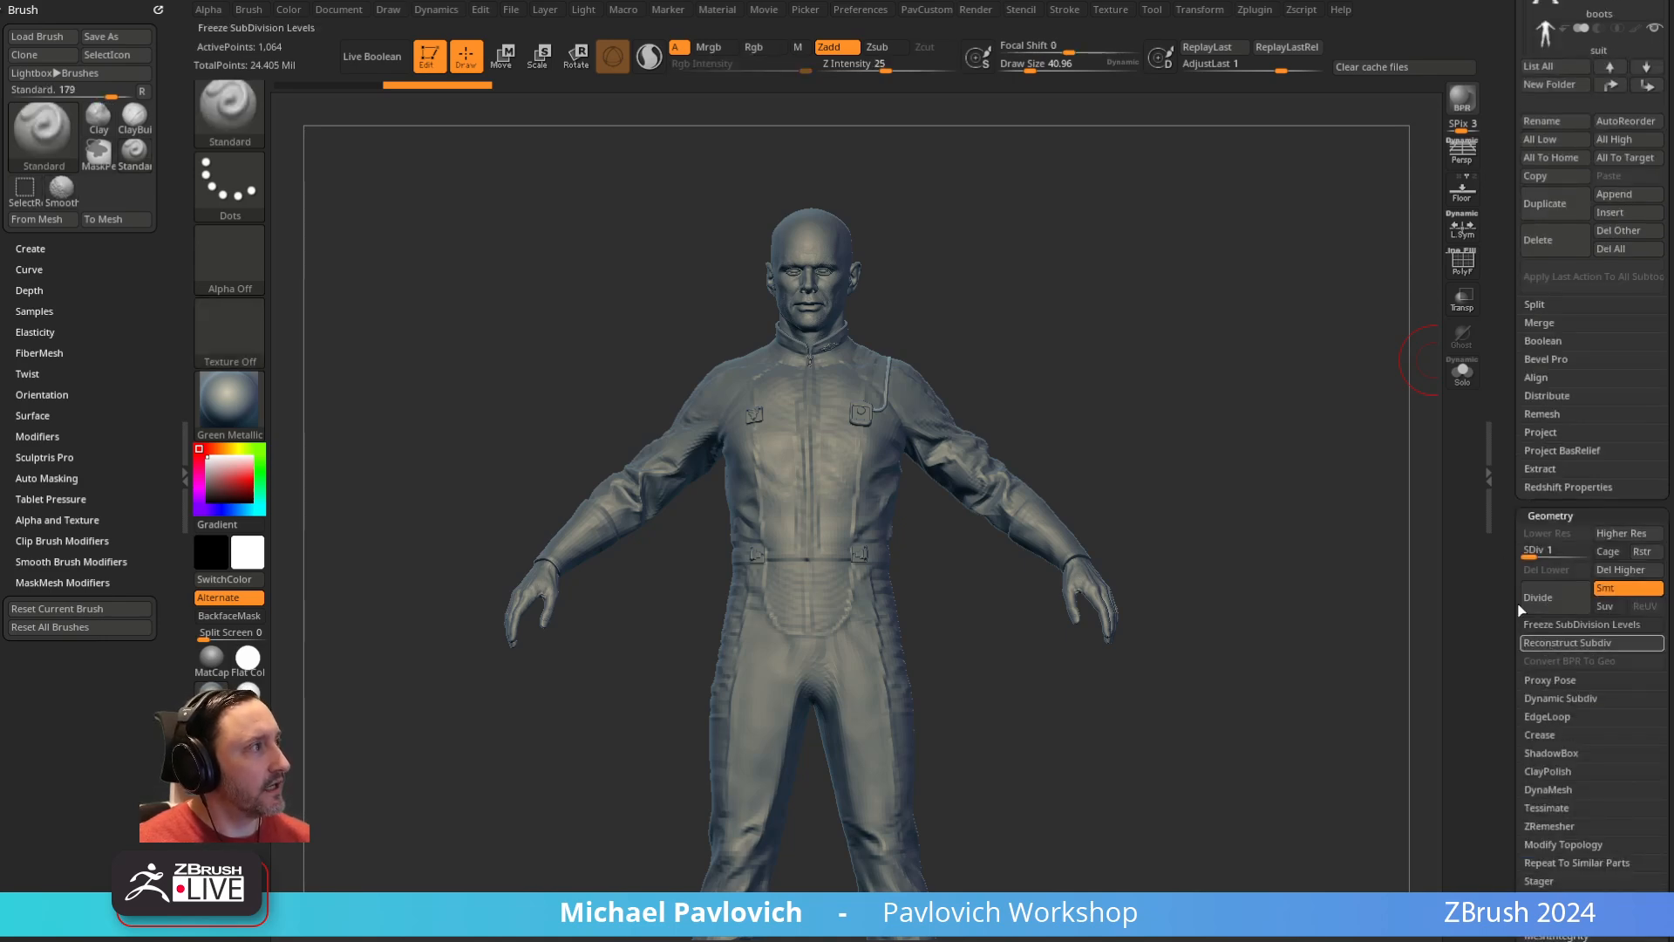
scroll(1510, 348, "up", 1)
key("shift")
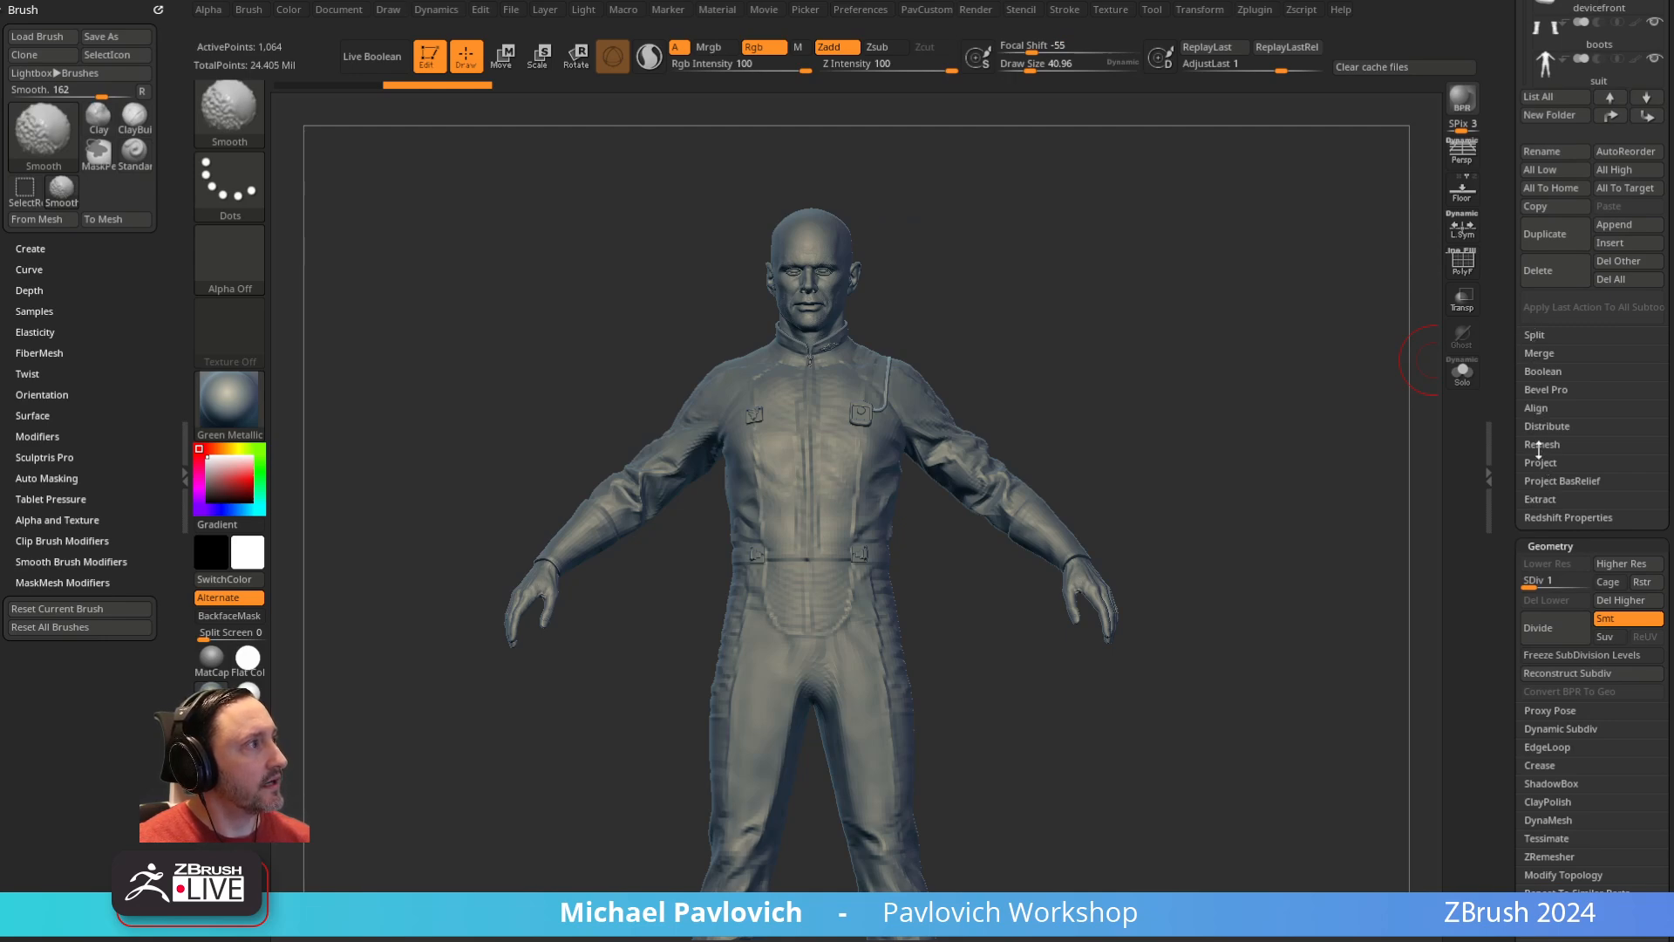
scroll(1539, 449, "up", 4)
left_click(1628, 283)
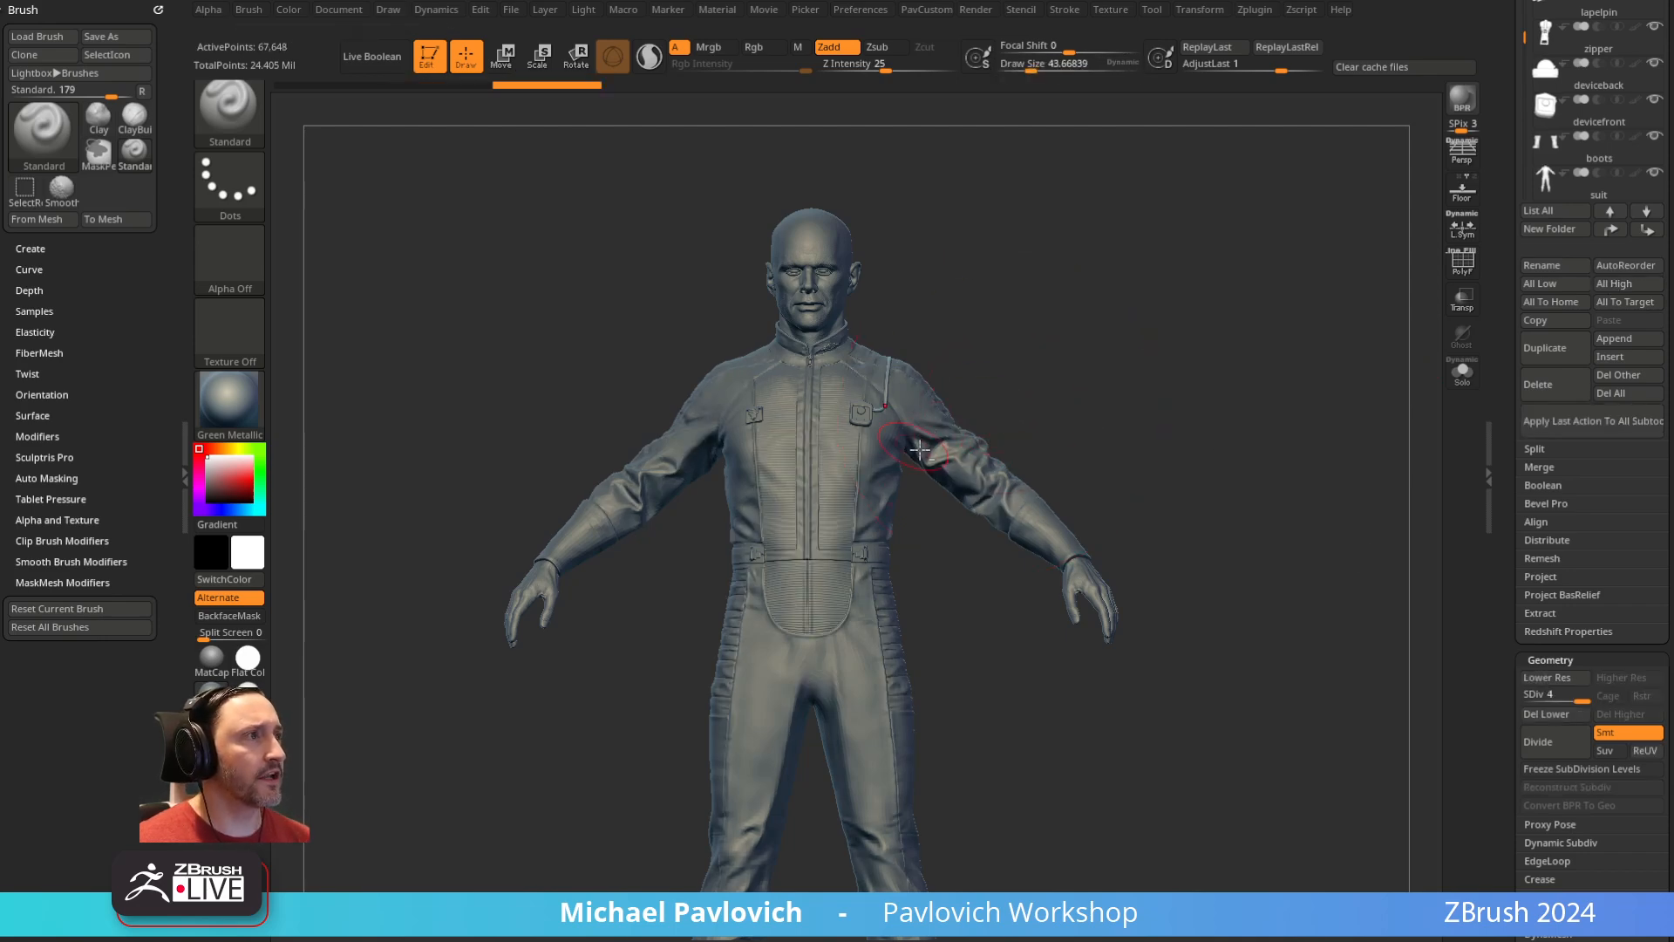
Select the suit subtool, isolate it, and display its polyframe
left_click_drag(1158, 419, 815, 527)
mouse_move(1151, 470)
left_mouse_down()
mouse_move(1363, 372)
mouse_move(1348, 431)
mouse_move(1278, 471)
mouse_move(1315, 430)
mouse_move(1343, 444)
left_mouse_up()
left_click(1462, 373)
key("shift+f")
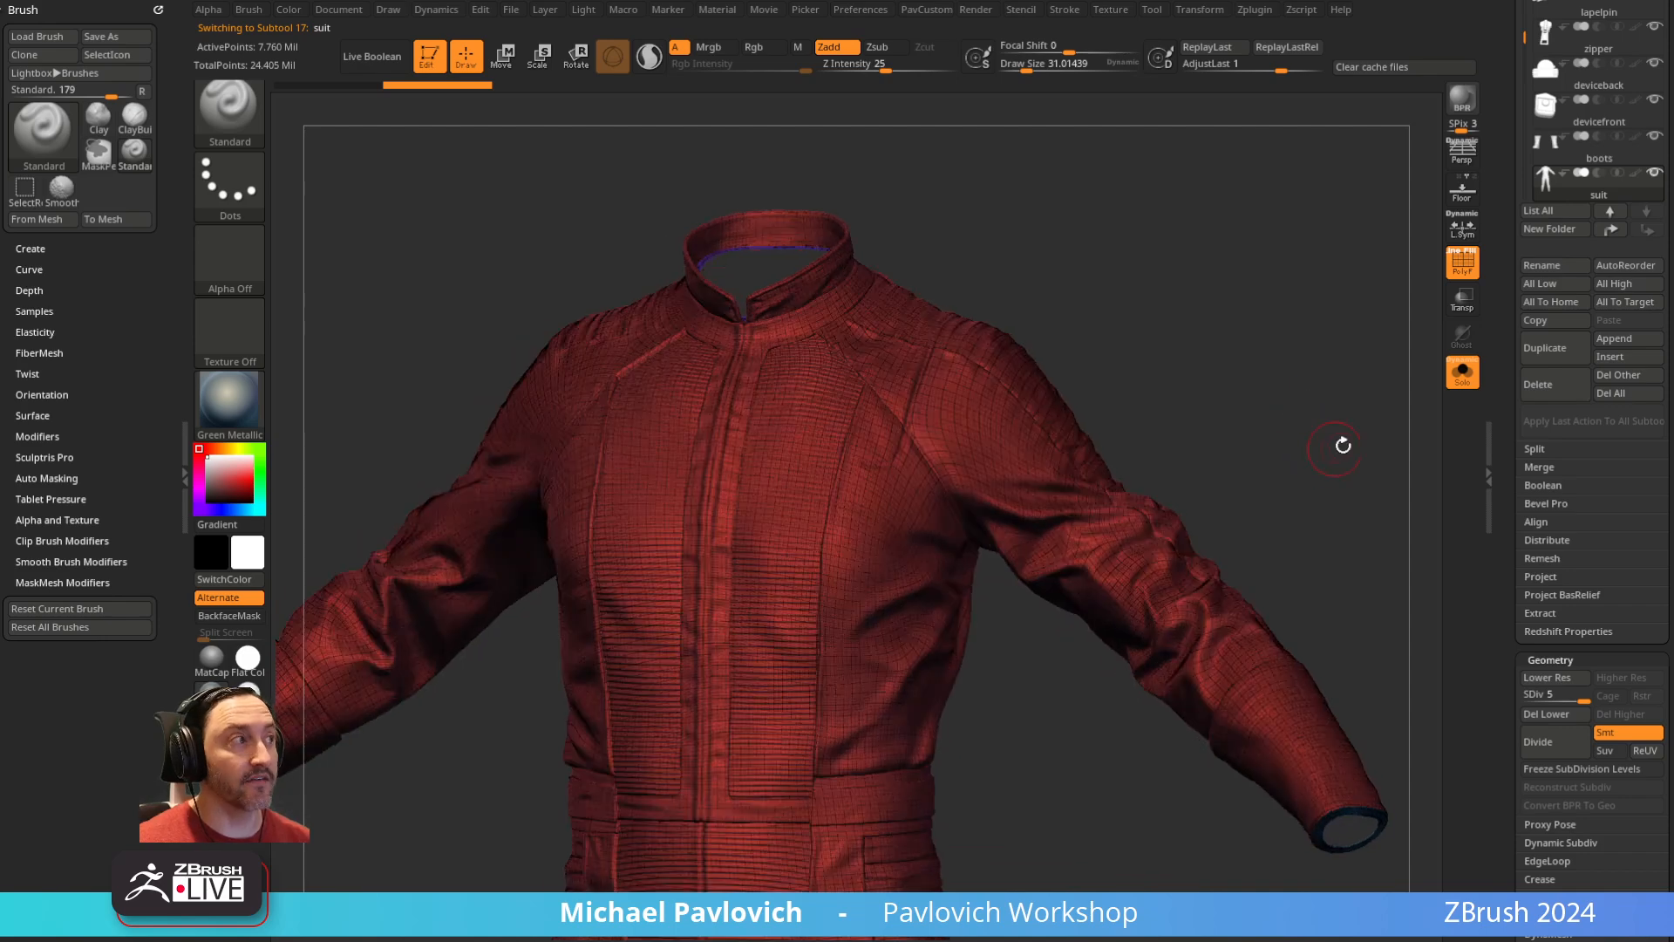
Lower the suit to subdivision level 1 and examine its base topology
left_click_drag(1566, 699, 1517, 718)
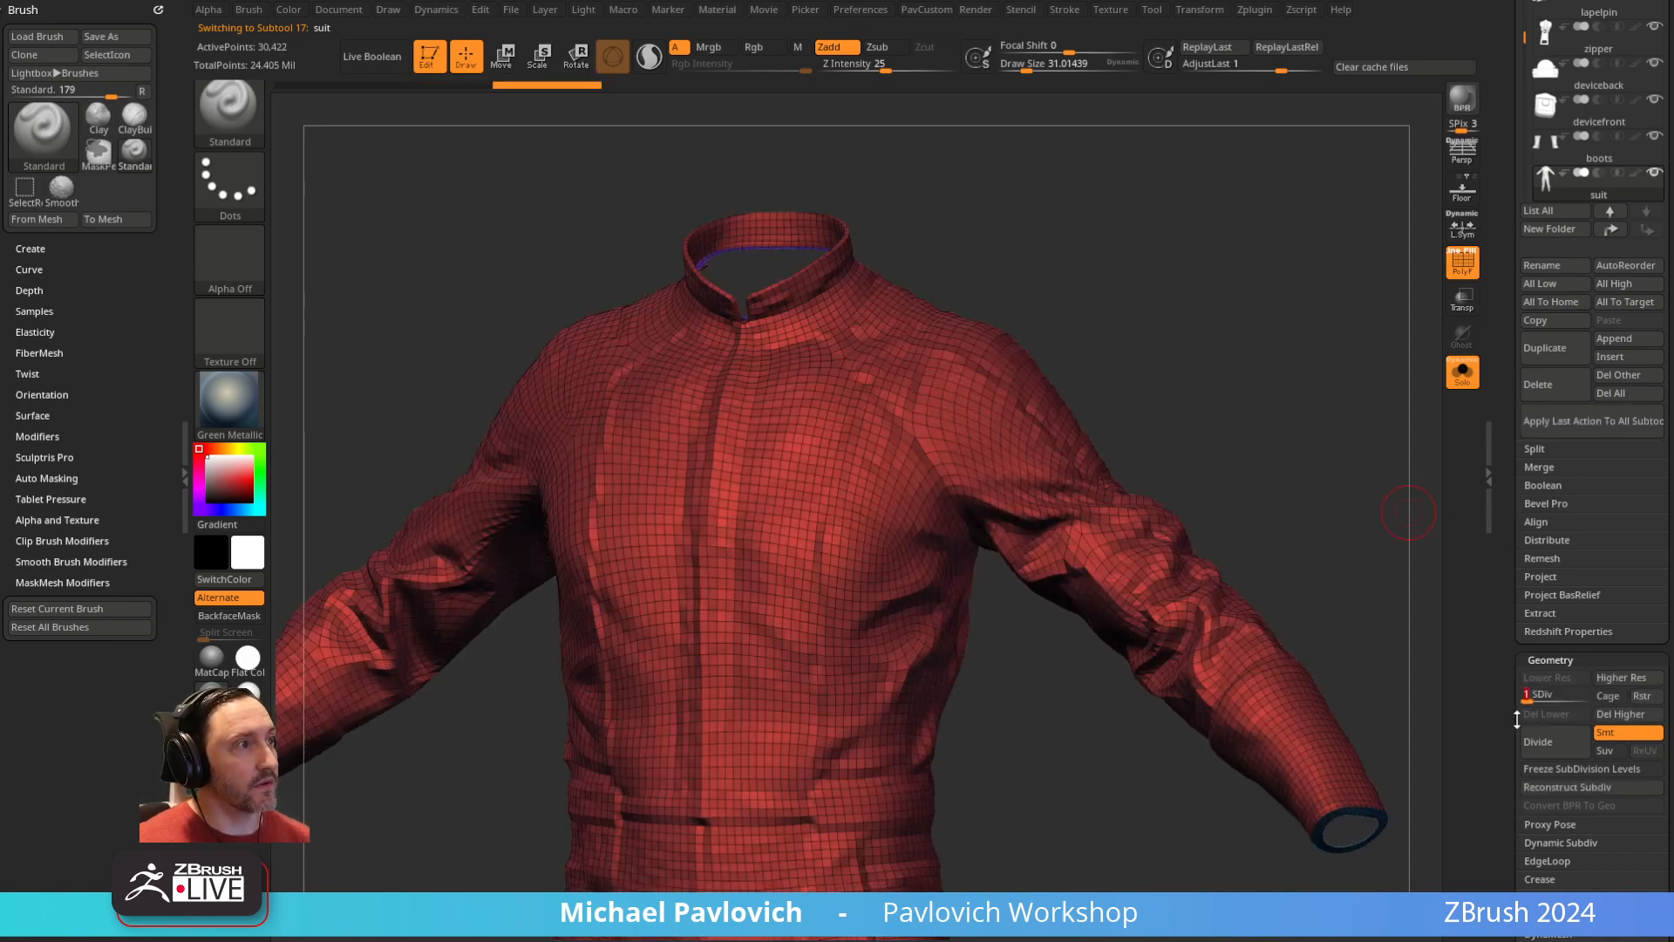
key("f")
left_click_drag(1286, 617, 983, 523)
left_click_drag(1169, 497, 1281, 501, "alt")
left_click_drag(1281, 501, 1353, 478)
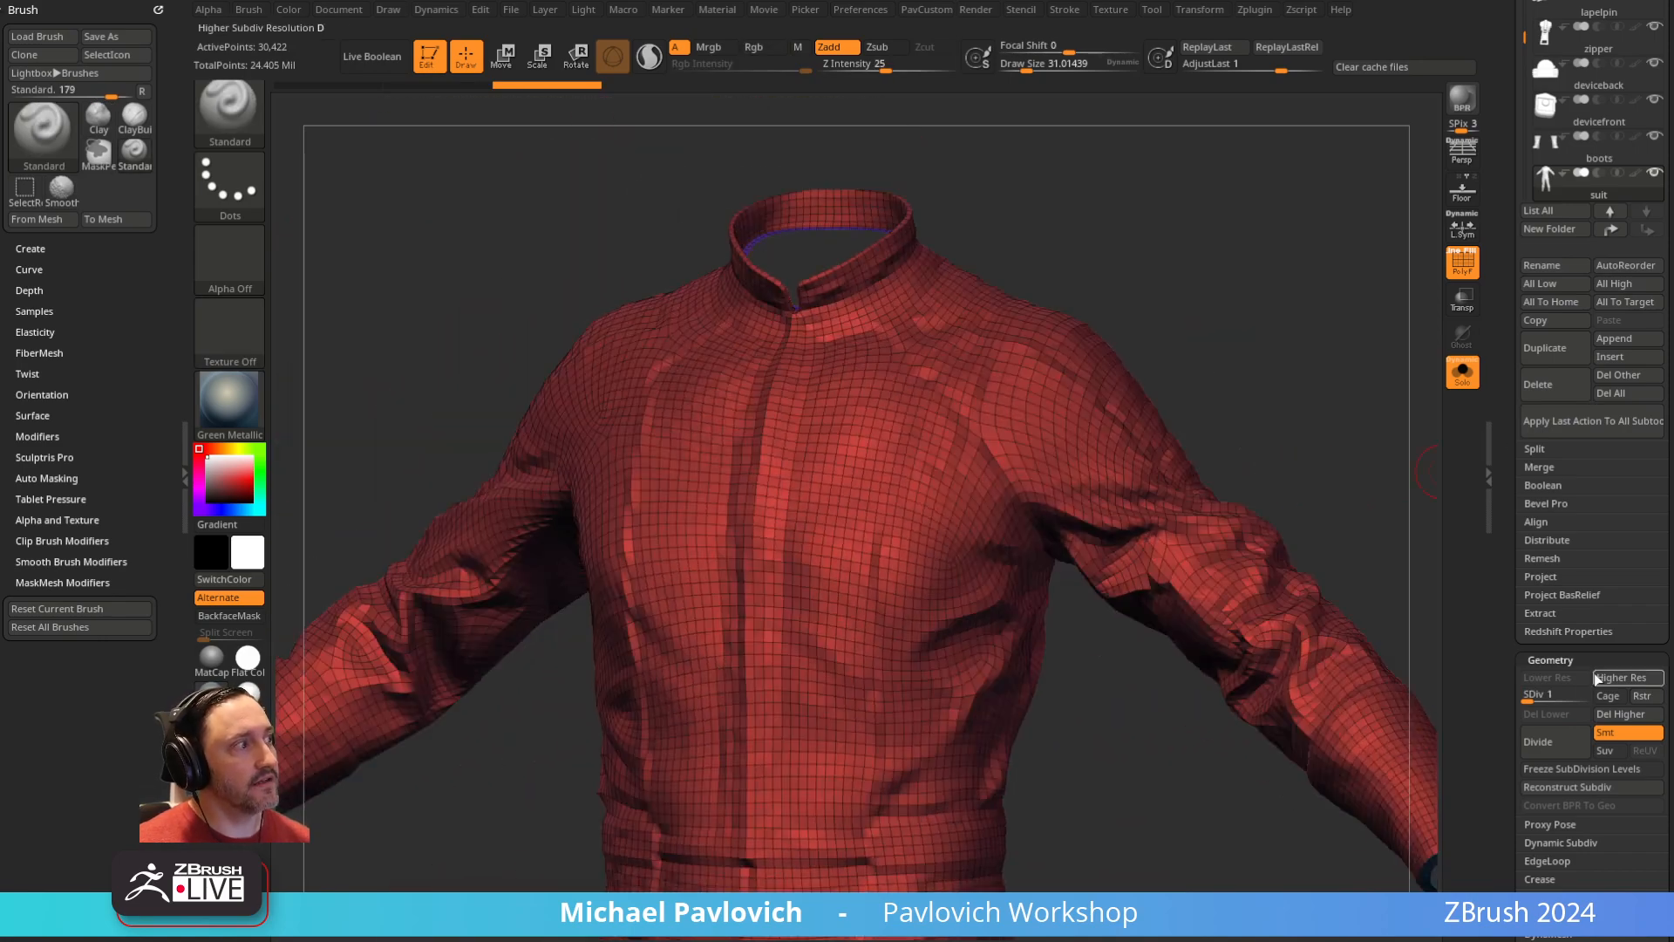
Return the suit to subdivision level 5 and show the full character without polyframe
left_click_drag(1577, 699, 1594, 695)
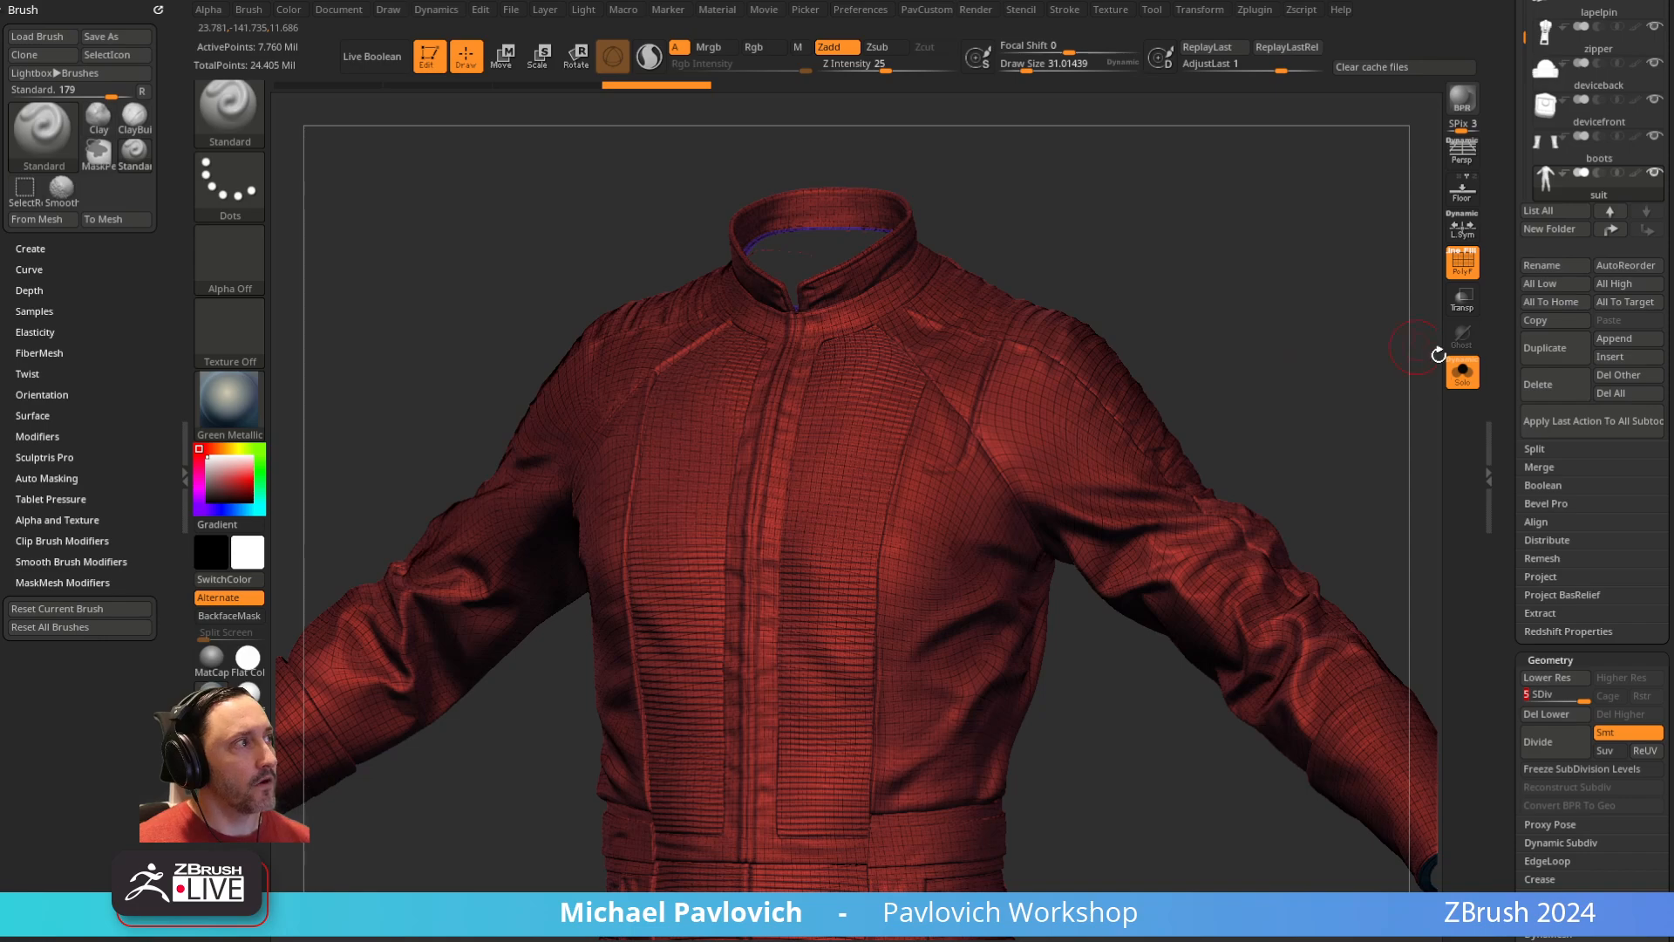
left_click(1462, 370)
key("shift+f")
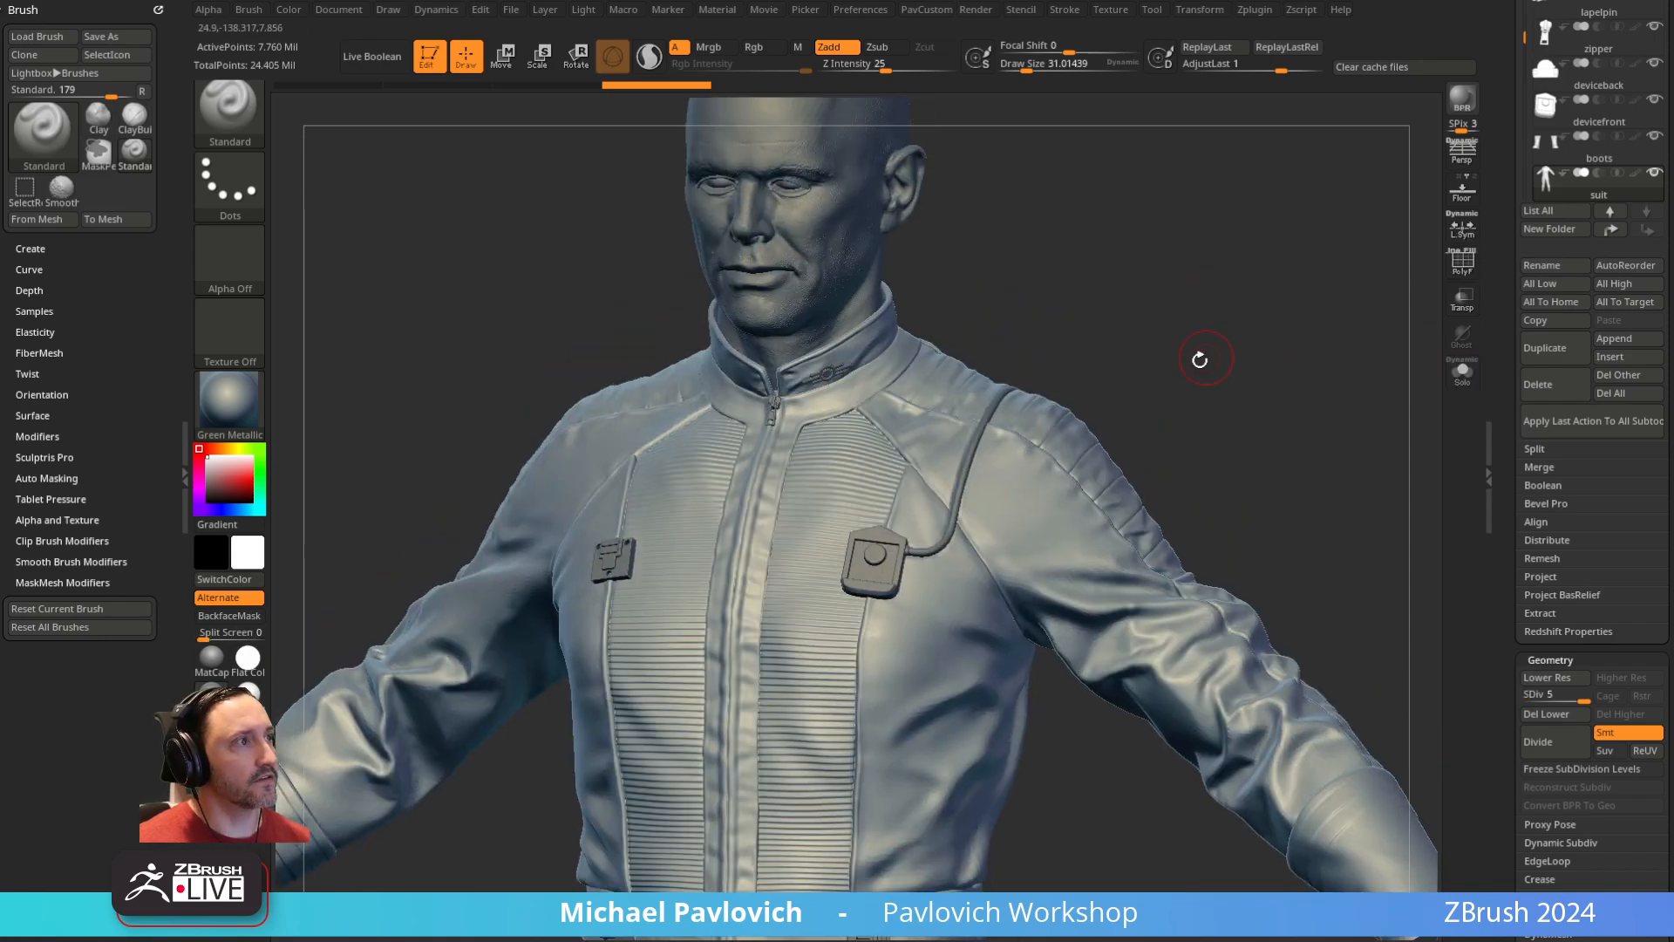
left_click_drag(1136, 366, 1173, 388)
left_click_drag(1173, 388, 1123, 291, "alt")
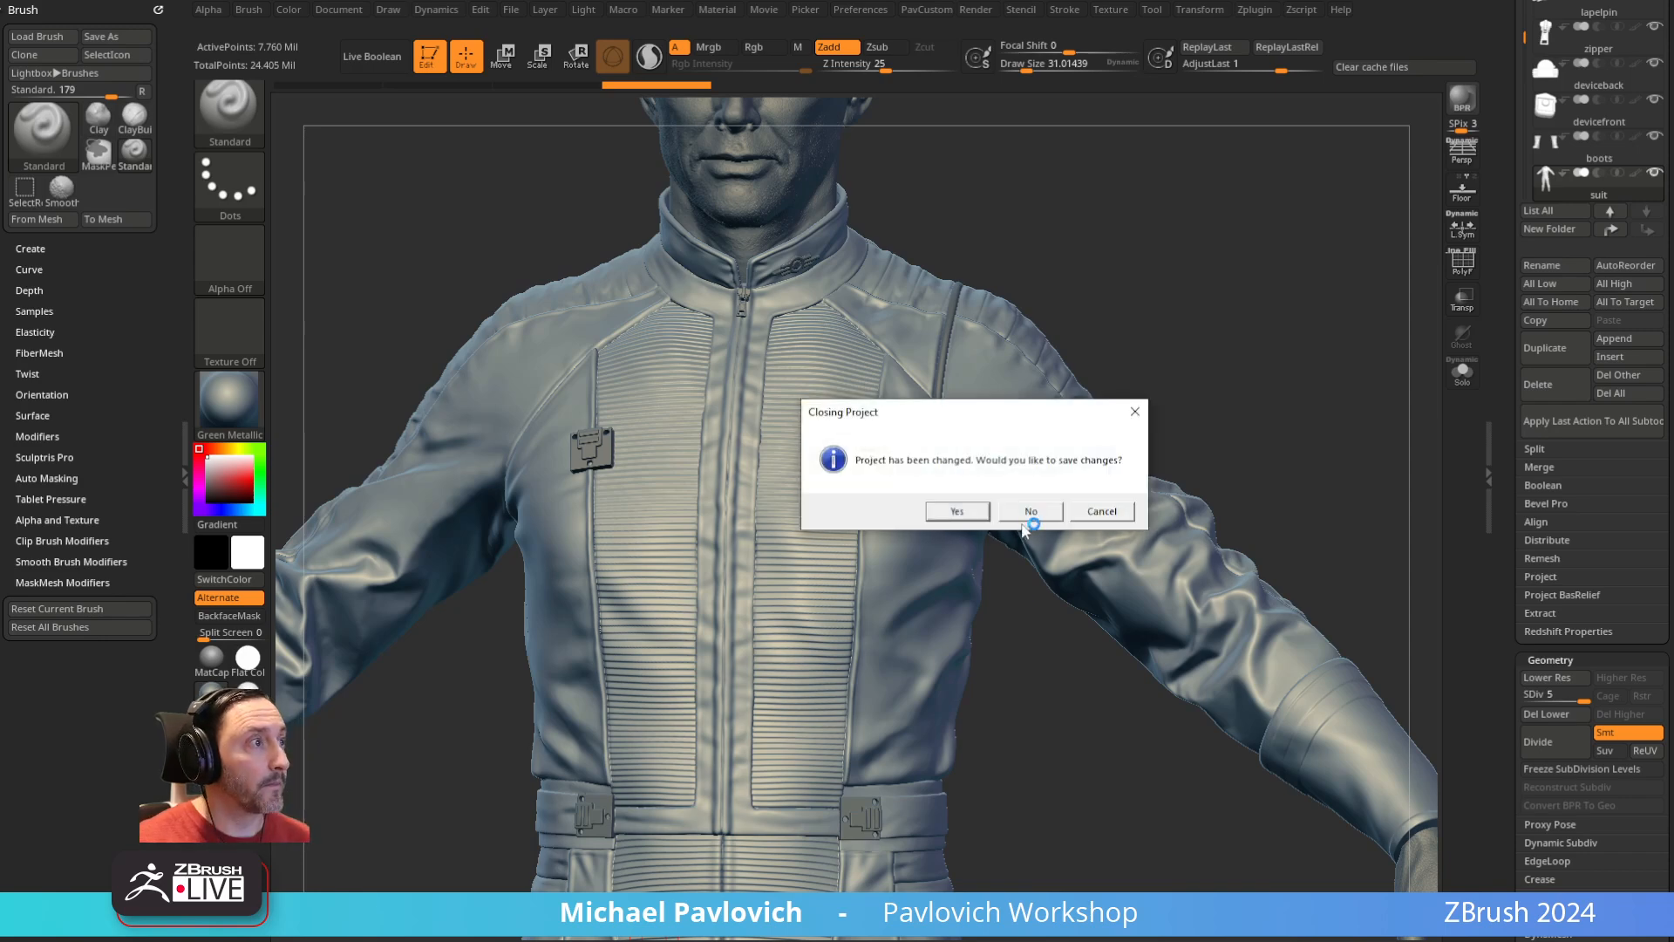
Load the other suit project without saving the current one, and turn off polypaint on all its subtools
left_click(1030, 513)
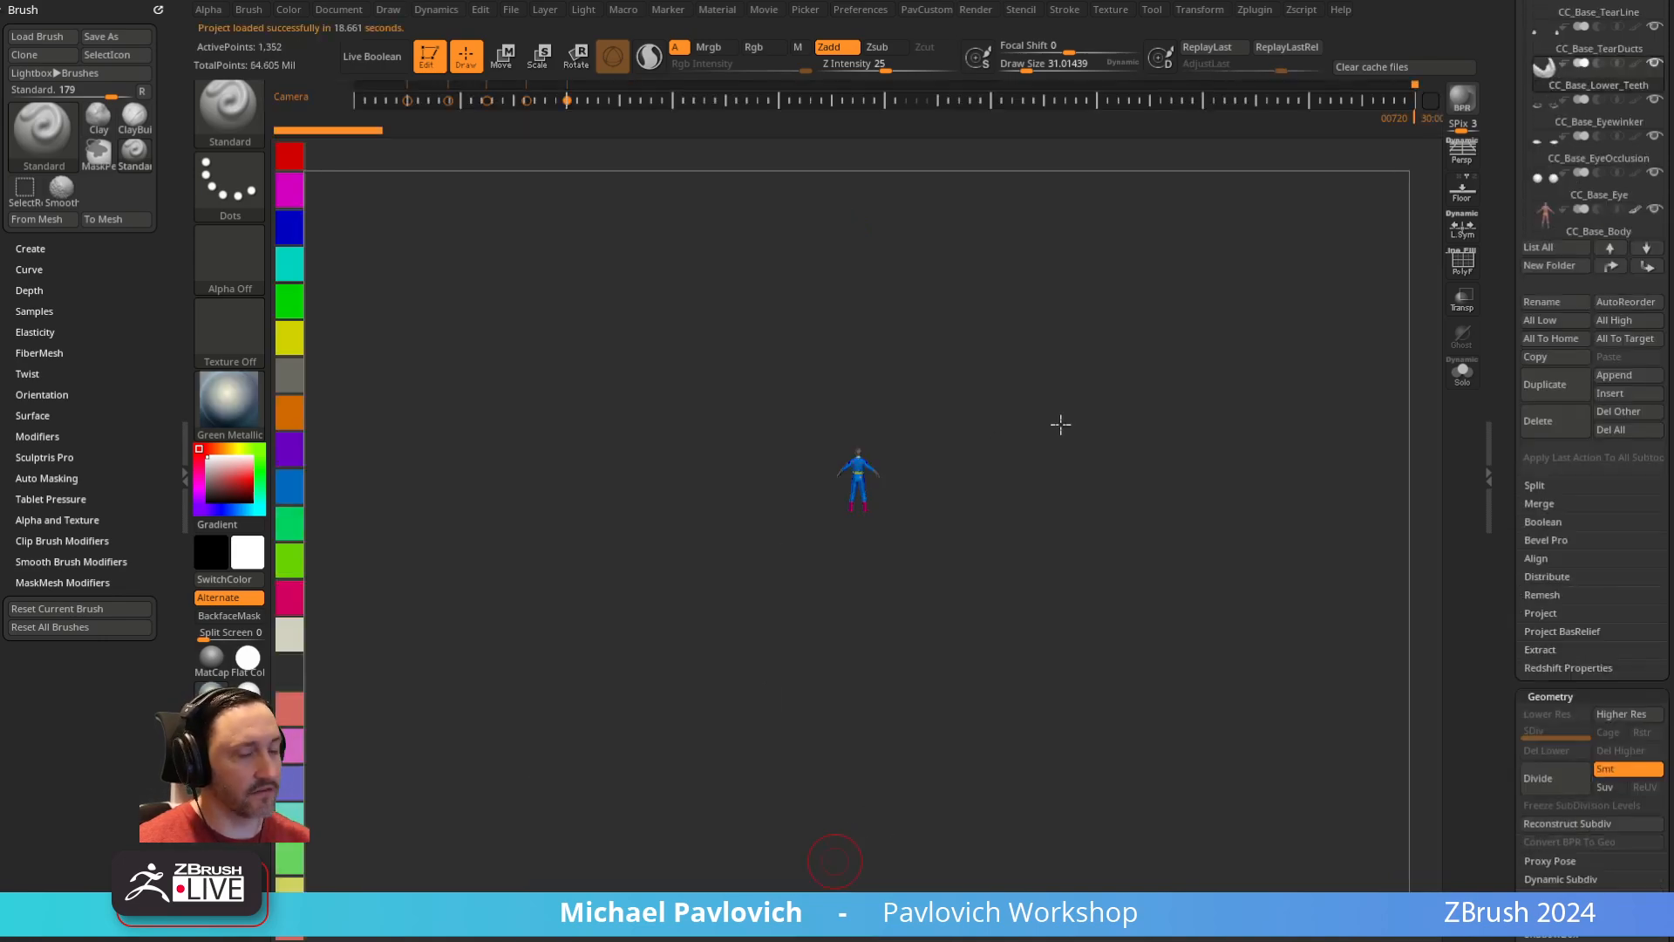
mouse_move(1165, 379)
left_mouse_down("shift")
mouse_move(1218, 333)
mouse_move(1323, 479)
mouse_move(1340, 777)
left_mouse_up("shift")
left_click(1634, 66, "shift")
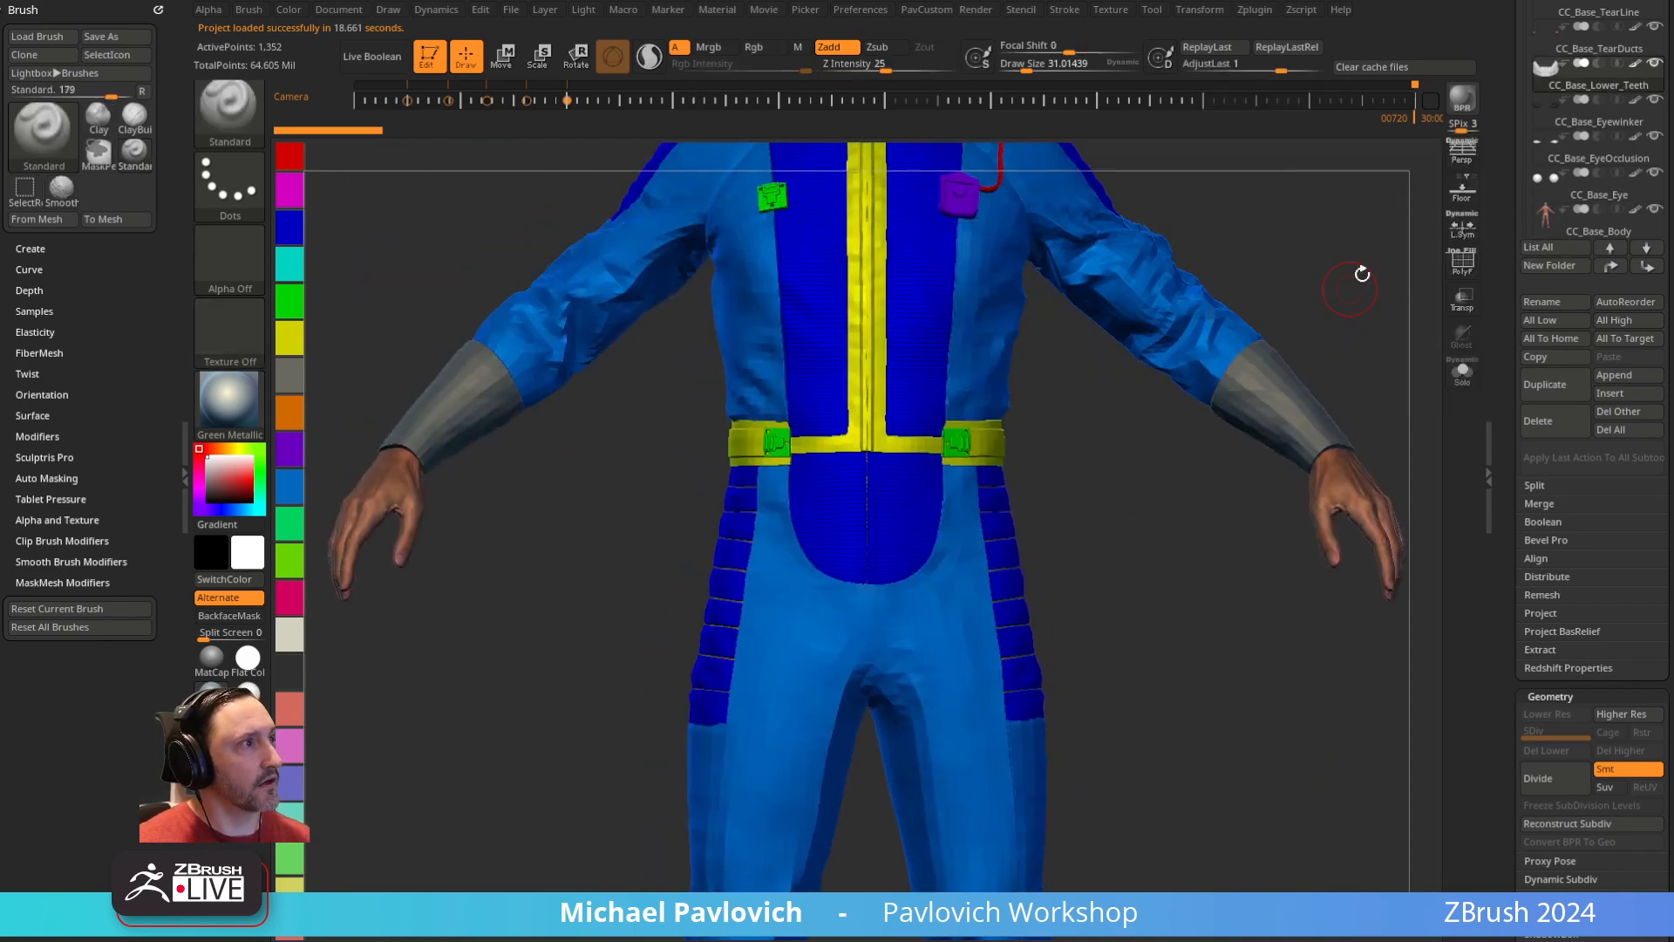
left_click_drag(1360, 272, 1336, 437, "alt")
left_click(1634, 173, "shift")
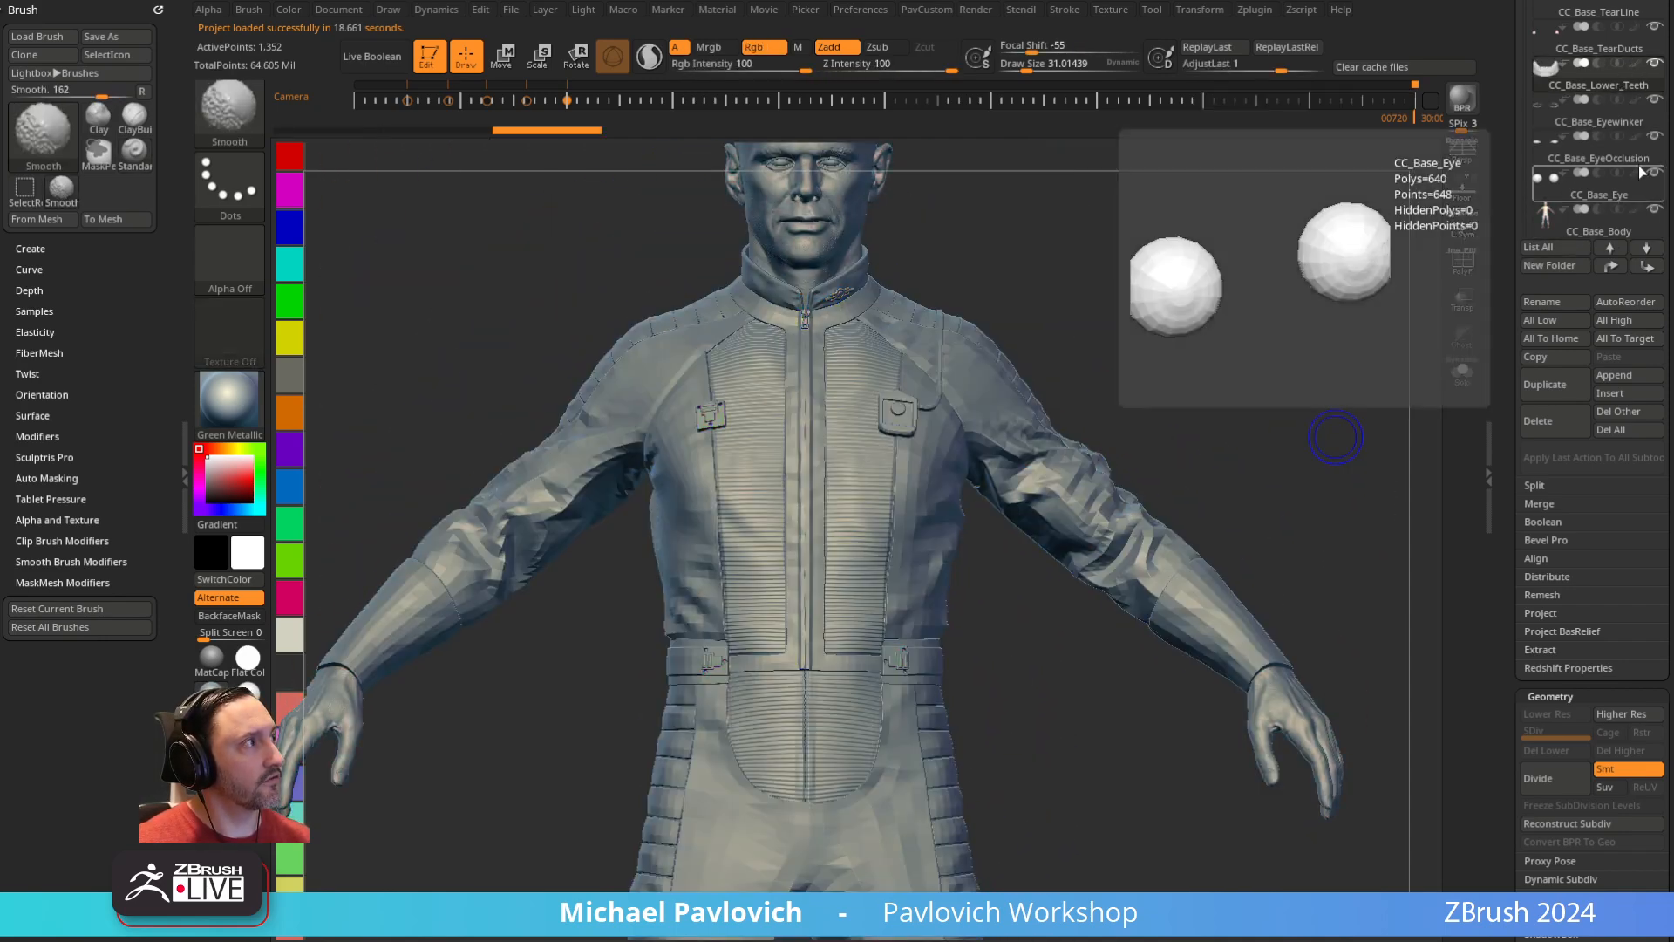
Set every subtool in this project to its highest subdivision level
left_click_drag(1502, 206, 1503, 699)
mouse_move(1335, 436)
left_mouse_down()
mouse_move(1260, 441)
mouse_move(1285, 363)
mouse_move(1291, 427)
left_mouse_up()
key("s")
left_click_drag(1503, 916, 1503, 441)
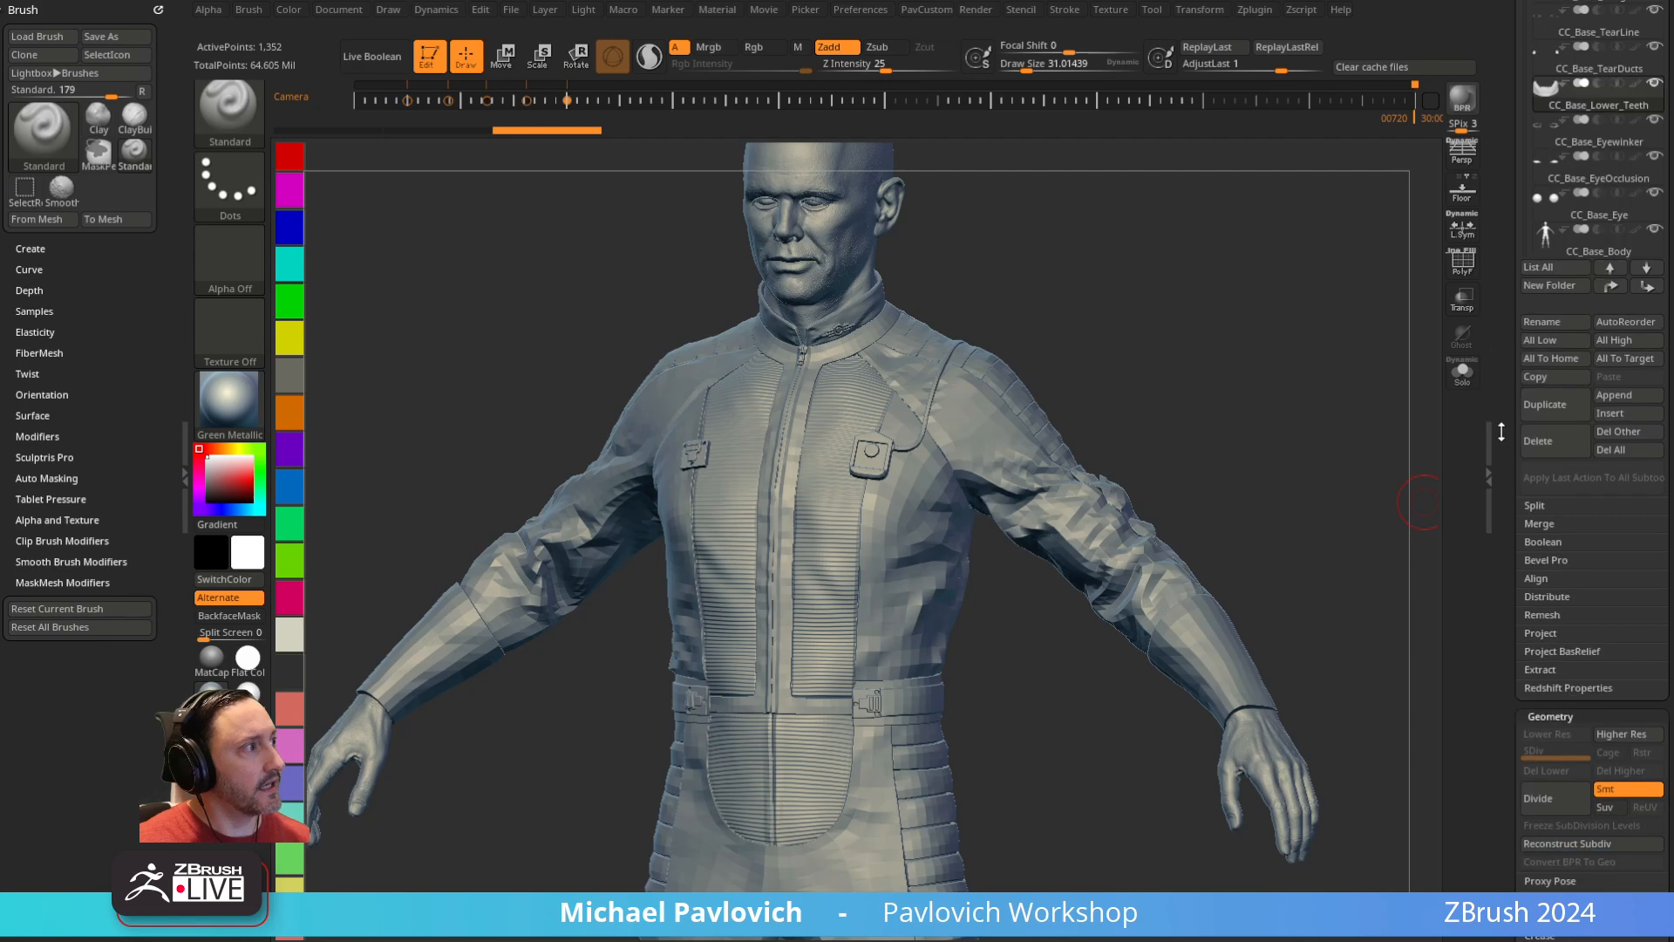
left_click(1610, 340)
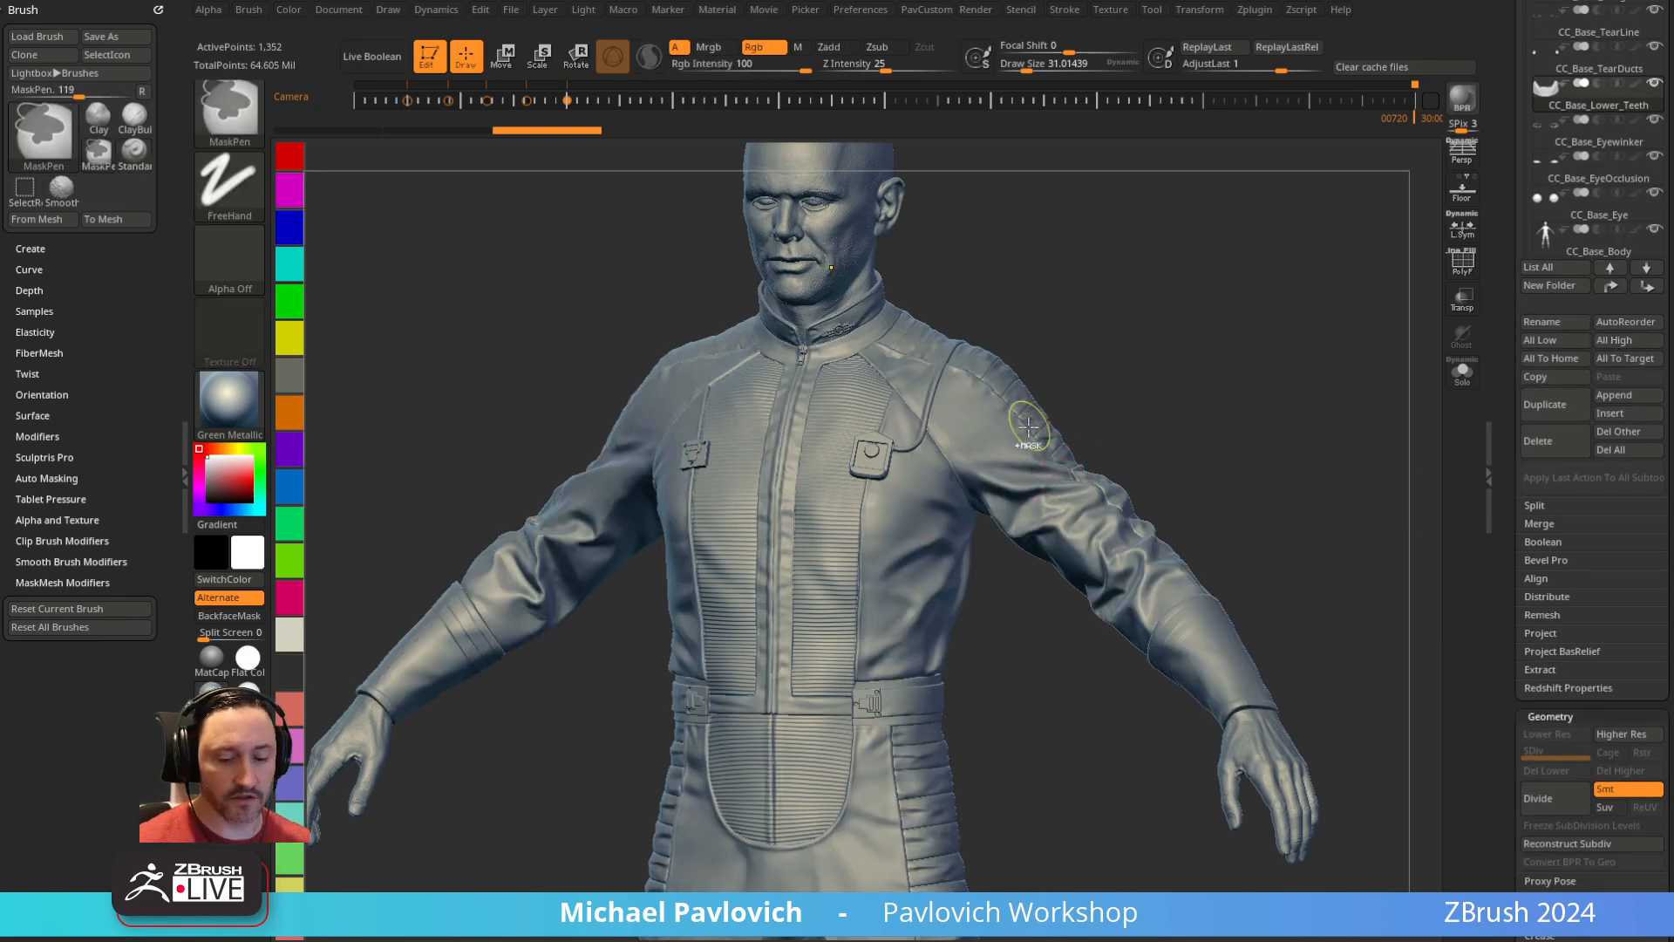
Inspect the suit's waist, legs and chest, and set the draw size to about 43.67
mouse_move(1168, 325)
left_mouse_down("alt")
mouse_move(1163, 596)
mouse_move(1058, 553)
left_mouse_up("alt")
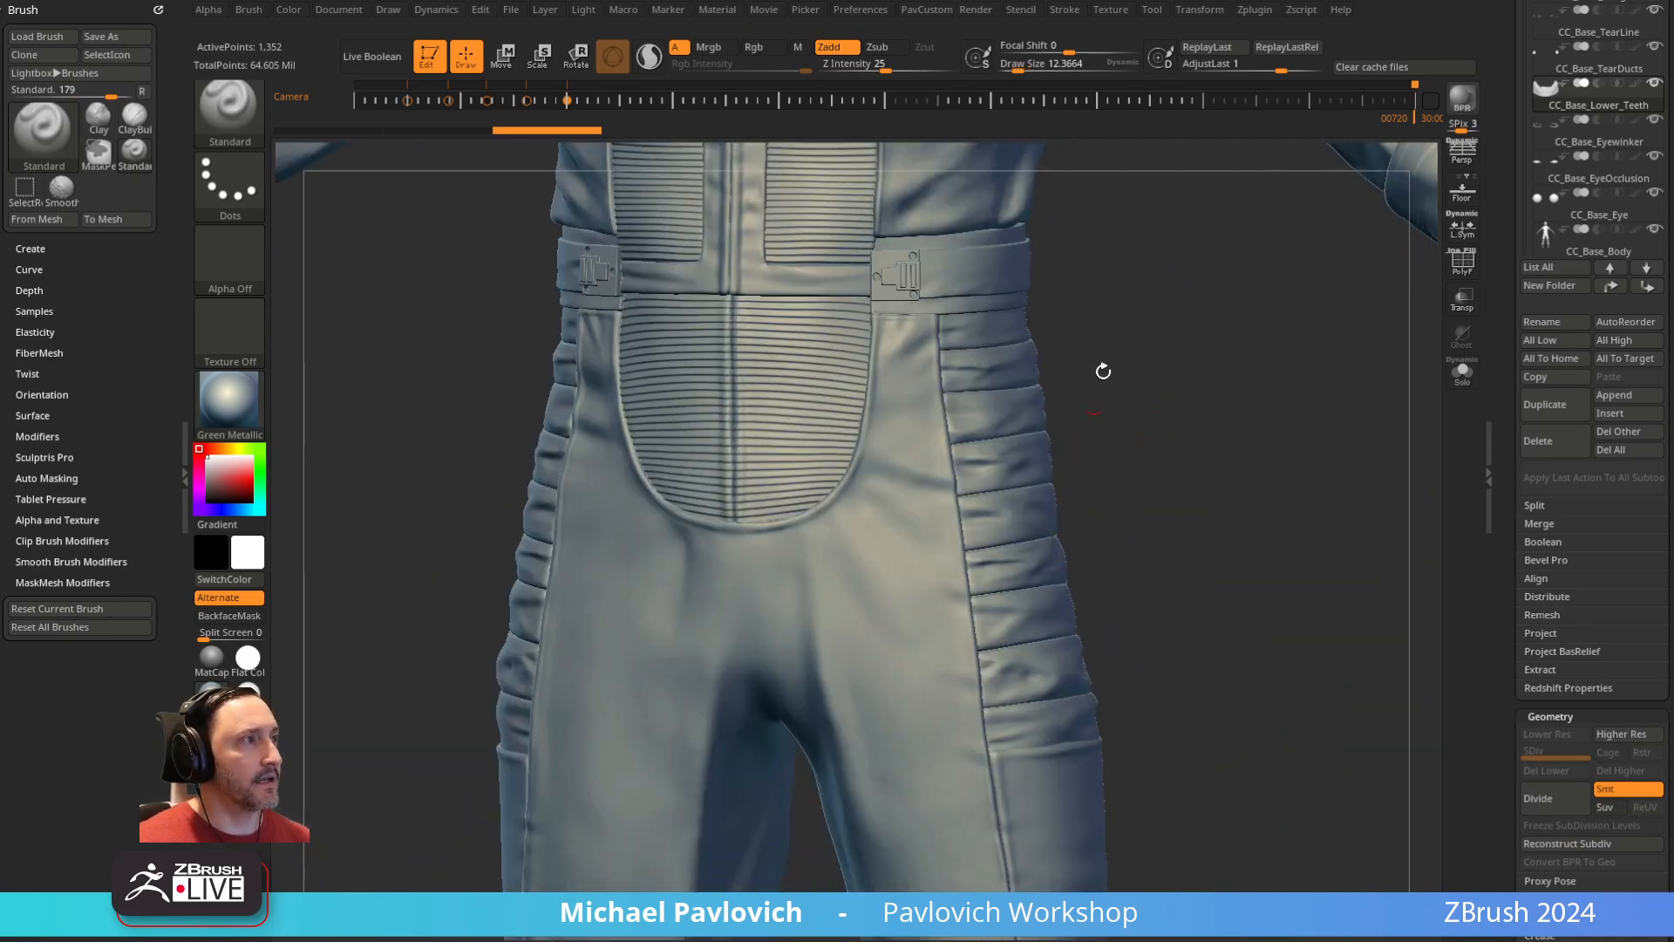
left_click_drag(1103, 371, 1049, 587, "alt")
key("space")
left_click(1047, 320)
key("s")
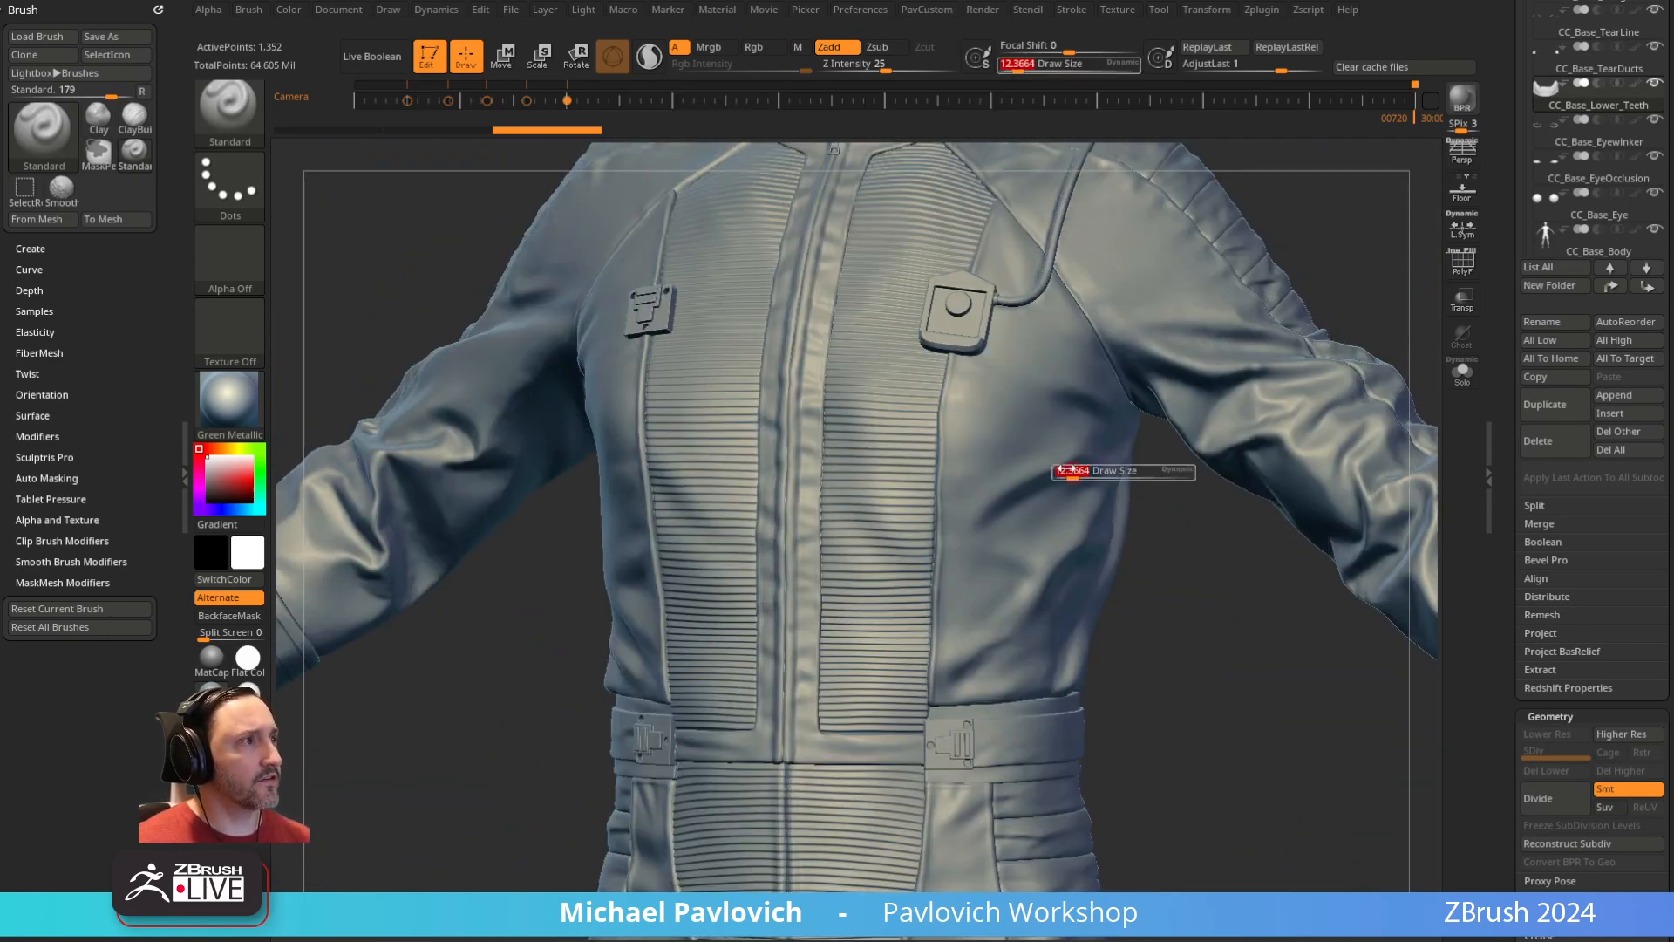
key("s")
left_click_drag(1090, 424, 1103, 422)
Select the Suit_high_Cloth subtool, isolate it to inspect the cloth, and show the full character again
left_click(1073, 418, "alt")
left_click_drag(1315, 299, 1301, 571, "alt")
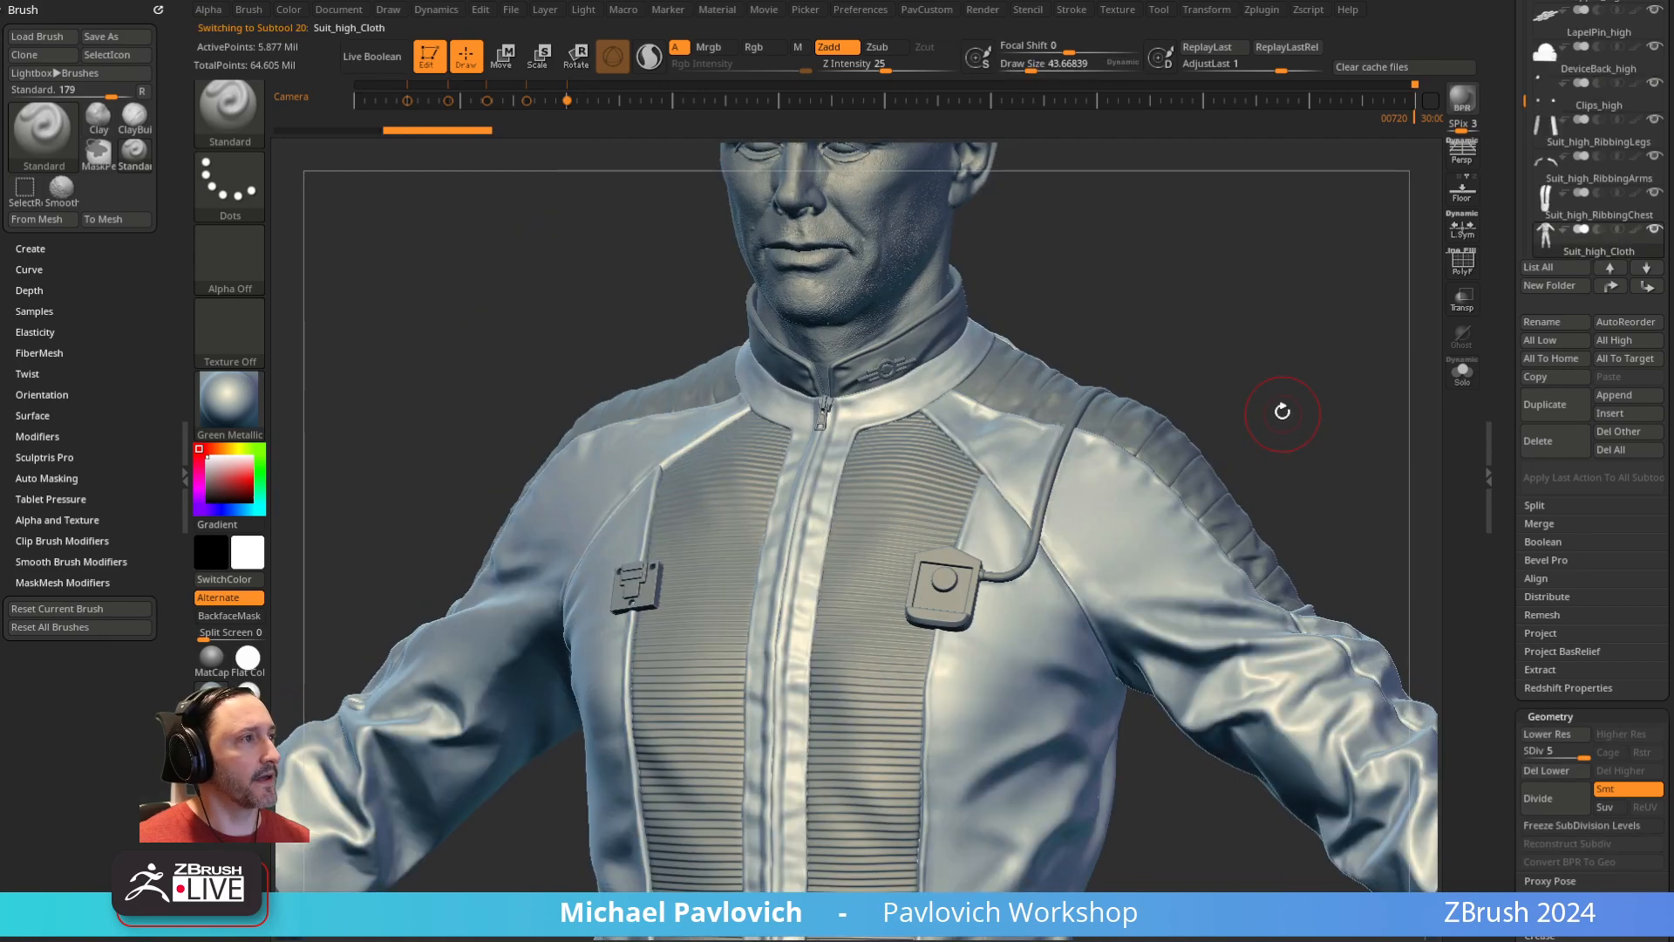
left_click(1462, 373)
left_click_drag(1334, 404, 1373, 475)
left_click(1462, 373)
Select the Suit_high_RibbingChest subtool on the suit's chest
mouse_move(1379, 378)
left_mouse_down()
mouse_move(1299, 431)
mouse_move(1226, 280)
mouse_move(1229, 340)
mouse_move(1296, 451)
mouse_move(1195, 443)
mouse_move(1189, 468)
left_mouse_up()
left_click(874, 553, "alt")
key("s")
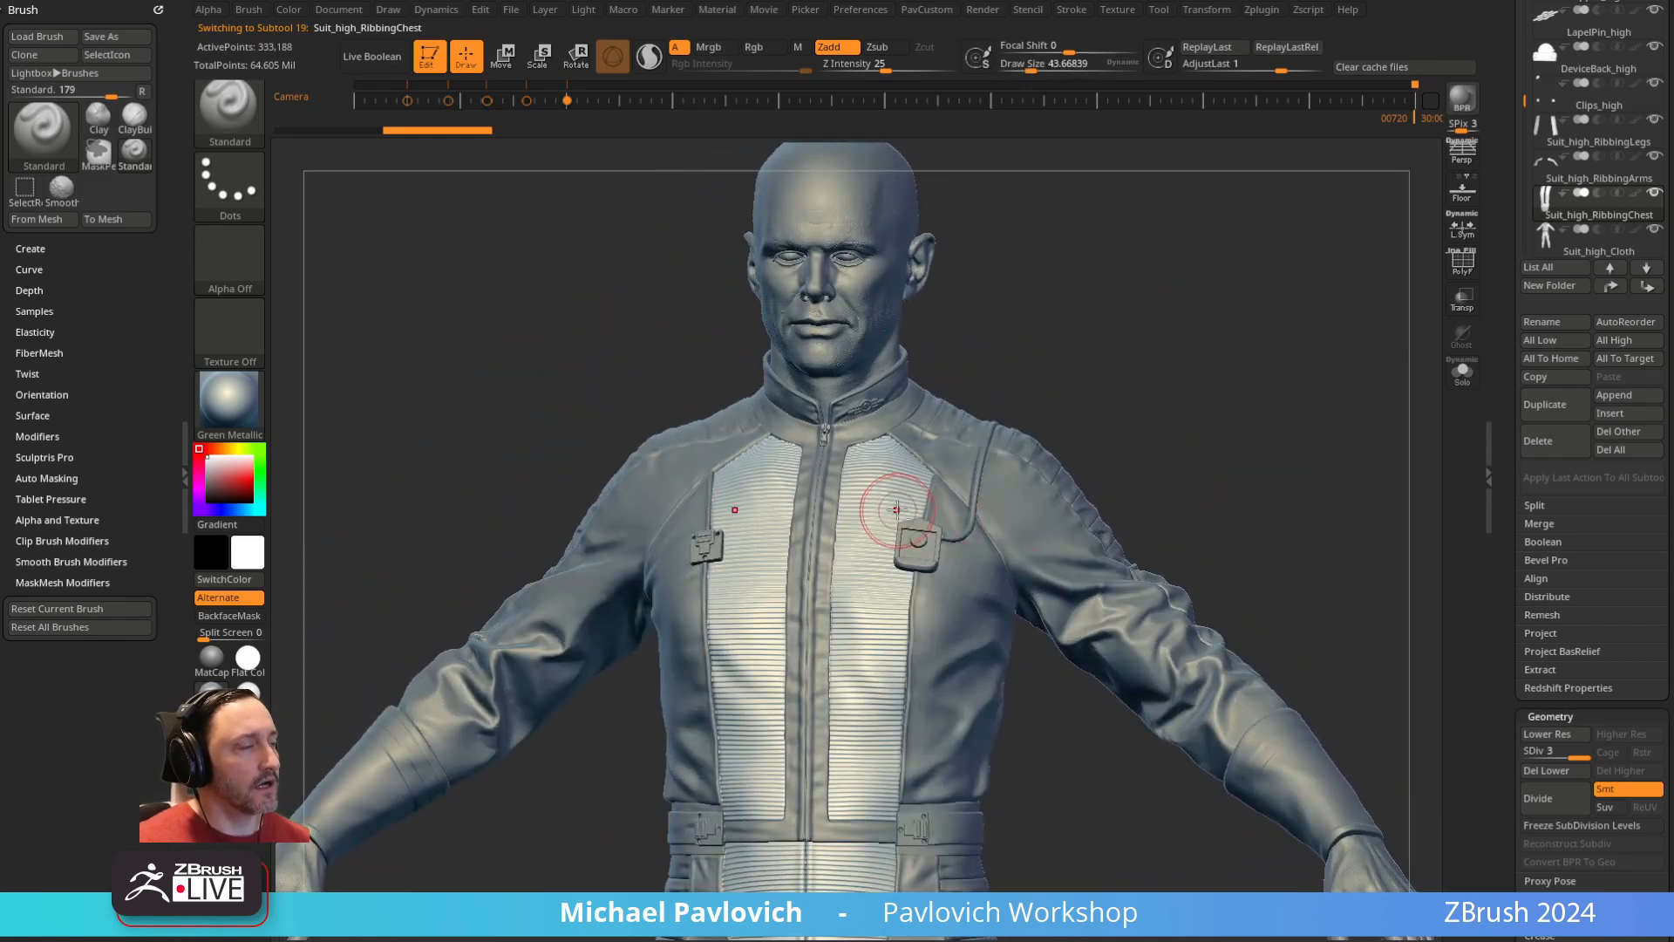
Set the draw size to about 22.49 and open the subtool merge options
key("s")
left_click_drag(898, 509, 889, 508)
left_click_drag(1147, 430, 1156, 397, "alt")
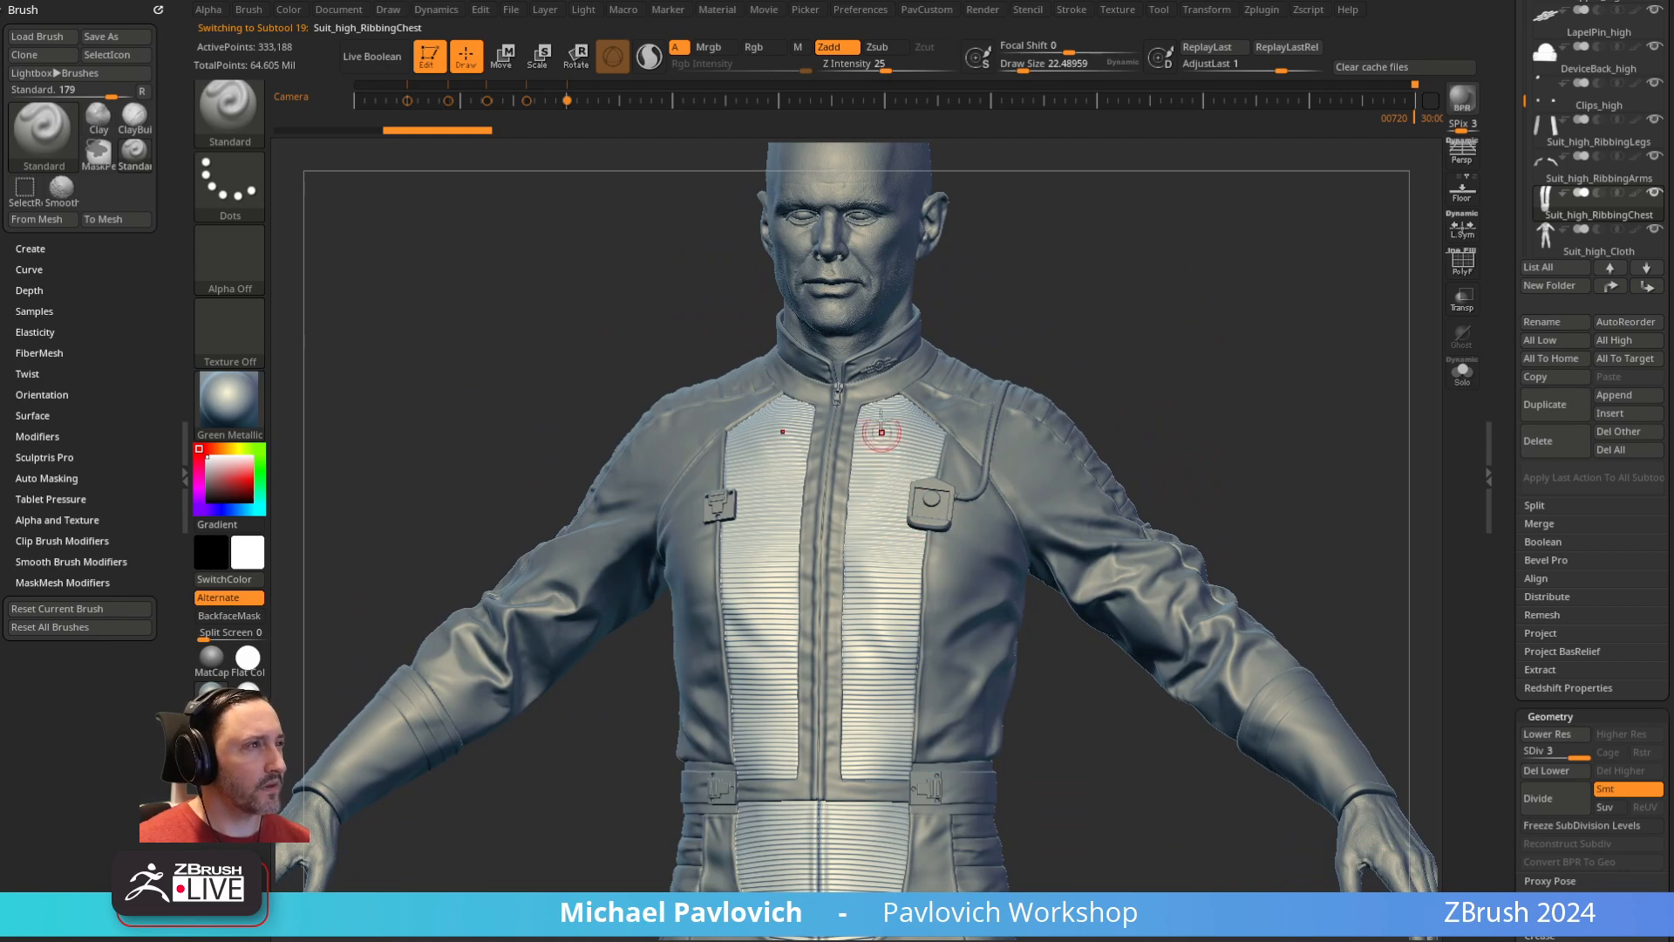
left_click(1530, 505)
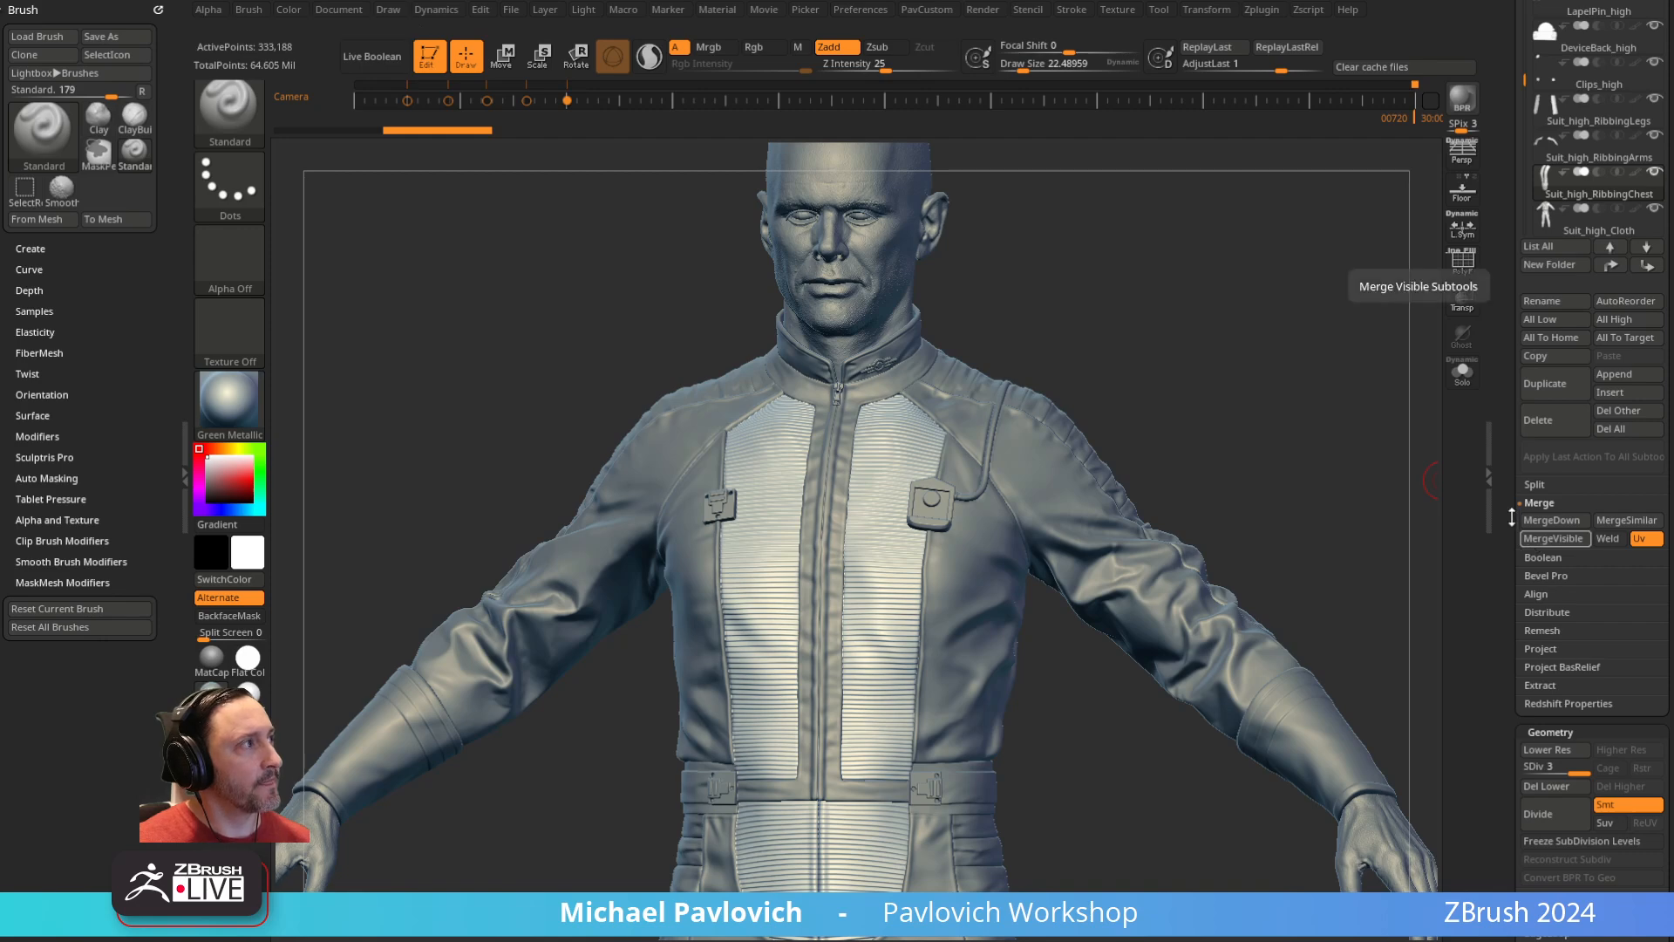
scroll(1512, 517, "up", 5)
left_click_drag(1535, 422, 1501, 243)
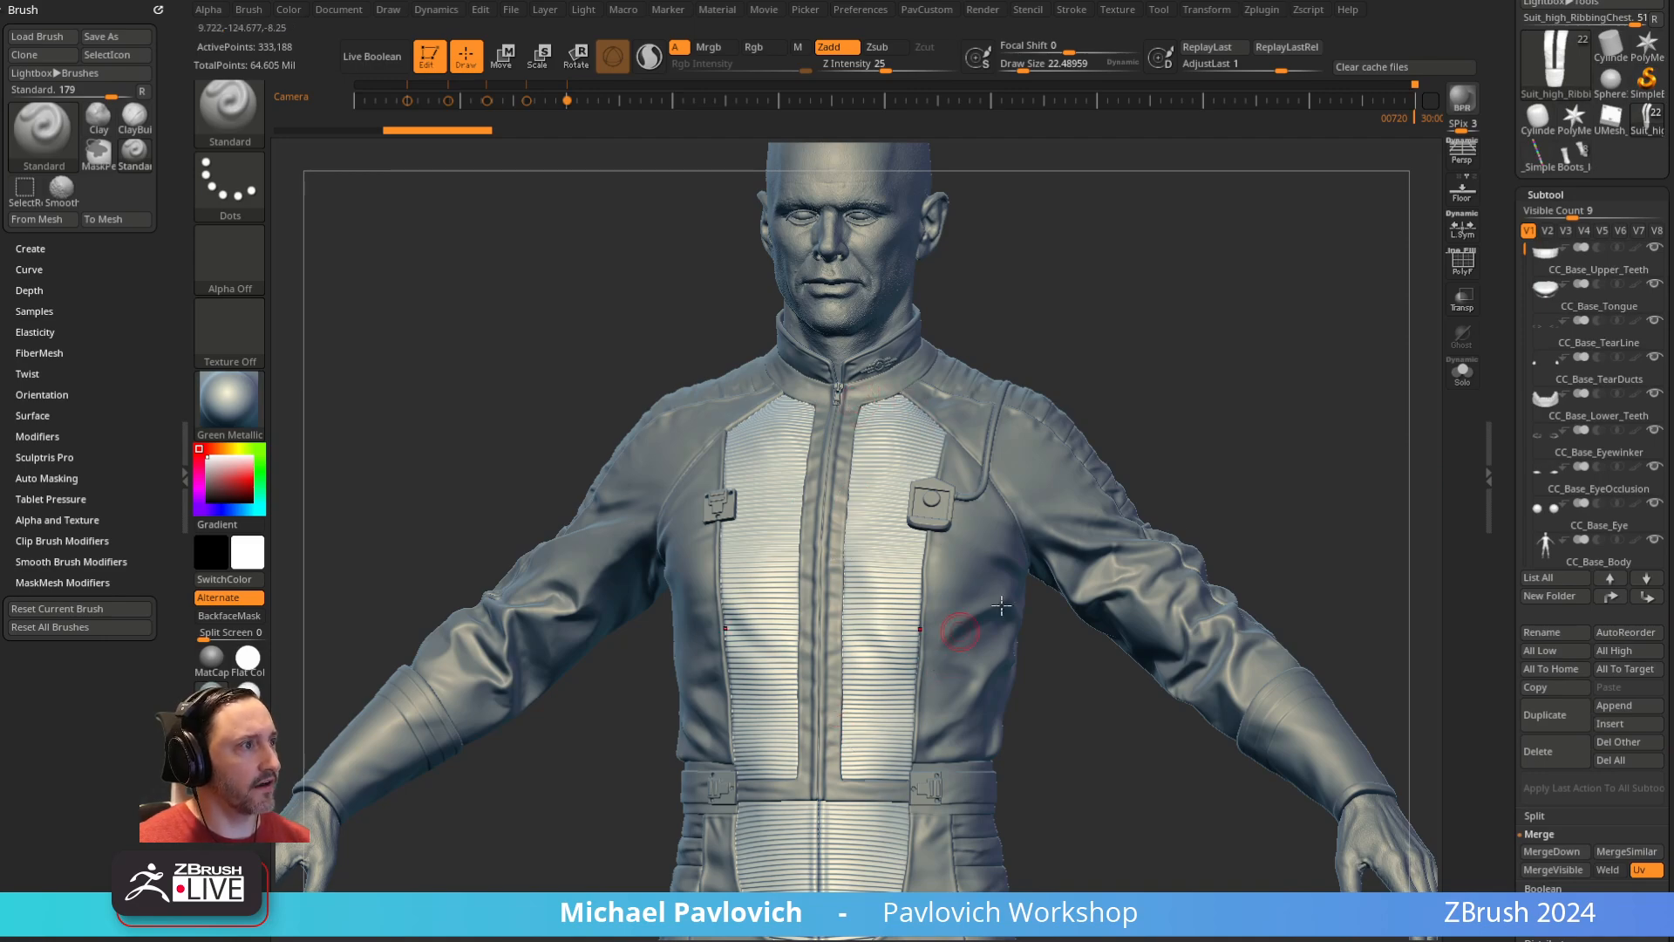
Smooth the ribbing off the chest and lower front panels with a draw size of about 52.33
key("s")
left_click_drag(860, 533, 870, 532)
left_click_drag(898, 475, 866, 596, "shift")
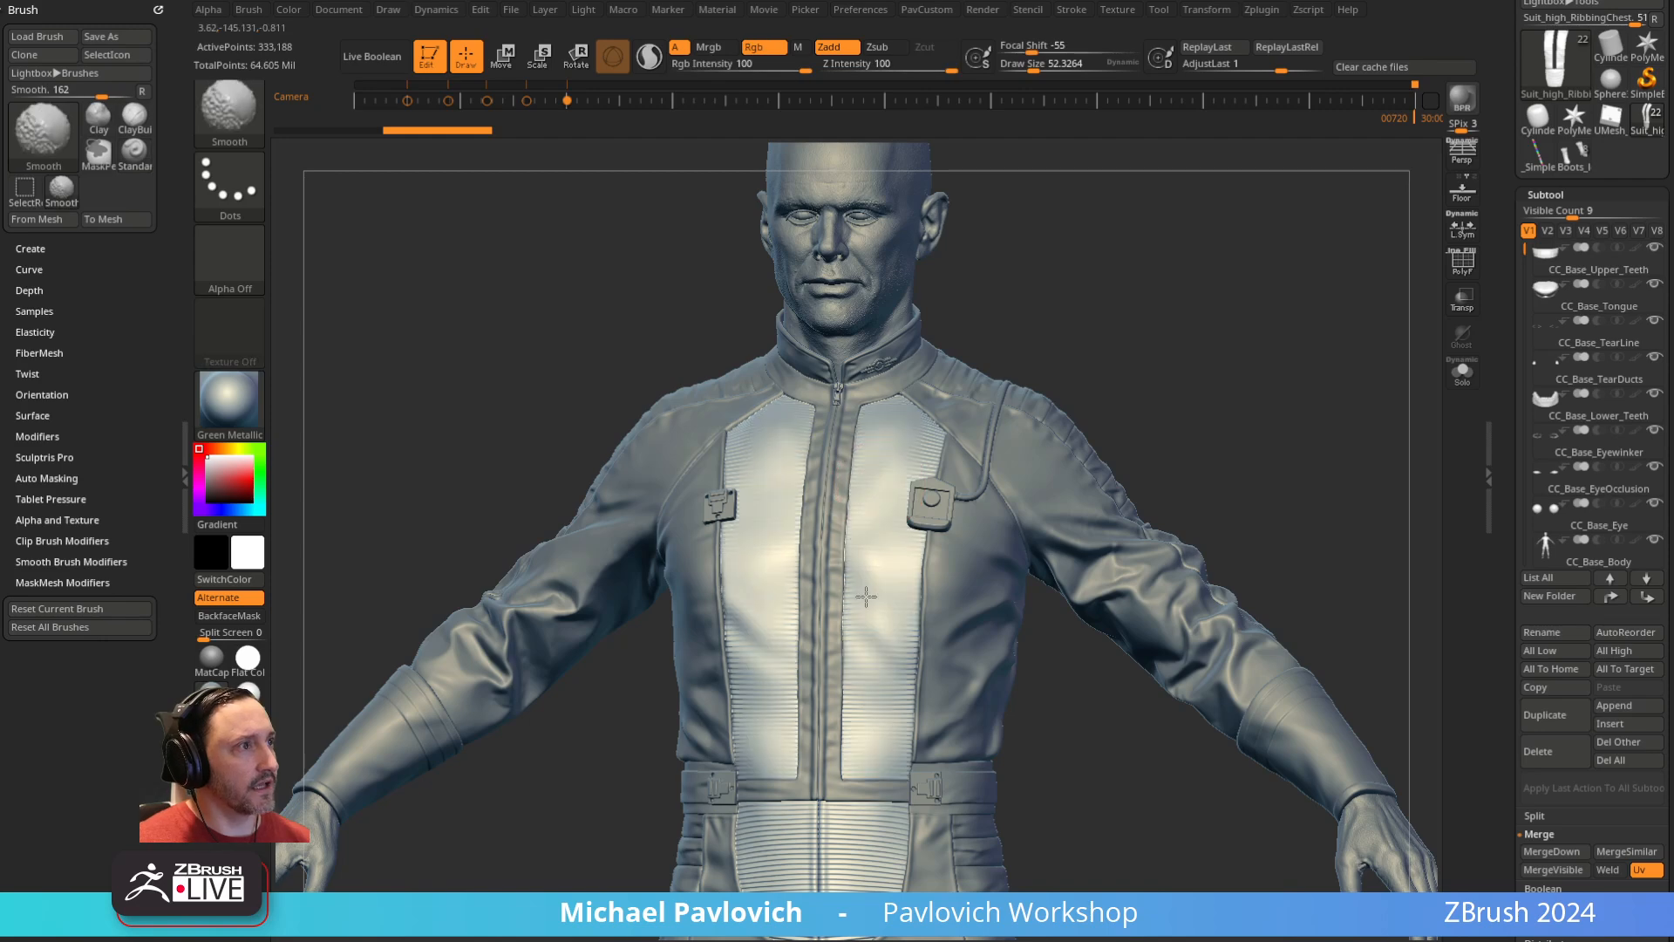
right_click_drag(854, 820, 838, 866, "shift")
left_click_drag(880, 854, 867, 741, "shift")
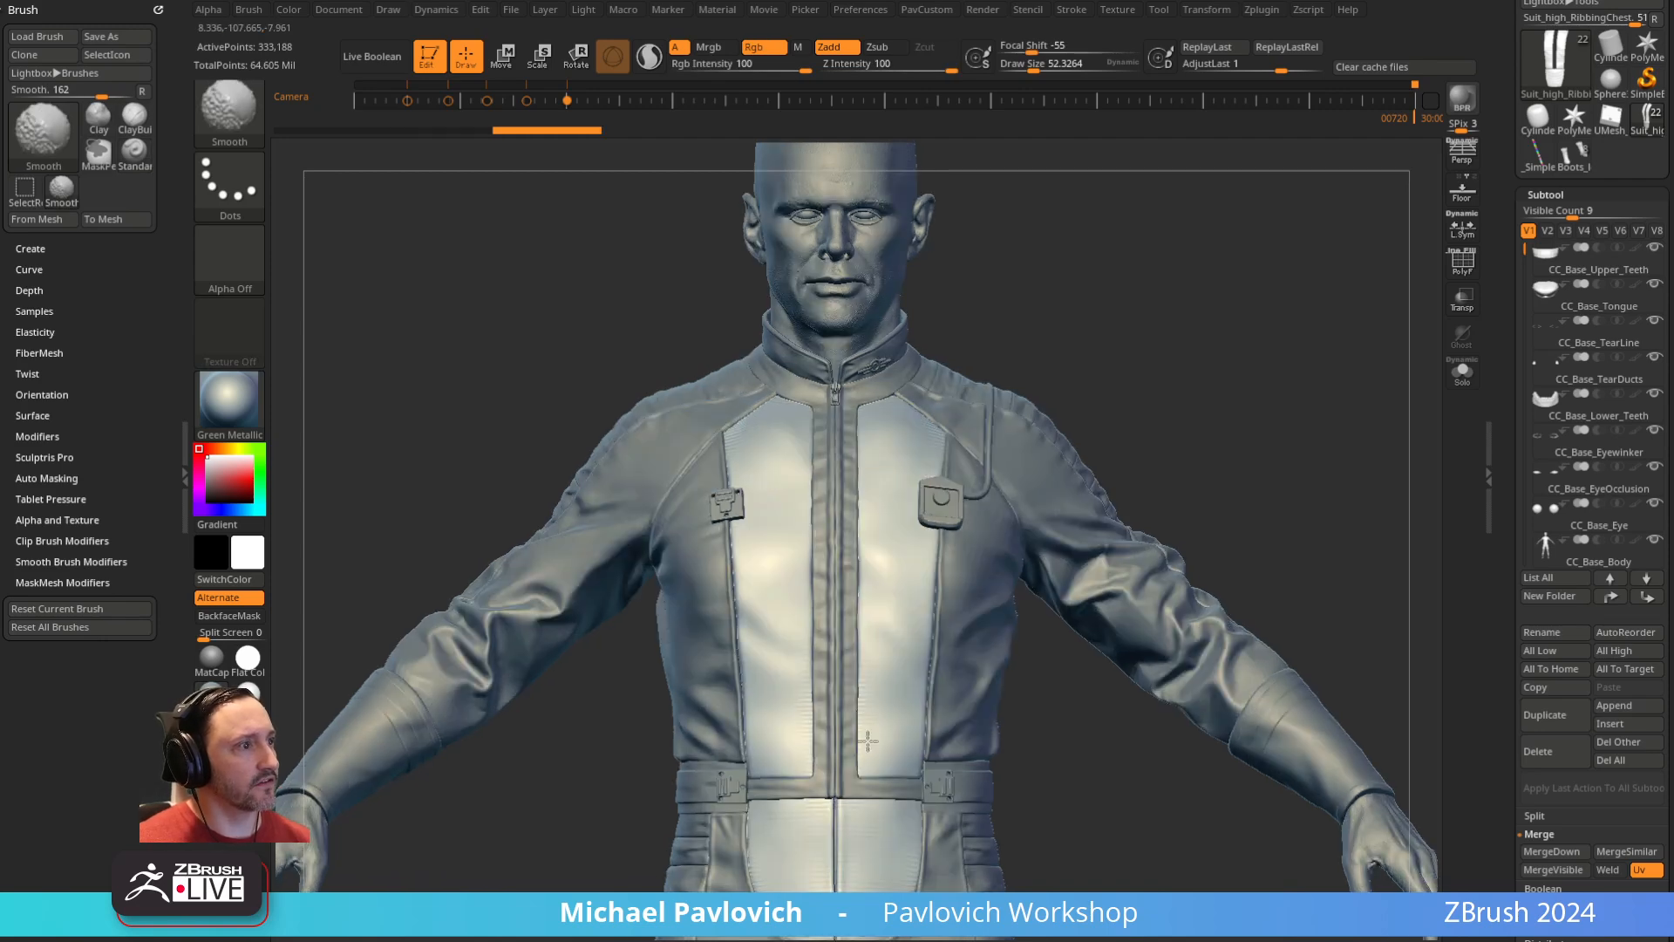
left_click_drag(897, 939, 879, 832, "shift")
left_click_drag(1166, 343, 1143, 298, "alt")
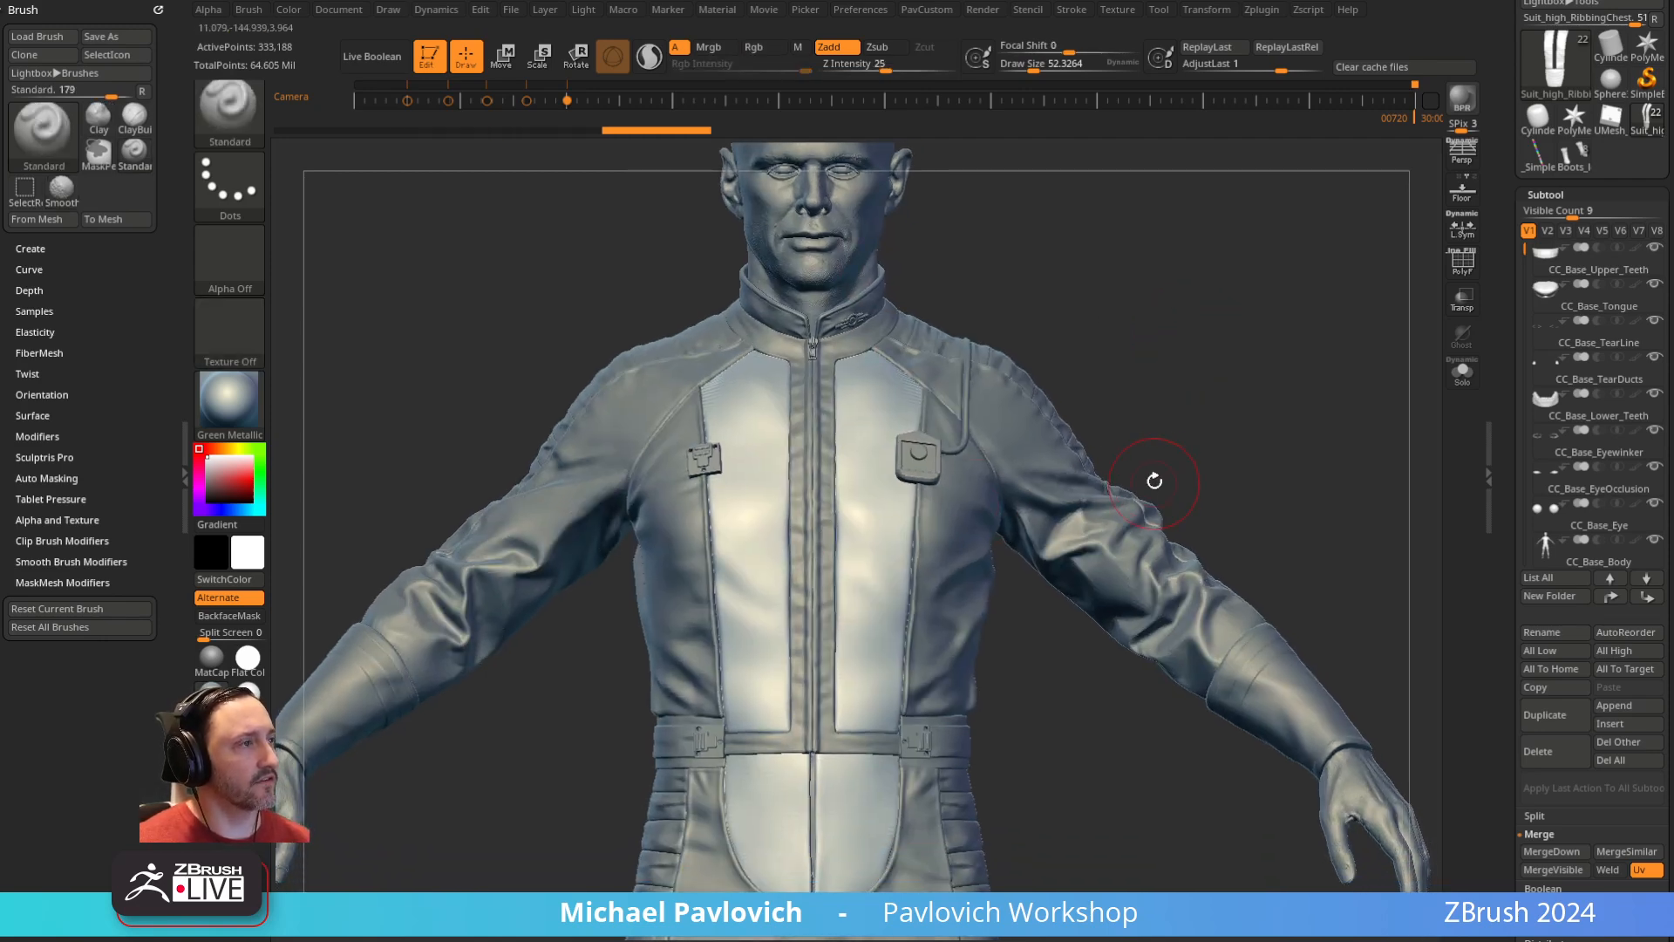
Convert the smoothed Suit_high_RibbingChest subtool to a DynaMesh at resolution 128 and isolate it briefly to inspect it
key("space")
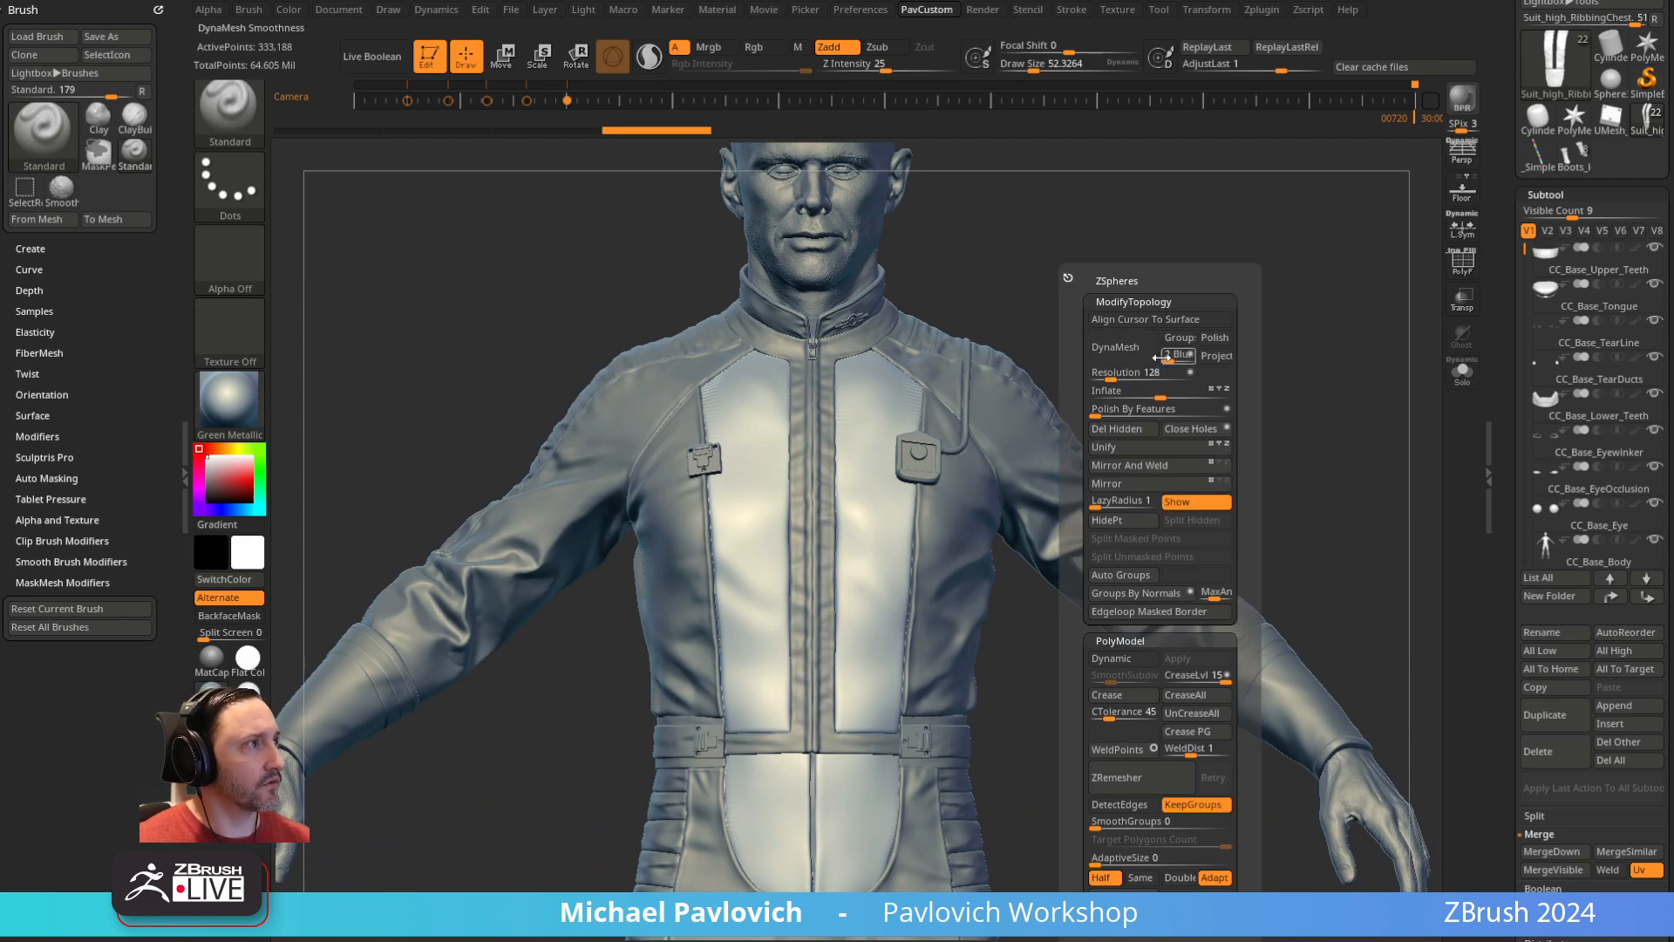
left_click(1115, 347)
left_click(1080, 388)
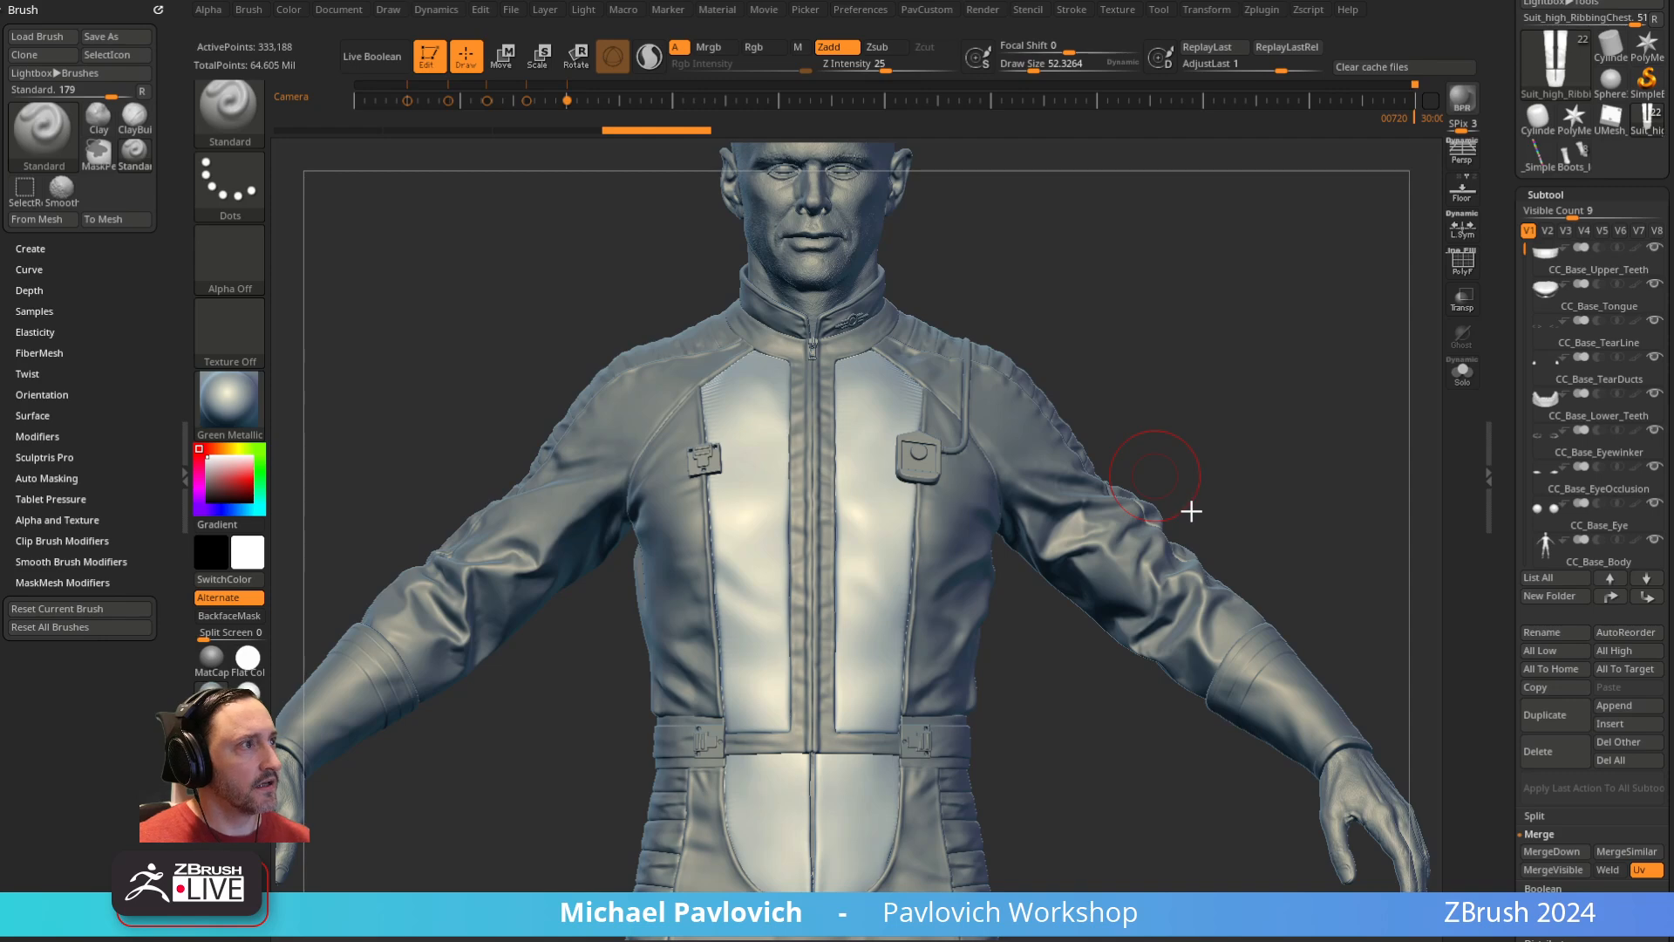
left_click(1463, 375)
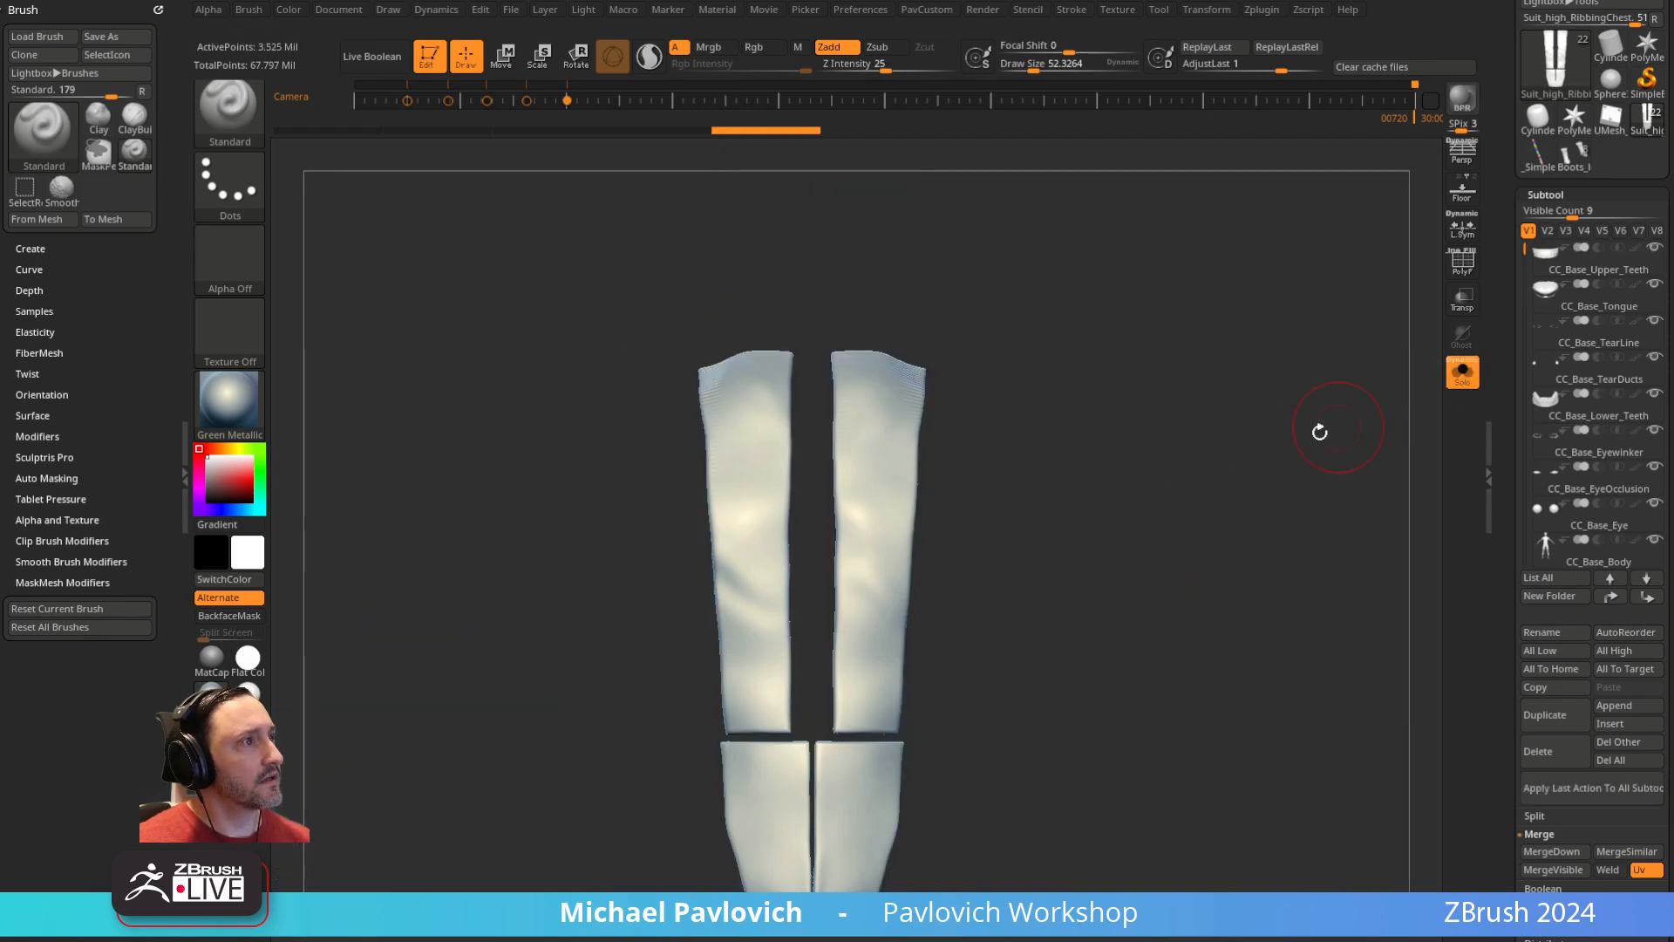
left_click_drag(1316, 430, 1419, 388)
left_click(1463, 373)
Isolate the chest panels and remesh them twice with DynaMesh at successively lower resolutions
key("space")
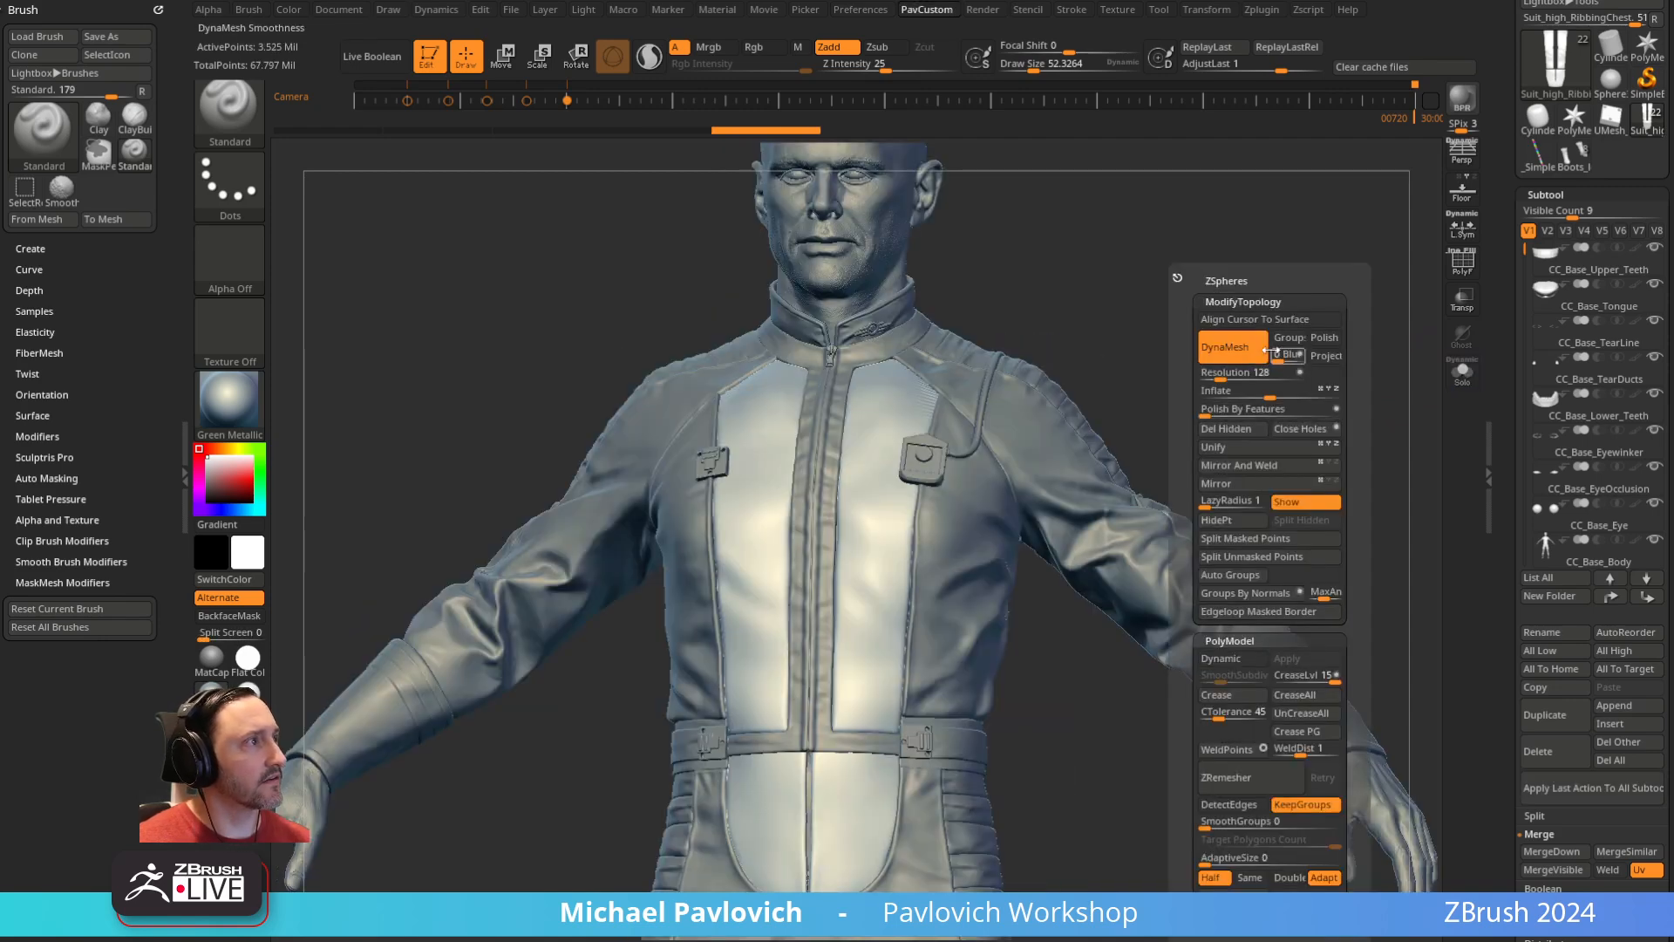
left_click_drag(1271, 397, 1310, 394)
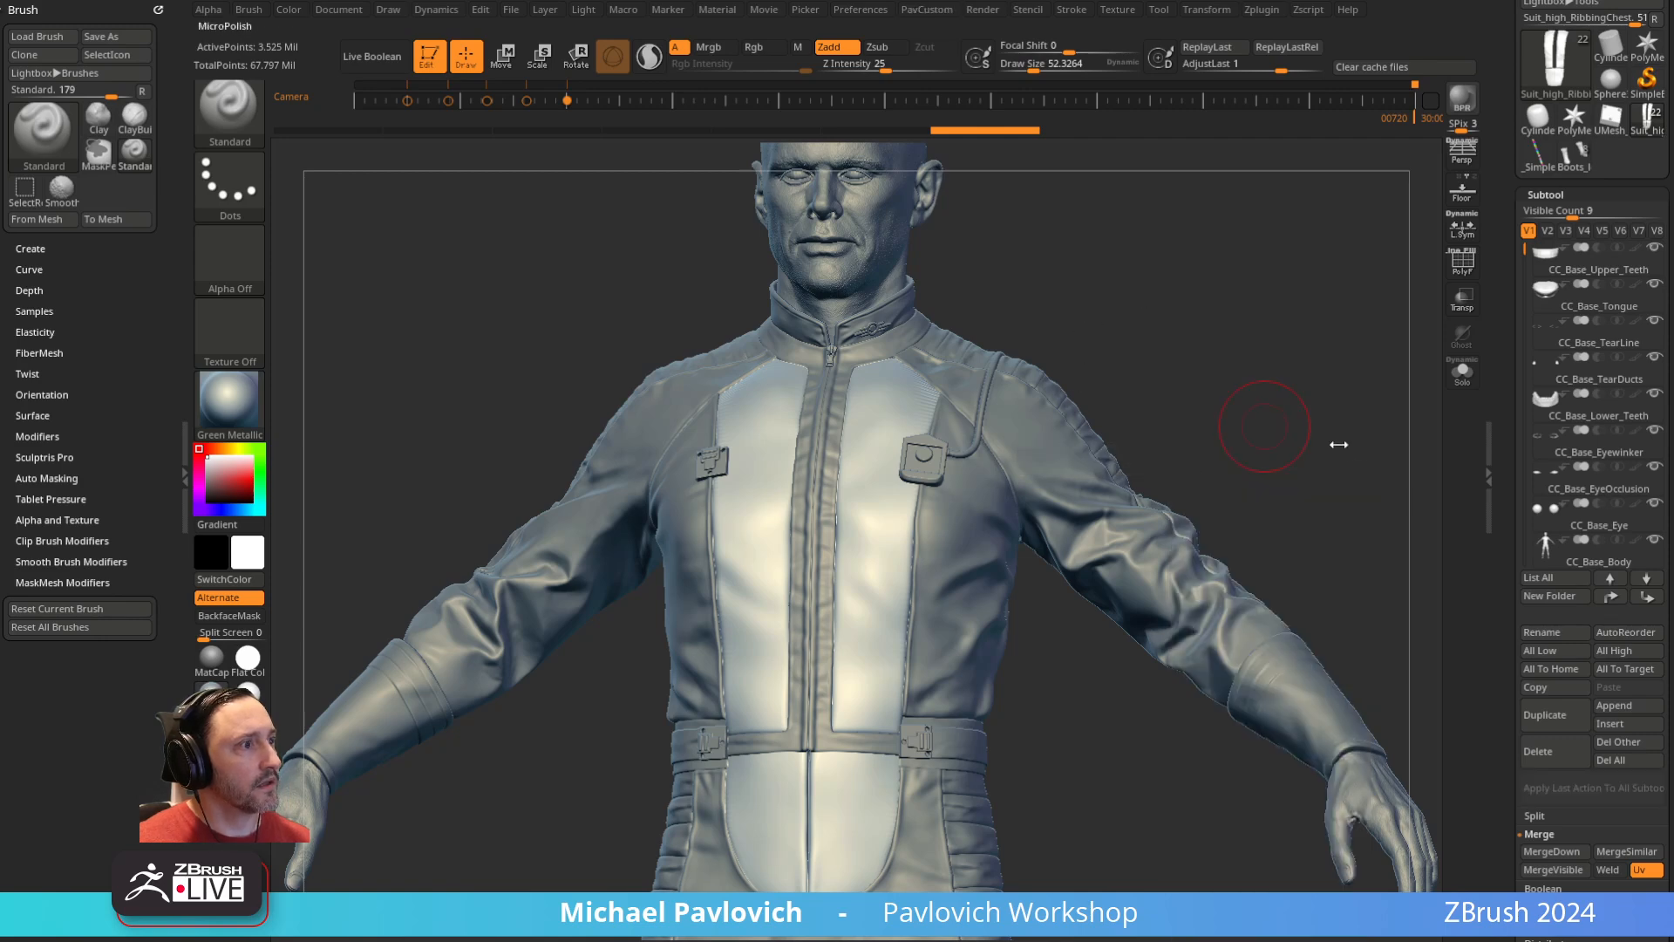
mouse_move(1000, 239)
left_mouse_down("alt")
mouse_move(1229, 343)
mouse_move(1008, 175)
left_mouse_up("alt")
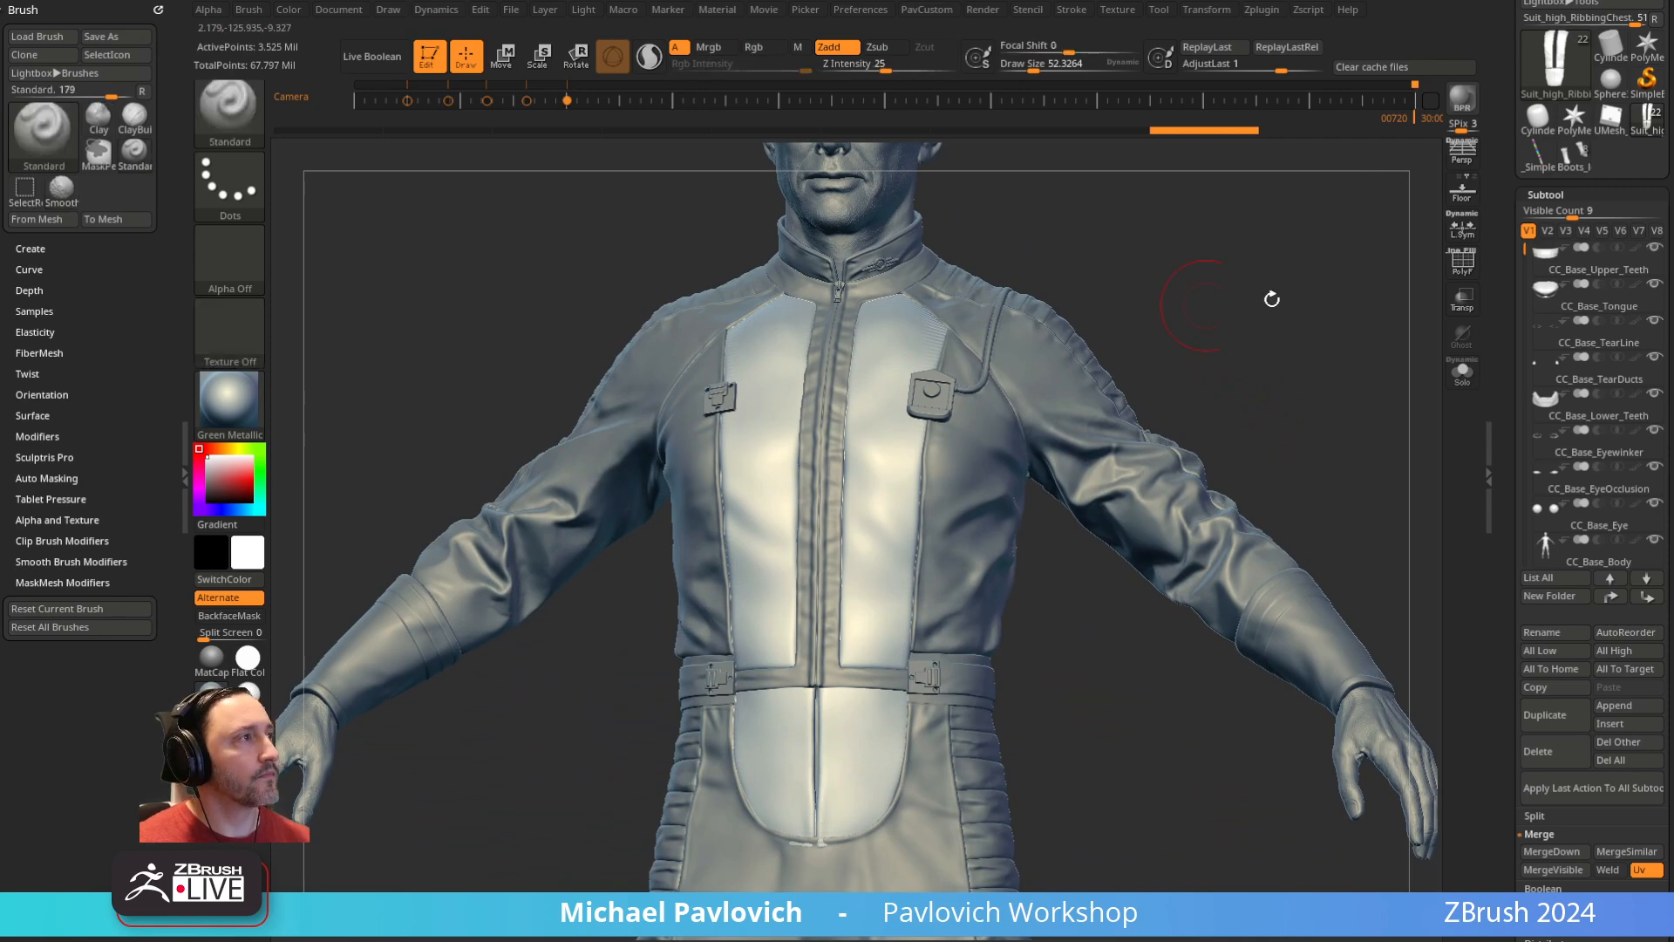
left_click(1463, 370)
key("space")
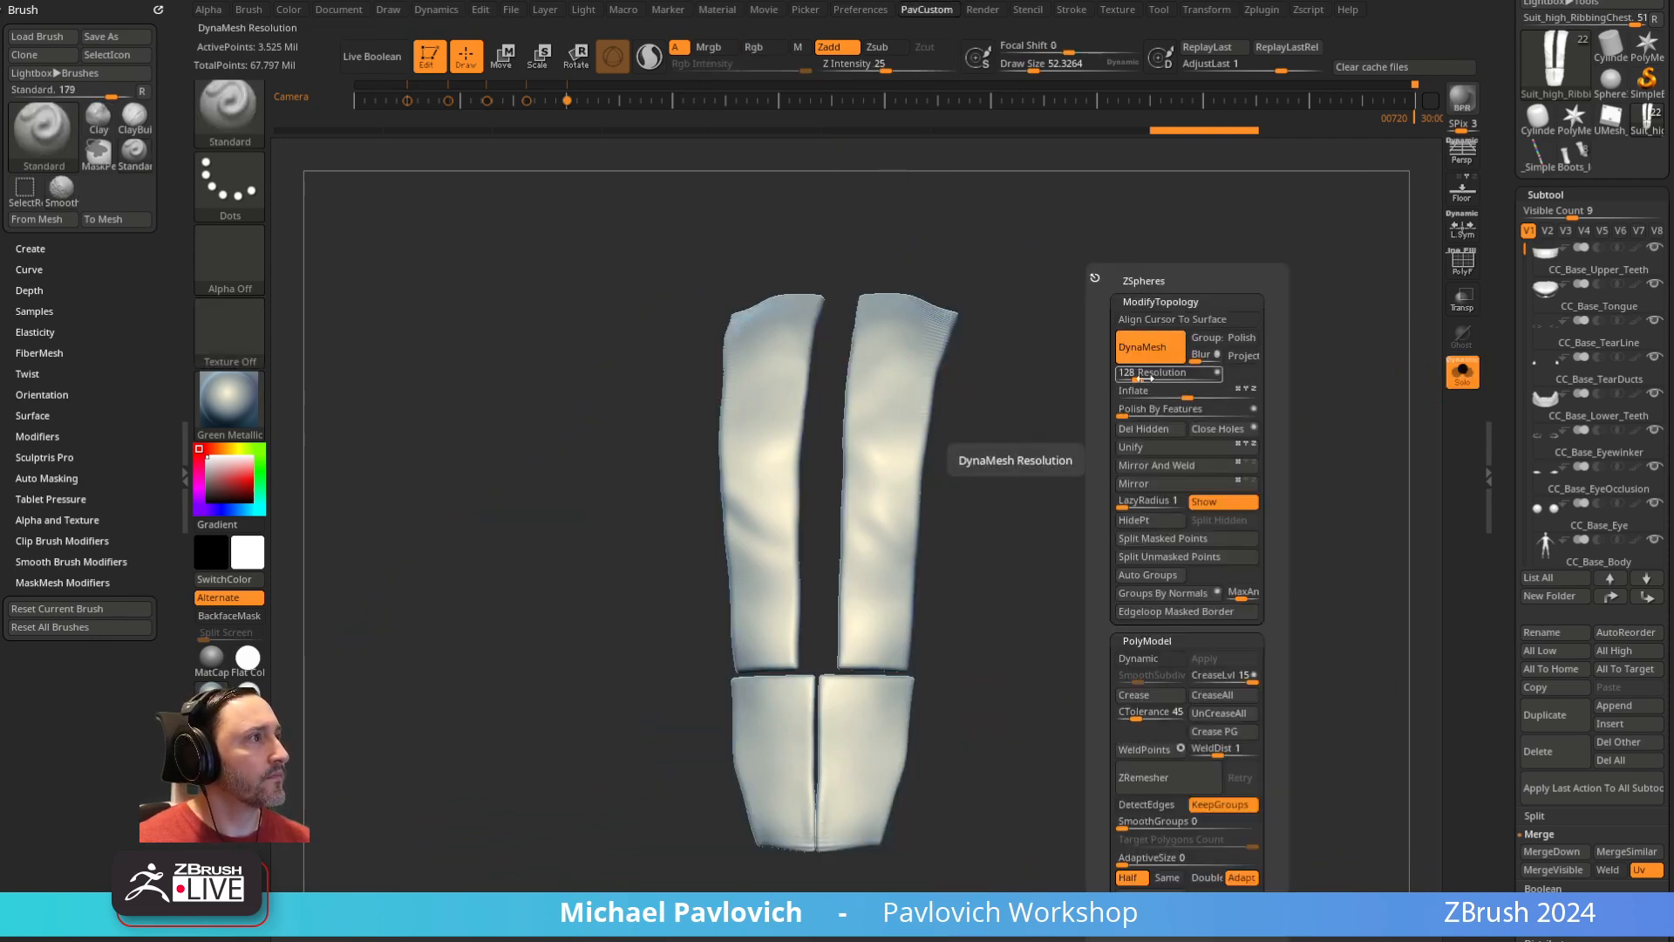
mouse_move(1115, 297)
left_mouse_down("ctrl")
mouse_move(1295, 508)
mouse_move(1212, 488)
left_mouse_up("ctrl")
key("space")
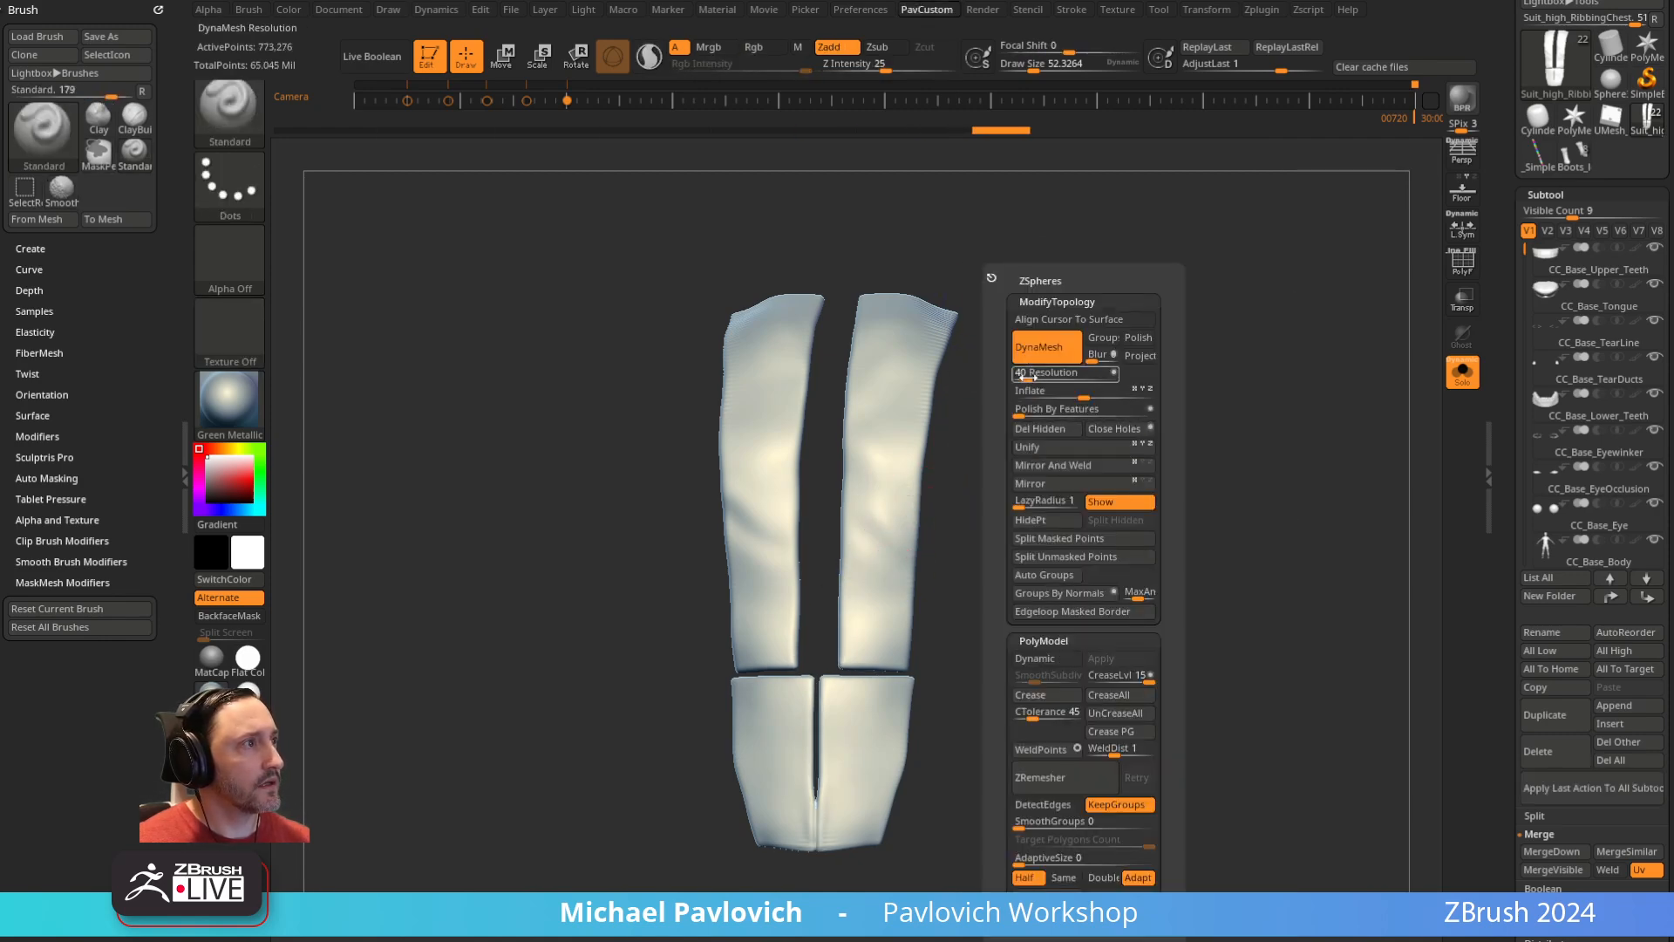
left_click_drag(1078, 301, 1137, 468, "ctrl")
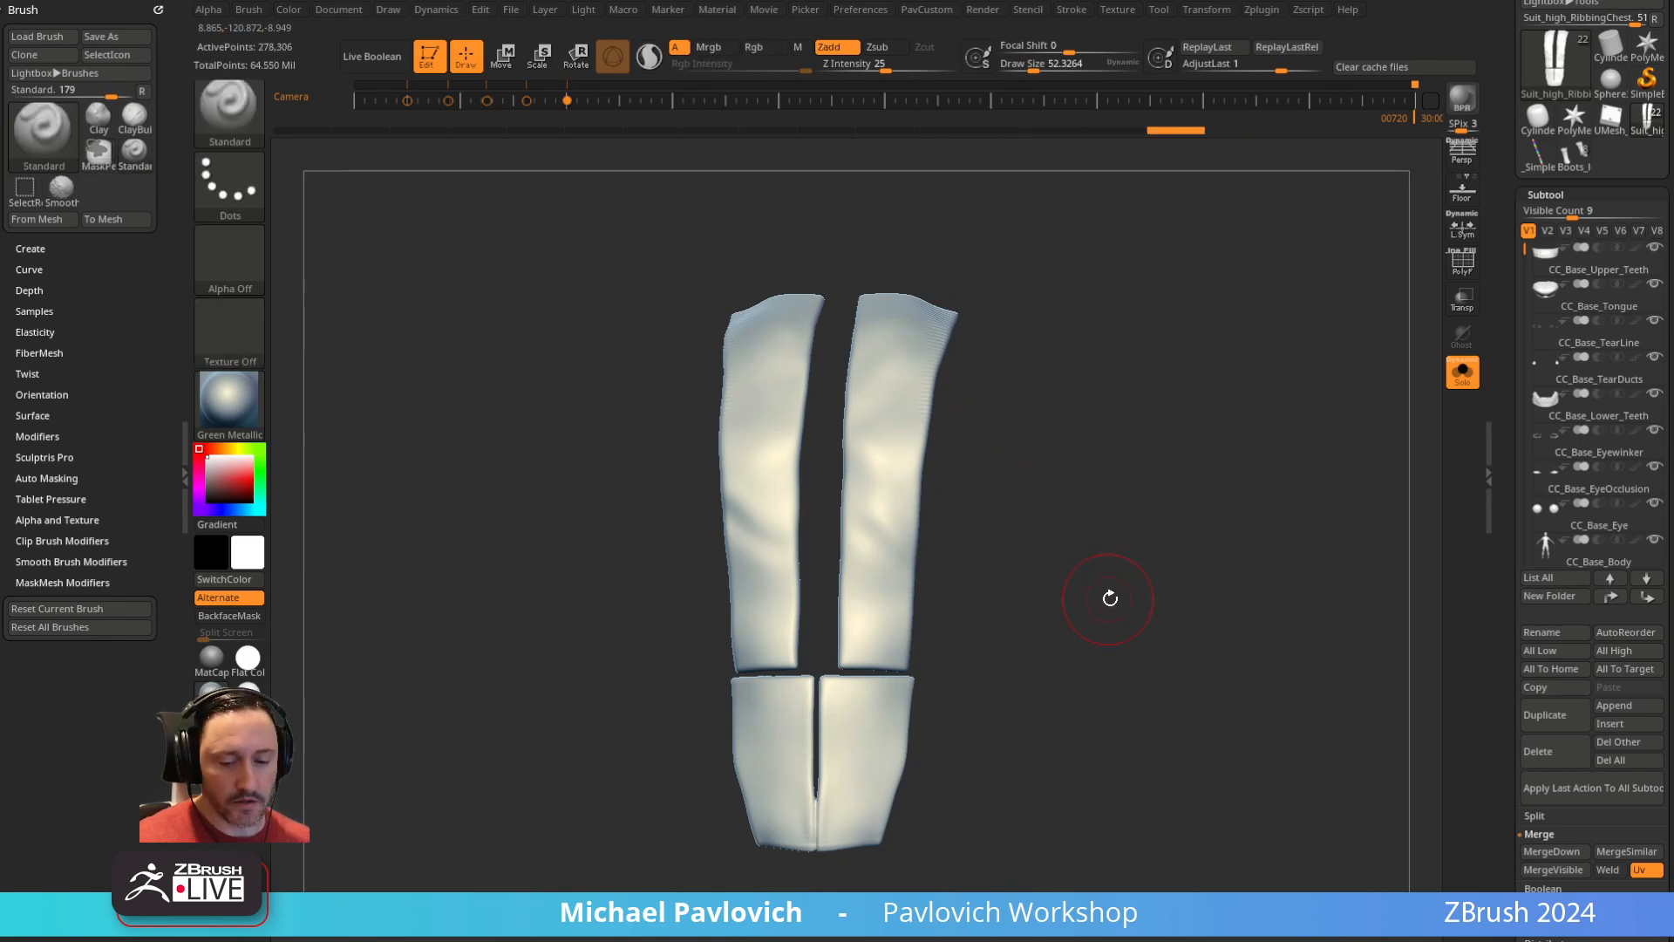
Inflate the waist gaps at a draw size of about 86.96, remesh to fuse the panels, and smooth the joined surface
key("b")
key("i")
key("n")
key("s")
mouse_move(785, 765)
left_mouse_down()
mouse_move(800, 764)
mouse_move(817, 700)
mouse_move(917, 669)
left_mouse_up()
left_click_drag(1083, 387, 1167, 539, "ctrl")
left_click_drag(886, 611, 908, 363, "shift")
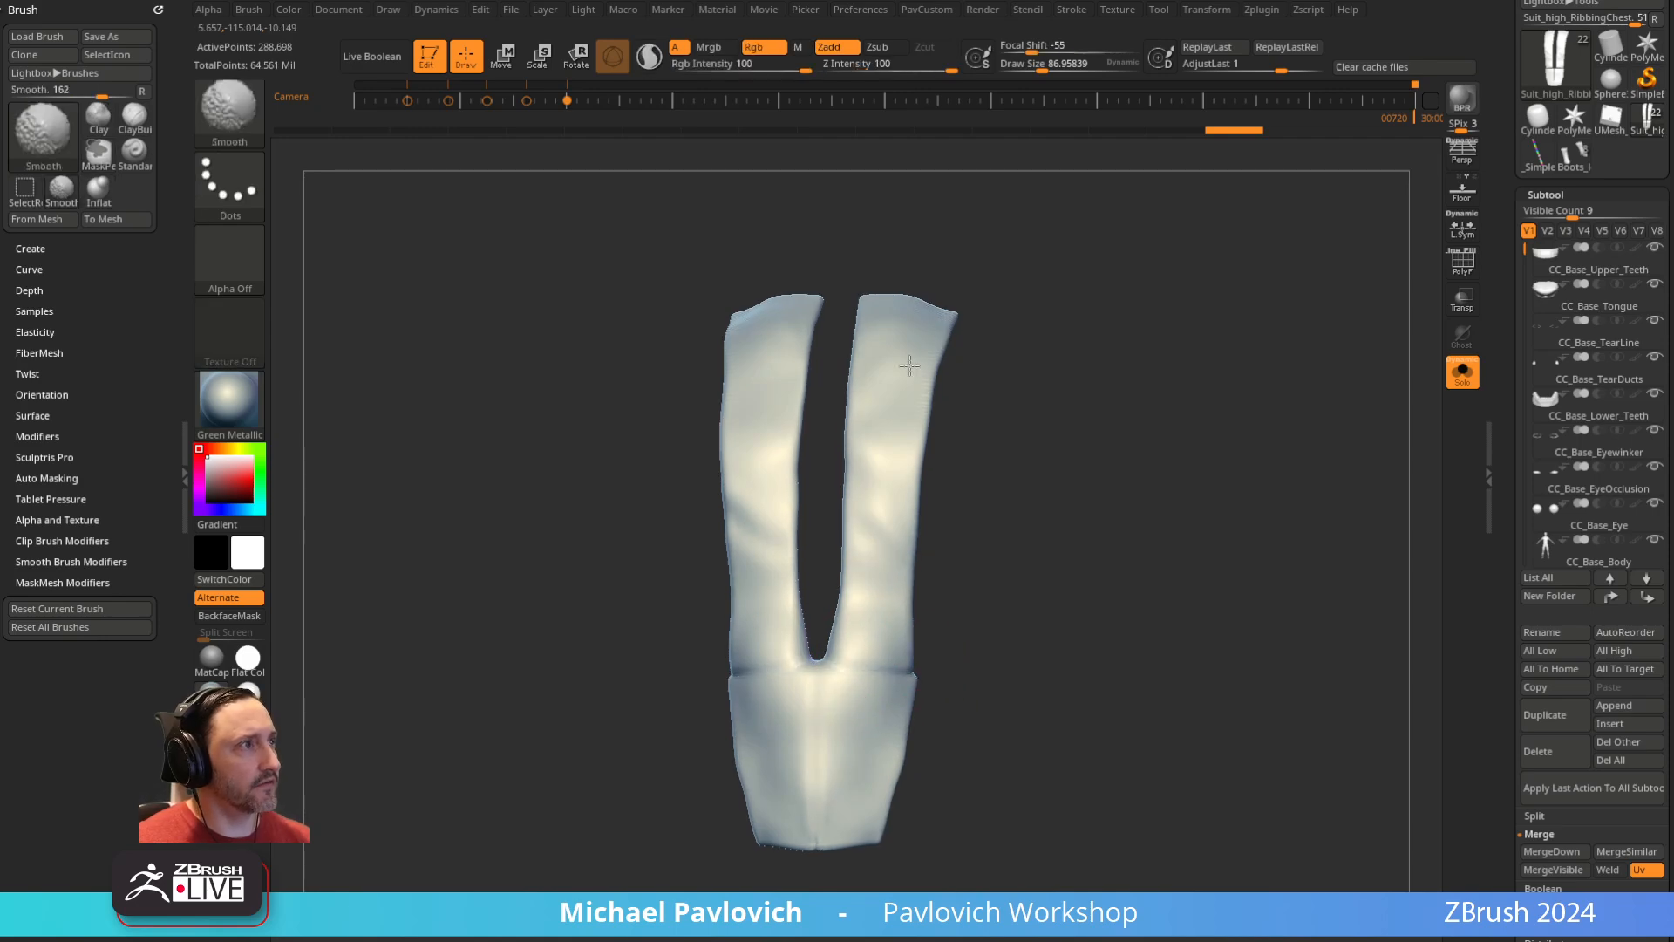
Check the fused panels against the full suit, isolate them again, and move their inner edges together along the center
left_click(1462, 372)
left_click_drag(1084, 551, 1071, 571)
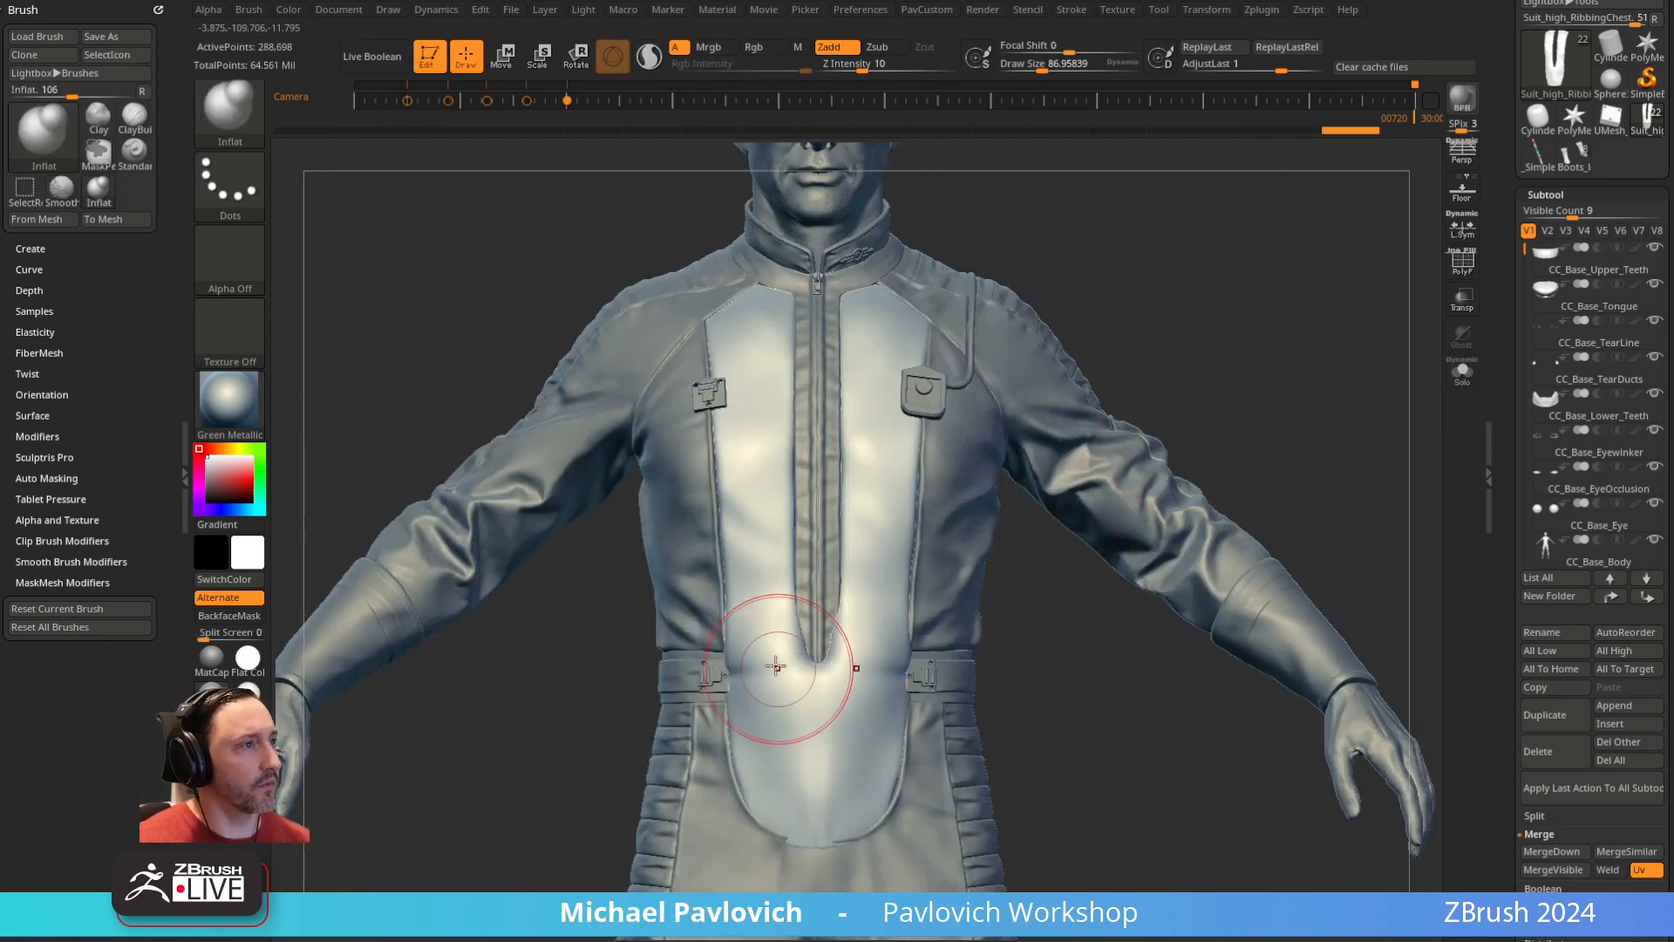
left_click_drag(776, 666, 815, 624)
left_click(1462, 372)
key("b")
key("m")
key("v")
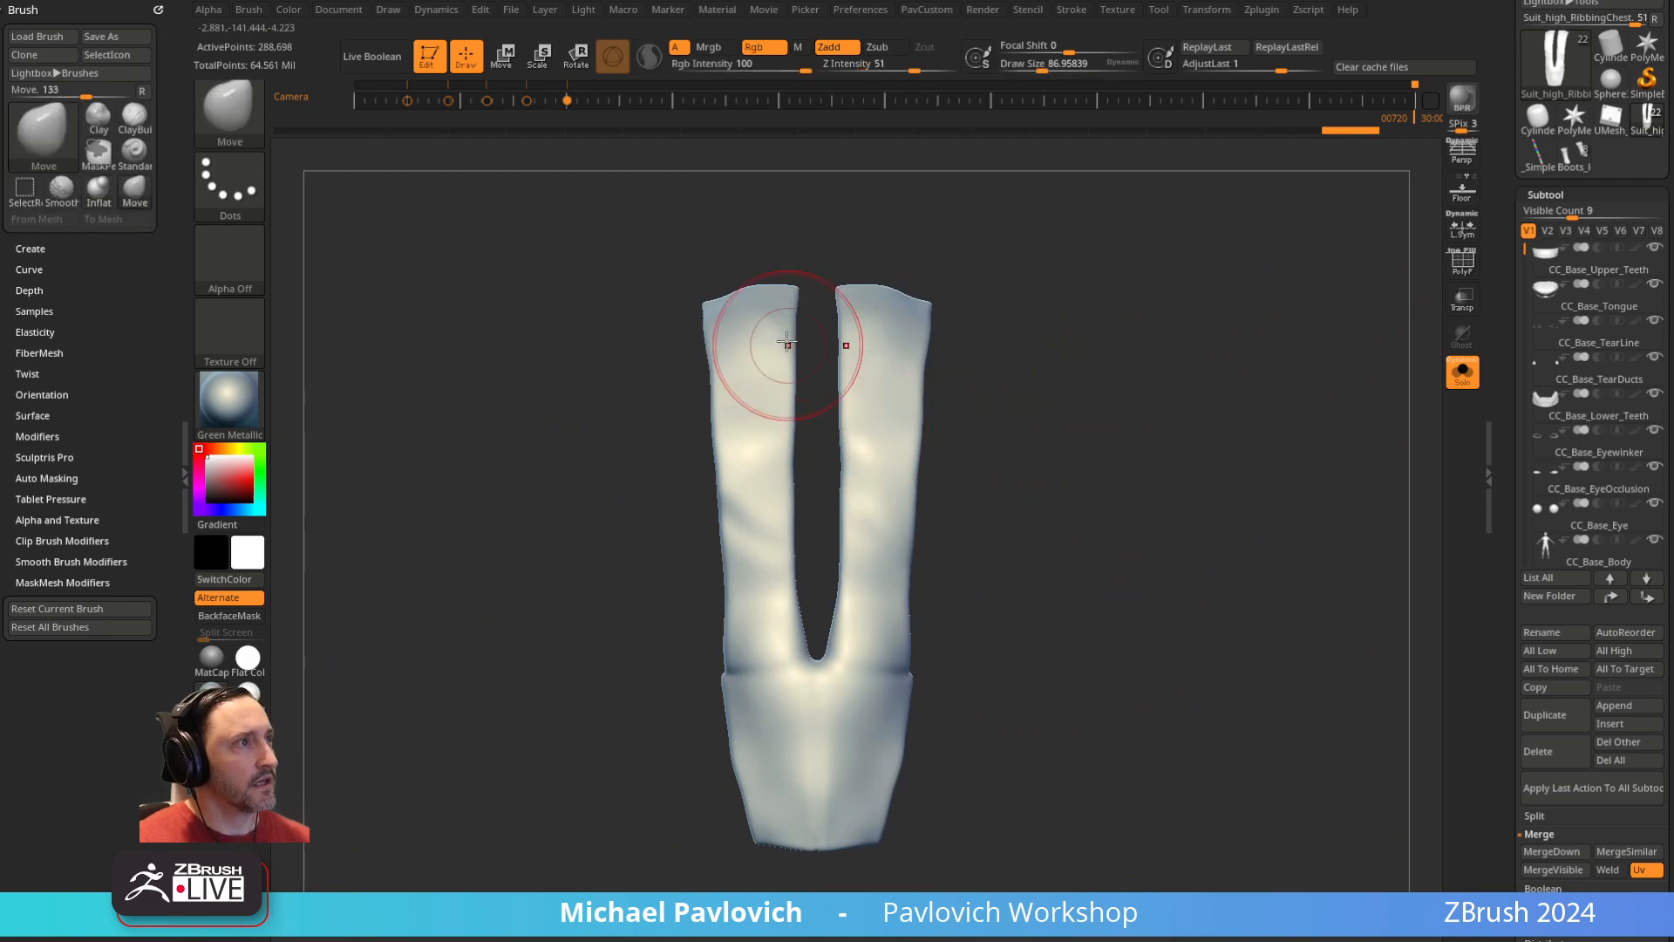
left_click_drag(805, 294, 814, 298)
left_click_drag(803, 358, 828, 394)
left_click_drag(846, 436, 835, 514)
mouse_move(798, 554)
right_mouse_down()
mouse_move(850, 559)
mouse_move(785, 614)
right_mouse_up()
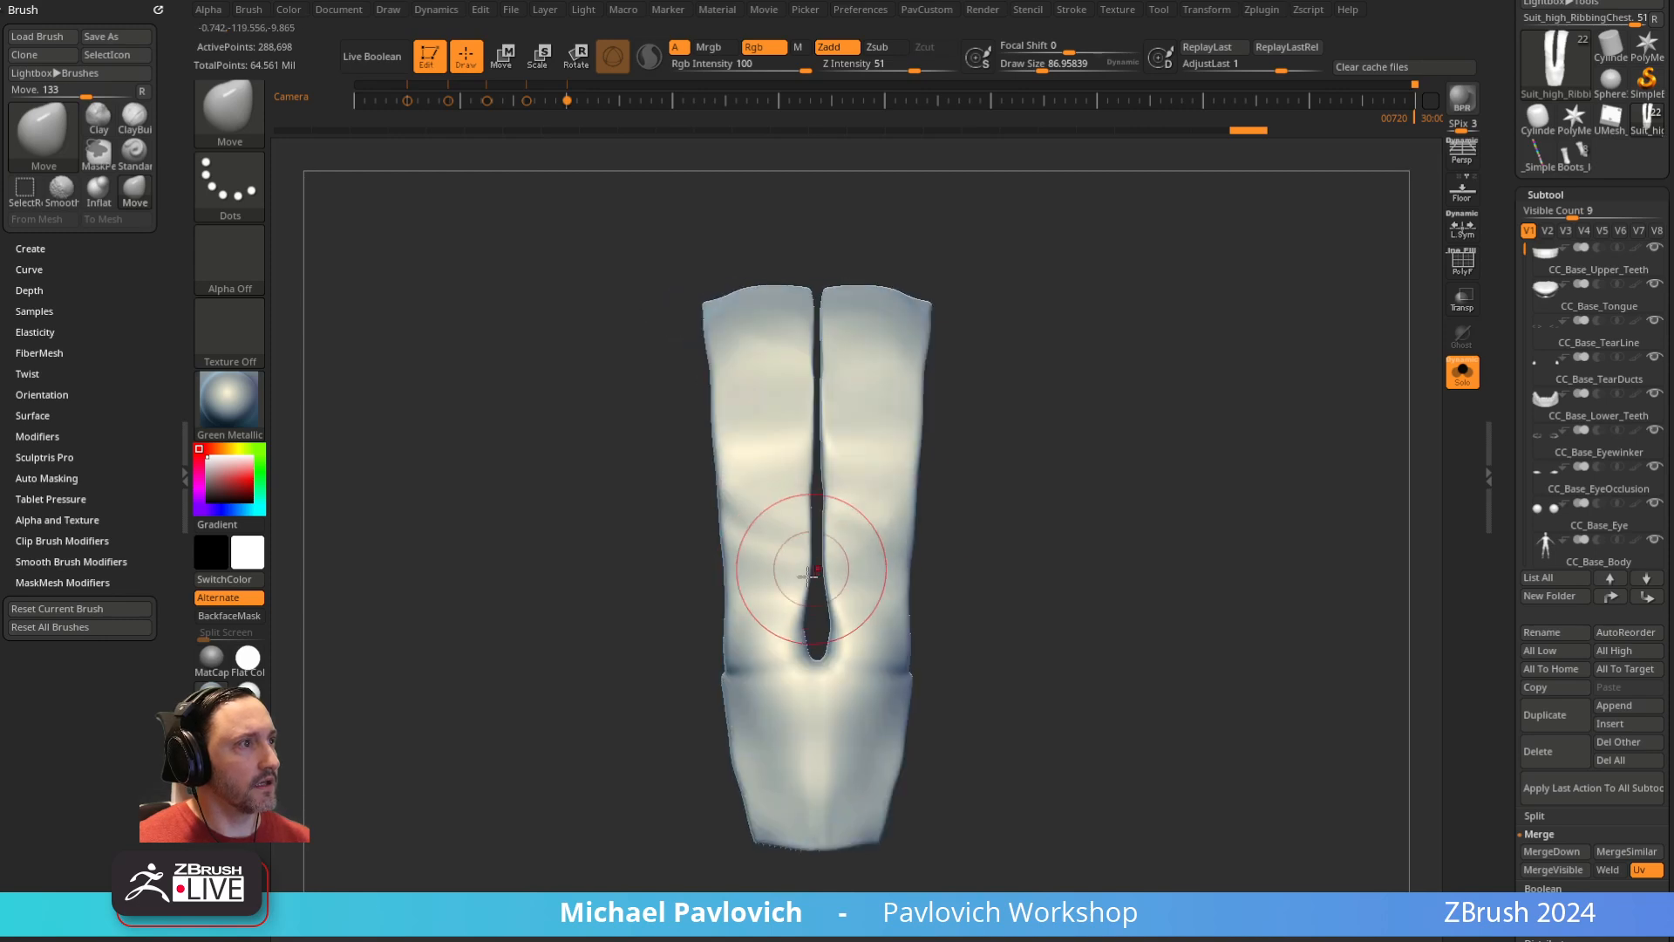
Inflate the remaining center gap, remesh with DynaMesh to close it, and smooth the seam between the panels
key("b")
key("i")
key("n")
mouse_move(837, 547)
left_mouse_down()
mouse_move(832, 384)
mouse_move(824, 633)
mouse_move(828, 612)
left_mouse_up()
left_click_drag(1251, 447, 1304, 584, "ctrl")
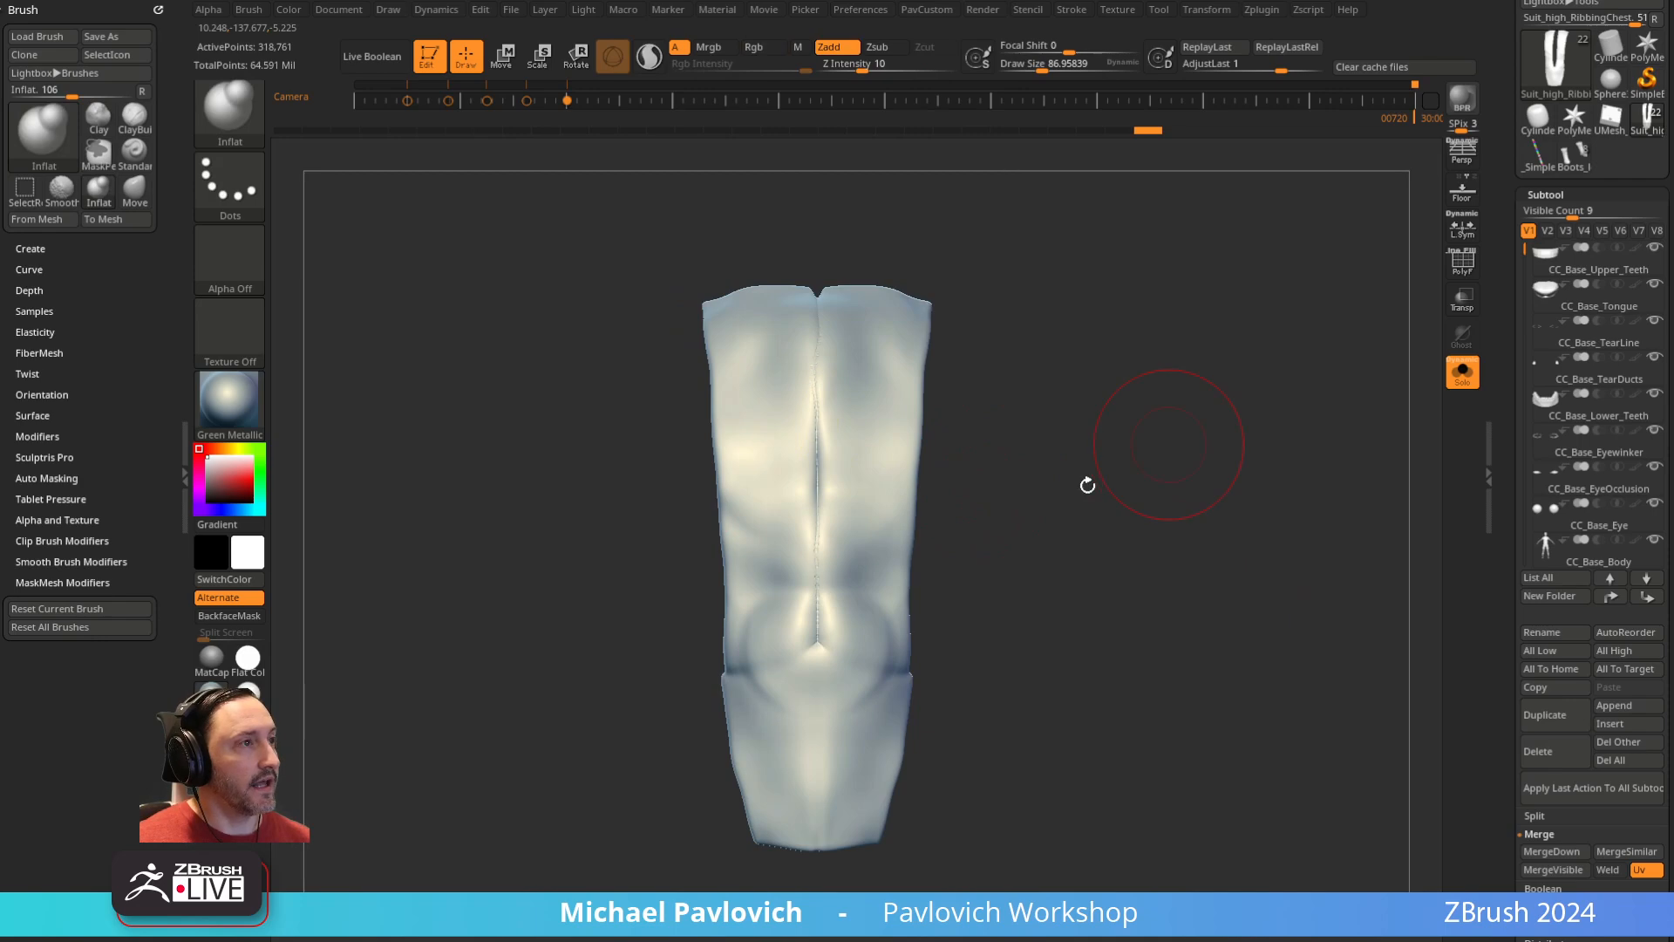
left_click_drag(857, 384, 848, 363, "shift")
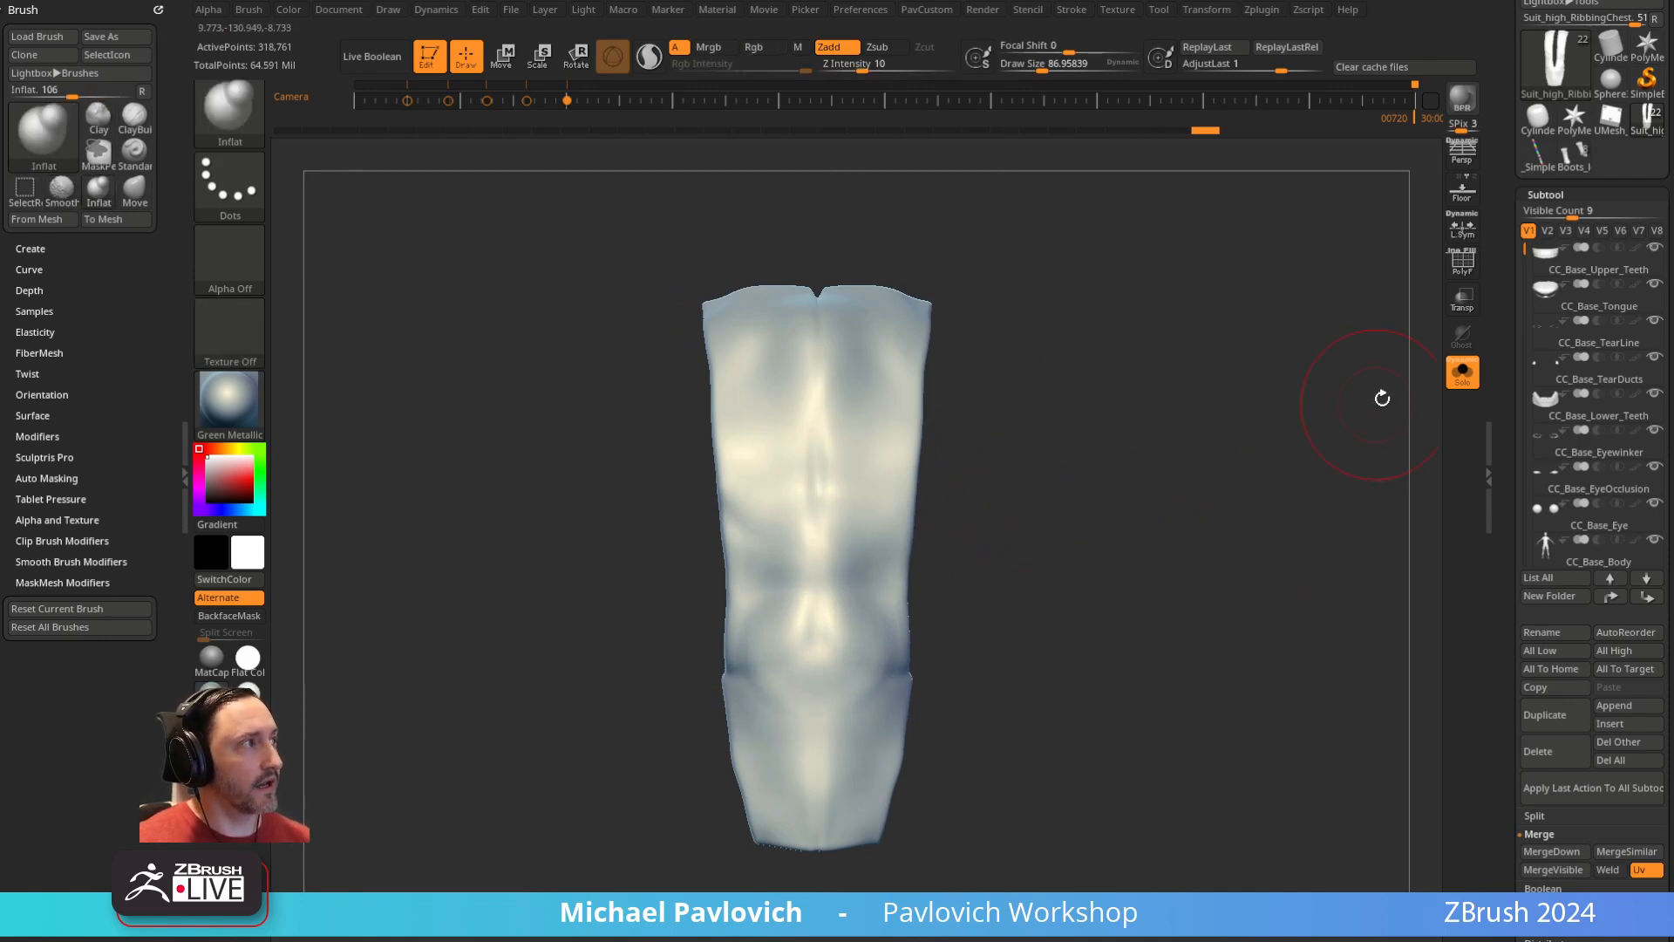
Show the full suit and push the merged chest panel back behind the zipper with the Move brush at draw size about 116.48
left_click(1463, 371)
mouse_move(1172, 427)
left_mouse_down()
mouse_move(1002, 532)
mouse_move(860, 665)
mouse_move(773, 629)
left_mouse_up()
key("b")
key("m")
key("v")
key("s")
left_click_drag(791, 526, 767, 515)
left_click_drag(836, 443, 805, 436)
mouse_move(1111, 251)
left_mouse_down()
mouse_move(817, 383)
mouse_move(858, 334)
left_mouse_up()
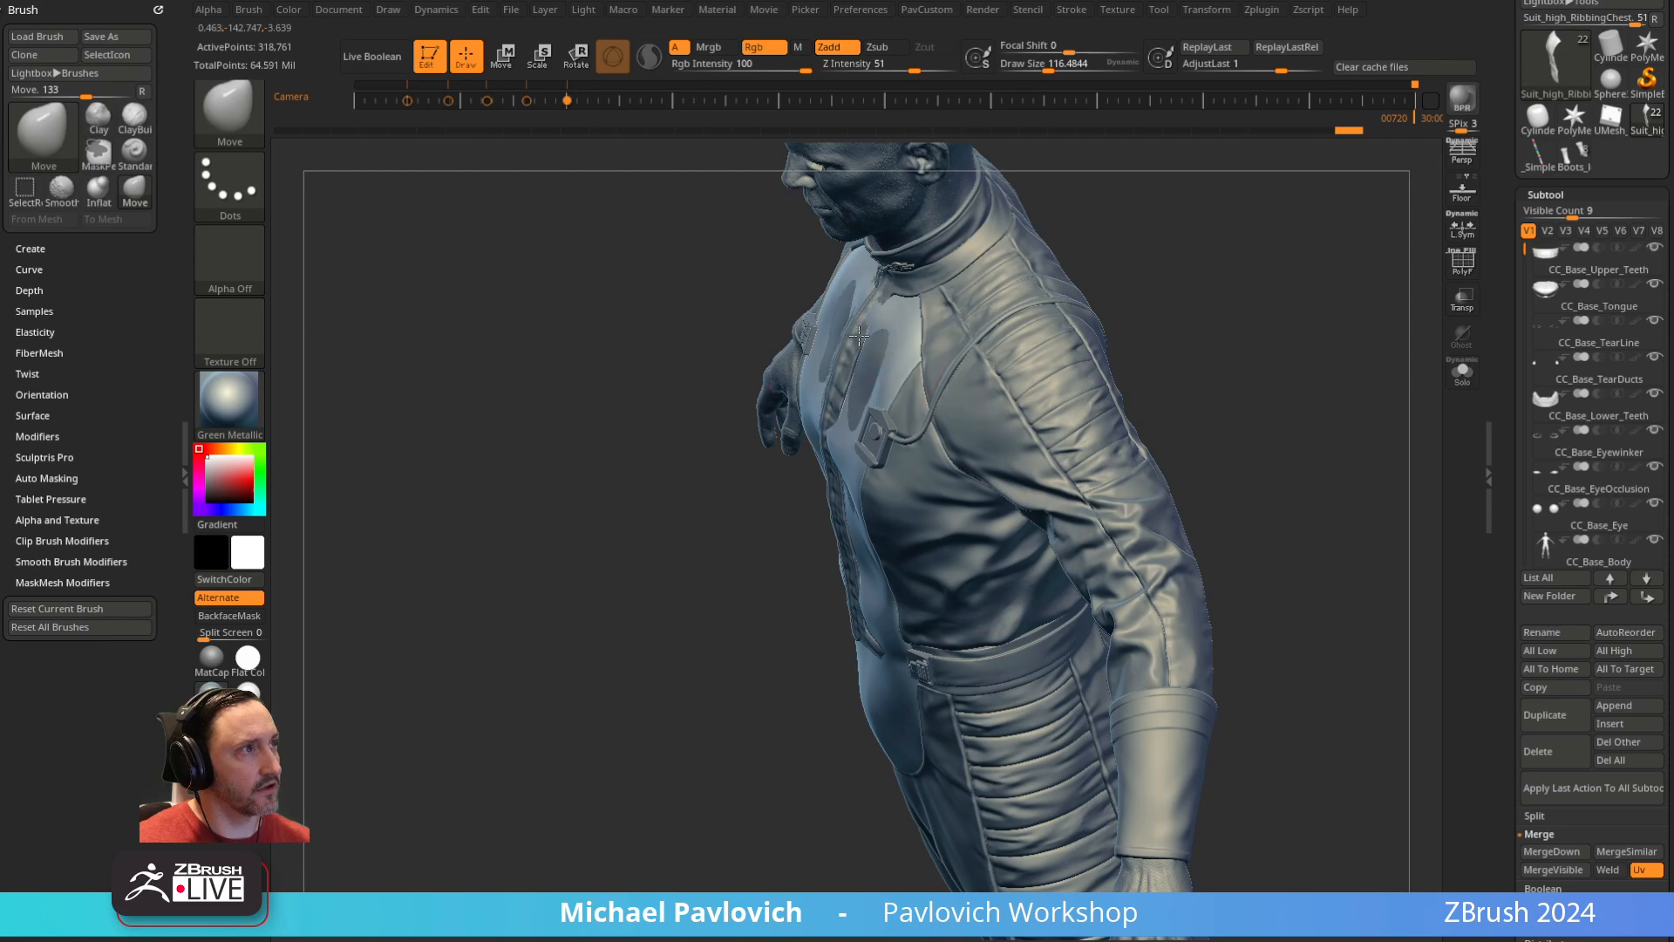
Fit the panel around the abdomen, belt and lower flap with the Move brush at draw size about 90.91
left_click_drag(1160, 258, 1316, 253)
key("s")
mouse_move(900, 336)
left_mouse_down()
mouse_move(886, 335)
mouse_move(929, 309)
left_mouse_up()
left_click_drag(828, 586, 818, 630)
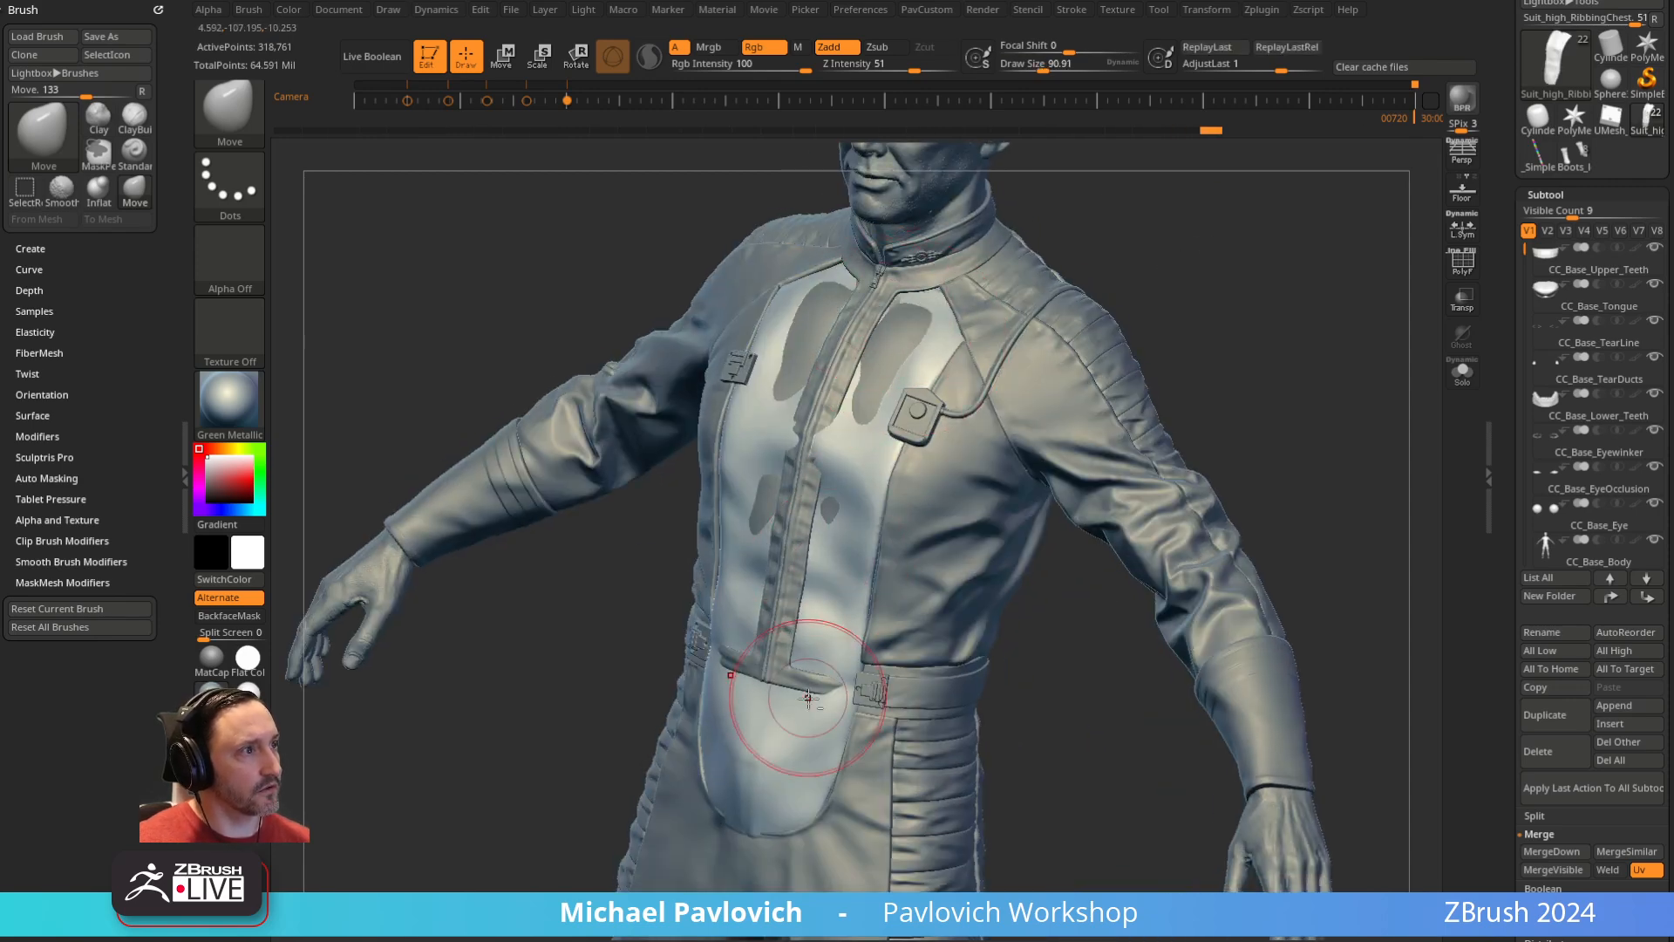
mouse_move(806, 691)
left_mouse_down()
mouse_move(811, 729)
mouse_move(784, 746)
left_mouse_up()
left_click_drag(768, 821, 764, 811)
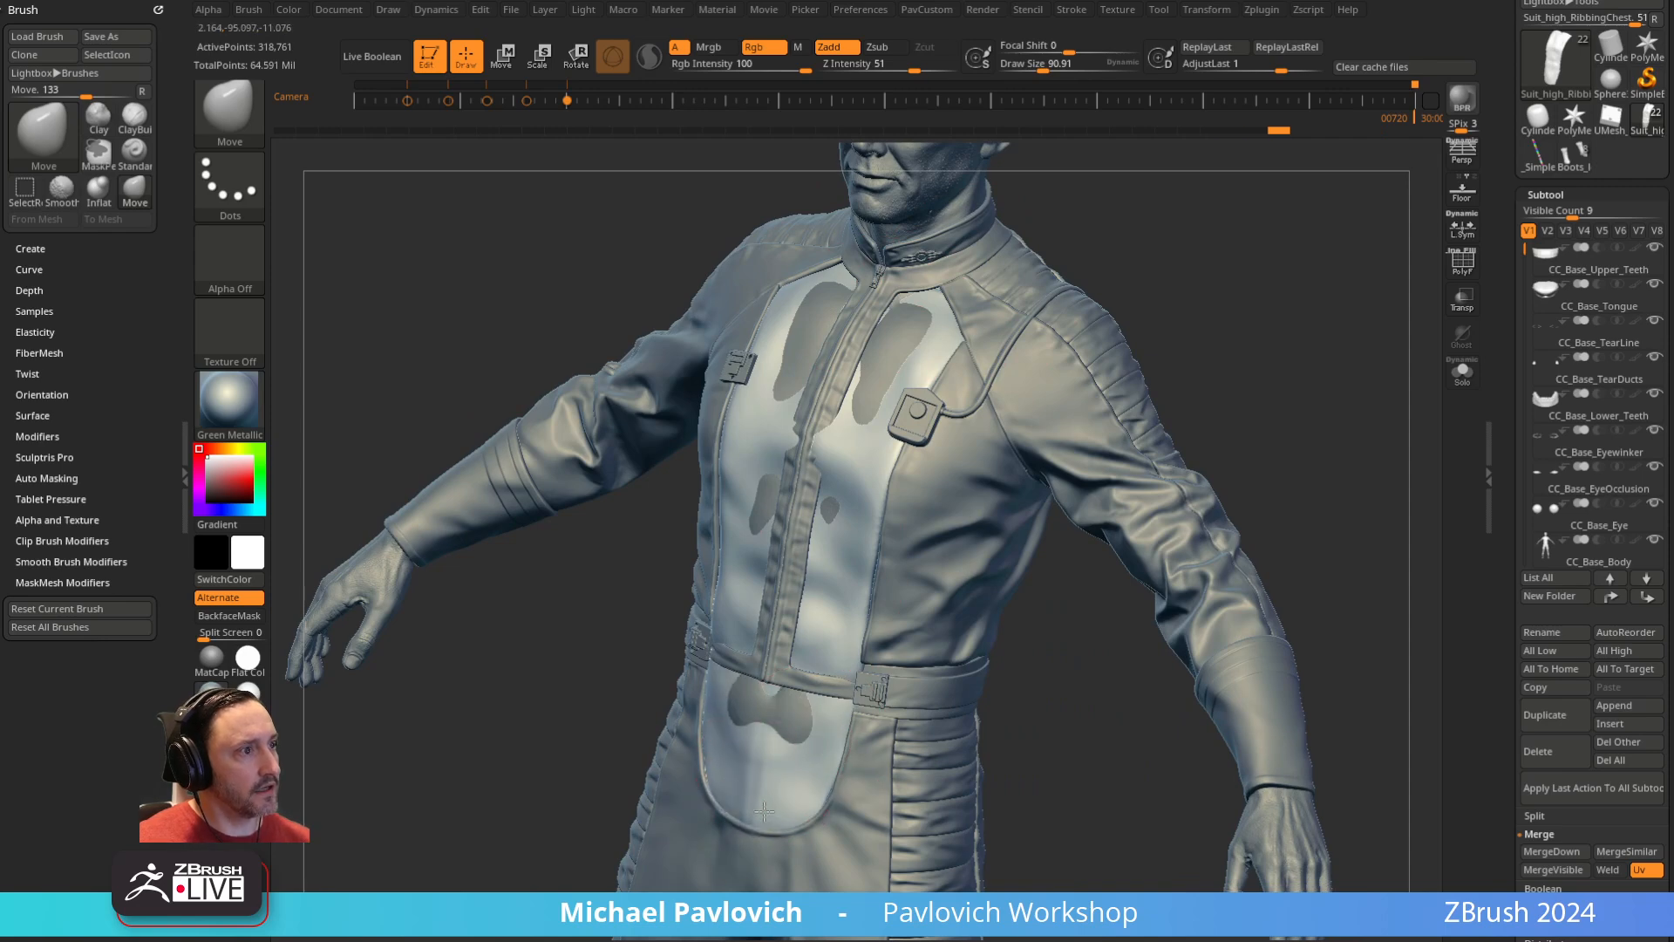
Undo the last adjustment and rework the lower flap below the belt with the Move brush at draw size about 72.04
key("w")
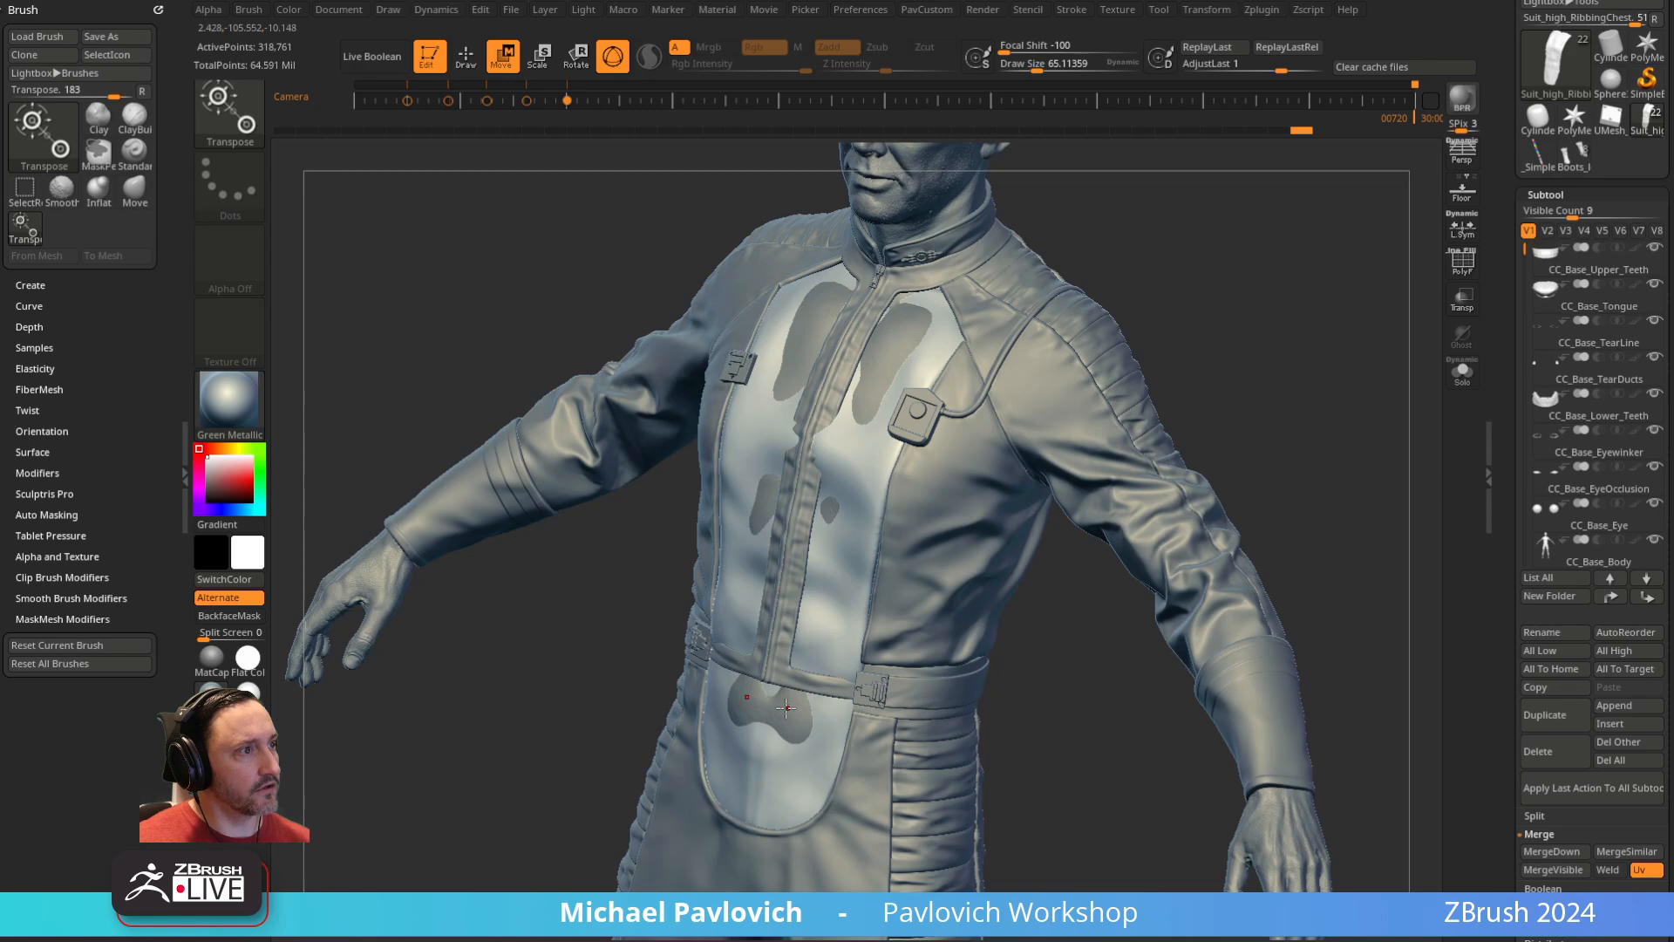
key("q")
mouse_move(992, 648)
left_mouse_down()
mouse_move(1002, 632)
mouse_move(1010, 644)
left_mouse_up()
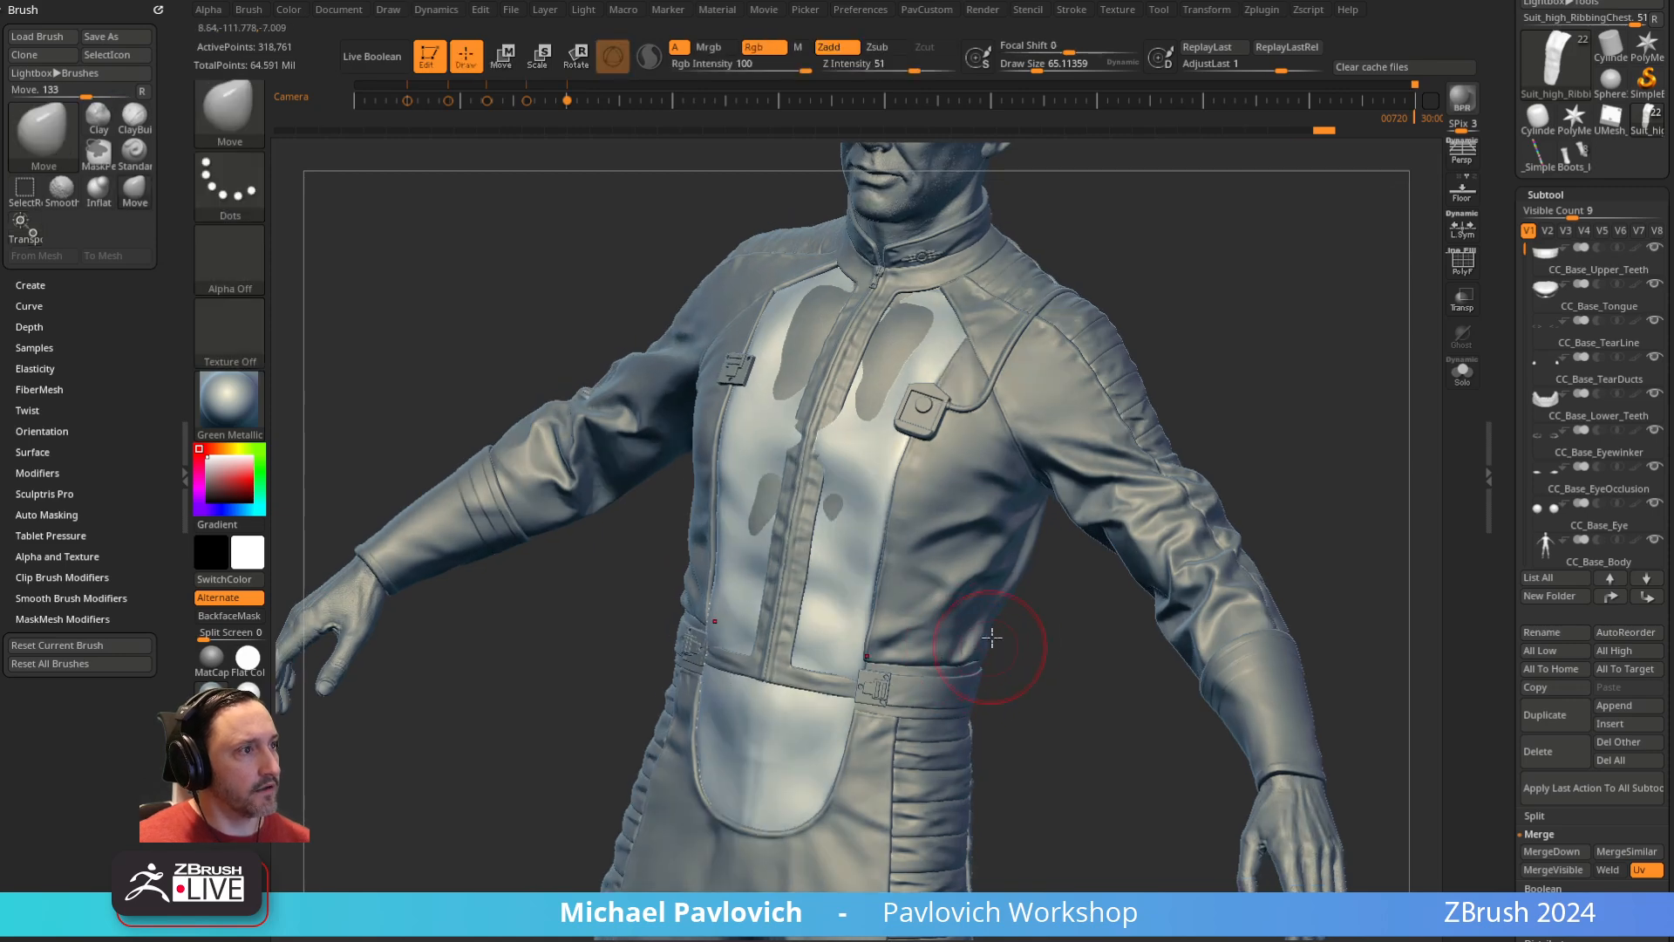
key("ctrl+z")
key("]")
left_click_drag(787, 721, 789, 713)
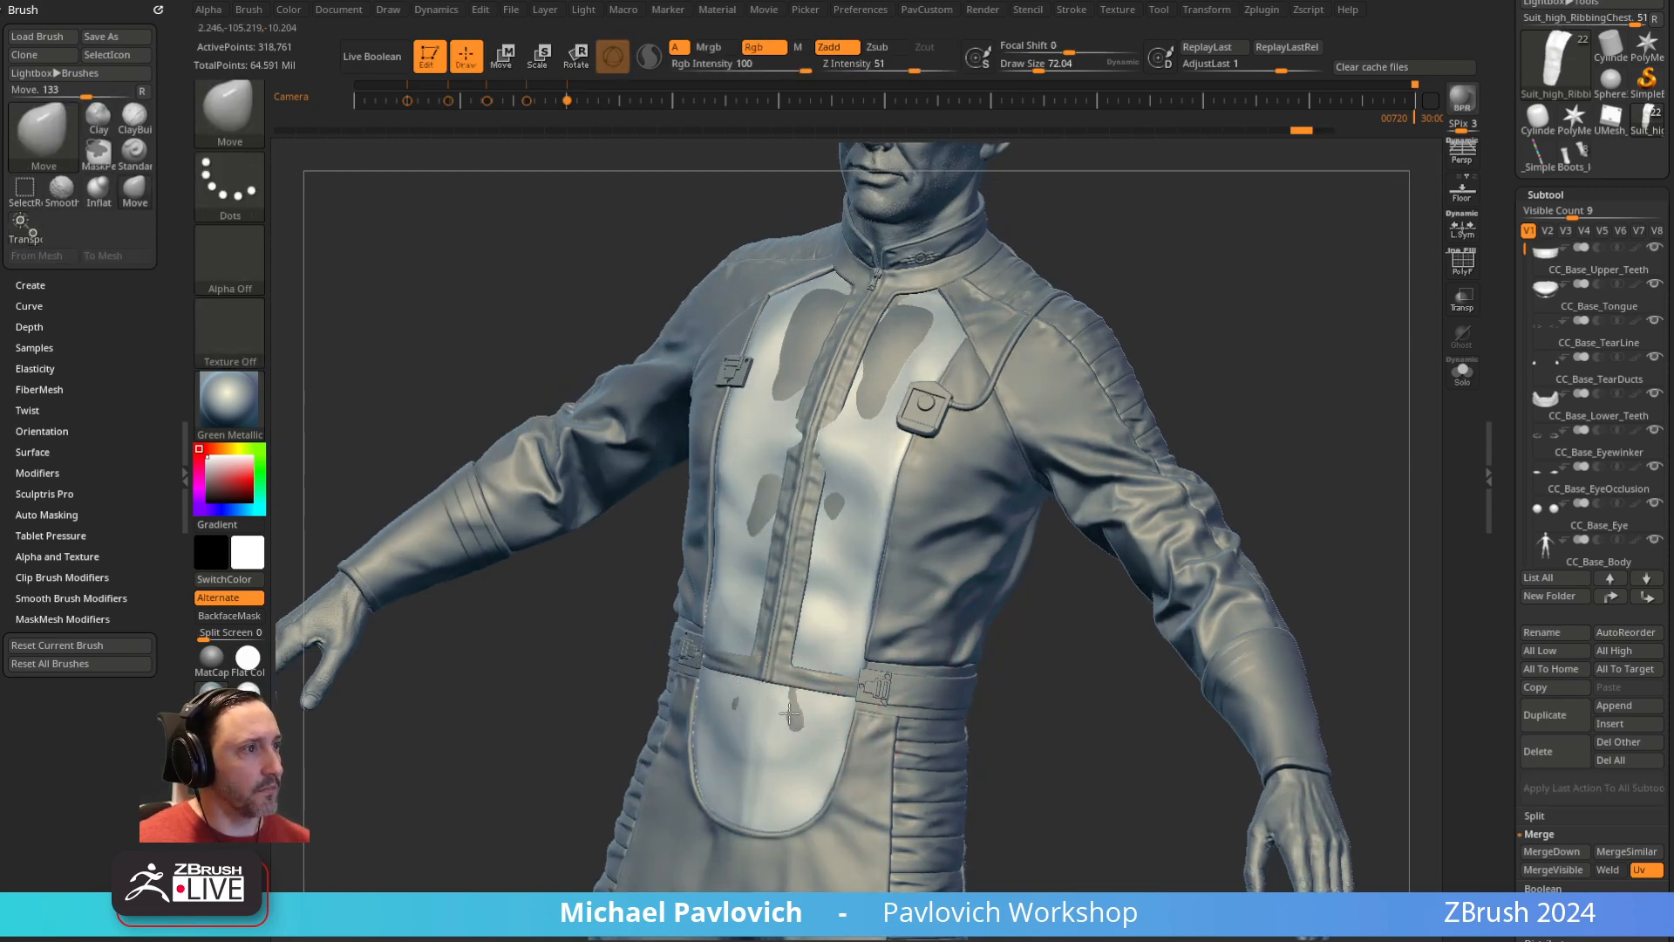
Pull the panel outward along its surface at the abdomen and upper chest to cover the cloth poking through
left_click_drag(828, 498, 833, 482, "alt")
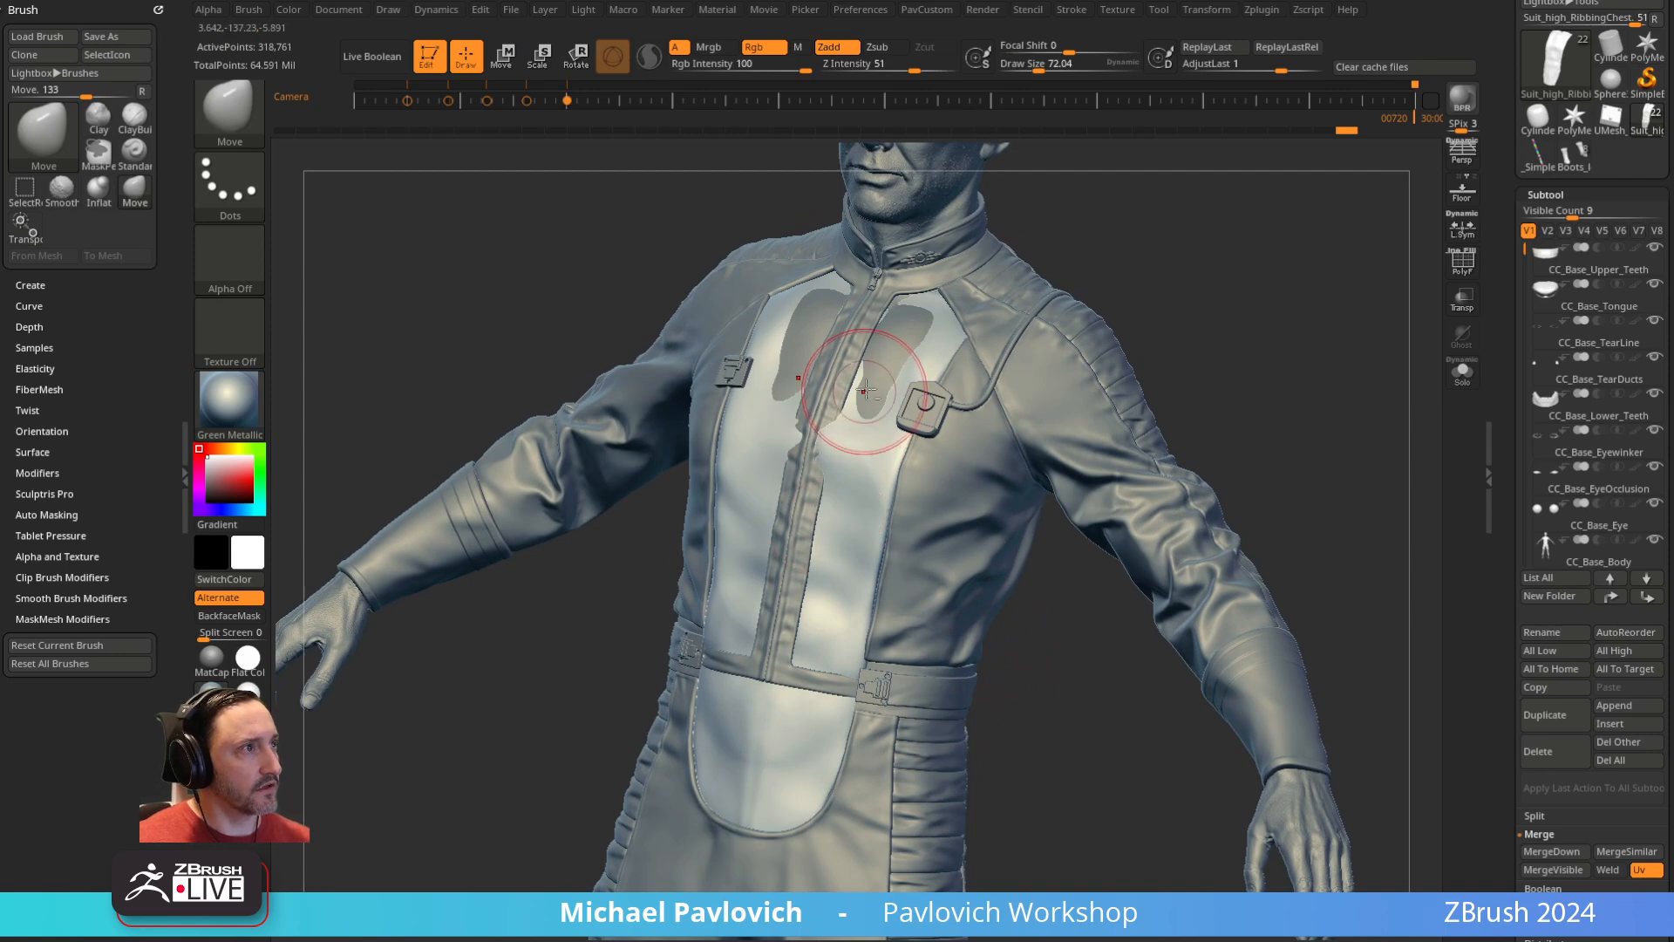
left_click_drag(868, 391, 900, 315, "alt")
left_click_drag(900, 312, 894, 314, "alt")
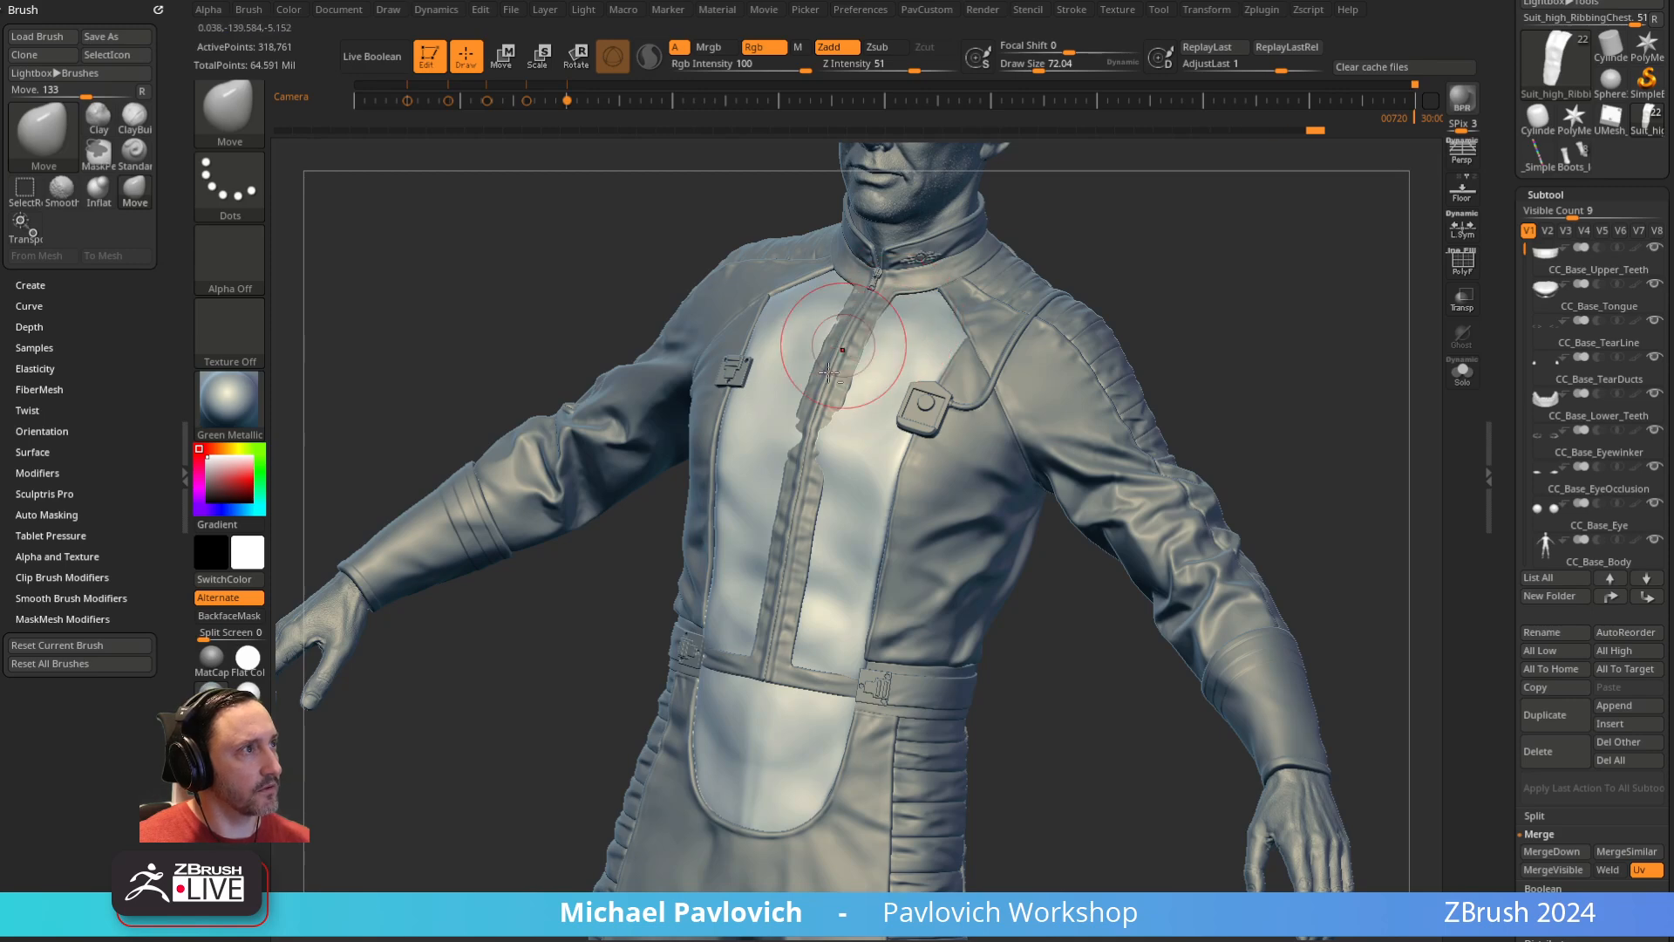
left_click_drag(810, 434, 825, 439, "alt")
Orbit to the side and adjust the upper chest part of the panel to follow the suit's profile
left_click_drag(1181, 254, 986, 259)
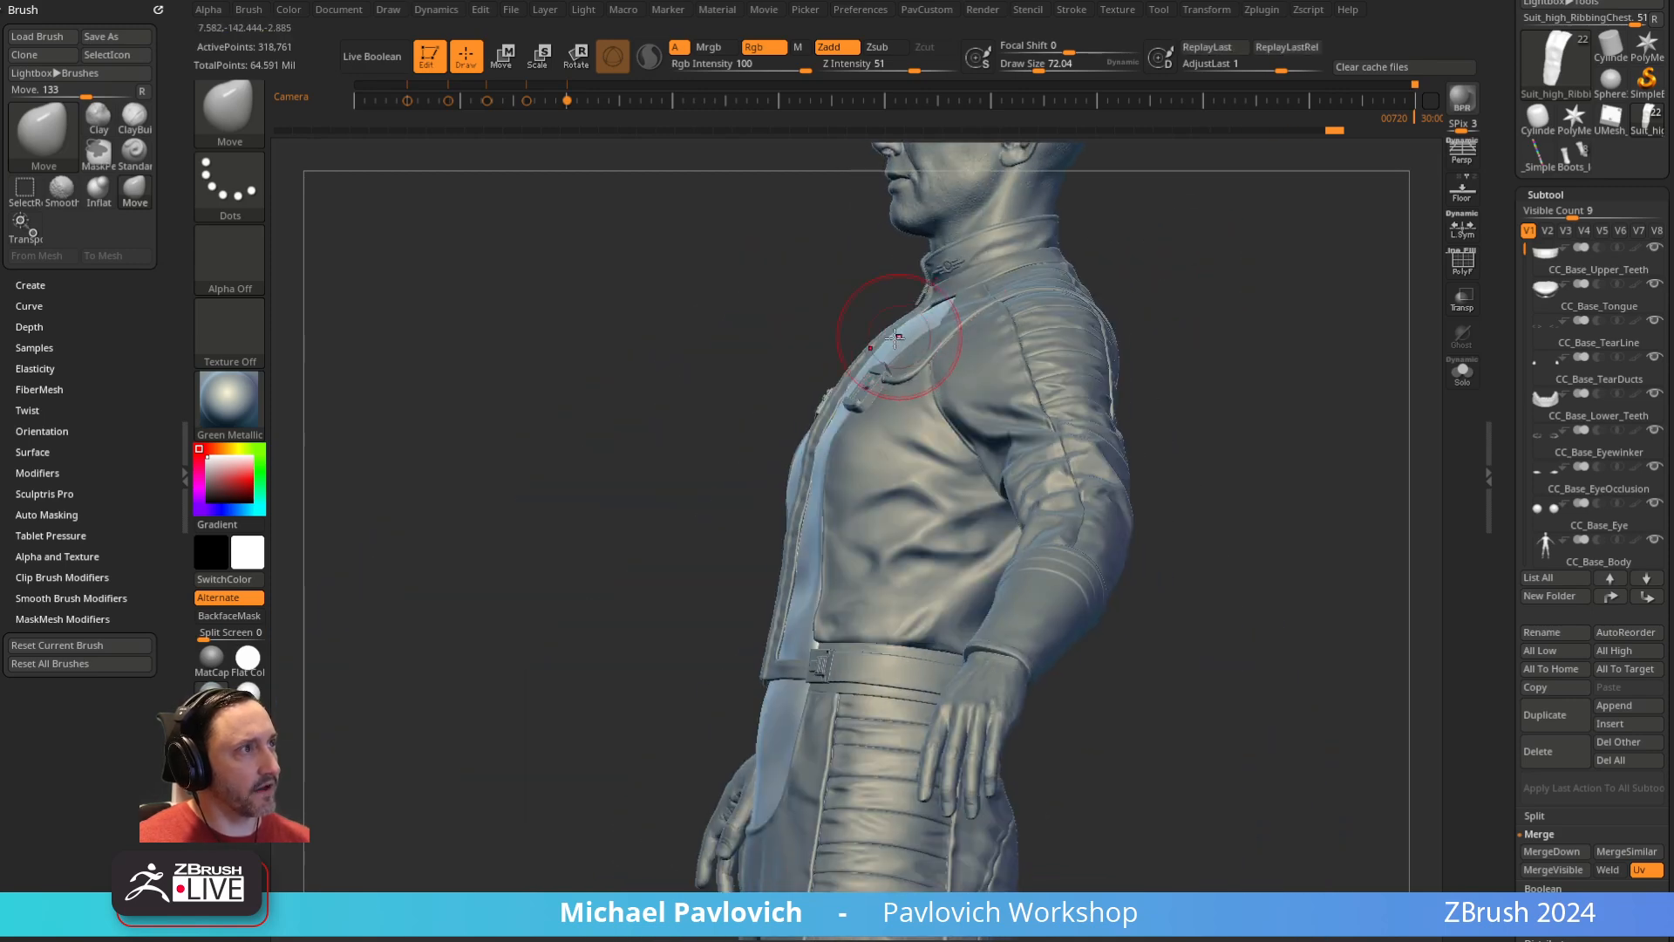
left_click_drag(1155, 330, 1417, 331)
left_click_drag(1211, 301, 893, 297)
right_click_drag(906, 307, 966, 300)
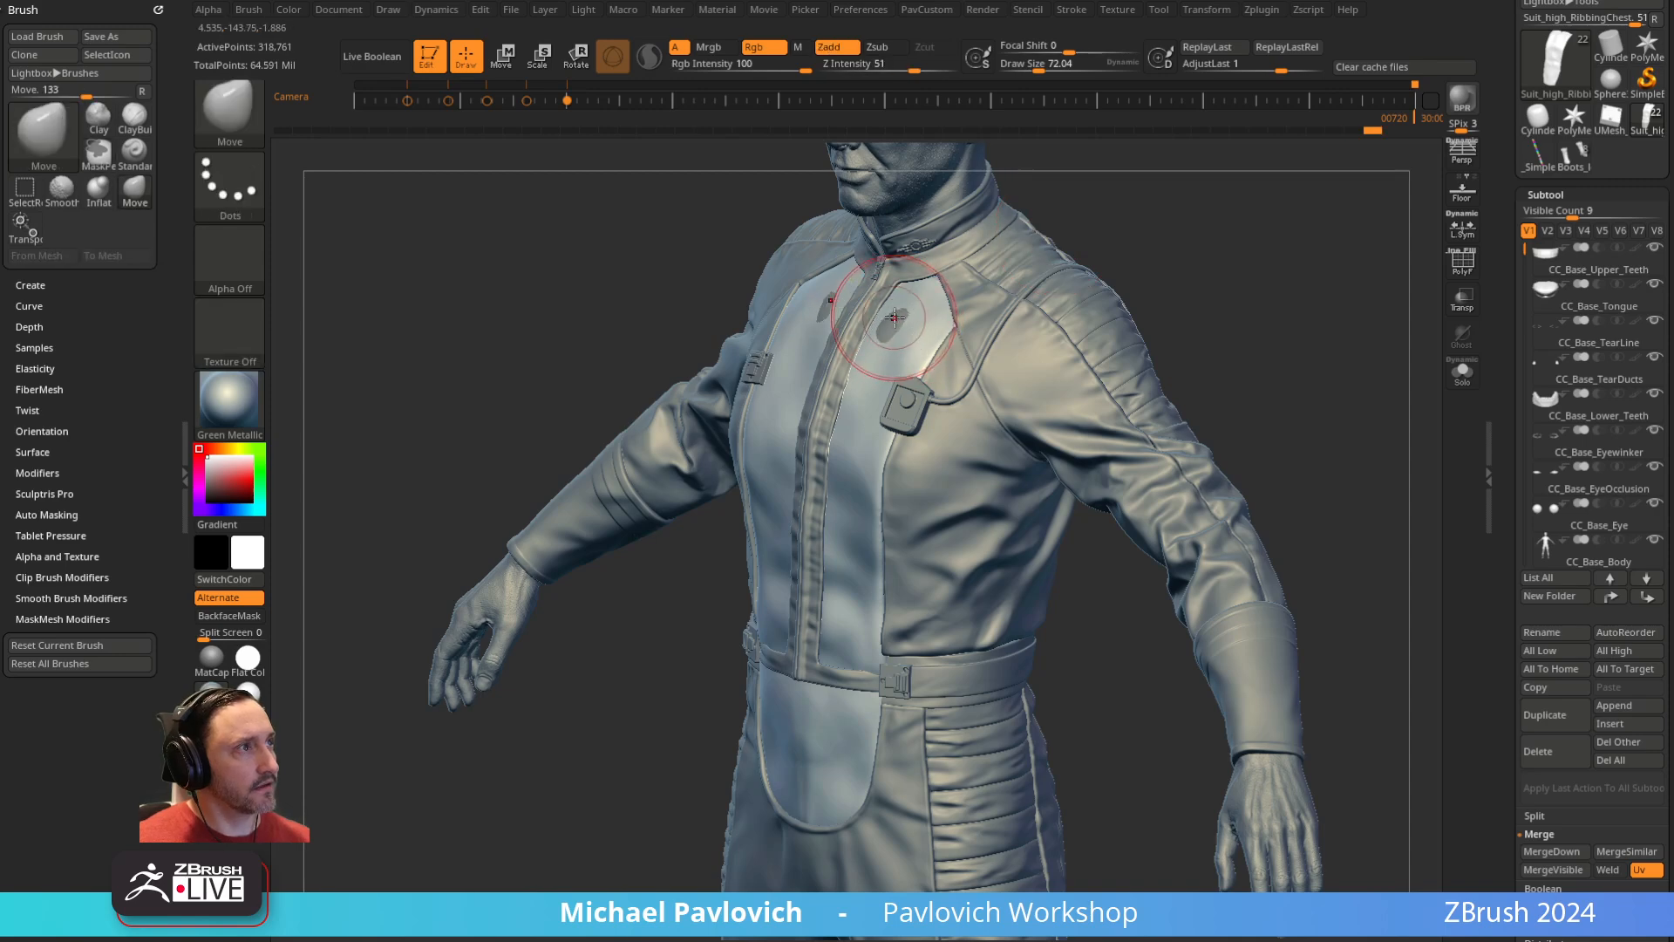
left_click_drag(1125, 214, 1226, 206)
Shape the panel broadly across the chest and waist with the Move brush at draw size about 155.56
mouse_move(1149, 305)
left_mouse_down("shift")
mouse_move(1155, 325)
mouse_move(1016, 505)
mouse_move(916, 504)
mouse_move(934, 504)
mouse_move(890, 462)
left_mouse_up("shift")
key("s")
left_click_drag(884, 532, 893, 535)
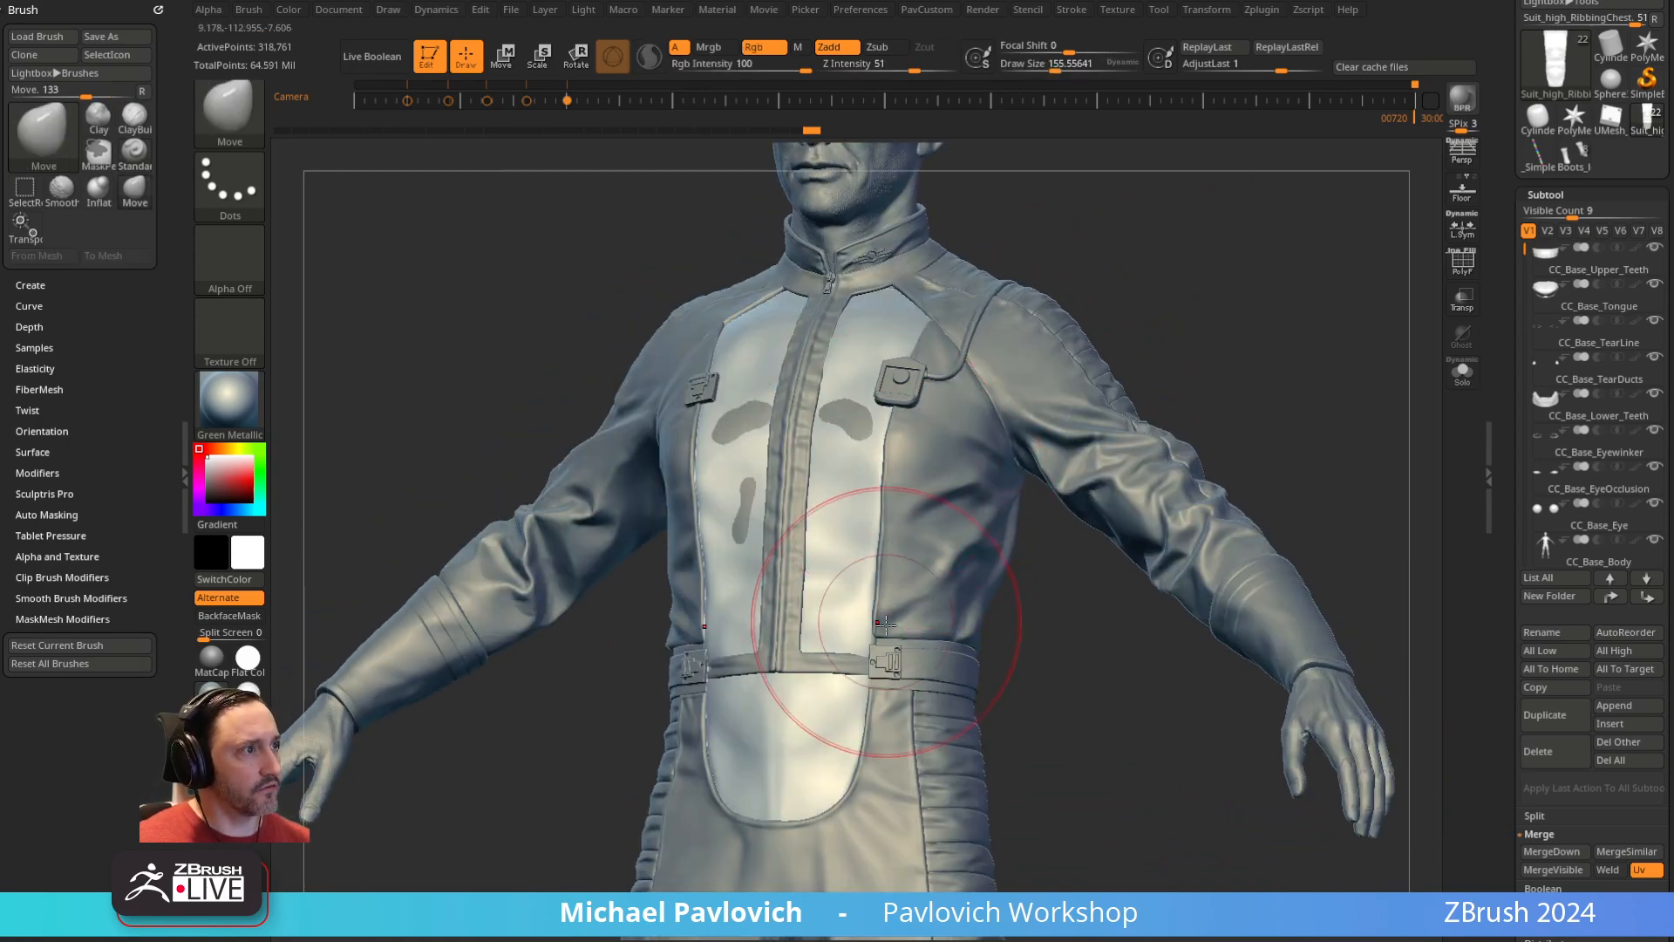
left_click_drag(895, 620, 903, 621)
Reduce the draw size to about 107.6 and lift the panel over the remaining cloth spots on the chest and abdomen
left_click_drag(1042, 597, 1120, 579)
key("s")
left_click_drag(844, 475, 834, 475)
left_click_drag(838, 408, 842, 410)
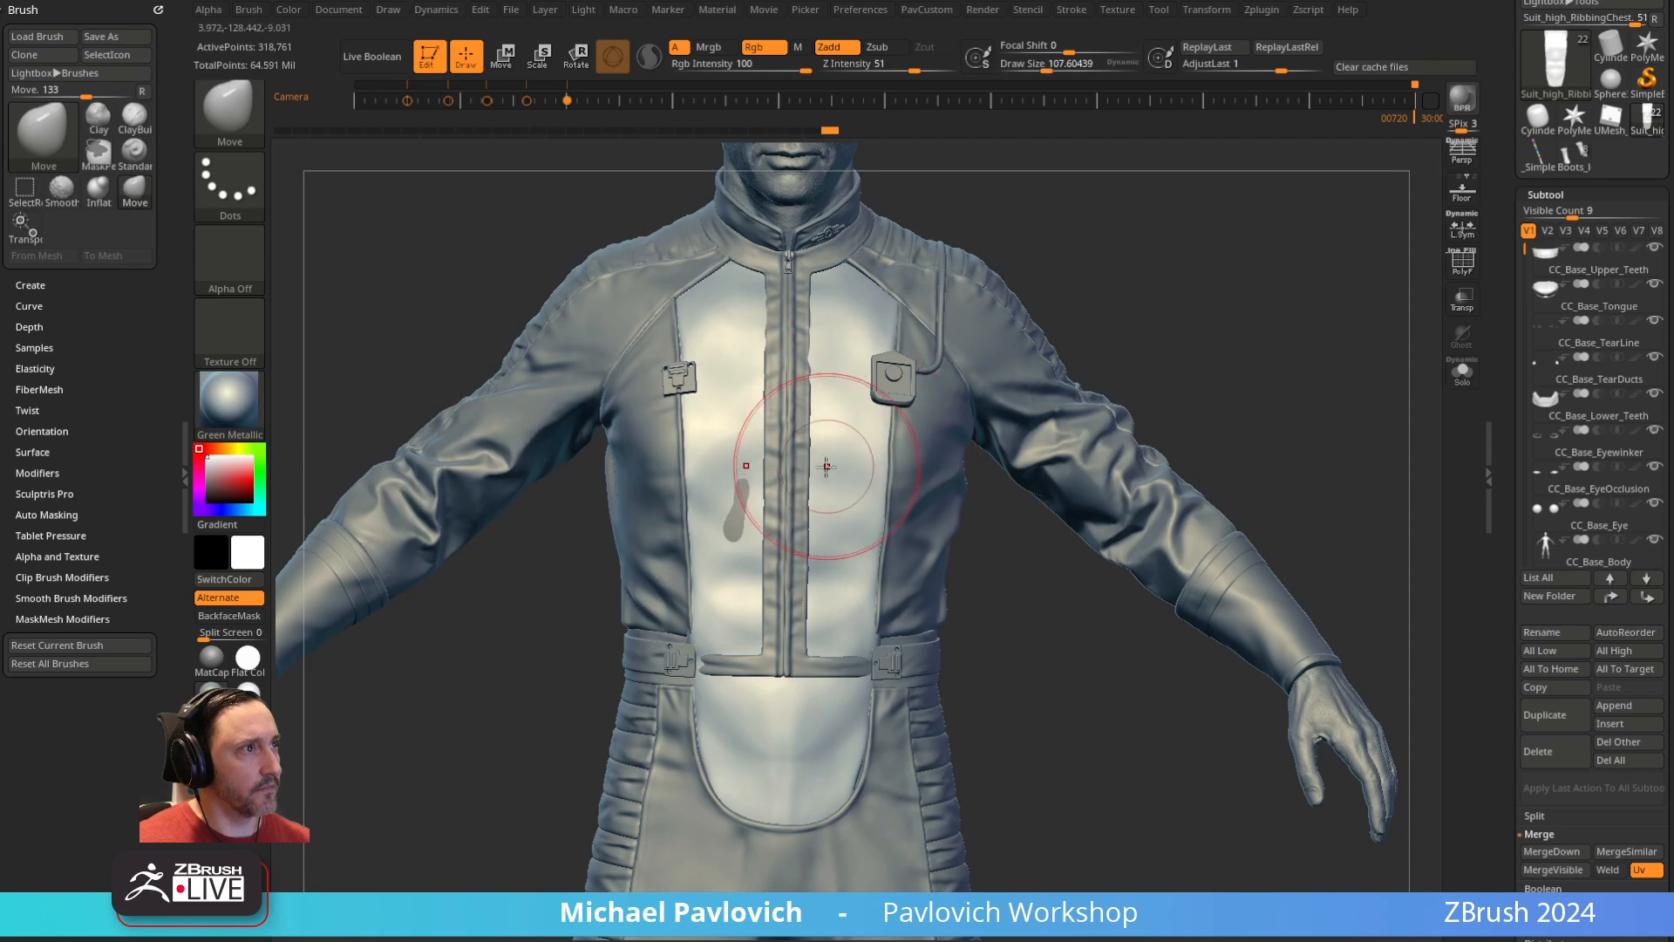
key("s")
left_click_drag(826, 466, 737, 498)
Try carving horizontal creases across the upper chest panel with the DamStandard brush at draw size about 15.4, and undo the strokes
mouse_move(1092, 159)
left_mouse_down("alt")
mouse_move(1087, 262)
mouse_move(1103, 253)
left_mouse_up("alt")
key("b")
key("d")
key("s")
left_click_drag(1103, 253, 1097, 305)
key("s")
left_click_drag(839, 388, 830, 388)
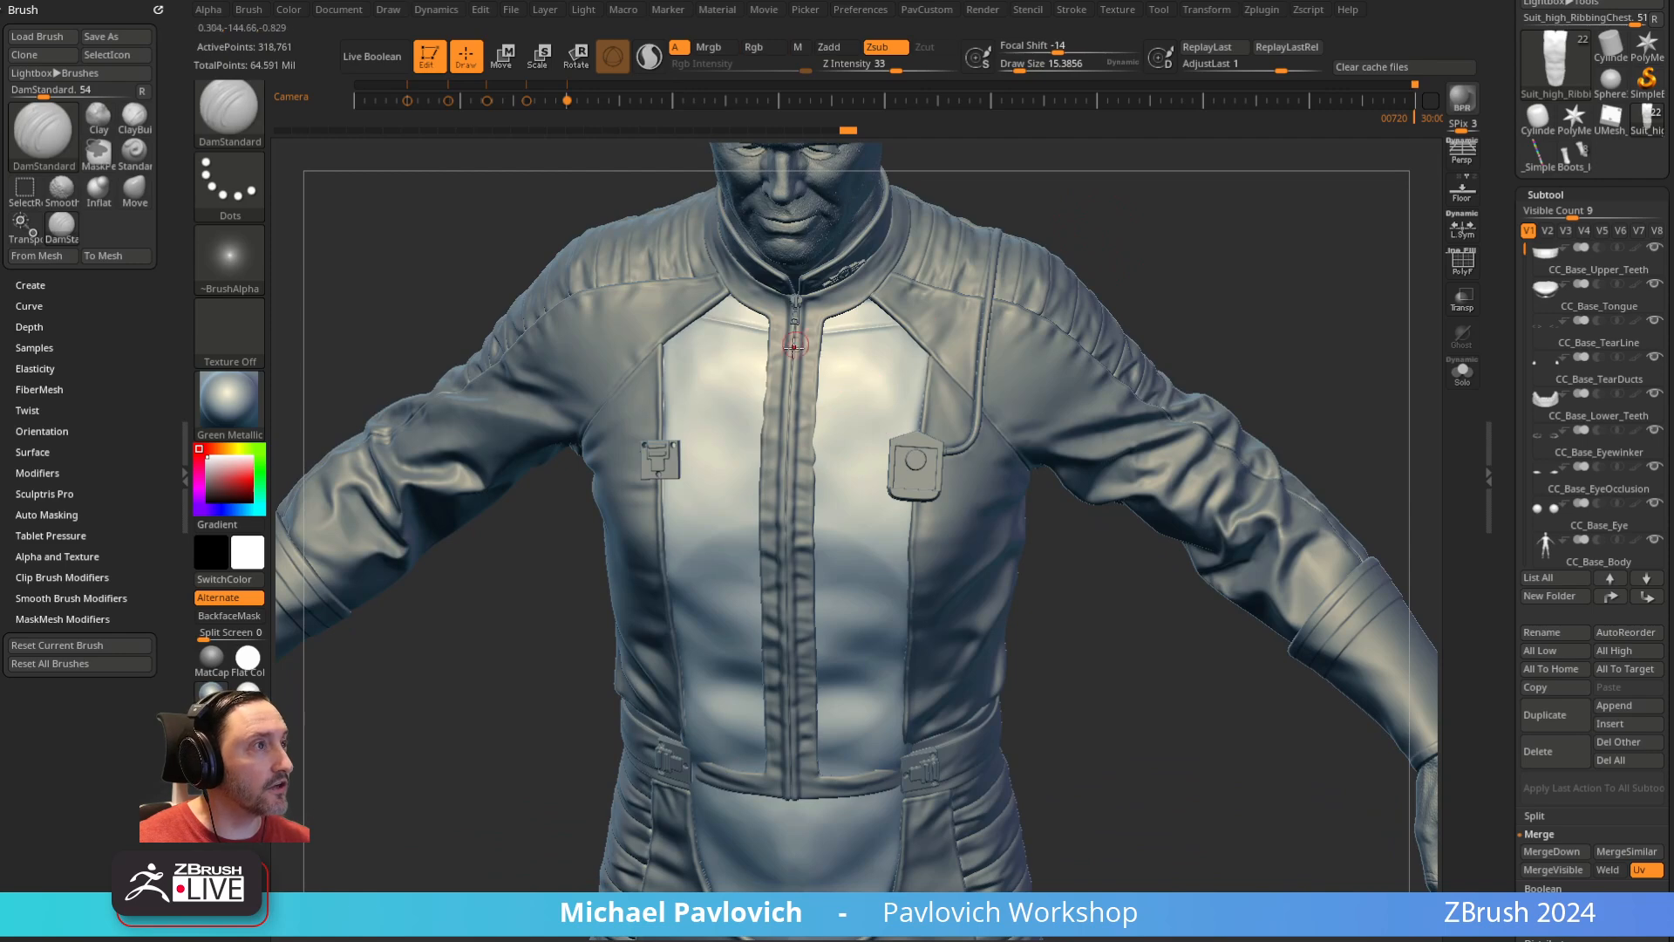
key("ctrl+z")
key("ctrl+z")
key("ctrl+z")
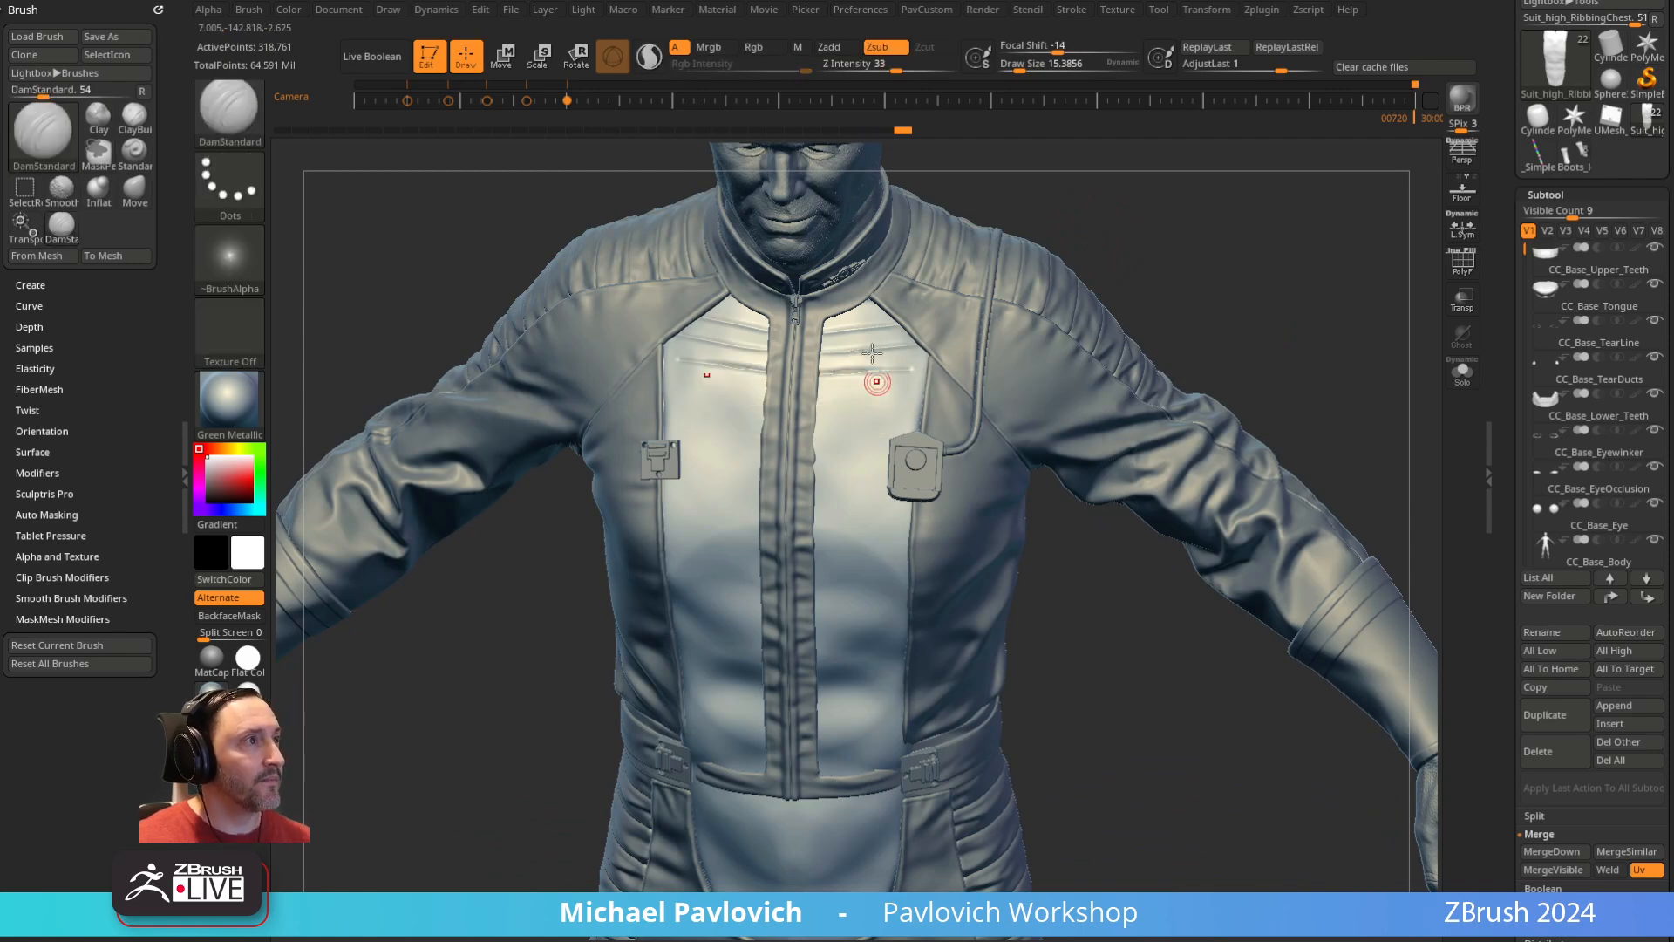
key("ctrl+z")
key("ctrl+z")
Adjust the panel around the waist seam with the Move brush at draw size about 52.3
left_click_drag(1029, 749, 1016, 697)
left_click_drag(1202, 366, 1164, 291, "alt")
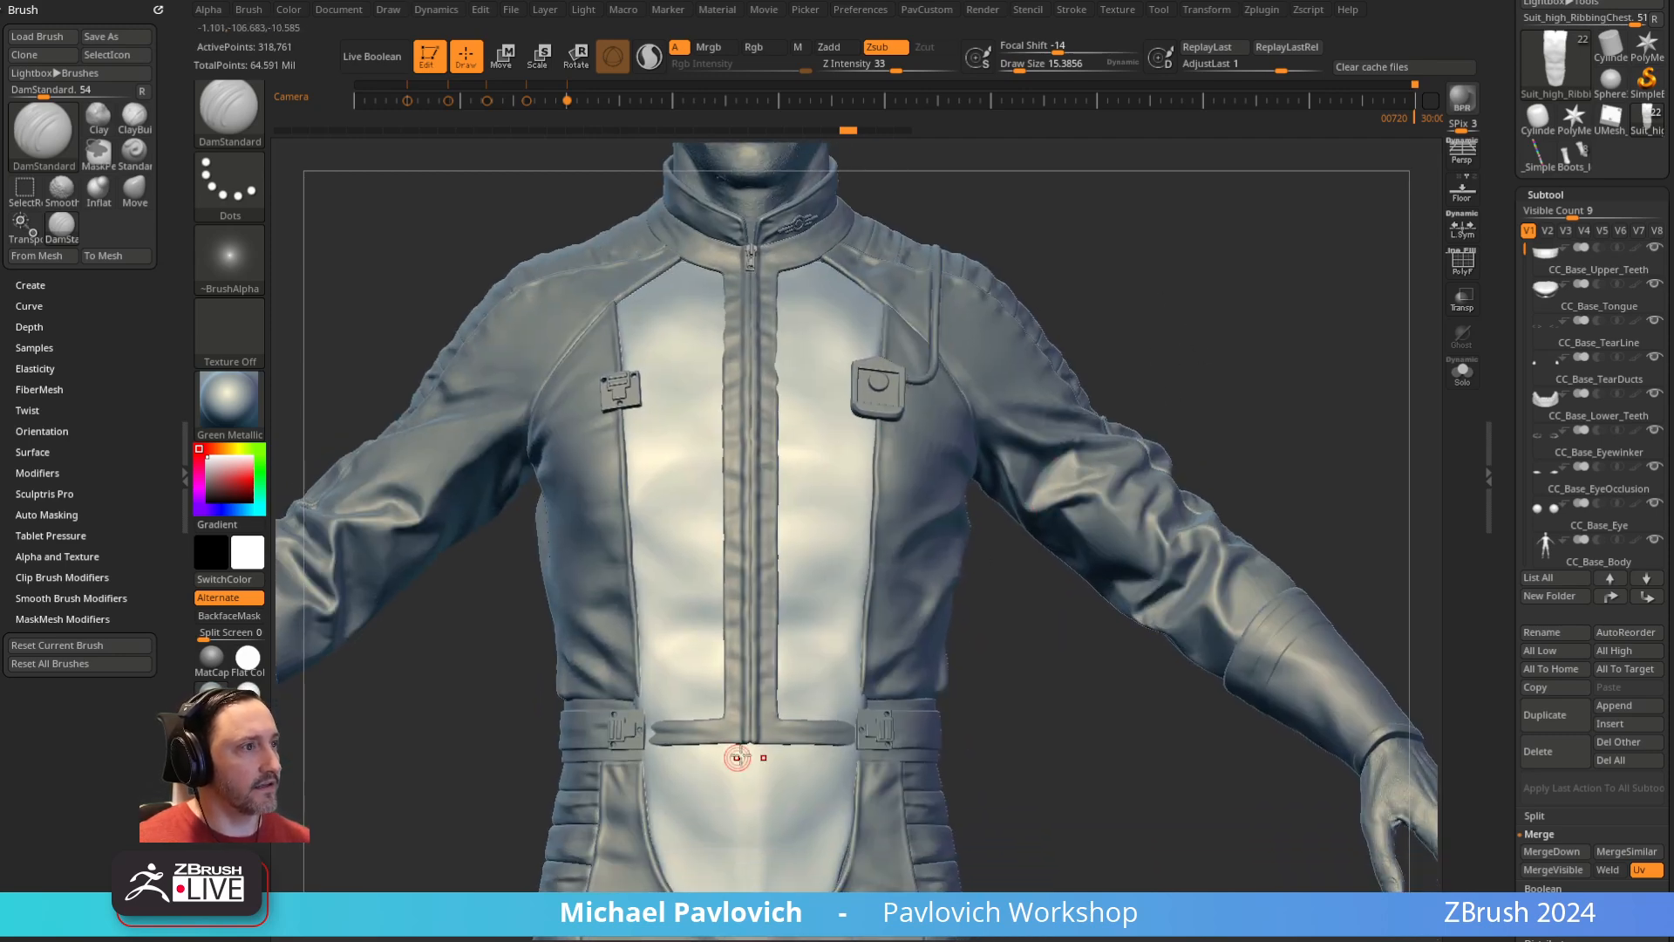
key("b")
key("m")
key("v")
left_click_drag(977, 662, 931, 676)
key("s")
mouse_move(835, 746)
left_mouse_down()
mouse_move(849, 748)
mouse_move(840, 731)
left_mouse_up()
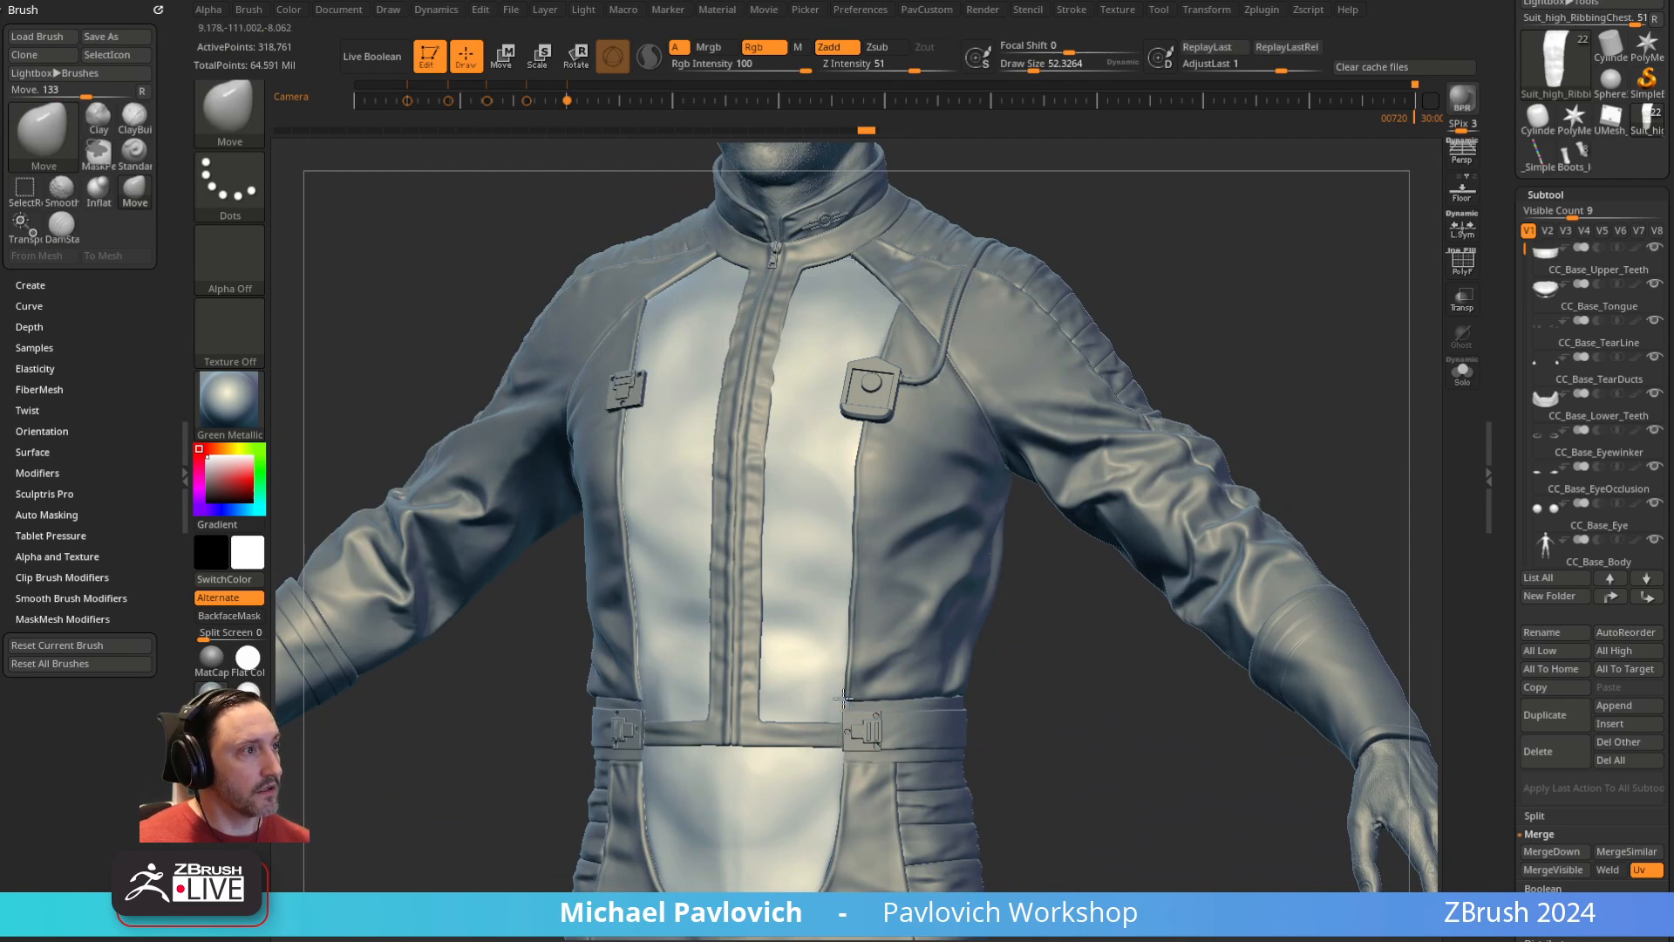
Switch to the Standard brush, reduce the draw size to about 13.8 and paint a mask along the panel's neckline
left_click_drag(999, 624, 1043, 616)
key("b")
key("s")
key("t")
key("bracketleft")
key("bracketleft")
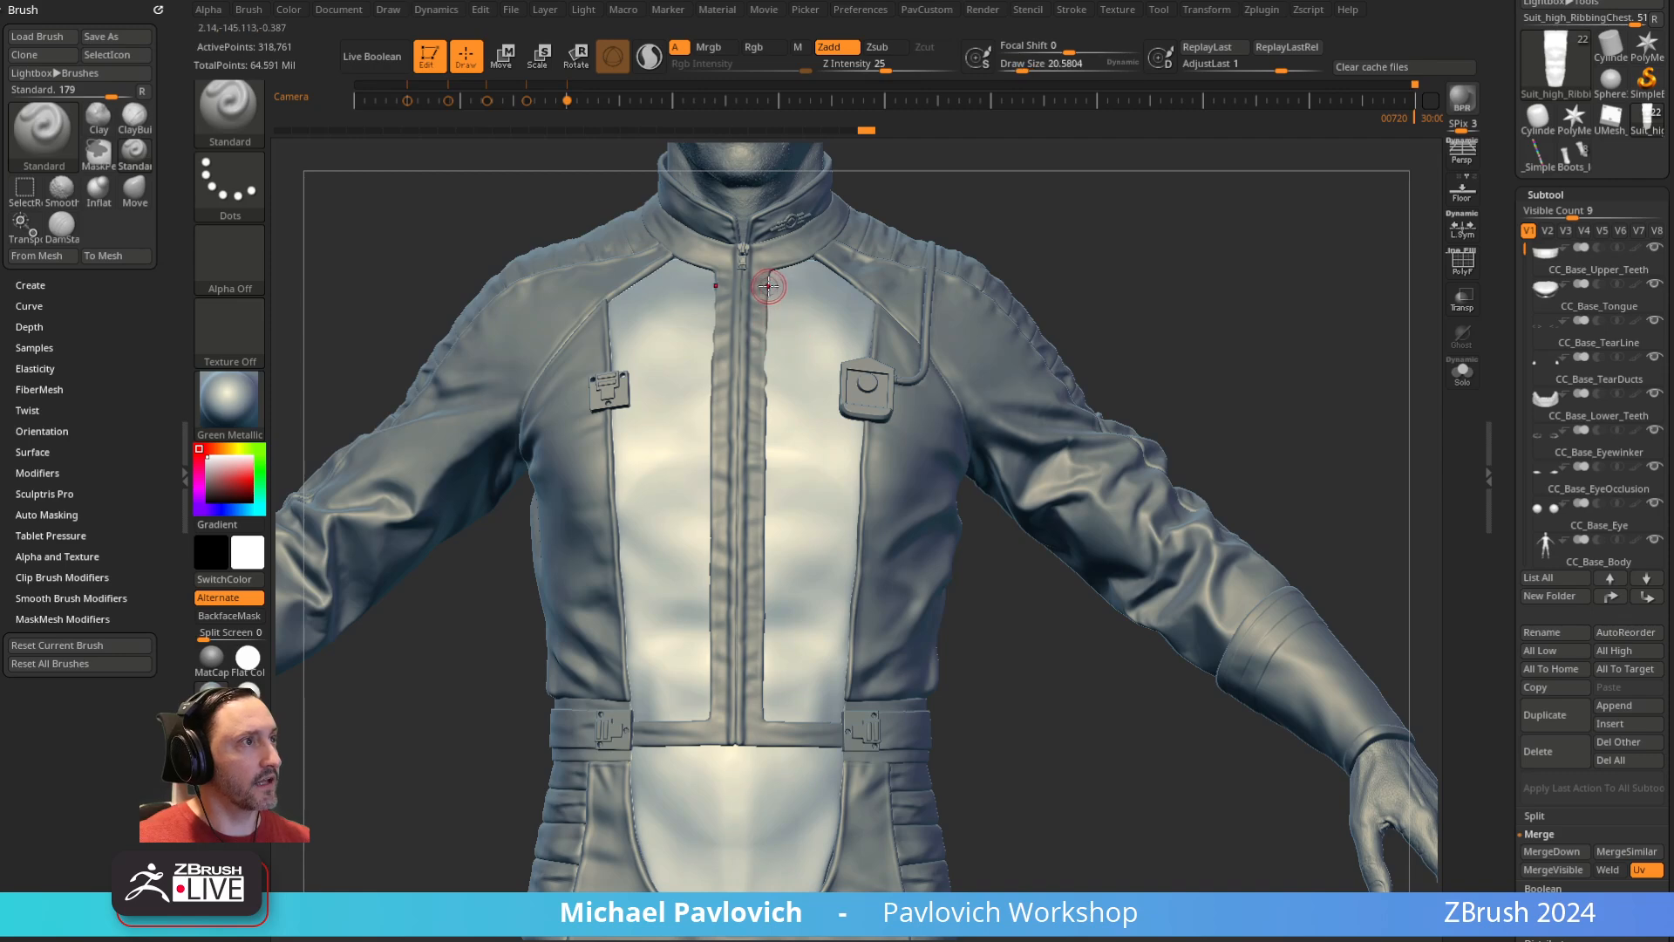
key("ctrl")
key("bracketleft")
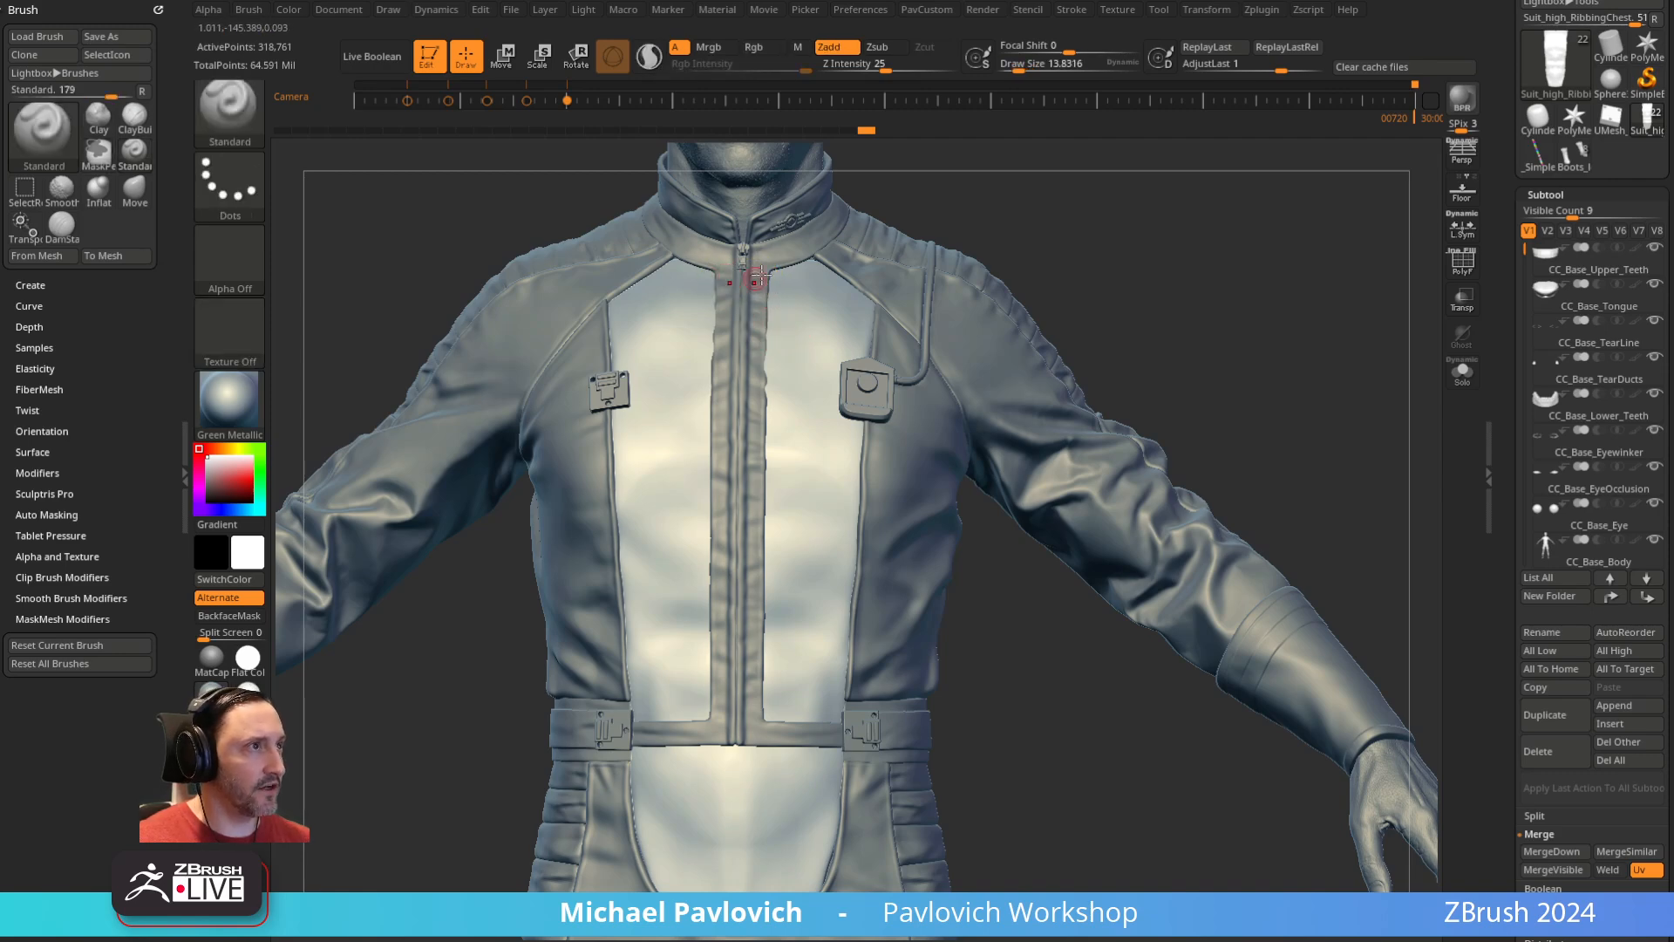
key("ctrl")
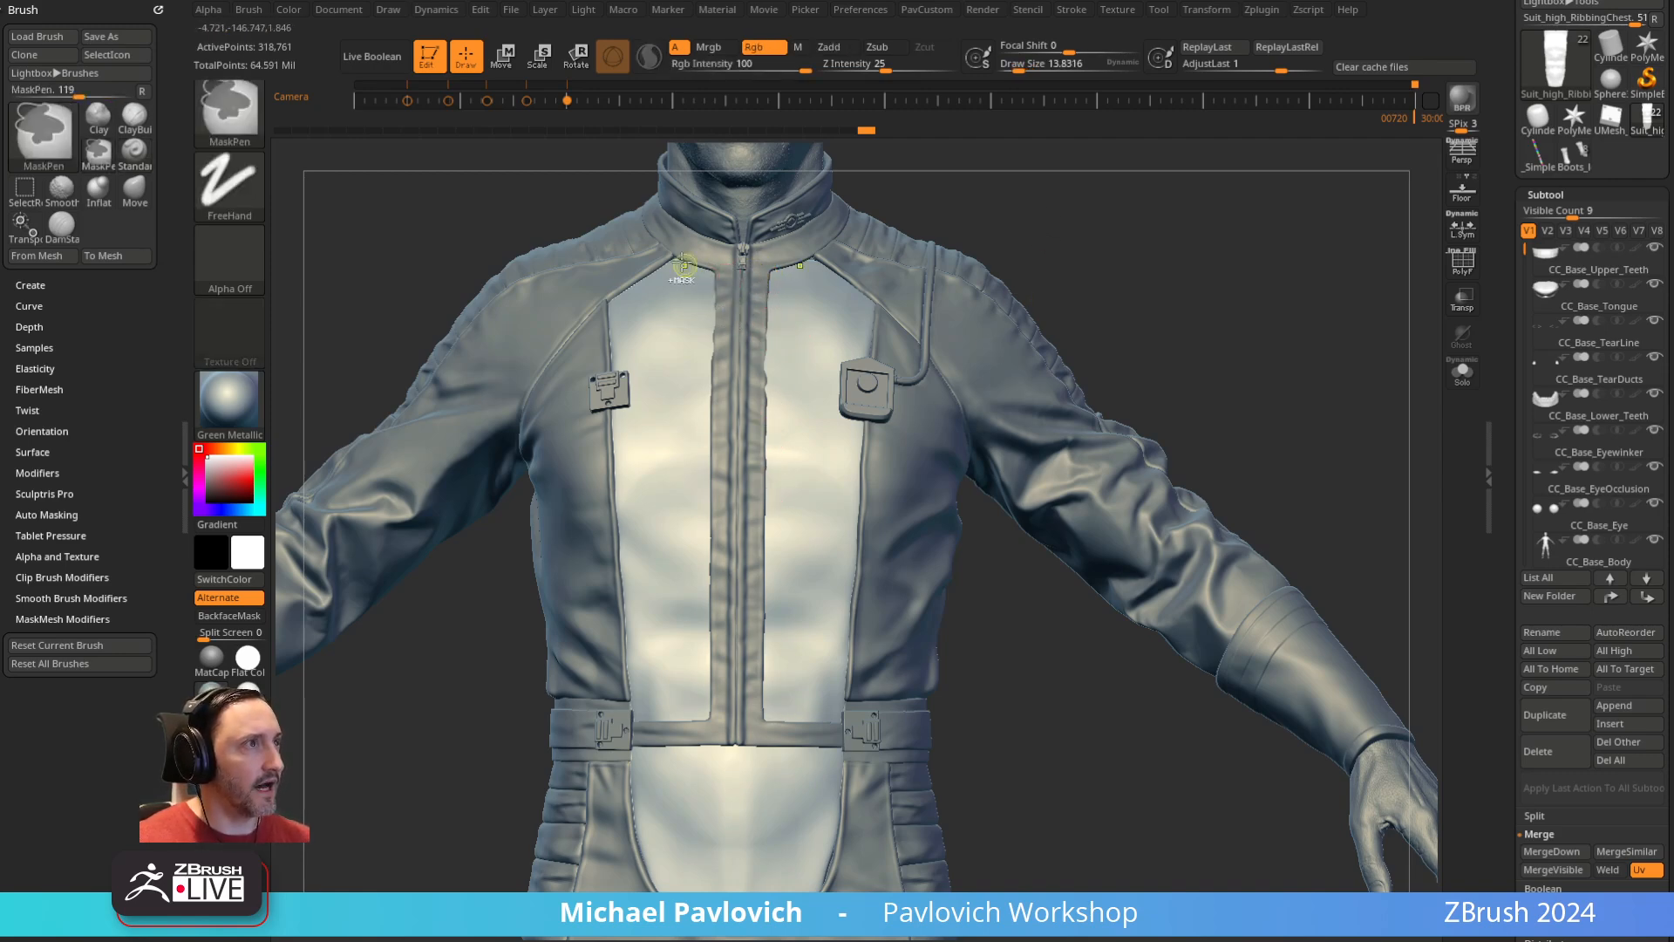
Isolate the panel, look at its inner side and turn on backface masking for the MaskPen brush
left_click(1462, 371)
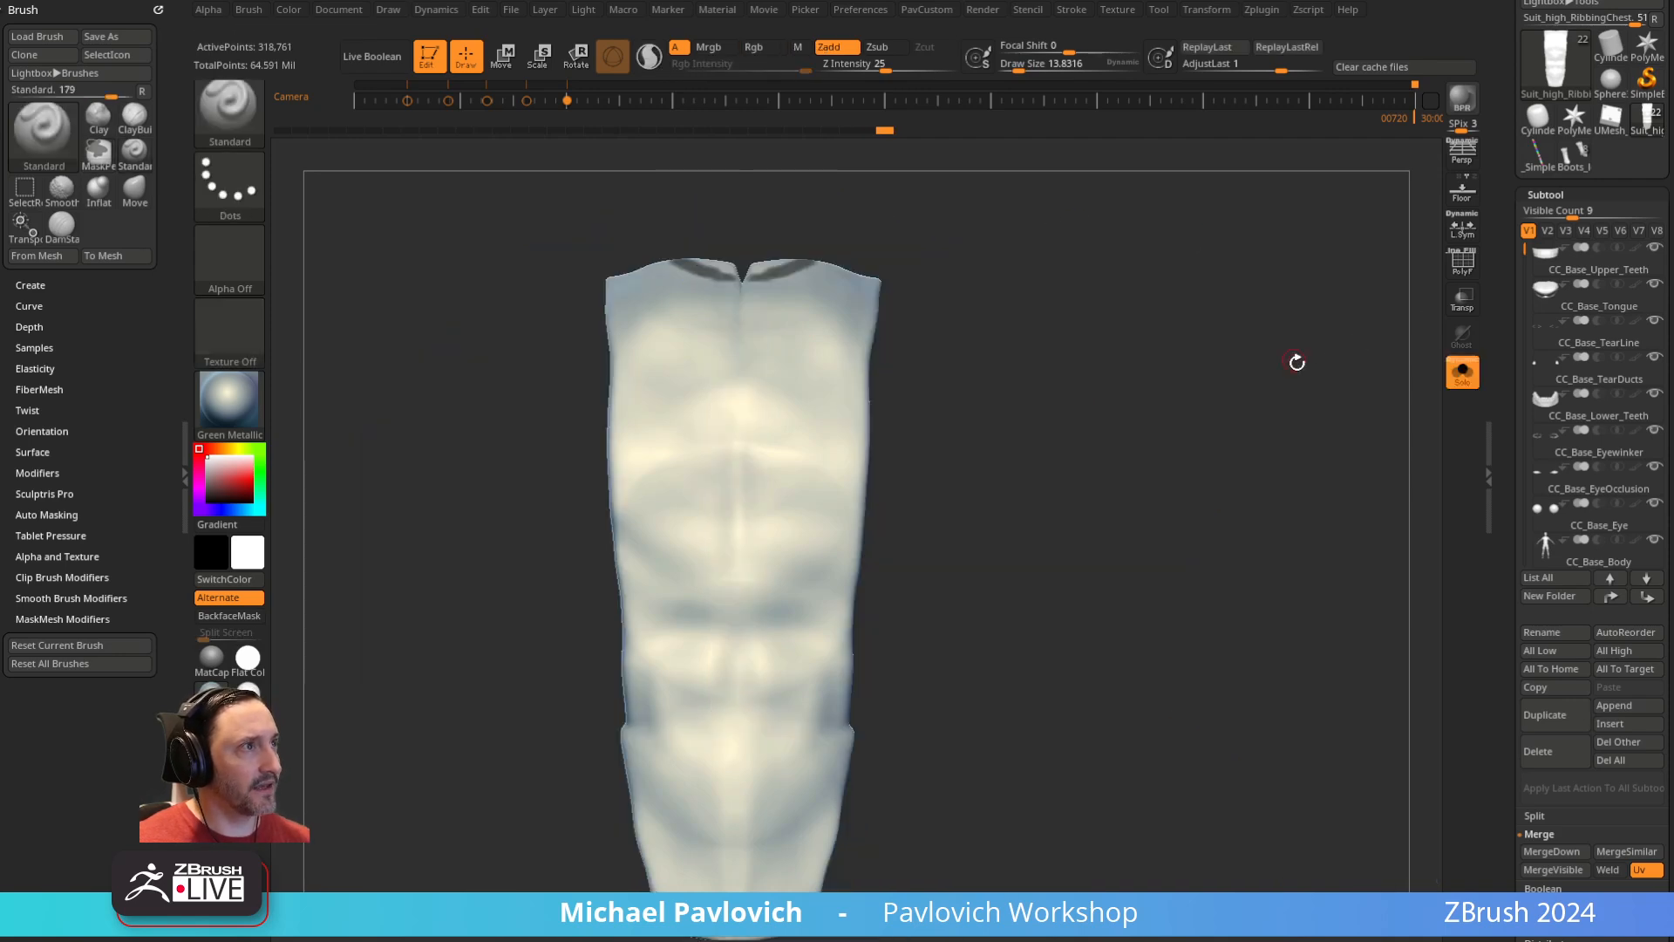
left_click_drag(1296, 363, 610, 348)
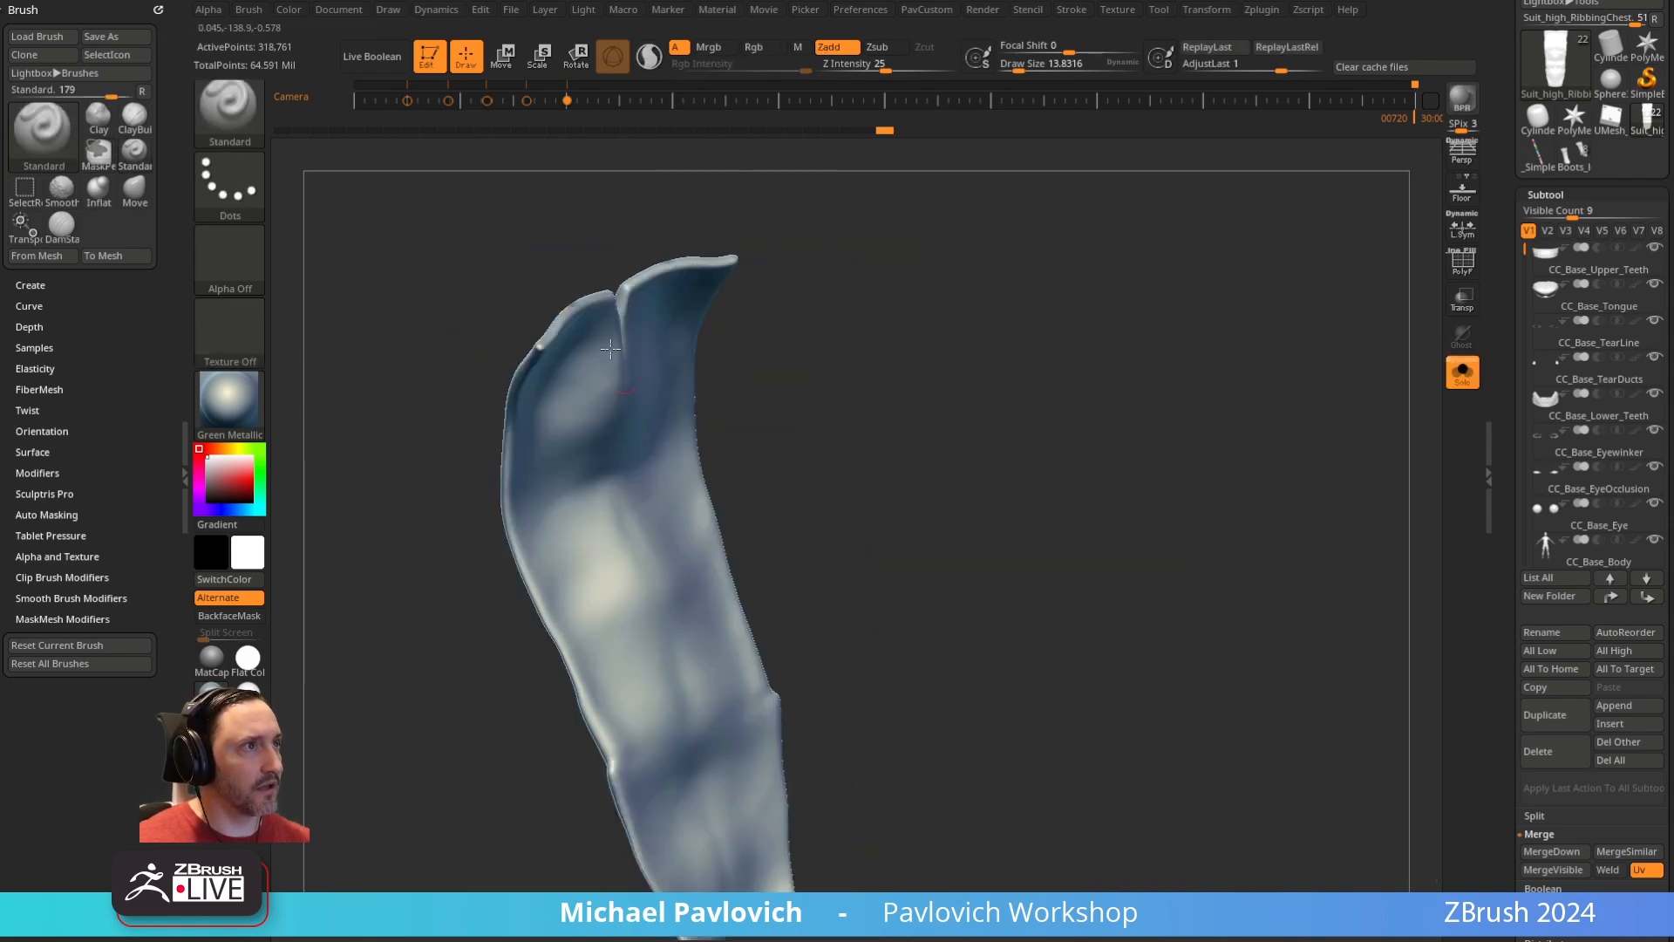
key("shift")
left_click(51, 471, "shift")
left_click(51, 472)
left_click(48, 515)
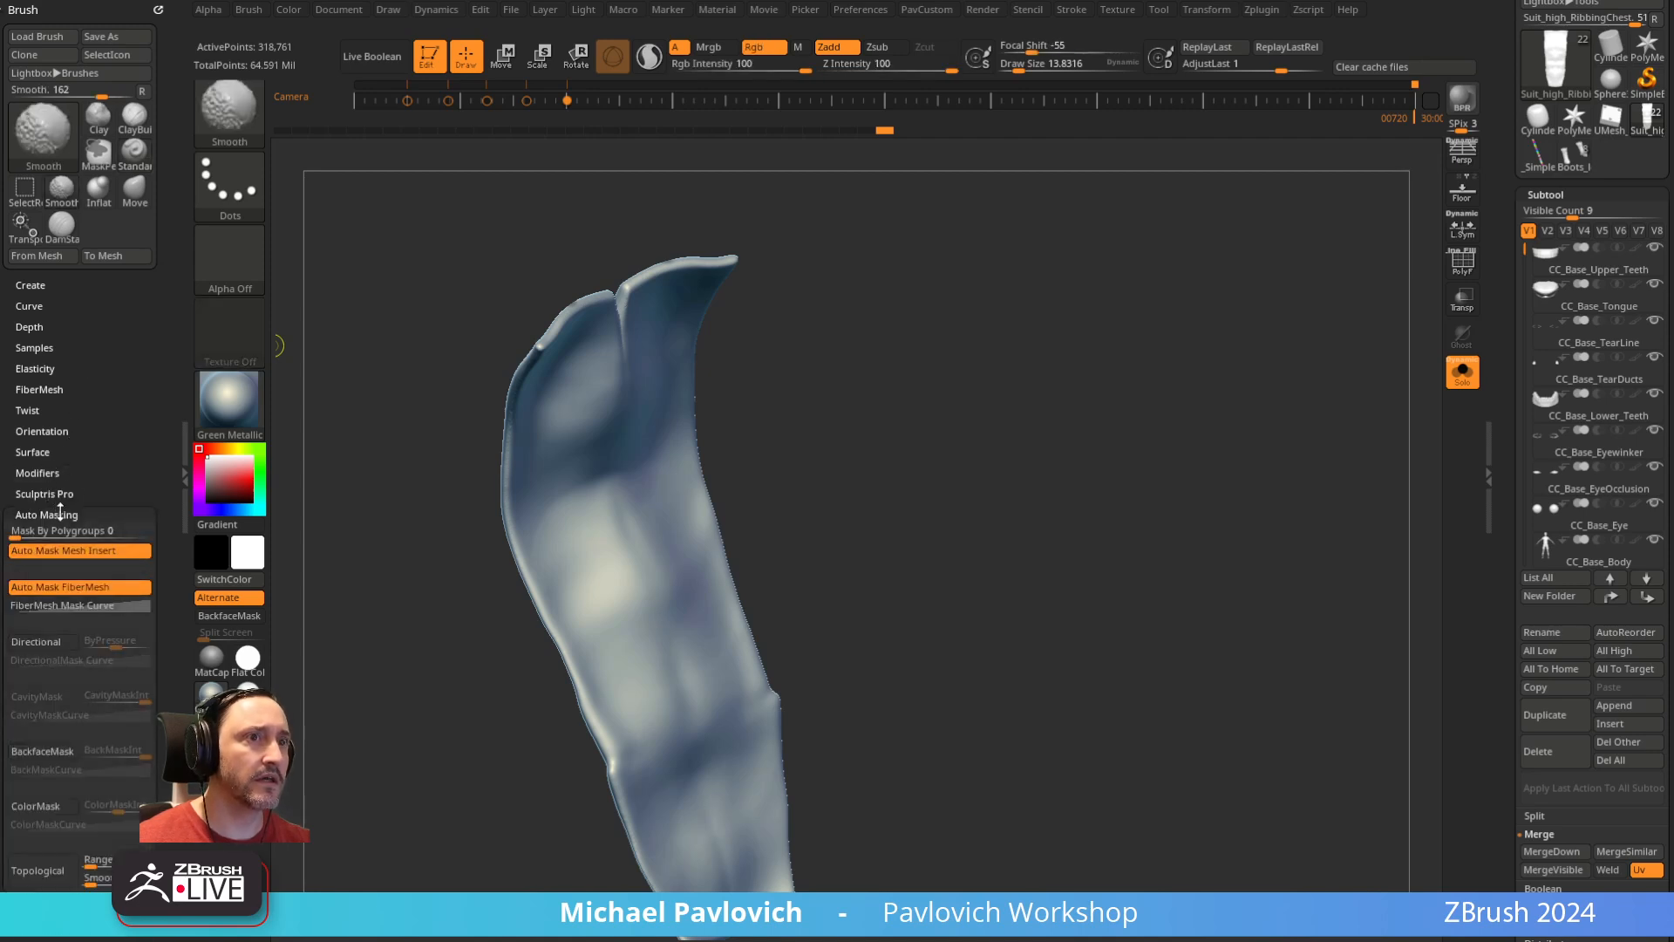
key("ctrl")
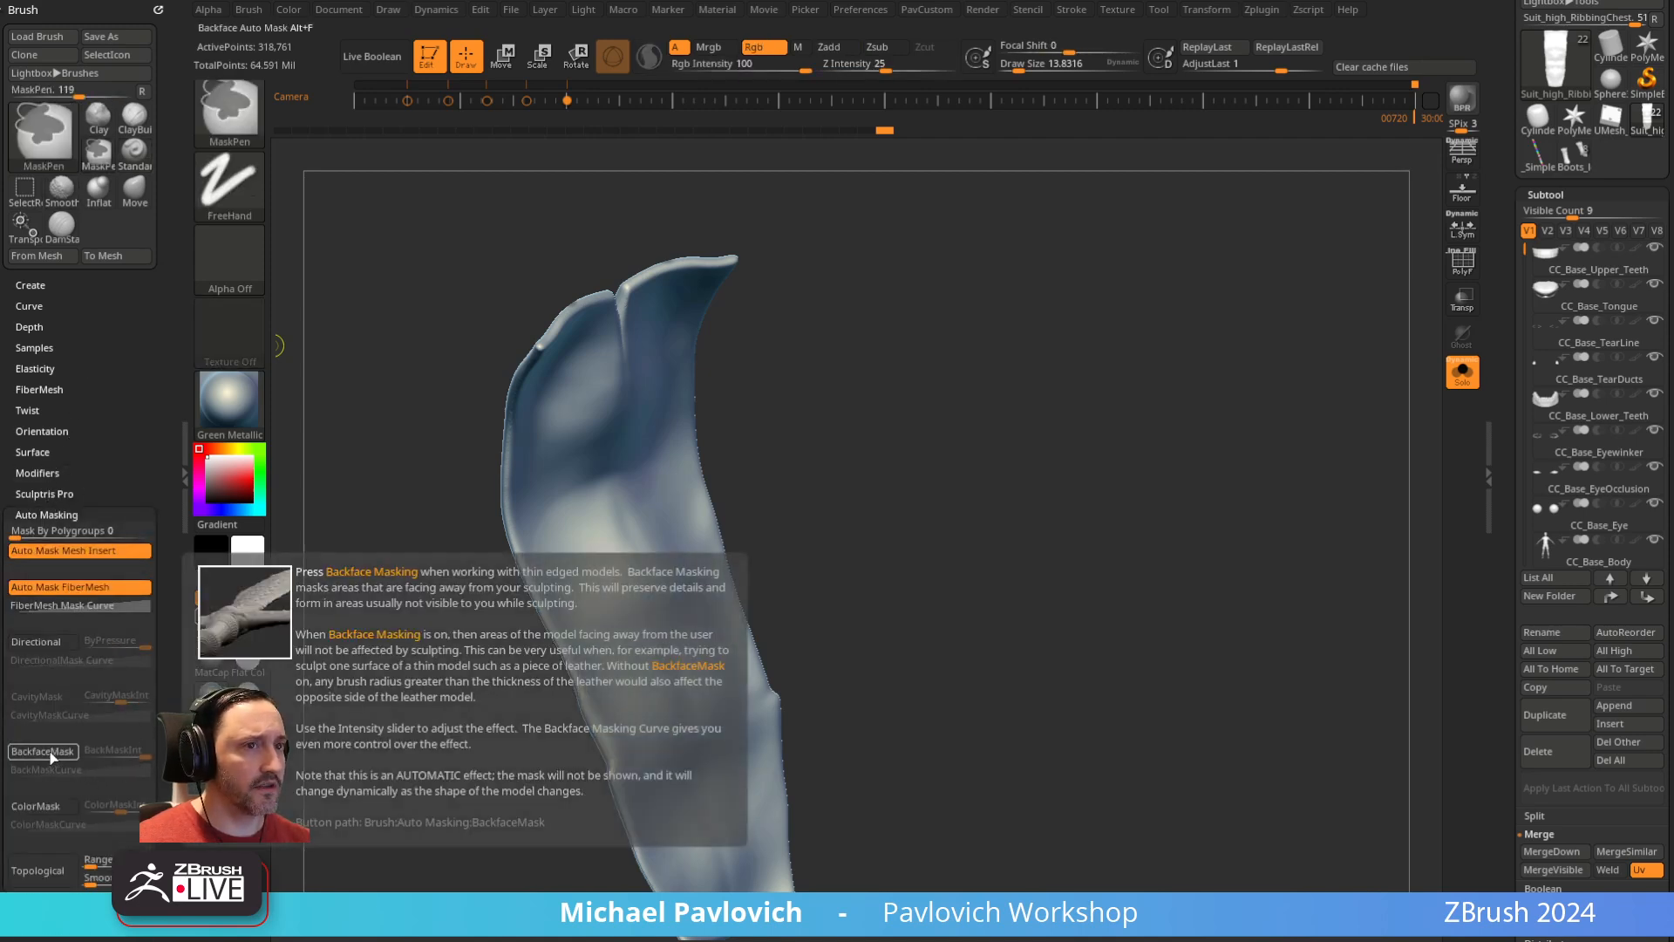
left_click(58, 755, "ctrl")
Test the backface masking with a large mask stroke on the panel's front, check the inner side, and show the whole suit again
mouse_move(907, 347)
left_mouse_down("shift")
mouse_move(1054, 343)
mouse_move(975, 385)
left_mouse_up("shift")
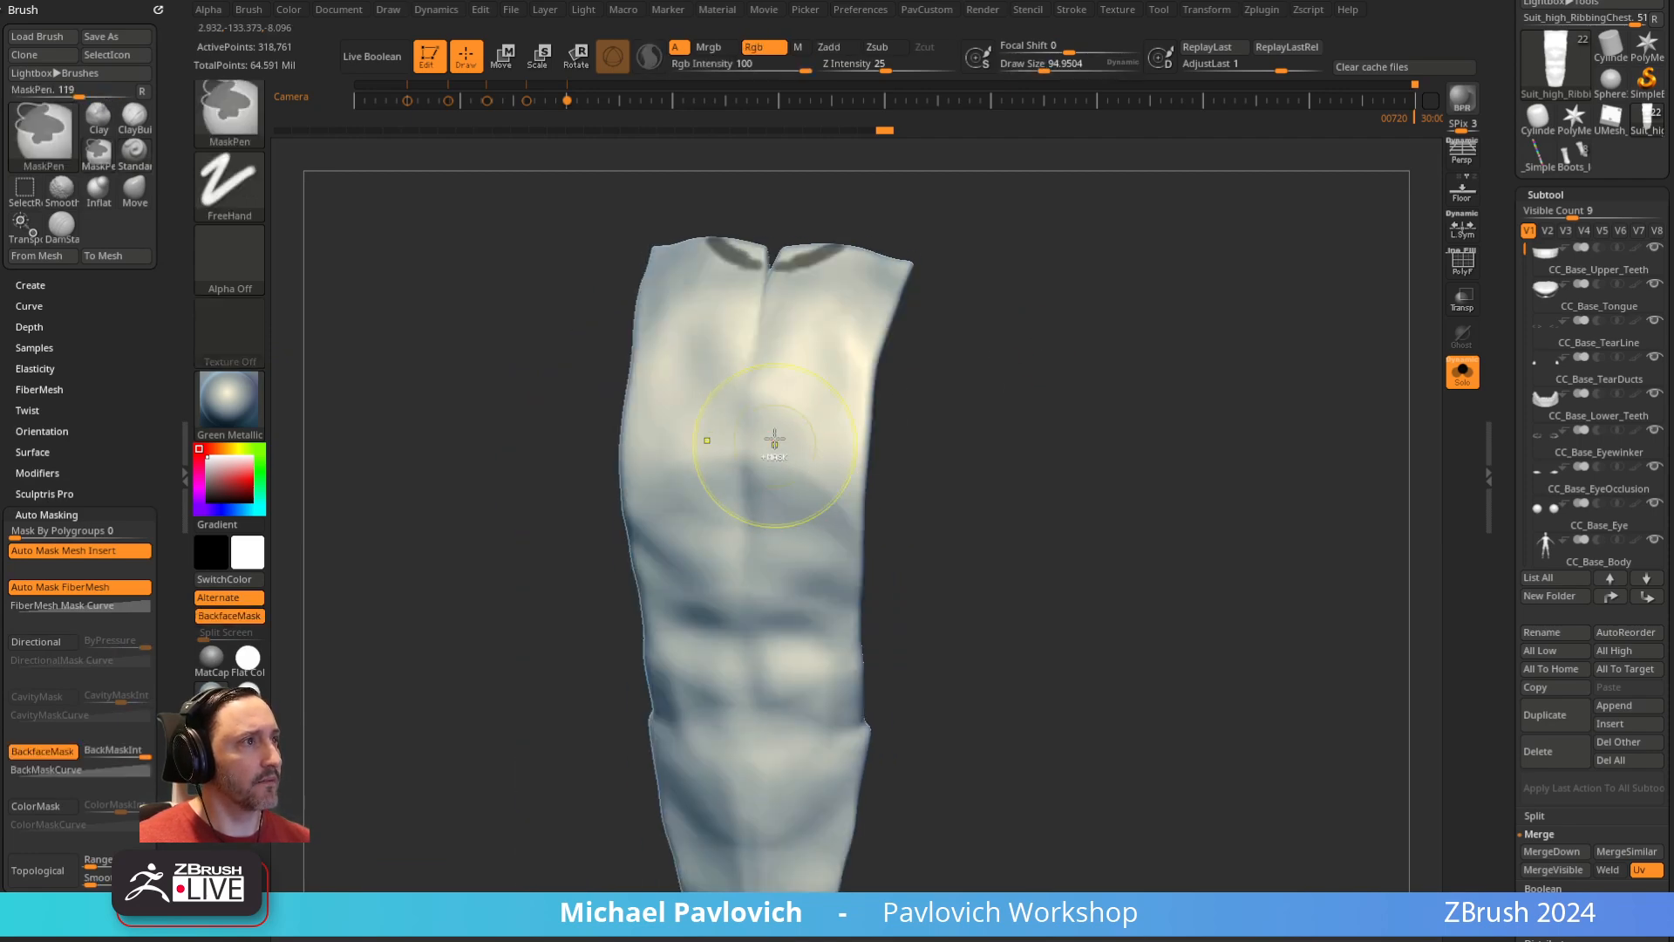
left_click_drag(774, 438, 796, 415, "ctrl")
left_click_drag(1003, 402, 769, 427)
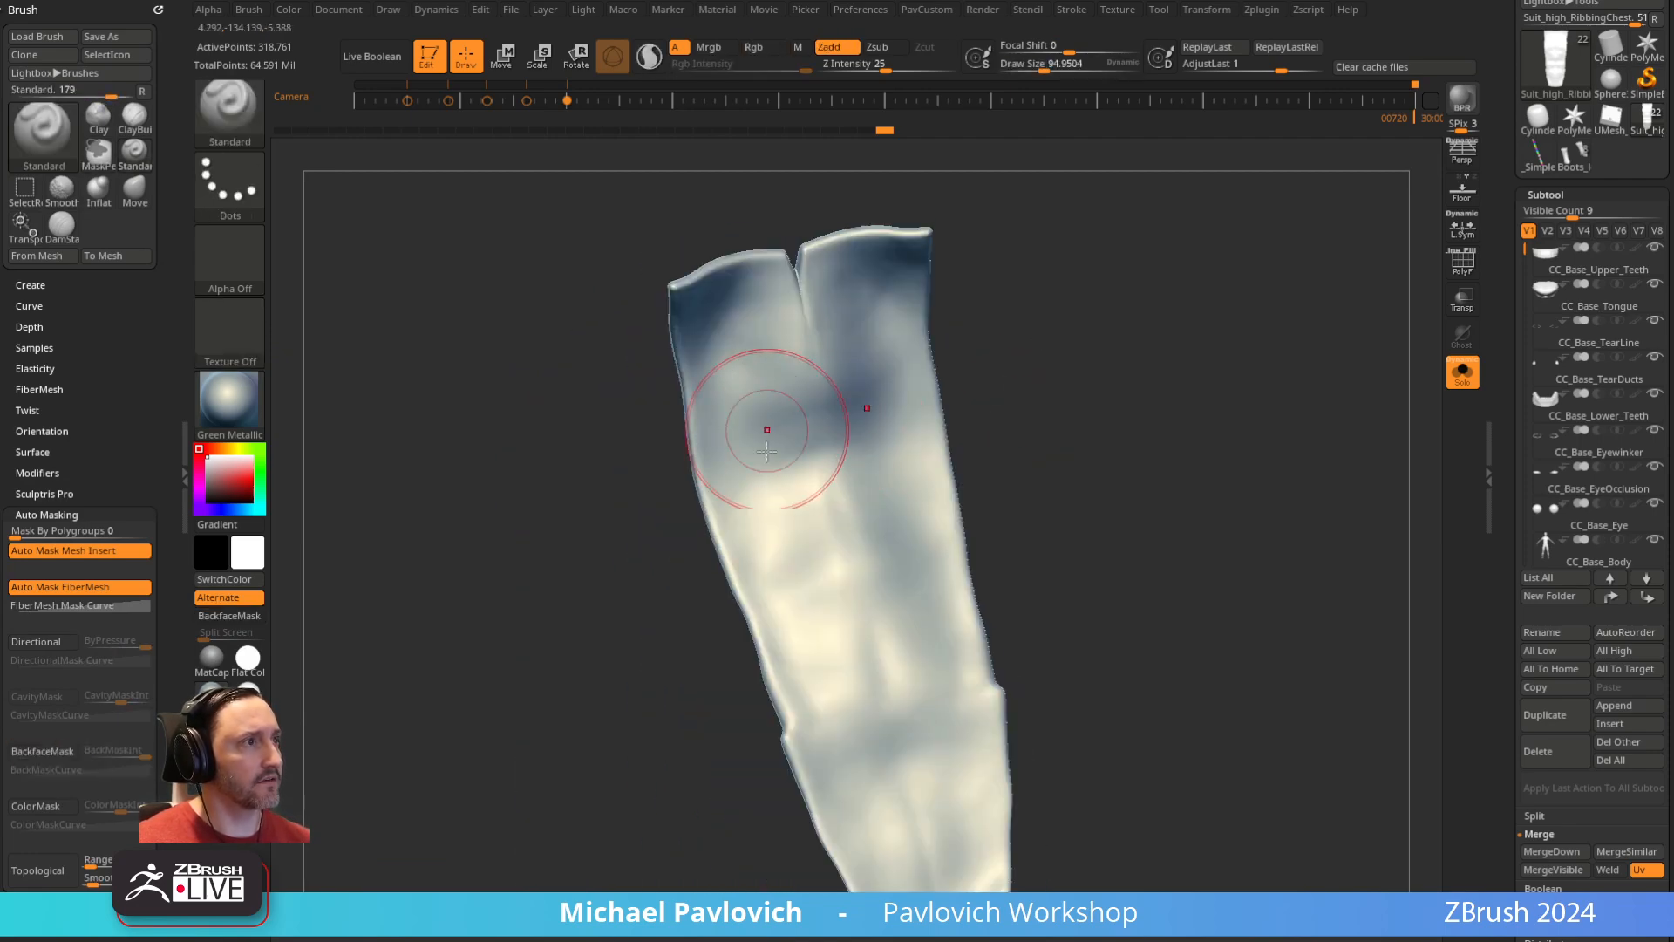
left_click(1458, 377)
left_click_drag(1218, 243, 1379, 185, "shift")
left_click_drag(1143, 254, 1125, 283)
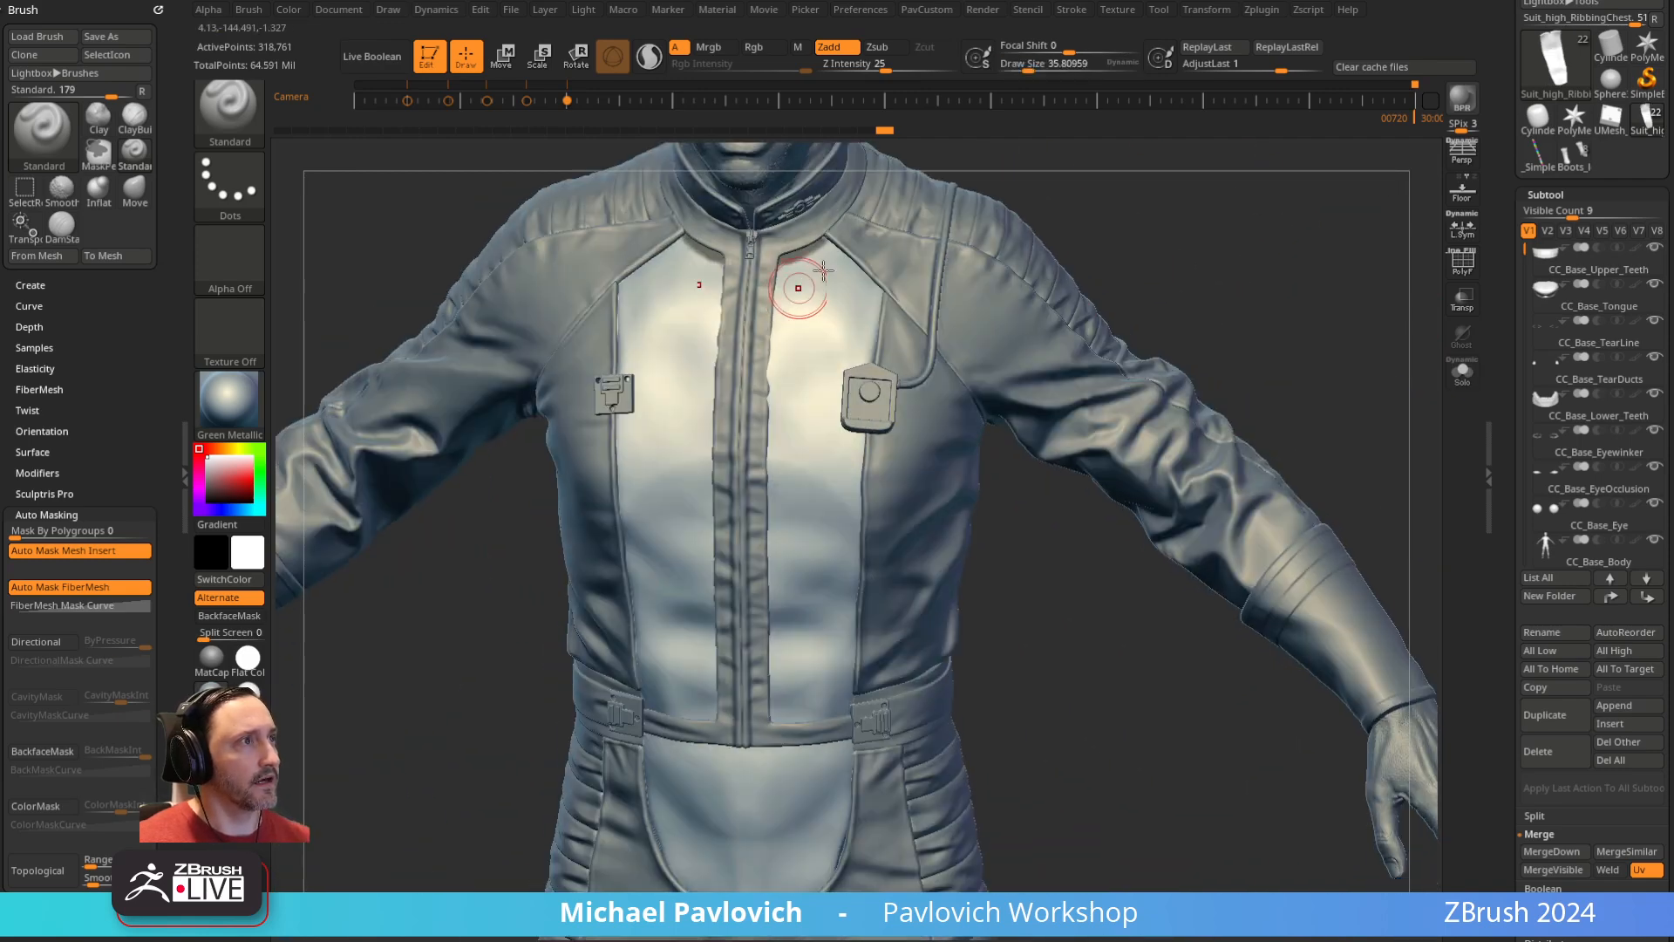
Mask the panel's visible outline along the neckline, side seams and curved lower flap, reducing the draw size to about 26.6
key("ctrl")
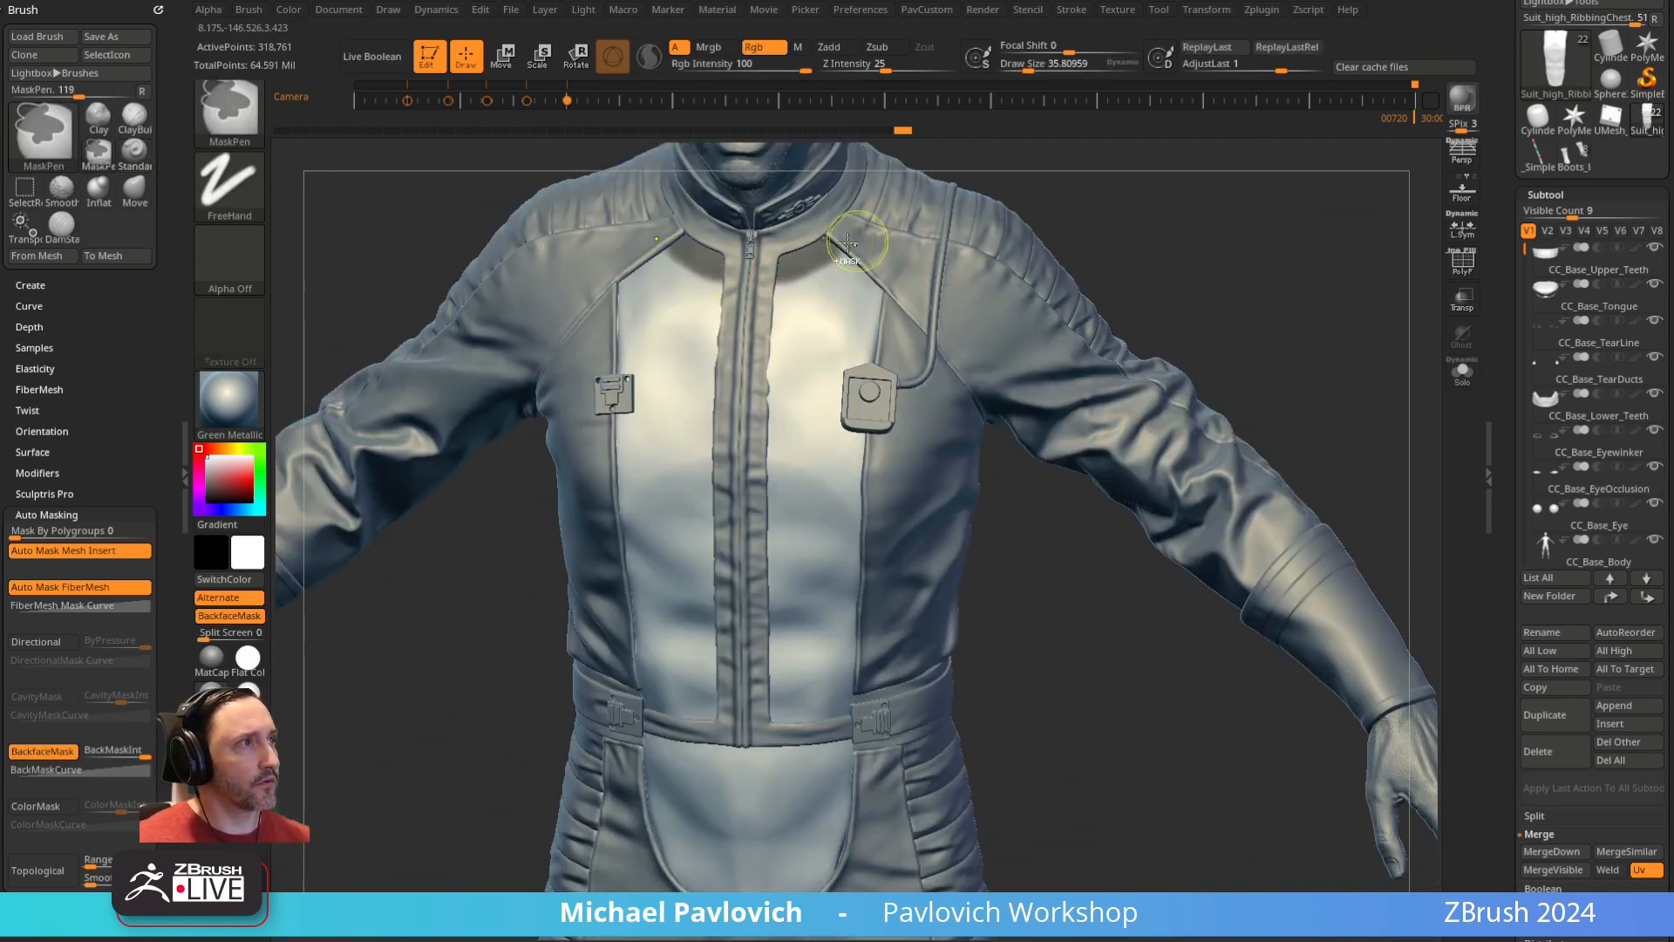
left_click_drag(879, 281, 857, 658, "ctrl")
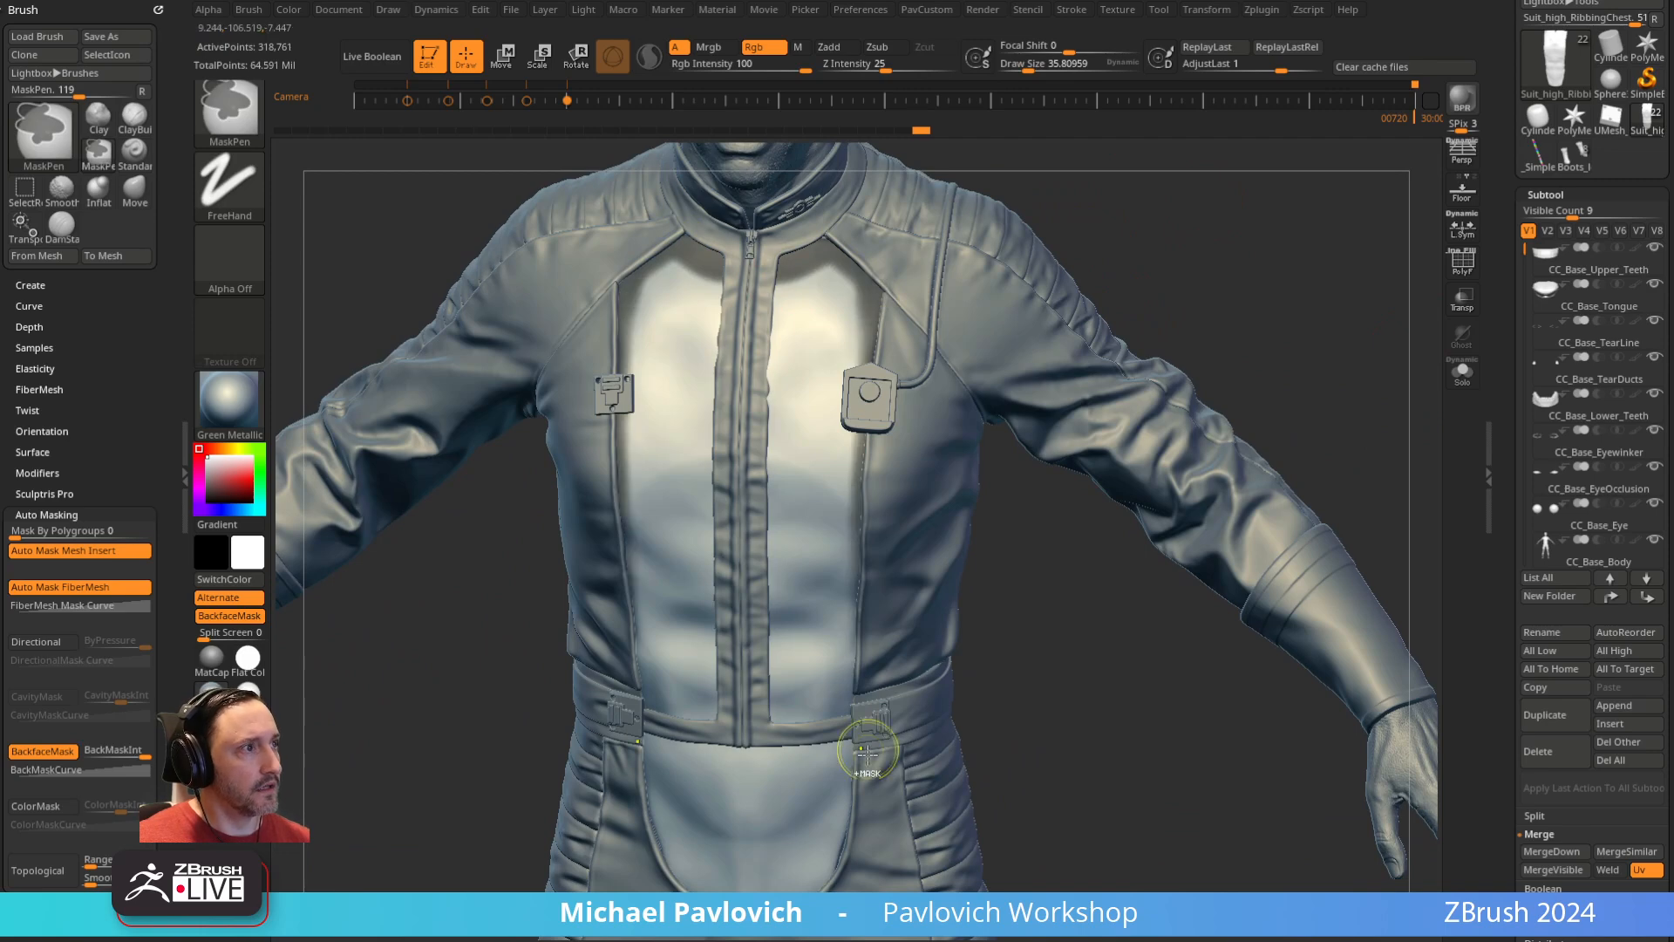
left_click_drag(994, 632, 997, 577, "alt")
left_click(996, 577, "ctrl")
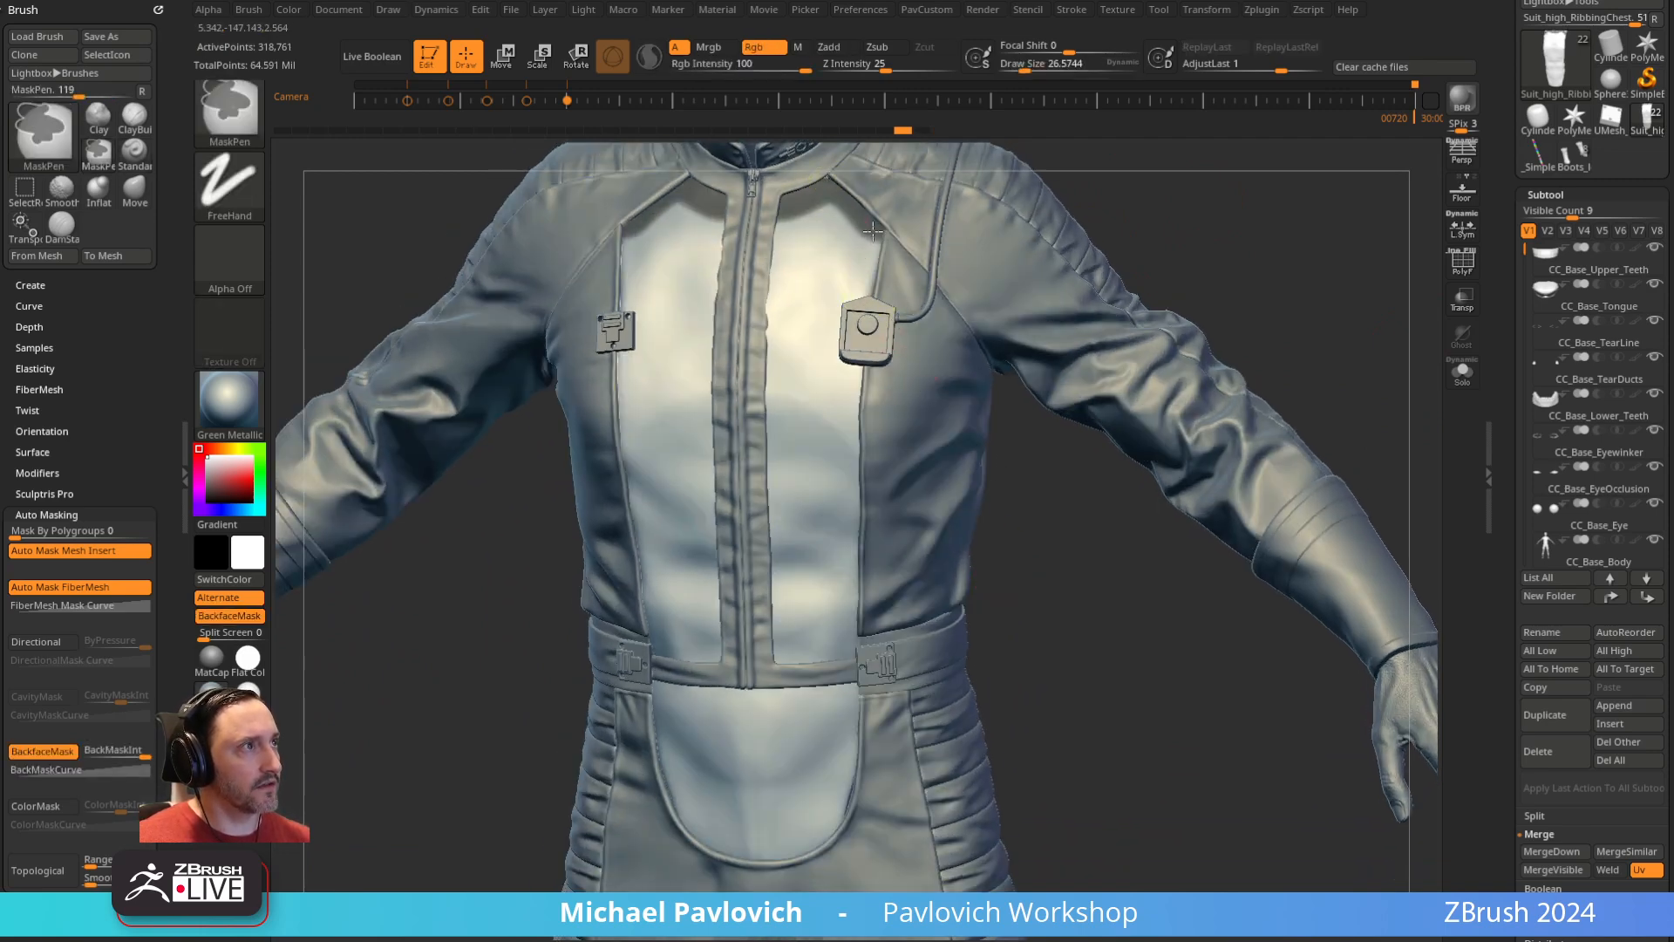
left_click_drag(873, 230, 853, 646, "ctrl")
left_click_drag(979, 570, 979, 514, "alt")
left_click_drag(856, 505, 860, 606, "ctrl")
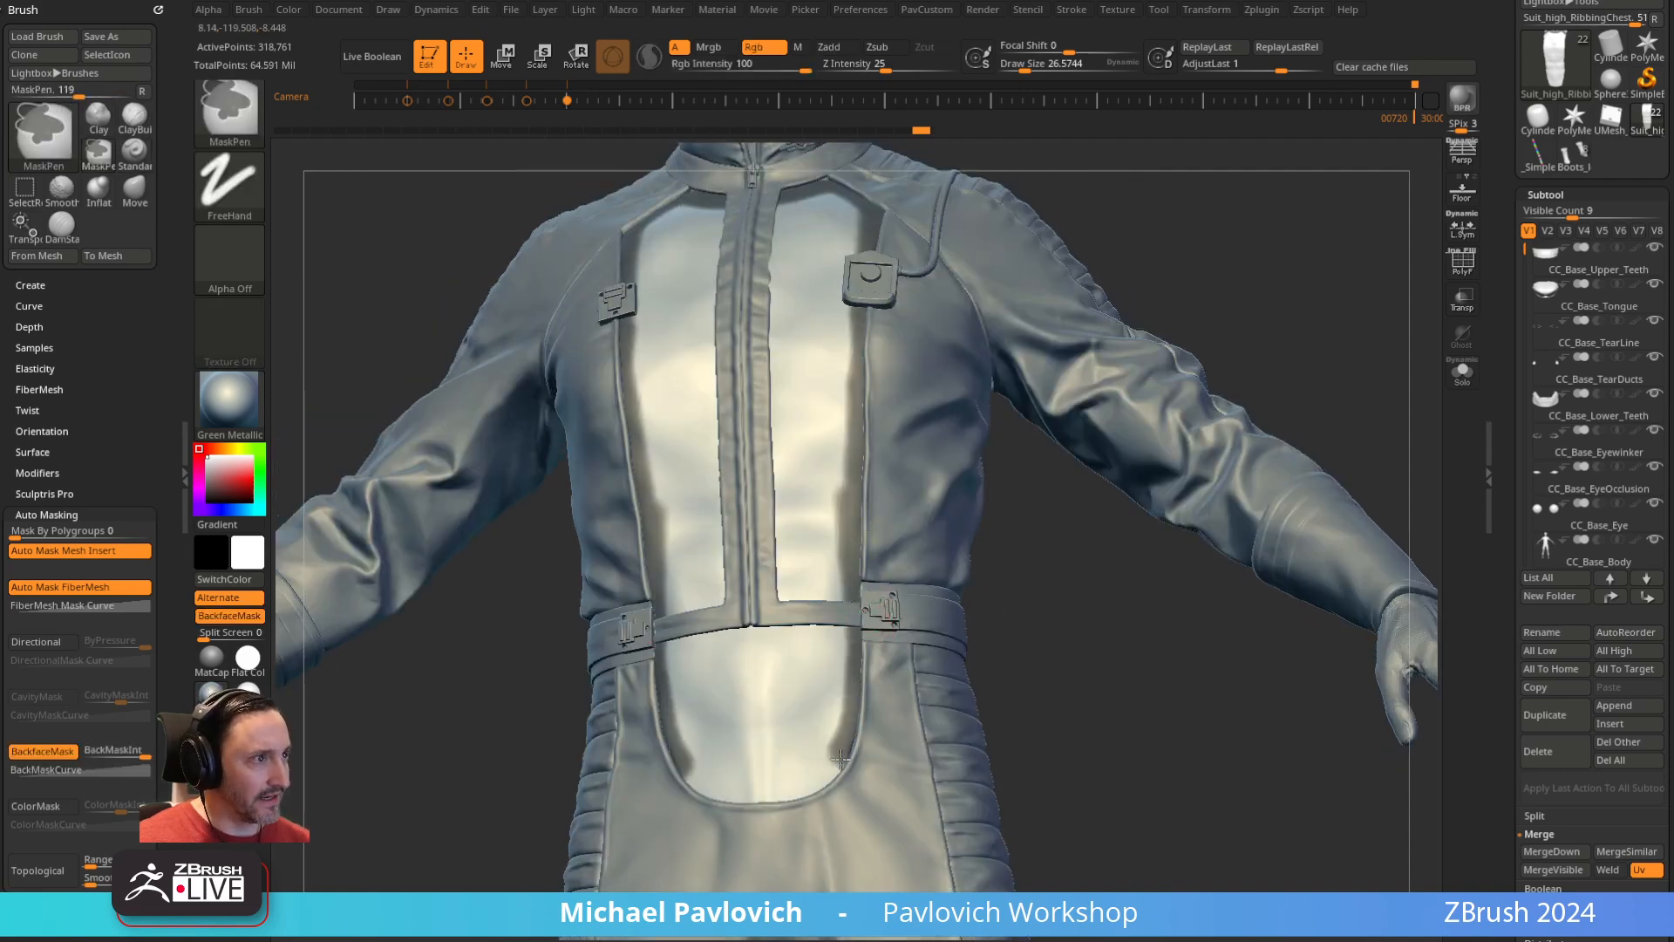
left_click_drag(782, 800, 753, 804, "ctrl")
mouse_move(1042, 593)
left_mouse_down("alt")
mouse_move(1057, 660)
mouse_move(994, 684)
left_mouse_up("alt")
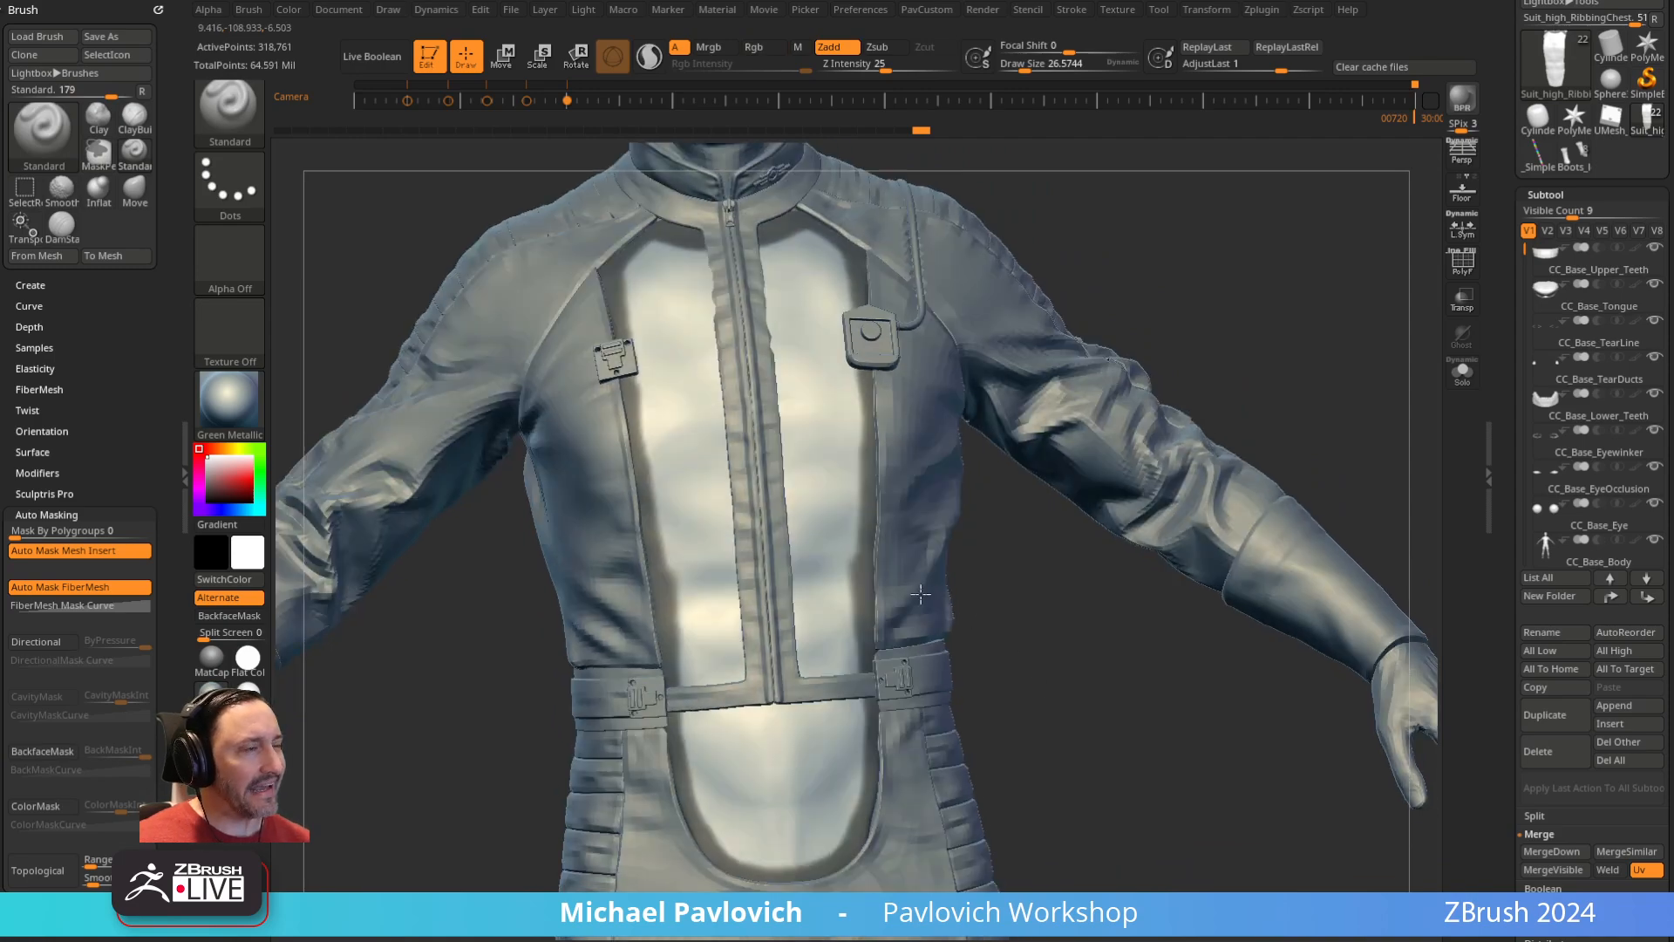
Fill the rest of the visible panel with the mask inside its outline and isolate the panel to check the coverage
mouse_move(659, 261)
left_mouse_down("ctrl")
mouse_move(693, 329)
mouse_move(698, 645)
mouse_move(749, 832)
mouse_move(784, 871)
left_mouse_up("ctrl")
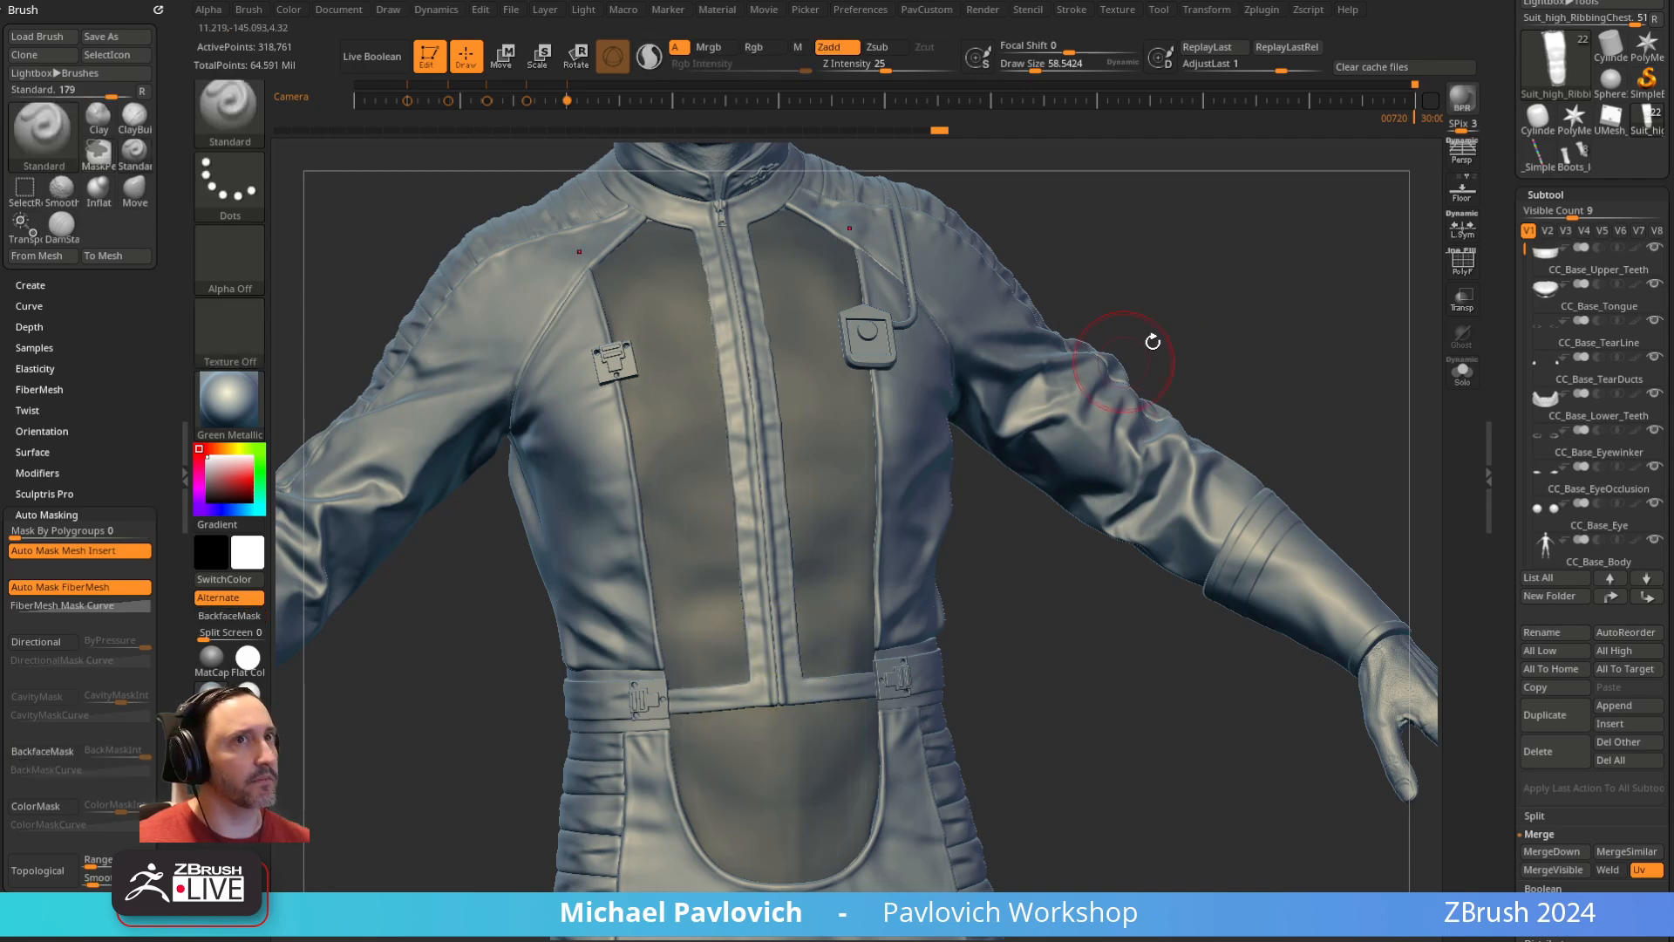
left_click_drag(1168, 300, 1281, 298)
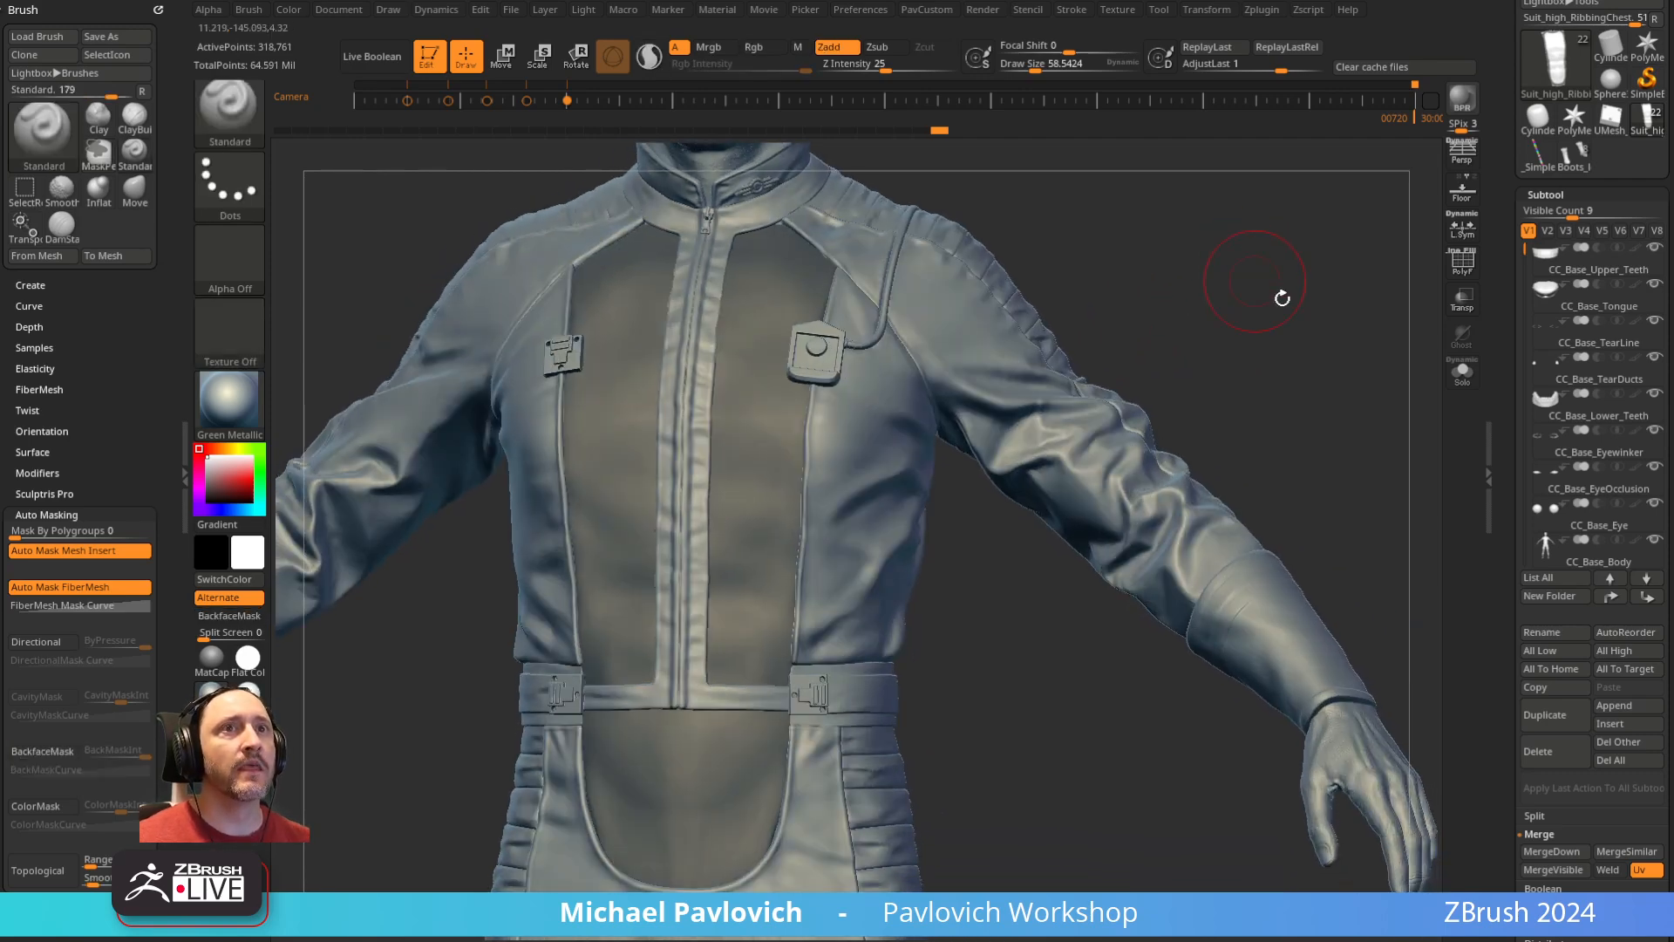
left_click(1463, 377)
left_click_drag(1023, 279, 1169, 437)
left_click_drag(1054, 381, 1128, 329)
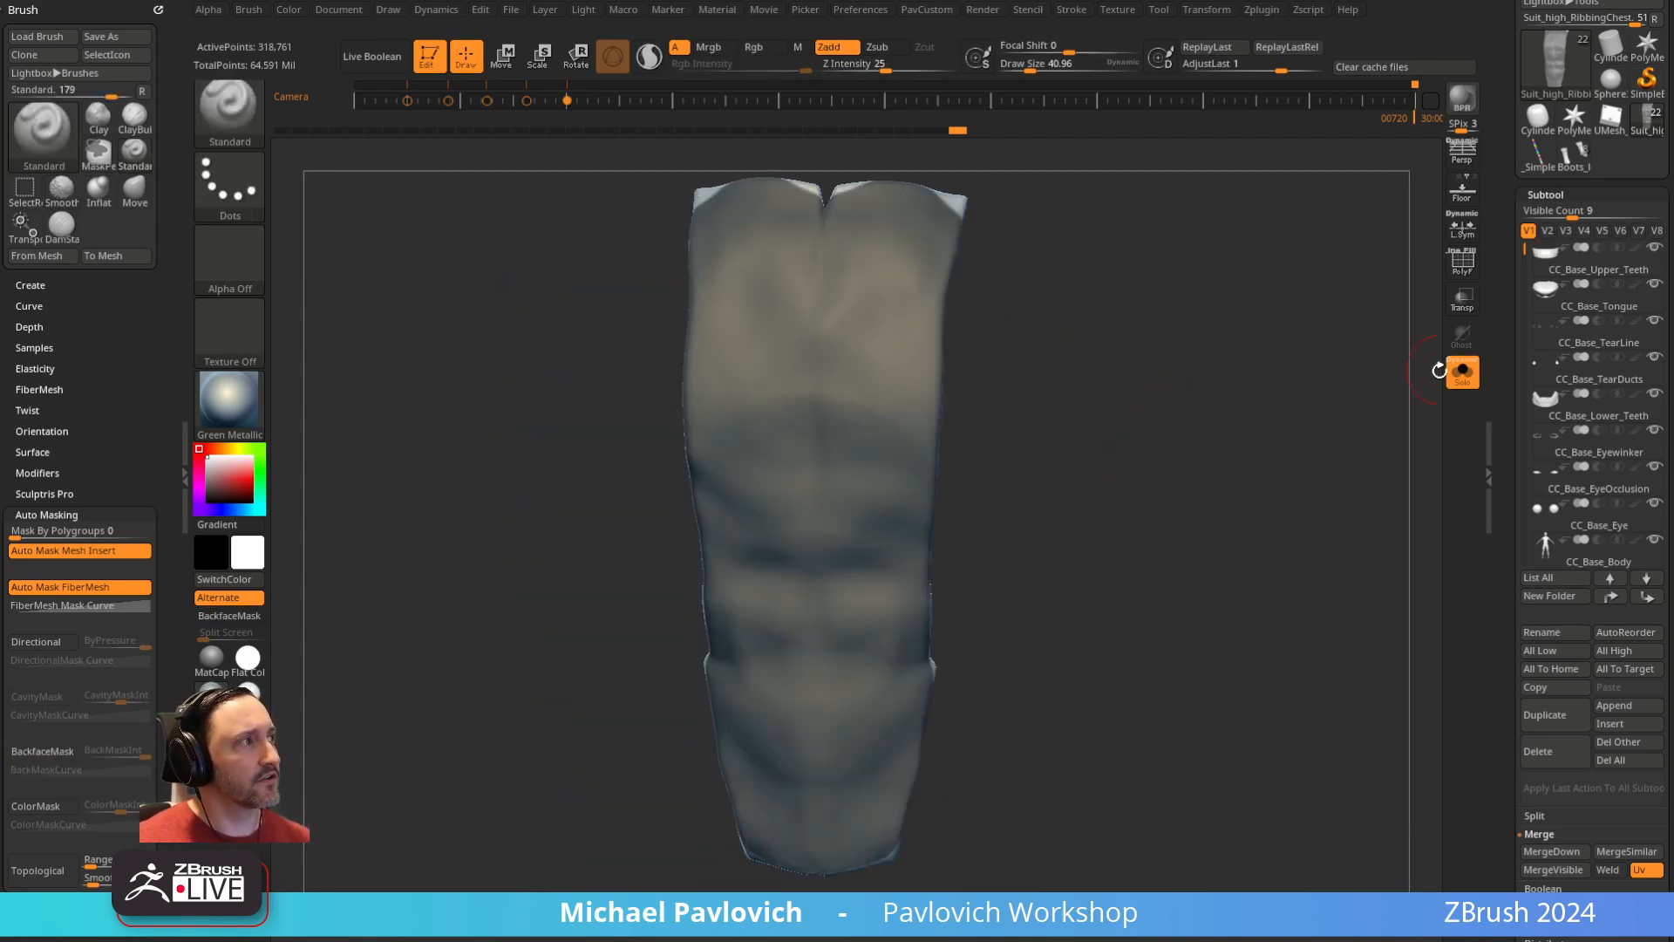
Display the polyframe, keep only the masked area's polygroup visible and delete the hidden geometry
left_click(1462, 262)
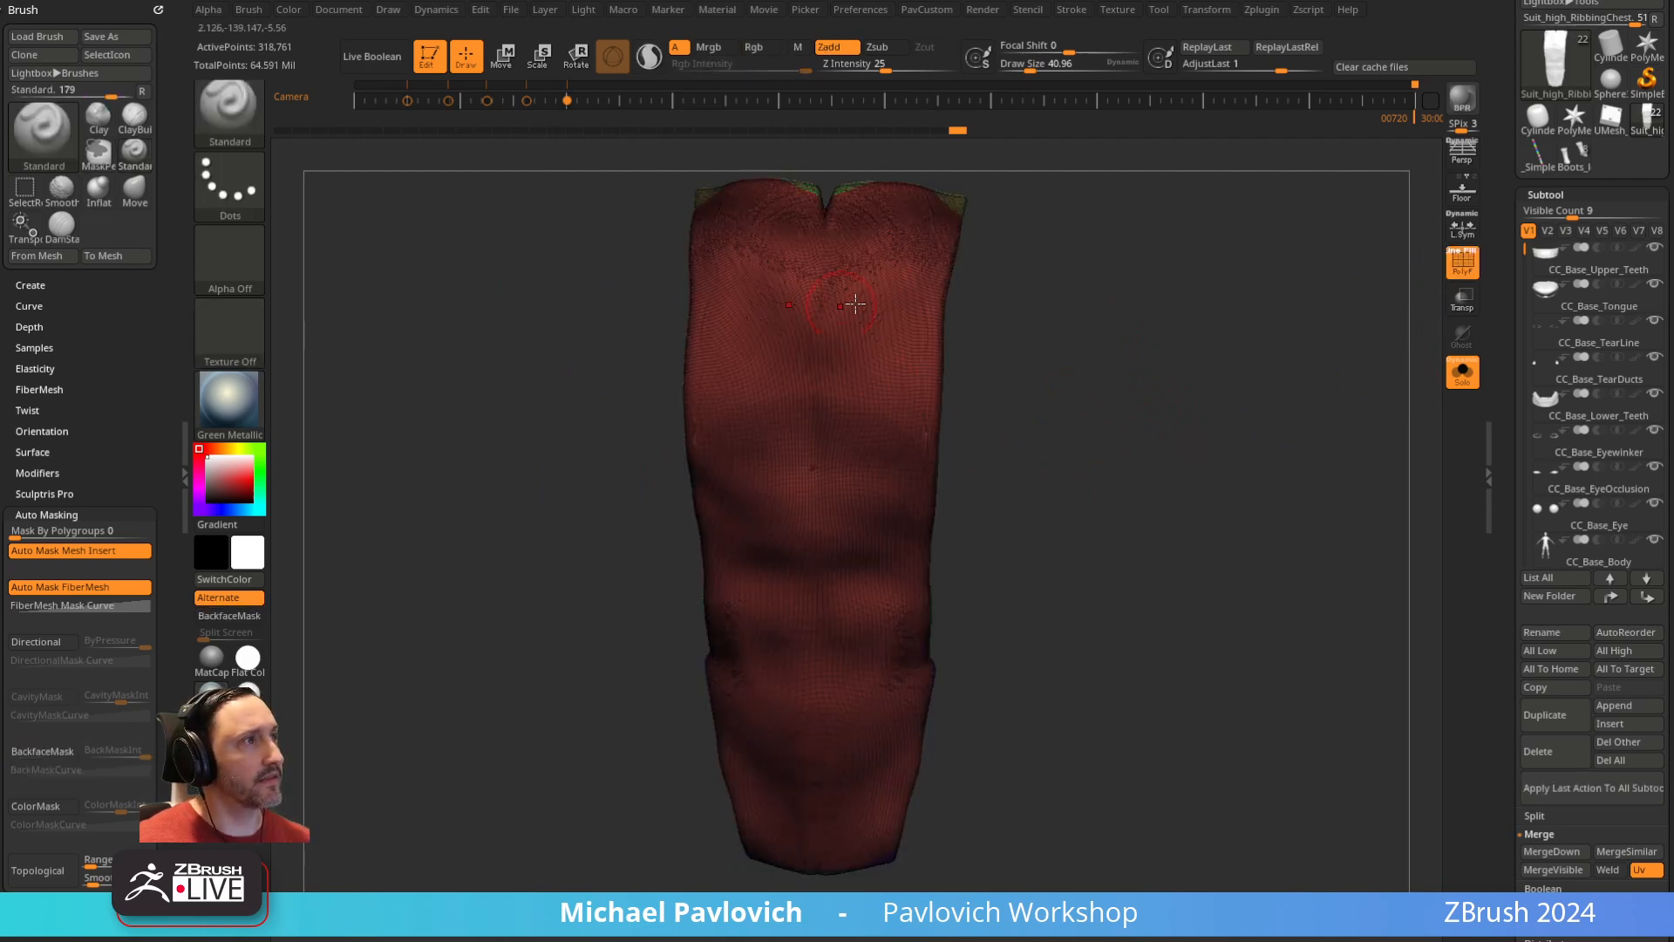
left_click_drag(1090, 366, 1054, 381)
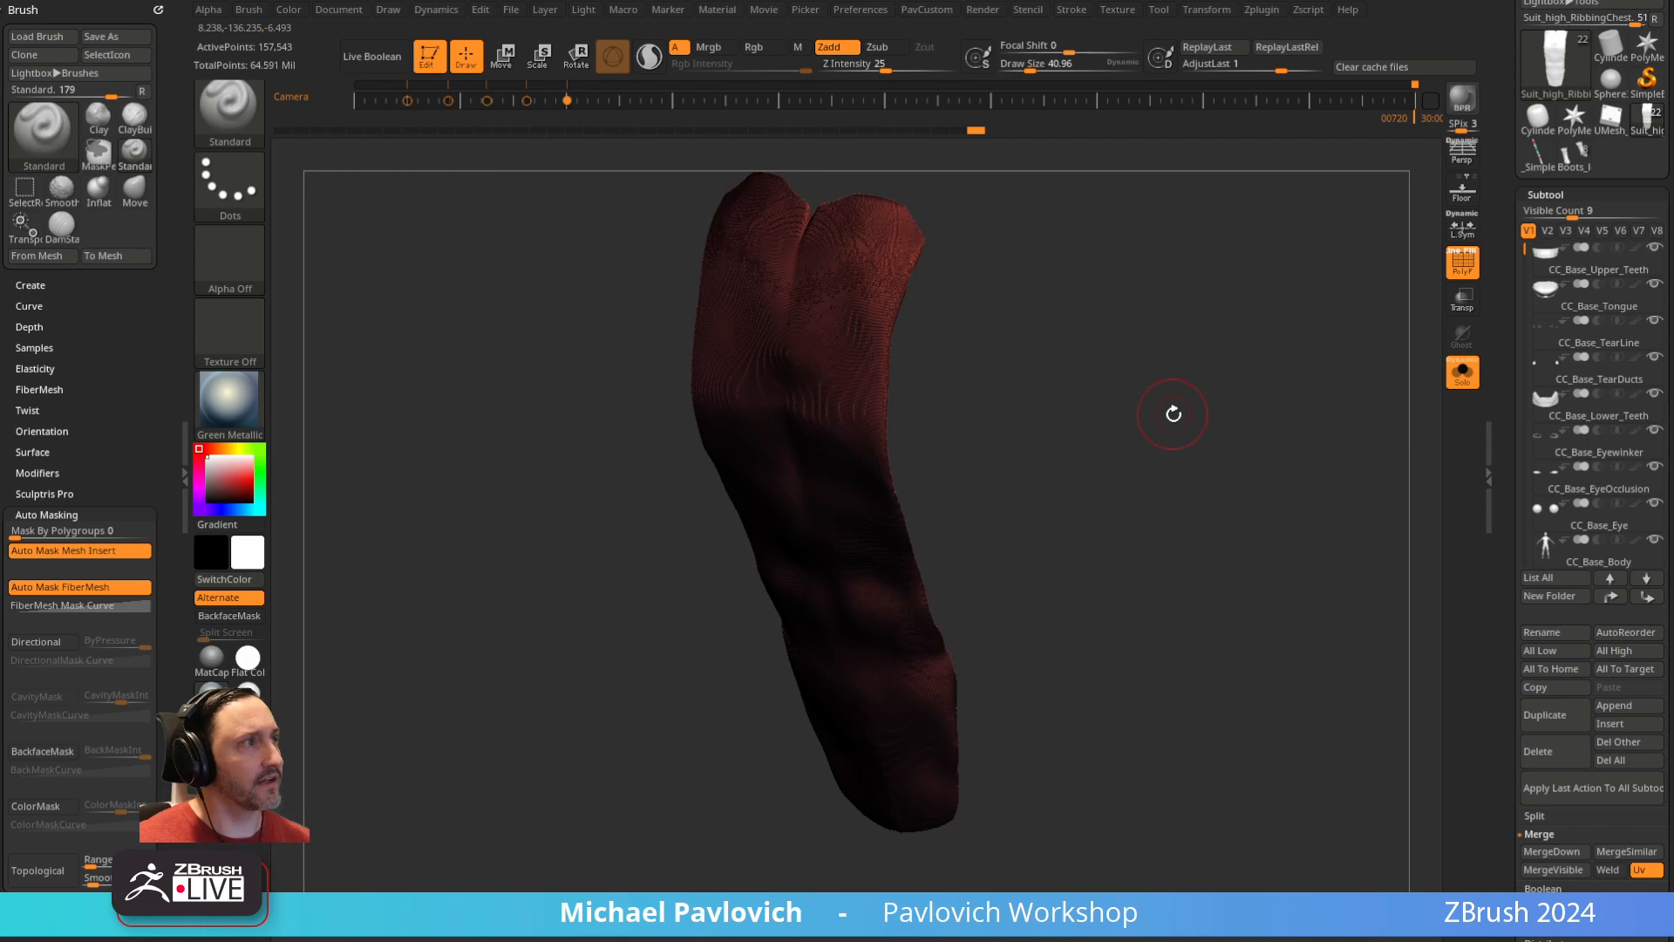
key("space")
left_click(1151, 434)
left_click_drag(954, 462, 1159, 393, "shift")
right_click_drag(778, 329, 832, 320, "alt")
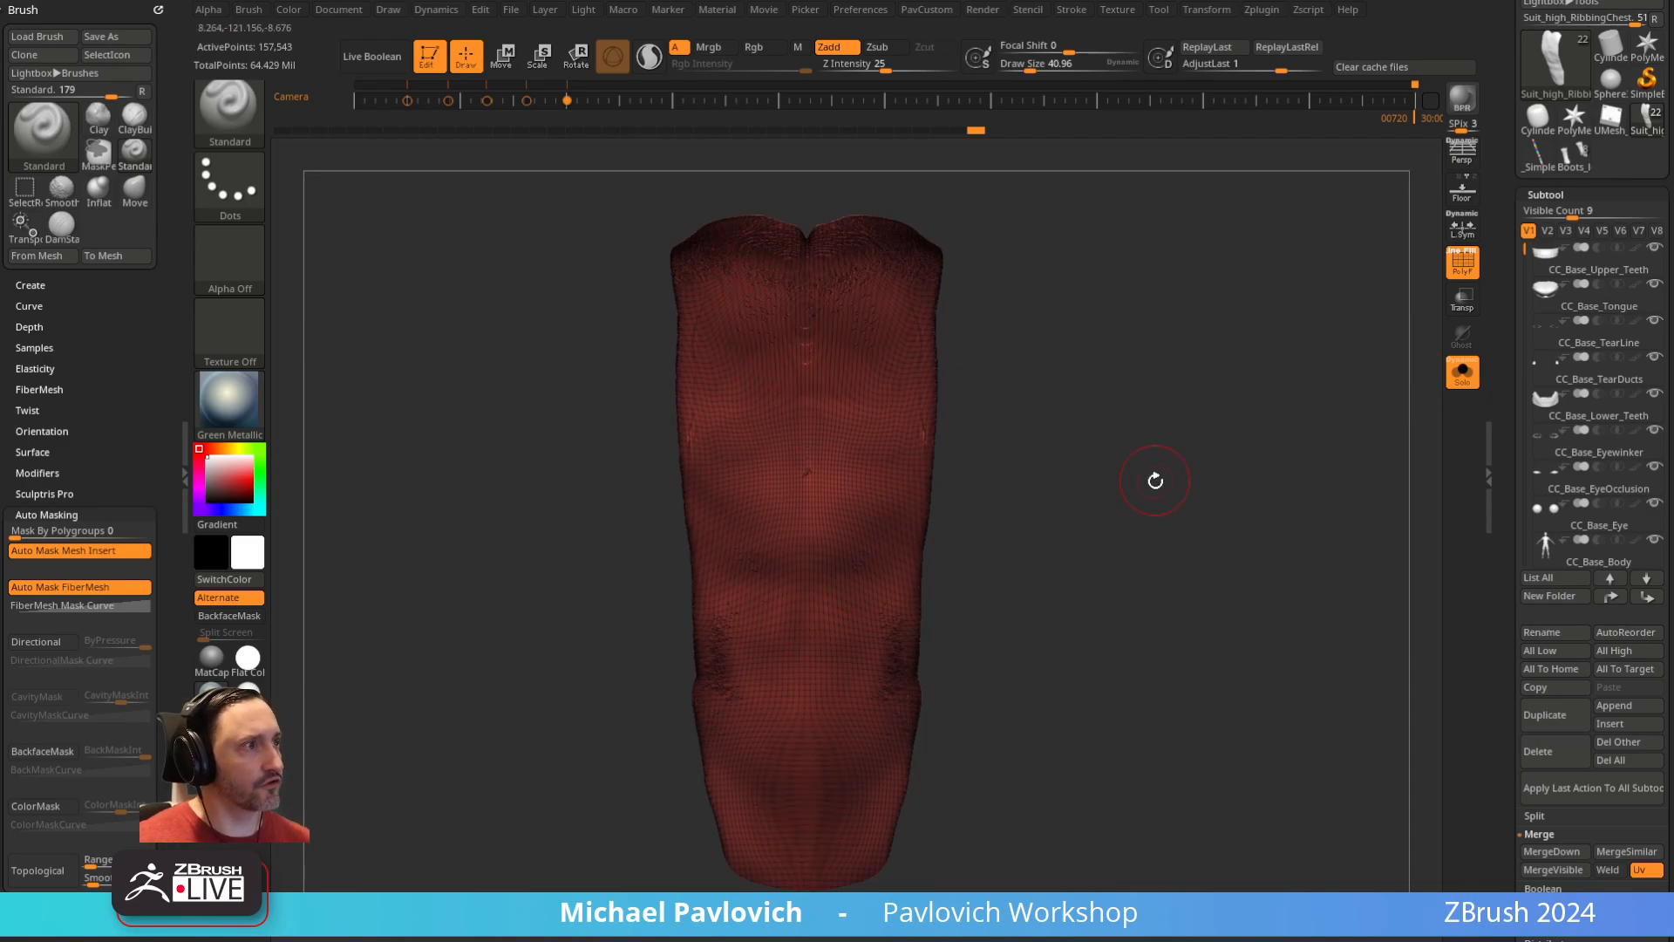
Smooth the trimmed panel's jagged edge with the Polish By Features deformation
right_click_drag(1155, 480, 1273, 642, "ctrl")
right_click_drag(1164, 508, 1140, 632, "ctrl")
right_click_drag(1017, 405, 1236, 442, "ctrl")
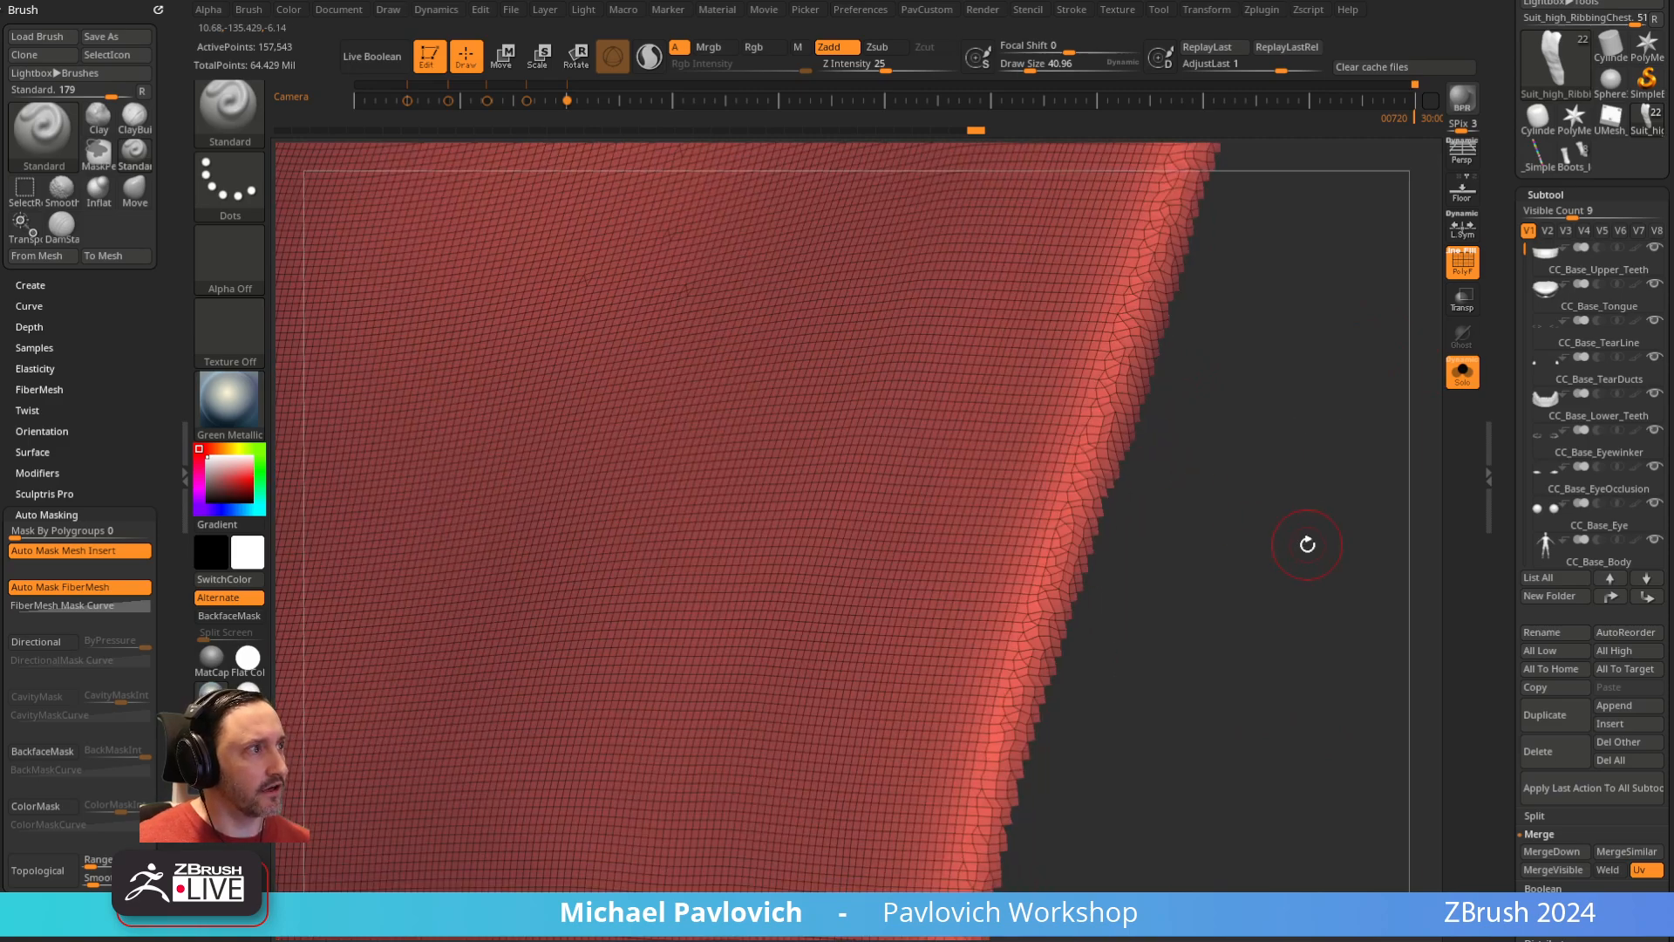
right_click_drag(1307, 544, 1208, 445)
right_click_drag(1253, 390, 1318, 775, "ctrl")
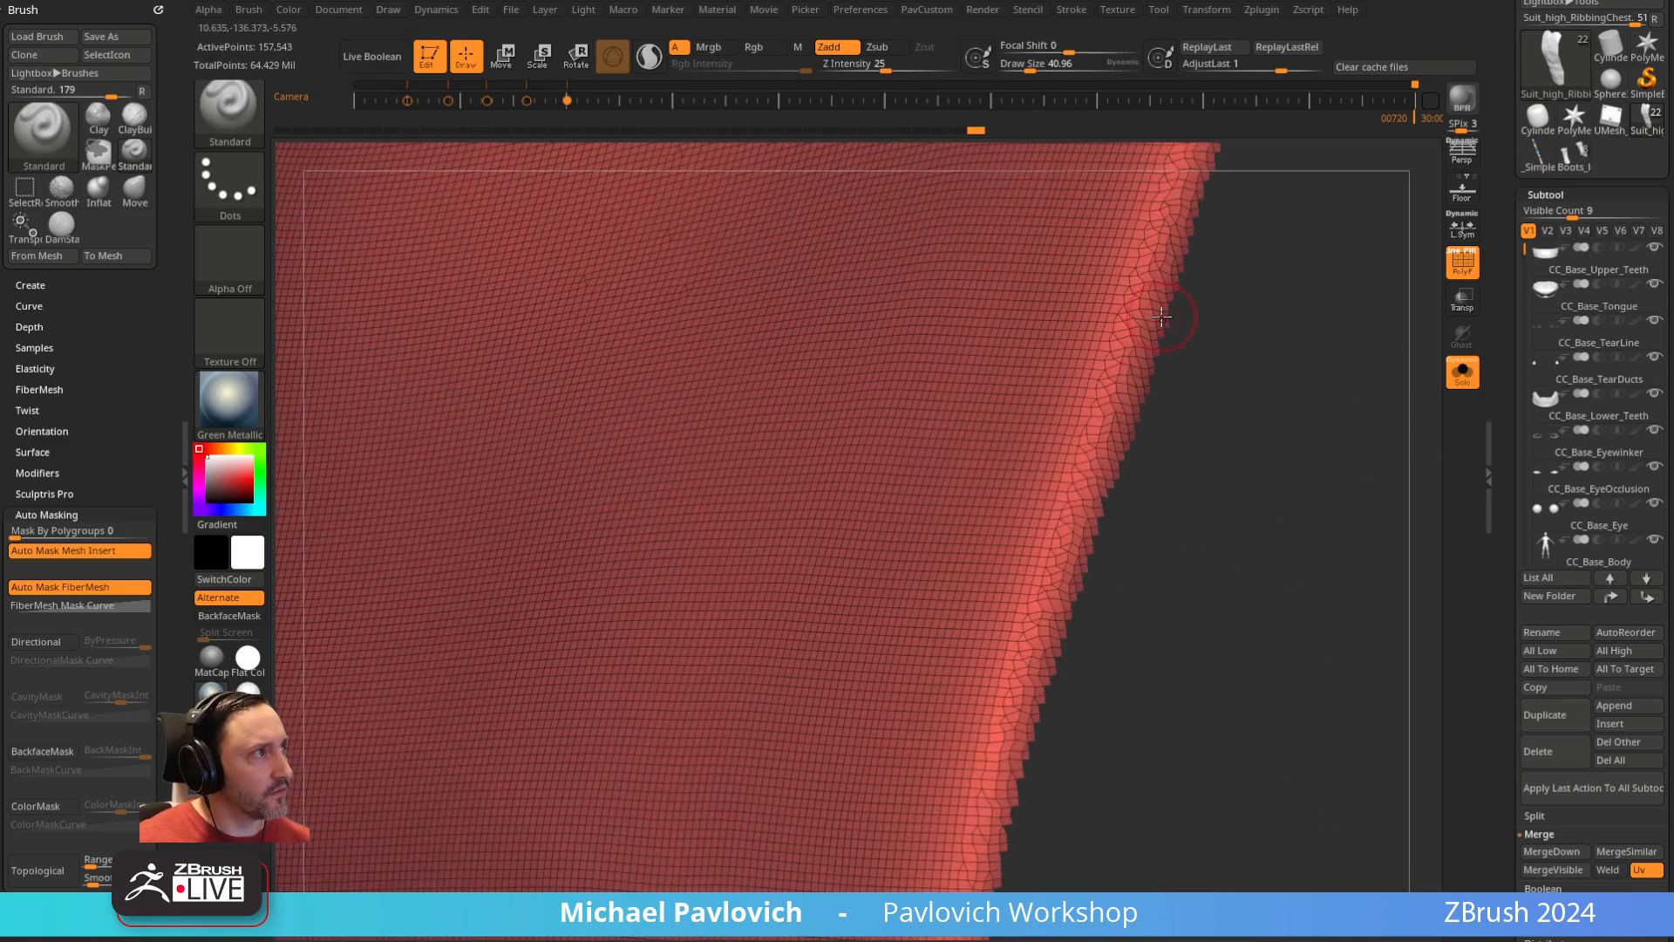
left_click_drag(1508, 553, 1482, 315)
right_click_drag(1004, 536, 1064, 306, "ctrl")
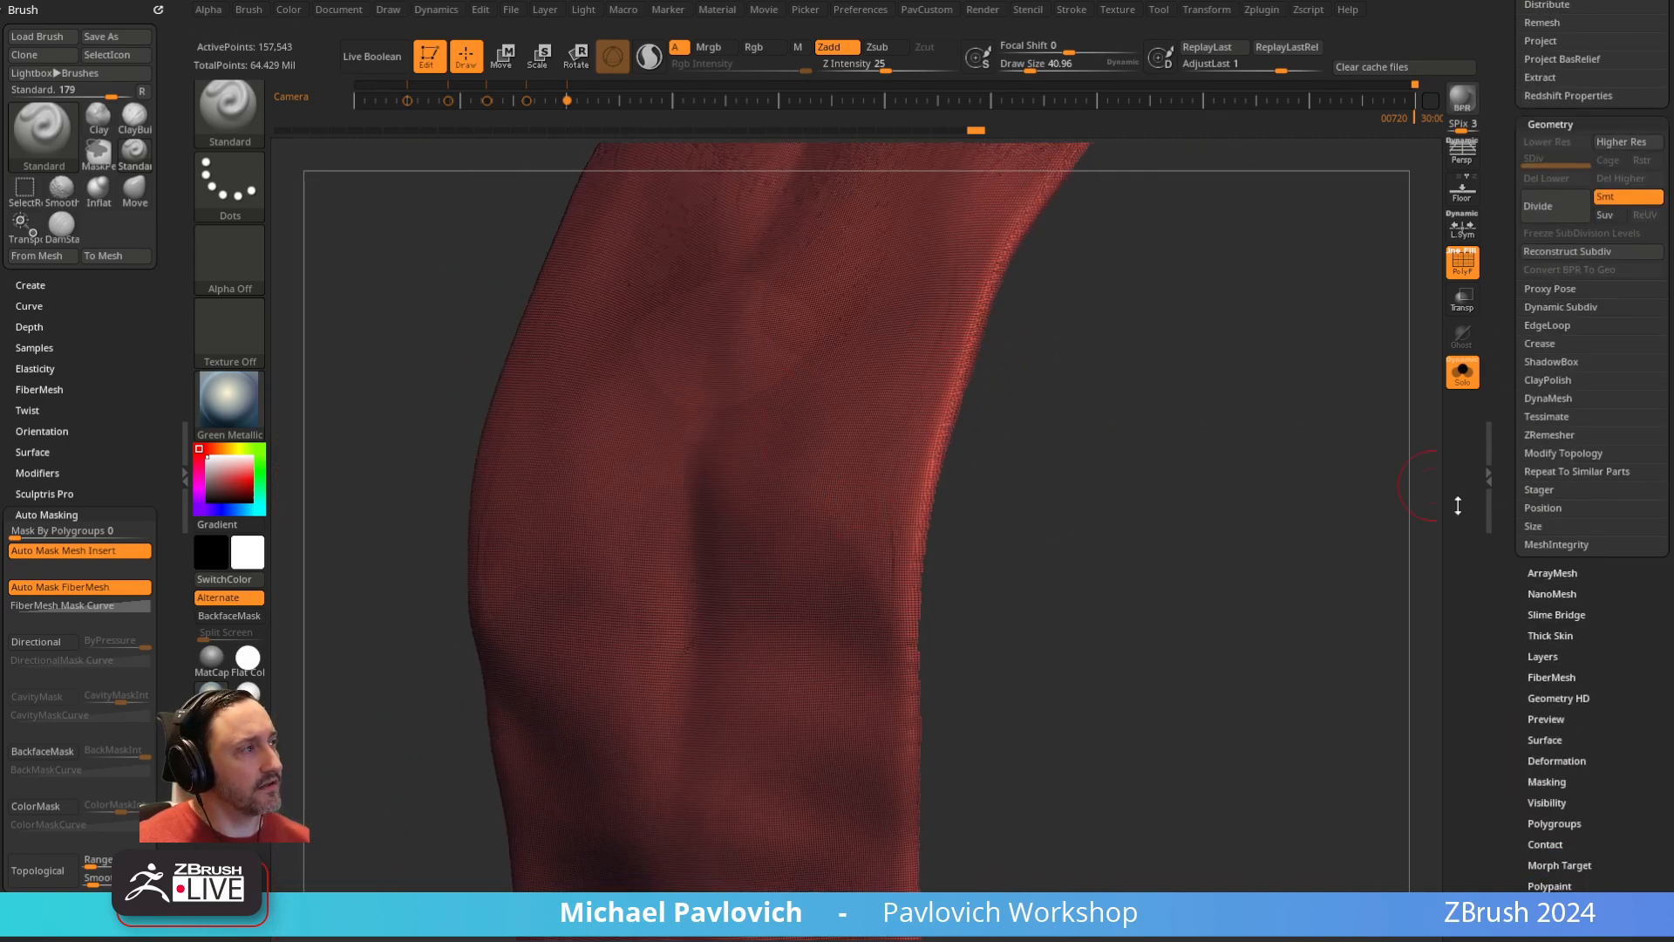
left_click_drag(1503, 517, 1503, 422)
left_click(1557, 472)
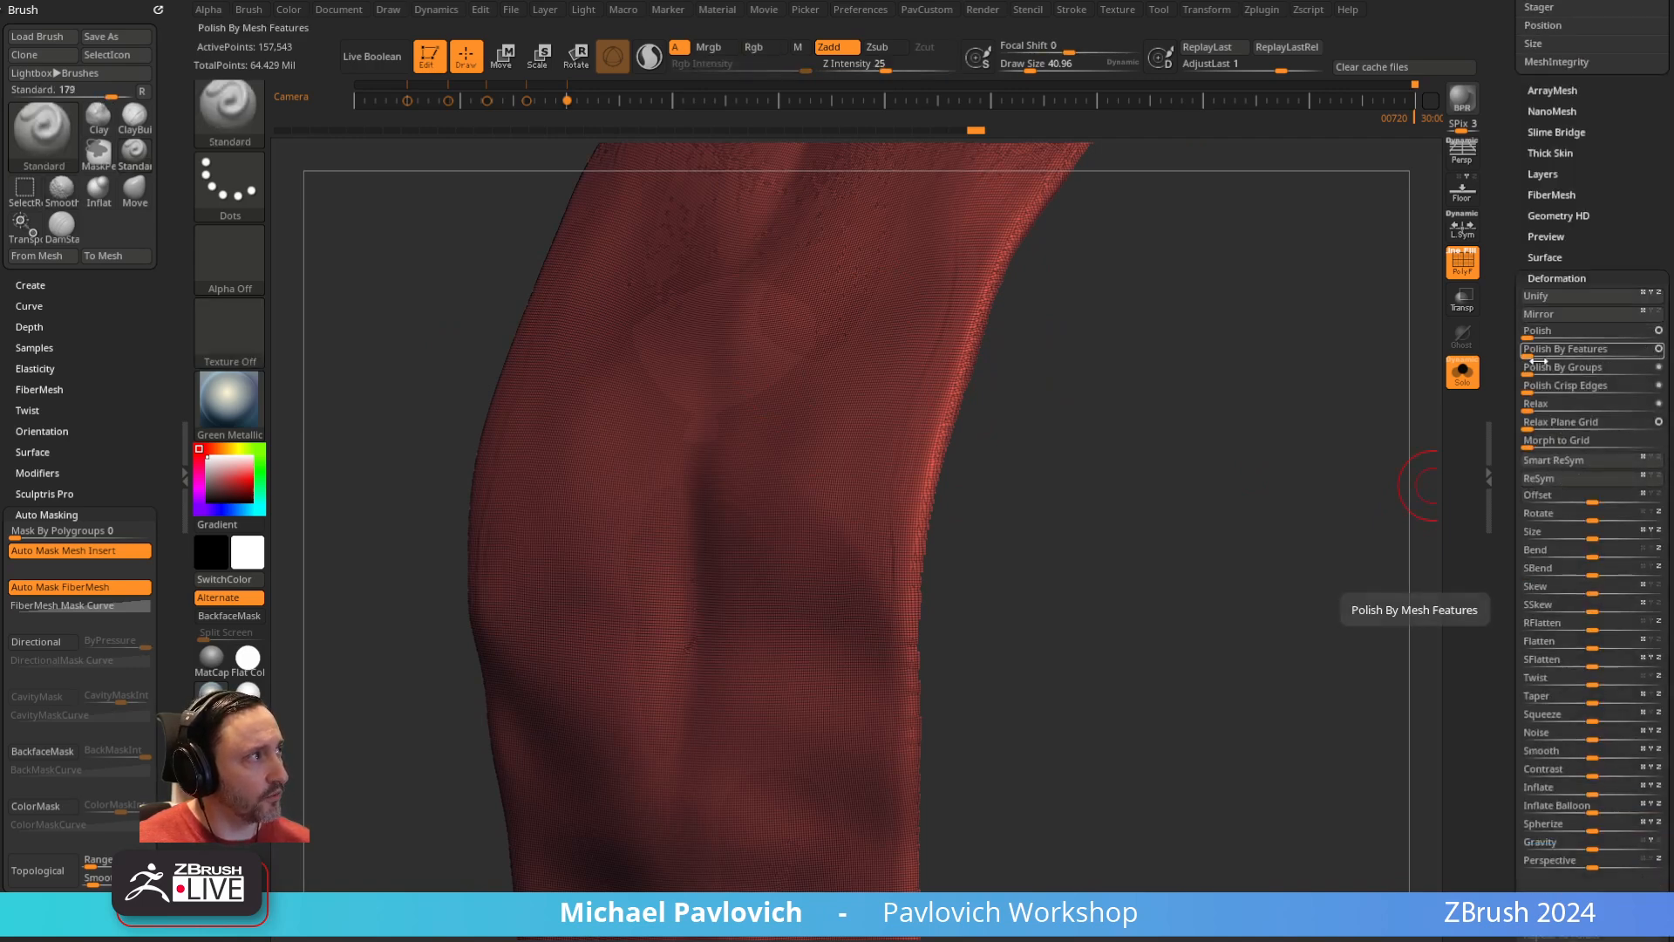
left_click_drag(1526, 351, 1547, 344)
Remesh the panel with ZRemesher using the Half, Adapt and KeepGroups options
left_click_drag(1343, 436, 916, 278)
key("f")
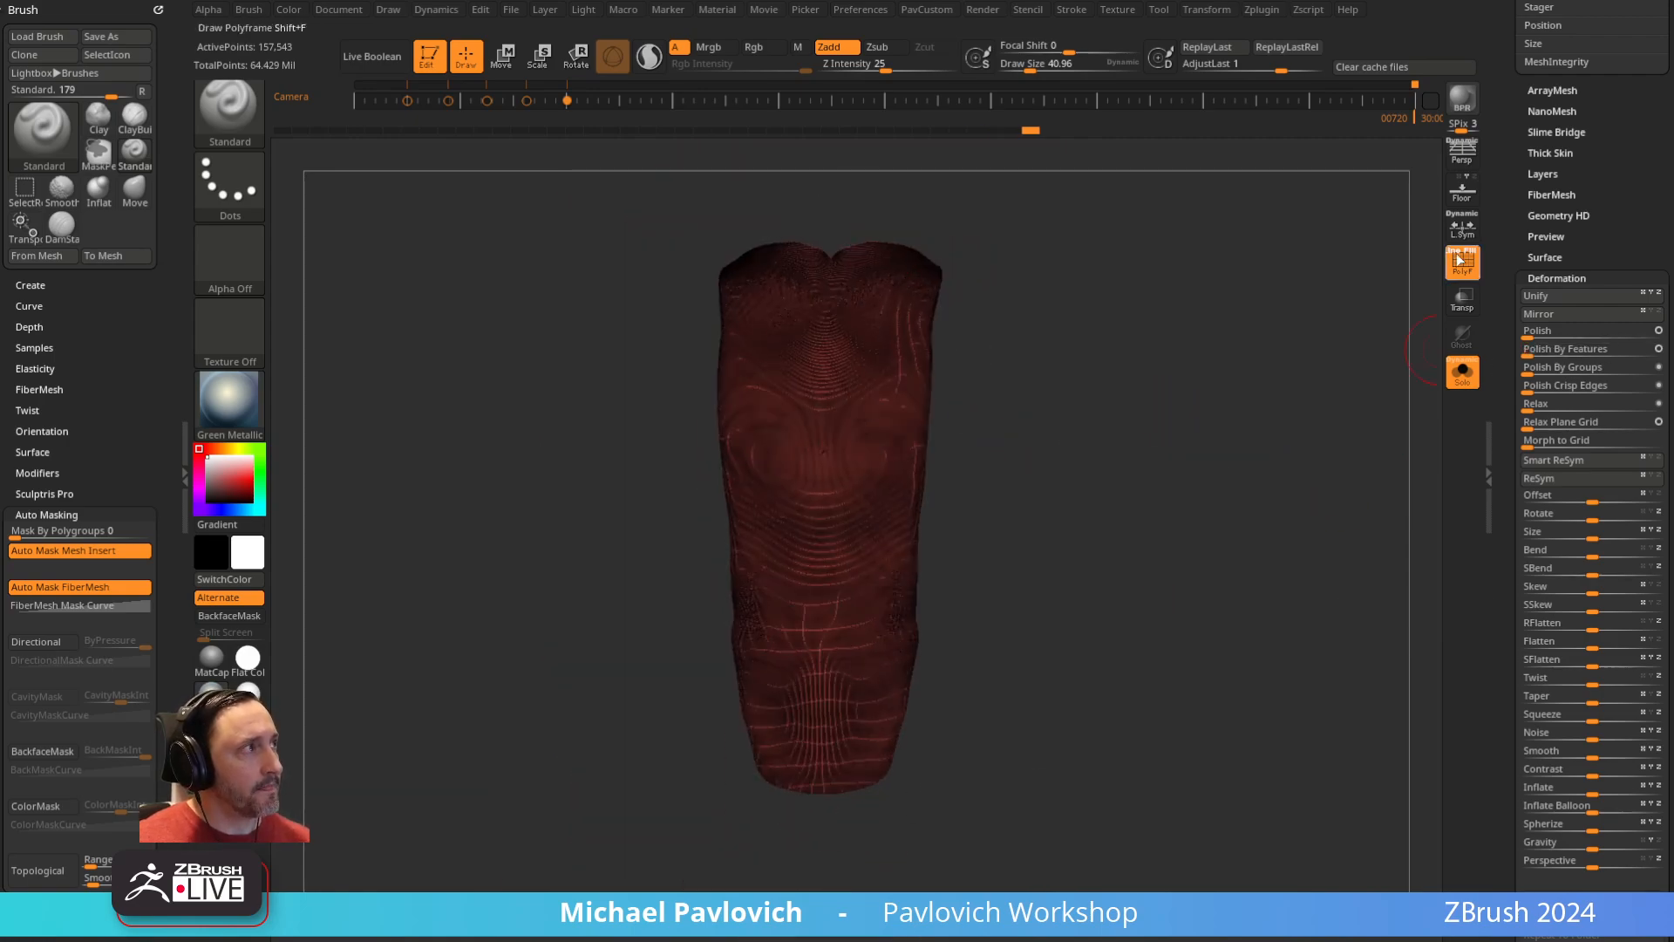
left_click_drag(1352, 401, 1203, 539, "alt")
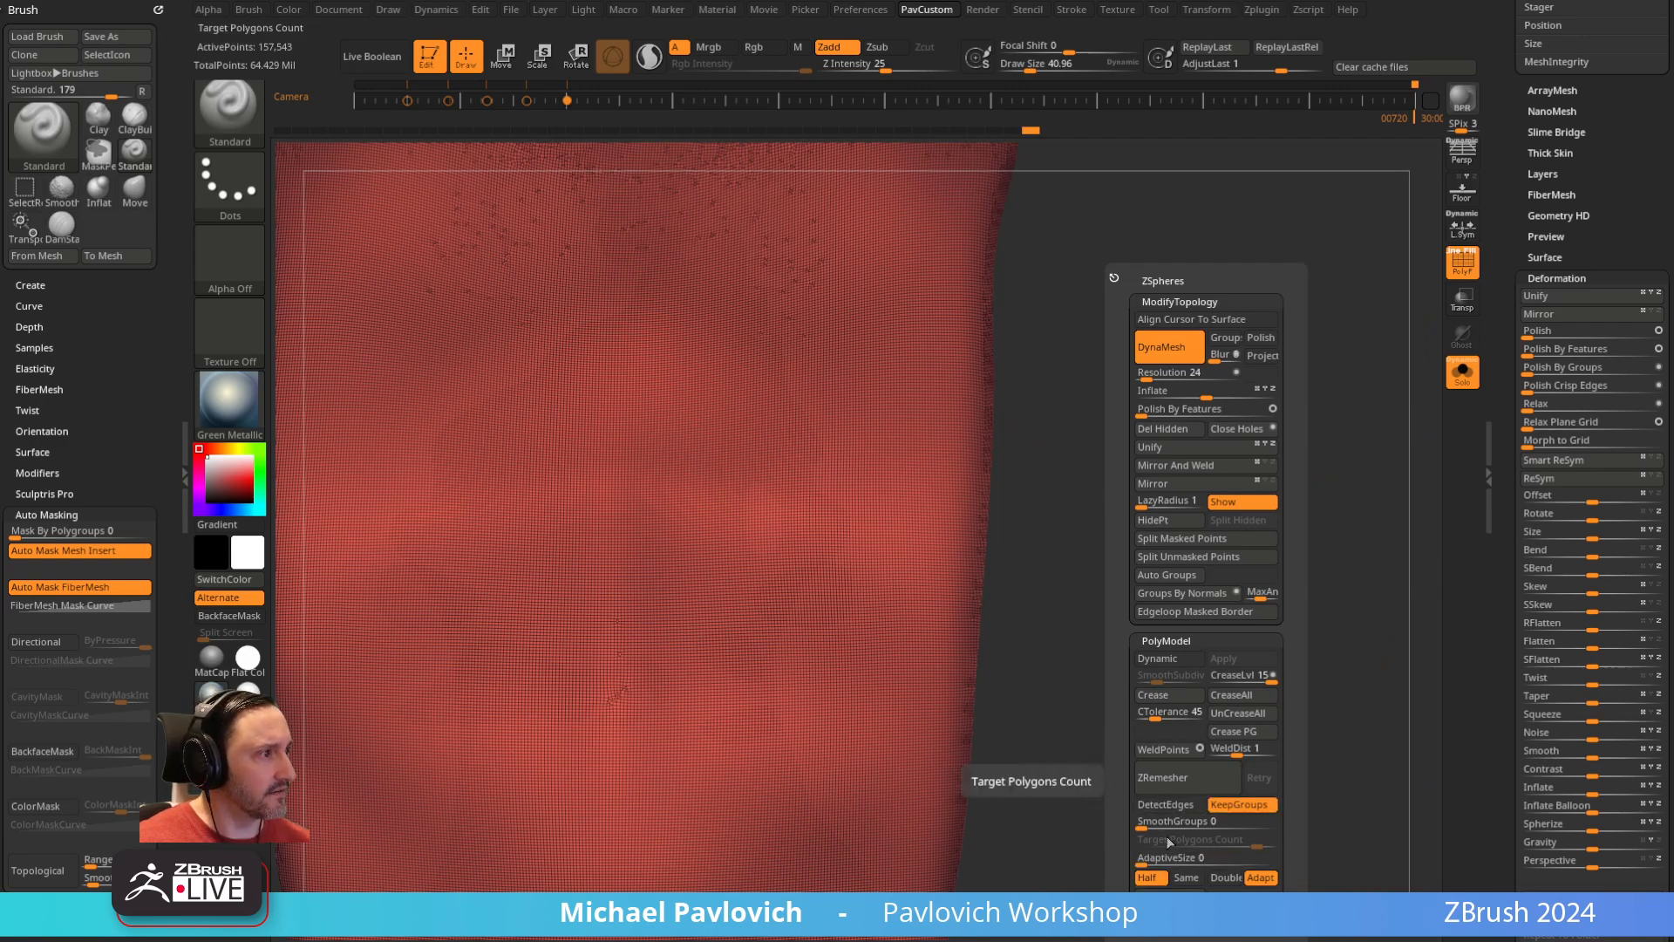
left_click(1186, 777)
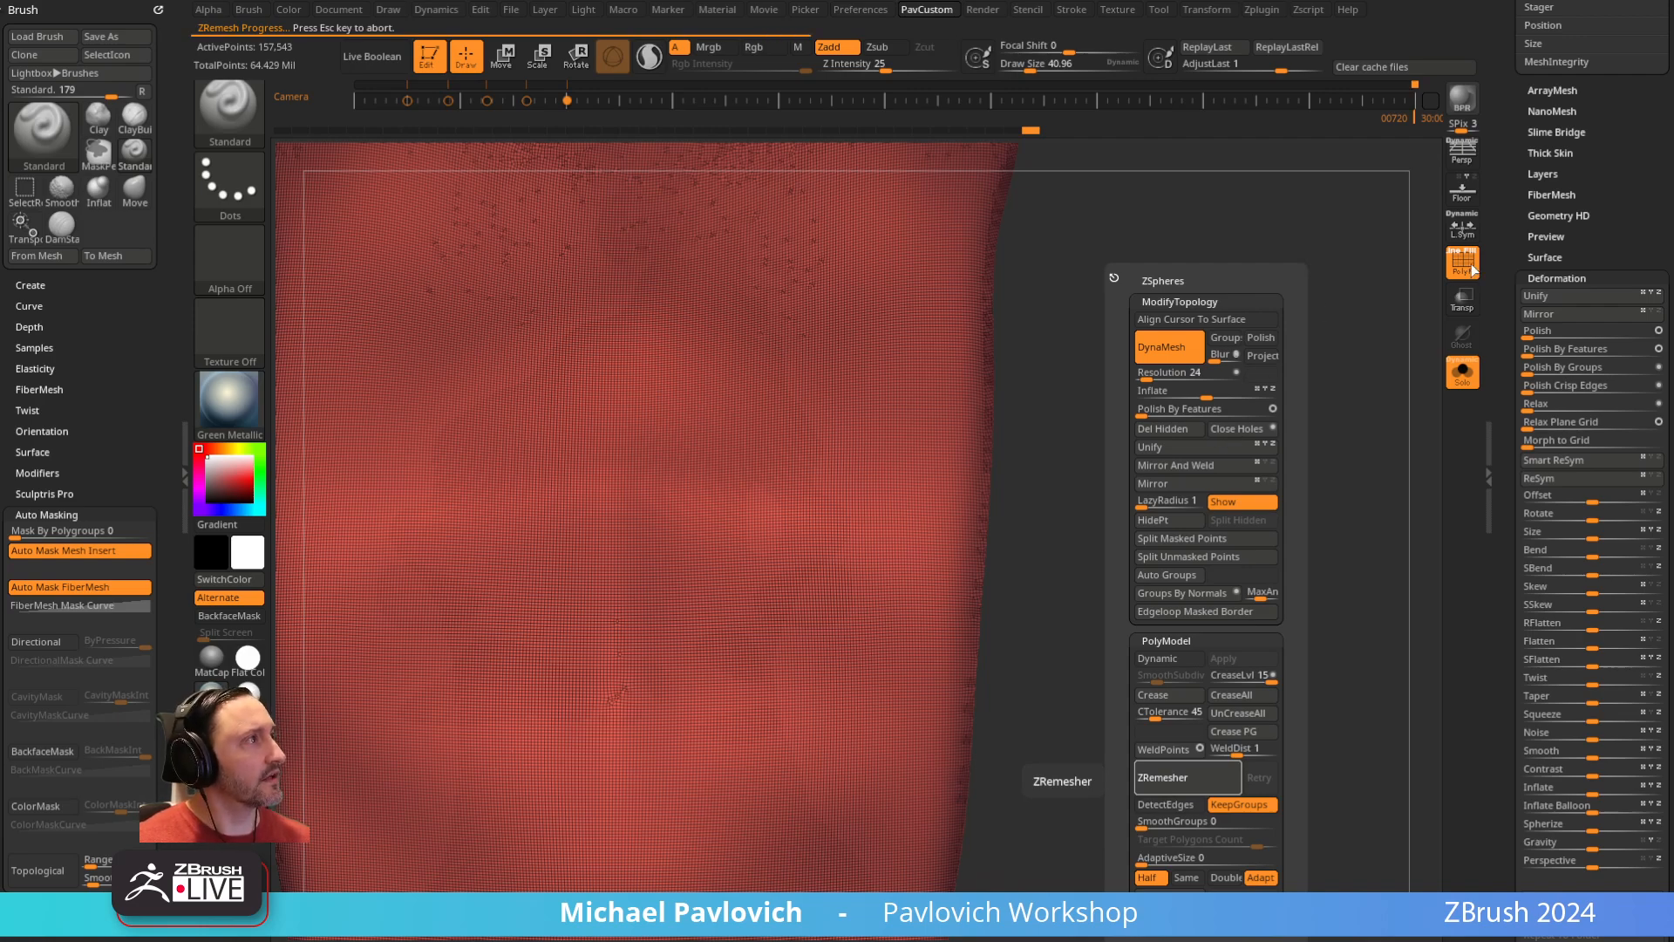
Switch to the web browser and open the YouTube channel's home page from the bookmarks
key("alt+Tab")
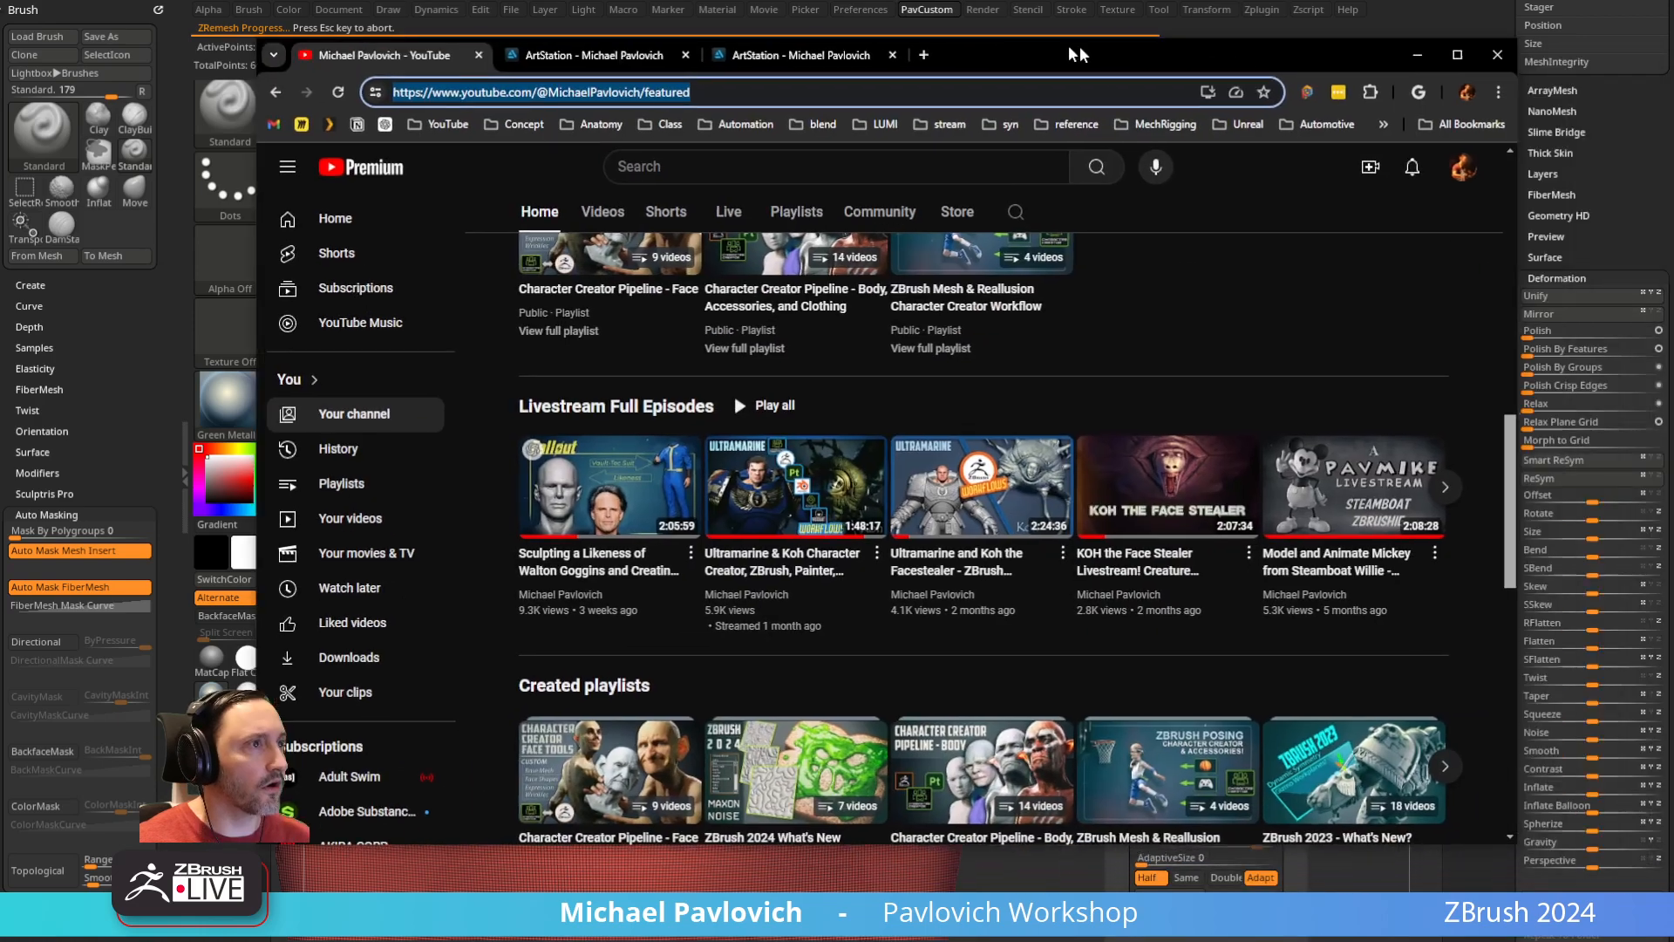
left_click(380, 134)
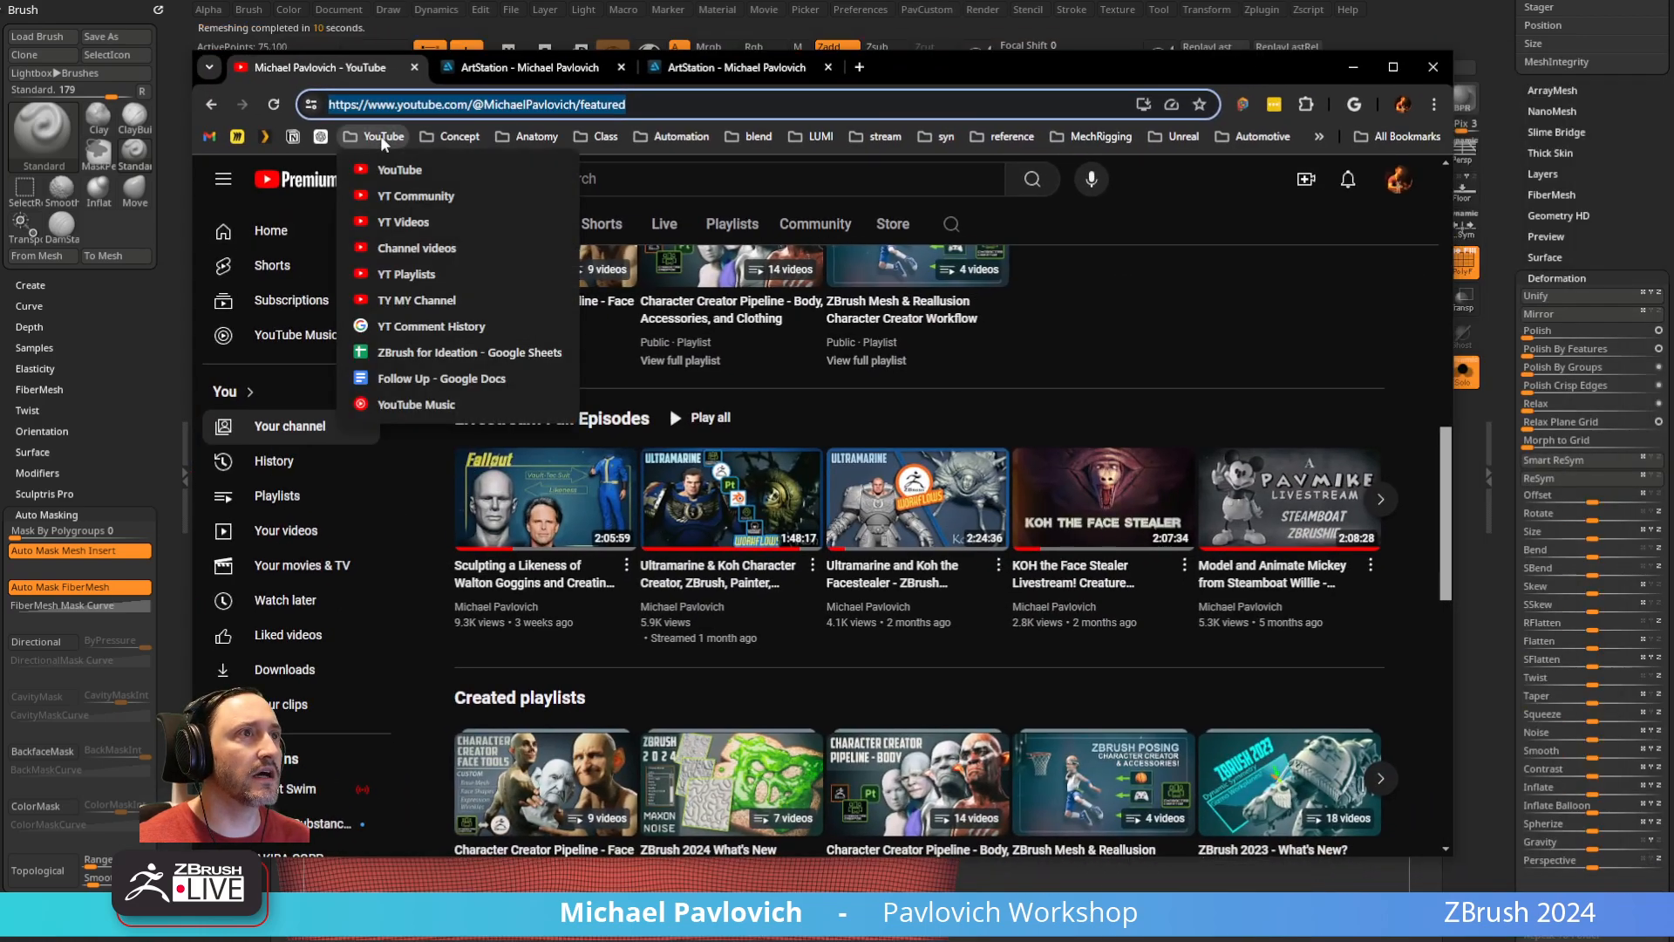
left_click(377, 167)
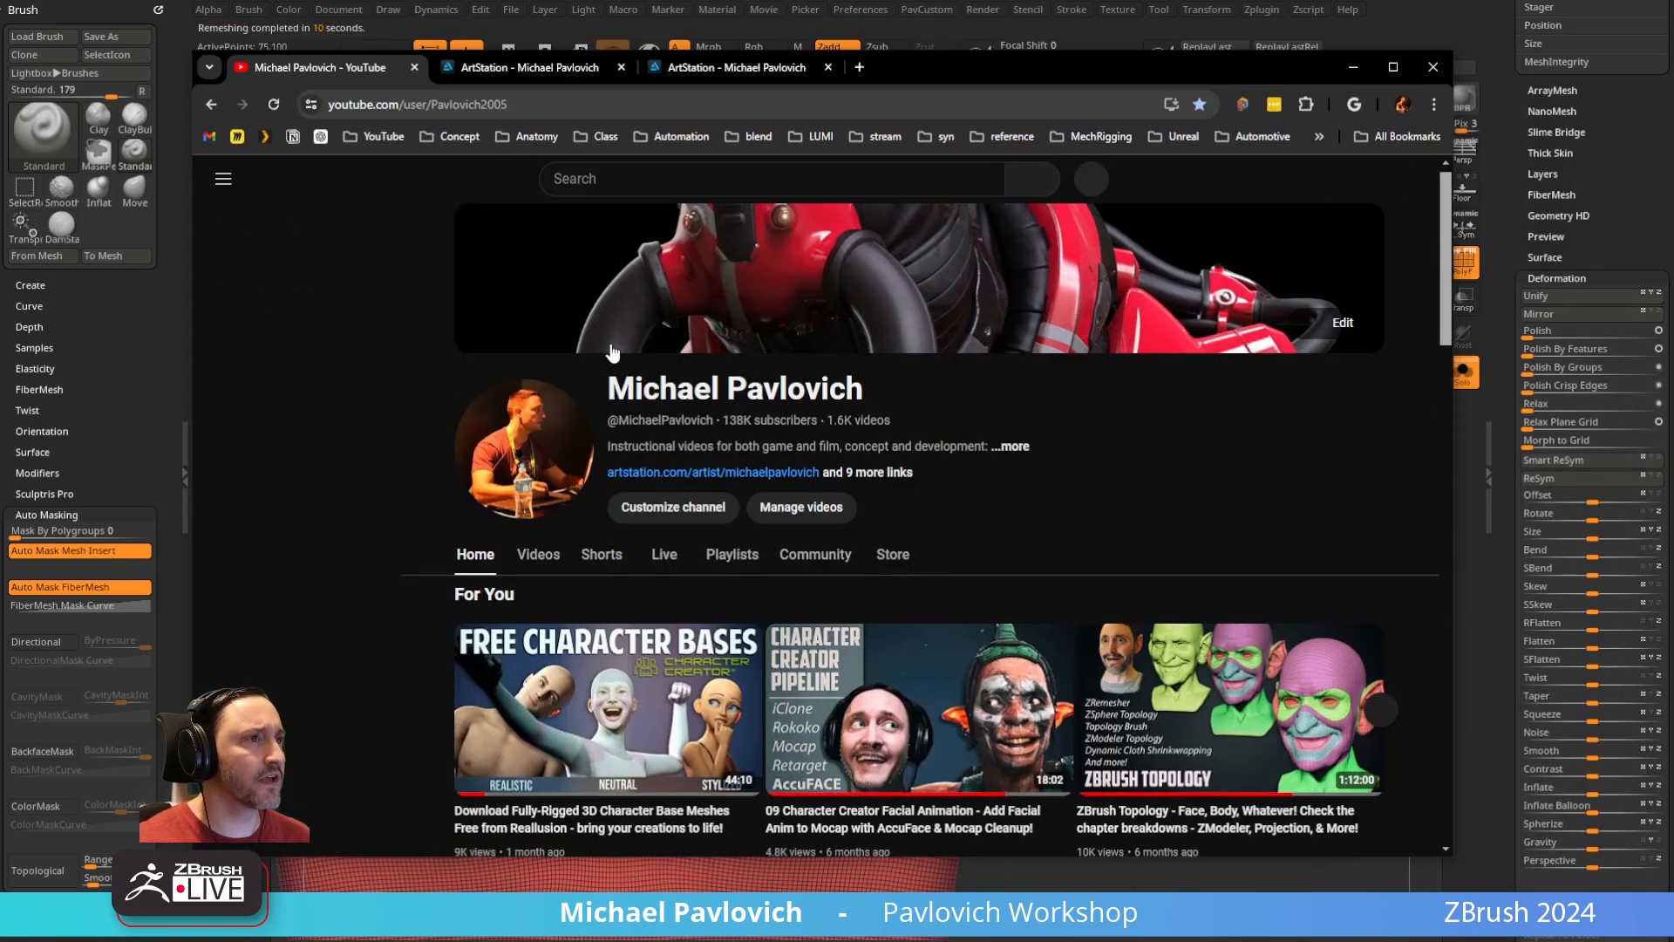
Find the Intro to ZBrush - New and Updated! playlist on the channel page and open its full video list
scroll(624, 450, "down", 5)
scroll(624, 453, "down", 2)
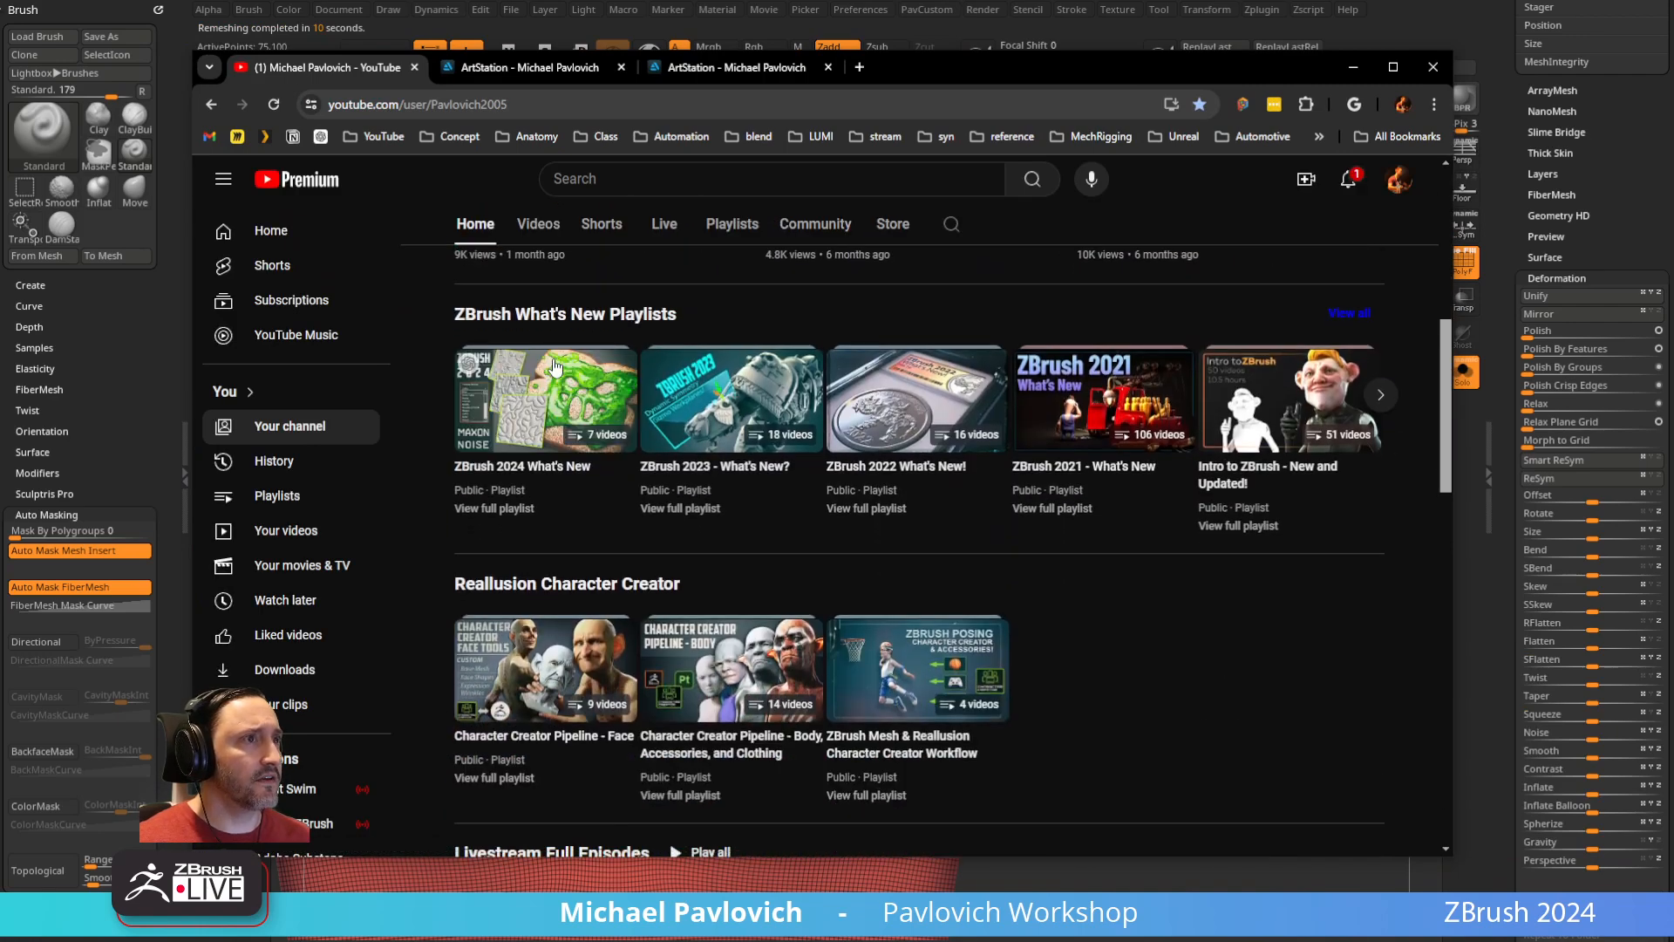
left_click(611, 98)
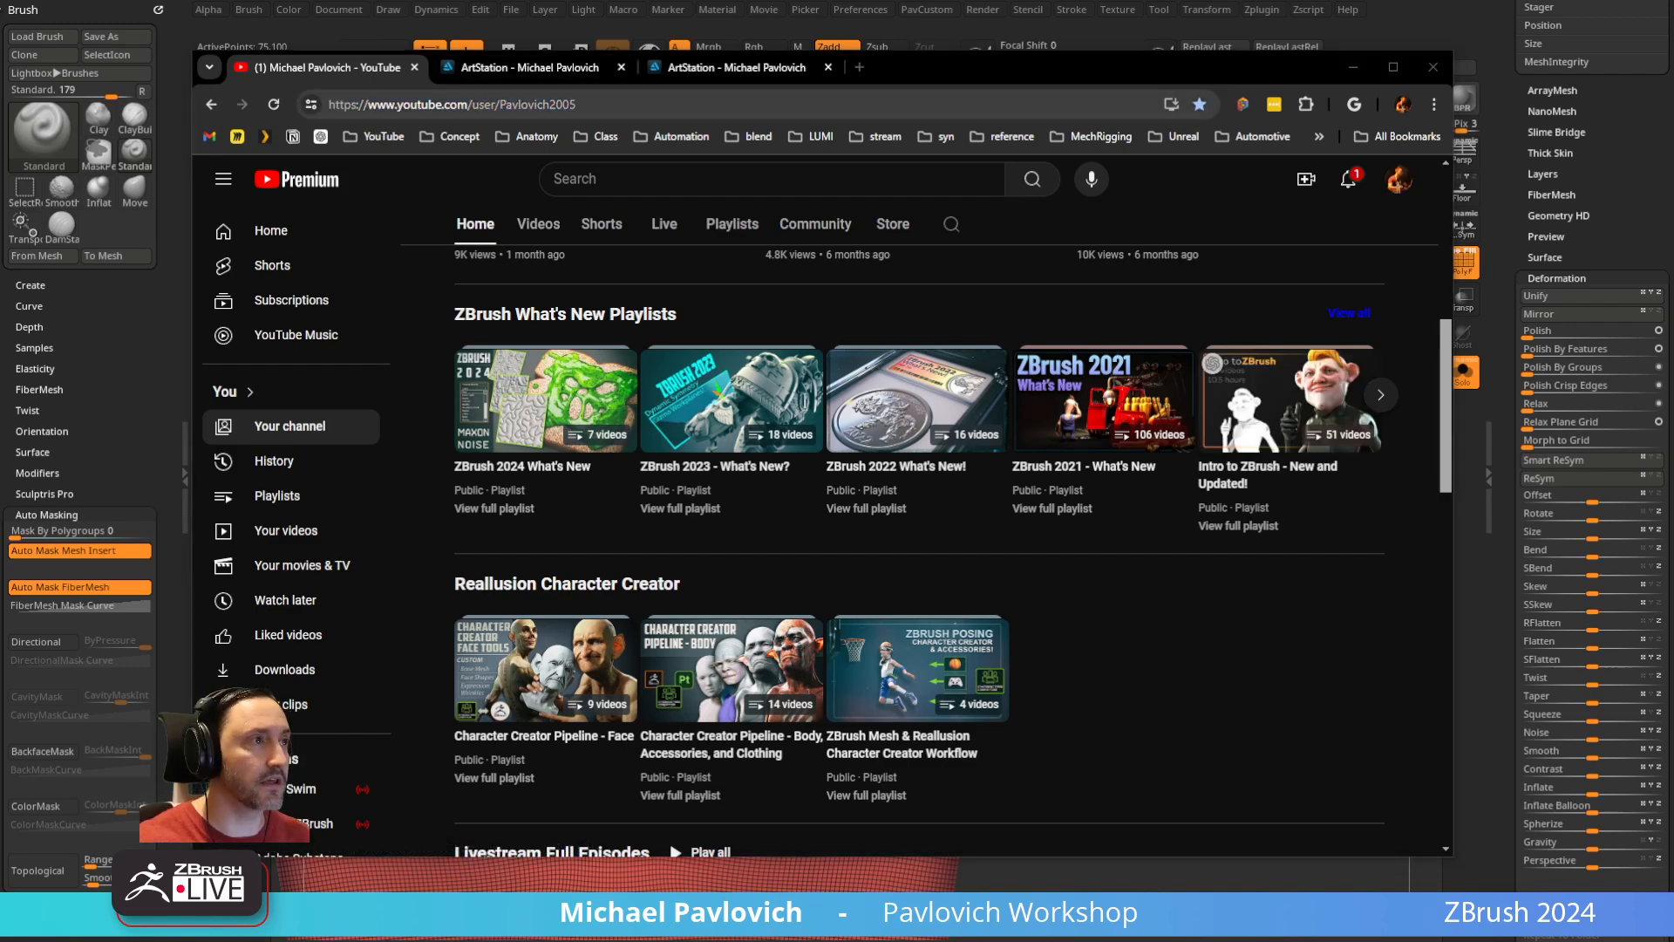
left_click(1235, 526)
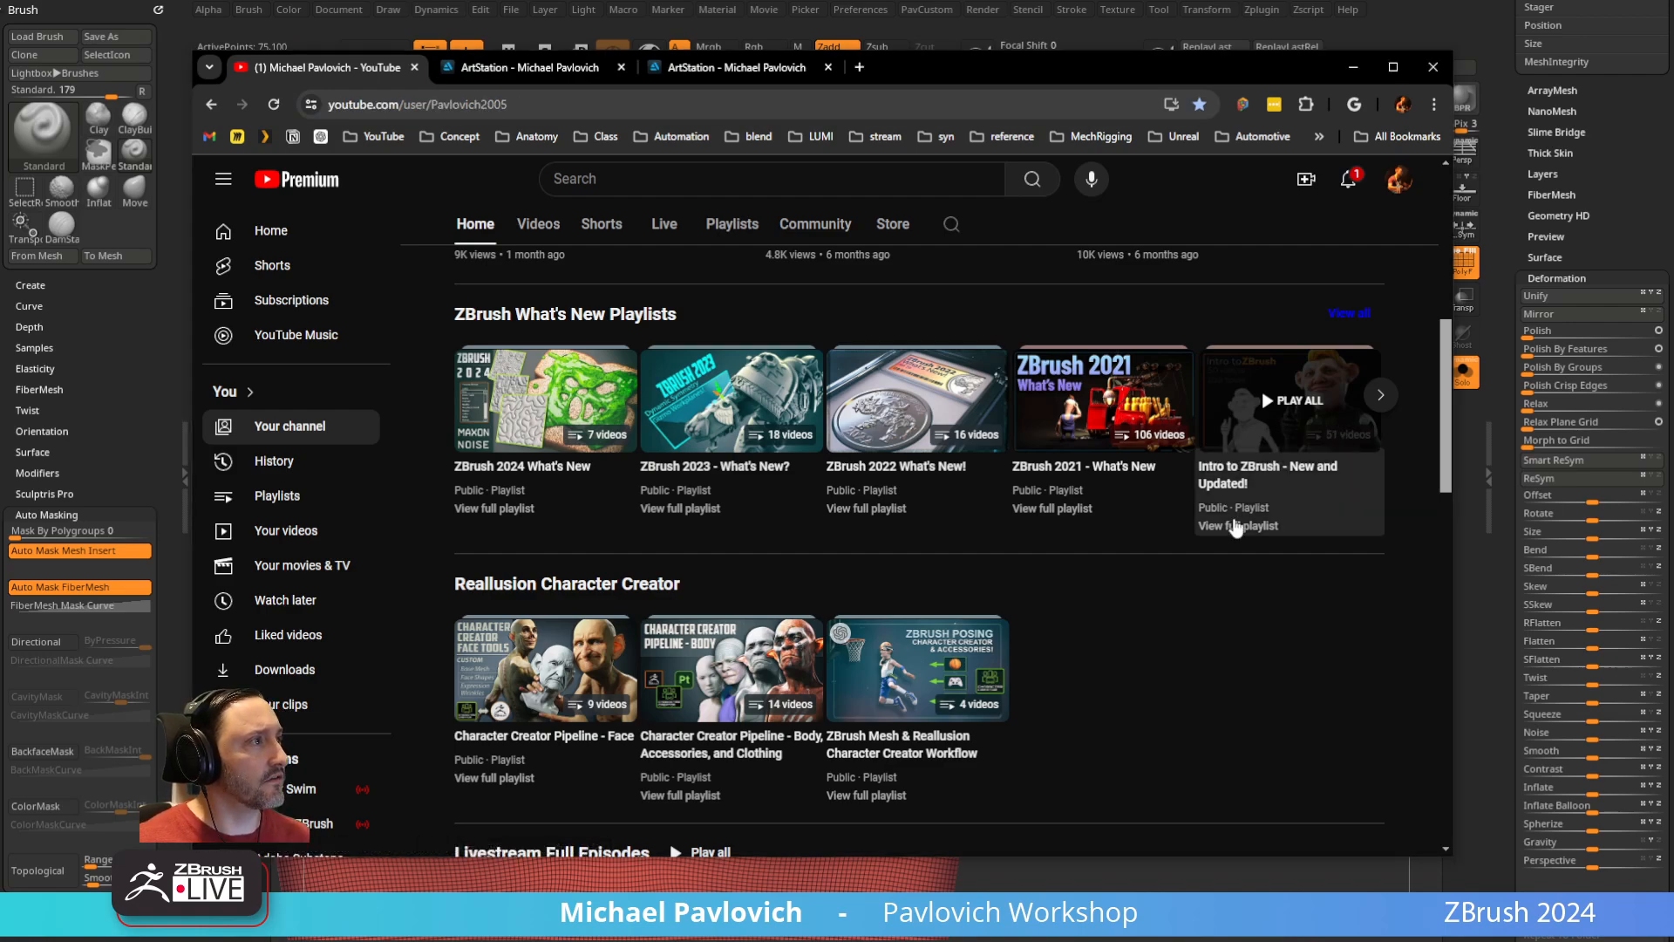
left_click(1238, 527)
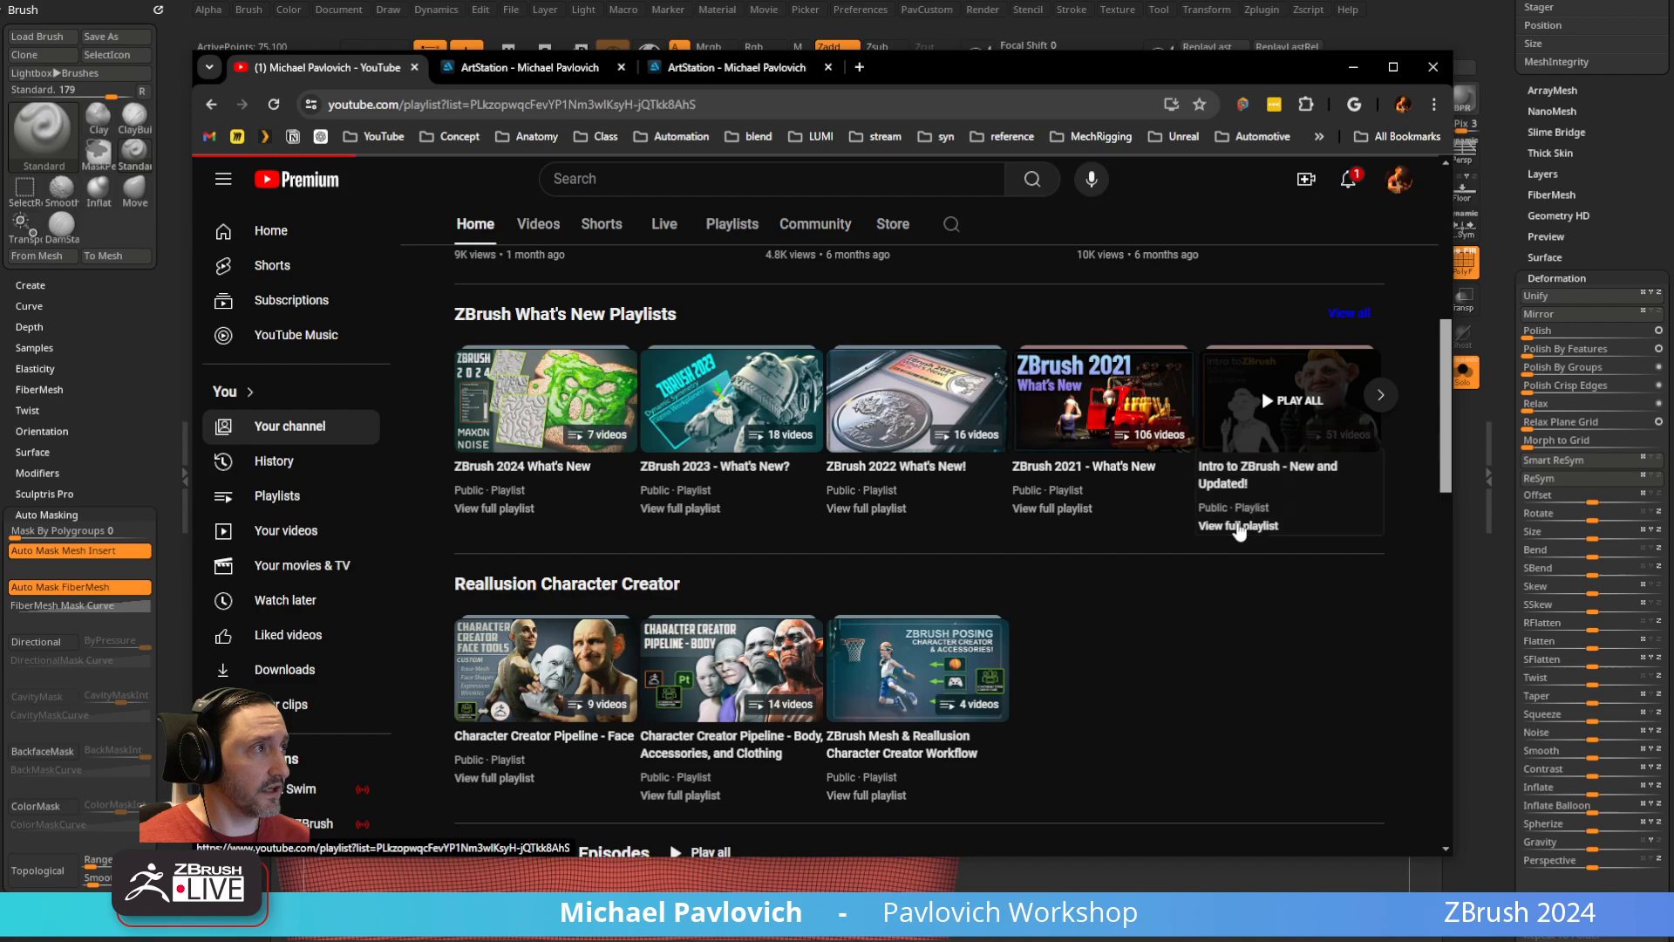
Search the playlist page for "custom" and go to the second match
scroll(1127, 478, "down", 2)
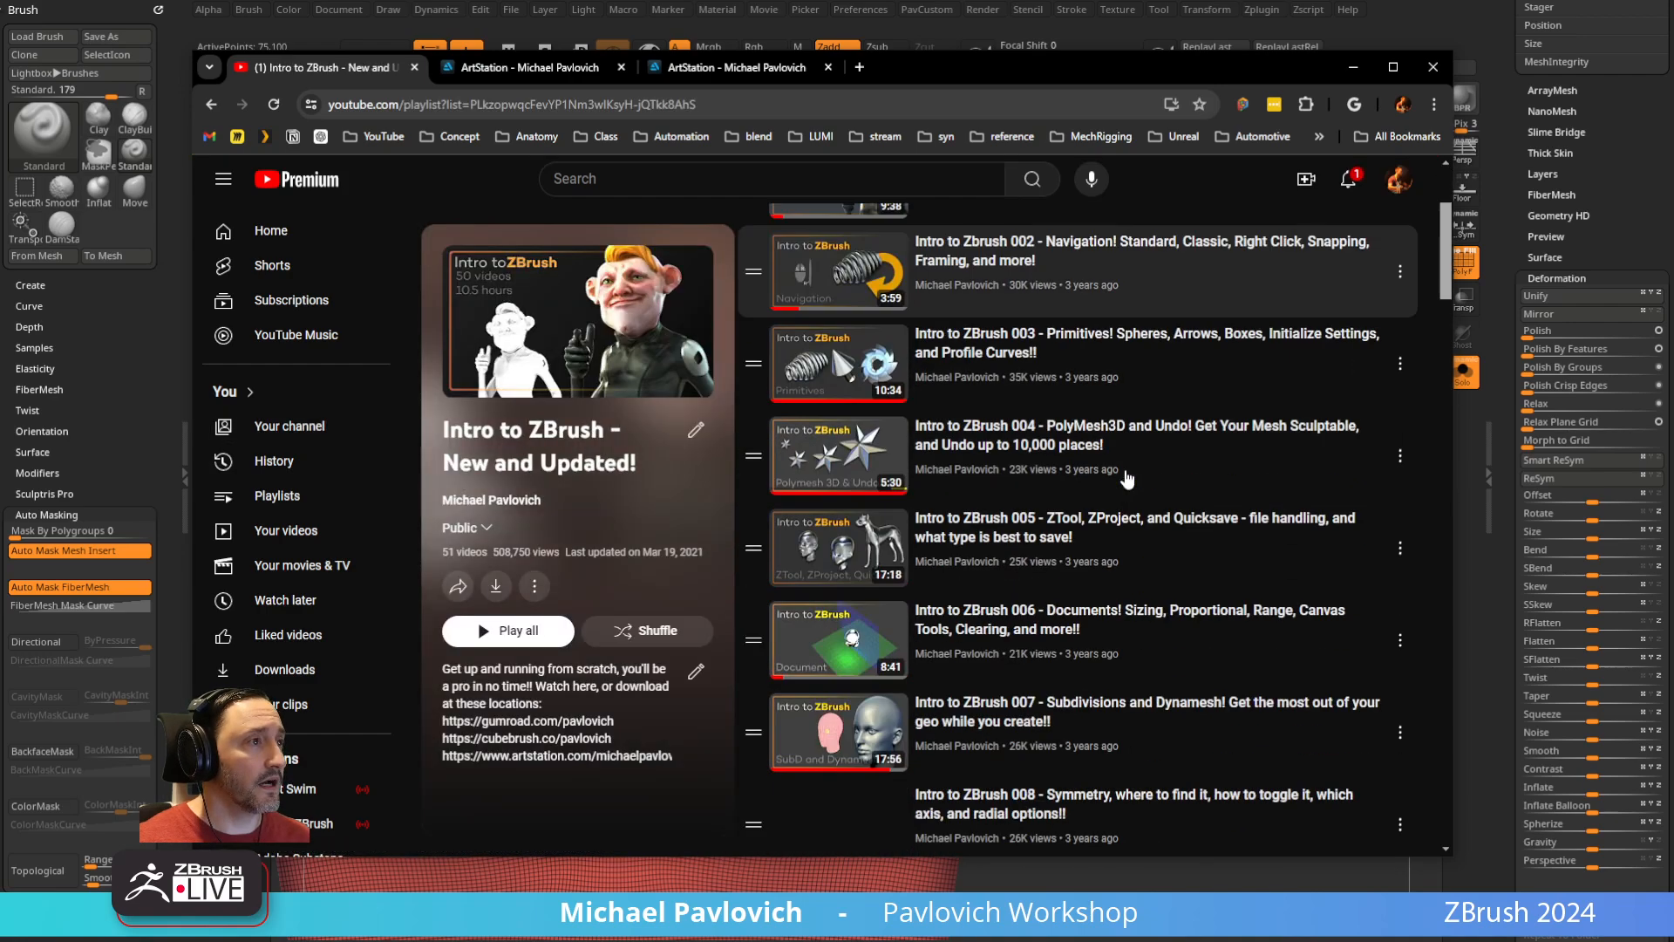
key("ctrl+f")
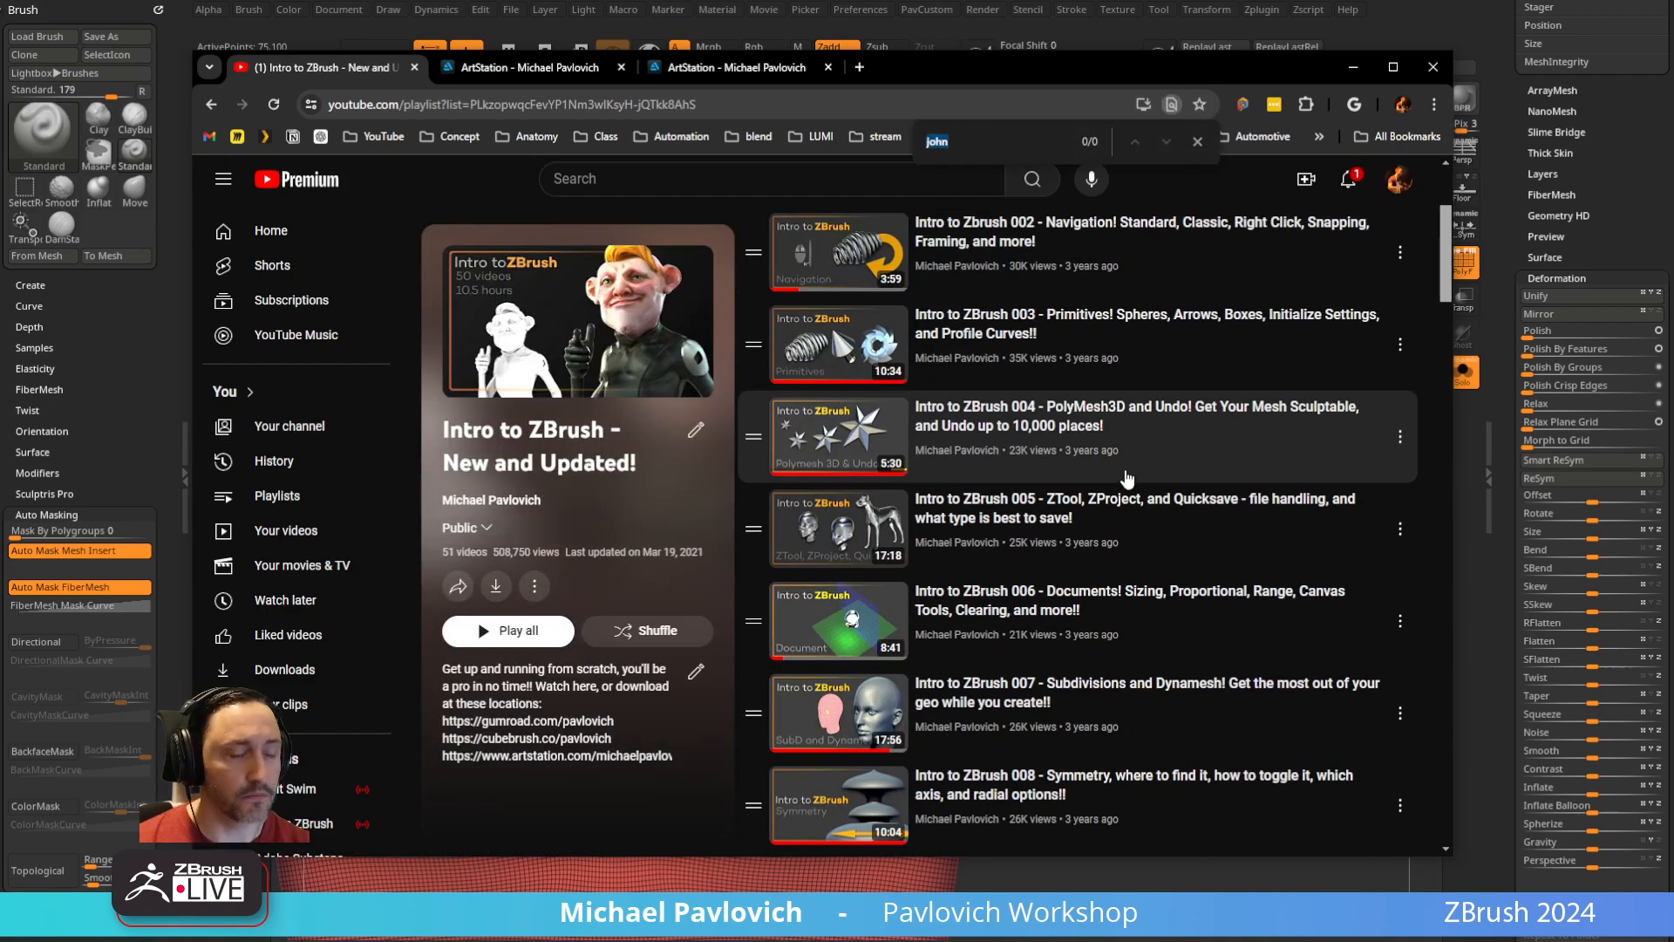
type("custom")
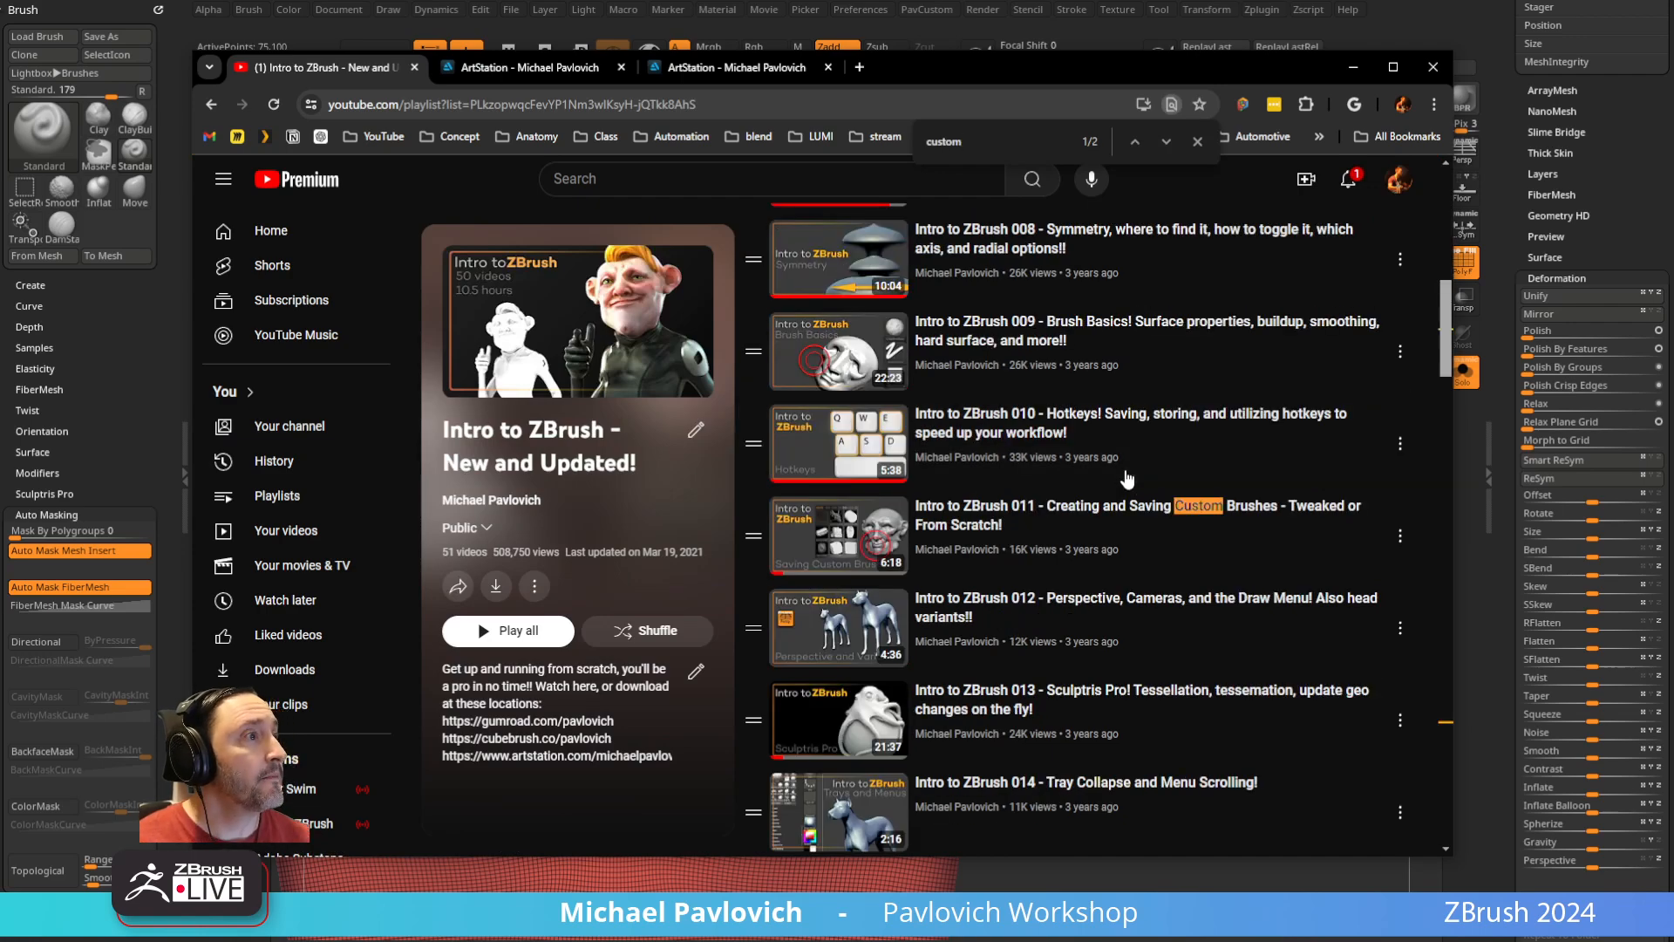
left_click(1165, 143)
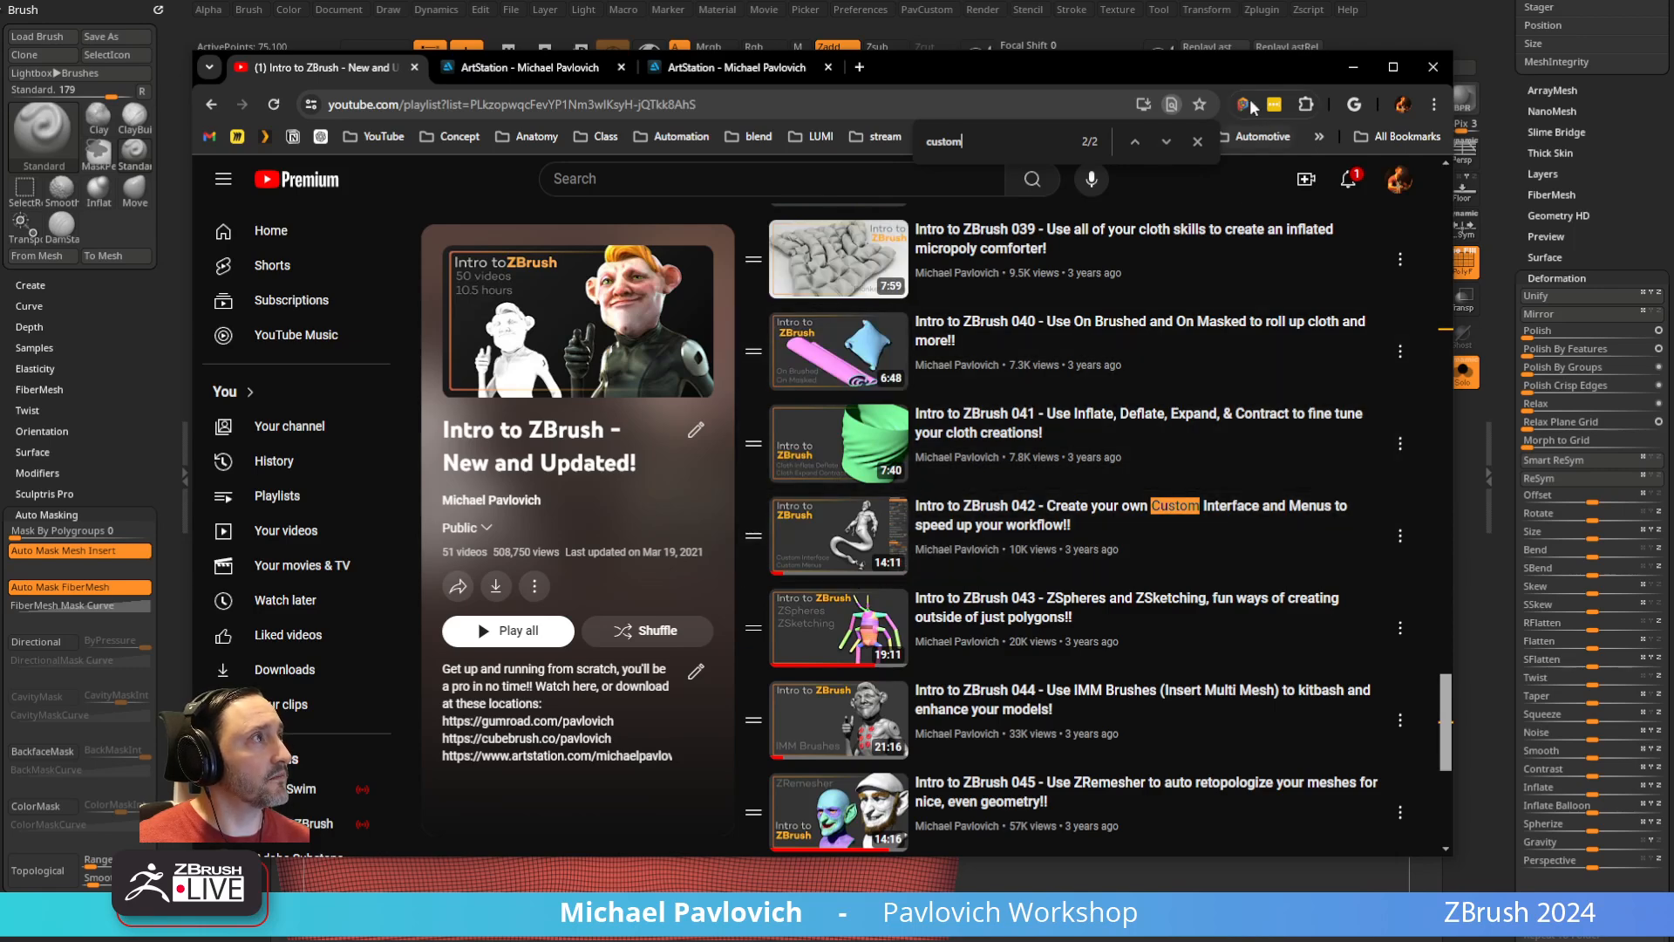
Switch back to ZBrush and remesh the panel with ZRemesher, using Half and Adapt with KeepGroups turned off
key("alt+Tab")
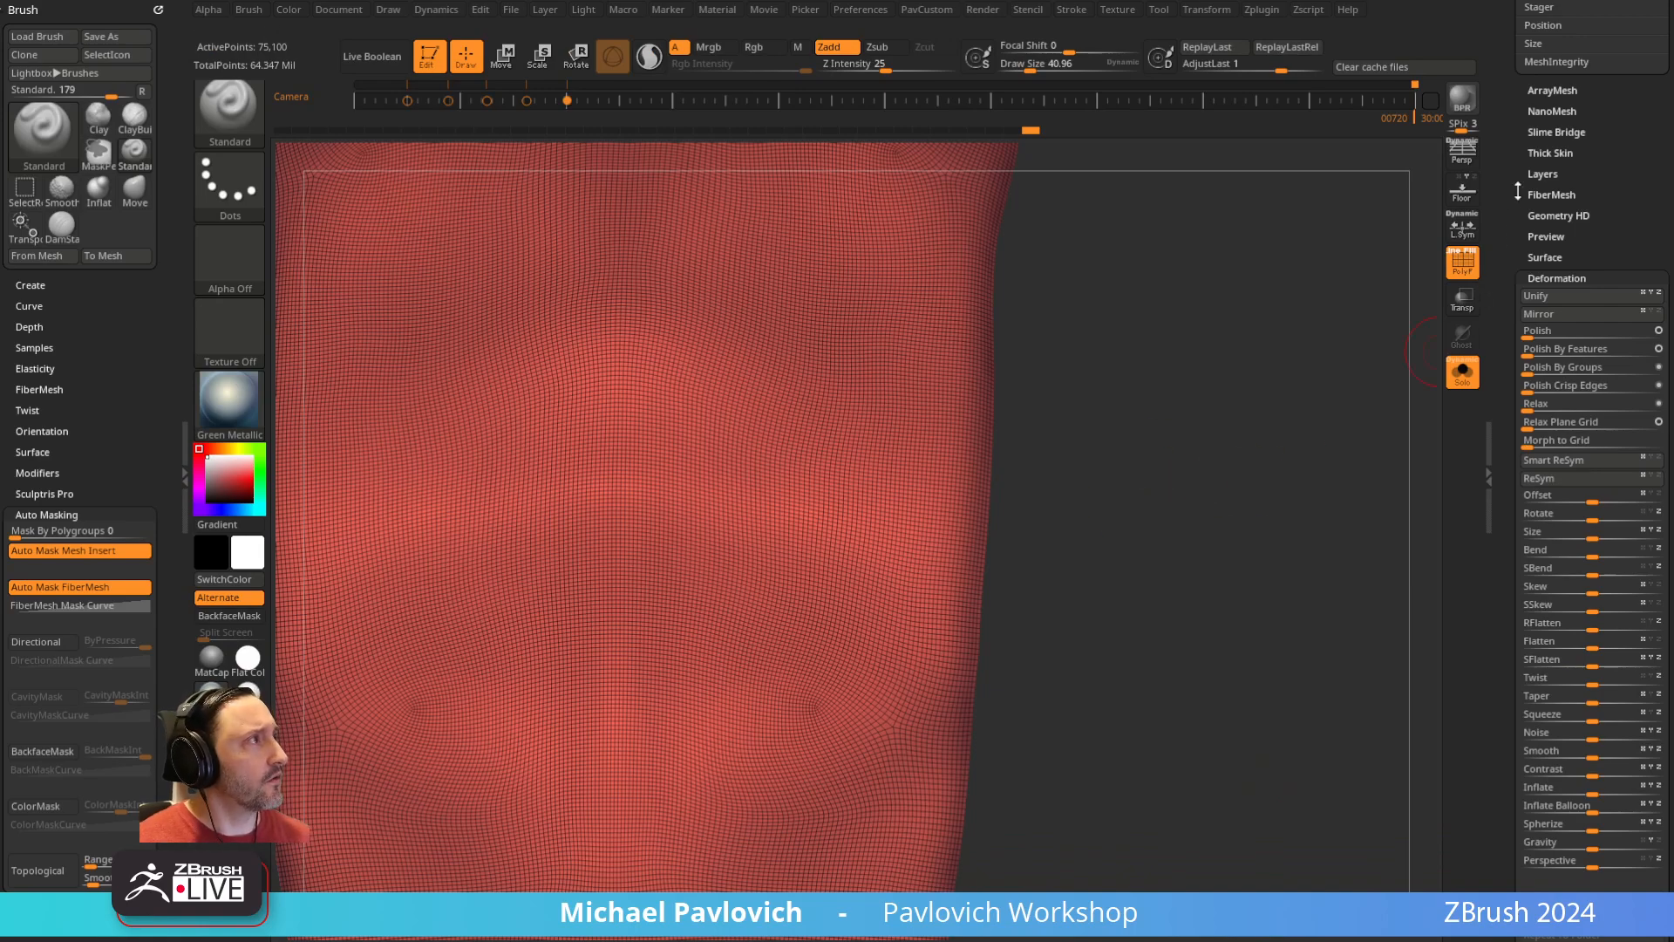
left_click_drag(1511, 241, 1532, 337)
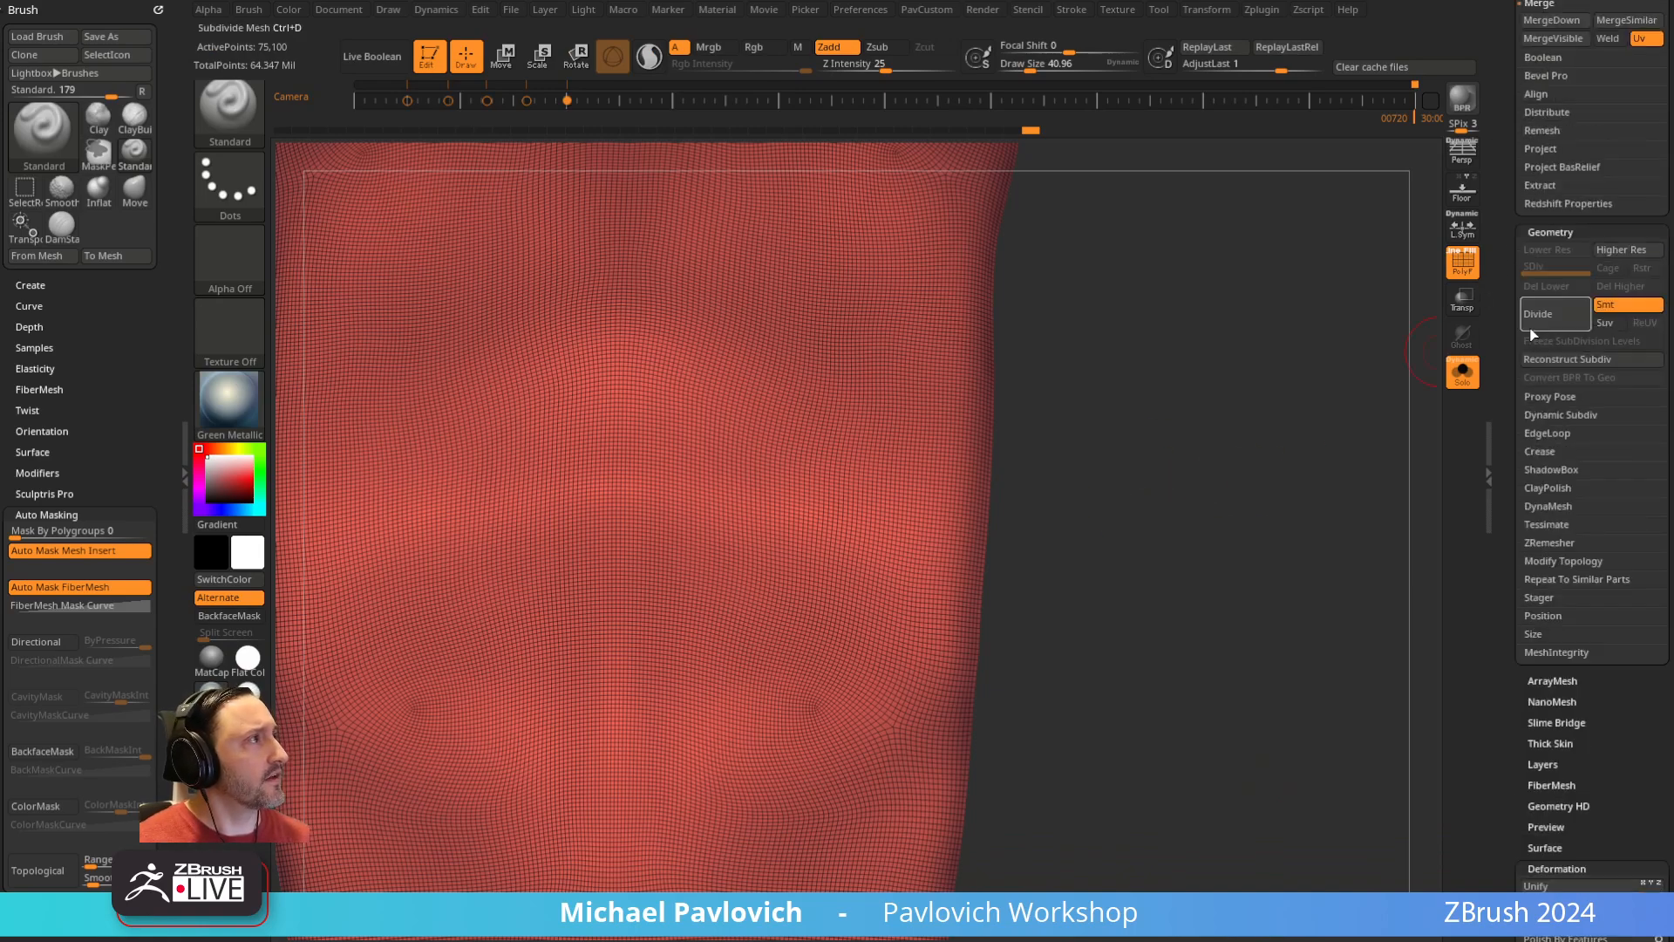
left_click(1545, 543)
left_click(1570, 615)
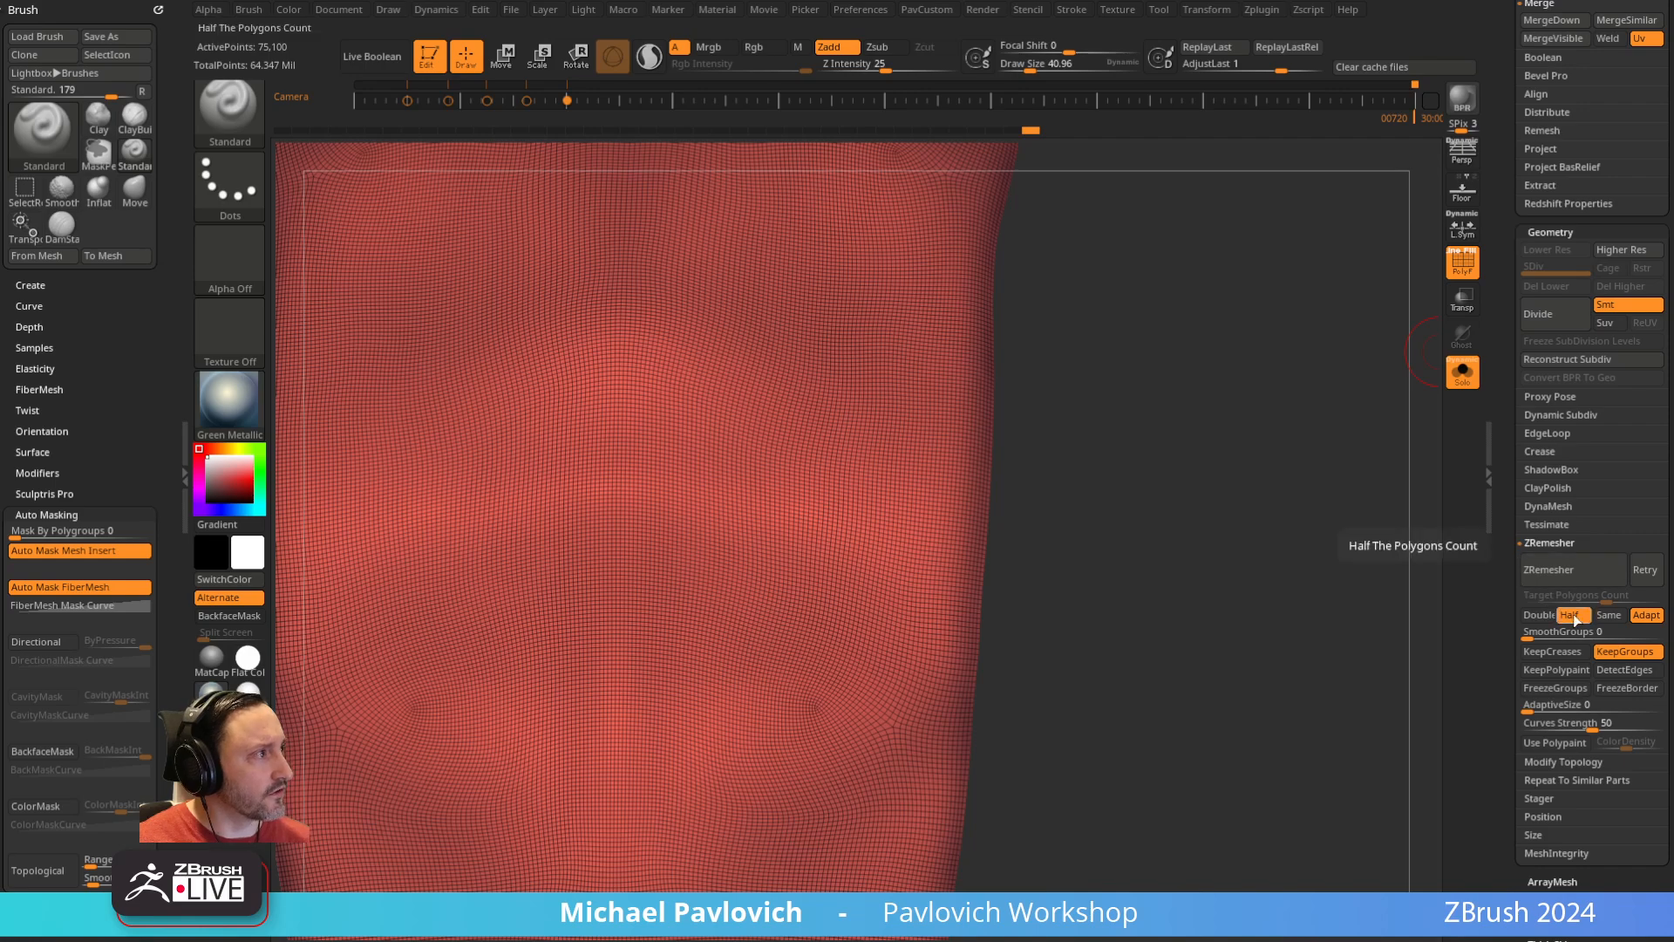
left_click(1607, 652)
key("f")
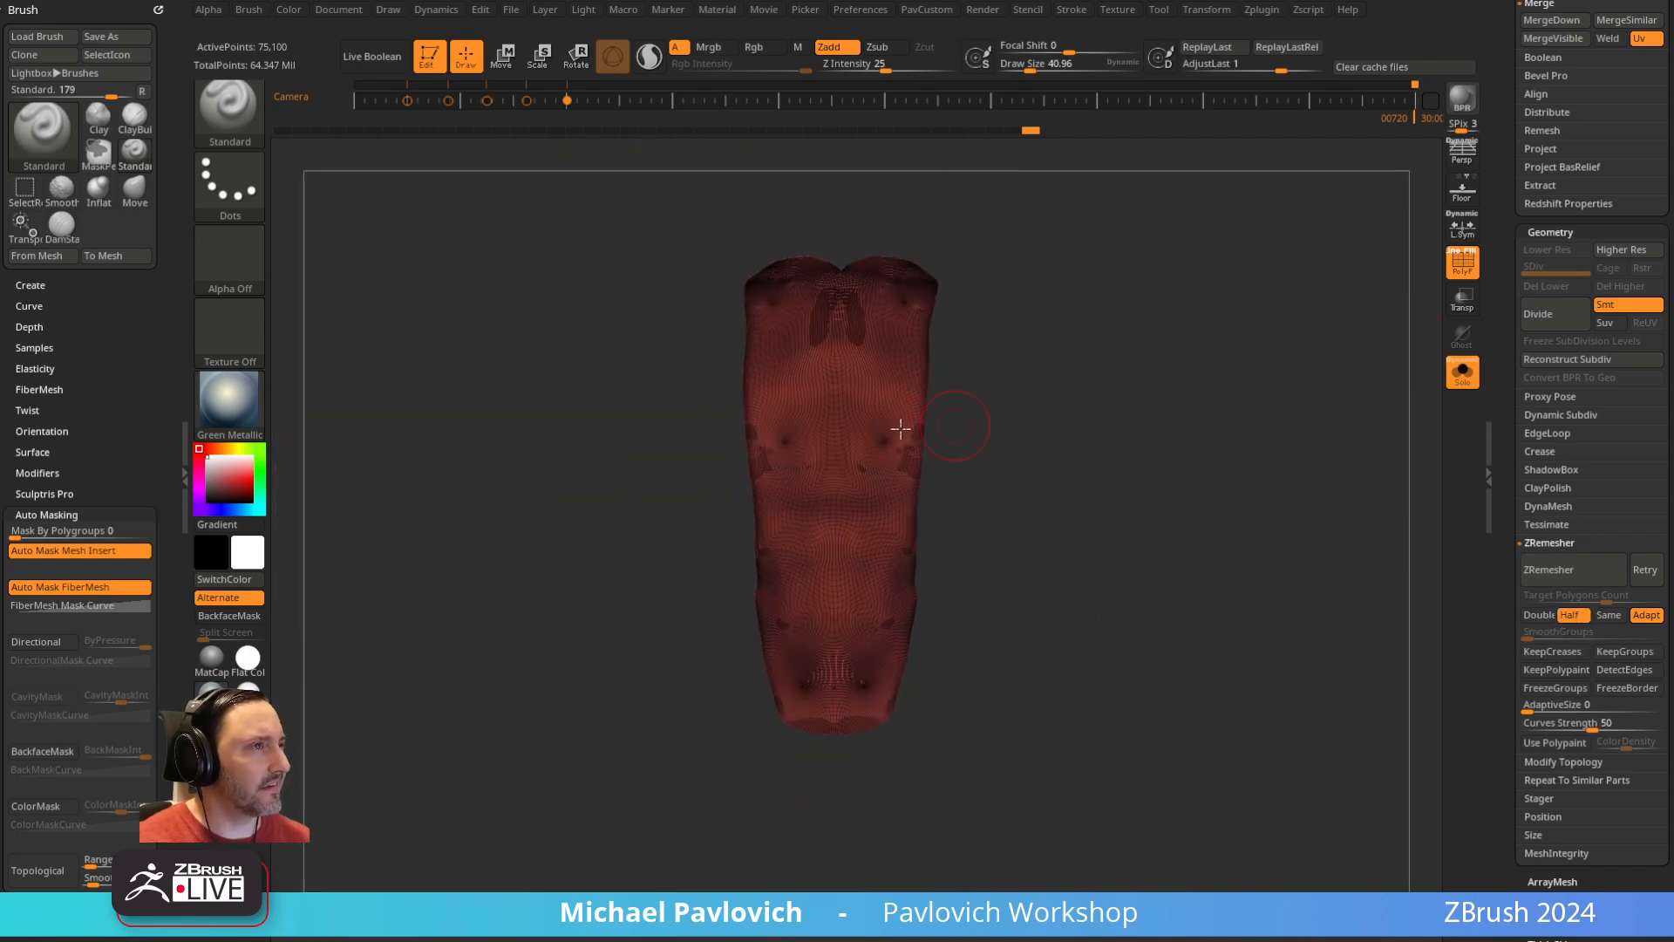
right_click_drag(1154, 407, 1145, 529, "ctrl")
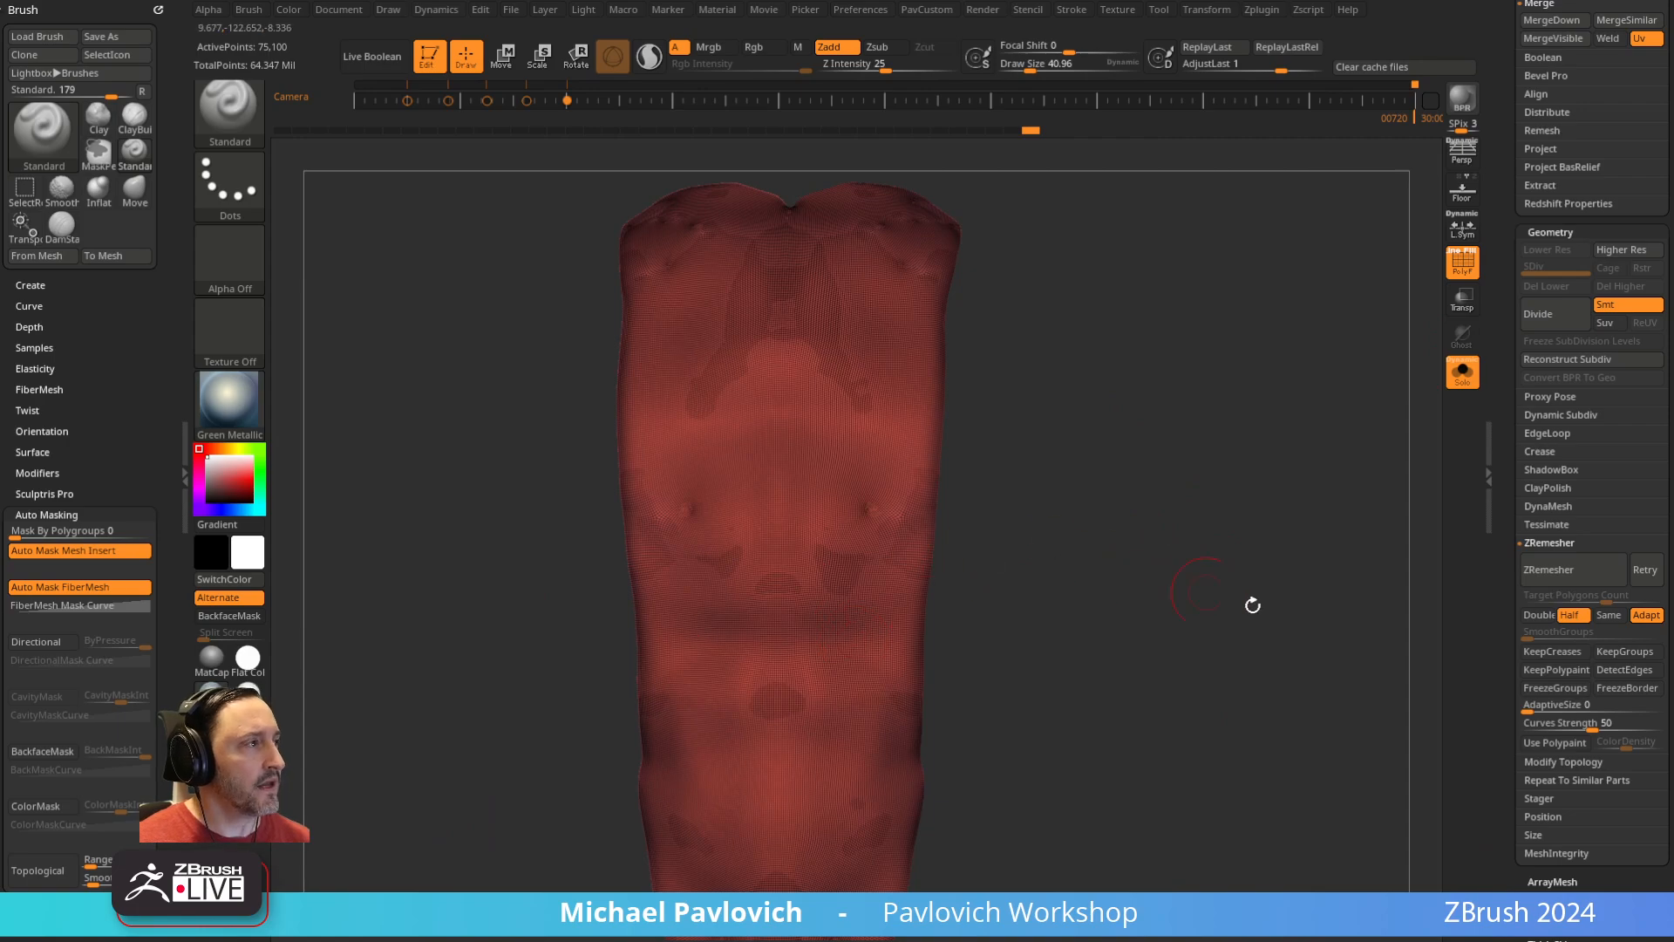
left_click(1552, 581)
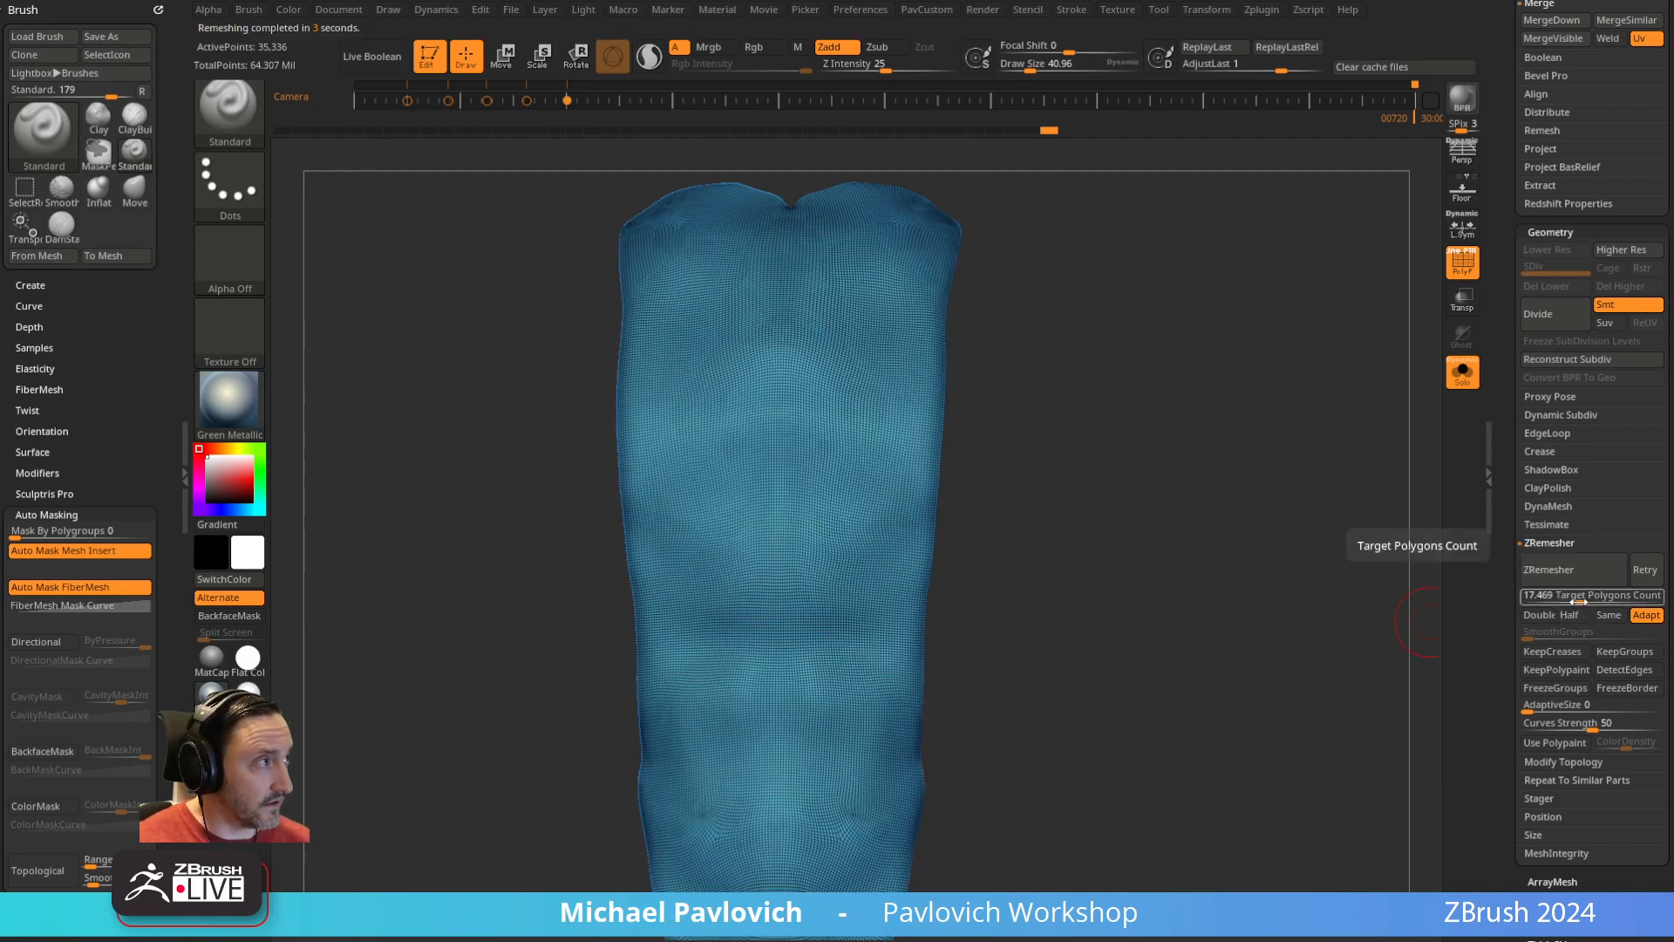
Remesh the panel again at a target polygon count of about 6.18 and redisplay the whole suit
left_click_drag(1577, 601, 1563, 602)
left_click(1565, 577)
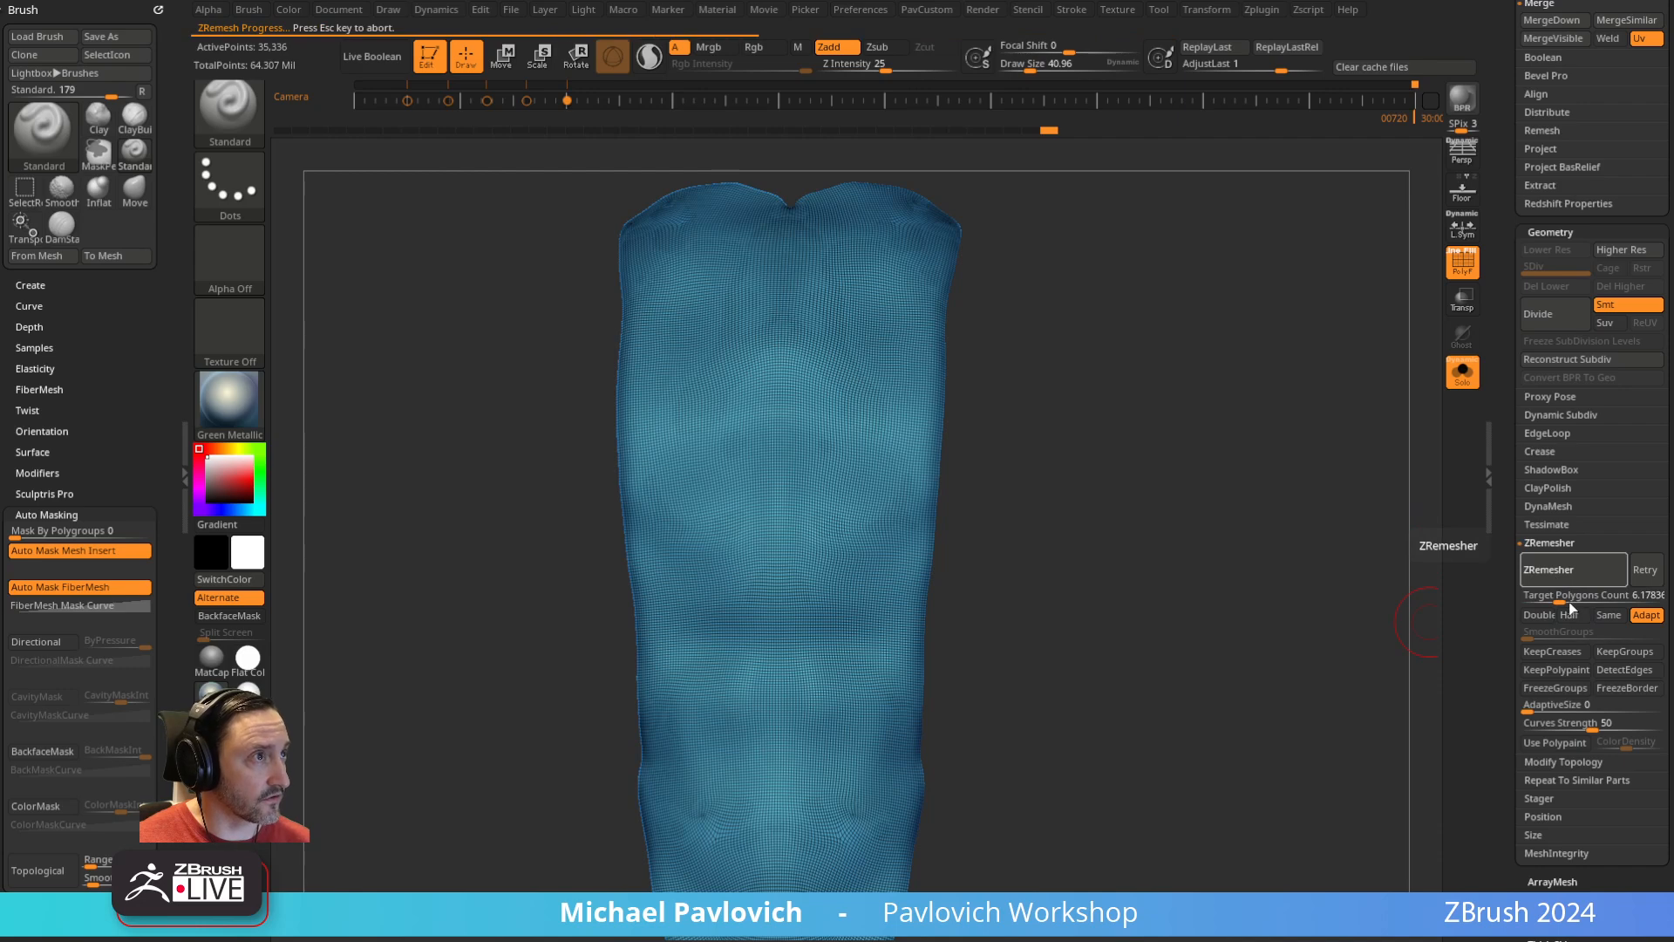
mouse_move(864, 719)
right_mouse_down()
mouse_move(1133, 613)
mouse_move(884, 709)
right_mouse_up()
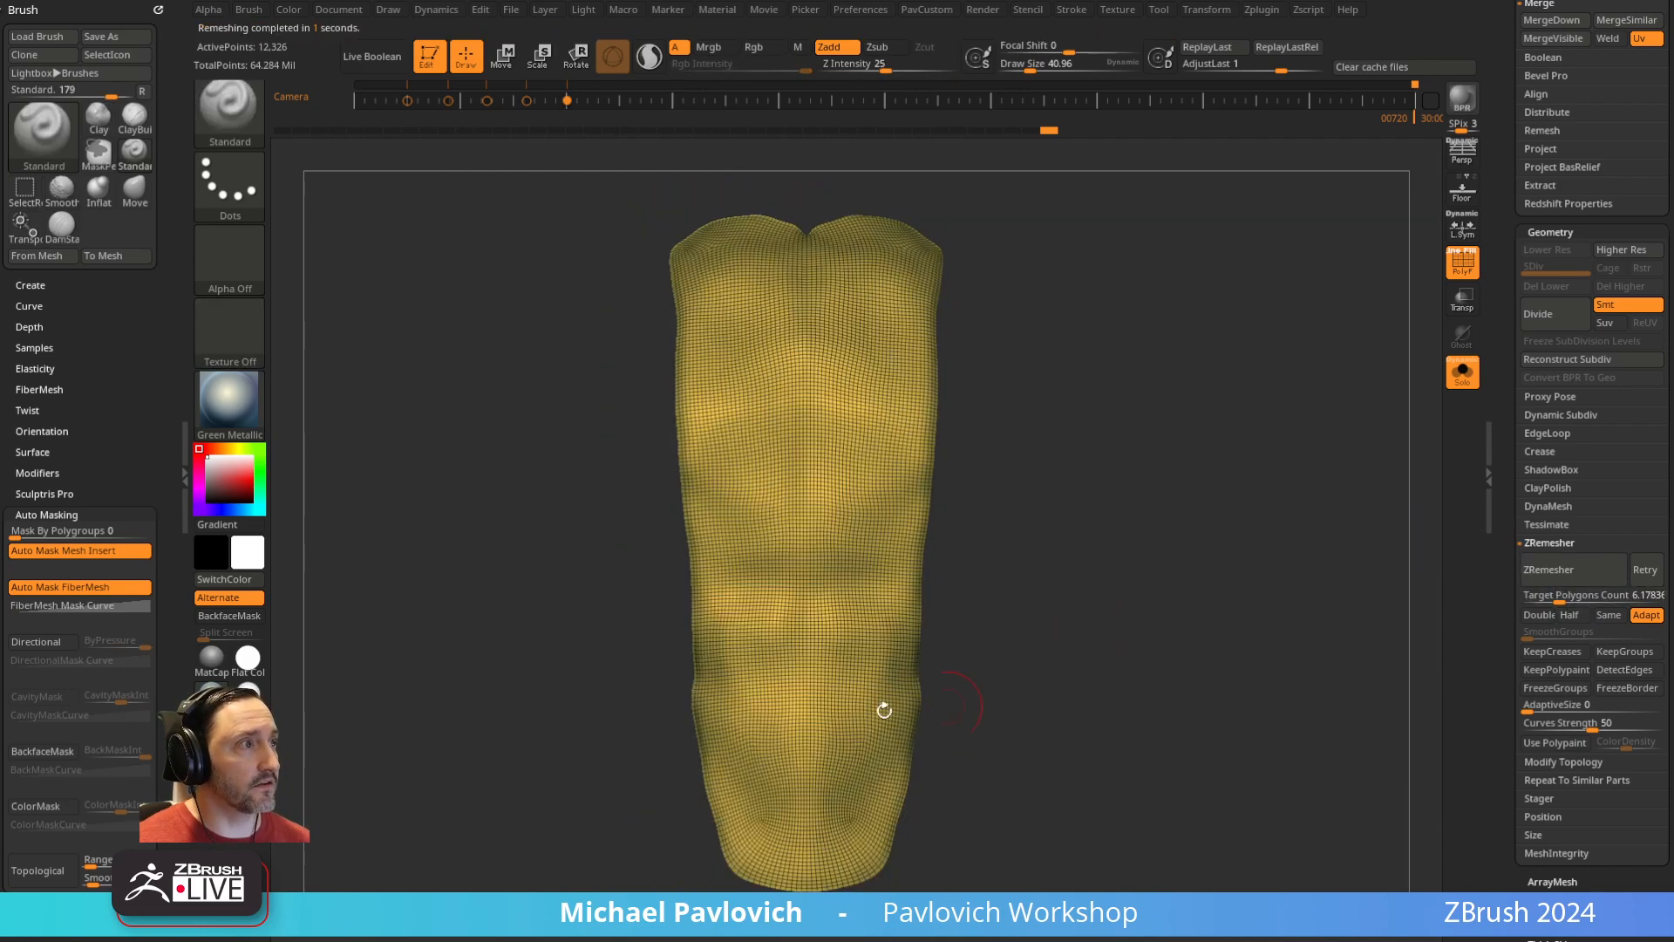
left_click(1456, 377)
mouse_move(1326, 385)
right_mouse_down()
mouse_move(1297, 275)
mouse_move(1349, 270)
mouse_move(1394, 224)
mouse_move(1081, 287)
mouse_move(1035, 213)
mouse_move(645, 340)
right_mouse_up()
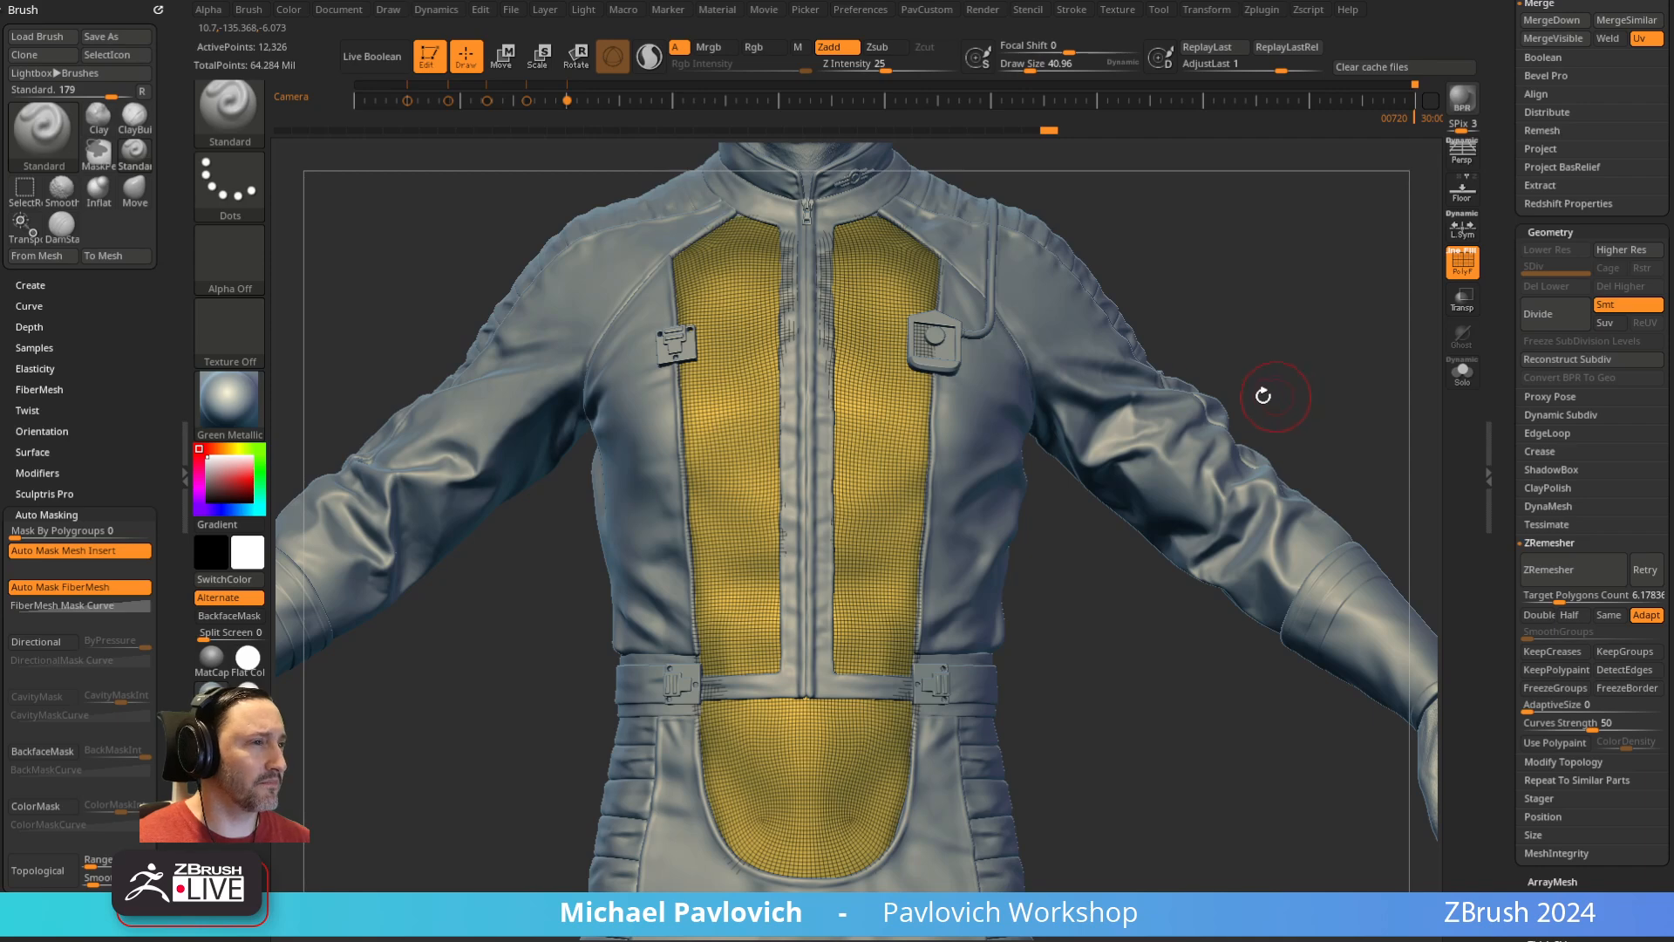
Slice the panel horizontally in two places across the torso with the SliceCurve brush
left_click(241, 127, "ctrl+shift")
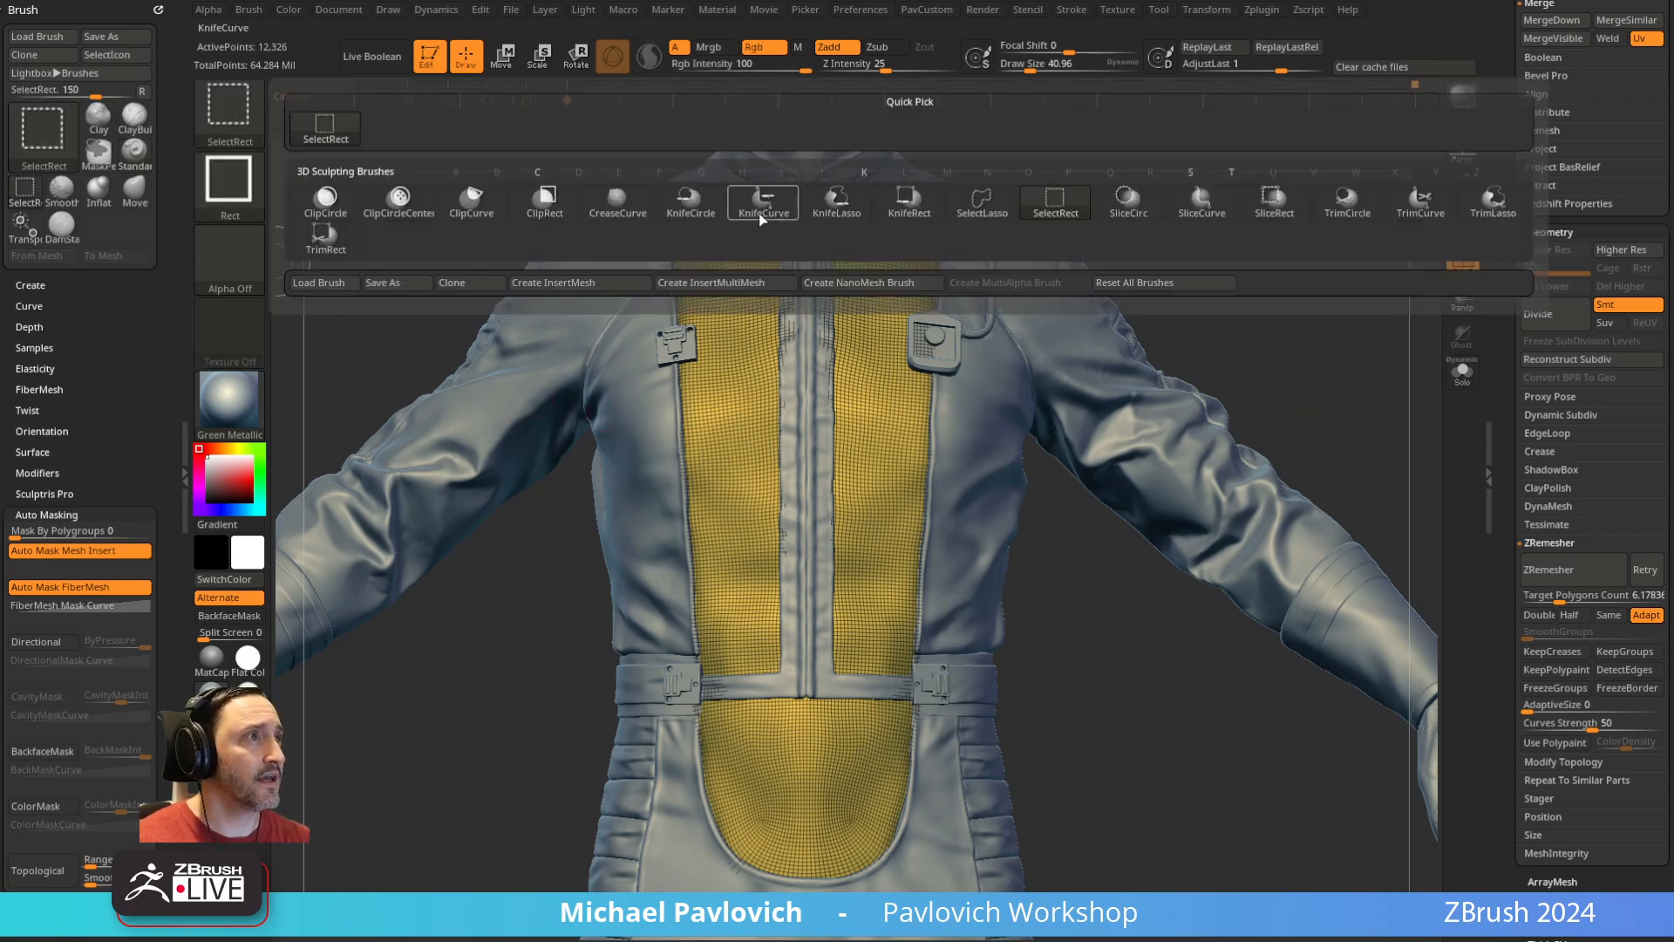
left_click(1202, 201)
left_click_drag(520, 529, 1447, 516, "ctrl+shift")
left_click_drag(410, 449, 1395, 440, "ctrl+shift")
Try four further SliceCurve cuts across the panel's upper chest, top edge, waist and lower tip
left_click_drag(410, 296, 1375, 242, "ctrl+shift")
left_click_drag(485, 225, 1383, 227, "ctrl+shift")
left_click_drag(487, 649, 1290, 636, "ctrl+shift")
mouse_move(394, 810)
left_mouse_down("ctrl+shift")
mouse_move(1290, 775)
mouse_move(1290, 796)
mouse_move(1242, 756)
left_mouse_up("ctrl+shift")
left_click_drag(1319, 317, 1251, 324)
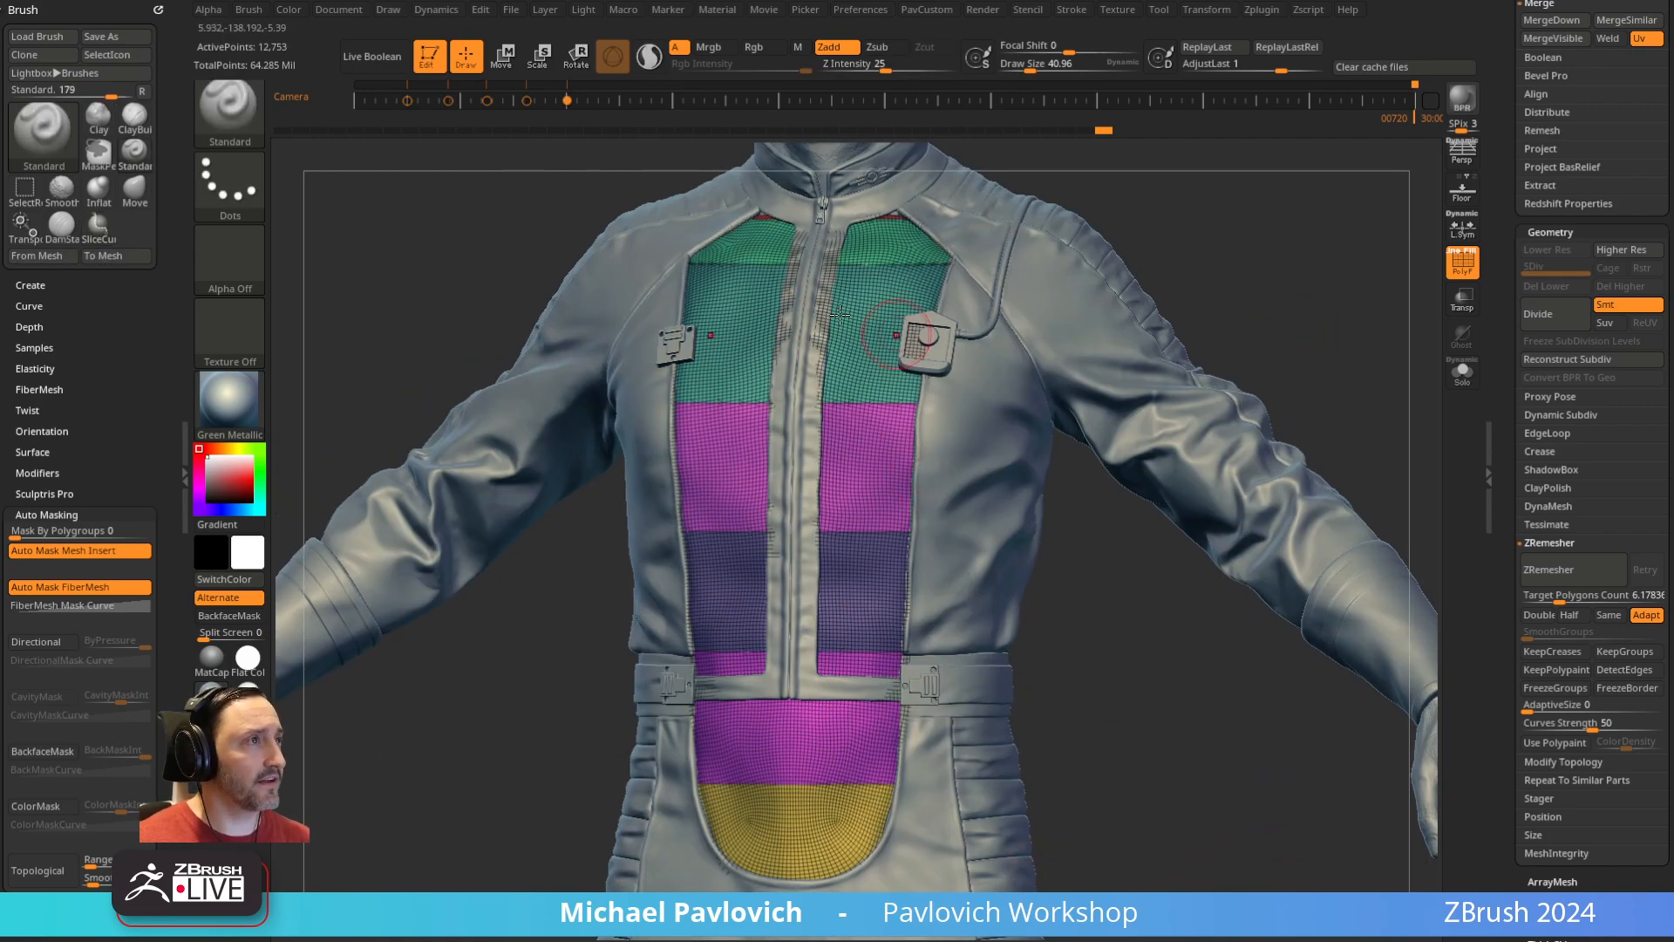
left_click_drag(888, 752, 1218, 389)
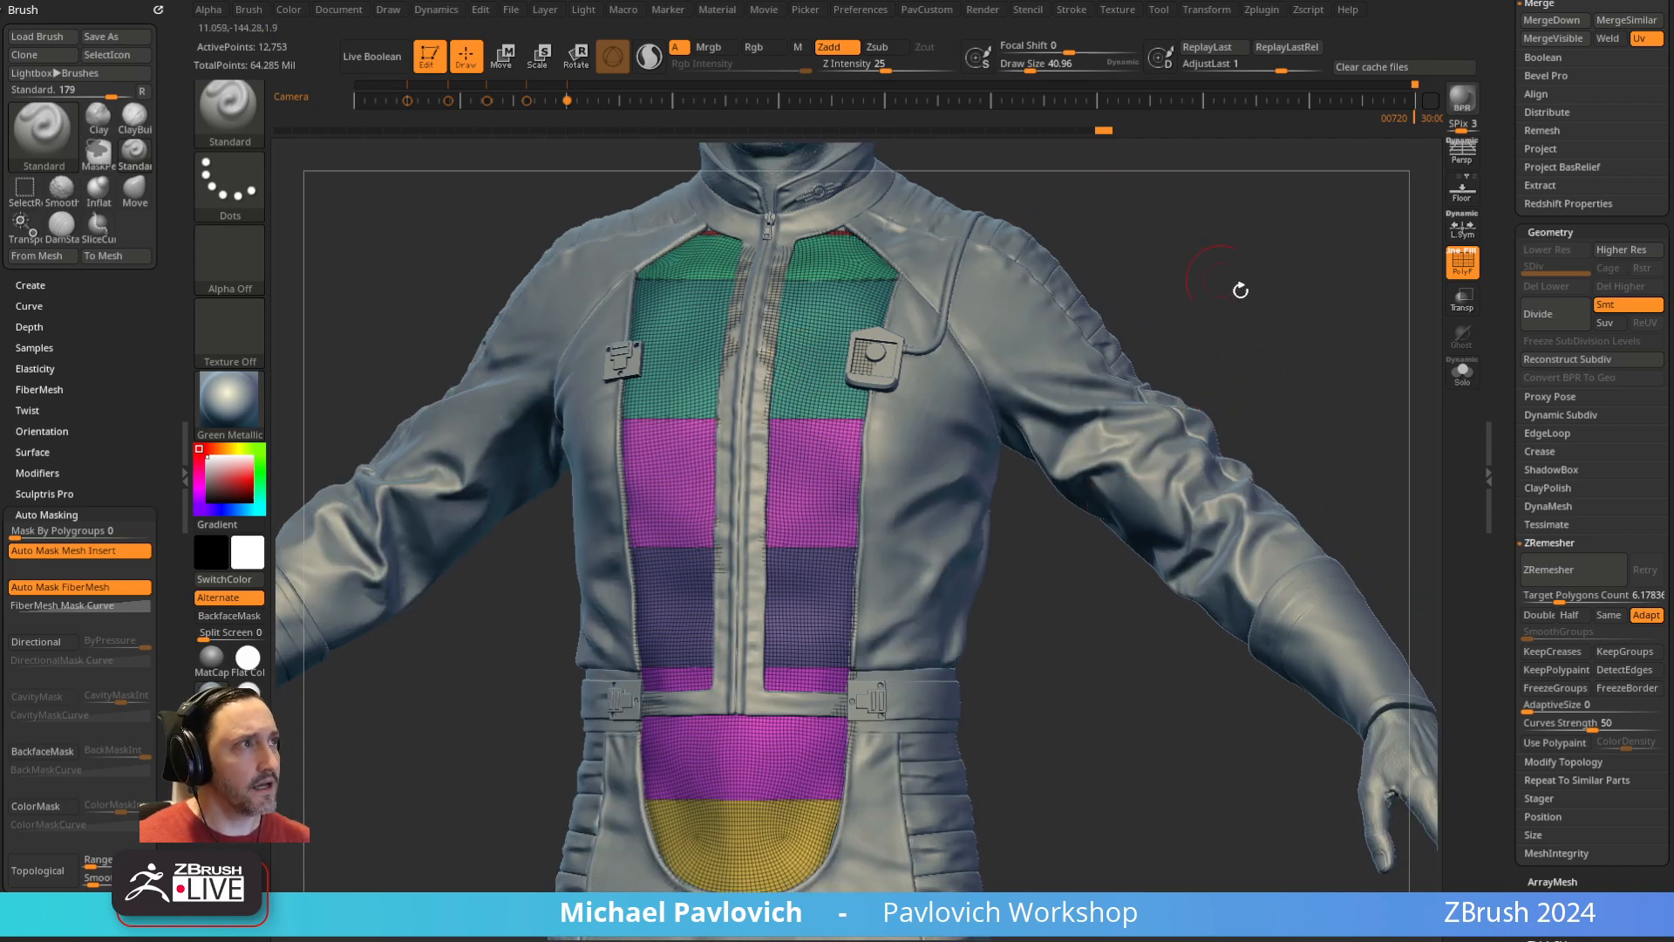
Isolate the panel with Solo and undo the last four slices, keeping the two torso cuts
left_click(1462, 375)
left_click_drag(1386, 350, 1326, 337)
key("ctrl+z")
key("ctrl+z")
key("ctrl+z")
key("ctrl+z")
key("ctrl+z")
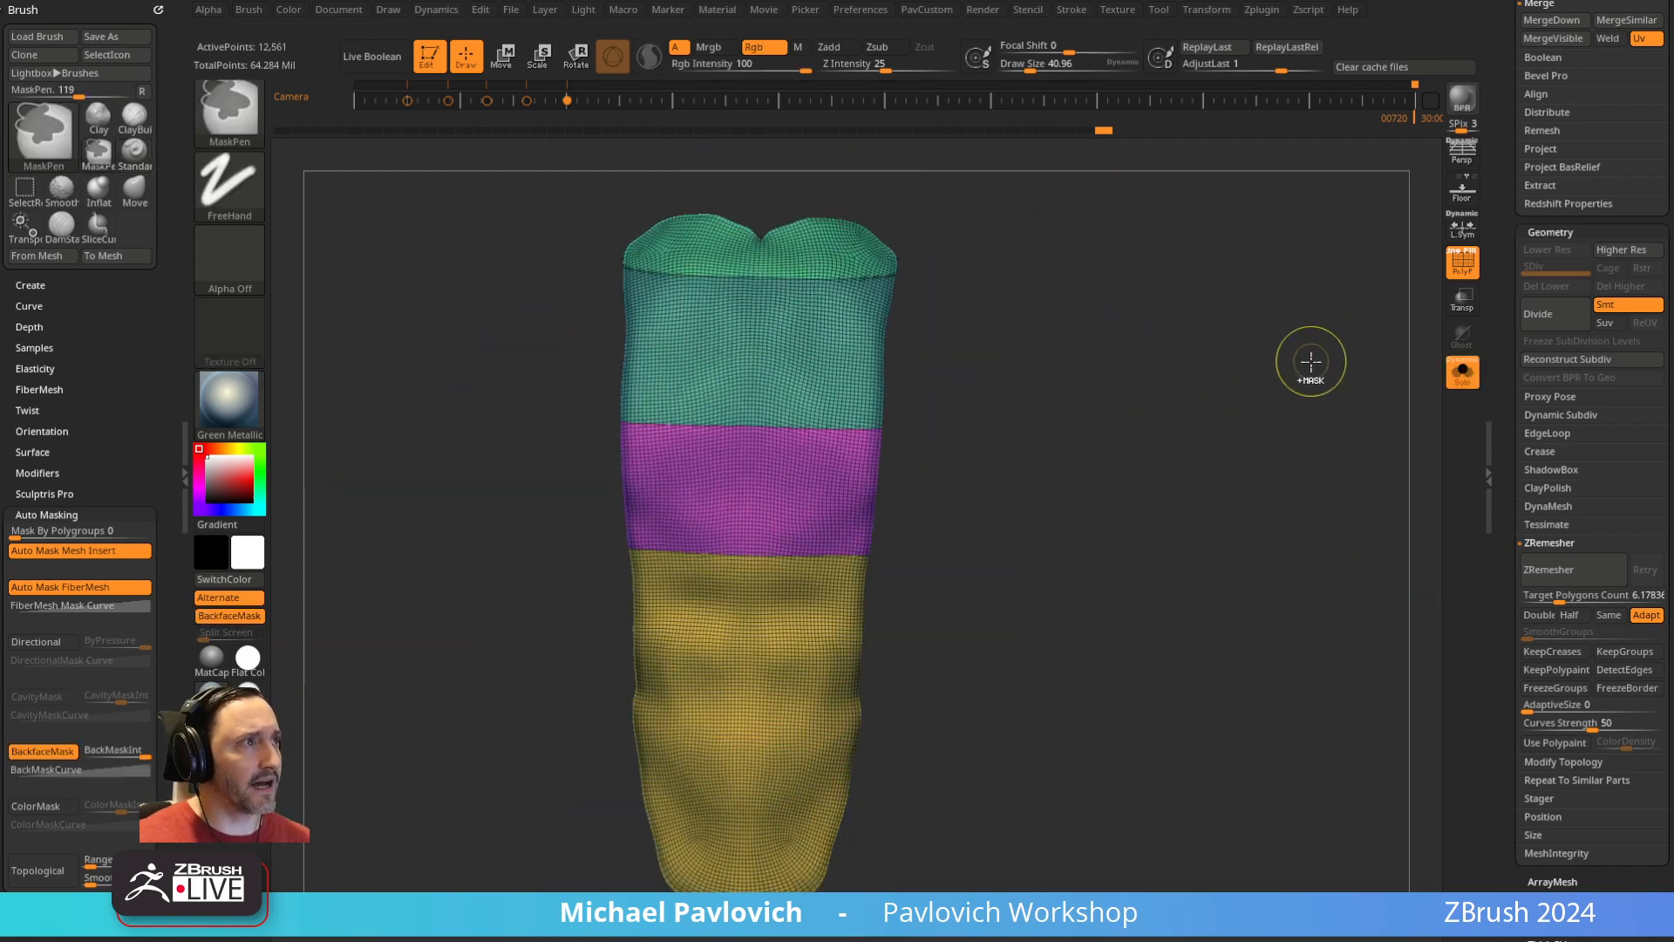
key("ctrl+z")
key("ctrl+z")
key("ctrl+z")
key("ctrl+z")
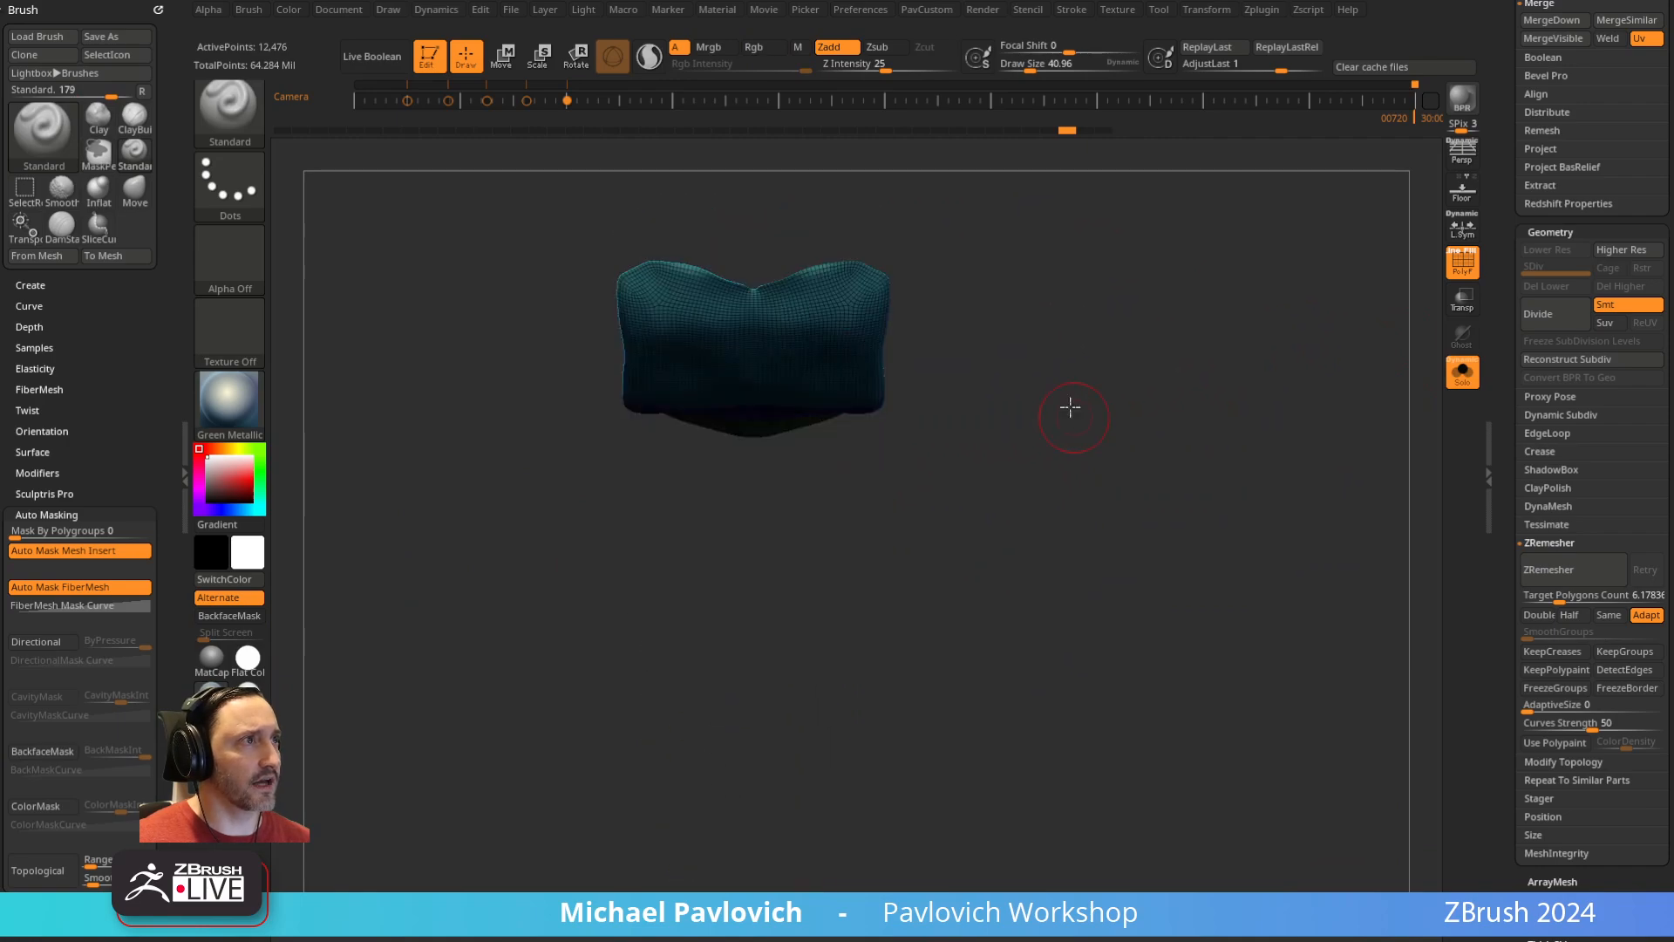
key("ctrl+z")
key("ctrl+z")
key("ctrl+z")
key("ctrl+z")
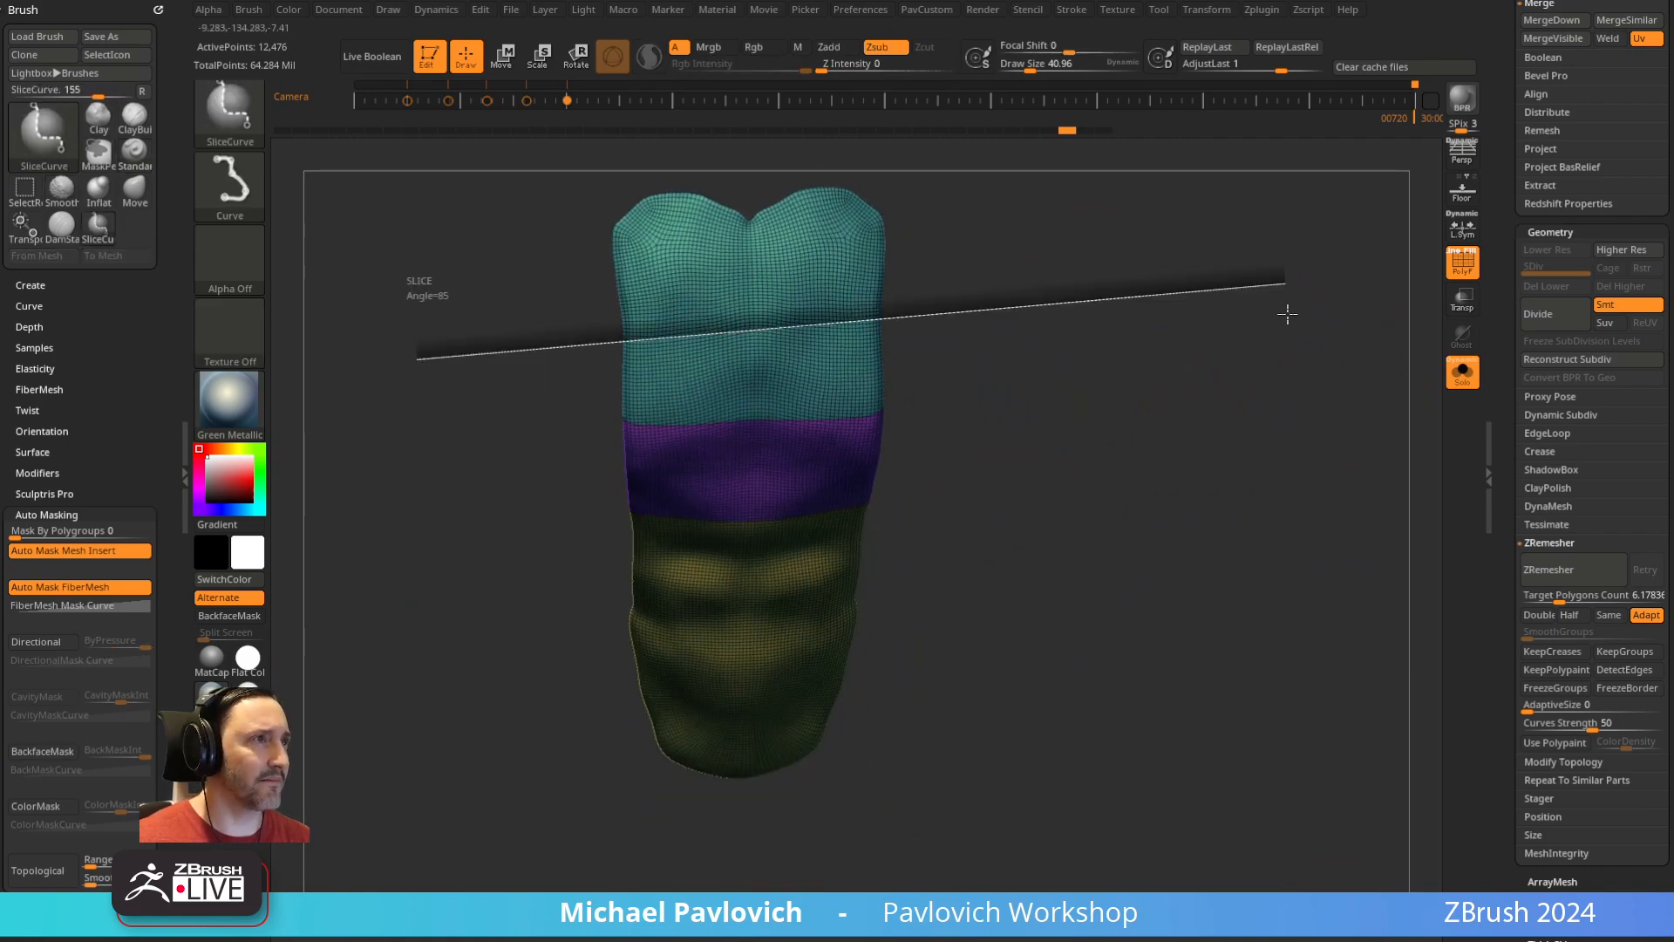
Slice the isolated panel horizontally across the upper chest, at the waist and near the bottom tip
mouse_move(516, 337)
left_mouse_down("ctrl+shift")
mouse_move(1319, 364)
mouse_move(1319, 344)
left_mouse_up("ctrl+shift")
left_click_drag(554, 658, 1216, 664, "ctrl+shift")
left_click_drag(475, 852, 1294, 845, "ctrl+shift")
left_click_drag(1142, 499, 1162, 493)
key("1")
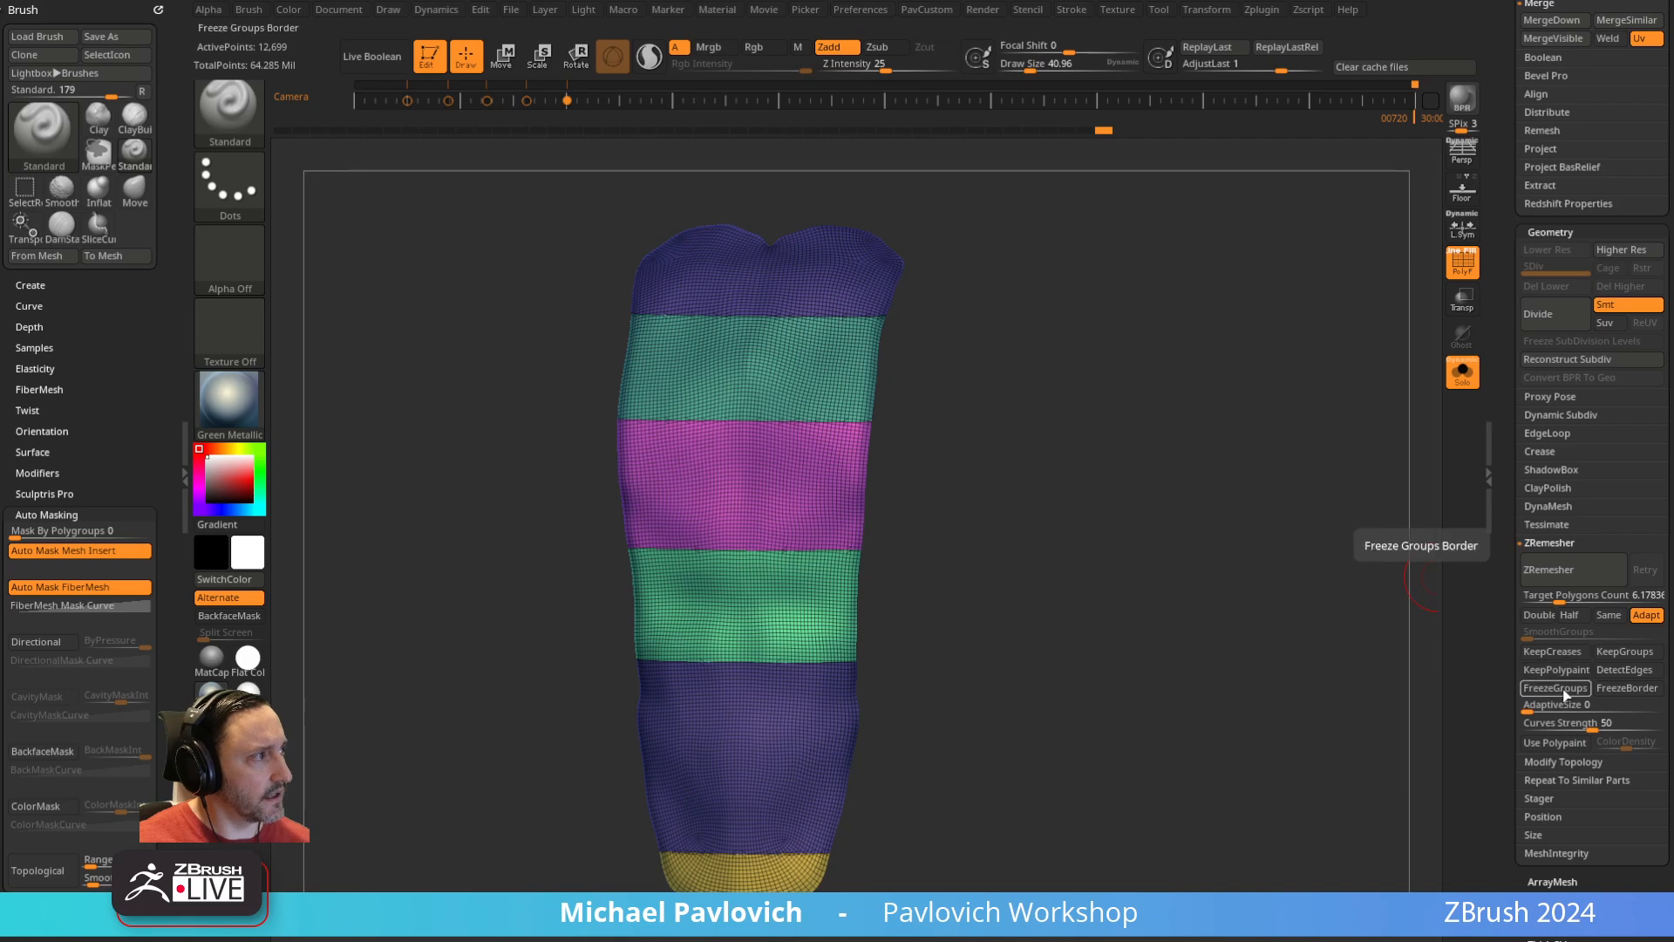
Remesh the sliced panel twice with ZRemesher, using KeepGroups so the edge flow follows the polygroup bands
left_click(1620, 650)
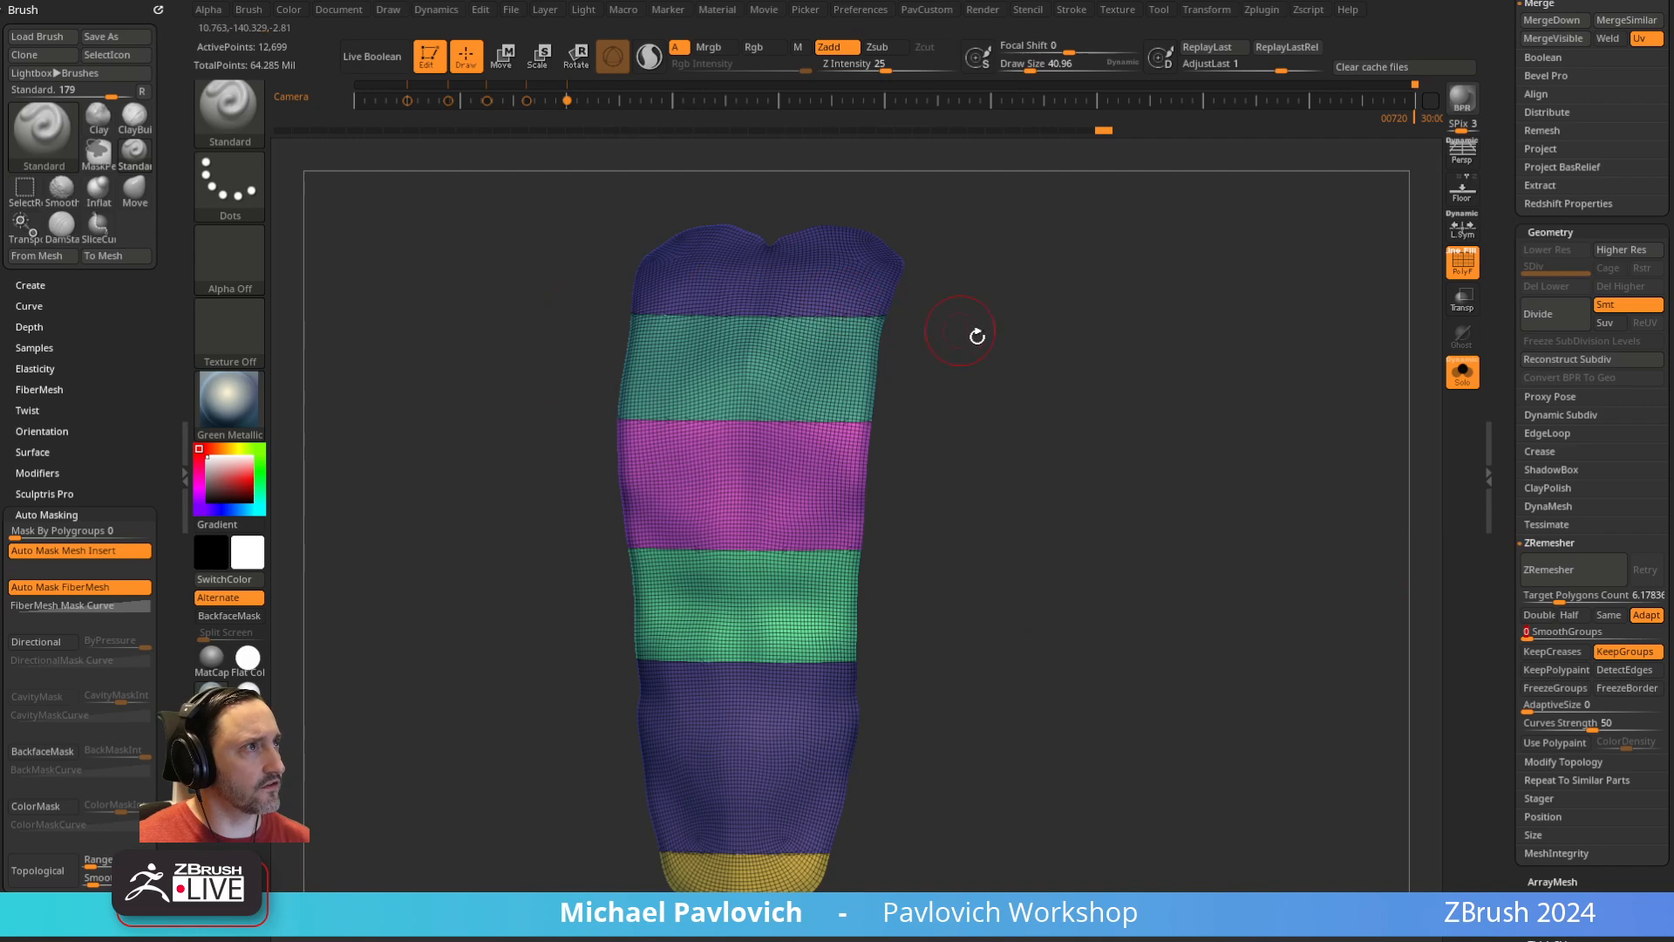
left_click(1576, 582)
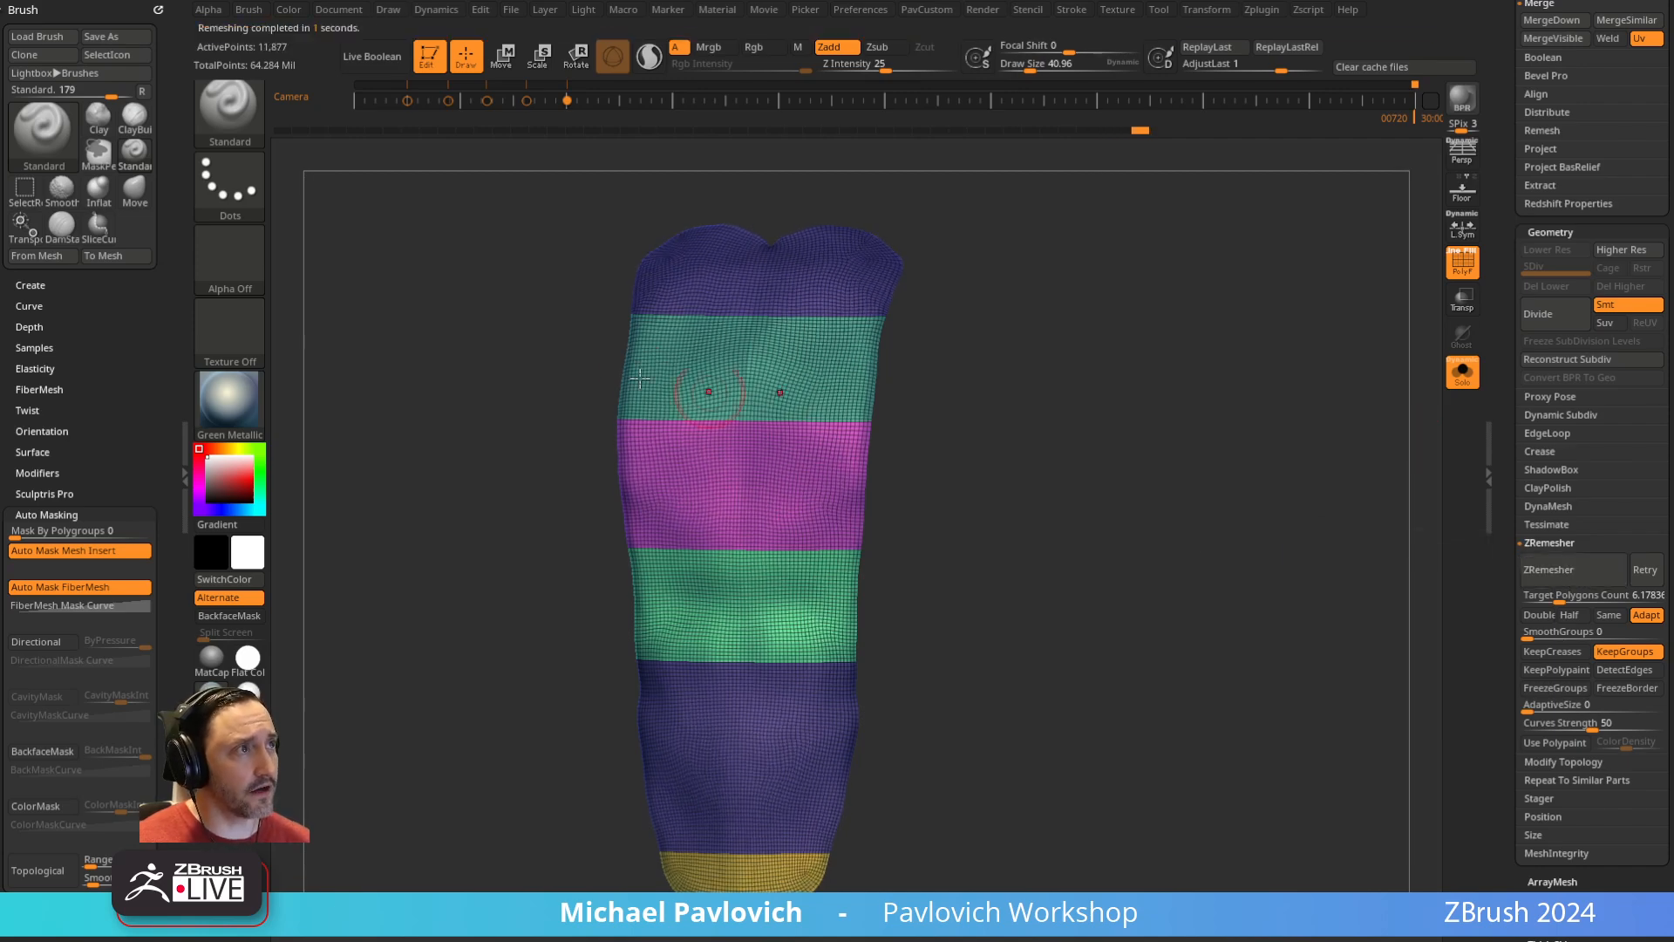
left_click(1564, 567)
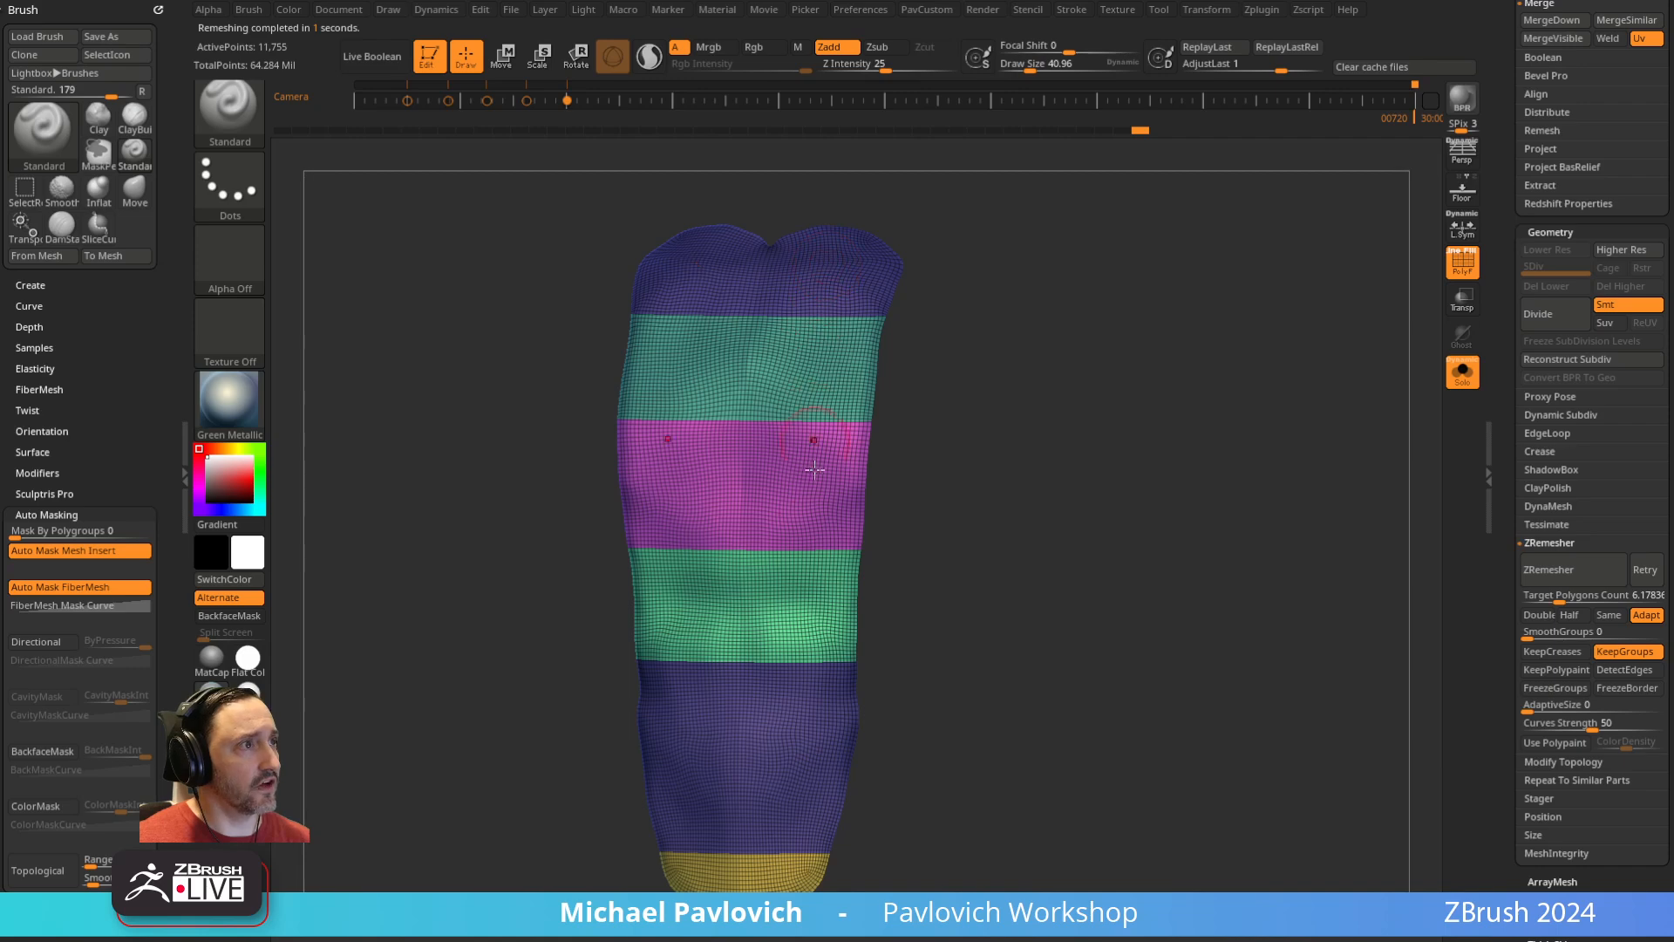
left_click_drag(1121, 572, 1213, 558, "alt")
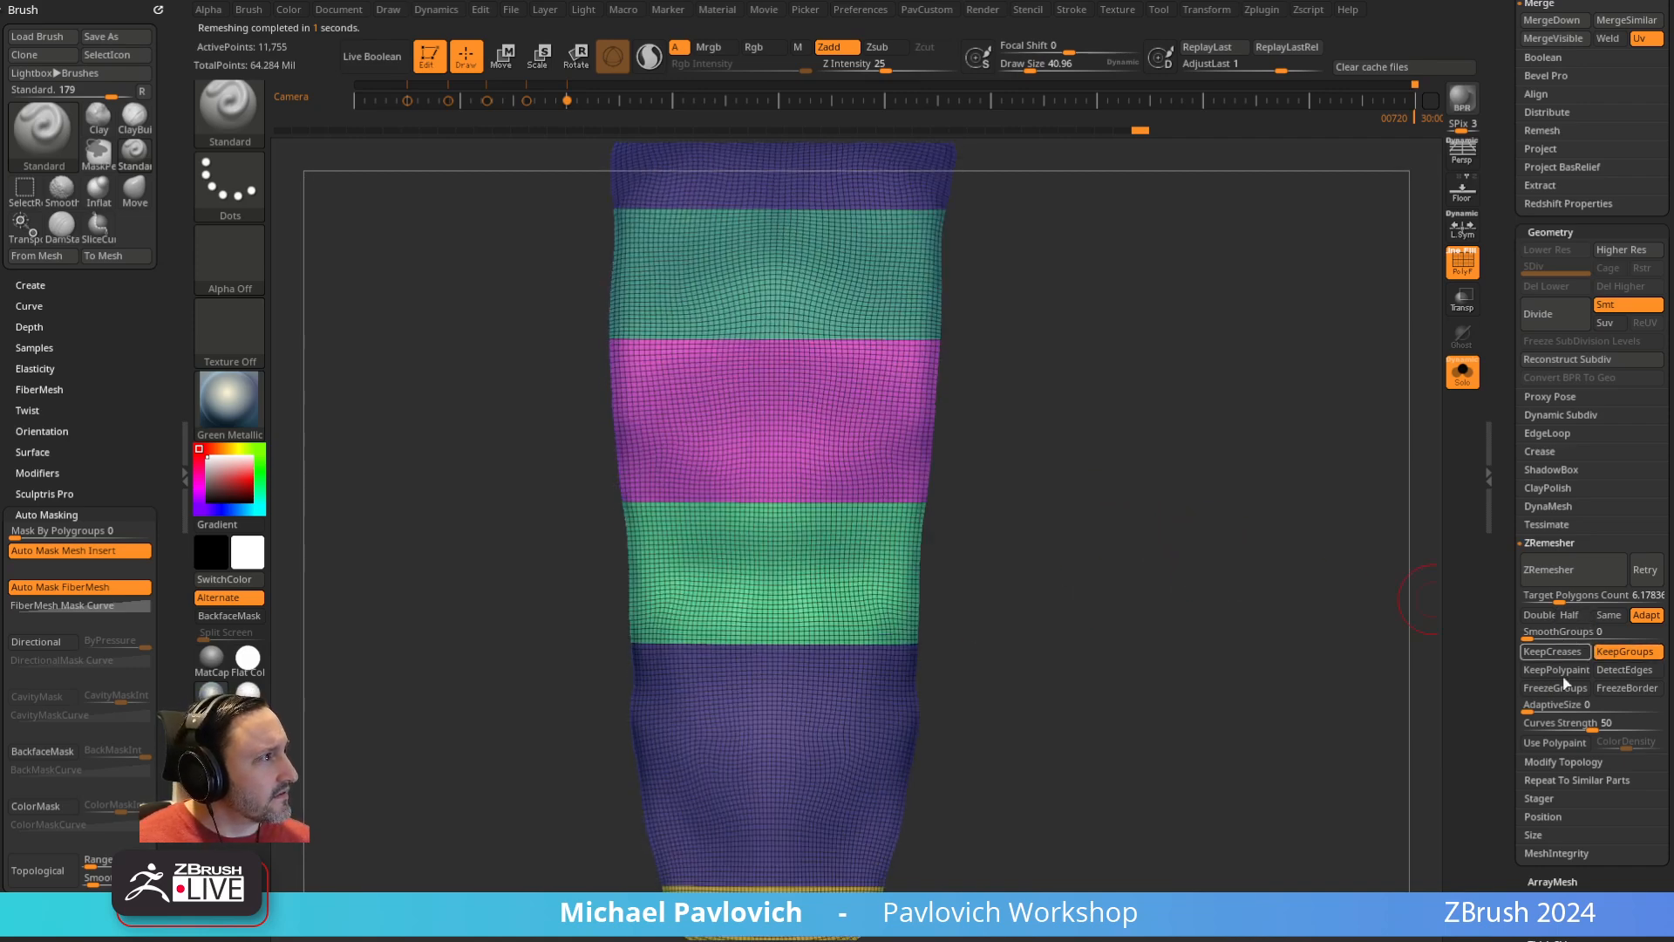
left_click_drag(1241, 713, 1329, 678)
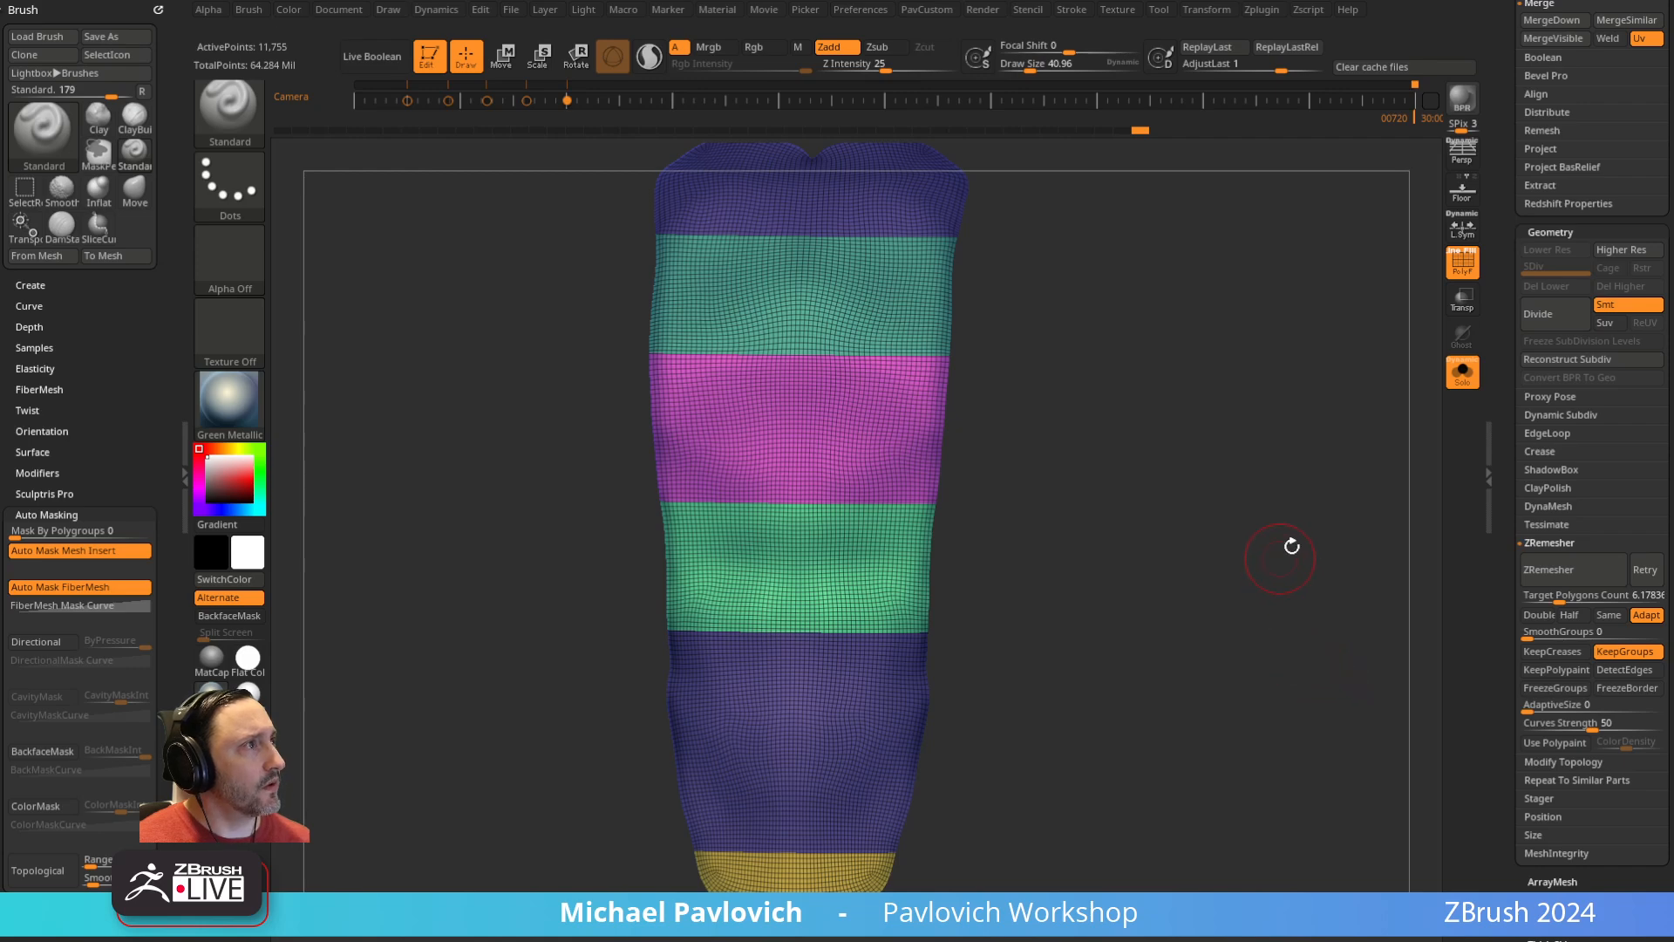
Examine the remeshed panel on the full suit without the polyframe, then return to the isolated polyframe view
left_click(1462, 374)
left_click(1464, 263)
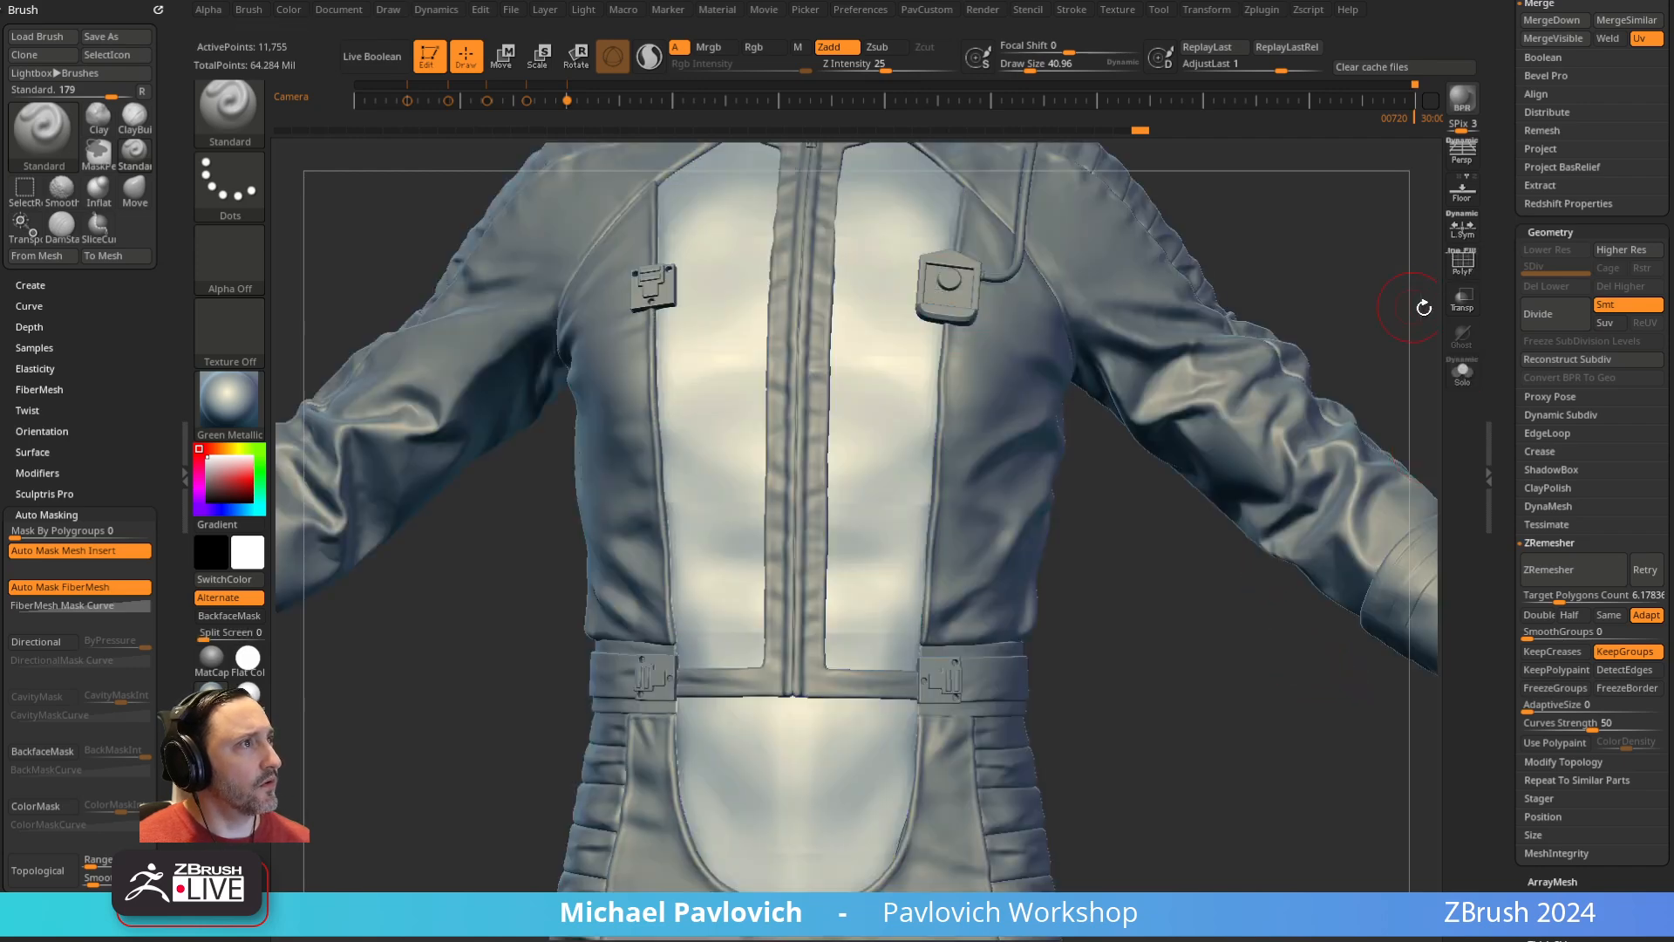
left_click(1463, 265)
left_click(1462, 375)
left_click_drag(1307, 587, 1376, 485)
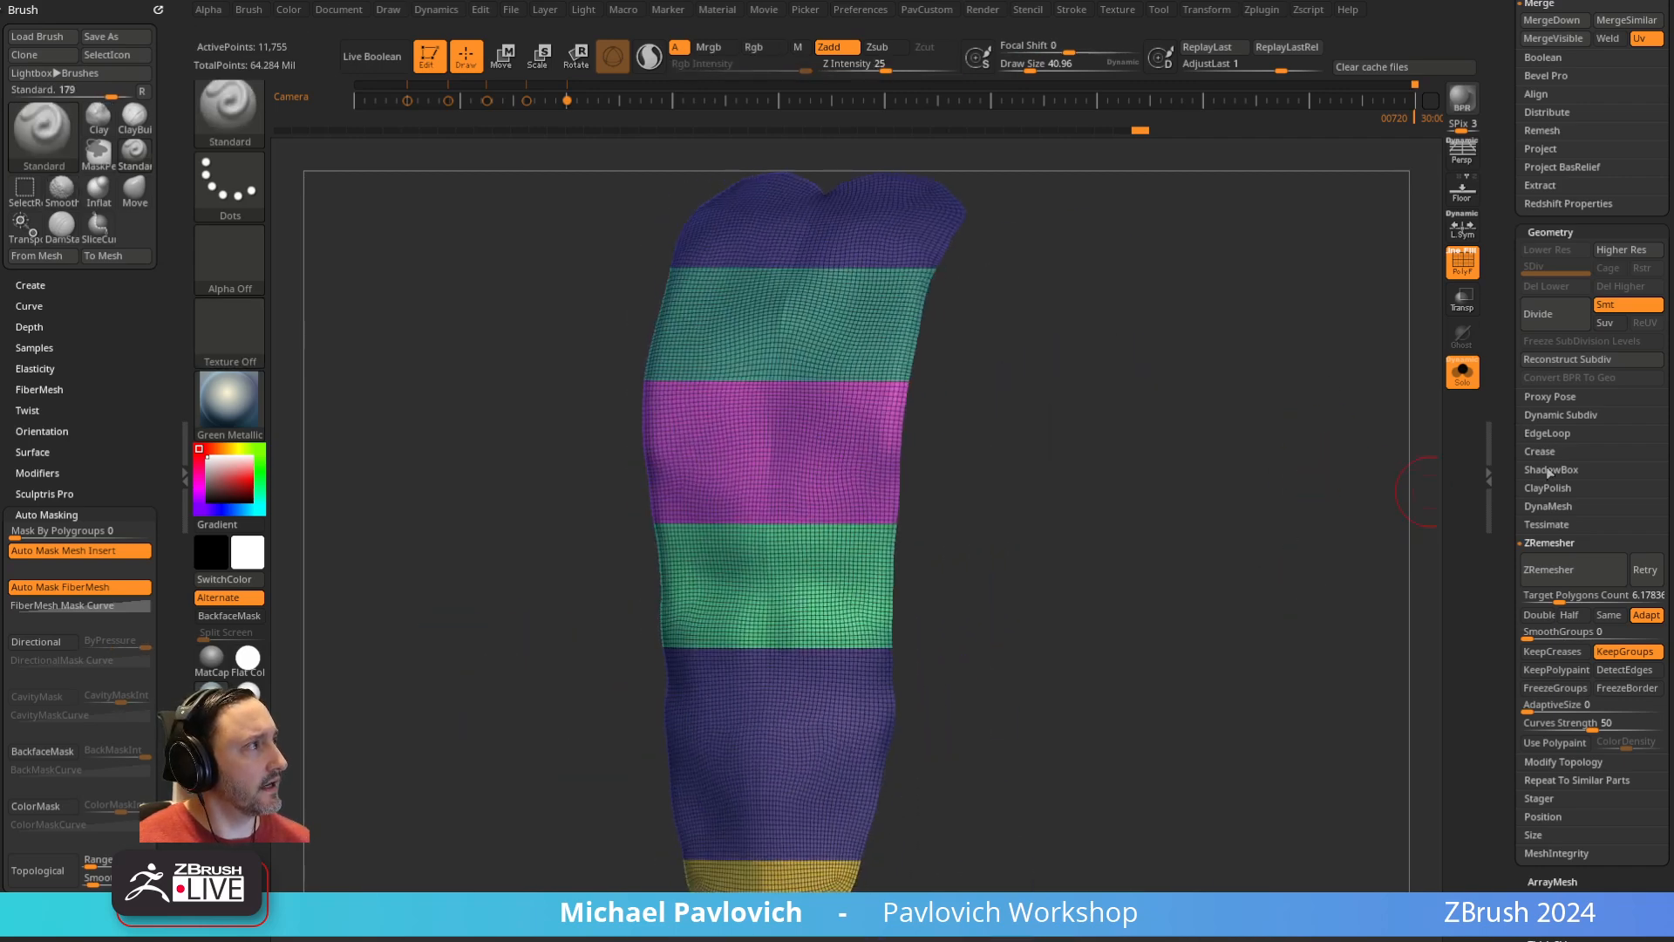
Smooth the panel's outline and polygroup borders with the Polish By Groups deformation
key("shift")
left_click_drag(1506, 440, 1505, 335)
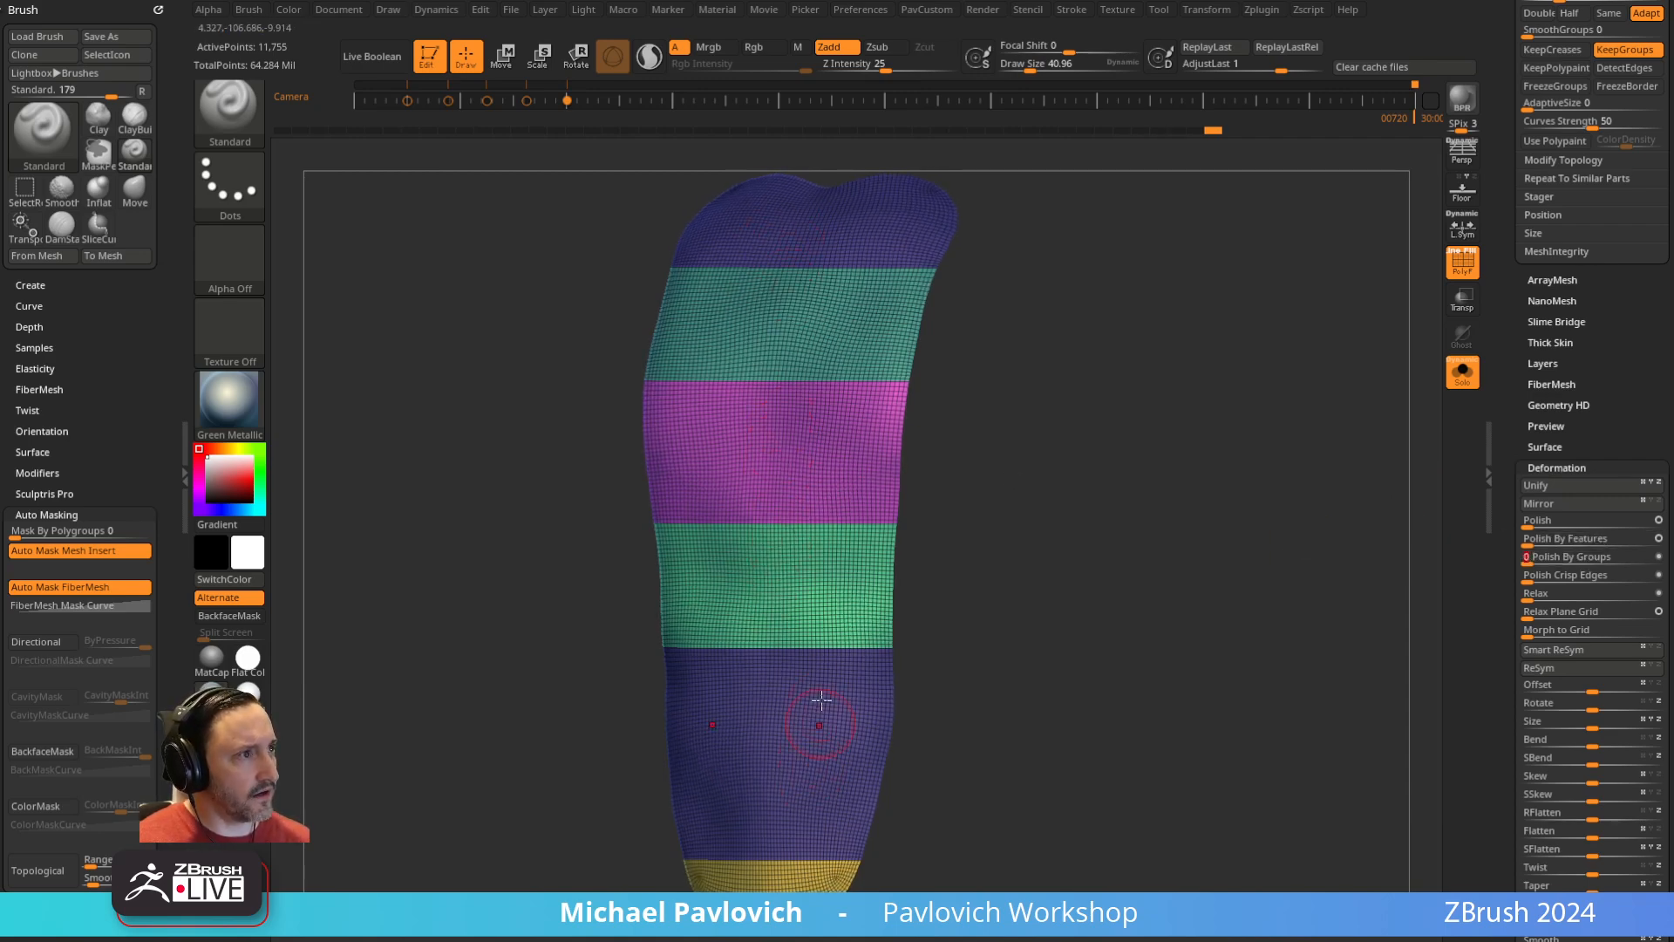
left_click_drag(1012, 266, 1140, 374, "shift")
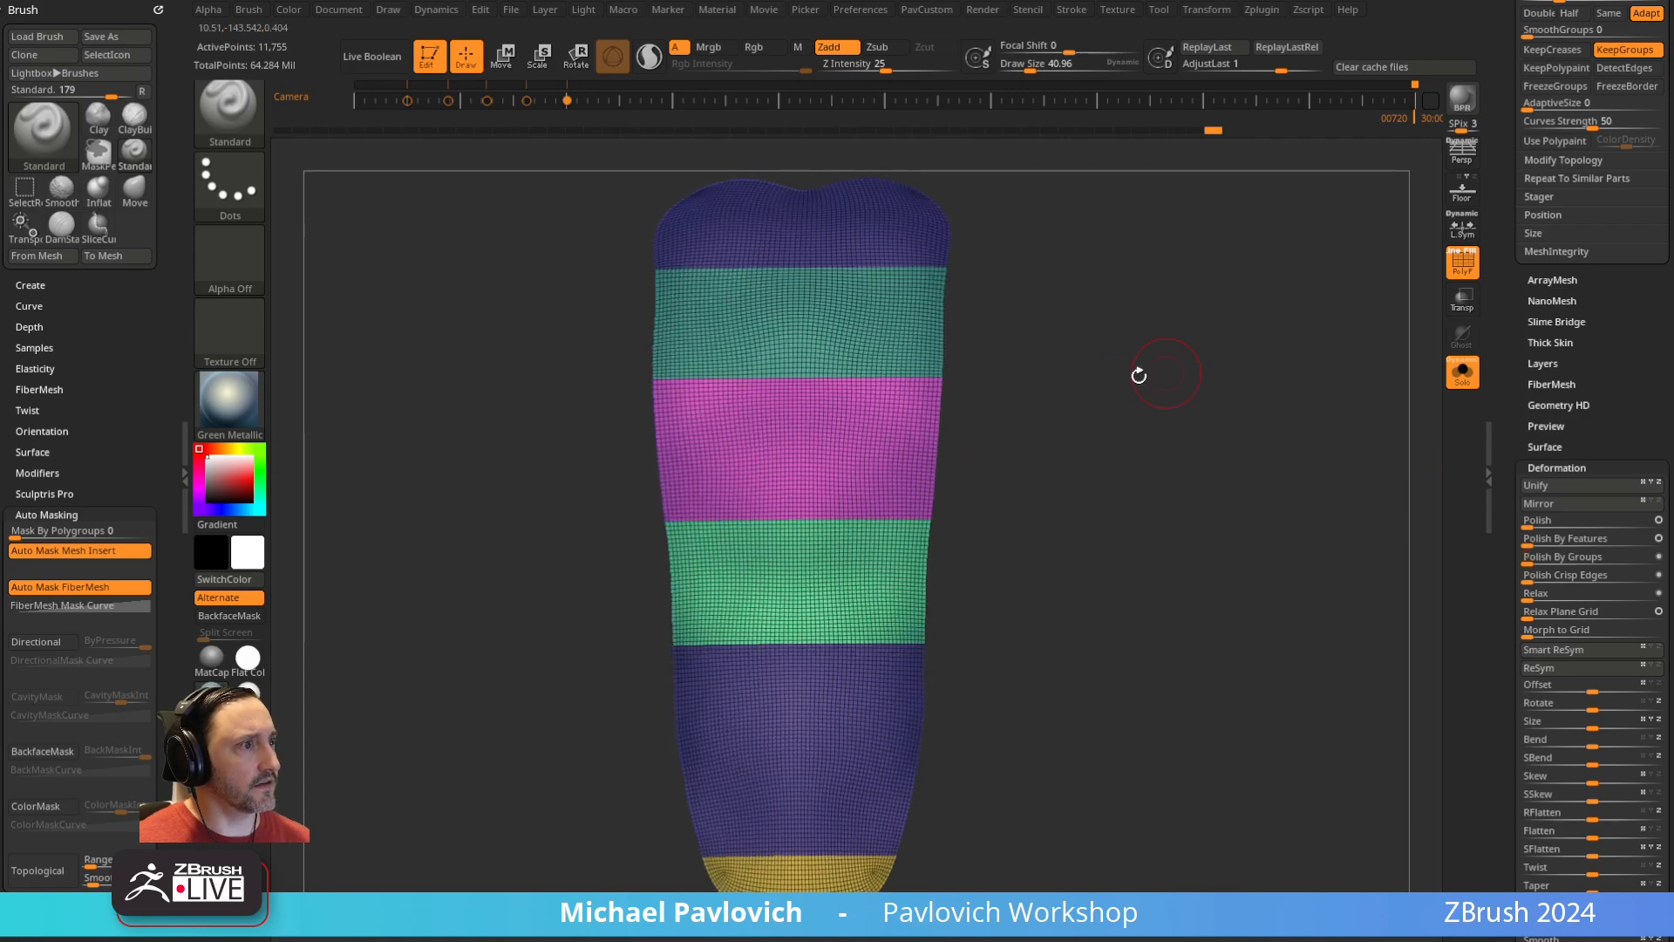
Pull the rounded lower tip's corners outward with the MoveAccu brush to square off the panel's bottom end
mouse_move(1078, 689)
left_mouse_down("alt")
mouse_move(1065, 435)
mouse_move(1040, 549)
mouse_move(995, 598)
left_mouse_up("alt")
key("1")
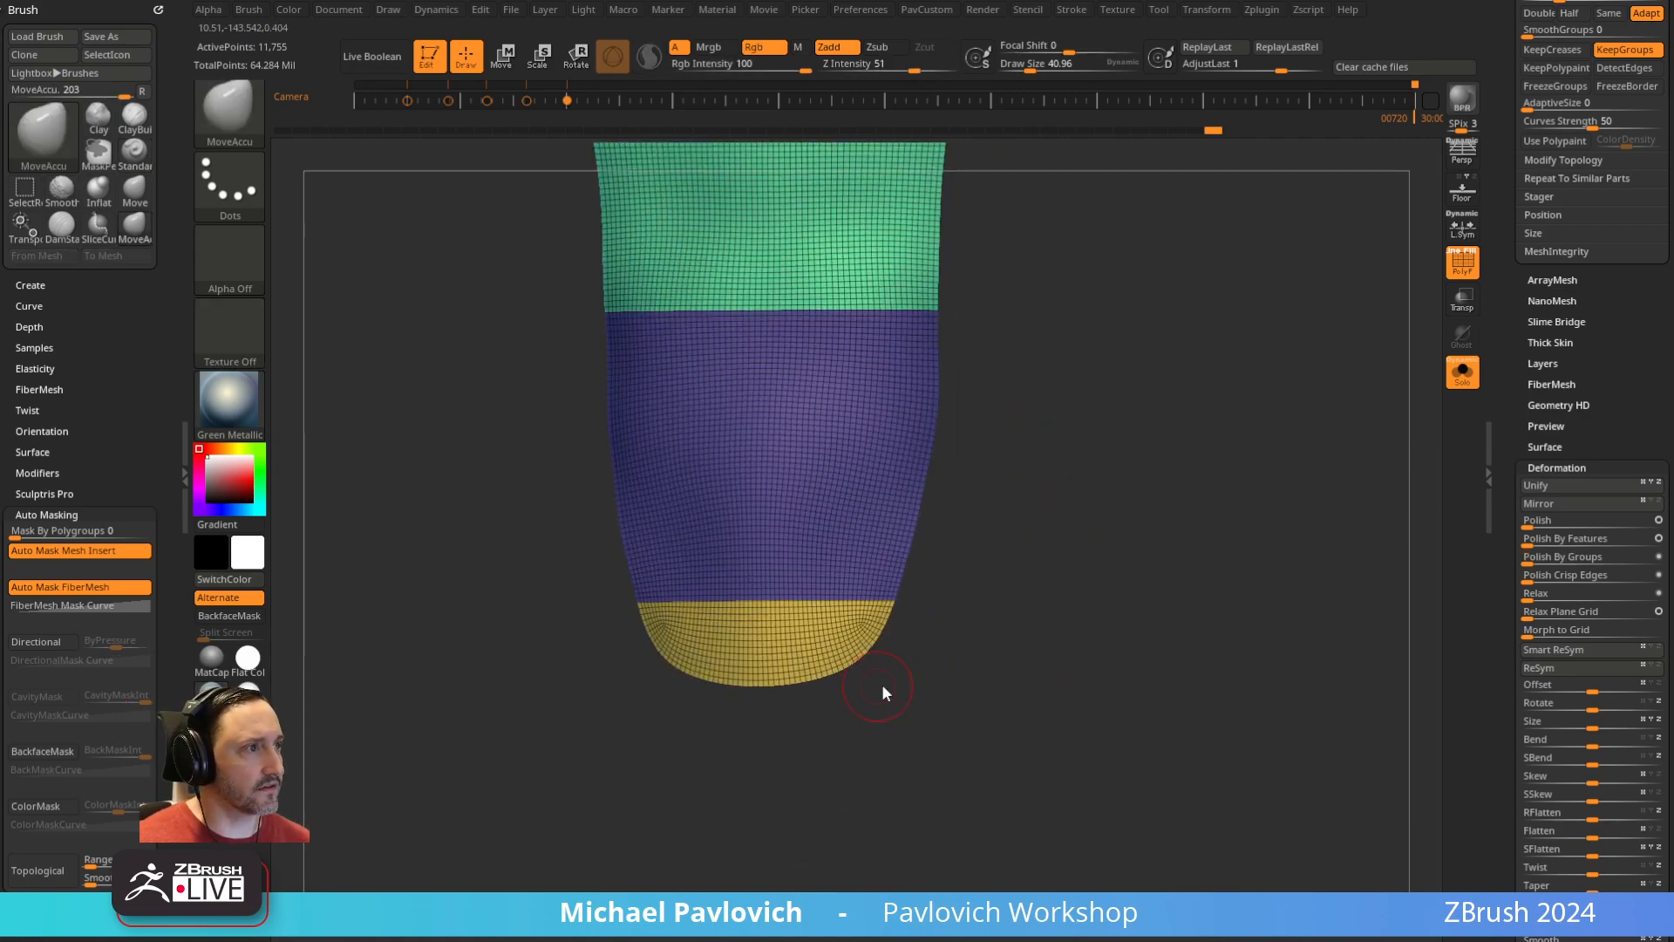
mouse_move(860, 668)
left_mouse_down()
mouse_move(893, 698)
mouse_move(872, 664)
mouse_move(822, 684)
left_mouse_up()
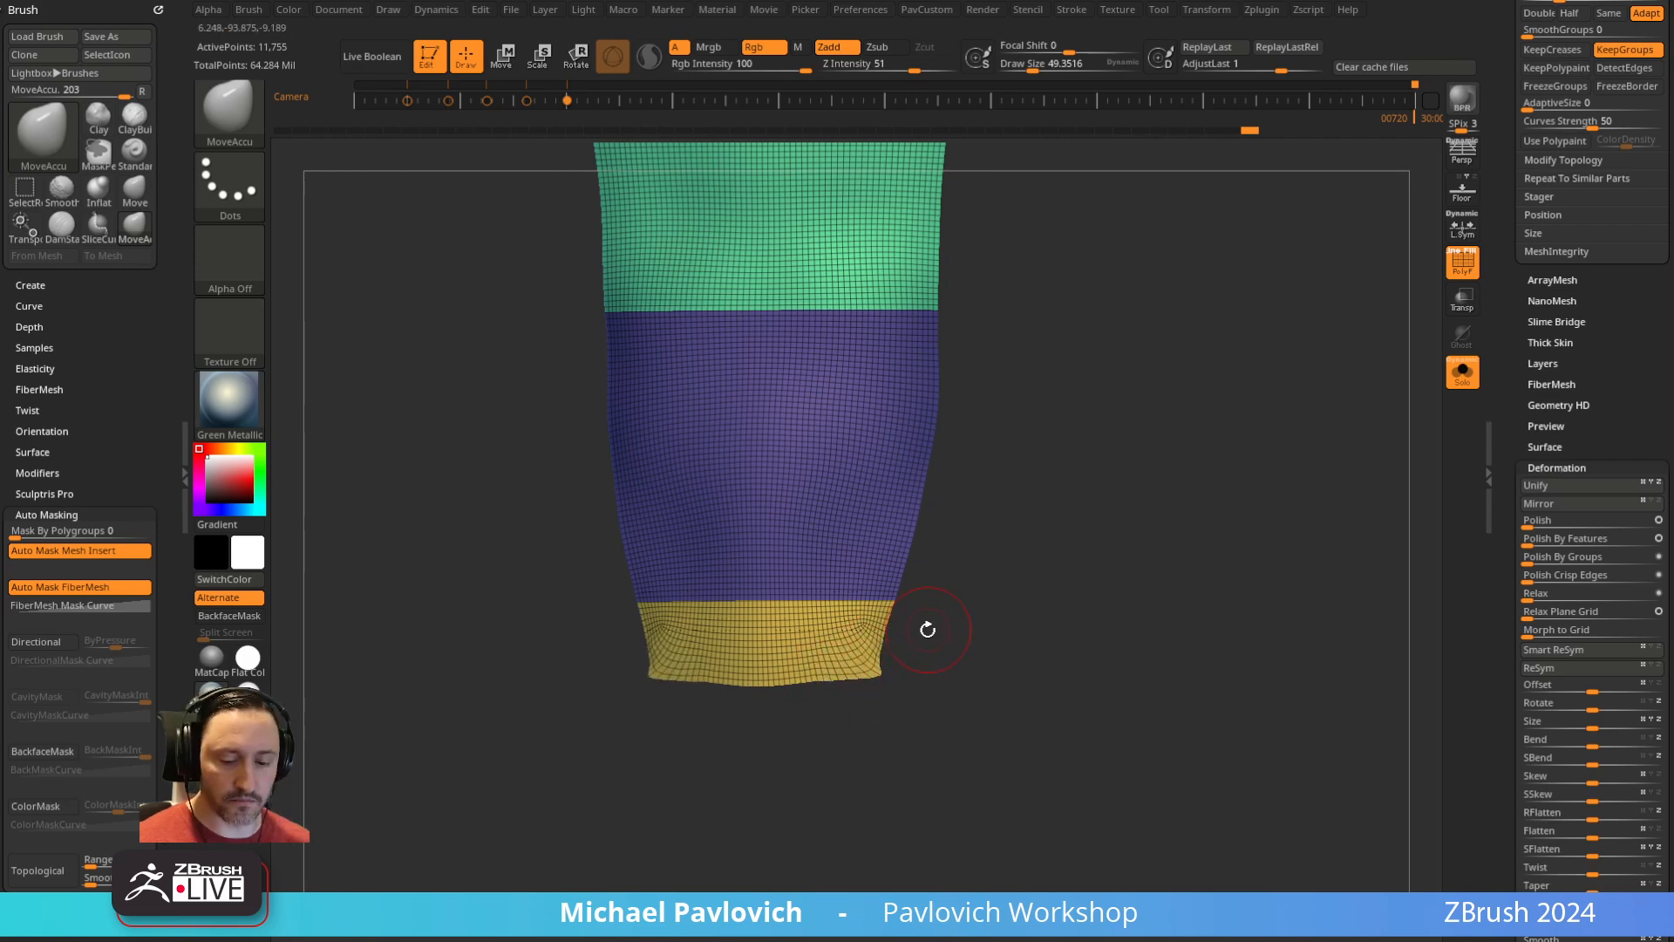
Compare the Move brush's curve settings, including AccuCurve, with those of the MoveAccu brush
key("b")
key("m")
key("v")
left_click(29, 307)
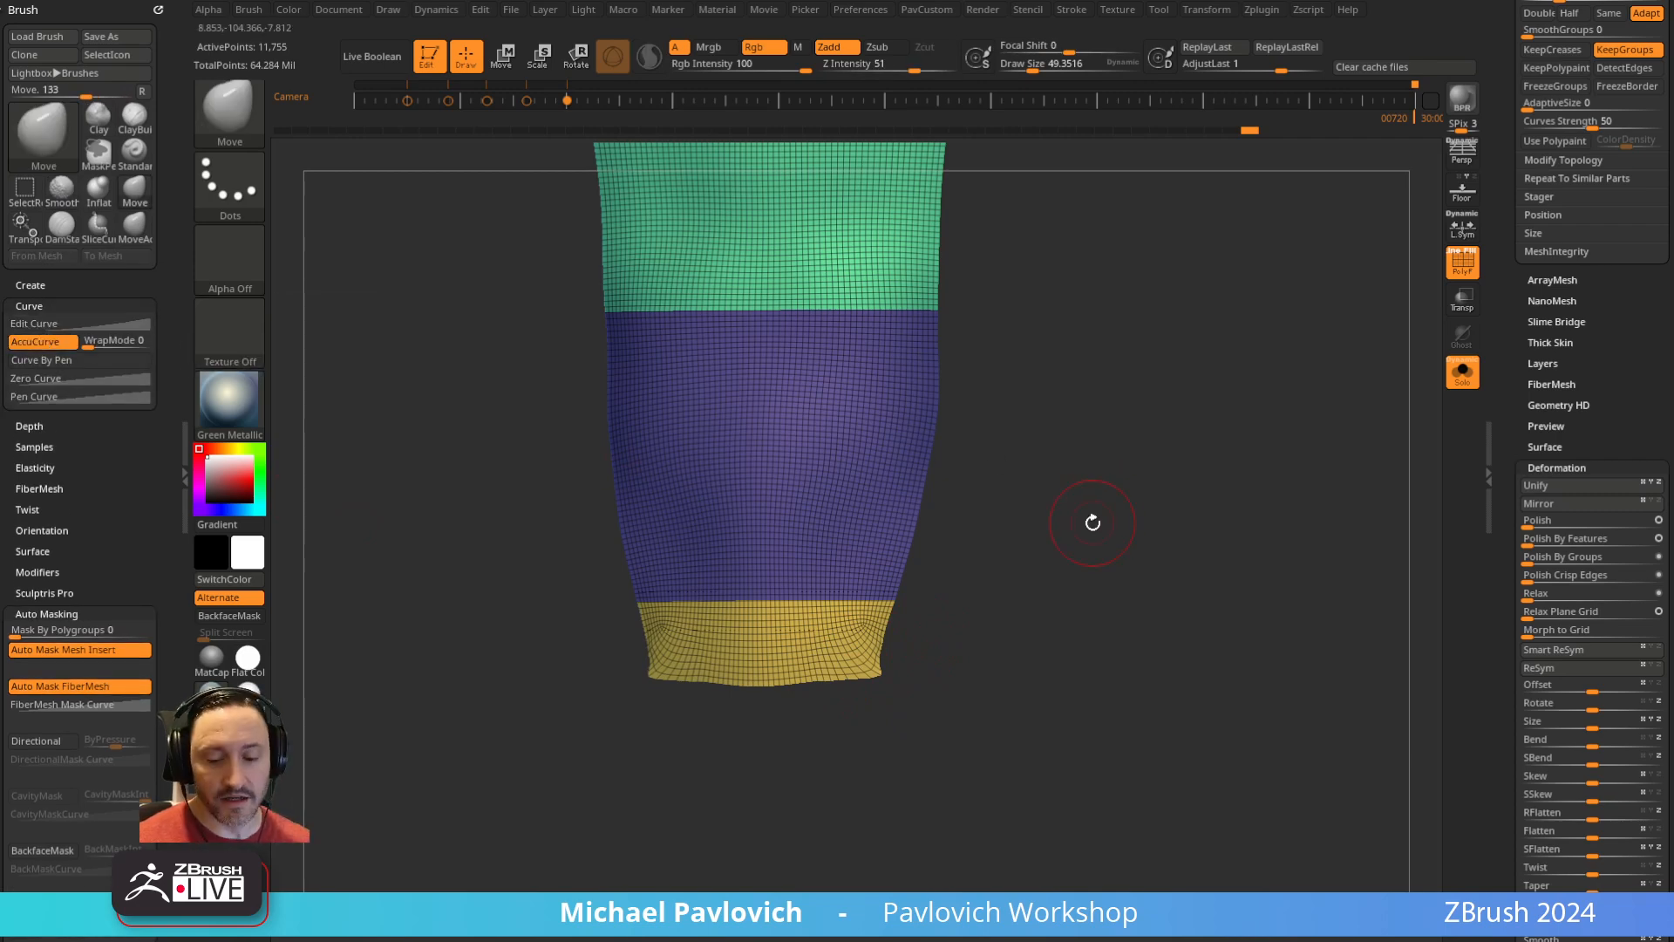
key("b")
key("m")
key("a")
Level the notched top edge of the panel and pull its upper corners outward using an enlarged MoveAccu brush
left_click_drag(1120, 543, 1118, 561, "alt")
key("bracketright")
left_click_drag(909, 694, 927, 694, "shift")
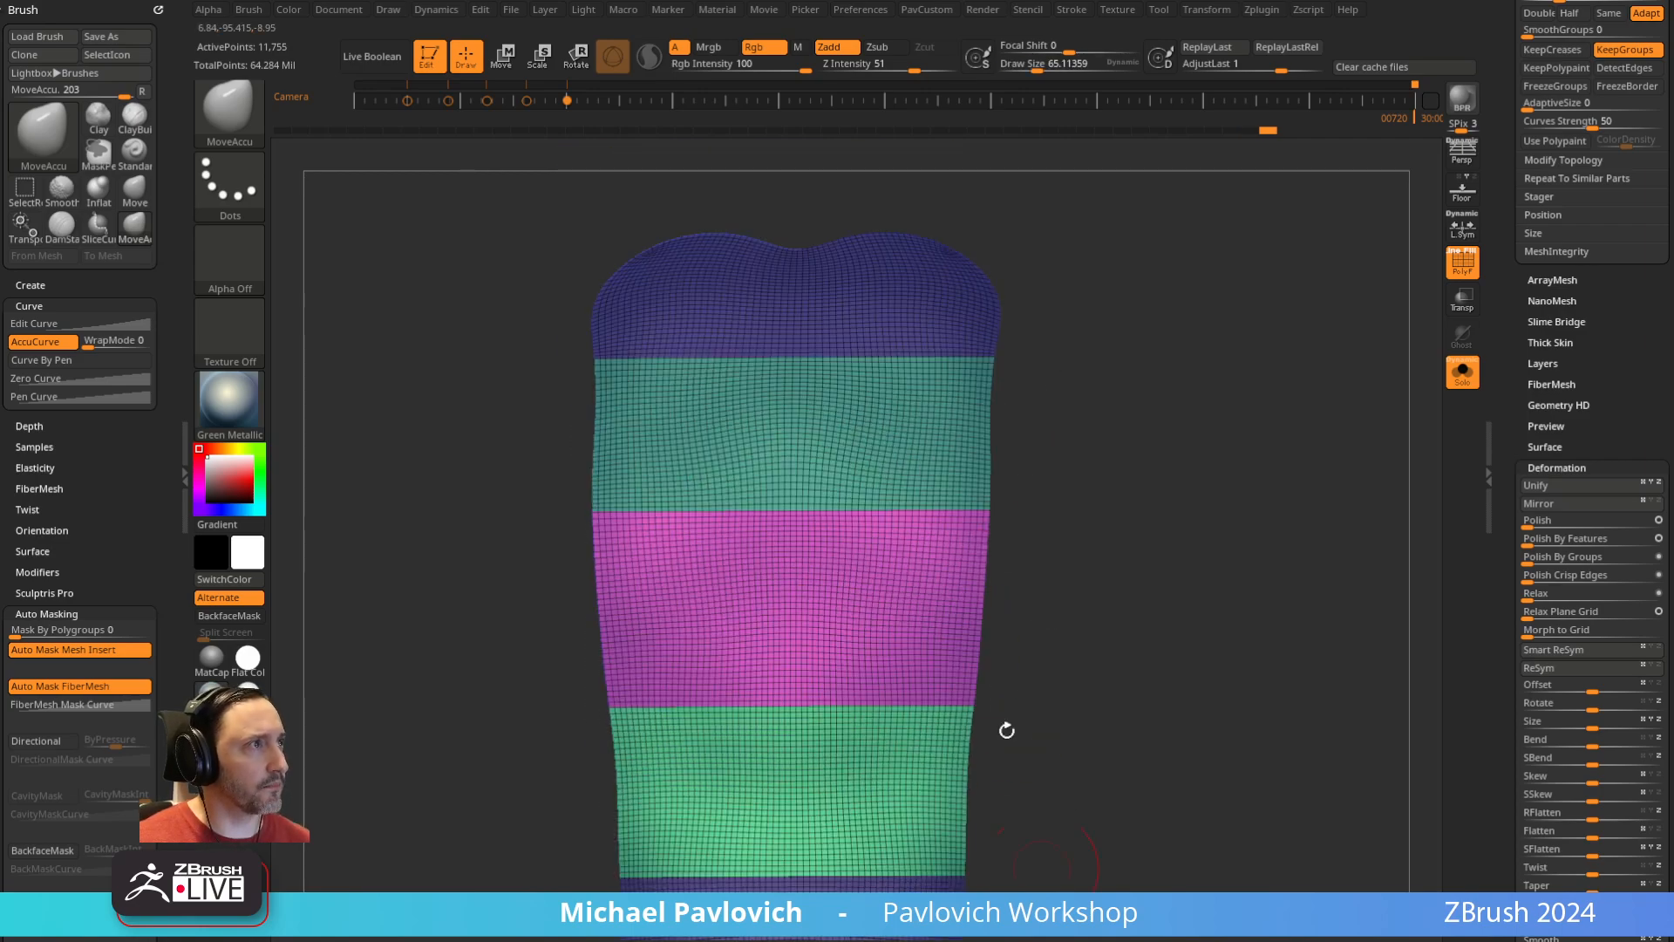
left_click_drag(1029, 425, 984, 478, "alt")
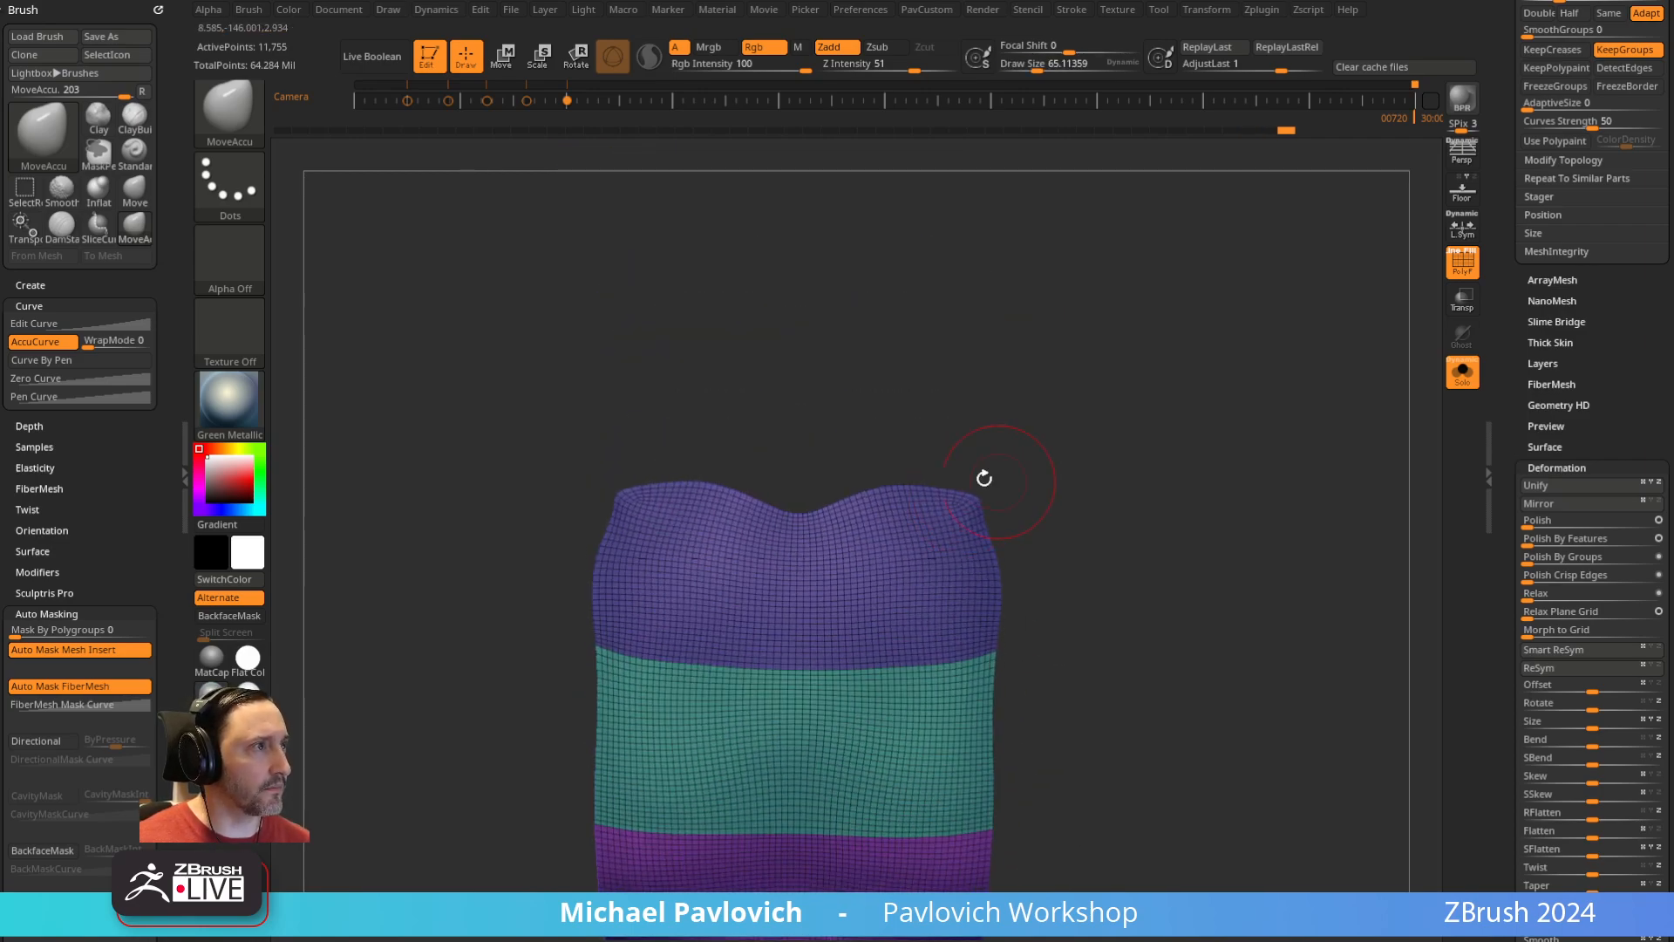
left_click_drag(880, 494, 878, 502)
left_click_drag(812, 513, 828, 488)
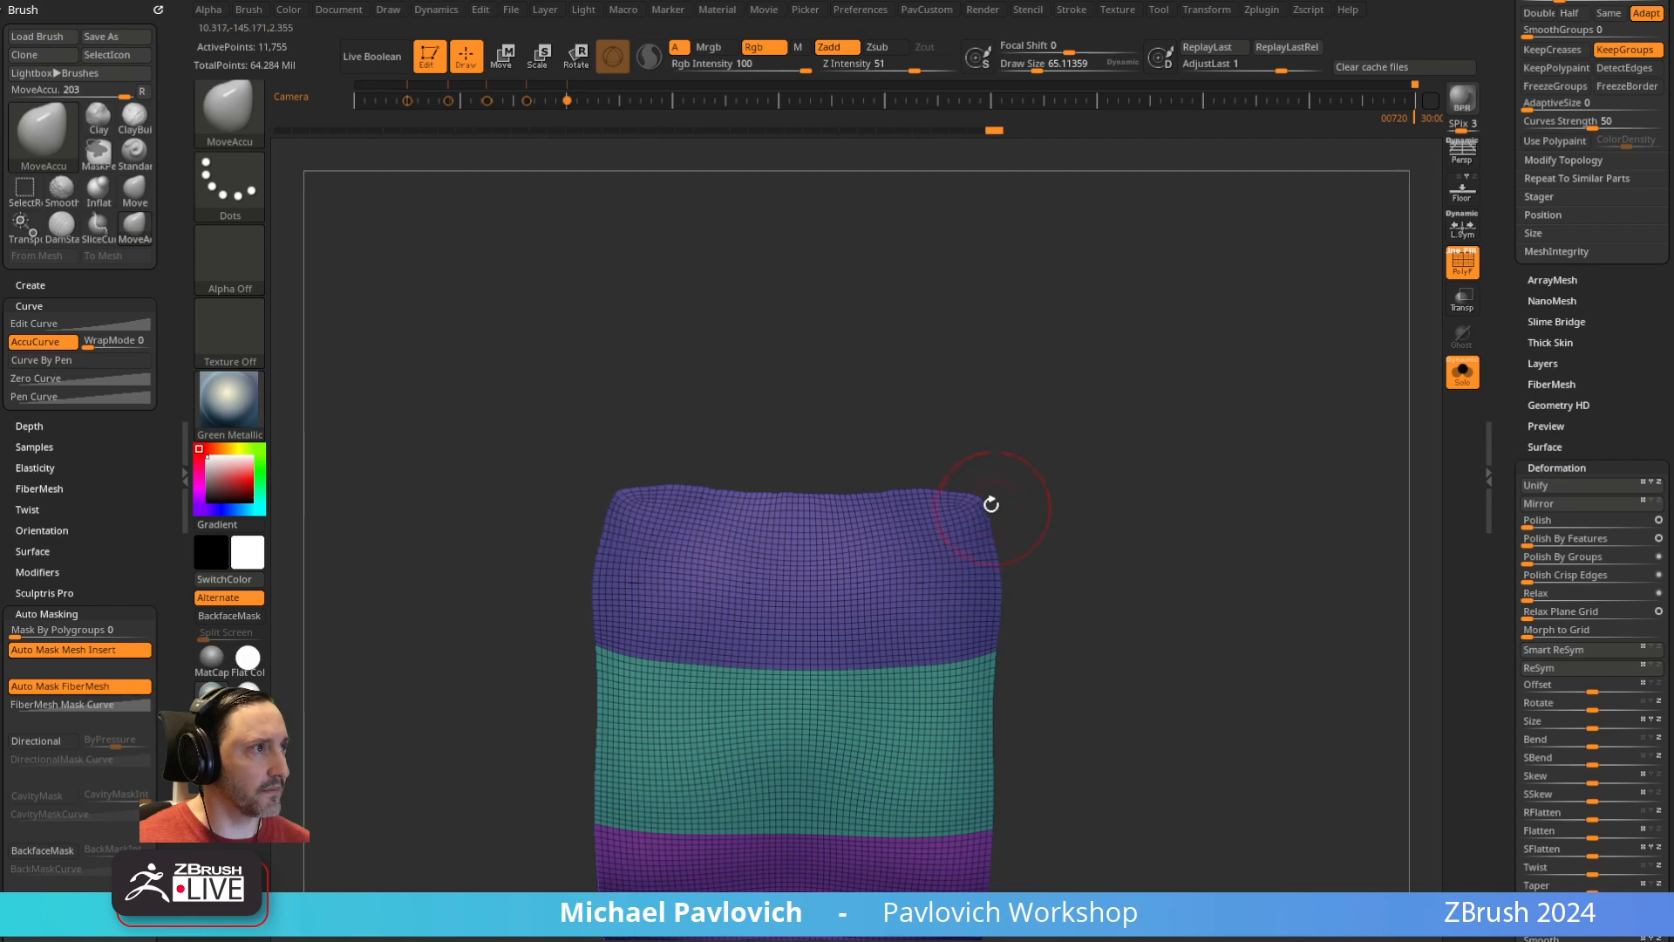
mouse_move(992, 504)
left_mouse_down()
mouse_move(1009, 497)
mouse_move(922, 492)
mouse_move(1065, 493)
left_mouse_up()
key("s")
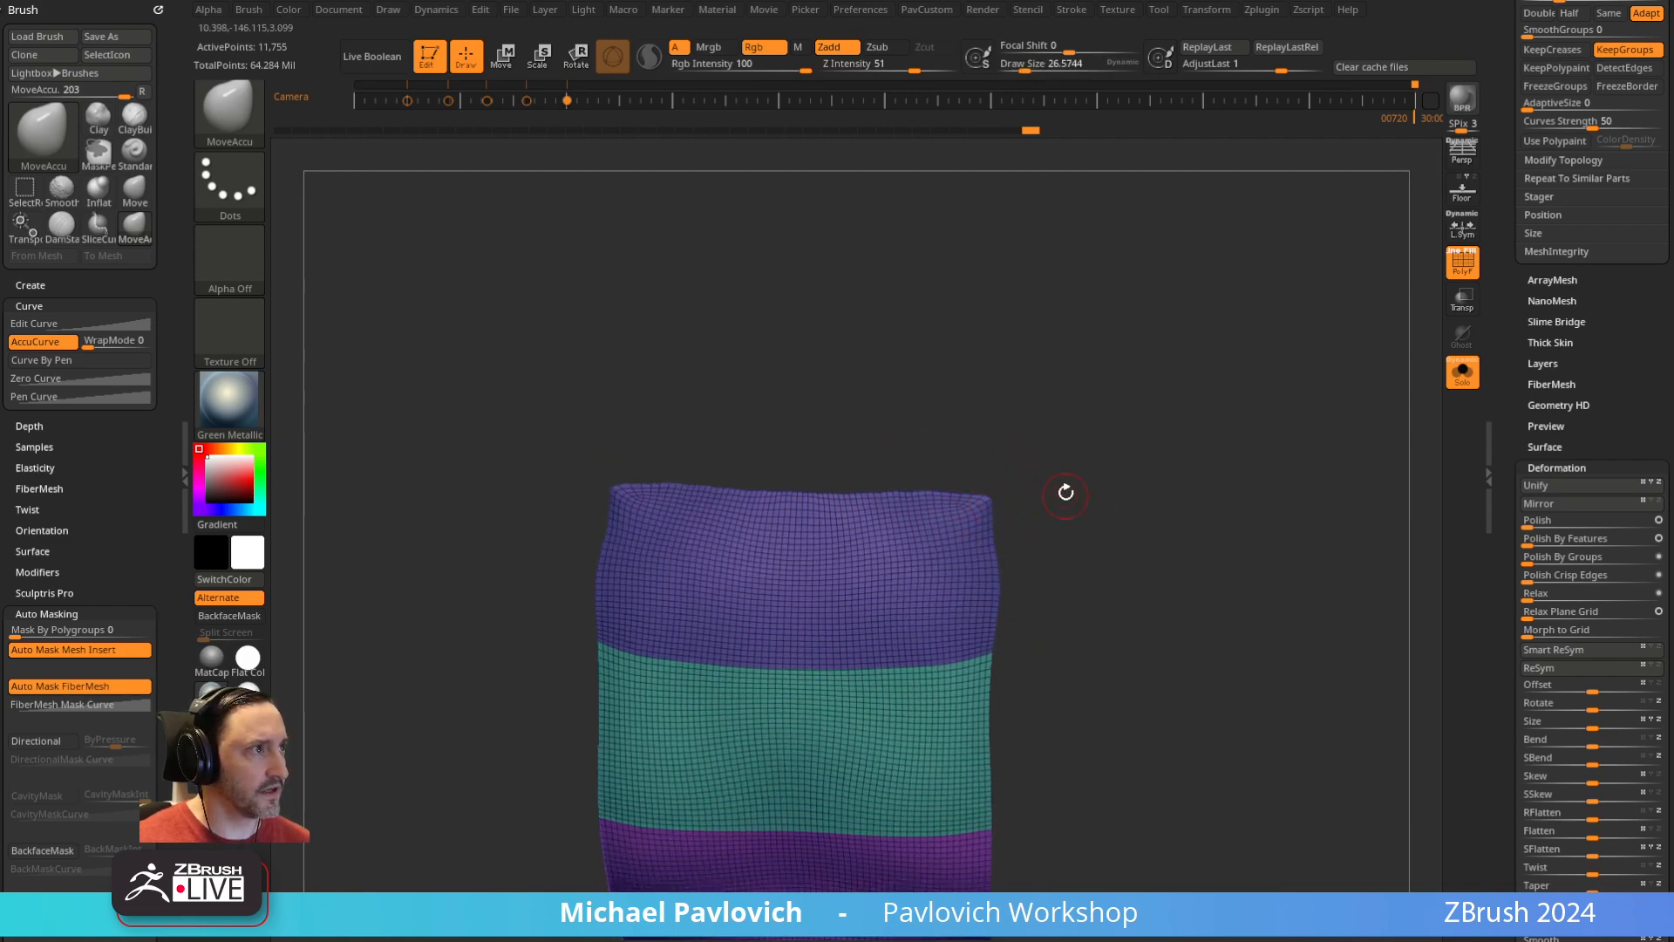
Remesh the squared-off panel twice with ZRemesher while keeping its polygroup bands
left_click_drag(1036, 576, 981, 506, "alt")
left_click_drag(1135, 498, 1162, 461)
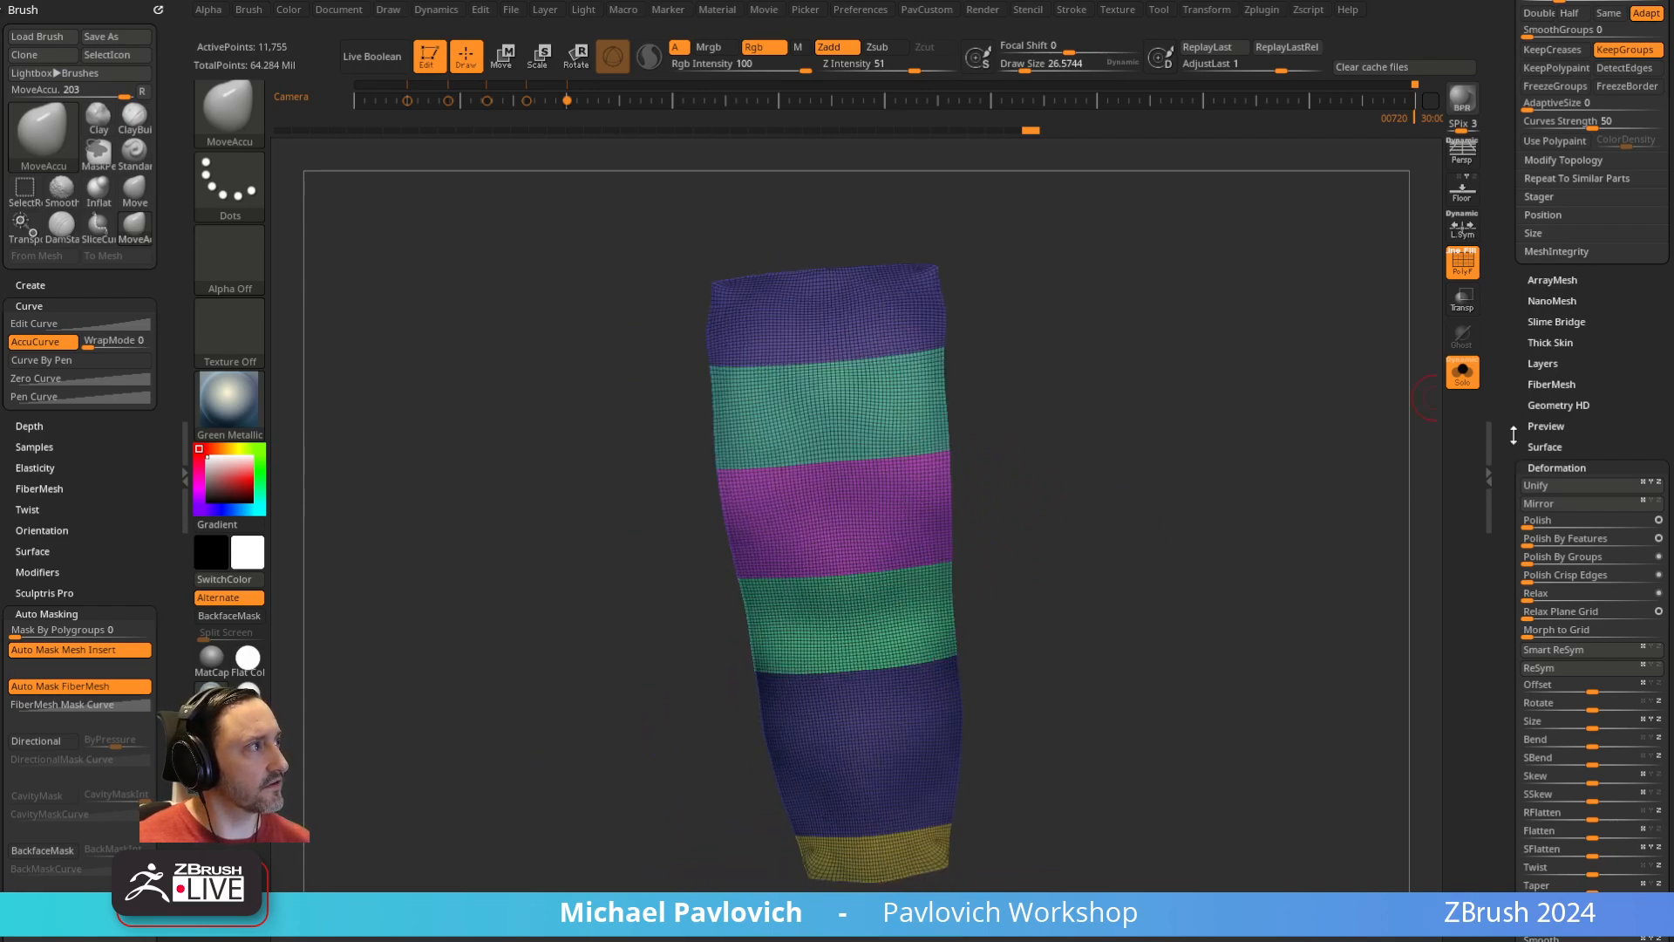
left_click_drag(1348, 442, 1280, 428, "alt")
left_click_drag(1514, 435, 1514, 549)
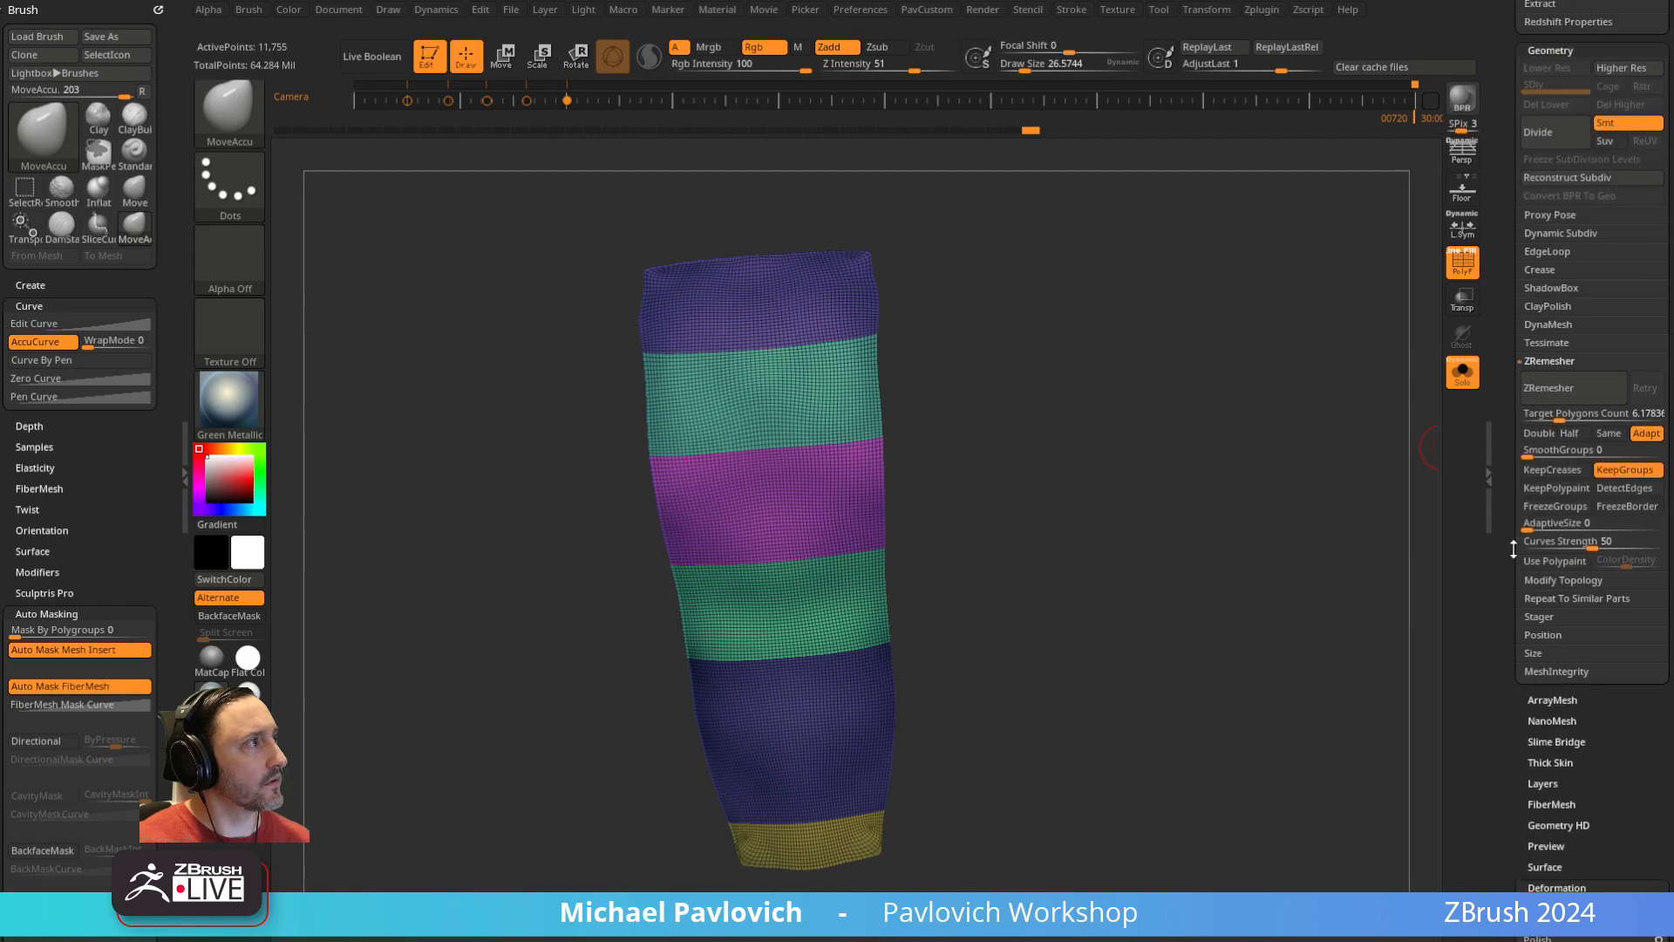
left_click(1571, 384)
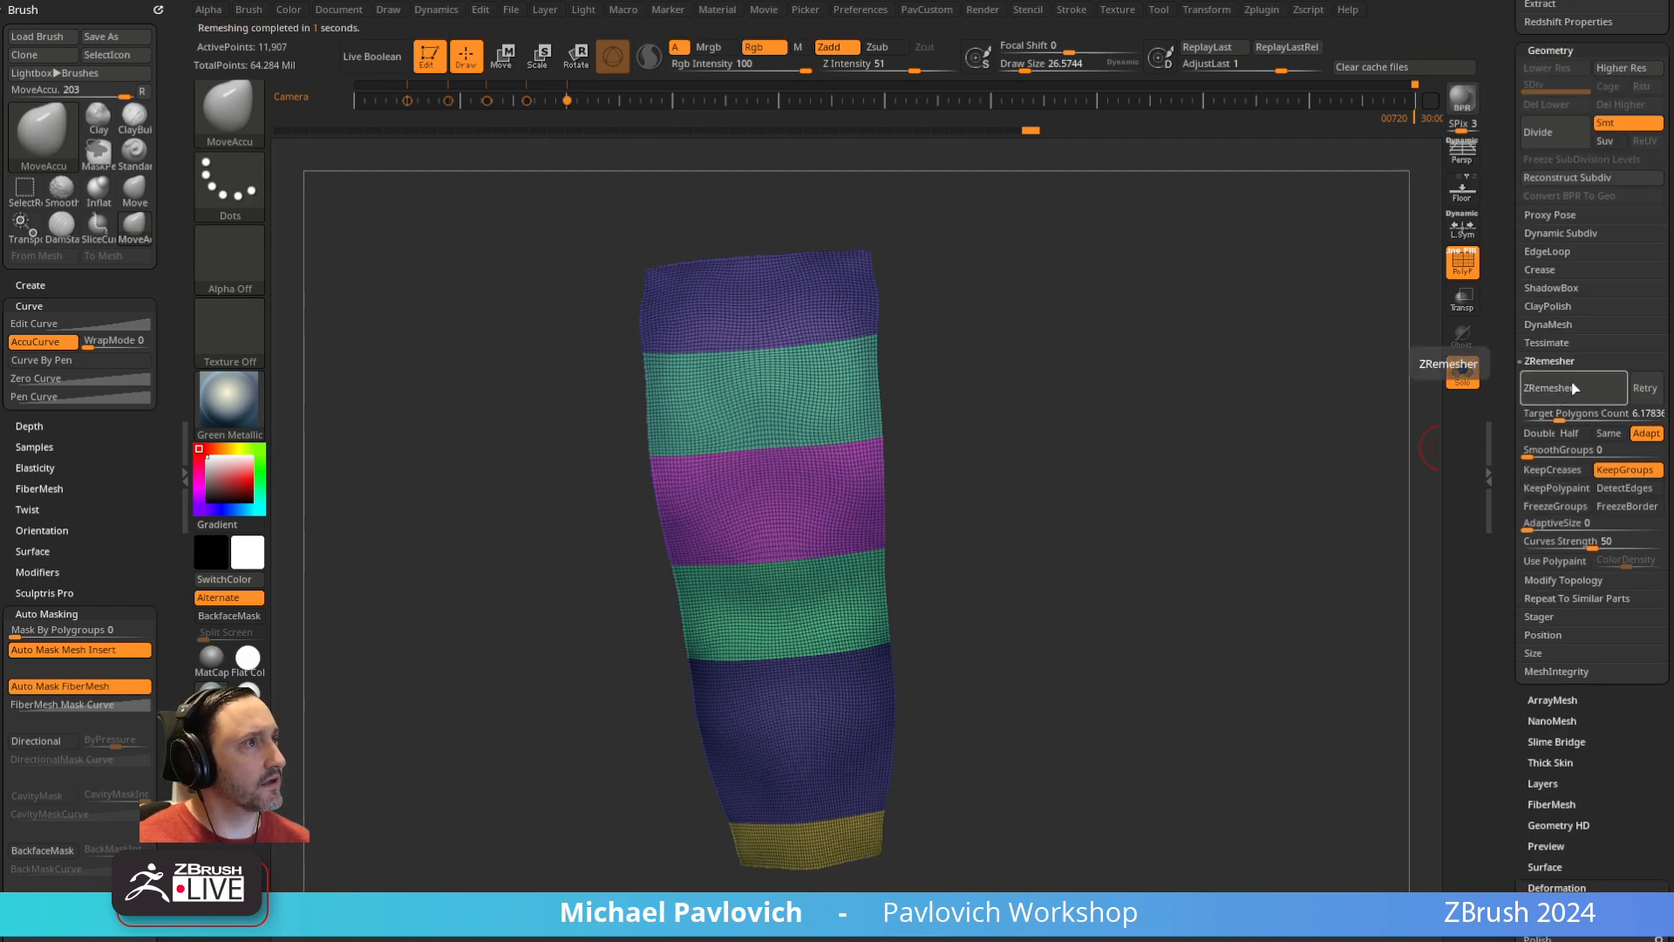
left_click(1575, 388)
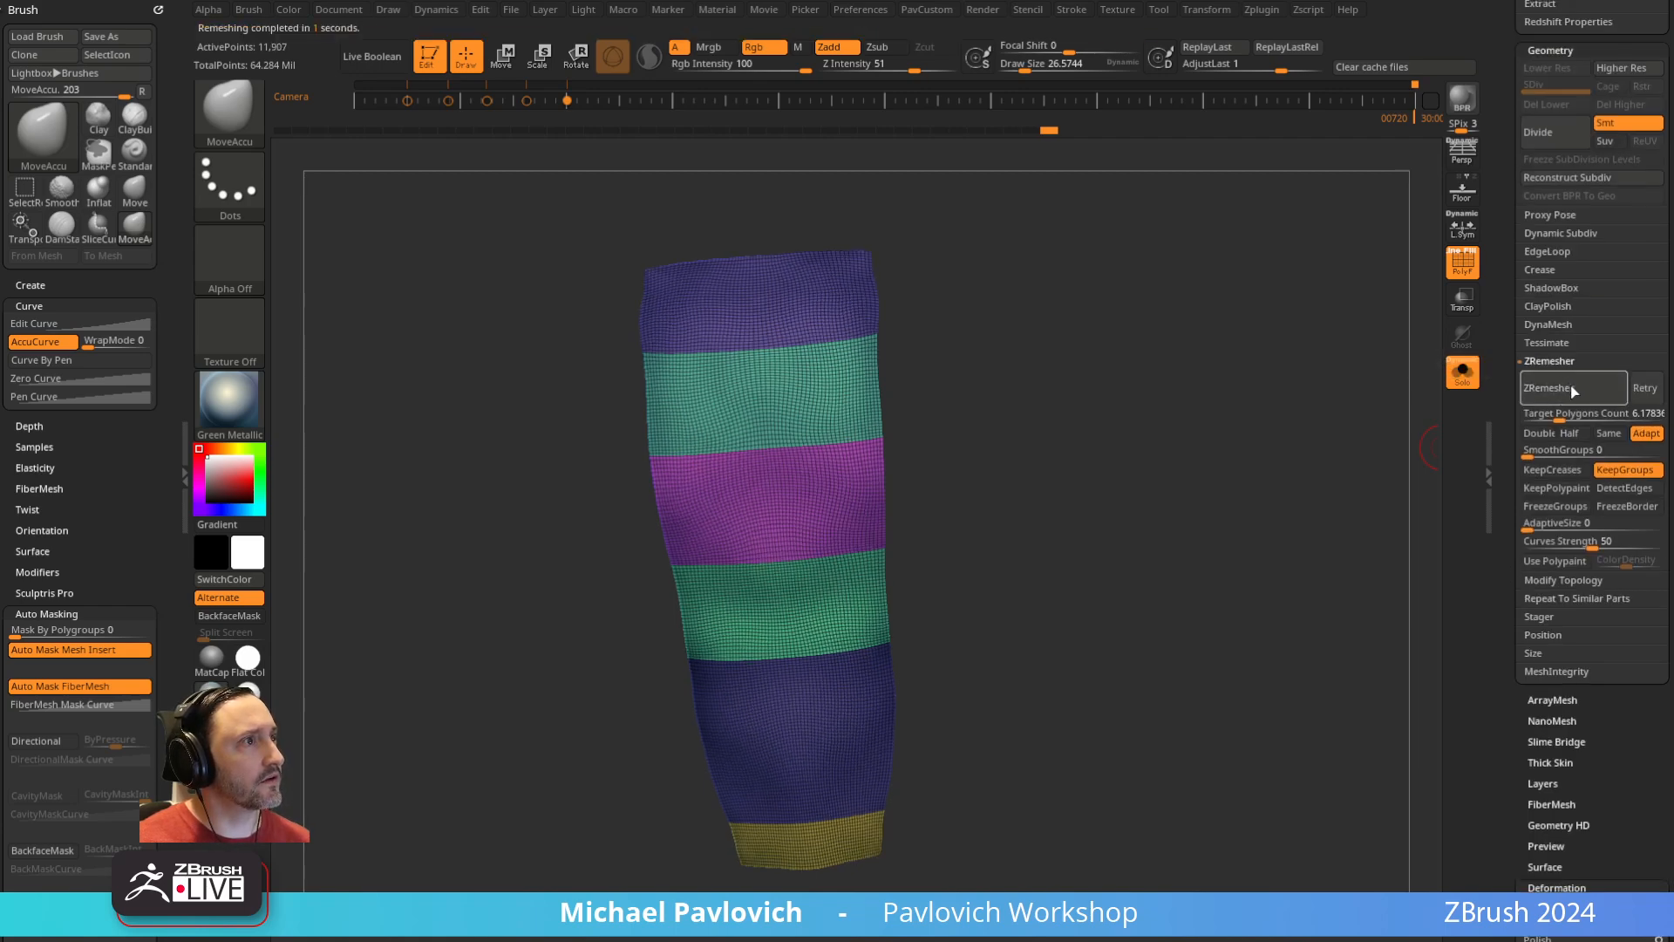
Merge the panel's bands into one polygroup and repeatedly reduce its density with ZRemesher set to Half
key("ctrl")
key("ctrl+w")
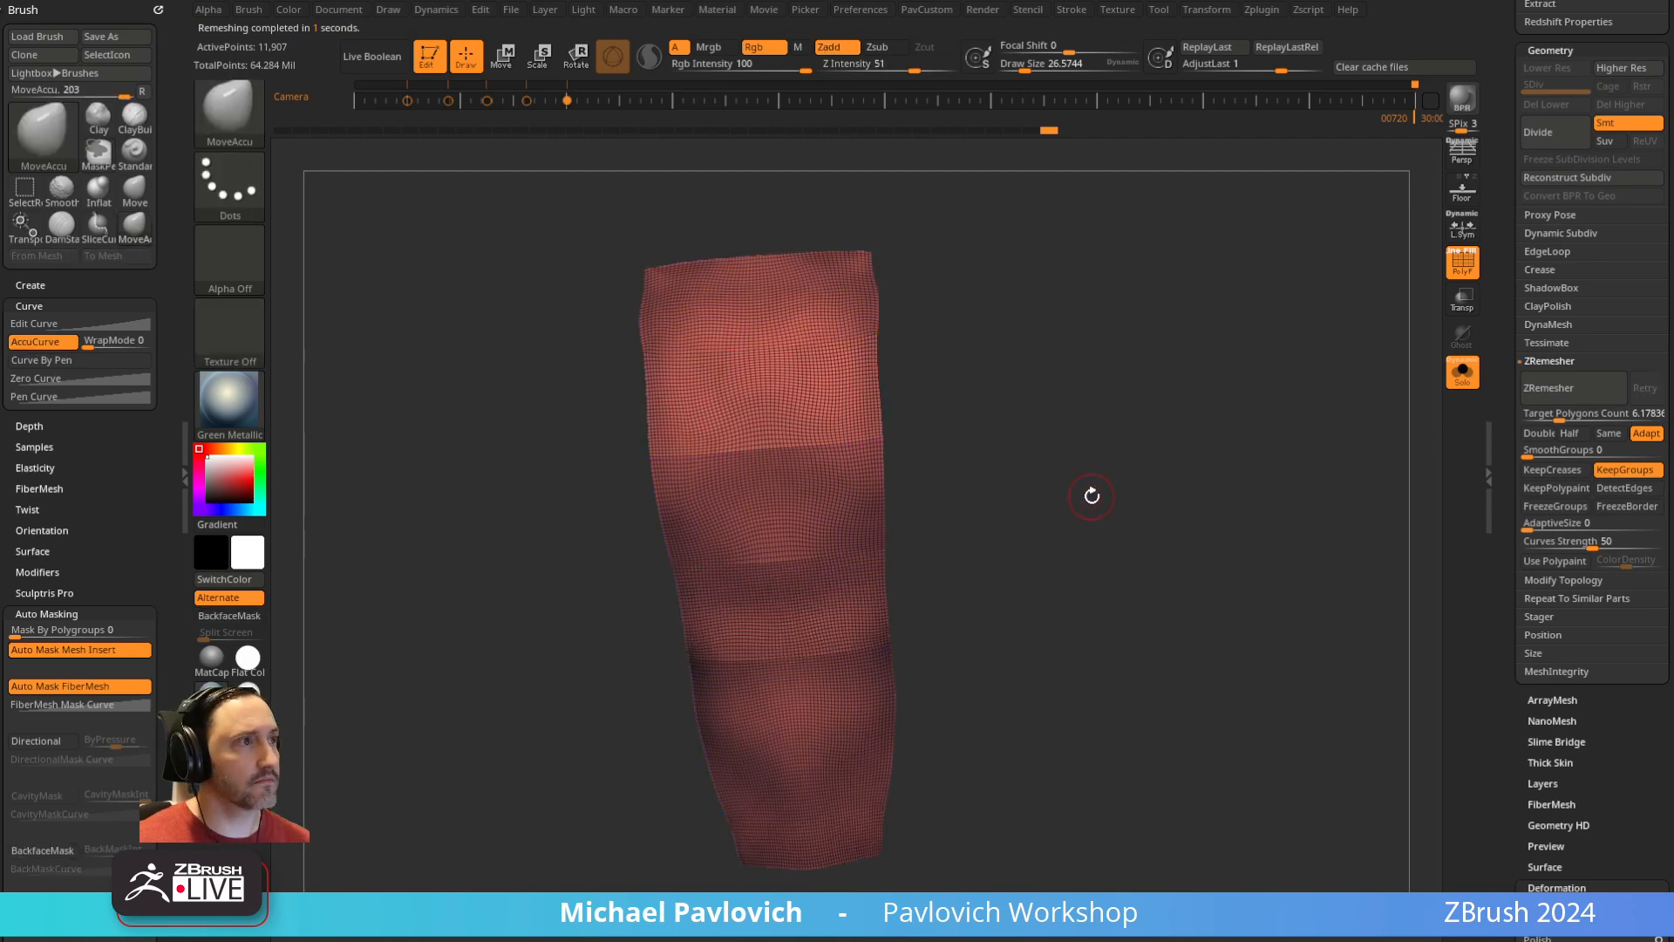
left_click(1579, 393)
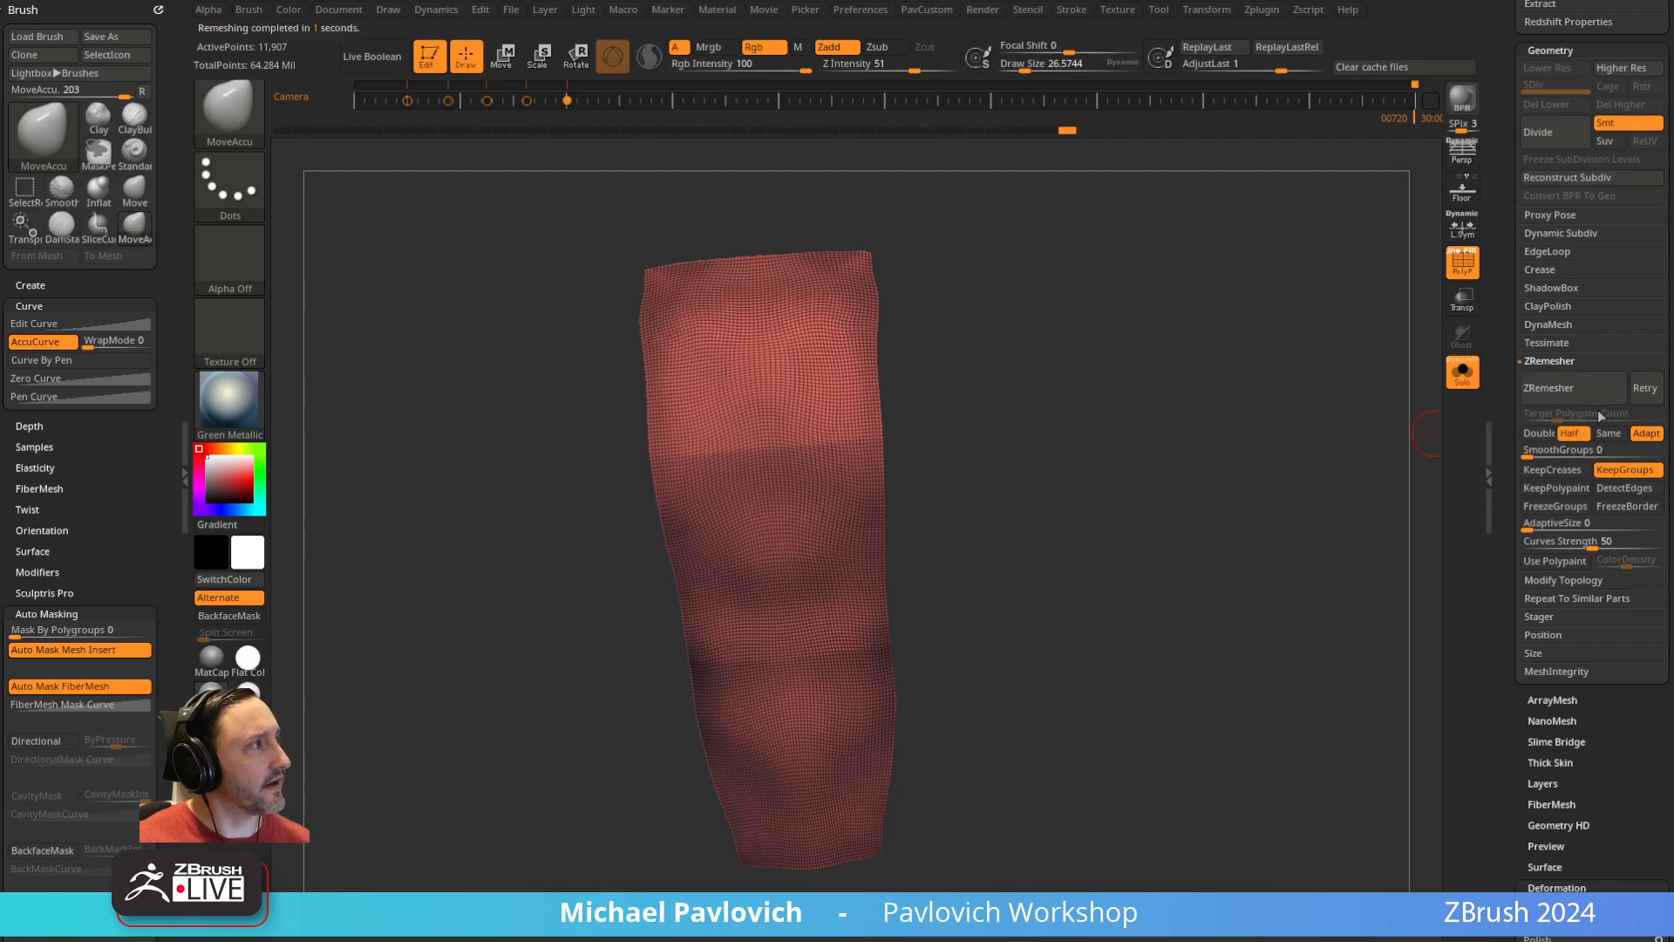
left_click(1582, 392)
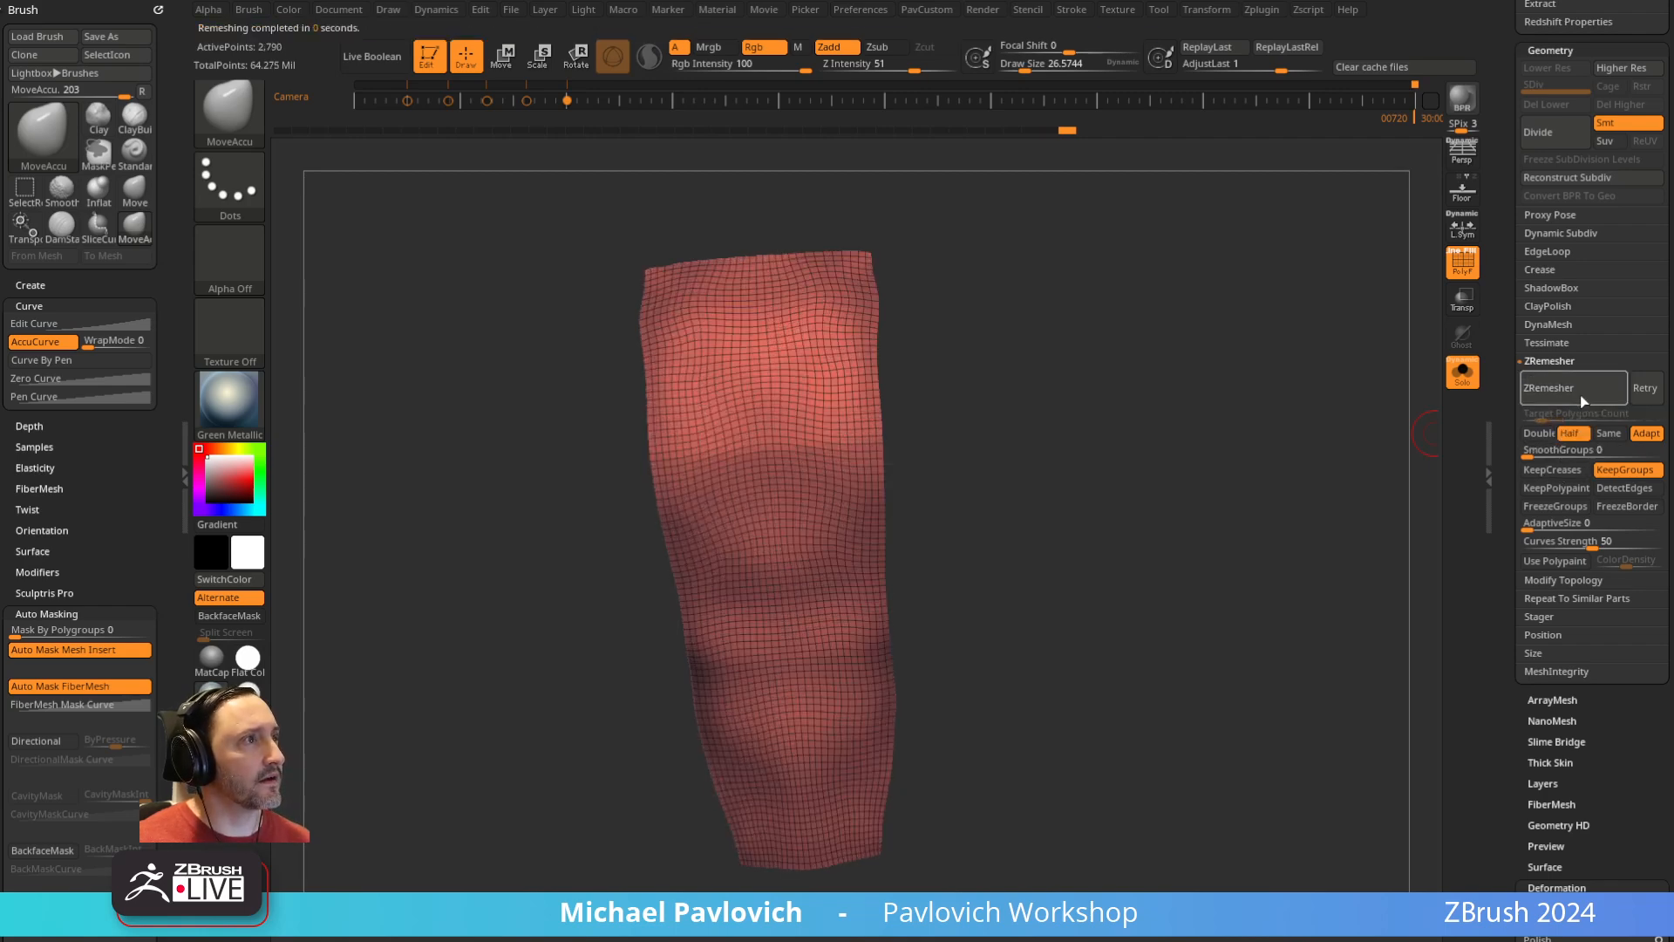
left_click(1582, 397)
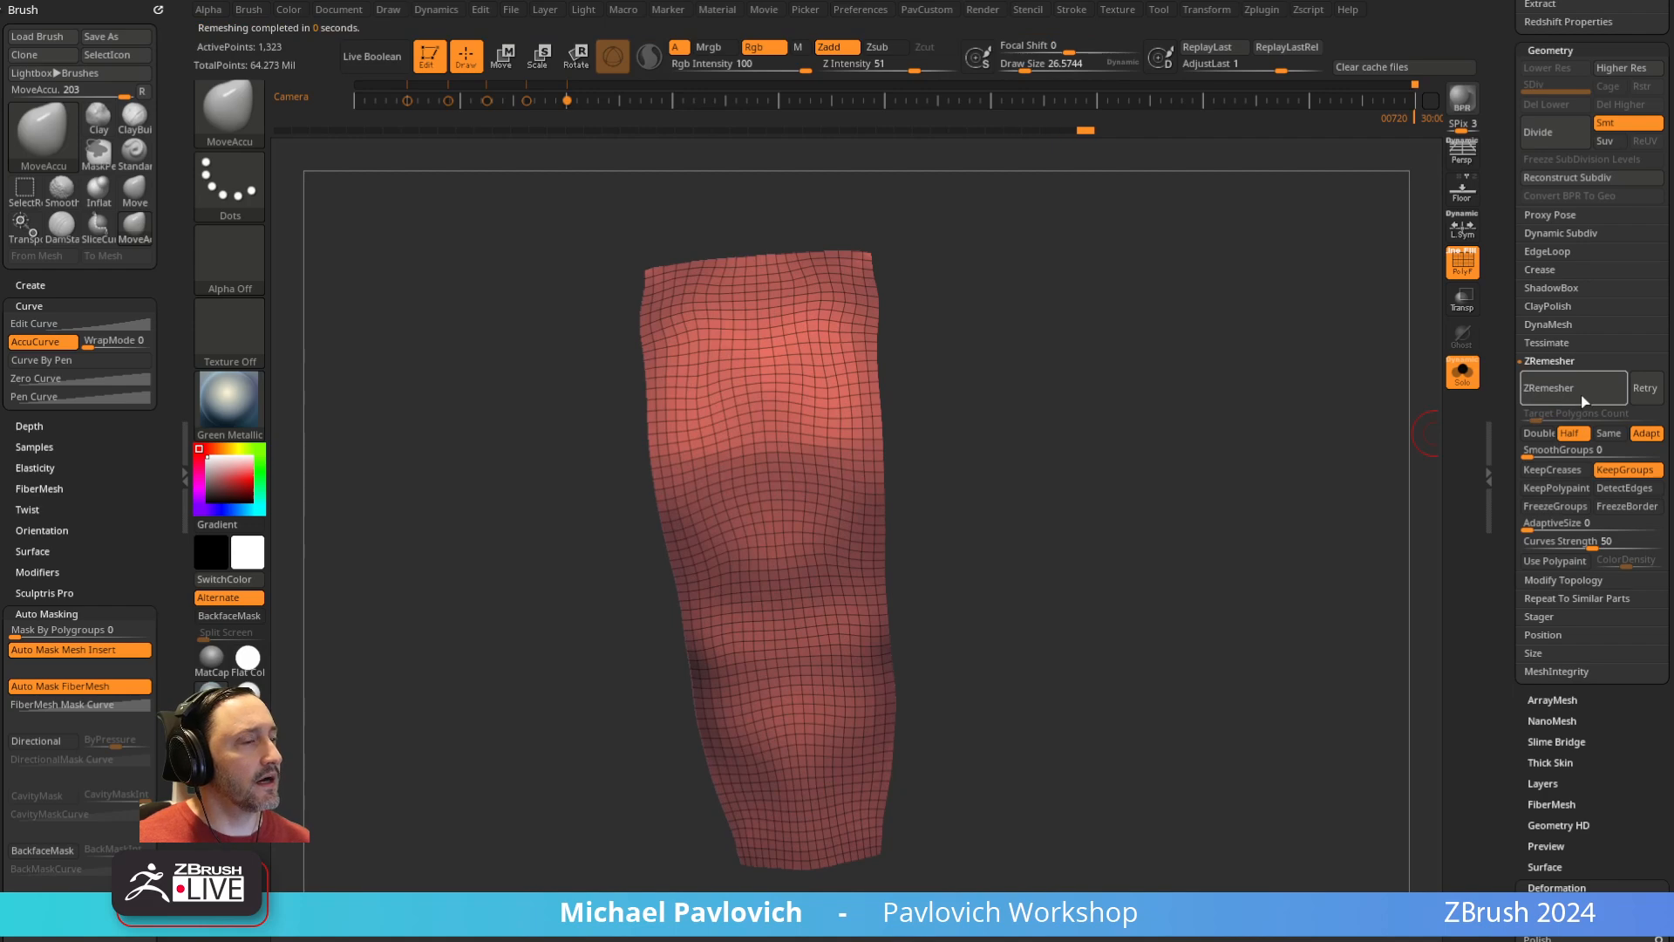
Extrude the whole panel with ZModeler, using the Extrude action on Polygroup All, to give it a thin thickness
left_click_drag(1065, 461, 1042, 504)
mouse_move(486, 341)
left_mouse_down("ctrl+shift")
mouse_move(1159, 374)
mouse_move(1169, 348)
mouse_move(1147, 444)
mouse_move(1200, 503)
left_mouse_up("ctrl+shift")
key("ctrl+z")
left_click(827, 508)
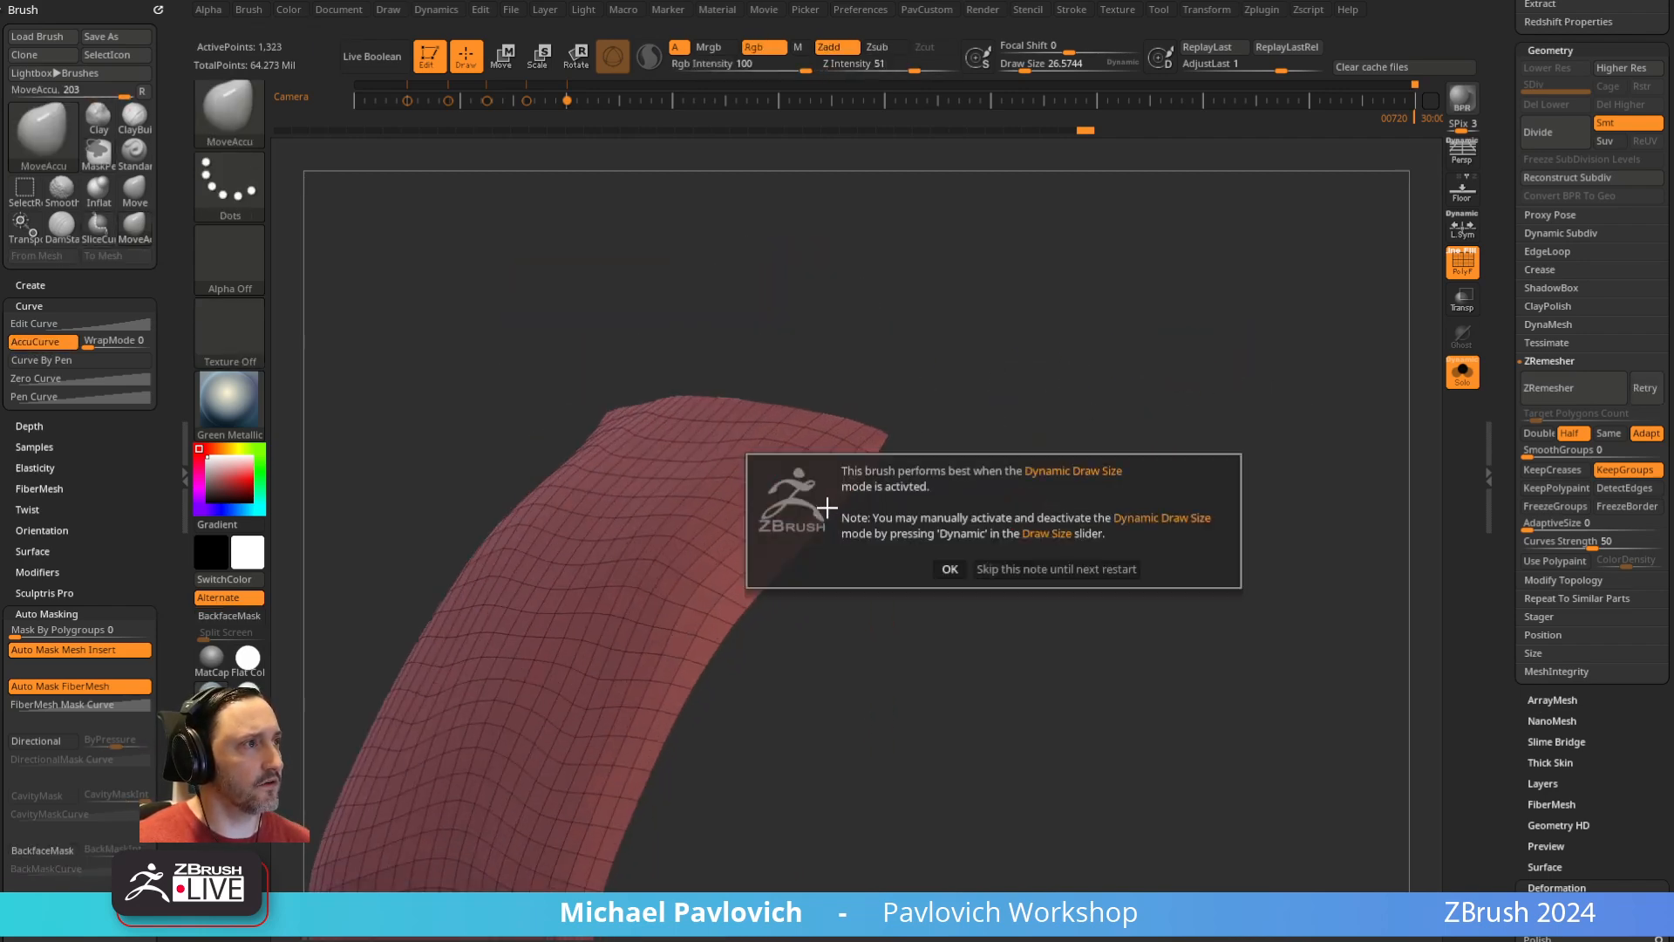
left_click(950, 567)
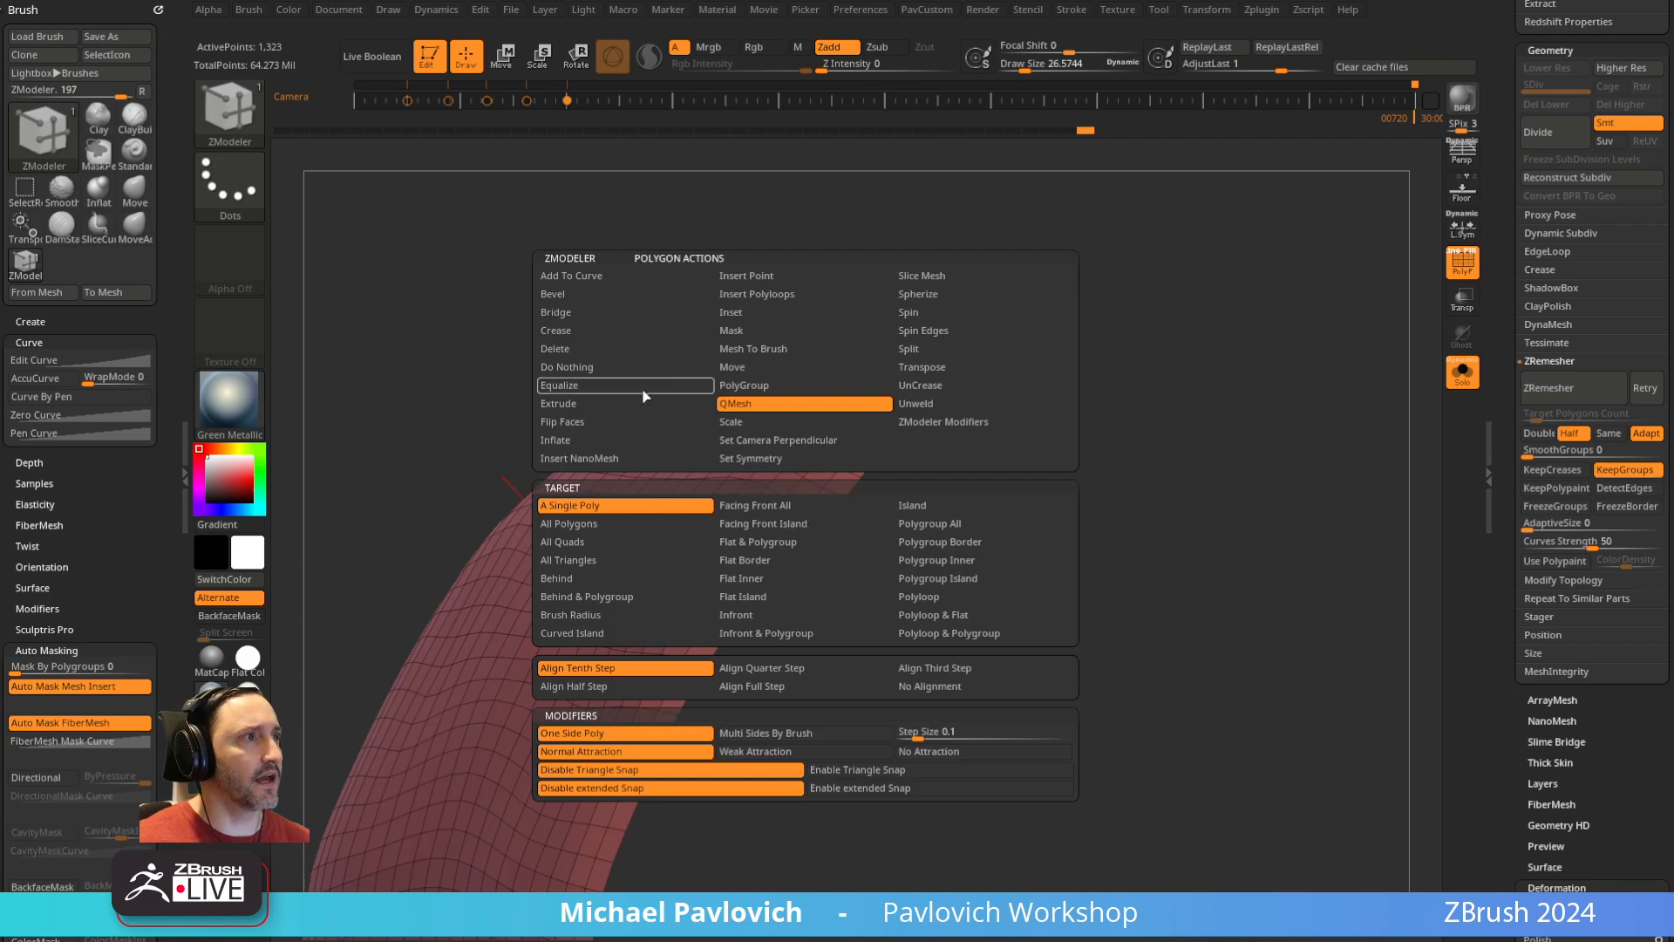
left_click(598, 404)
left_click(915, 524)
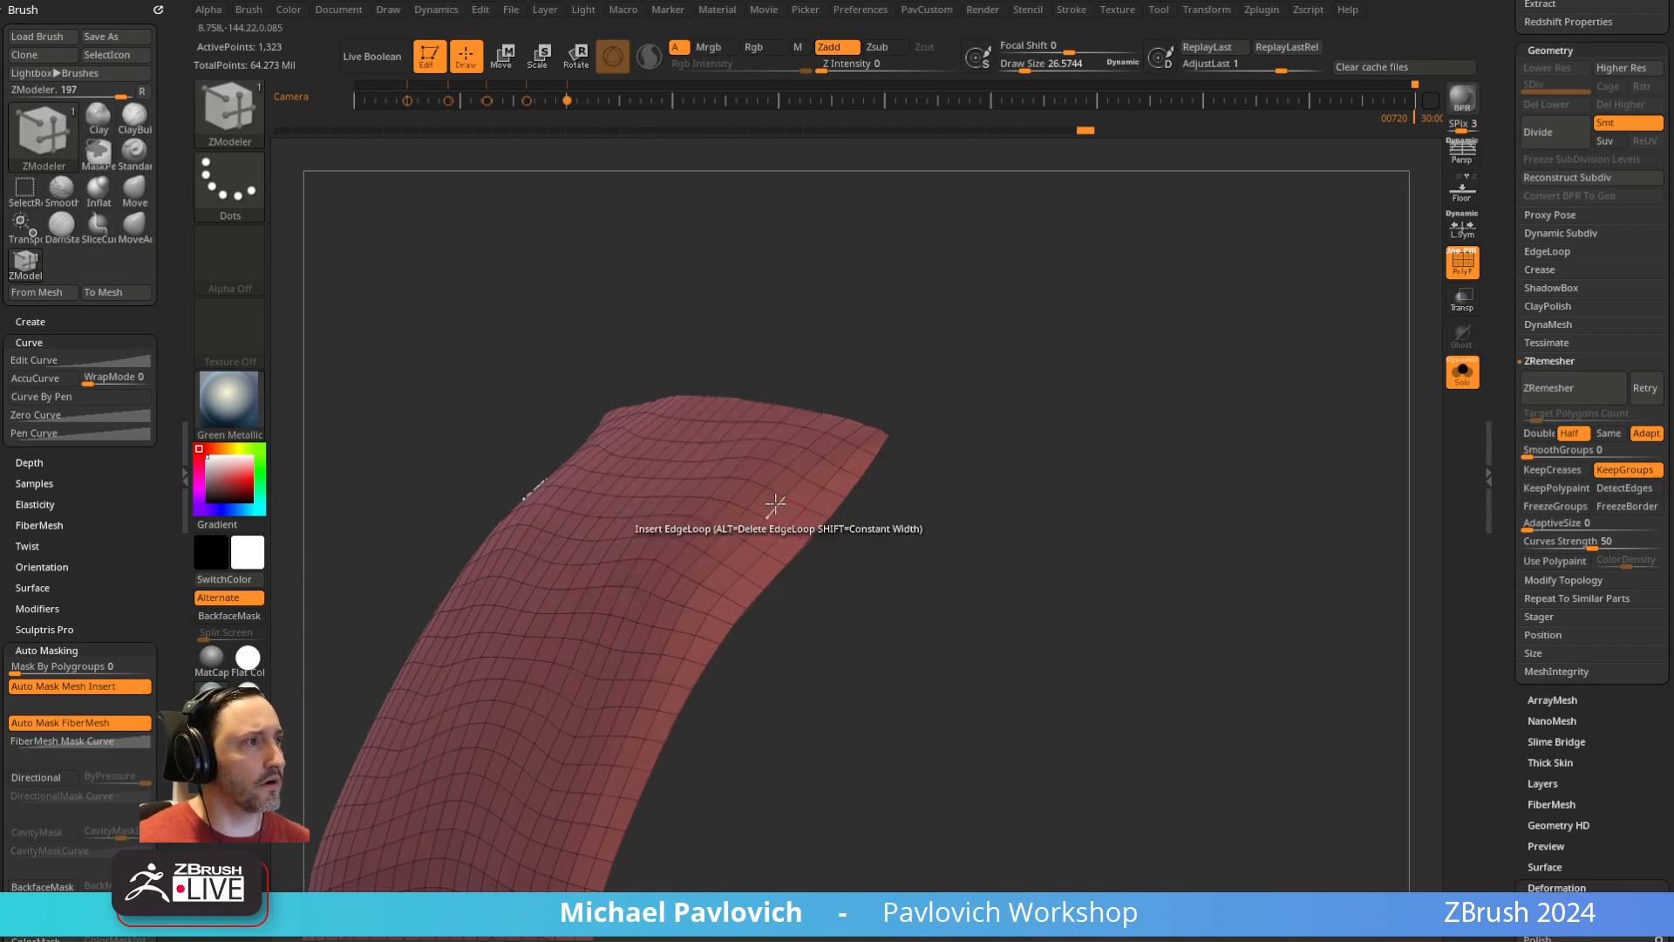
left_click_drag(785, 515, 933, 493)
Flip the thickened panel's polygon normals and inspect its front, back and side faces
left_click_drag(1504, 539, 1524, 281)
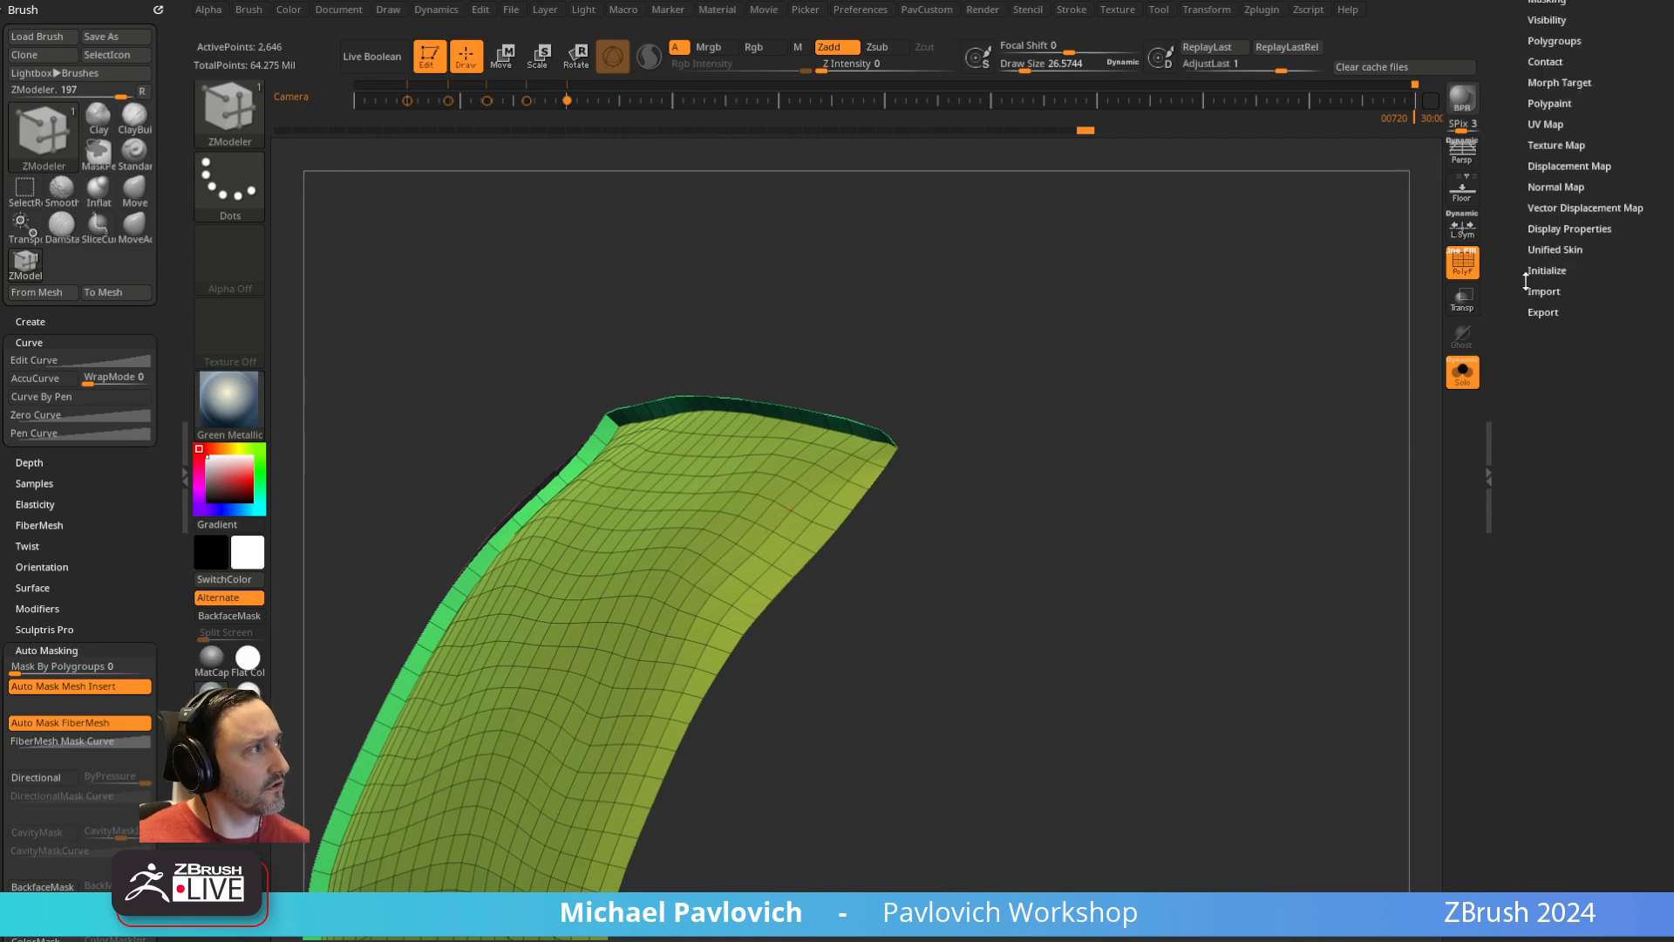
left_click(1547, 228)
left_click(1609, 286)
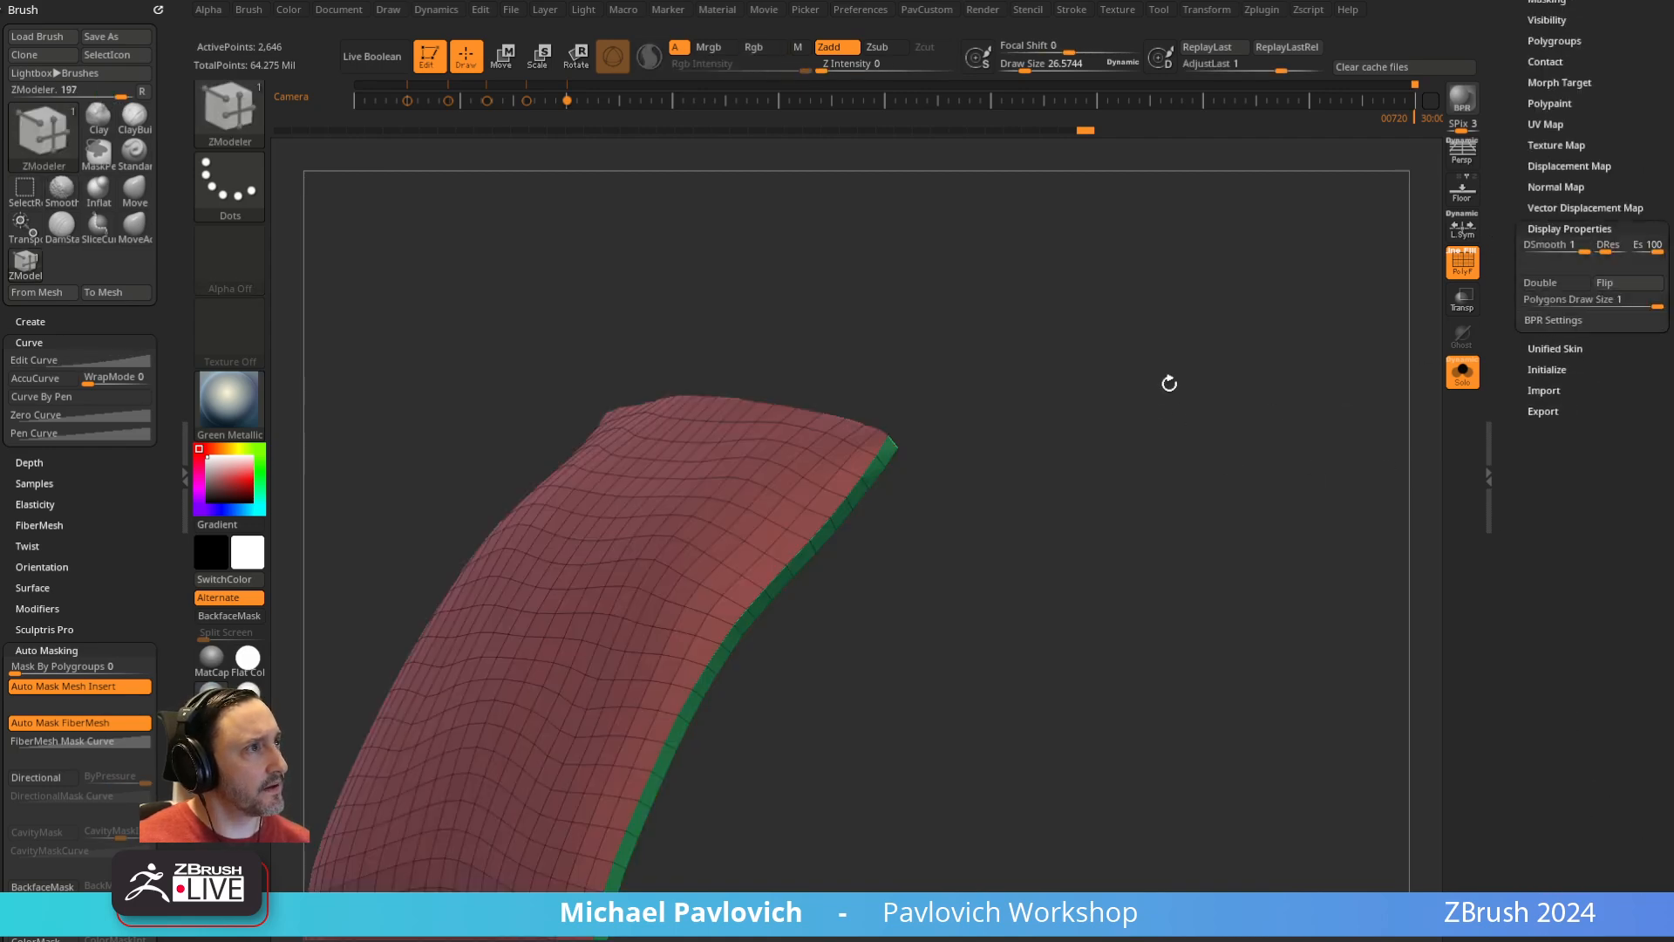
left_click_drag(1170, 378, 1123, 430)
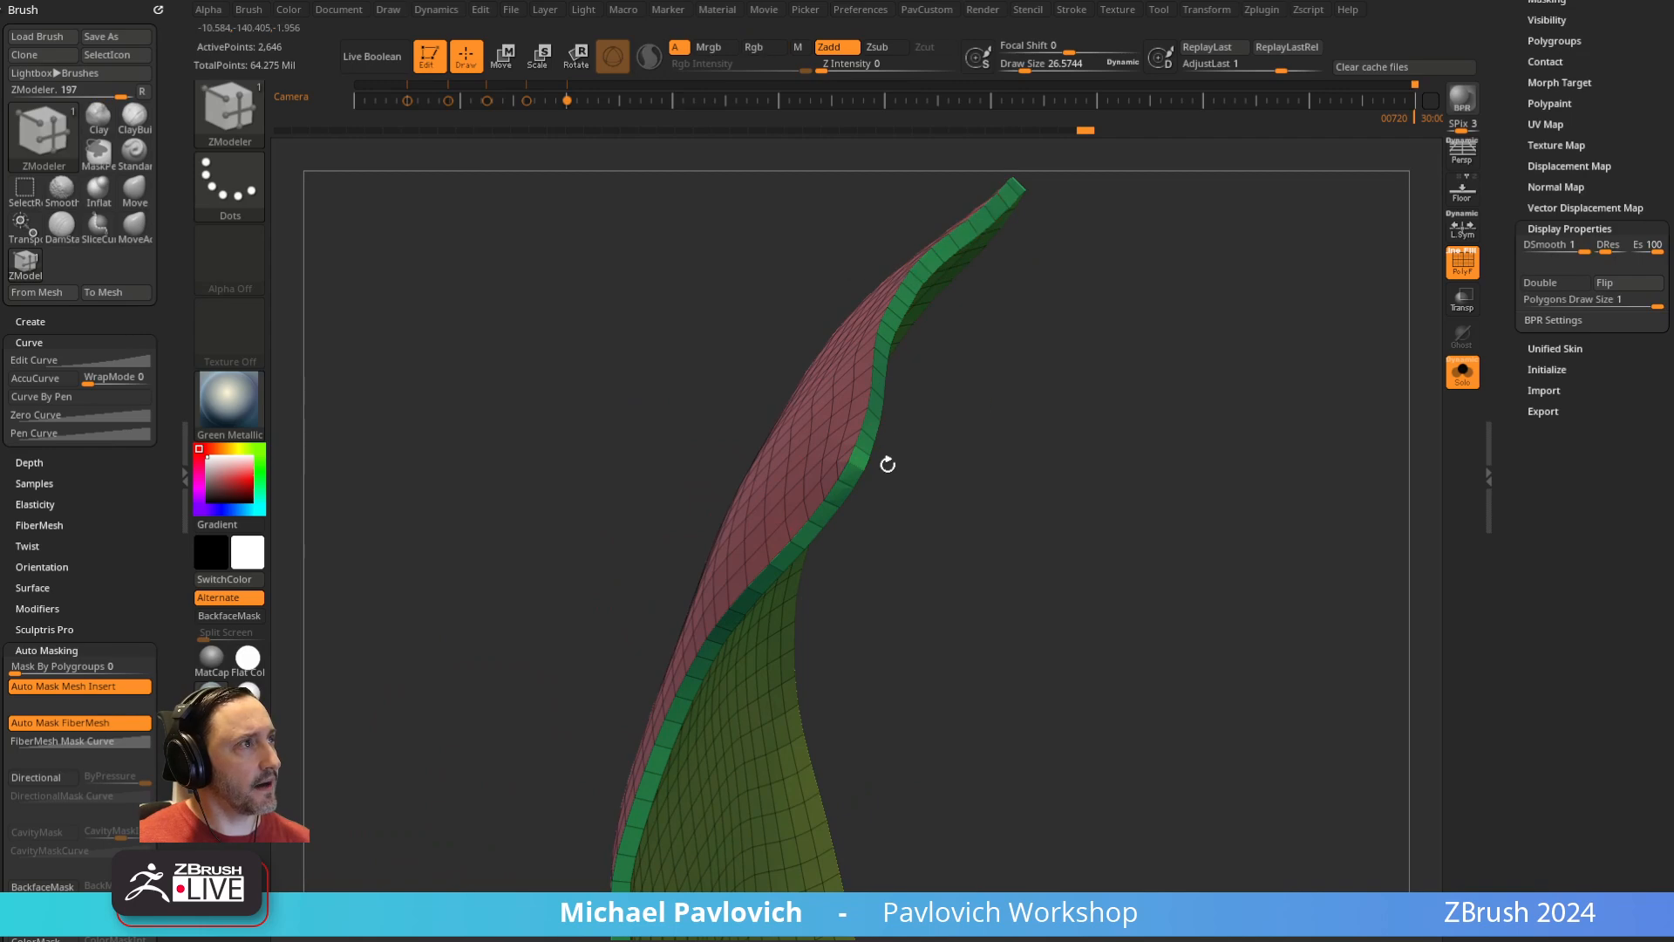
Regroup the thickened panel with Groups By Normals to separate its faces from the thin side strips
left_click_drag(1501, 159, 1497, 395)
left_click_drag(1517, 339, 1519, 357)
left_click(1544, 466, "shift")
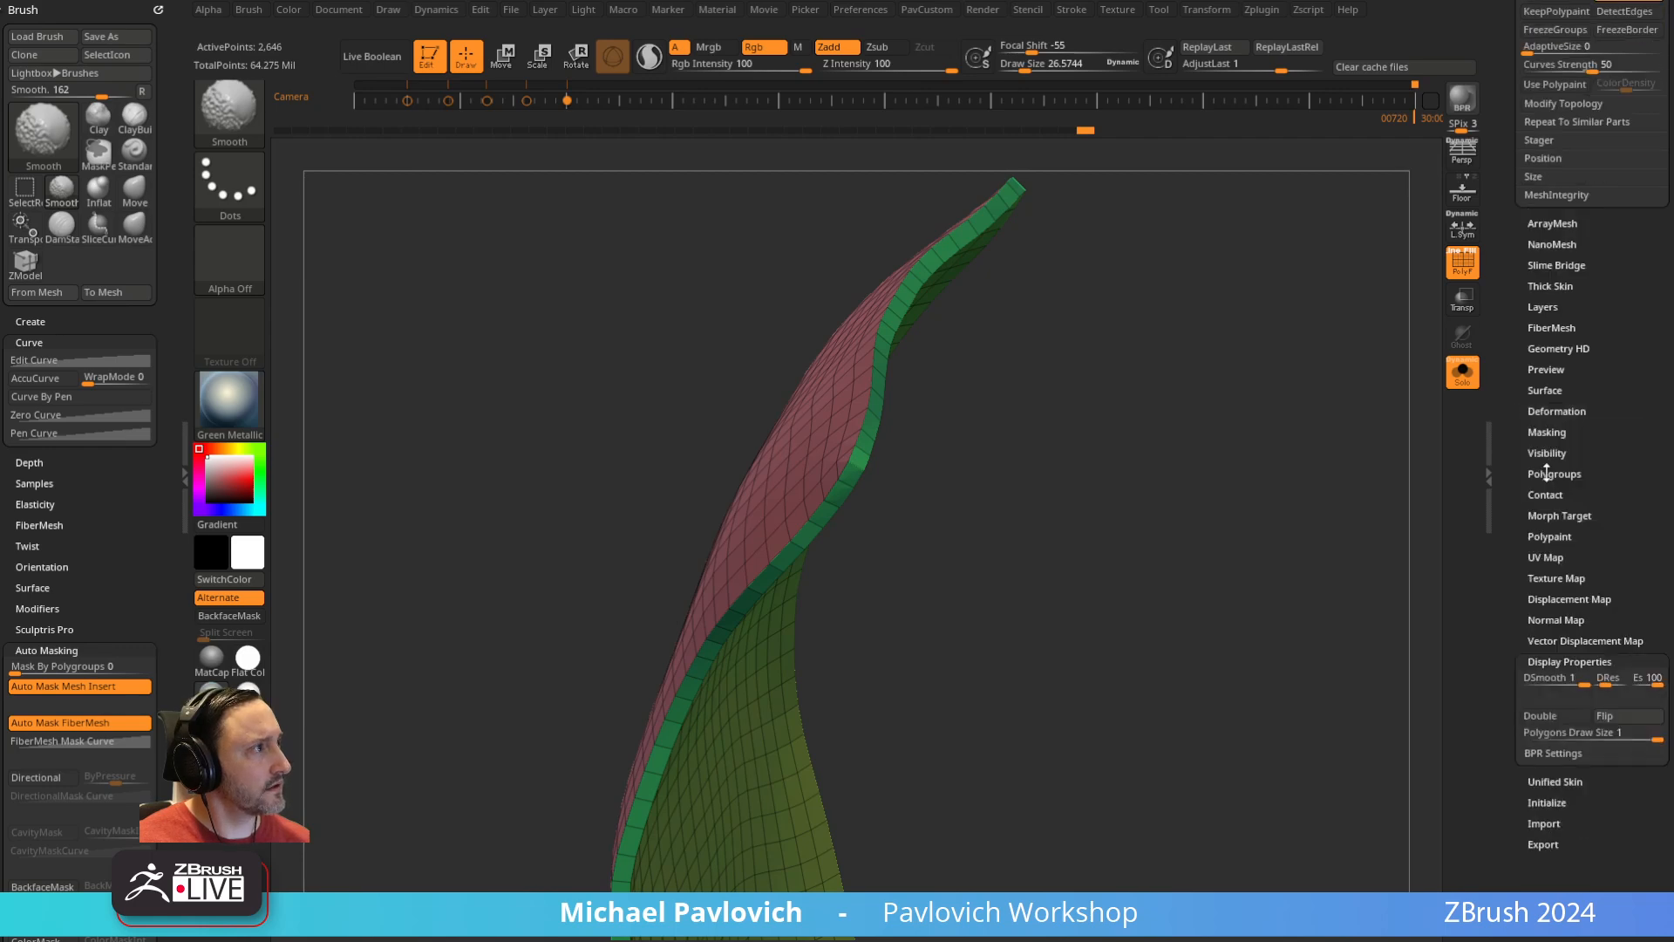
left_click(1546, 474)
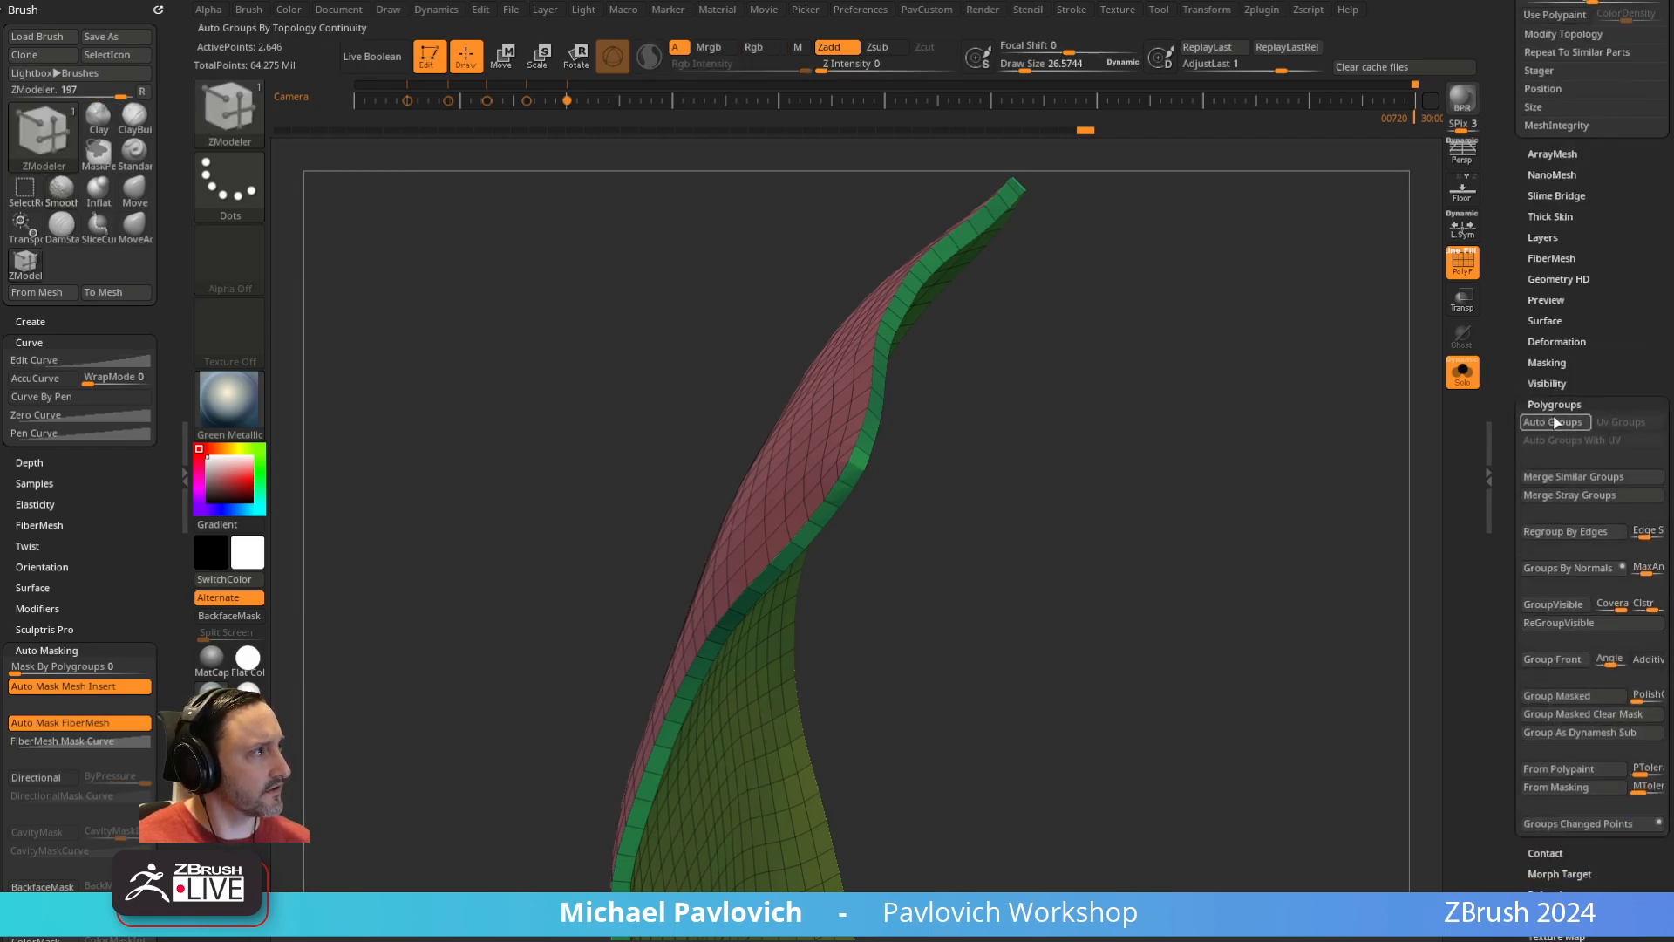
left_click(1566, 566)
left_click_drag(1058, 236, 1029, 414)
Try to regroup the polygons along the panel's thin side strip with the ZModeler brush
left_click_drag(890, 436, 967, 553)
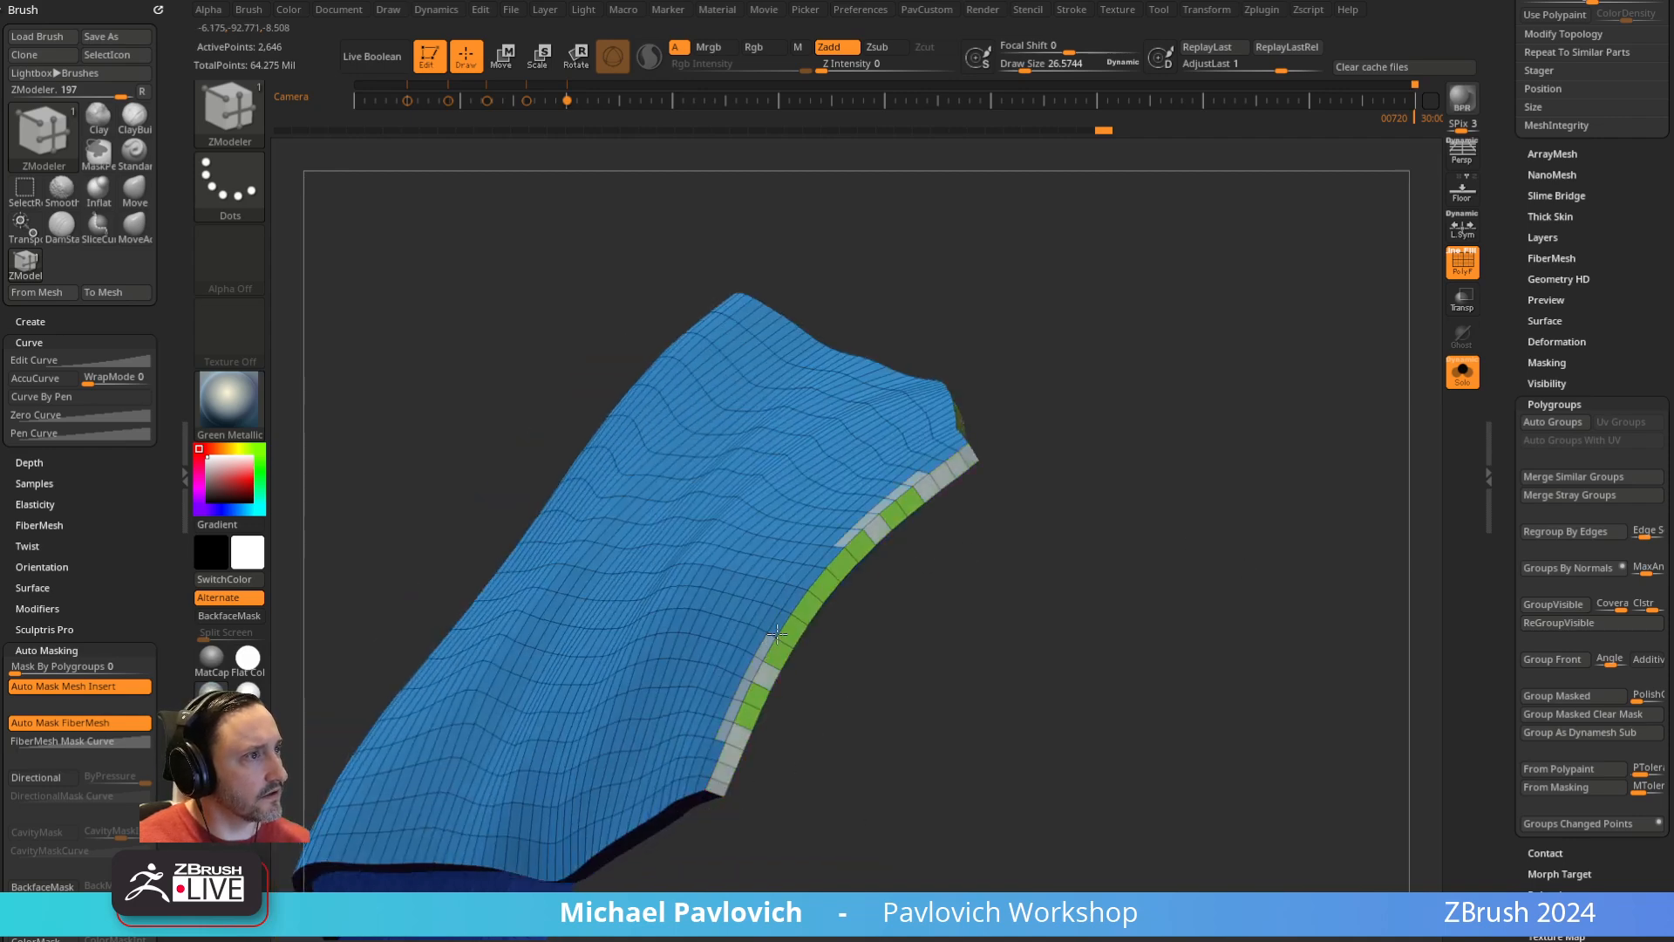
left_click(759, 698)
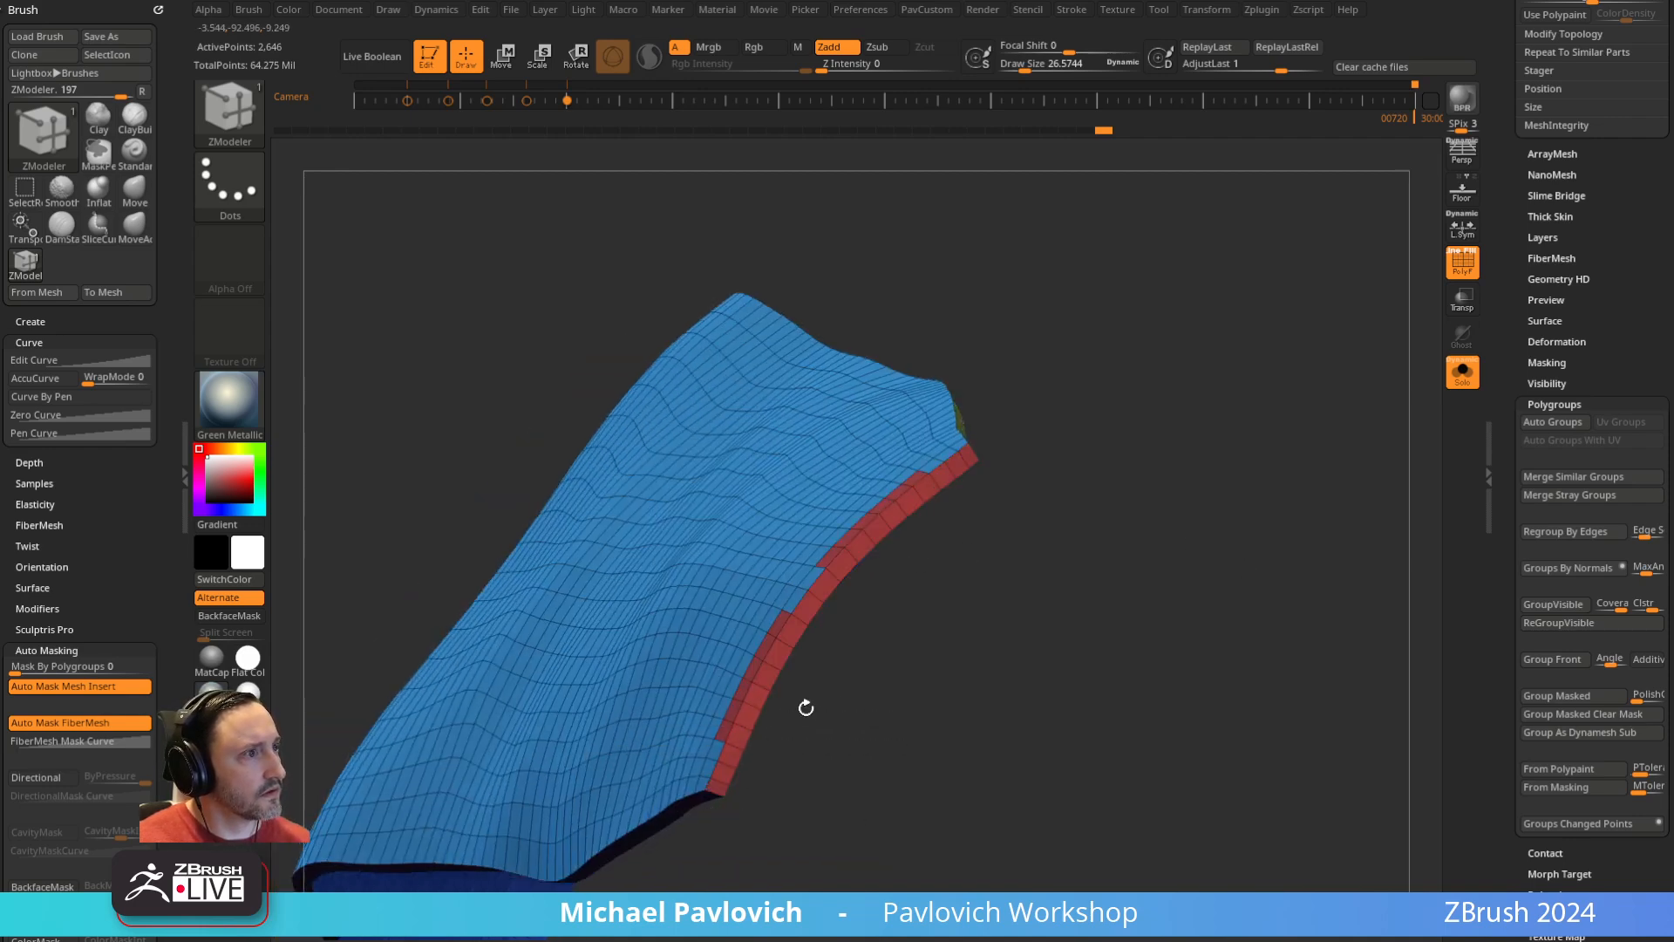
left_click_drag(806, 707, 729, 738)
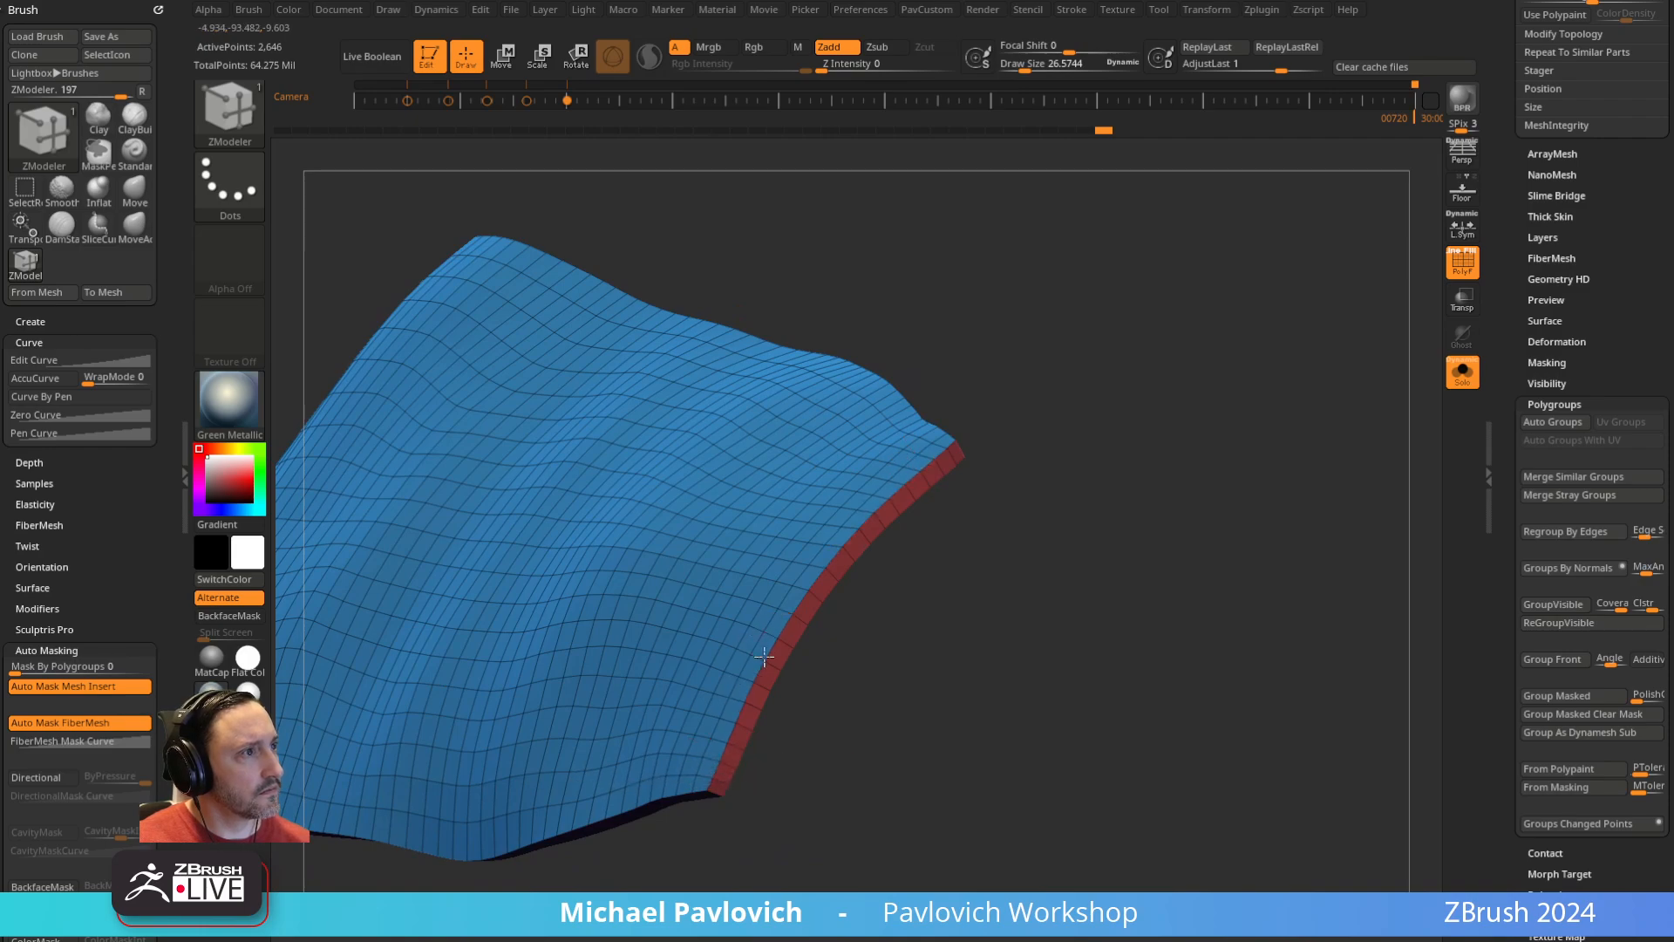
left_click_drag(764, 657, 1317, 467)
Smooth out the wavy surface and edges of the thickened panel with the Polish By Features deformation
left_click_drag(1498, 268, 1517, 381)
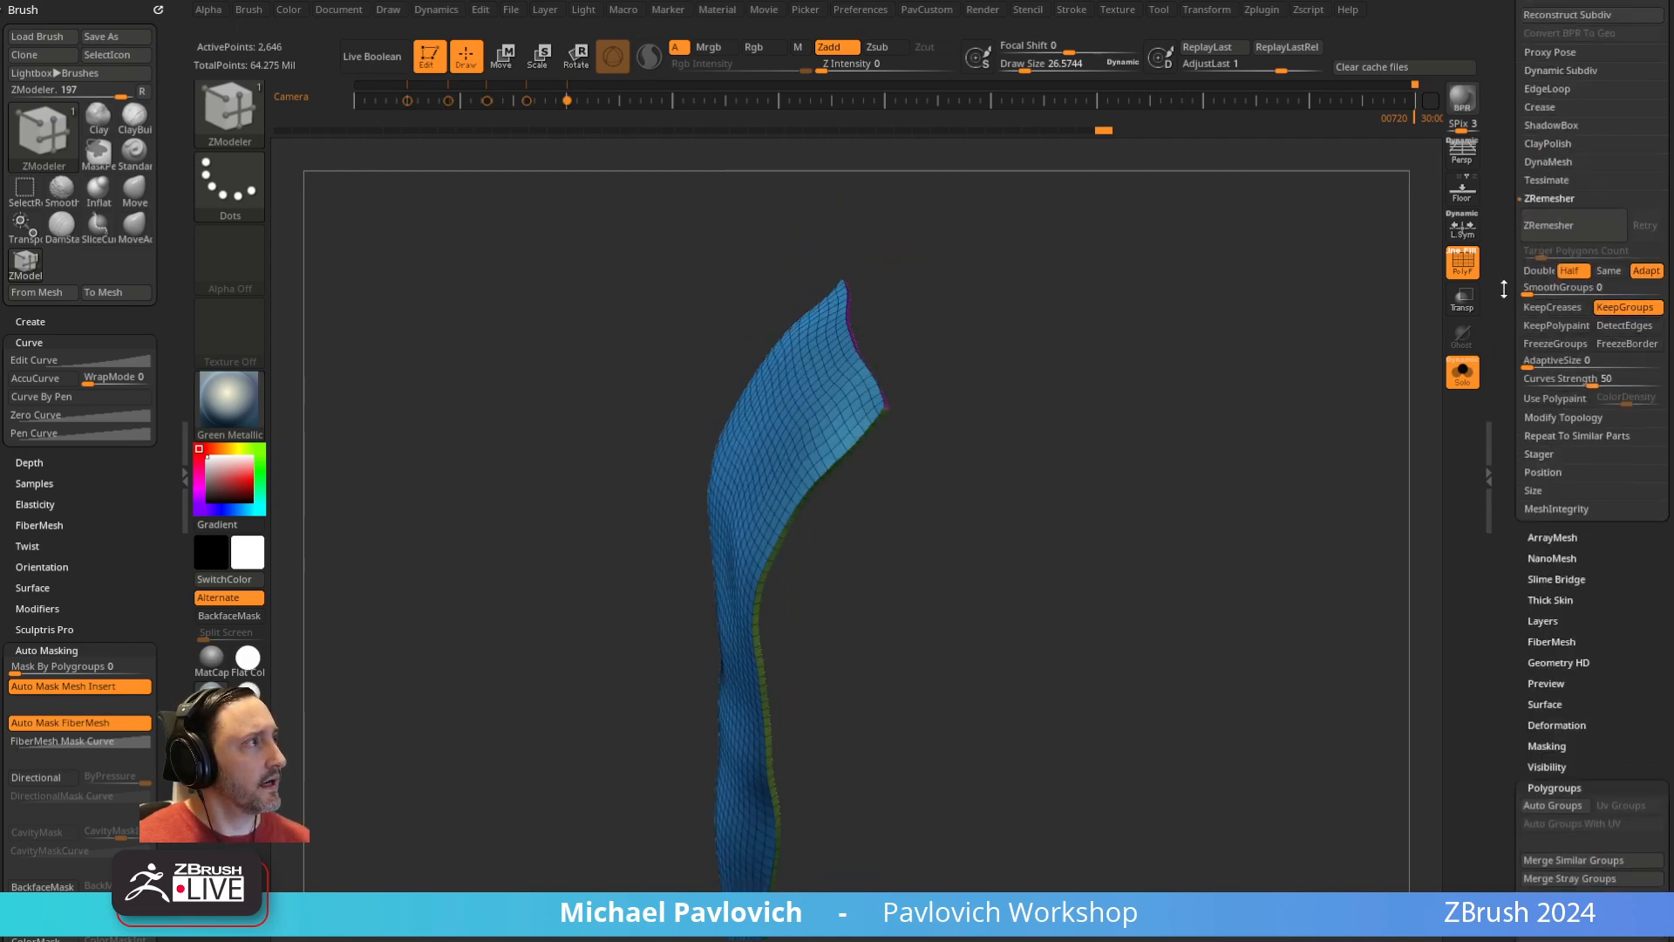
mouse_move(1504, 289)
left_mouse_down()
mouse_move(1514, 468)
mouse_move(1510, 118)
left_mouse_up()
key("shift")
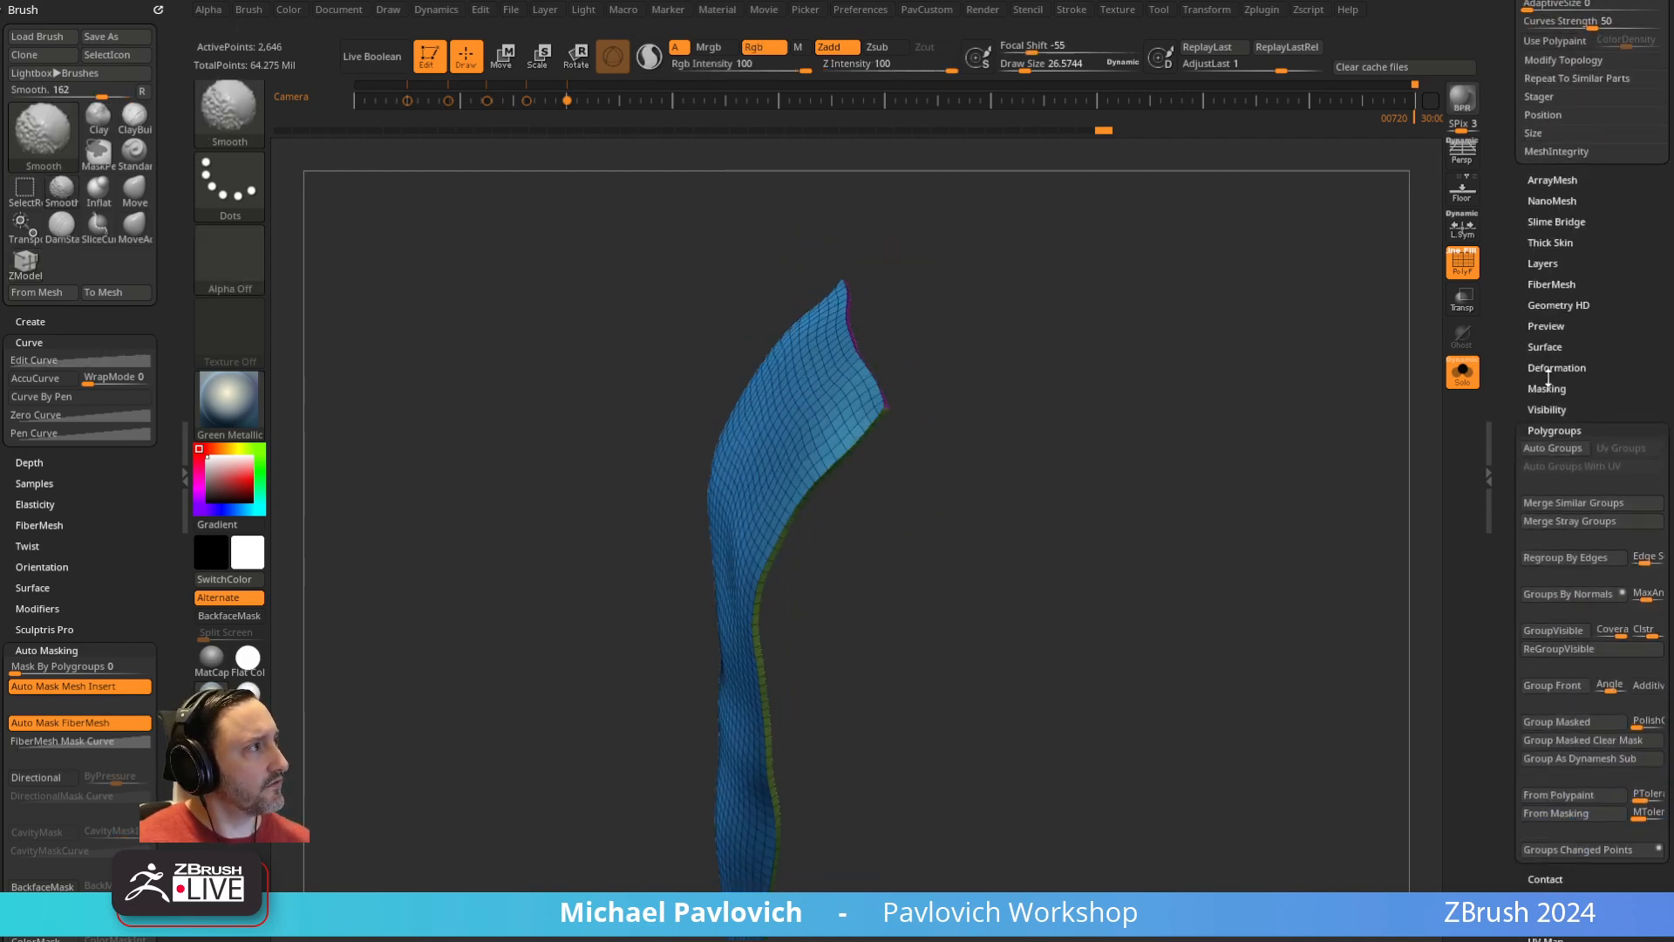
left_click(1549, 369)
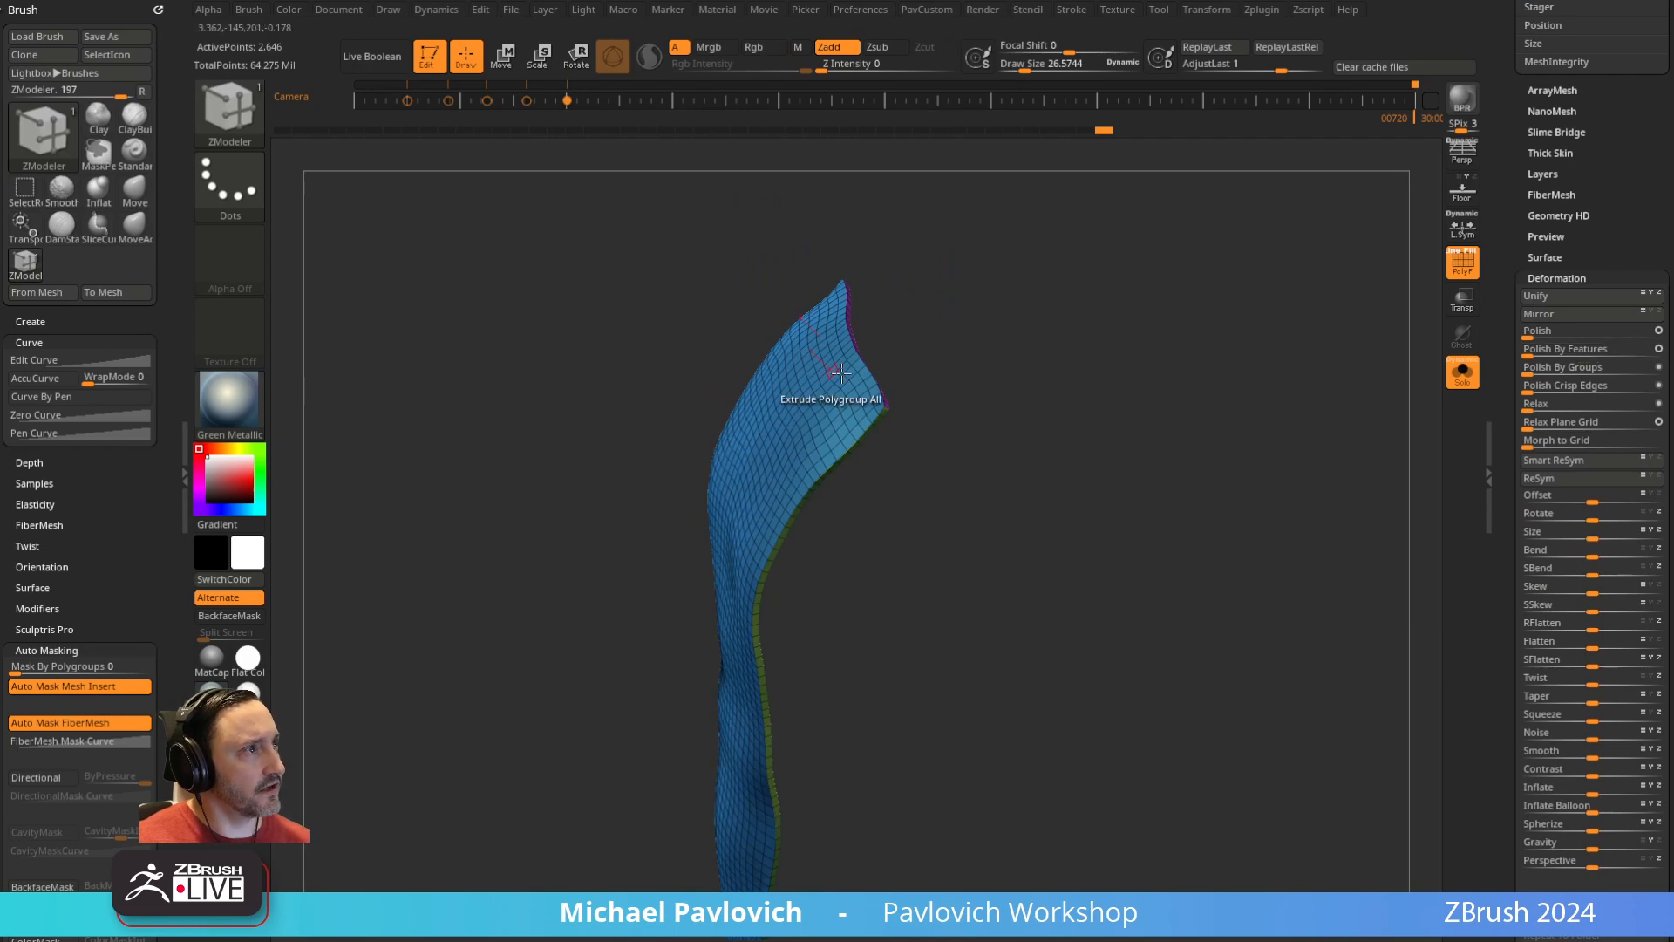
right_click_drag(840, 373, 844, 478)
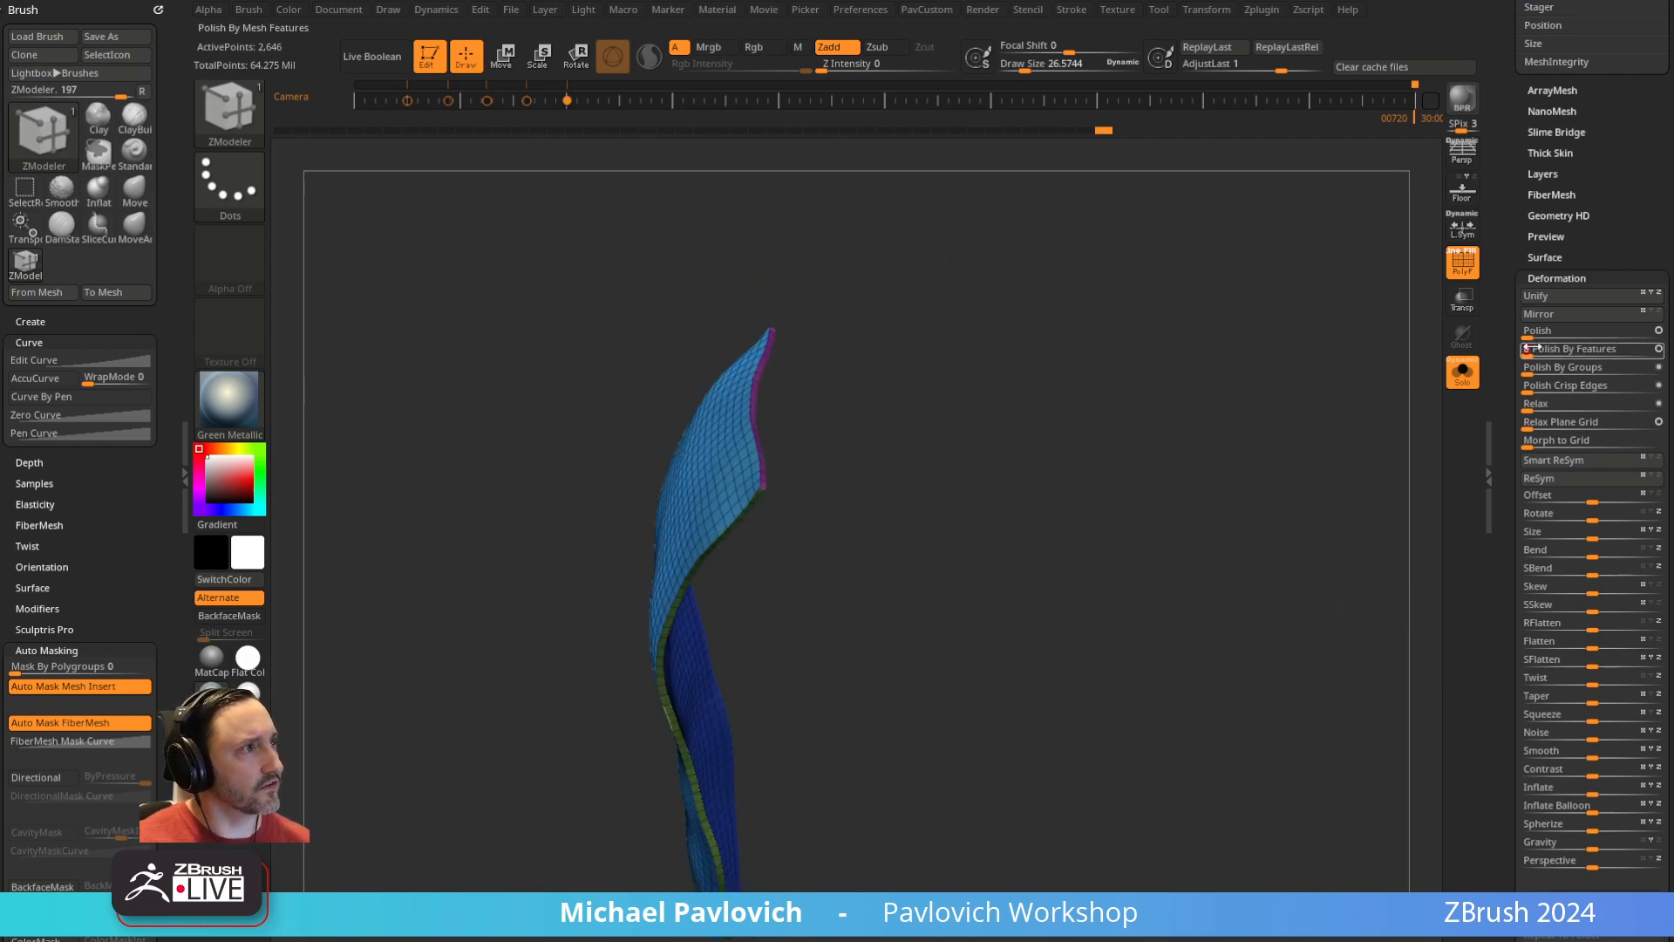
left_click_drag(1535, 348, 1561, 349)
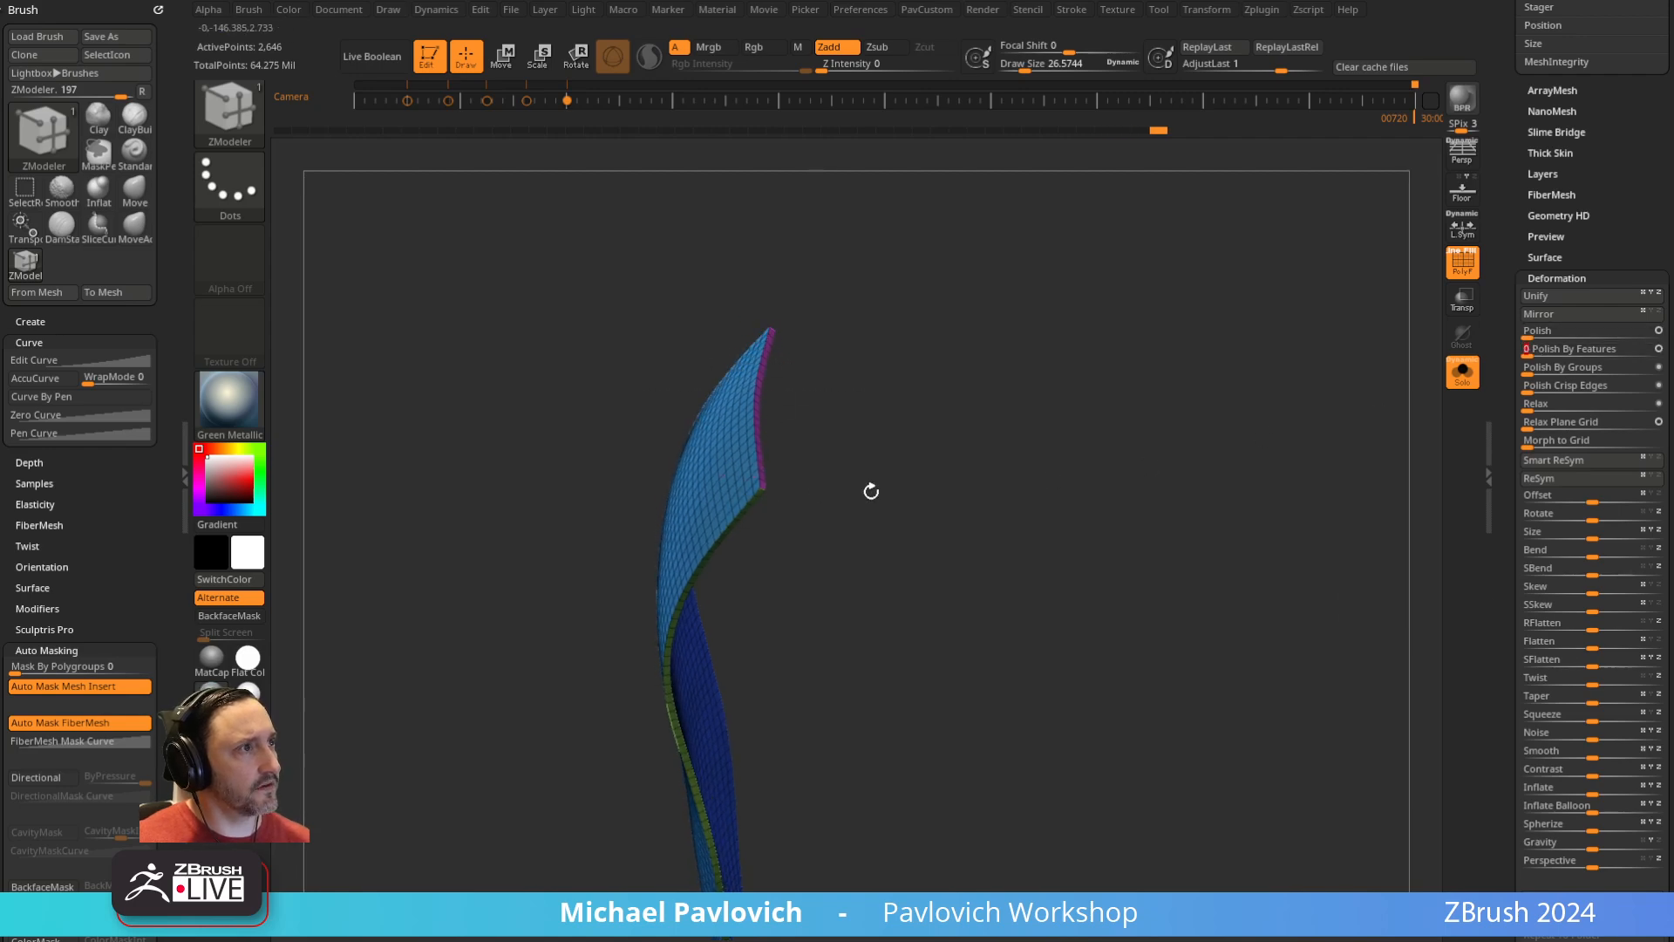
right_click_drag(871, 491, 1177, 488)
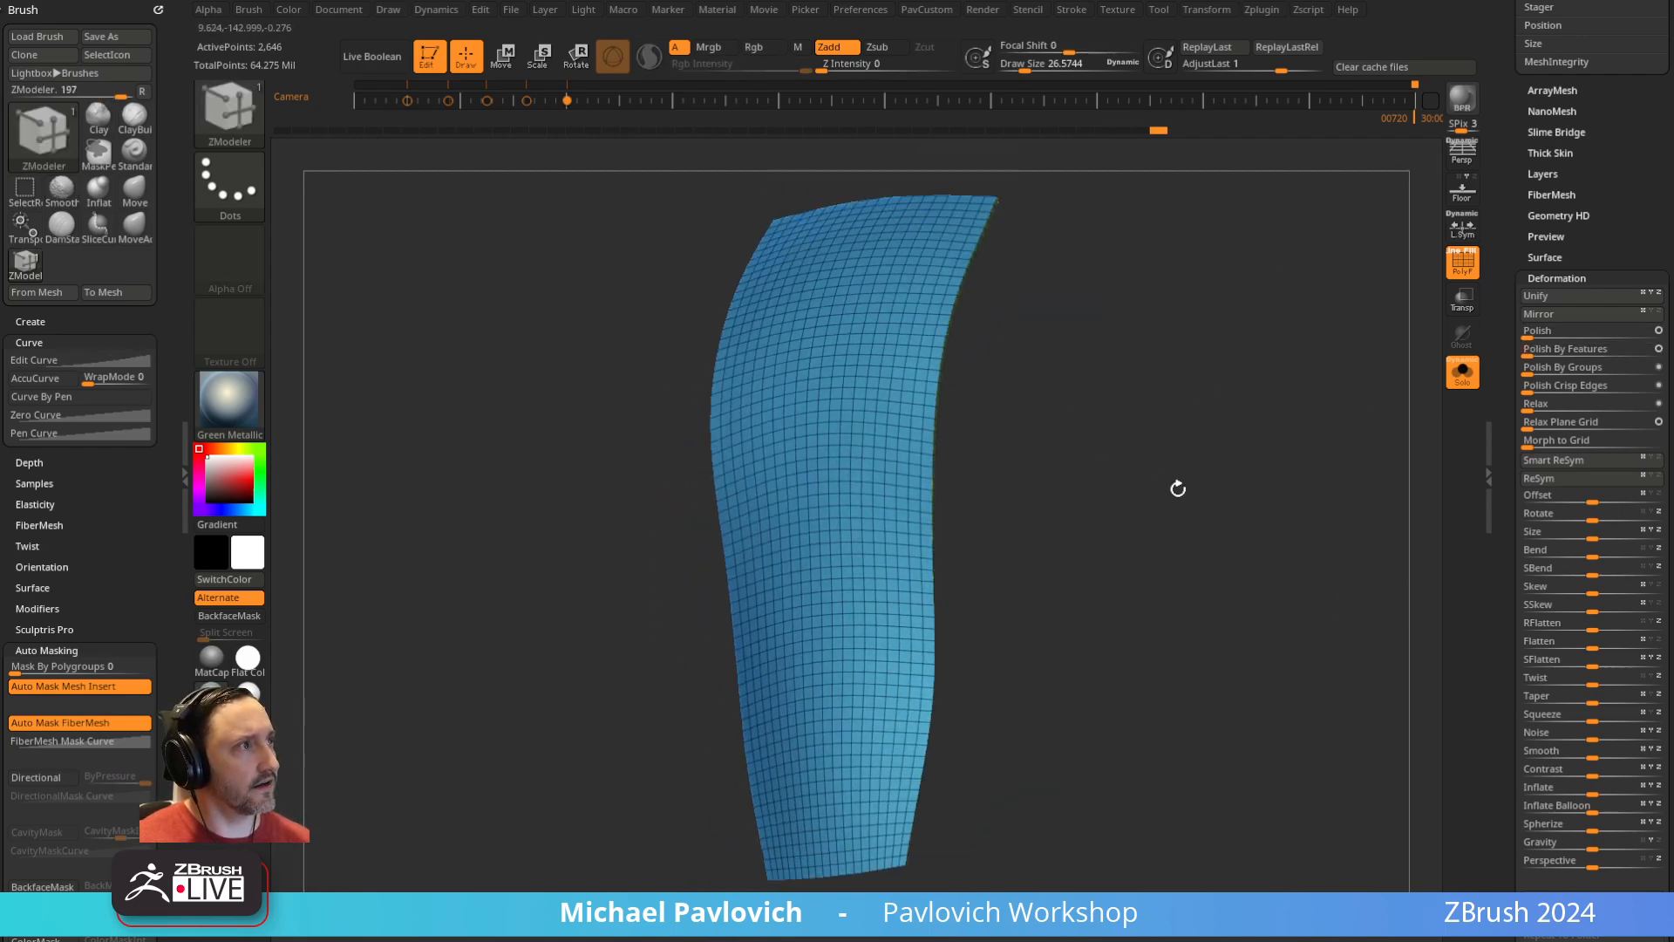
Remesh the polished panel with ZRemesher at Half density with KeepGroups enabled
key("space")
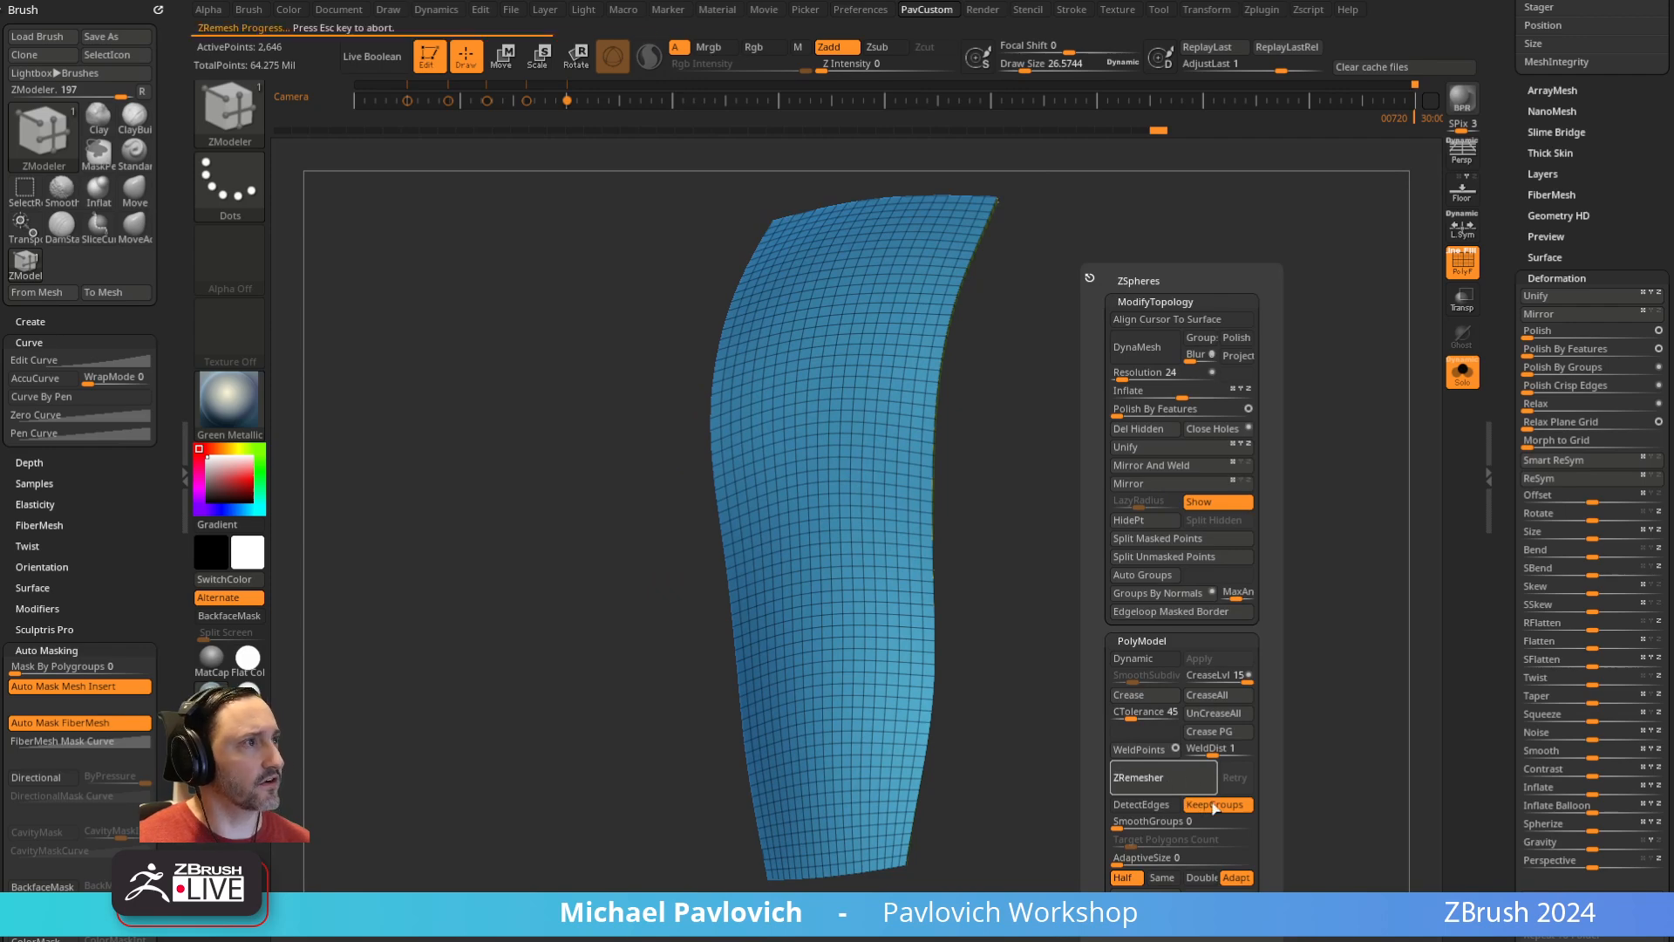
right_click_drag(1087, 576, 1129, 613, "shift")
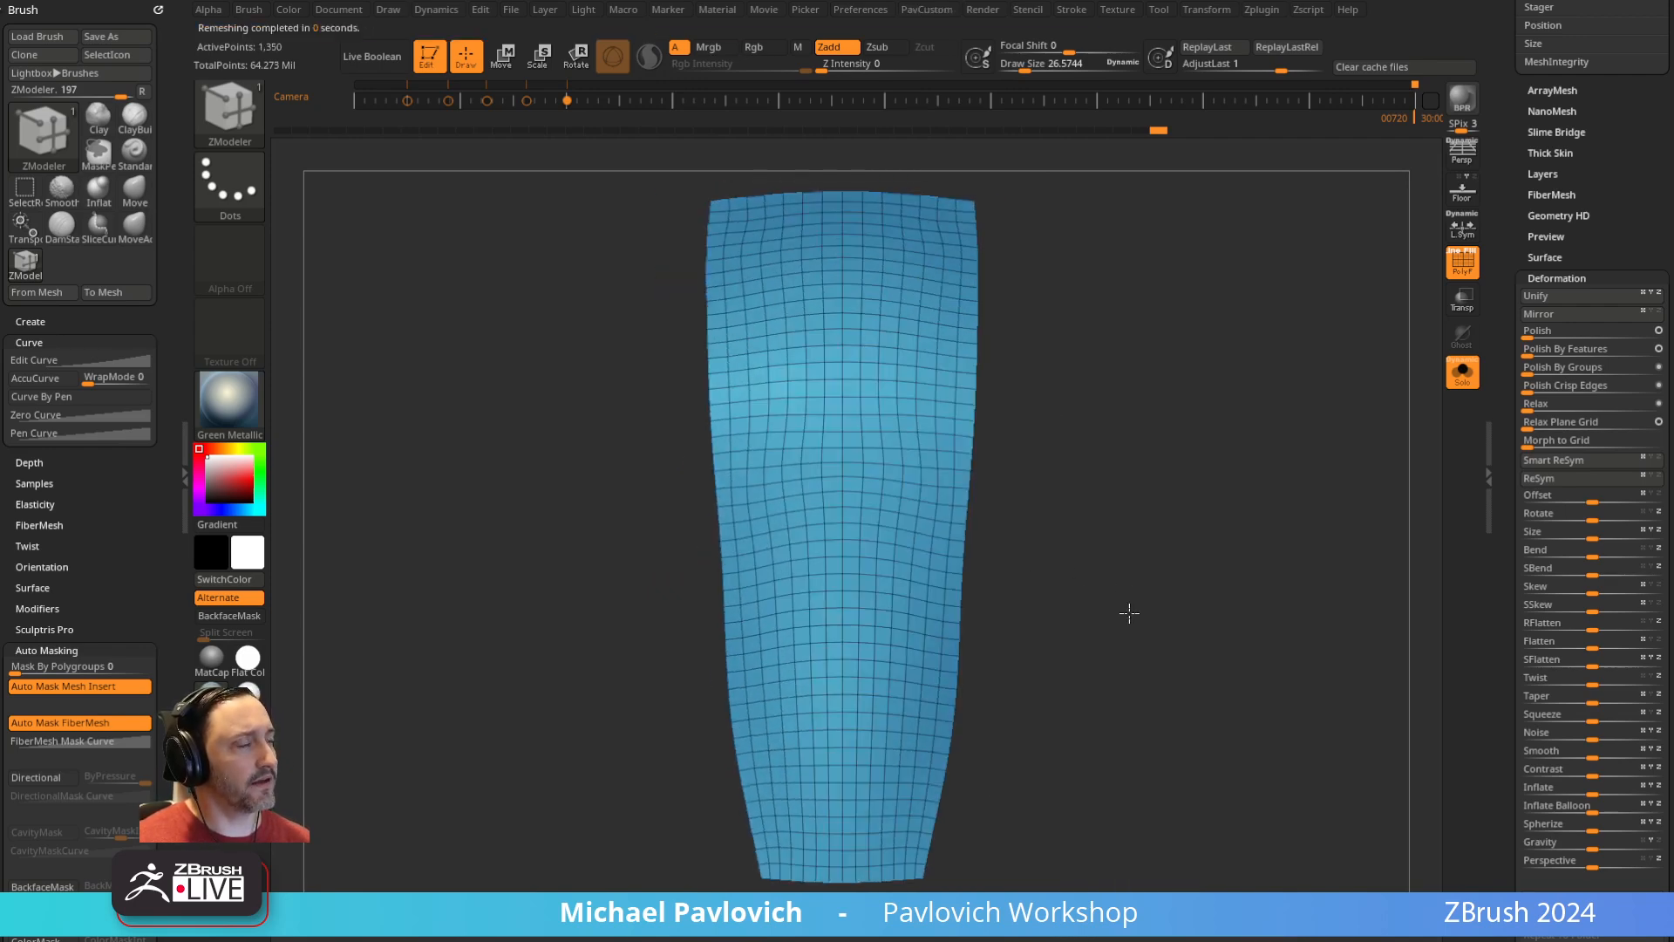
left_click_drag(1087, 633, 1144, 616)
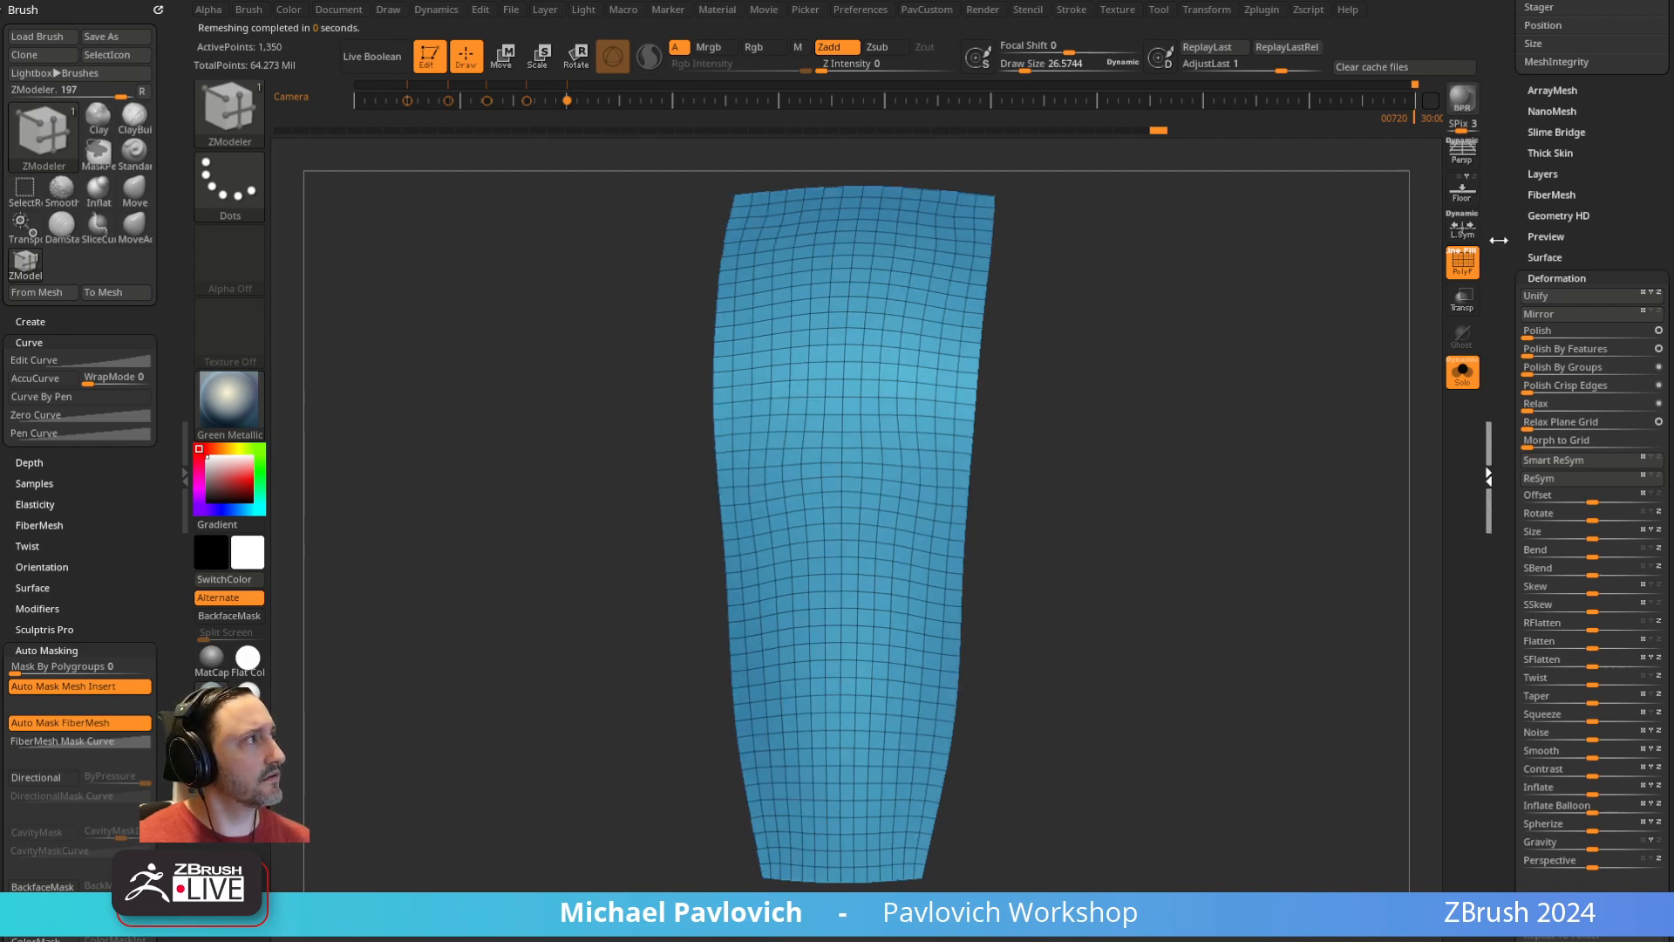
Polish the remeshed panel by features again and show it together with the full suit
left_click(1533, 348)
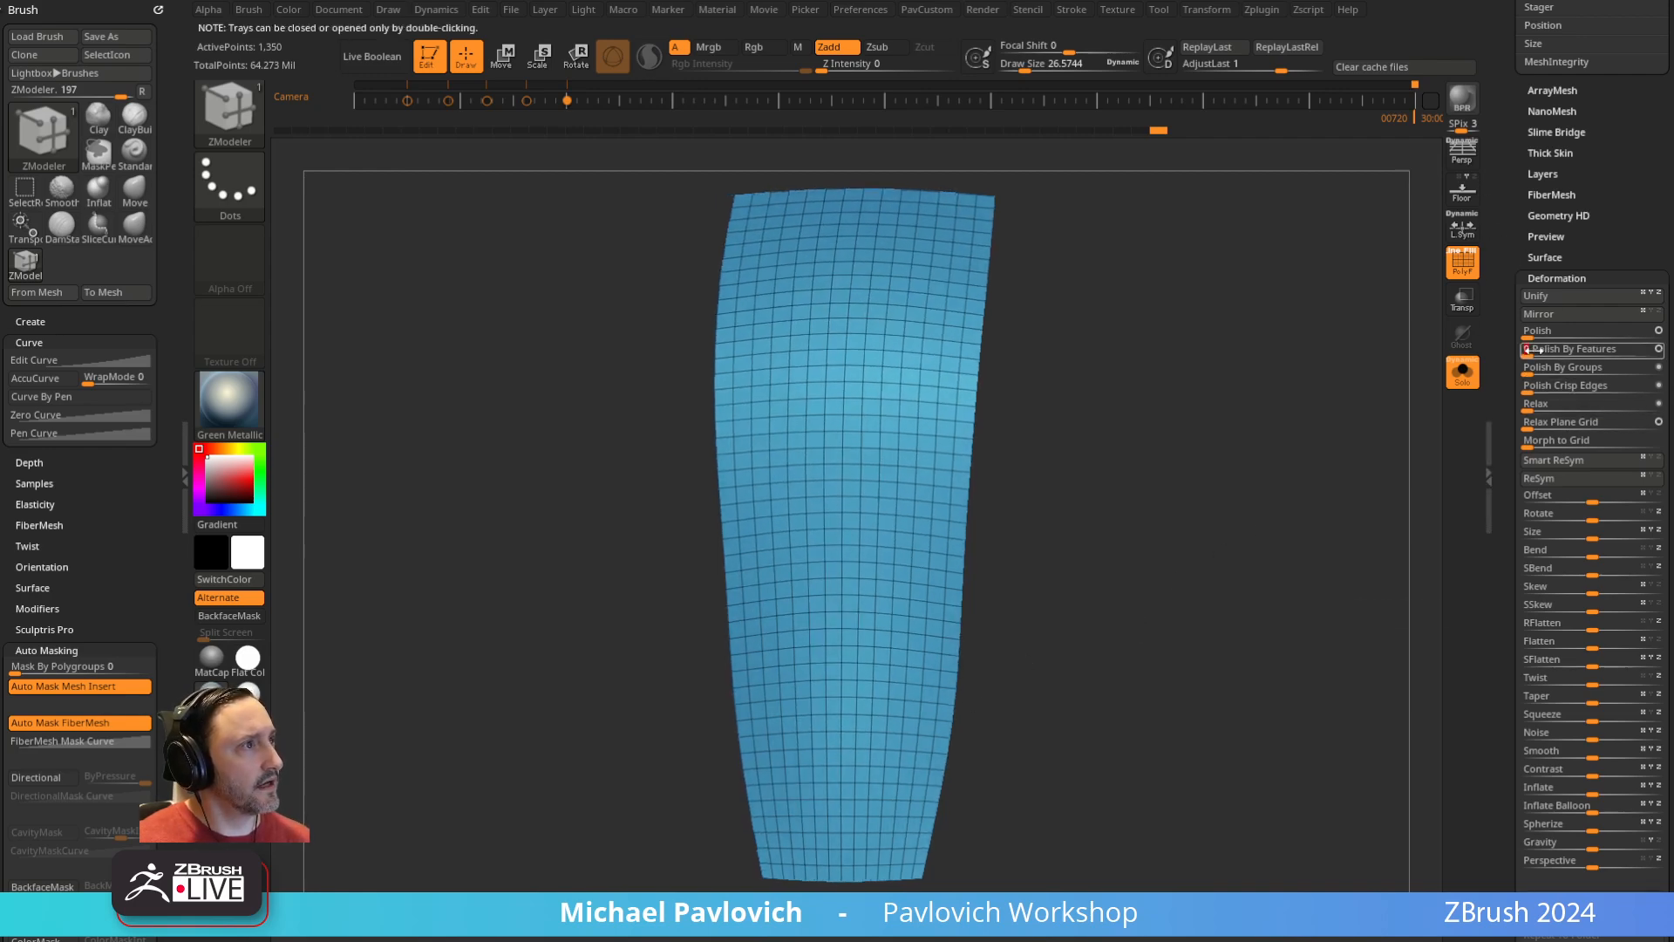
left_click(1463, 373)
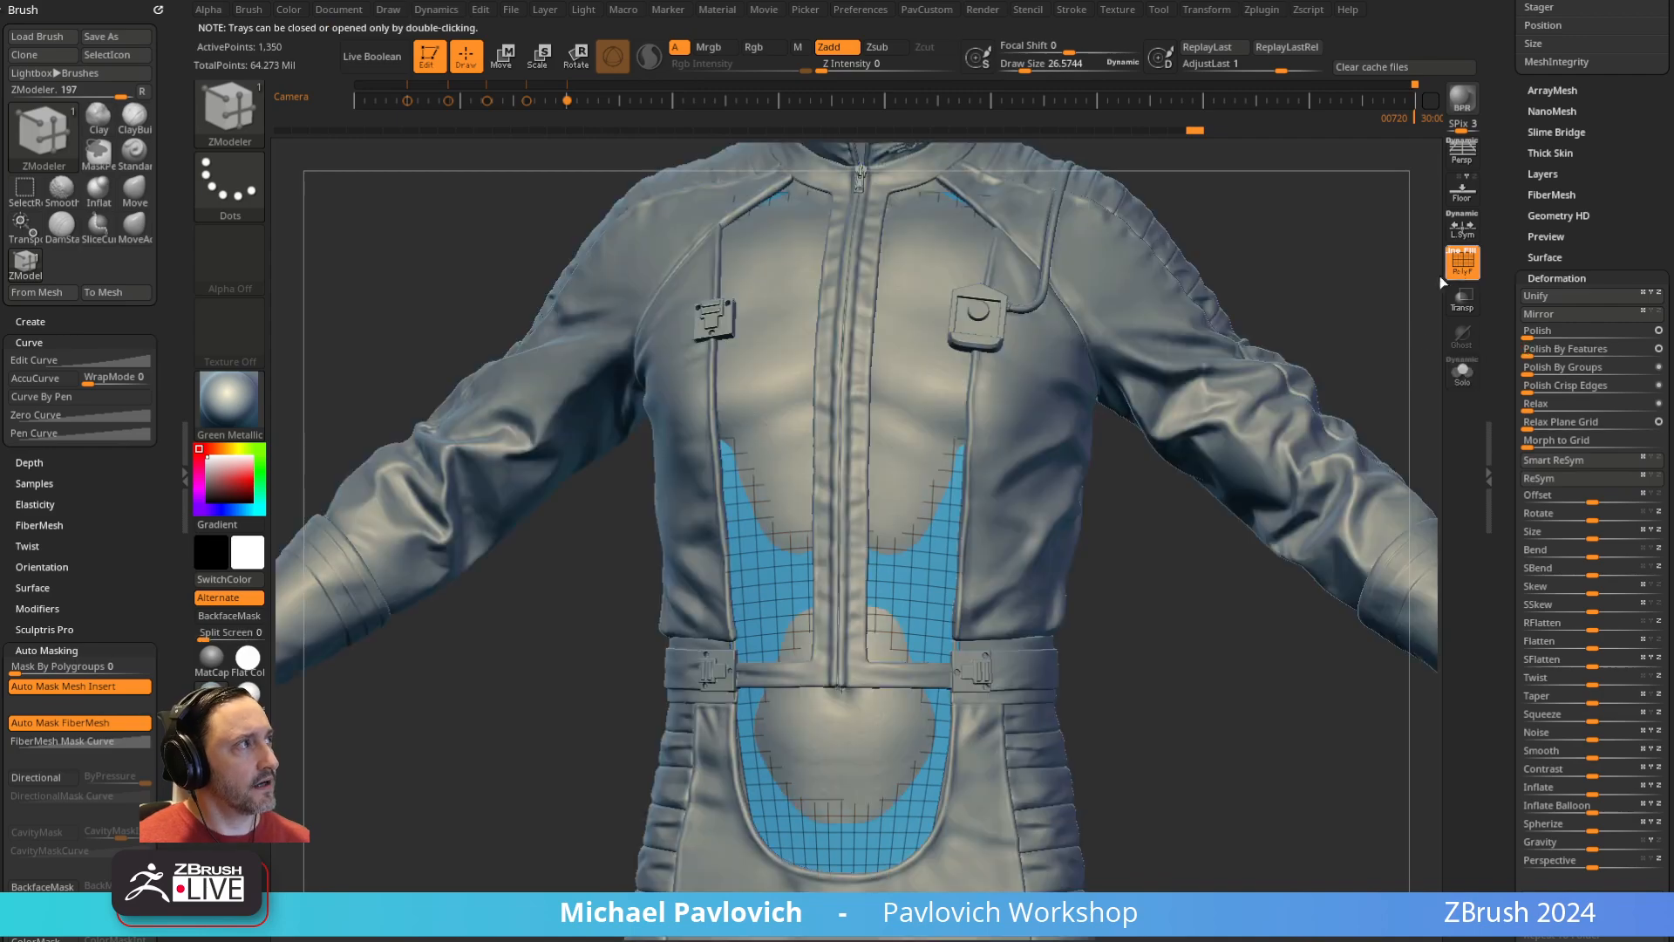
Pull the panel's chest and waist areas forward through the suit surface with the Move brush at a draw size of about 200
key("shift+f")
left_click_drag(1337, 331, 1096, 454, "alt")
left_click_drag(1172, 288, 1299, 270)
key("s")
left_click(906, 433)
key("s")
mouse_move(1195, 301)
left_mouse_down()
mouse_move(1225, 299)
mouse_move(1217, 327)
left_mouse_up()
left_click(1124, 65)
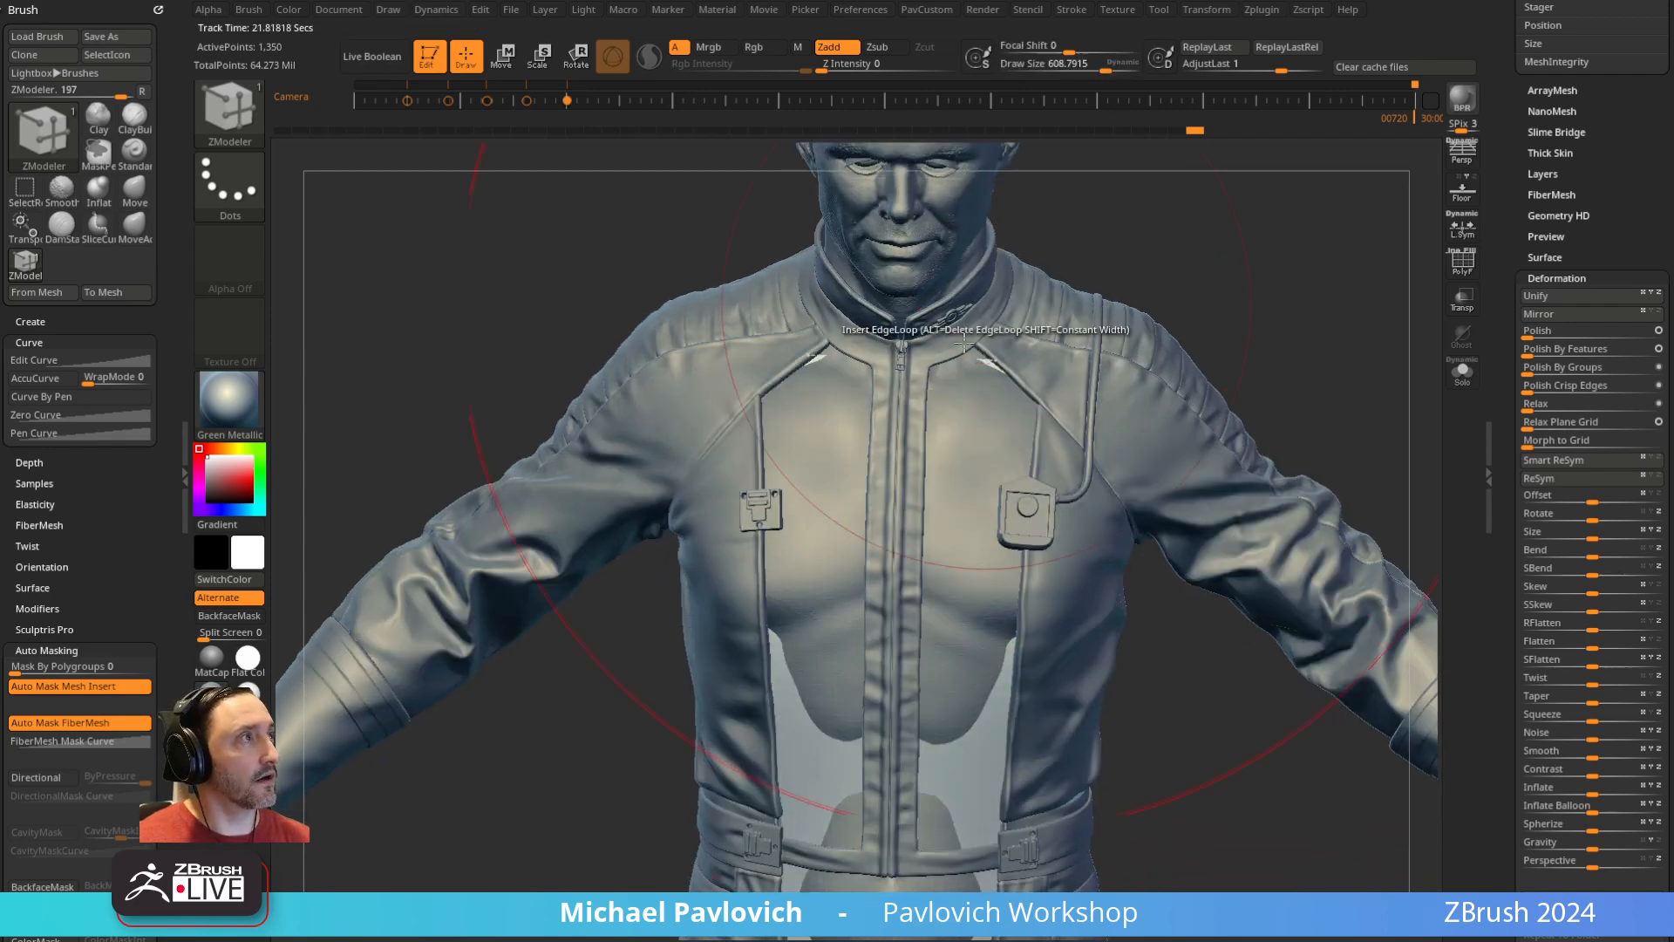
key("s")
left_click(849, 415)
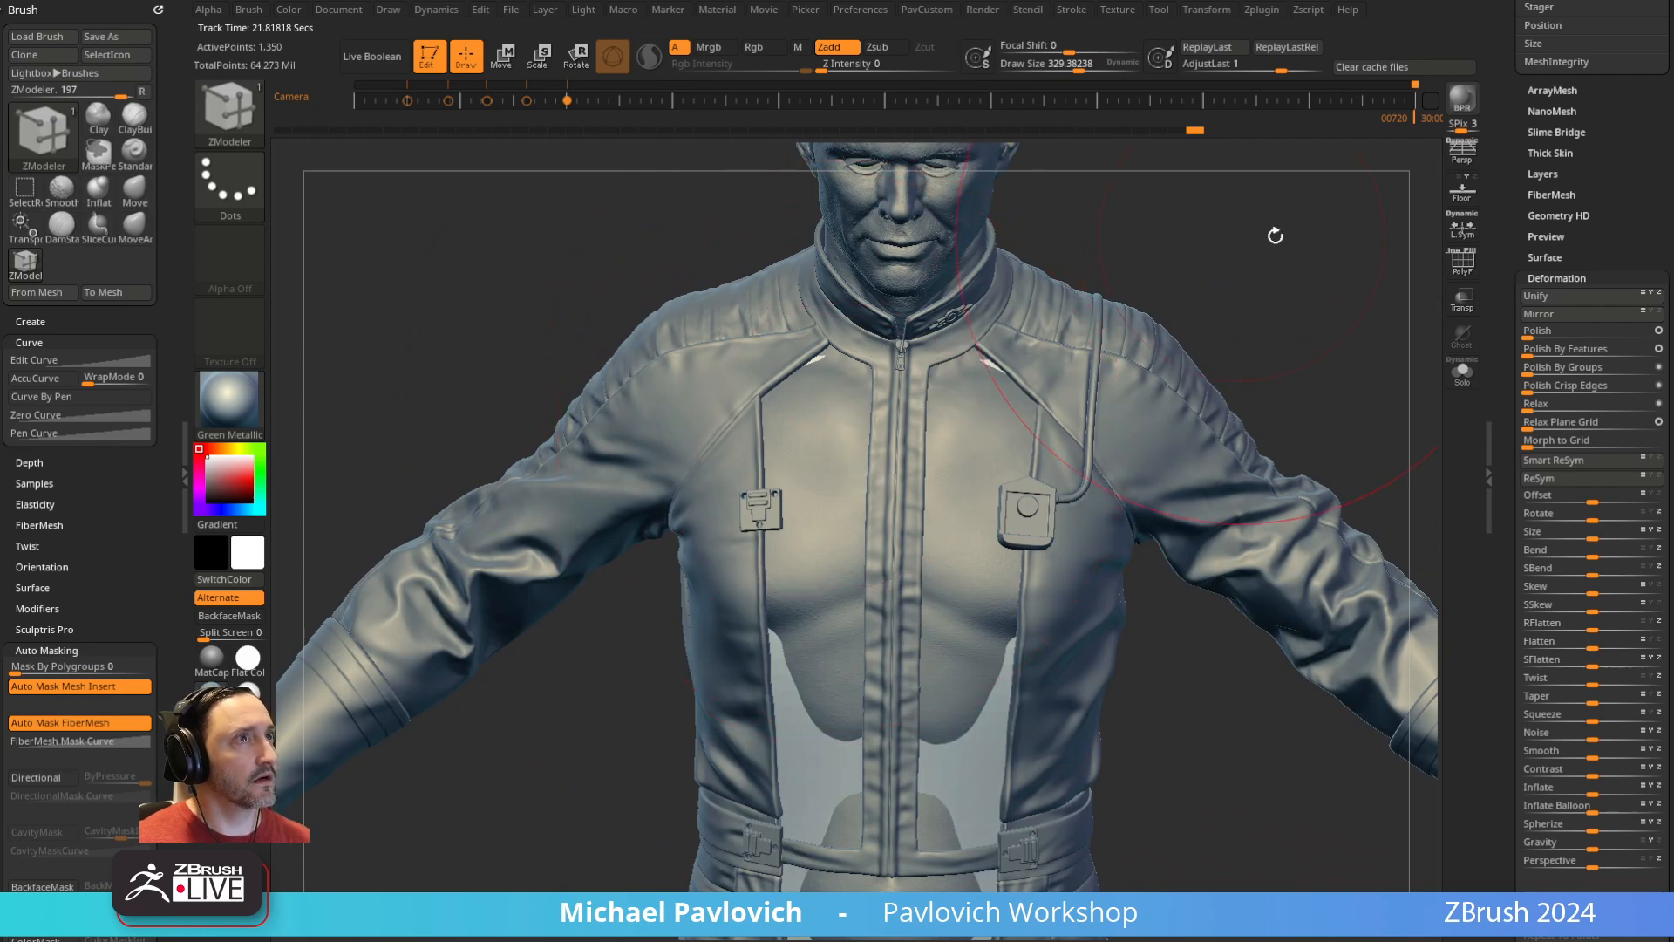
left_click_drag(1236, 273, 1213, 272)
key("1")
key("s")
key("2")
key("bracketleft")
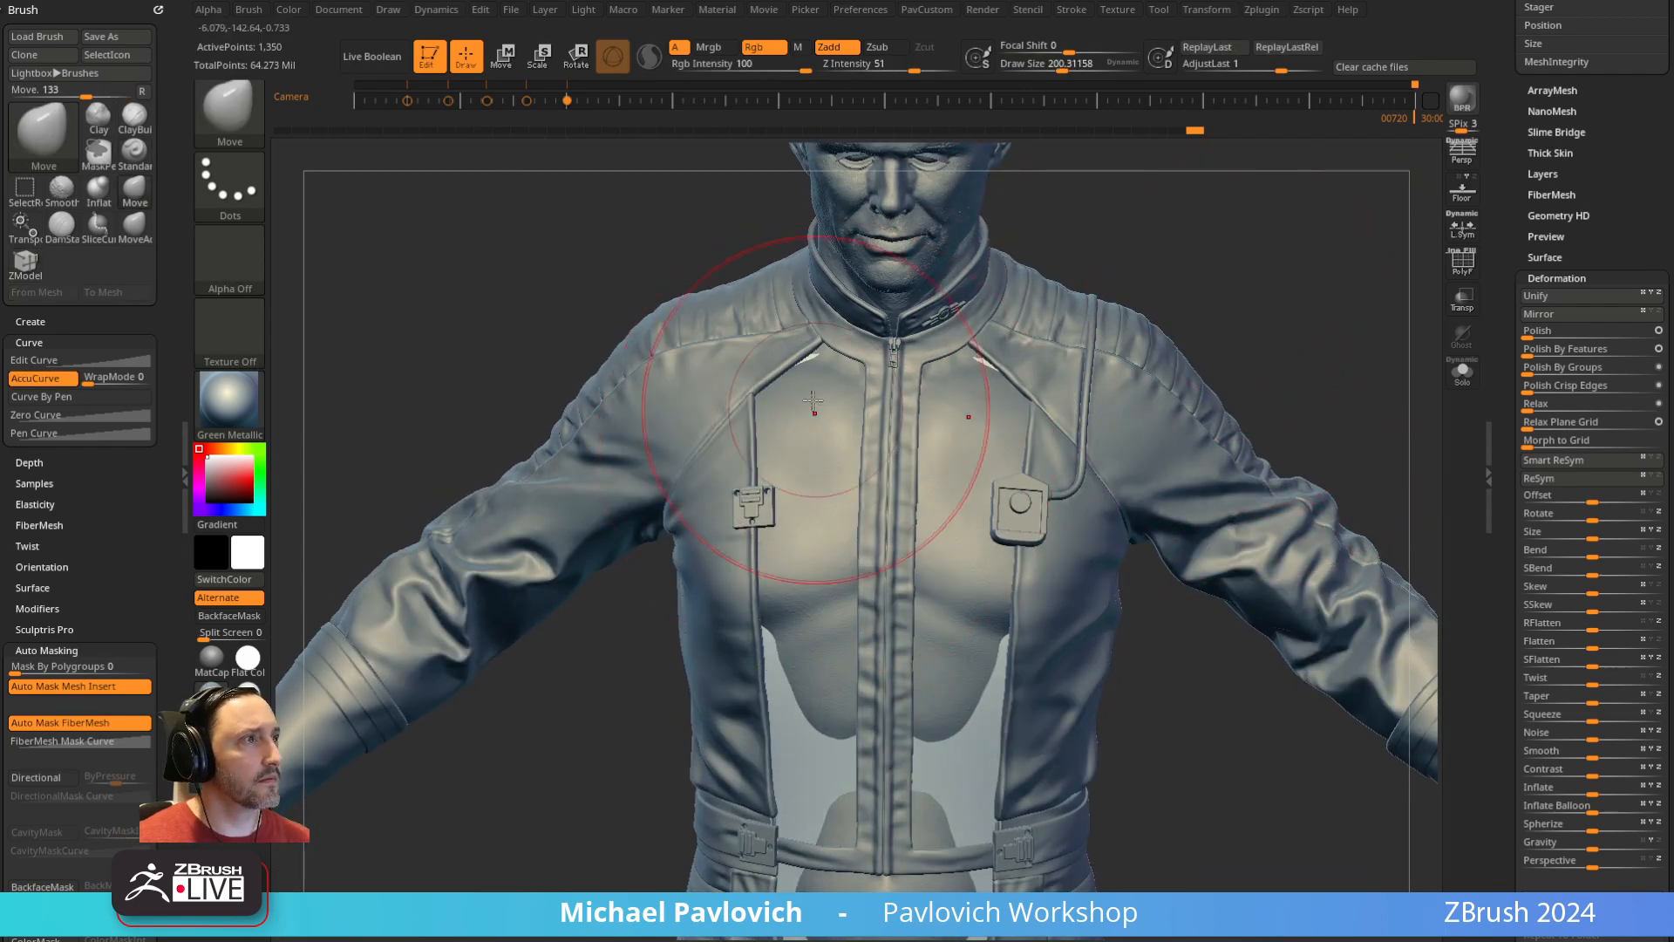
left_click_drag(830, 411, 822, 670)
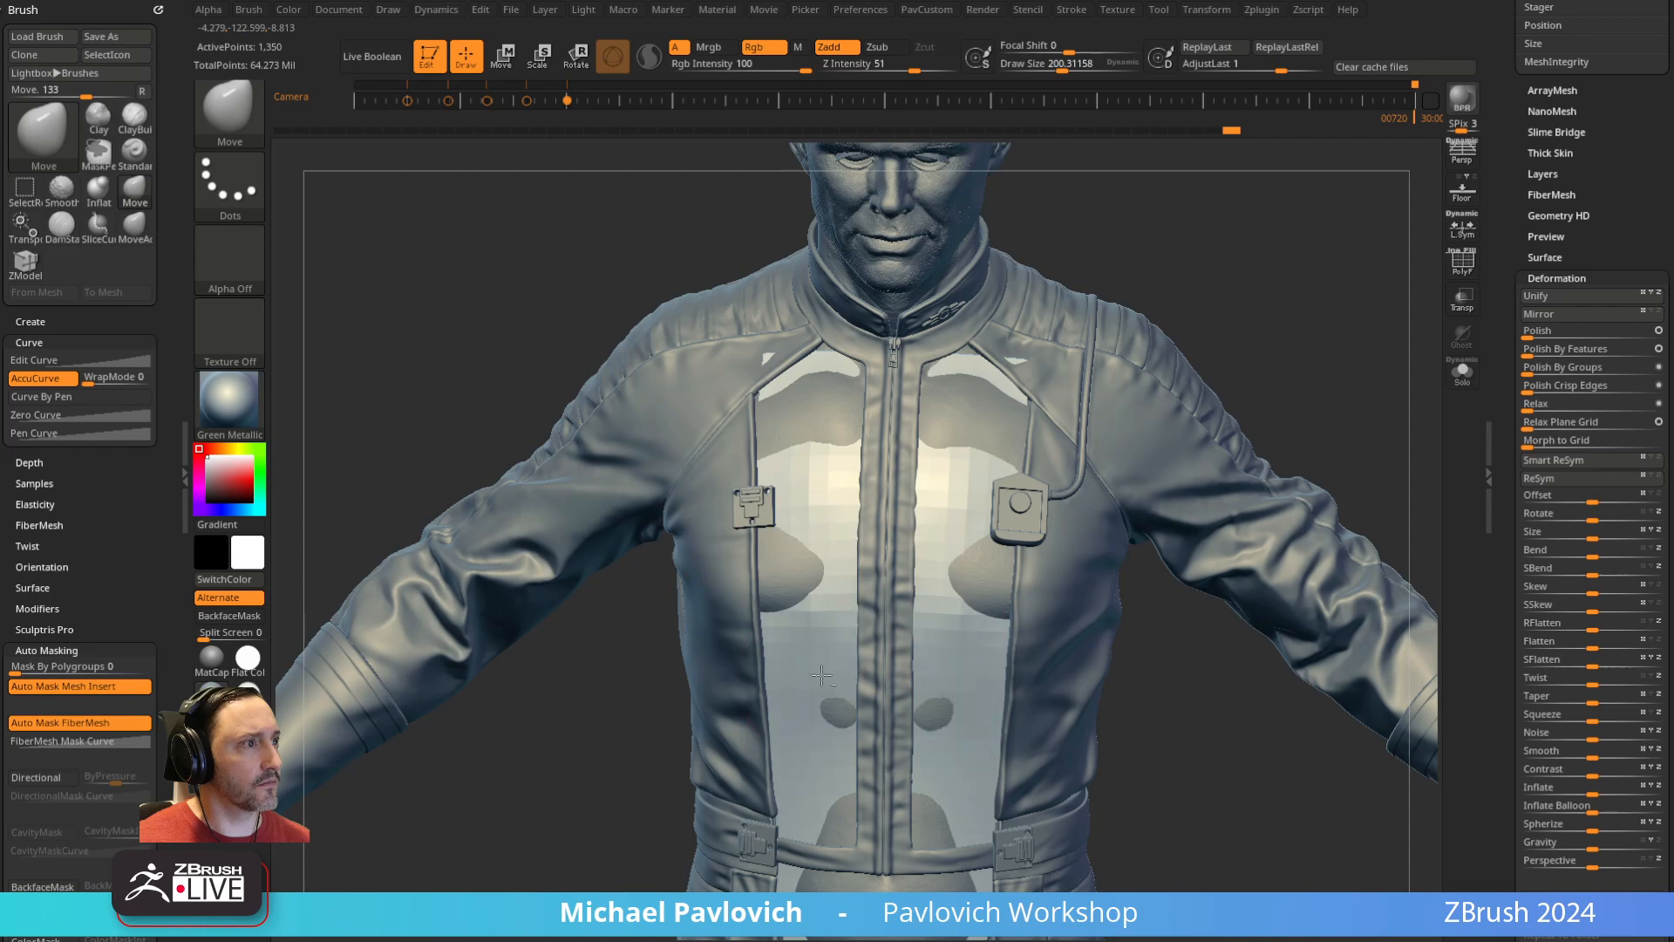
left_click_drag(781, 565, 769, 570)
left_click_drag(809, 455, 839, 371)
Pull the remaining sunken spots at the panel's belly, sides and upper corners forward with a smaller Move brush
left_click_drag(1155, 283, 1162, 198)
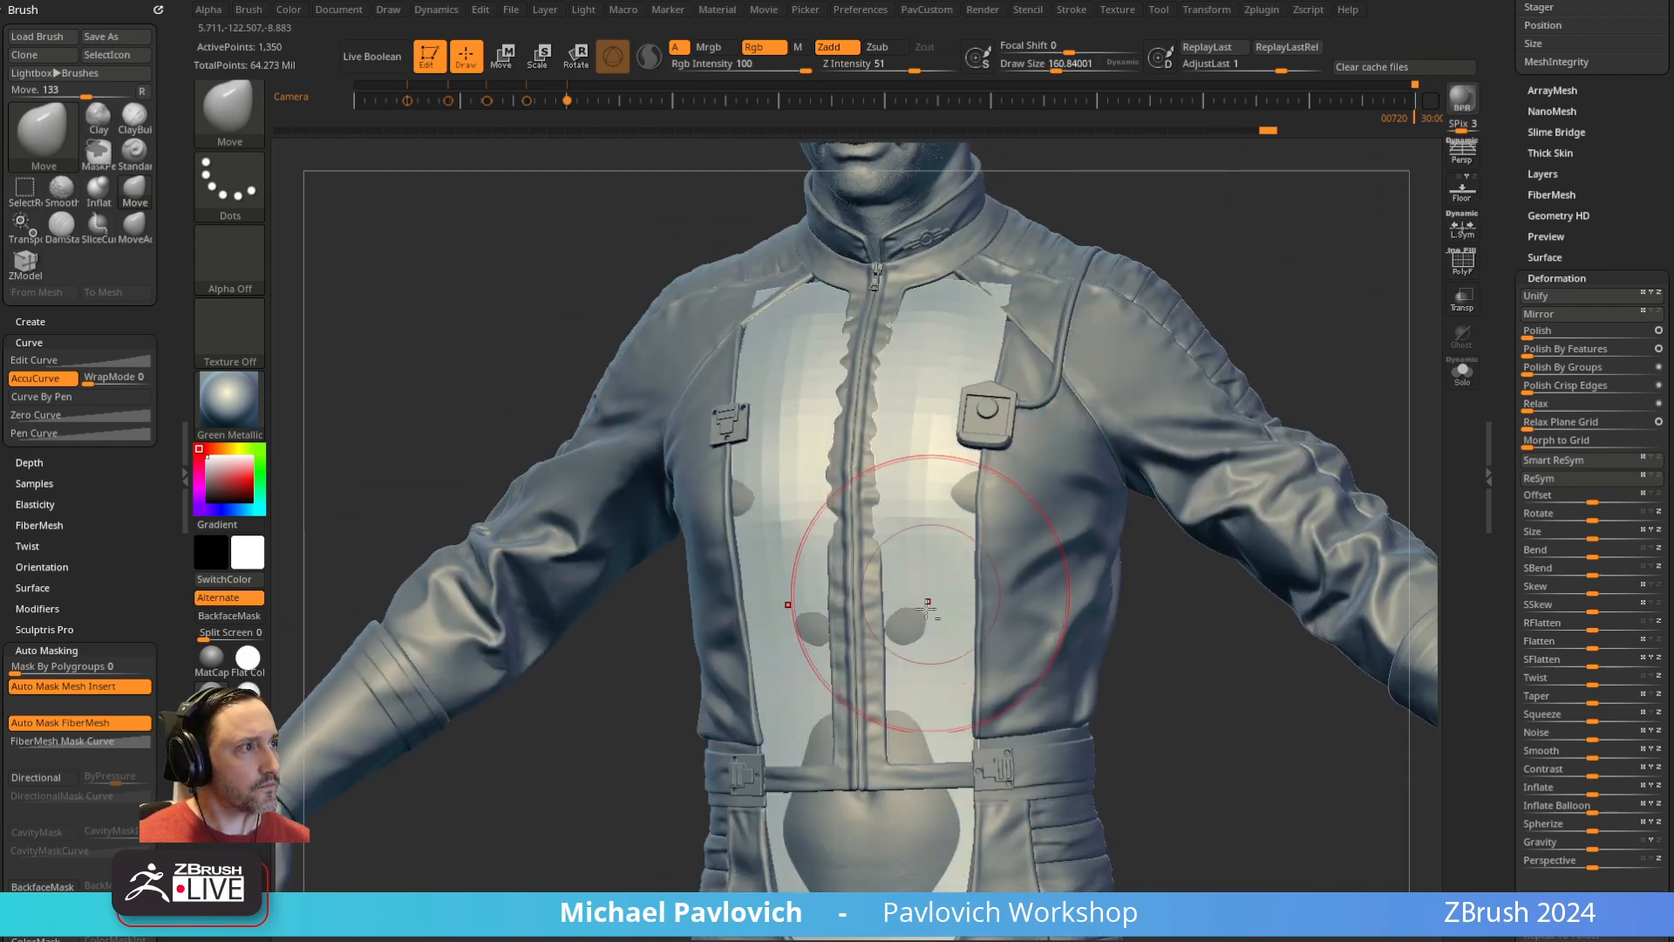
mouse_move(916, 750)
left_mouse_down()
mouse_move(926, 824)
mouse_move(905, 815)
mouse_move(928, 802)
left_mouse_up()
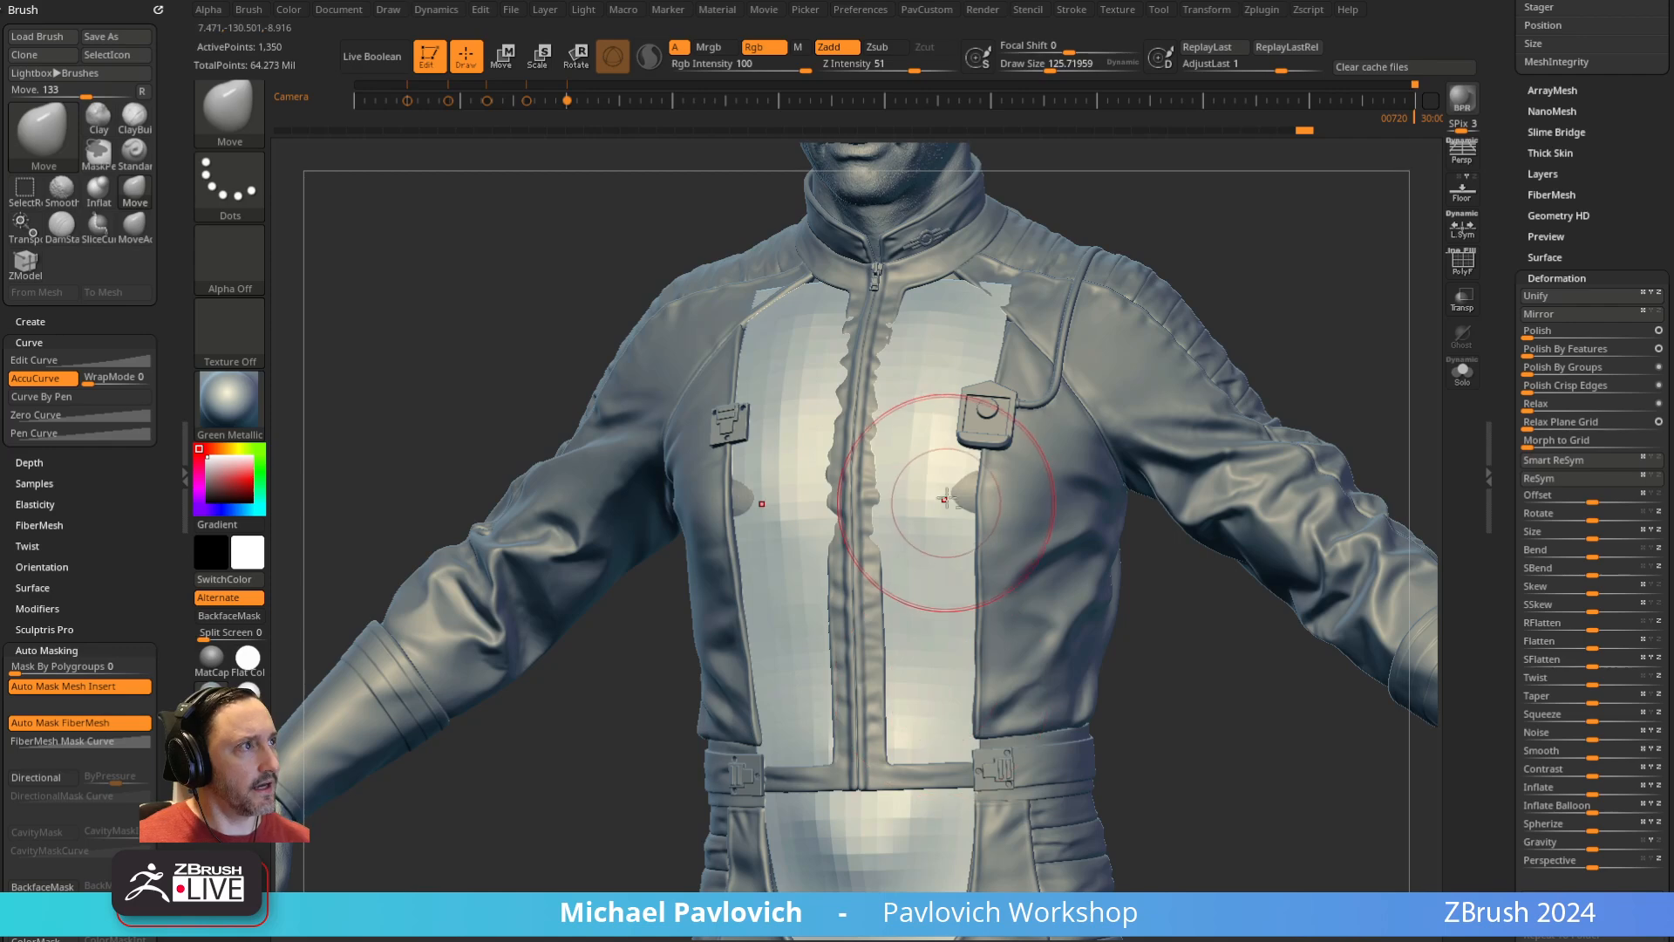
left_click_drag(964, 497, 970, 469)
left_click_drag(1010, 316, 1020, 279)
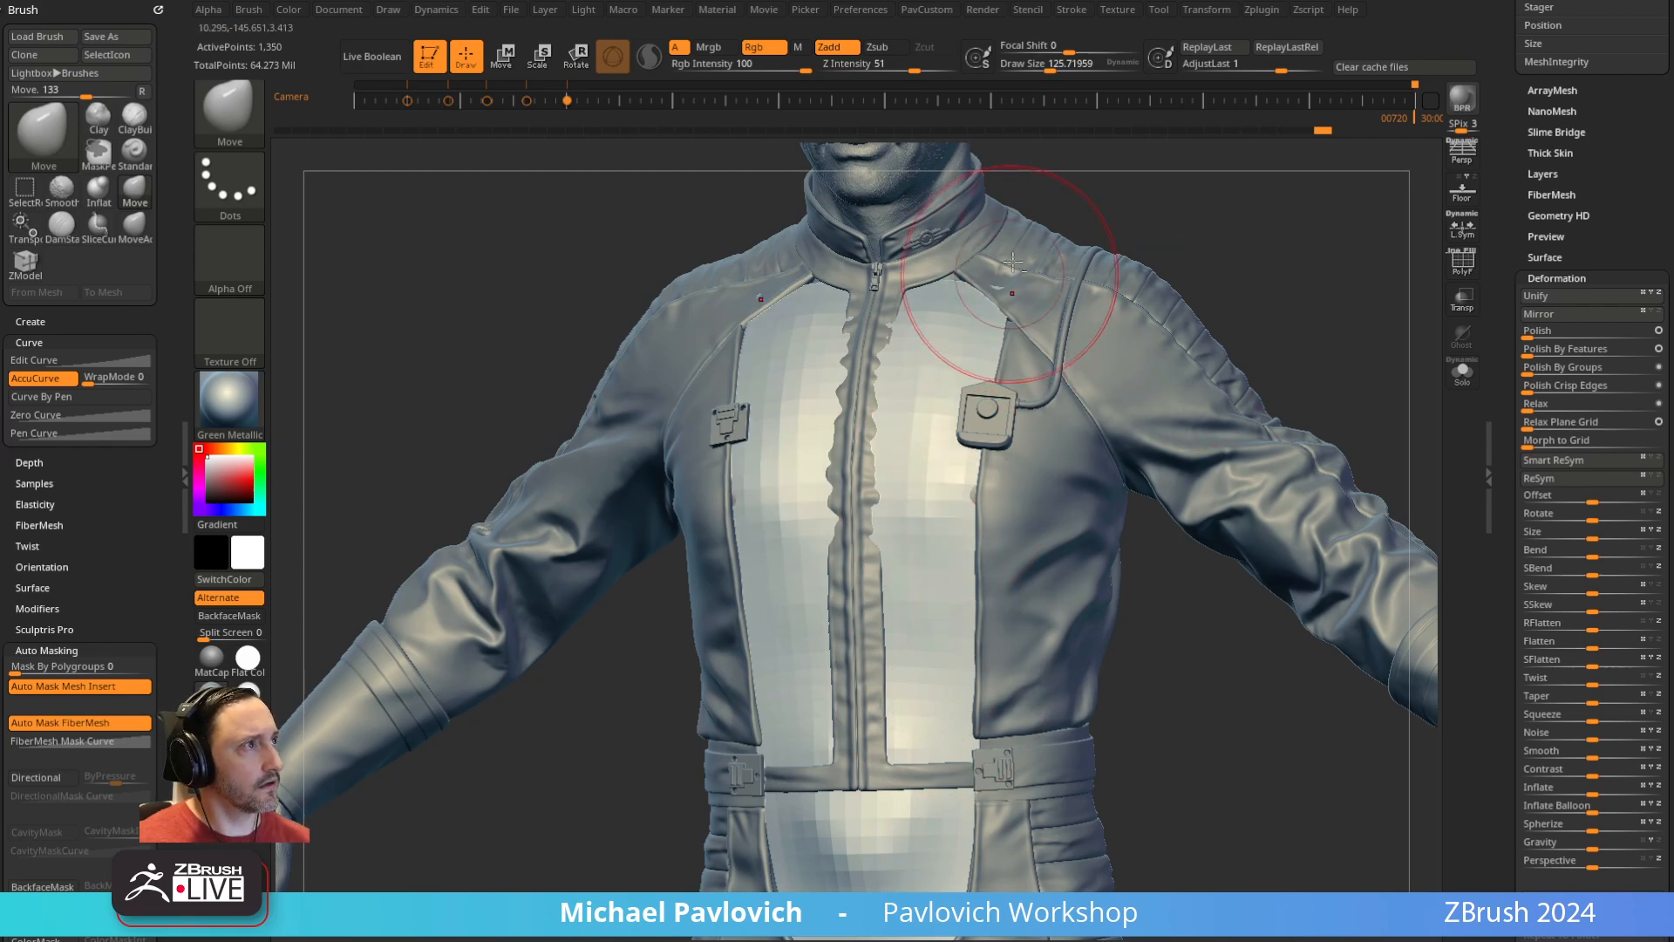
Isolate the panel with its wireframe shown and set the ZModeler edge action to Extrude Edge Face with EdgeLoop Complete as target
left_click(1462, 262)
left_click(1463, 372)
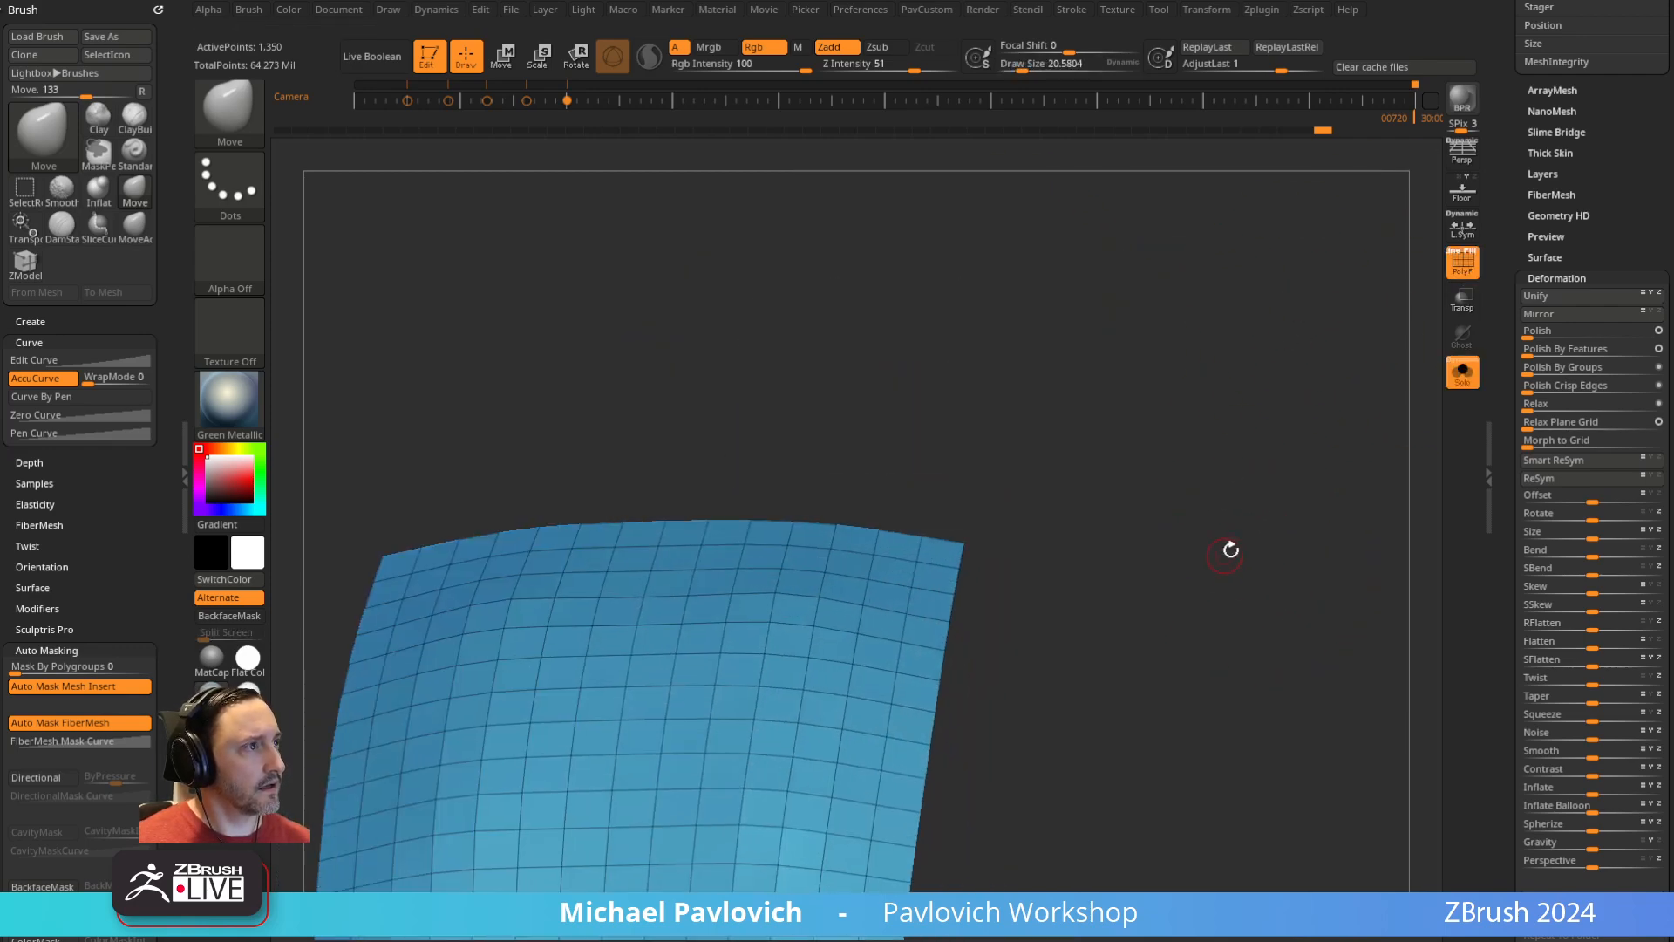
left_click_drag(1230, 549, 1198, 559)
left_click(931, 582)
left_click(973, 662)
key("space")
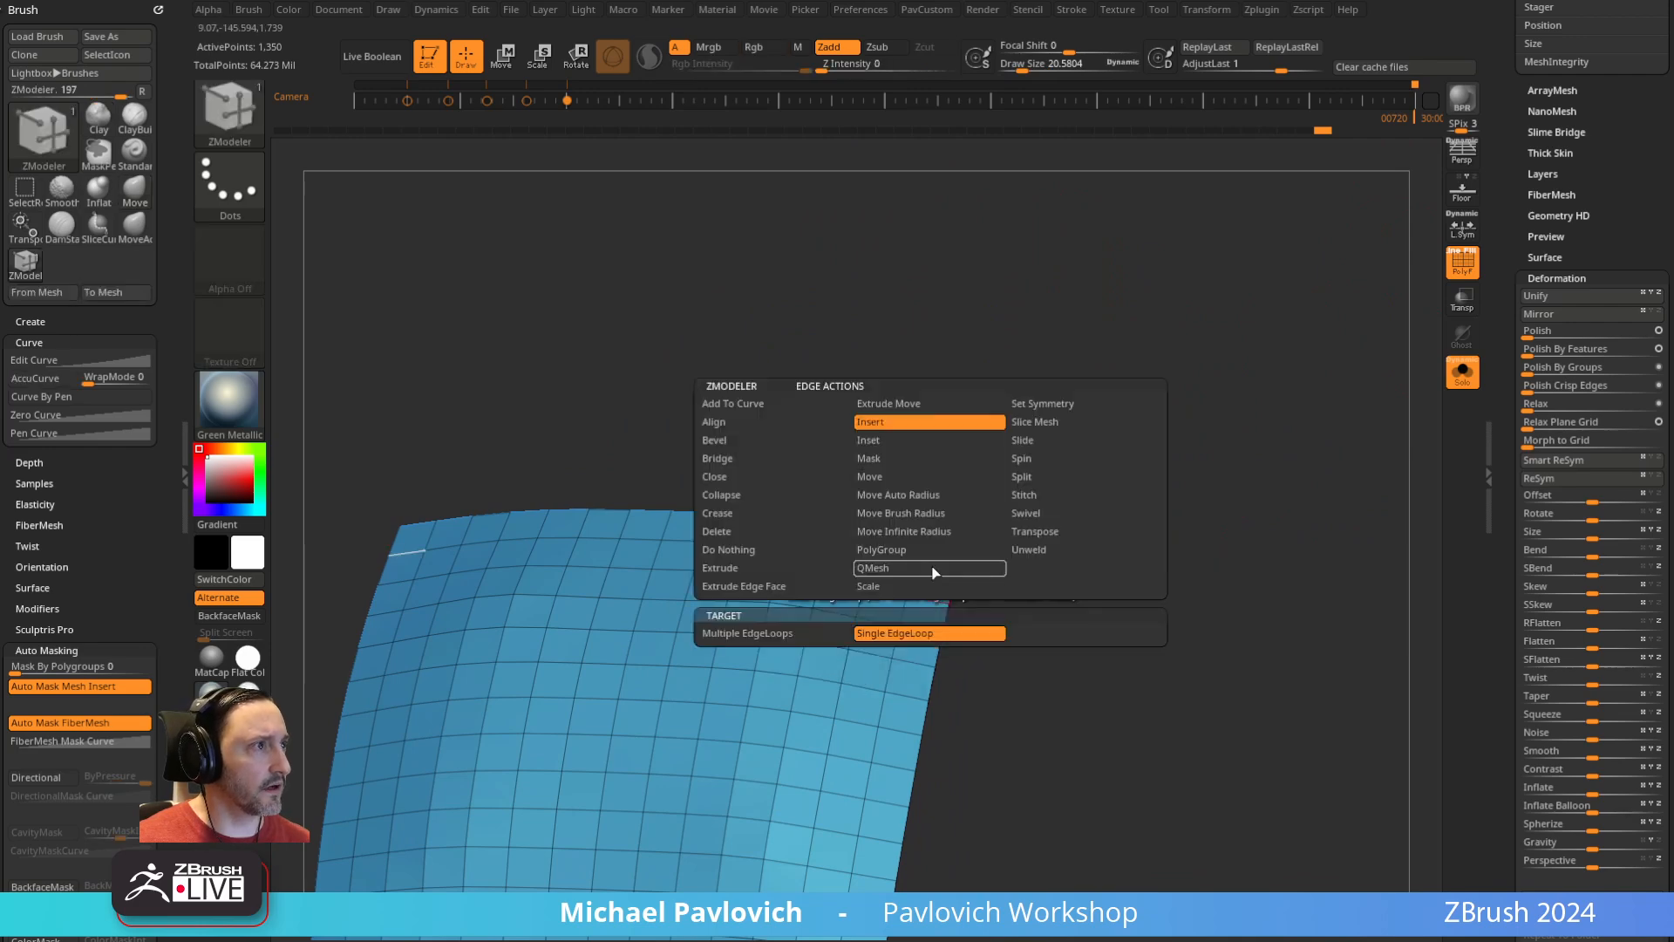
left_click(772, 588)
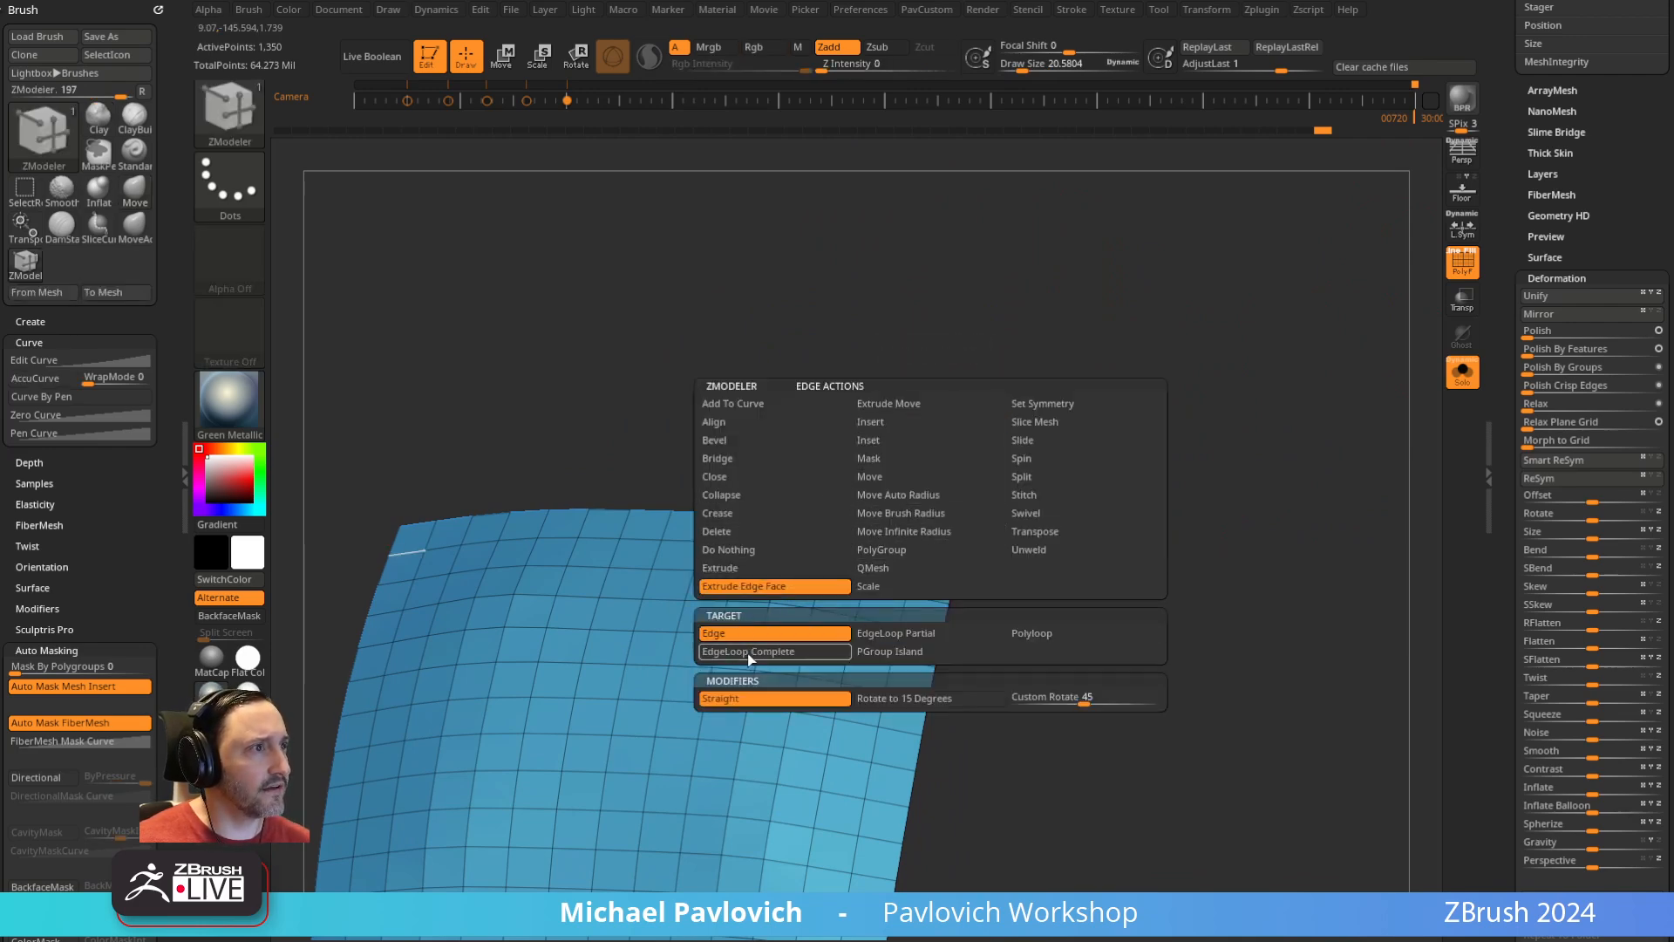
left_click_drag(1229, 380, 1138, 384)
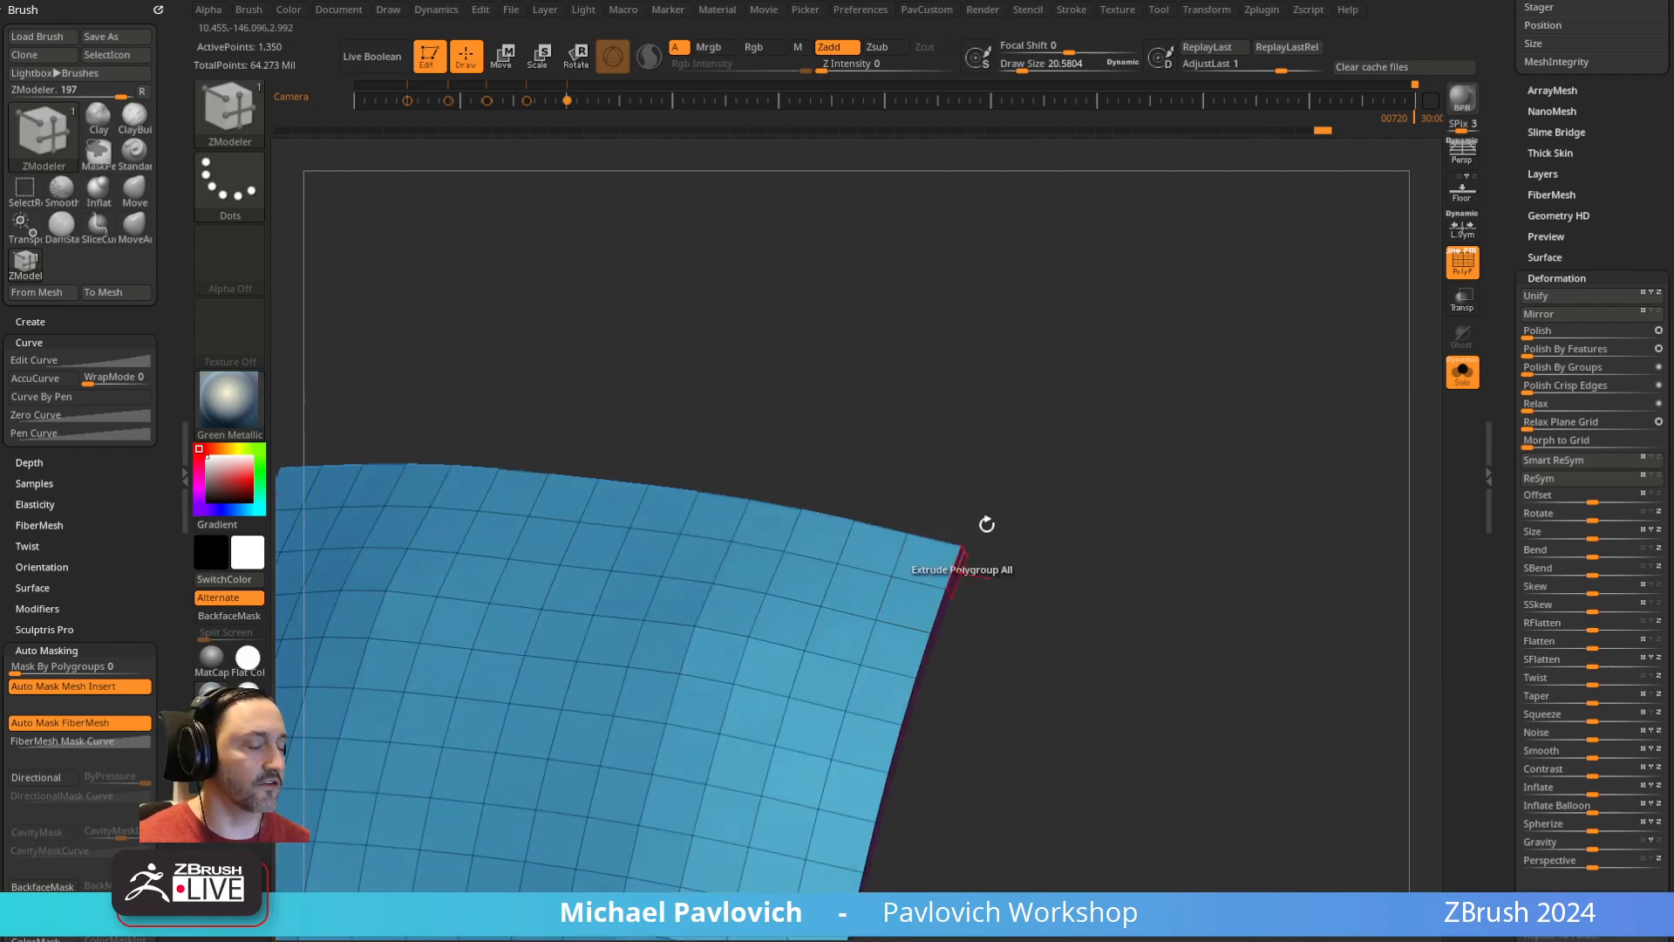
key("b")
key("z")
key("m")
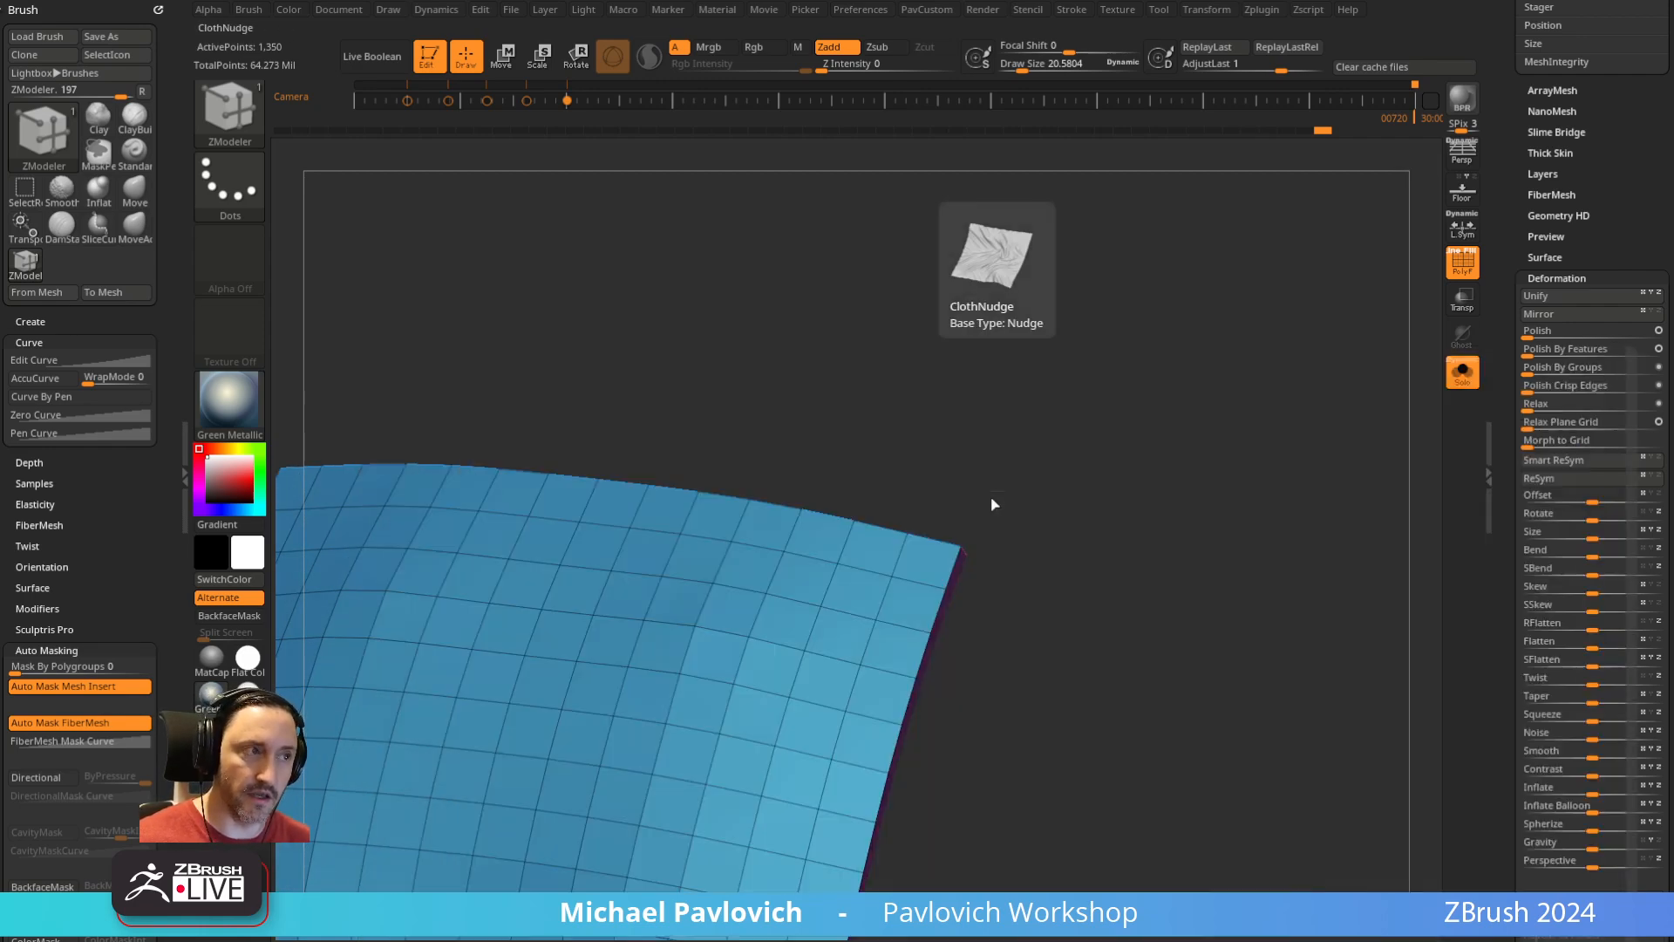
key("space")
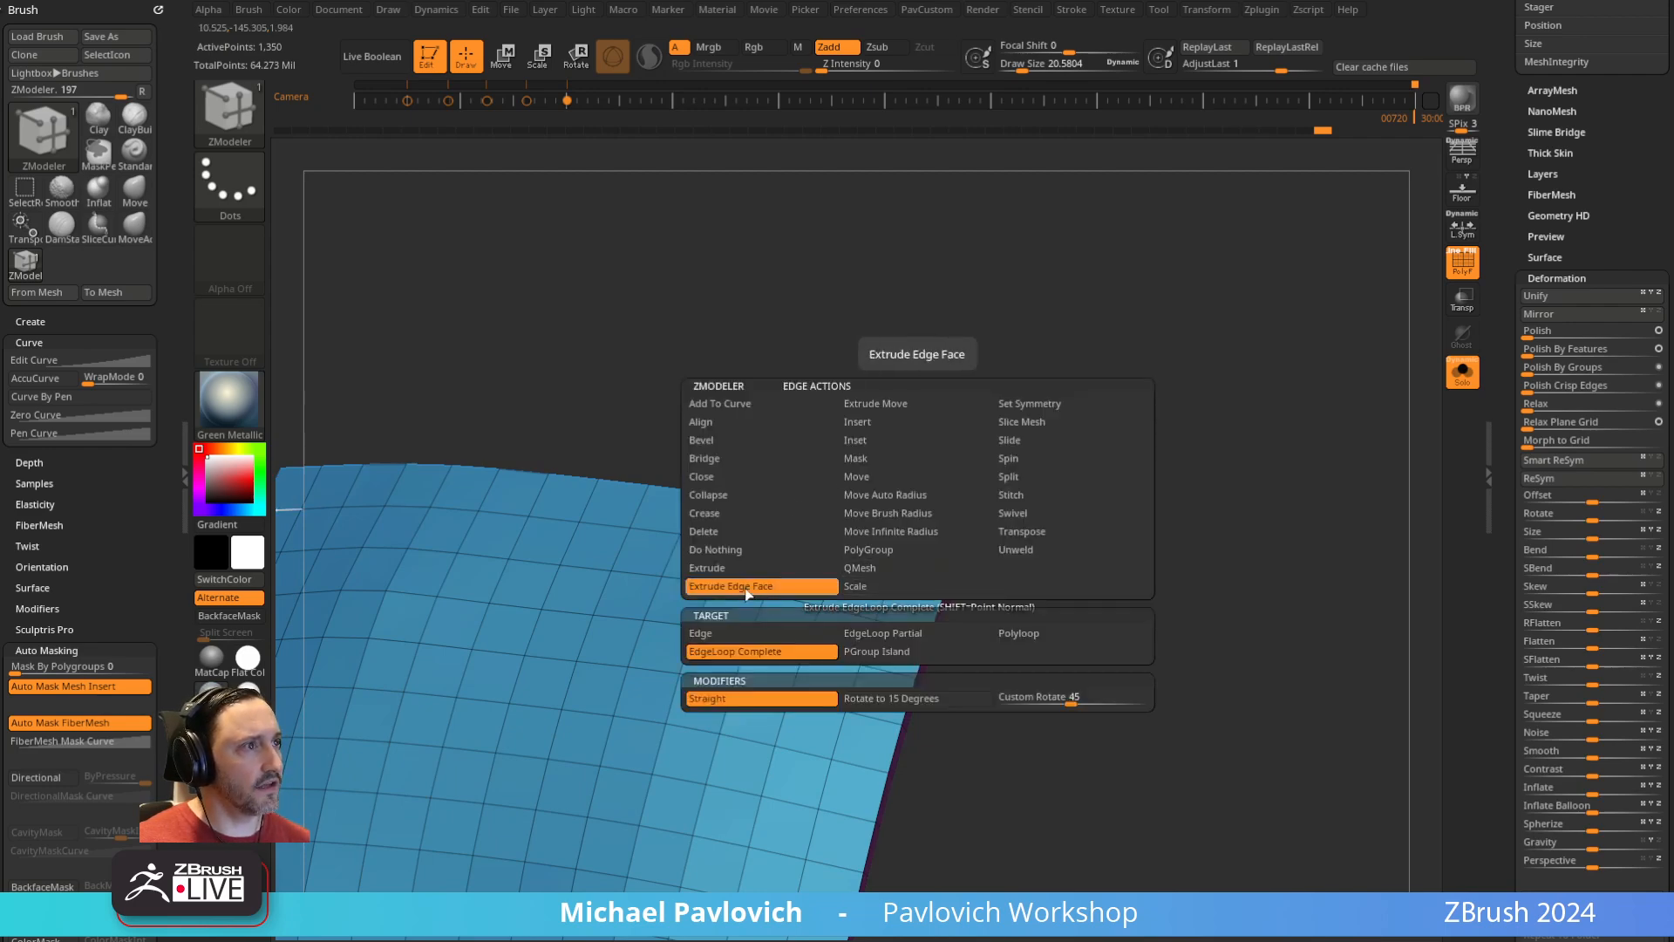
left_click(750, 653)
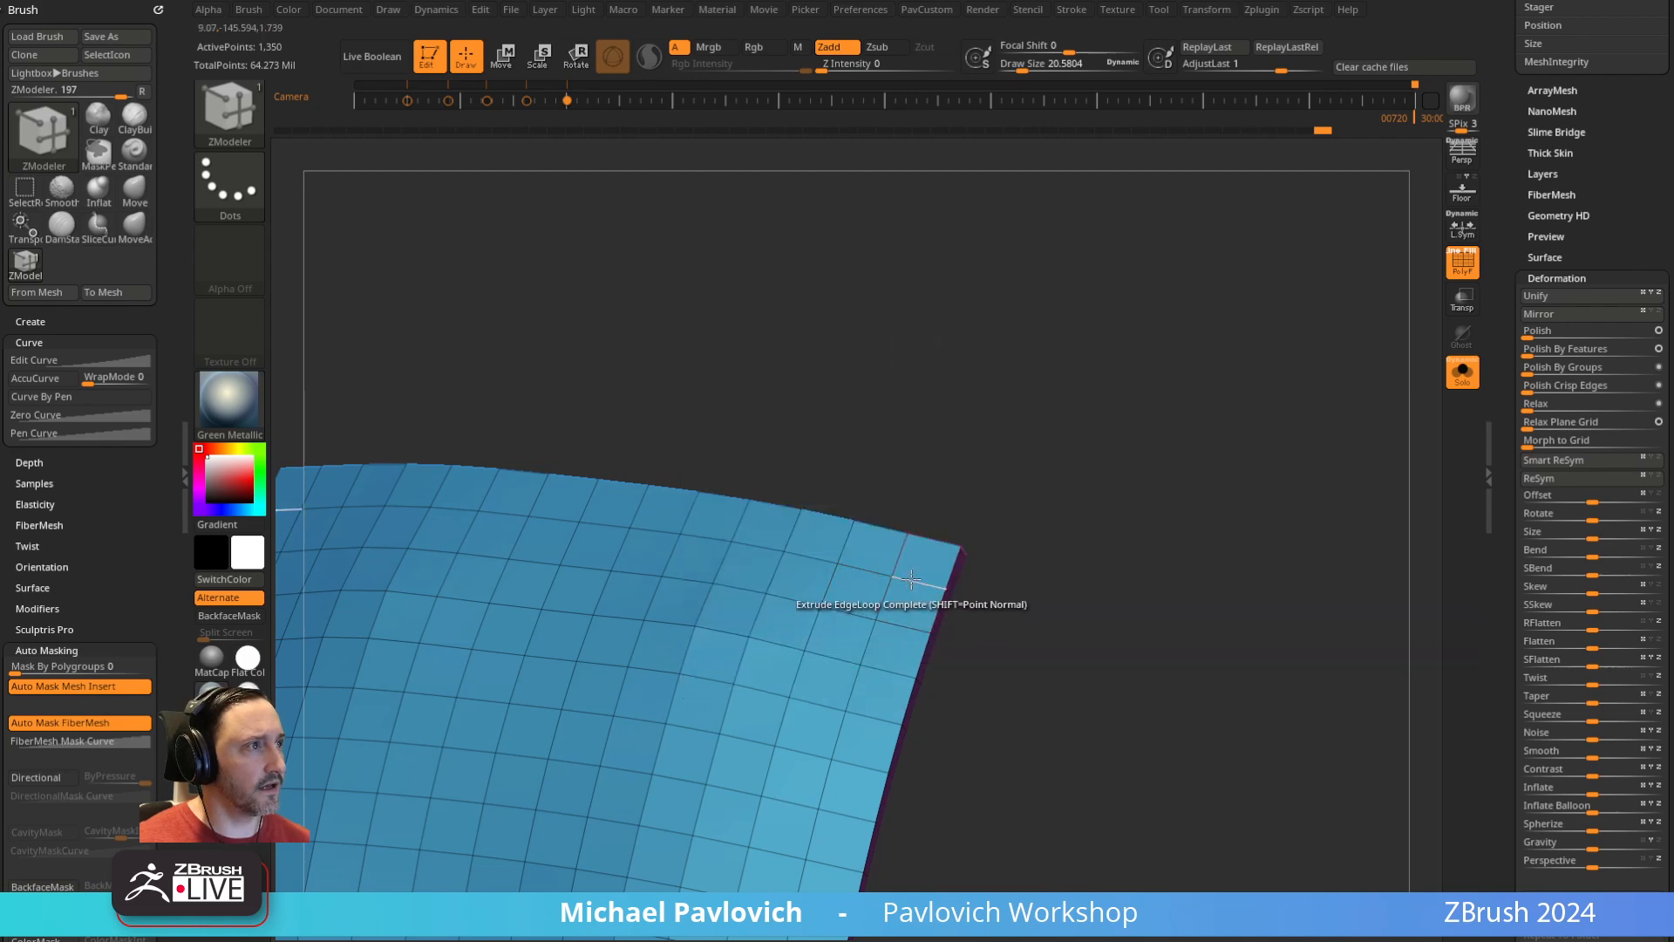
left_click_drag(1037, 549, 1042, 522, "alt")
left_click_drag(922, 557, 1037, 536)
key("ctrl+z")
key("ctrl+z")
Extrude the panel's top polygon row outward into a slanted rib and repeat the extrusion on the next rows down
left_click_drag(915, 550, 990, 455)
left_click(859, 602)
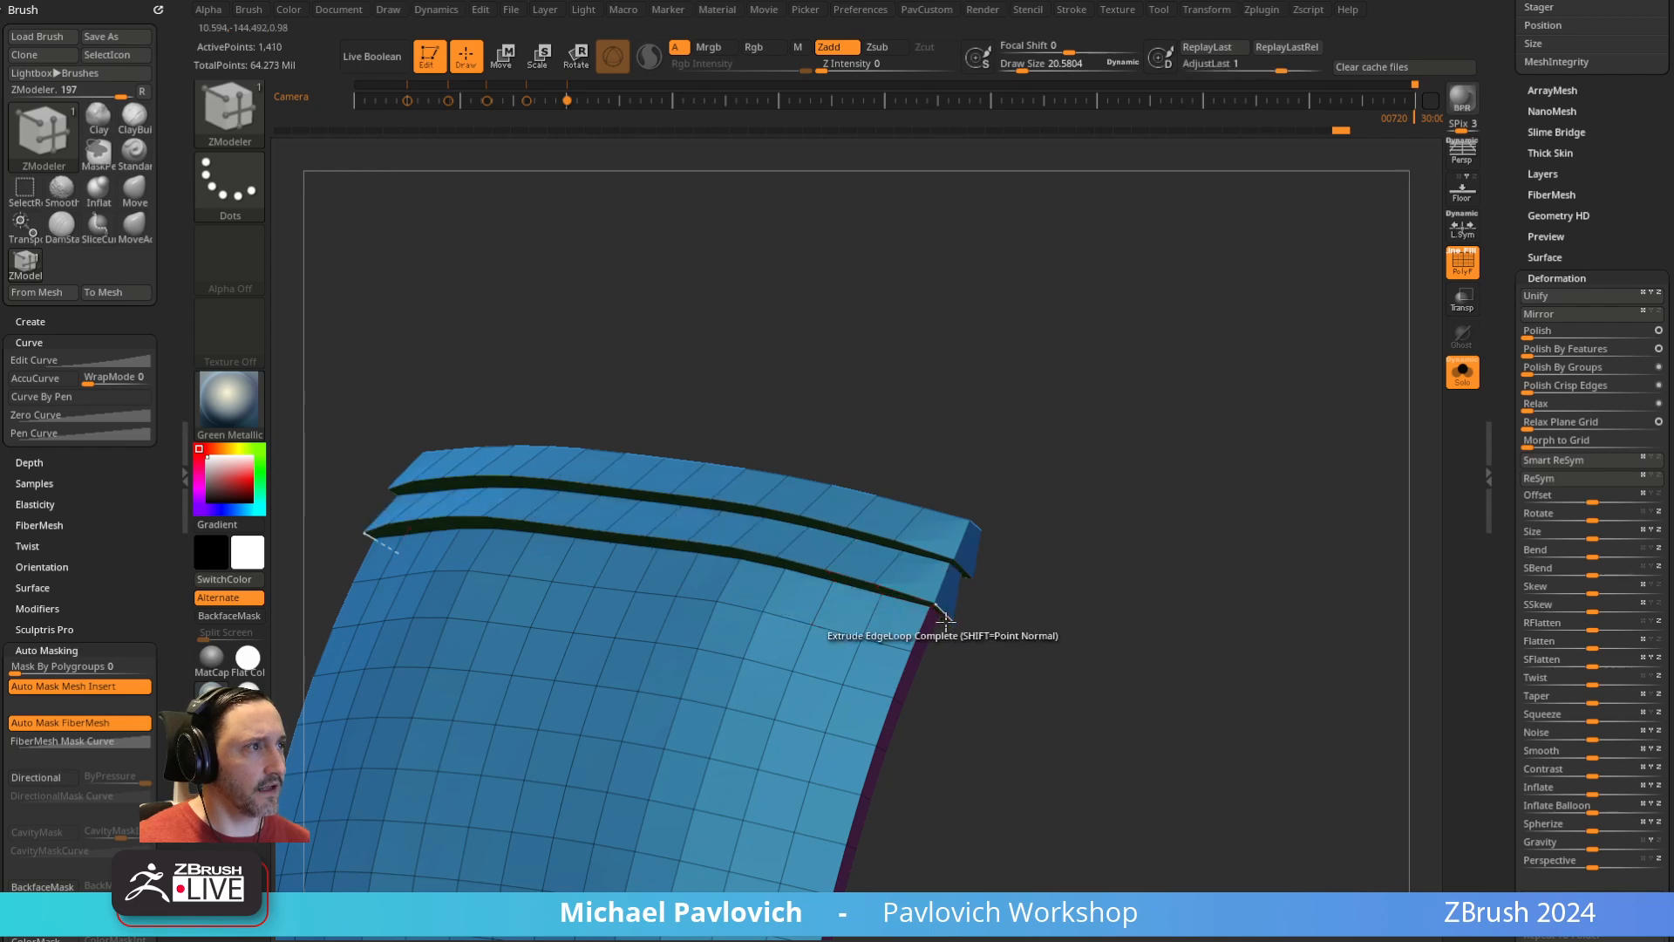
left_click(830, 639)
left_click(824, 673)
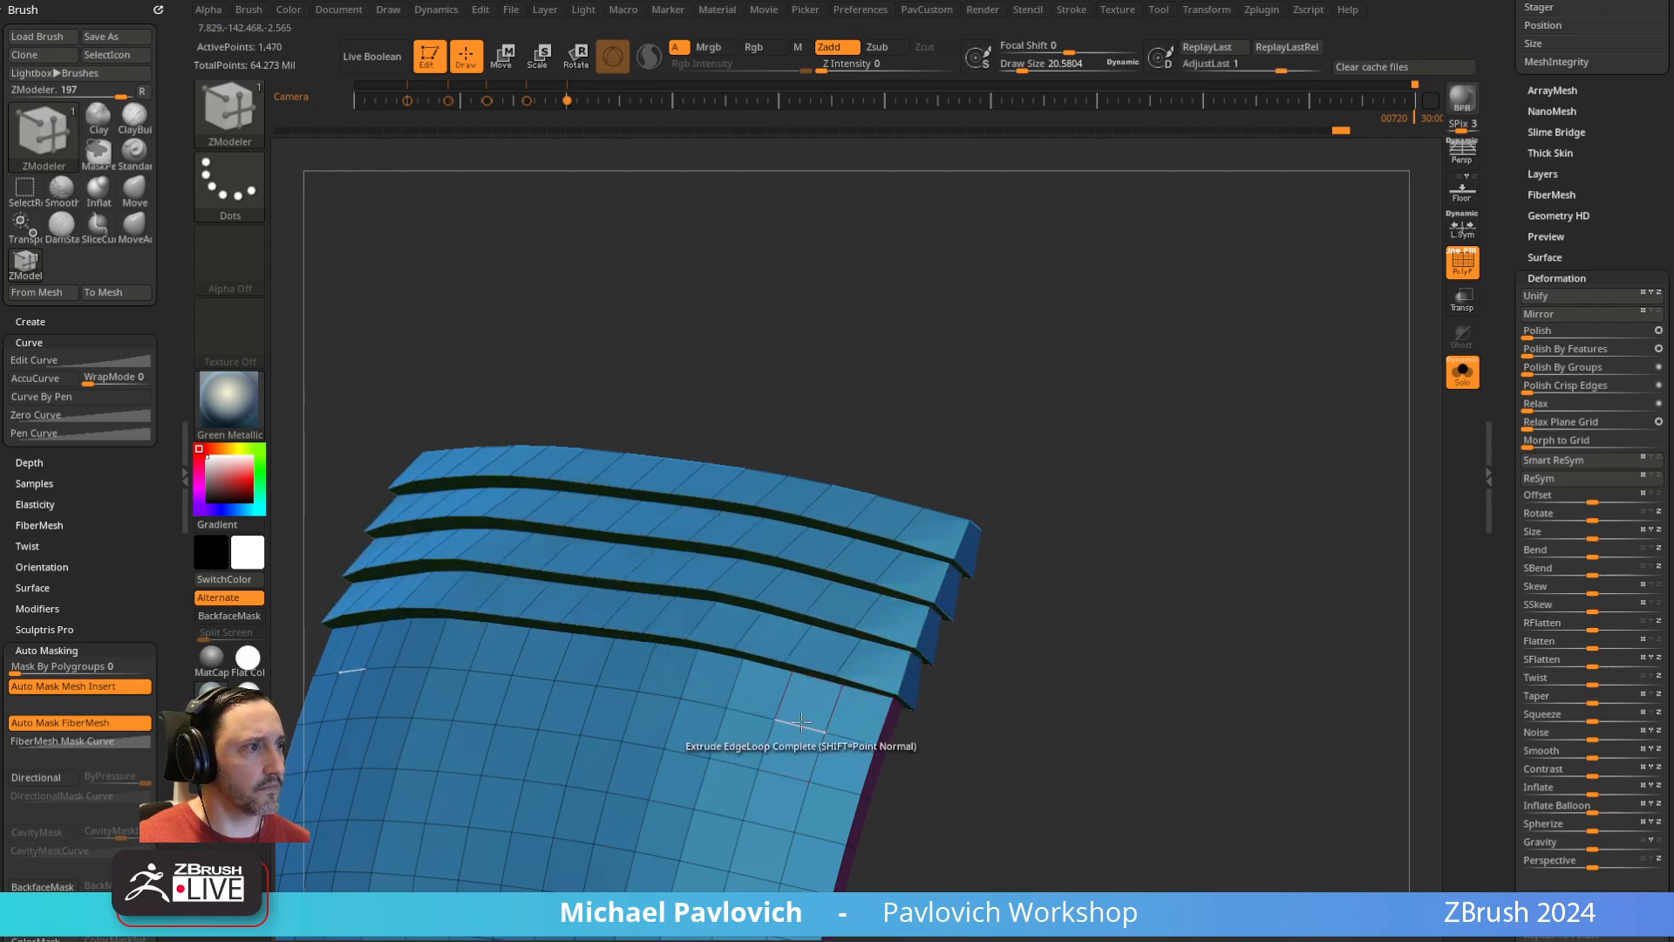
left_click(804, 735)
left_click(793, 778)
left_click(767, 826)
Continue the stepped rib extrusions down the upper chest, undoing the one misplaced extrusion
left_click_drag(1102, 646, 1135, 479, "alt")
left_click(871, 510)
left_click(864, 540)
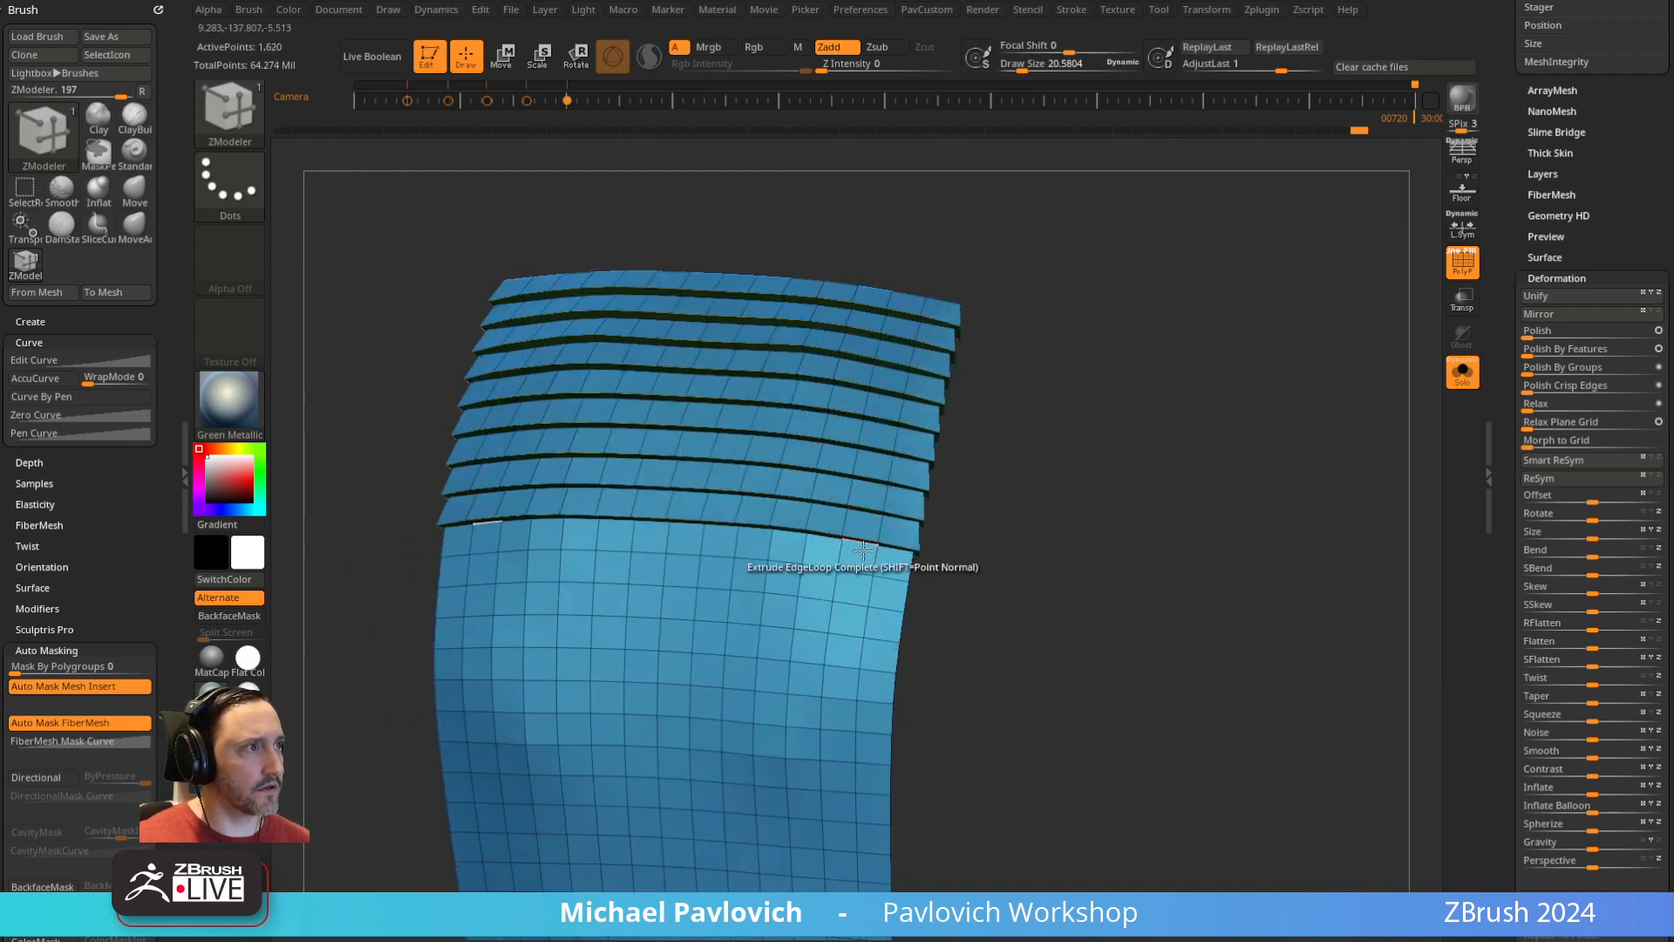
left_click(860, 570)
left_click(850, 594)
key("ctrl+z")
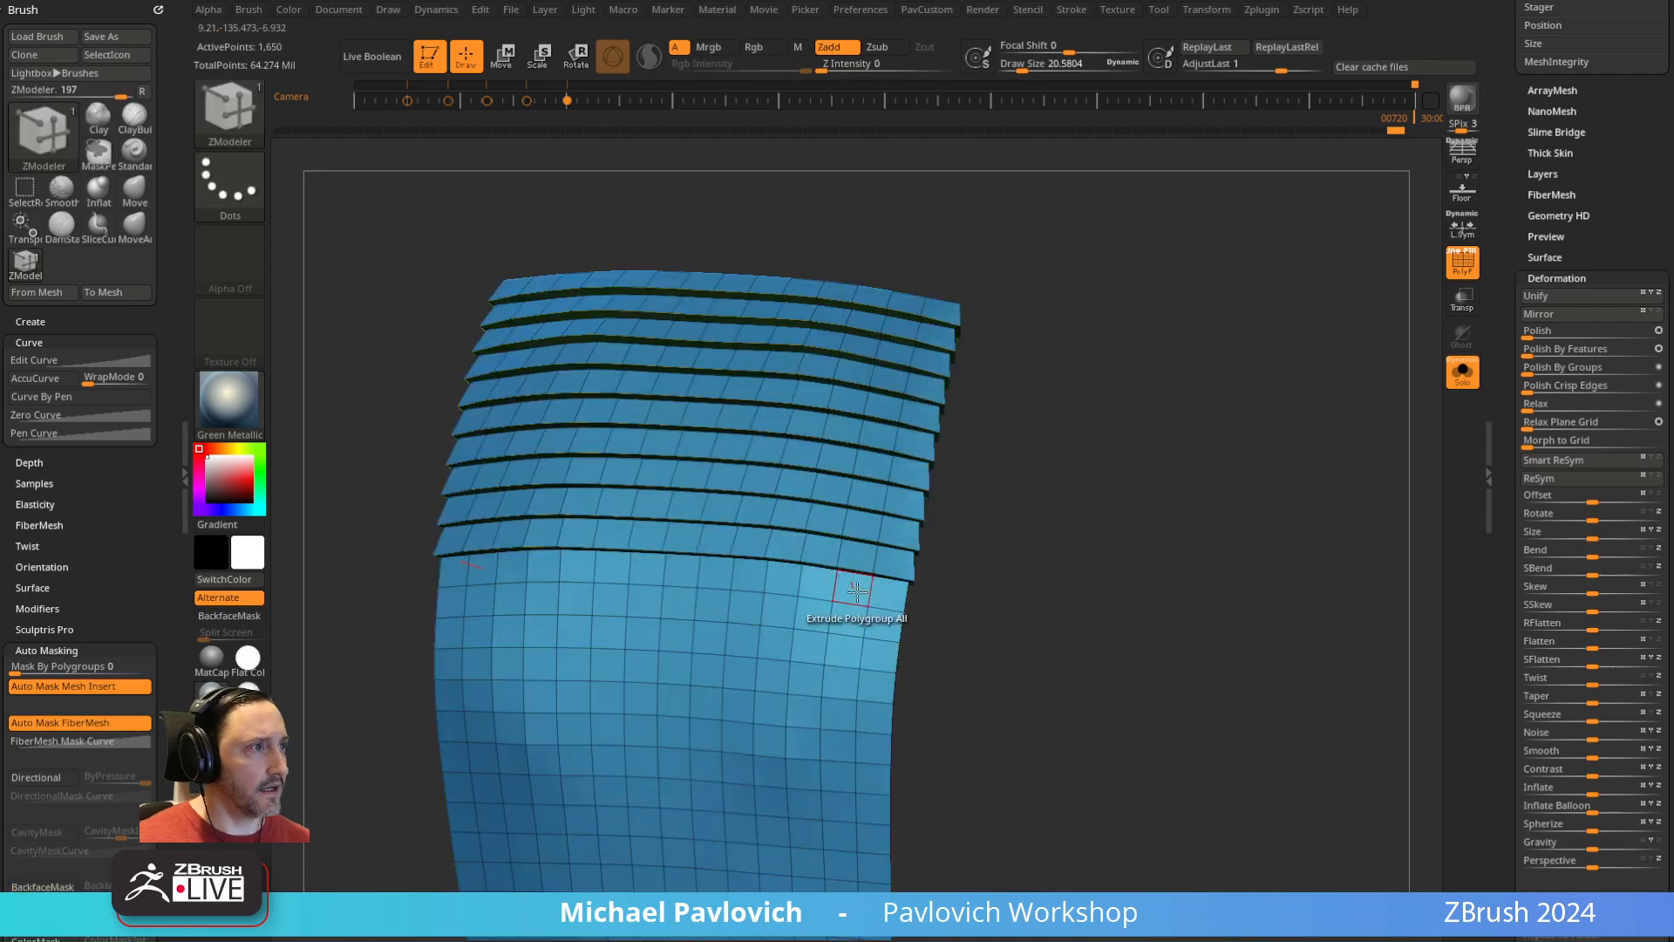
left_click(850, 596)
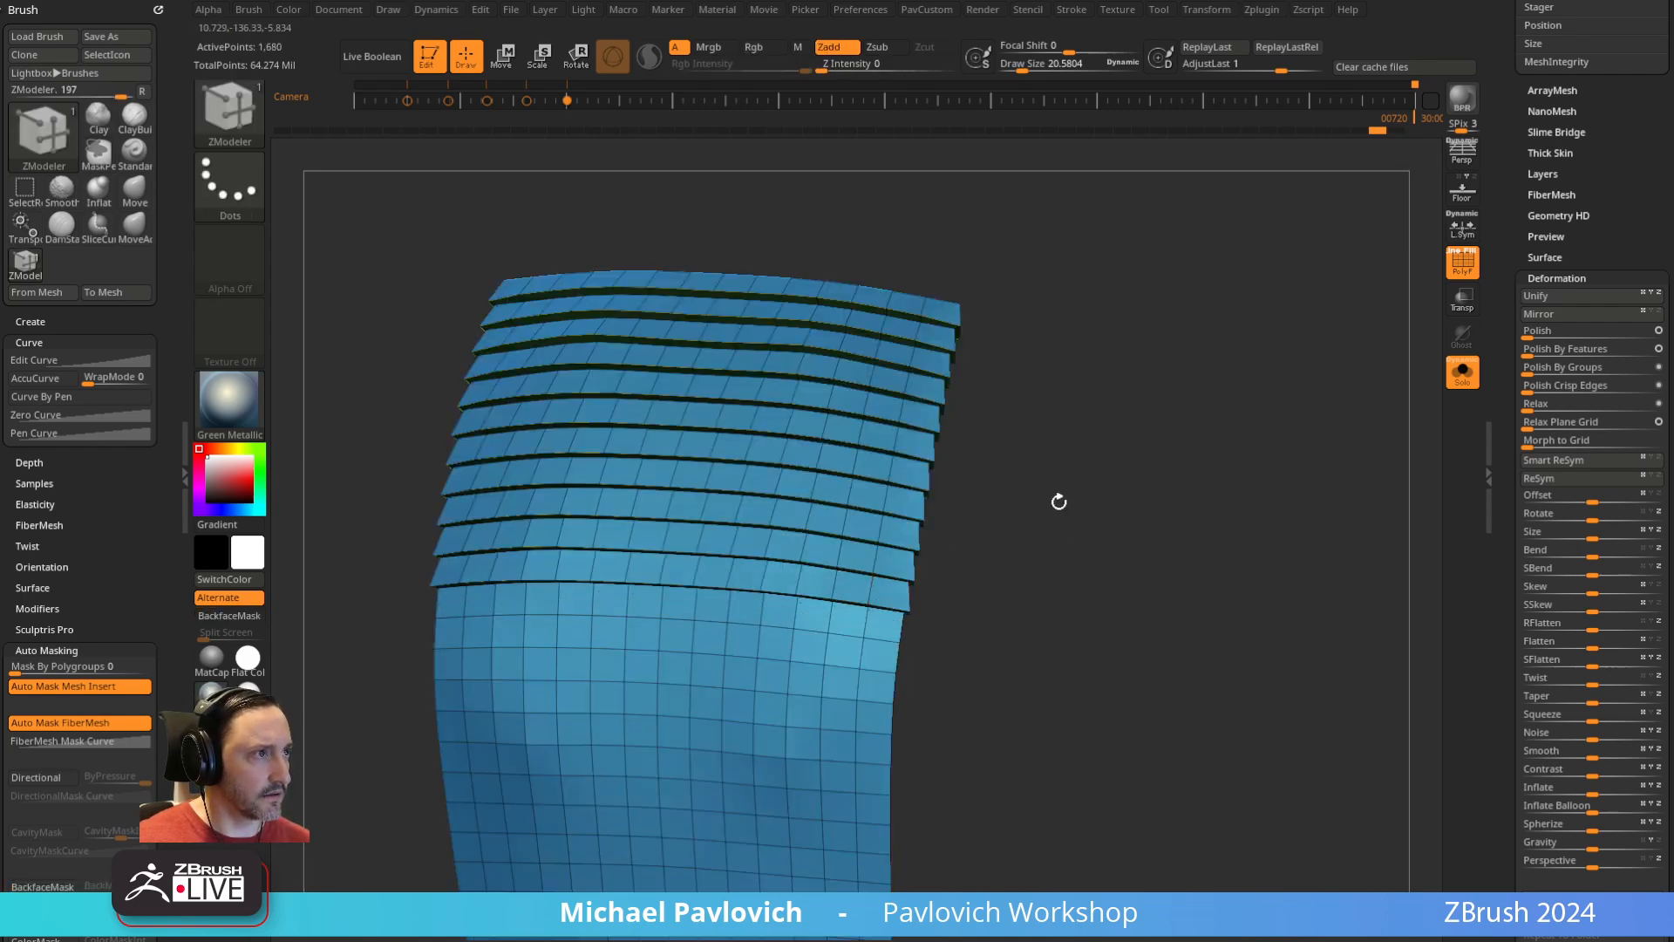
Preview the ribs with dynamic subdivision and open the Dynamic Subdiv and Crease settings
left_click_drag(1065, 497, 1330, 381)
left_click(1463, 270)
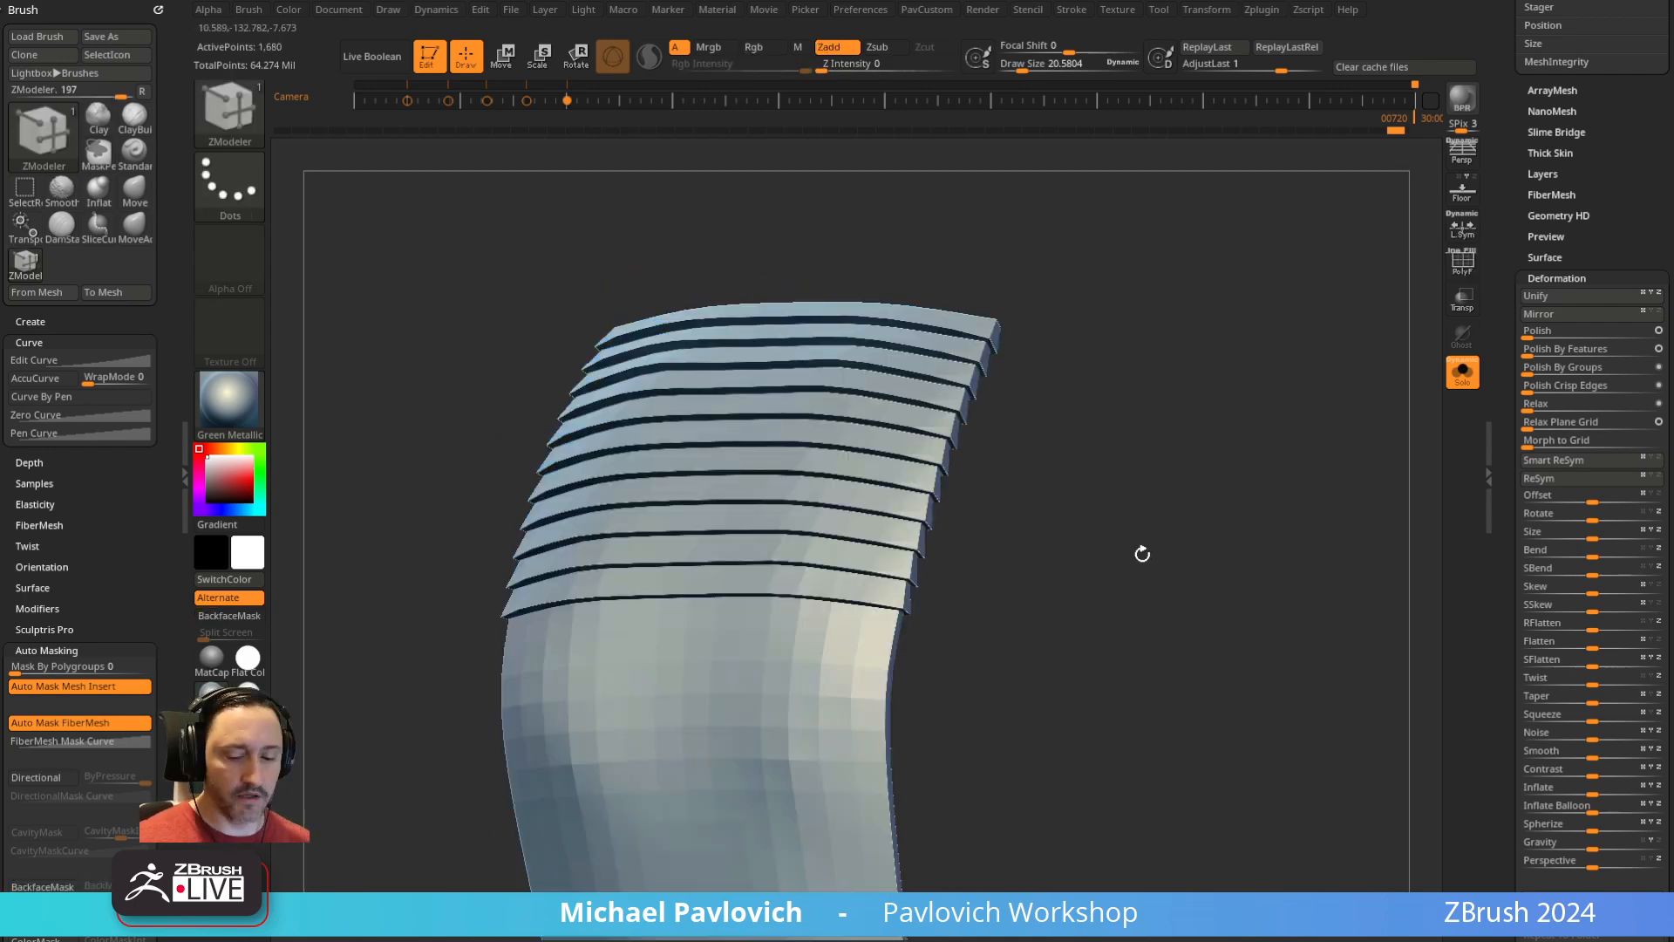
key("d")
left_click(980, 303)
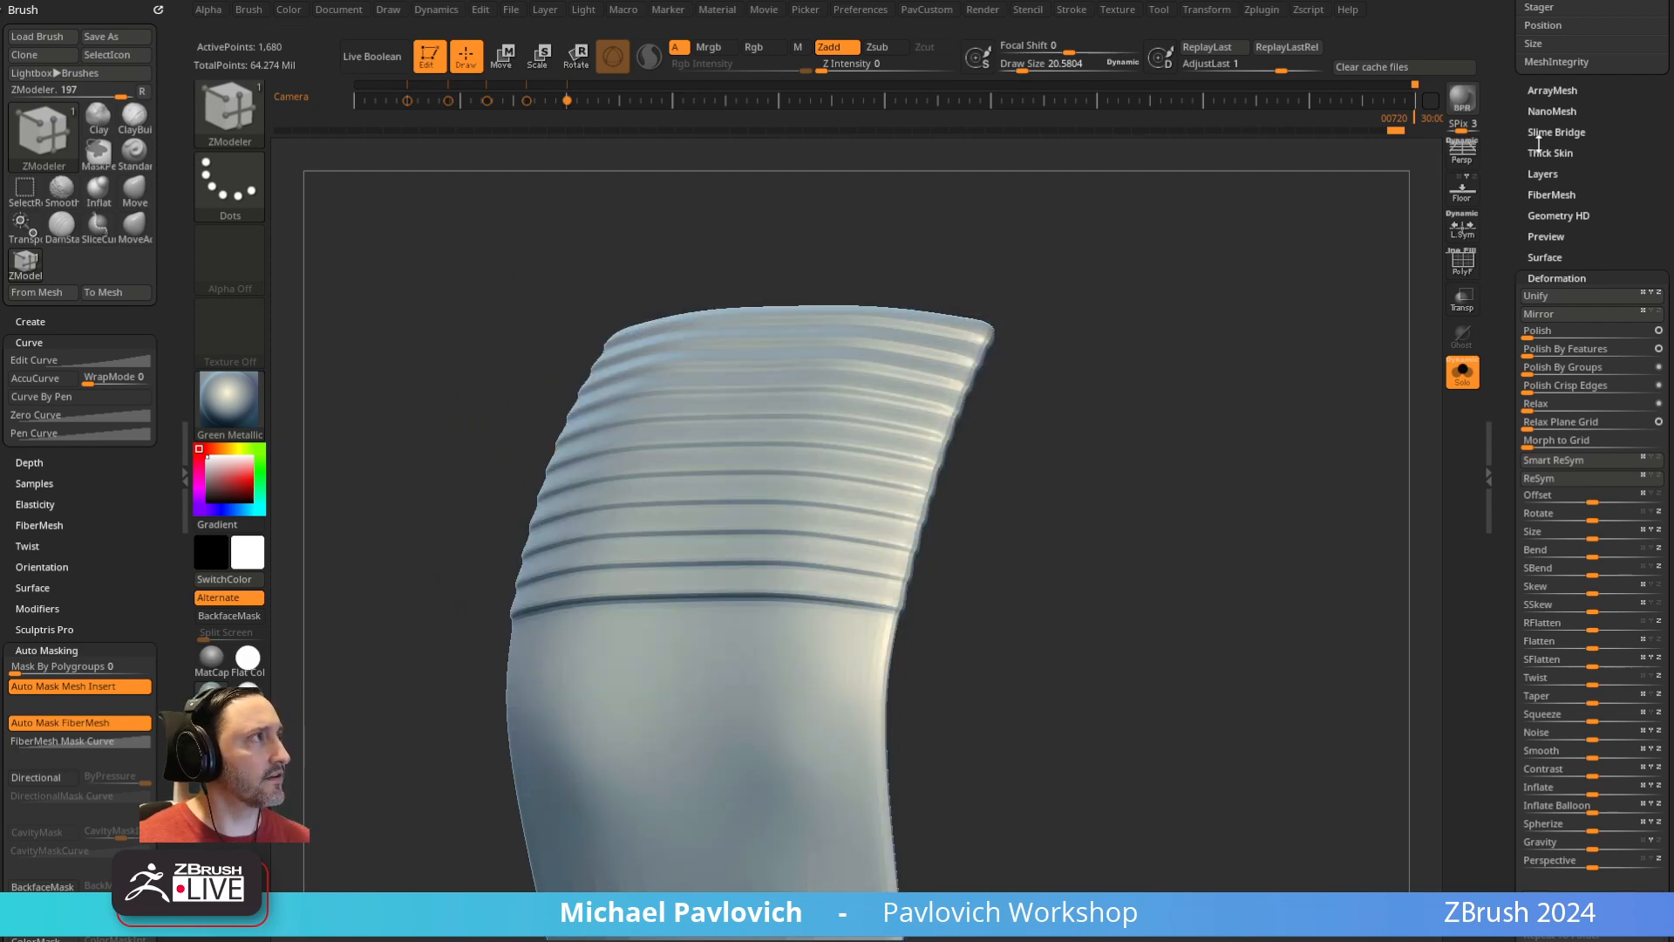
scroll(1569, 261, "up", 5)
left_click(1549, 399)
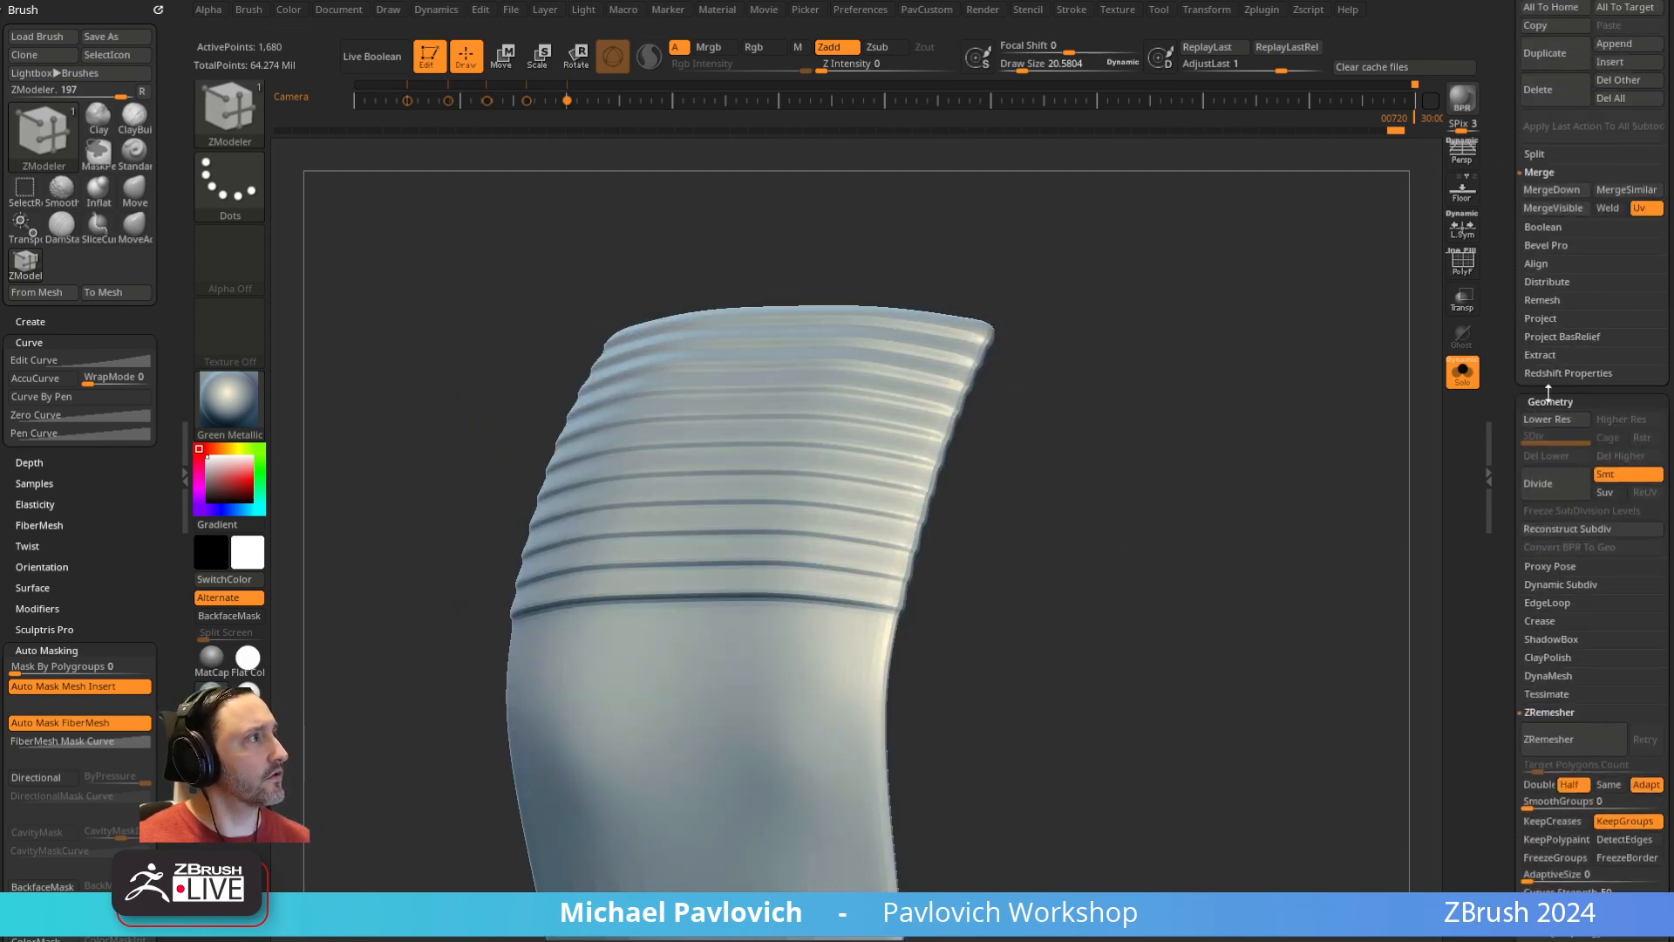
left_click(1545, 583)
scroll(1501, 494, "down", 5)
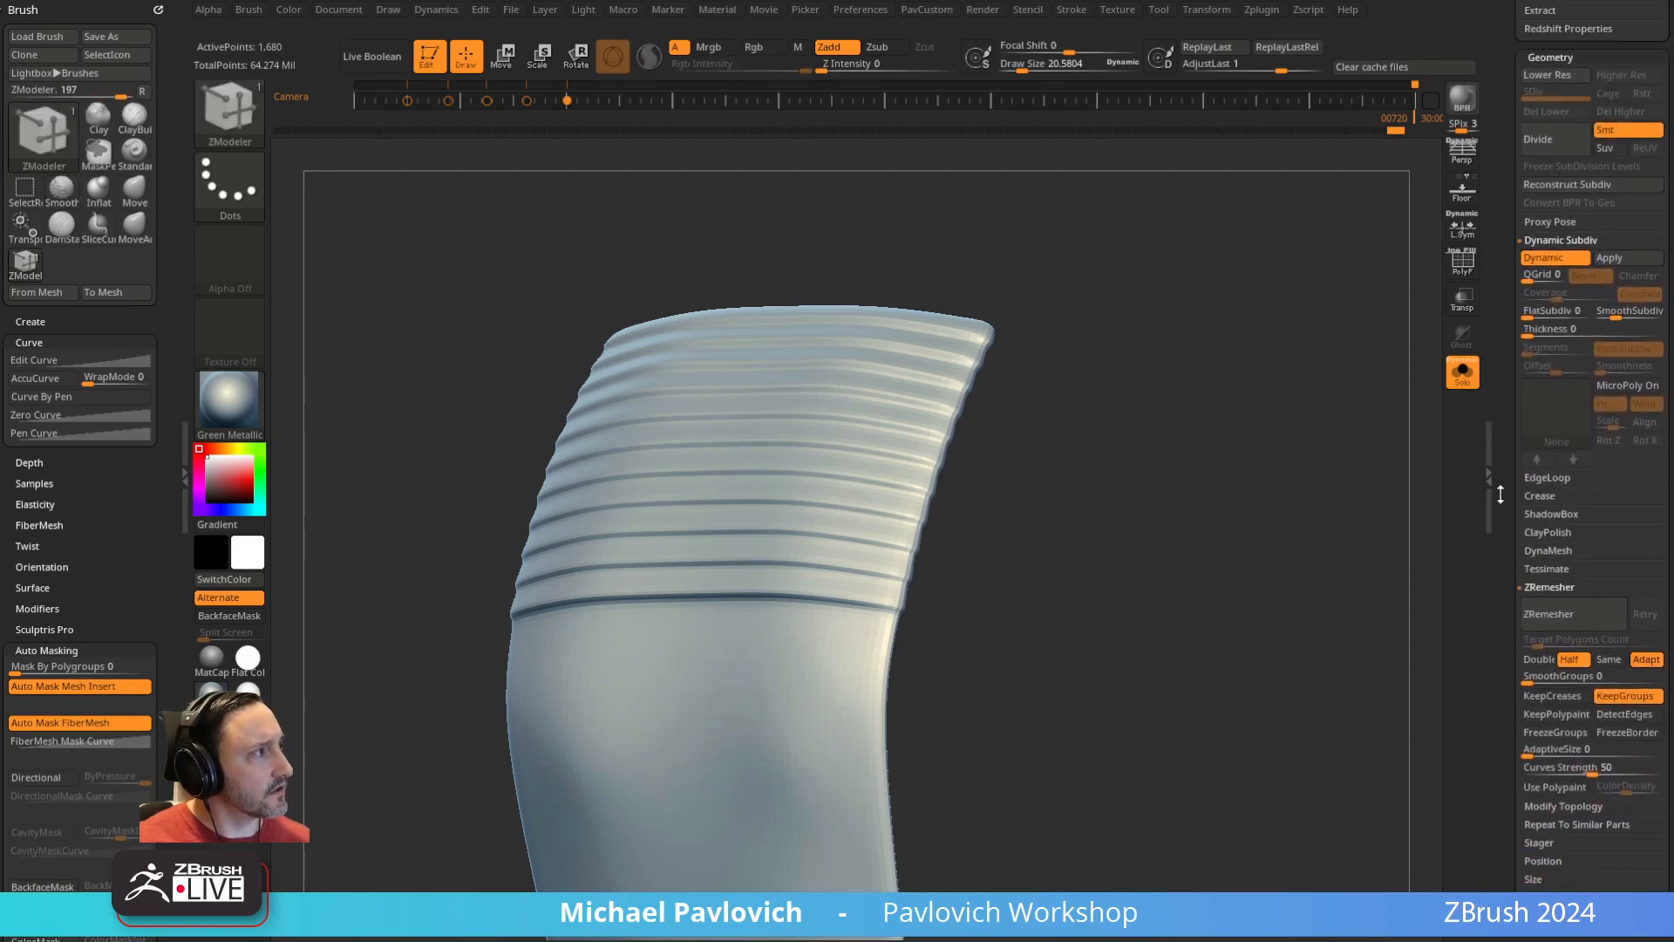
key("shift")
left_click(1547, 496)
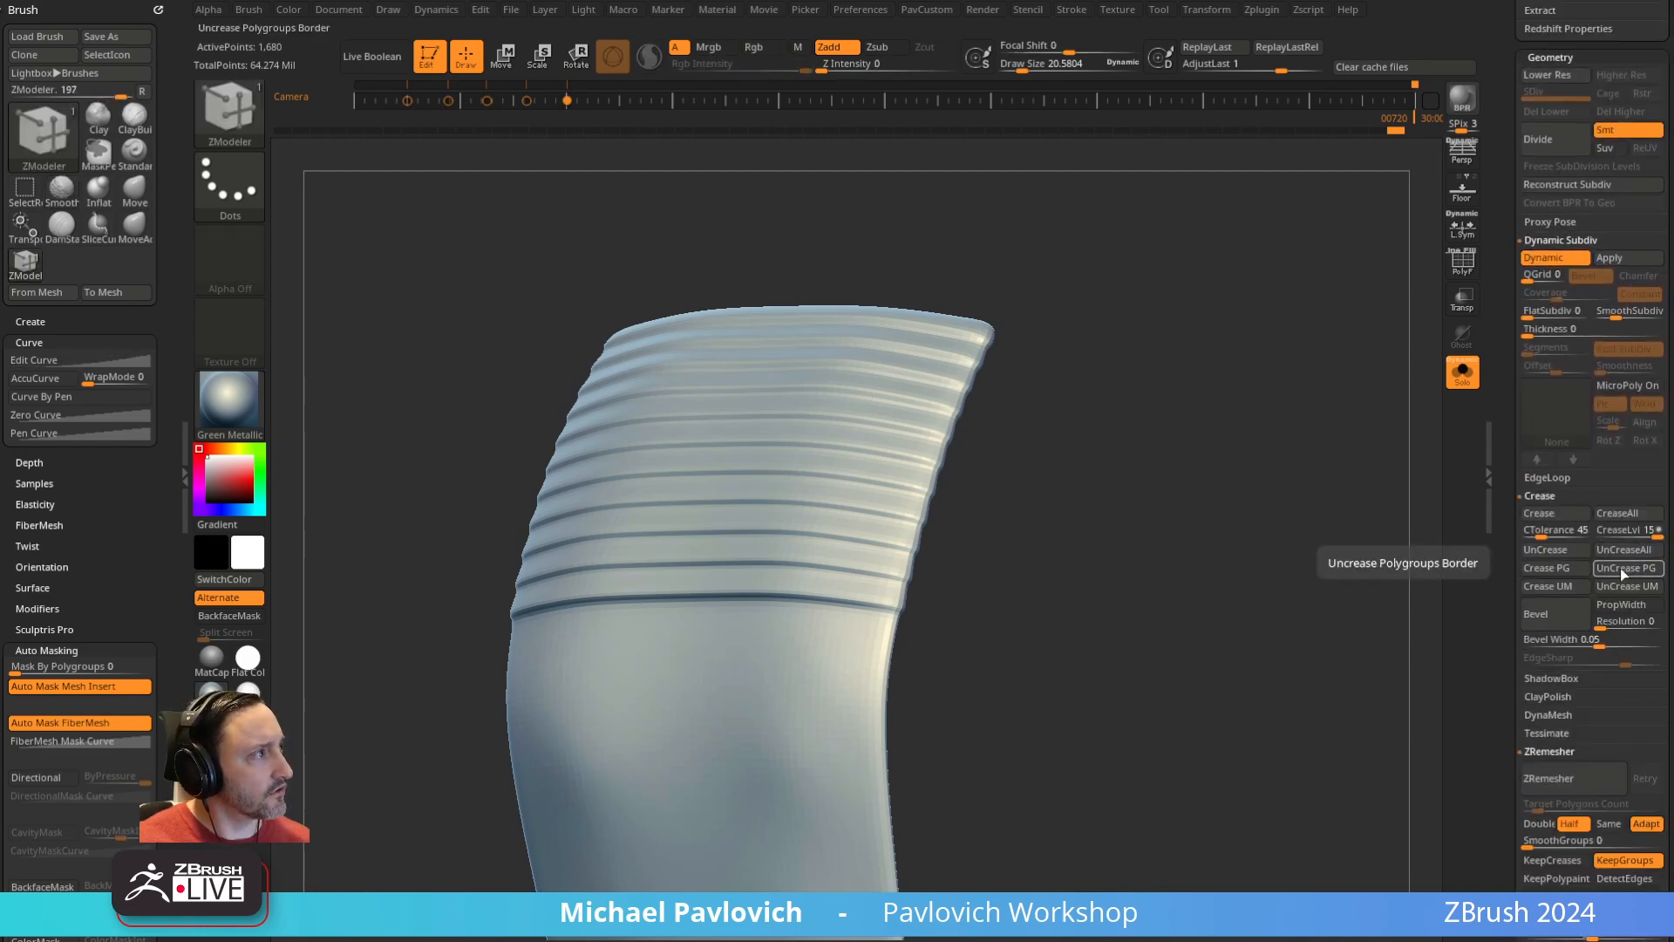
Crease the edges of the extruded ribs and preview them with dynamic subdivision and no wireframe
key("shift+d")
left_click(1464, 273)
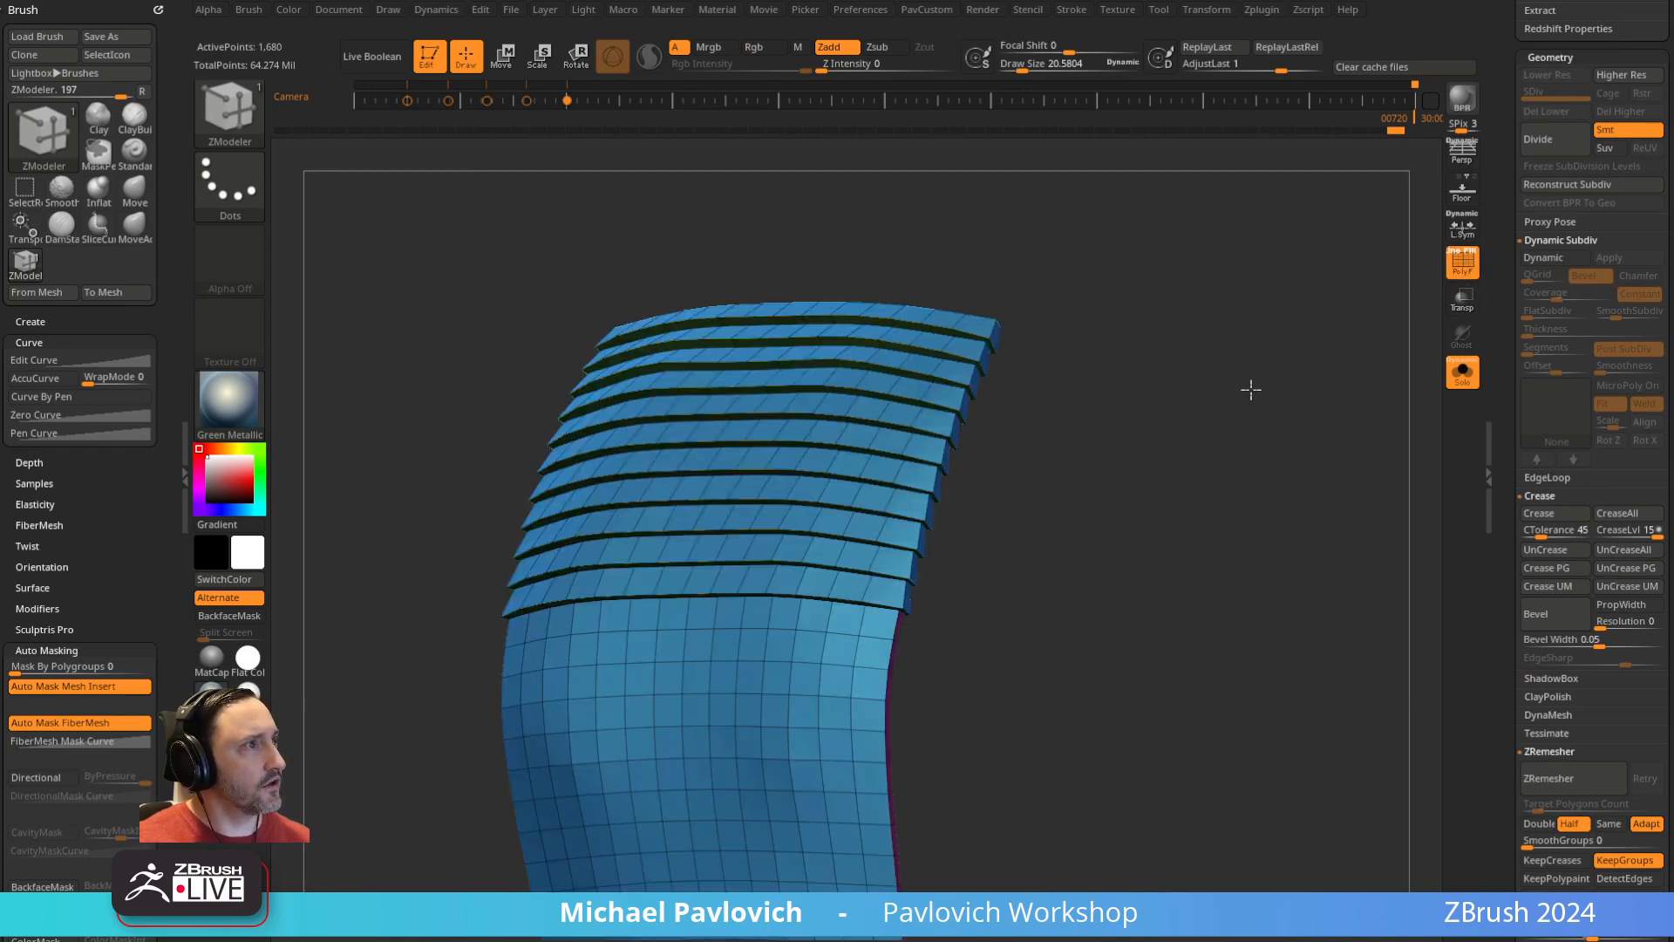
left_click_drag(1252, 388, 1264, 428)
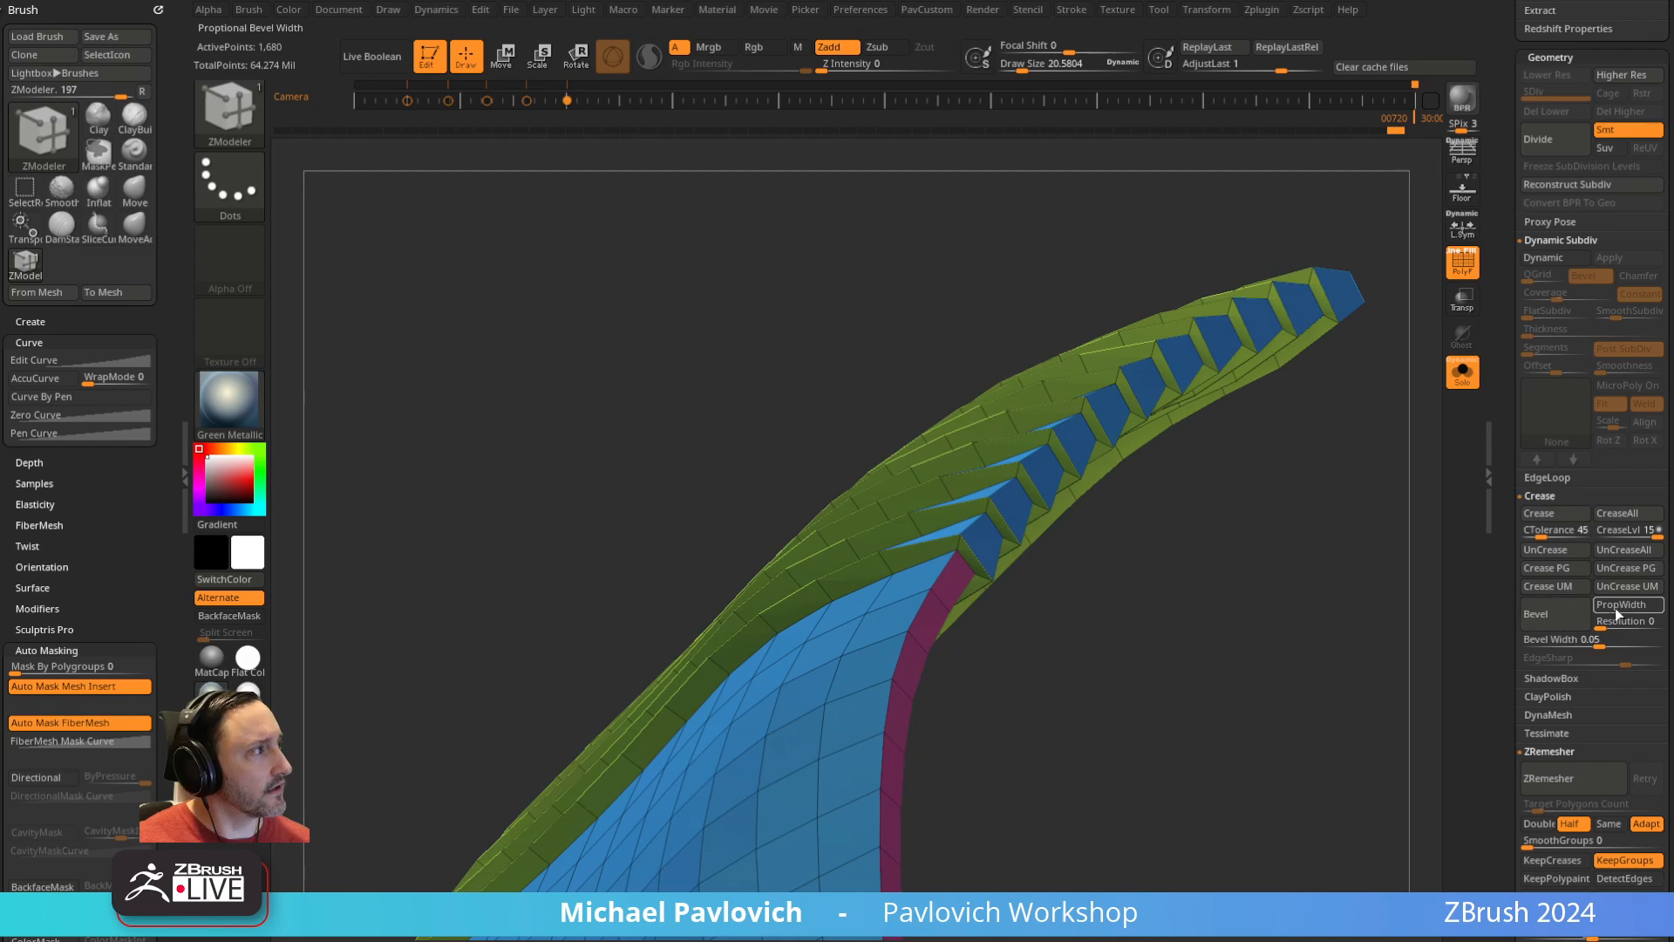
left_click_drag(1343, 619, 1352, 665, "alt")
key("d")
left_click(1464, 262)
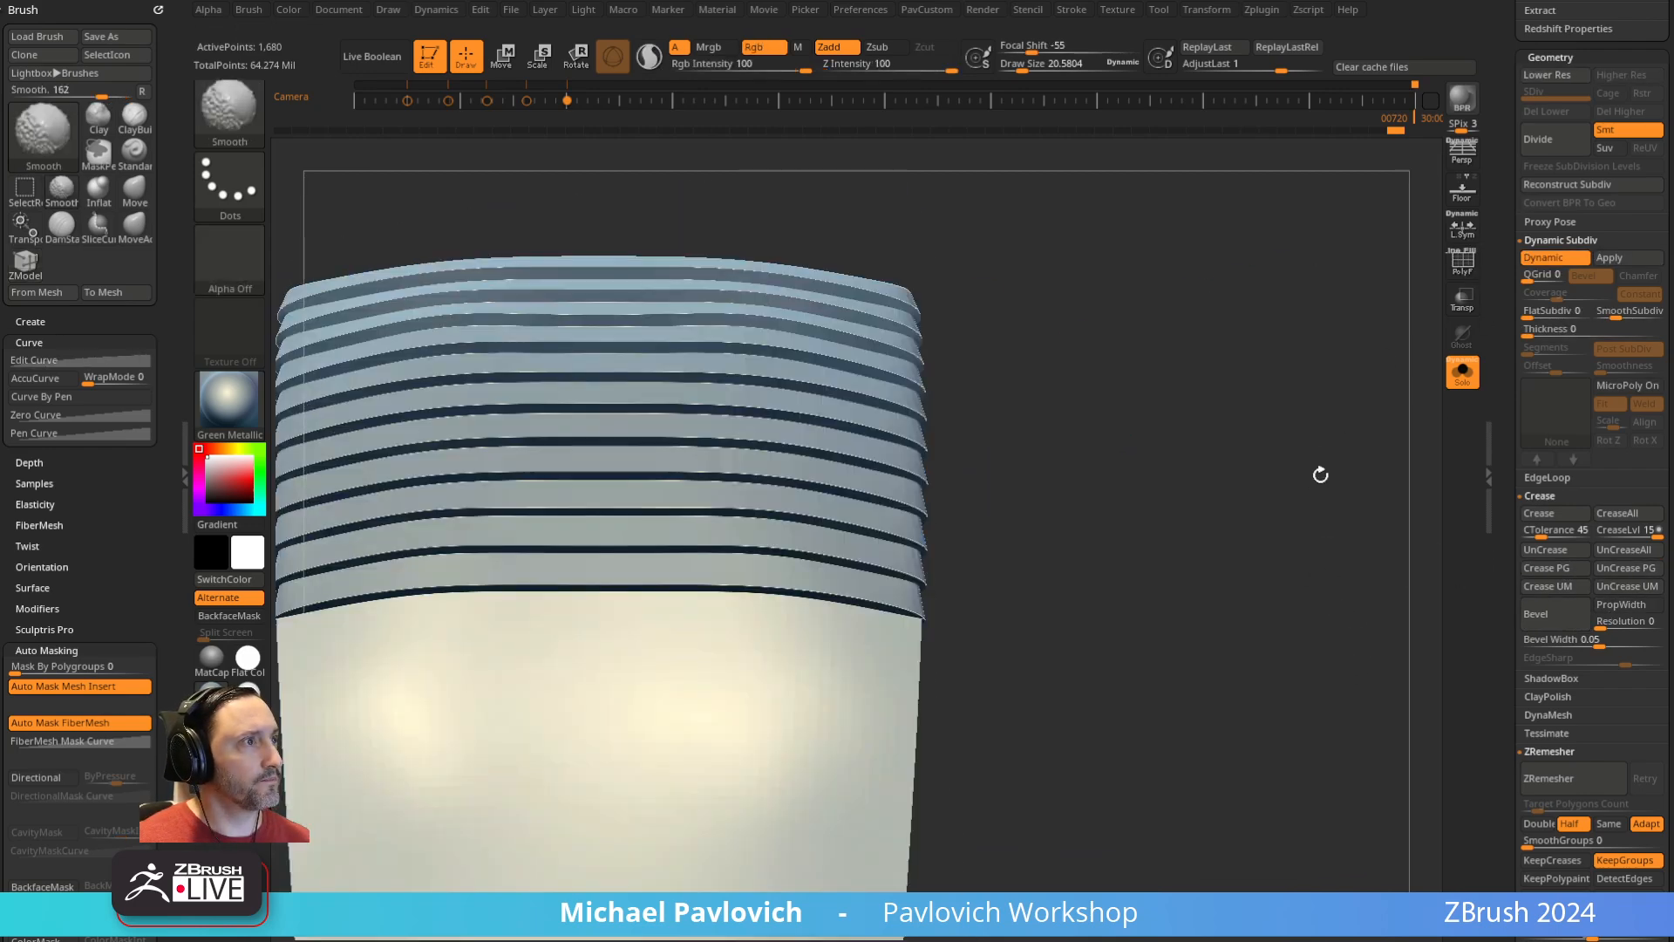
Set the crease level to 2 and show the ribbed panel together with the full suit
left_click_drag(1319, 475, 1362, 560)
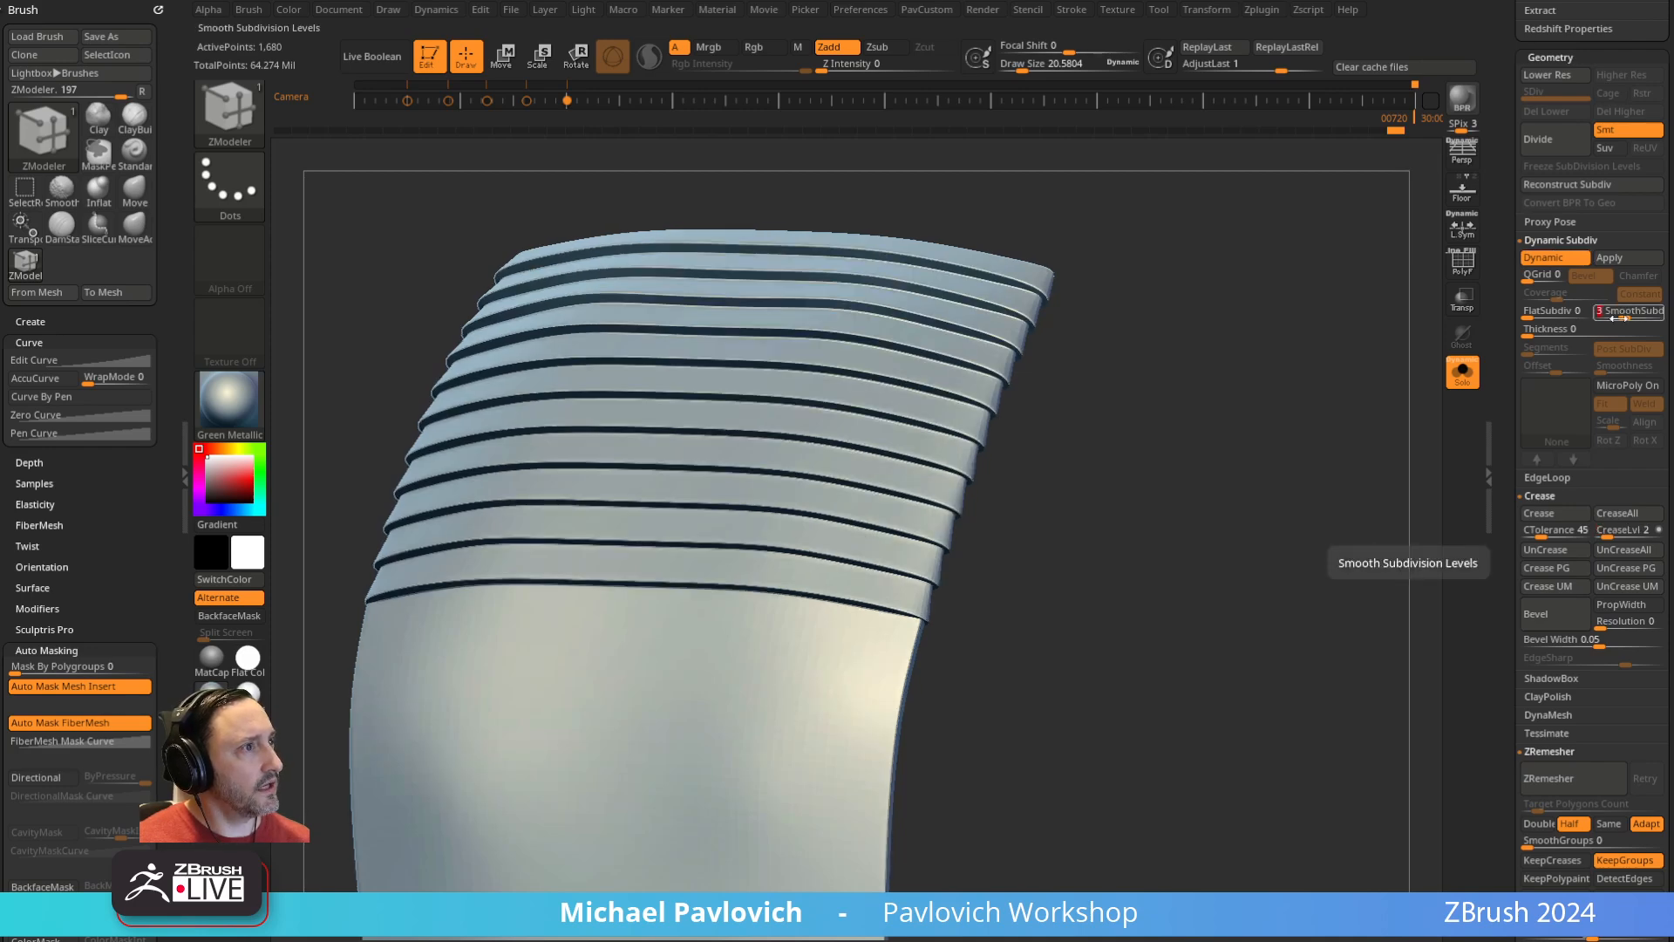
left_click_drag(1129, 488, 1185, 471, "alt")
left_click(1462, 372)
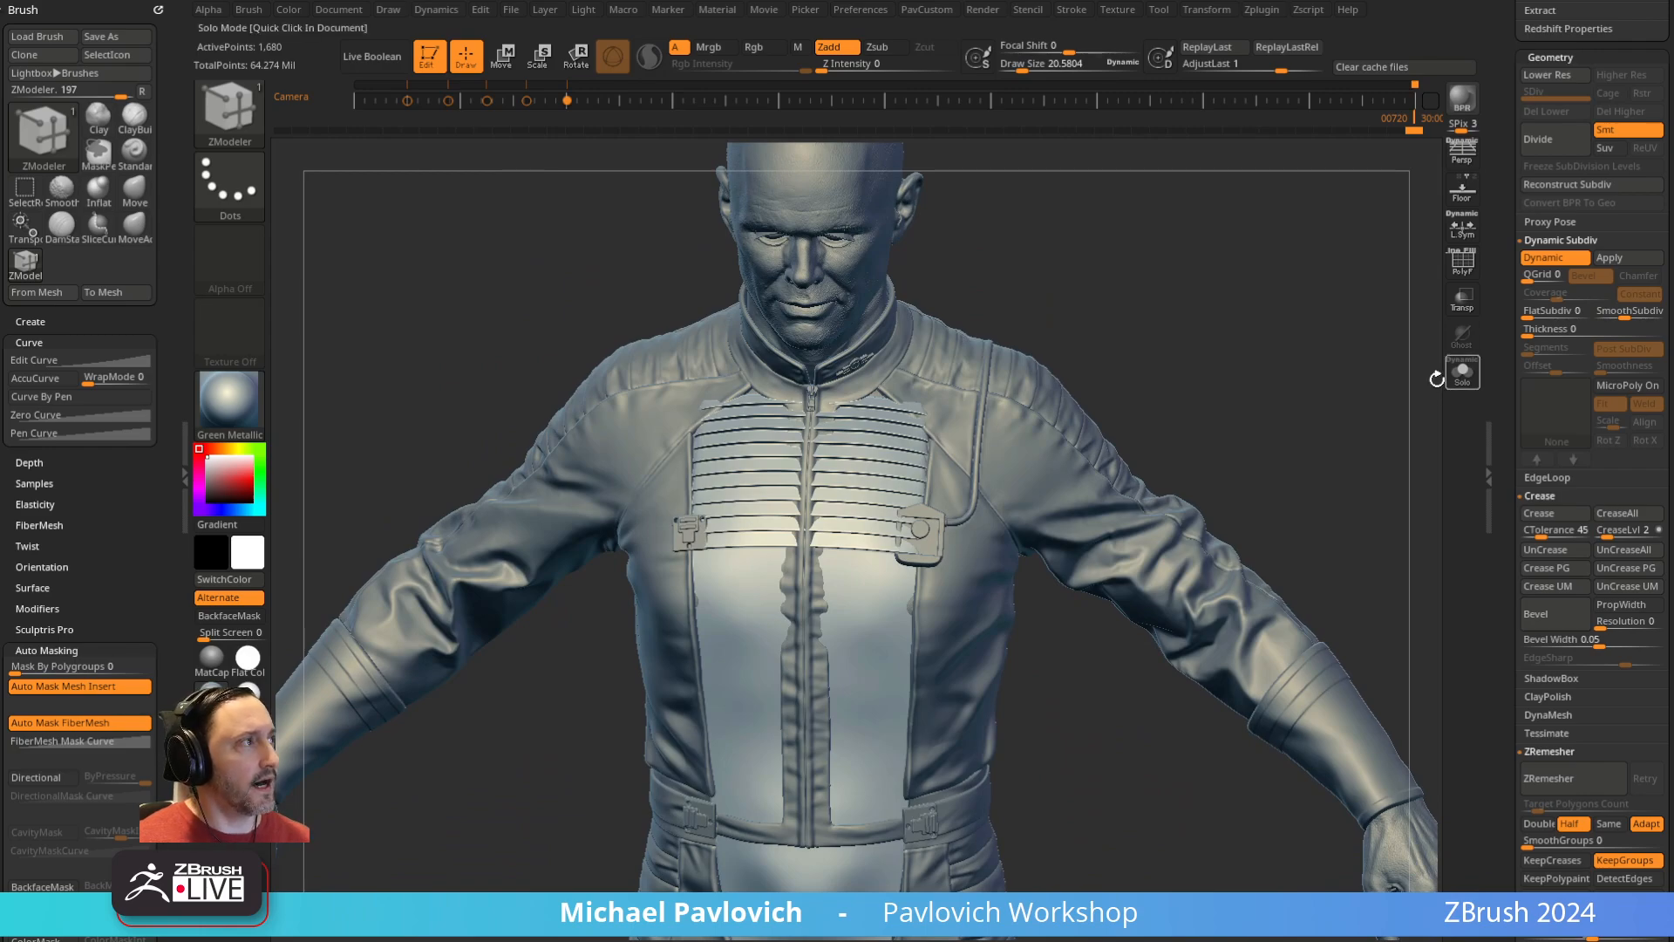
Isolate the panel with its wireframe and undo all the rib extrusions
left_click(1462, 261)
left_click(1462, 373)
key("ctrl")
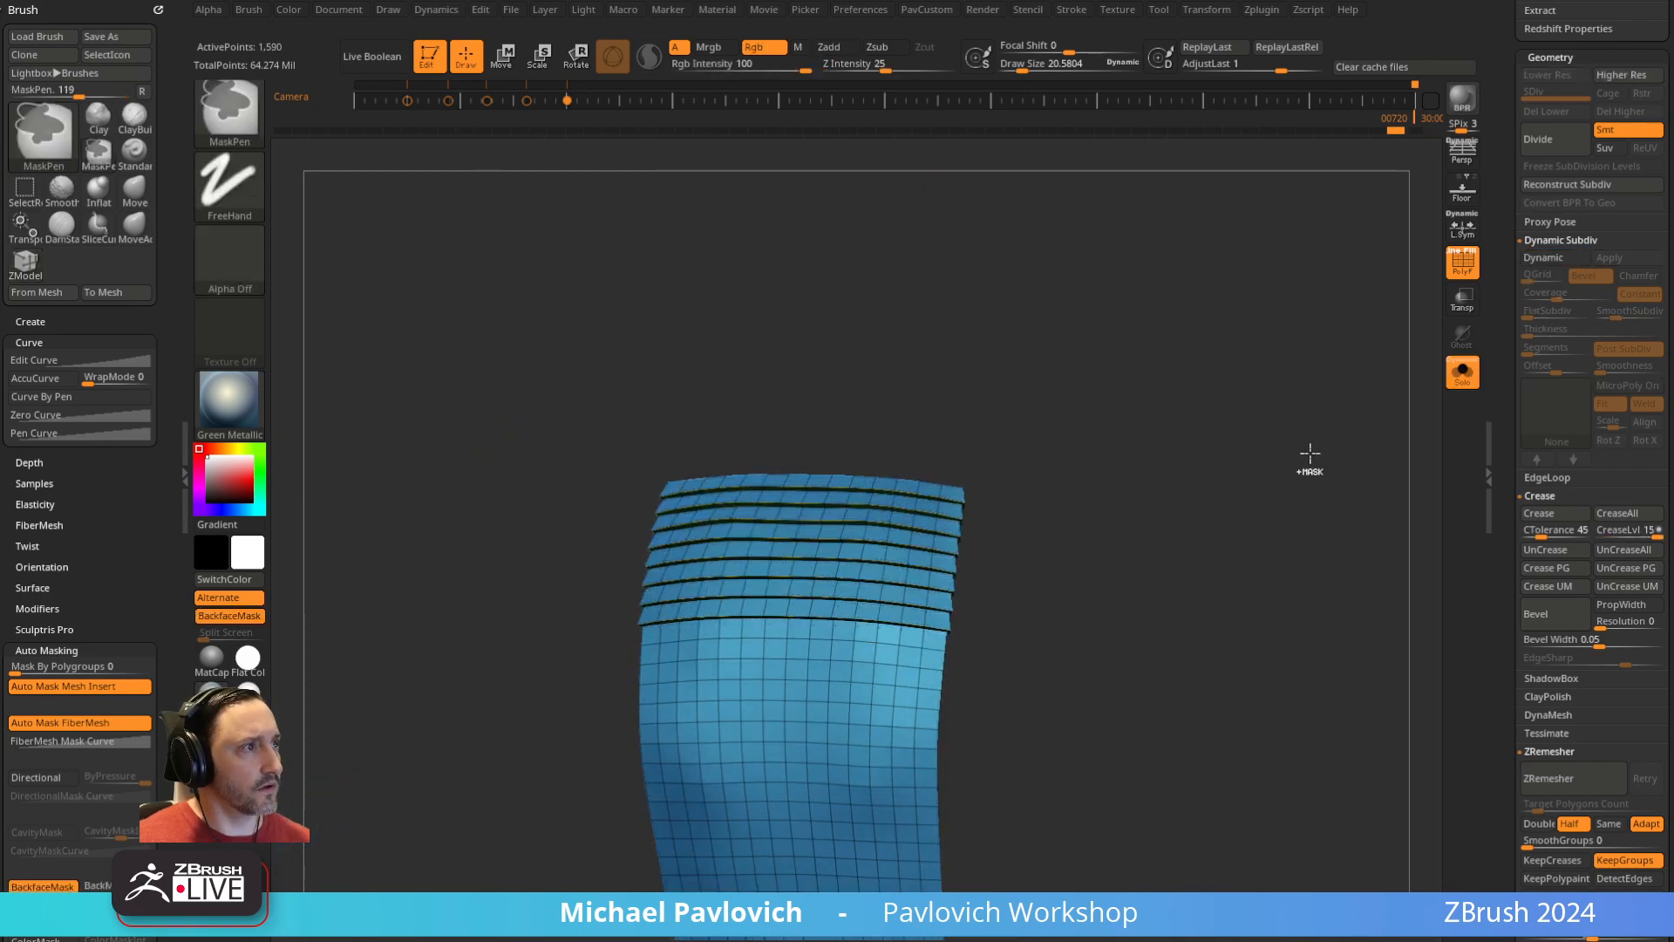
key("ctrl+z")
key("ctrl+z")
key("ctrl+z")
key("ctrl+z")
key("ctrl+z")
key("ctrl+z")
key("ctrl+z")
key("ctrl+z")
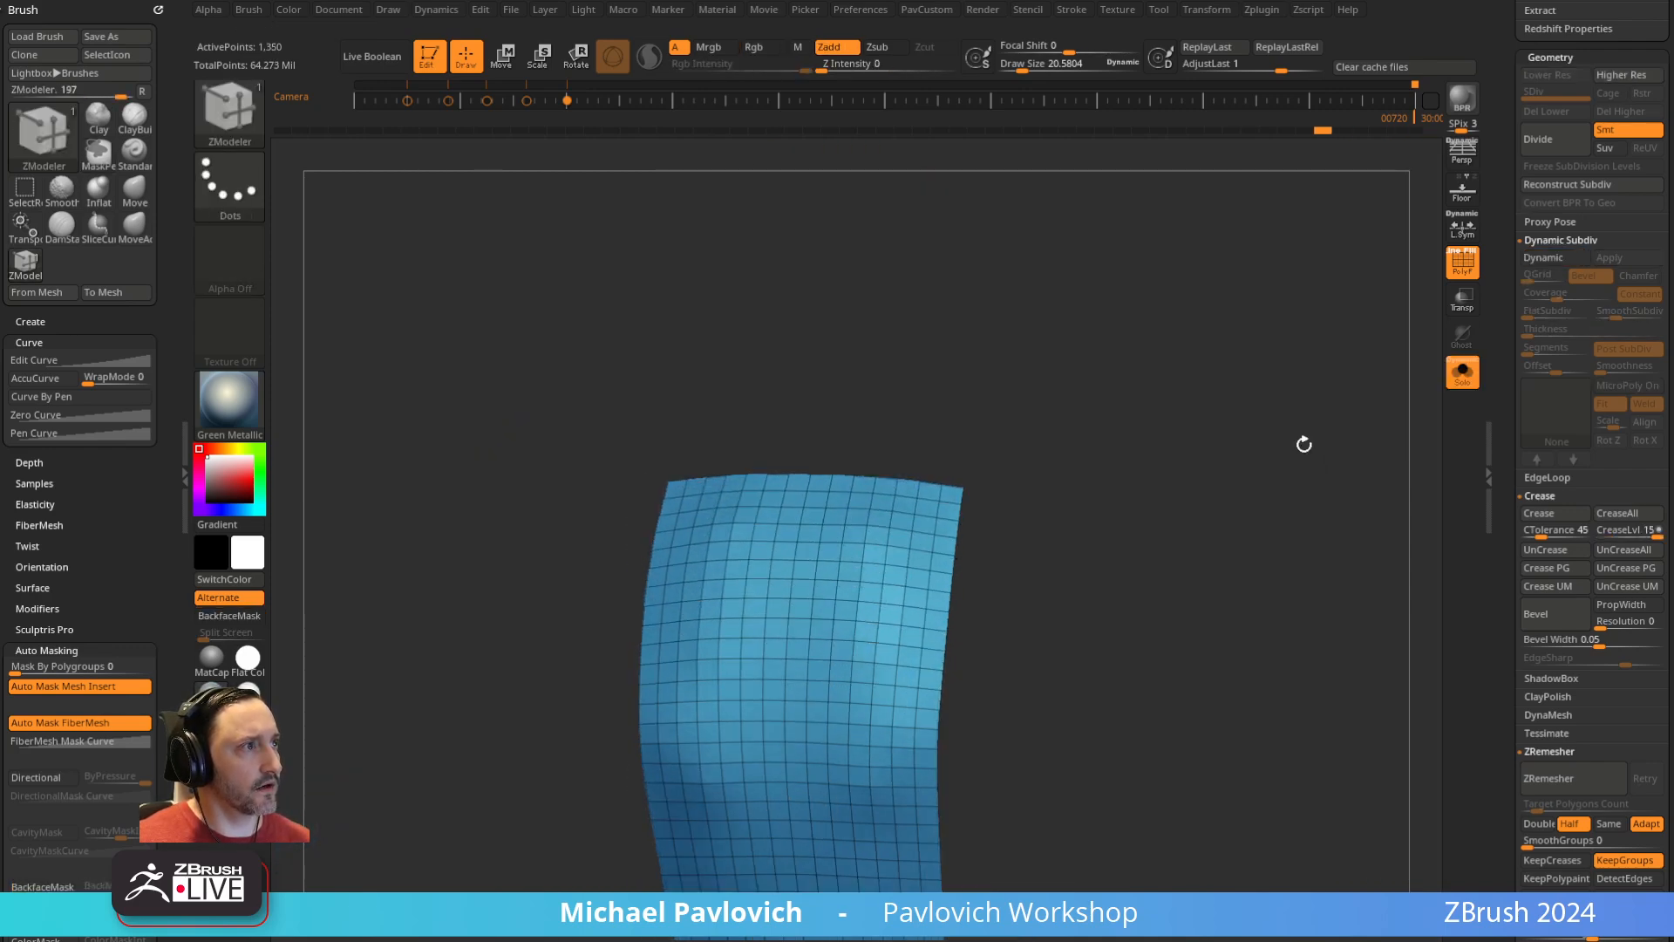
Subdivide the plain panel once and delete its lower subdivision level
mouse_move(1304, 444)
left_mouse_down()
mouse_move(1315, 486)
mouse_move(1281, 468)
left_mouse_up()
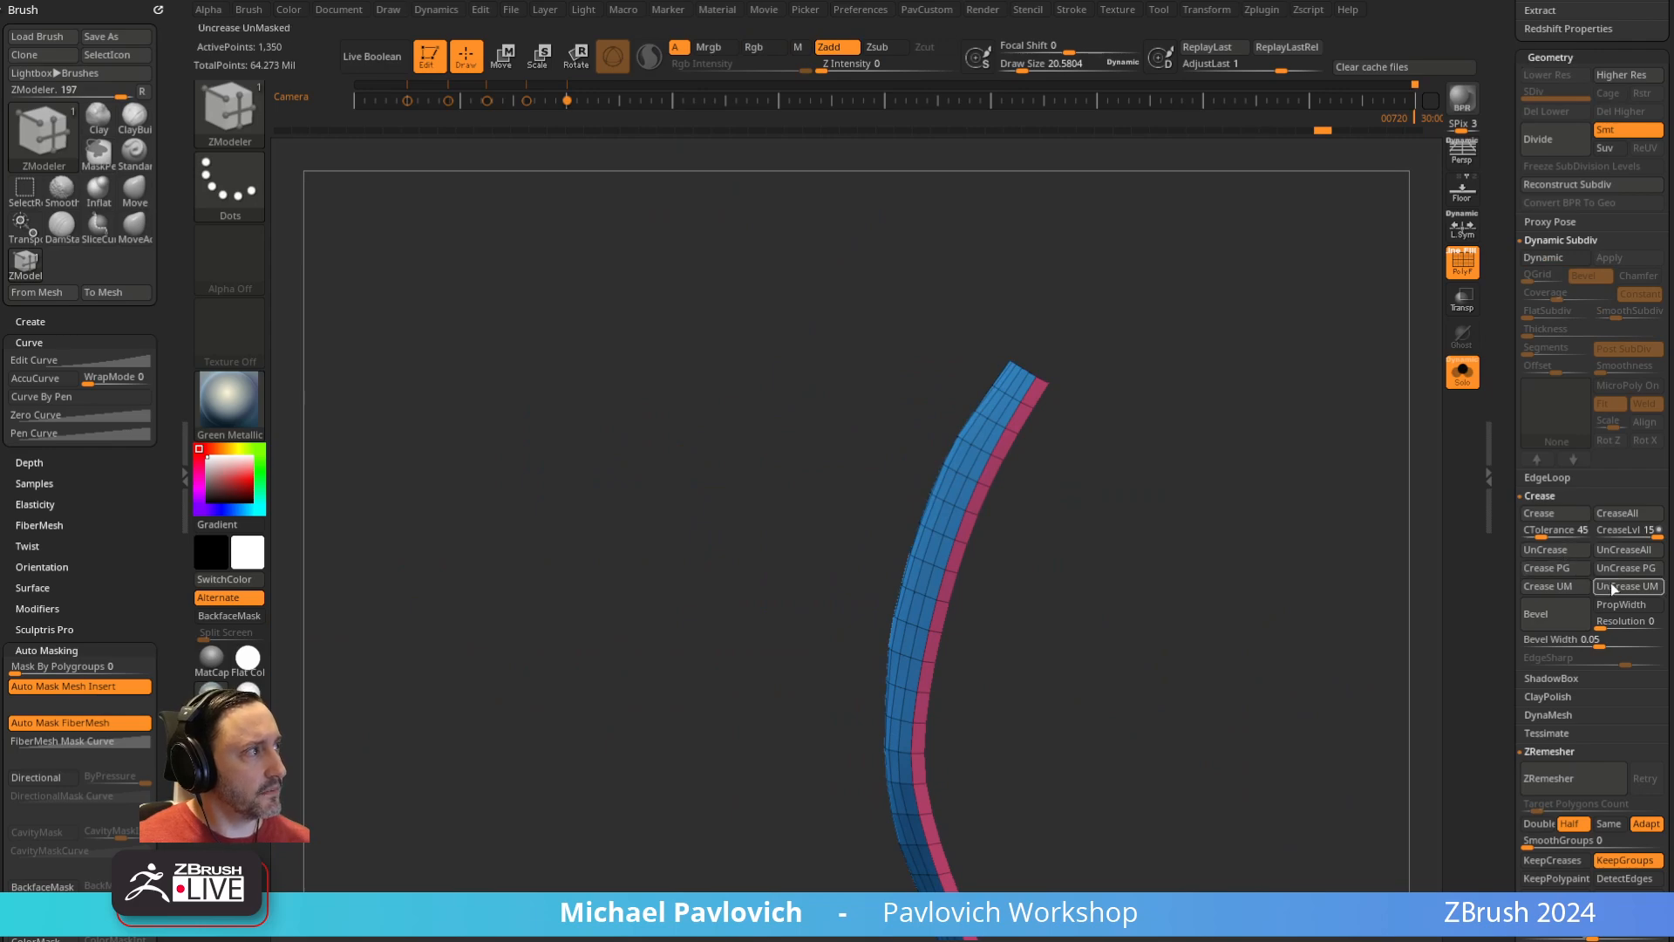
left_click_drag(1295, 569, 1356, 579)
key("ctrl+d")
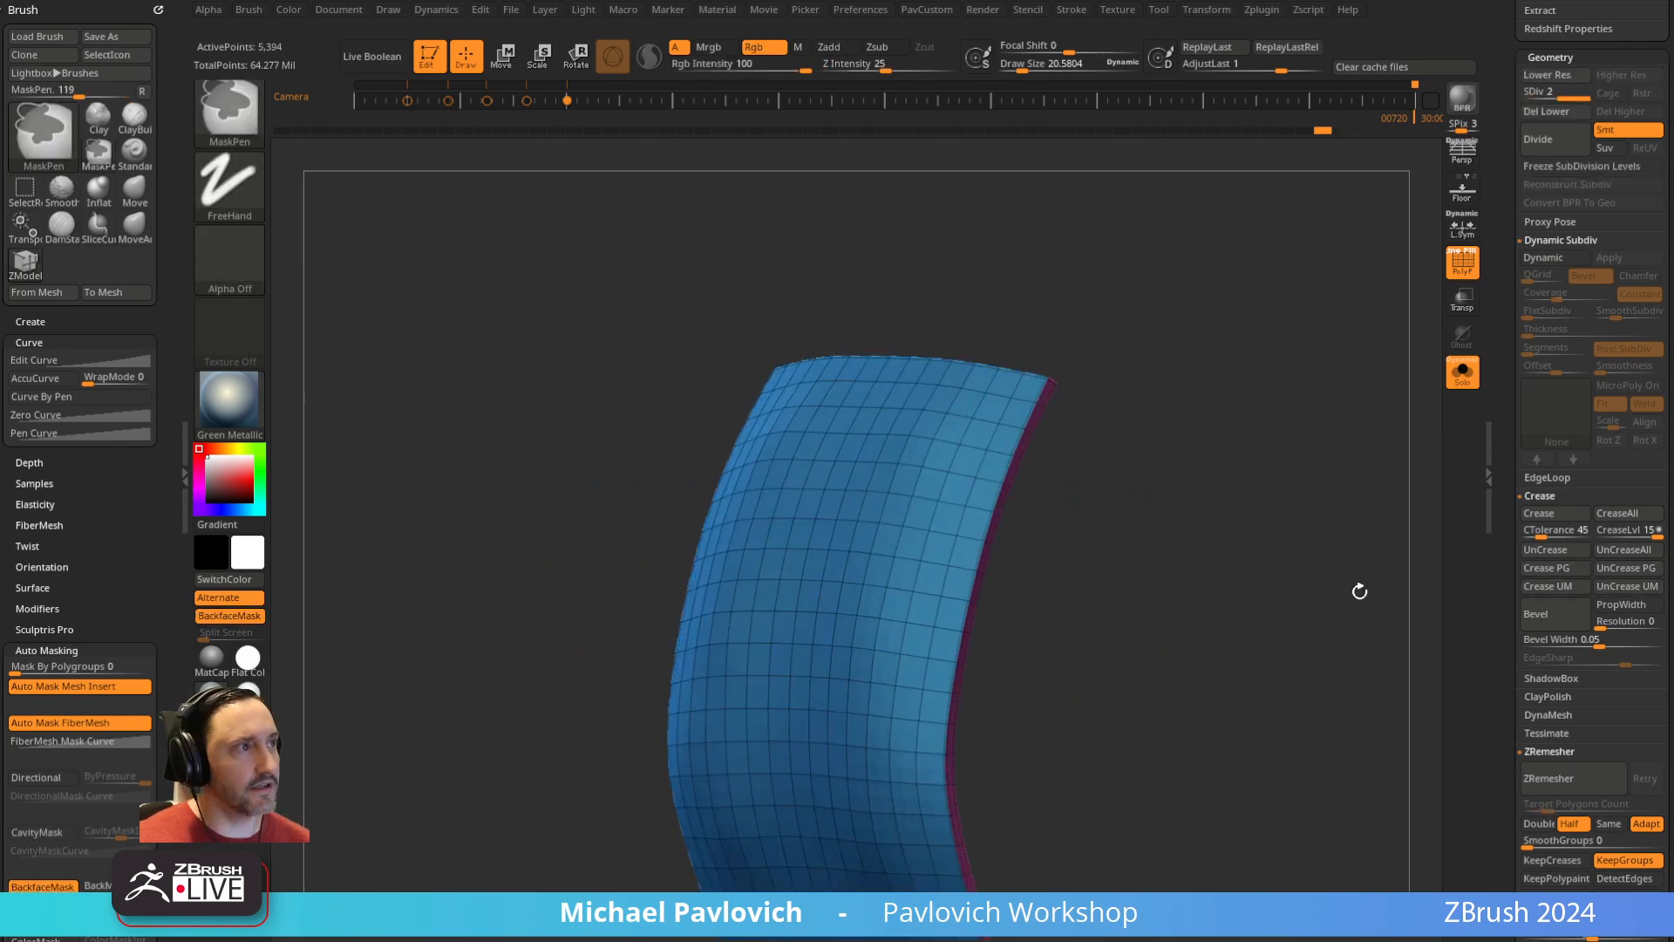
left_click(1547, 114)
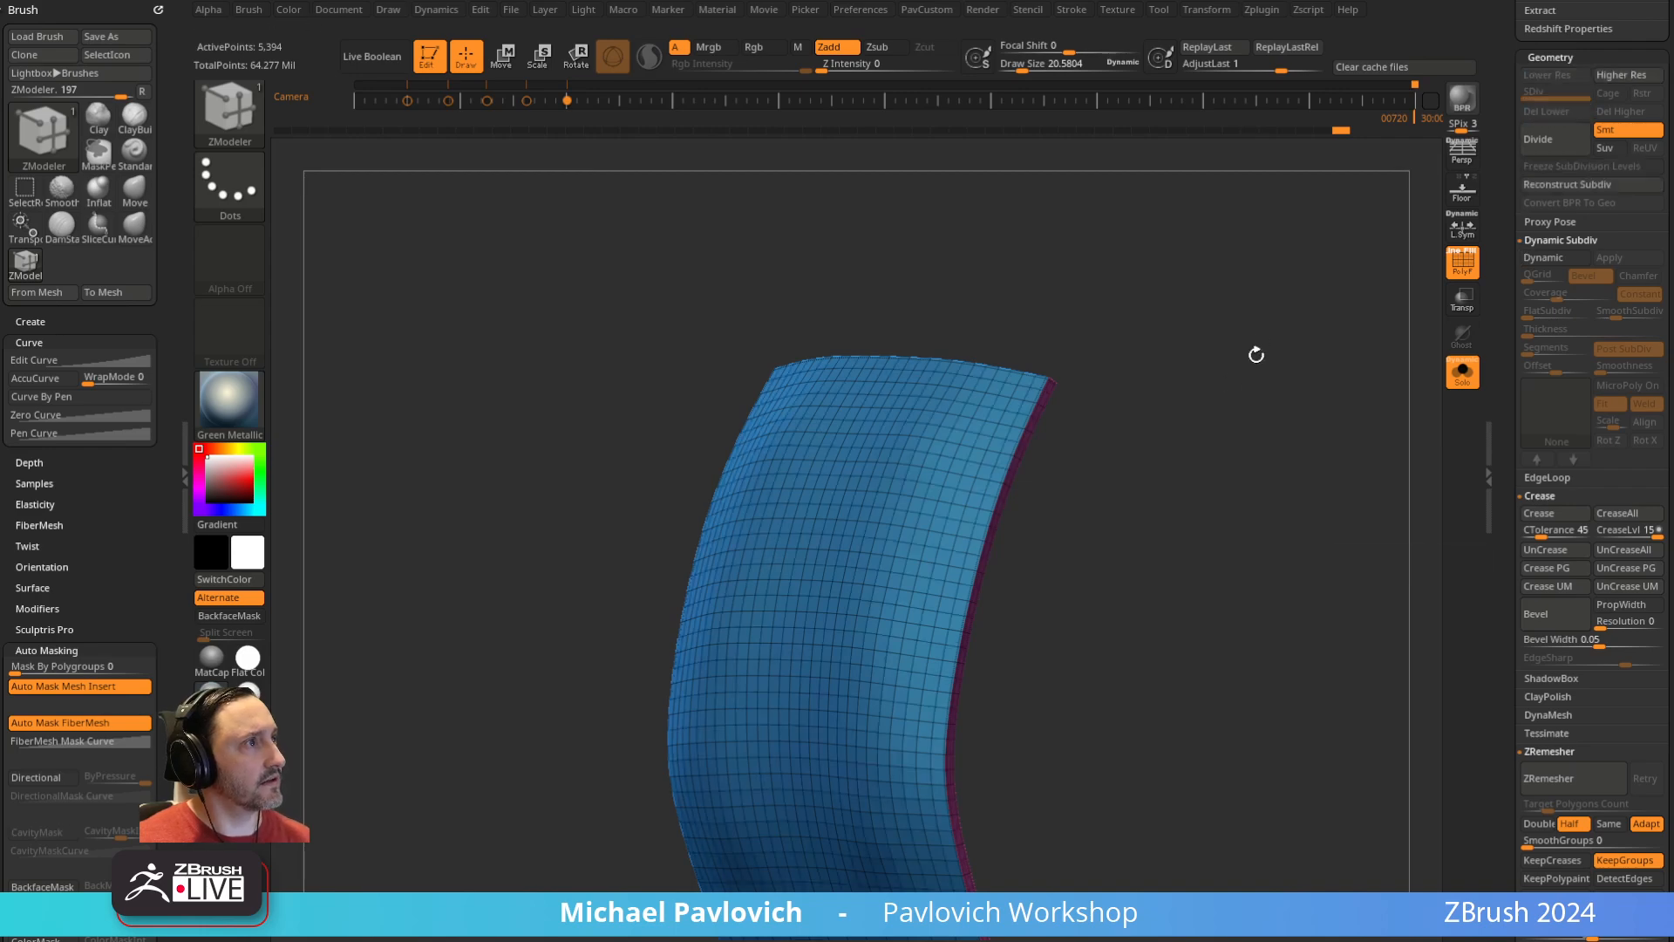
Delete the middle edge loop around the panel's side thickness and set the polygon action to extrude complete edge loops
left_click_drag(1255, 355, 1101, 371)
key("space")
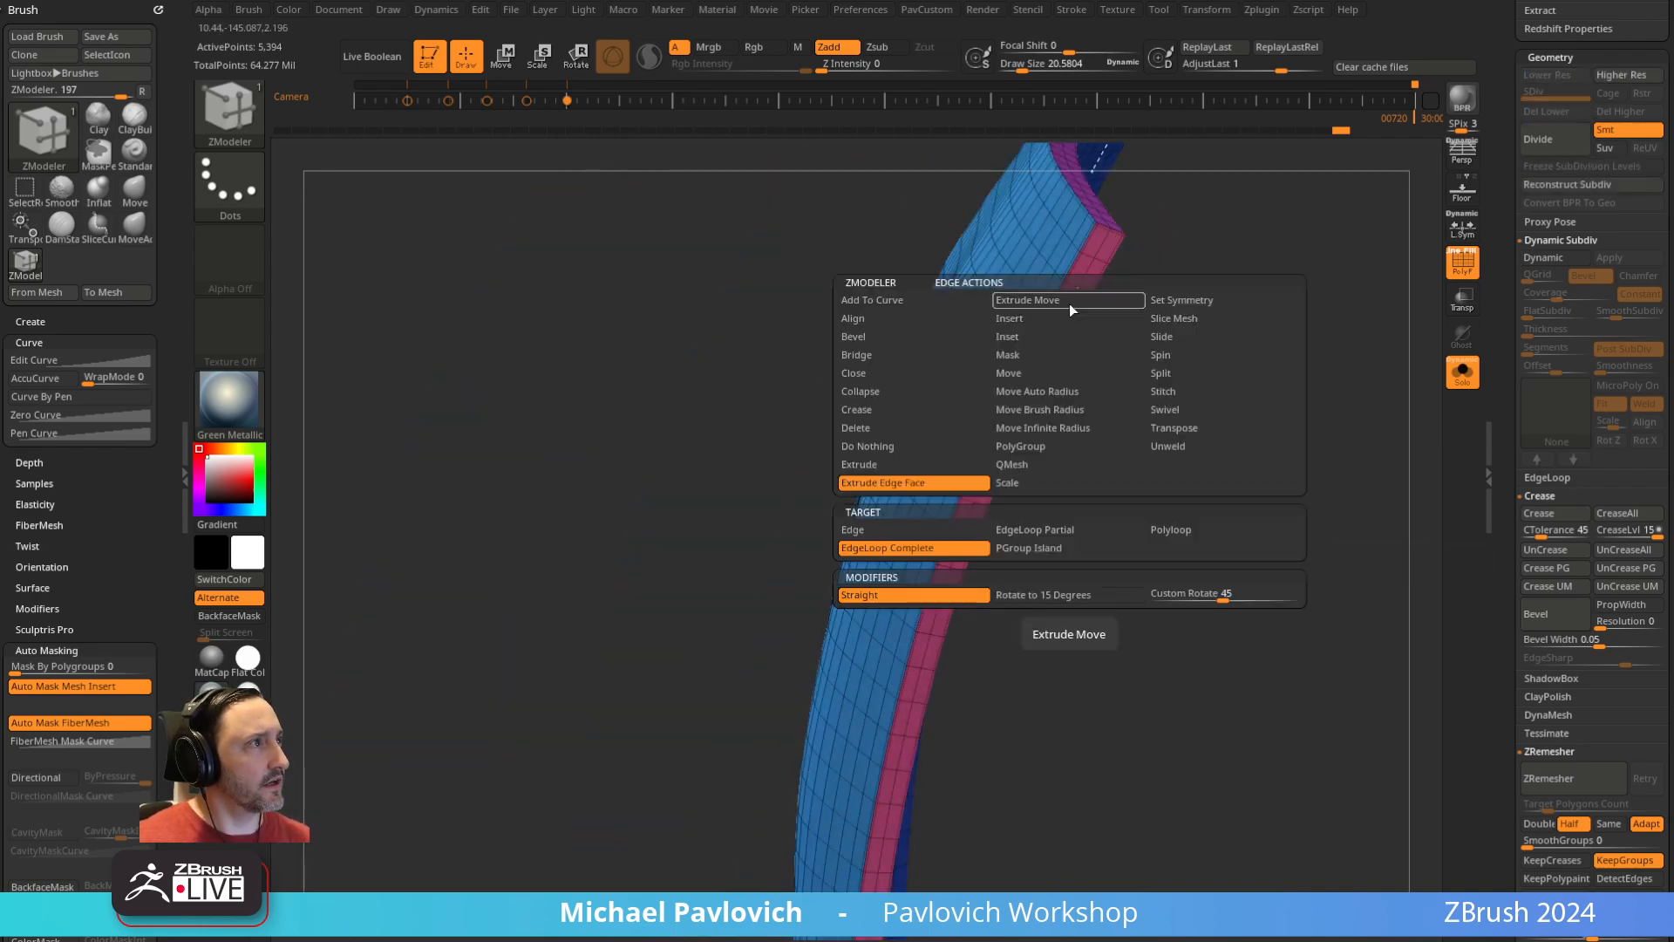
left_click(1034, 332)
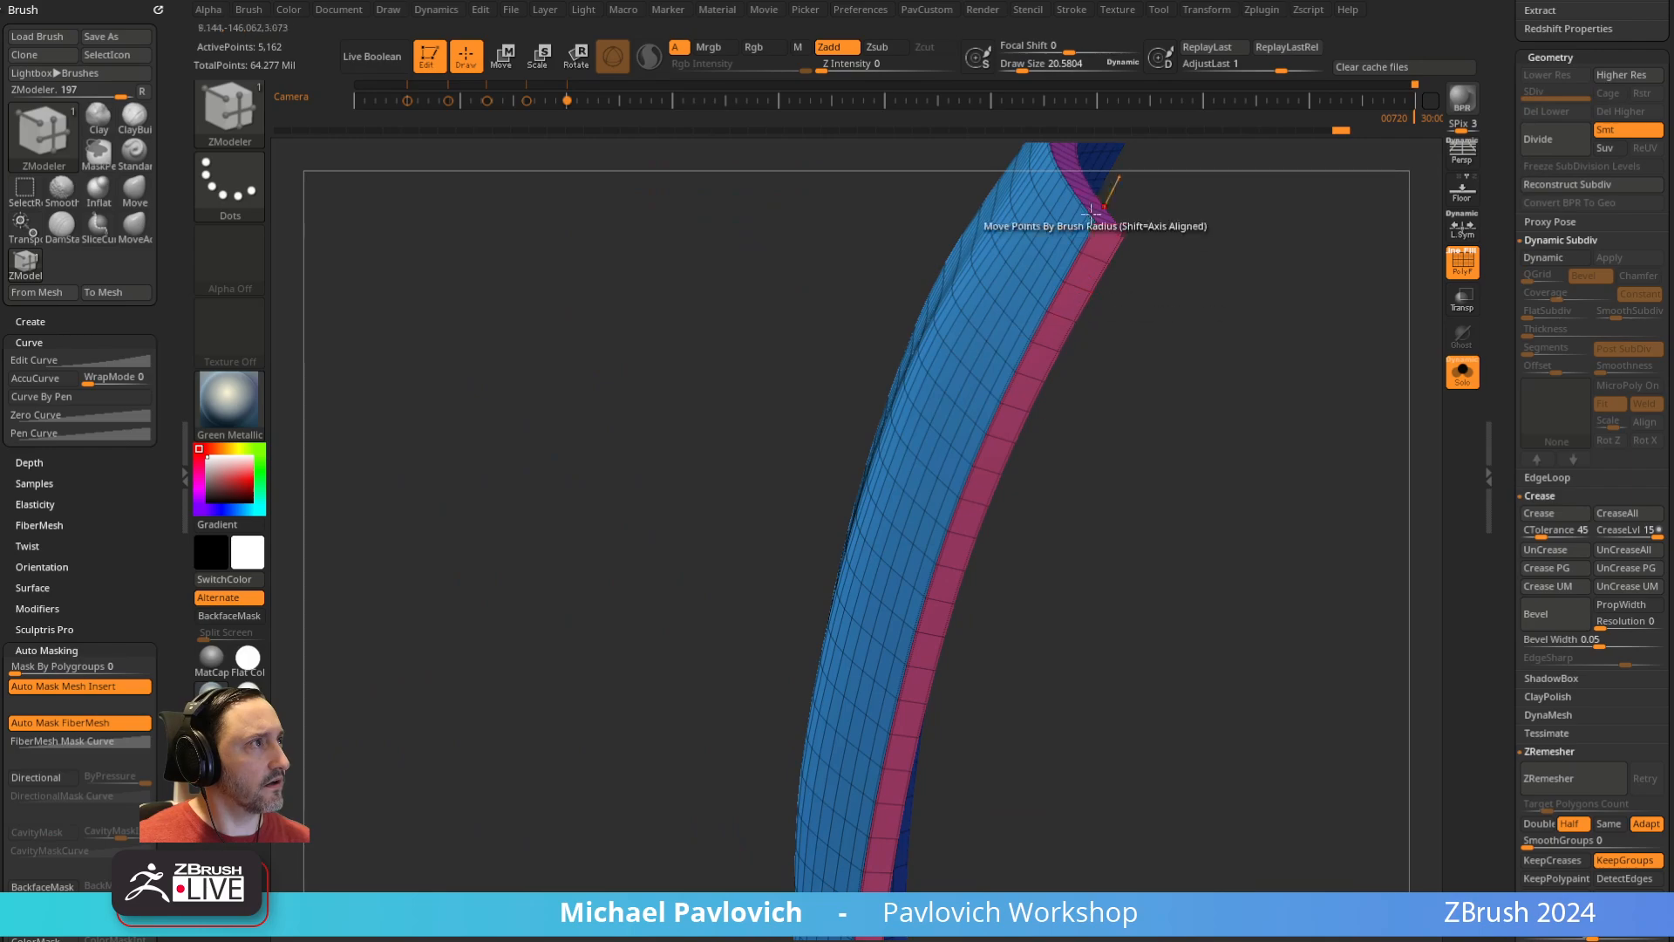
left_click_drag(1180, 494, 1244, 462)
left_click_drag(1290, 366, 1162, 489, "alt")
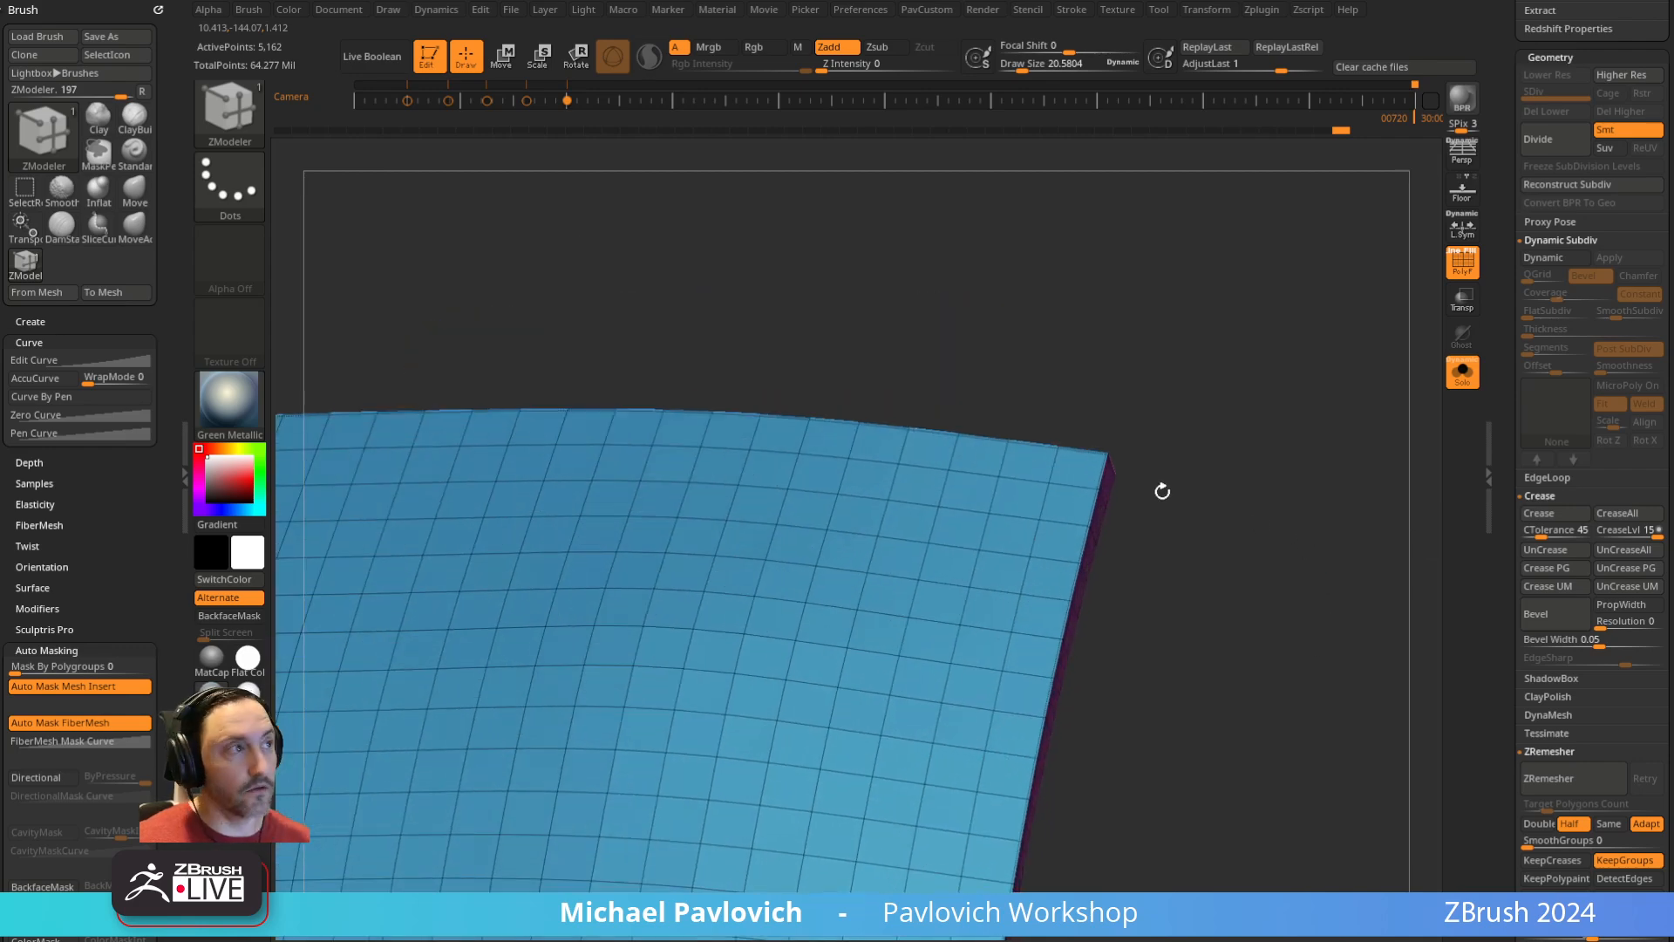
key("space")
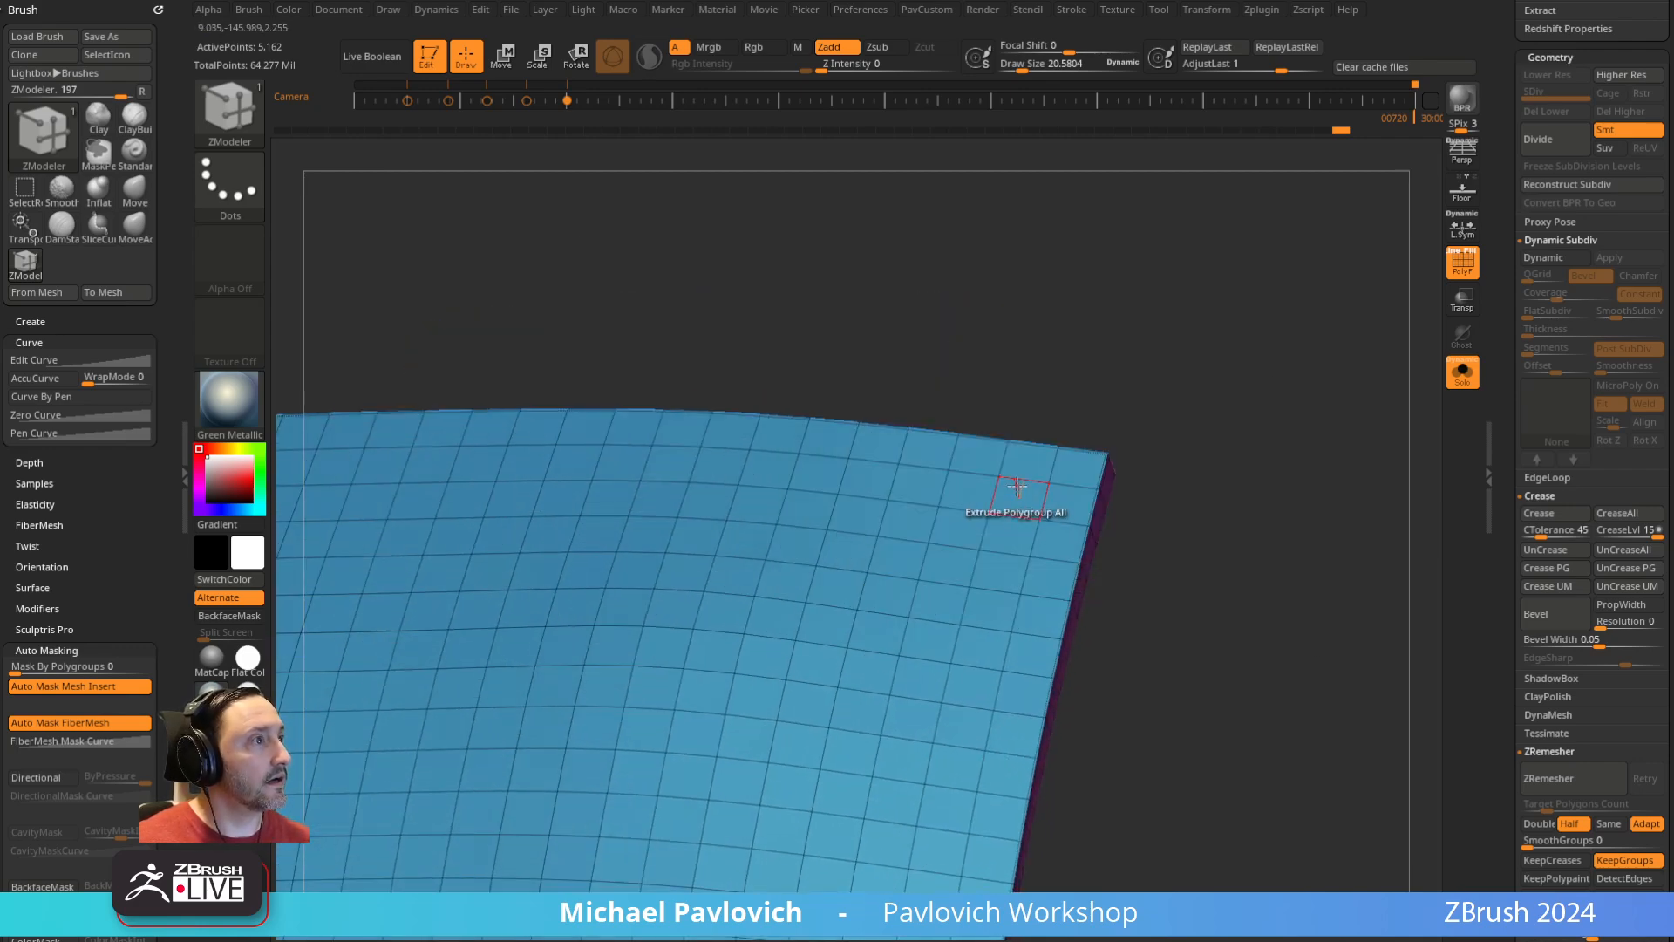
key("space")
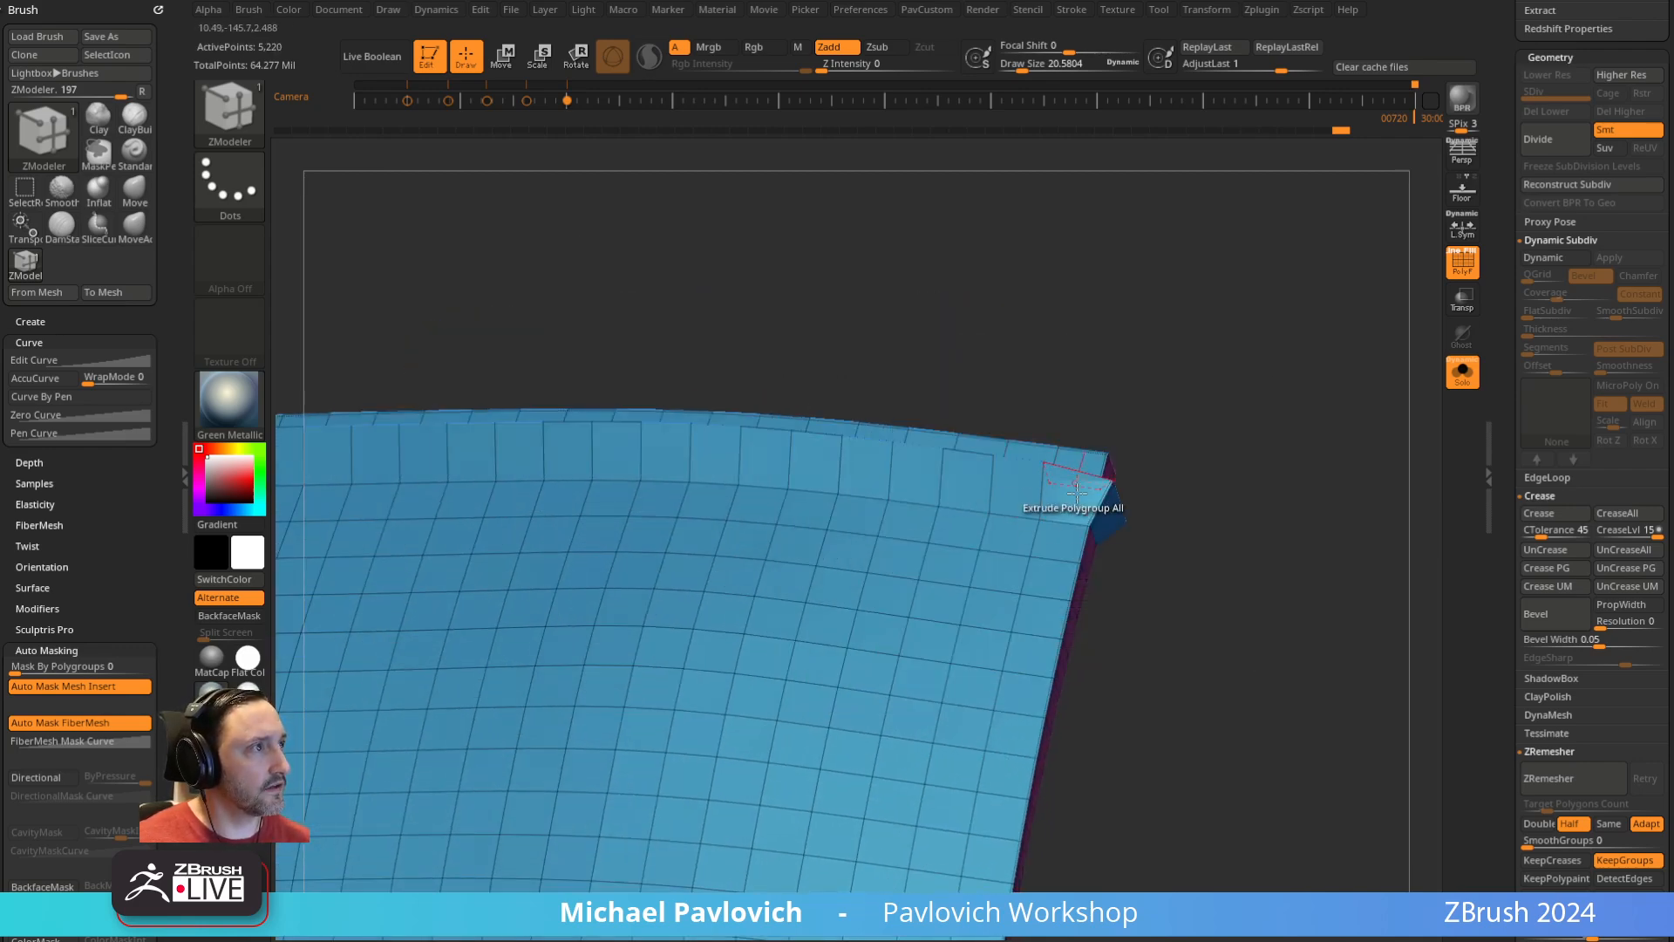
Try extruding the panel's uppermost polygon rows into deep stepped ribs and undo those extrusions
key("ctrl")
left_click(1015, 504)
left_click(1012, 528)
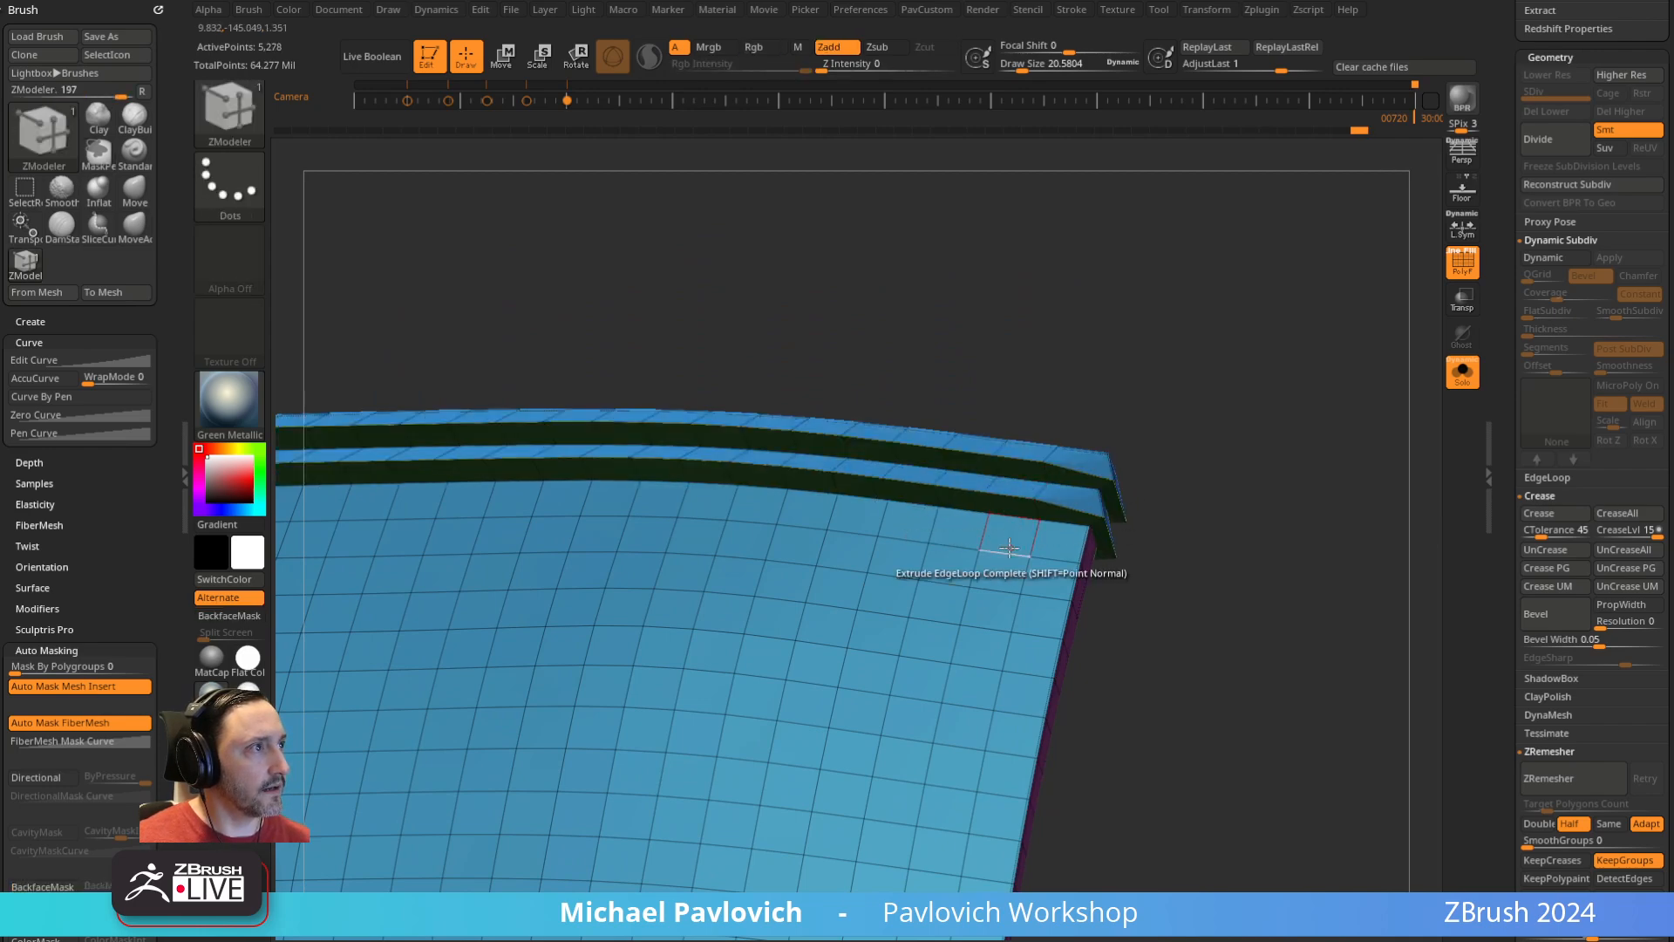
left_click(1004, 571)
left_click(994, 615)
left_click_drag(1143, 488, 1175, 432)
key("ctrl+z")
key("ctrl+z")
key("ctrl+z")
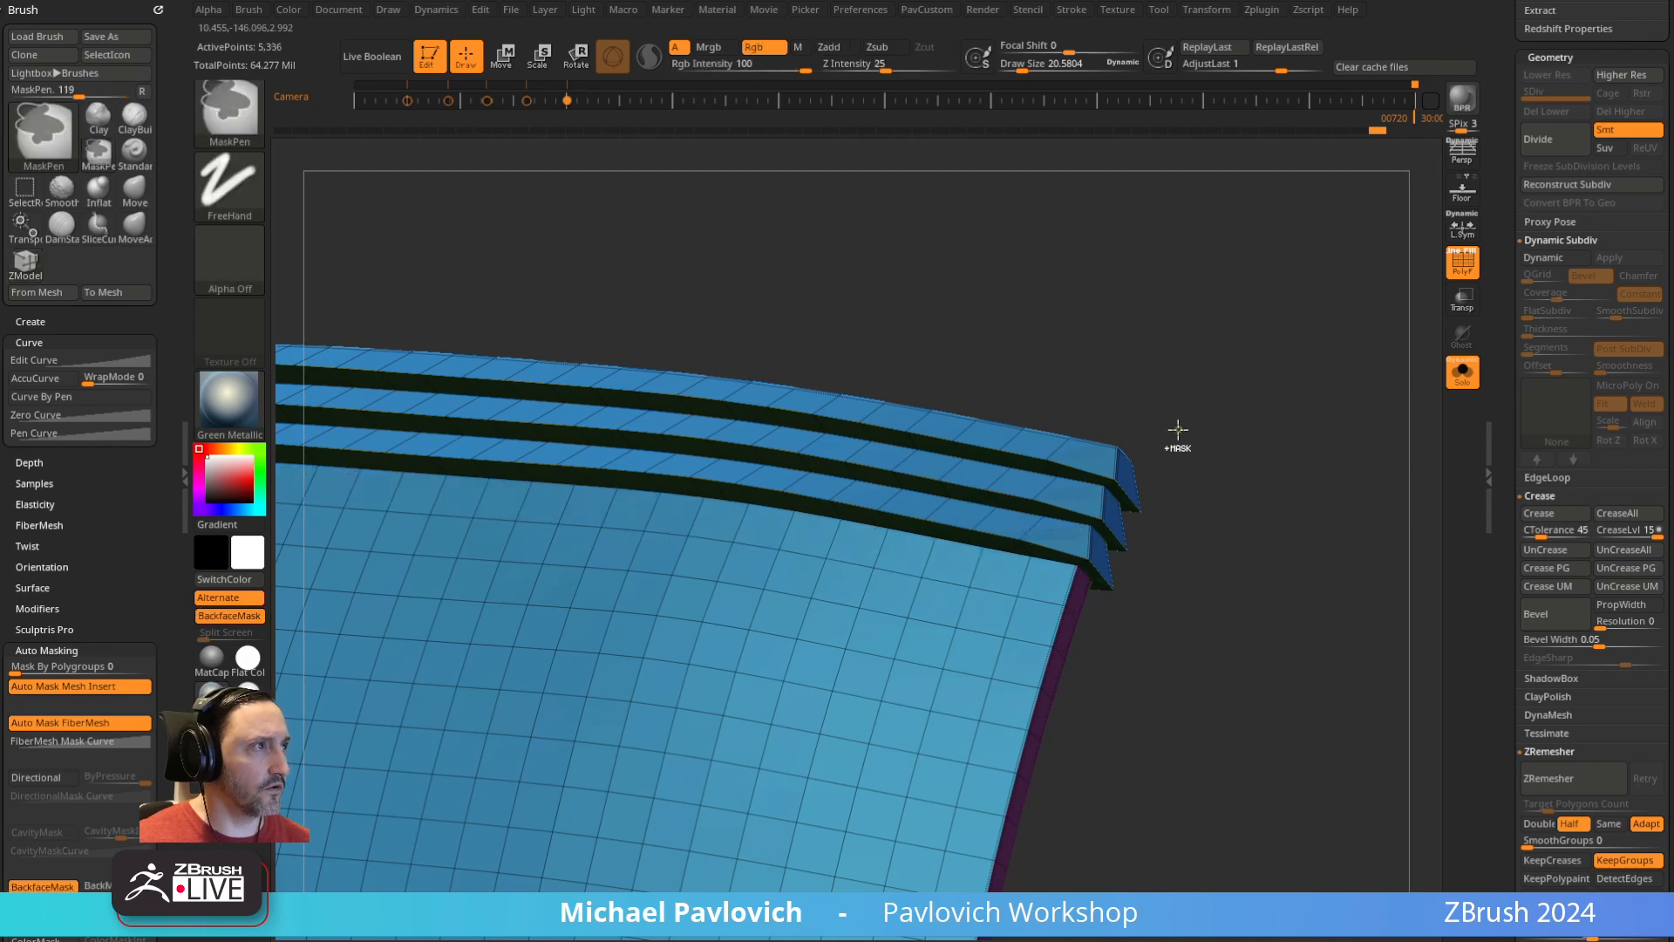
key("ctrl+z")
left_click(1031, 471)
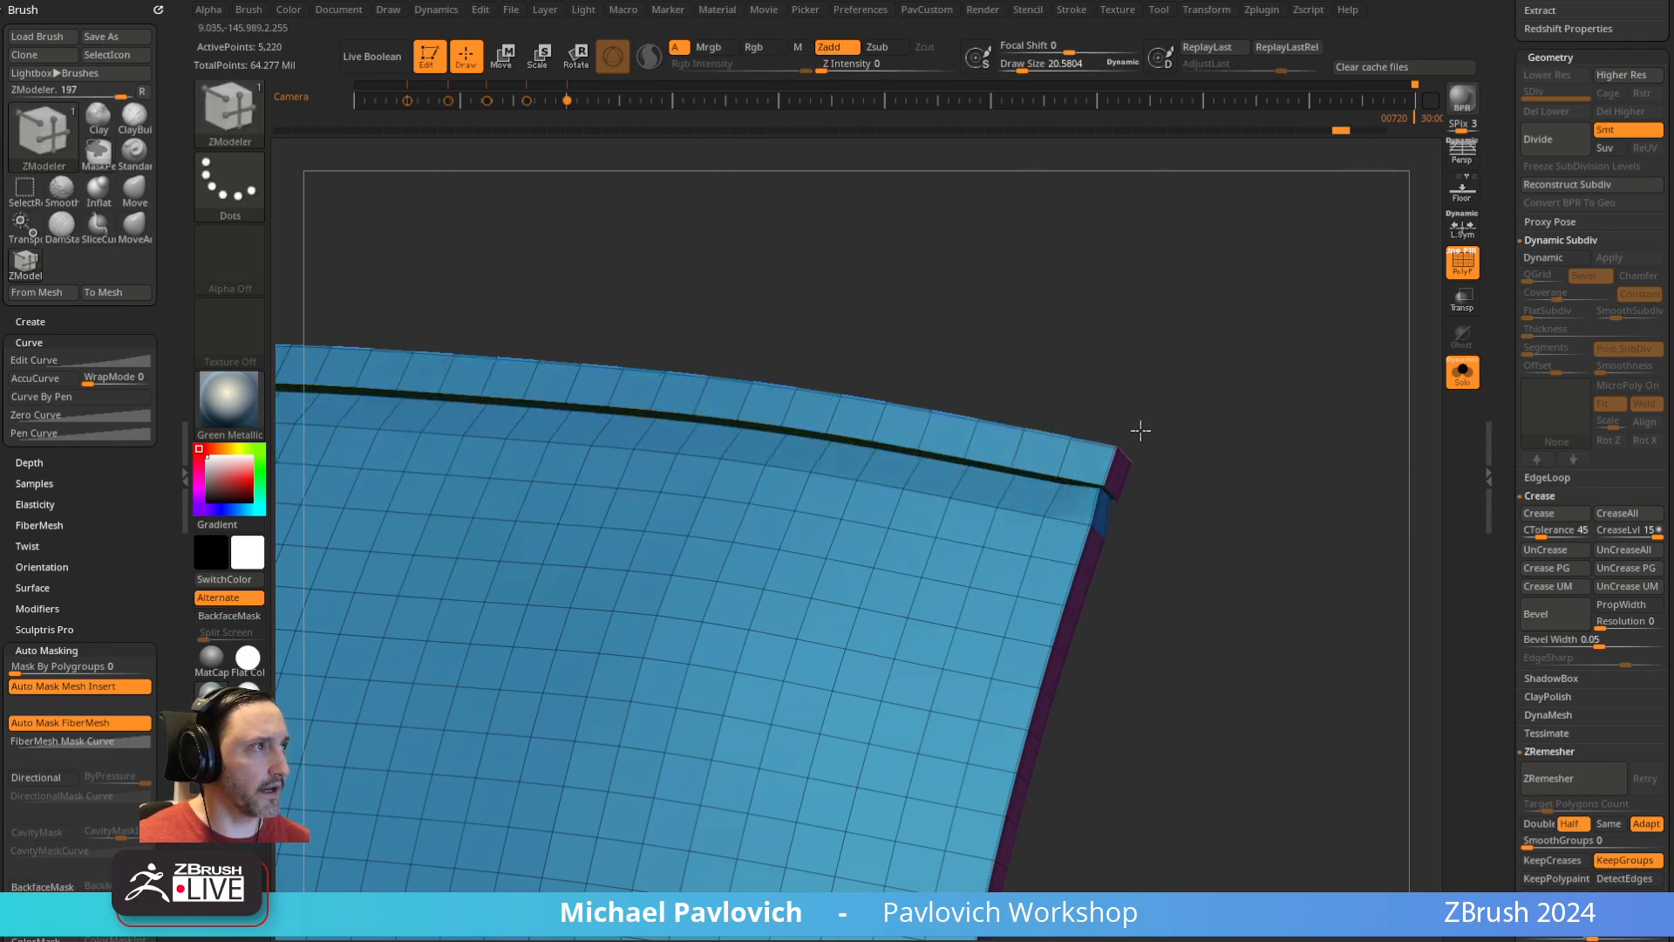
key("ctrl+z")
Extrude the panel's seven uppermost polygon rows one by one into shallow, evenly stepped horizontal ribs
left_click(1003, 462)
left_click_drag(995, 461, 922, 477)
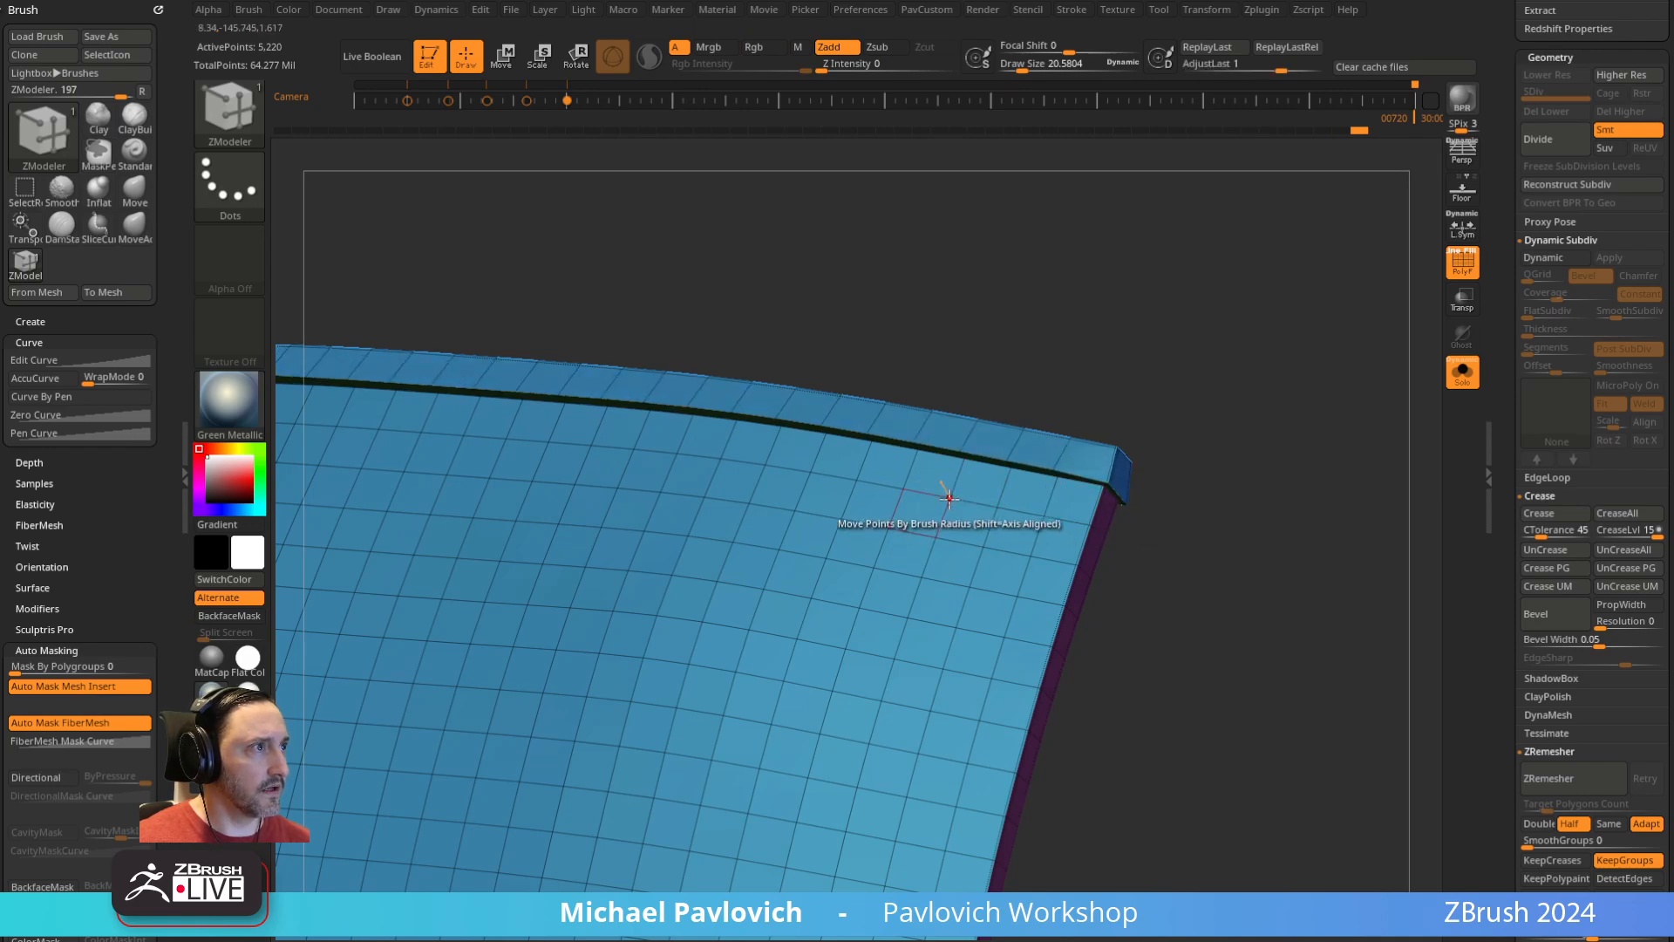
left_click(959, 528)
left_click(955, 565)
left_click(943, 604)
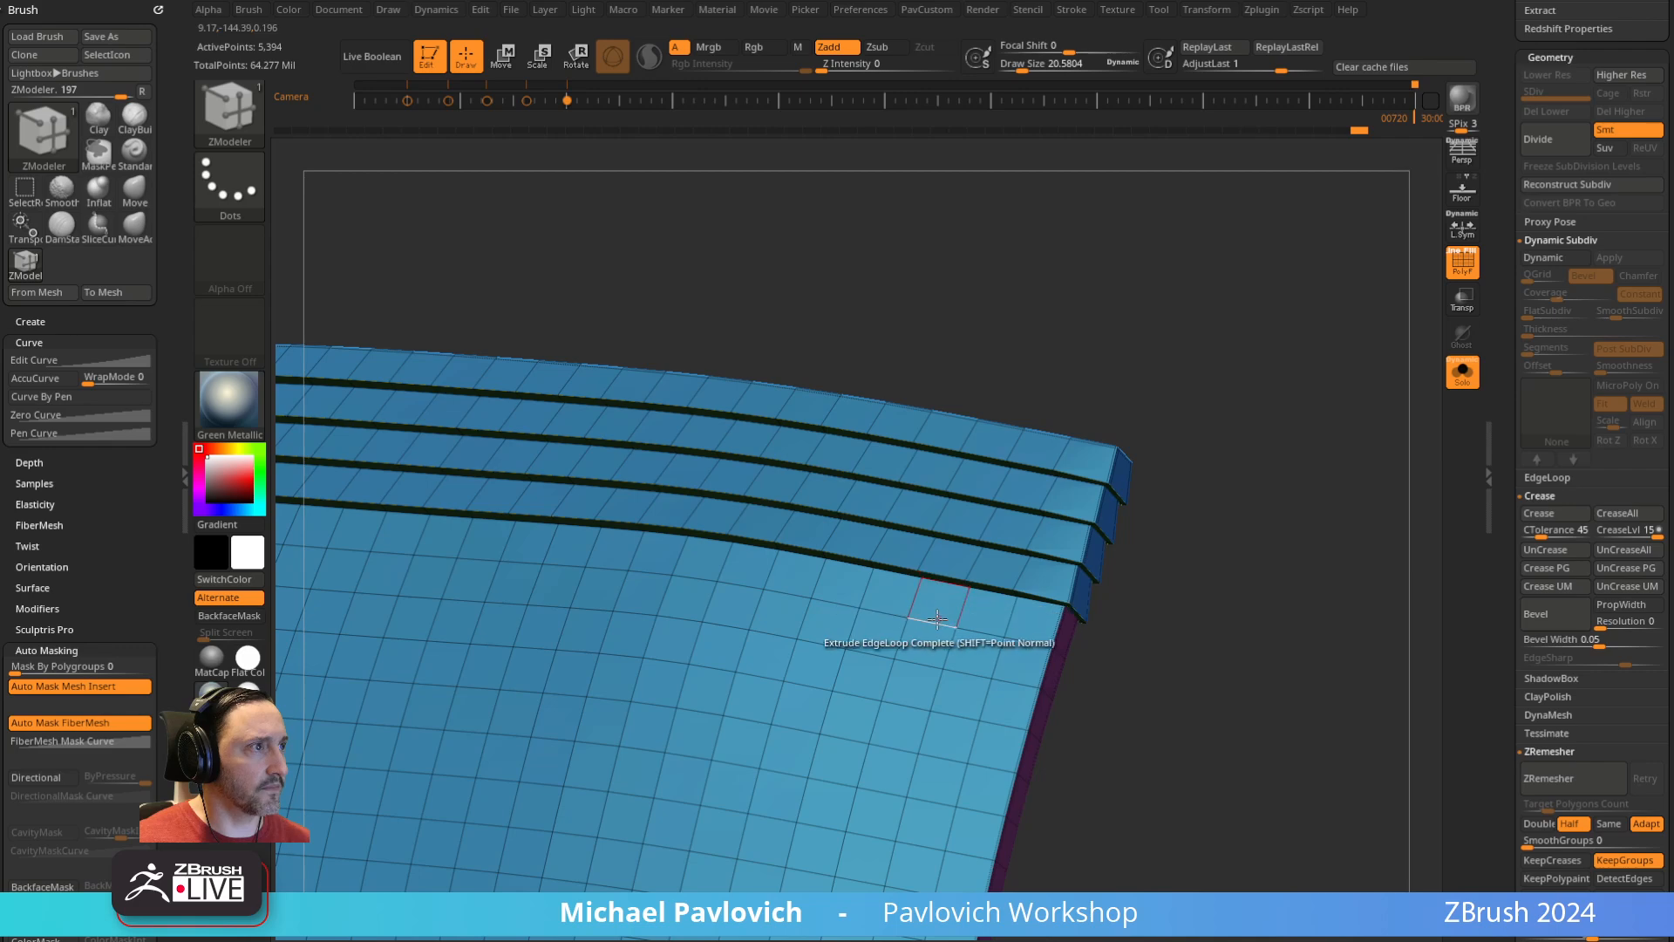
left_click(924, 643)
left_click(911, 678)
left_click(902, 692)
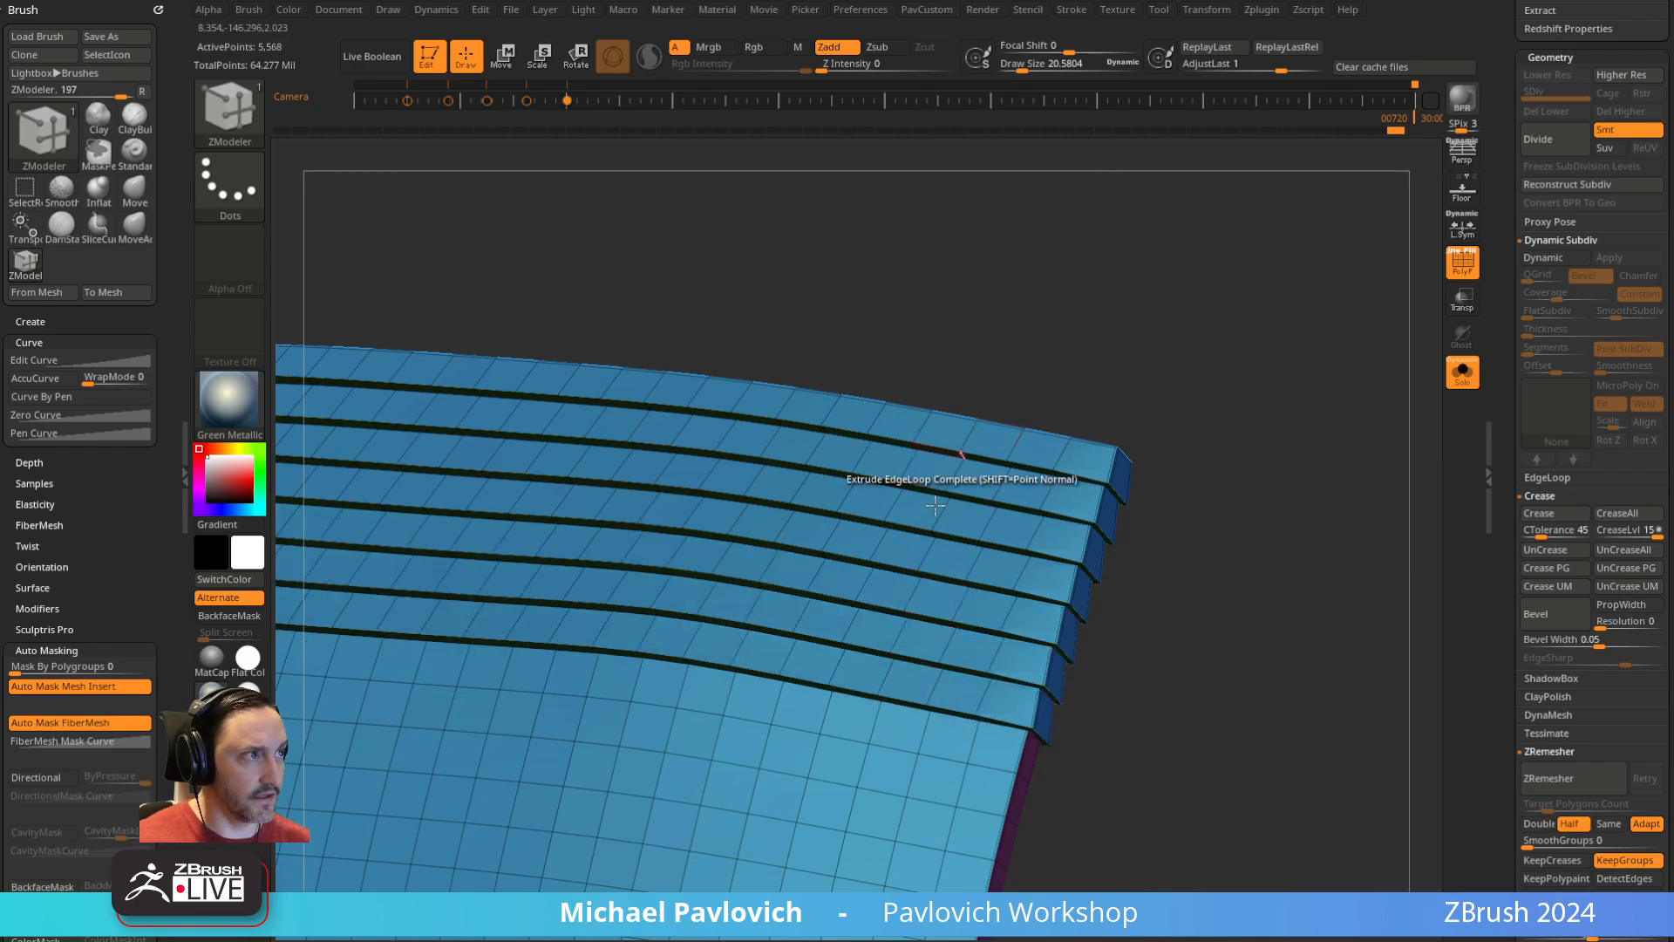
Restore the extrude target to complete edge loops and extrude the next four polygon rows into matching ribs below the first seven
left_click_drag(1240, 520, 1248, 375, "alt")
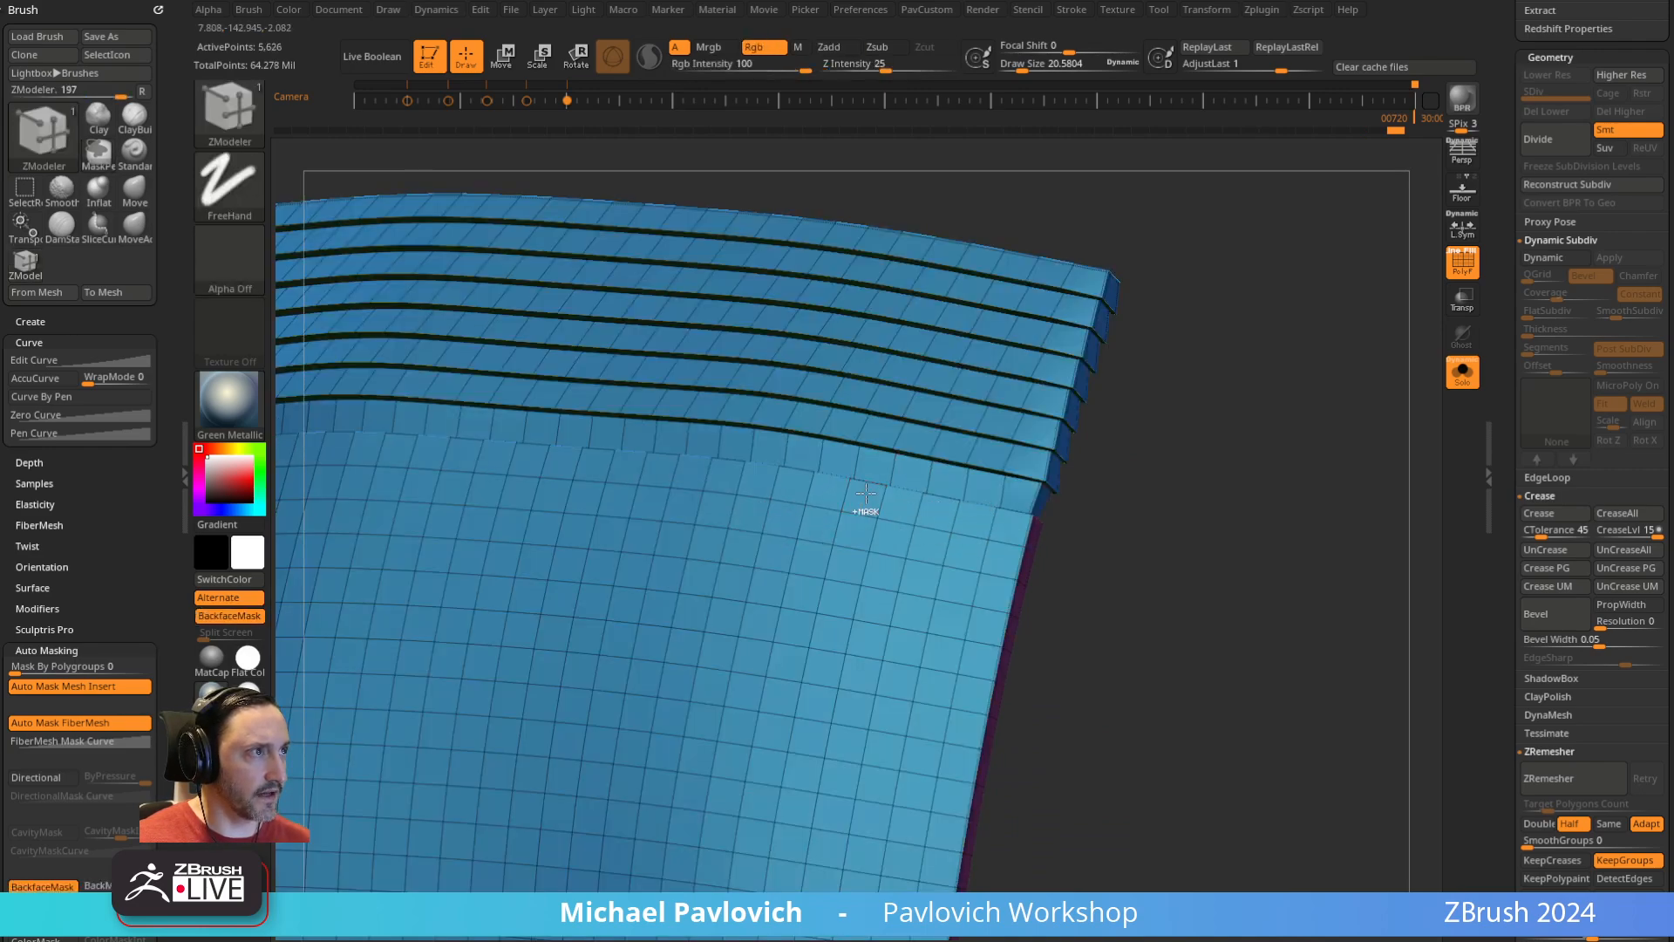
left_click(868, 471)
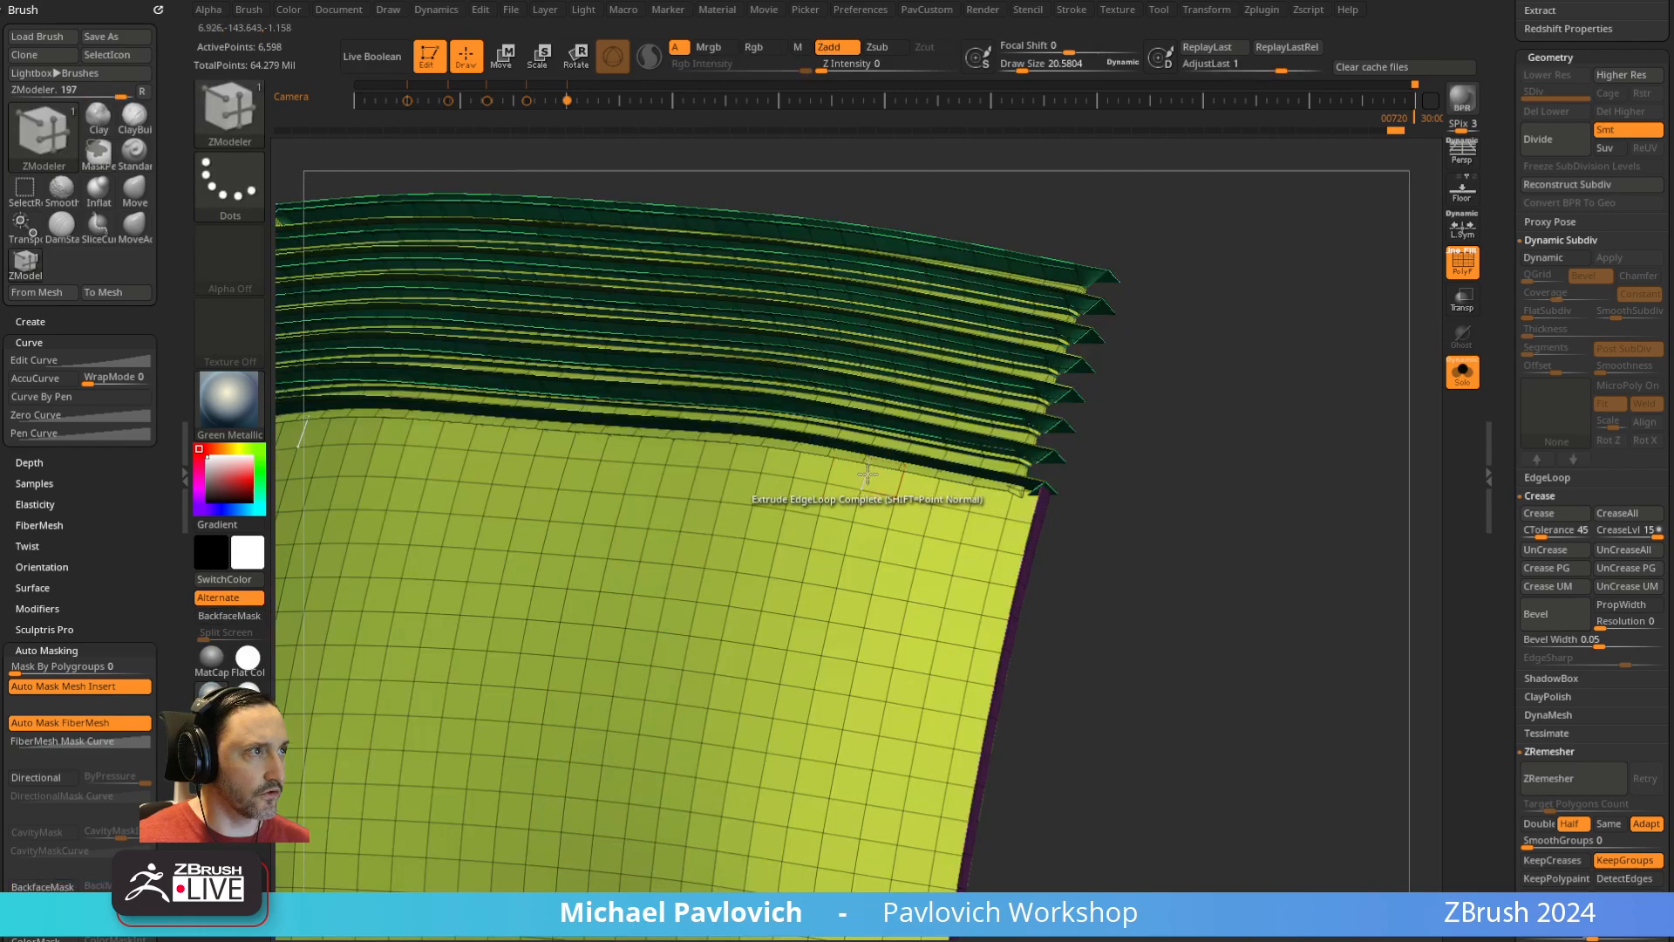
key("ctrl+z")
left_click(867, 476)
left_click_drag(1152, 422, 1190, 479, "alt")
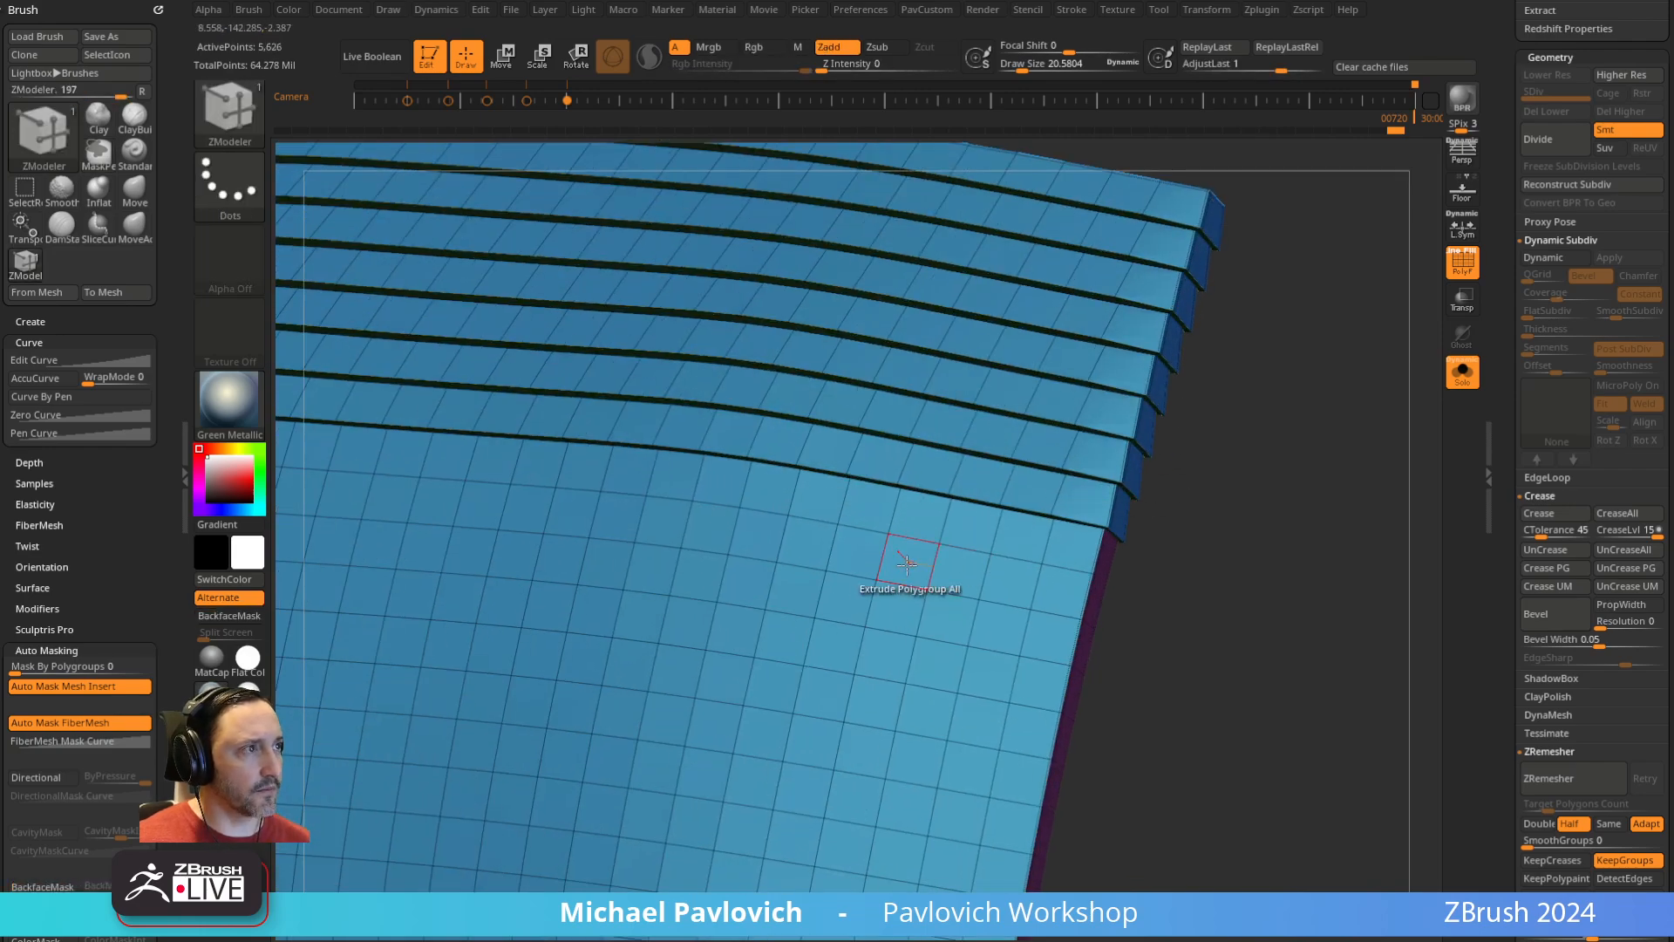
key("space")
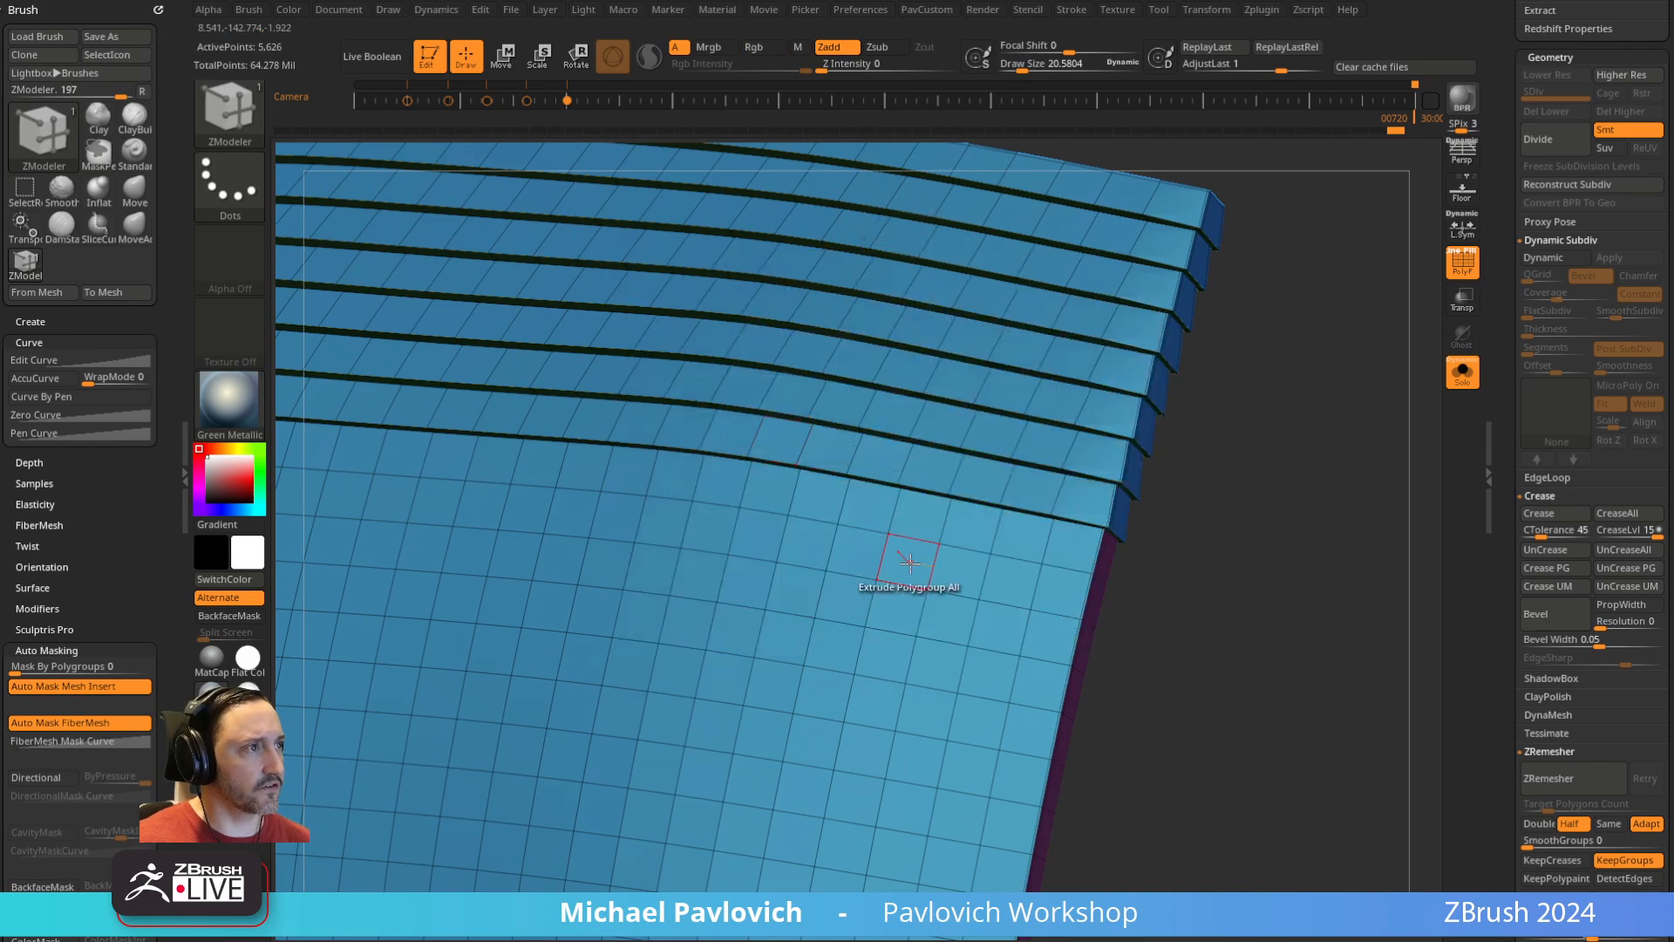
key("space")
left_click(671, 367)
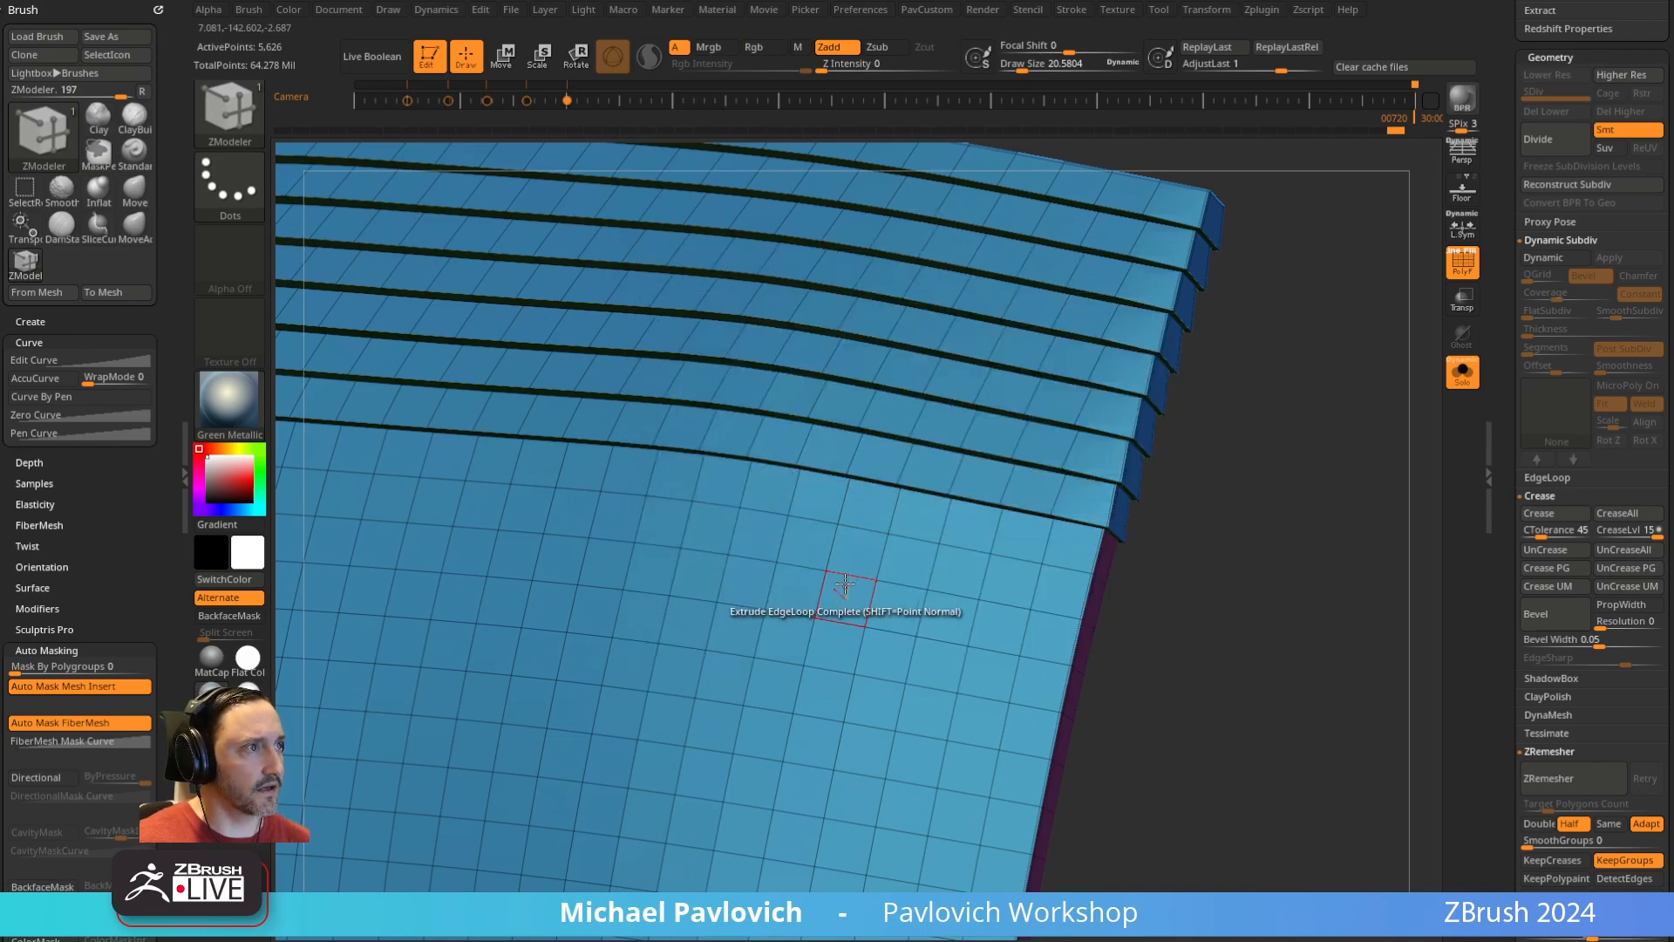
key("space")
left_click(708, 620)
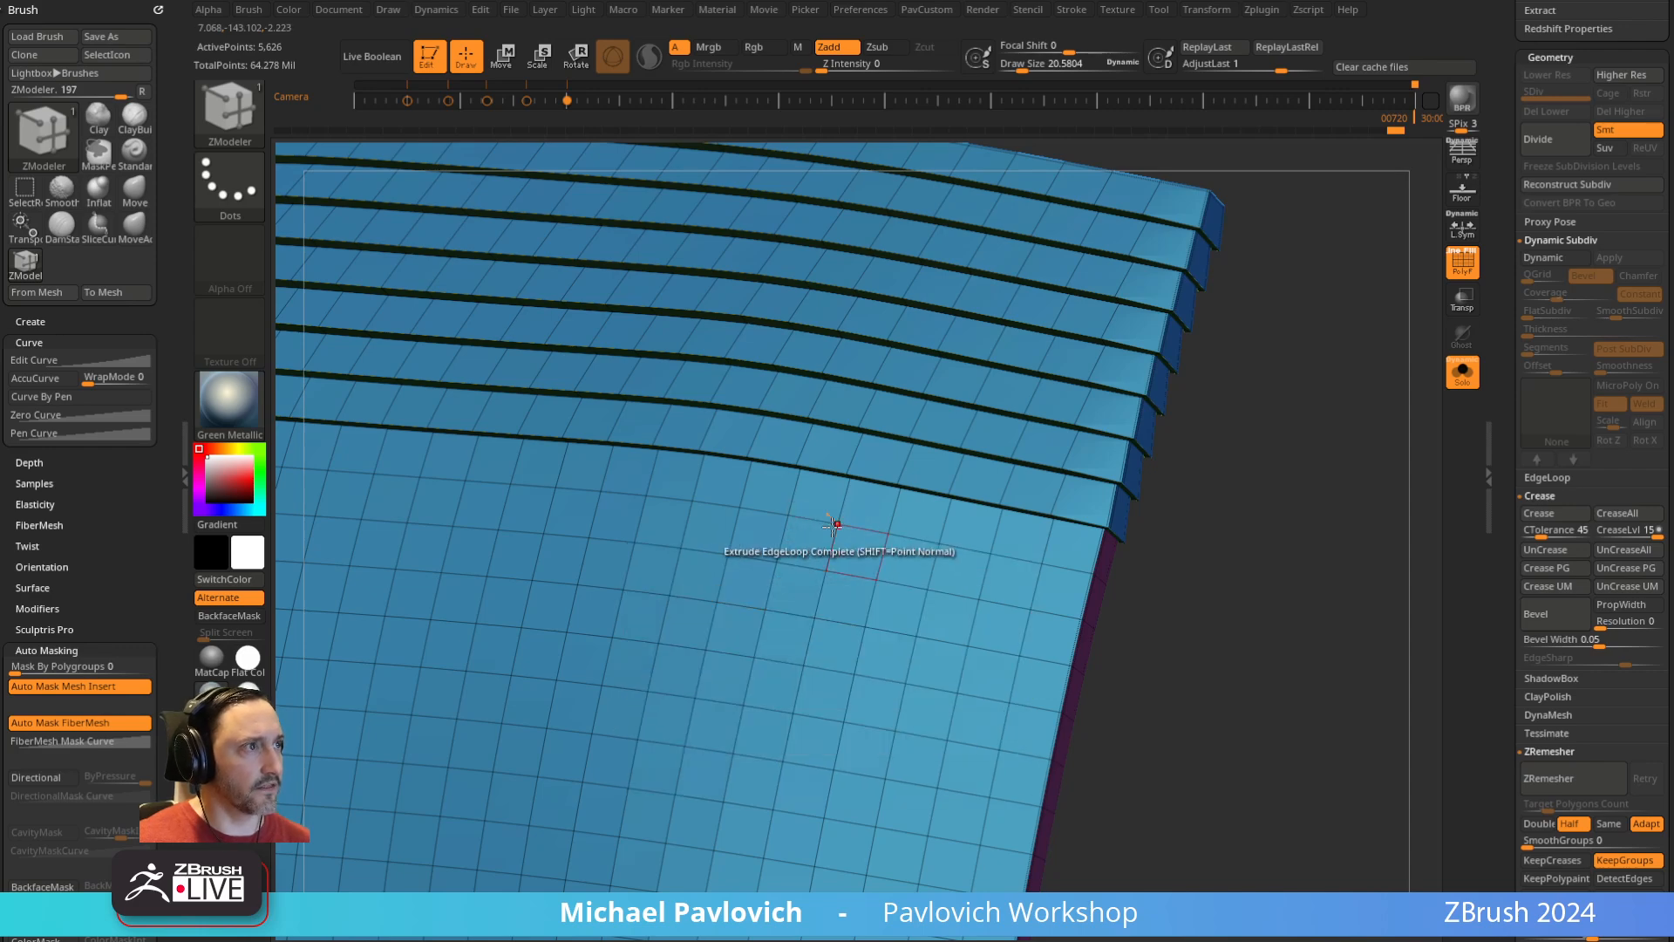
left_click(791, 612)
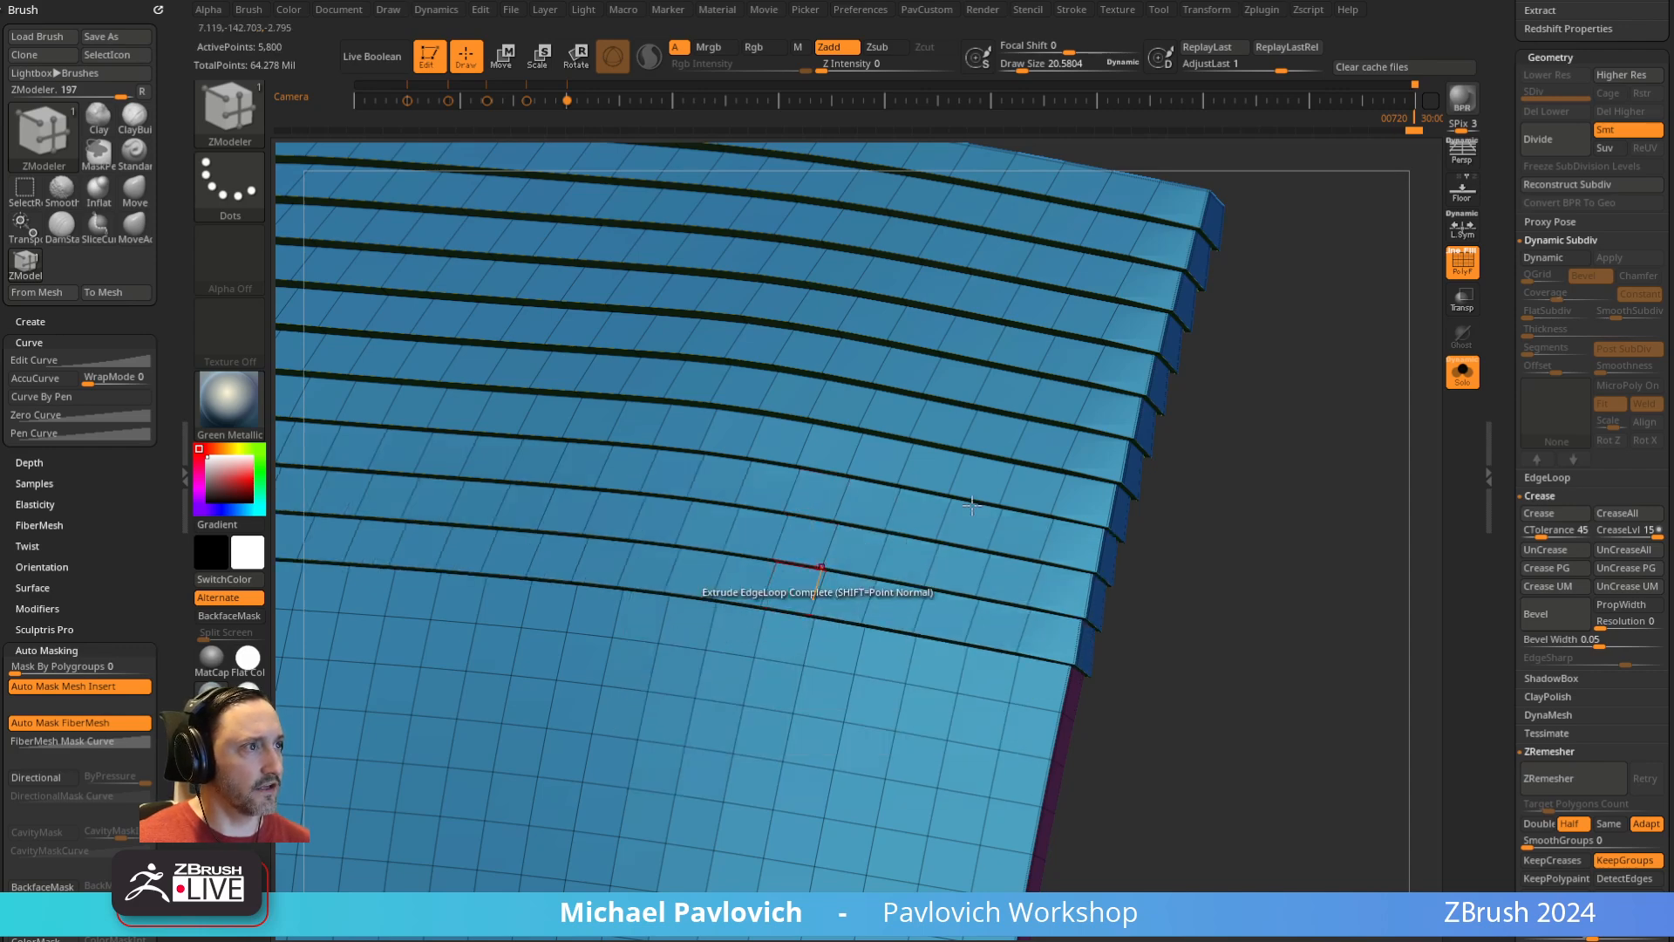
Crease the extruded rib edges and preview them with dynamic subdivision at crease level 2
left_click_drag(1214, 549, 1221, 464, "alt")
key("space")
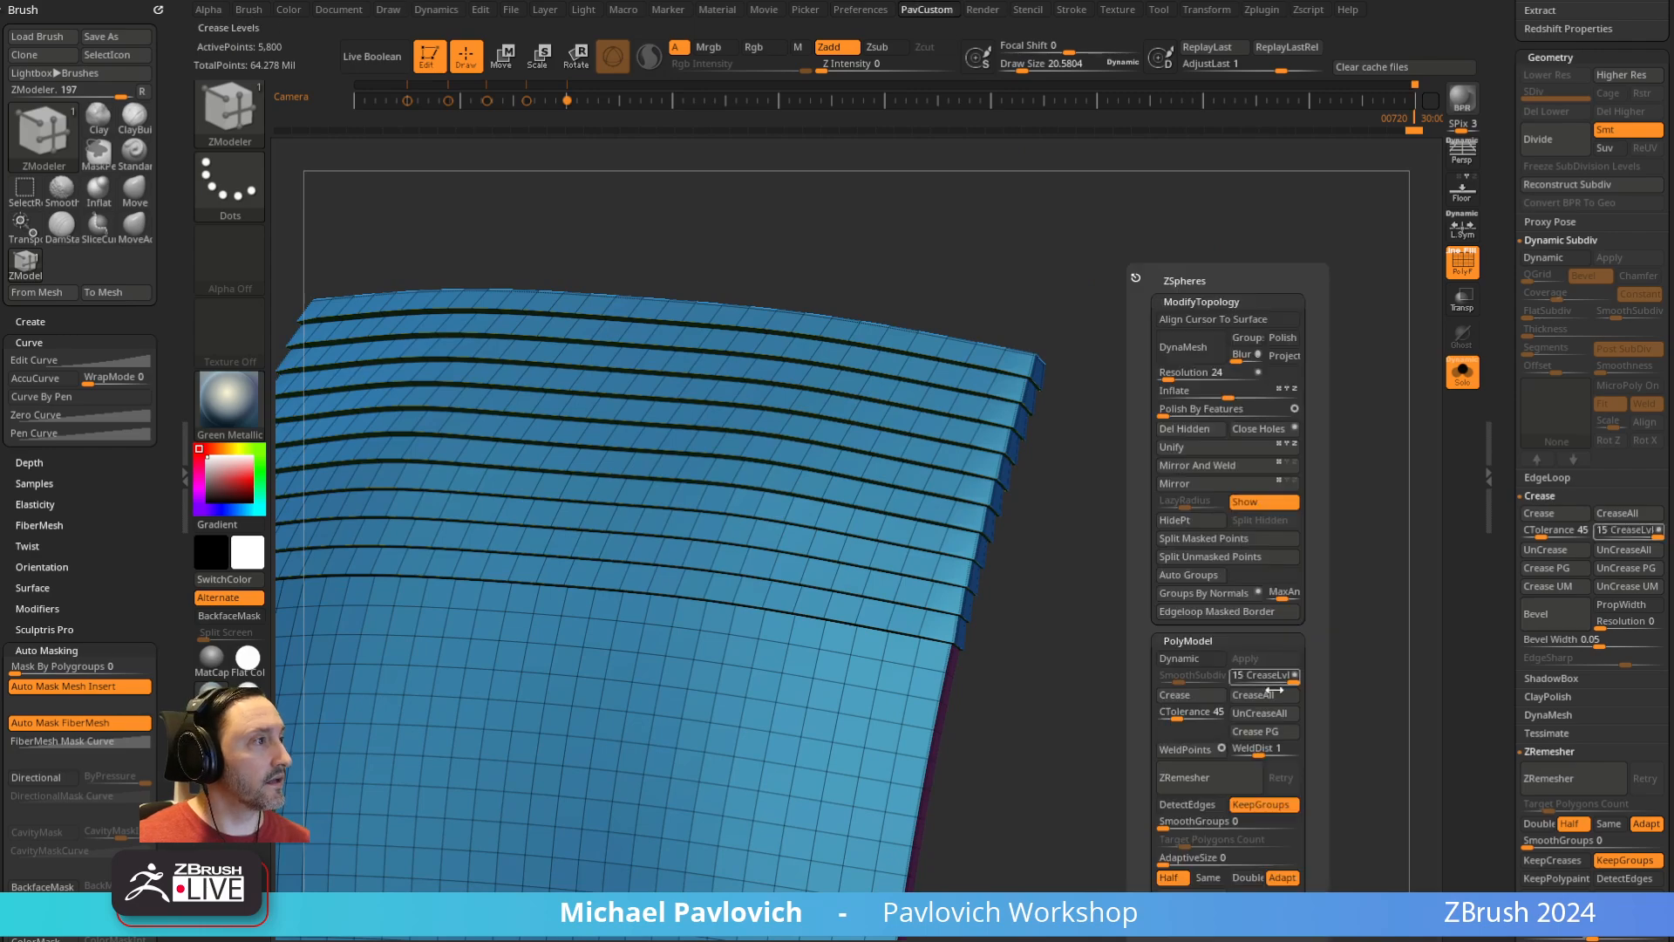
left_click(1263, 709)
key("d")
key("space")
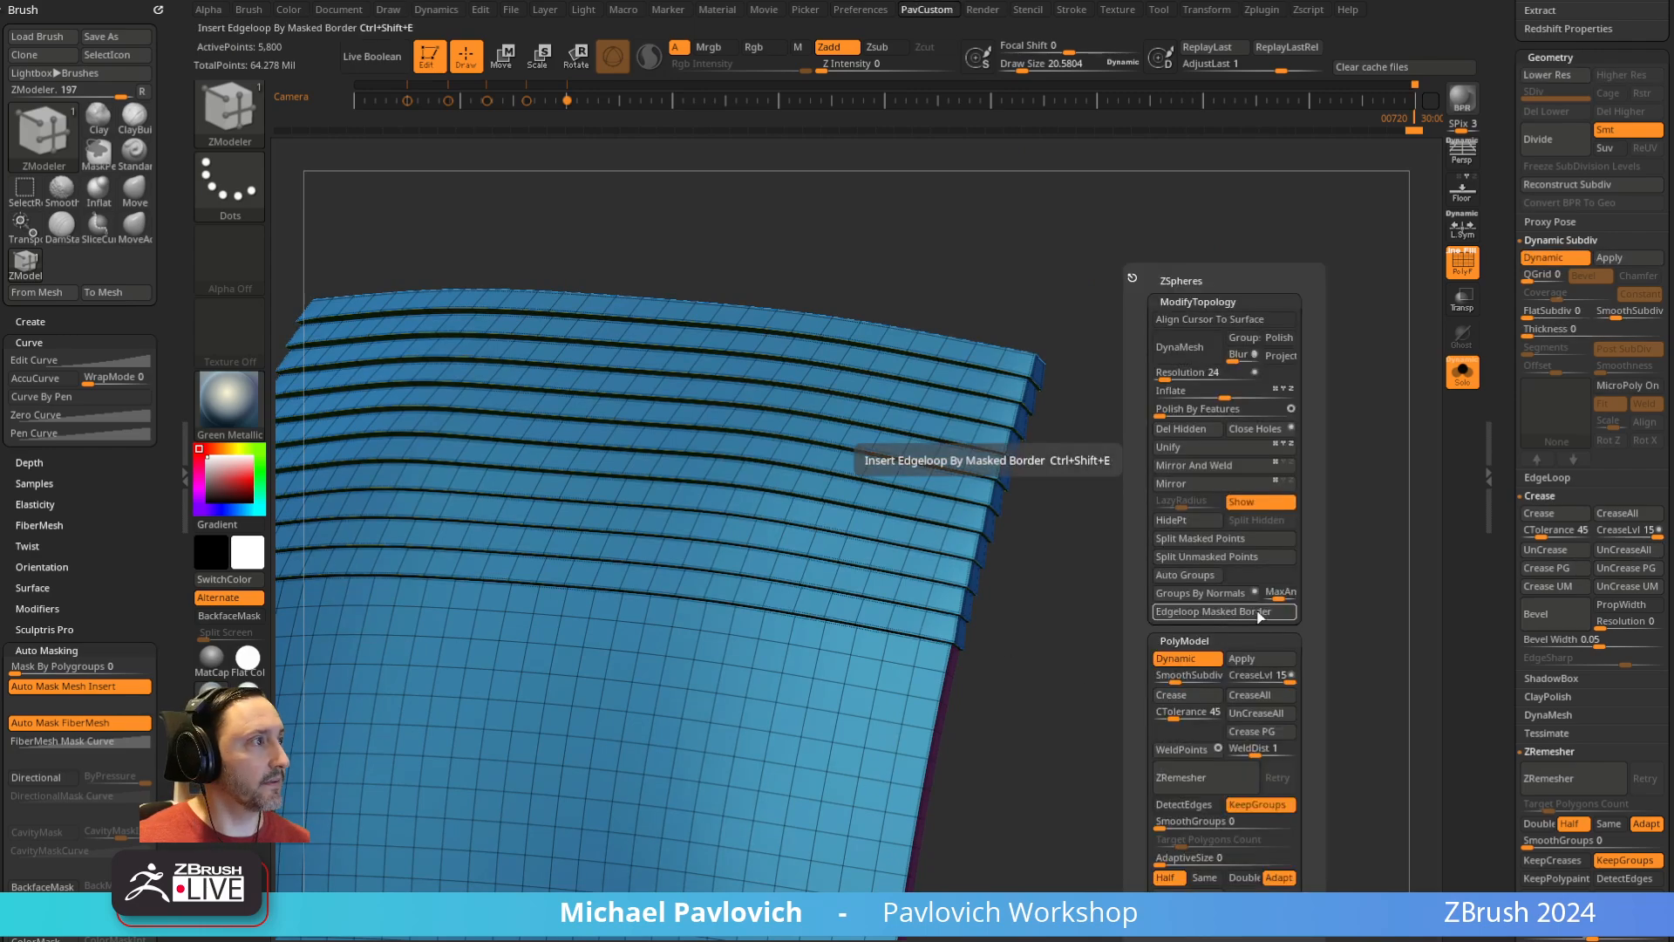
left_click_drag(1244, 682, 1239, 682)
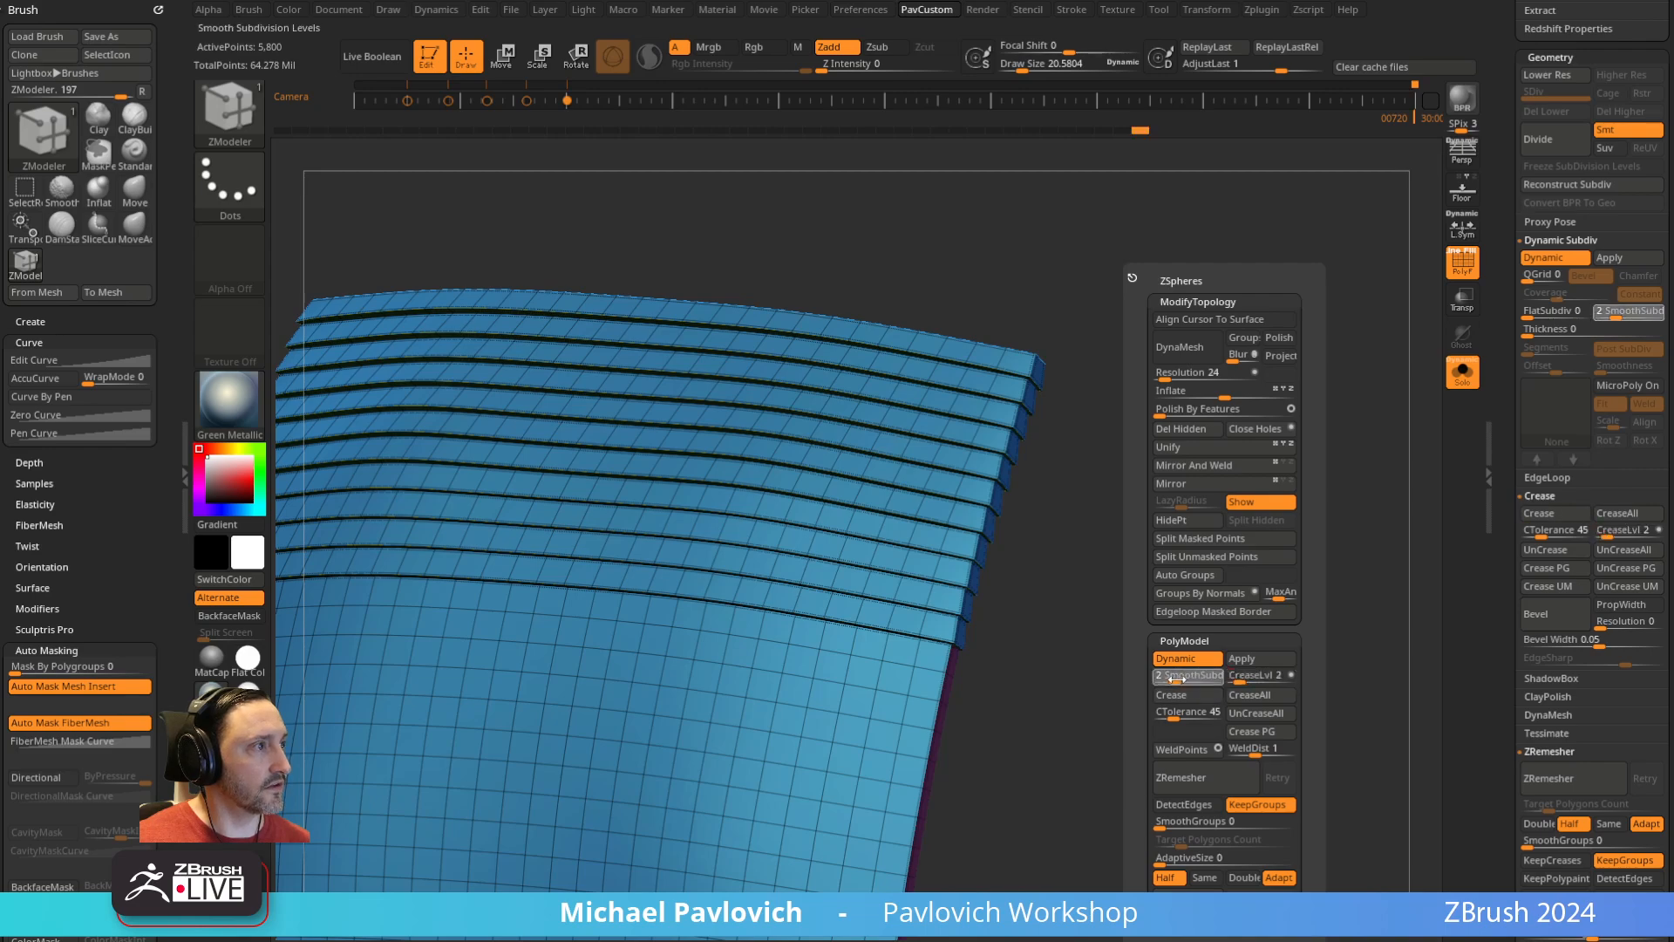
Hide the wireframe and show the complete suit to inspect the ribbed chest panel in context
right_click_drag(1140, 688, 1168, 610, "ctrl")
left_click(1462, 263)
right_click_drag(1308, 436, 1317, 497)
left_click(1464, 377)
mouse_move(1324, 343)
right_mouse_down()
mouse_move(1342, 340)
mouse_move(1298, 333)
right_mouse_up()
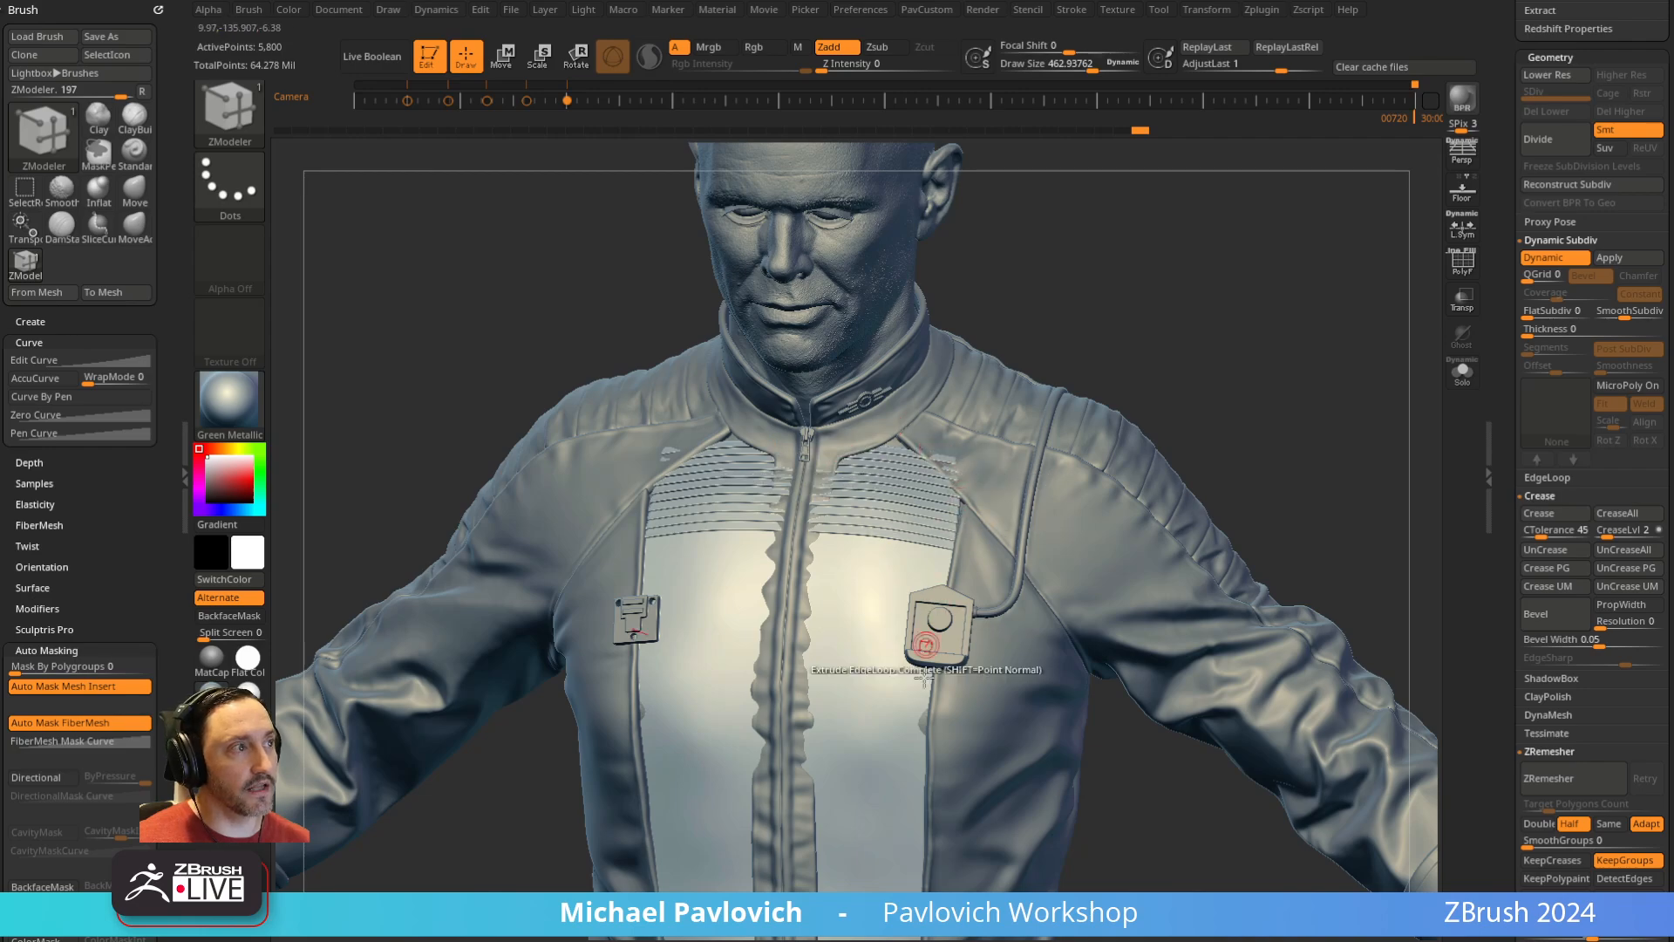
right_click_drag(1234, 449, 1277, 384, "ctrl")
right_click_drag(1277, 383, 1264, 288)
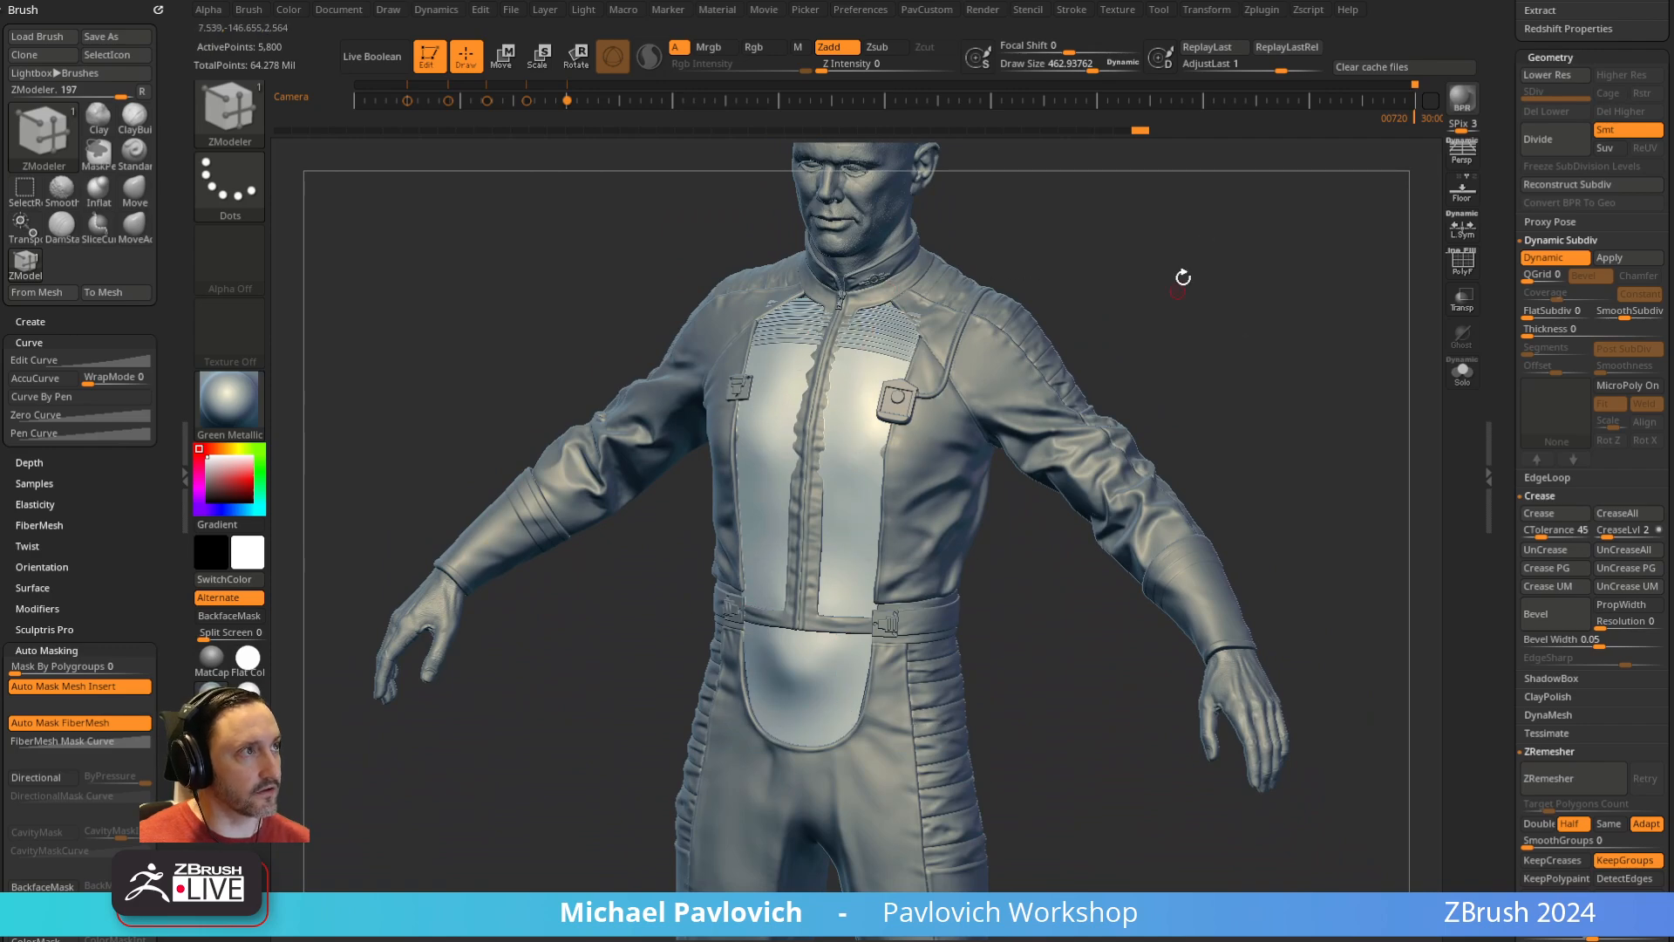
right_click_drag(1181, 276, 1279, 384, "ctrl")
Select the Move brush and set its draw size to about 200 for adjusting the chest panel
key("b")
key("m")
key("v")
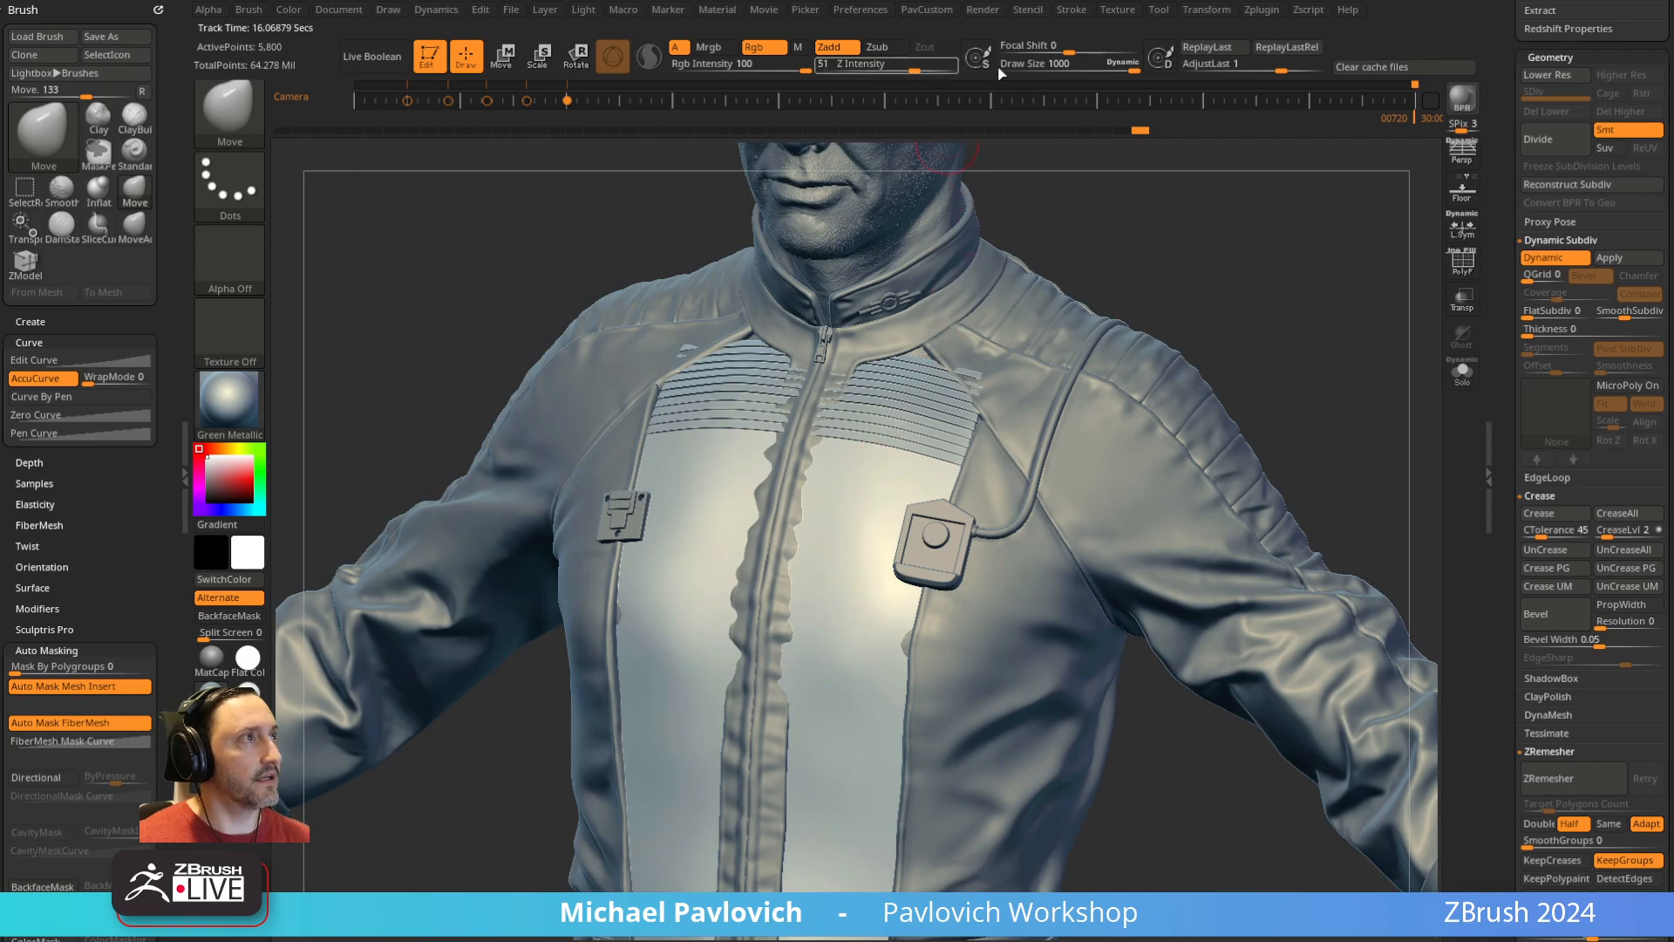
left_click(1116, 67)
left_click(1122, 67)
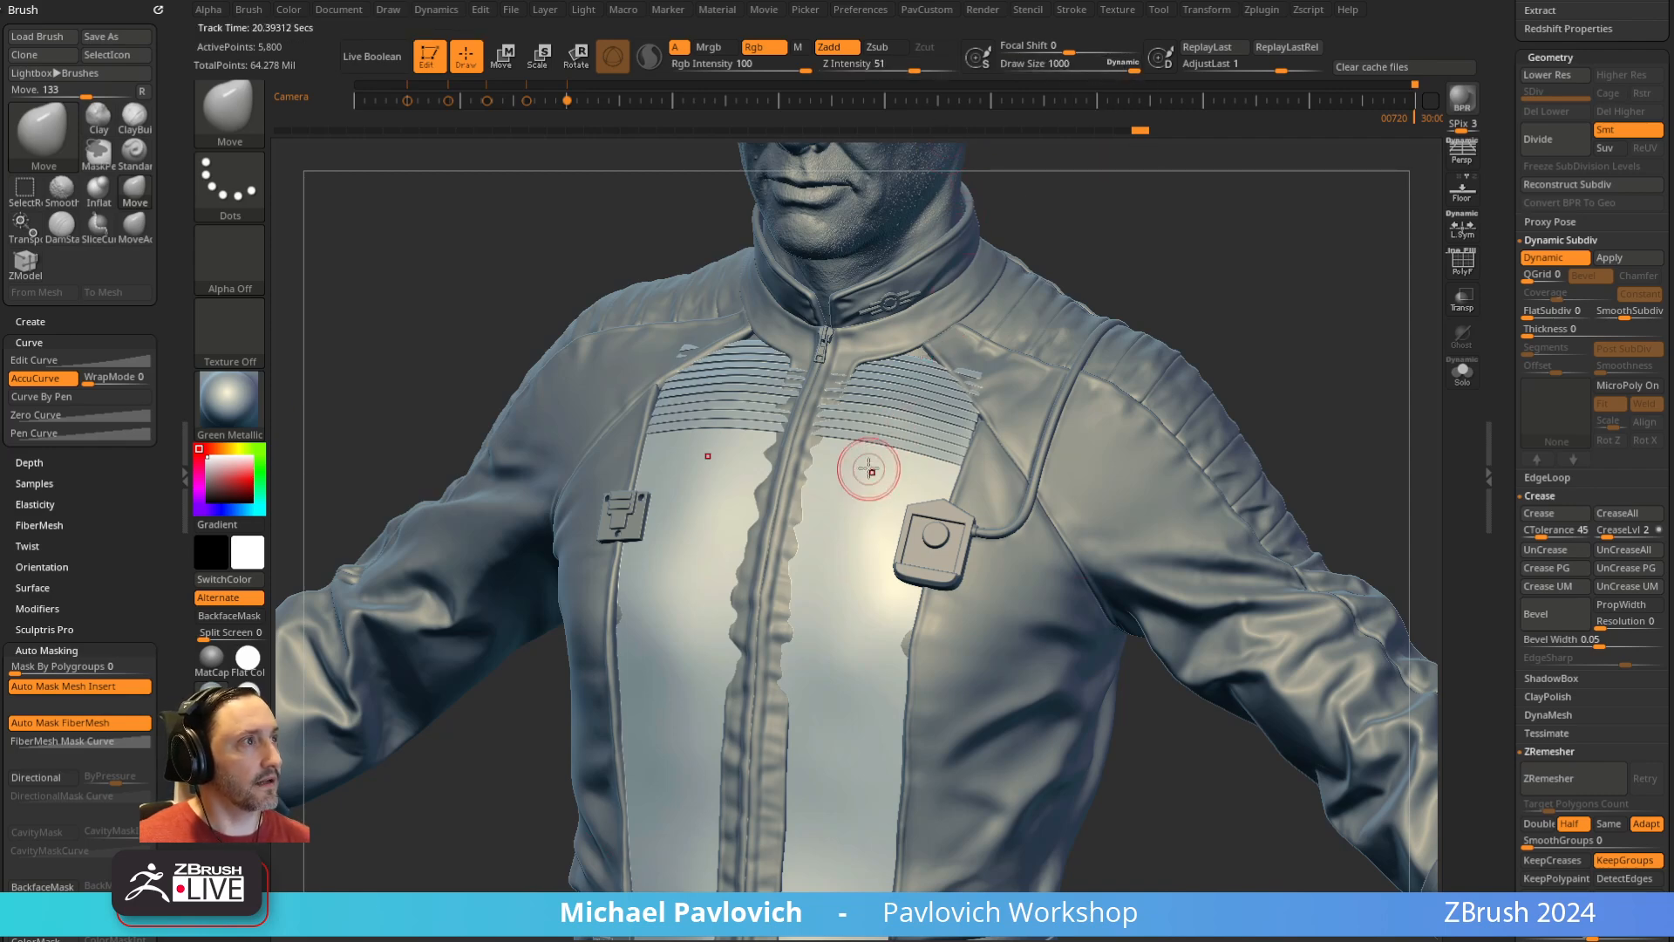
key("s")
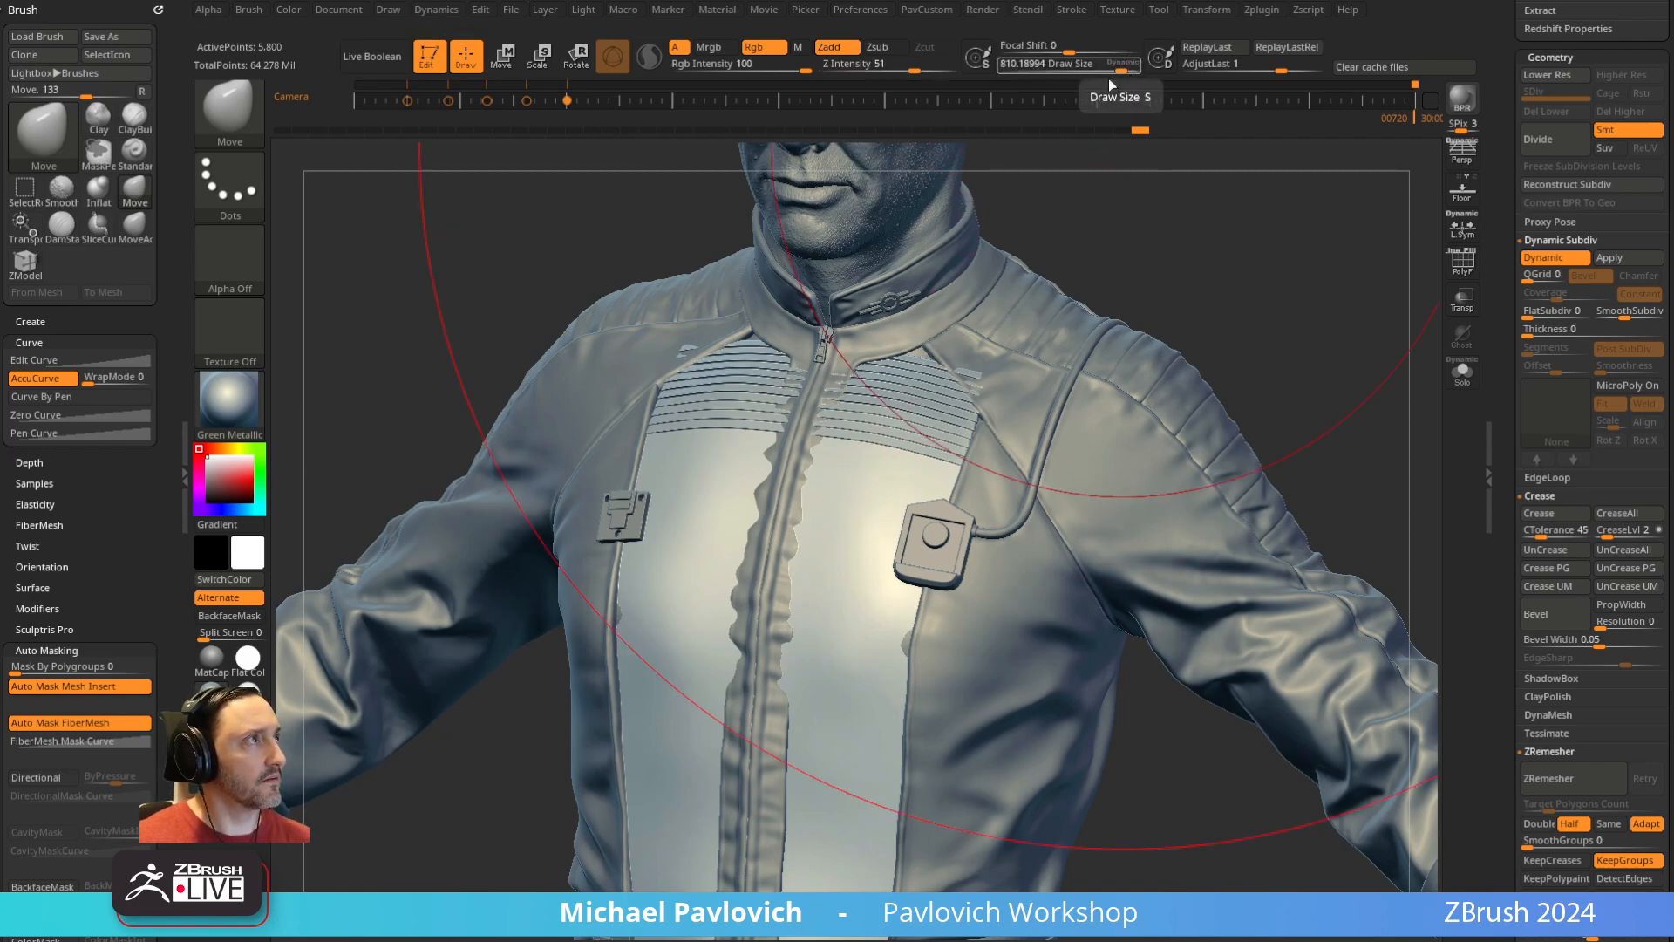
key("s")
mouse_move(890, 445)
left_mouse_down()
mouse_move(804, 419)
mouse_move(859, 424)
left_mouse_up()
key("s")
key("s")
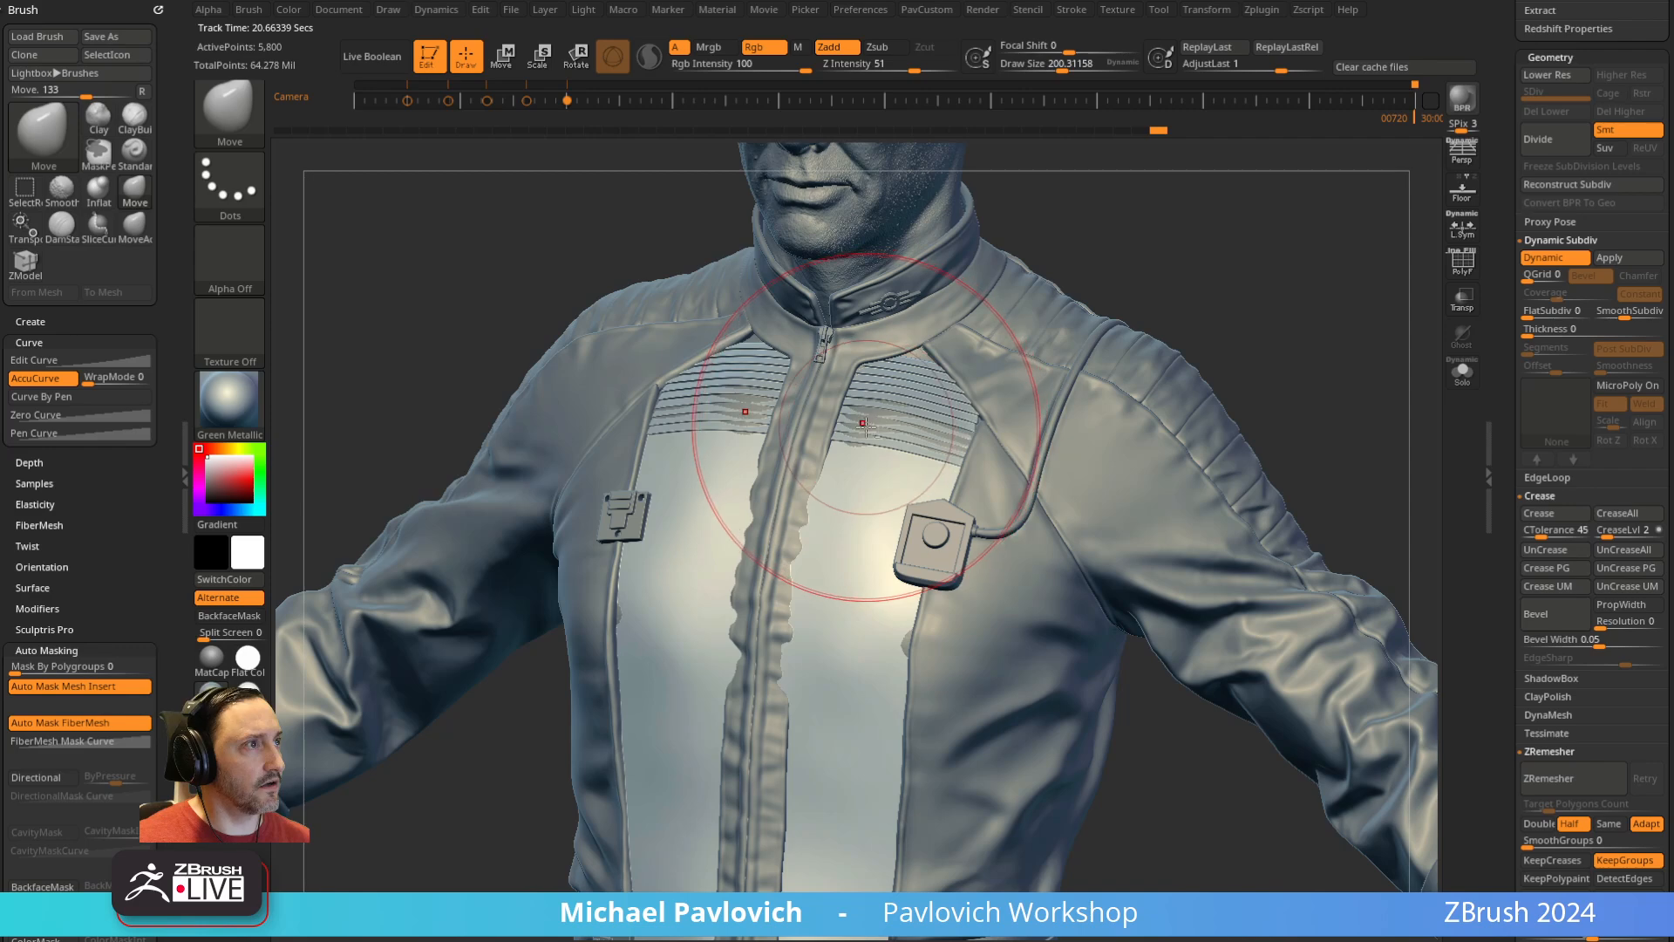
Shift the chest panel's surface along its normals beside the zipper for a clean inner border, and switch to the Standard brush
left_click_drag(821, 491, 776, 576, "alt")
left_click_drag(804, 635, 777, 659, "alt")
left_click_drag(905, 648, 886, 656, "alt")
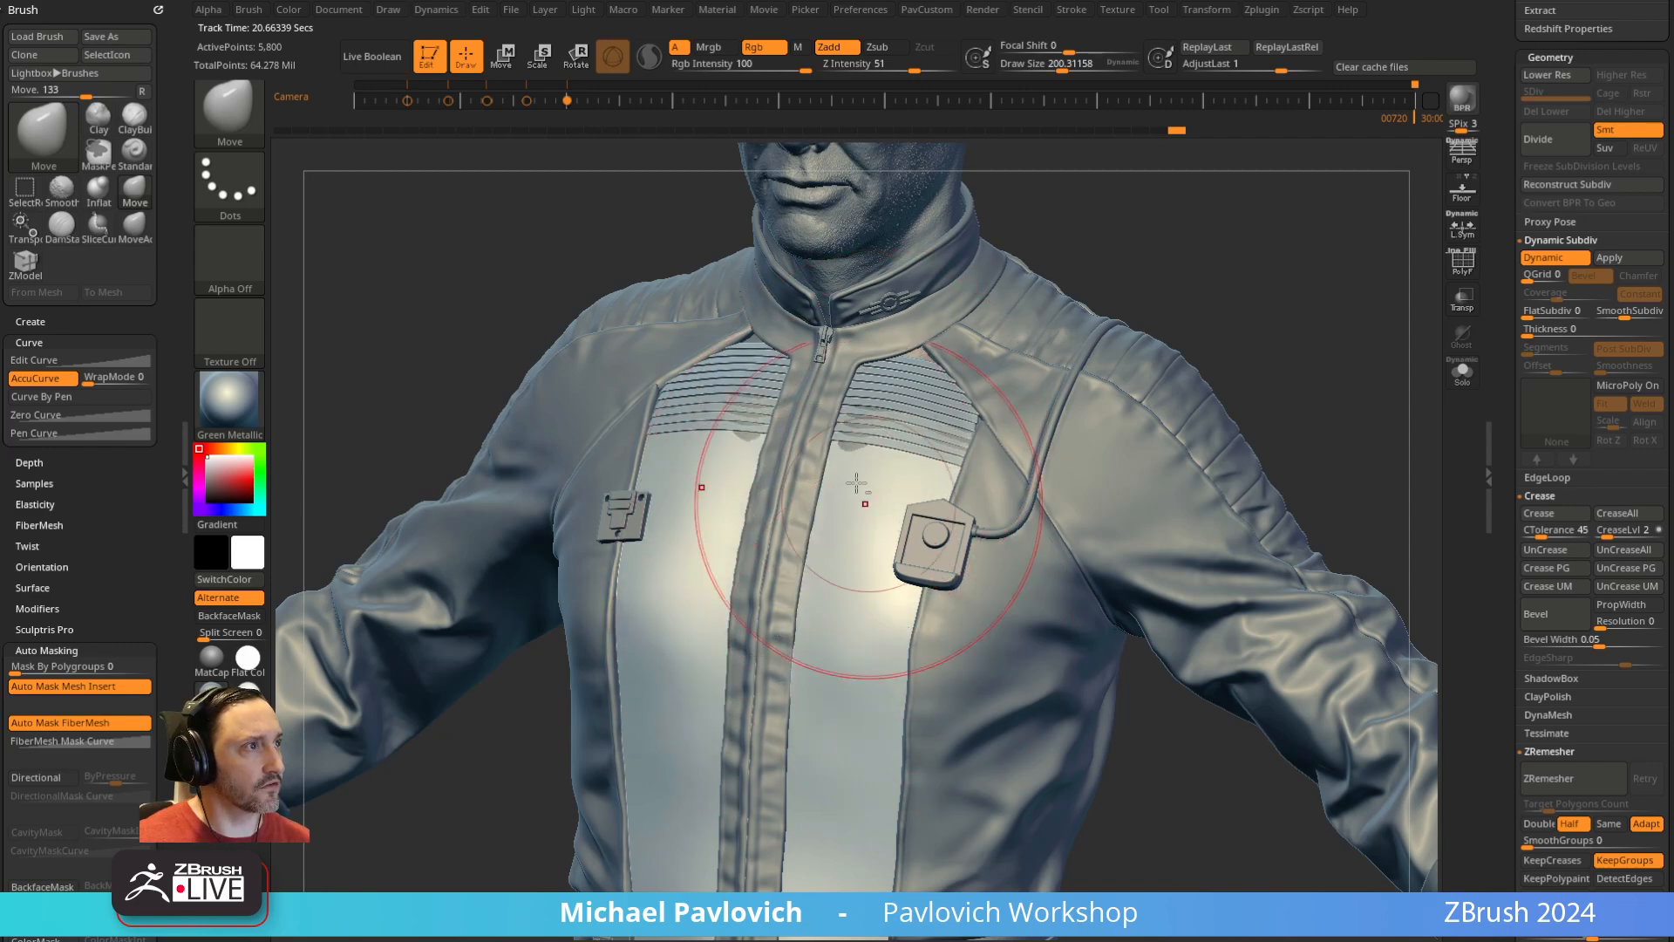
left_click_drag(863, 487, 832, 499, "alt")
mouse_move(1244, 312)
left_mouse_down("alt")
mouse_move(1211, 288)
mouse_move(1174, 323)
left_mouse_up("alt")
key("1")
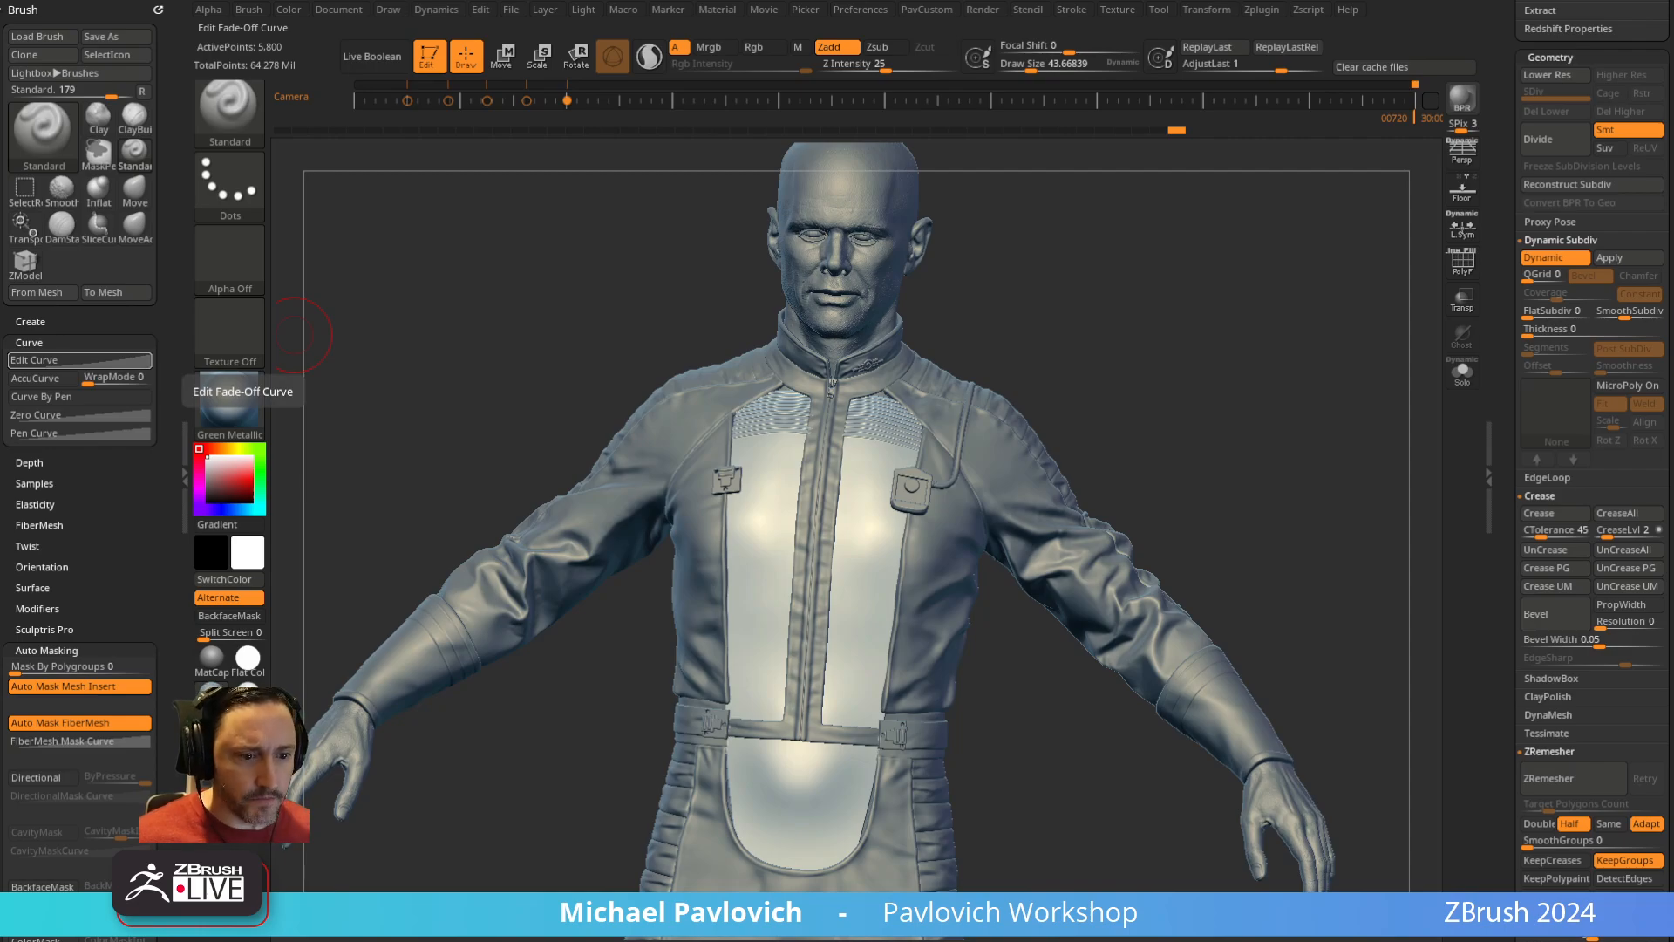
Switch to the browser, open the YouTube channel page, search its videos for "eyelid" and look through the results
left_click_drag(924, 941, 927, 98)
scroll(924, 449, "up", 6)
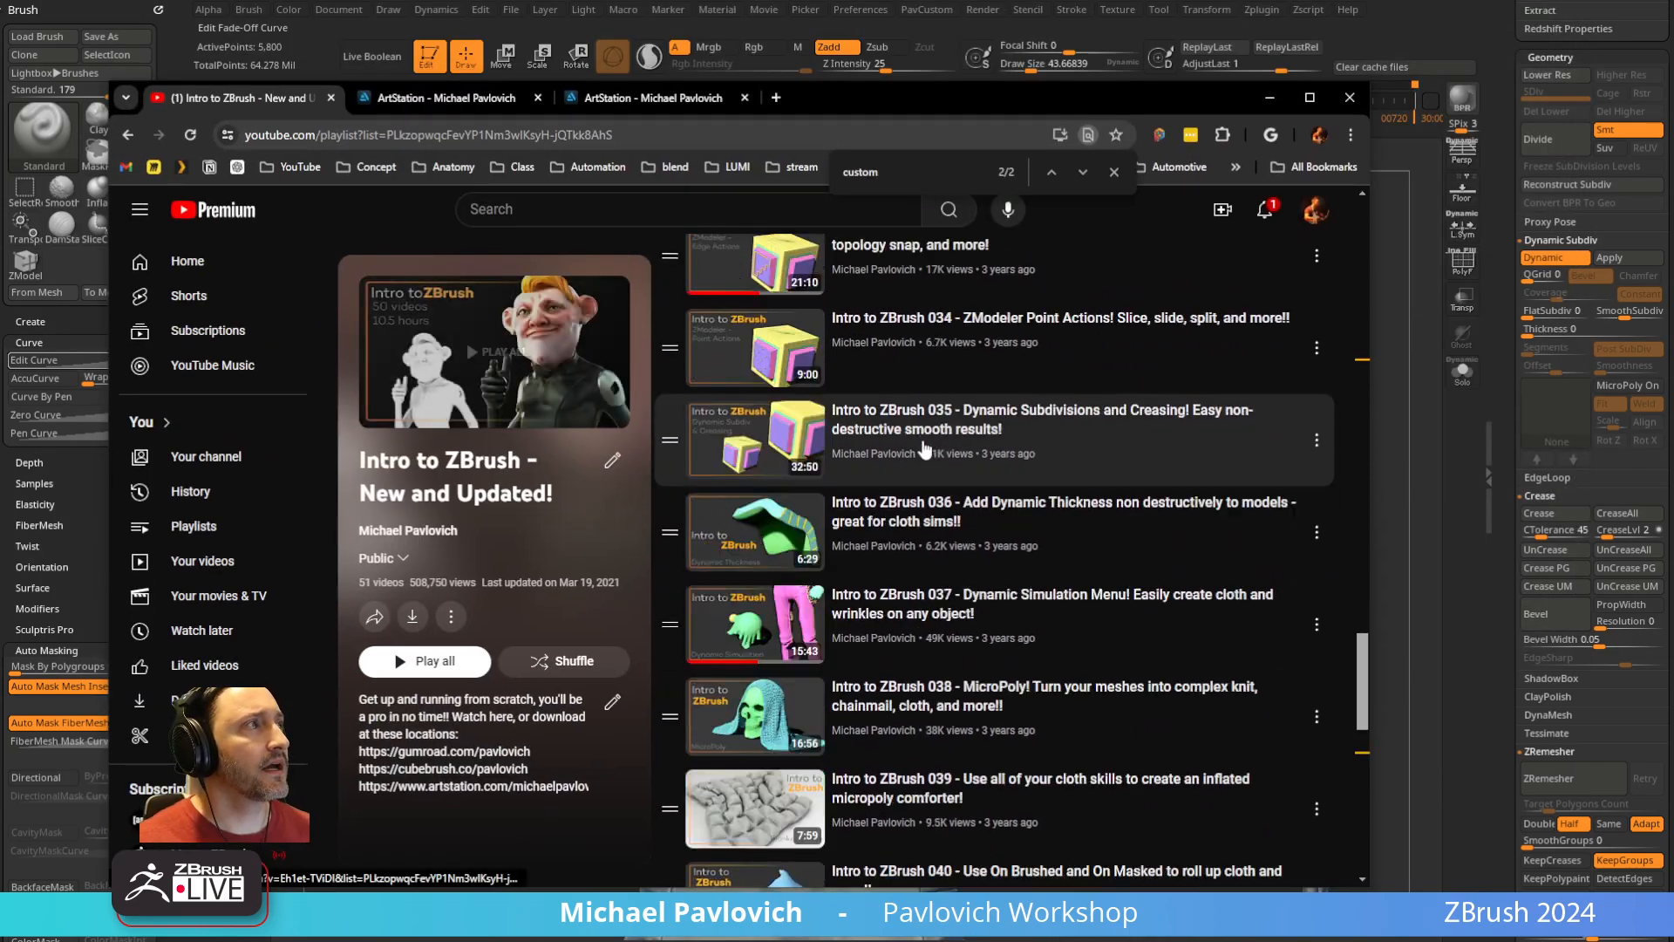
scroll(925, 449, "up", 19)
left_click(130, 137)
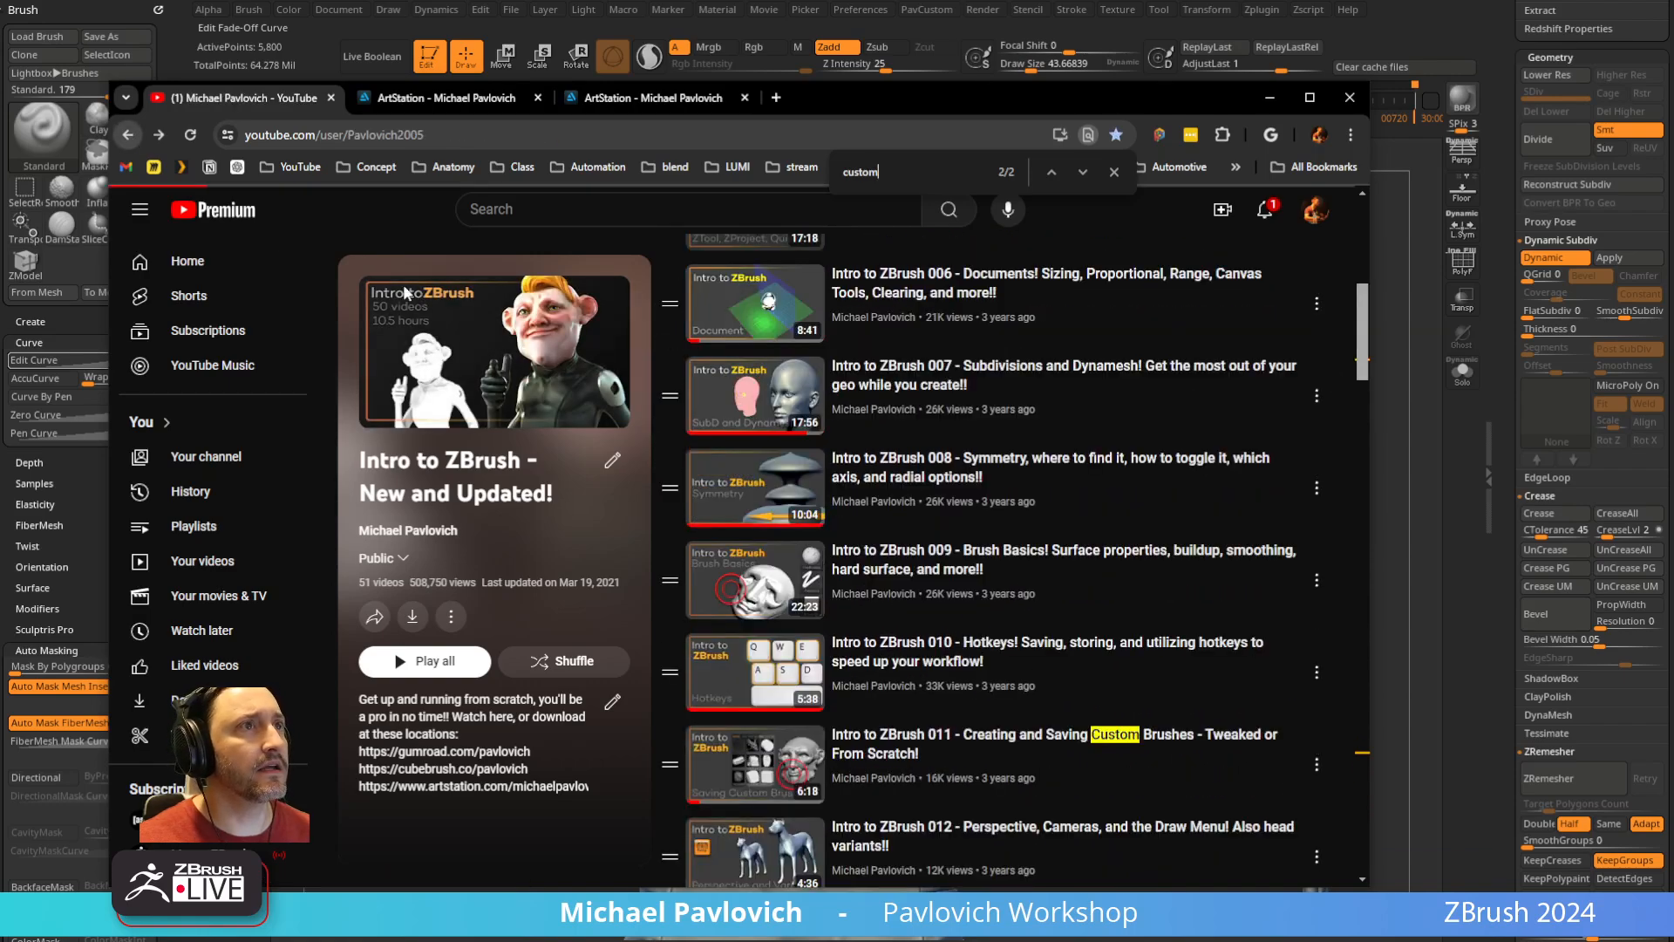
left_click(865, 585)
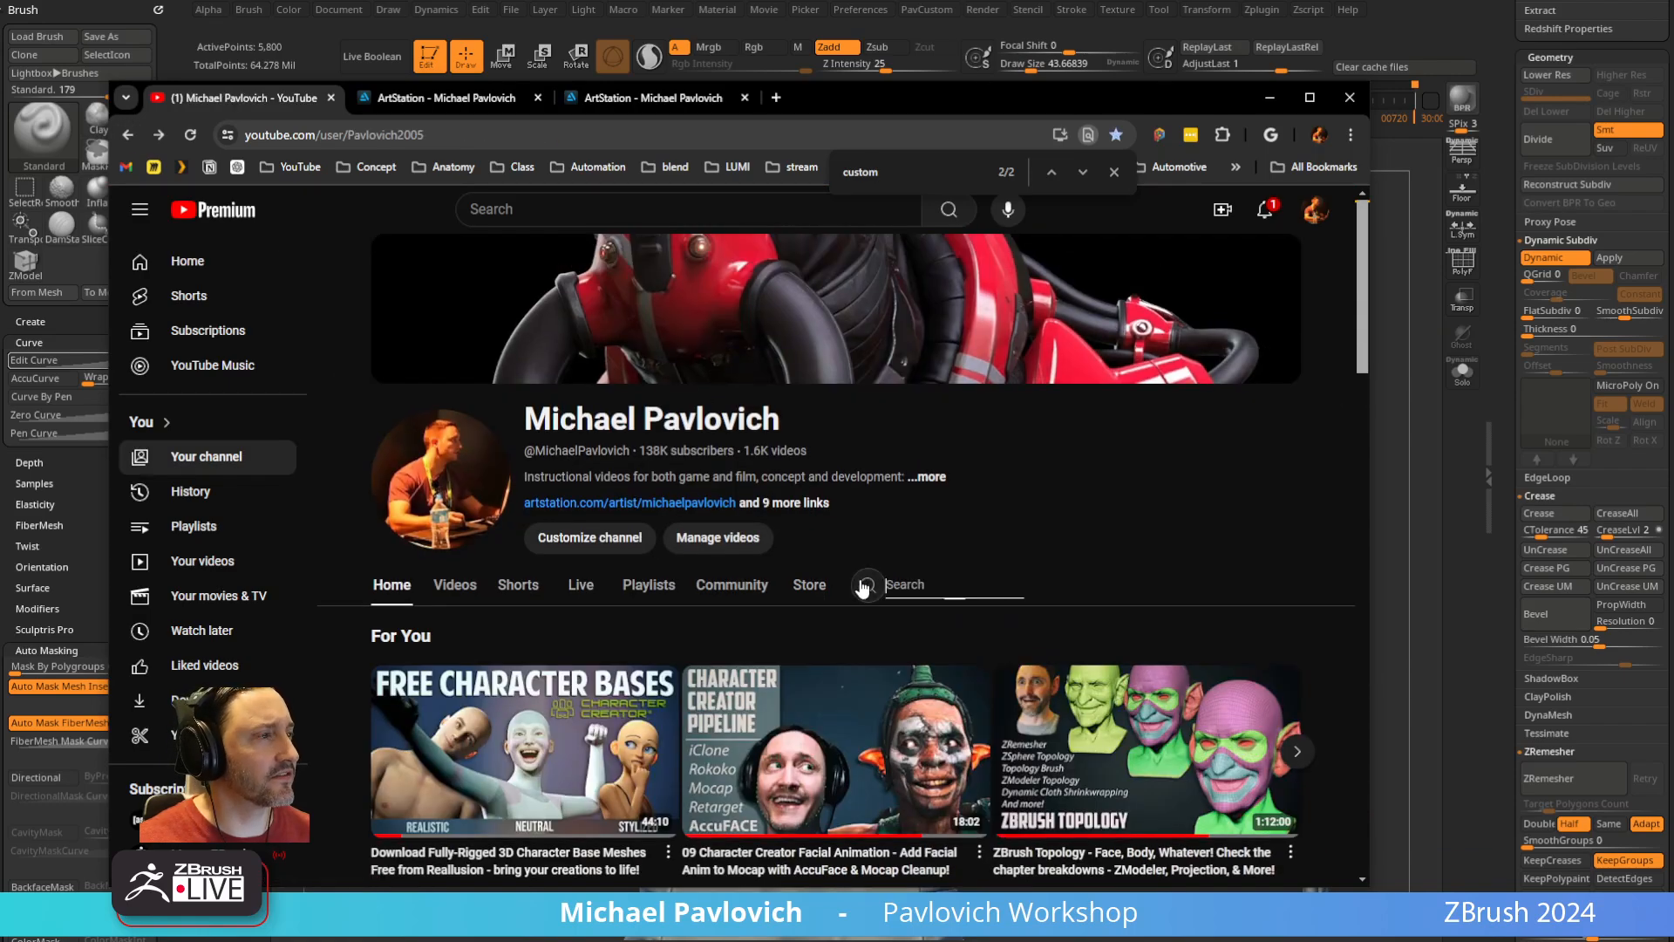
type("eyelid")
key("Return")
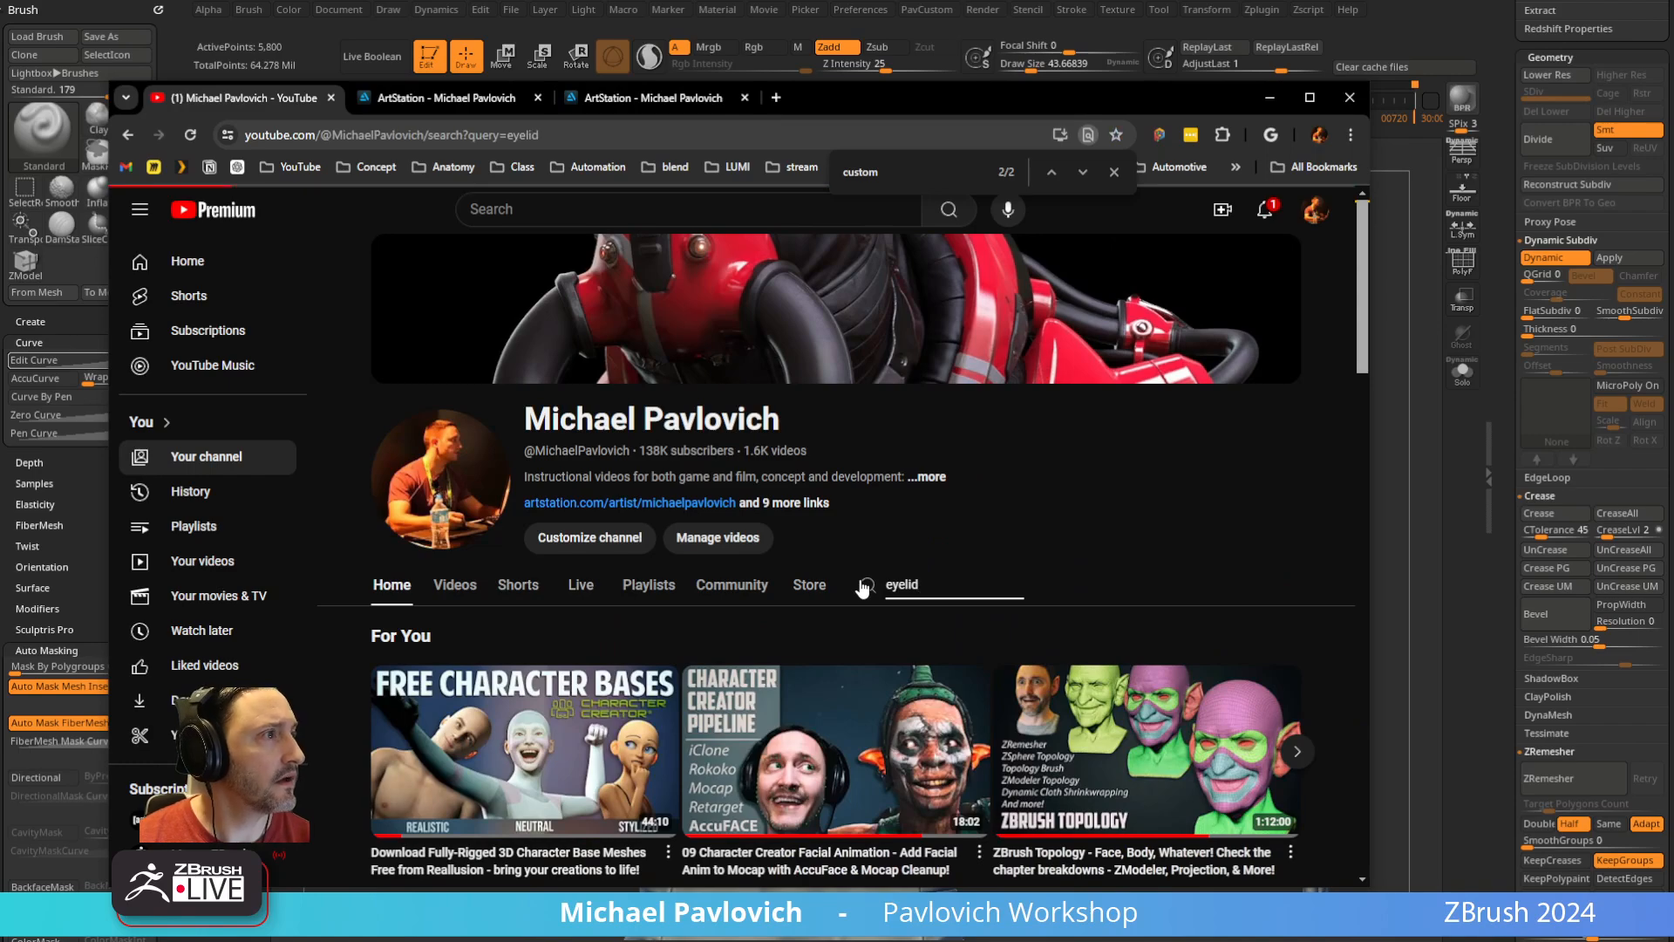
scroll(844, 545, "down", 1)
scroll(848, 553, "down", 7)
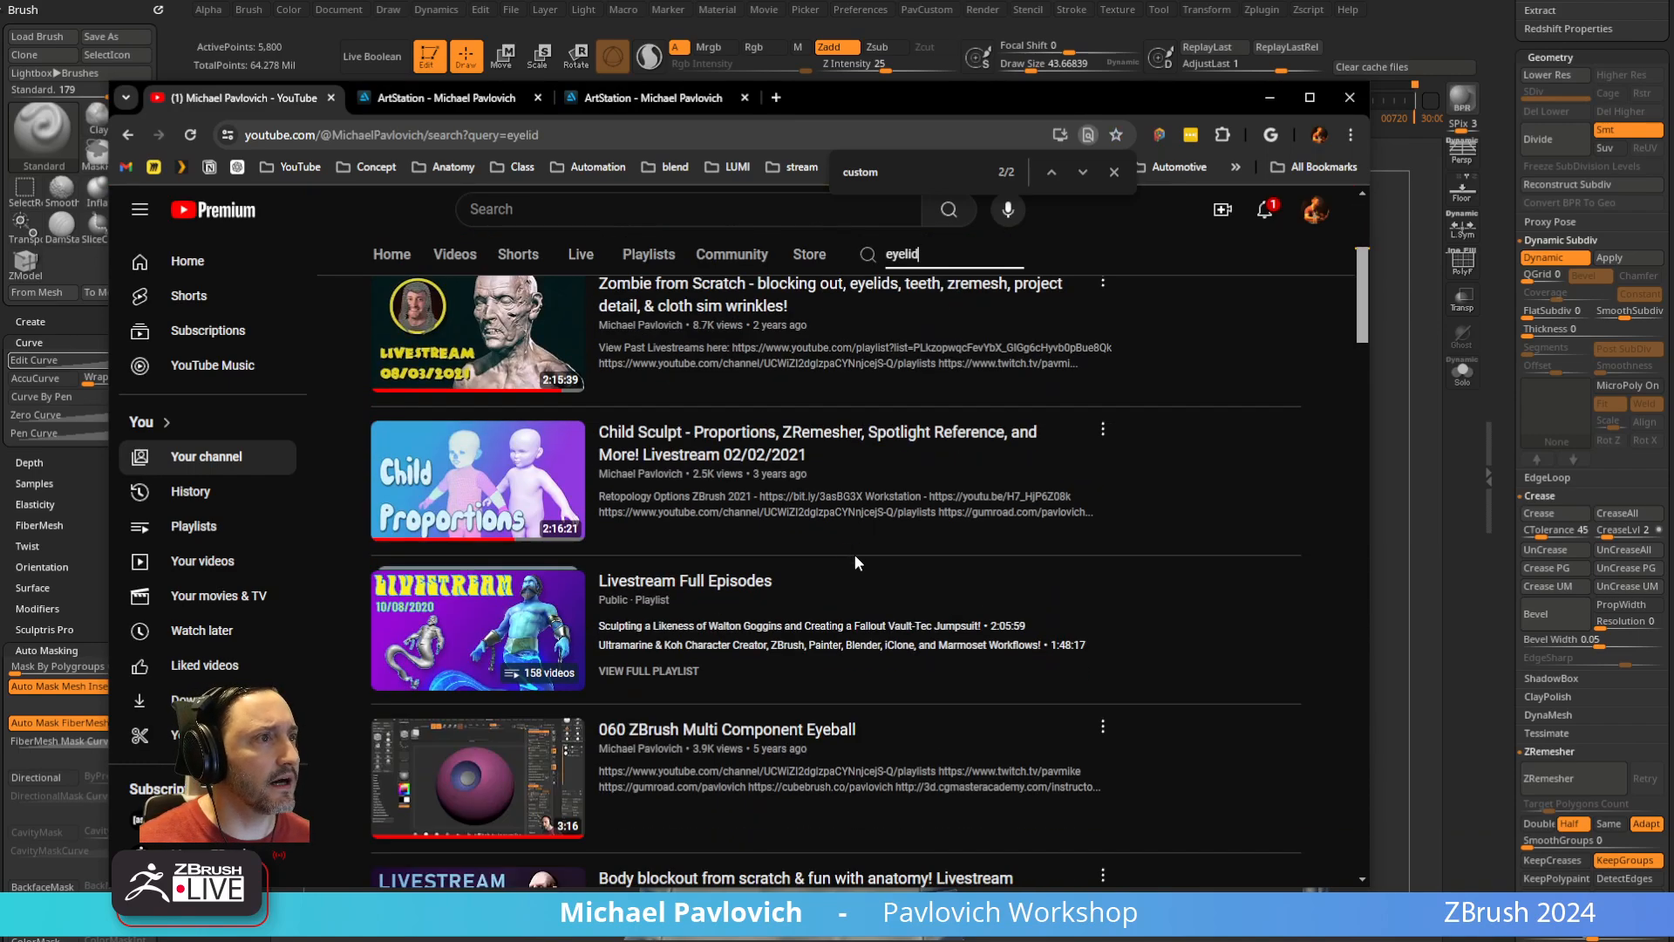
scroll(864, 555, "up", 10)
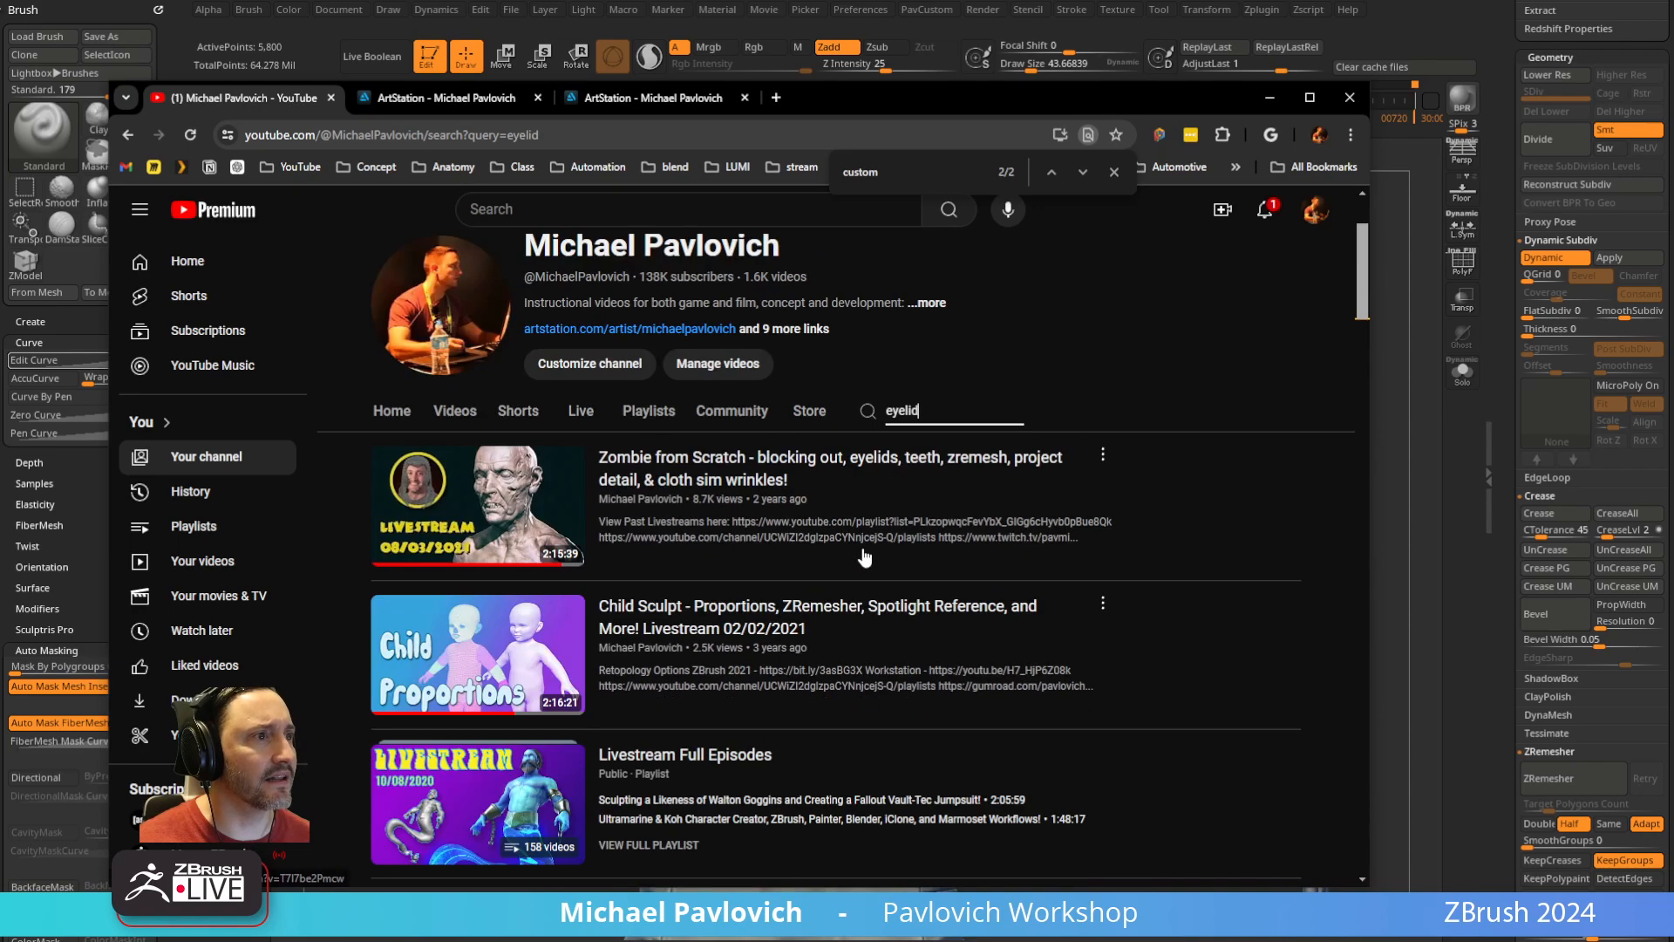
Search the channel's videos for "eyelids", open the Zombie from Scratch livestream and pause it
type("s")
key("Return")
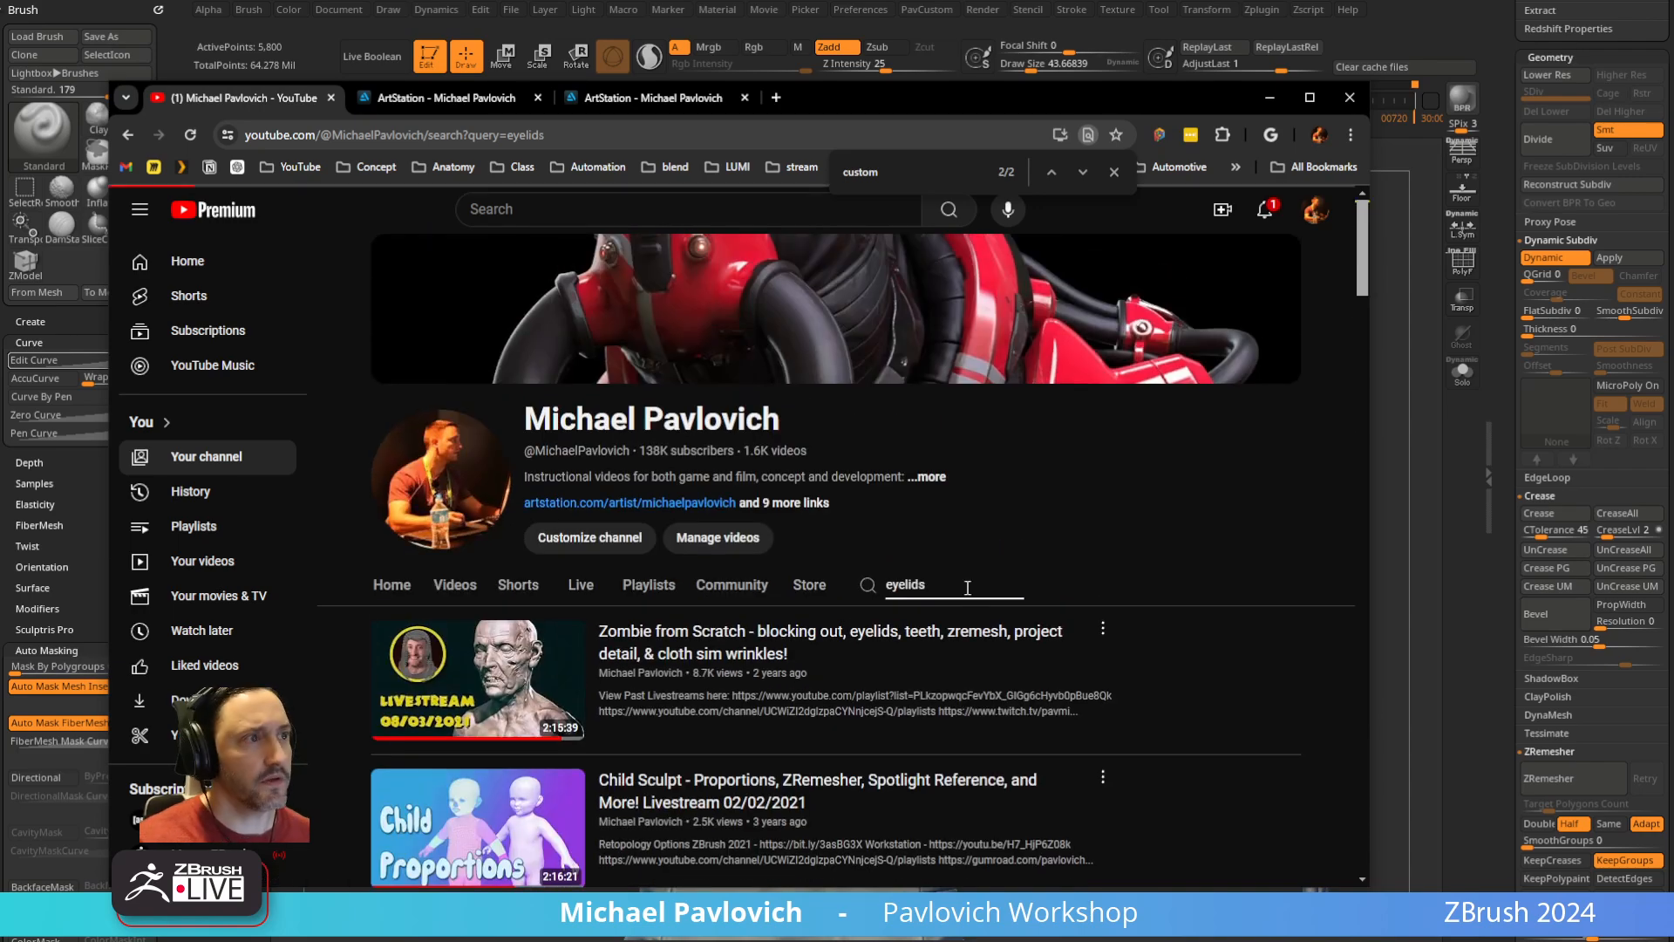
left_click(840, 643)
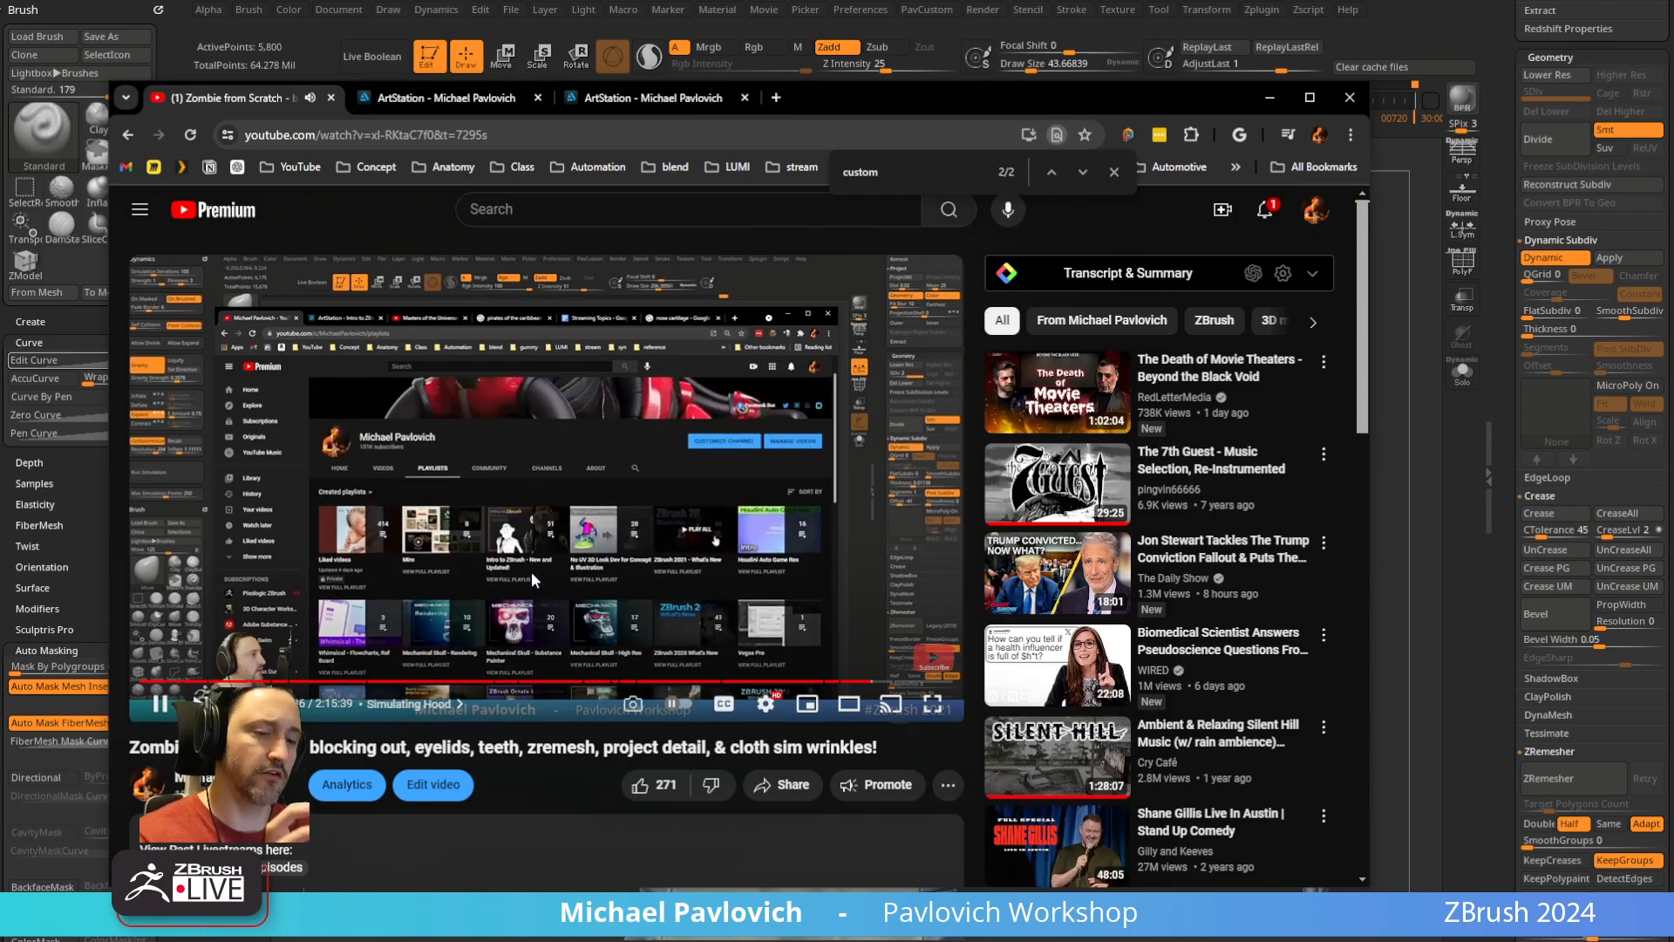
left_click(531, 572)
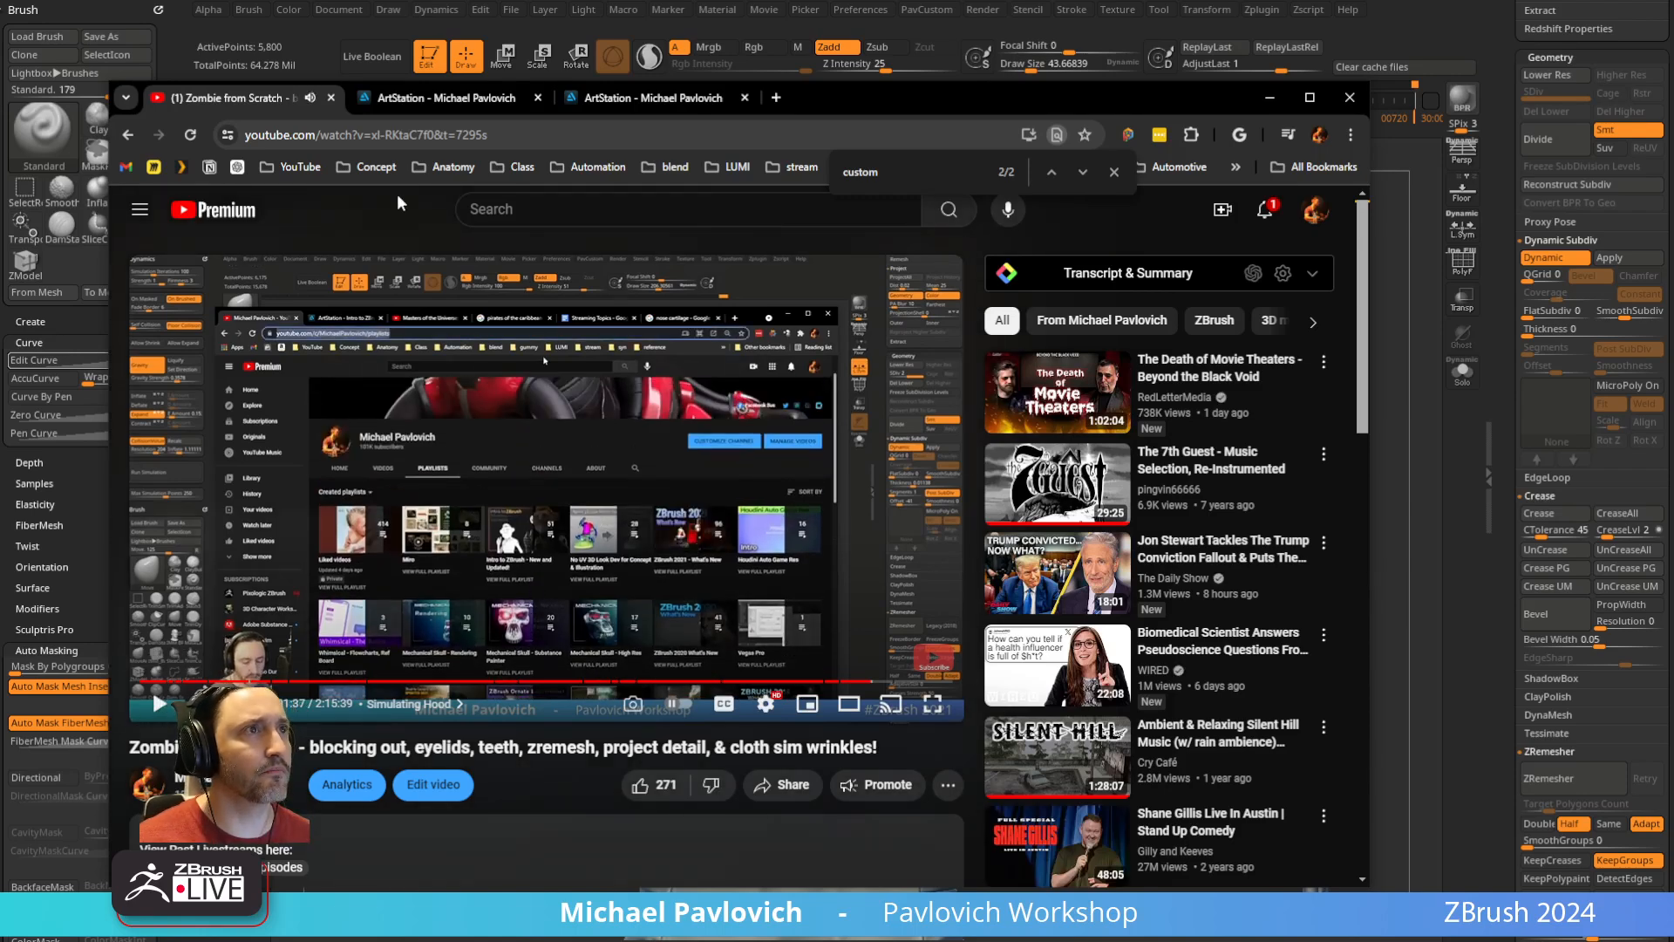
Expand the video's description, jump to the 17:40 Eyelids chapter and pause playback there
left_click(418, 135)
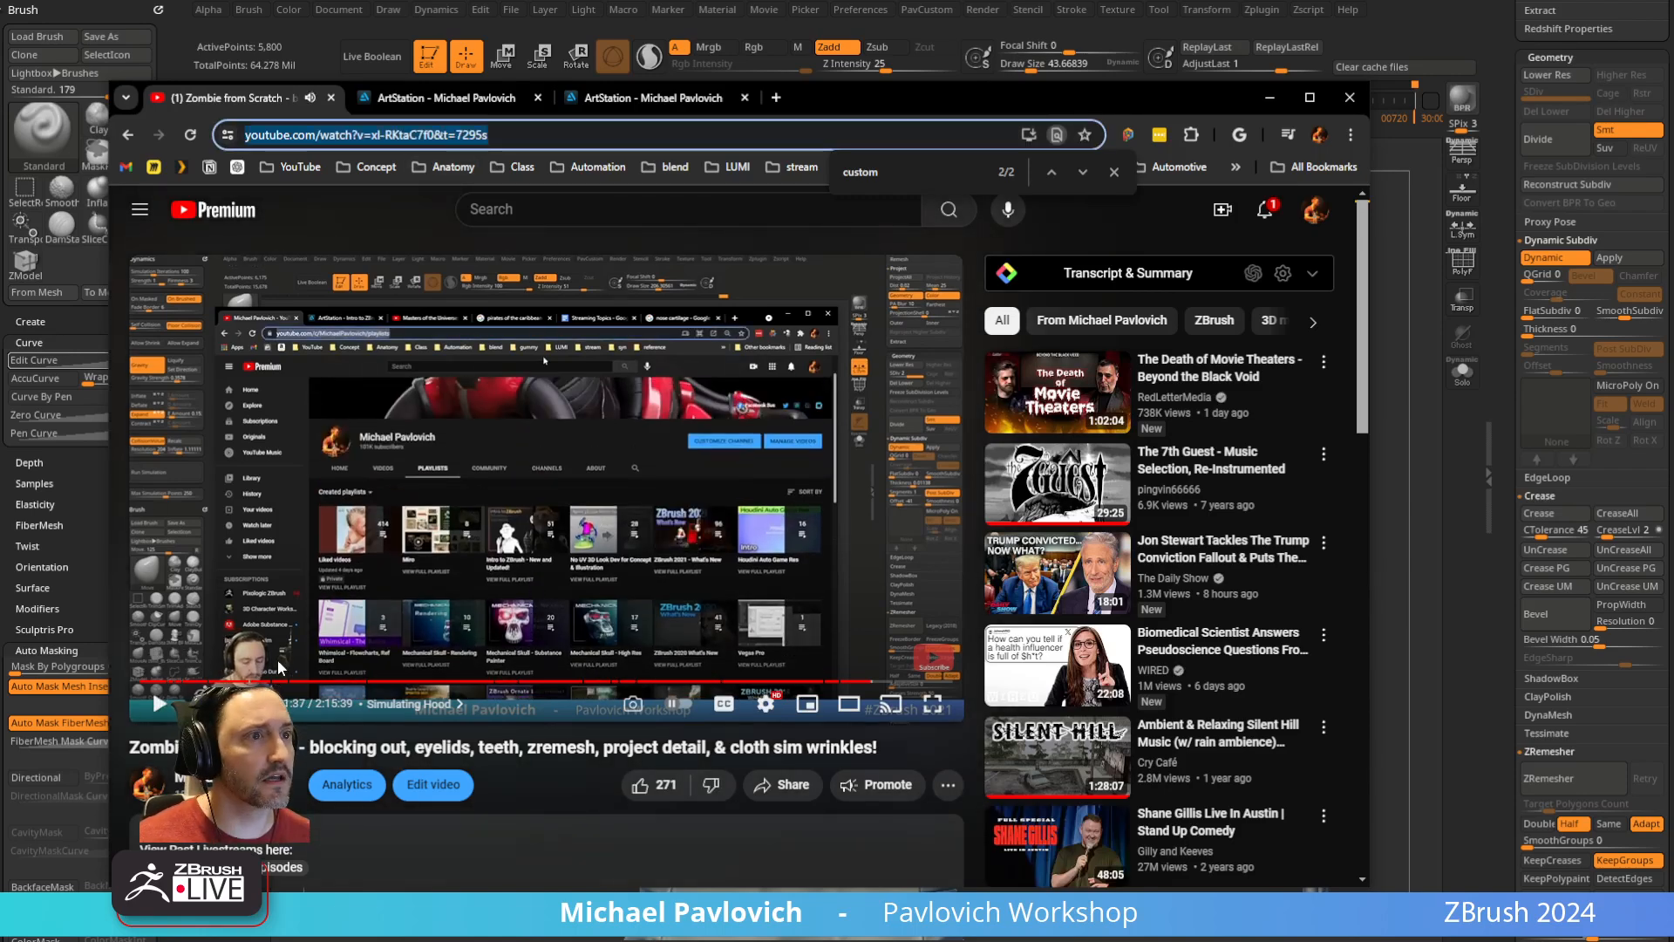
scroll(286, 593, "down", 7)
left_click(424, 274)
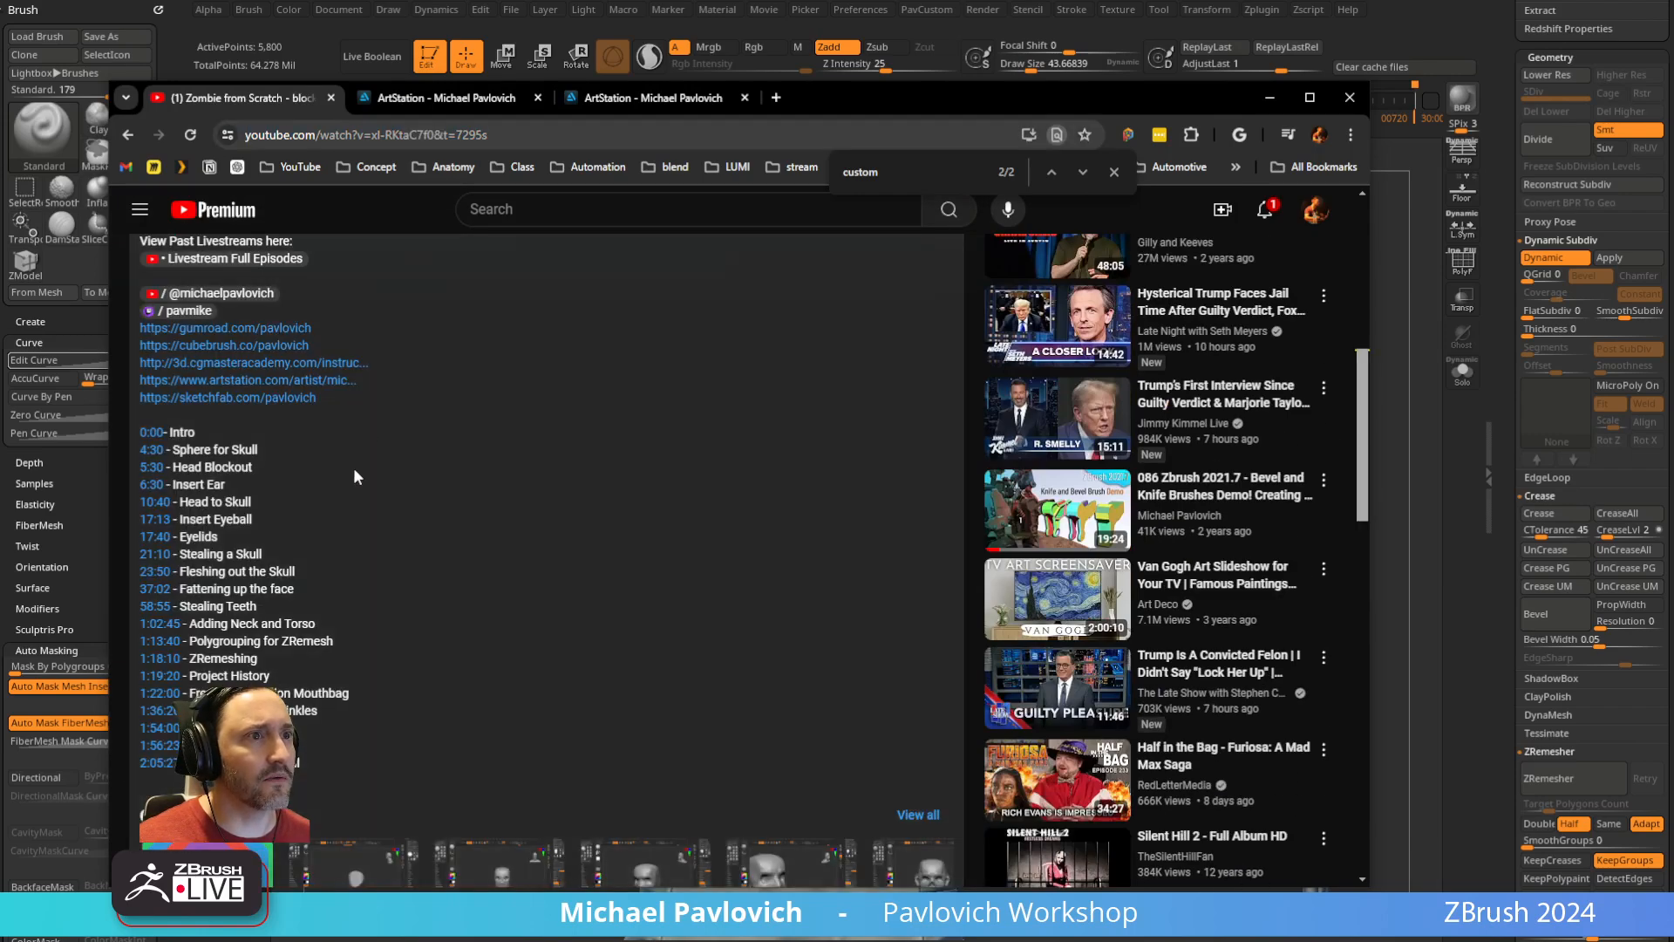
left_click(157, 538)
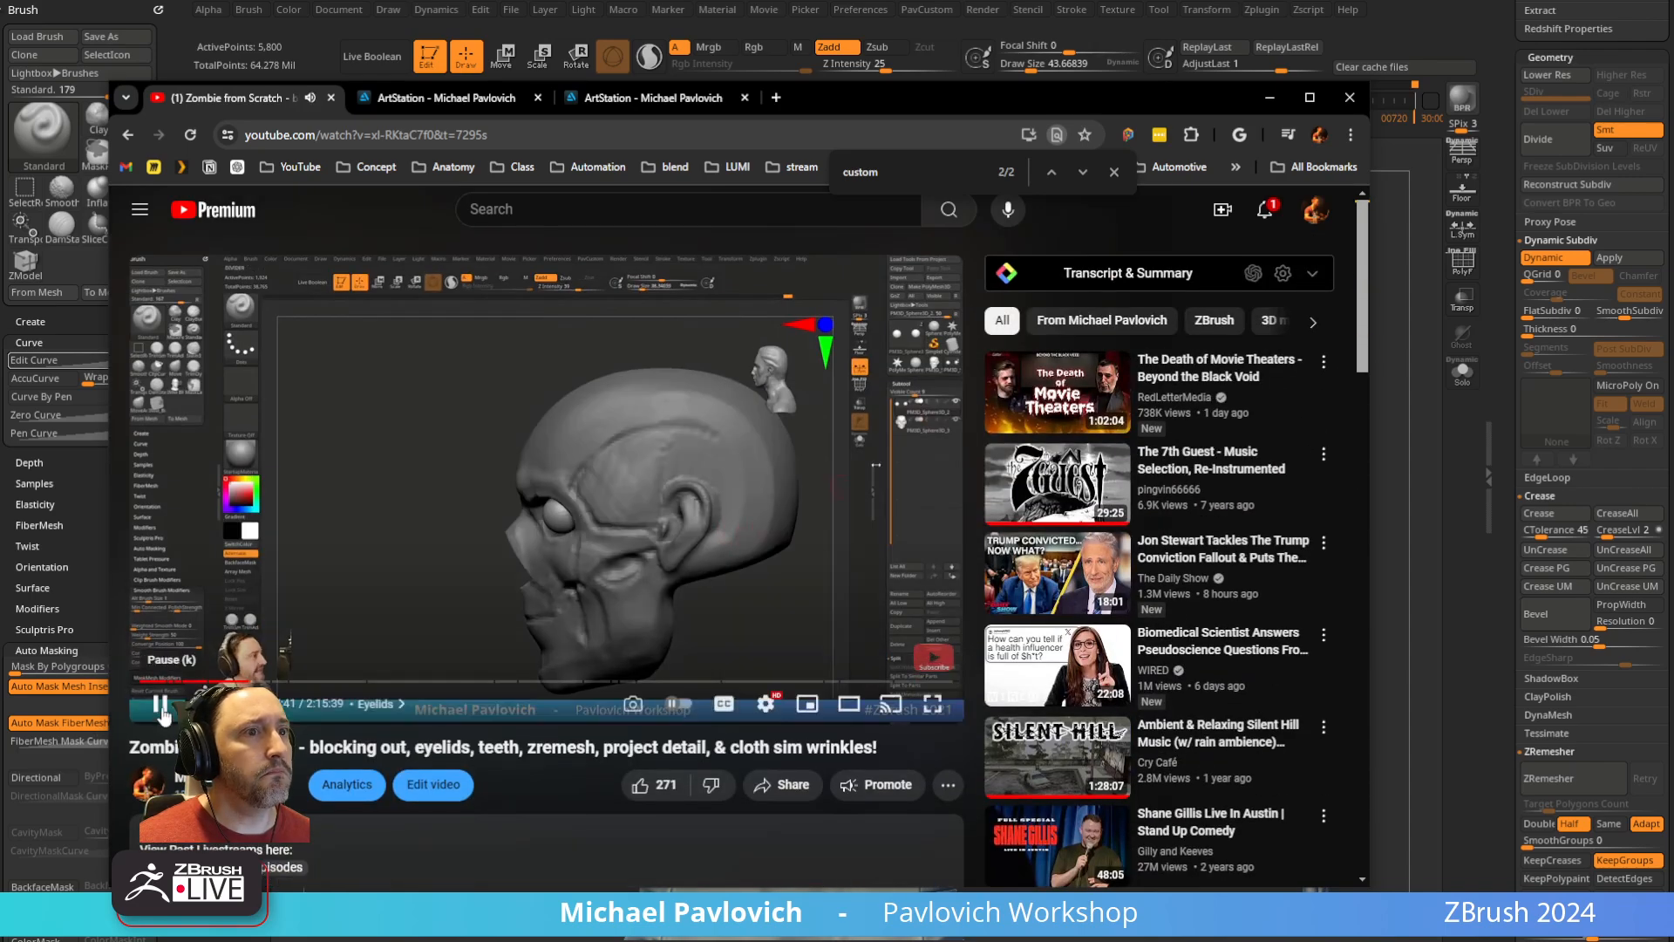
left_click(161, 706)
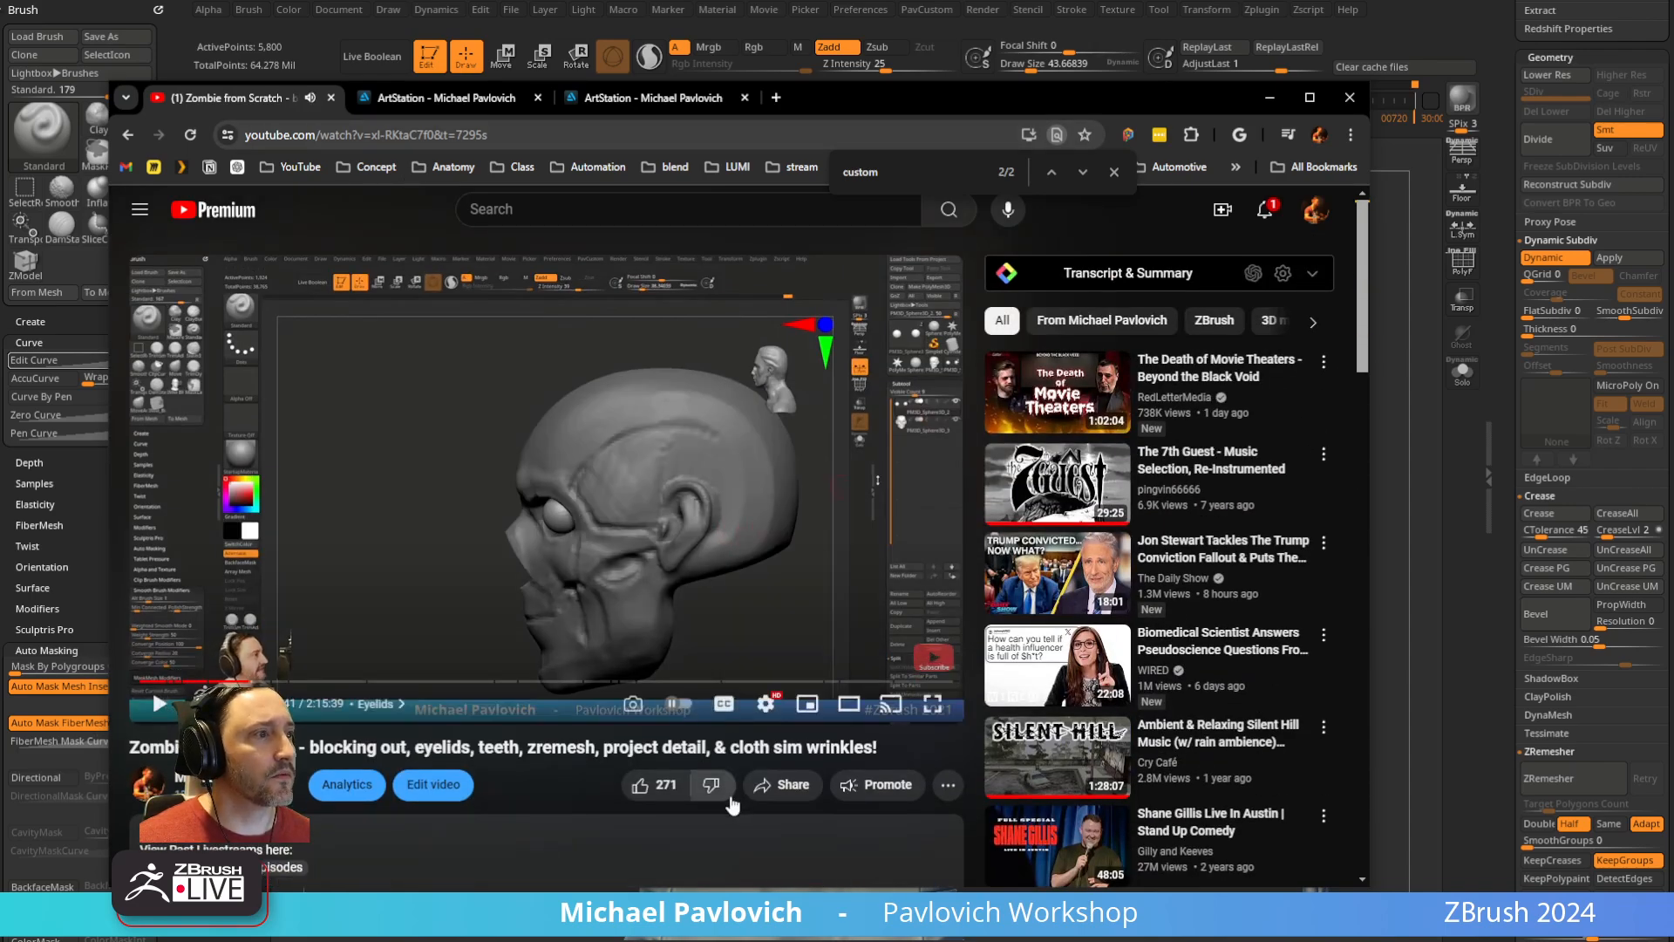
Copy the eyelid video's share link, close the sharing dialog and move the browser window out of view
left_click(782, 785)
left_click(906, 631)
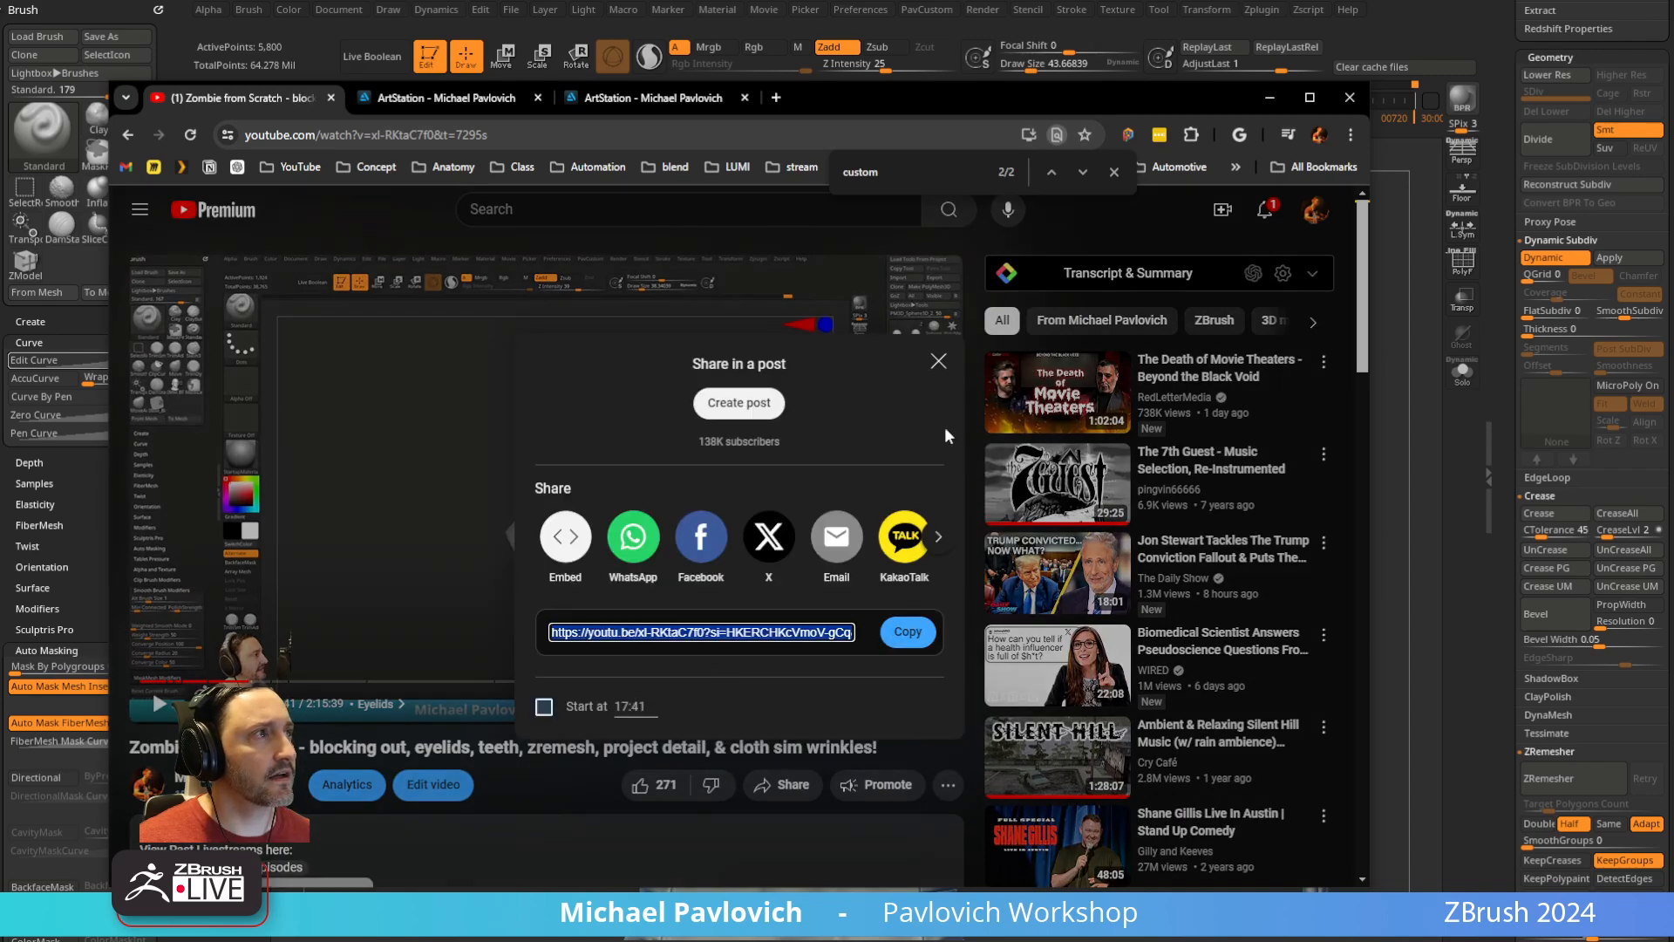
left_click(938, 361)
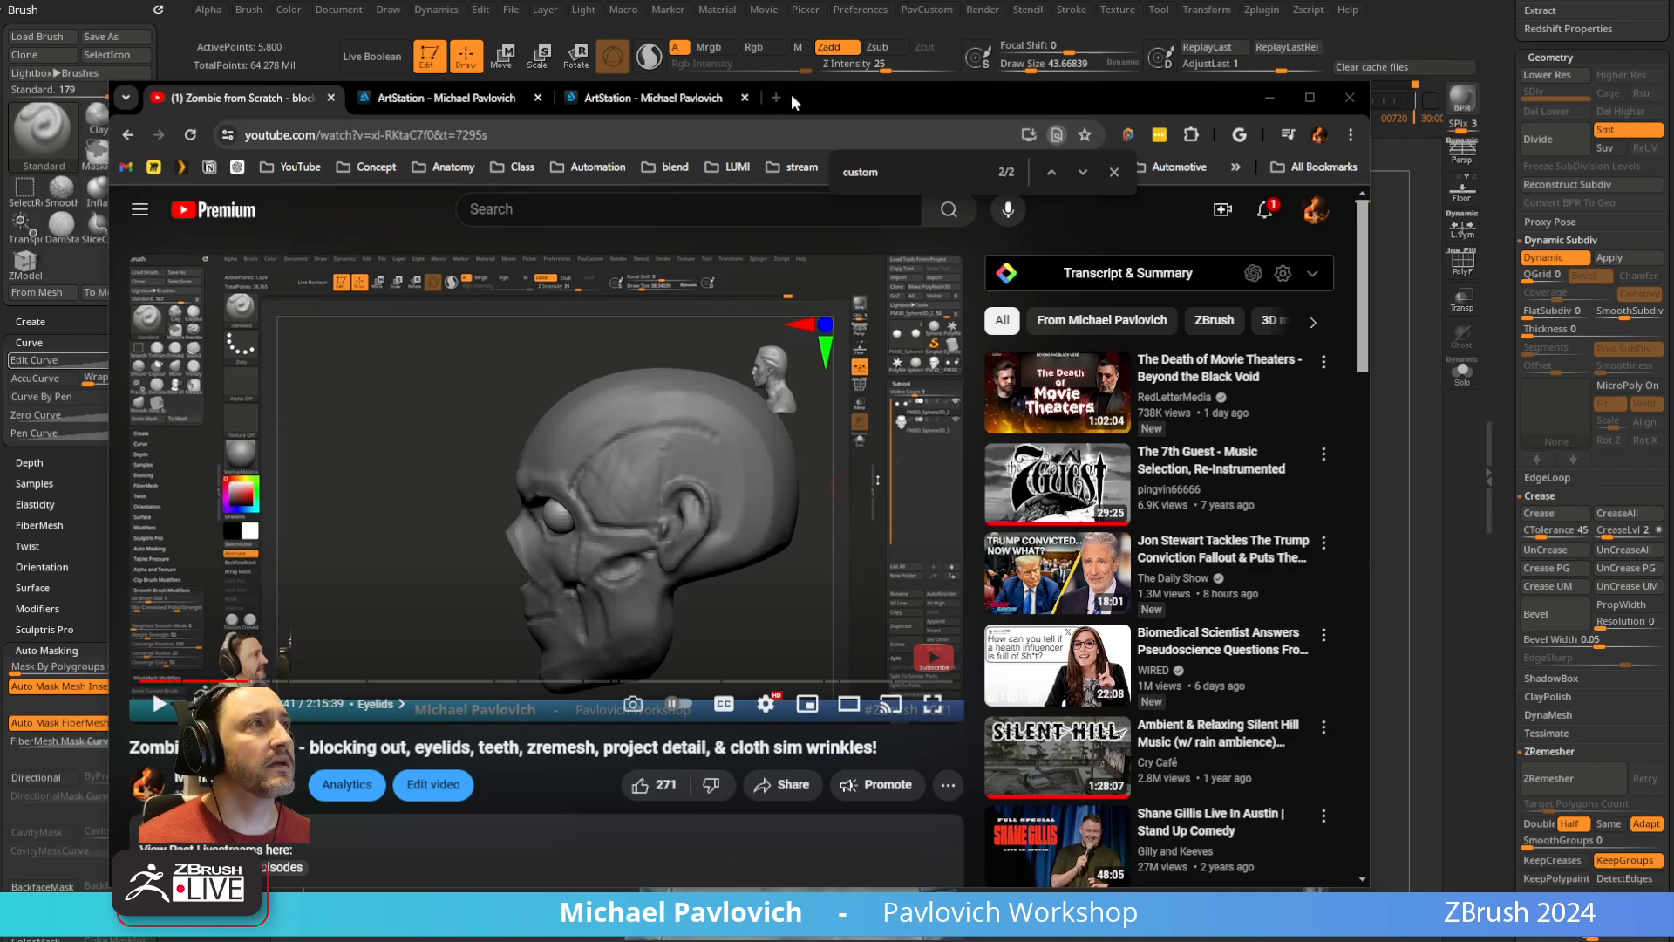
left_click_drag(790, 100, 0, 113)
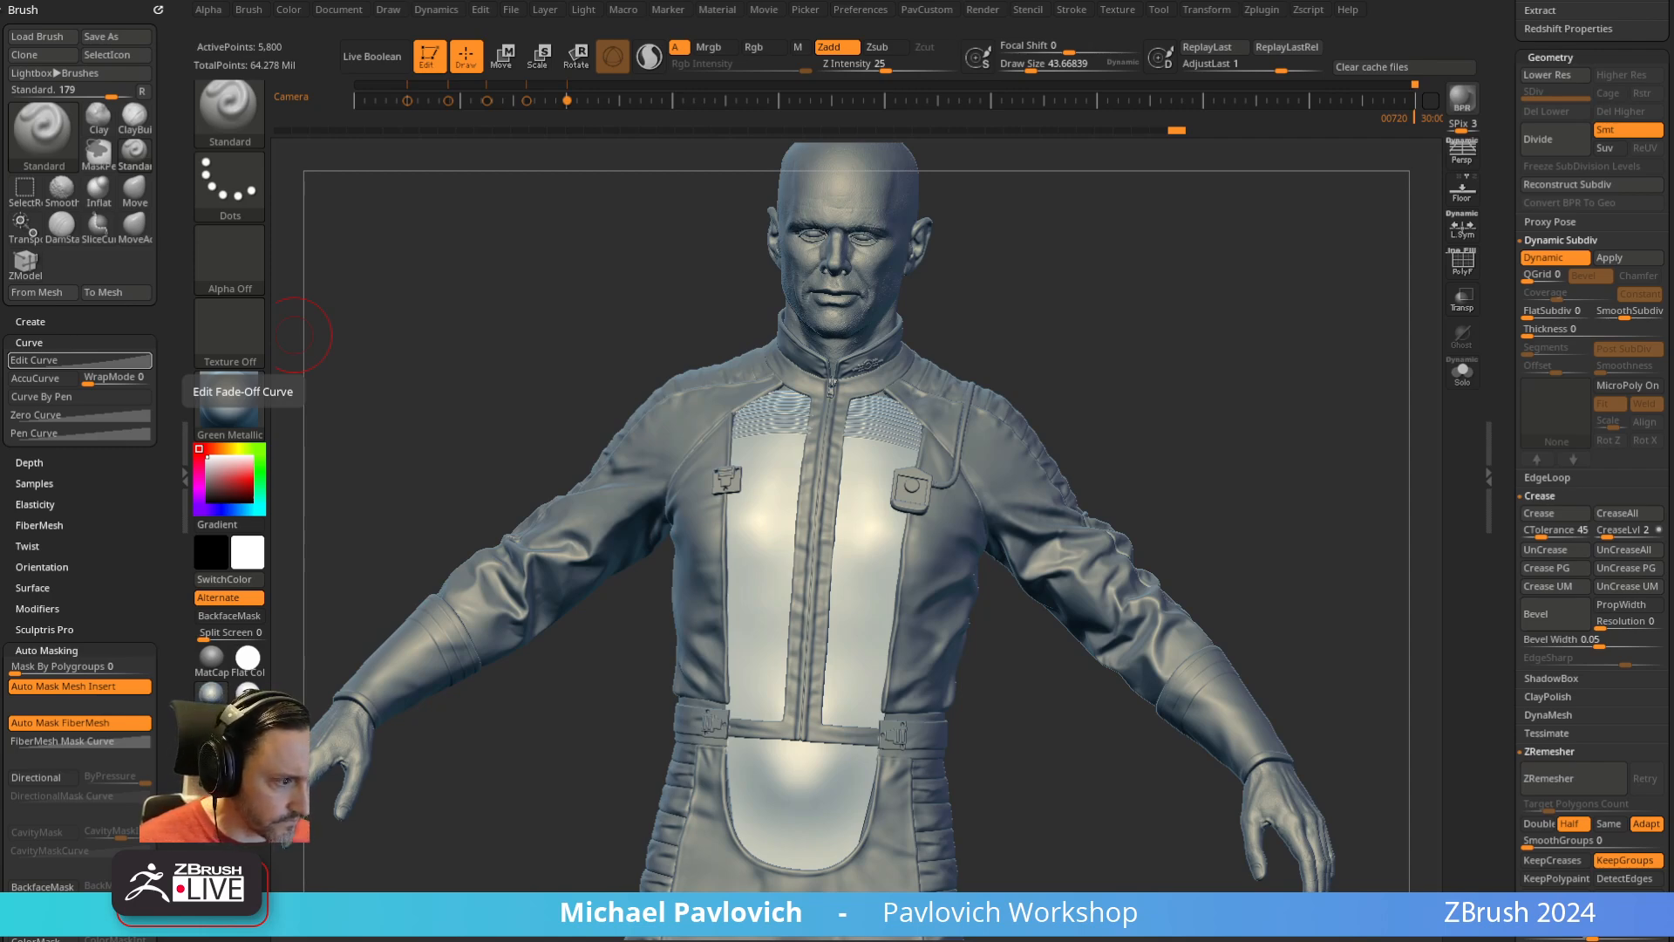
Bring up Bookshelf.jpg in Google Drive, examine the anatomy and facial expression book titles up close, and put the window away
left_click_drag(824, 941, 399, 58)
scroll(944, 516, "up", 3, "ctrl")
scroll(941, 514, "up", 5, "ctrl")
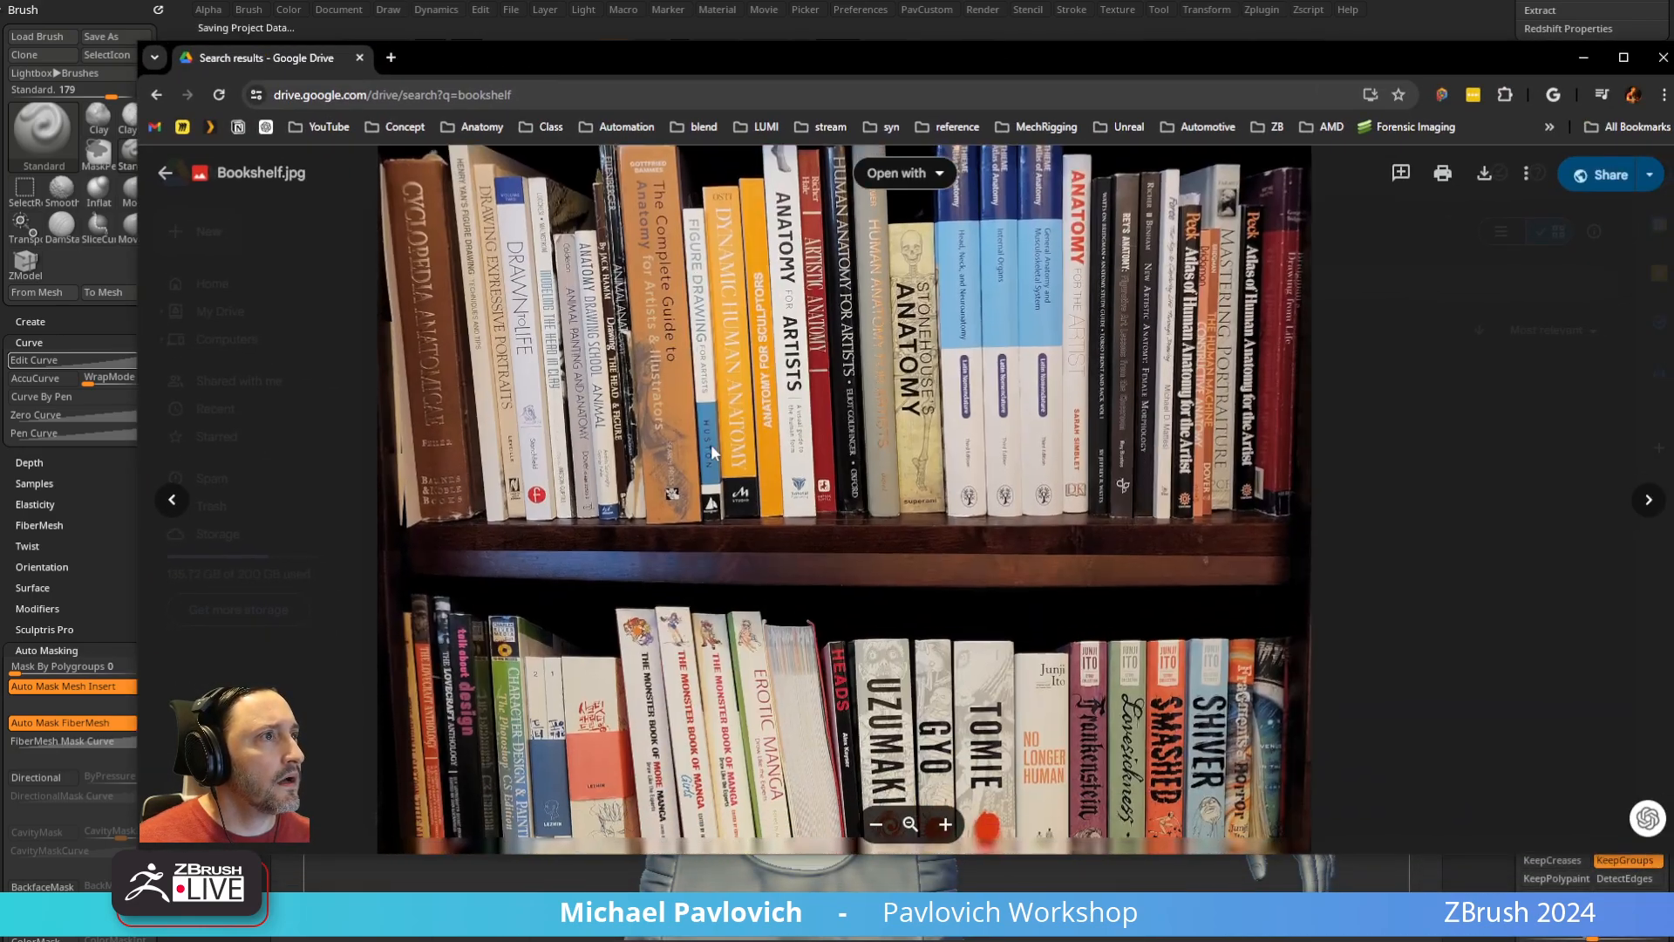
scroll(711, 445, "up", 4)
left_click_drag(711, 445, 720, 776)
scroll(716, 617, "down", 3)
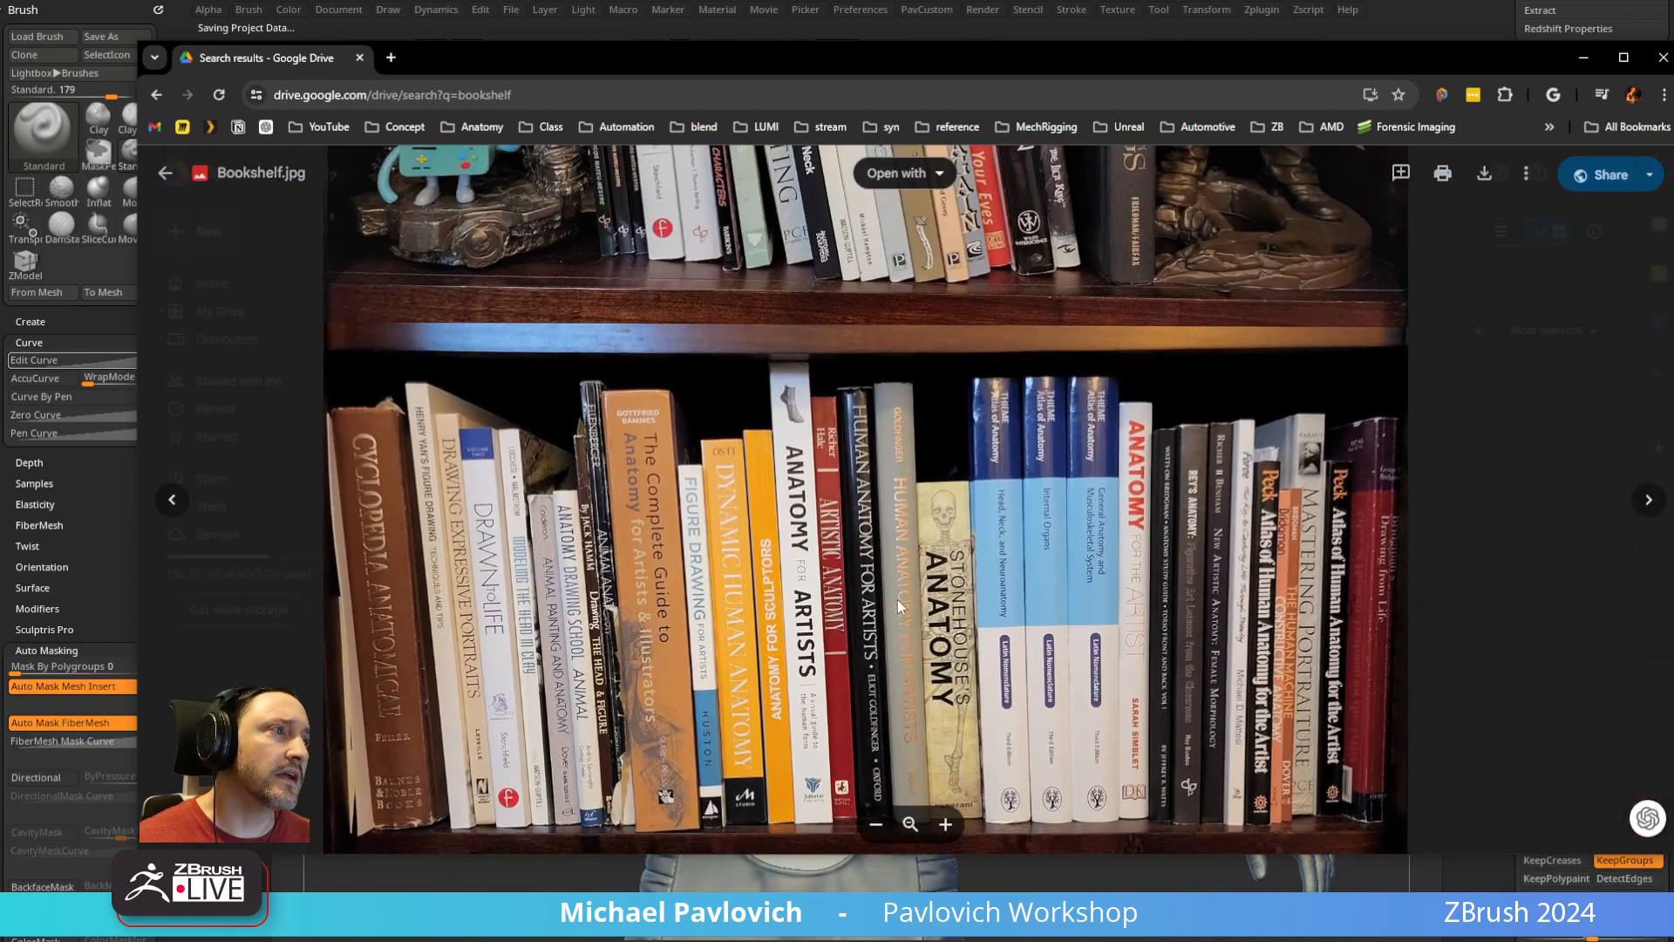
scroll(907, 598, "up", 4)
scroll(550, 403, "down", 1)
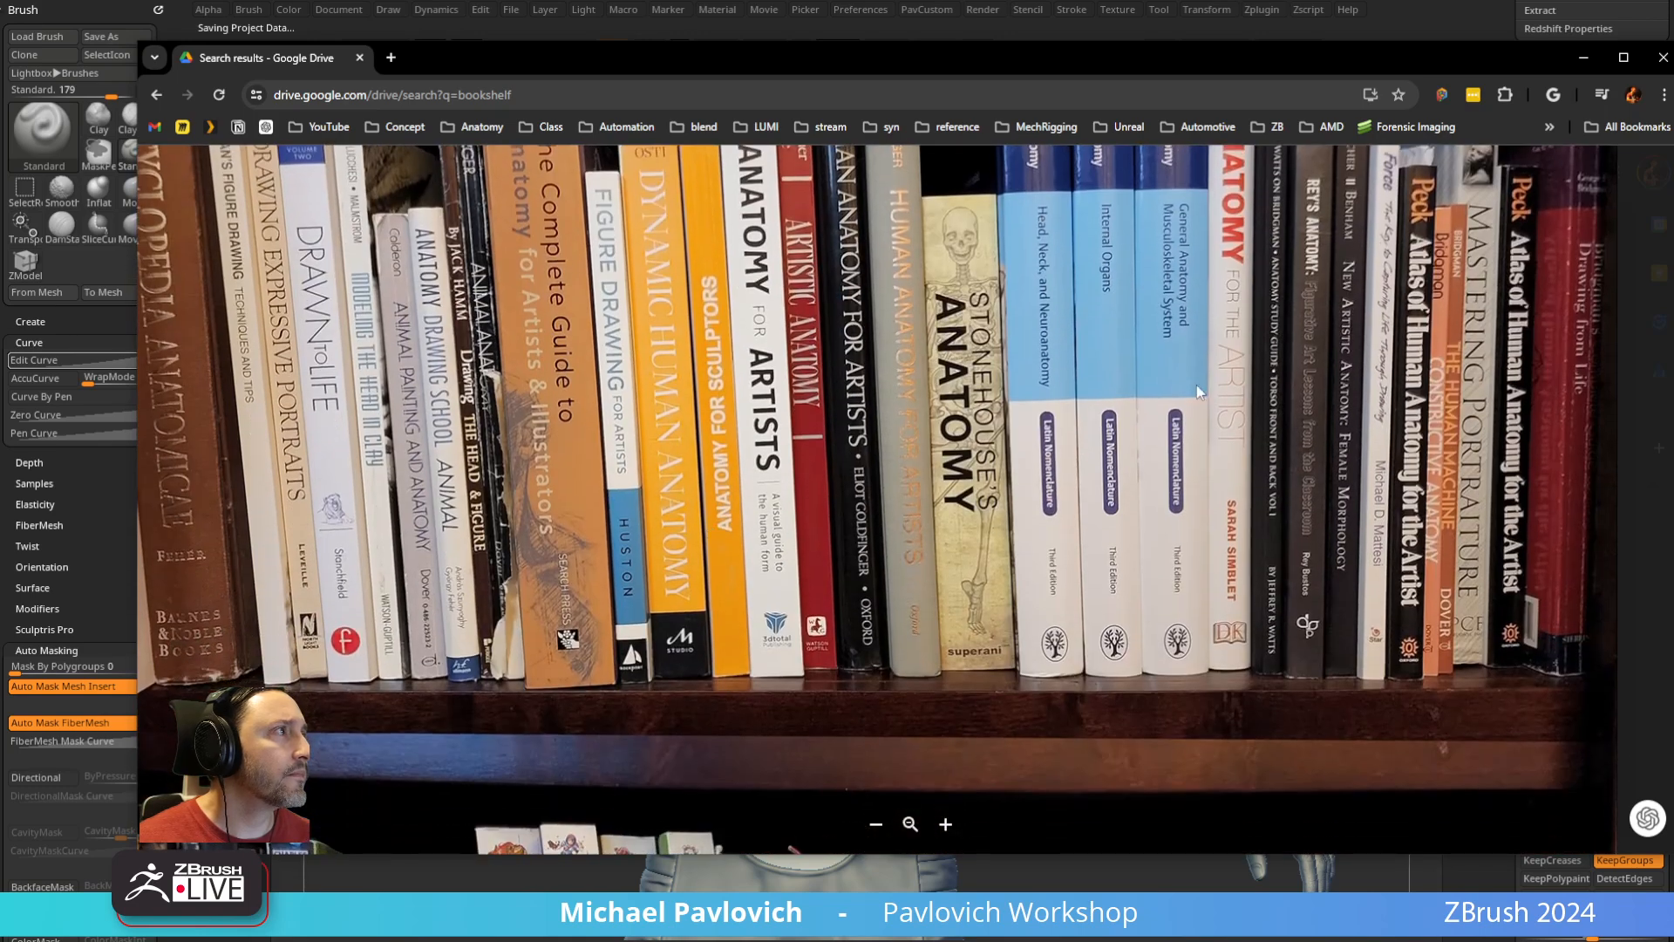
scroll(1321, 418, "up", 1)
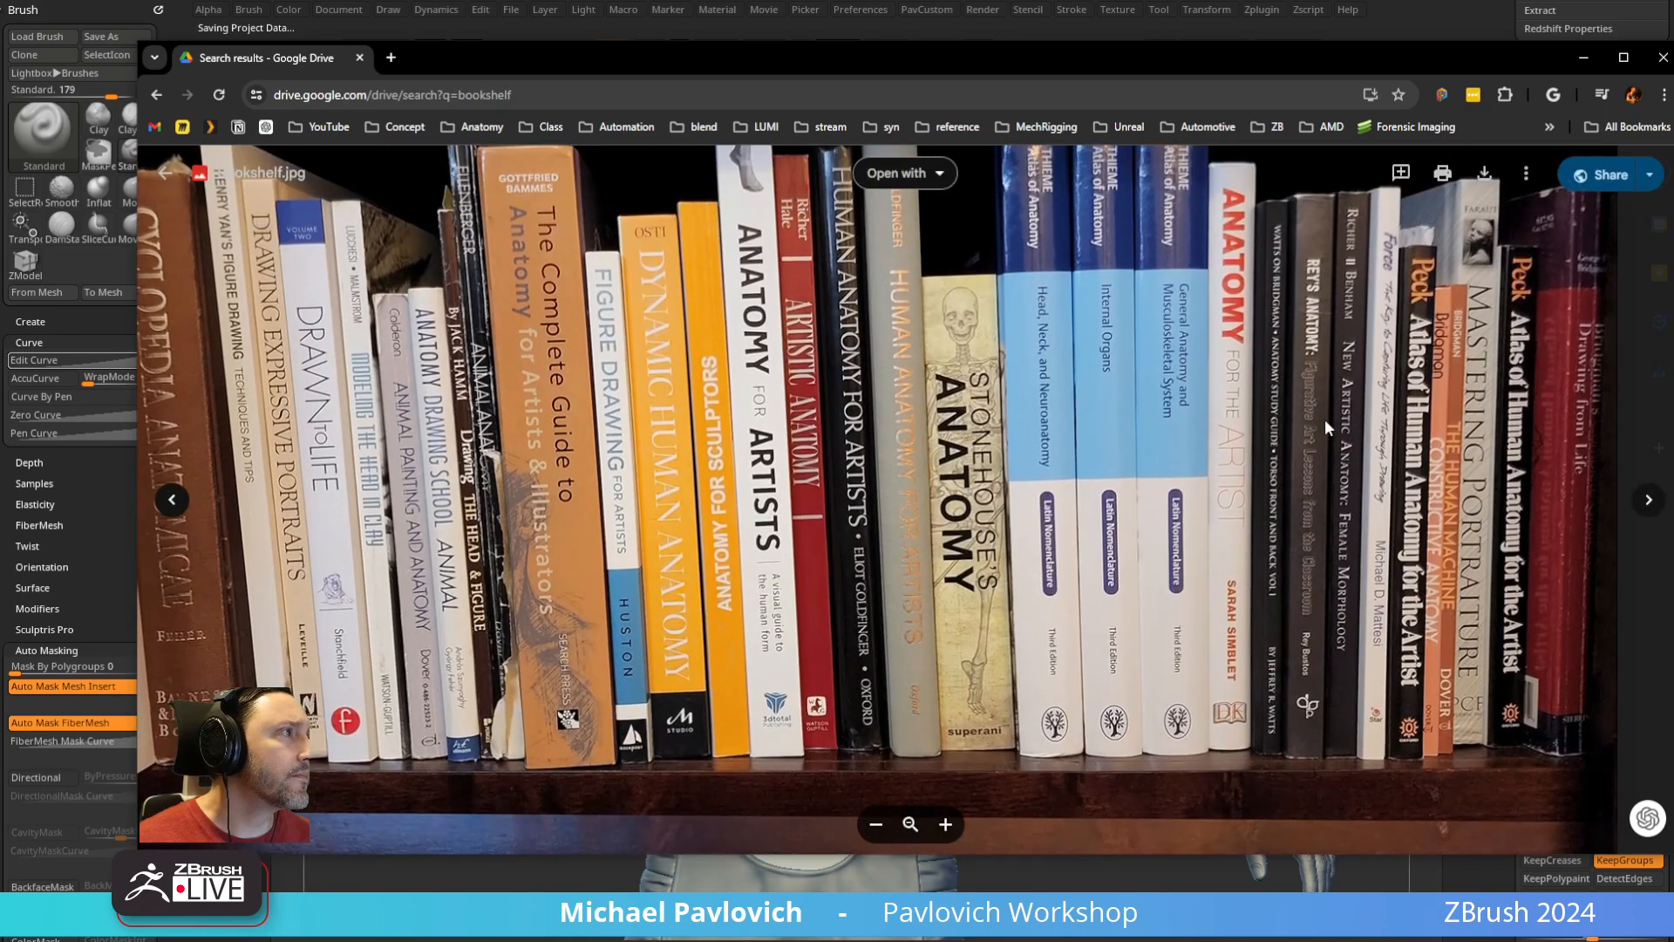
scroll(1280, 471, "down", 5)
scroll(970, 545, "down", 5)
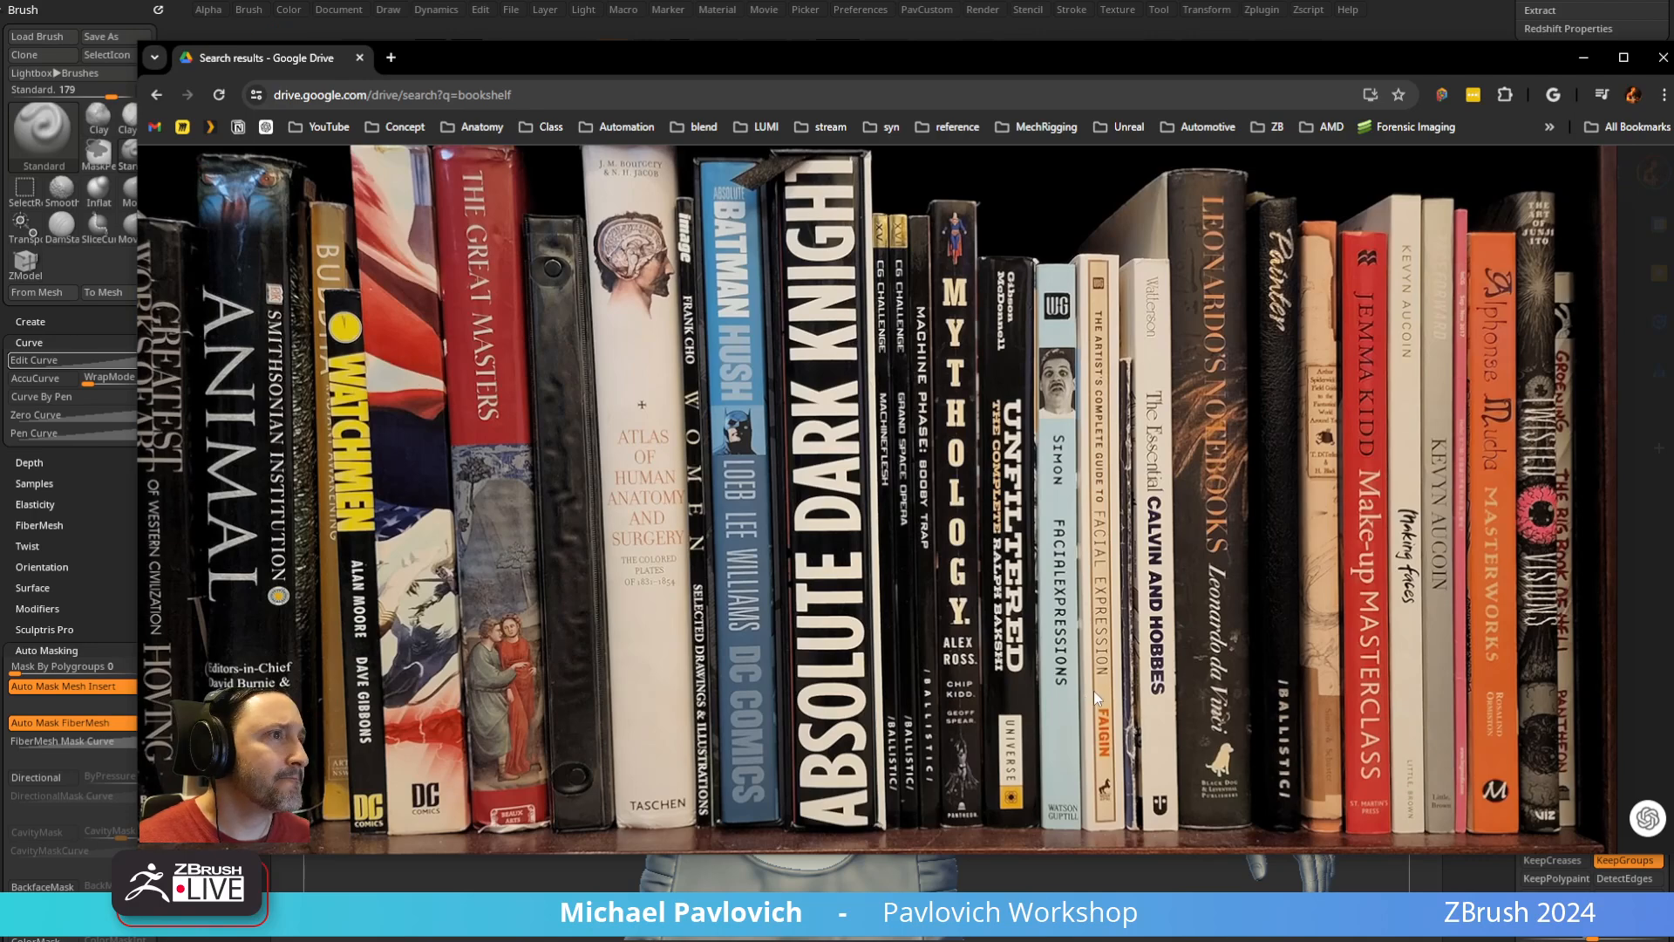
scroll(1090, 682, "down", 3, "ctrl")
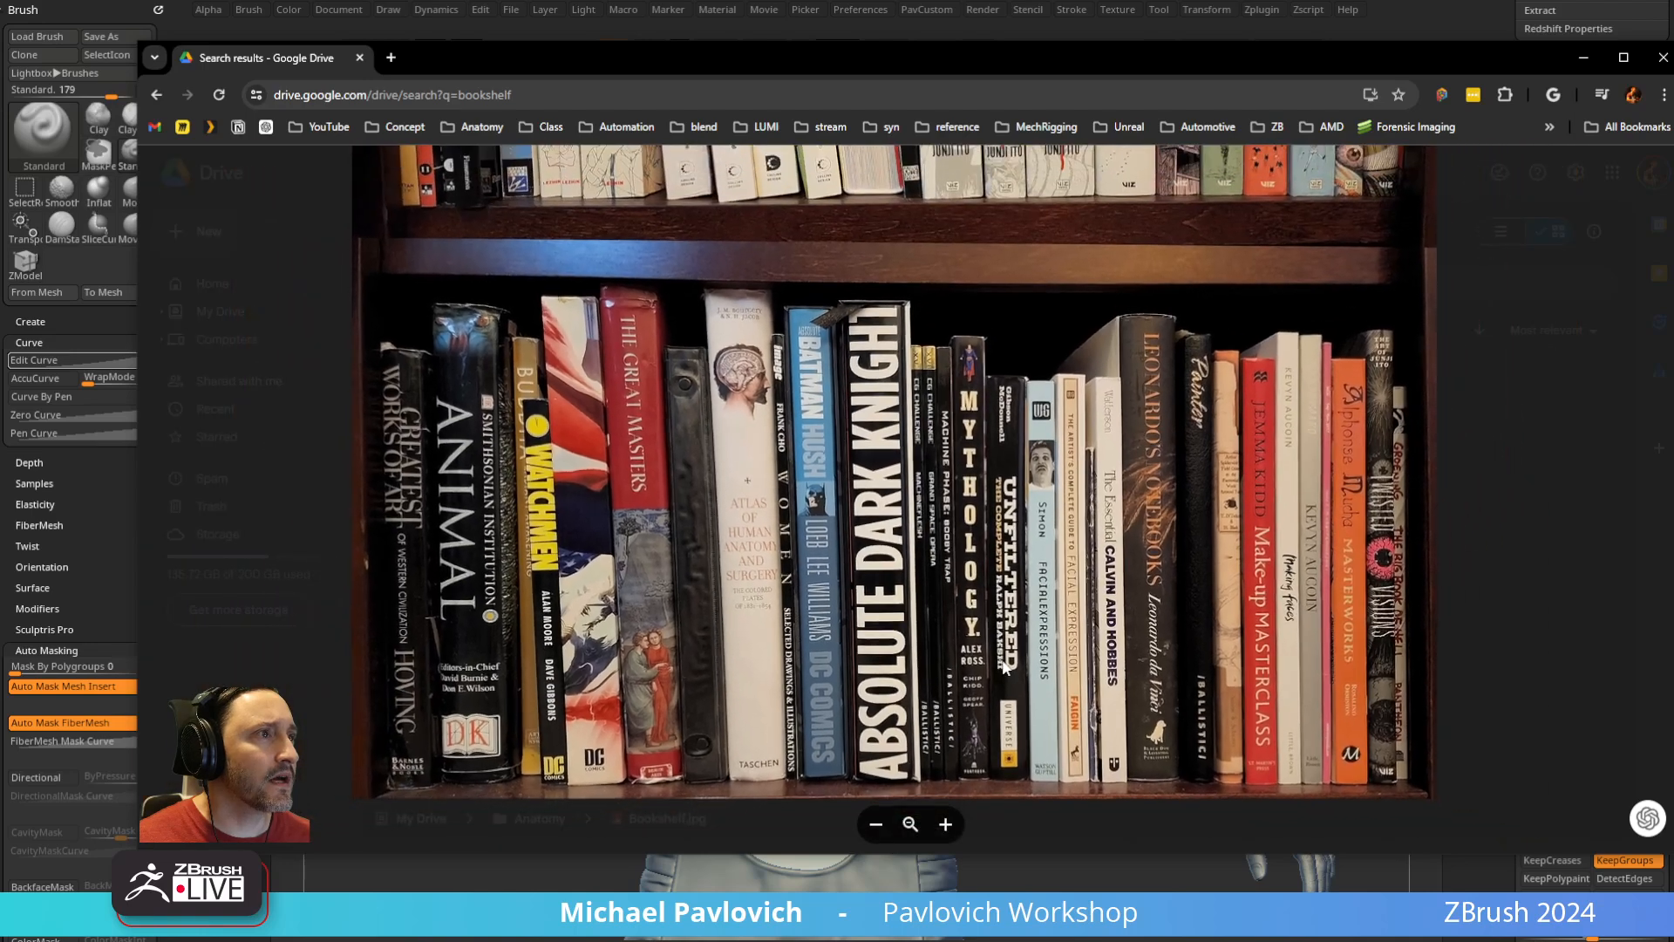
left_click_drag(960, 54, 907, 941)
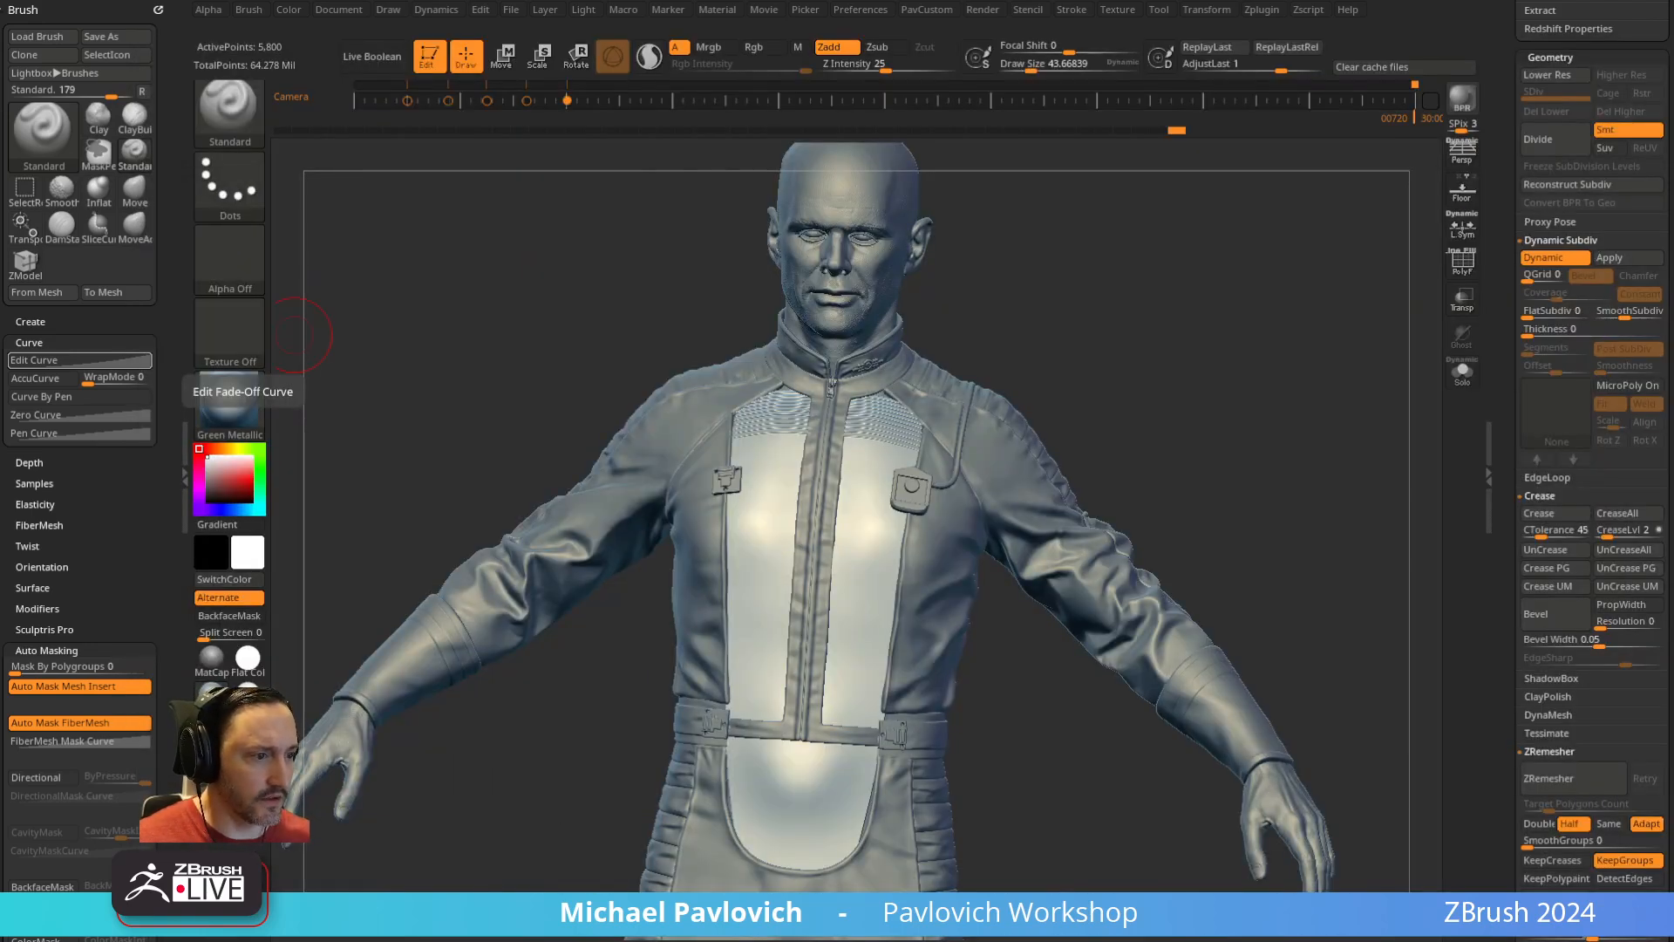
Bring back the YouTube window, open the channel's Character Creator Pipeline - Face playlist, look through its videos and return to ZBrush
left_click_drag(907, 937, 970, 127)
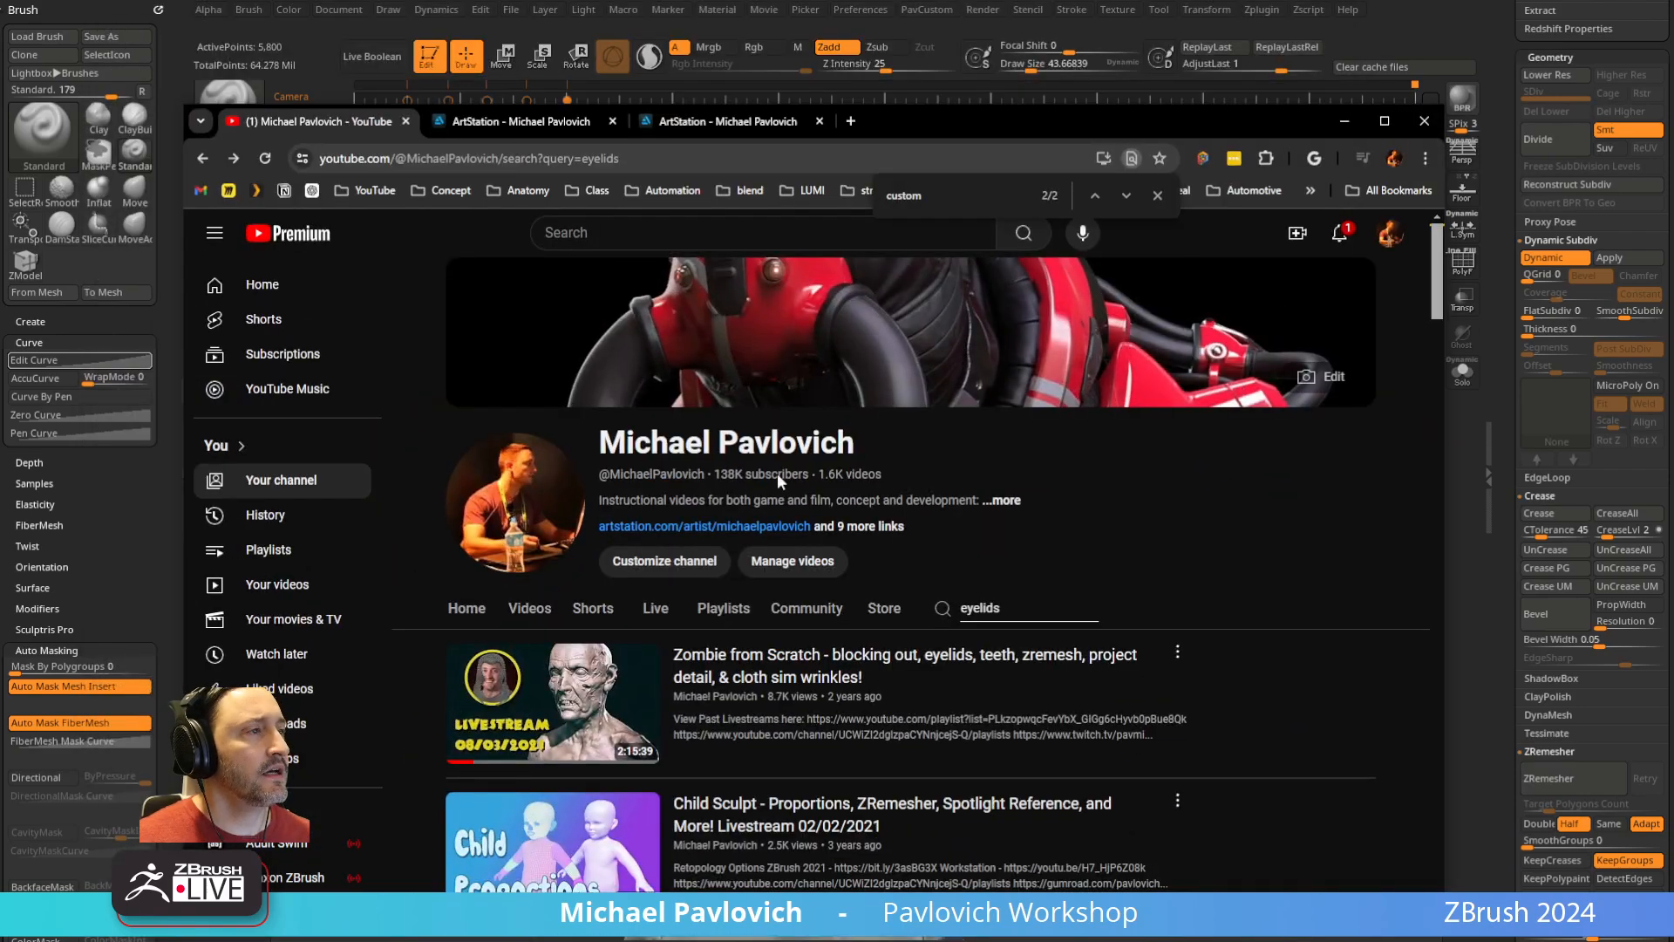
left_click(364, 192)
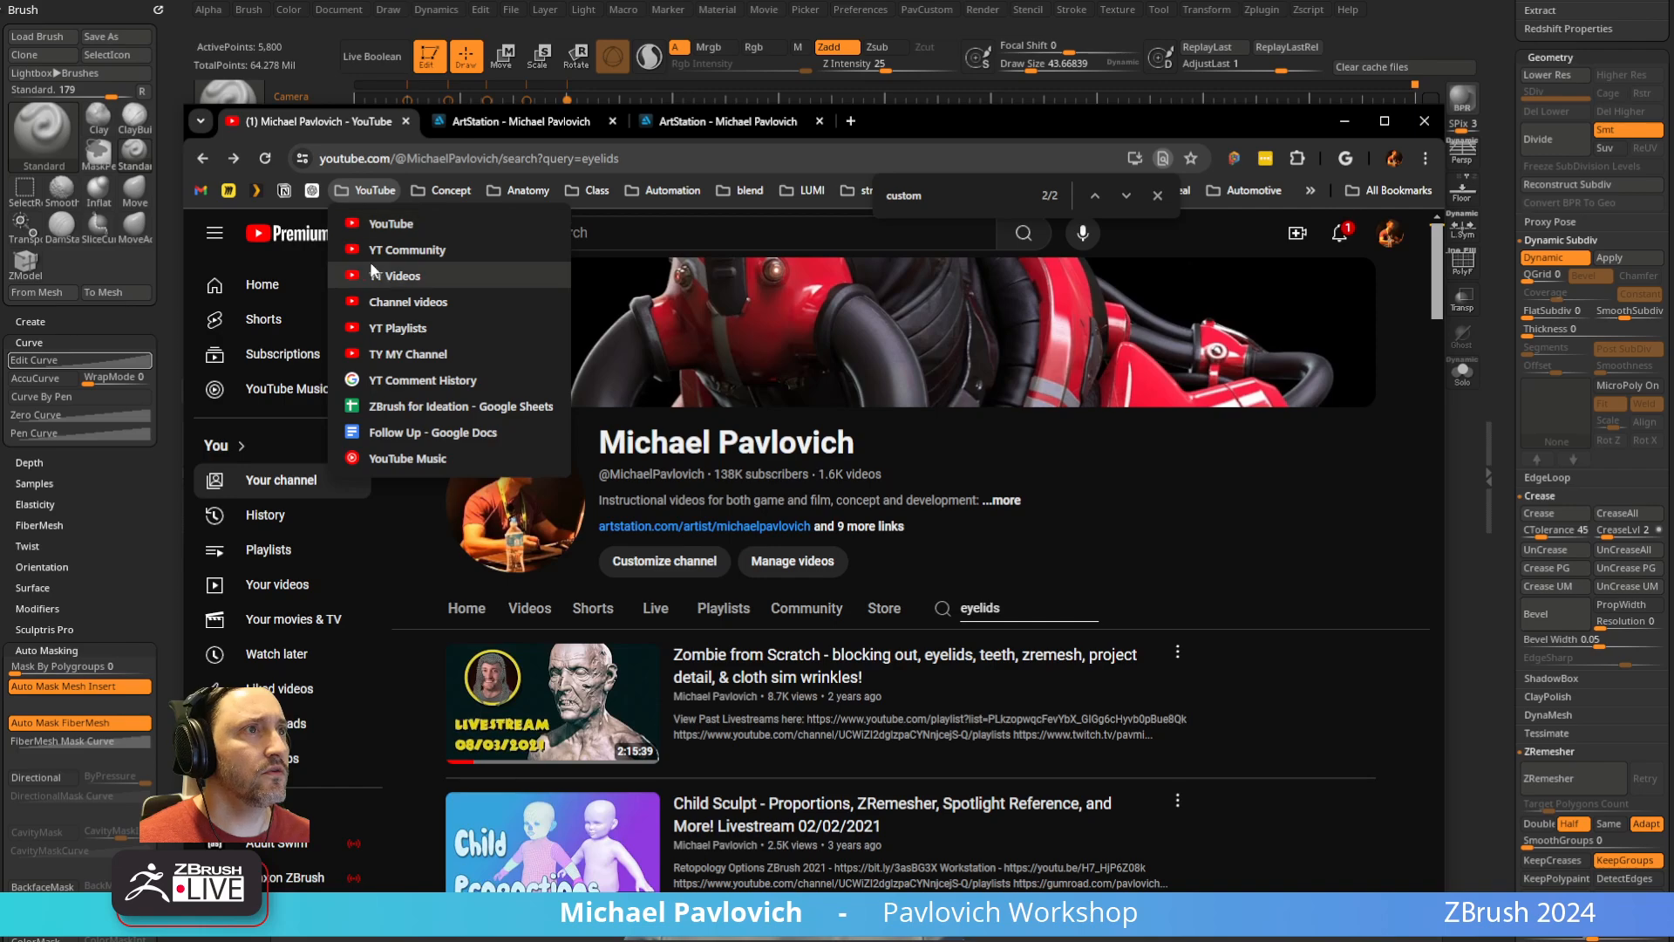
left_click(374, 226)
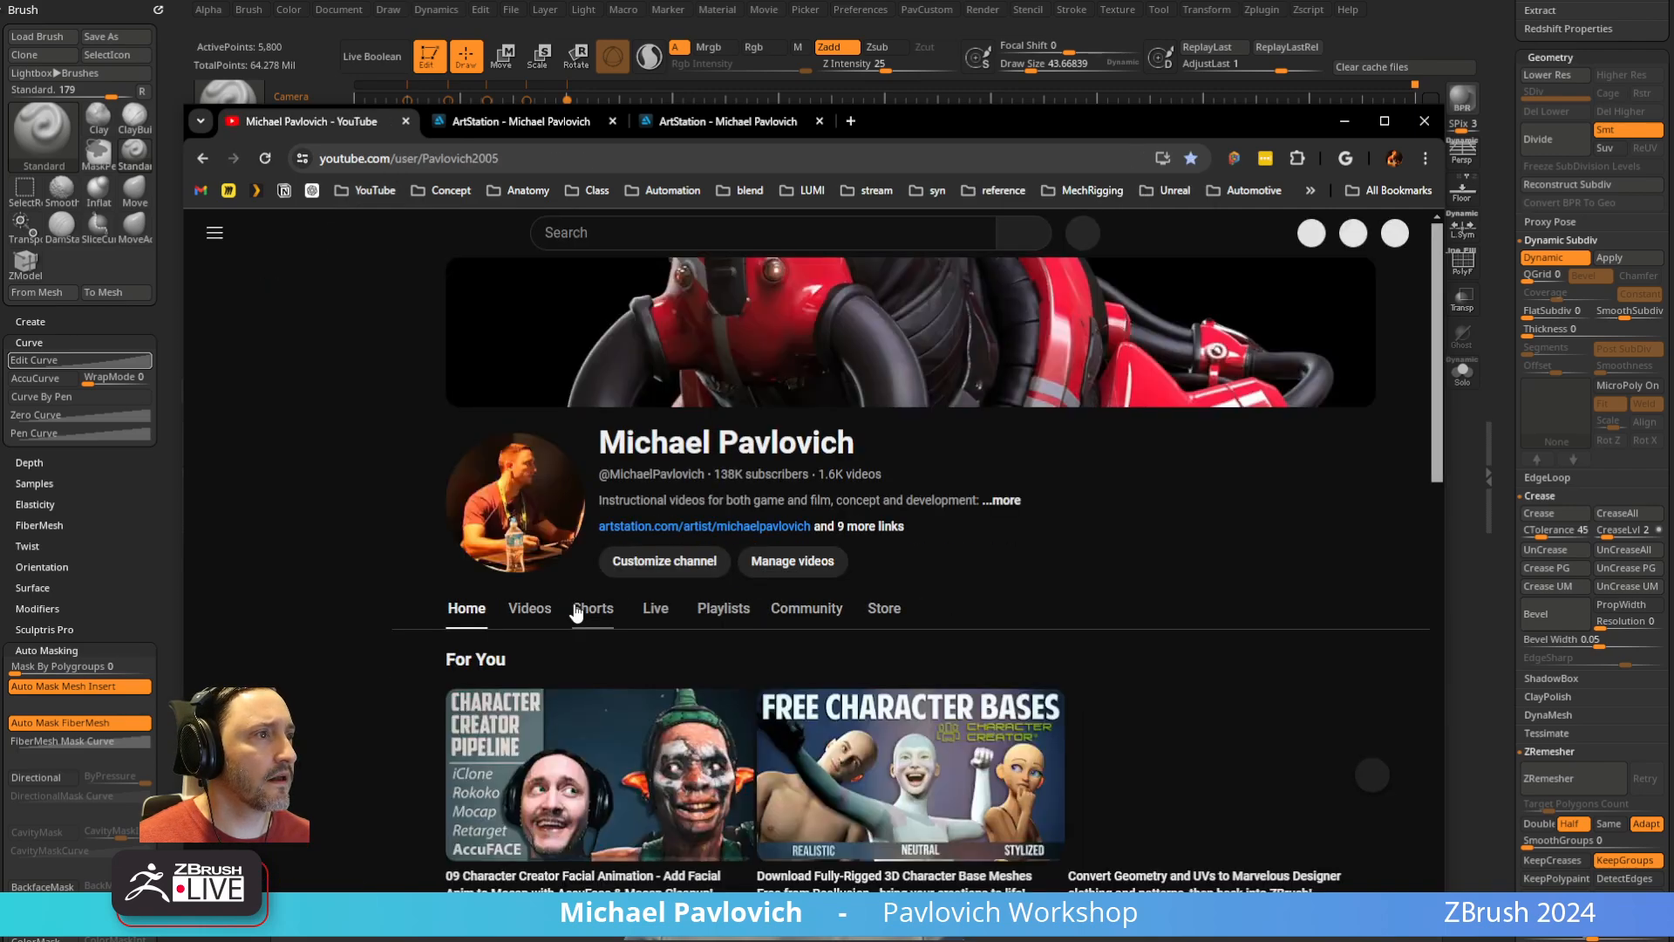
scroll(562, 610, "down", 7)
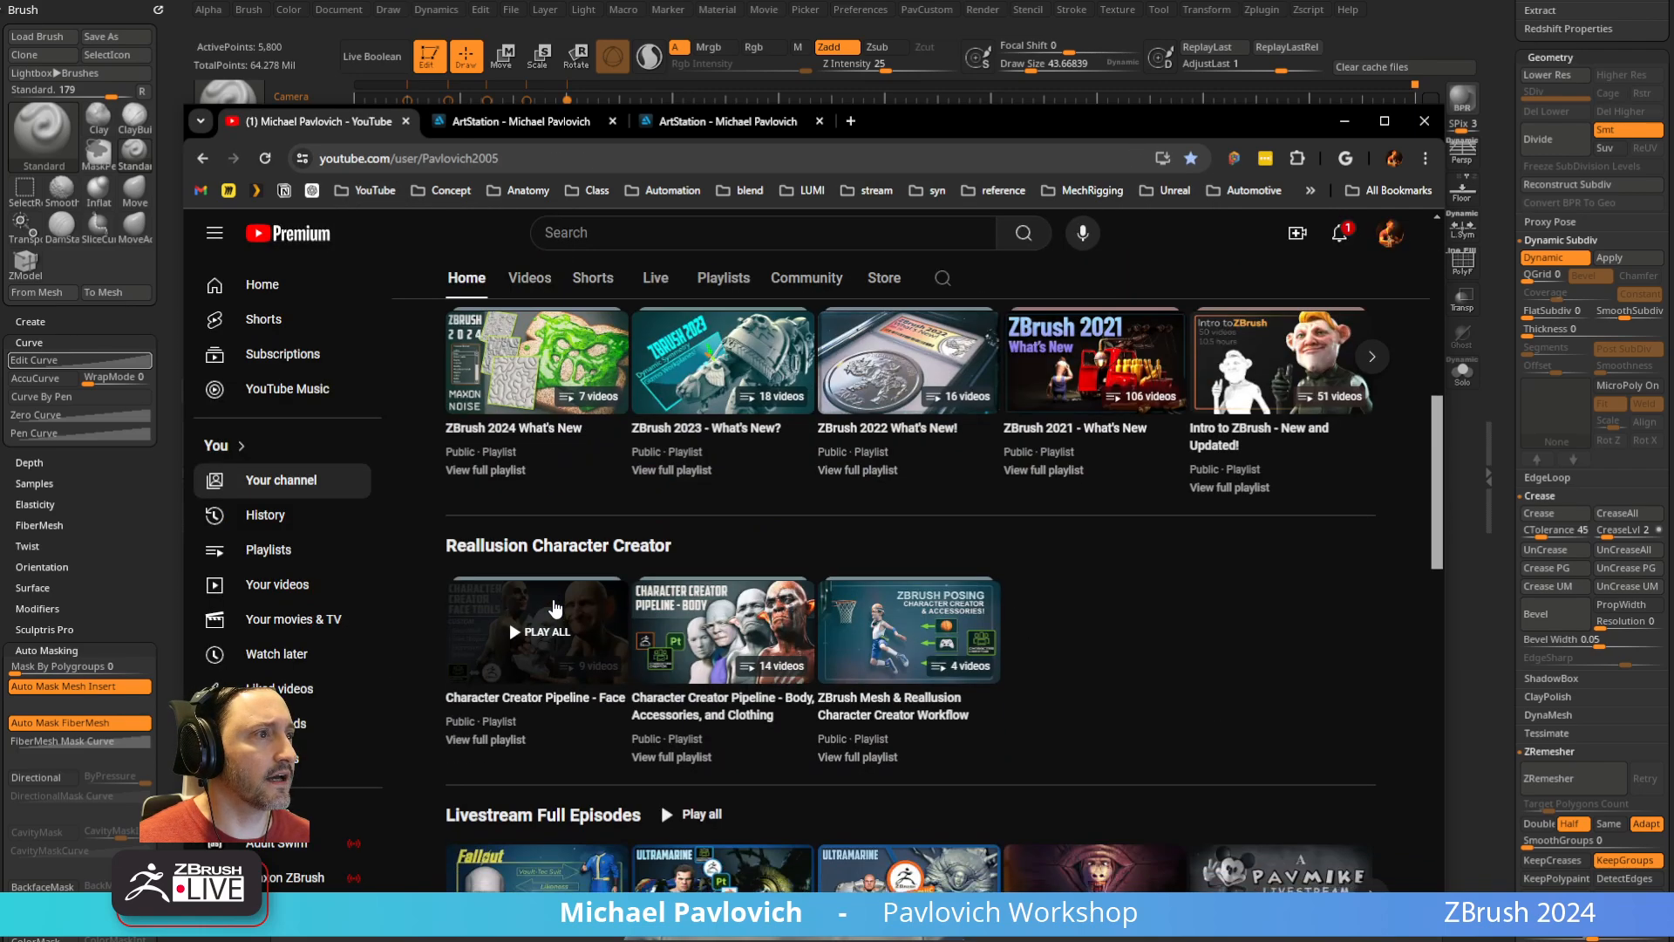
scroll(555, 607, "down", 2)
left_click(496, 571)
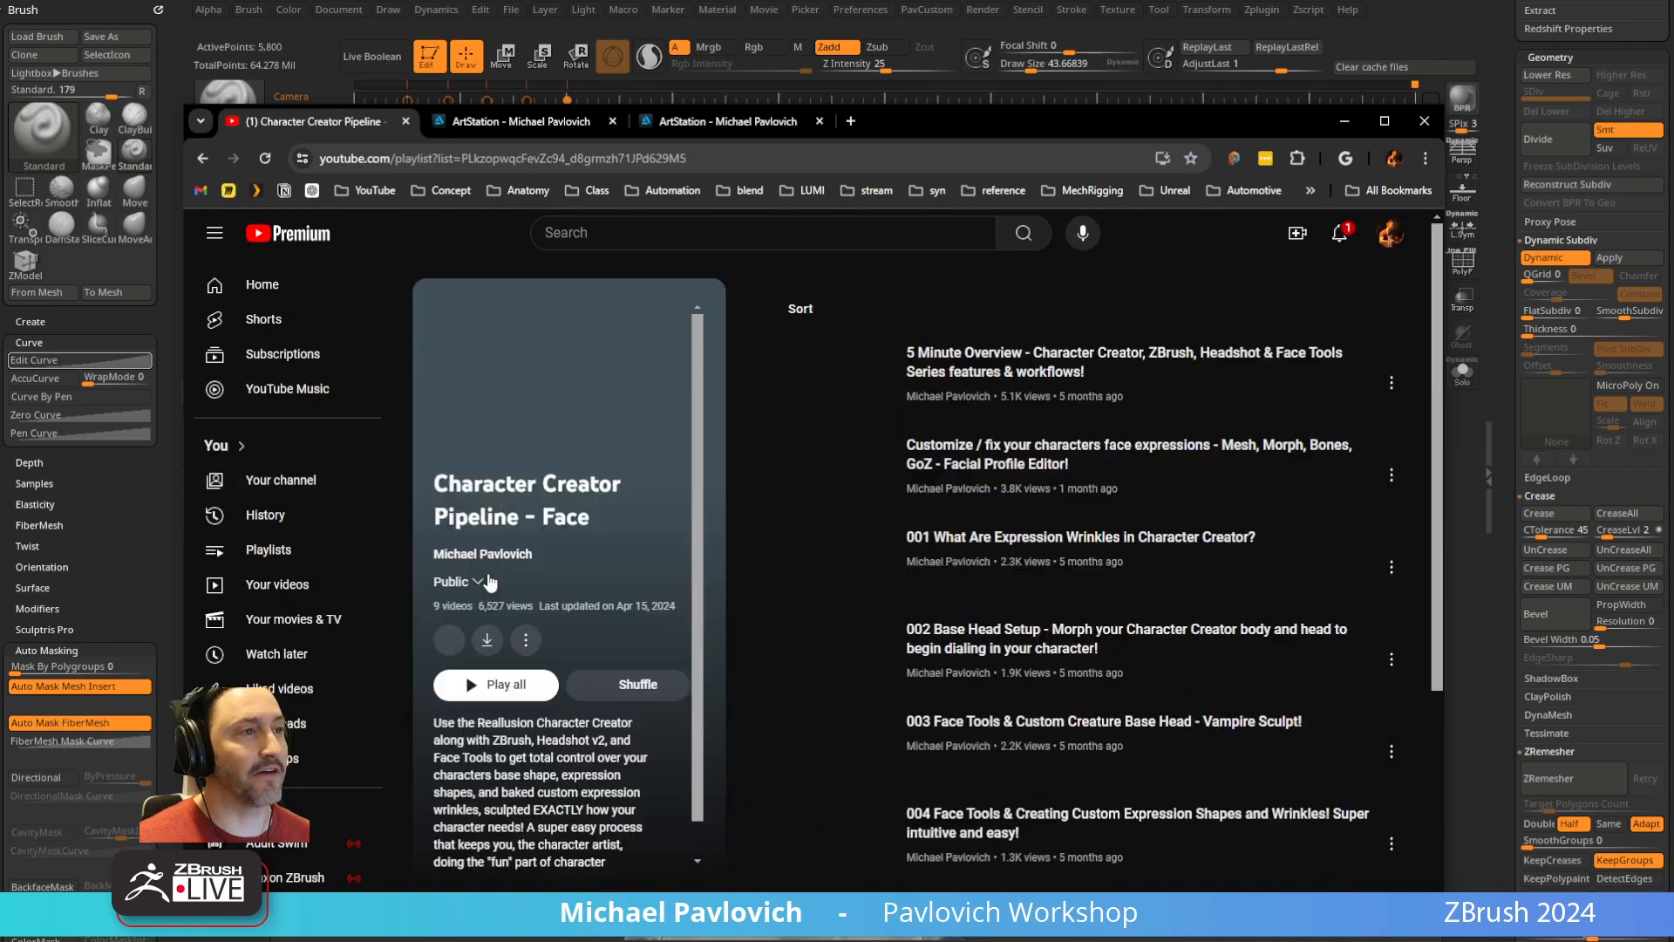
scroll(973, 485, "down", 3)
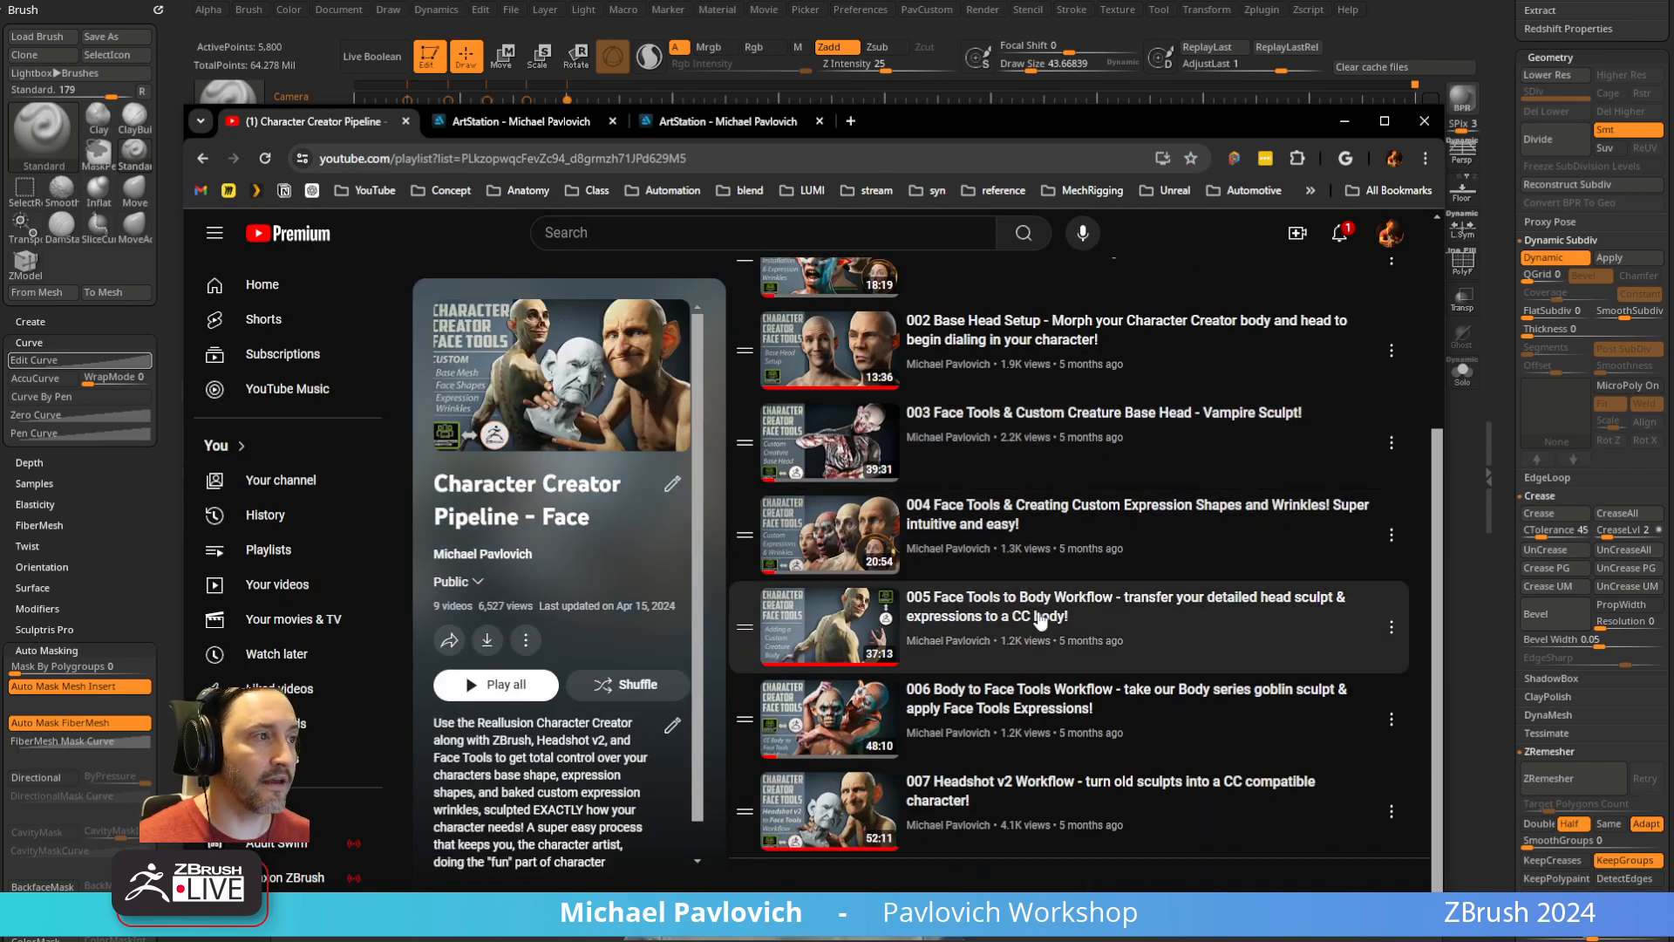
key("alt+Tab")
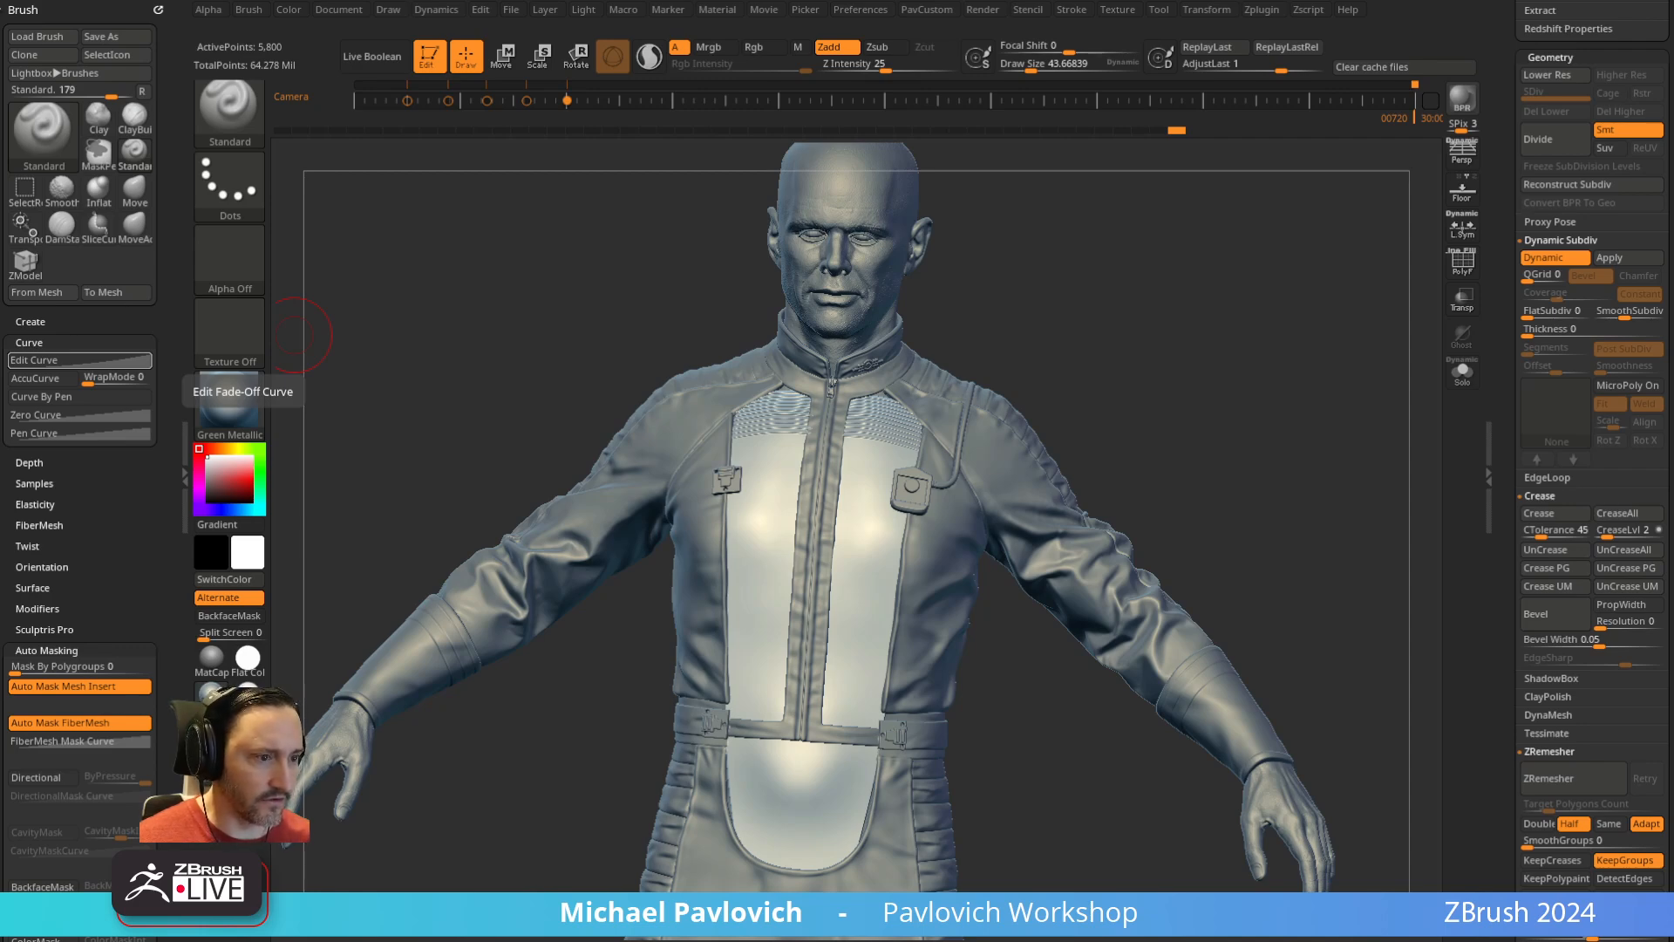
Switch to the ExpressionReference folder, play Exp_MouthSmile.mp4, examine the smiling face enlarged, and close the folder window
left_click_drag(0, 92, 555, 119)
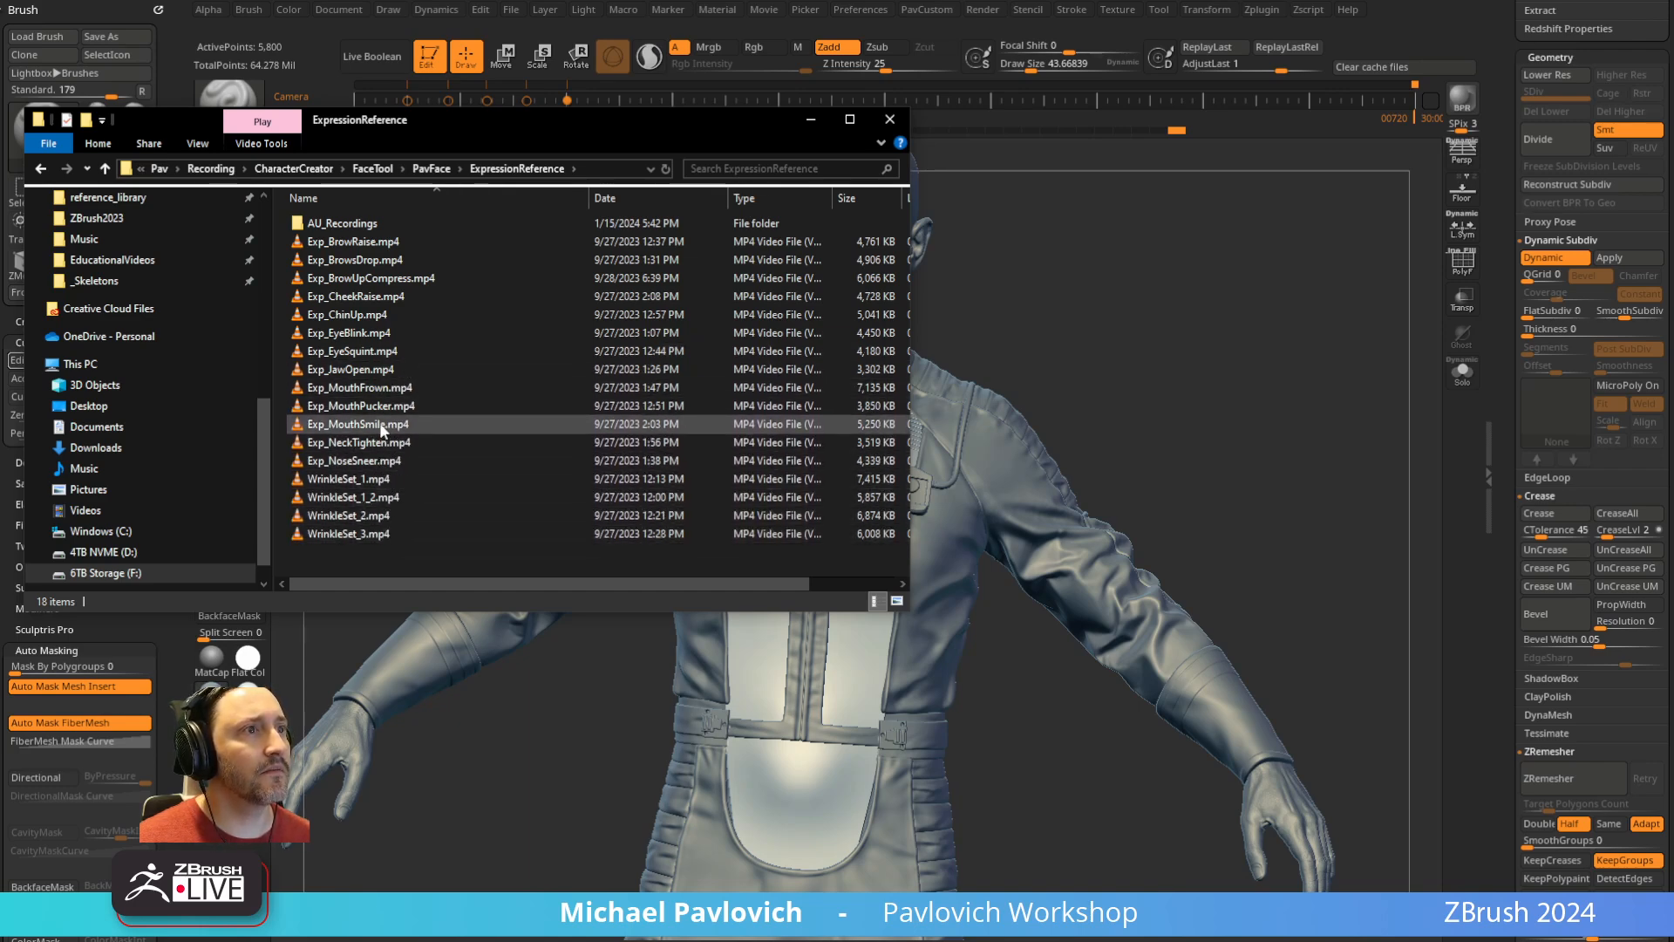
double_click(383, 424)
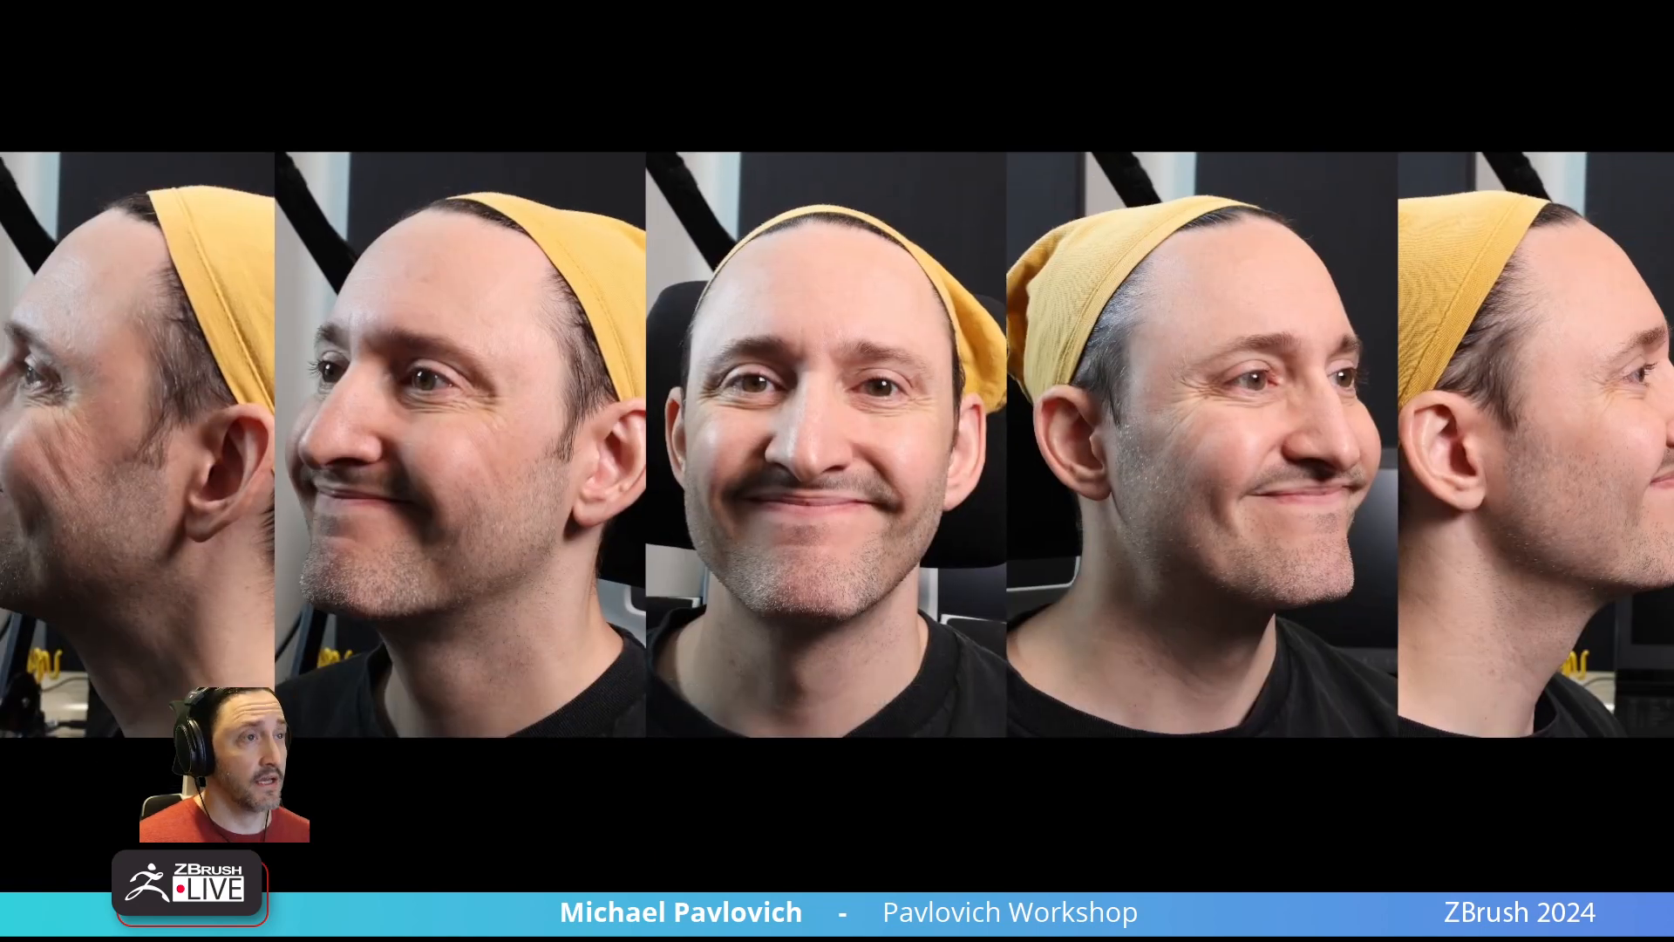
left_click(78, 0)
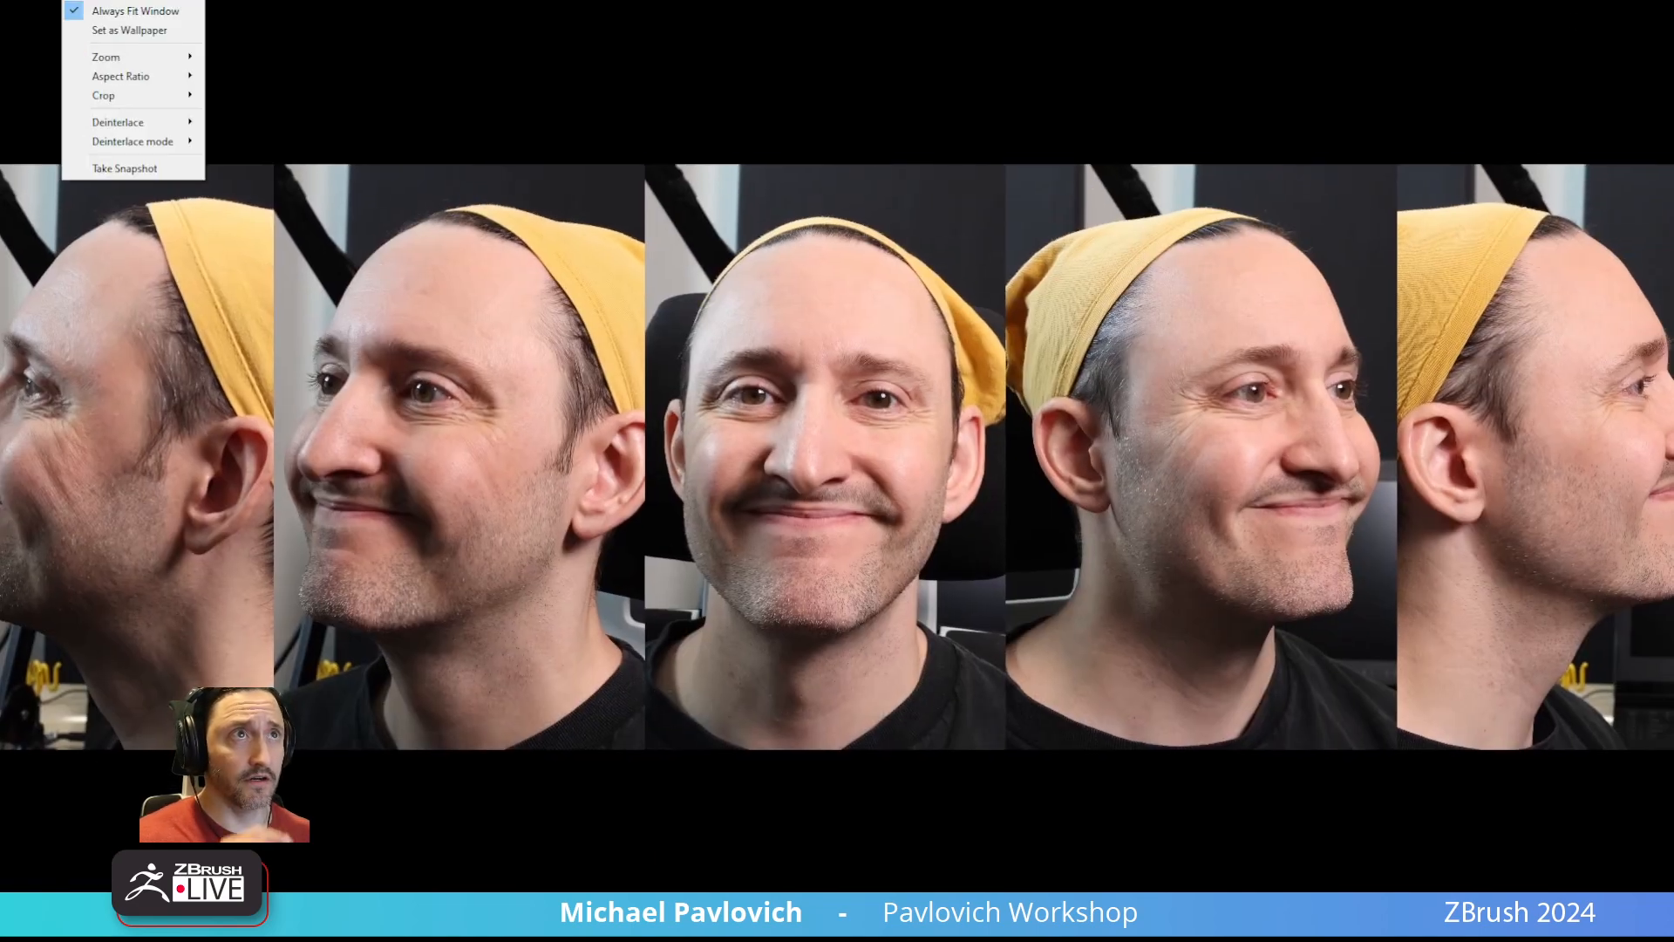
left_click(98, 4)
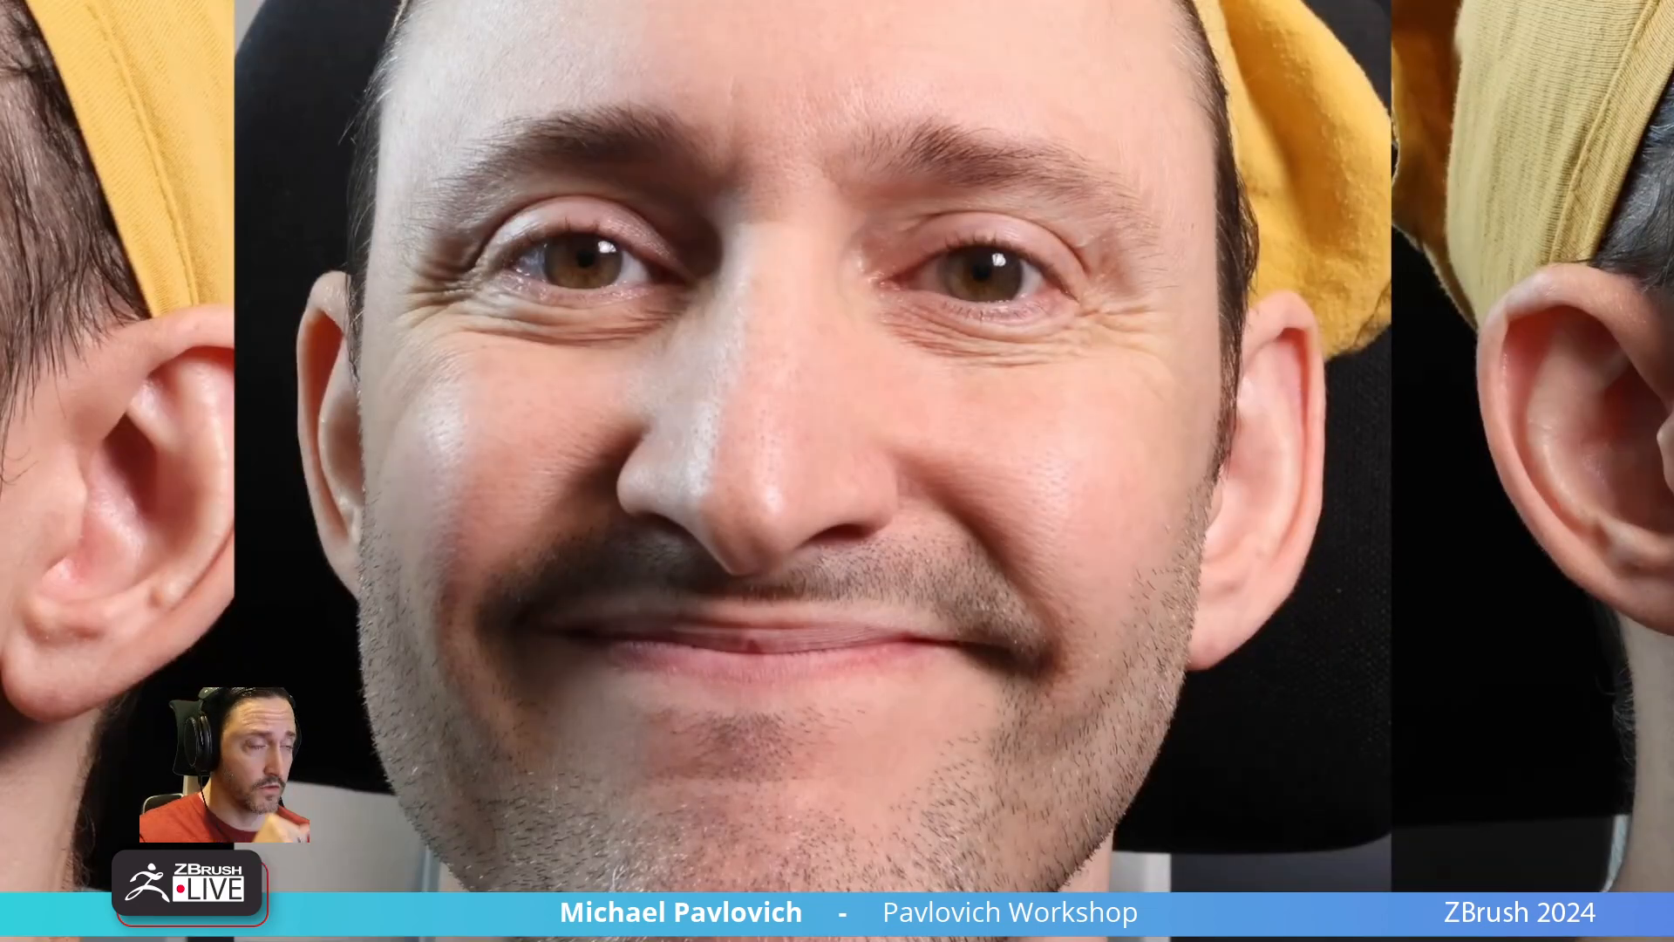
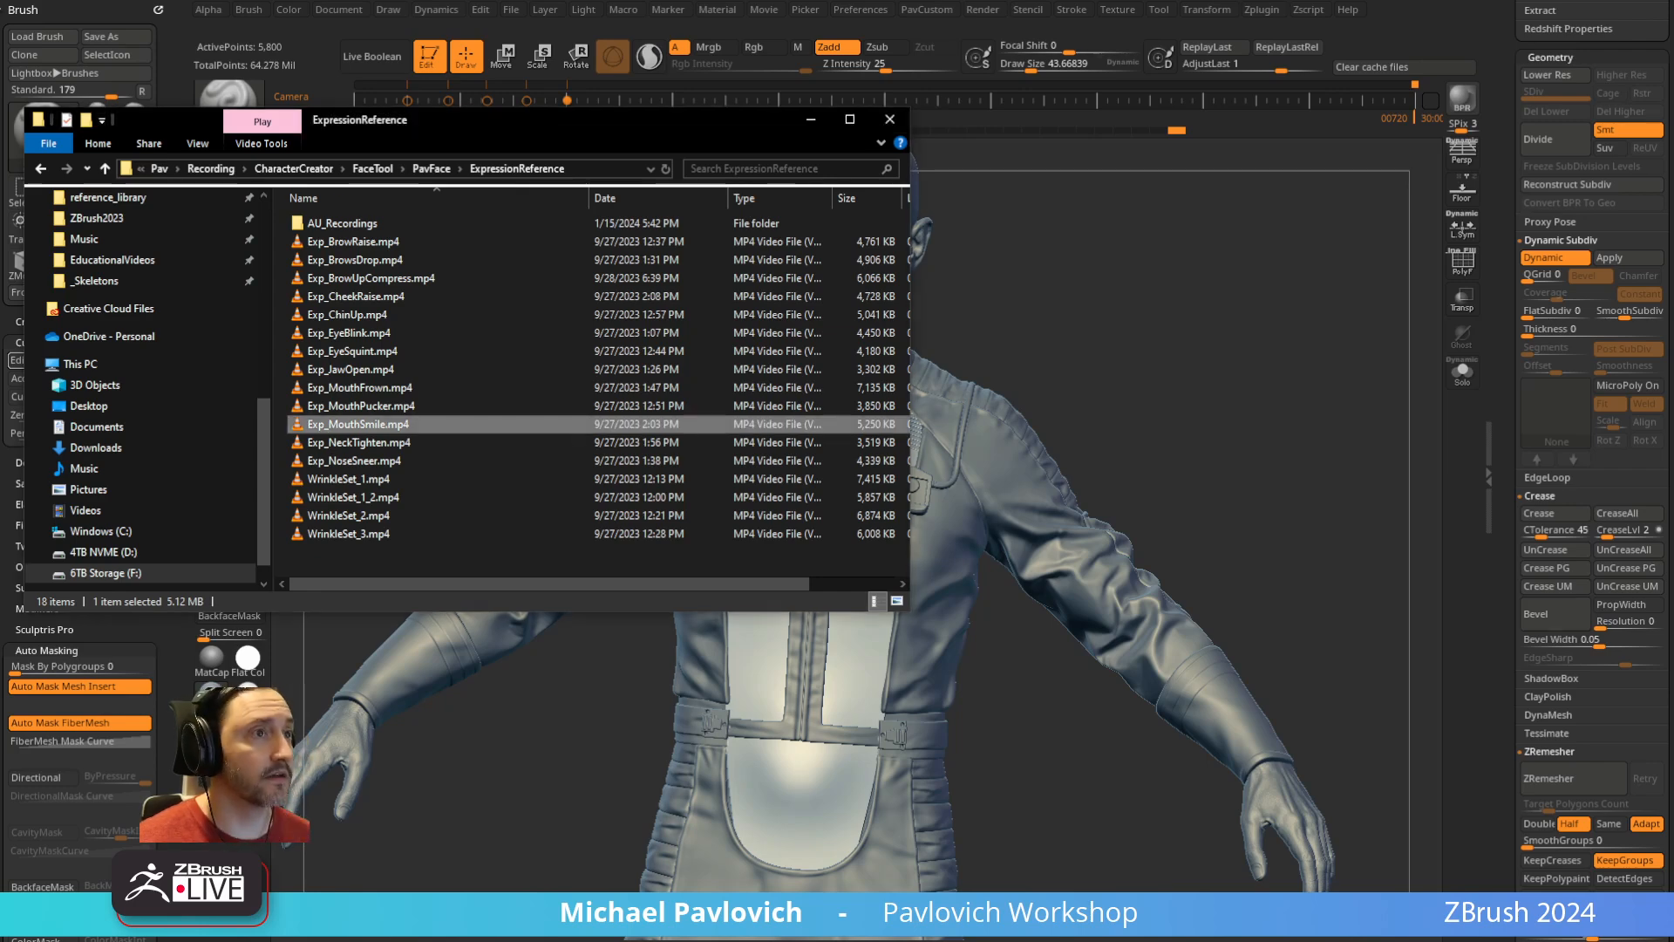
left_click(902, 113)
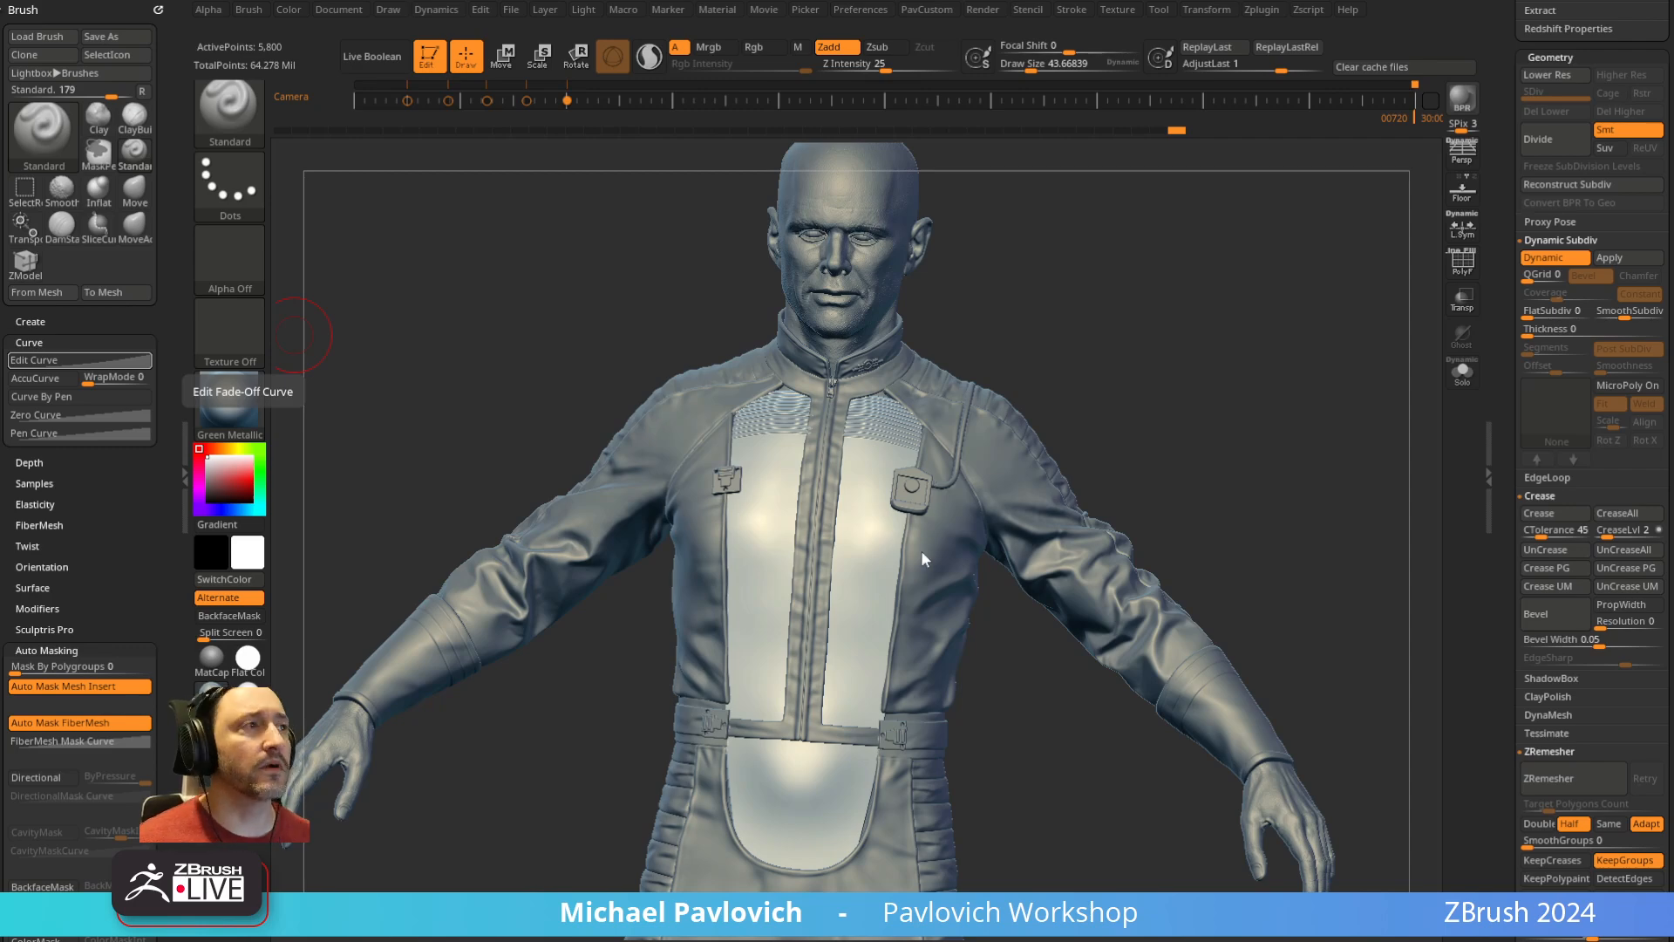
left_click_drag(1148, 305, 1131, 419, "shift")
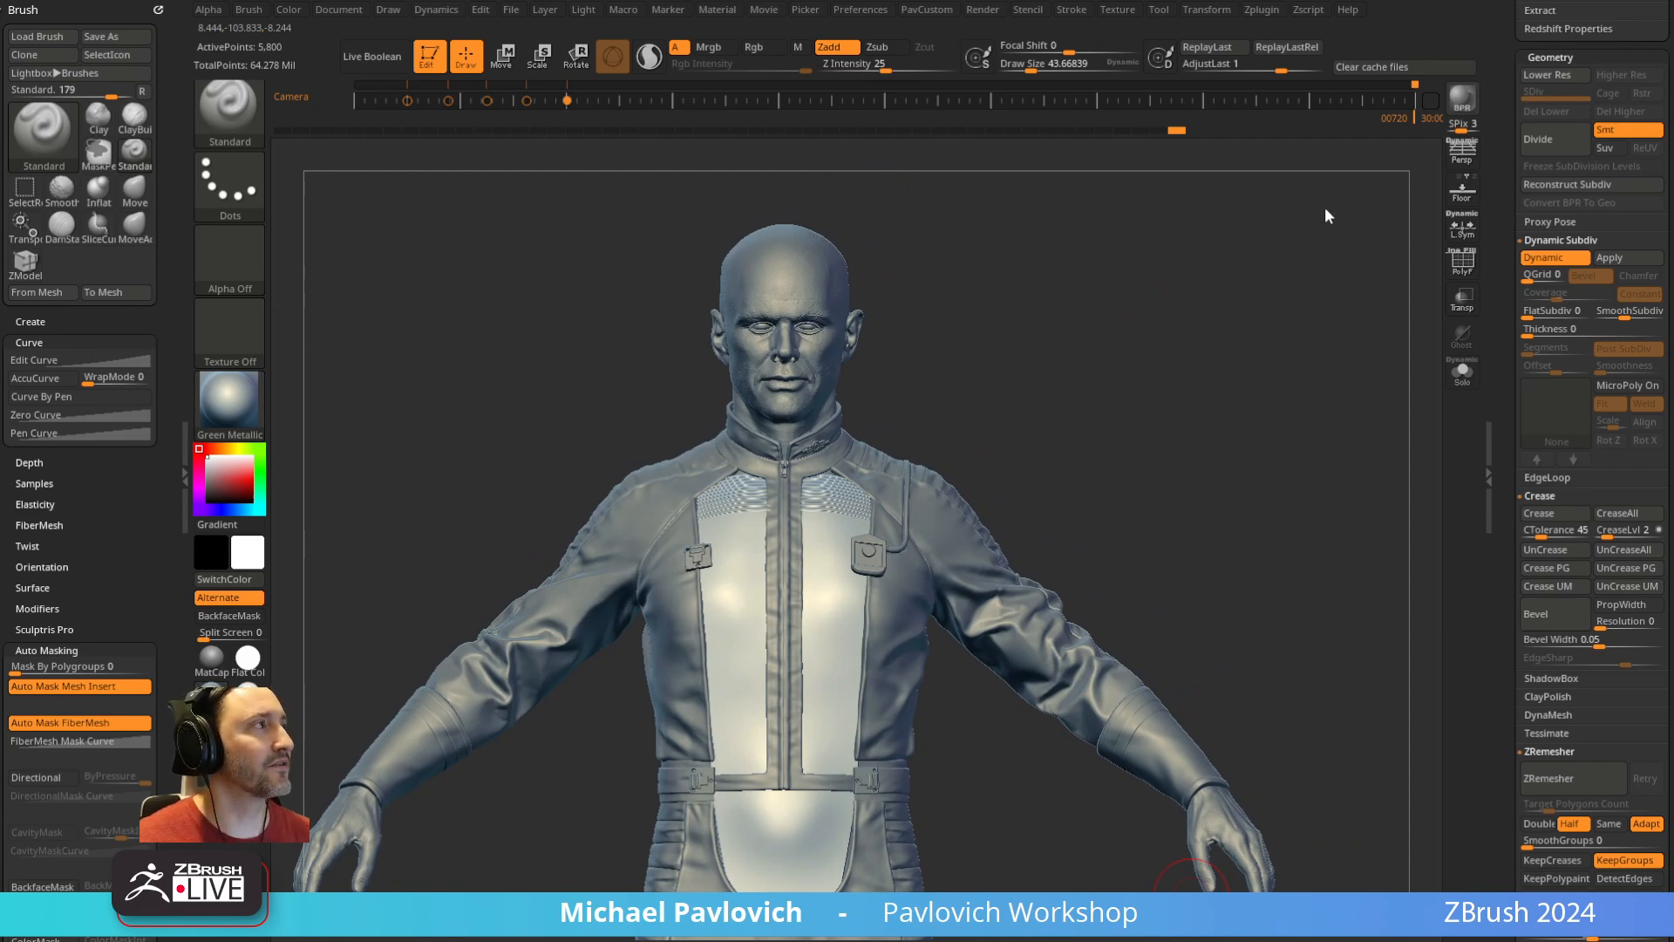
scroll(1560, 261, "up", 10)
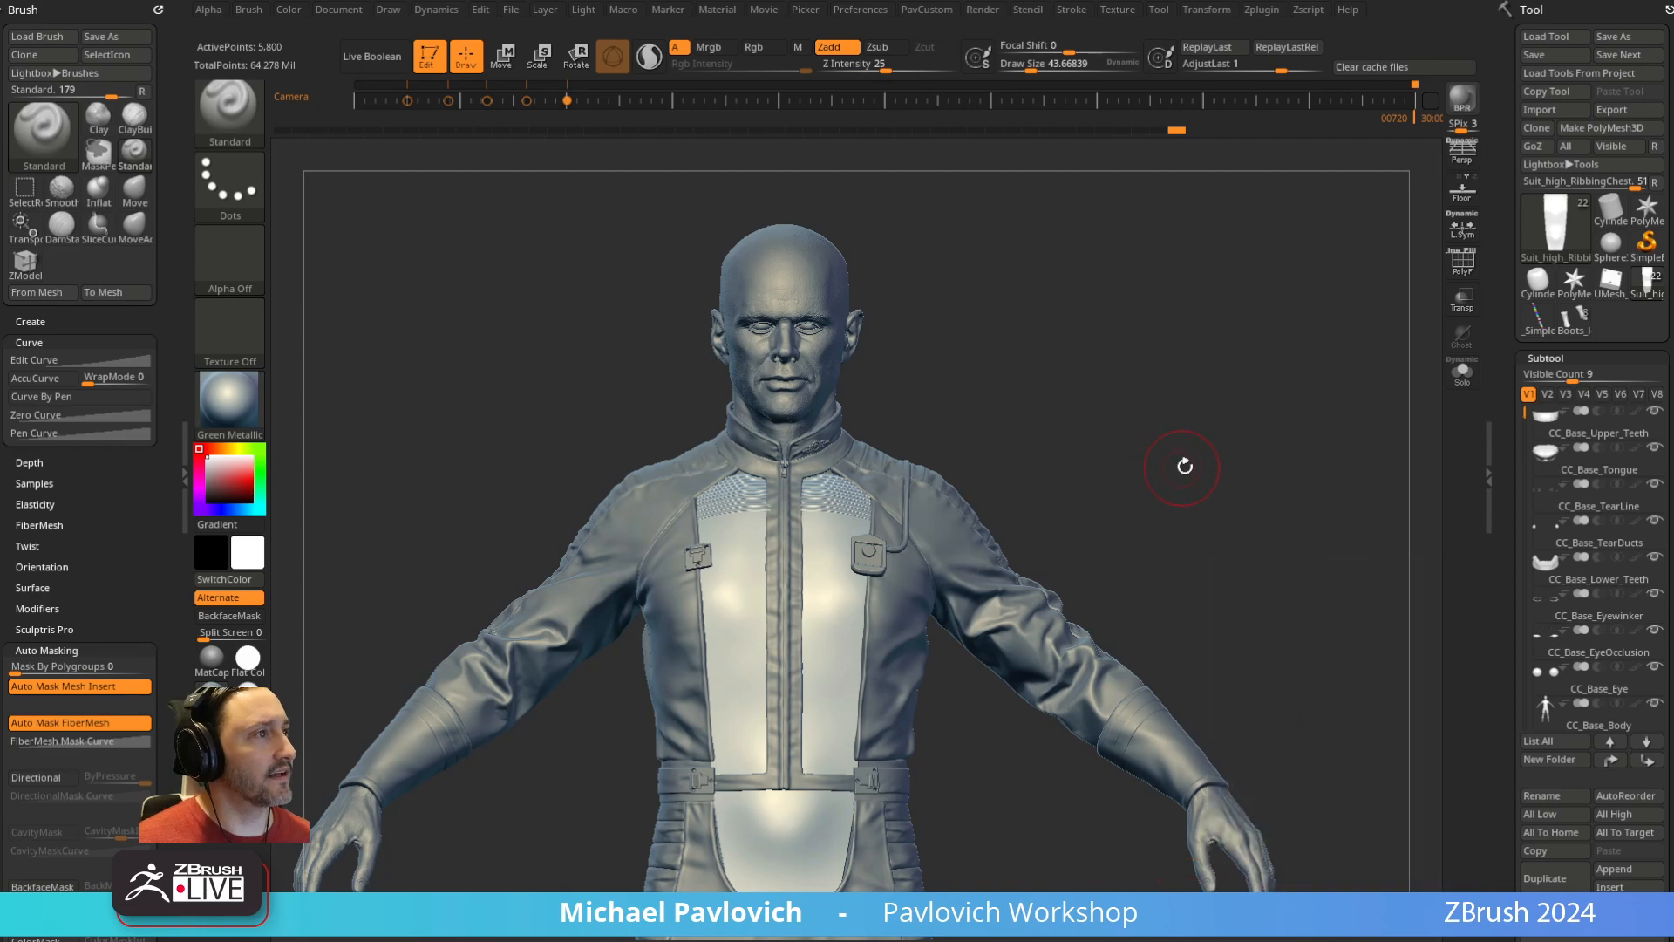
left_click_drag(1180, 468, 1161, 468)
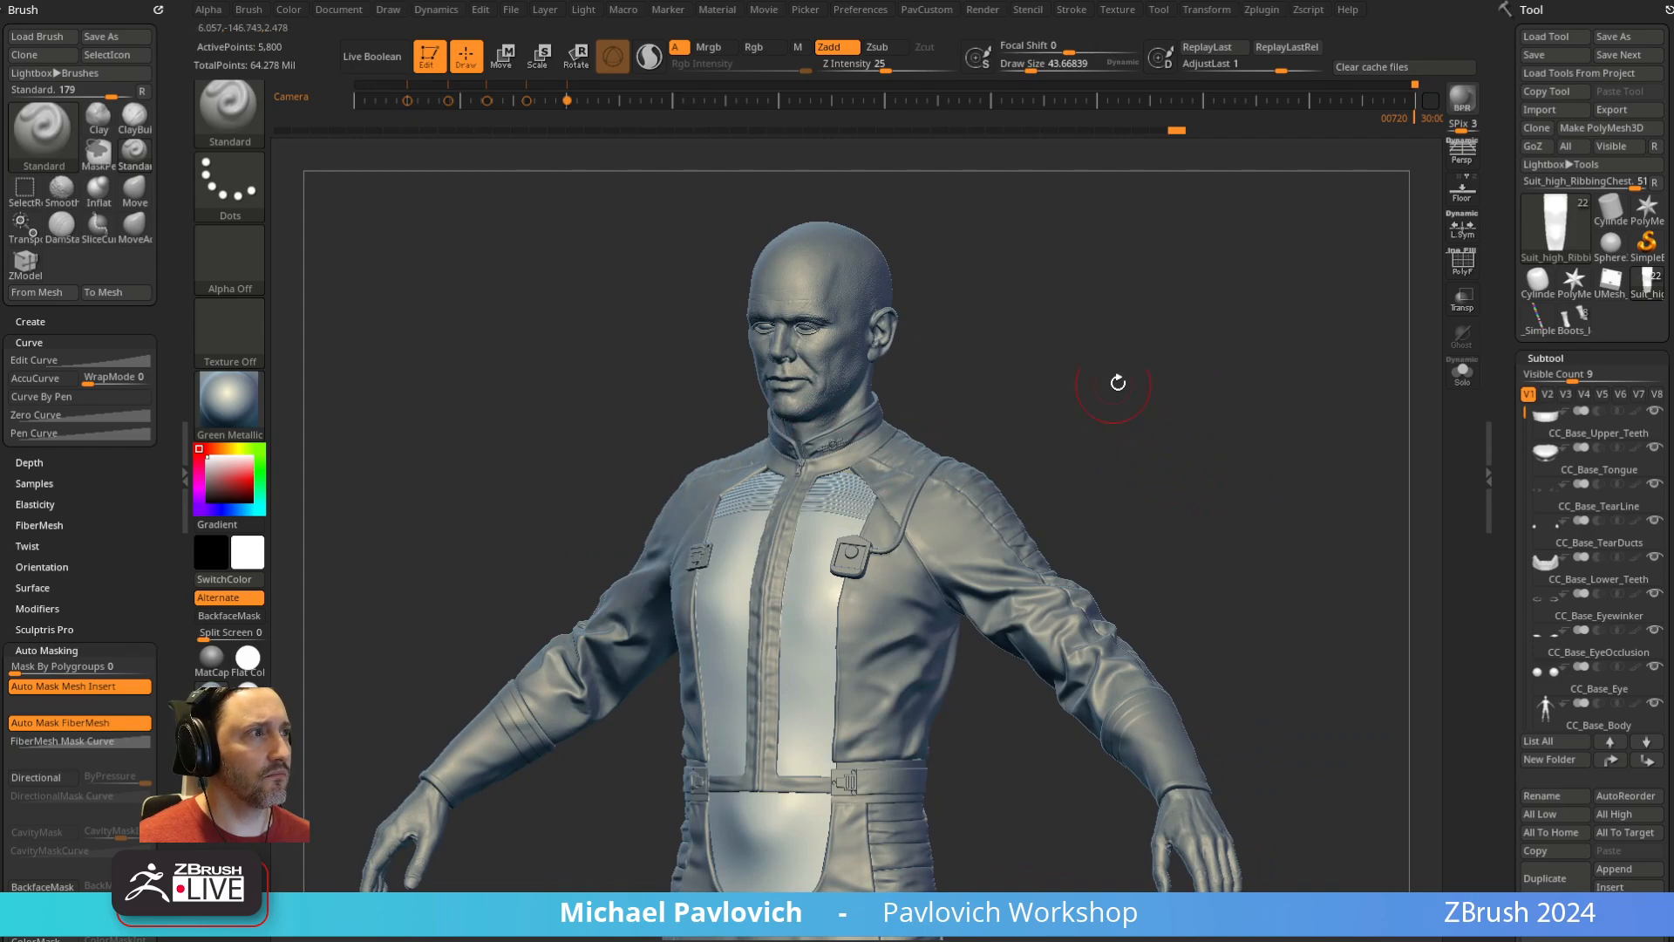
left_click_drag(1117, 377, 1158, 404)
Bring back the browser with the Character Creator Pipeline - Face playlist, look through its videos and select the playlist's web address
left_click_drag(950, 940, 1066, 150)
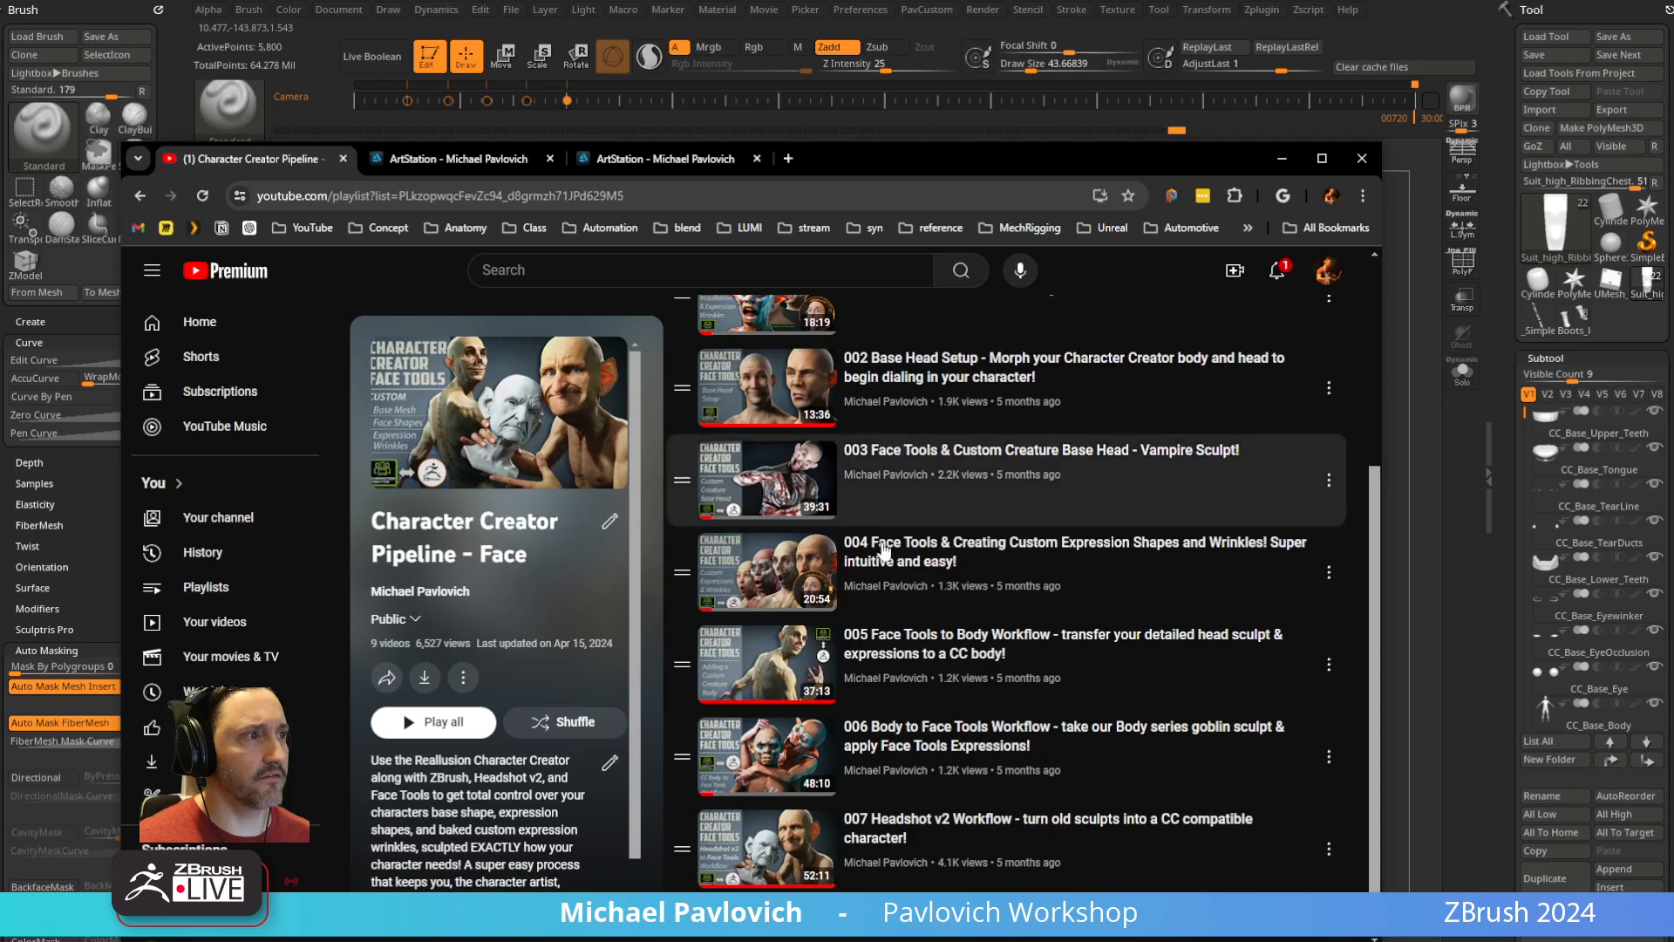
scroll(878, 562, "up", 4)
scroll(907, 563, "down", 3)
left_click(686, 197)
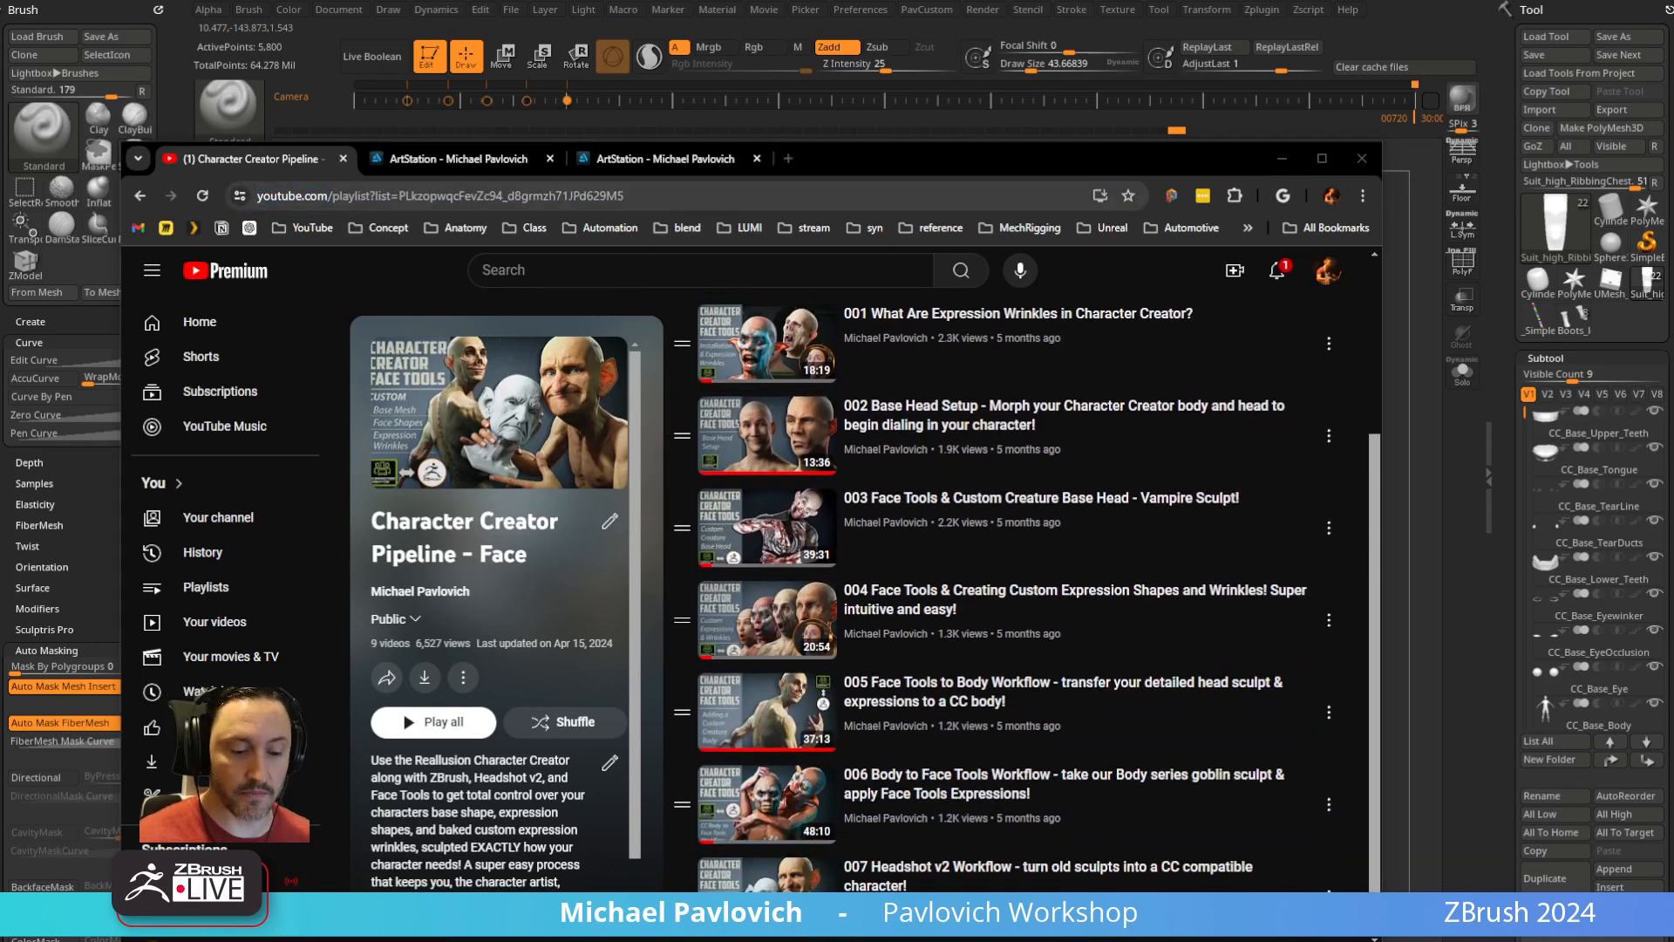
Put the browser away, select the CC_Base_Body subtool and delete its higher subdivision levels
left_click_drag(852, 163, 839, 941)
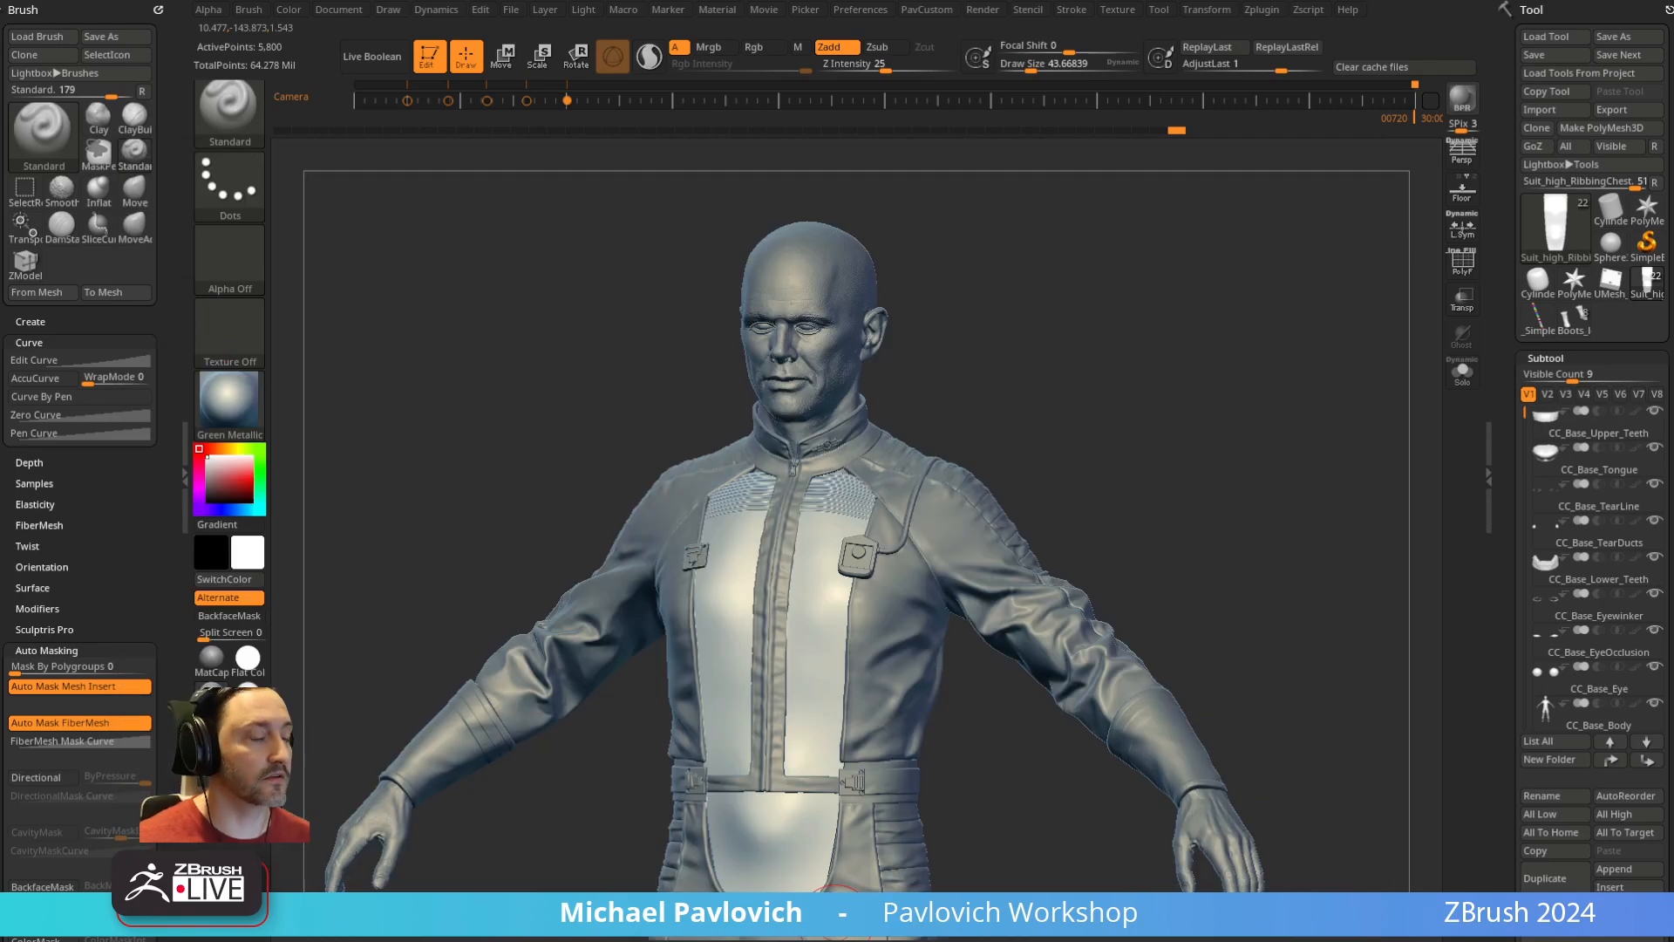
left_click_drag(1497, 406, 1494, 268)
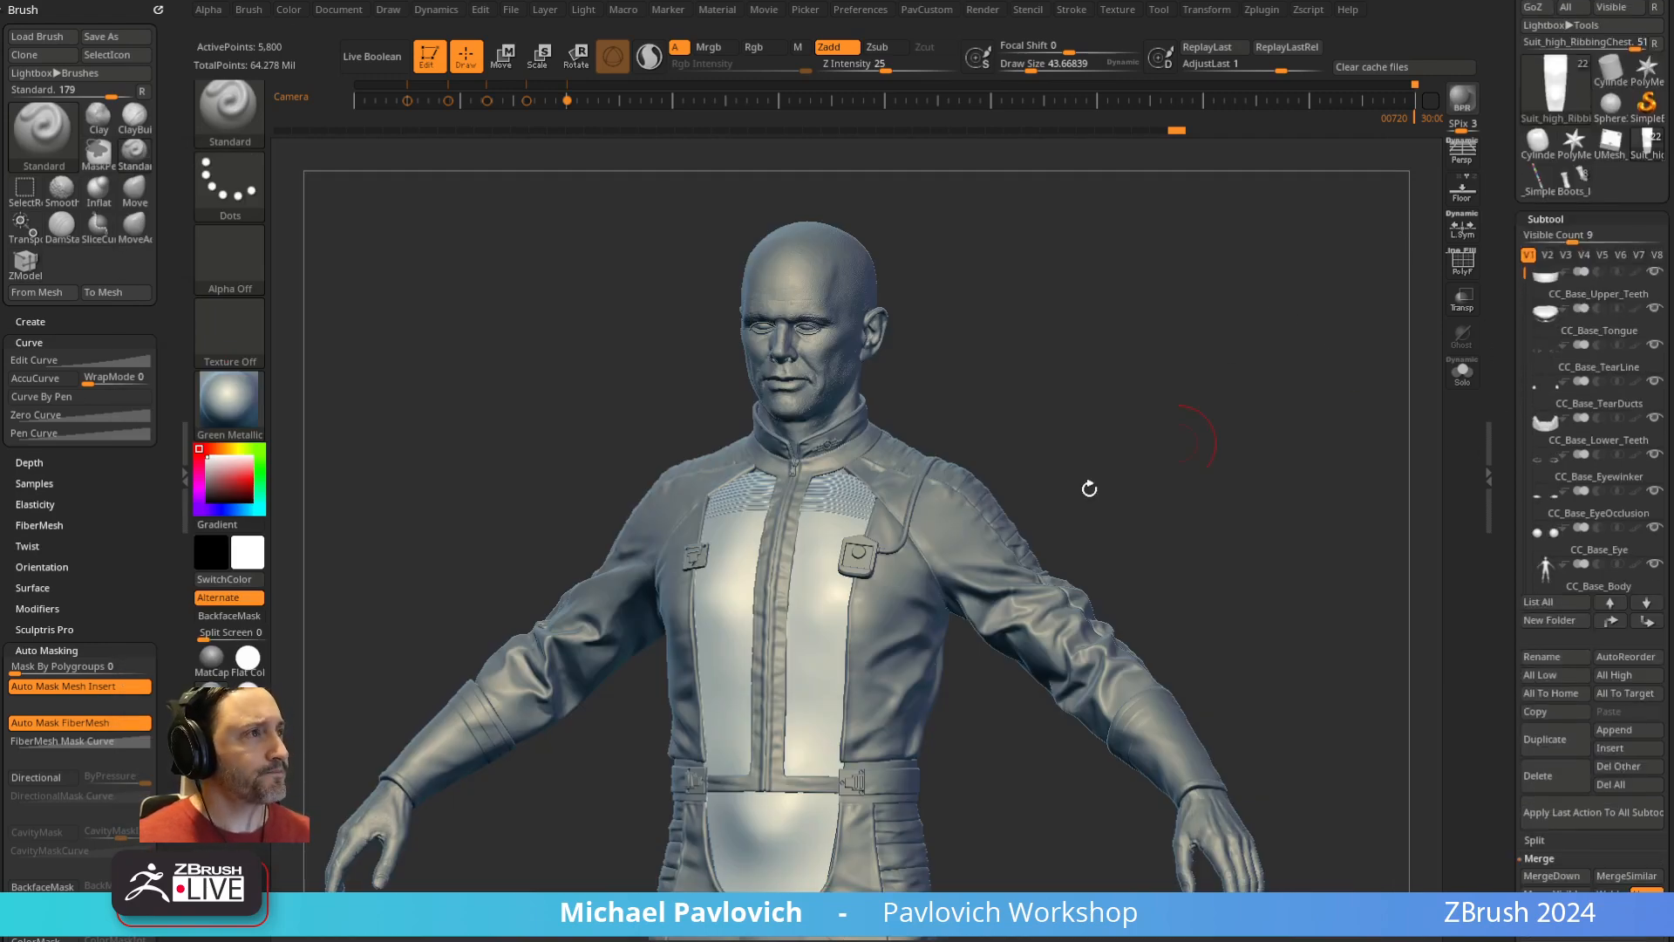
left_click(835, 368, "alt")
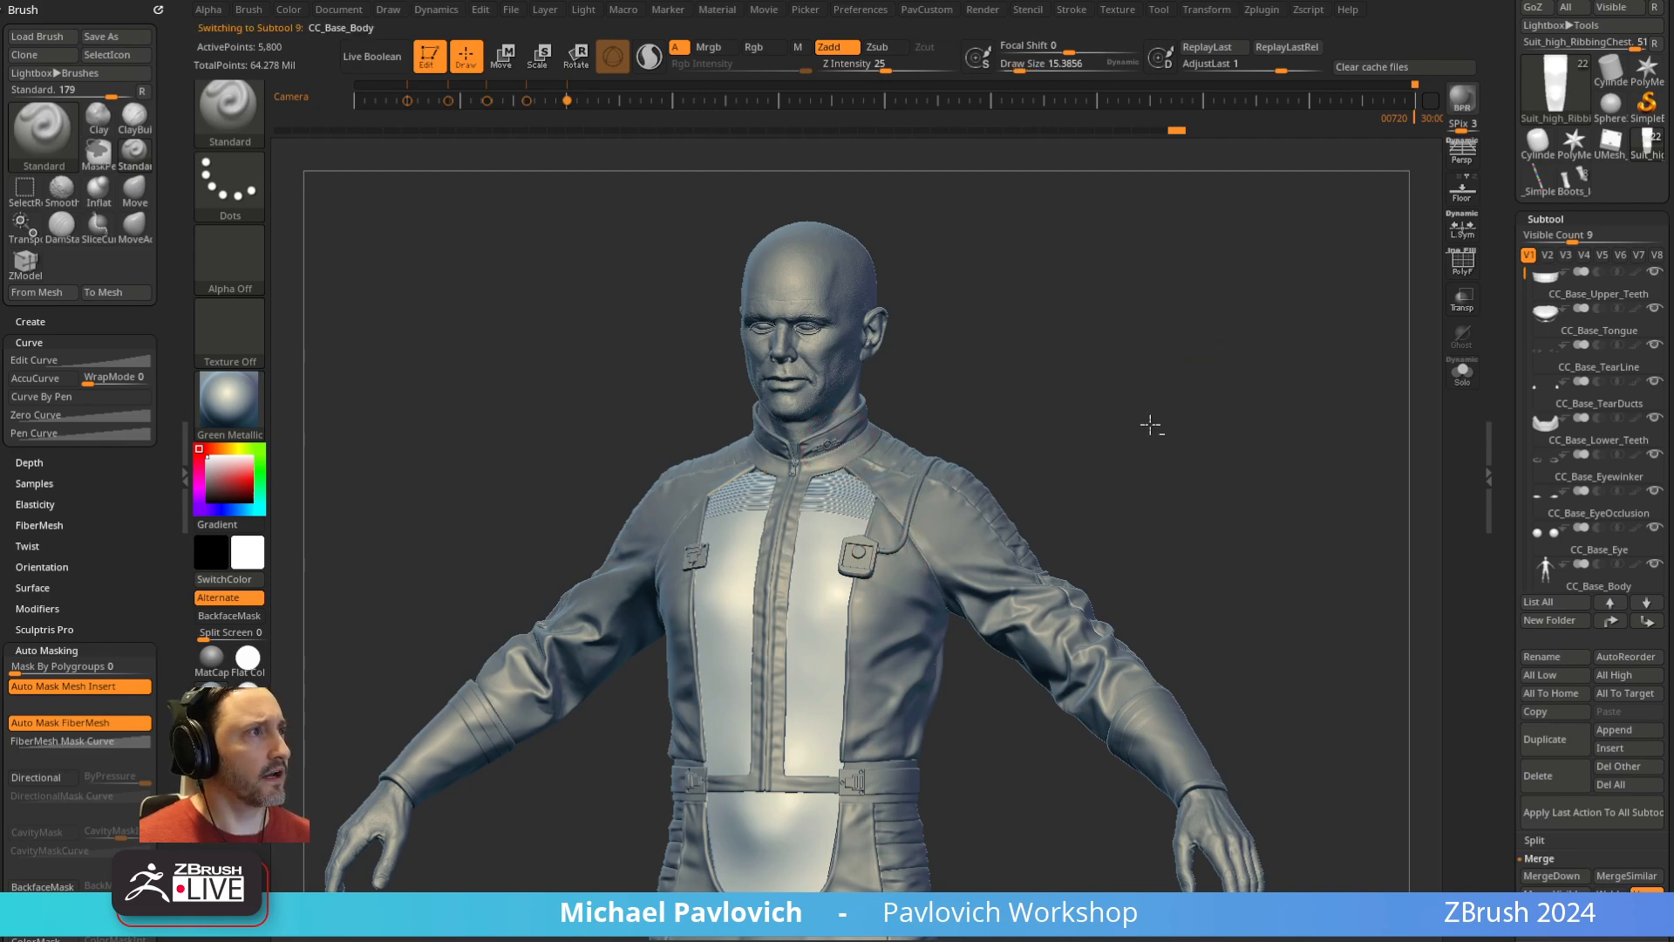
right_click_drag(1090, 381, 1095, 505, "ctrl")
right_click_drag(1094, 505, 1194, 436)
left_click_drag(1506, 829, 1516, 58)
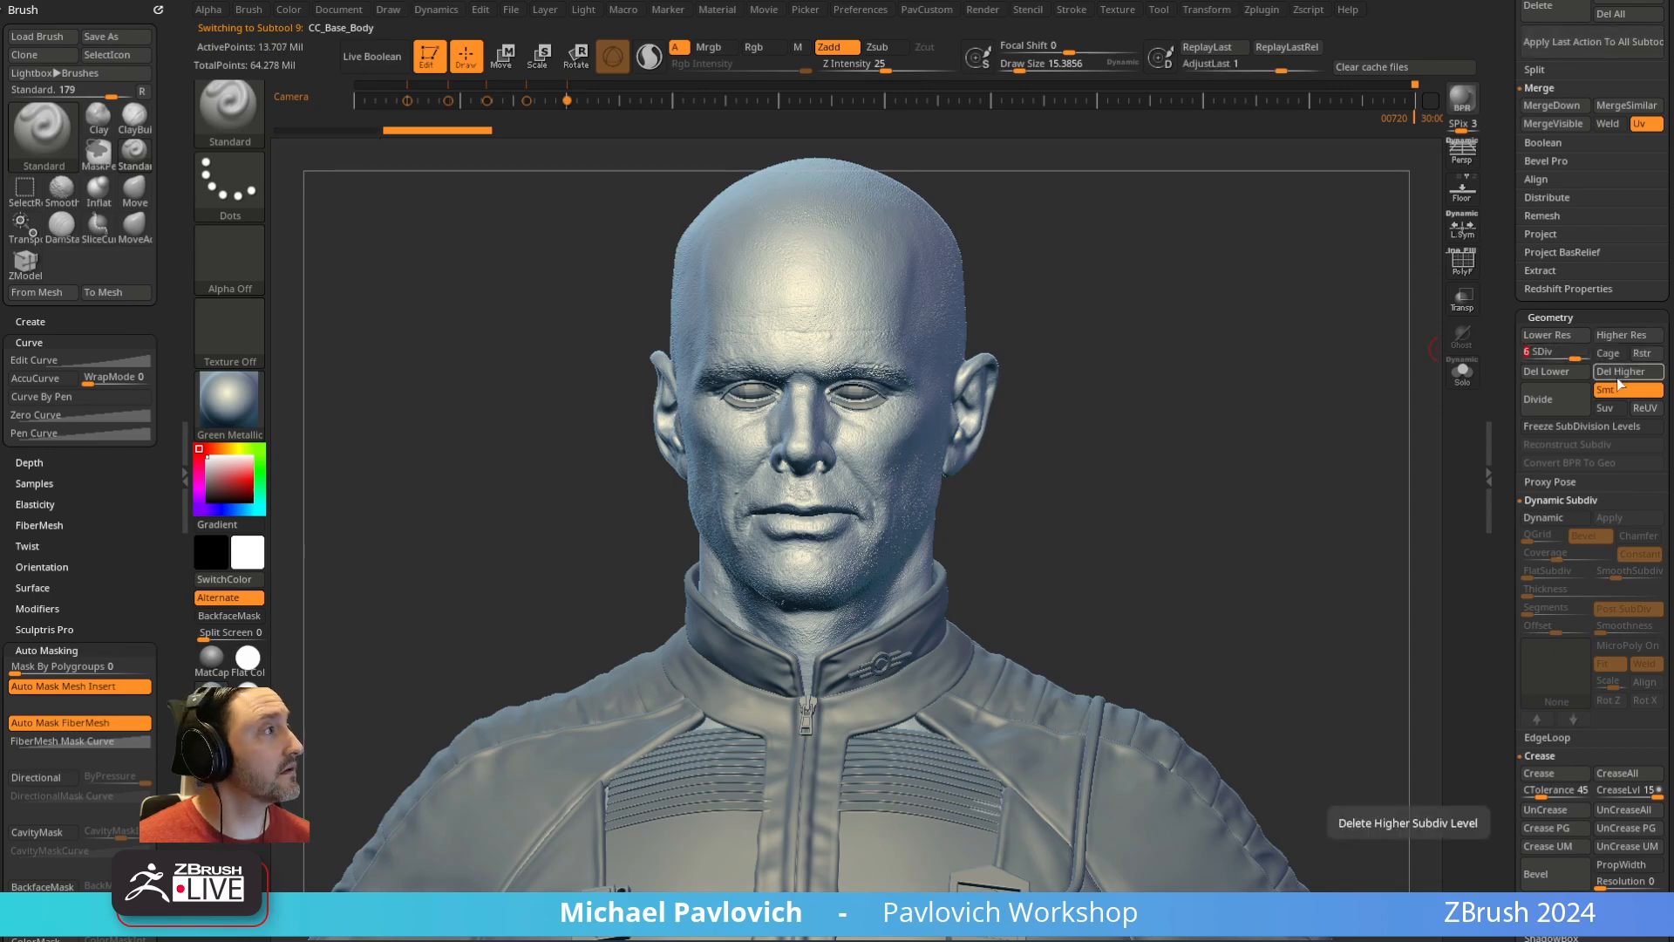
left_click(1623, 372)
Frame the head from the front and isolate the body subtool with Solo
right_click_drag(1230, 348, 1243, 327)
right_click_drag(1242, 327, 1218, 441, "alt")
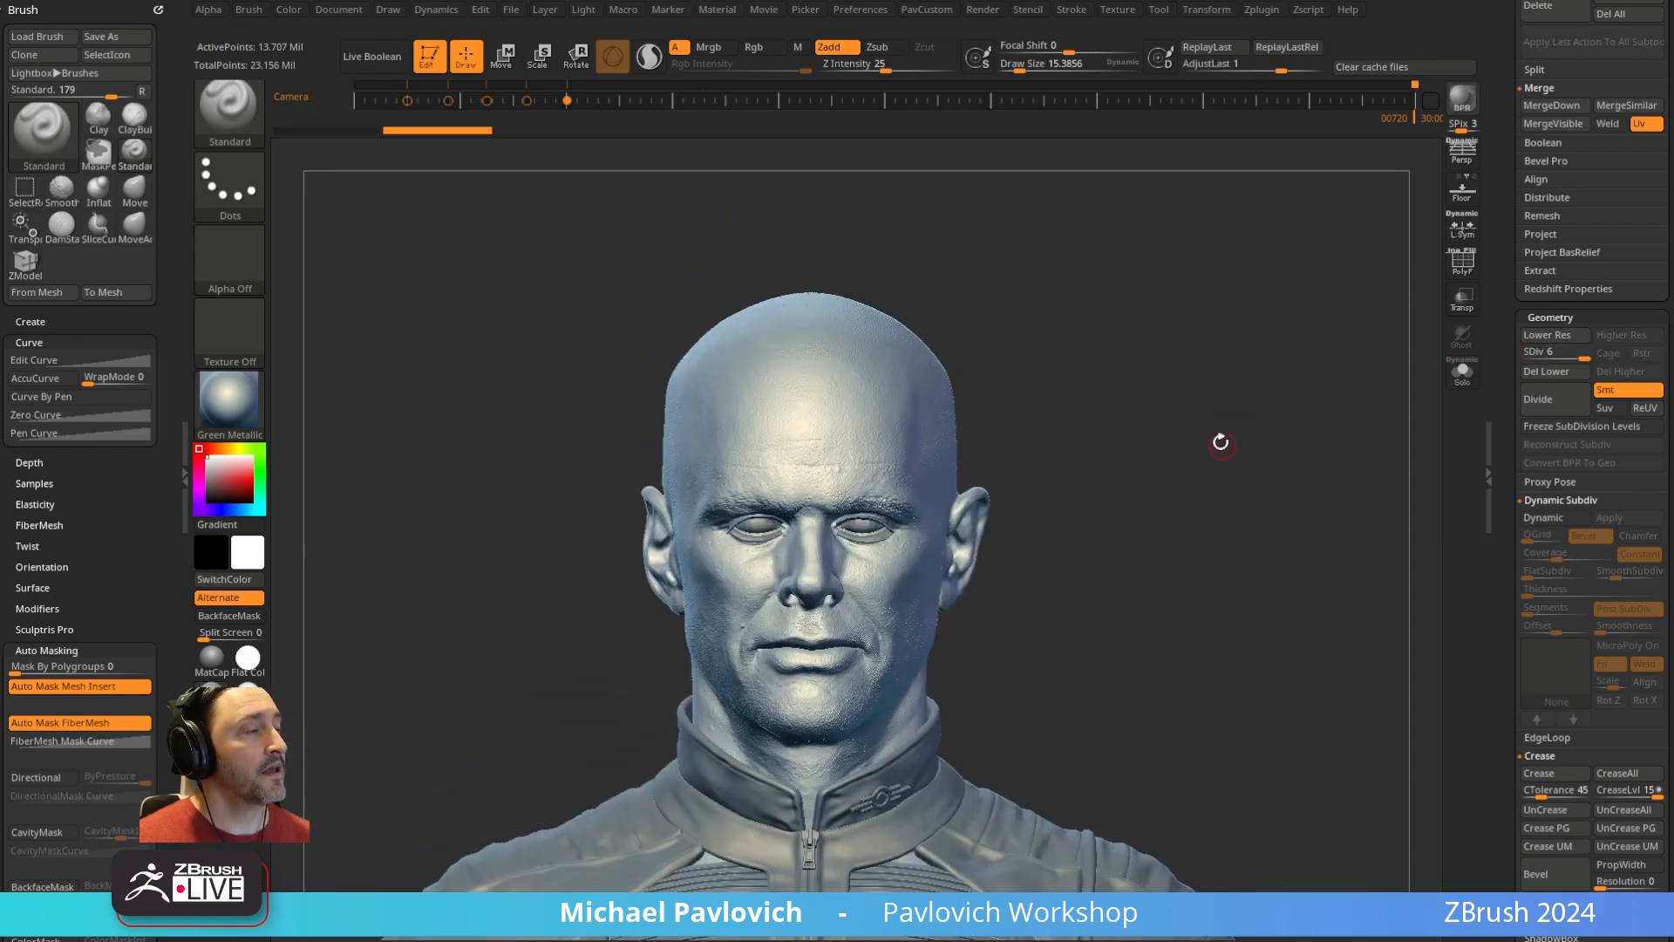
key("s")
mouse_move(1207, 438)
left_mouse_down()
mouse_move(1242, 432)
mouse_move(1216, 436)
left_mouse_up()
right_click_drag(1199, 540, 1193, 464, "alt")
left_click(1462, 372)
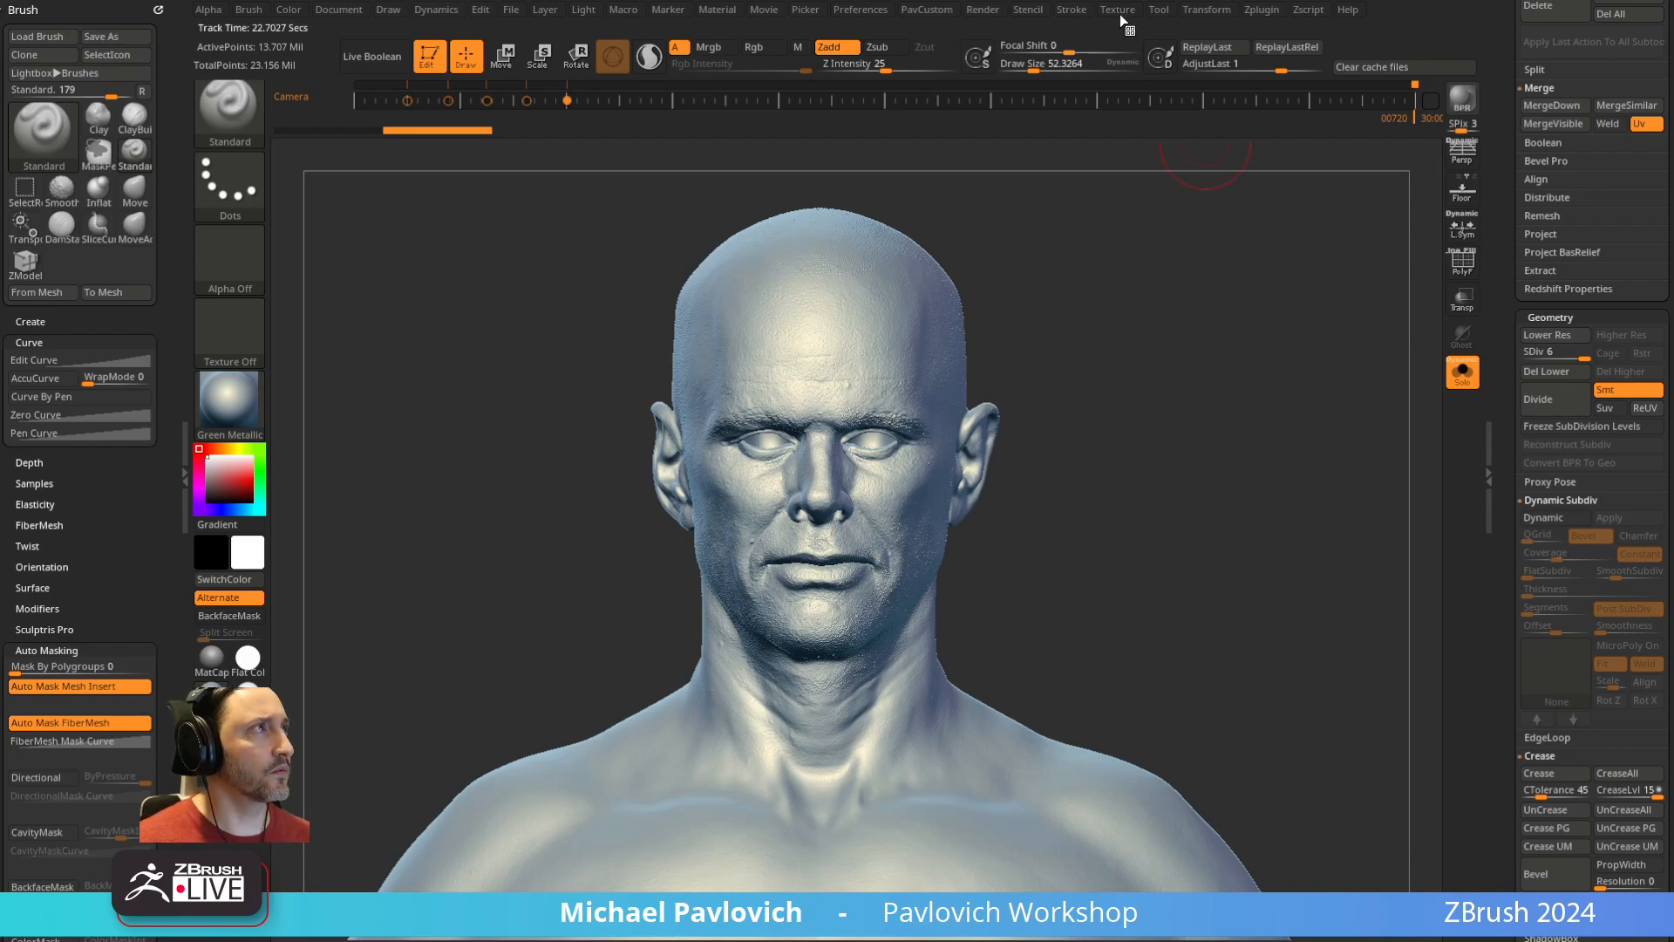
Bring up the Goggins Miro board and examine the Eye Squint, Brow Raise and Head Ref photos, with the brow raises up close
left_click_drag(561, 1, 546, 84)
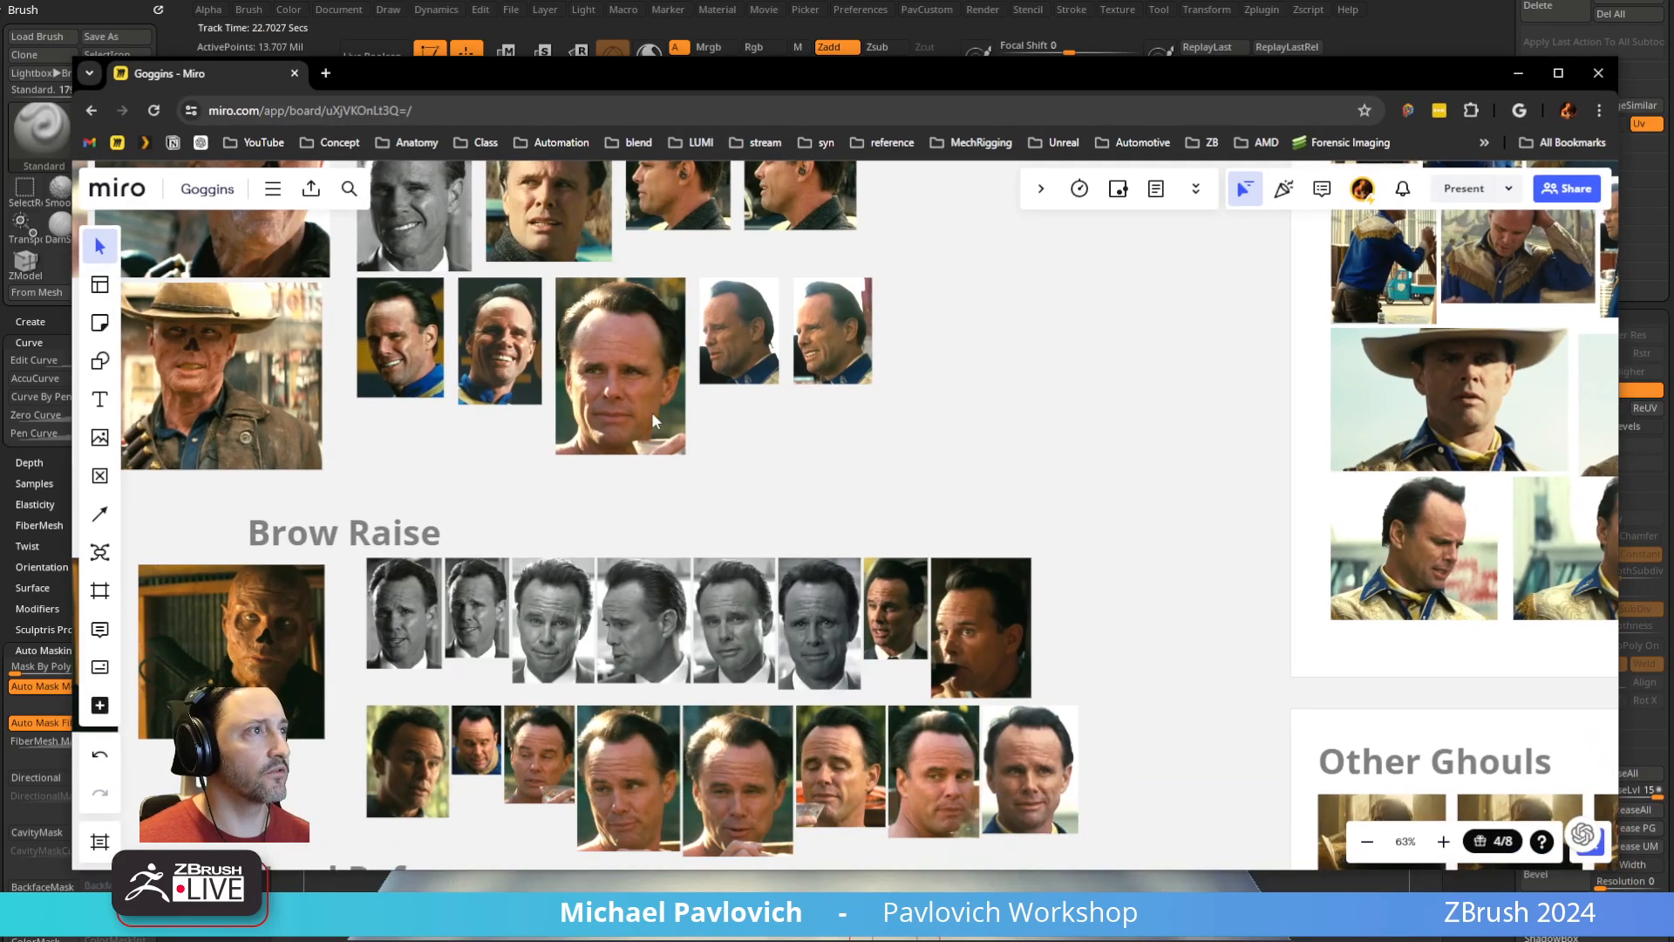
scroll(651, 411, "down", 7)
middle_click_drag(683, 447, 692, 547)
scroll(692, 547, "up", 8)
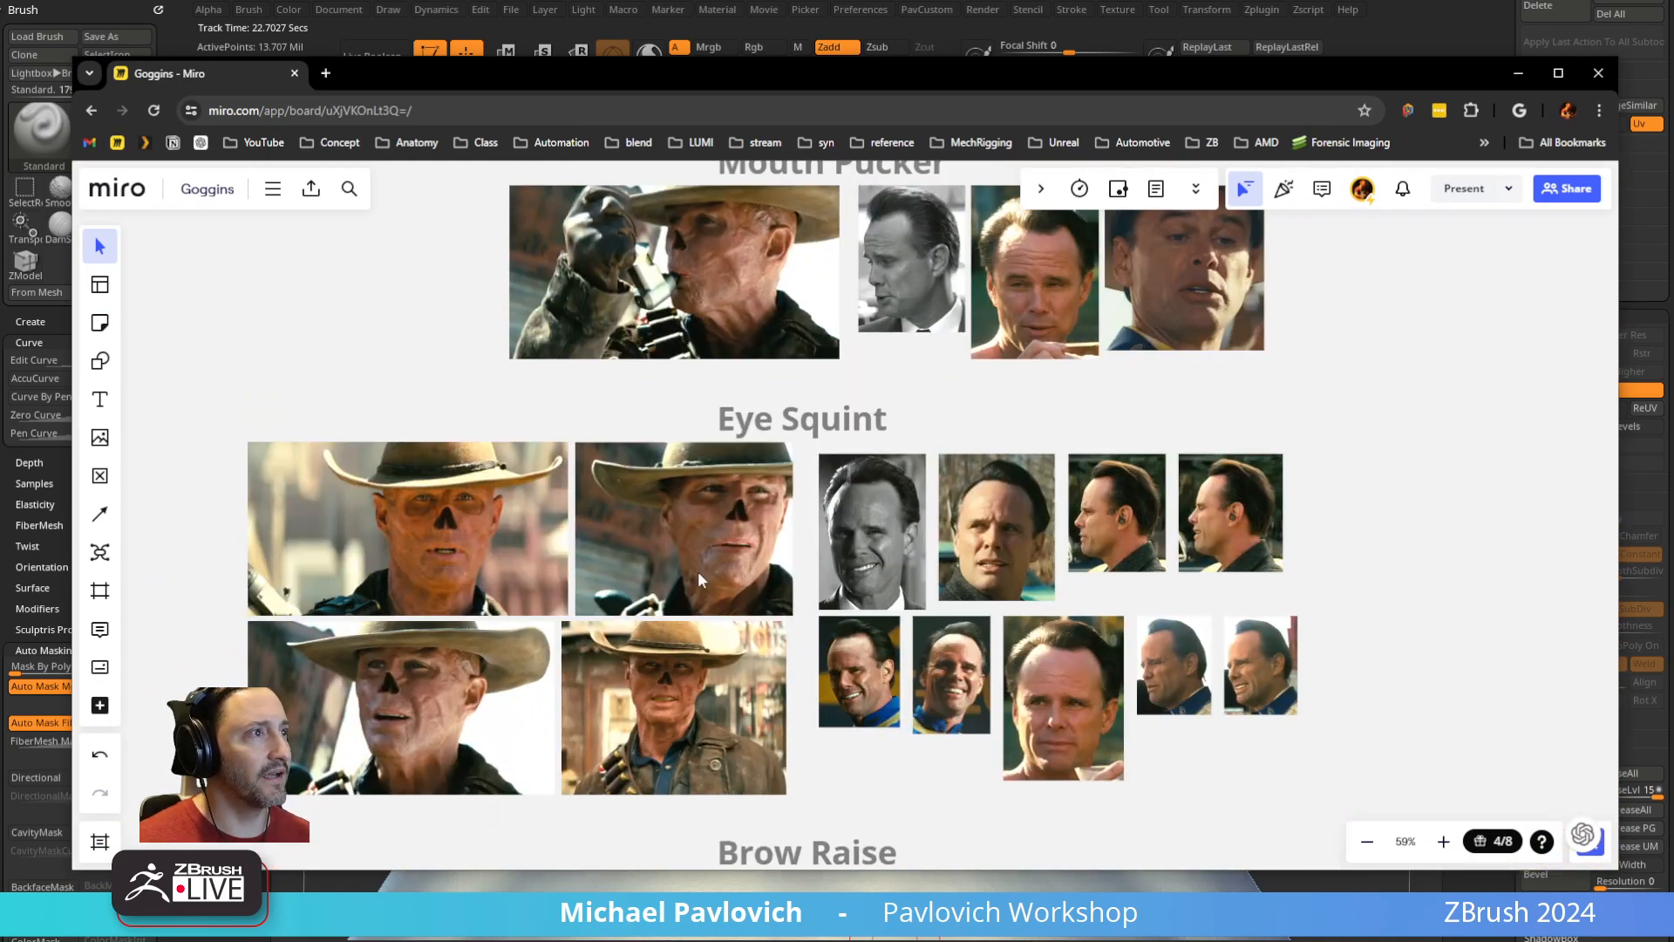
scroll(698, 572, "down", 7)
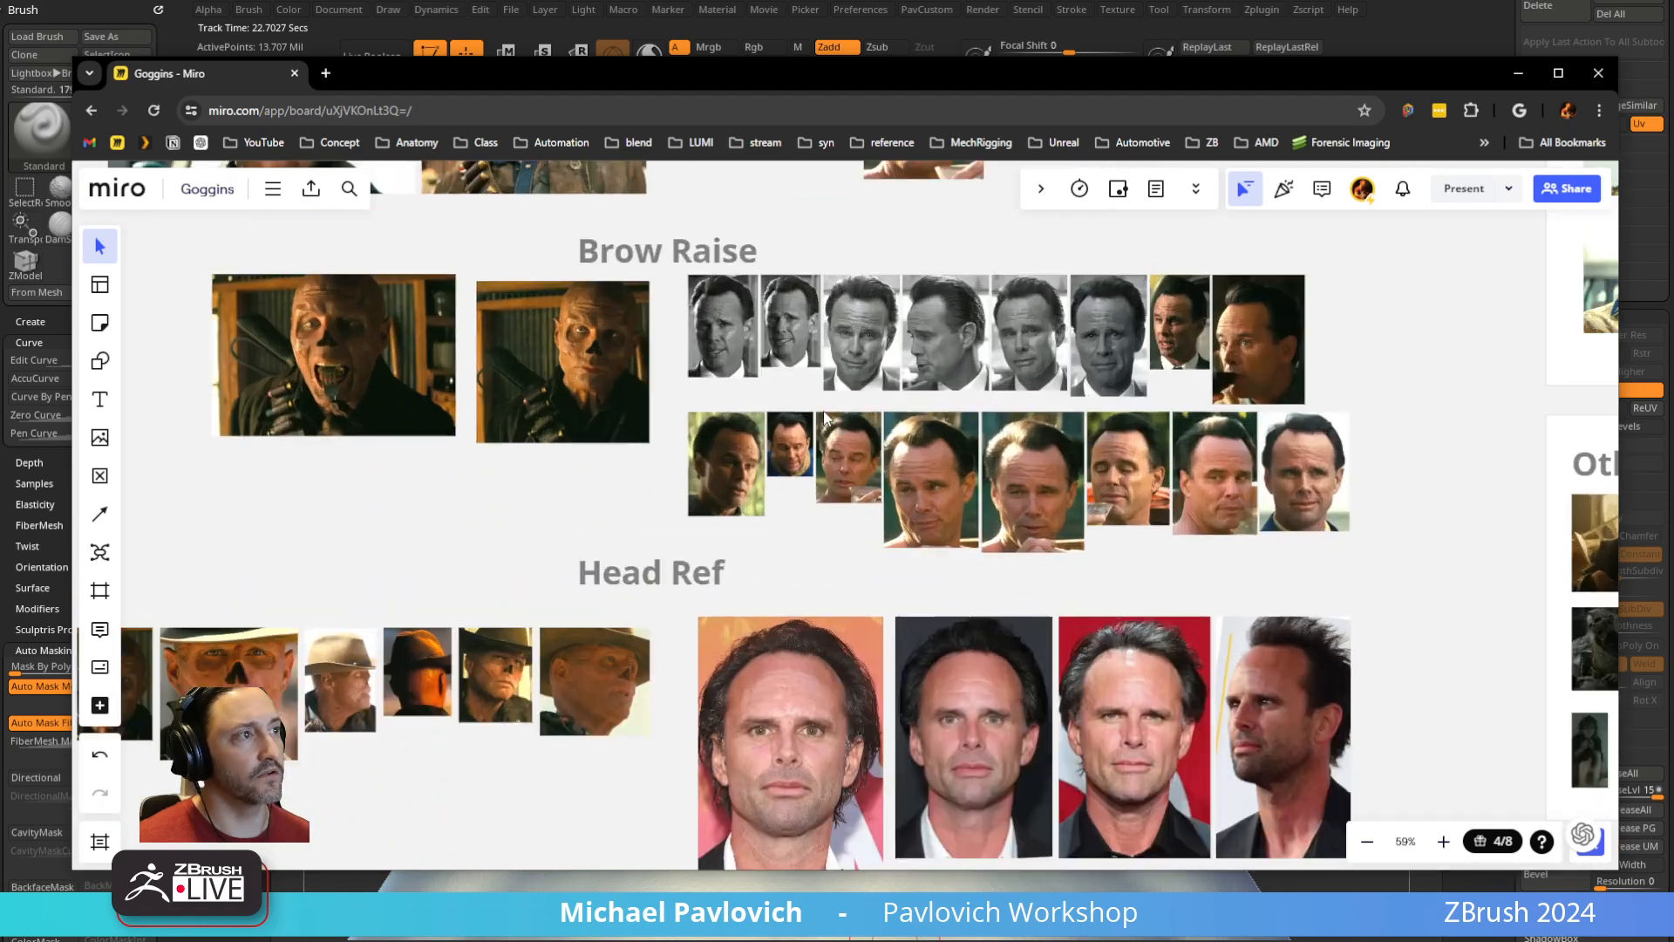
scroll(824, 503, "up", 3)
scroll(898, 594, "up", 4)
middle_click_drag(1111, 605, 337, 398)
middle_click_drag(413, 566, 909, 523)
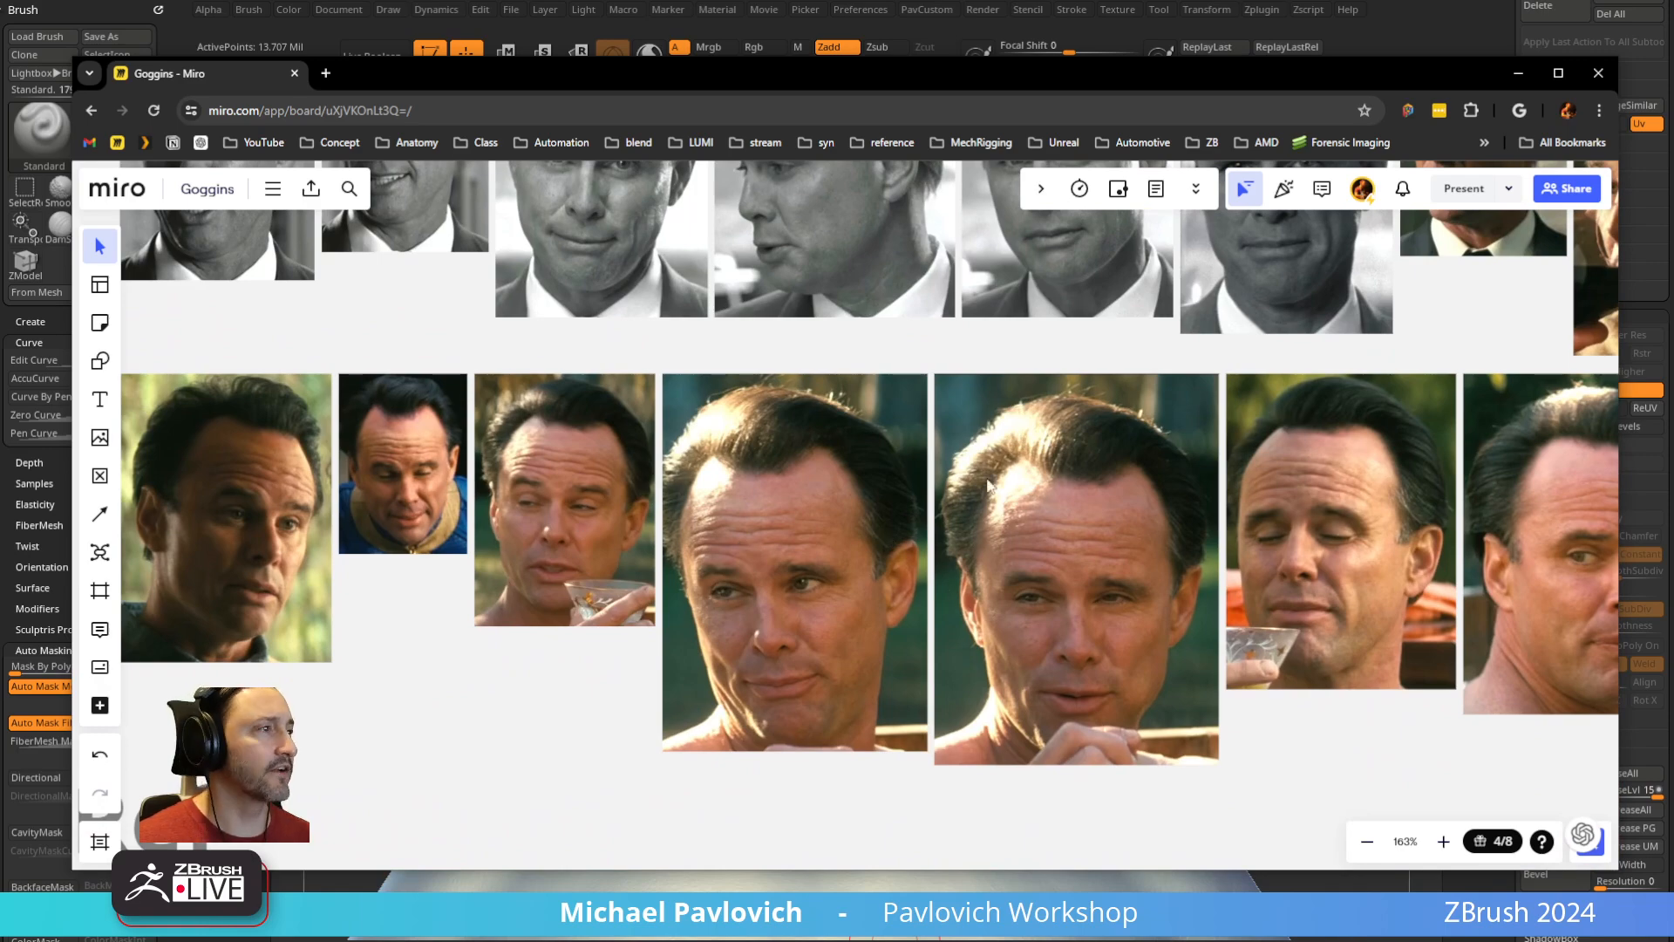
scroll(790, 546, "down", 7)
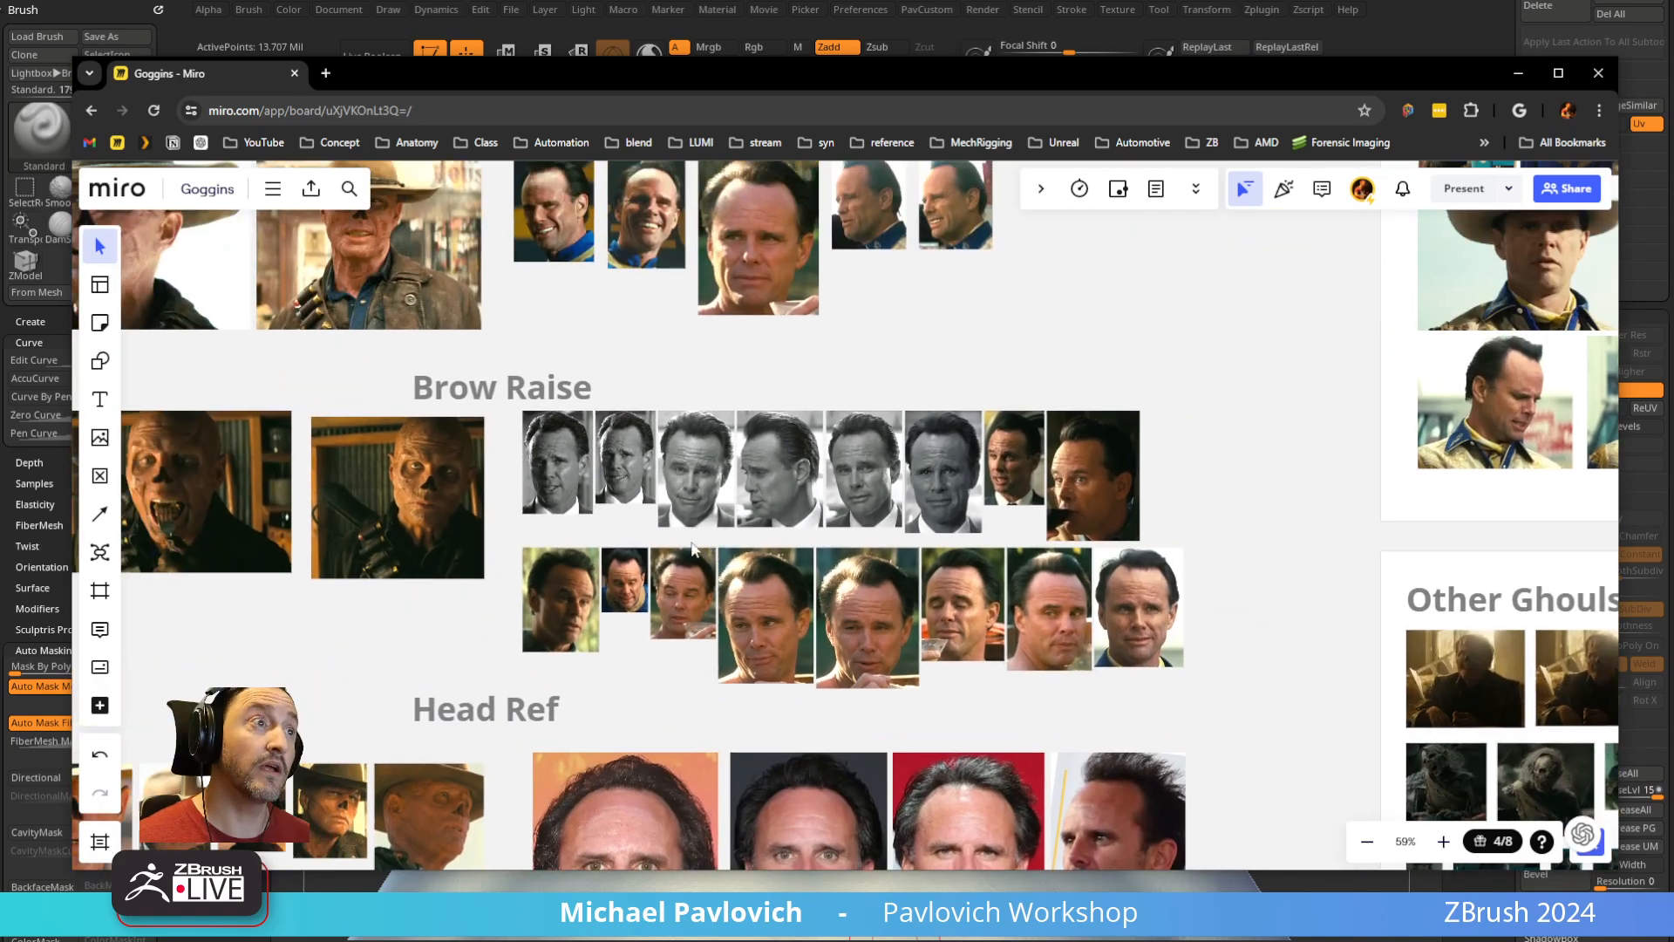
Look over the board's other expression groups, such as Cheek Raise, Smile and Brow Raise Compress, and put the browser window away
middle_click_drag(693, 549, 776, 732)
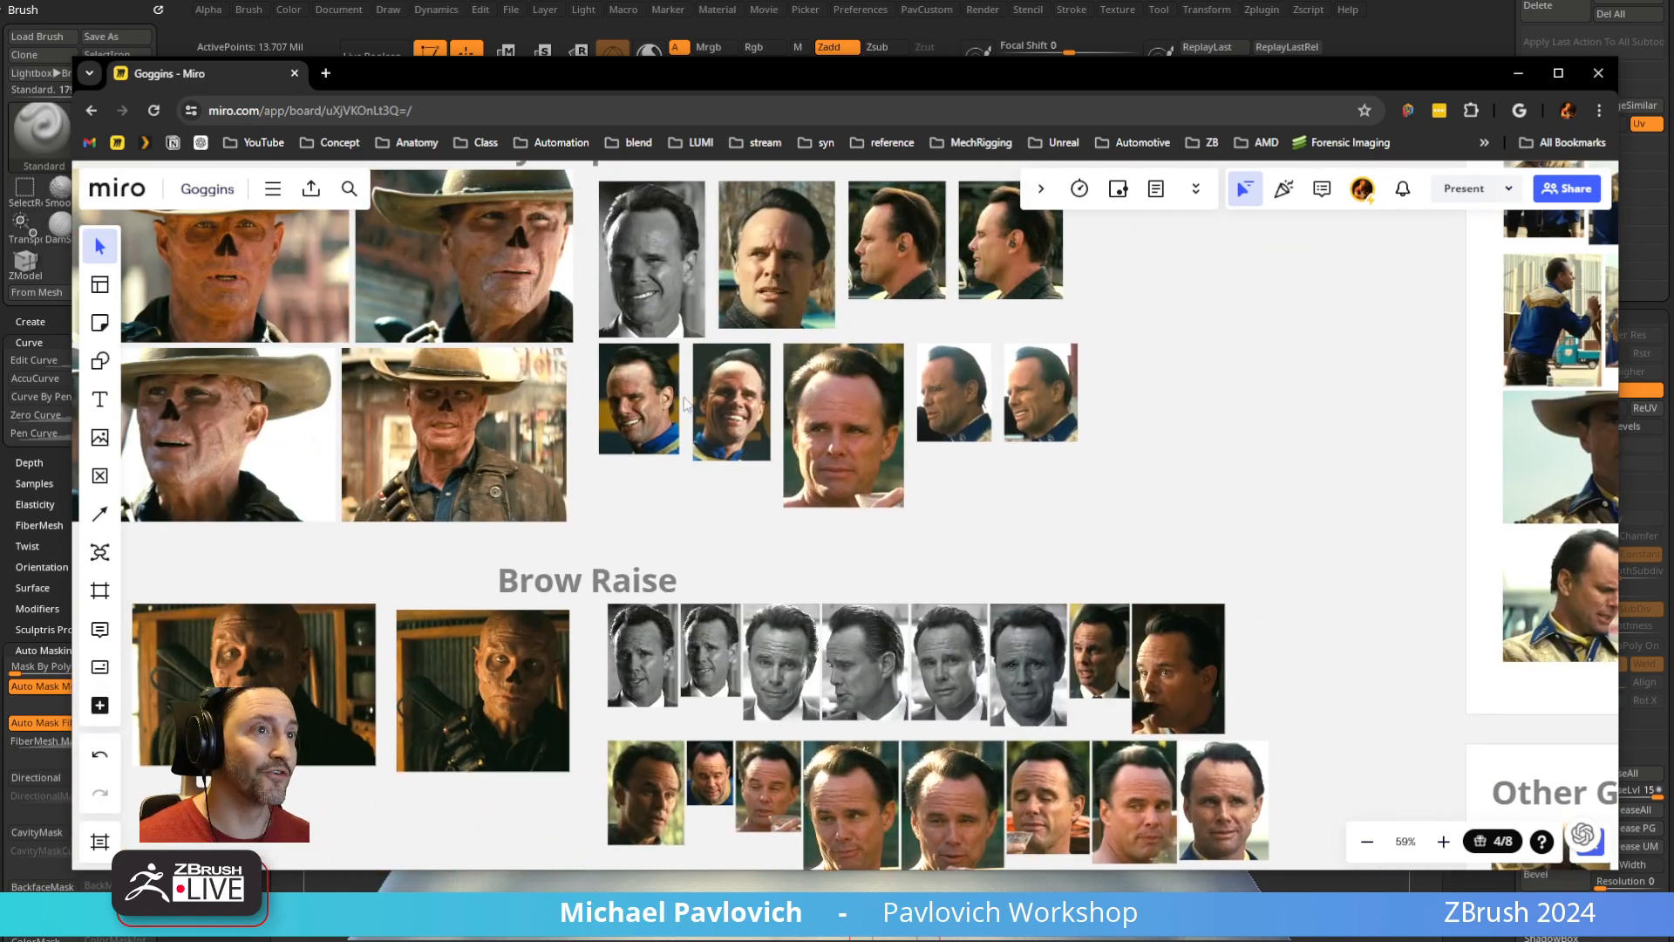
scroll(689, 388, "down", 5)
middle_click_drag(694, 366, 694, 806)
middle_click_drag(743, 307, 699, 728)
middle_click_drag(786, 366, 709, 733)
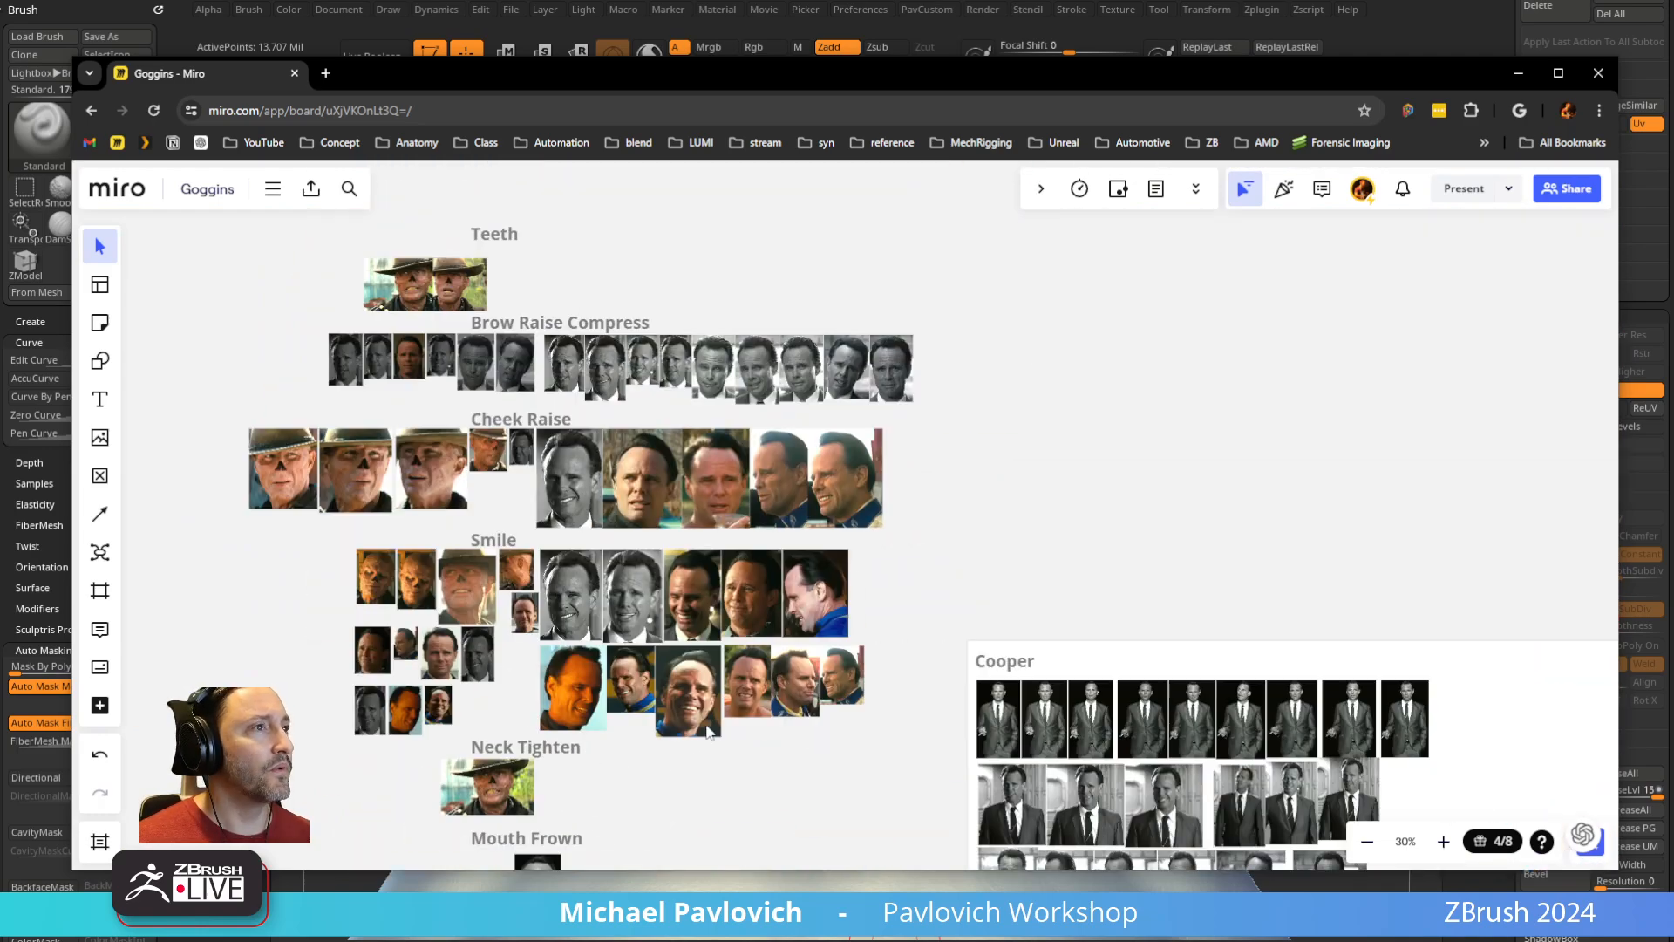
middle_click_drag(813, 747, 607, 476)
middle_click_drag(441, 445, 691, 571)
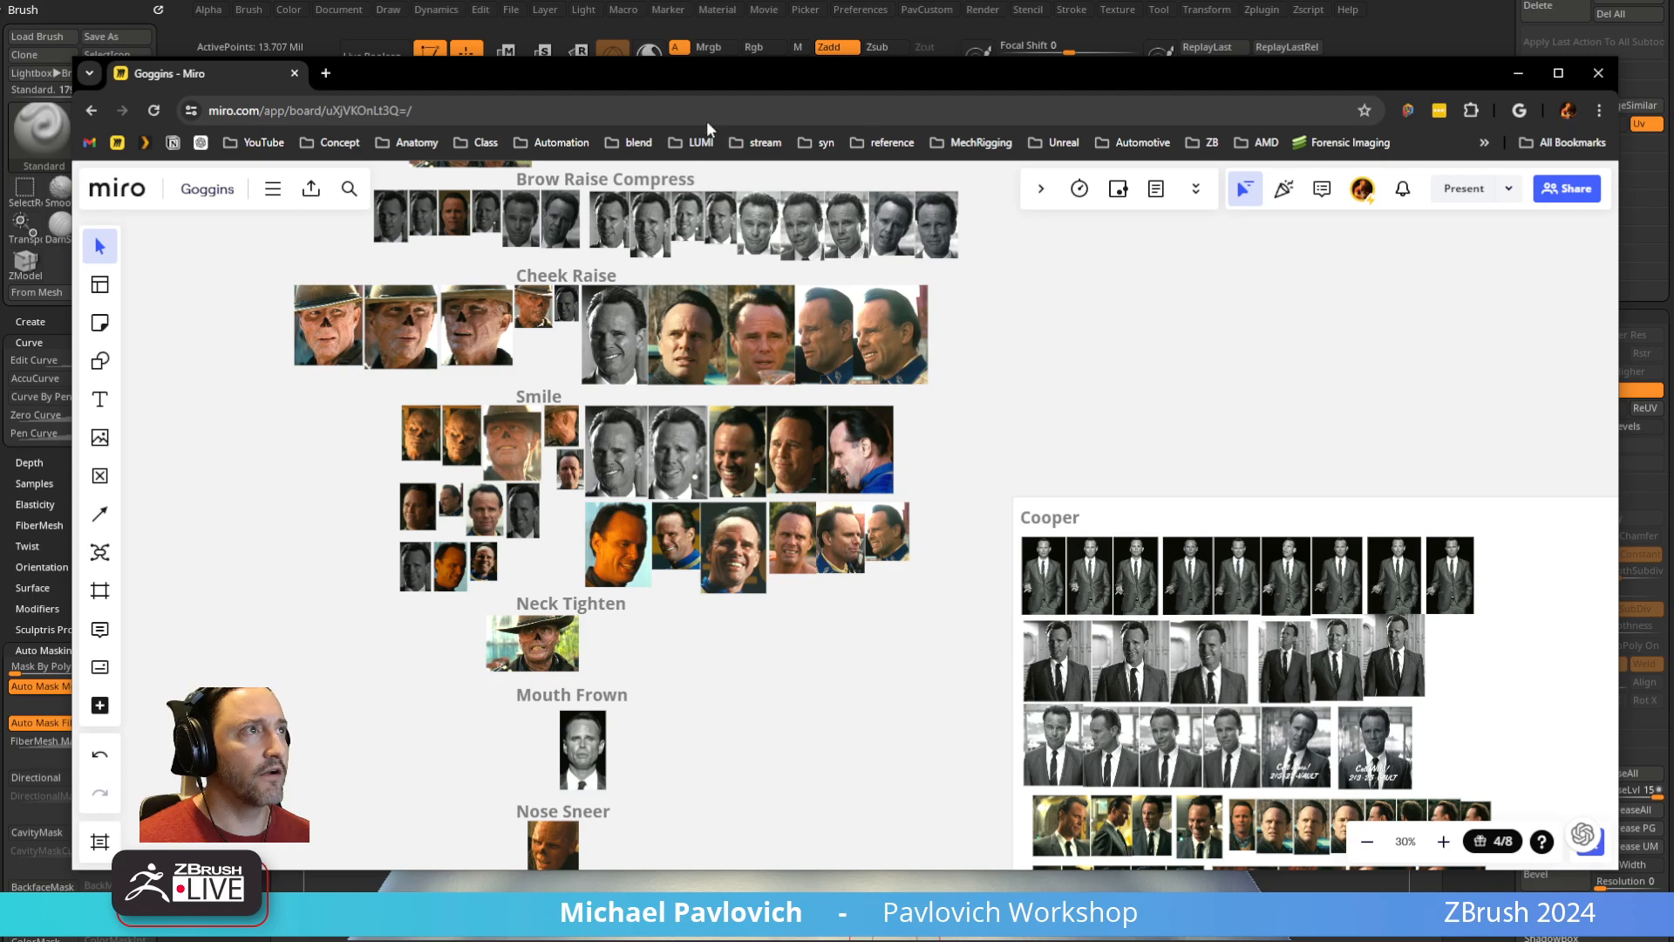
left_click_drag(699, 76, 759, 940)
Import the Front_05 face photo as a texture and add it to Spotlight
left_click(1117, 10)
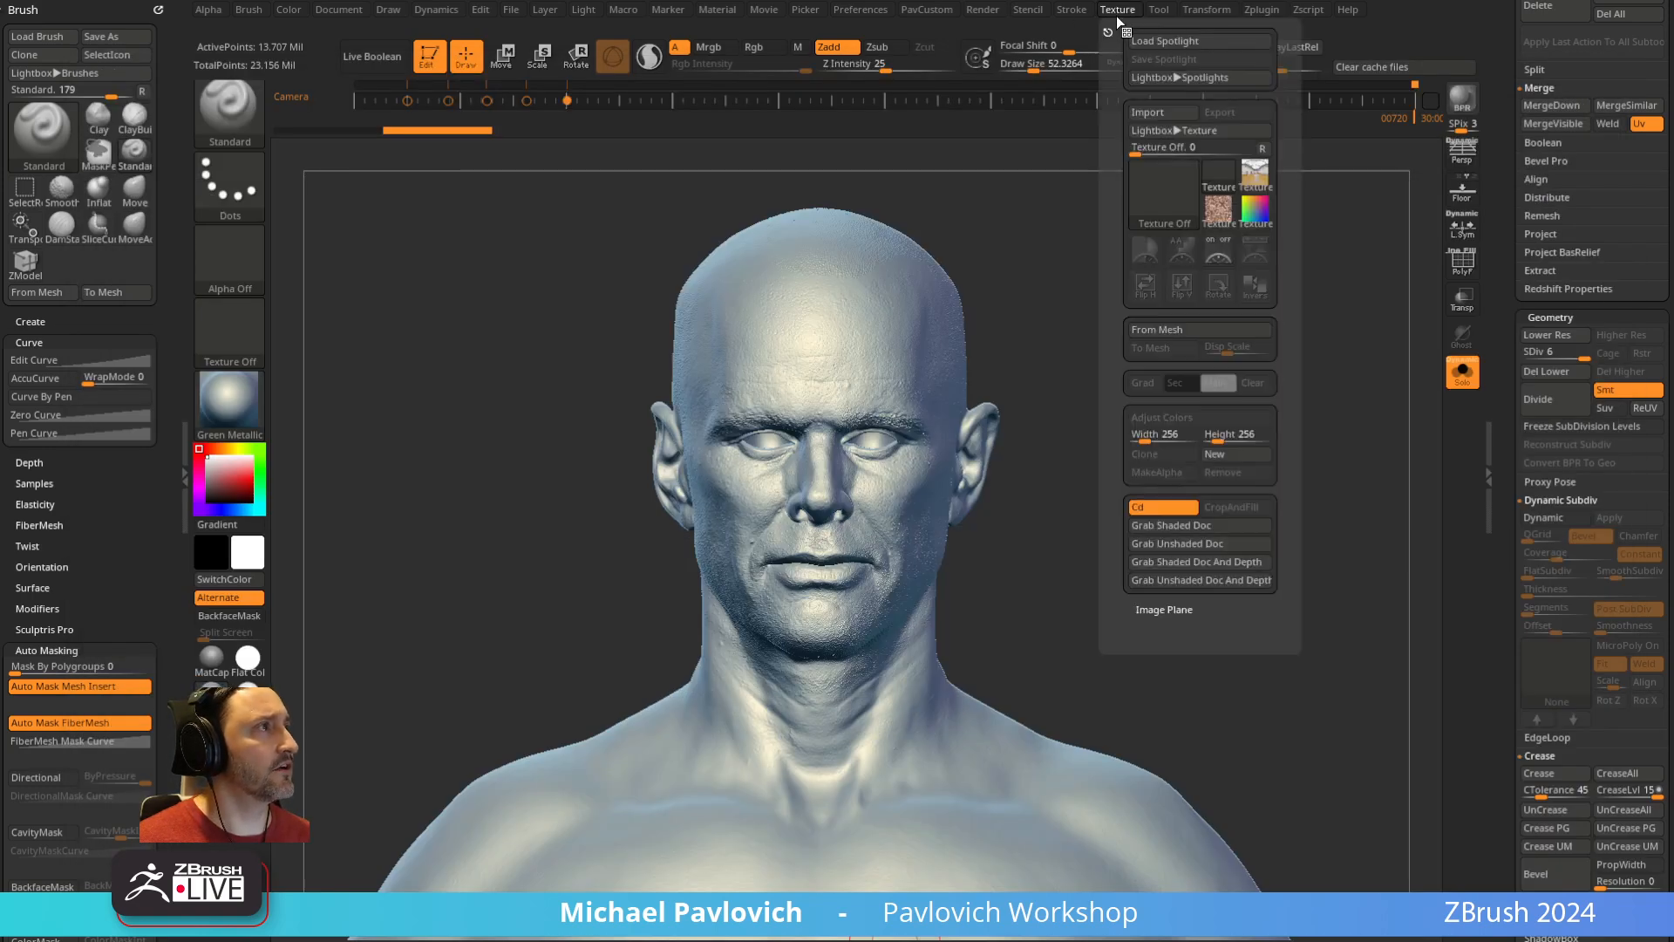
left_click(1148, 111)
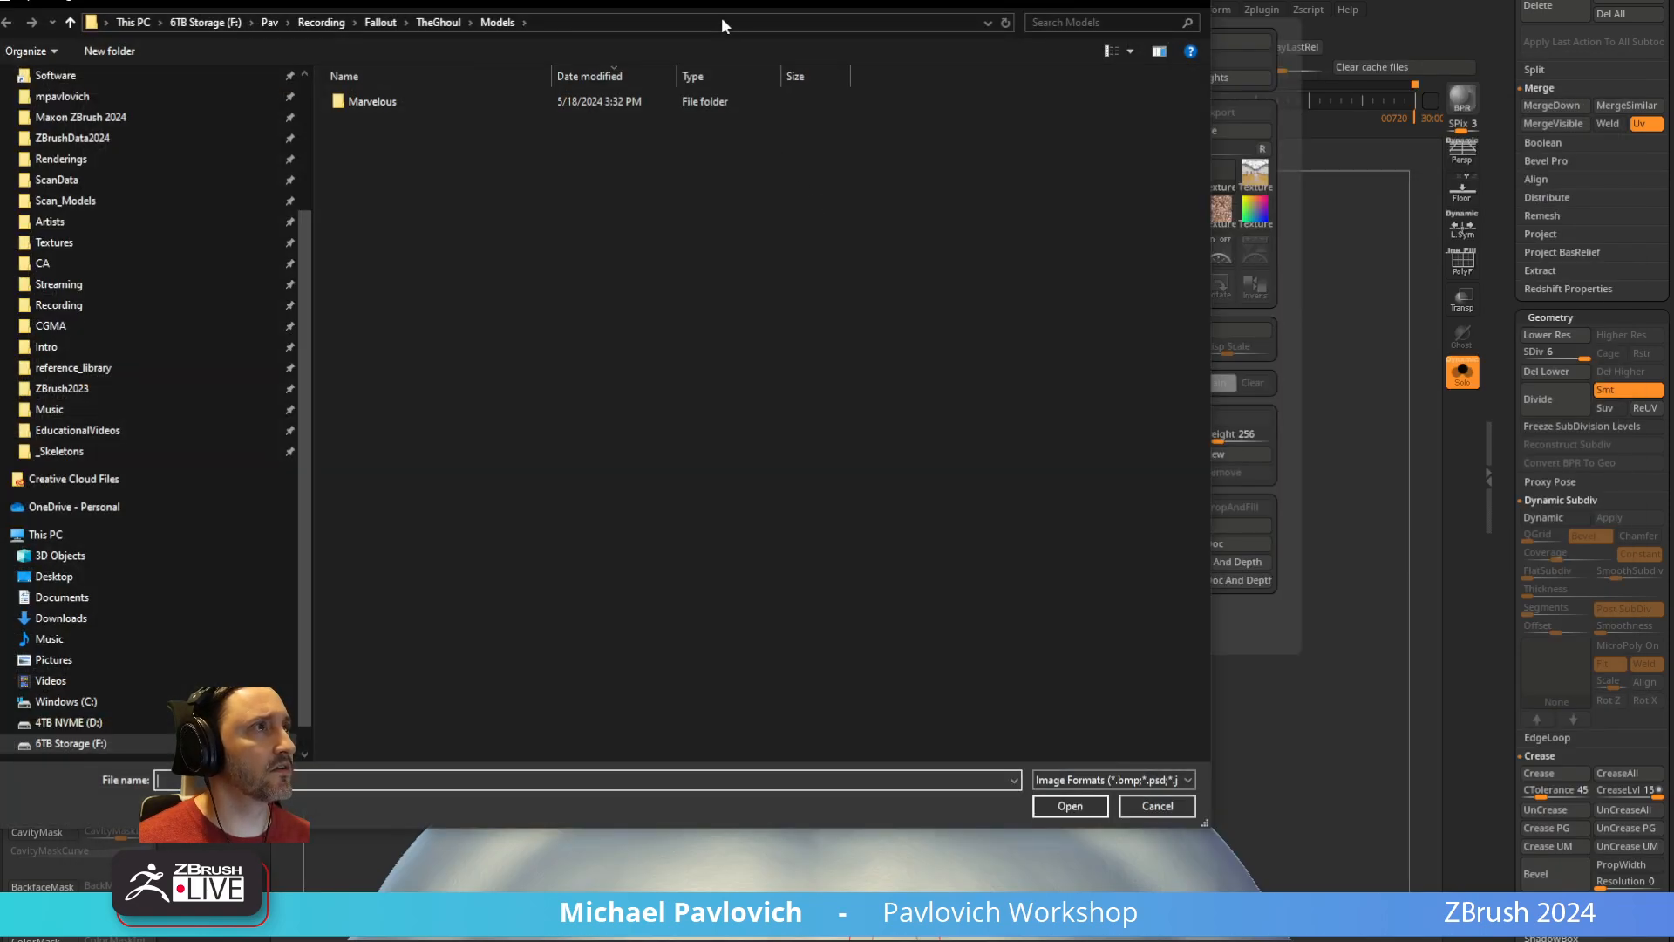
left_click_drag(720, 11, 732, 940)
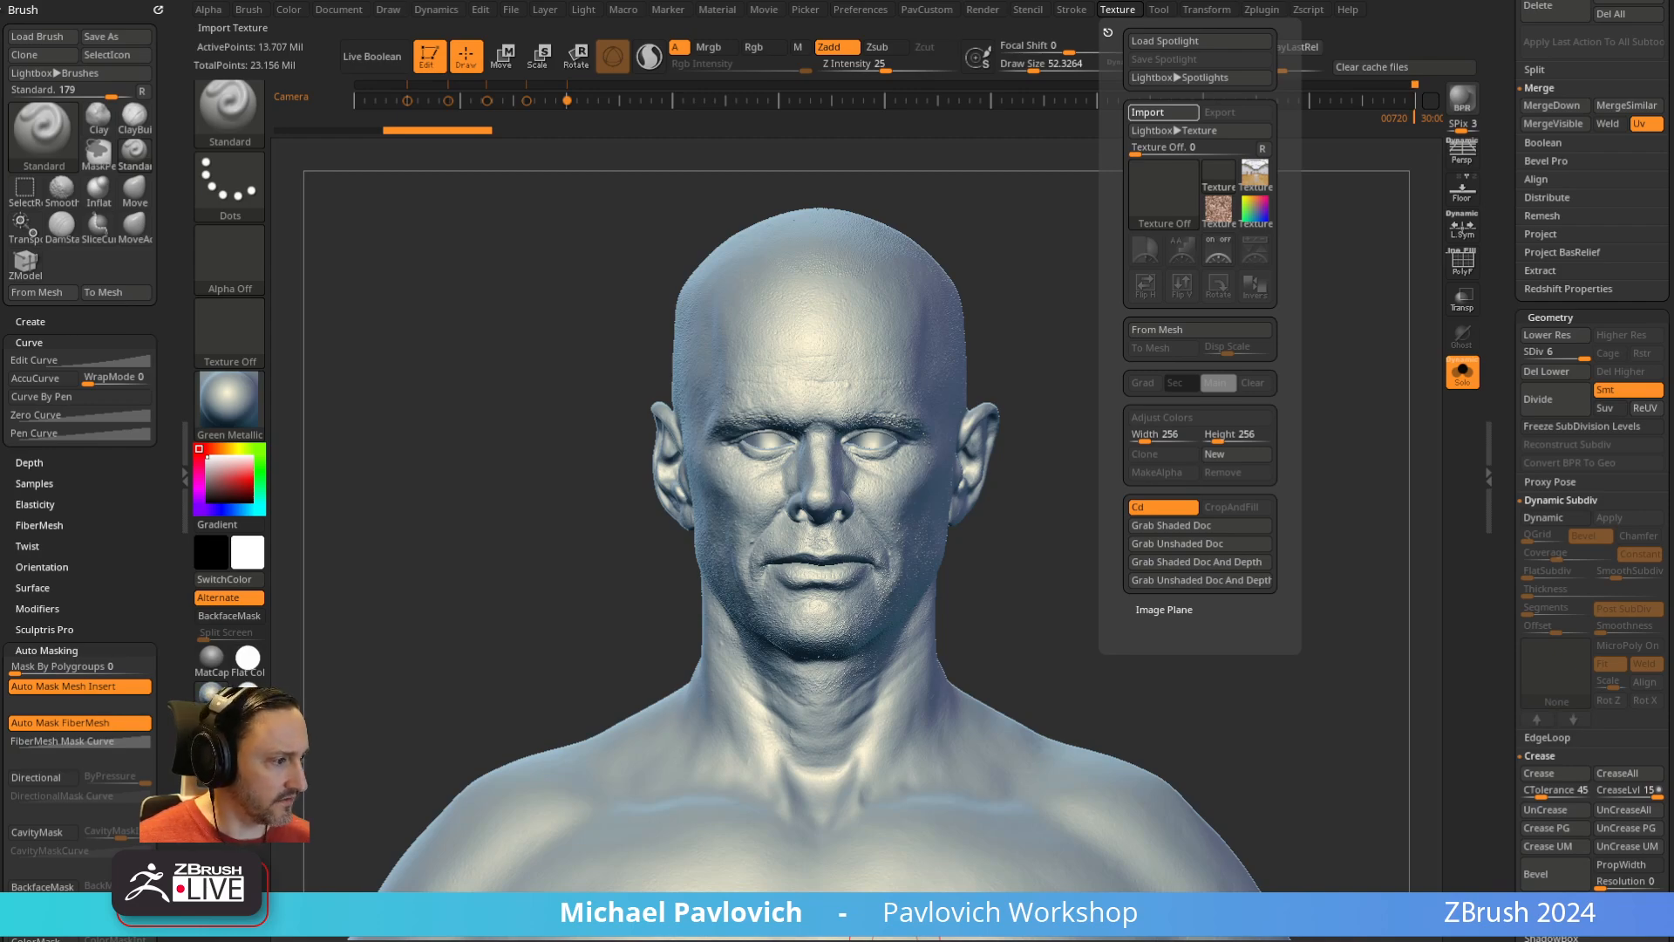
left_click(1119, 7)
left_click(1145, 247)
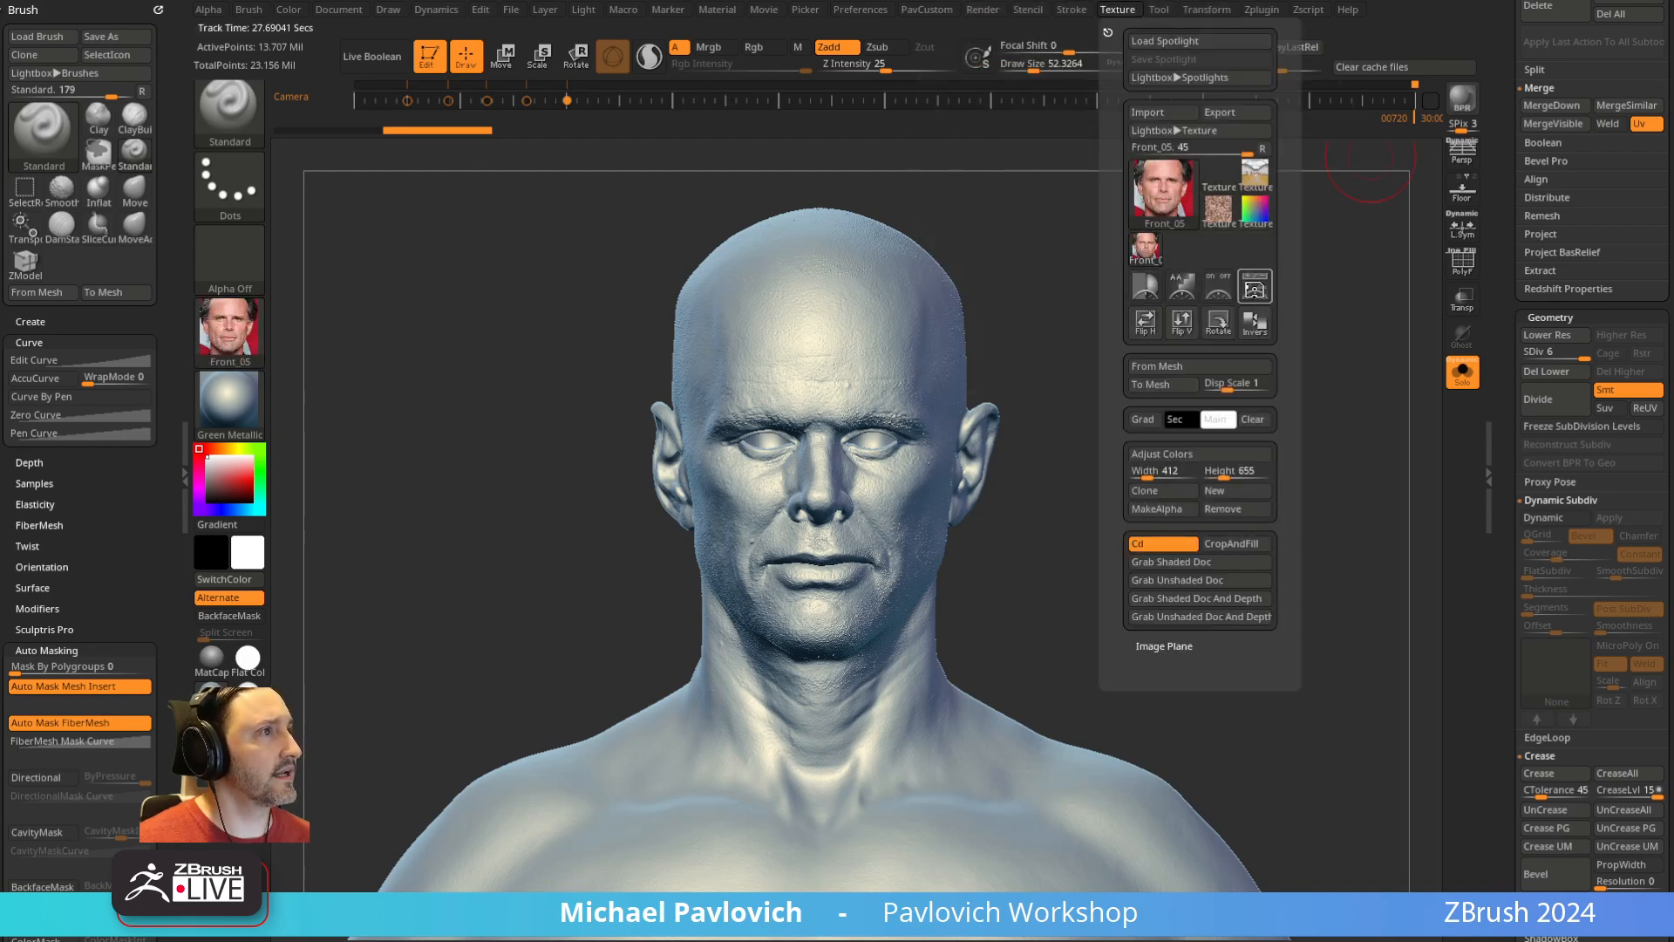
left_click(1254, 290)
Lower the Spotlight photo's opacity to show the sculpted head through it, turn on perspective and bring up the focal length settings
left_click_drag(889, 417, 959, 459)
key("z")
left_click_drag(1178, 384, 1238, 380)
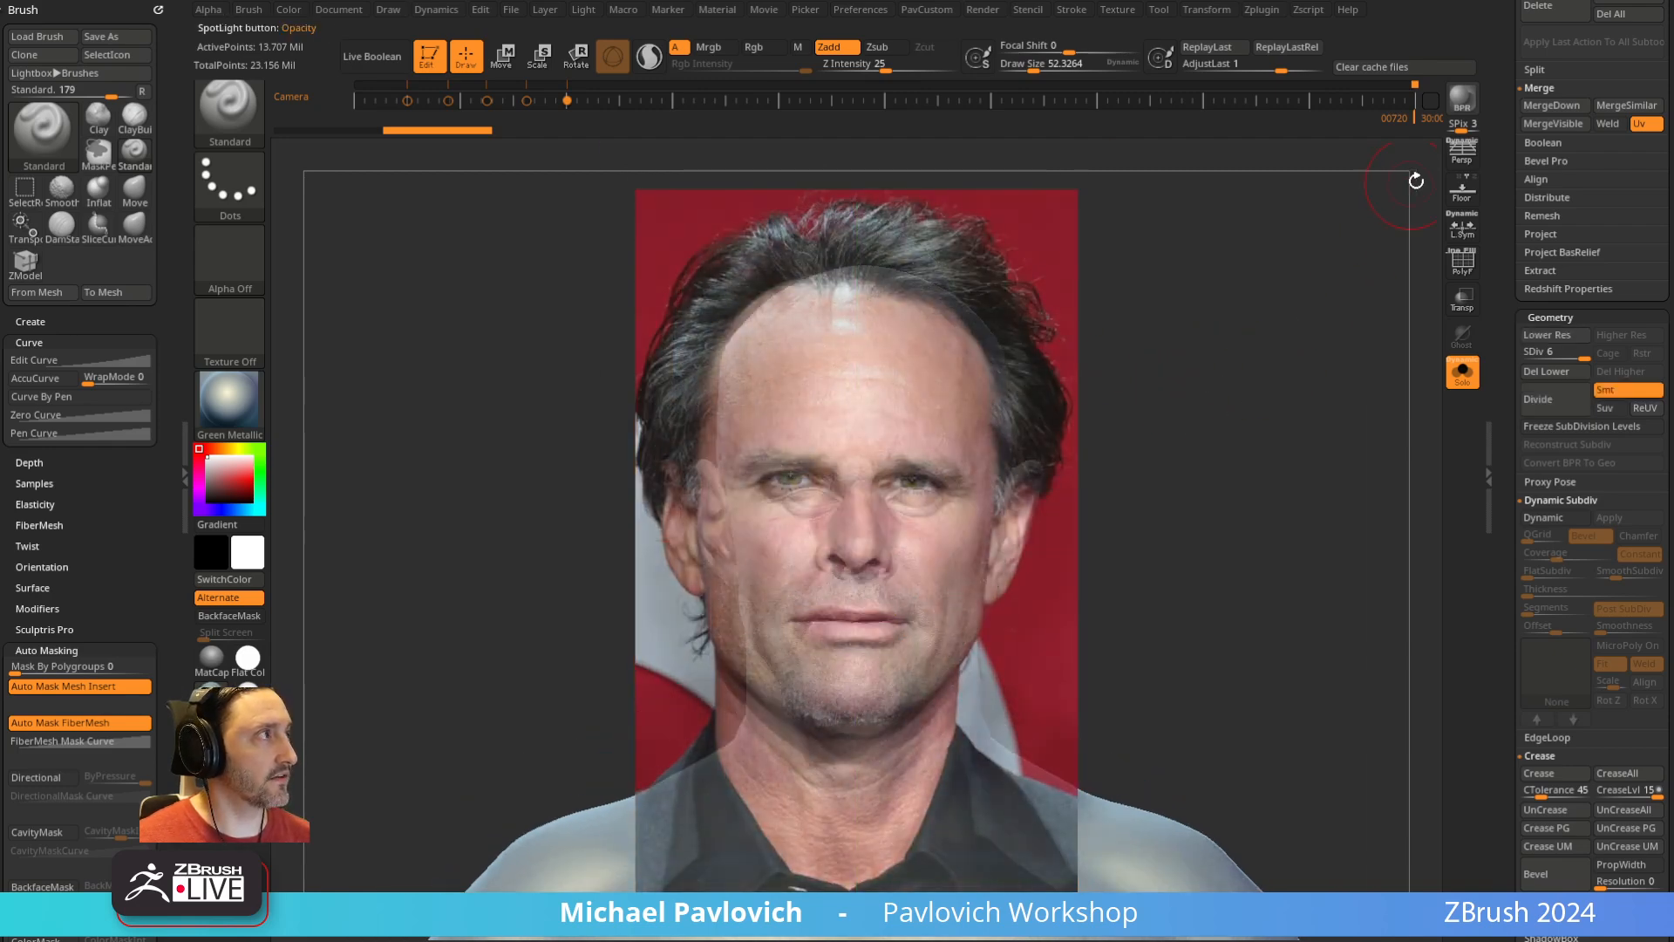
left_click(1462, 154)
left_click(388, 13)
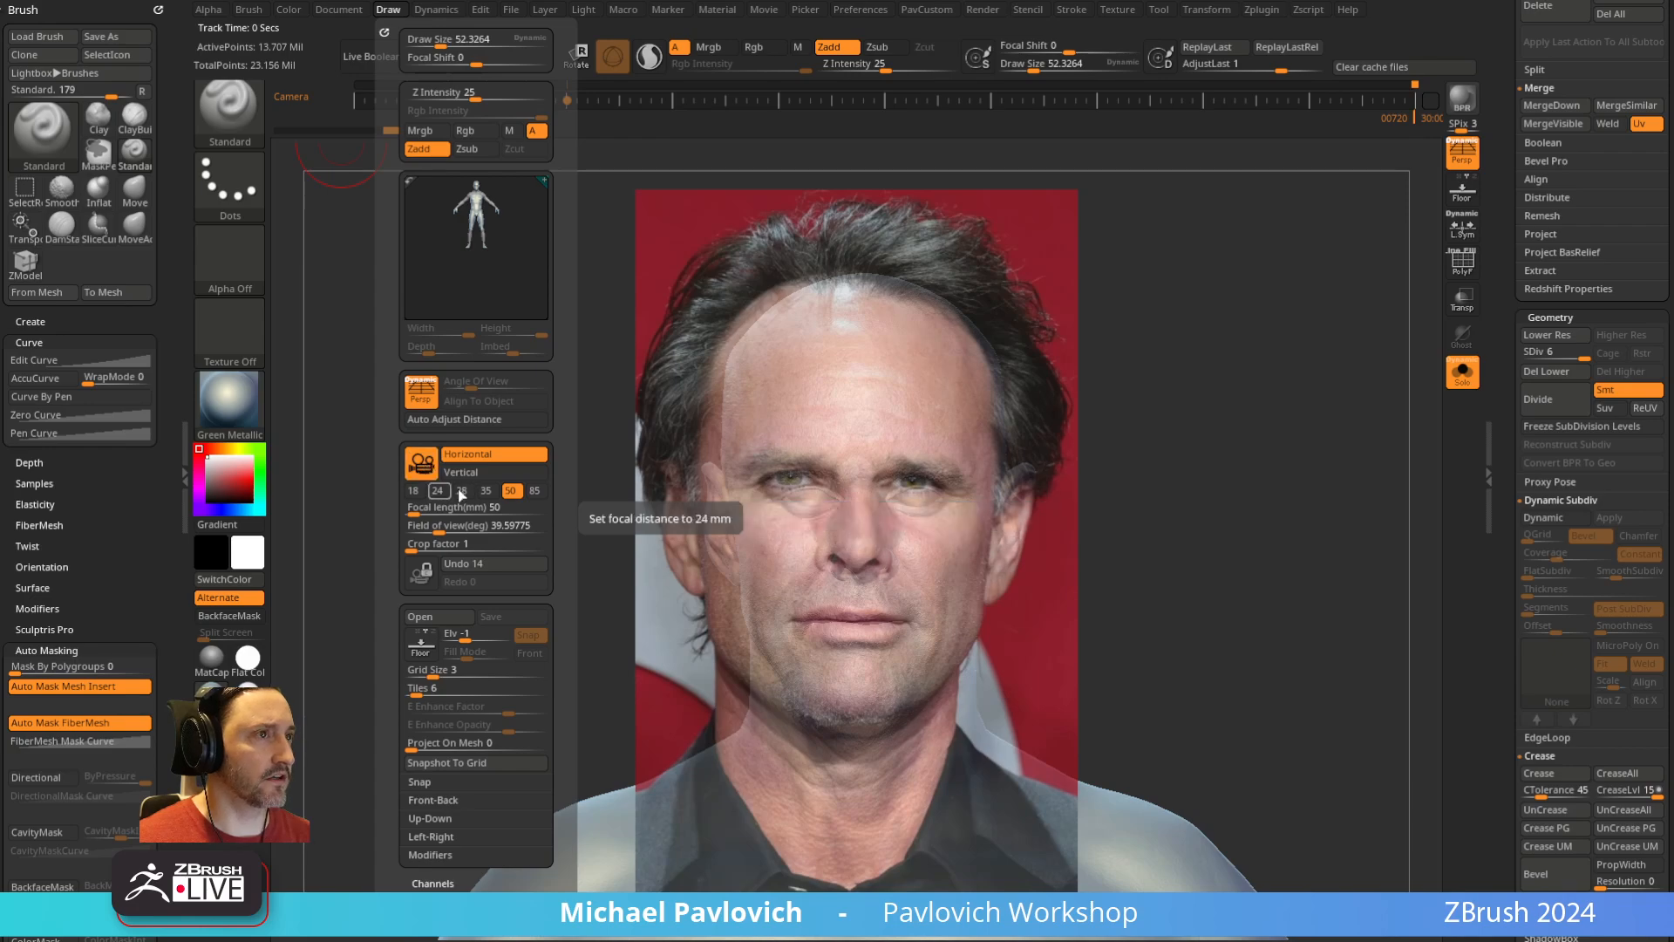
Lower the Spotlight photo's opacity further and align the sculpted head with the face in the photo
key("shift+z")
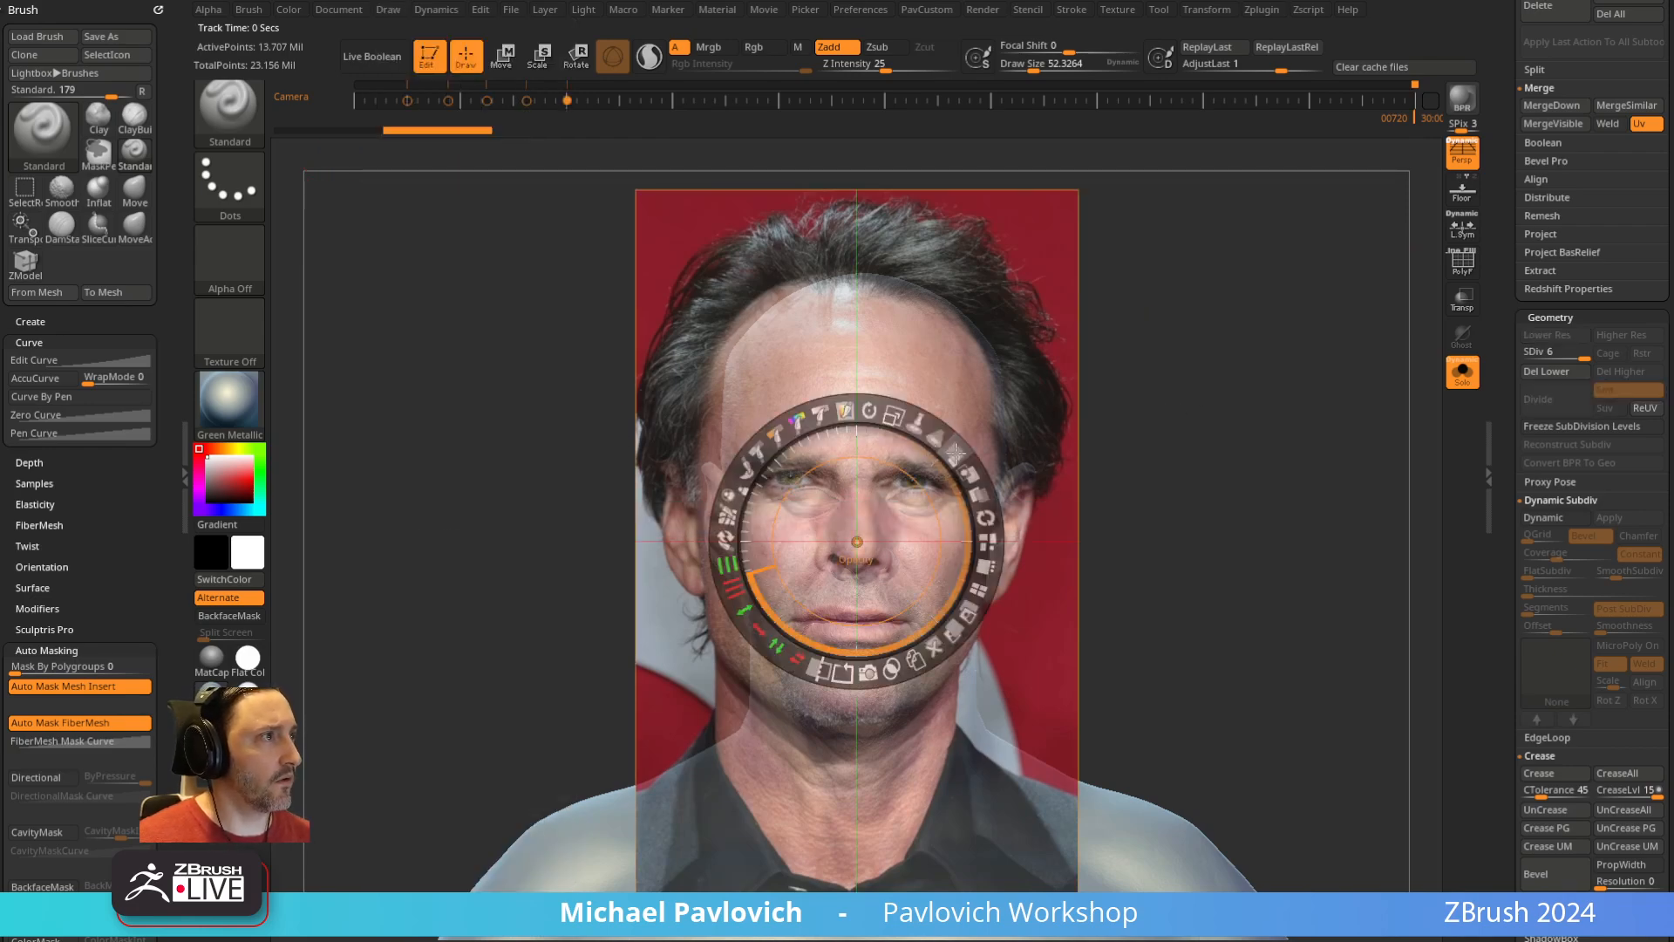
left_click_drag(957, 454, 924, 429)
key("z")
left_click_drag(1255, 348, 1255, 476)
left_click_drag(1188, 410, 1273, 419, "alt")
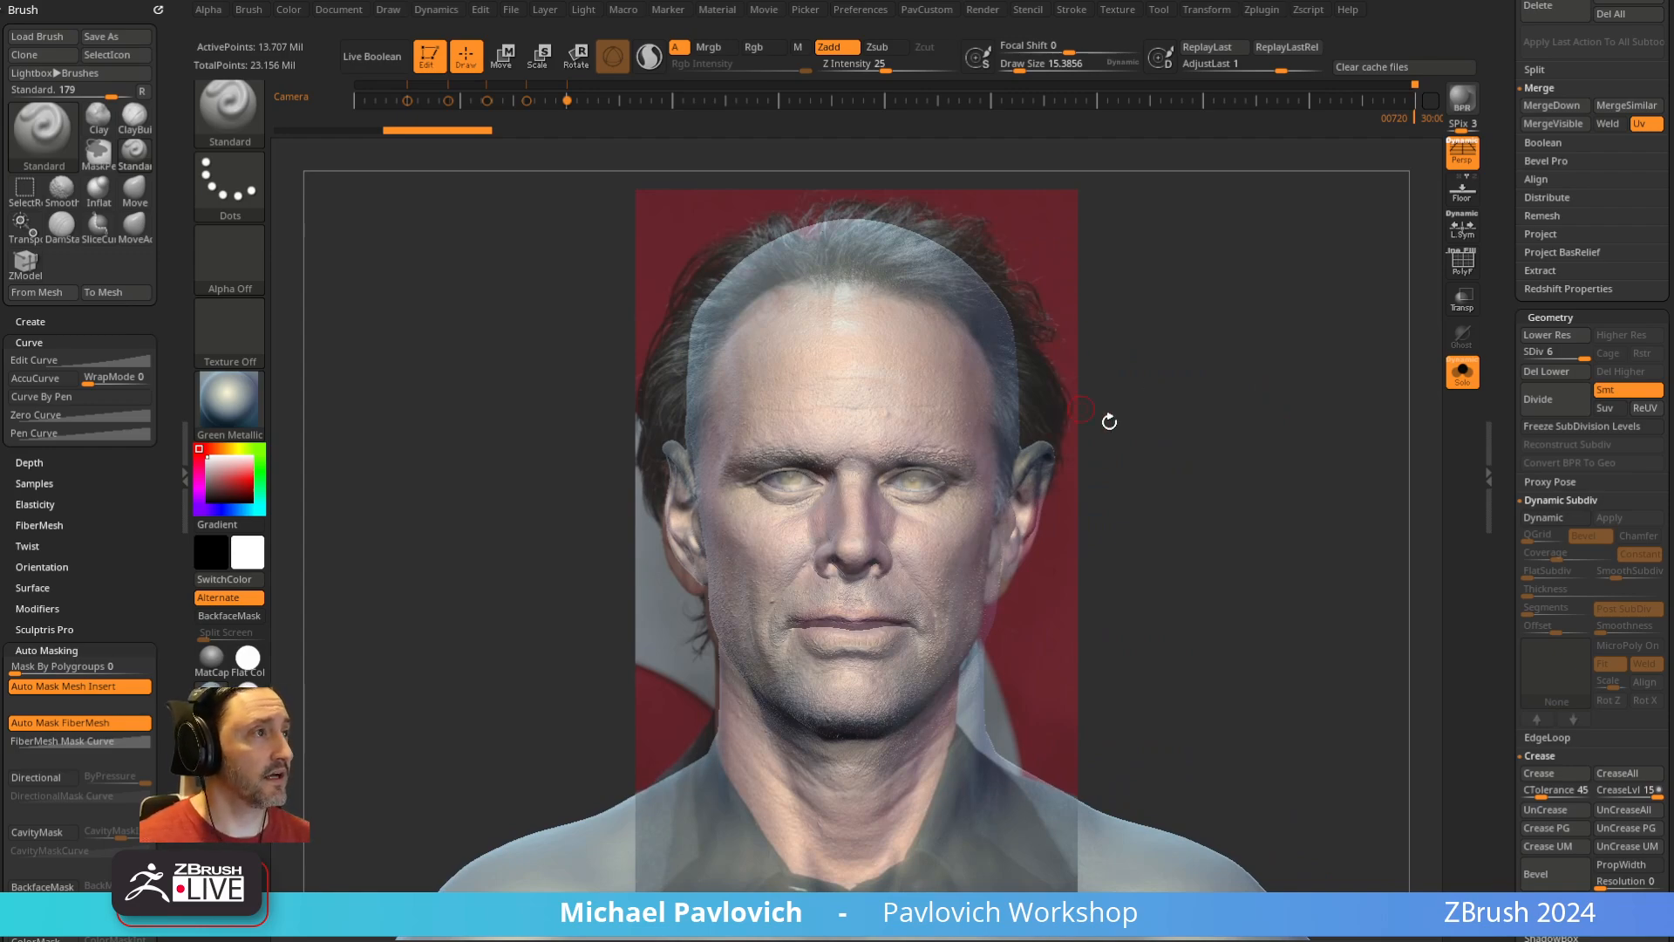
left_click_drag(1155, 416, 1172, 387)
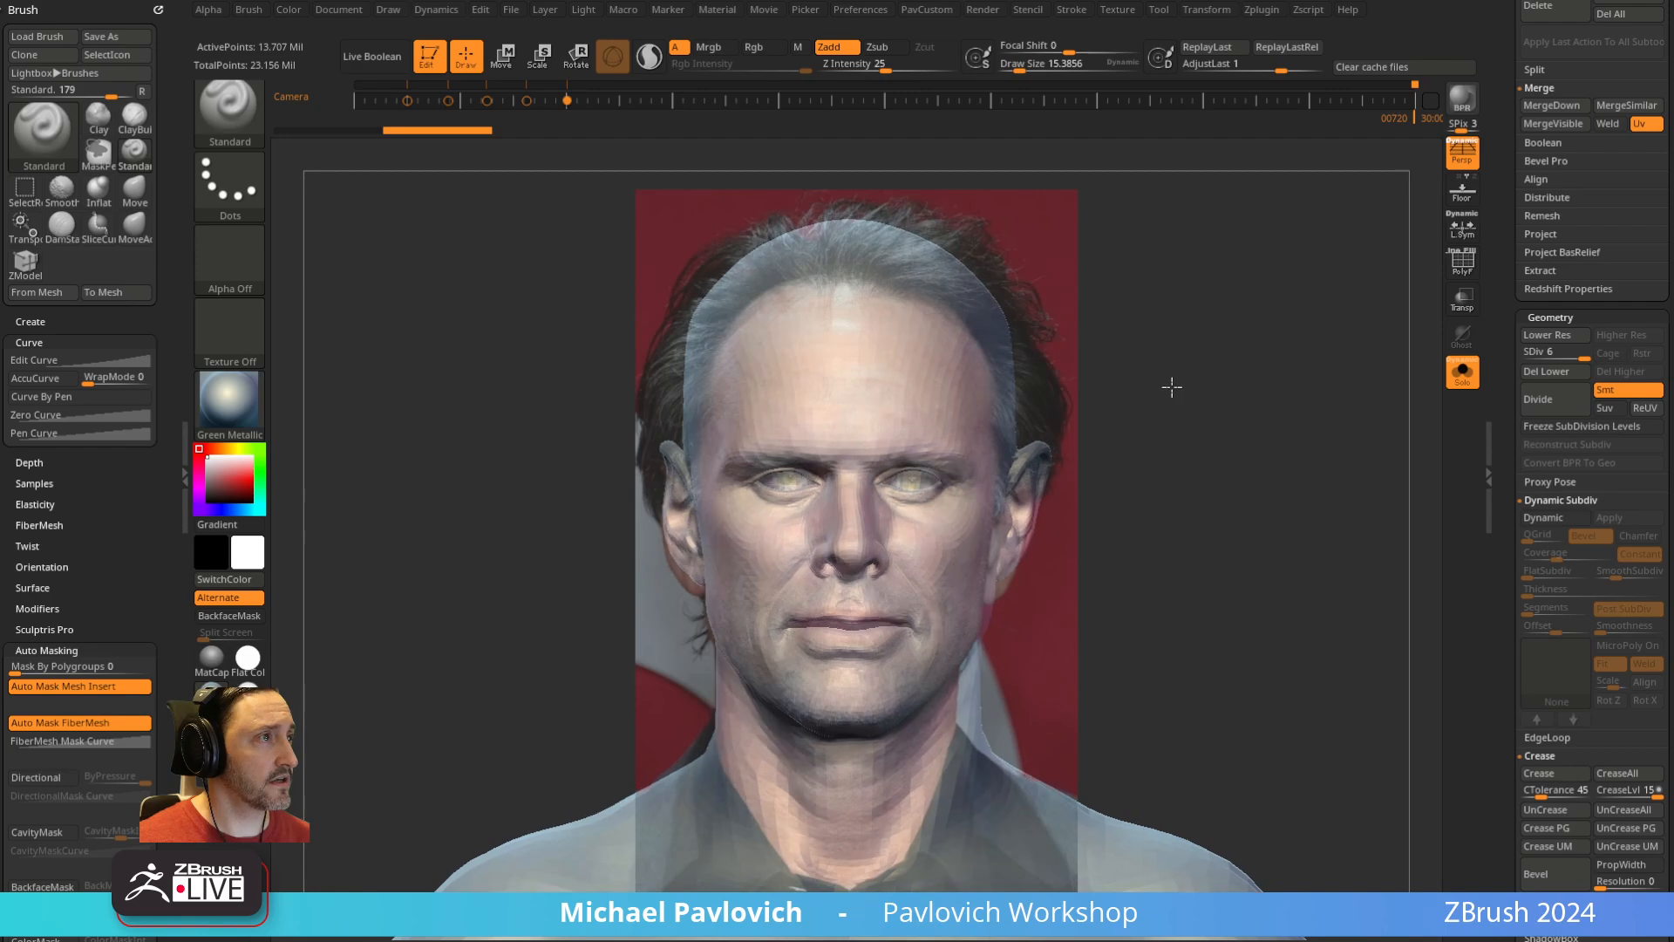
mouse_move(1278, 389)
left_mouse_down()
mouse_move(1285, 411)
mouse_move(1275, 377)
mouse_move(1319, 374)
mouse_move(1312, 403)
left_mouse_up()
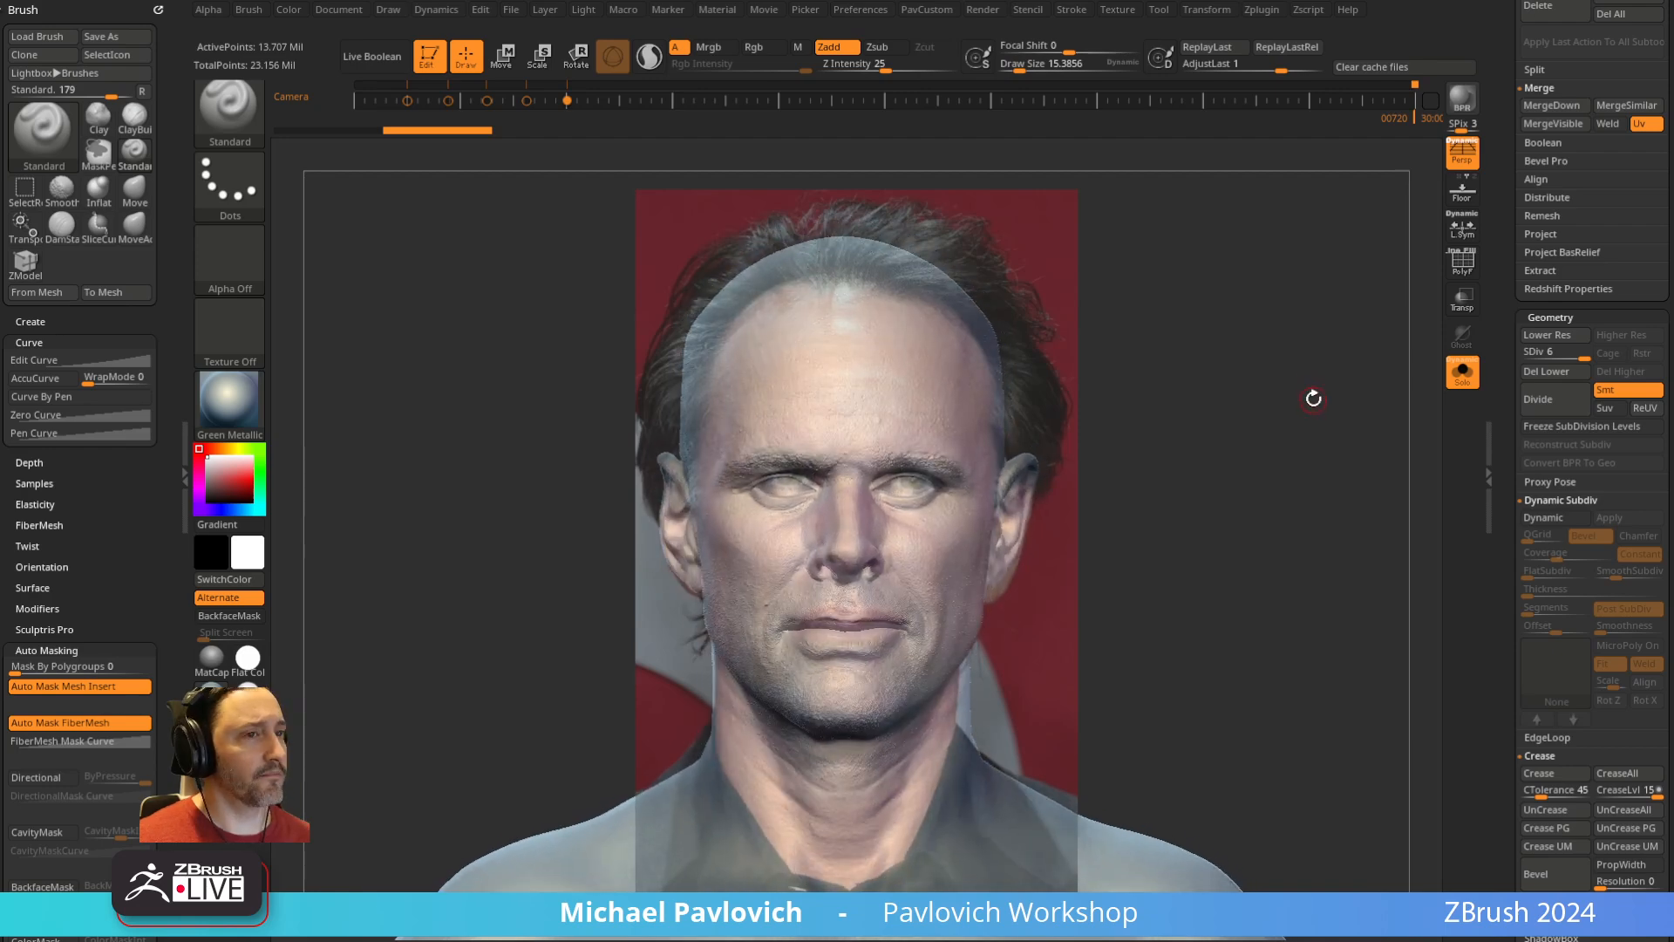
Dock the Zplugin palette, choose the Cooper02 project in Ref Switcher and load View 1
left_click(1262, 10)
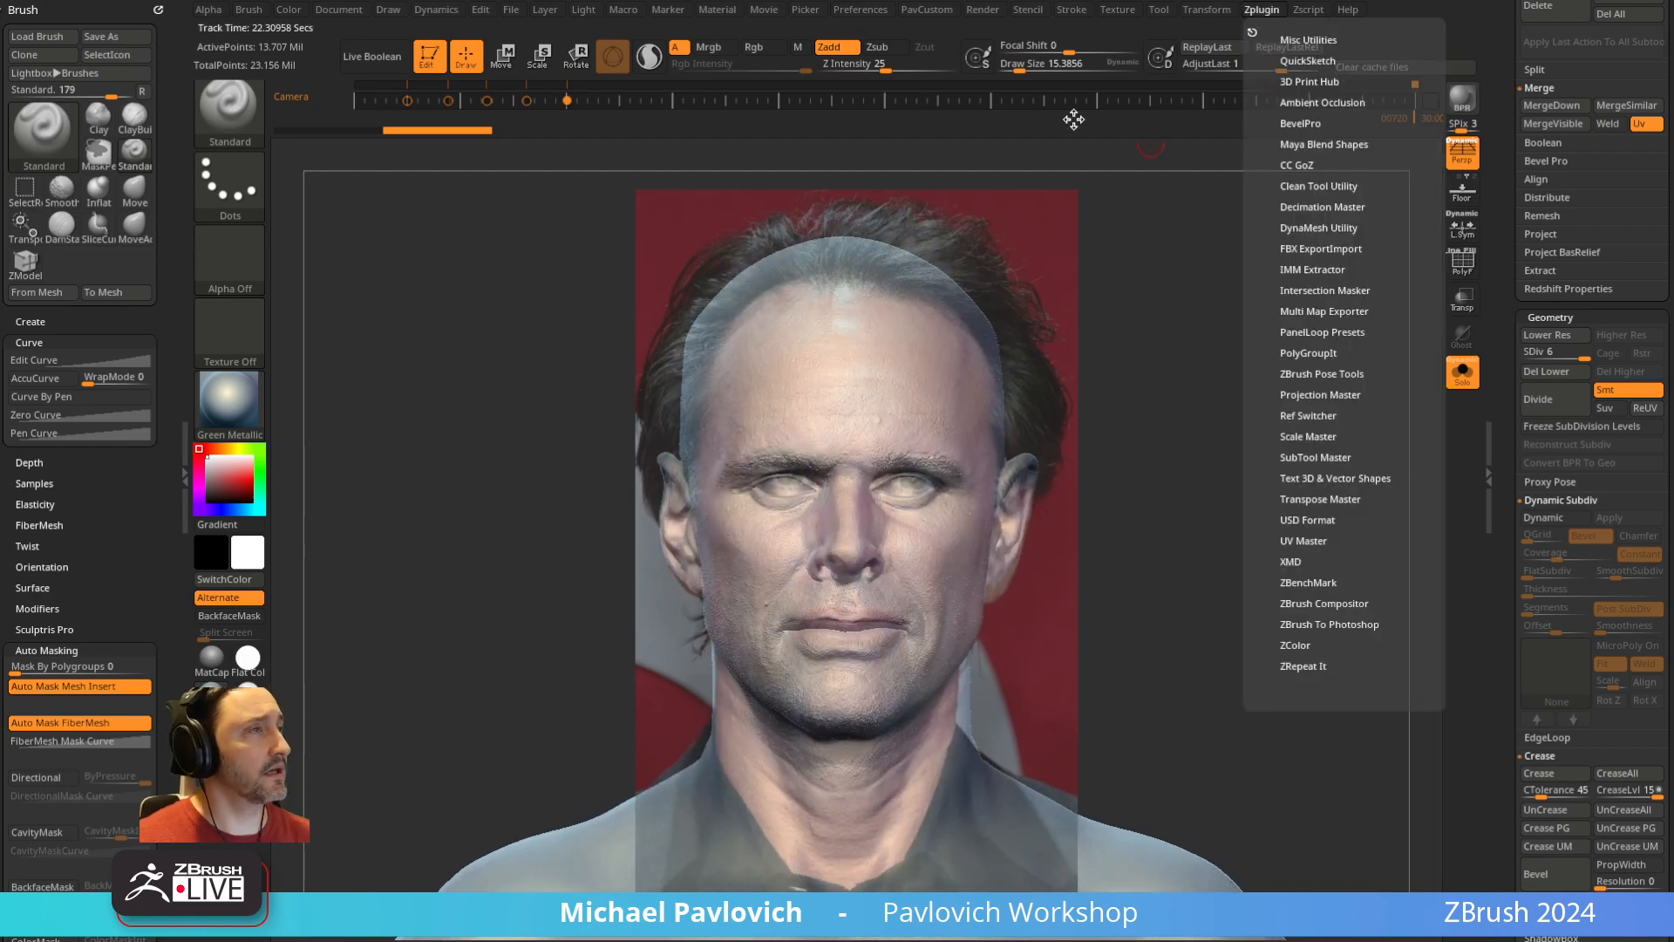
left_click_drag(1252, 32, 146, 199)
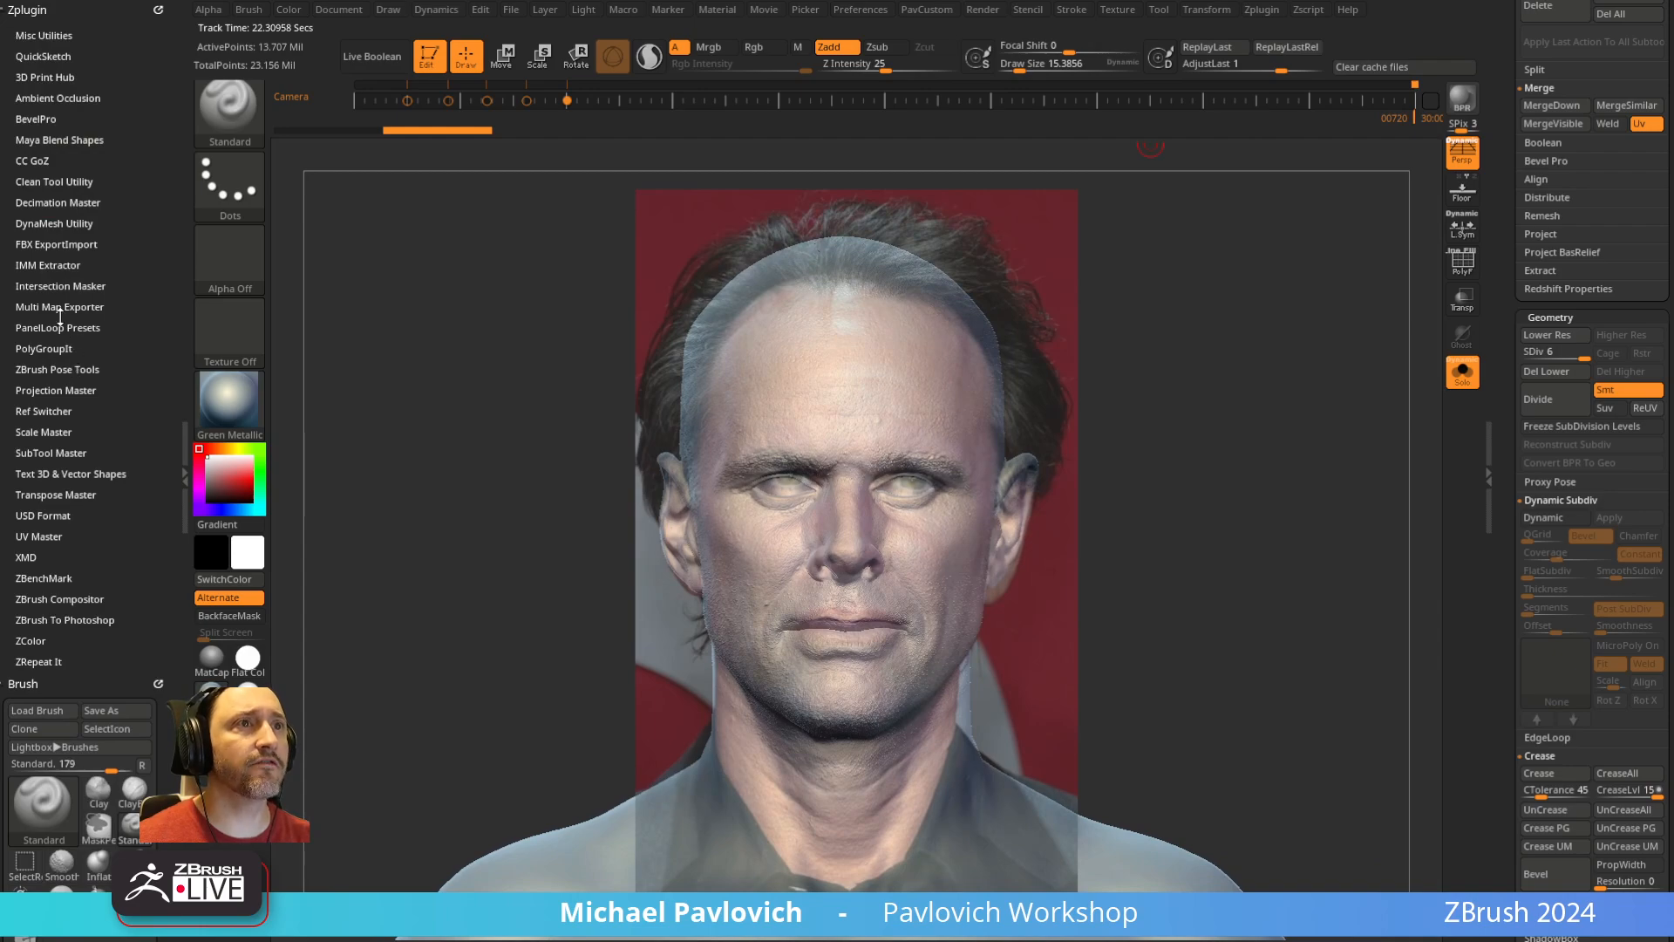
left_click(44, 411)
left_click(57, 449)
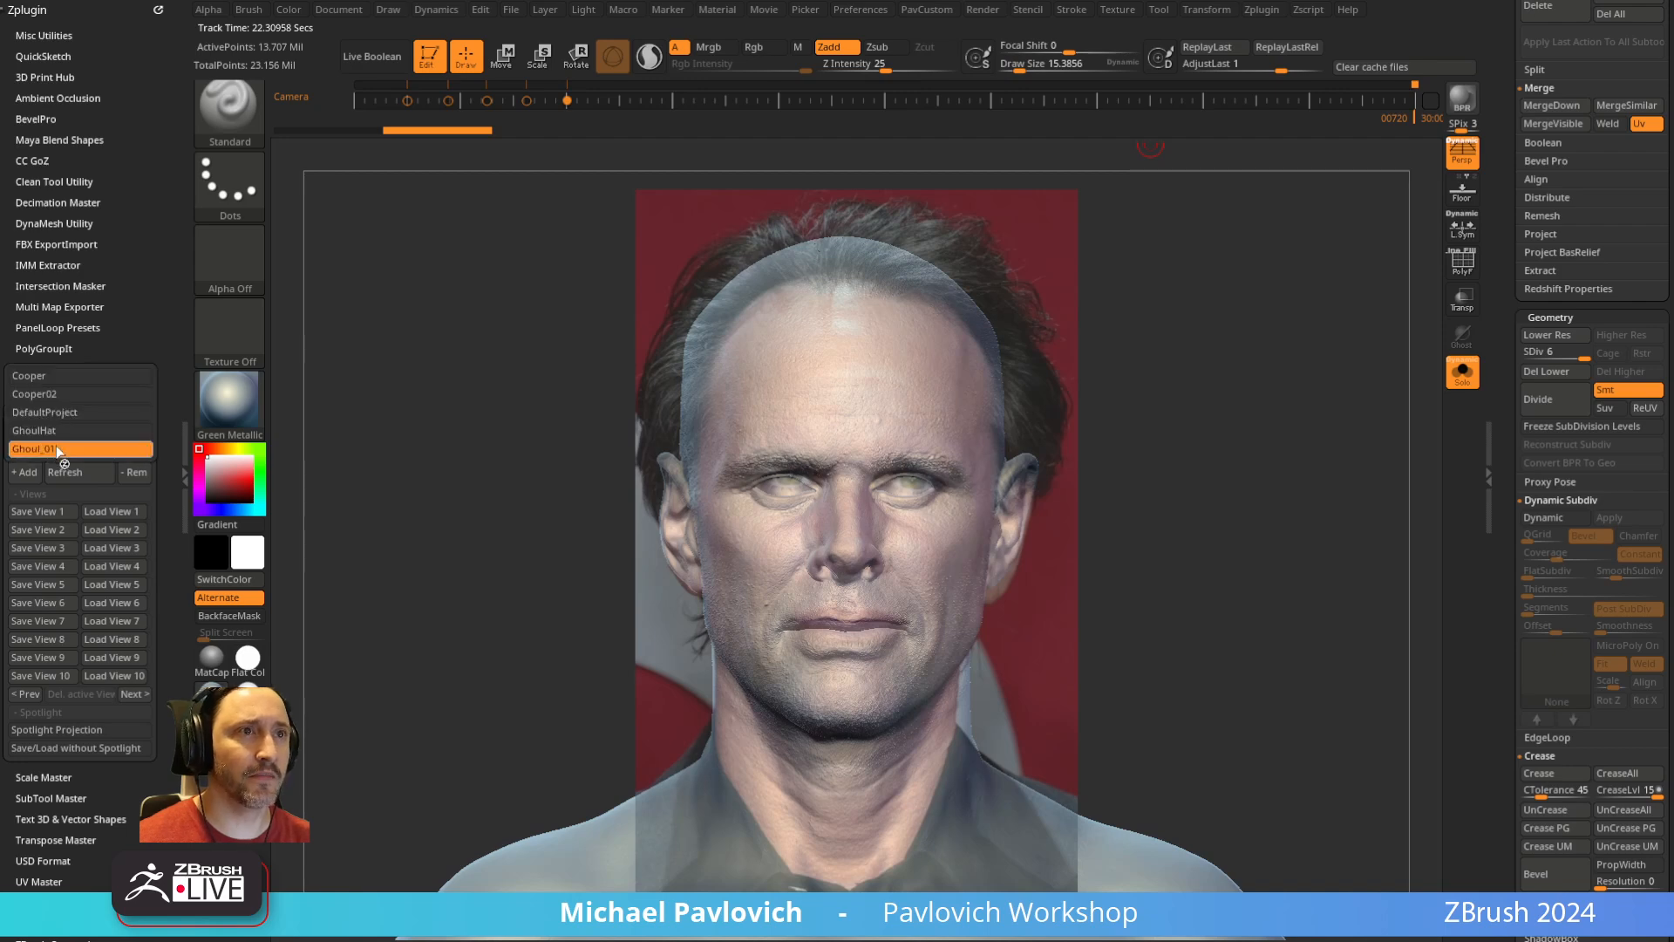
left_click(58, 395)
left_click(111, 510)
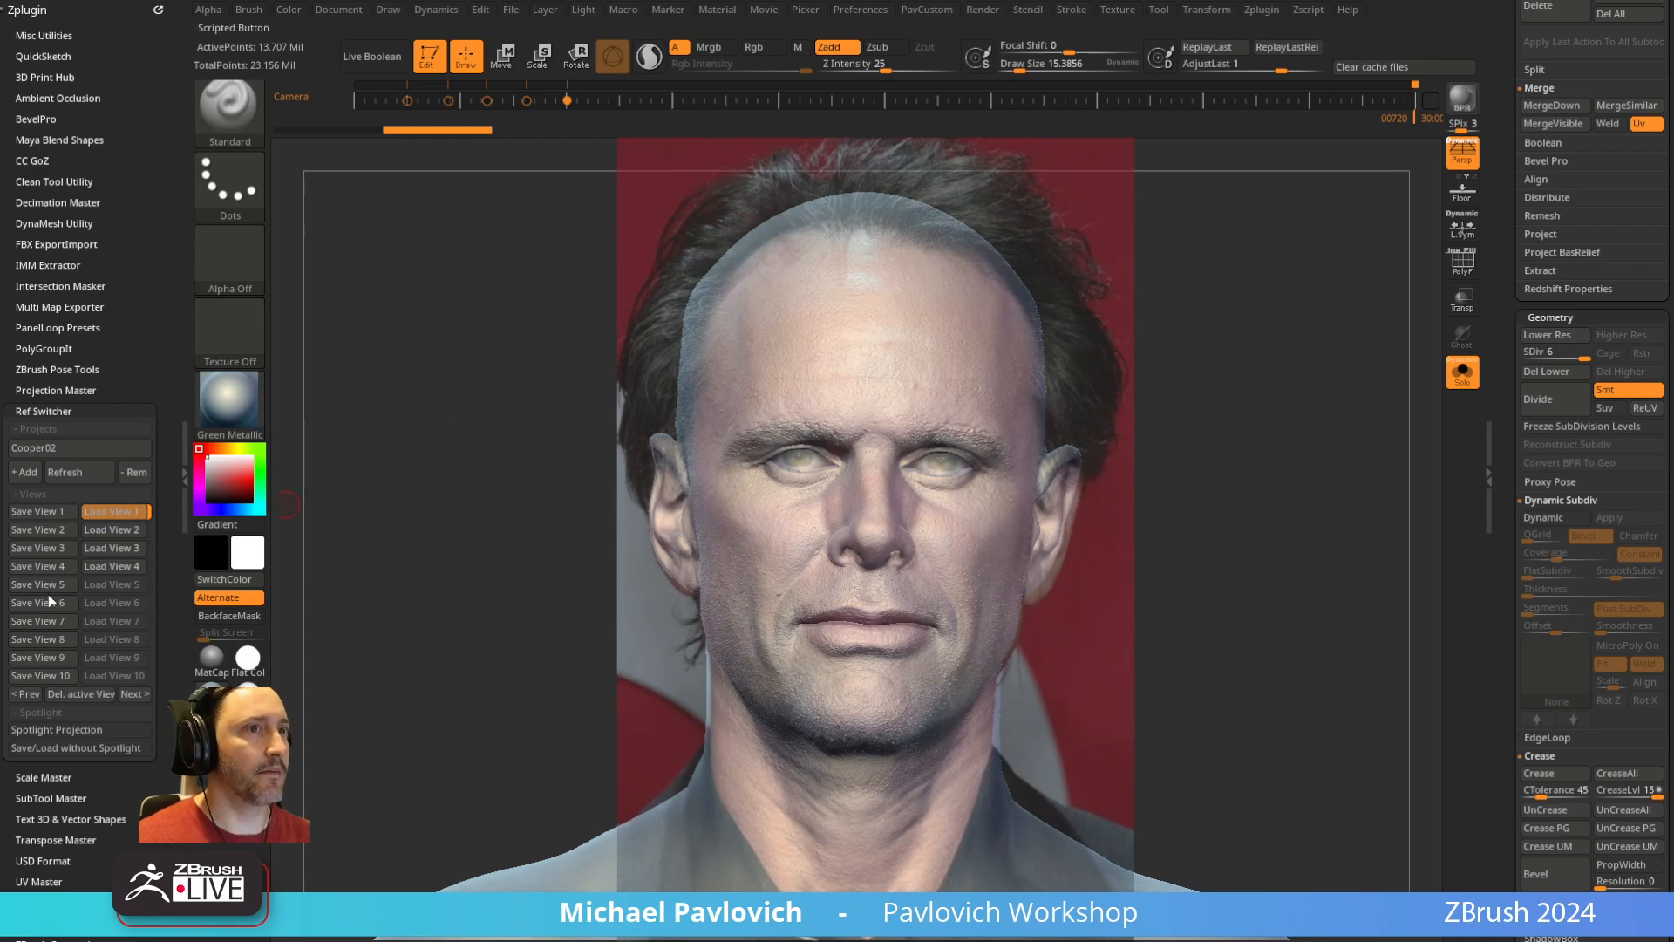
Overwrite View 1 in Ref Switcher with the current view, load View 2 and overwrite it as well
left_click(44, 512)
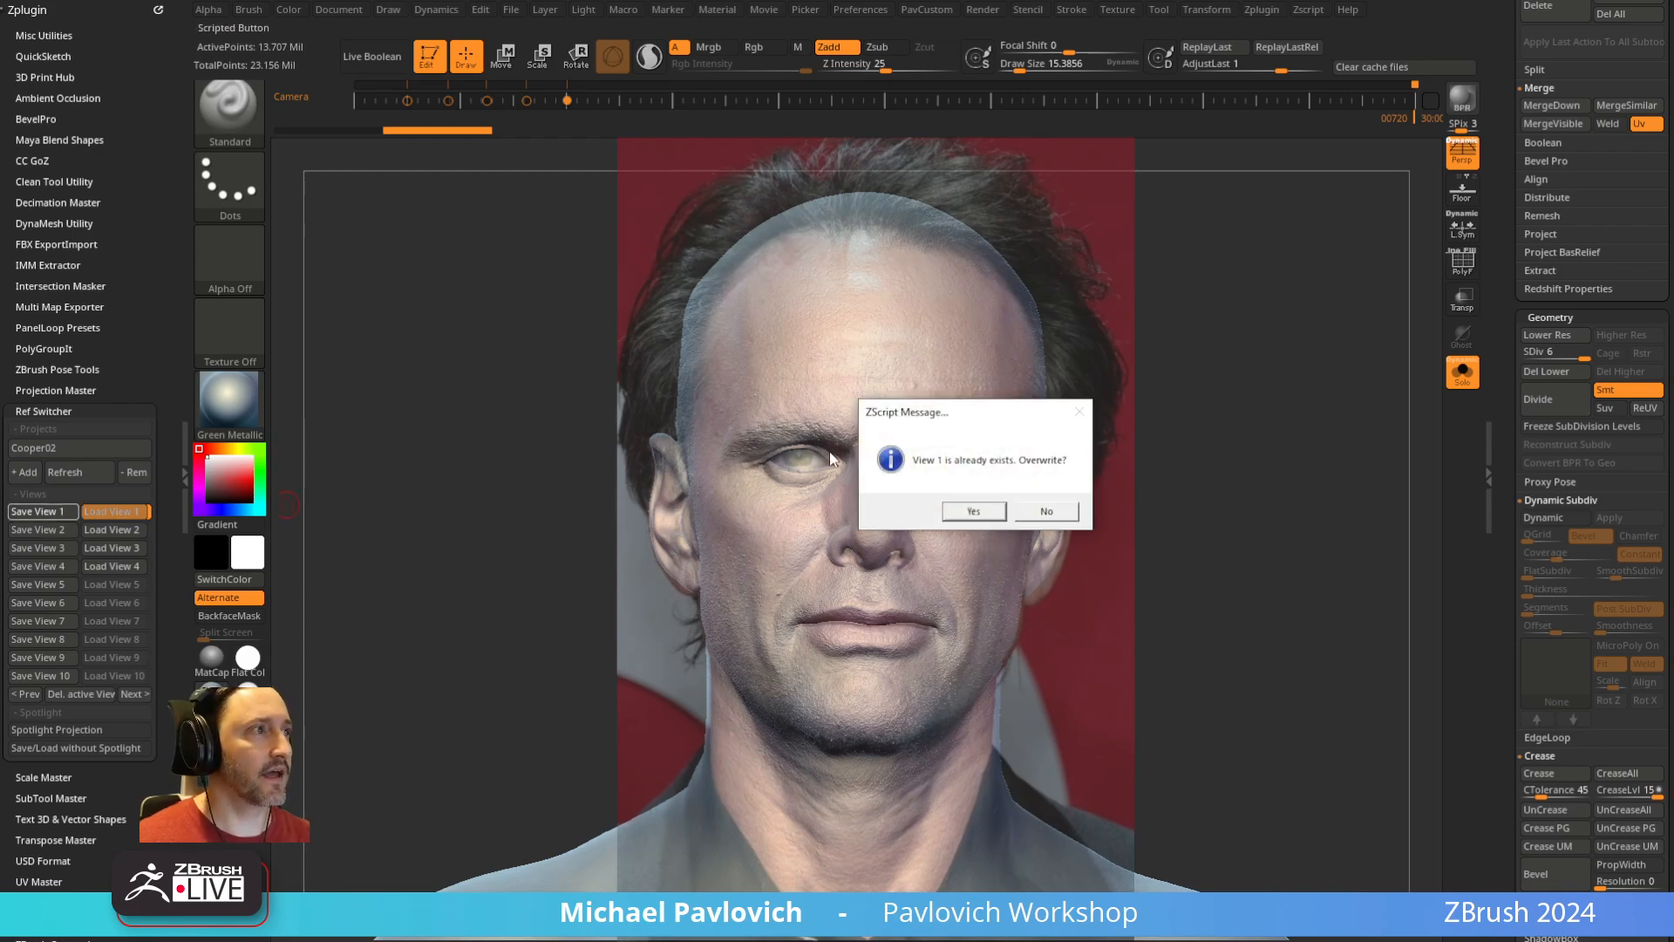
left_click(973, 511)
left_click(111, 530)
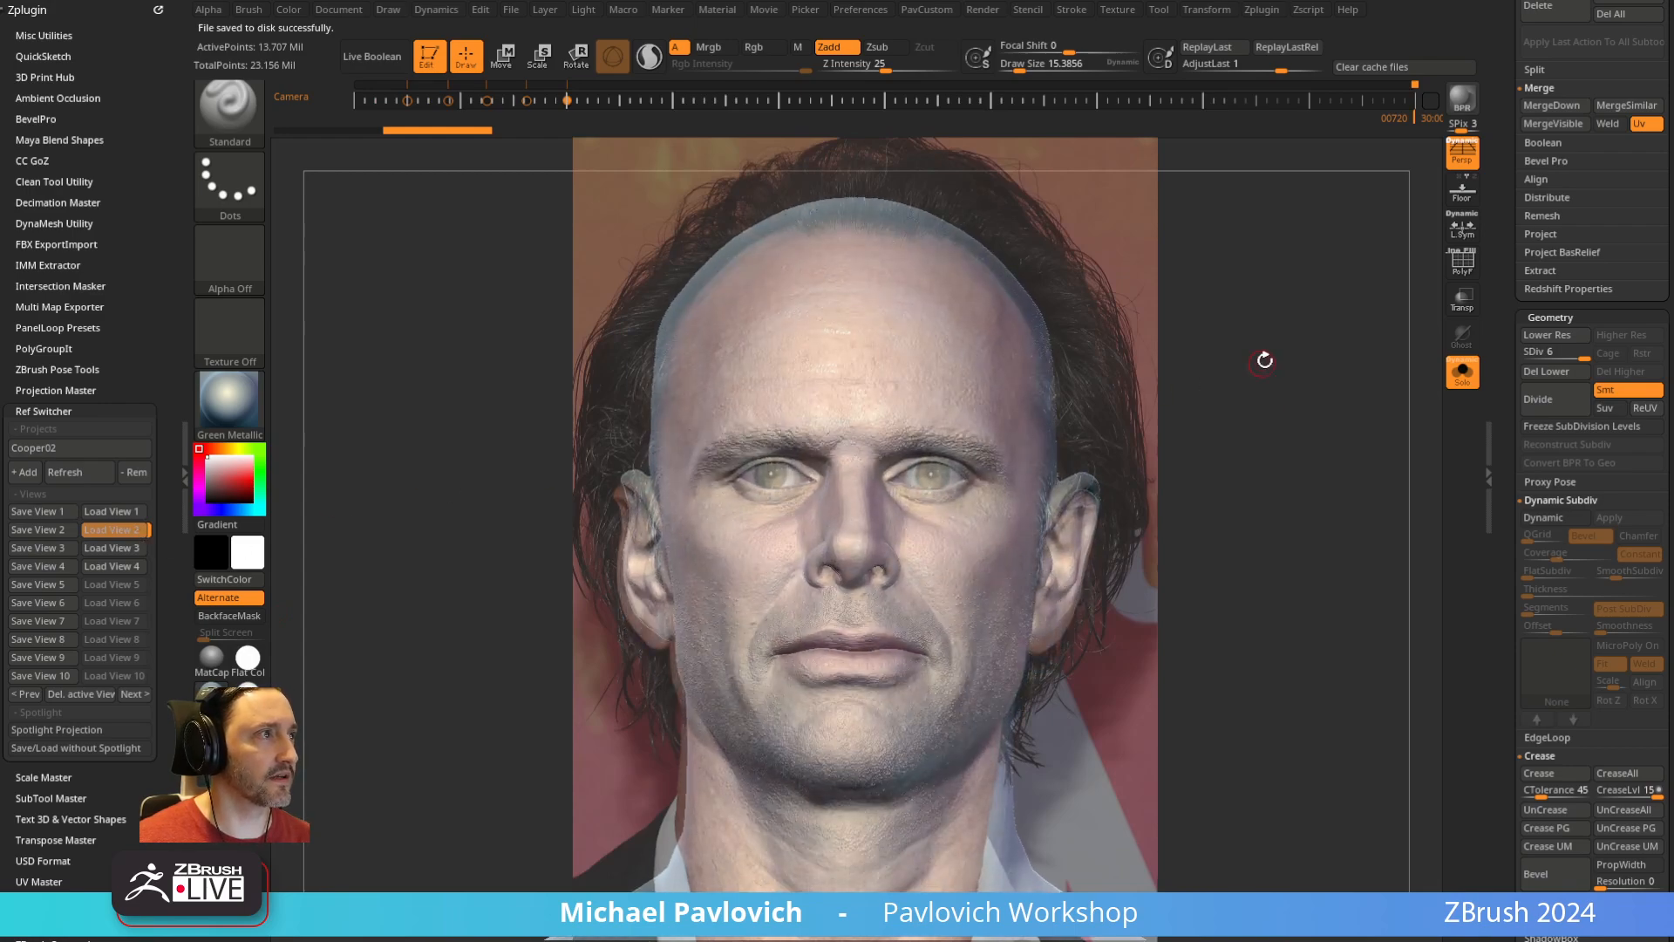
left_click(44, 530)
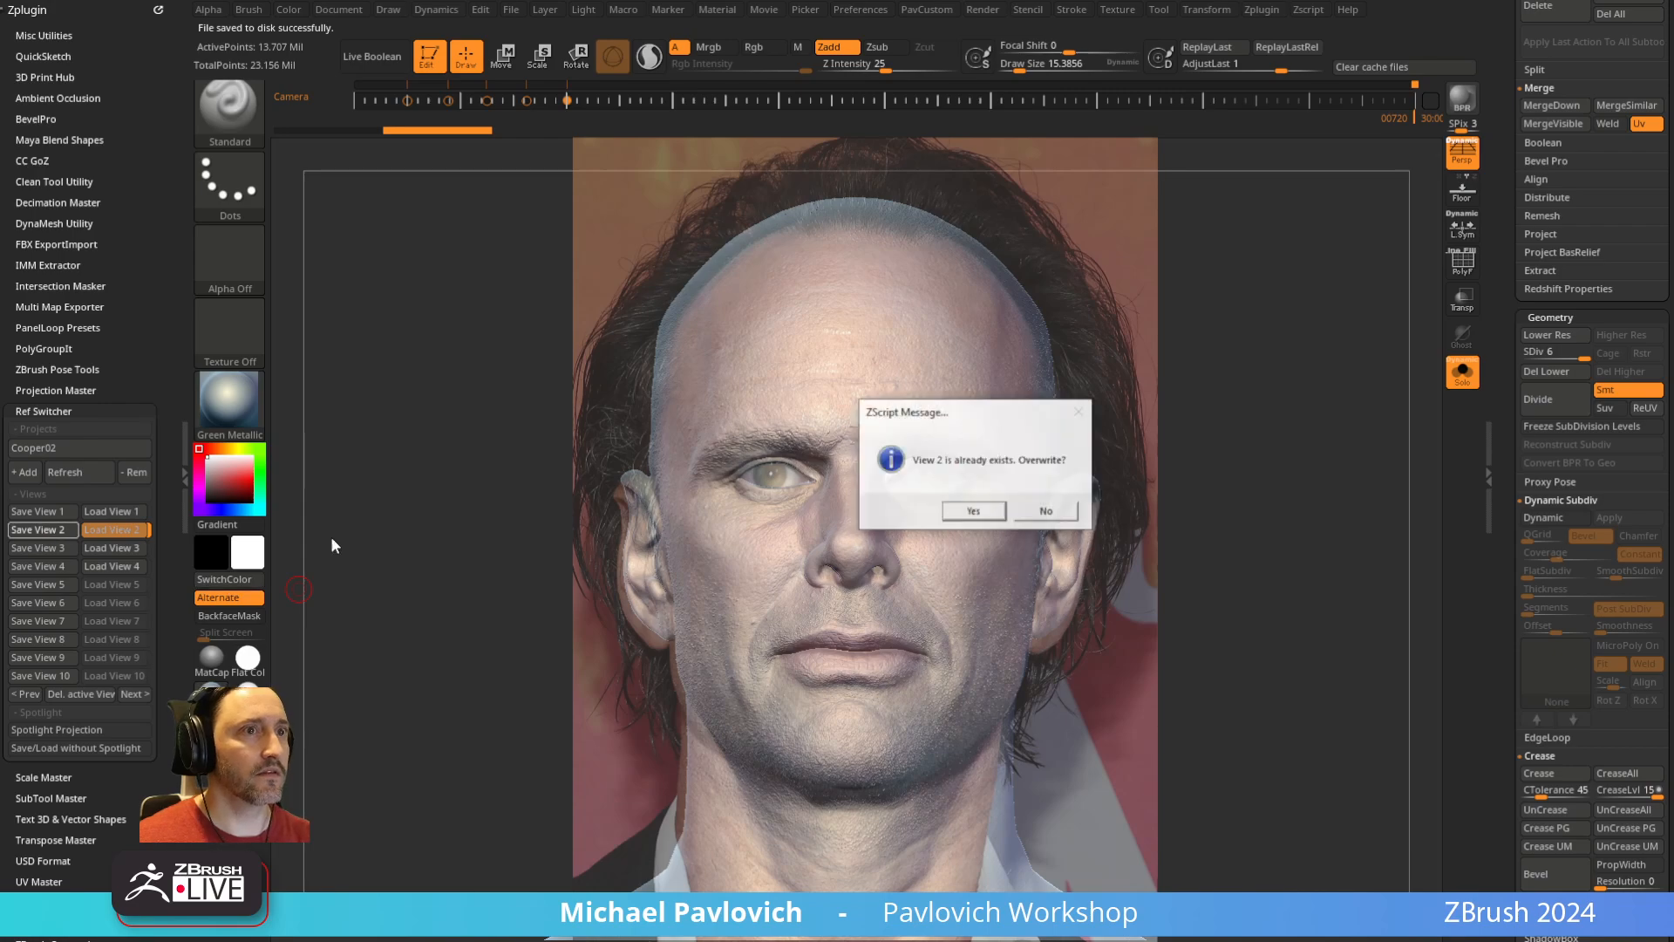
left_click(946, 518)
Load View 3, overwrite its saved view, and load View 4
left_click(111, 547)
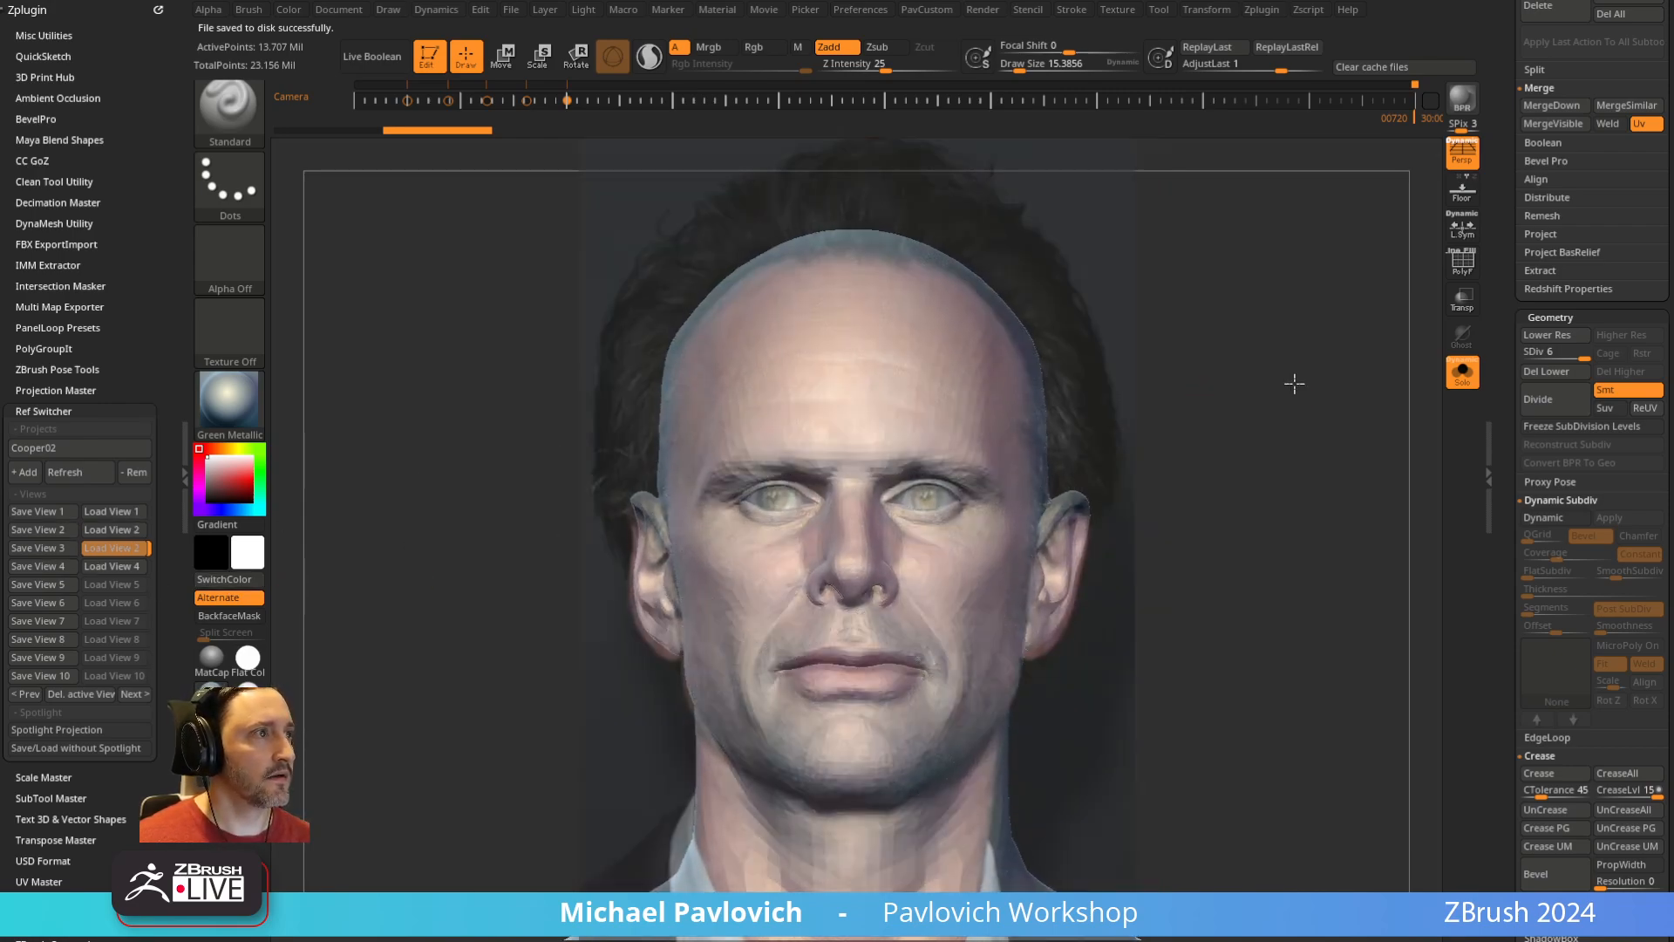
left_click(87, 563)
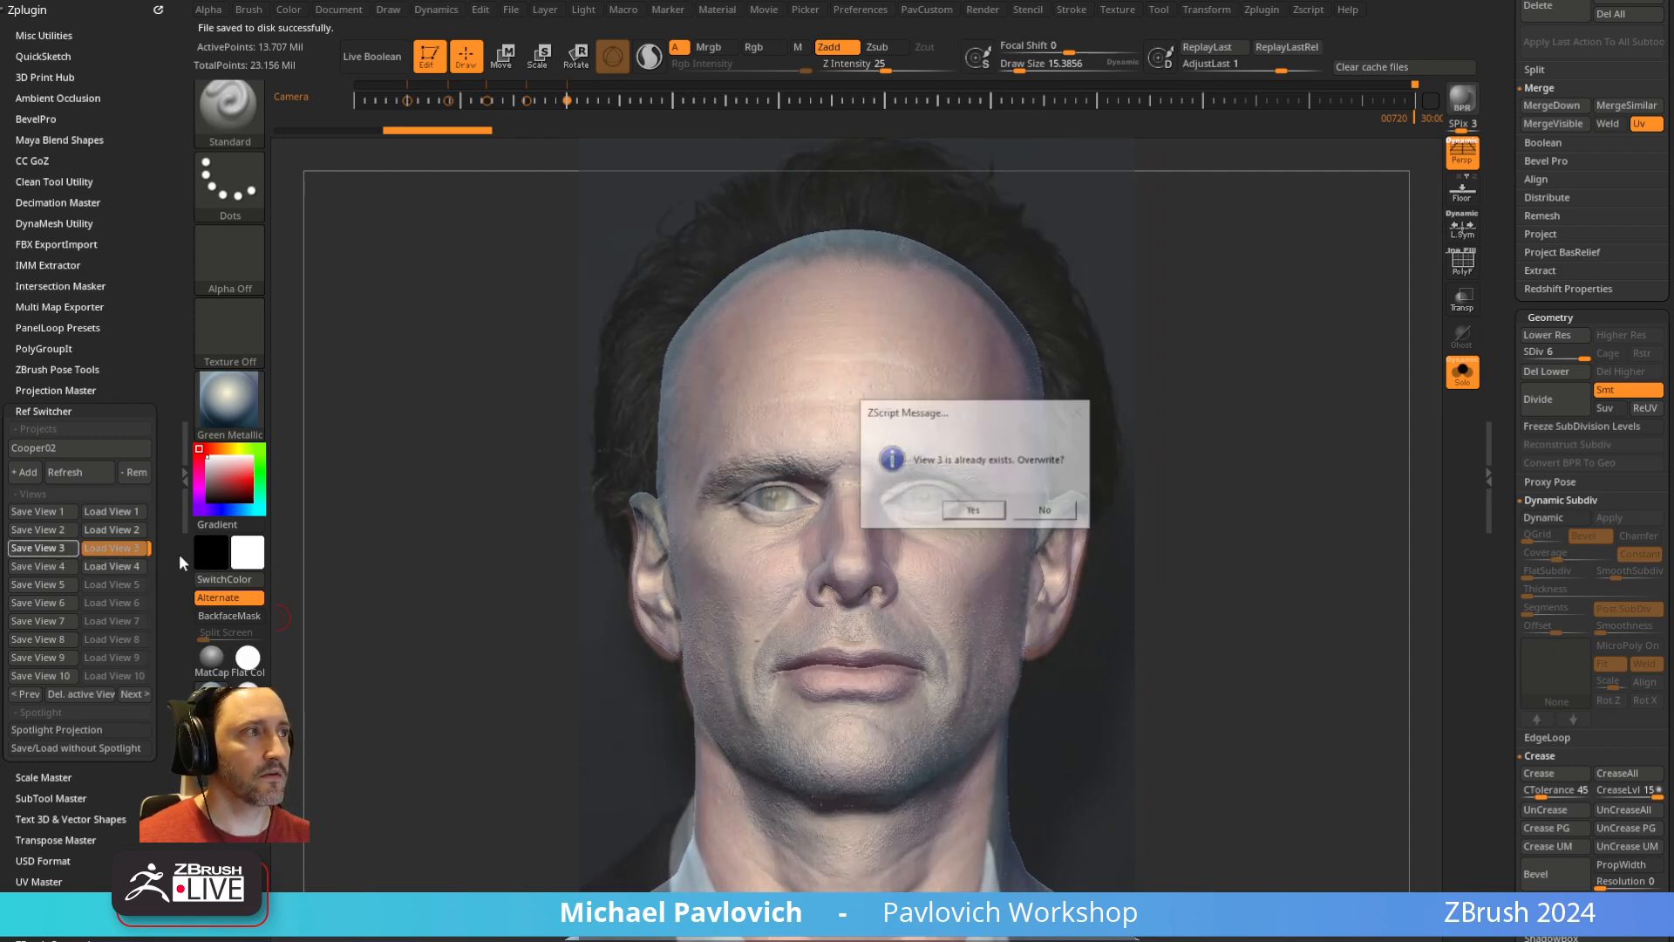
left_click(974, 513)
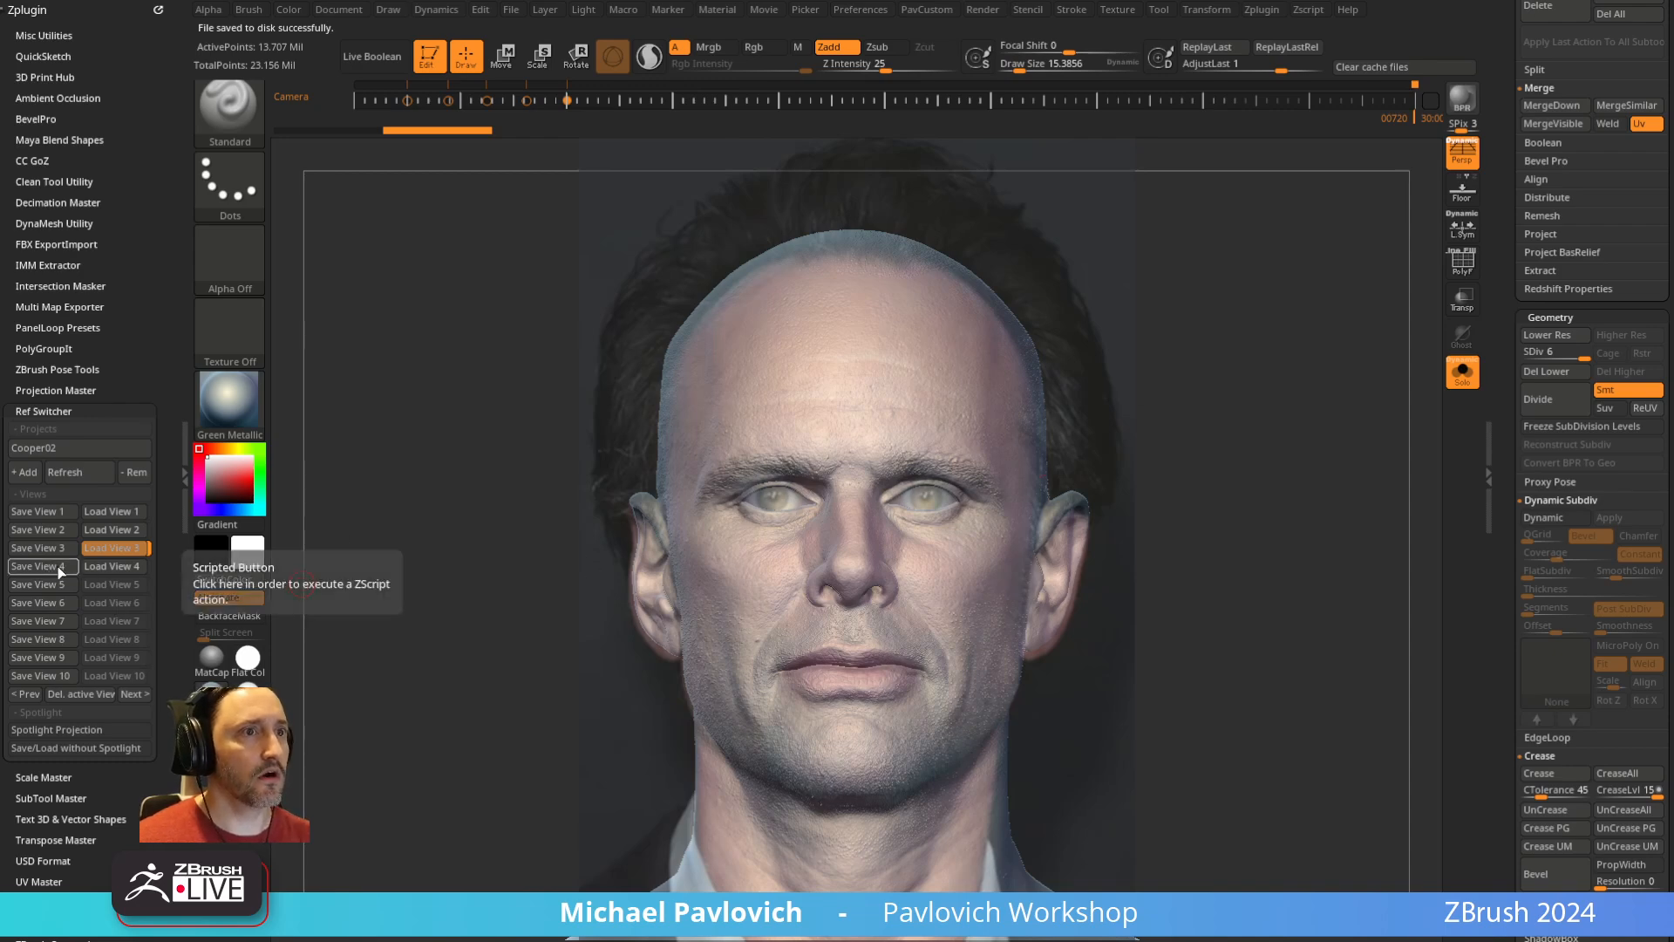
left_click(111, 566)
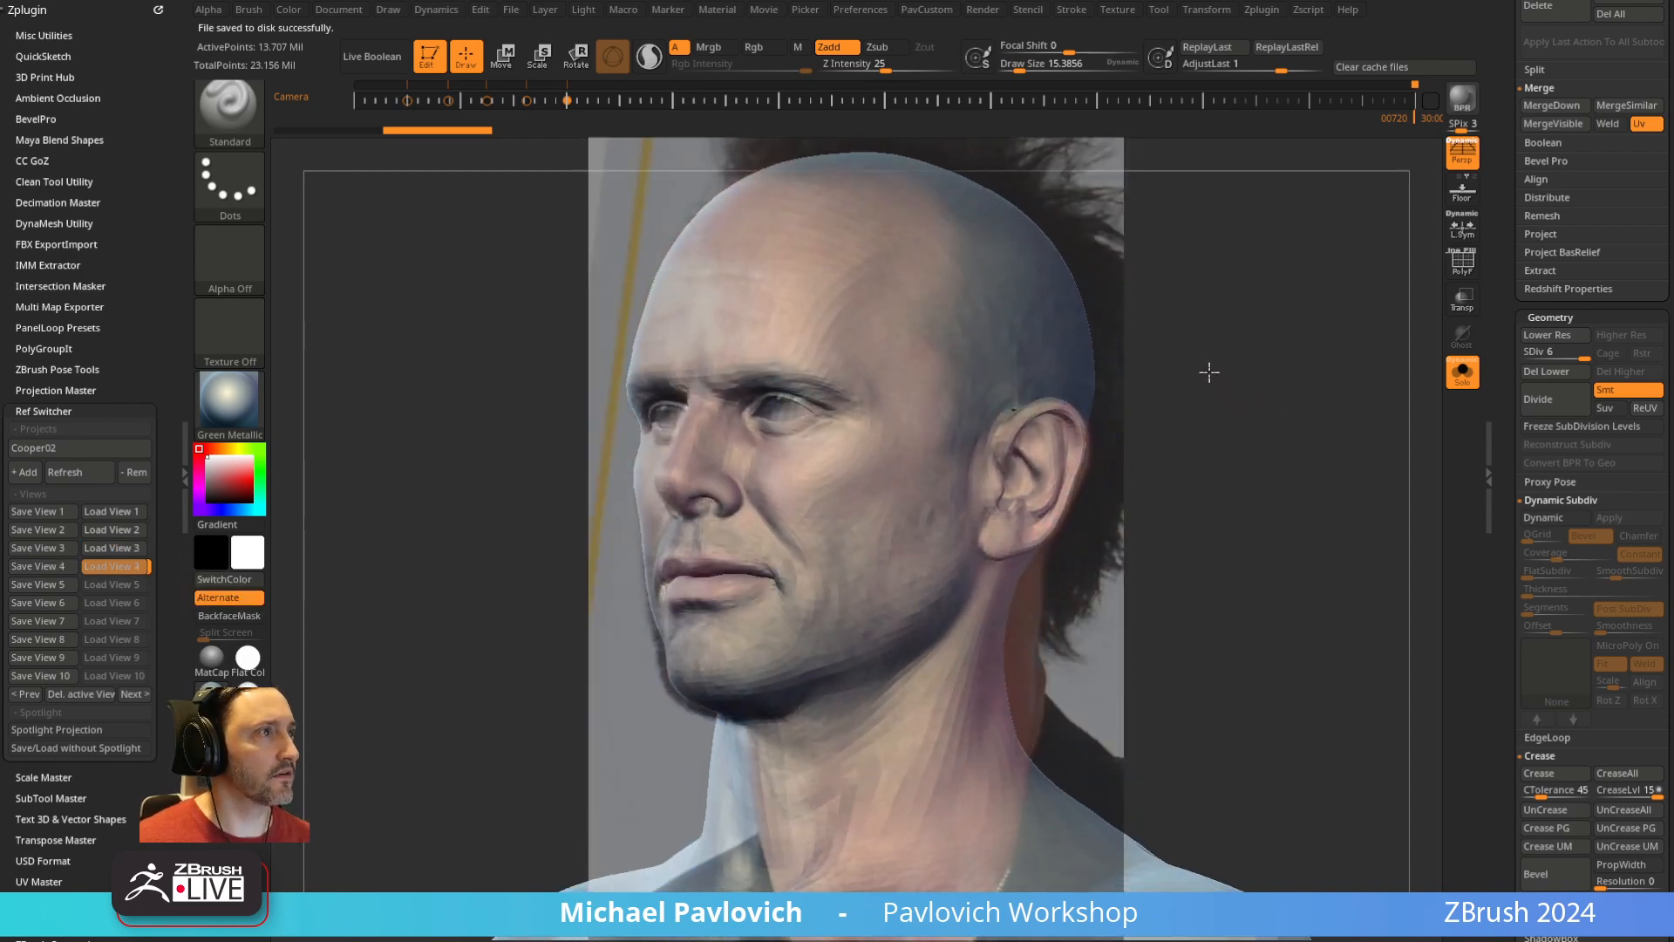
Overwrite View 4 in Ref Switcher with the current view and cycle through the four saved views
left_click(56, 584)
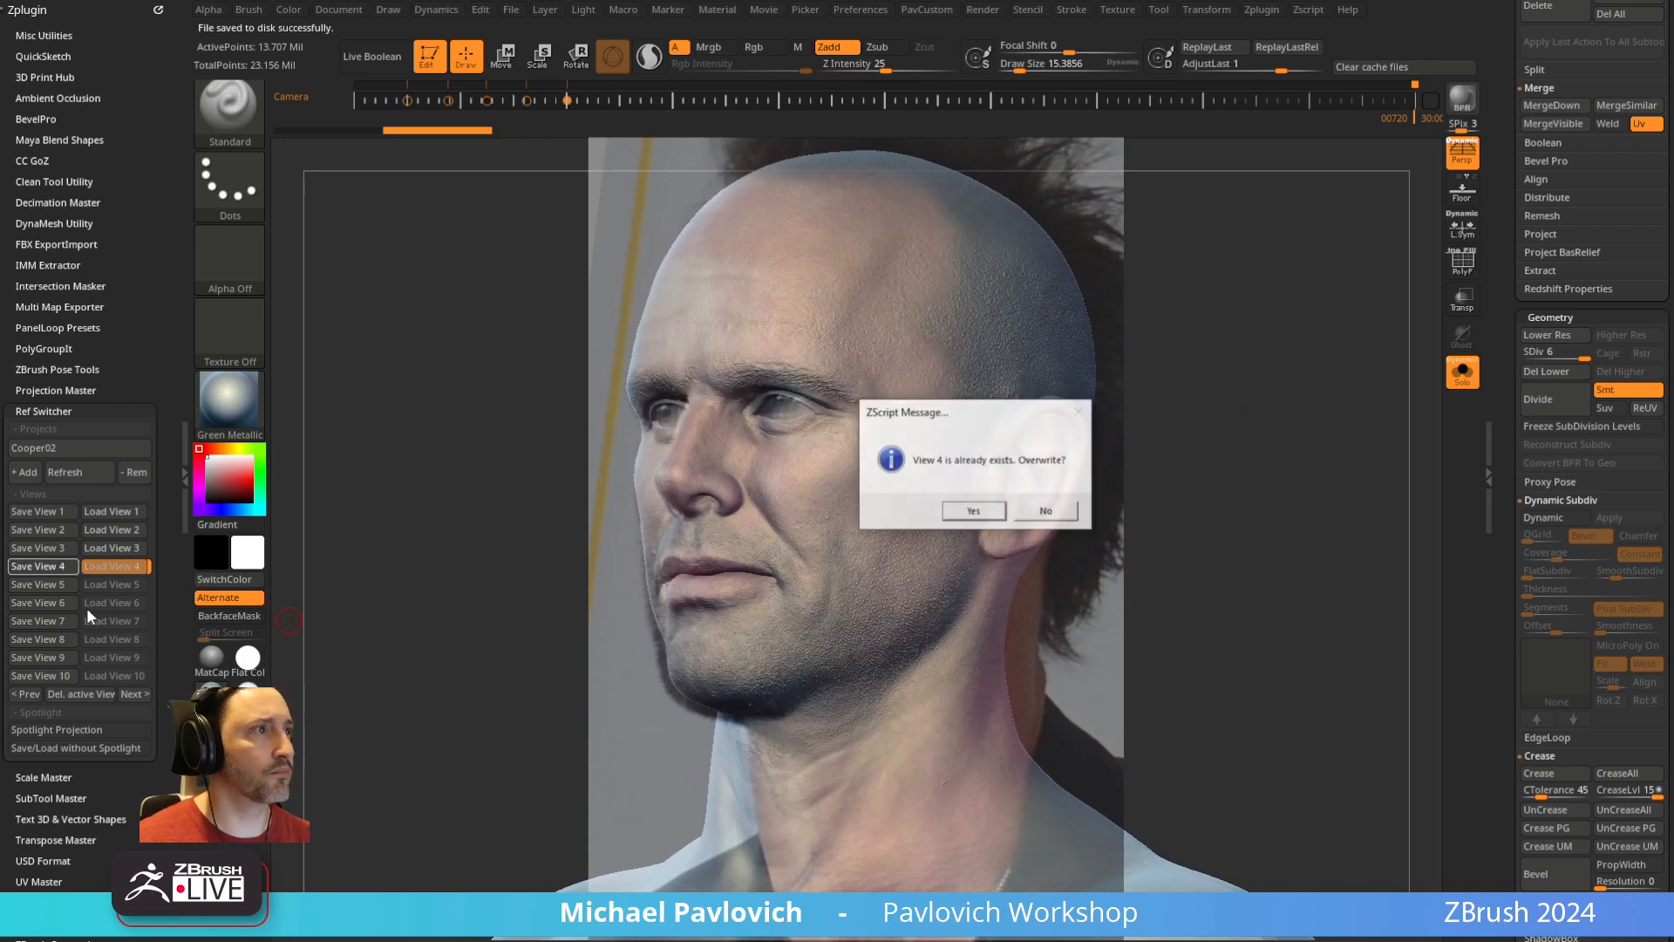
left_click(969, 509)
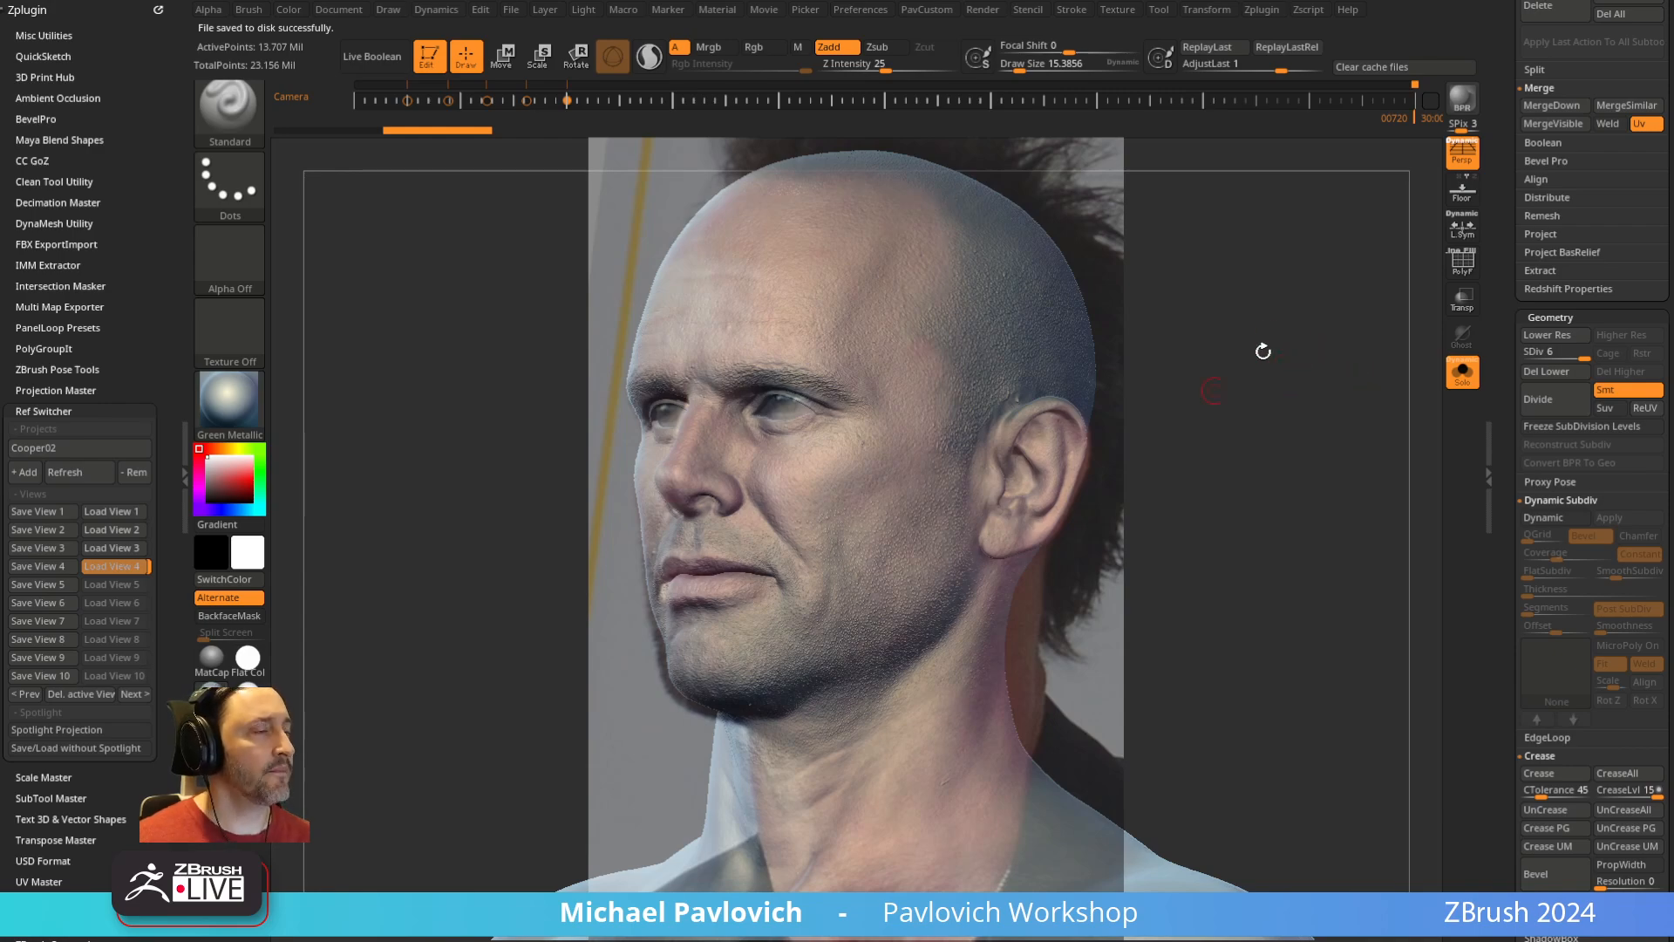
key("Right")
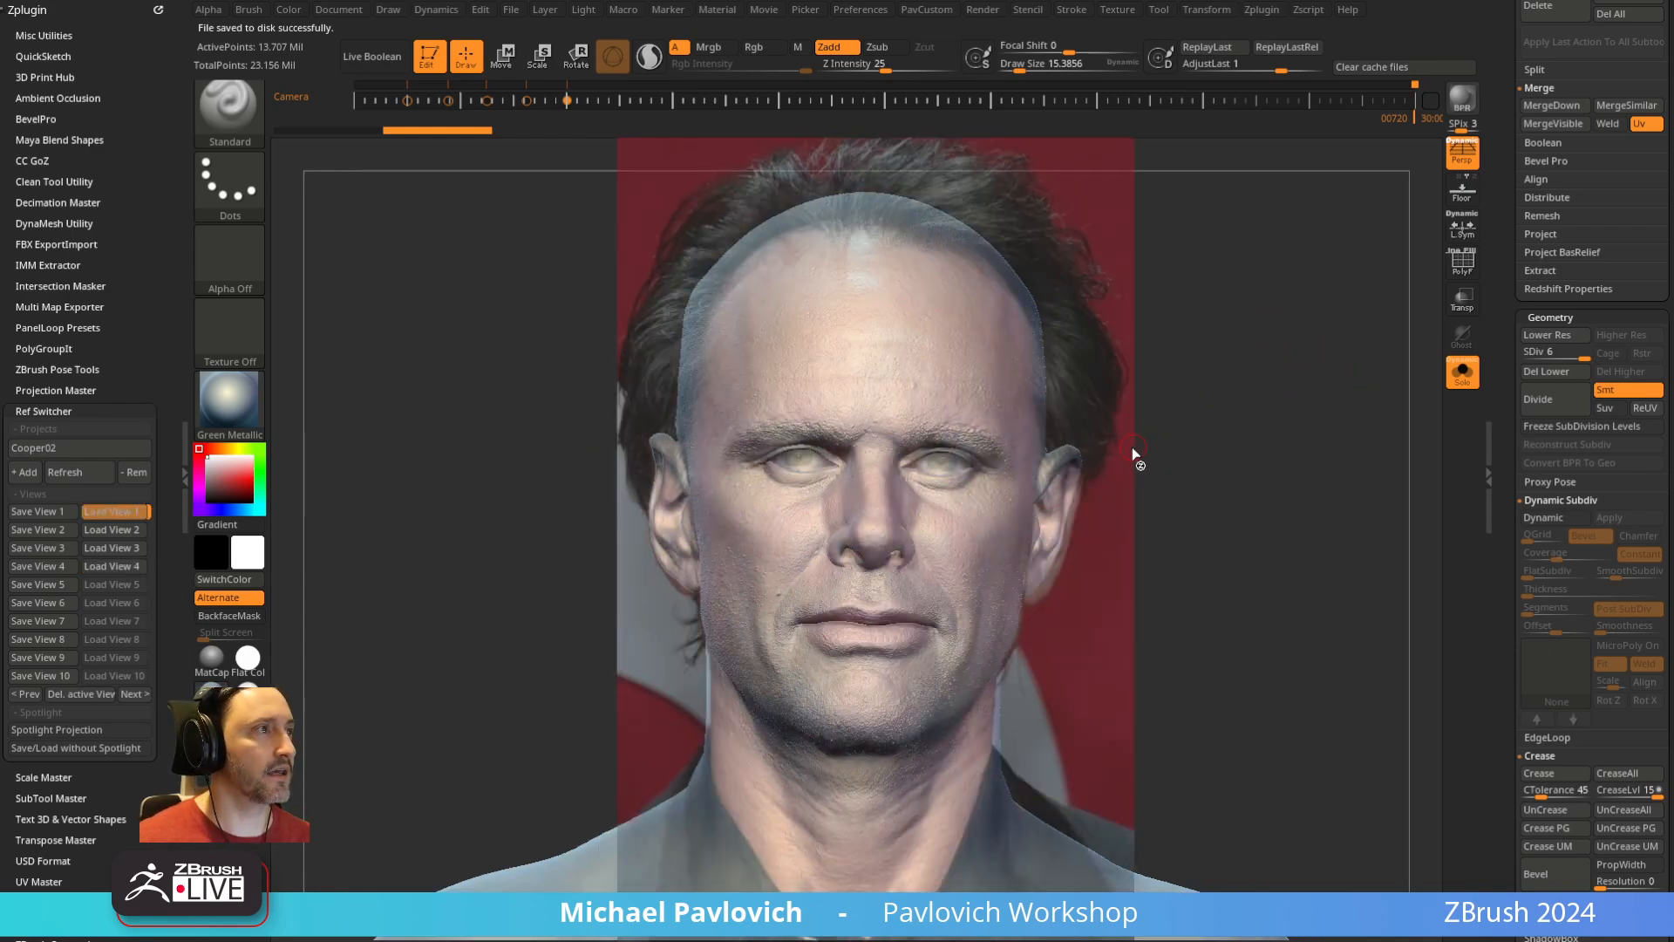
key("Right")
key("Right")
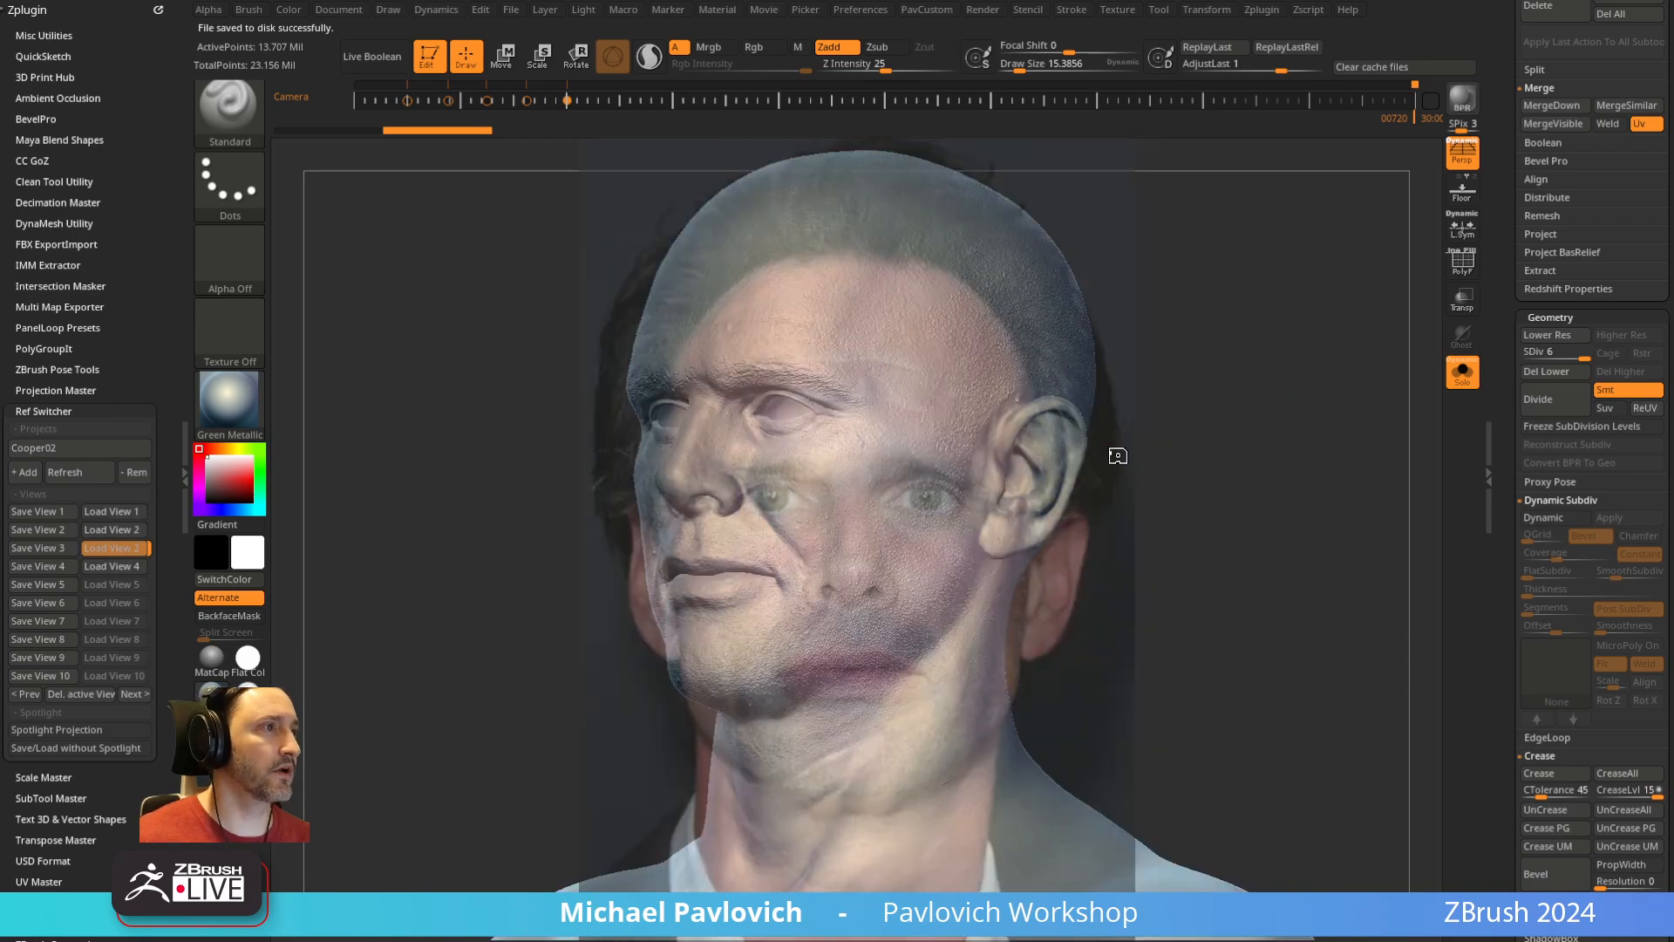
key("Right")
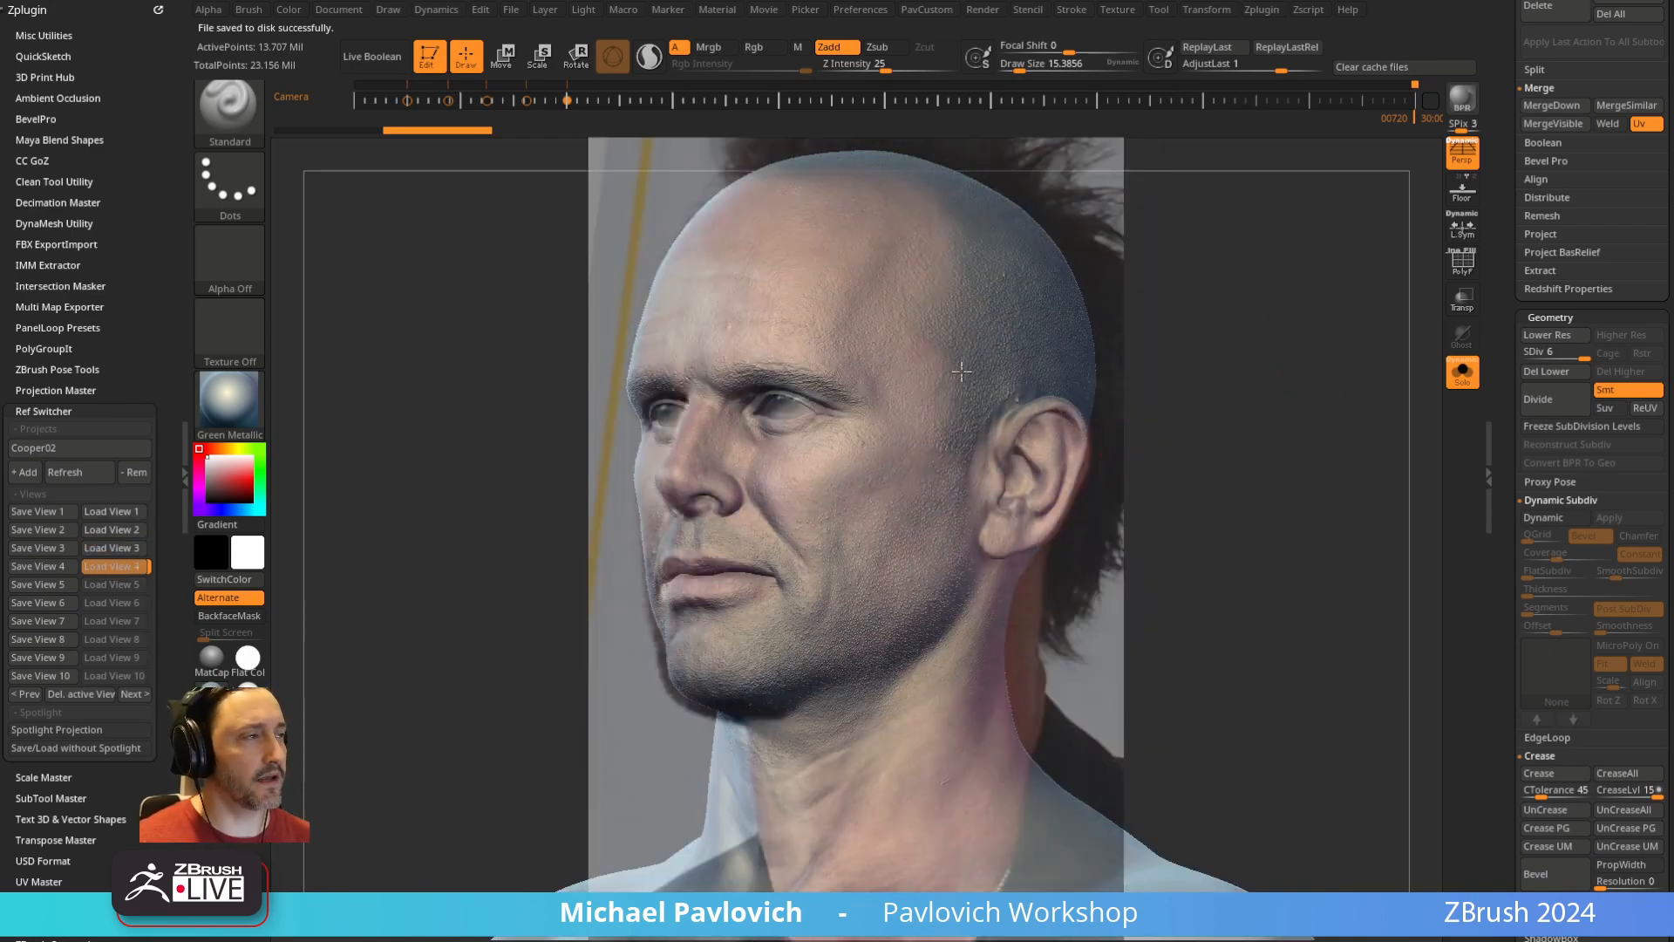
Hide the Spotlight photo, leave Edit mode and clear the character from the canvas
key("s")
left_click_drag(1027, 574, 1050, 563)
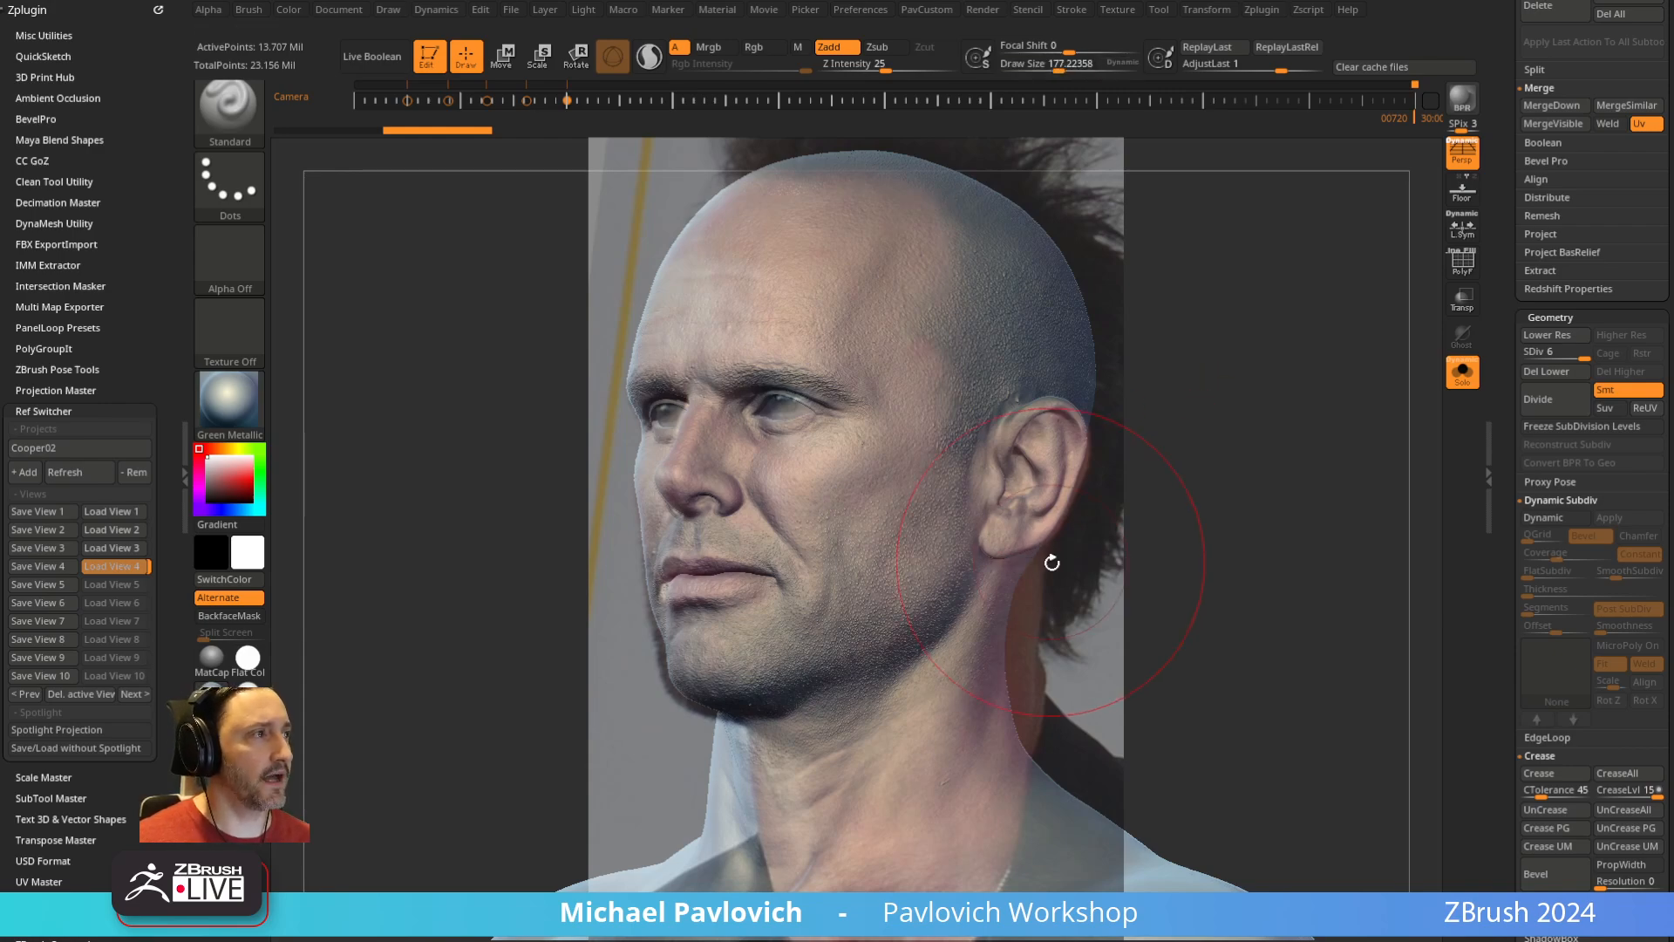
key("shift+z")
left_click_drag(1190, 491, 1191, 466)
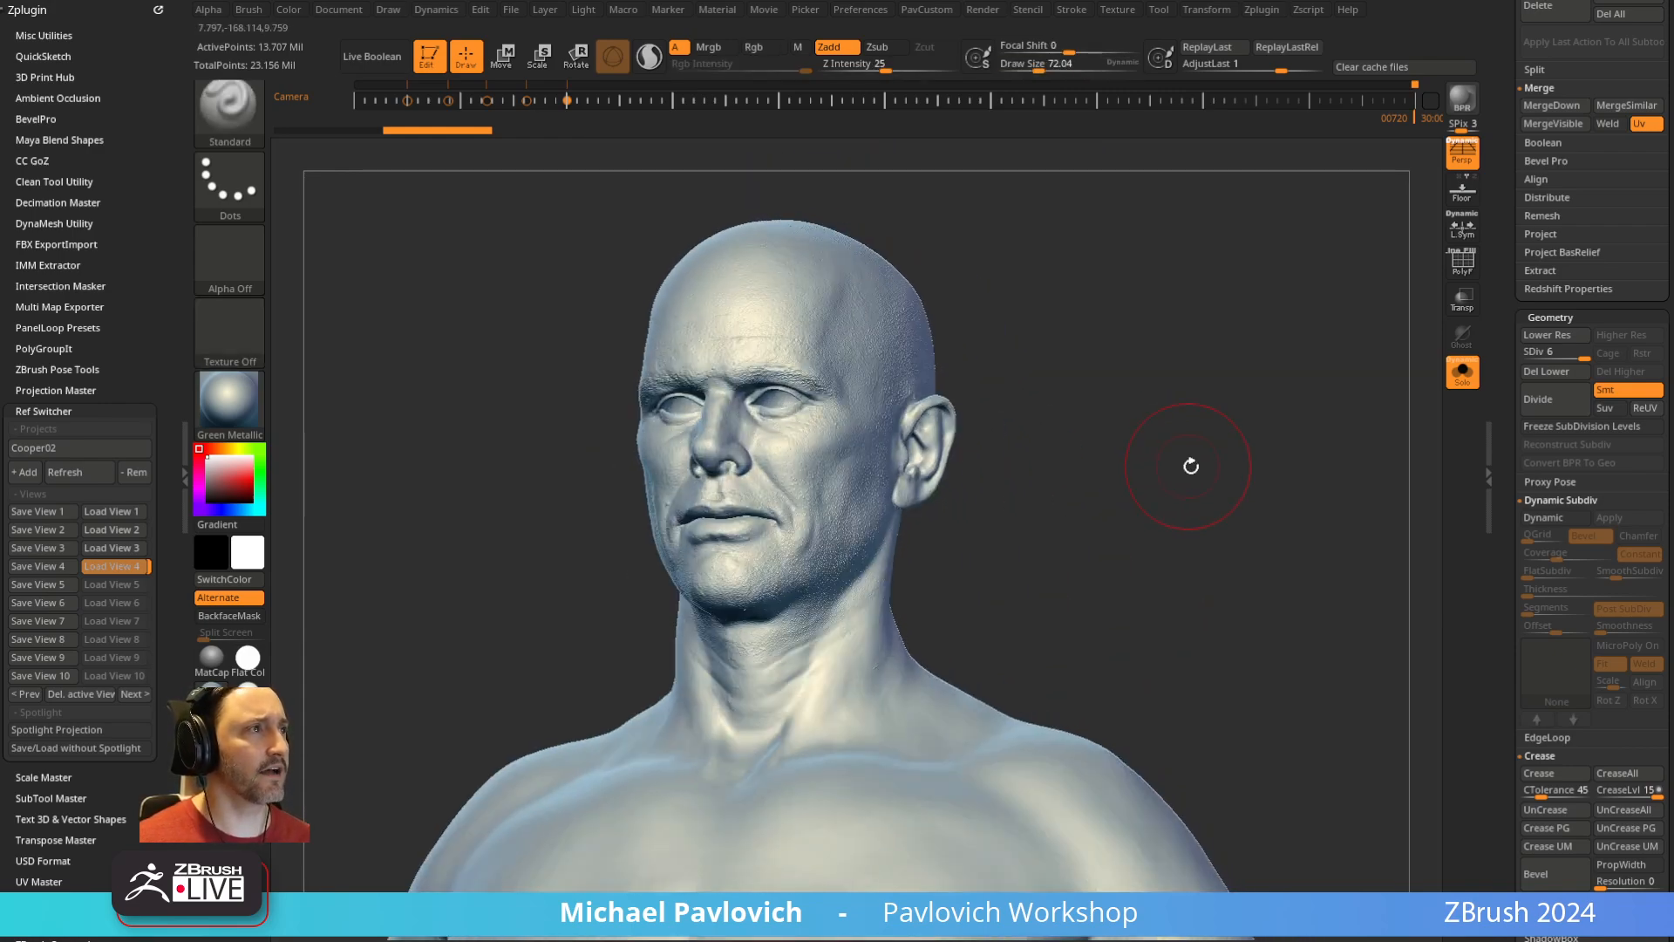
left_click_drag(1510, 253, 1516, 768)
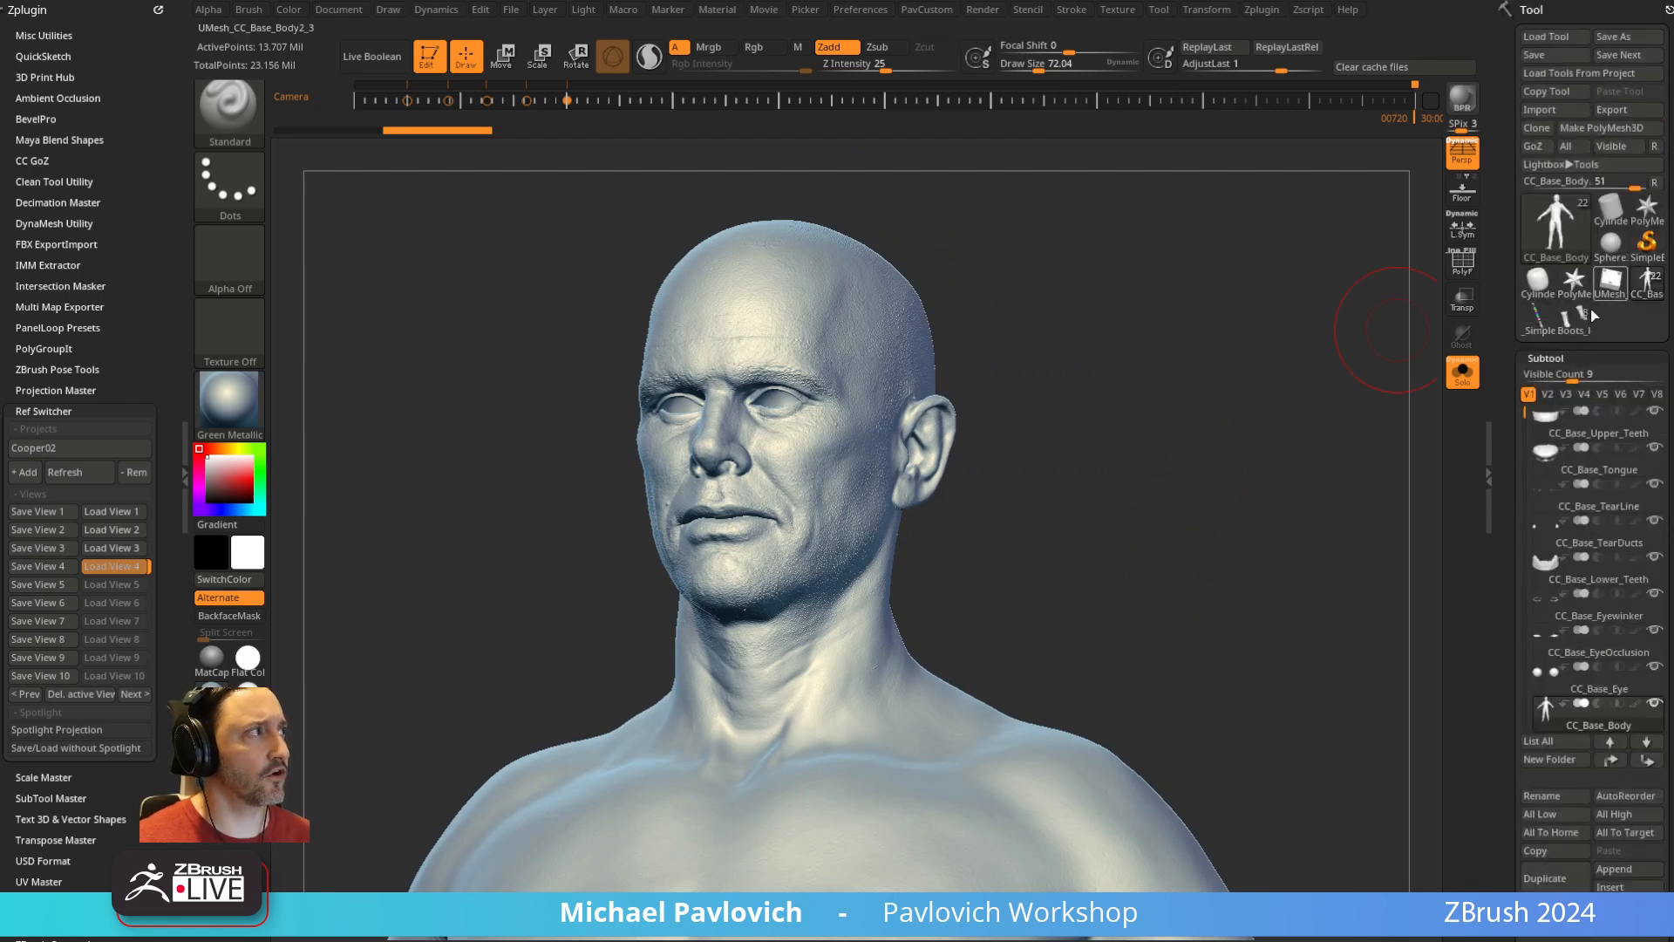
left_click(428, 59)
left_click(554, 115)
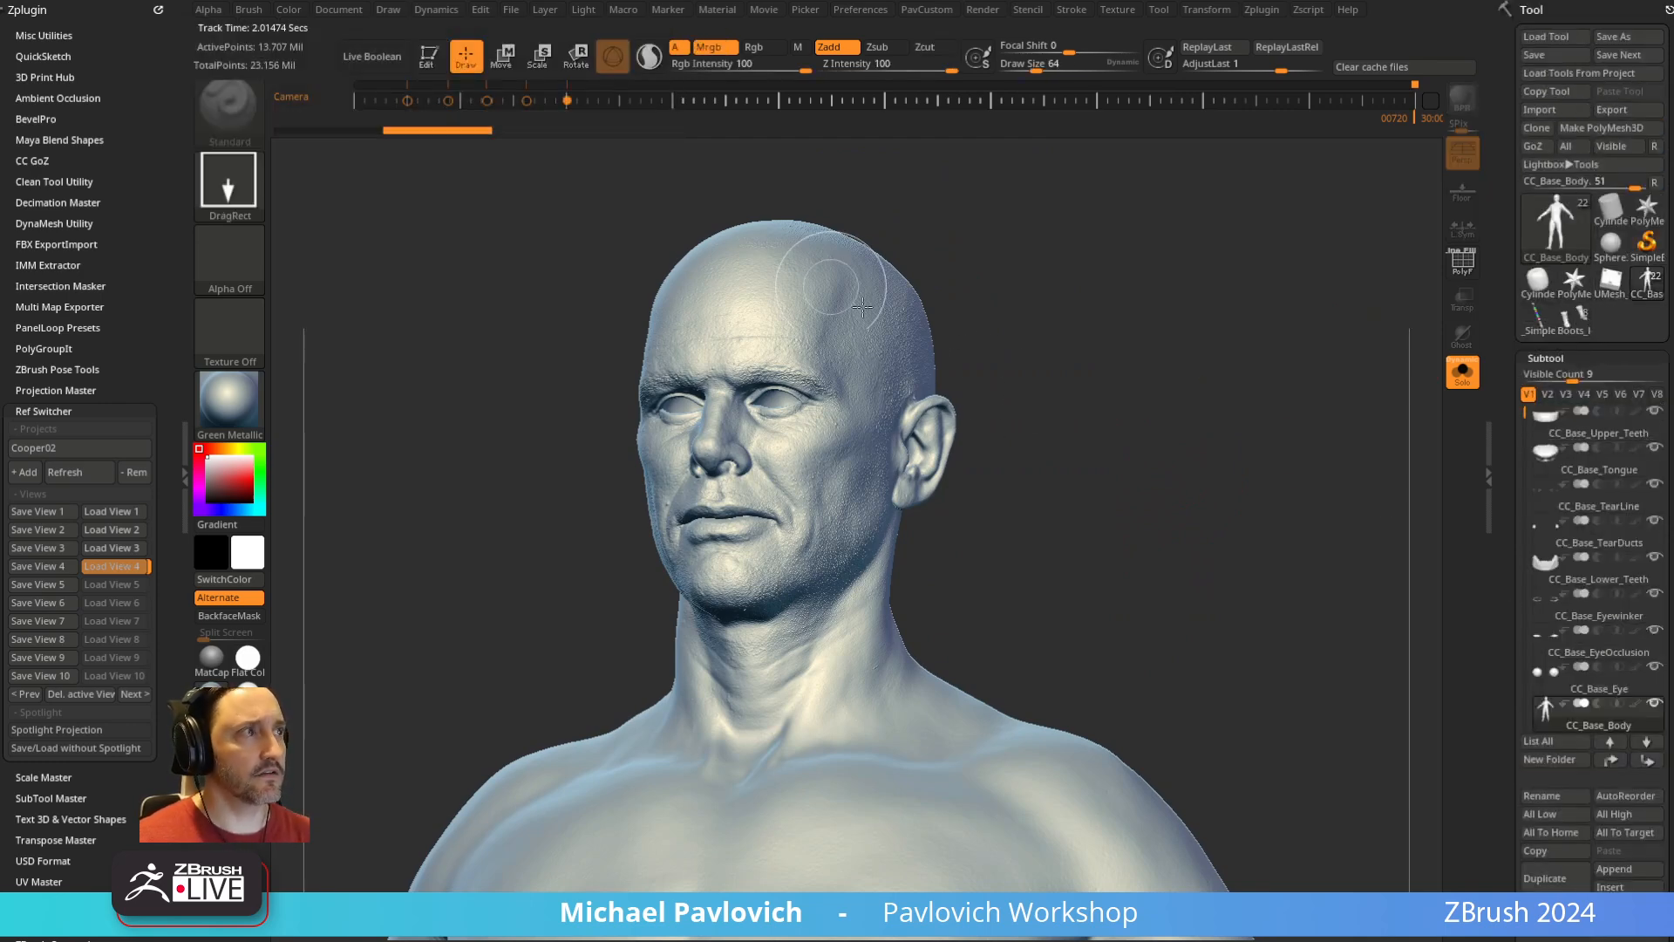
key("ctrl+n")
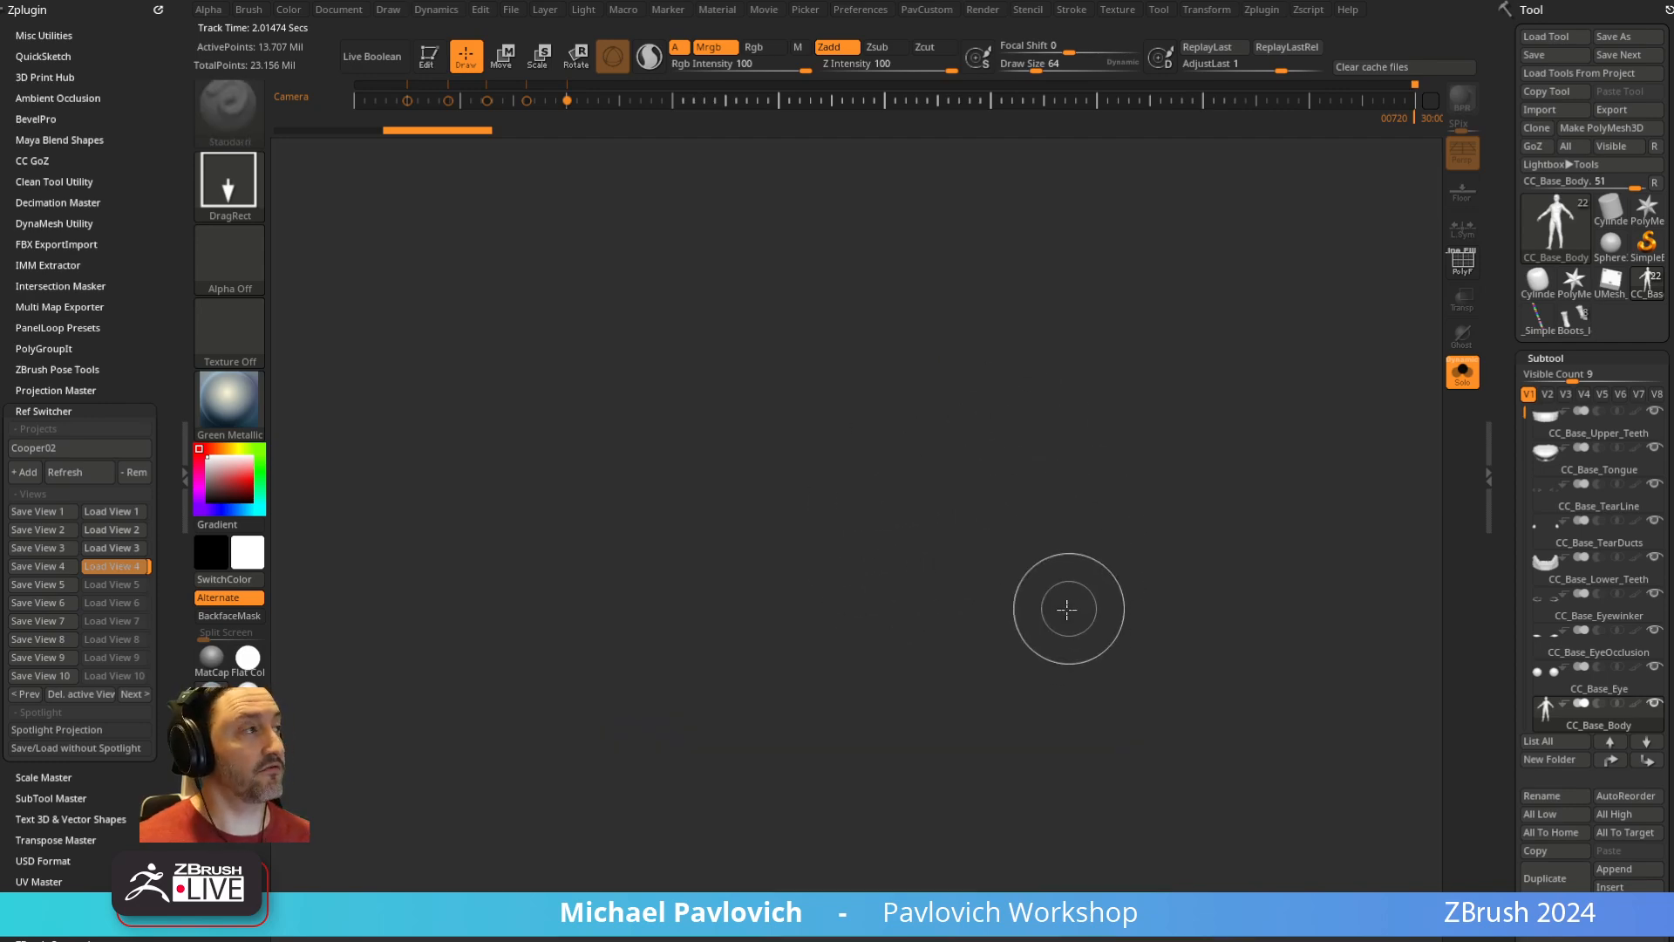
Draw a Sphere3D on the canvas, enter Edit mode and convert it to a PolyMesh3D
left_click(1611, 243)
left_click(1556, 225)
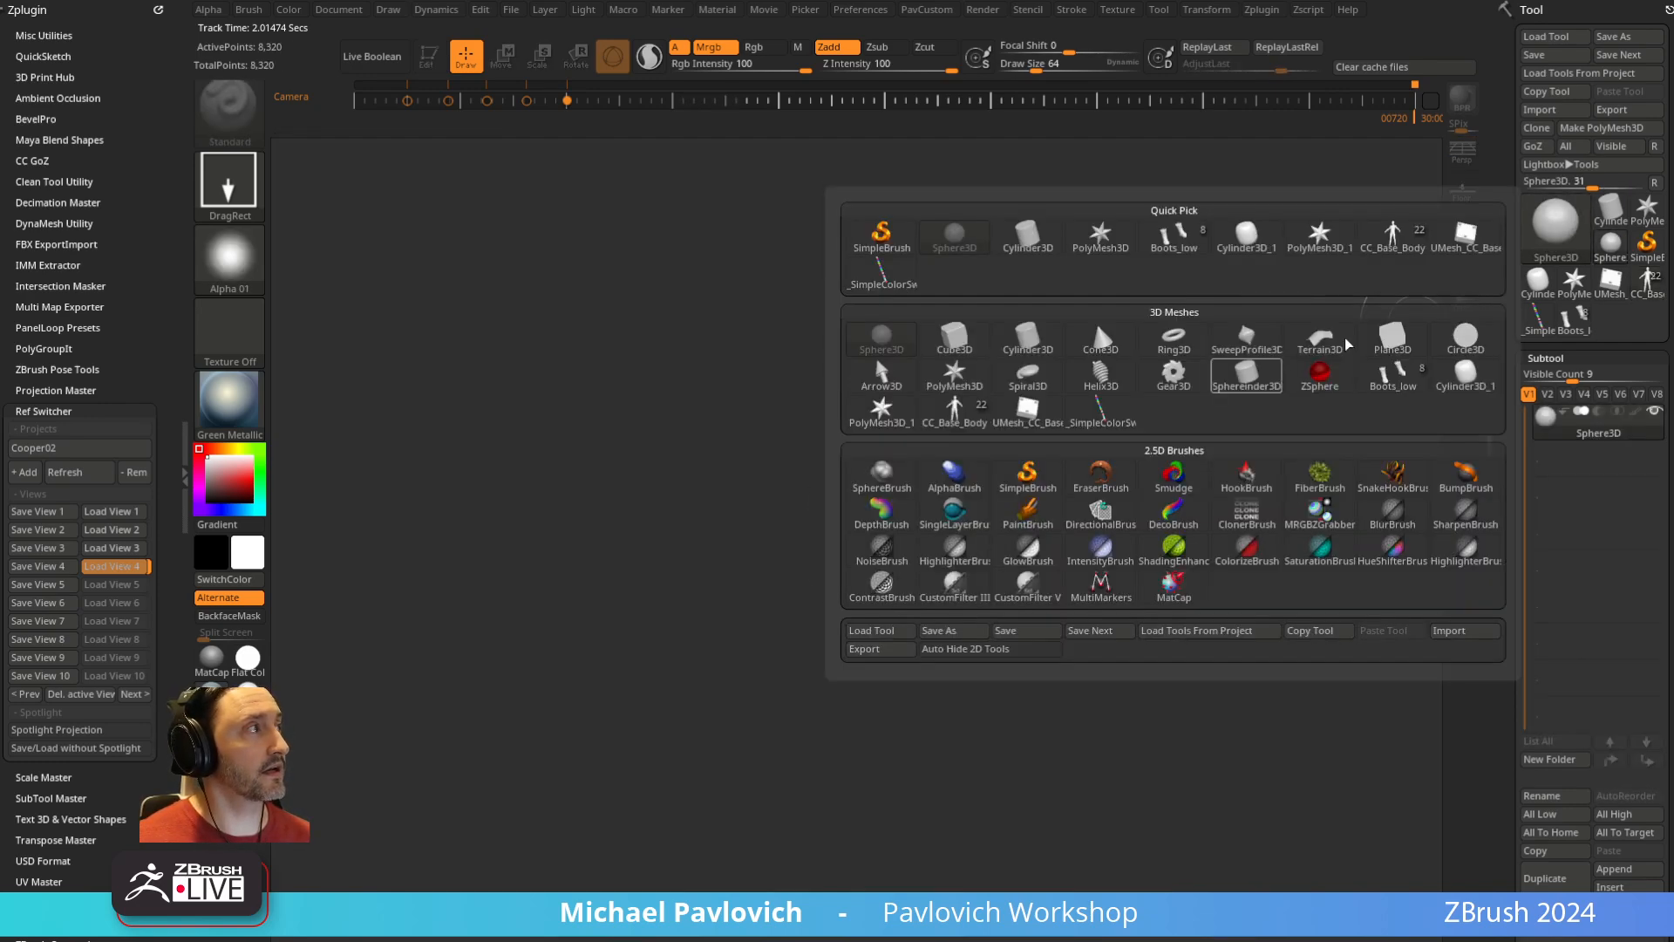
left_click_drag(675, 582, 696, 601)
left_click(430, 59)
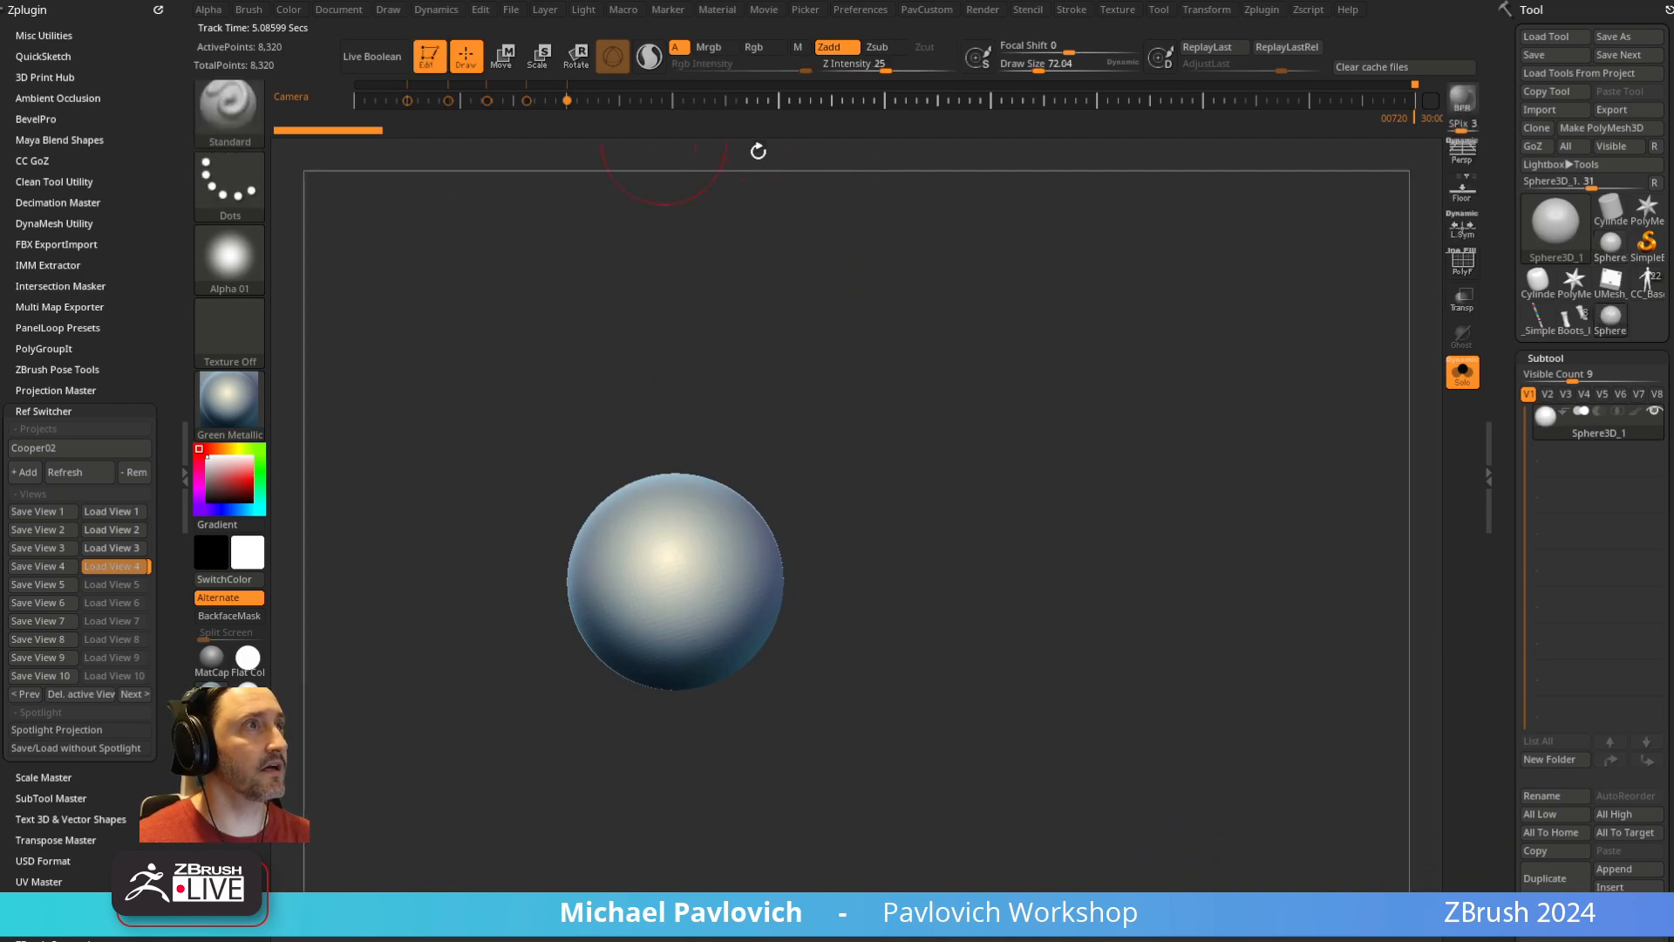
left_click(1596, 129)
Show the sphere's wireframe, frame it and DynaMesh it at resolution 128
key("shift+f")
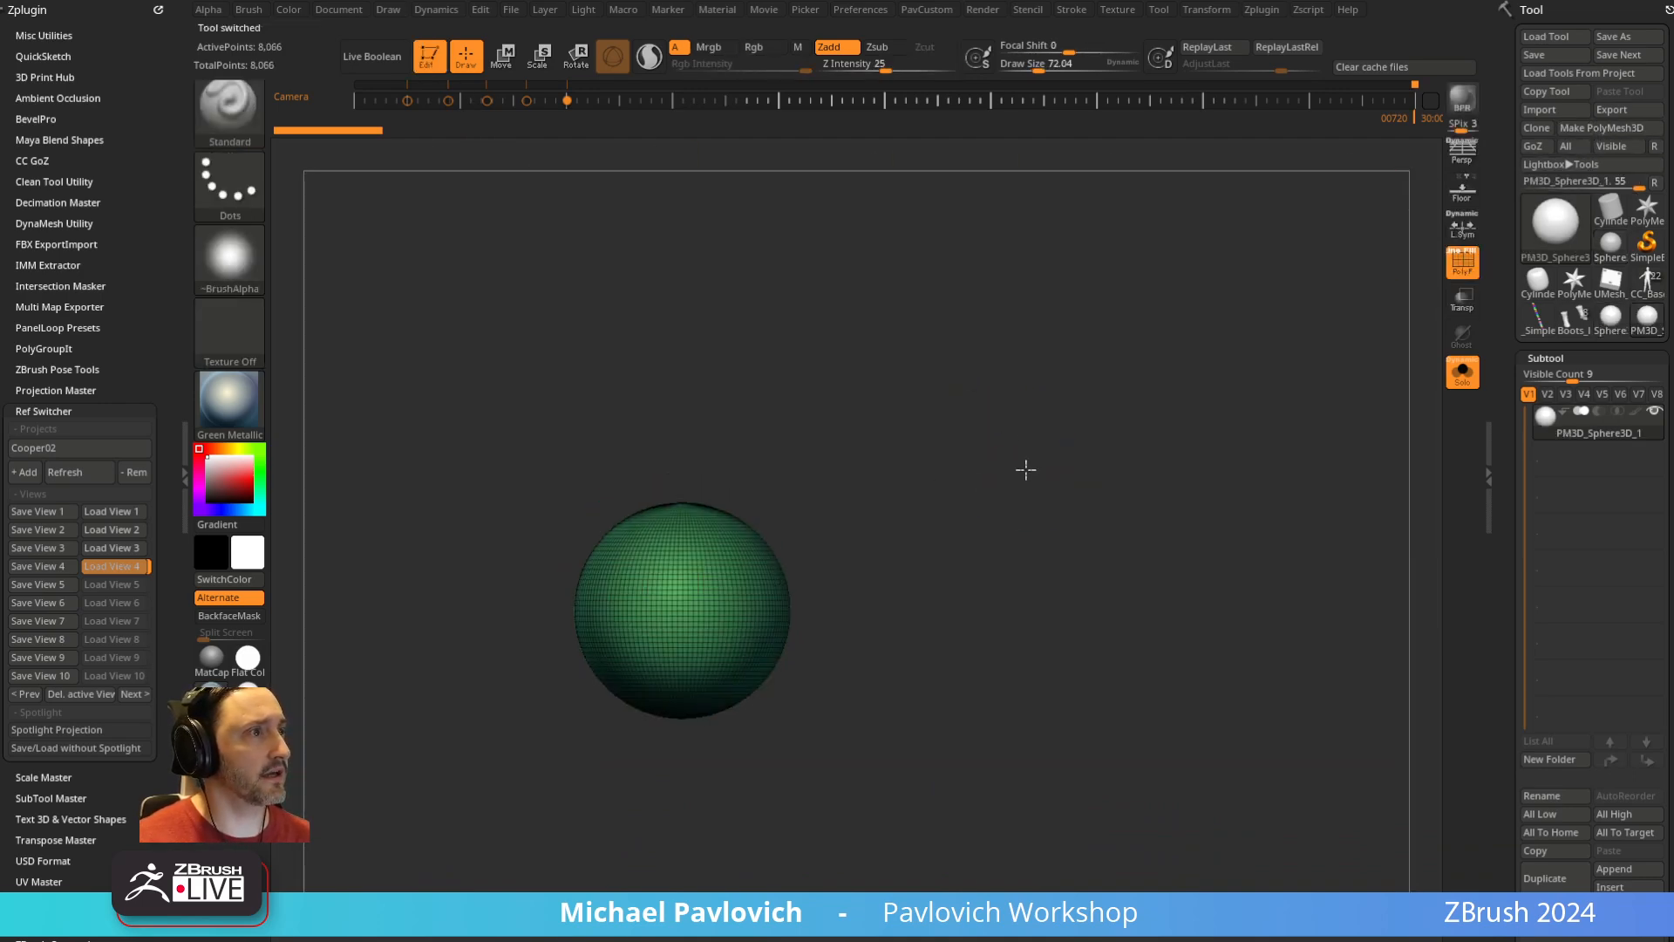
key("f")
left_click_drag(944, 453, 1026, 440, "alt")
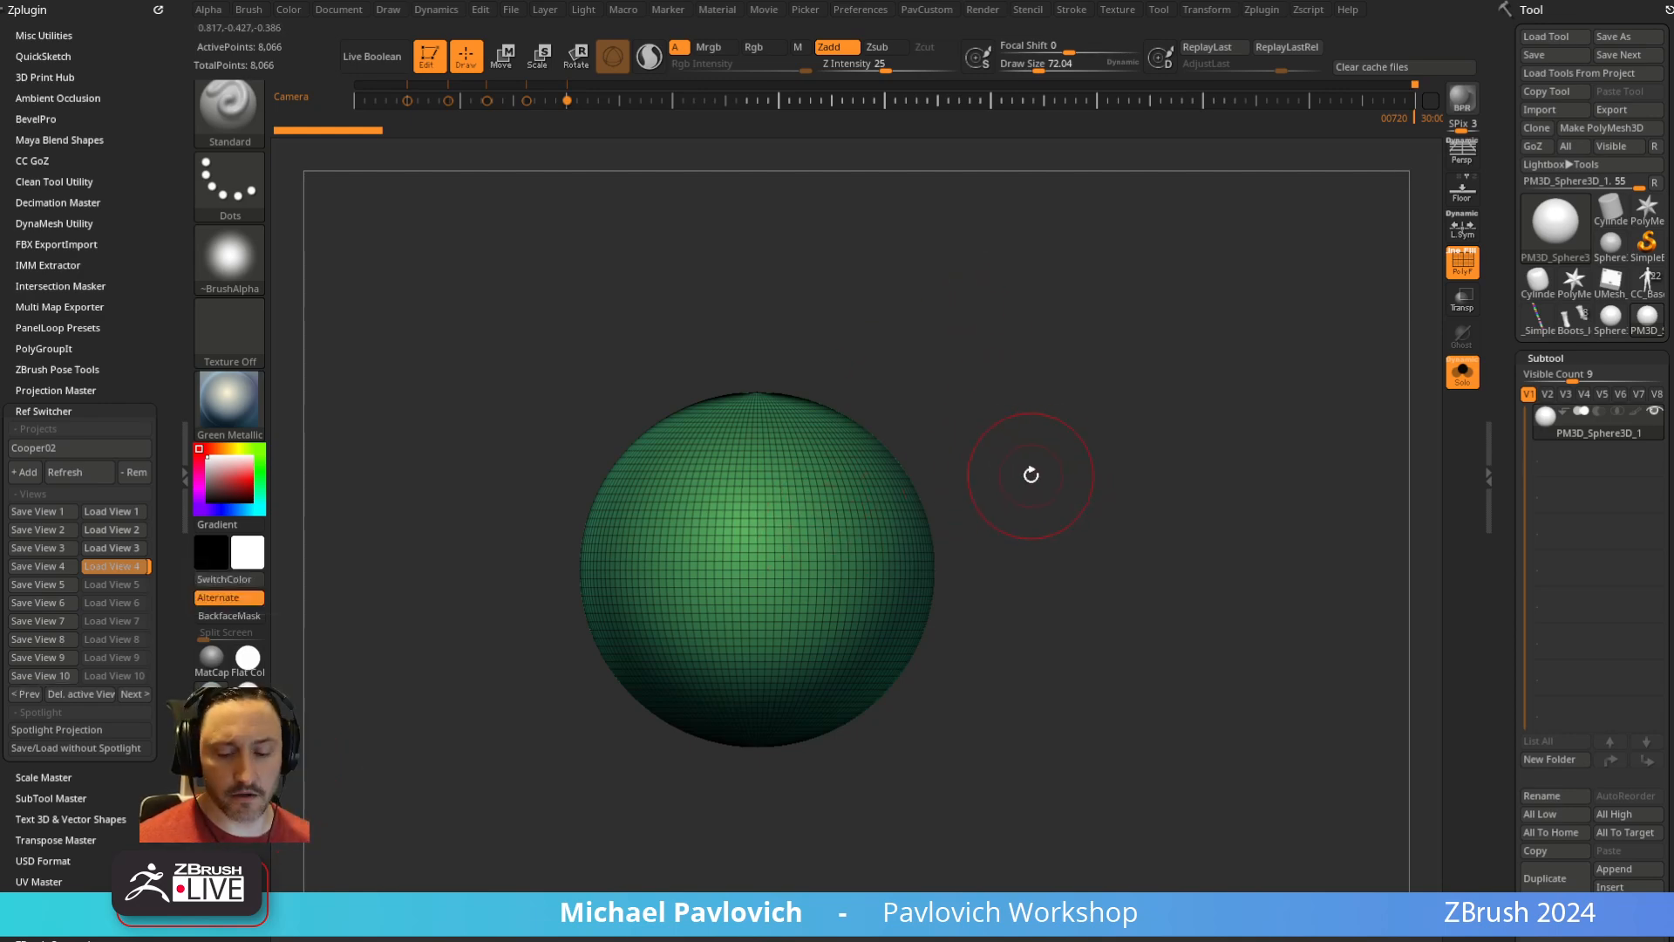
key("space")
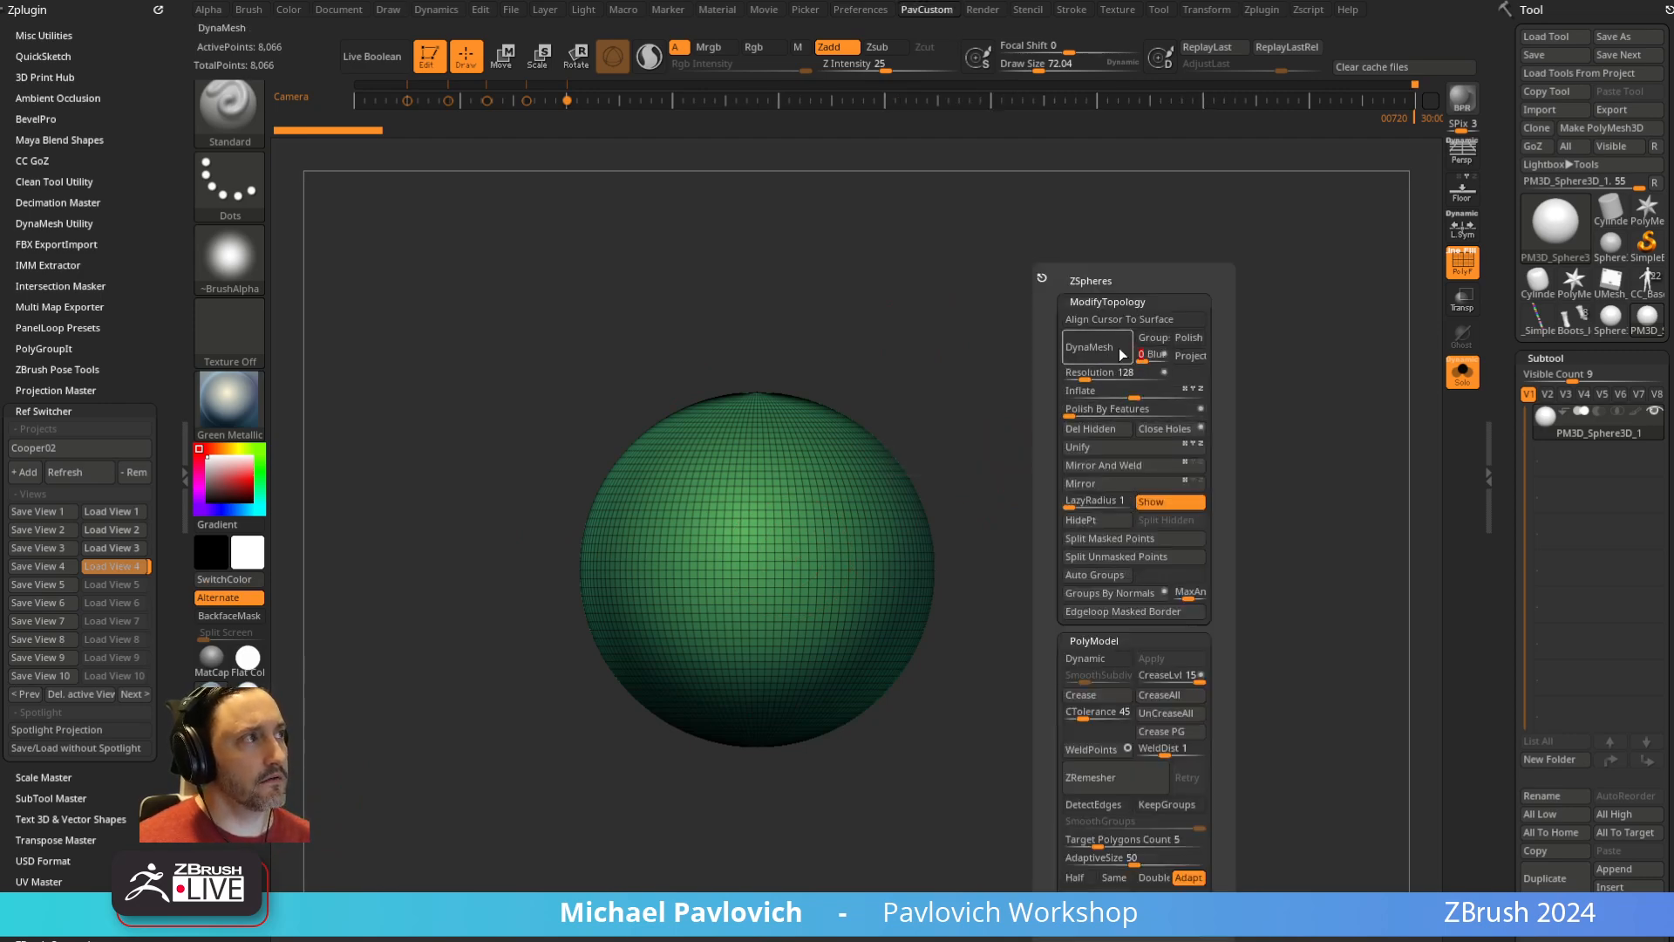
left_click(1091, 348)
Sculpt eye sockets and a mouth ridge with the Standard brush, hide the wireframe and undo the mouth stroke
key("s")
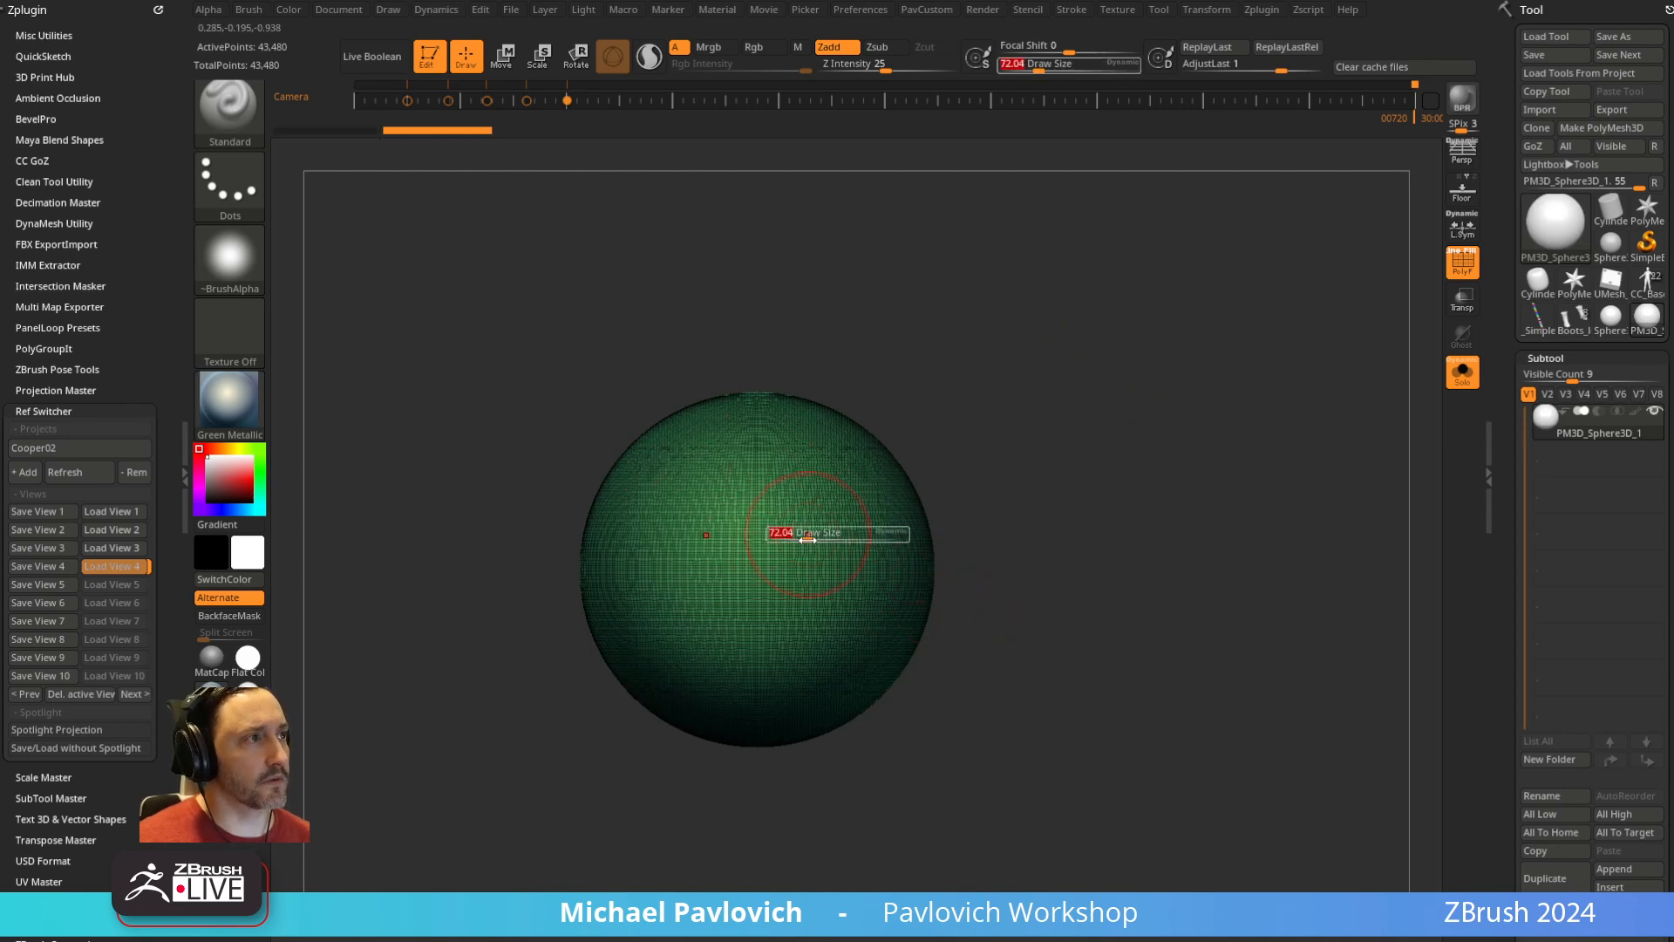
mouse_move(807, 537)
left_mouse_down()
mouse_move(819, 551)
mouse_move(811, 534)
left_mouse_up()
left_click_drag(736, 669, 929, 559)
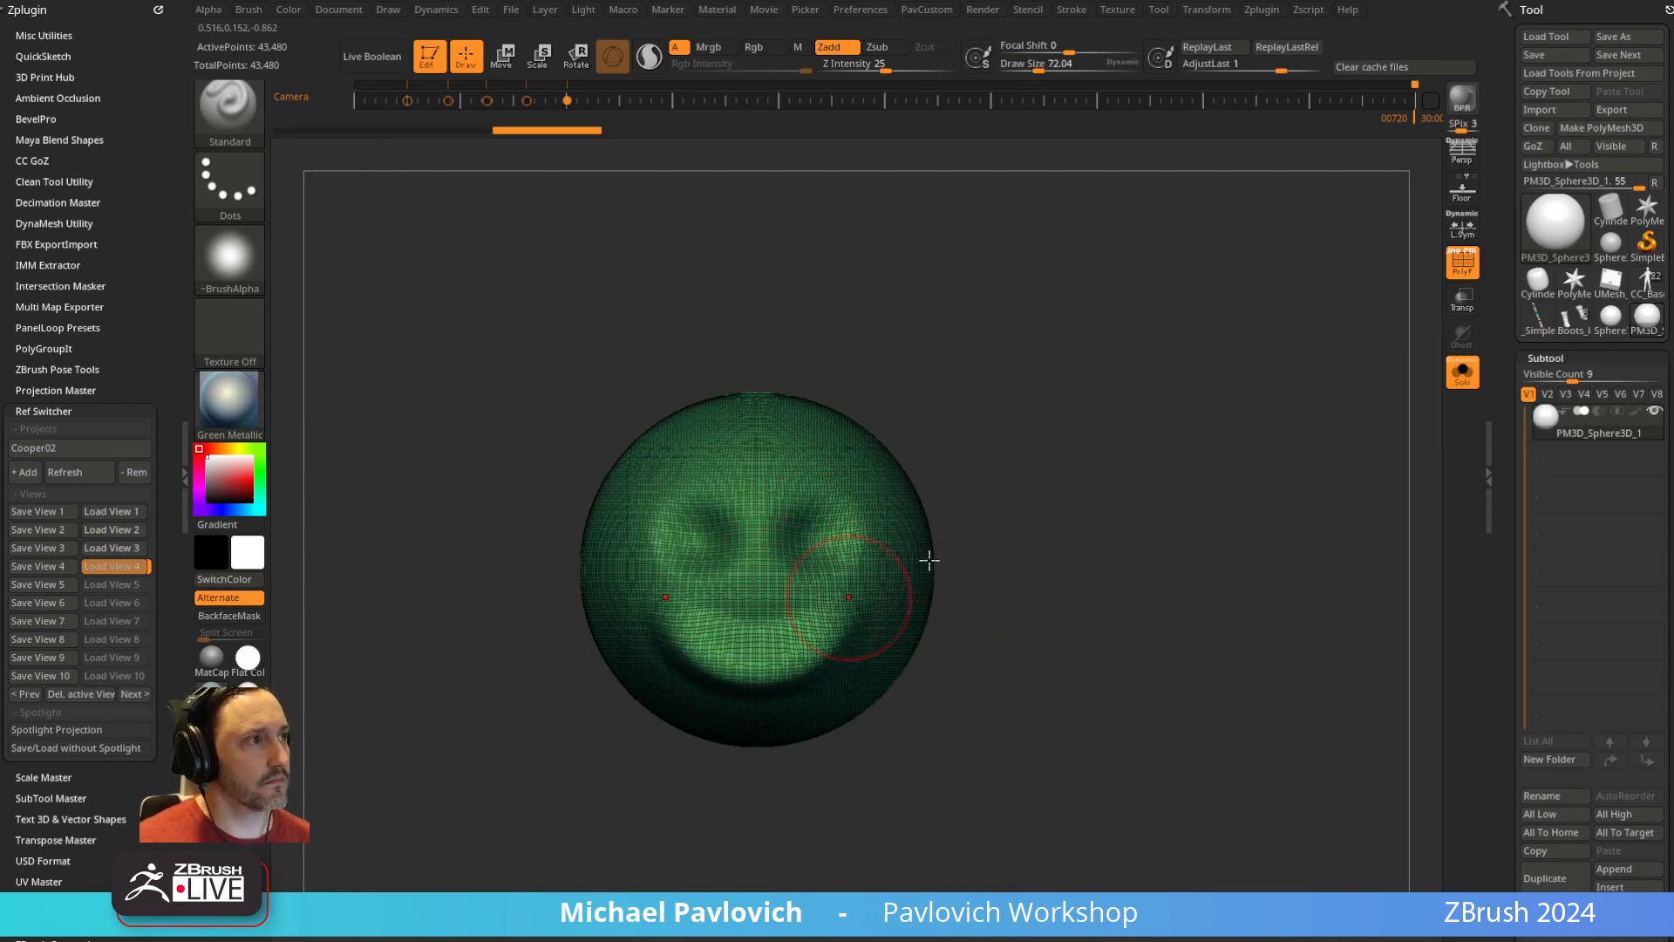
left_click(1466, 269)
mouse_move(1377, 358)
left_mouse_down()
mouse_move(1221, 400)
mouse_move(1275, 419)
left_mouse_up()
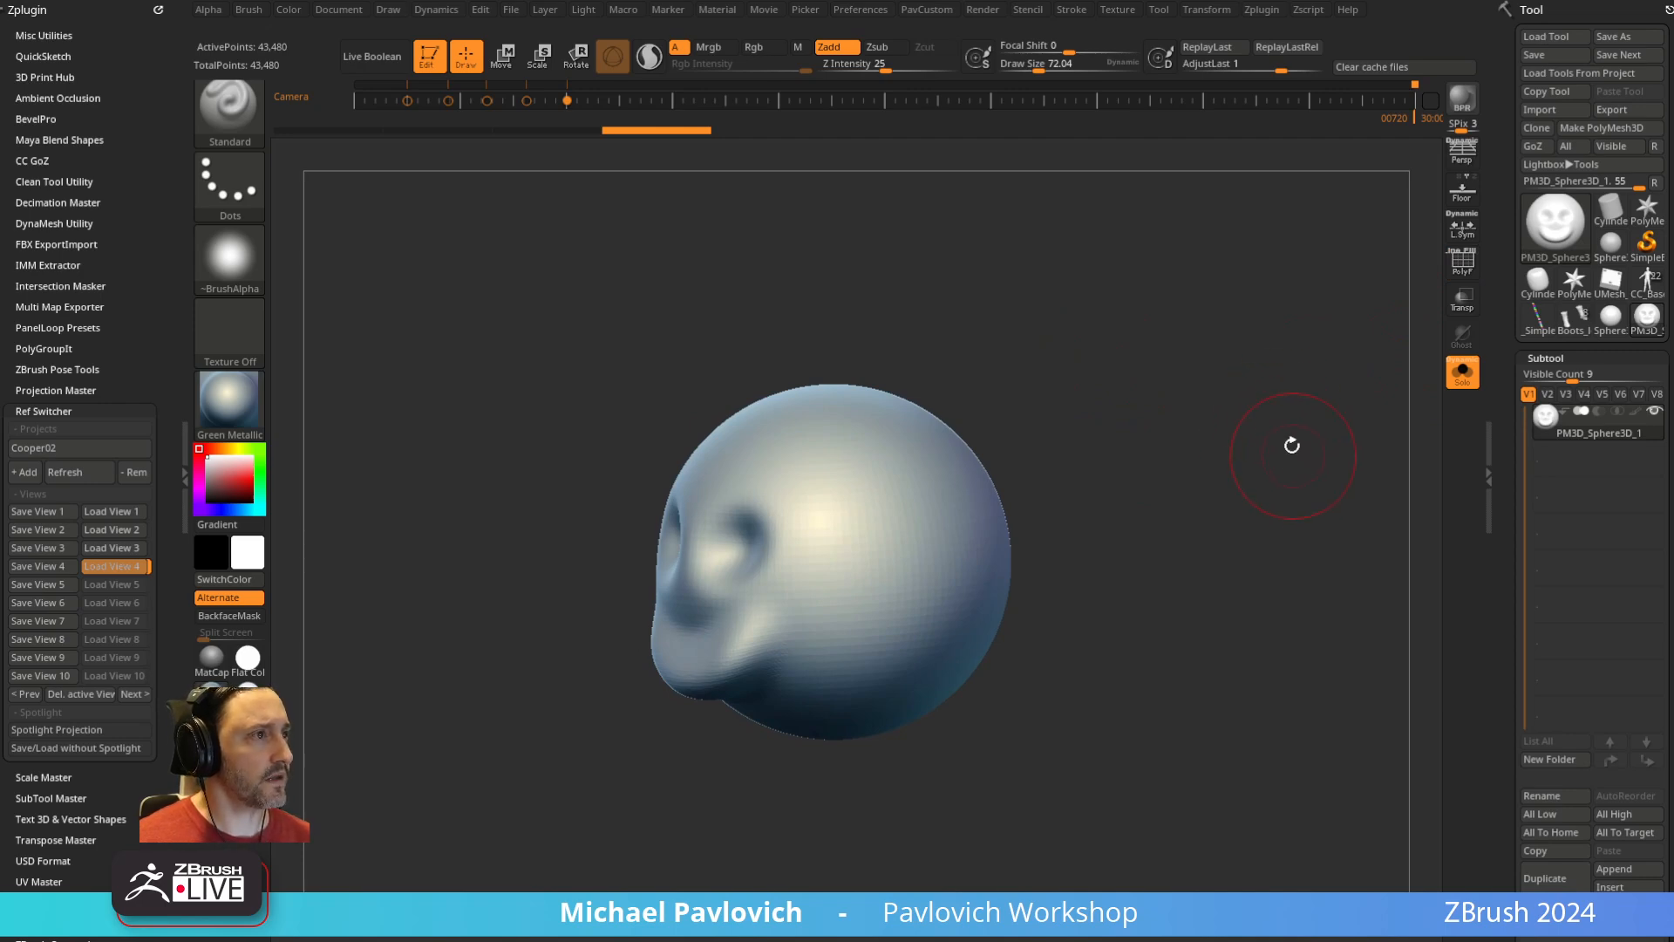
key("ctrl+z")
Rough in the mouth with the Standard brush and build up the cheeks with the Clay brush
left_click_drag(1109, 449, 1160, 451)
key("s")
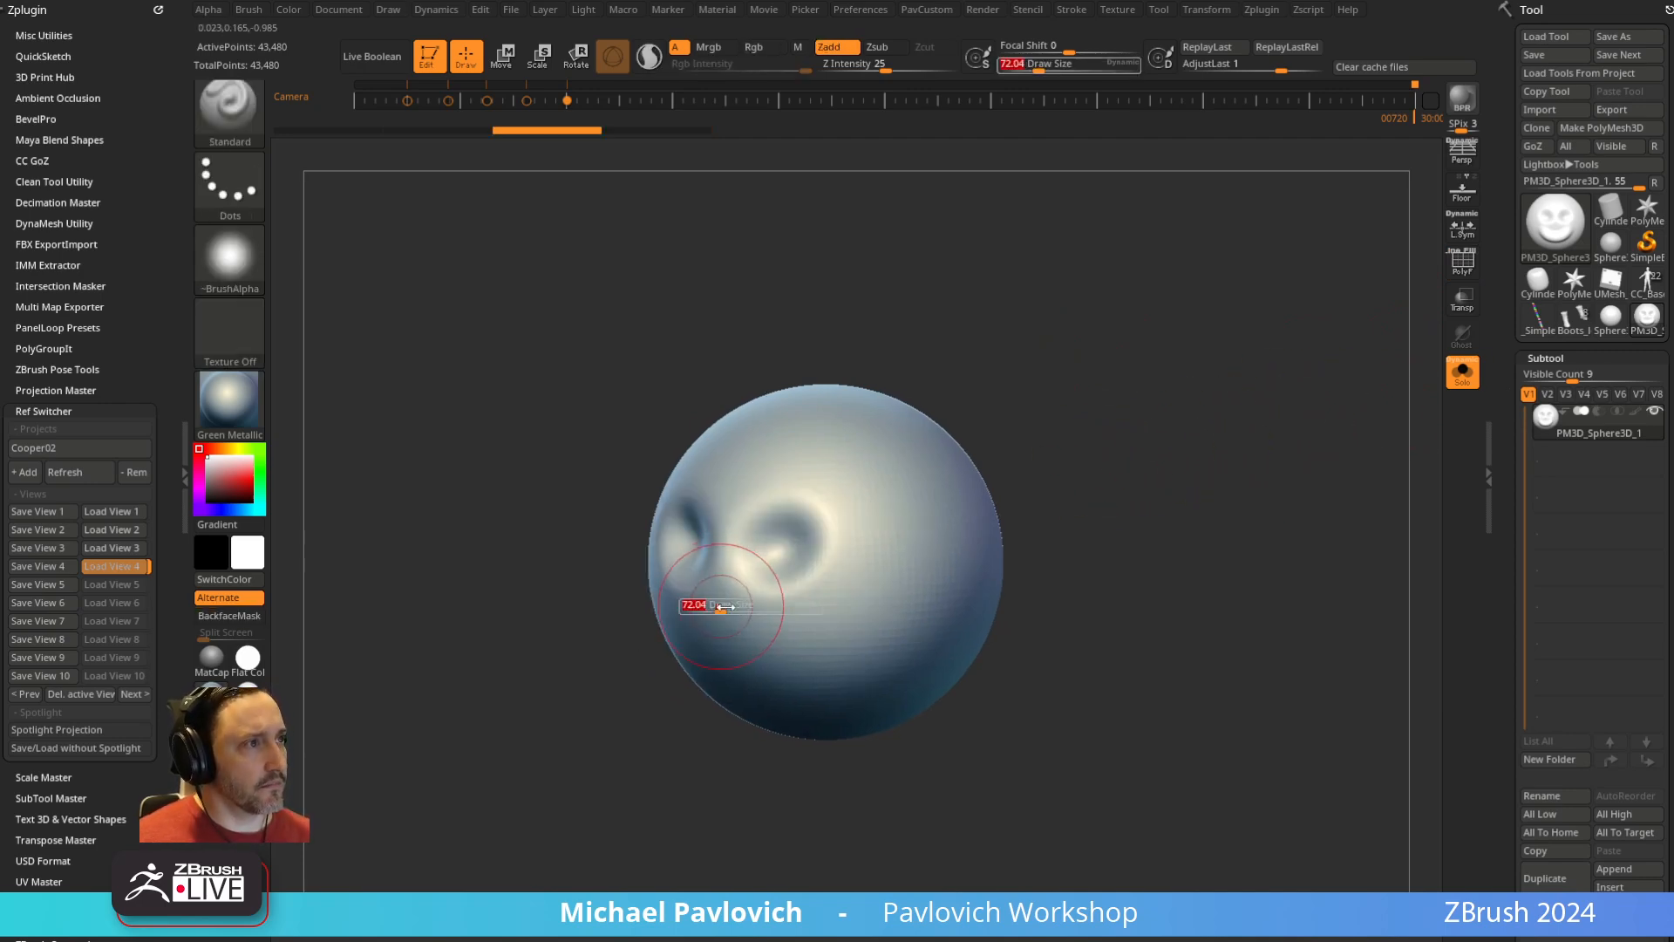
mouse_move(717, 605)
left_mouse_down()
mouse_move(719, 657)
mouse_move(760, 652)
left_mouse_up()
left_click_drag(1147, 519, 954, 560)
key("b")
key("c")
key("l")
key("s")
left_click_drag(782, 637, 854, 623)
left_click_drag(1068, 552, 1057, 521)
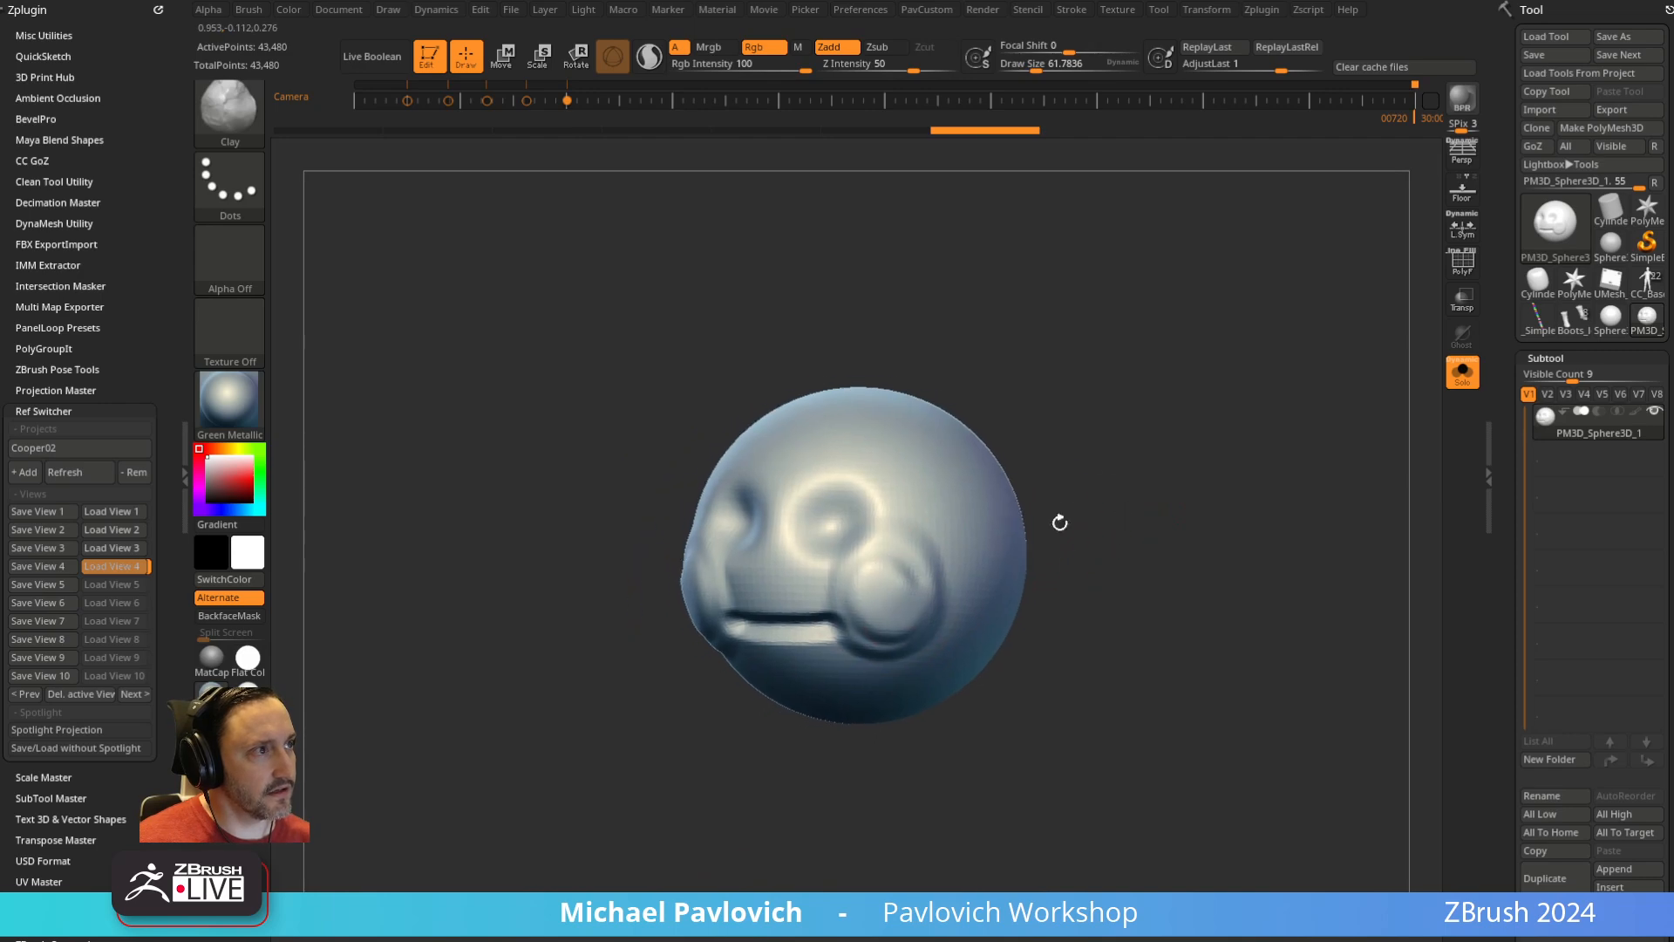
Form and smooth the chin, and shape the nose and head profile with the Move brush
left_click_drag(821, 639, 804, 675)
mouse_move(828, 734)
left_mouse_down("shift")
mouse_move(743, 718)
mouse_move(771, 698)
left_mouse_up("shift")
key("b")
key("m")
key("v")
left_click_drag(732, 561, 680, 560)
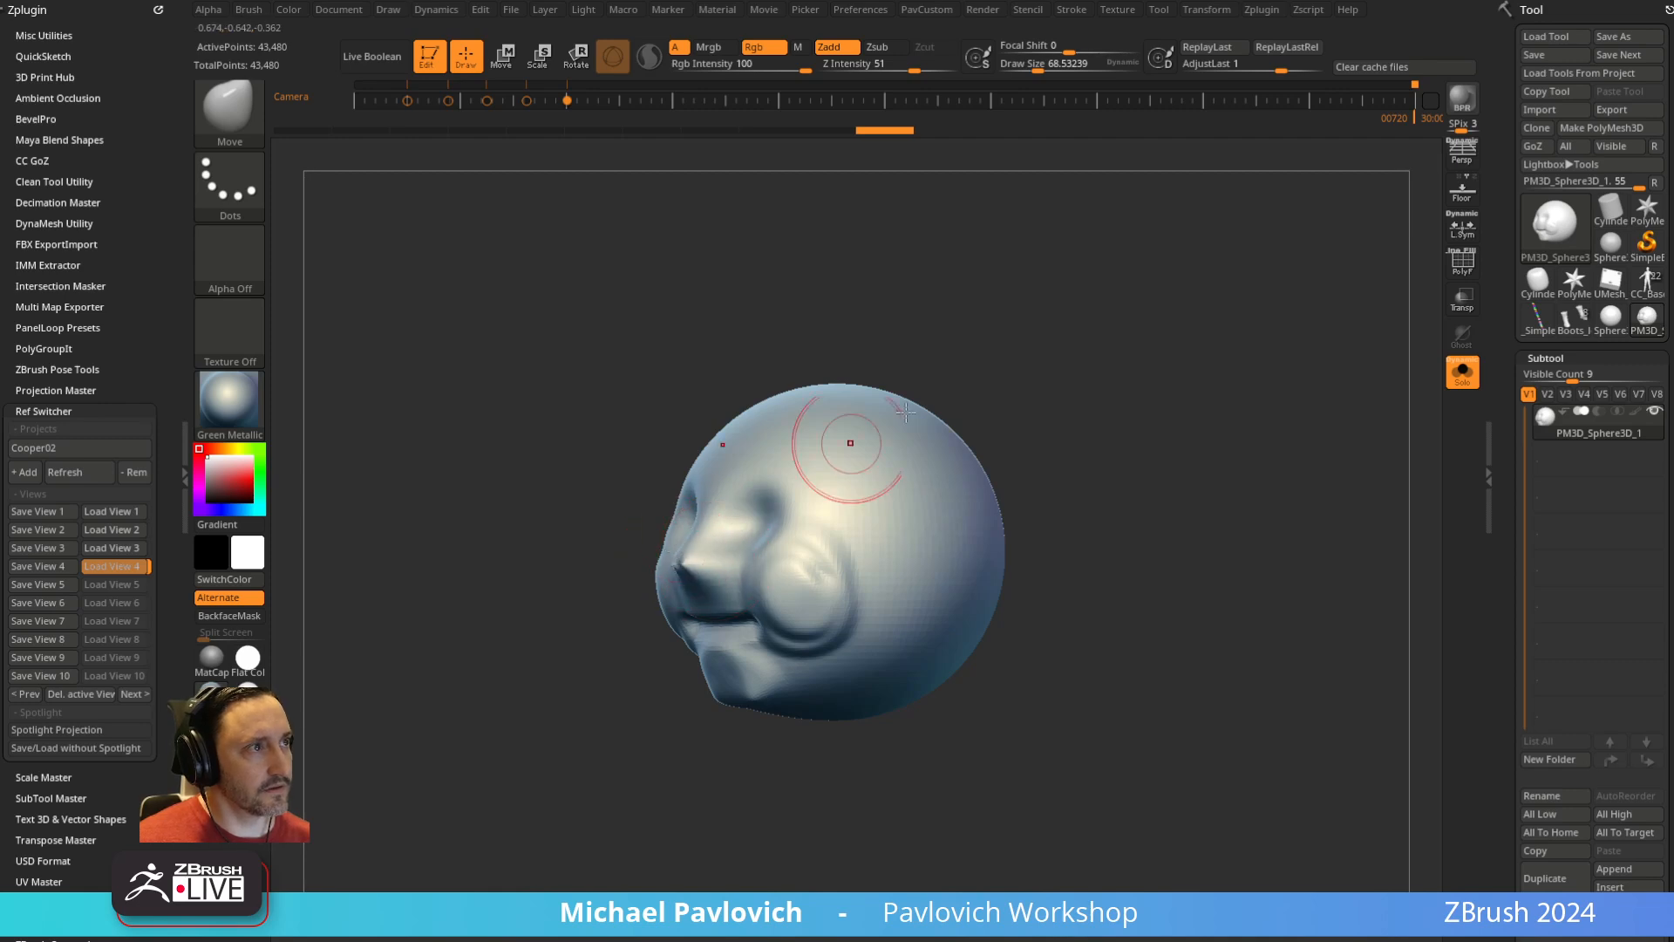
left_click_drag(946, 384, 1016, 397)
left_click_drag(674, 558, 697, 558)
left_click_drag(1042, 371, 755, 553)
Refine the rough face and add simple ears to the sphere with the Standard brush
key("b")
key("s")
key("t")
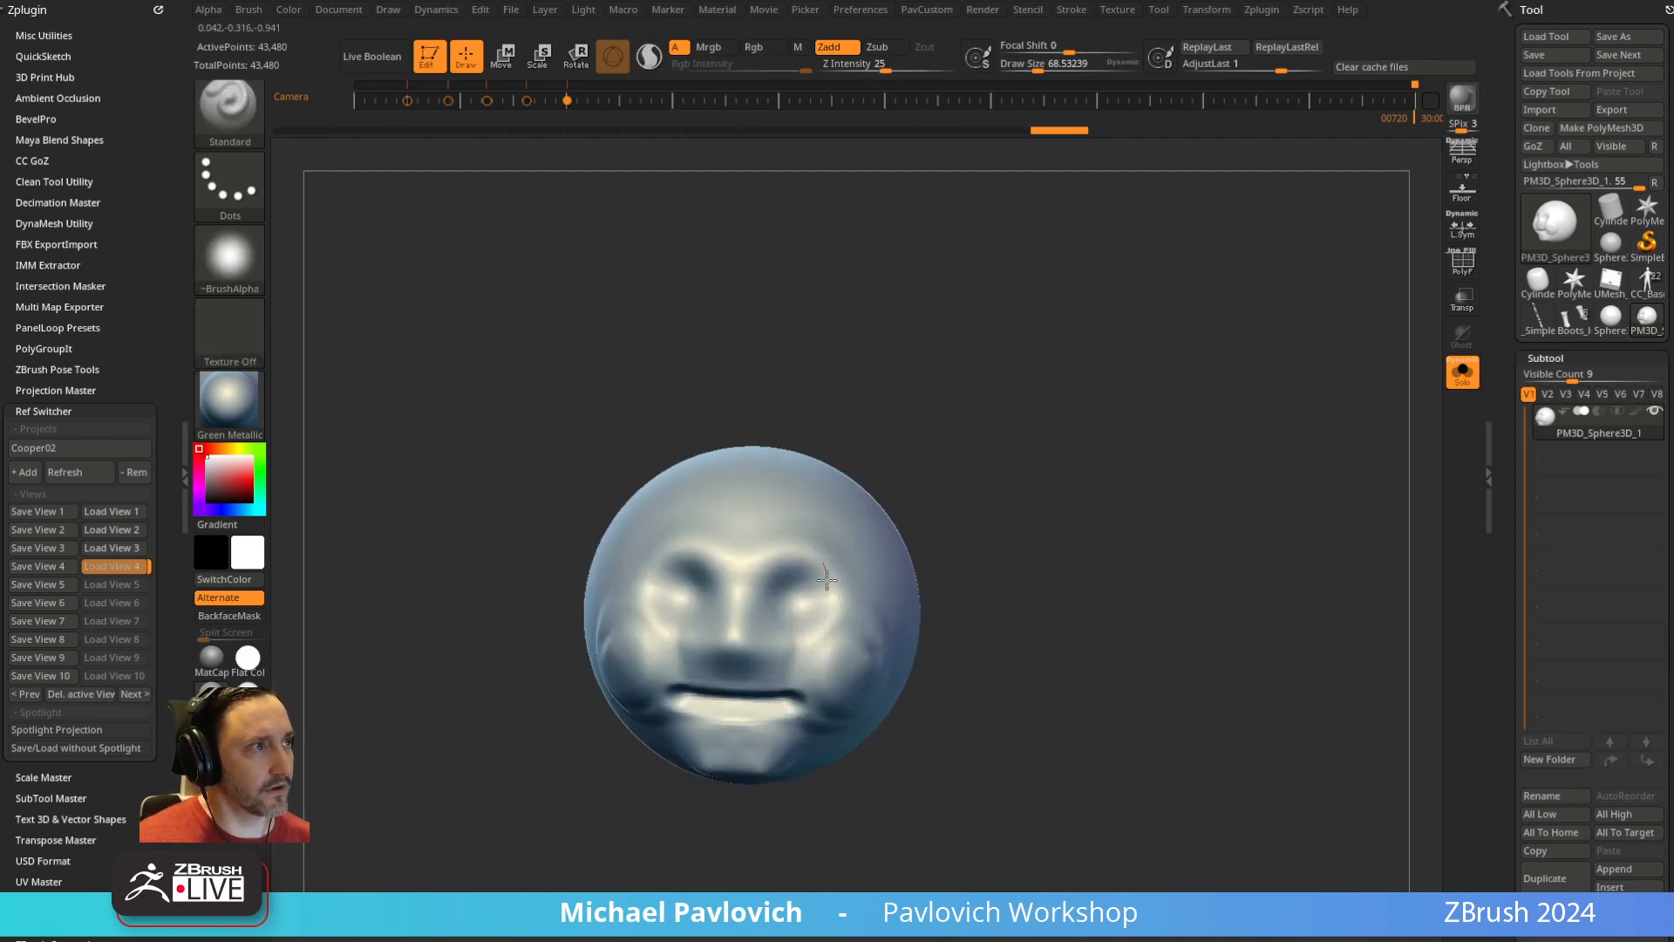
mouse_move(1028, 551)
left_mouse_down()
mouse_move(912, 605)
mouse_move(916, 619)
left_mouse_up()
mouse_move(1112, 558)
left_mouse_down("shift")
mouse_move(1241, 535)
mouse_move(898, 527)
mouse_move(1169, 557)
mouse_move(1189, 549)
mouse_move(1173, 531)
left_mouse_up("shift")
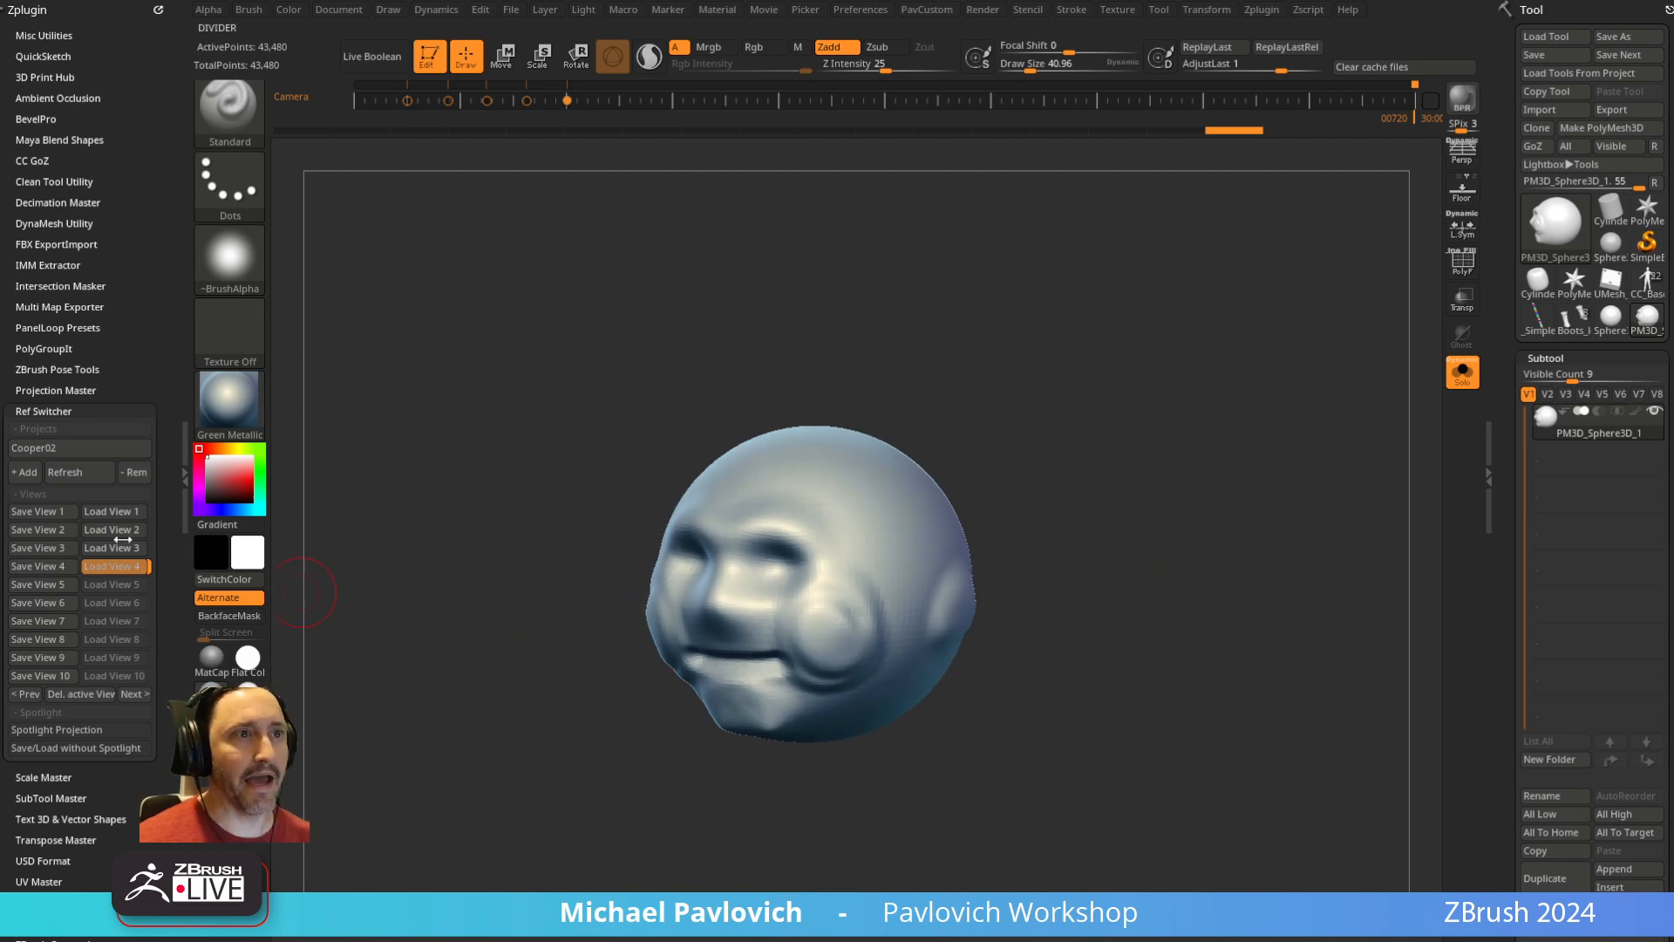
Load View 1 in Ref Switcher and align the sphere head with the face in the front photo
key("1")
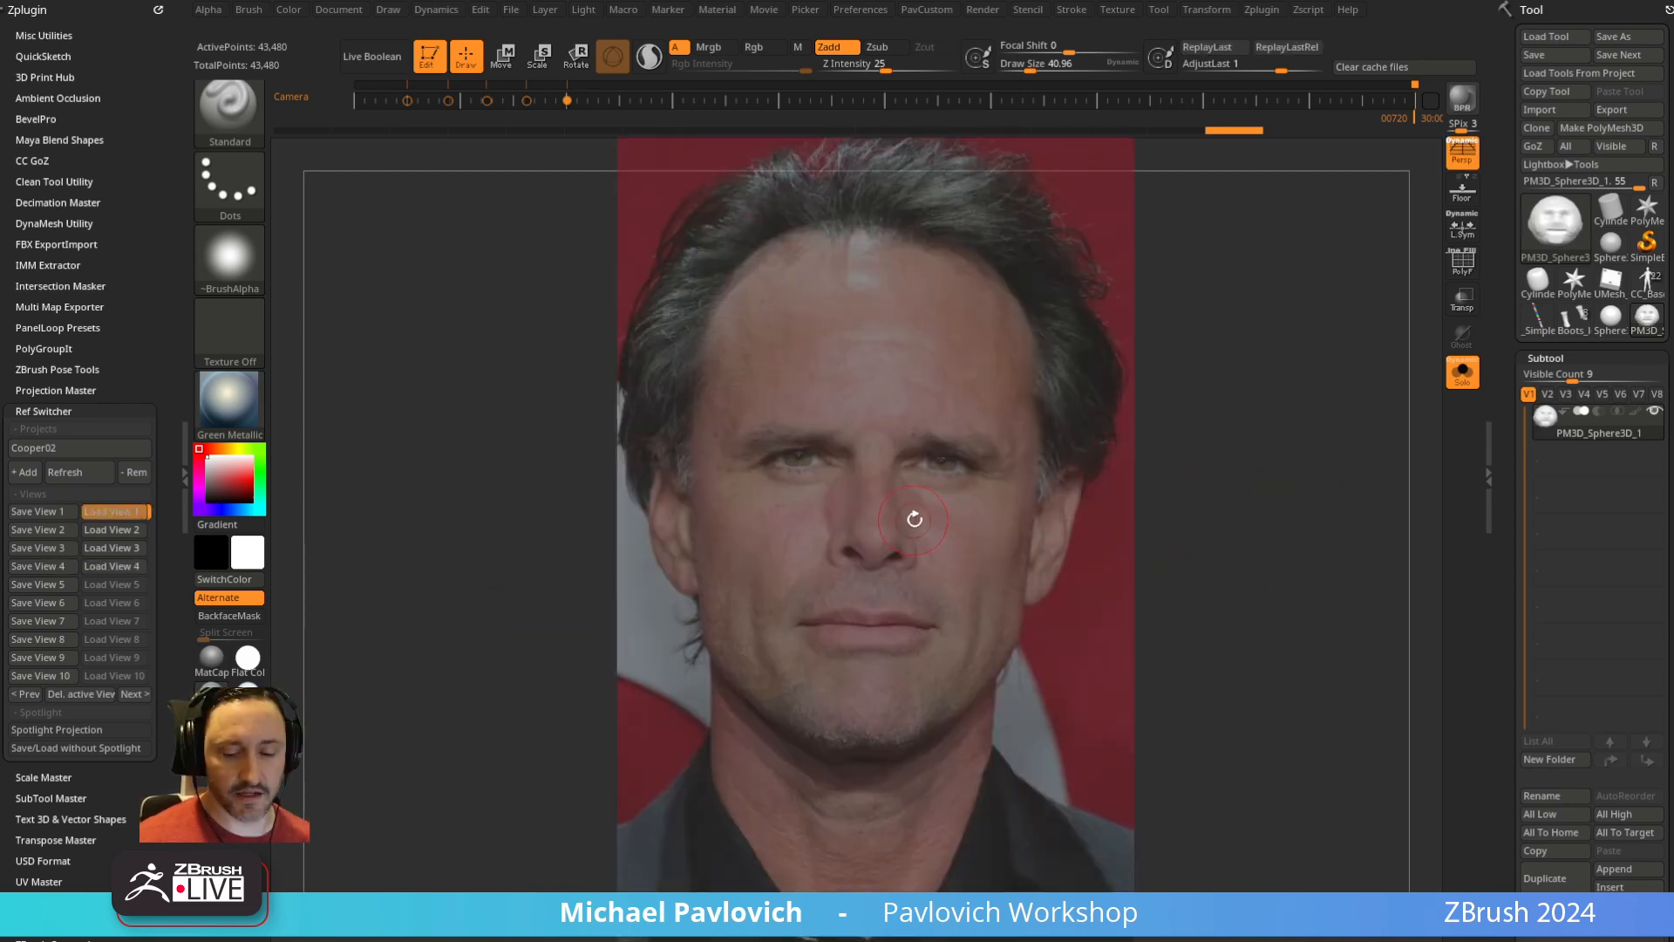
key("f")
mouse_move(1301, 485)
left_mouse_down("alt")
mouse_move(1311, 422)
mouse_move(1304, 463)
mouse_move(1281, 448)
mouse_move(1304, 453)
mouse_move(1316, 422)
mouse_move(1330, 445)
mouse_move(1318, 483)
left_mouse_up("alt")
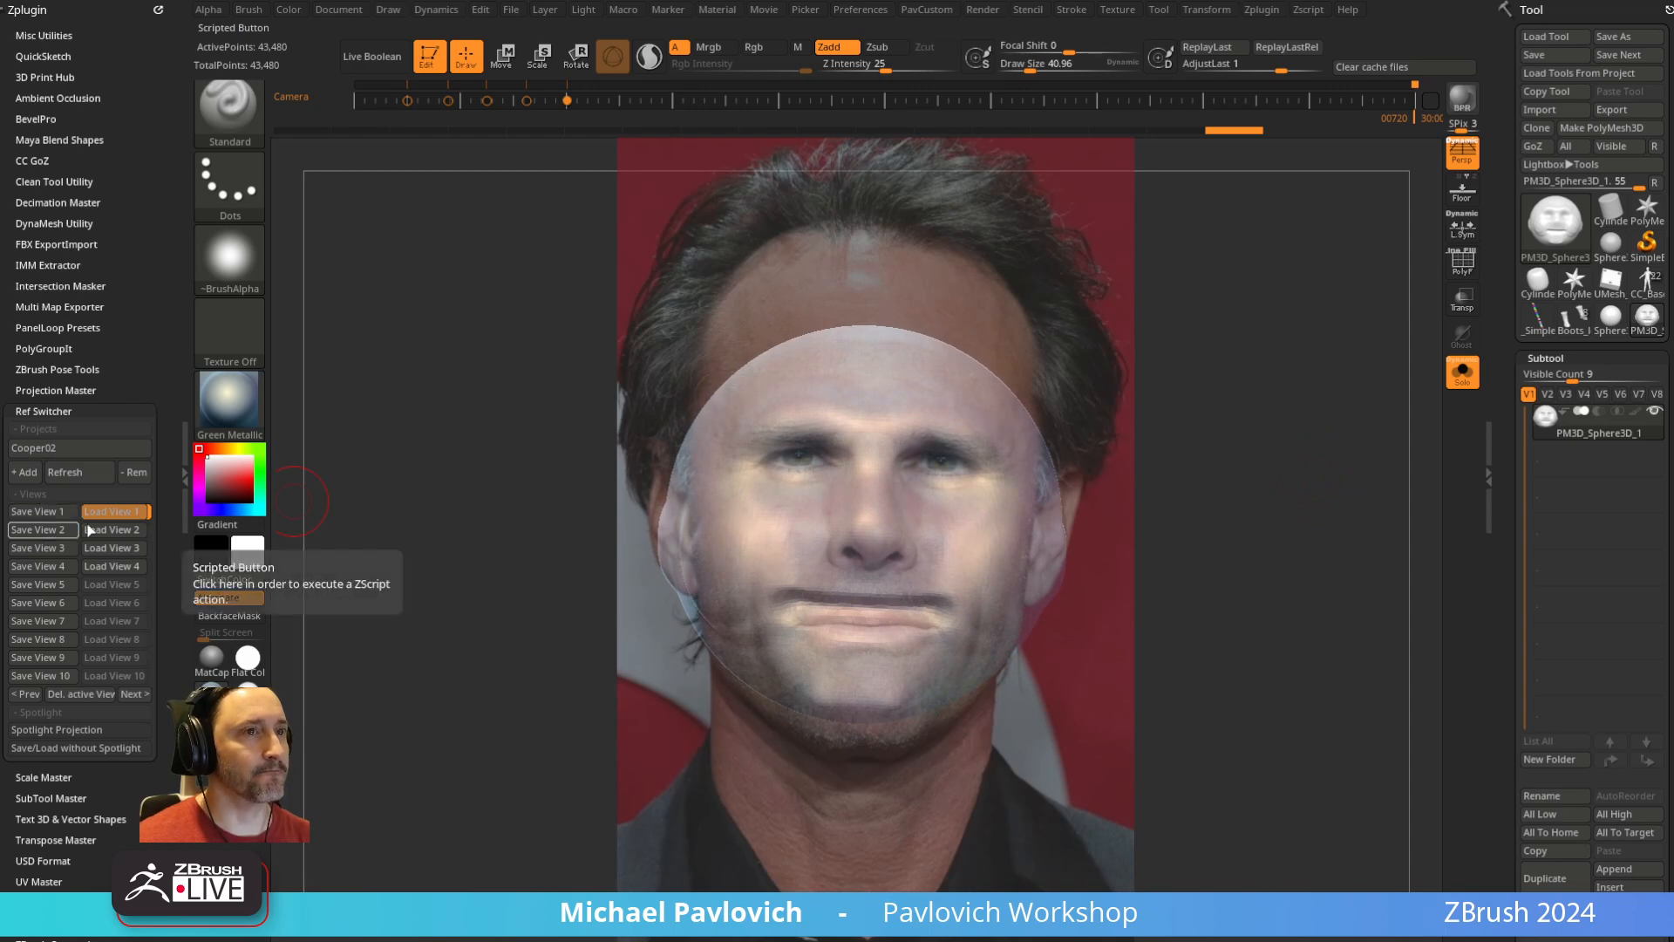
Reshape the nose and mouth with the Move brush to match the features in the photo
key("s")
mouse_move(818, 525)
left_mouse_down()
mouse_move(845, 508)
mouse_move(808, 474)
left_mouse_up()
key("b")
key("m")
key("v")
key("s")
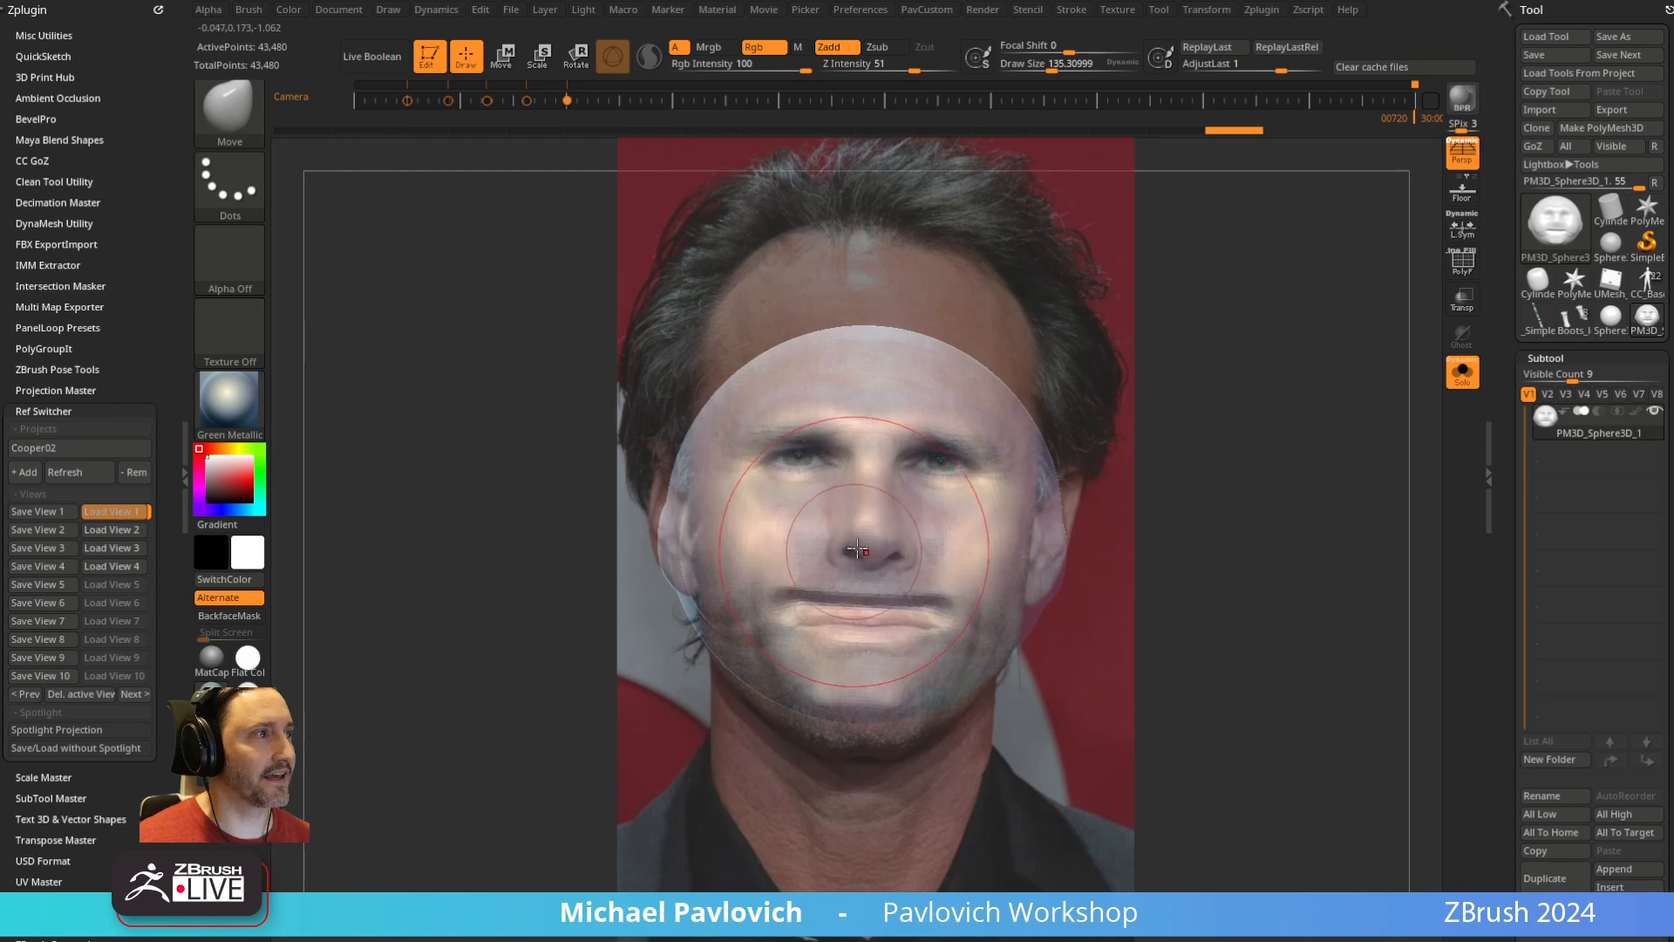
mouse_move(861, 539)
left_mouse_down()
mouse_move(798, 622)
mouse_move(818, 621)
mouse_move(796, 628)
mouse_move(869, 642)
left_mouse_up()
key("s")
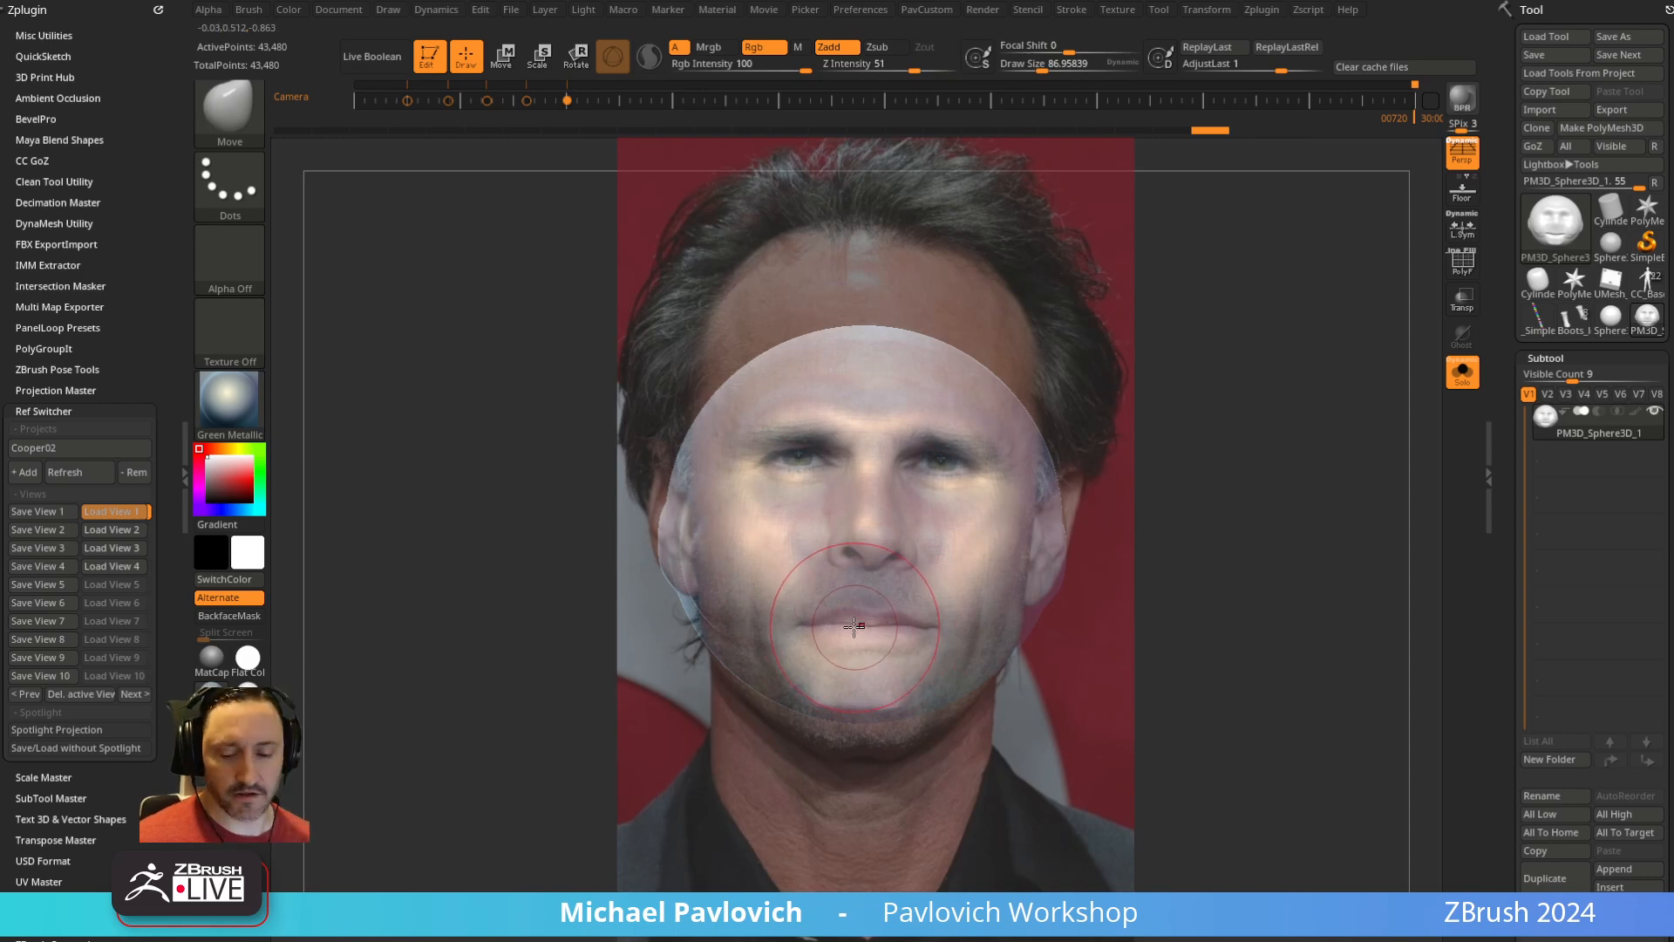
Switch to the DamStandard brush, try carving the mouth line and undo the latest strokes
key("b")
key("d")
key("s")
left_click_drag(798, 626, 938, 634)
key("s")
key("ctrl+z")
key("ctrl+z")
key("ctrl+z")
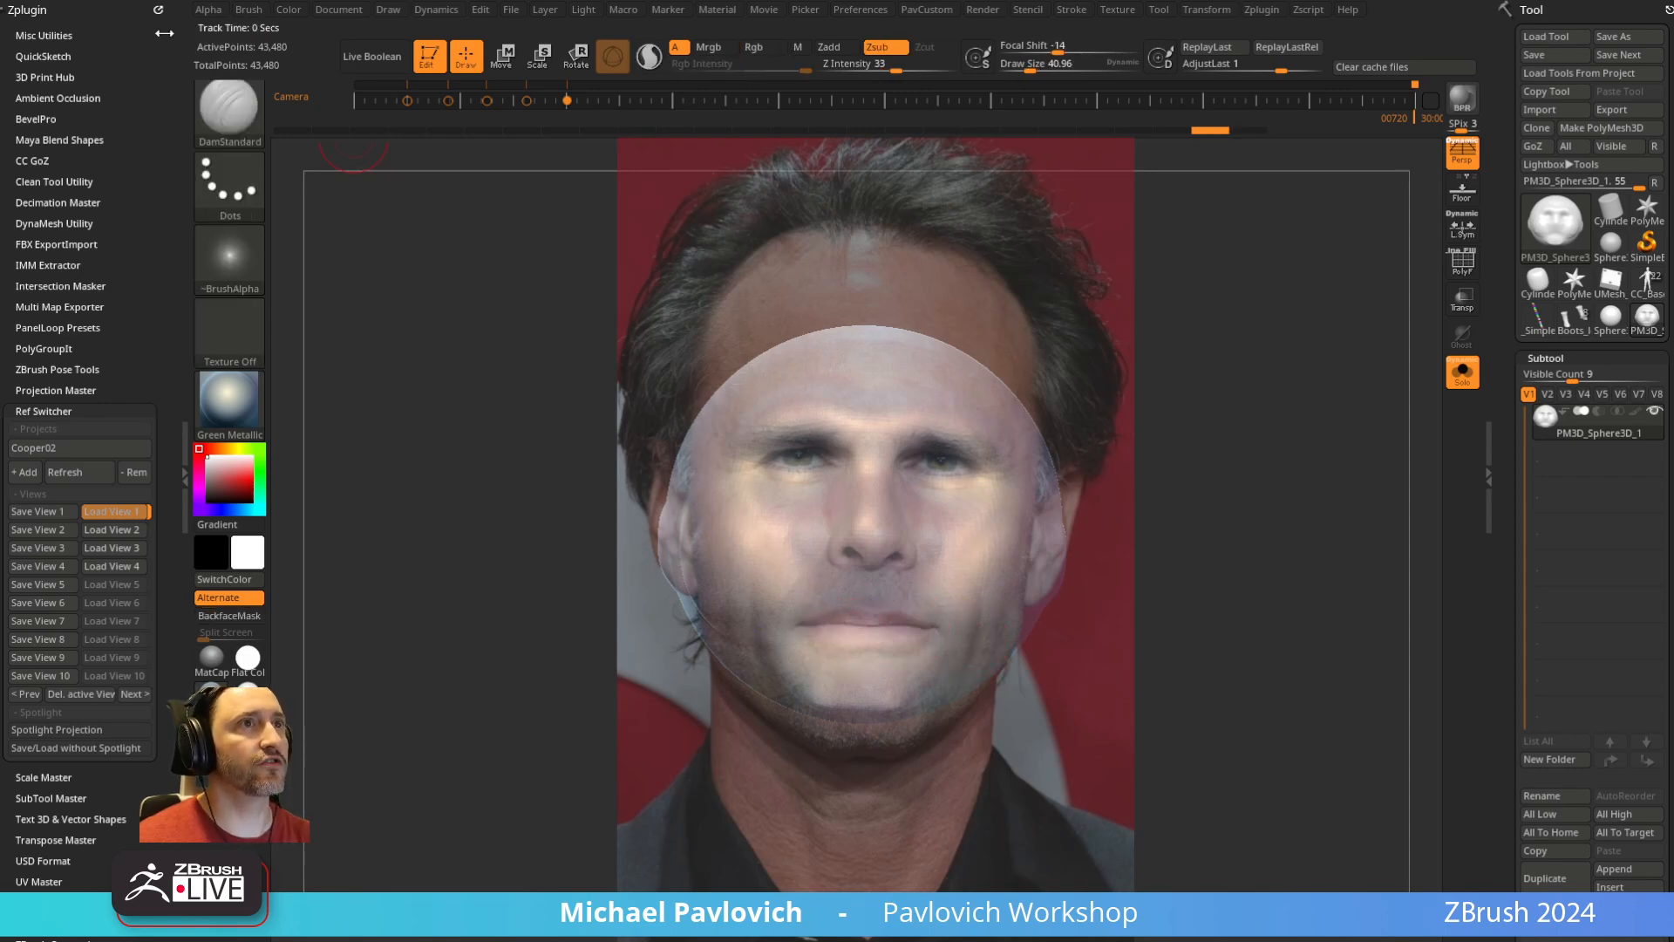
Dock the Brush palette in the tray and expand its Samples settings
mouse_move(255, 13)
left_click_drag(244, 28, 36, 31)
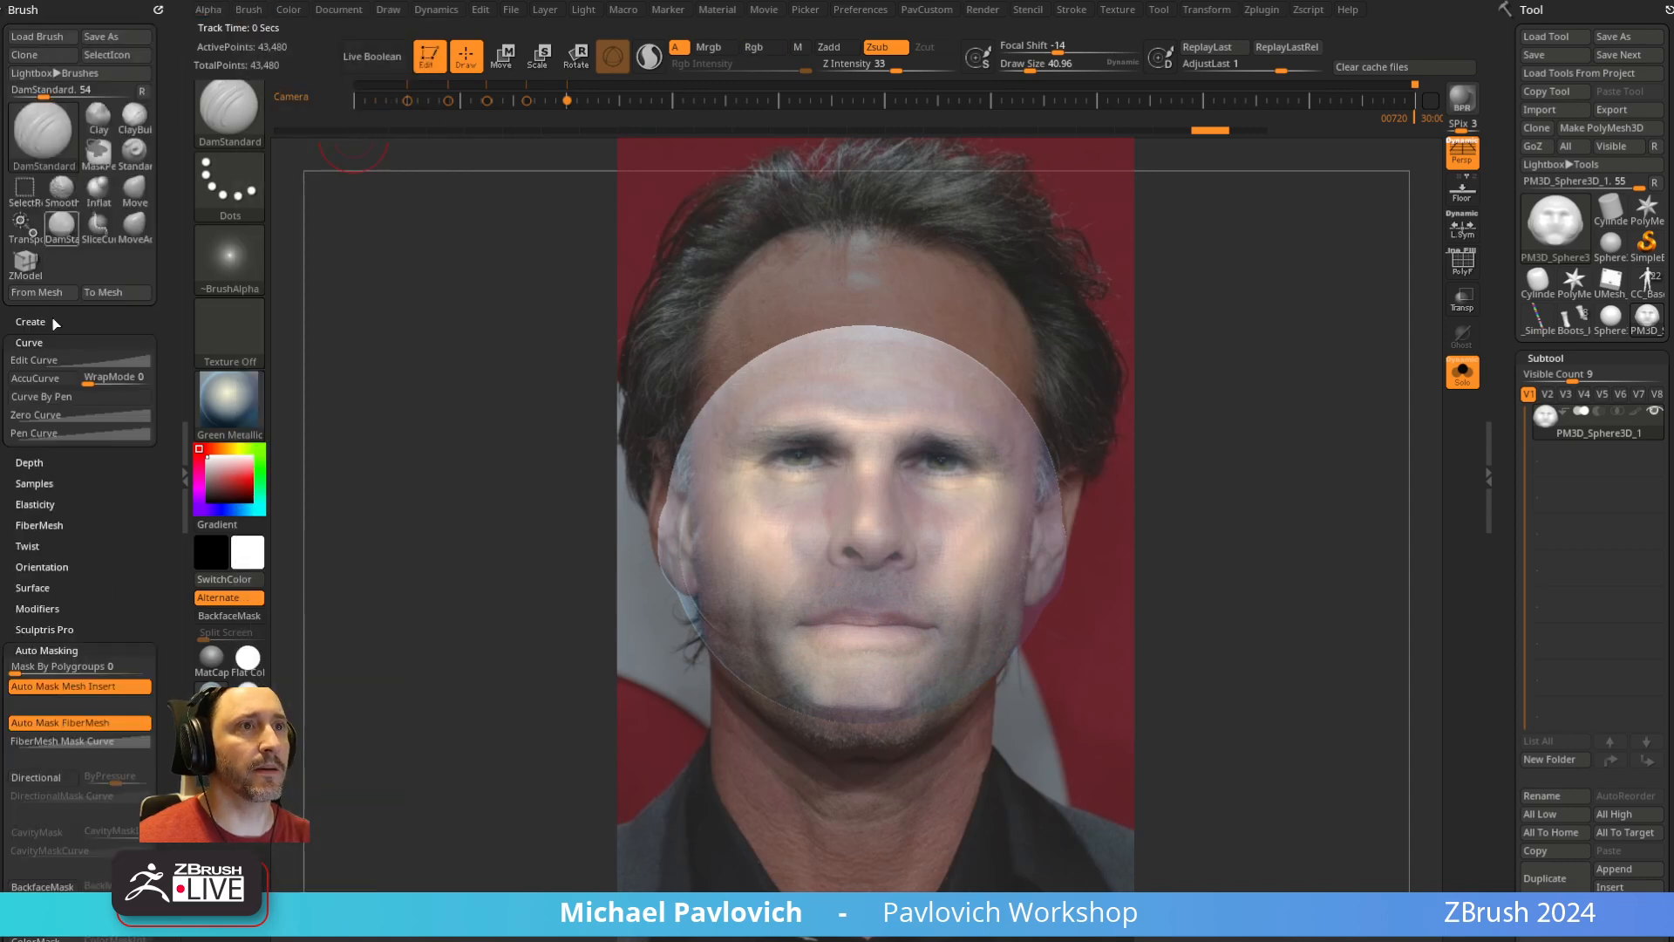
key("shift")
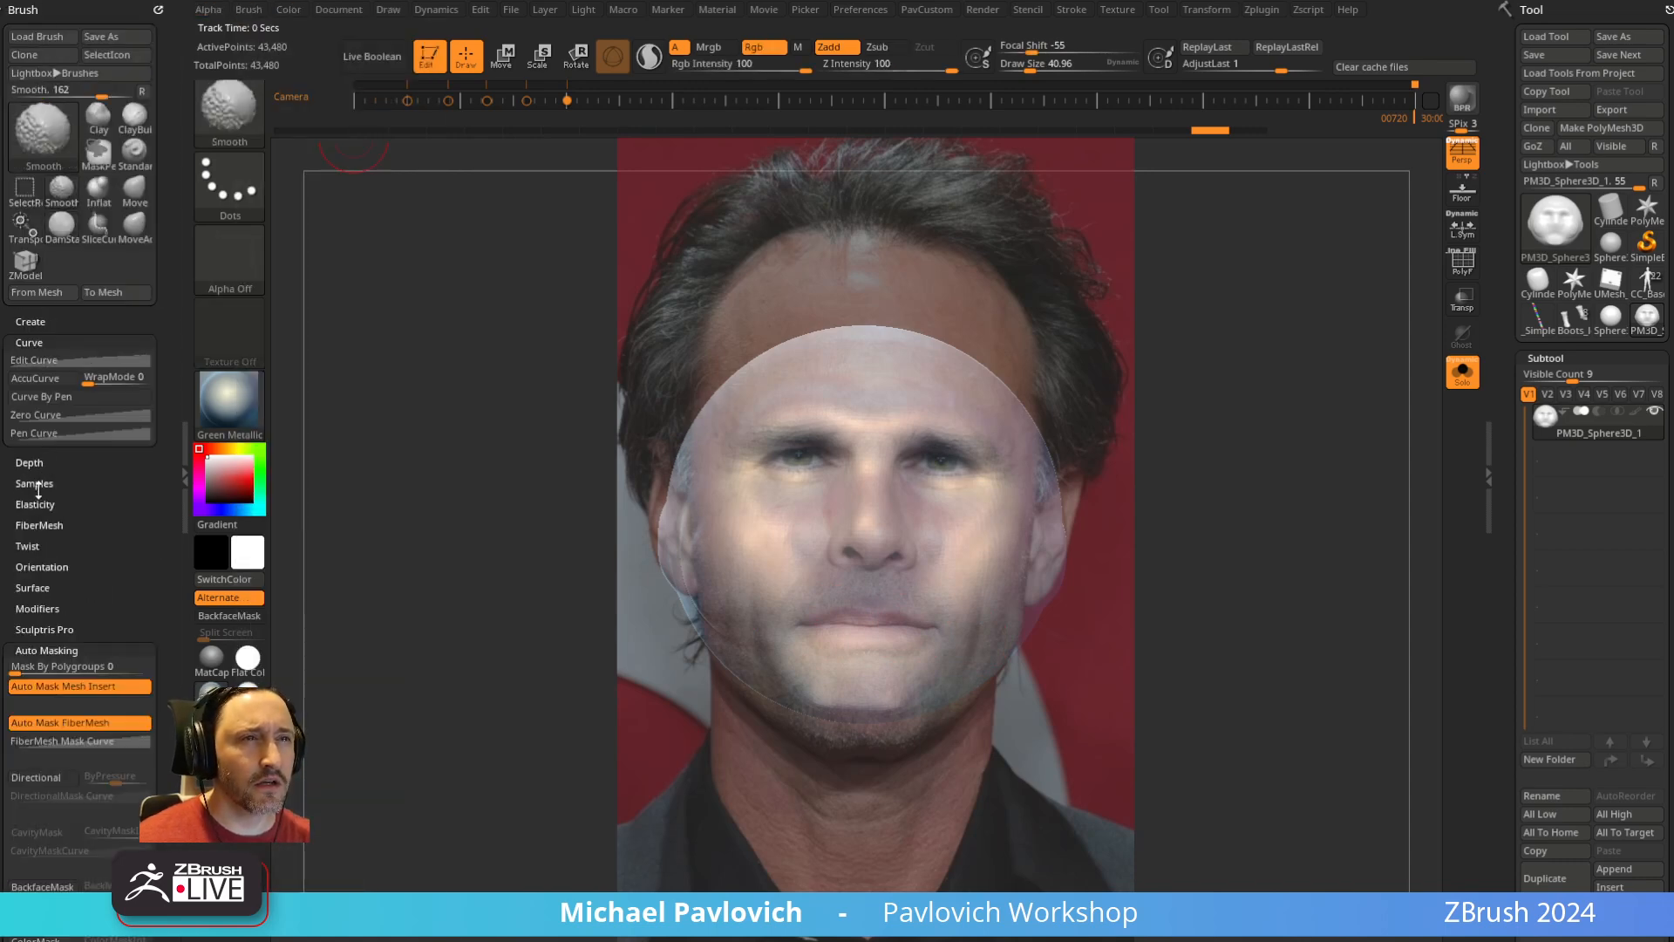
left_click(34, 483)
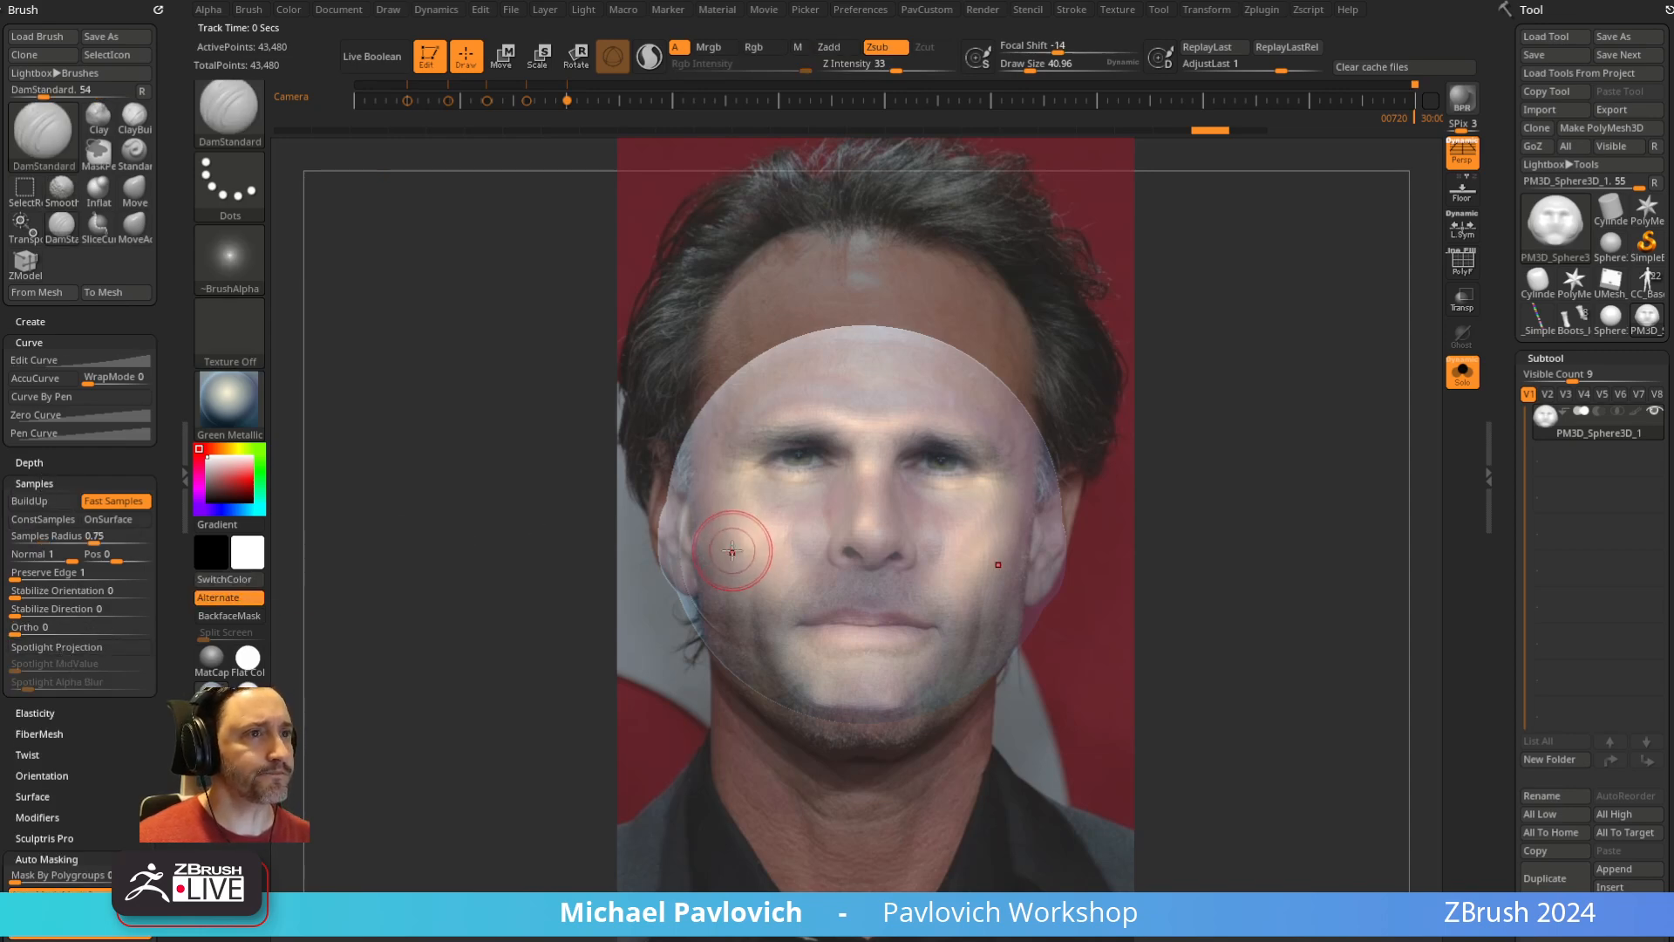
Test a DamStandard stroke around the eyes, undo it and enable Spotlight Projection for the brush
mouse_move(846, 503)
left_mouse_down()
mouse_move(774, 495)
mouse_move(832, 484)
left_mouse_up()
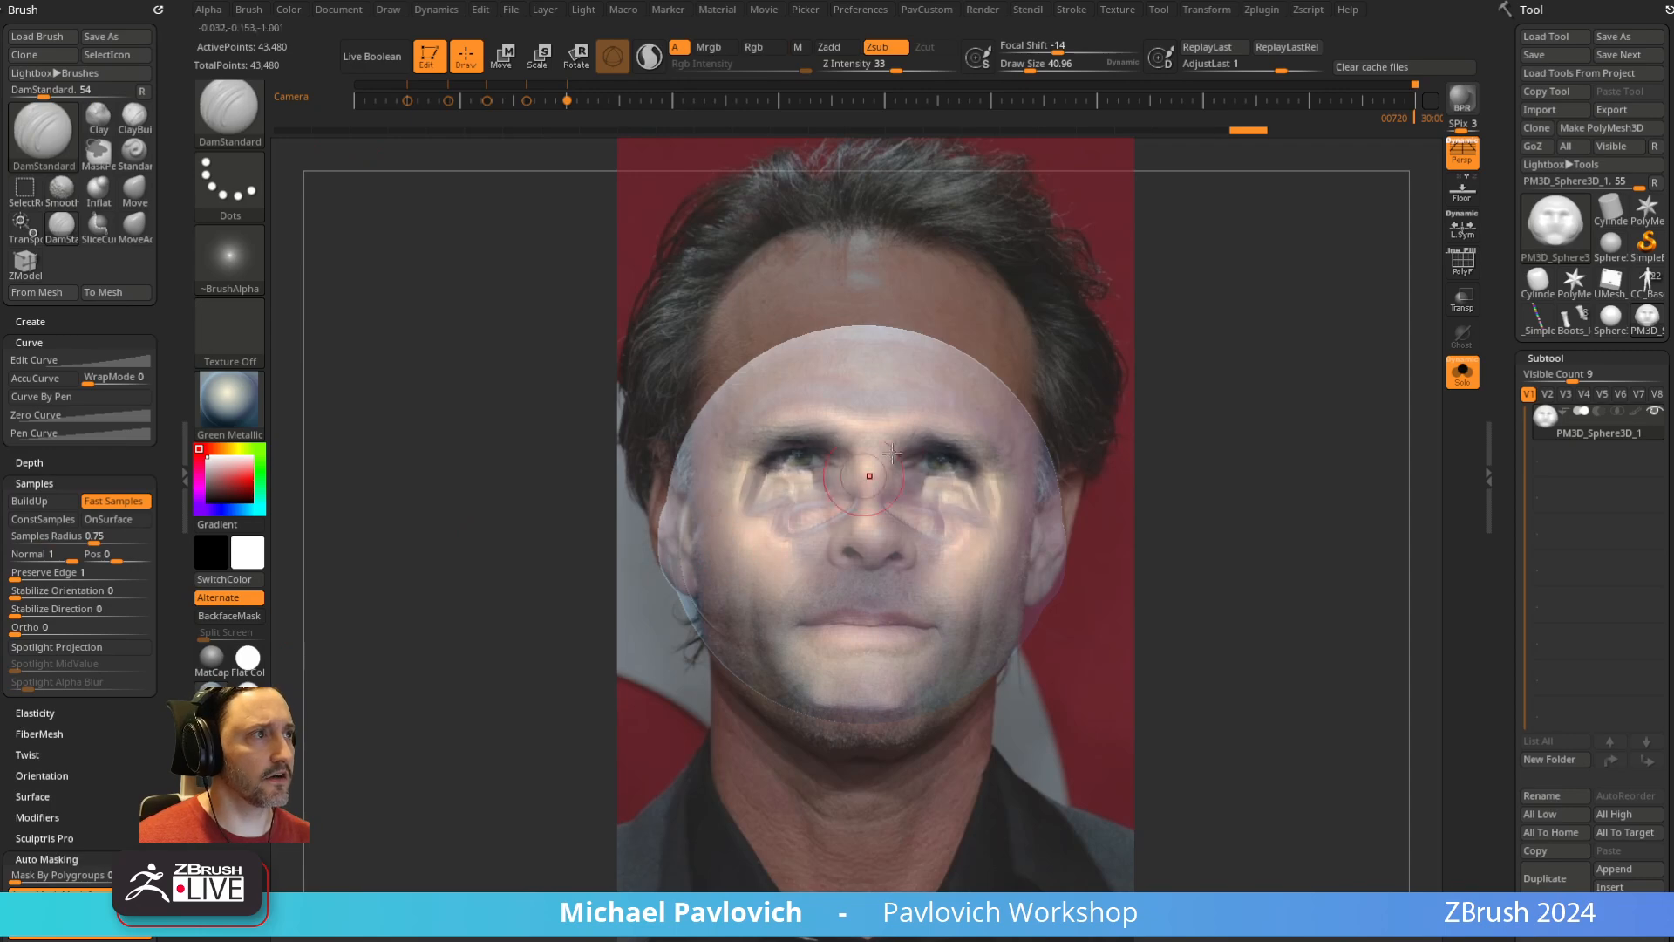
key("ctrl+z")
left_click(79, 647)
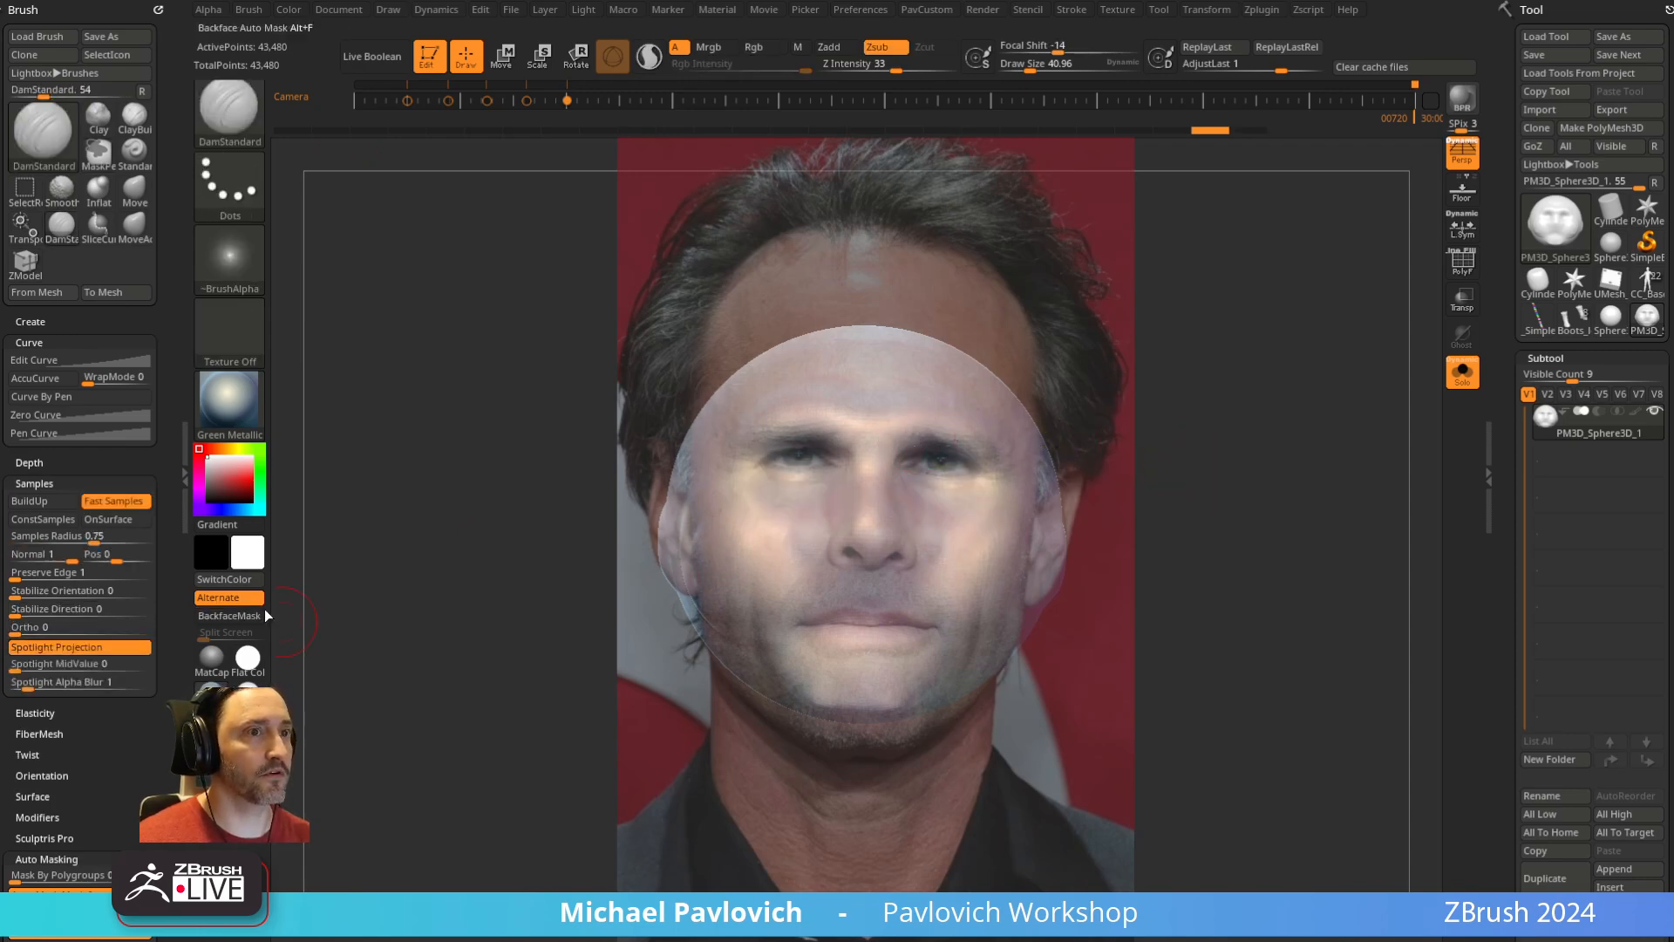
Reposition the sphere head over the photo, try Spotlight-projected DamStandard strokes around the eyes and undo them
mouse_move(1208, 505)
left_mouse_down("alt")
mouse_move(916, 503)
mouse_move(1200, 504)
left_mouse_up("alt")
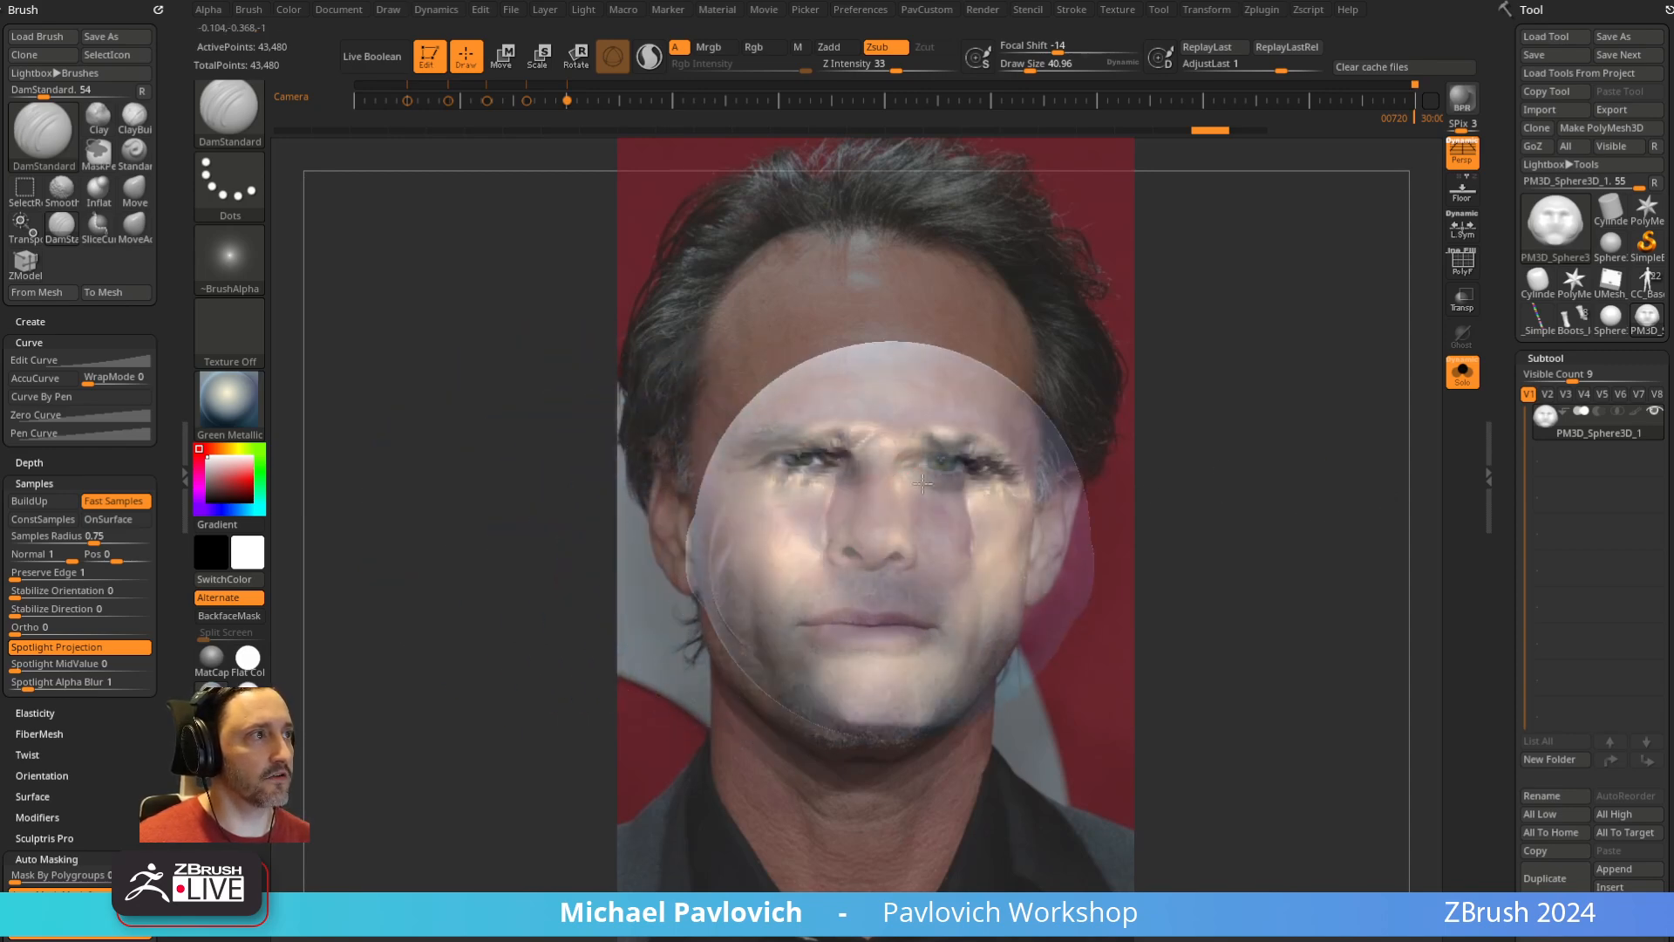
mouse_move(953, 447)
left_mouse_down()
mouse_move(1017, 473)
mouse_move(972, 535)
left_mouse_up()
key("ctrl+z")
mouse_move(1173, 443)
left_mouse_down()
mouse_move(1196, 458)
mouse_move(1050, 434)
left_mouse_up()
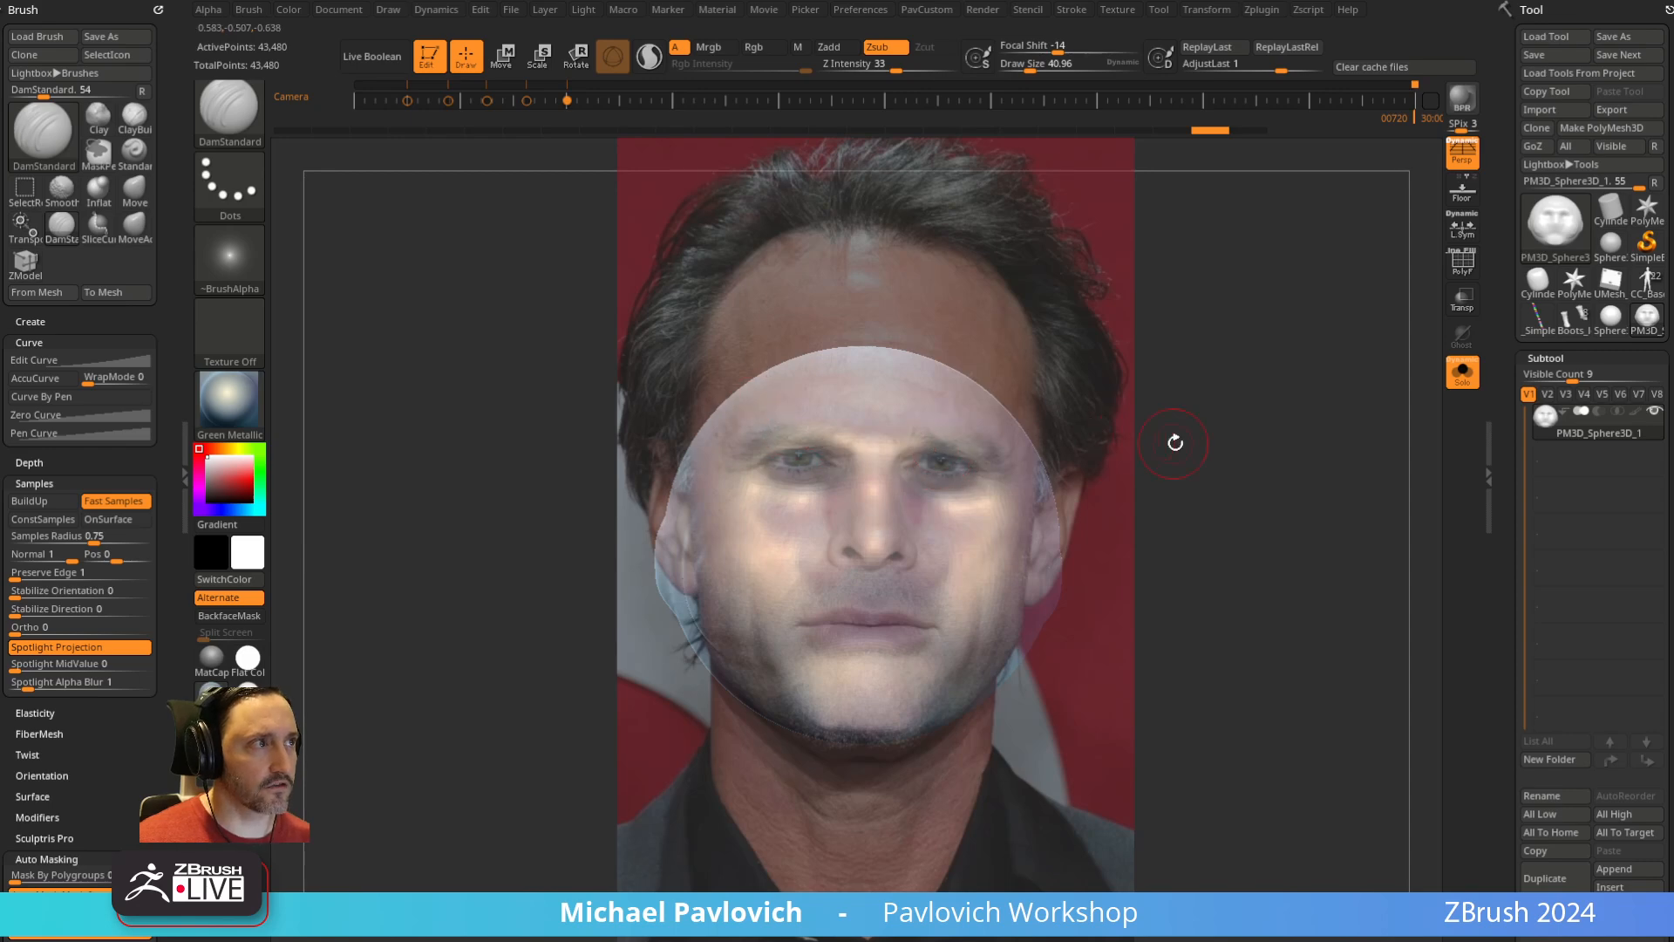
Turn off Spotlight Projection for DamStandard, then carve the lip lines and nostrils over the photo, reducing the draw size to about 26.57
left_click(103, 646)
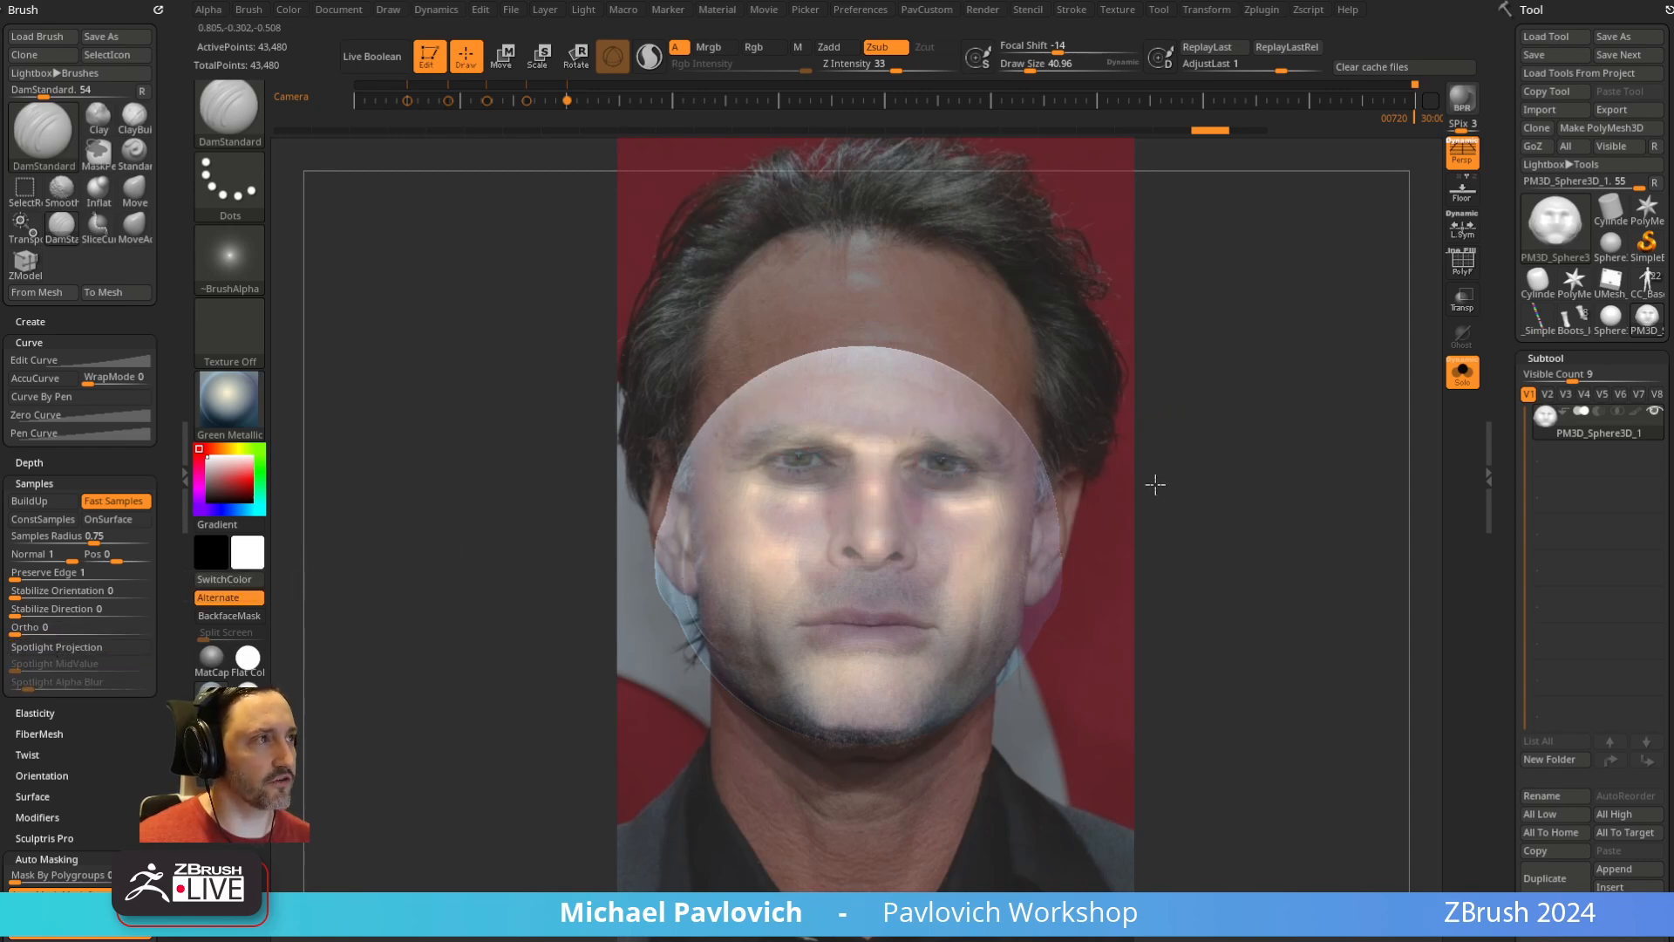
mouse_move(1155, 482)
left_mouse_down()
mouse_move(1154, 497)
mouse_move(1159, 478)
mouse_move(1184, 483)
left_mouse_up()
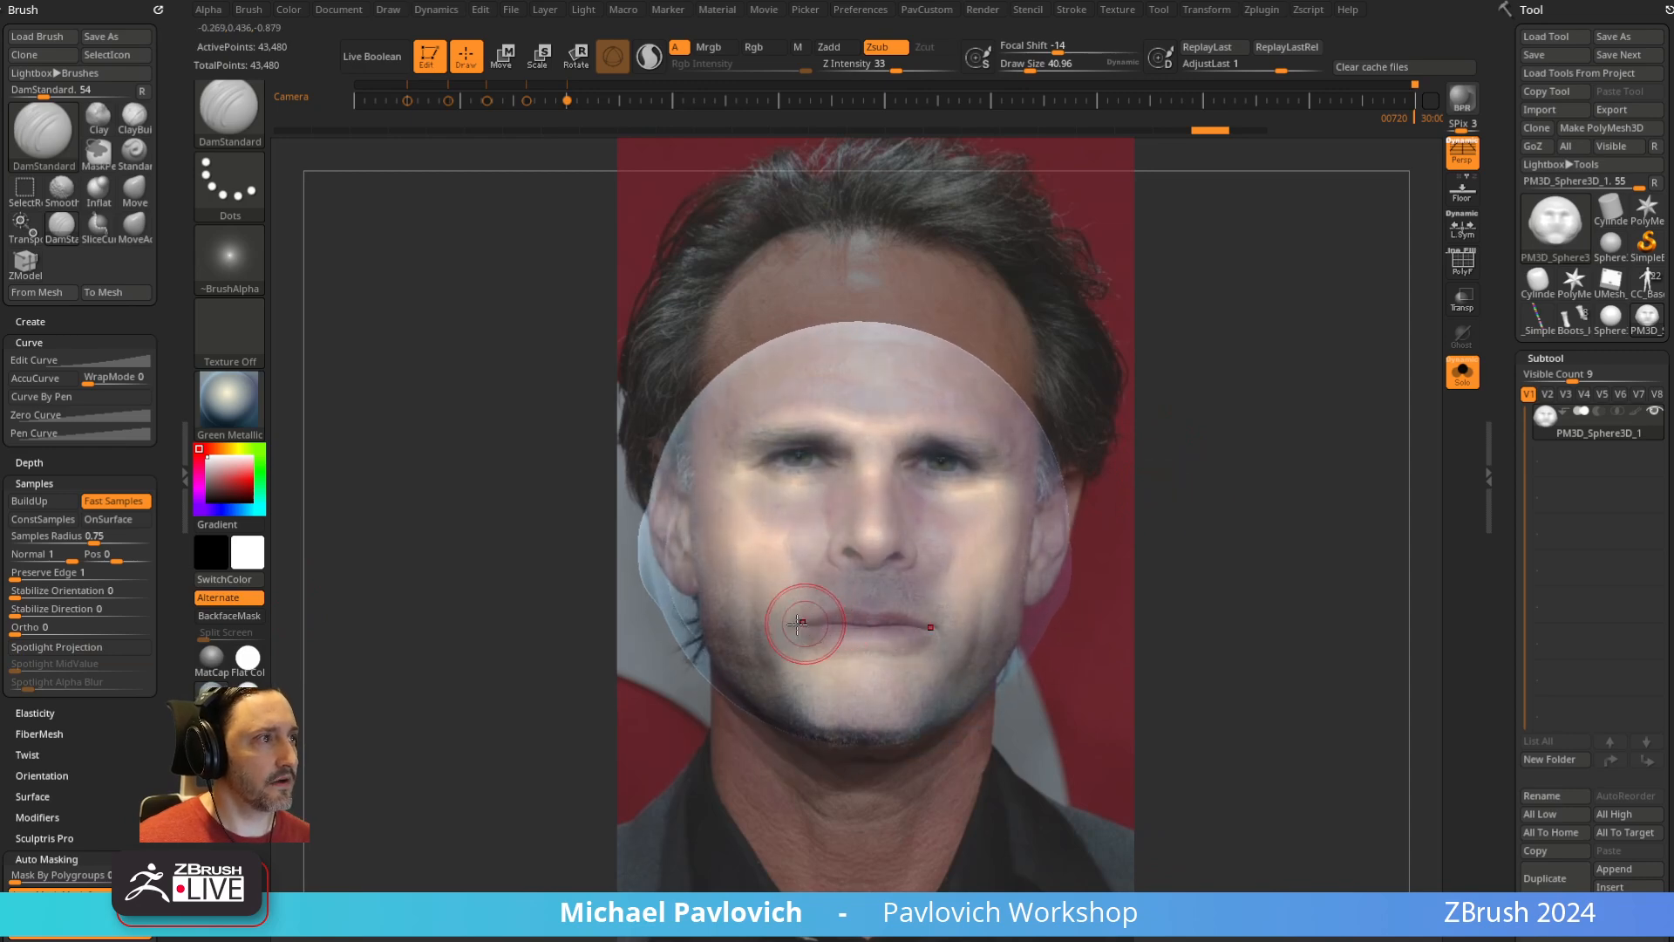
mouse_move(798, 623)
left_mouse_down()
mouse_move(886, 628)
mouse_move(842, 618)
mouse_move(870, 618)
mouse_move(861, 650)
left_mouse_up()
key("bracketleft")
key("bracketleft")
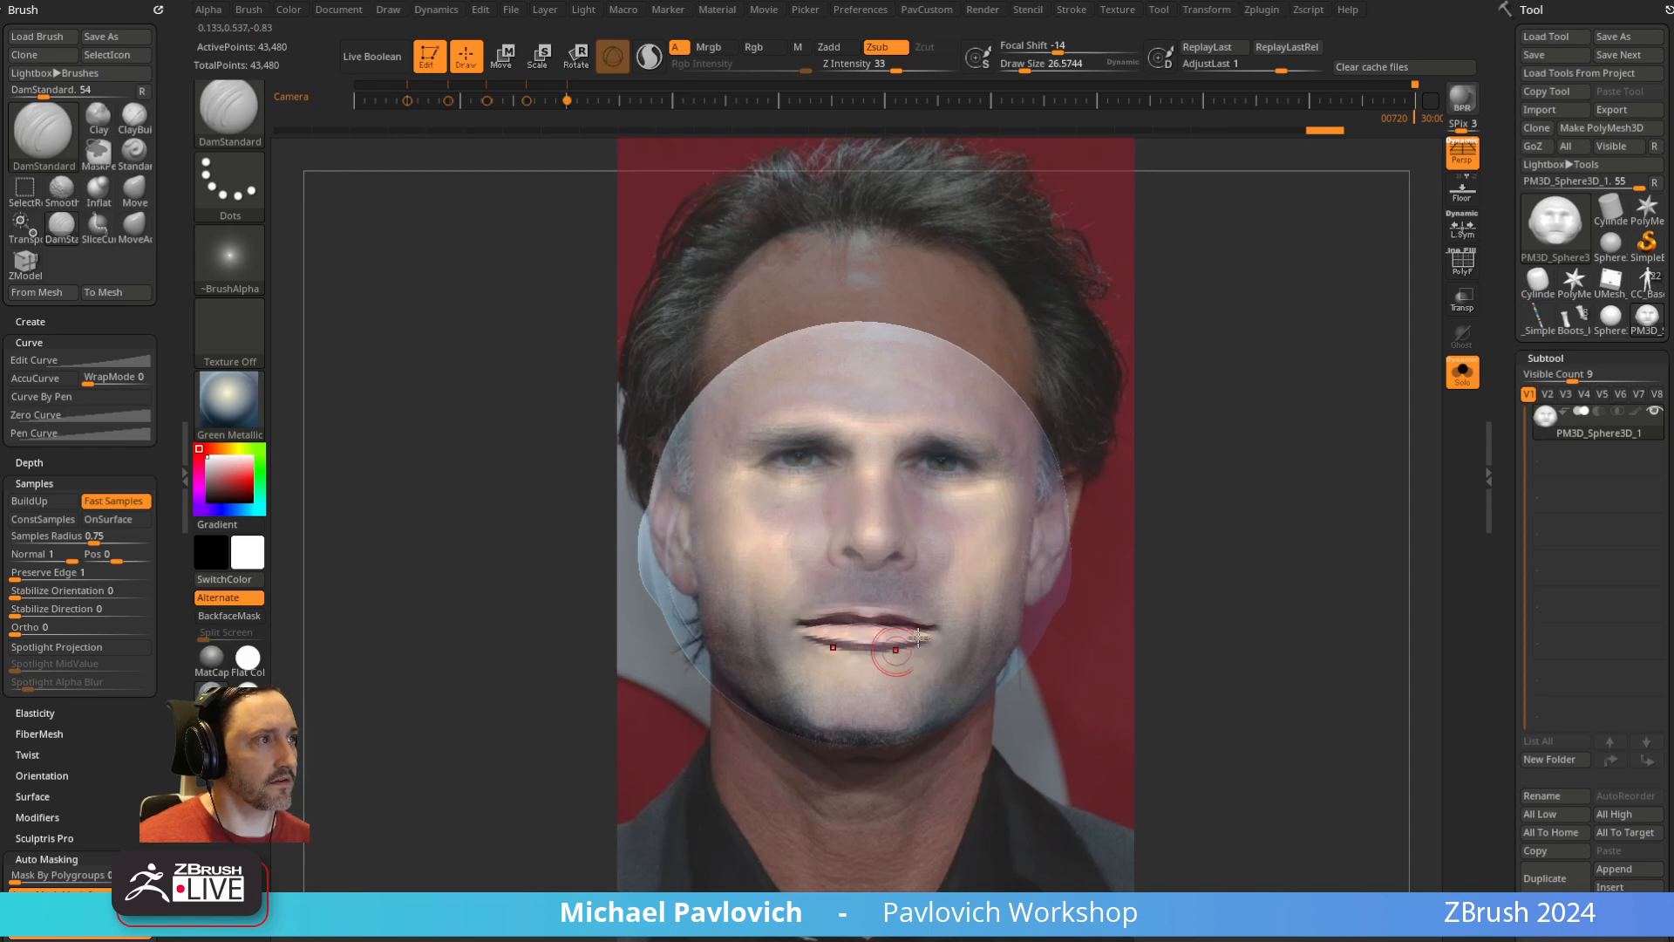
mouse_move(845, 553)
left_mouse_down()
mouse_move(863, 559)
mouse_move(834, 555)
mouse_move(829, 534)
left_mouse_up()
Switch to the Clay brush and build up the nose bridge and brow area over the photo
key("b")
key("c")
key("l")
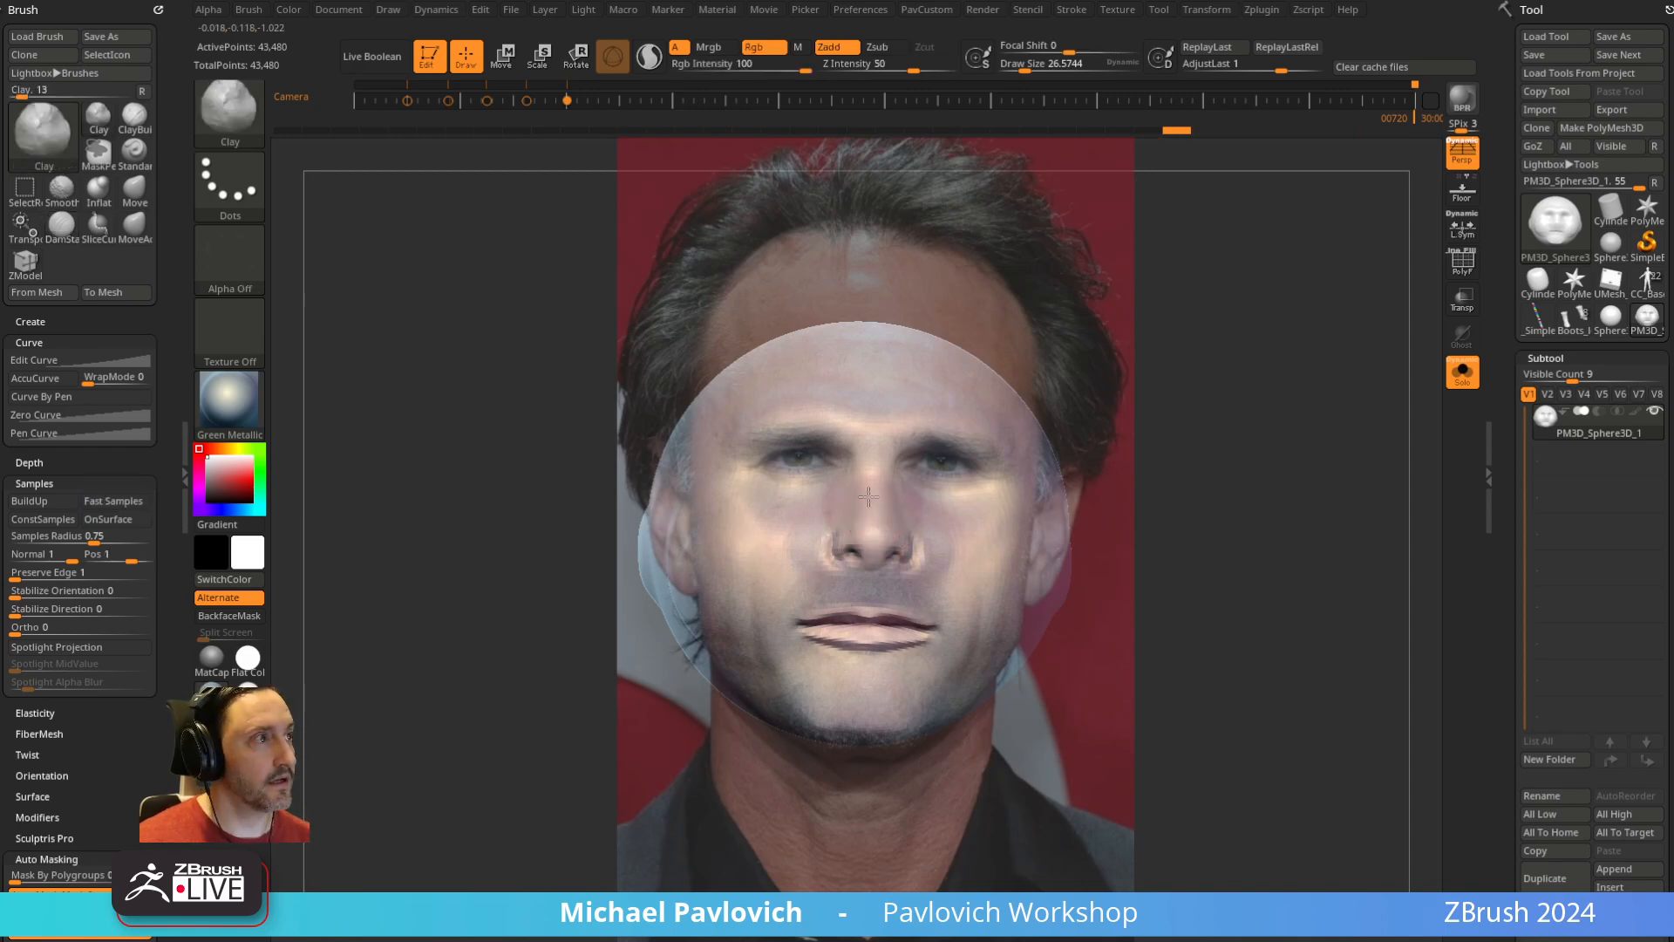
left_click_drag(863, 460, 762, 429)
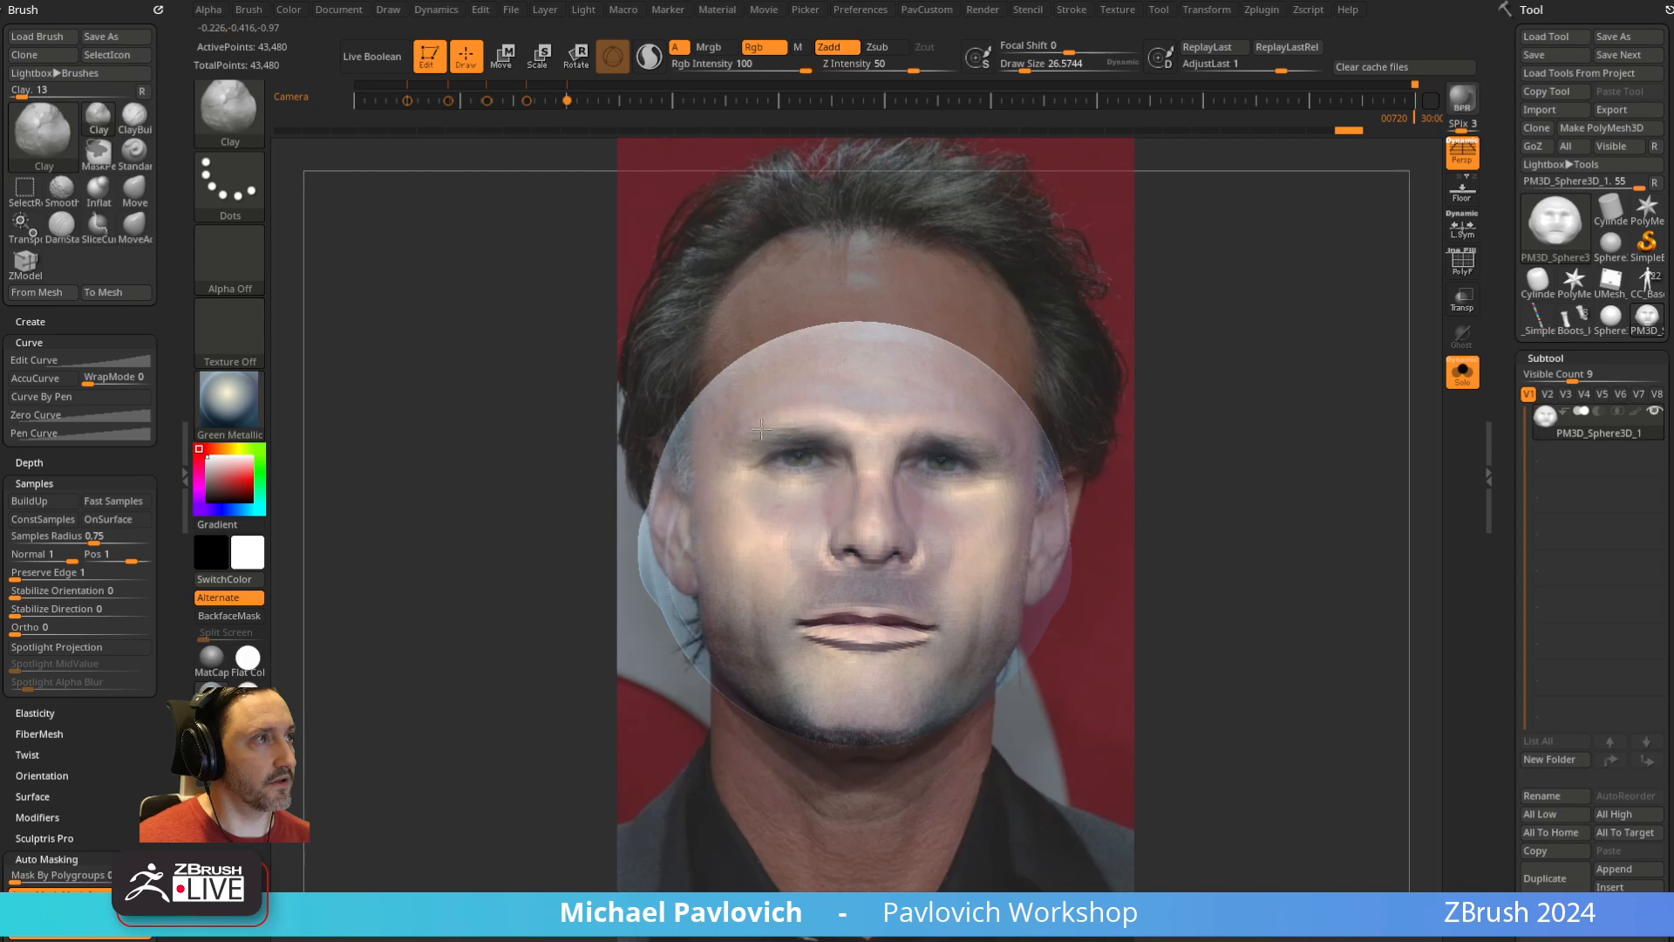
Switch back to DamStandard and deepen the eye creases, hiding the Spotlight photo to work on the bare head
key("b")
key("d")
key("s")
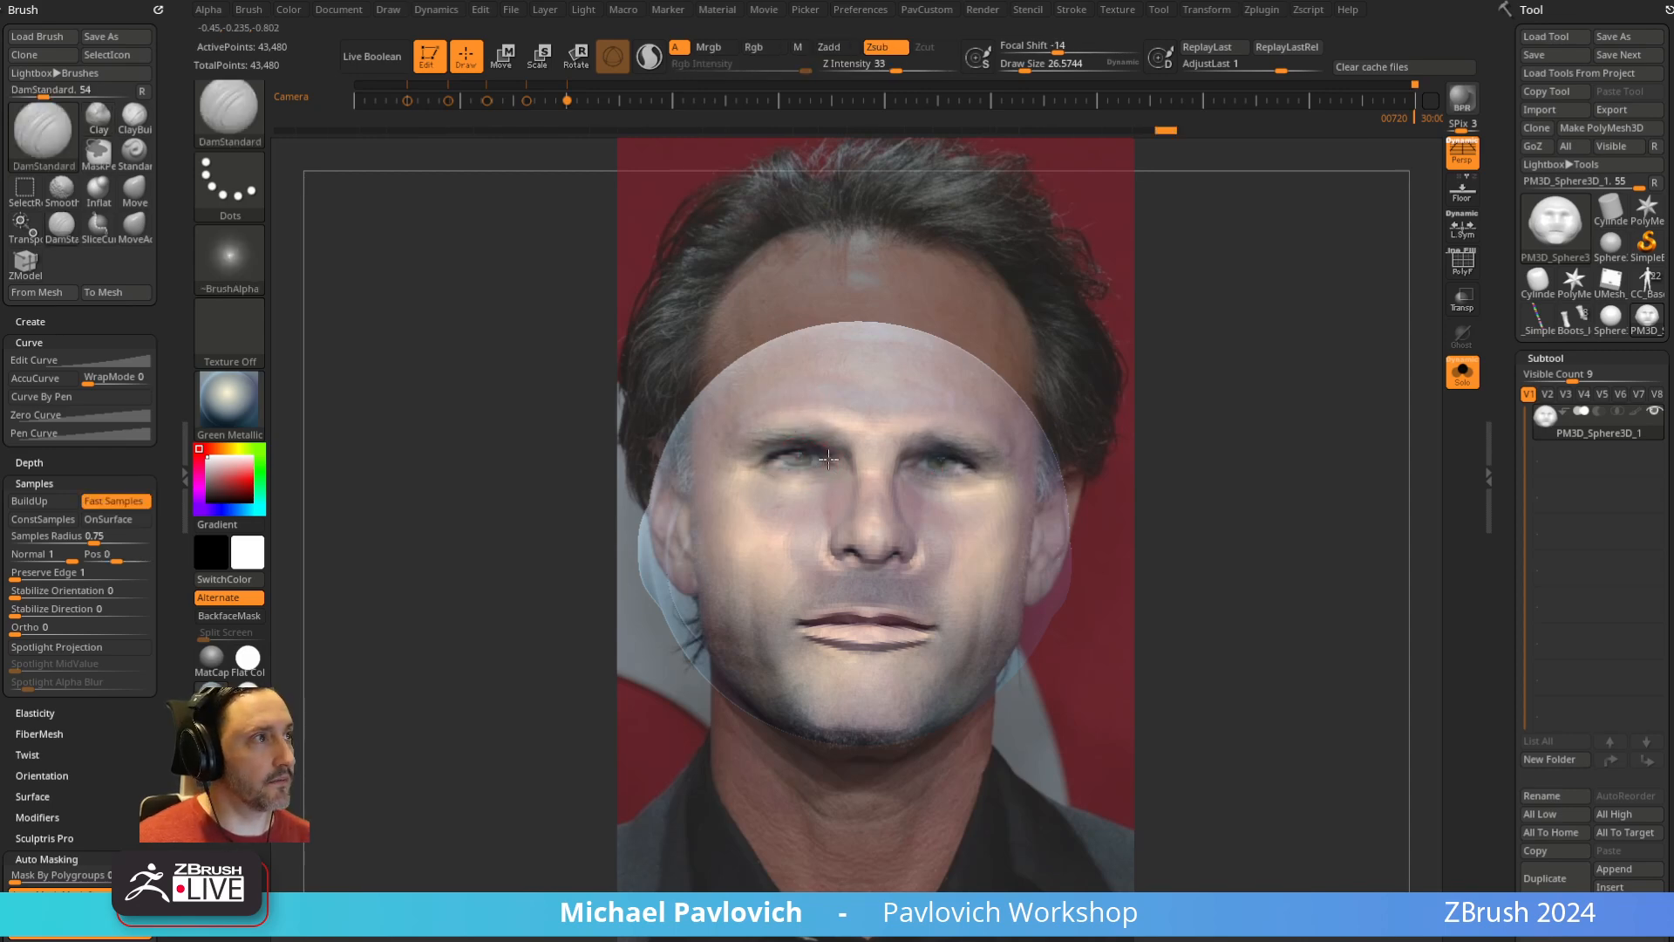
key("shift+z")
mouse_move(1270, 448)
left_mouse_down()
mouse_move(1228, 454)
mouse_move(1394, 465)
mouse_move(1283, 452)
left_mouse_up()
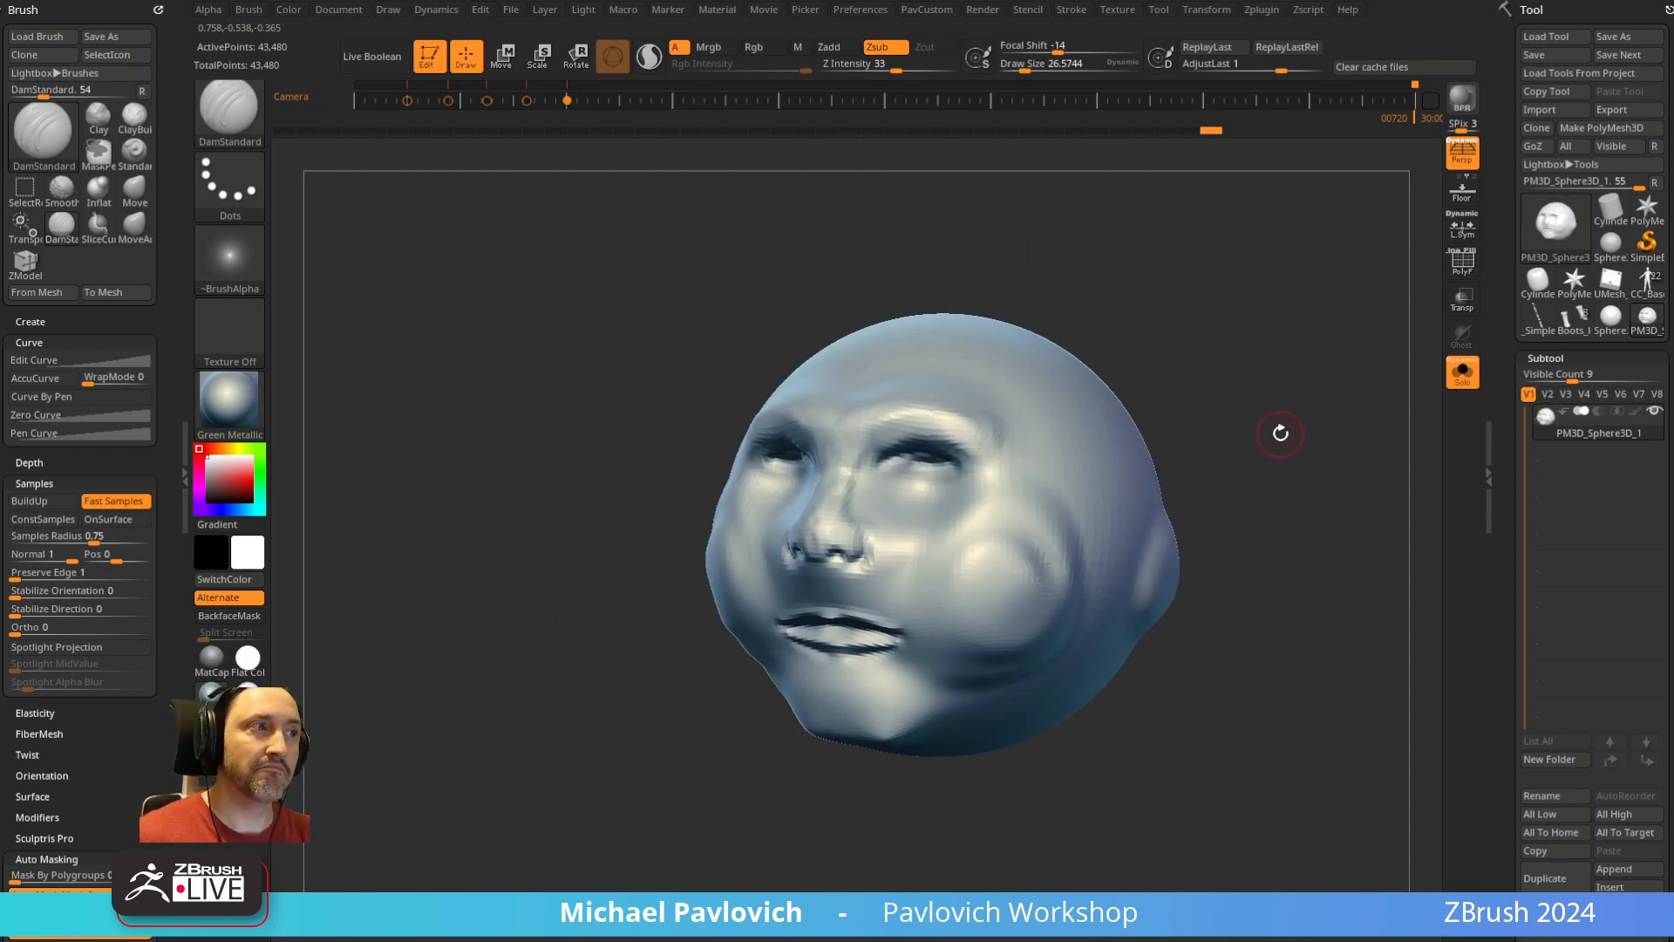
mouse_move(1155, 384)
left_mouse_down()
mouse_move(1221, 479)
mouse_move(825, 486)
left_mouse_up()
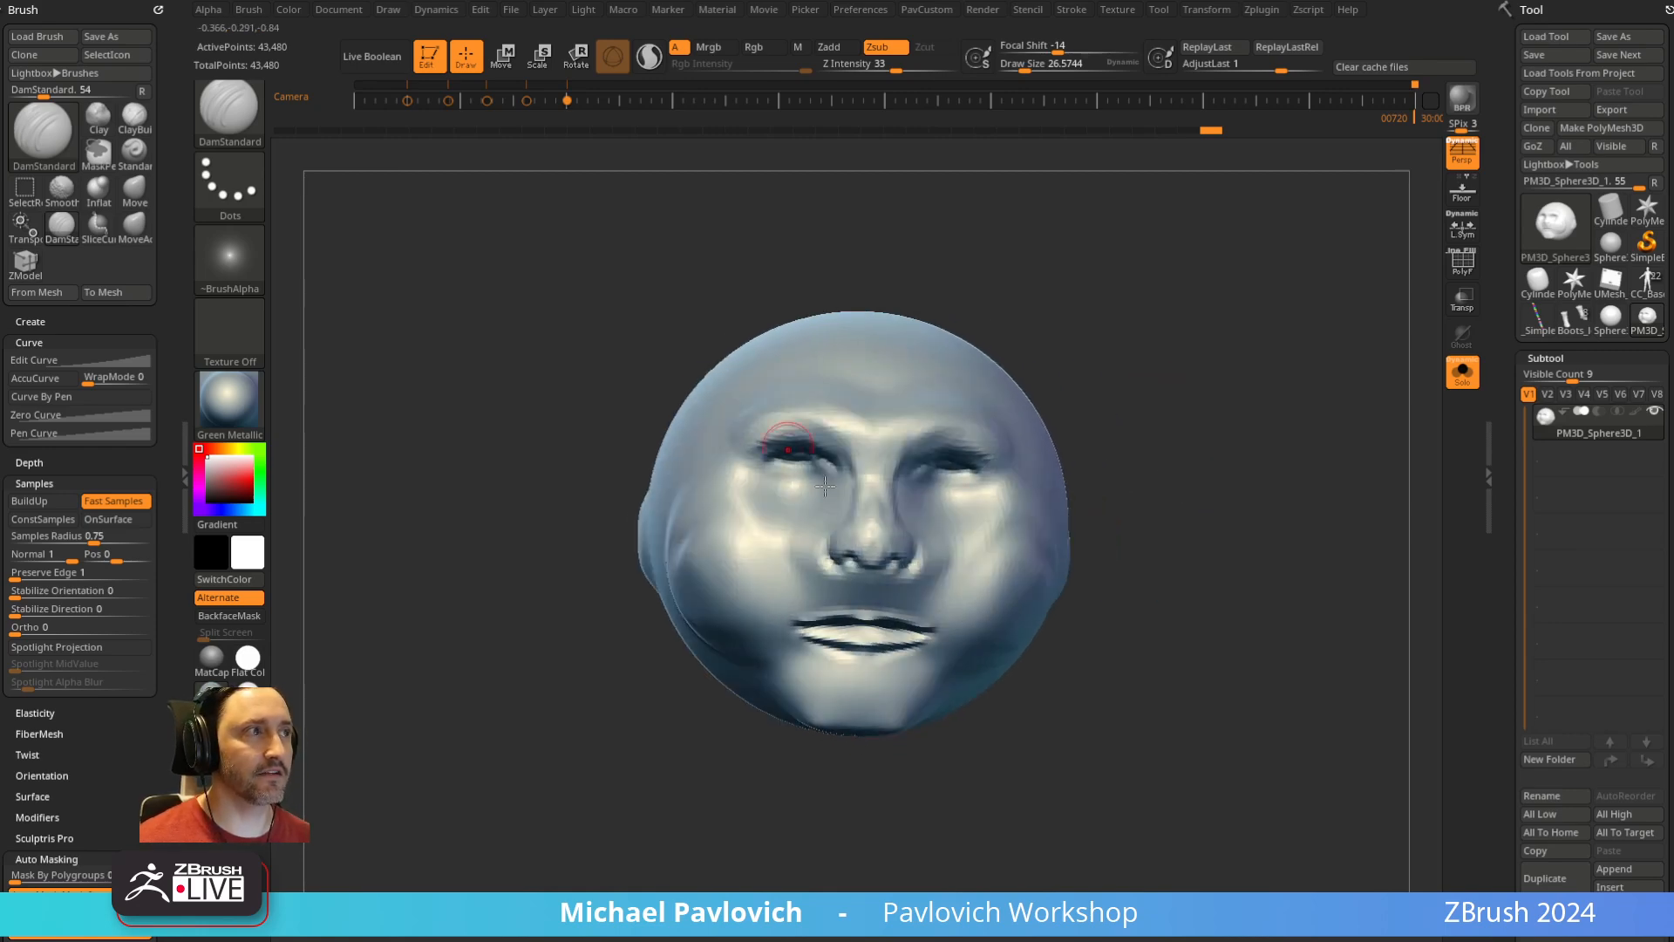
Toggle the Spotlight photo on and off to compare the sculpted face with the reference
key("shift+z")
left_click_drag(1157, 558, 1188, 546)
key("shift+z")
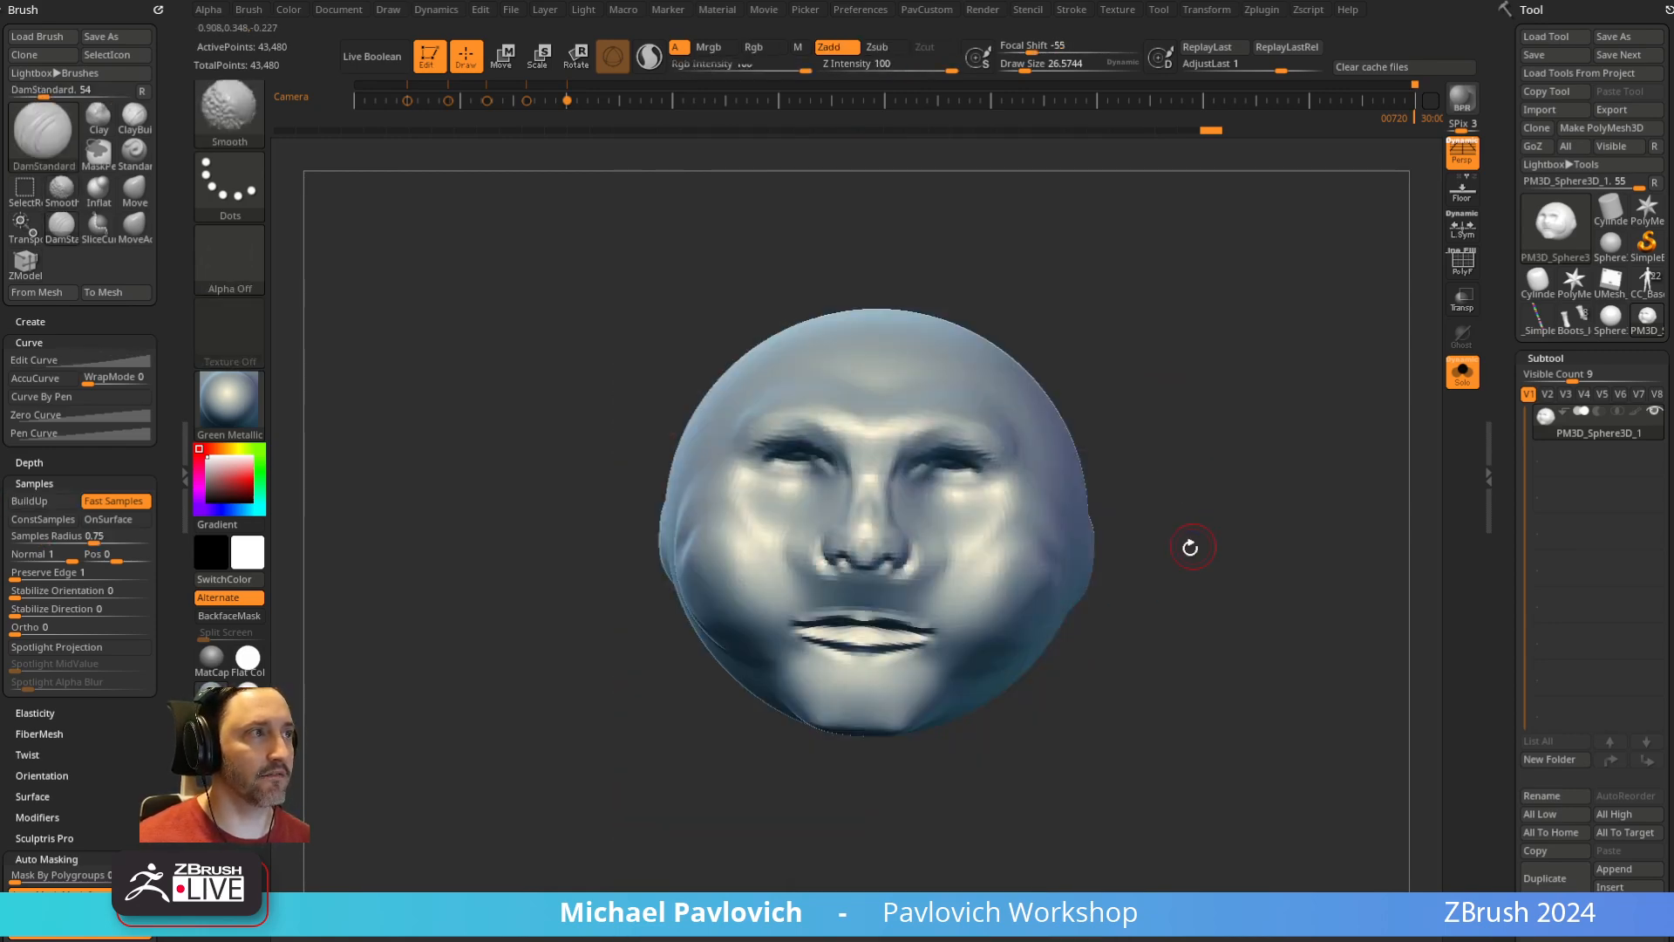
left_click_drag(1216, 449, 1207, 464)
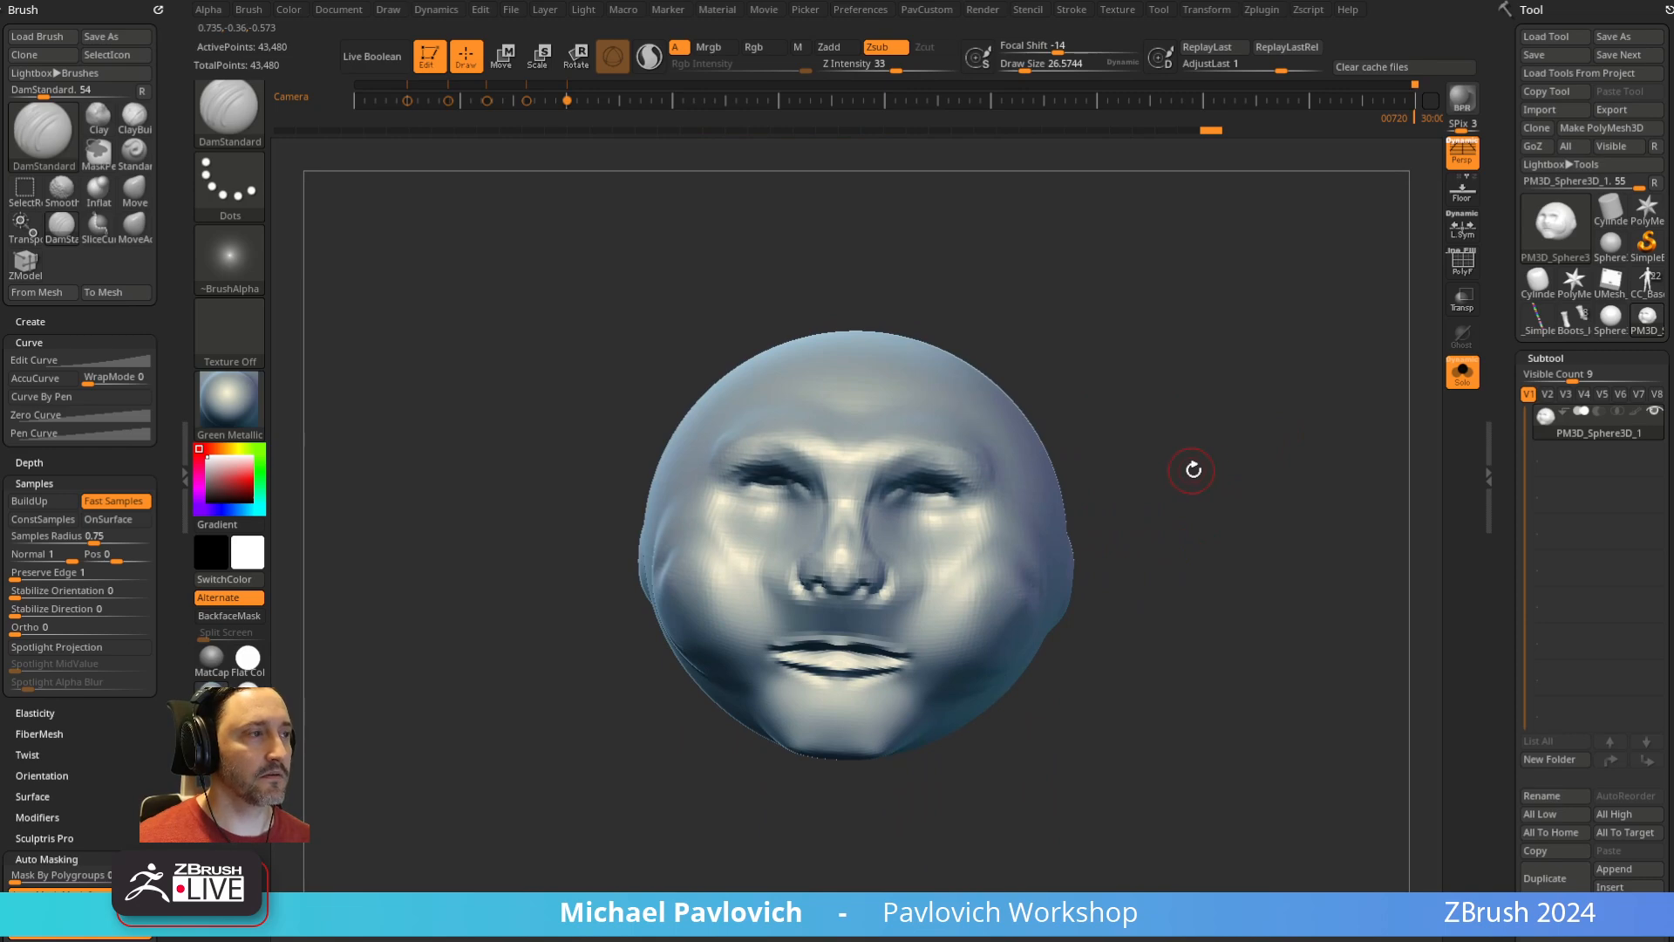
Switch to the Standard brush and sculpt the cheek beside the nose
key("b")
key("s")
key("t")
left_click_drag(956, 527, 1014, 538)
Switch to the Move brush, set the draw size to 112 and pull the mouth forward in the head's profile
key("s")
left_click_drag(1255, 497, 1171, 401)
key("b")
key("m")
key("v")
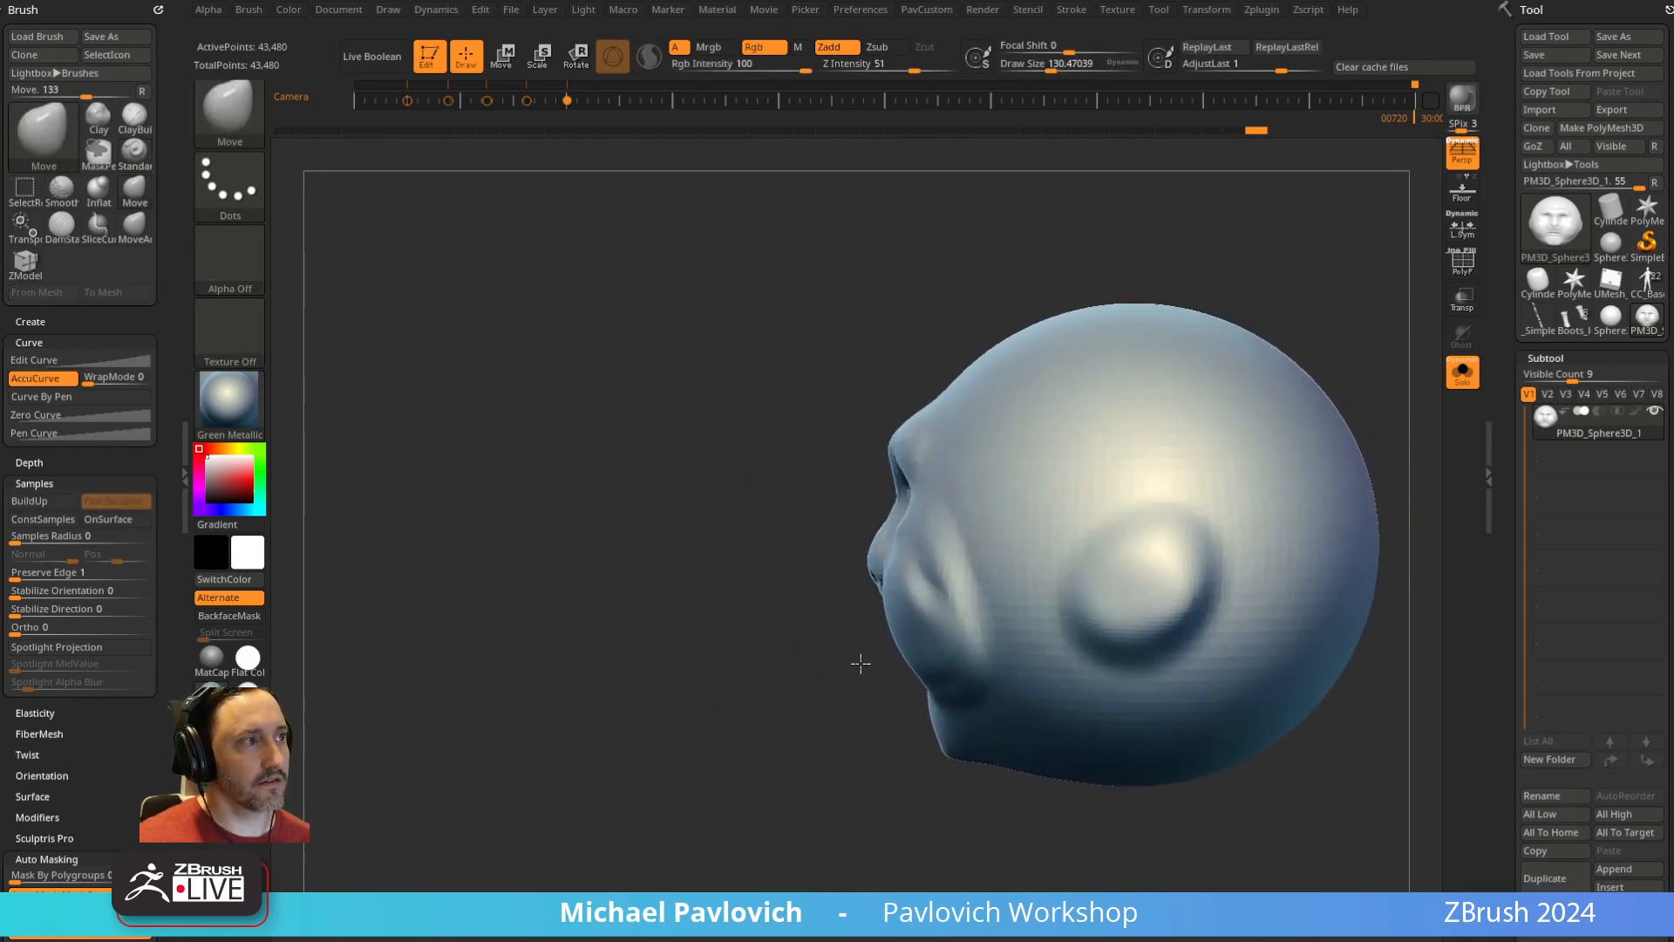
left_click_drag(875, 660, 844, 660)
right_click_drag(859, 656, 882, 662)
key("s")
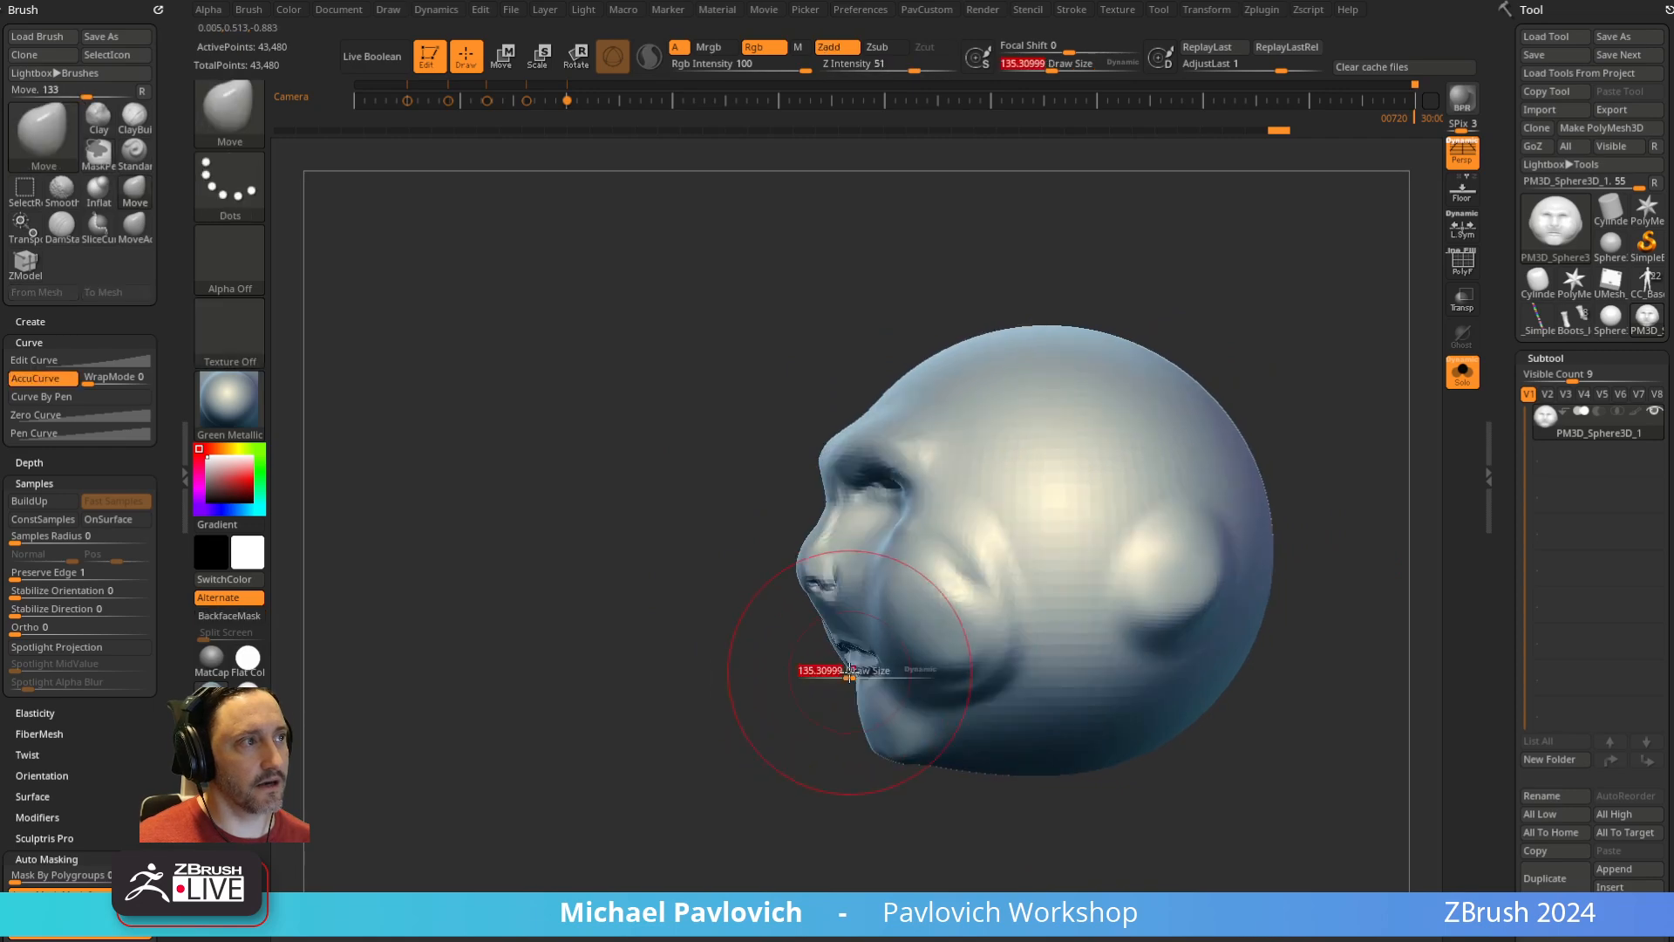
left_click_drag(852, 672, 847, 672)
mouse_move(848, 662)
left_mouse_down()
mouse_move(759, 668)
mouse_move(795, 660)
left_mouse_up()
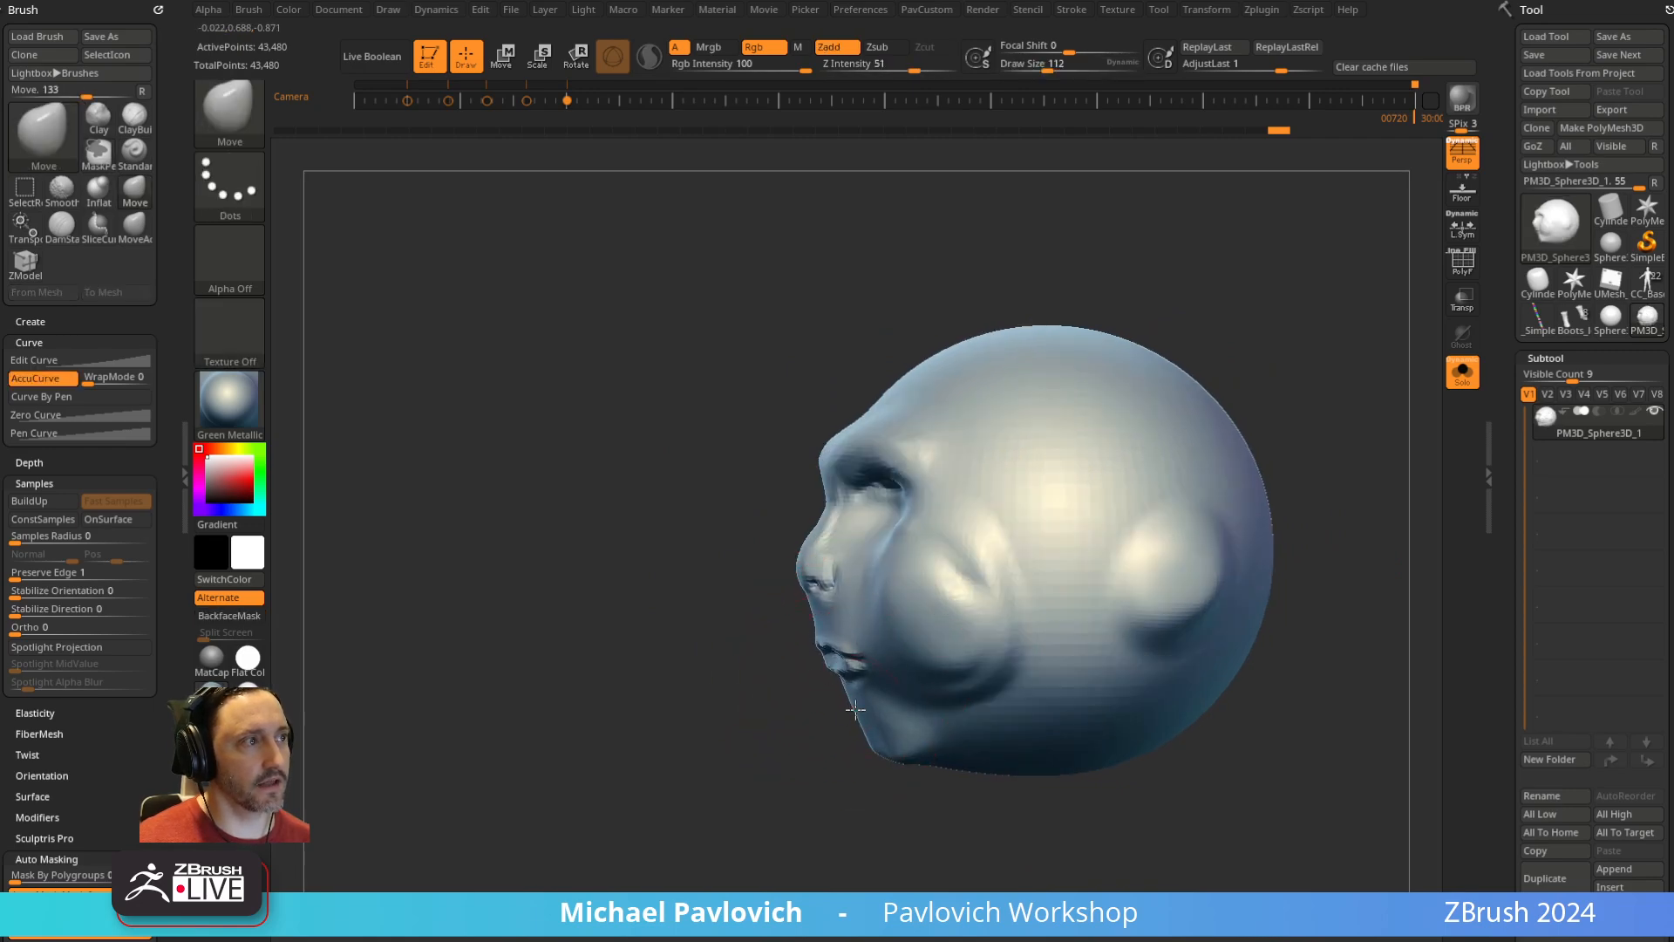
Reshape the chin and nose of the sphere head with the Move brush, reducing the draw size to about 83
left_click_drag(860, 731, 819, 751)
right_click_drag(744, 680, 877, 641)
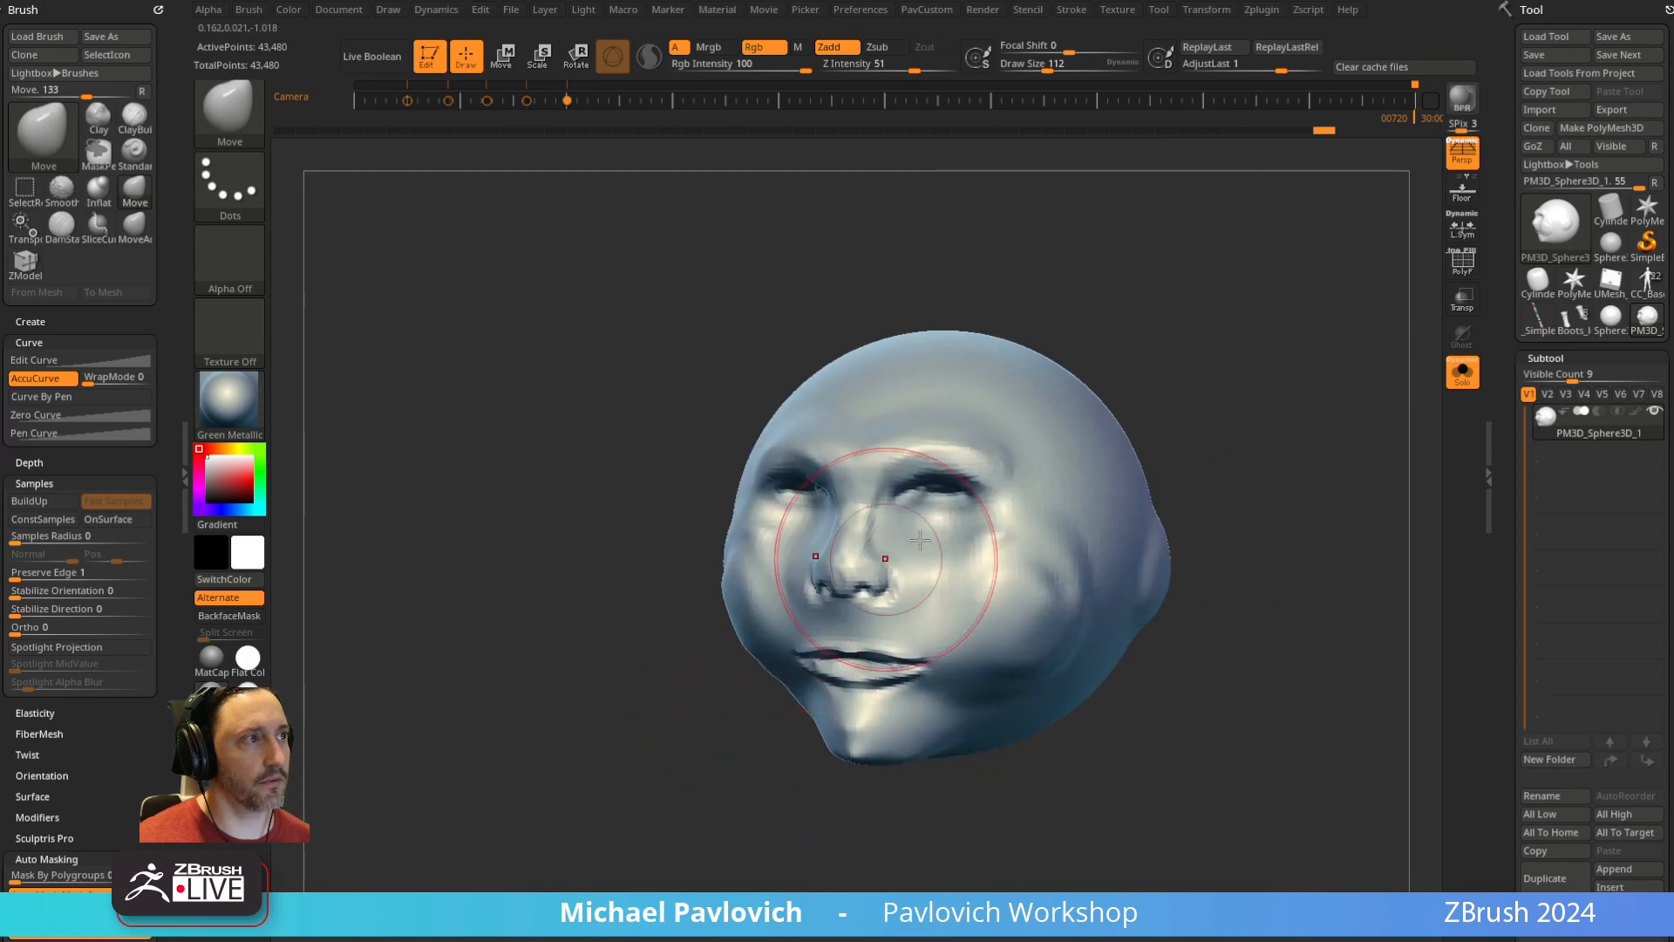
left_click_drag(894, 568, 907, 571)
right_click_drag(911, 575, 851, 587)
key("s")
mouse_move(851, 587)
left_mouse_down()
mouse_move(804, 579)
mouse_move(811, 518)
left_mouse_up()
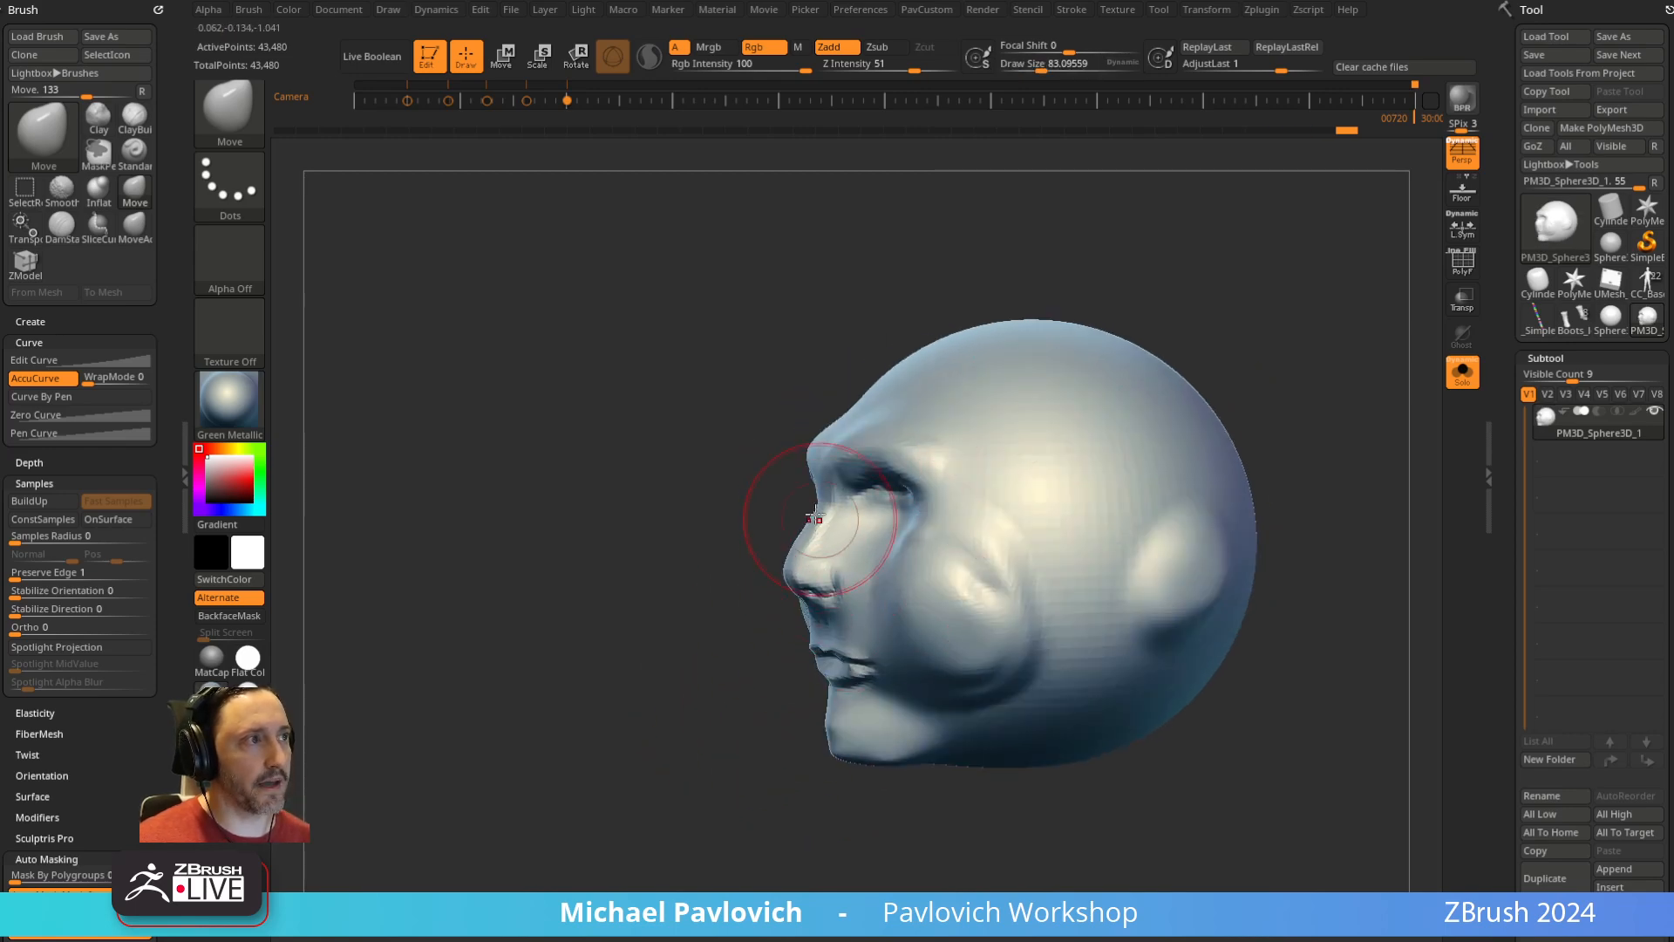
Cycle through the saved reference views to examine the three-quarter and front face photos
mouse_move(806, 558)
right_mouse_down()
mouse_move(907, 595)
mouse_move(1171, 504)
right_mouse_up()
key("Right")
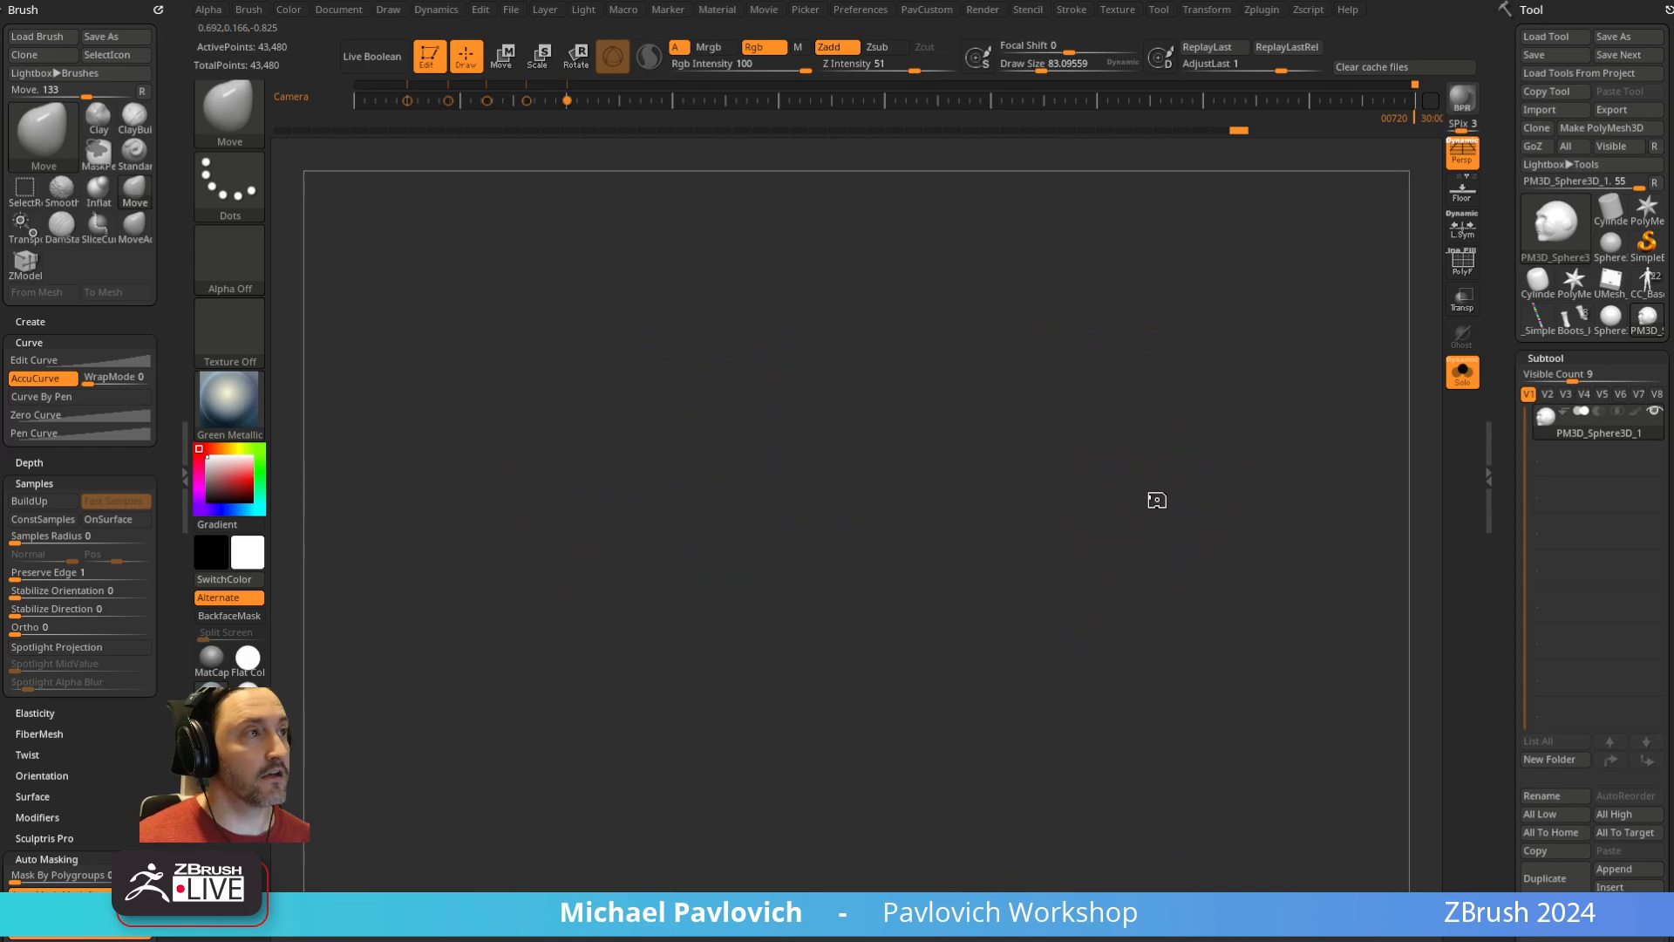
key("Right")
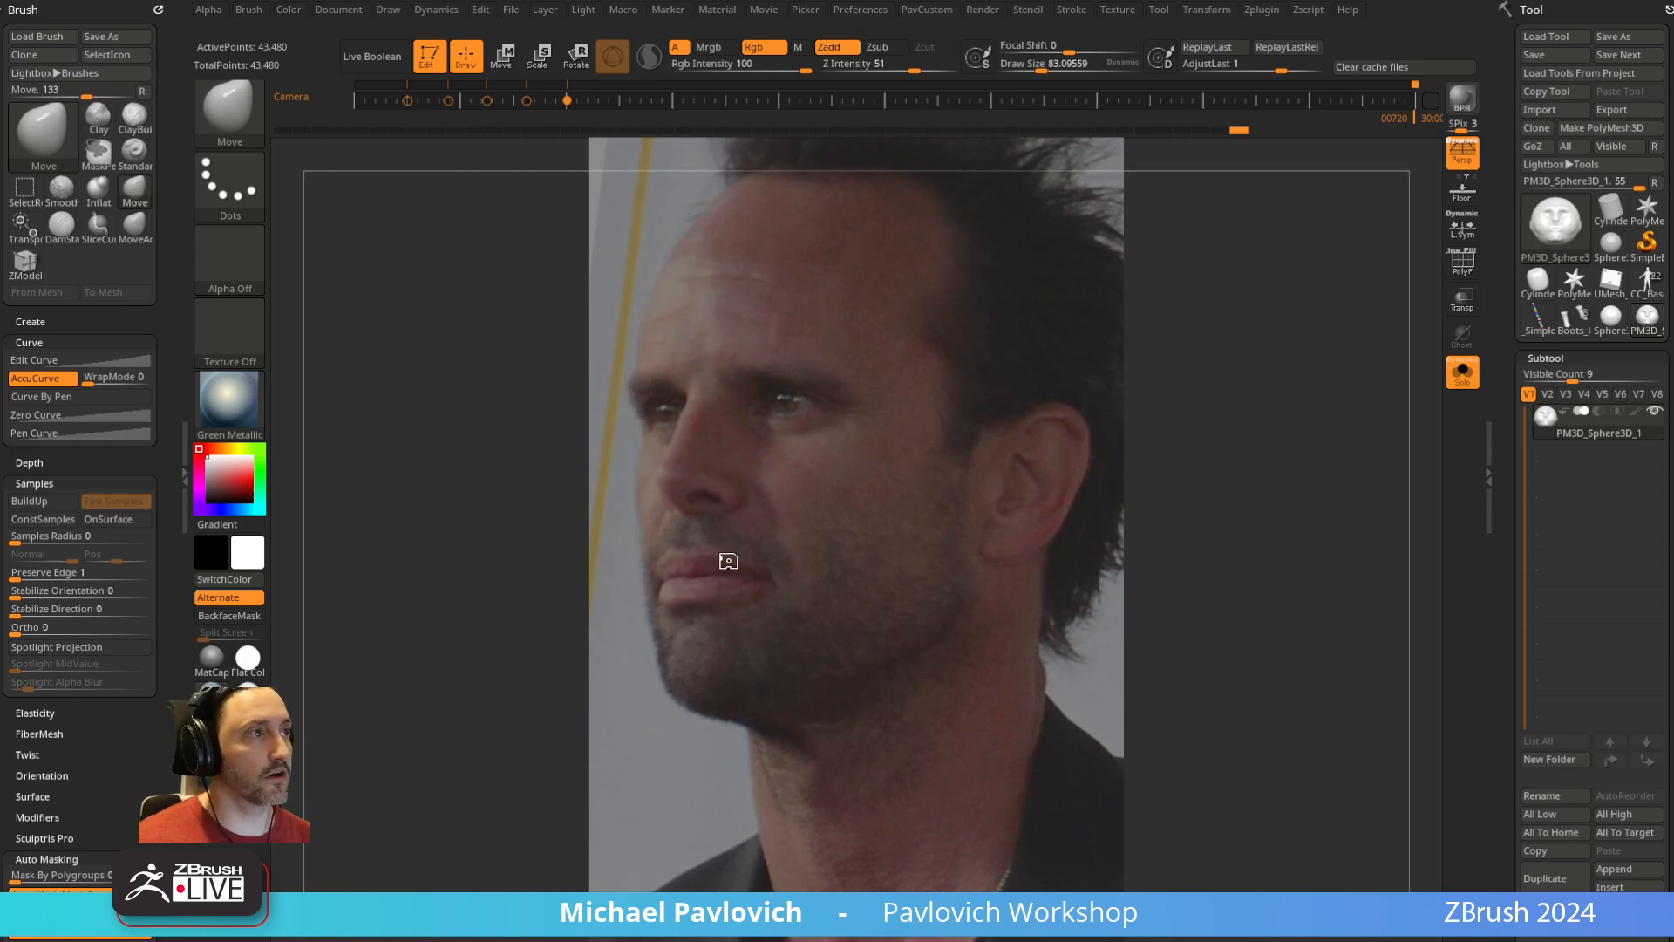
key("Right")
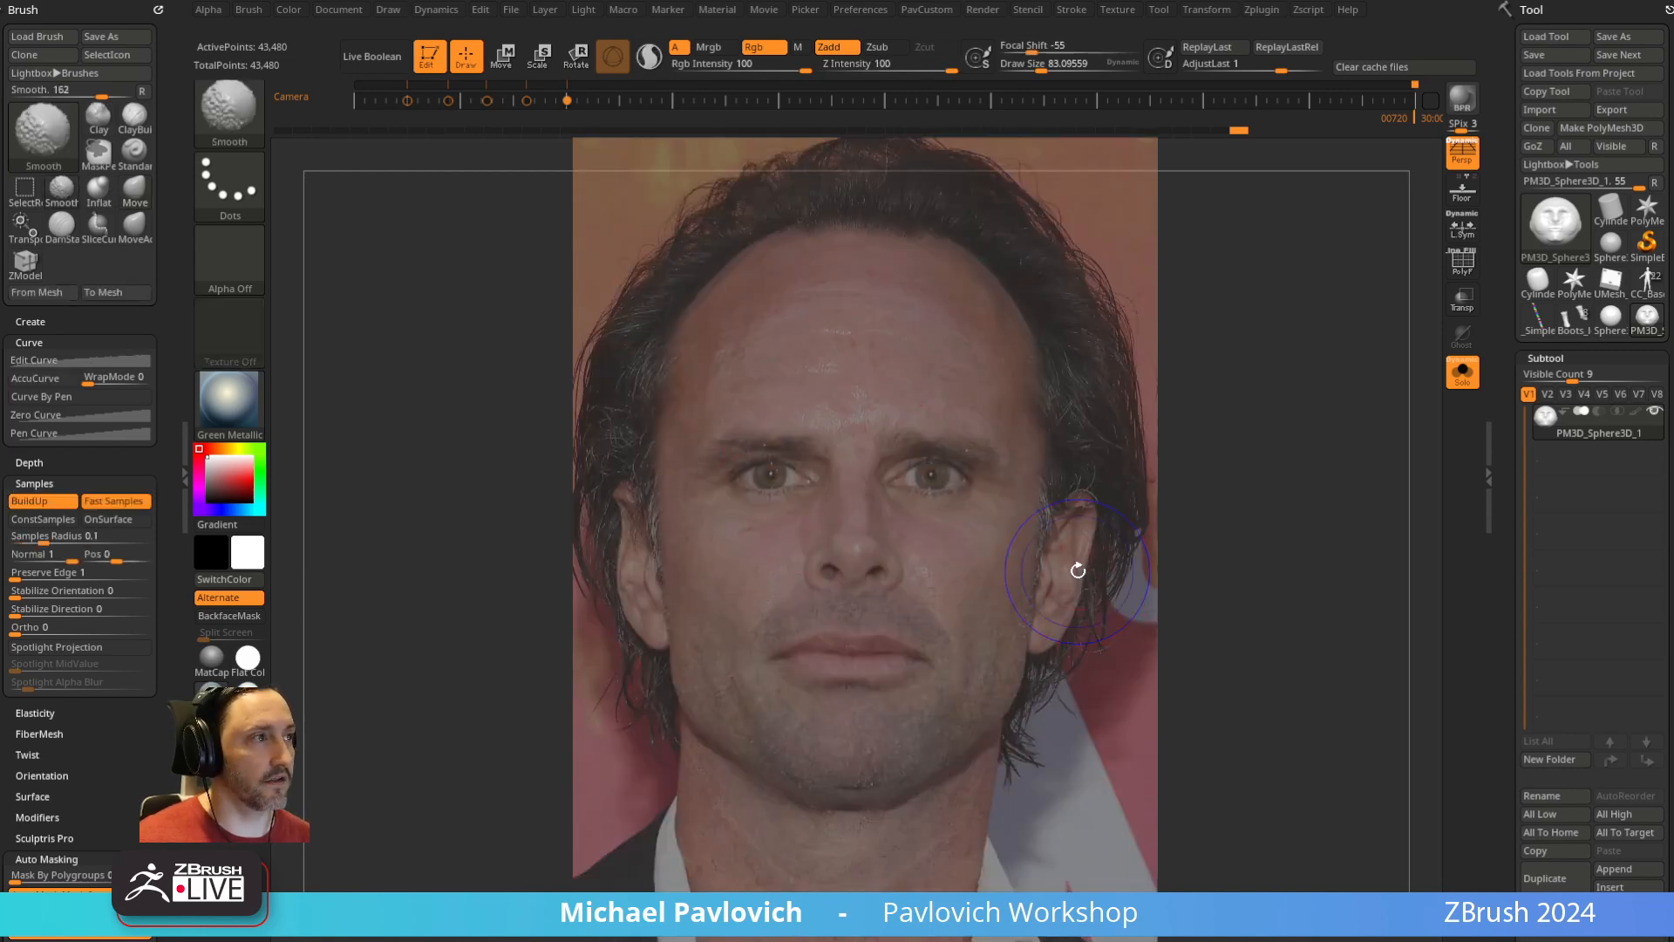
key("Right")
Switch to the Standard brush and delete the sphere head model
key("f")
key("b")
key("s")
key("t")
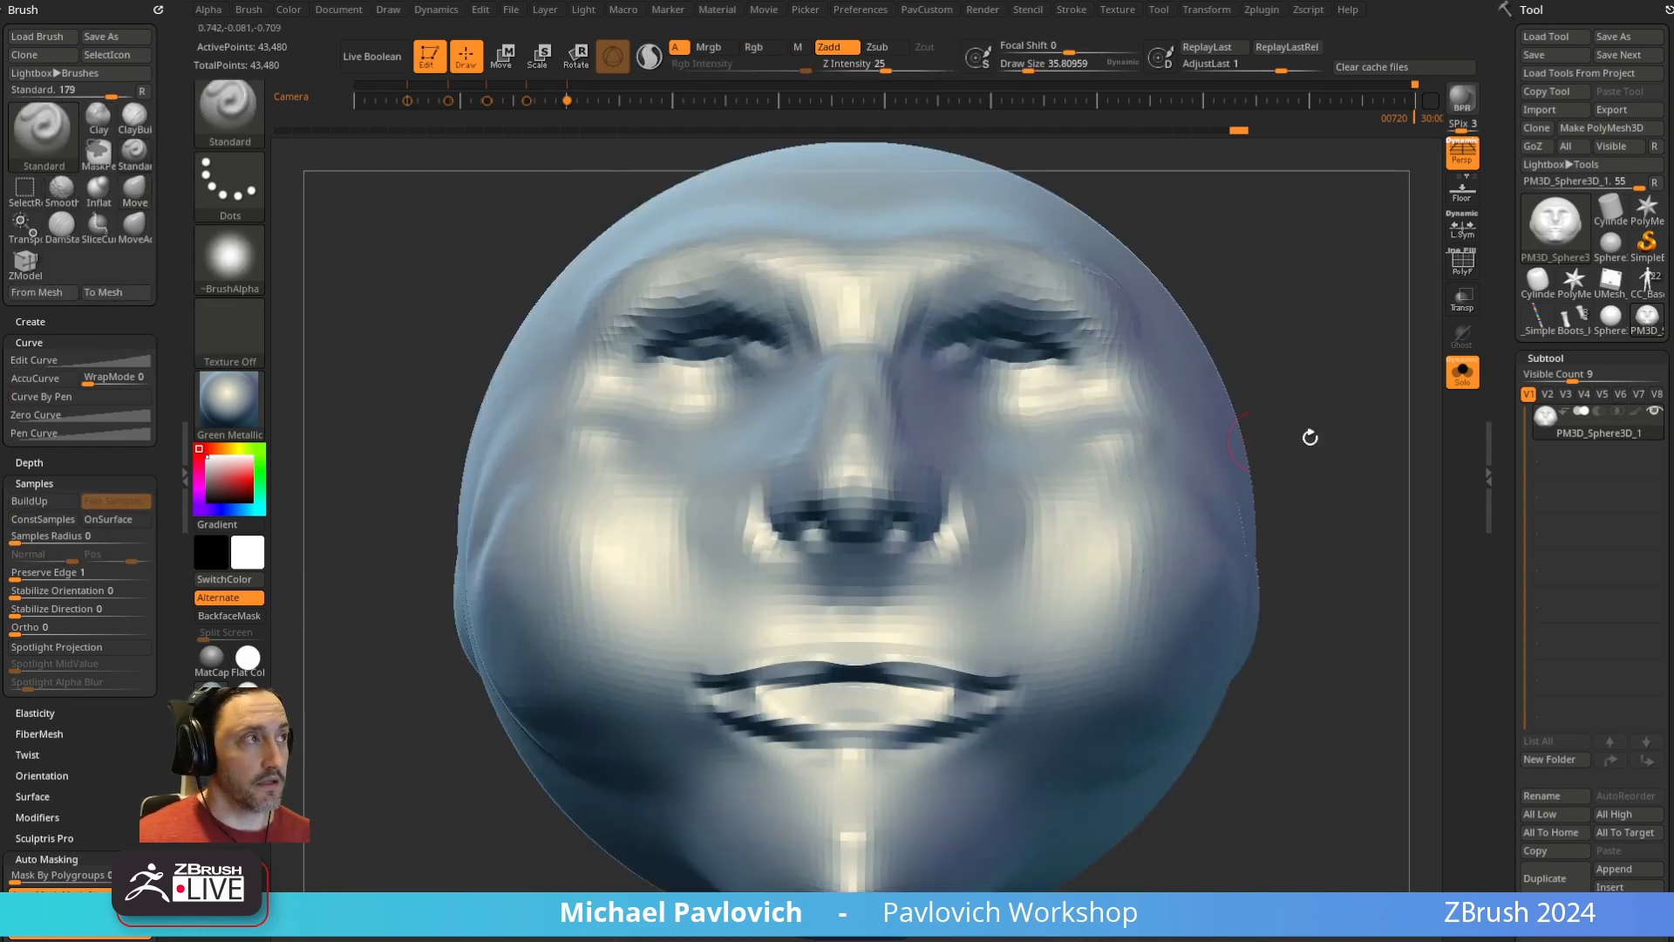
mouse_move(1308, 437)
left_mouse_down()
mouse_move(1241, 345)
mouse_move(1180, 505)
mouse_move(1356, 547)
left_mouse_up()
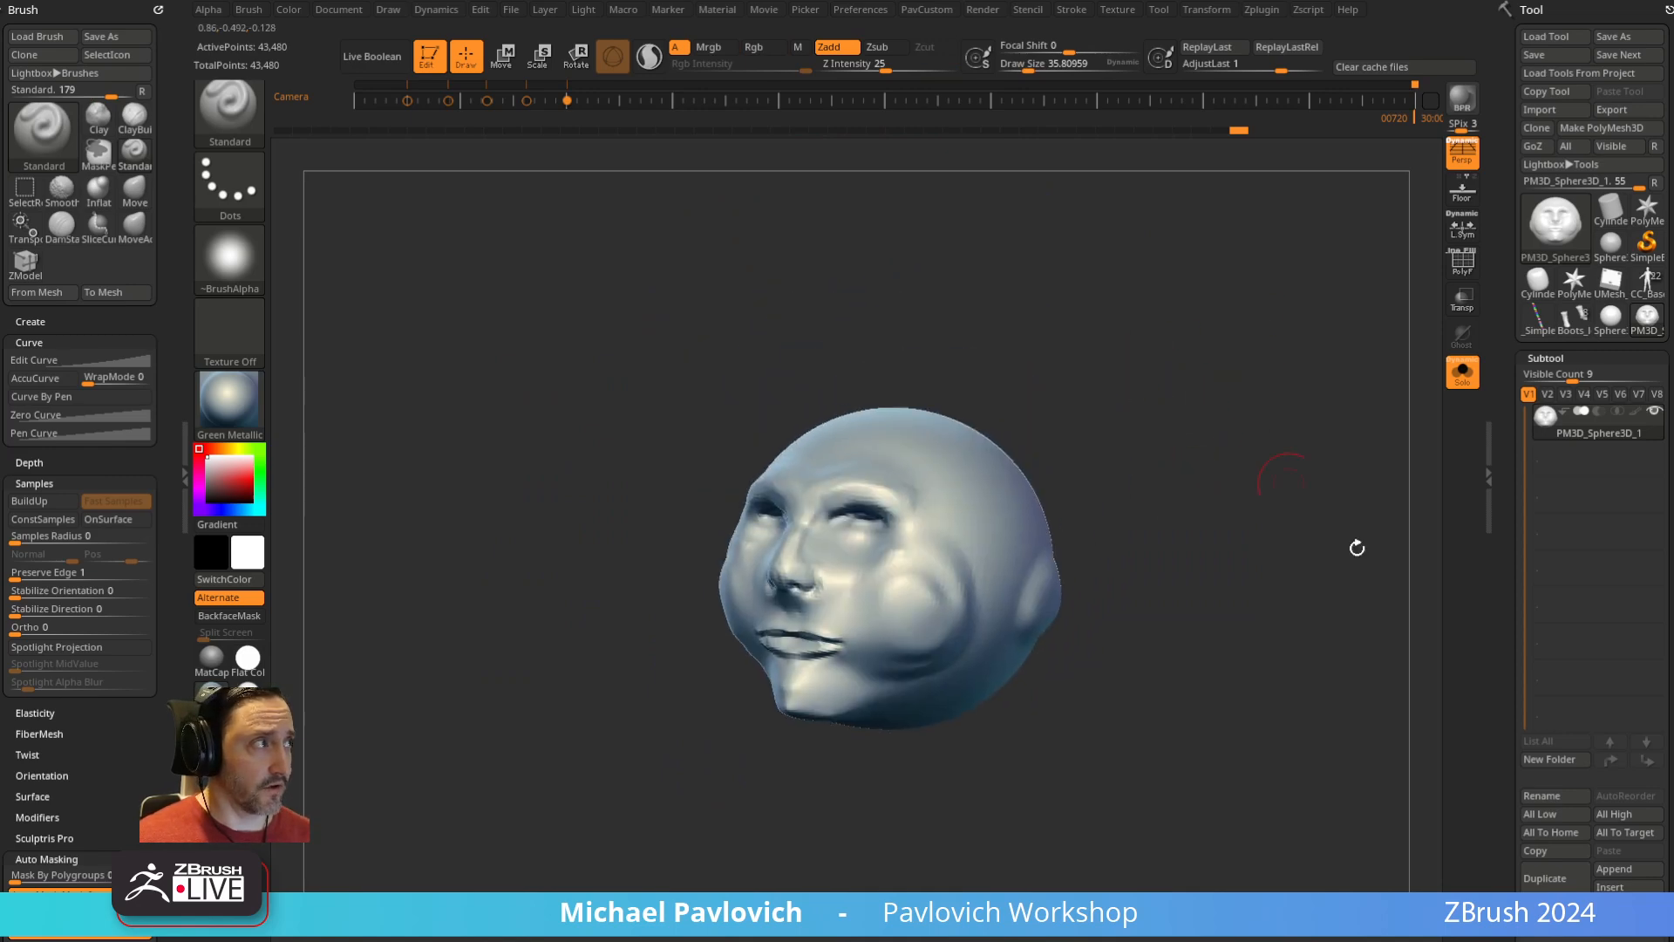
left_click(1548, 936)
left_click(1395, 936)
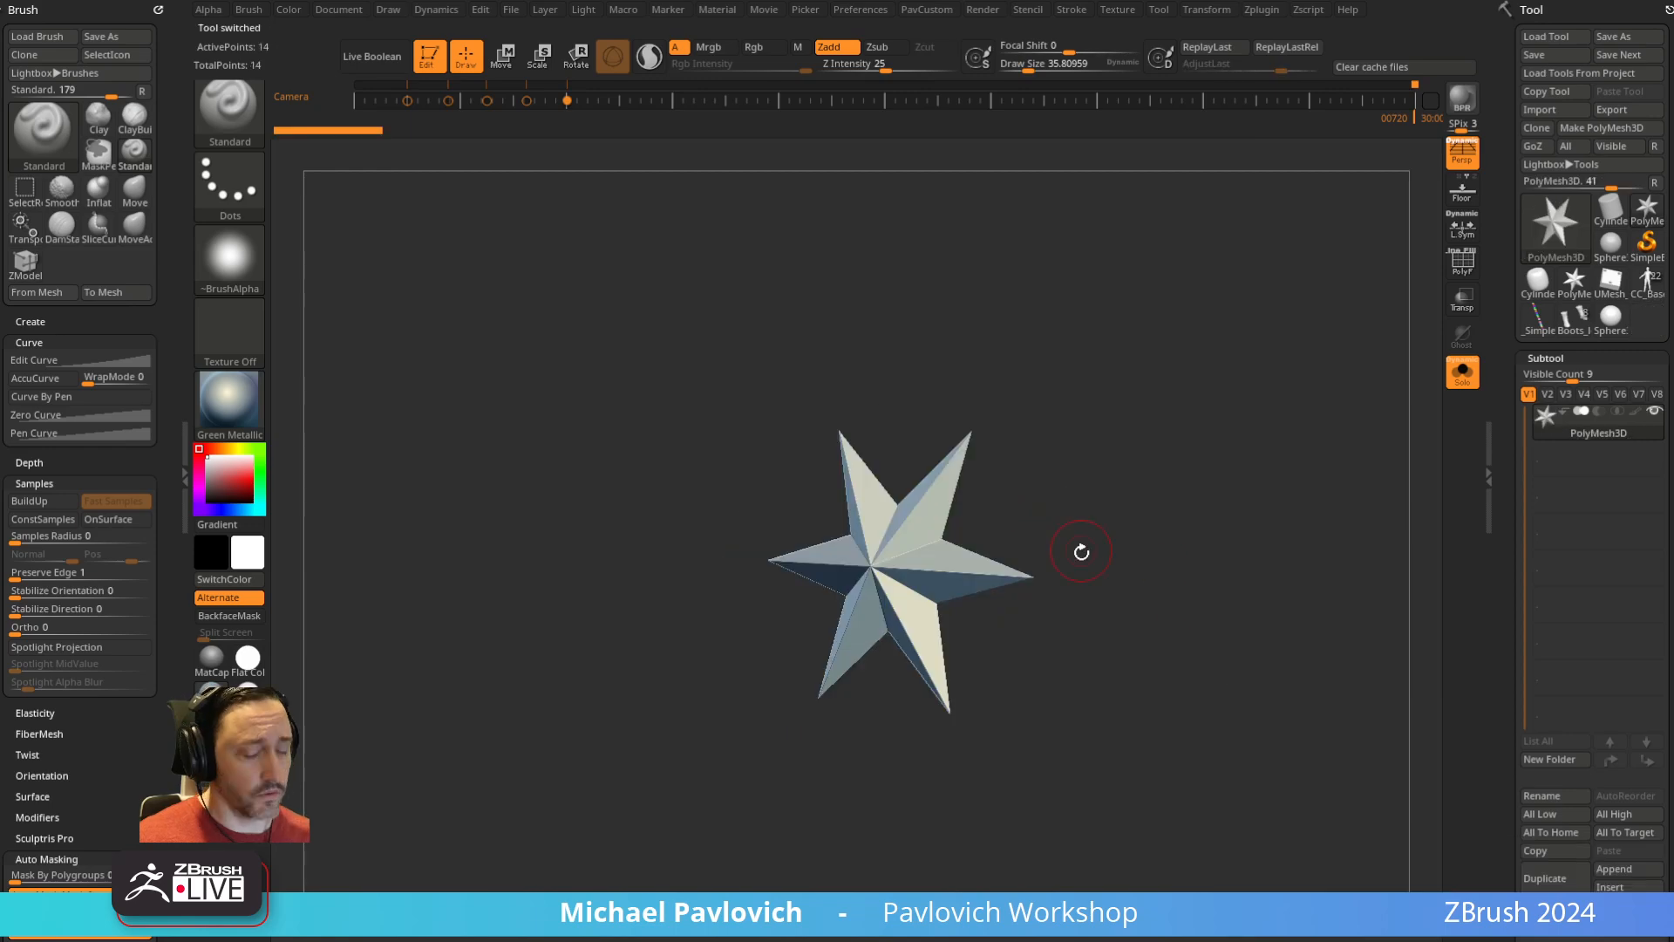
Open the LightBox project library and look over the YouTube channel's ZBrush What's New playlists in the browser
key("comma")
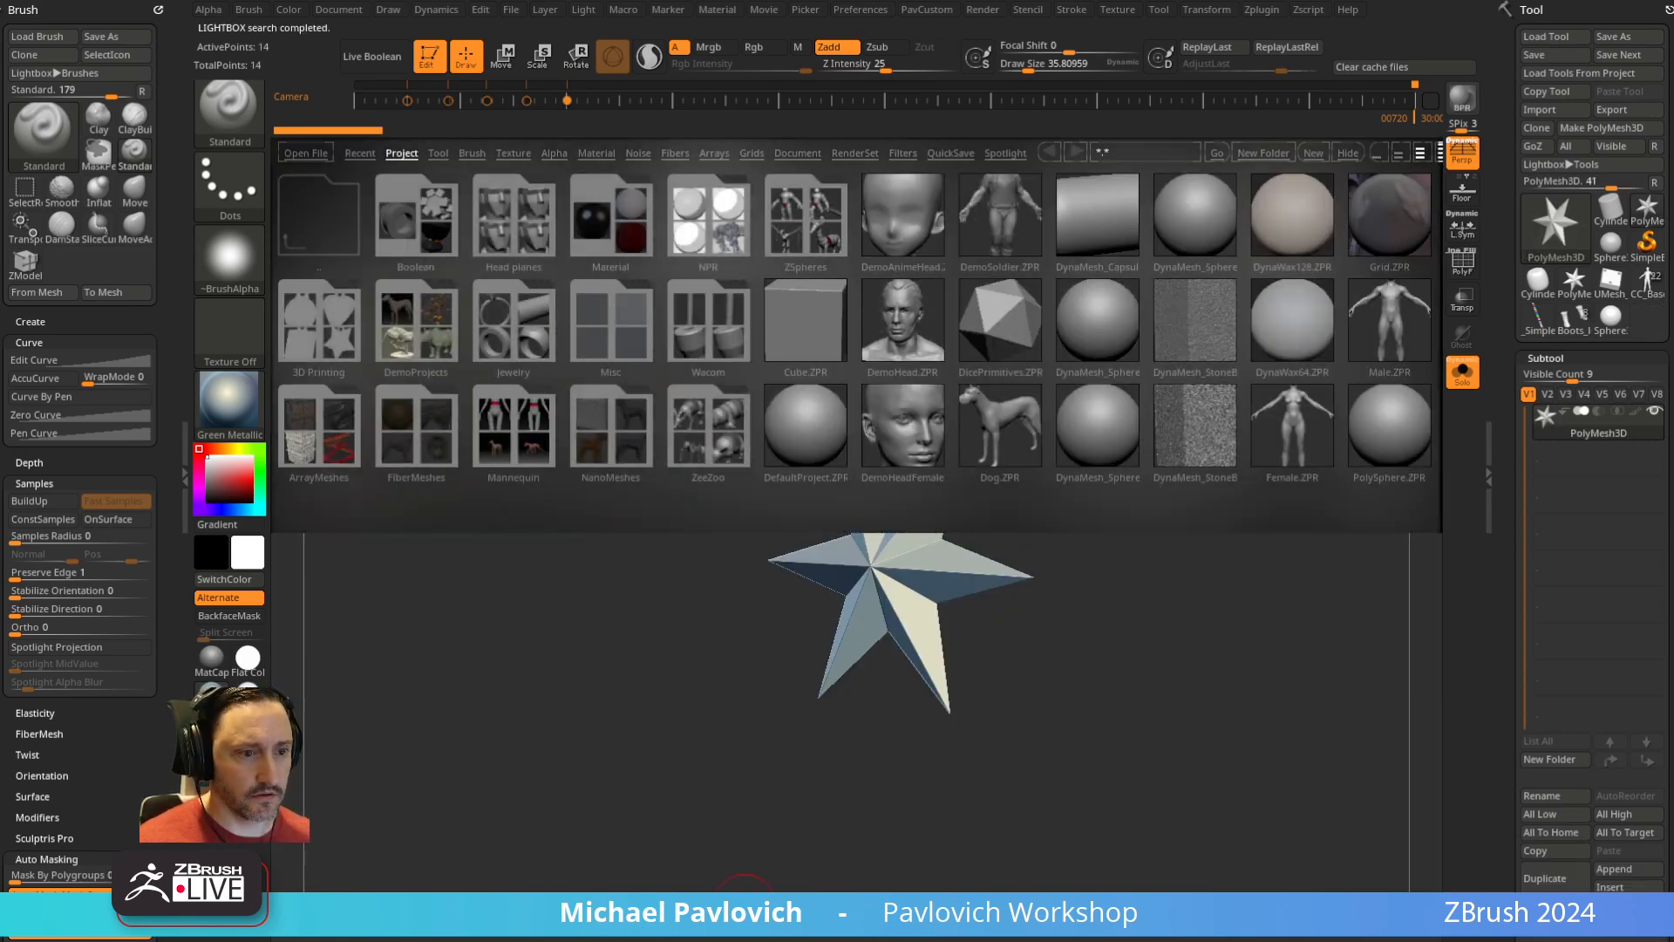
left_click_drag(1666, 18, 920, 83)
scroll(770, 420, "down", 2)
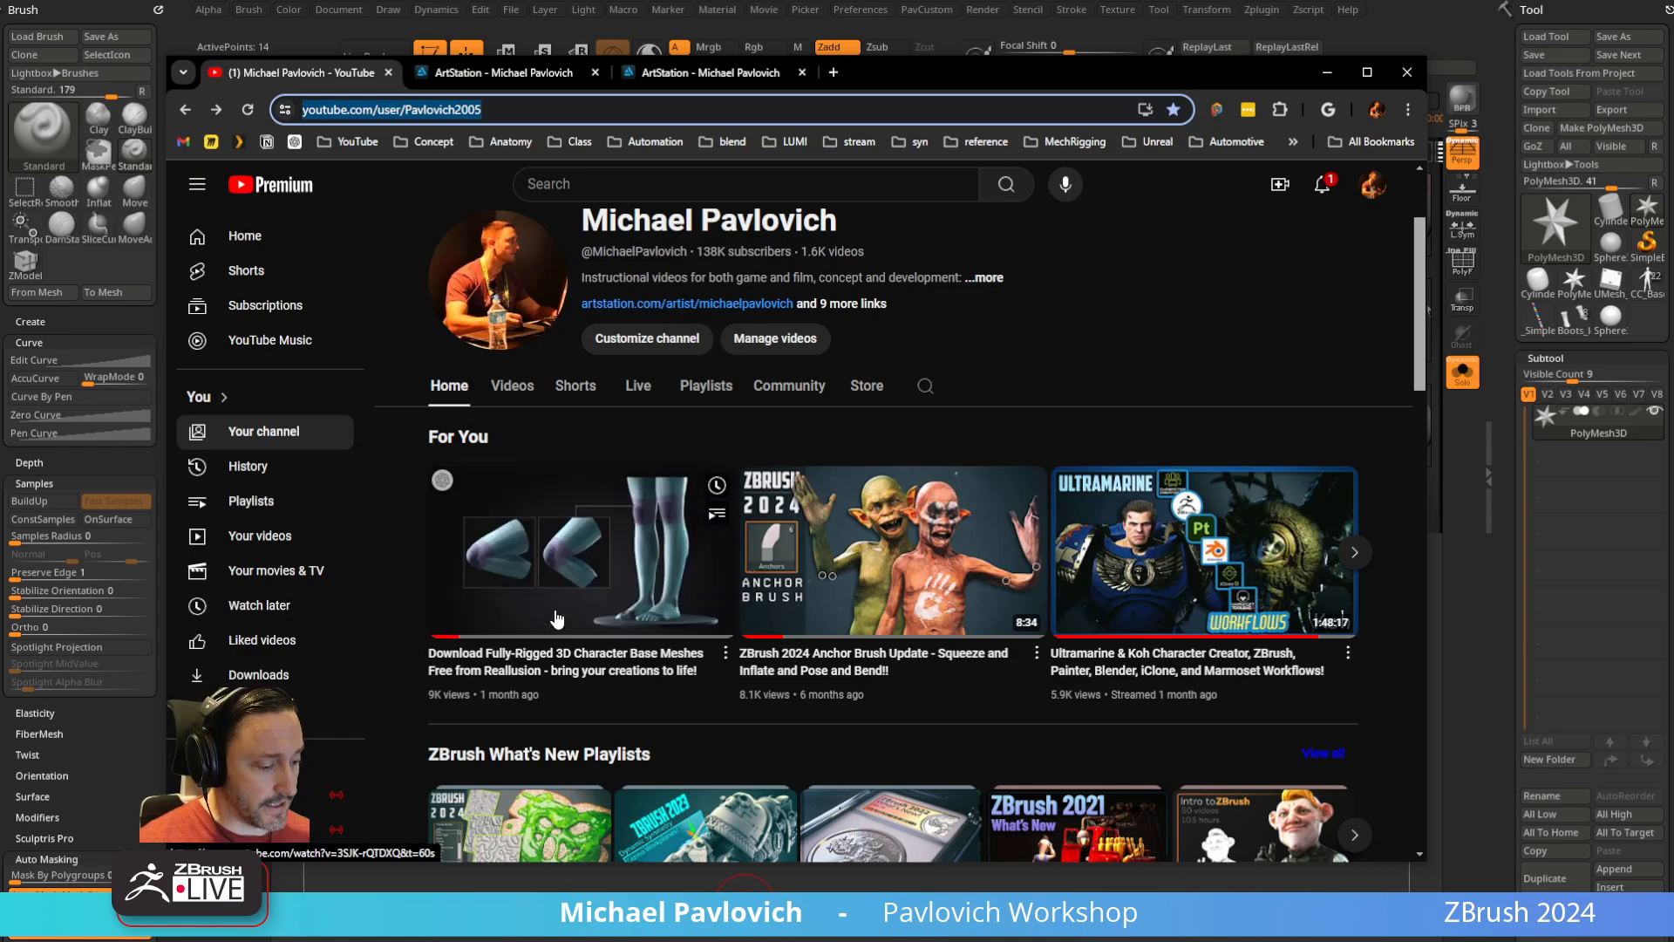
scroll(556, 619, "down", 2)
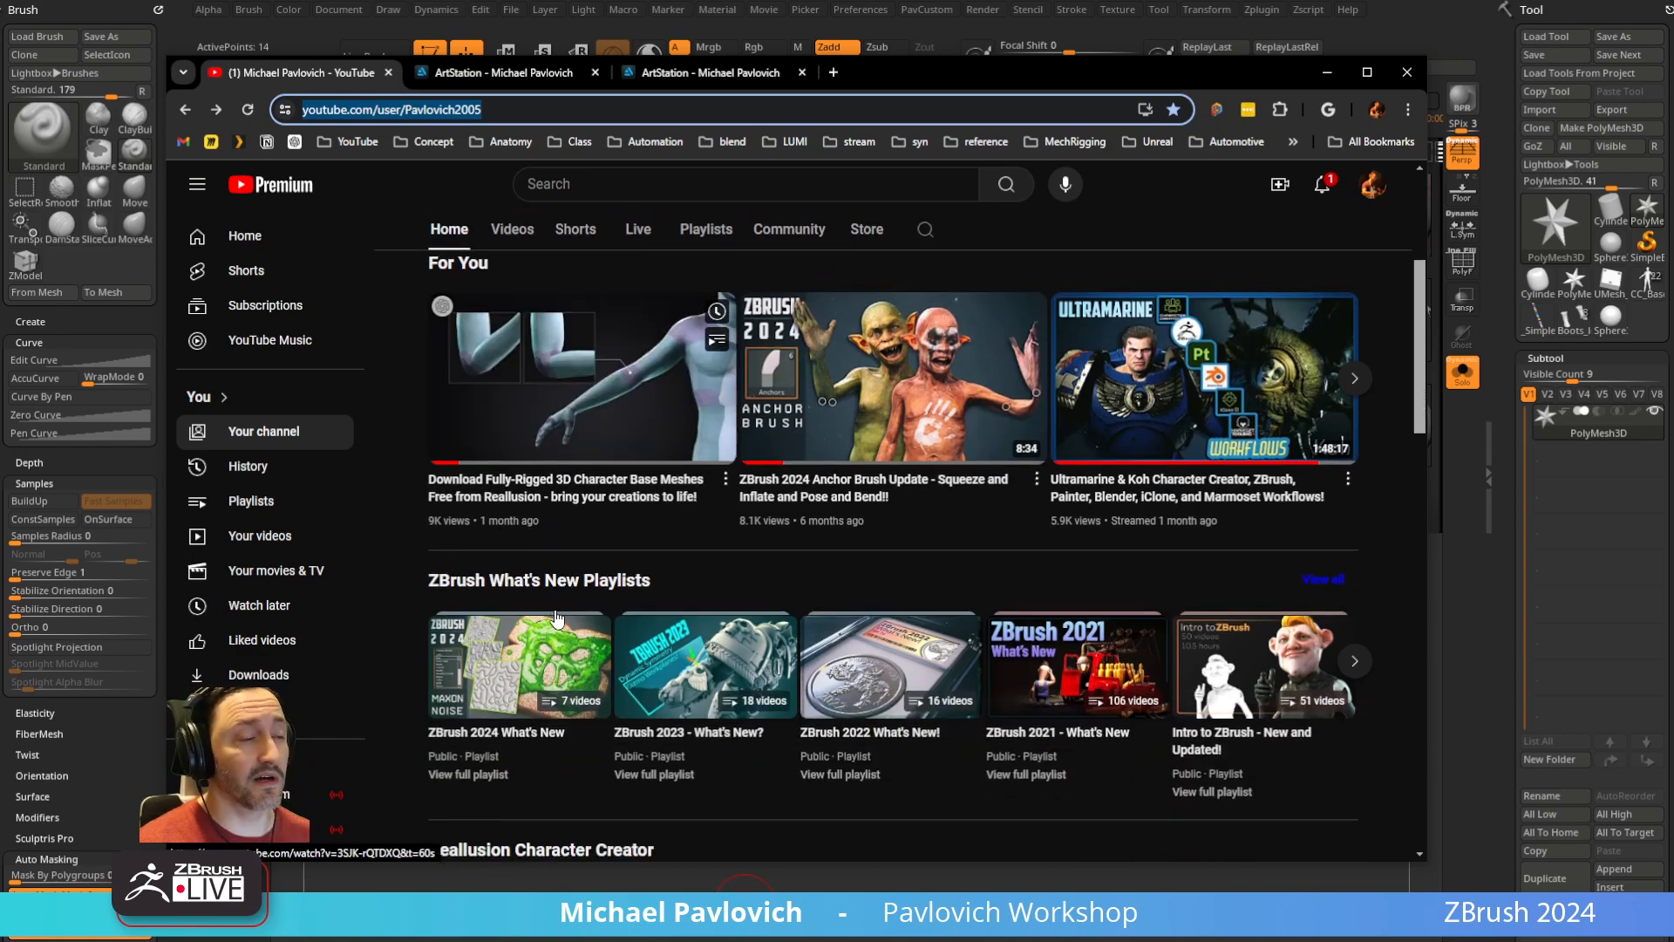
left_click_drag(955, 82, 1673, 82)
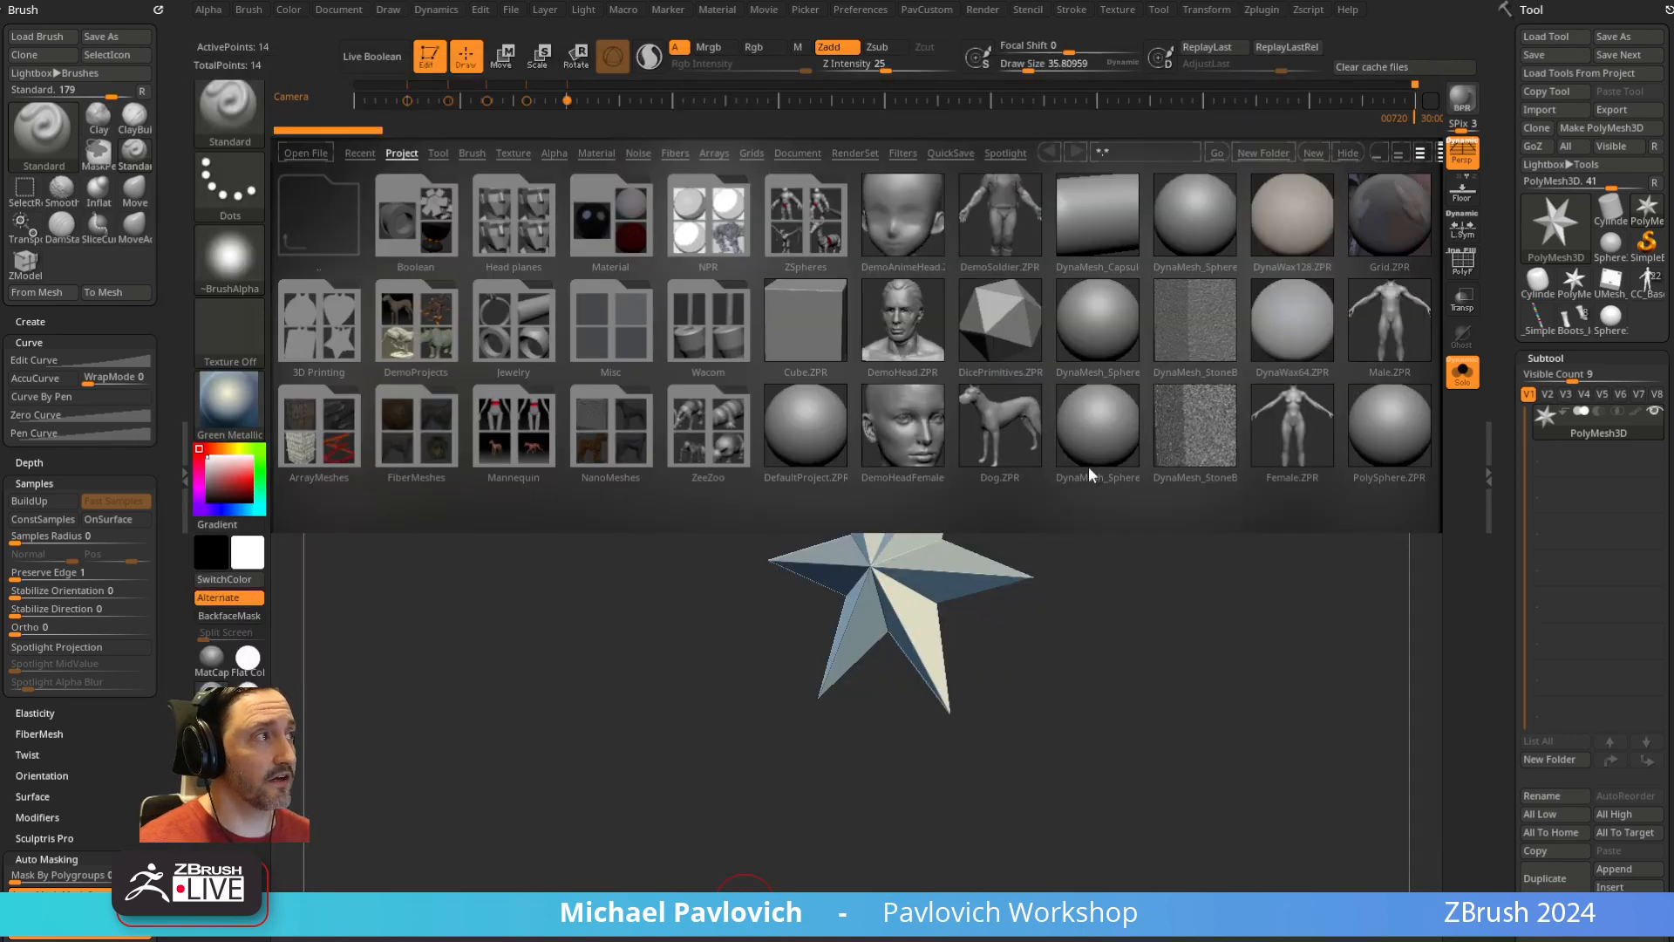
Load the Male.ZPR project and drop the figure to its lowest subdivision level
double_click(1391, 321)
left_click(1015, 513)
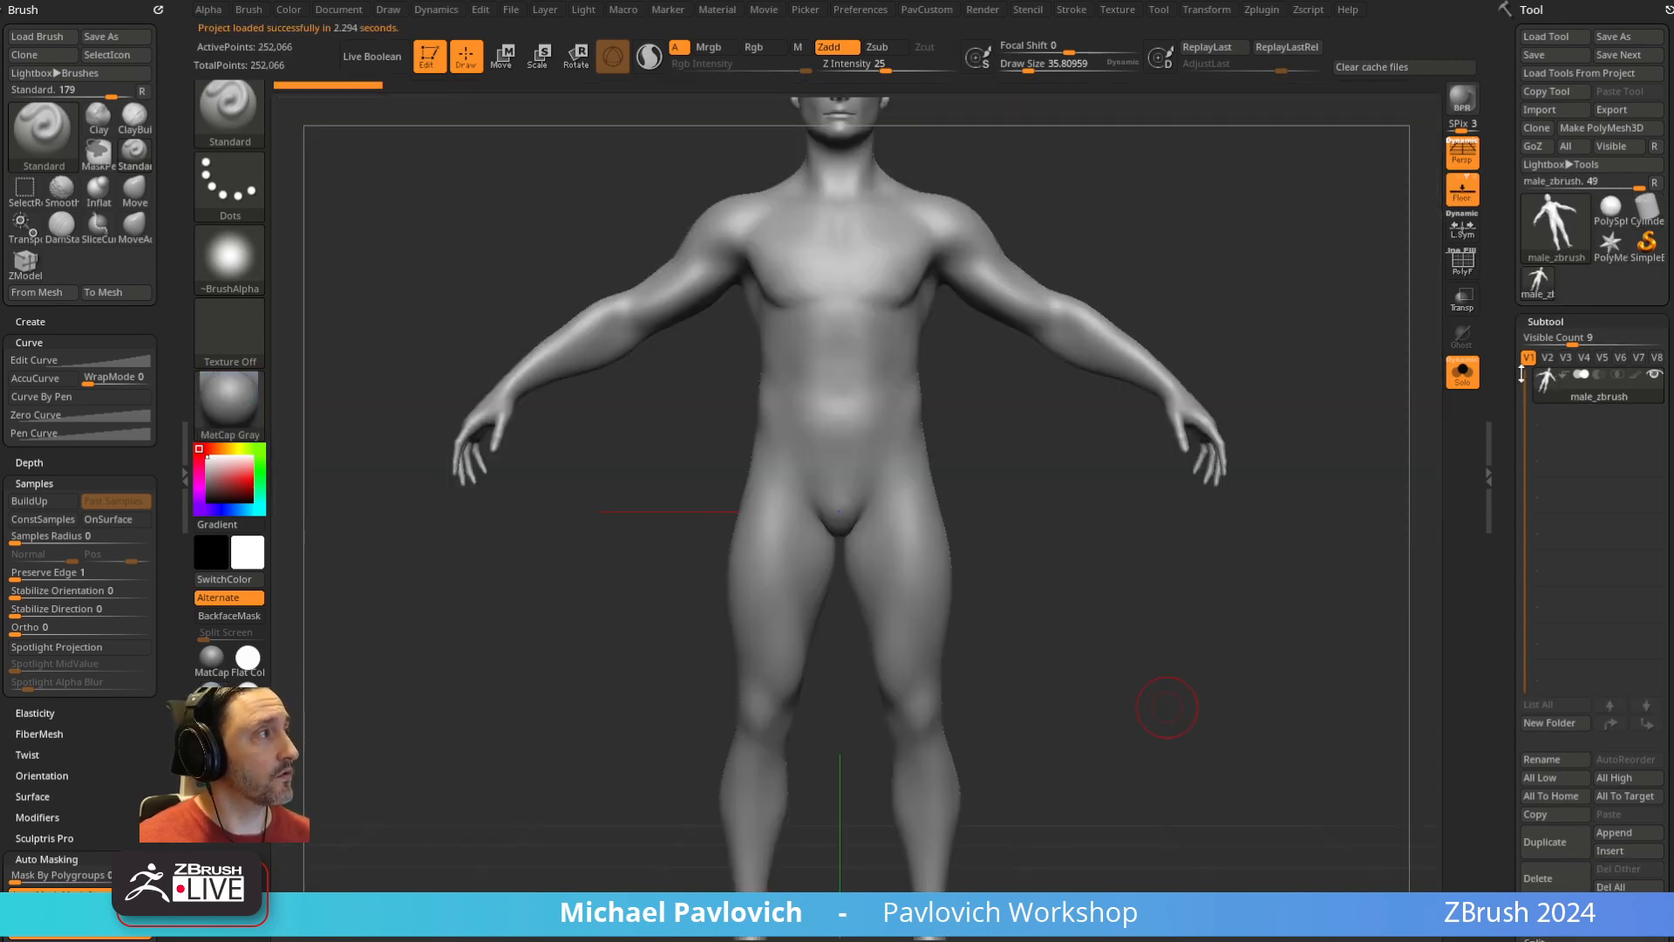
scroll(1556, 358, "down", 10)
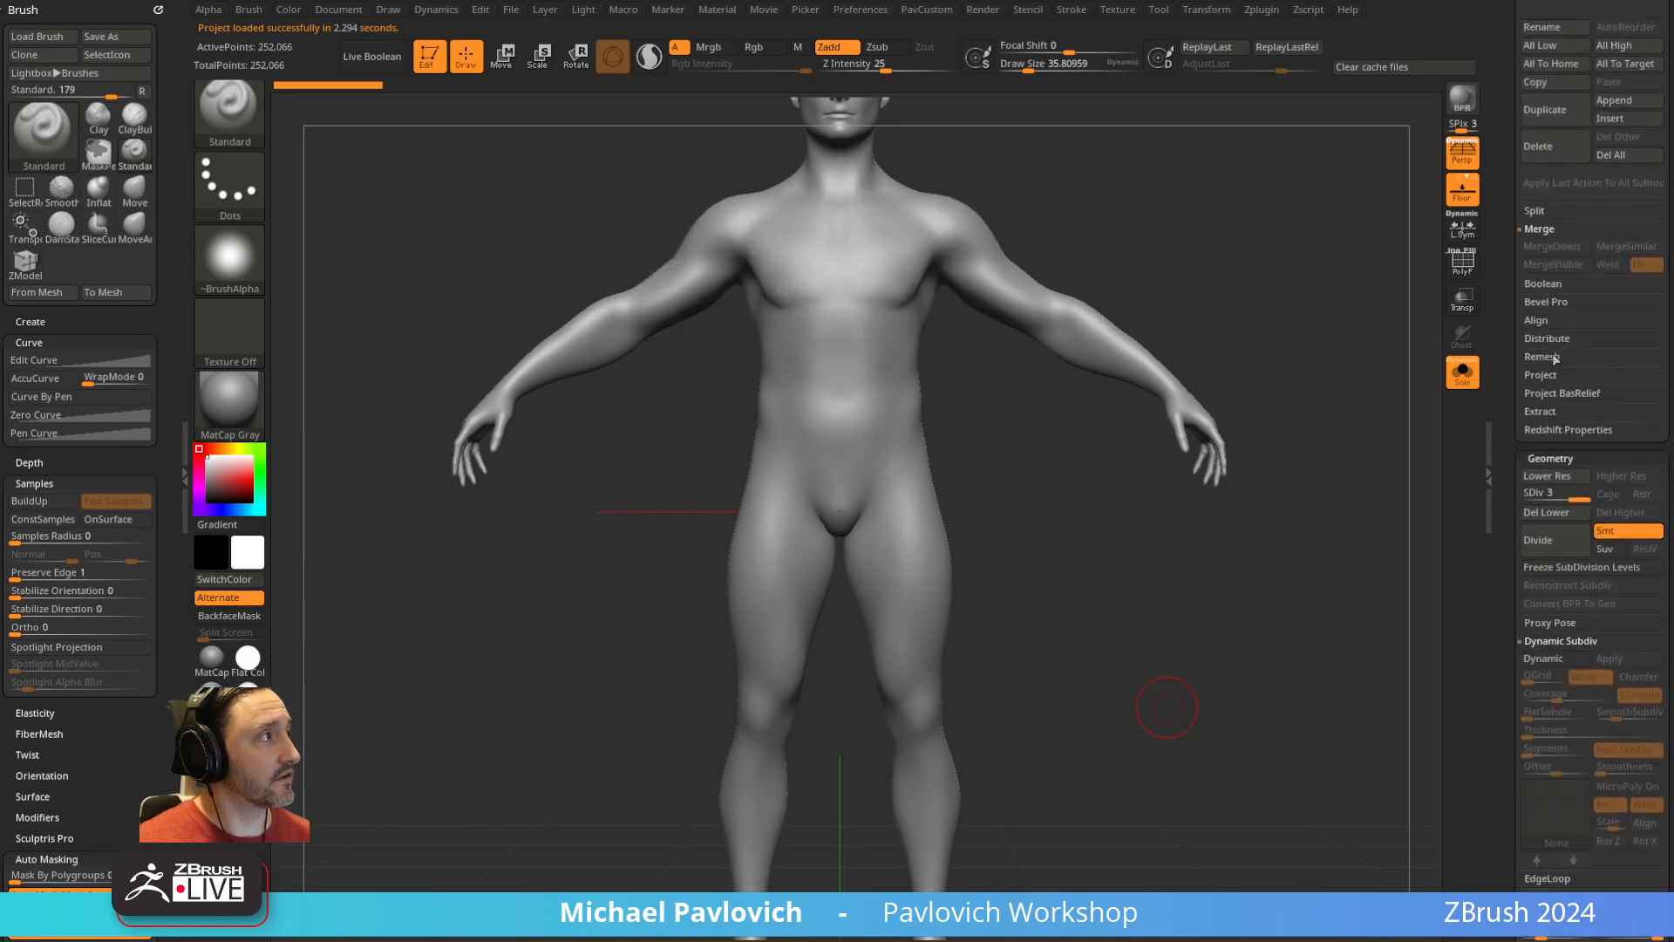
left_click(1528, 495)
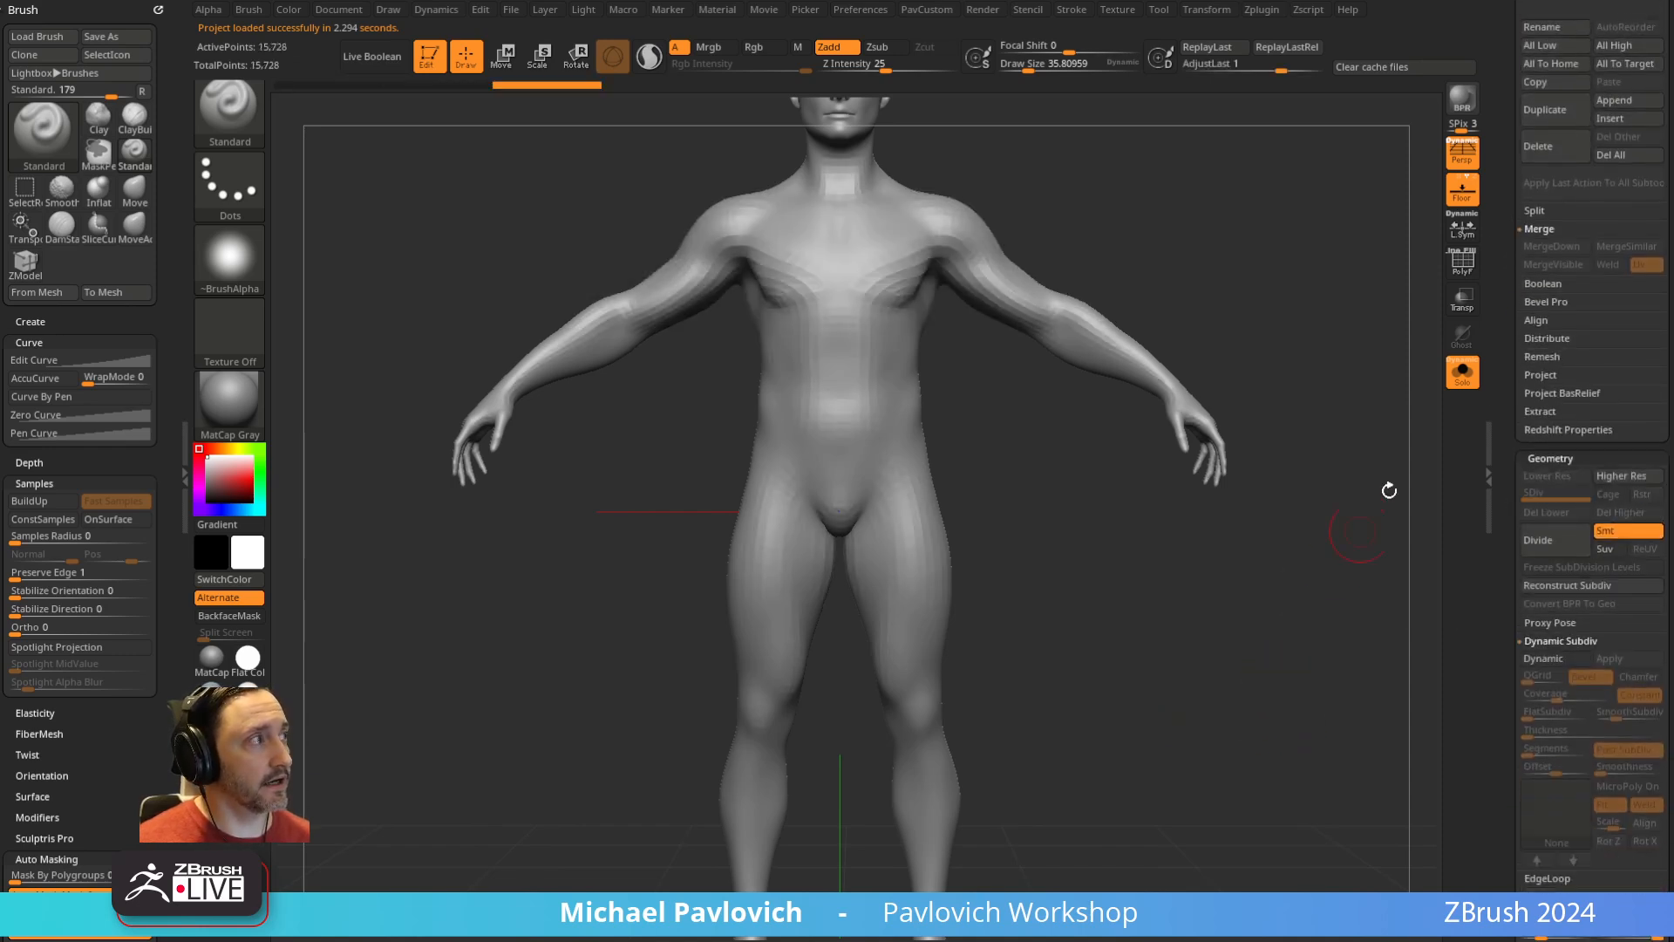
left_click_drag(1225, 365, 1223, 382, "alt")
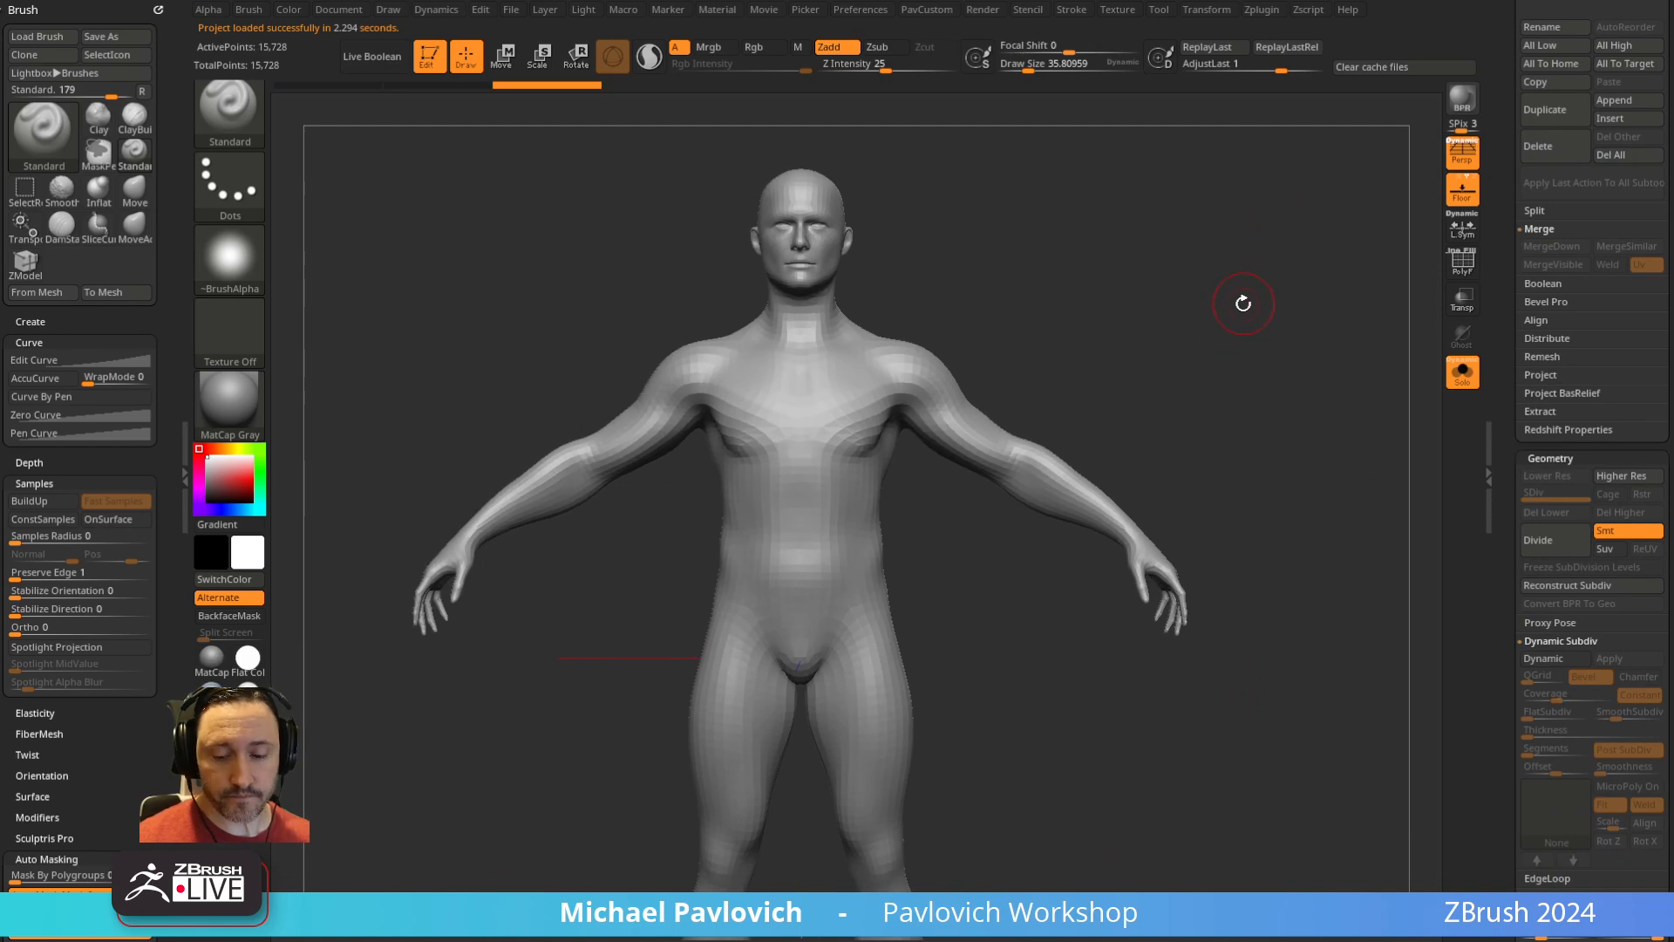
Bring up the first reference view, draw the male figure on the canvas, and align its head with the front photo
key("ctrl+shift+s")
left_click(994, 512)
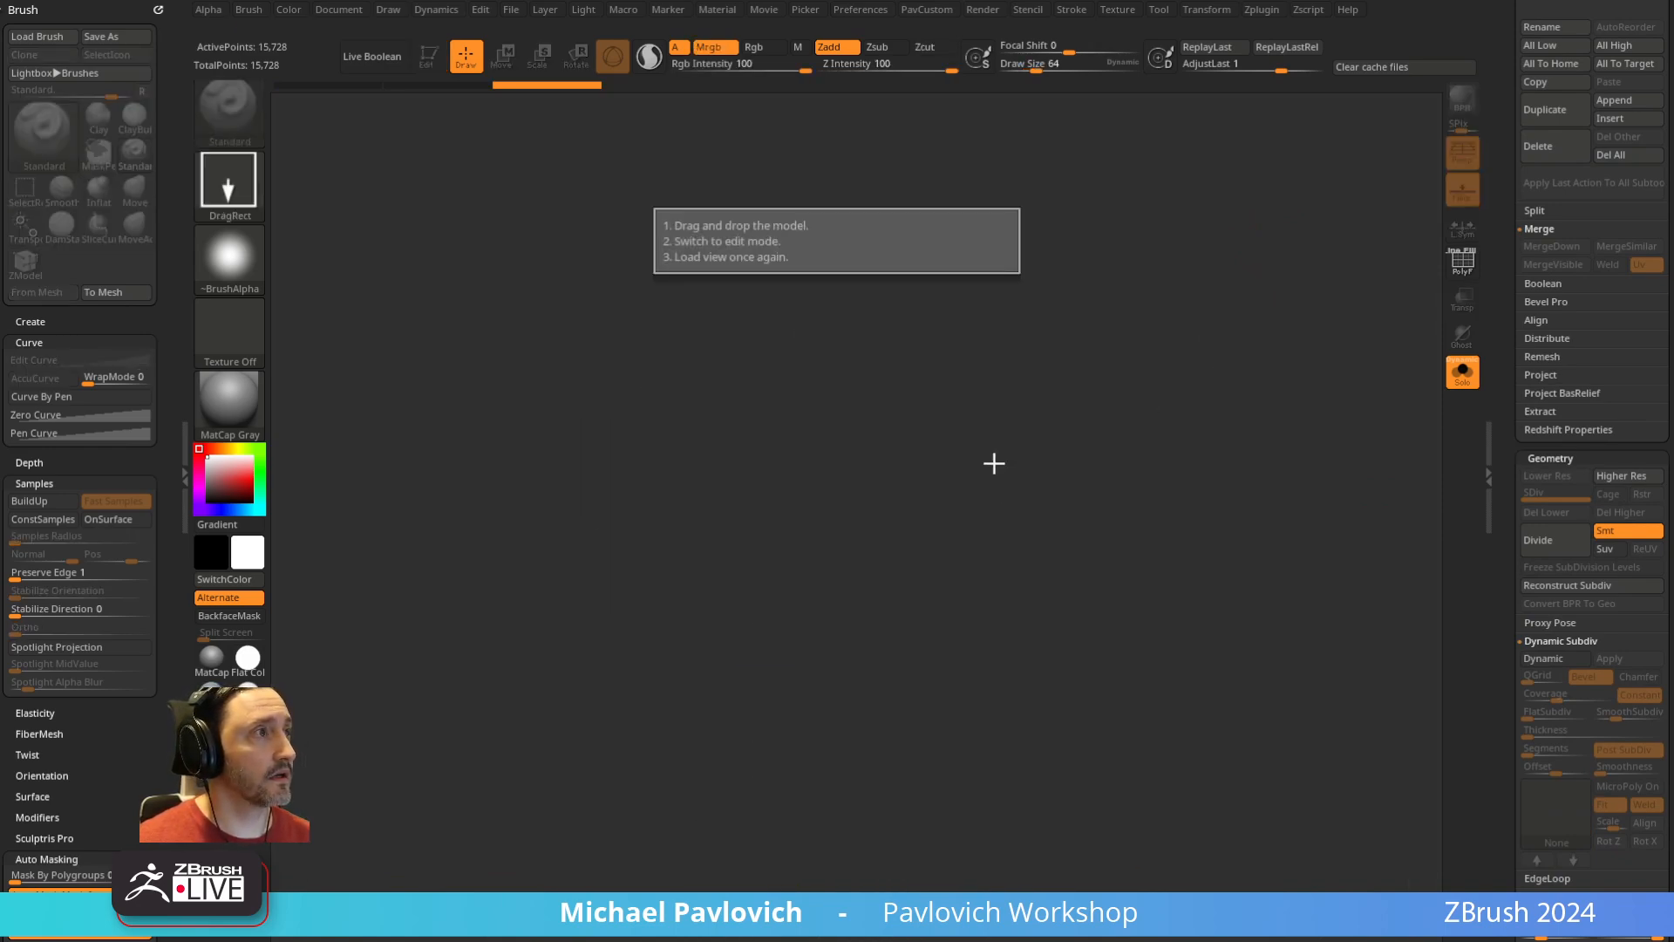
left_click_drag(542, 475, 555, 520)
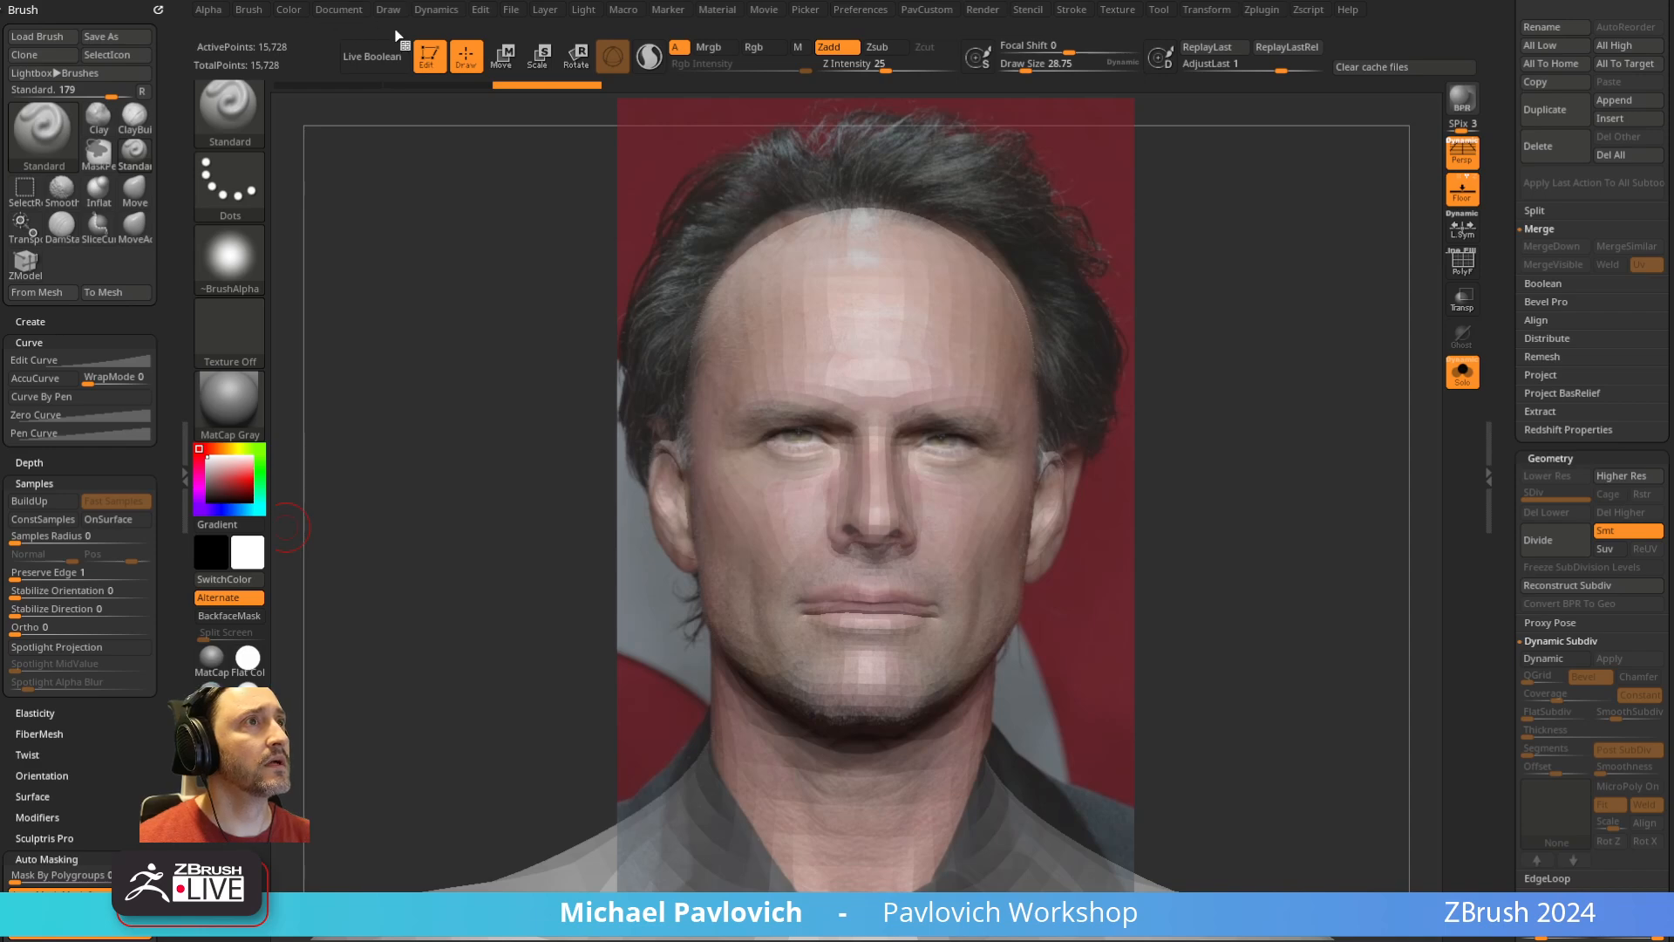
Save the aligned head and front photo as view 1 in the Ref Switcher project Cooper02
left_click(157, 10)
left_click_drag(129, 163, 126, 323)
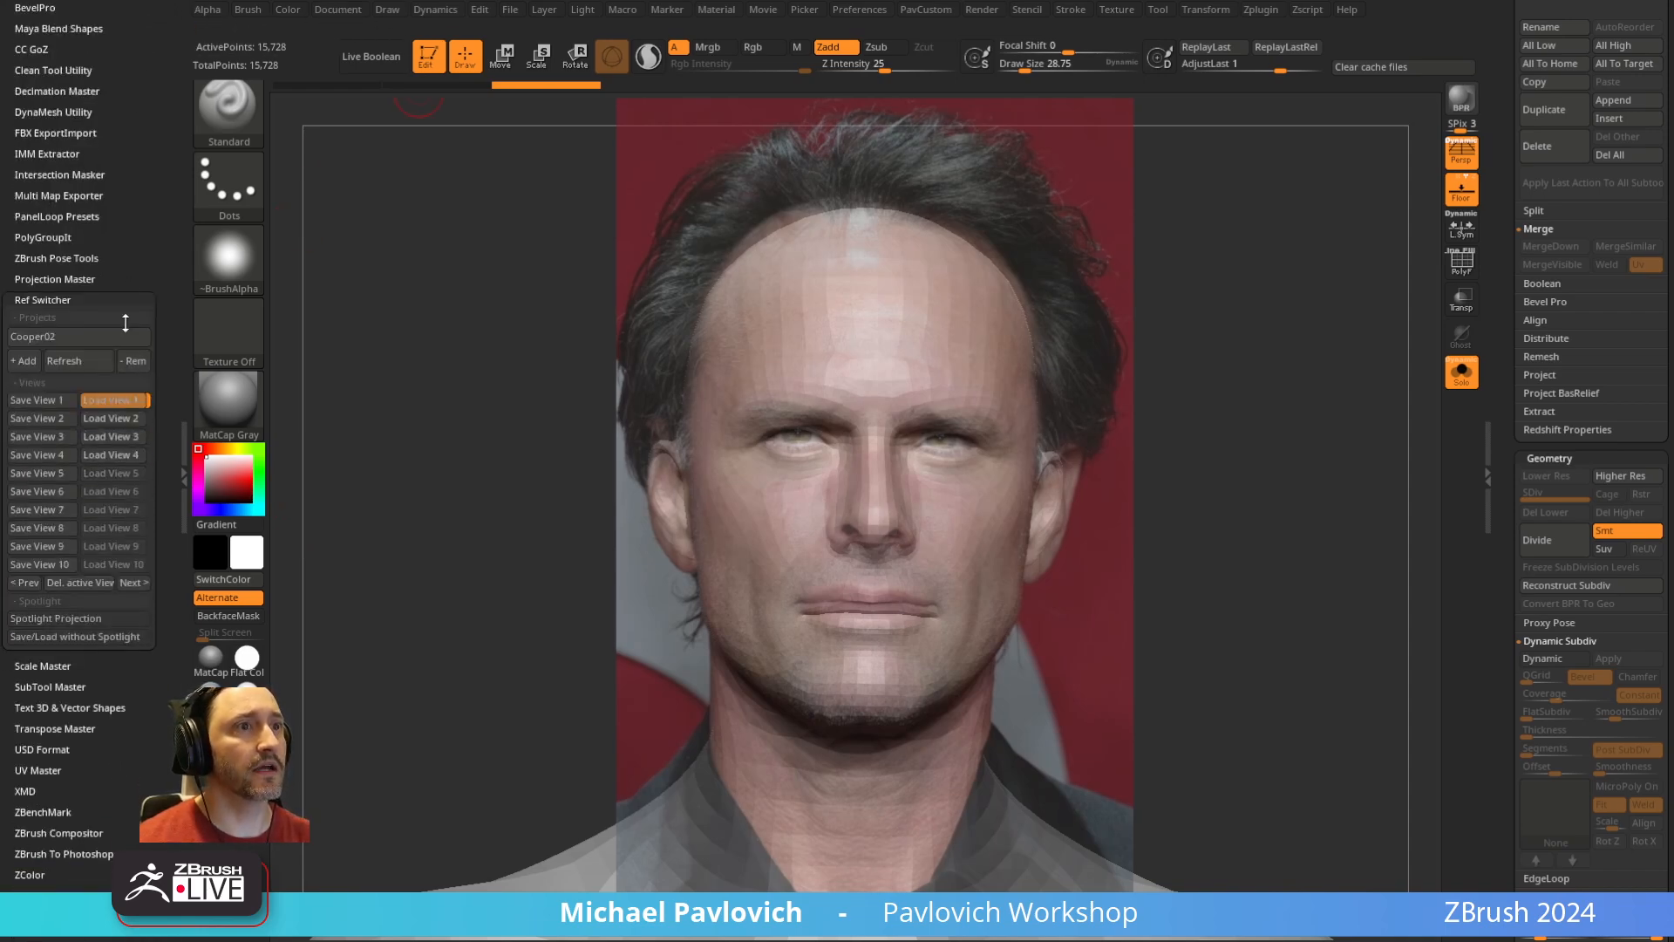
left_click(50, 403)
left_click(968, 513)
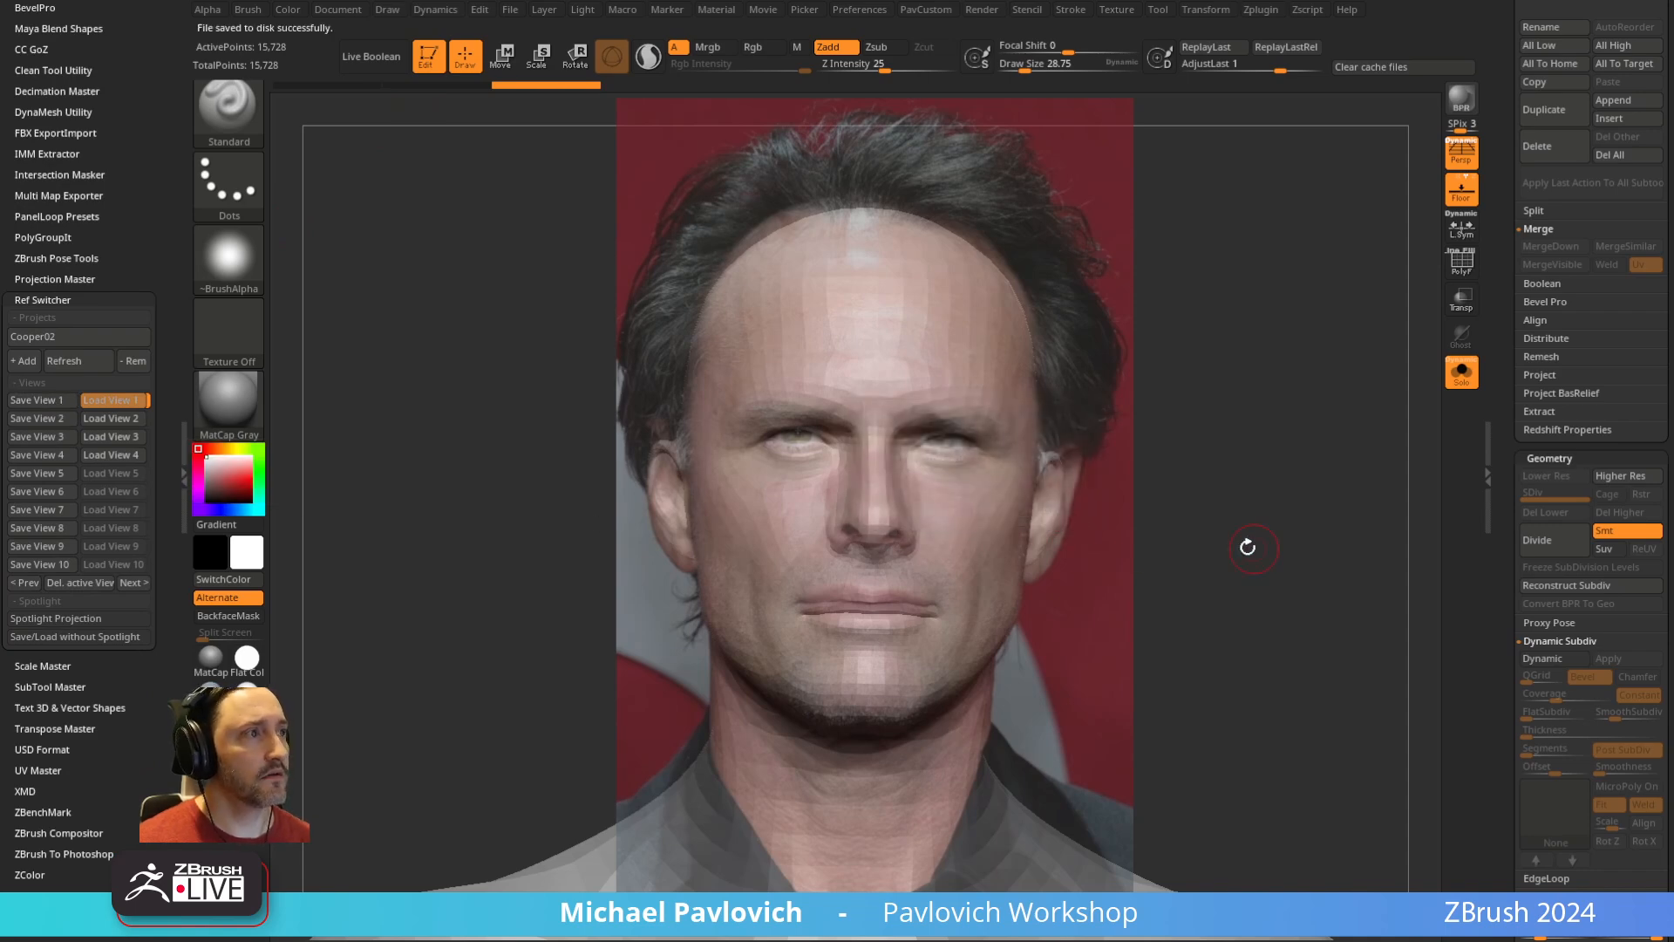
Go to the second reference photo, align the head with that face, and save it as view 2
key("Right")
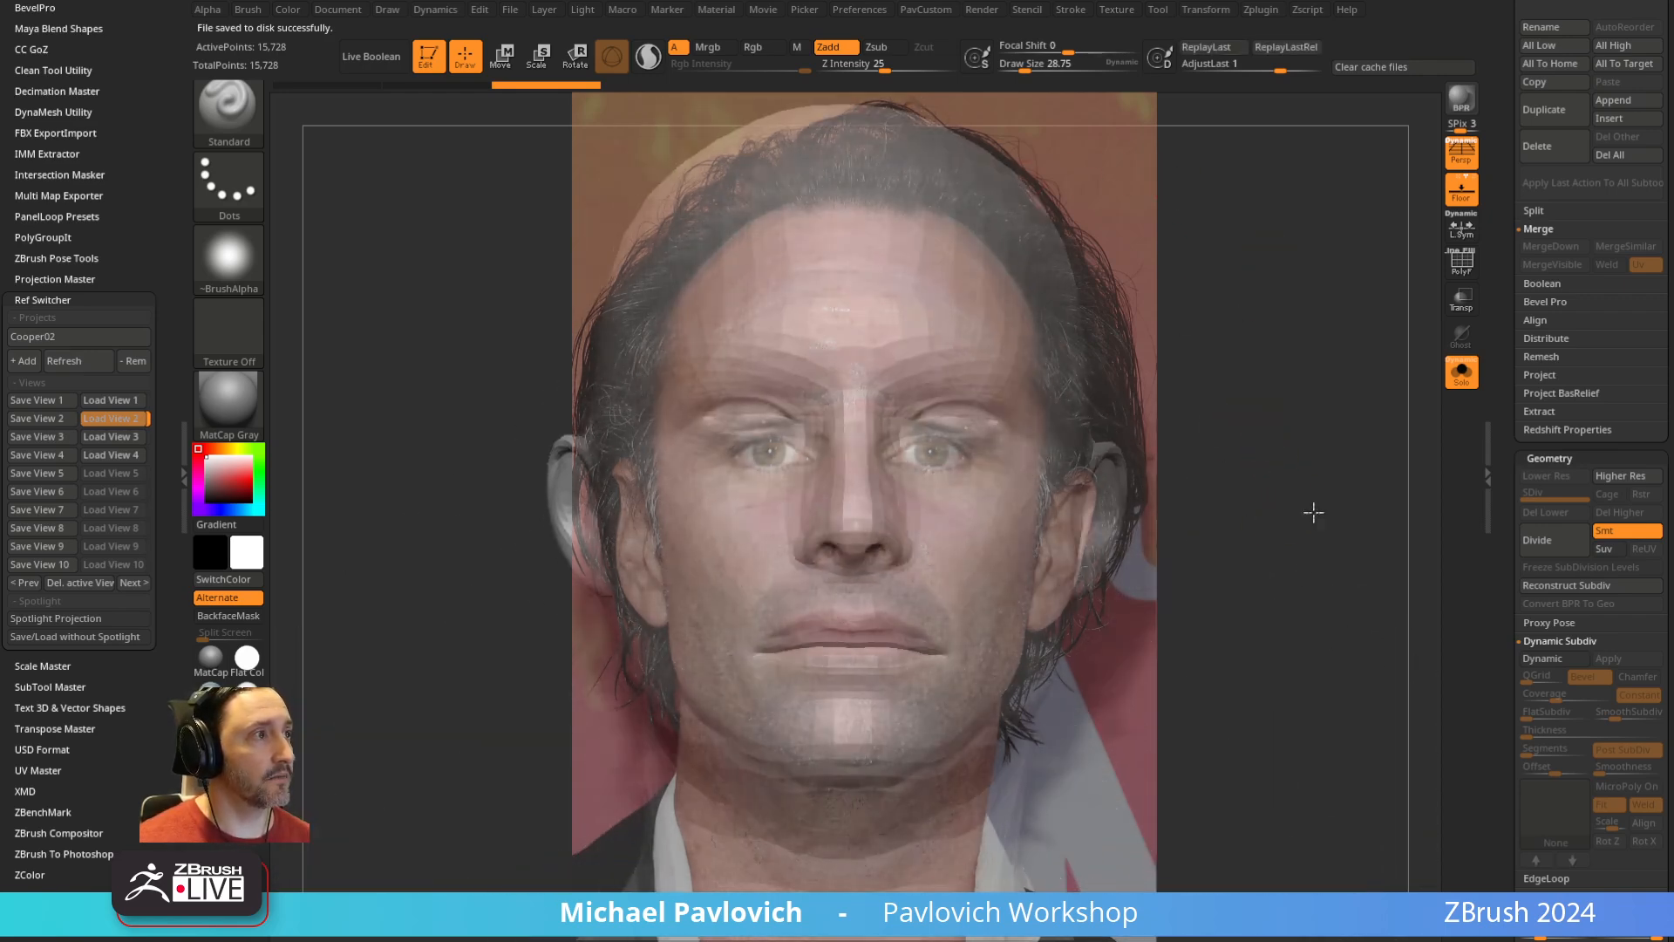
left_click_drag(1300, 476, 1299, 466)
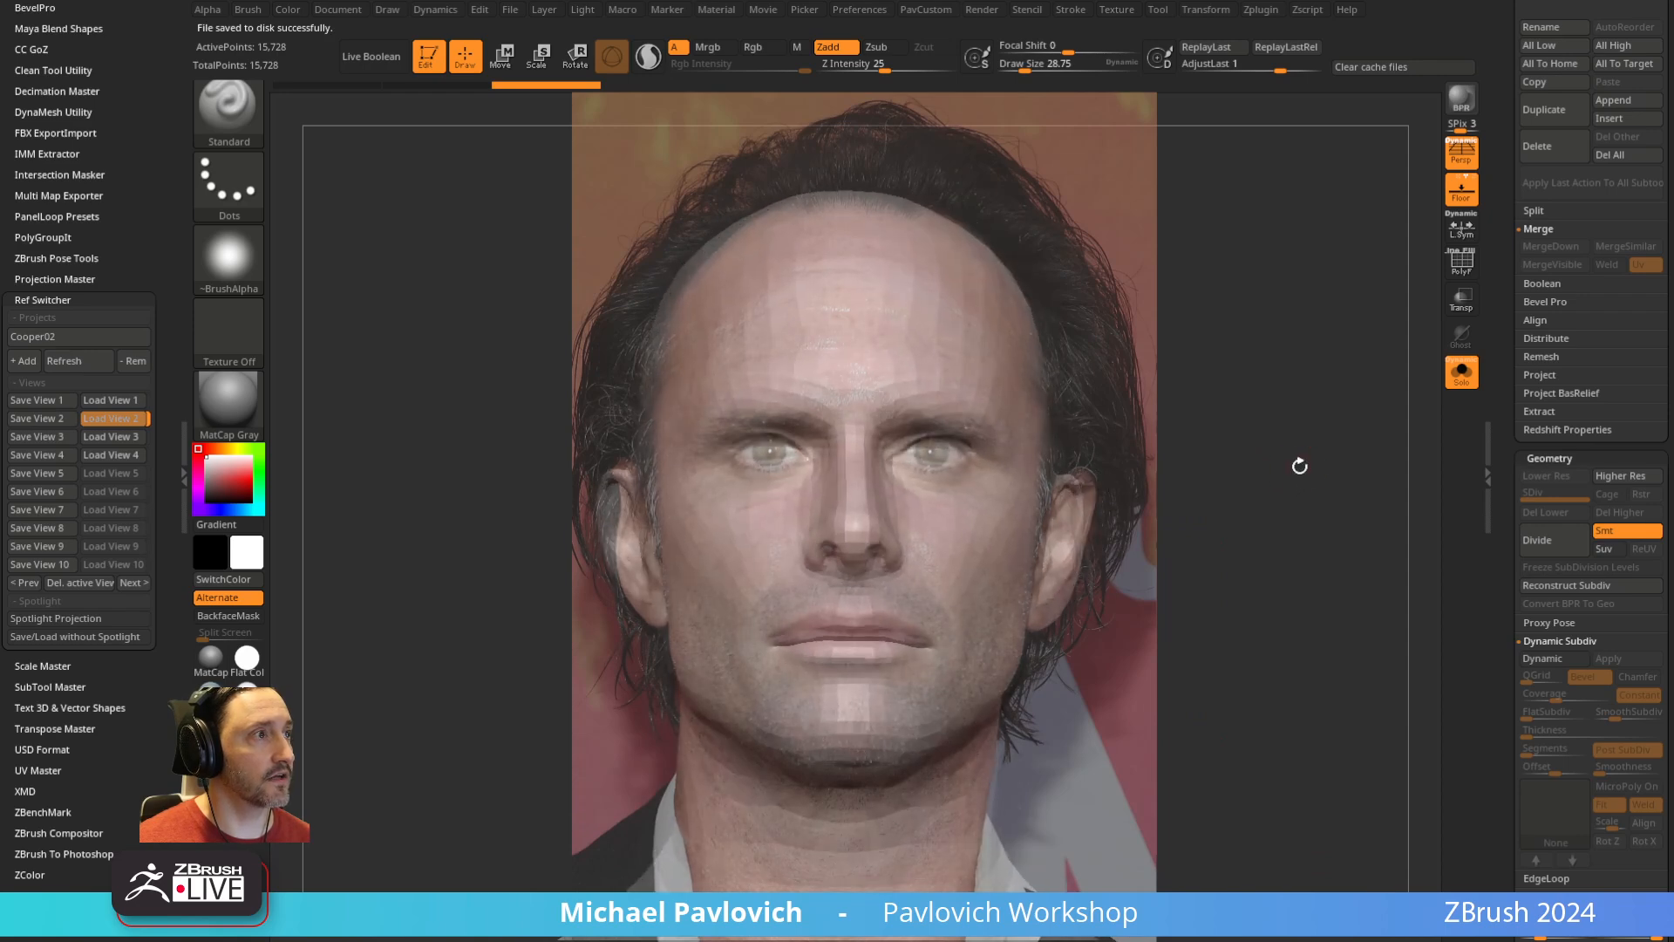
left_click(63, 419)
left_click(959, 510)
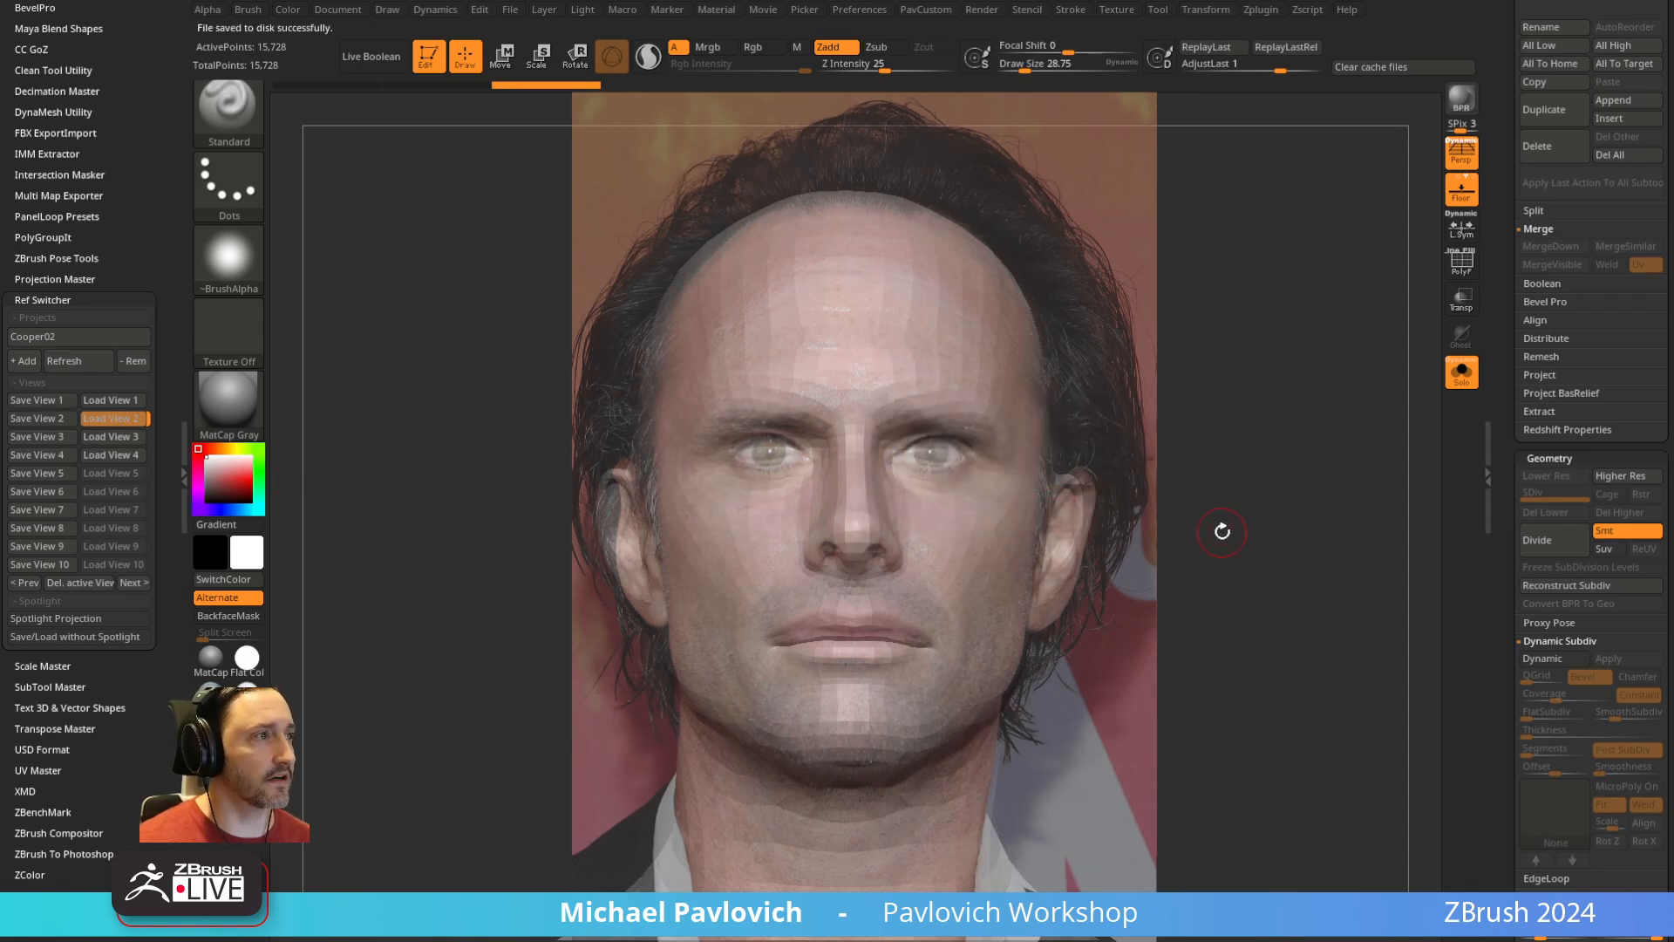
Choose the Move brush and reposition the Spotlight dial off the face onto the empty canvas beside the photo
key("b")
key("m")
key("v")
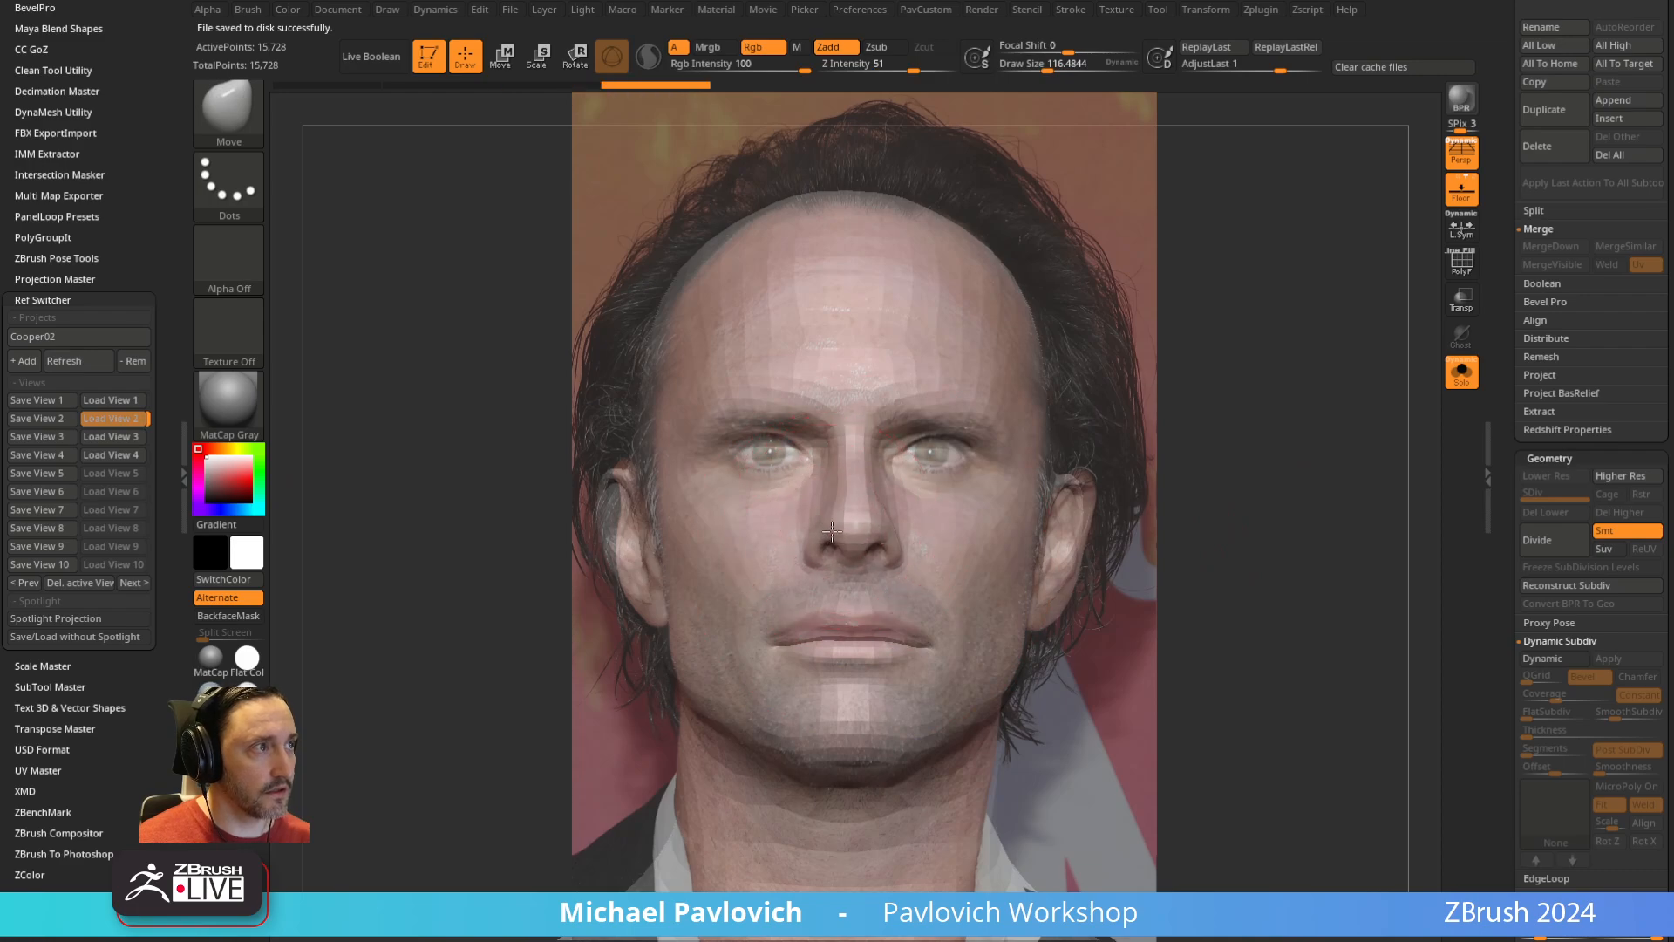
key("z")
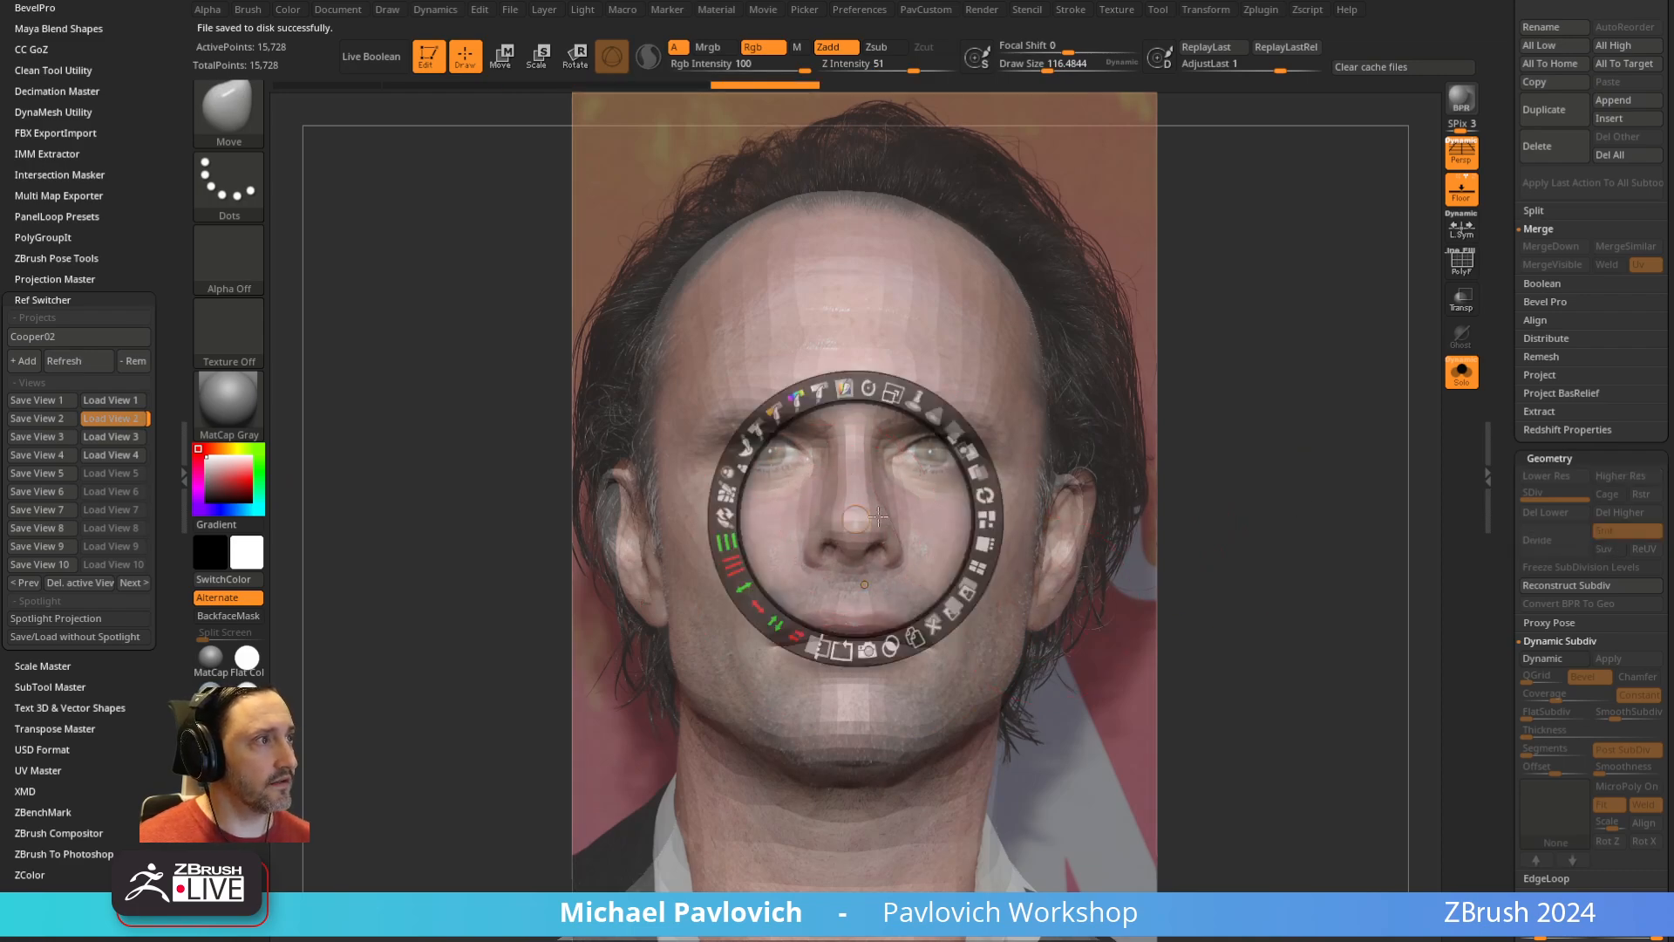
left_click_drag(878, 516, 1269, 473)
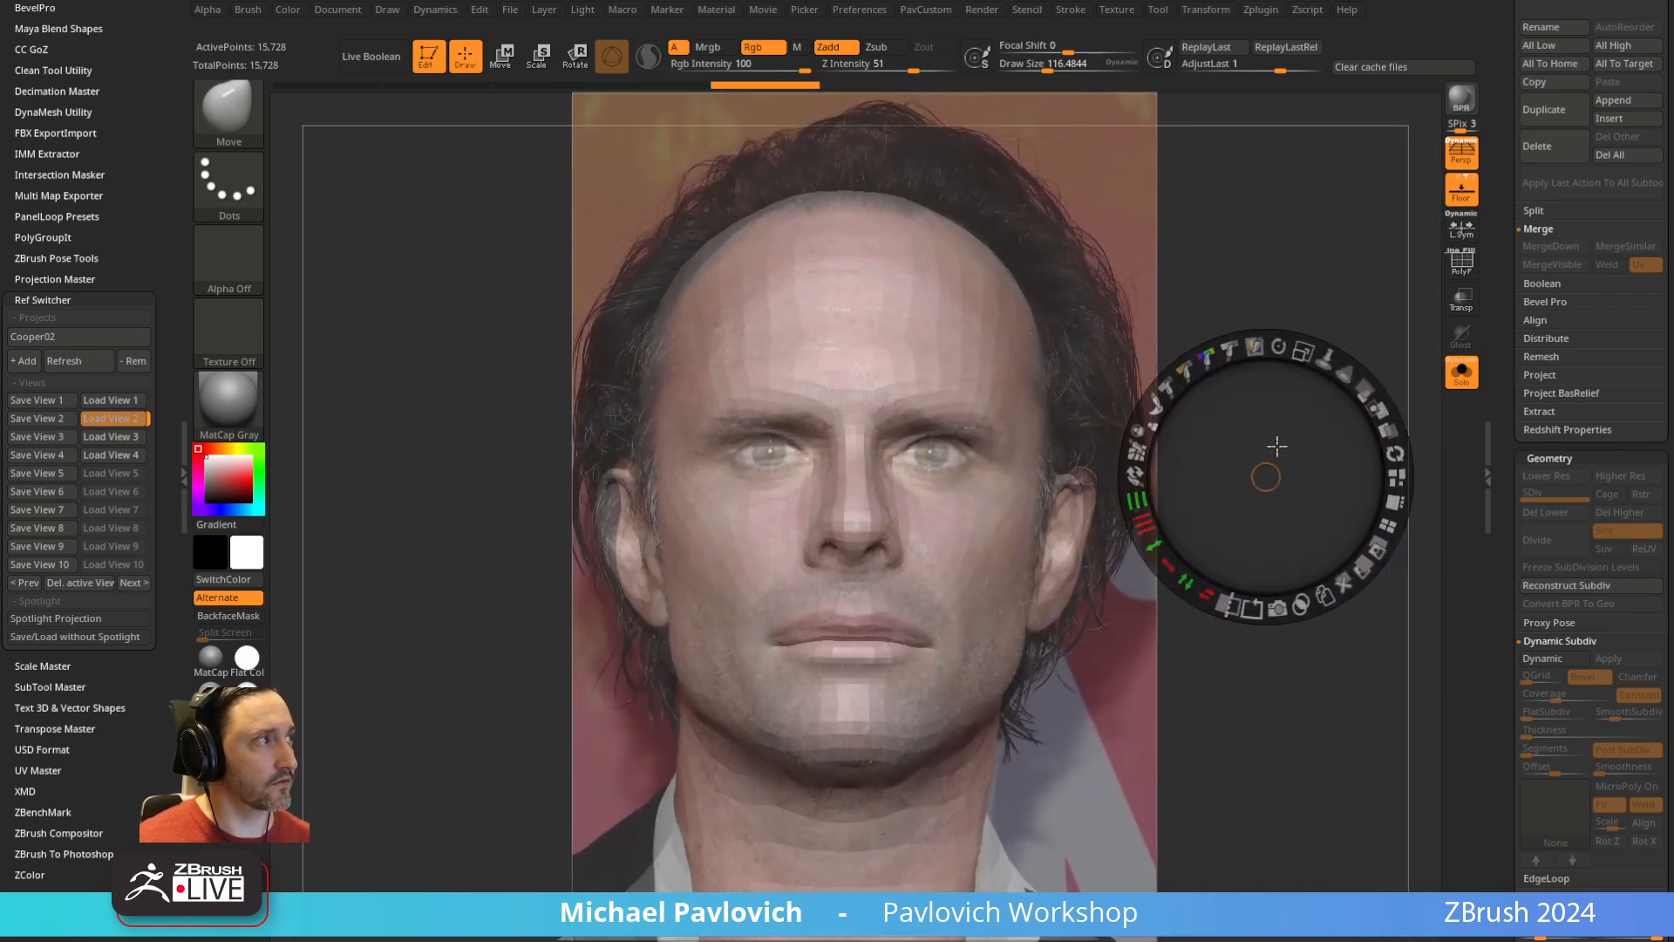
left_click_drag(1367, 392, 1325, 420)
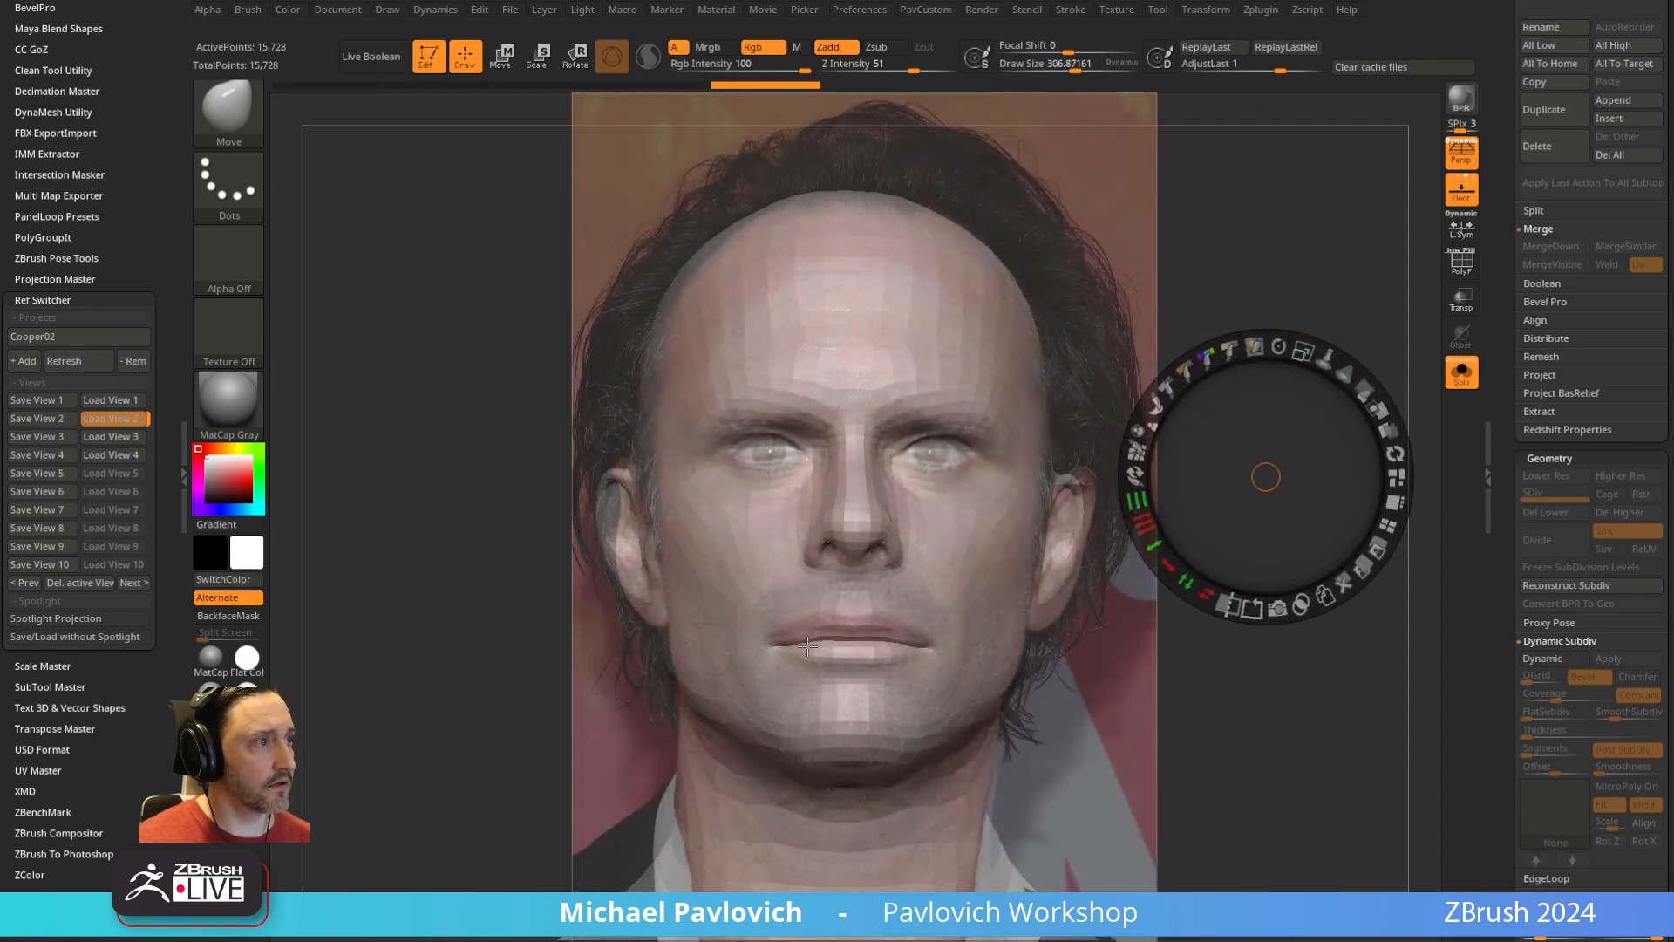
key("z")
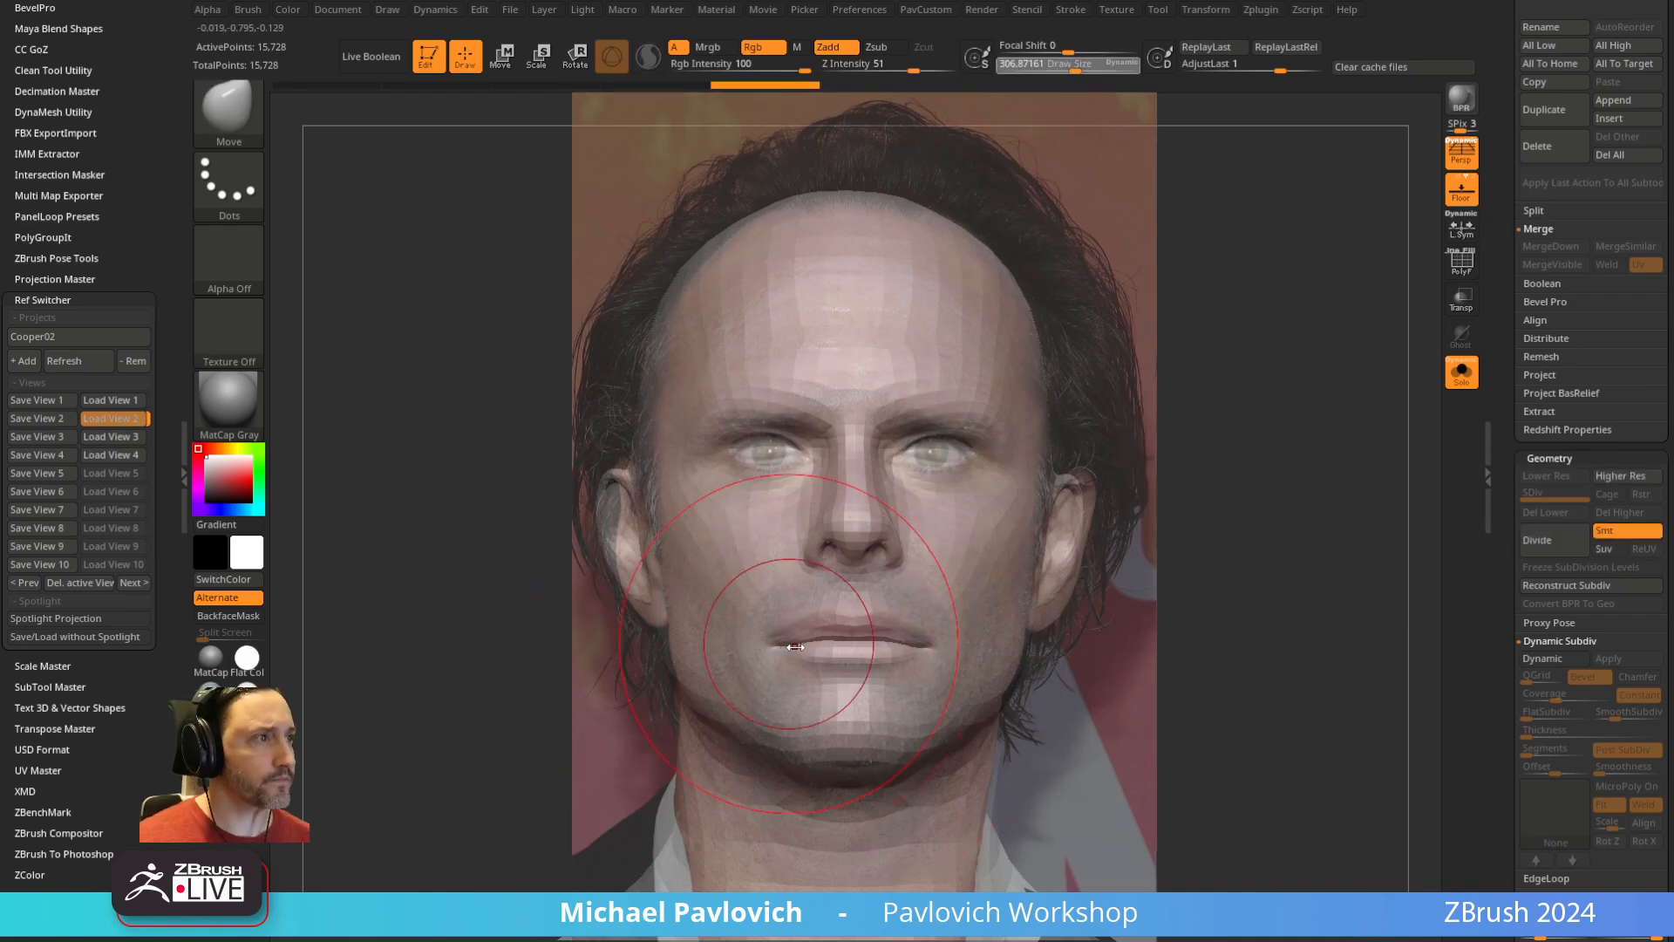
Nudge the corners of the mouth to match the front photo, reducing the draw size to about 156
key("[")
left_click_drag(776, 628, 772, 627)
key("[")
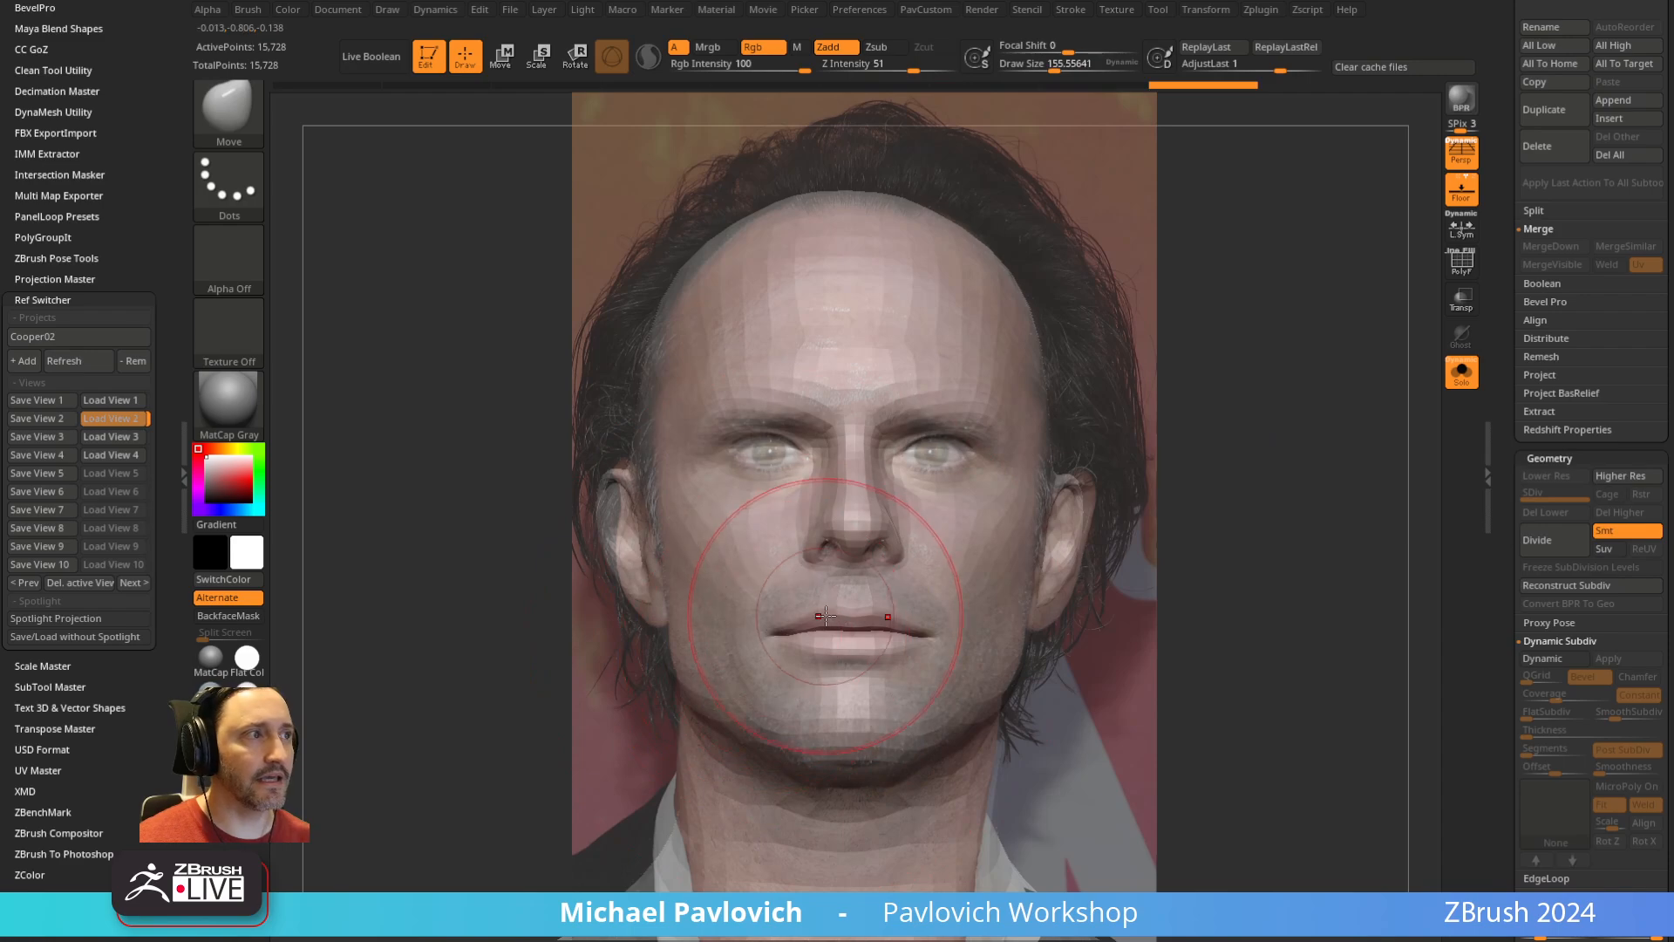
Switch to the Standard brush and open the Draw palette
key("b")
key("s")
key("t")
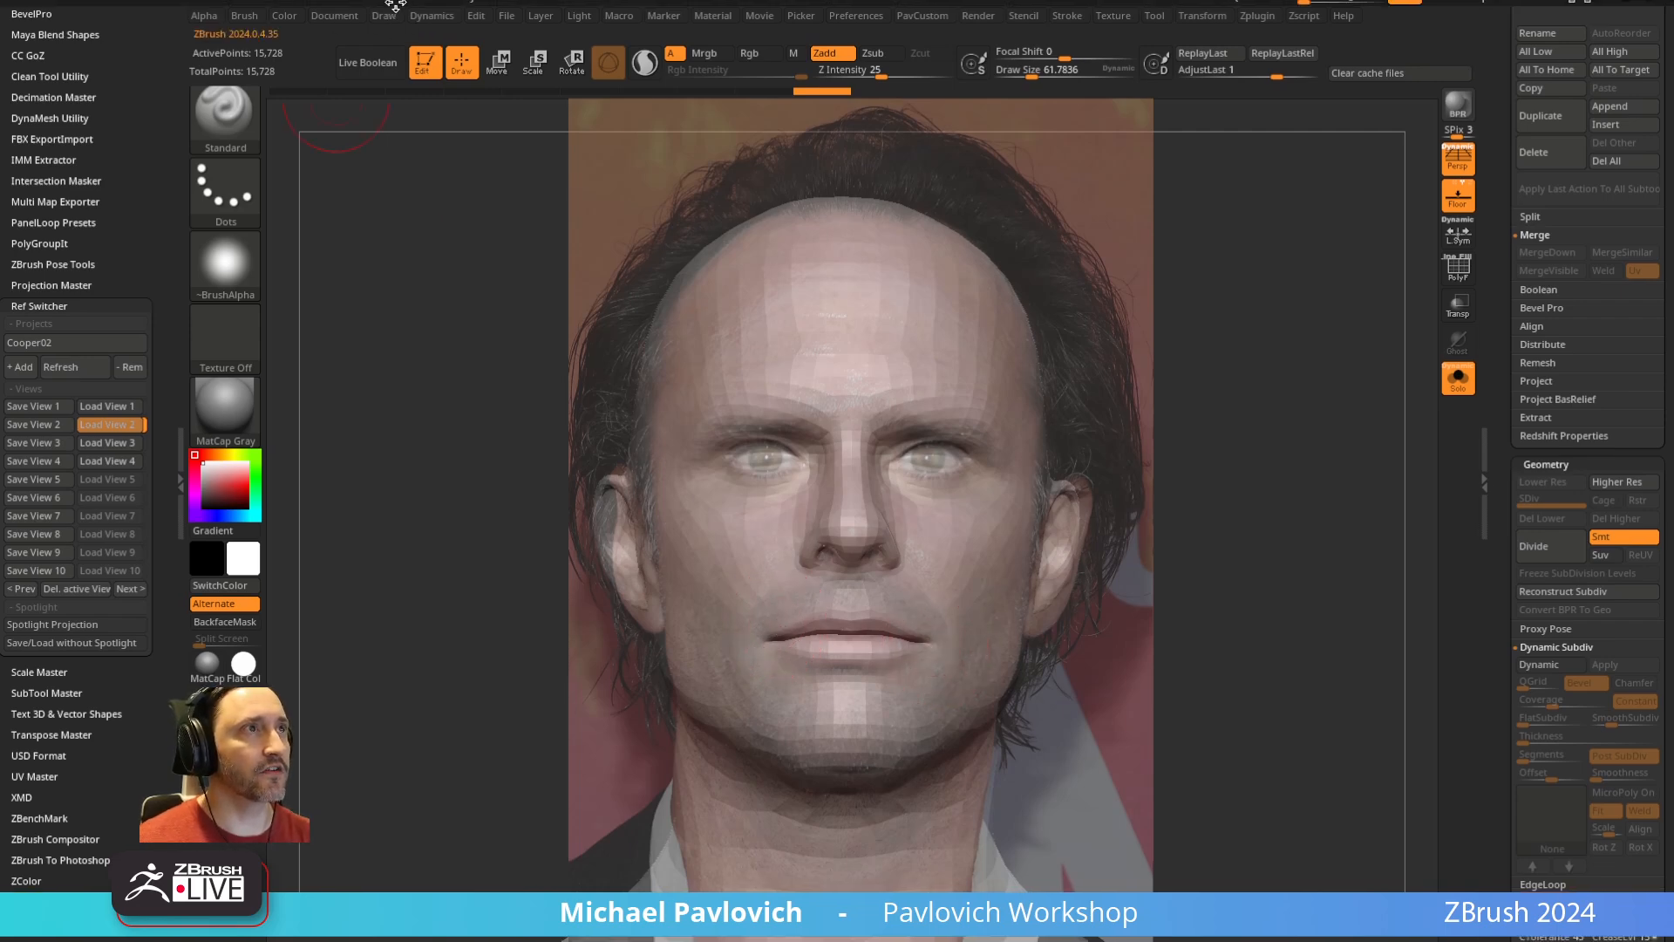
left_click(384, 15)
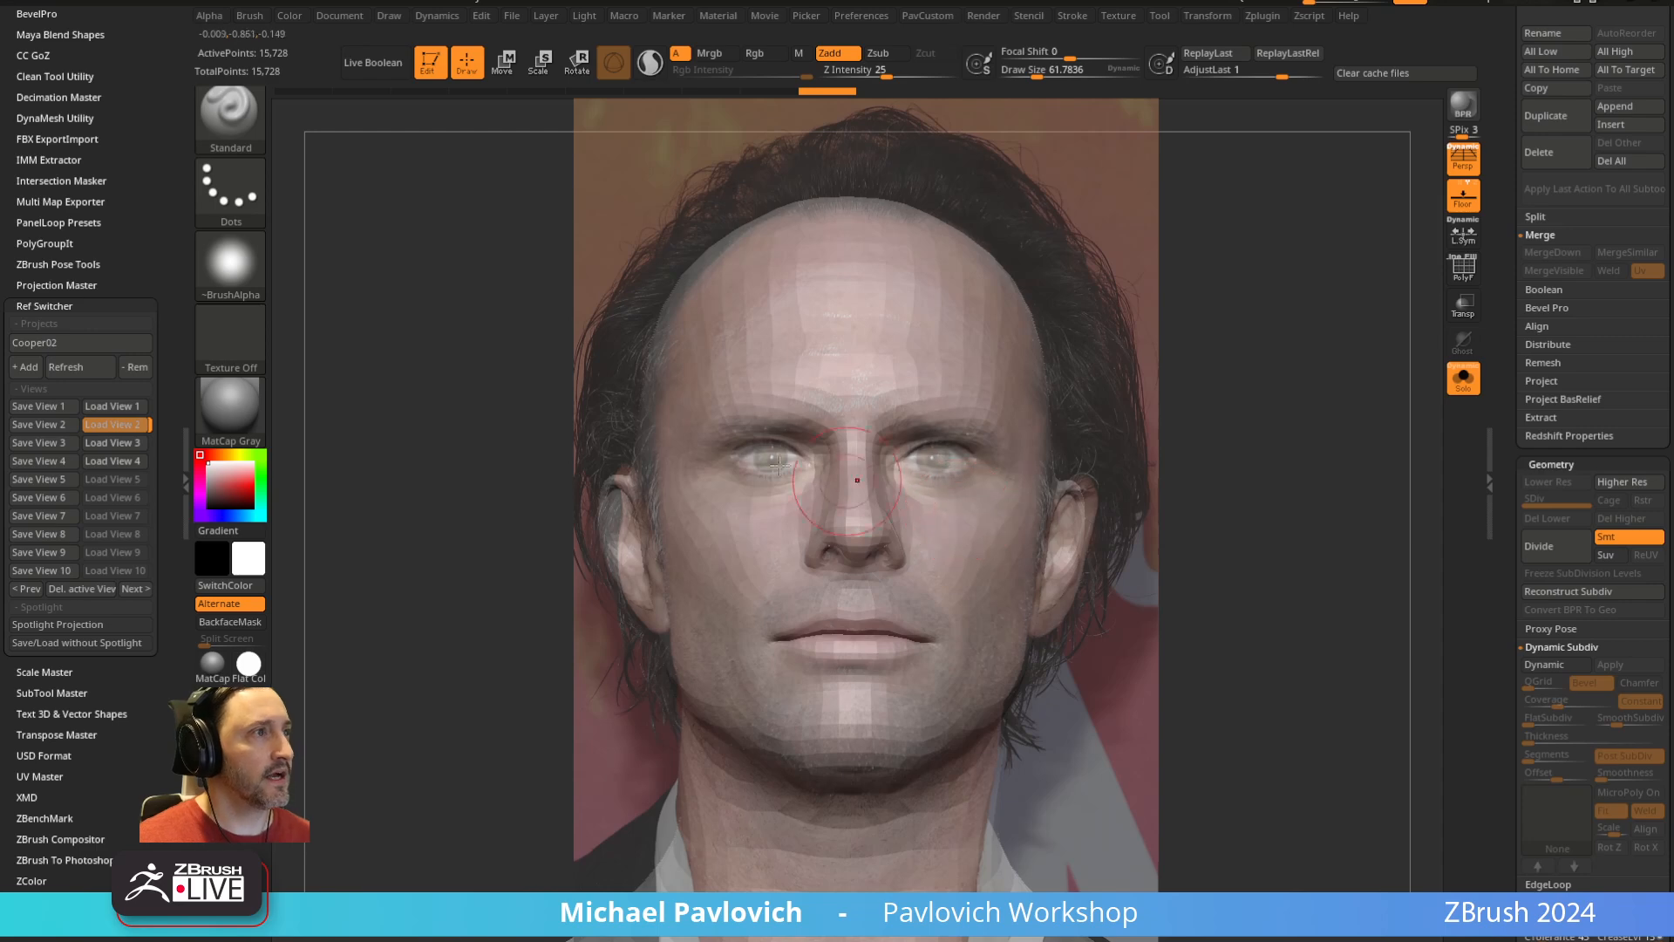
Adjust the eye area with the Move brush to follow the photo, and reduce the draw size to about 91
key("b")
key("m")
key("v")
mouse_move(755, 462)
left_mouse_down()
mouse_move(755, 482)
mouse_move(730, 460)
mouse_move(785, 443)
left_mouse_up()
key("[")
key("[")
key("[")
Hide the reference photo and show the head in side profile with perspective turned off
key("shift+z")
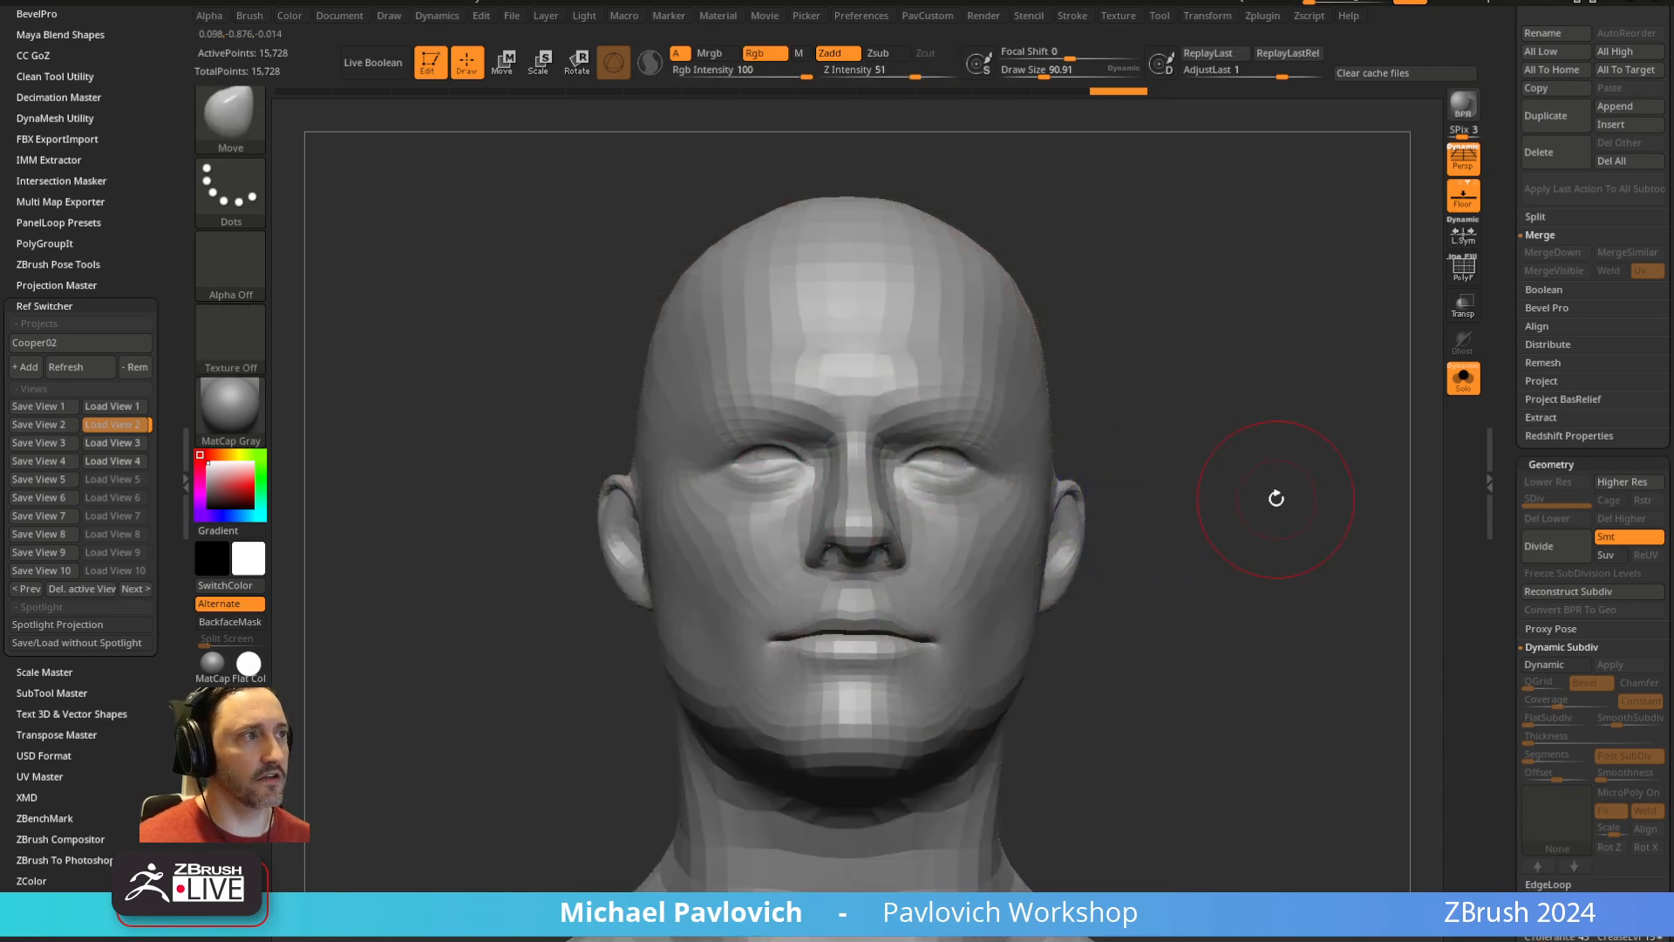
key("shift+z")
key("shift+z")
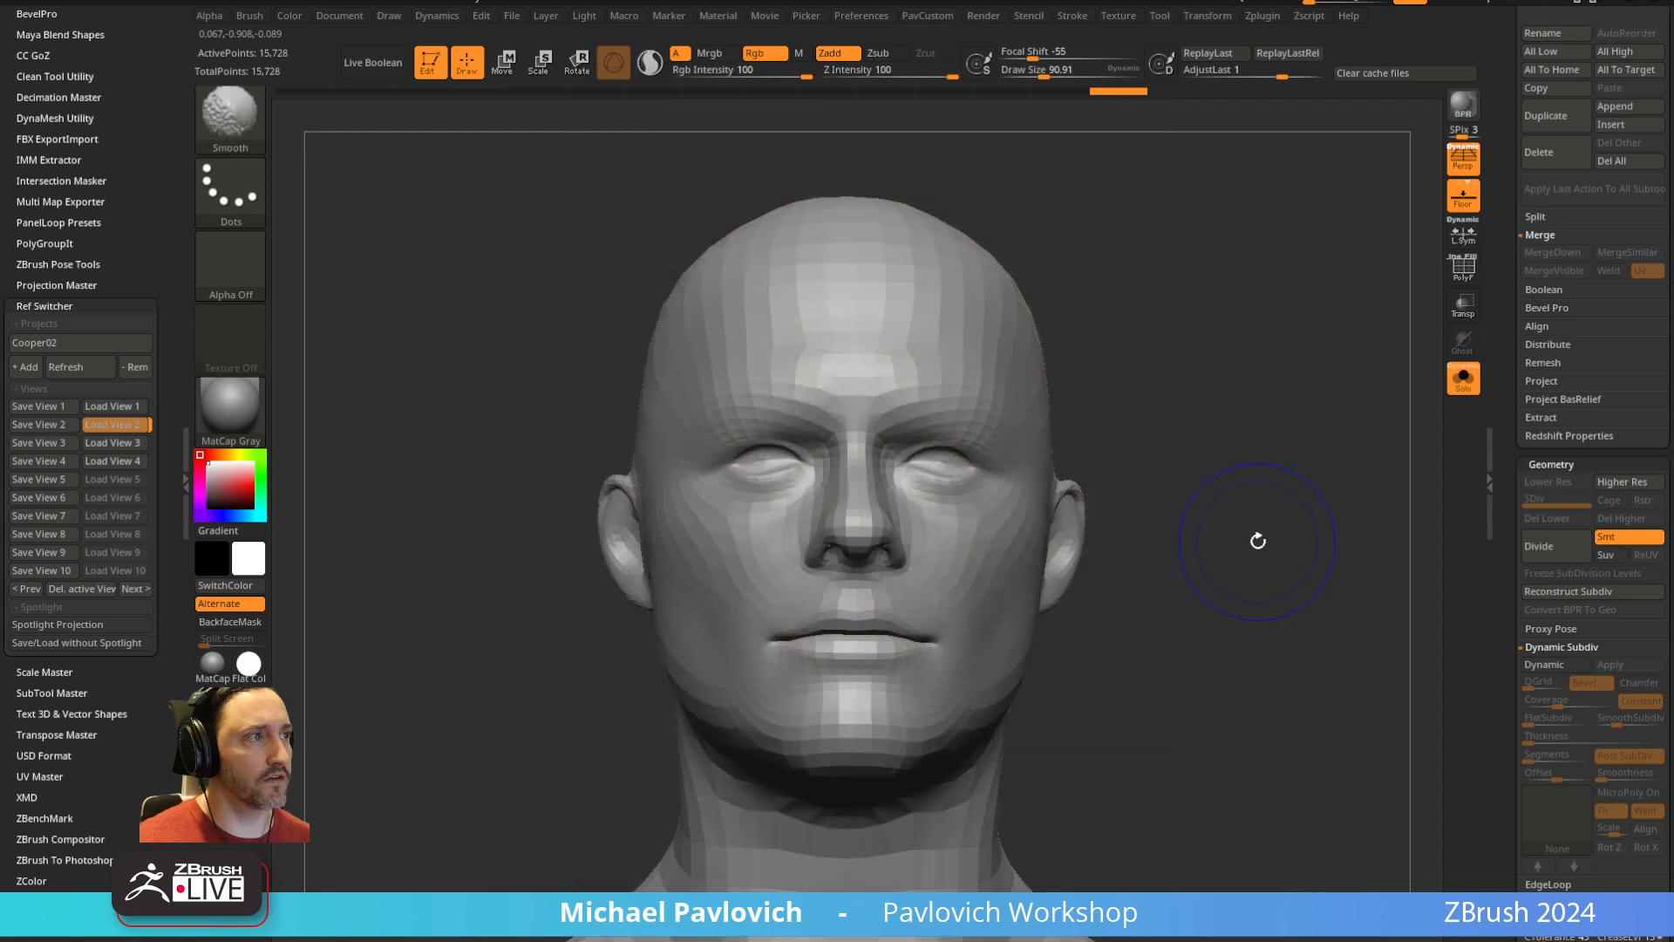
mouse_move(1349, 490)
left_mouse_down()
mouse_move(1297, 445)
mouse_move(1261, 441)
left_mouse_up()
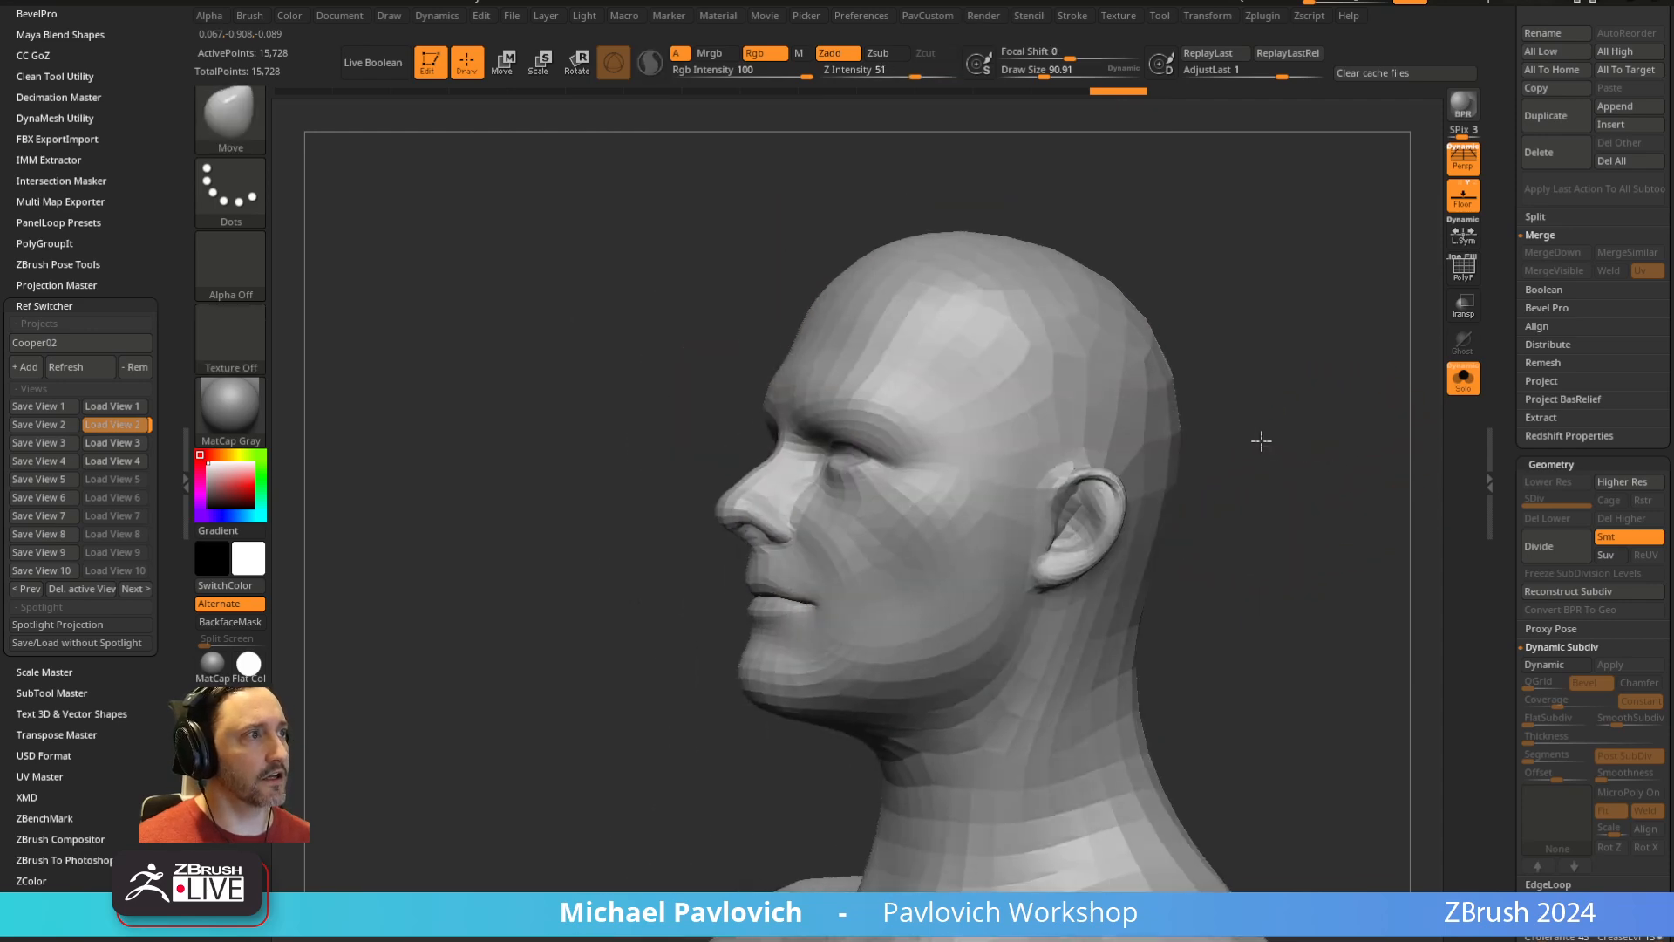
left_click(1464, 164)
left_click_drag(1323, 311, 1309, 385)
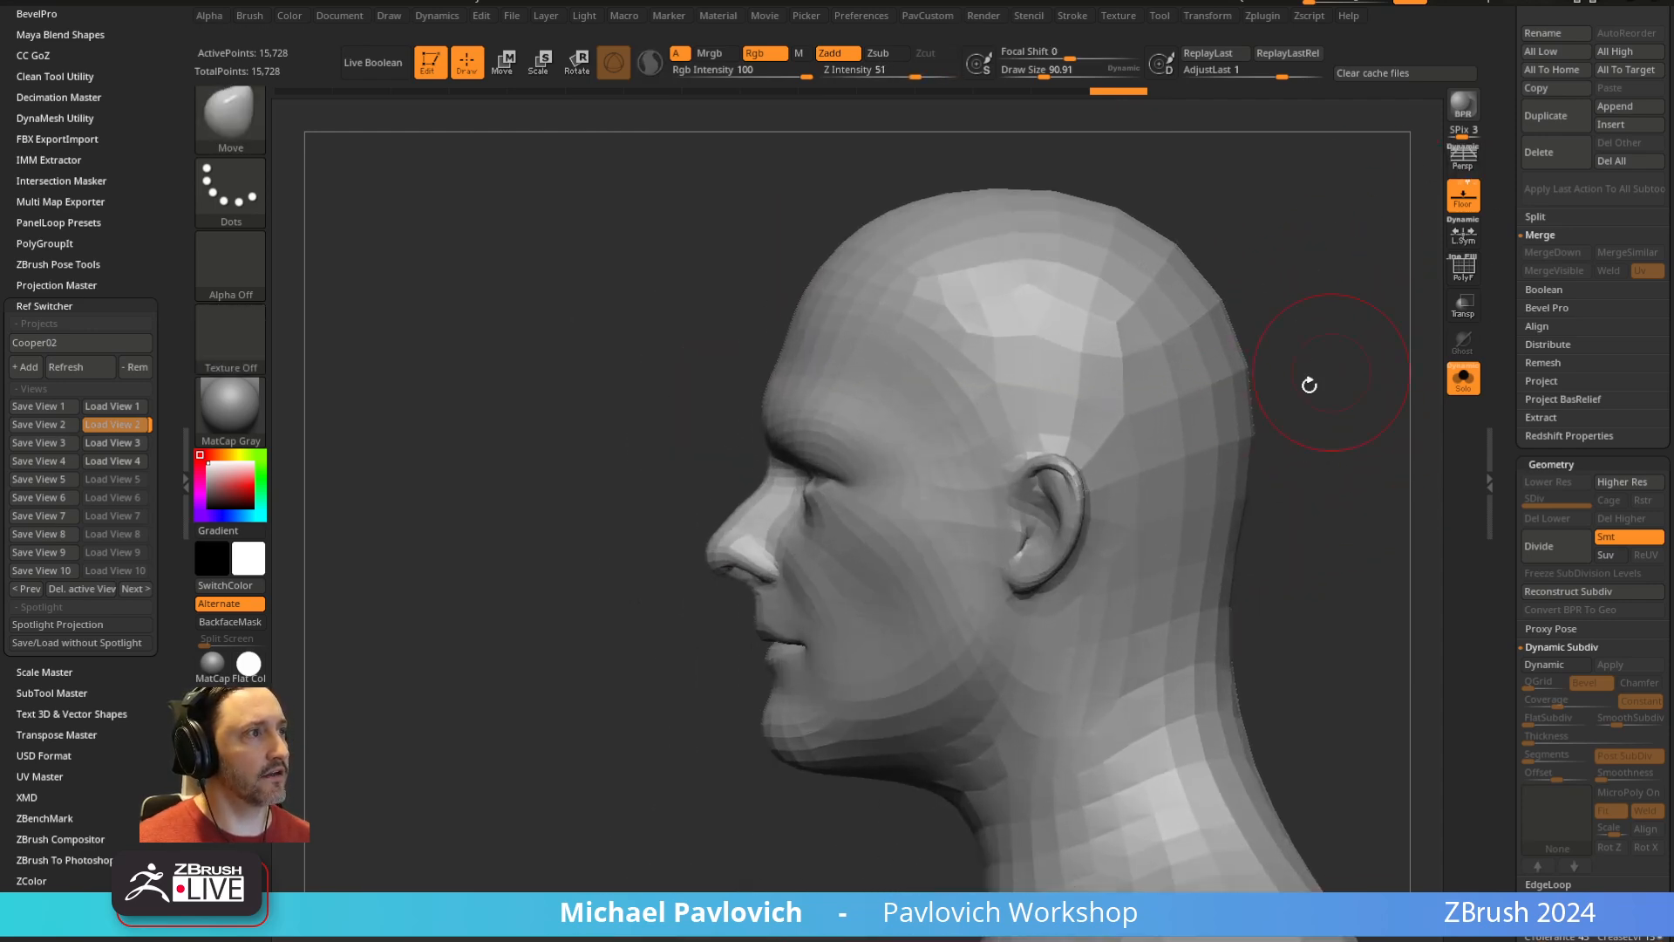
Load saved view 4 of the Cooper02 project to show the three-quarter reference photo
mouse_move(697, 500)
left_mouse_down()
mouse_move(1165, 495)
mouse_move(1070, 502)
mouse_move(1083, 488)
left_mouse_up()
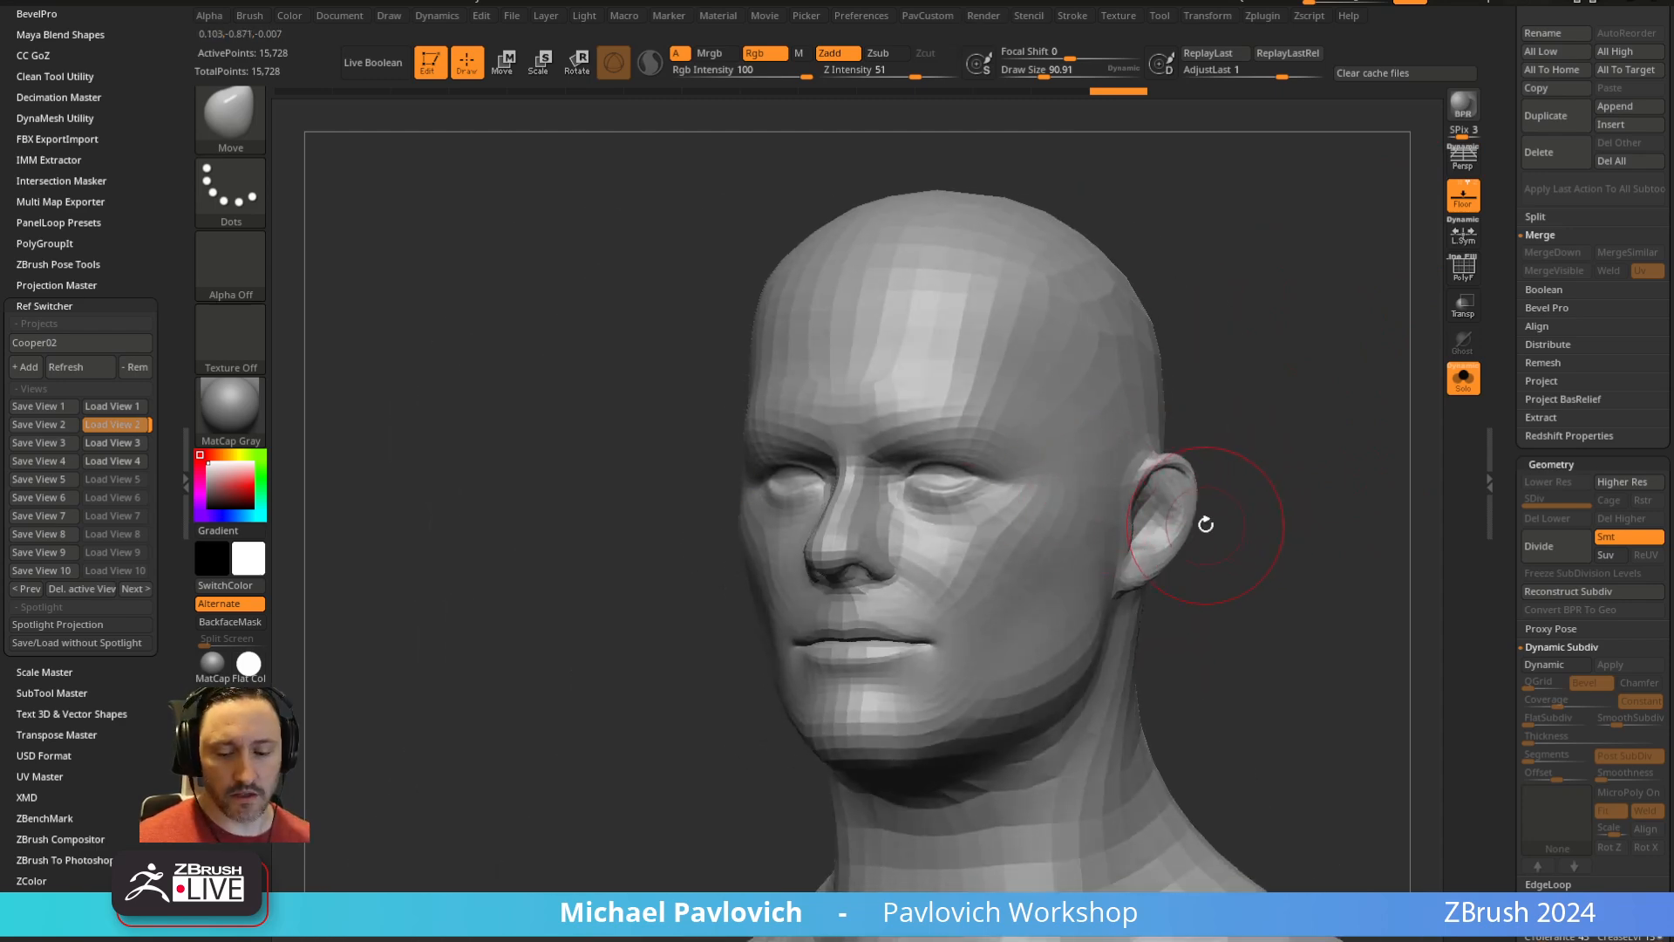
key("3")
key("4")
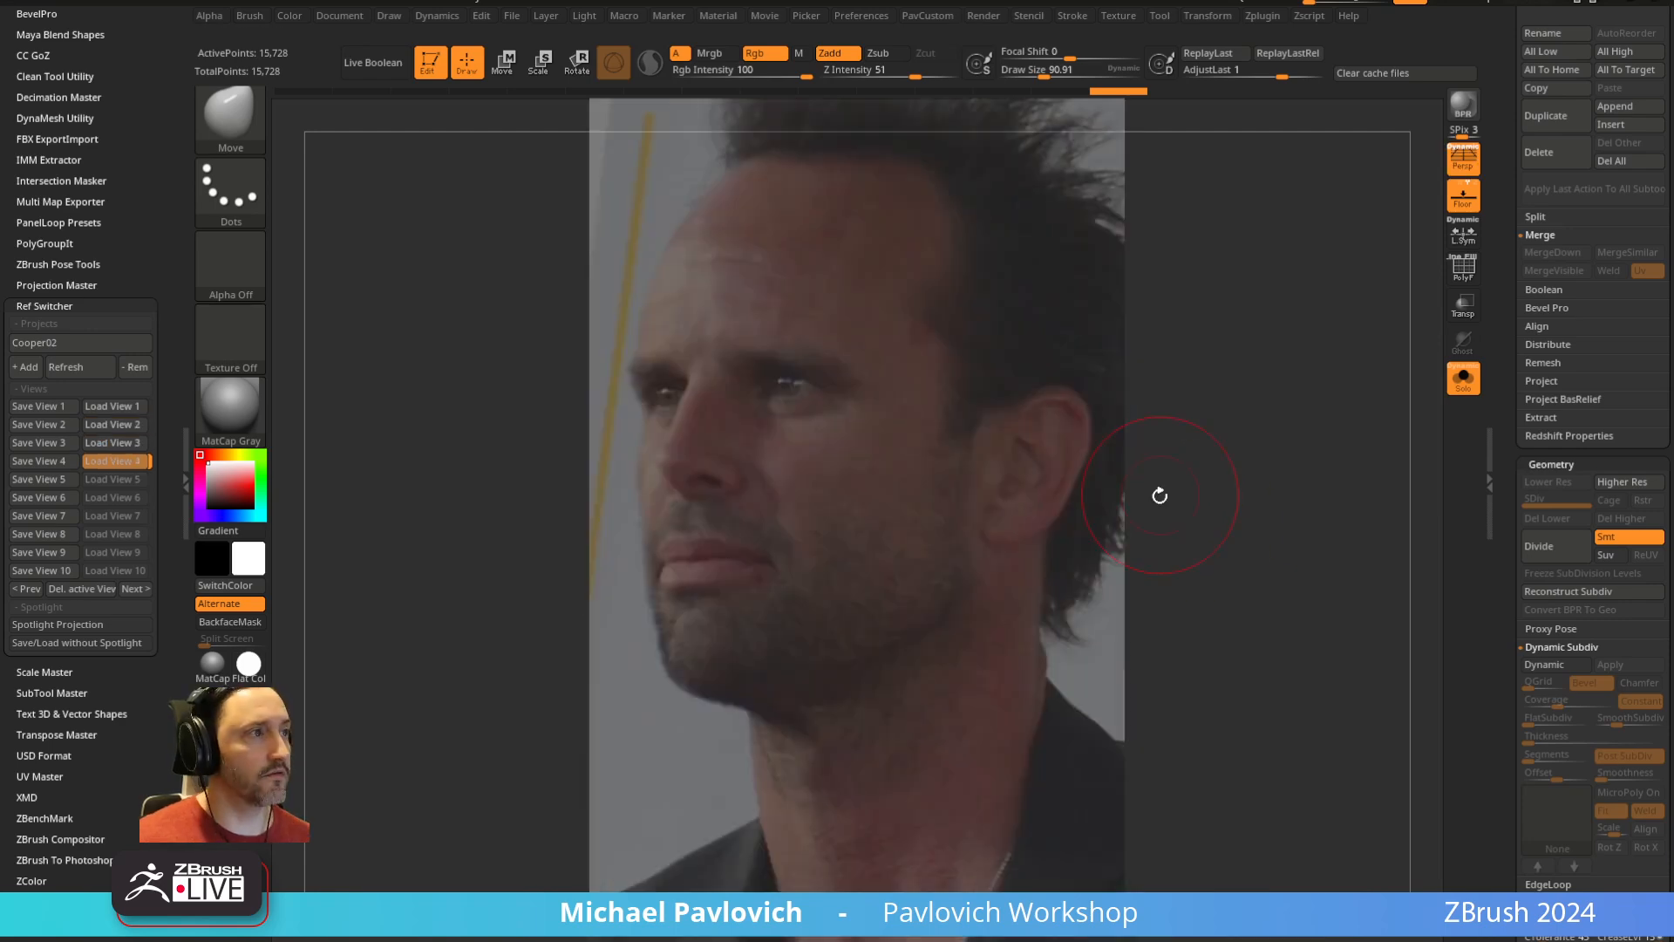
key("z")
key("z")
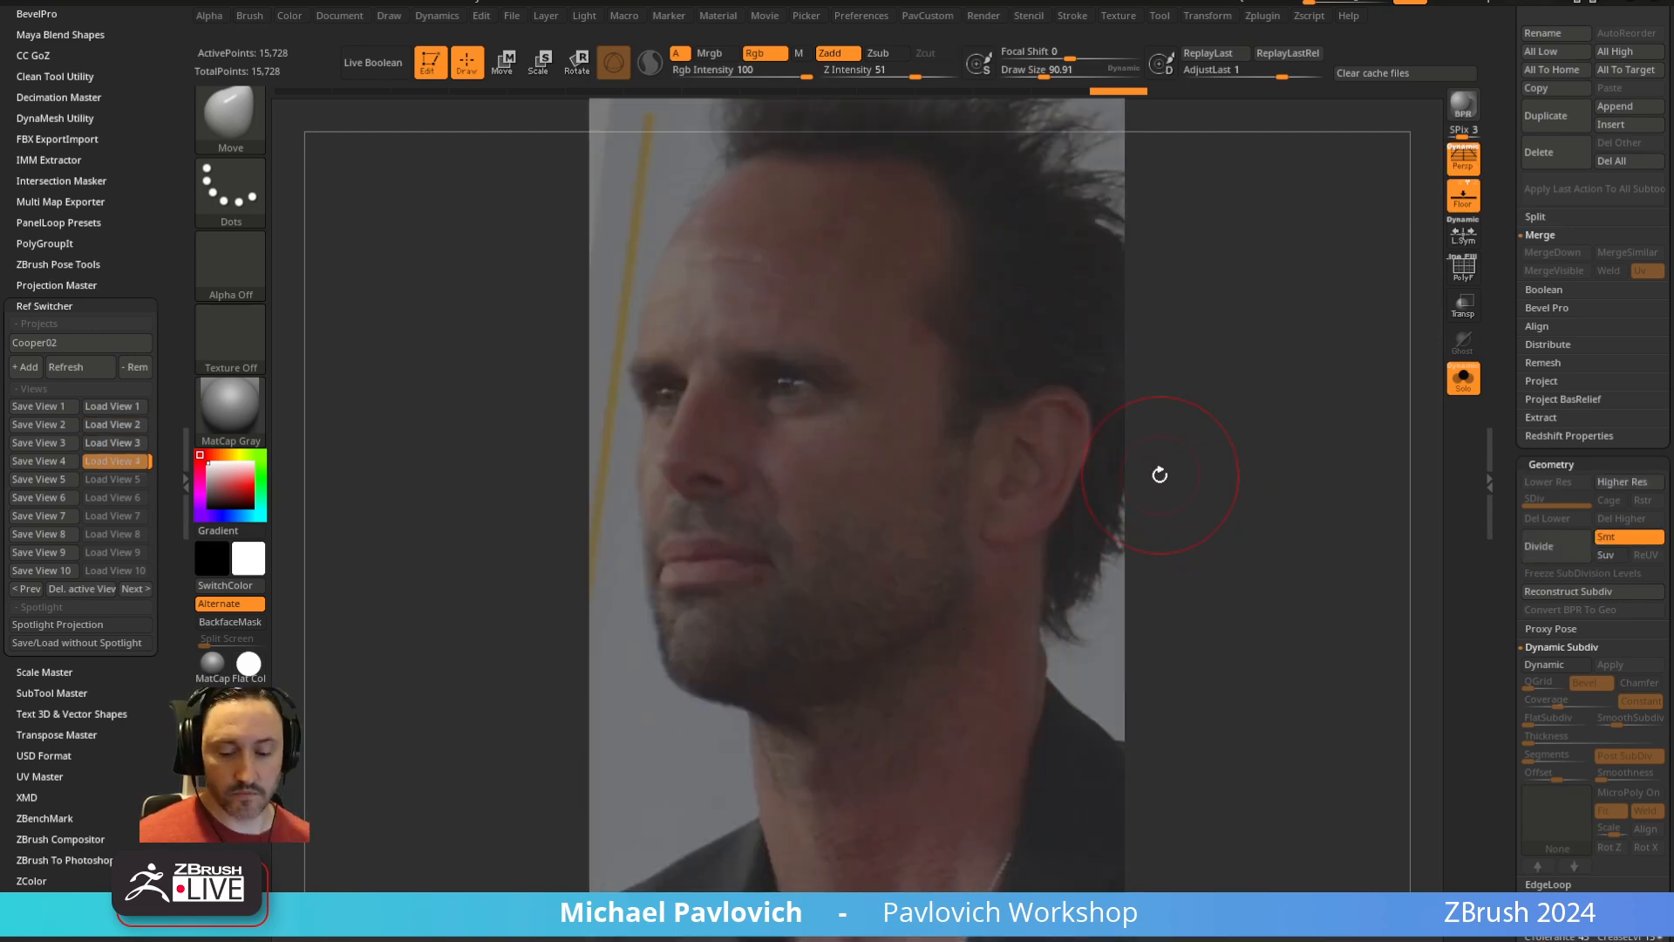
Bring the model into view and position its head over the three-quarter reference photo
key("f")
left_click_drag(1189, 434, 1237, 546)
key("f")
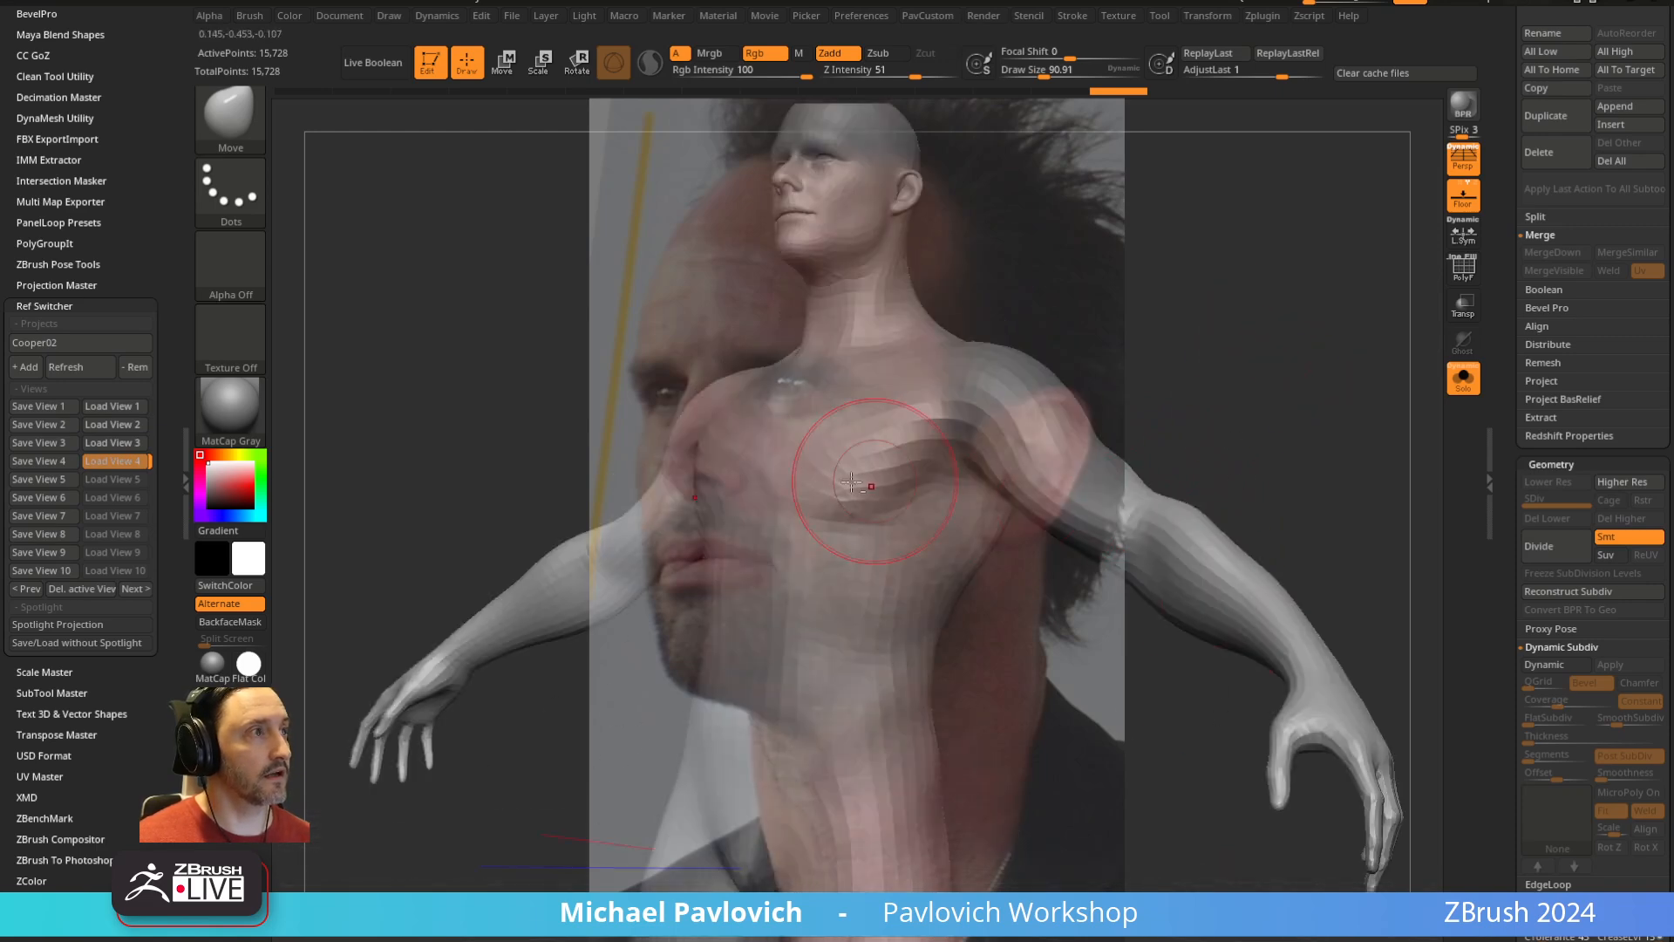
key("b")
key("s")
key("t")
left_click_drag(1242, 184, 1282, 511, "alt")
mouse_move(1330, 306)
left_mouse_down("alt")
mouse_move(1347, 384)
mouse_move(1371, 381)
mouse_move(1356, 408)
mouse_move(1386, 434)
mouse_move(1368, 463)
mouse_move(1349, 419)
left_mouse_up("alt")
Reshape the ear with the Move brush at a draw size of about 172 to follow the three-quarter photo
key("s")
key("b")
key("m")
key("v")
mouse_move(705, 469)
left_mouse_down()
mouse_move(724, 469)
mouse_move(662, 465)
left_mouse_up()
key("ctrl+z")
key("s")
left_click_drag(1043, 446, 1087, 434)
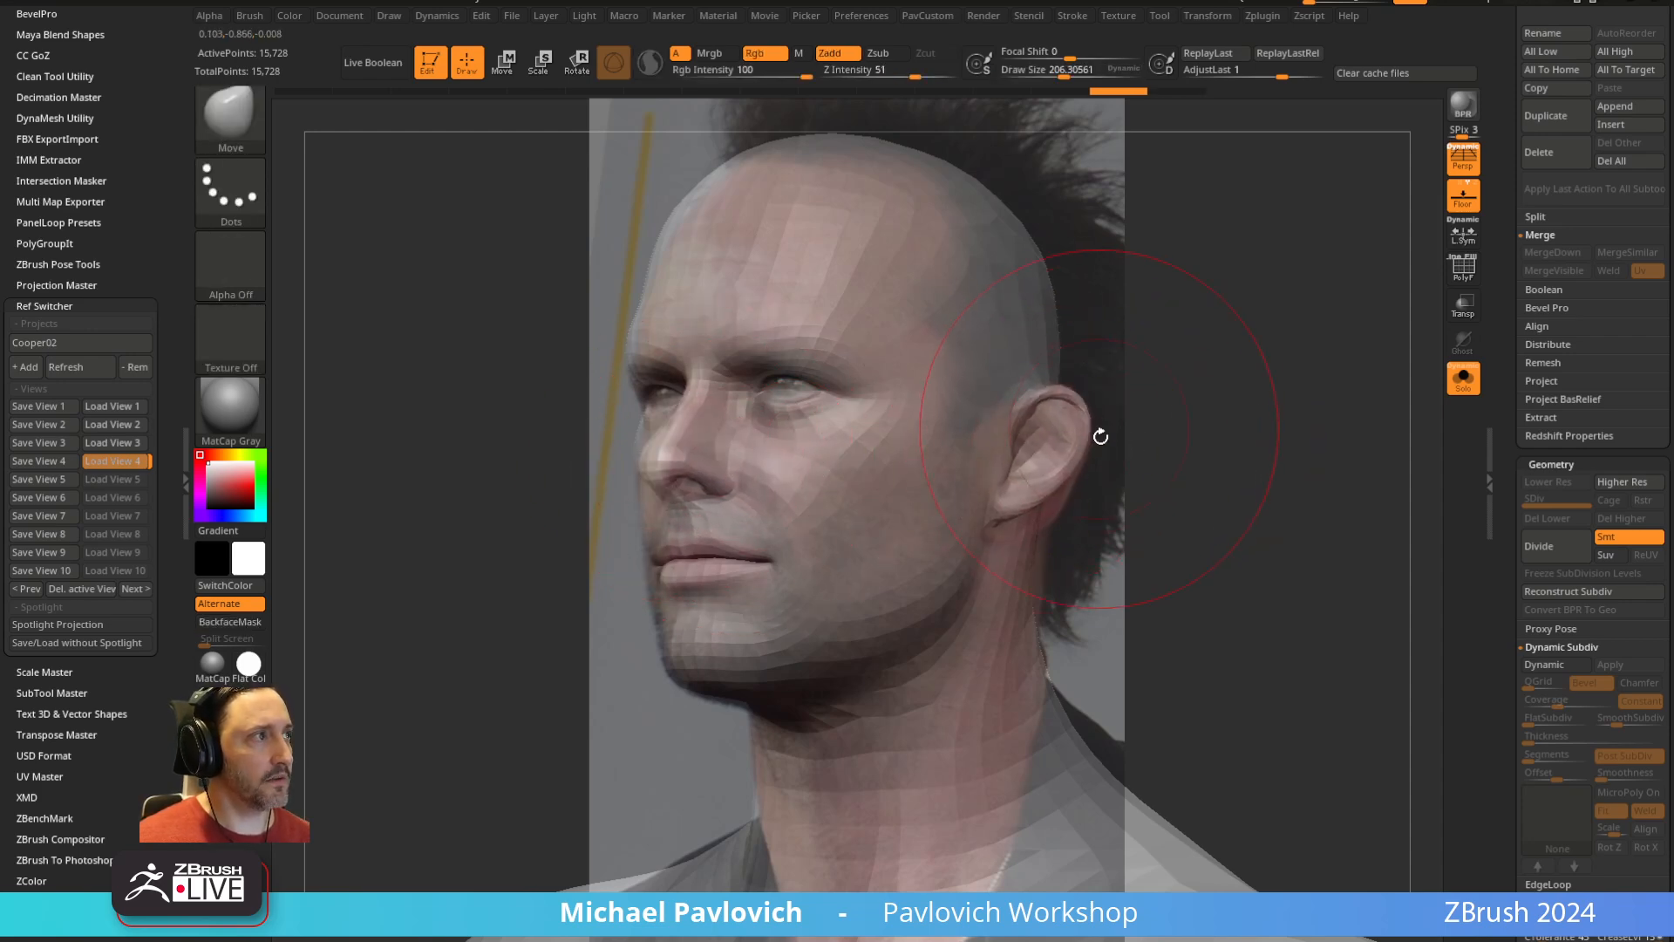
key("s")
left_click_drag(1038, 490, 1032, 534)
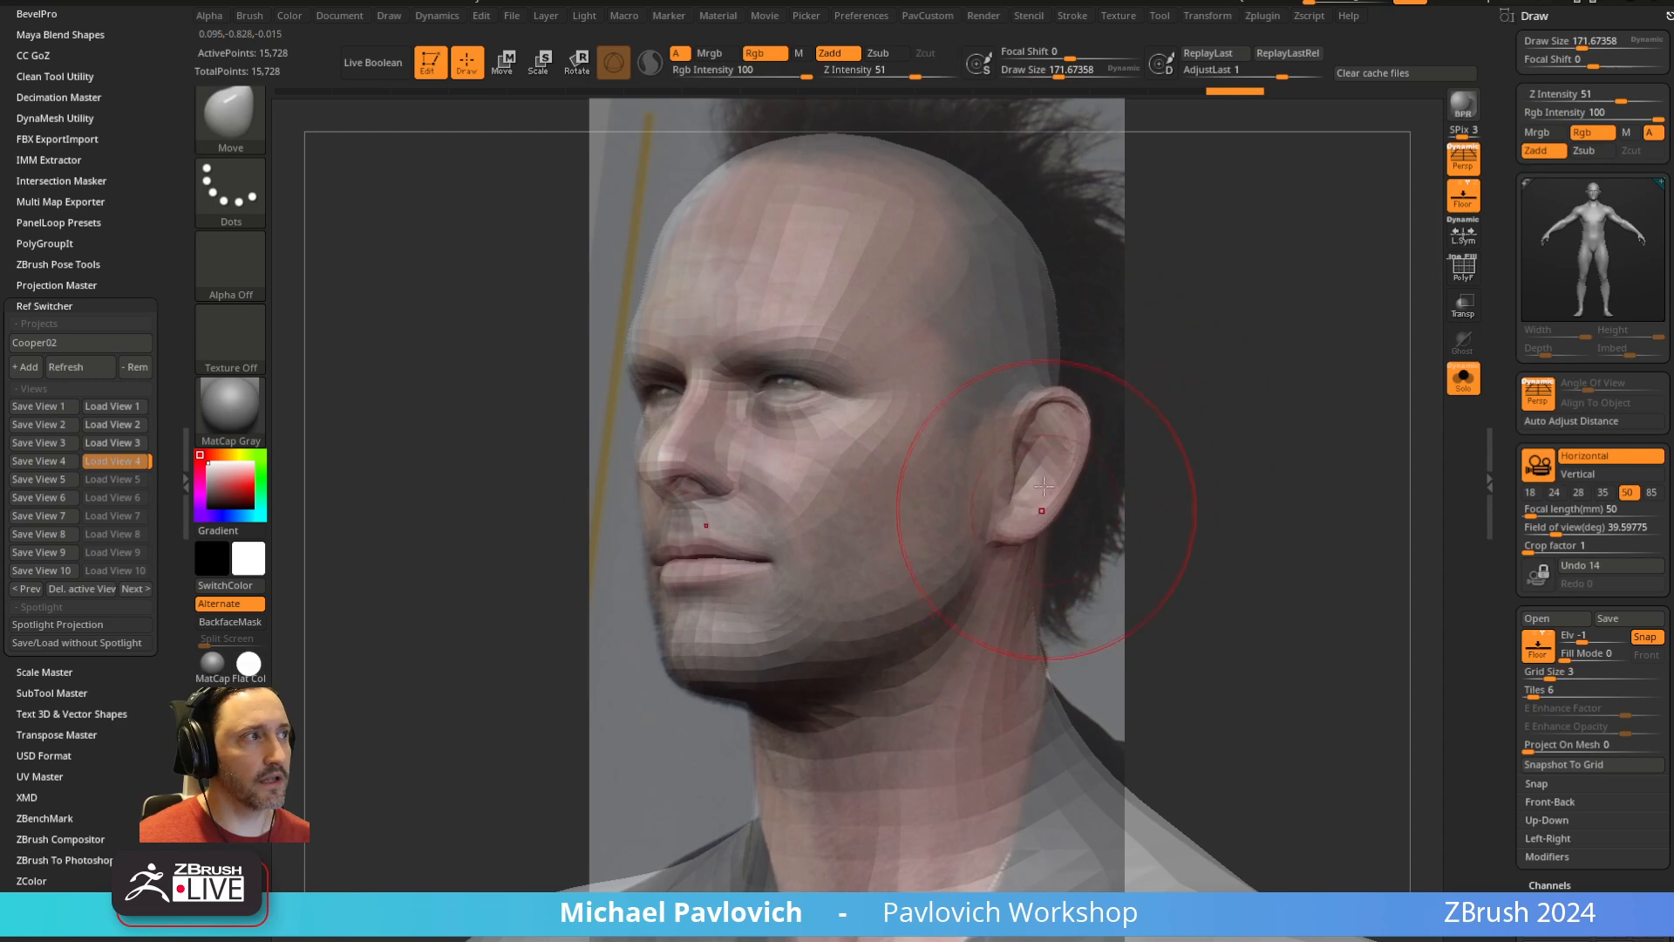
mouse_move(1012, 442)
left_mouse_down()
mouse_move(1065, 402)
mouse_move(1088, 407)
left_mouse_up()
Dock the Draw palette so its camera settings stay accessible
left_click(340, 16)
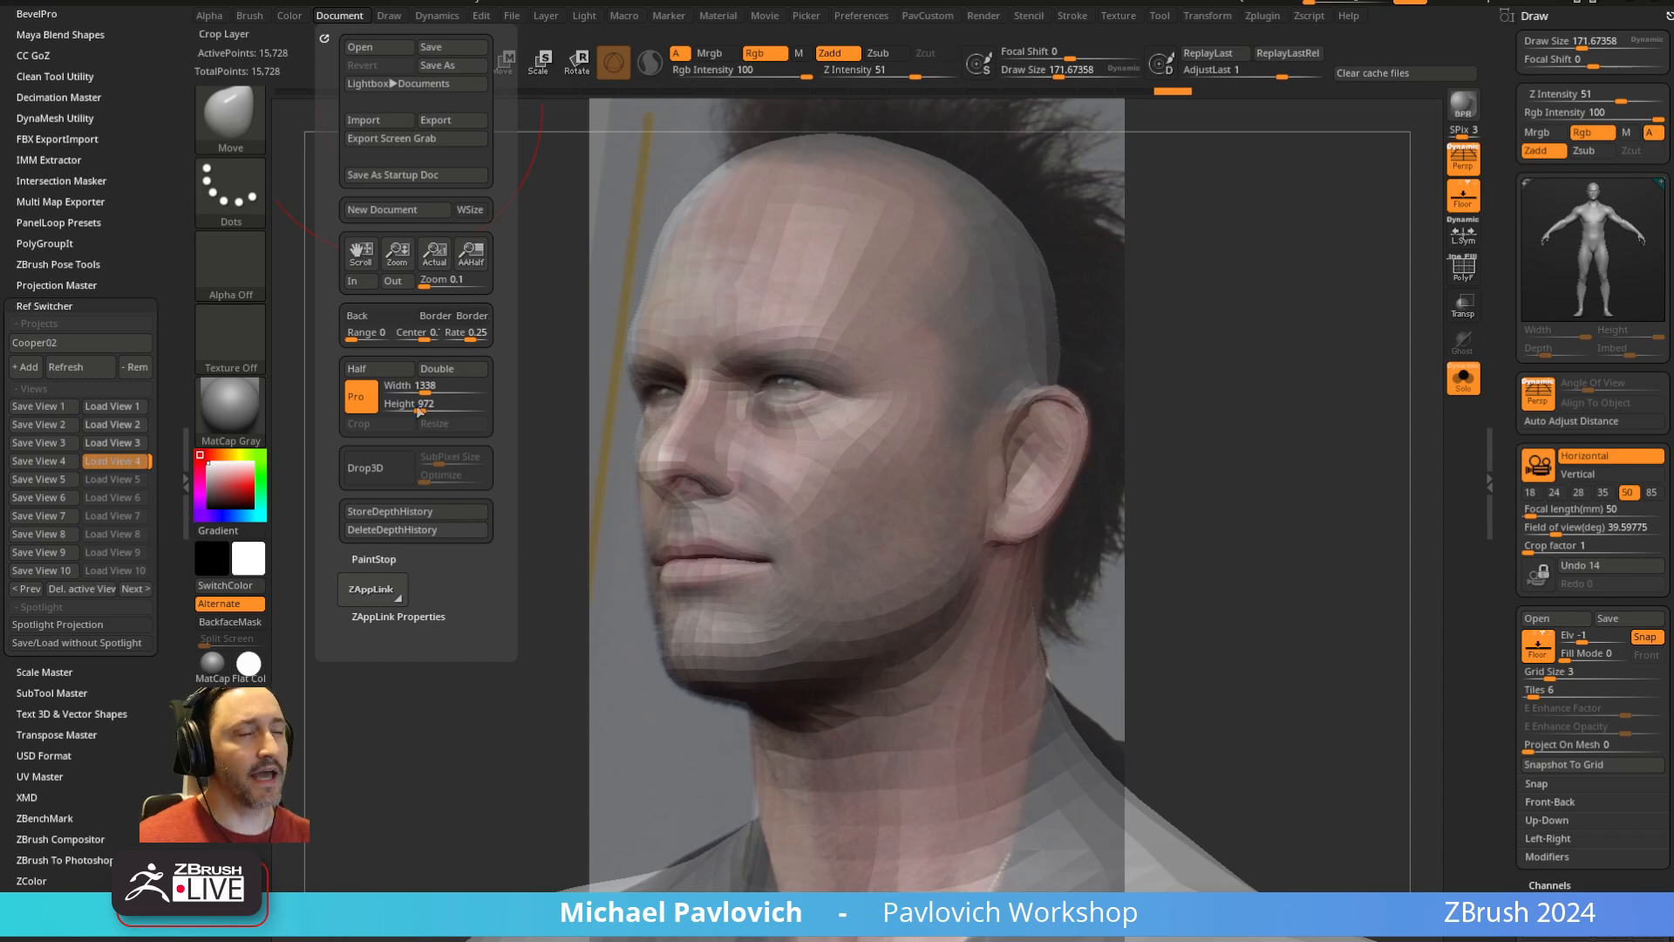
left_click(390, 16)
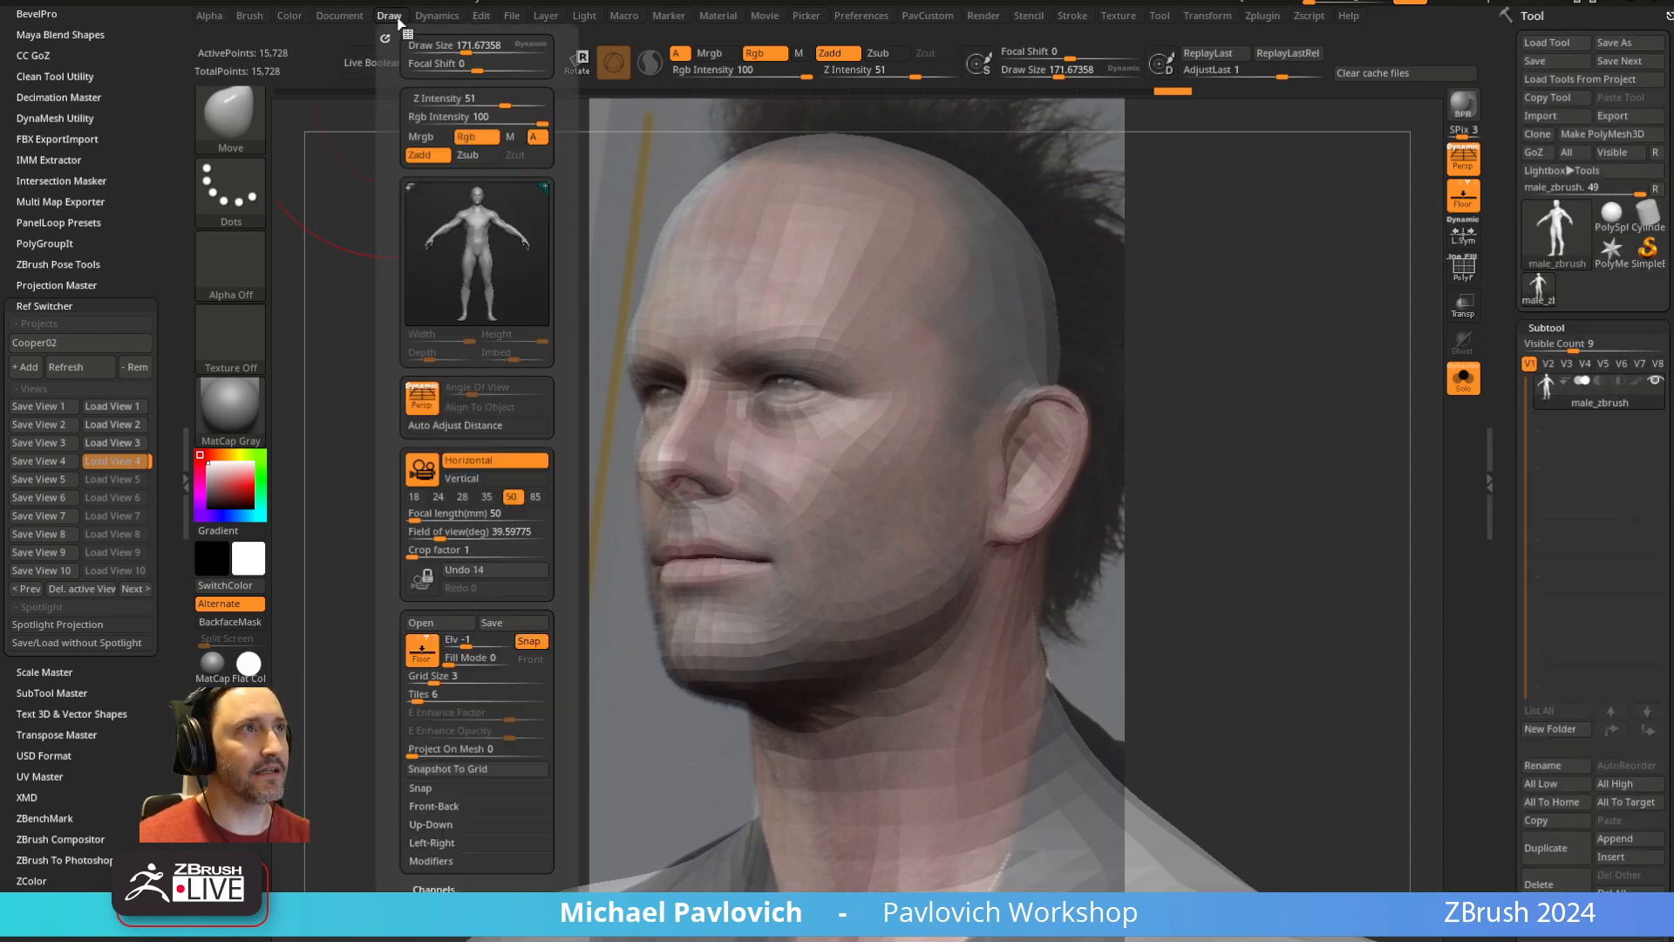
left_click(385, 38)
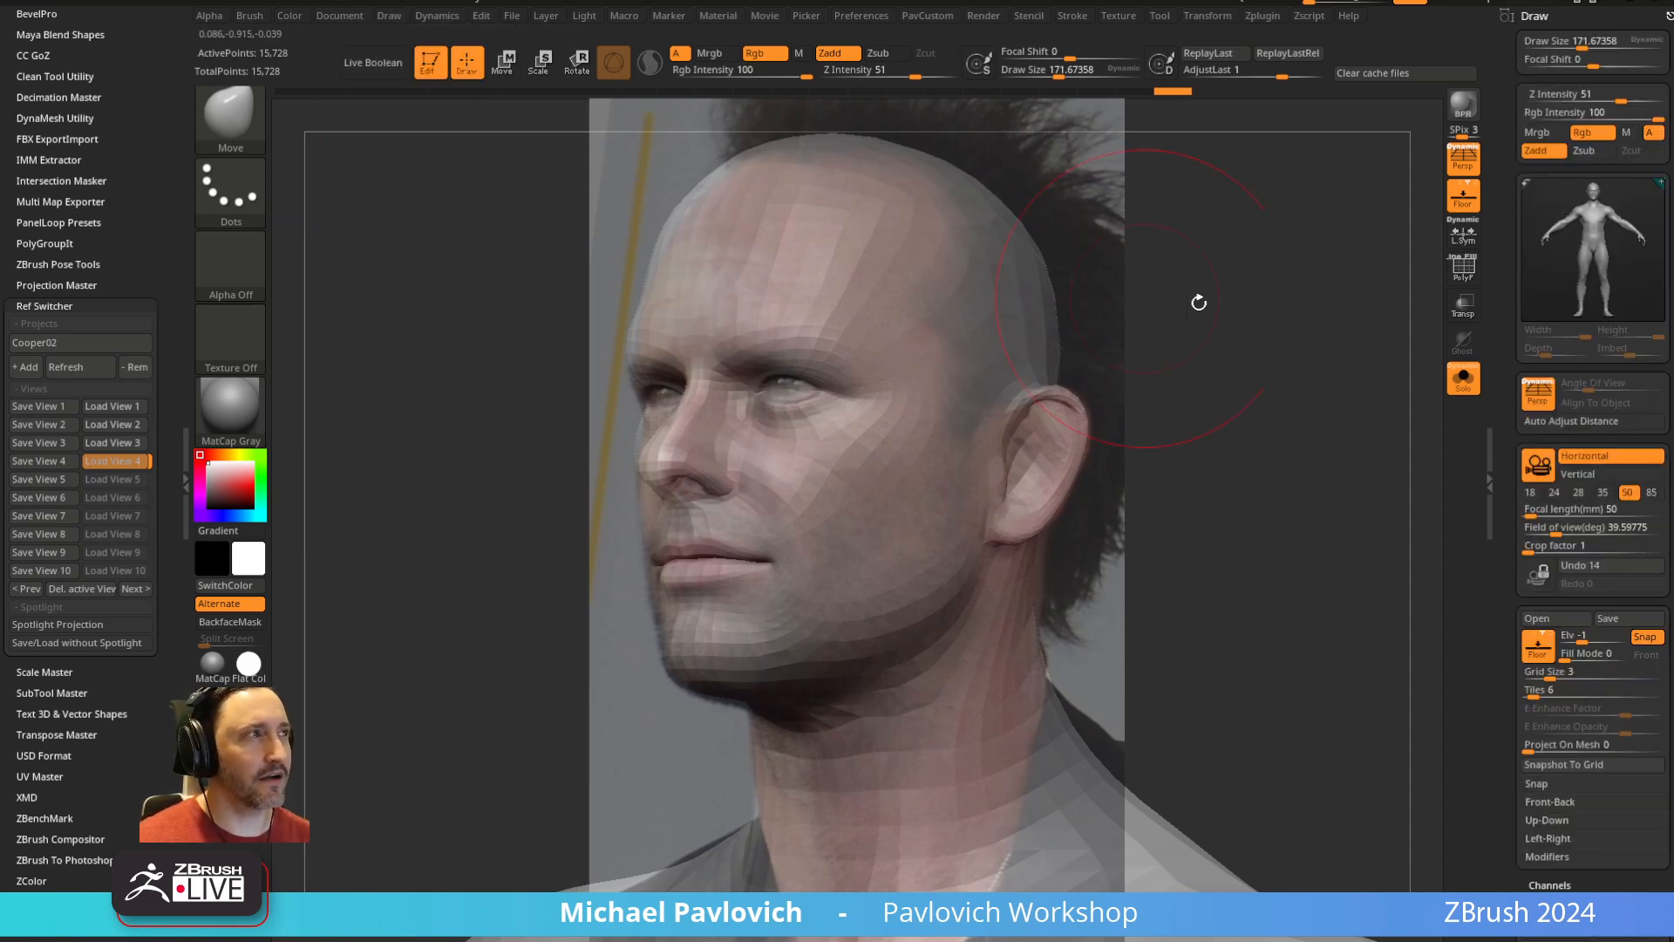
key("shift")
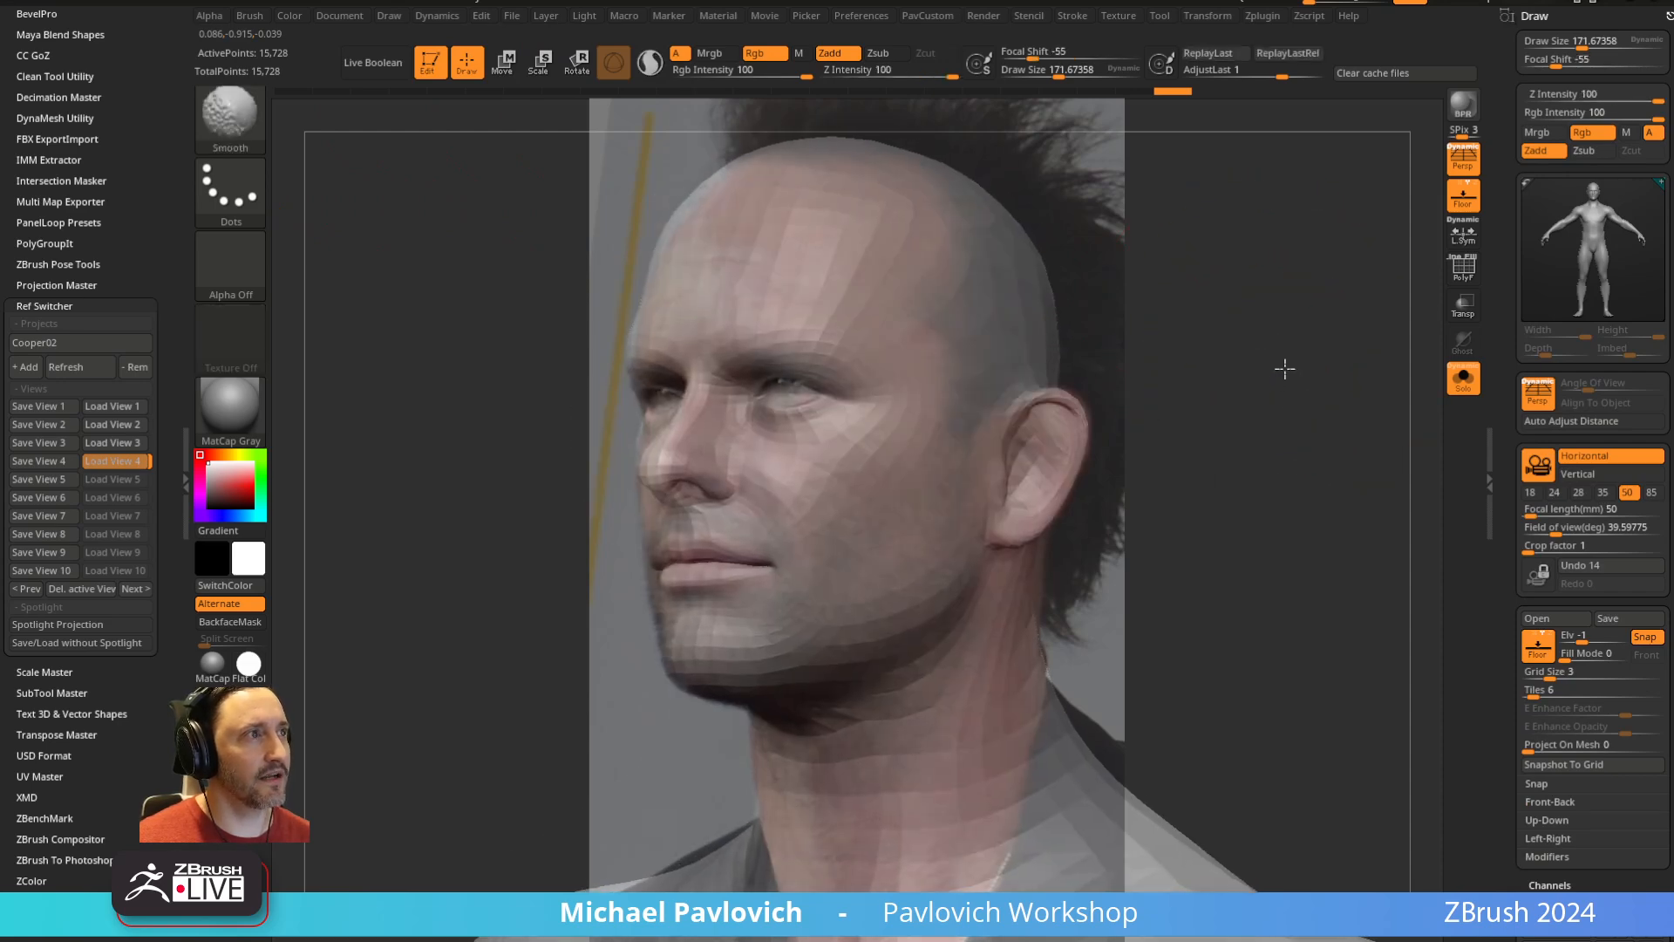
mouse_move(1296, 332)
left_mouse_down("shift")
mouse_move(1280, 456)
mouse_move(1215, 139)
mouse_move(1326, 643)
mouse_move(1188, 157)
mouse_move(1321, 709)
mouse_move(1252, 176)
mouse_move(1364, 605)
mouse_move(1274, 247)
mouse_move(1327, 601)
mouse_move(1270, 235)
mouse_move(1311, 523)
mouse_move(1252, 343)
mouse_move(1280, 385)
mouse_move(1297, 642)
mouse_move(1263, 396)
mouse_move(1291, 529)
left_mouse_up("shift")
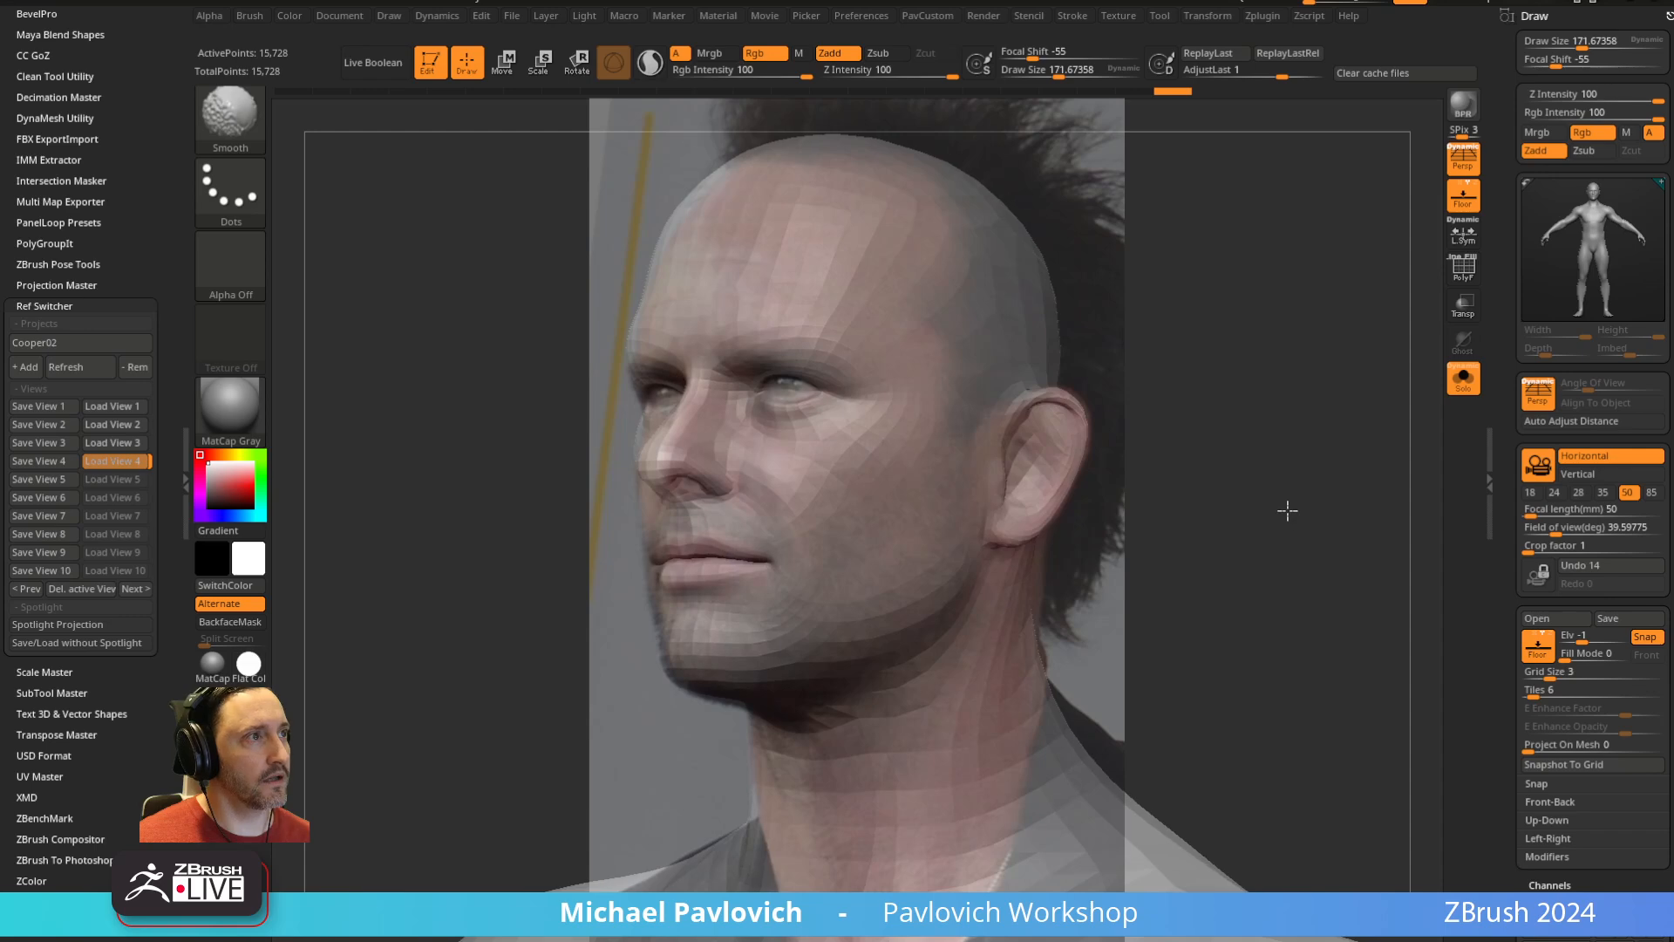
Select the Move brush and reduce its draw size to about 116 for work on the nose
key("b")
key("m")
key("v")
key("s")
left_click_drag(710, 478, 695, 478)
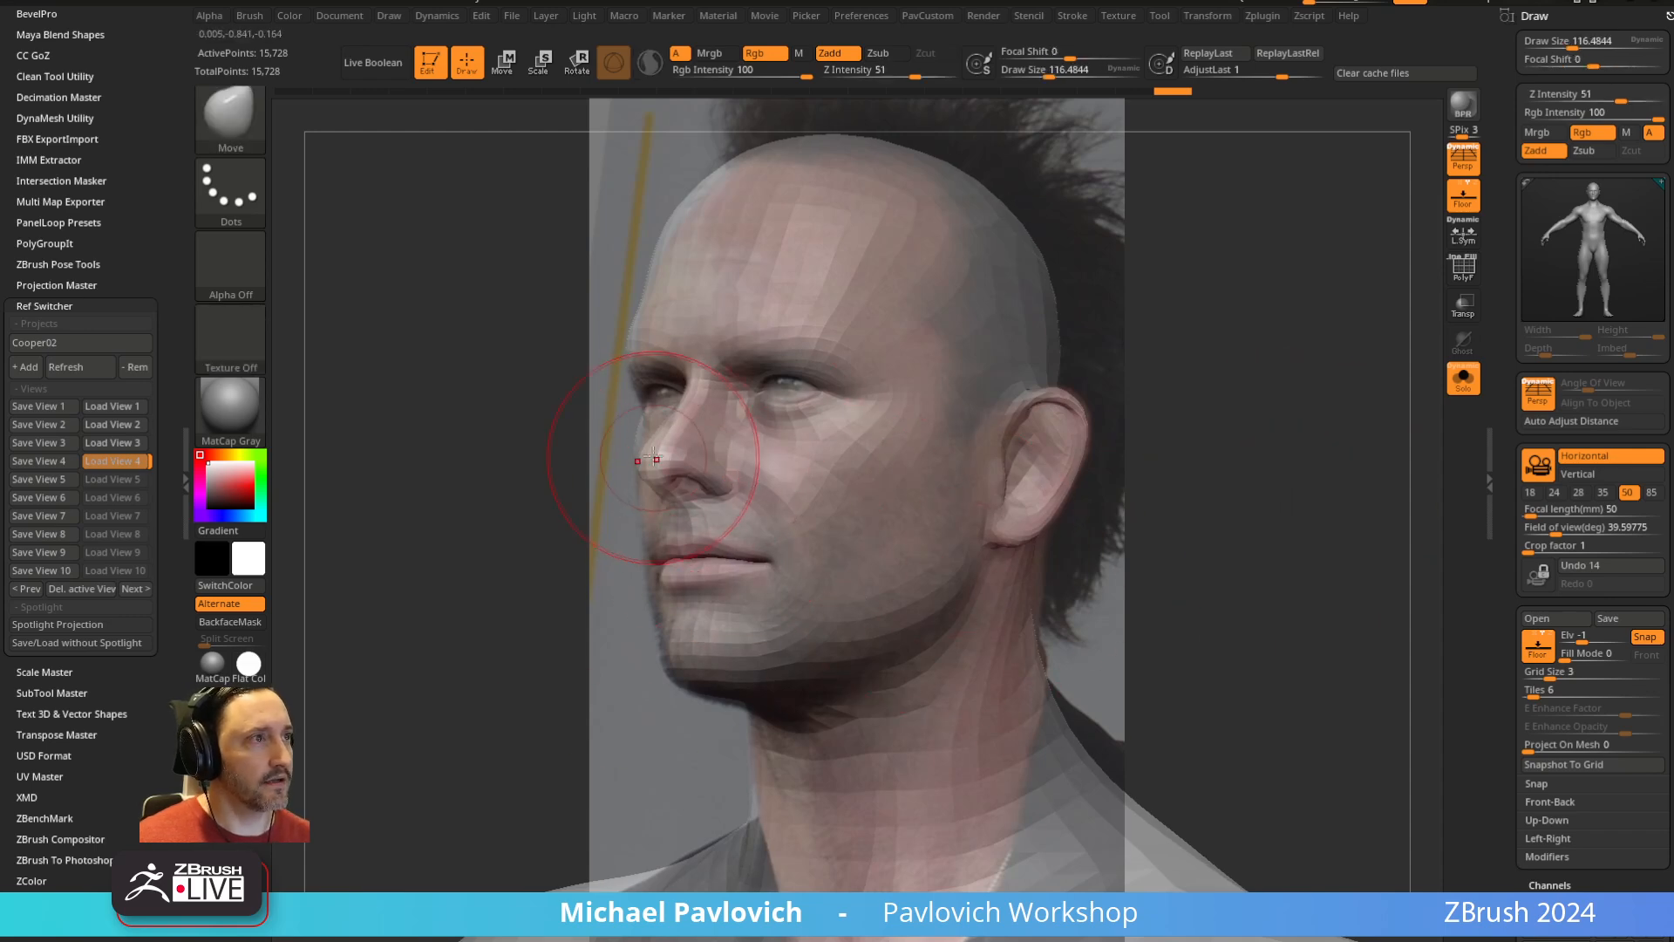
Raise the Spotlight opacity of the three-quarter reference photo and hide the photo to view the model alone
key("z")
left_click_drag(857, 517, 1283, 452)
key("ctrl+z")
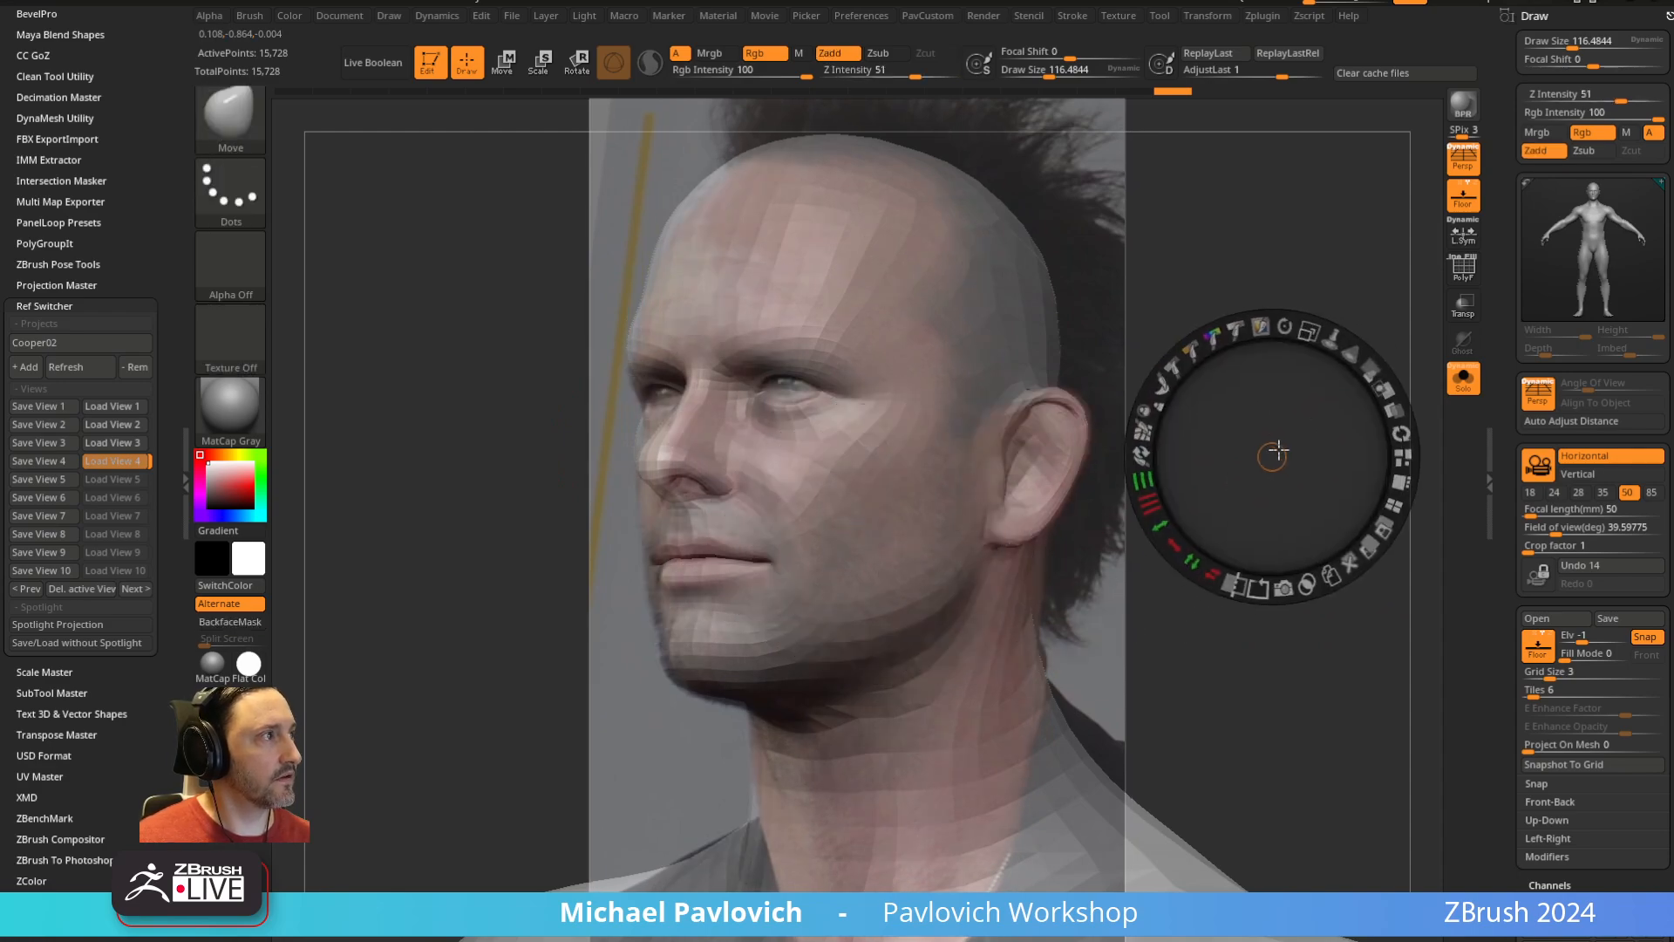
left_click_drag(1373, 376, 1376, 443)
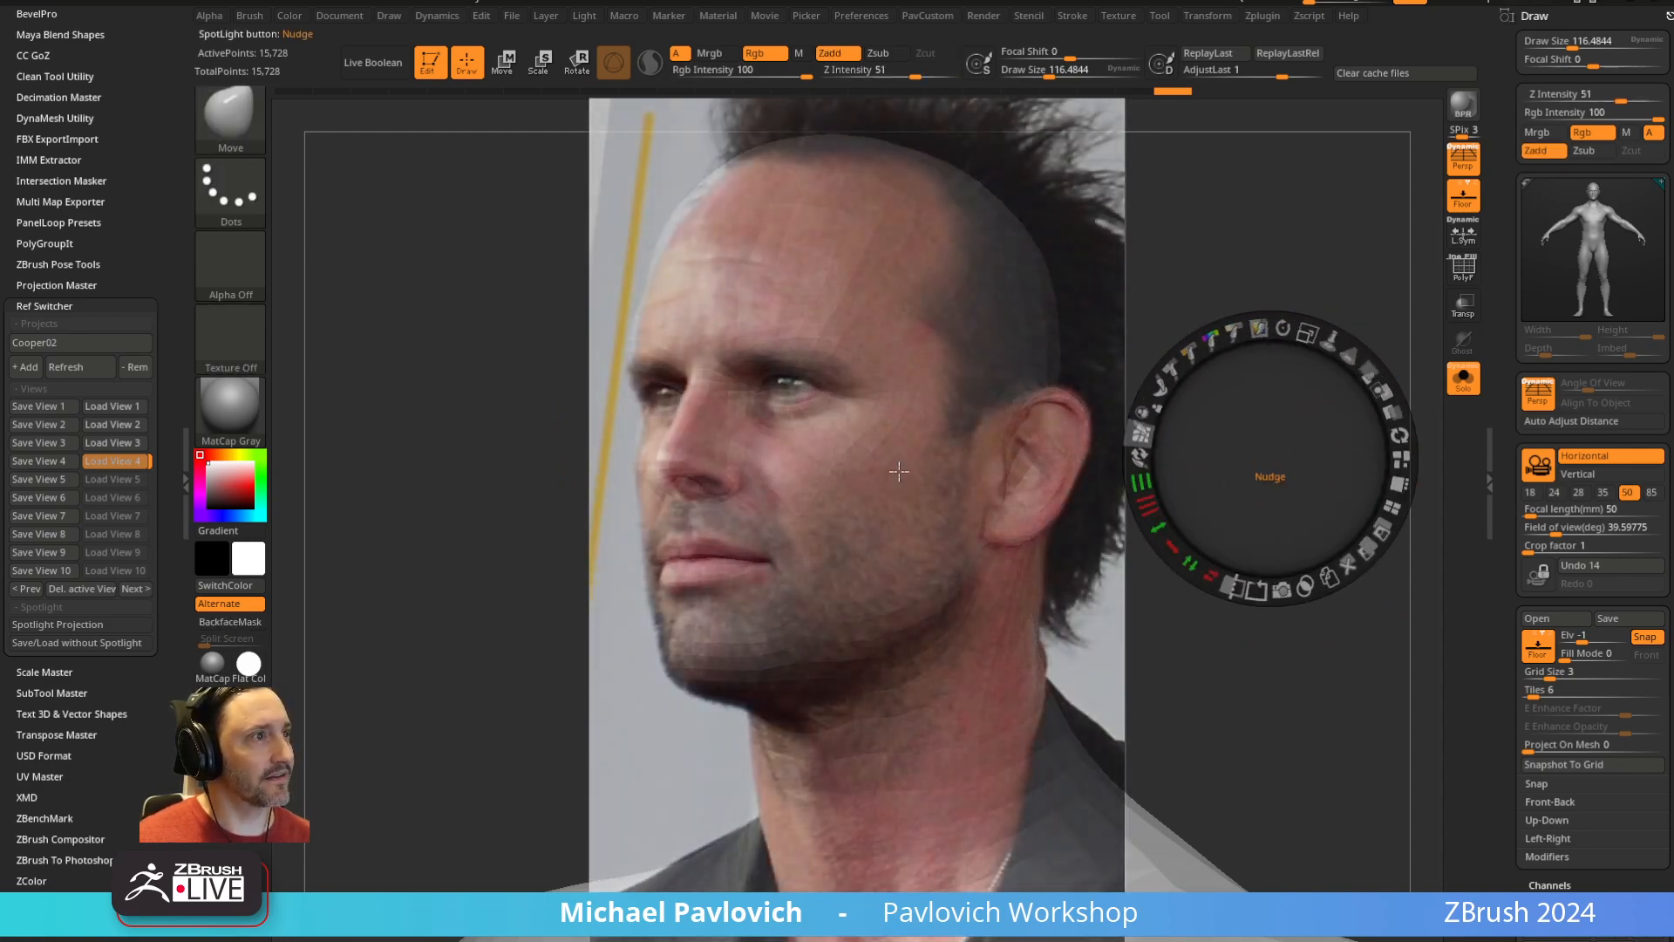
key("shift+z")
Adjust the nose in side profile with the Move brush, reducing the draw size to about 72
key("s")
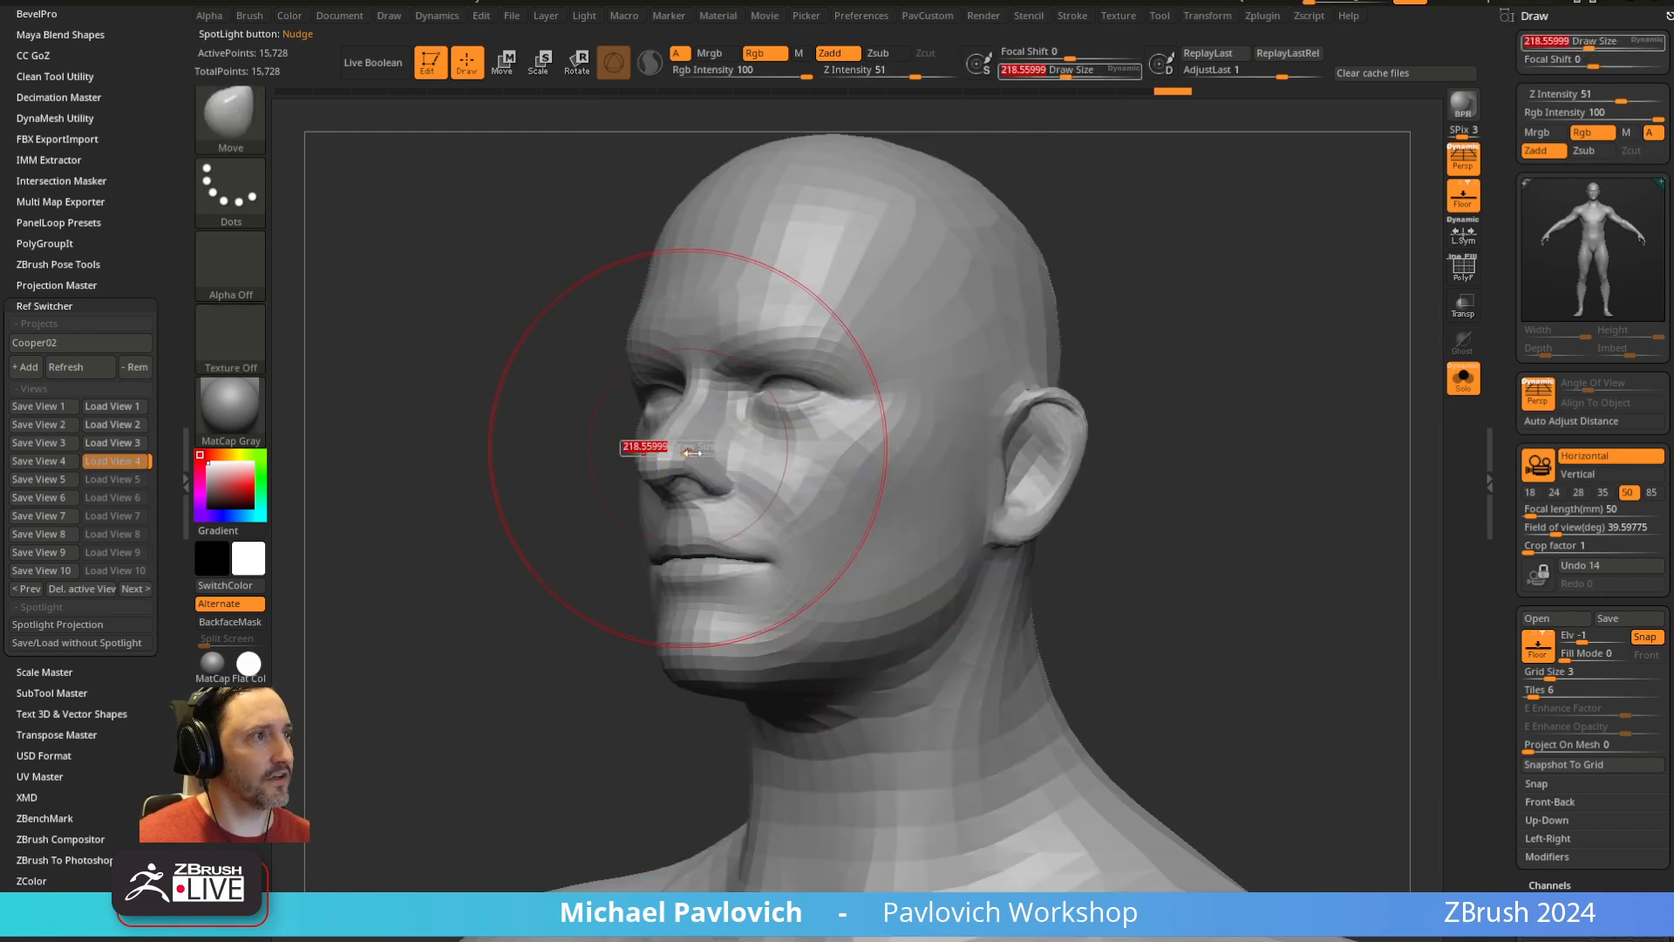
left_click_drag(691, 452, 682, 452)
left_click_drag(1155, 305, 1172, 308, "shift")
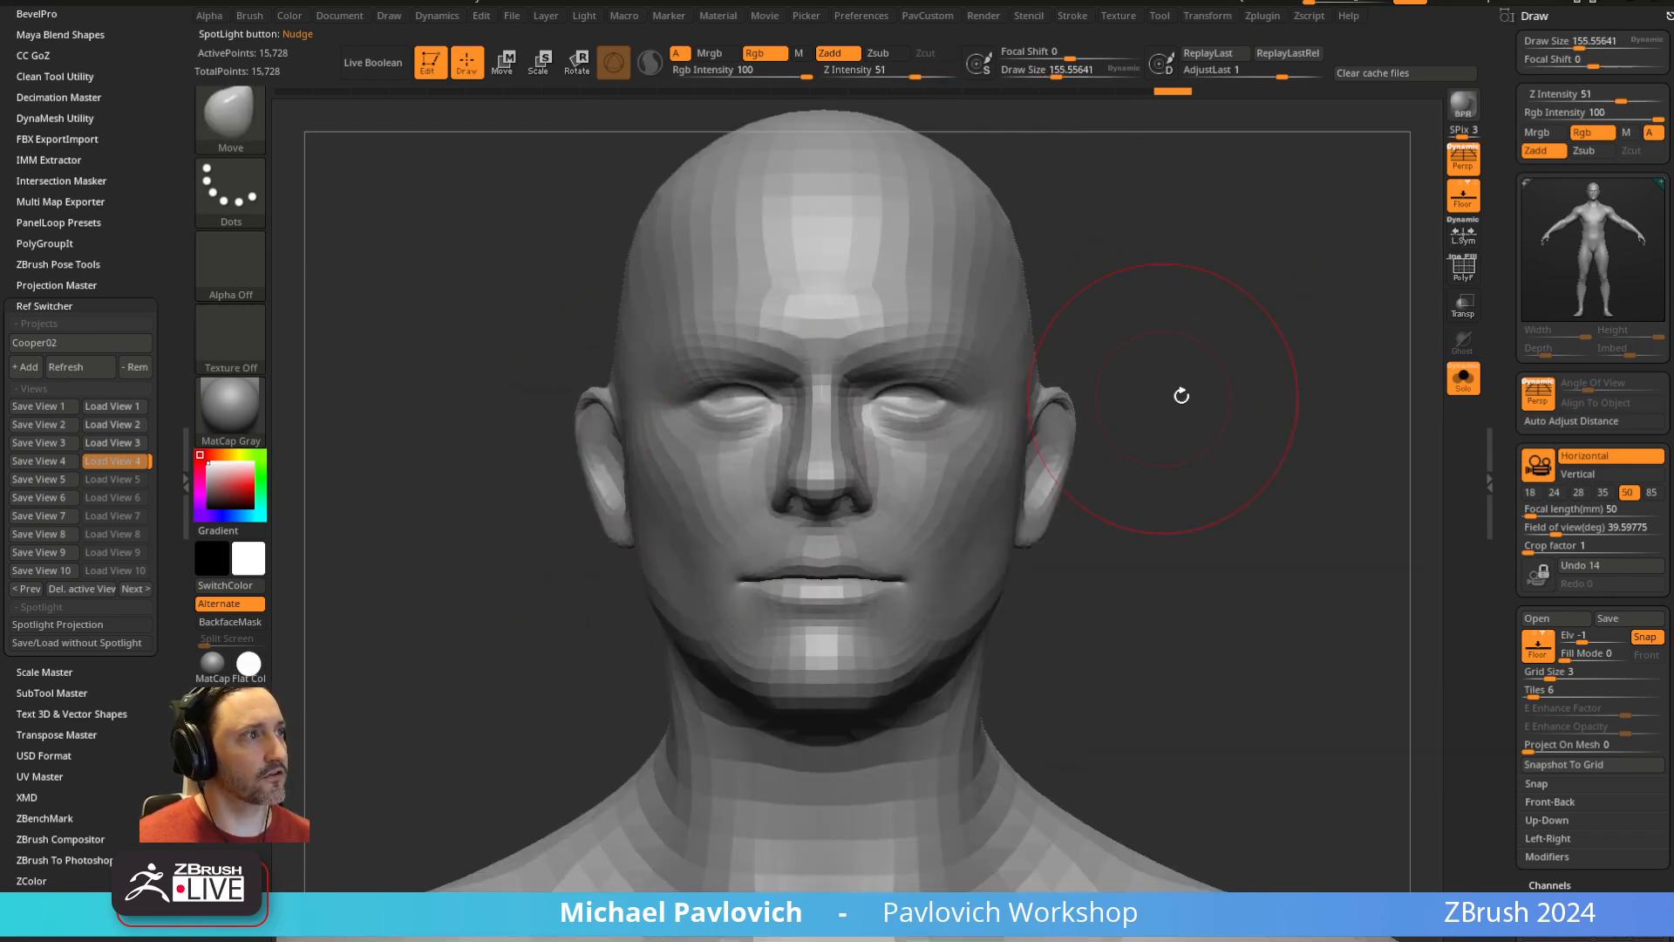
left_click_drag(1181, 393, 1111, 392)
key("s")
left_click_drag(767, 462, 745, 483)
key("s")
left_click_drag(750, 483, 747, 476)
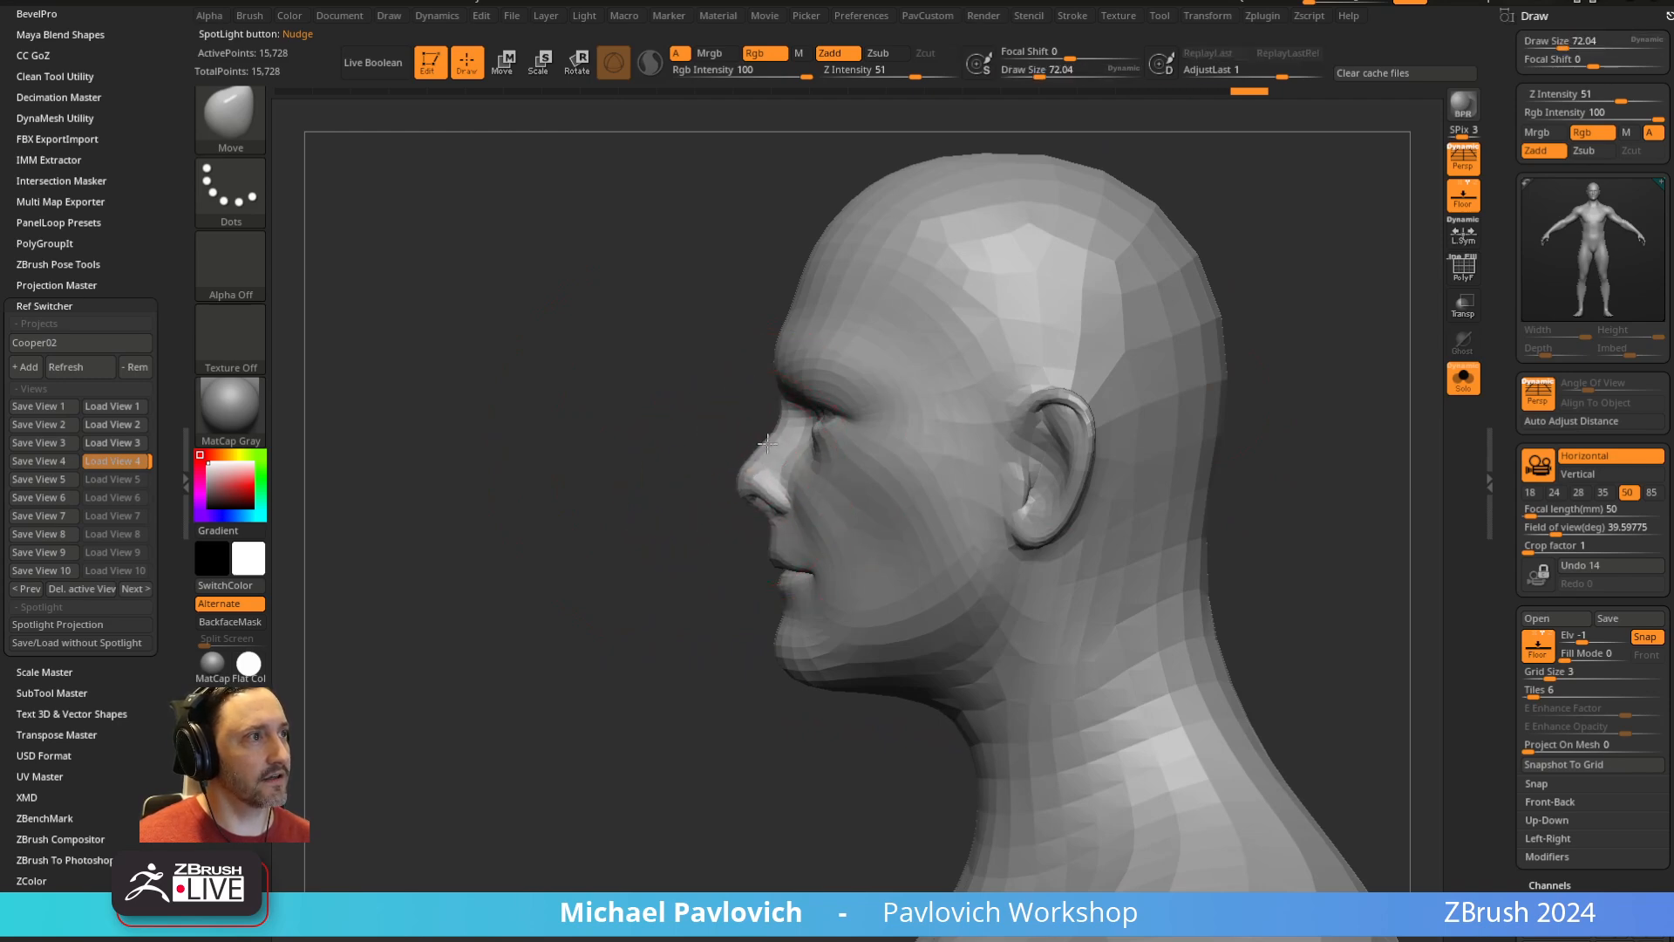
left_click_drag(735, 558, 1171, 429)
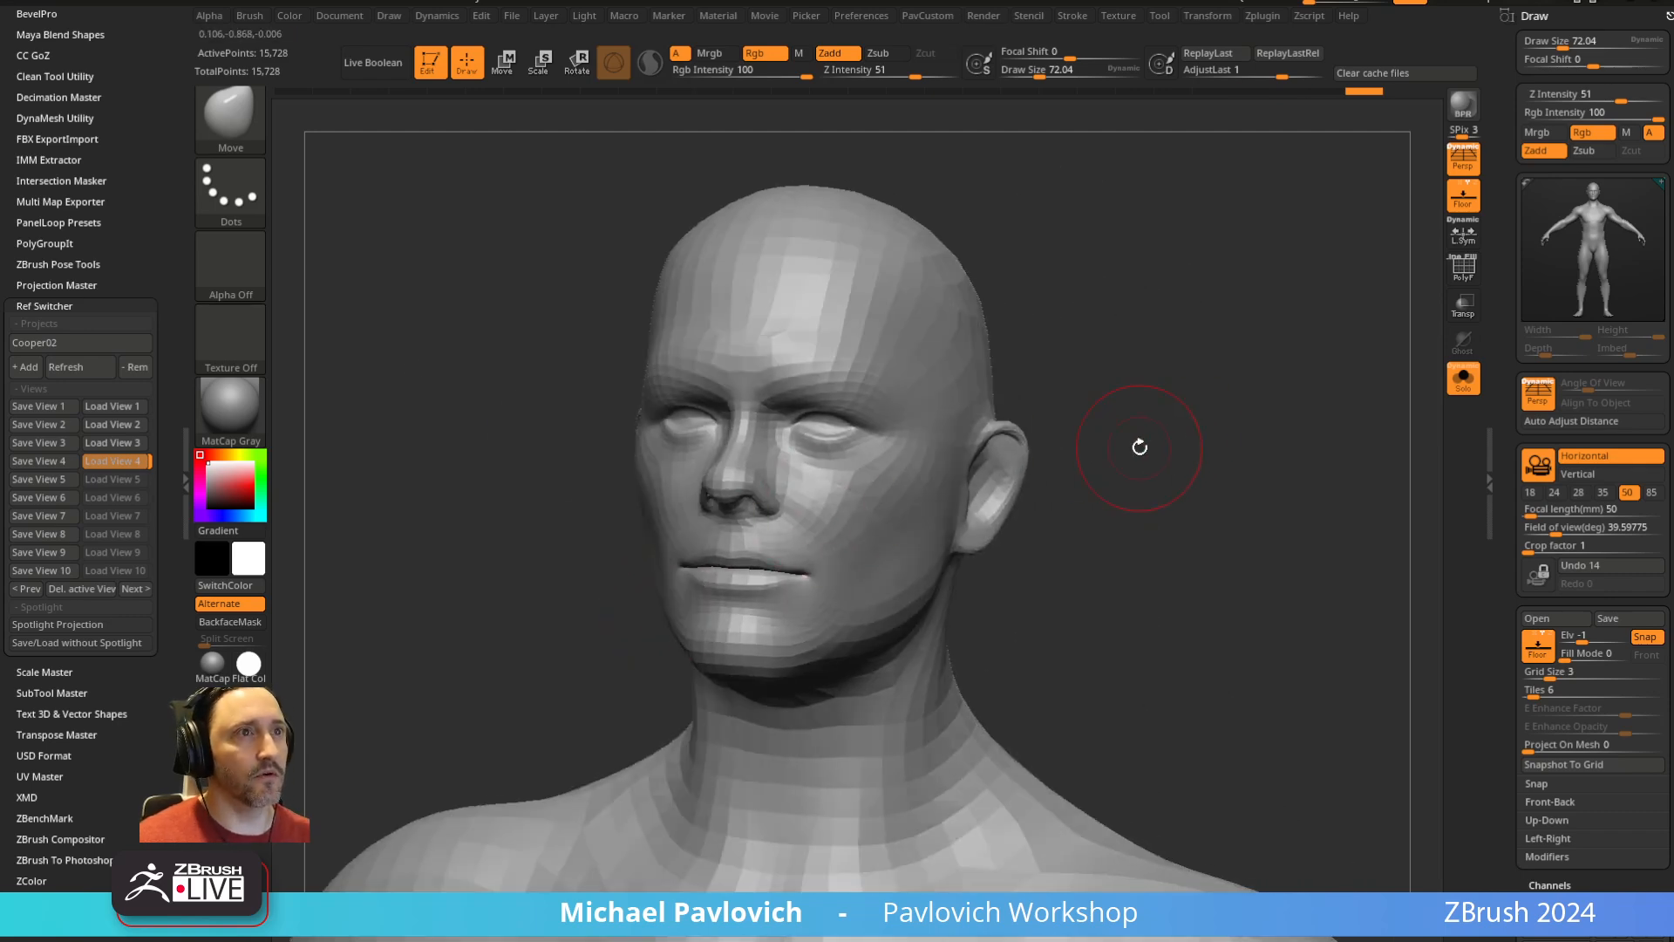
Switch the Ref Switcher project through Ghoul_01 and Cooper02 to Cooper
left_click(57, 344)
left_click(49, 398)
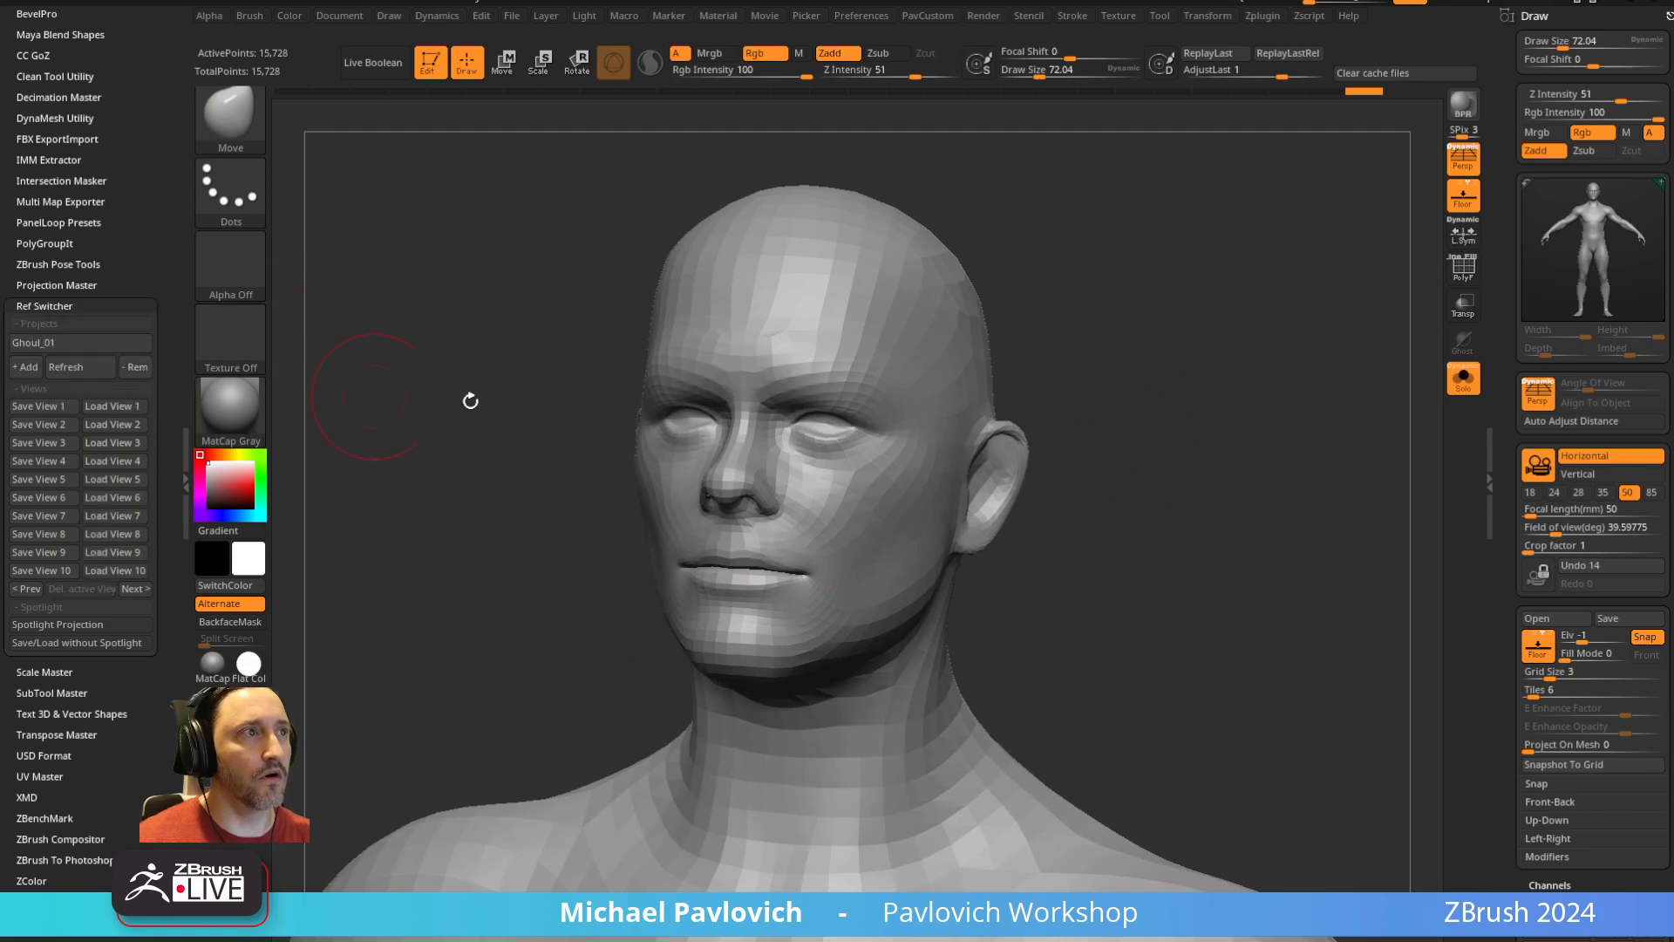
left_click(57, 343)
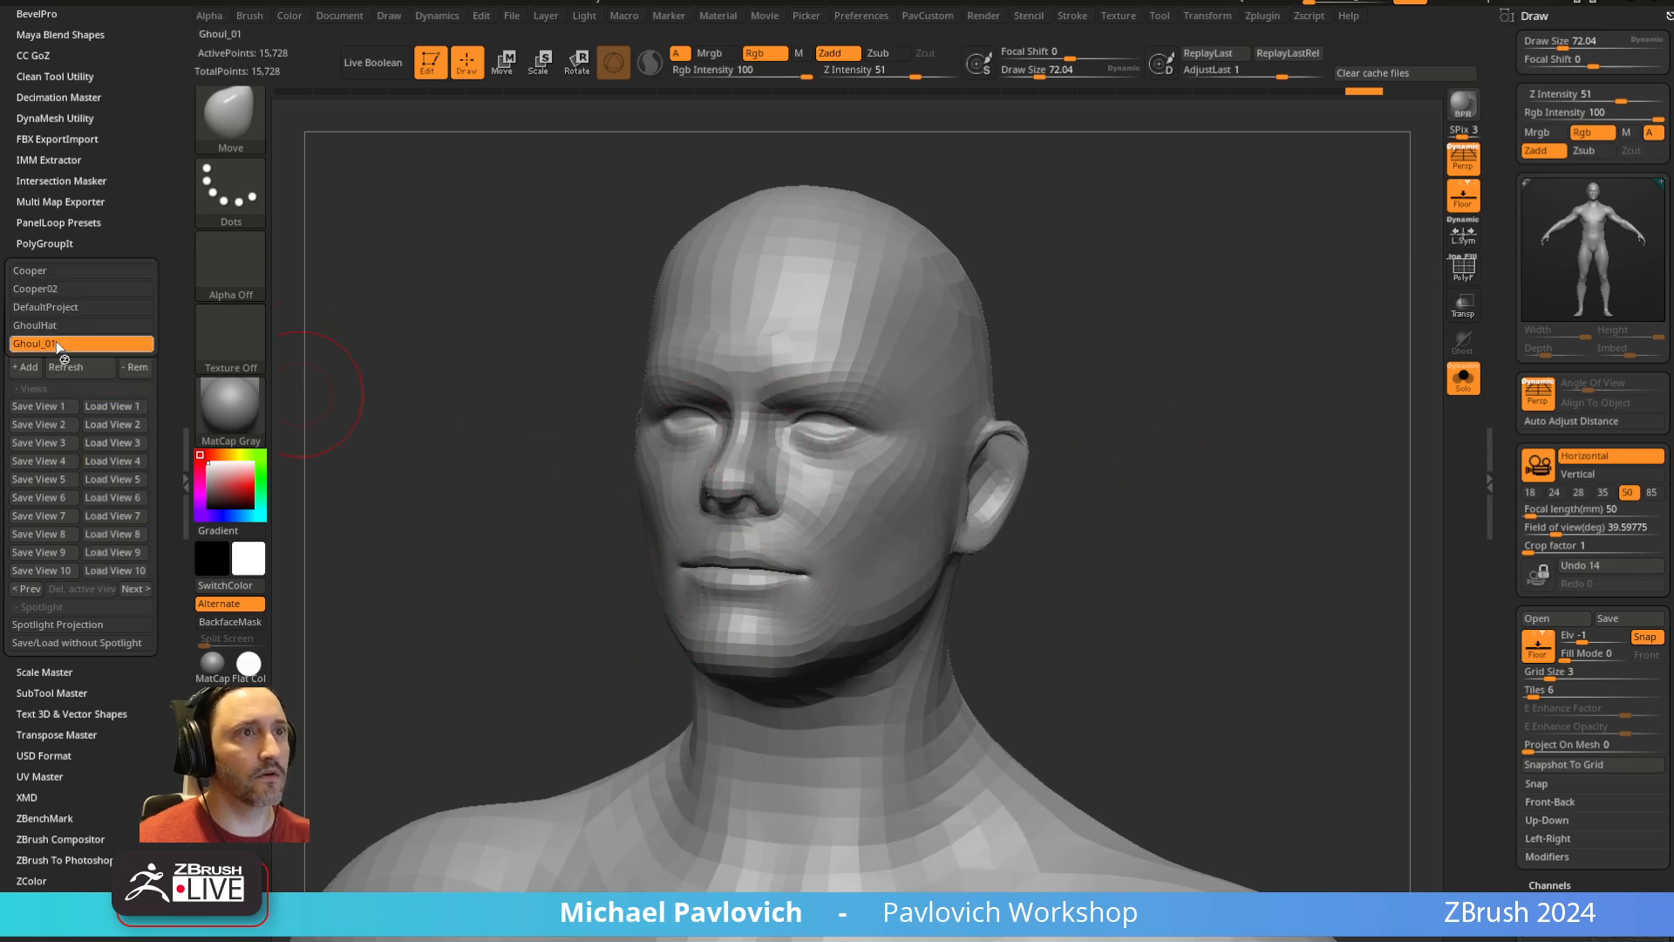
left_click(50, 285)
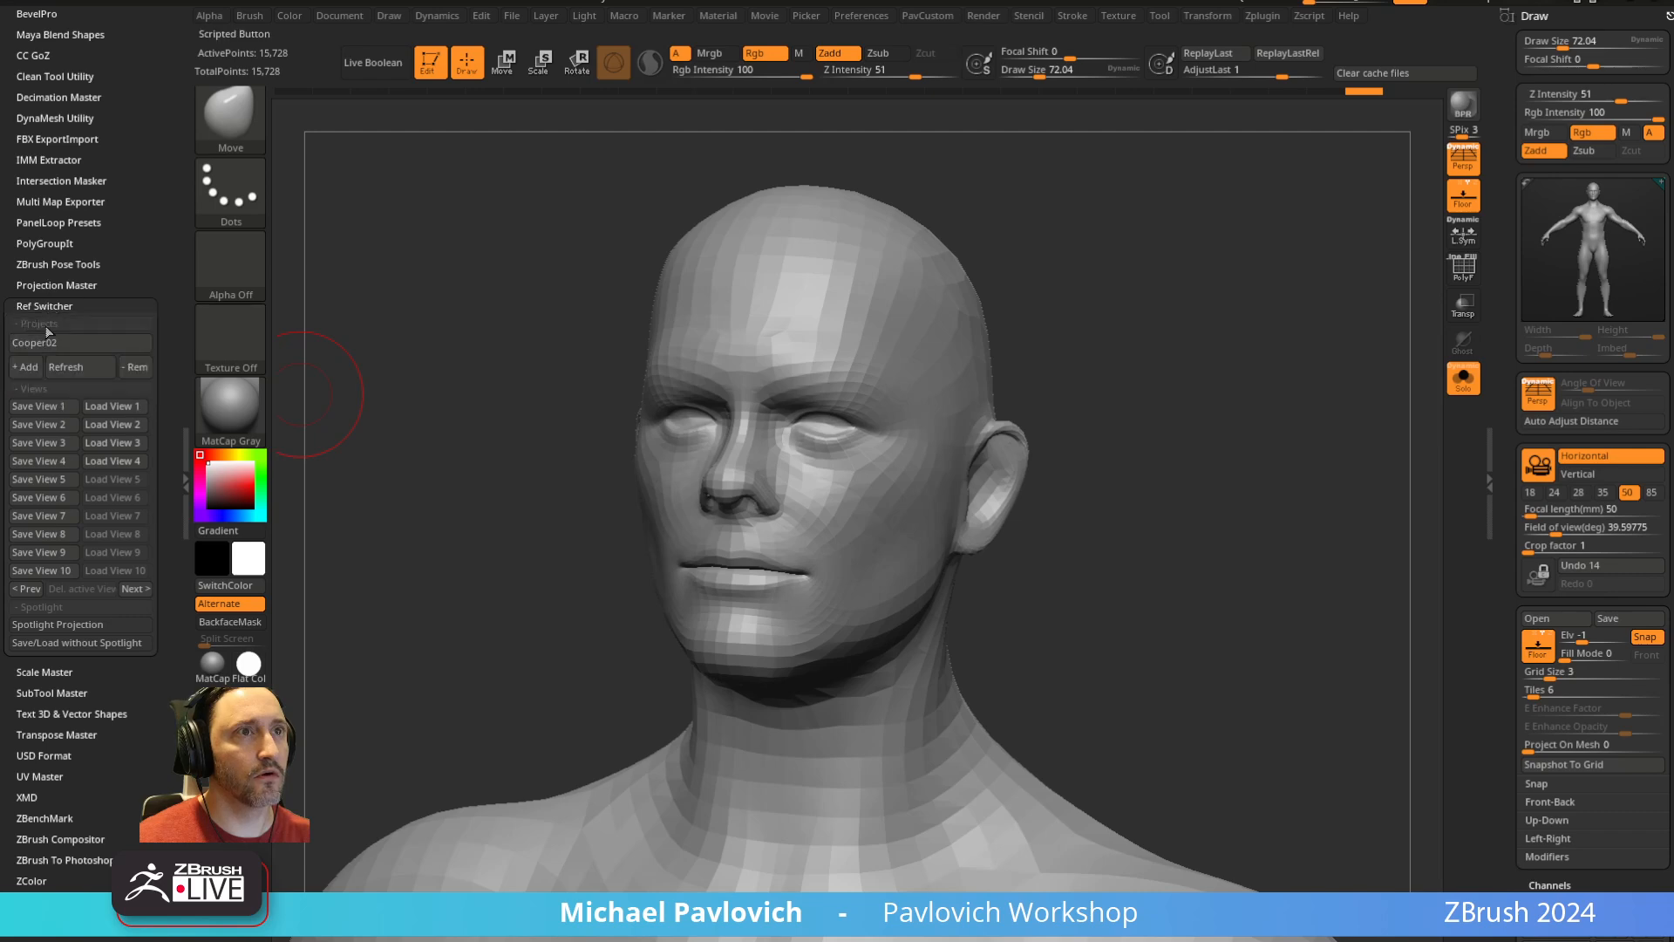
left_click(48, 342)
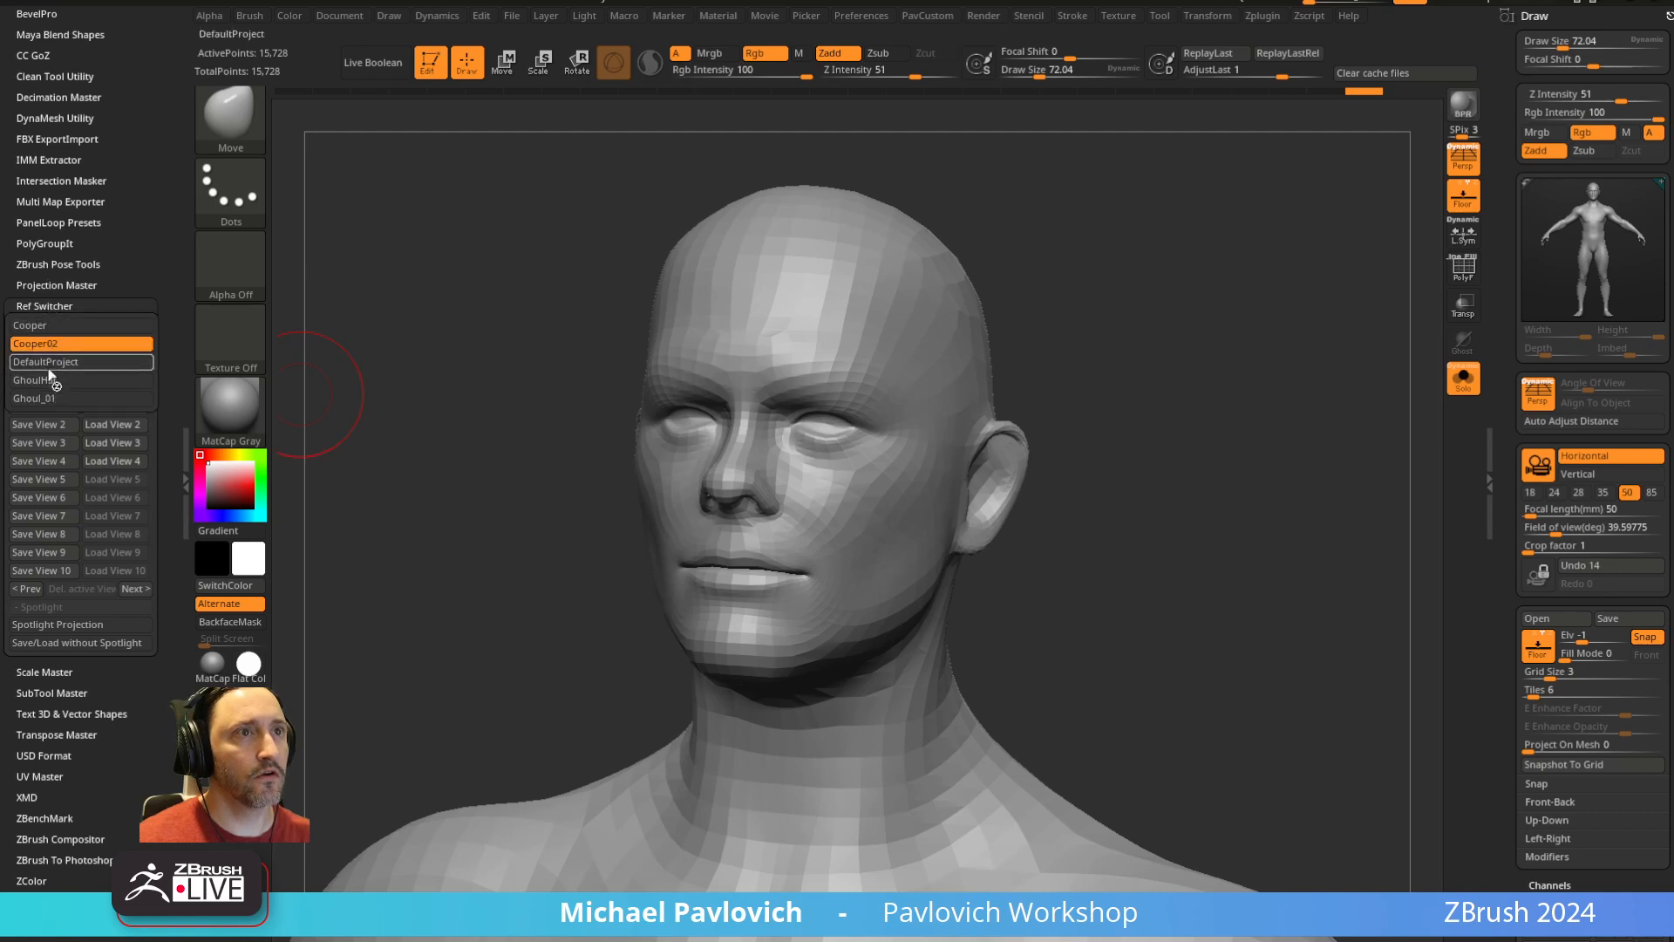
left_click(39, 325)
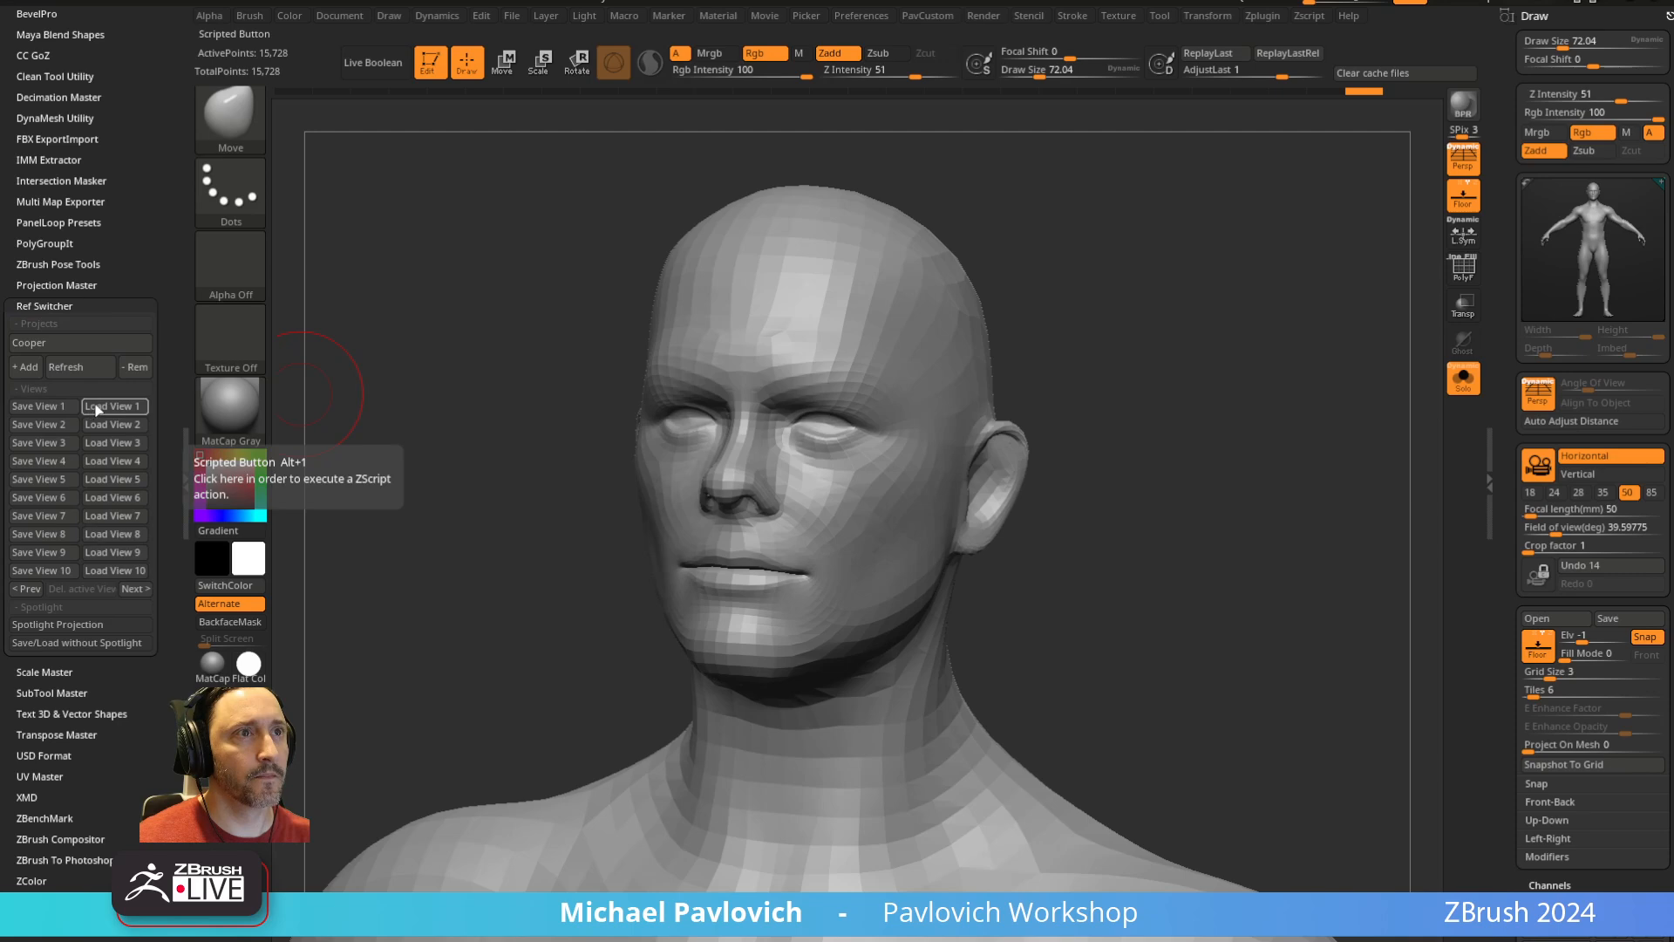
Look through the reference photos stored in views 1 to 10 of the Cooper project
left_click(95, 407)
left_click(109, 424)
left_click(112, 444)
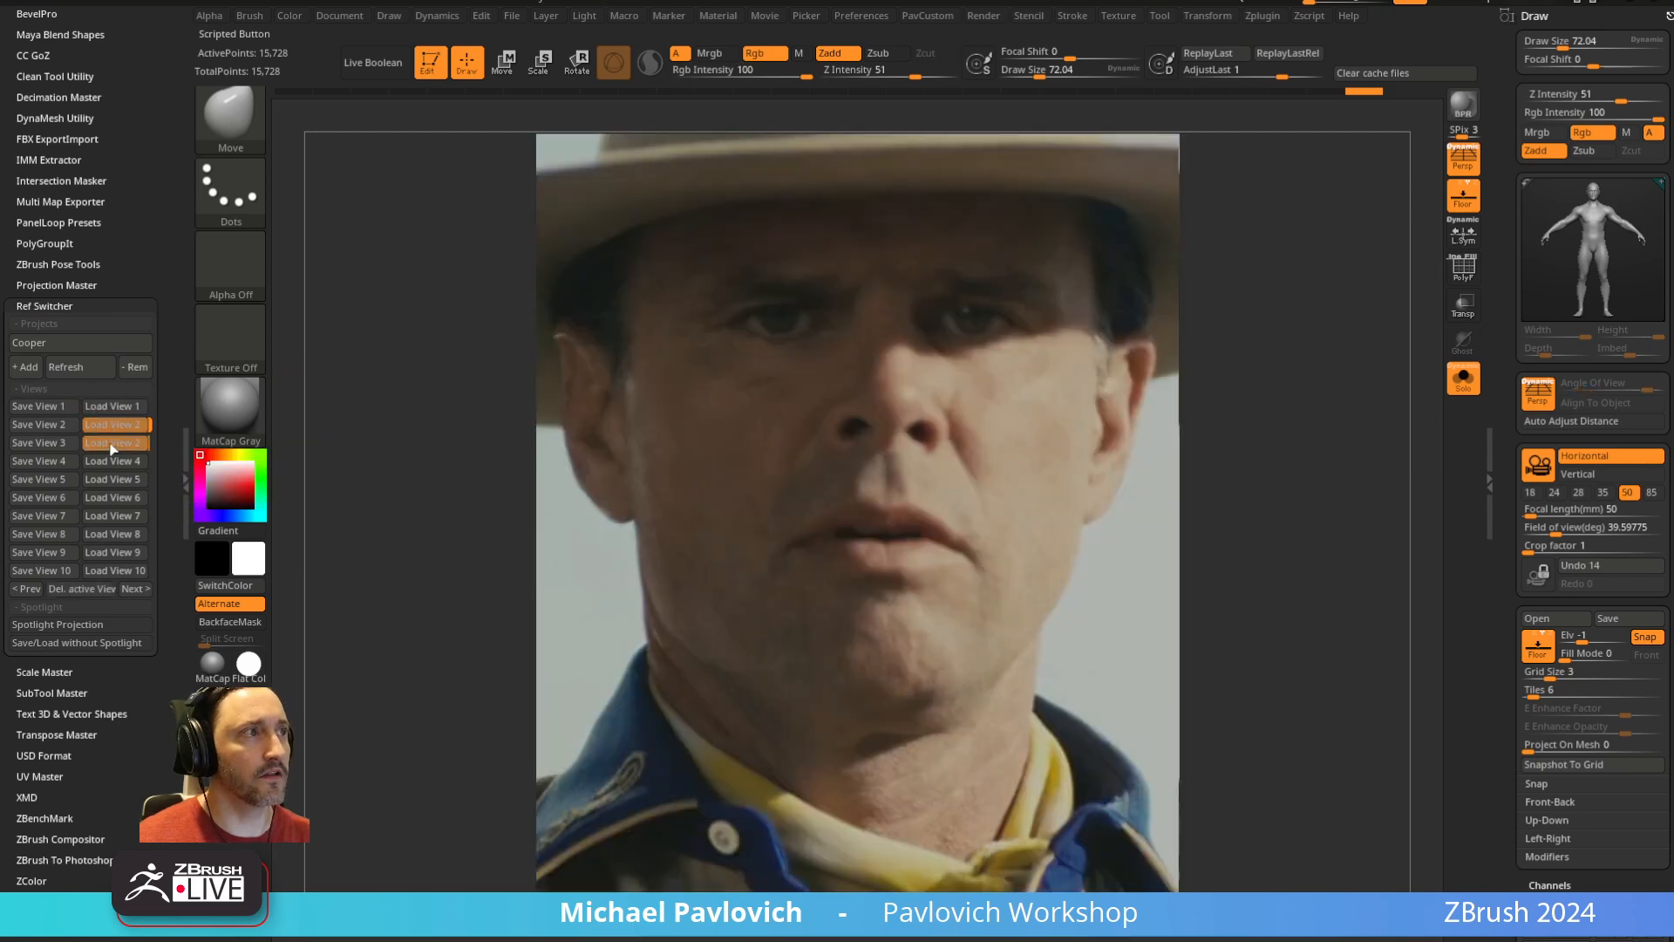
left_click(111, 460)
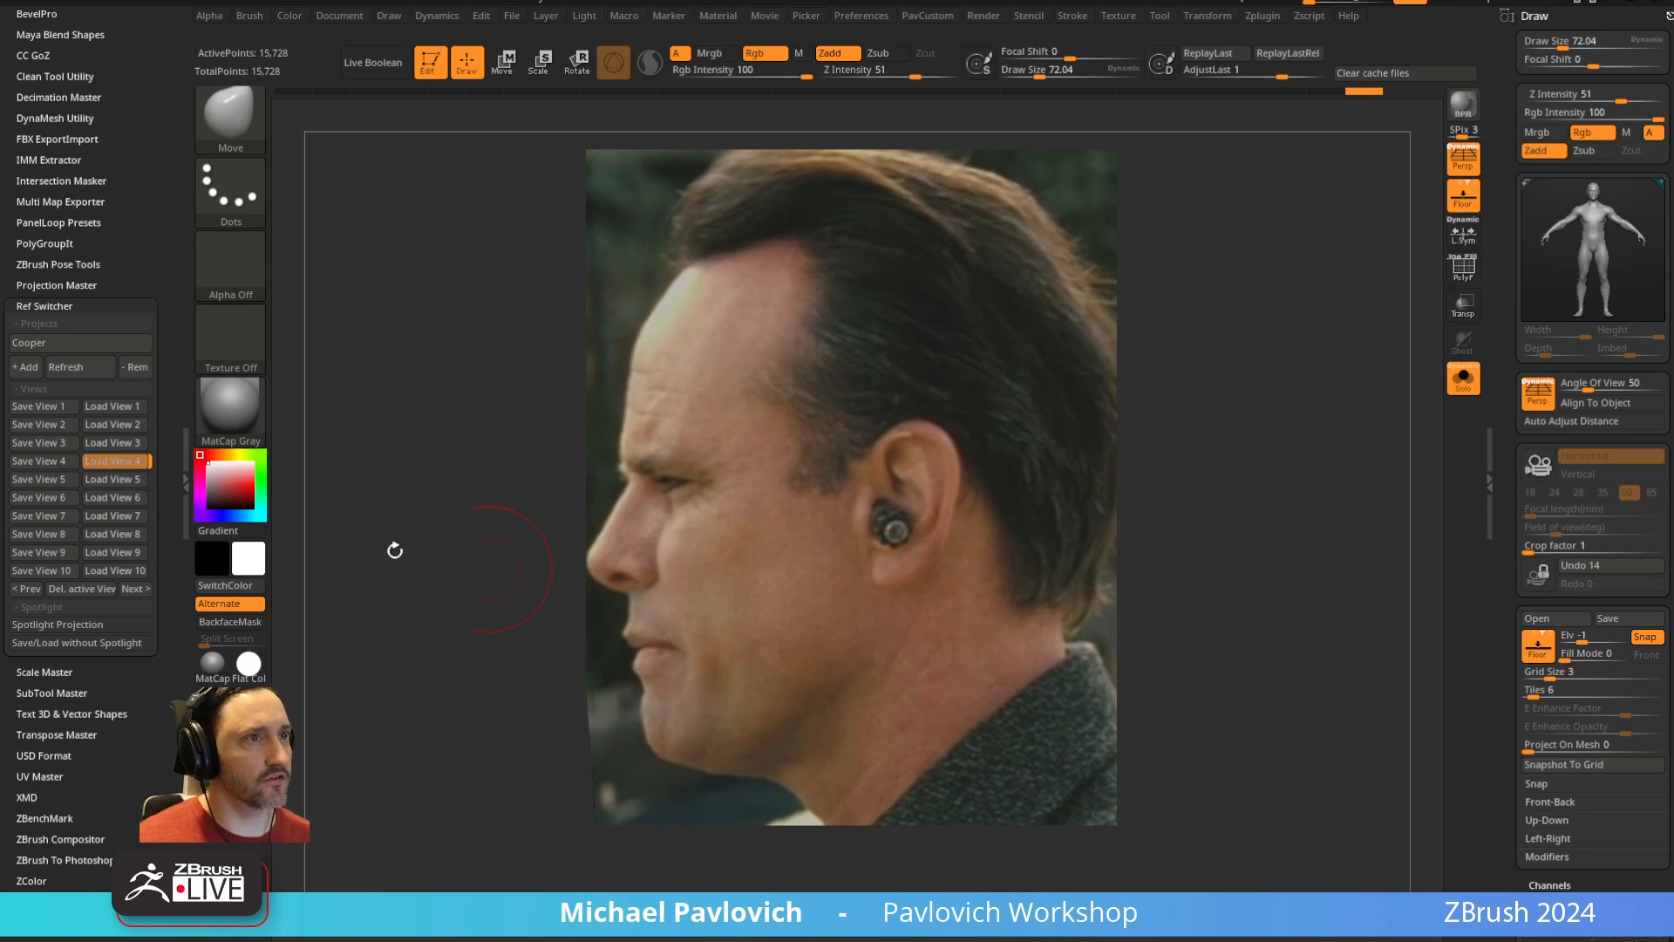
left_click(107, 479)
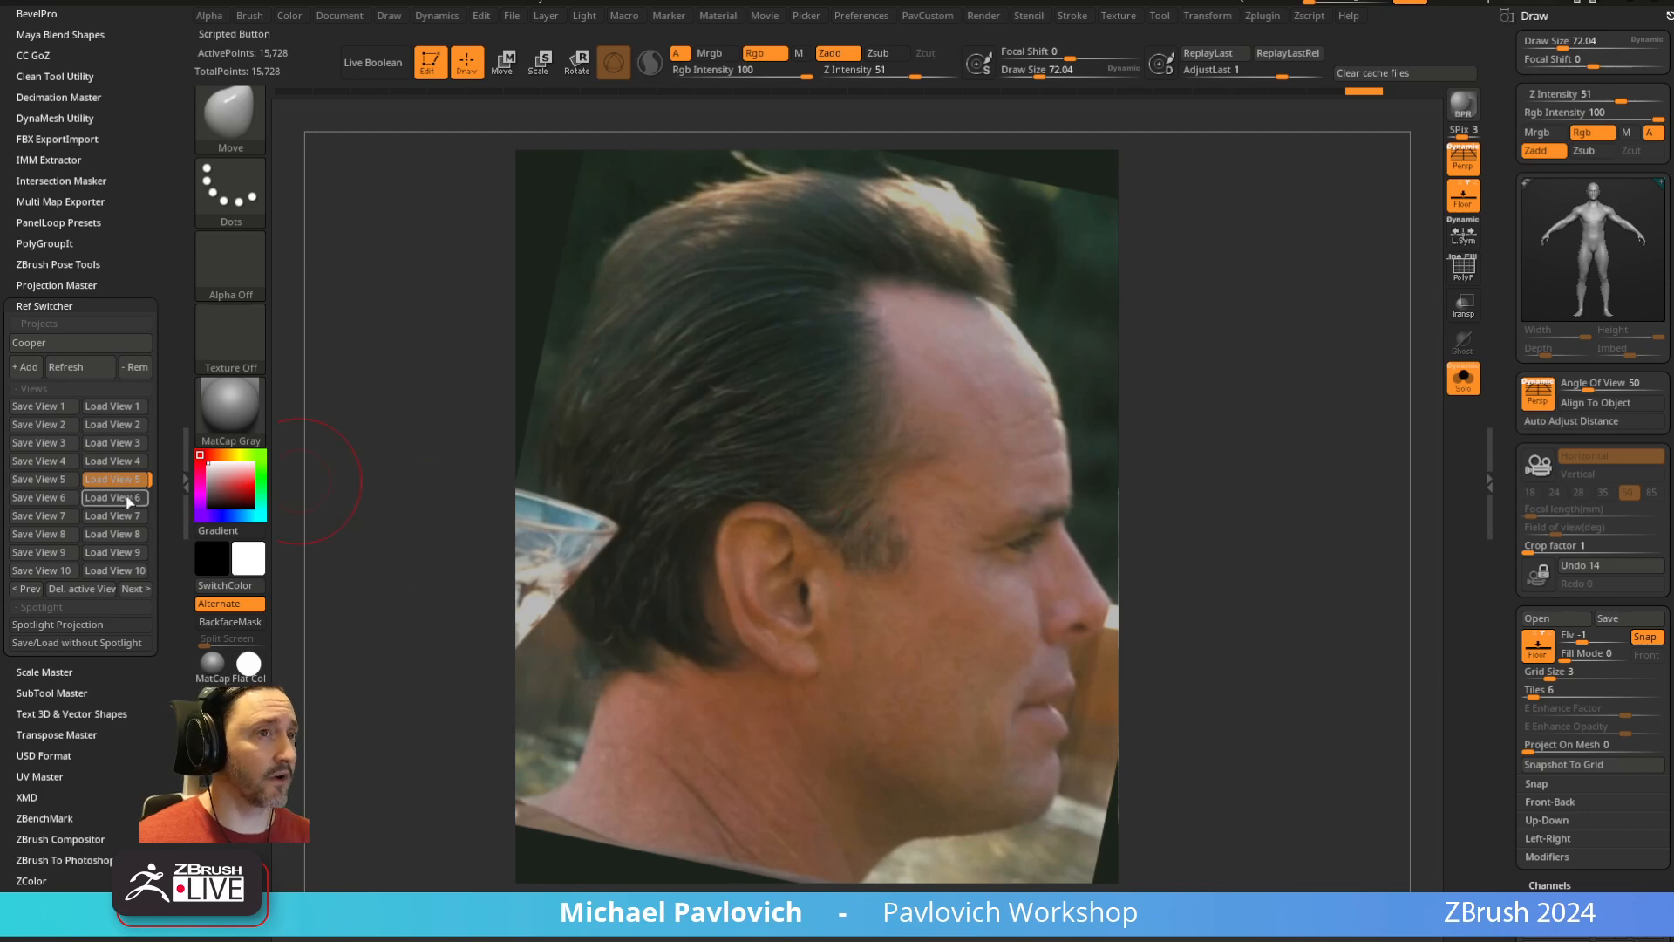
left_click(128, 500)
left_click(117, 517)
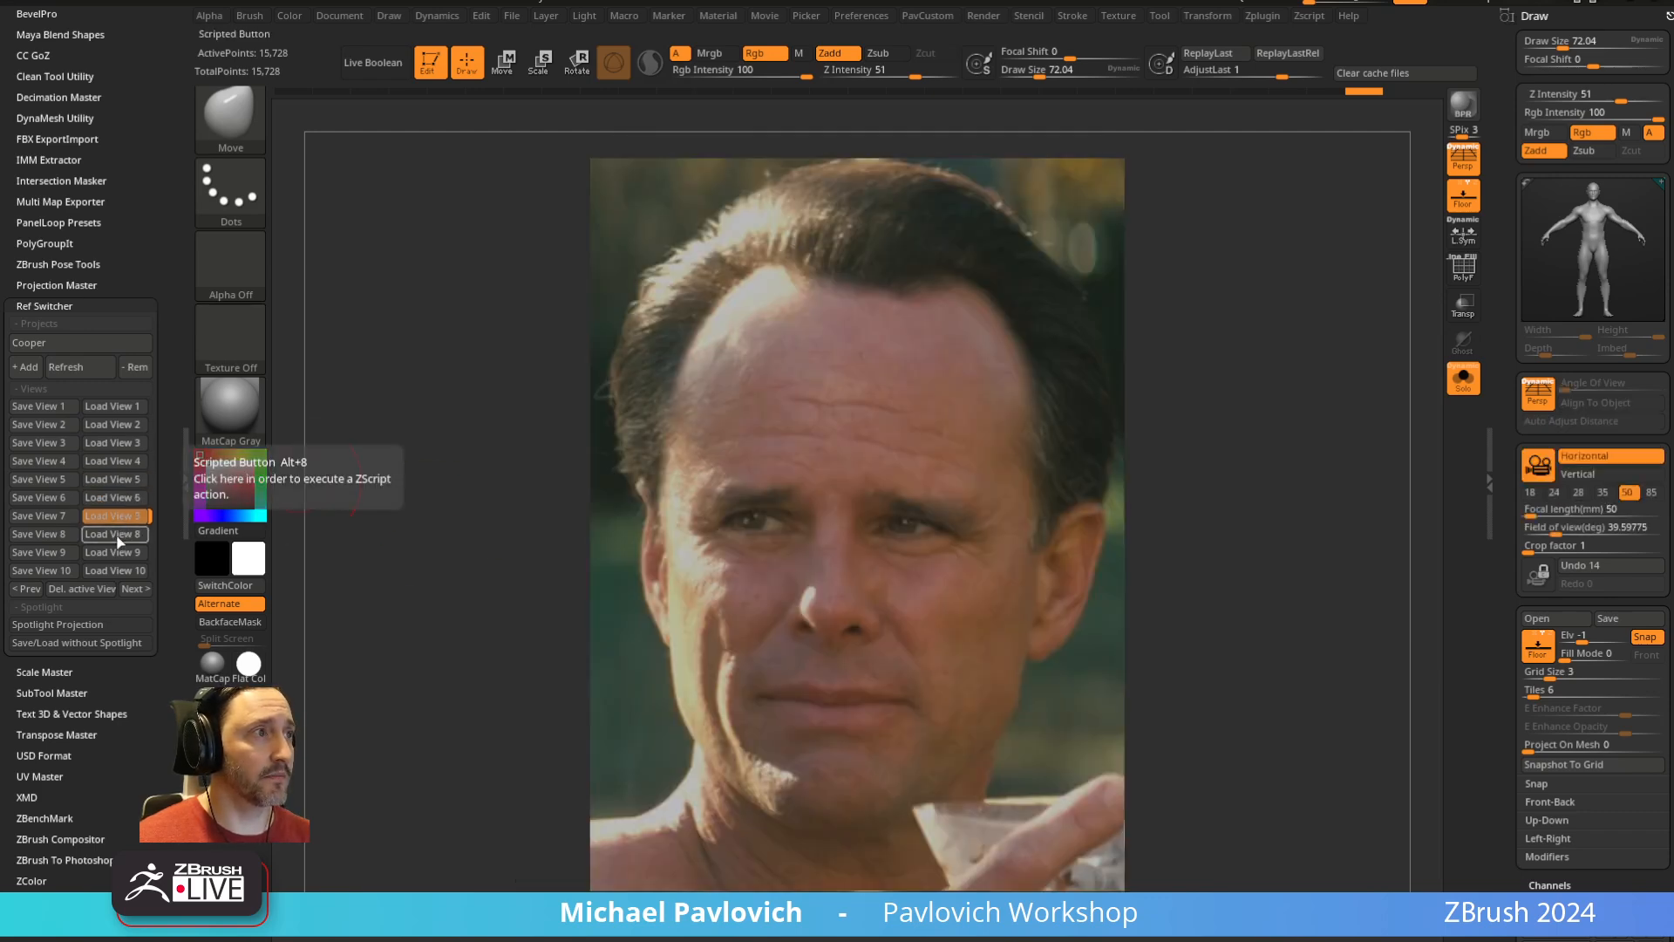
left_click(113, 535)
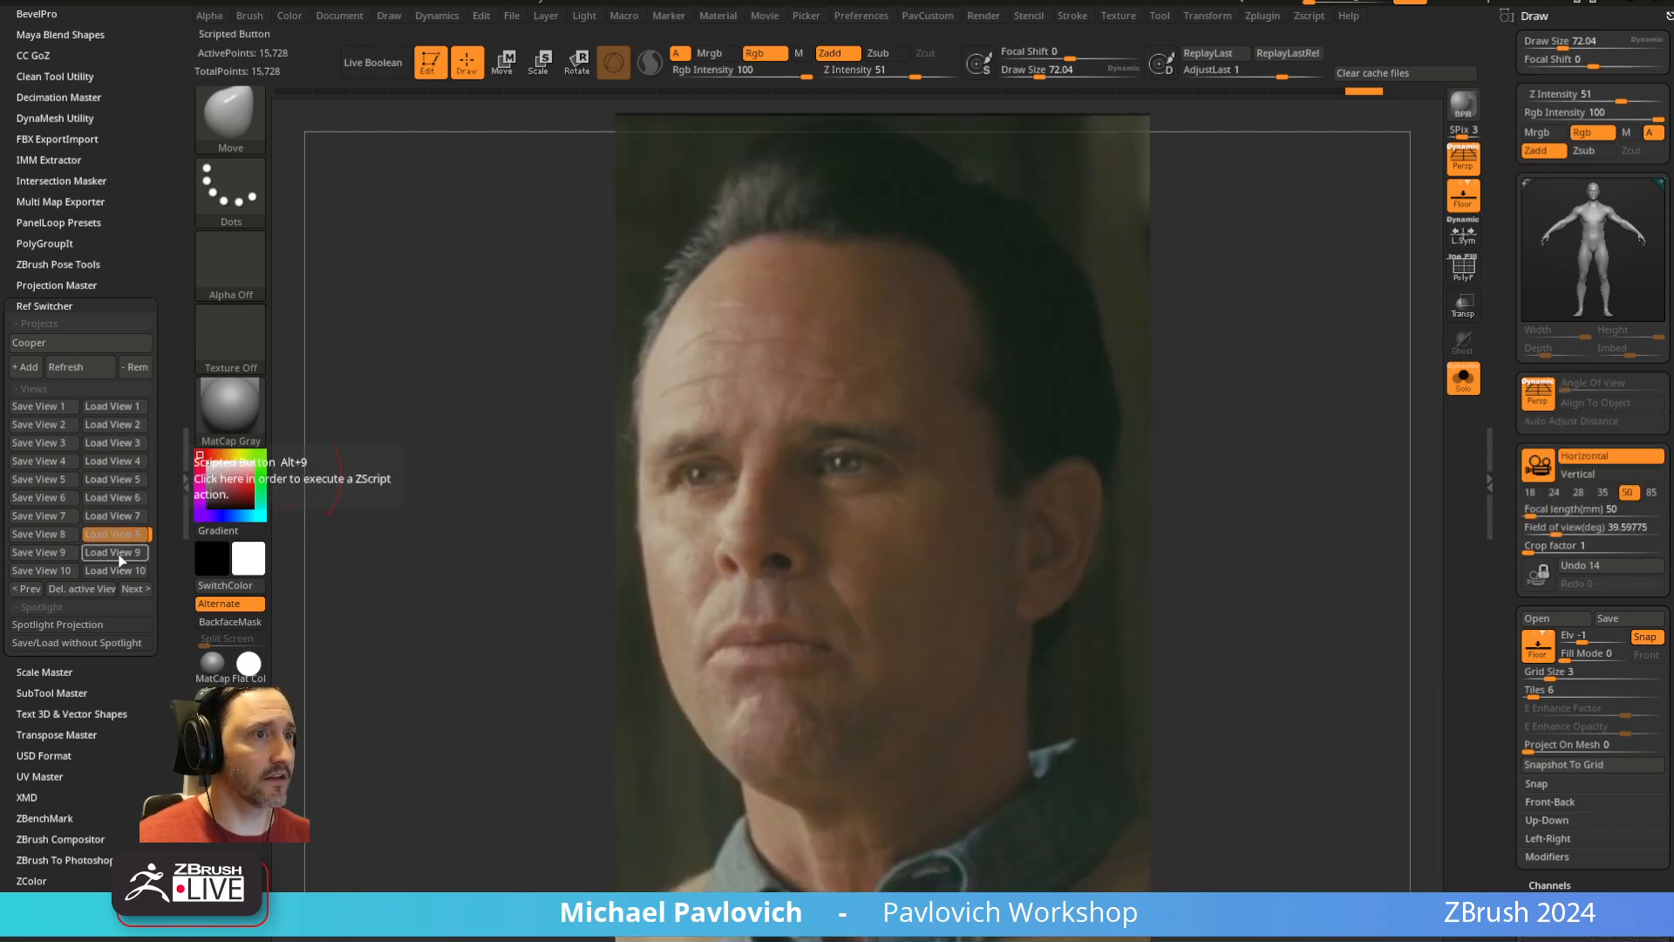
left_click(113, 552)
left_click(122, 572)
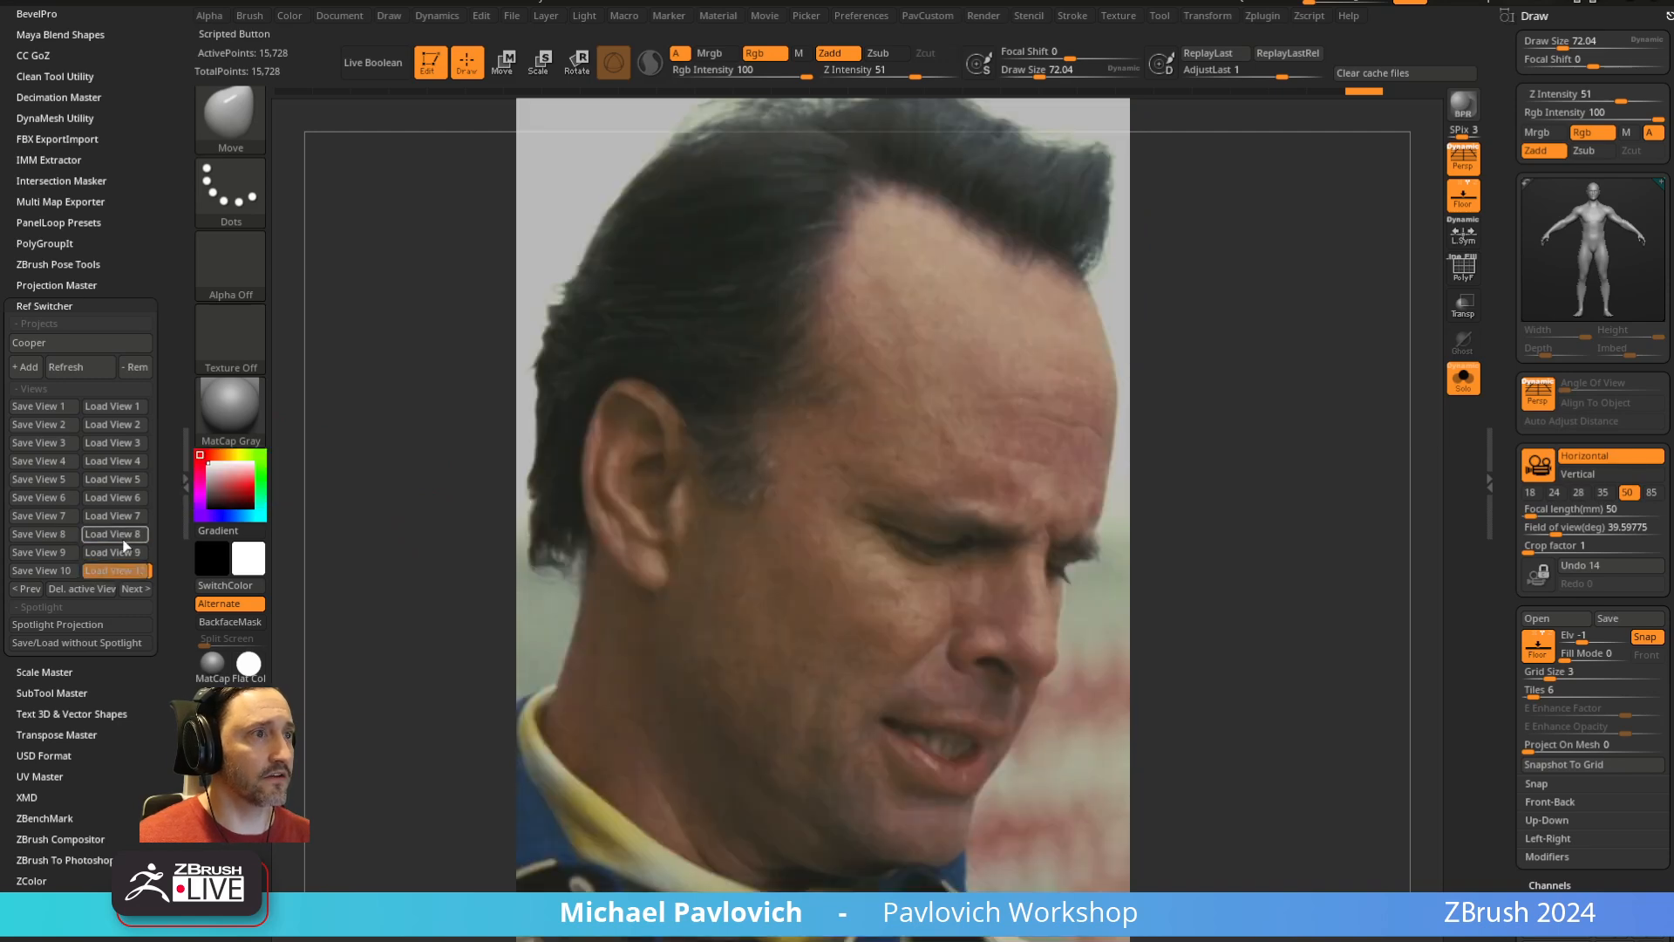
Revisit the front, profile and three-quarter photos in the saved views, ending on view 6
left_click(120, 534)
left_click(124, 515)
left_click(122, 479)
left_click(128, 462)
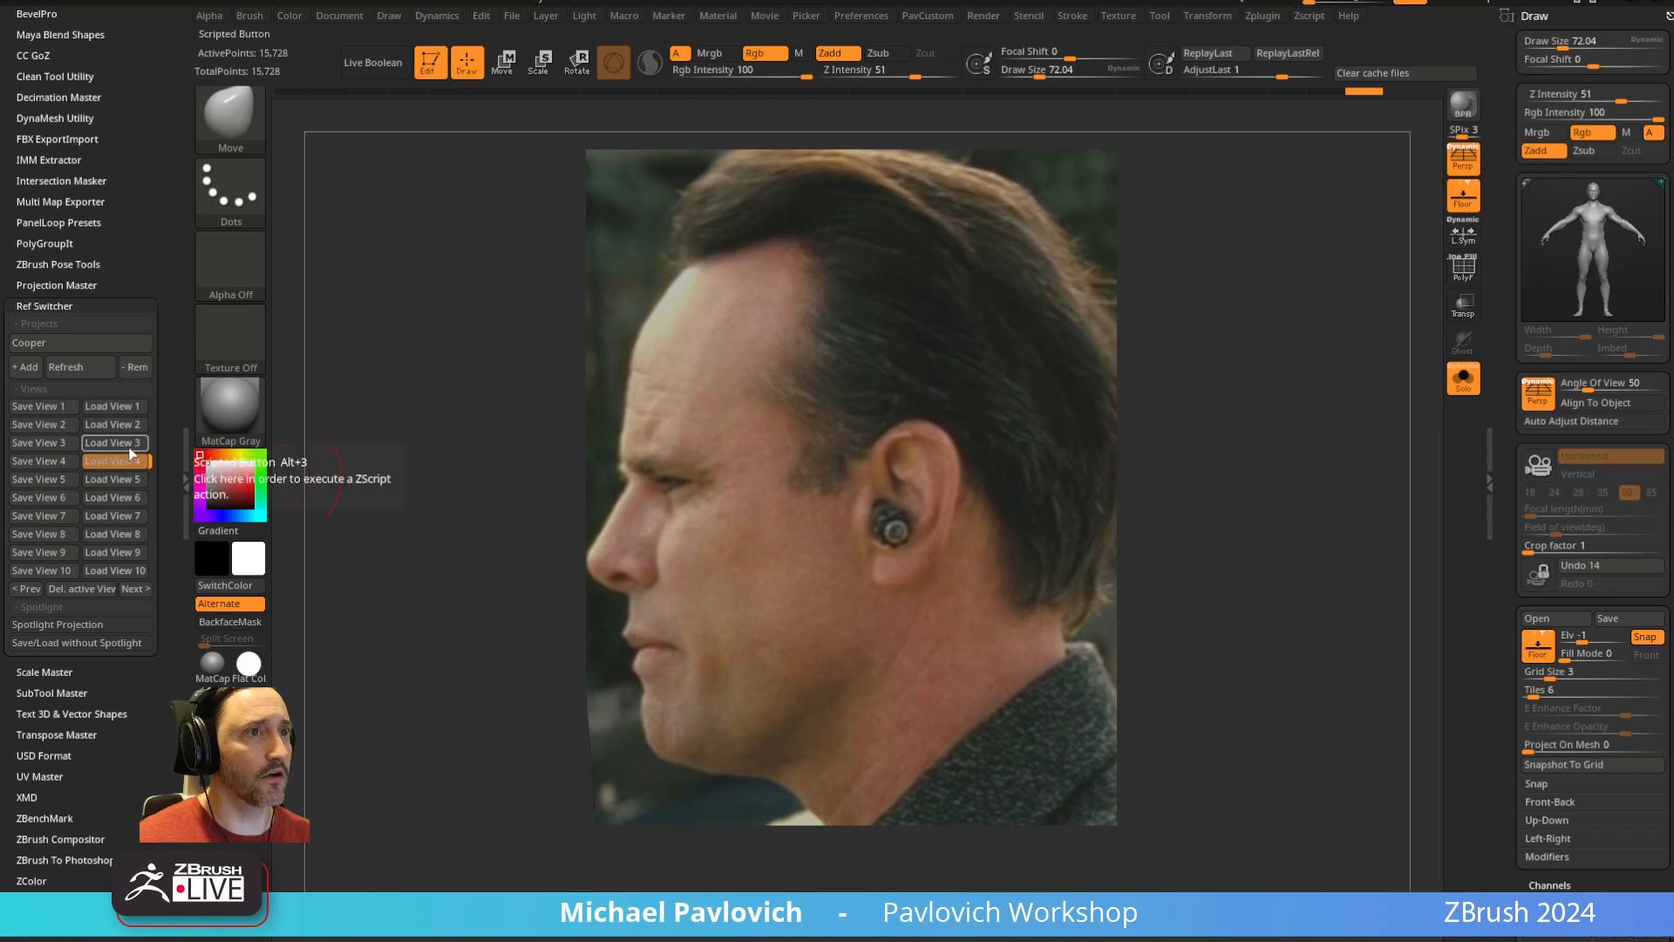
left_click(116, 443)
left_click(122, 461)
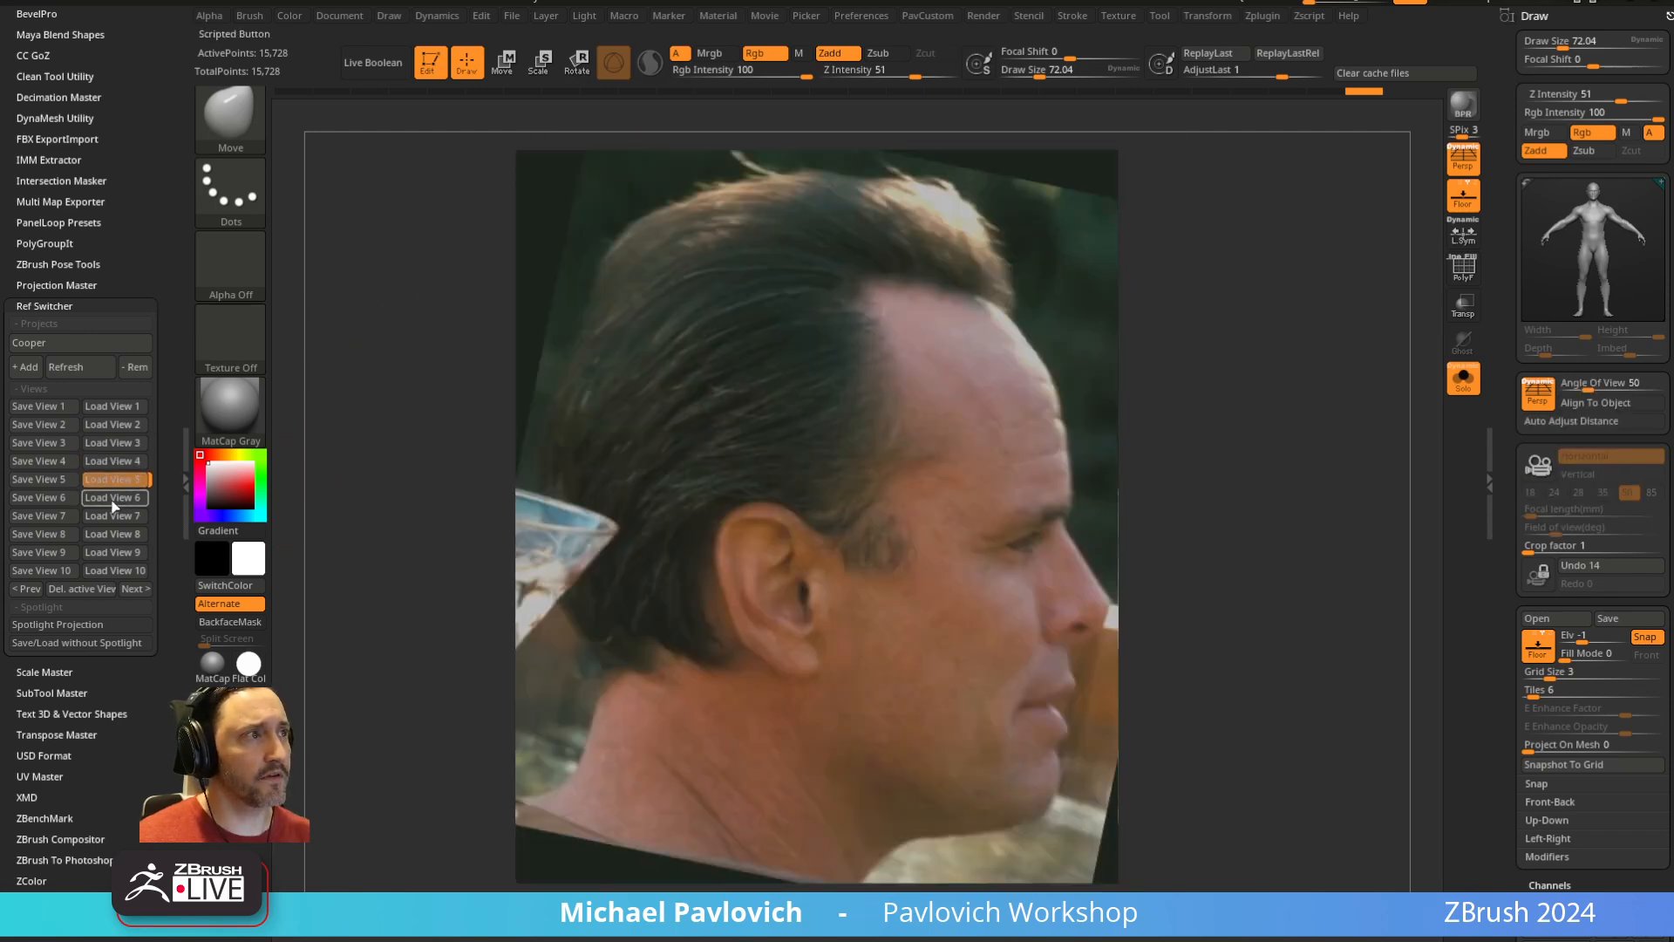
left_click(114, 497)
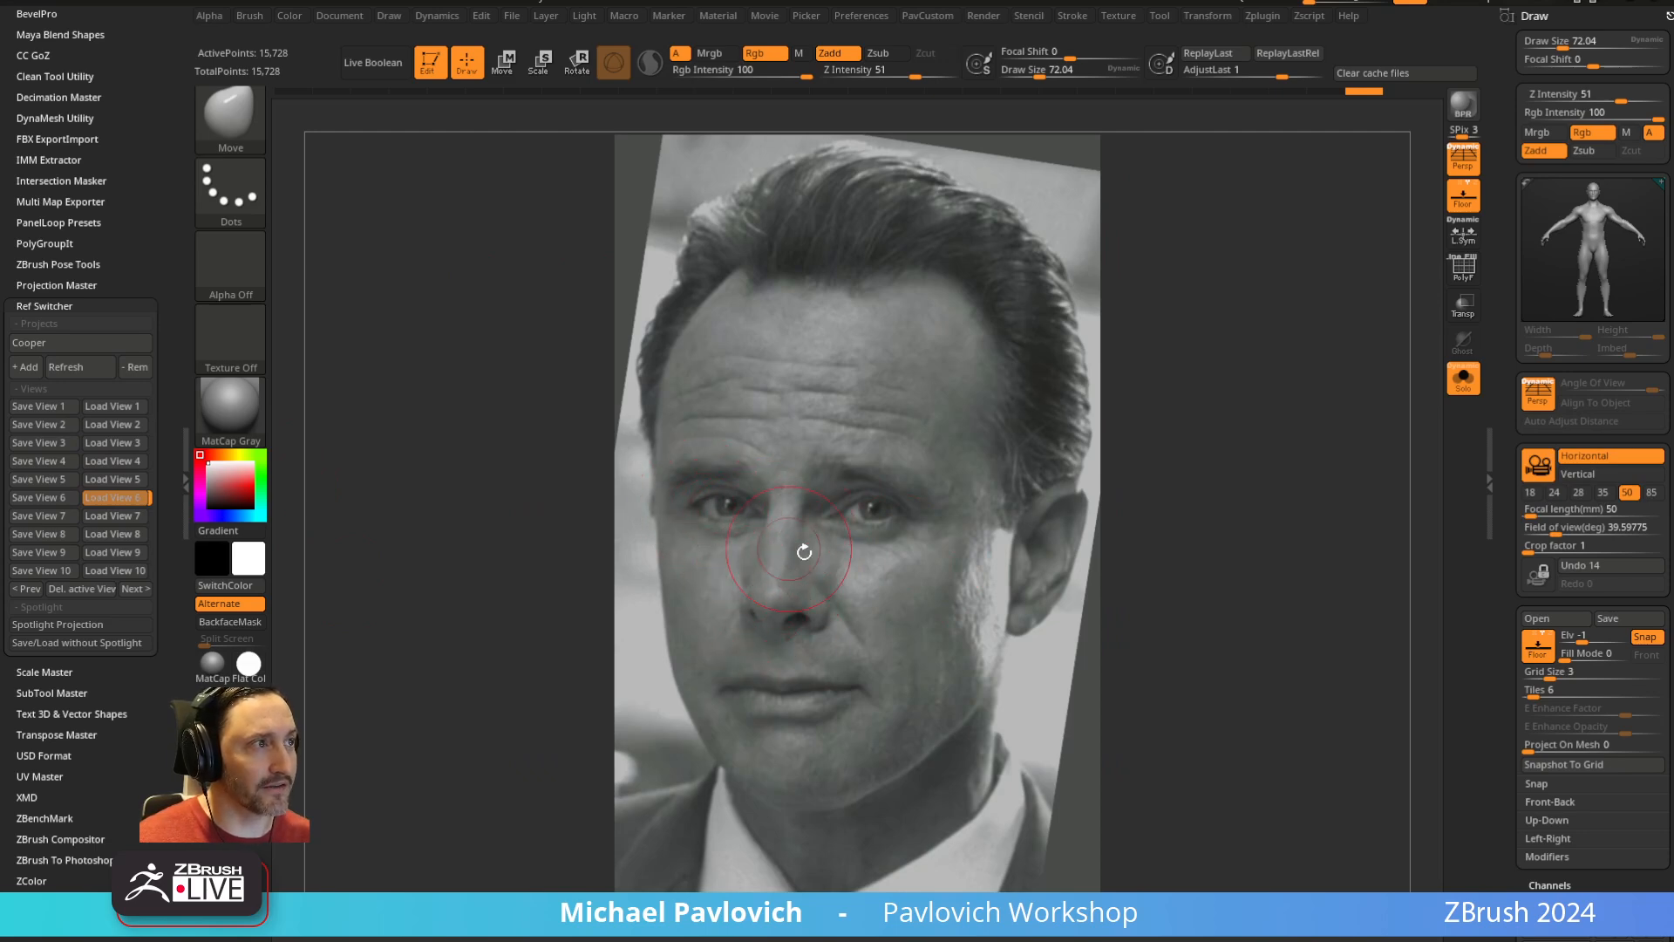
Switch to the Standard brush and reduce the draw size to about 21
key("1")
key("s")
left_click_drag(776, 584, 759, 584)
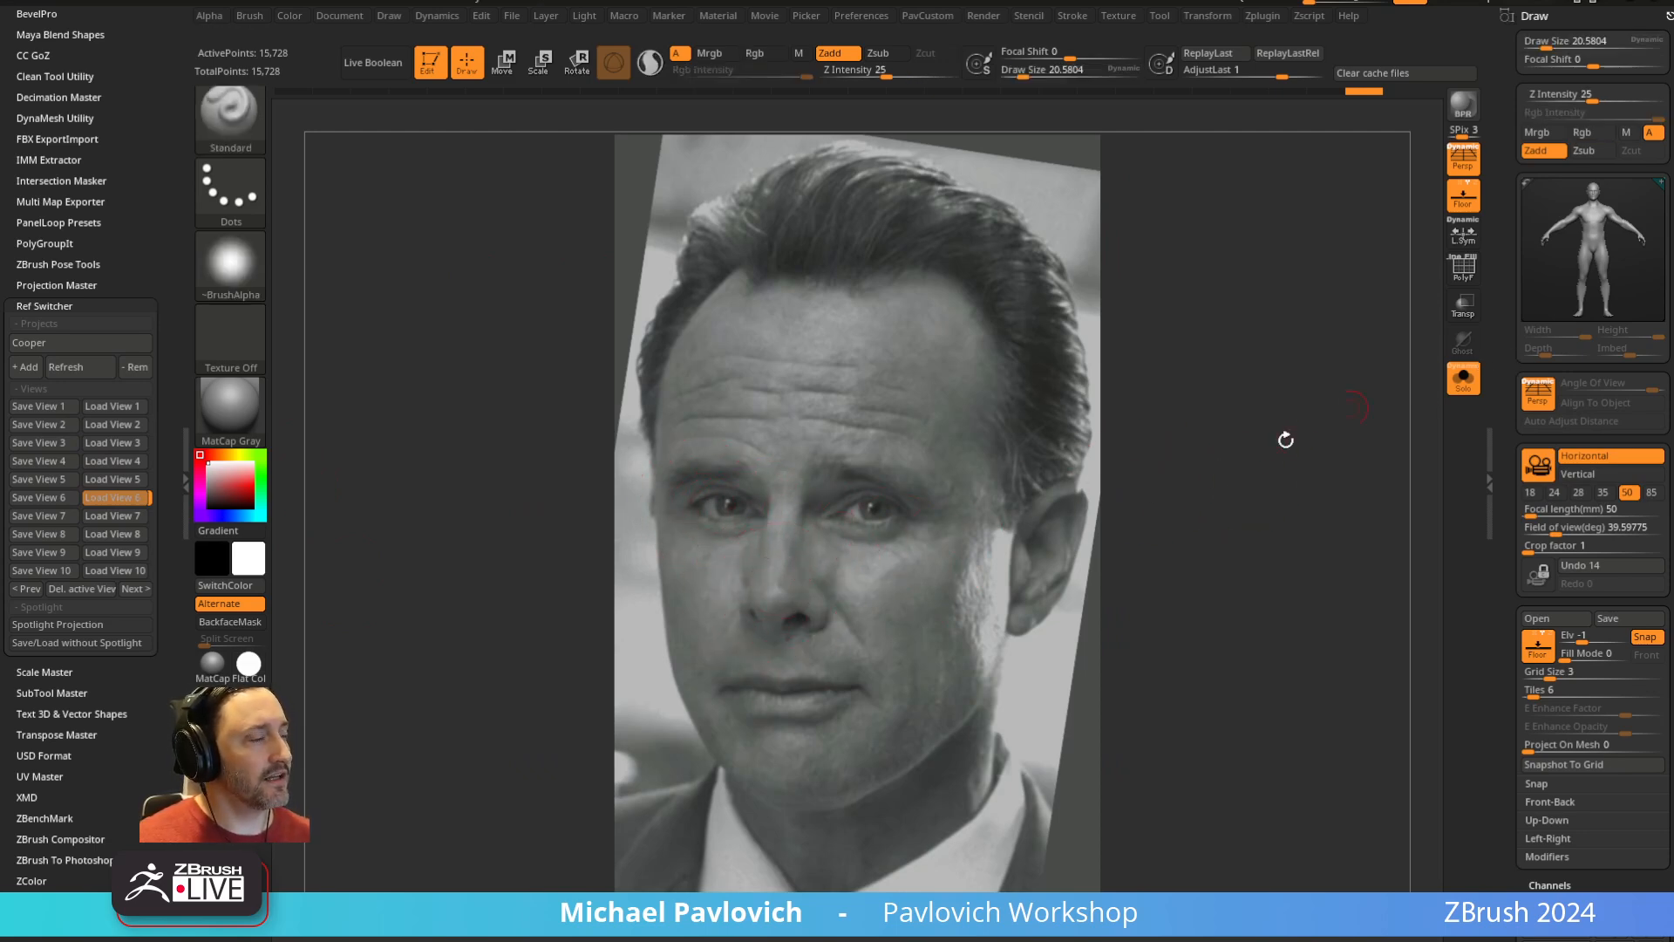
Delete all subtools of the male base mesh and open the saved costumed character project without saving the current changes
left_click(1669, 16)
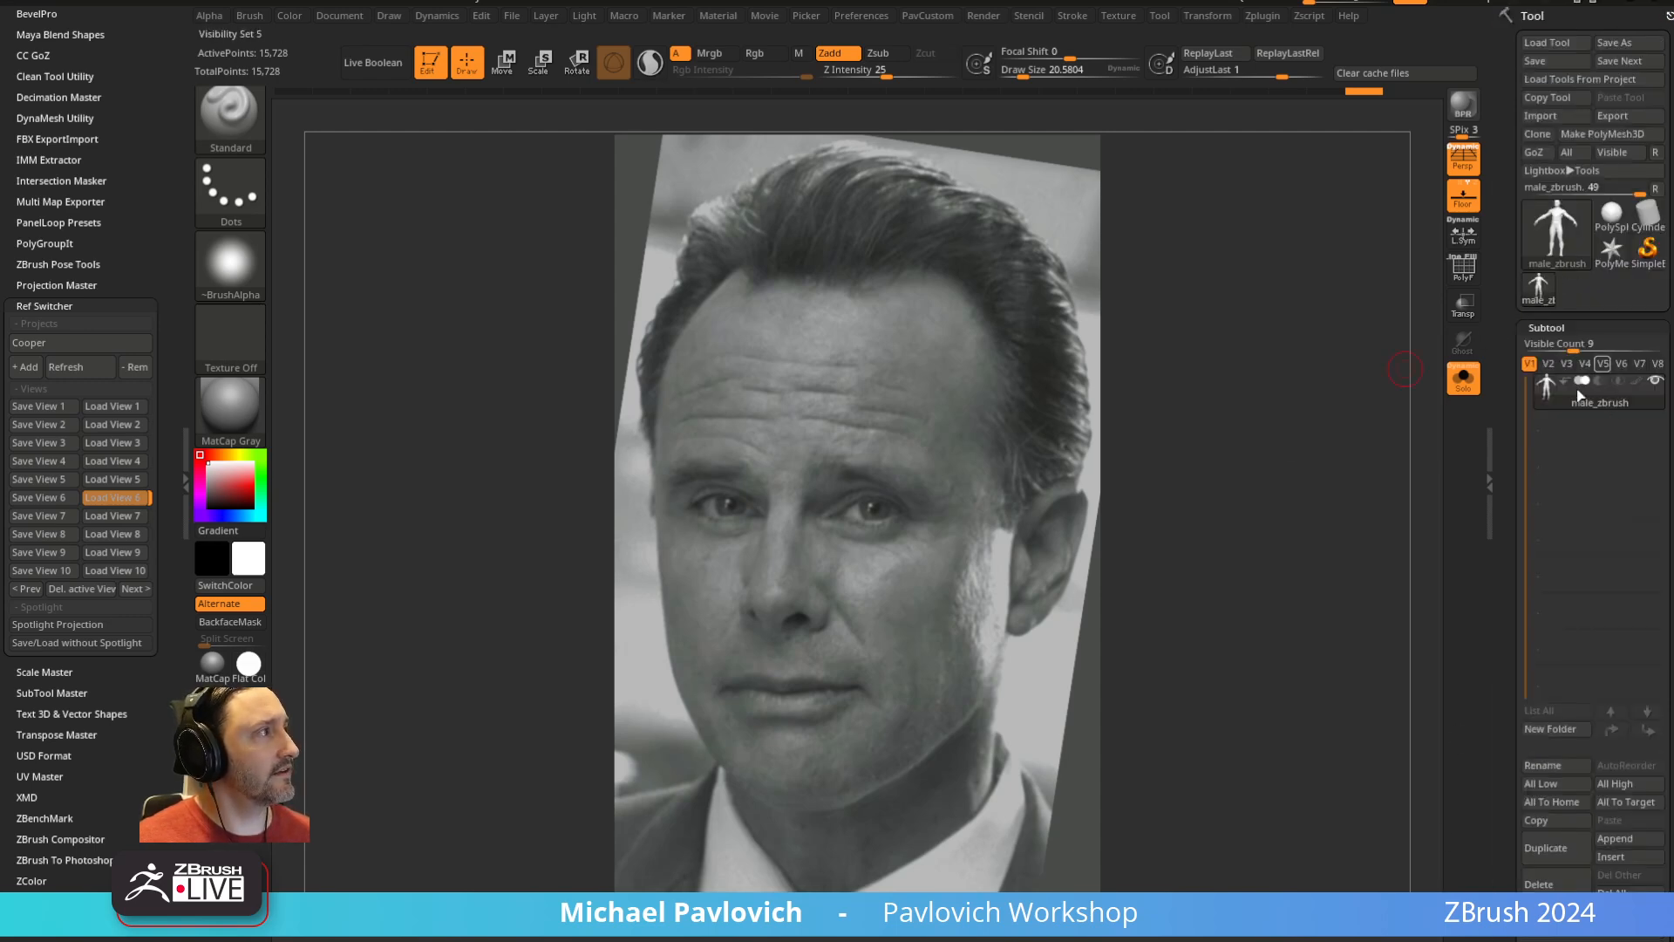
left_click(1627, 891)
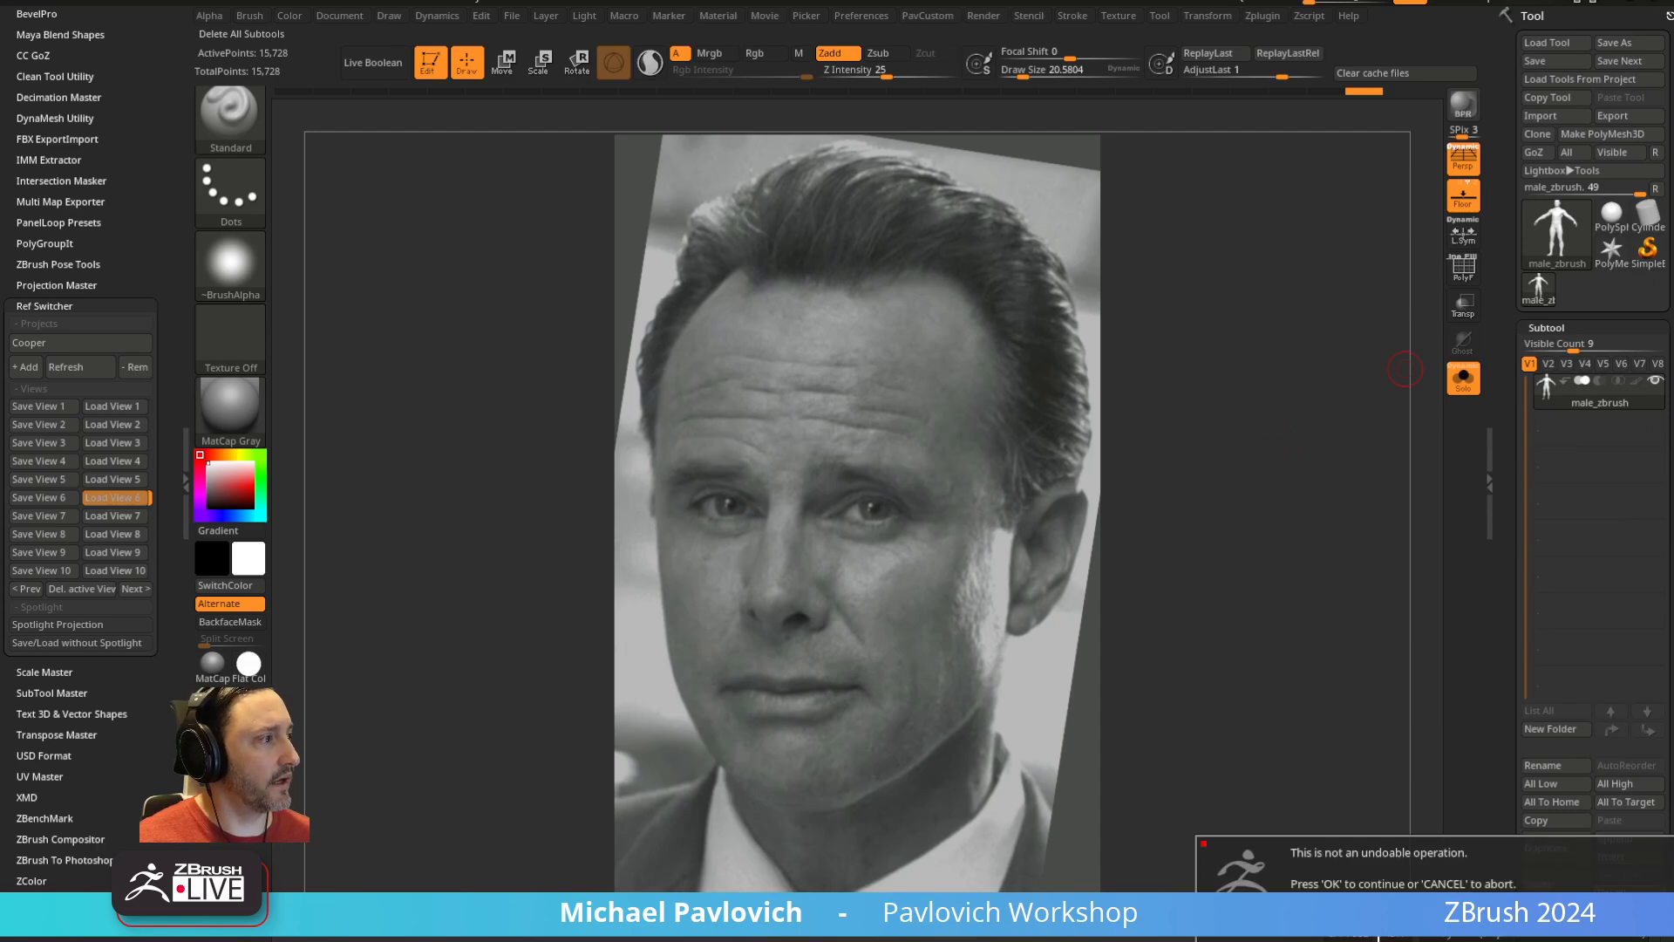
key("Return")
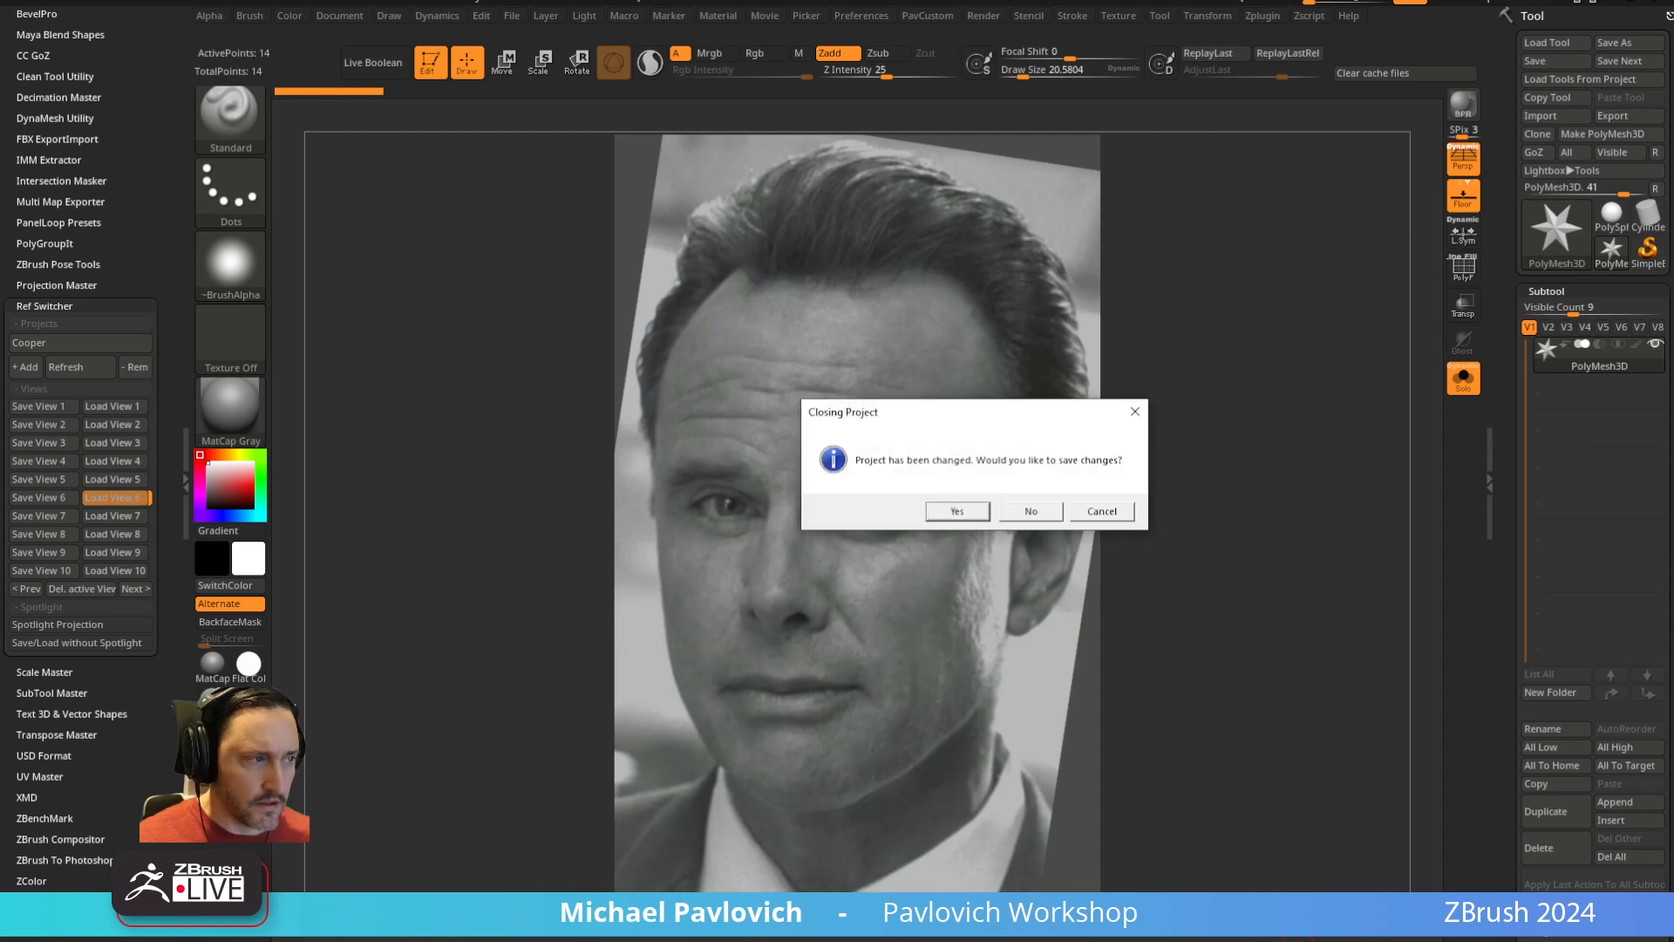
left_click(1013, 518)
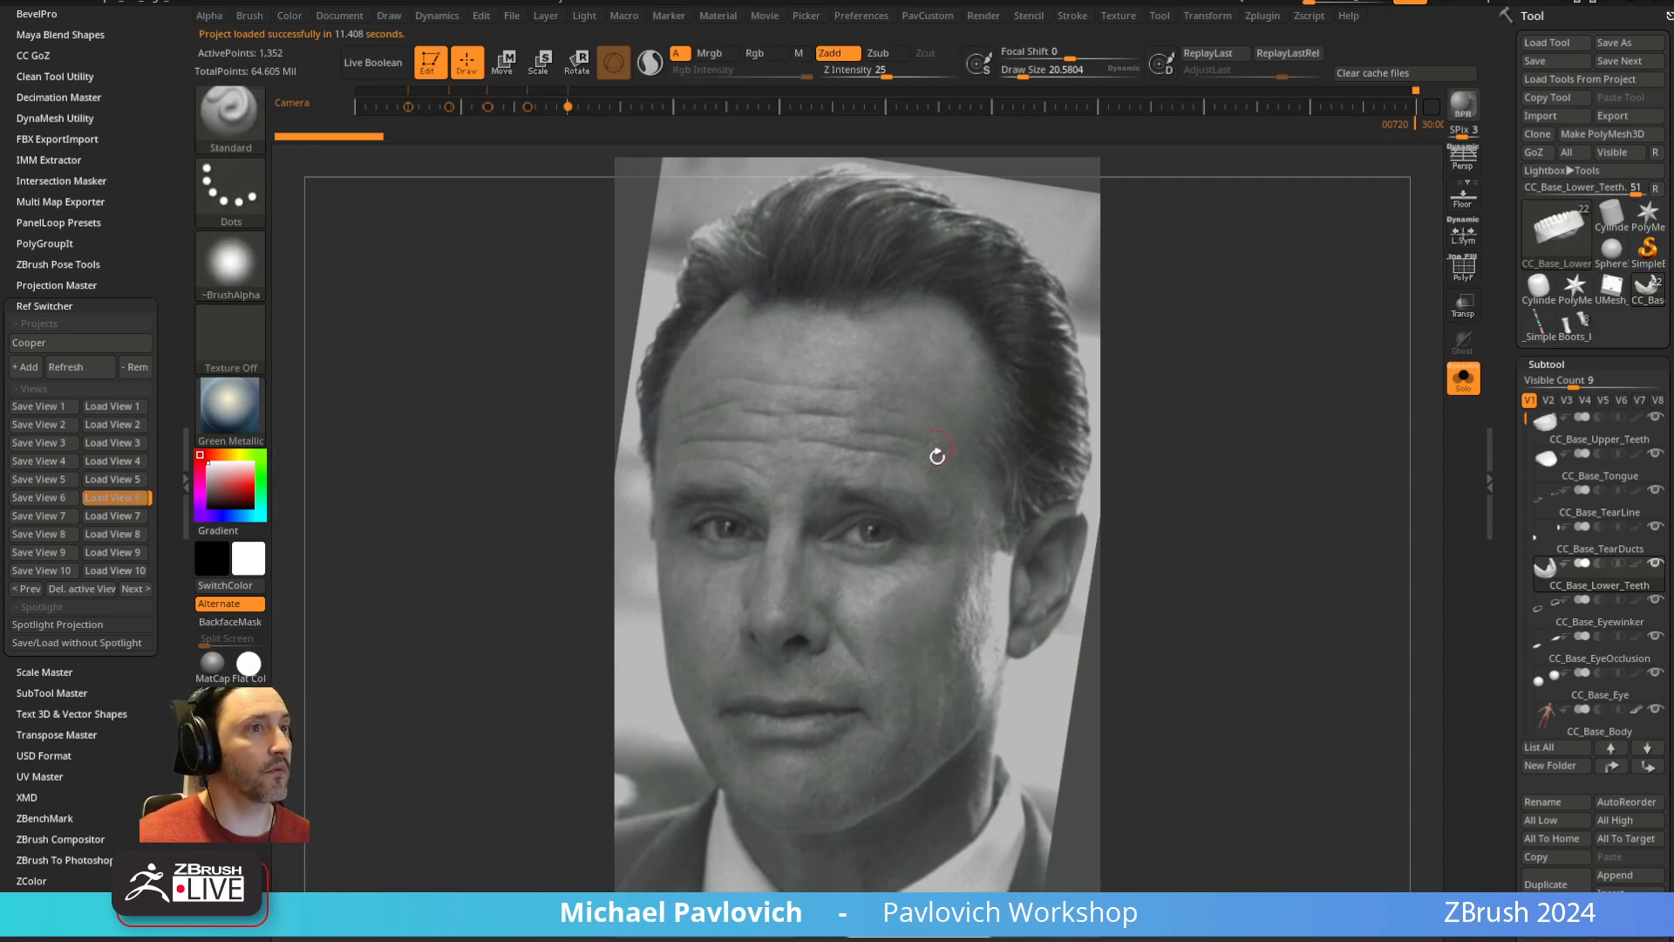
Load reference view 1, turn off Solo to show the whole character and select the CC_Base_Body subtool
left_click(83, 425)
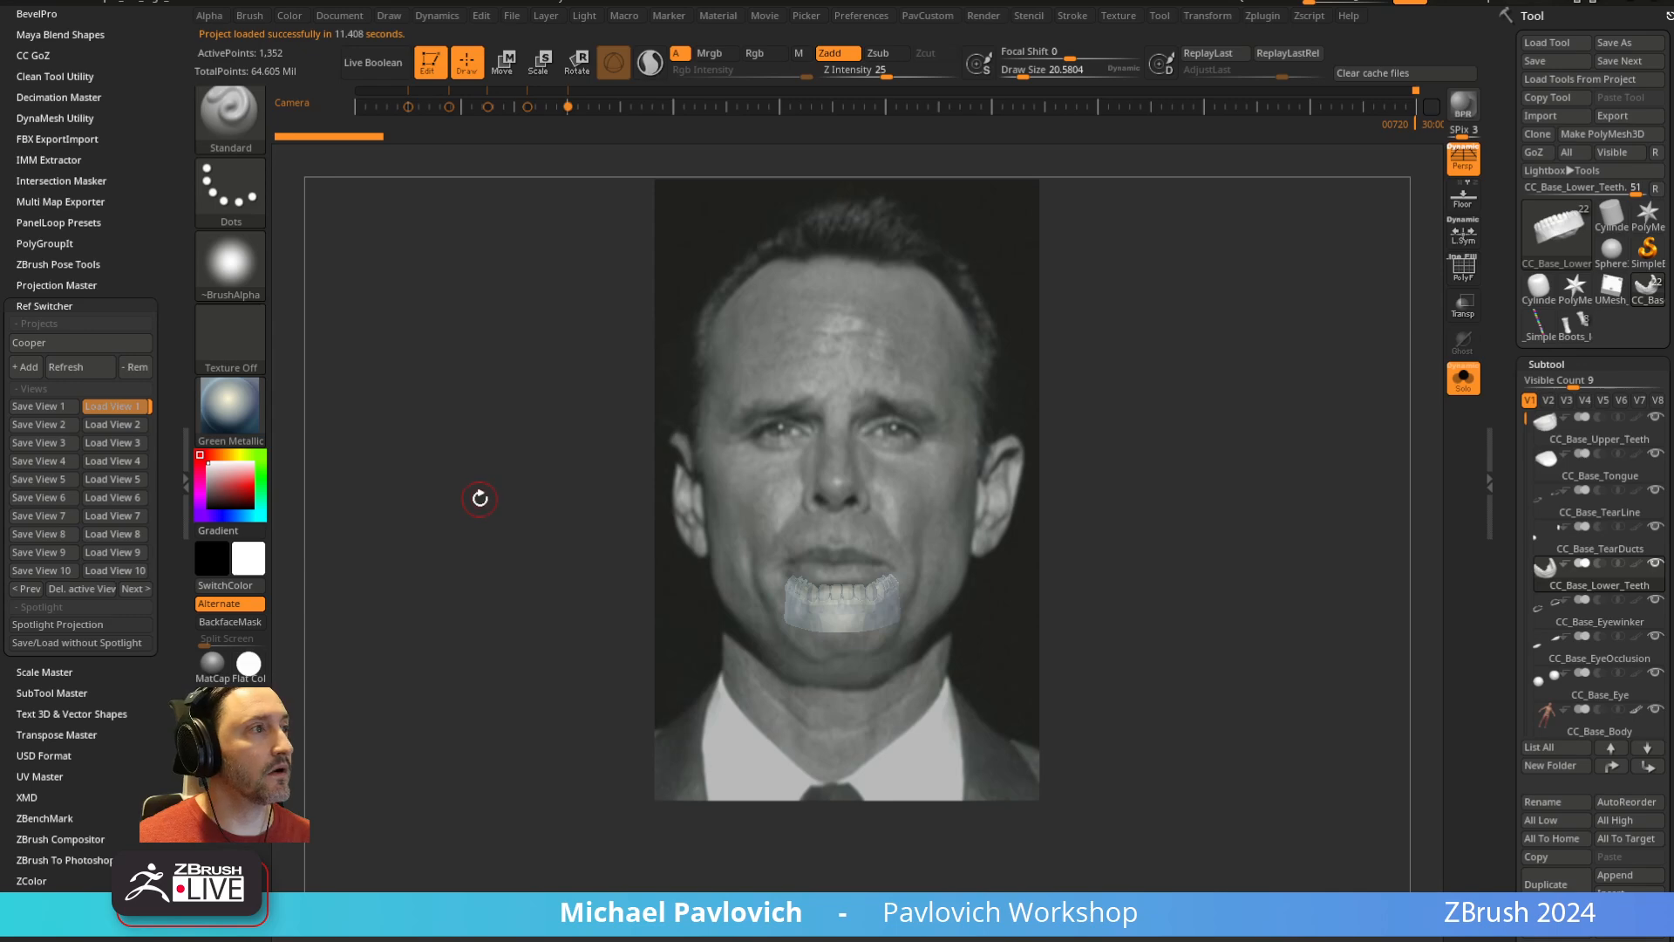
left_click(1463, 383)
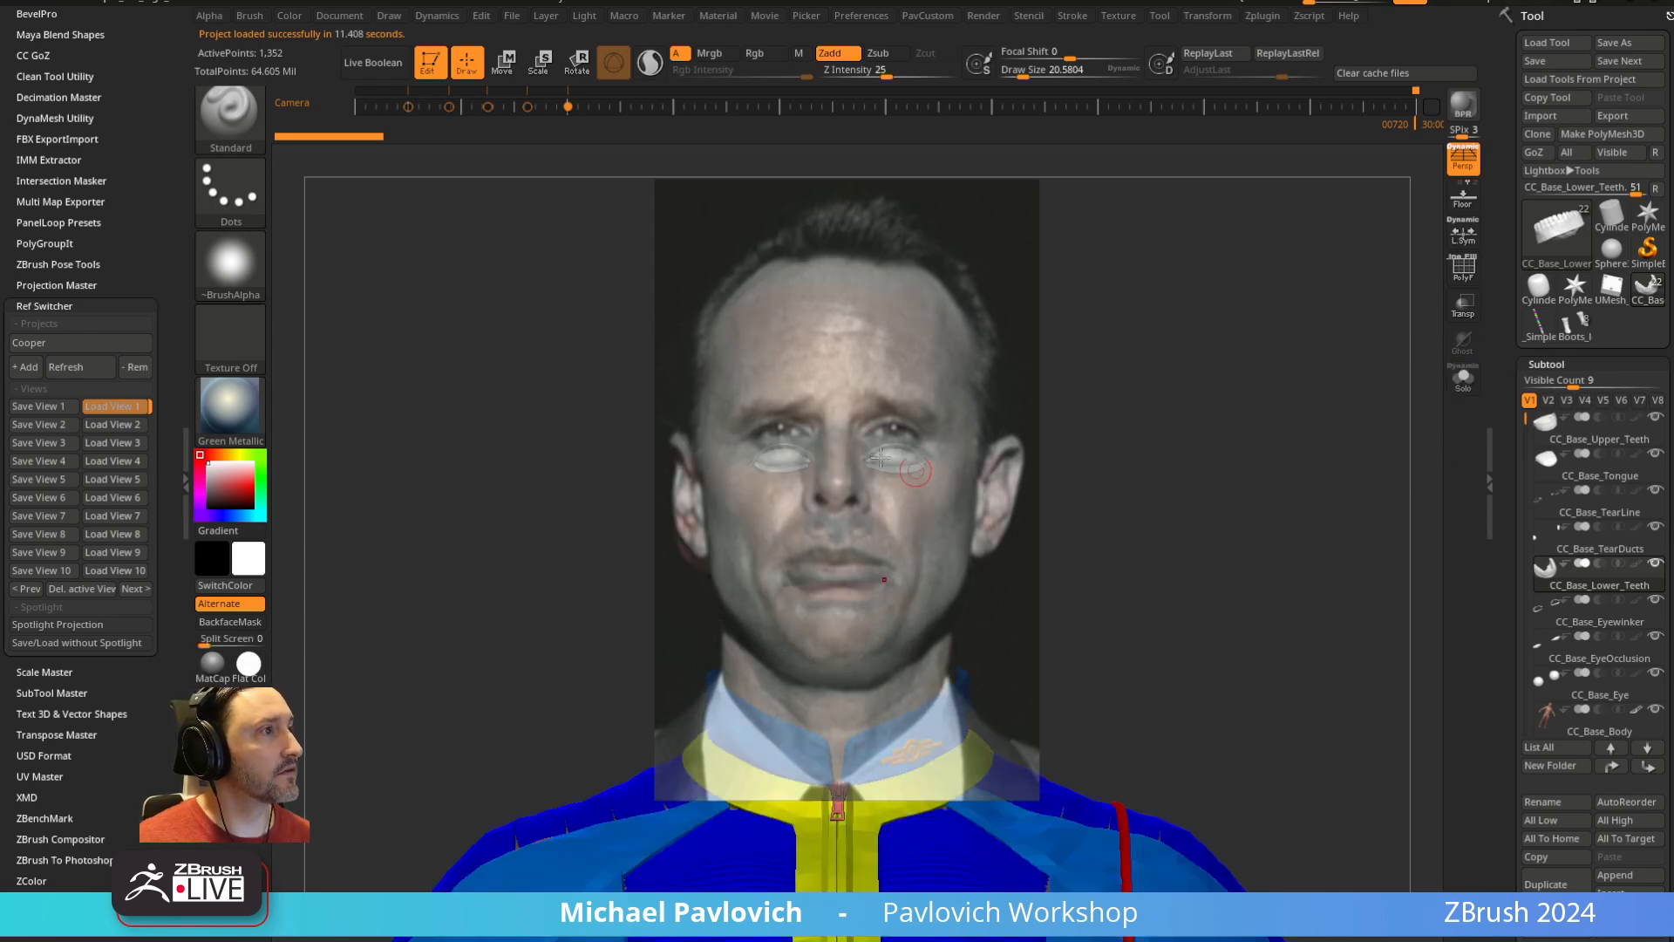
left_click(872, 395, "alt")
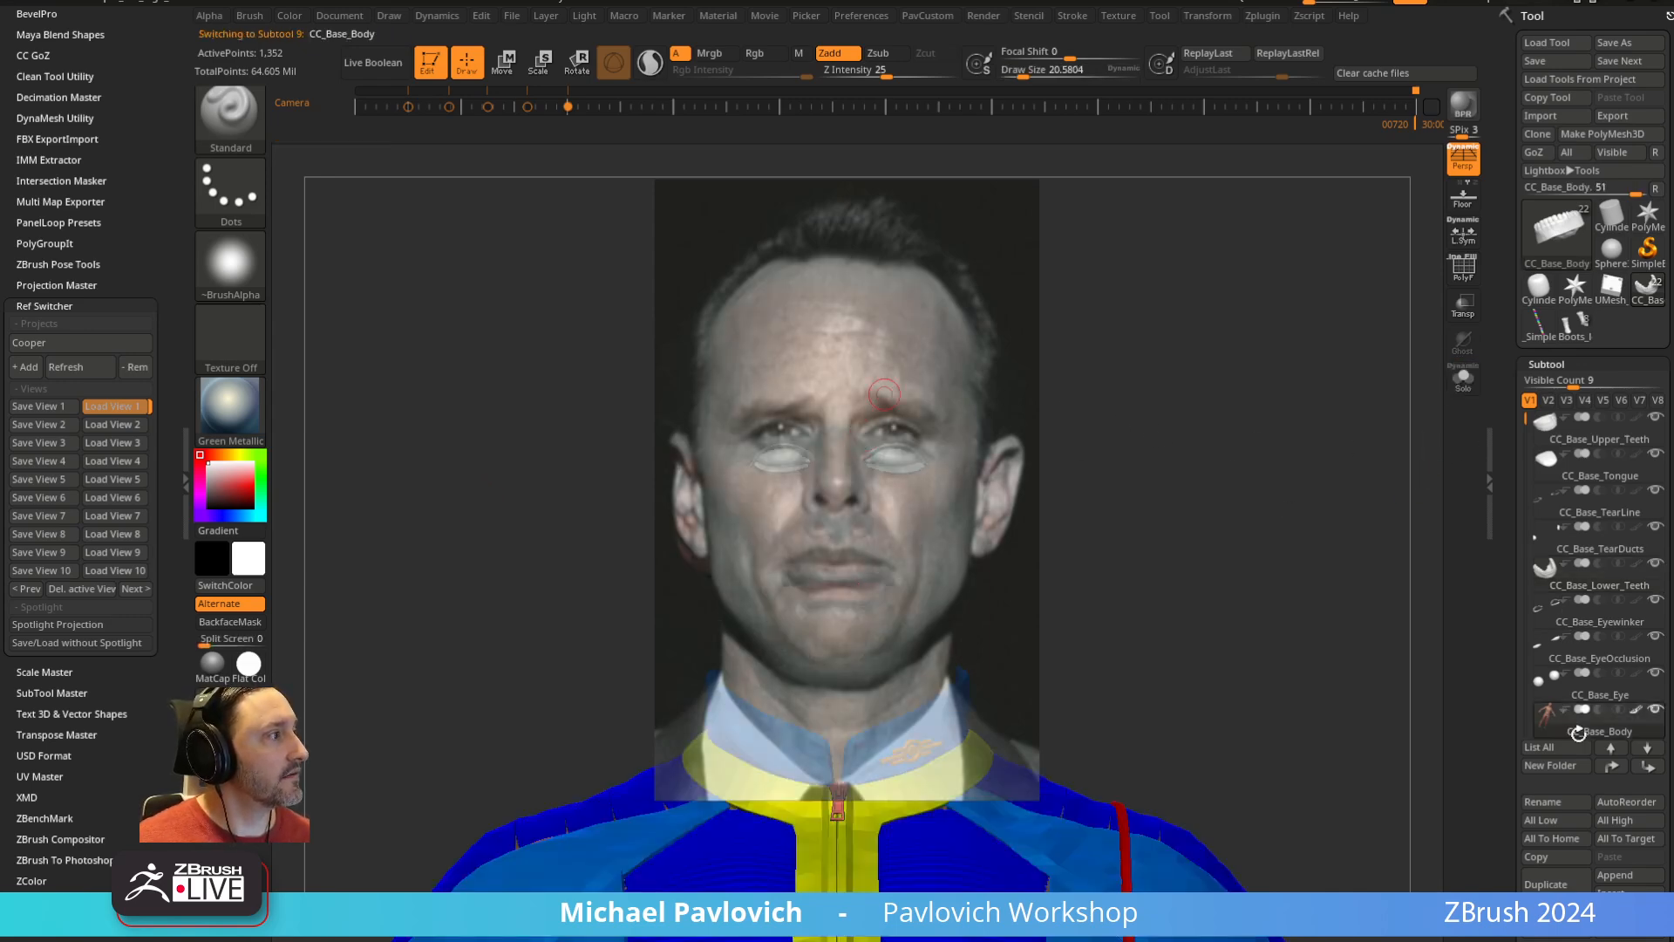
Set the body mesh to subdivision level 6 and delete its higher level
left_click_drag(1507, 696, 1508, 675)
scroll(1507, 675, "down", 5)
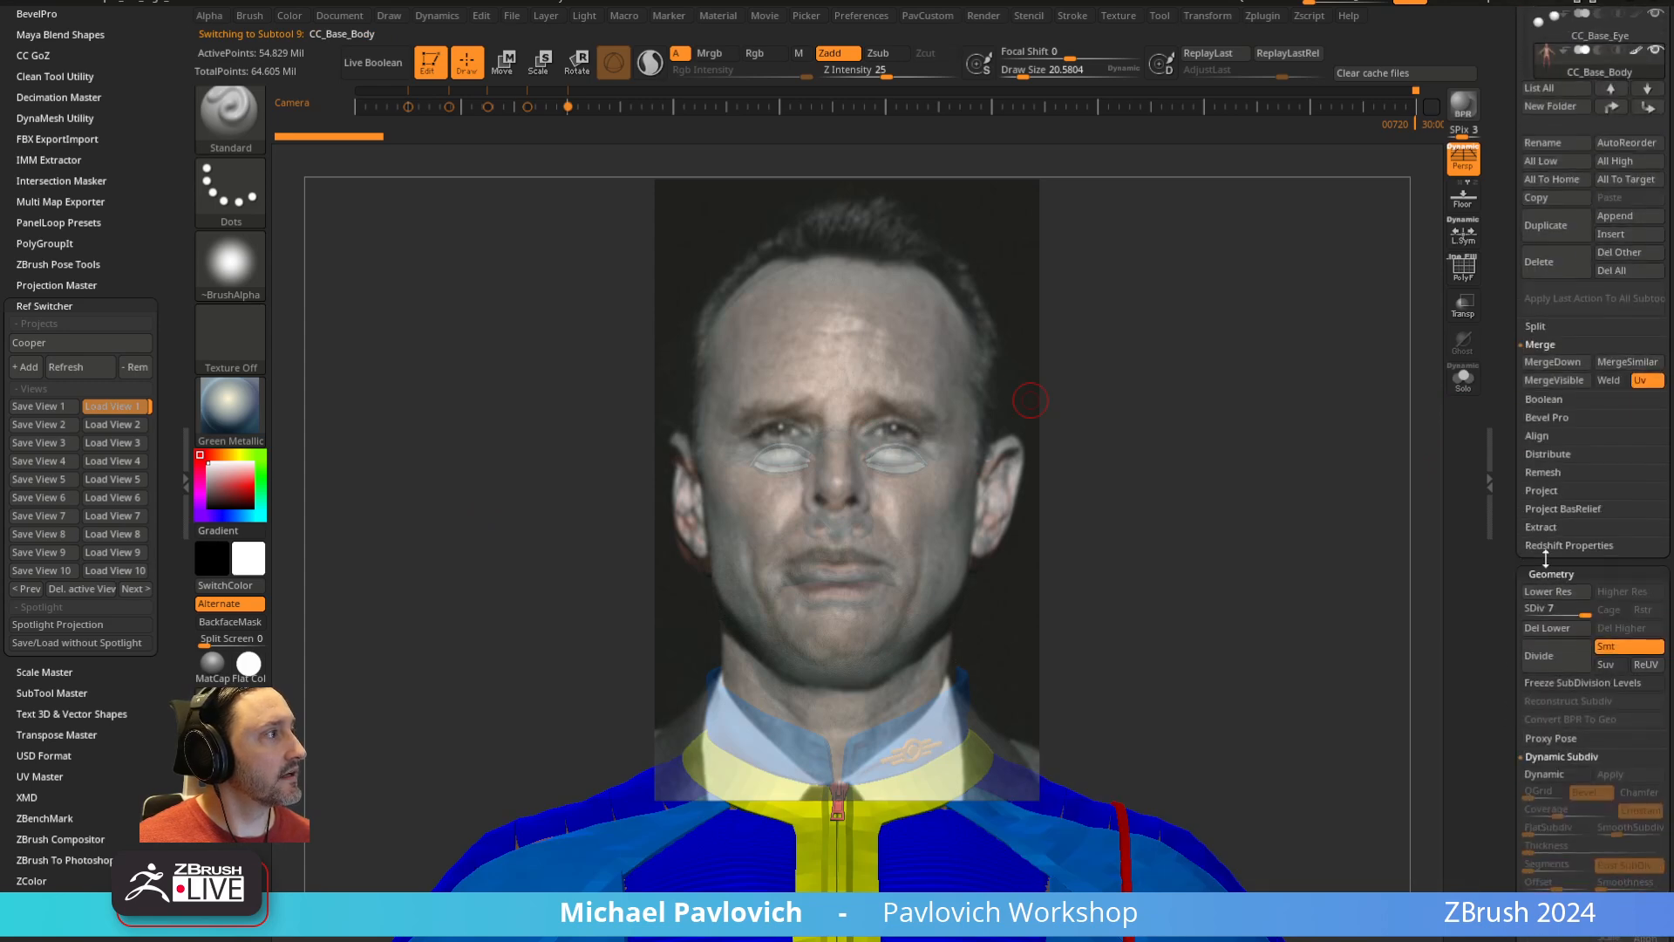
left_click(1619, 632)
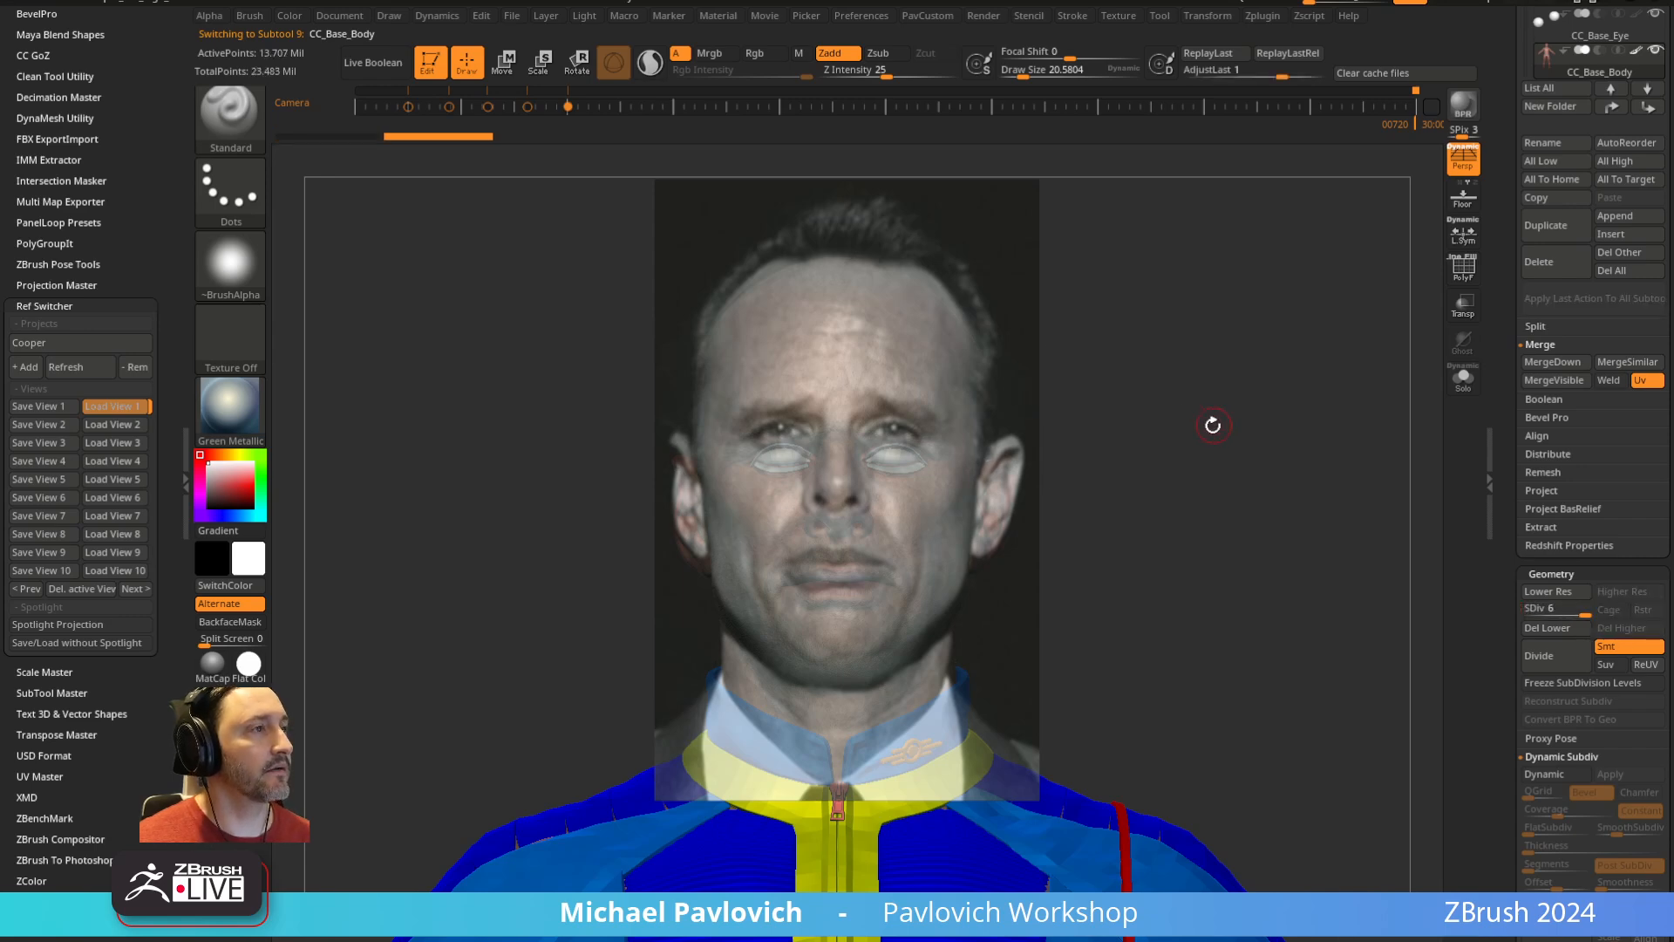
Isolate the body subtool and turn off its painted skin color so the plain material shows behind the reference
left_click(1463, 379)
key("shift+z")
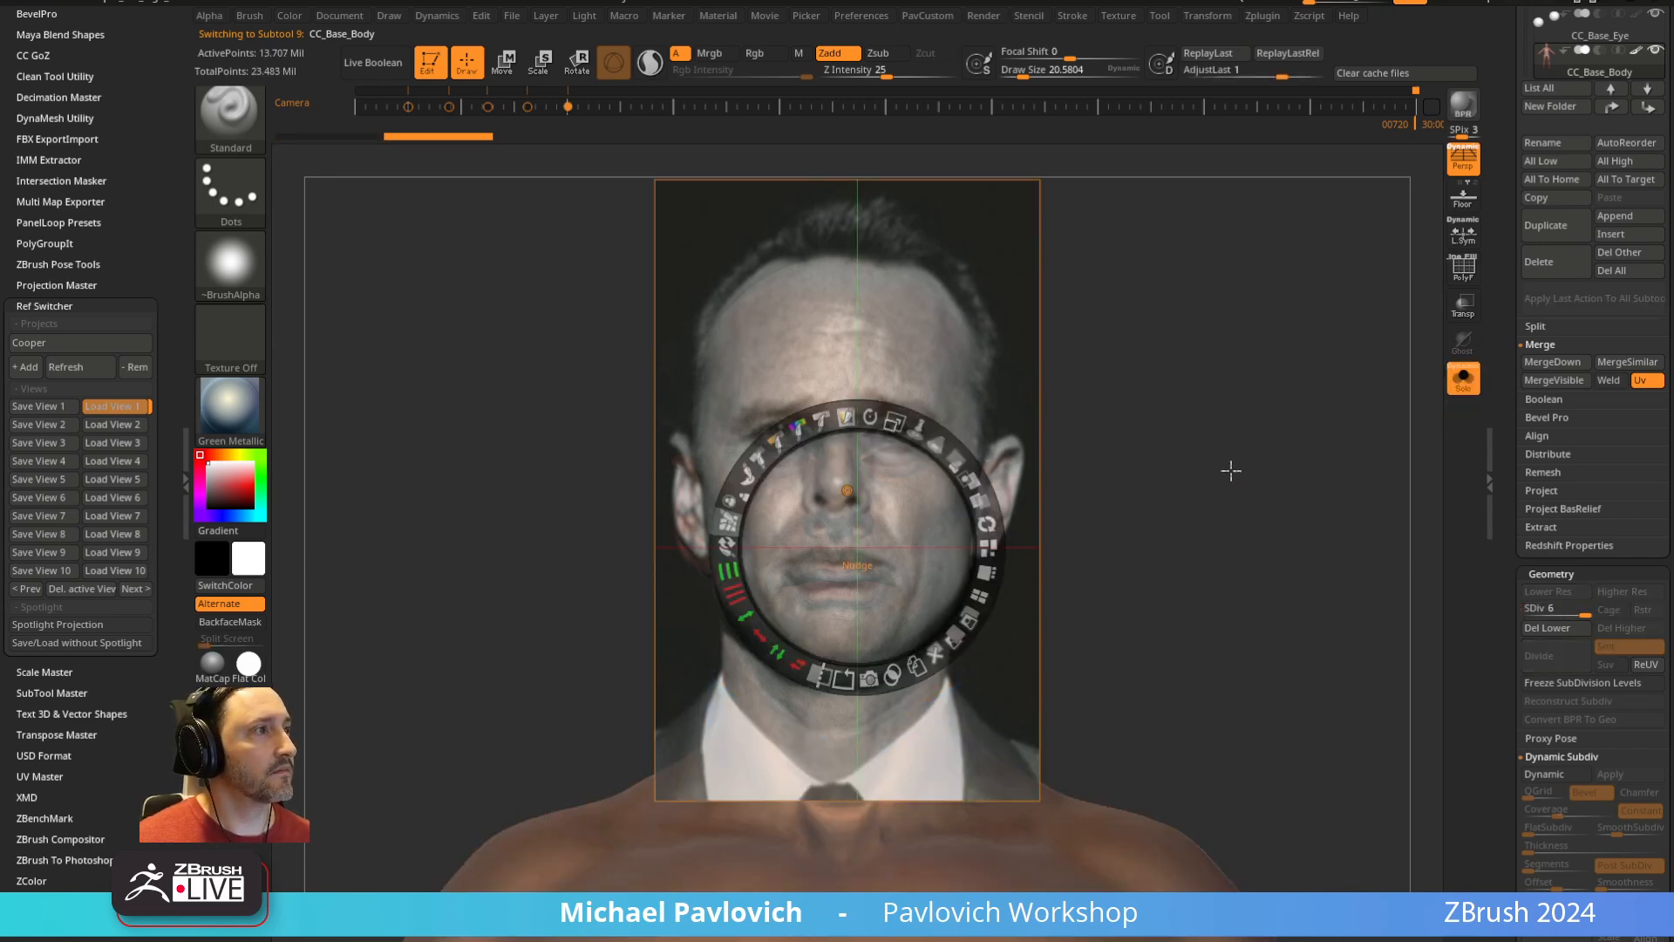
scroll(1653, 384, "up", 2)
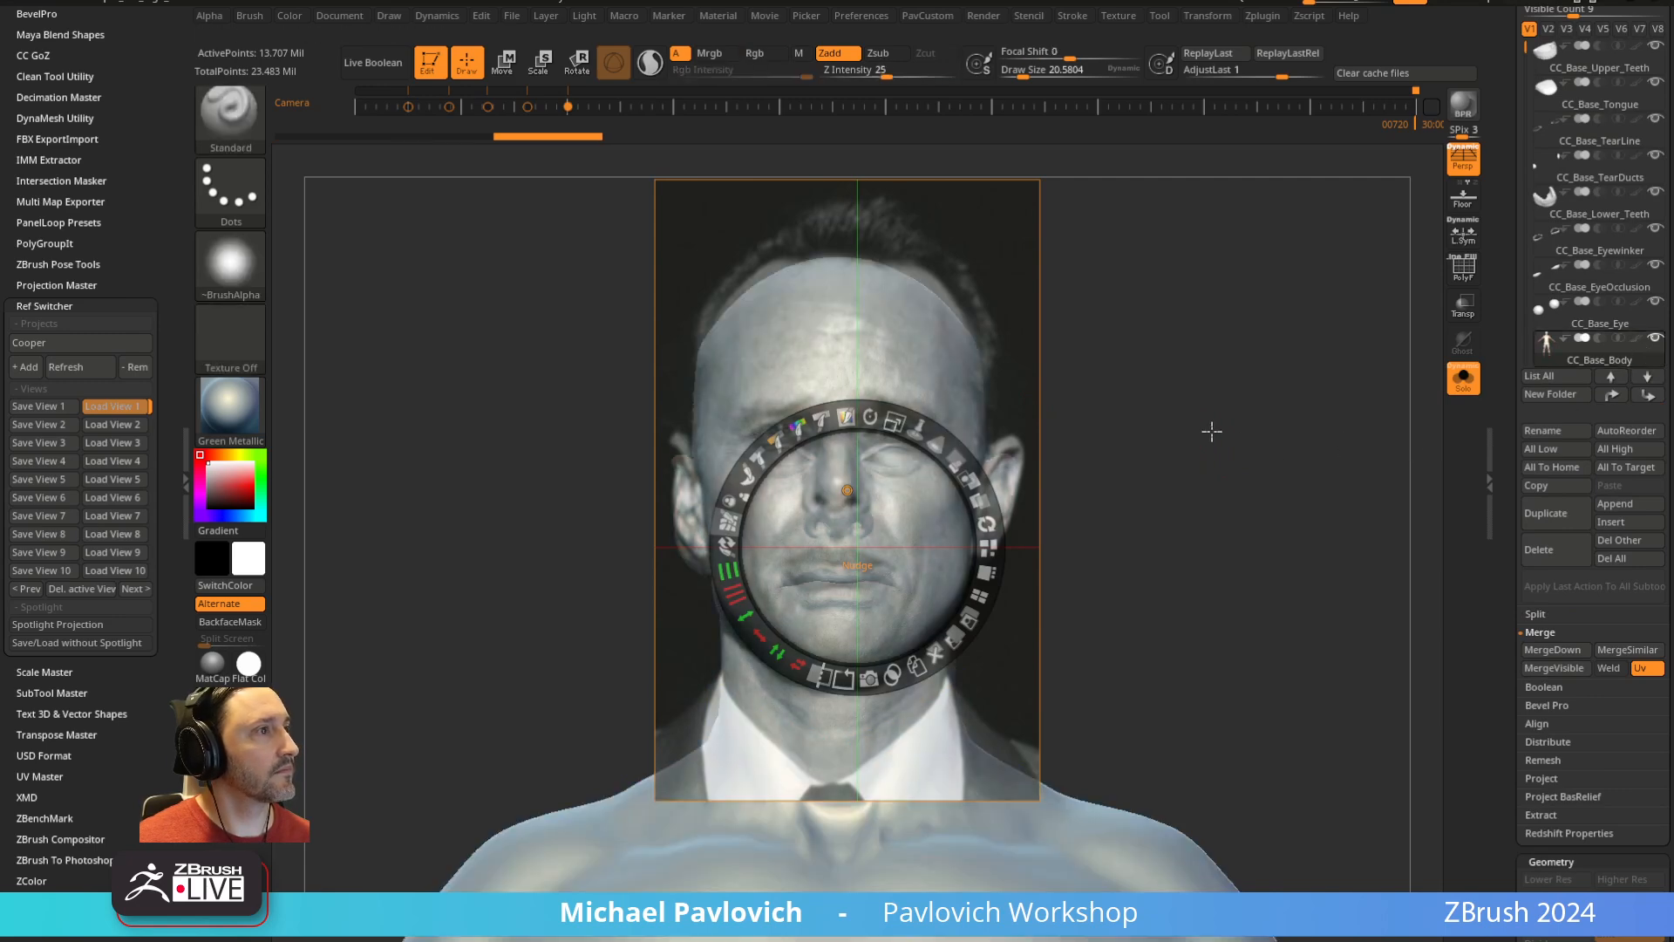
left_click(1241, 438)
key("ctrl+z")
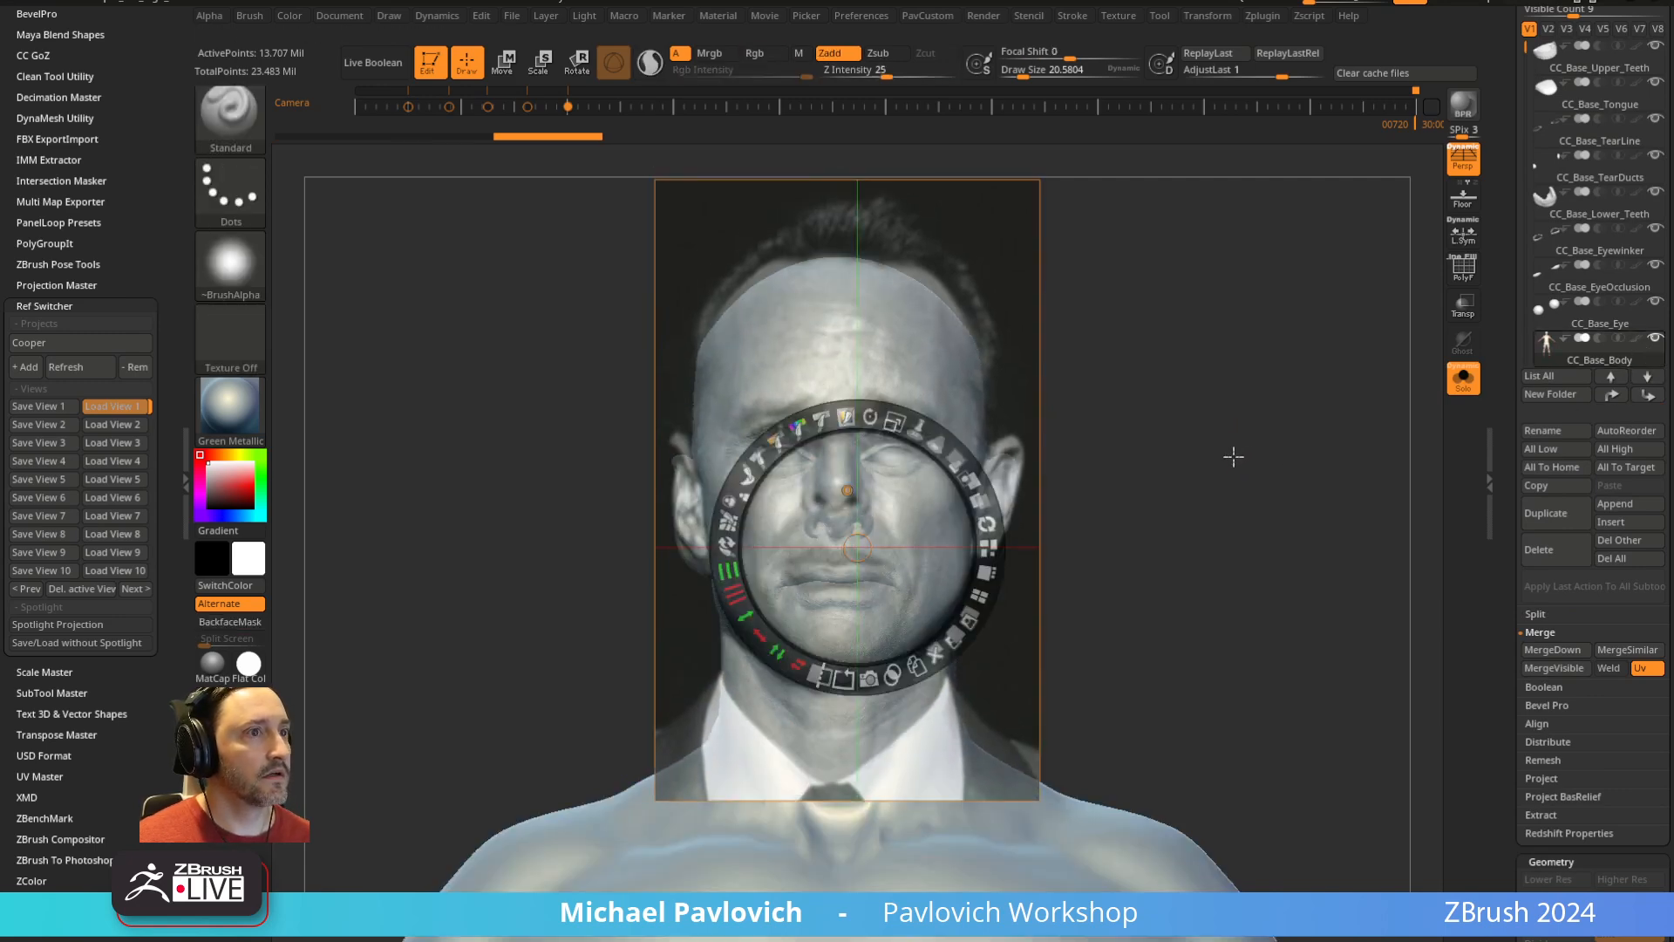
Align the head with the black-and-white front photo and overwrite view 1
key("z")
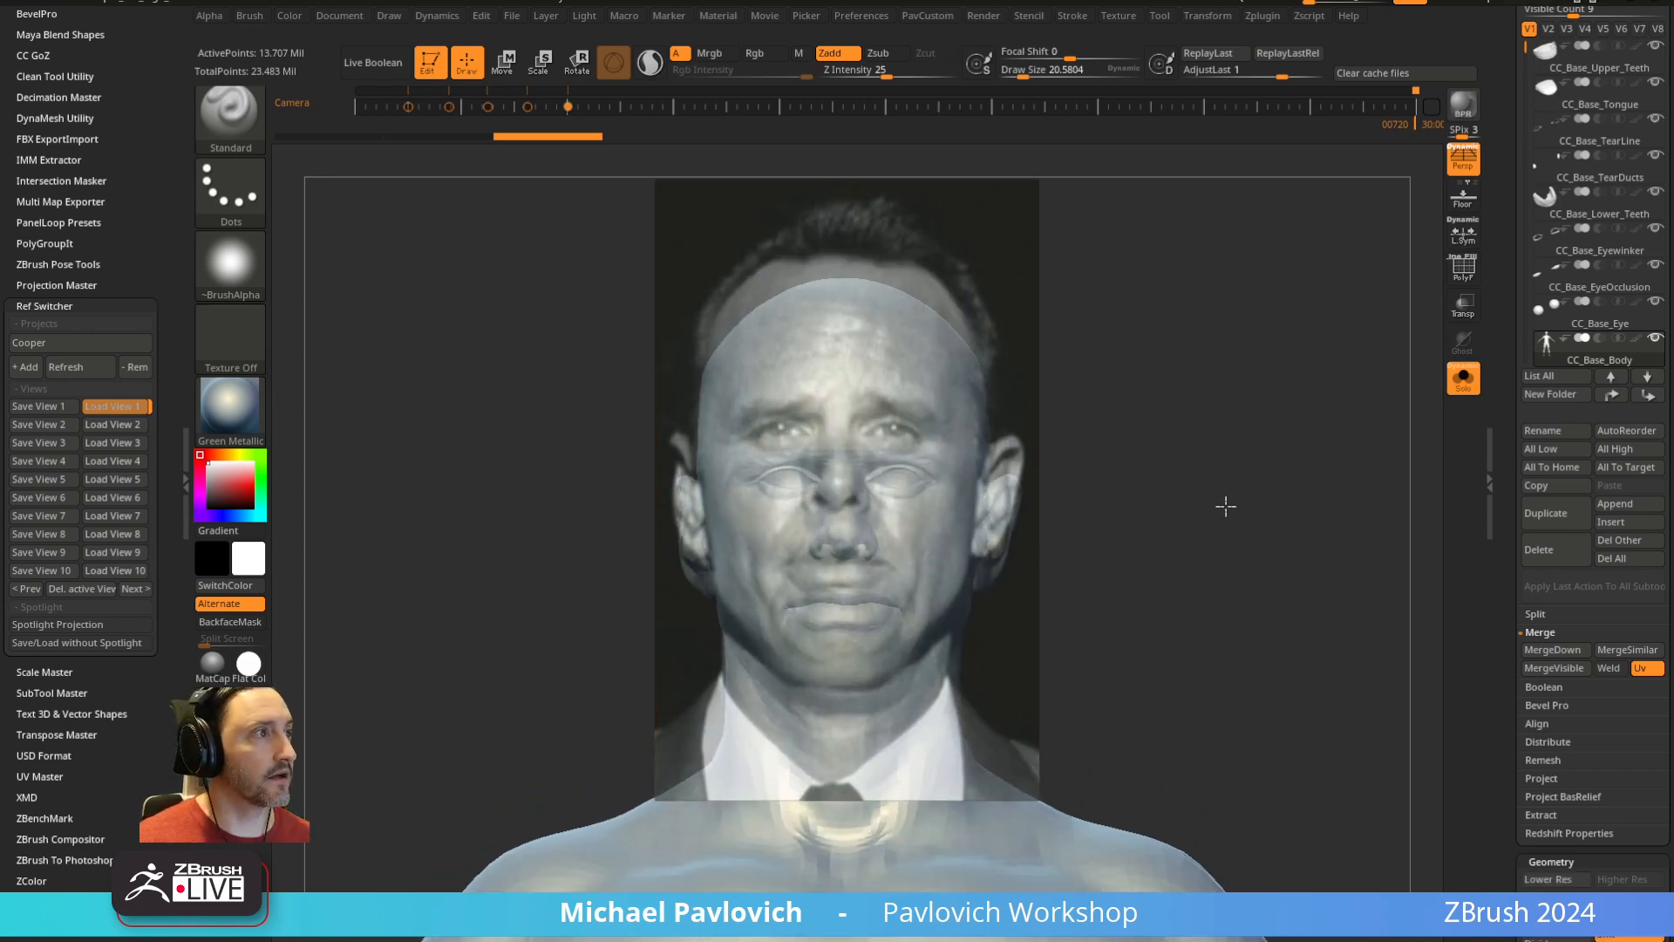
left_click_drag(1220, 458, 1216, 452)
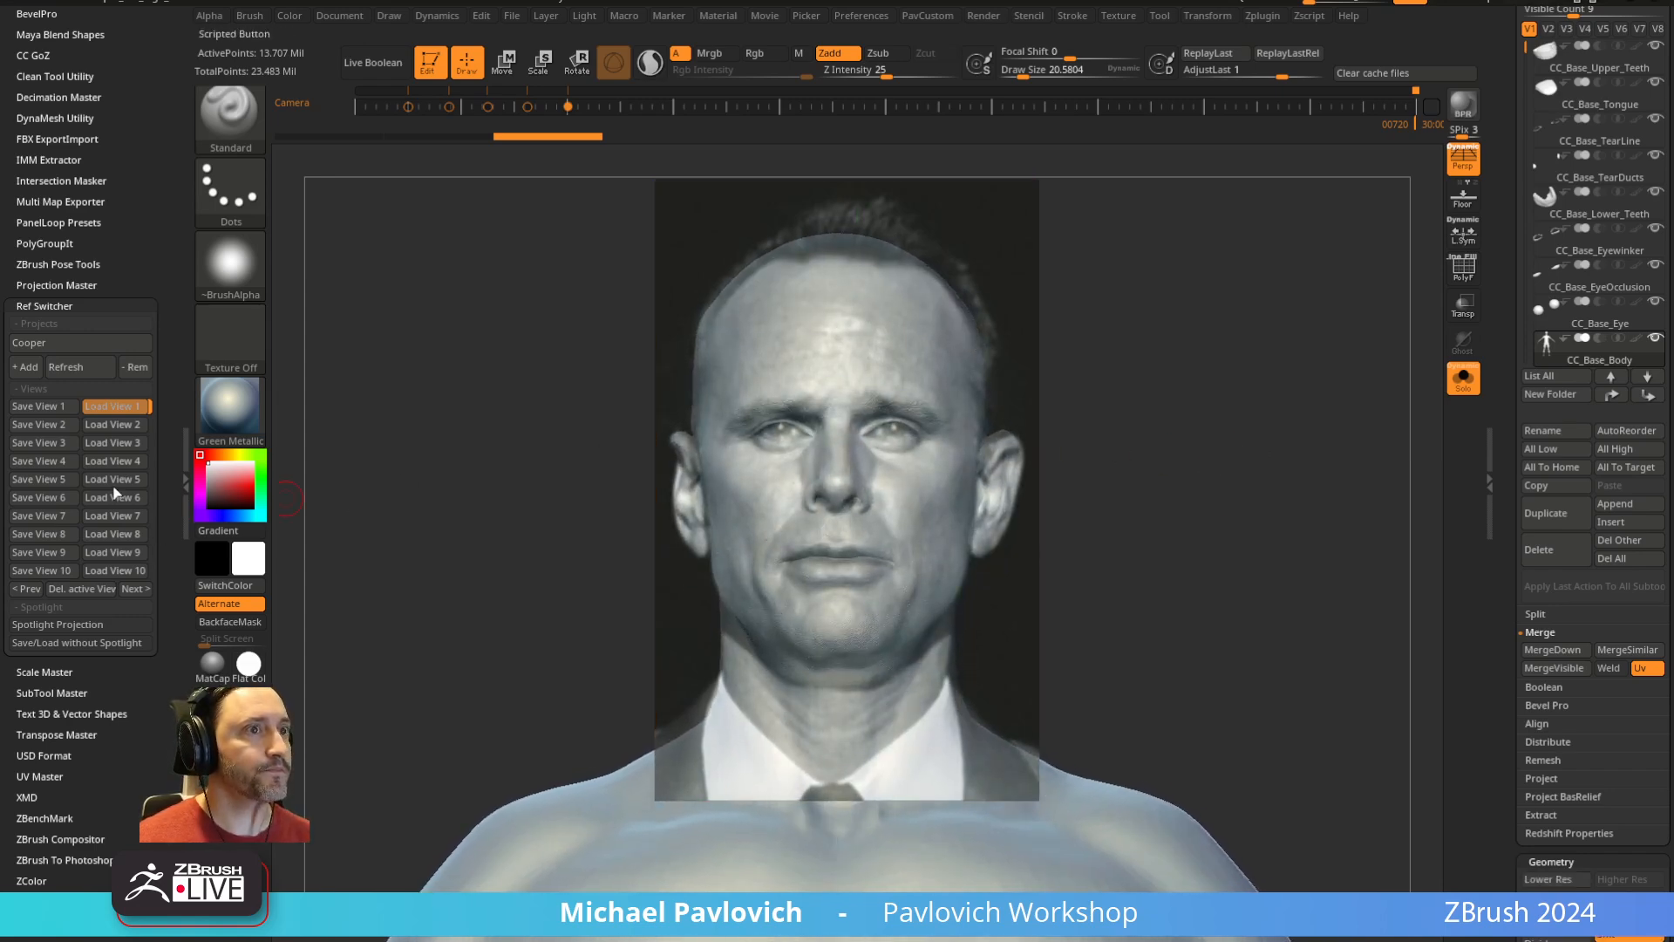
left_click(72, 416)
left_click(1073, 508)
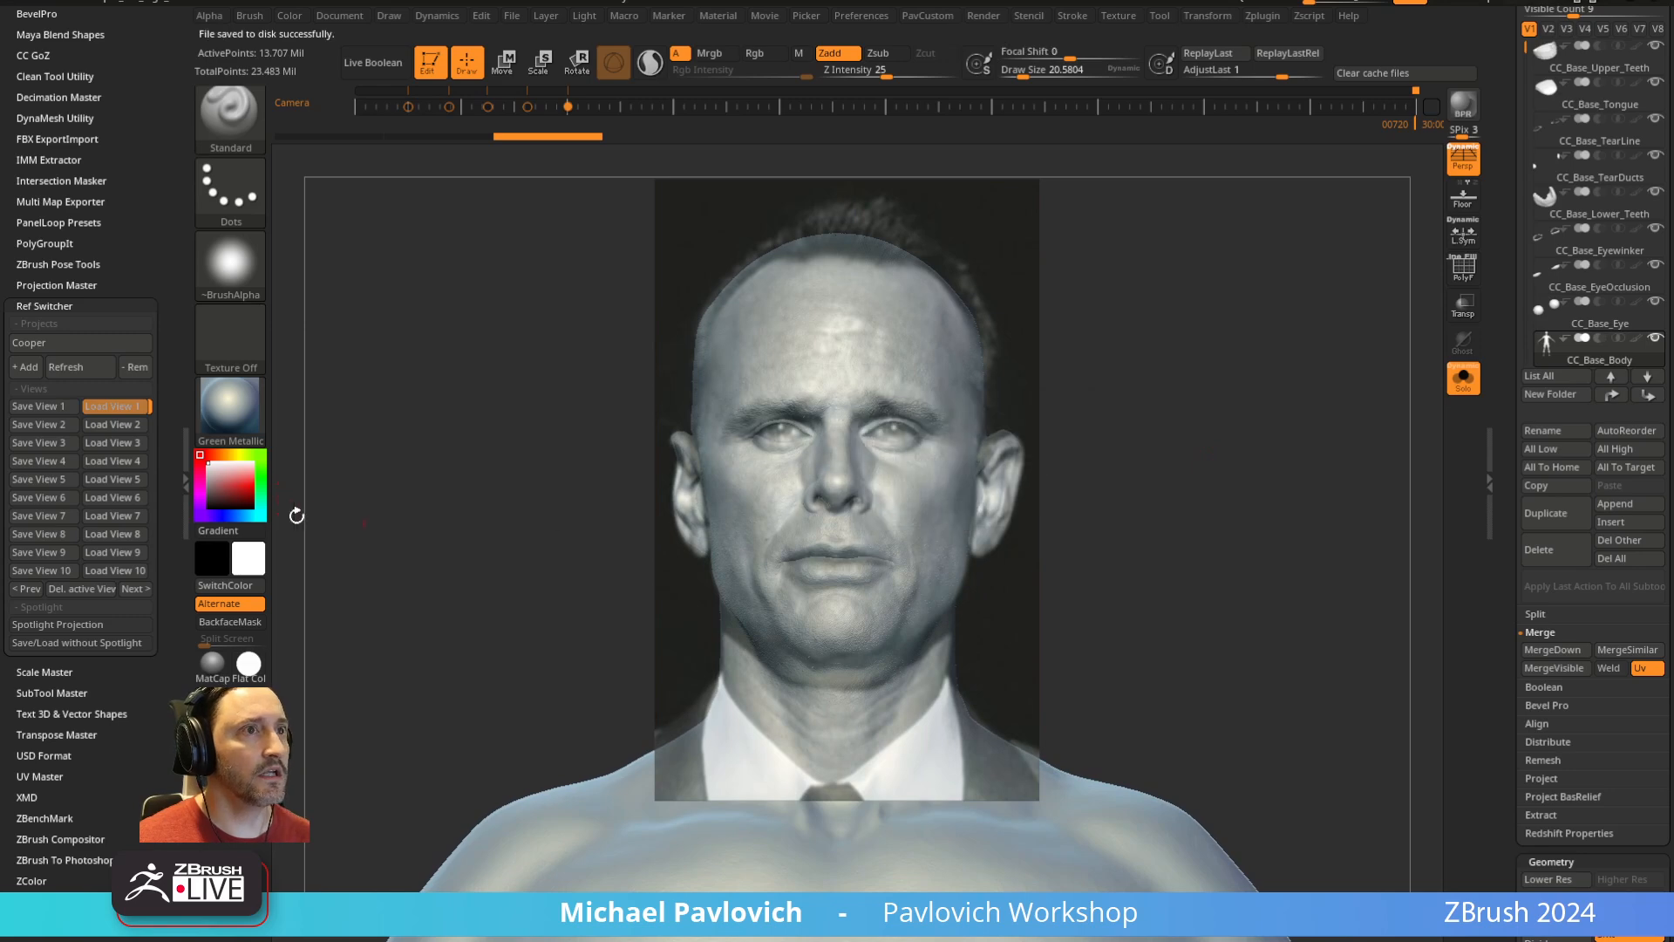
Load view 2, fit the head to its color front photo and overwrite view 2
left_click(115, 425)
mouse_move(1191, 418)
left_mouse_down("alt")
mouse_move(1192, 442)
mouse_move(1195, 382)
left_mouse_up("alt")
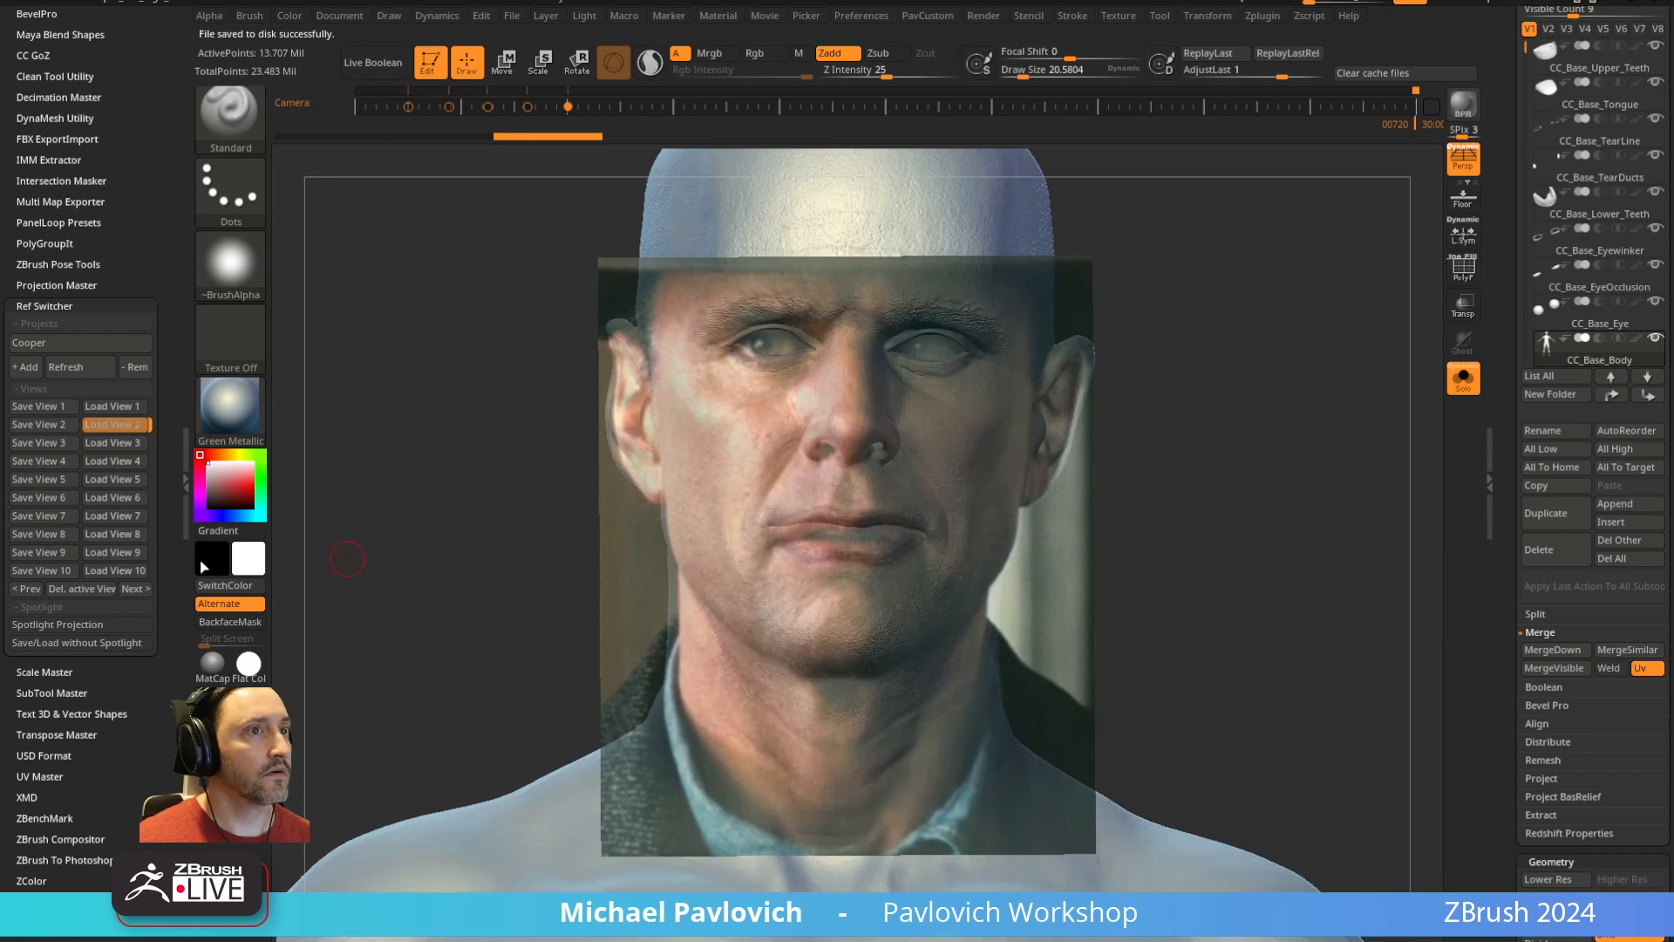
left_click(35, 425)
left_click(1059, 511)
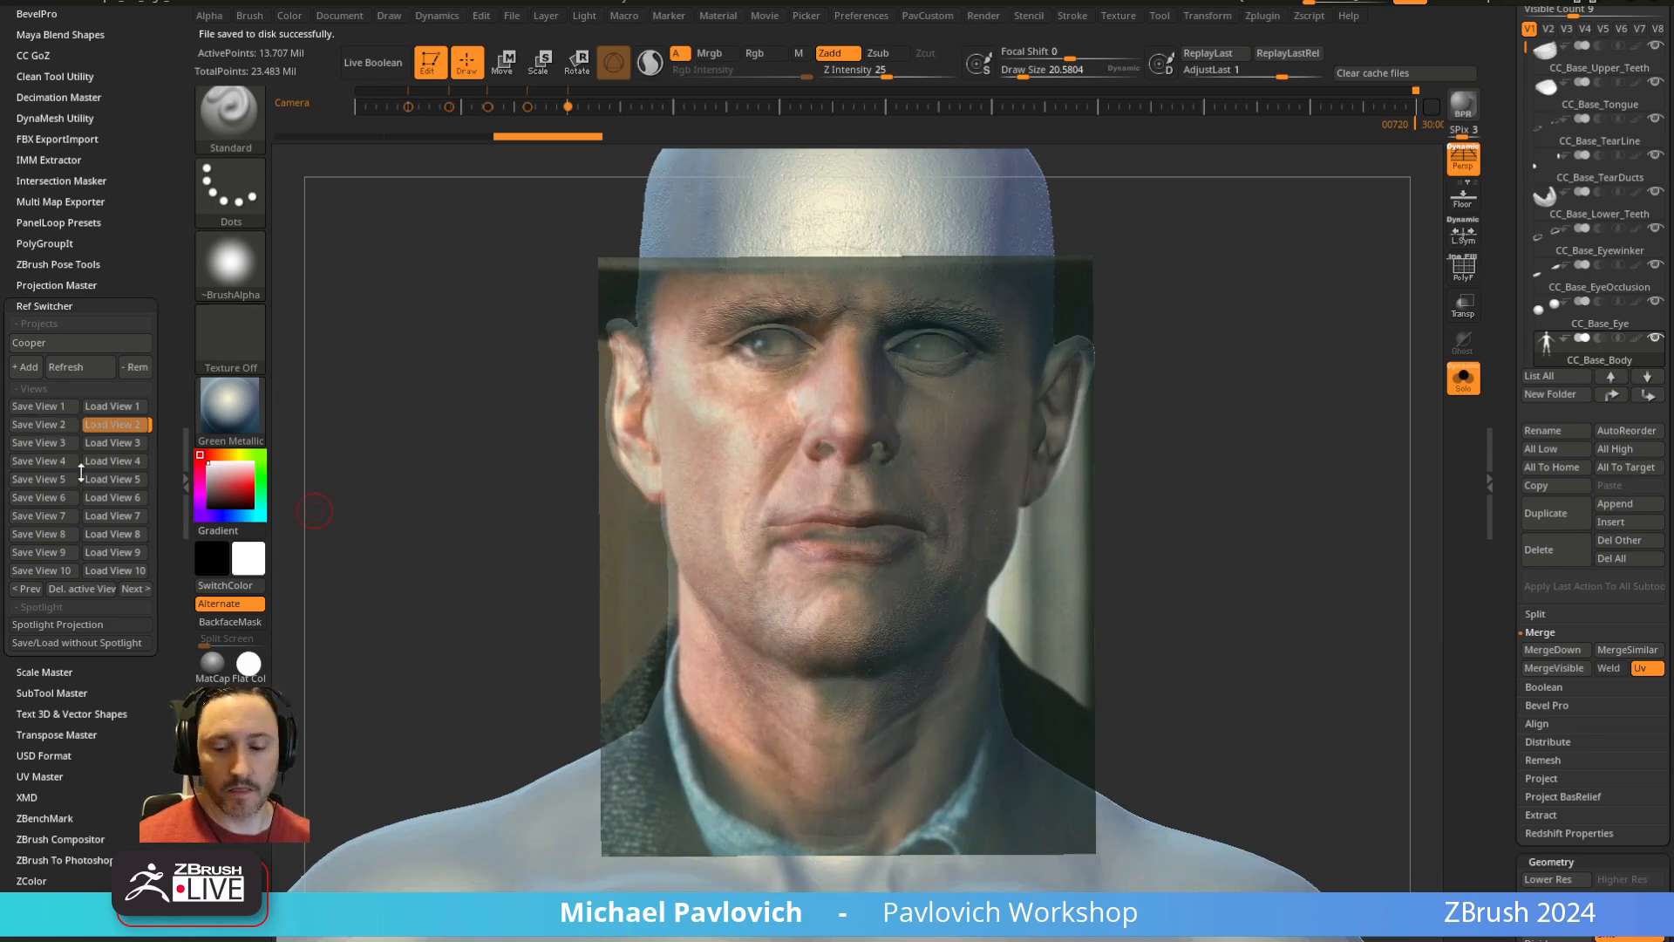
Advance to the profile photo in view 4, align the head in side view and overwrite view 4
key("Right")
key("Right")
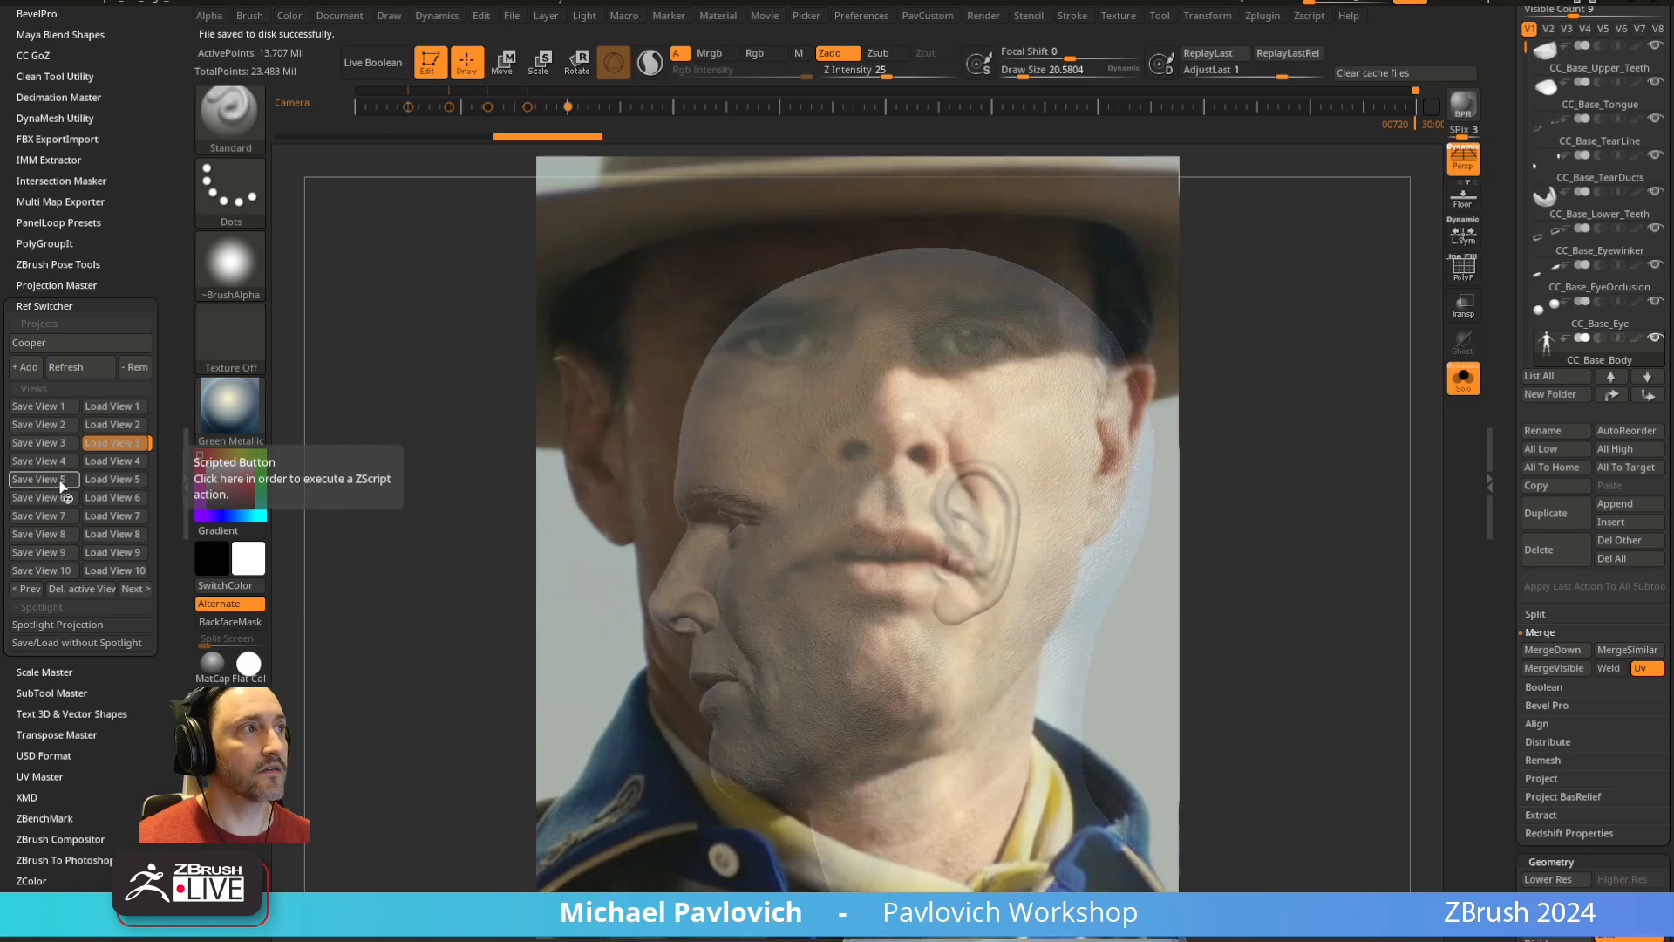
left_click_drag(1312, 455, 1256, 442, "alt")
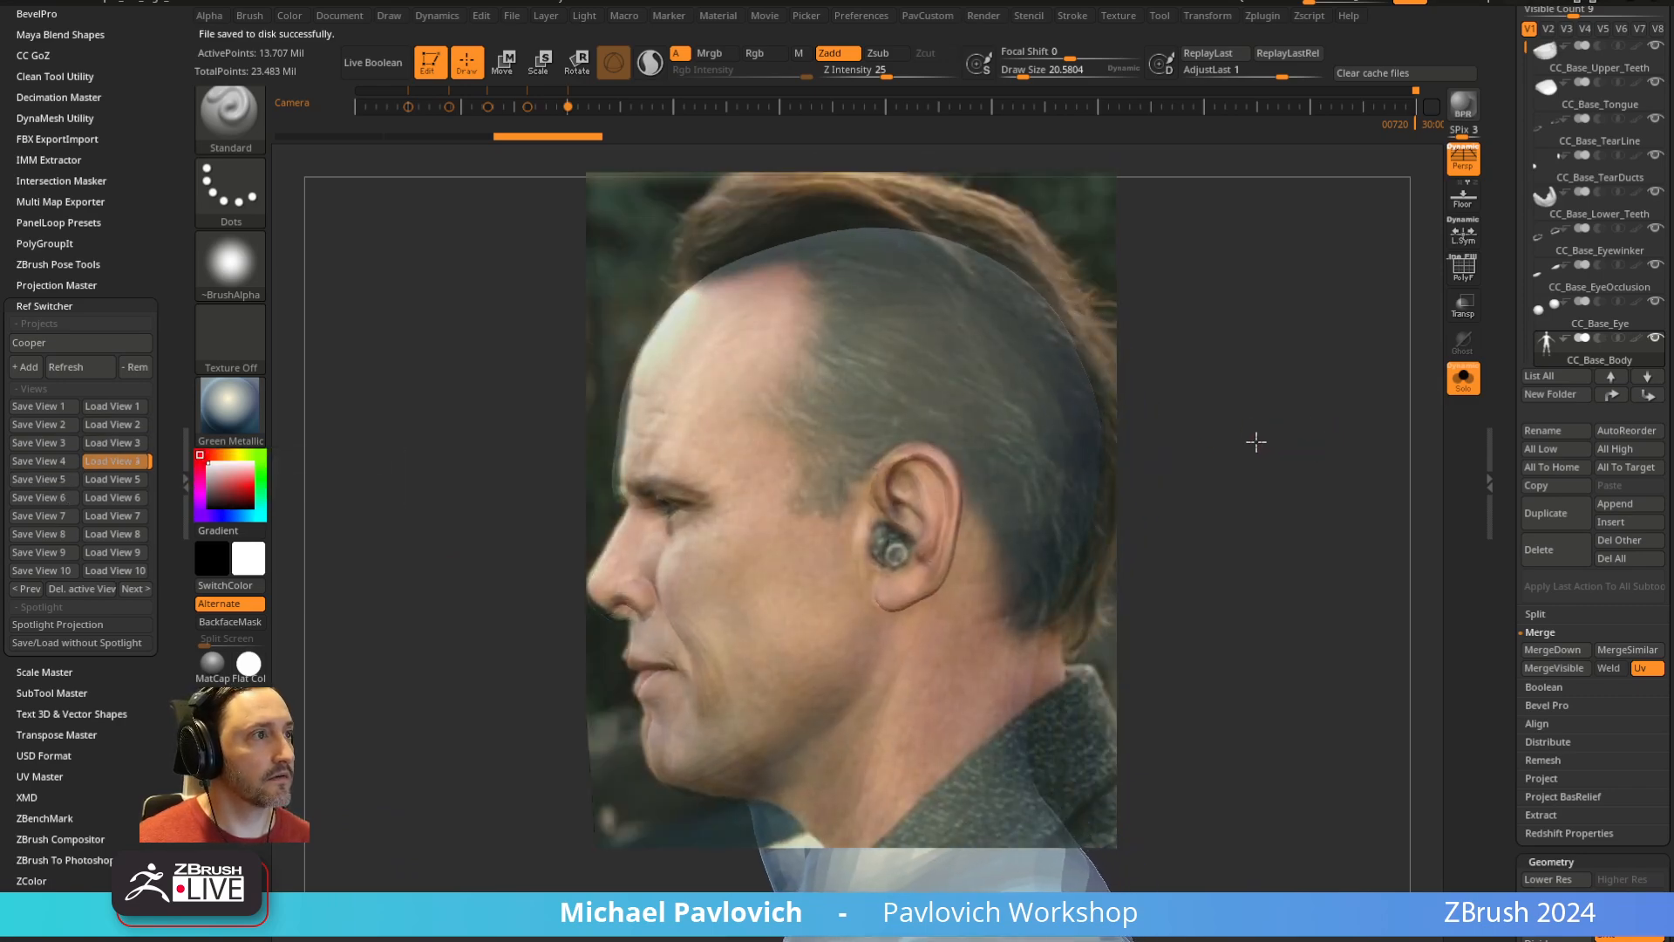
left_click(35, 467)
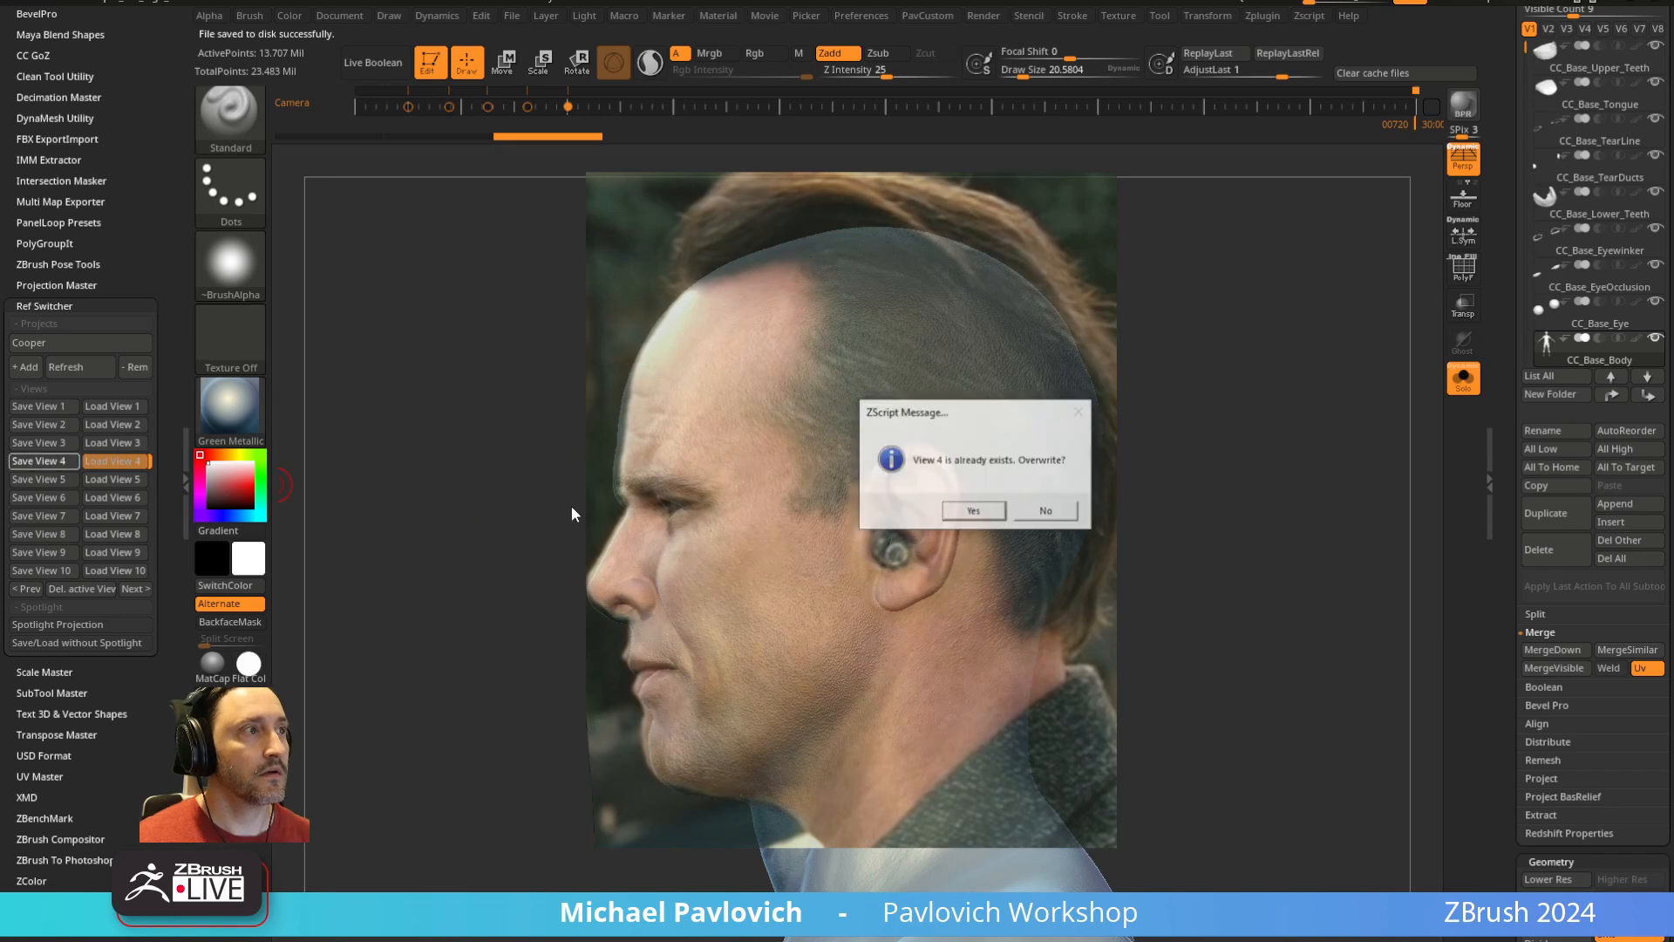
left_click(970, 516)
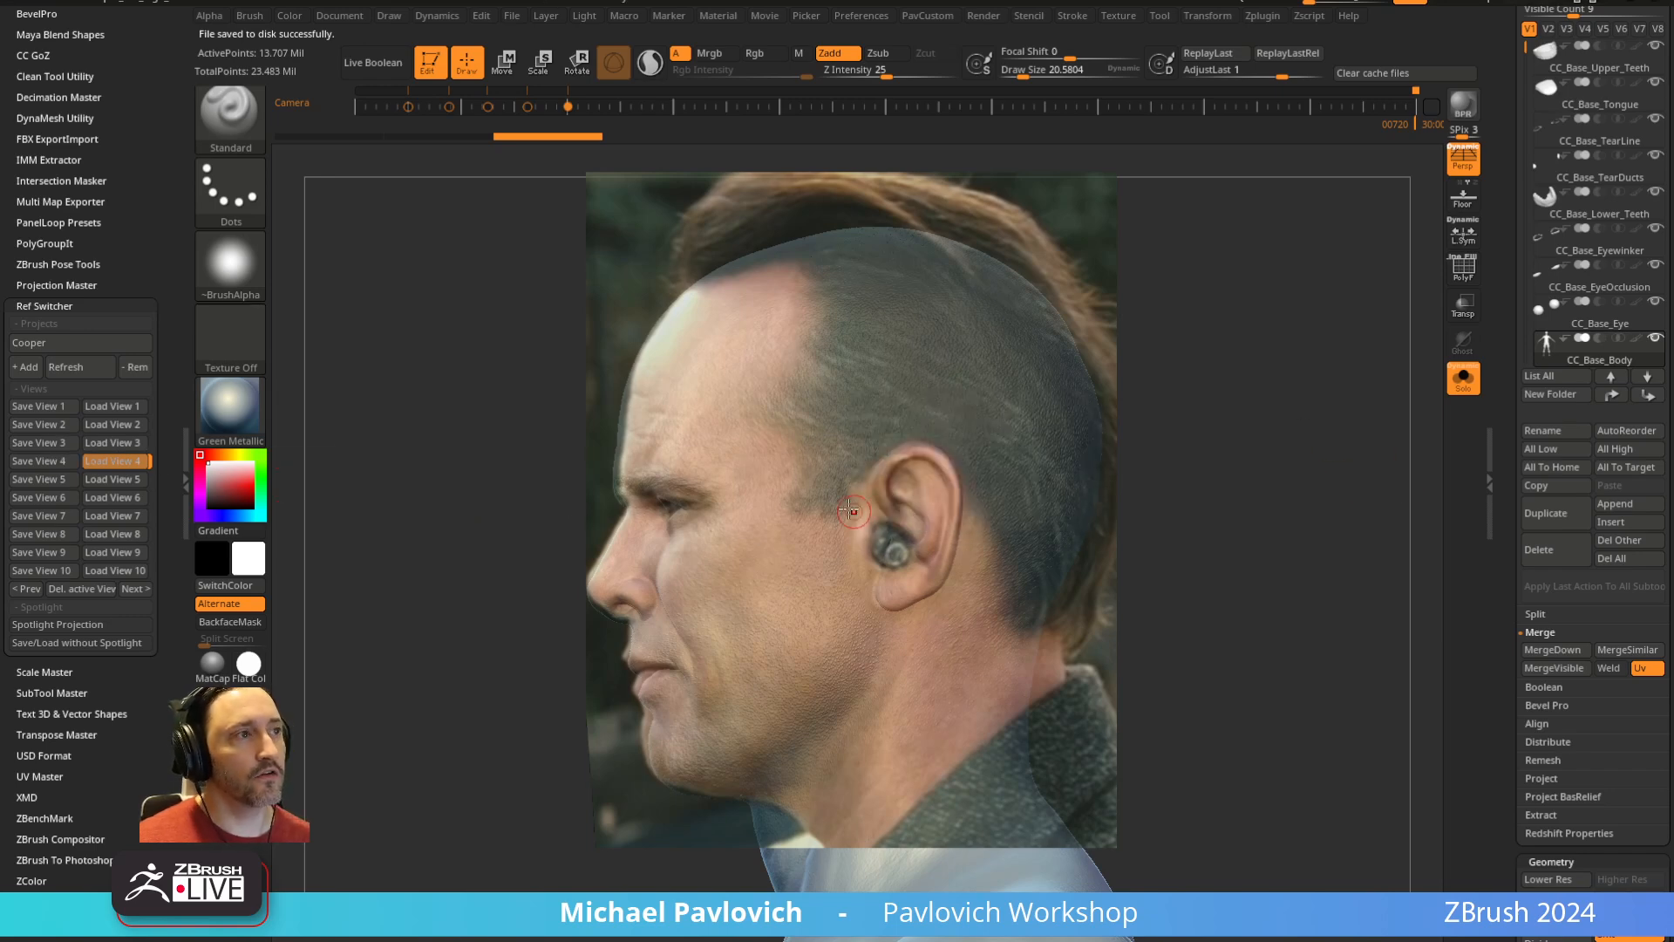
Switch to the Move brush, reduce the draw size to about 91 and nudge the brow and eye area toward the profile photo
key("b")
key("m")
key("v")
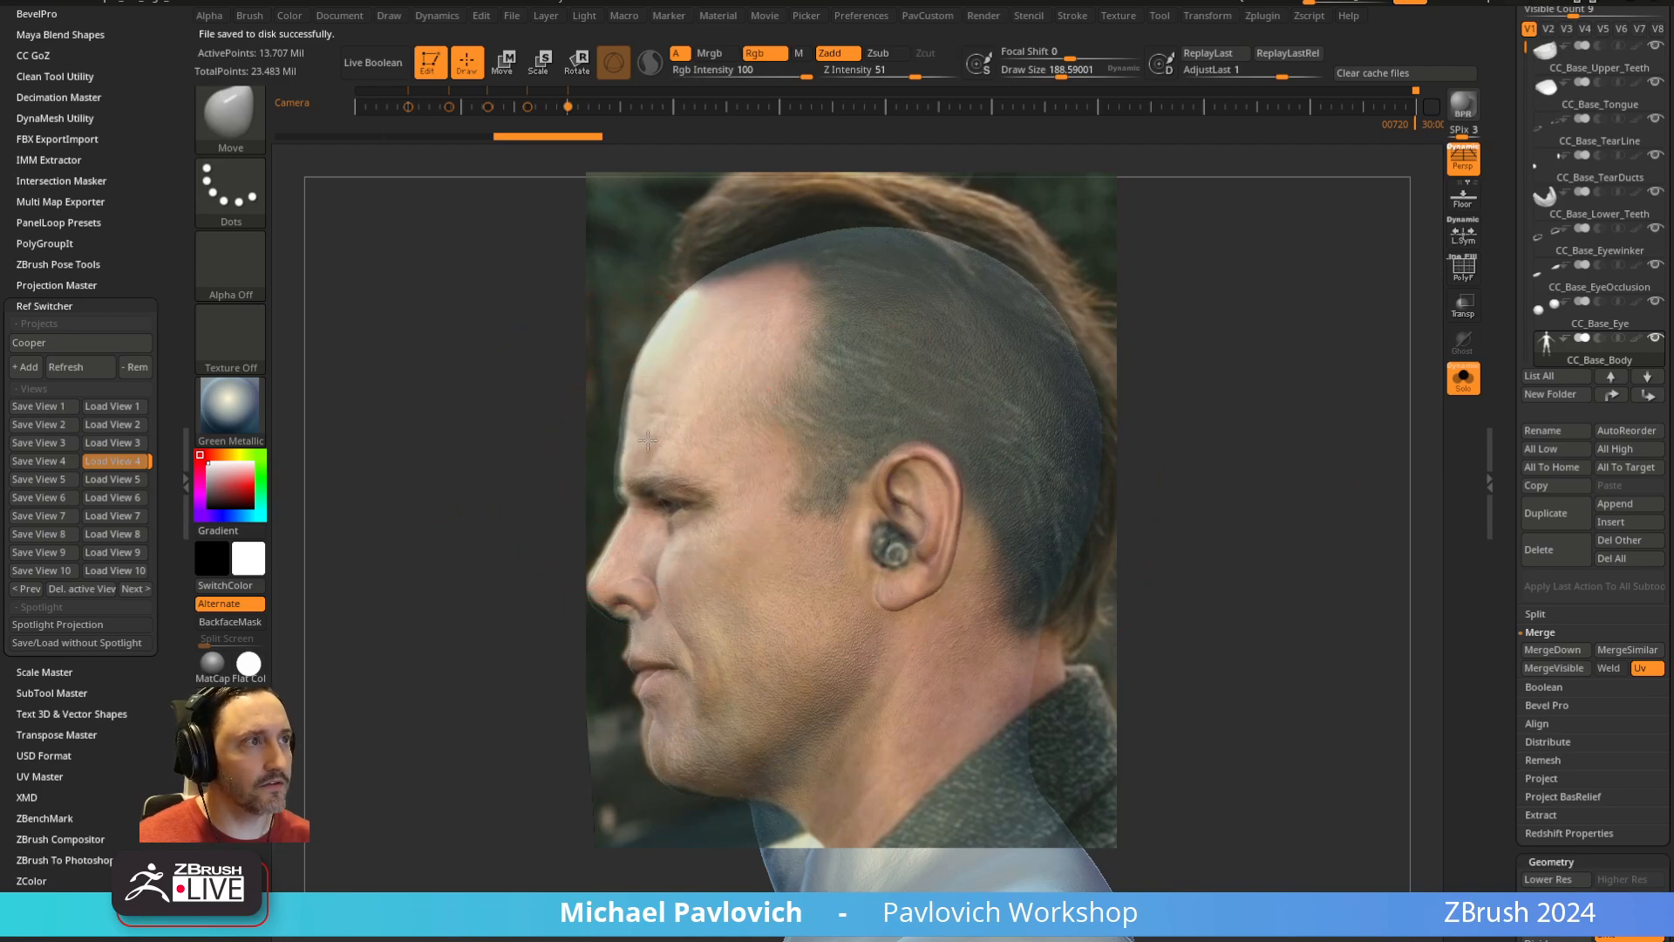
left_click_drag(654, 445, 655, 447)
key("s")
left_click_drag(741, 534, 723, 534)
left_click_drag(711, 516, 717, 506)
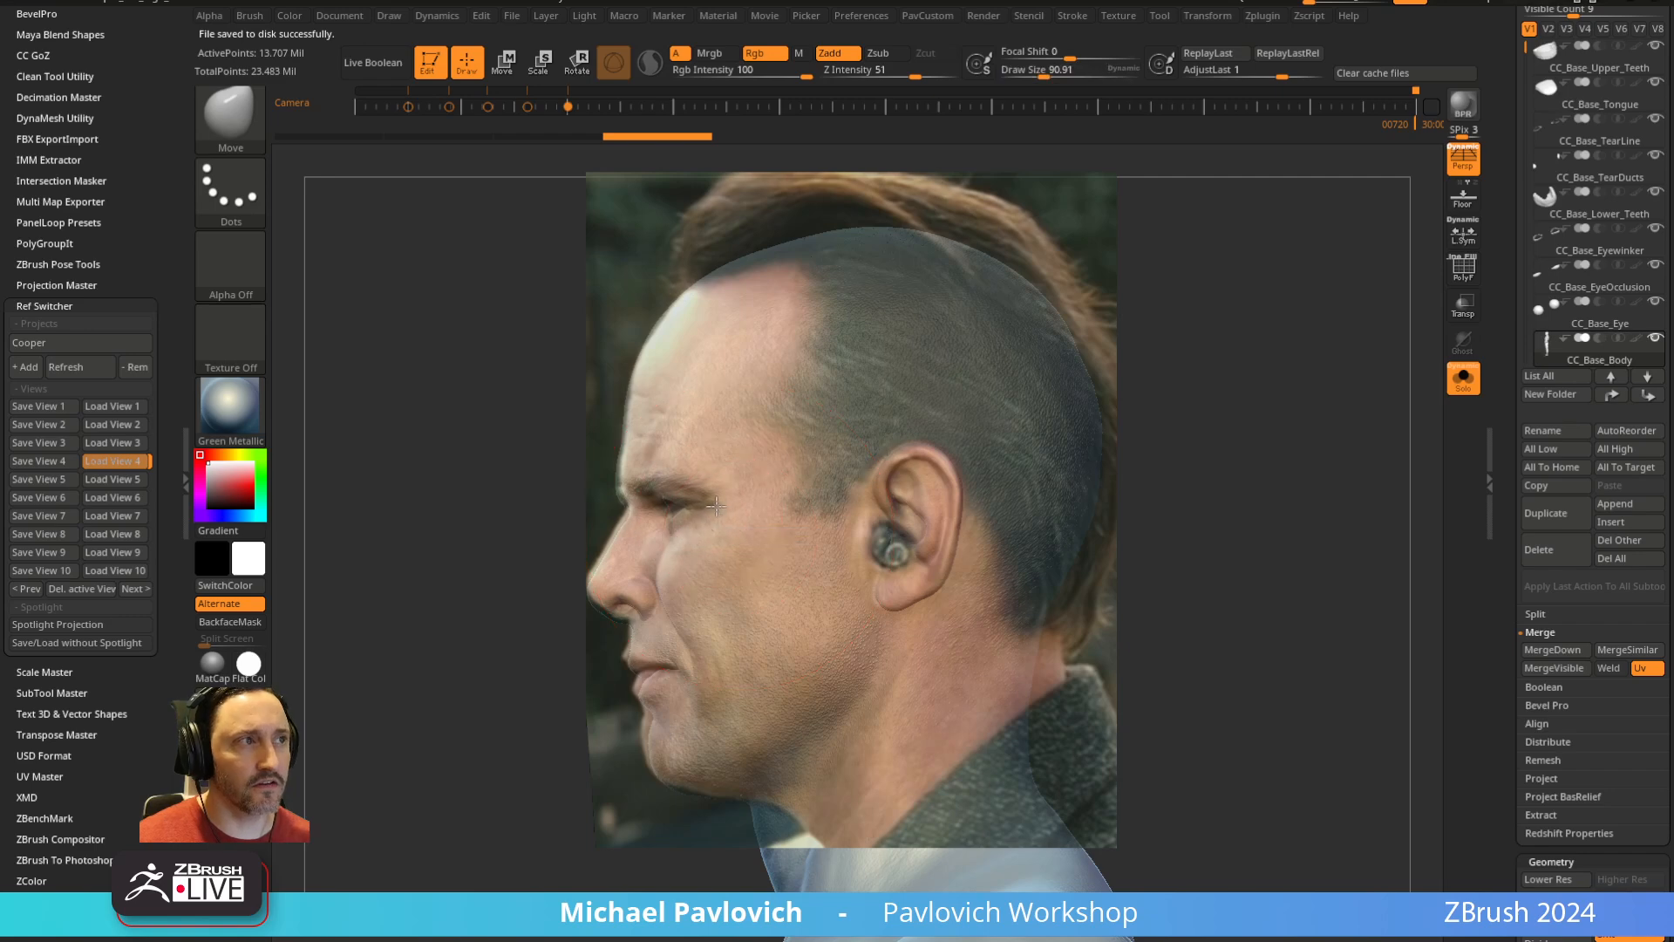
Reshape the brow, nose and lip profile to the side photo with the Move brush at a draw size of about 103 to 108
key("ctrl")
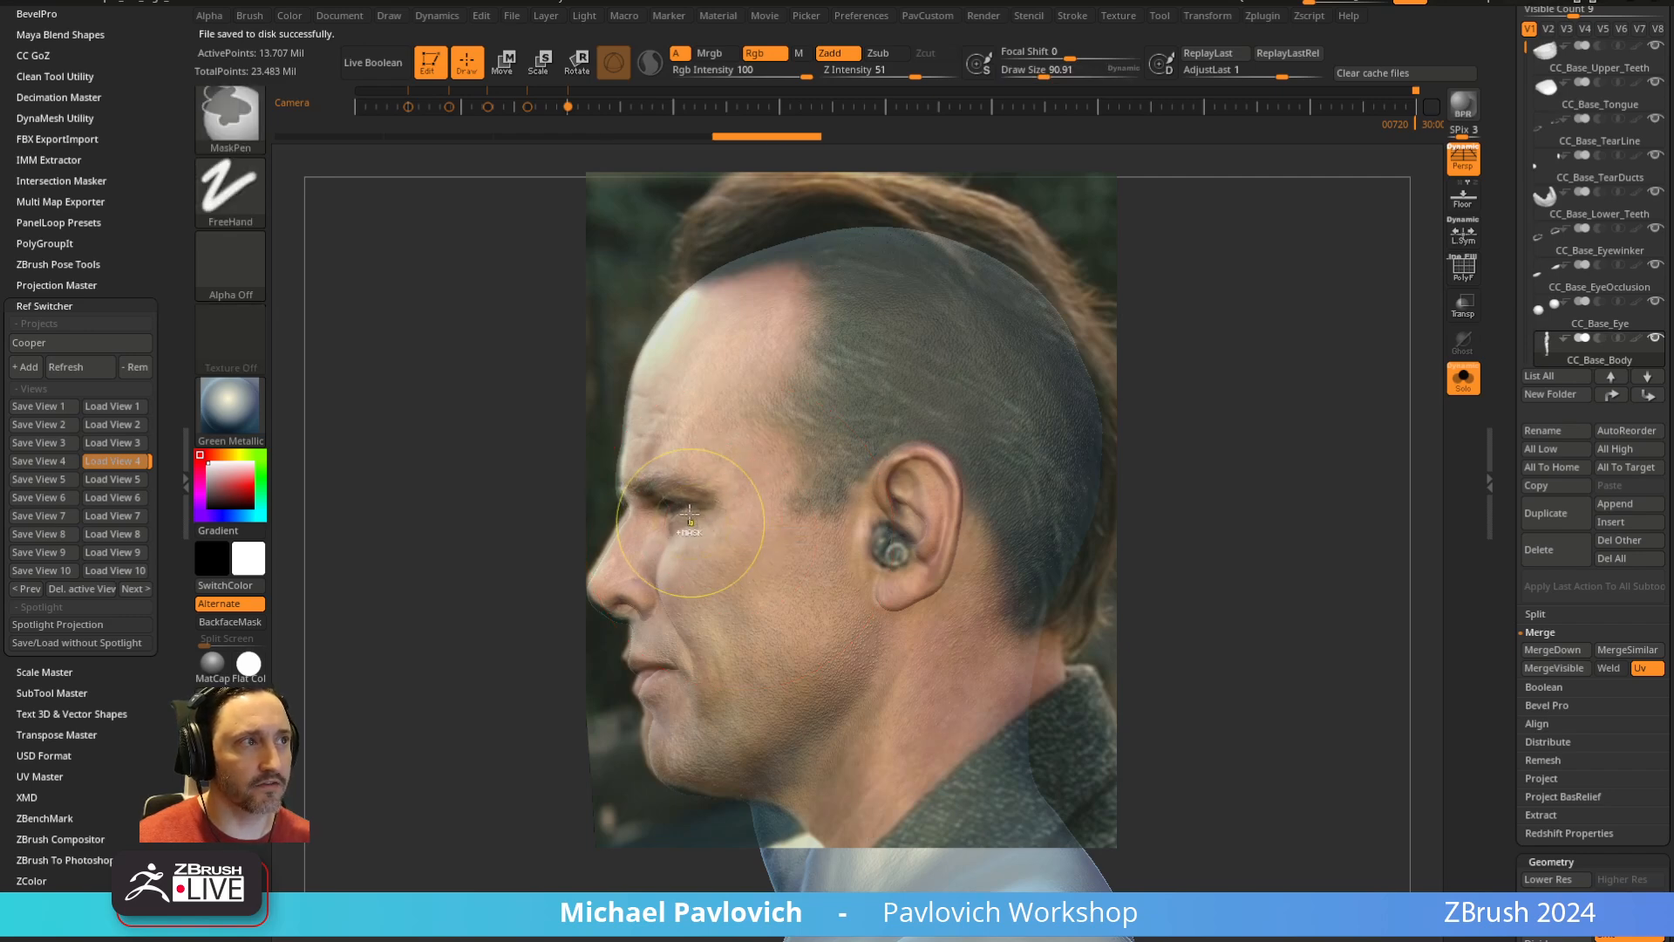
key("s")
left_click_drag(679, 521, 615, 485)
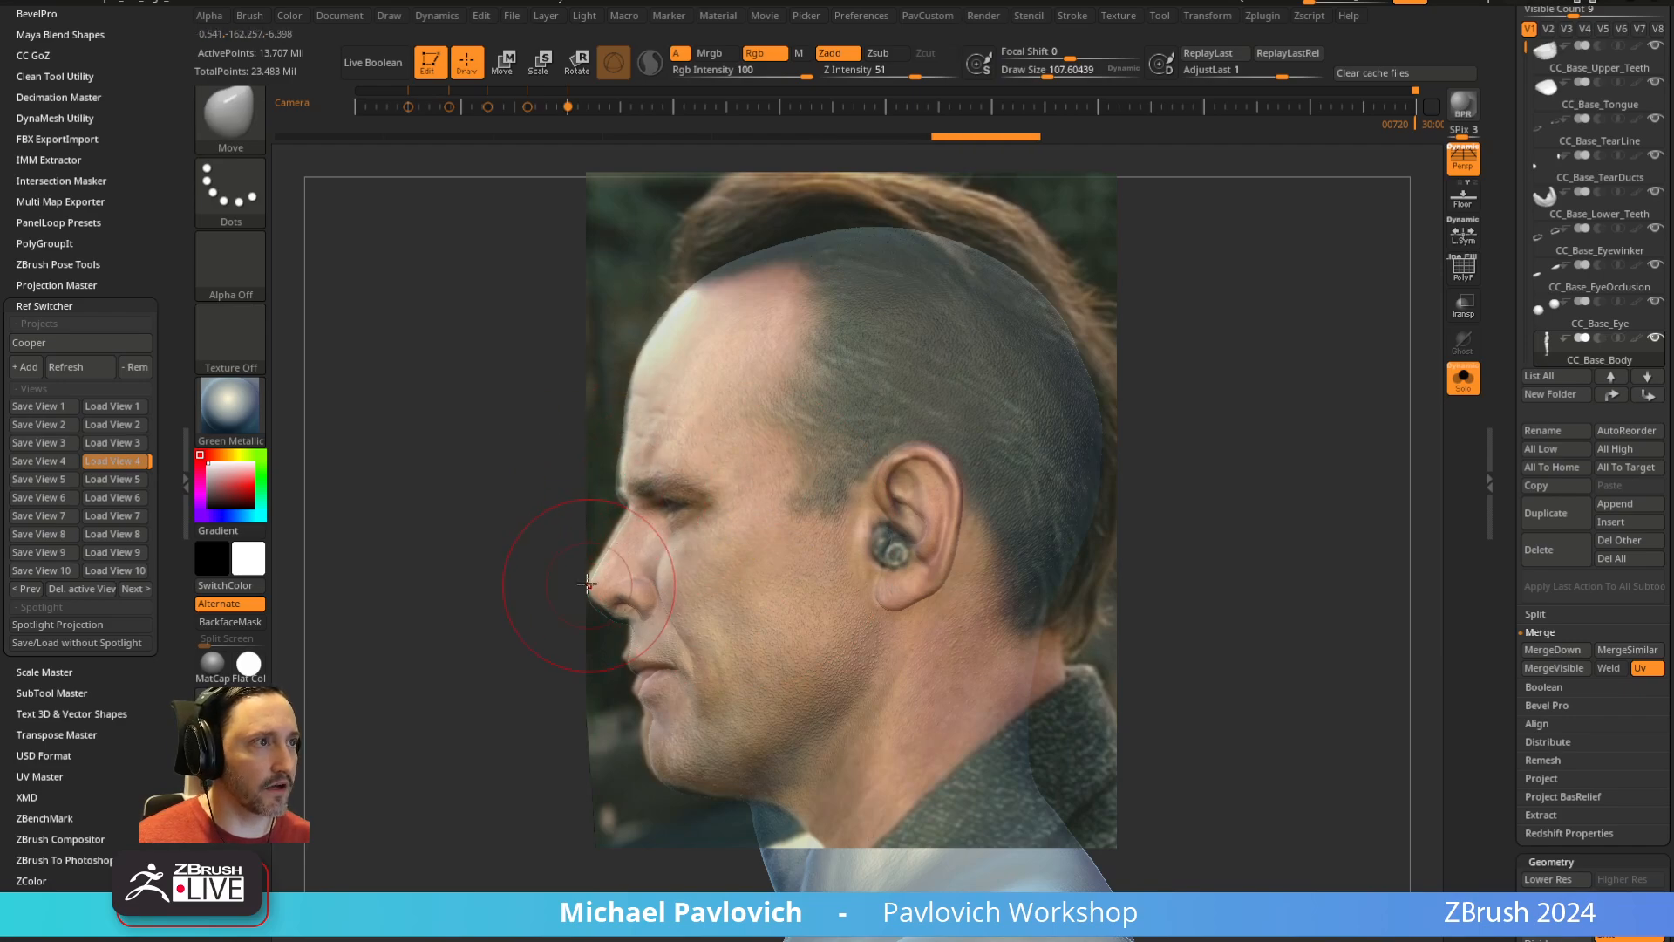
left_click_drag(589, 568, 632, 608)
key("s")
key("s")
left_click_drag(624, 687, 622, 646)
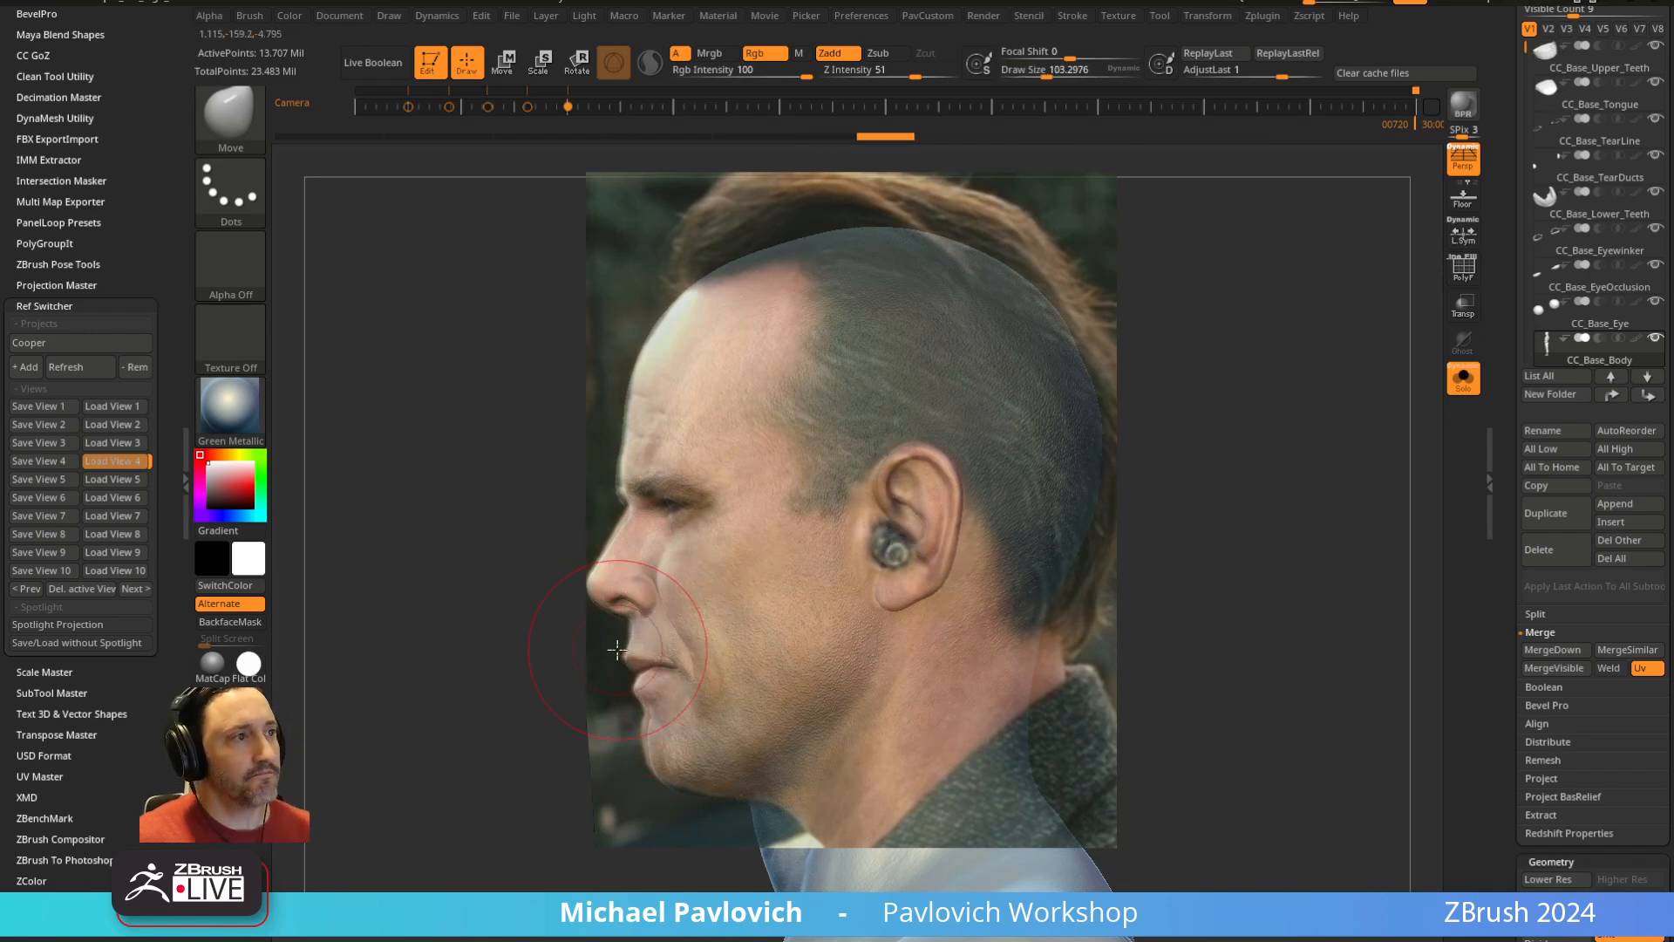
Hide the reference photo and lower the body mesh to subdivision level 2, checking the head from several angles
key("shift+z")
mouse_move(1122, 389)
left_mouse_down()
mouse_move(1252, 415)
mouse_move(1226, 437)
mouse_move(1144, 375)
left_mouse_up()
left_click_drag(1138, 354, 1180, 543, "ctrl")
left_click_drag(1194, 523, 1029, 505)
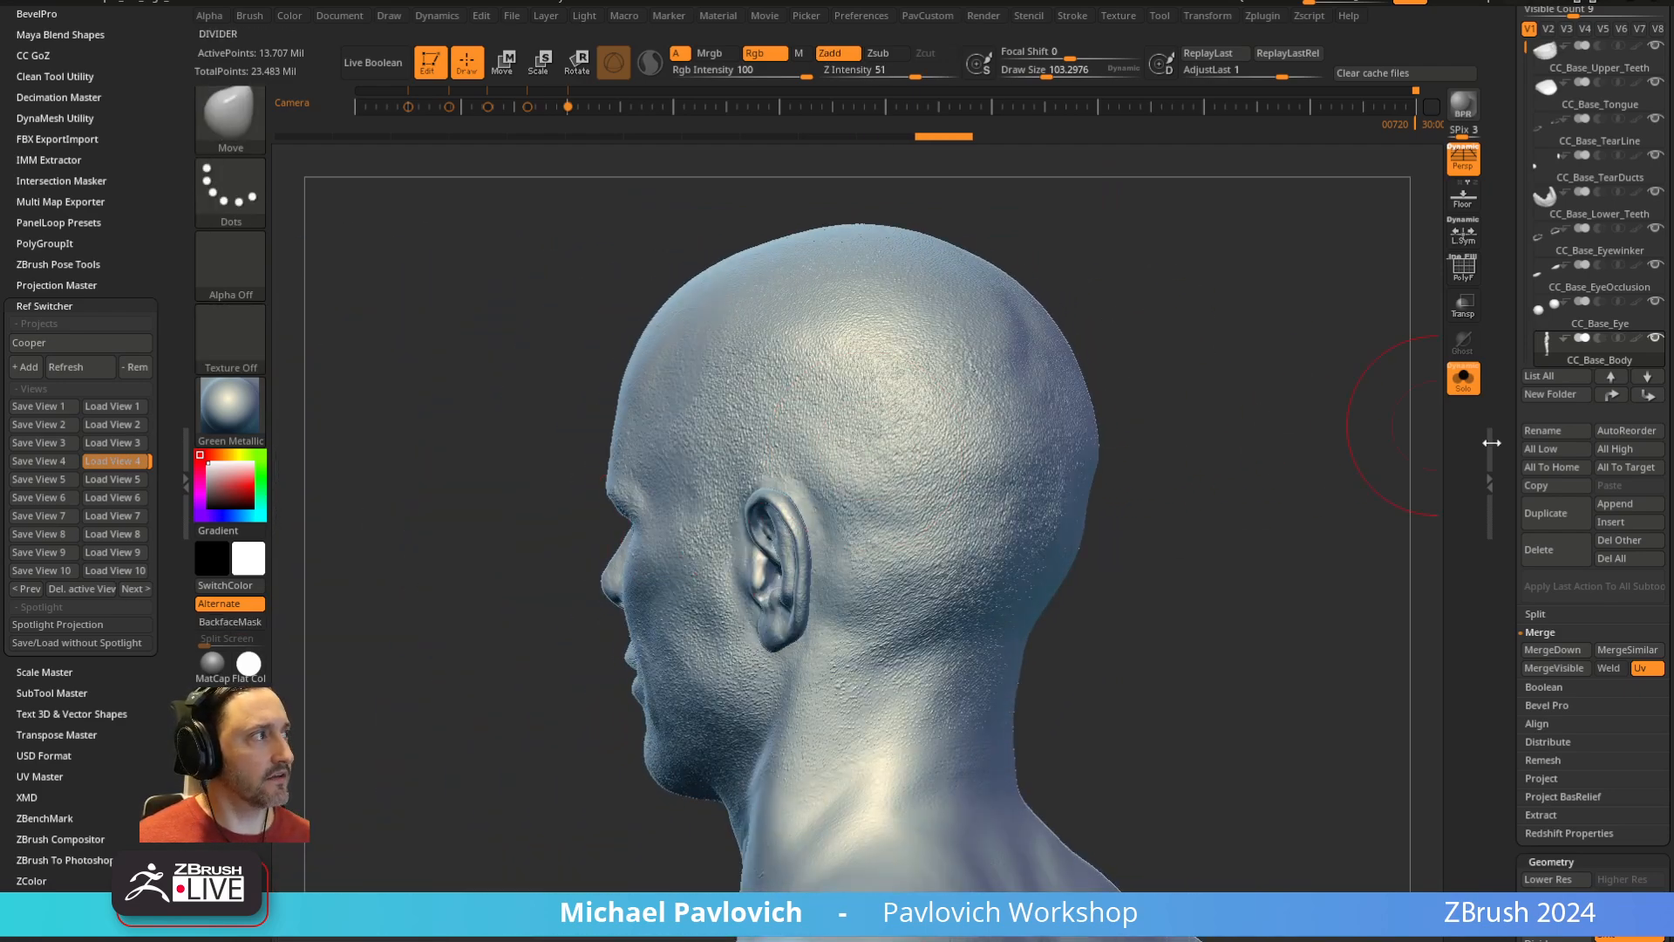
left_click_drag(1502, 451, 1504, 321)
left_click(1548, 429)
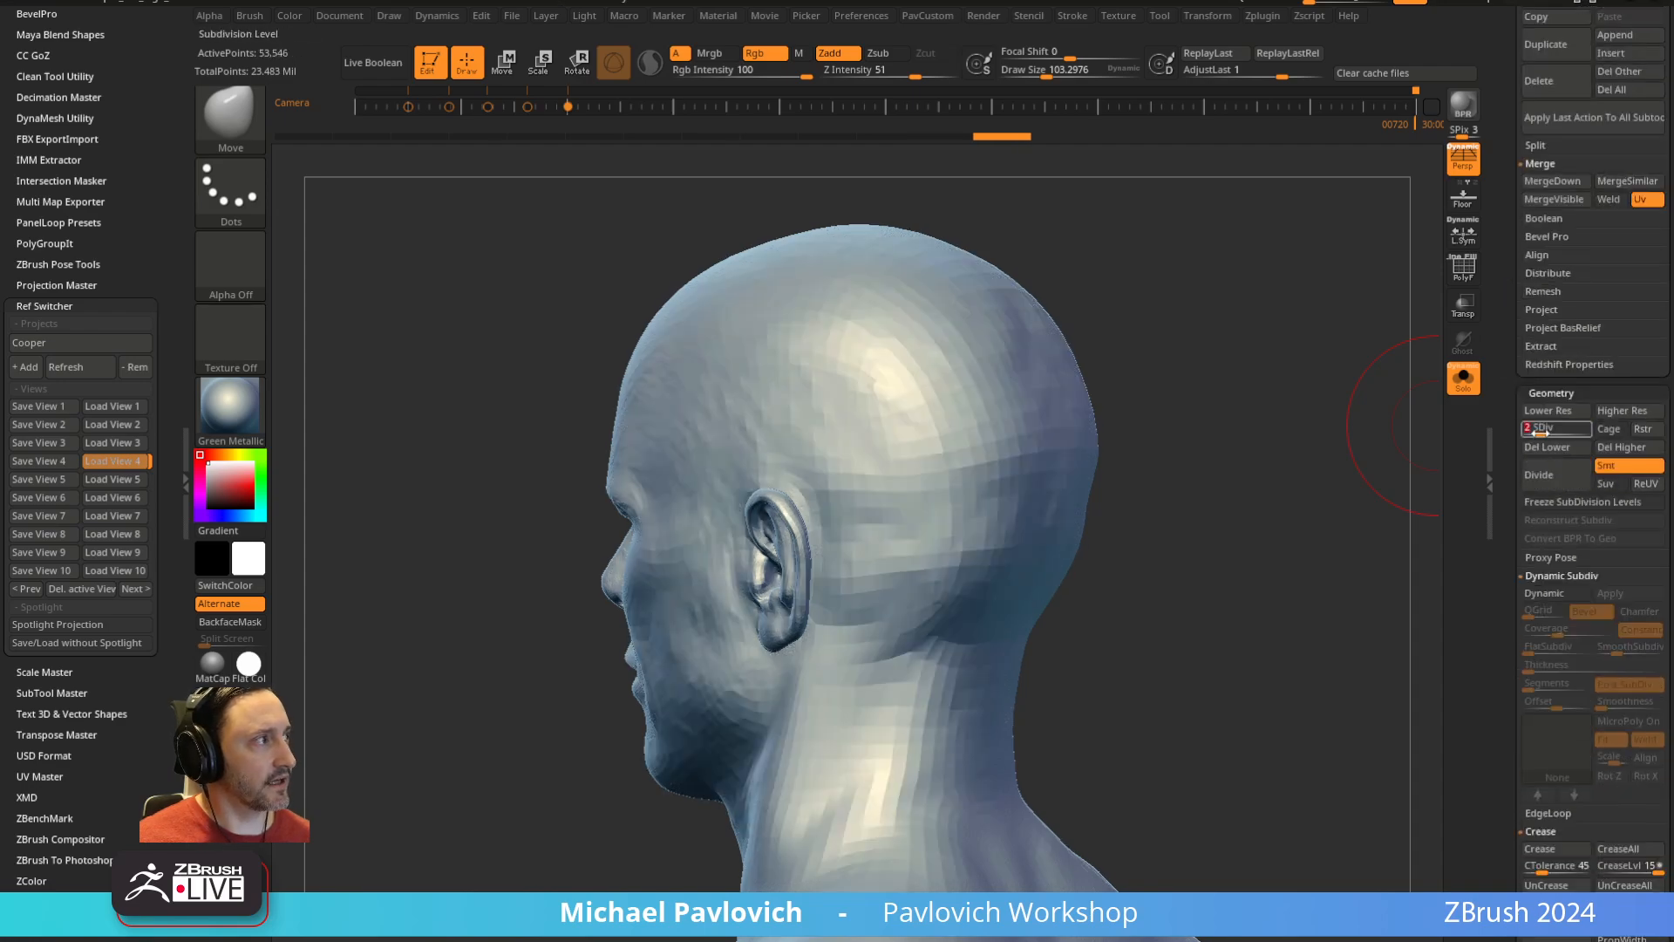
left_click_drag(1195, 422, 1446, 534)
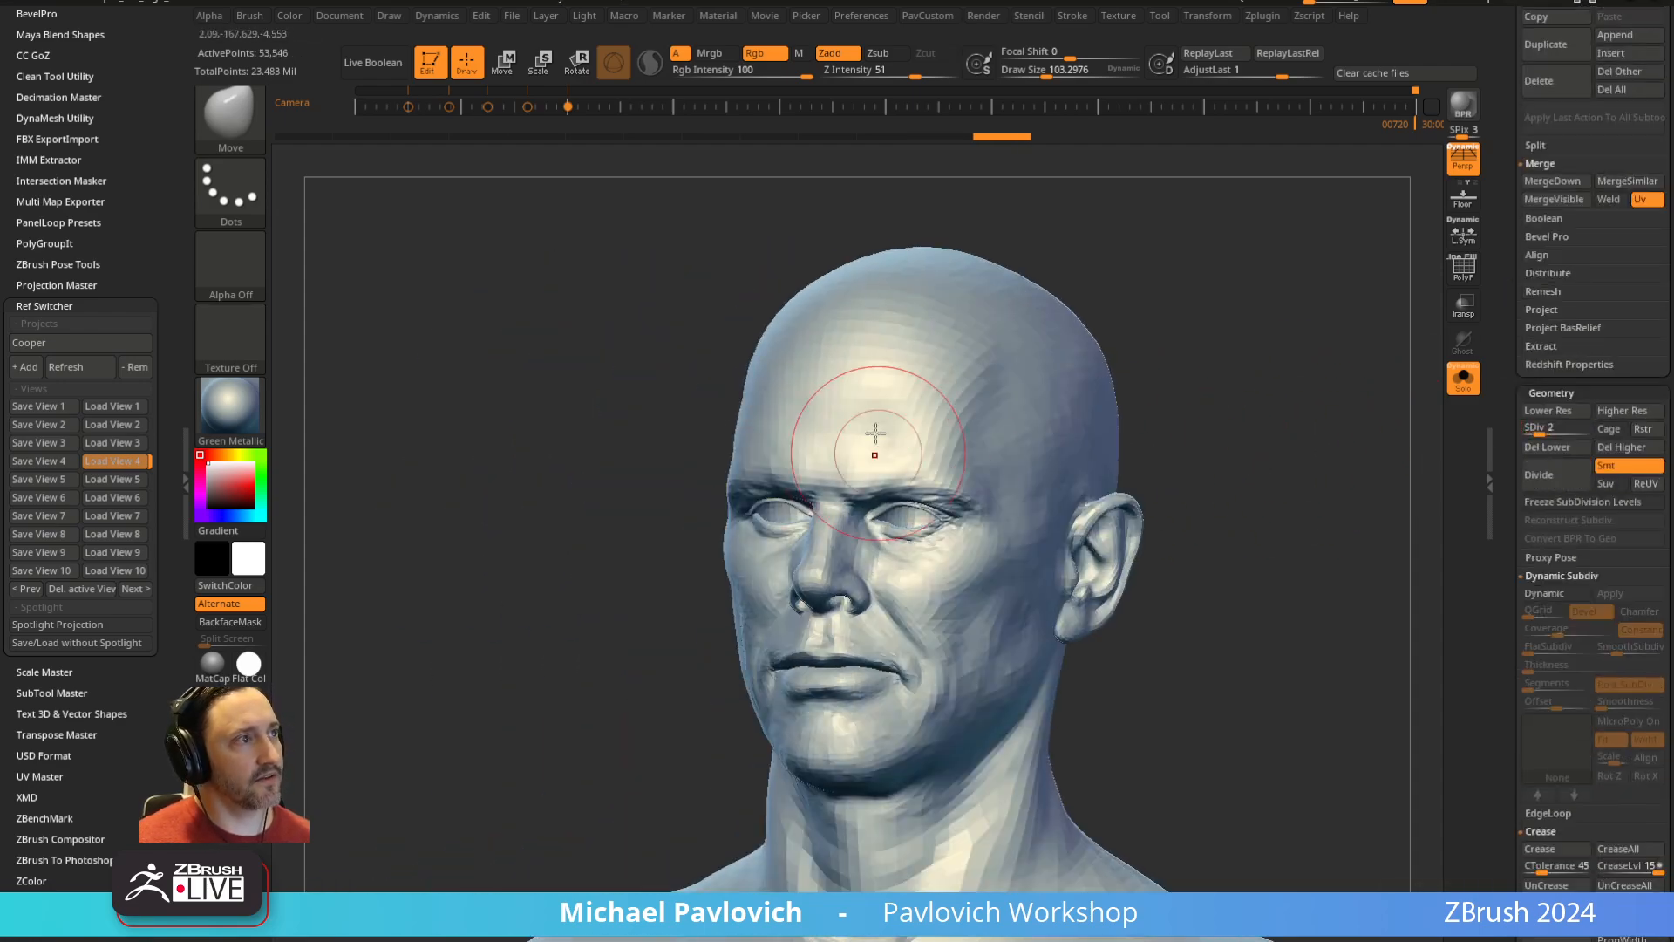
left_click(1549, 429)
left_click(1542, 429)
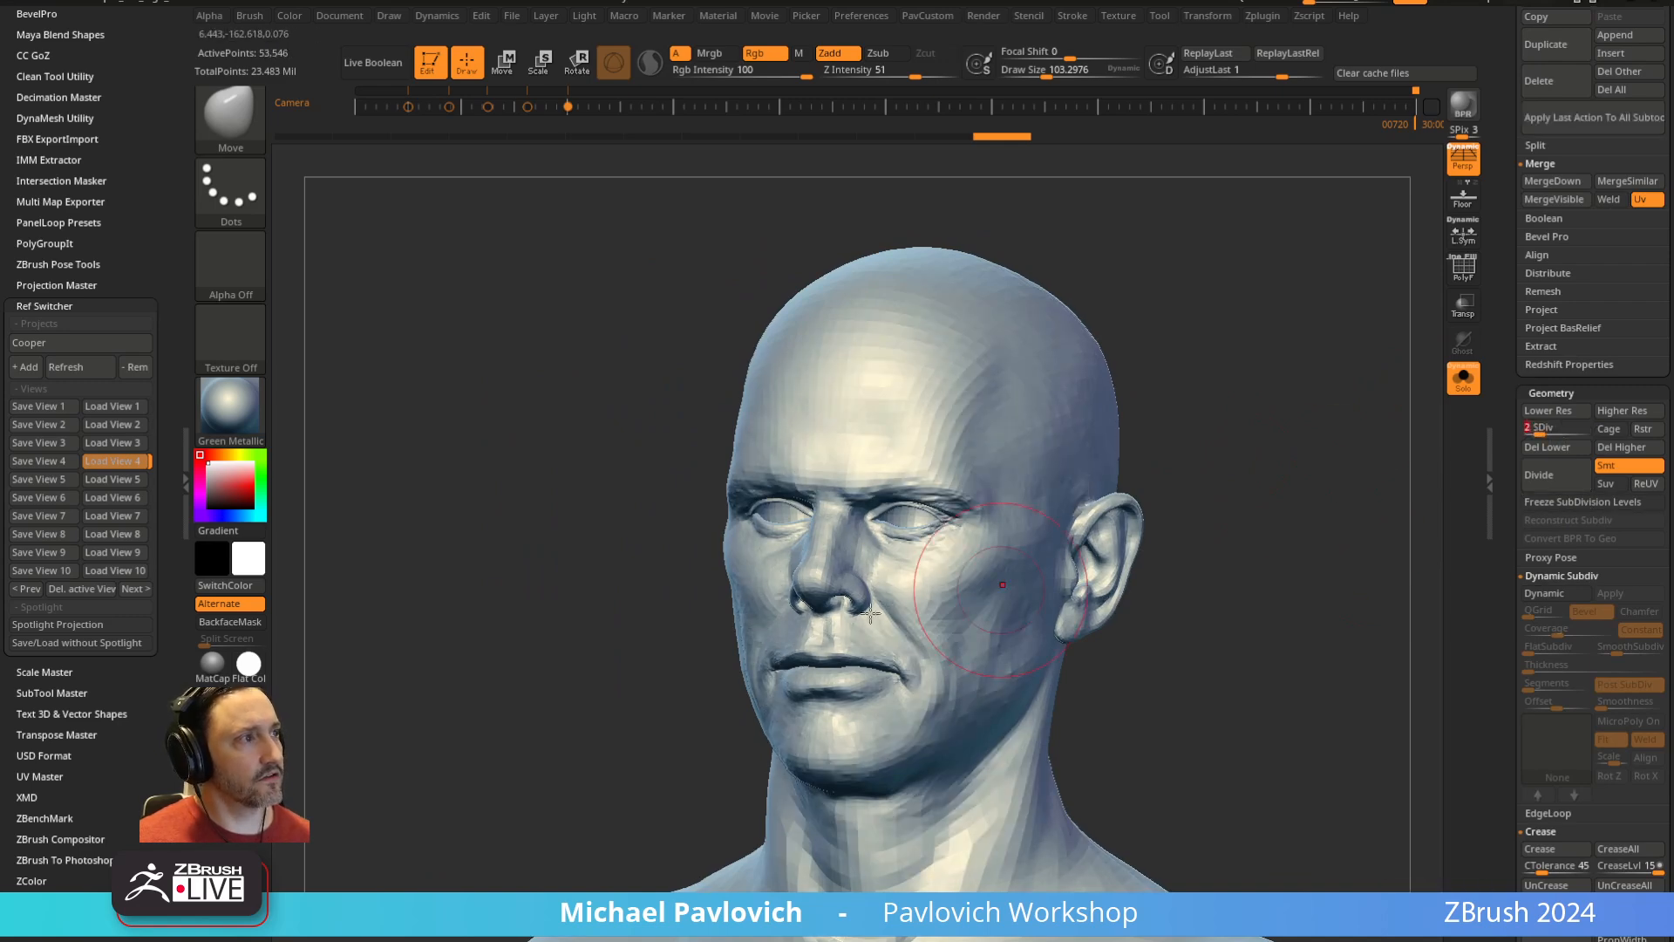
mouse_move(1238, 449)
left_mouse_down()
mouse_move(1335, 445)
mouse_move(1281, 418)
mouse_move(1322, 329)
mouse_move(1279, 392)
left_mouse_up()
Switch to the Standard brush at a draw size of about 44 and turn the head from side to front view
key("b")
key("s")
key("t")
left_click_drag(1152, 445, 1081, 436)
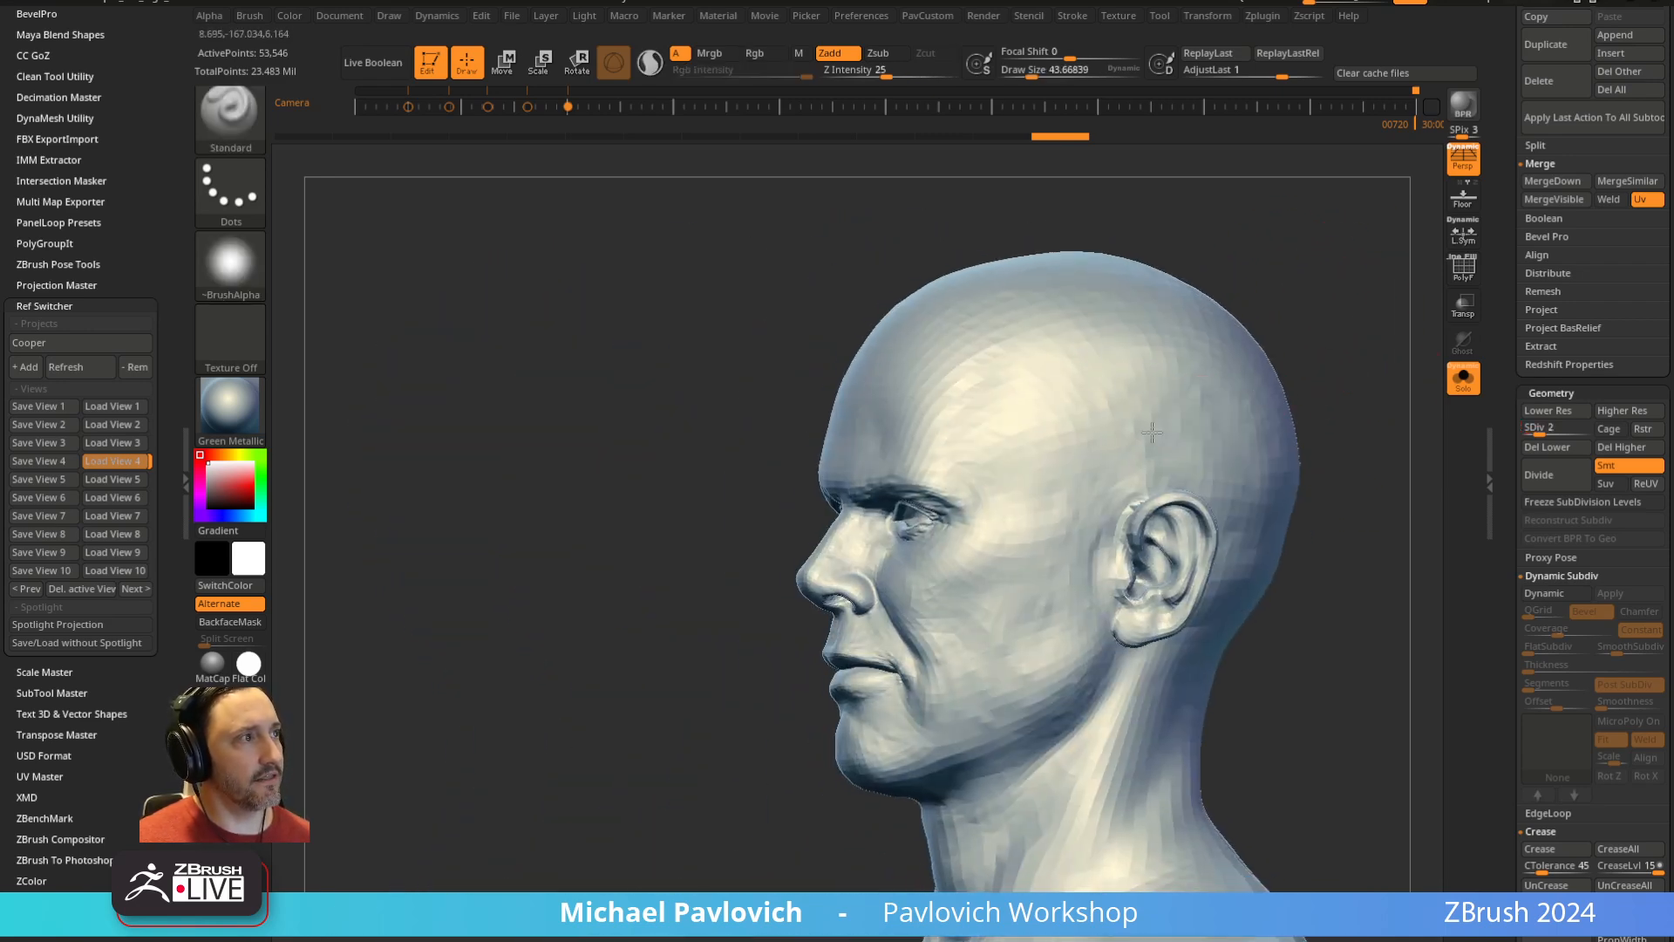
mouse_move(1347, 370)
left_mouse_down()
mouse_move(1289, 359)
mouse_move(1229, 375)
mouse_move(1252, 388)
left_mouse_up()
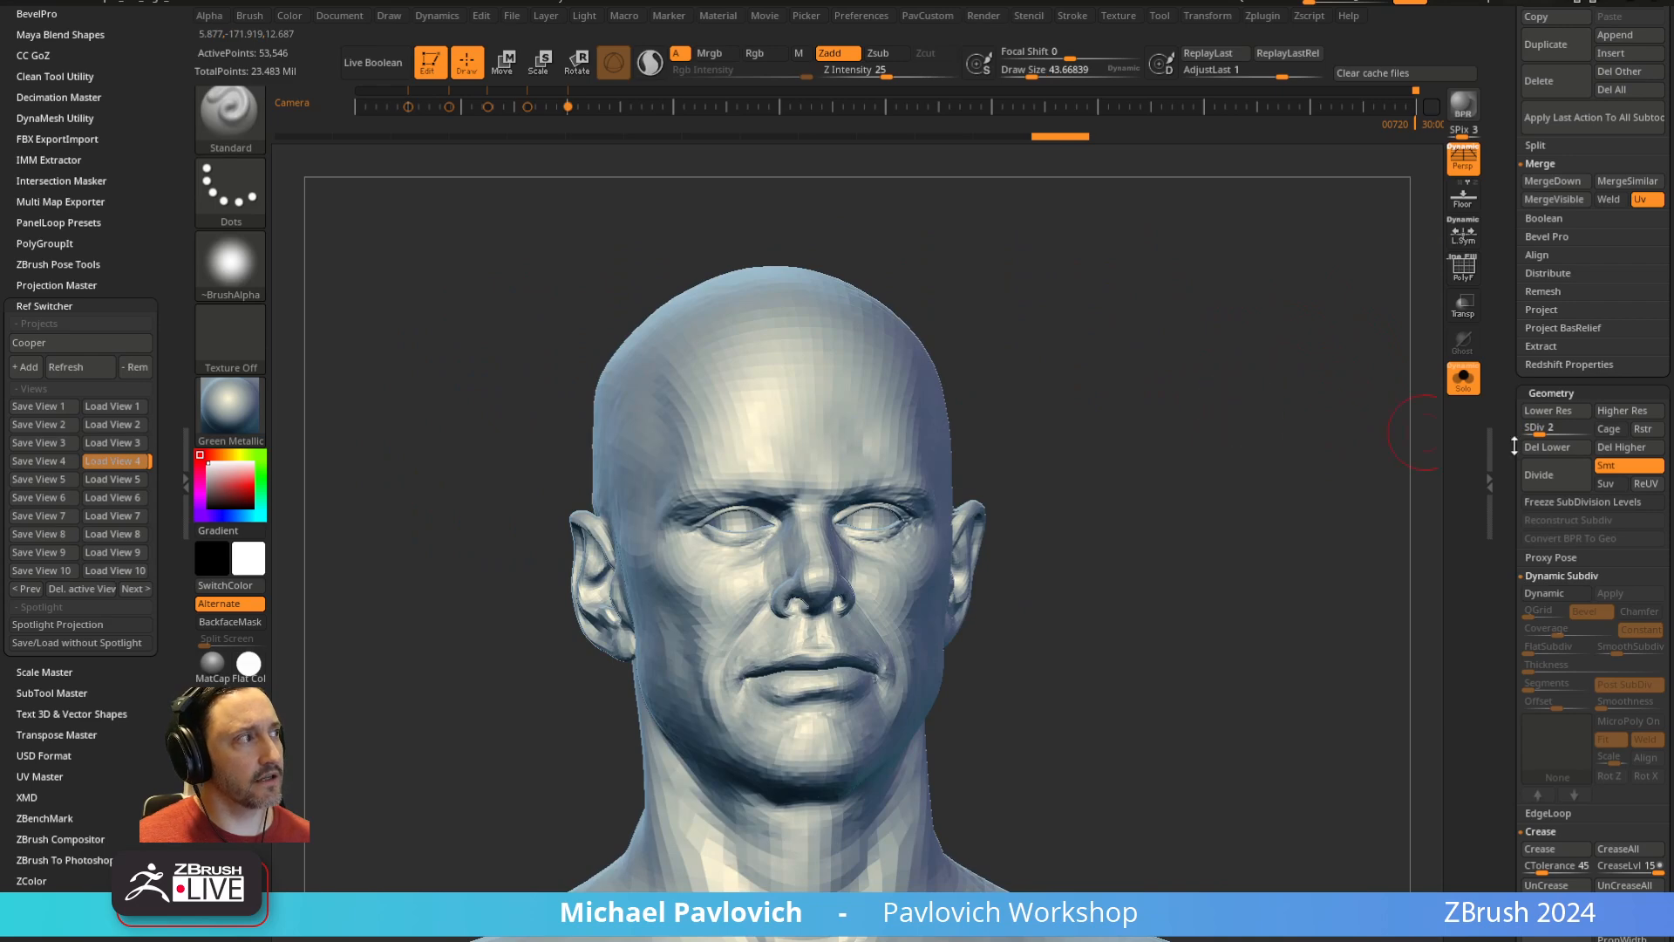
Raise the body mesh to subdivision level 5 and reduce the Standard brush's draw size to about 33
left_click(1553, 430)
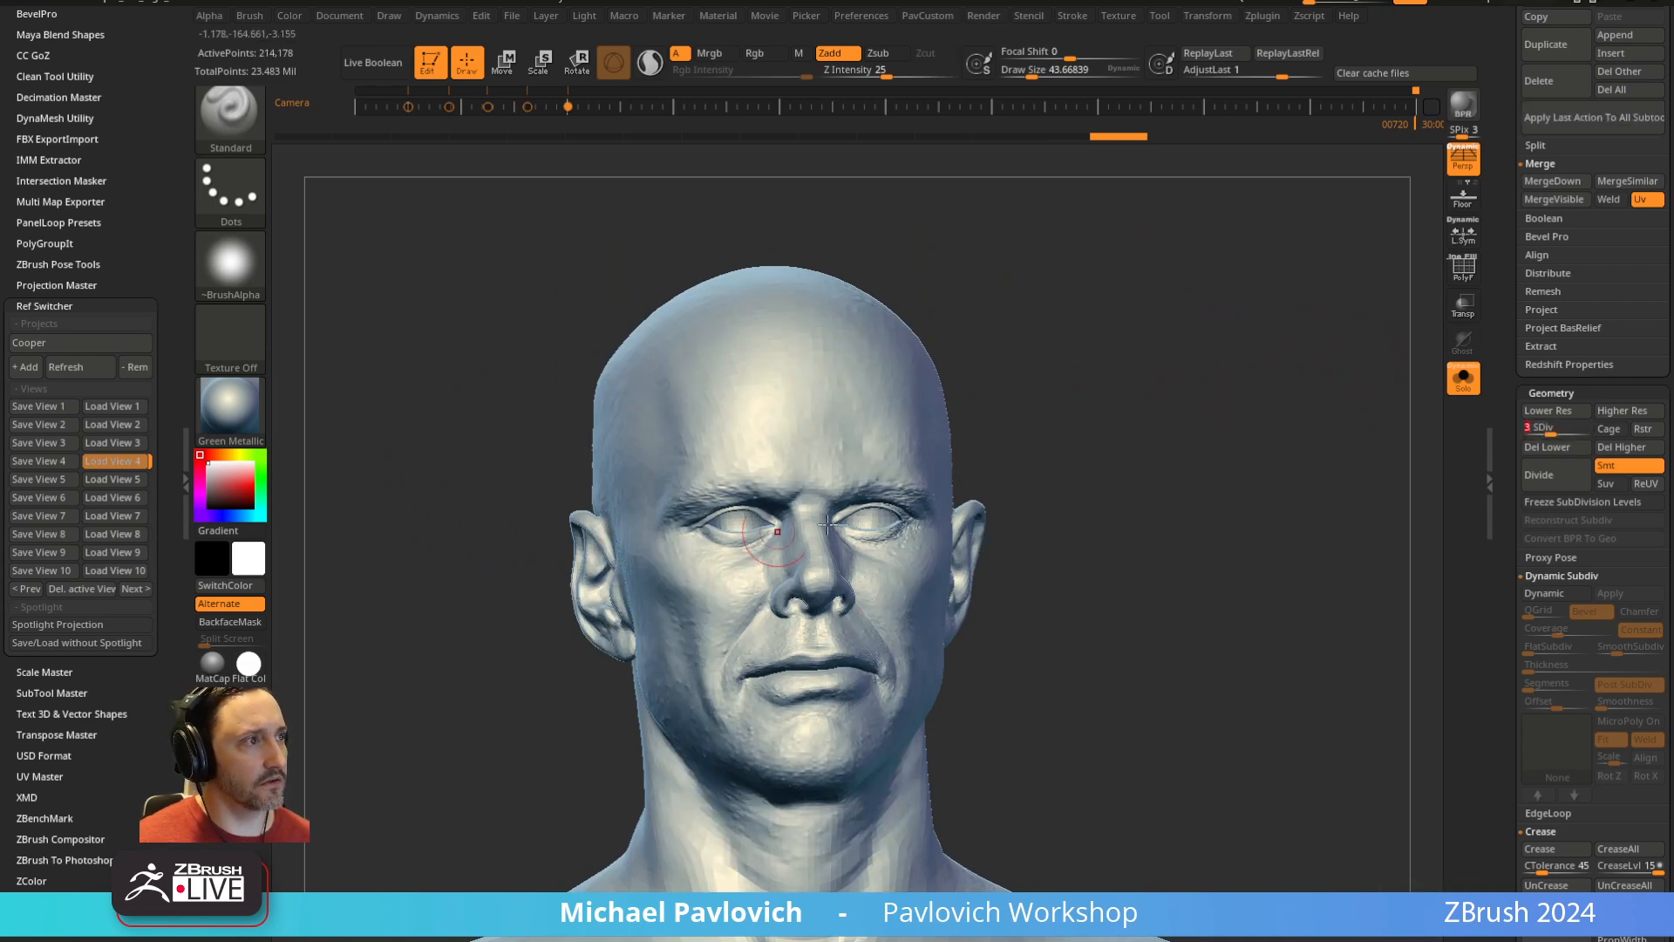
left_click(1560, 428)
left_click(1573, 430)
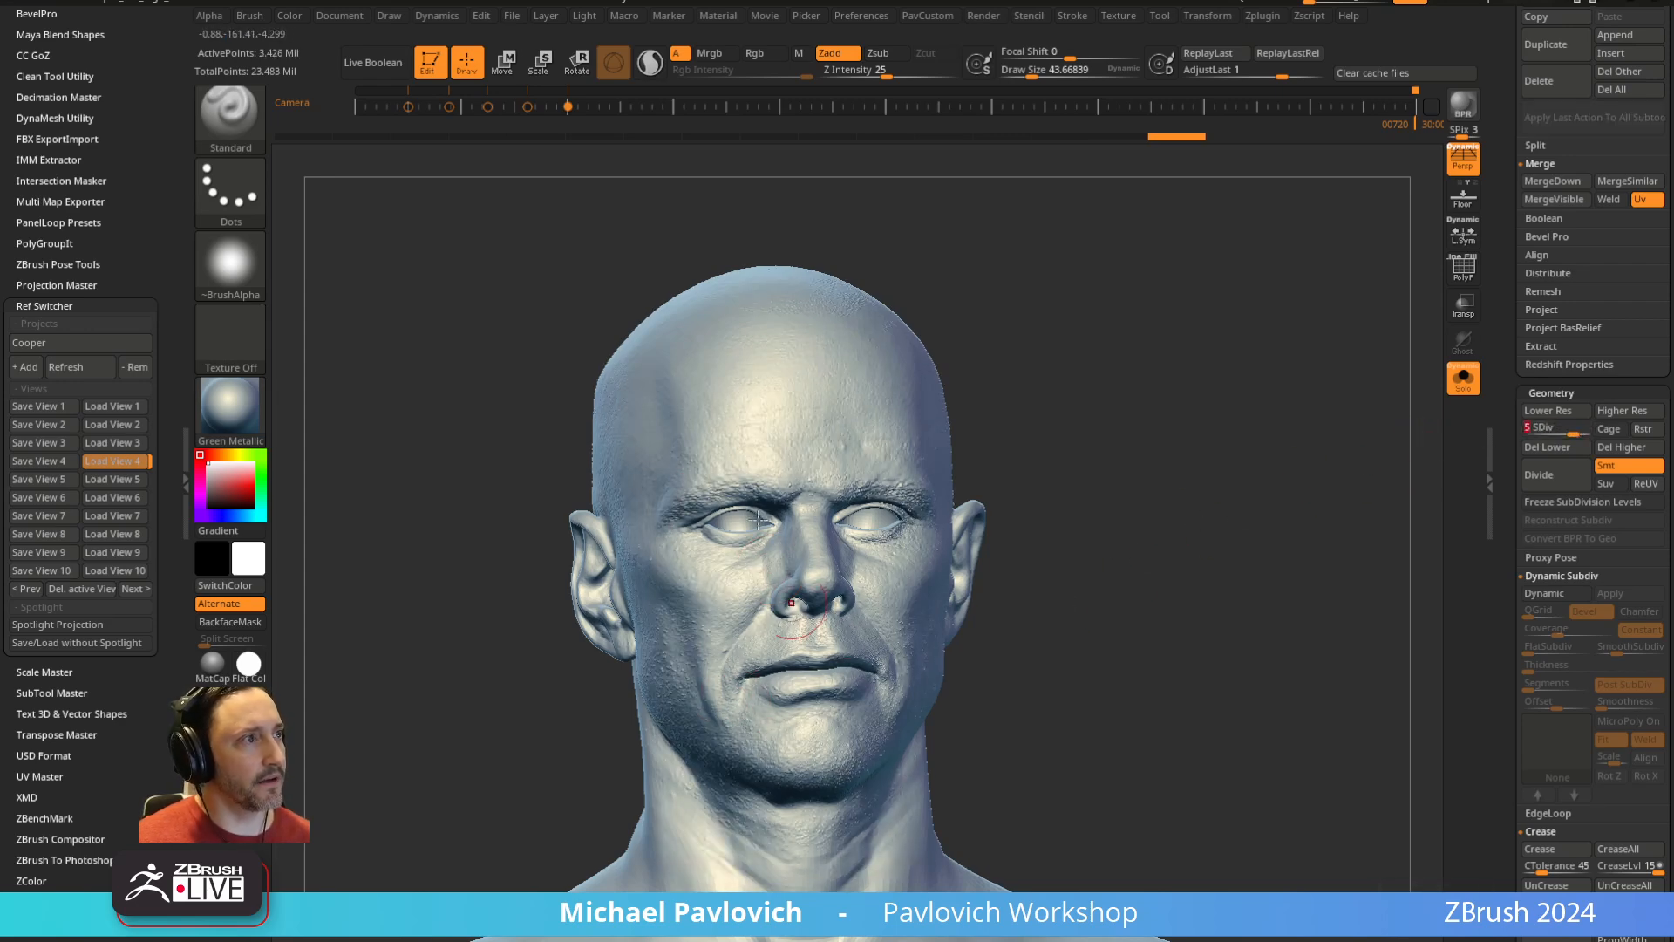
mouse_move(1306, 491)
left_mouse_down("alt")
mouse_move(1337, 511)
mouse_move(1270, 486)
mouse_move(1292, 480)
left_mouse_up("alt")
key("s")
mouse_move(1290, 480)
left_mouse_down()
mouse_move(1252, 478)
mouse_move(1277, 467)
left_mouse_up()
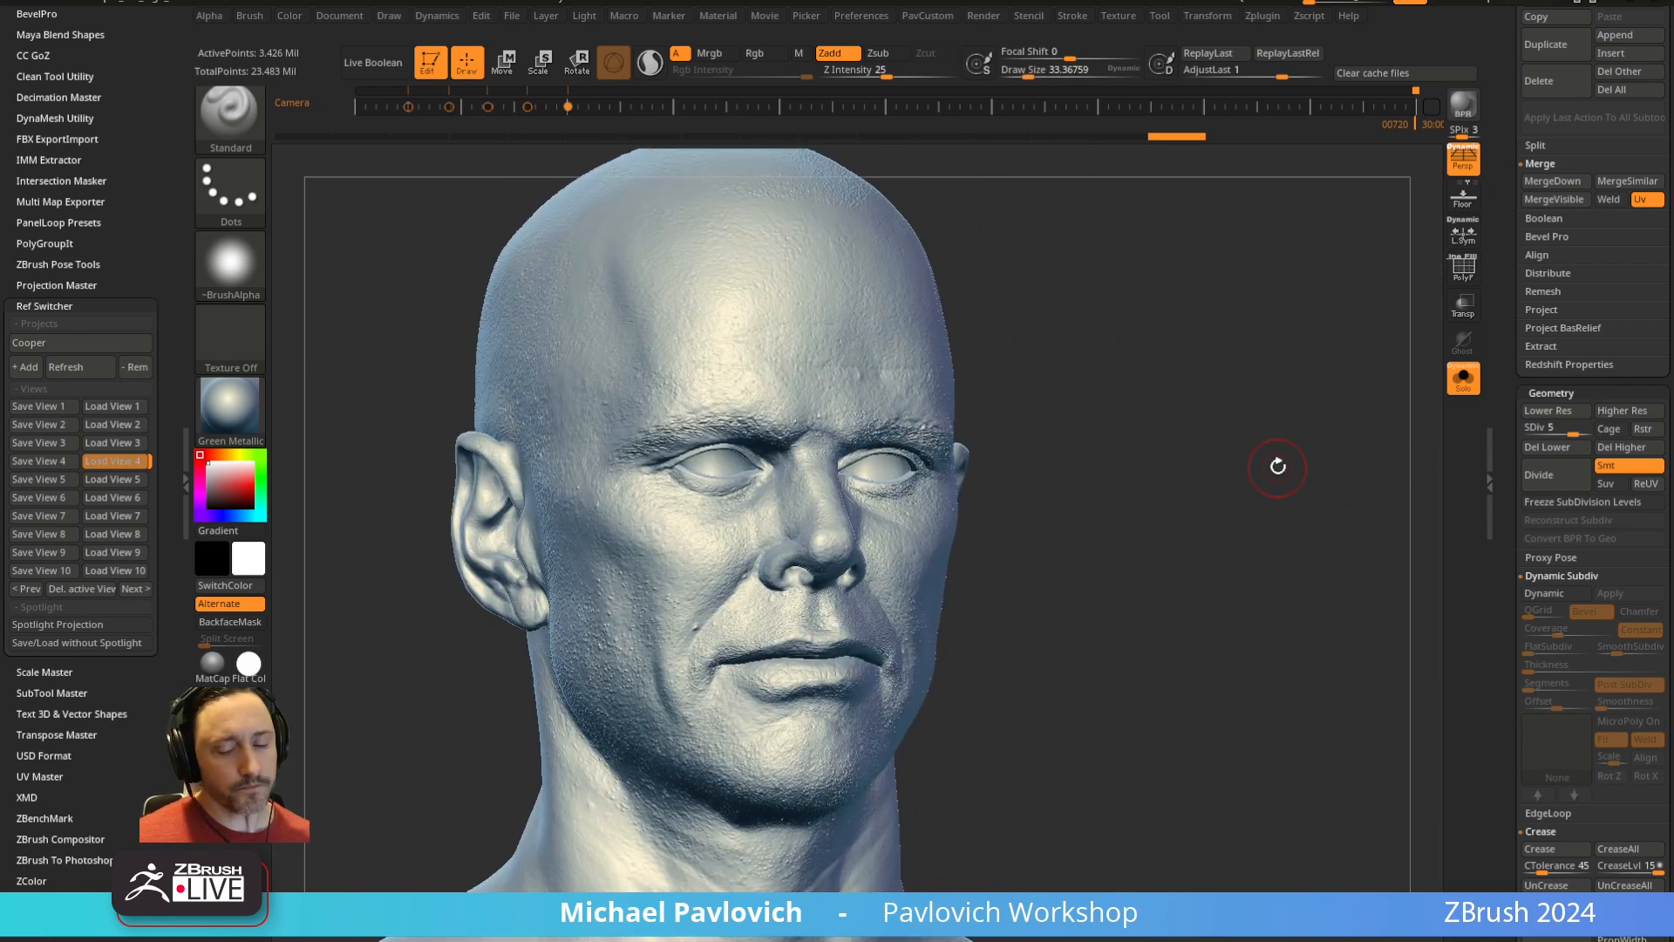
Show the Cooper reference, load View 1 with the front photo and make the photo editable in Spotlight
key("shift+z")
key("z")
key("z")
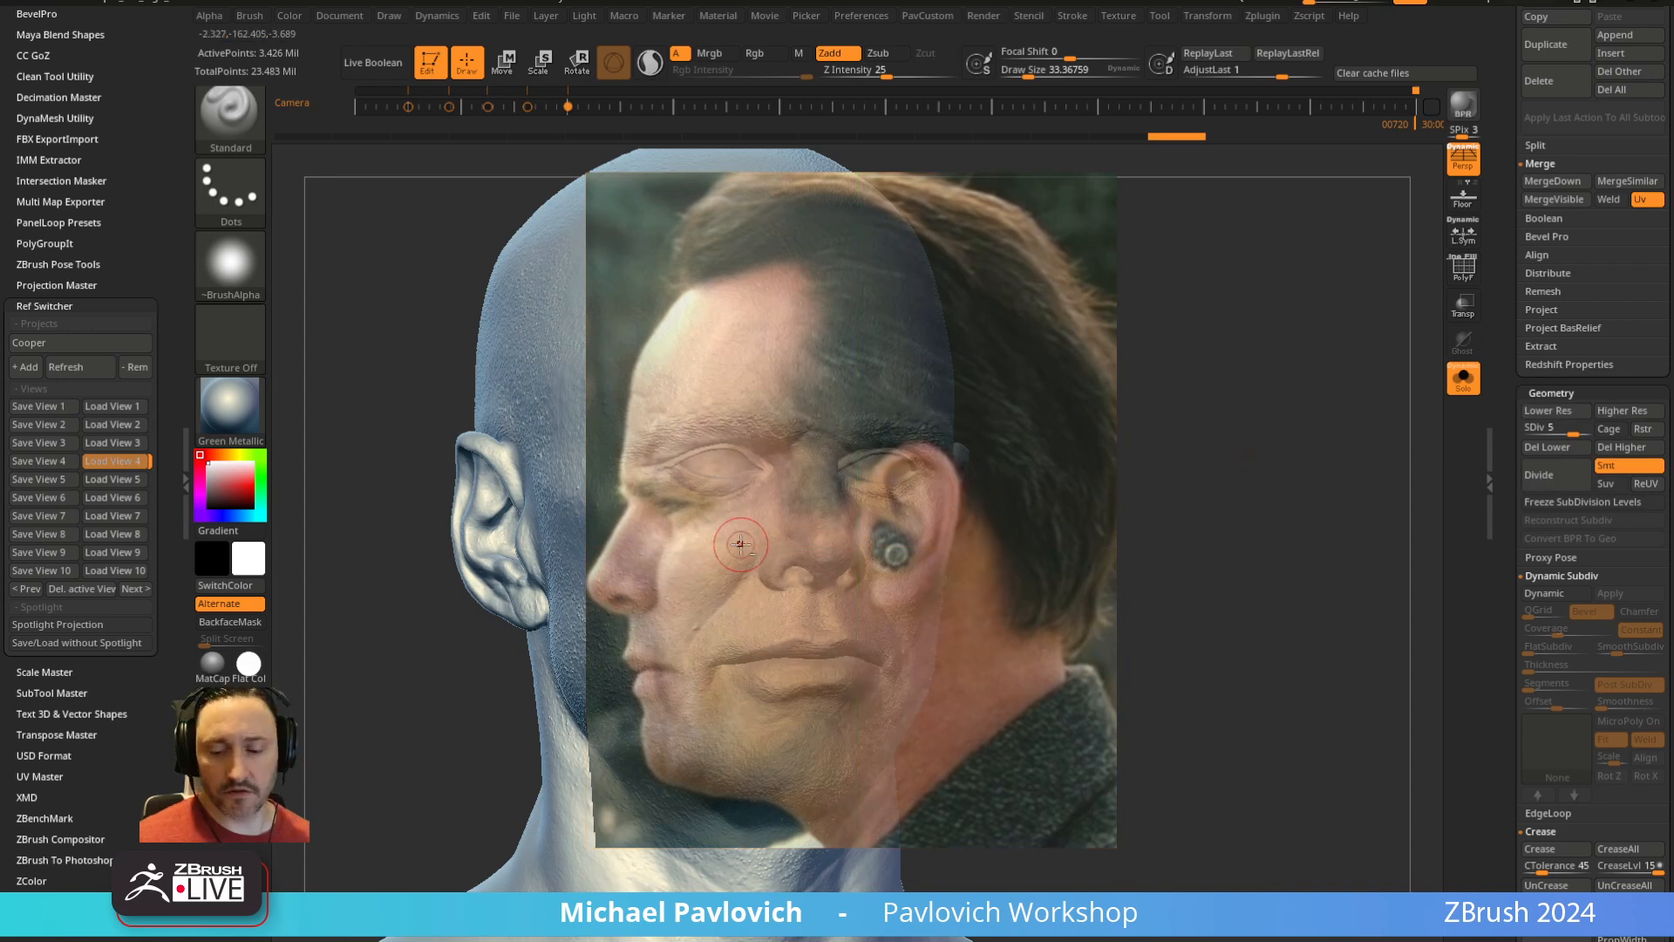
key("alt+1")
key("z")
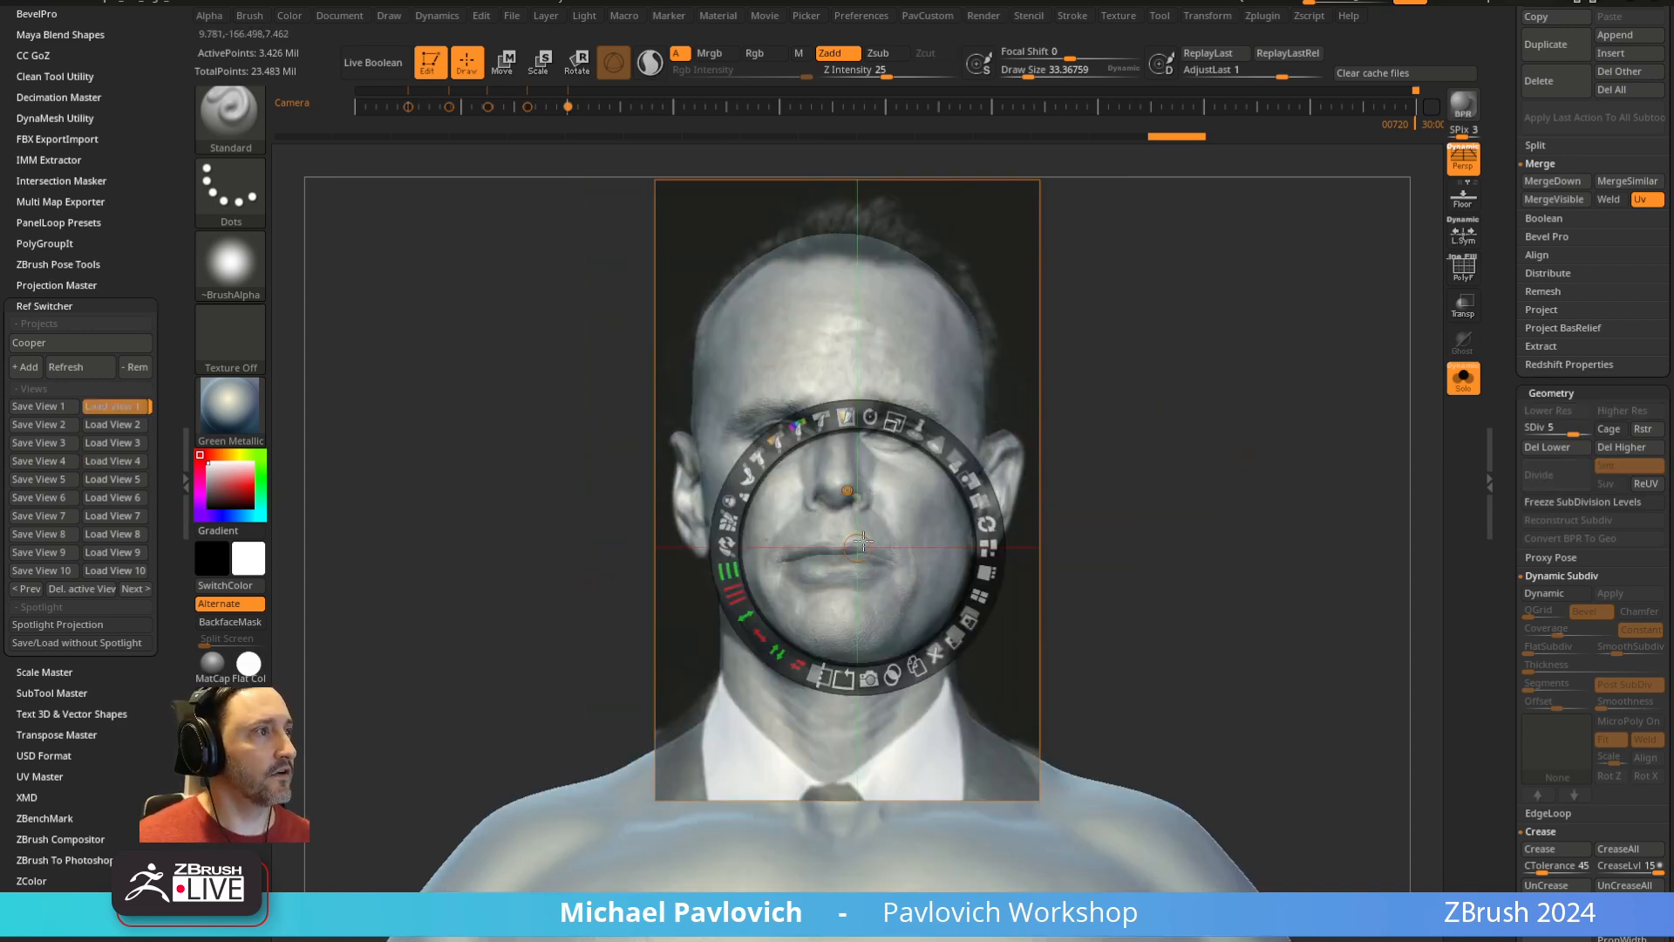
Try to place the front reference photo beside the head and store that framing on the timeline, then reload View 1
left_click_drag(861, 543, 567, 513)
left_click(1132, 443)
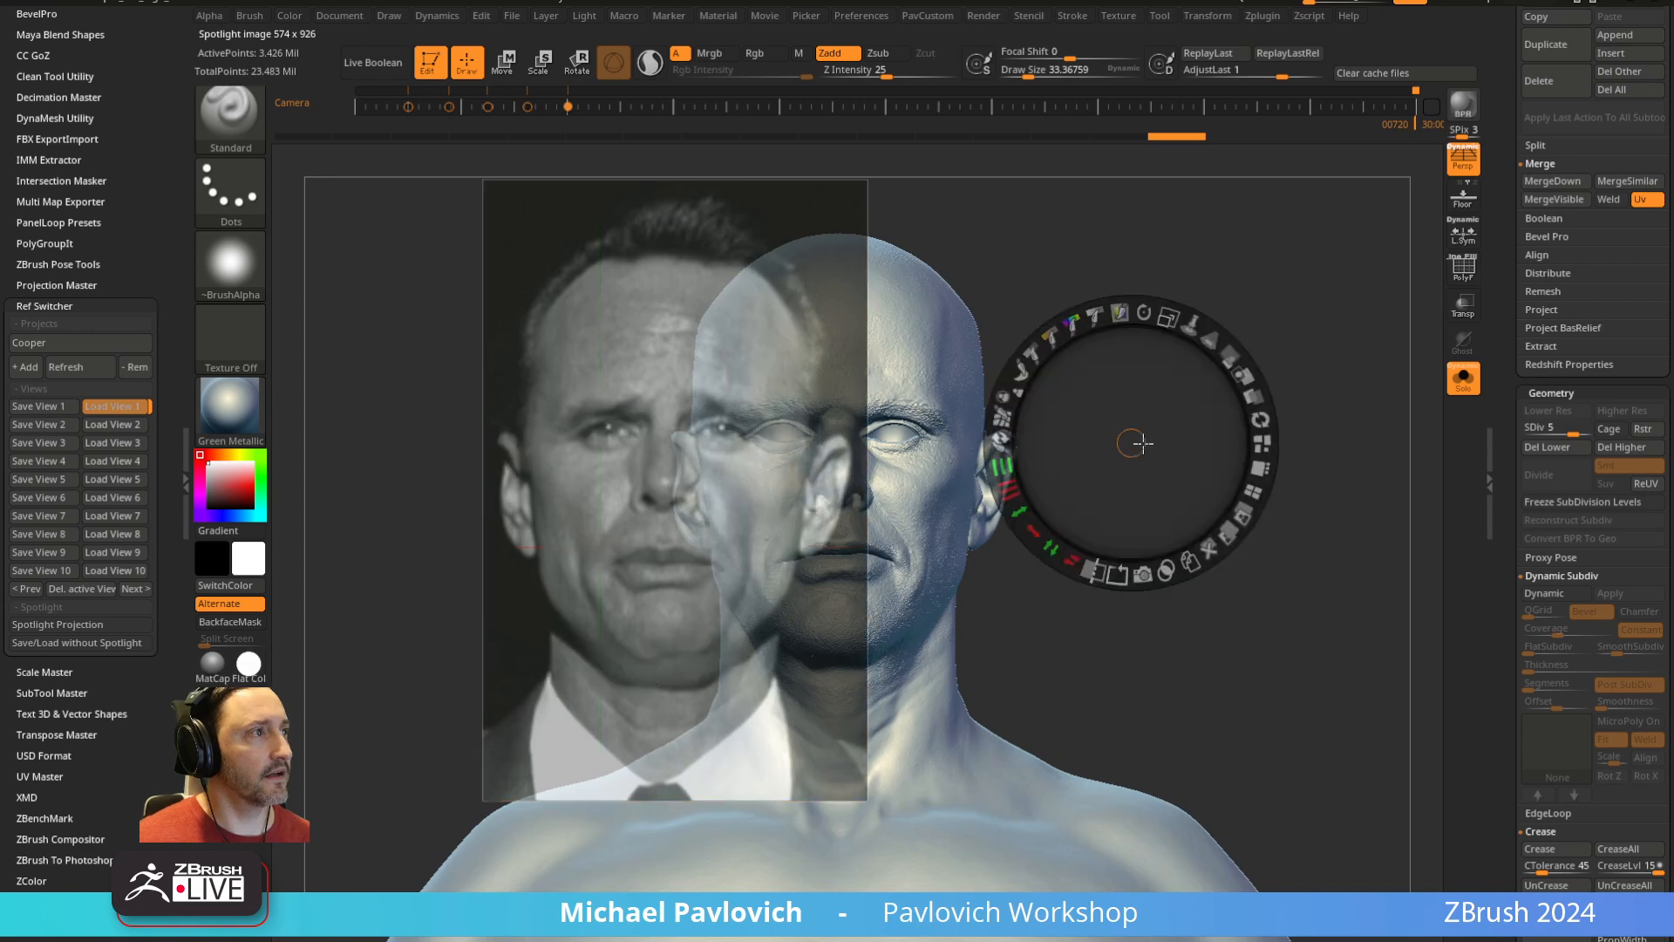
key("z")
left_click_drag(1155, 433, 1351, 436, "alt")
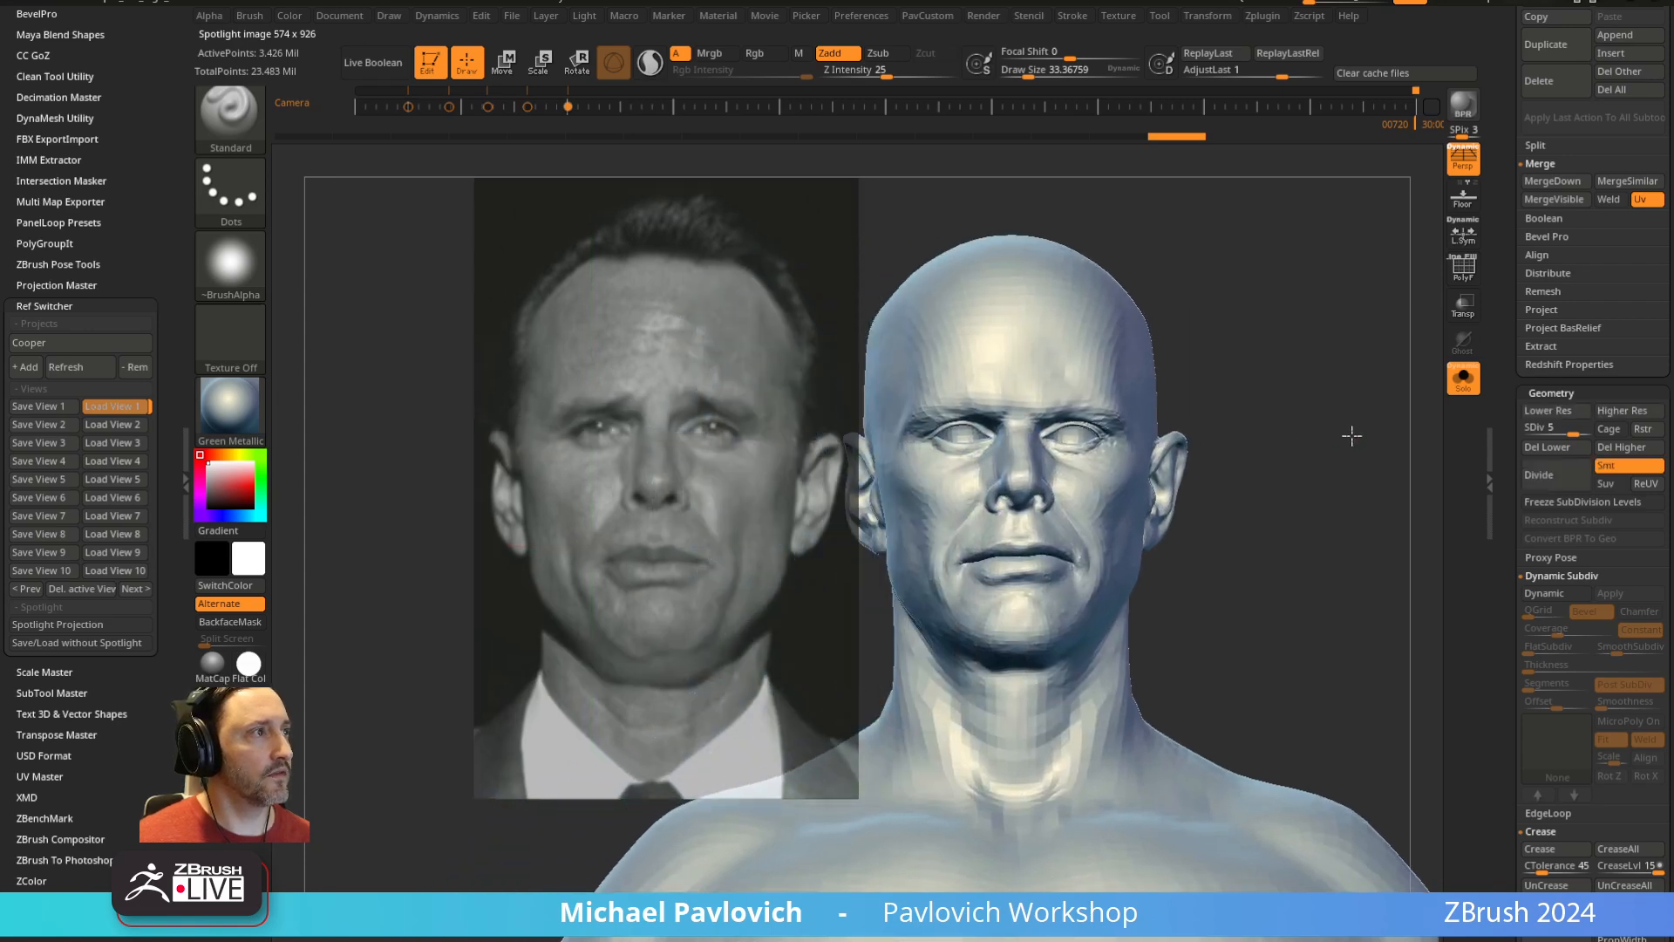
left_click(448, 107)
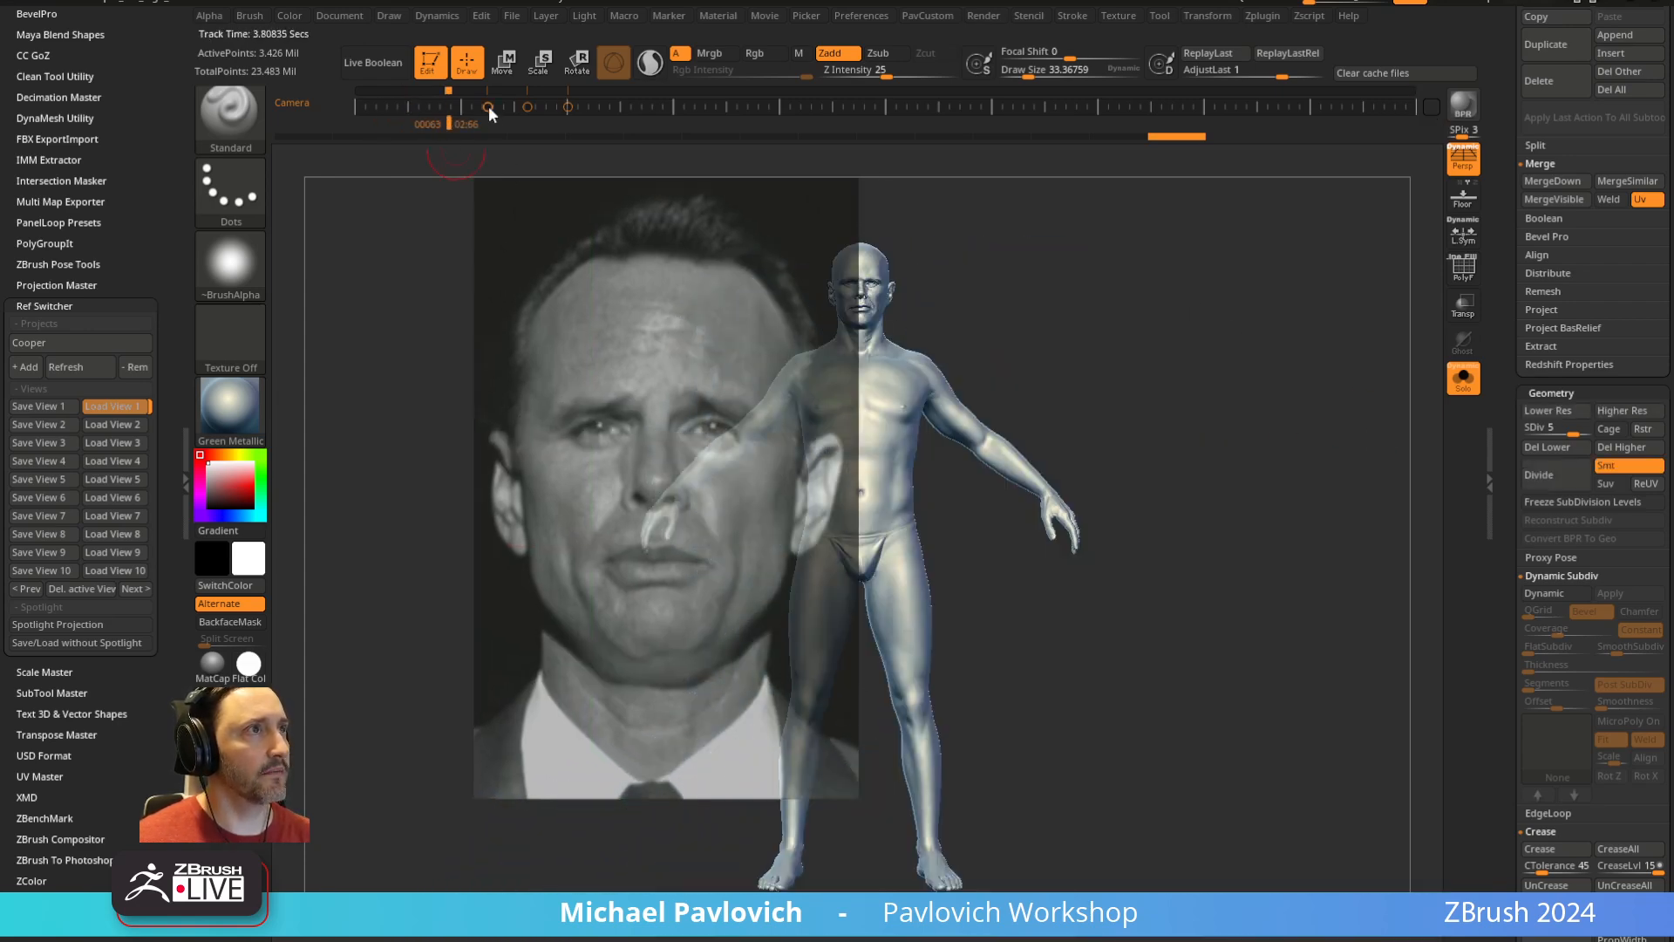
key("1")
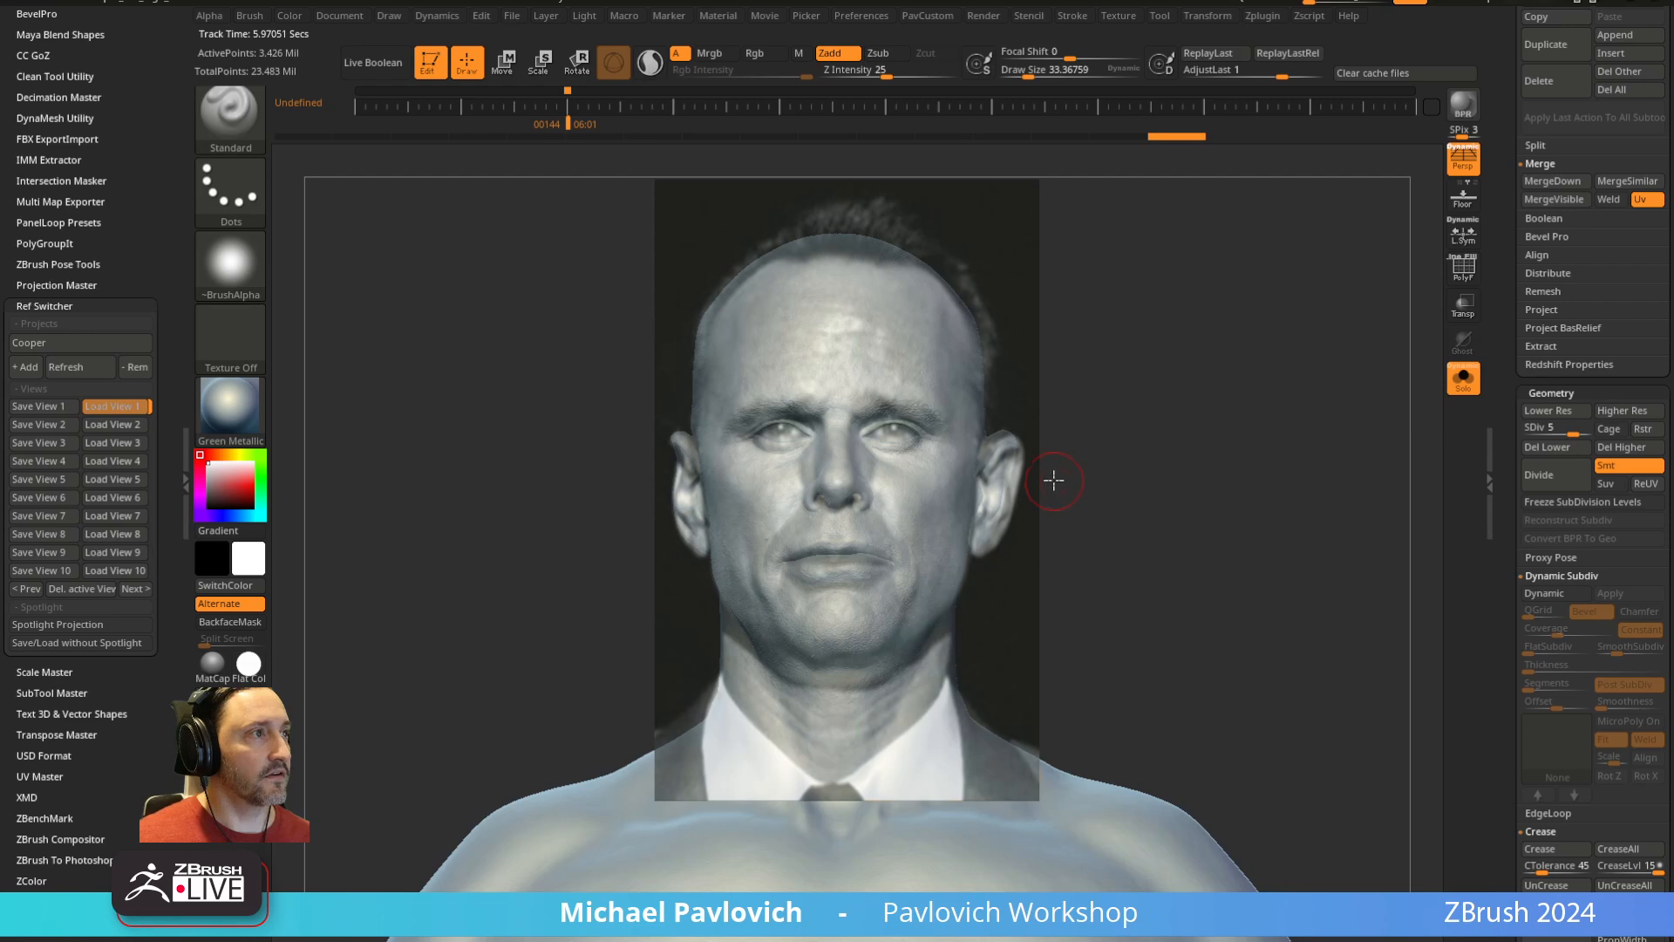
Toggle the front reference photo to compare it with the head, and raise its Spotlight opacity to fully opaque
key("z")
key("z")
key("shift+z")
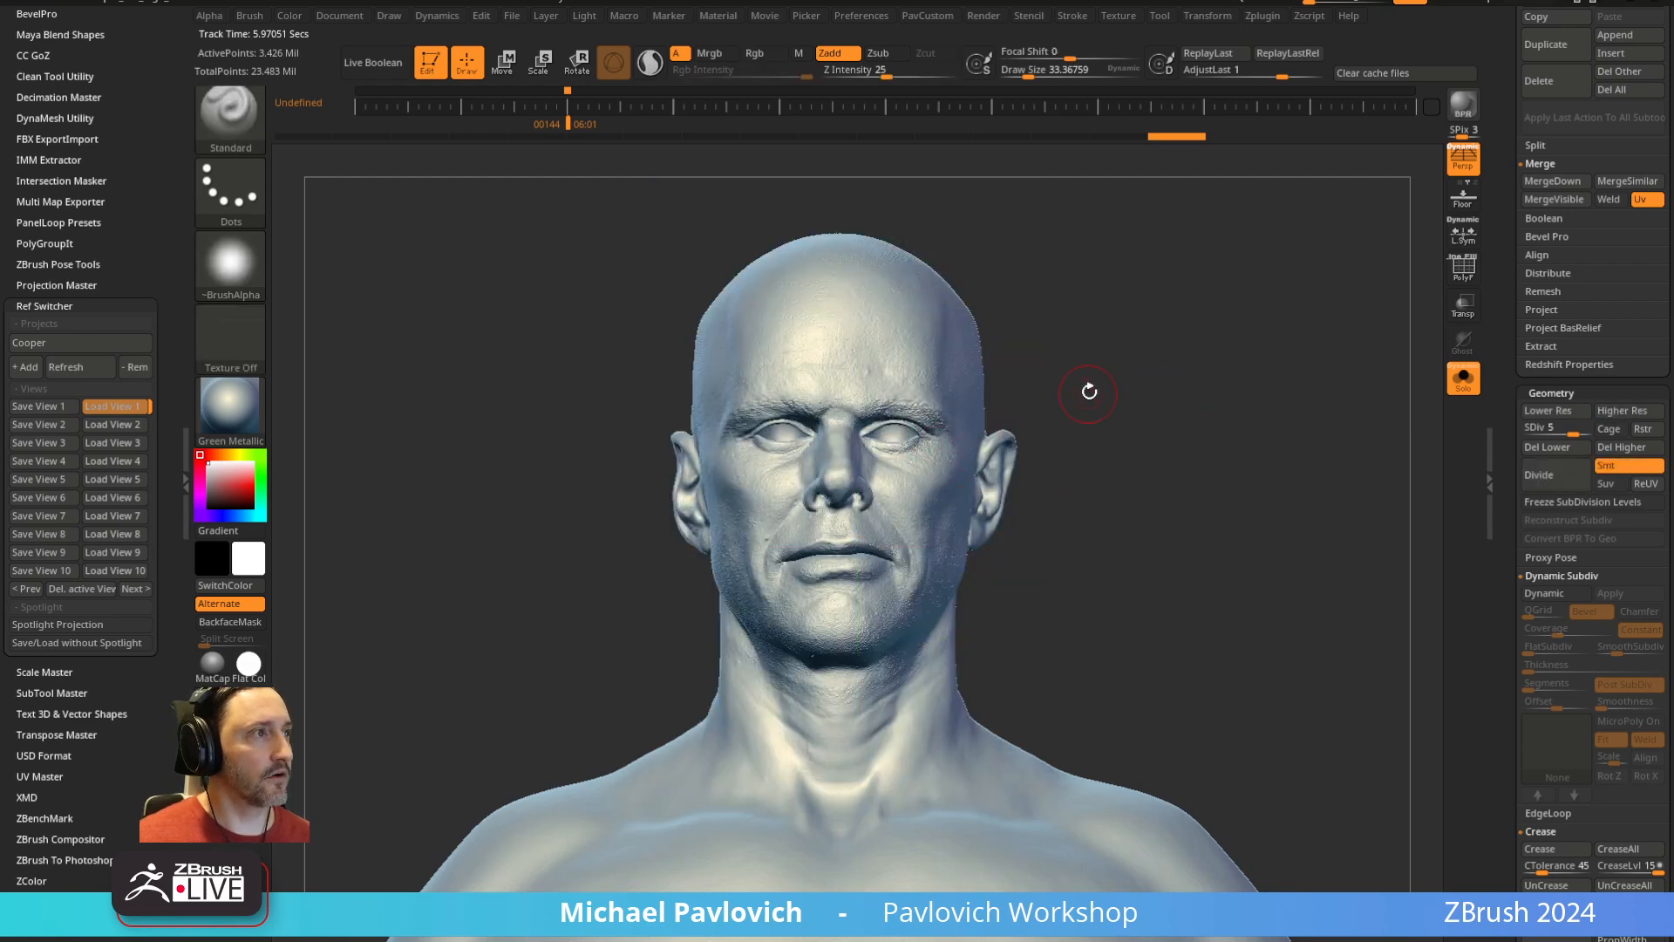
key("shift+z")
key("z")
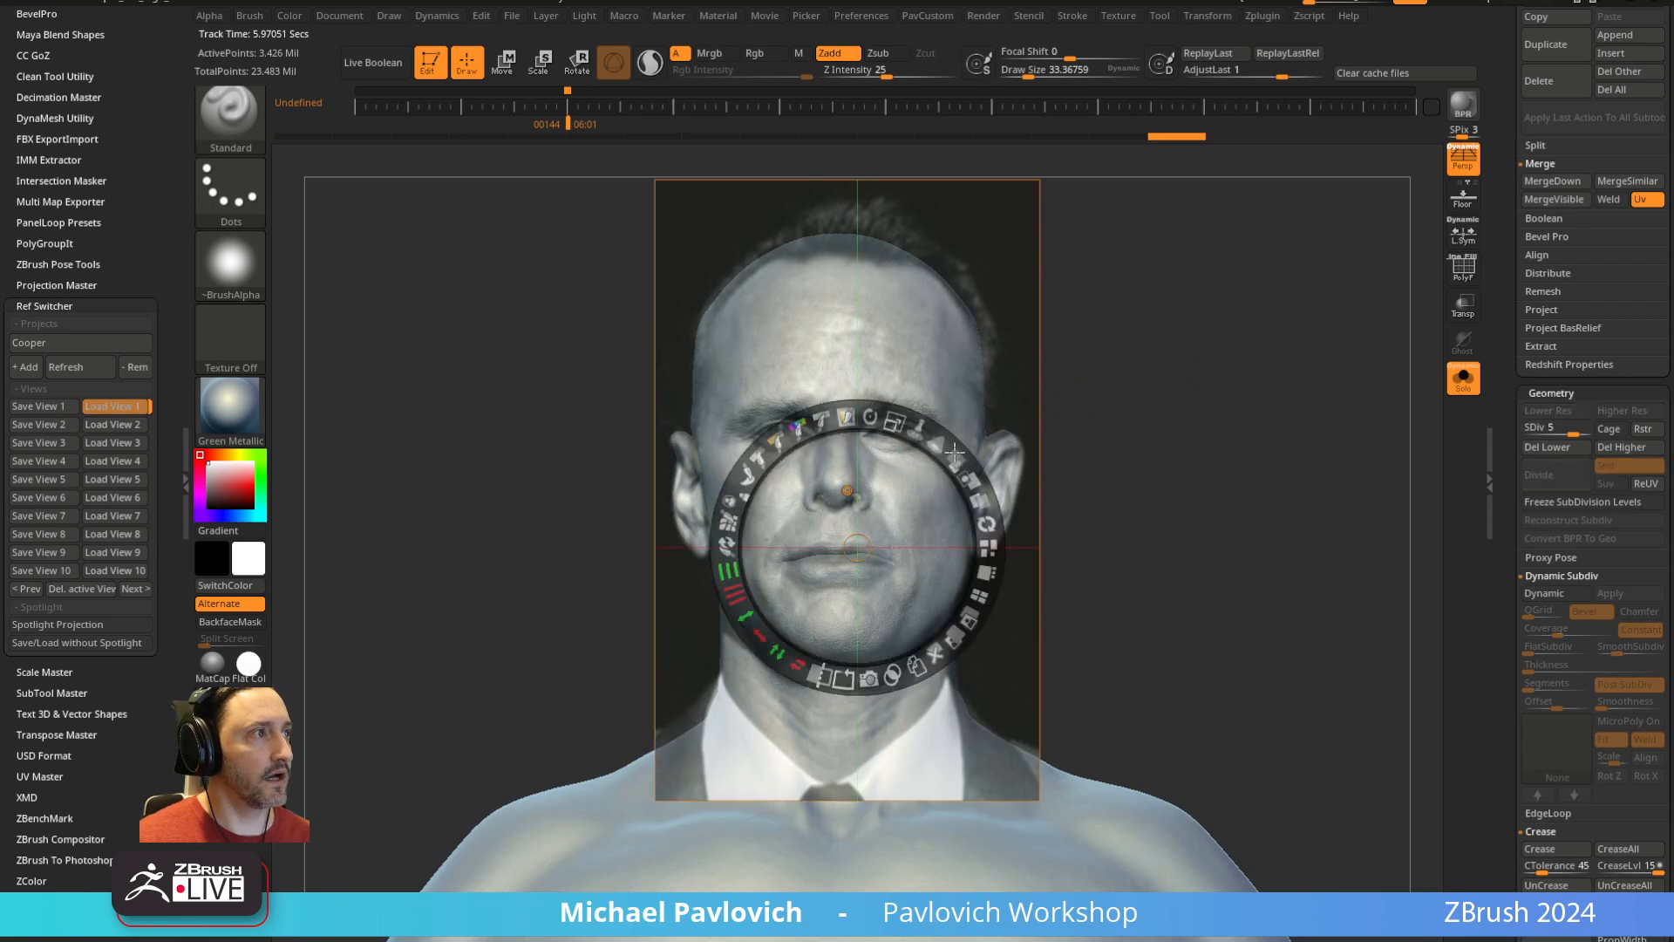
mouse_move(955, 453)
left_mouse_down()
mouse_move(888, 418)
mouse_move(951, 461)
left_mouse_up()
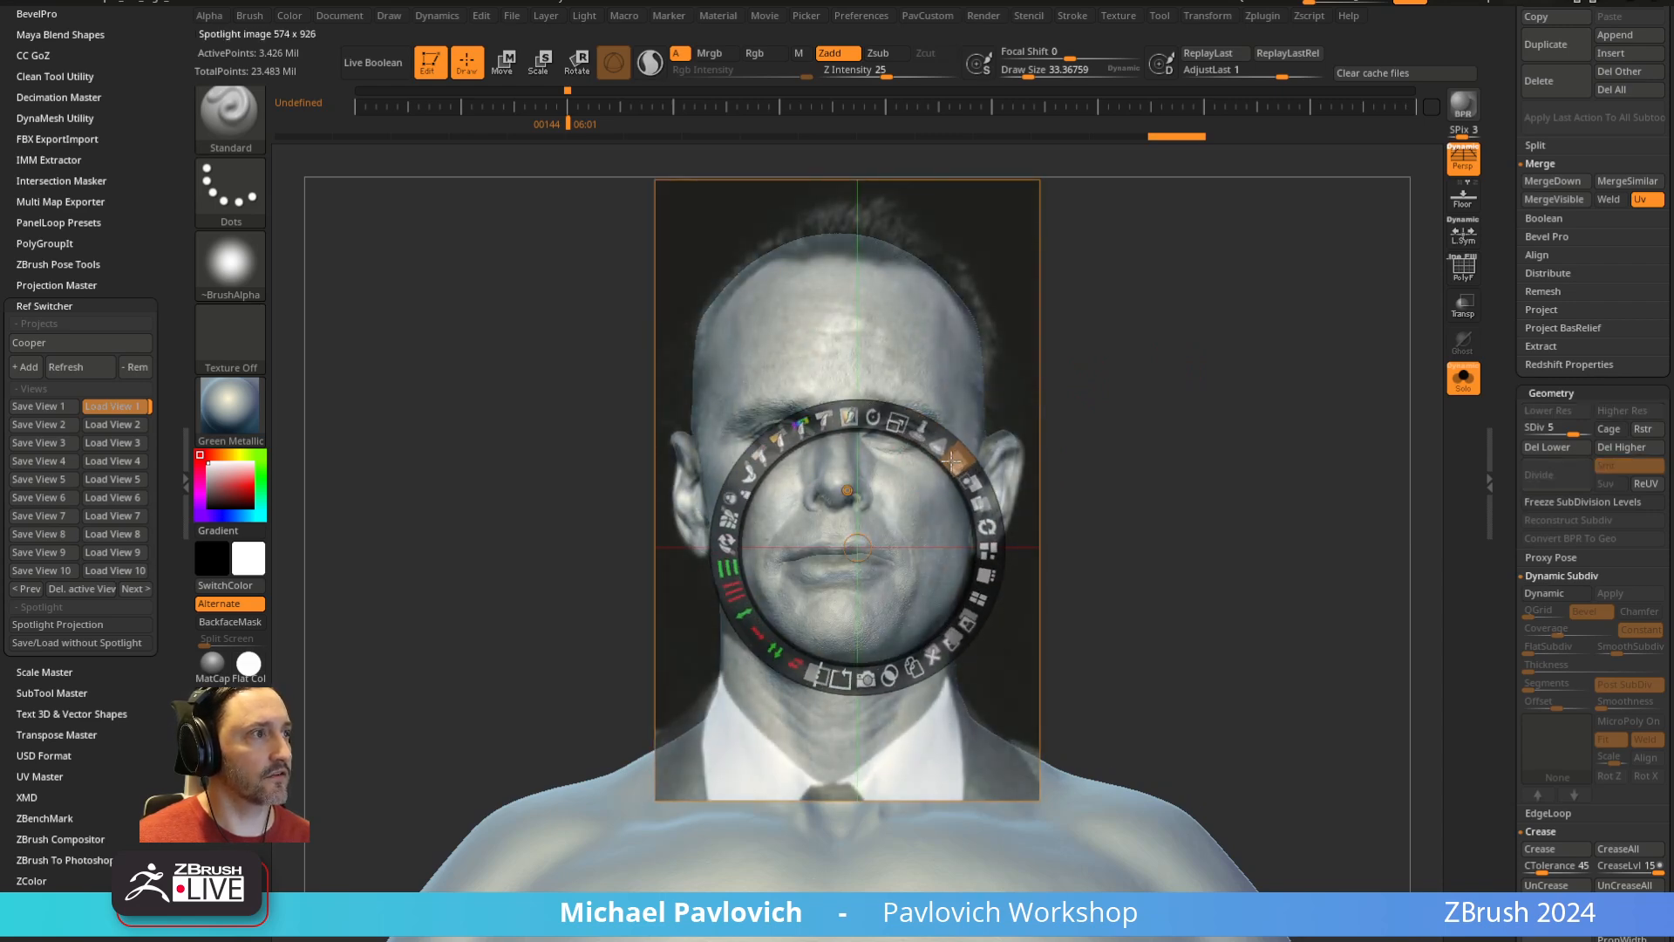
key("z")
key("z")
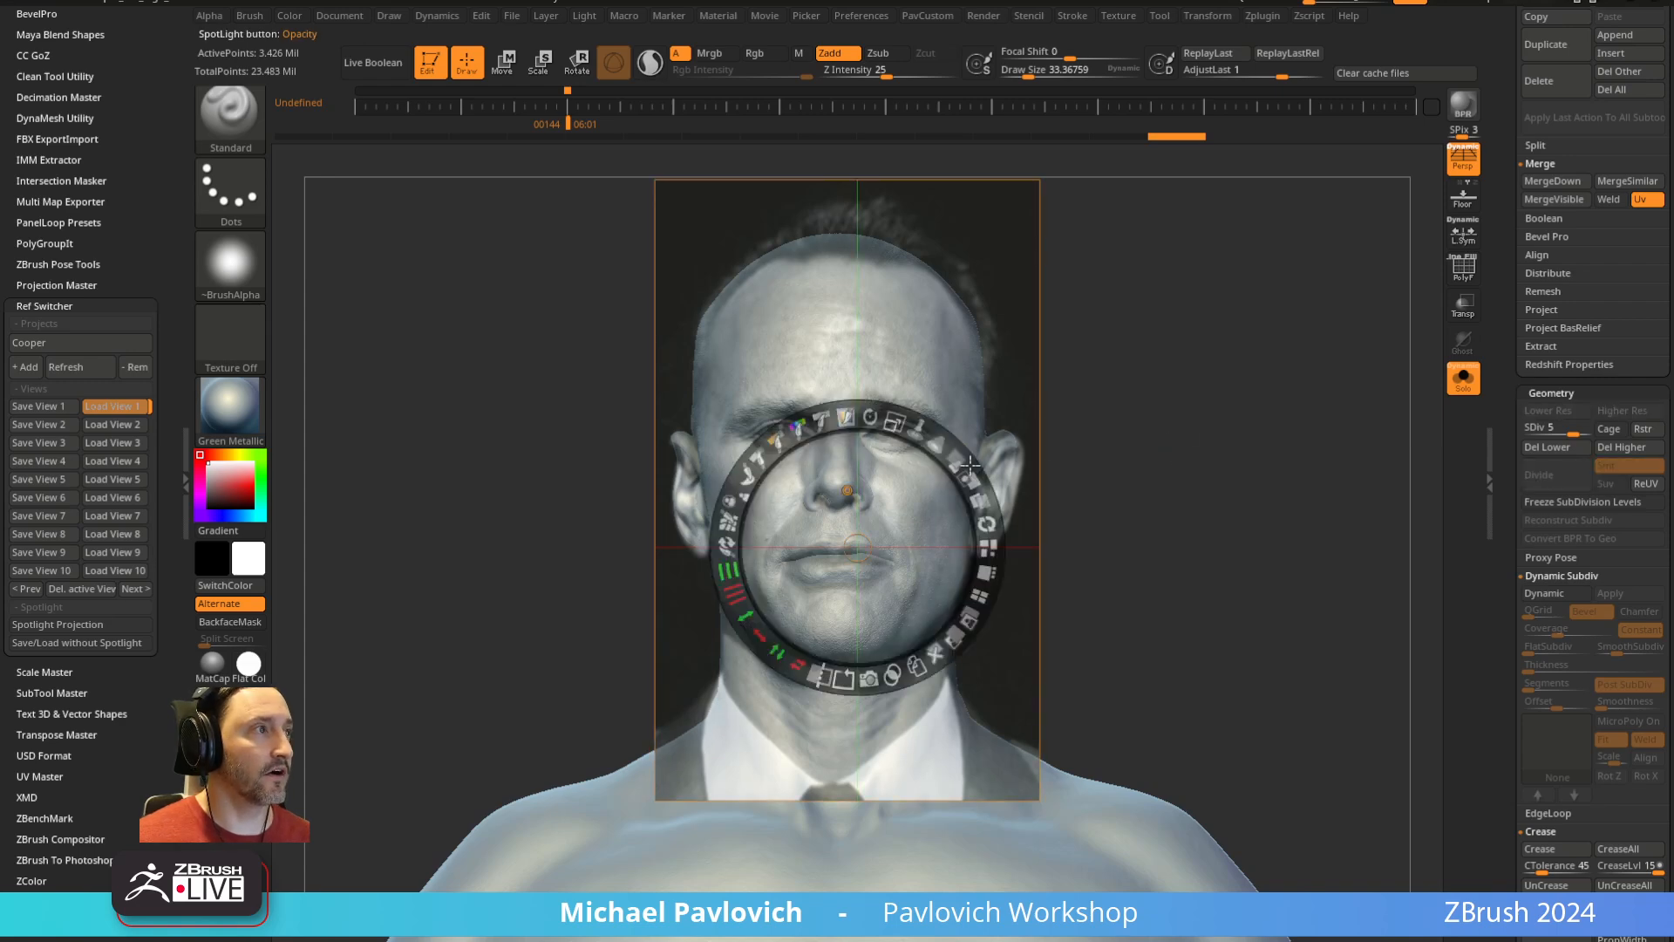
left_click(958, 457)
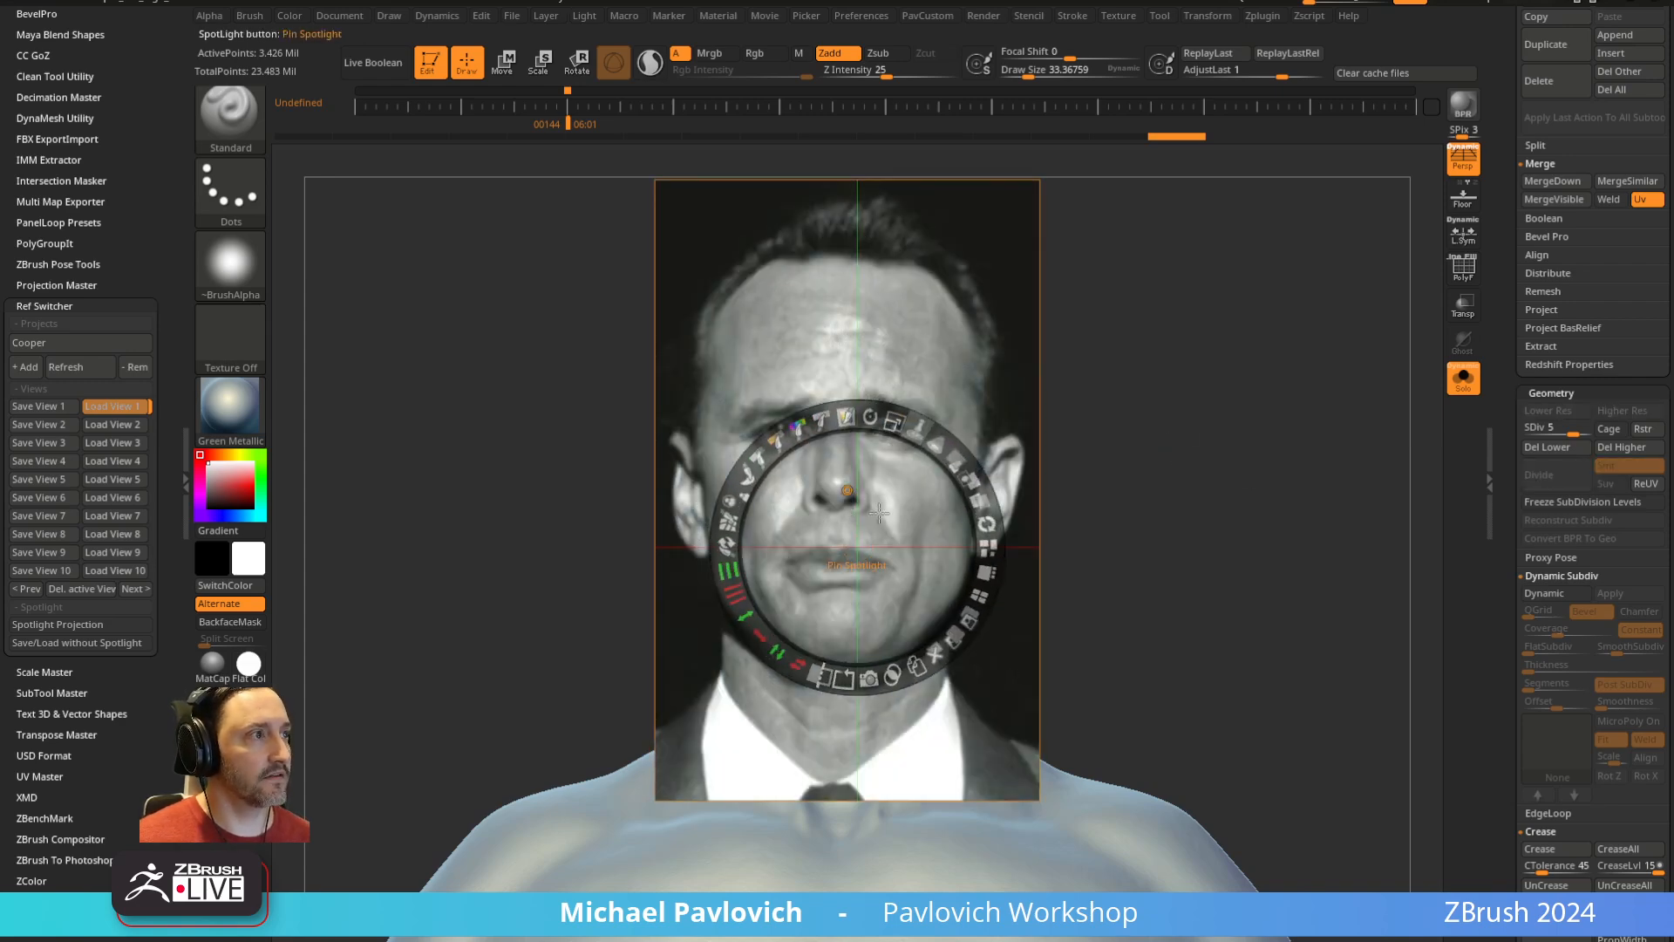
Move the front reference photo off the face and pan the model so both stand side by side
left_click_drag(889, 483, 649, 502)
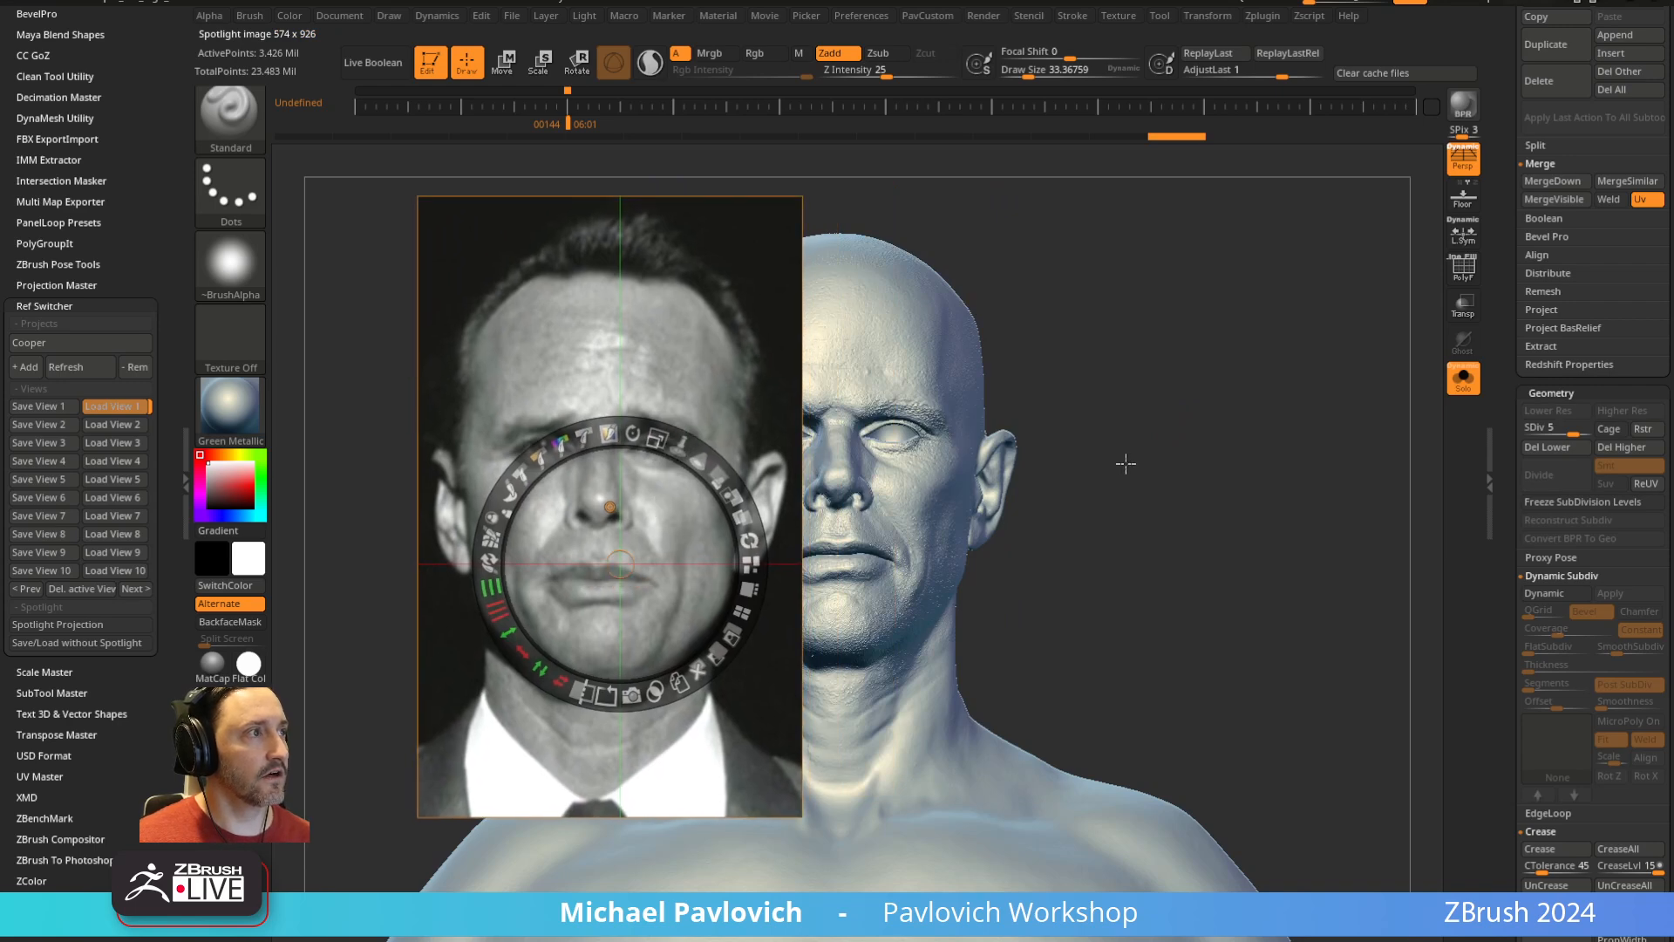
mouse_move(1125, 463)
left_mouse_down()
mouse_move(1150, 471)
mouse_move(1110, 456)
mouse_move(1317, 456)
left_mouse_up()
key("z")
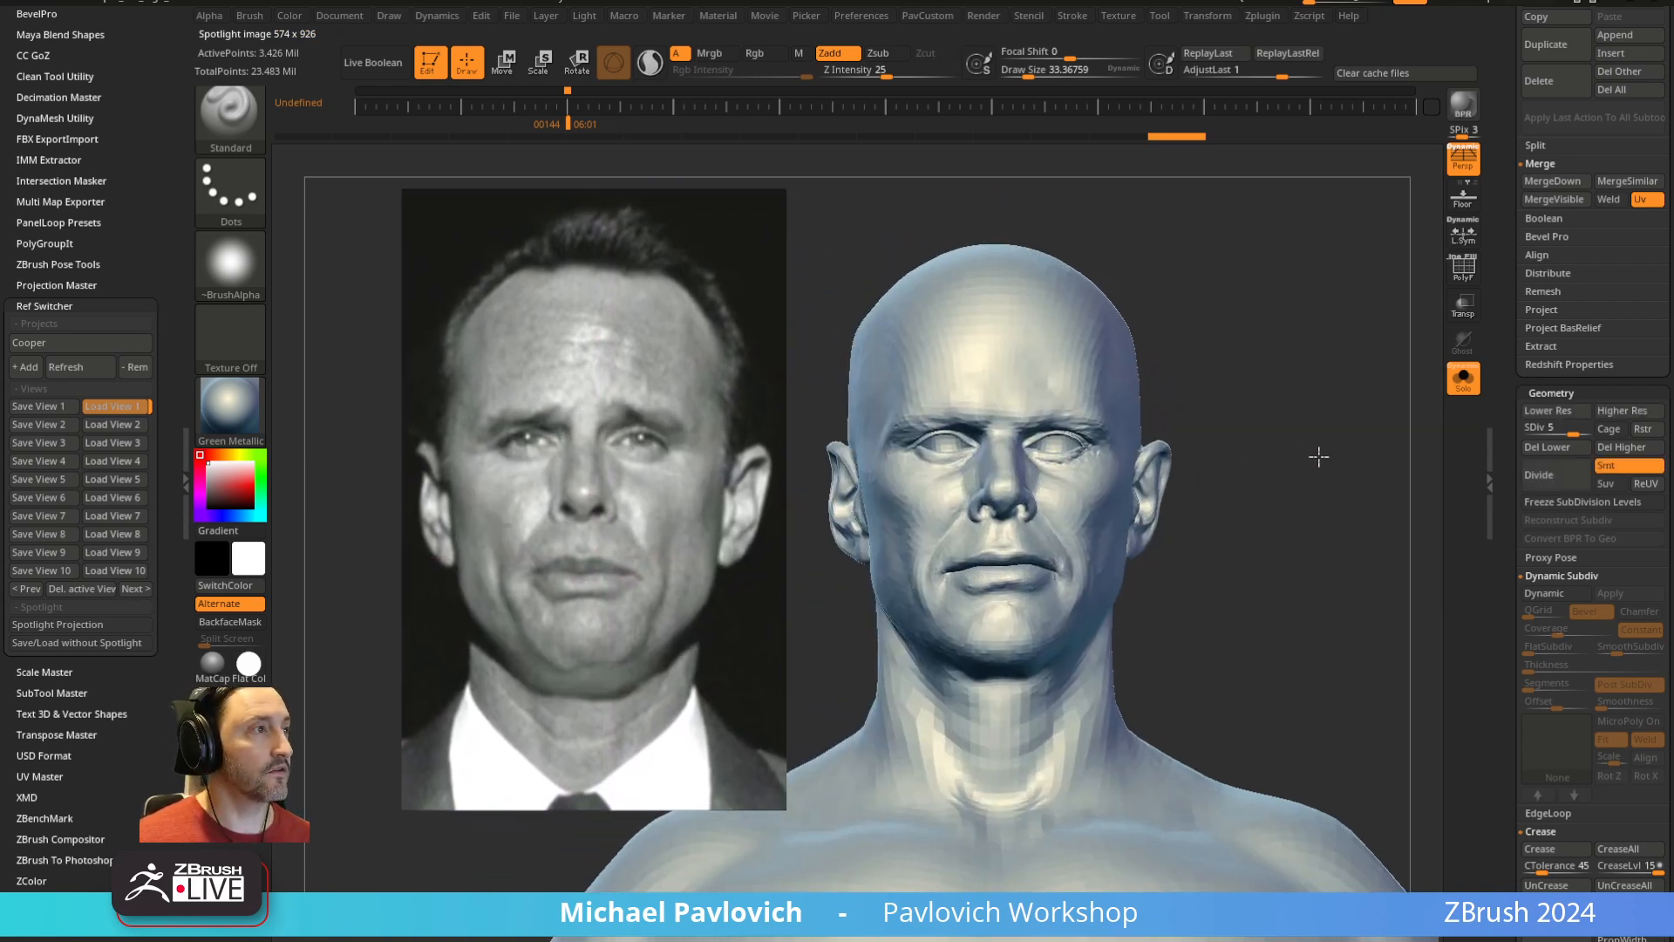
Store the side-by-side framing as a camera keyframe on the timeline and check the Movie options
left_click(461, 107)
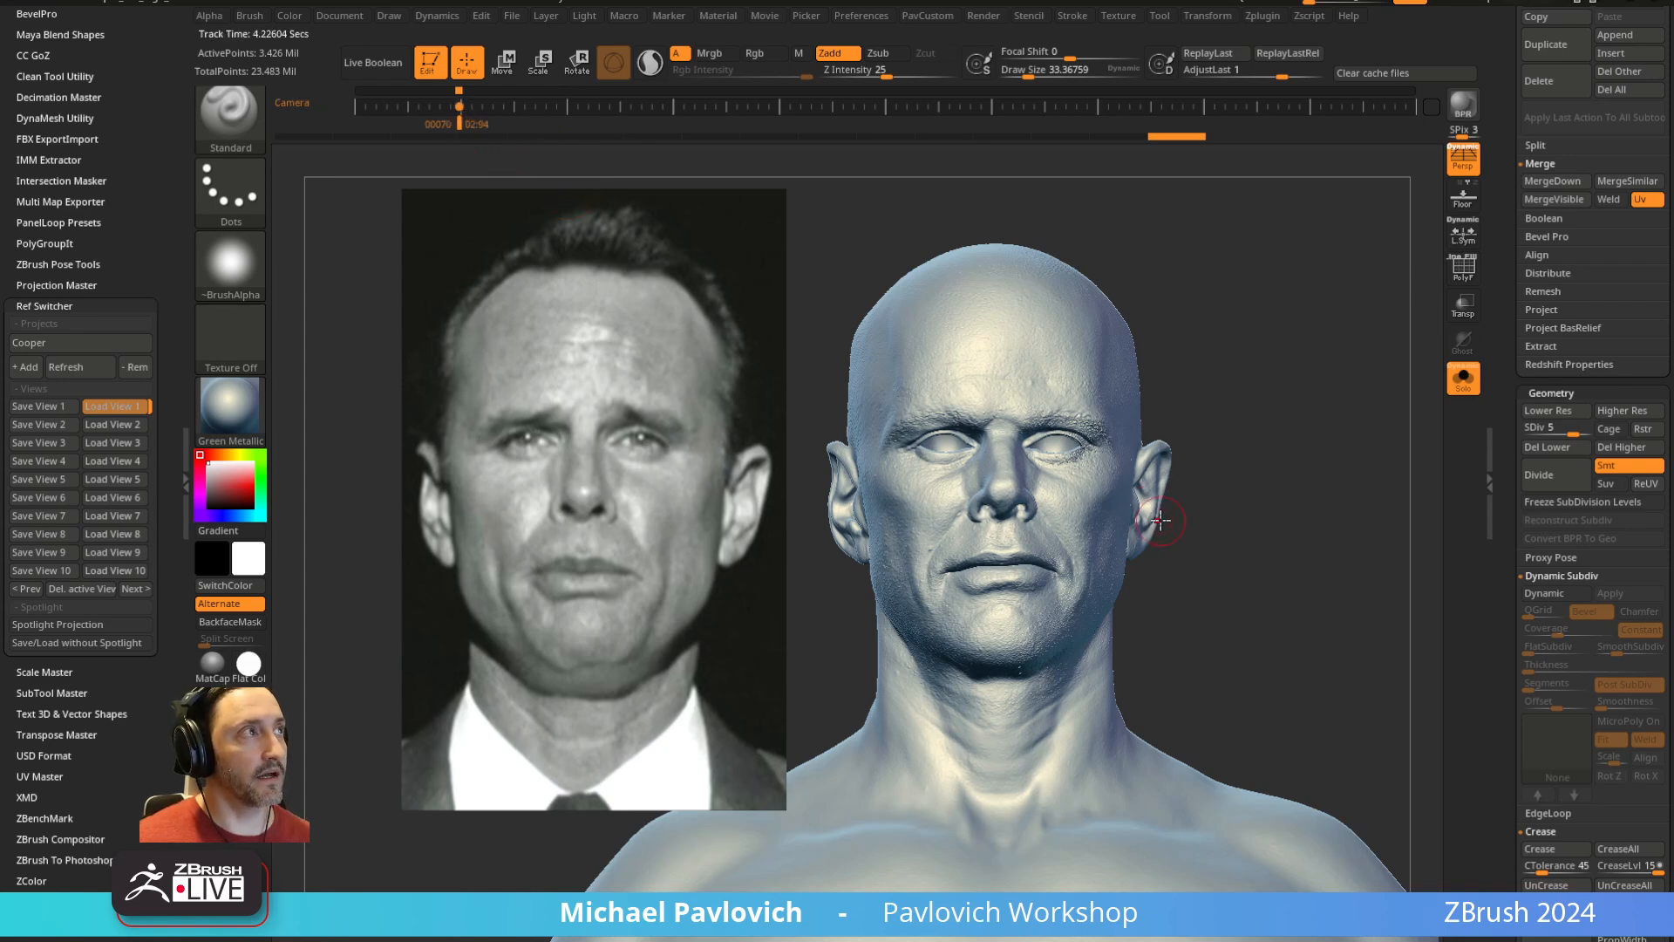
left_click(765, 15)
left_click(814, 293)
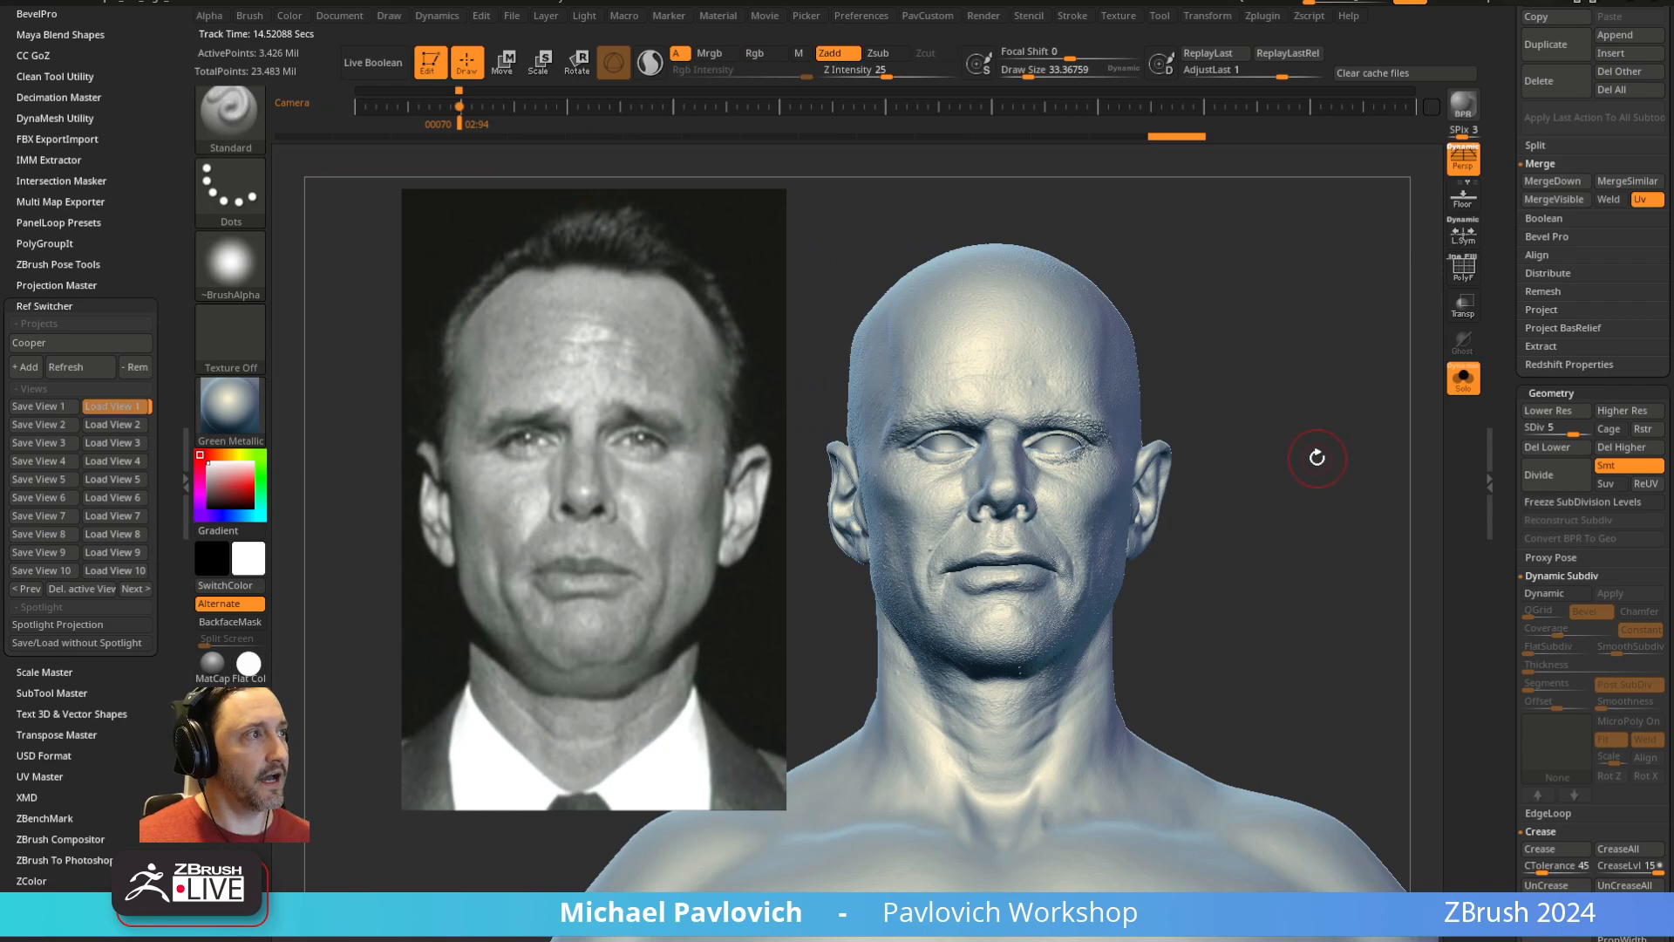
Switch to the Move brush, enlarge the face next to the photo and reduce the draw size to about 21
left_click_drag(1168, 344, 1228, 412, "alt")
key("Left")
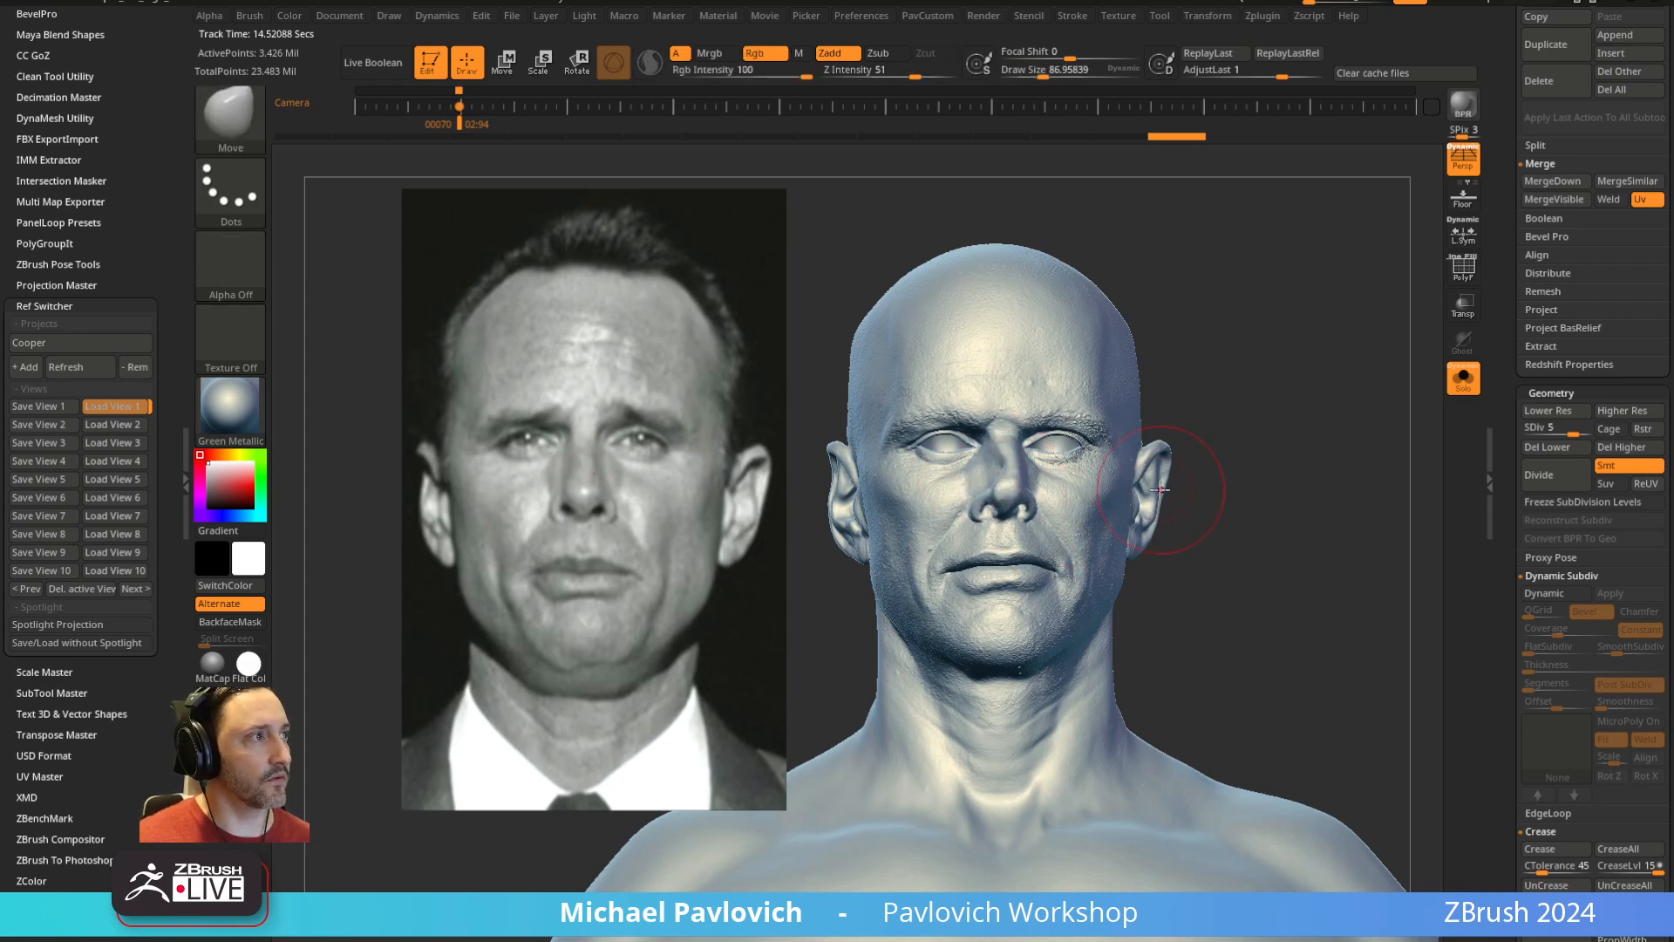
key("ctrl")
key("ctrl+z")
right_click_drag(1090, 472, 1334, 493, "ctrl")
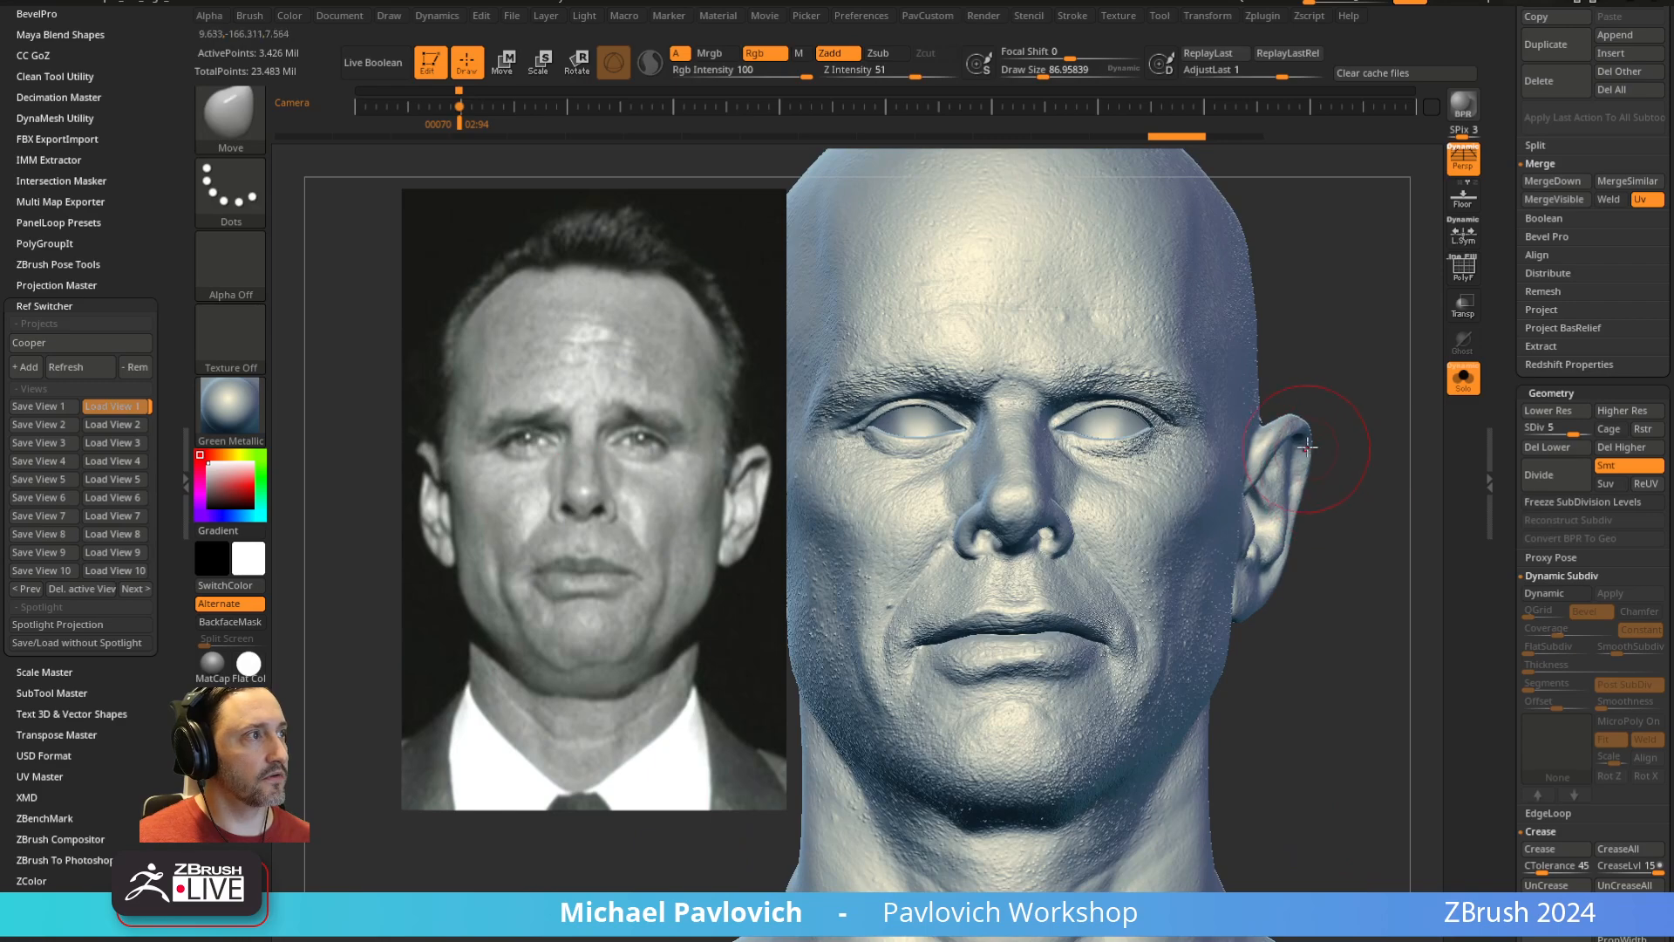
key("bracketleft")
key("bracketleft")
key("bracketleft")
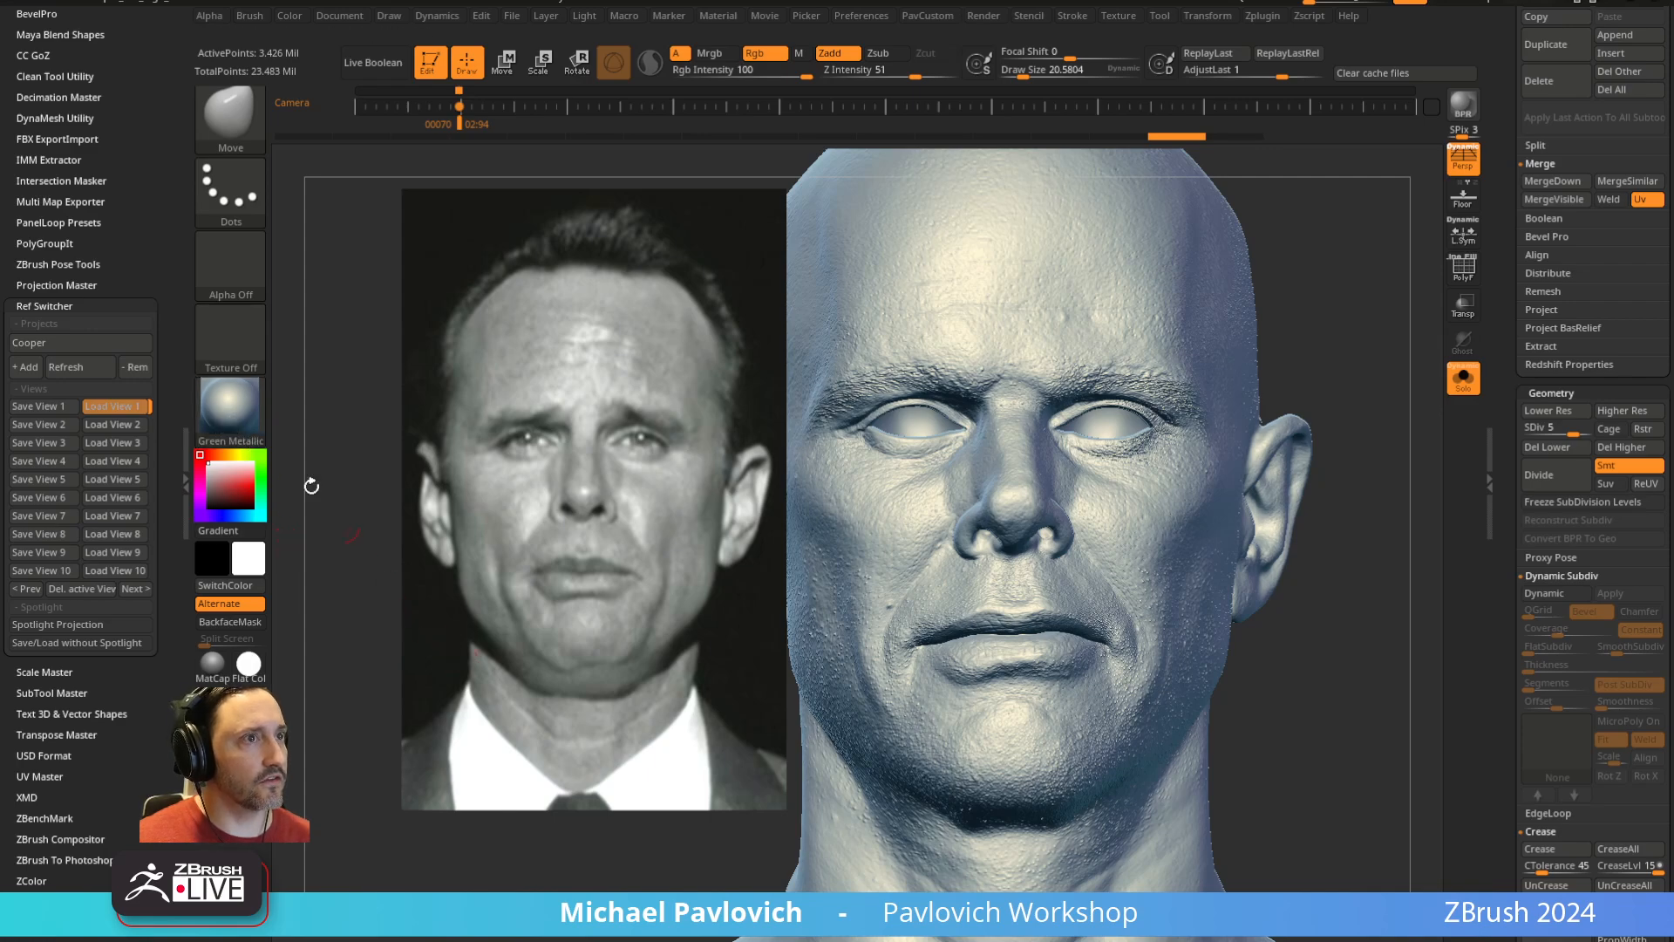
Try BasicMaterial on the model and replace it with BasicMaterial2
left_click(229, 405)
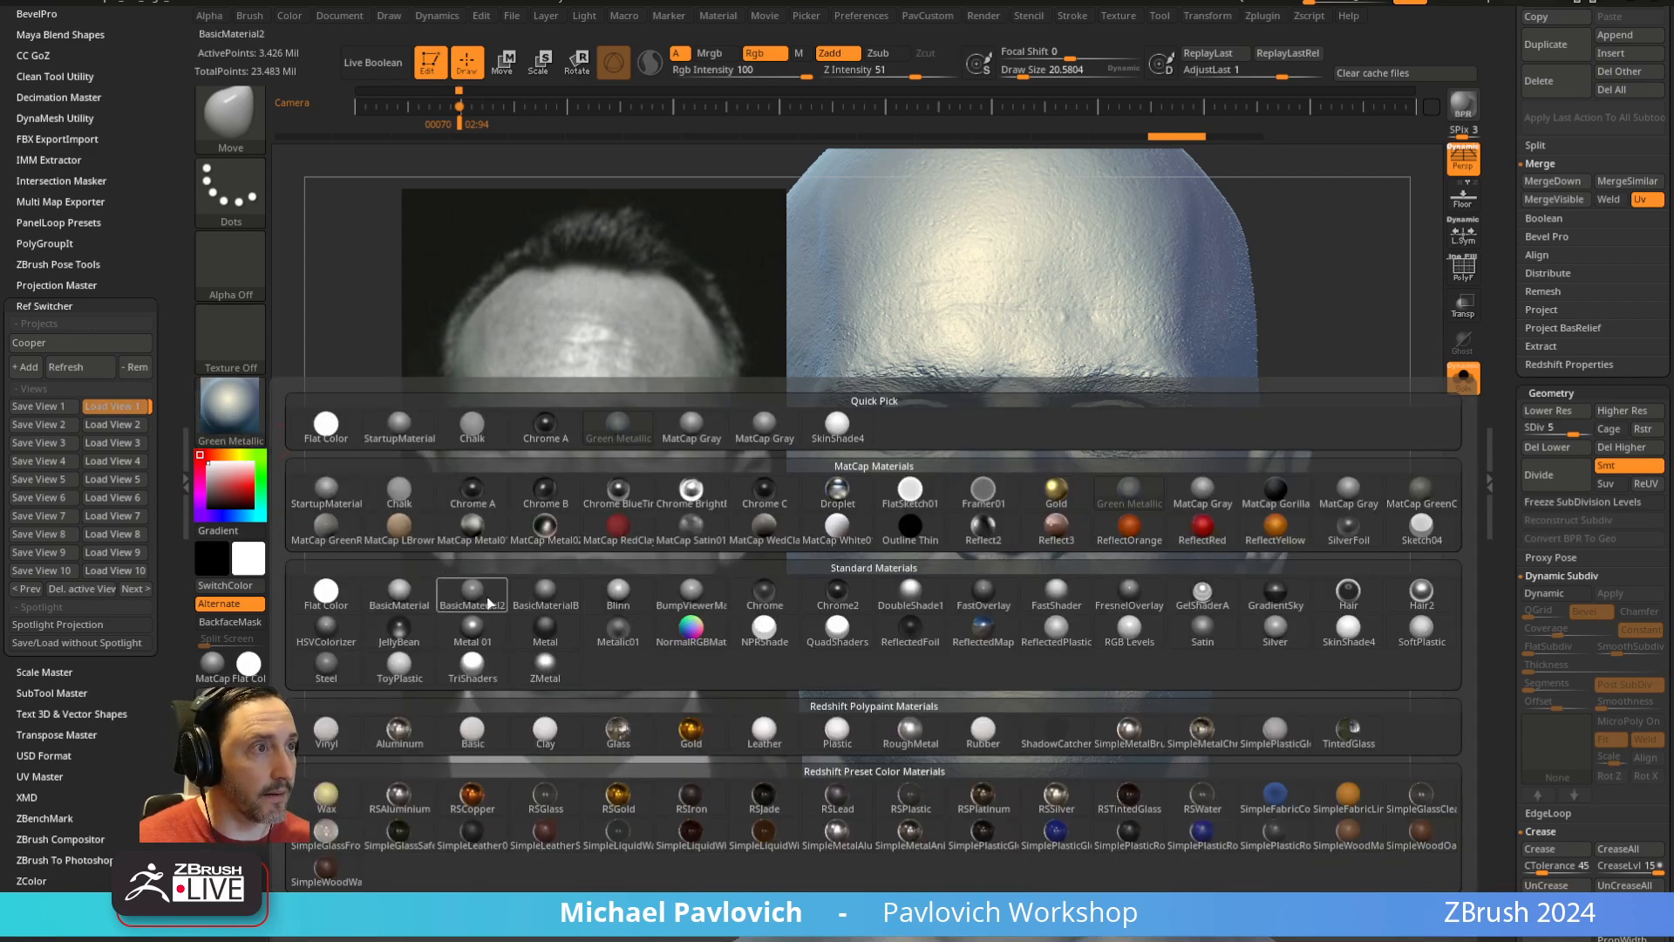
left_click(409, 597)
left_click(231, 408)
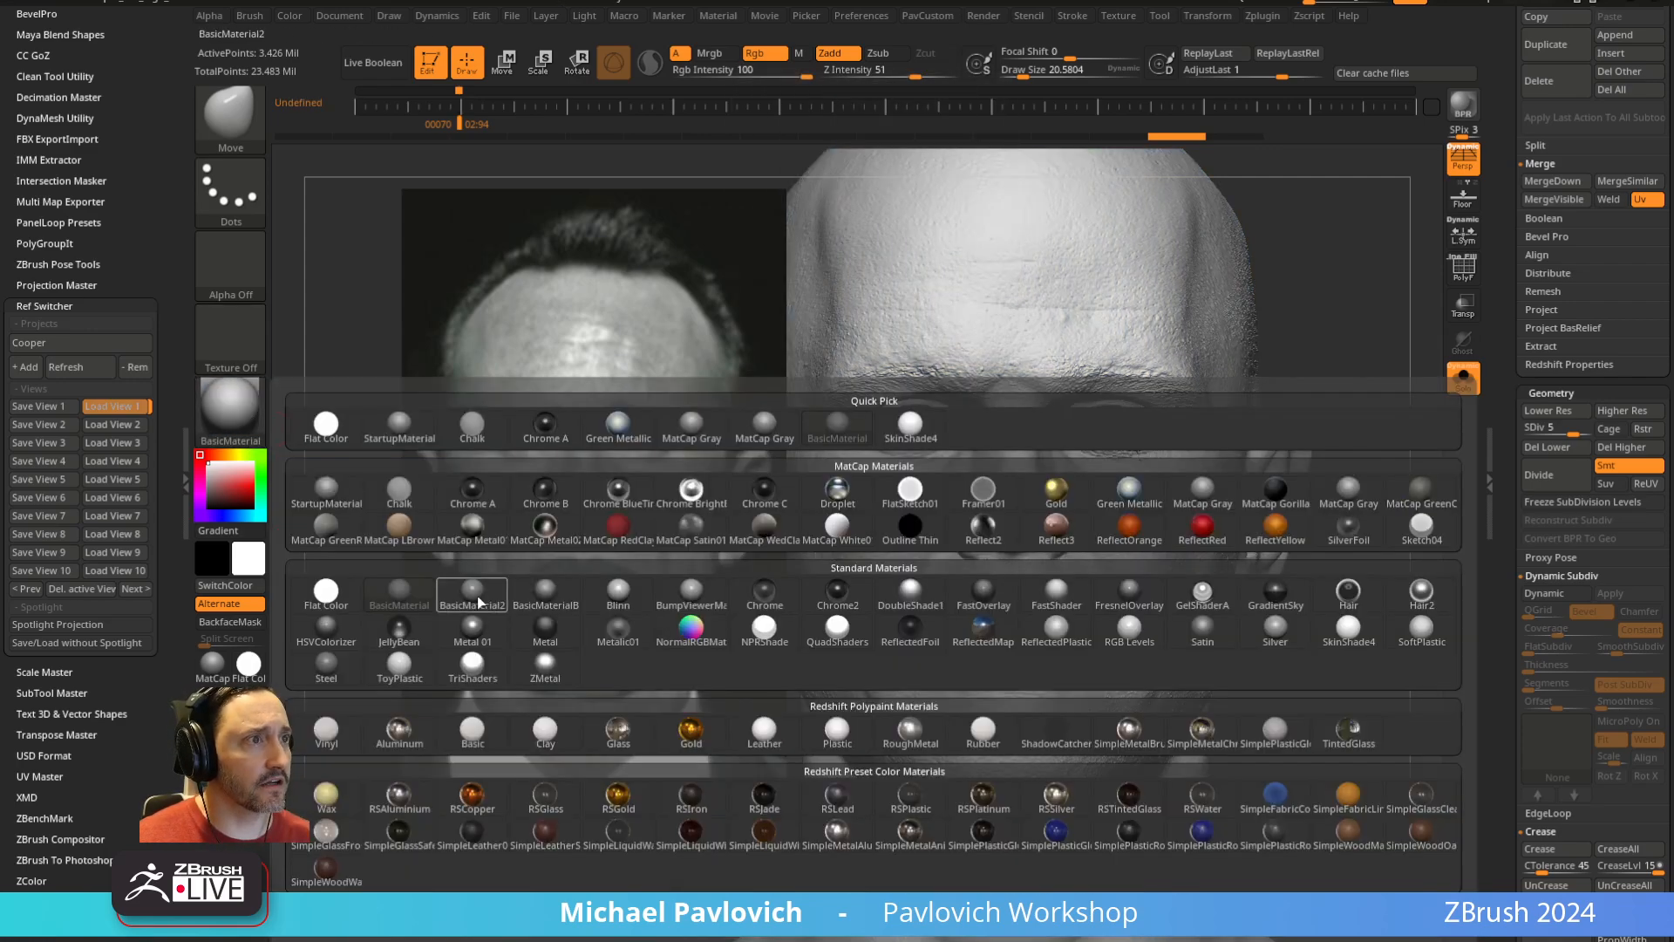
left_click(478, 598)
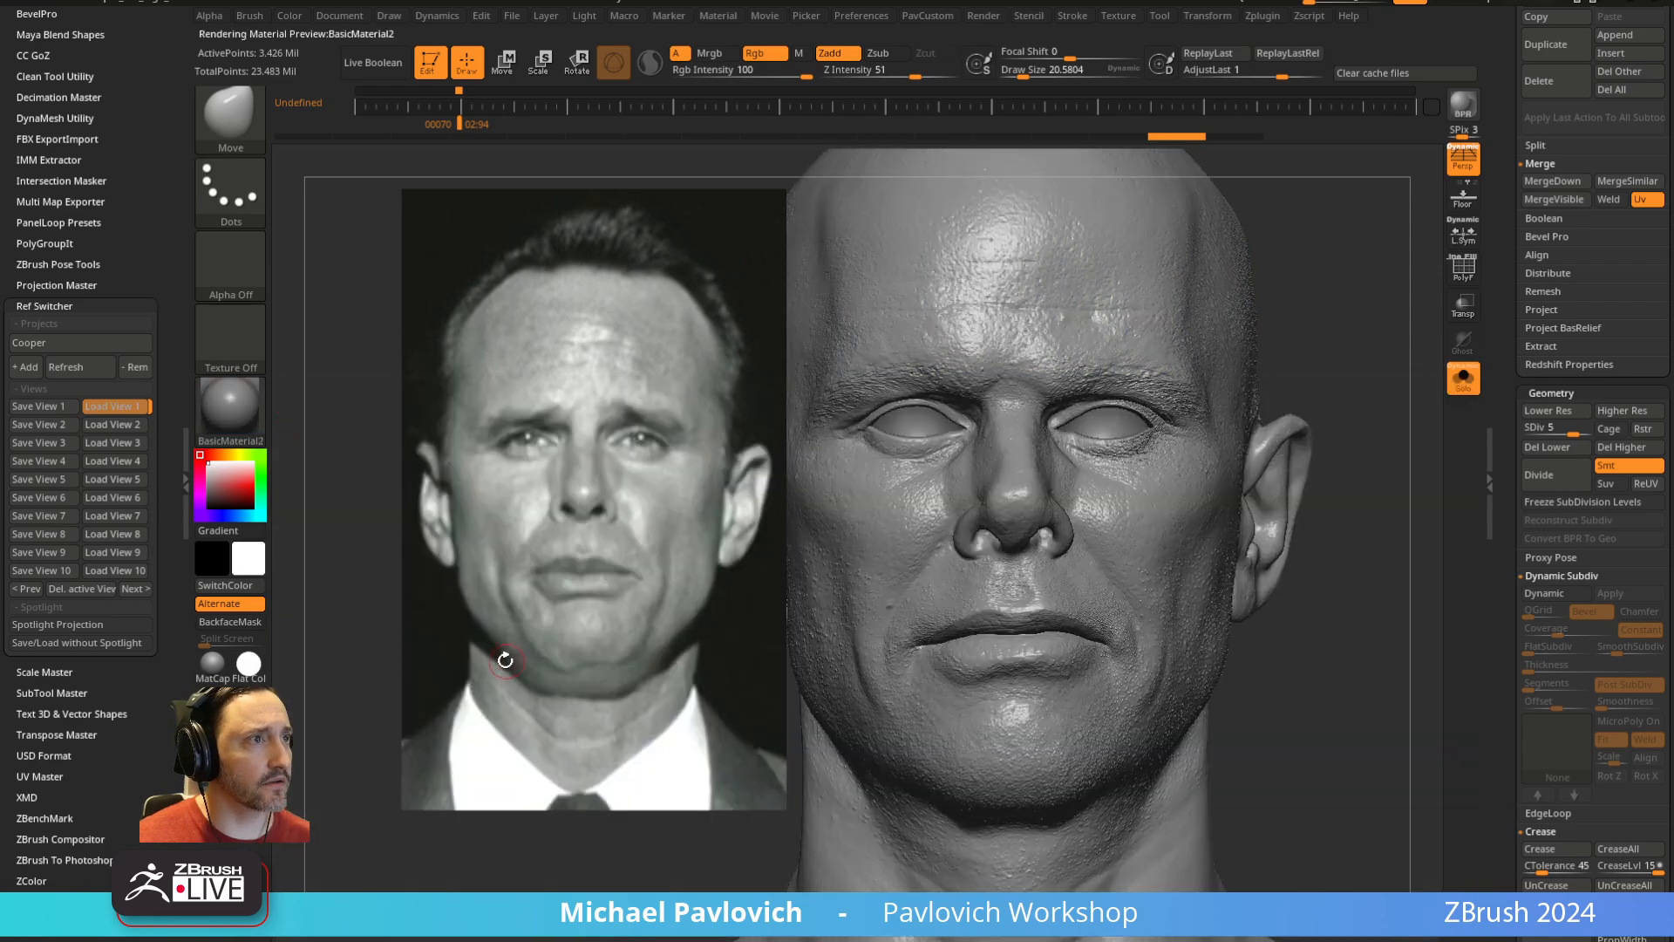
Dock the Light palette in the tray and reposition the main light toward the upper part of the preview sphere
left_click(584, 16)
left_click_drag(571, 27, 49, 107)
left_click(222, 384)
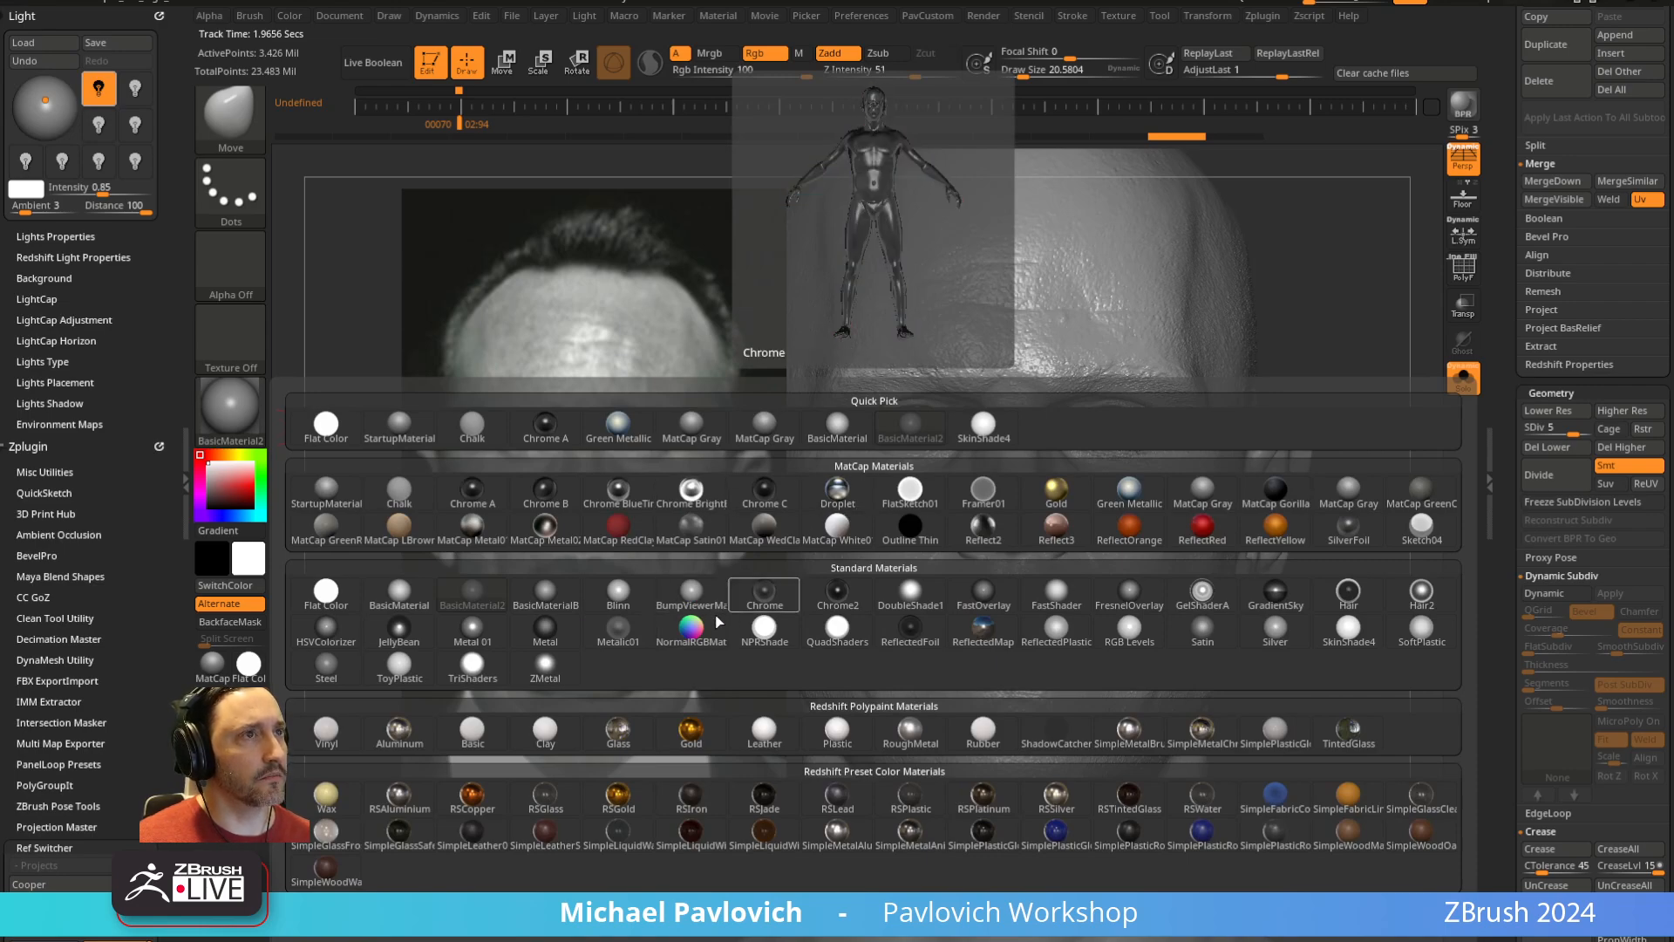
left_click_drag(44, 98, 37, 89)
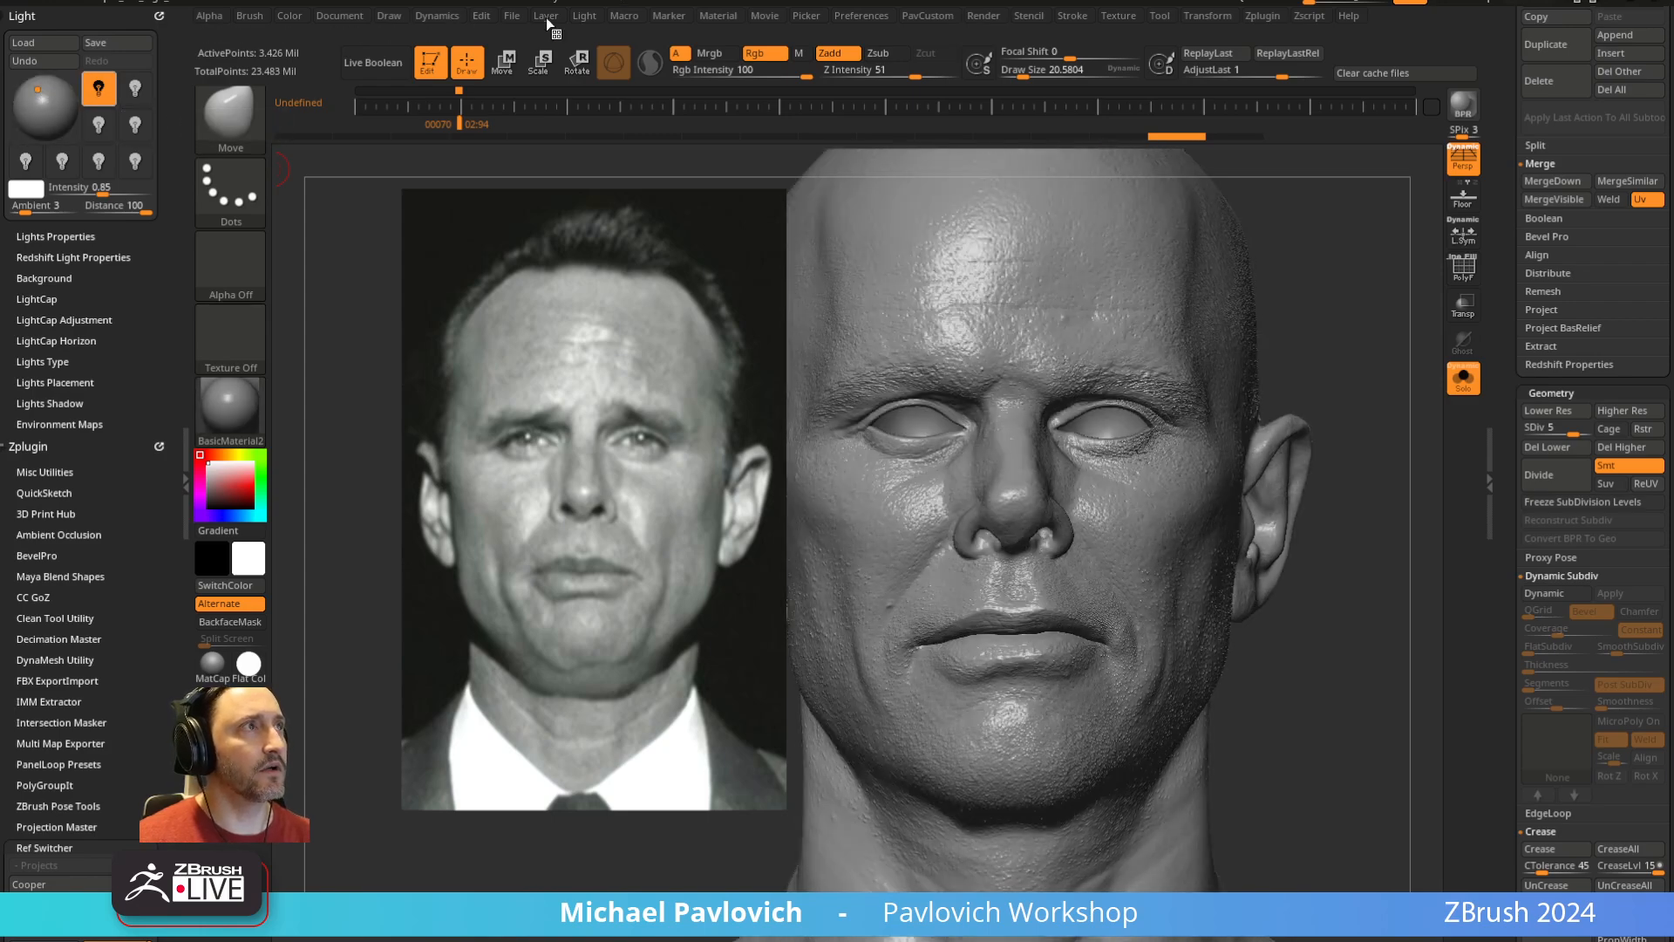
Dock the Material palette and set BasicMaterial2's Diffuse to about 0.69 and Specular to about 0.35, adjusting its SpecularCurve
left_click(723, 18)
left_click_drag(704, 35, 52, 45)
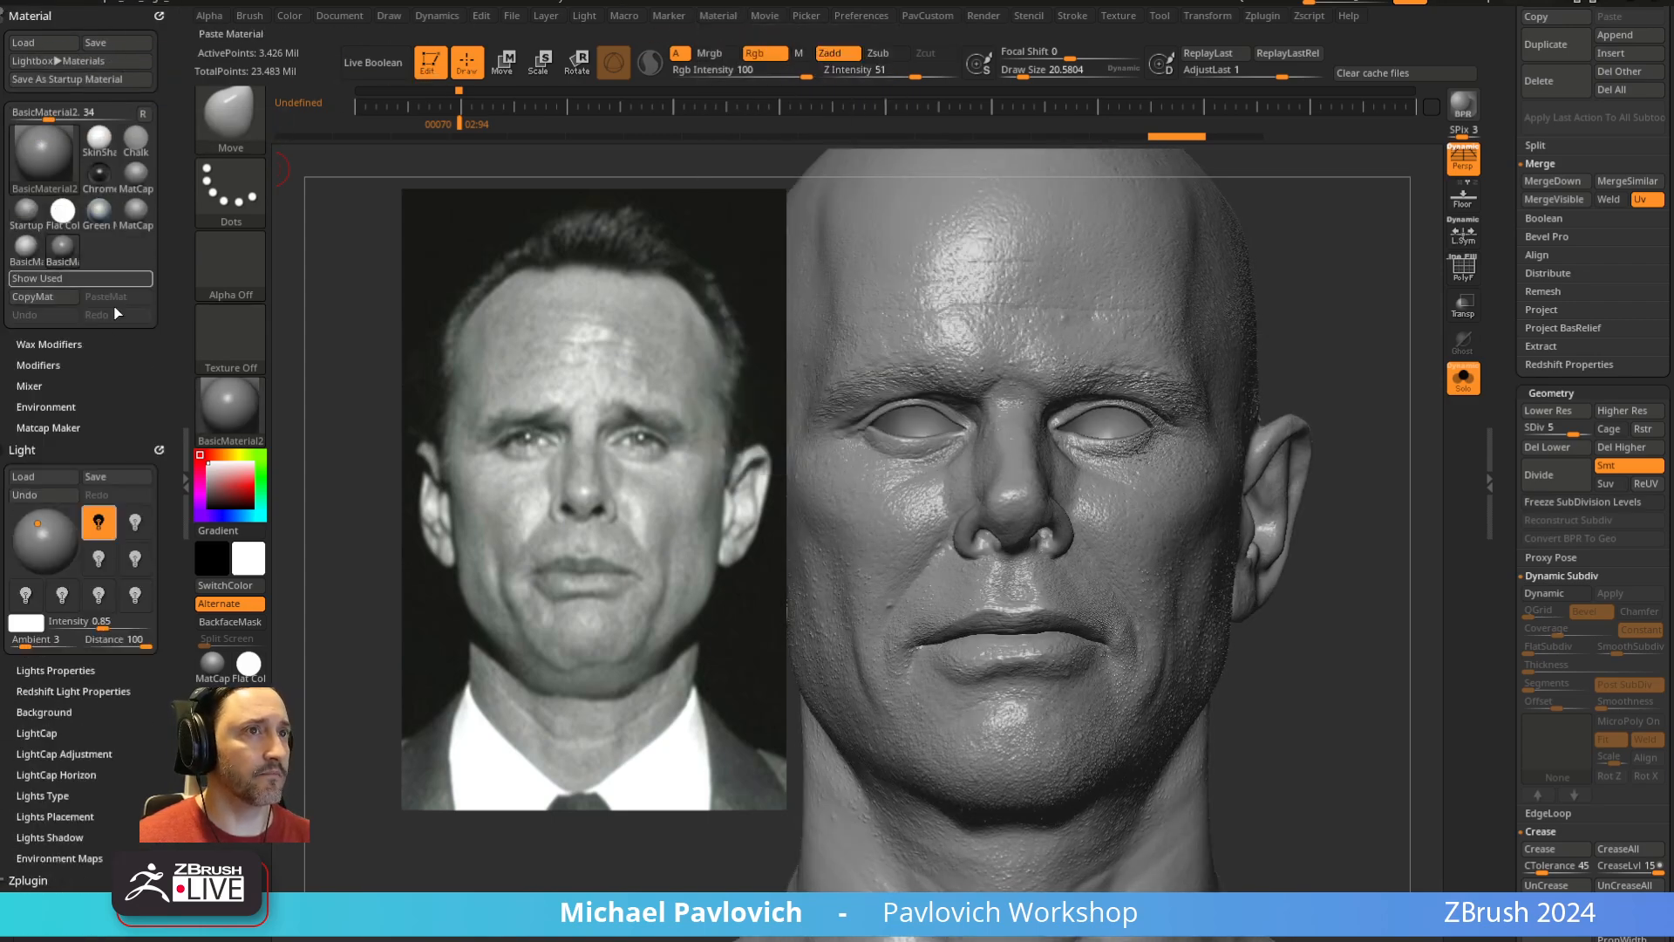
left_click(47, 365)
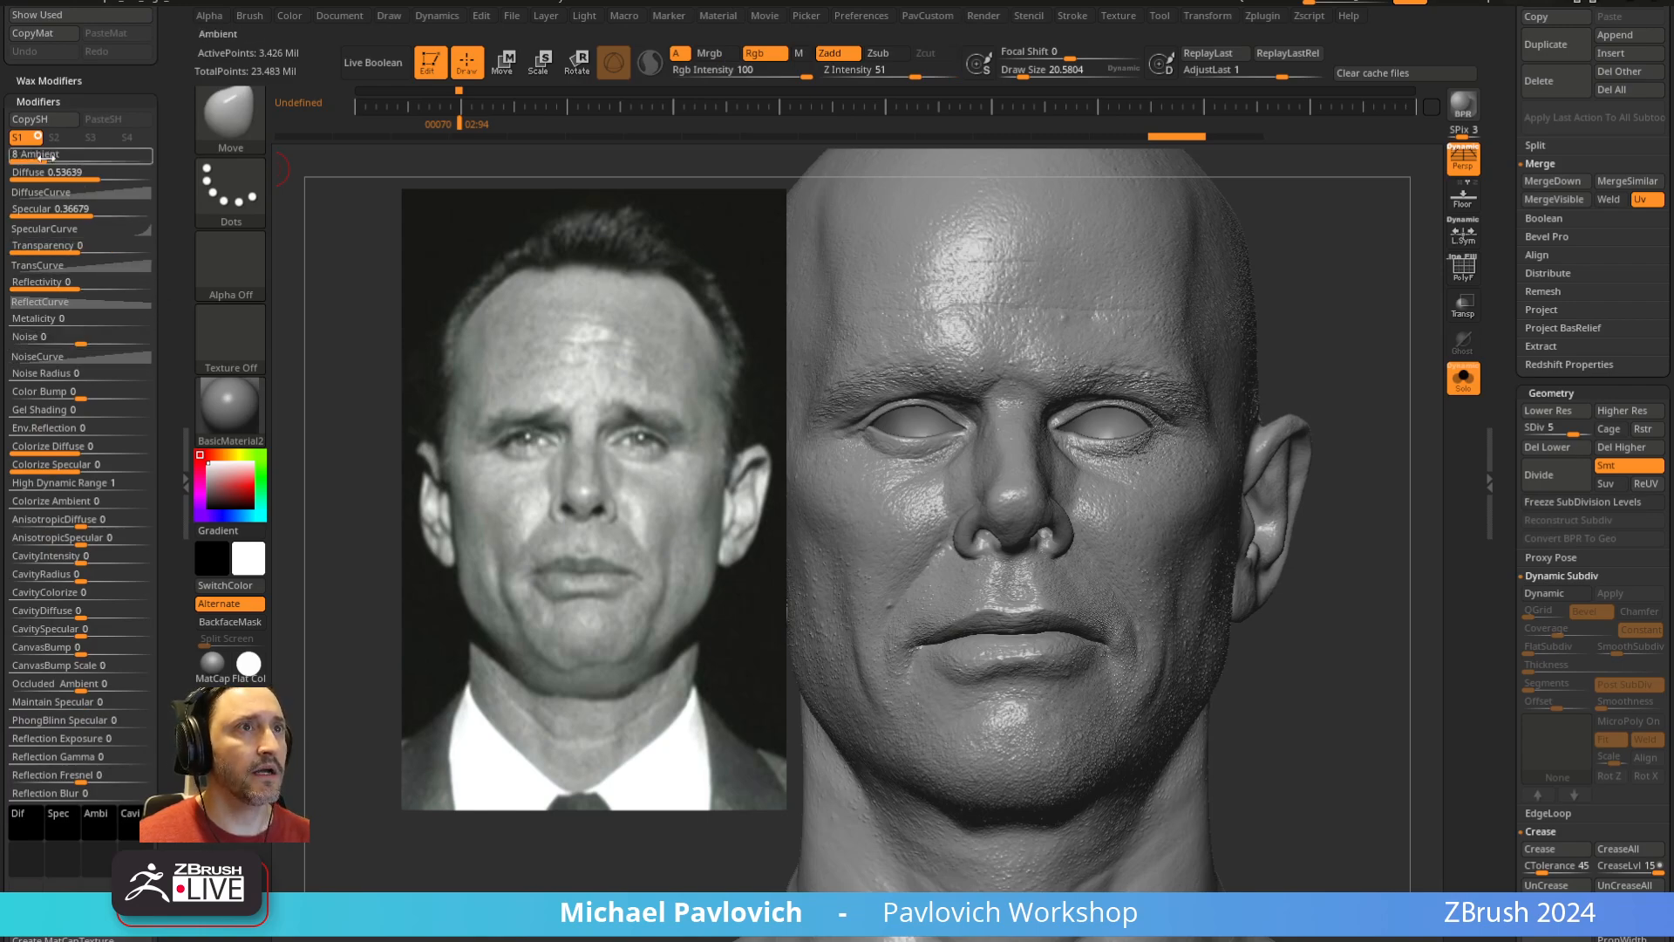
left_click_drag(111, 174, 97, 211)
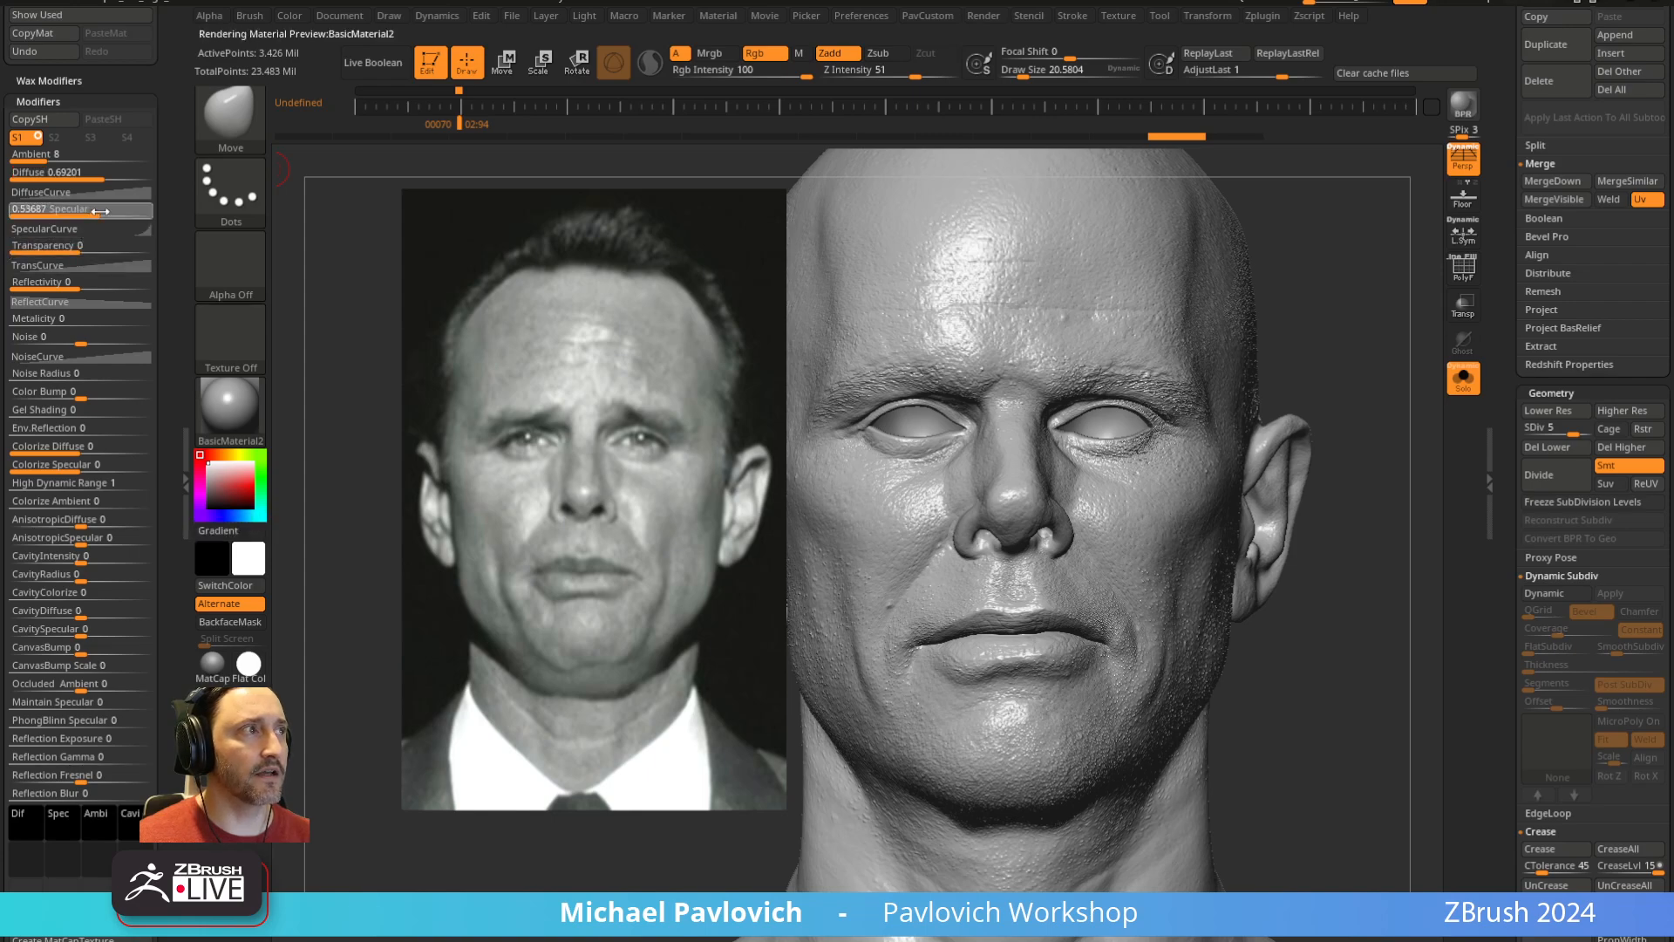
left_click(142, 230)
left_click_drag(139, 306, 142, 304)
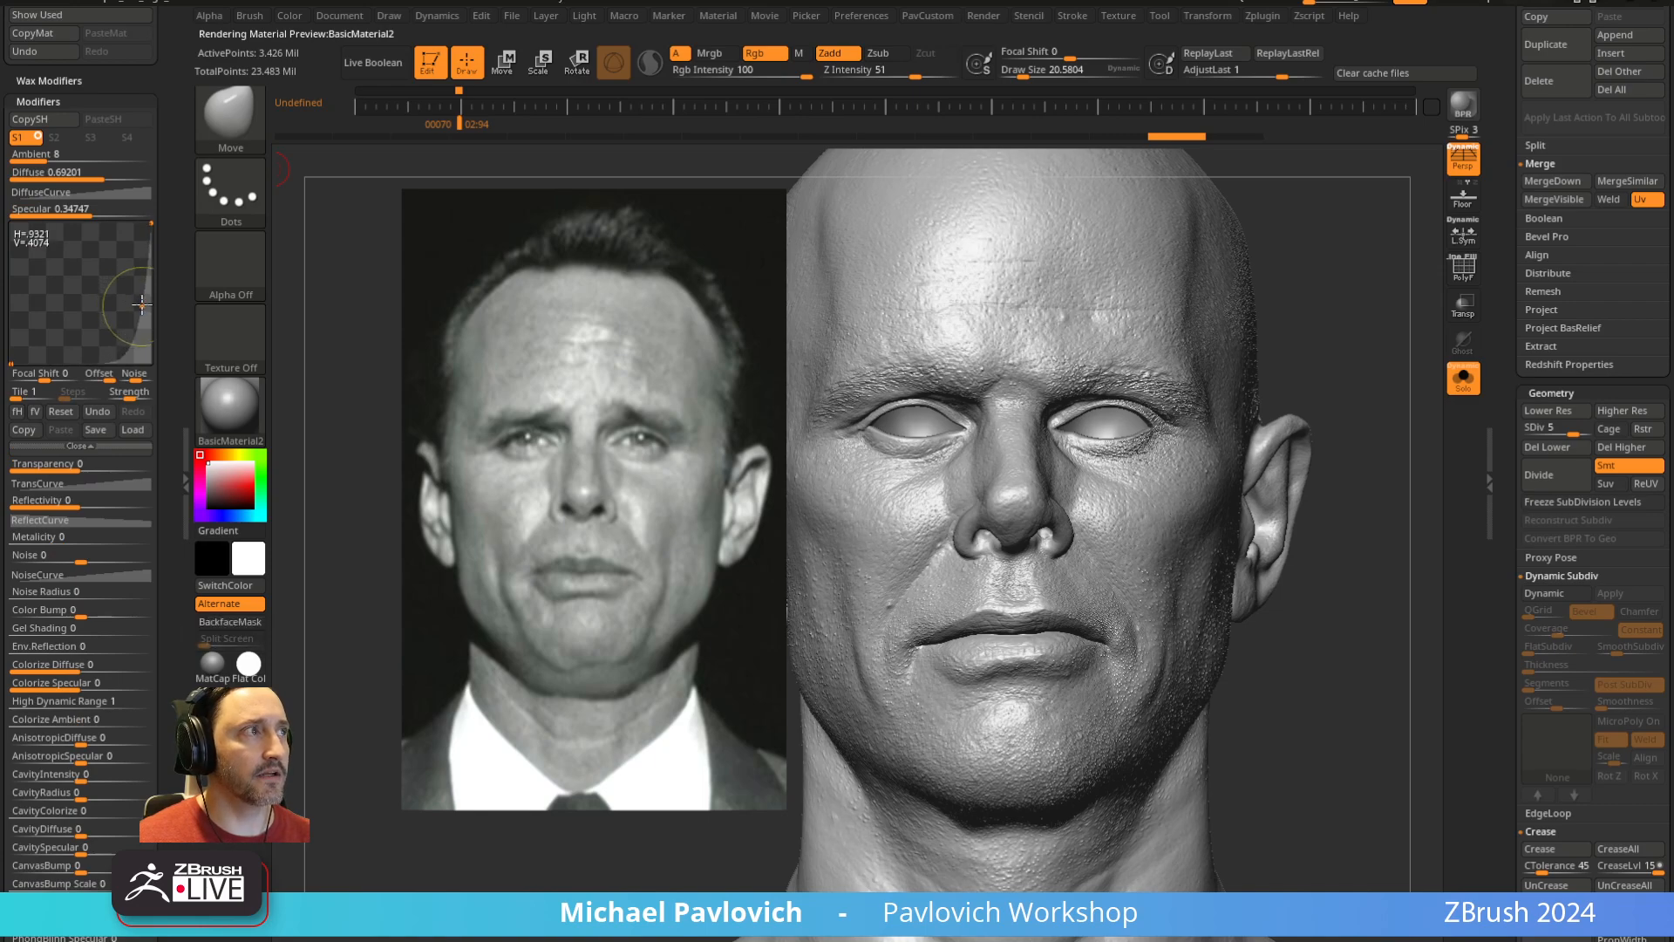
Remove the Material palette from the tray and reposition the main light high above the centre of its preview sphere
left_click_drag(160, 108, 160, 372)
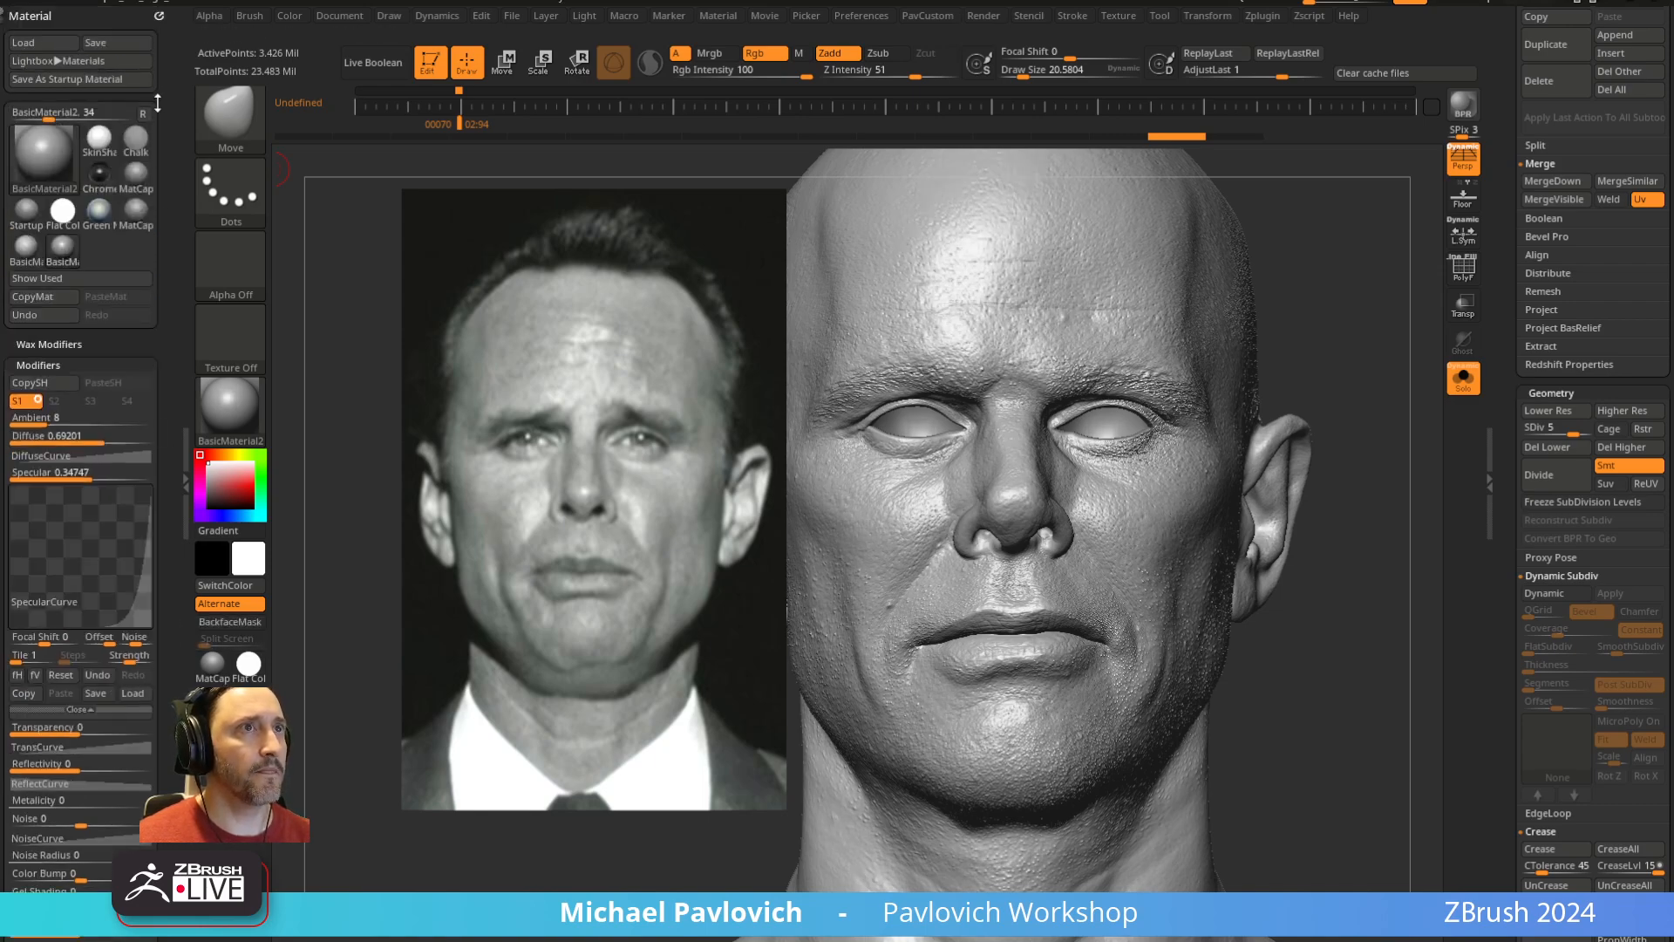
left_click(159, 16)
left_click(46, 98)
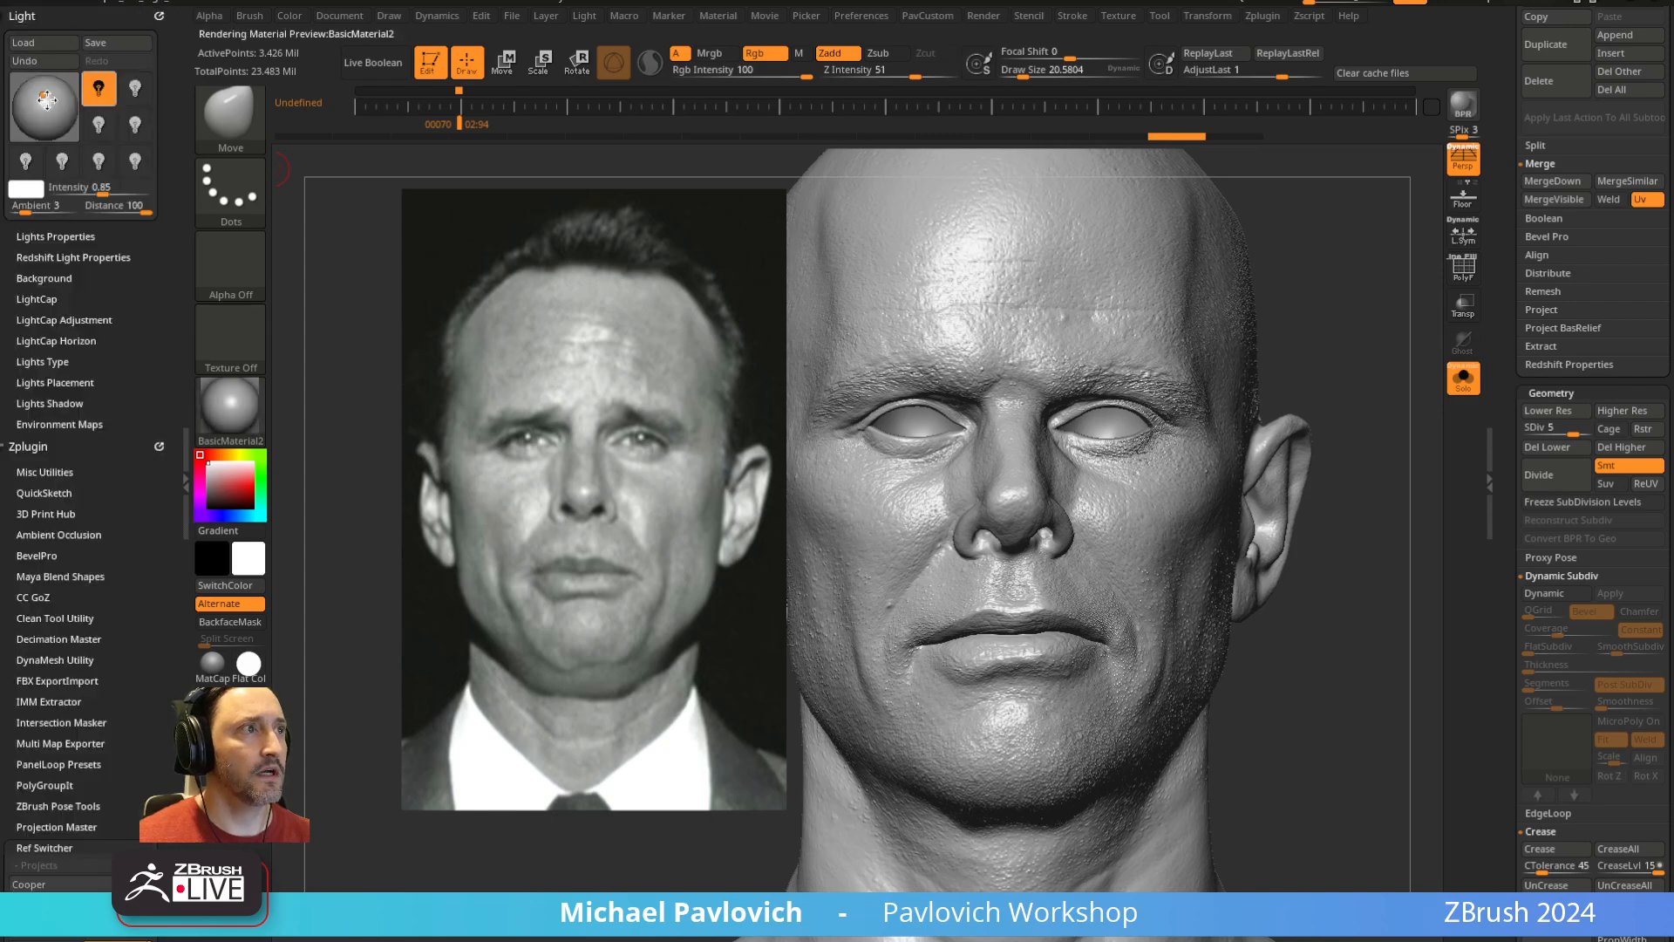
left_click_drag(39, 96, 45, 89)
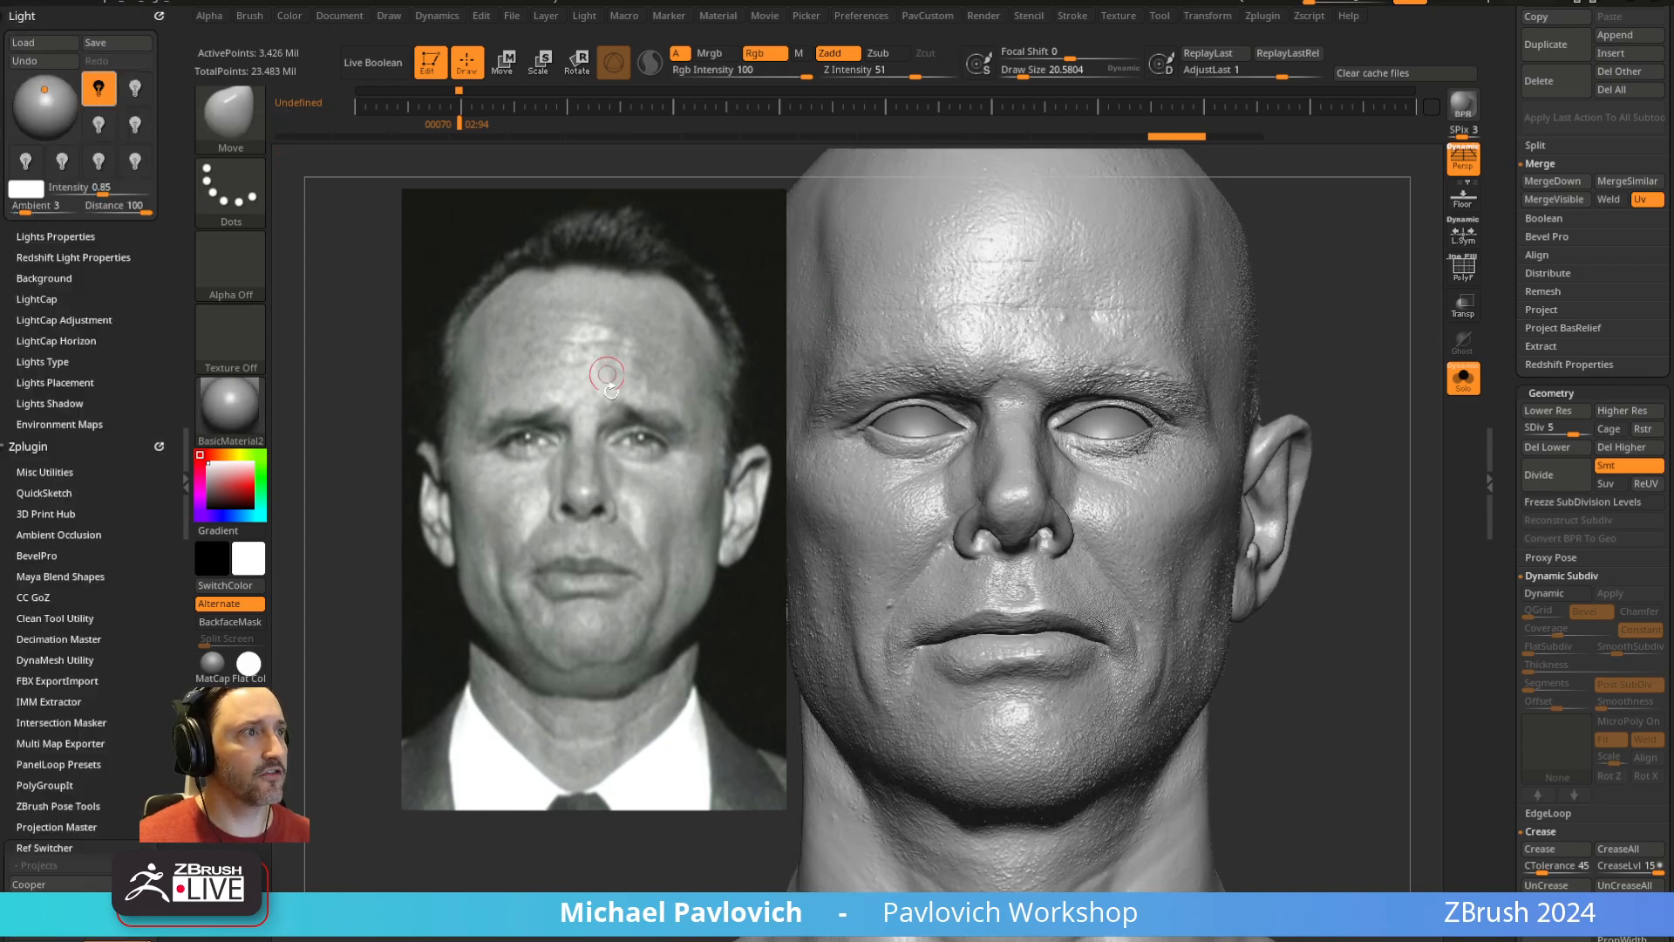
Switch to the Standard brush, lower the body mesh to subdivision level 2 and set the draw size to about 31
key("s")
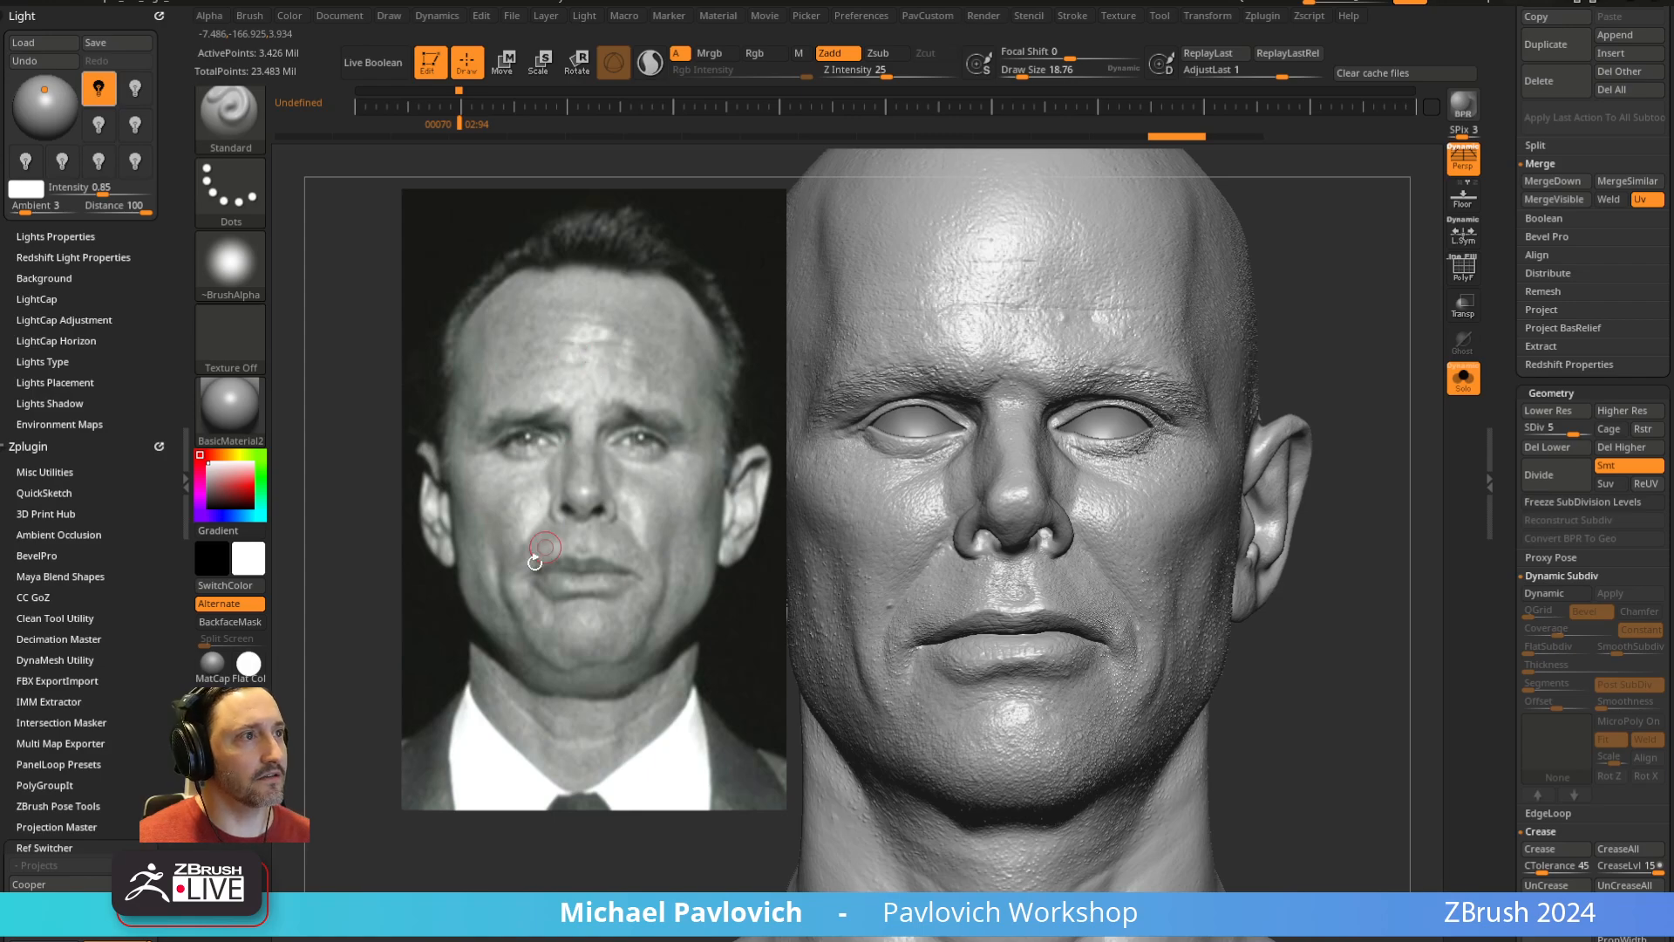
key("z")
key("z")
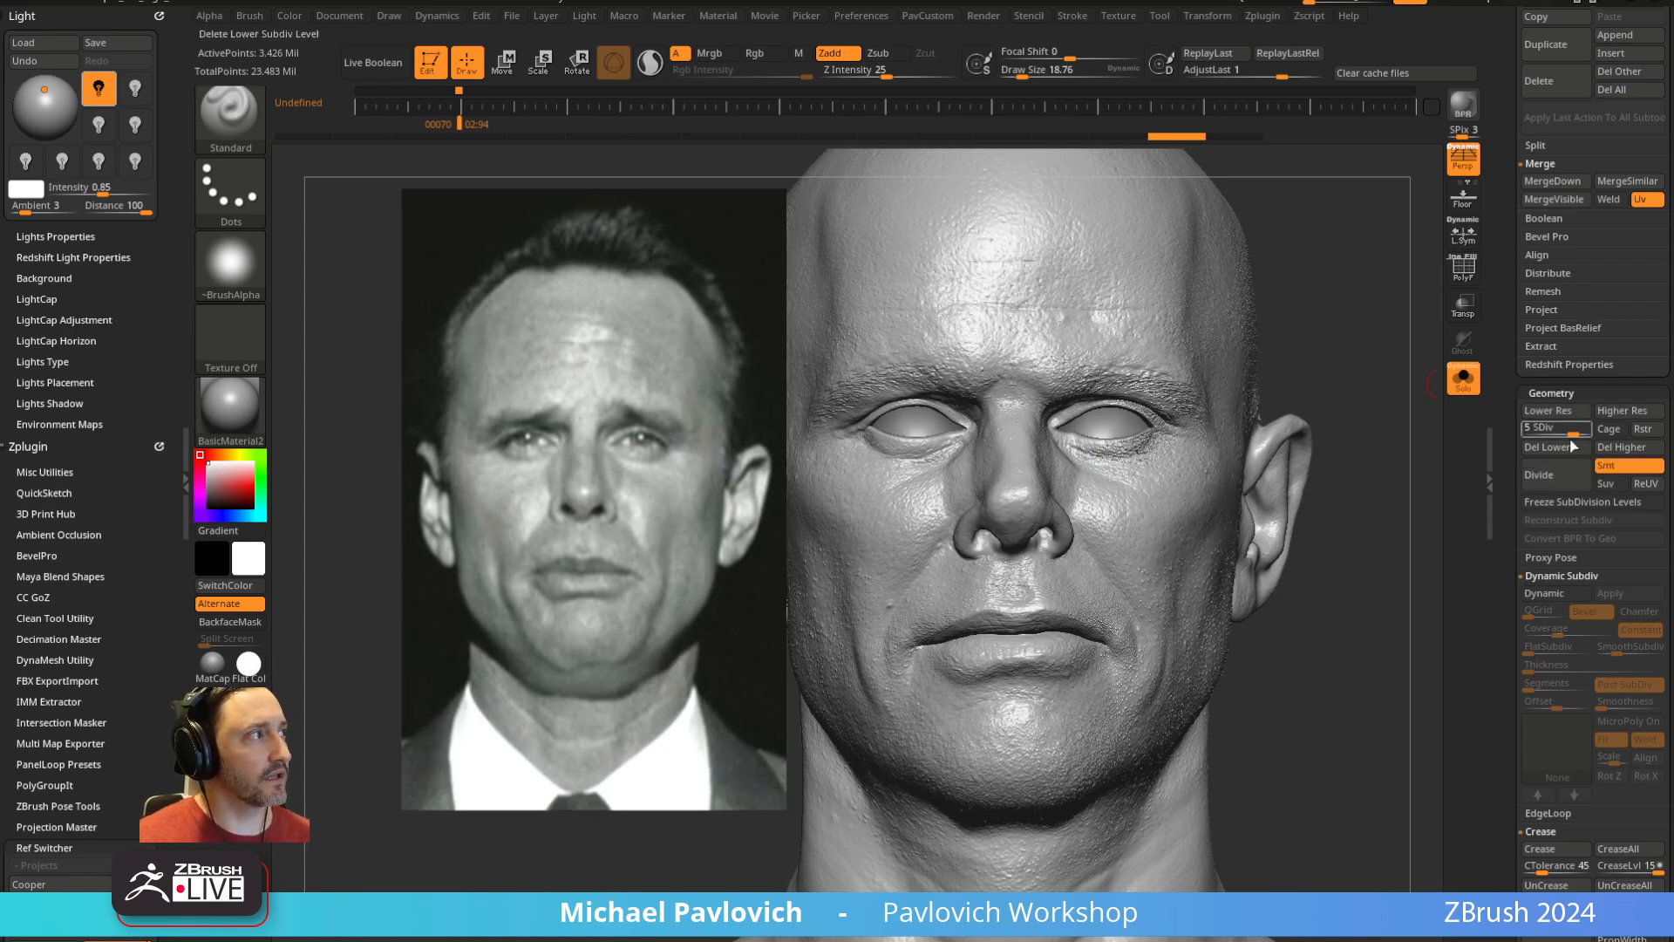
left_click_drag(1573, 434, 1548, 434)
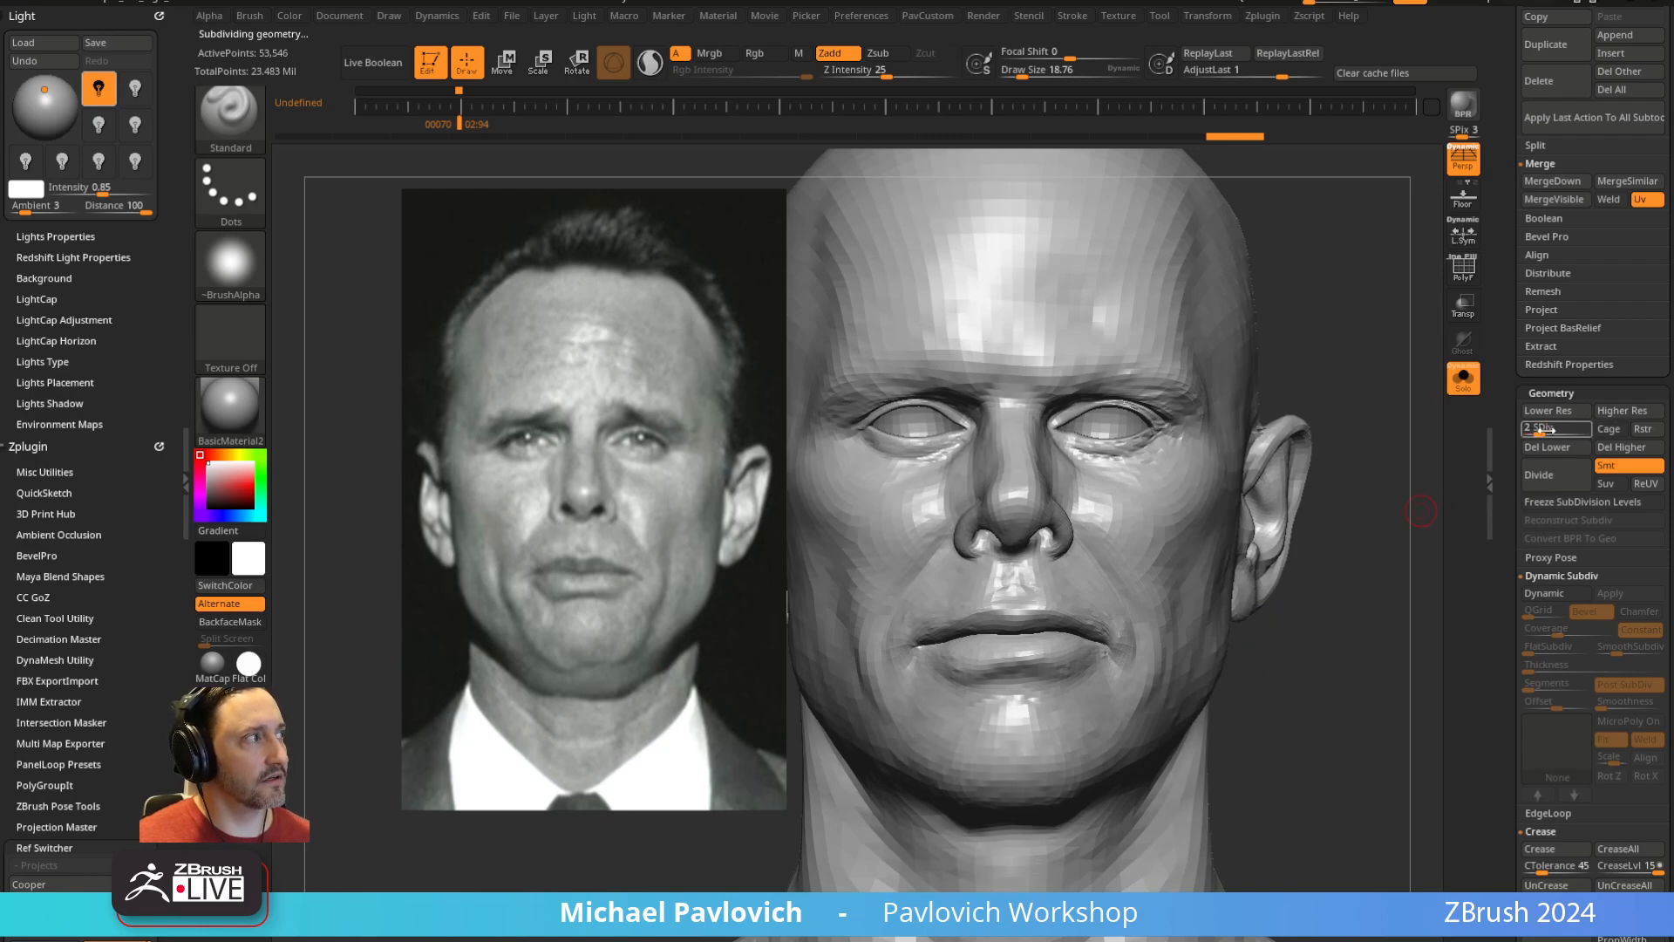
left_click(1550, 426)
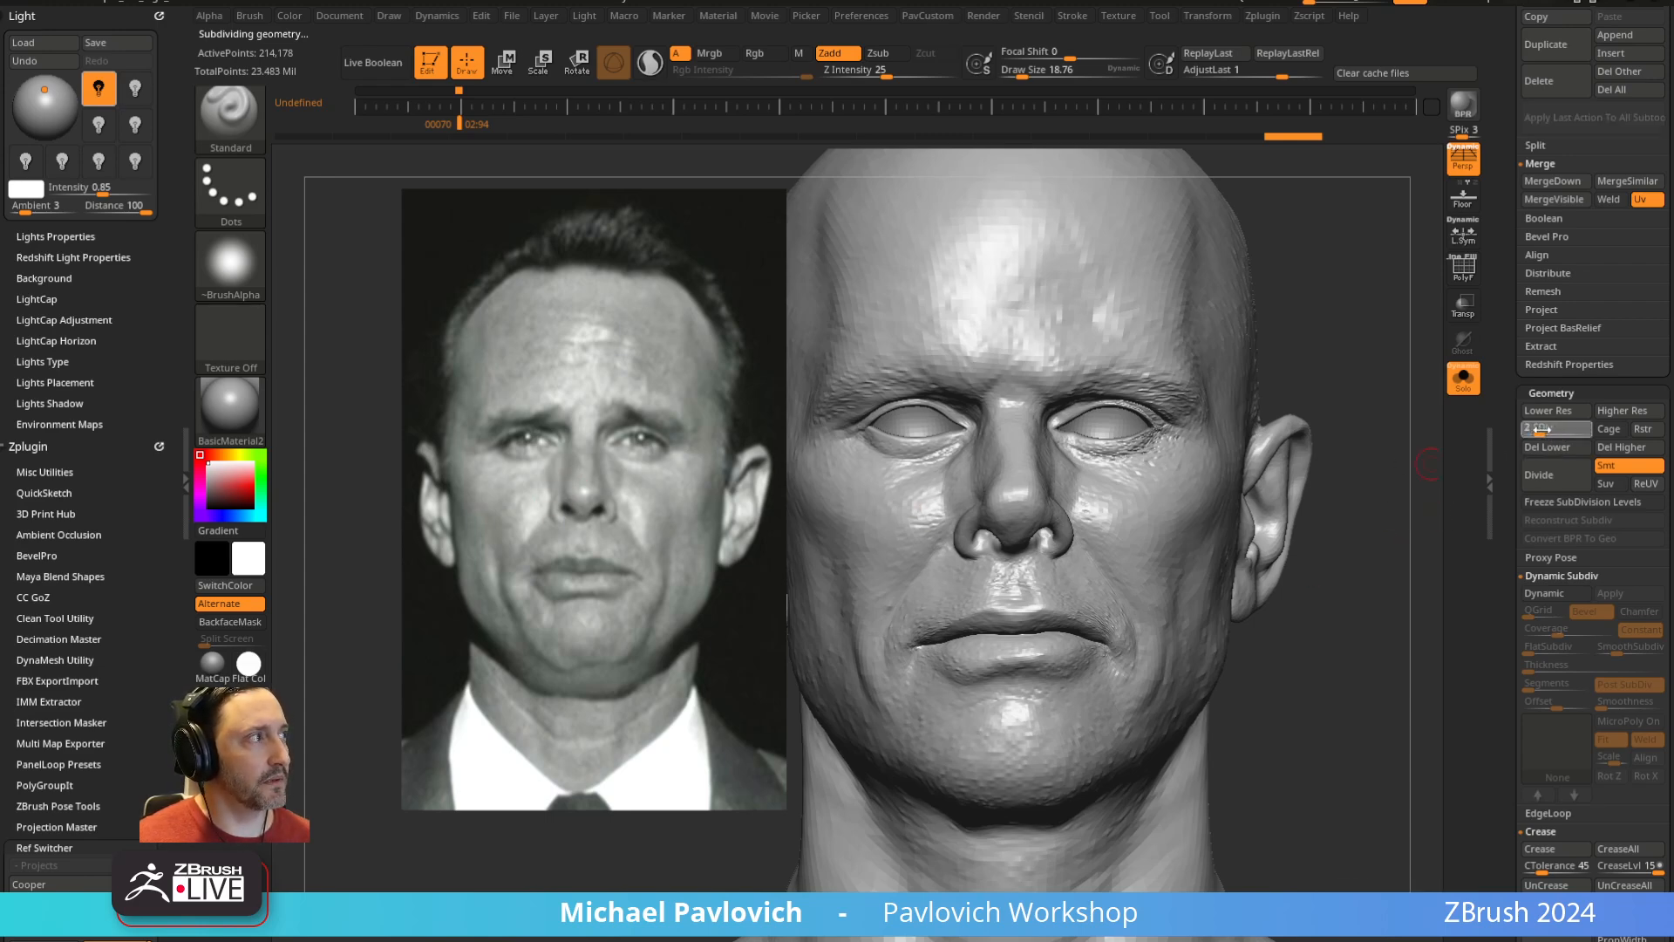
key("s")
left_click_drag(607, 512, 612, 513)
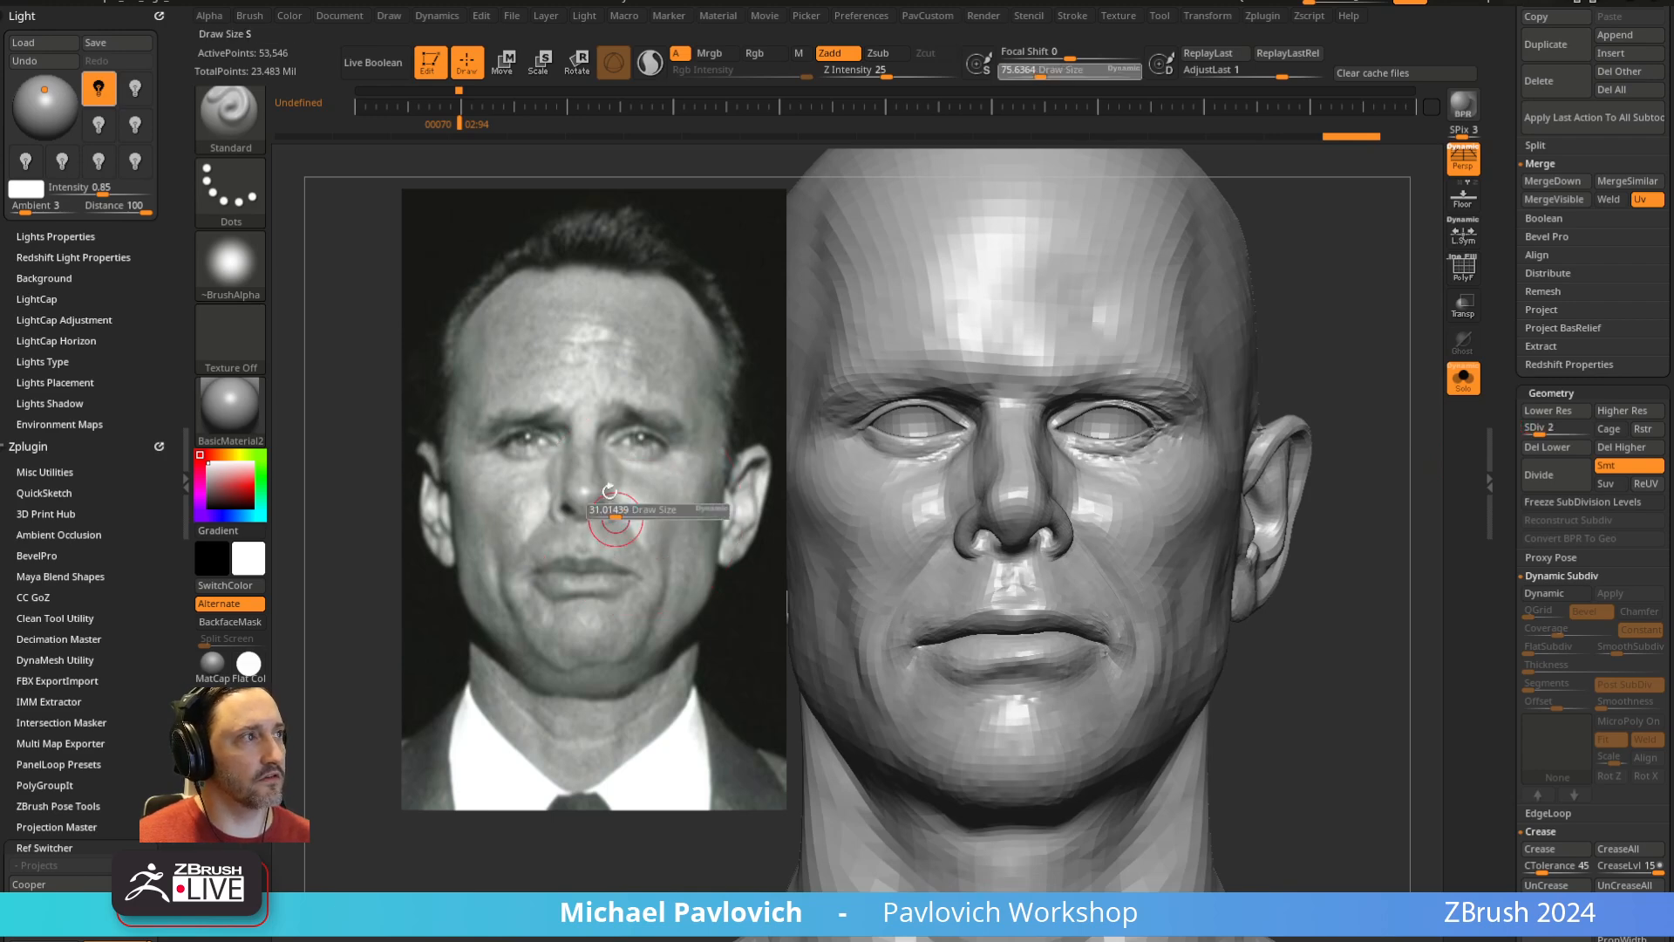
Raise the body mesh to subdivision level 3 and place the hat reference photo beside the head for comparison
left_click(1551, 432)
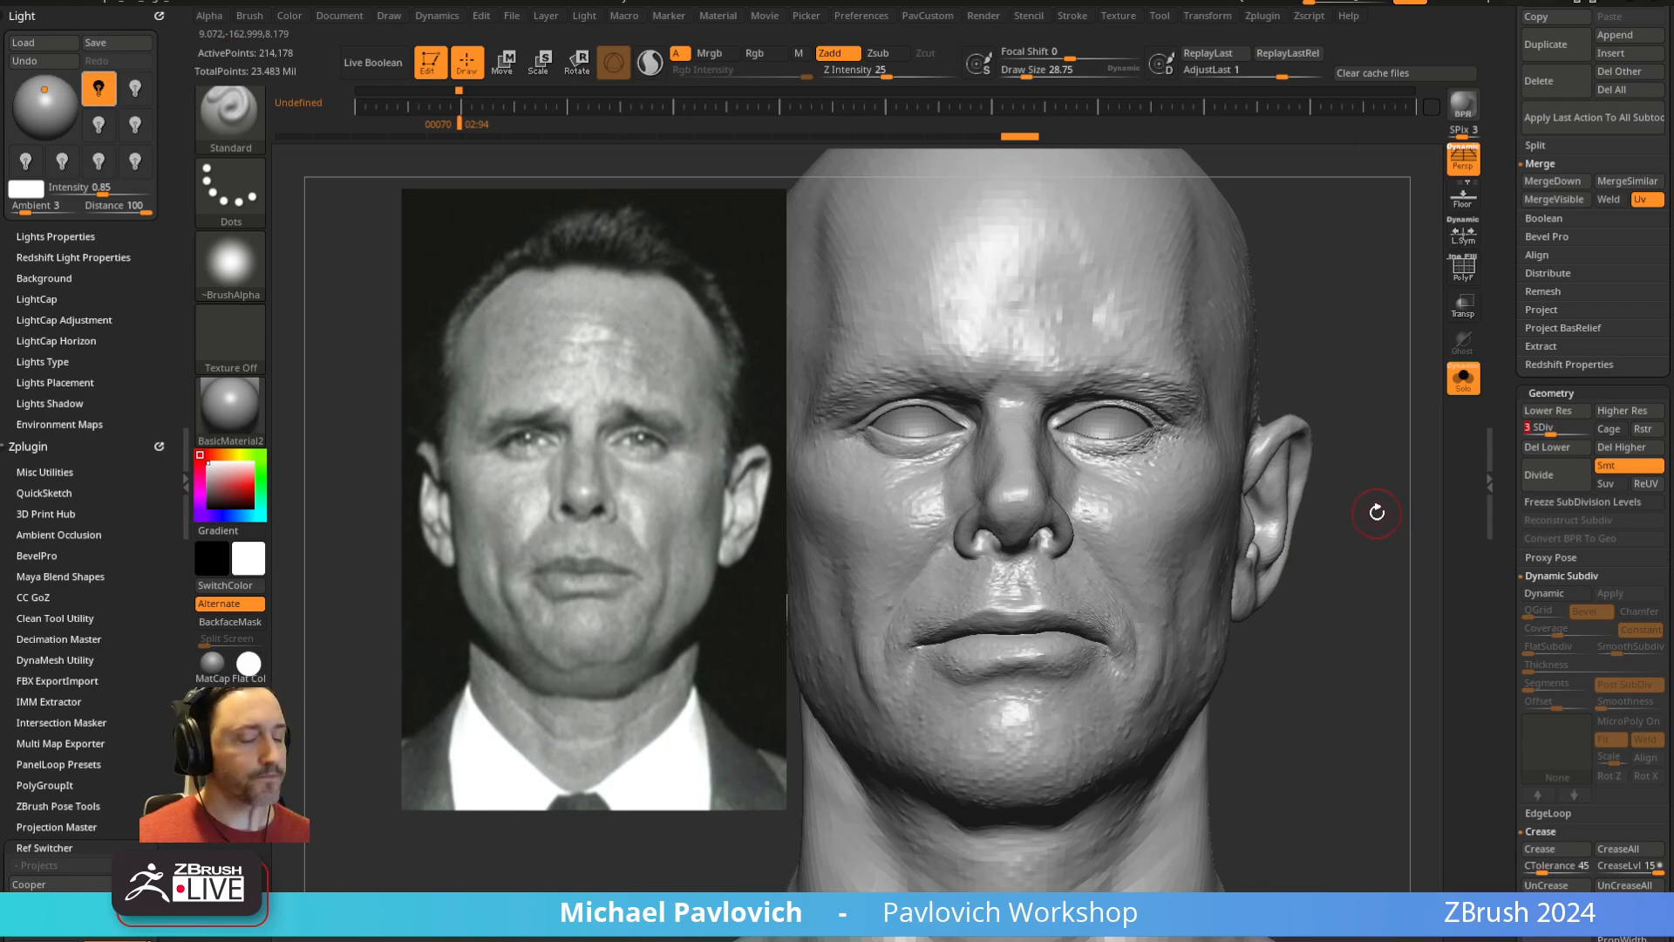
left_click_drag(1368, 510, 1370, 486)
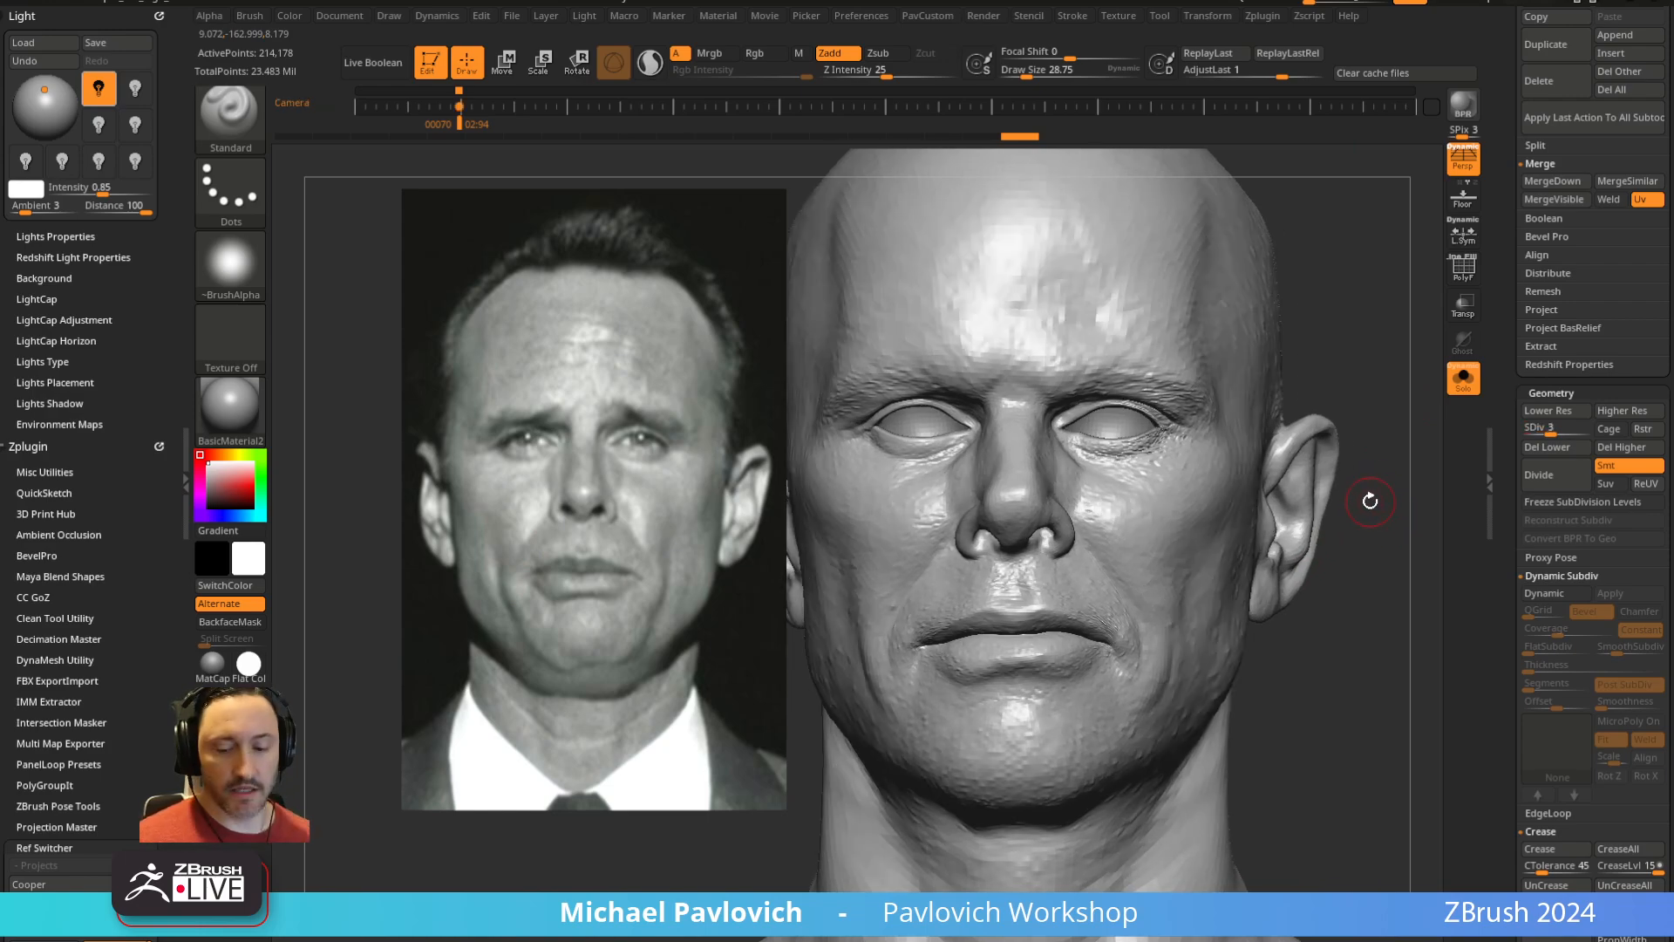
key("Right")
key("z")
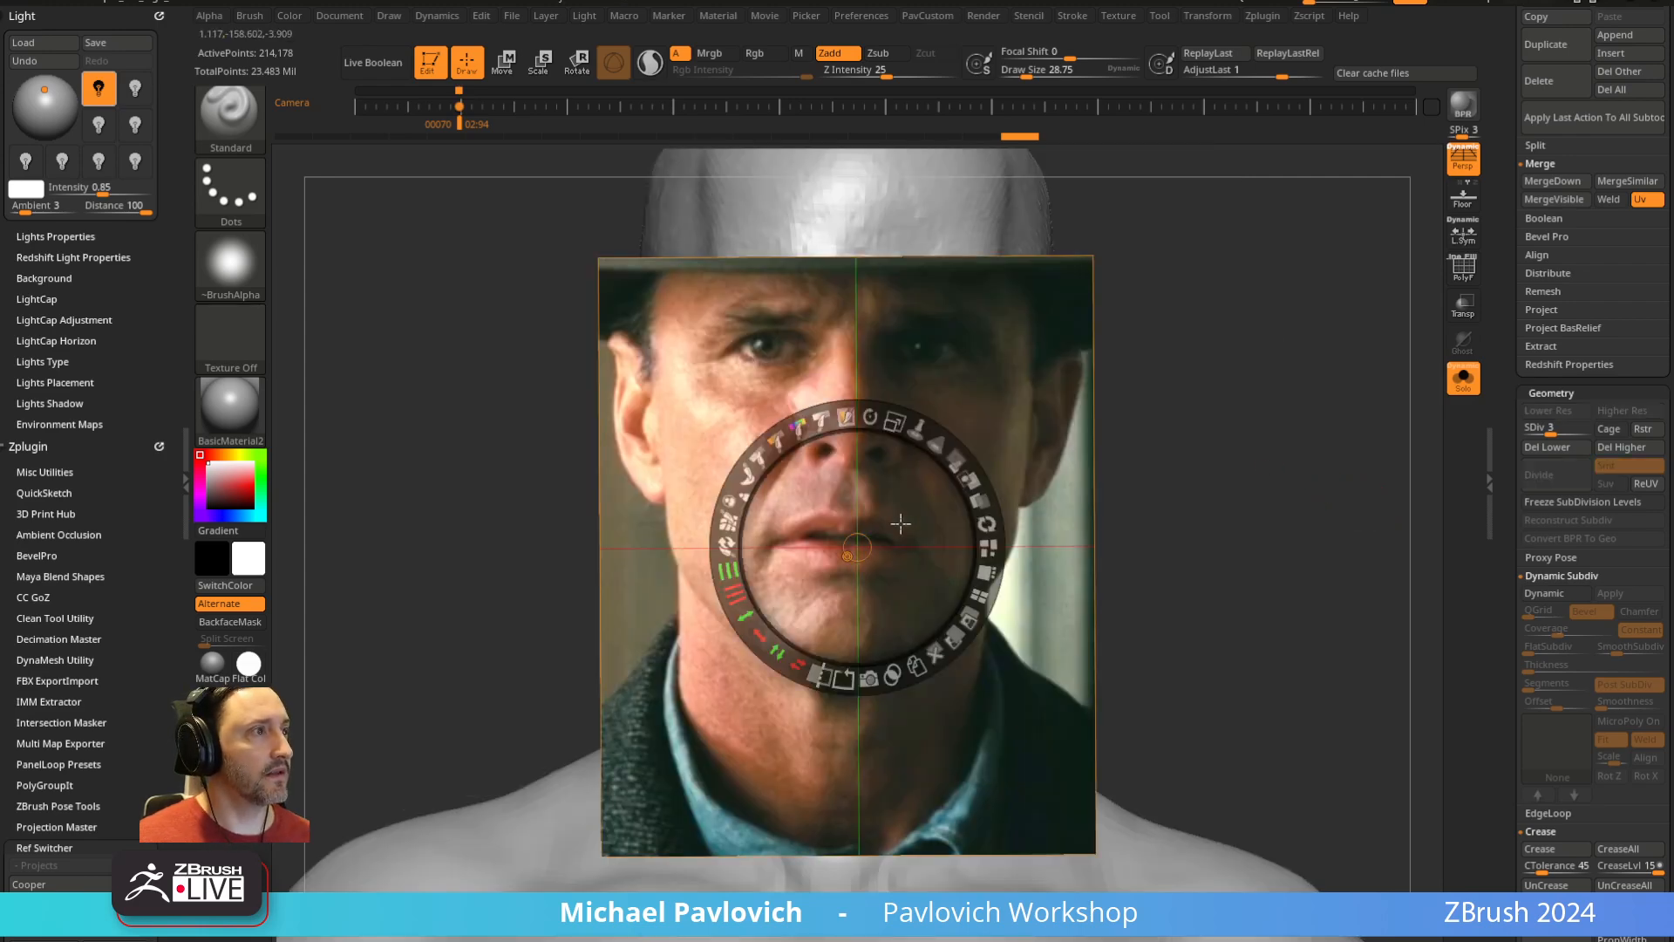
left_click_drag(933, 512, 599, 504)
key("z")
left_click_drag(1180, 418, 1217, 562, "alt")
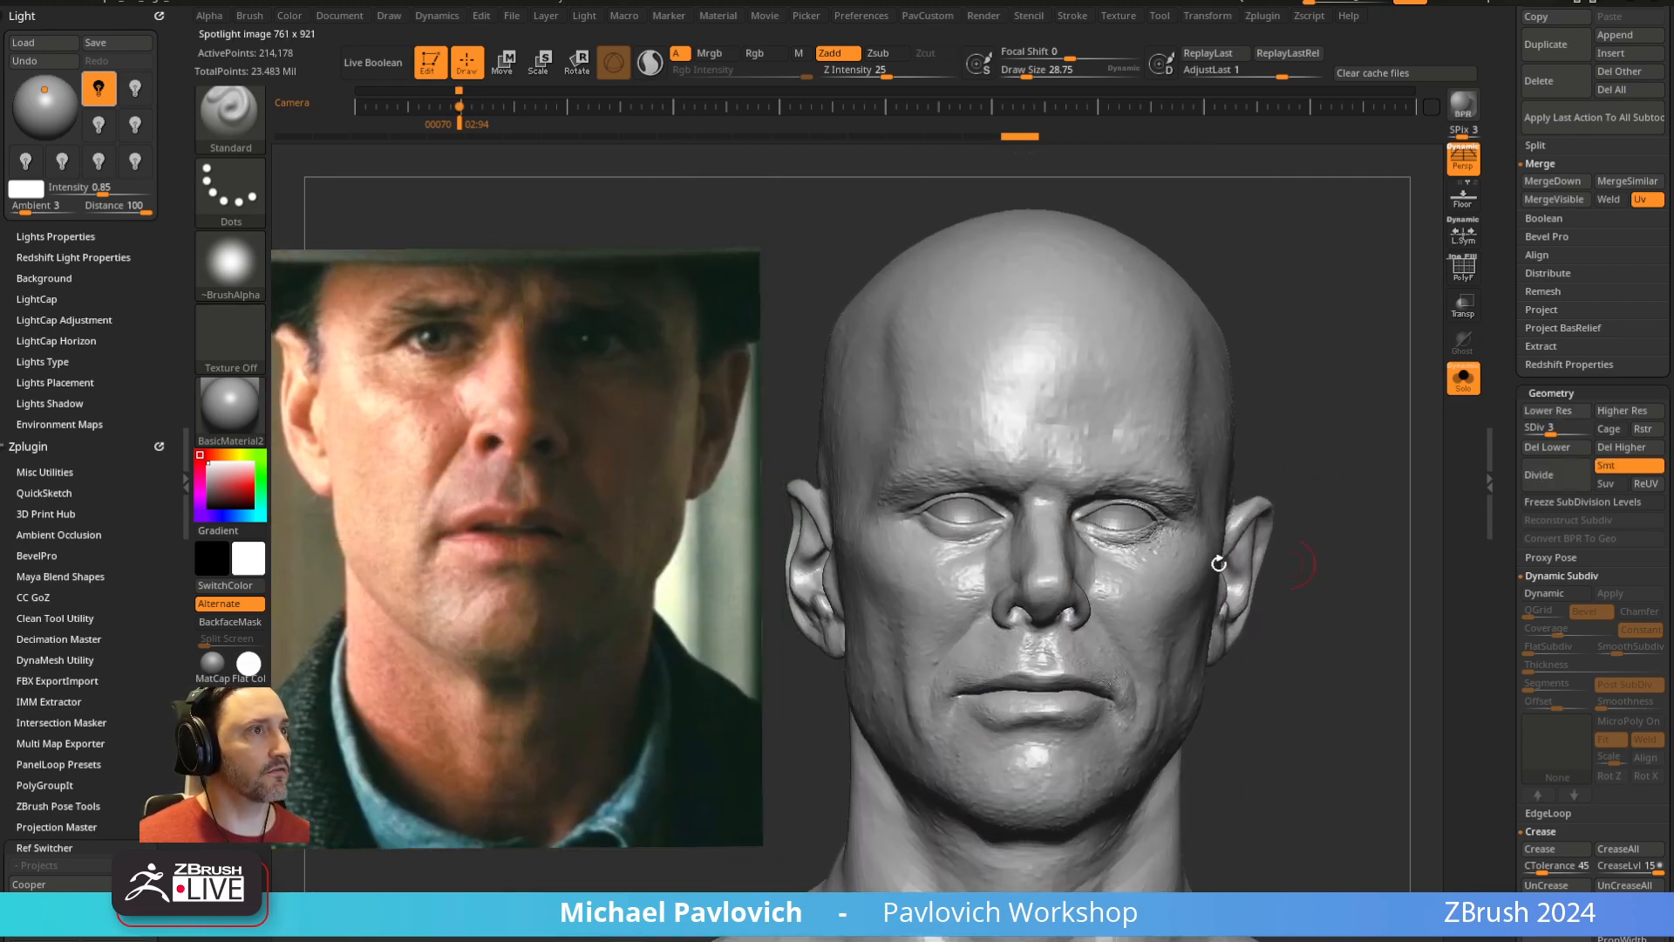
Move the main light to the upper left of its preview sphere to match the lighting in the hat photo
left_click(29, 104)
left_click_drag(29, 104, 31, 104)
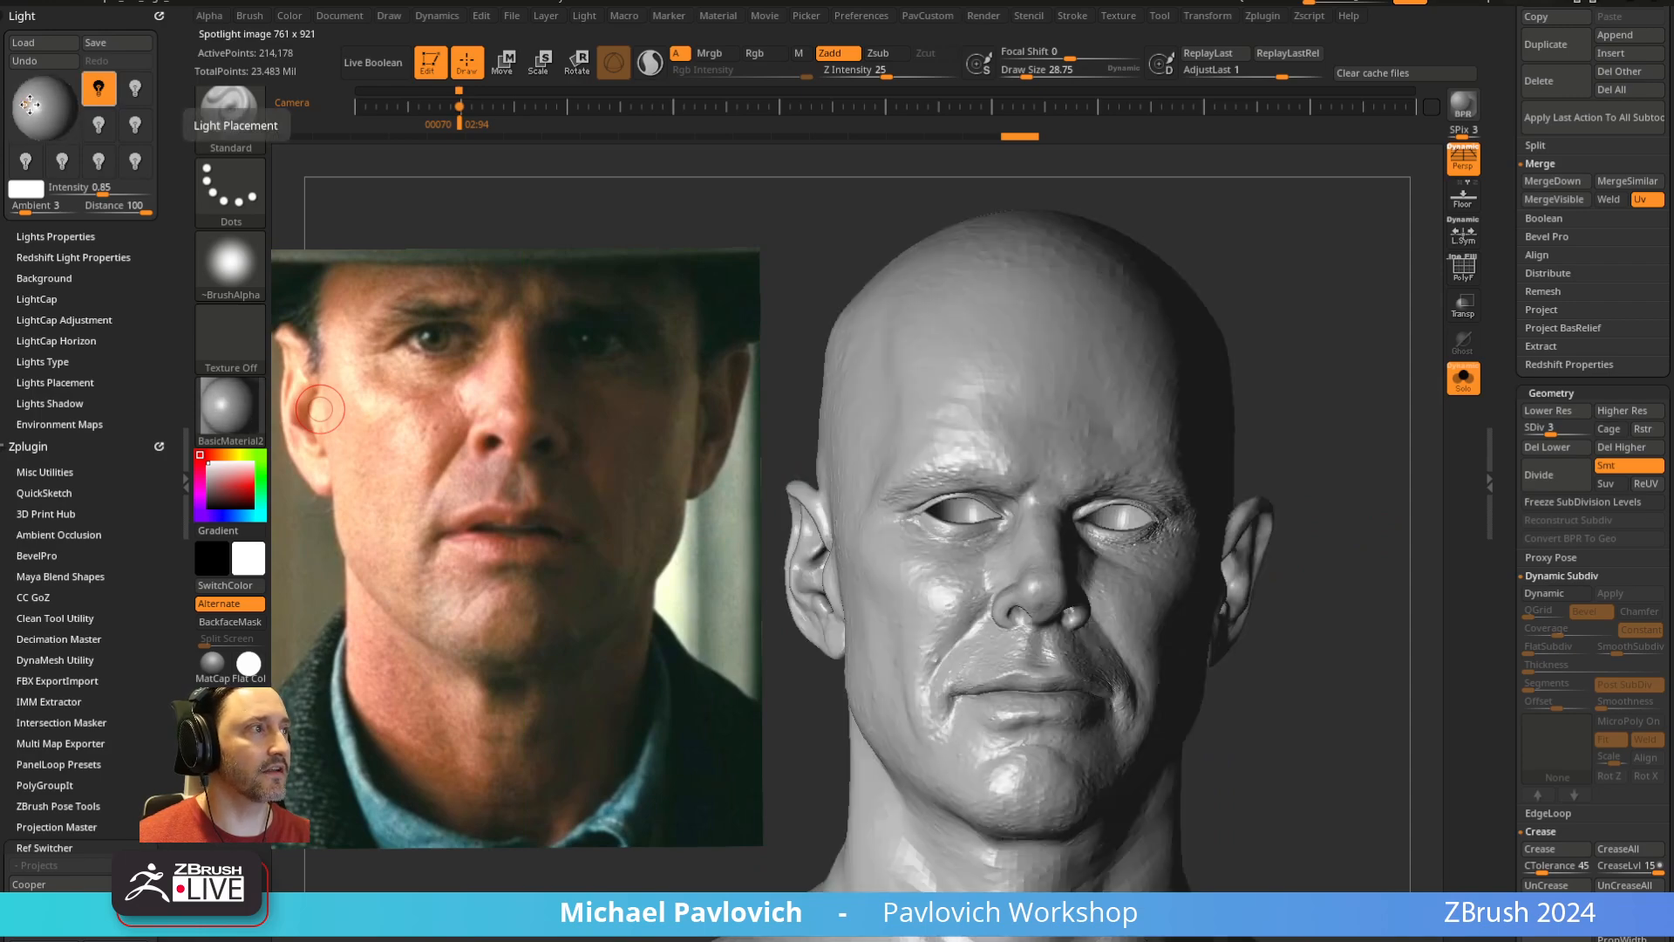
left_click(27, 97)
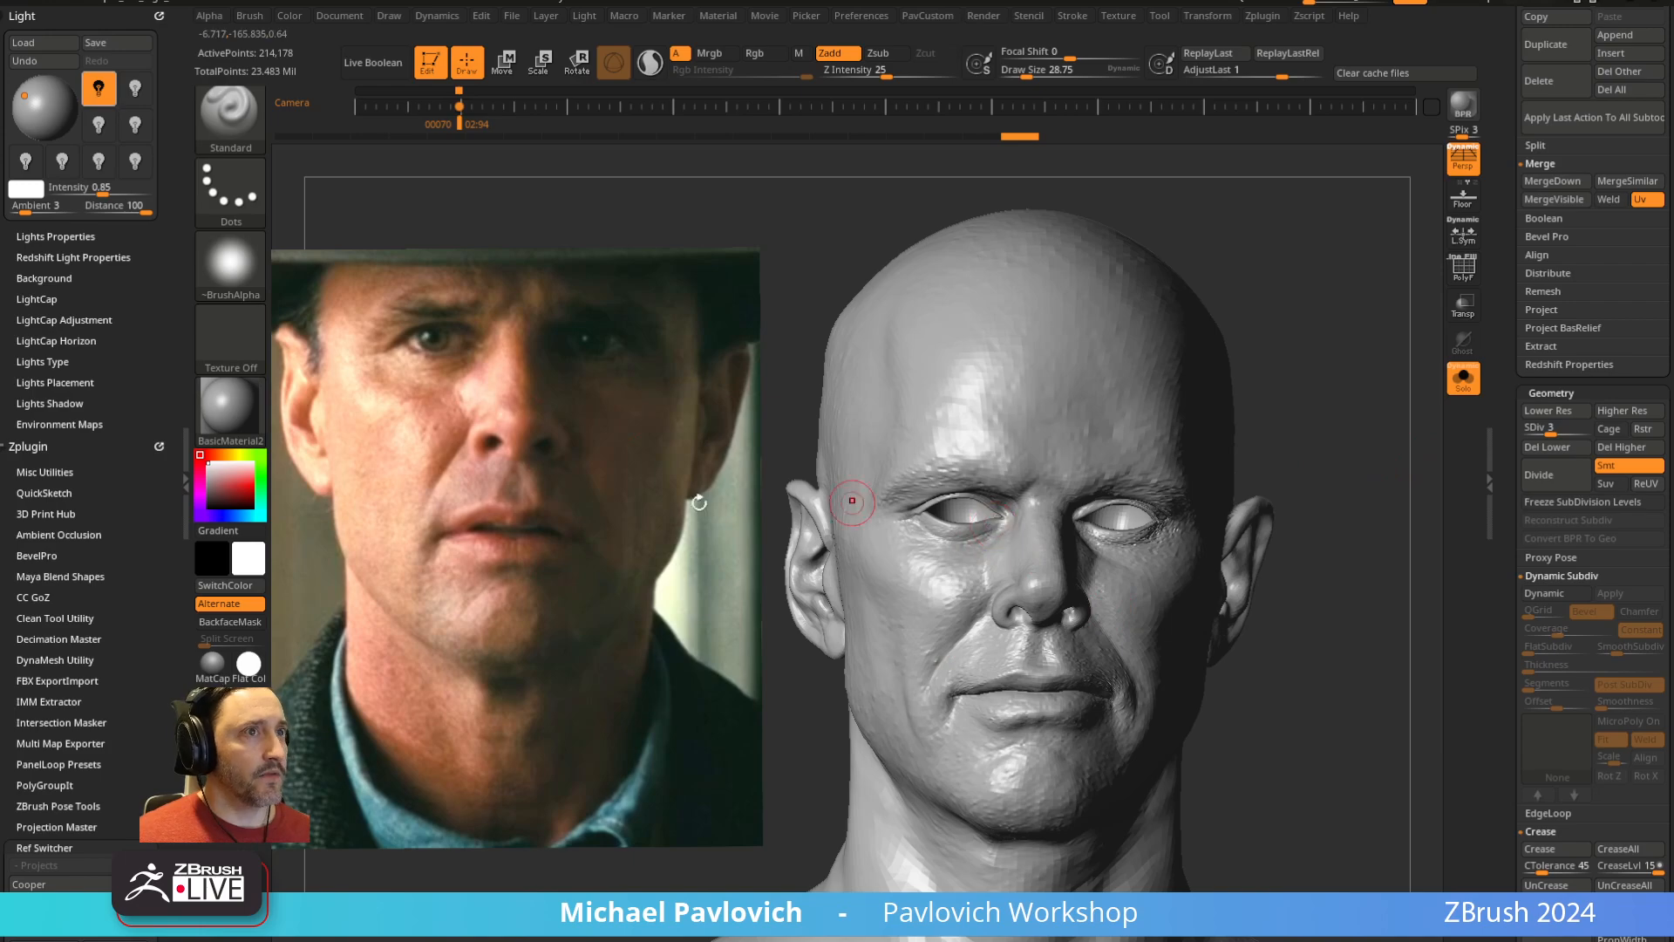
Overlay the hat photo semi-transparently on the head in its aligned camera view and select the Move brush
key("1")
key("z")
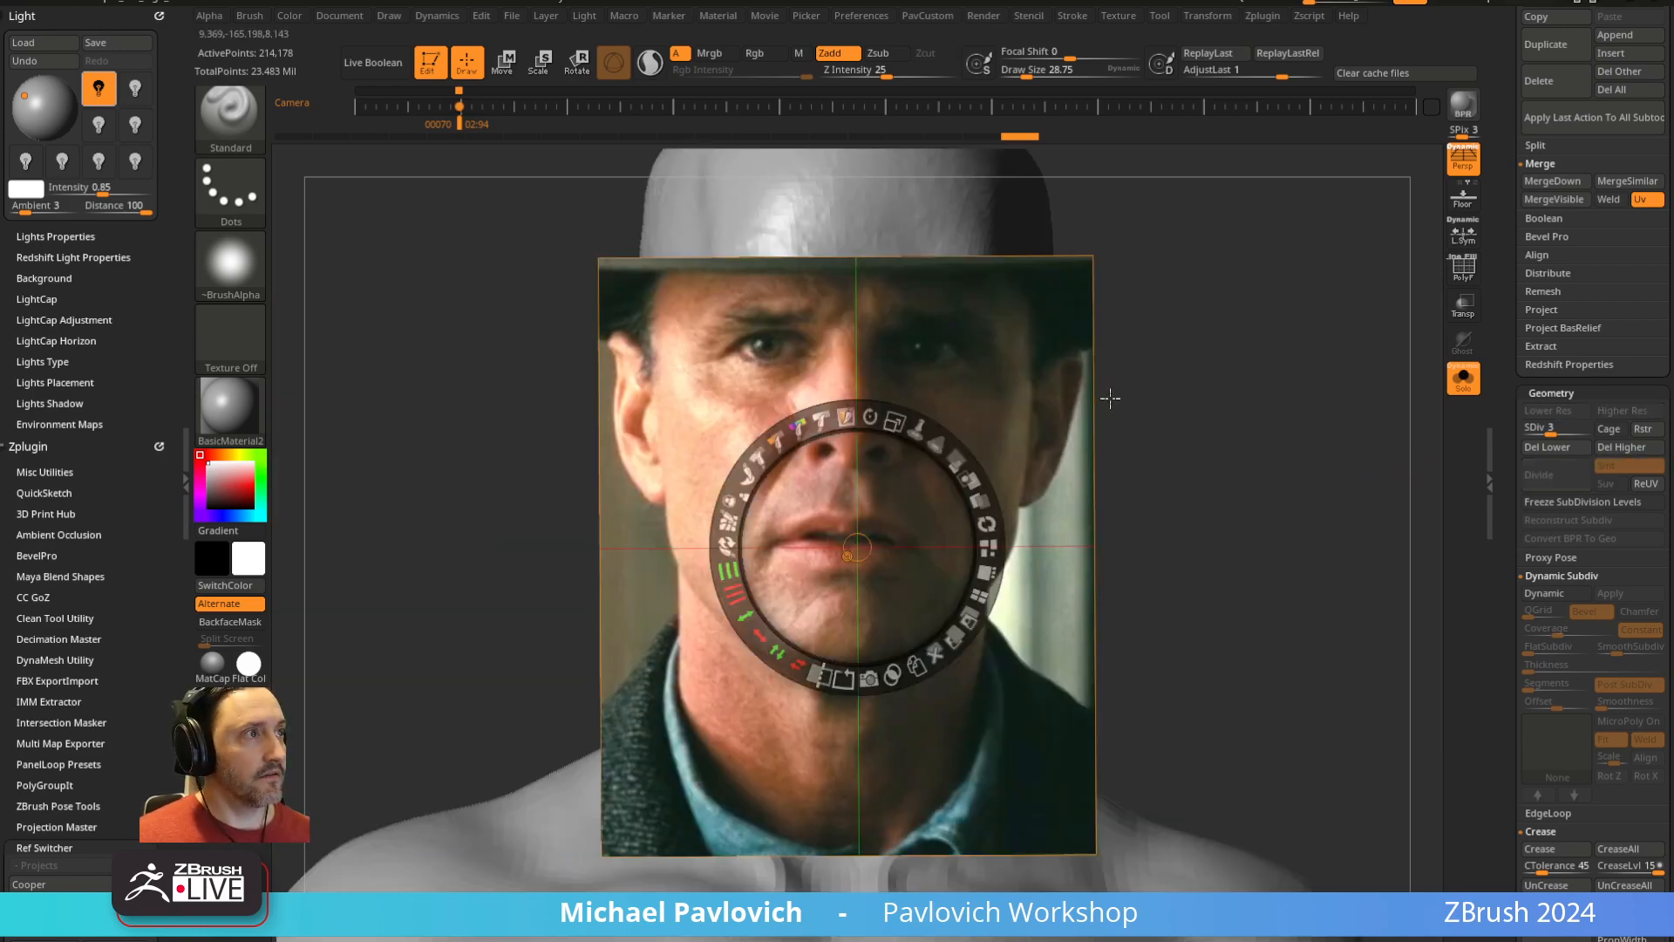
left_click_drag(864, 537, 1229, 570)
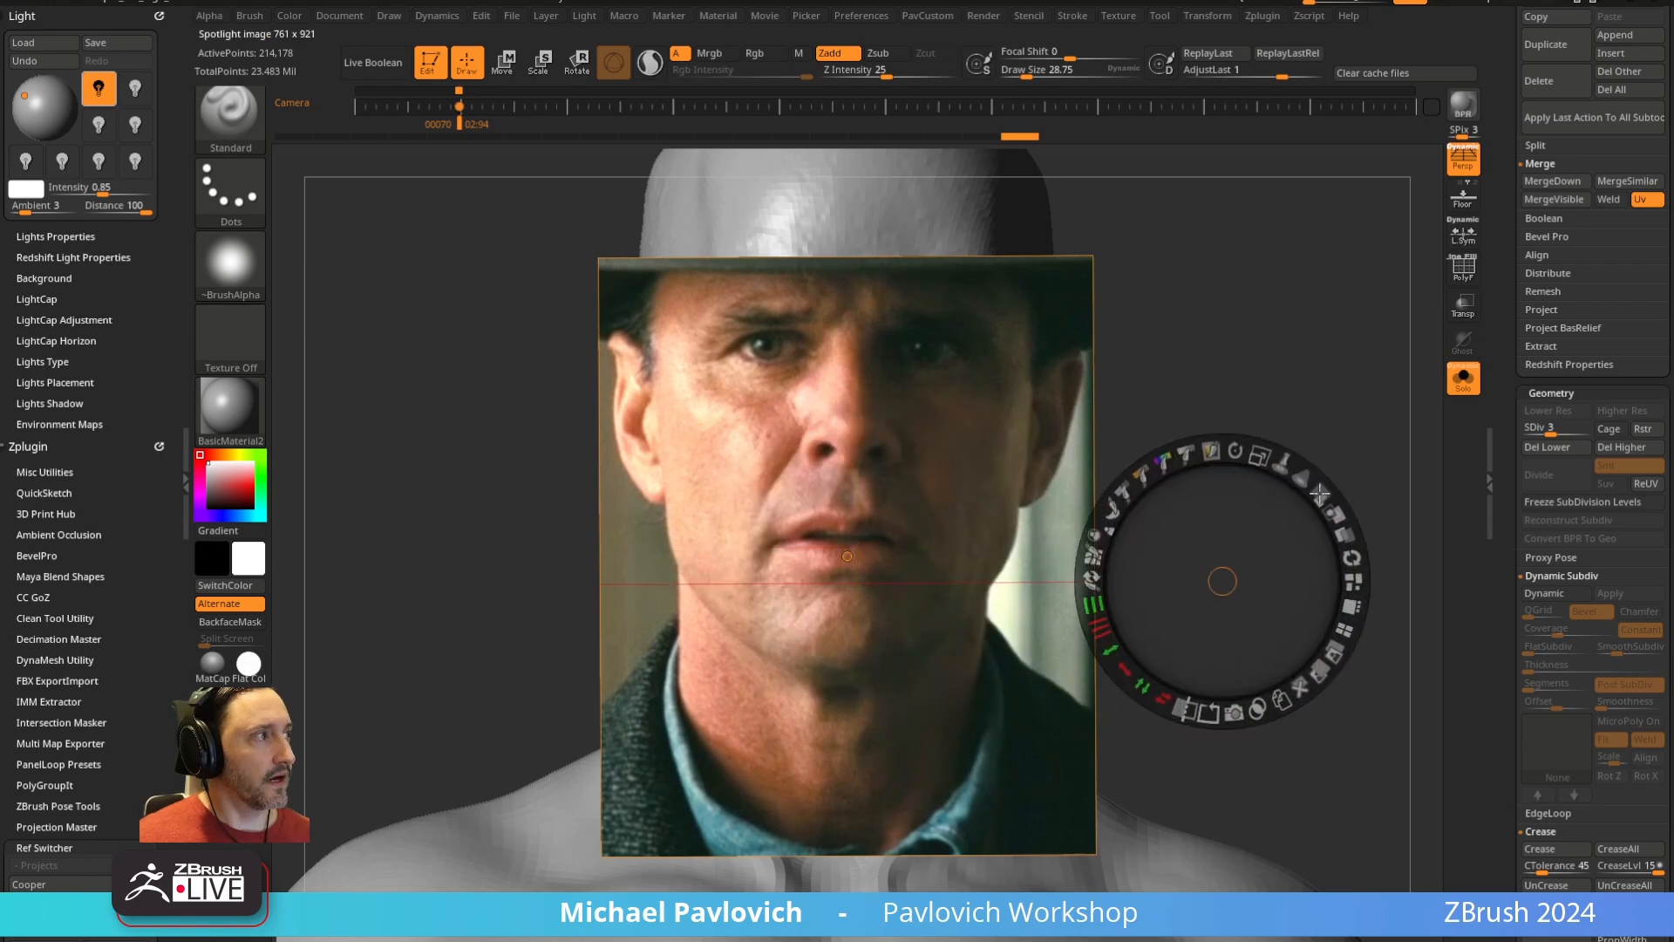
left_click_drag(1320, 492, 1245, 426)
key("z")
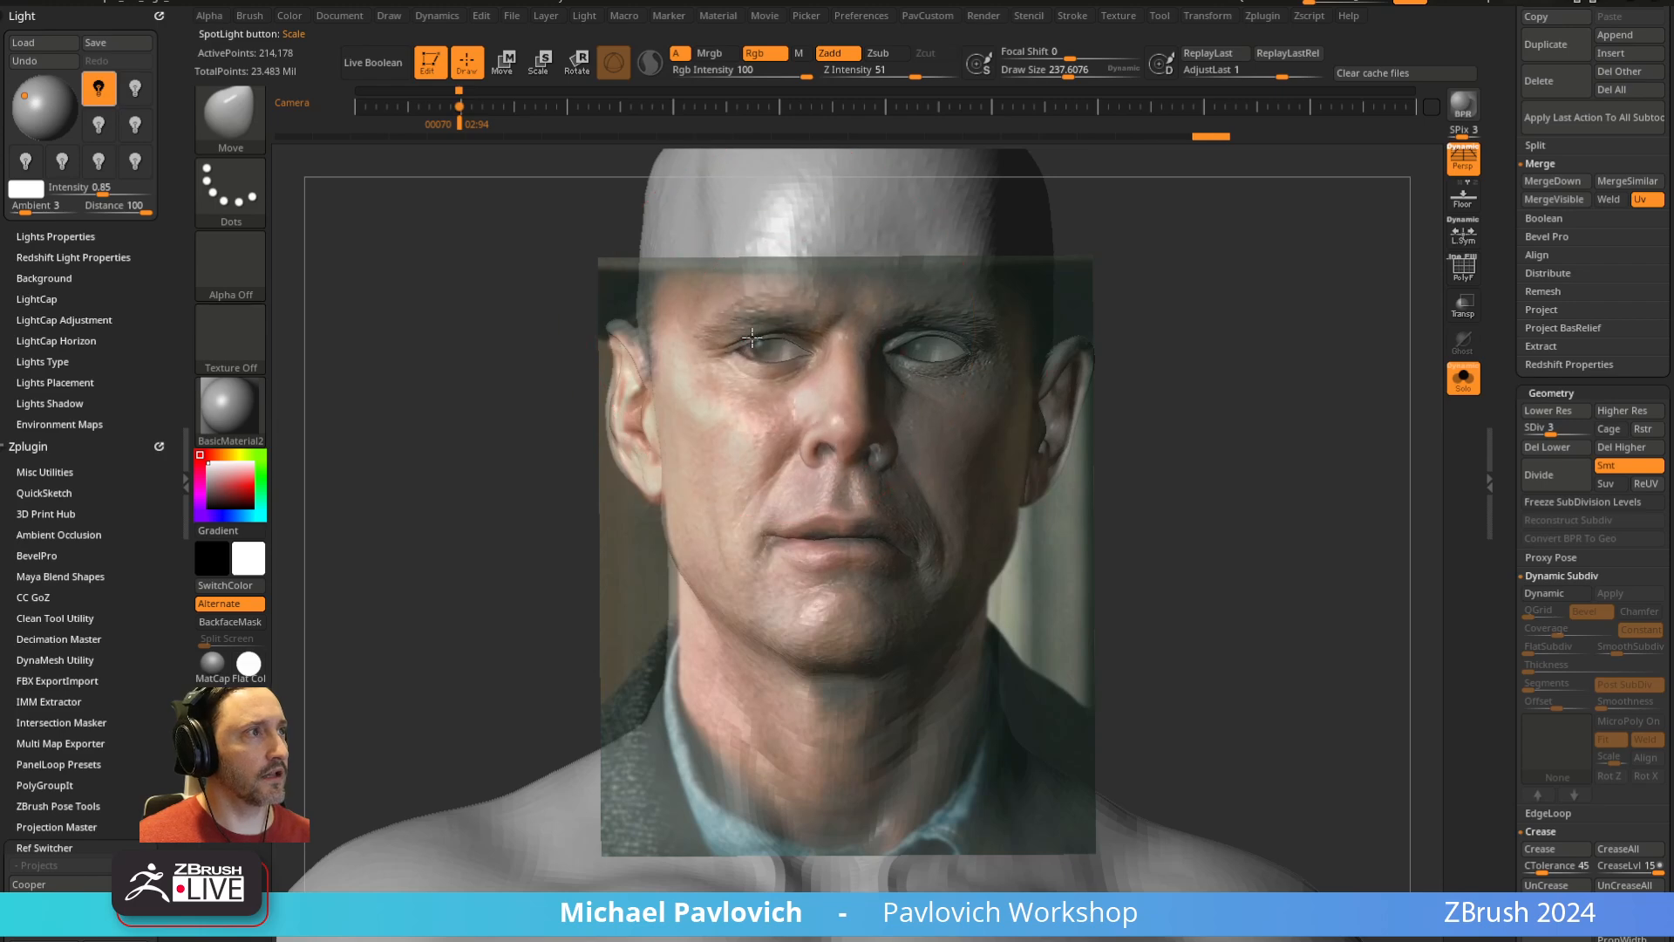
key("ctrl")
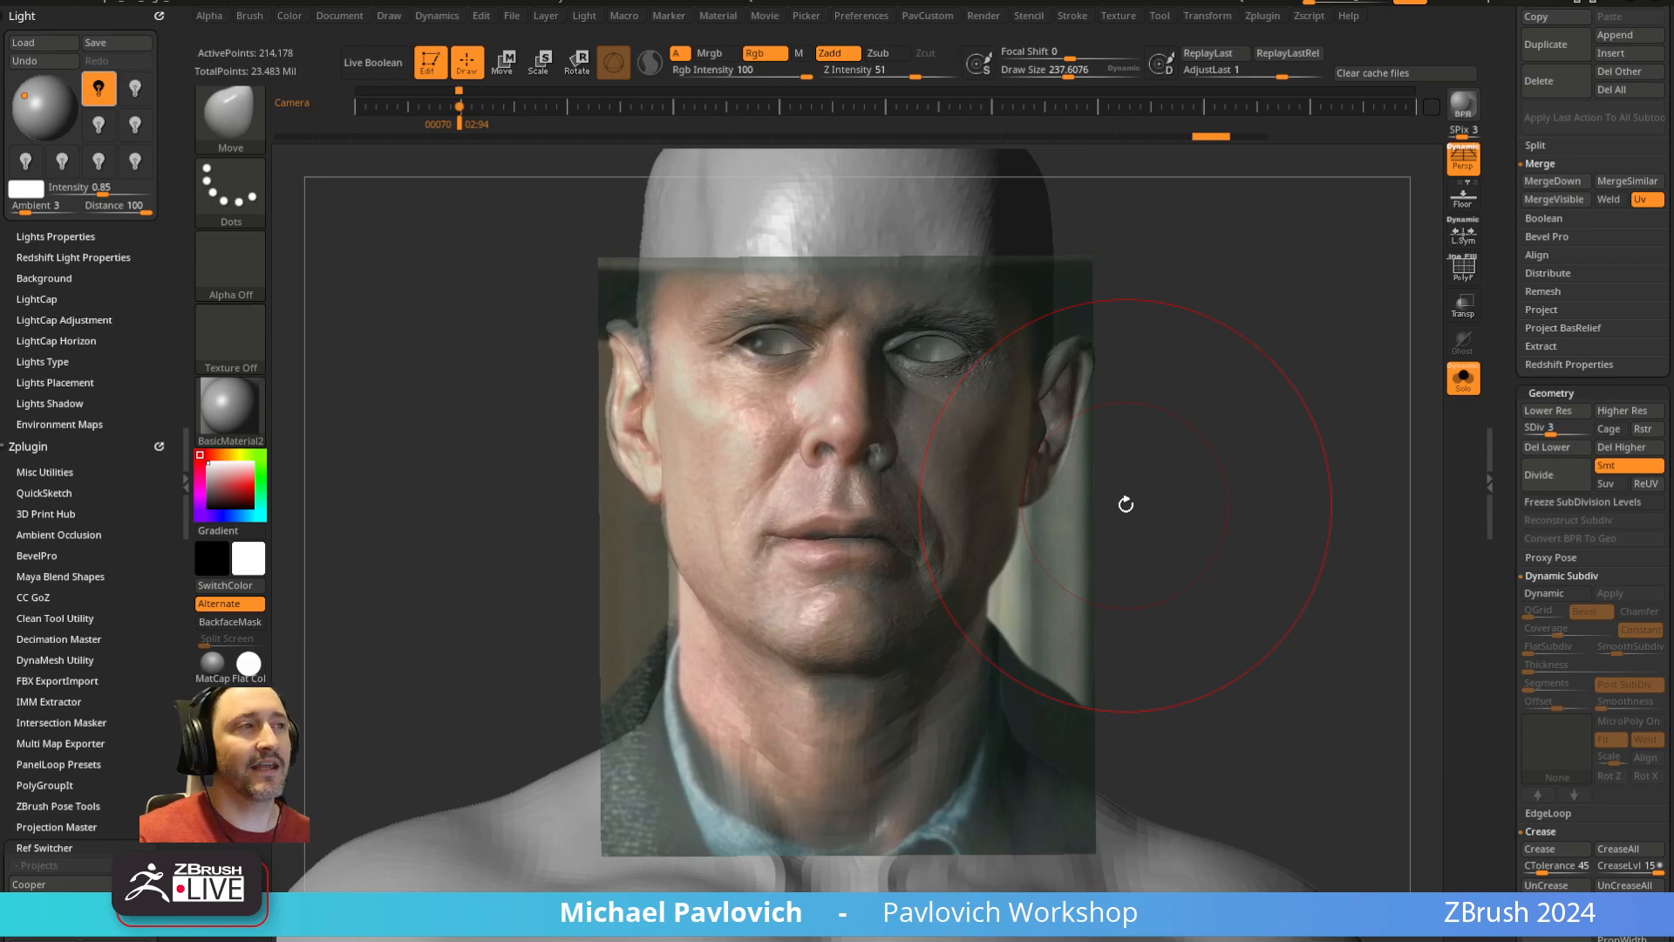
Try to fit the head to the overlaid photo with the Move brush at a draw size of about 568
key("bracketright")
key("bracketright")
key("bracketright")
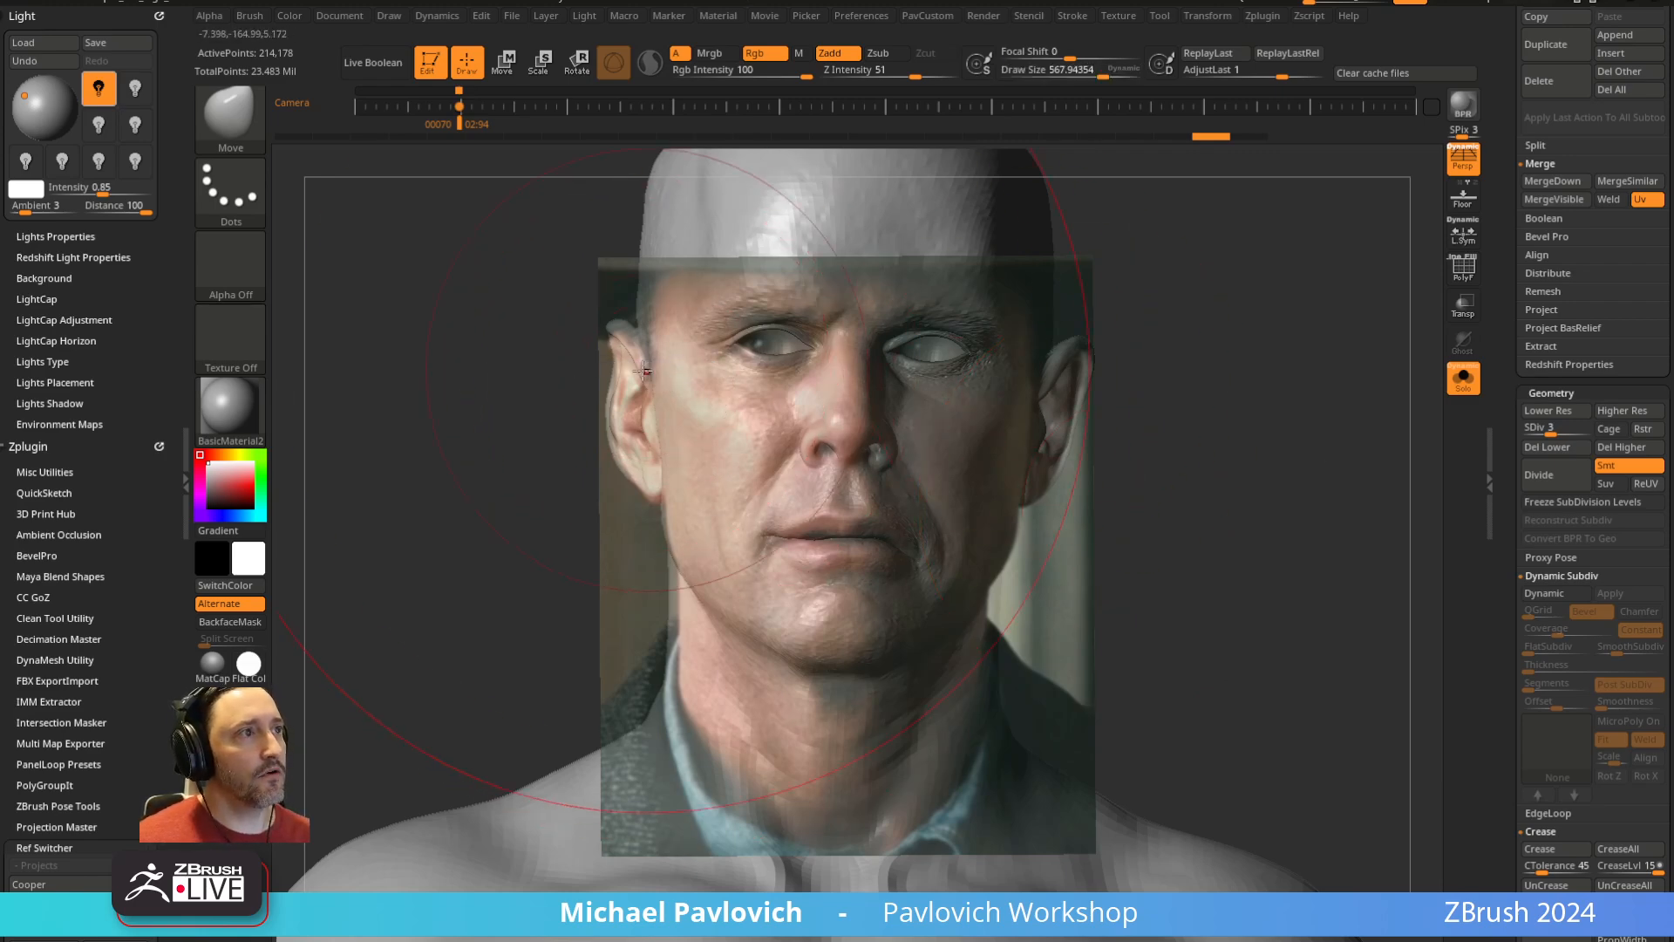
left_click_drag(643, 371, 654, 379)
left_click_drag(1116, 402, 1092, 444)
left_click_drag(950, 419, 933, 415)
left_click_drag(784, 402, 766, 418)
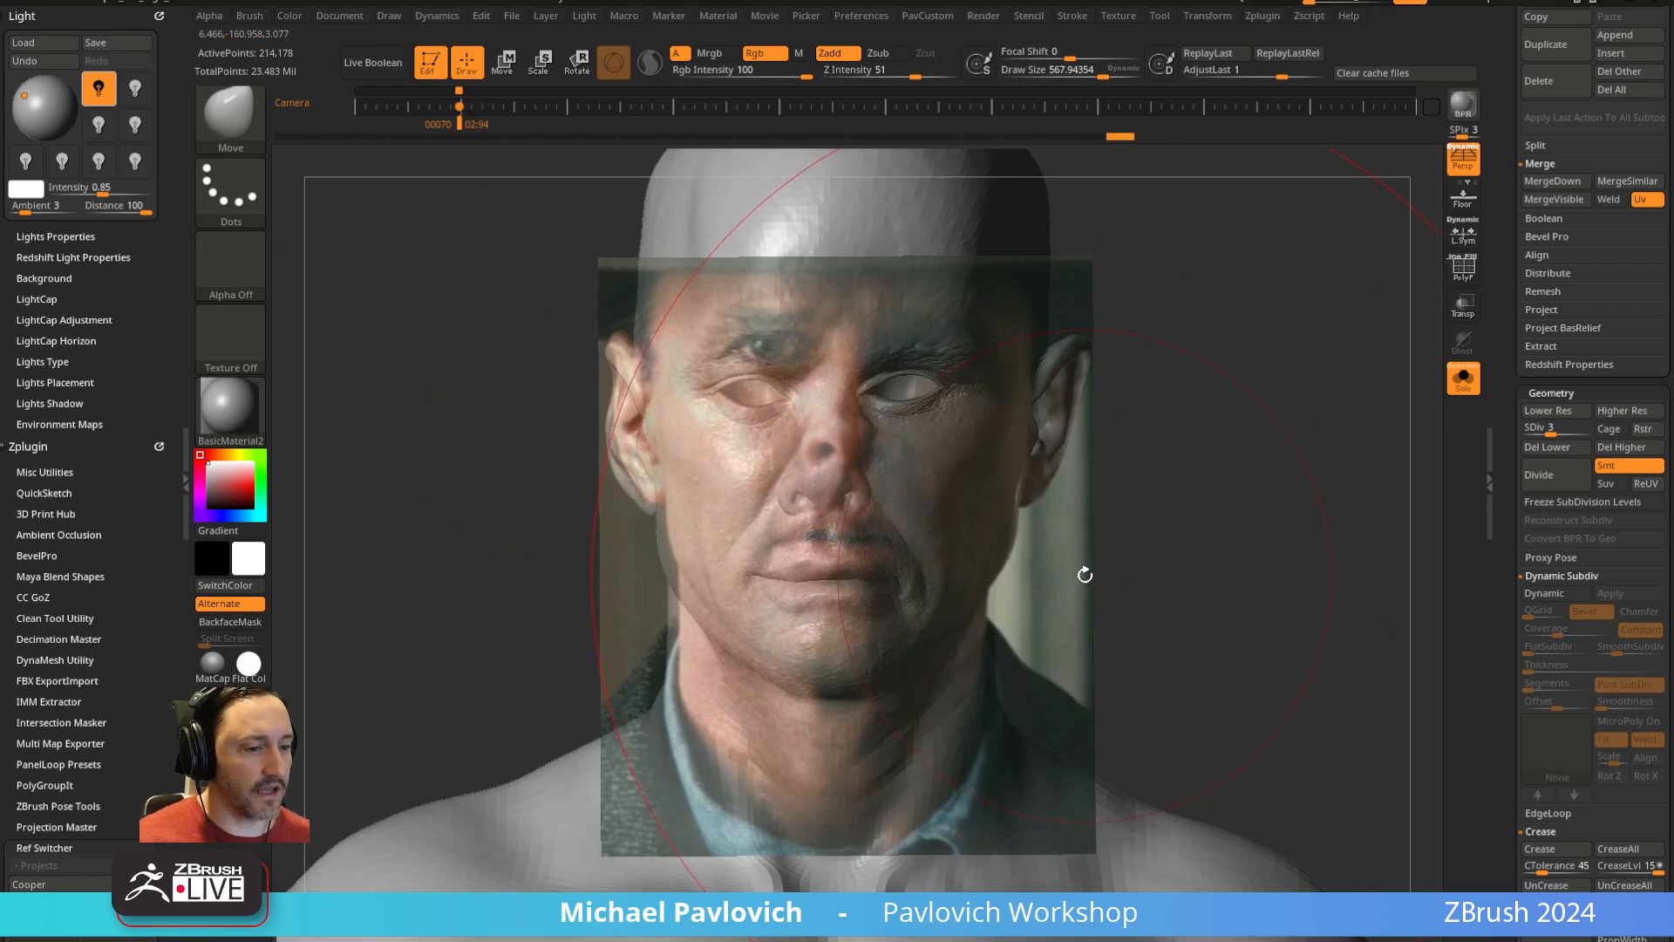
mouse_move(1169, 403)
left_mouse_down()
mouse_move(1222, 441)
mouse_move(1184, 464)
mouse_move(1216, 447)
left_mouse_up()
Undo the recent changes to the head and realign it with the overlaid hat photo, using a draw size of about 76
key("s")
key("ctrl+z")
key("ctrl+z")
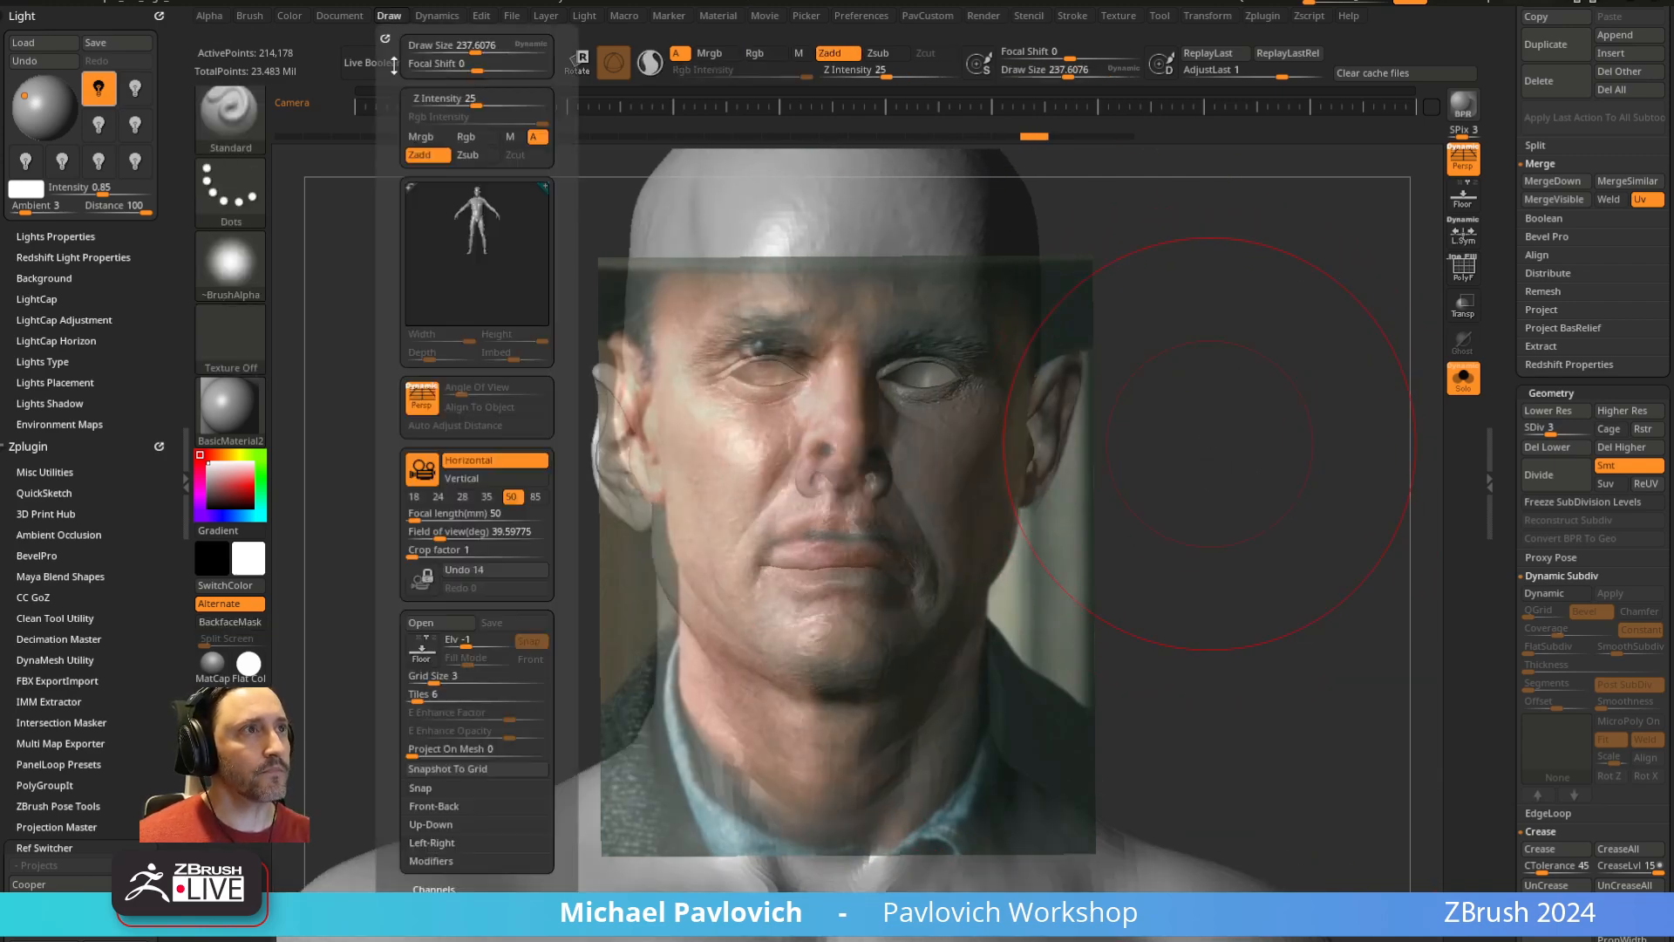
key("ctrl+z")
mouse_move(1250, 438)
left_mouse_down()
mouse_move(1296, 474)
mouse_move(1260, 460)
left_mouse_up()
key("ctrl+z")
key("s")
key("s")
left_click_drag(918, 450, 909, 451)
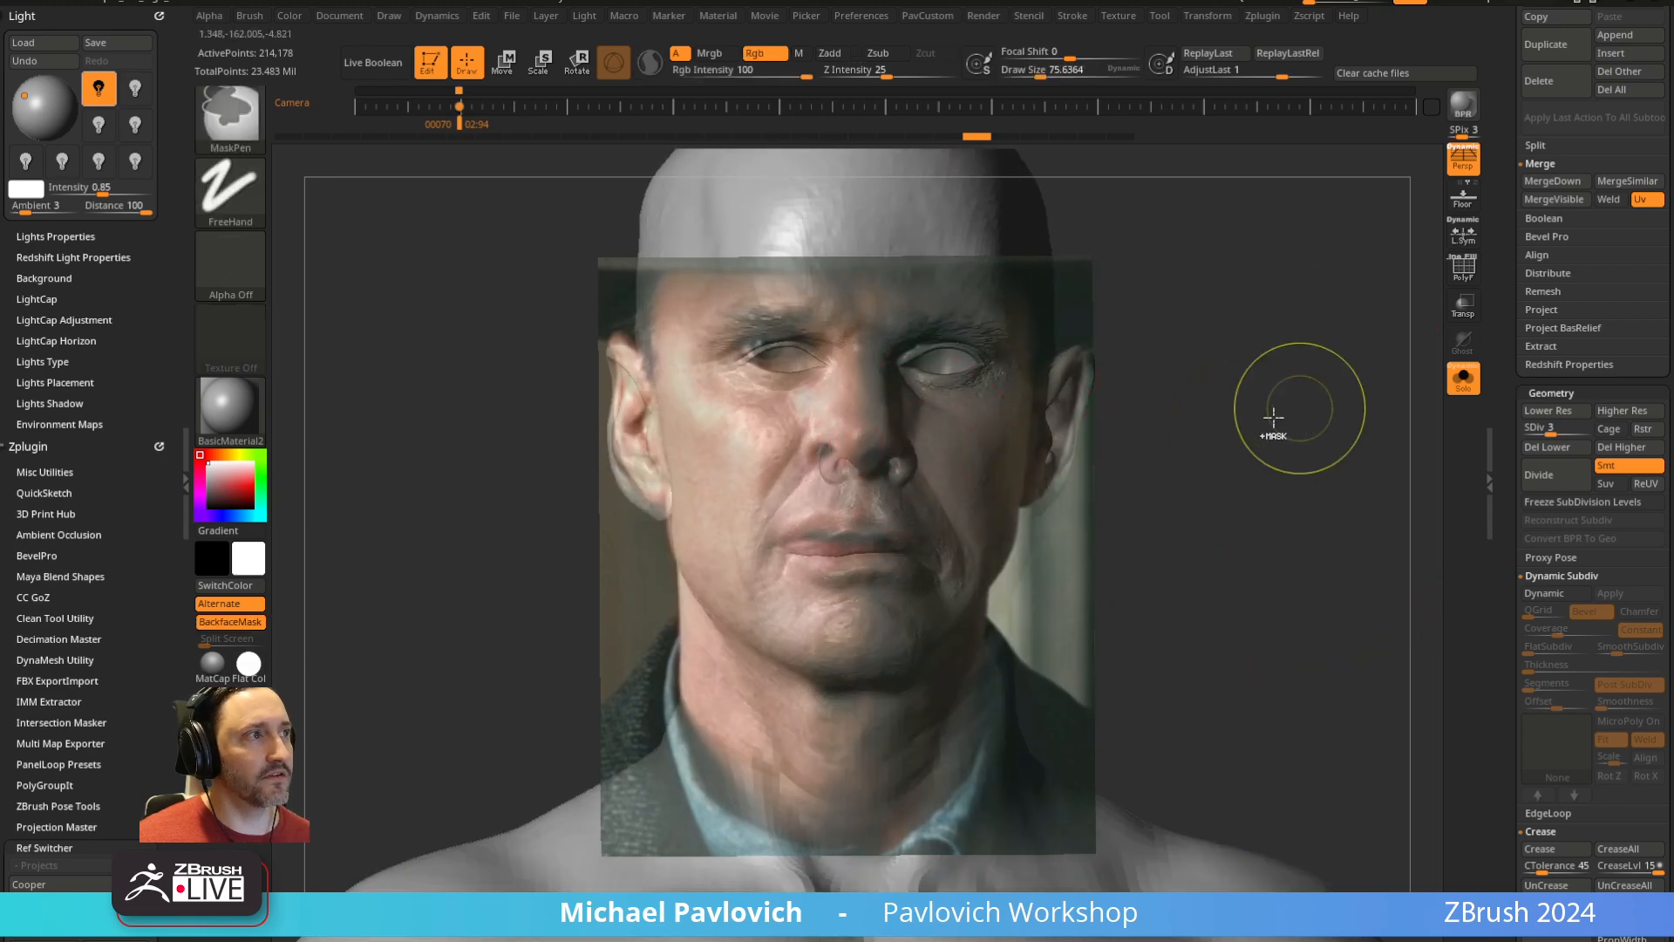
key("ctrl+z")
key("ctrl+z")
mouse_move(1148, 426)
left_mouse_down()
mouse_move(1169, 444)
mouse_move(1308, 430)
mouse_move(1308, 393)
mouse_move(1307, 410)
left_mouse_up()
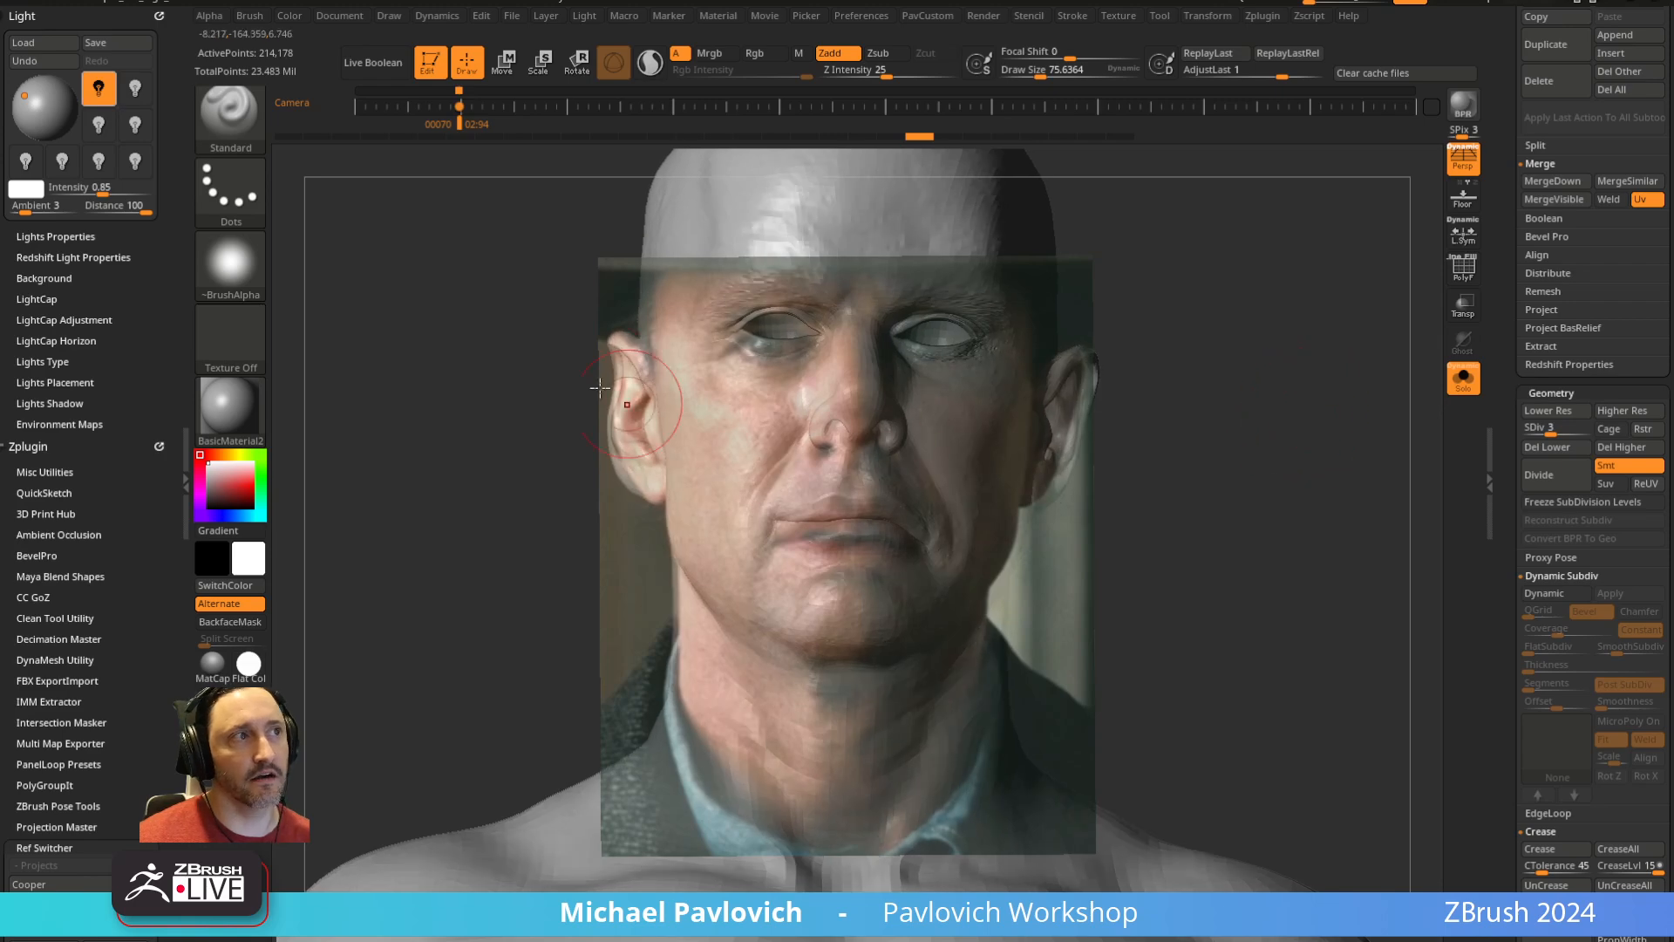
Compare the ears with the overlaid photo, adjust the lower ear with the Move brush and hide the photo
mouse_move(561, 416)
left_mouse_down()
mouse_move(520, 459)
mouse_move(523, 445)
left_mouse_up()
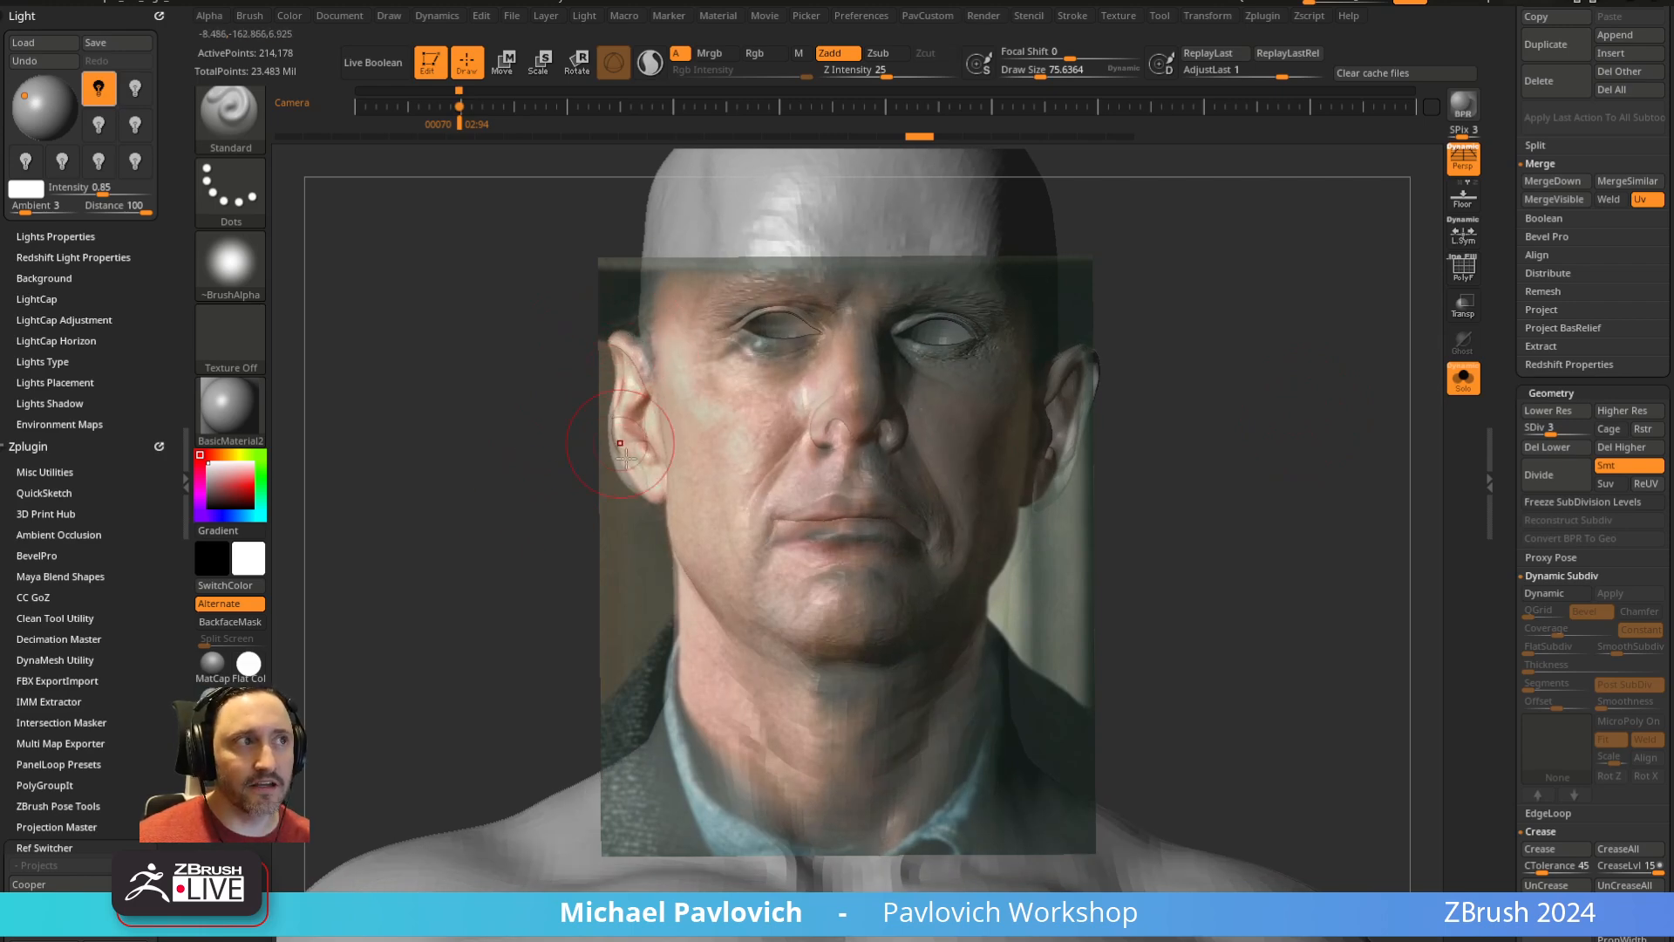
mouse_move(523, 478)
left_mouse_down()
mouse_move(540, 479)
mouse_move(525, 477)
left_mouse_up()
key("s")
left_click_drag(644, 453, 631, 474)
key("b")
key("m")
key("v")
left_click_drag(1065, 473, 1070, 480)
key("shift+z")
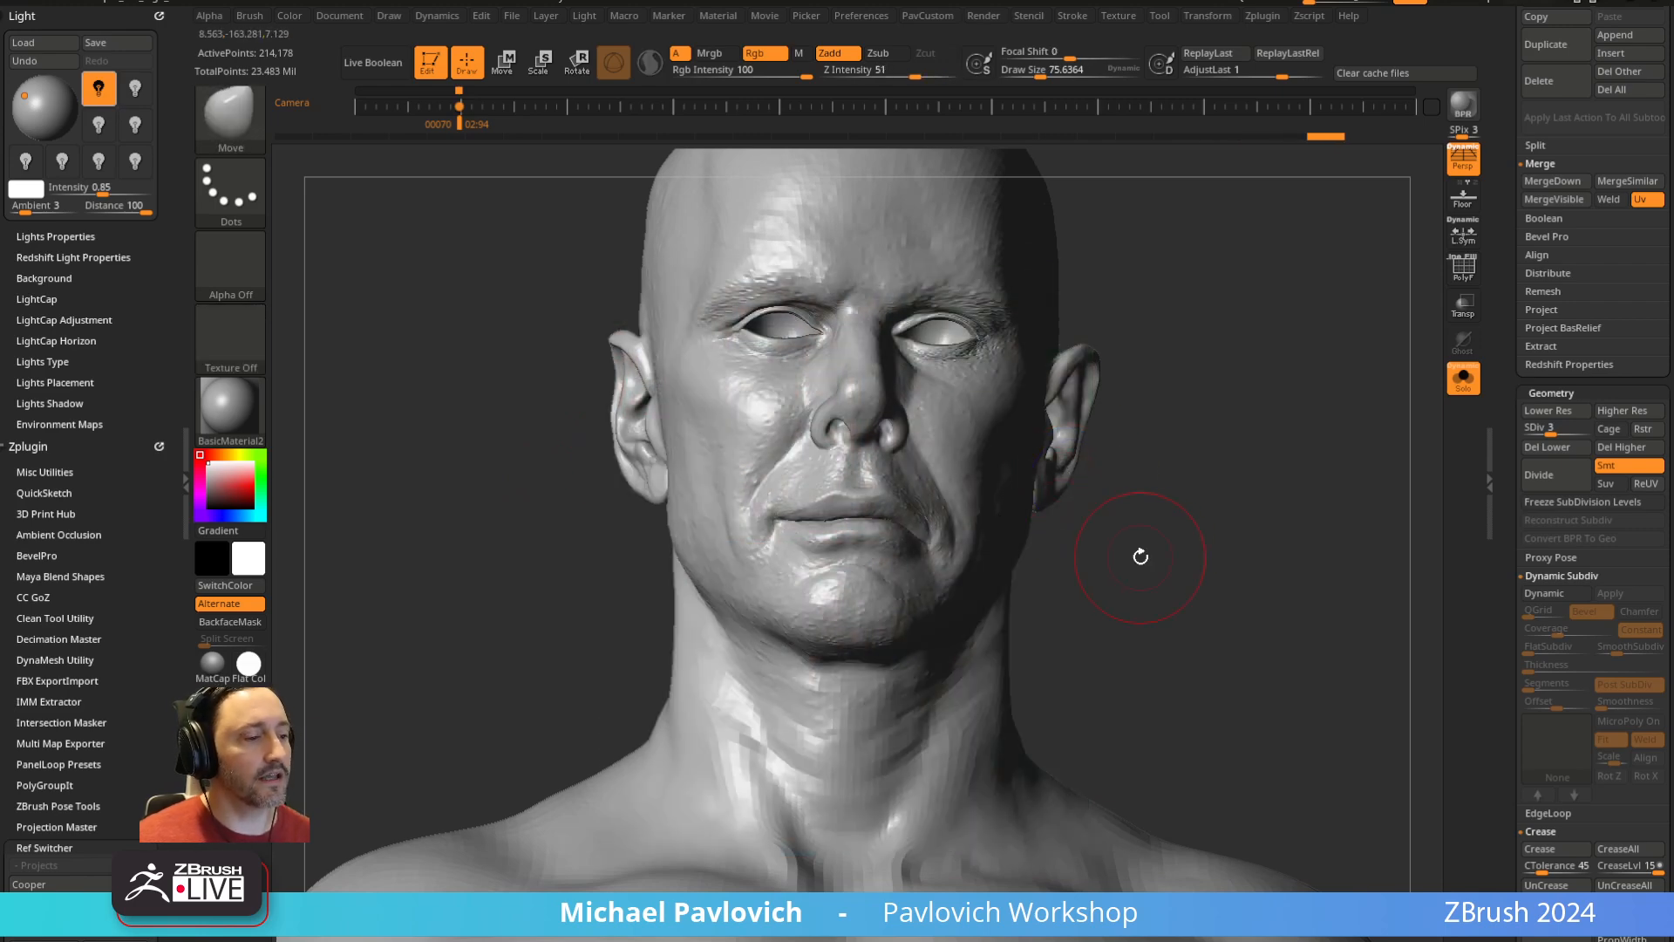
Switch to the Goggins board in Miro and examine the reference photos of the face from different angles
key("alt+Tab")
scroll(709, 356, "up", 10)
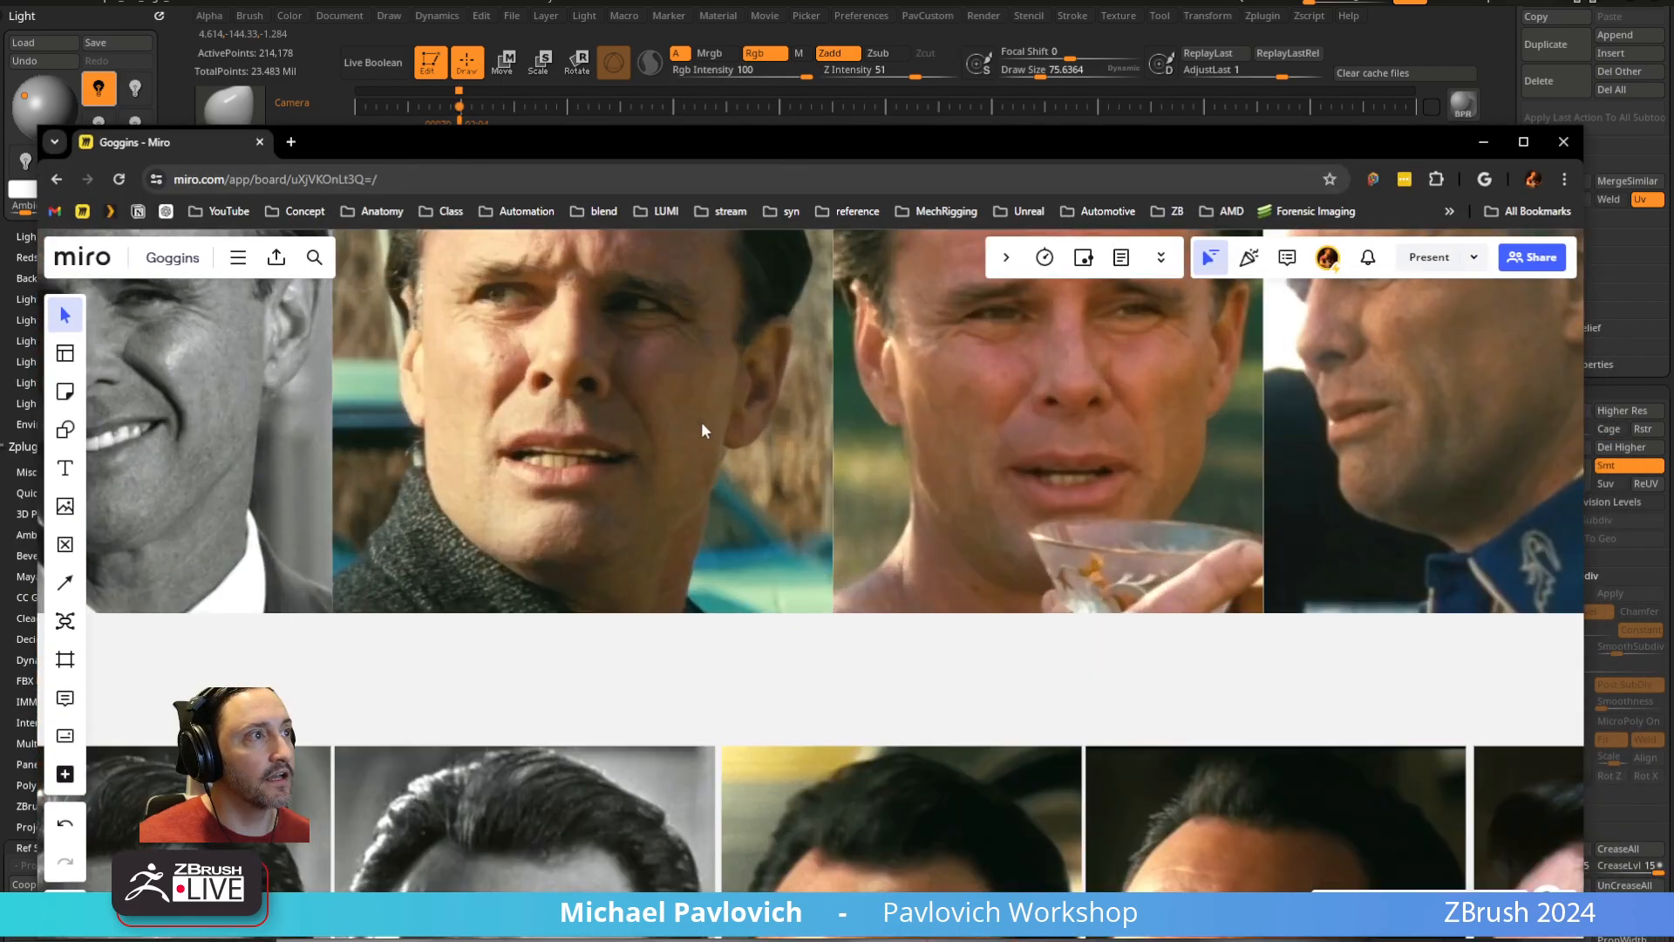
scroll(851, 354, "down", 3)
middle_click_drag(898, 353, 670, 773)
middle_click_drag(719, 460, 942, 279)
middle_click_drag(811, 859, 915, 128)
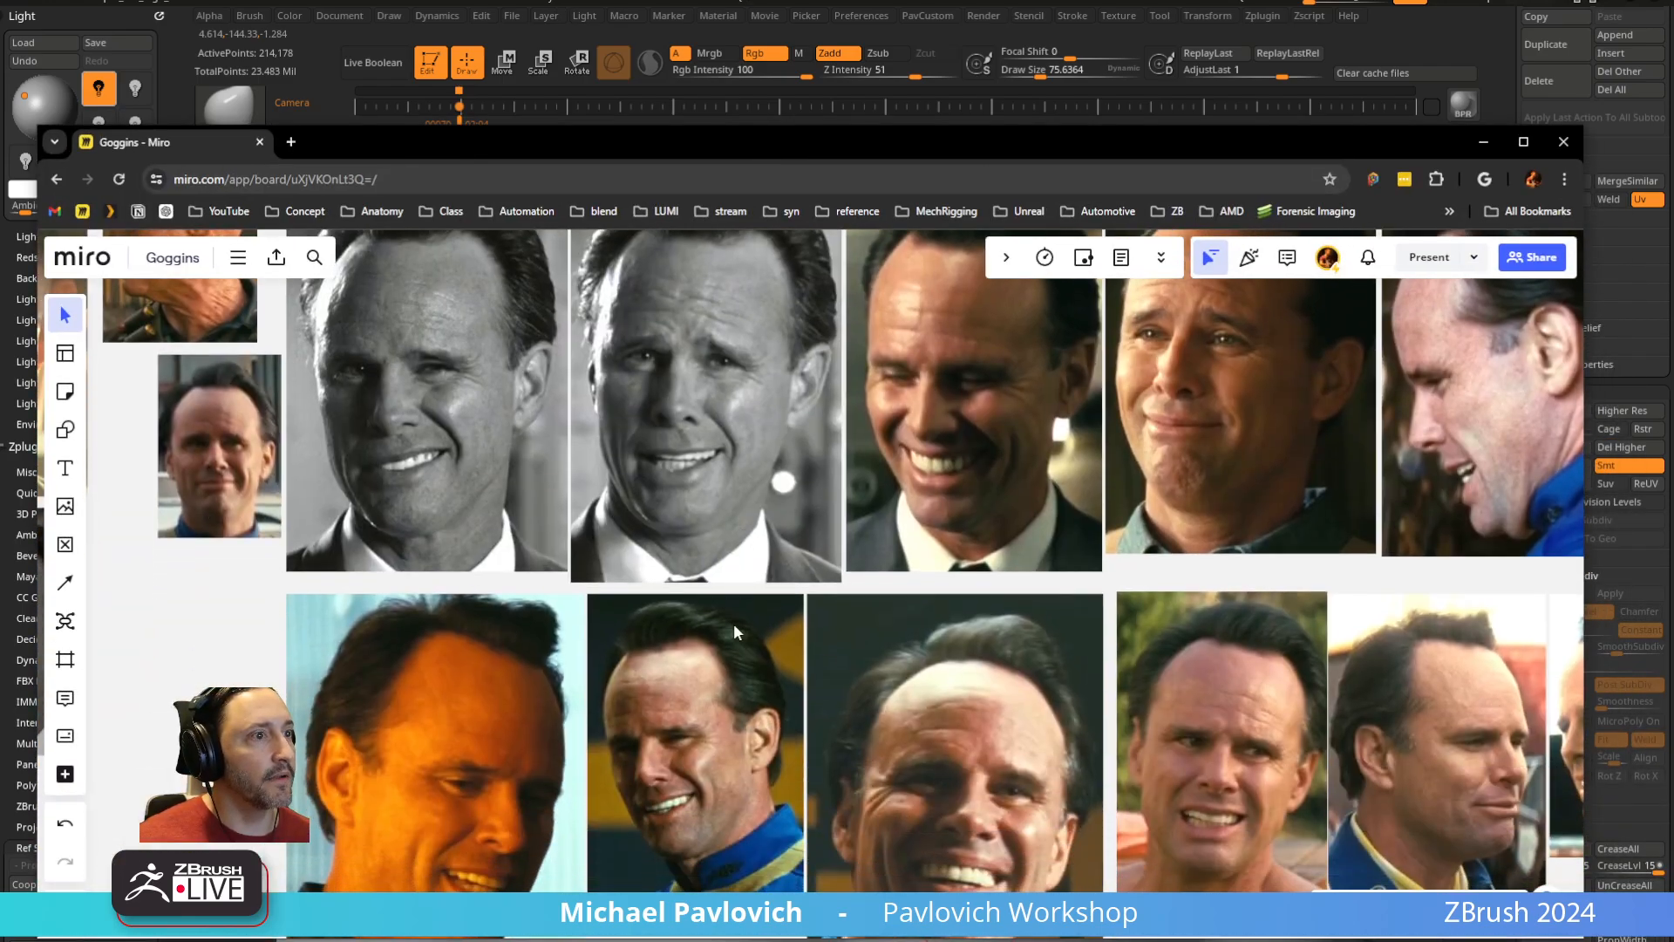
middle_click_drag(660, 738, 599, 482)
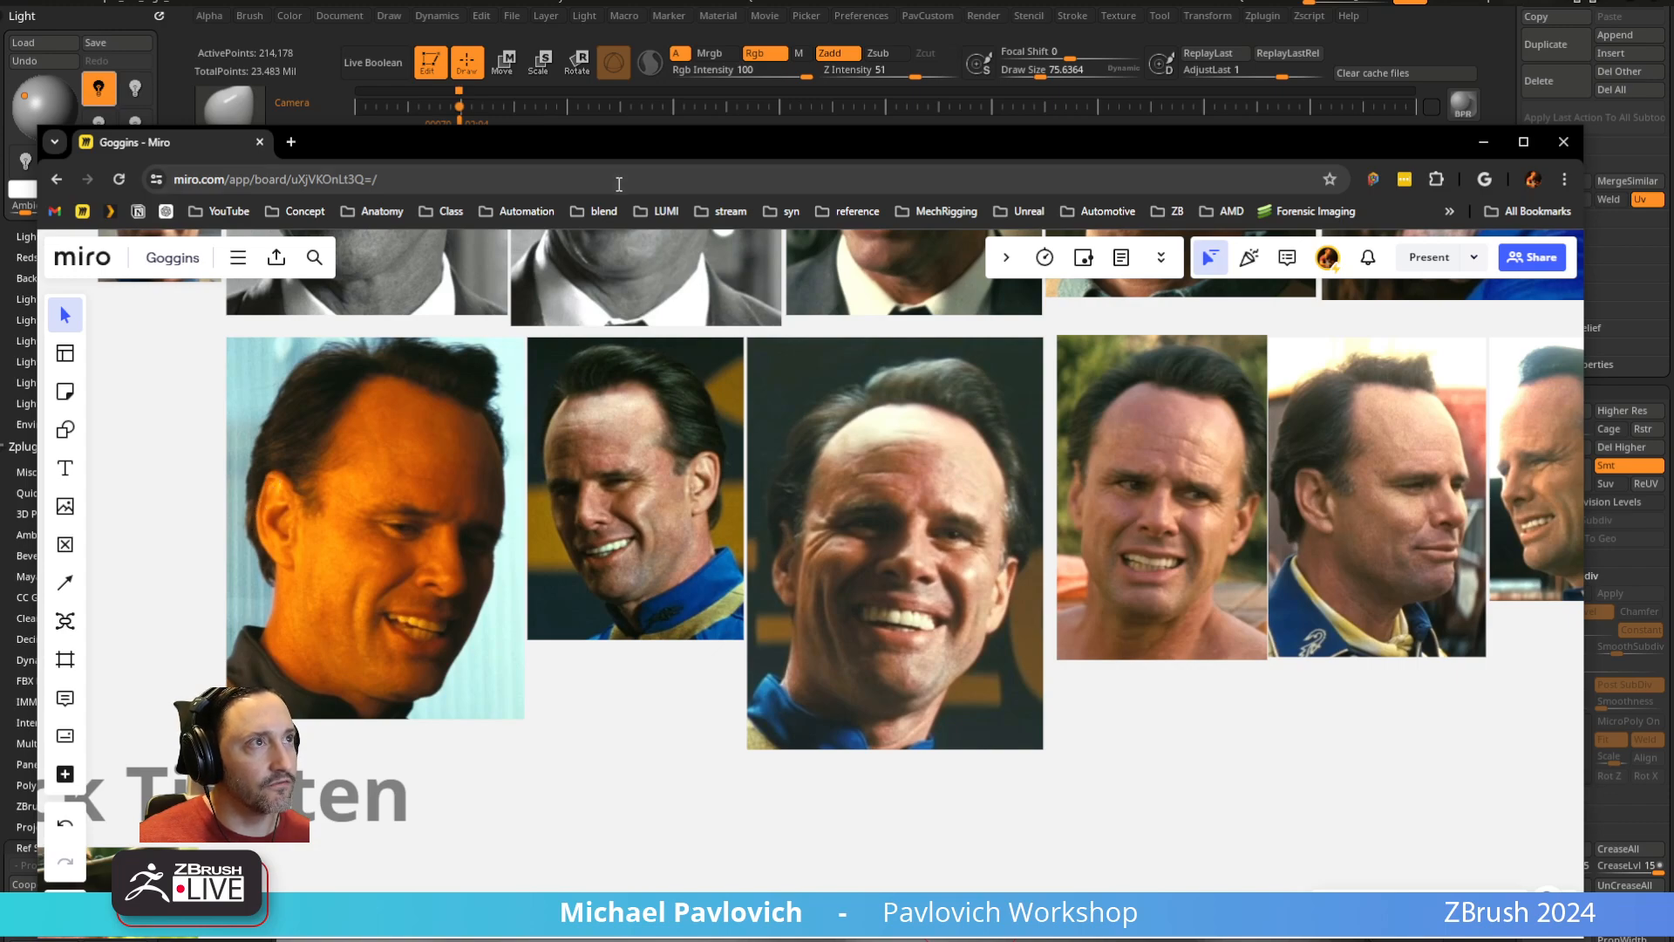
left_click_drag(630, 145, 610, 941)
Inspect the sculpted head from a three-quarter angle and its proportions against the torso
left_click_drag(1167, 447, 1252, 512)
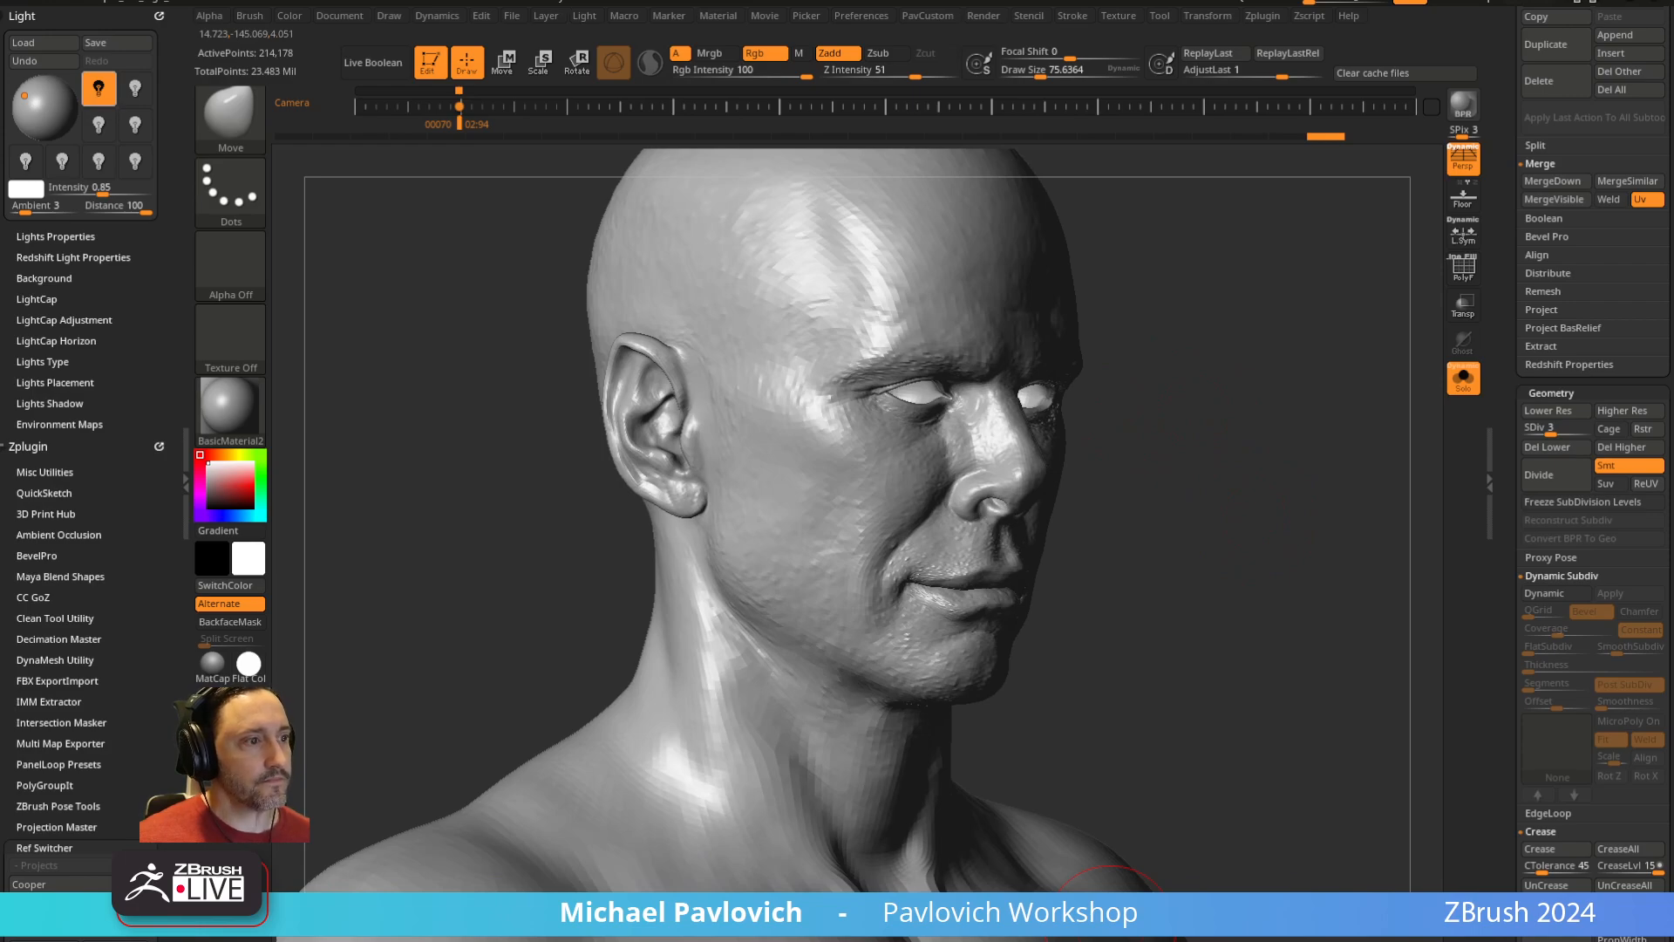
mouse_move(1111, 930)
left_mouse_down()
mouse_move(967, 95)
mouse_move(1111, 933)
left_mouse_up()
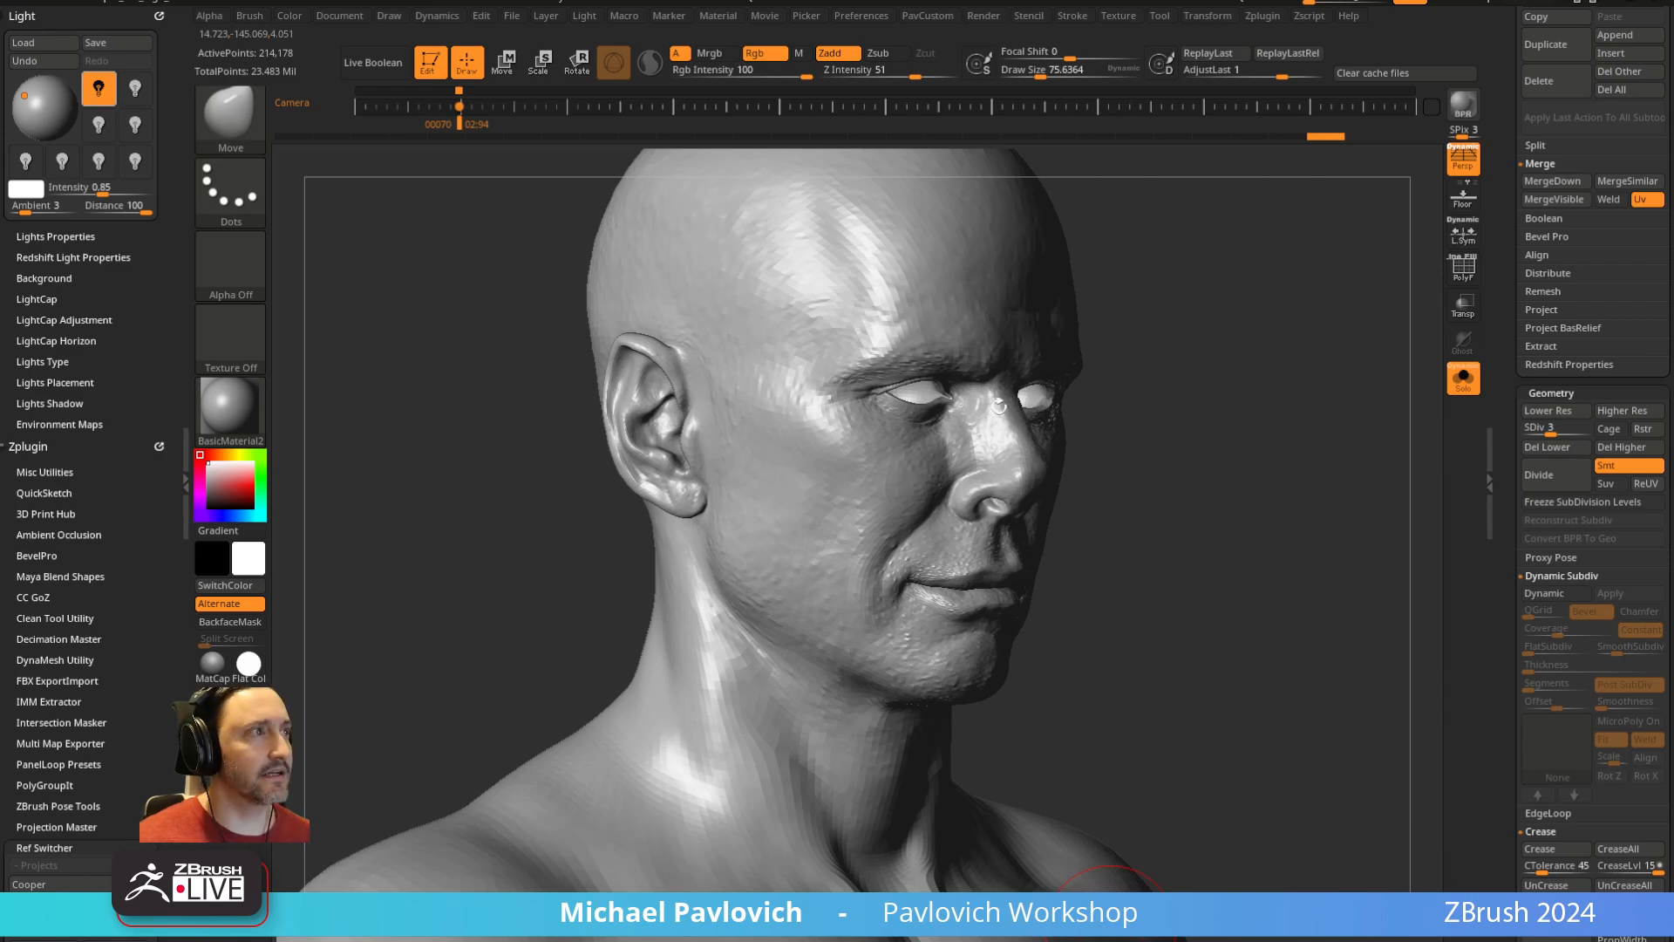
left_click_drag(1334, 392, 1185, 296)
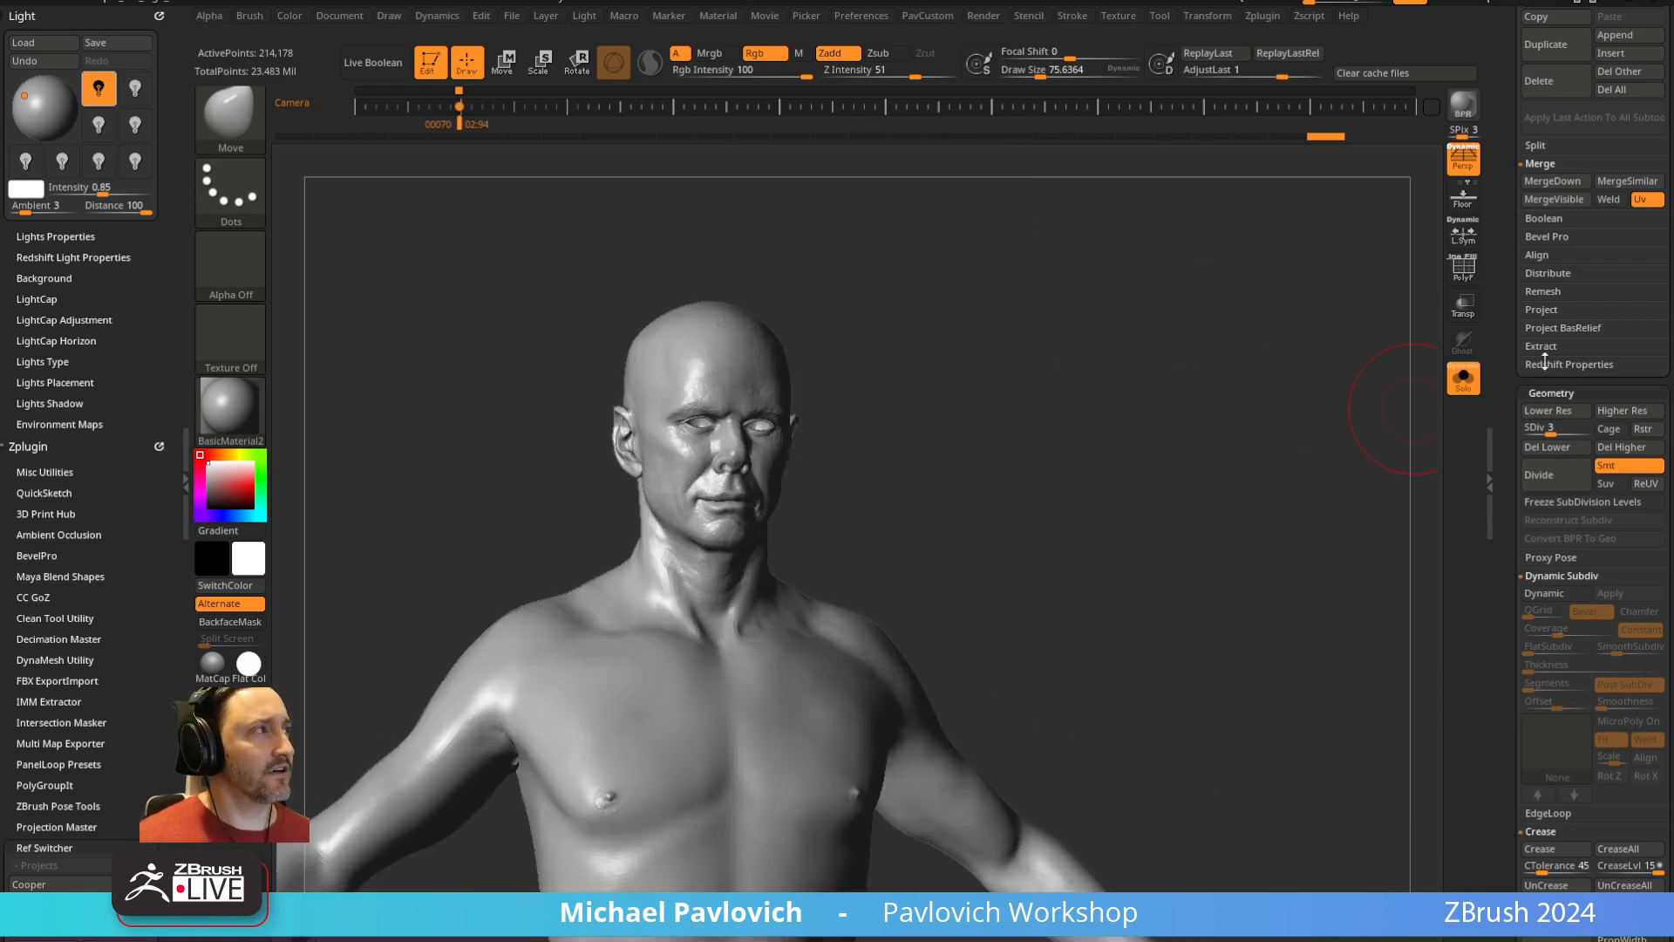
Make the PolyMesh3D tool active and switch to the Standard brush with a draw size of about 29
left_click_drag(1504, 339, 1605, 929)
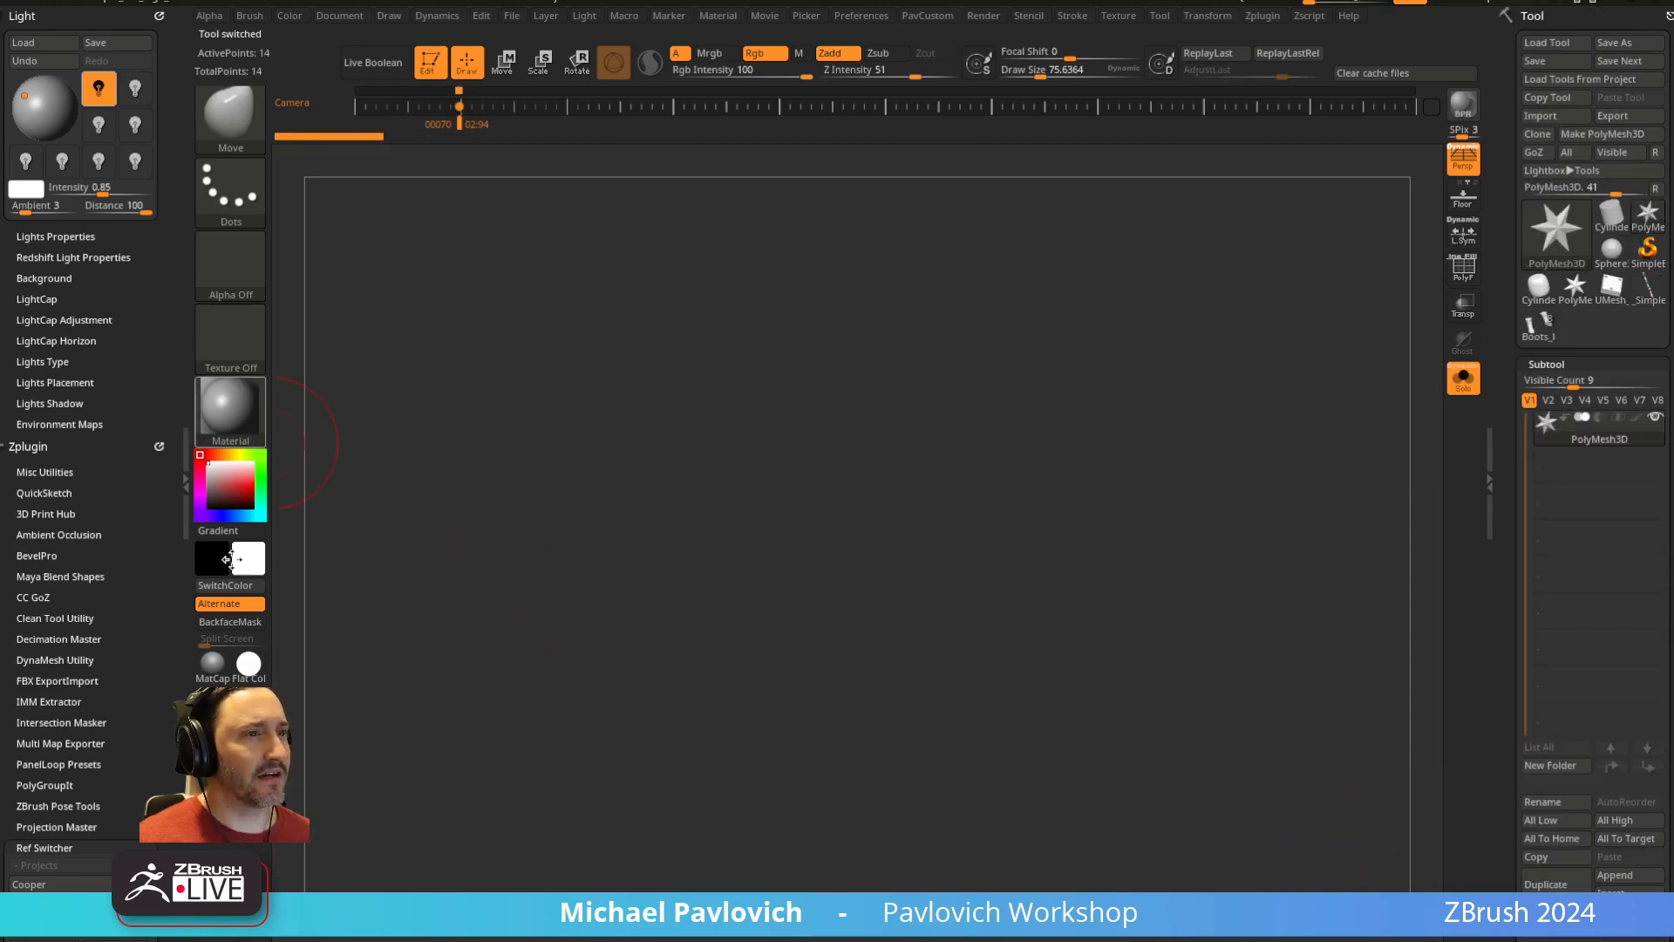
key("b")
key("s")
key("t")
key("s")
left_click_drag(777, 553, 763, 554)
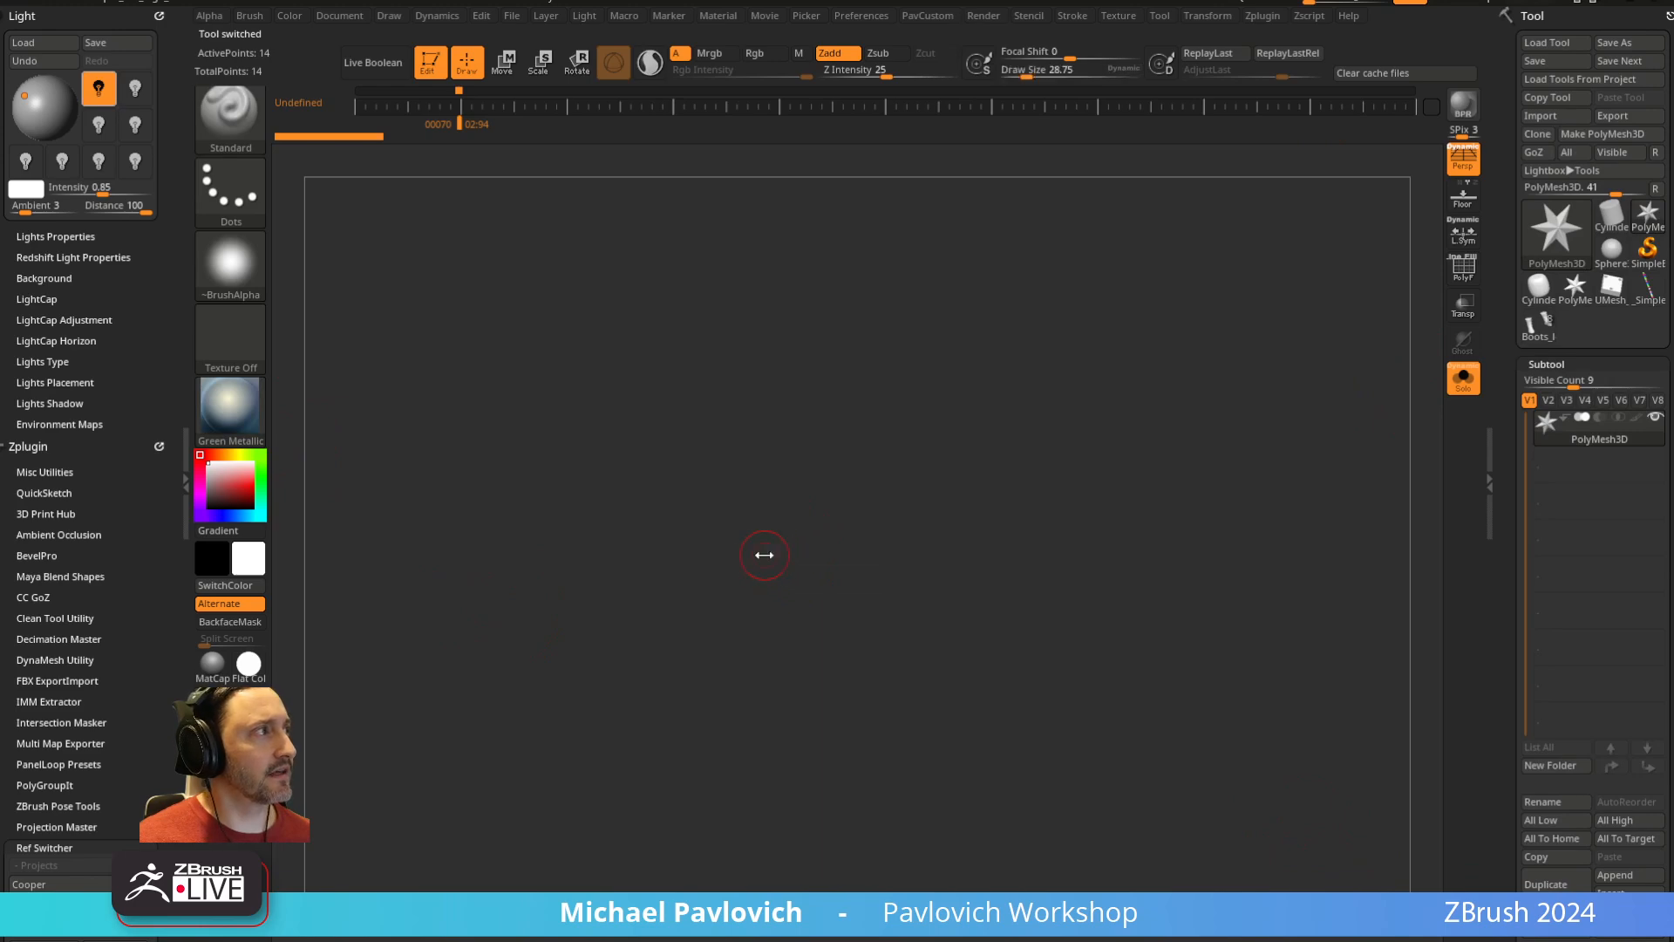
Make the Boots_low tool active and turn off Solo to view the complete suit with its boots
left_click(1538, 327)
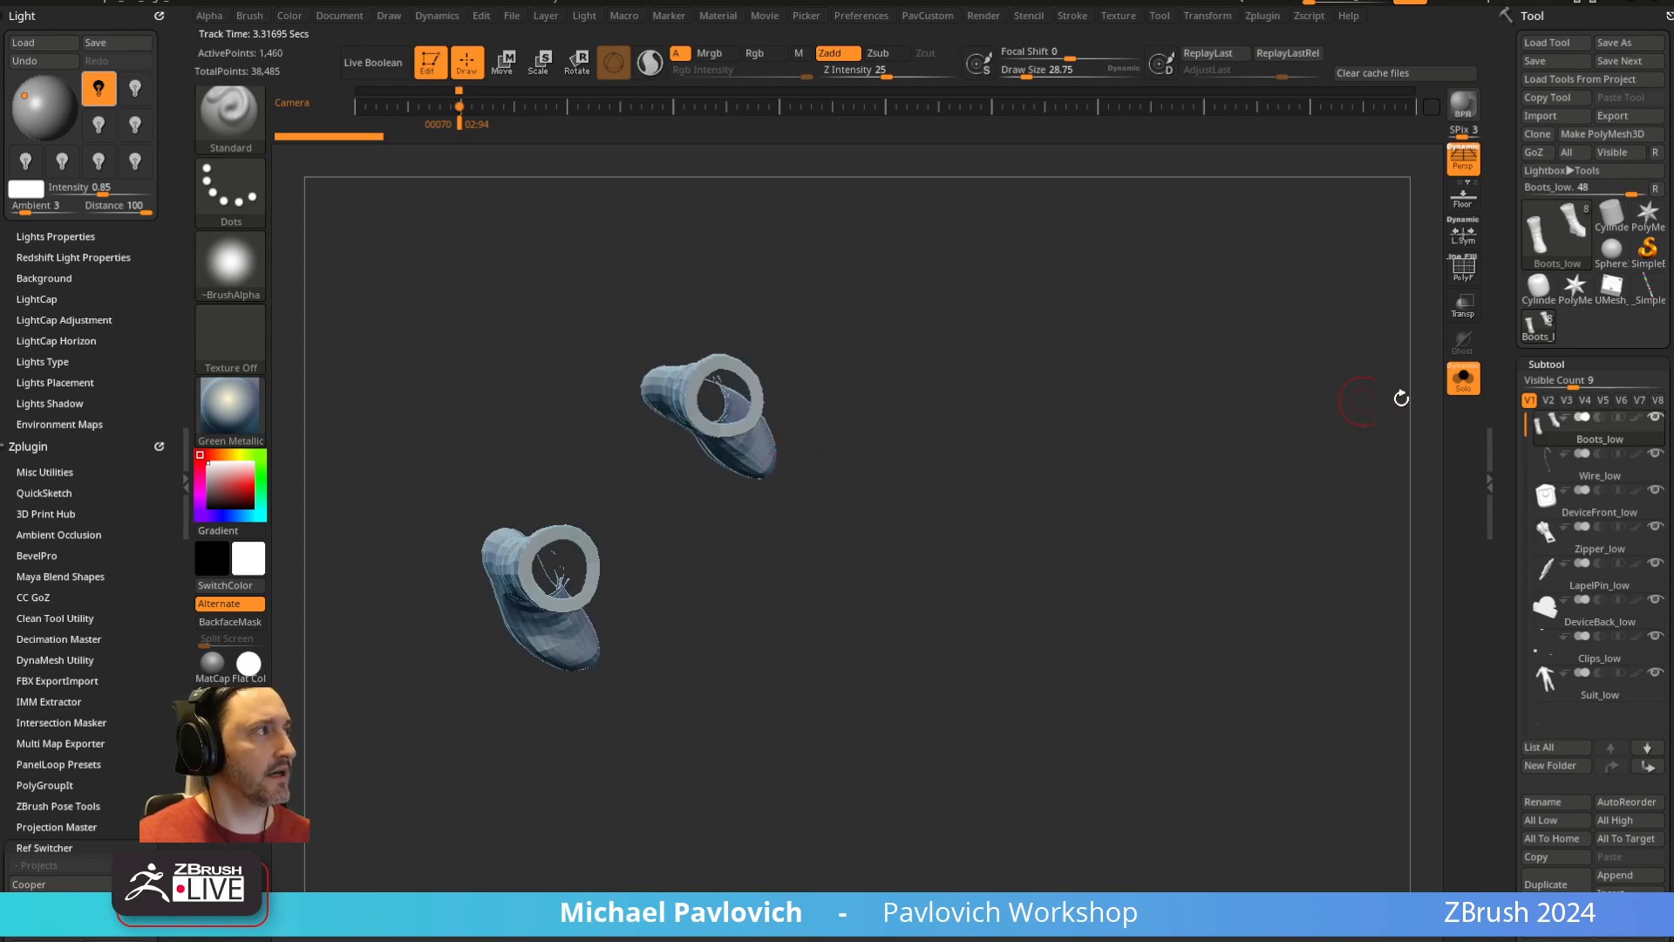
left_click(1461, 381)
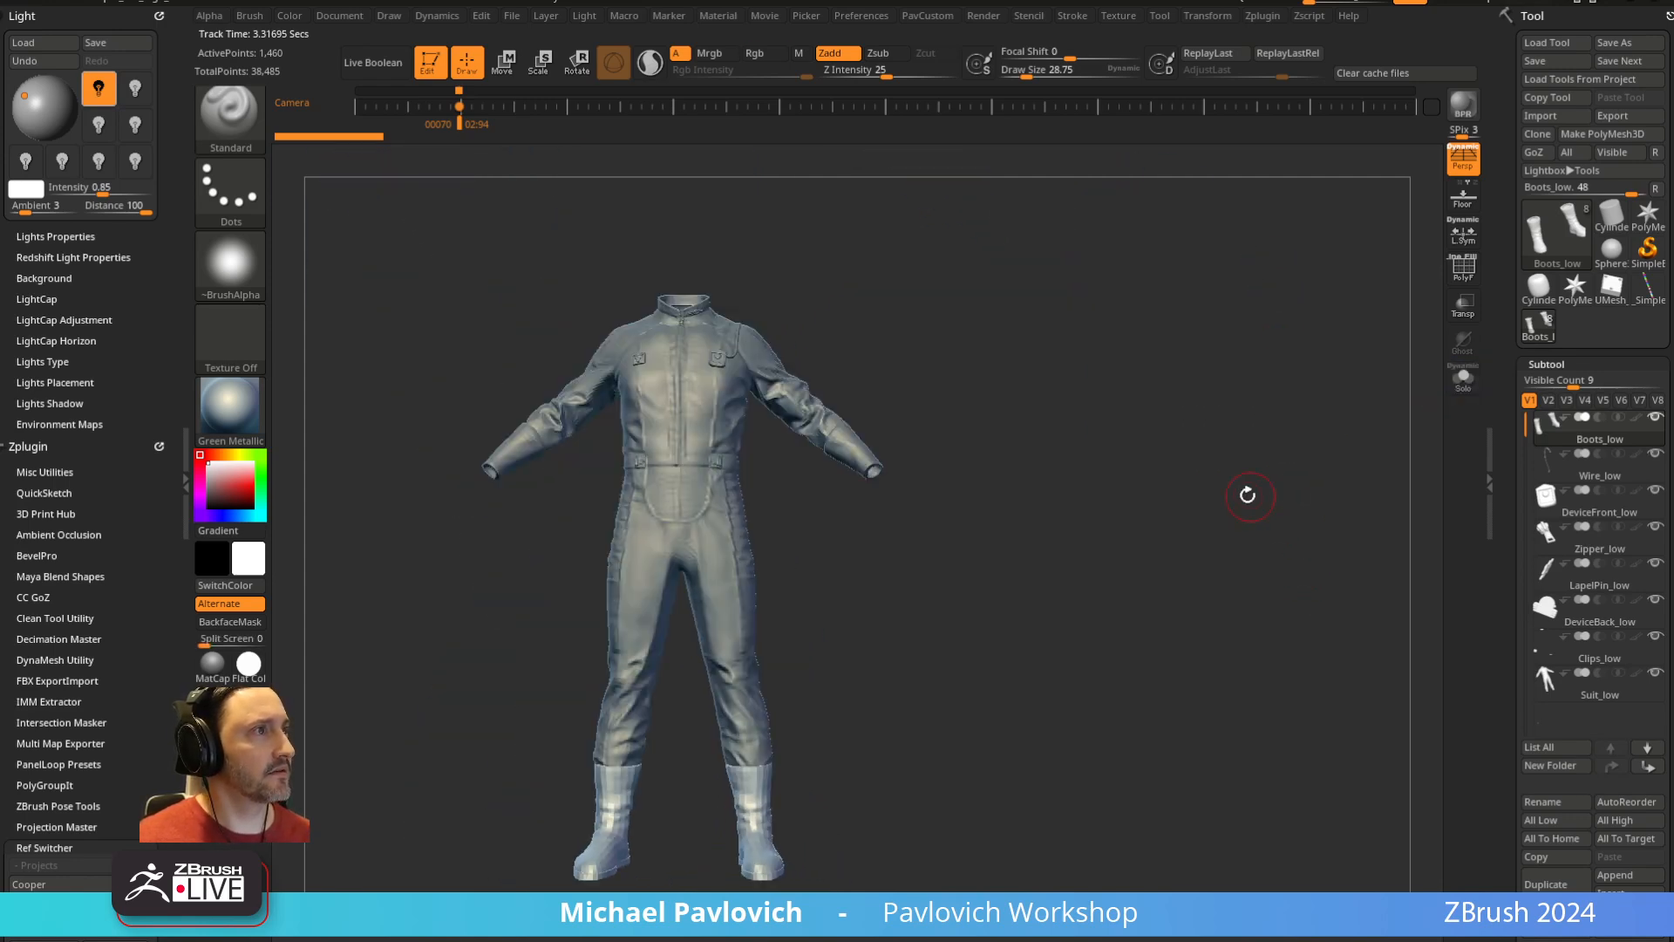
key("s")
left_click_drag(1248, 494, 1221, 486)
left_click_drag(1195, 483, 1266, 483, "alt")
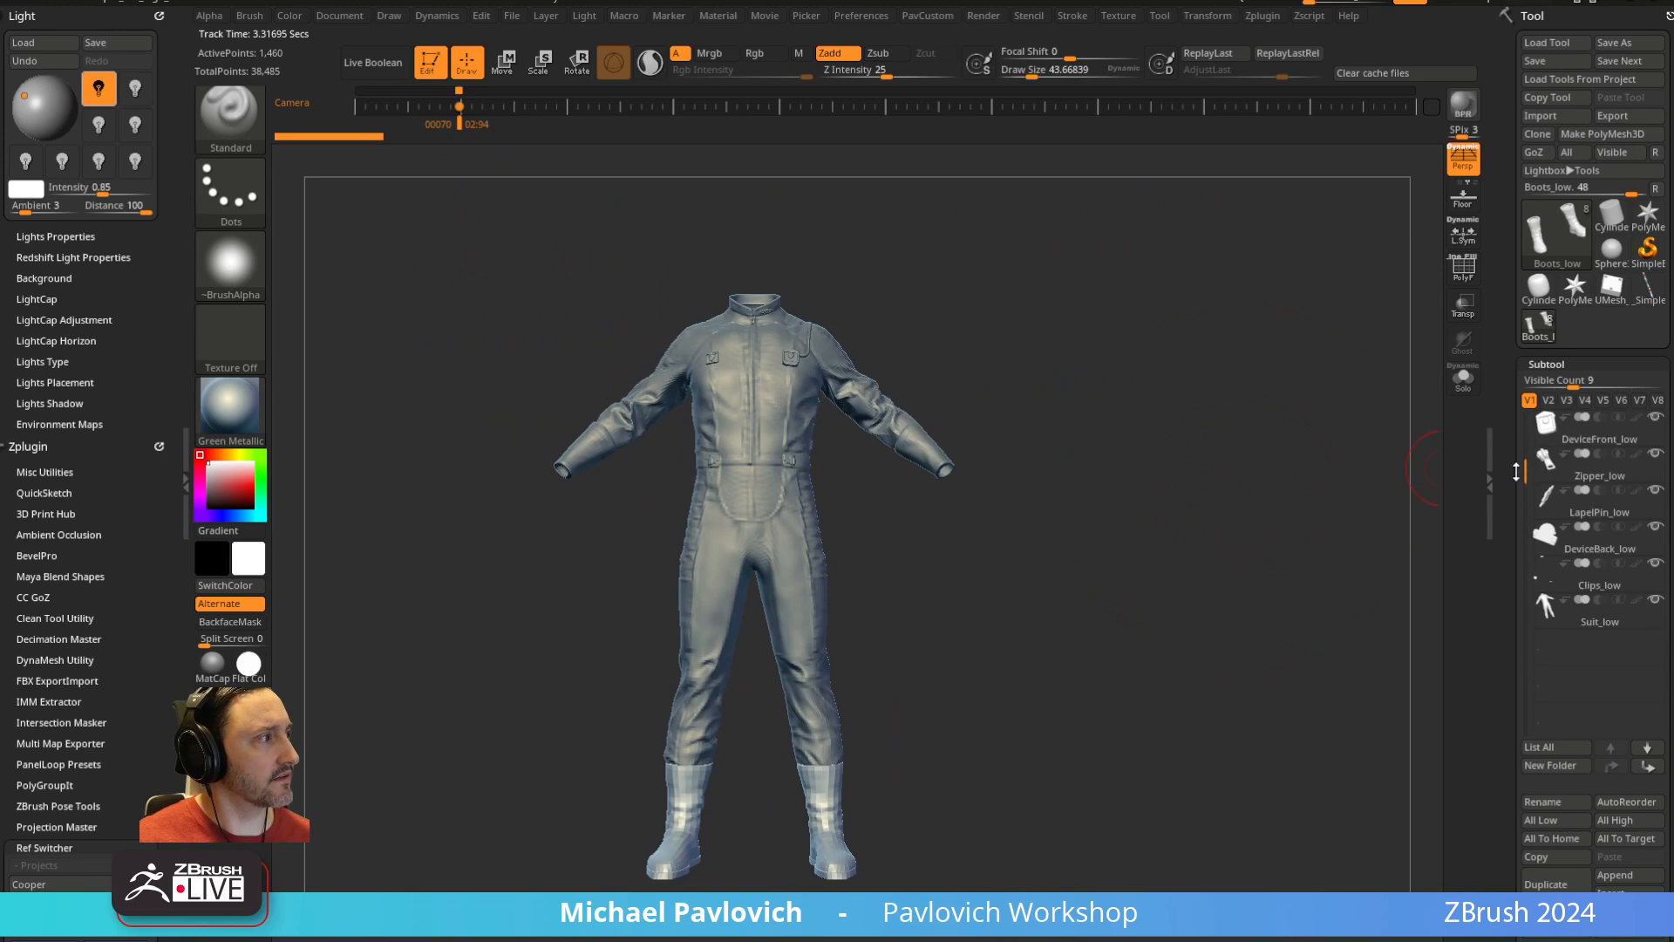
Return to the PolyMesh3D tool and load the project with the suited character, discarding changes to the current project
left_click(1611, 929)
key("bracketleft")
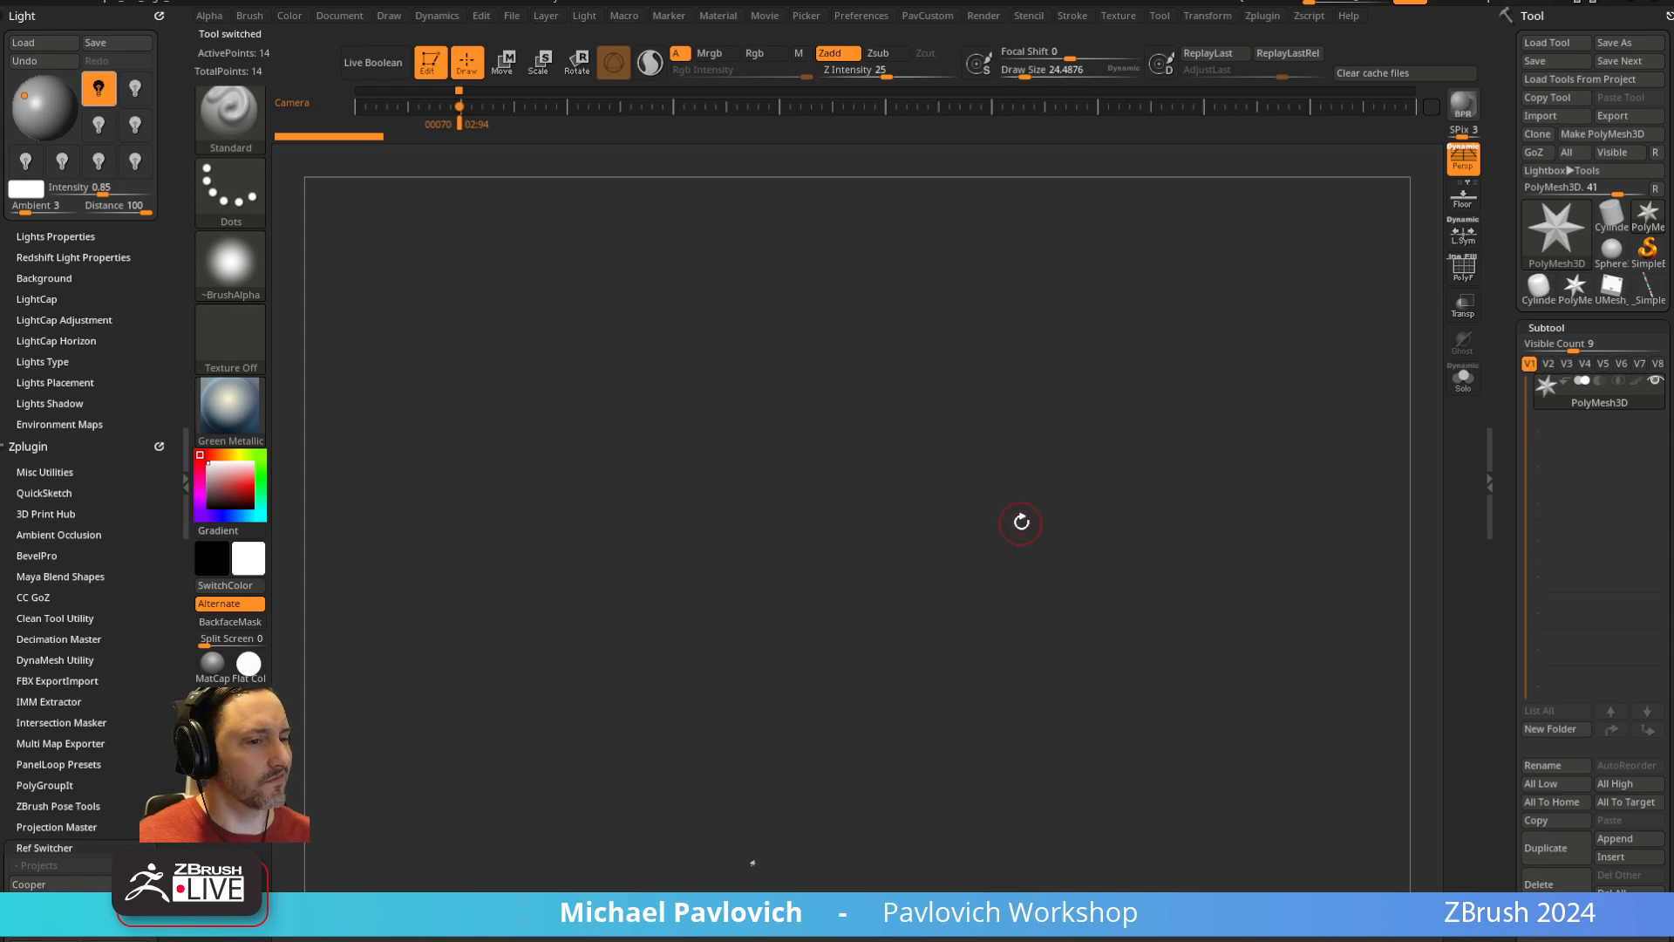
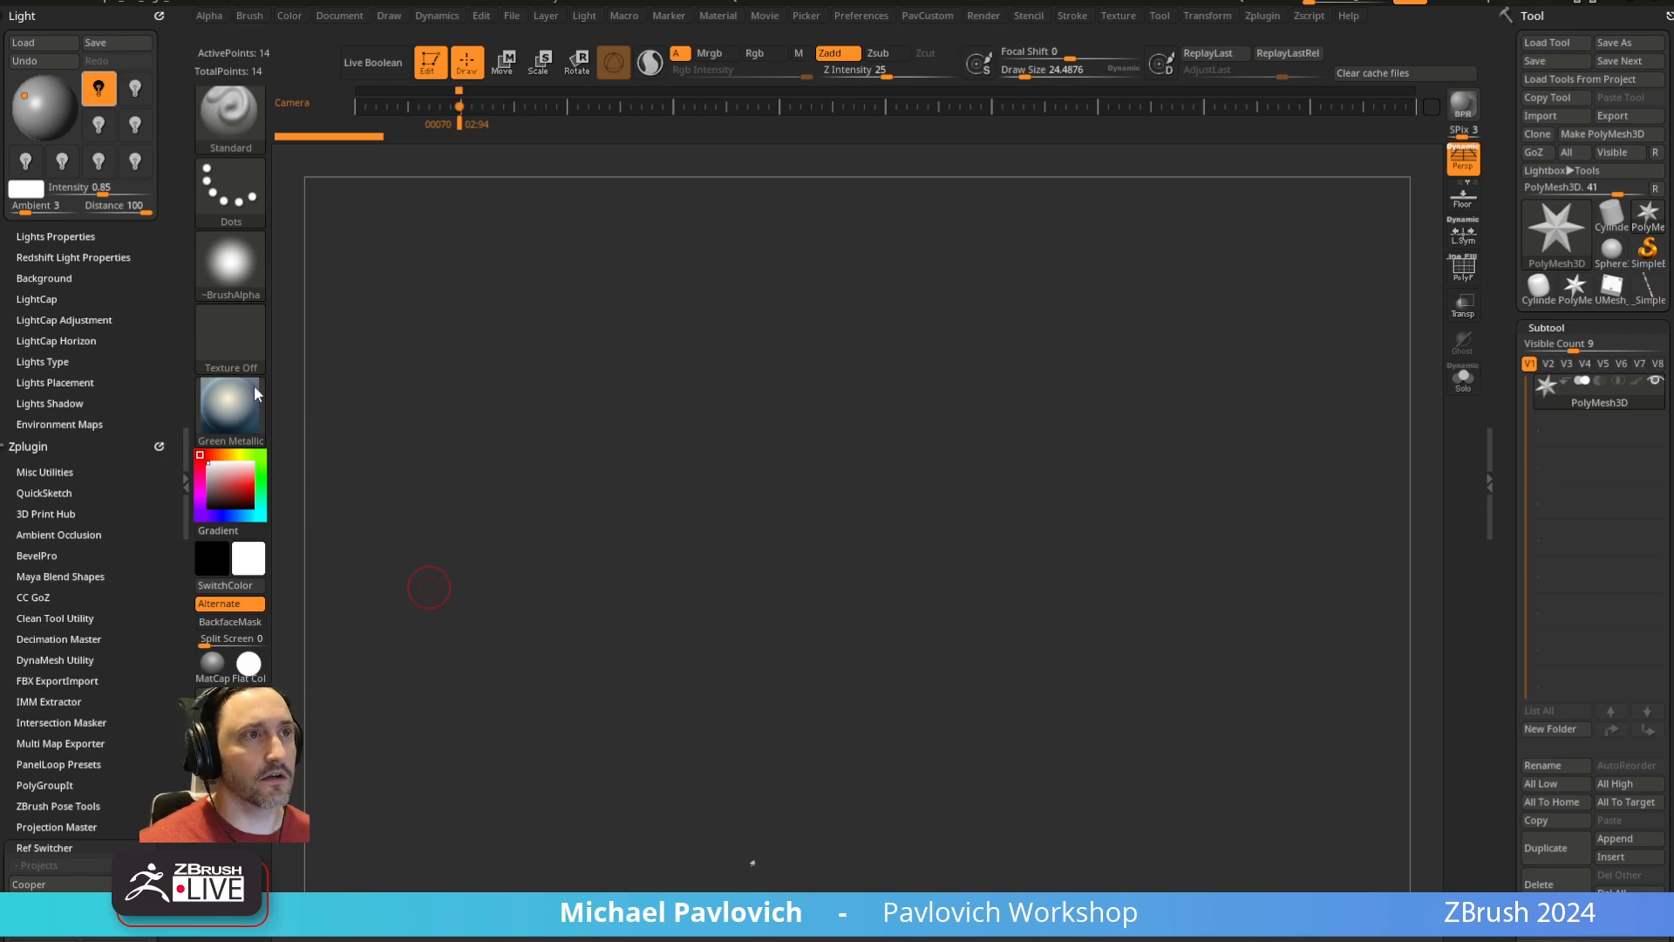
left_click(235, 123)
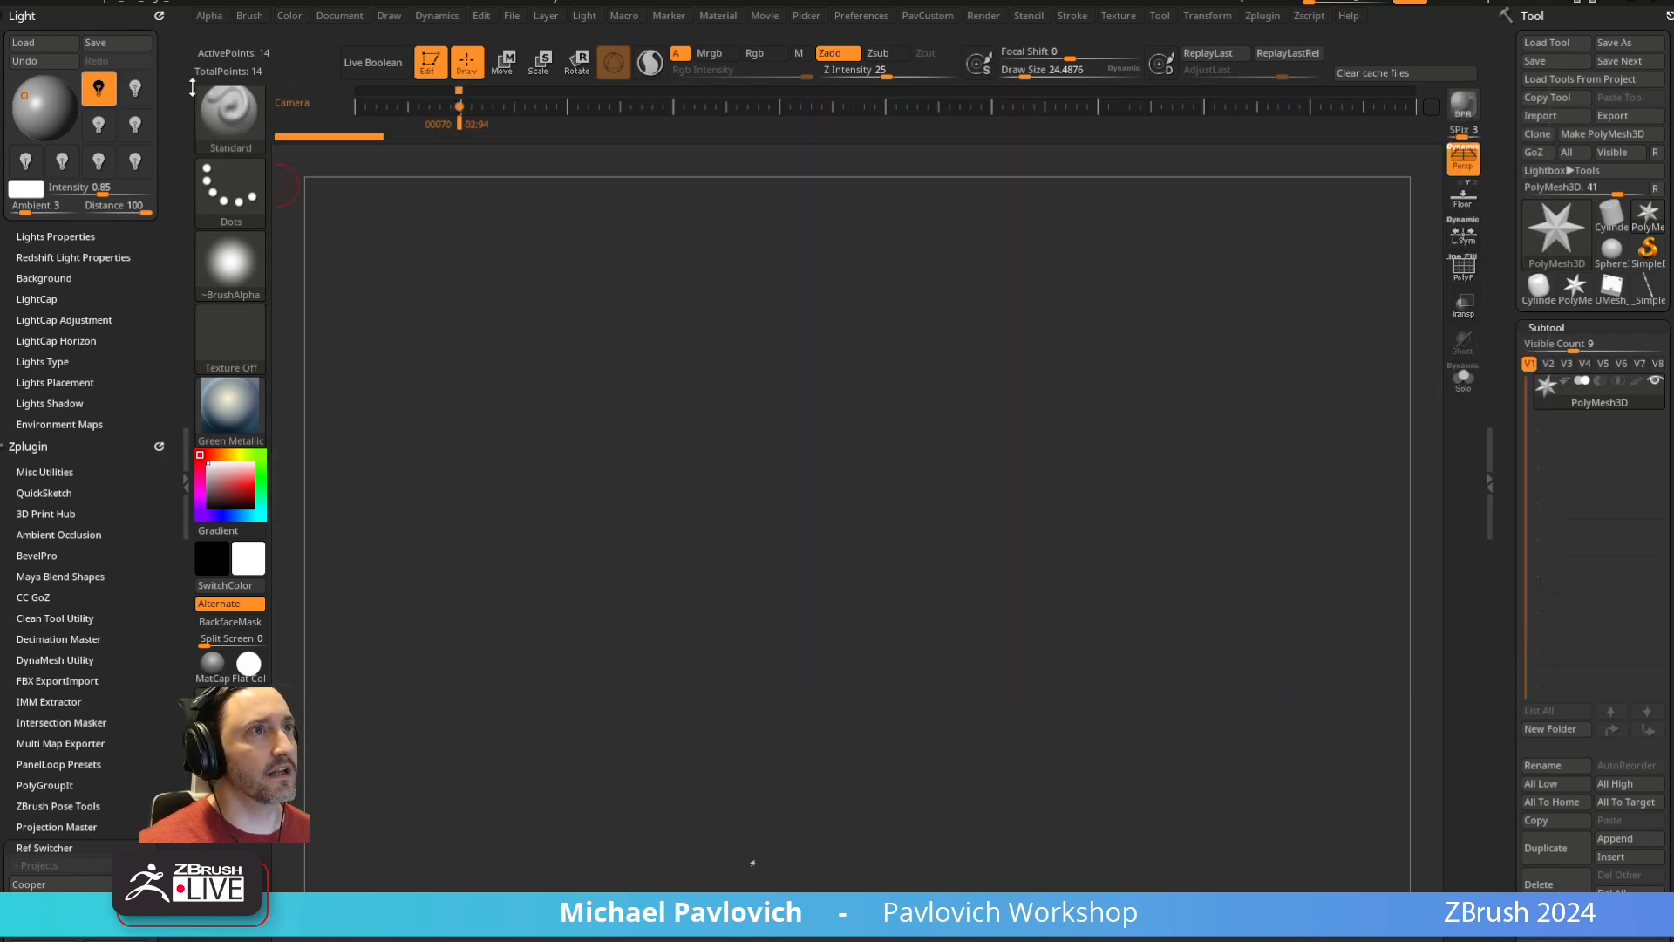
left_click(214, 105)
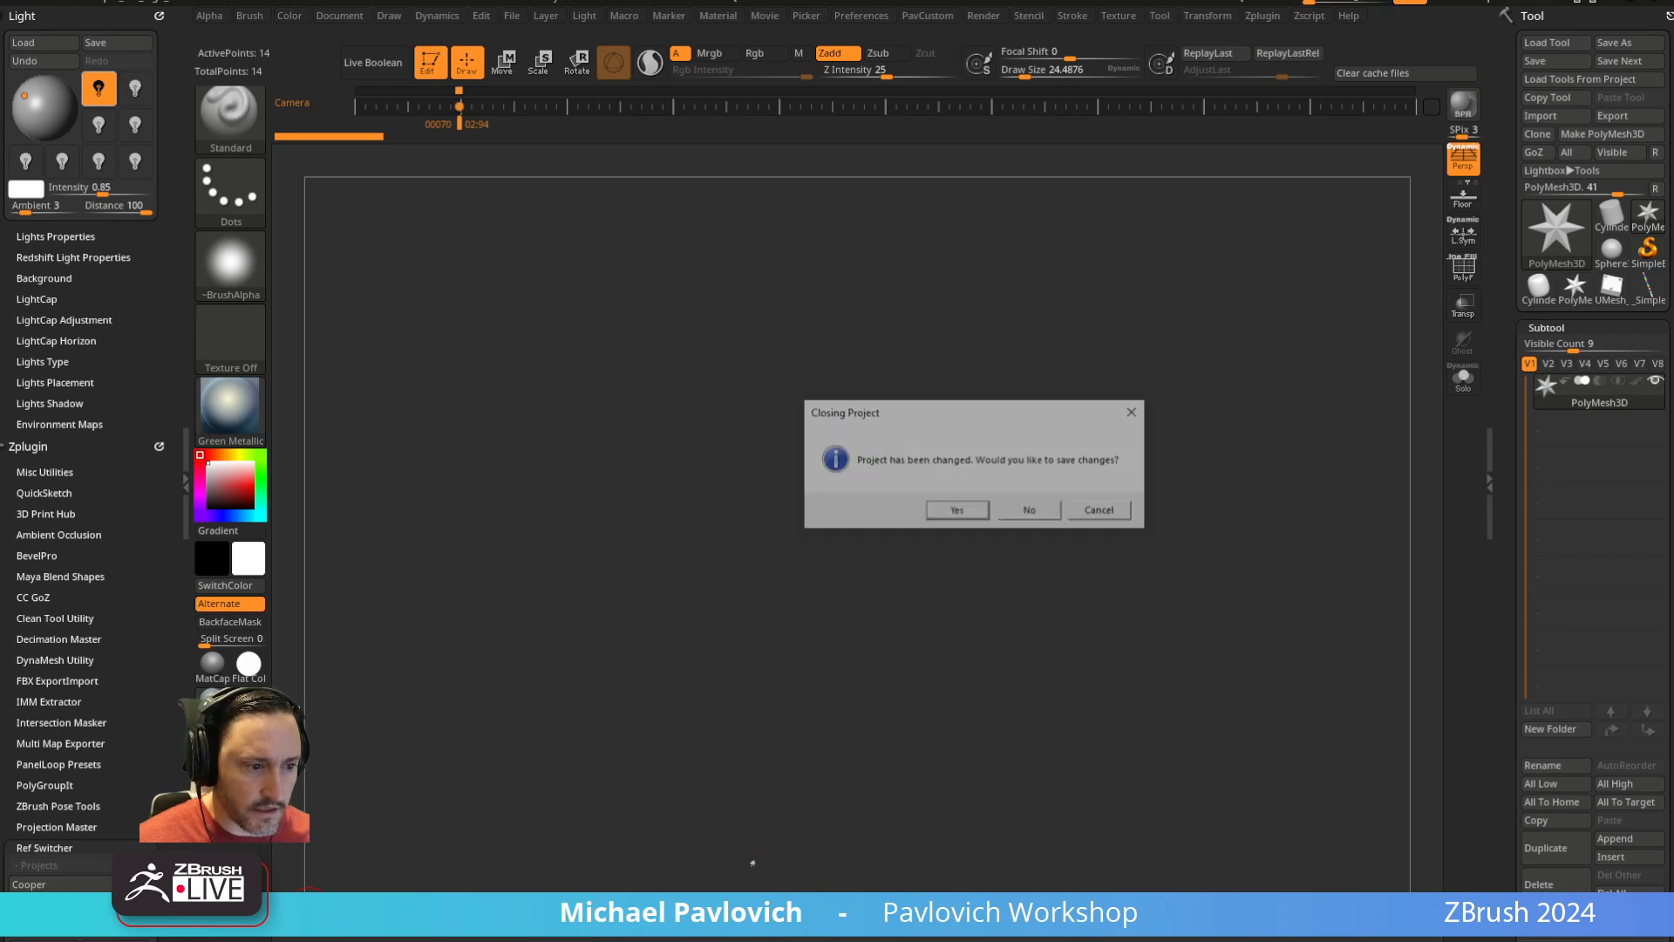
left_click(1048, 505)
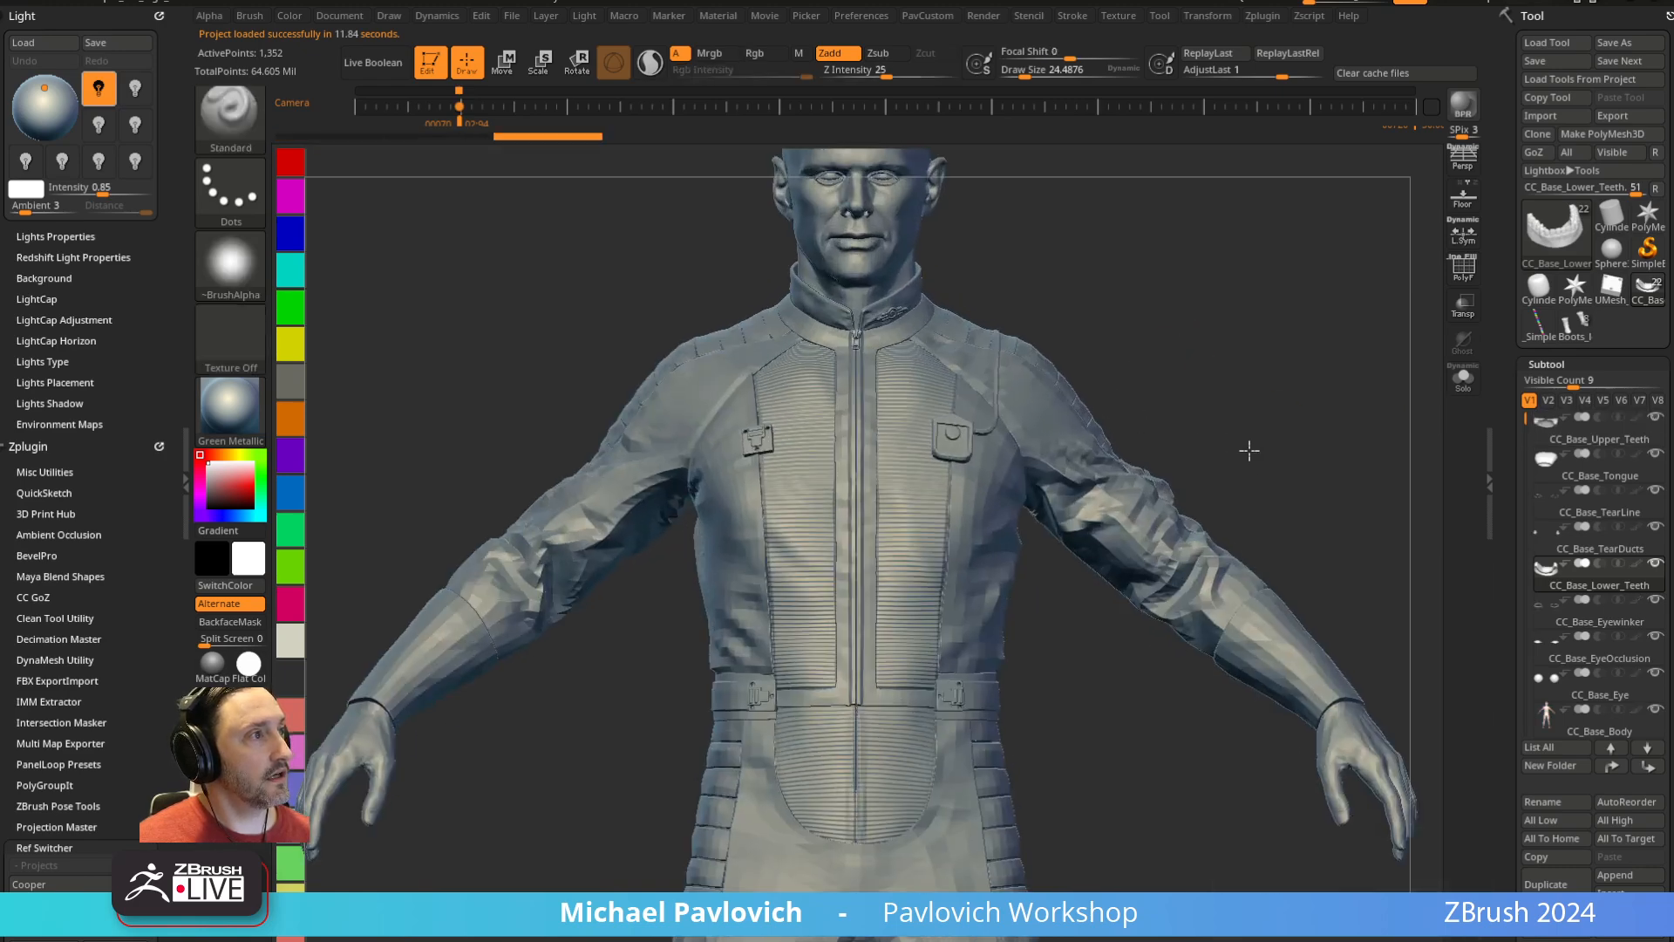
Set the draw size to about 212 and switch all subtools to their highest subdivision level
key("s")
left_click_drag(1228, 386, 1268, 386)
left_click_drag(1504, 481, 1513, 292)
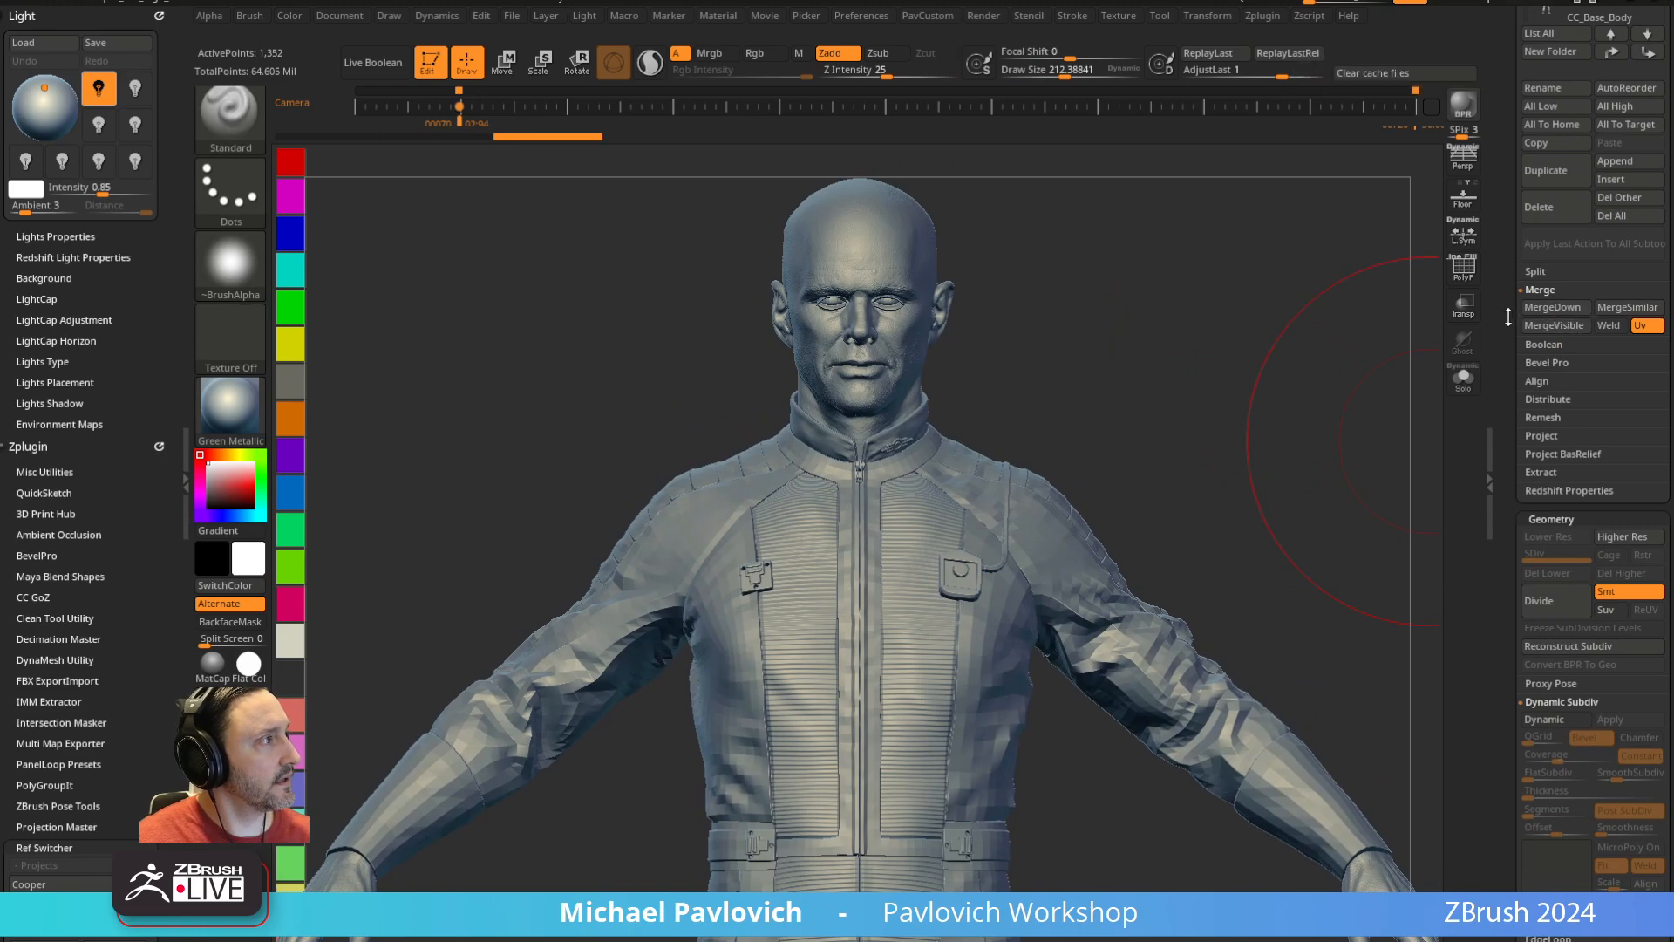
left_click_drag(1509, 319, 1519, 615)
left_click(1627, 348)
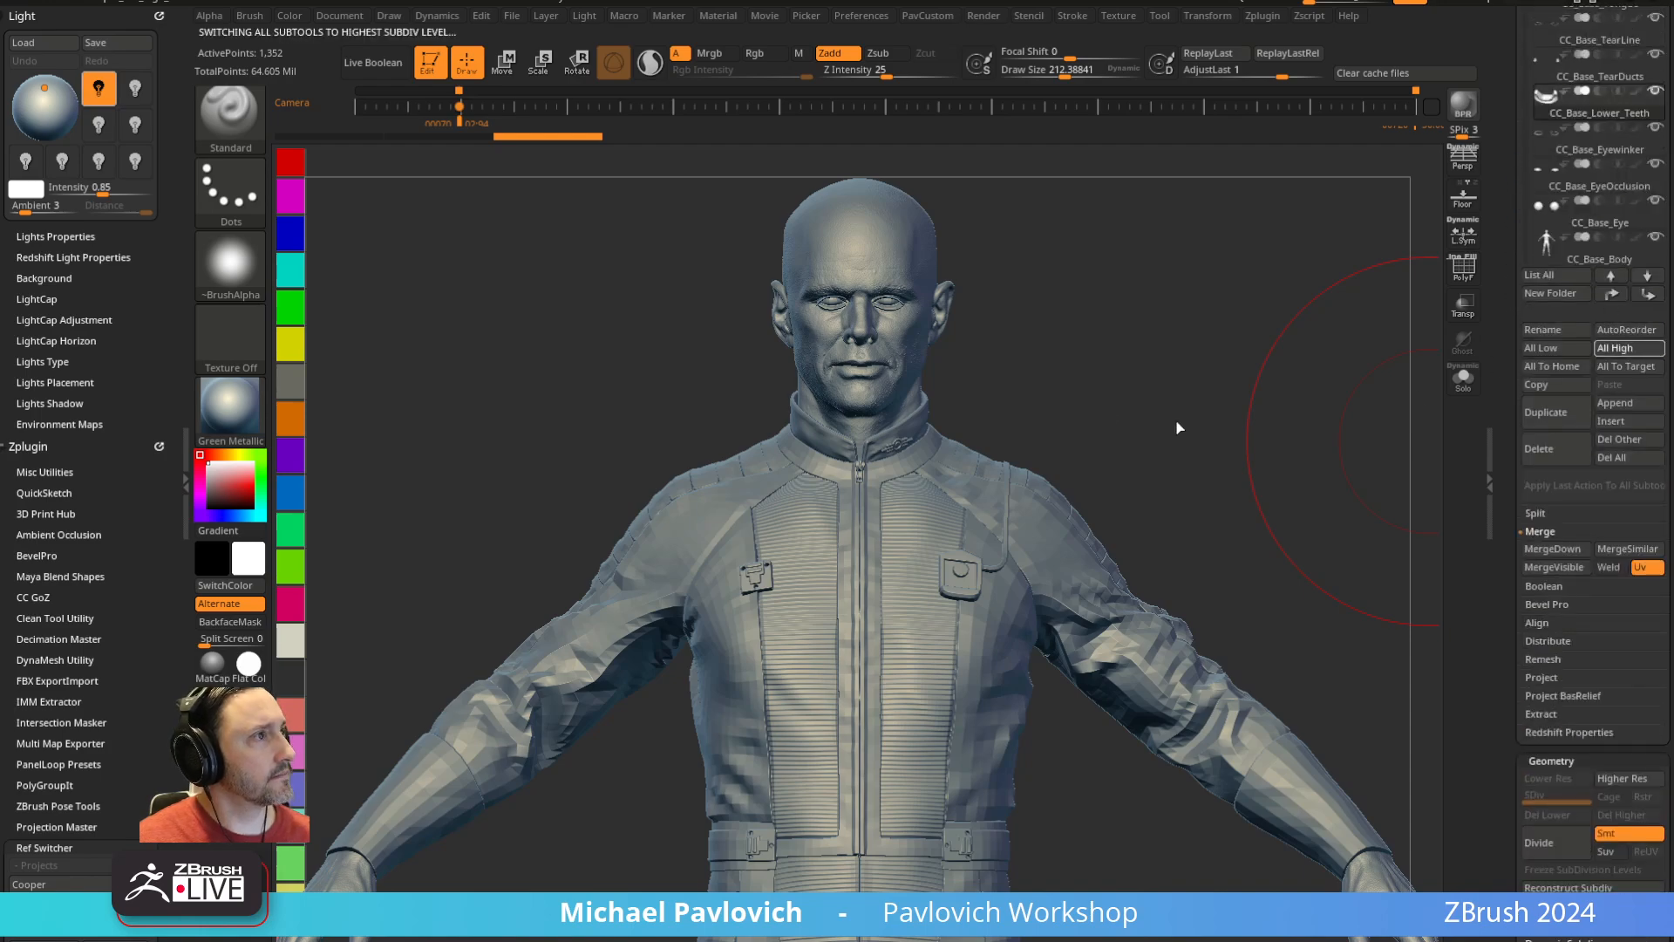
Inspect the suited character's torso and legs, picking individual suit subtools and reducing the draw size to about 12
key("s")
mouse_move(1216, 493)
left_mouse_down("alt")
mouse_move(1218, 366)
mouse_move(1197, 386)
left_mouse_up("alt")
key("s")
left_click_drag(1197, 387, 1157, 389)
left_click(1056, 413, "alt")
mouse_move(1319, 389)
left_mouse_down()
mouse_move(1245, 404)
mouse_move(1288, 402)
left_mouse_up()
left_click(1064, 405, "alt")
left_click(980, 741, "alt")
left_click_drag(1077, 802, 1083, 619, "alt")
key("s")
left_click(1077, 623)
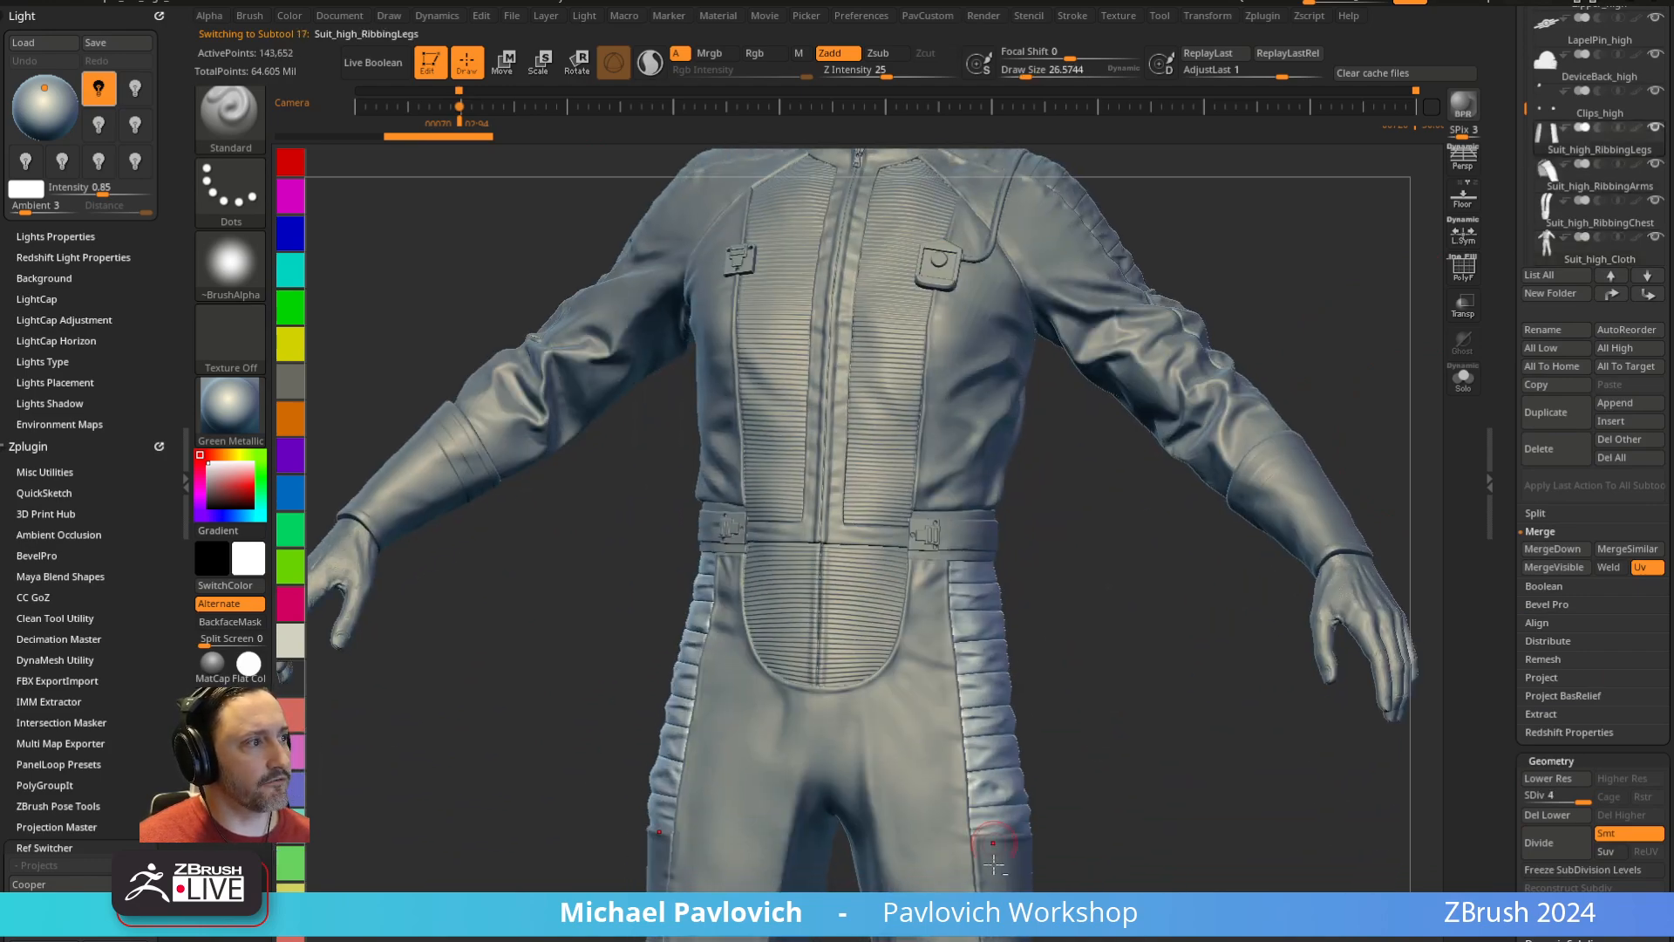
left_click_drag(1128, 730, 1096, 636, "alt")
key("s")
left_click(1196, 561)
left_click_drag(1196, 558, 1155, 418, "alt")
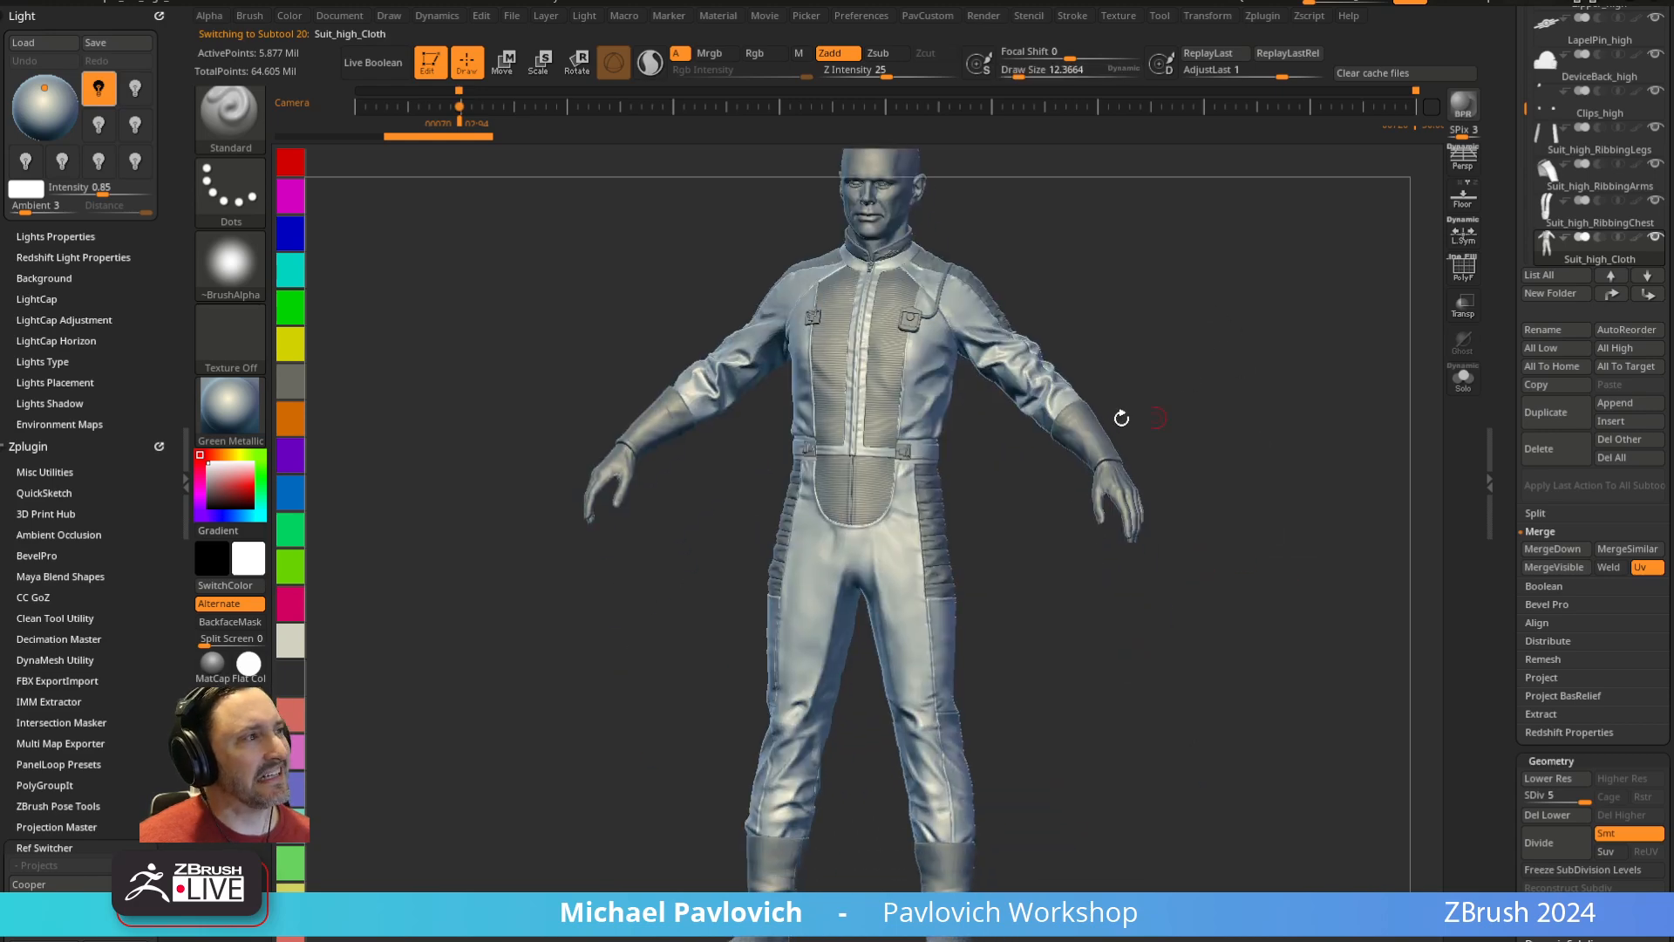
Switch from the gauntlets to the suit cloth and leave CC_Base_Body as the active subtool
left_click(1065, 442, "alt")
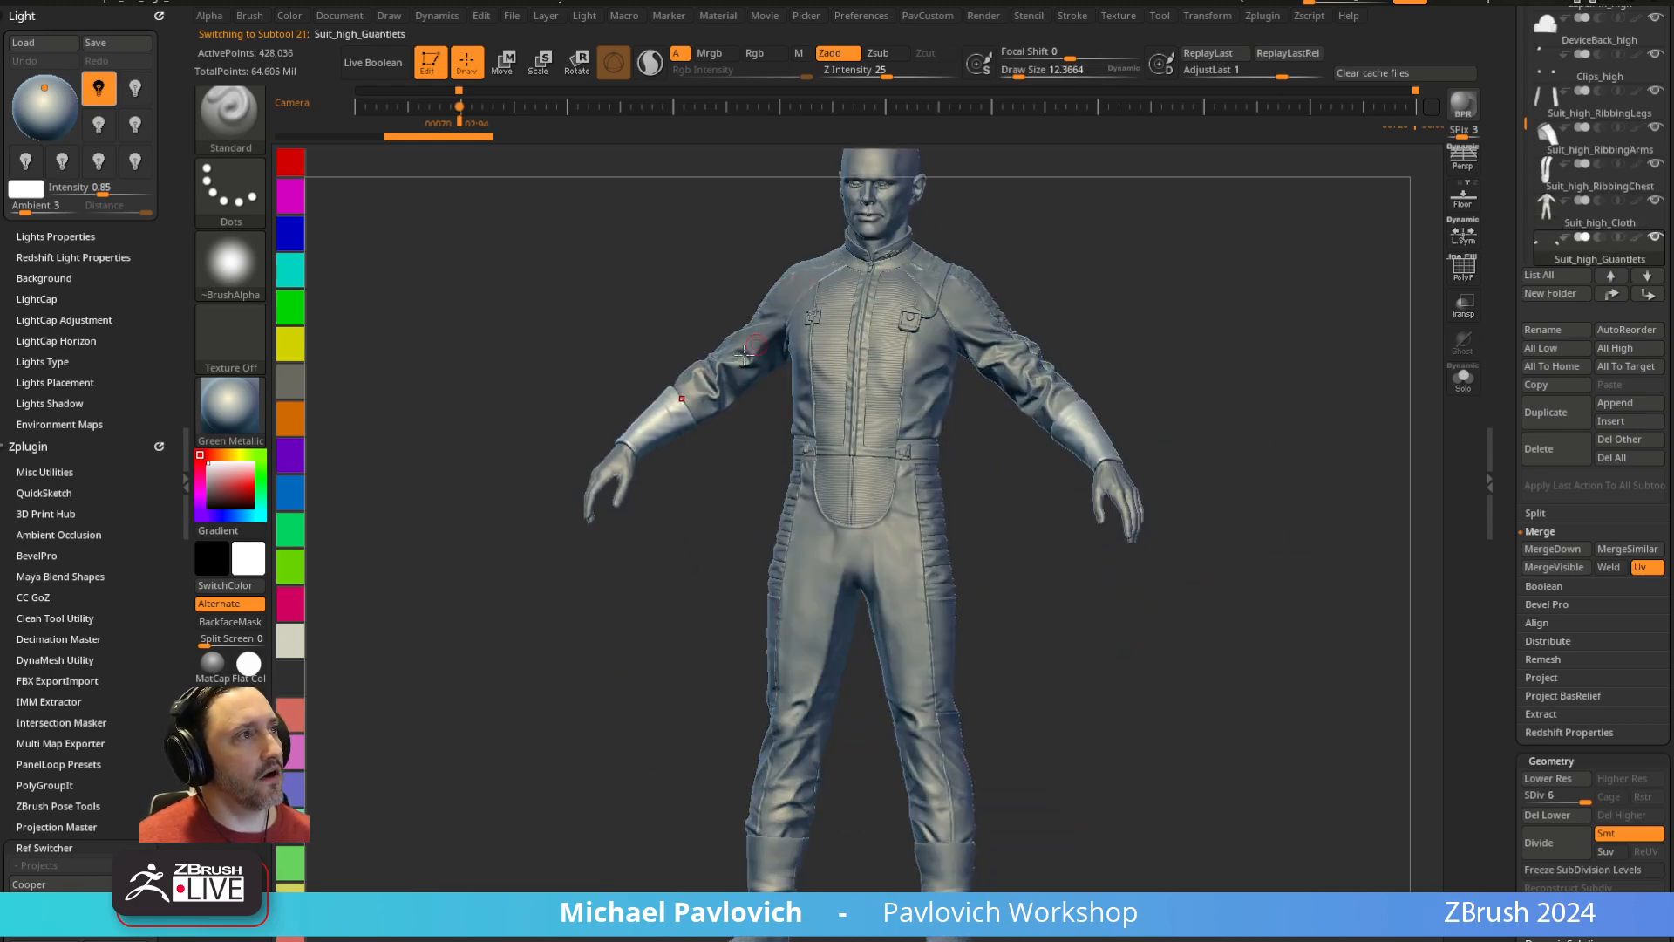
left_click(871, 550, "alt")
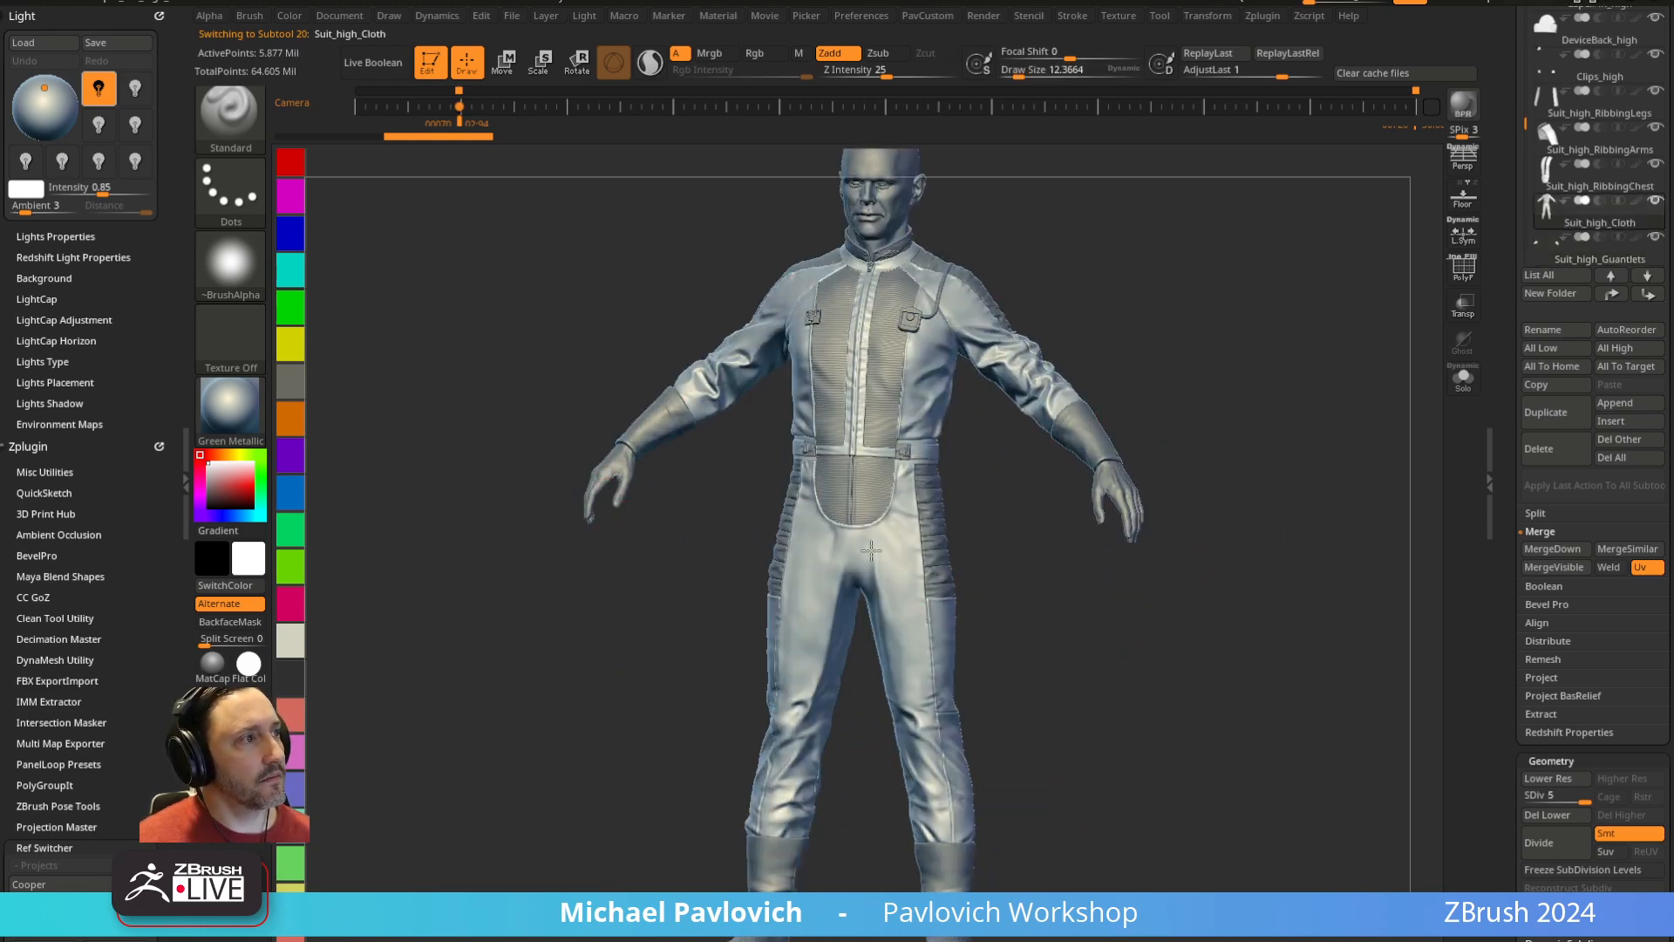
left_click(937, 574, "alt")
left_click(891, 205, "alt")
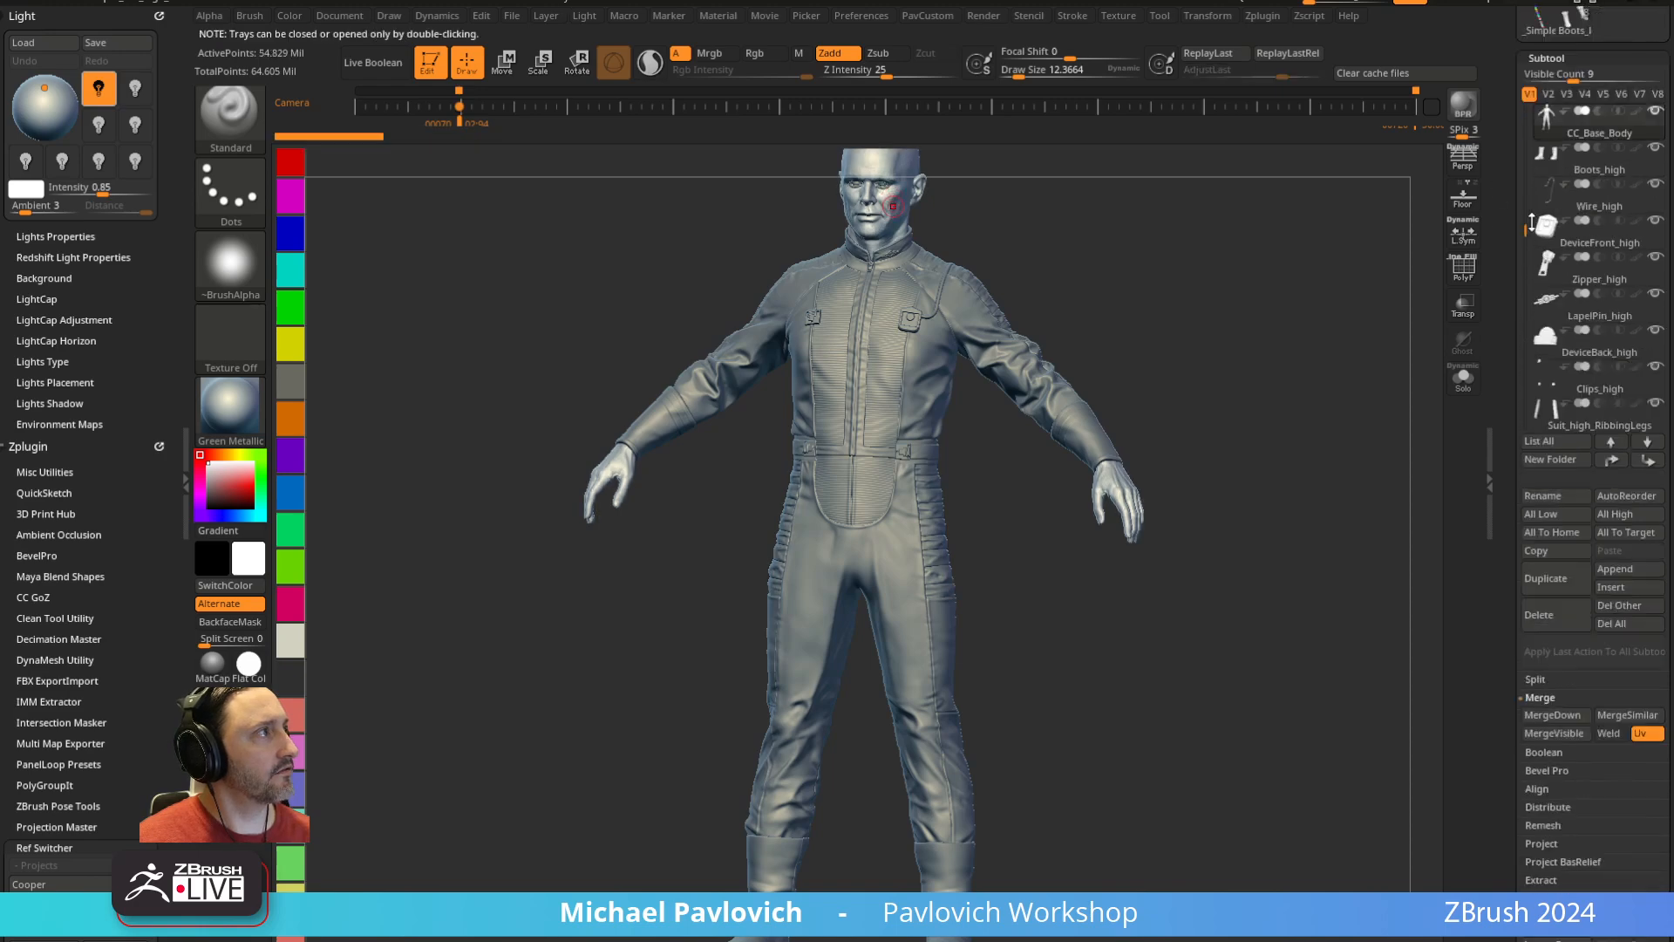
Hide CC_Base_Body and its teeth, tongue, tear line, tear duct and eye subtools
left_click_drag(1511, 228, 1523, 107)
left_click(1654, 120)
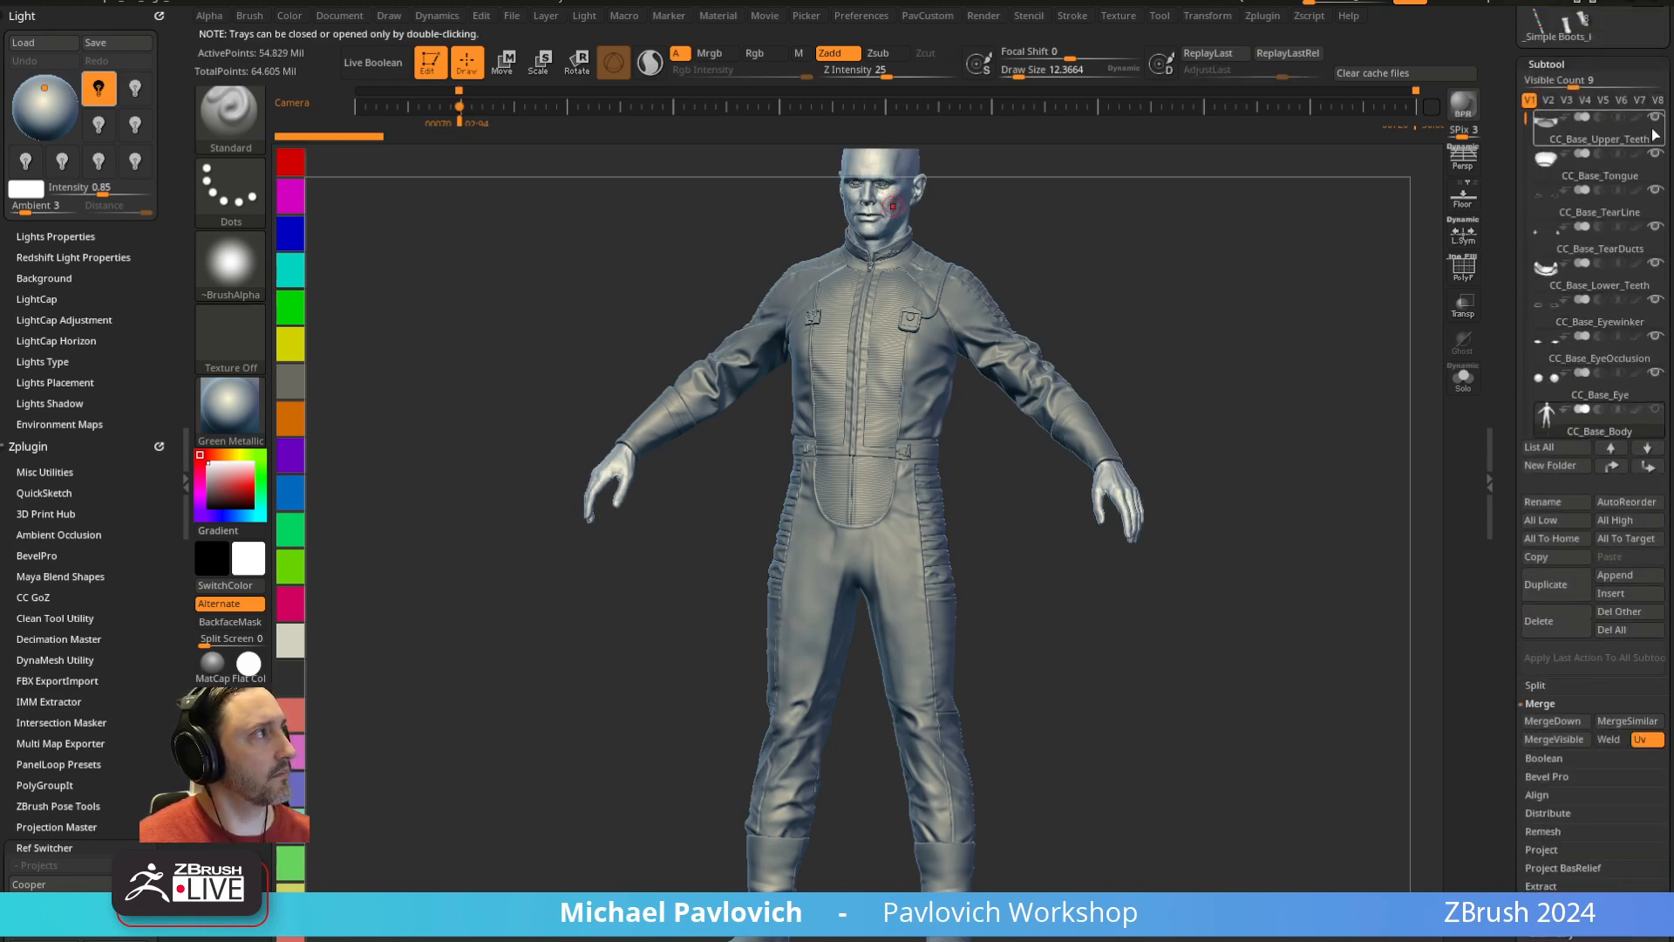
left_click(1653, 155)
left_click(1655, 190)
left_click(1655, 227)
left_click(1655, 263)
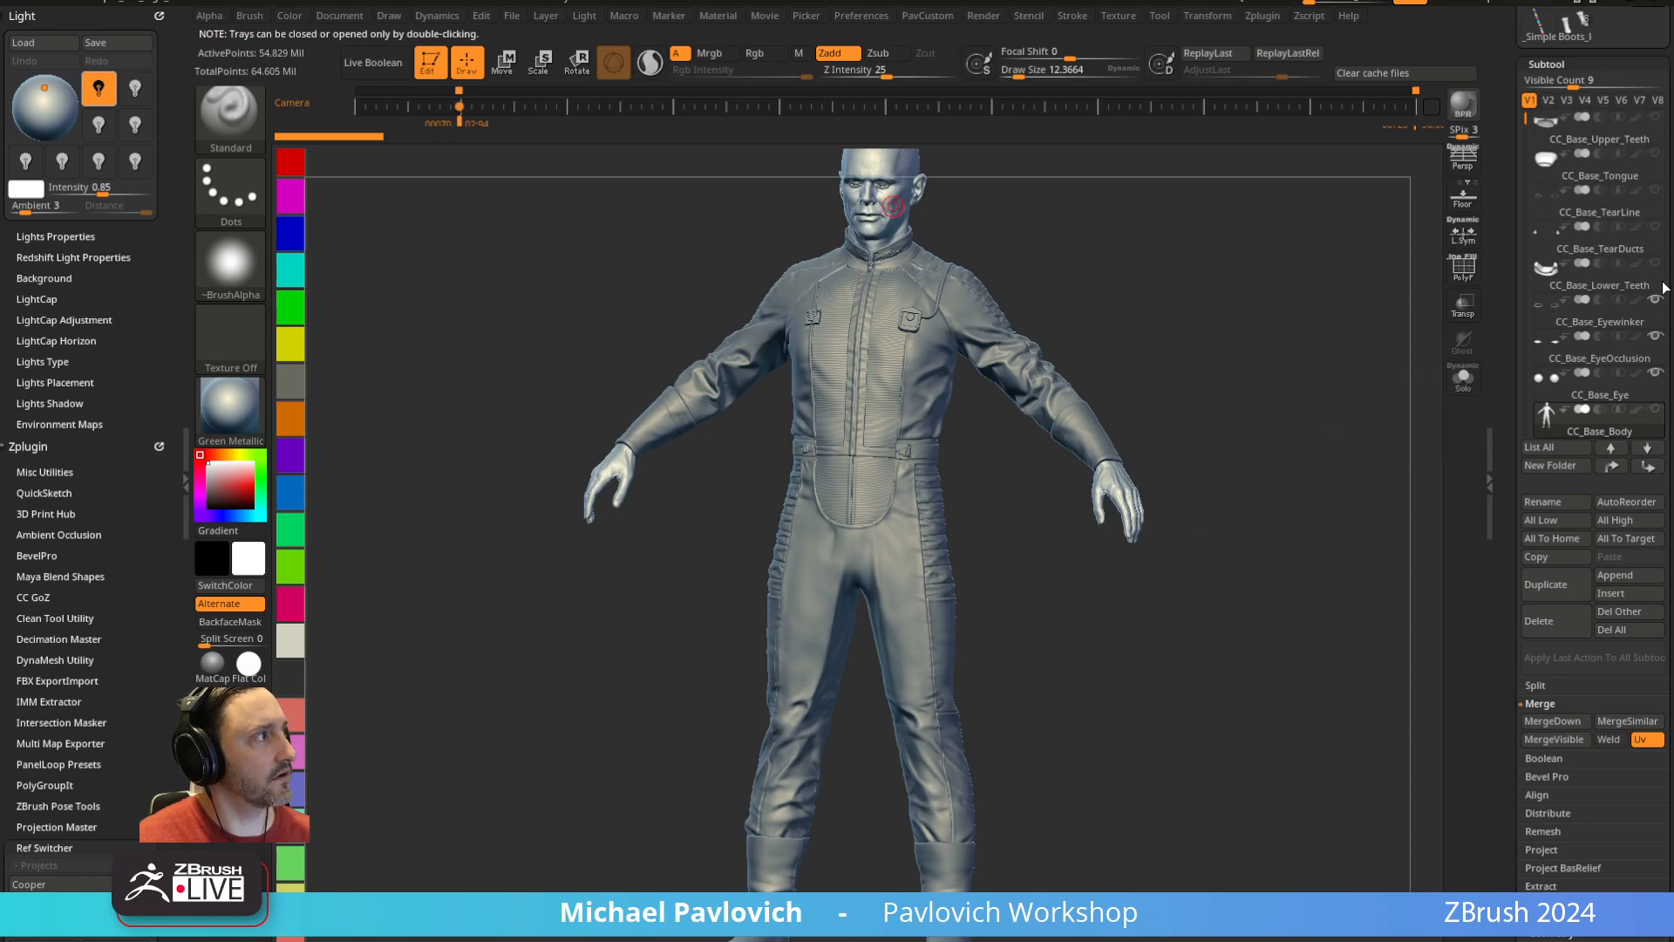
left_click(1655, 300)
left_click(1655, 337)
scroll(1600, 261, "down", 3)
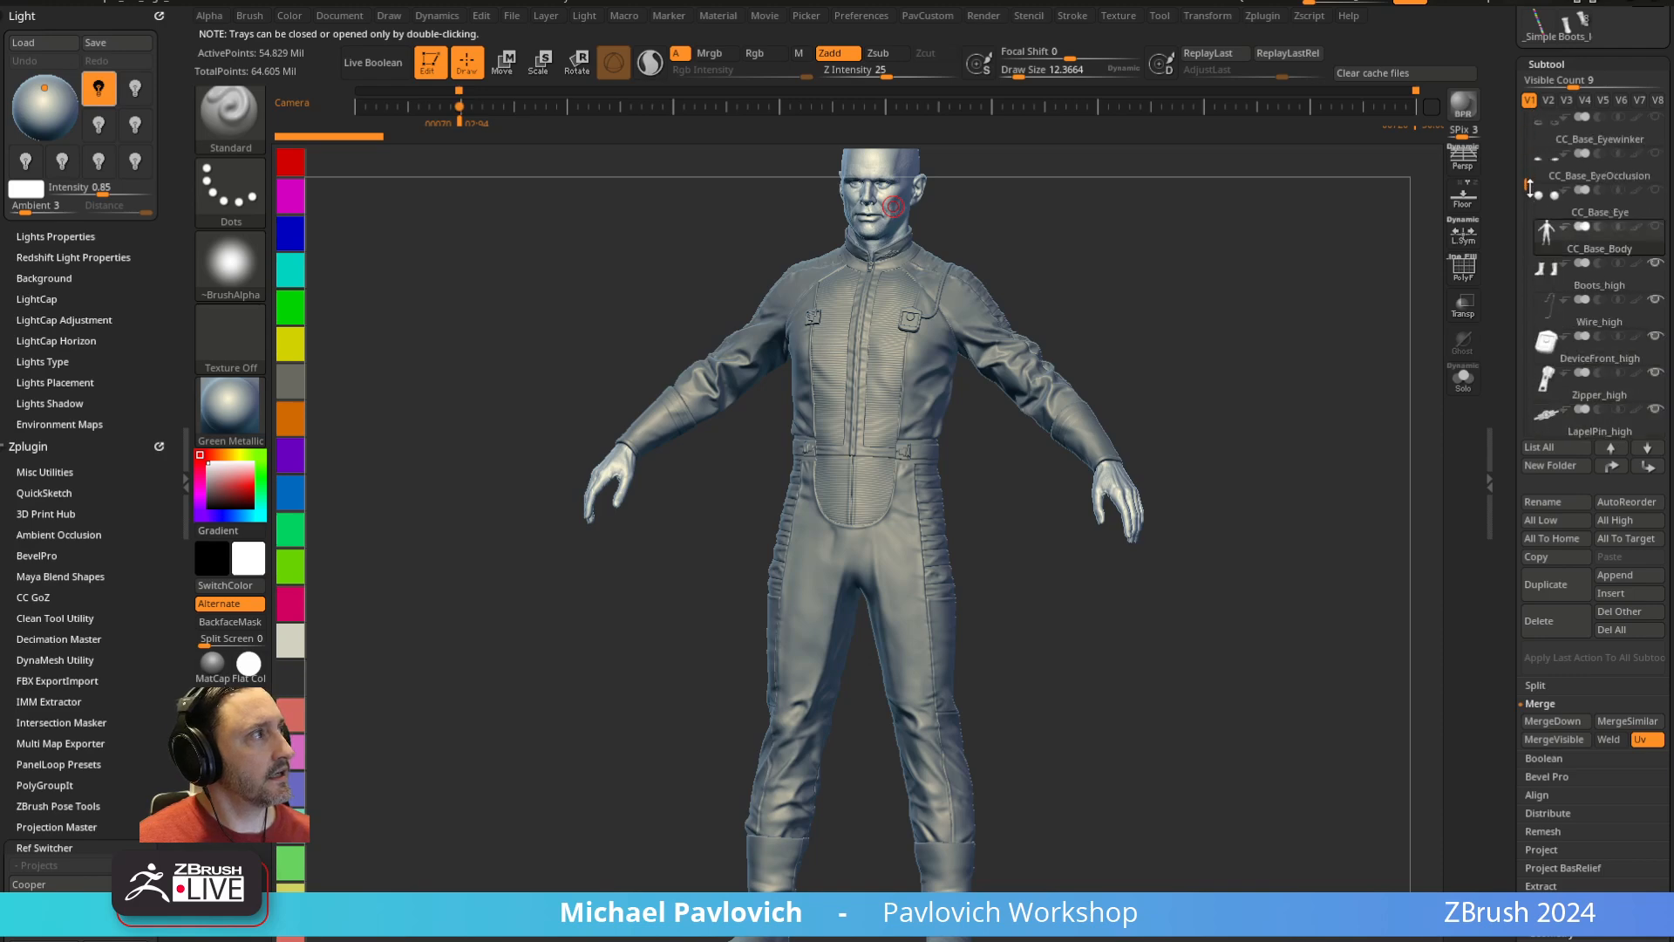
Make Boots_high the active subtool, reduce the draw size to about 14, and switch to the DeviceFront_high subtool on the chest
left_click(1608, 252)
mouse_move(1292, 316)
left_mouse_down()
mouse_move(1163, 295)
mouse_move(1138, 332)
mouse_move(1150, 341)
left_mouse_up()
key("s")
key("s")
left_click_drag(945, 340, 918, 340)
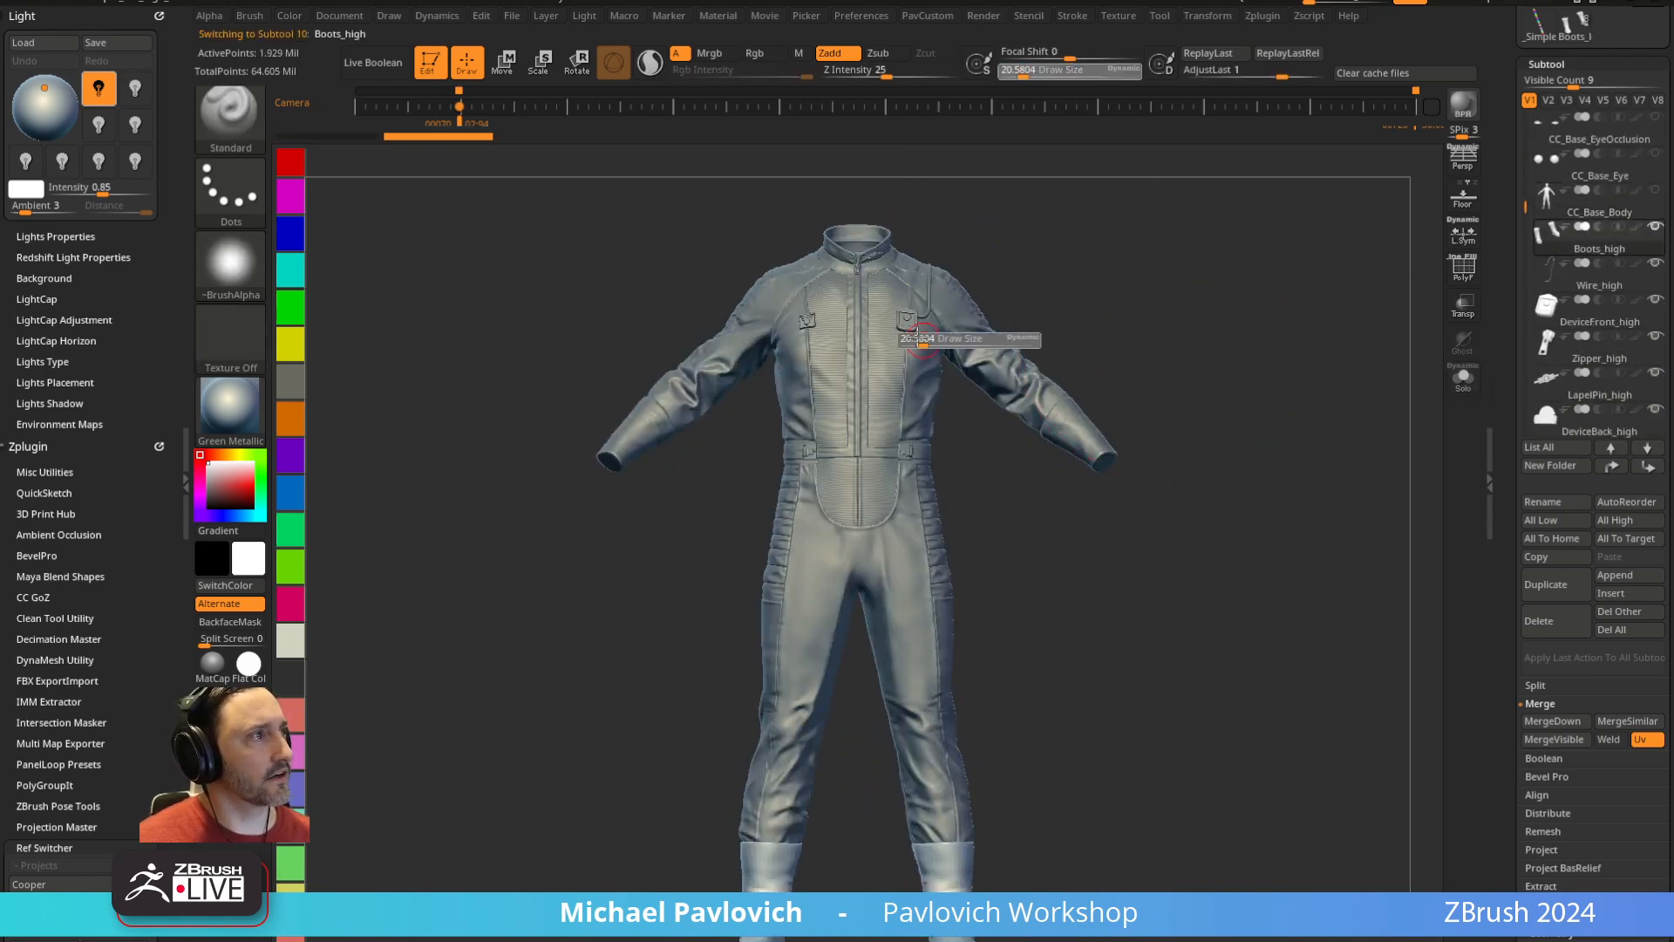
left_click(907, 322, "alt")
mouse_move(1220, 265)
left_mouse_down("alt")
mouse_move(1188, 404)
mouse_move(1231, 352)
left_mouse_up("alt")
left_click_drag(1357, 329, 1333, 337)
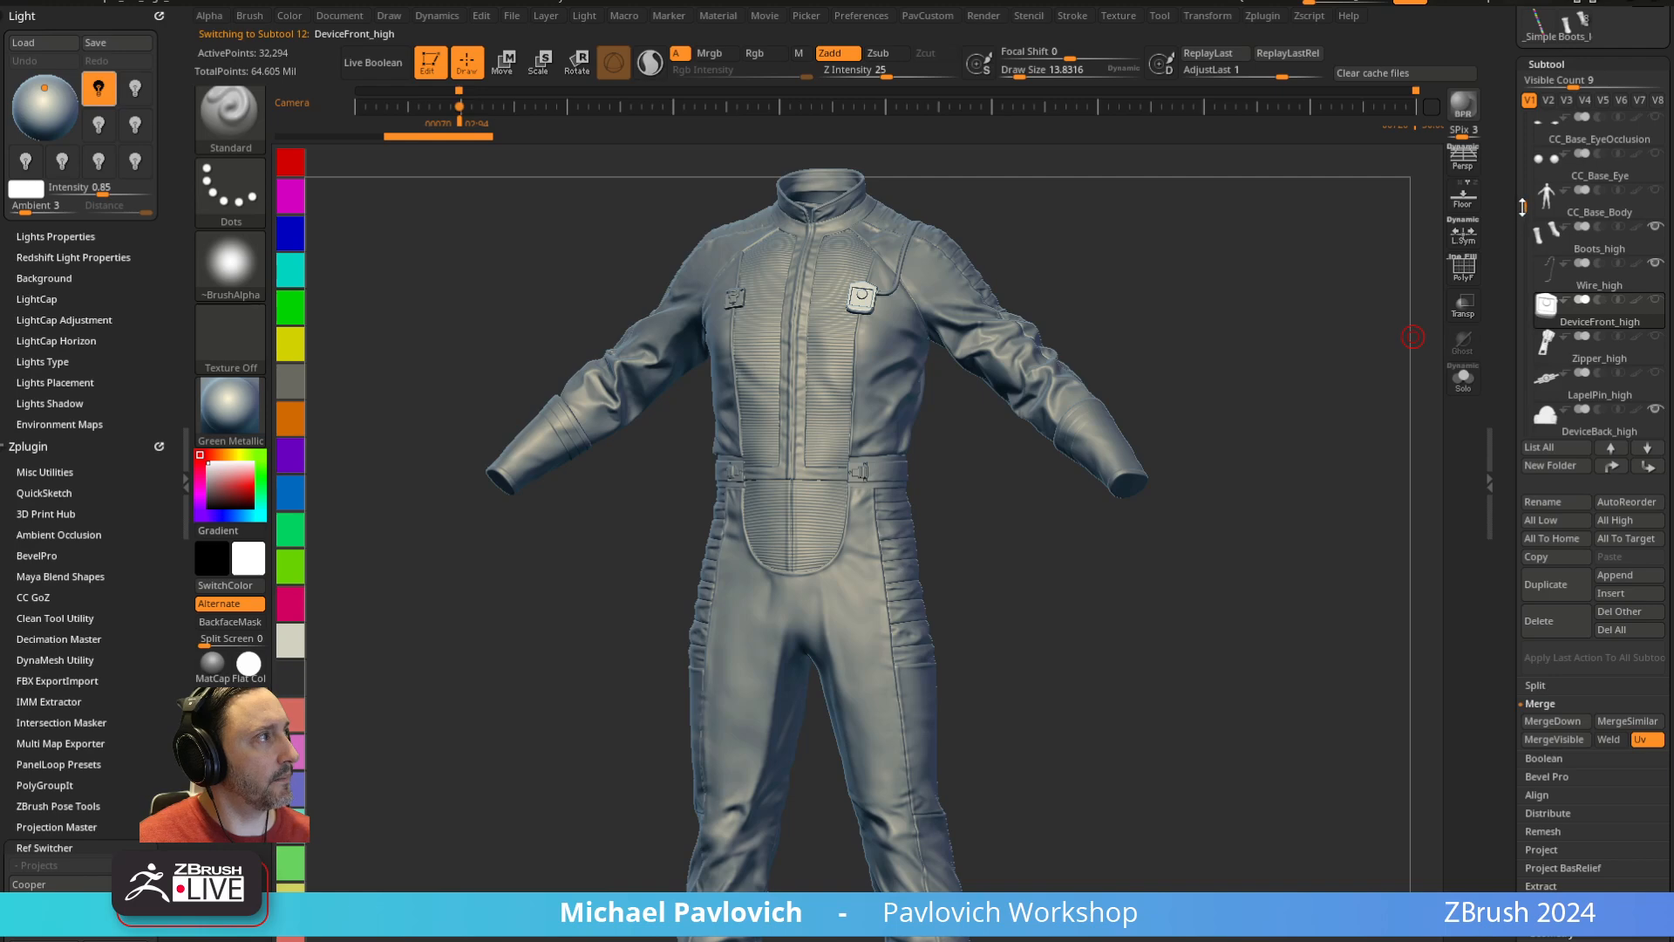
Hide the boots, wire, back device and clips subtools, and make Suit_high_RibbingLegs active
left_click_drag(1522, 206, 1523, 260)
left_click(1656, 299)
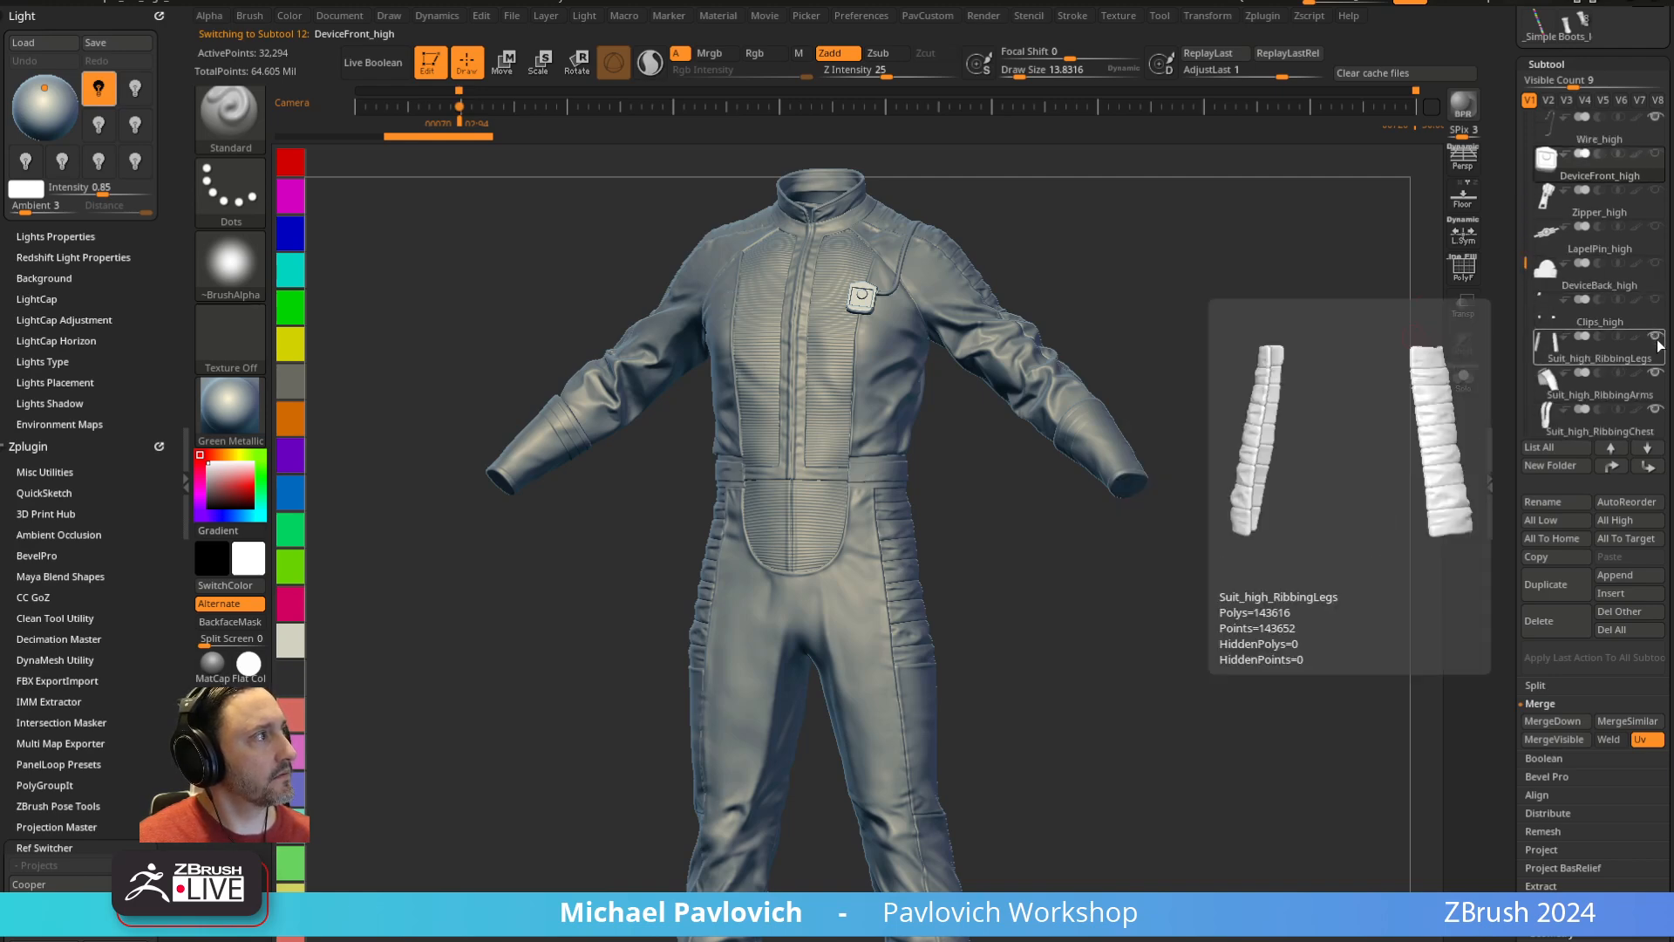
mouse_move(1525, 265)
left_mouse_down()
mouse_move(1529, 331)
mouse_move(1523, 239)
left_mouse_up()
left_click(1655, 154)
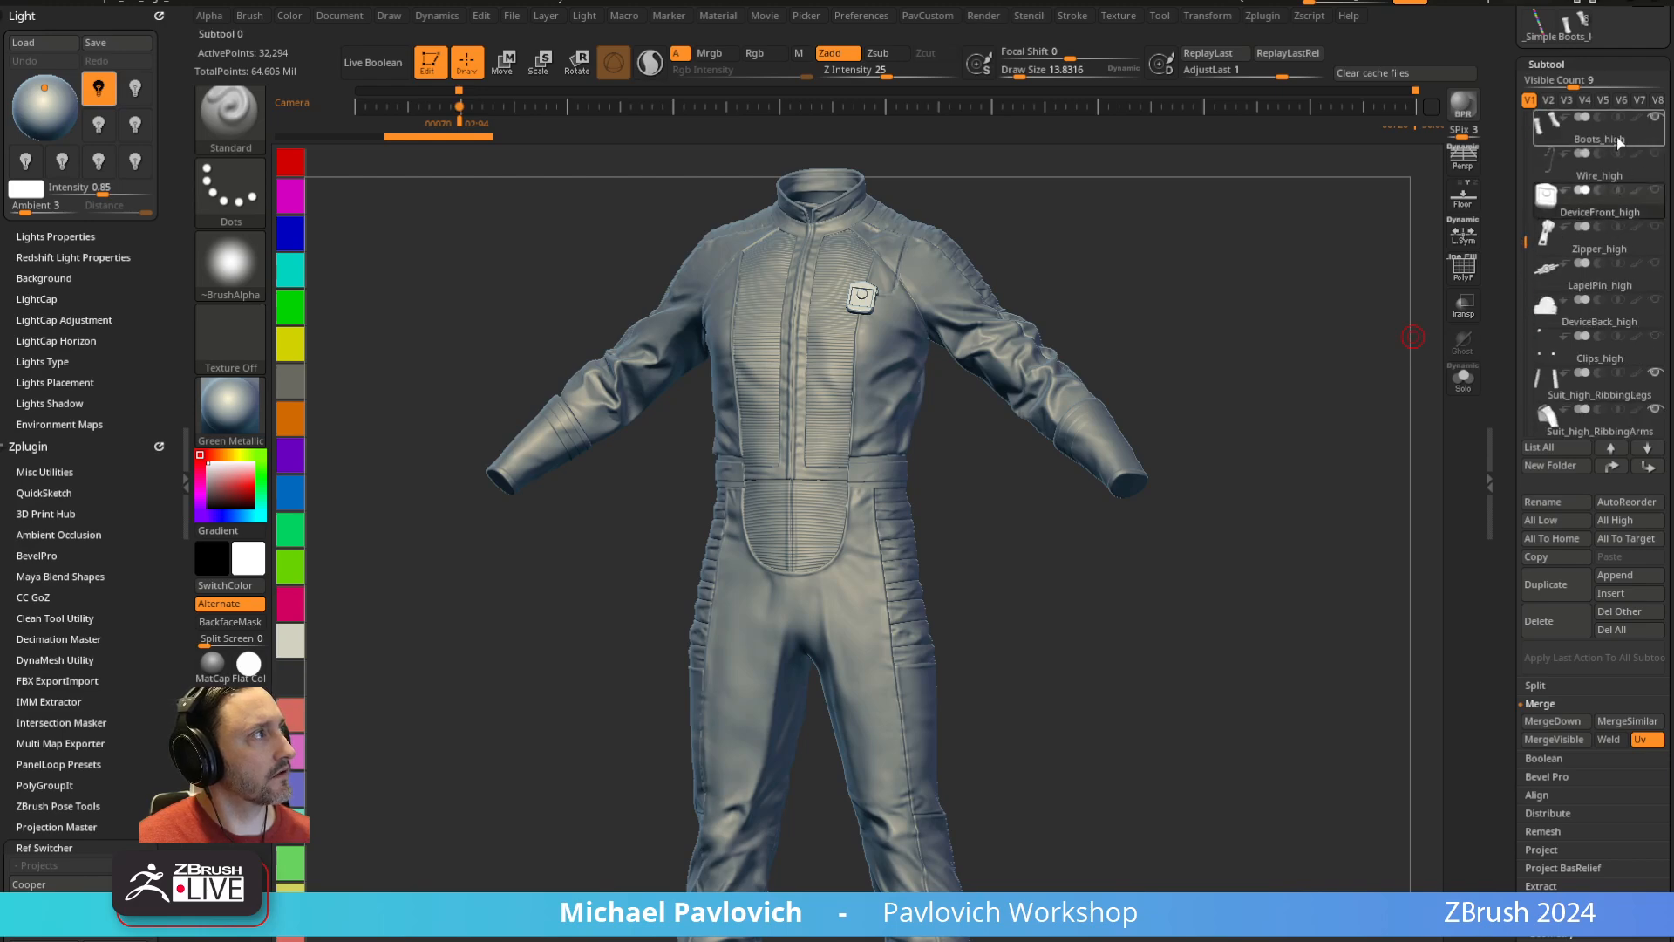
left_click(1589, 370)
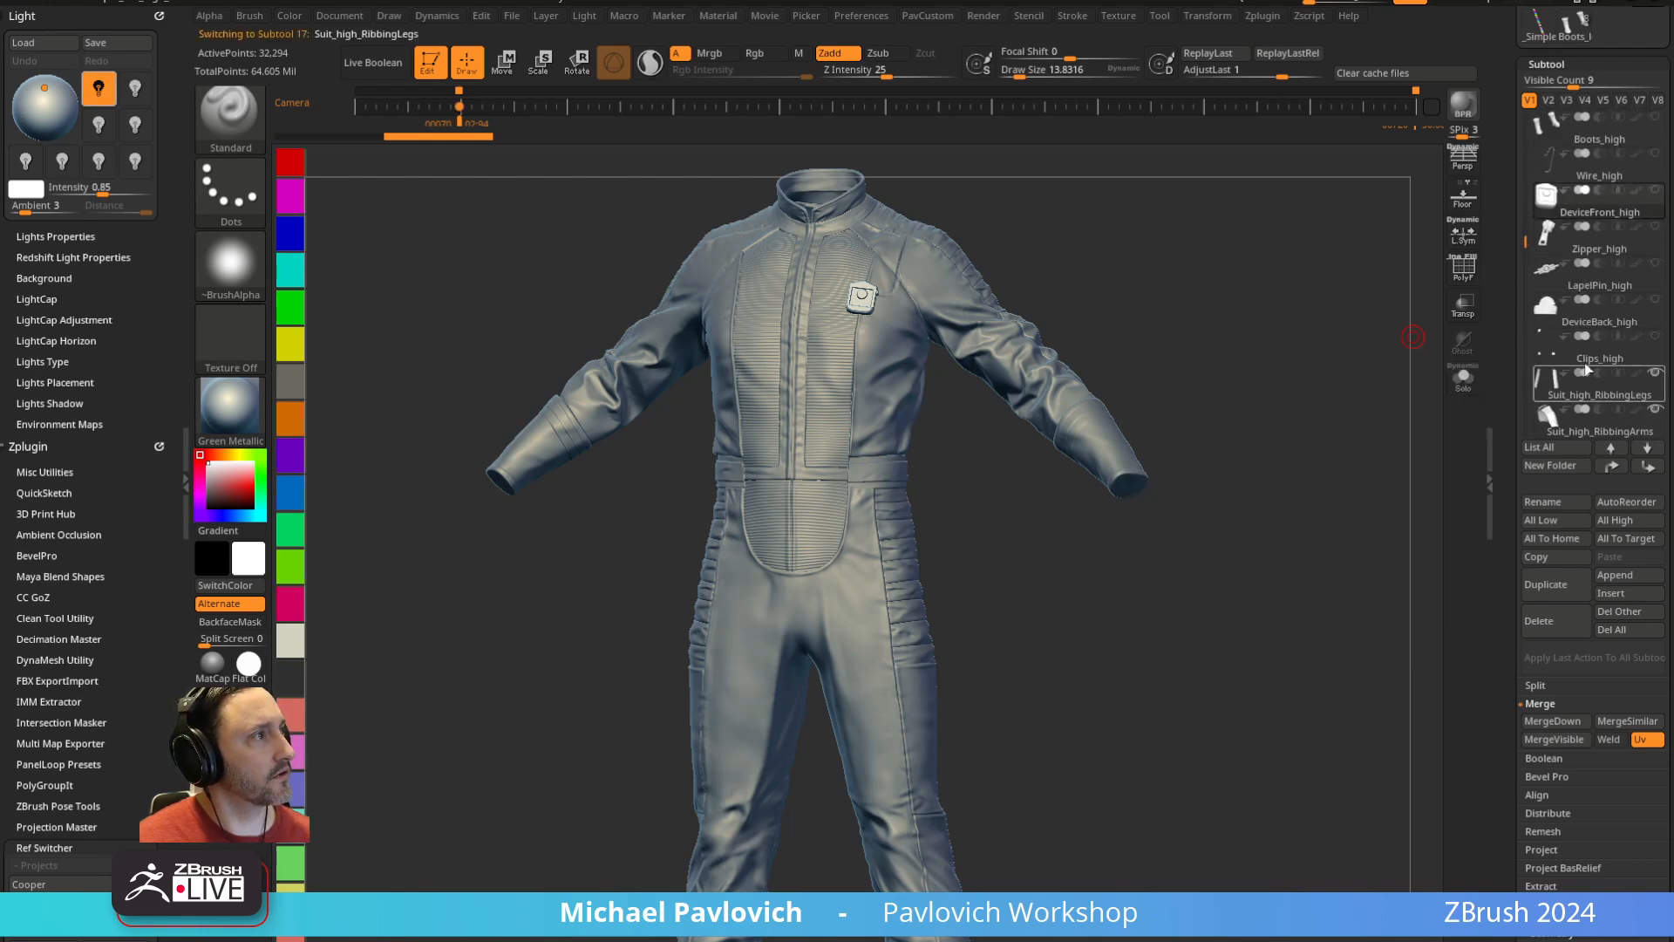
Look over the trouser legs, set the draw size to about 36, and frame the whole suit
right_click_drag(1255, 427, 1191, 215, "ctrl")
mouse_move(1335, 329)
right_mouse_down()
mouse_move(1212, 355)
mouse_move(1193, 380)
right_mouse_up()
key("f")
key("s")
left_click_drag(1193, 380, 1207, 378)
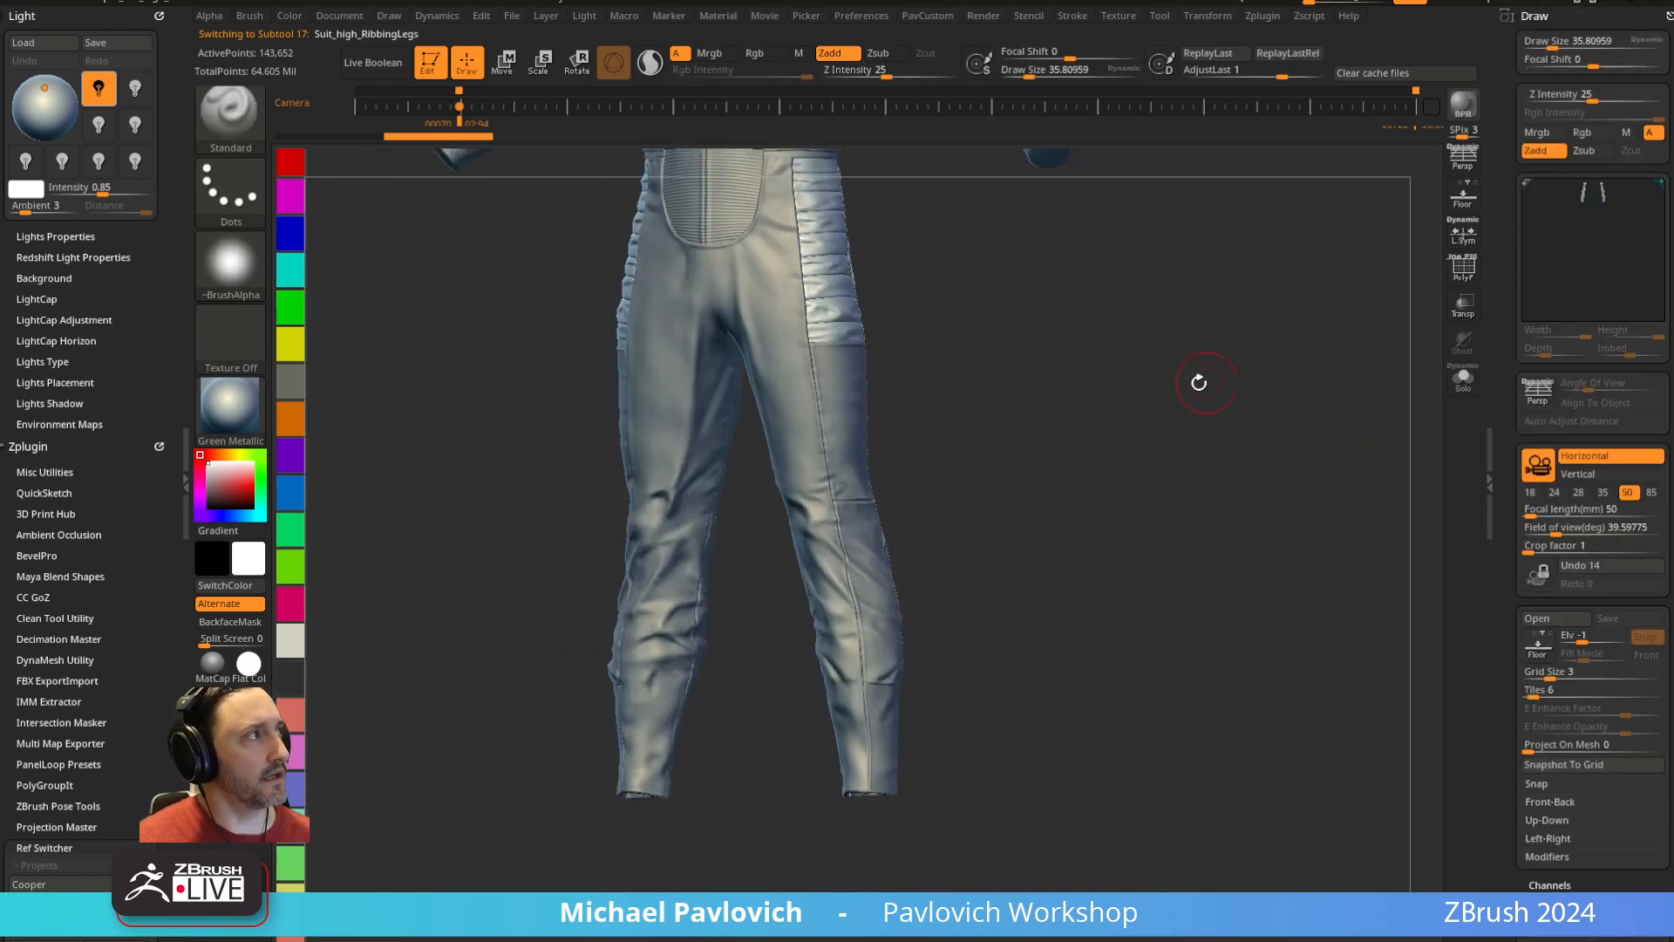
key("f")
Merge the visible suit subtools into a single new tool and make that merged tool active
left_click(1667, 16)
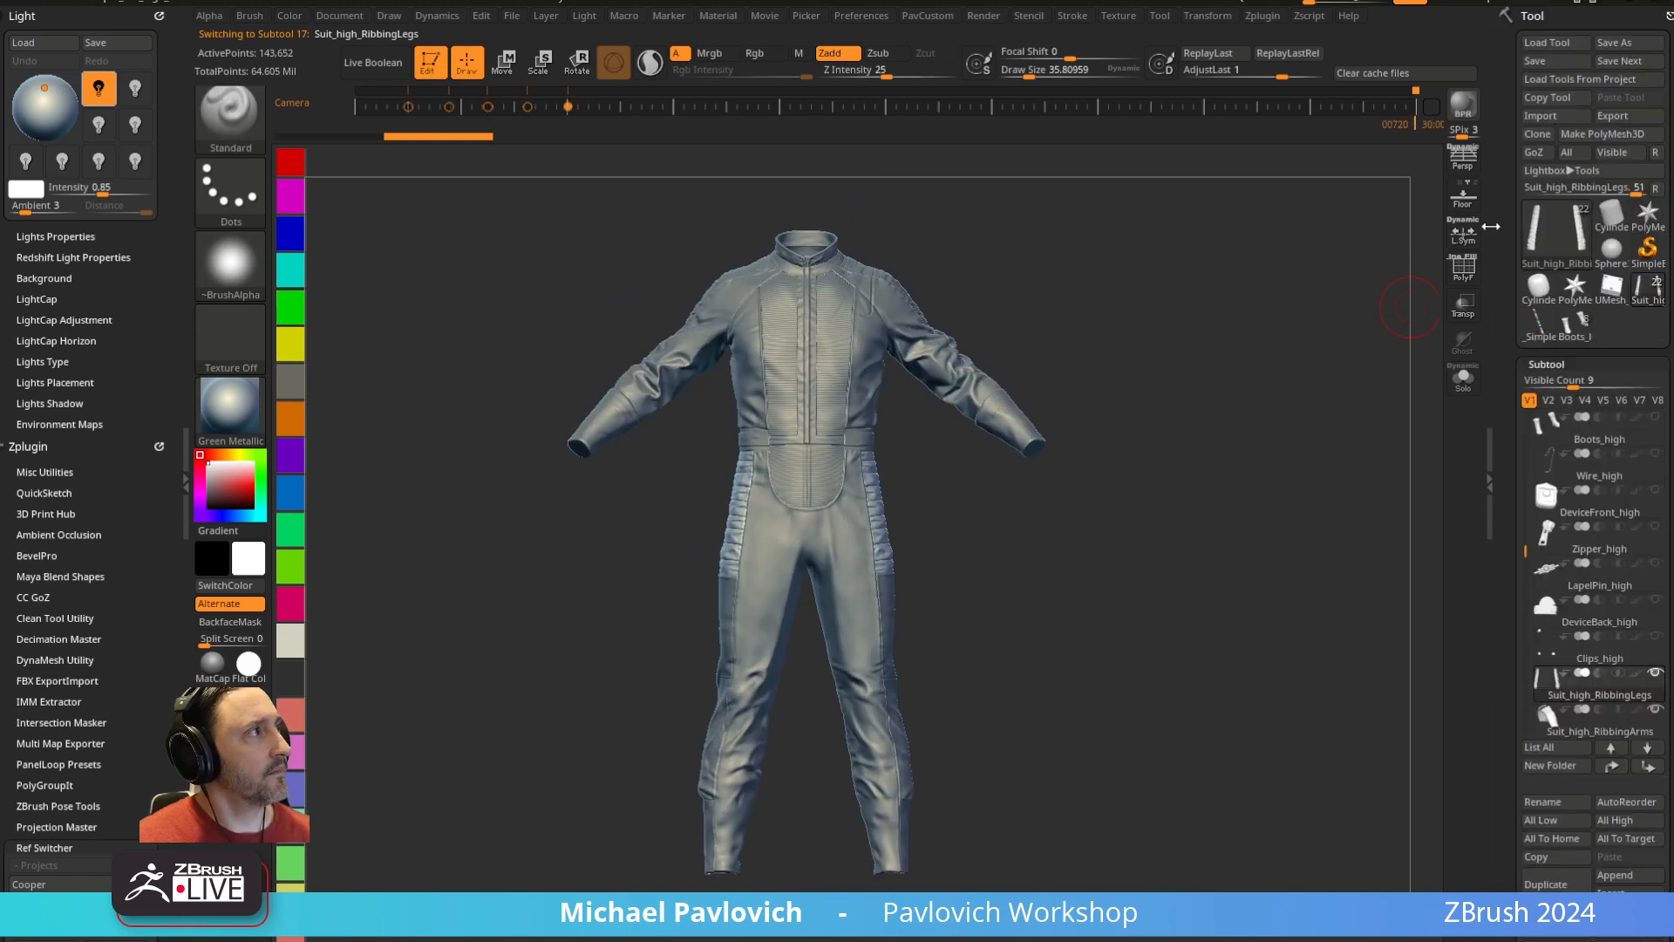
left_click_drag(1498, 233, 1493, 126)
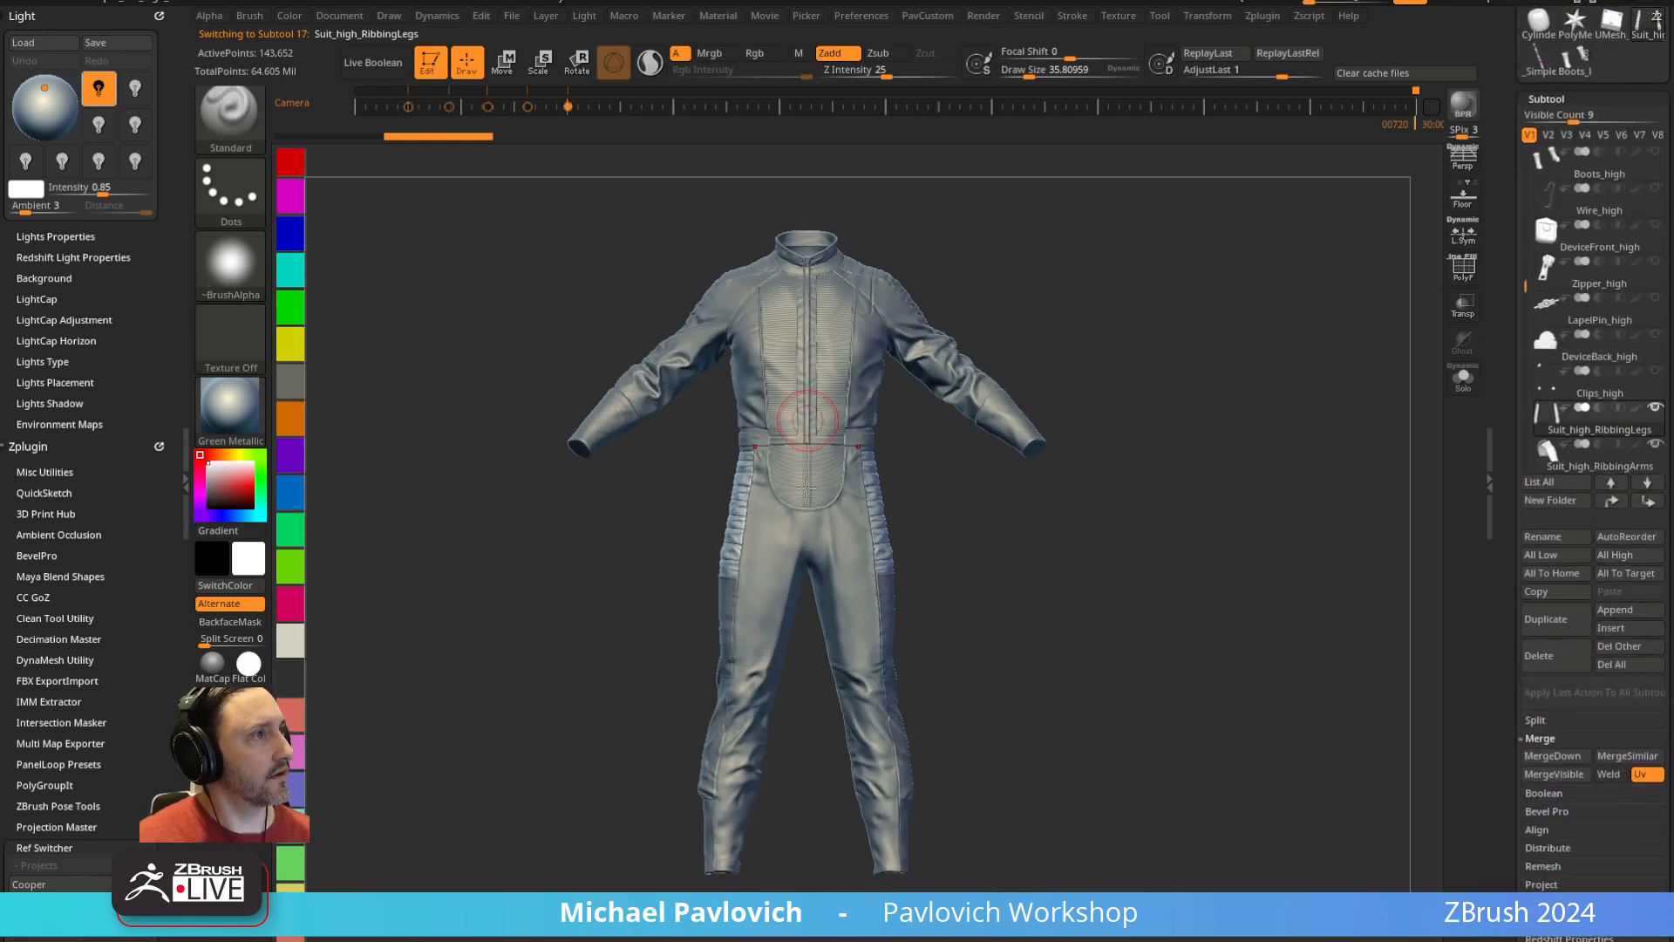
left_click_drag(1519, 431, 1512, 389)
left_click(1554, 540)
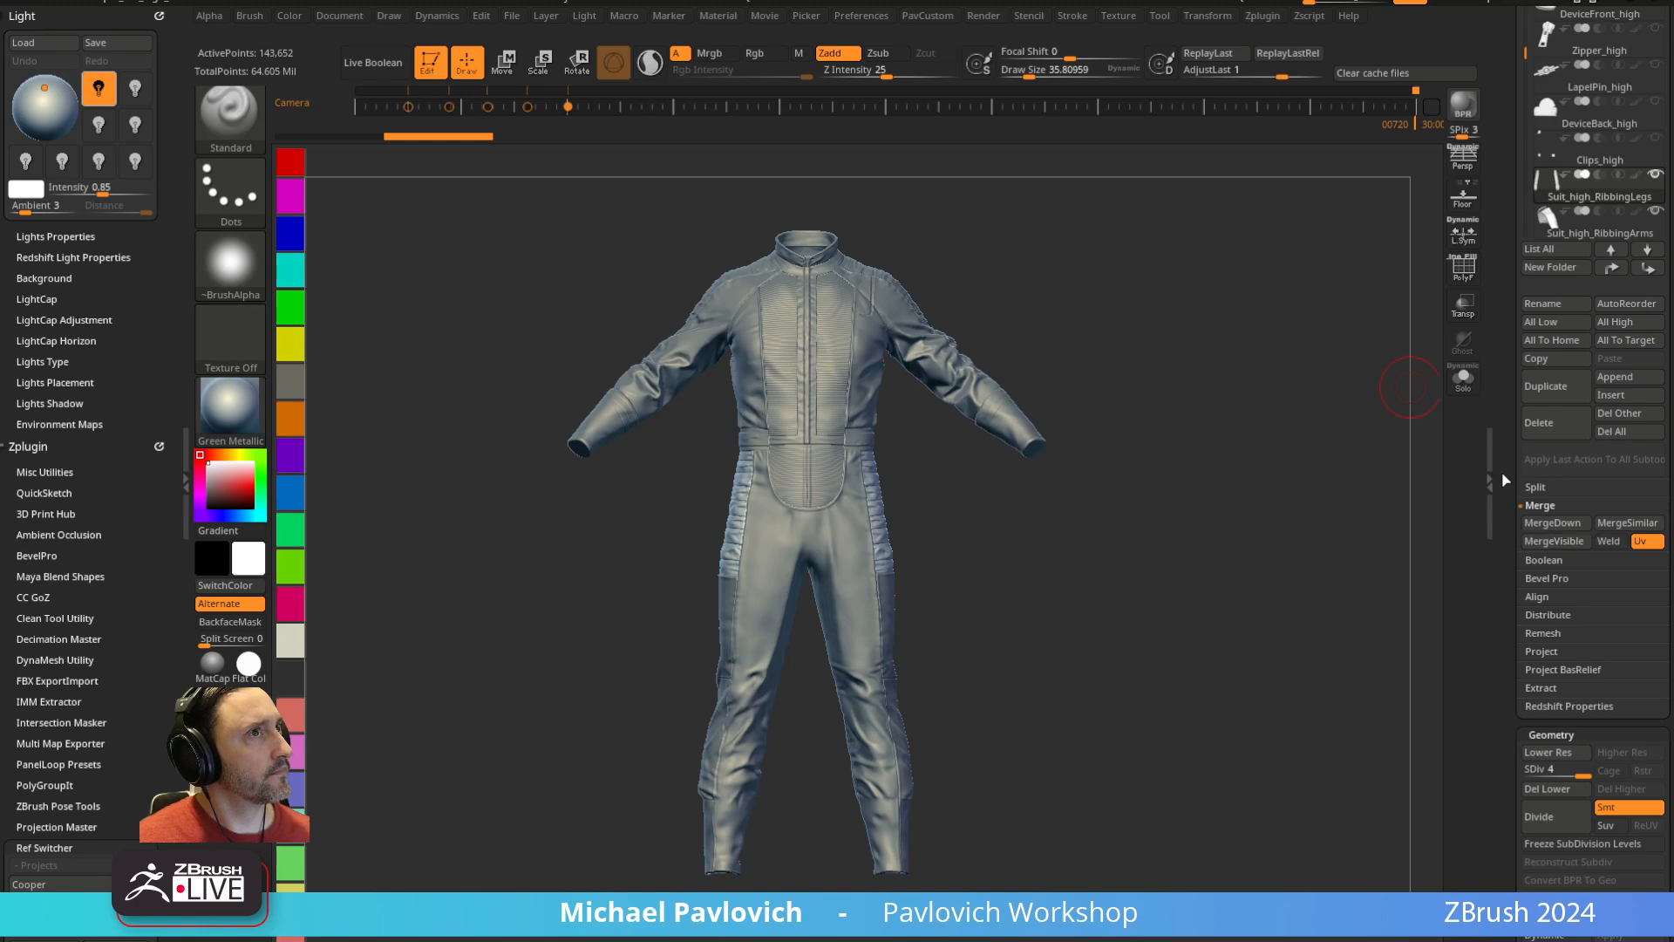
left_click(1648, 162)
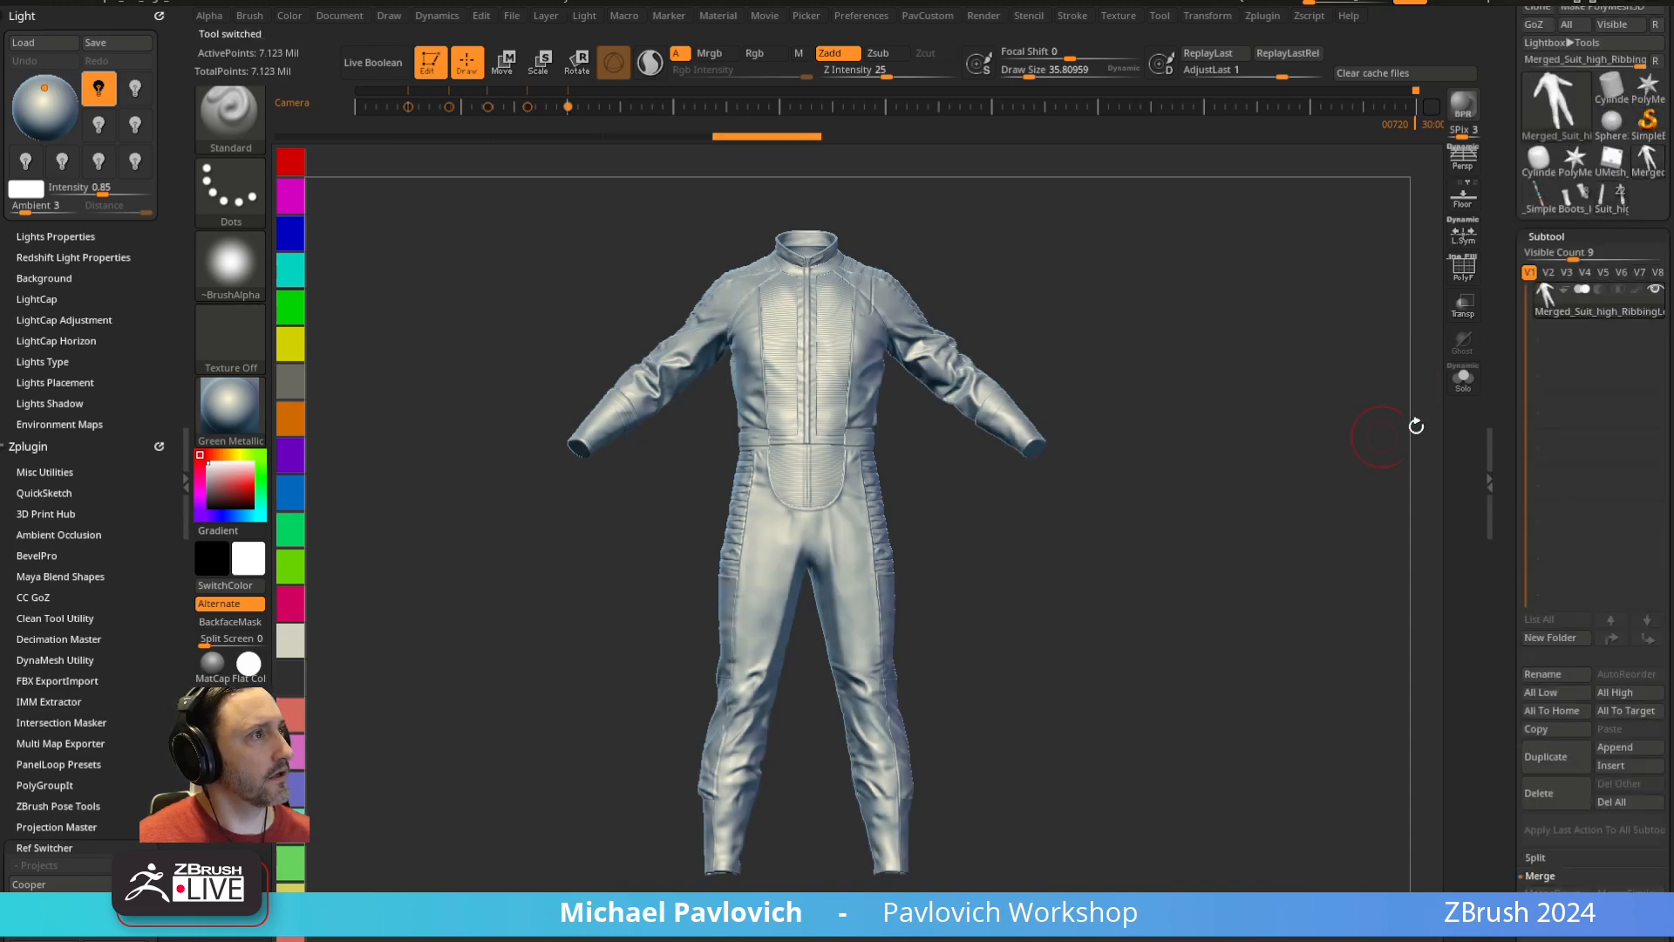
Compare the merged suit's lowest subdivision level with level 3 in PolyFrame display, and return to normal shading
left_click_drag(1517, 419, 1514, 35)
left_click_drag(1565, 571, 1527, 573)
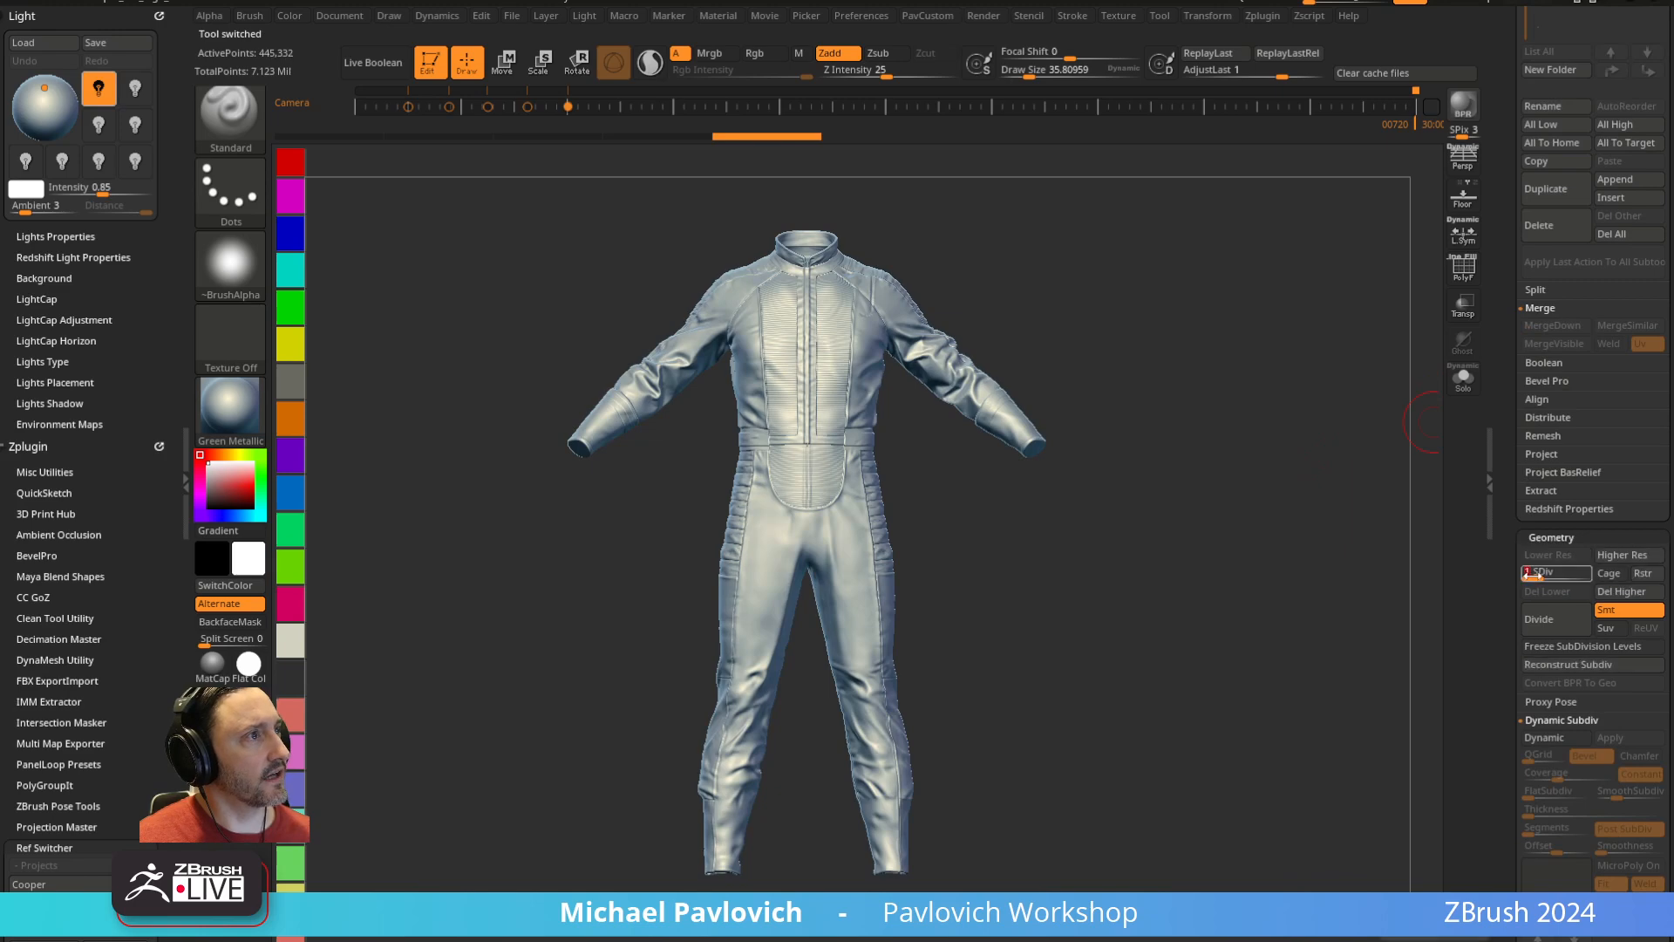
left_click(1463, 268)
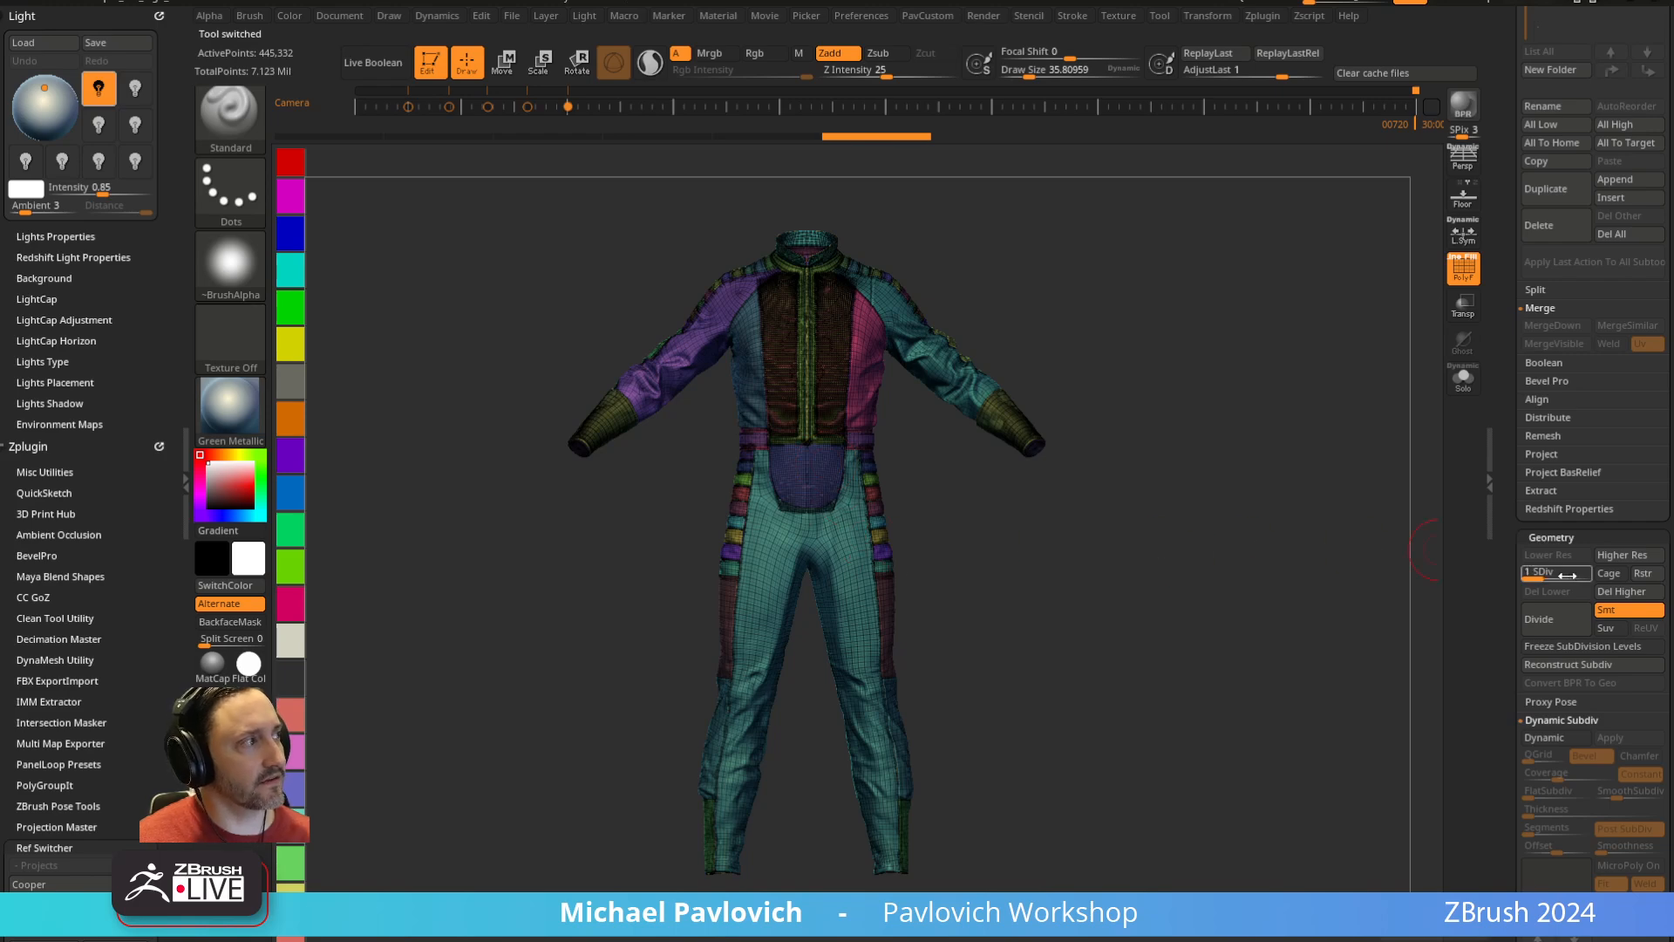
left_click_drag(1567, 576, 1587, 573)
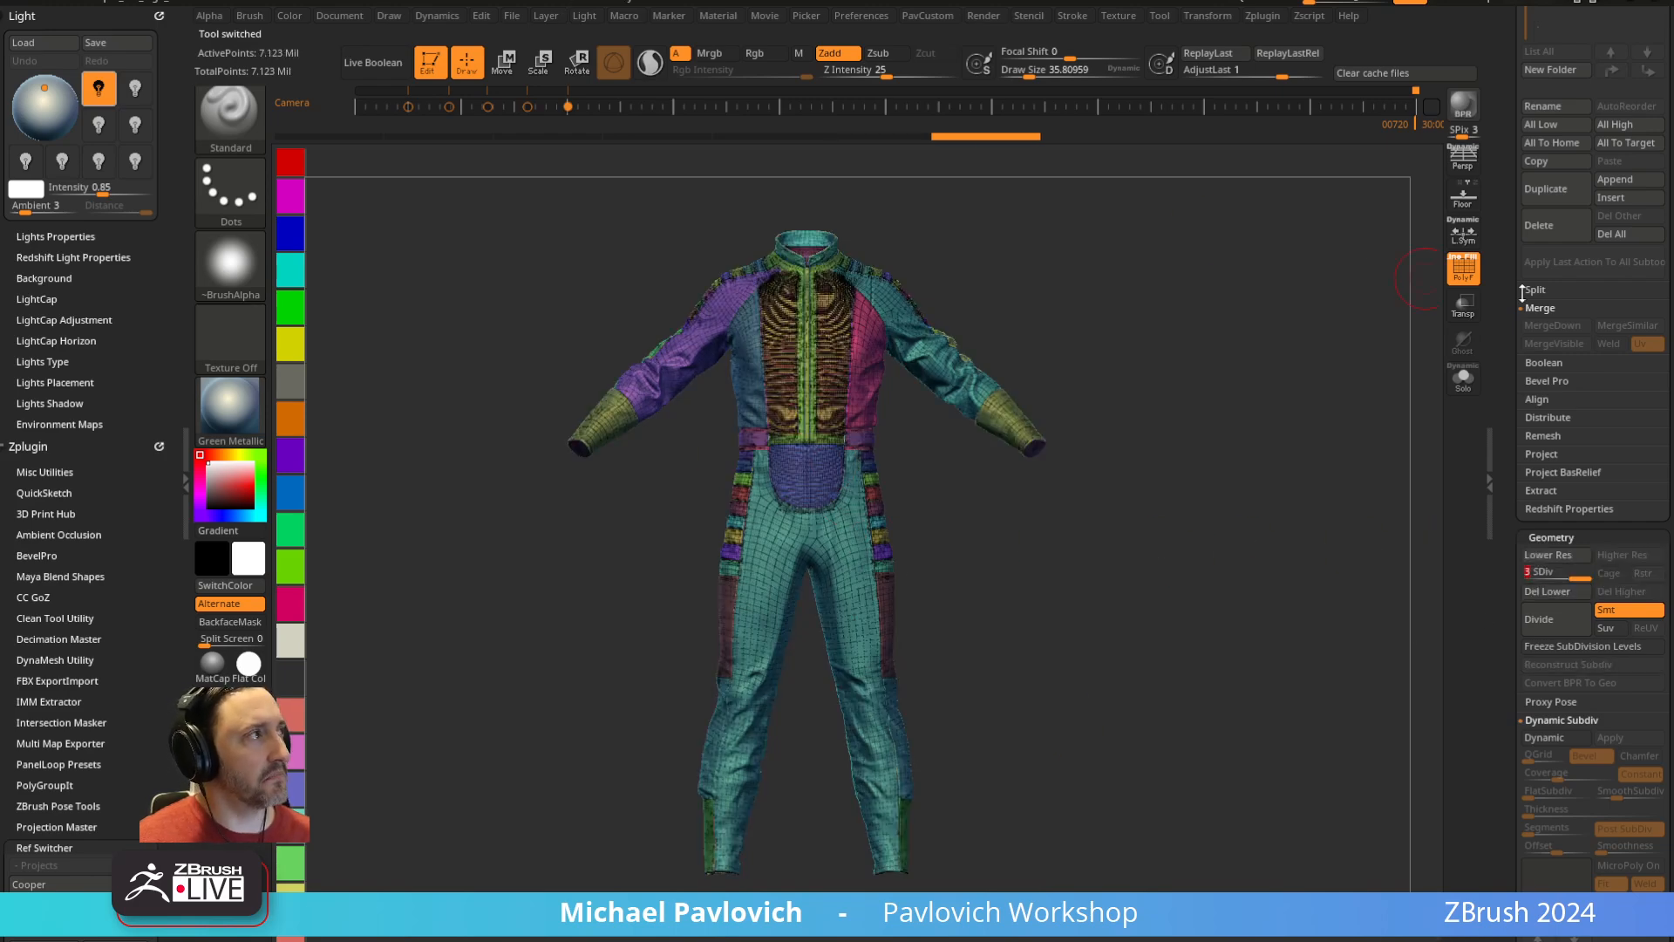
key("shift+f")
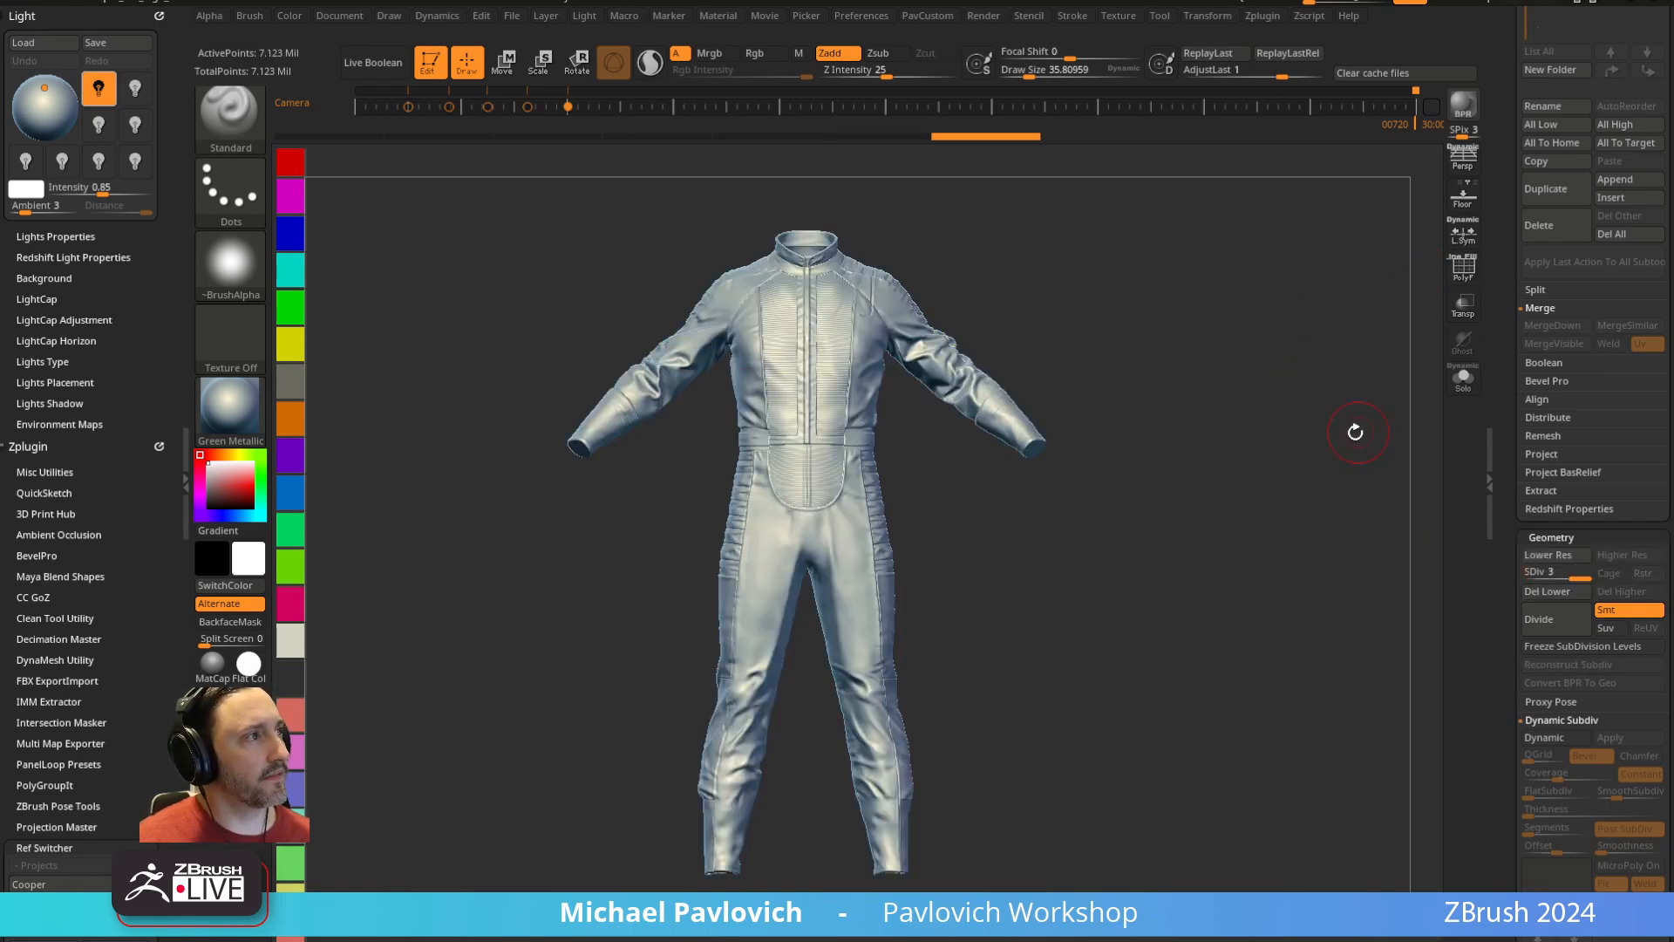
Check the suit's collar up close and delete the merged suit's lower subdivision levels
left_click_drag(1355, 431, 1178, 549)
left_click_drag(1047, 434, 1117, 755)
left_click_drag(1081, 247, 1303, 328, "alt")
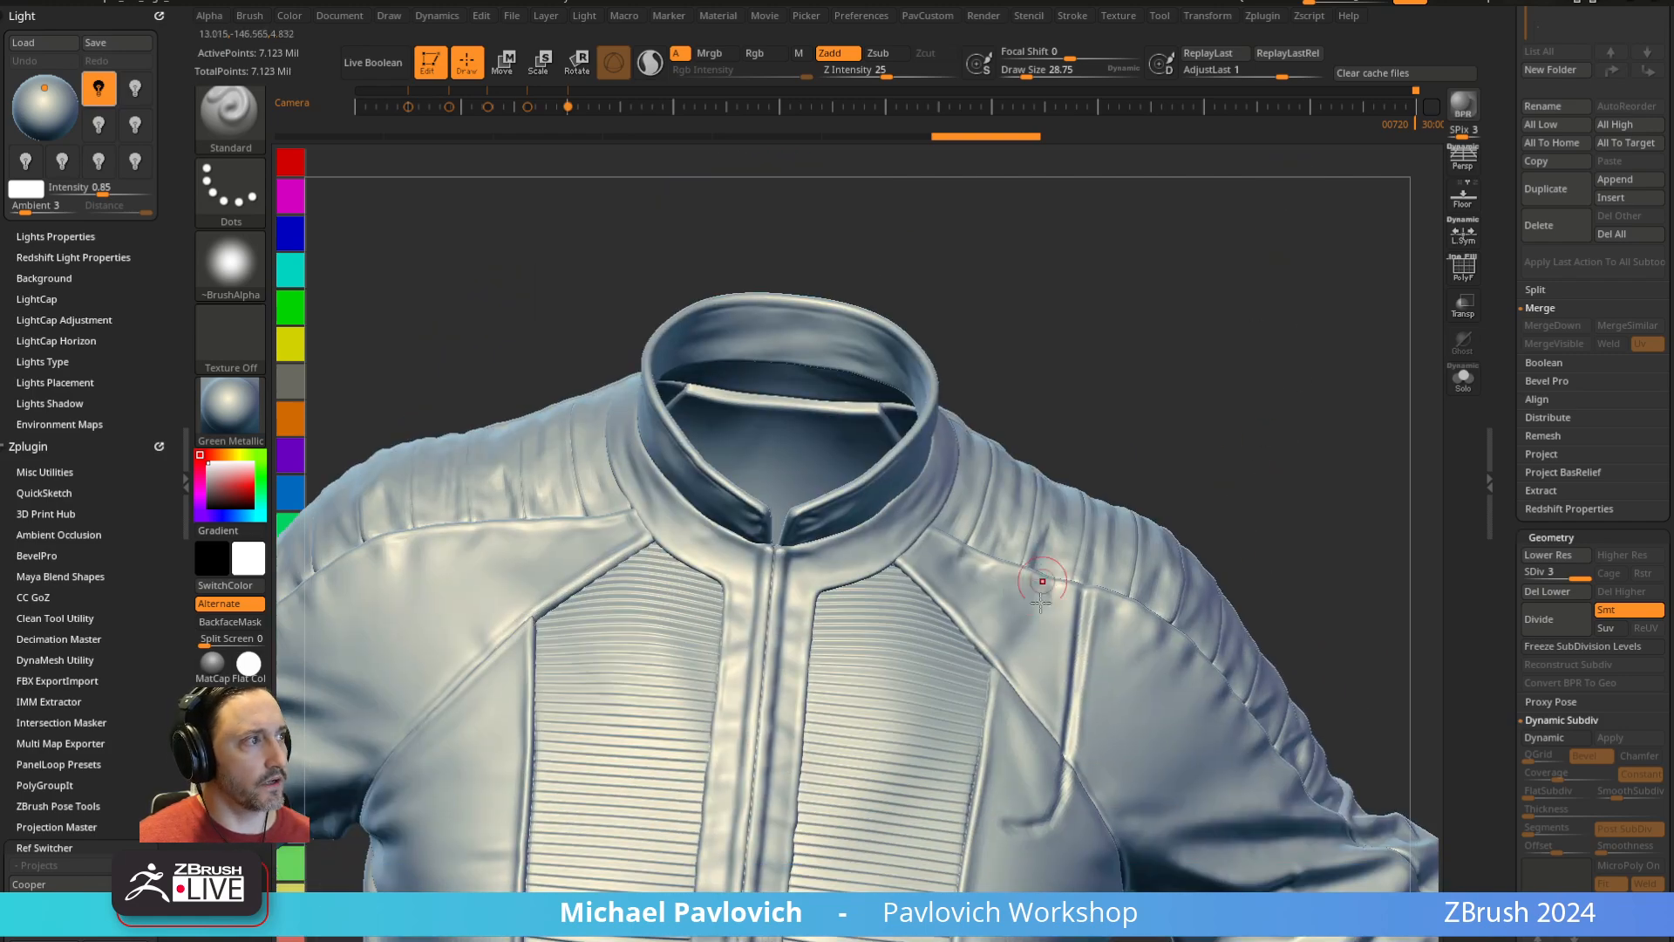
left_click(1543, 580)
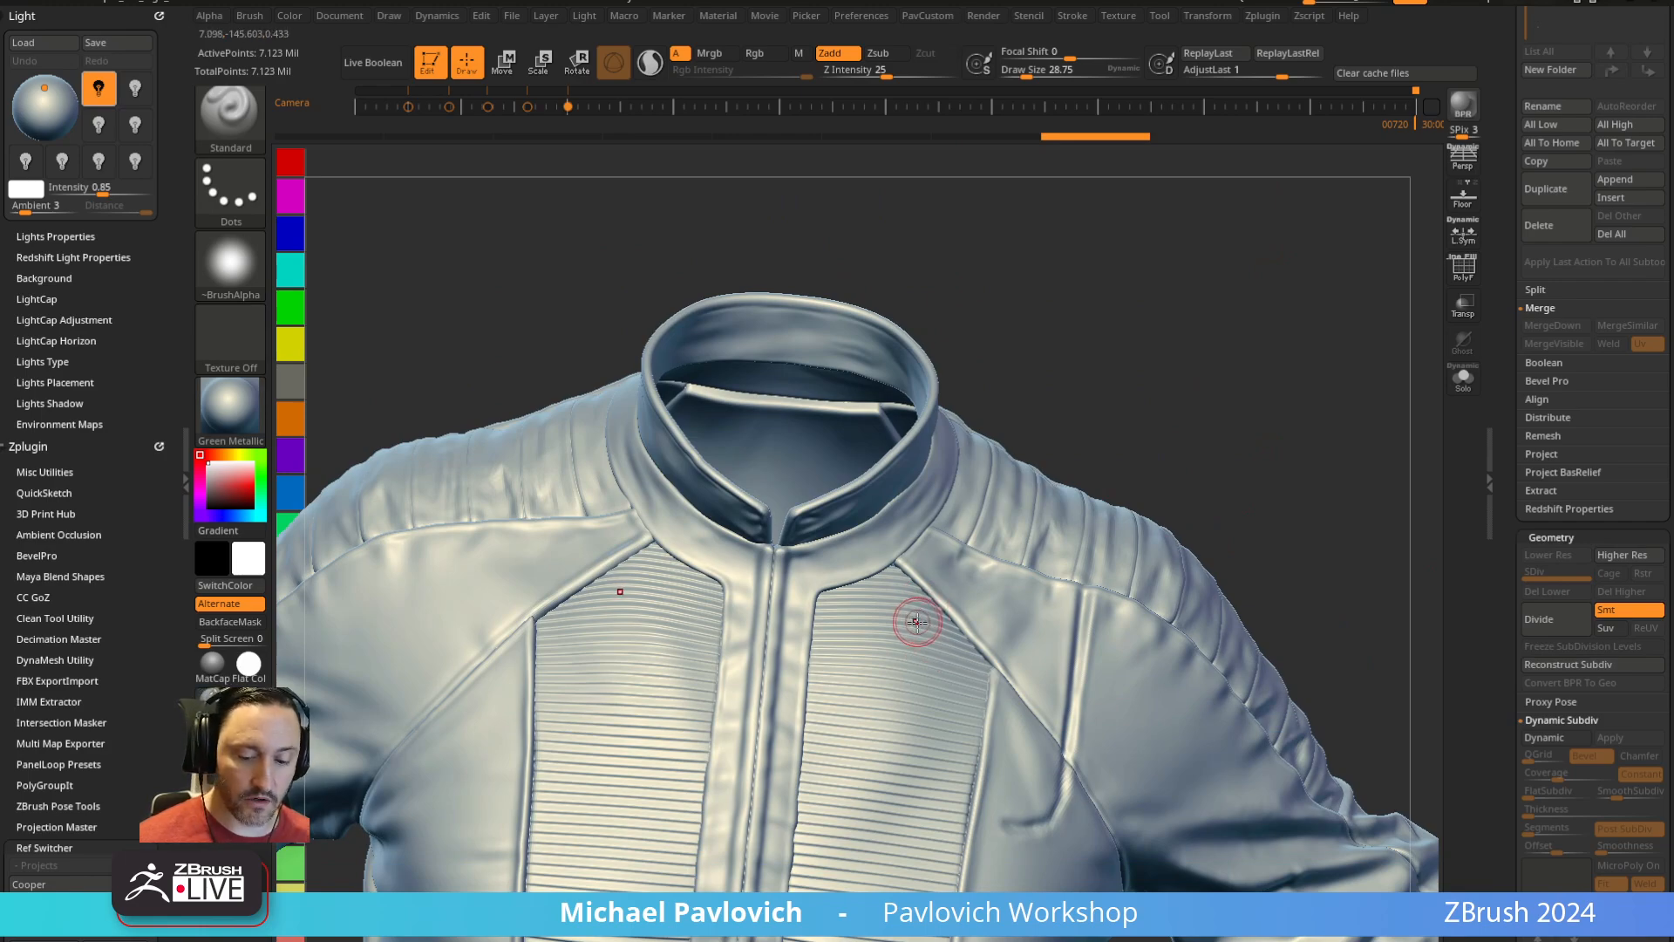
Insert a cylinder from the IMM Primitives brush onto the suit just below the collar
key("b")
key("i")
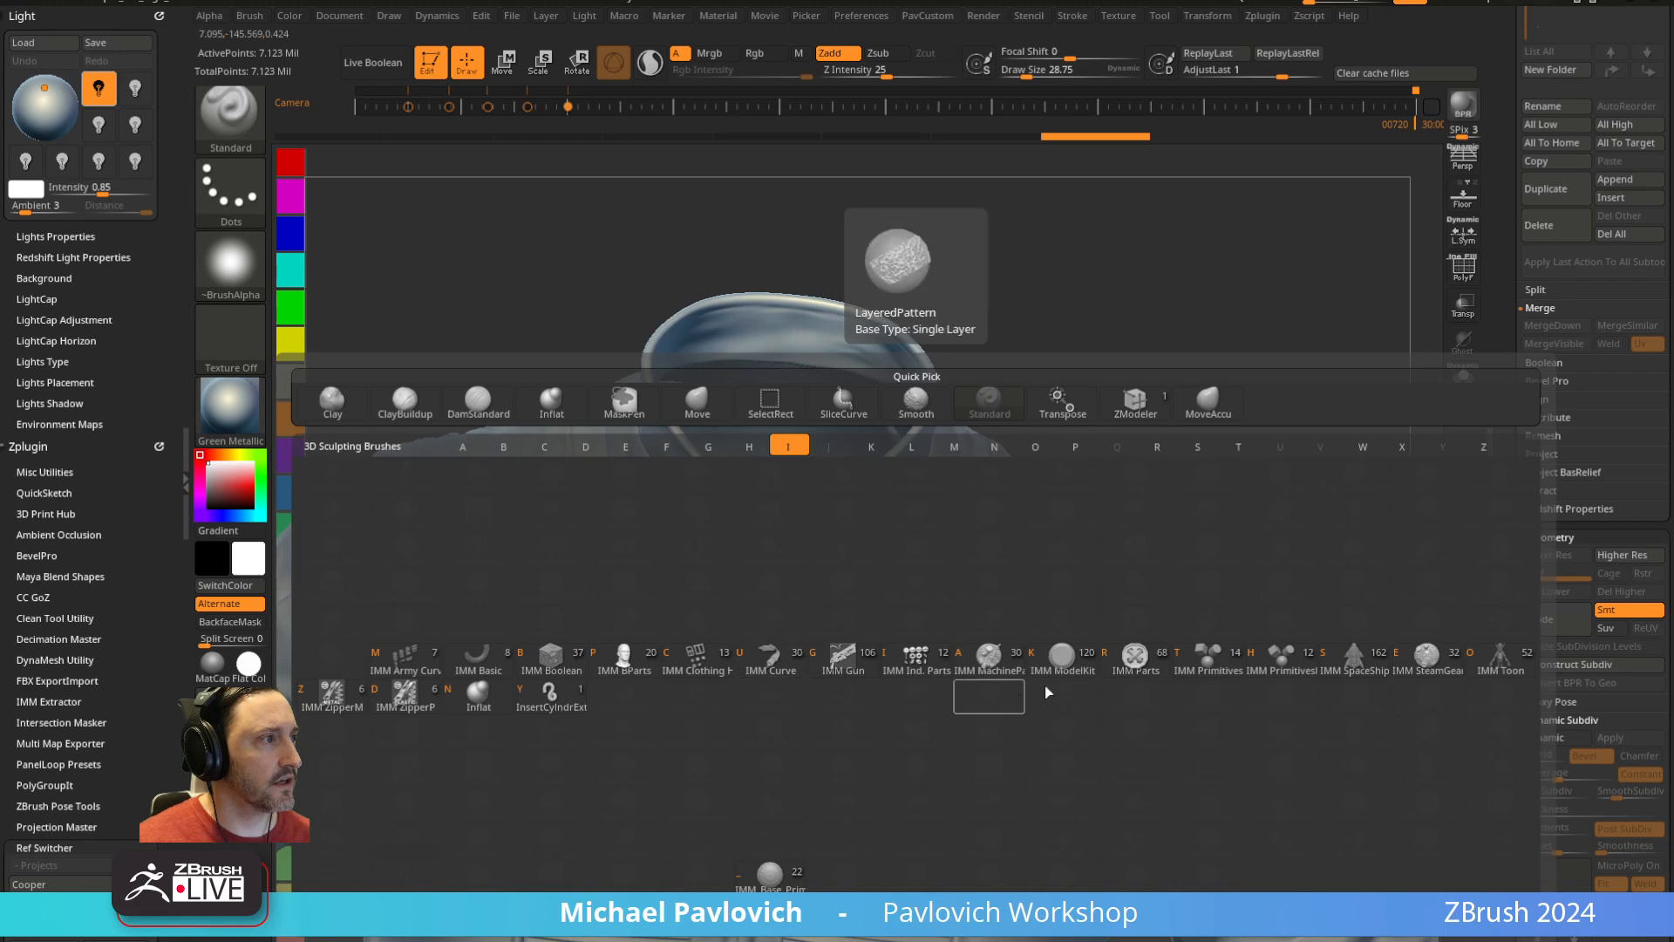
left_click(1214, 664)
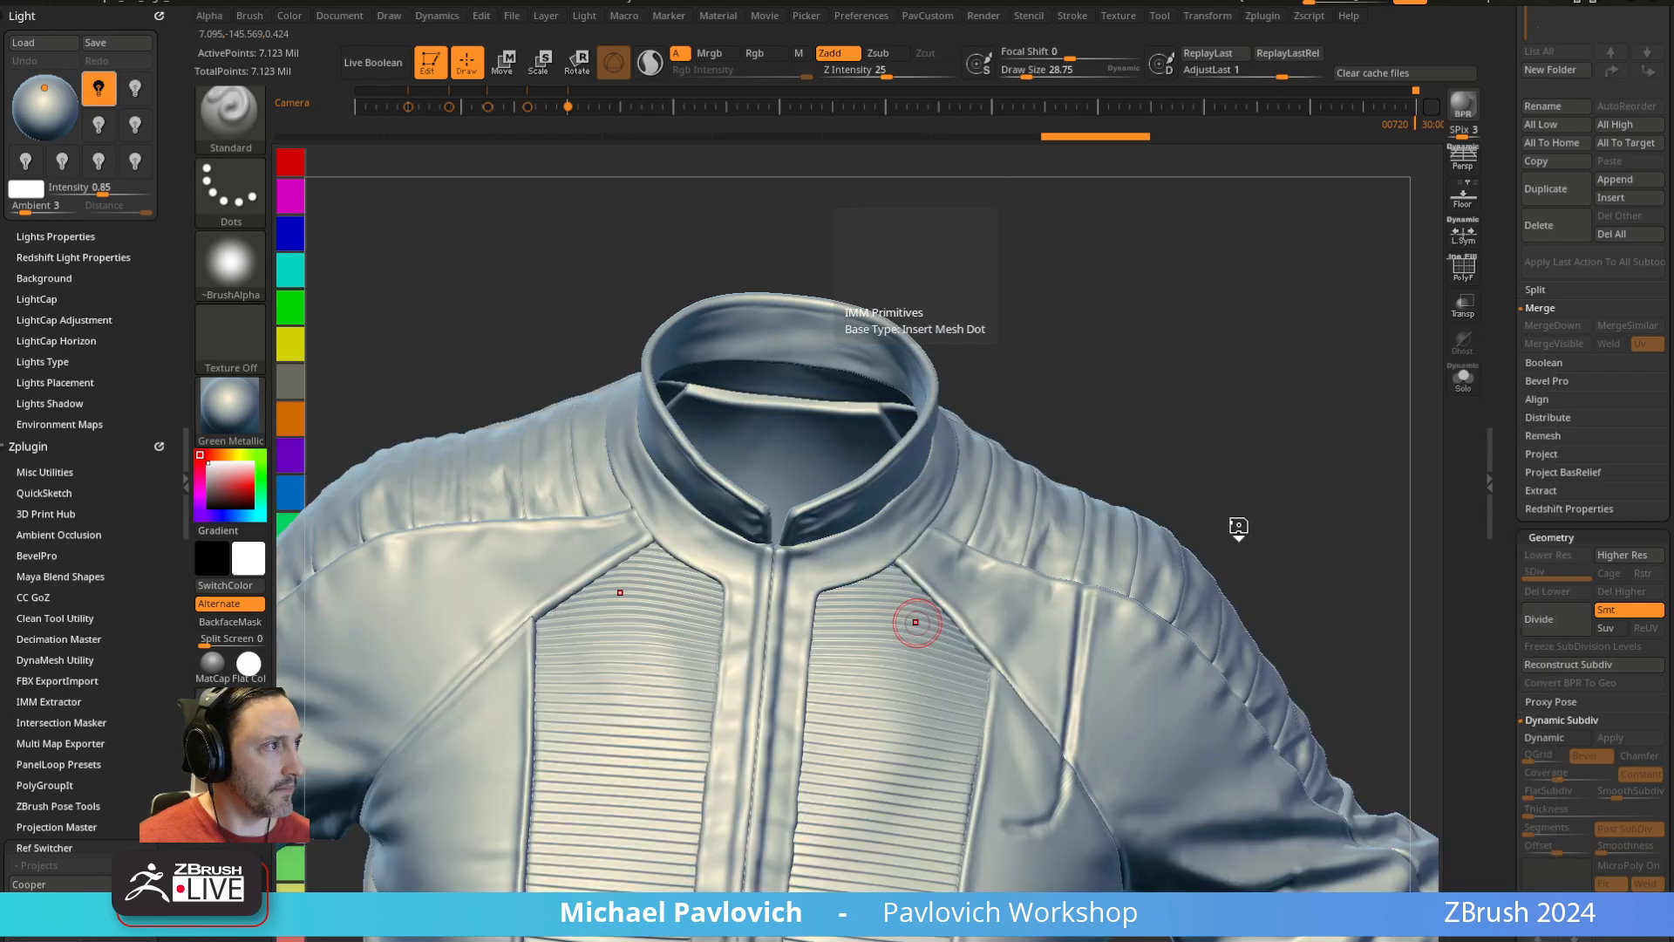
key("m")
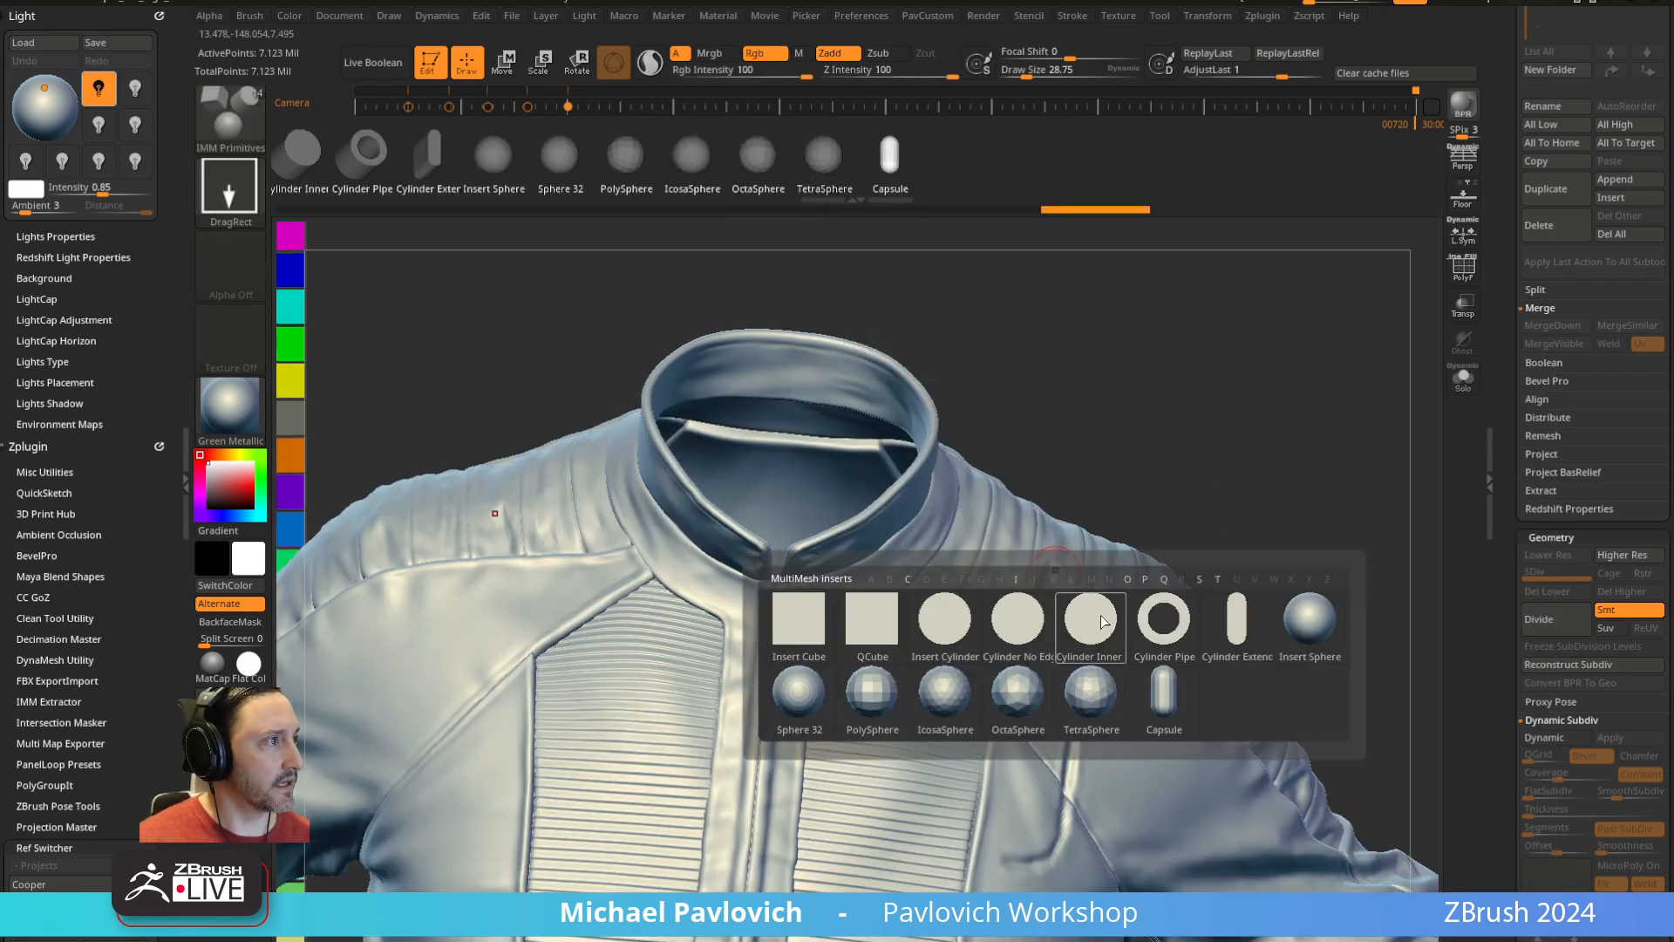
mouse_move(960, 635)
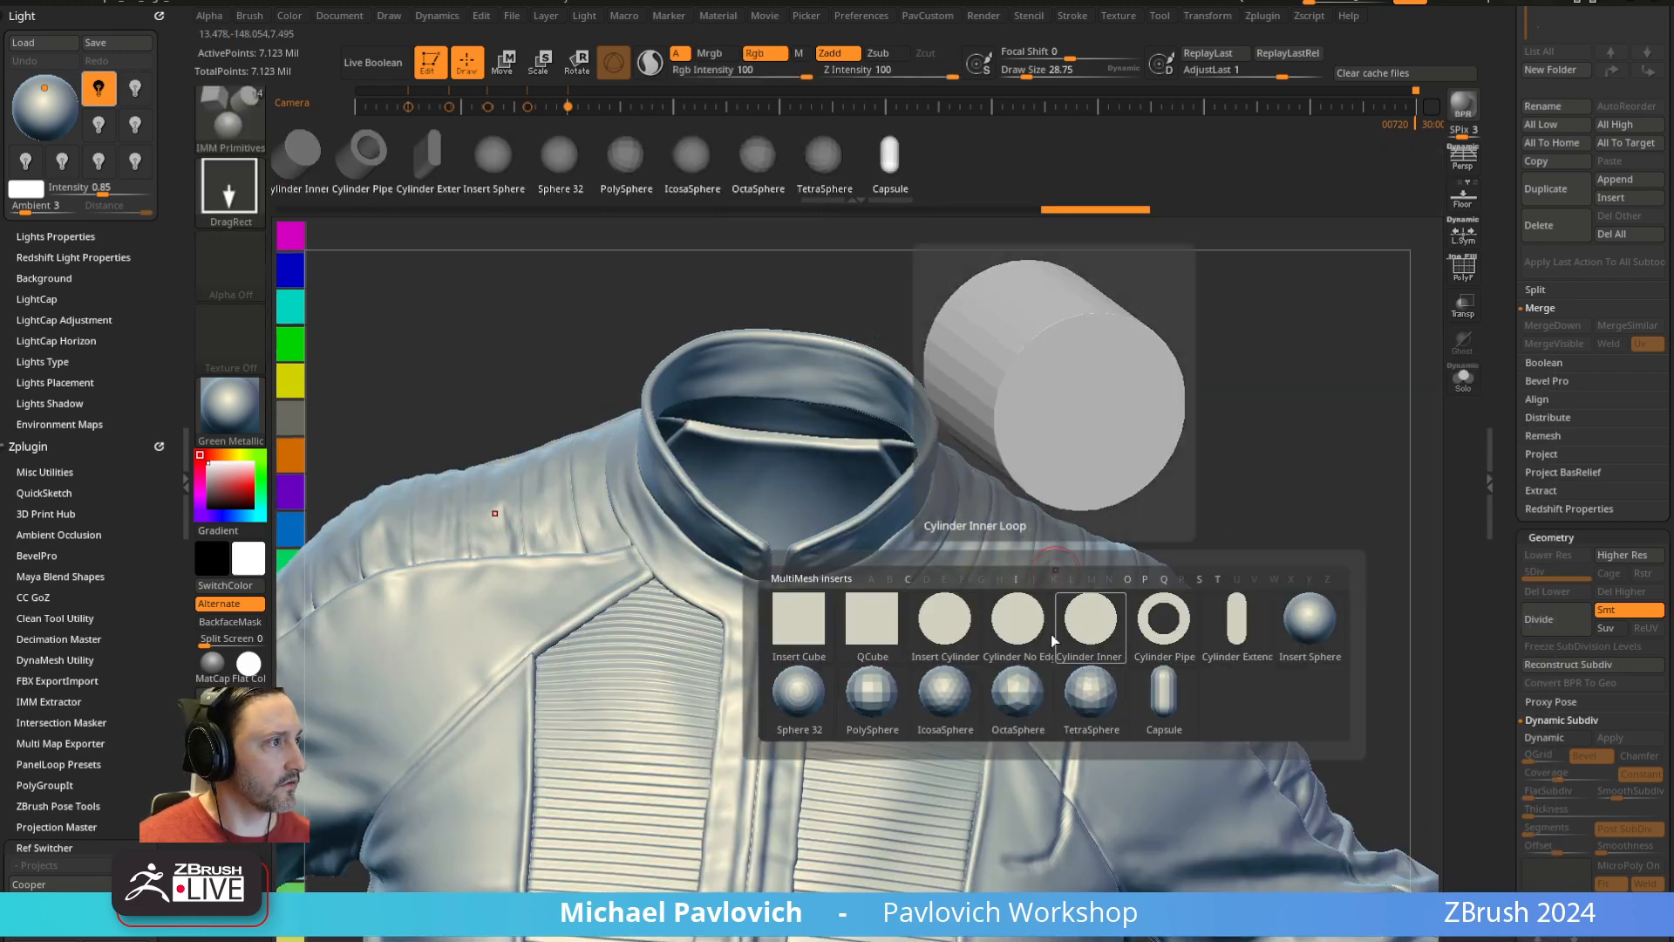
left_click(959, 635)
left_click_drag(773, 629, 801, 710)
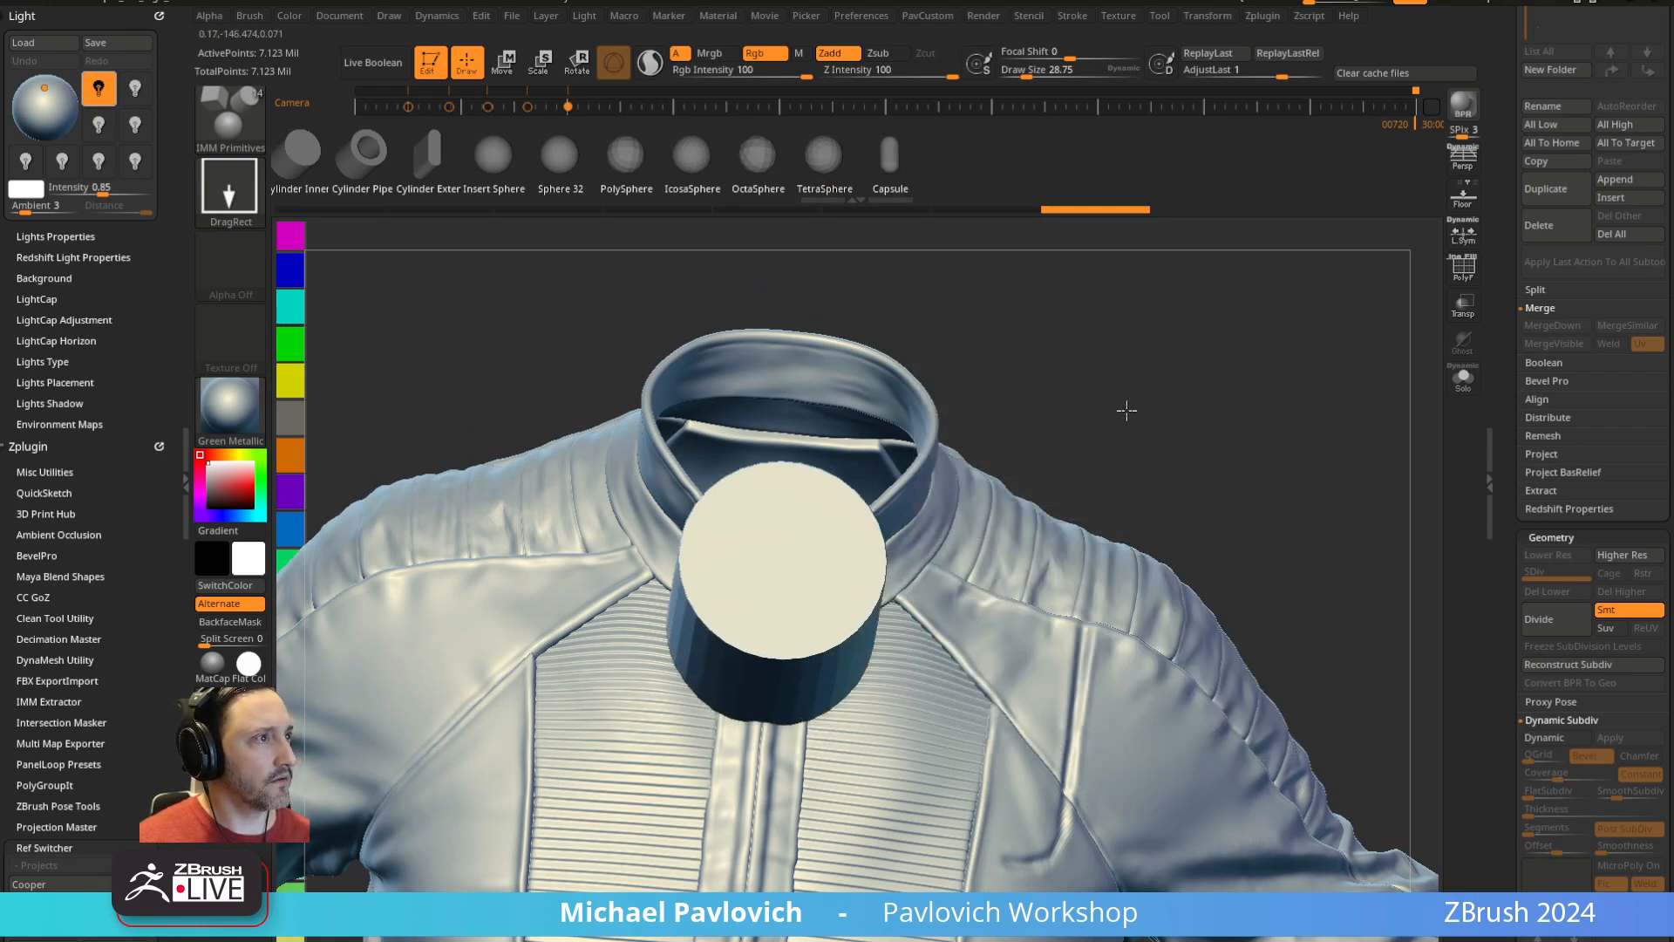
Move and scale the inserted cylinder so it sits inside the collar and fills the neck opening
left_click_drag(1127, 410, 1069, 420, "shift")
key("w")
left_click_drag(767, 549, 1214, 453)
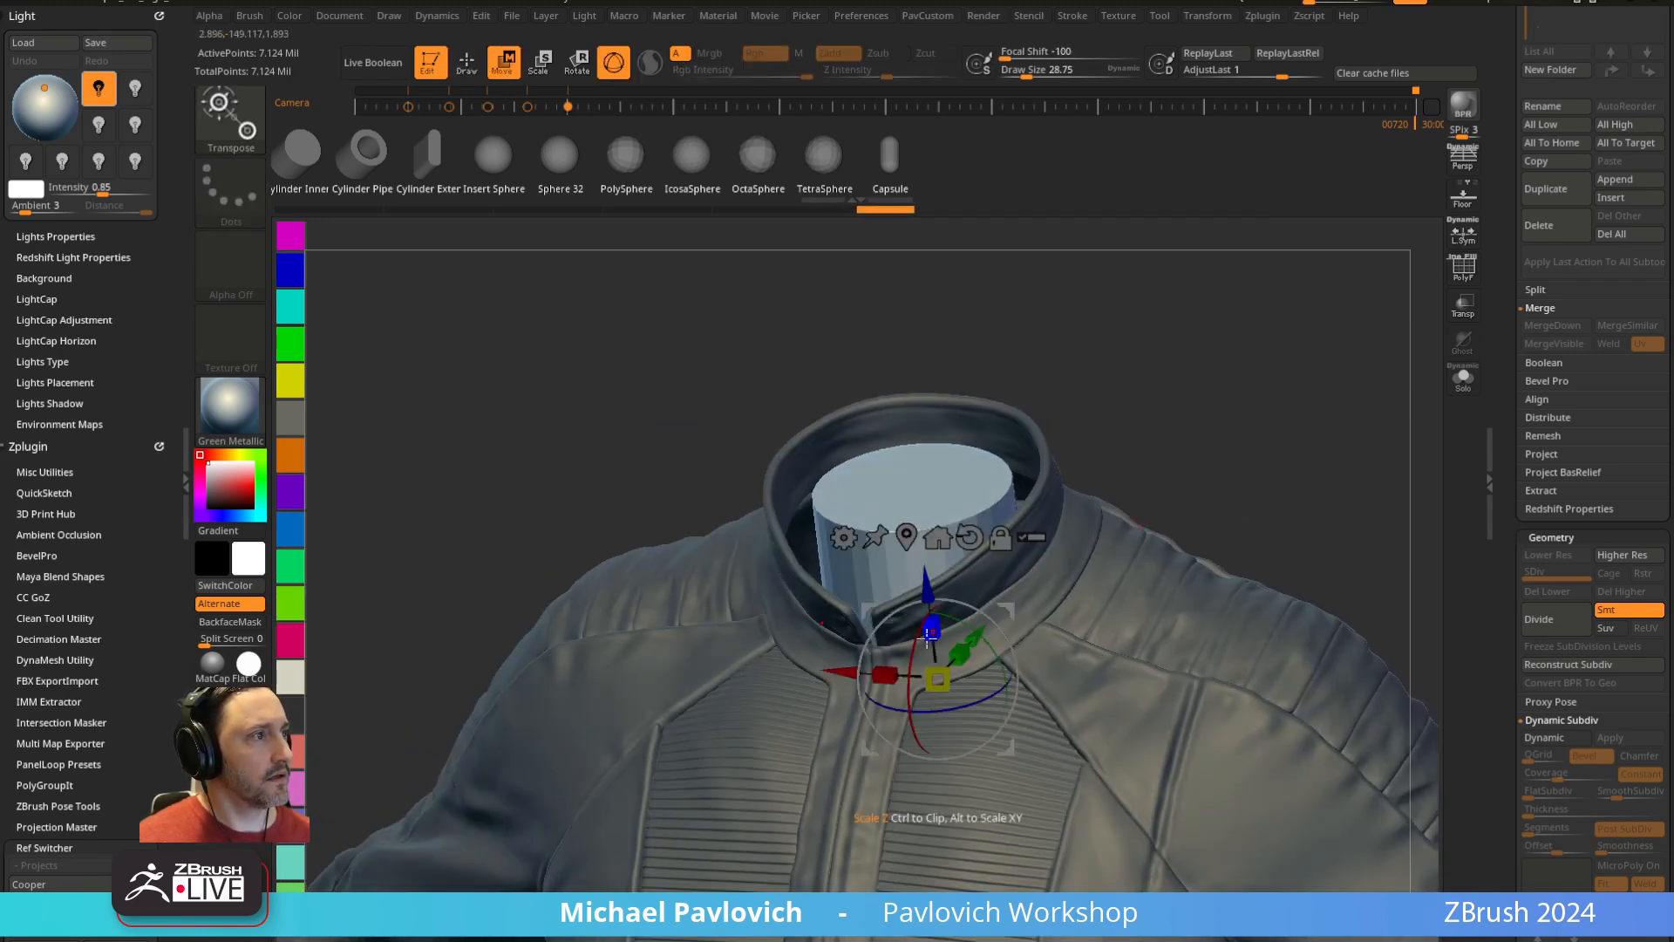
left_click_drag(928, 632, 932, 591, "alt")
left_click_drag(1172, 422, 929, 466)
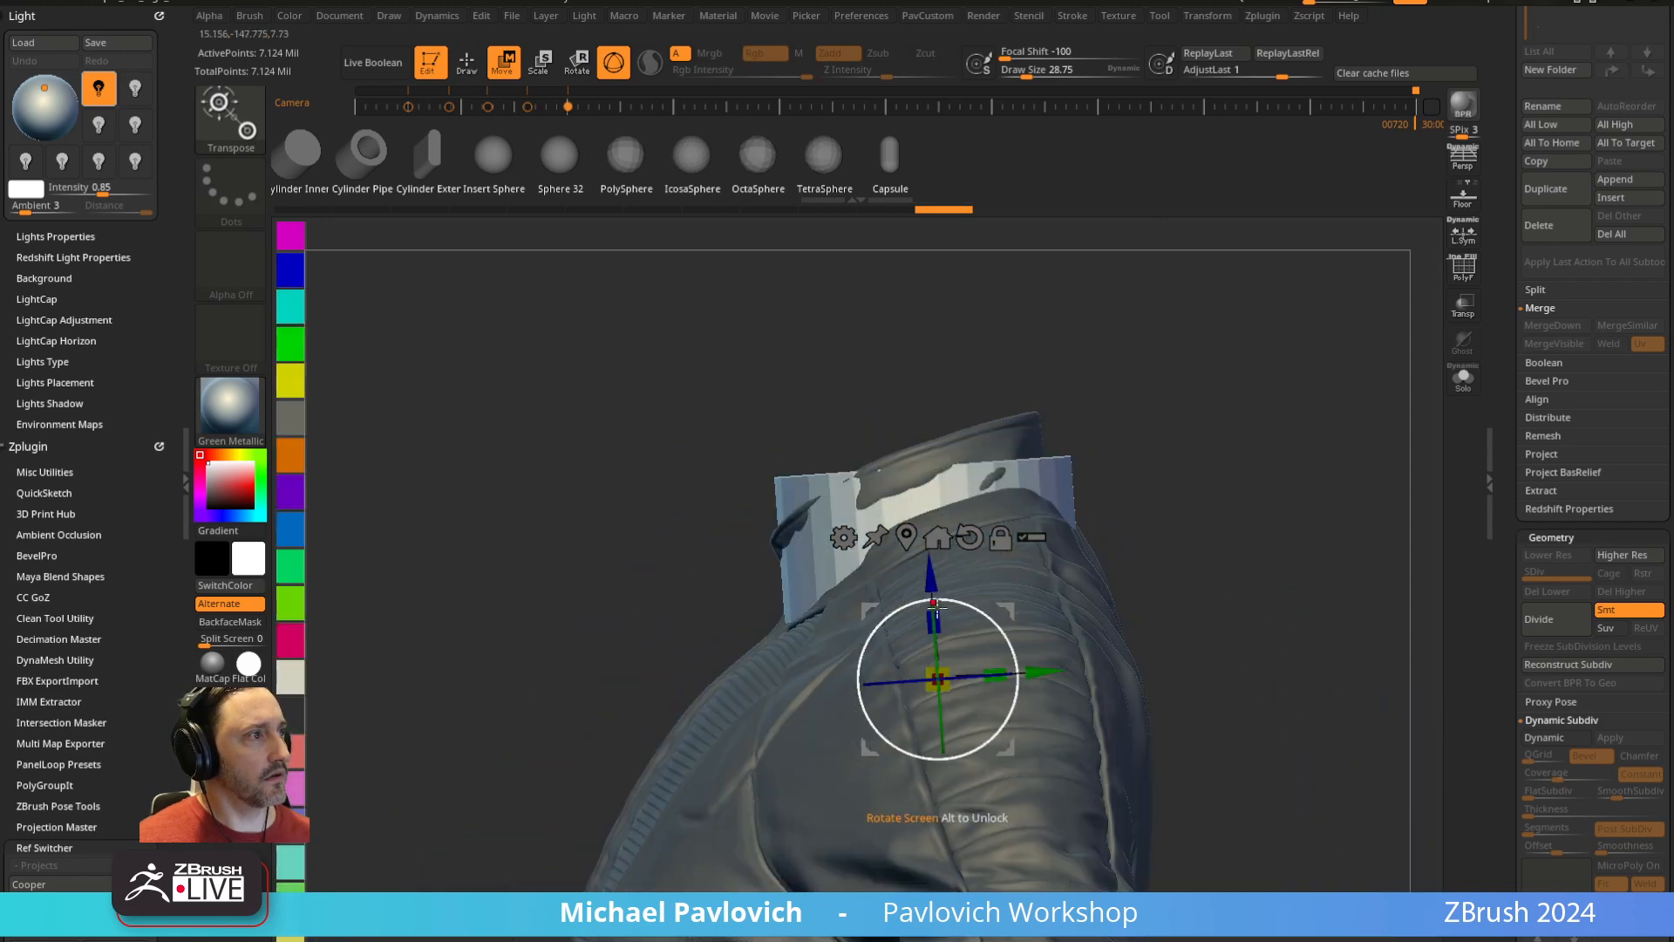
left_click_drag(936, 604, 1048, 656)
mouse_move(1173, 501)
left_mouse_down()
mouse_move(1124, 676)
mouse_move(1058, 614)
left_mouse_up()
mouse_move(1295, 542)
left_mouse_down("ctrl")
mouse_move(1297, 444)
mouse_move(1270, 430)
mouse_move(1329, 392)
mouse_move(1319, 470)
mouse_move(1318, 449)
left_mouse_up("ctrl")
Shape the cylinder's edges to the inside of the collar using the Move brush at a draw size of about 150
key("q")
key("s")
left_click(924, 547)
key("b")
key("m")
key("v")
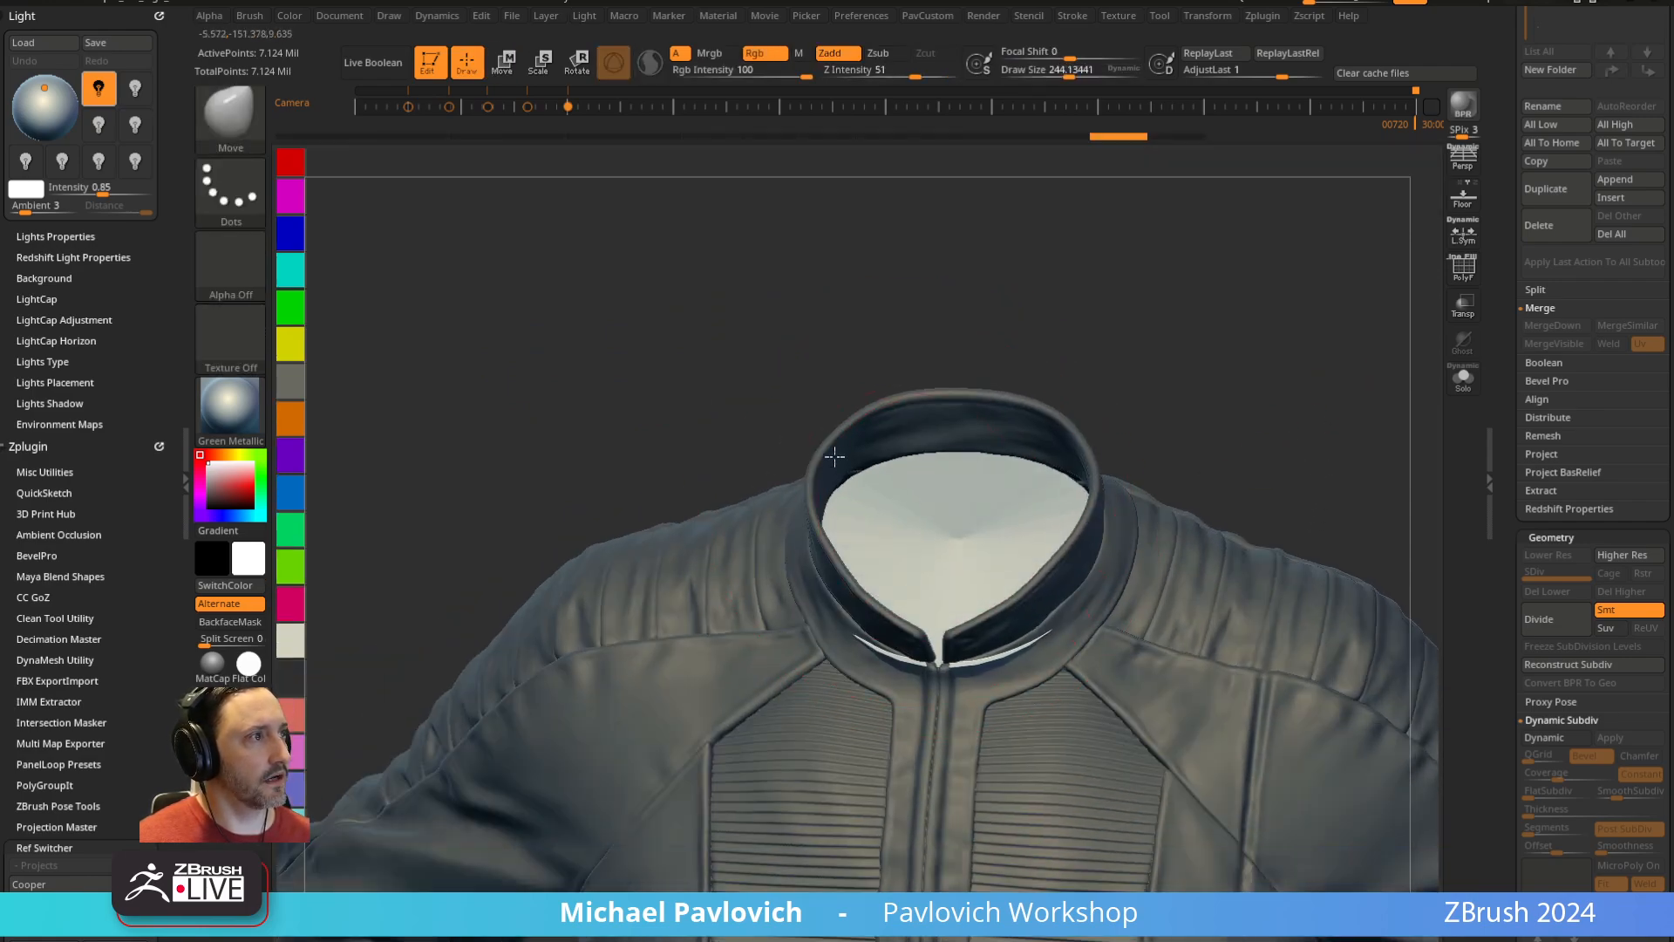
mouse_move(1170, 434)
left_mouse_down()
mouse_move(1177, 389)
mouse_move(906, 615)
mouse_move(855, 545)
left_mouse_up()
left_click_drag(1073, 437, 1088, 448)
key("s")
left_click_drag(1088, 448, 1073, 448)
left_click_drag(806, 506, 755, 496)
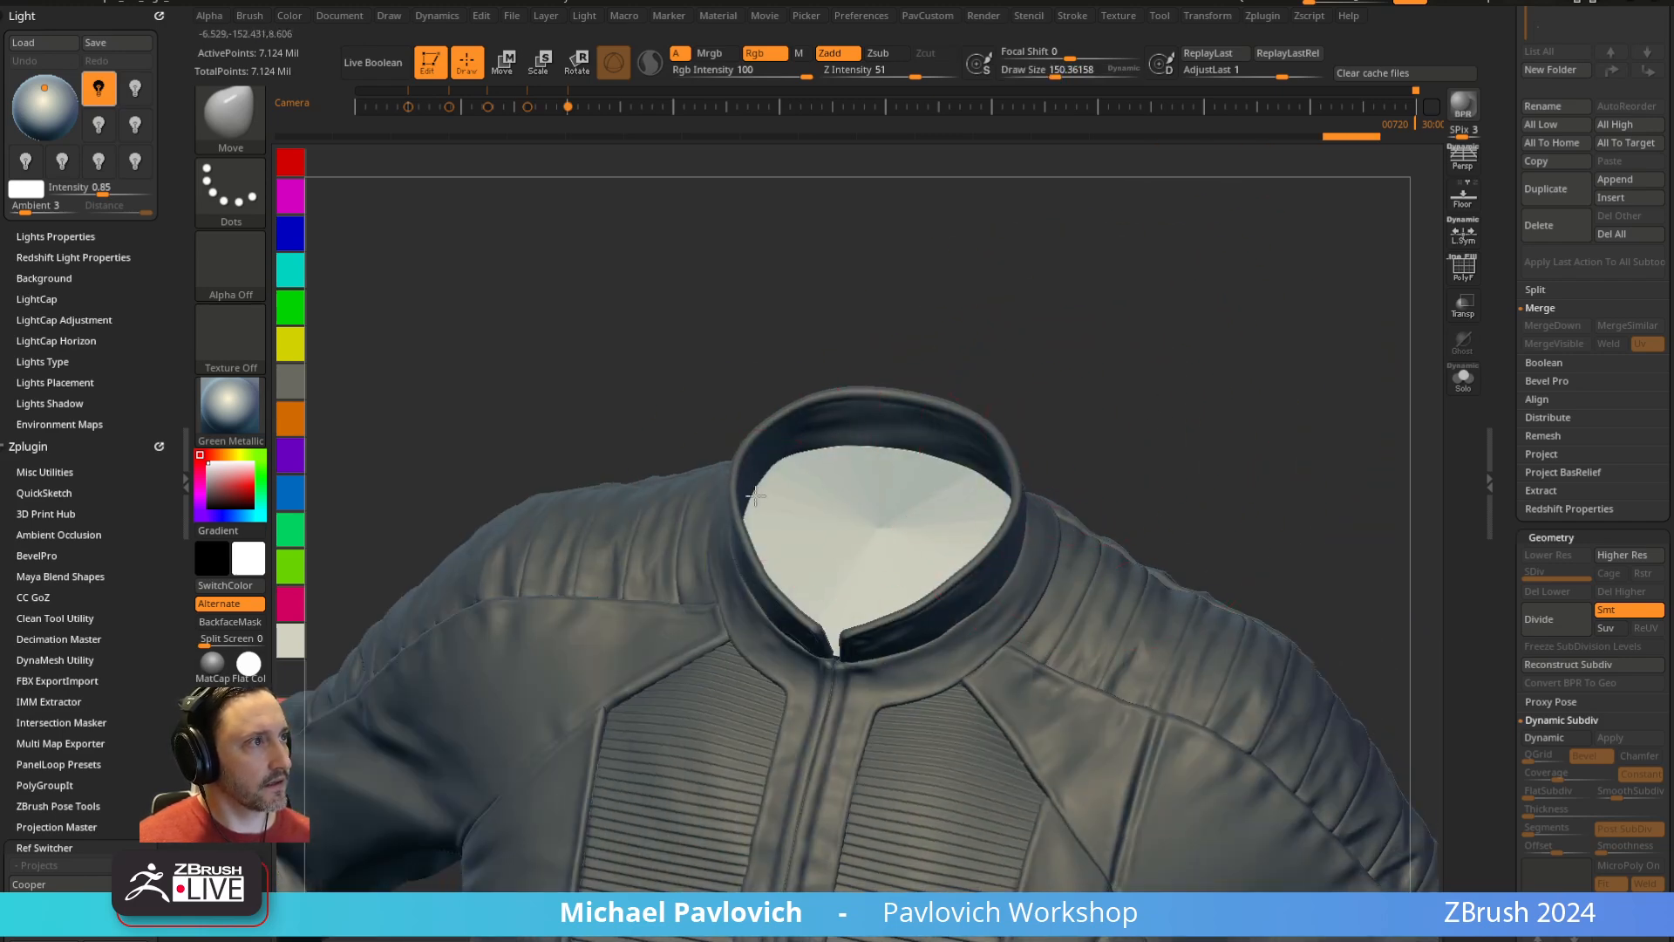
Inspect the suit's sleeve and trouser-leg ends with the Move brush active, and remove the Light palette from the tray
key("f")
left_click_drag(1039, 333, 1069, 397)
mouse_move(1029, 722)
left_mouse_down()
mouse_move(802, 655)
mouse_move(1035, 474)
mouse_move(1165, 489)
mouse_move(1211, 560)
mouse_move(1107, 465)
mouse_move(1151, 364)
mouse_move(1259, 372)
mouse_move(1161, 565)
left_mouse_up()
key("m")
key("b")
key("m")
key("v")
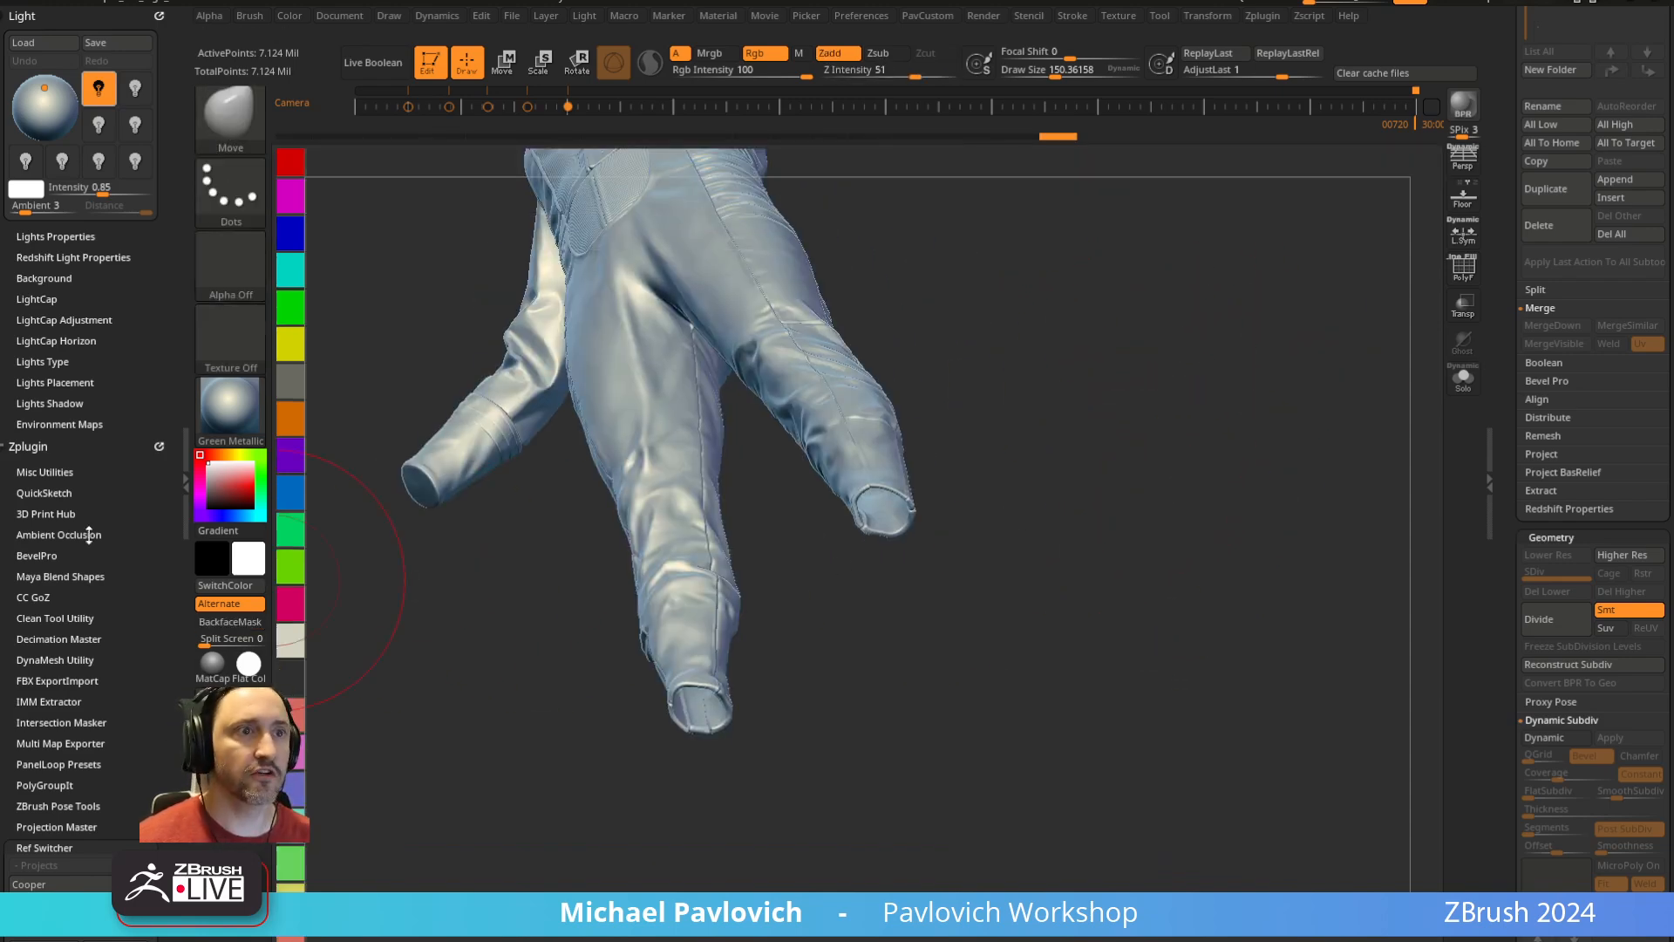
left_click(160, 16)
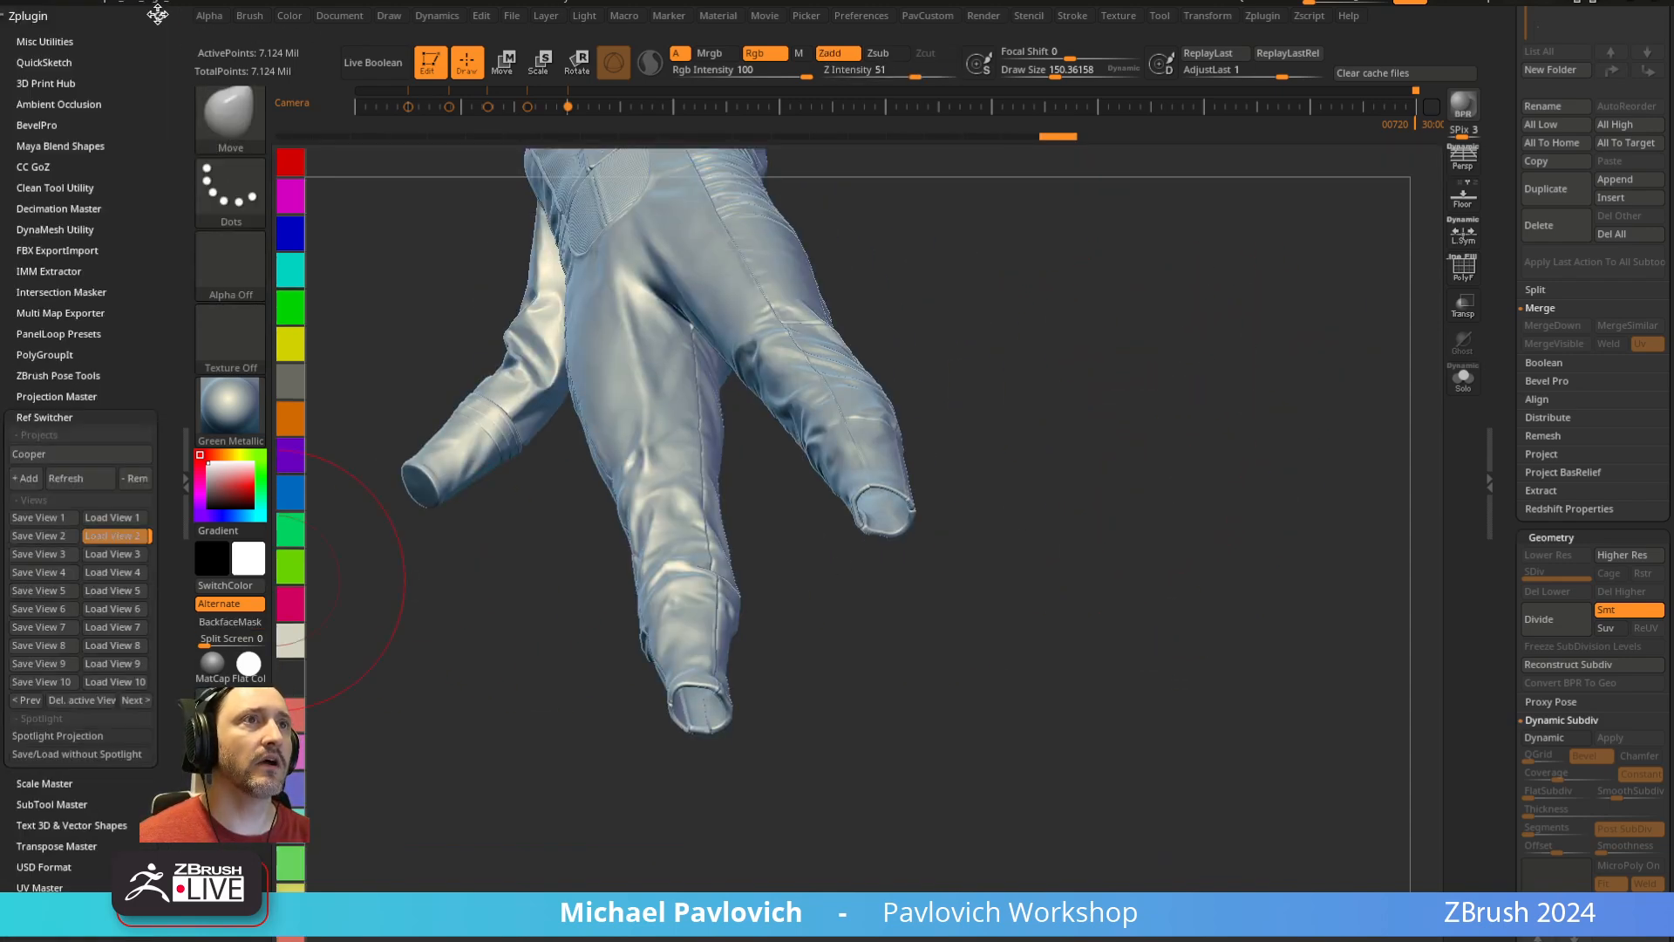
Replace the Zplugin palette in the tray with the Brush palette and turn on backface auto-masking for the Move brush
left_click(162, 16)
left_click(248, 17)
mouse_move(264, 33)
left_mouse_down()
mouse_move(116, 60)
mouse_move(88, 113)
left_mouse_up()
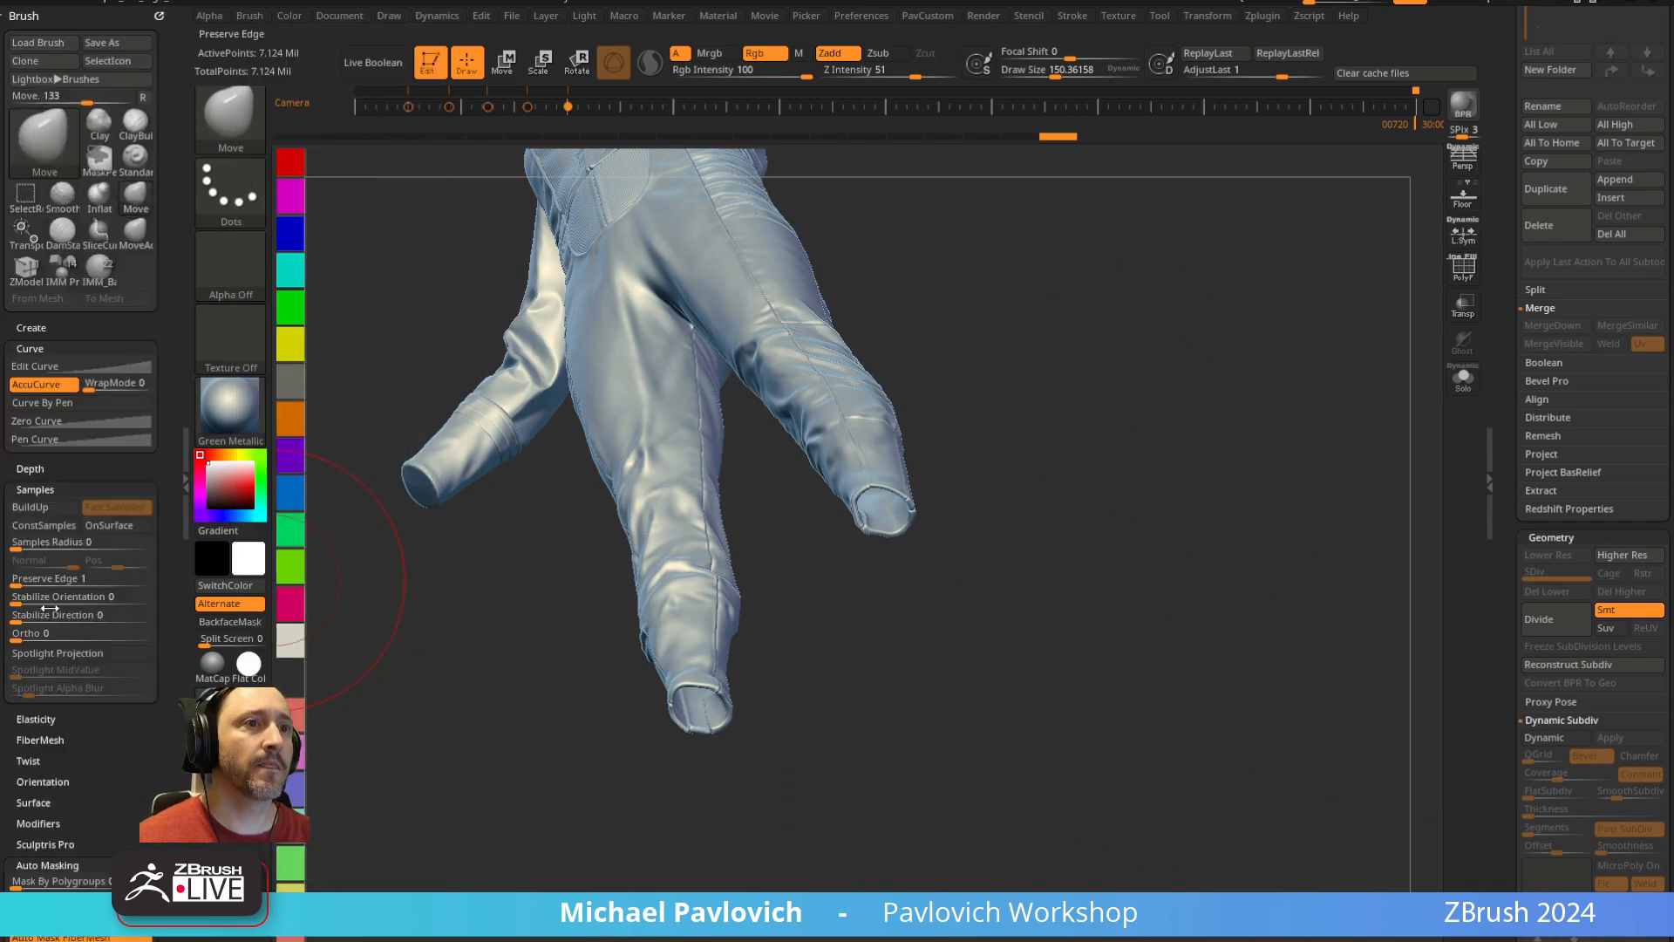
left_click_drag(108, 769, 96, 502)
left_click(43, 768)
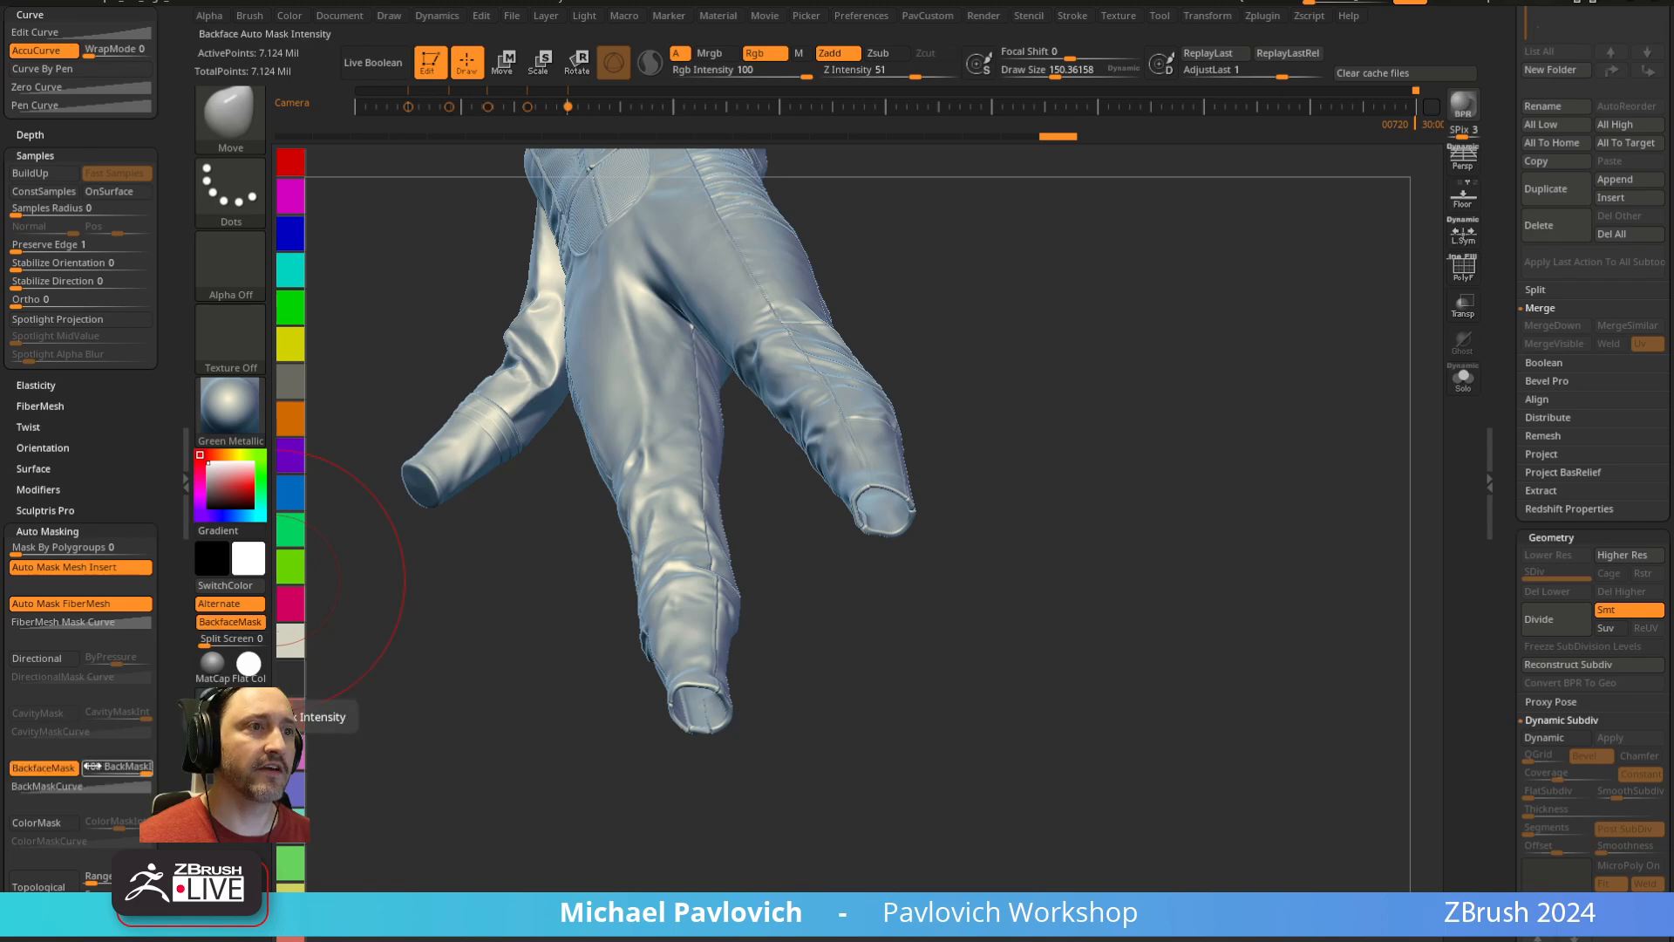
left_click_drag(539, 519, 1162, 403)
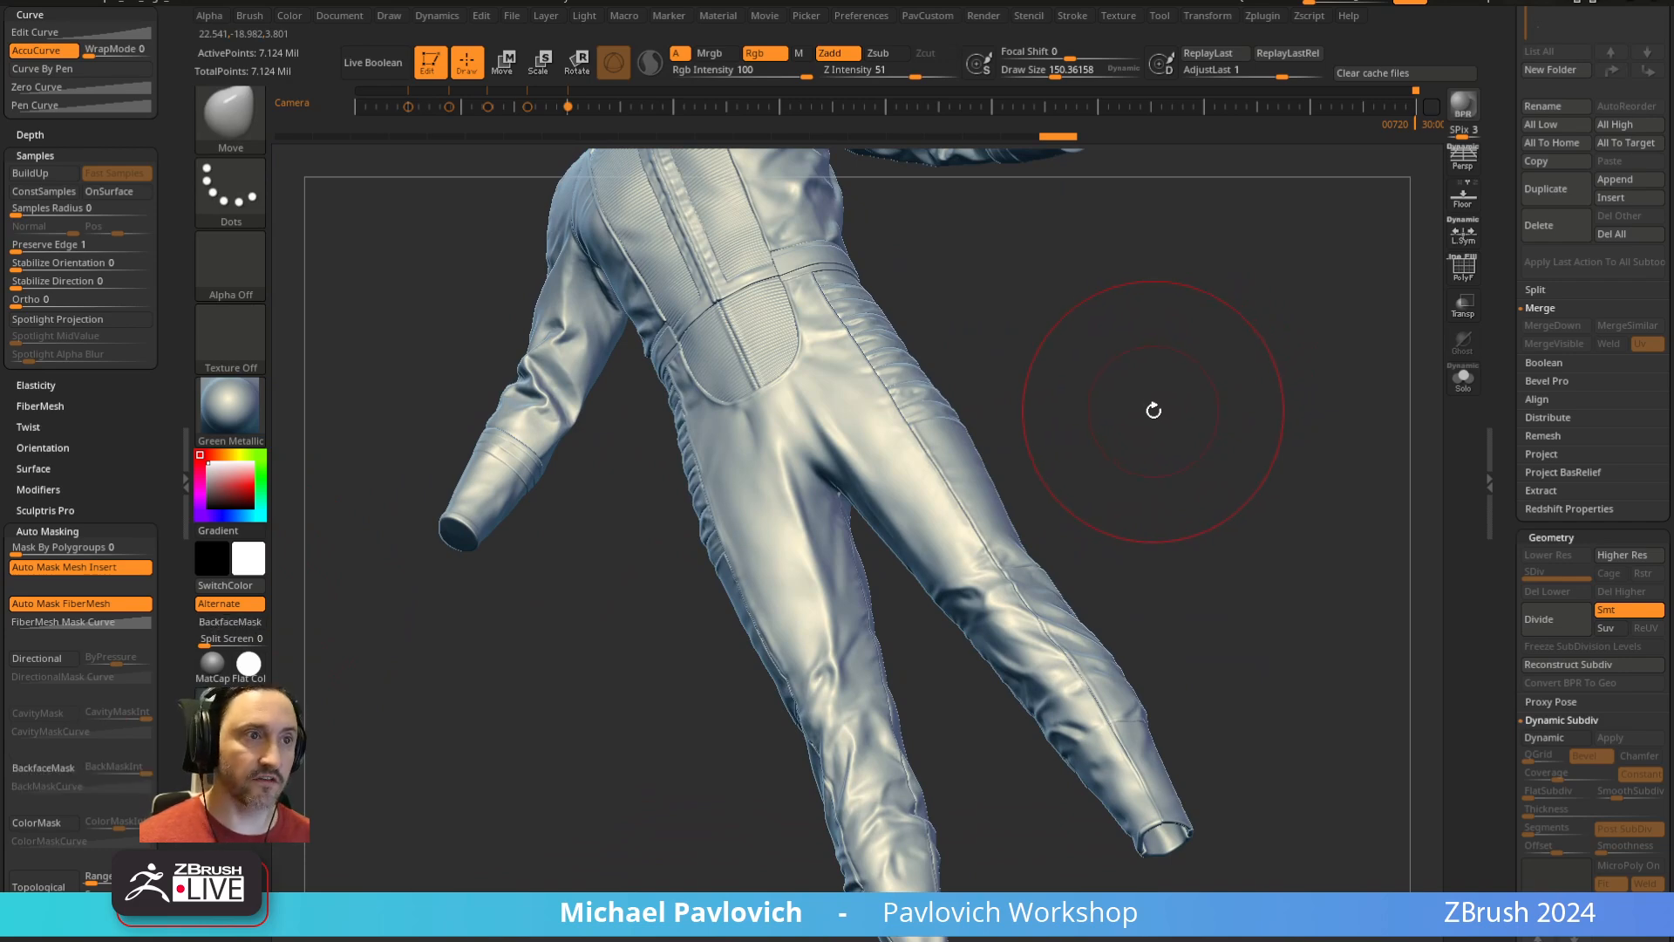
left_click(131, 531)
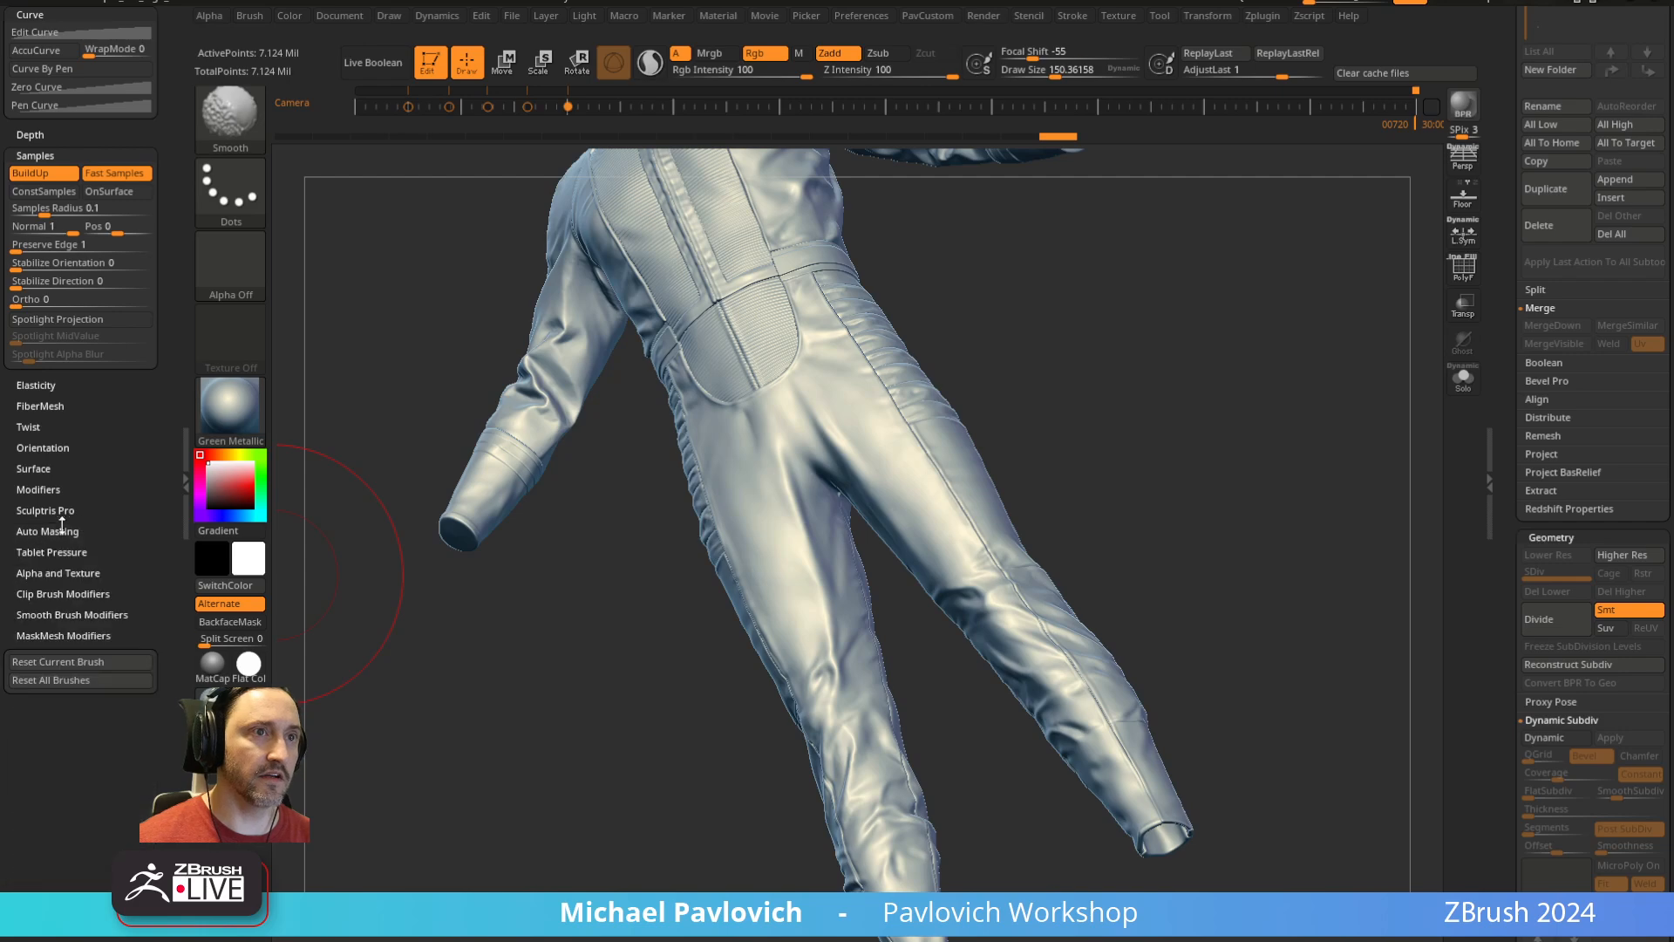
Try pulling the trouser-leg opening's edge with the Move brush at draw sizes of about 121 and 200, undoing each stroke
left_click_drag(1217, 460, 1147, 371, "alt")
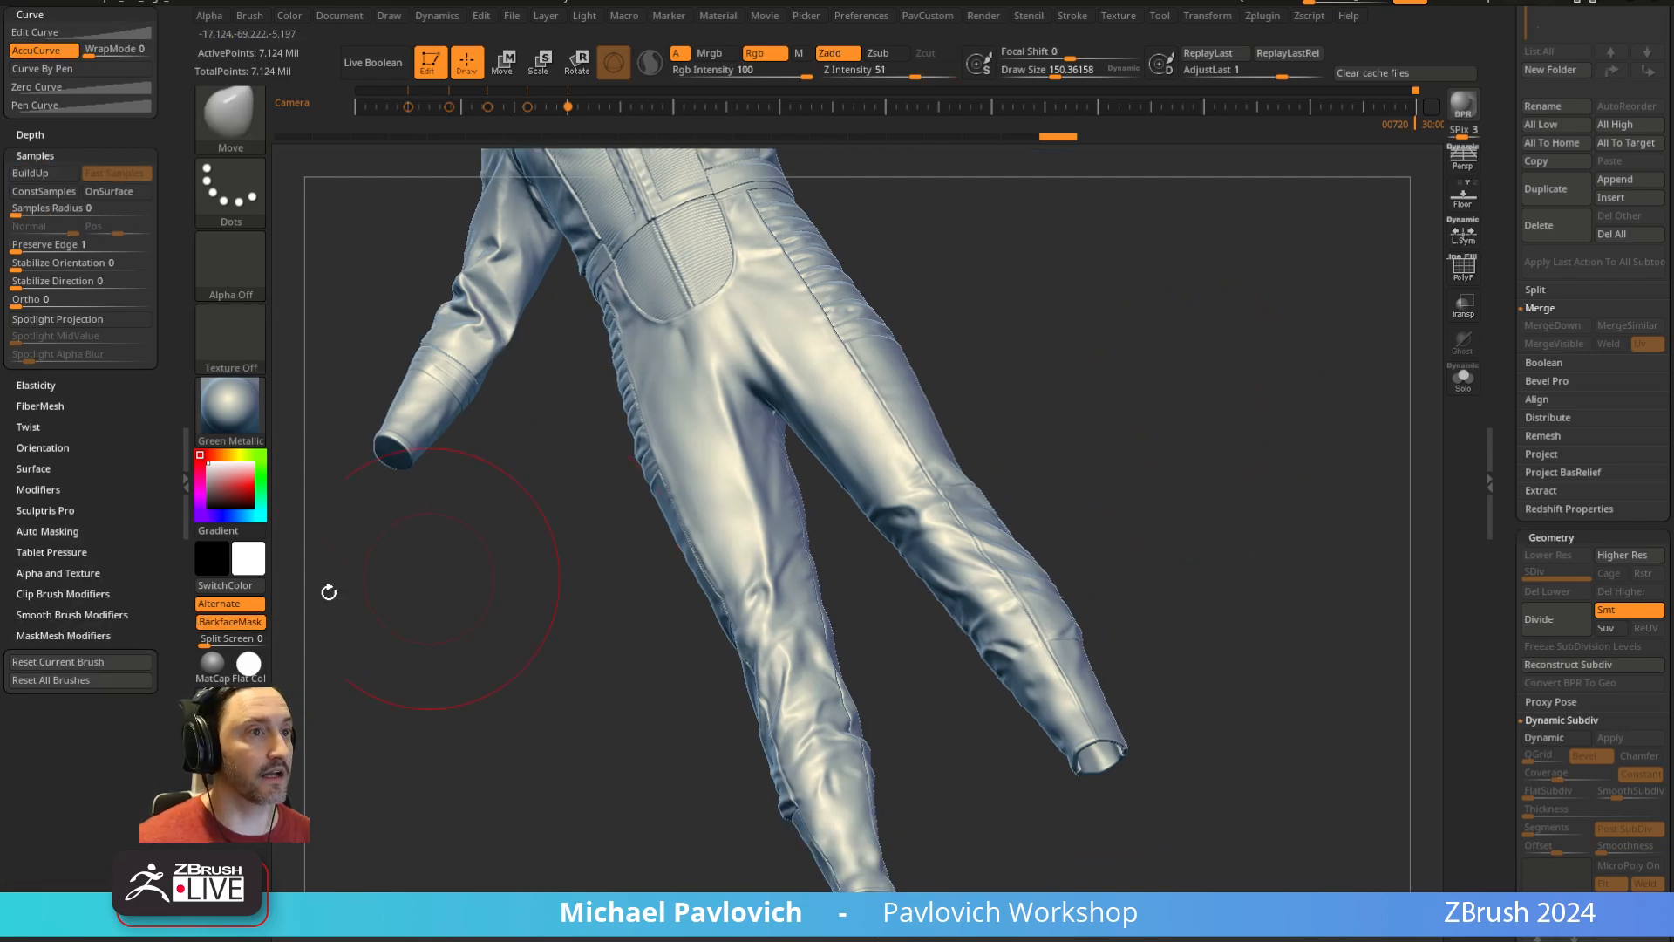
key("s")
mouse_move(1151, 484)
left_mouse_down("alt")
mouse_move(1072, 426)
mouse_move(1106, 393)
left_mouse_up("alt")
left_click(1070, 427)
left_click_drag(1127, 305, 919, 616, "alt")
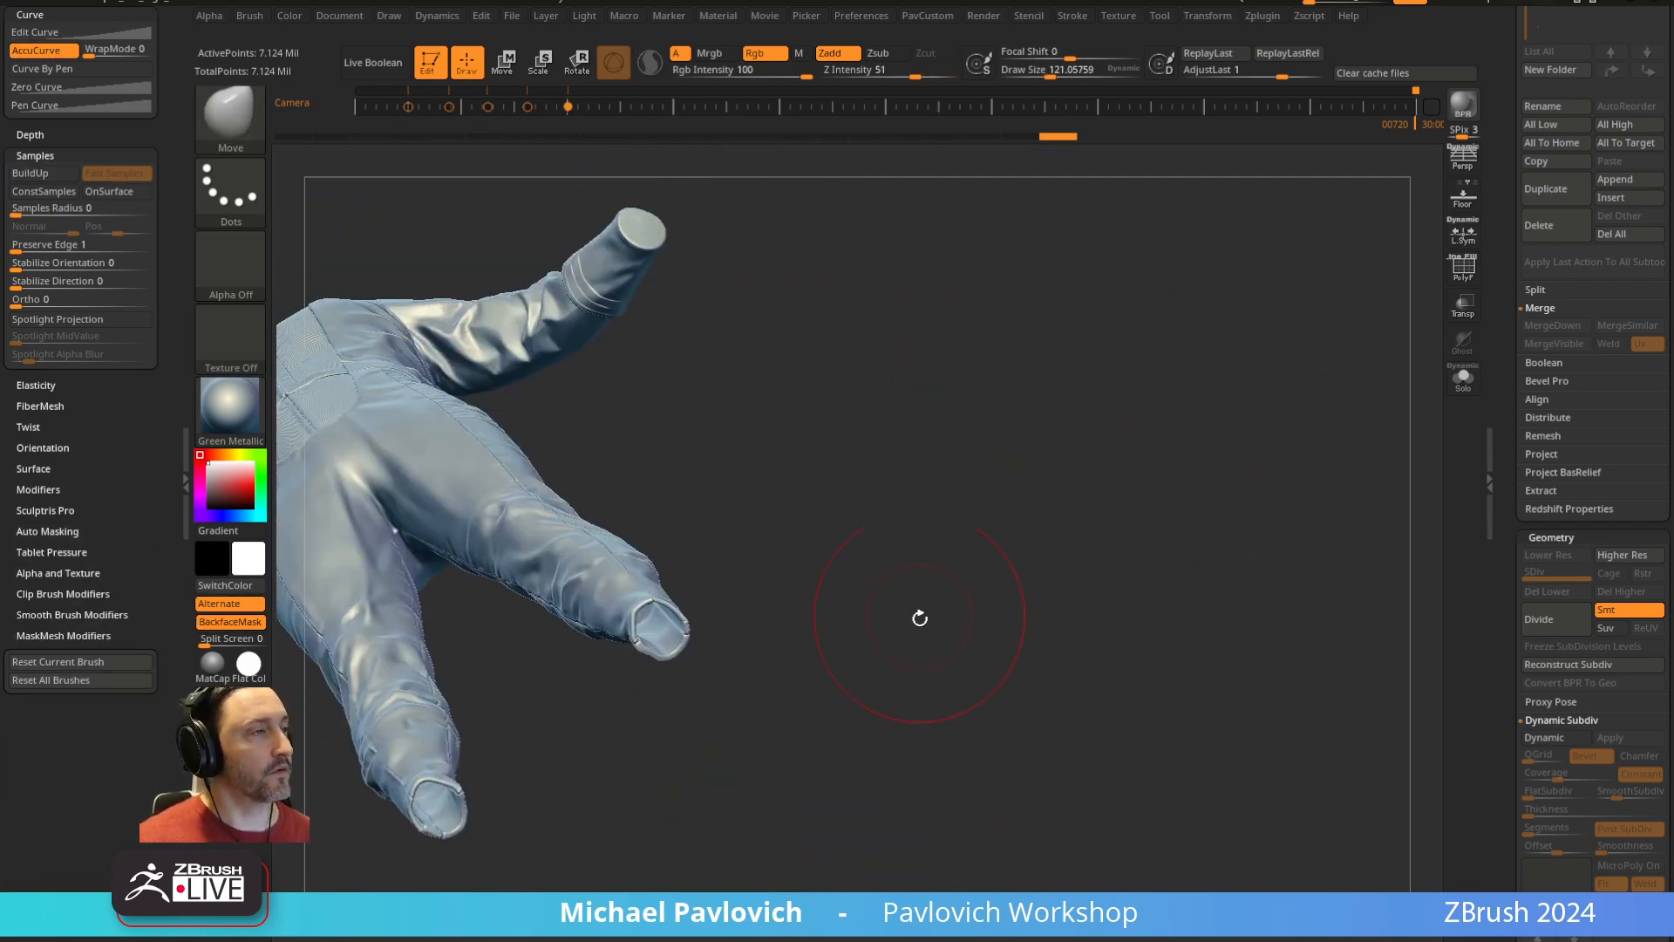
key("s")
left_click_drag(667, 606, 664, 615)
right_click_drag(711, 563, 771, 641, "ctrl")
key("ctrl+z")
key("s")
left_click(687, 614)
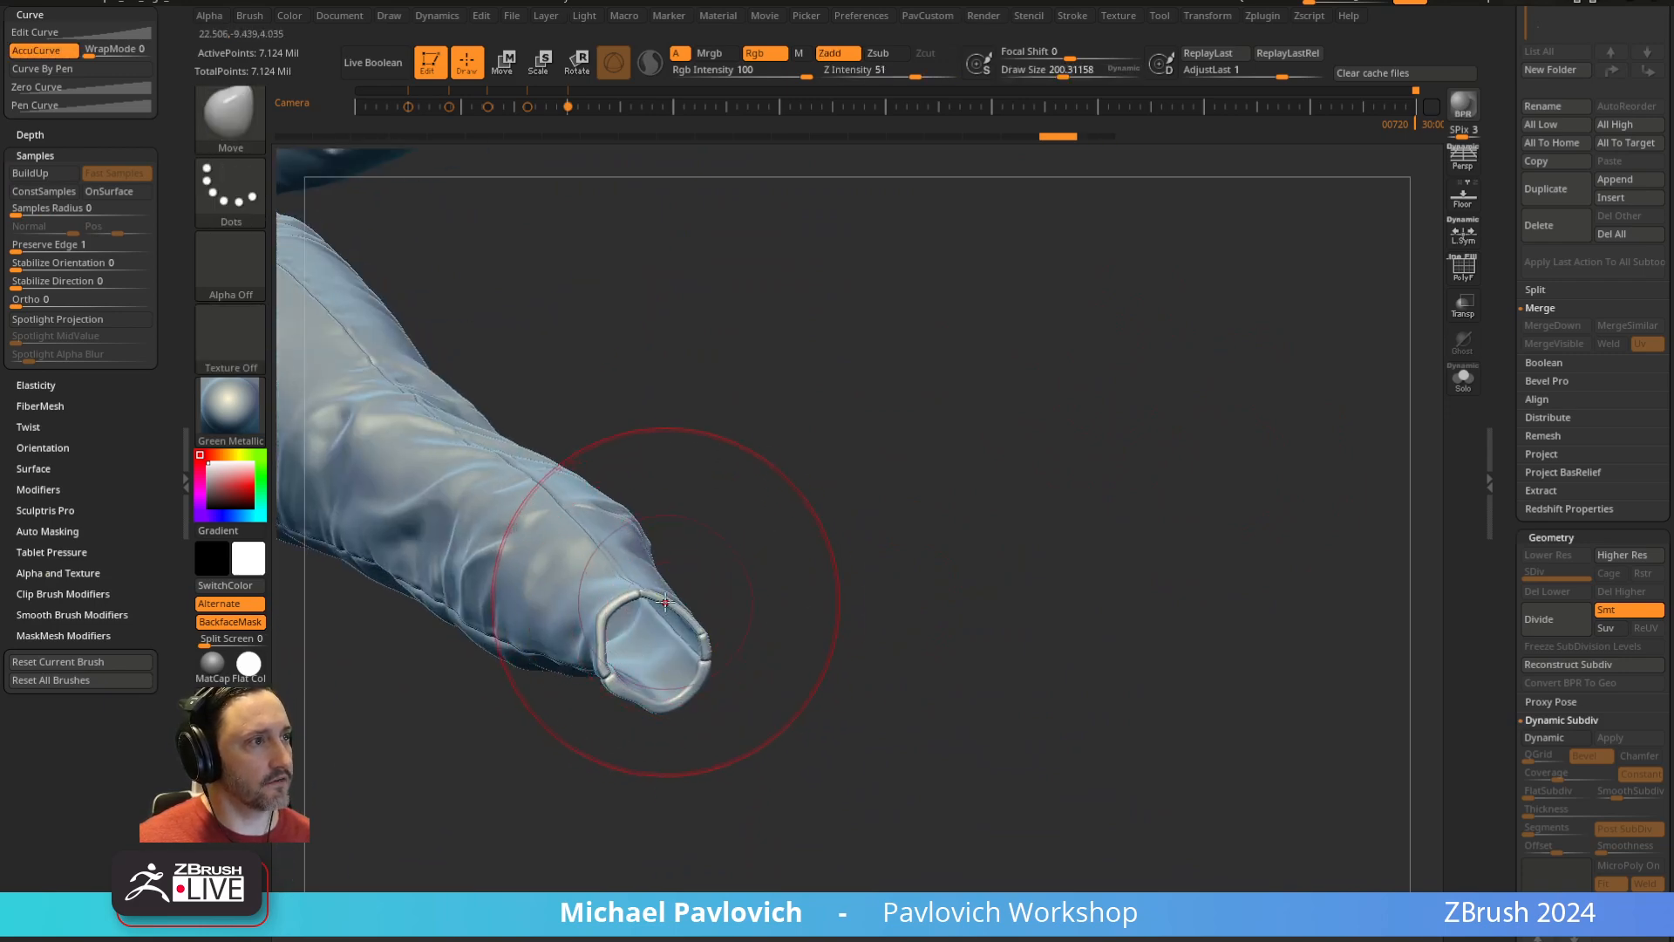
mouse_move(670, 601)
left_mouse_down()
mouse_move(647, 655)
mouse_move(637, 638)
mouse_move(669, 591)
left_mouse_up()
key("ctrl+z")
Pull the edges of the trouser-leg opening inwards with the Move brush at a draw size of about 140
key("s")
left_click(650, 633)
left_click_drag(542, 569, 586, 588)
left_click_drag(778, 540, 841, 554)
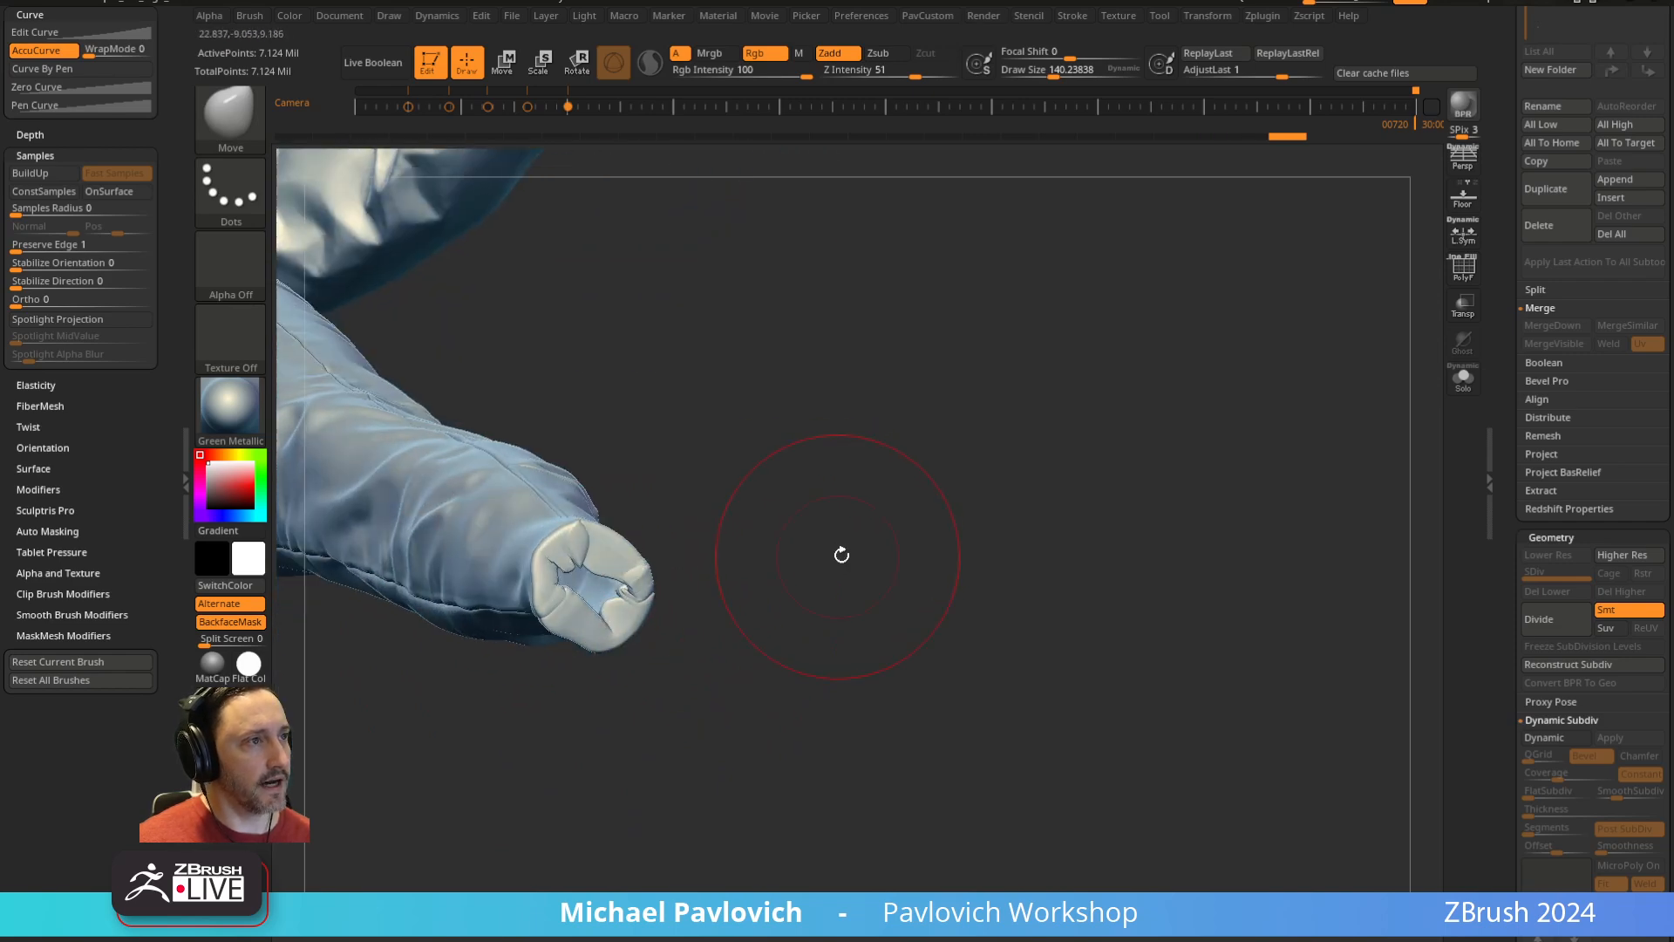
Insert a sphere from the IMM Primitives brush at the trouser-leg opening and move it into the leg end as a plug
key("i")
key("m")
left_click(643, 616)
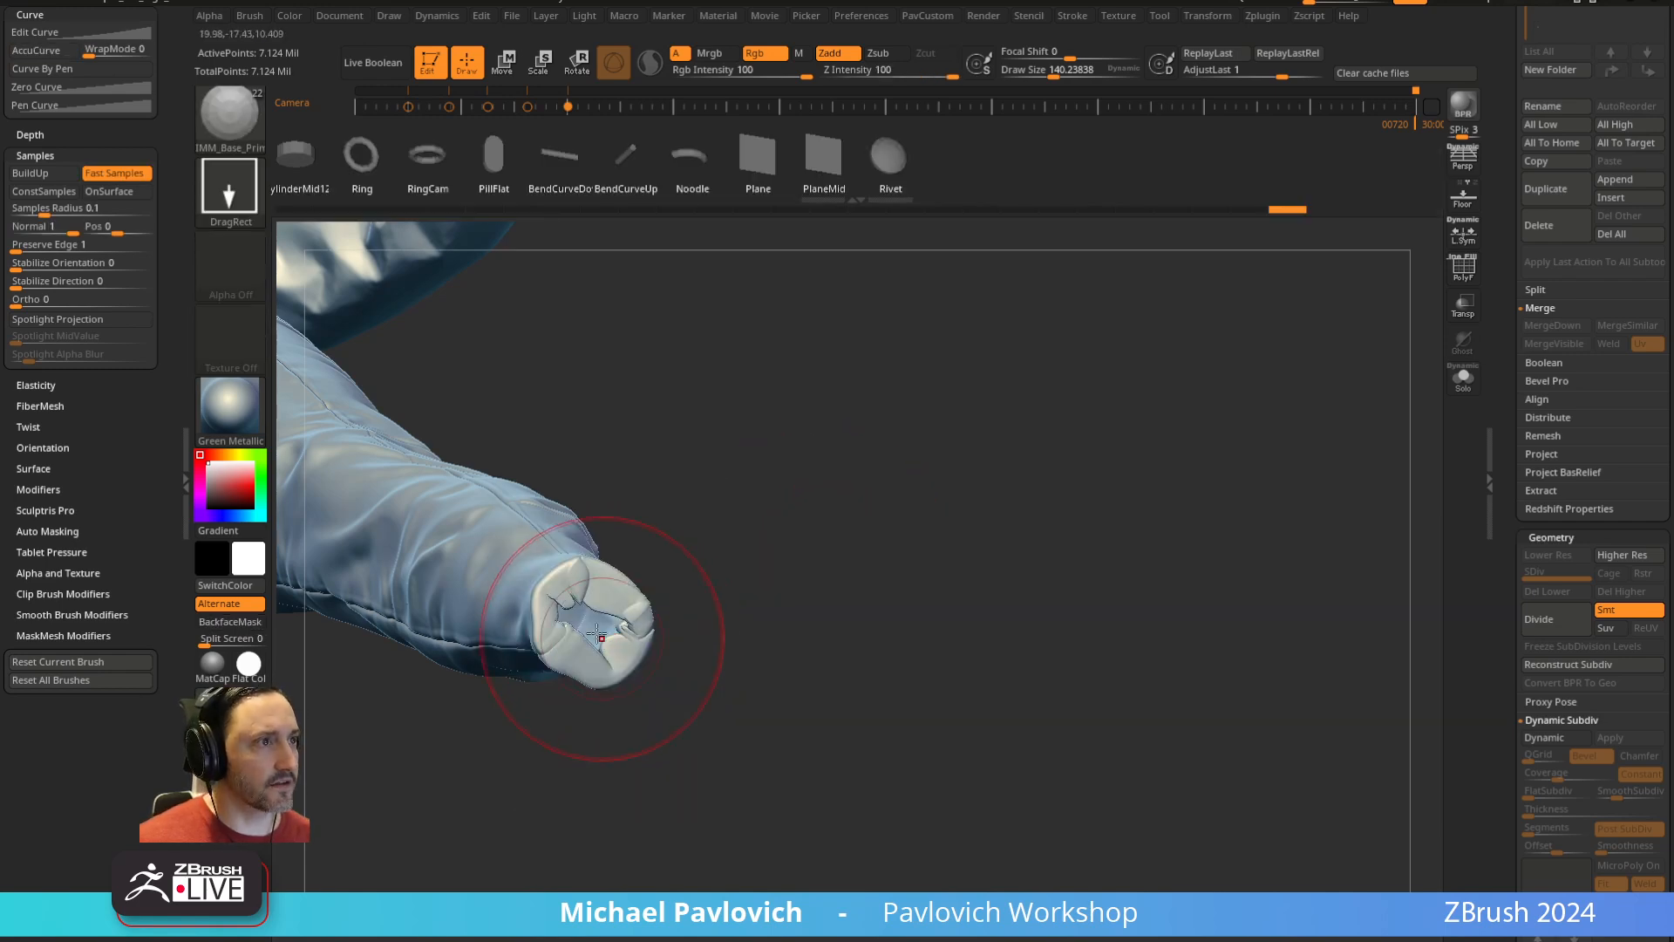
left_click_drag(569, 599, 622, 635)
left_click_drag(766, 575, 671, 575)
key("w")
left_click_drag(632, 518, 630, 514)
left_click_drag(633, 494, 637, 492)
key("q")
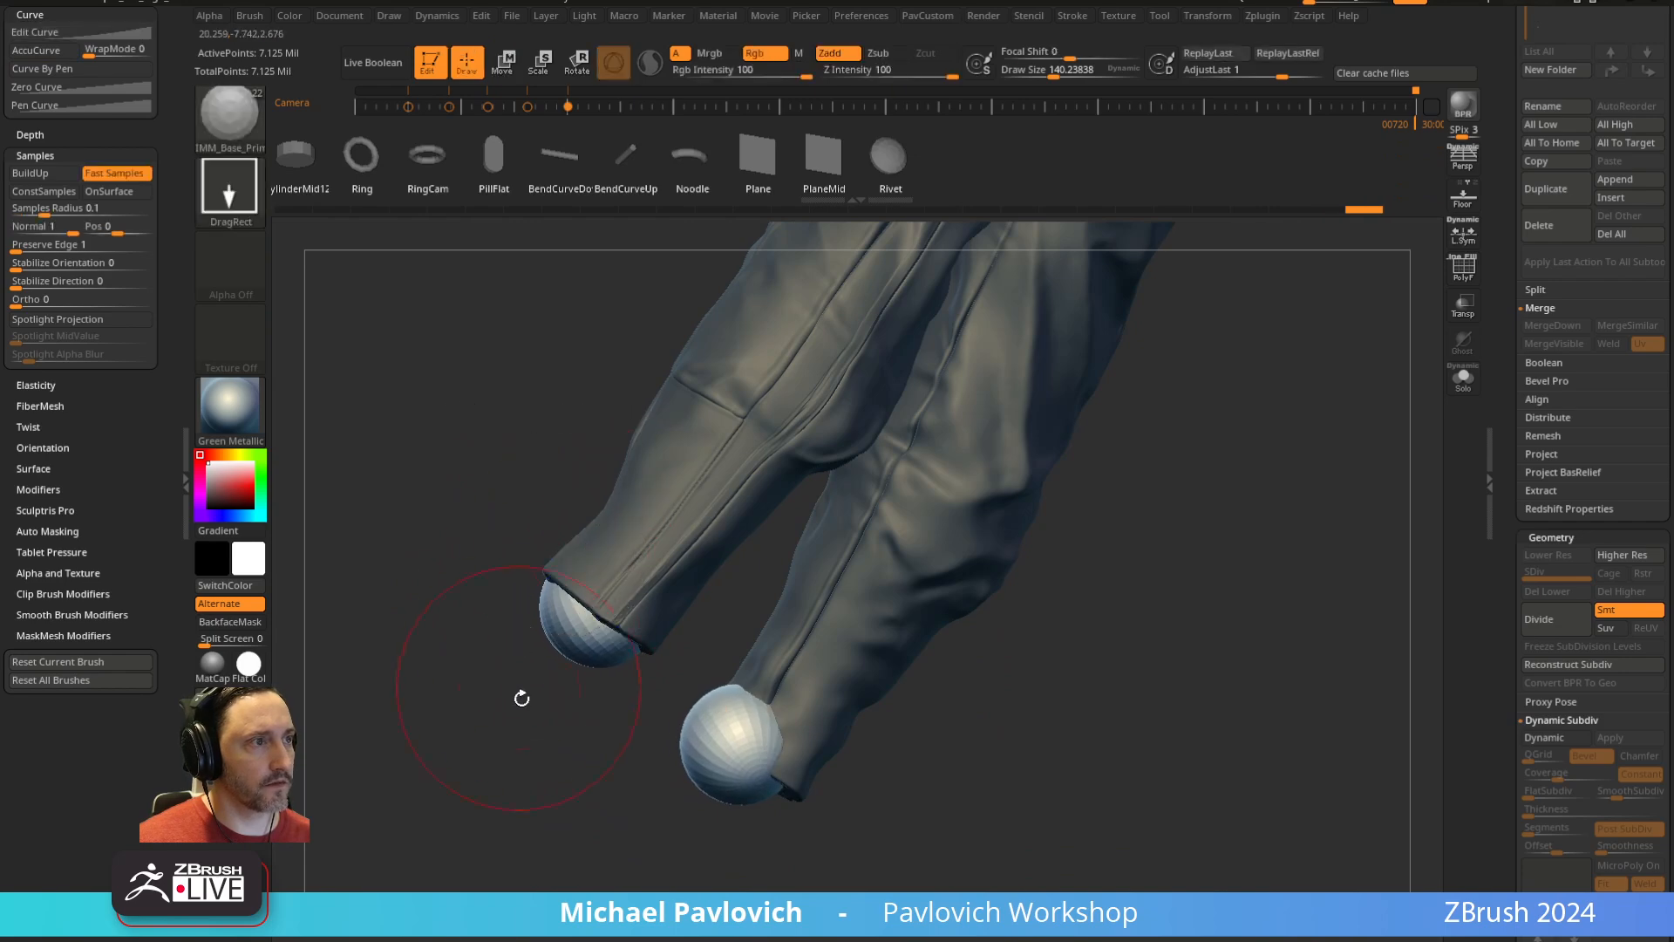
Fit the trouser-leg ends and sphere plugs together using the Move brush at a draw size of about 130, with backface masking turned off
mouse_move(520, 695)
left_mouse_down()
mouse_move(505, 639)
mouse_move(691, 663)
left_mouse_up()
key("s")
key("b")
key("m")
key("v")
left_click_drag(800, 797, 837, 829)
left_click_drag(988, 798, 932, 696, "alt")
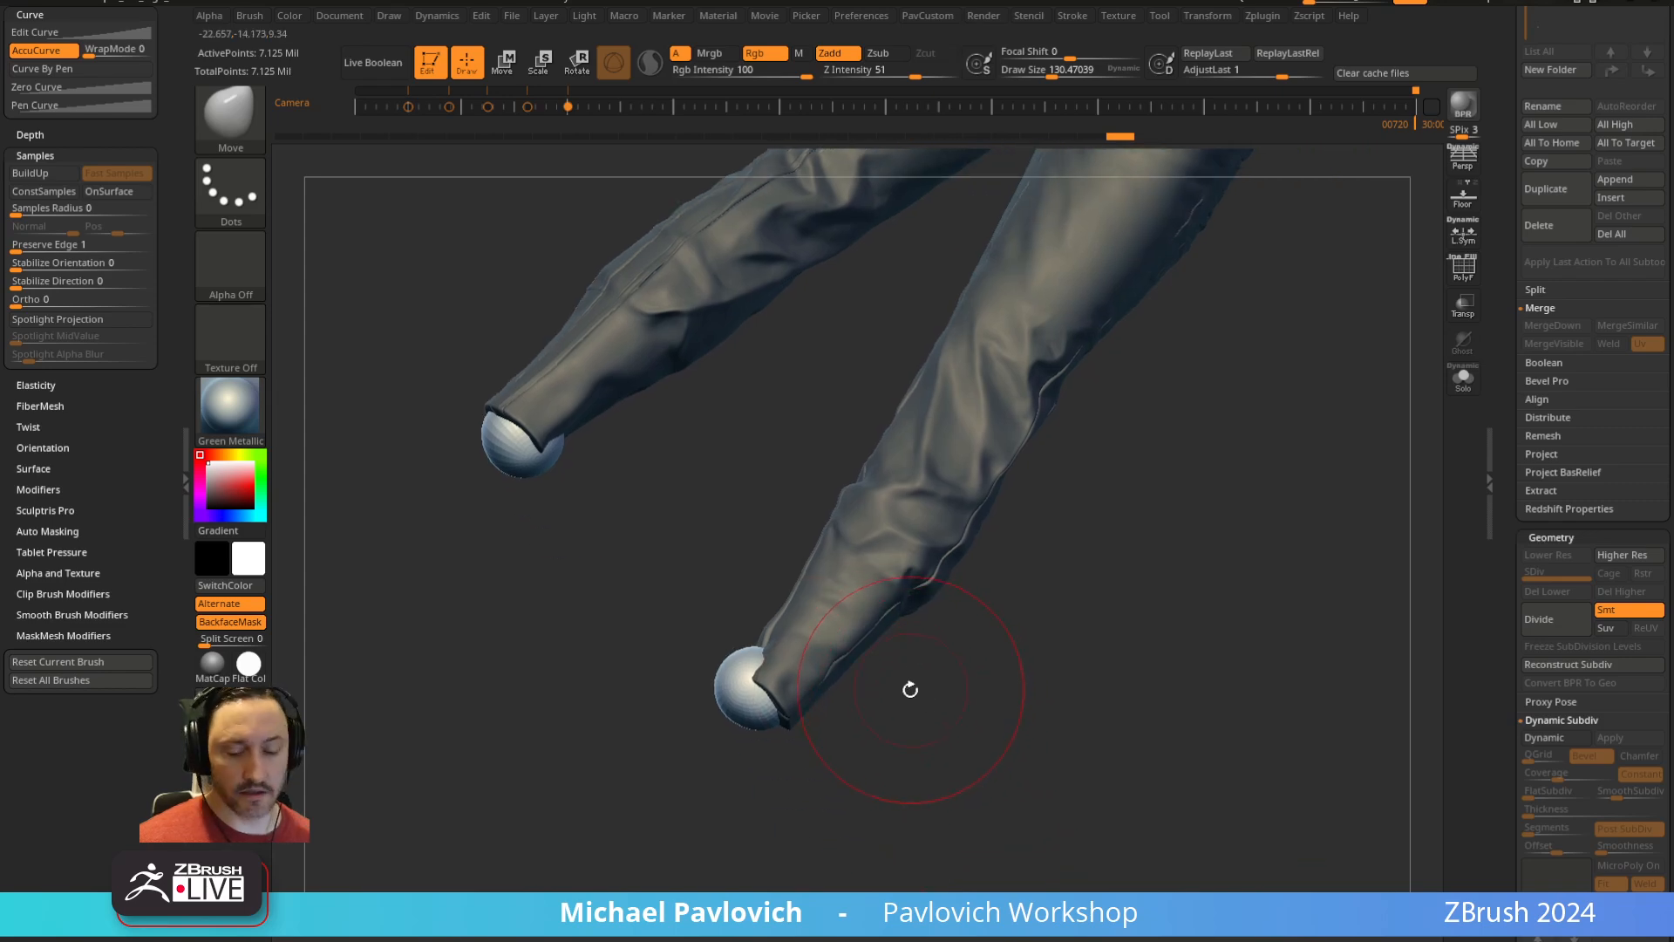
mouse_move(901, 750)
left_mouse_down()
mouse_move(750, 667)
mouse_move(751, 701)
mouse_move(601, 602)
left_mouse_up()
left_click(230, 621)
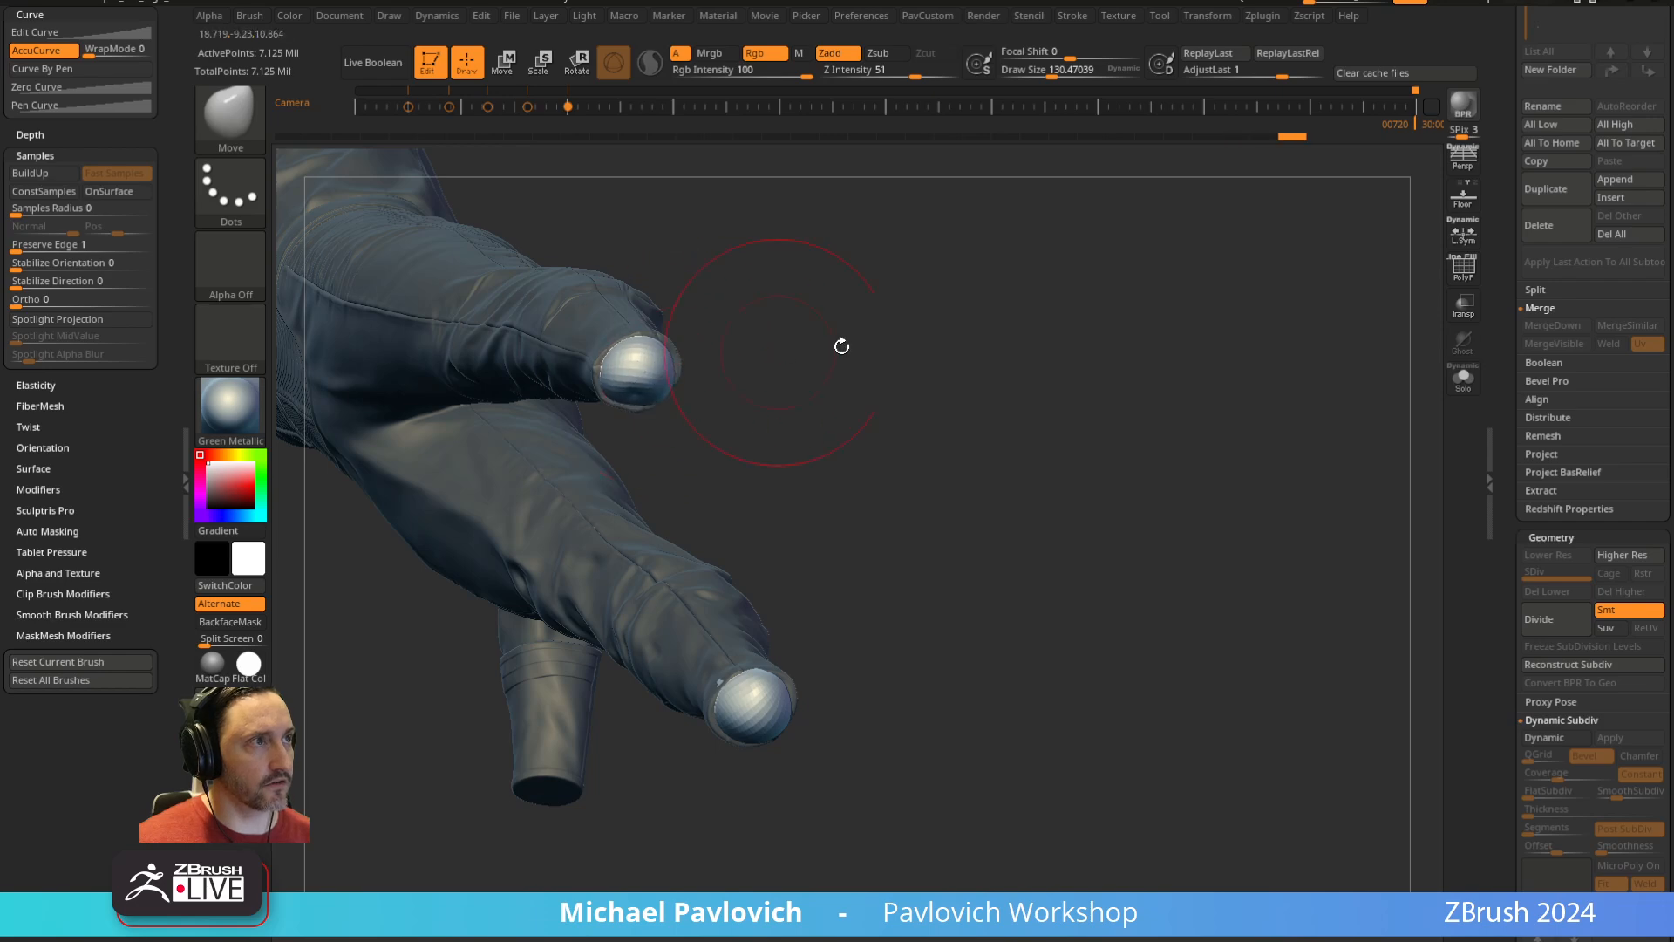
Convert the plugged suit to a DynaMesh at resolution 16
left_click_drag(841, 344, 1069, 587)
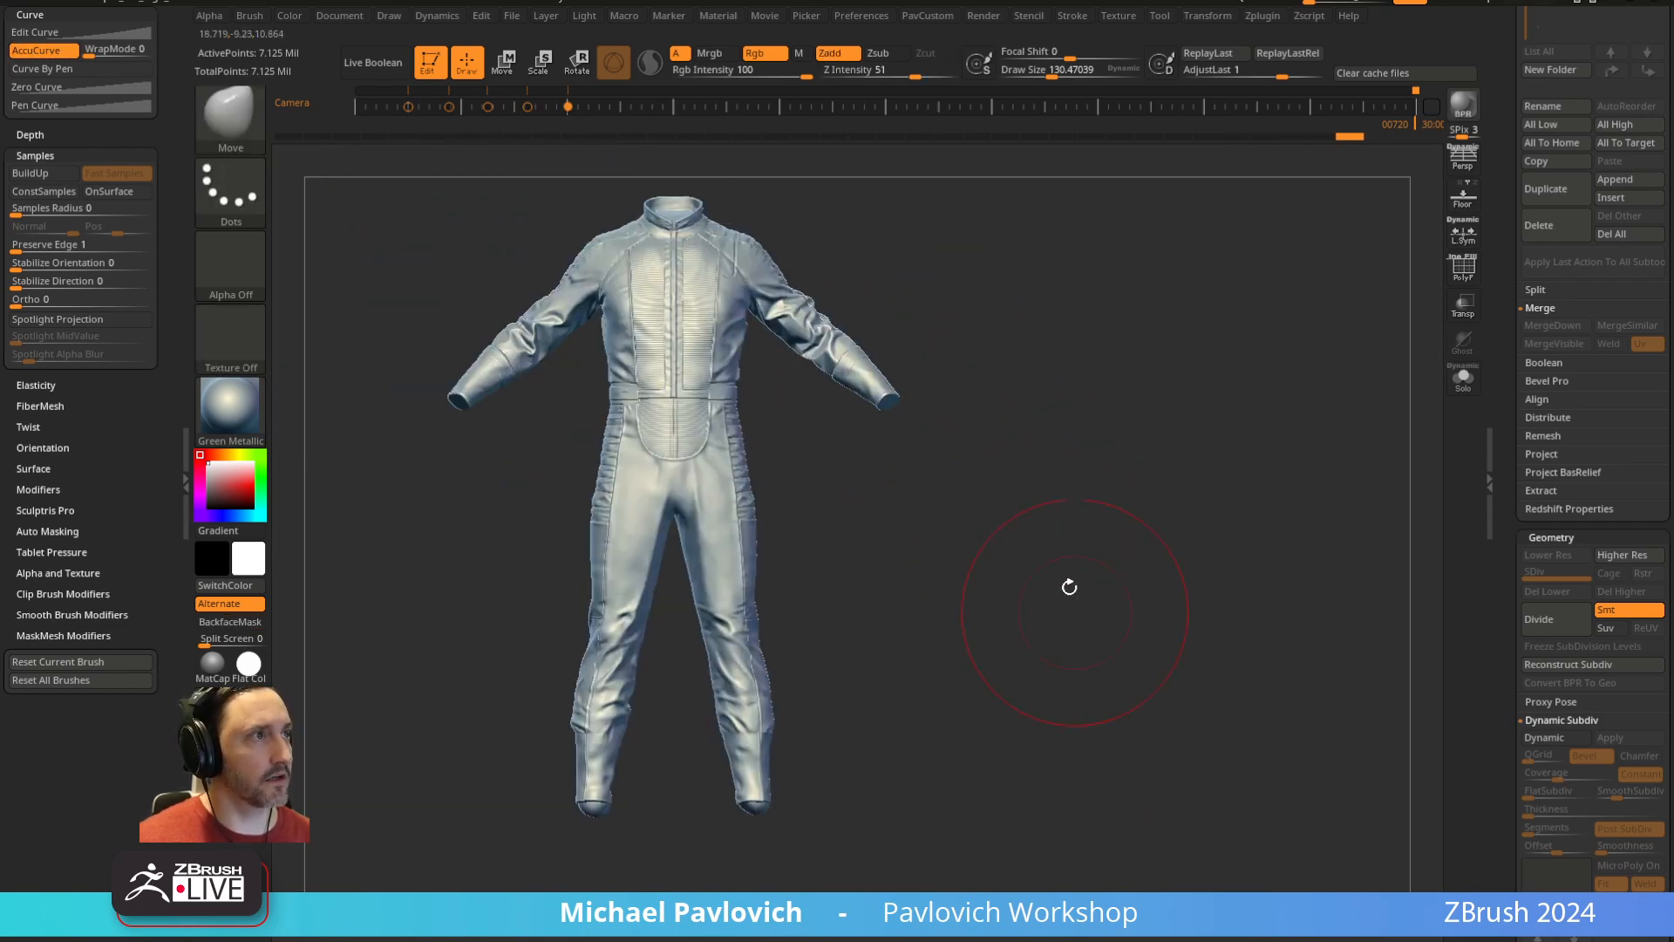
key("space")
key("space")
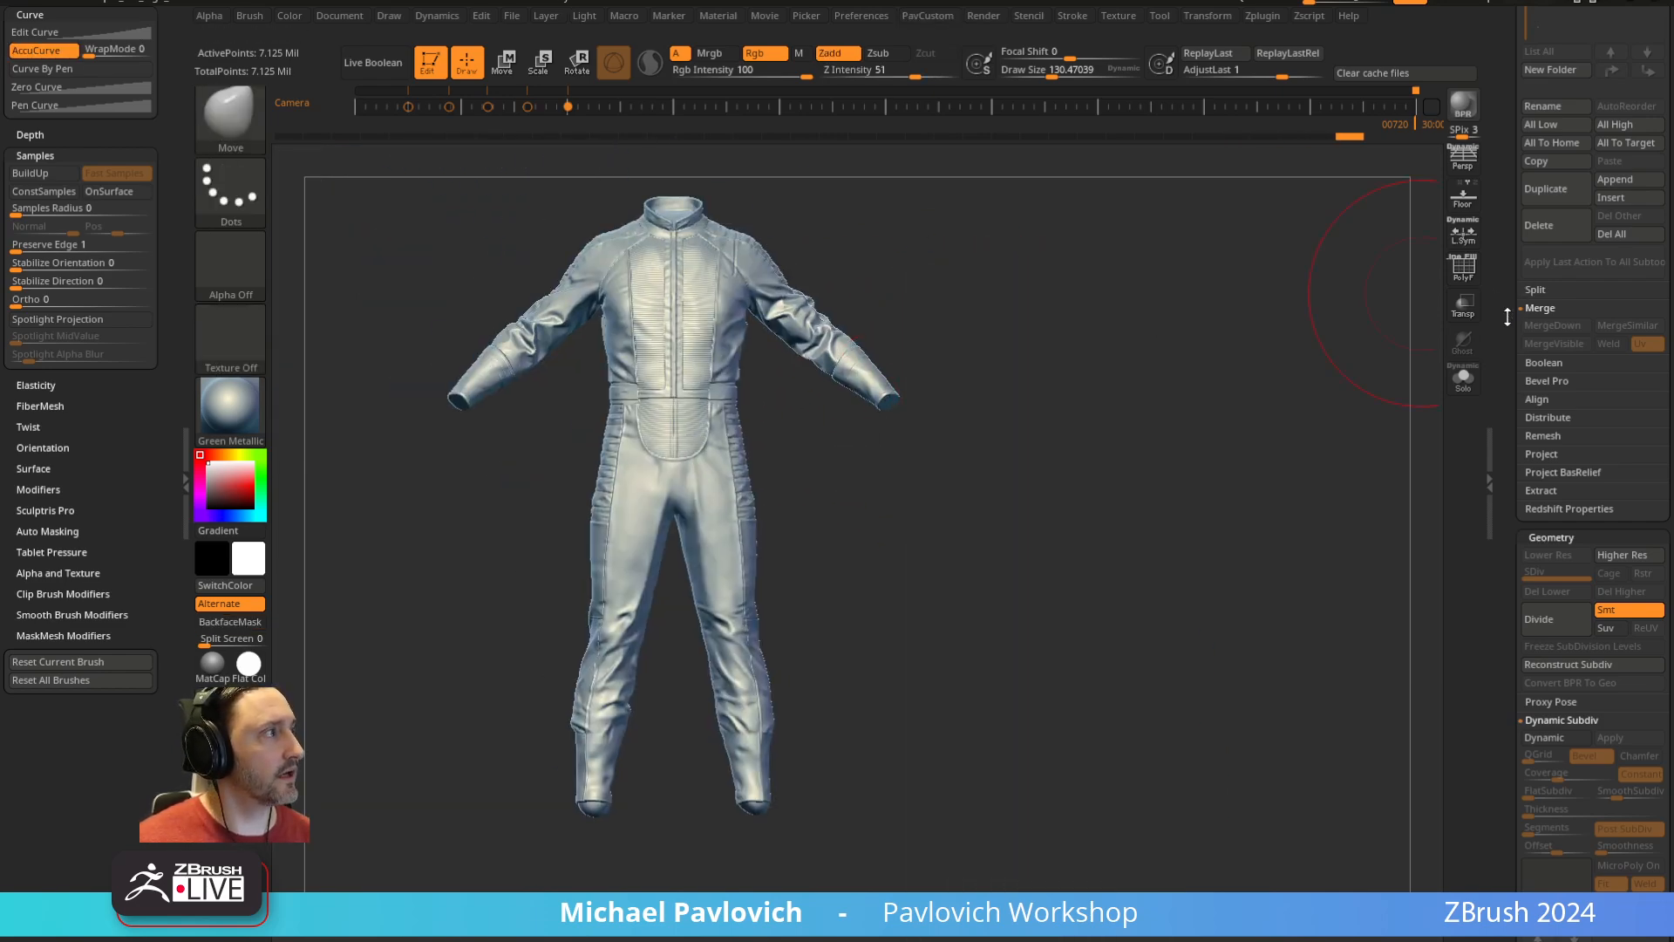
scroll(1537, 366, "down", 5)
left_click_drag(1506, 625, 1508, 360)
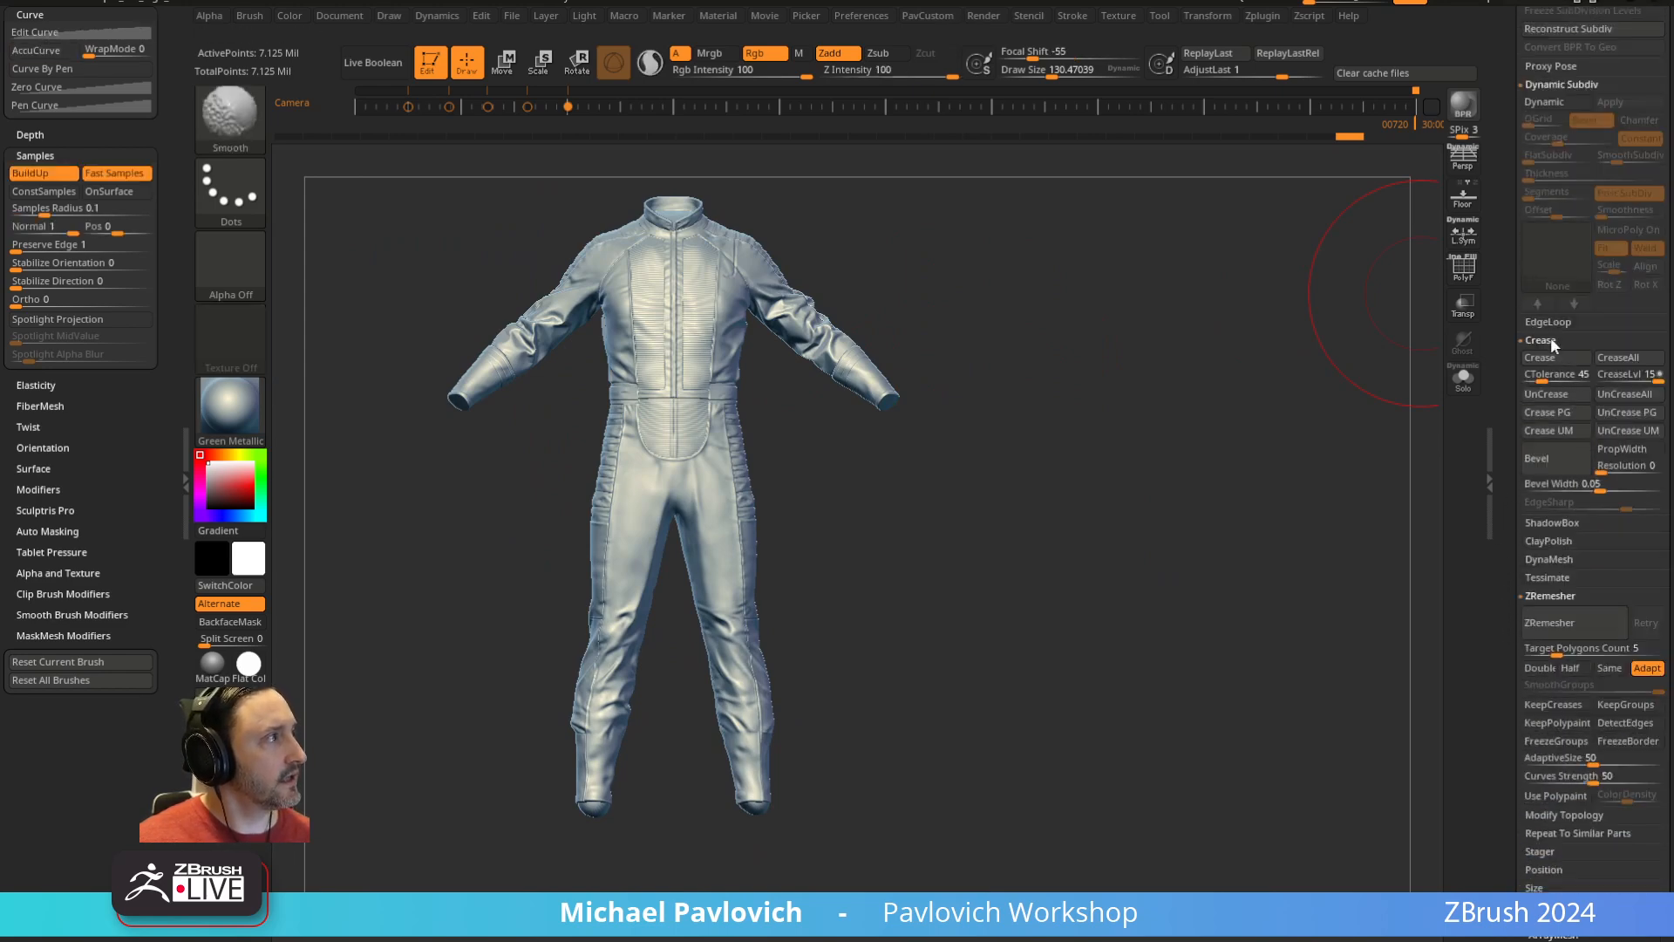
left_click(1550, 341, "shift")
left_click(1550, 425, "shift")
left_click(1549, 395, "shift")
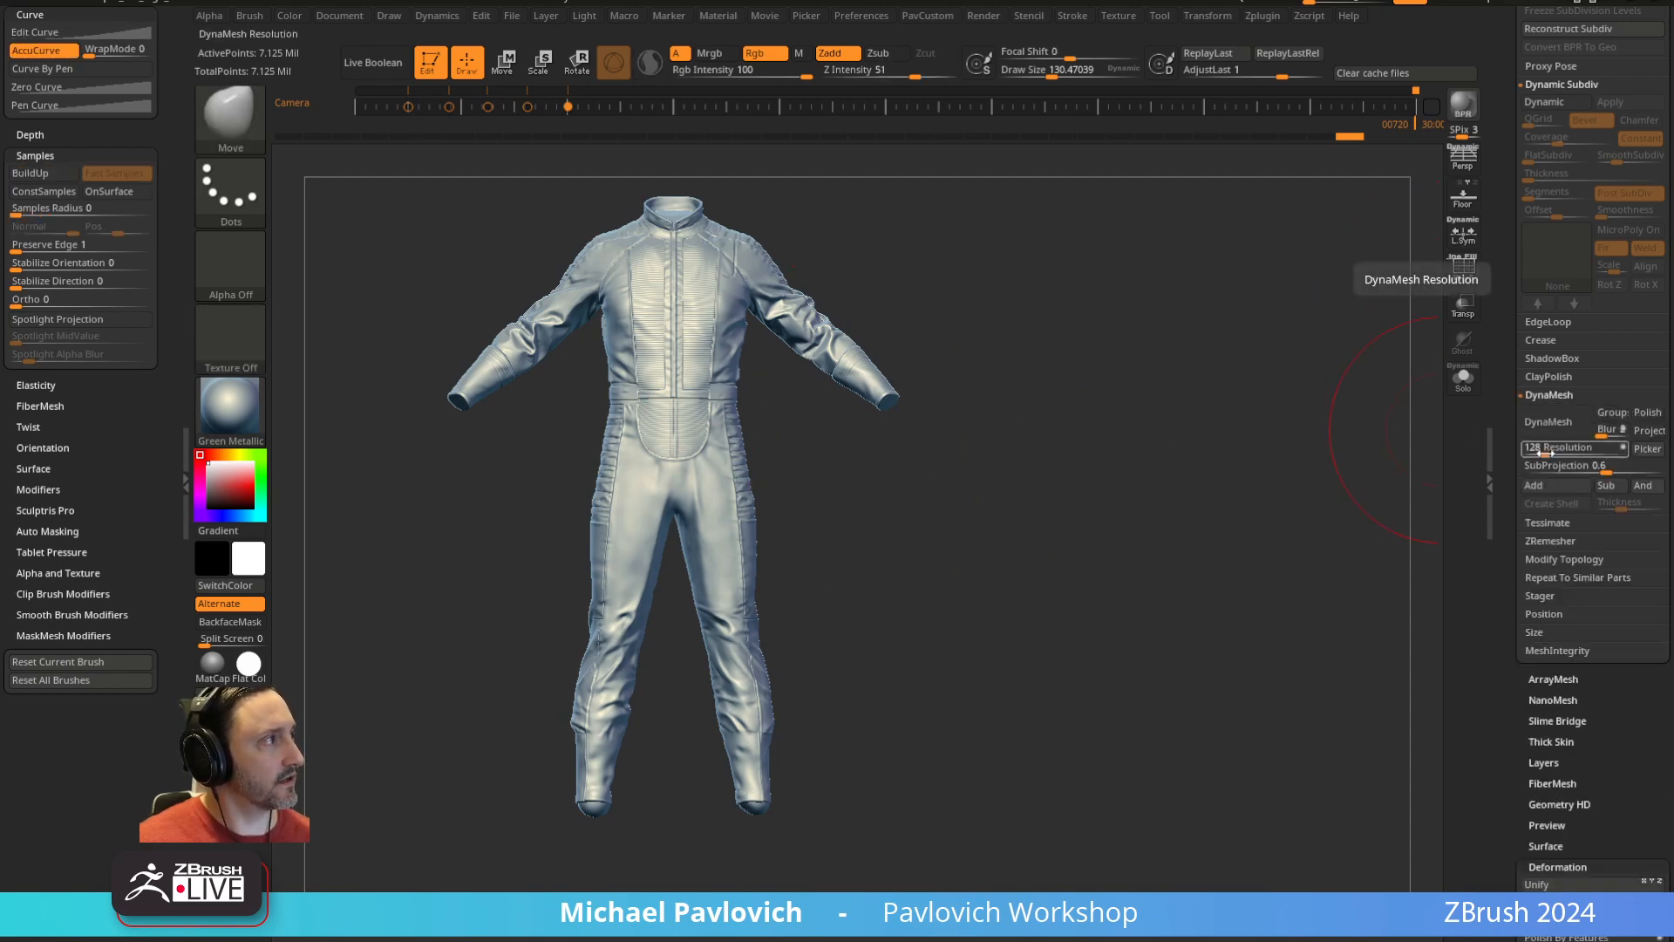
left_click_drag(765, 460, 712, 499)
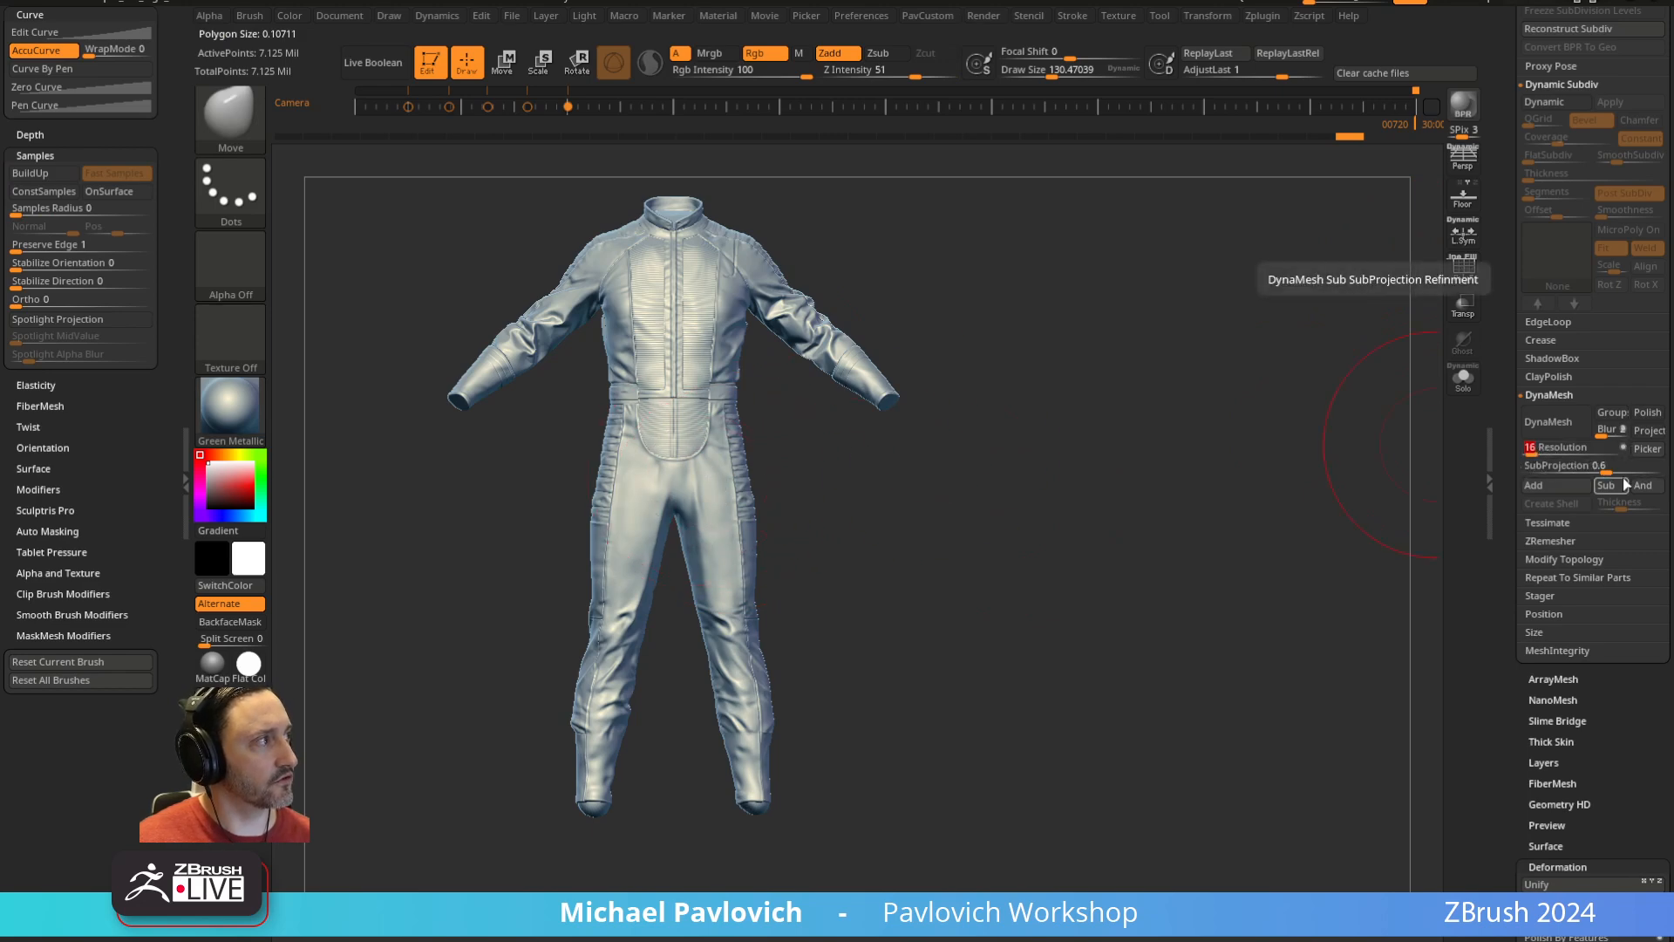
left_click(1548, 421)
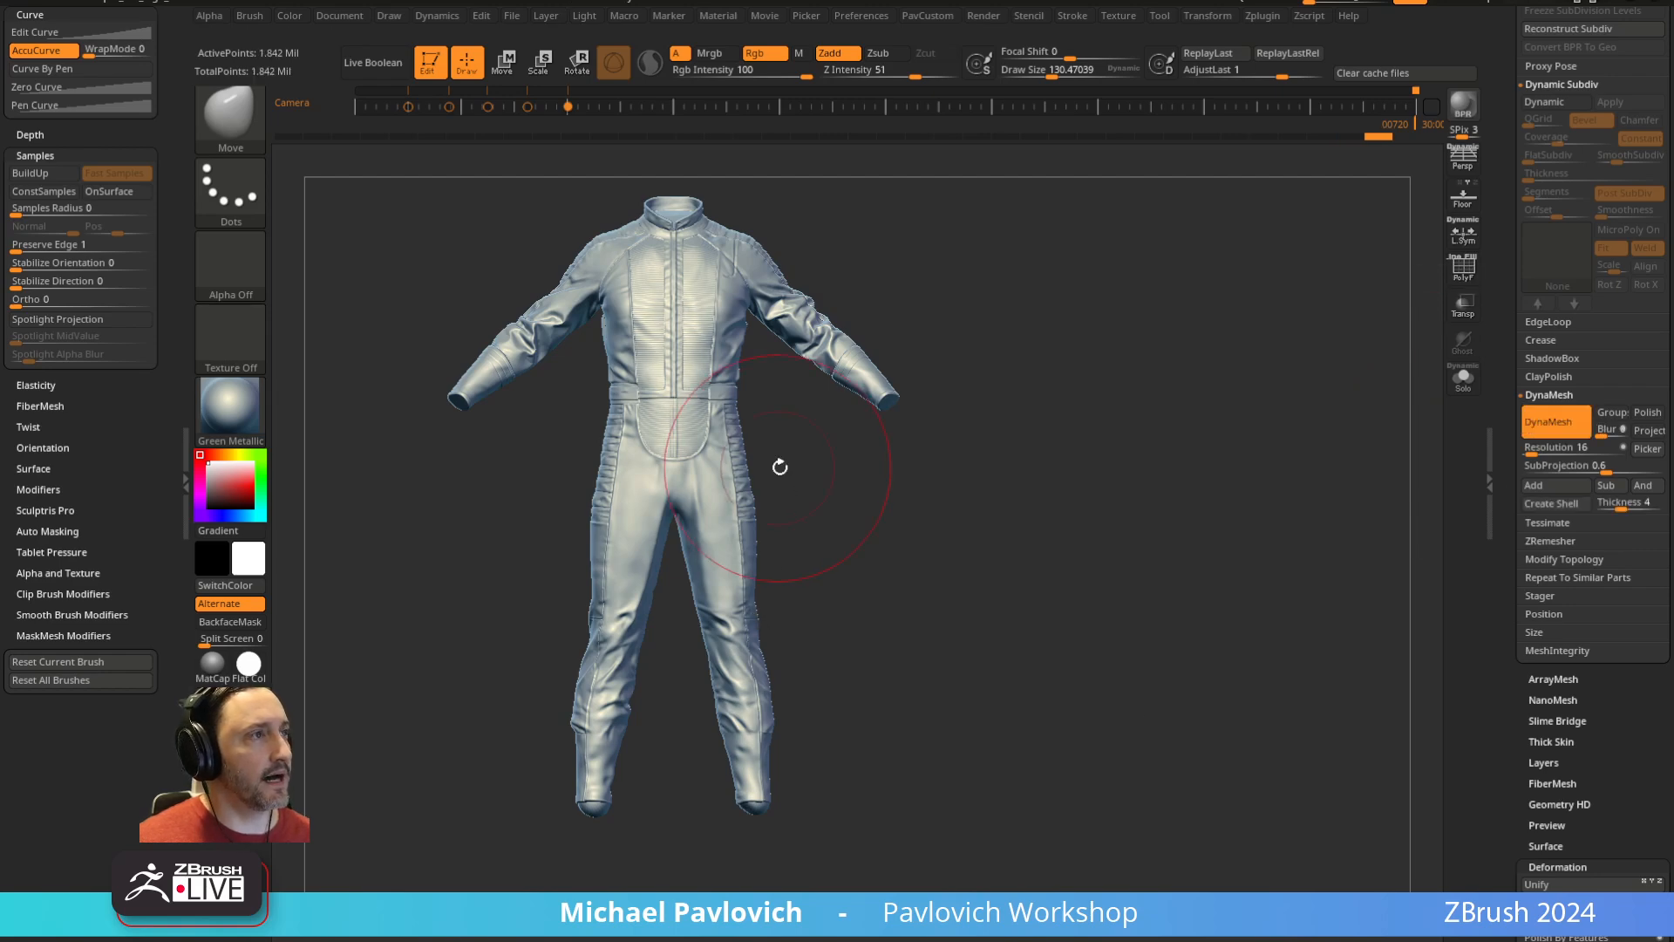
Select the Standard brush, lower the DynaMesh resolution to 8 and remesh the suit
key("b")
key("s")
key("t")
mouse_move(822, 508)
right_mouse_down("ctrl")
mouse_move(912, 654)
mouse_move(945, 872)
right_mouse_up("ctrl")
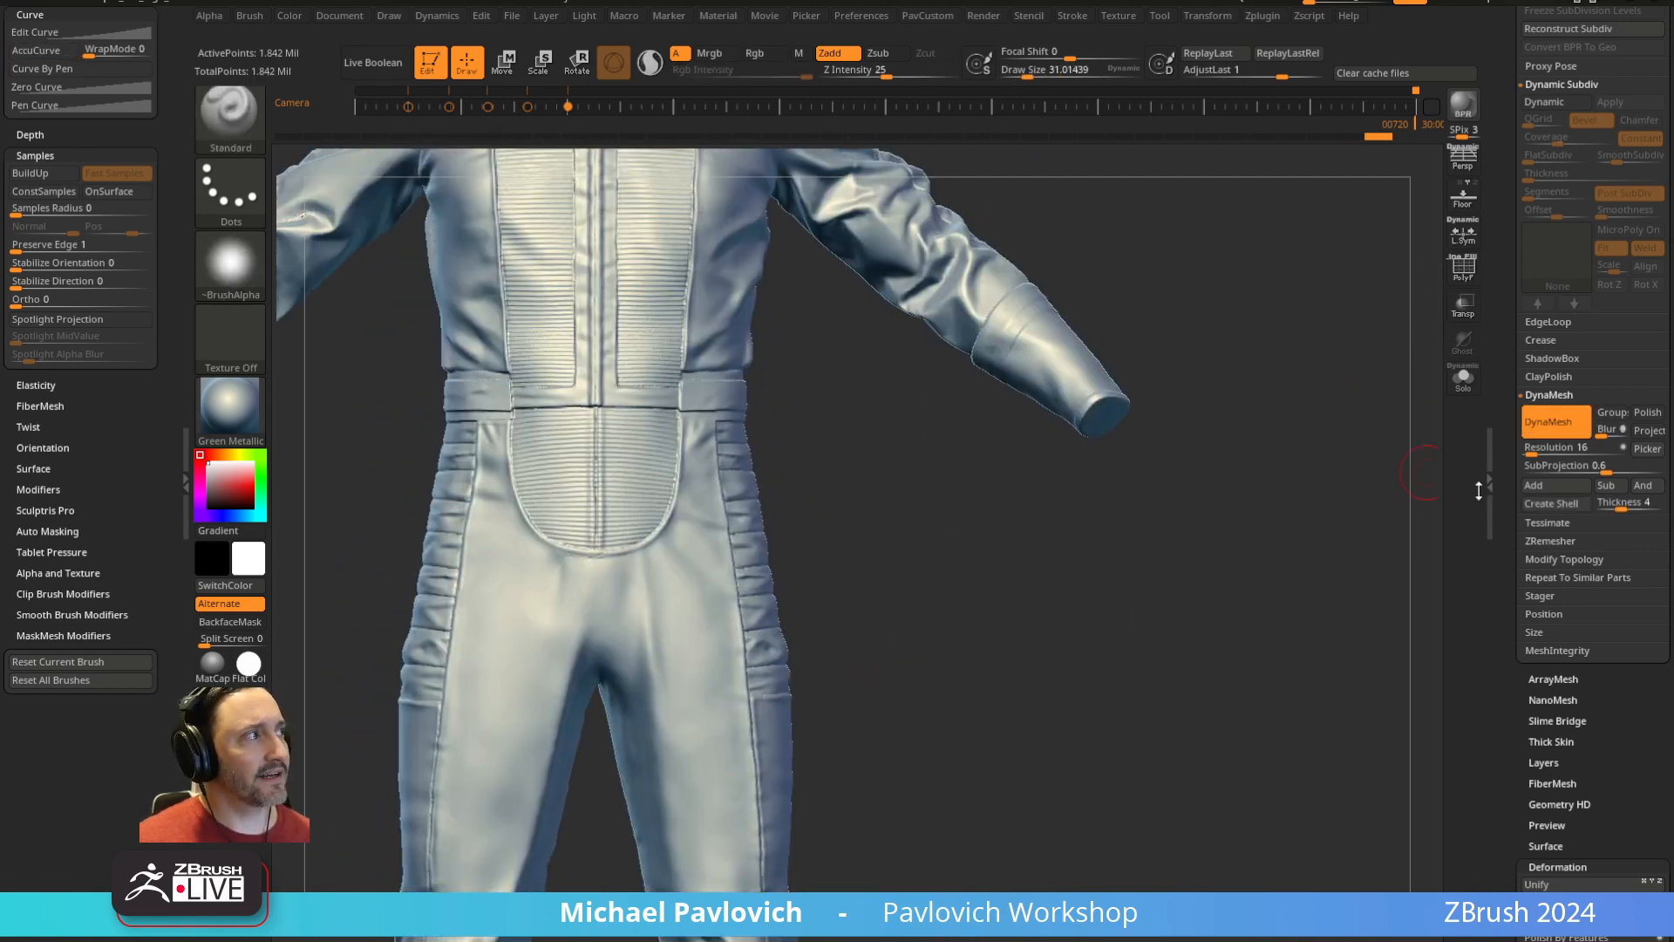
left_click_drag(1531, 454, 1533, 454)
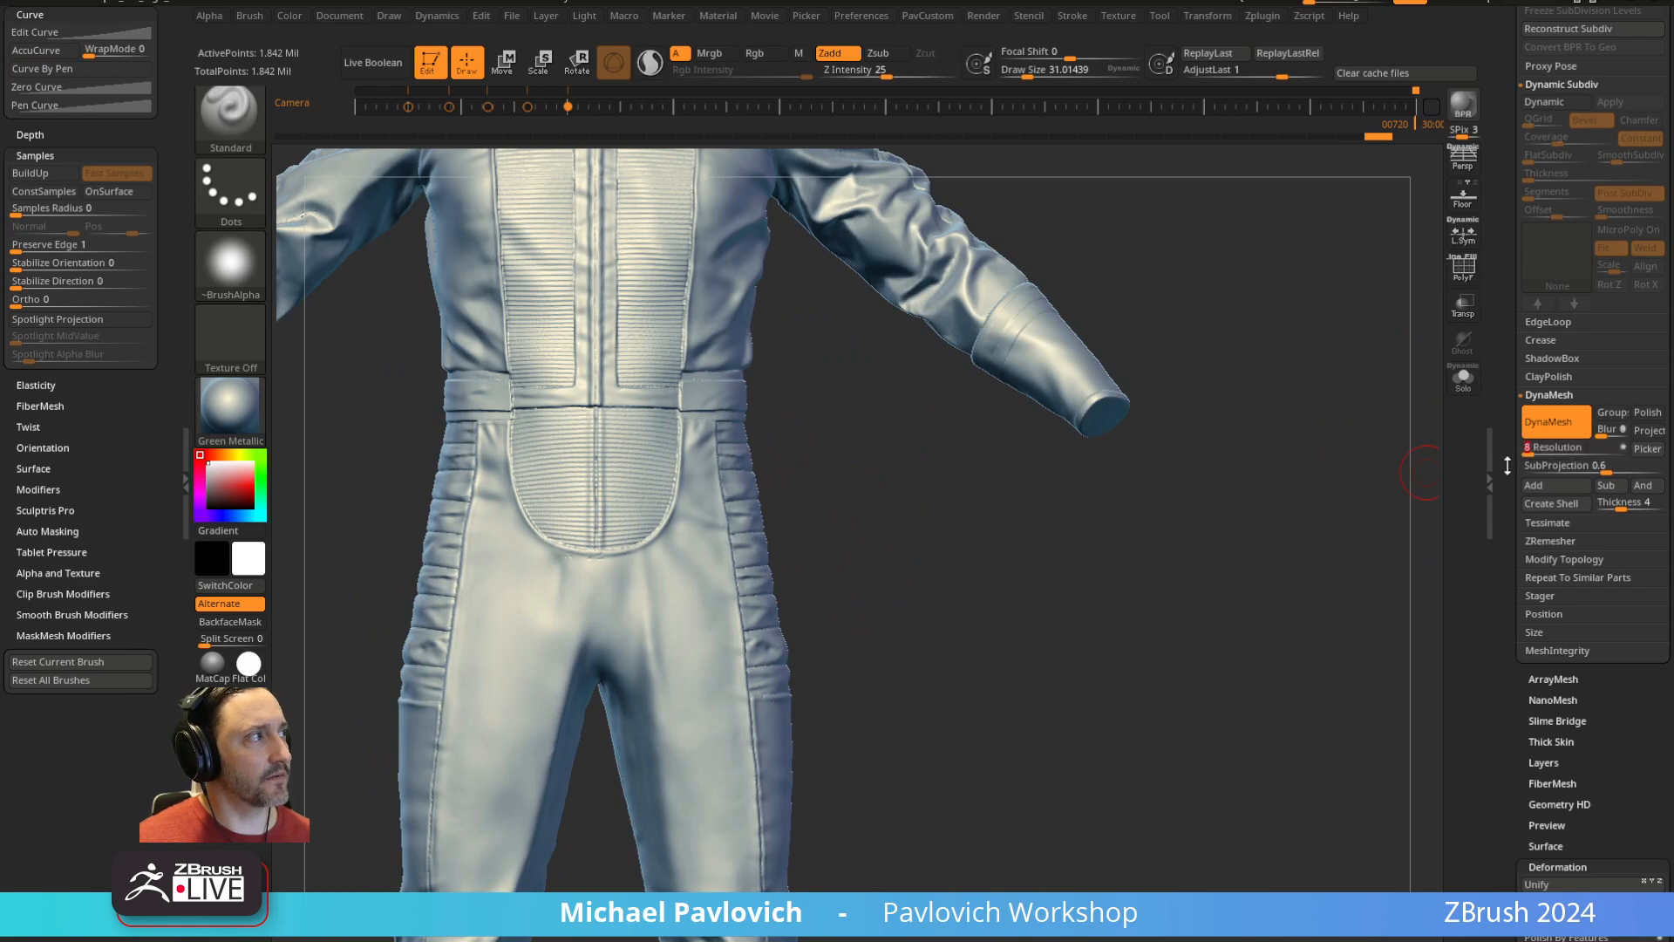
key("ctrl")
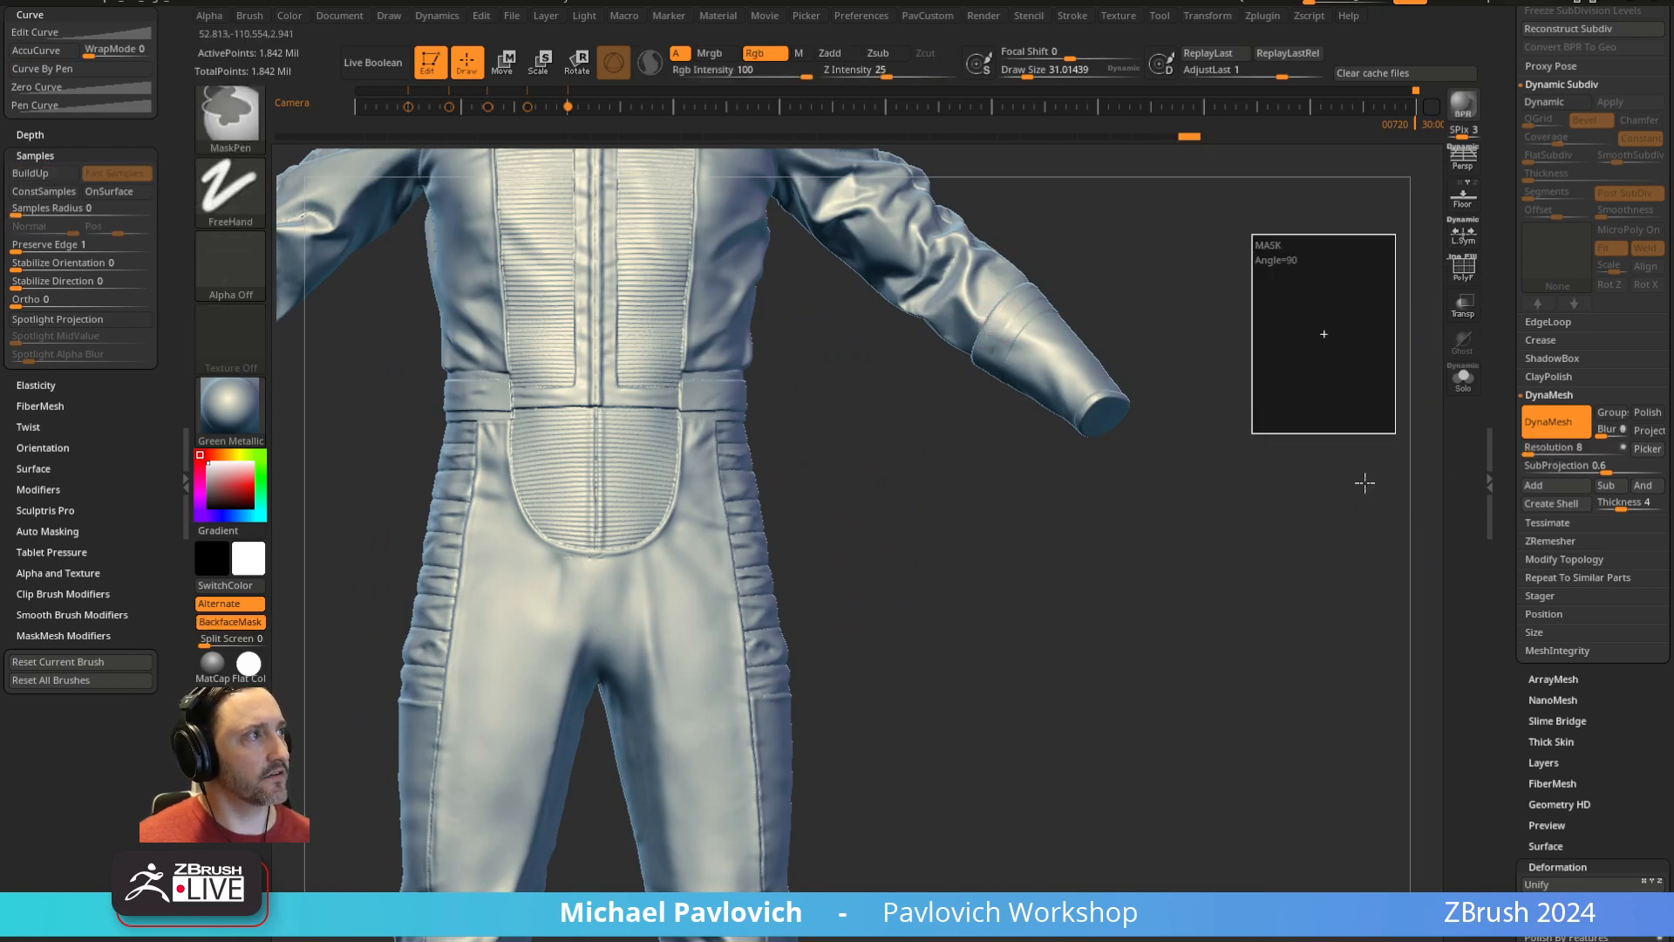
mouse_move(1207, 419)
left_mouse_down()
mouse_move(1316, 456)
mouse_move(1165, 553)
mouse_move(1096, 554)
left_mouse_up()
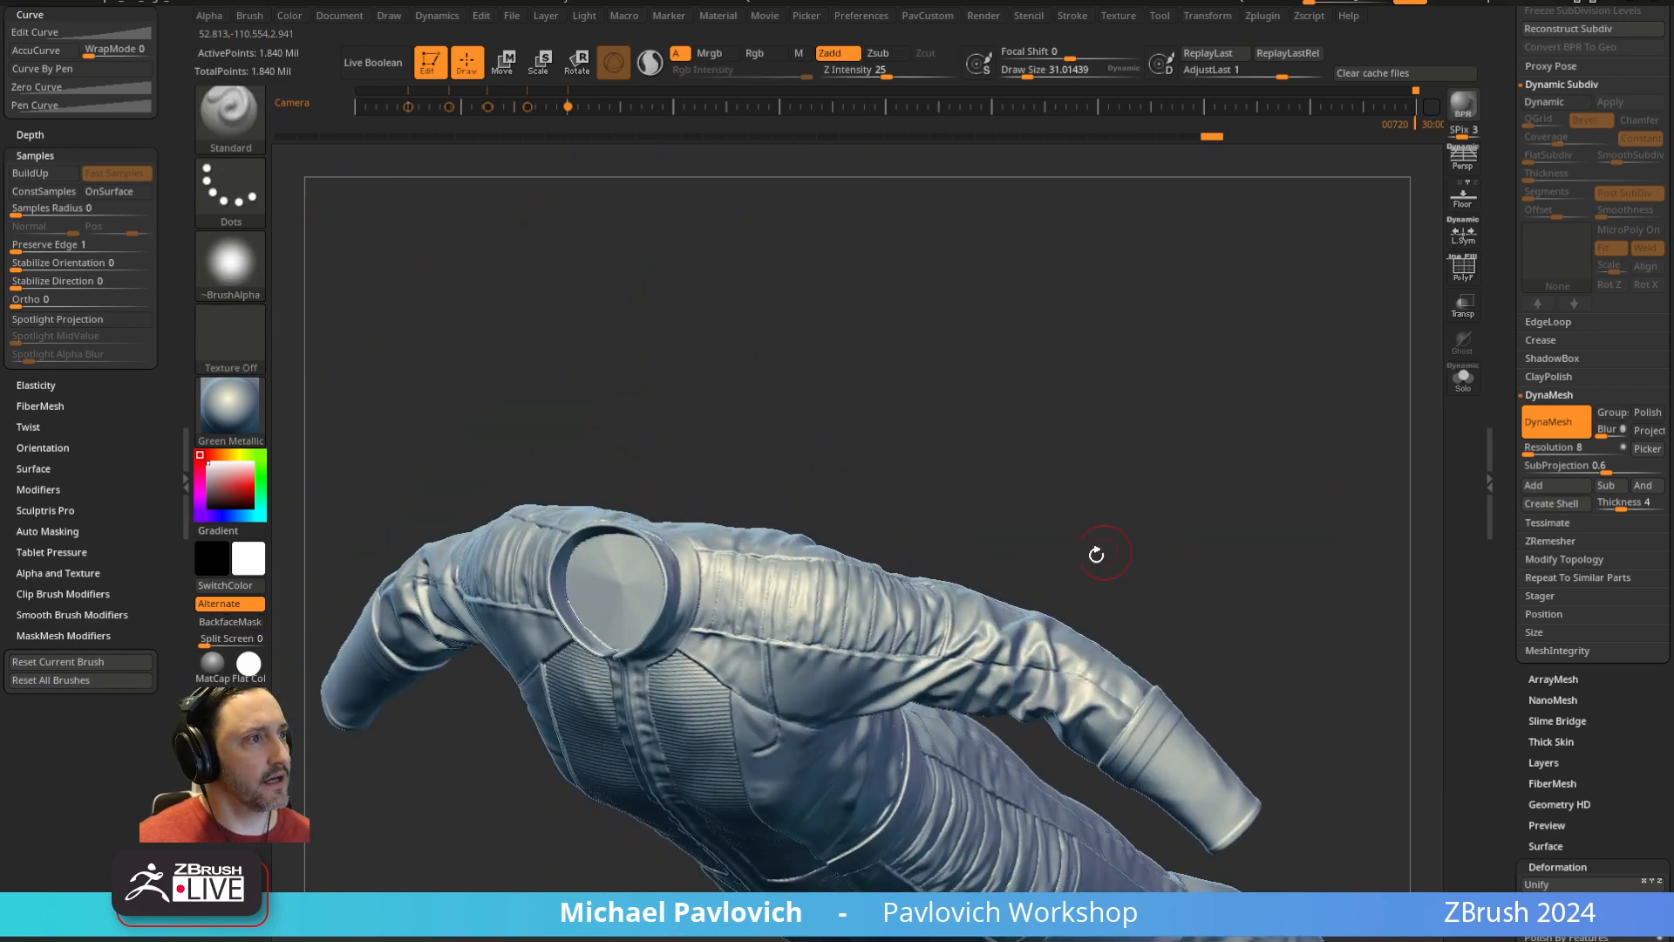
Try smoothing the neck plug inside the collar and undo the stroke
left_click_drag(986, 375, 859, 395)
key("shift")
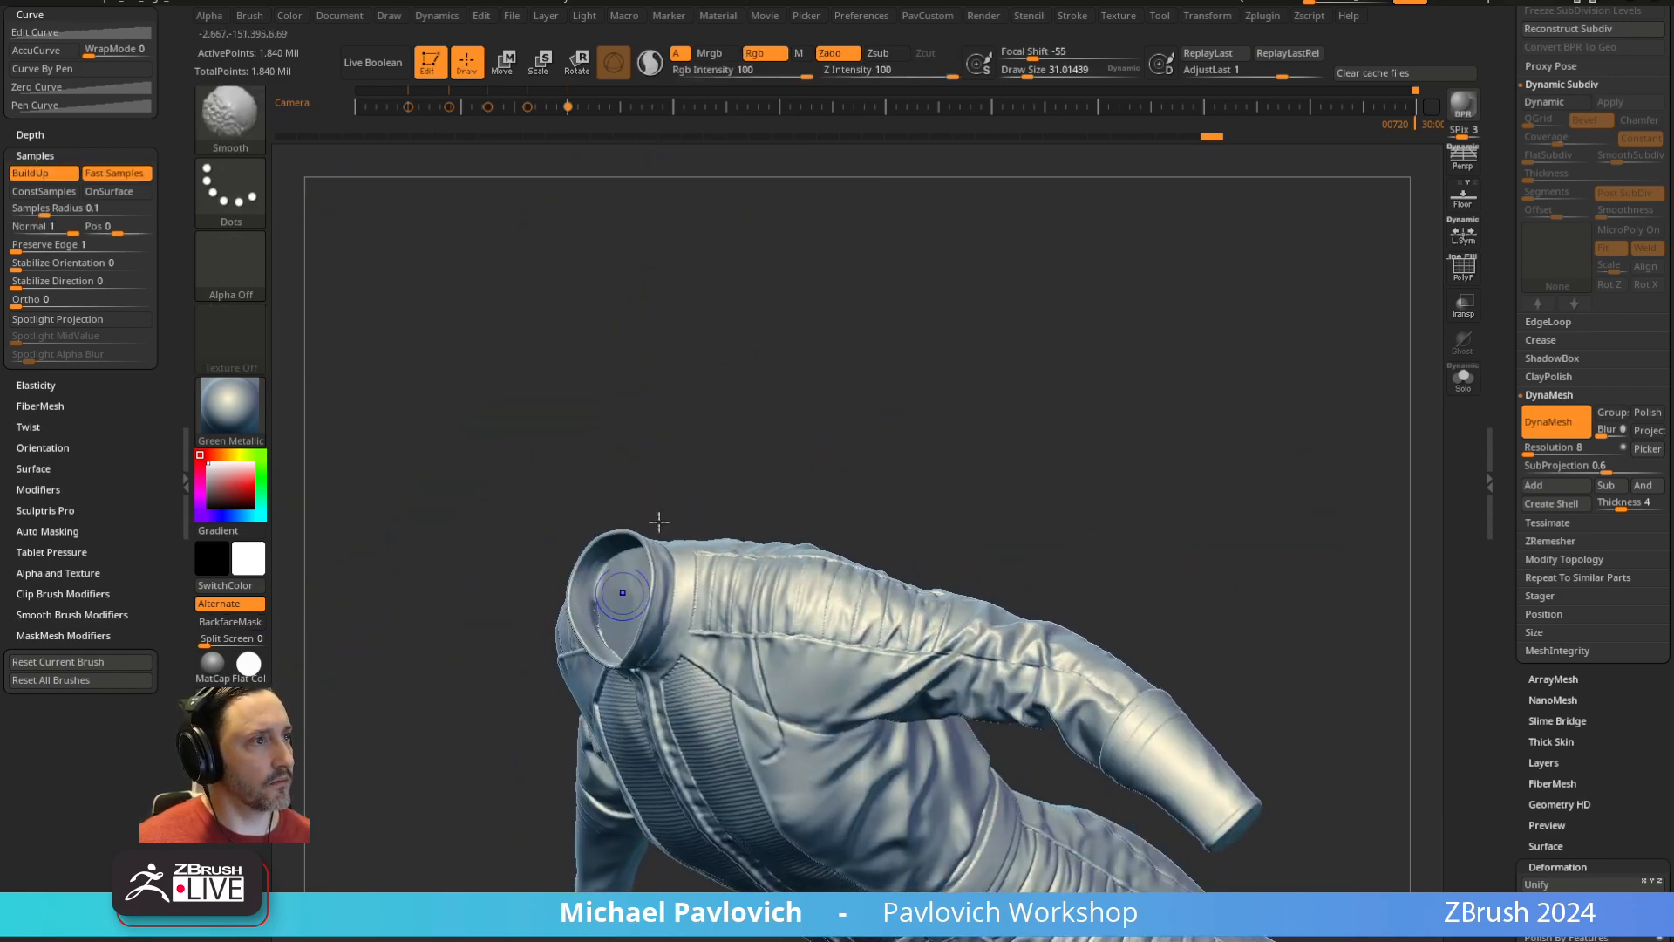
left_click_drag(658, 521, 657, 613, "alt")
key("ctrl+z")
mouse_move(1010, 349)
left_mouse_down("alt")
mouse_move(1035, 329)
mouse_move(1037, 224)
mouse_move(1046, 246)
left_mouse_up("alt")
Inflate and smooth the seam between the neck plug and collar with the Inflat brush, and remesh the suit
key("b")
key("i")
key("n")
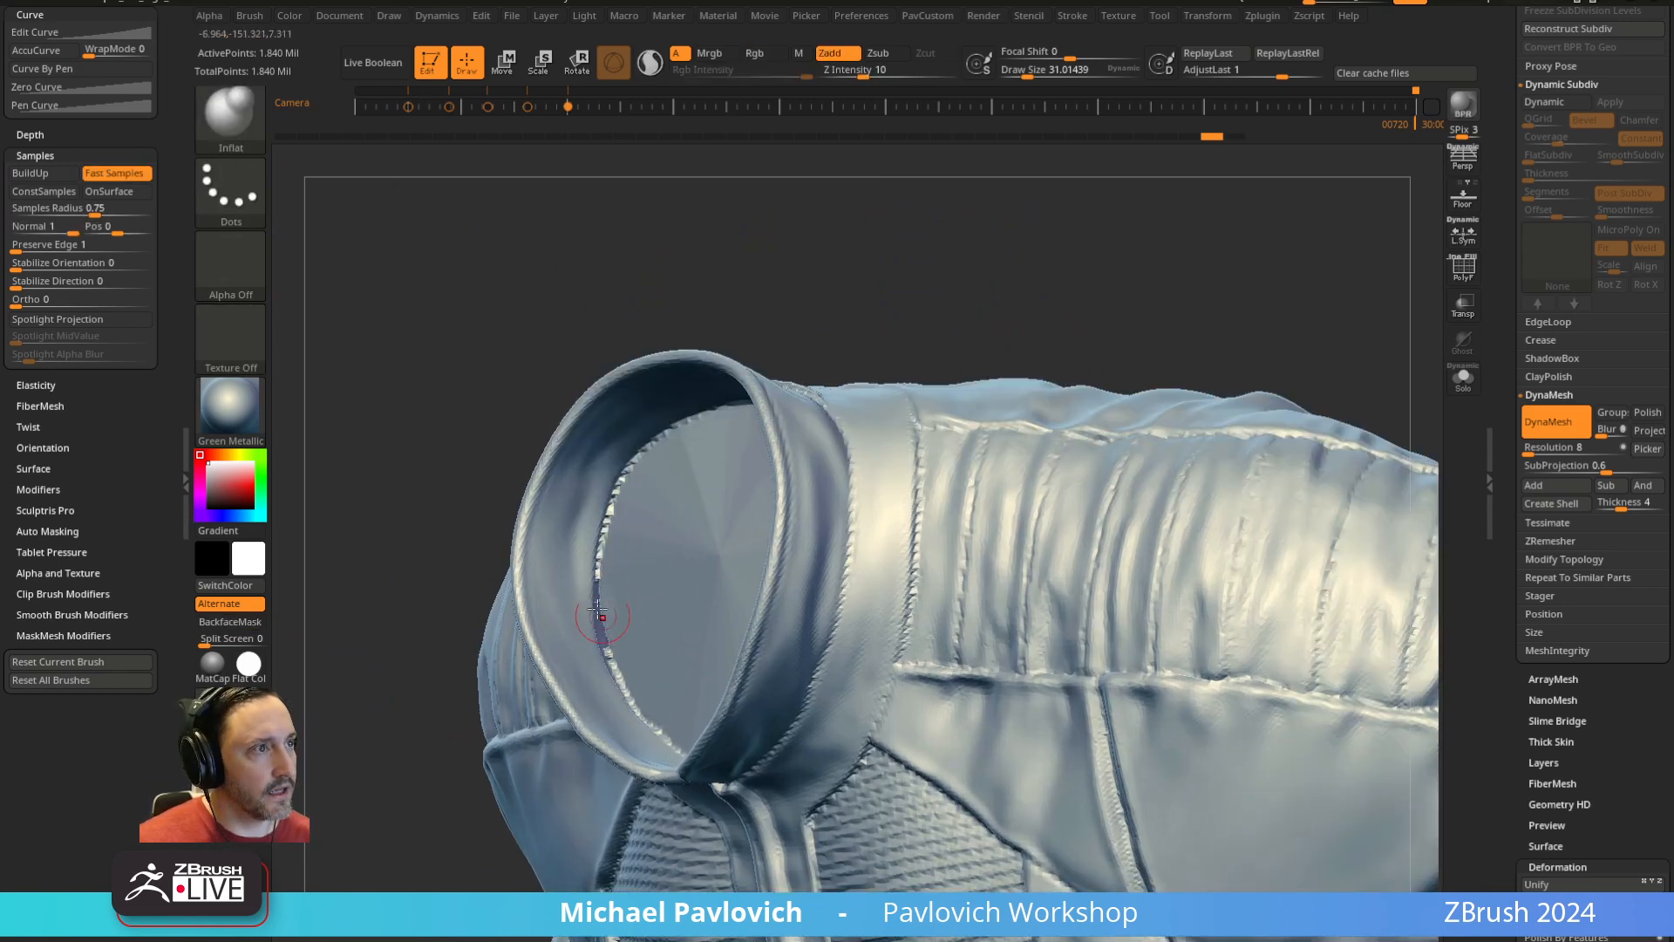
key("ctrl")
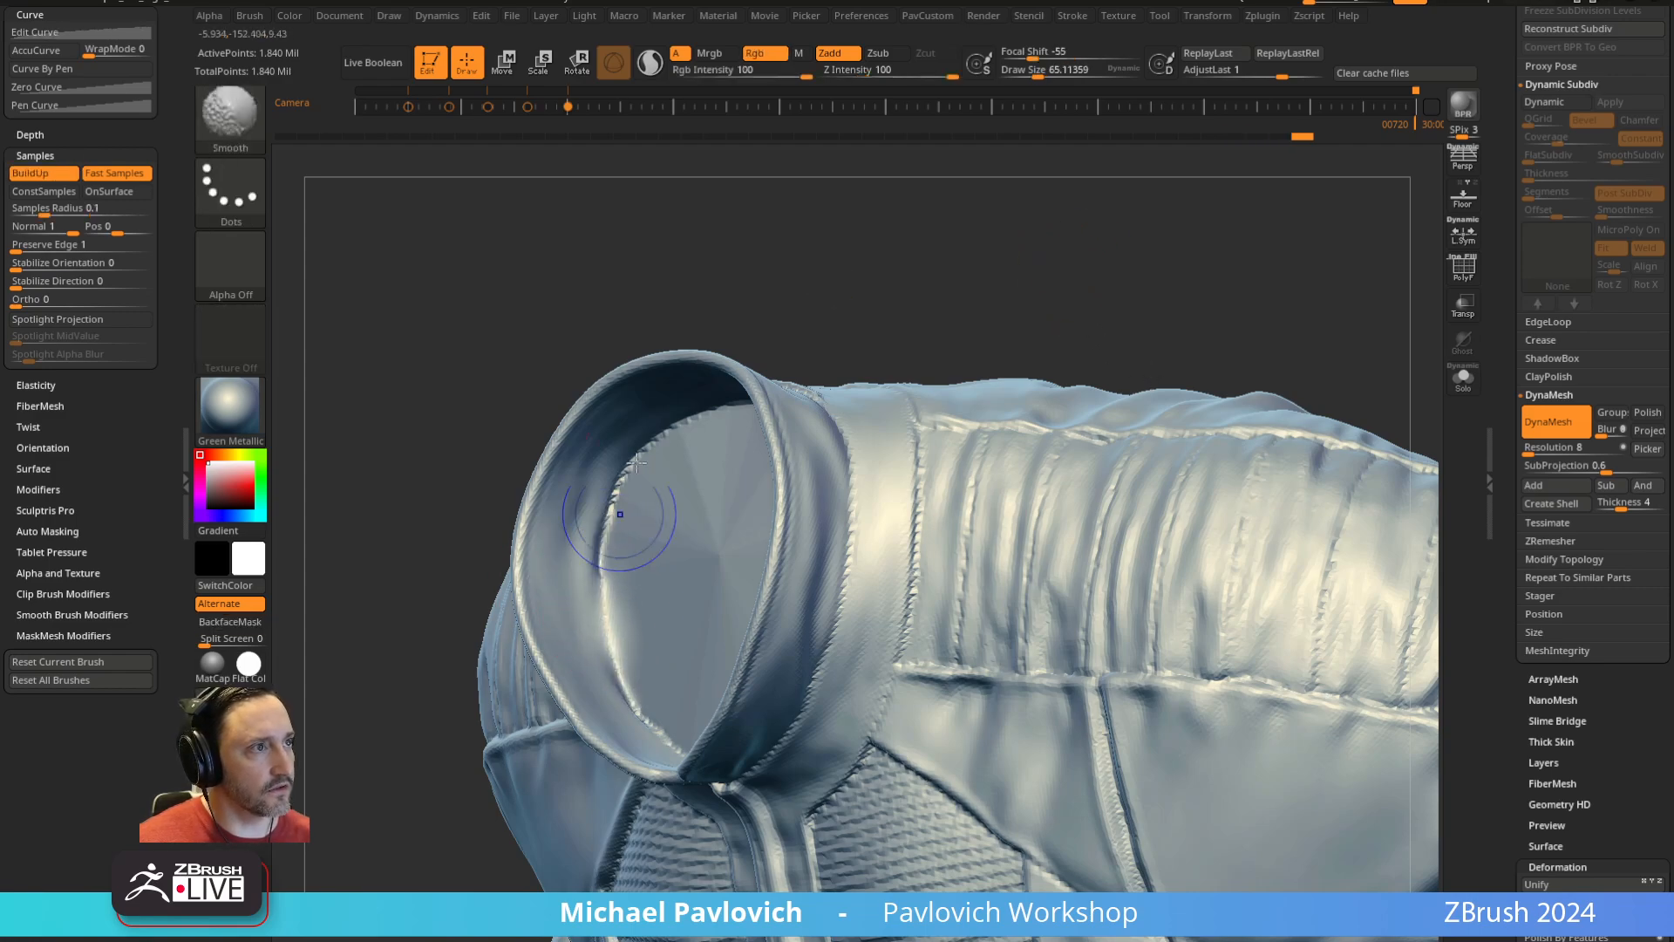
mouse_move(1081, 314)
left_mouse_down()
mouse_move(878, 486)
mouse_move(1131, 385)
mouse_move(994, 593)
left_mouse_up()
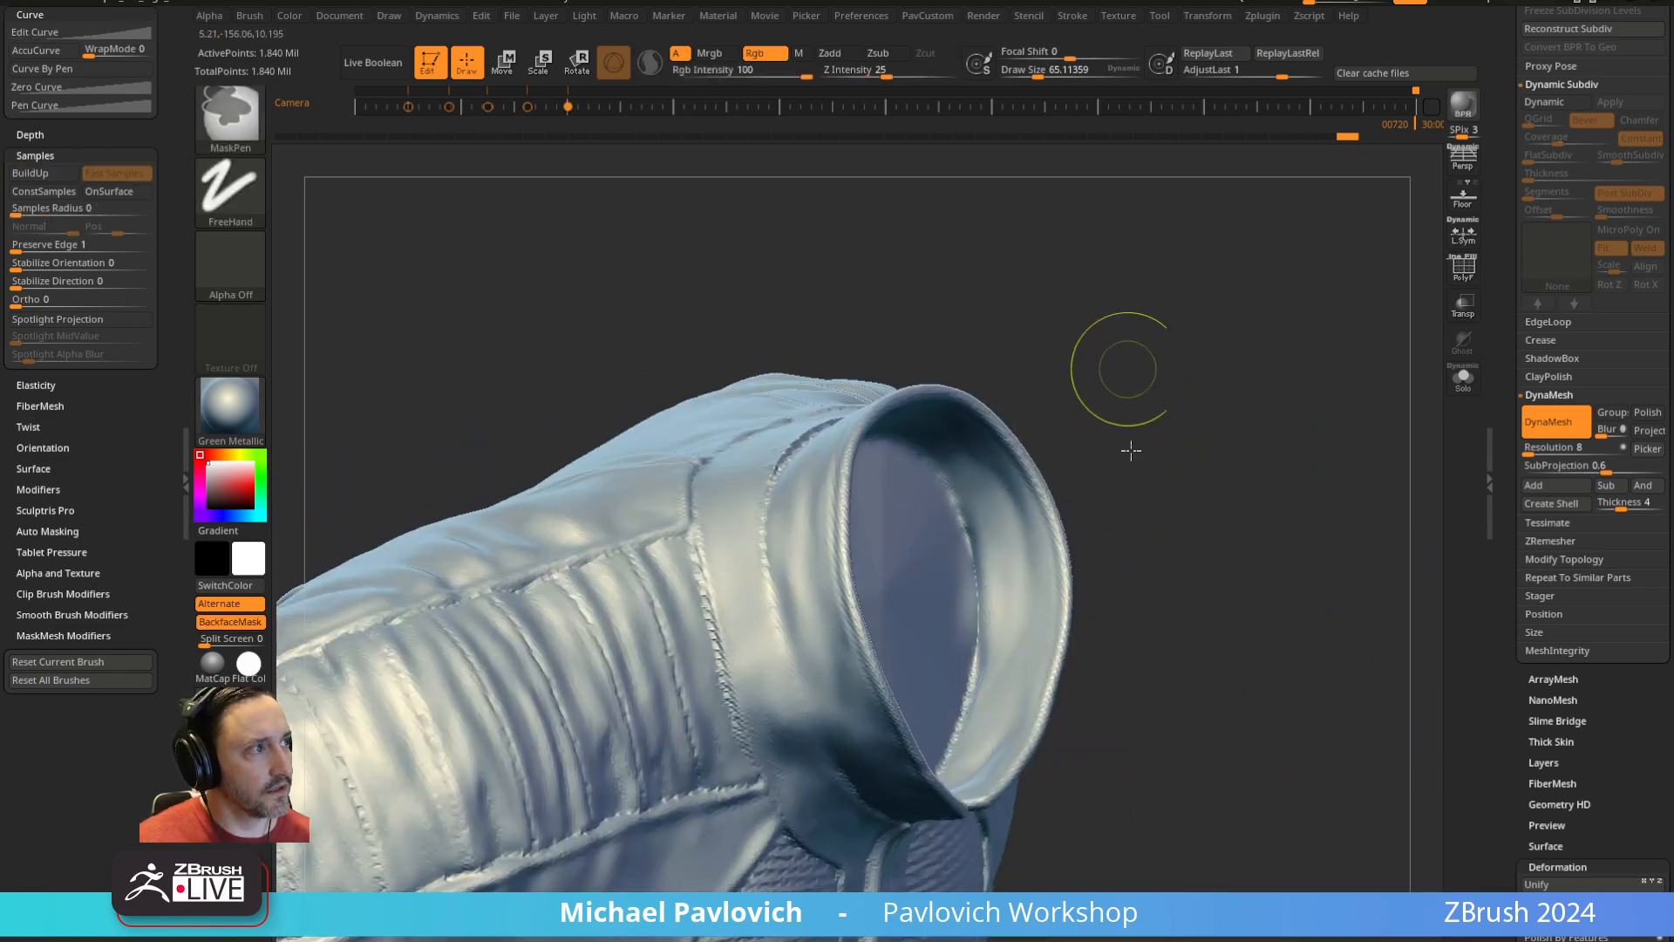
left_click_drag(1124, 376, 1131, 598, "ctrl")
Smooth the remaining seam around the neck plug inside the collar from both sides
left_click_drag(956, 516, 968, 661, "shift")
mouse_move(1195, 436)
left_mouse_down()
mouse_move(1121, 422)
mouse_move(946, 505)
left_mouse_up()
mouse_move(796, 710)
left_mouse_down("shift")
mouse_move(643, 633)
mouse_move(685, 436)
left_mouse_up("shift")
left_click_drag(1081, 218, 933, 205)
left_click_drag(630, 450, 624, 512, "shift")
Cut the rounded ends off the trouser legs straight across with the KnifeCurve brush in side view
mouse_move(1142, 253)
left_mouse_down()
mouse_move(1113, 221)
mouse_move(1110, 279)
mouse_move(1244, 463)
mouse_move(1195, 418)
mouse_move(1035, 626)
mouse_move(1038, 714)
left_mouse_up()
key("f")
mouse_move(1214, 437)
left_mouse_down()
mouse_move(1225, 410)
mouse_move(1268, 540)
left_mouse_up()
left_click_drag(1171, 575, 1089, 552, "shift")
left_click(244, 143, "ctrl+shift")
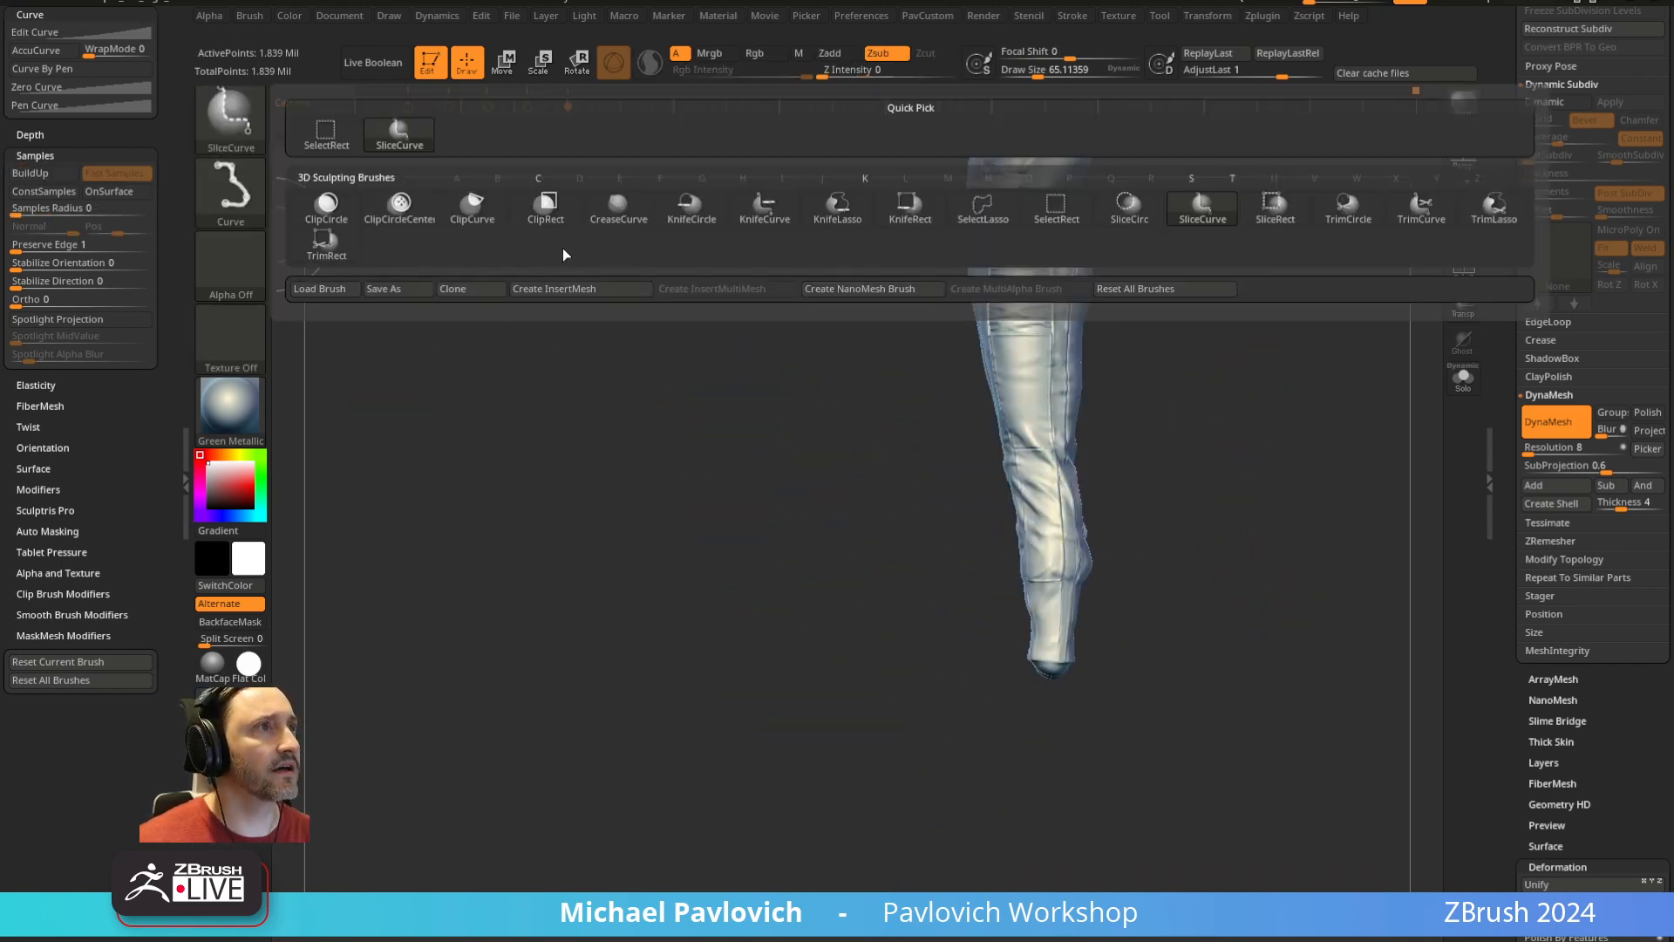
left_click(764, 213, "ctrl+shift")
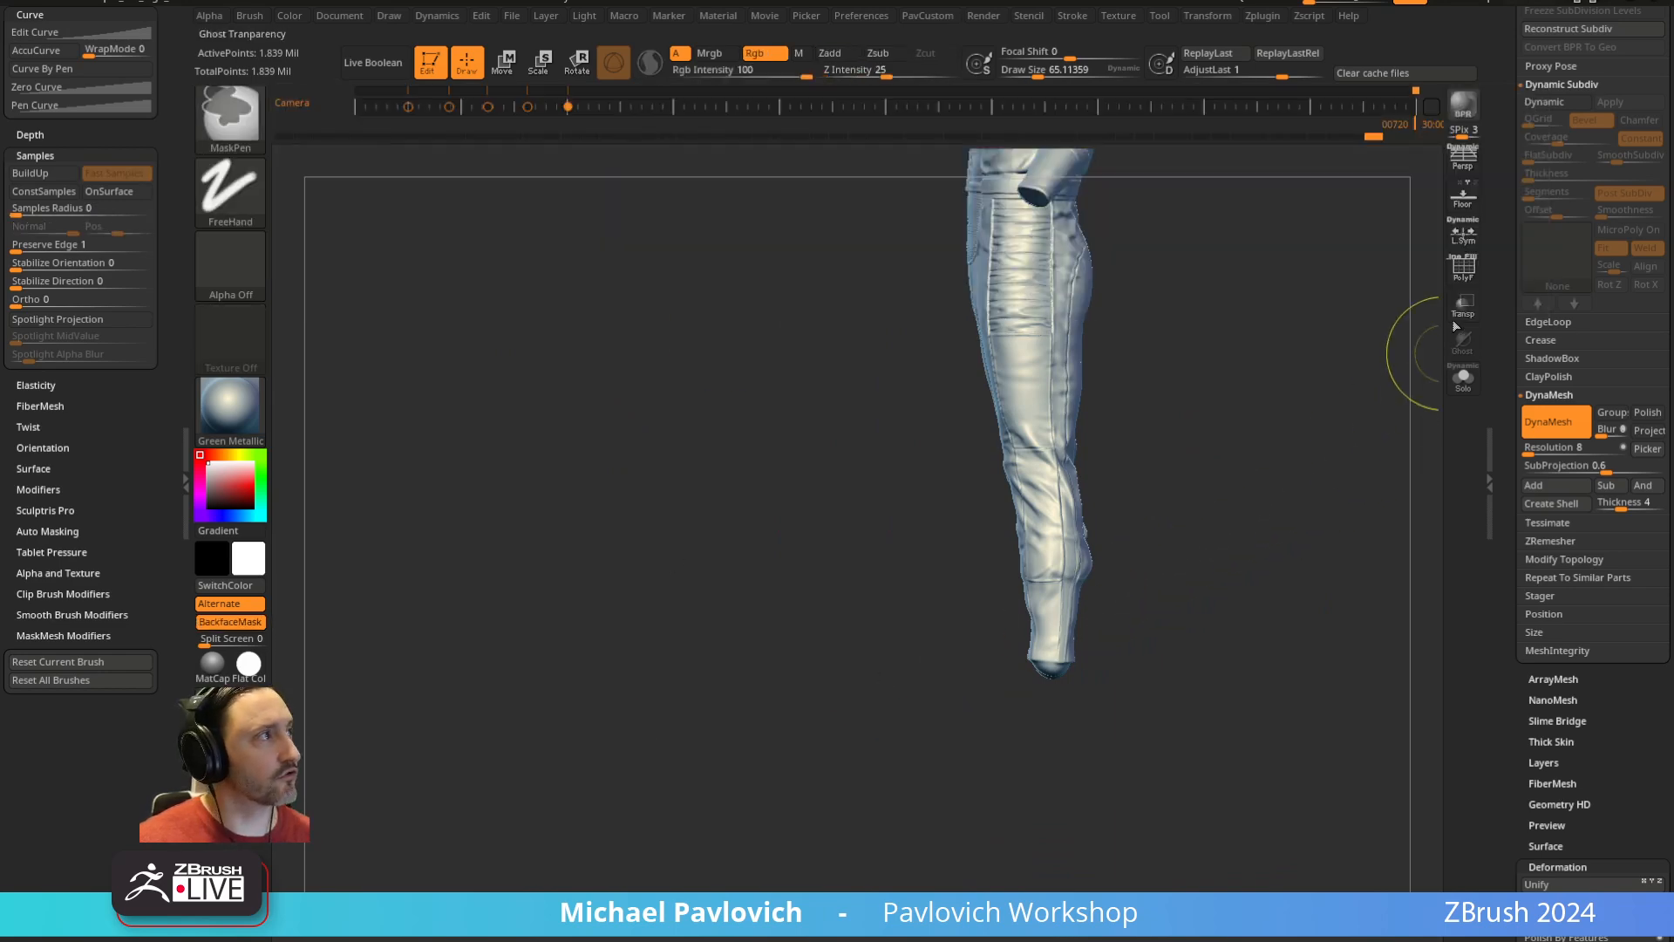
key("shift+f")
left_click(1463, 269)
left_click_drag(1184, 665, 776, 655, "ctrl+shift")
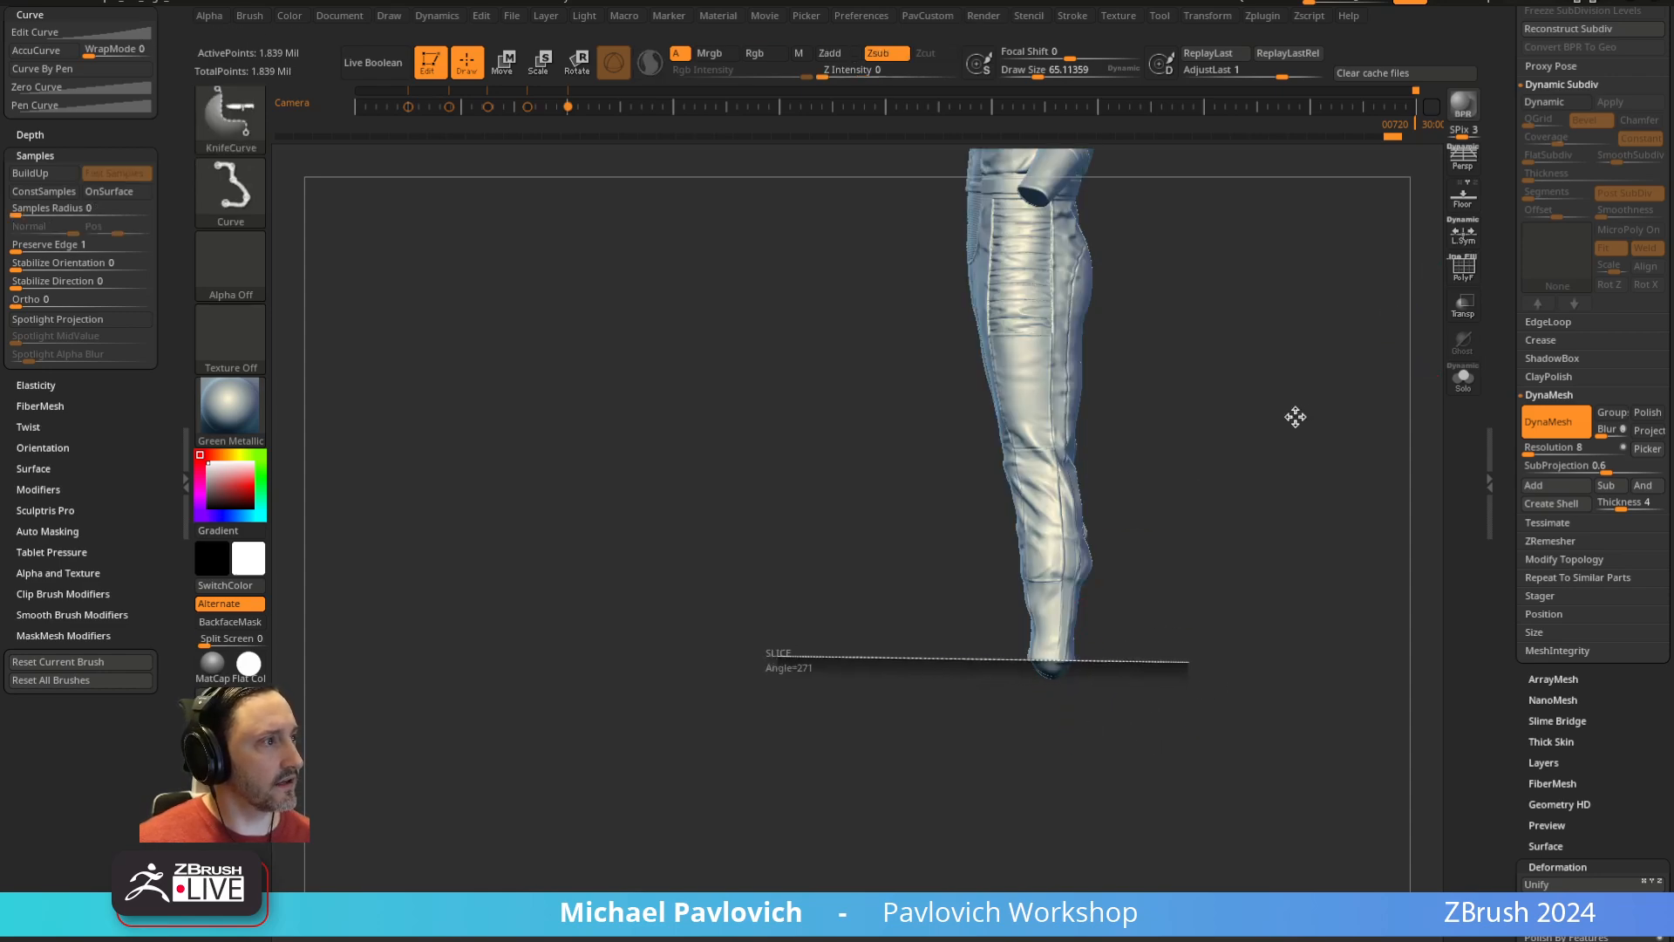
mouse_move(1264, 392)
left_mouse_down()
mouse_move(1334, 411)
mouse_move(1197, 516)
mouse_move(1217, 555)
mouse_move(1054, 541)
mouse_move(1039, 513)
left_mouse_up()
left_click_drag(935, 238, 935, 238, "ctrl+shift")
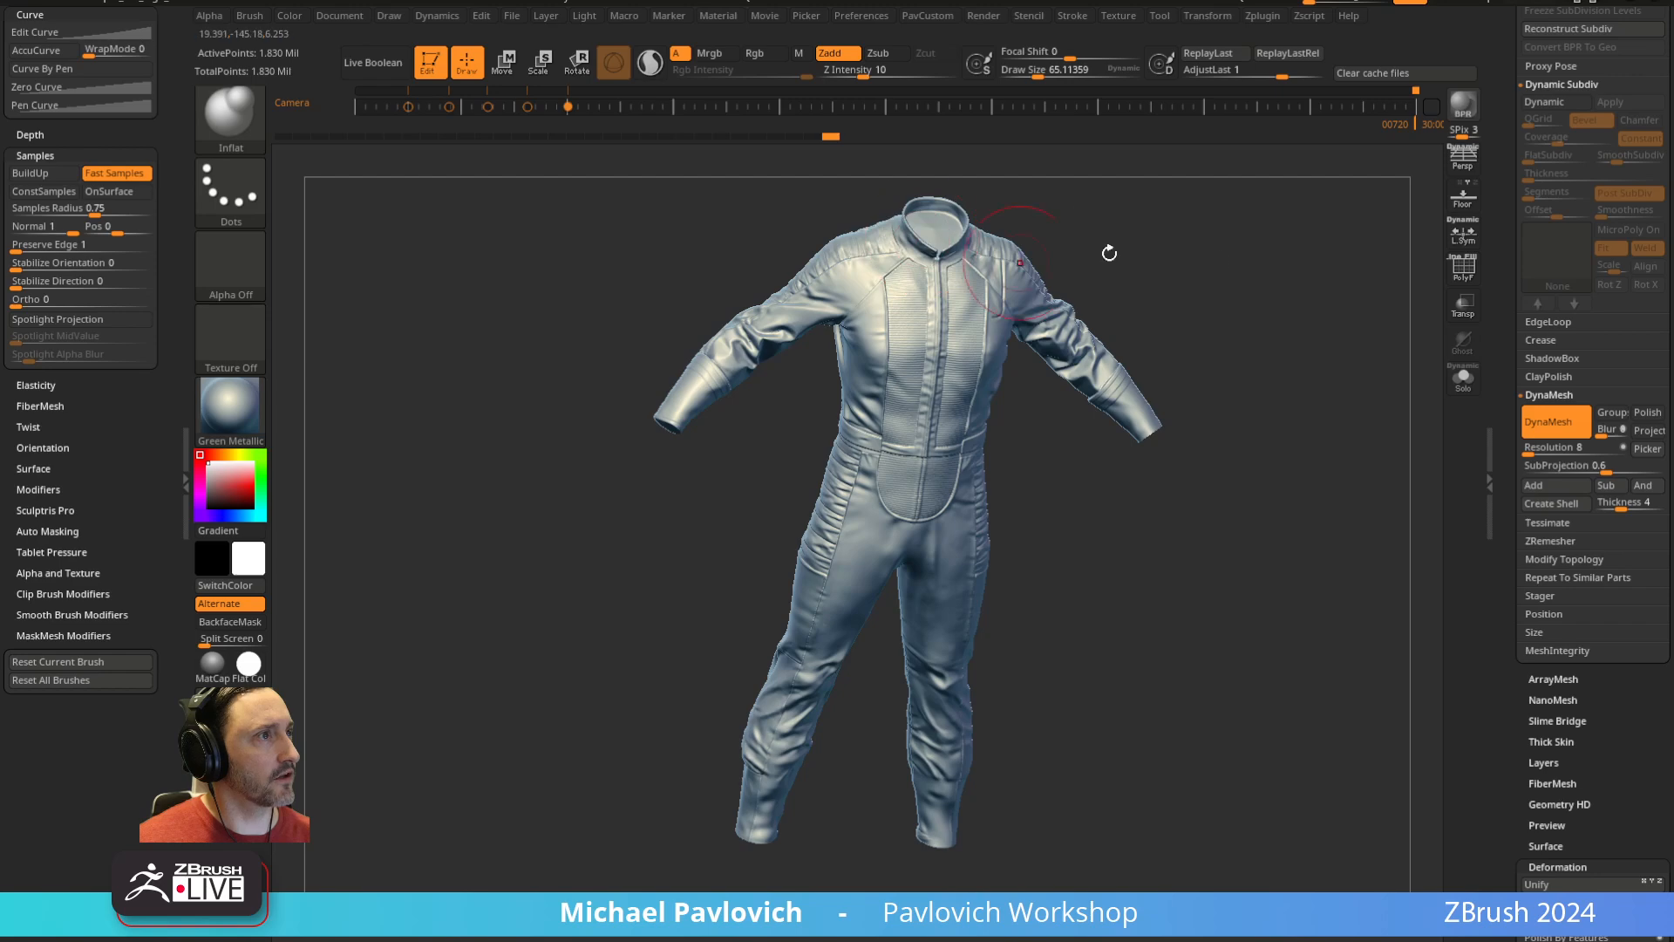
Check the suit from all sides with the polyframe display and smooth the area inside the collar with a draw size of about 17
mouse_move(1110, 254)
left_mouse_down()
mouse_move(1233, 300)
mouse_move(1193, 372)
mouse_move(1121, 366)
mouse_move(1247, 340)
mouse_move(1177, 358)
left_mouse_up()
key("shift+f")
key("shift+f")
left_click_drag(926, 399, 1022, 505)
left_click_drag(829, 434, 837, 607)
left_click_drag(903, 477, 975, 299)
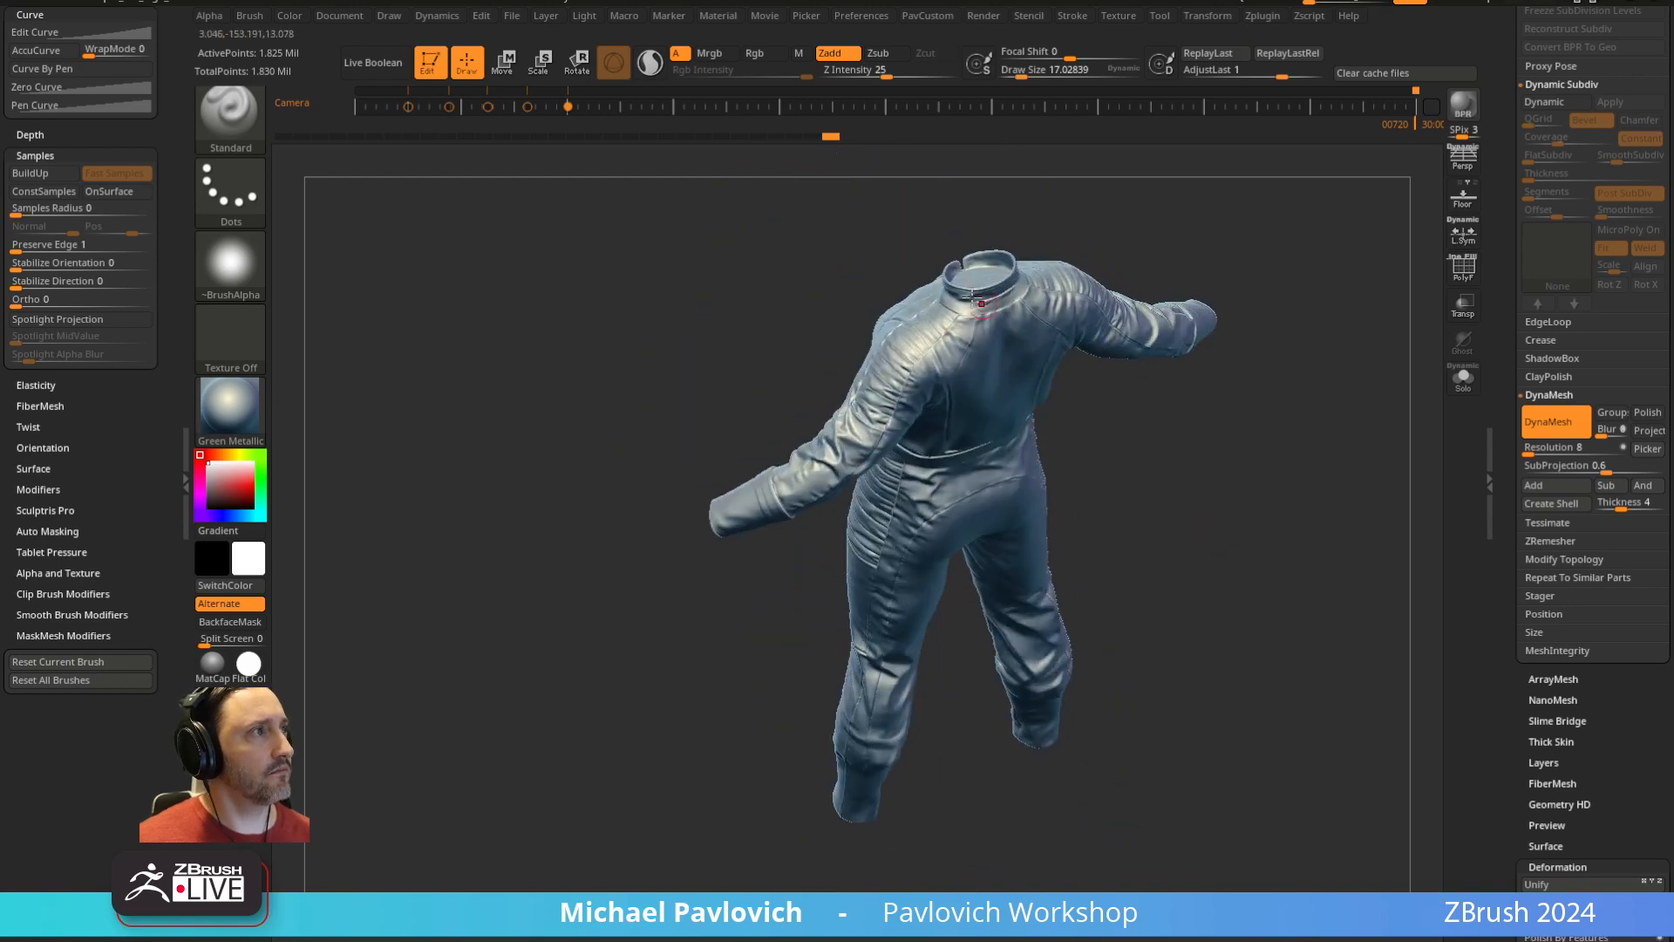
right_click_drag(1145, 203, 1155, 327, "ctrl")
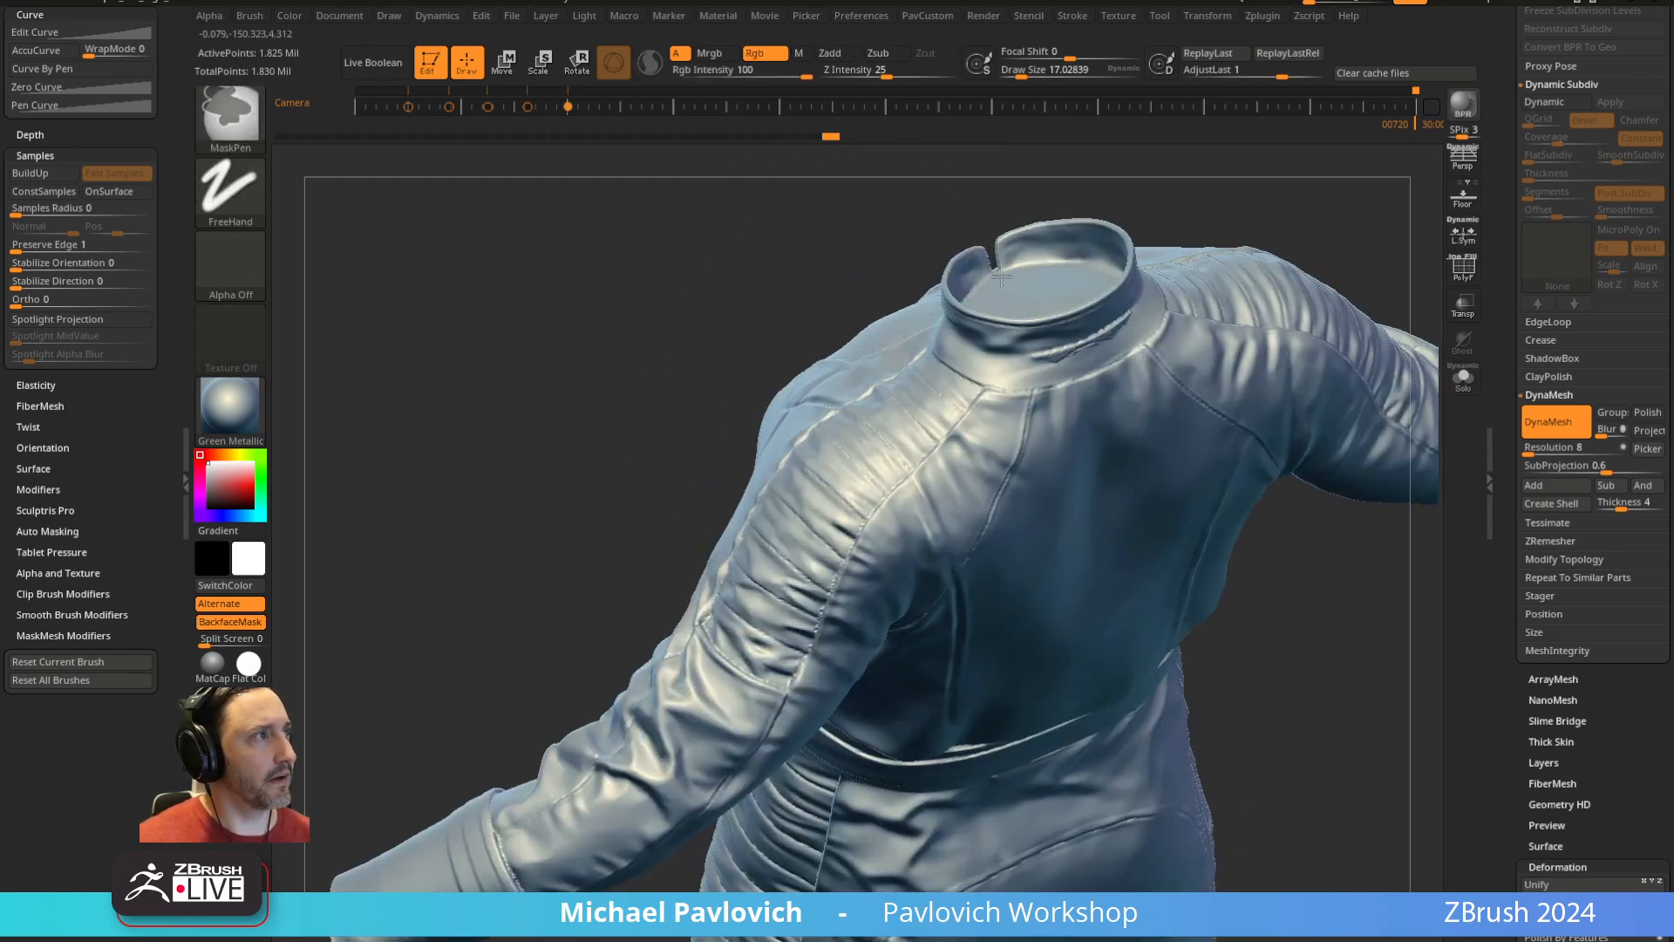
mouse_move(994, 292)
left_mouse_down("shift")
mouse_move(1029, 283)
mouse_move(1019, 275)
left_mouse_up("shift")
right_click_drag(1260, 301, 1283, 164, "ctrl")
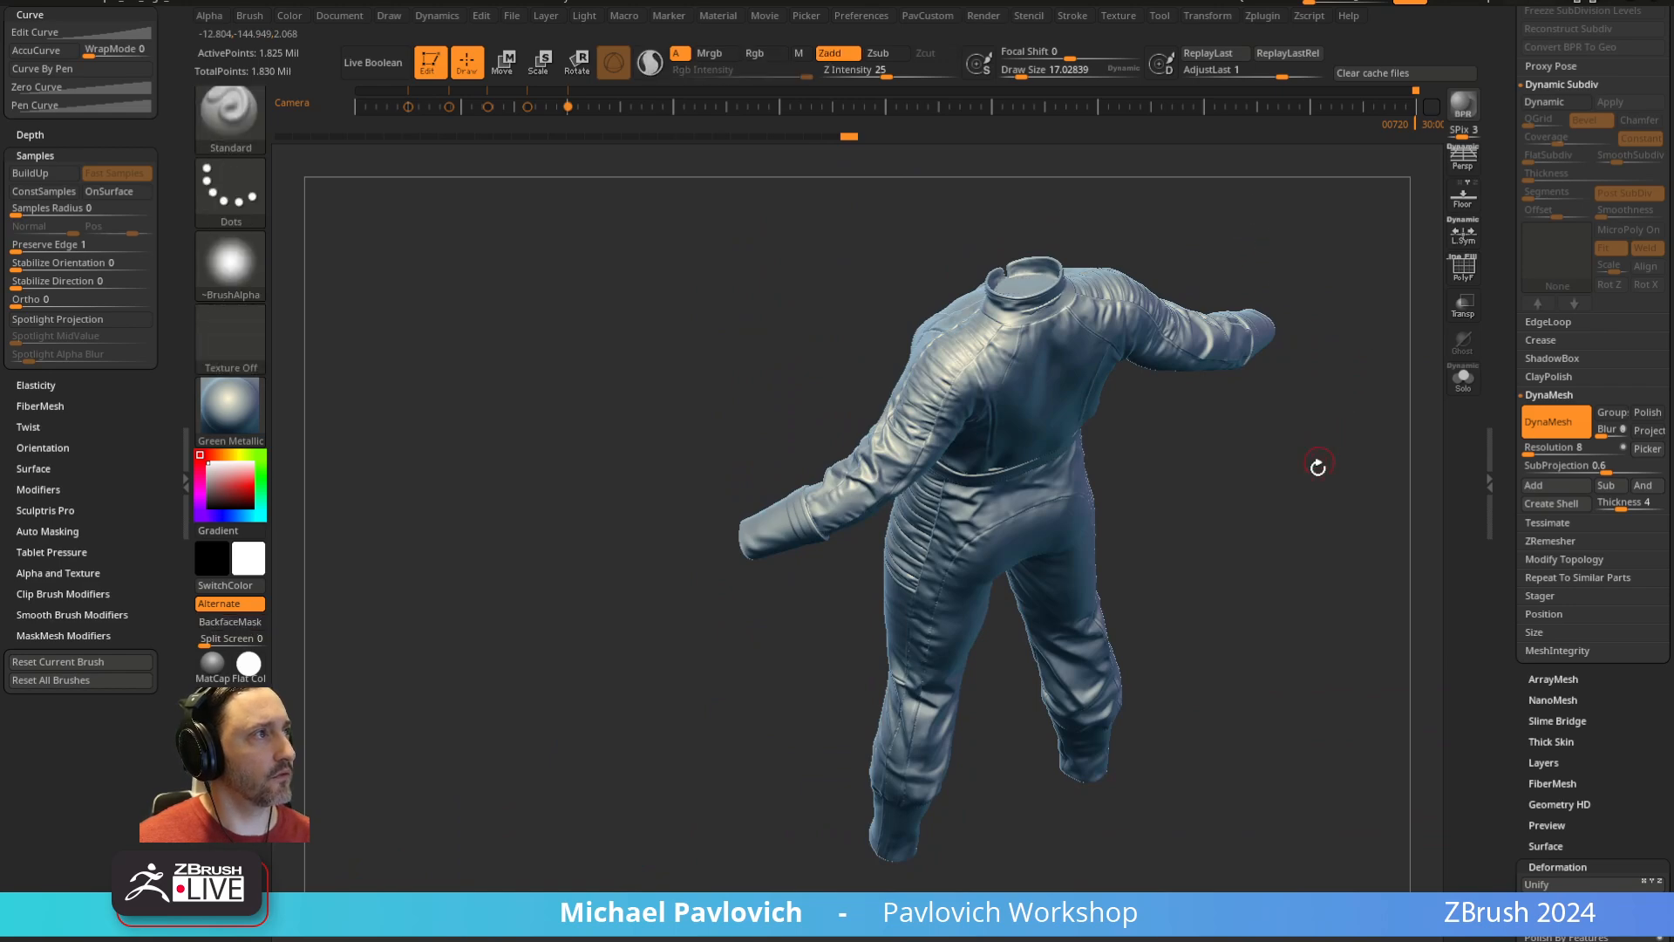
Turn the suit to the front and set the draw size to about 27
left_click_drag(1316, 468, 1378, 353)
mouse_move(1377, 353)
left_mouse_down("alt")
mouse_move(1258, 291)
mouse_move(1276, 325)
left_mouse_up("alt")
key("s")
left_click_drag(1283, 408, 1247, 339, "alt")
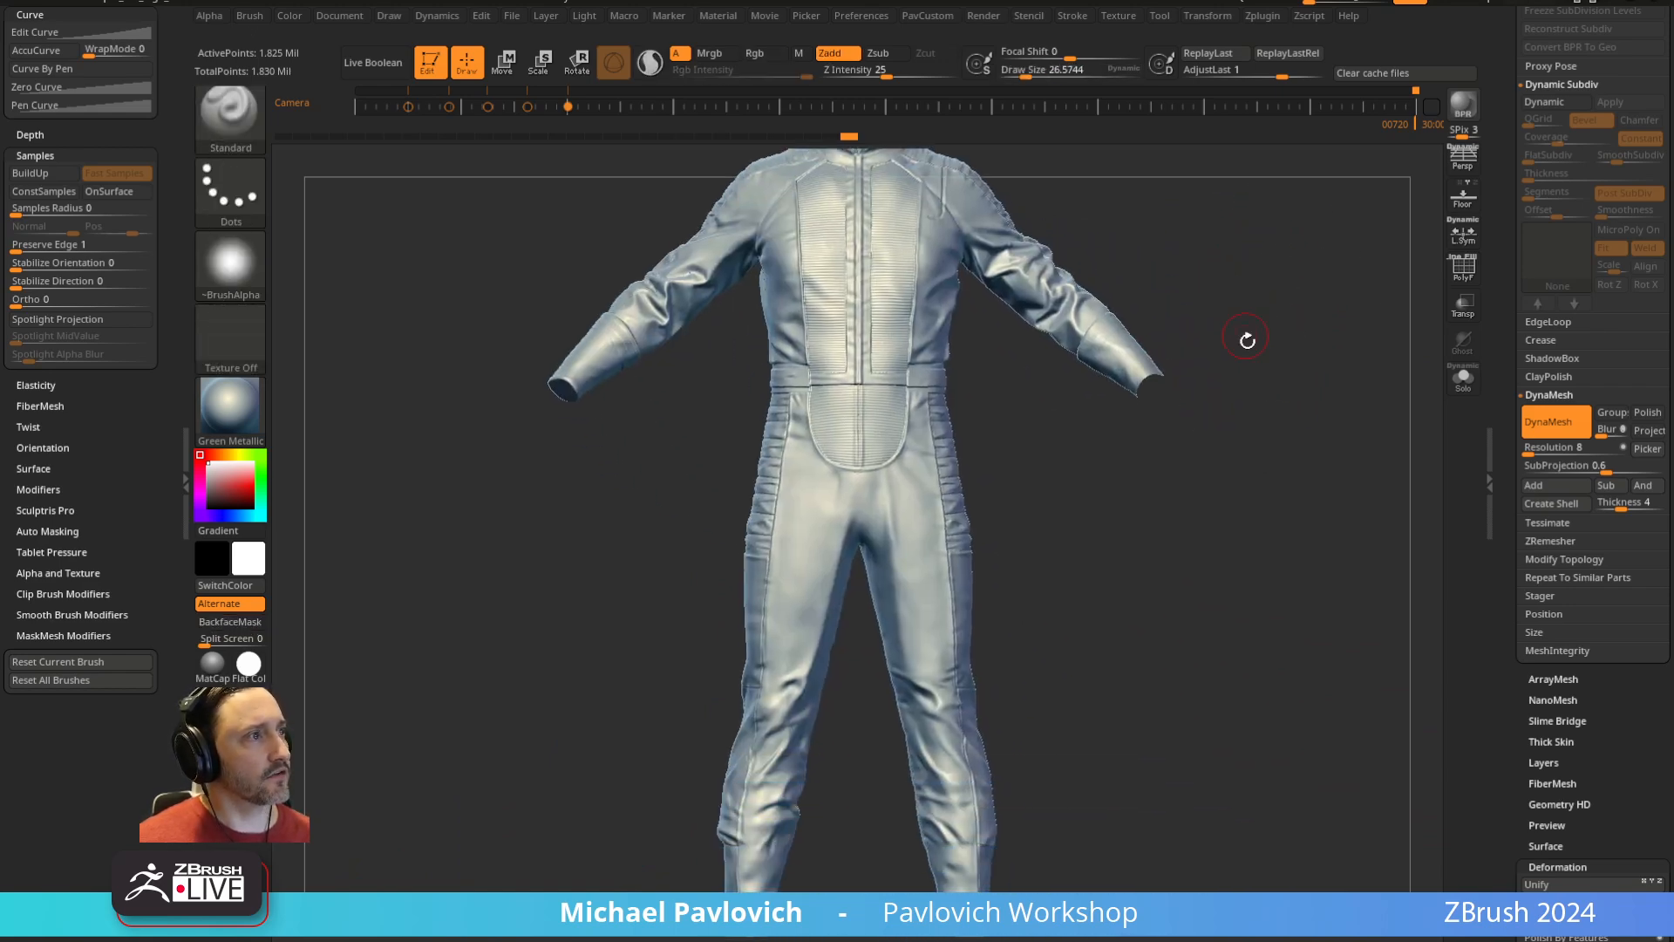
key("s")
left_click(1245, 340)
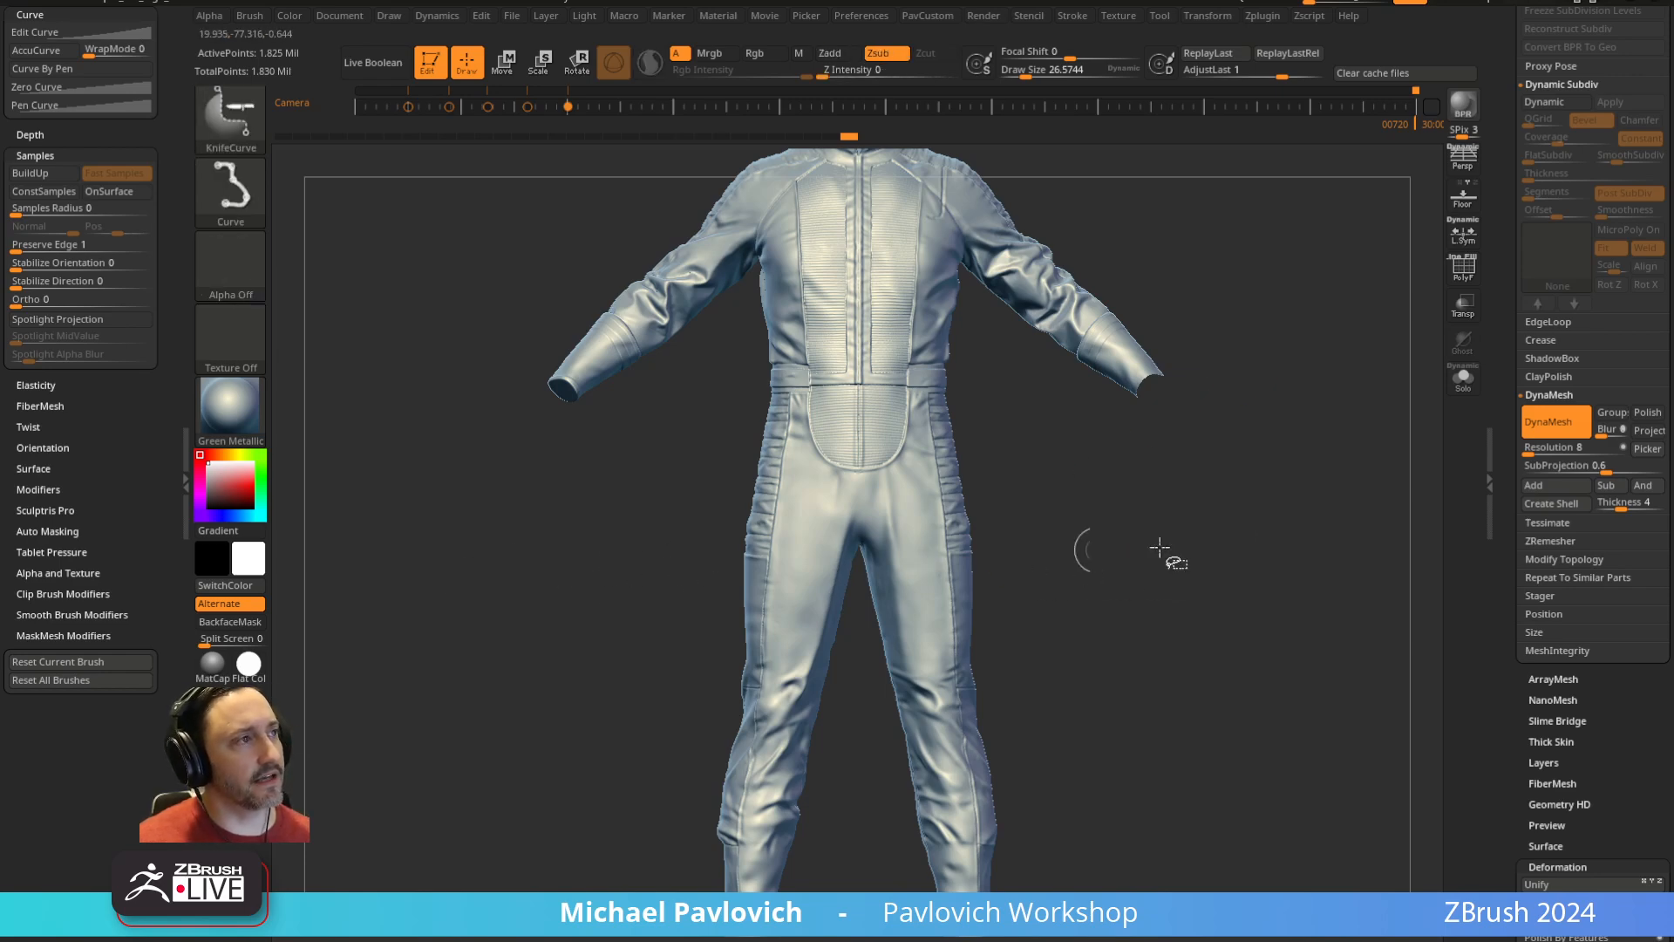
Slice the forearm of one sleeve into its own polygroup with the SliceCurve brush, then undo the slice and show the hidden parts
mouse_move(1221, 551)
left_mouse_down()
mouse_move(1121, 558)
mouse_move(1126, 577)
left_mouse_up()
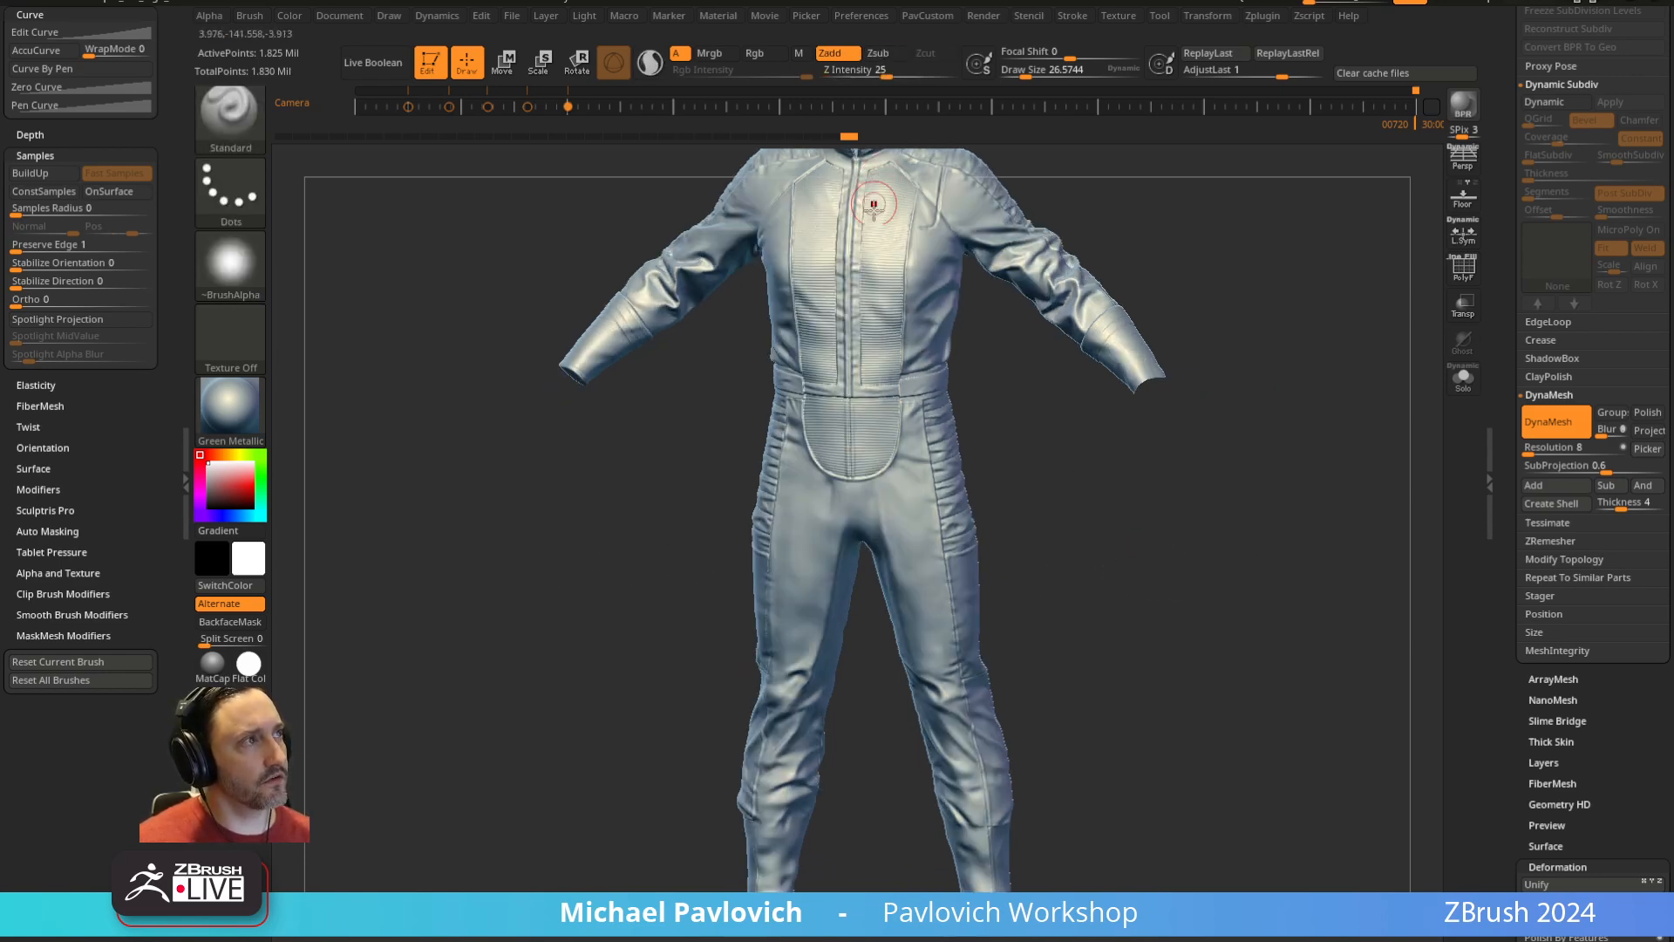
left_click(1463, 266)
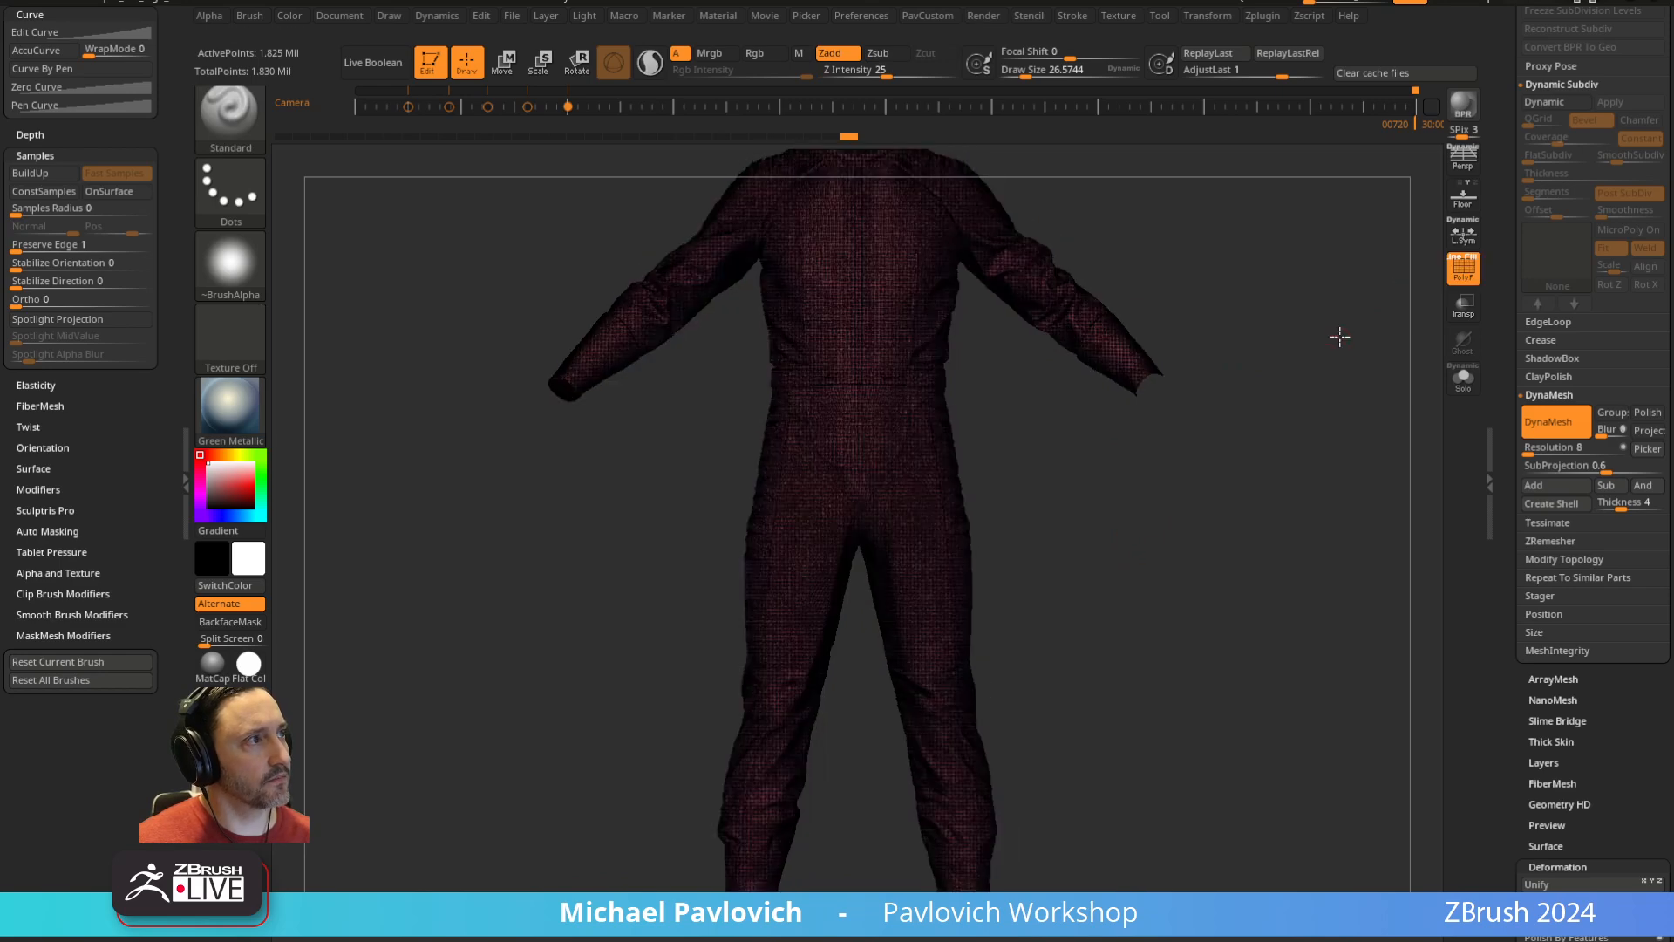
key("ctrl+shift+b")
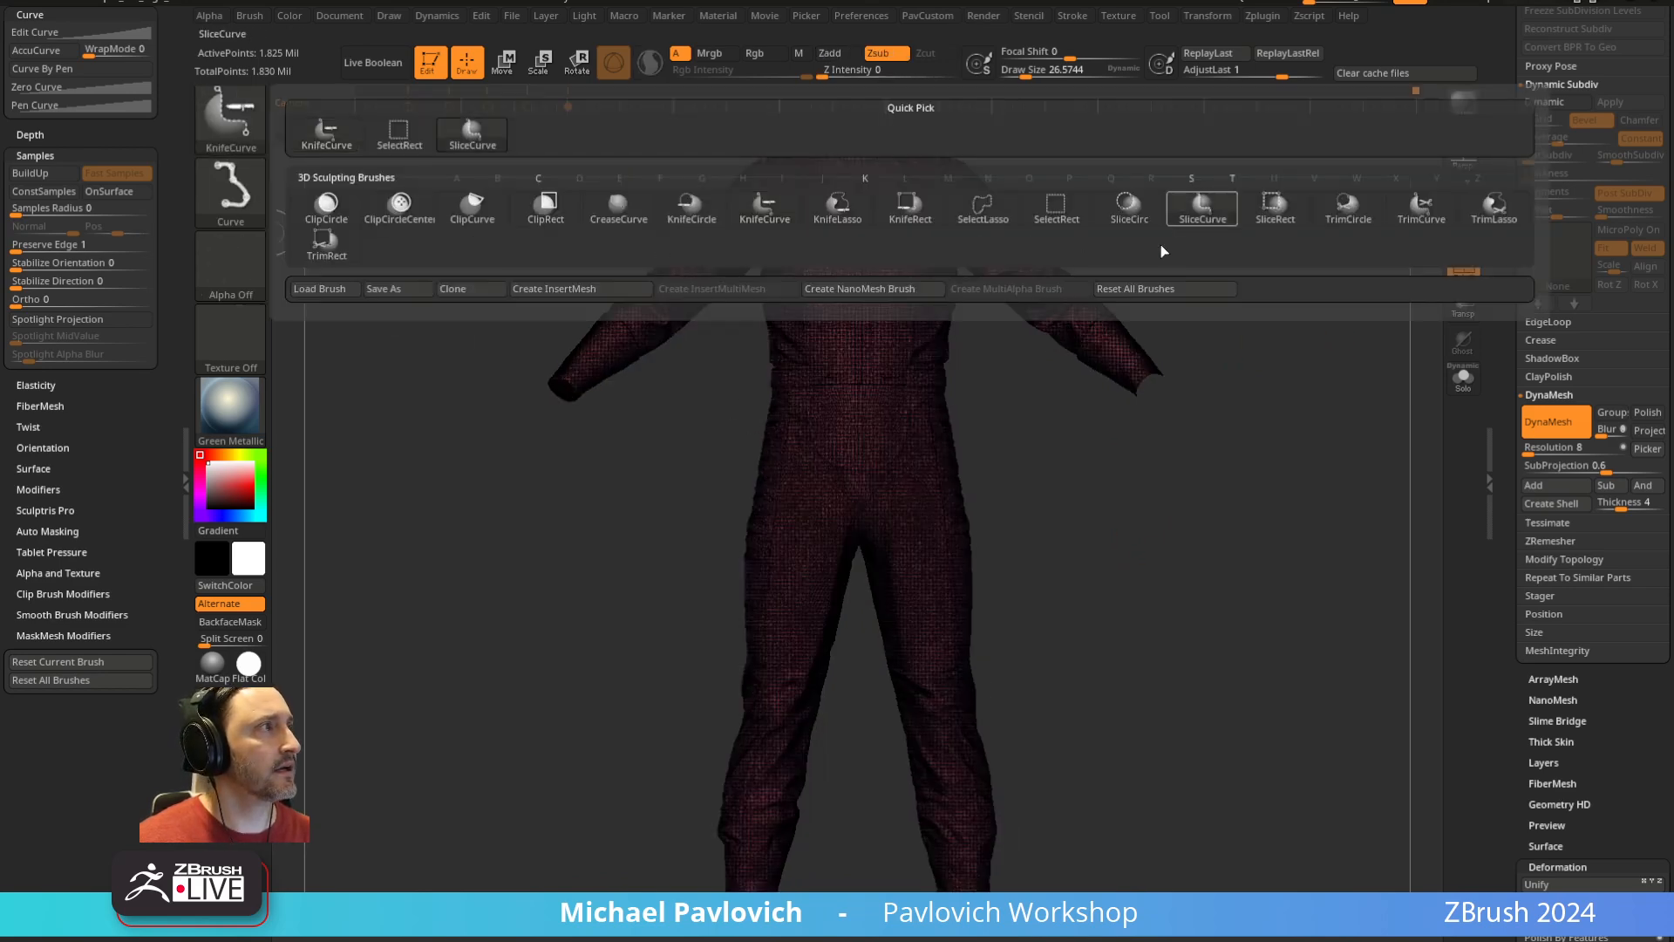
left_click(1203, 210)
left_click_drag(1173, 194, 1020, 387, "ctrl+shift")
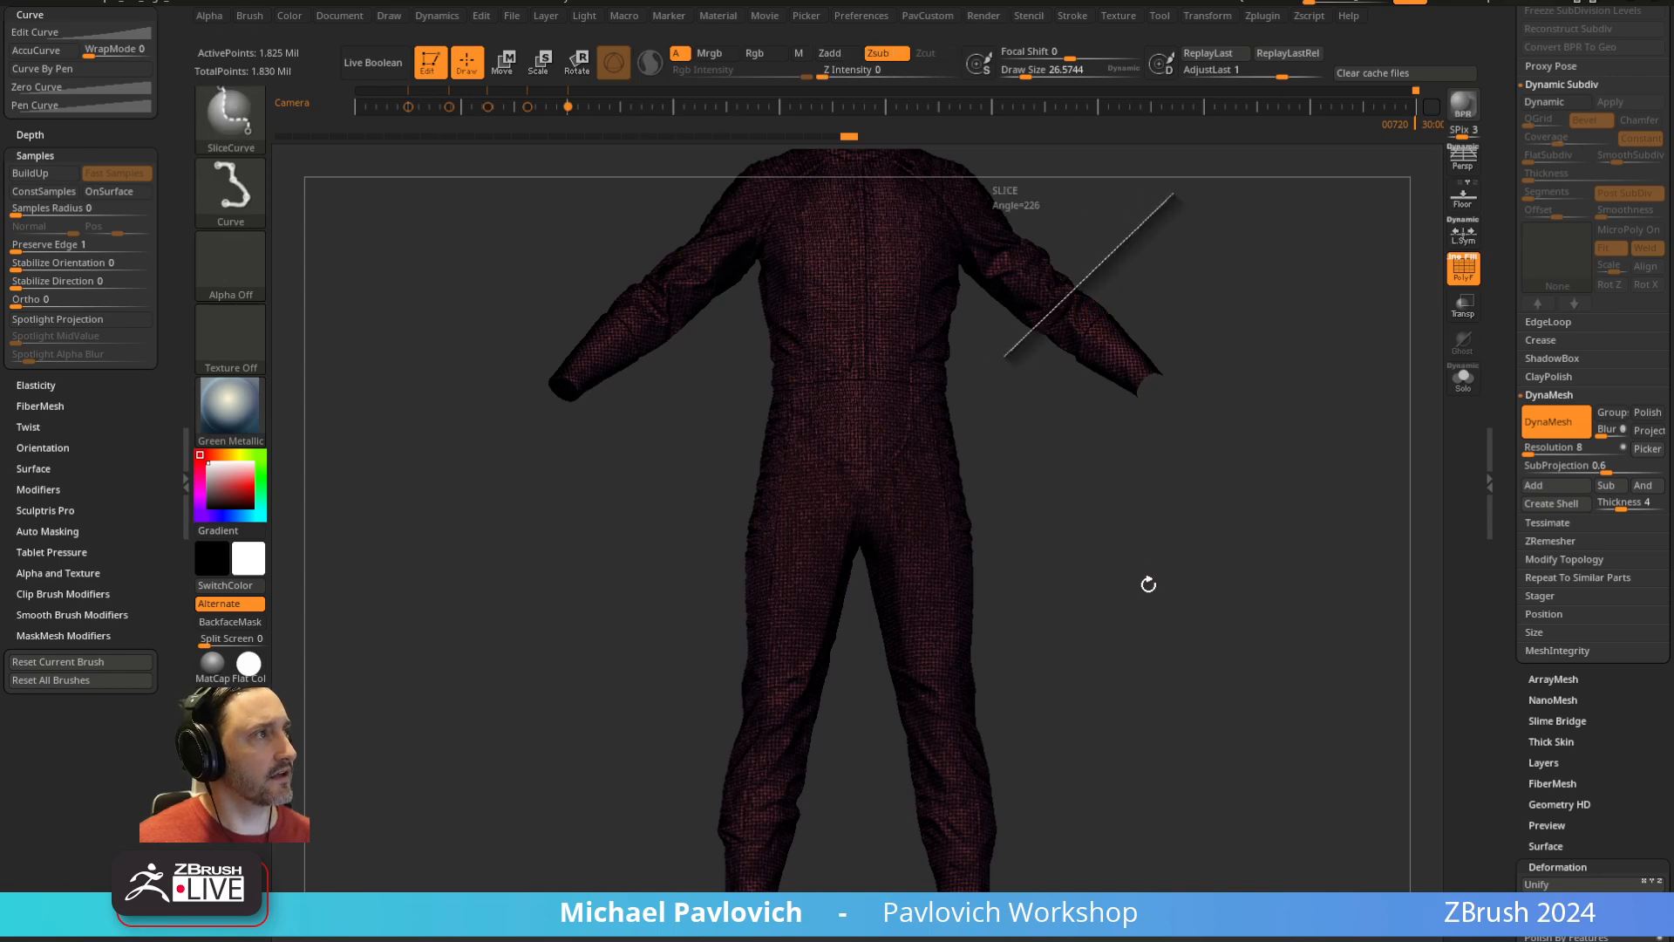
key("ctrl+z")
mouse_move(1199, 224)
left_mouse_down("ctrl+shift")
mouse_move(1103, 233)
mouse_move(1051, 305)
mouse_move(1083, 446)
left_mouse_up("ctrl+shift")
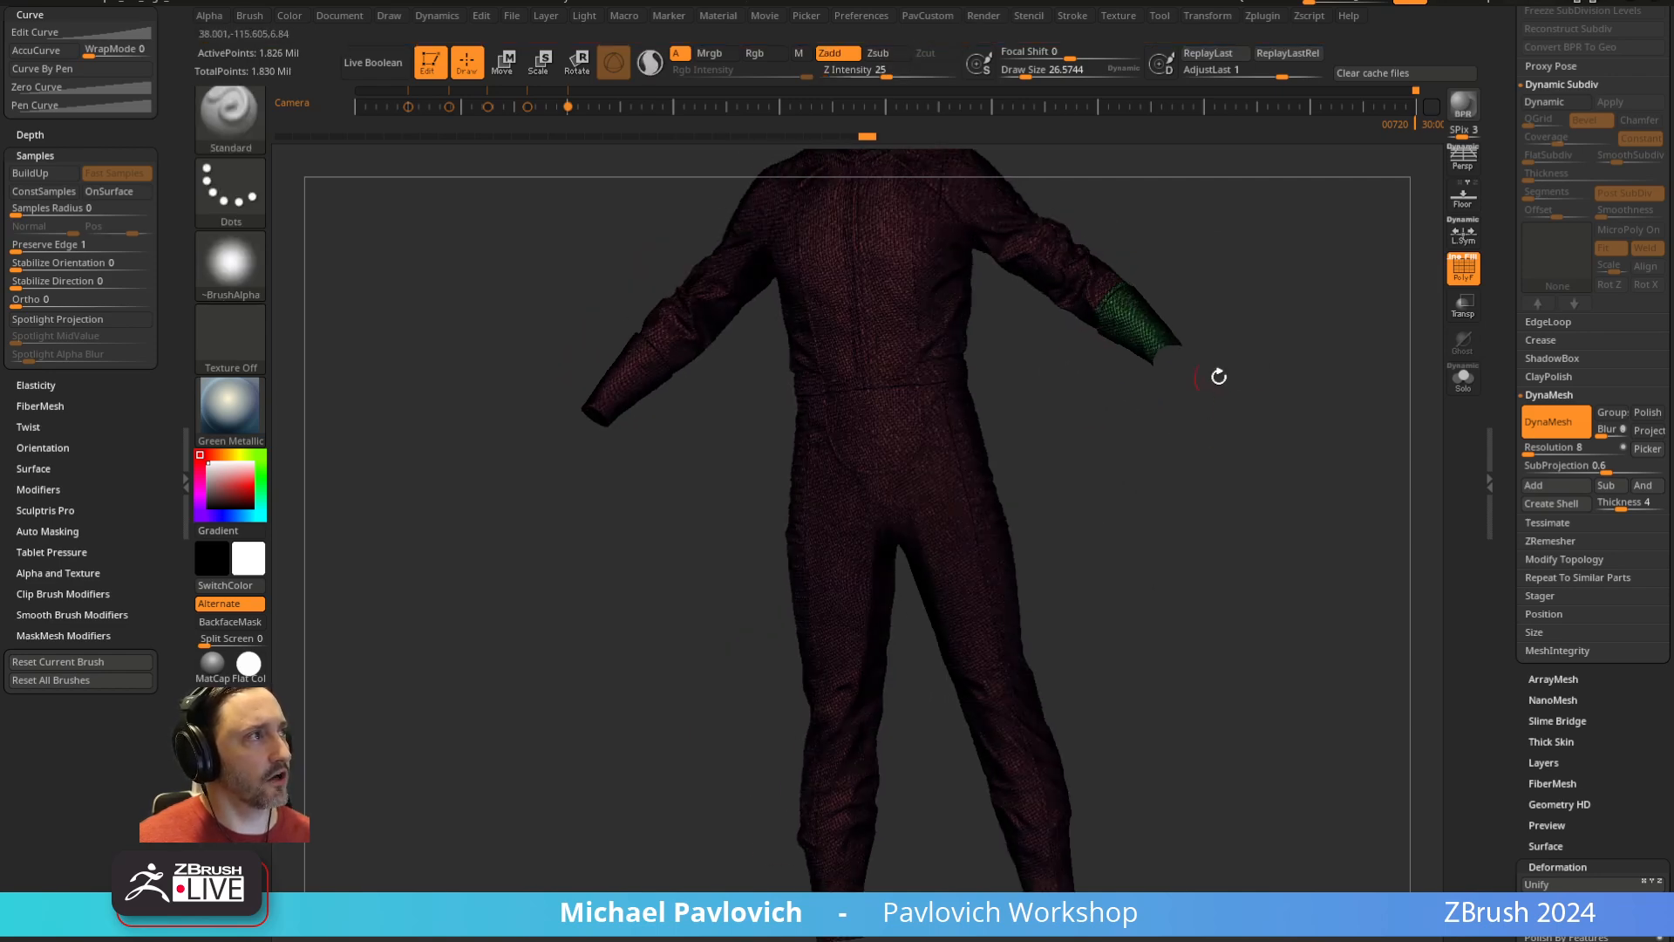
left_click(1463, 268)
mouse_move(1333, 381)
left_mouse_down()
mouse_move(1229, 378)
mouse_move(1269, 392)
mouse_move(1221, 373)
left_mouse_up()
key("ctrl+shift+z")
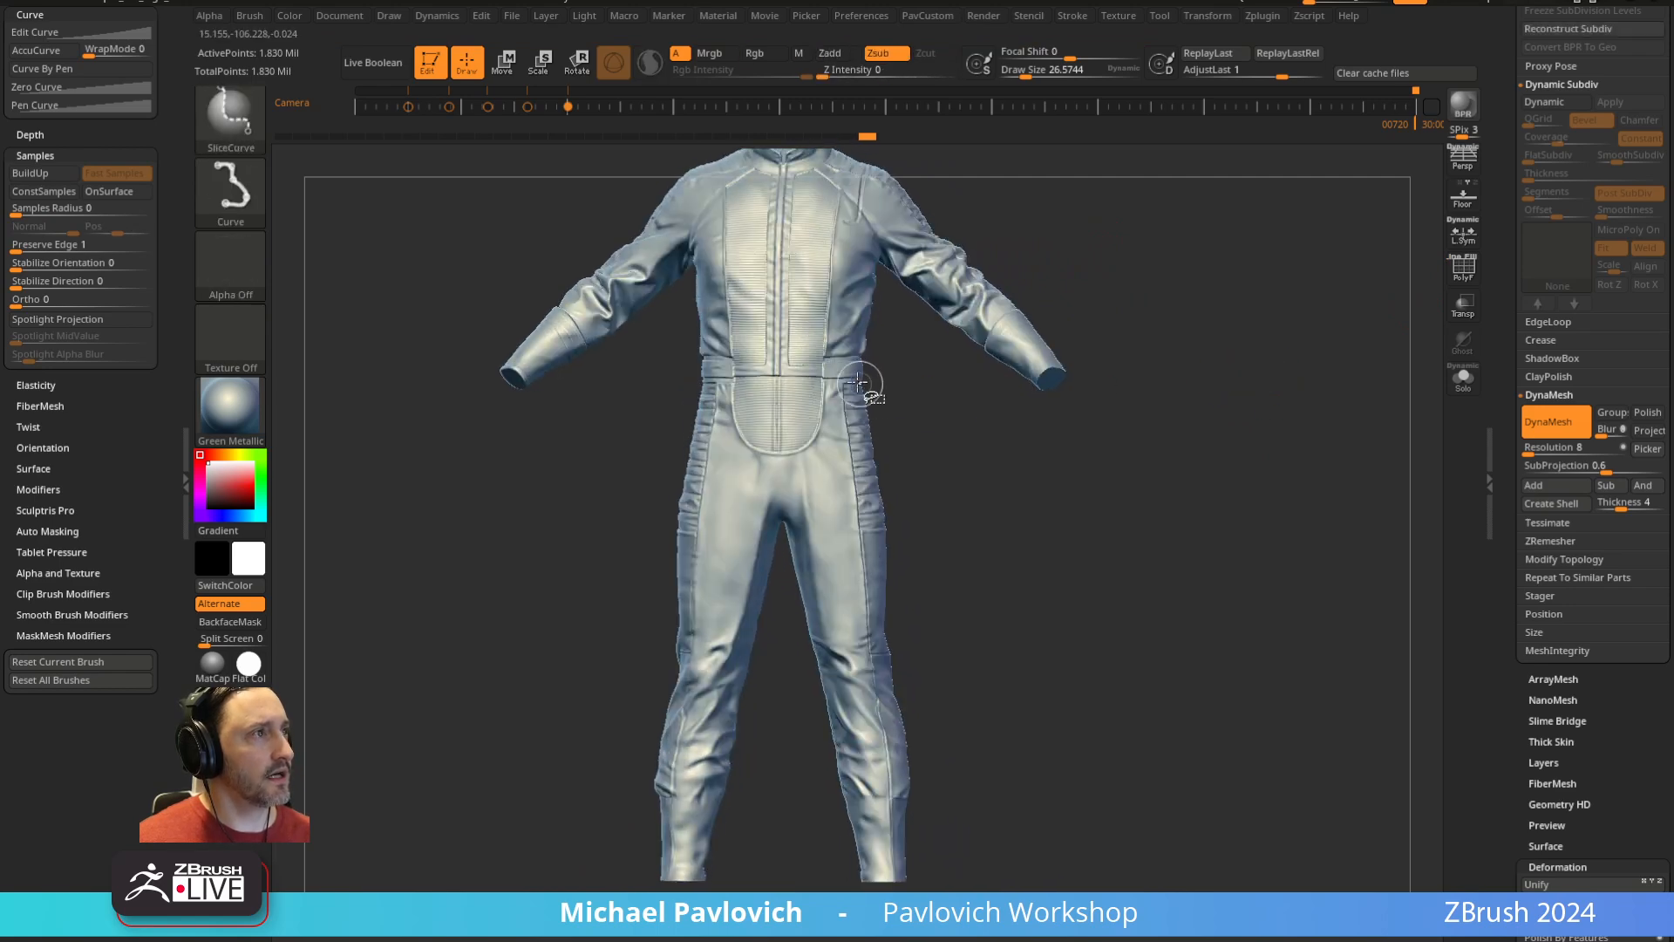
Hide the end cap of the sleeve and delete the hidden geometry so the cuff is open
left_click_drag(1094, 278, 1029, 283)
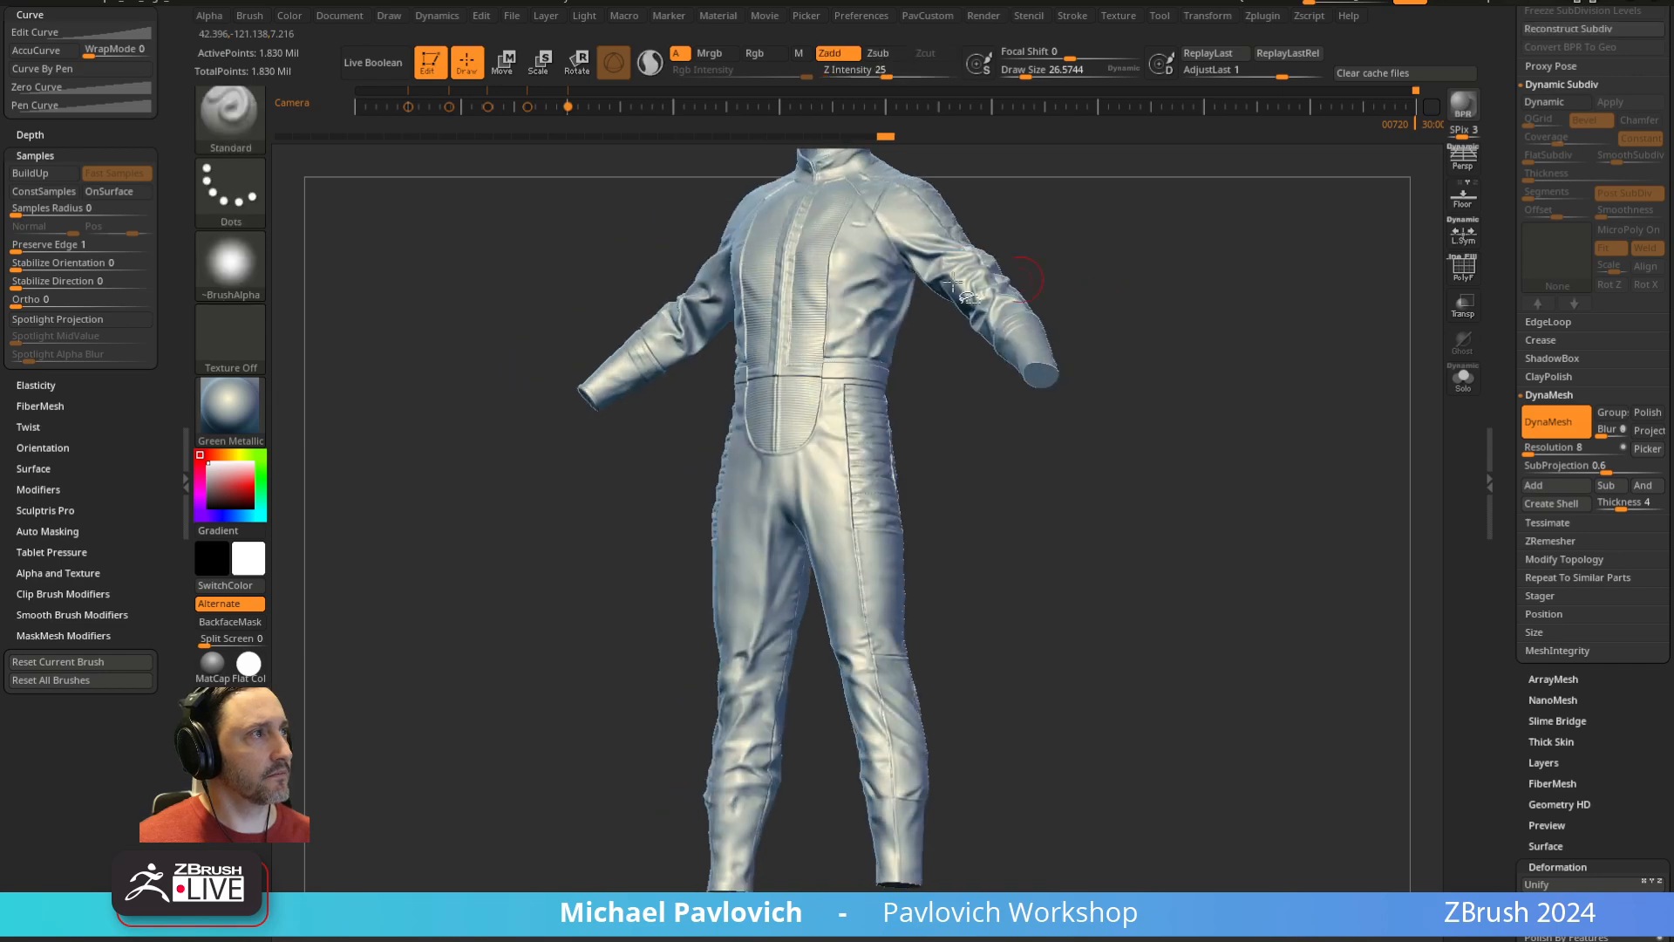
left_click(1041, 374, "ctrl+alt+shift")
key("p")
mouse_move(1212, 253)
left_mouse_down()
mouse_move(1226, 208)
mouse_move(1181, 264)
left_mouse_up()
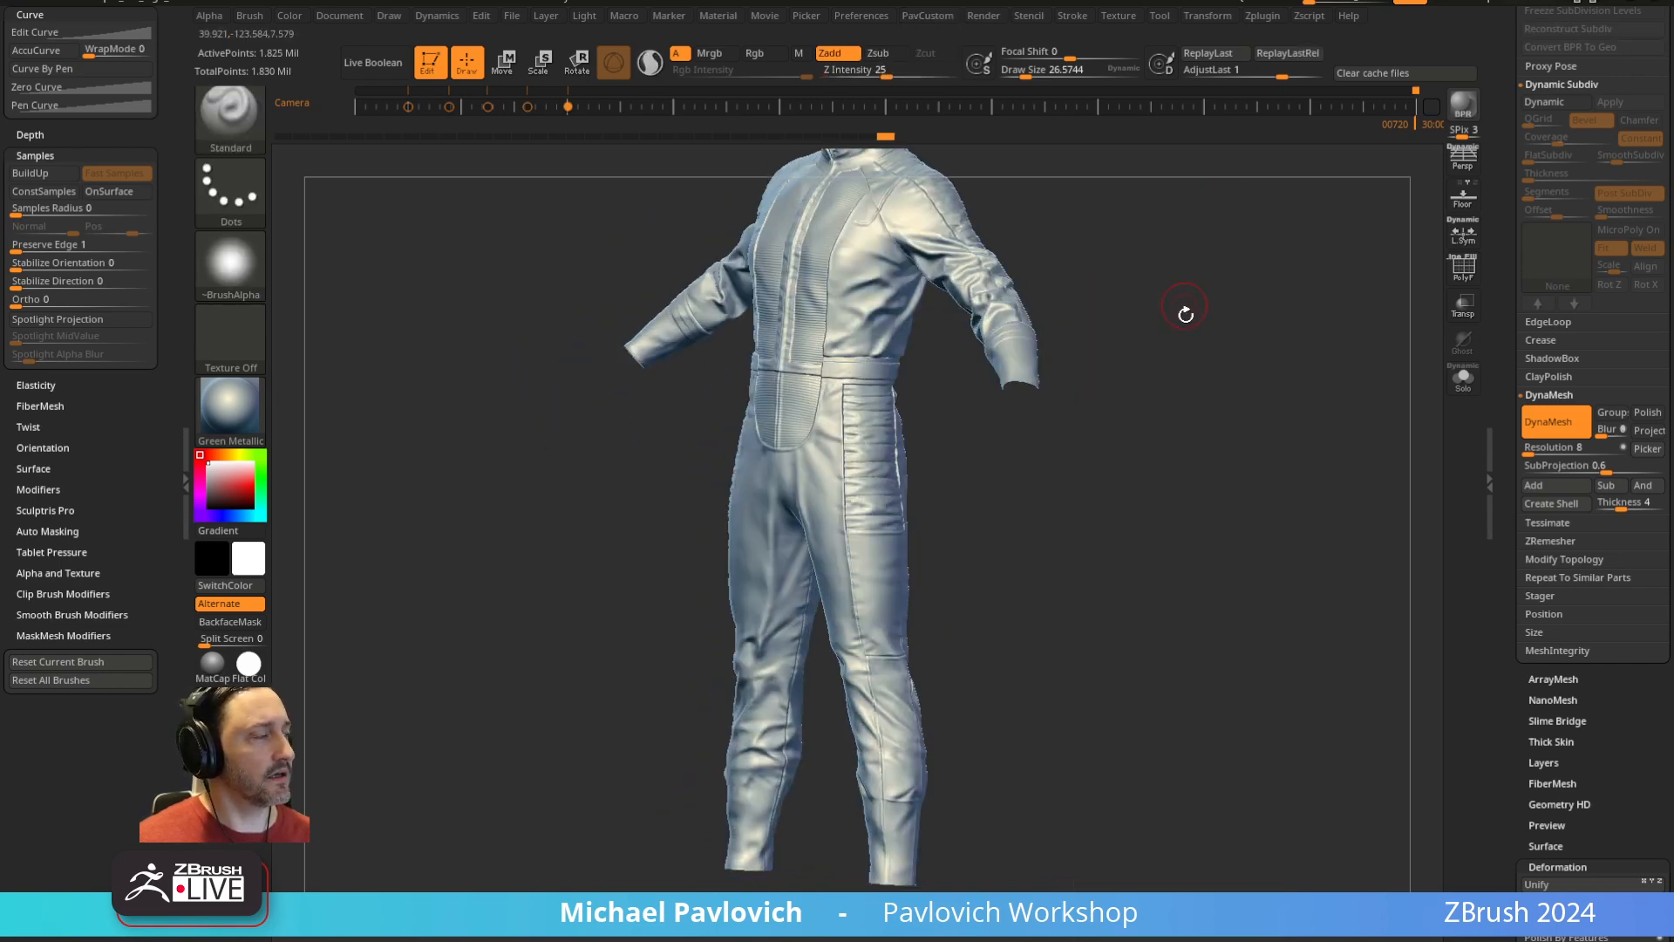
key("p")
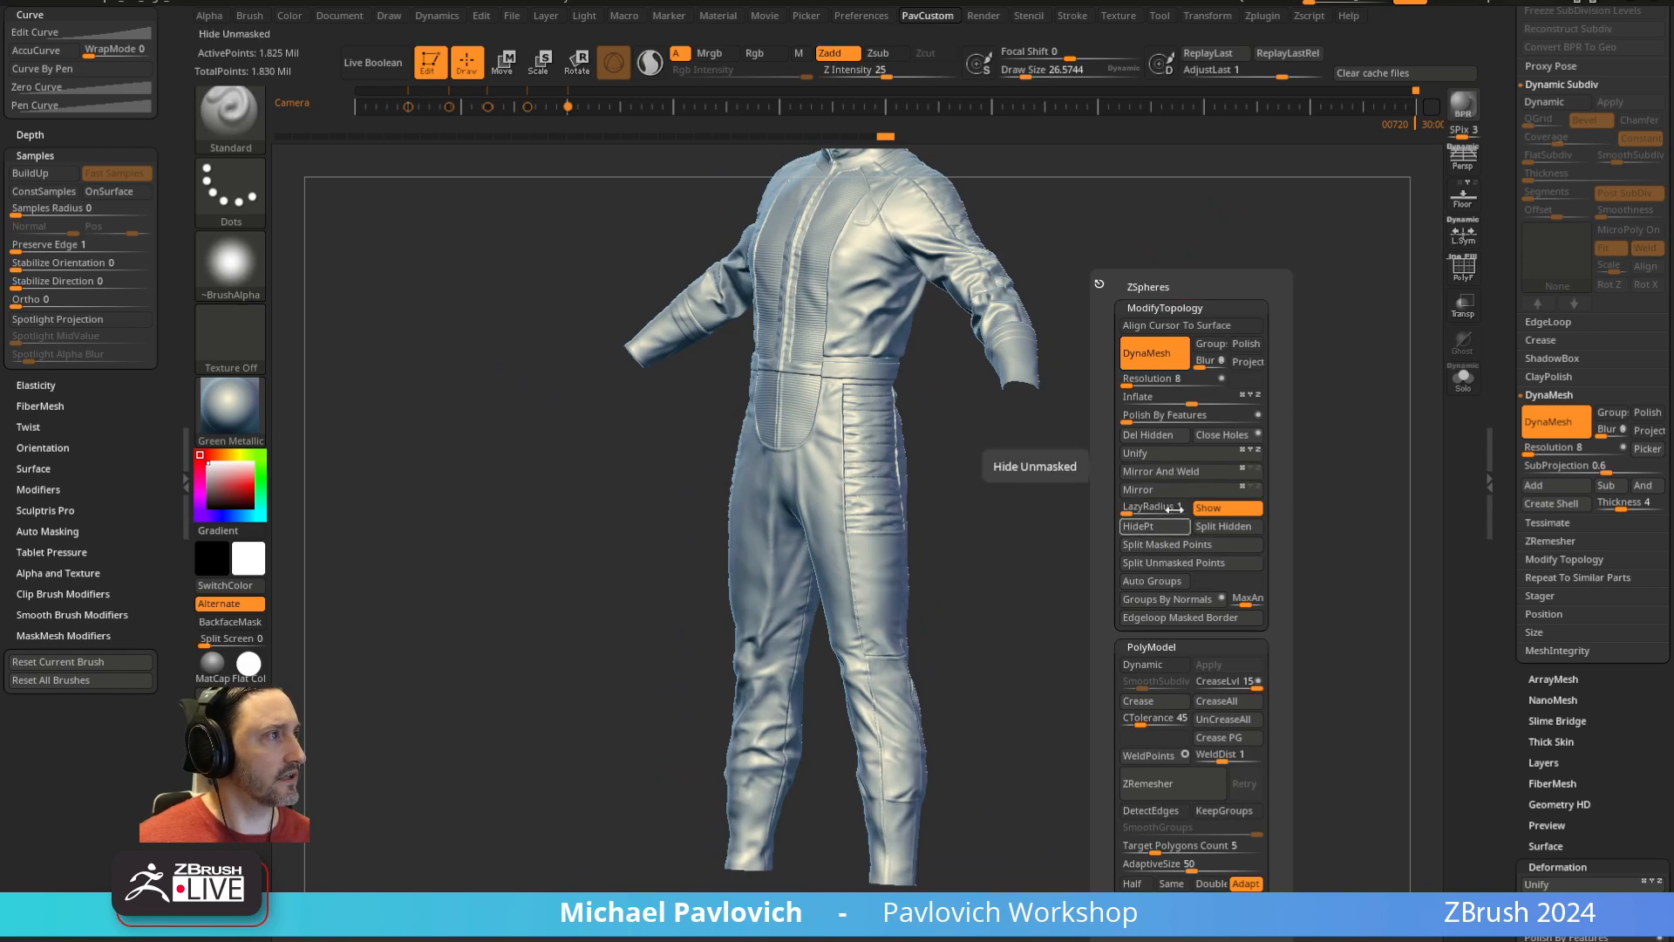
left_click_drag(1020, 523, 1058, 497)
type("p")
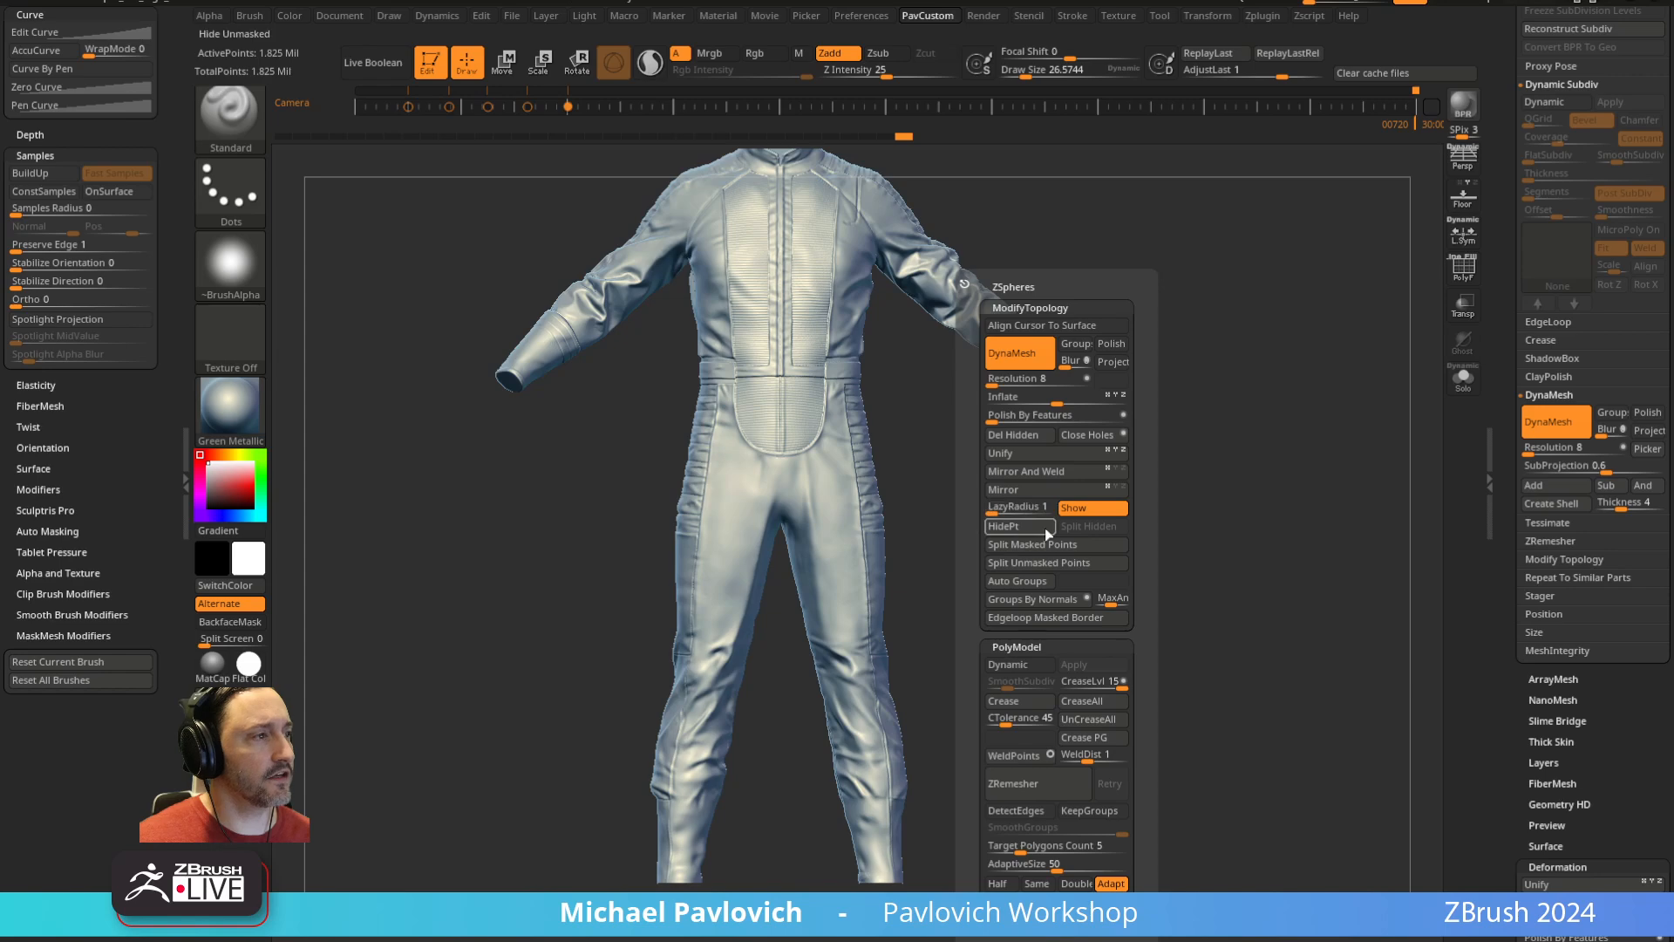
Try to ZRemesh the suit with an adaptive size of 17, Keep Groups enabled and Smooth Groups at 0
type("13")
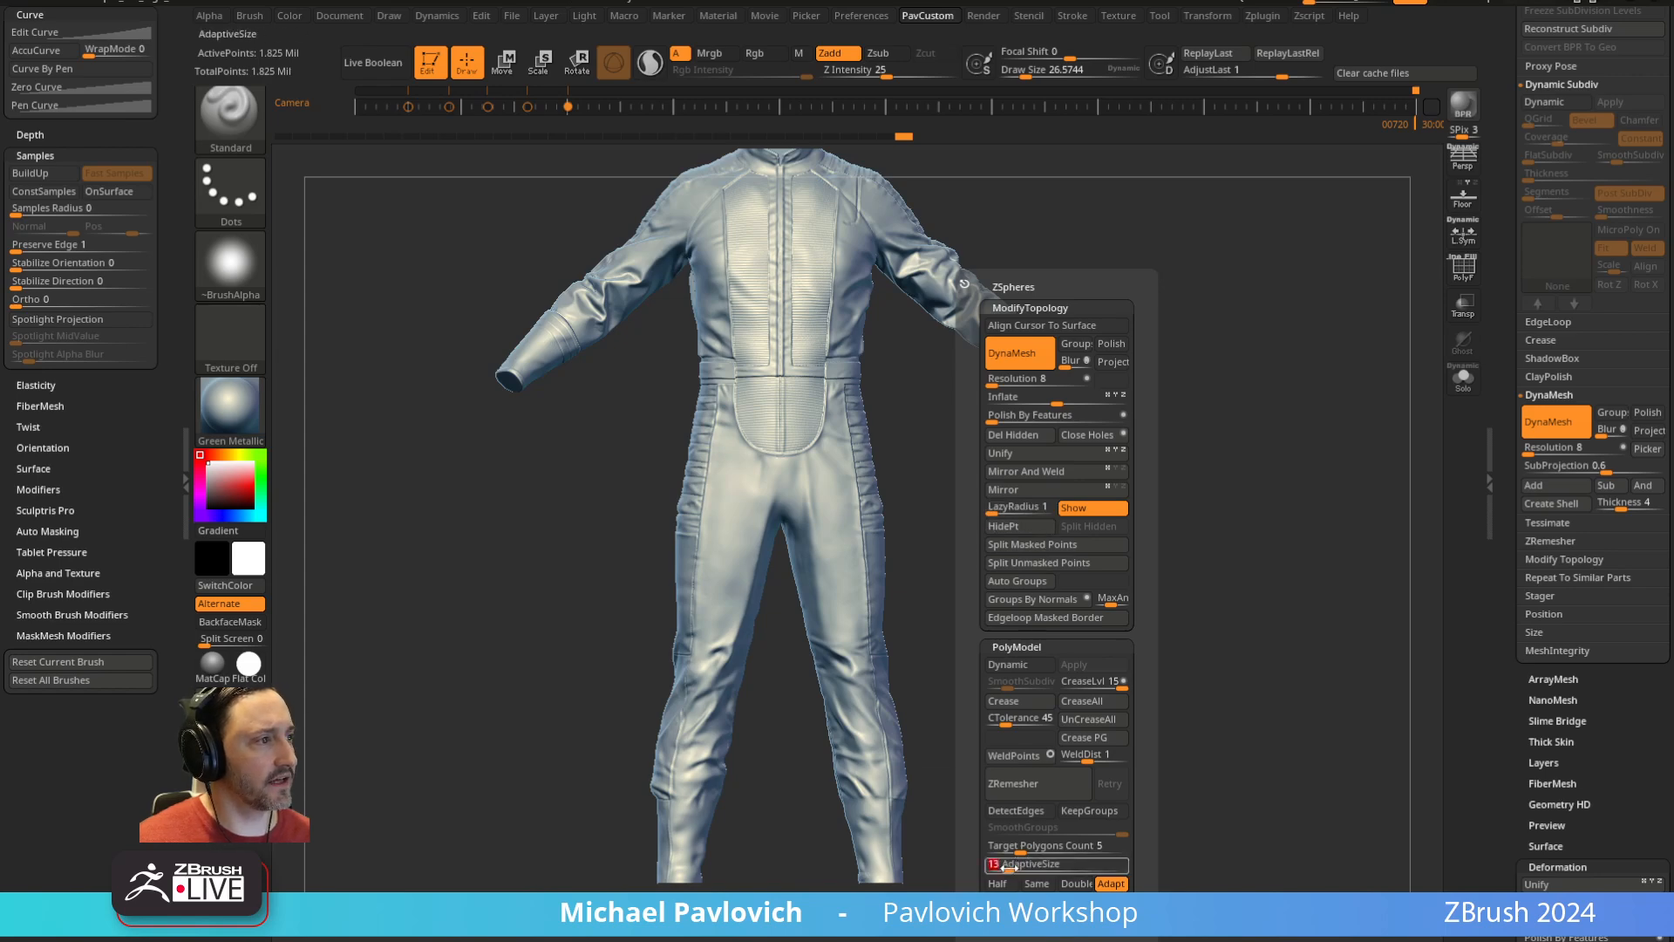
mouse_move(1008, 868)
left_mouse_down()
mouse_move(988, 870)
mouse_move(1022, 872)
left_mouse_up()
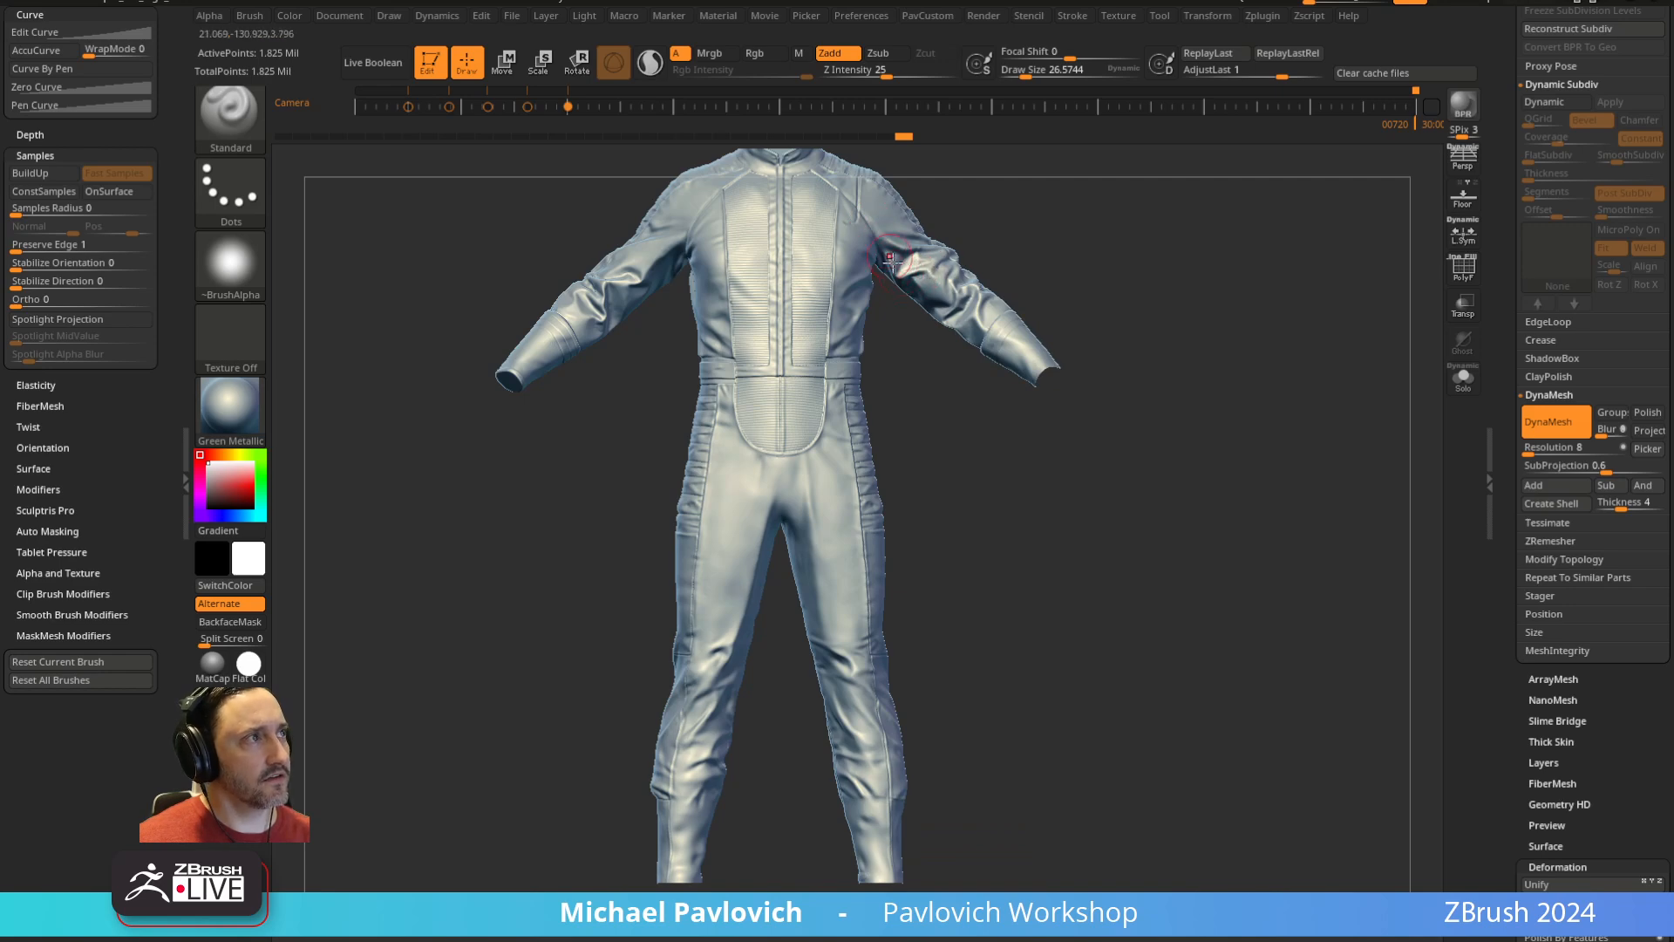
key("space")
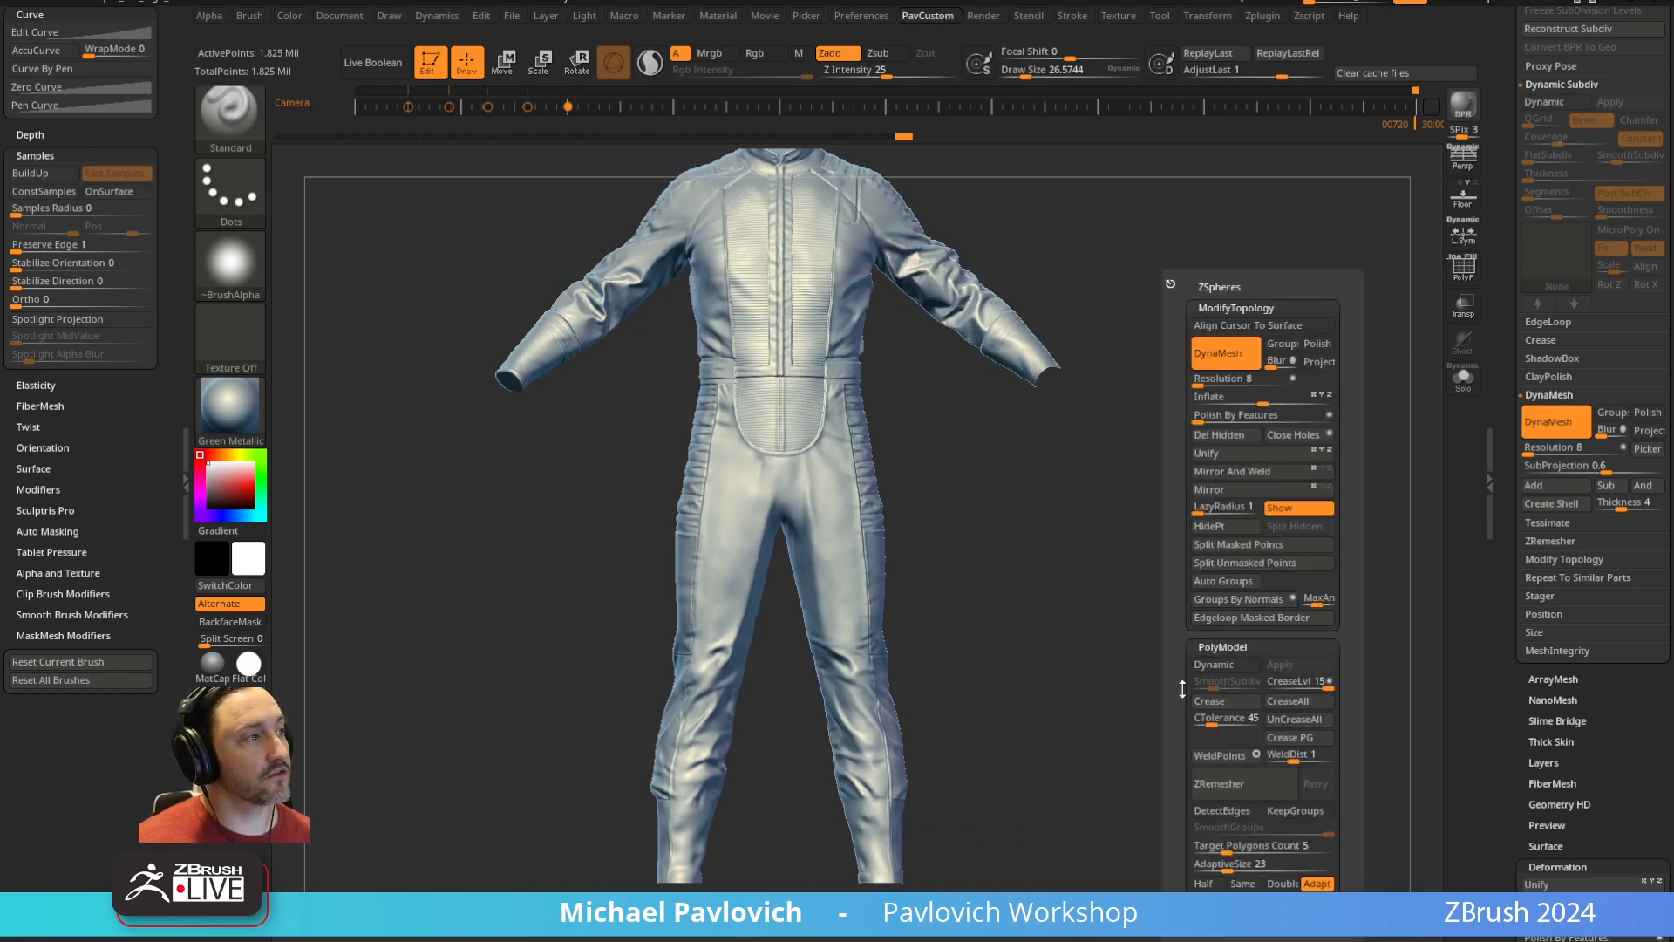
left_click_drag(1208, 867, 1218, 870)
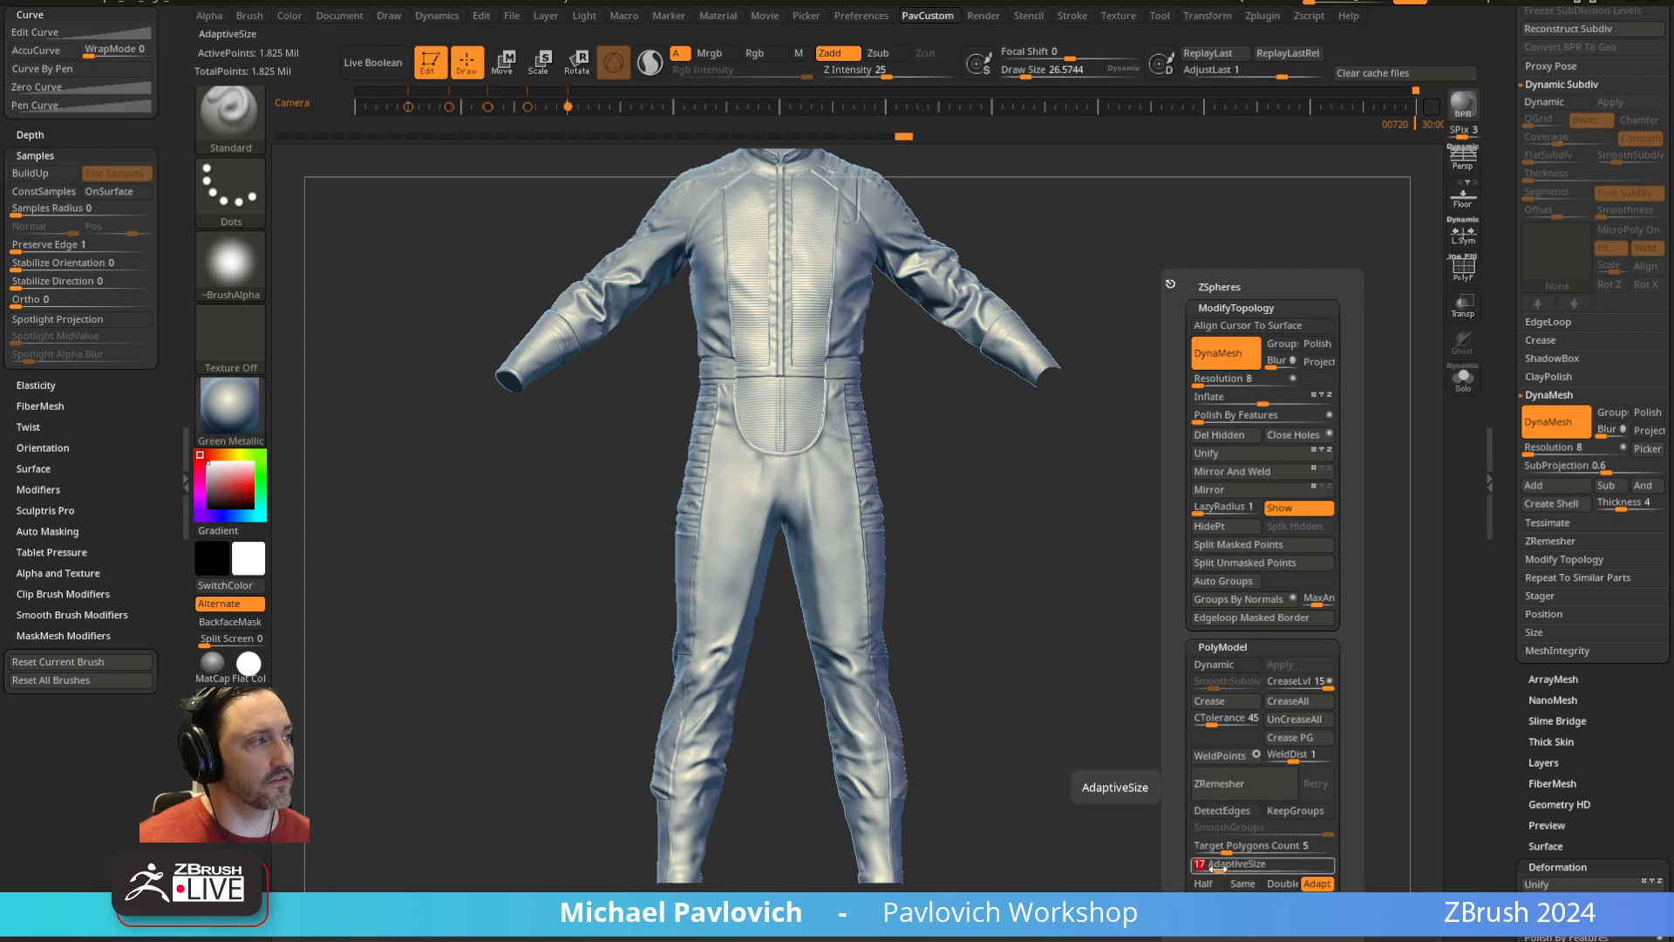
left_click(1289, 812)
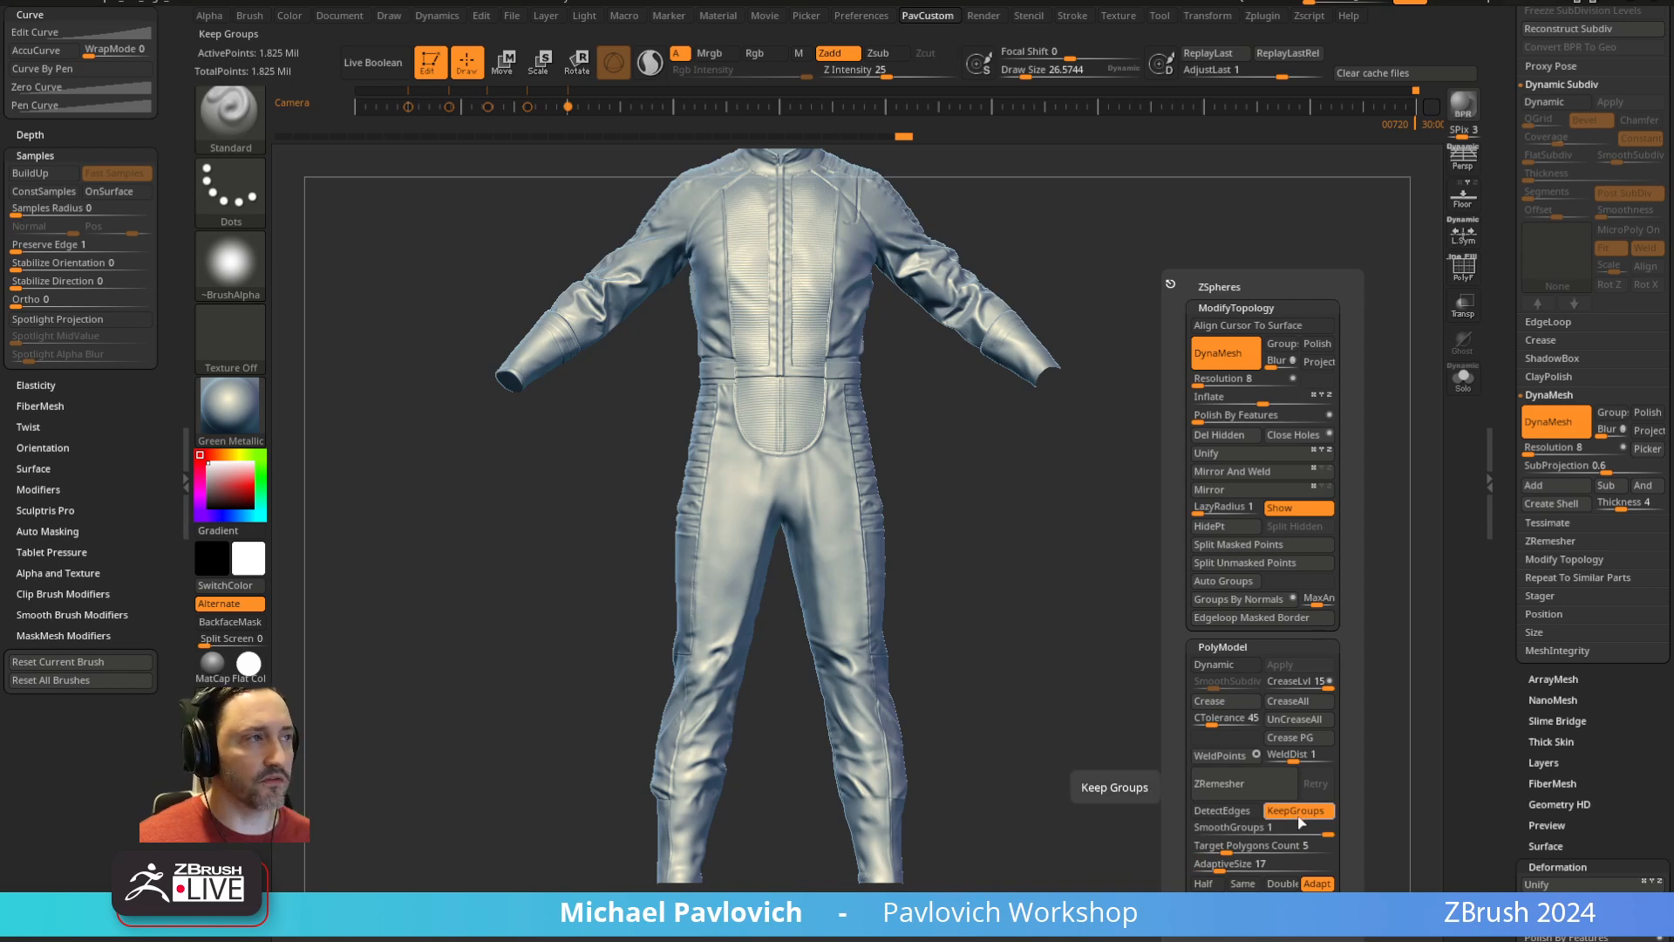
left_click_drag(1298, 831, 1191, 833)
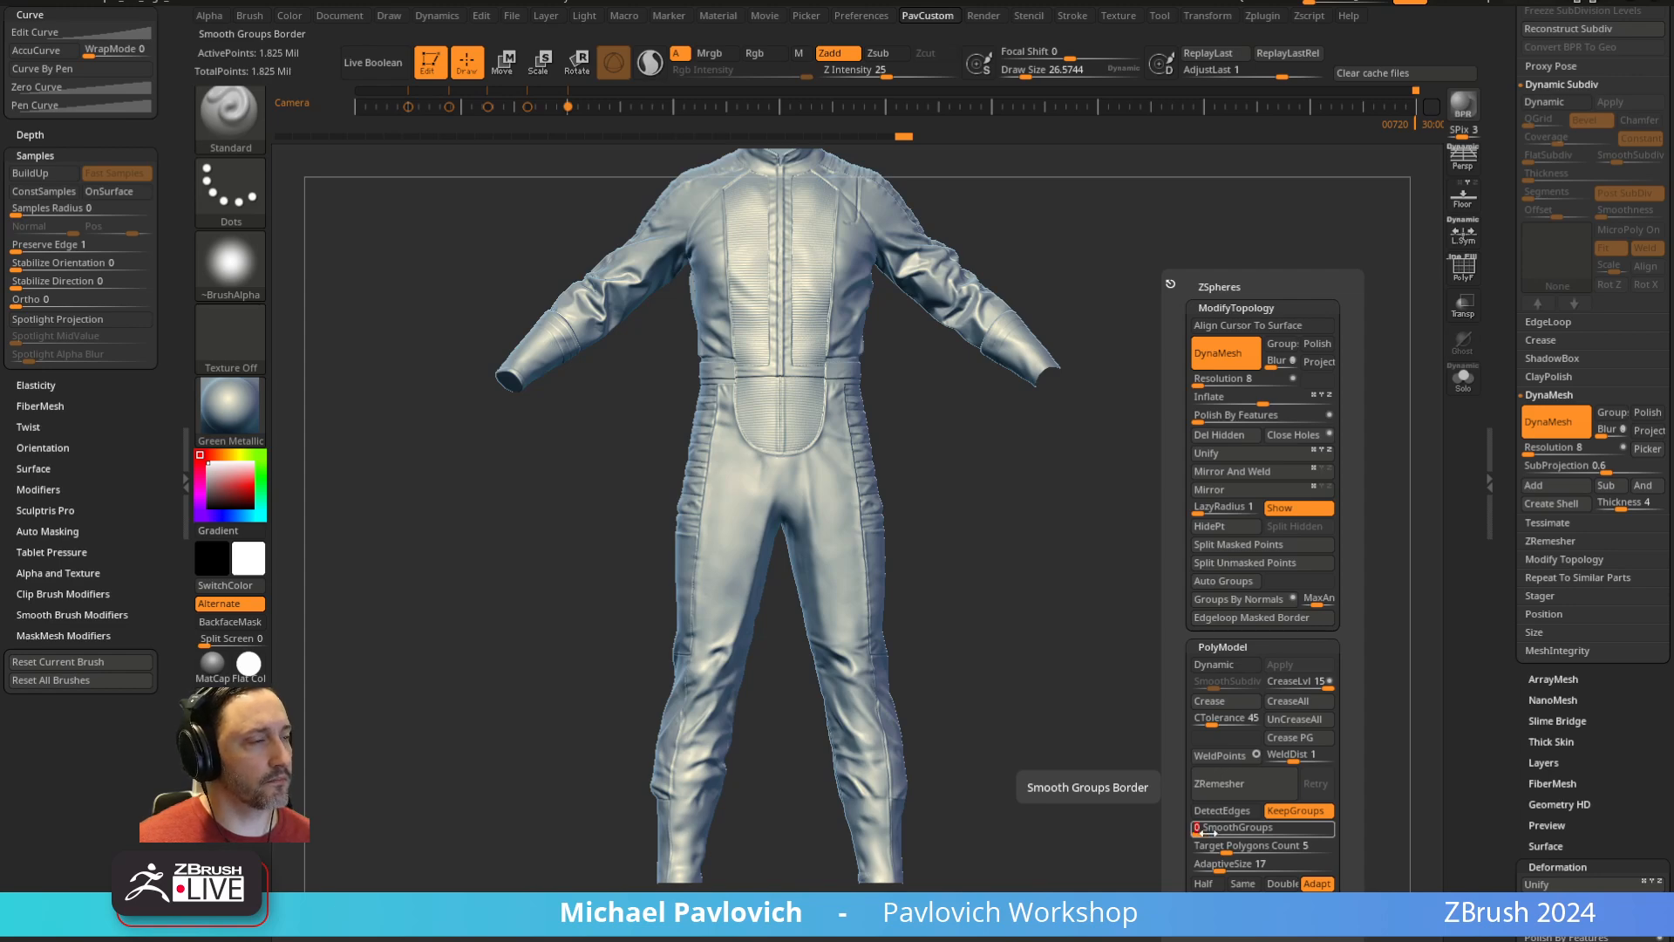
left_click(1259, 793)
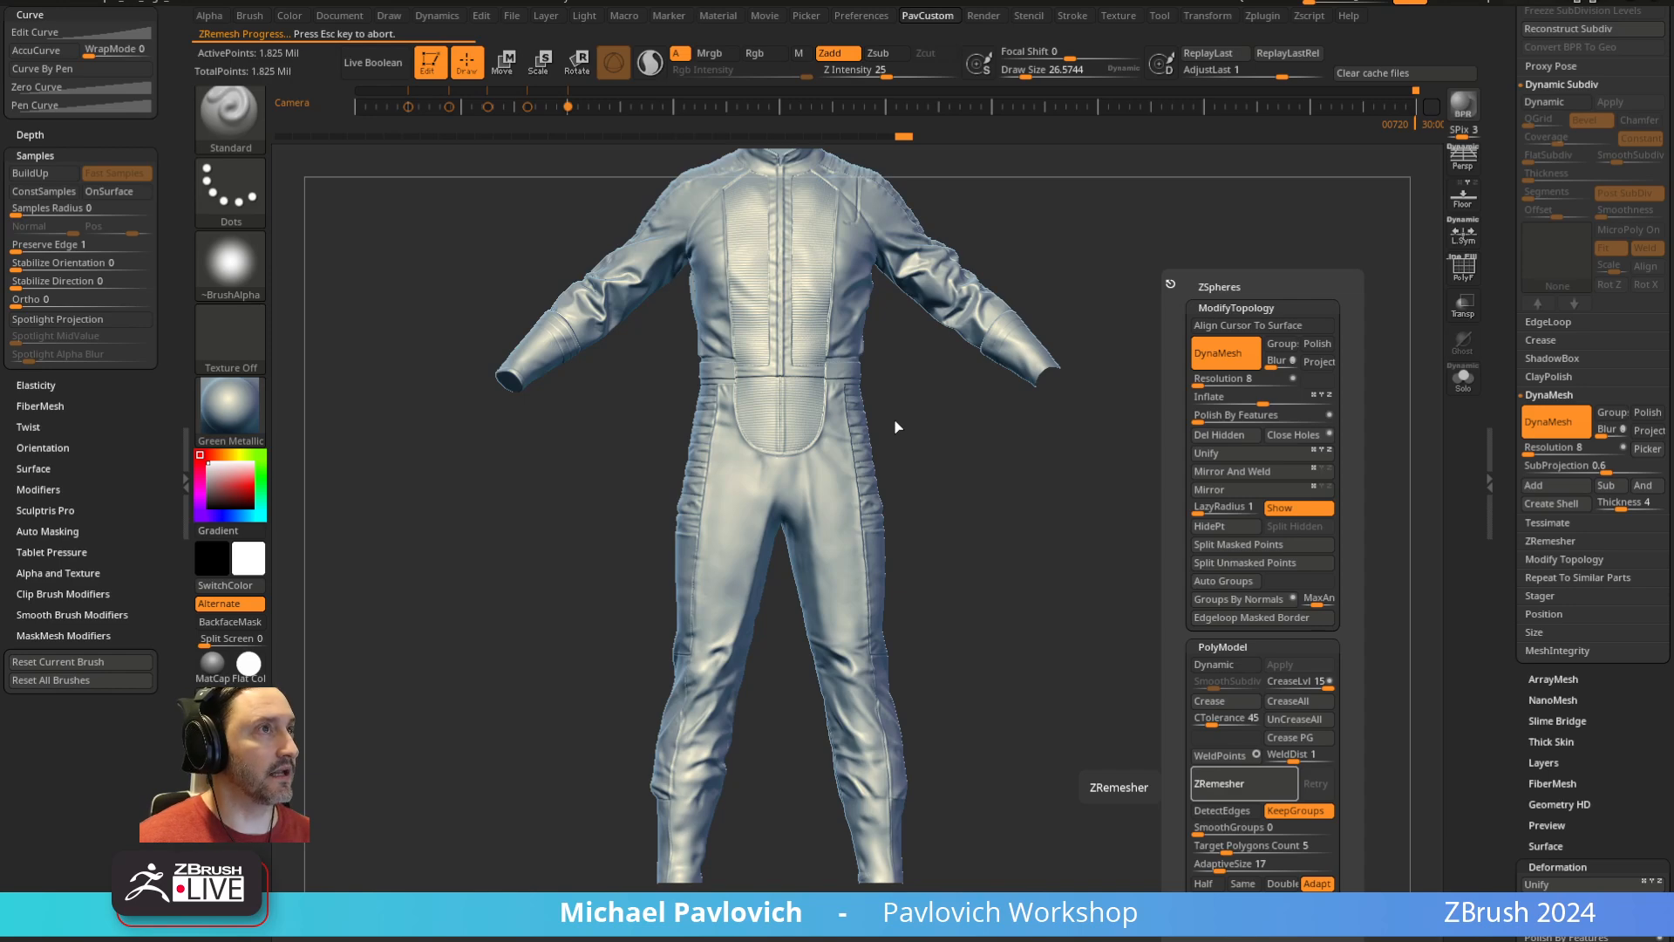
key("Escape")
Open the finished, fully dressed character project without saving the changes to the current one
left_click_drag(1503, 340, 1482, 785)
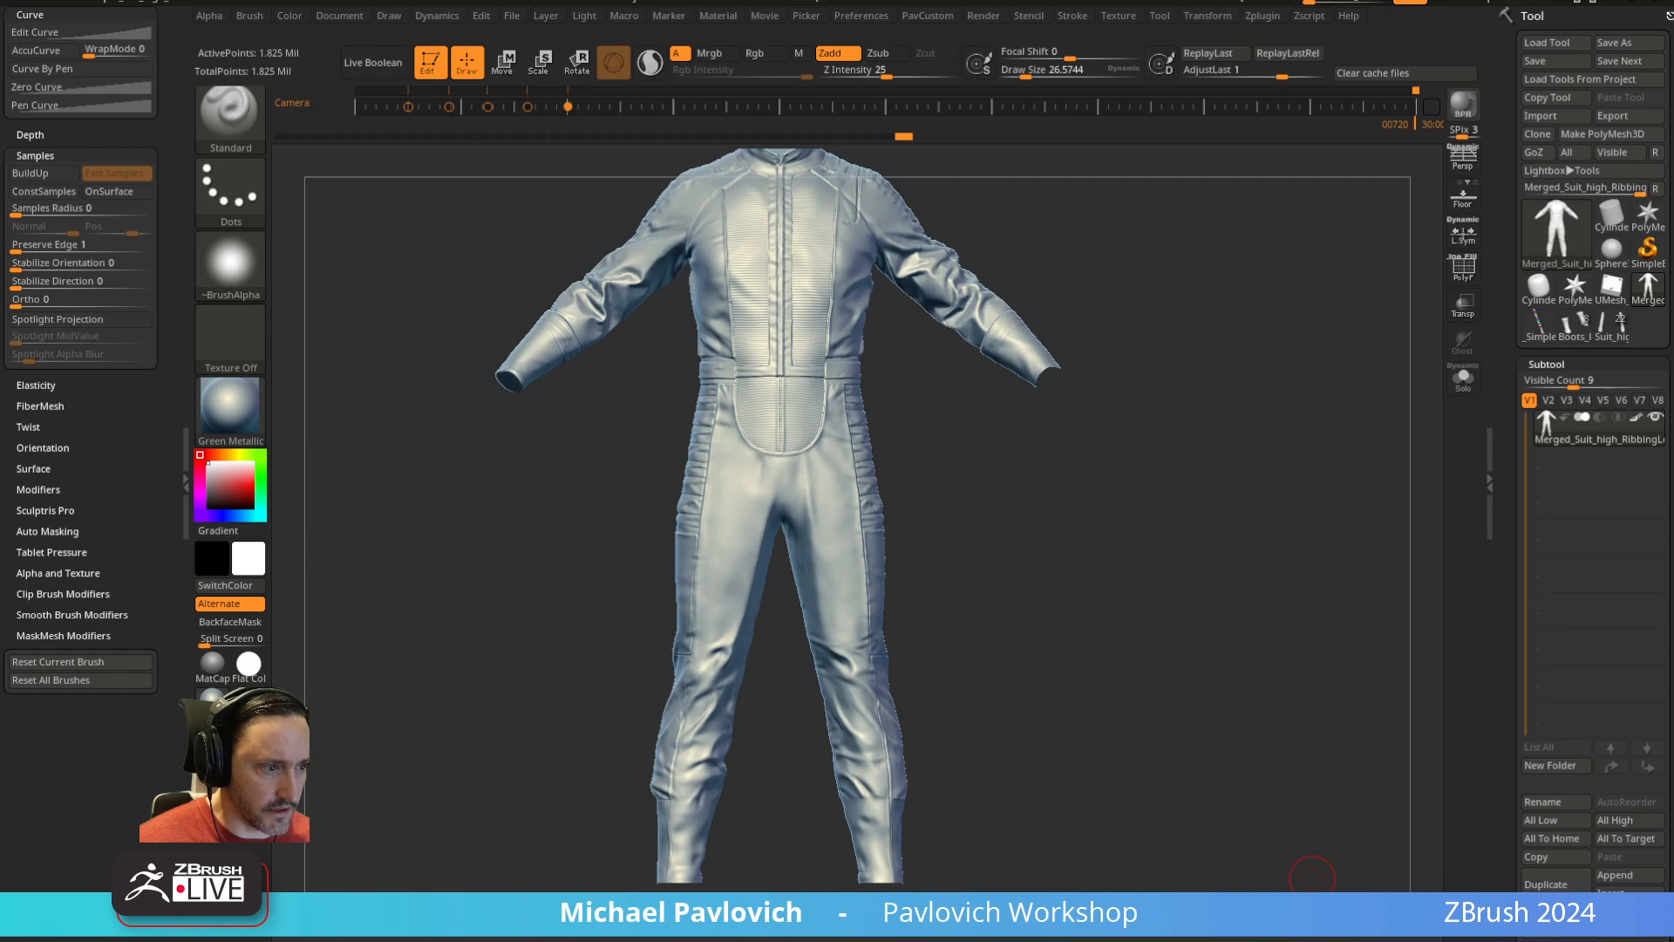
key("ctrl+o")
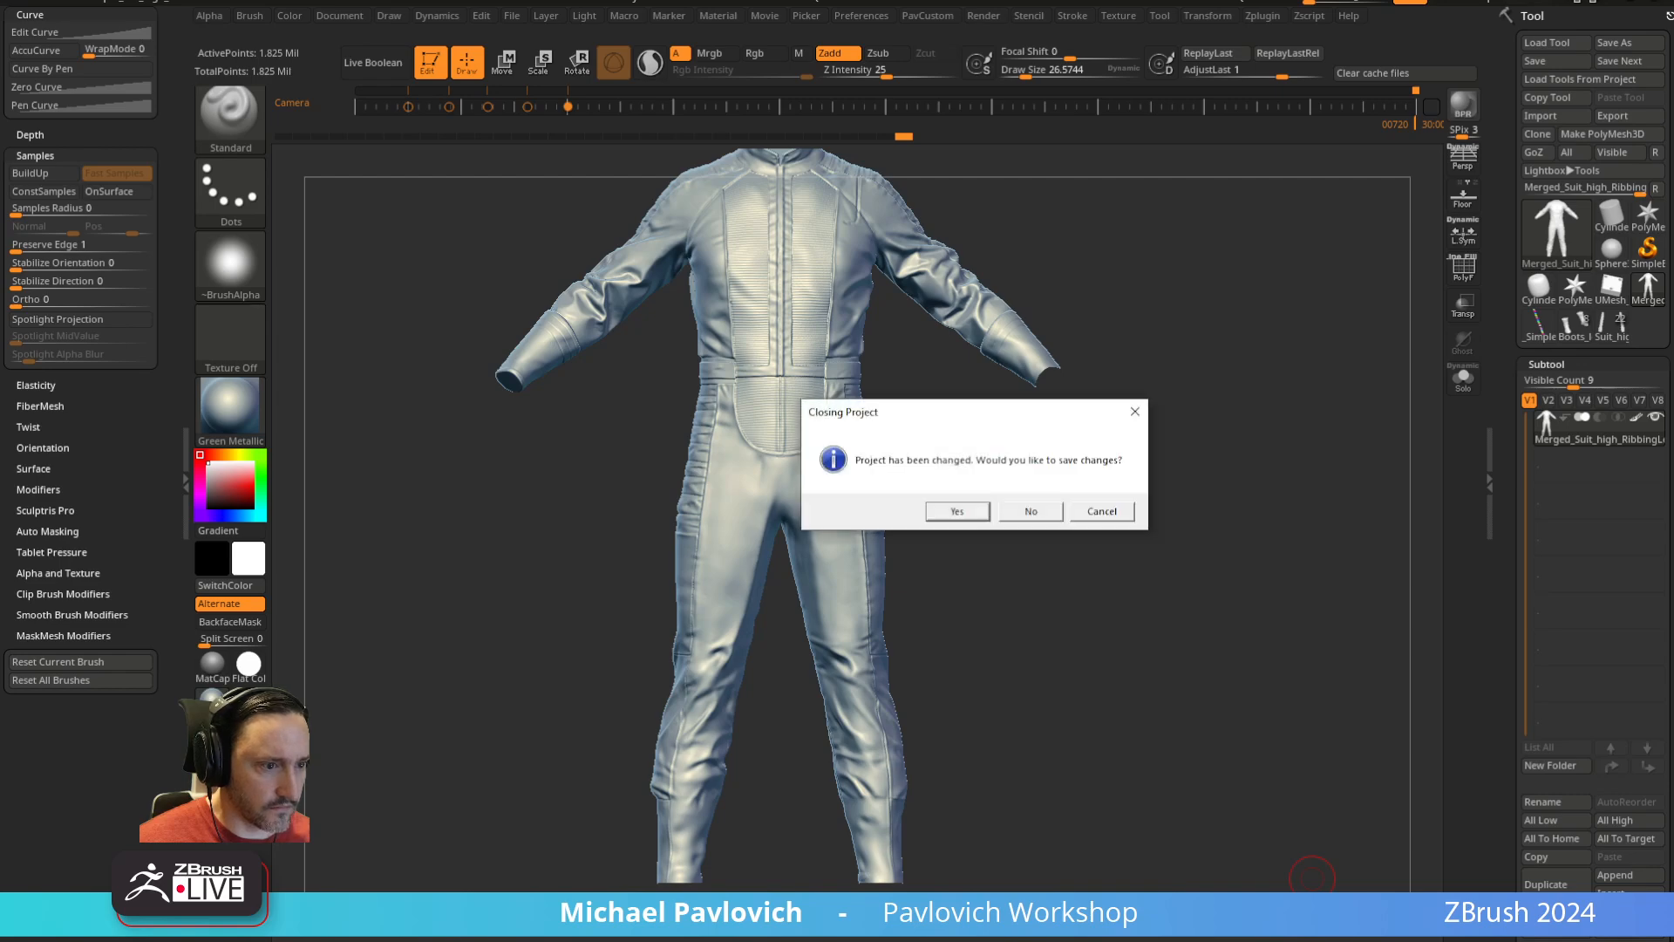
left_click(1032, 518)
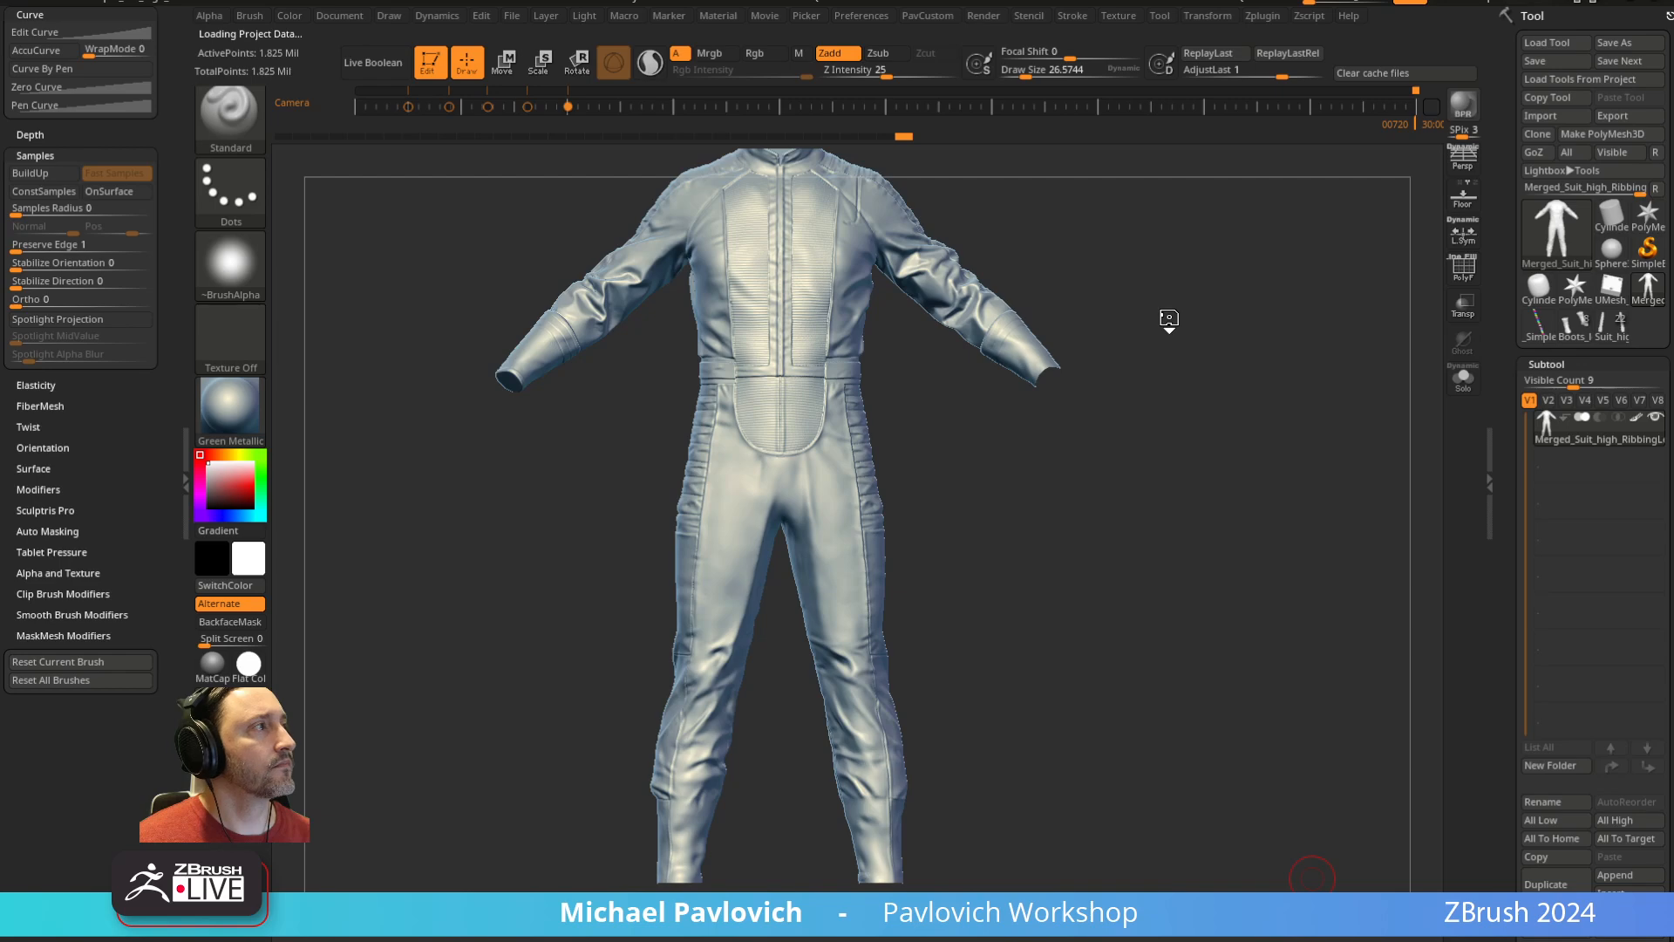
left_click_drag(1169, 316, 1233, 343)
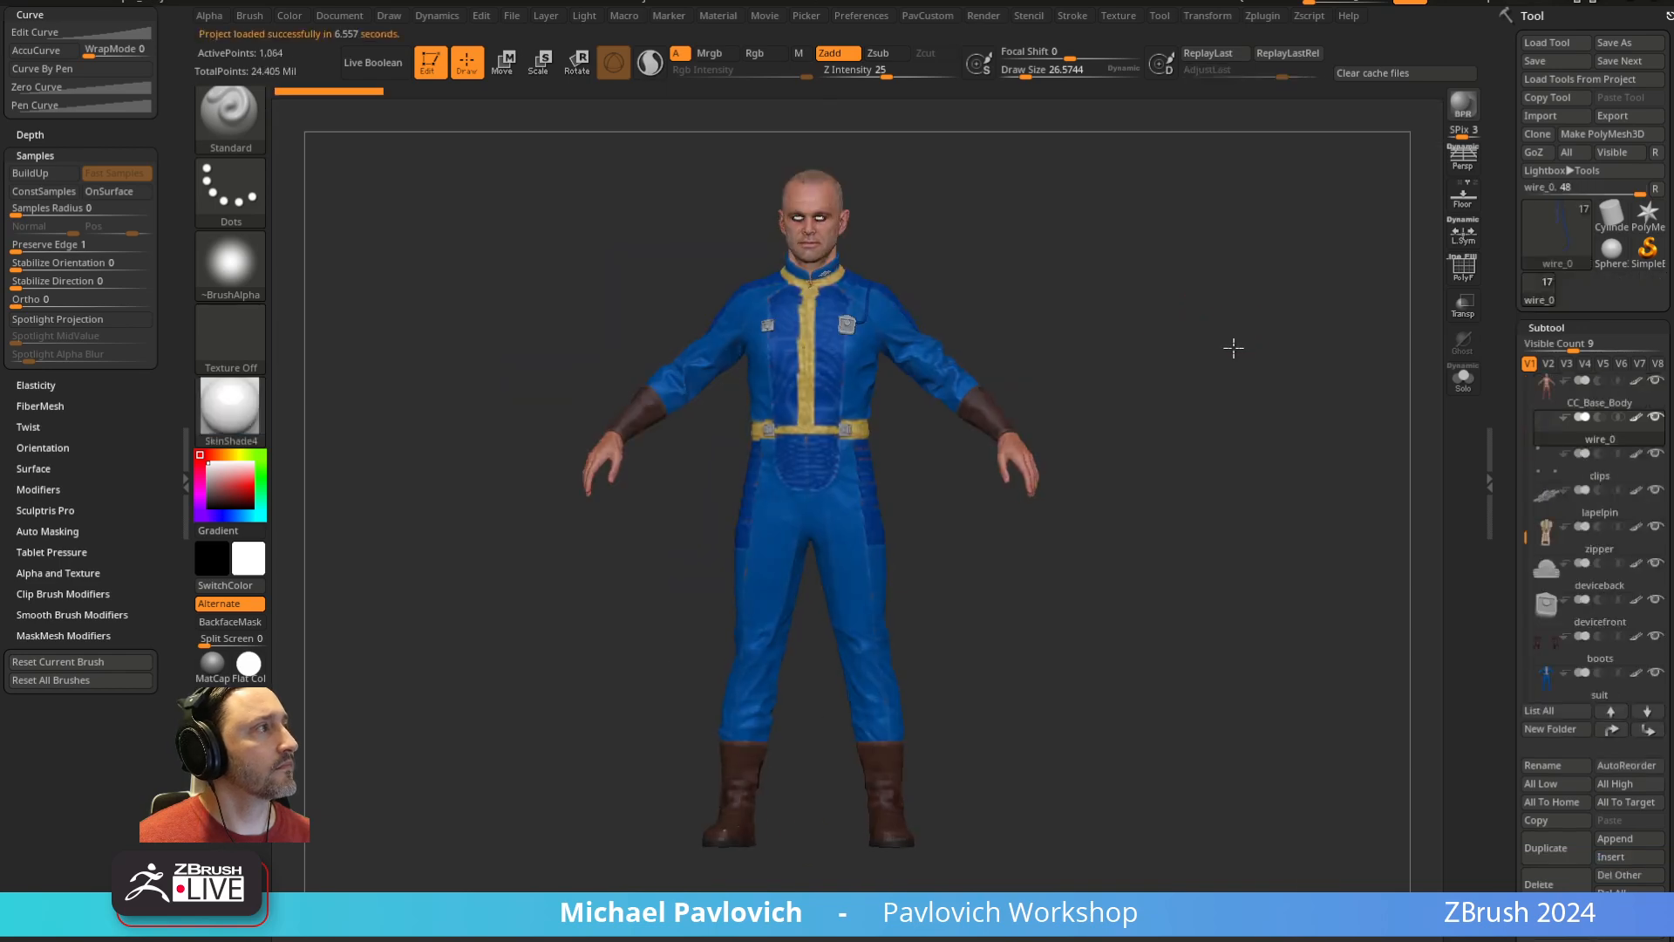
Select the suit subtool, switch all subtools to their highest subdivision level and face the character to the front
left_click(1603, 694)
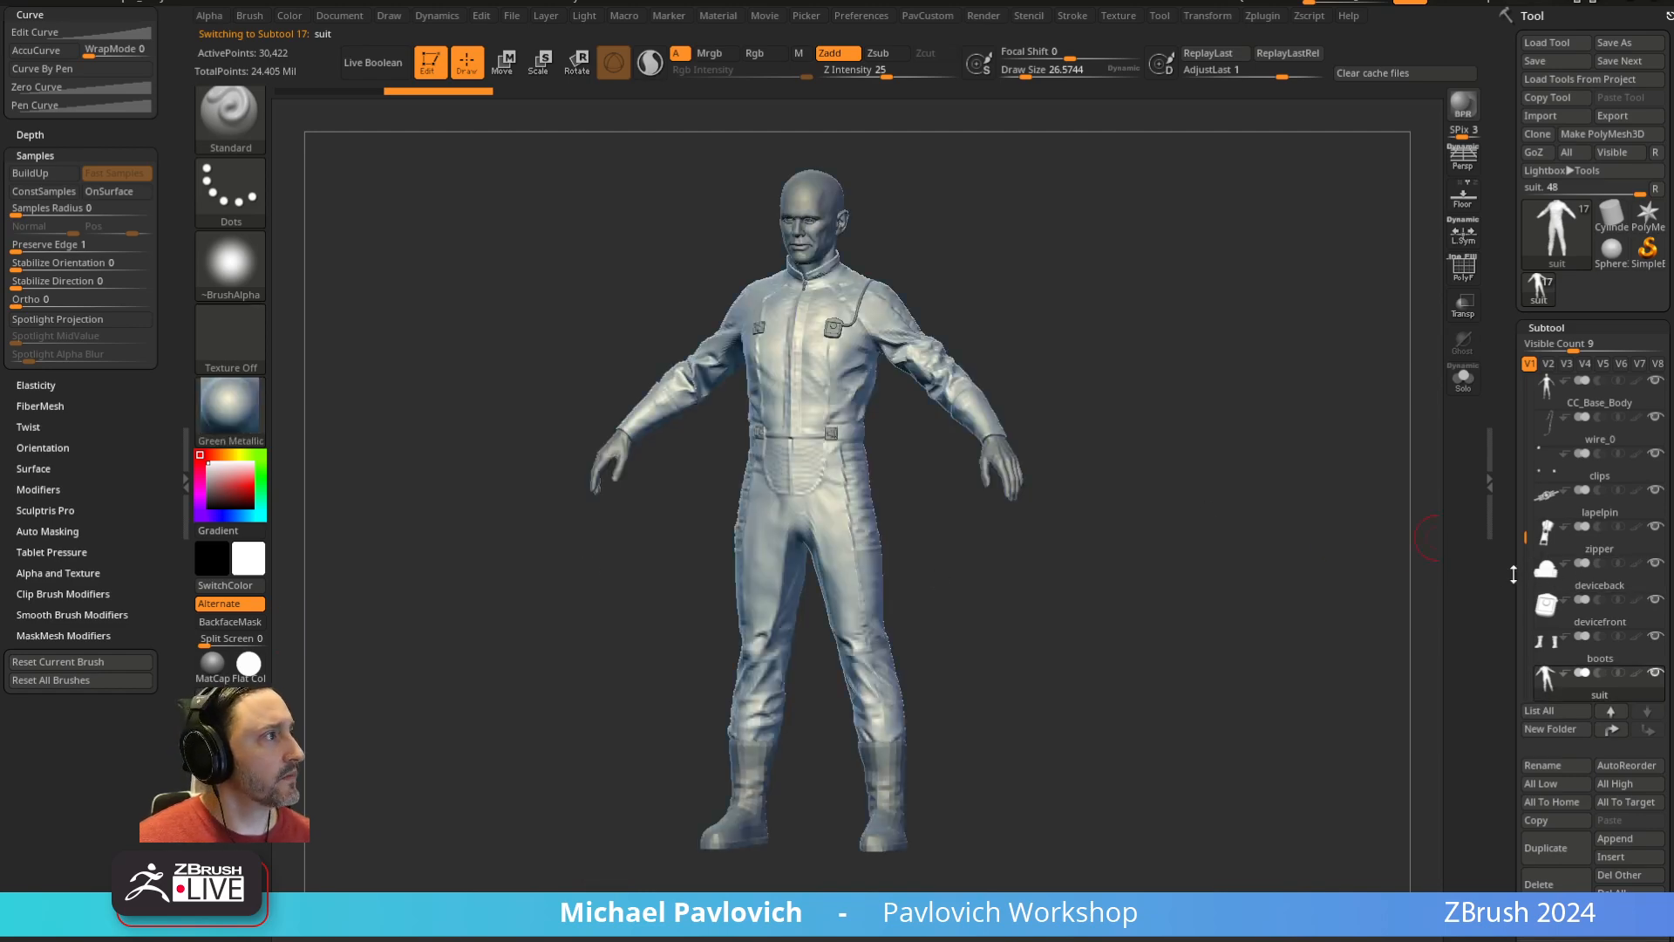
scroll(1513, 574, "down", 5)
left_click(1619, 389)
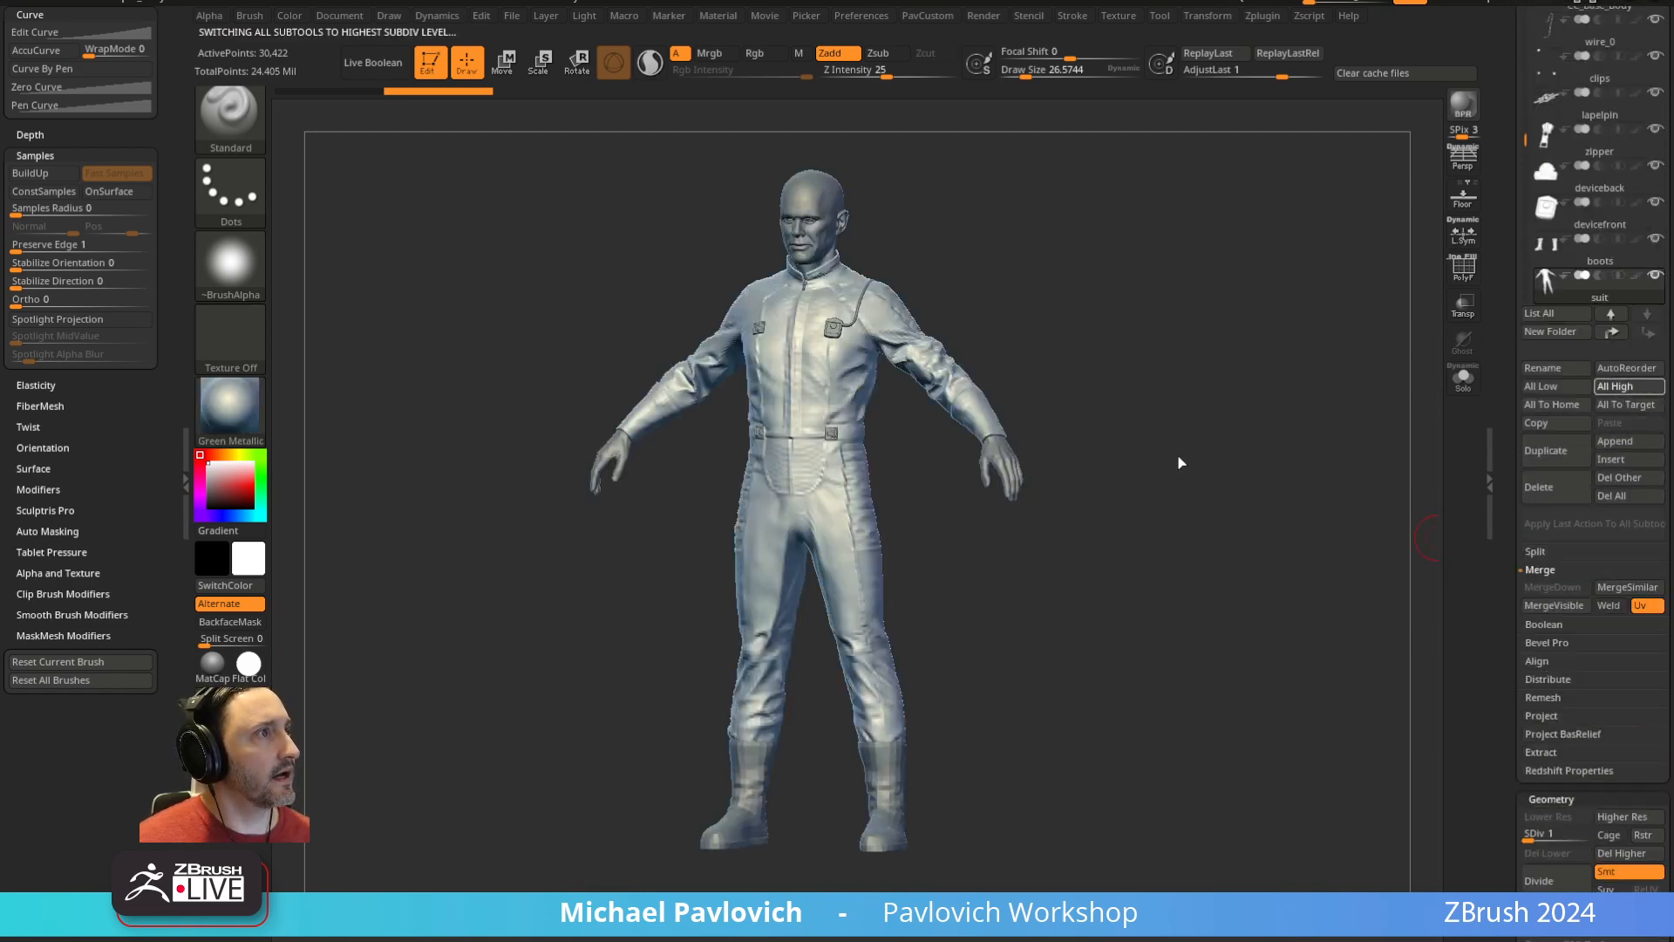
left_click_drag(1507, 295, 1497, 488)
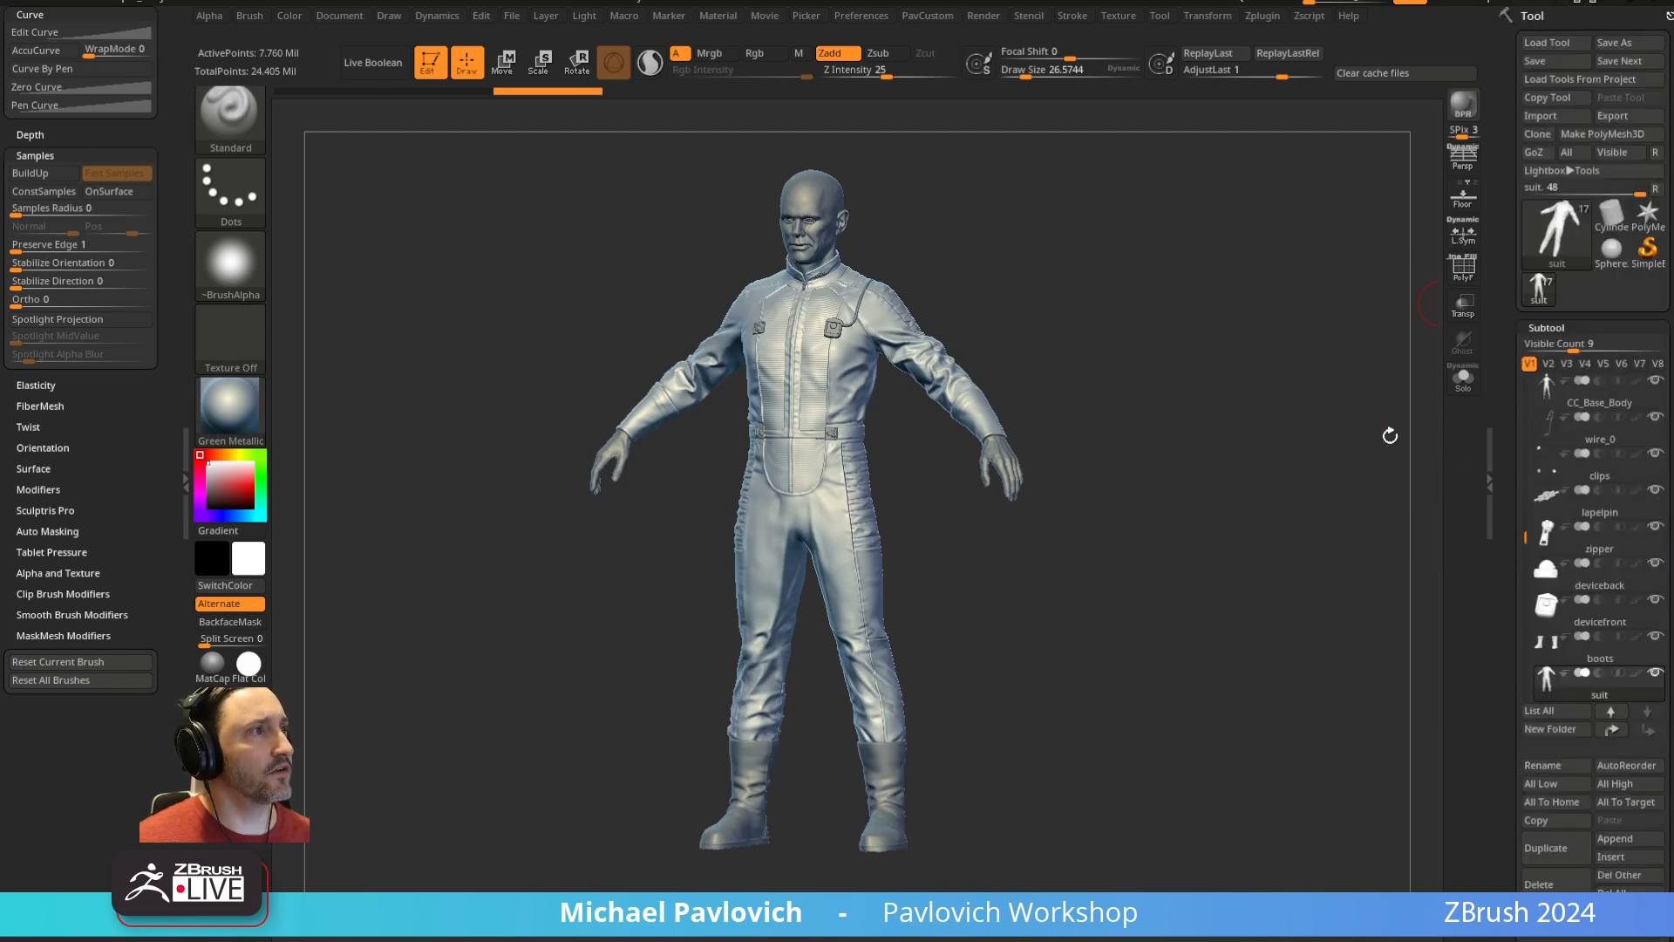
left_click_drag(1378, 436, 1133, 463, "shift")
Set the draw size to about 33 and delete the suit's older undo history
key("s")
left_click_drag(893, 484, 895, 481)
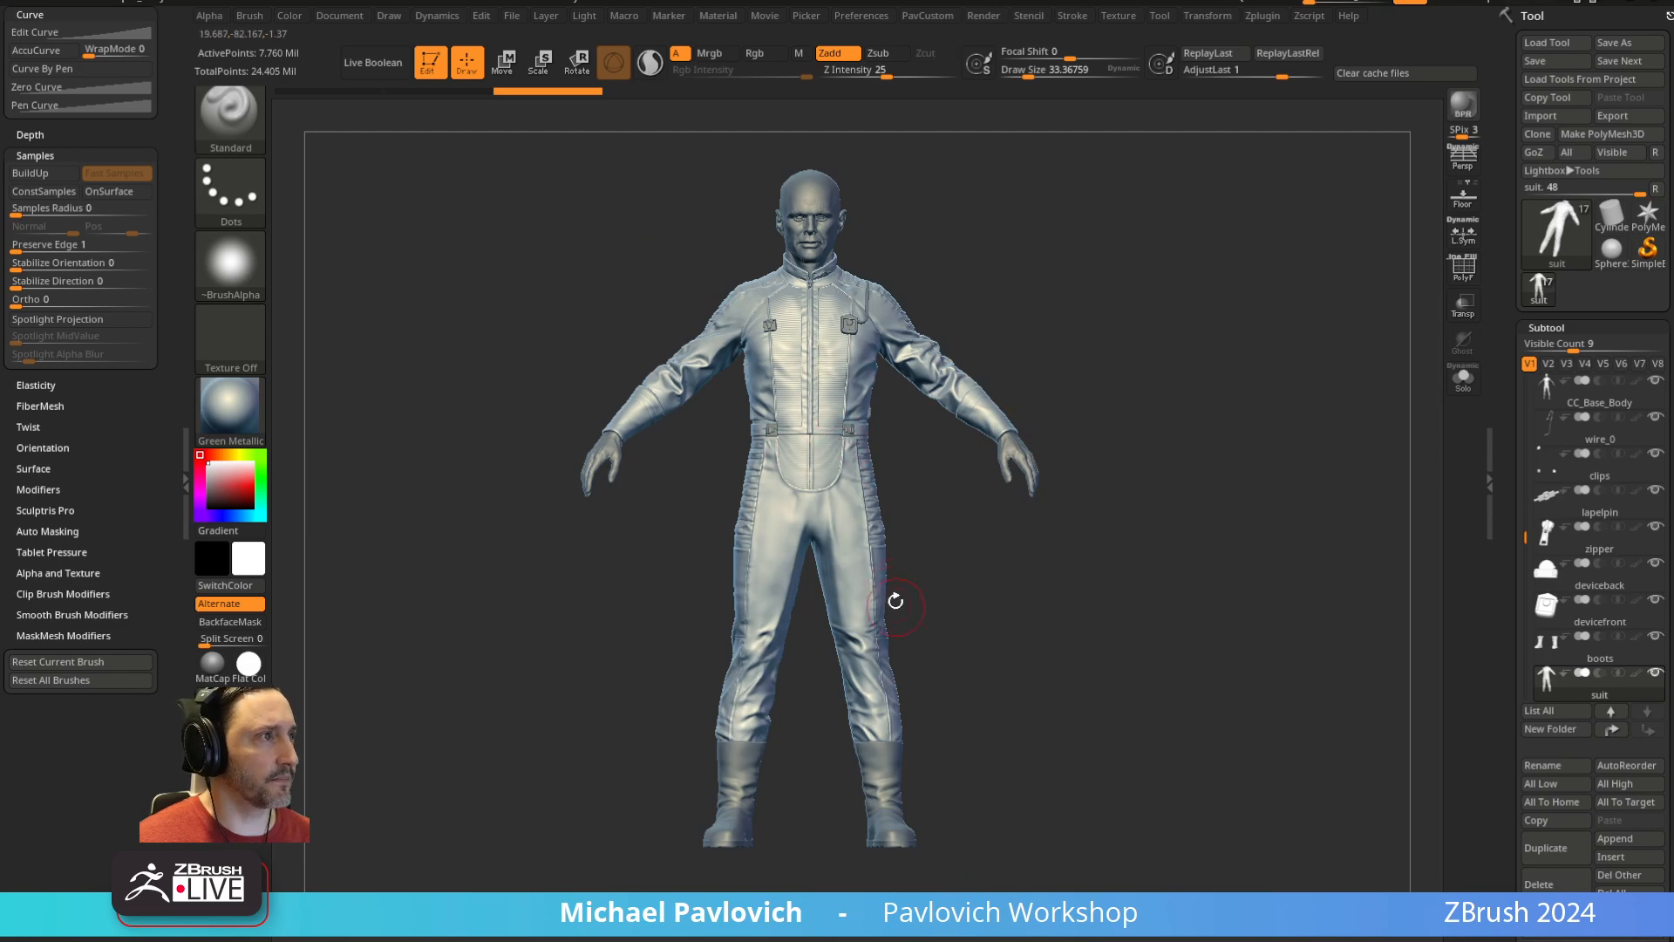
key("ctrl")
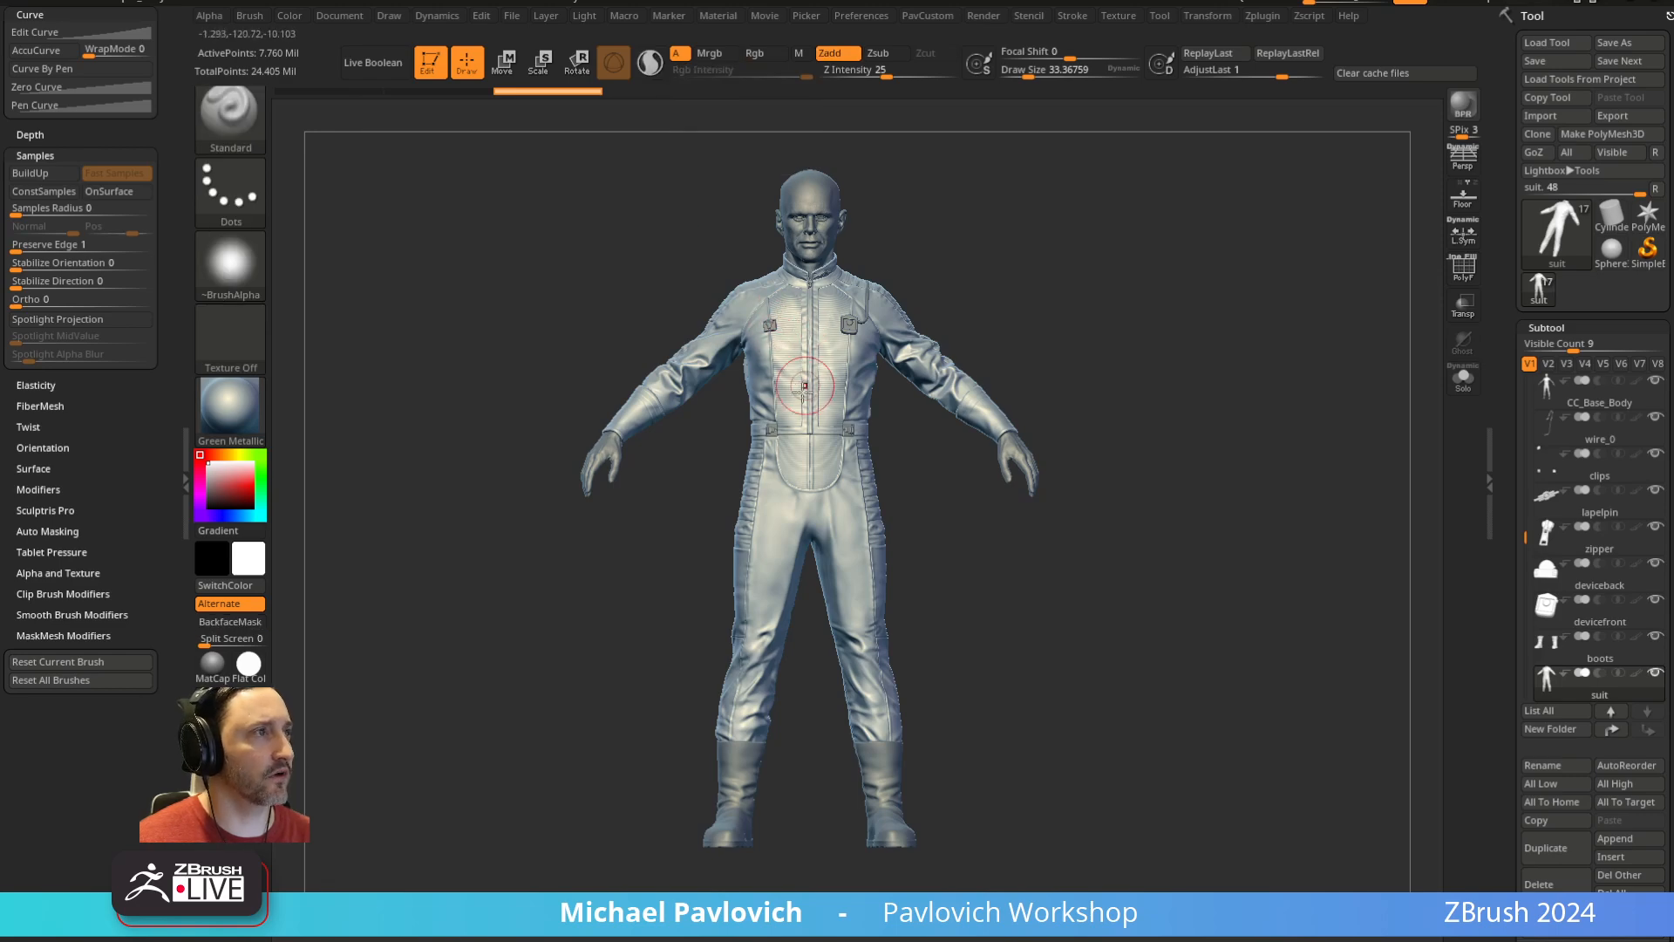
left_click(487, 17)
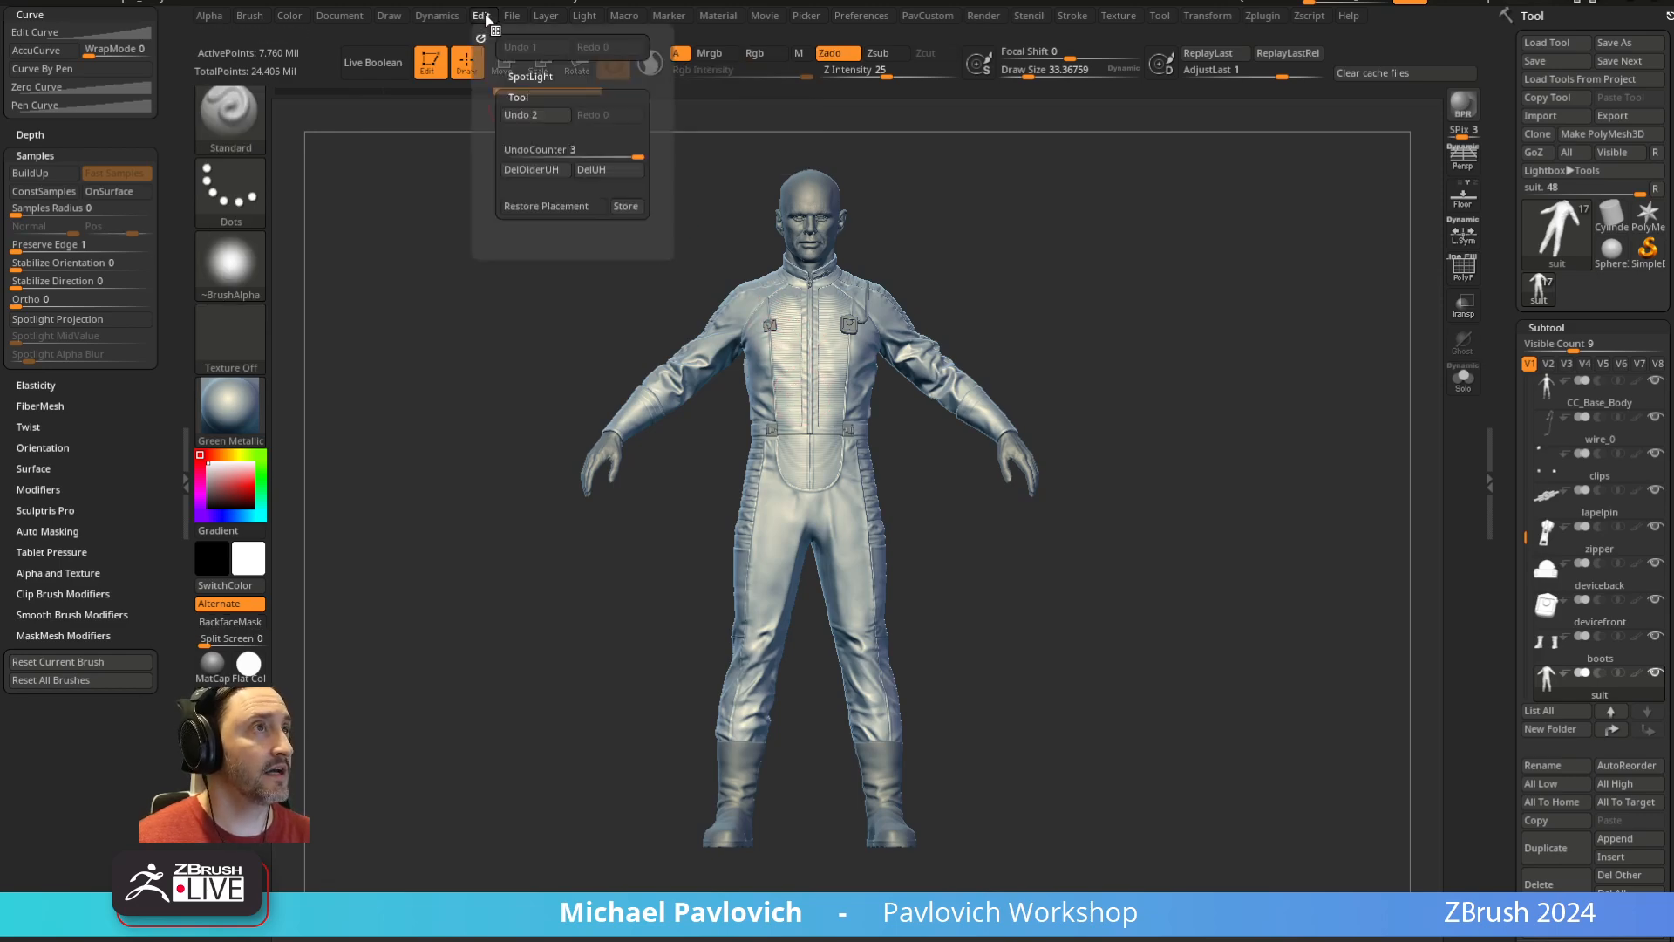
left_click(527, 174)
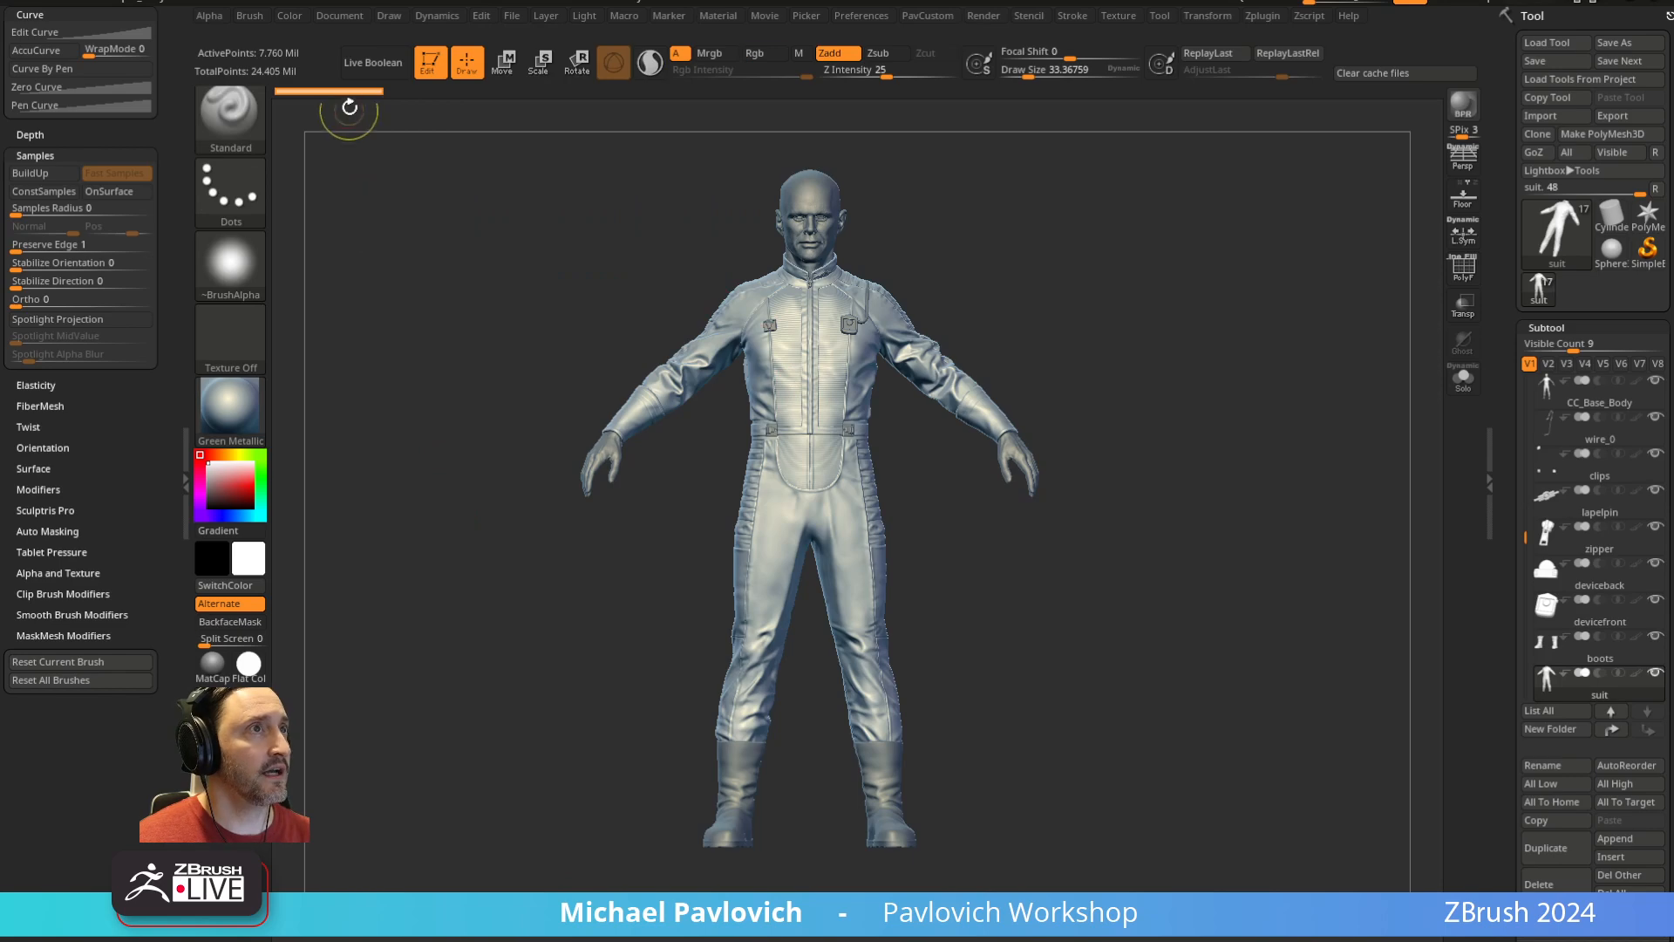
key("ctrl")
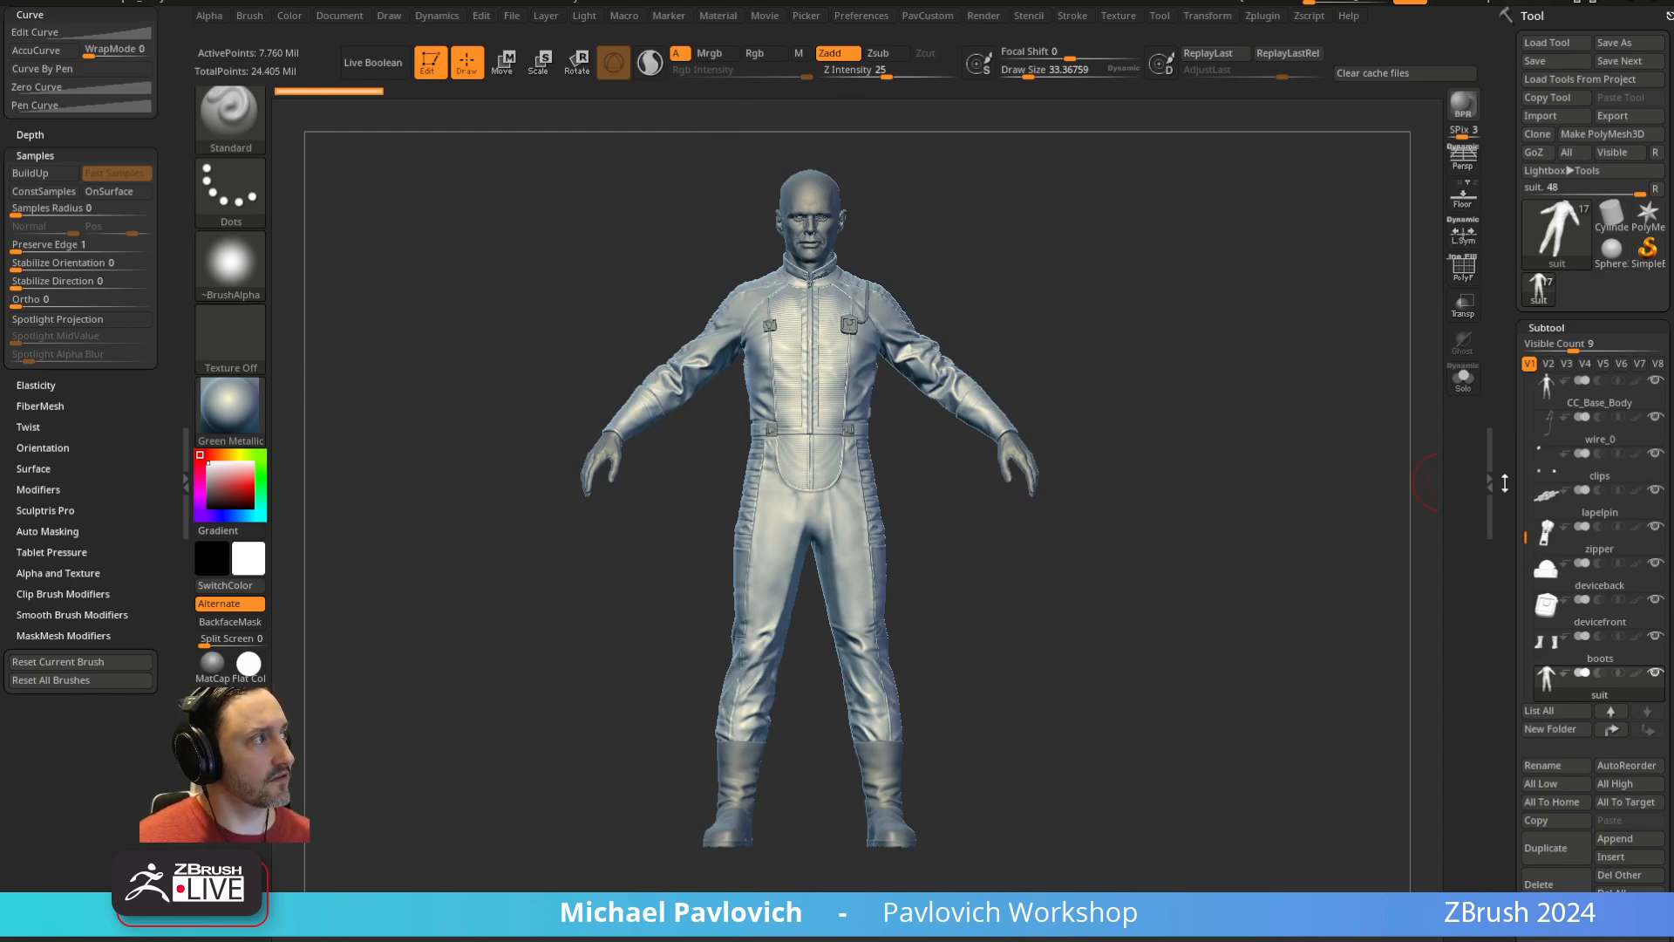
Set the suit to subdivision level 1 and isolate it with the polyframe display turned on
scroll(1504, 483, "down", 8)
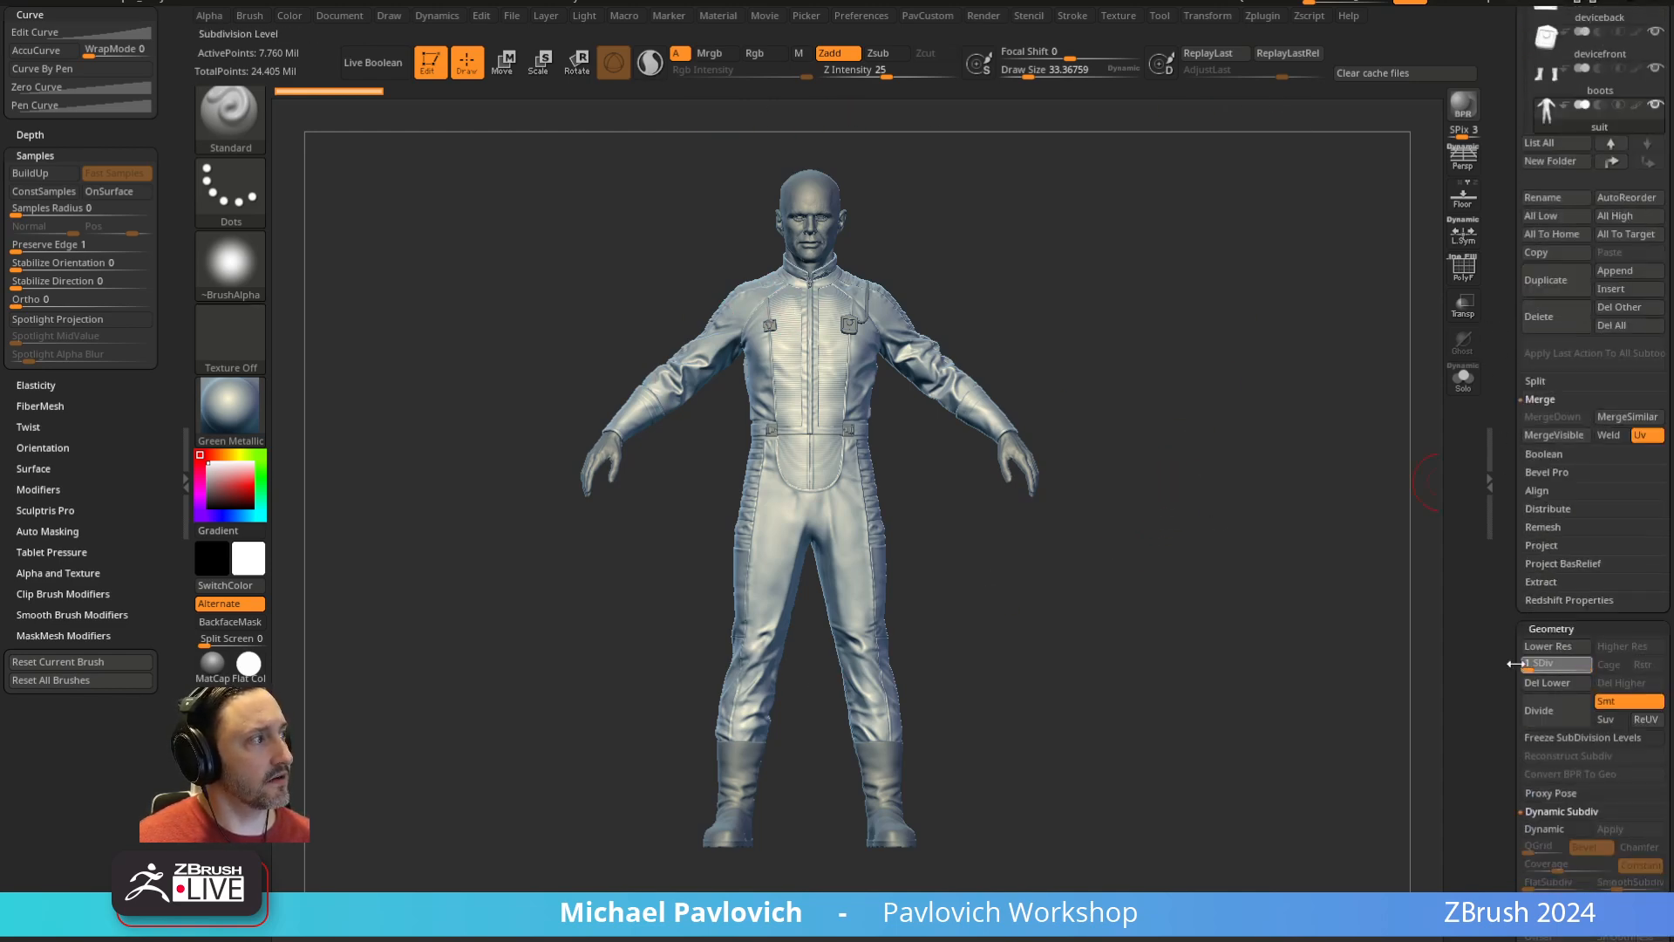
left_click(1517, 663)
left_click(1462, 269)
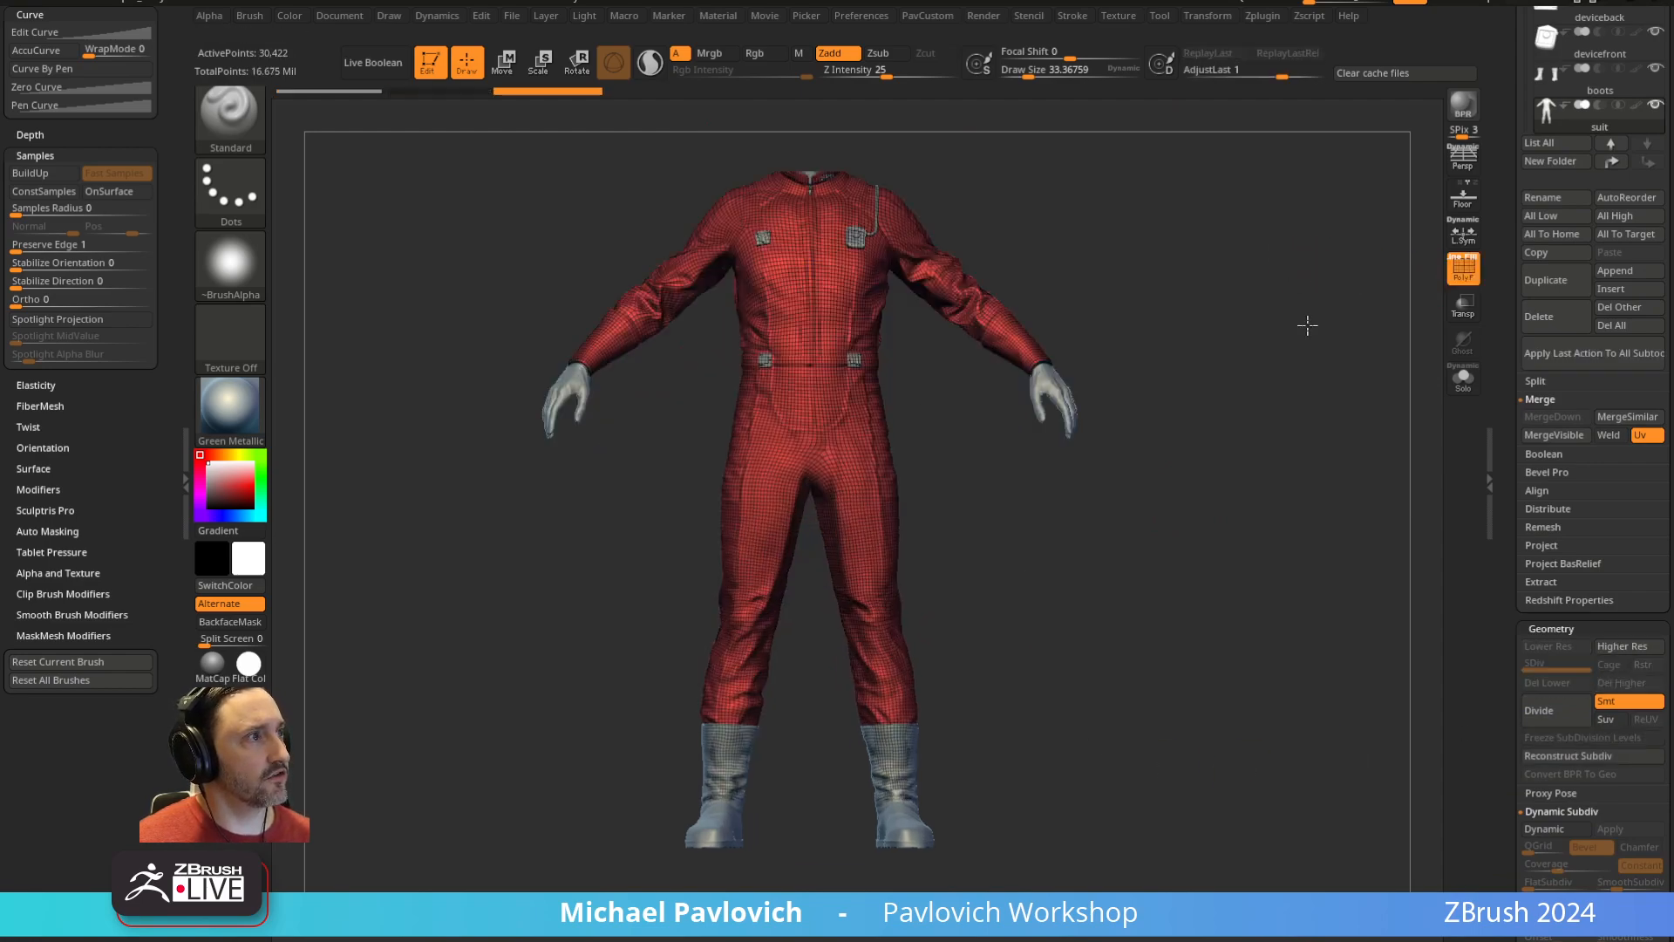
right_click_drag(1307, 325, 1164, 819, "ctrl")
right_click_drag(1158, 199, 1121, 405, "alt")
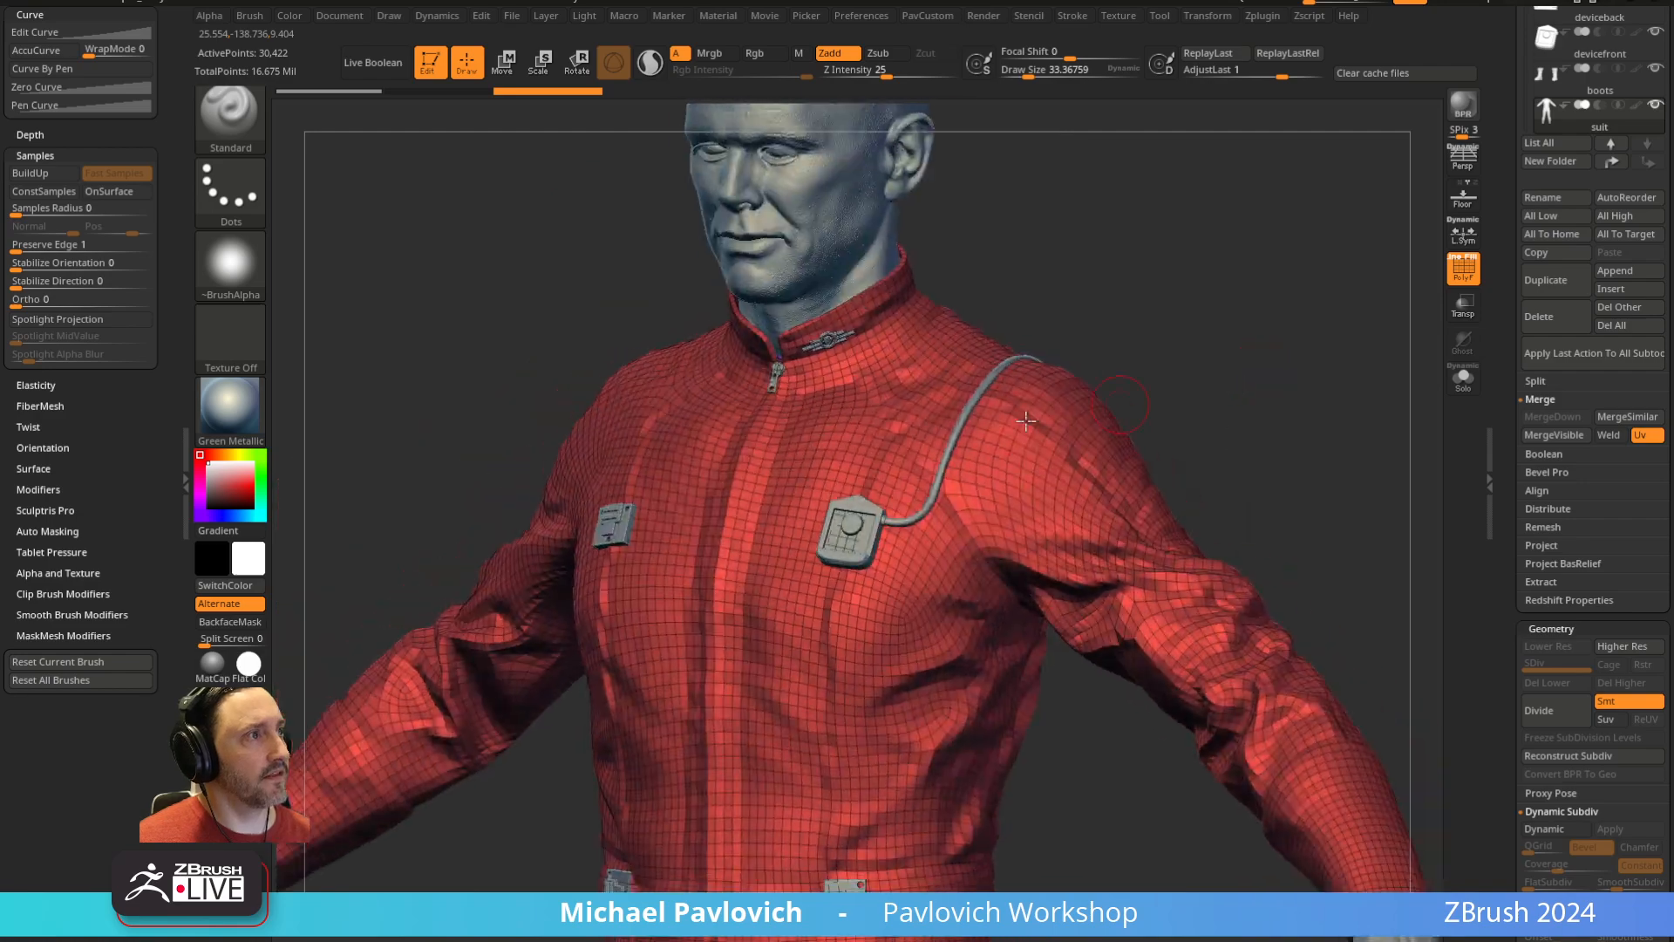
right_click_drag(1248, 307, 1137, 35, "alt")
left_click(1462, 380)
Examine the suit's low-resolution topology around the cuff openings, chest and collar, with the draw size at about 44
right_click_drag(1369, 566, 1307, 507)
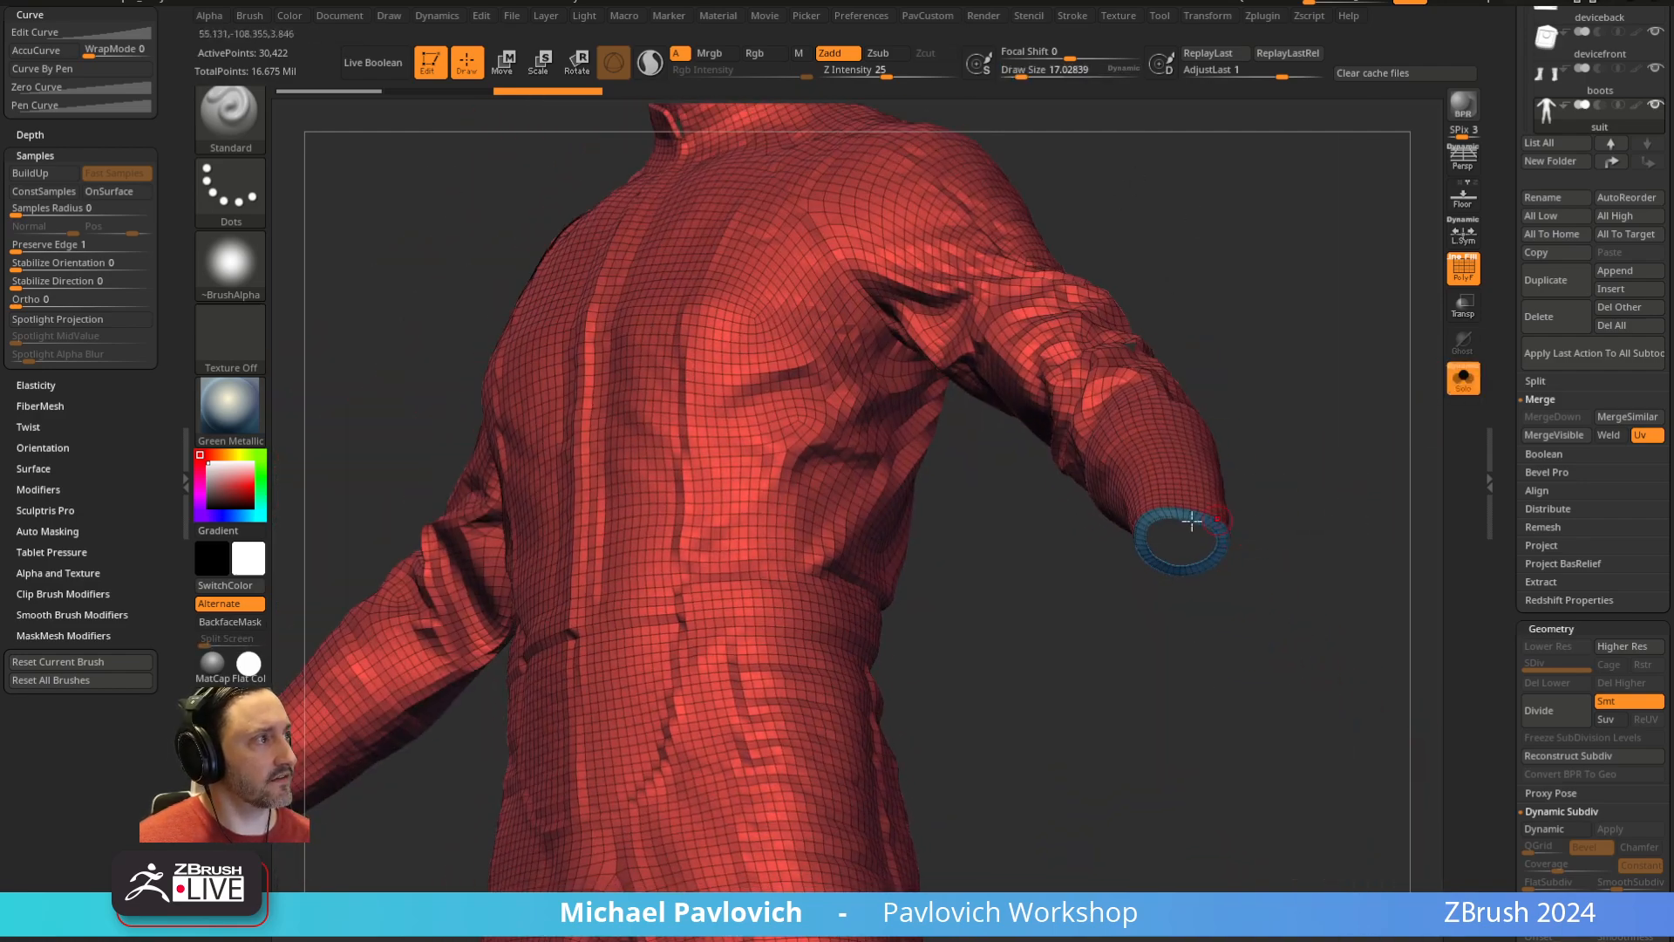
right_click_drag(1122, 658, 1120, 157, "alt")
right_click_drag(1095, 557, 1143, 872)
right_click_drag(1220, 218, 1173, 388, "alt")
mouse_move(926, 526)
right_mouse_down()
mouse_move(1118, 481)
mouse_move(1364, 239)
mouse_move(1364, 370)
mouse_move(1221, 192)
right_mouse_up()
key("s")
left_click(1170, 458)
mouse_move(1220, 192)
right_mouse_down()
mouse_move(1207, 287)
mouse_move(1225, 375)
mouse_move(1188, 337)
mouse_move(1256, 357)
right_mouse_up()
key("s")
left_click(1262, 345)
key("s")
left_click(1158, 489)
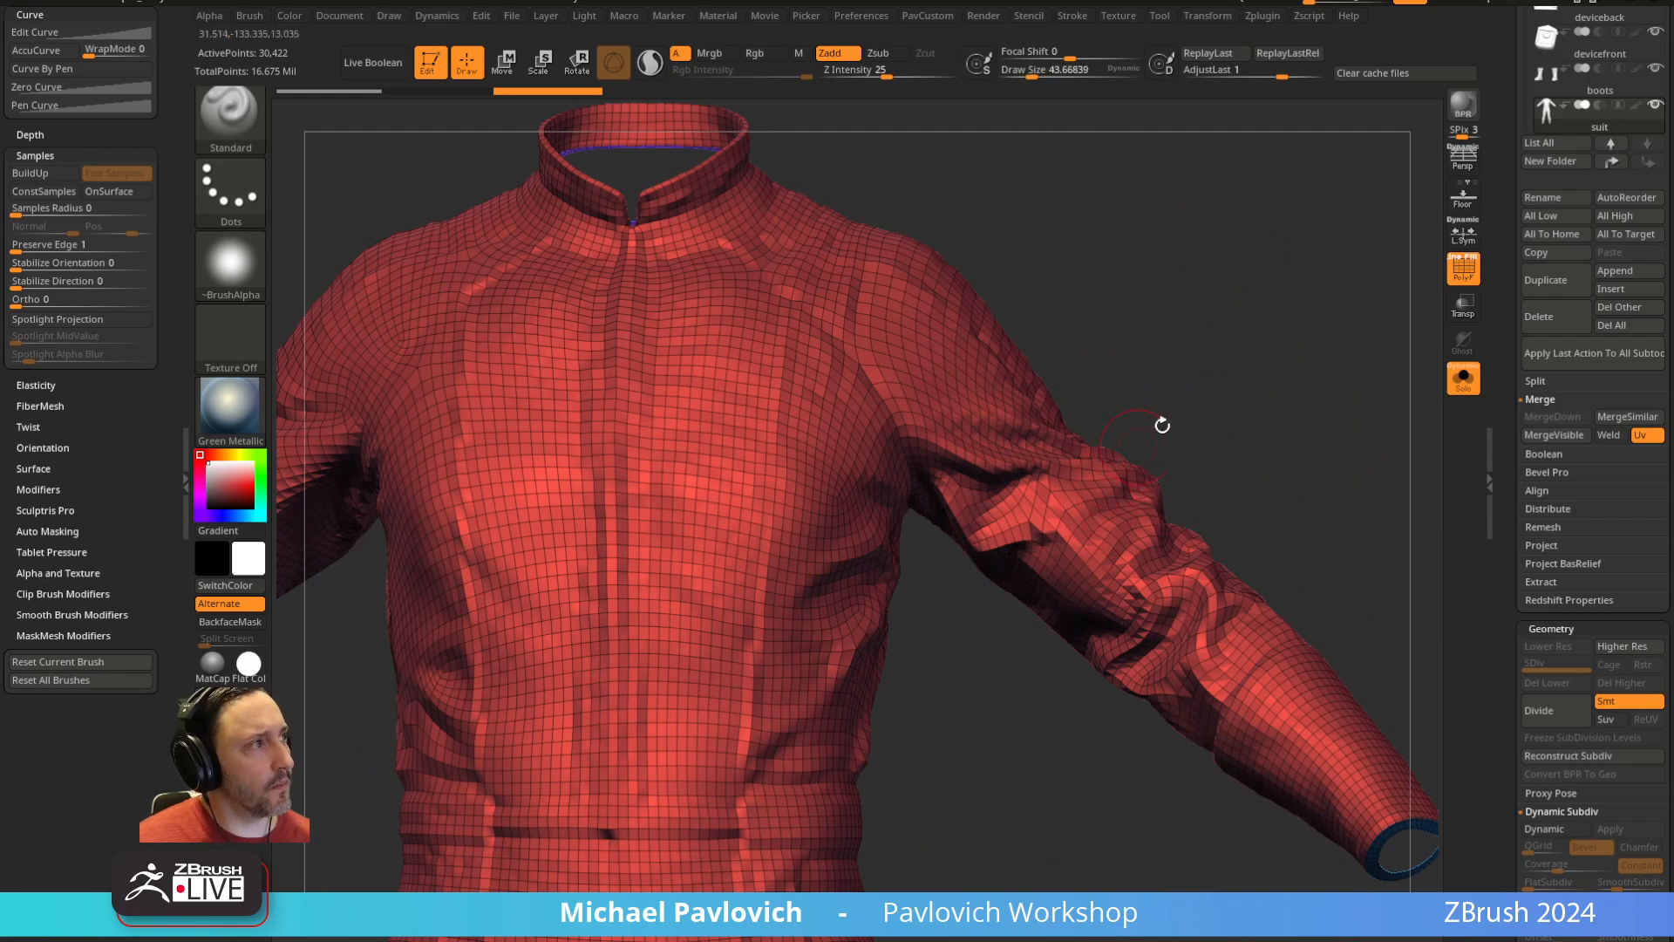
right_click_drag(1162, 425, 1074, 499)
right_click_drag(1185, 636, 1389, 380)
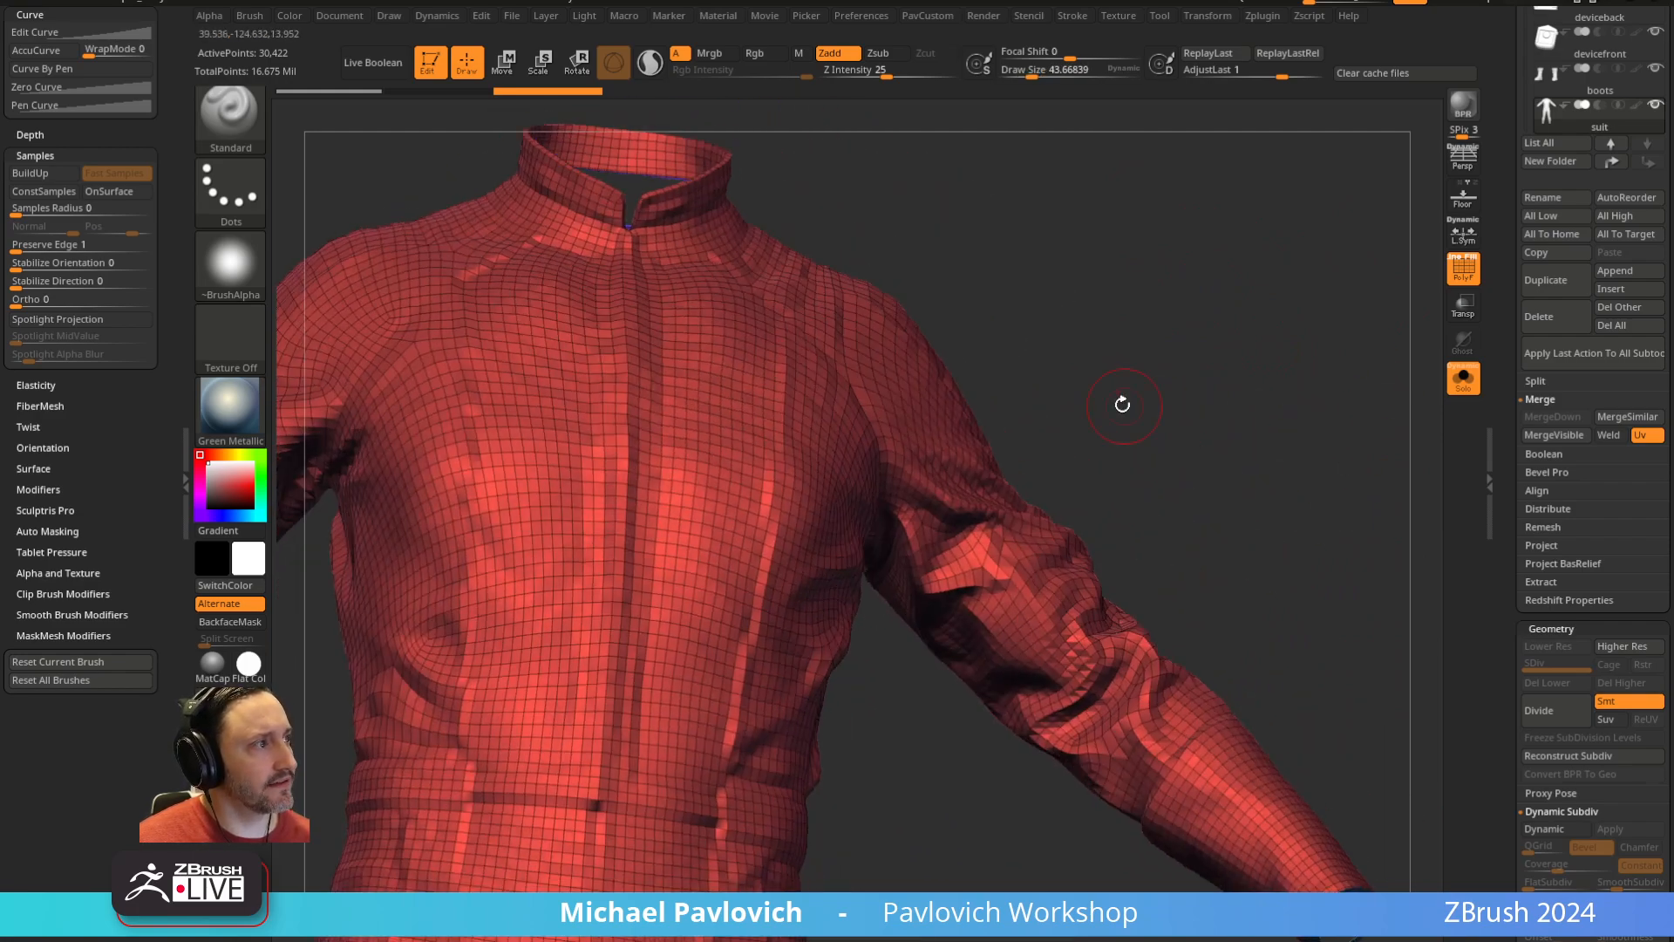
Clone the level 1 suit as a separate tool
right_click_drag(1123, 403, 652, 516)
right_click_drag(696, 690, 1205, 328, "ctrl")
scroll(1506, 286, "up", 10)
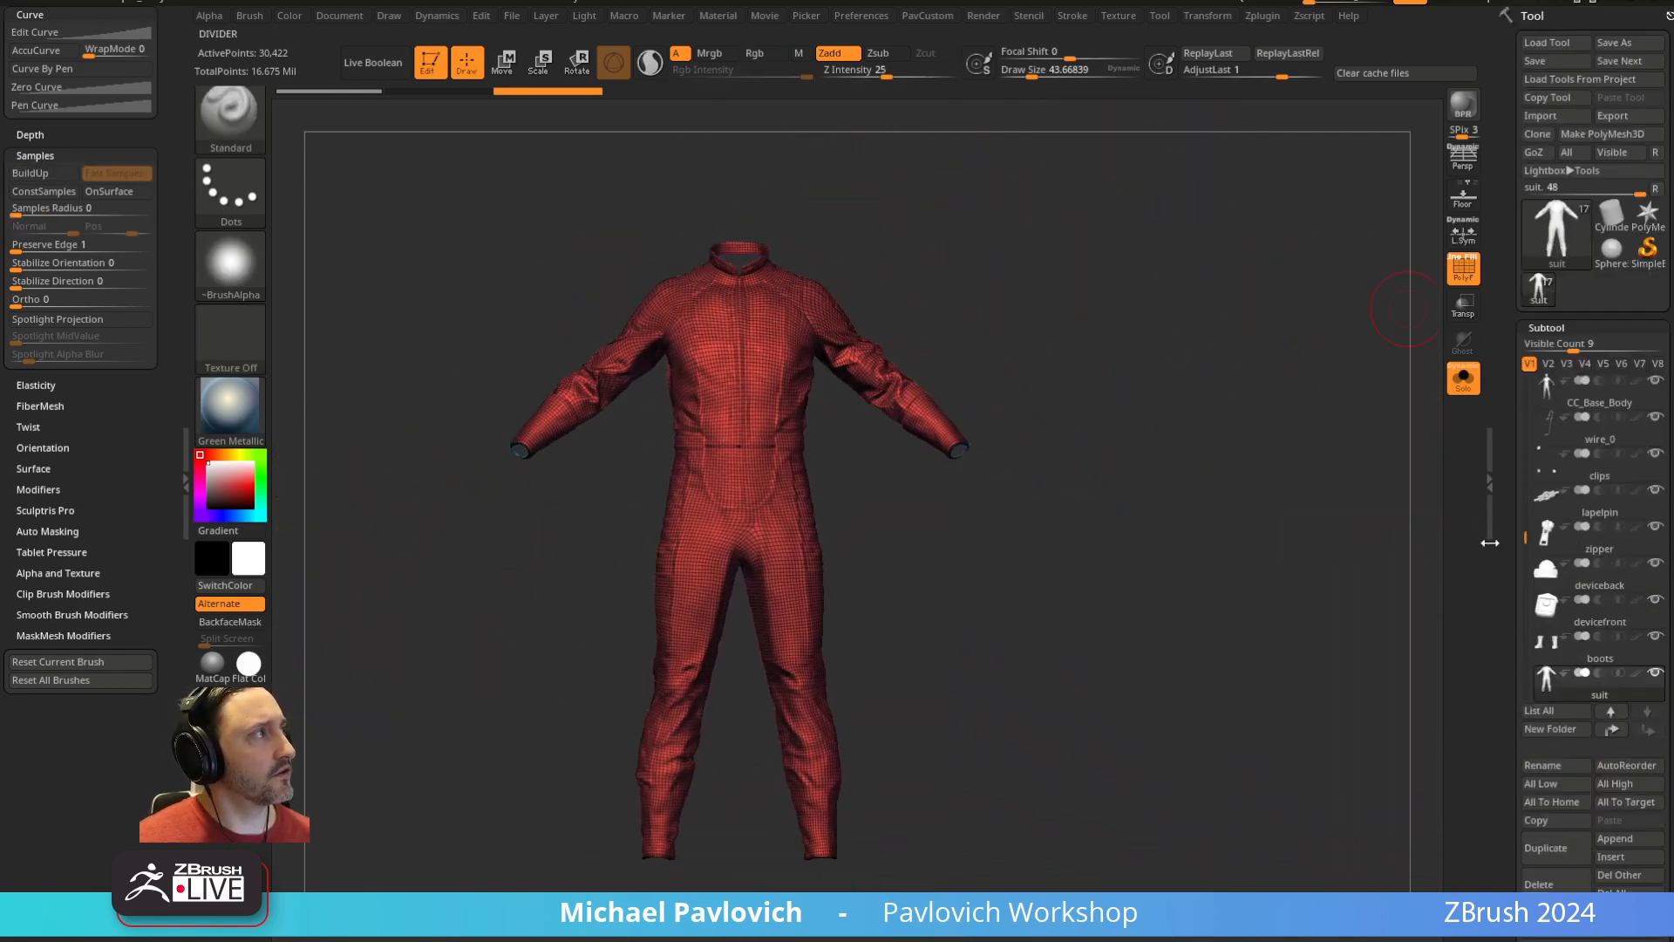
left_click(1539, 134)
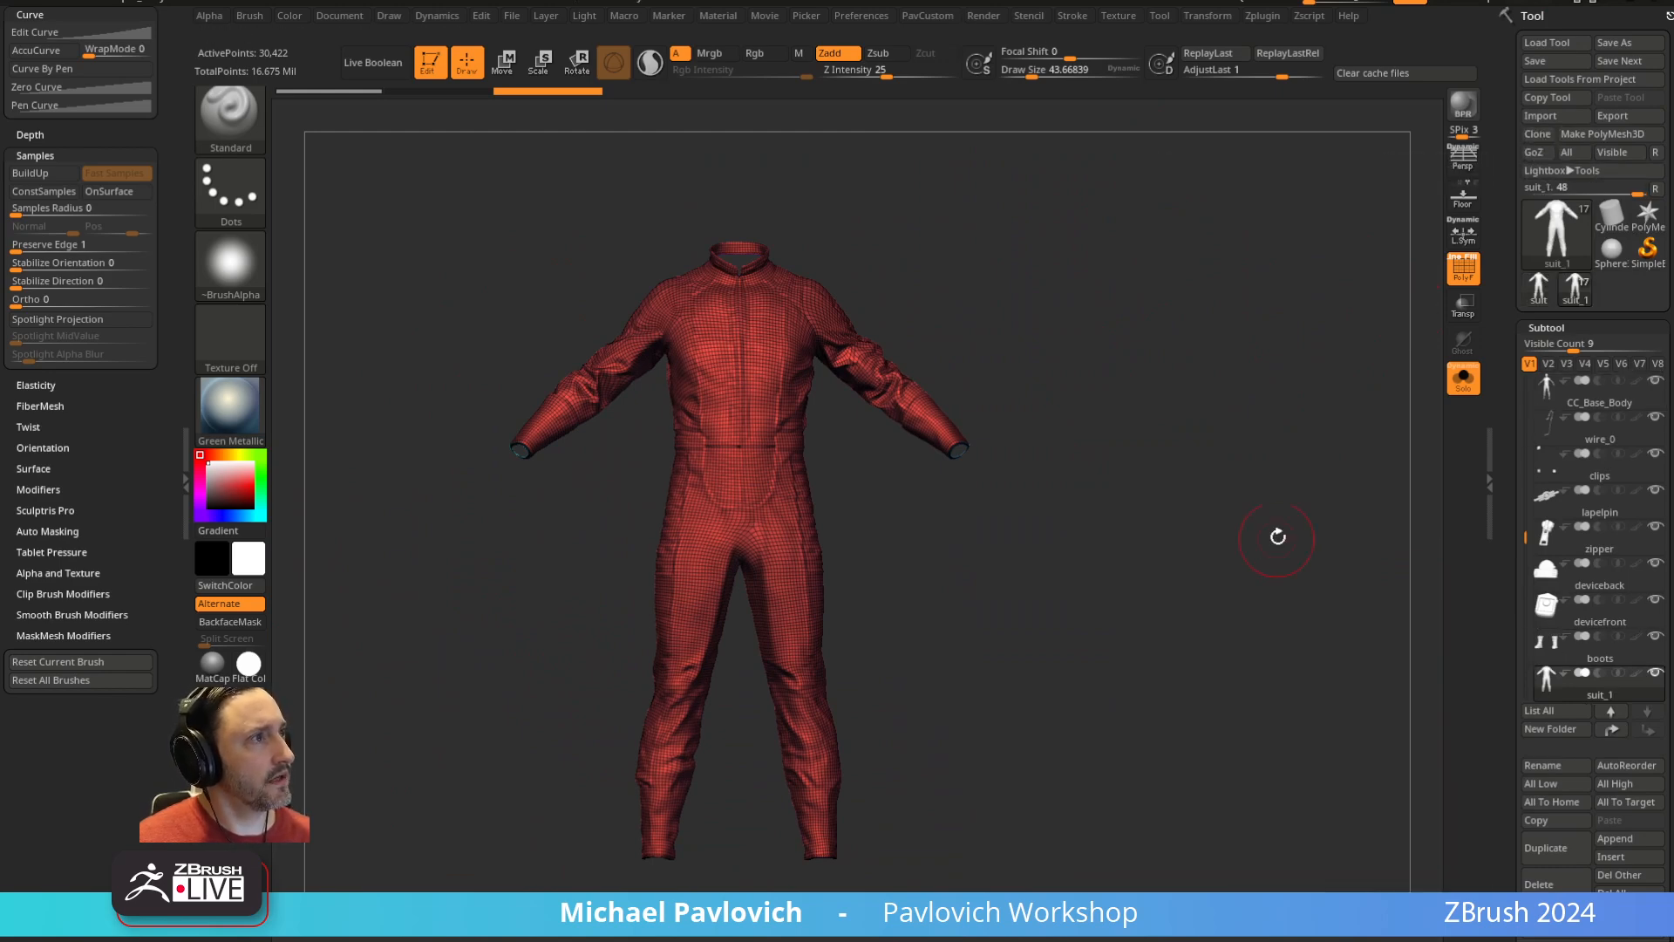
Raise the suit to subdivision level 5 with the polyframe turned off and keep it isolated from the character
scroll(1505, 449, "down", 8)
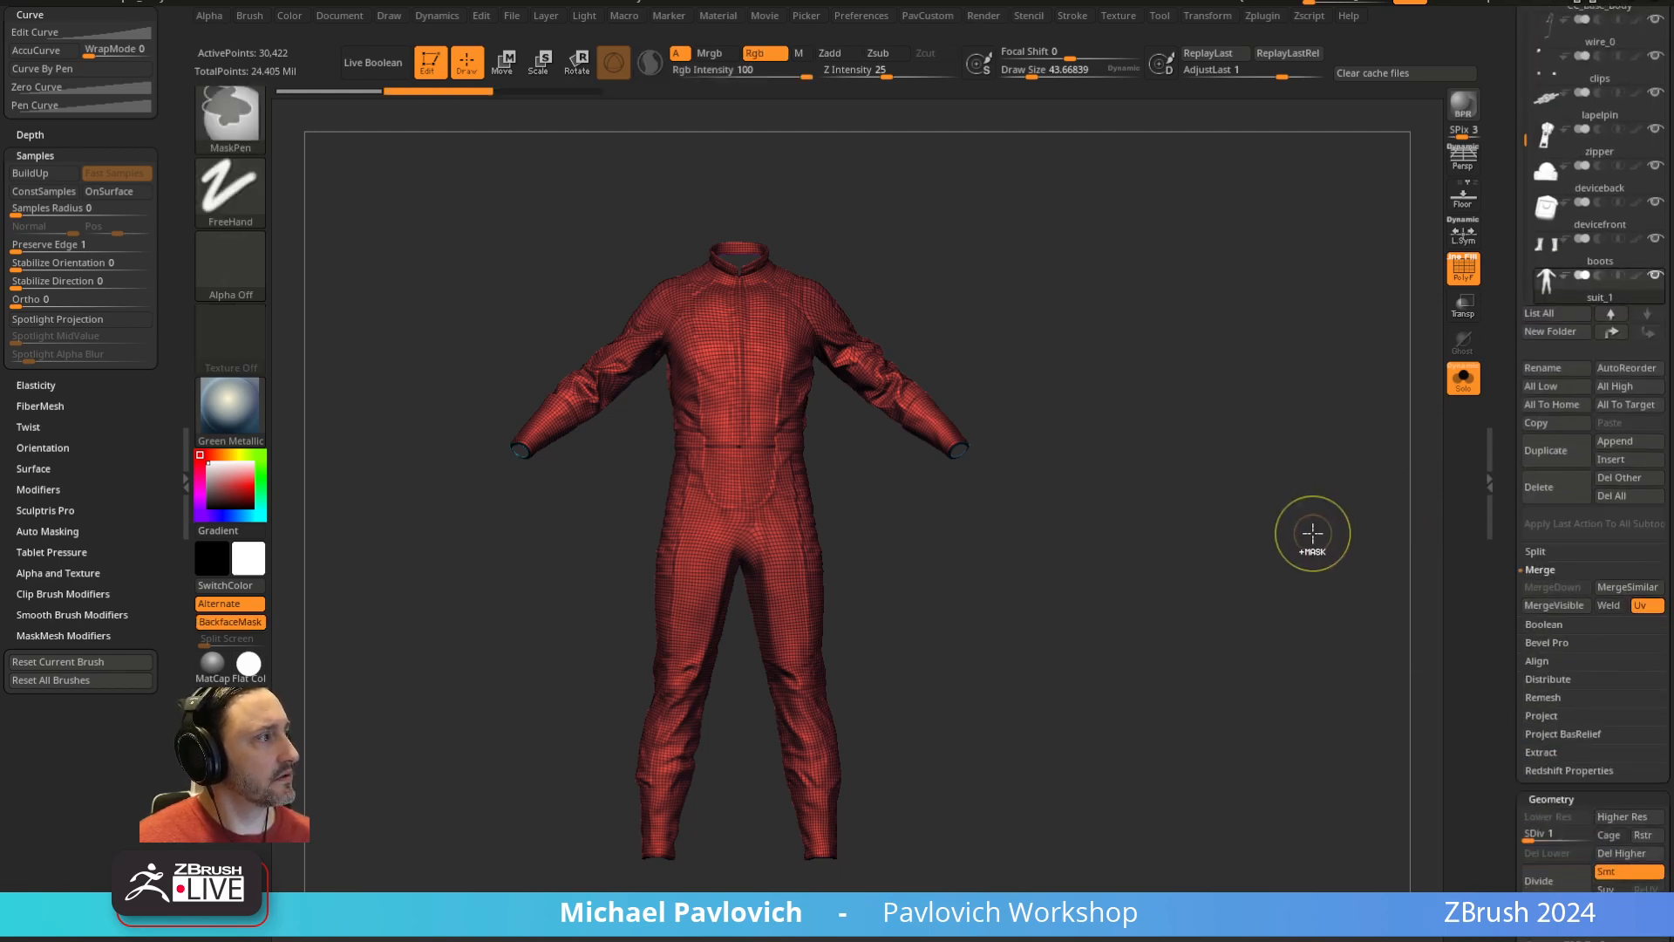
key("ctrl+d")
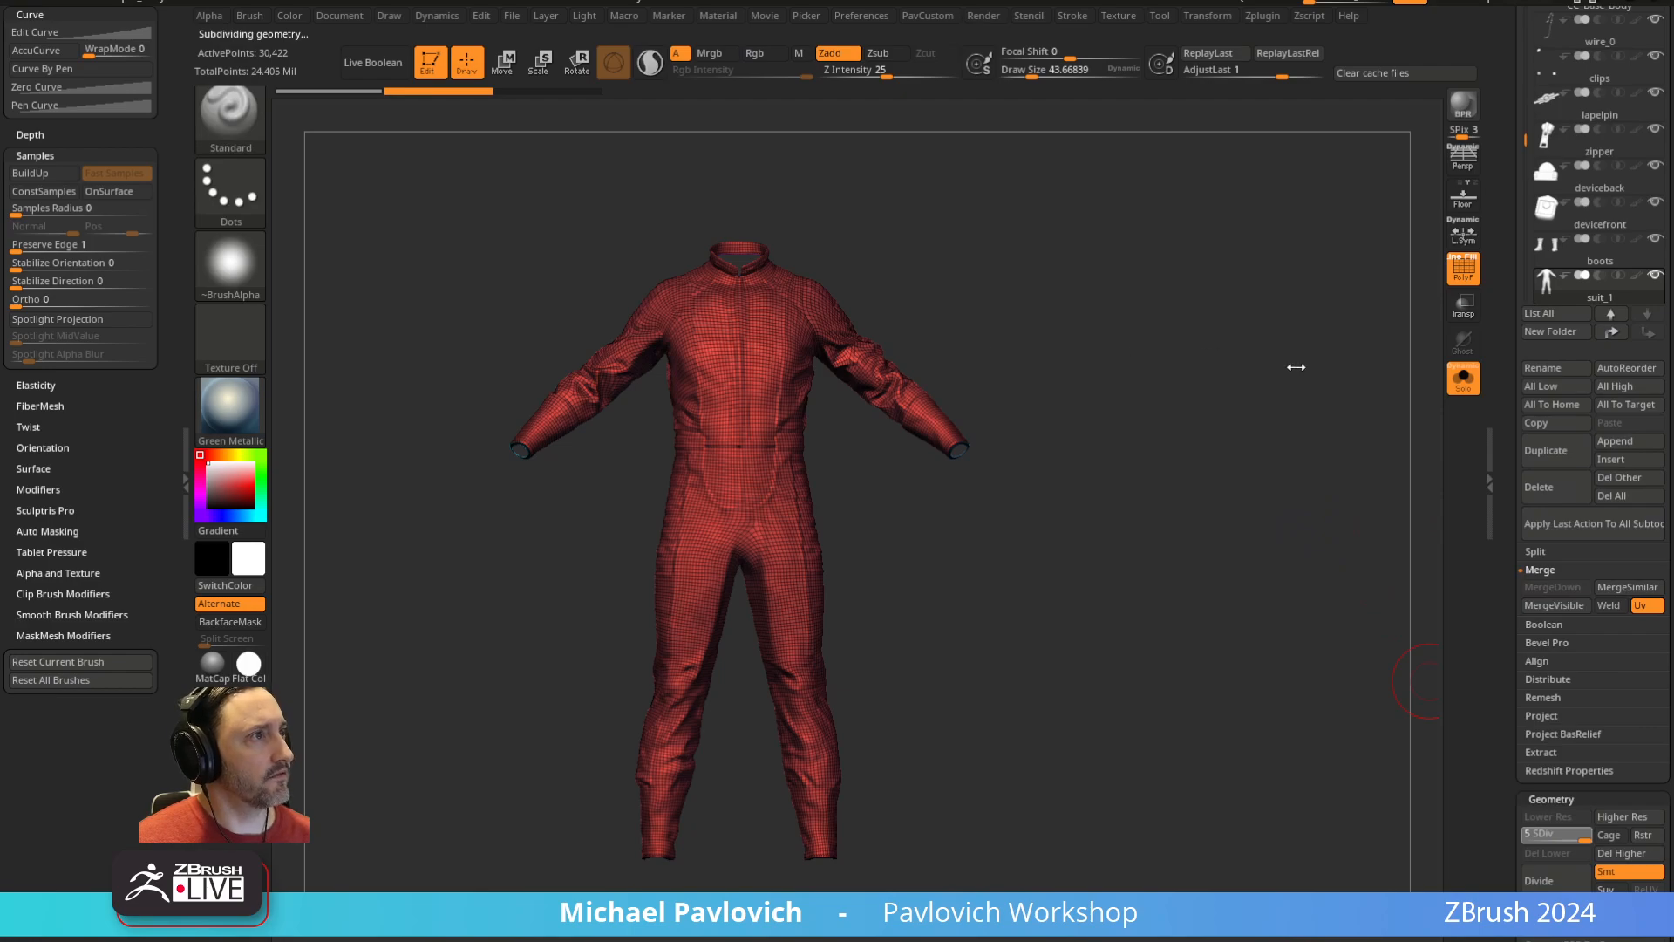
left_click(1463, 268)
left_click(1463, 378)
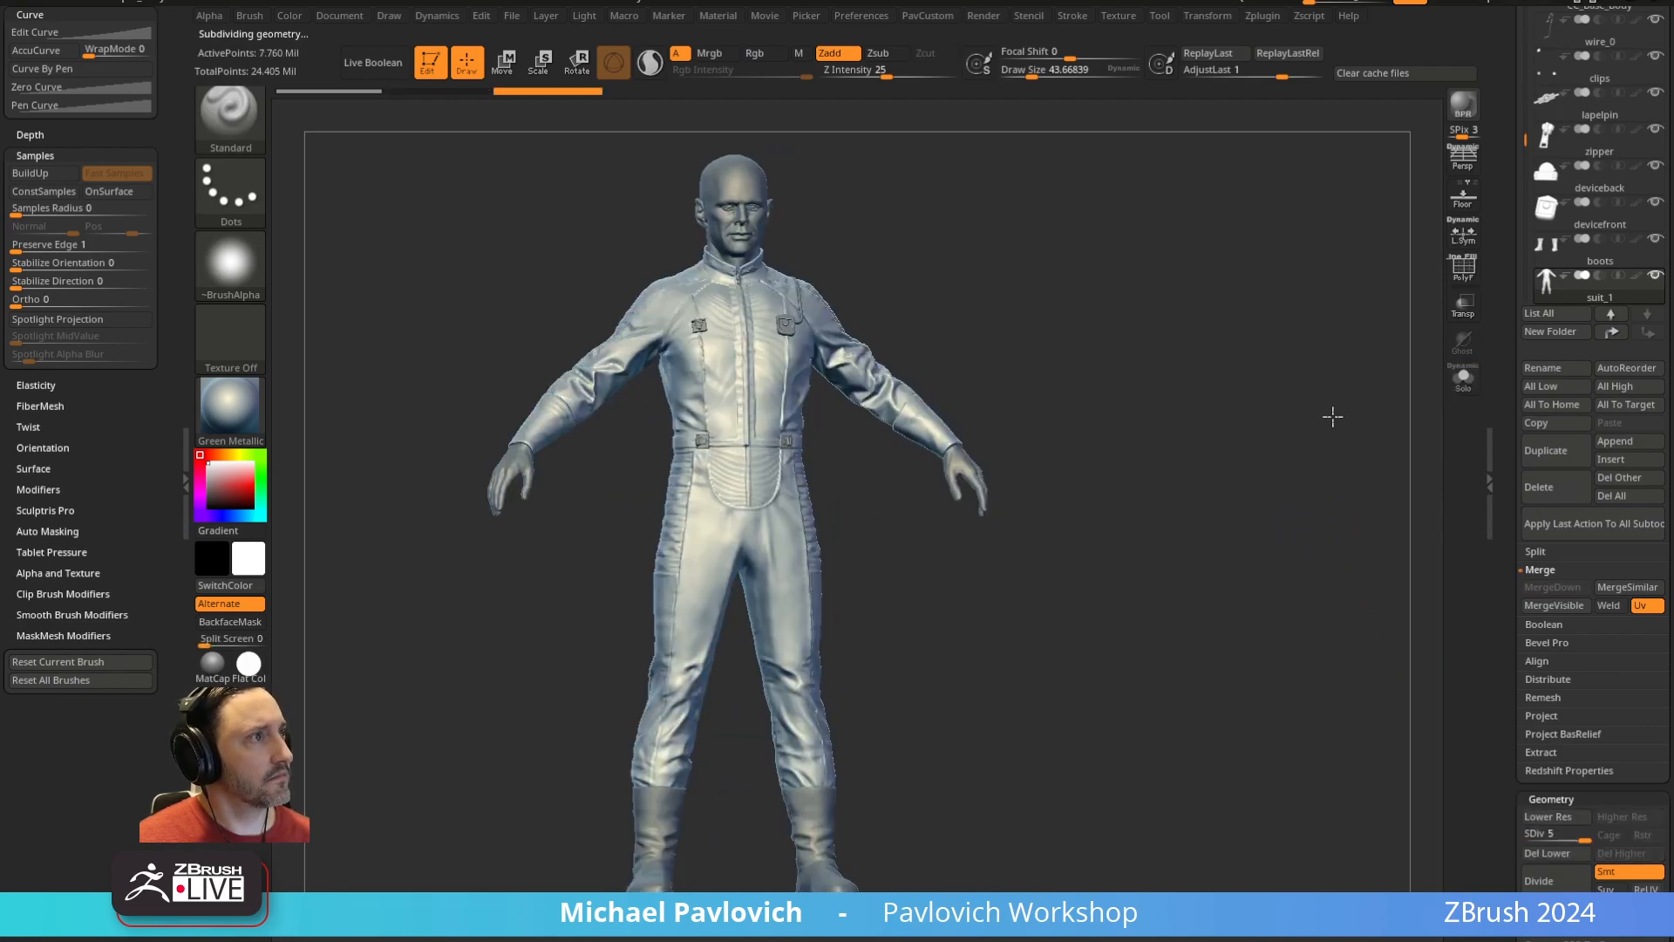
left_click(1463, 377)
Add a ZSphere as a new subtool beneath the suit and make it the active subtool
key("b")
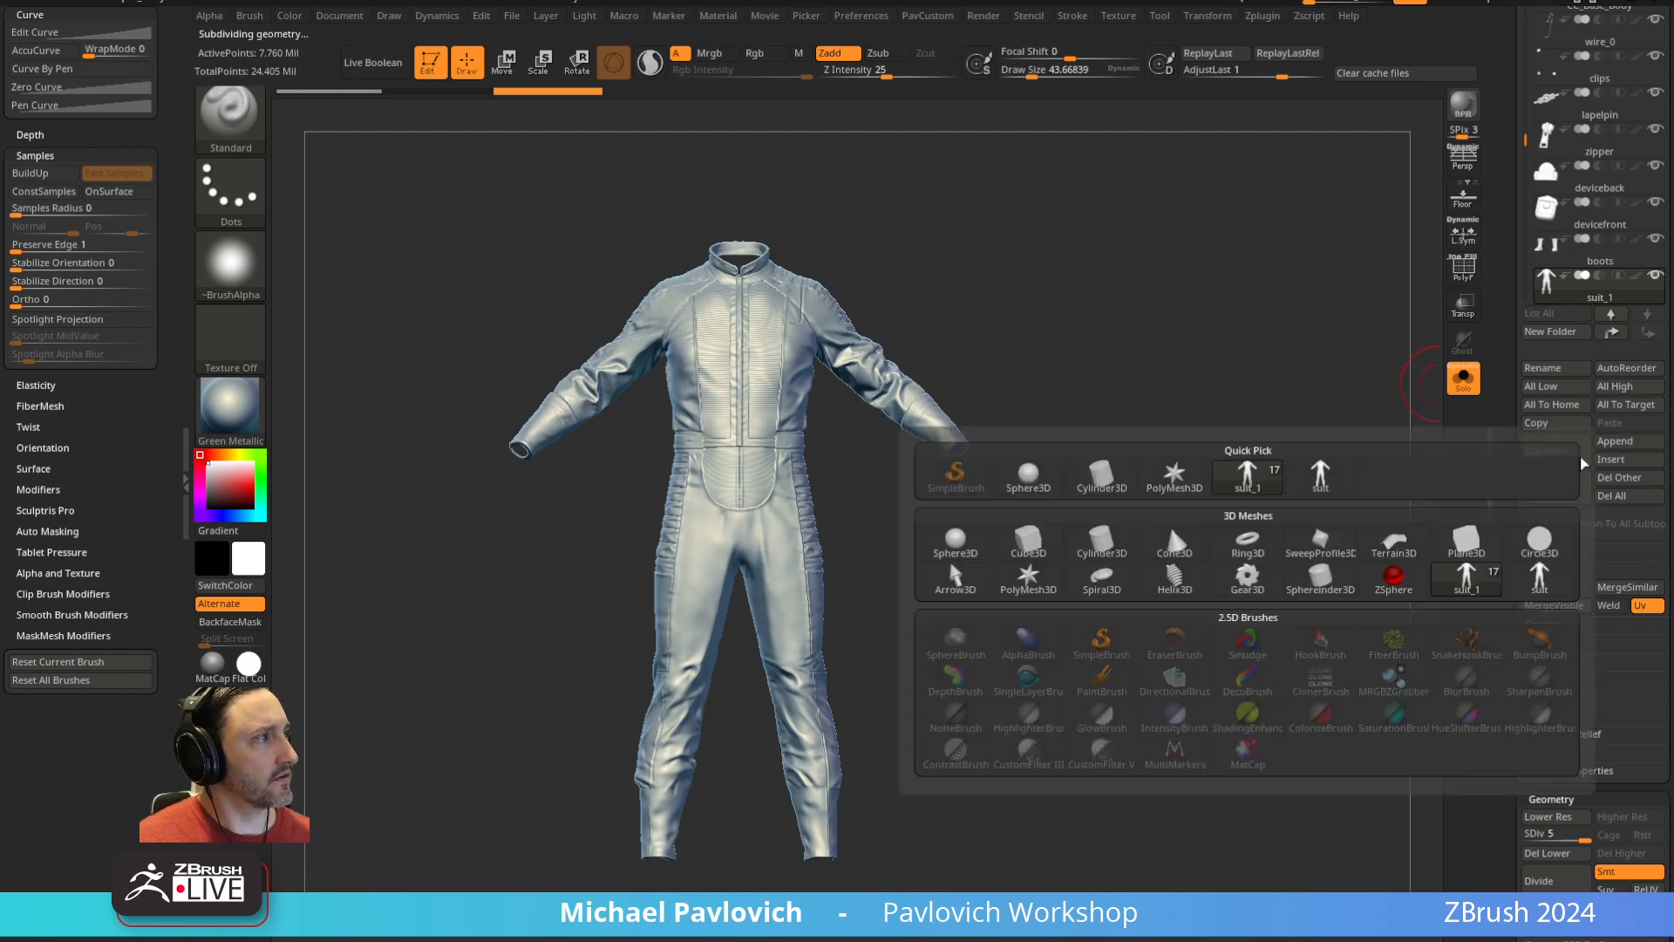
key("s")
key("m")
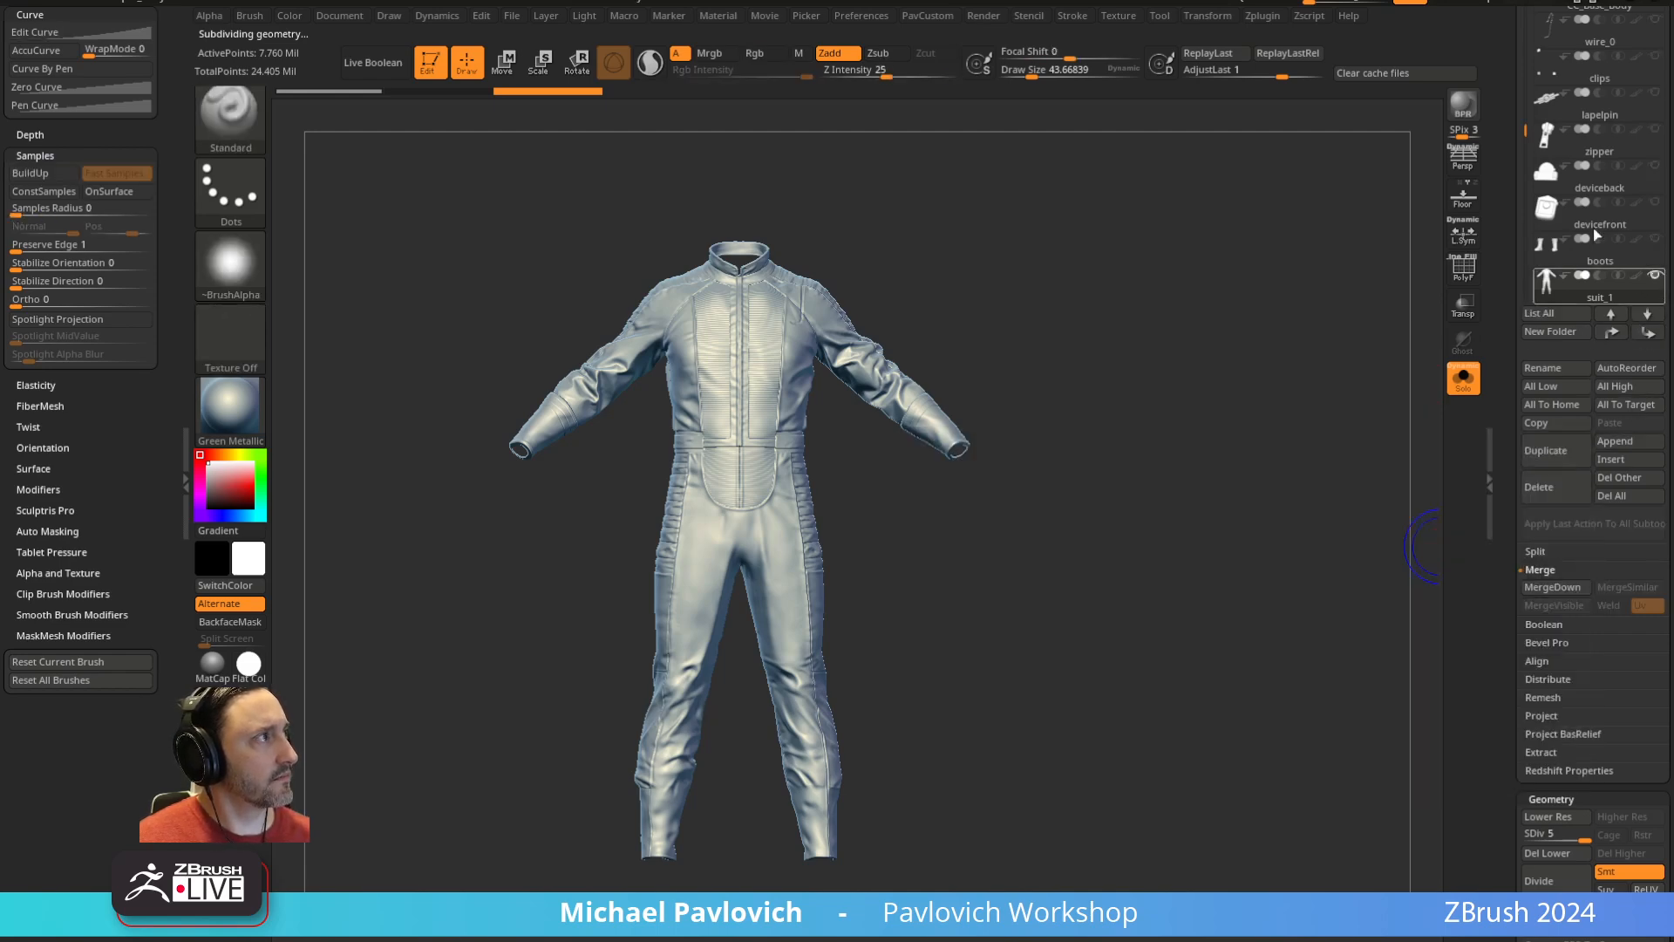
left_click_drag(1525, 144, 1525, 202)
left_click(1607, 225)
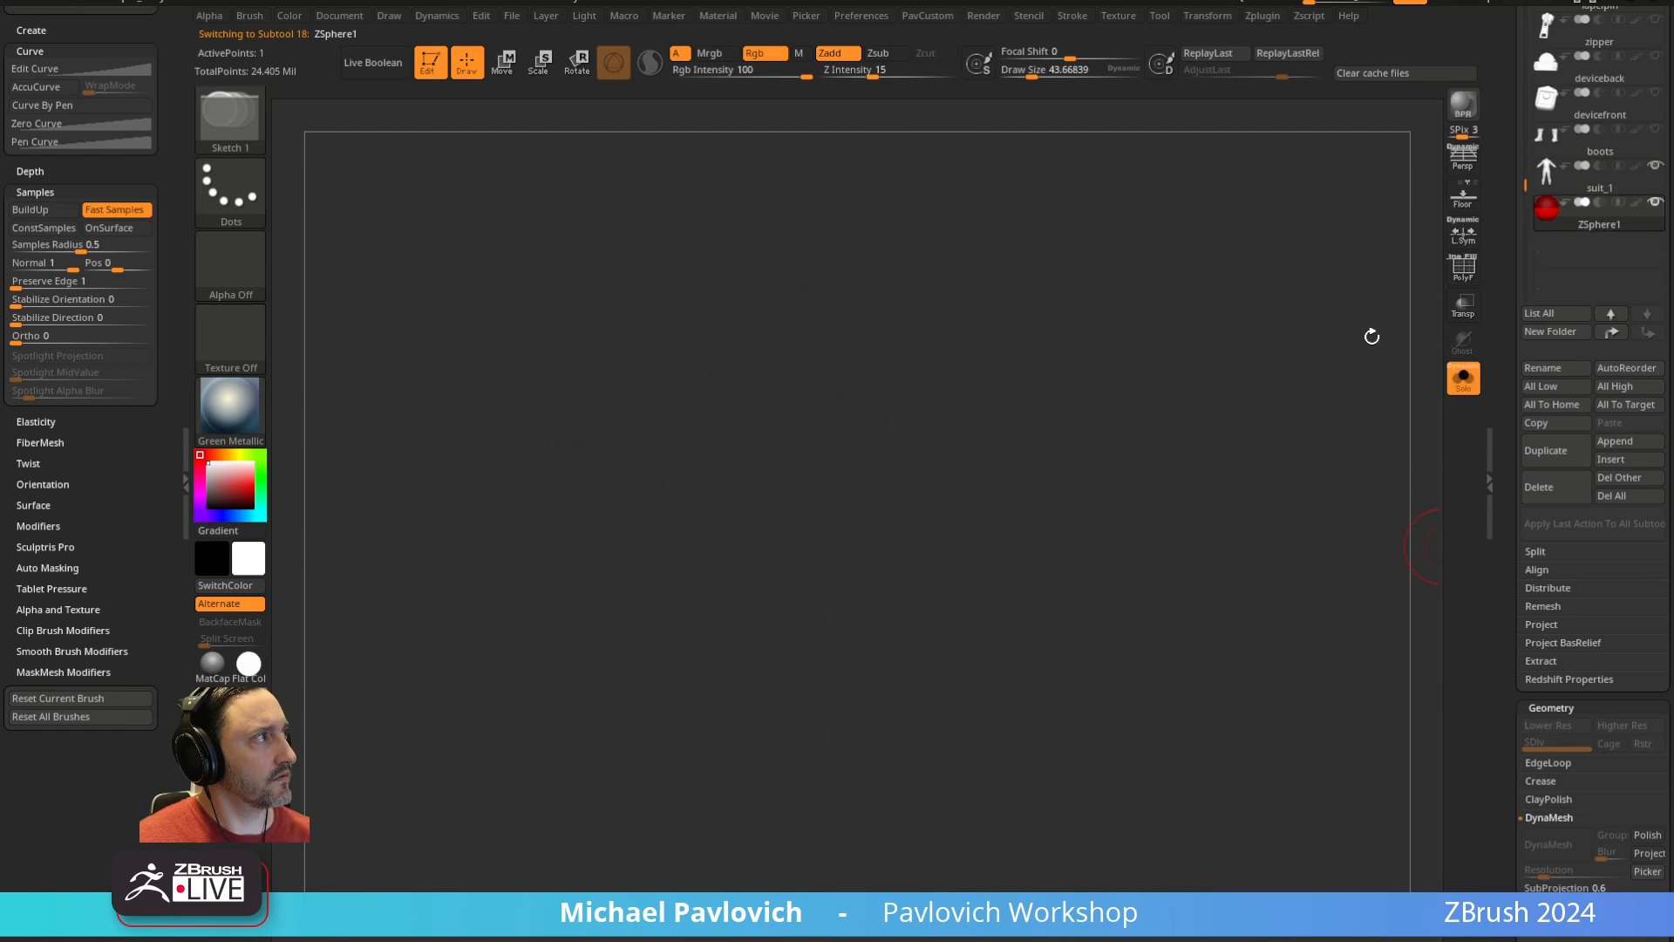
Collapse the ZSphere's Display Properties, Deformation and Geometry settings
left_click_drag(1502, 401, 1535, 267)
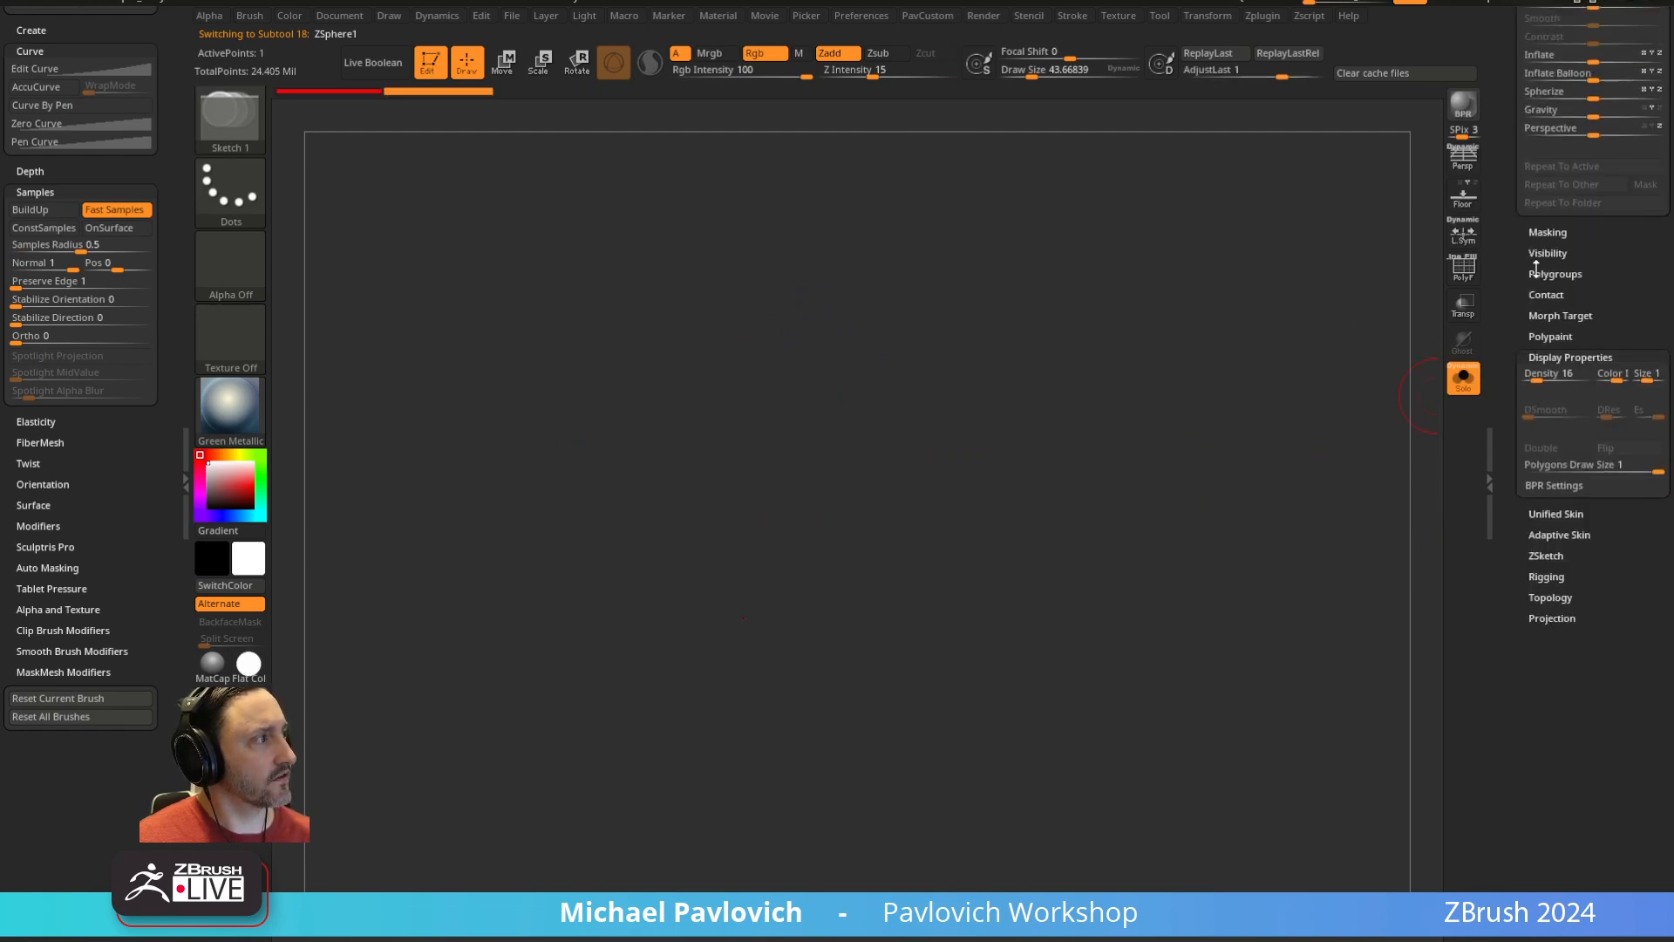
left_click(1561, 357)
left_click_drag(1551, 397, 1514, 598)
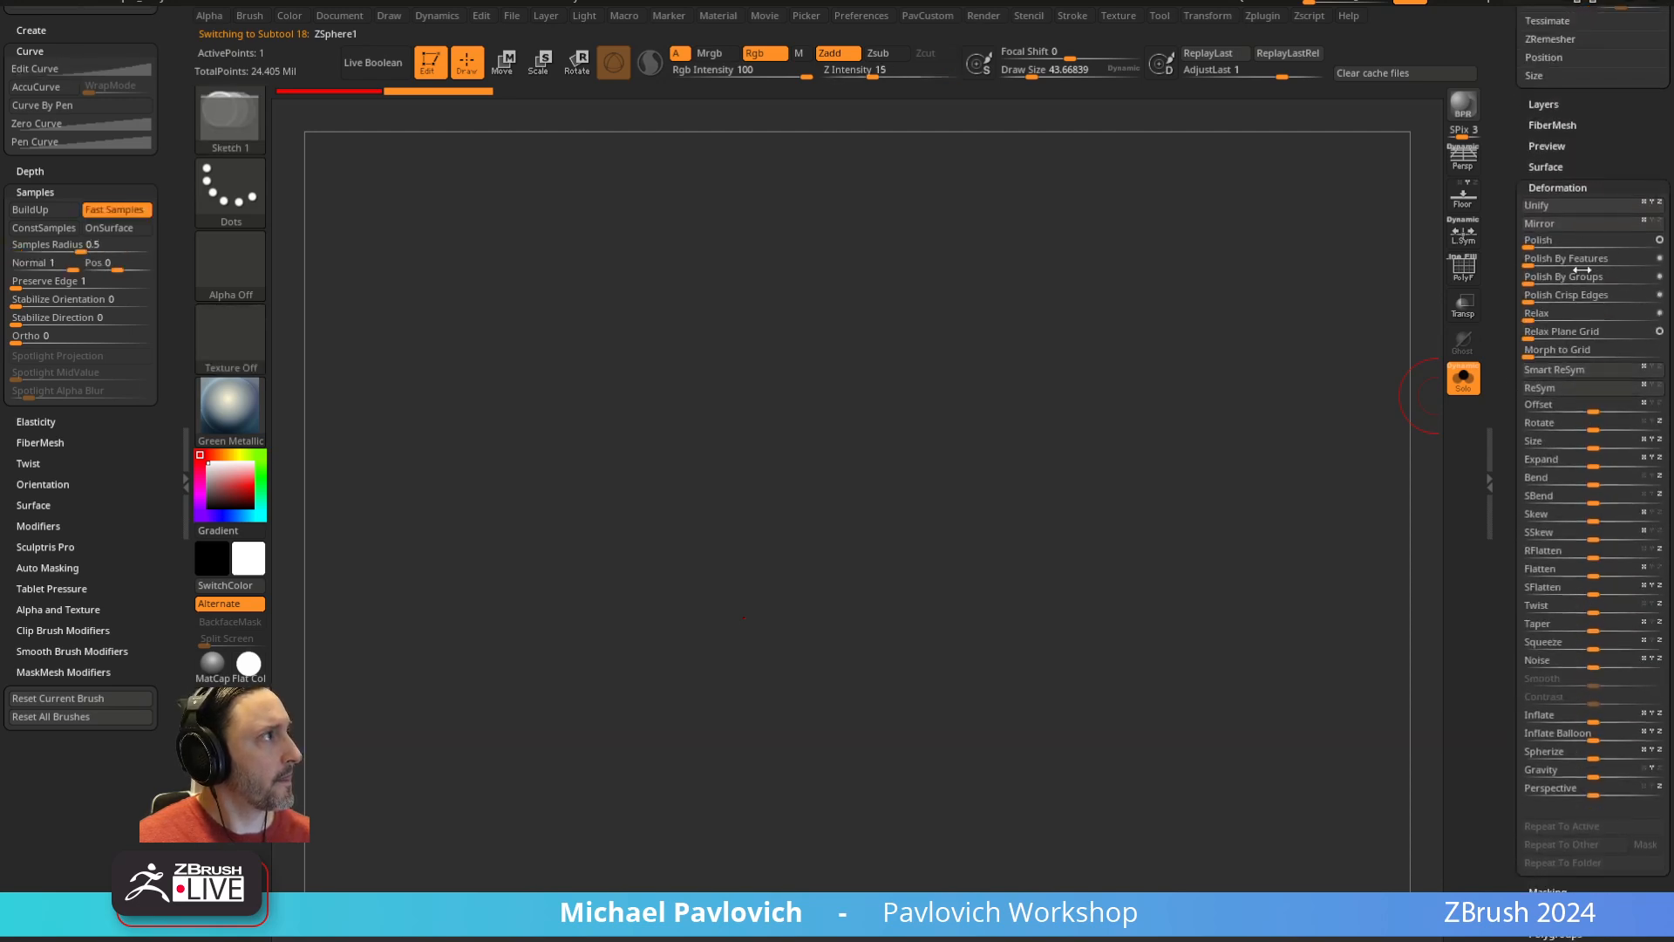
left_click(1561, 184)
left_click_drag(1531, 181, 1499, 362)
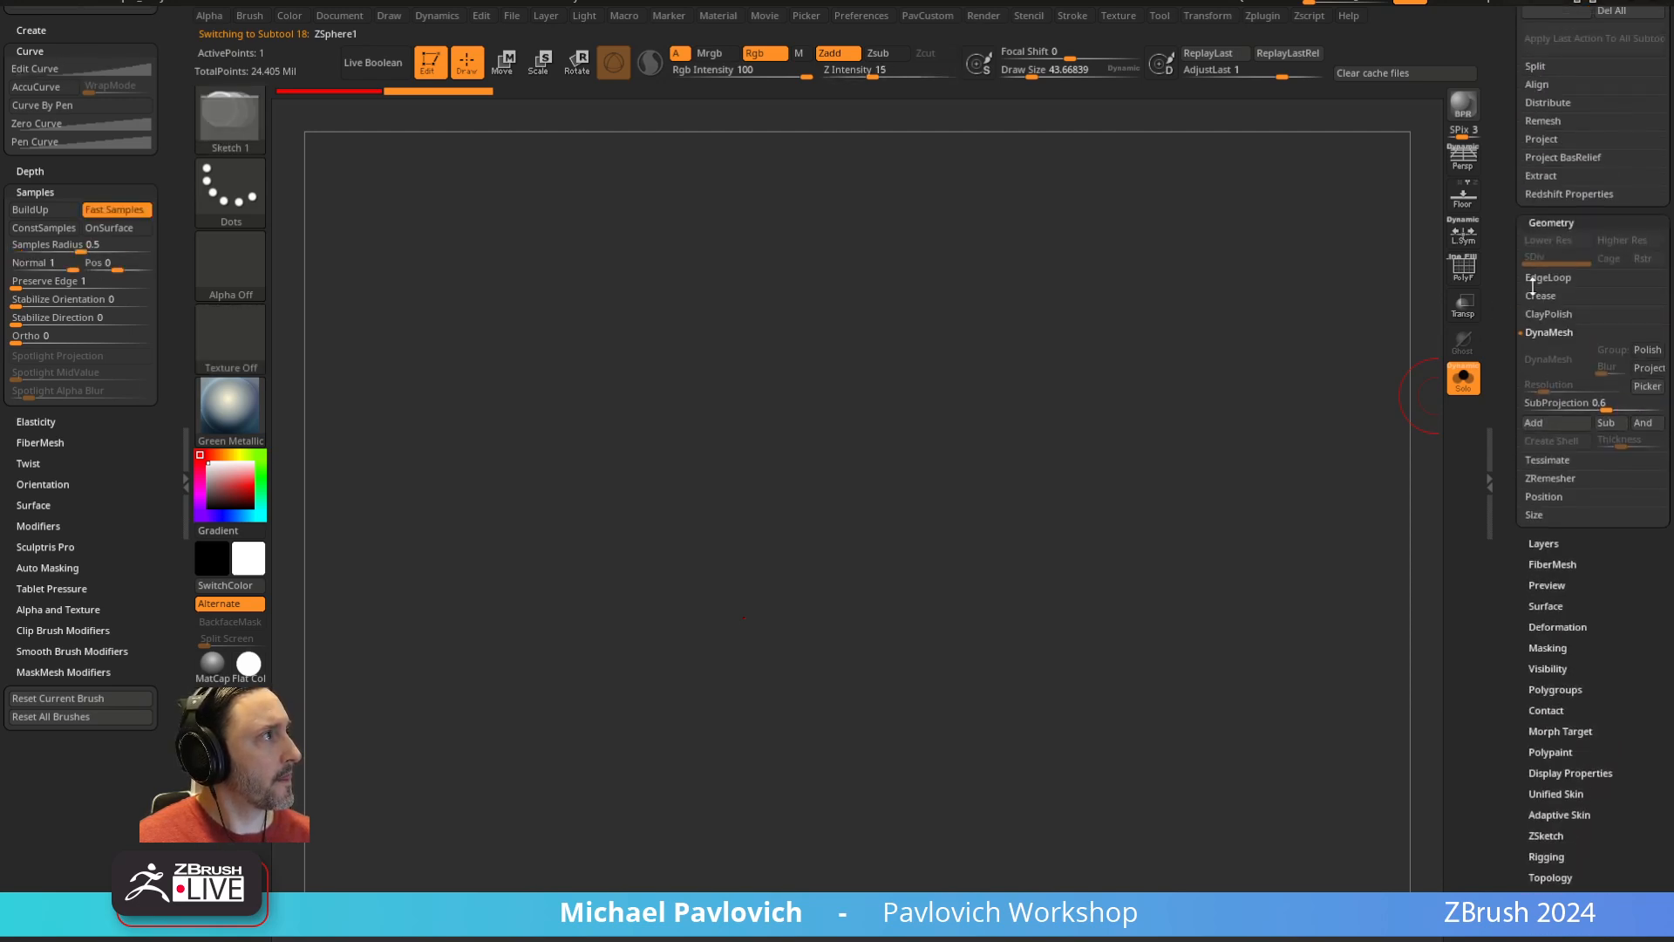
left_click(1548, 222, "shift")
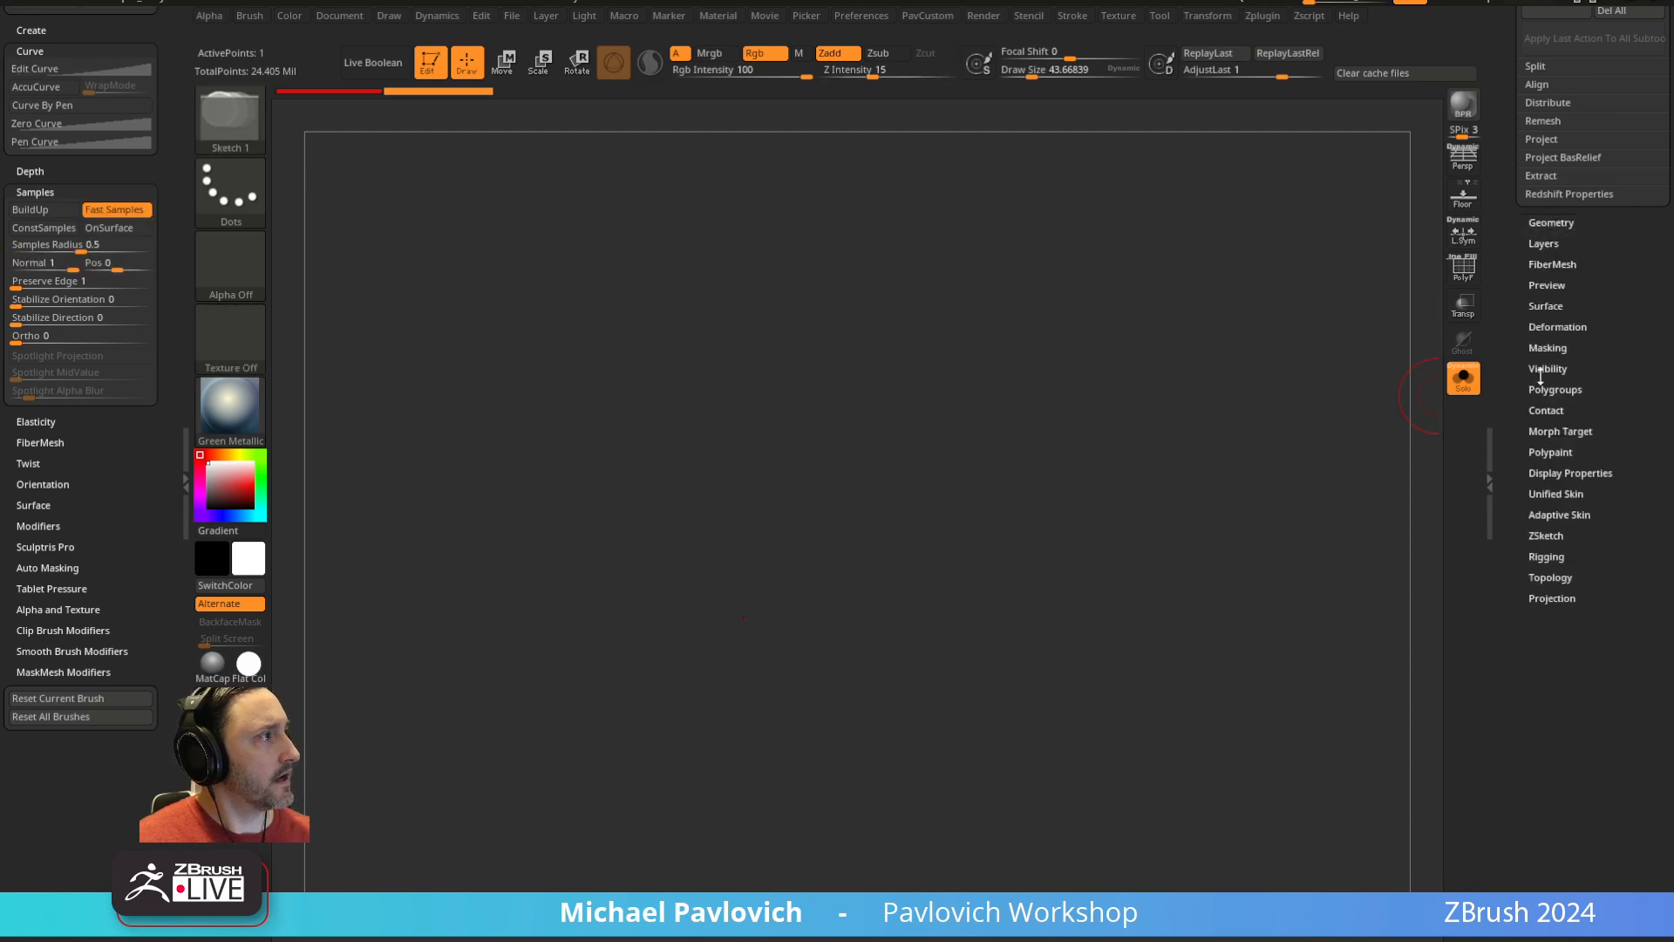
Try to select the whole cloned suit as the ZSphere's topology mesh
left_click(1550, 577)
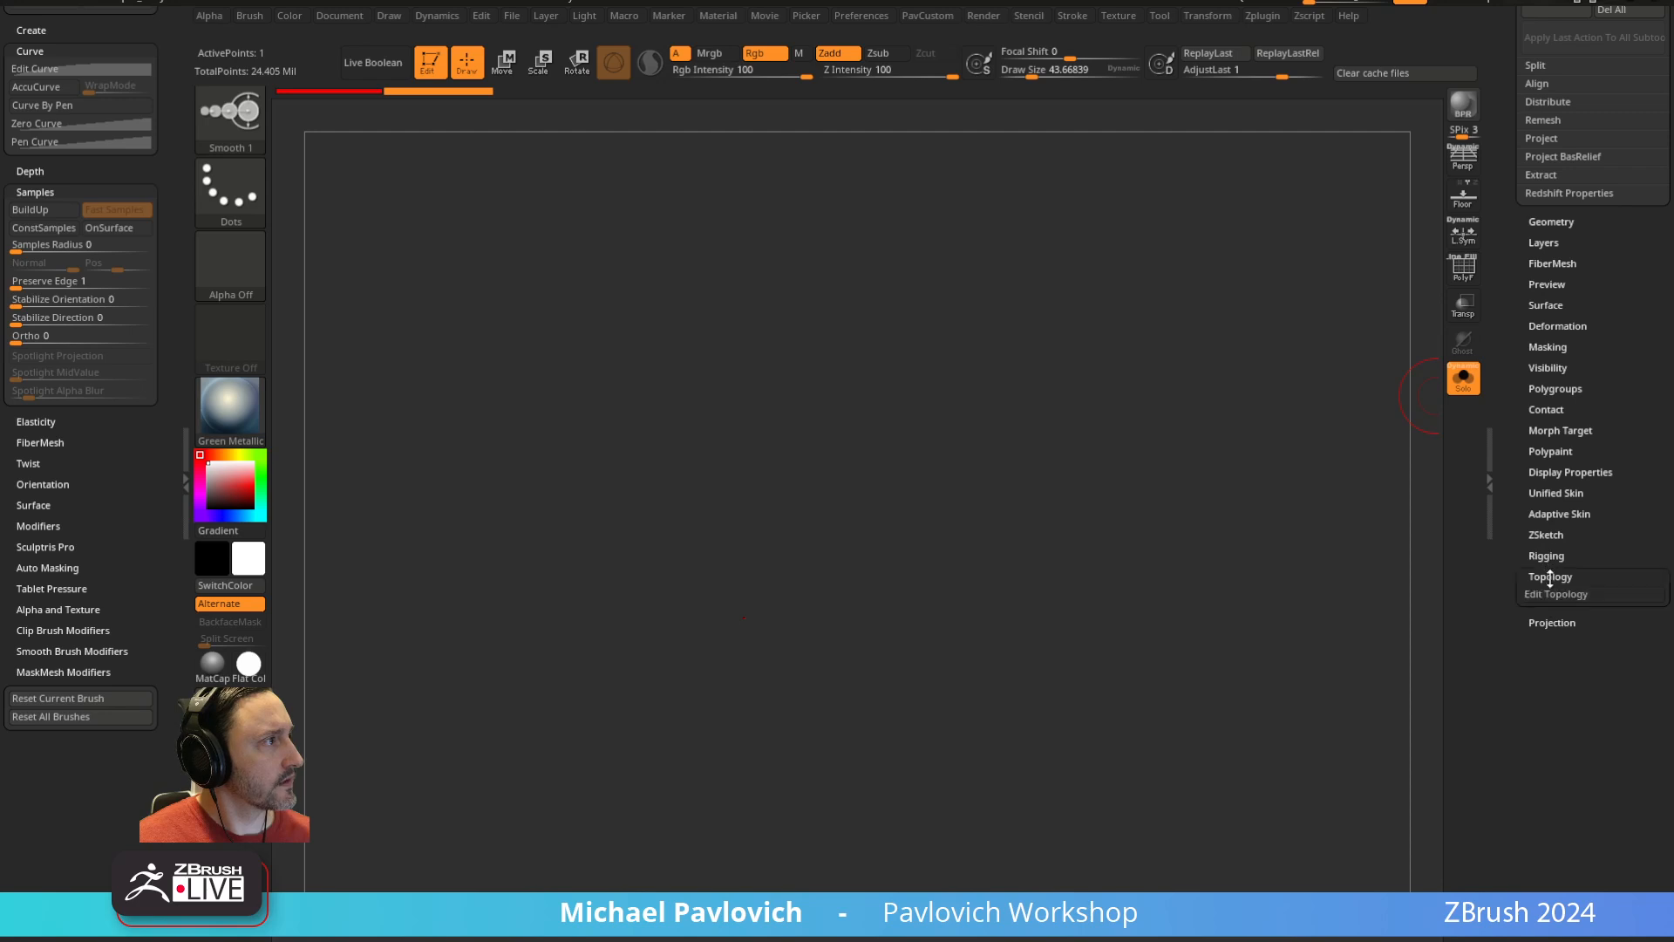
left_click(1550, 612)
left_click(1246, 637)
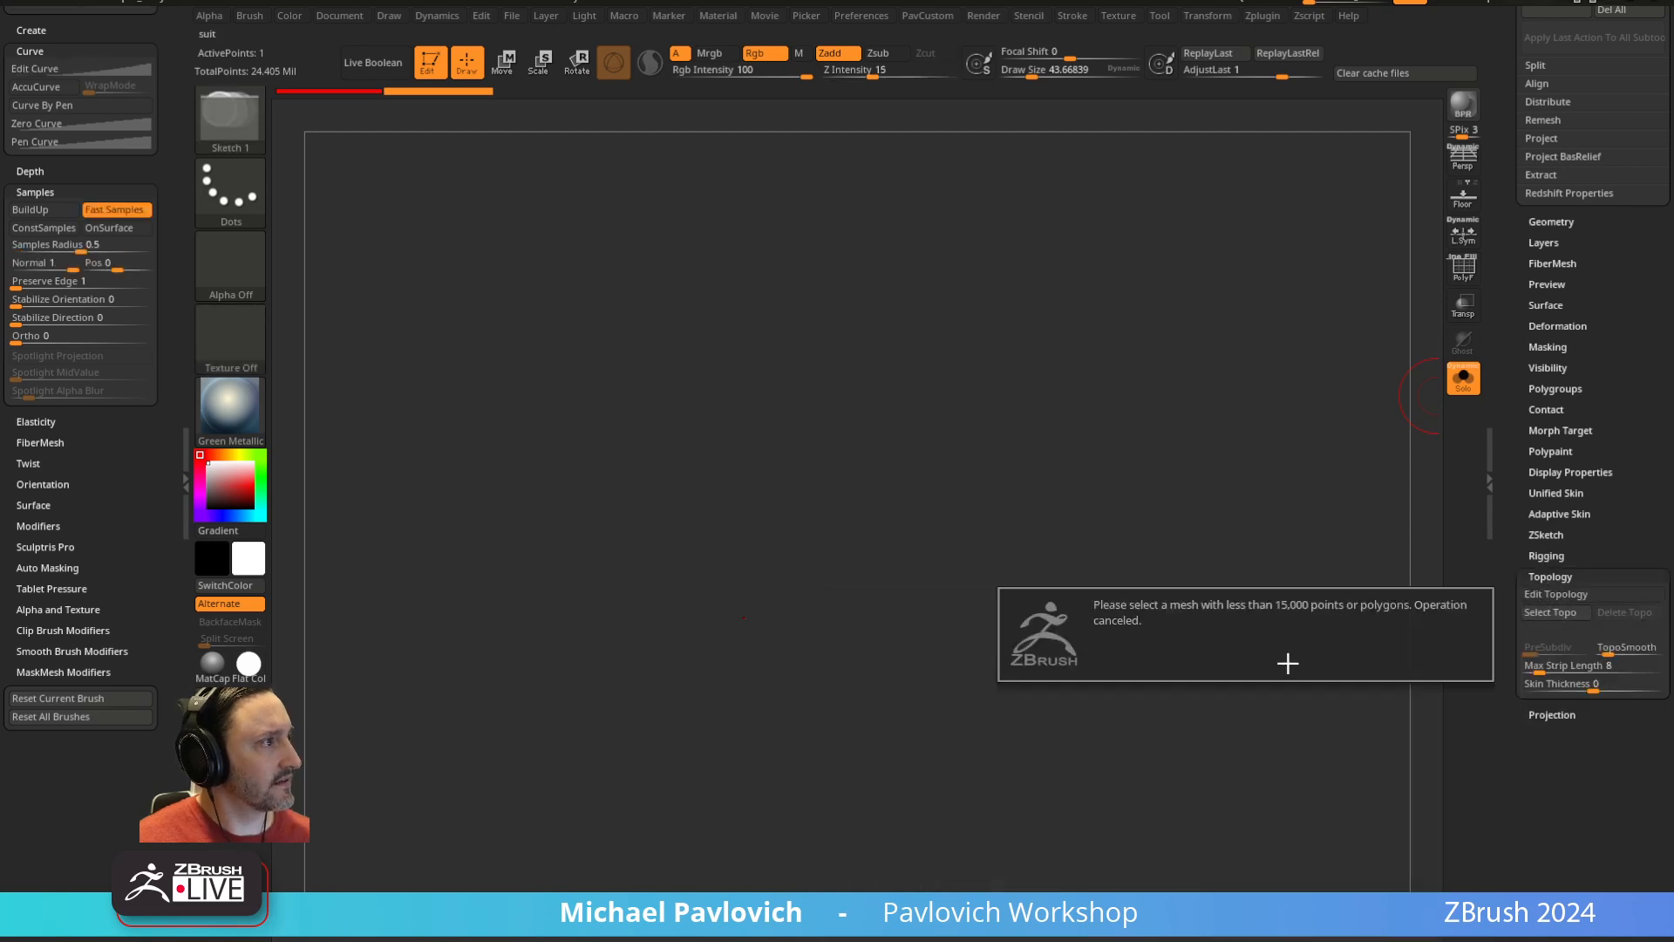
Switch to the cloned suit tool and set the draw size to about 49
left_click_drag(1494, 523, 1492, 733)
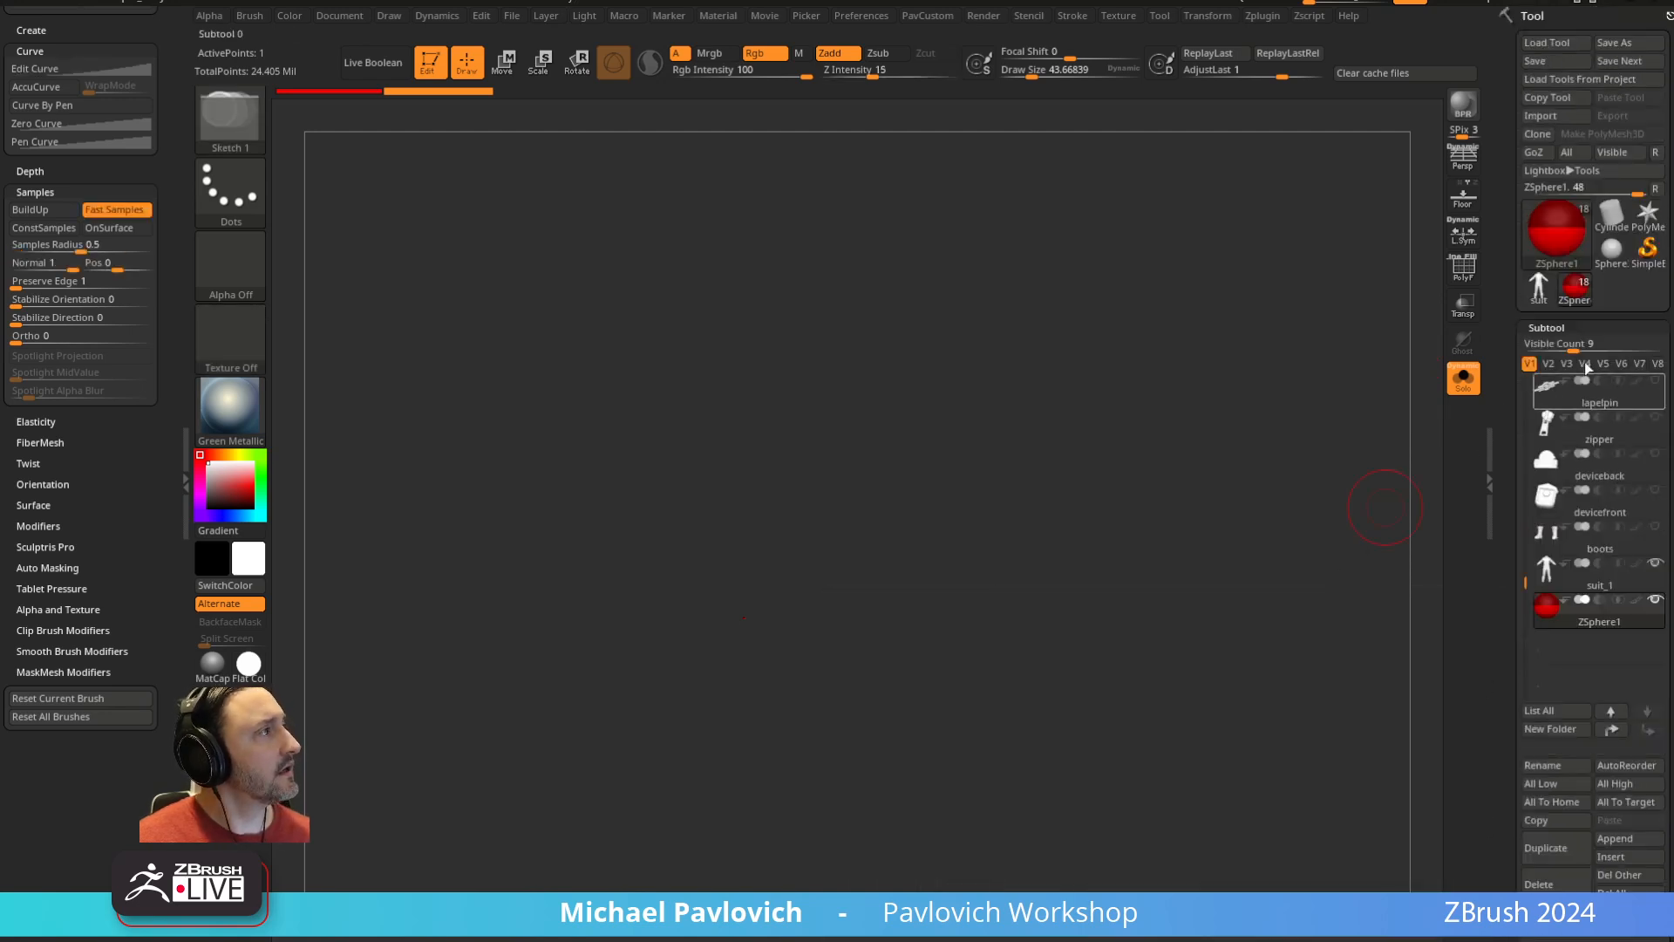
left_click(1536, 295)
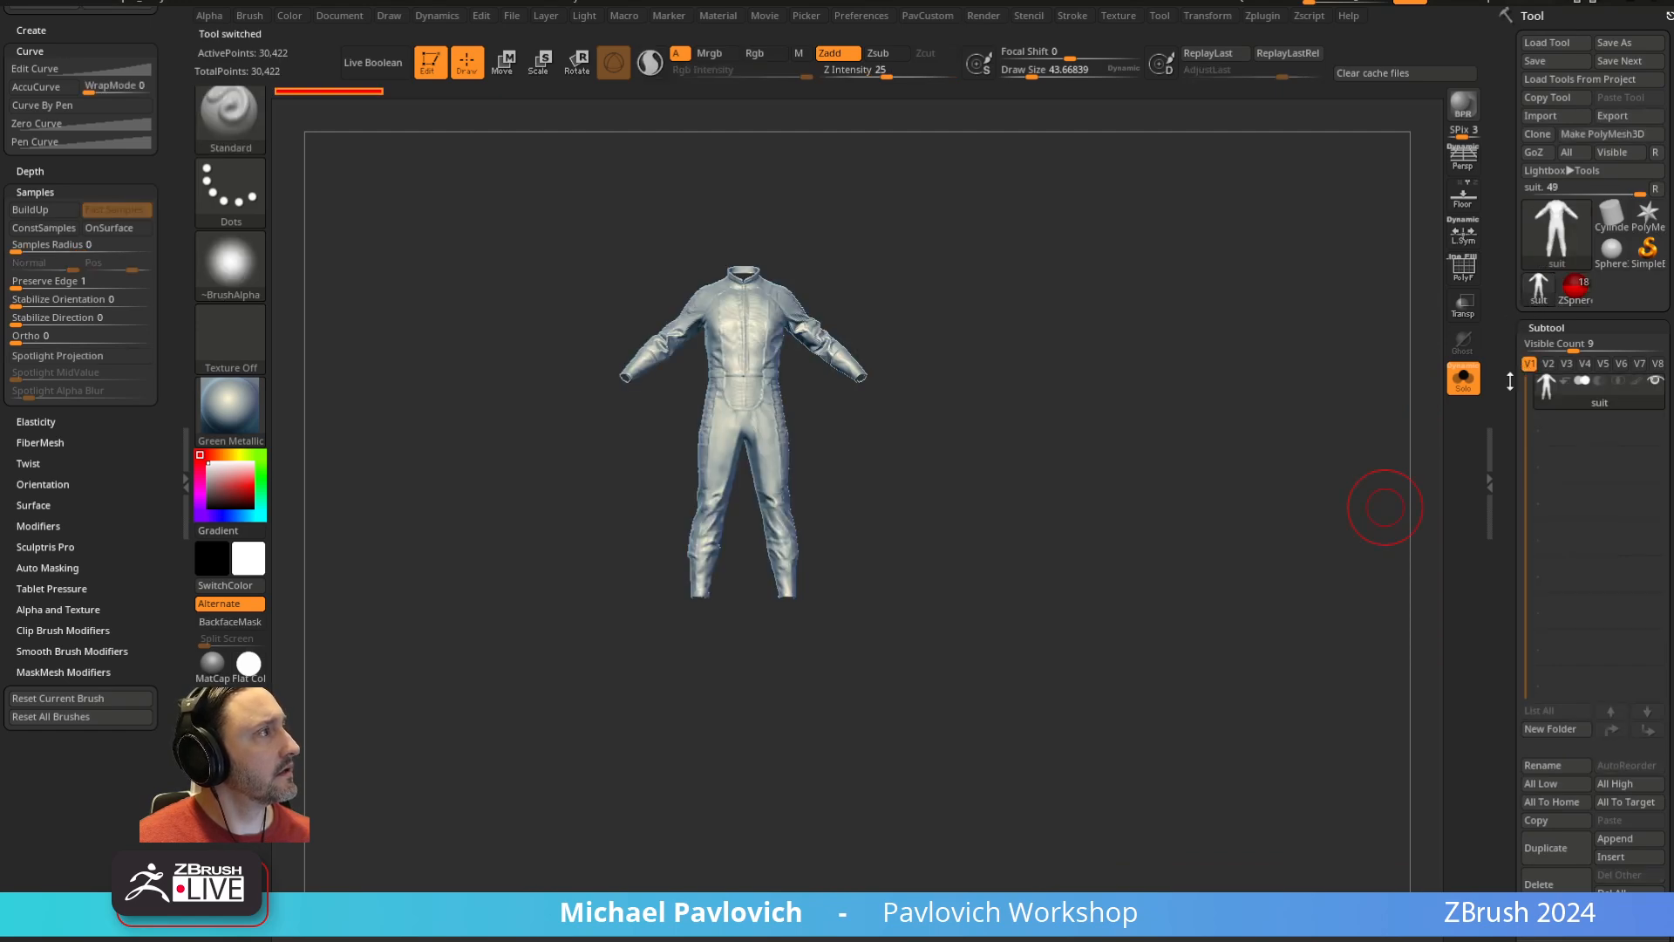
mouse_move(1510, 381)
left_mouse_down()
mouse_move(1504, 246)
mouse_move(1504, 273)
left_mouse_up()
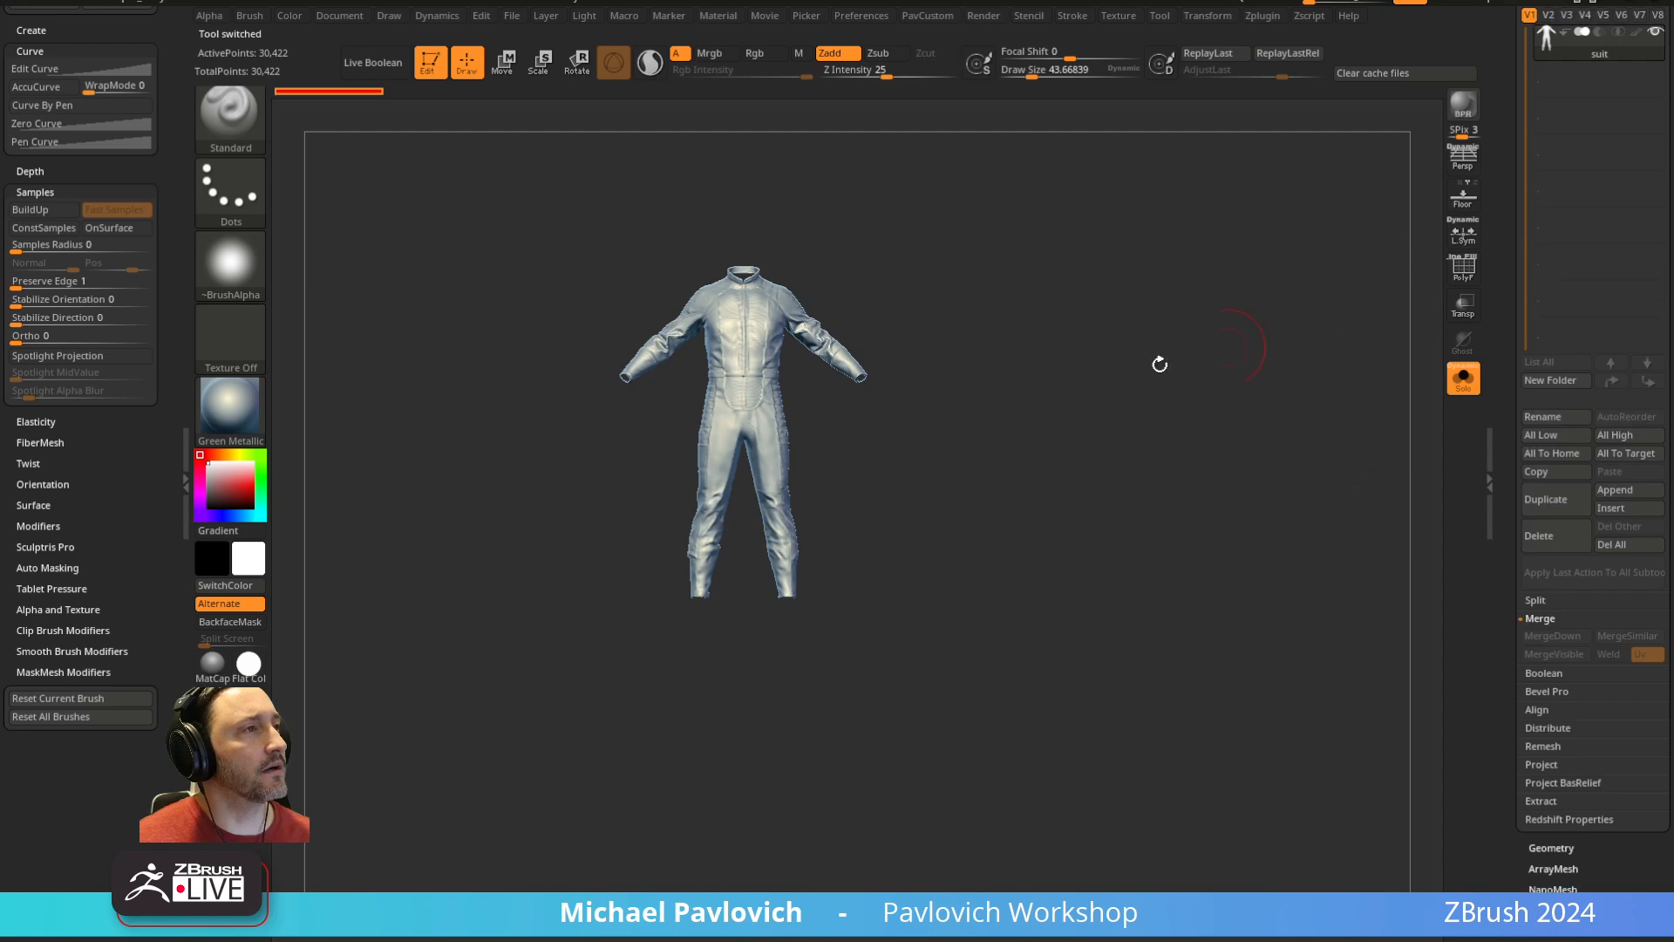
right_click_drag(1159, 363, 1157, 541, "ctrl")
right_click_drag(1179, 209, 1208, 746, "alt")
key("s")
left_click(1222, 527)
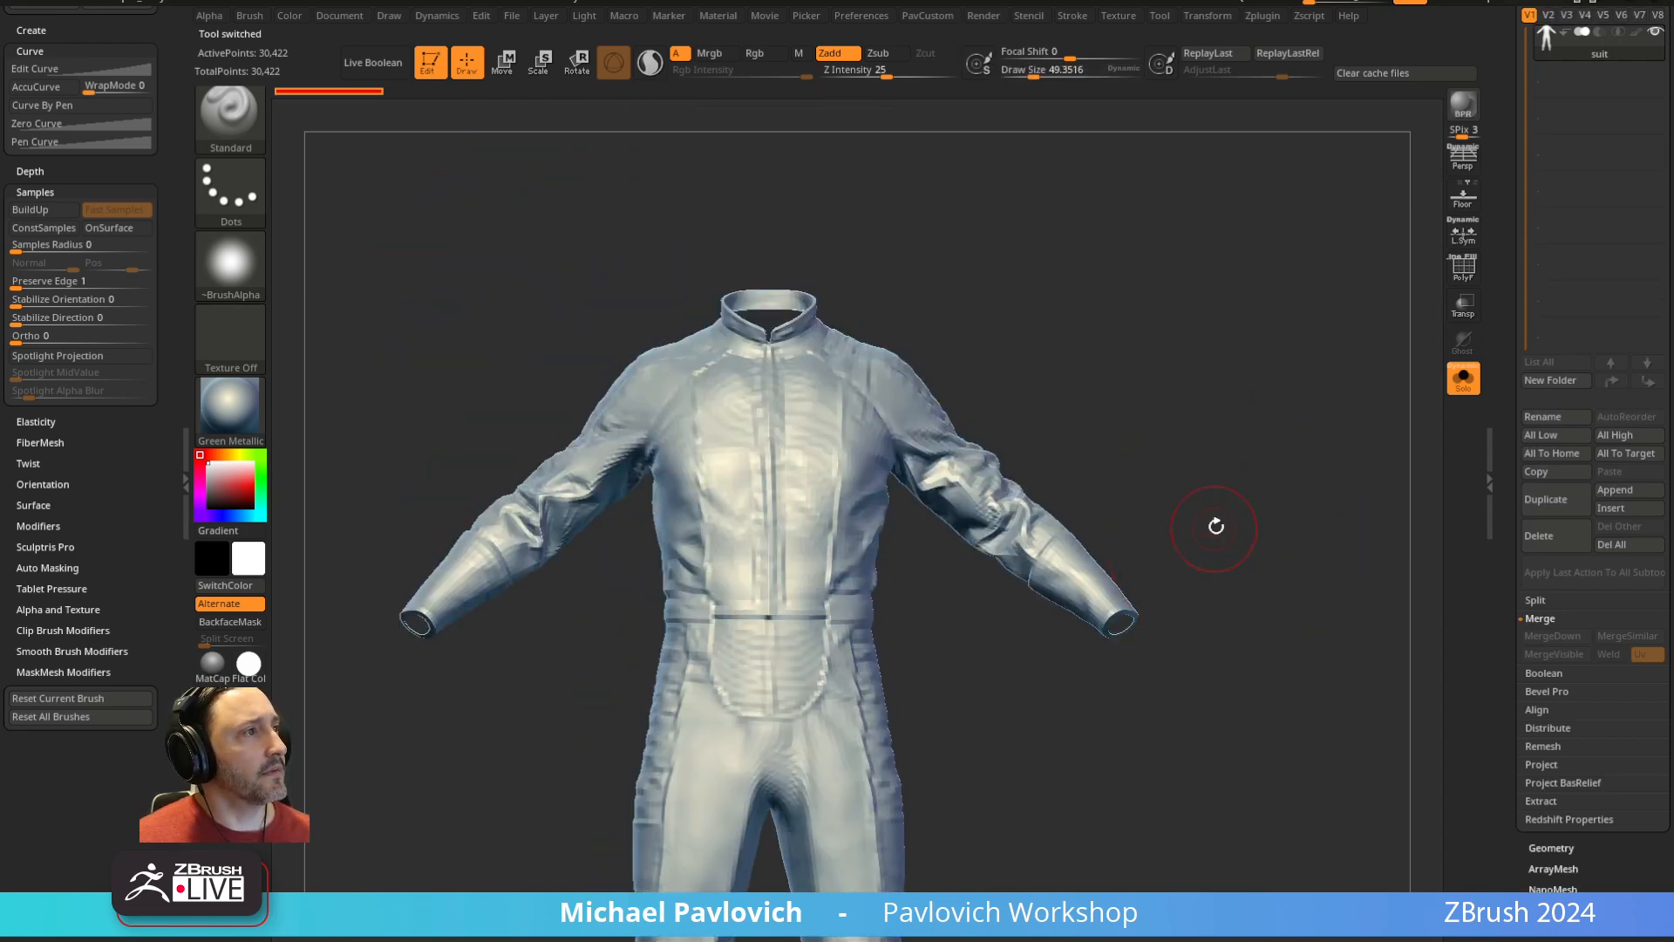
Split the cloned suit at the waist into separate jacket and trouser subtools, using SelectLasso to mark off the section
mouse_move(1214, 523)
right_mouse_down("ctrl")
mouse_move(1237, 422)
mouse_move(1214, 139)
right_mouse_up("ctrl")
left_click(233, 122, "ctrl+shift")
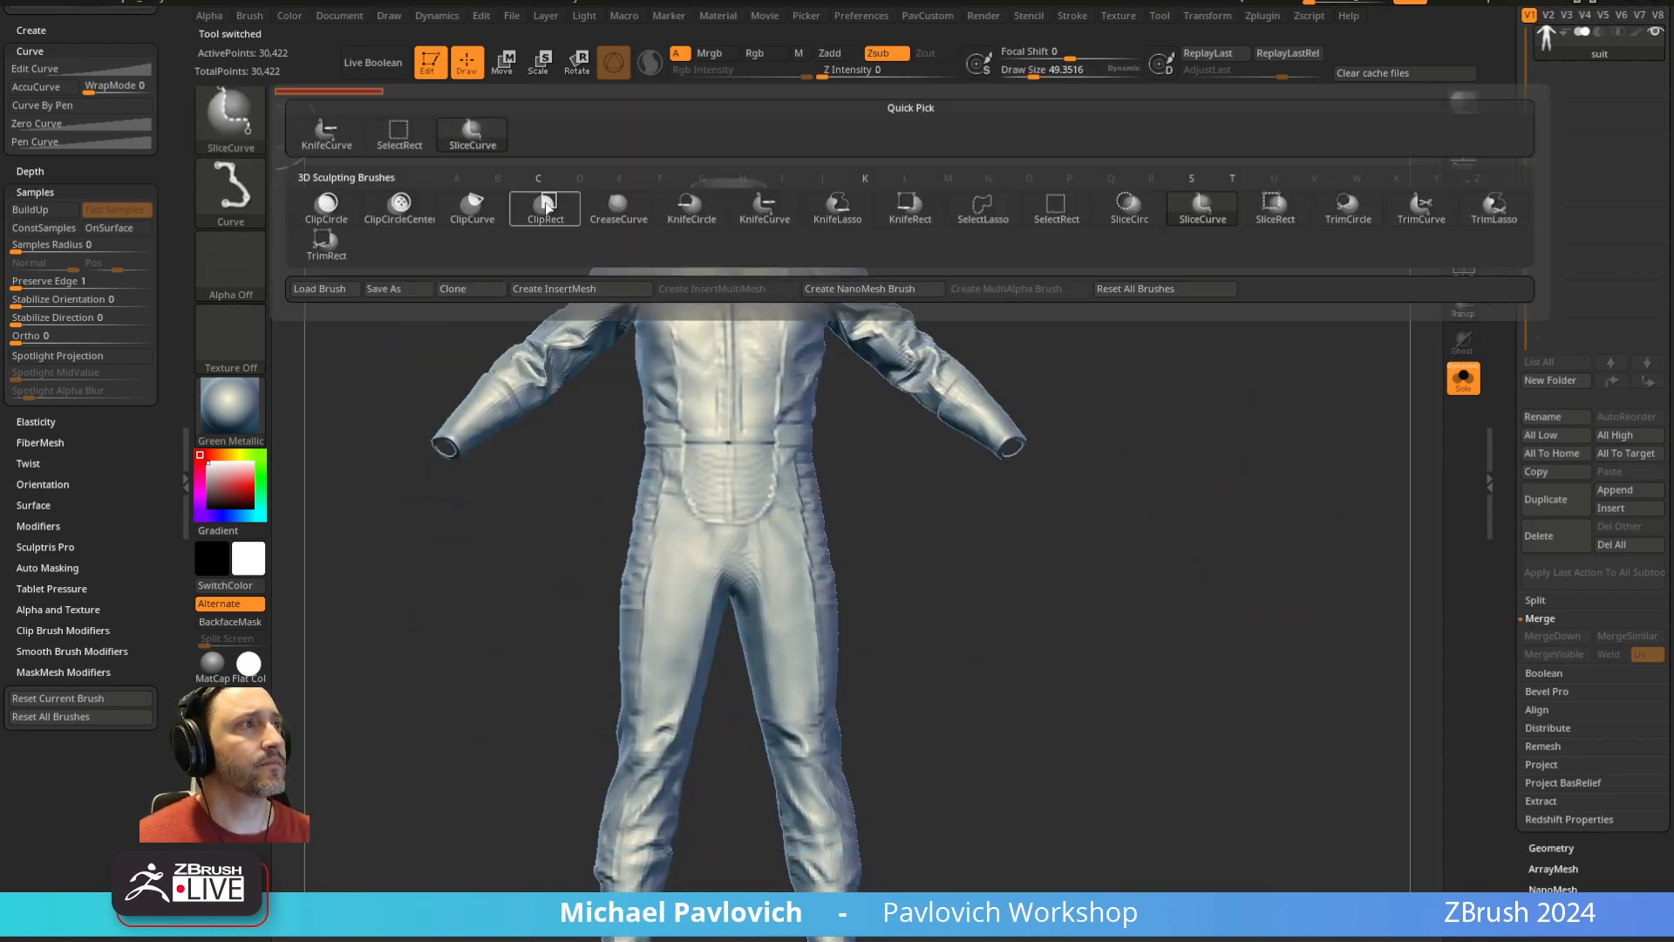
left_click(984, 211, "ctrl+shift")
right_click_drag(1095, 399, 1042, 286, "ctrl")
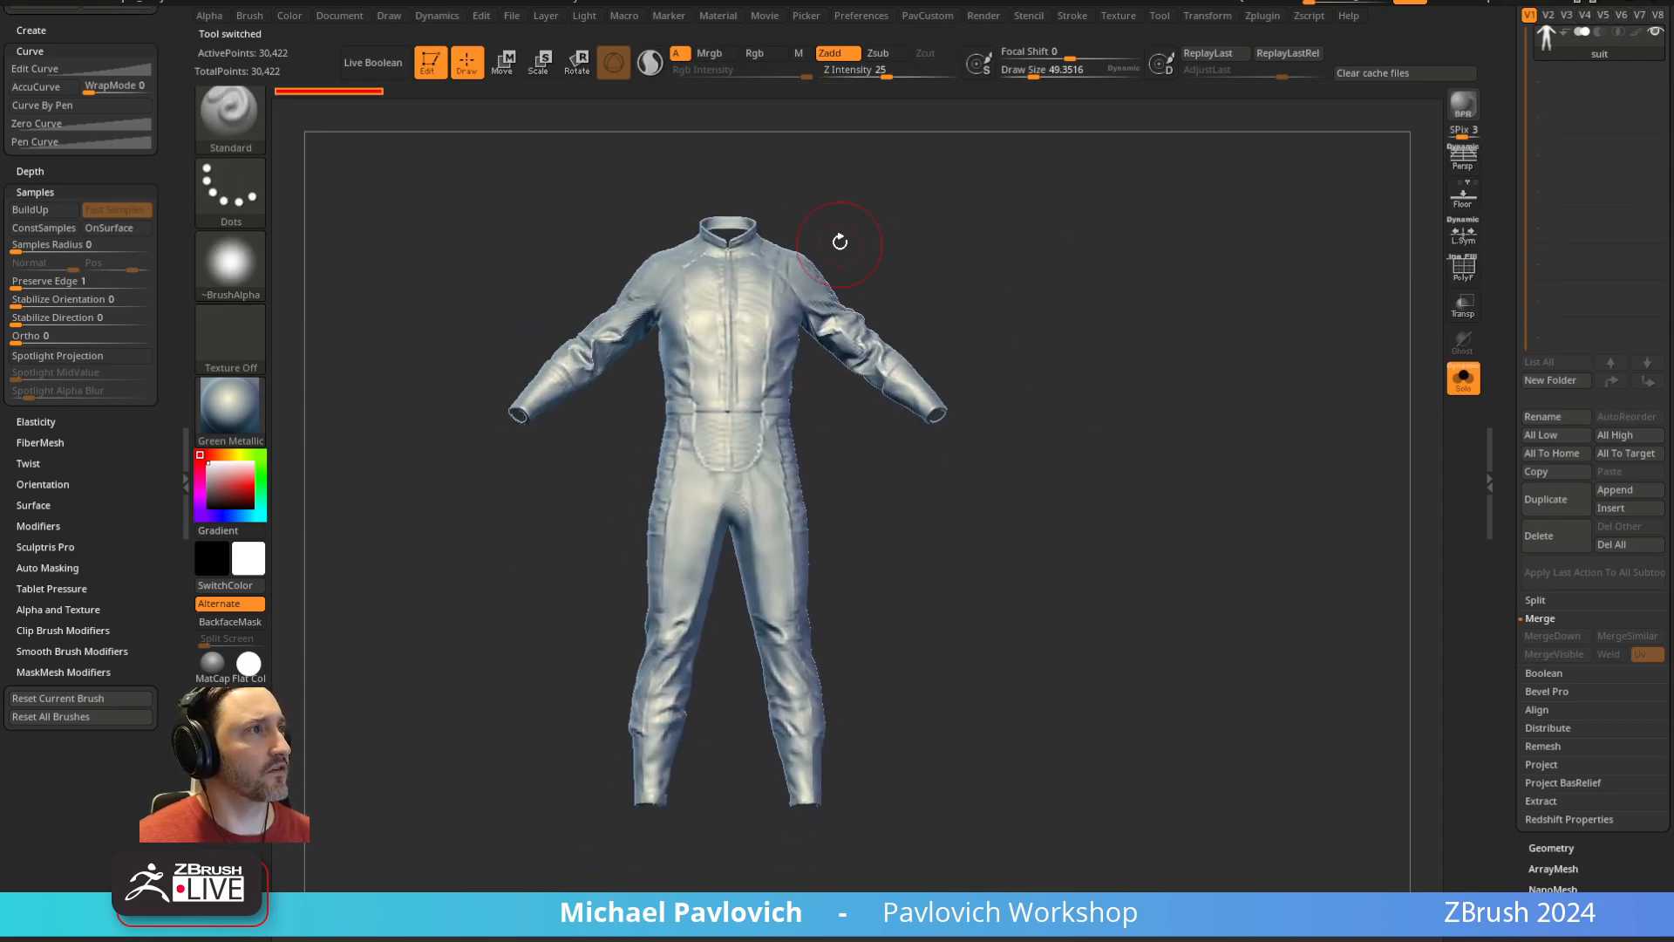
mouse_move(868, 243)
left_mouse_down("ctrl+shift")
mouse_move(518, 200)
mouse_move(602, 510)
mouse_move(662, 427)
mouse_move(863, 427)
mouse_move(1081, 460)
left_mouse_up("ctrl+shift")
right_click_drag(1186, 269, 1177, 370, "alt")
key("2")
left_click(1219, 526)
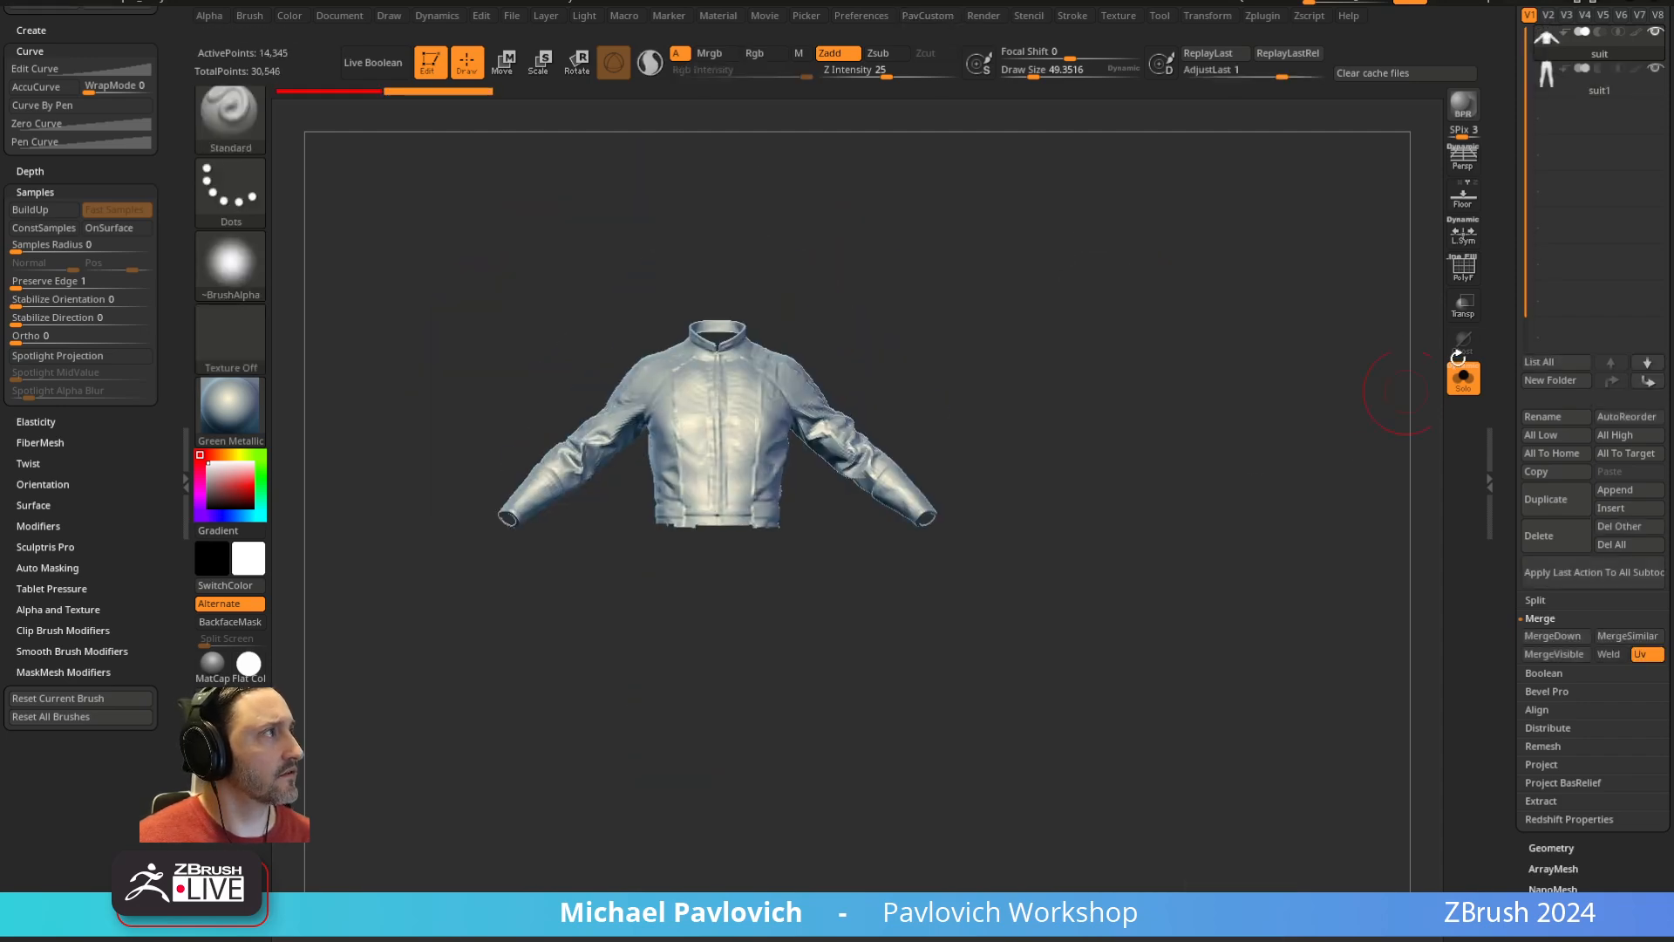
Switch back to the ZSphere tool and select the cloned suit's upper half as its topology mesh
left_click_drag(1504, 262, 1506, 558)
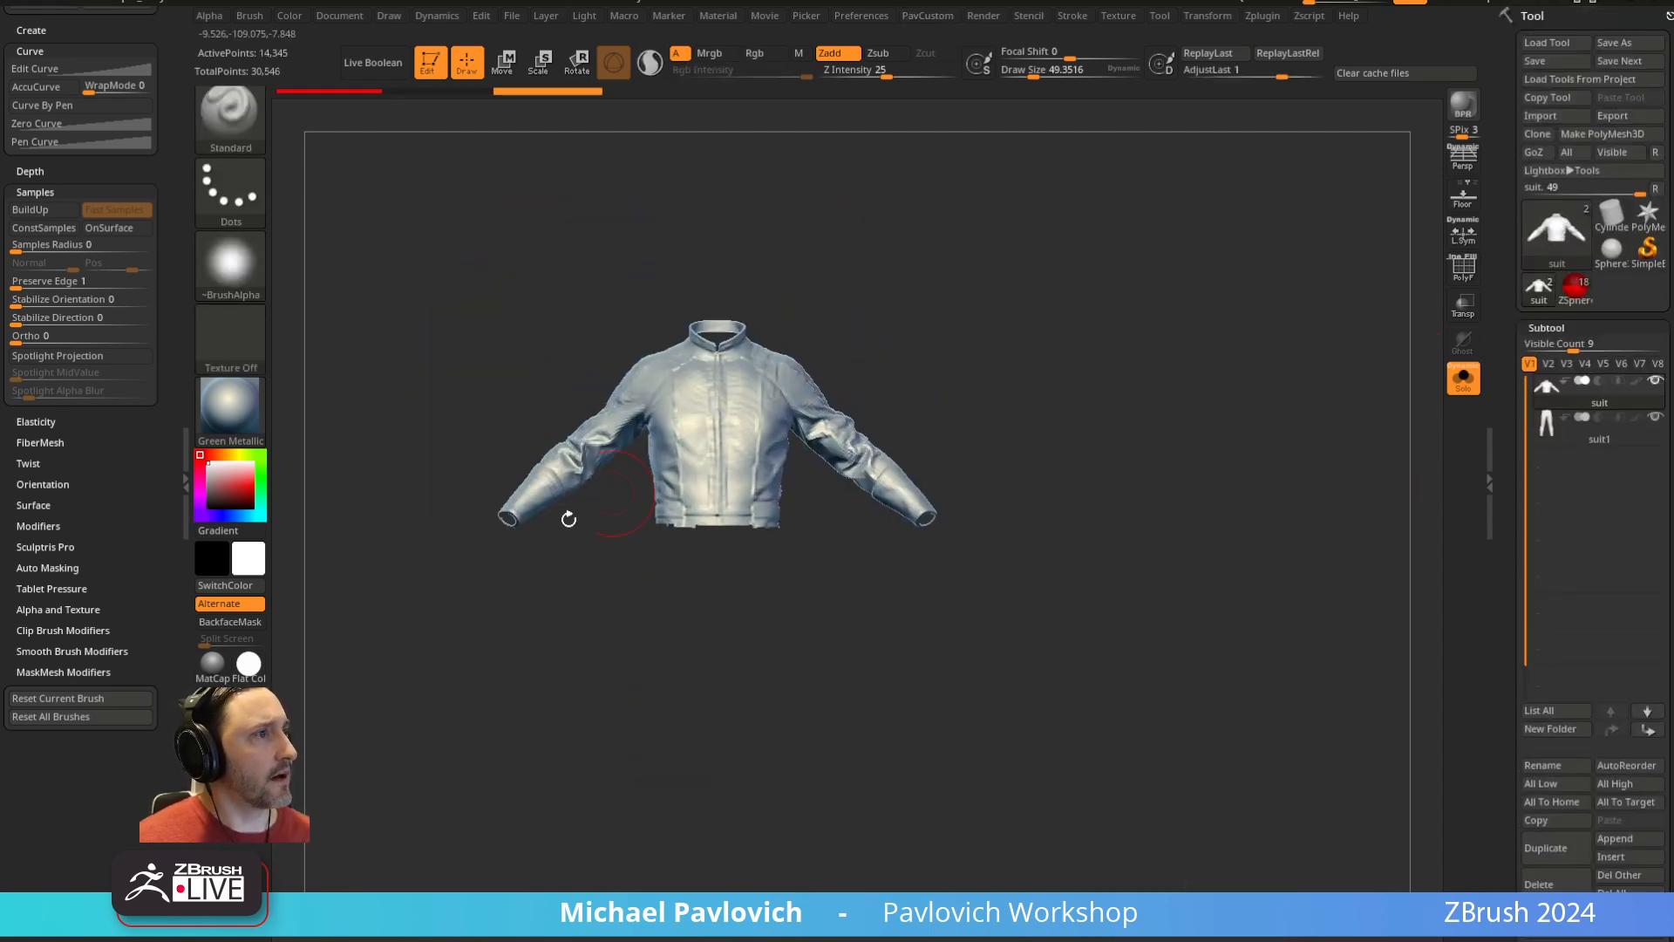
left_click(1576, 286)
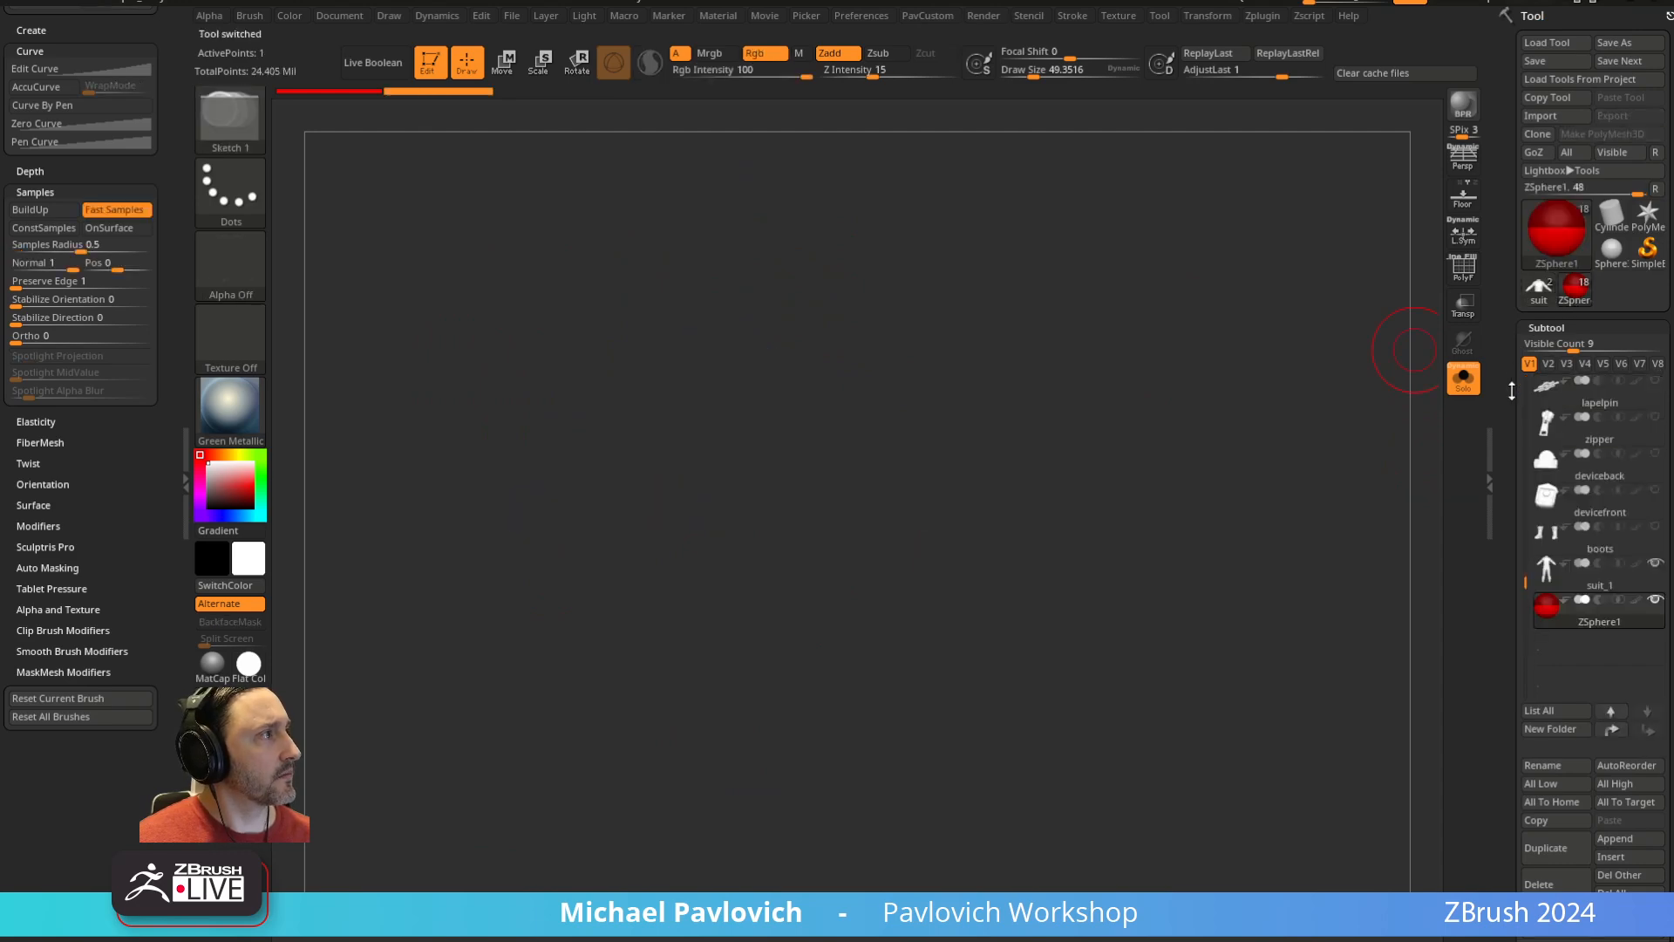
left_click_drag(1515, 388, 1519, 369)
left_click(1550, 583)
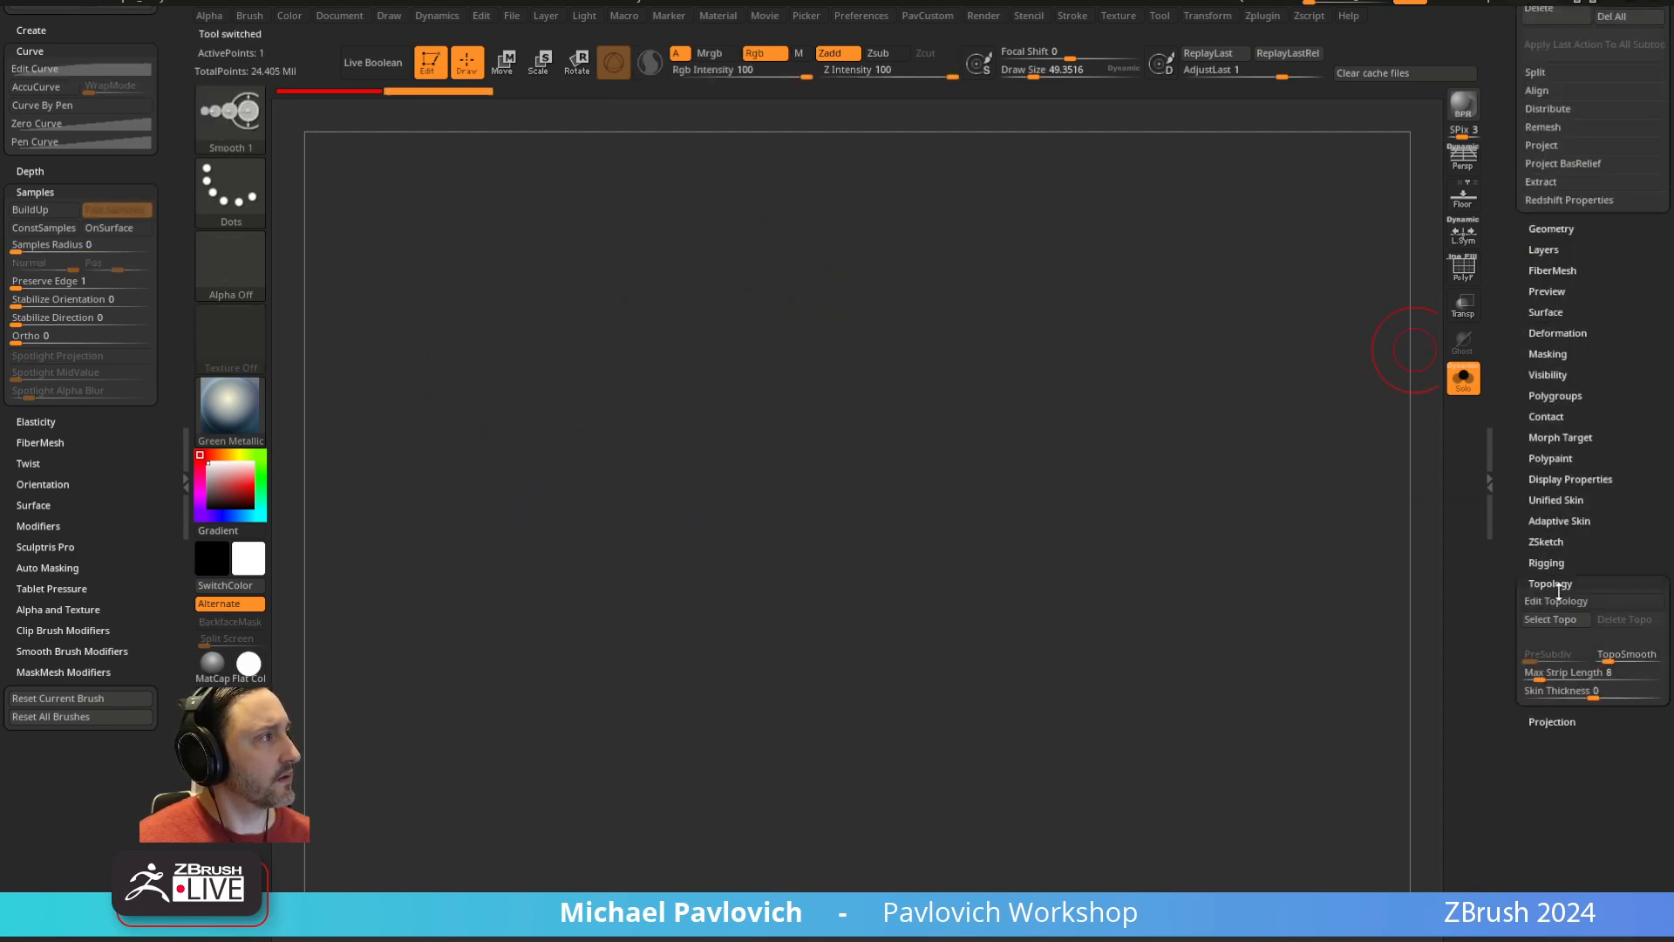
left_click(1550, 619)
left_click(1248, 637)
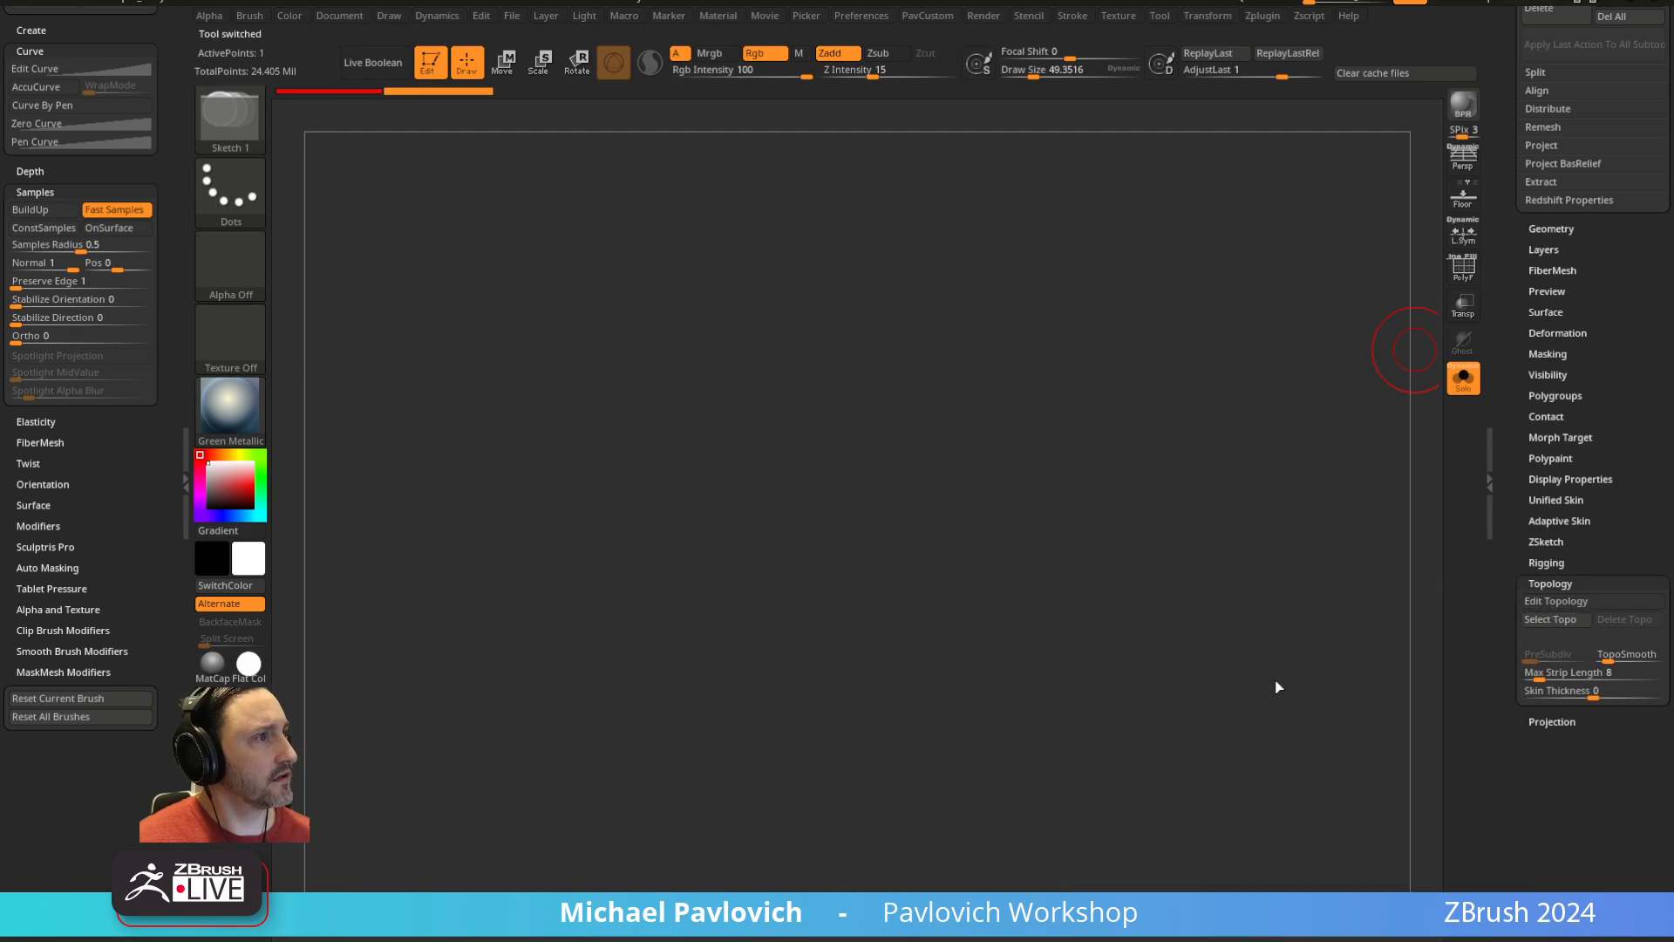
Turn off solo mode and display the model in a dark grey colour with a MatCap White material
right_click_drag(1218, 525, 1329, 511, "ctrl")
left_click(1463, 378)
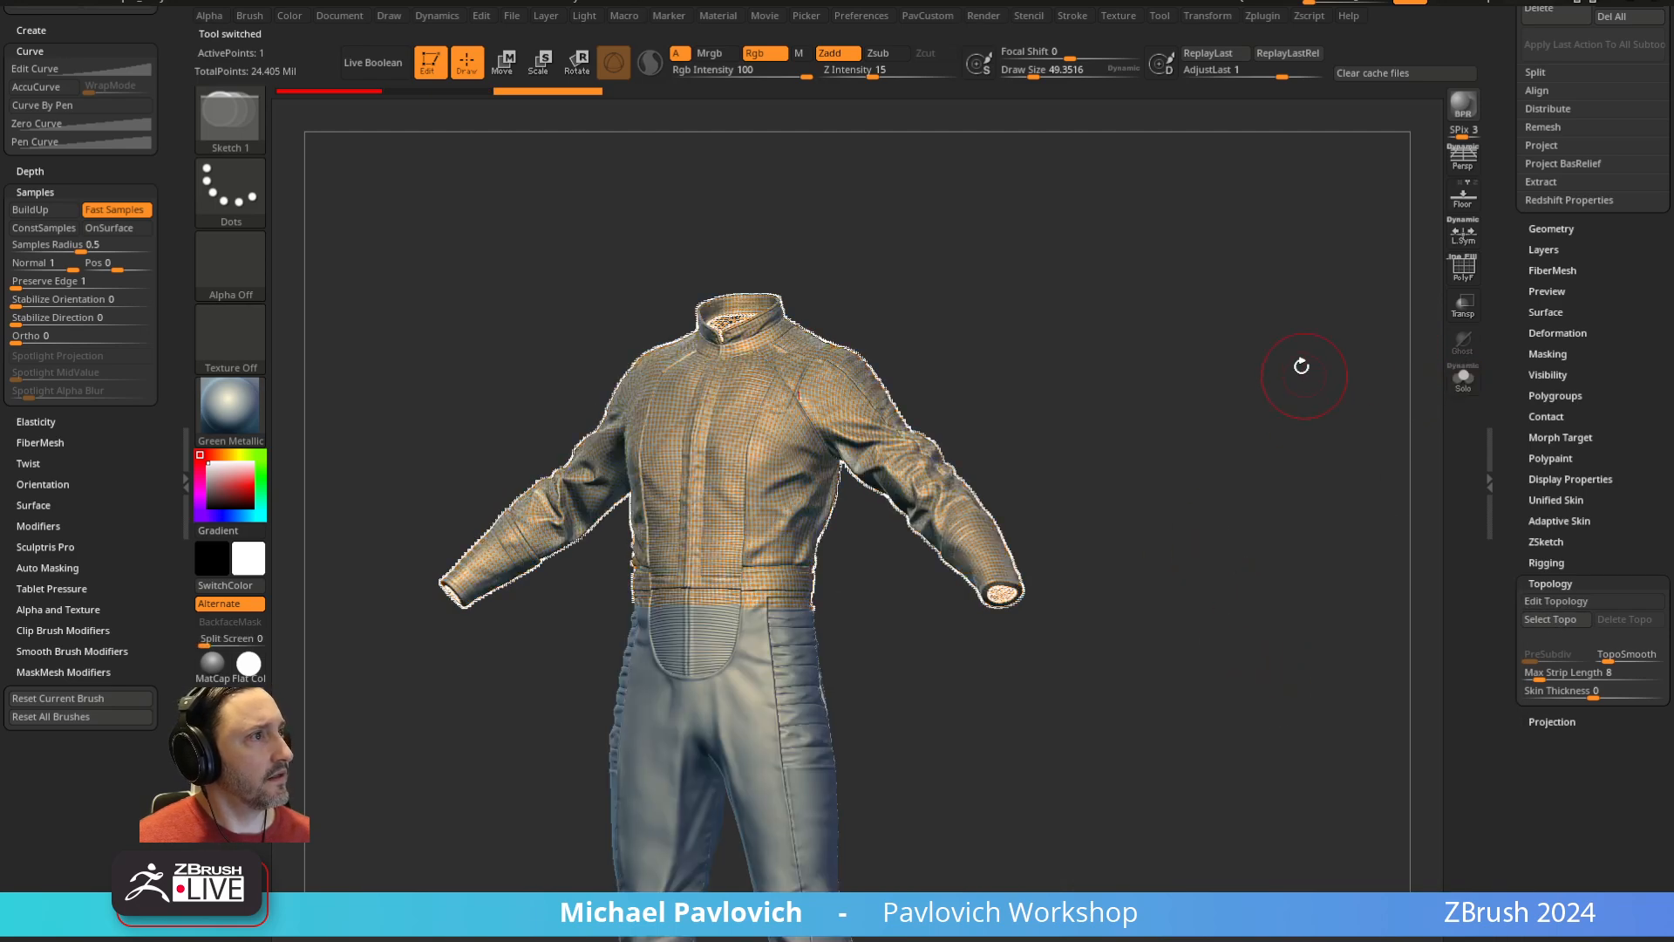
right_click_drag(1300, 367, 1373, 310, "ctrl")
left_click(207, 495)
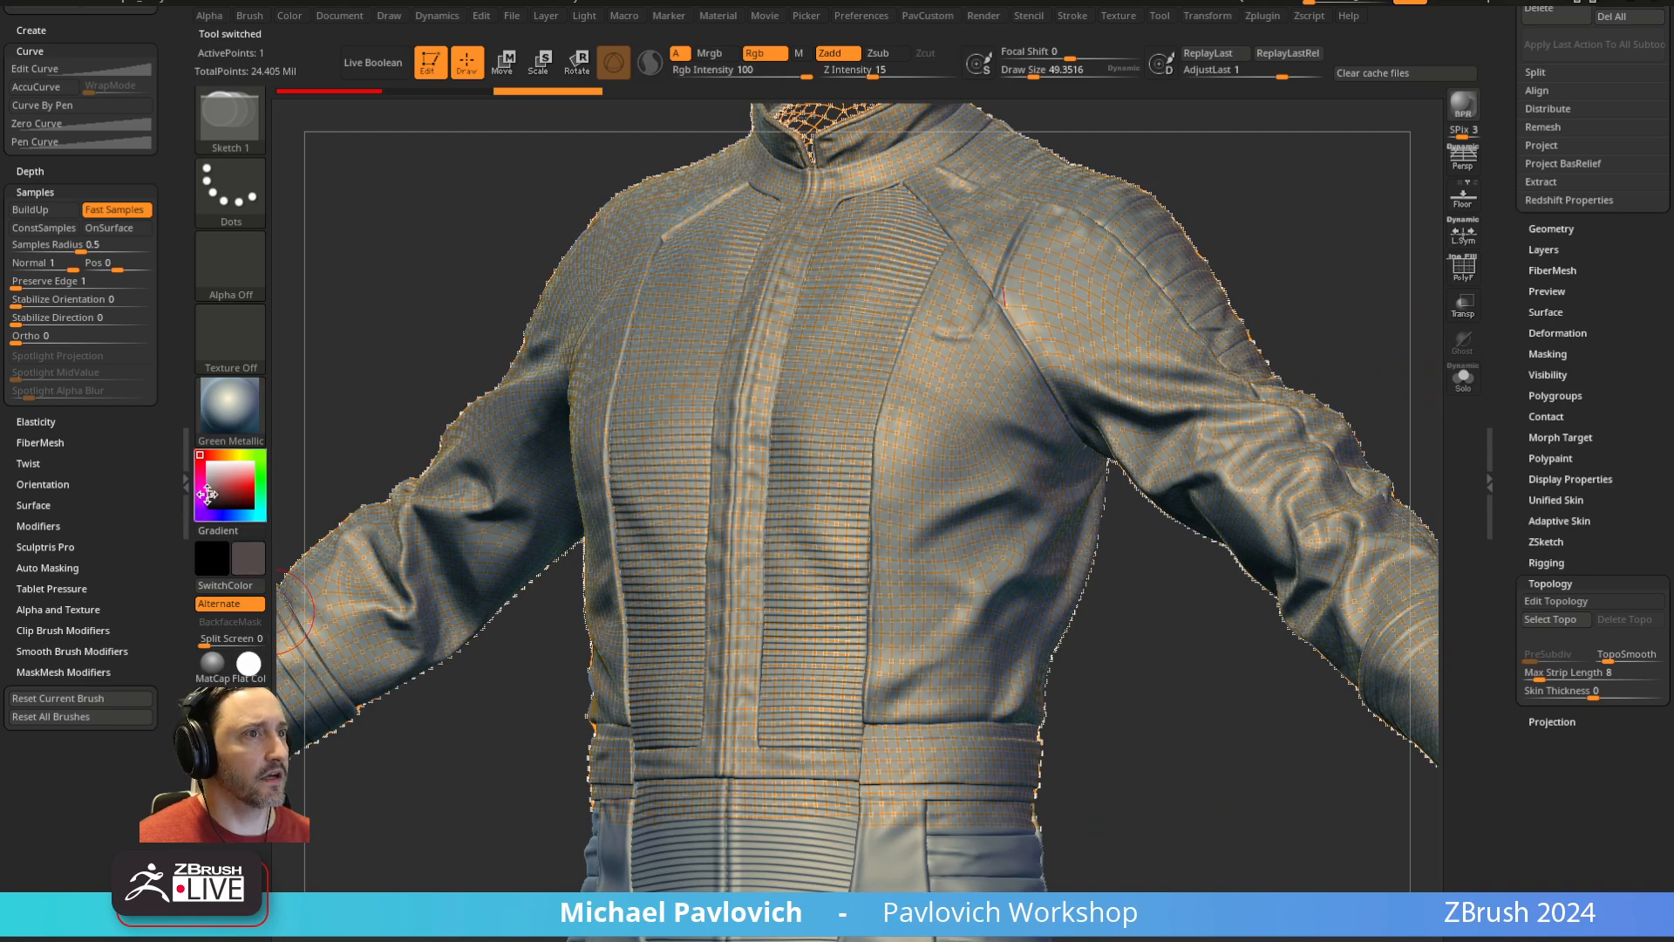
left_click(230, 406)
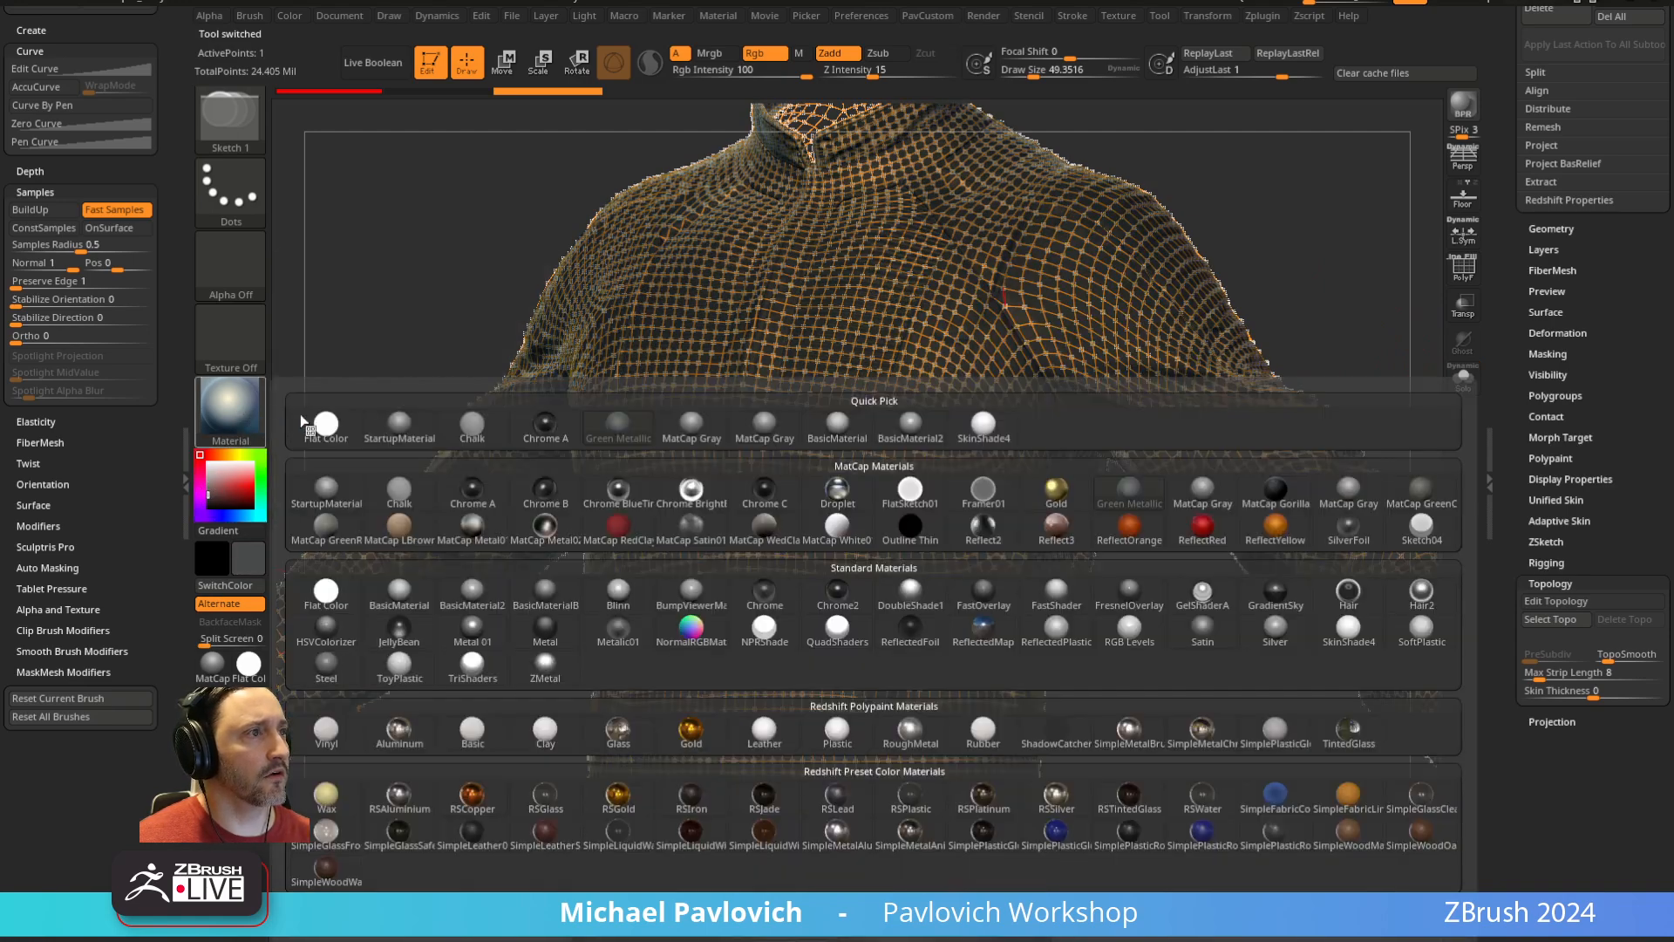
left_click(854, 534)
Examine the topology wires around the underarm and sleeve folds, with the draw size at about 31
right_click_drag(1360, 303, 1176, 283, "alt")
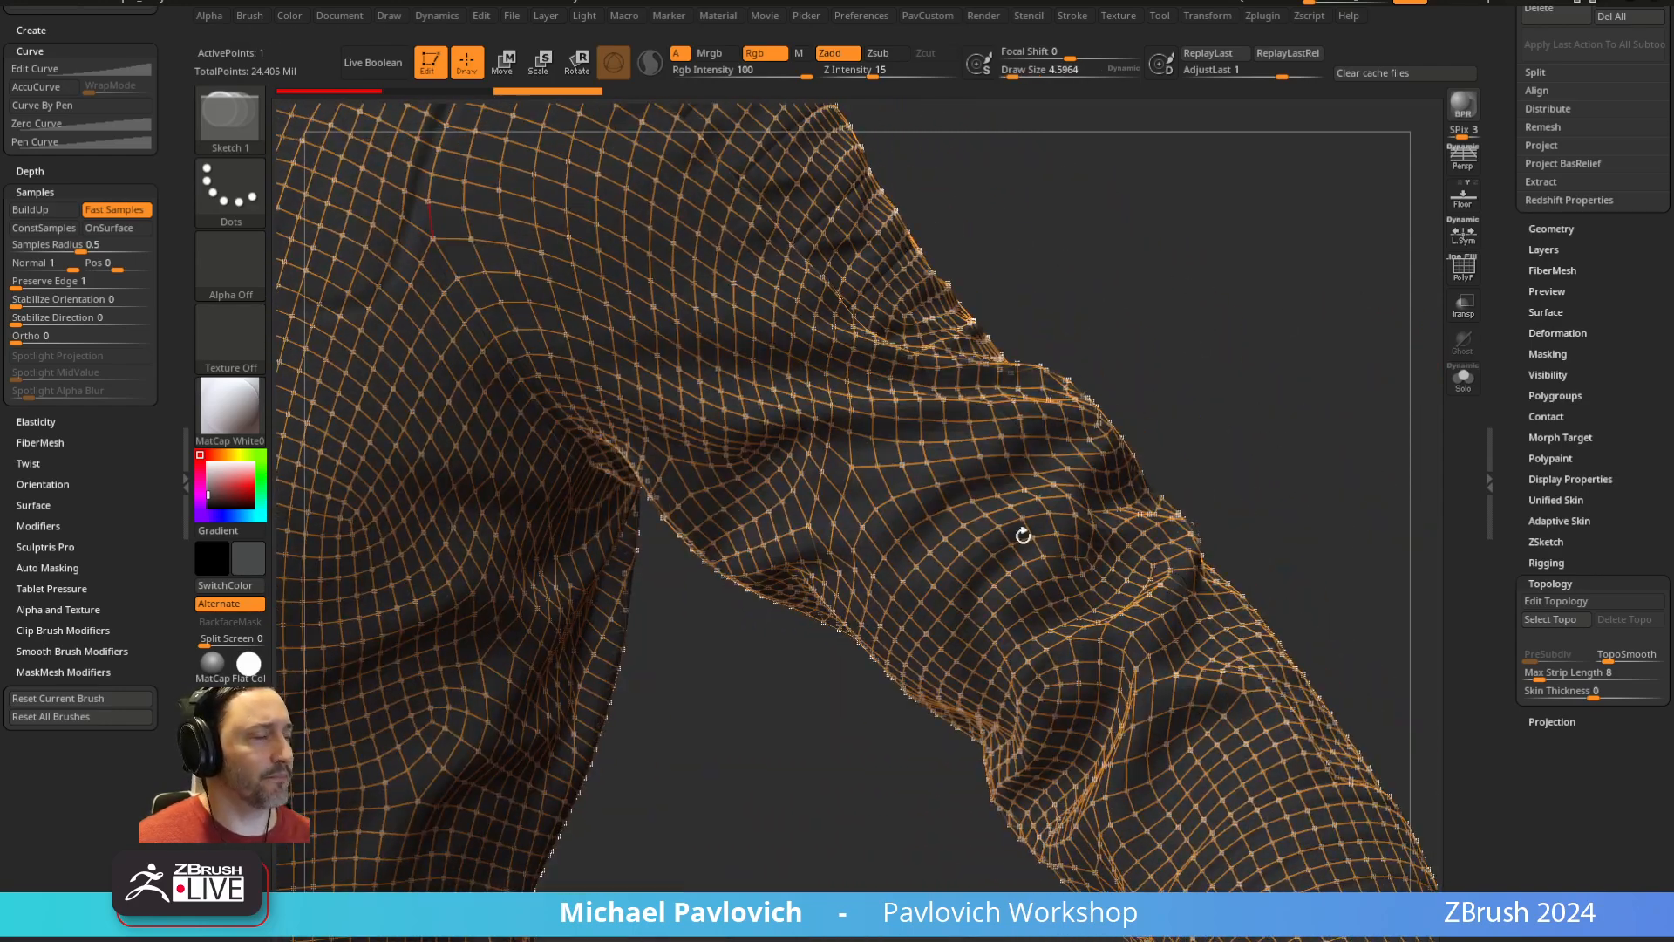
key("s")
mouse_move(940, 516)
left_mouse_down()
mouse_move(976, 516)
mouse_move(948, 513)
left_mouse_up()
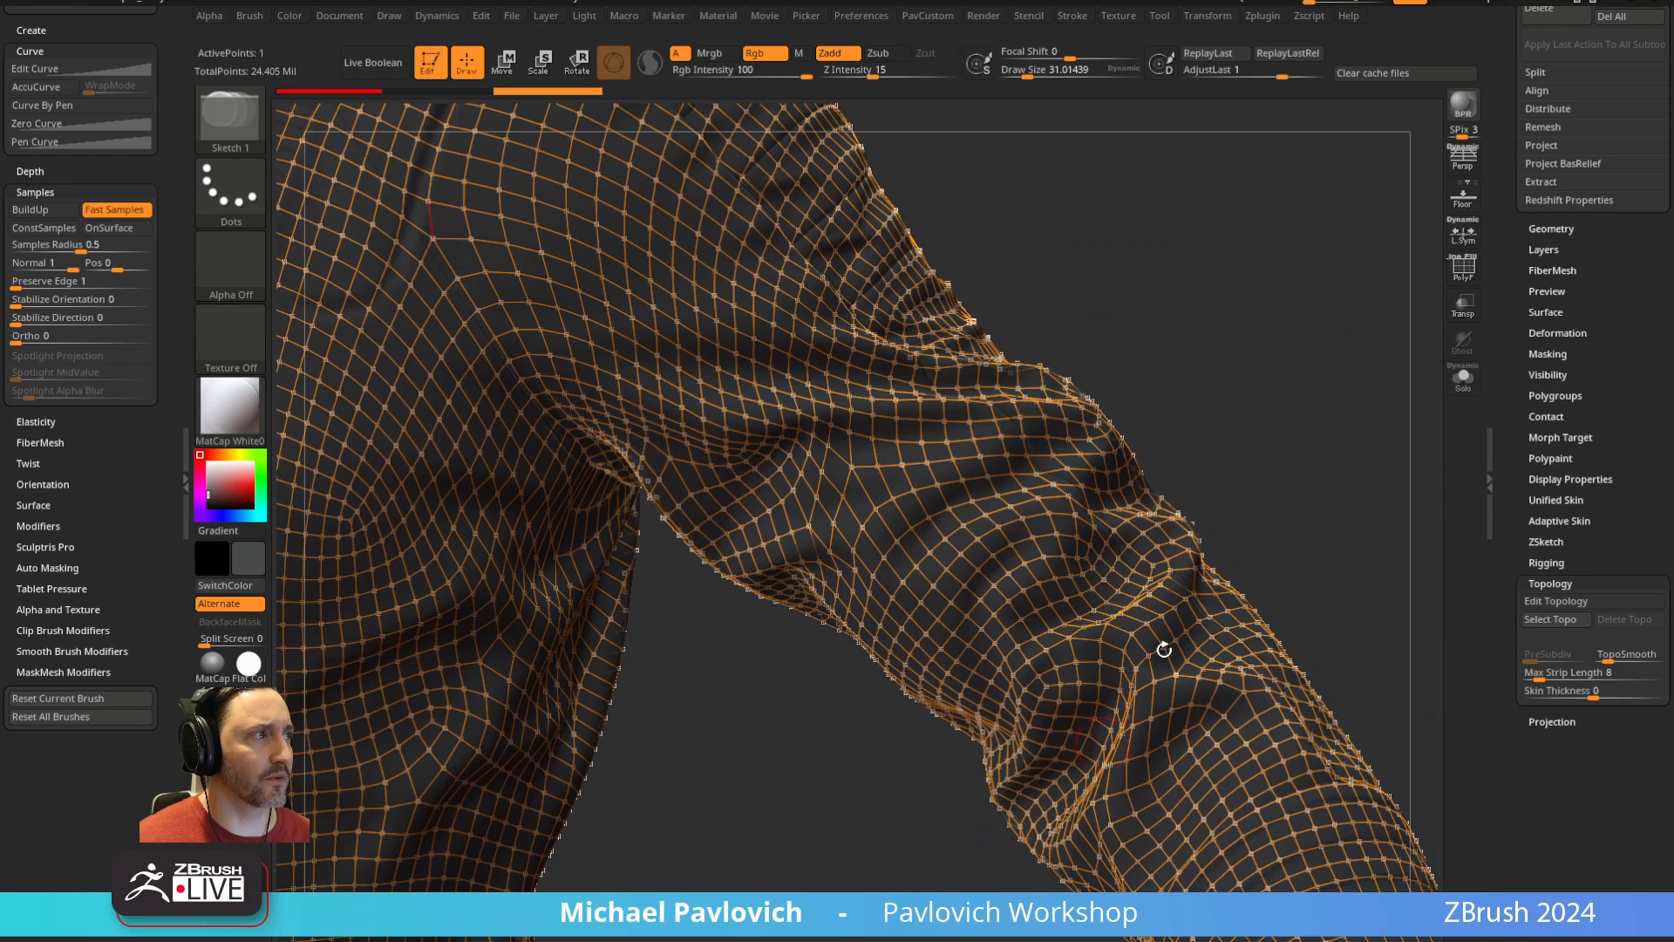
right_click_drag(1164, 650, 1299, 326)
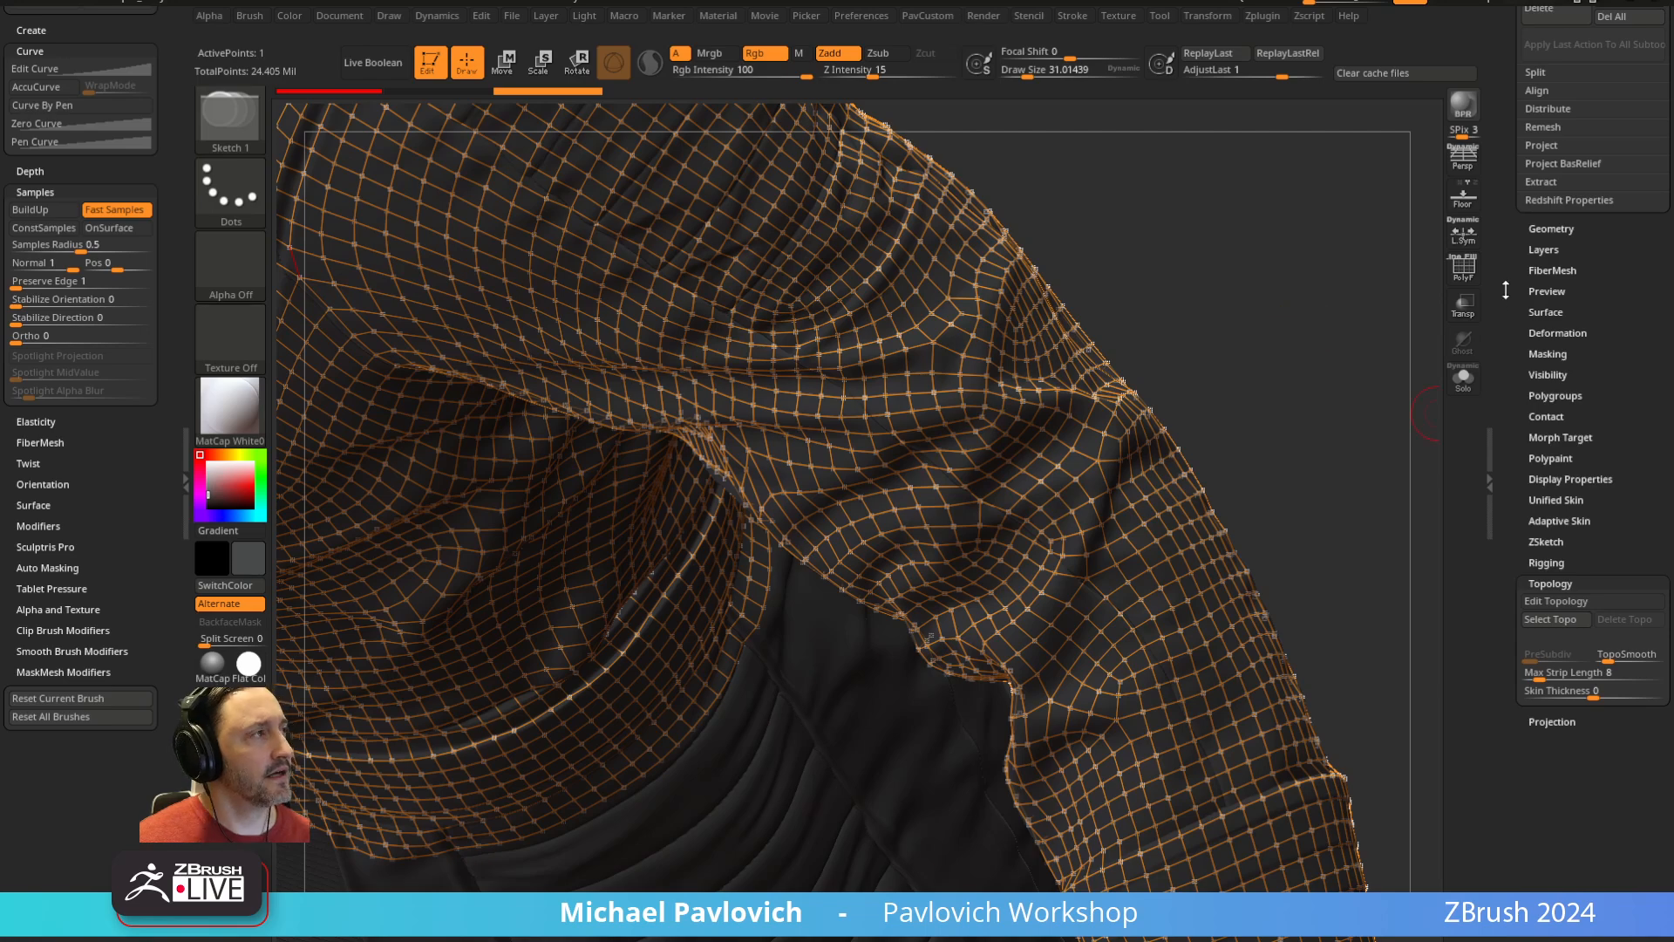
Bring the ZSphere's Topology settings back into view and inspect the wires across the shoulder and upper sleeve with a dynamic draw size of 5.44
left_click_drag(1506, 290, 1517, 661)
mouse_move(1589, 288)
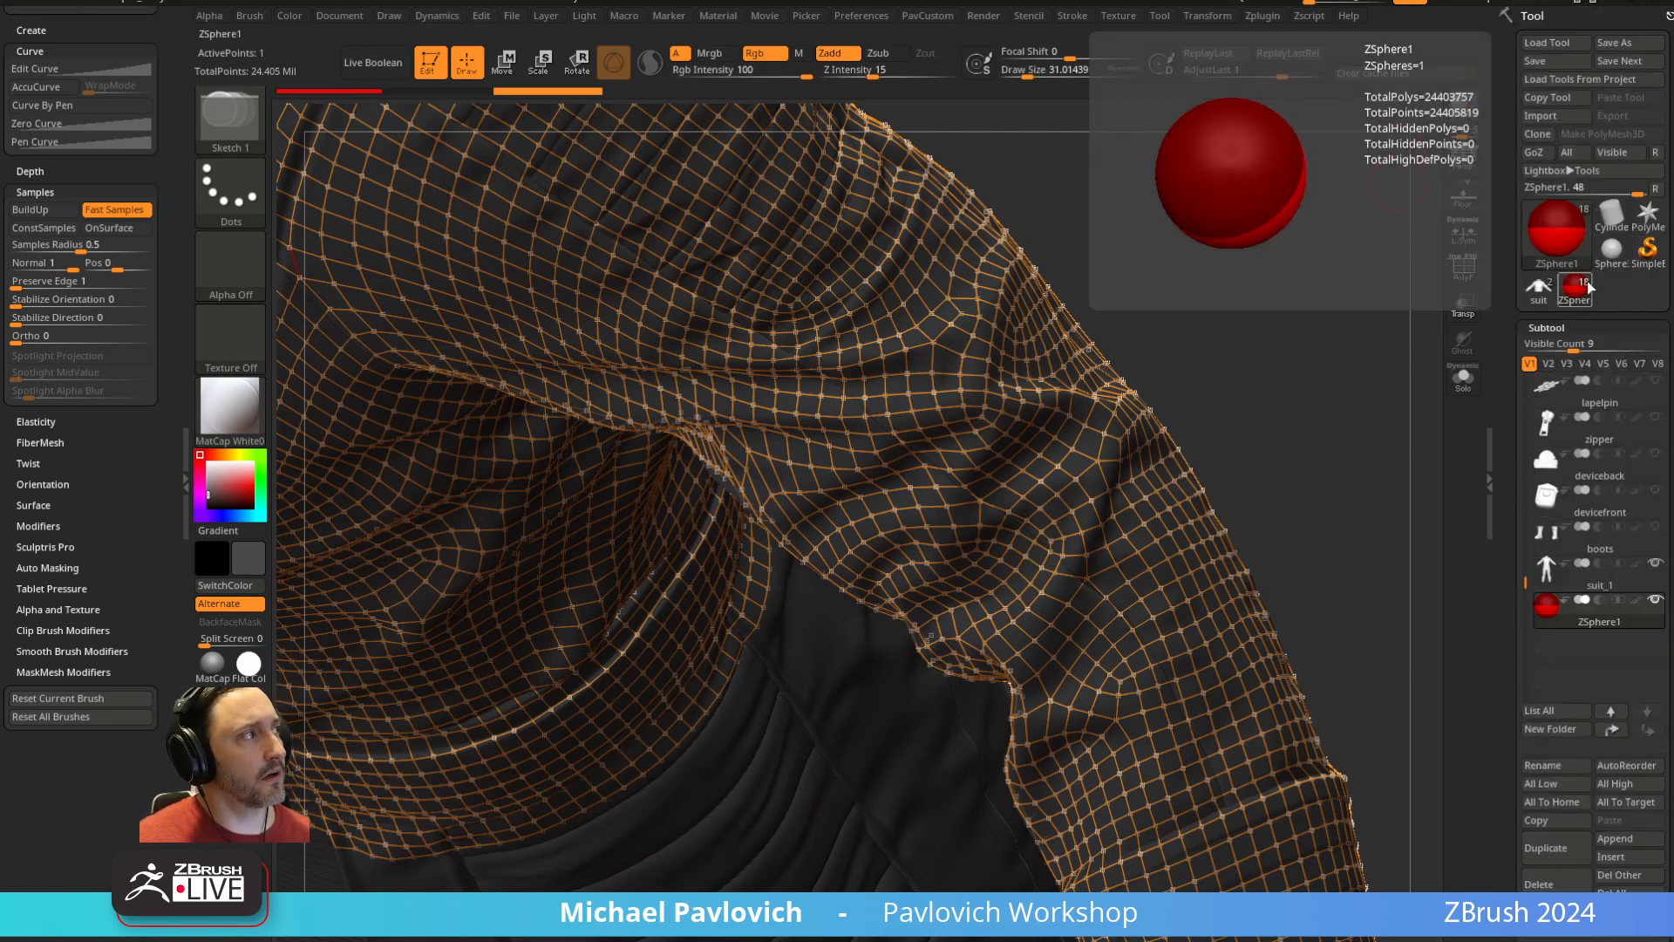
scroll(1607, 319, "down", 3)
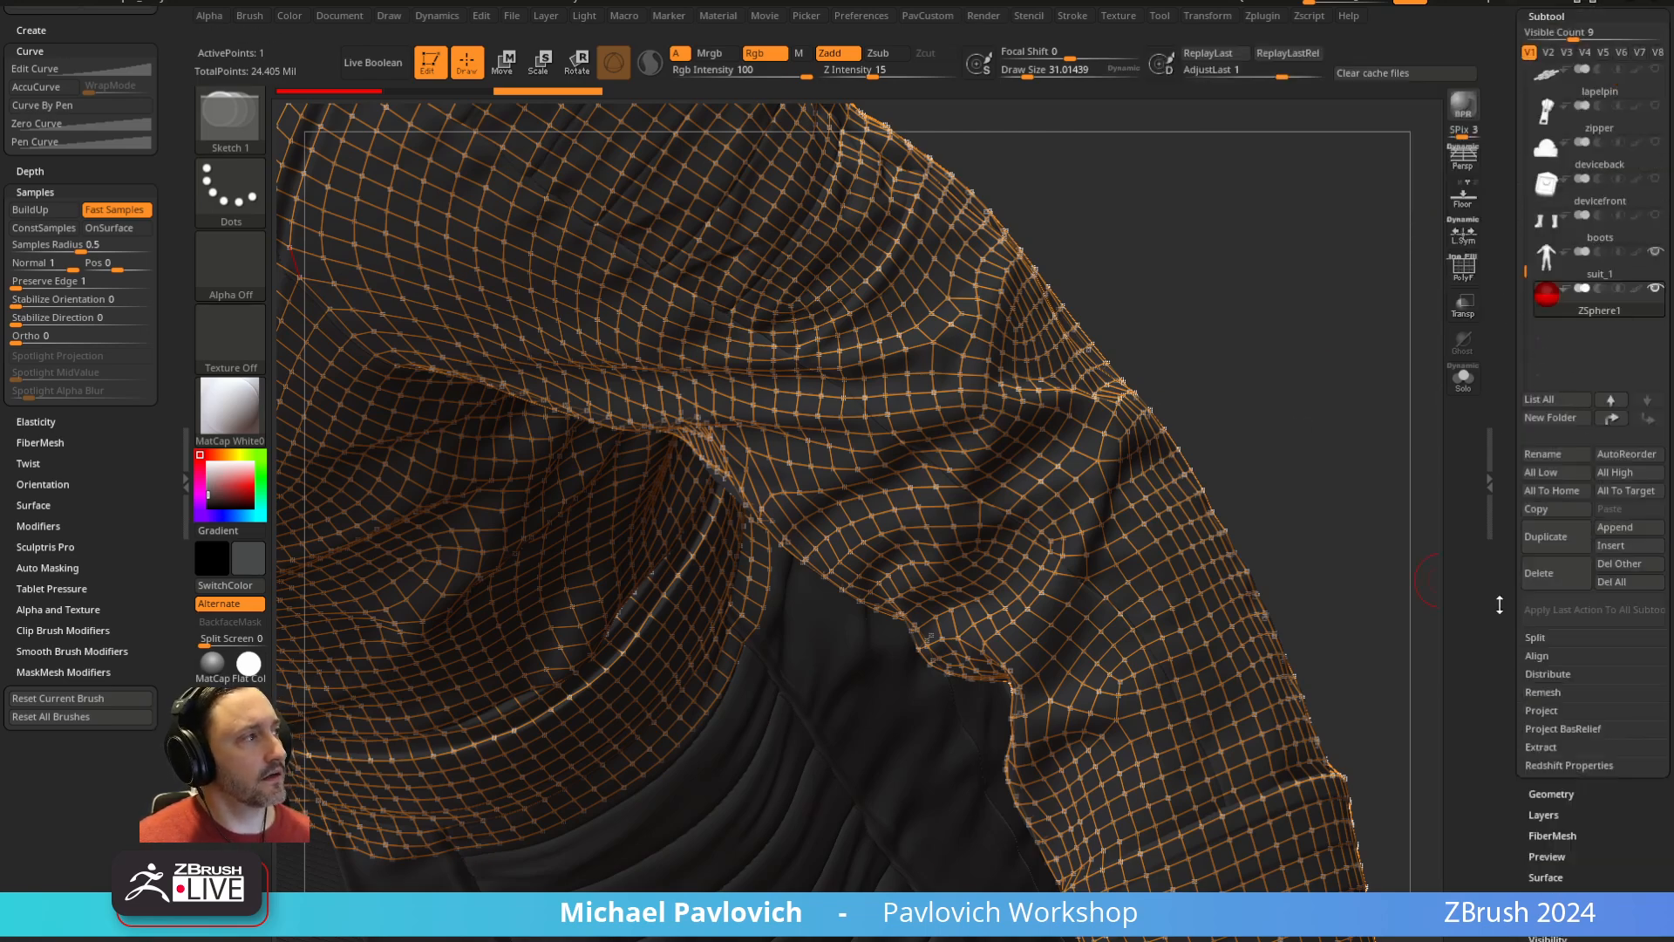
scroll(1500, 604, "down", 3)
scroll(1511, 791, "down", 3)
left_click_drag(1235, 399, 872, 510)
mouse_move(1044, 536)
left_mouse_down()
mouse_move(1232, 443)
mouse_move(1233, 468)
mouse_move(1259, 434)
mouse_move(1201, 459)
left_mouse_up()
left_click(1184, 520)
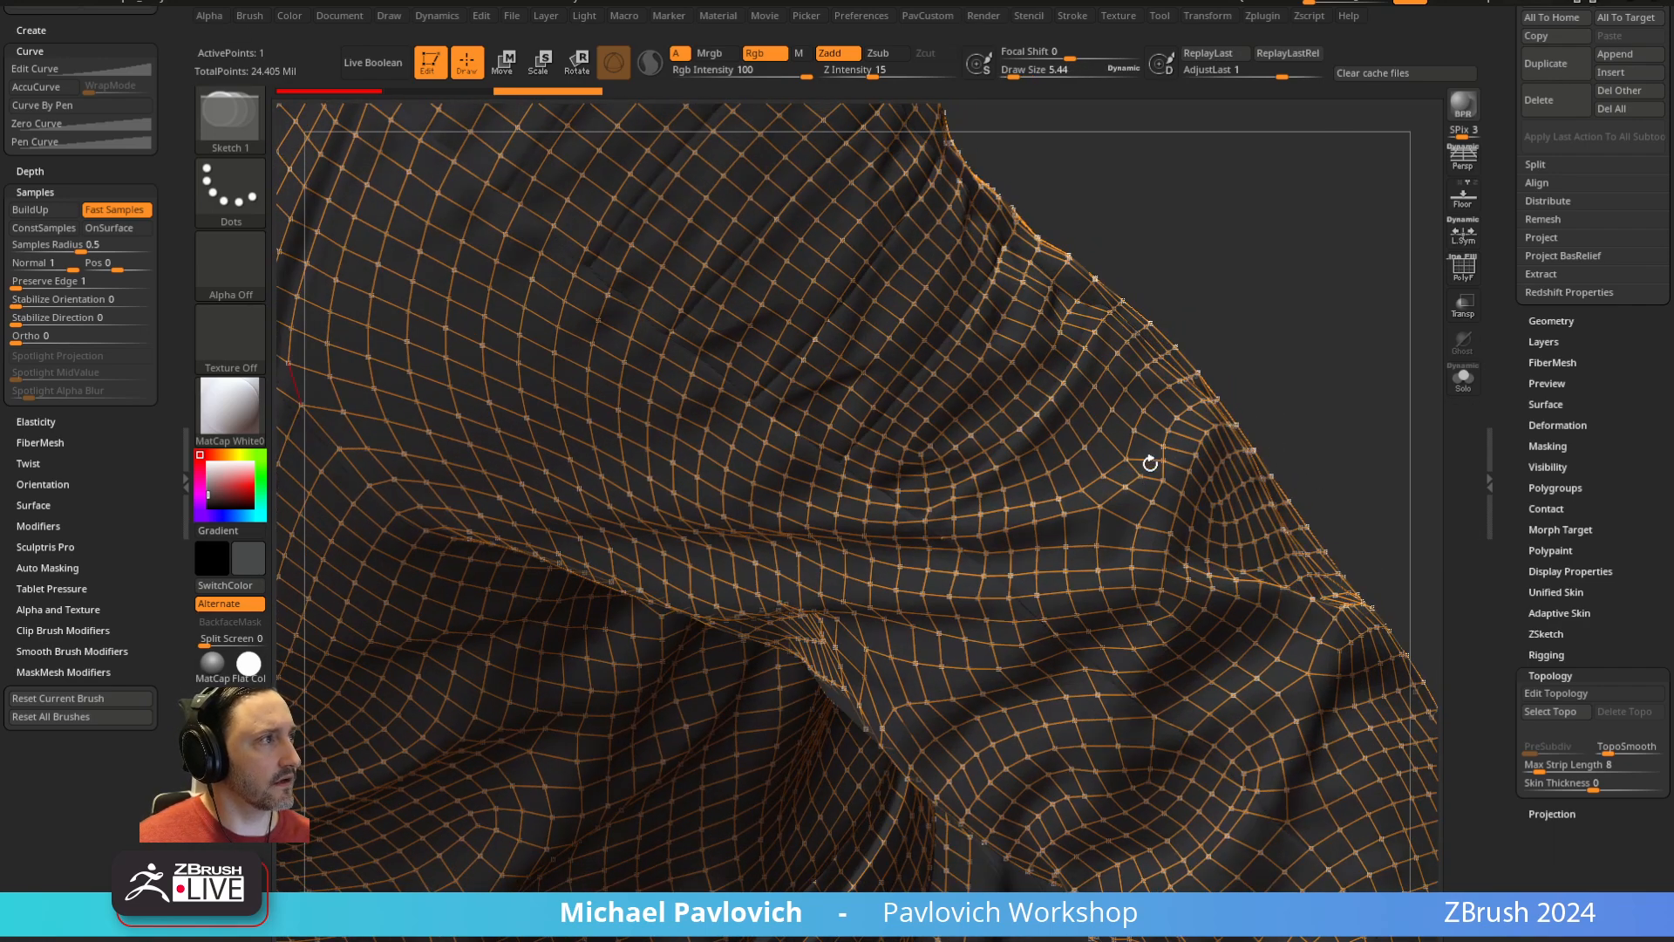
left_click_drag(1307, 338, 1183, 445)
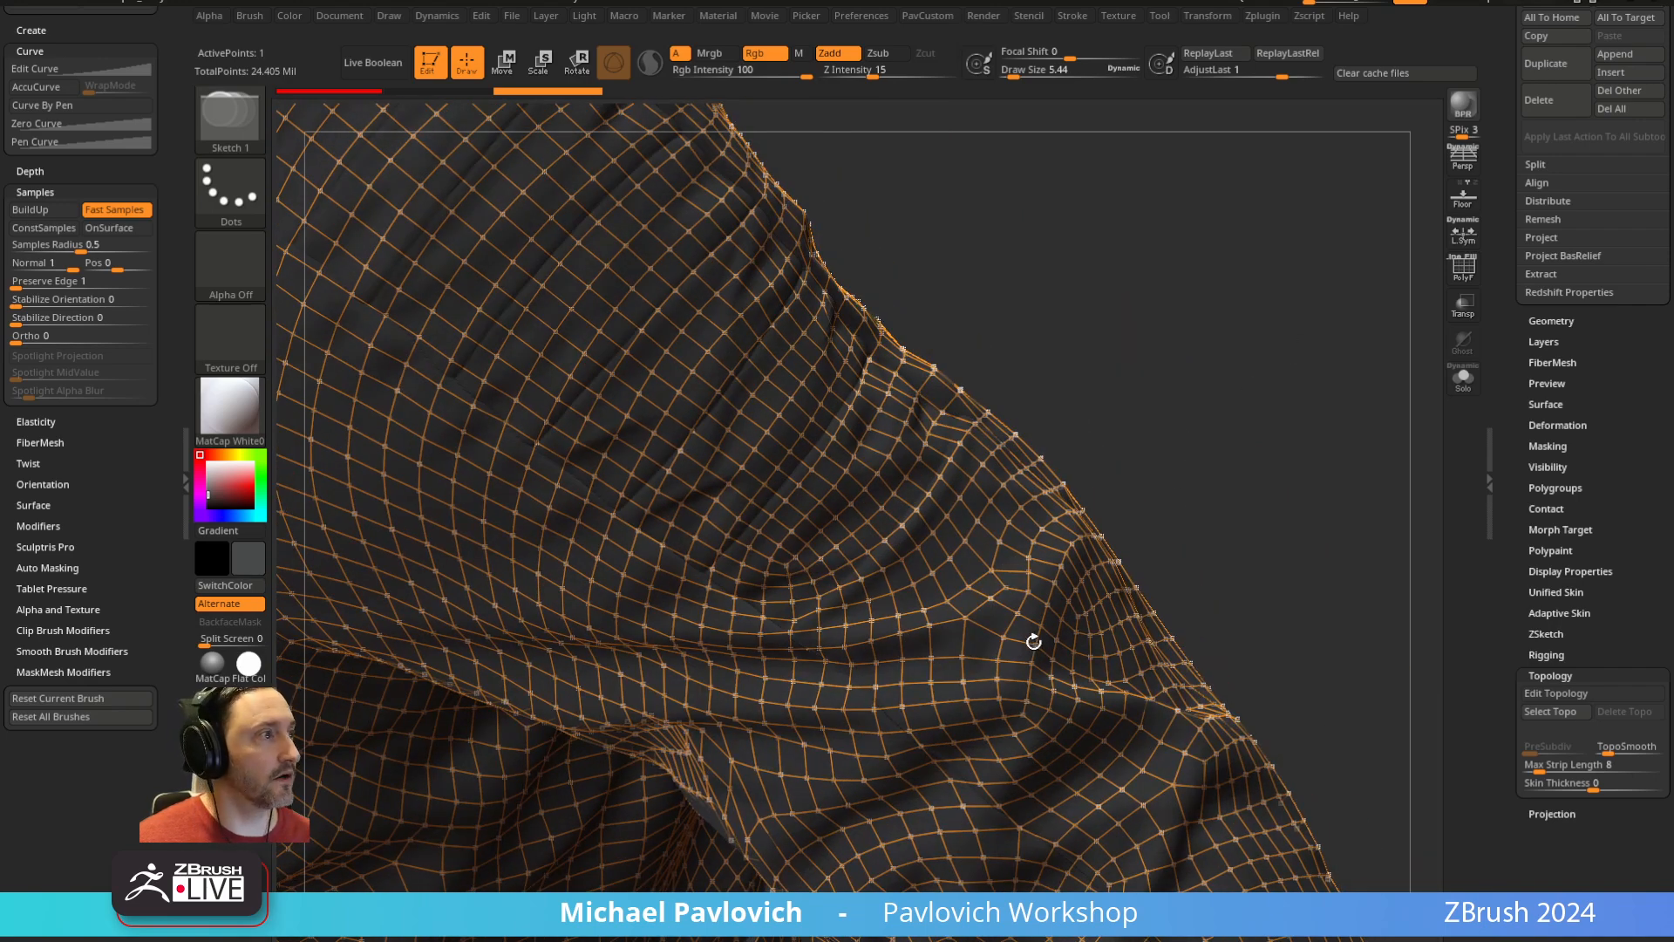
Return to the ZSphere1 subtool and turn on Edit Topology for the suit's upper half
left_click(1004, 636, "alt")
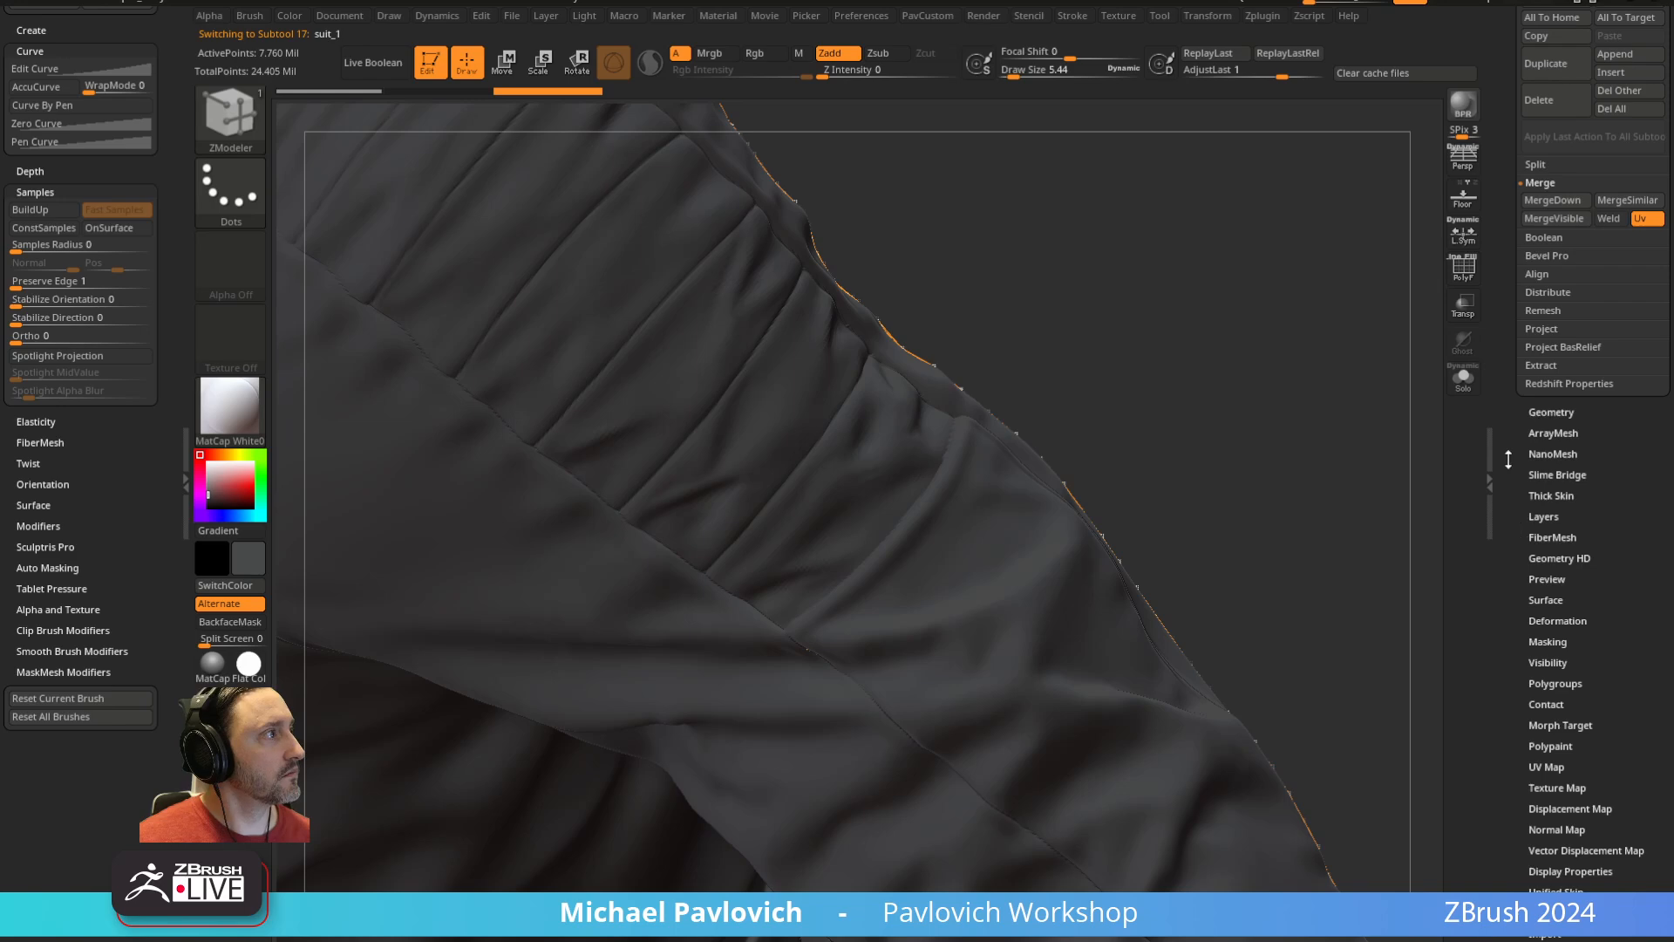
left_click_drag(1509, 458, 1506, 740)
left_click(1598, 620)
left_click_drag(1509, 633, 1496, 384)
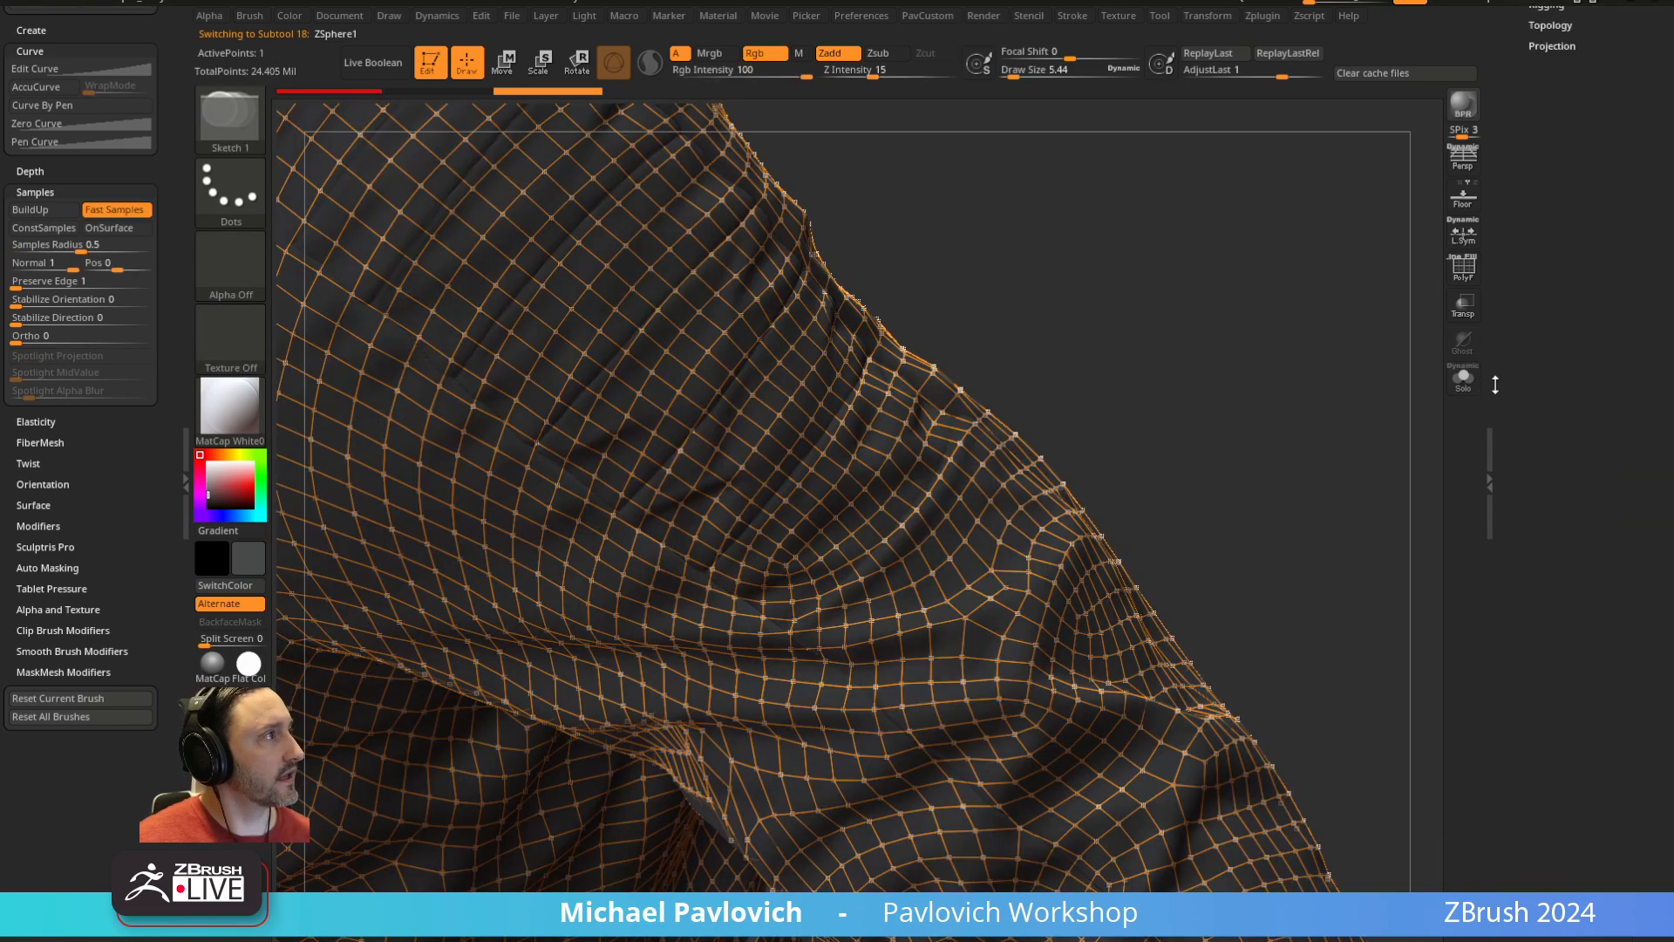
left_click(1551, 320)
left_click(1556, 337)
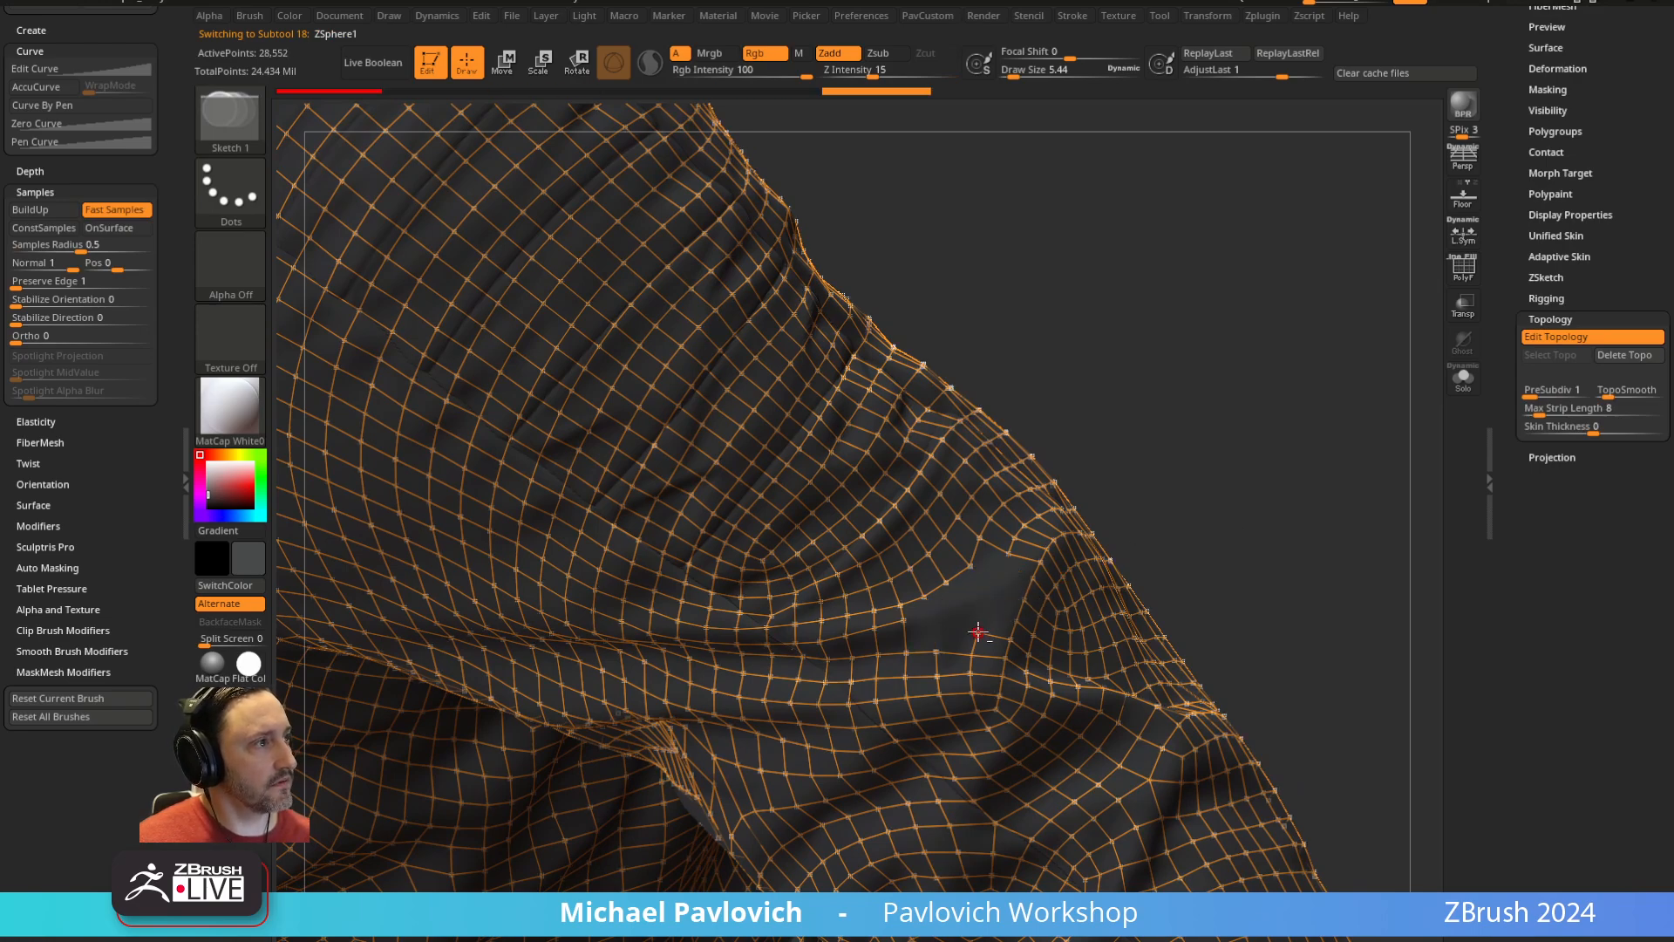
Draw a new row of topology points across the open gap in the upper-sleeve fold, joining it to the surrounding wires
left_click(905, 619)
key("ctrl+z")
right_click_drag(949, 603, 959, 612)
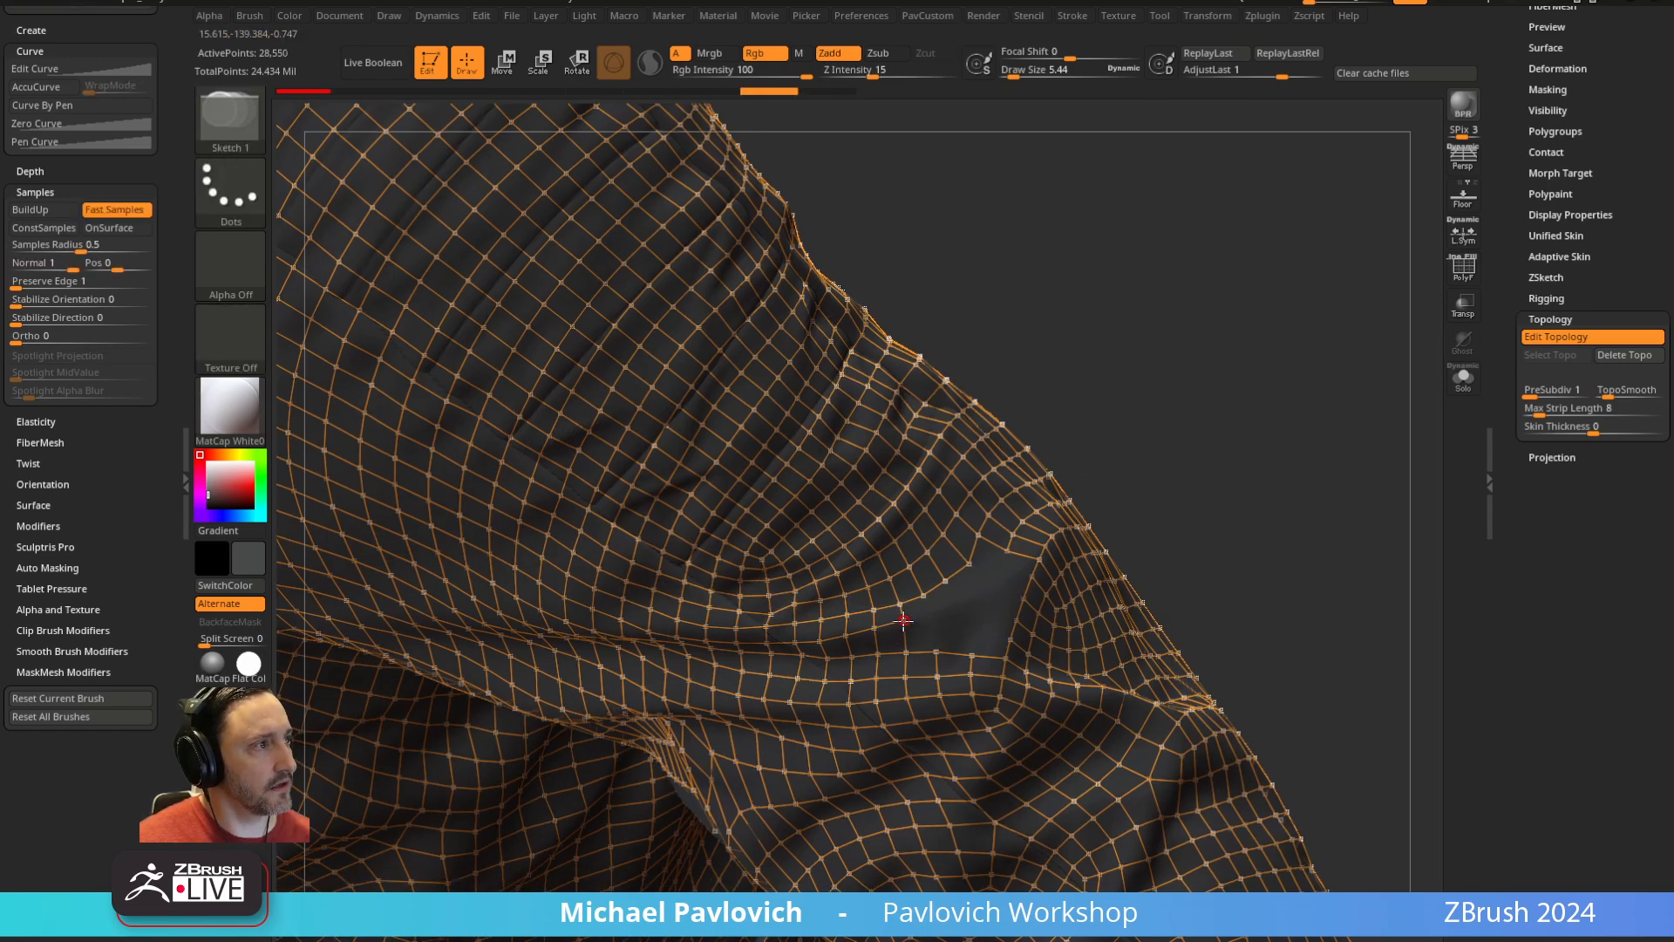
left_click(904, 620)
left_click(933, 612)
left_click(962, 601)
left_click(988, 592)
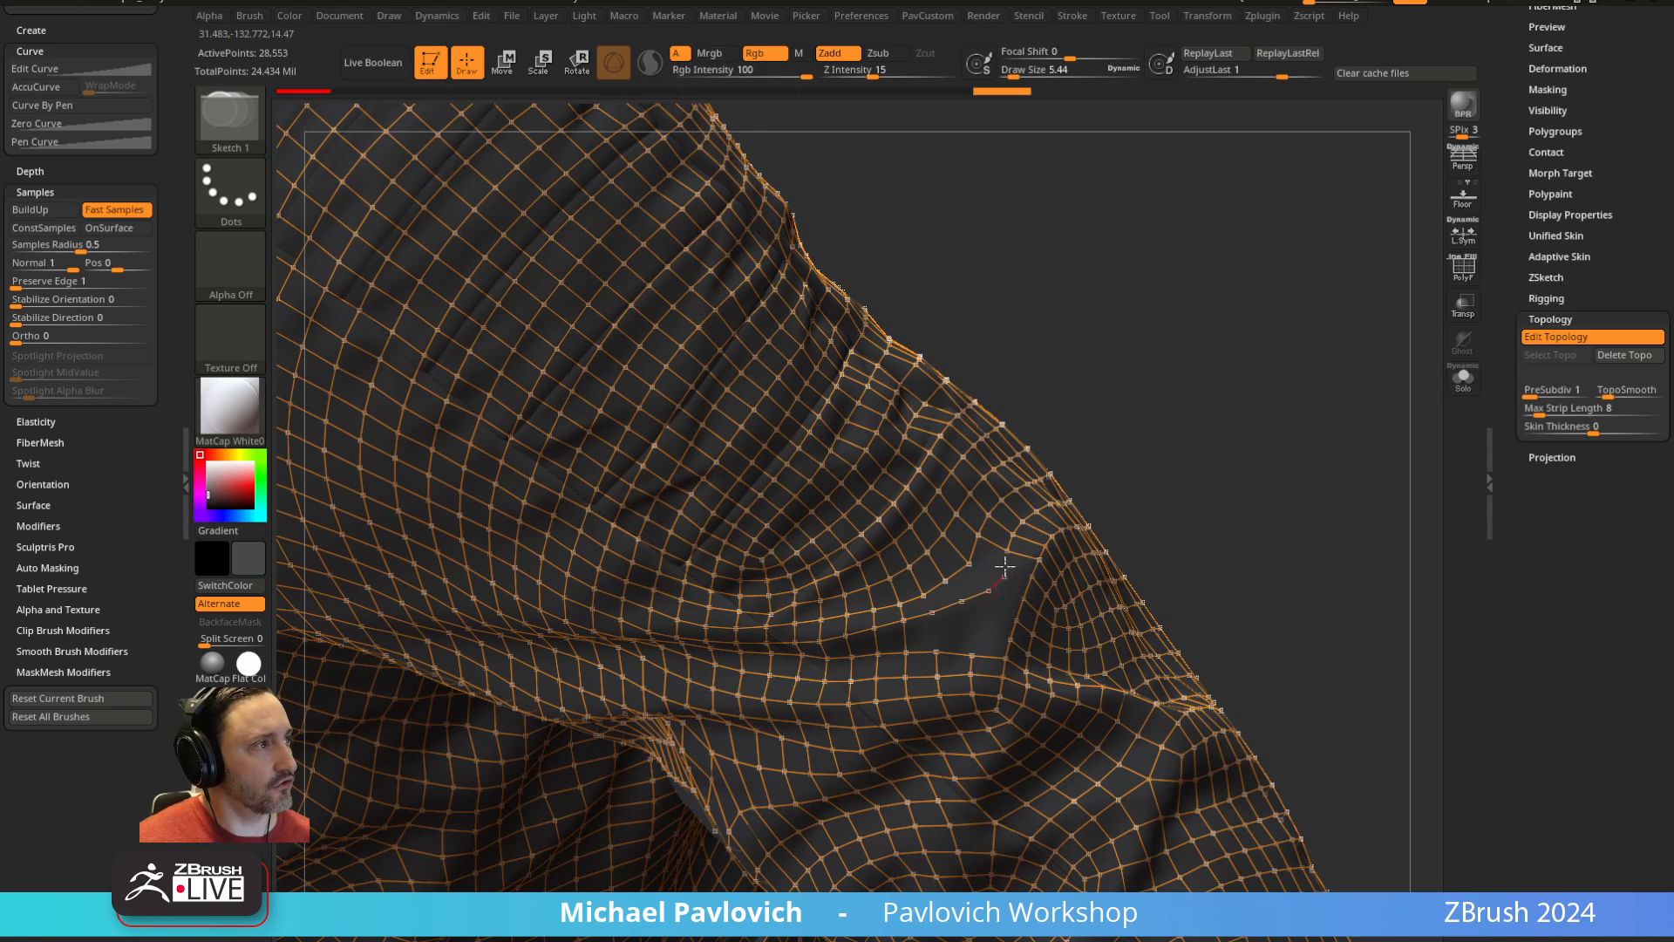
left_click(1004, 575)
left_click(1006, 553)
left_click_drag(1251, 440, 1232, 471, "alt")
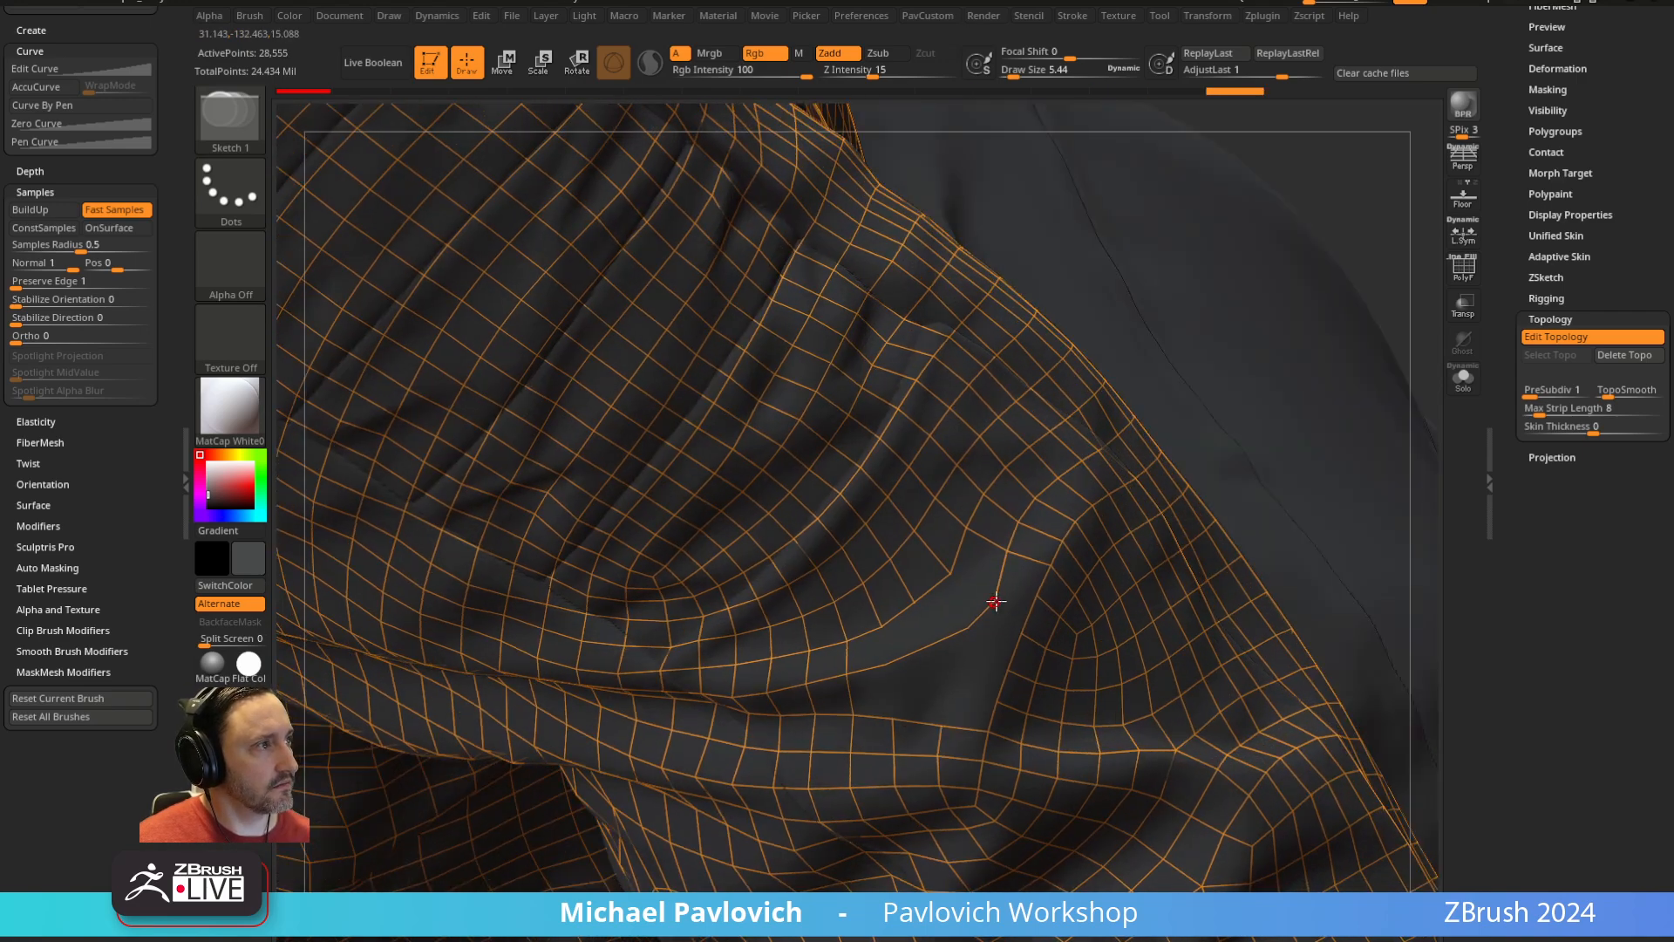
Add another topology point inside the sleeve gap and move it into line with the neighbouring wires
left_click(996, 602)
left_click(1038, 593)
key("w")
left_click_drag(996, 602, 1003, 583)
left_click_drag(1349, 220, 1341, 242)
key("q")
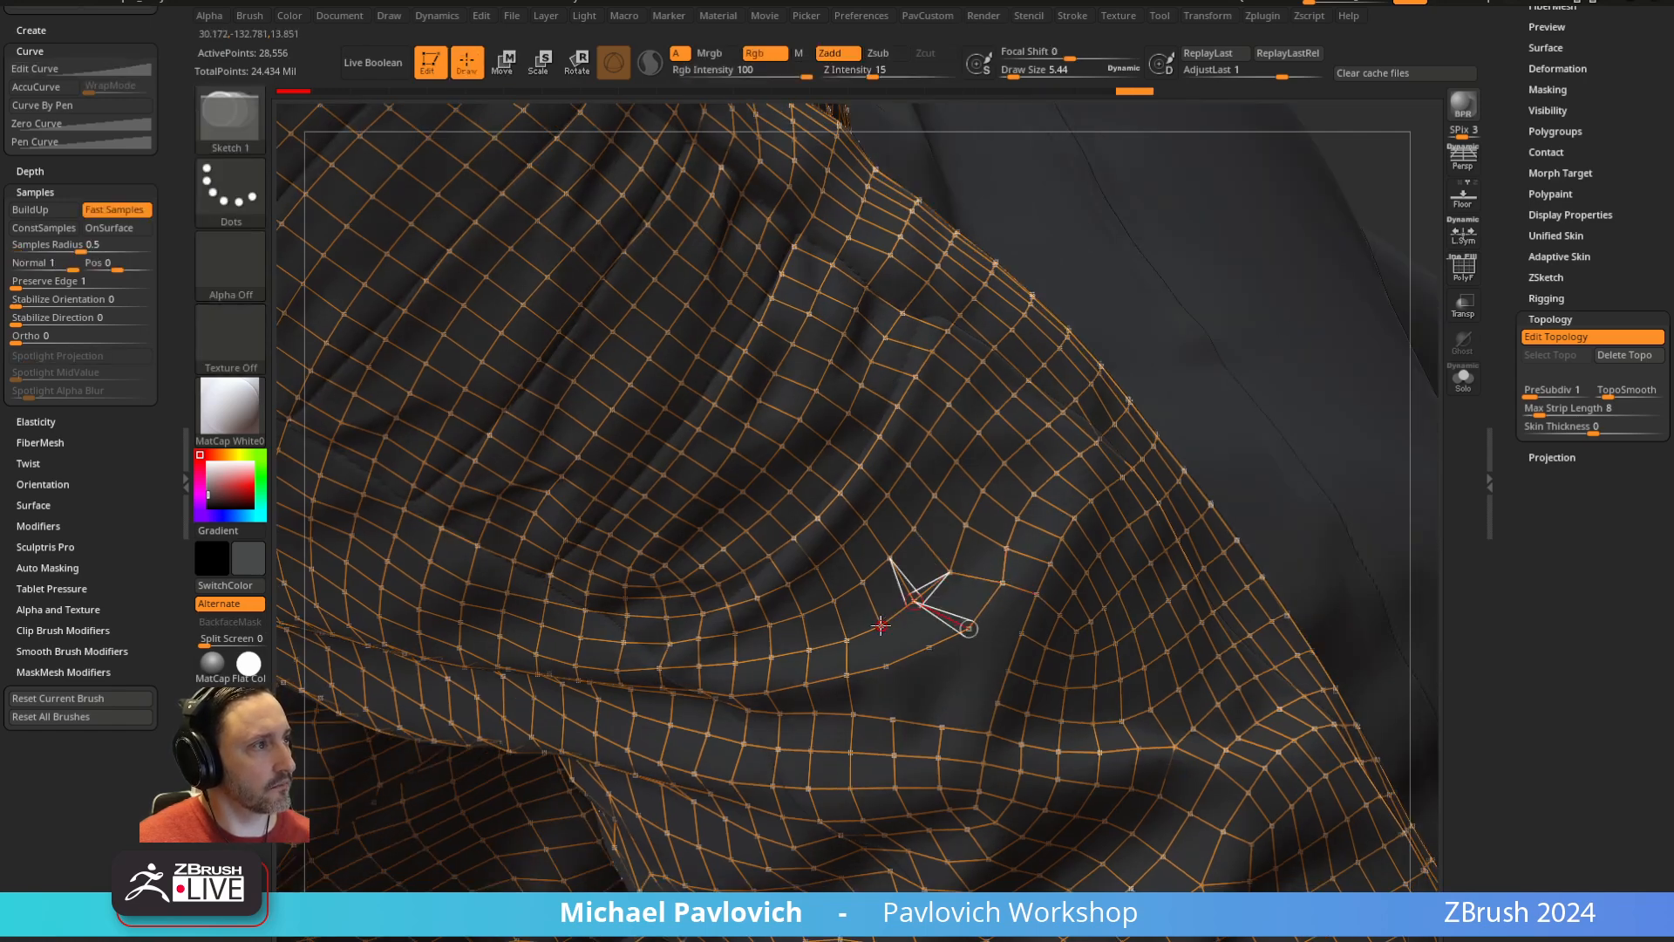
Add a further cross-connection between the new wire row and the existing edge in the sleeve gap
left_click_drag(1394, 160, 1358, 164)
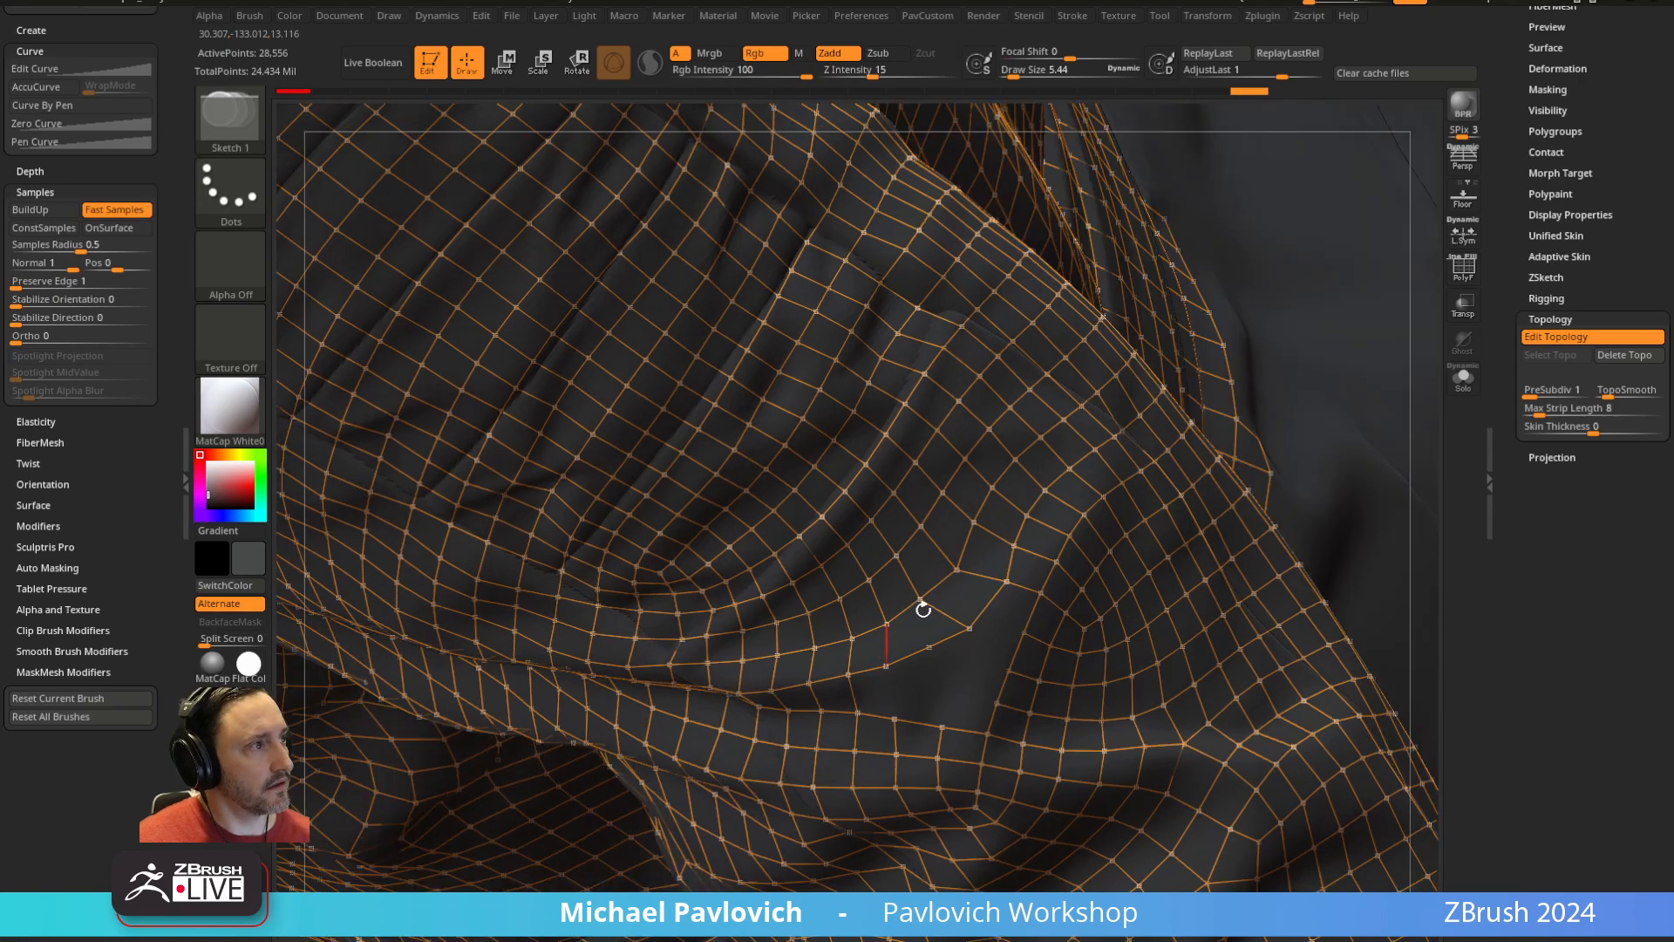
left_click(920, 602)
left_click(928, 646)
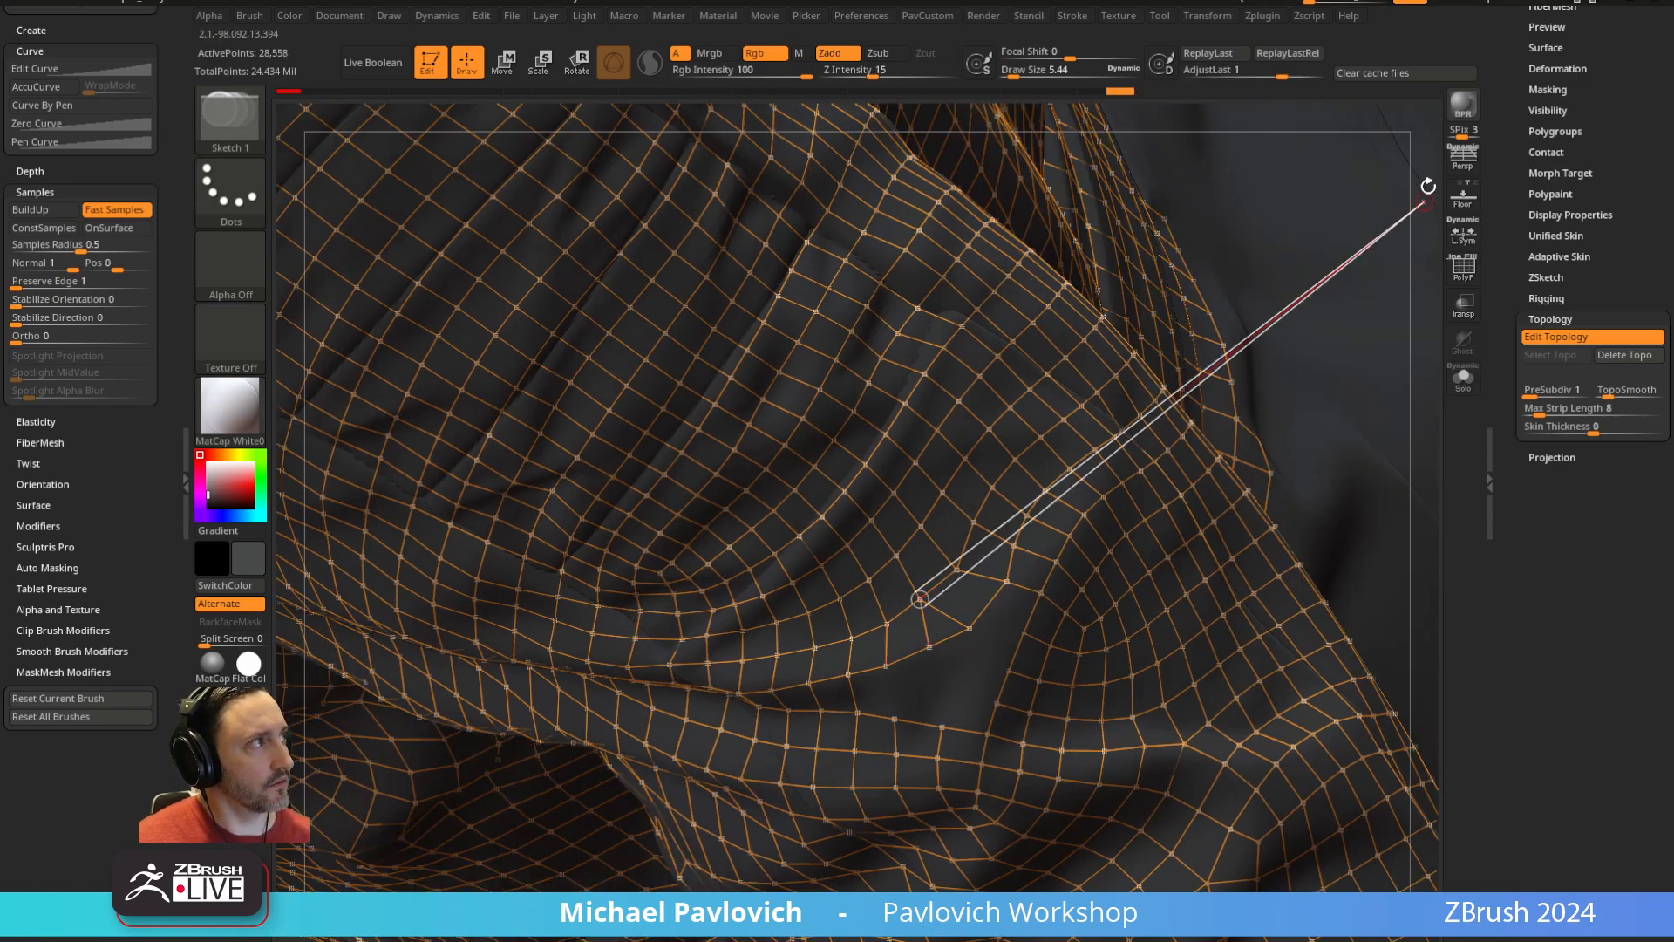
left_click_drag(1430, 146, 1180, 428)
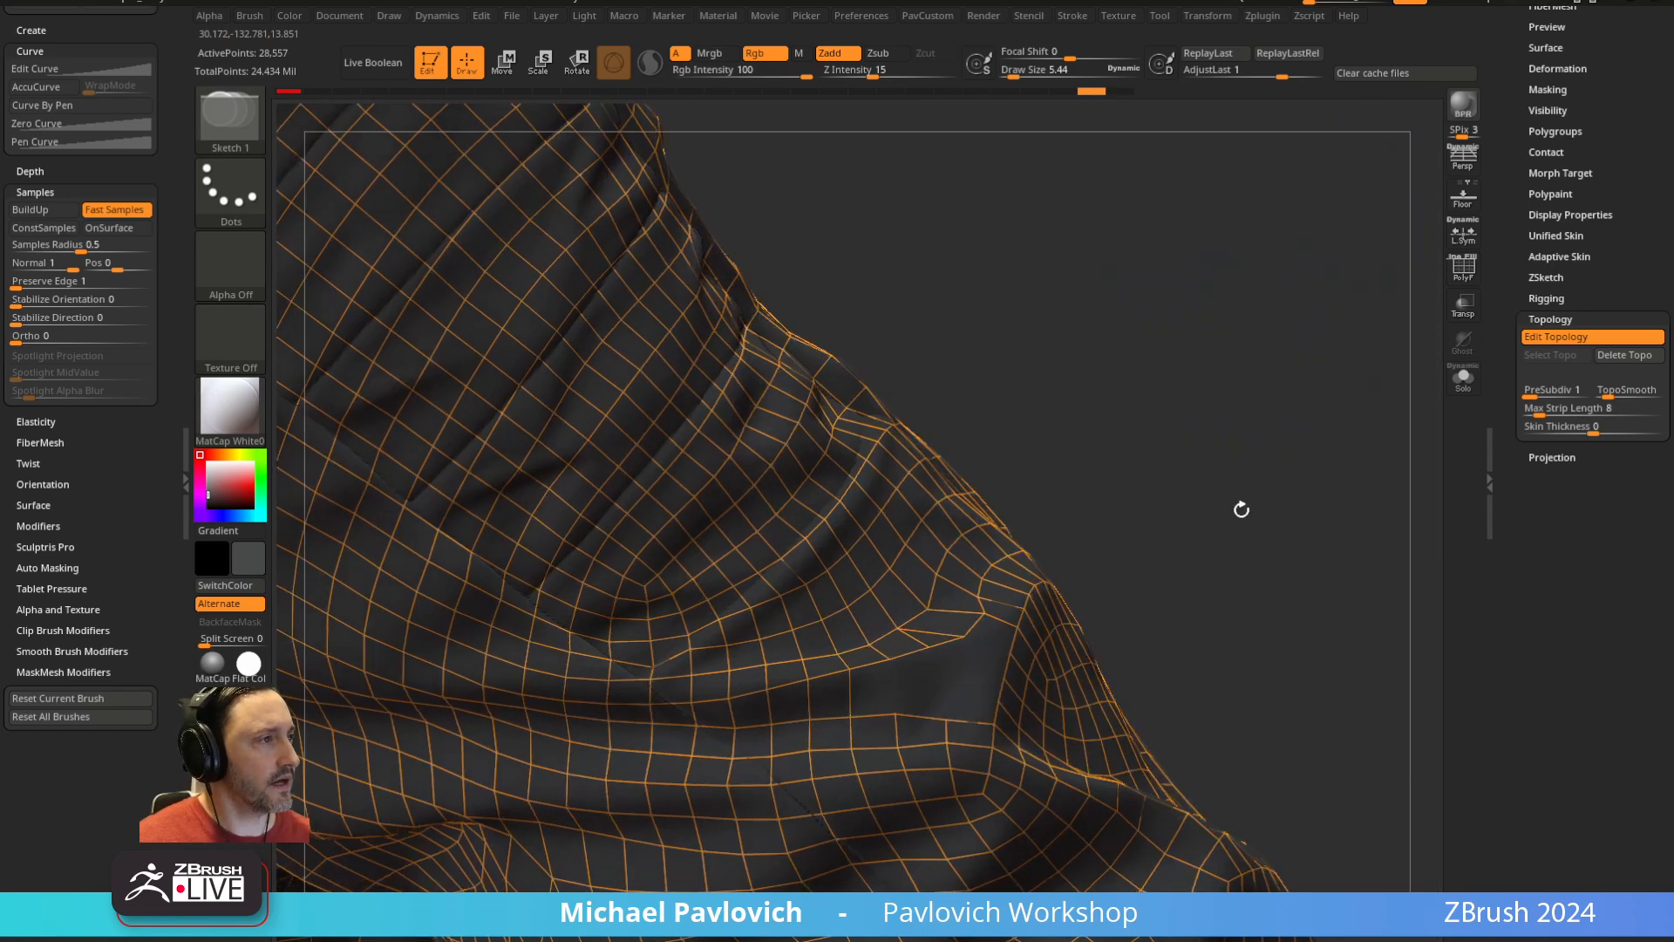
left_click_drag(1240, 508, 840, 556, "alt")
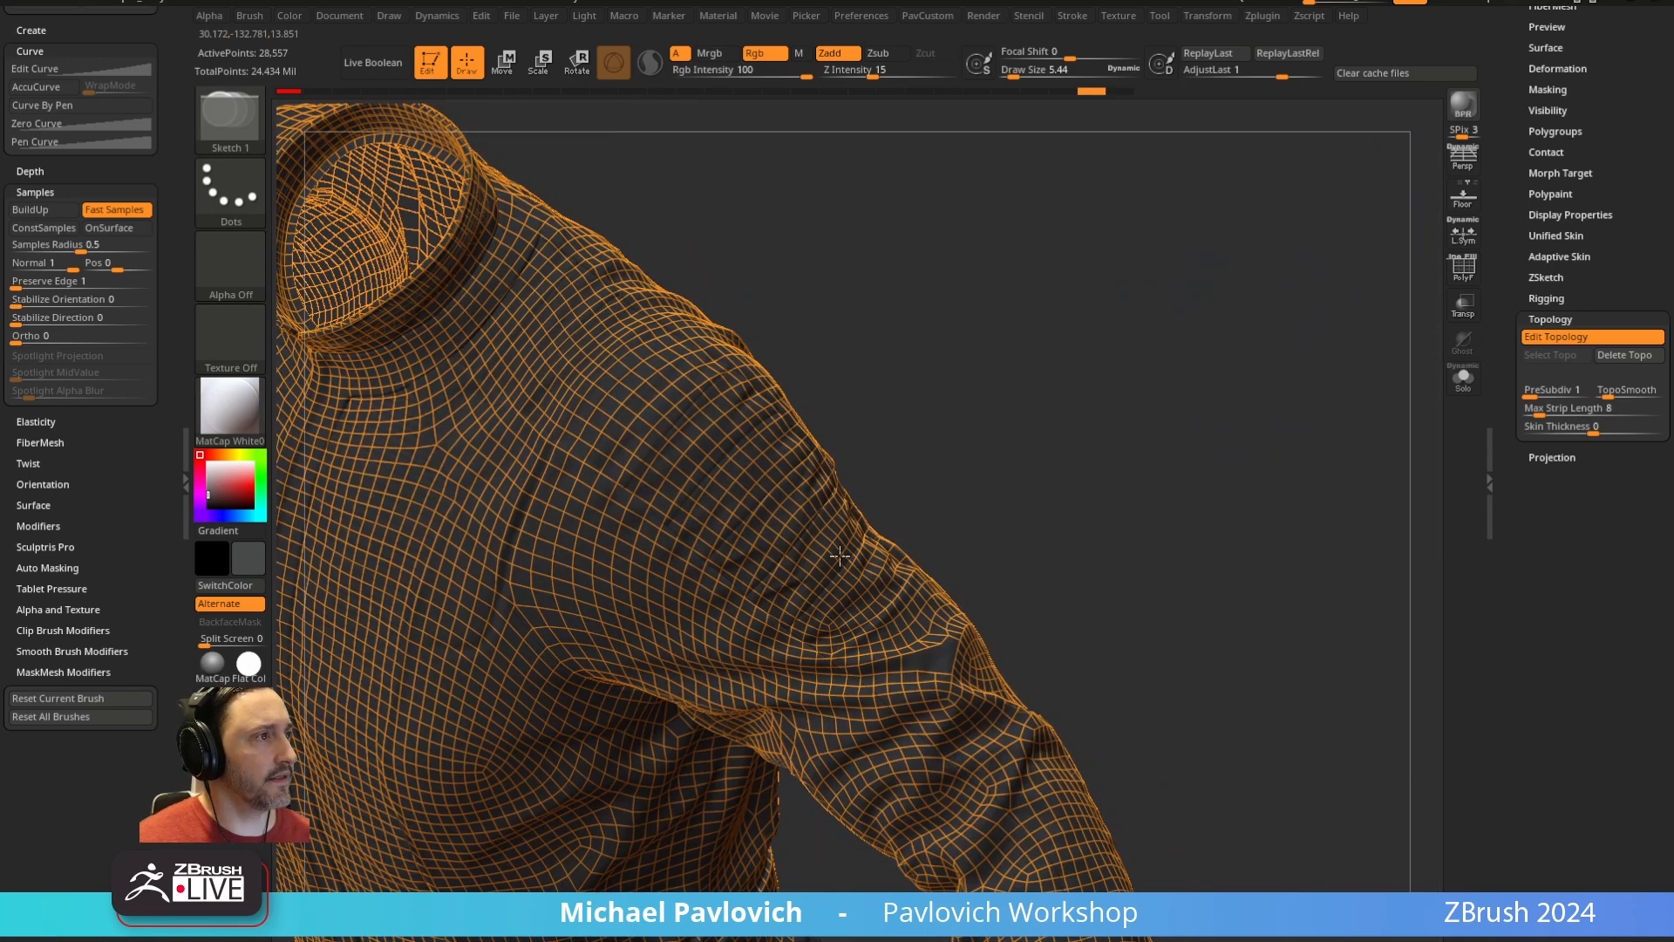
Leave topology editing and preview the adaptive skin with Density 1 and DynaMesh Resolution 0
left_click(1567, 339)
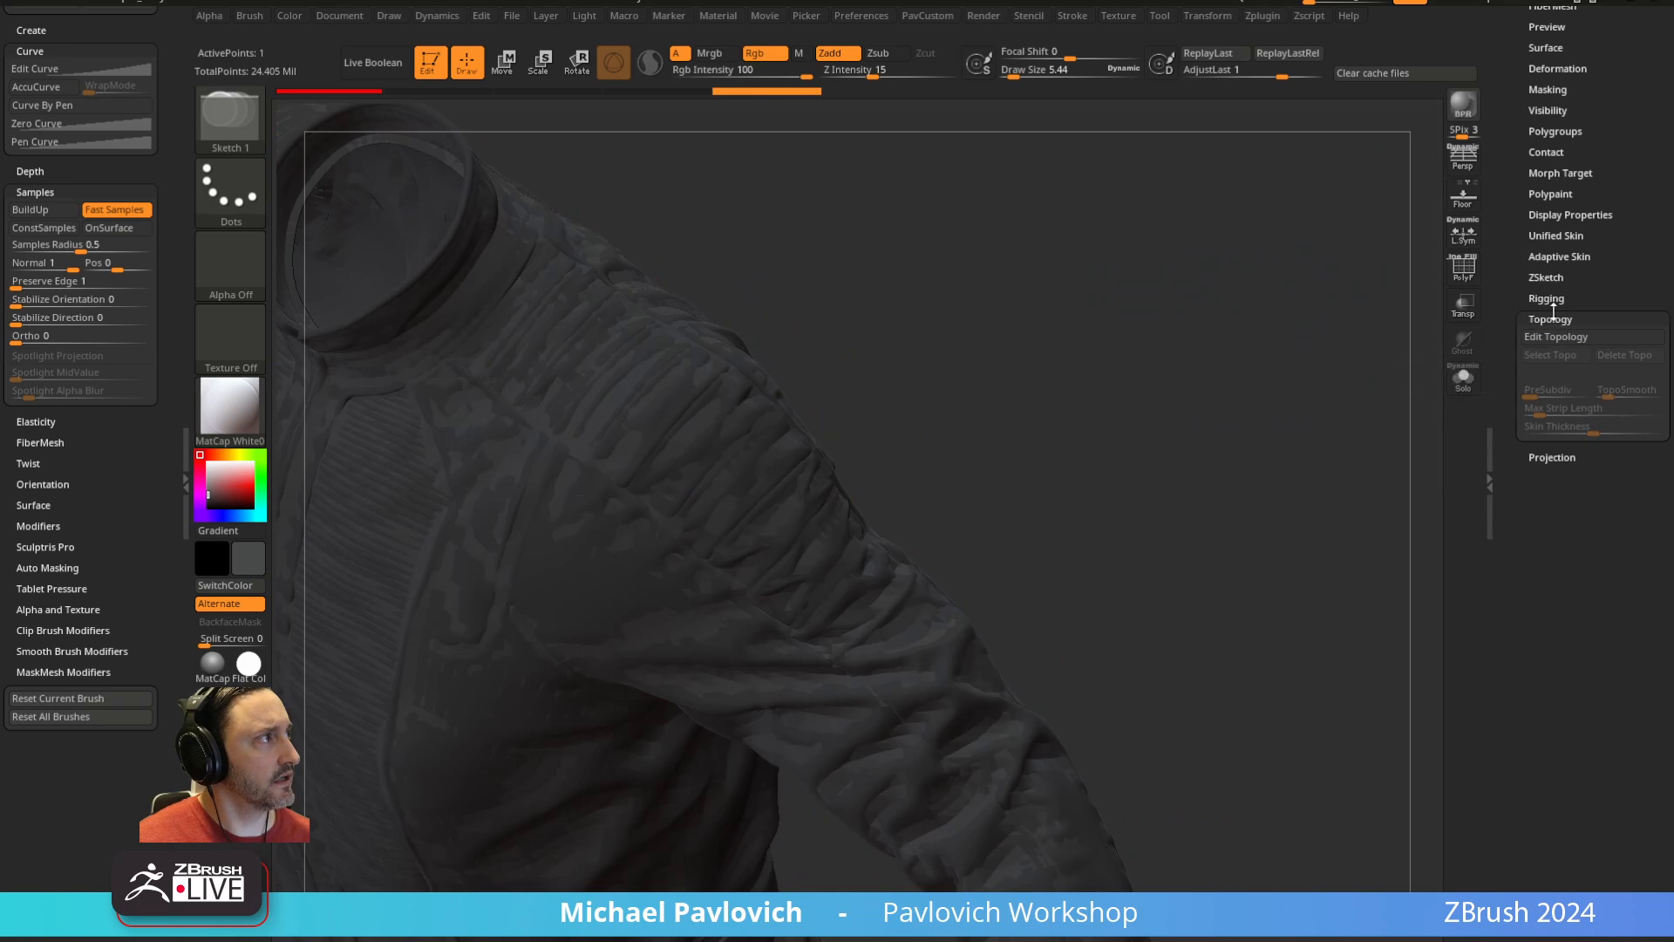
left_click(1558, 256)
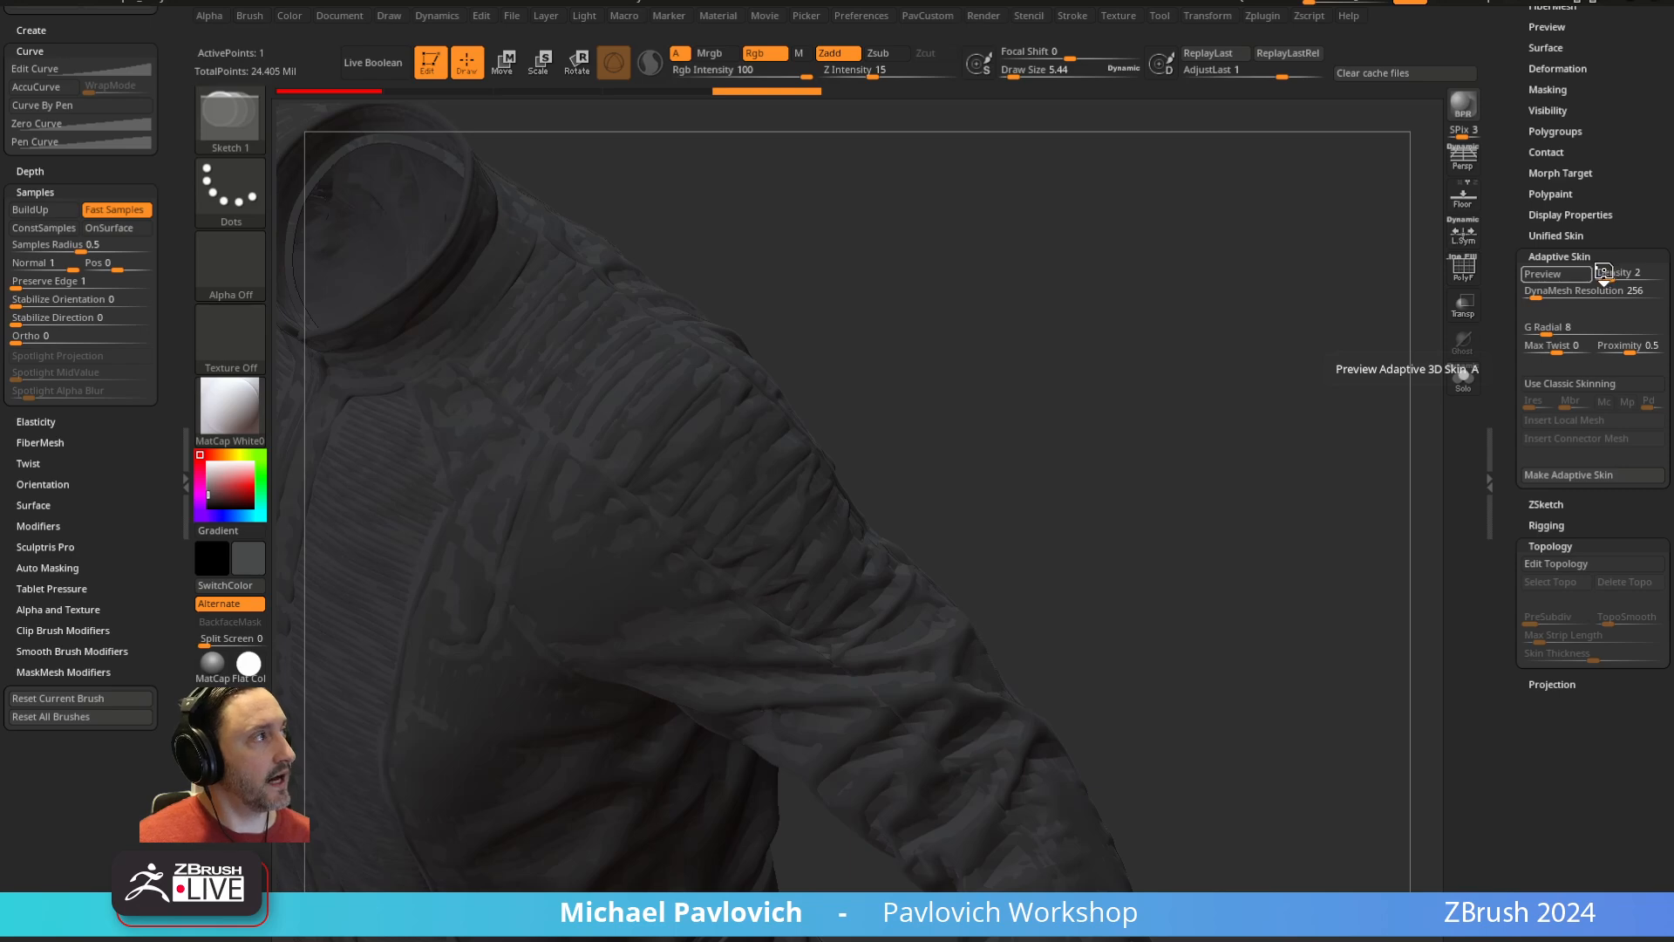
left_click(1576, 274)
left_click(1578, 273)
left_click_drag(1612, 277, 1526, 293)
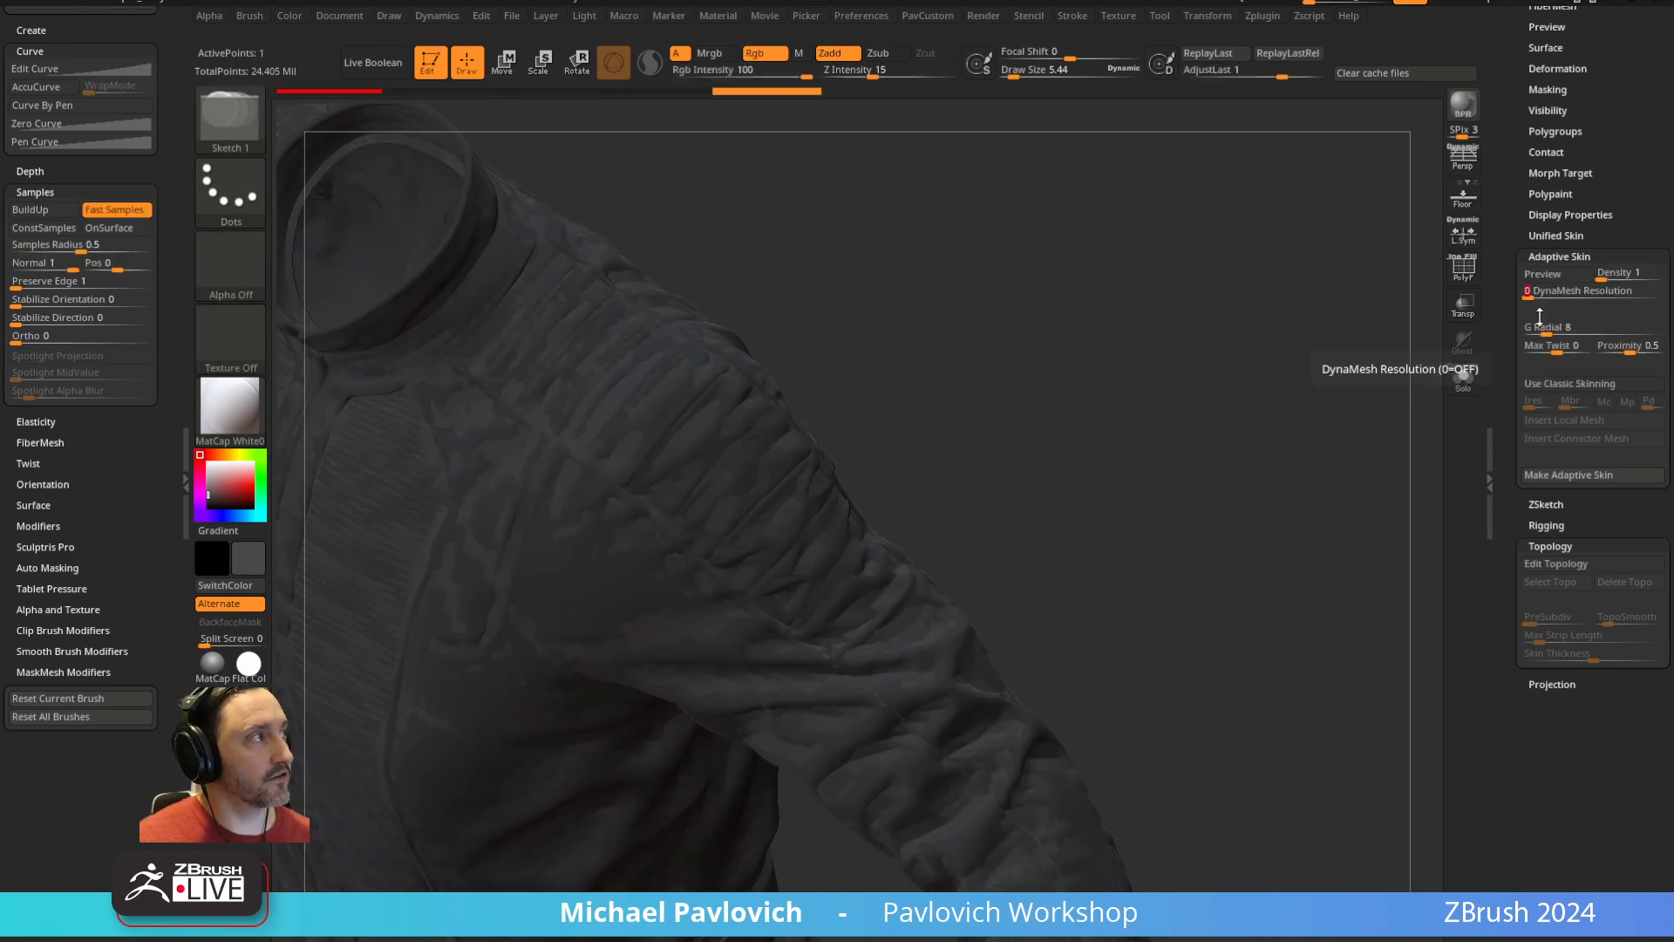
left_click(1545, 274)
Isolate the skin preview in solo mode and show the whole upper half with its polyframe
left_click(1463, 376)
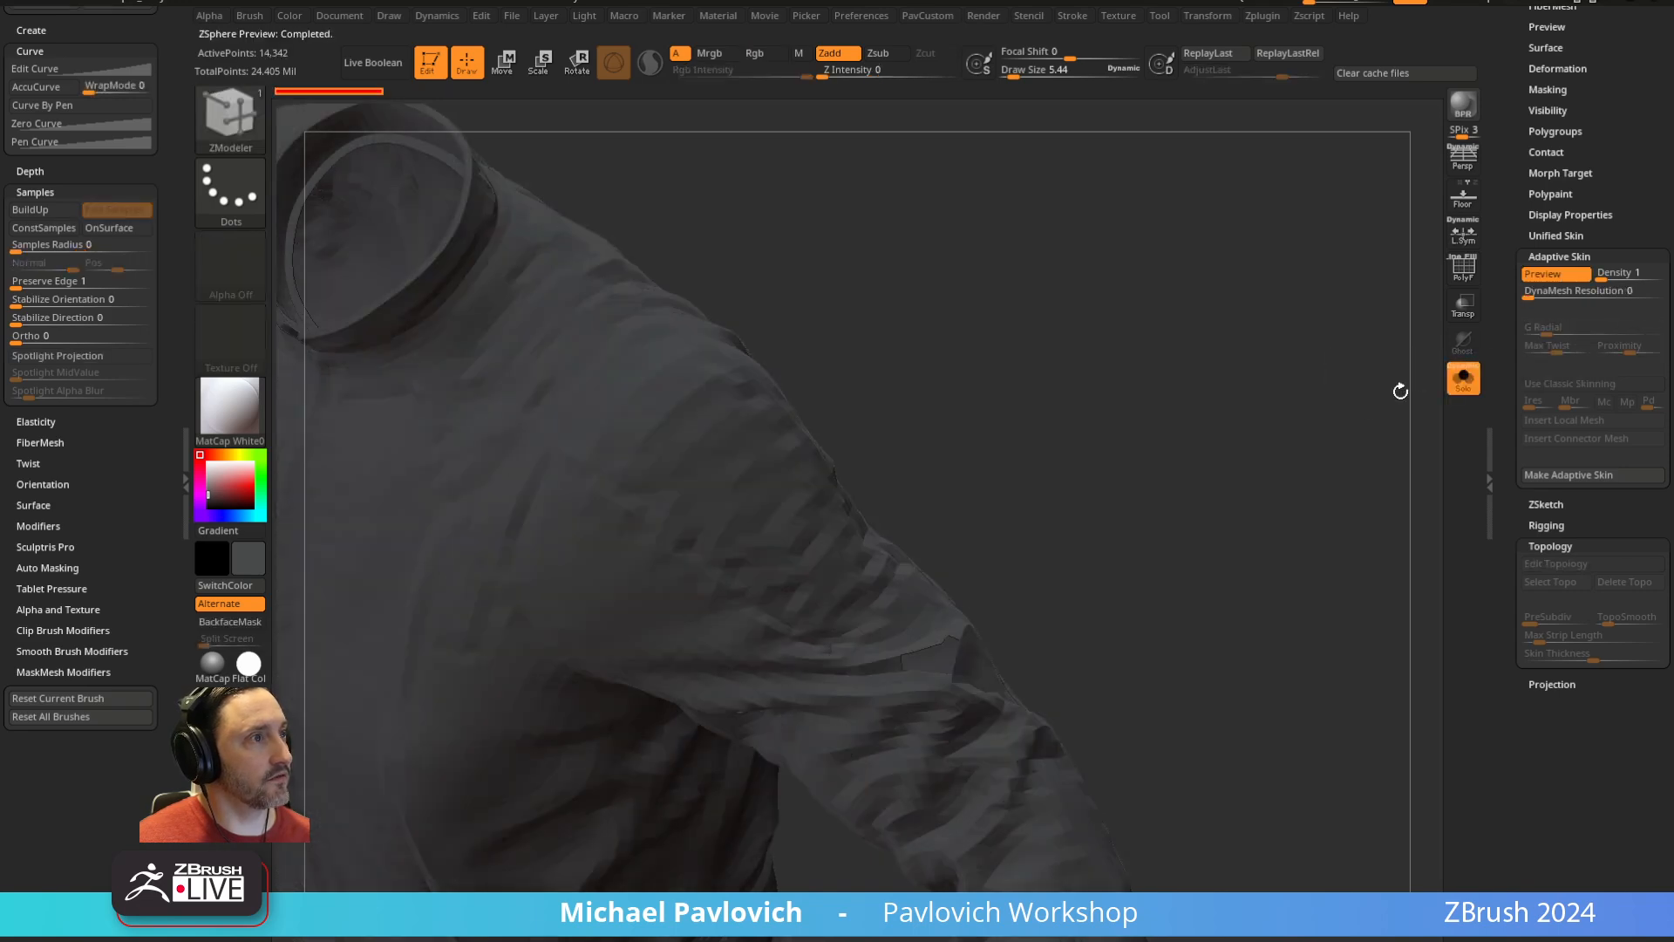
left_click(1470, 275)
key("f")
mouse_move(1221, 437)
left_mouse_down()
mouse_move(1195, 366)
mouse_move(1327, 341)
mouse_move(1330, 393)
mouse_move(1221, 410)
left_mouse_up()
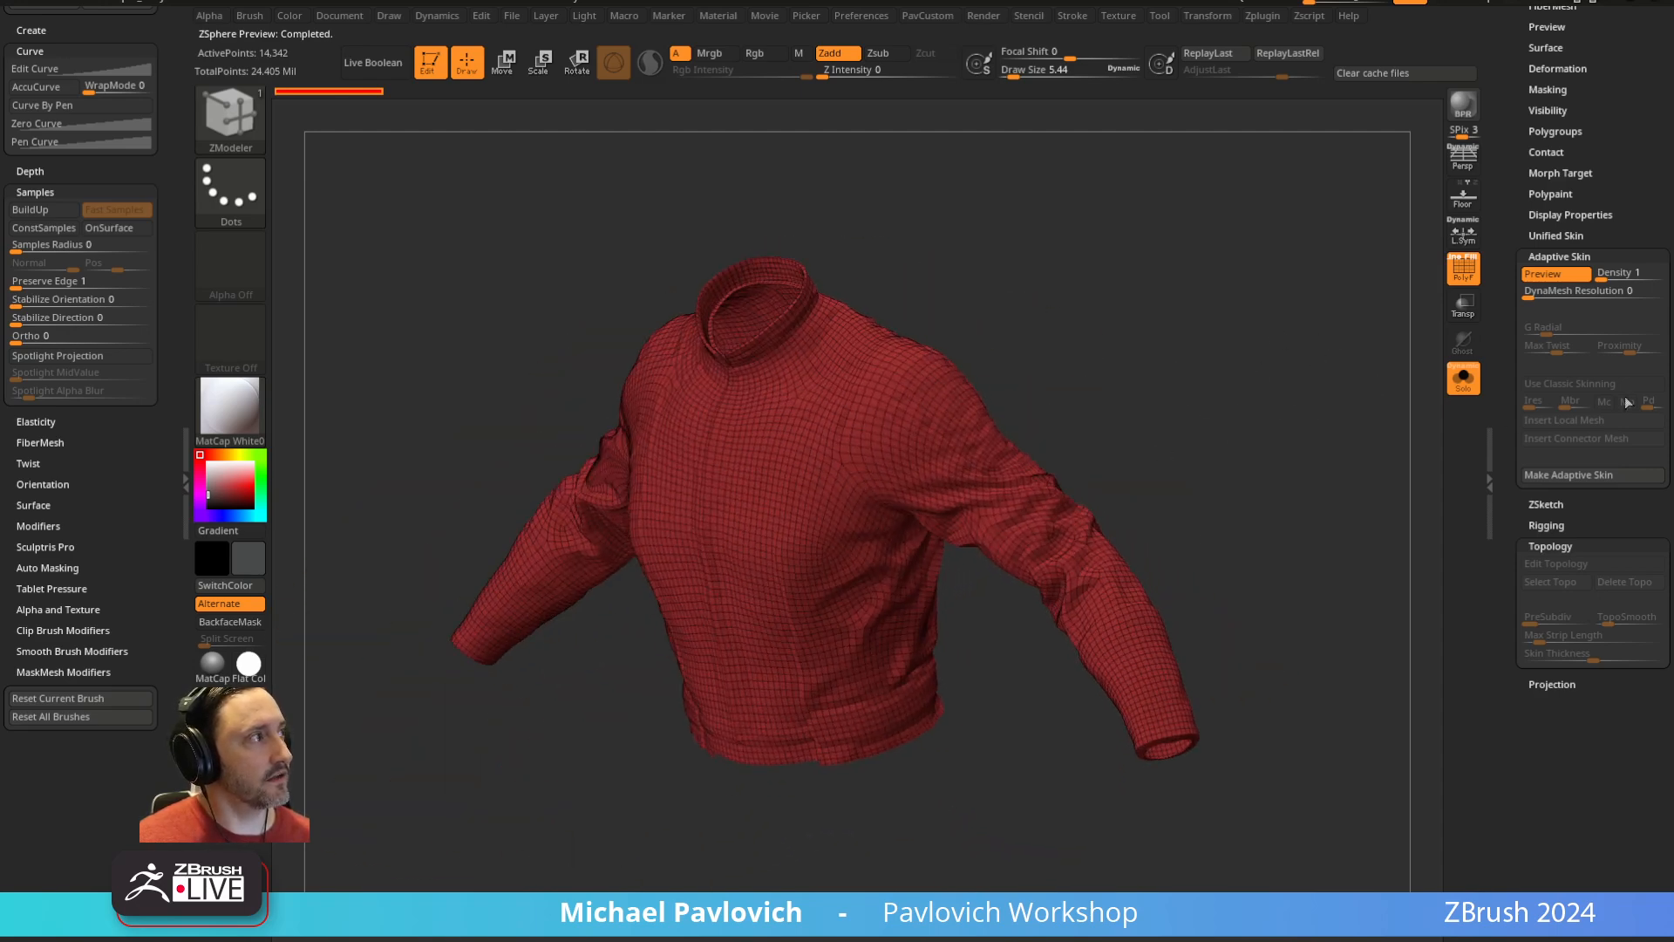
Make an adaptive skin from the preview and switch to the resulting Skin_ZSphere1 tool
left_click(1535, 475)
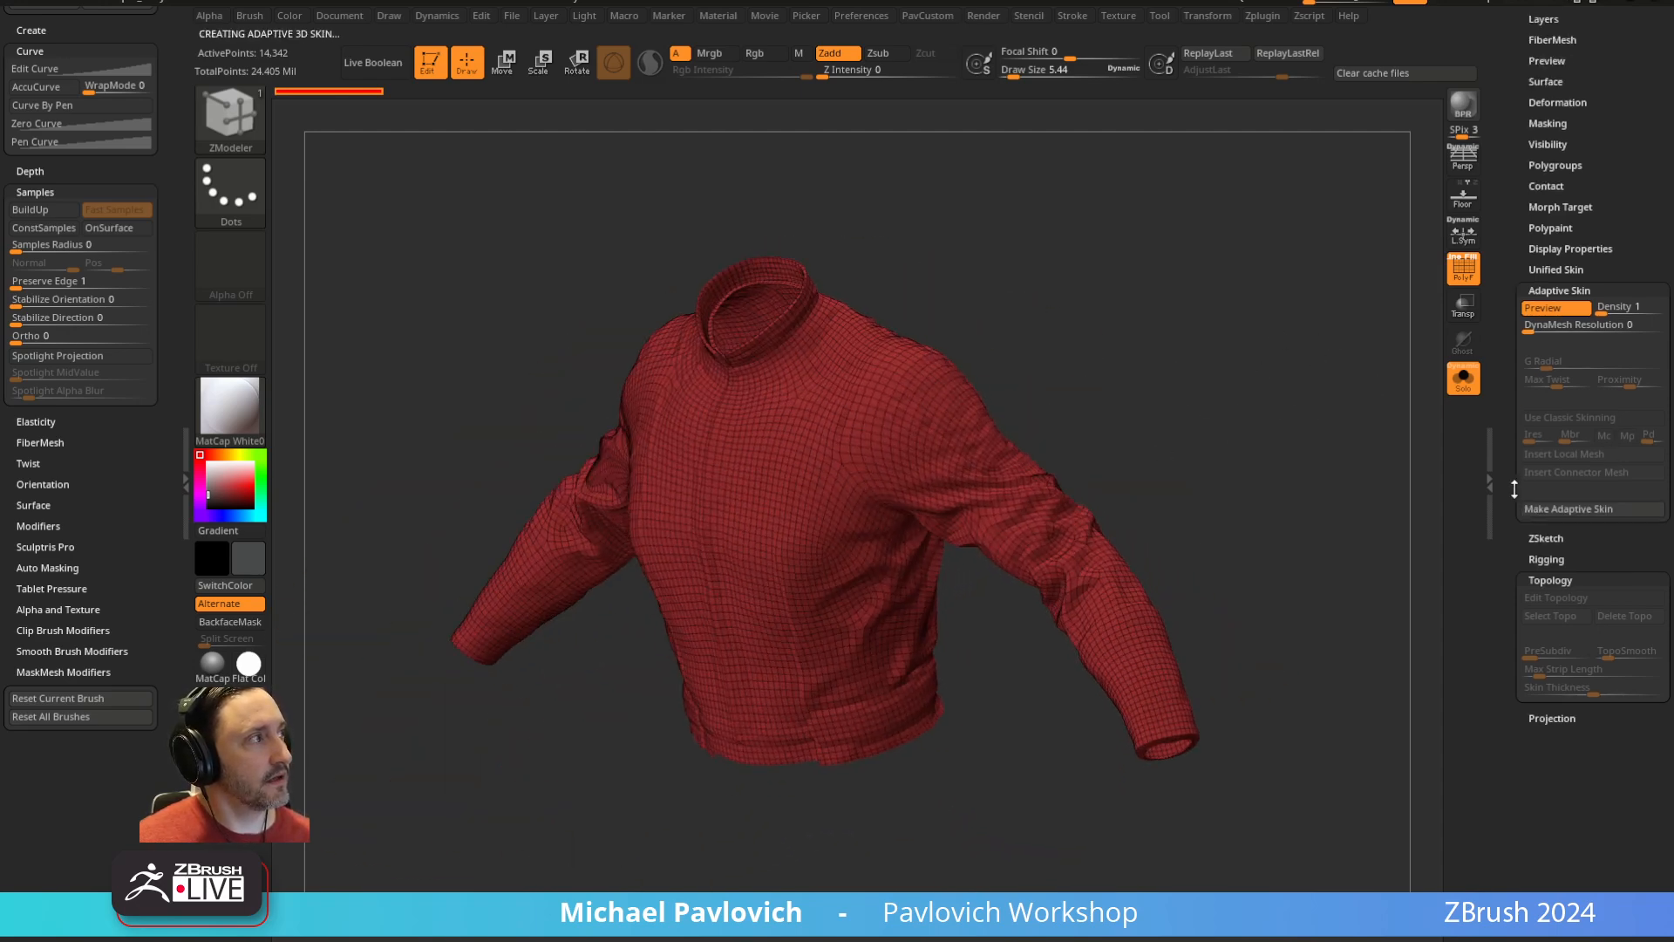
scroll(1570, 392, "up", 10)
left_click(1575, 288)
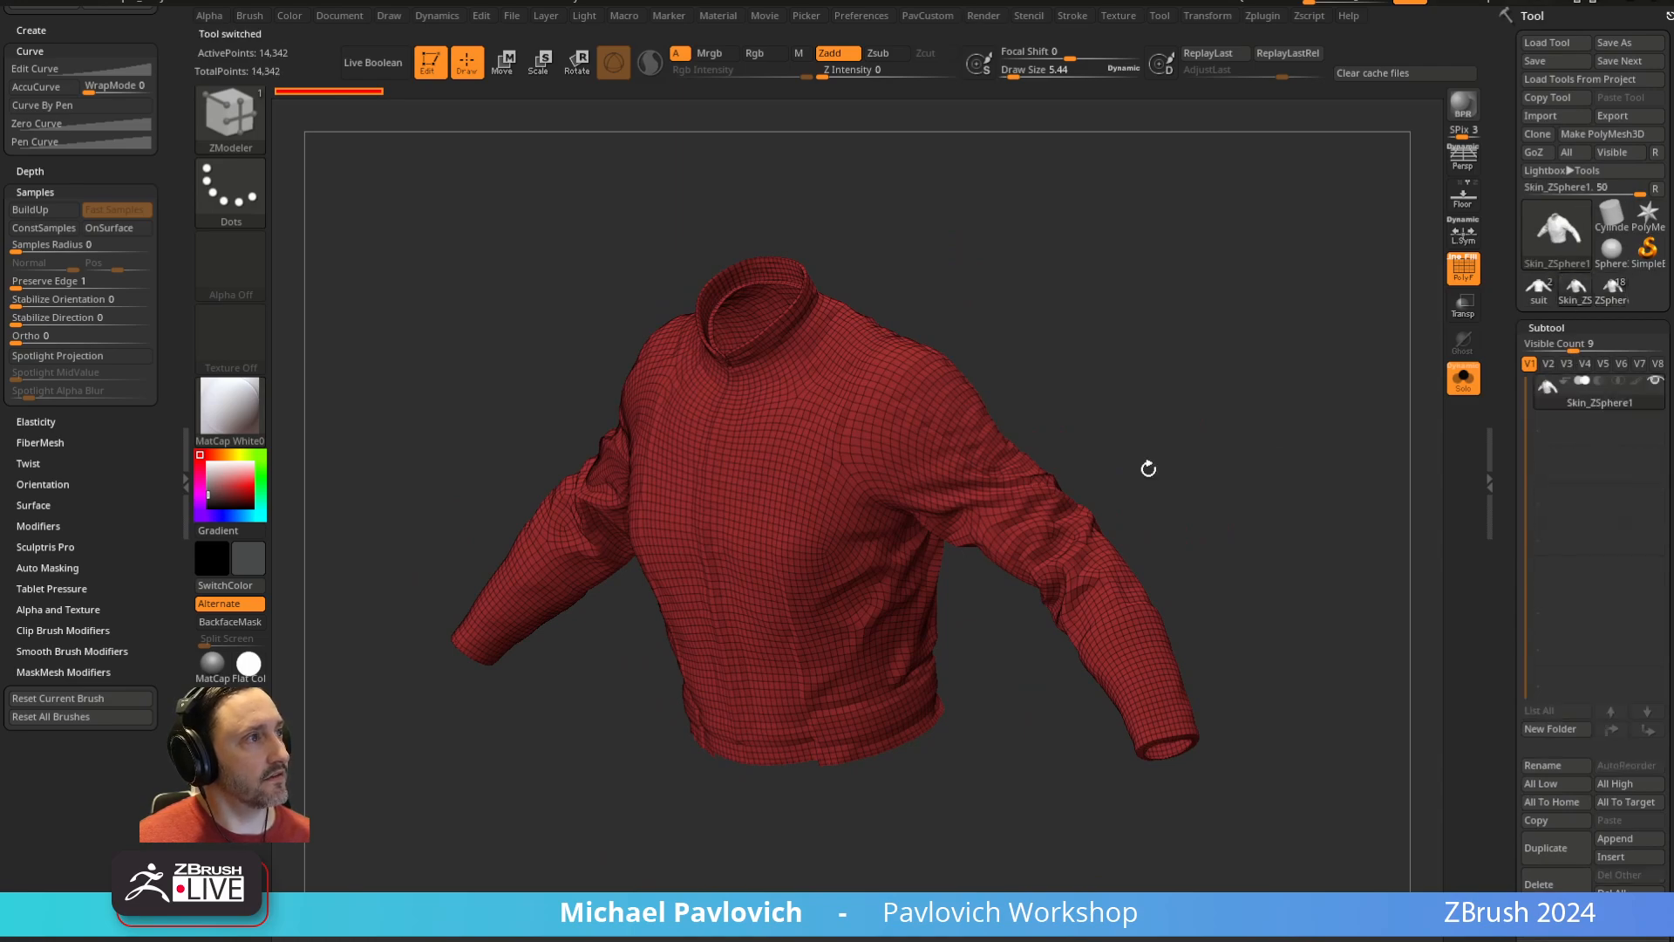
left_click_drag(1271, 500, 1286, 464)
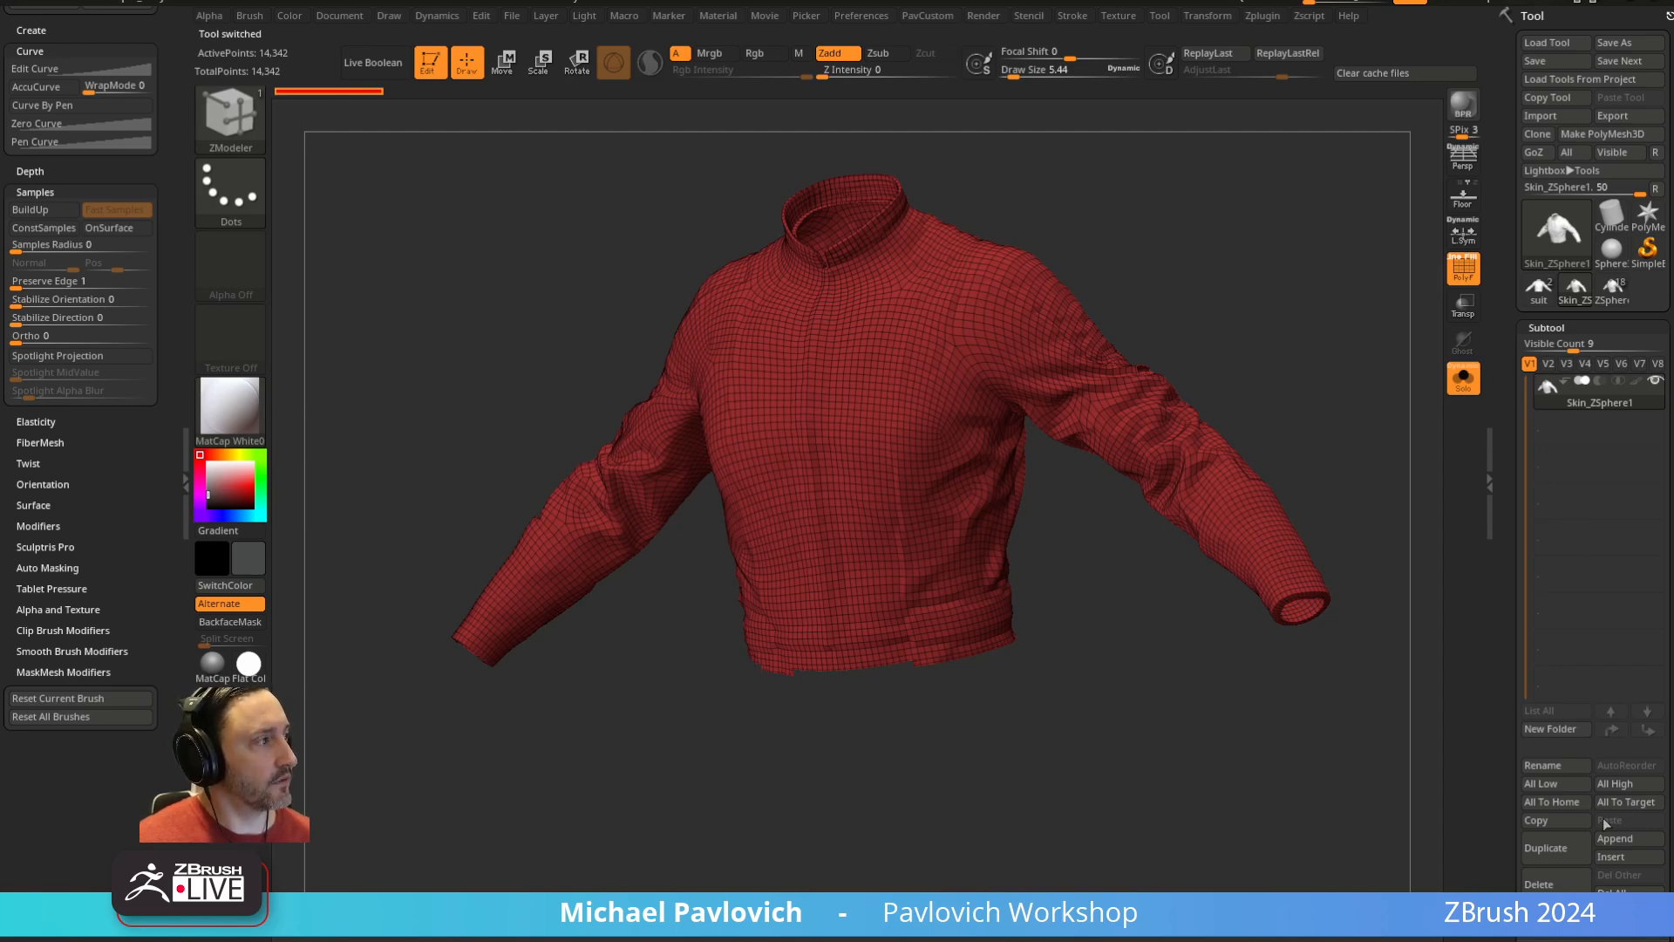
Make the trousers (suit1) active in the suit tool and append them to Skin_ZSphere1, with solo mode off
left_click(1615, 838)
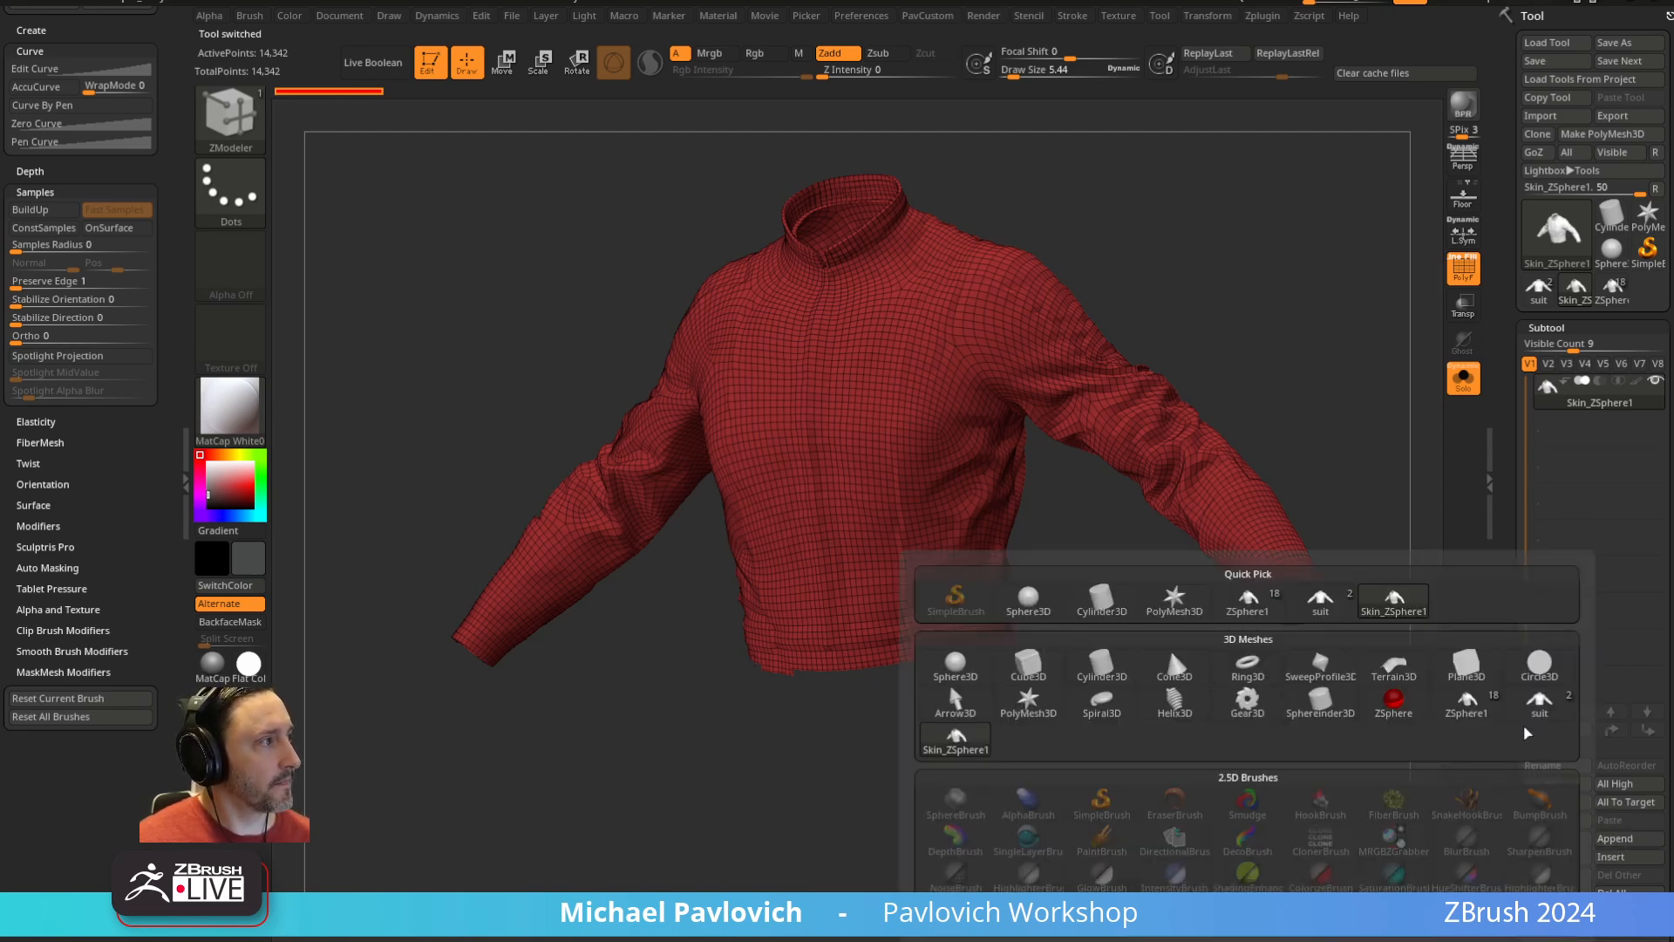
left_click(1536, 700)
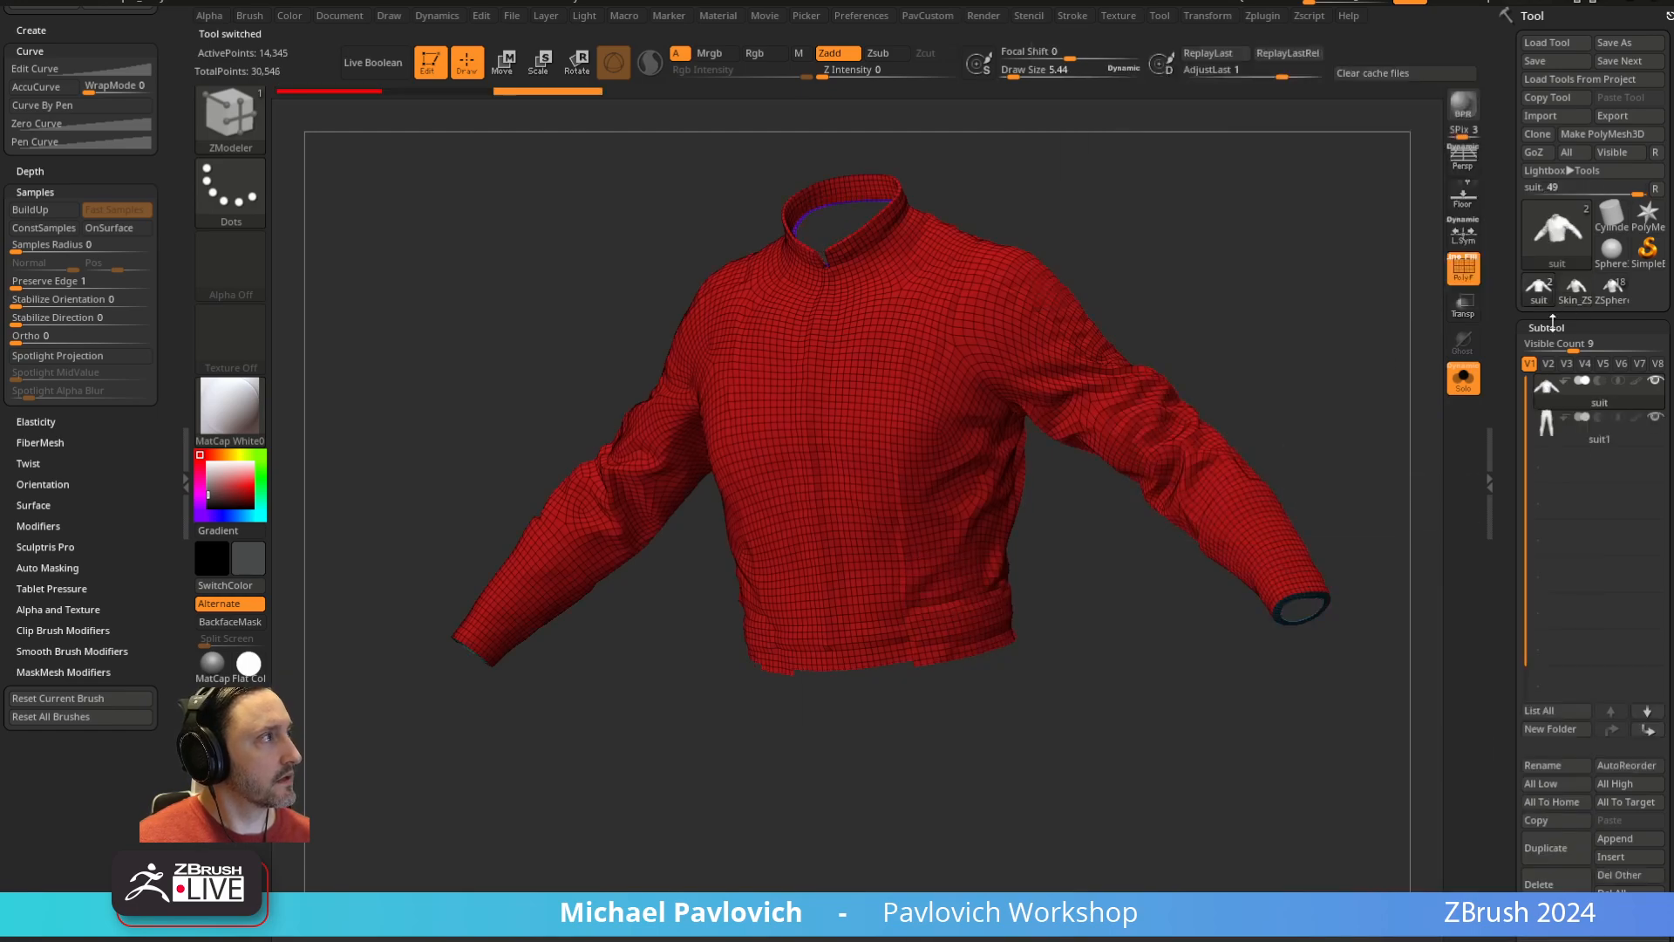
left_click(1588, 429)
left_click(1613, 291)
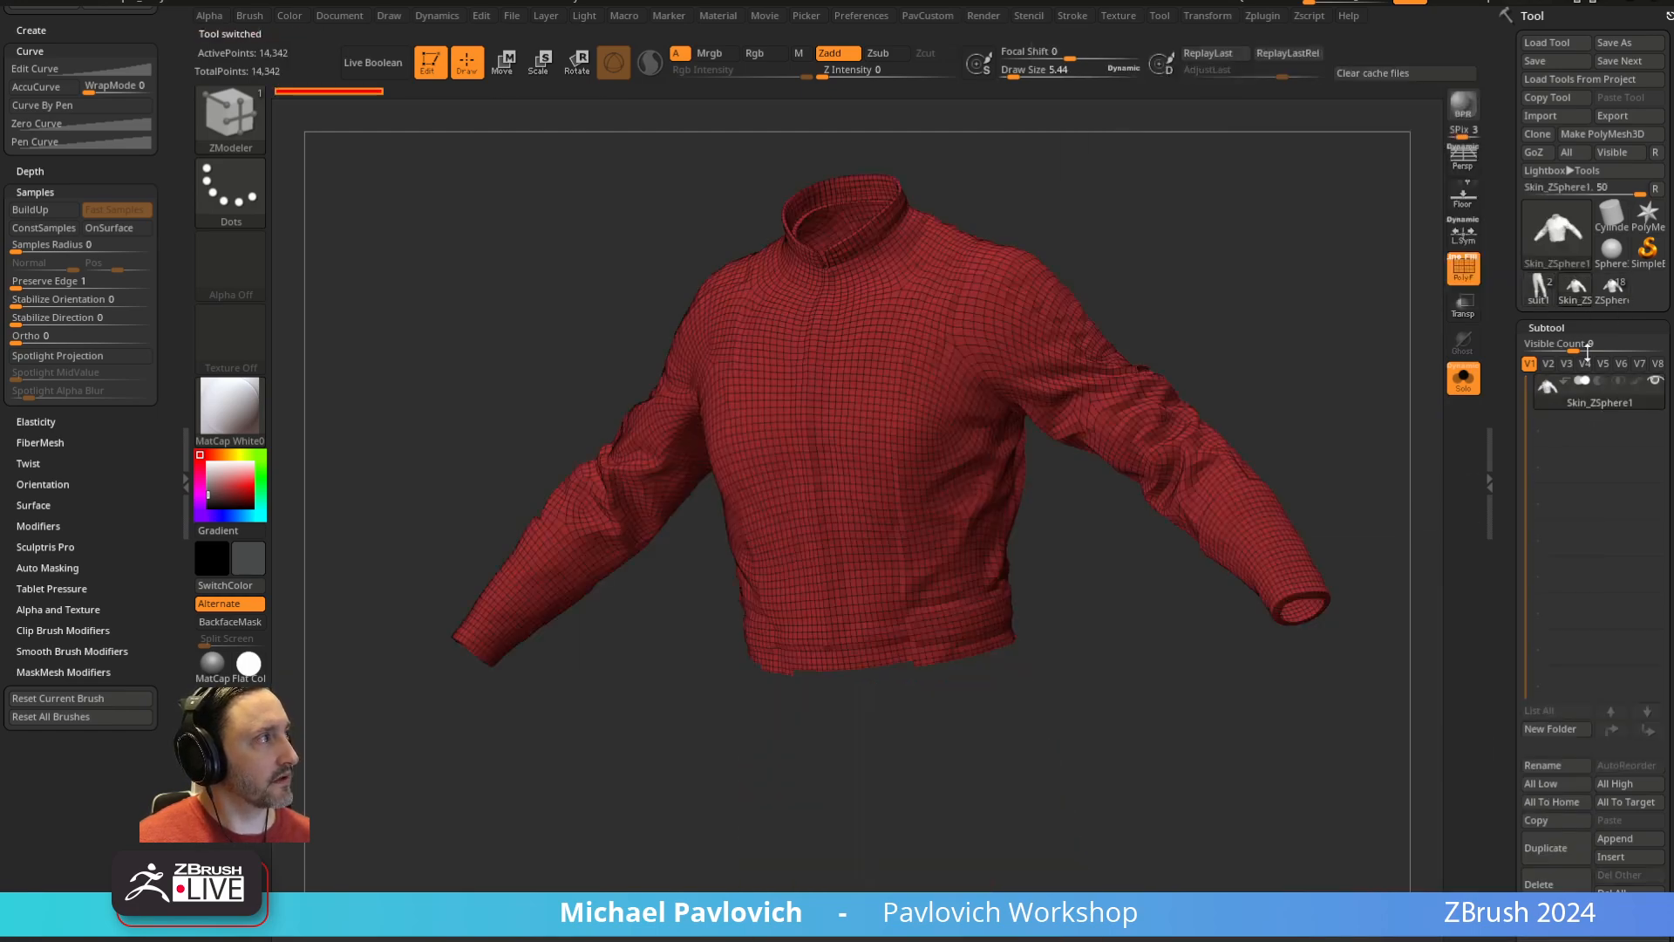
left_click(1616, 835)
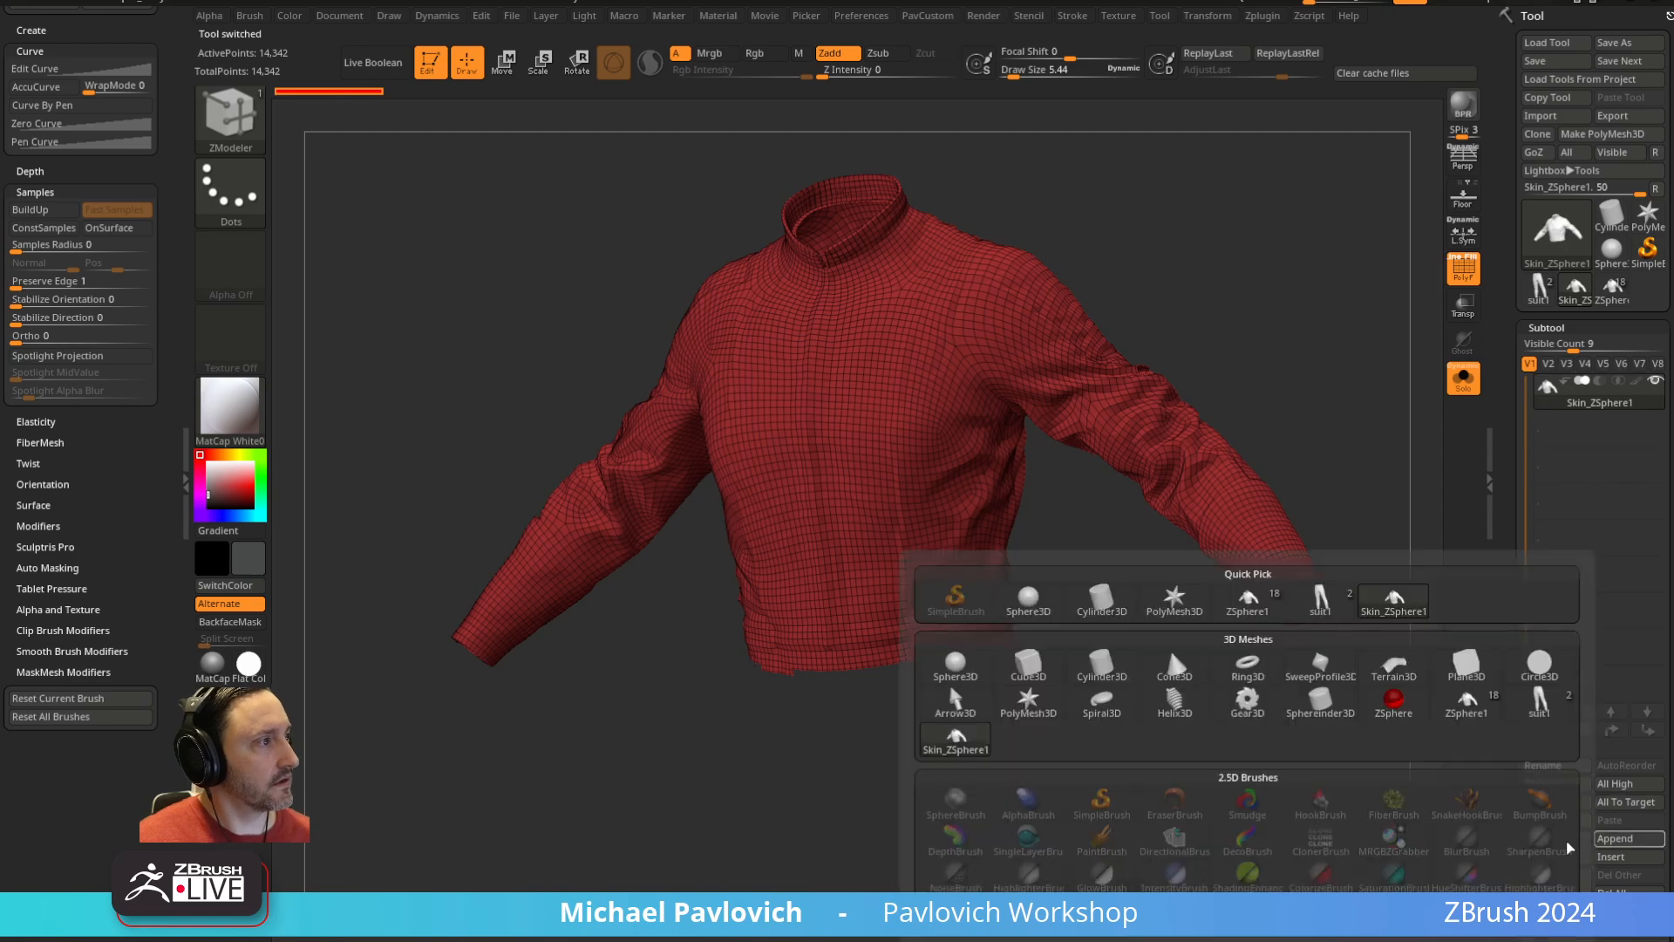
left_click(1532, 697)
left_click(1465, 382)
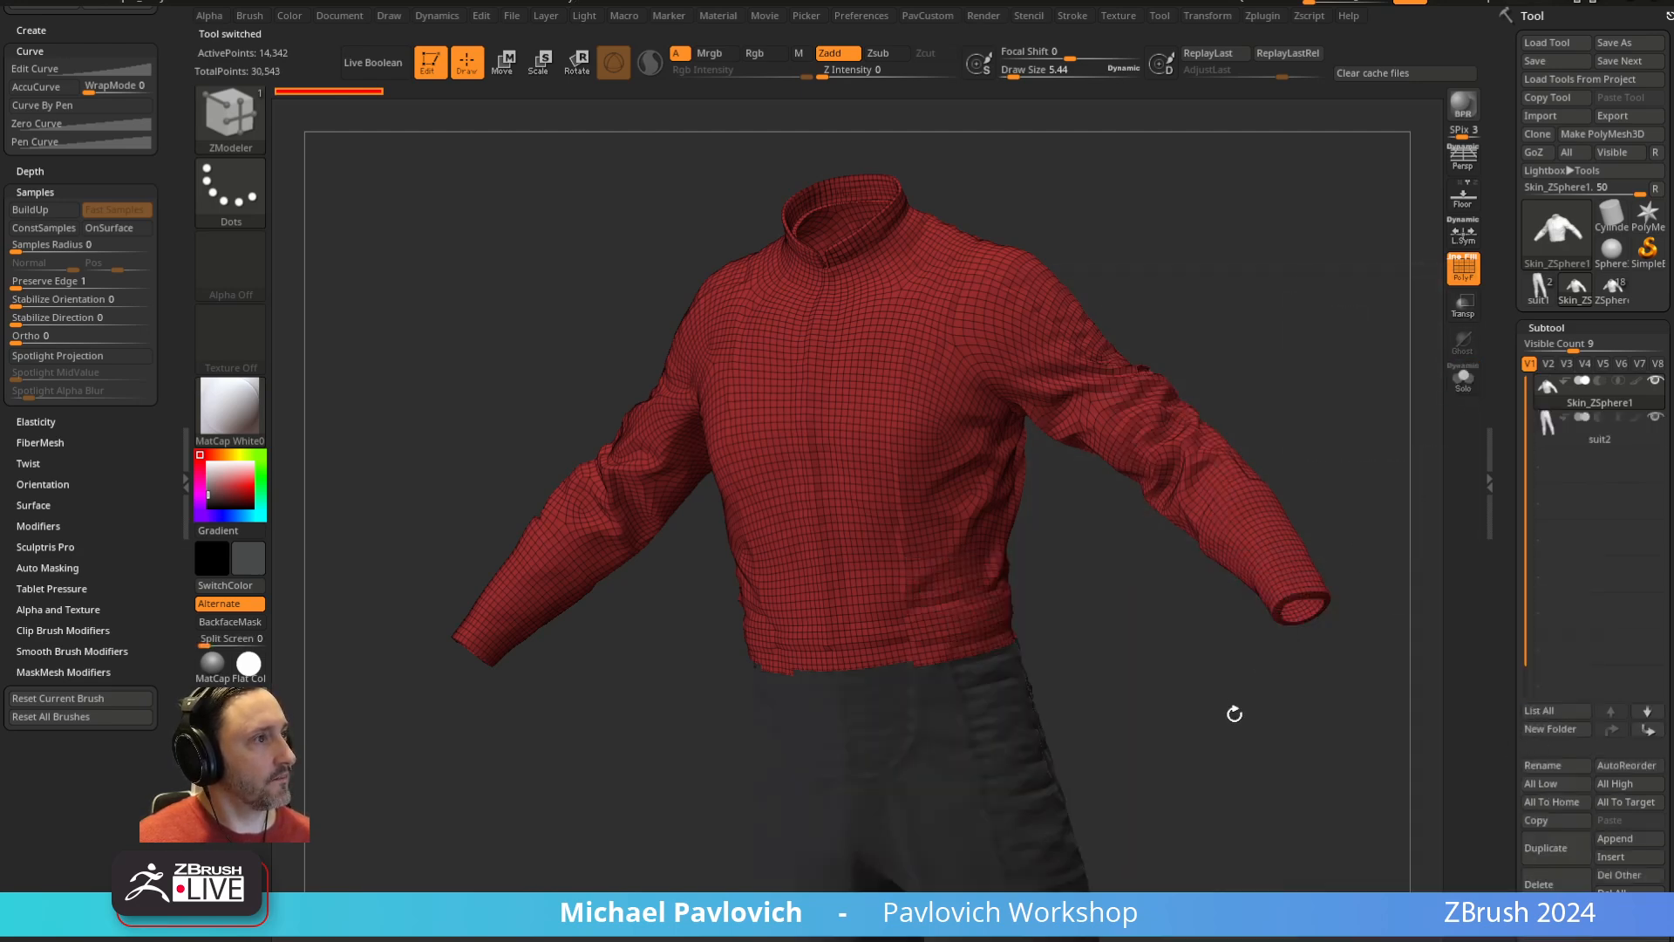
mouse_move(1234, 713)
left_mouse_down("alt")
mouse_move(1041, 462)
mouse_move(1121, 260)
mouse_move(1245, 684)
left_mouse_up("alt")
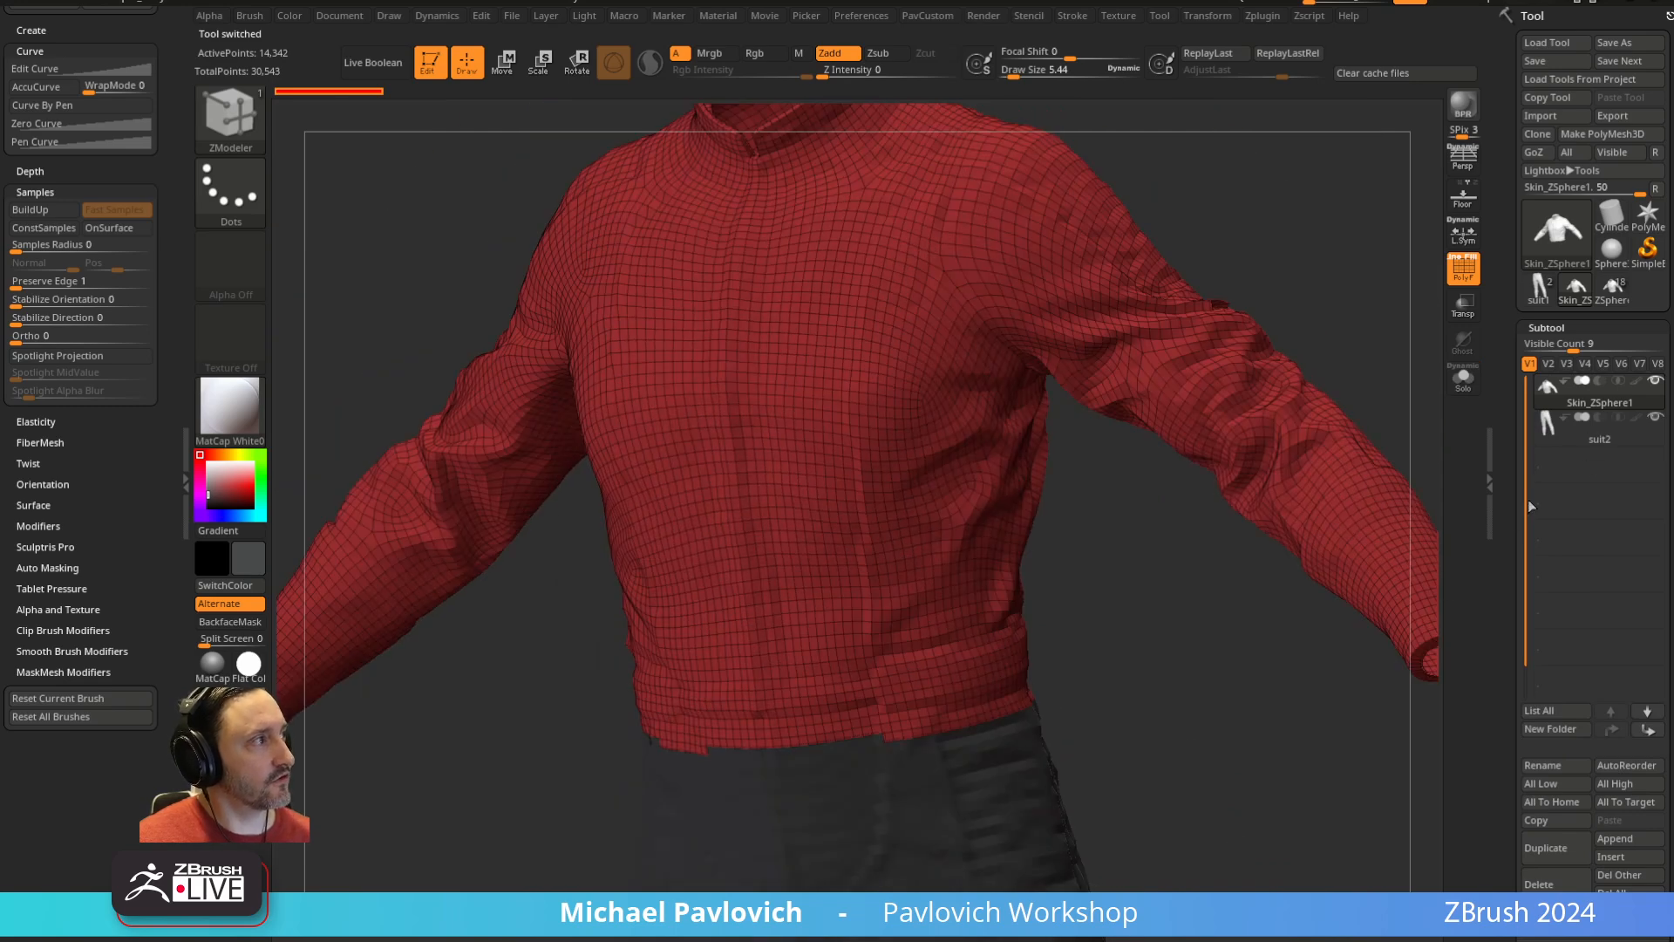
Merge the upper half down with the trousers subtool, with Weld off and Uv on
scroll(1535, 510, "down", 8)
key("shift")
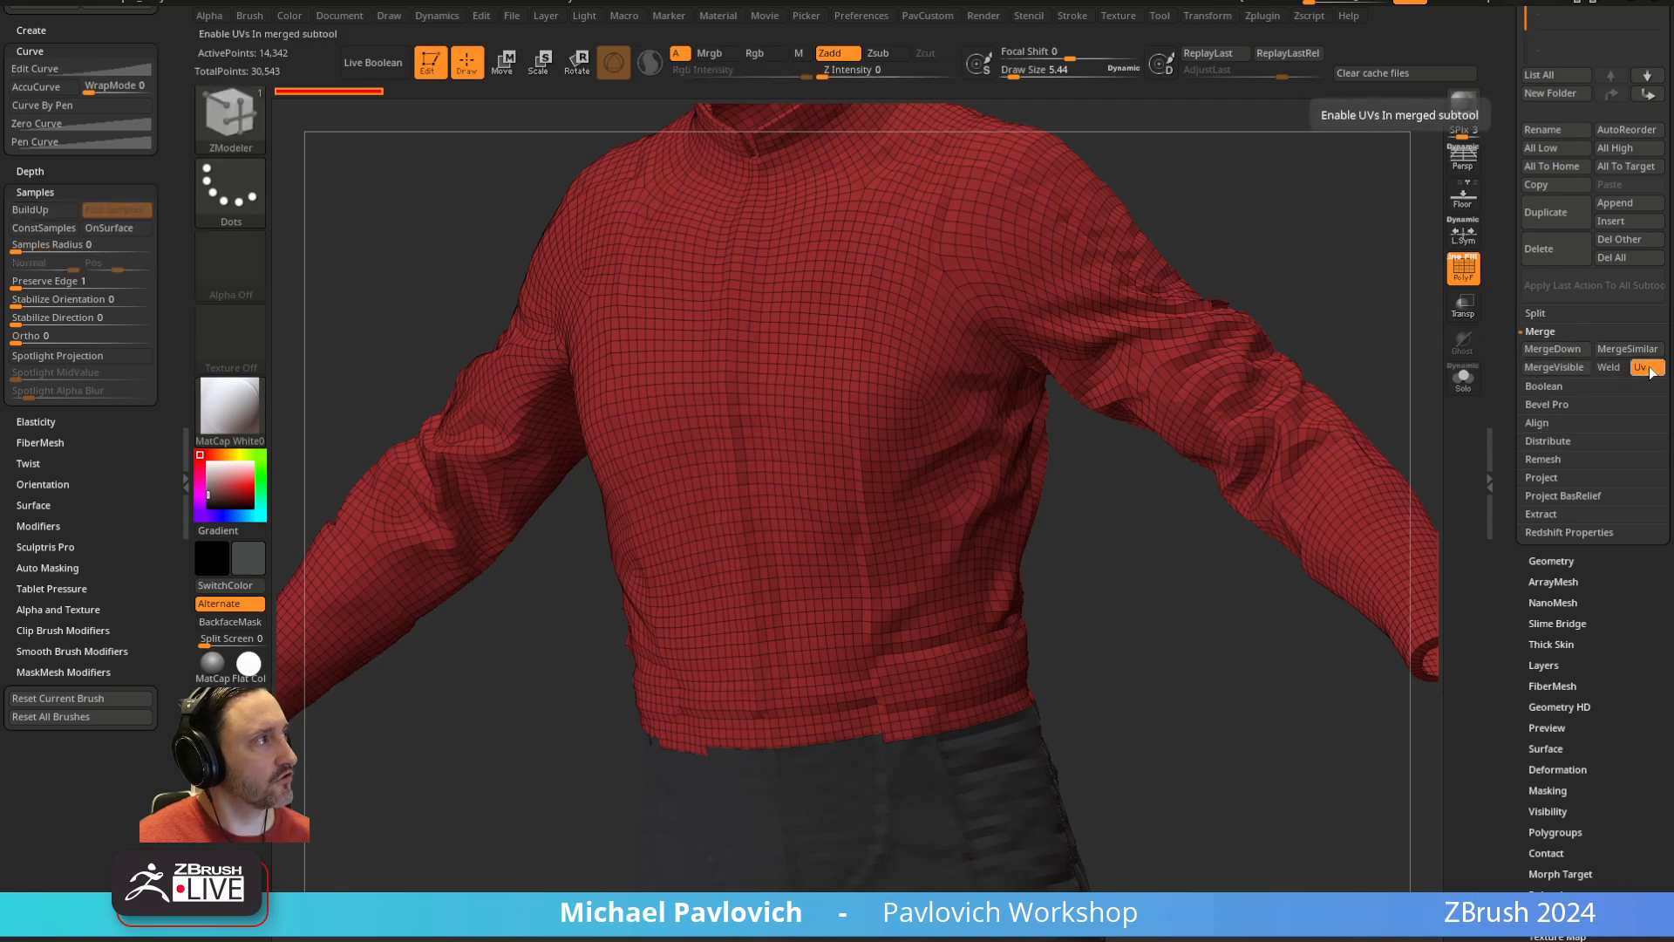
left_click(1611, 367)
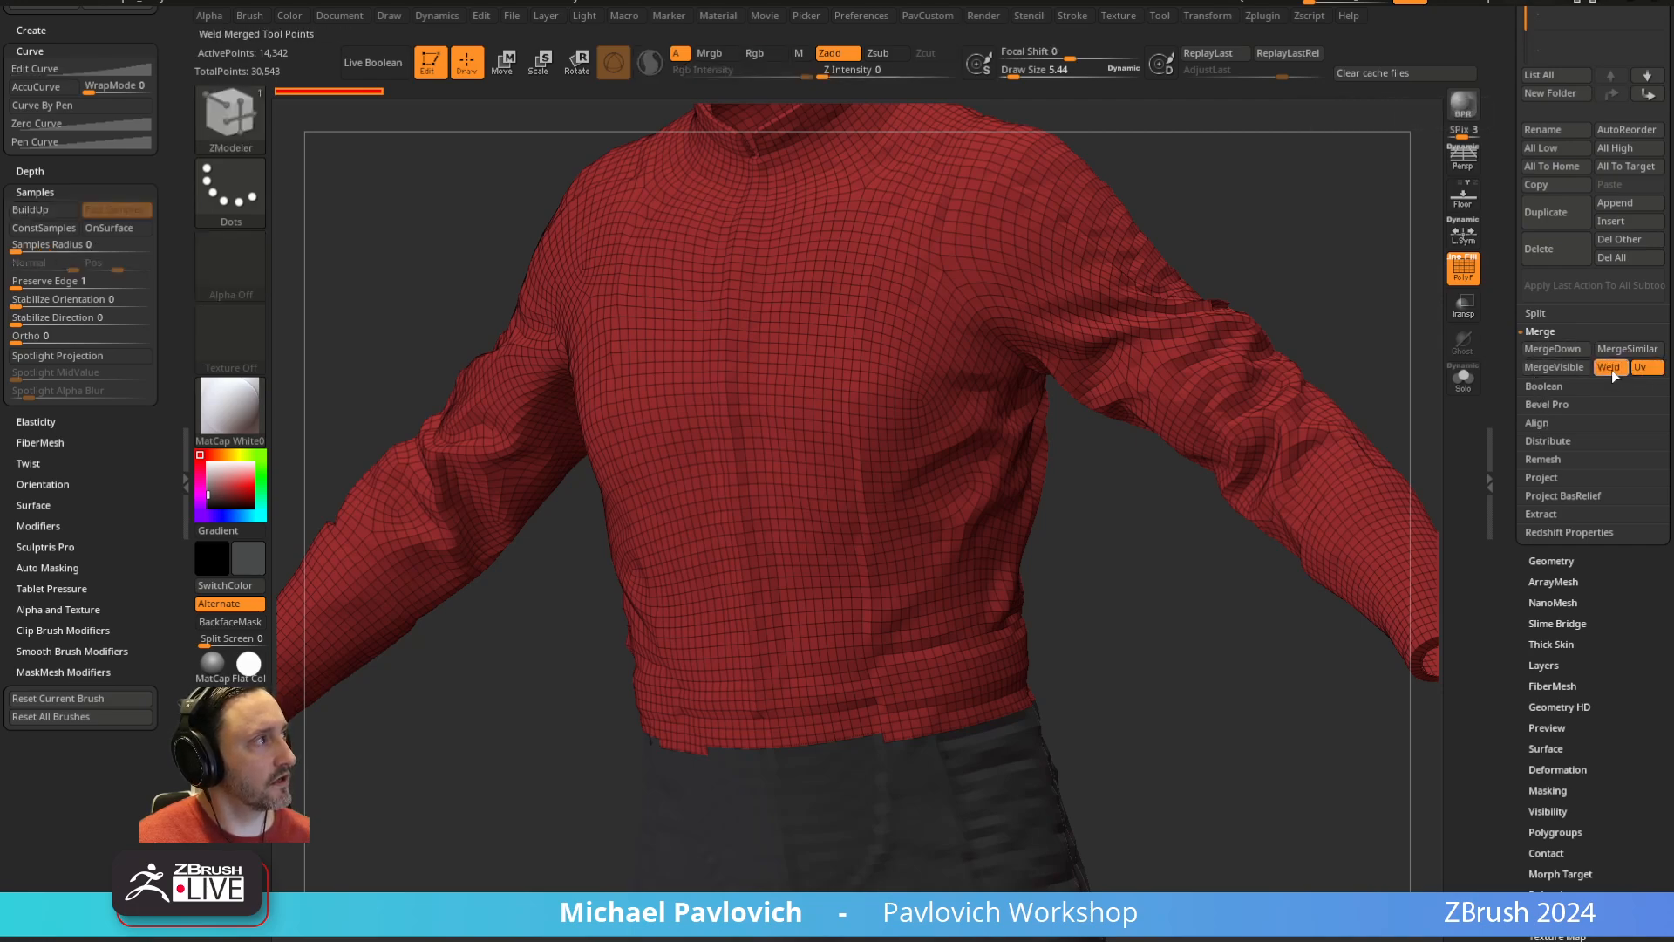
scroll(1608, 296, "up", 8)
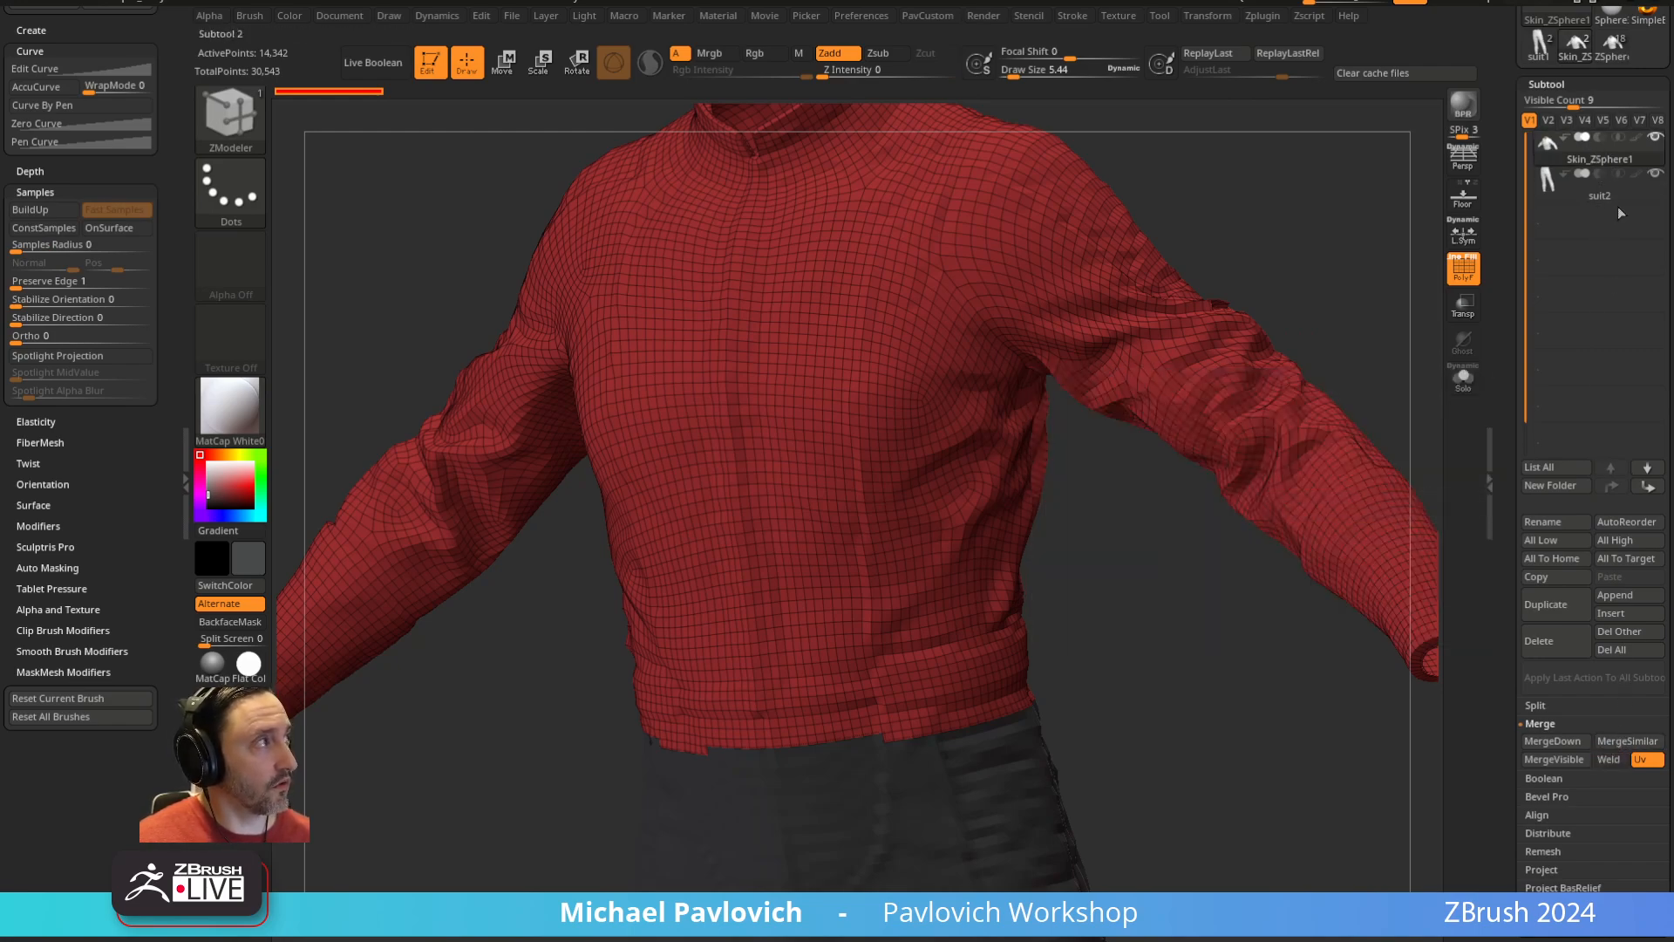
left_click(1542, 741)
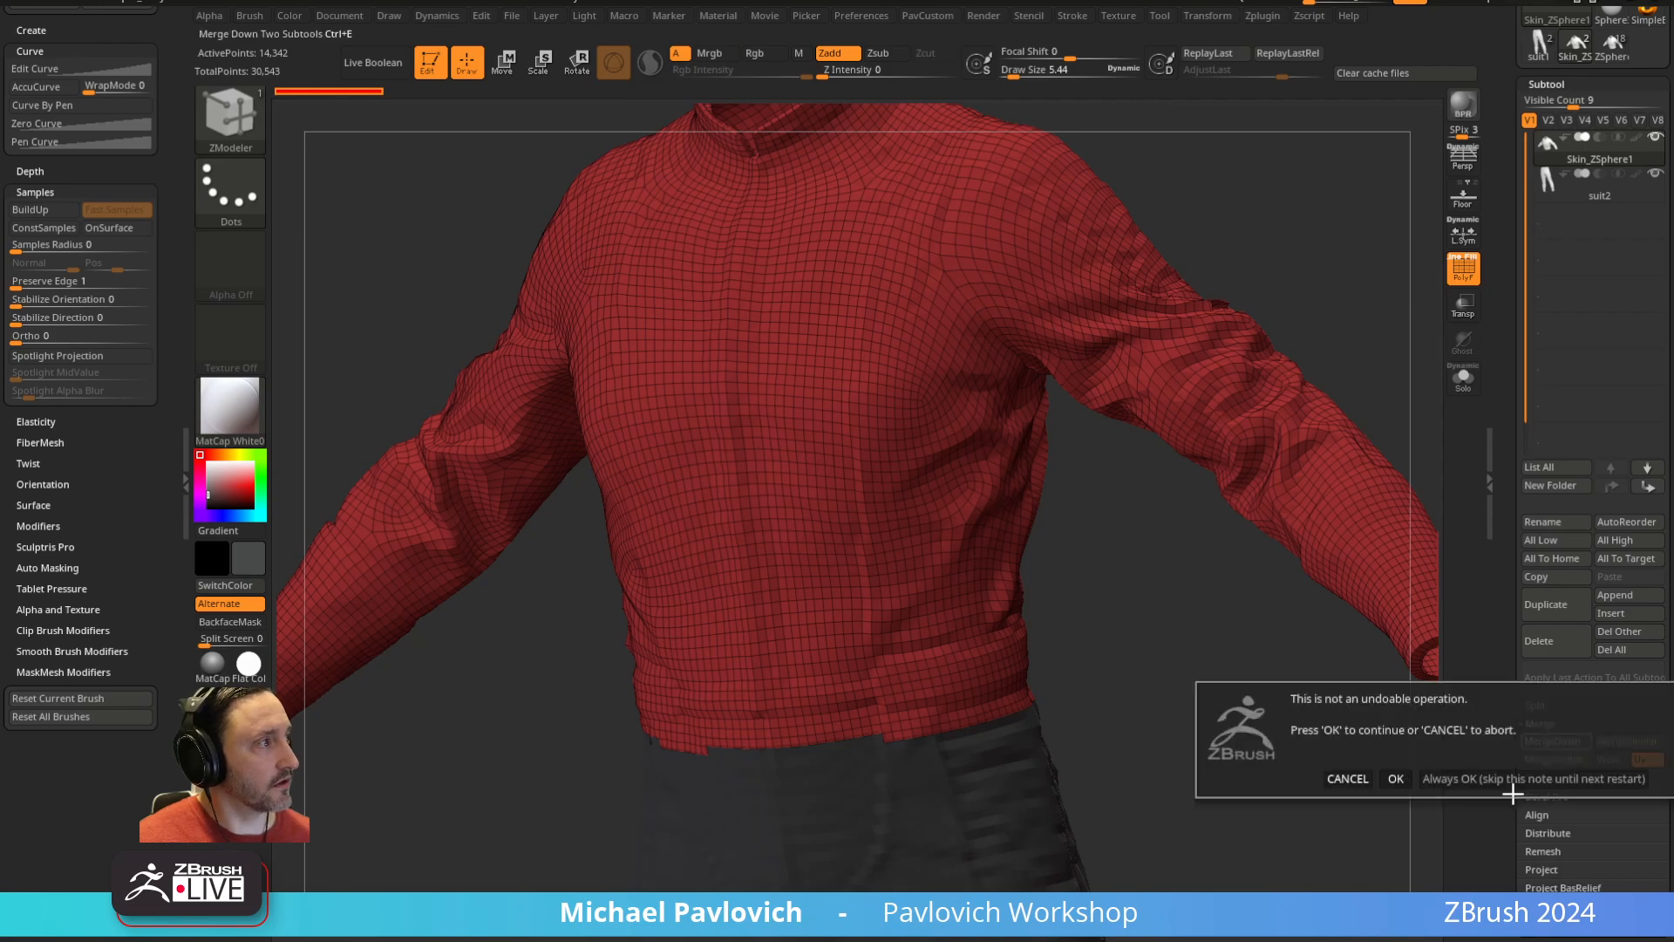
left_click(1389, 776)
Weld the merged suit's matching points with WeldPoints at a WeldDist of 1
left_click_drag(1150, 725, 1276, 663, "alt")
key("grave")
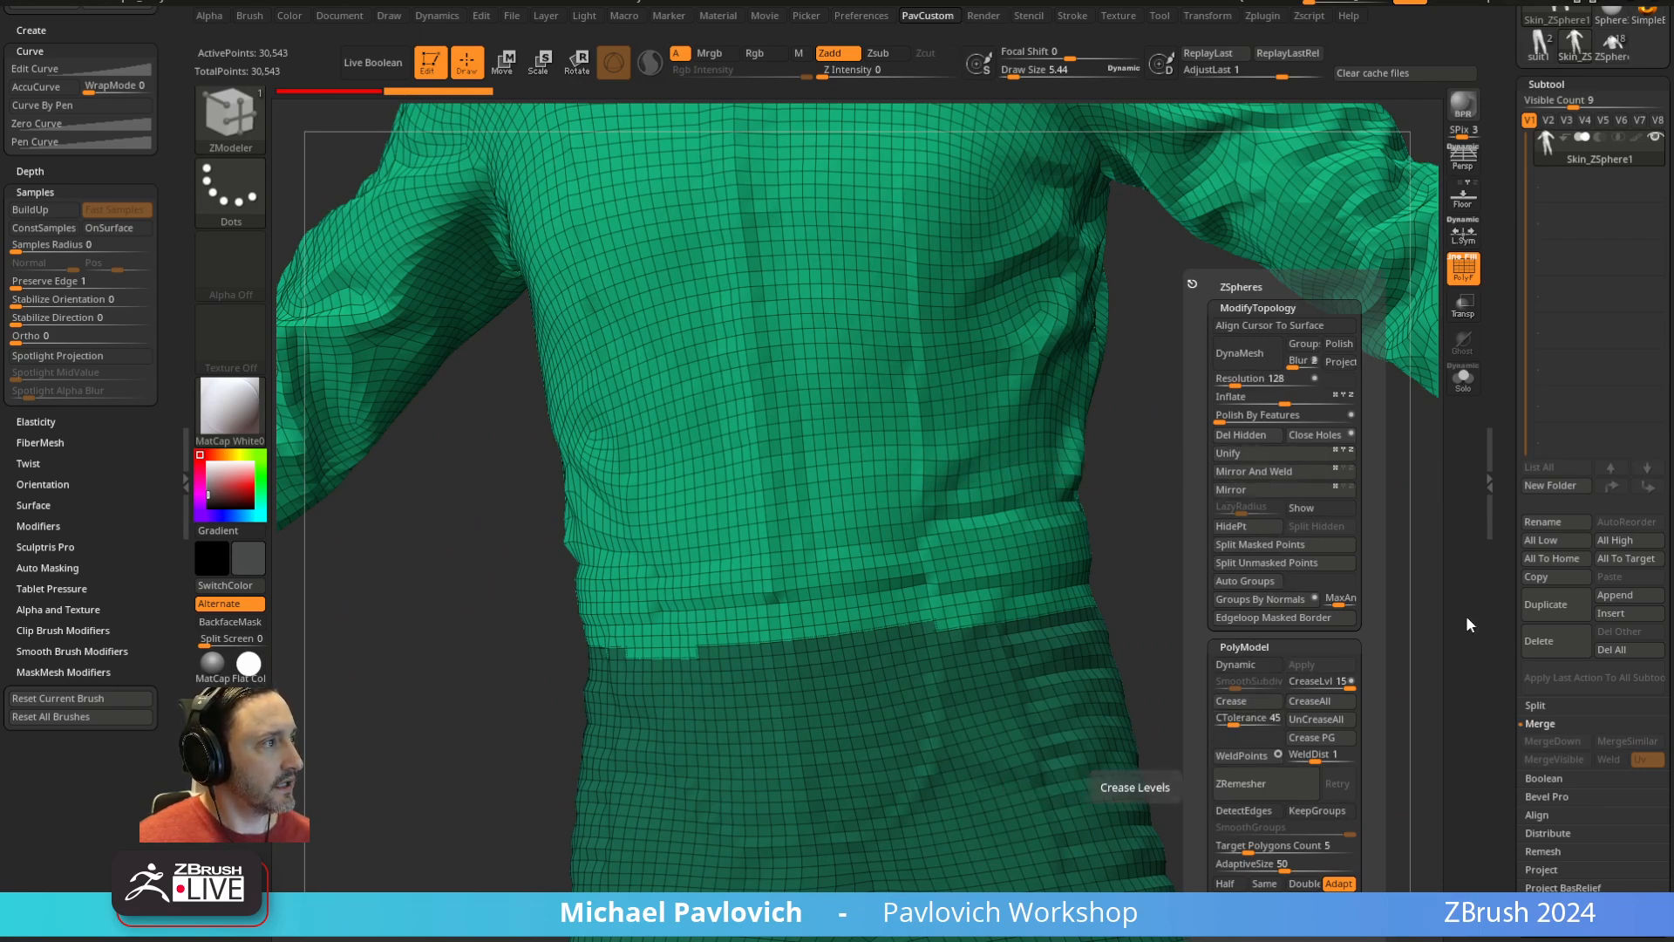
scroll(1550, 567, "down", 5)
left_click(1550, 558)
scroll(1535, 541, "down", 5)
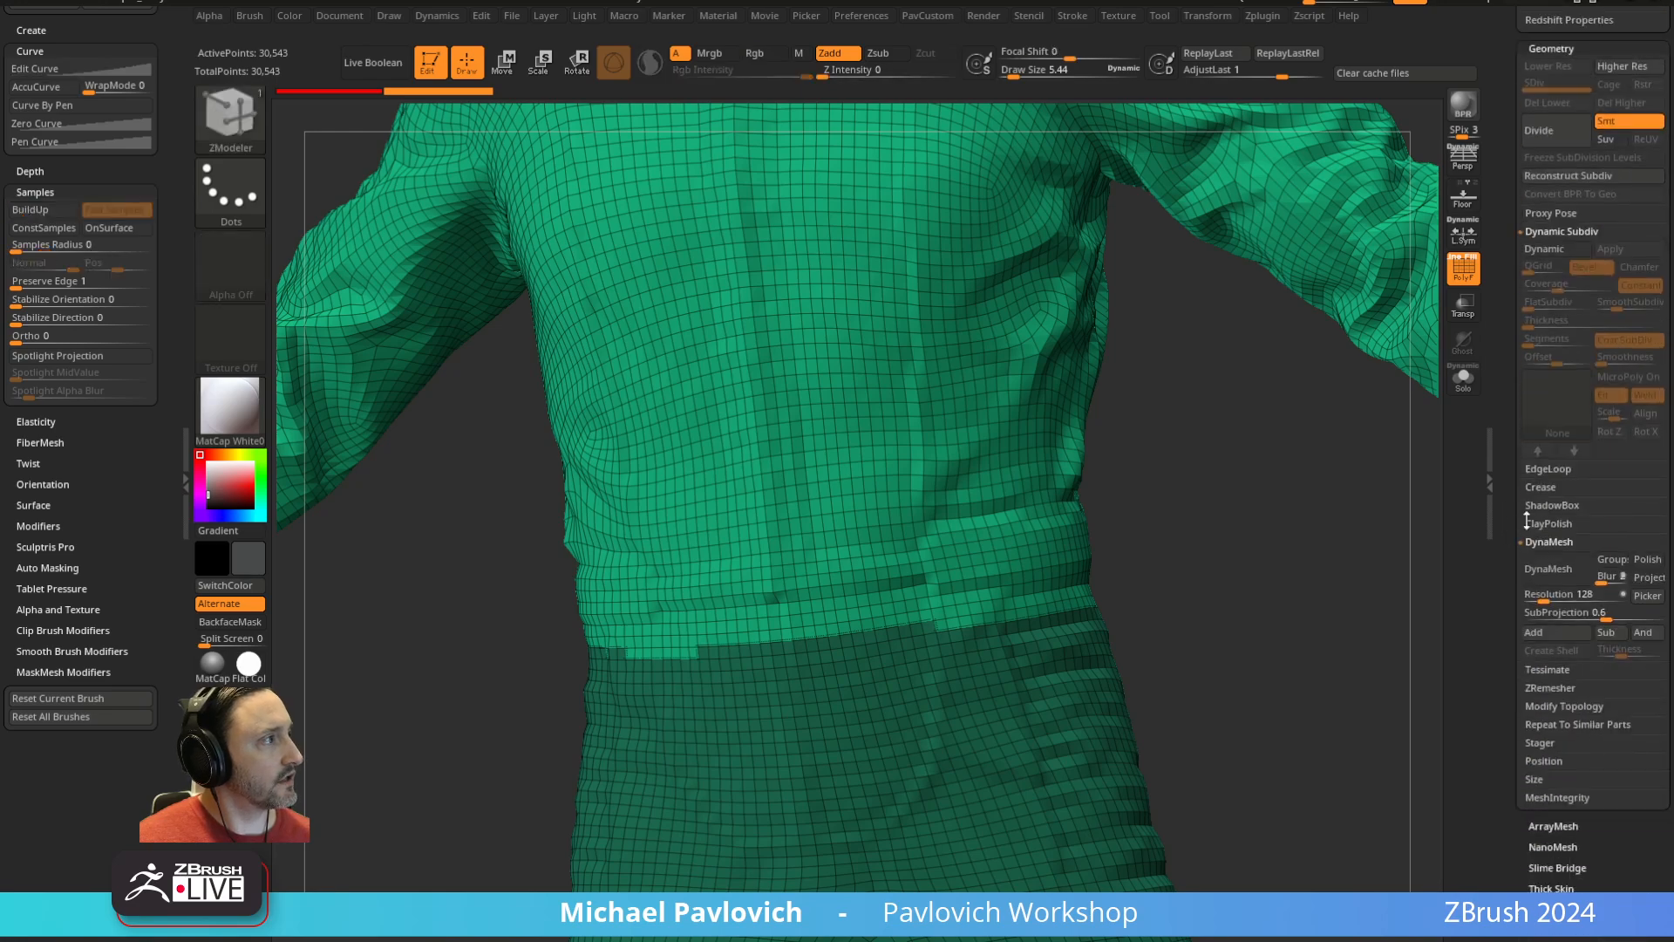
left_click(1553, 233, "shift")
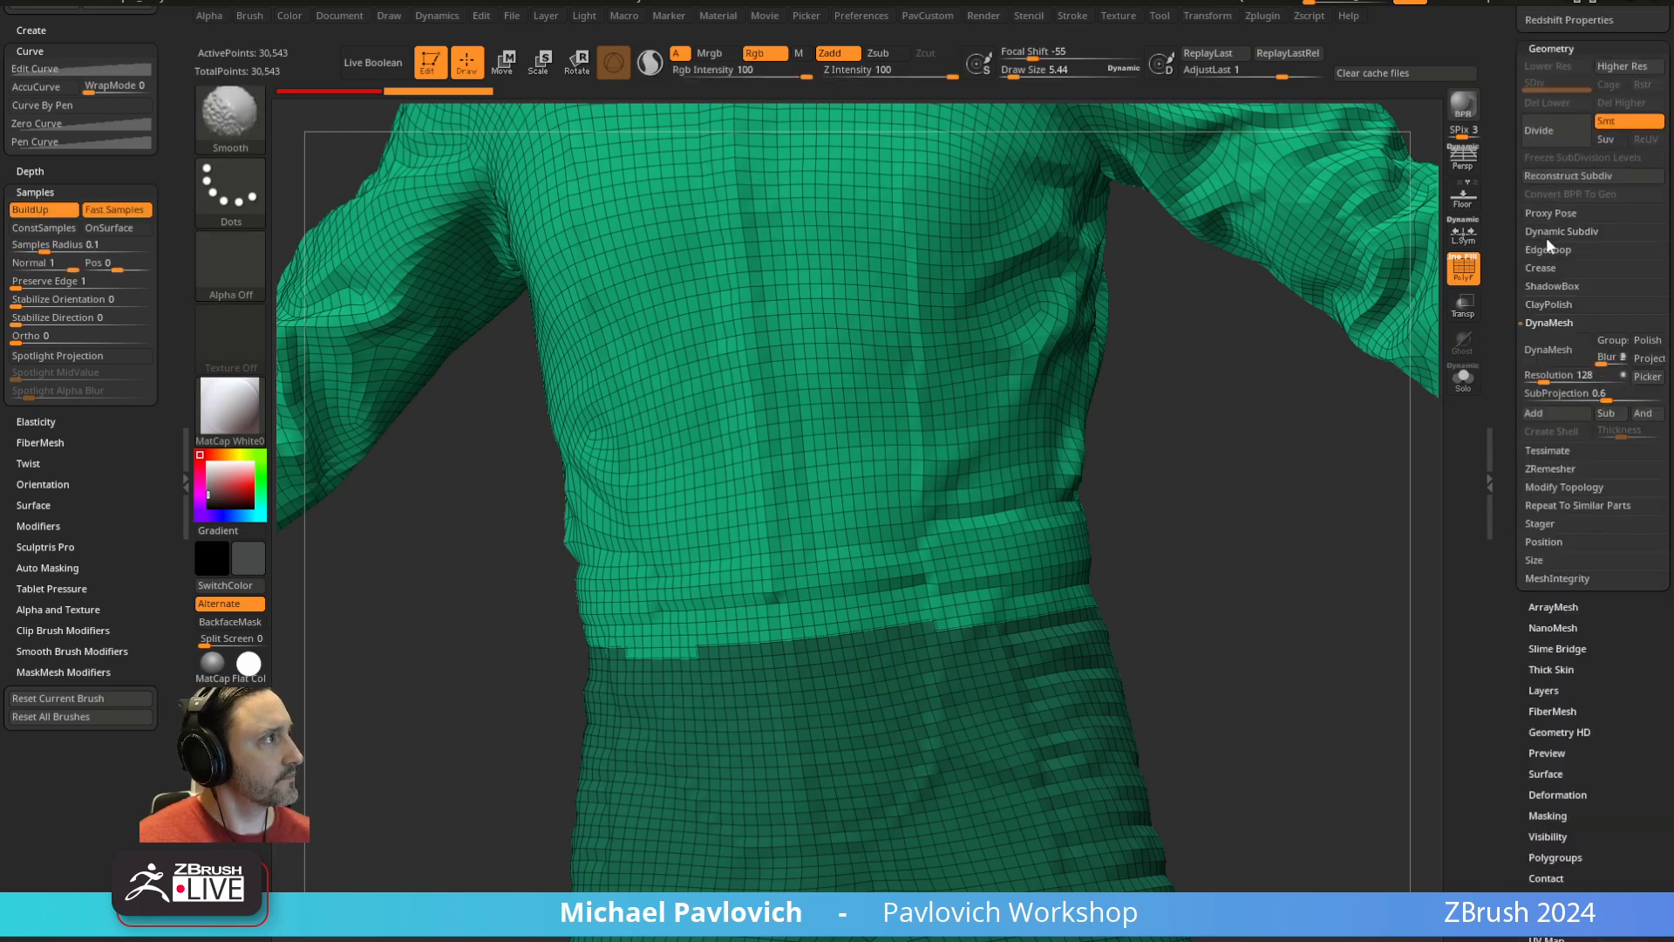
left_click(1548, 322, "shift")
left_click(1550, 375, "shift")
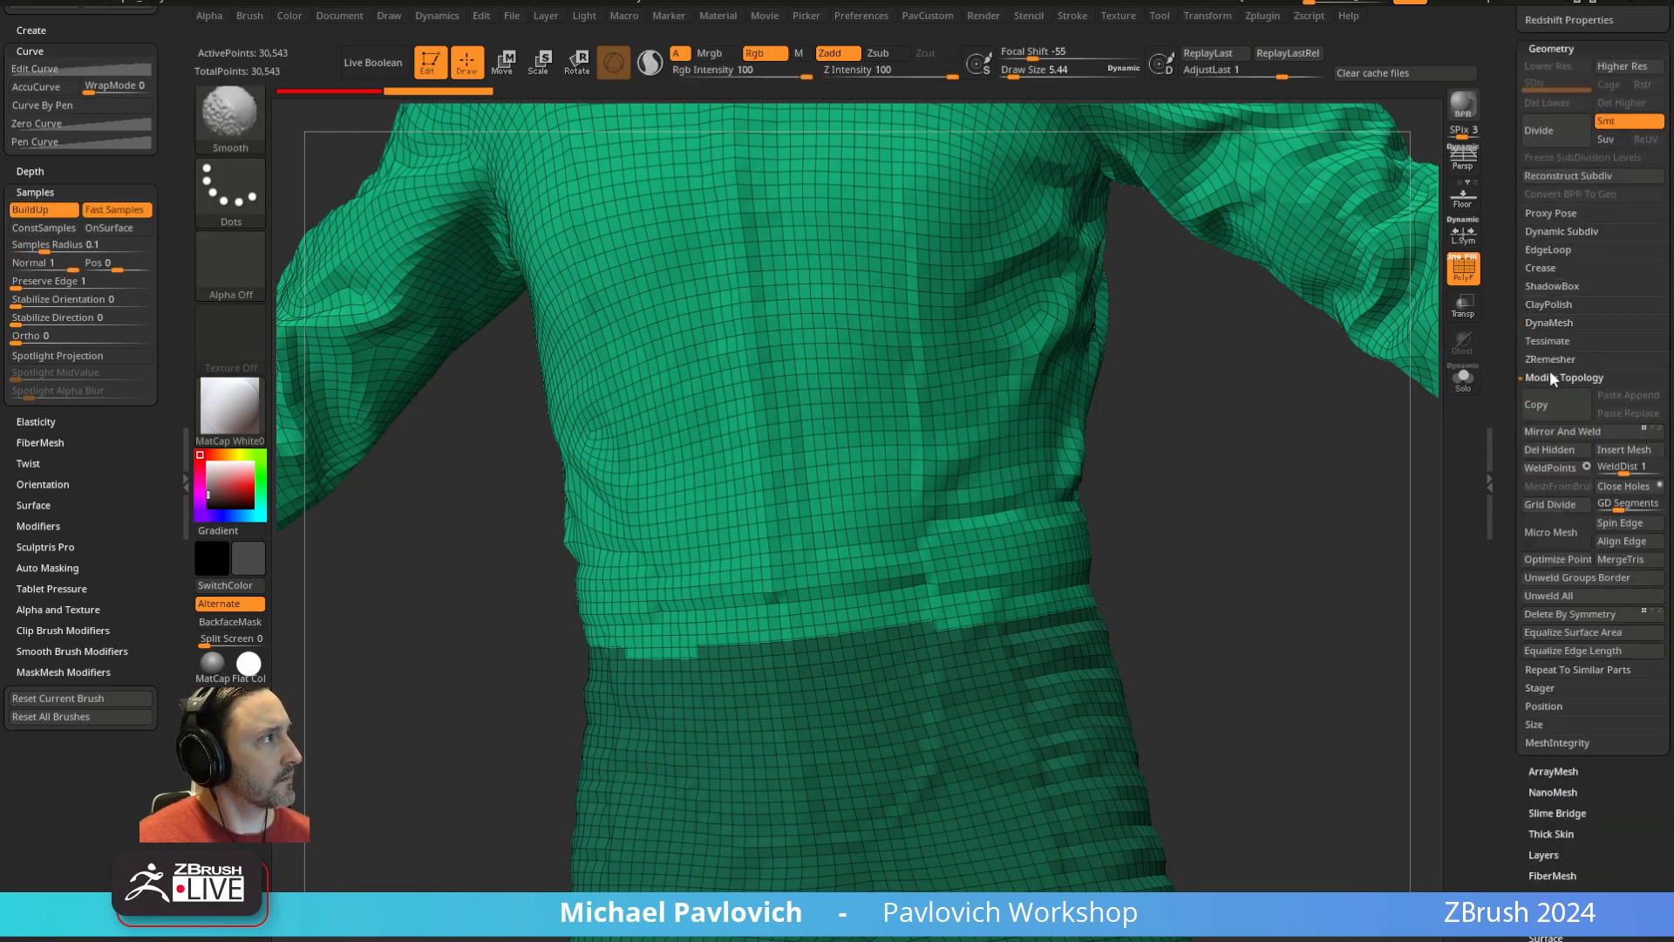
left_click(1568, 471)
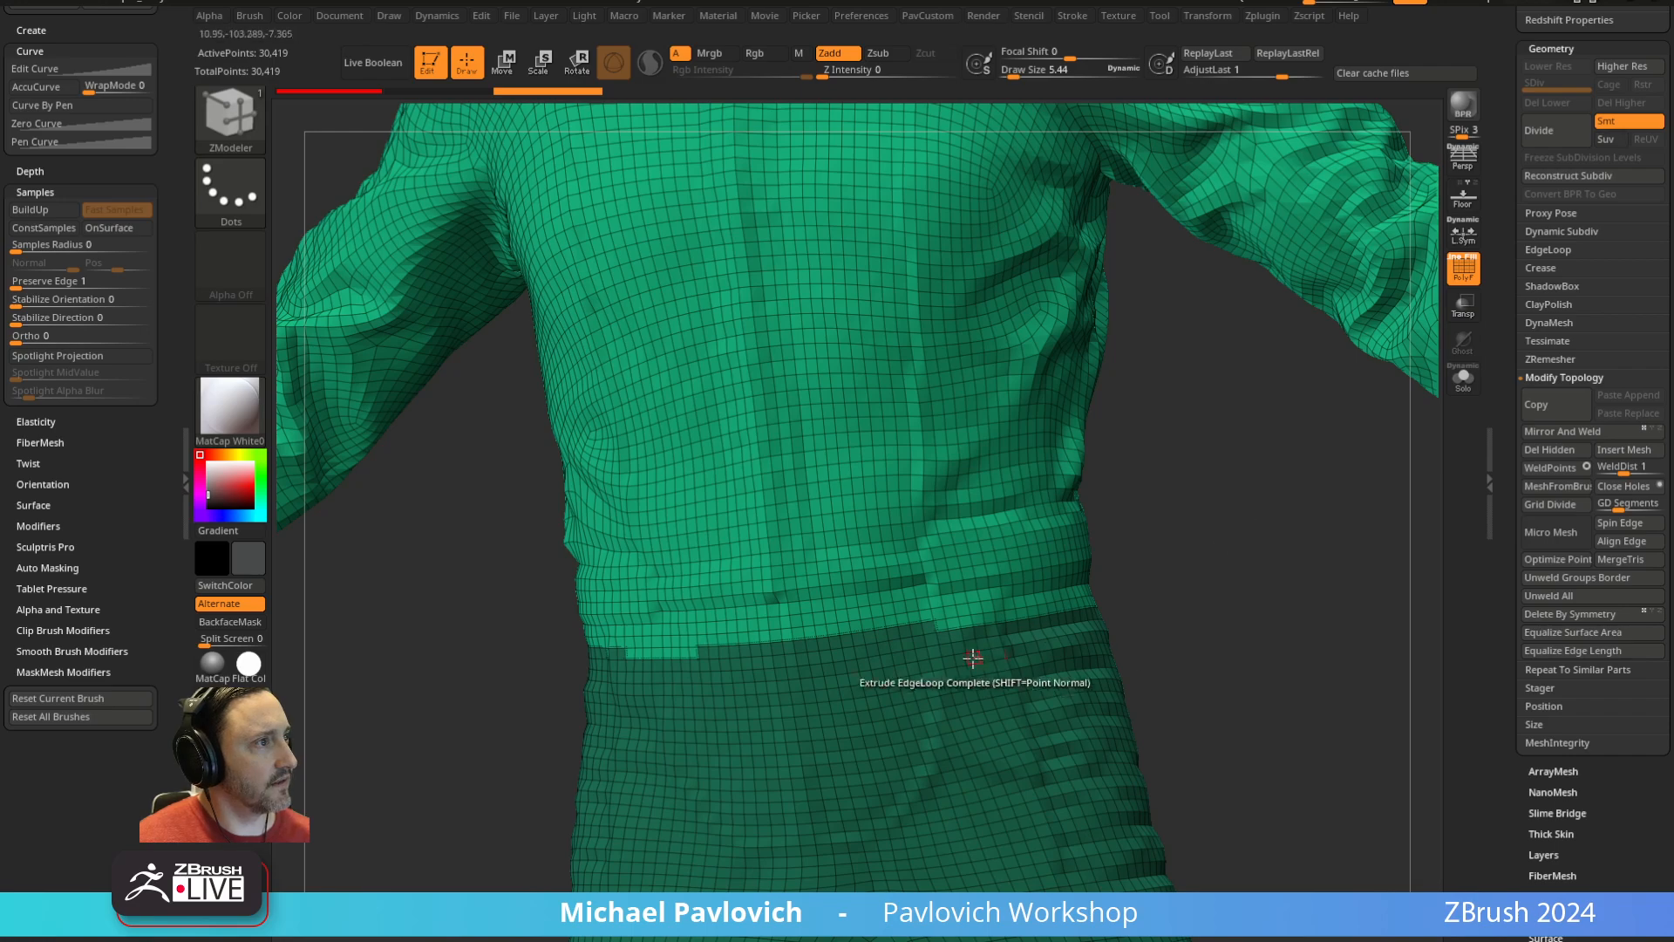
Switch to the Standard brush, enlarge the draw size and smooth the welded waist seam between jacket and trousers
key("b")
key("s")
key("t")
key("s")
left_click_drag(985, 658, 1019, 659)
key("s")
left_click(945, 639)
key("shift")
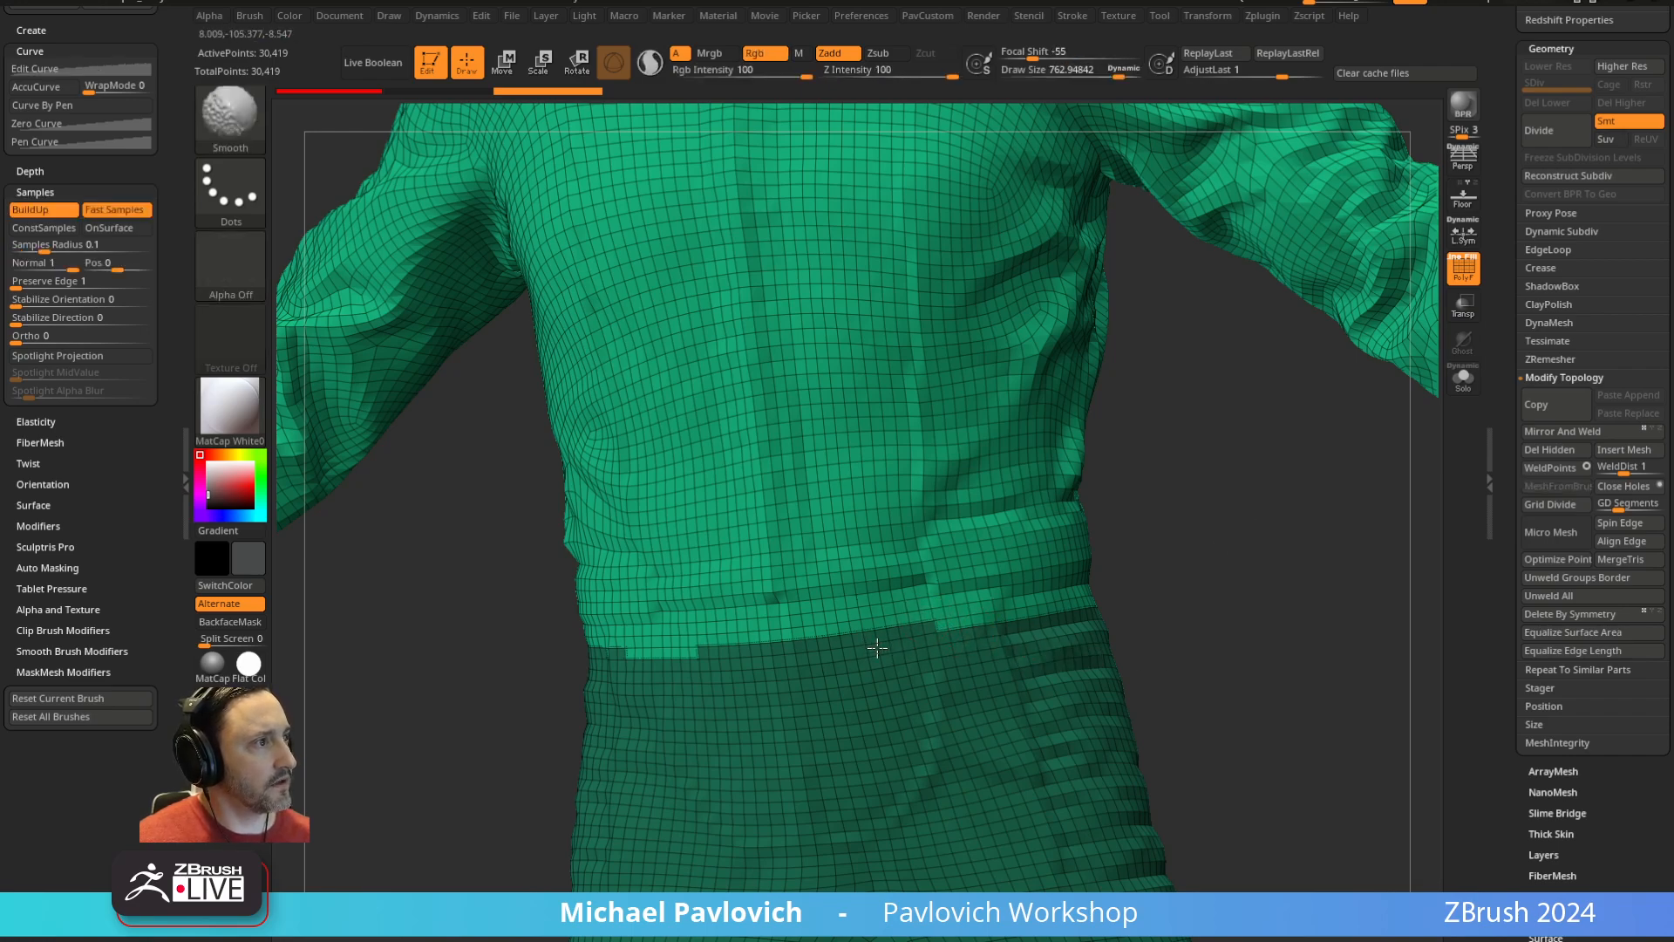
left_click_drag(1133, 560, 648, 660)
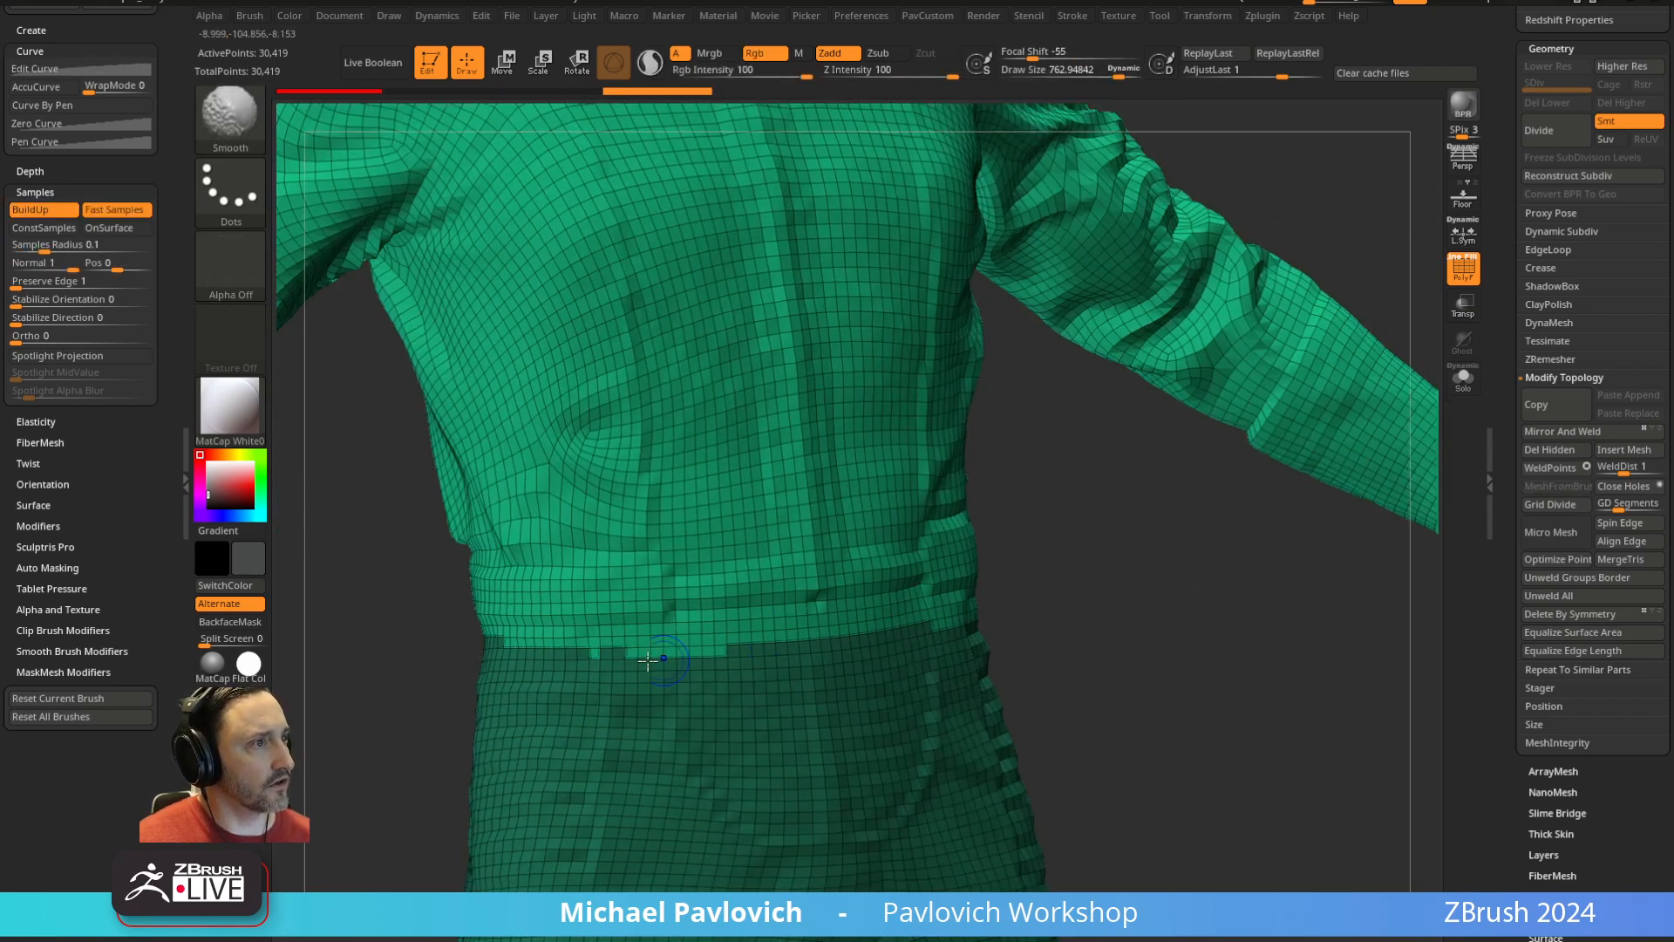
key("f")
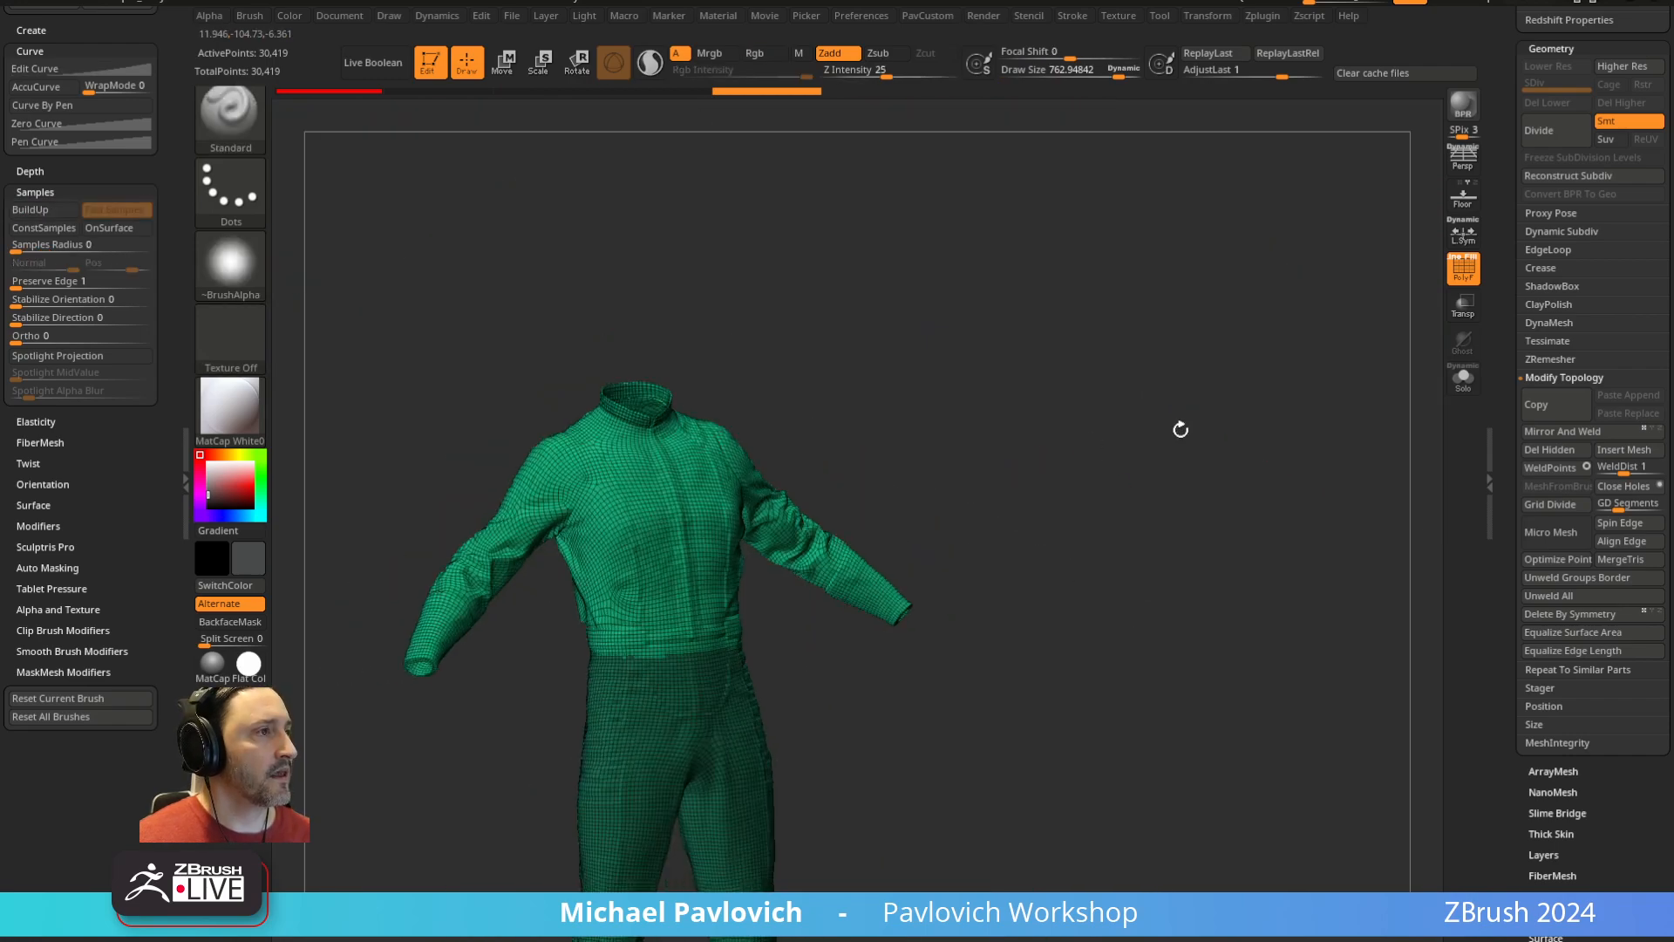
left_click_drag(1274, 433, 1239, 545, "alt")
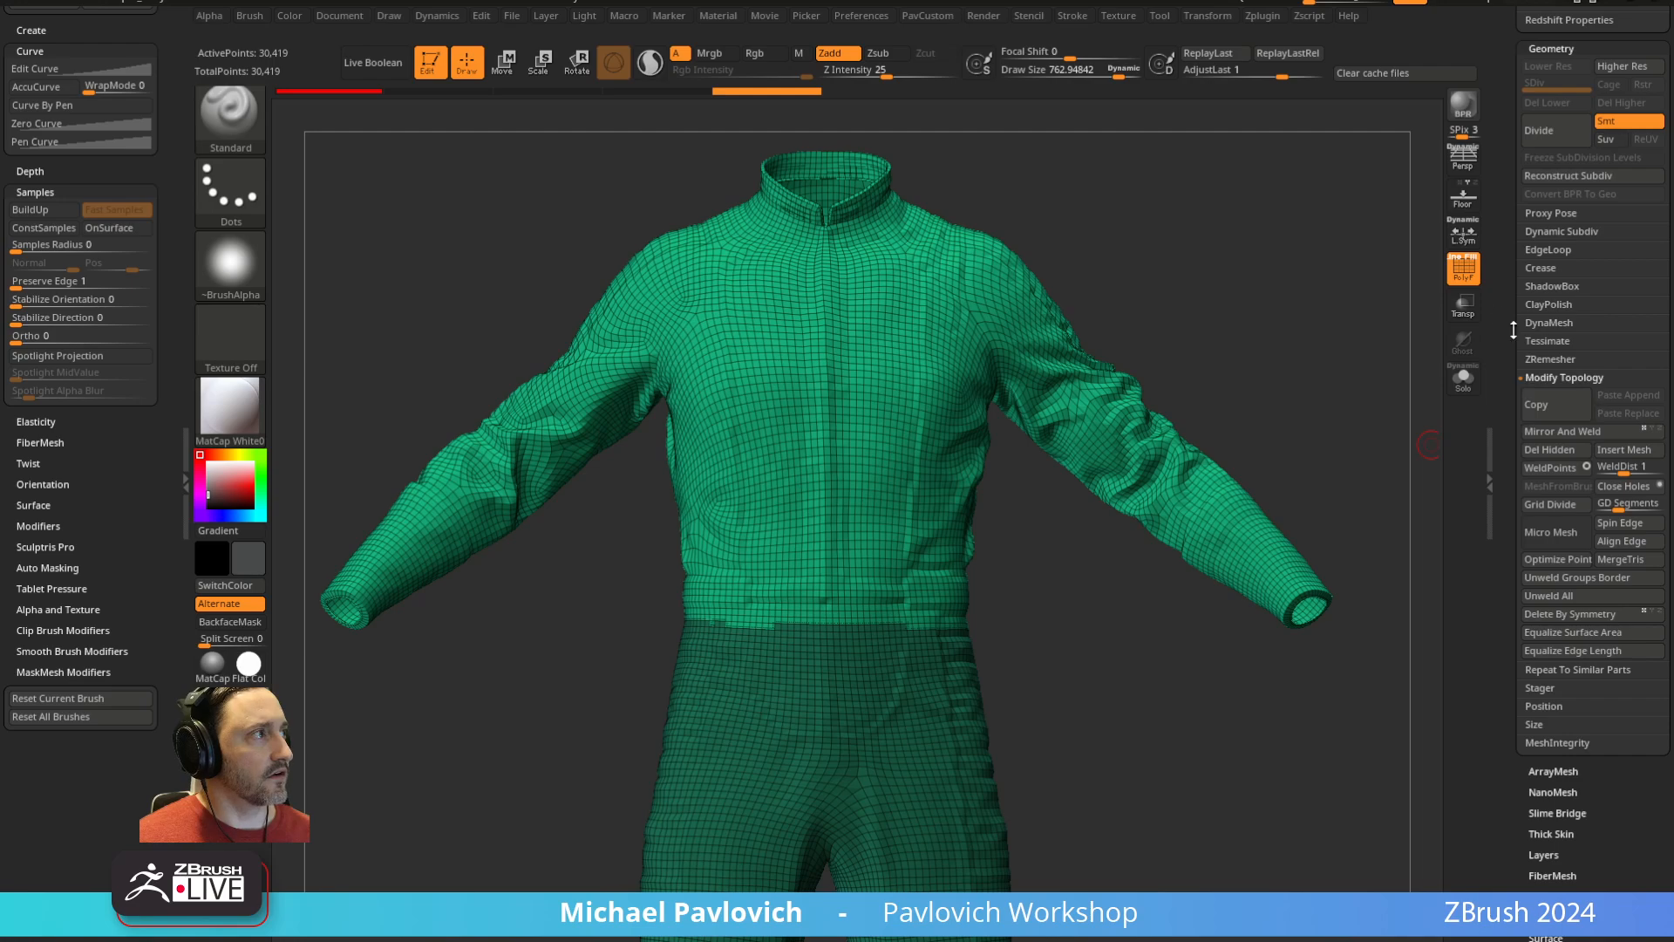
Switch back to the ZSphere1 tool and delete its ZSphere1 subtool, leaving suit_1 selected
left_click_drag(1514, 330, 1501, 675)
left_click(1615, 293)
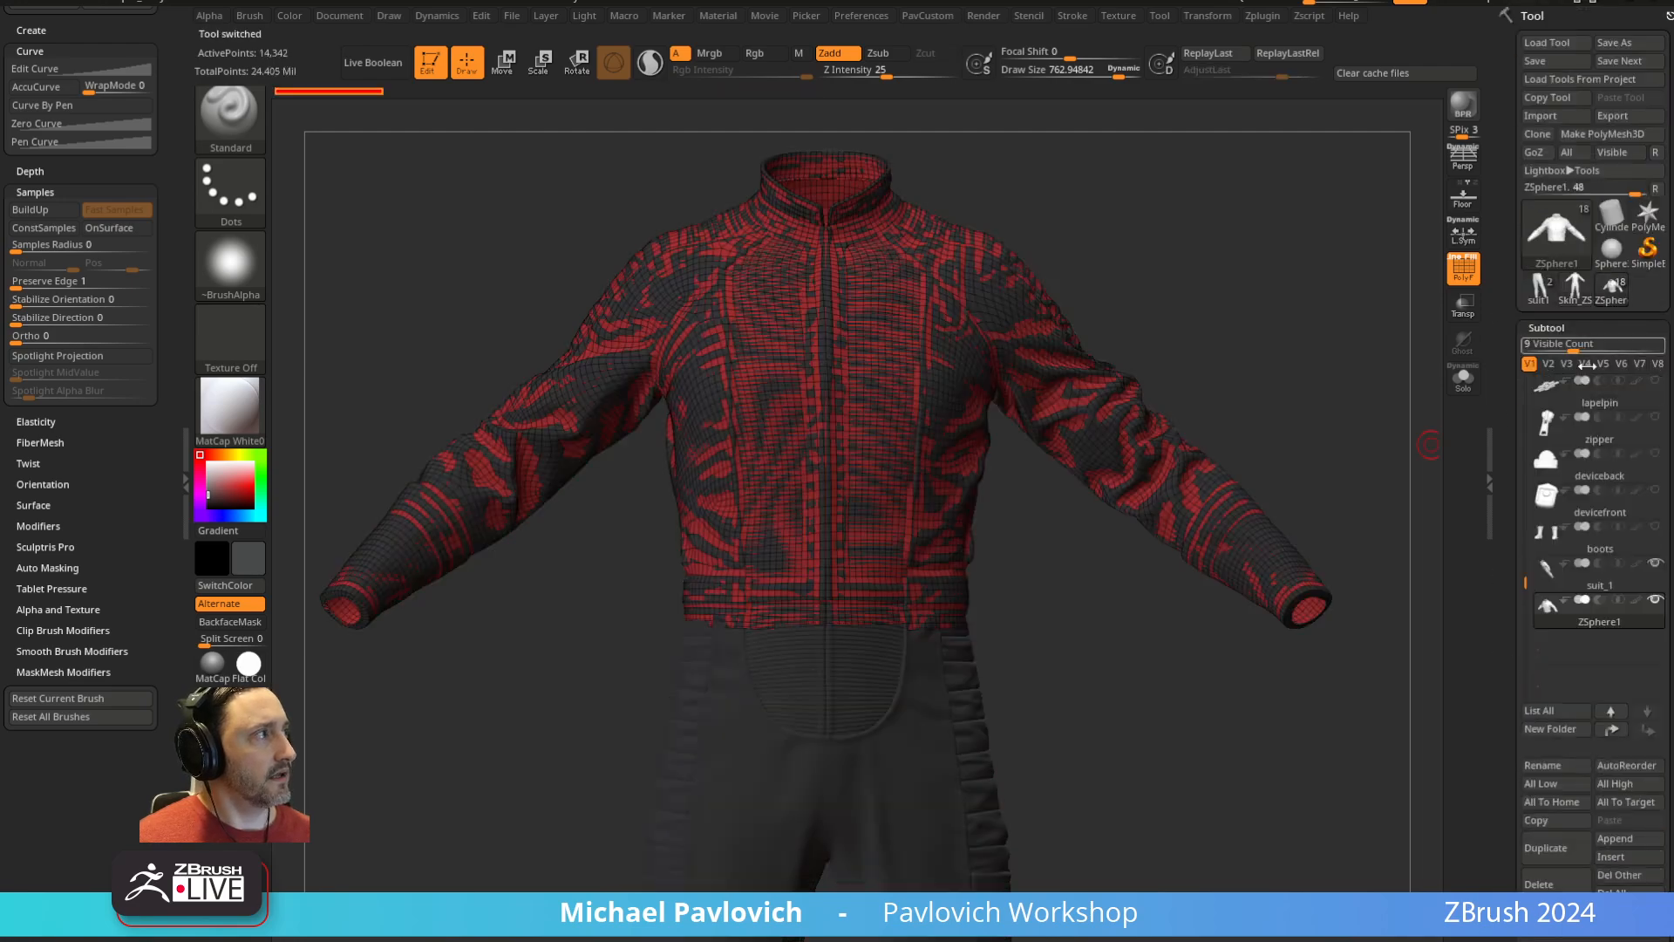
left_click_drag(1384, 419, 1312, 415)
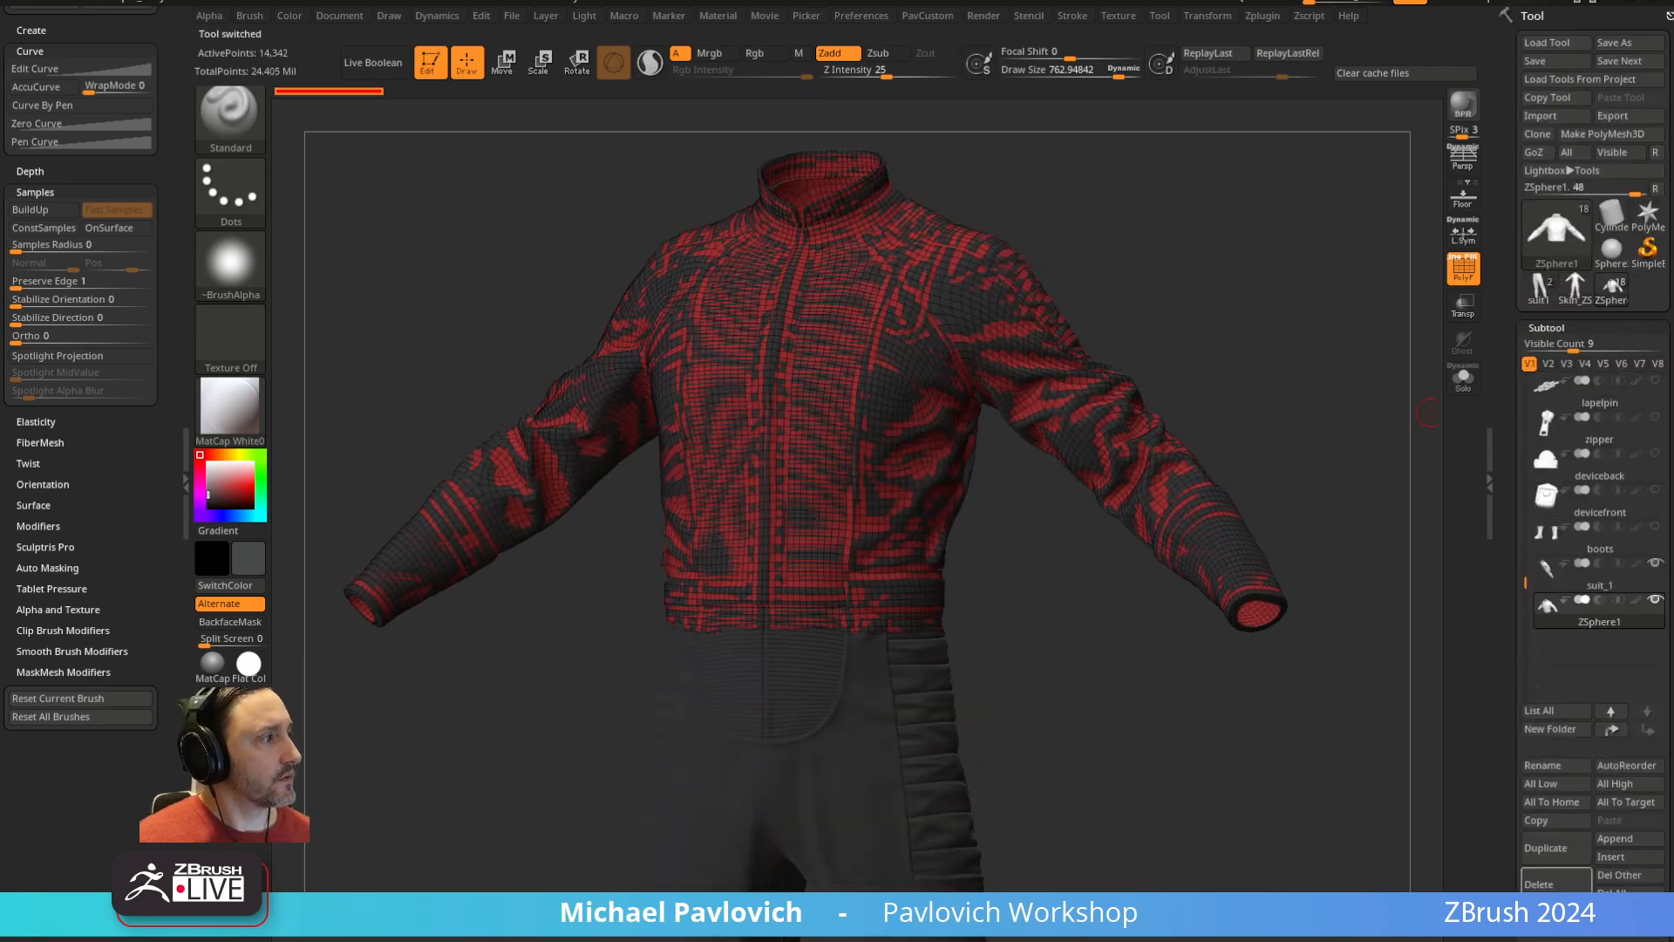
left_click(1545, 883)
left_click(1415, 921)
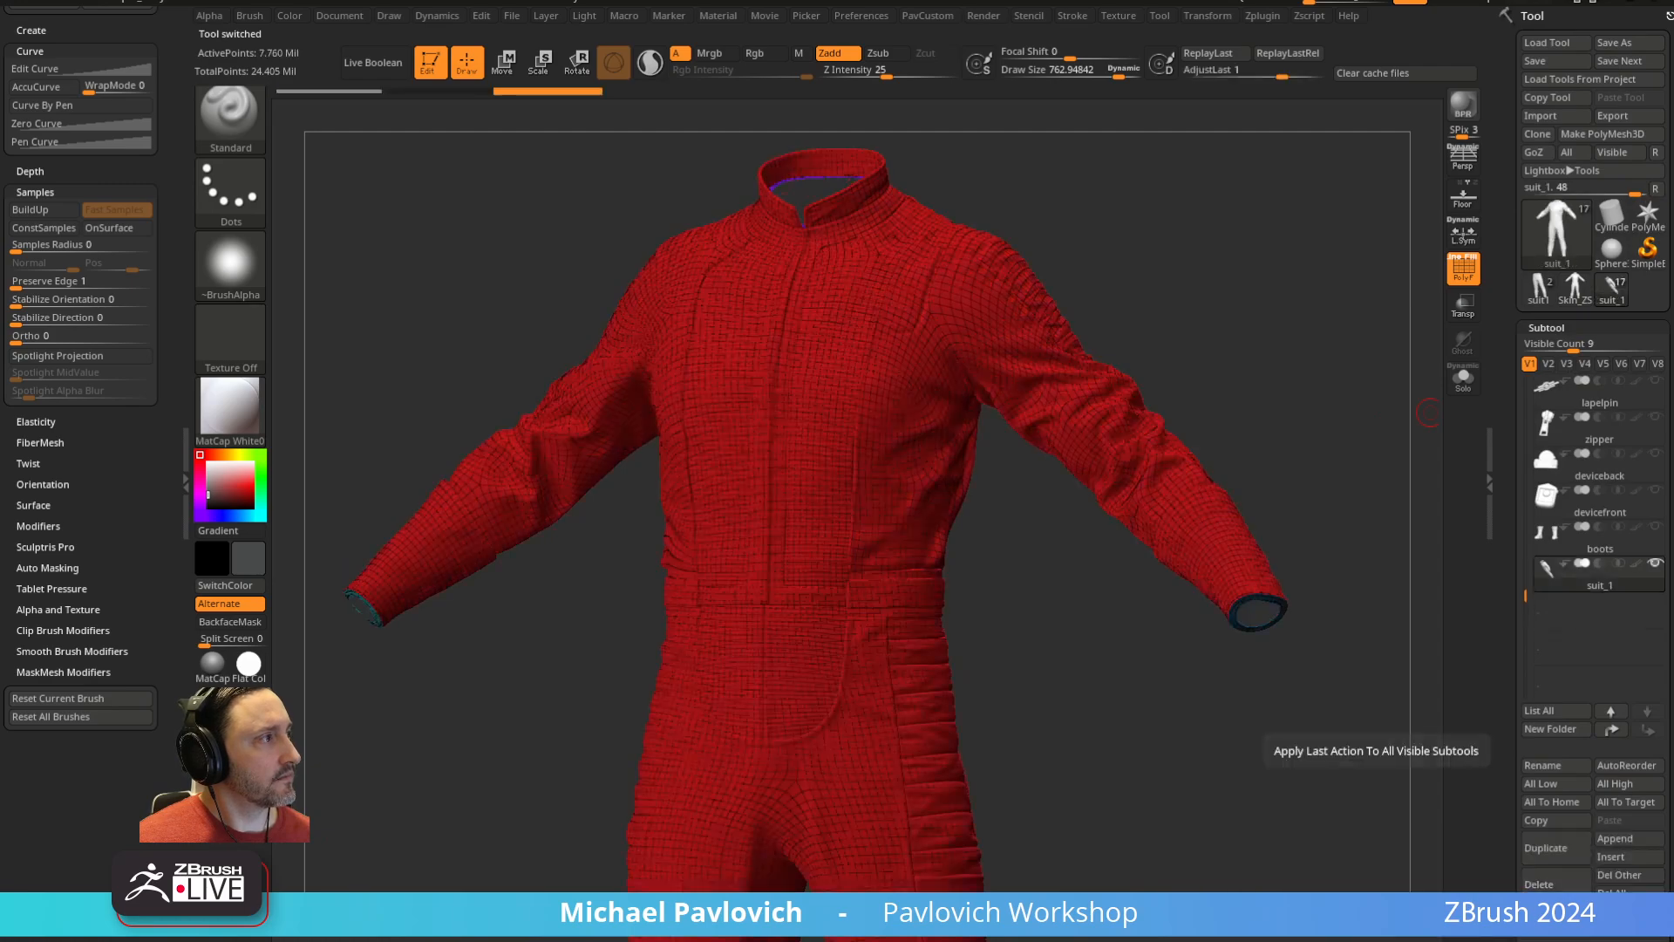
Turn off PolyFrame and display suit_1 with the Green Metallic material
left_click_drag(1507, 511, 1503, 455)
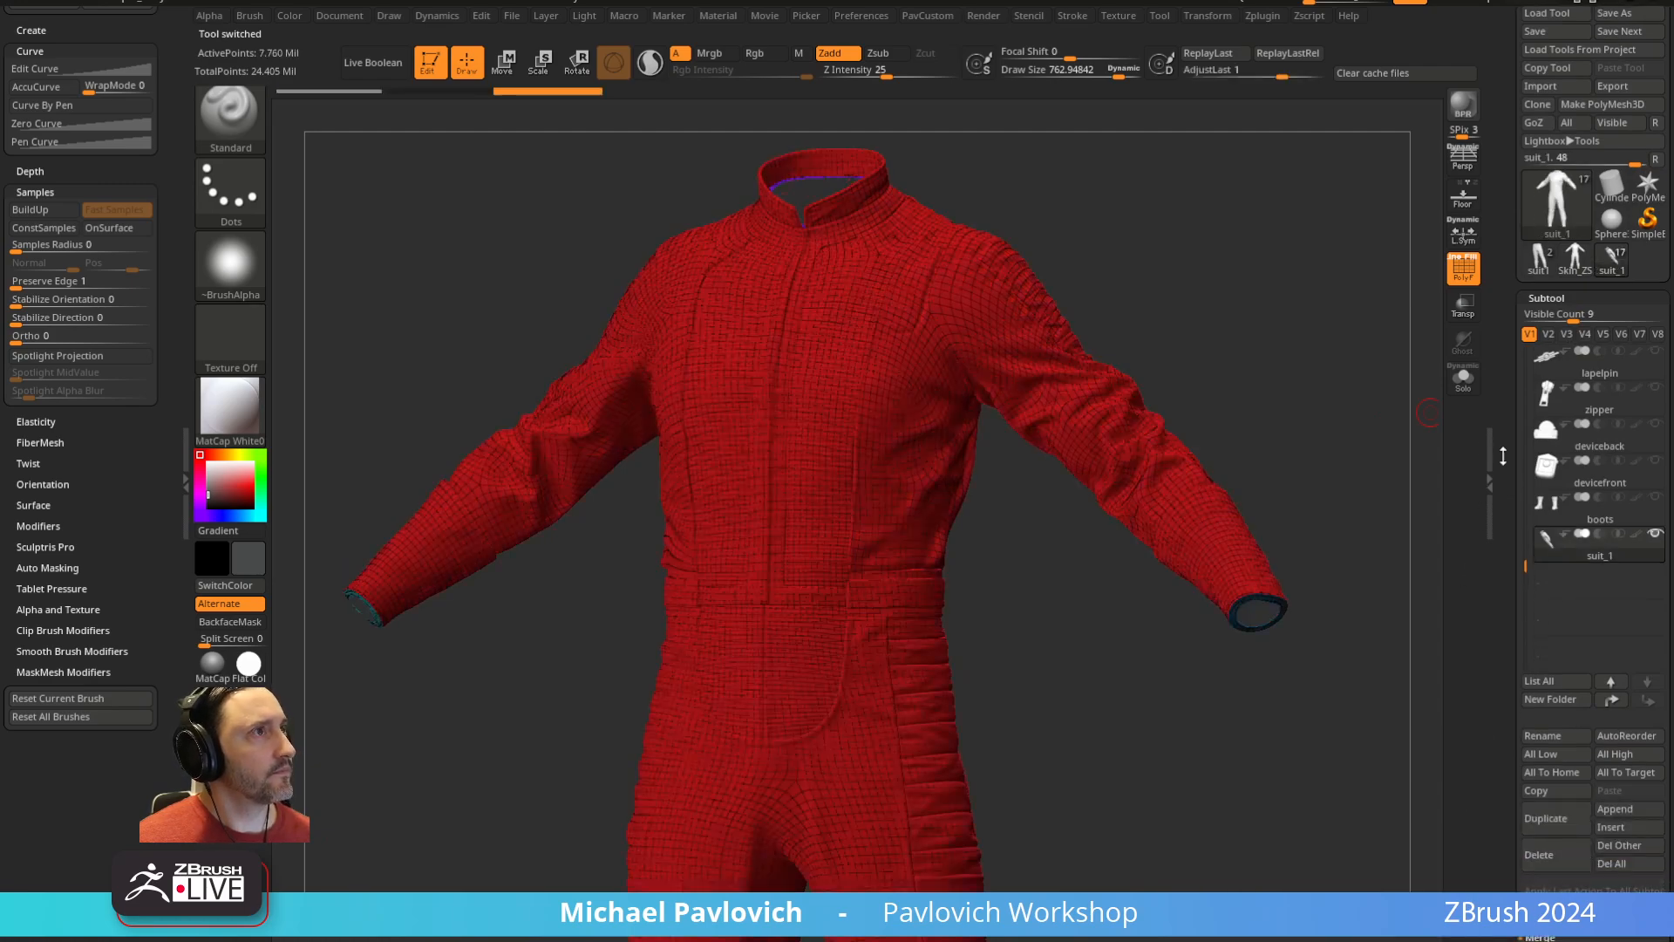
left_click(1464, 281)
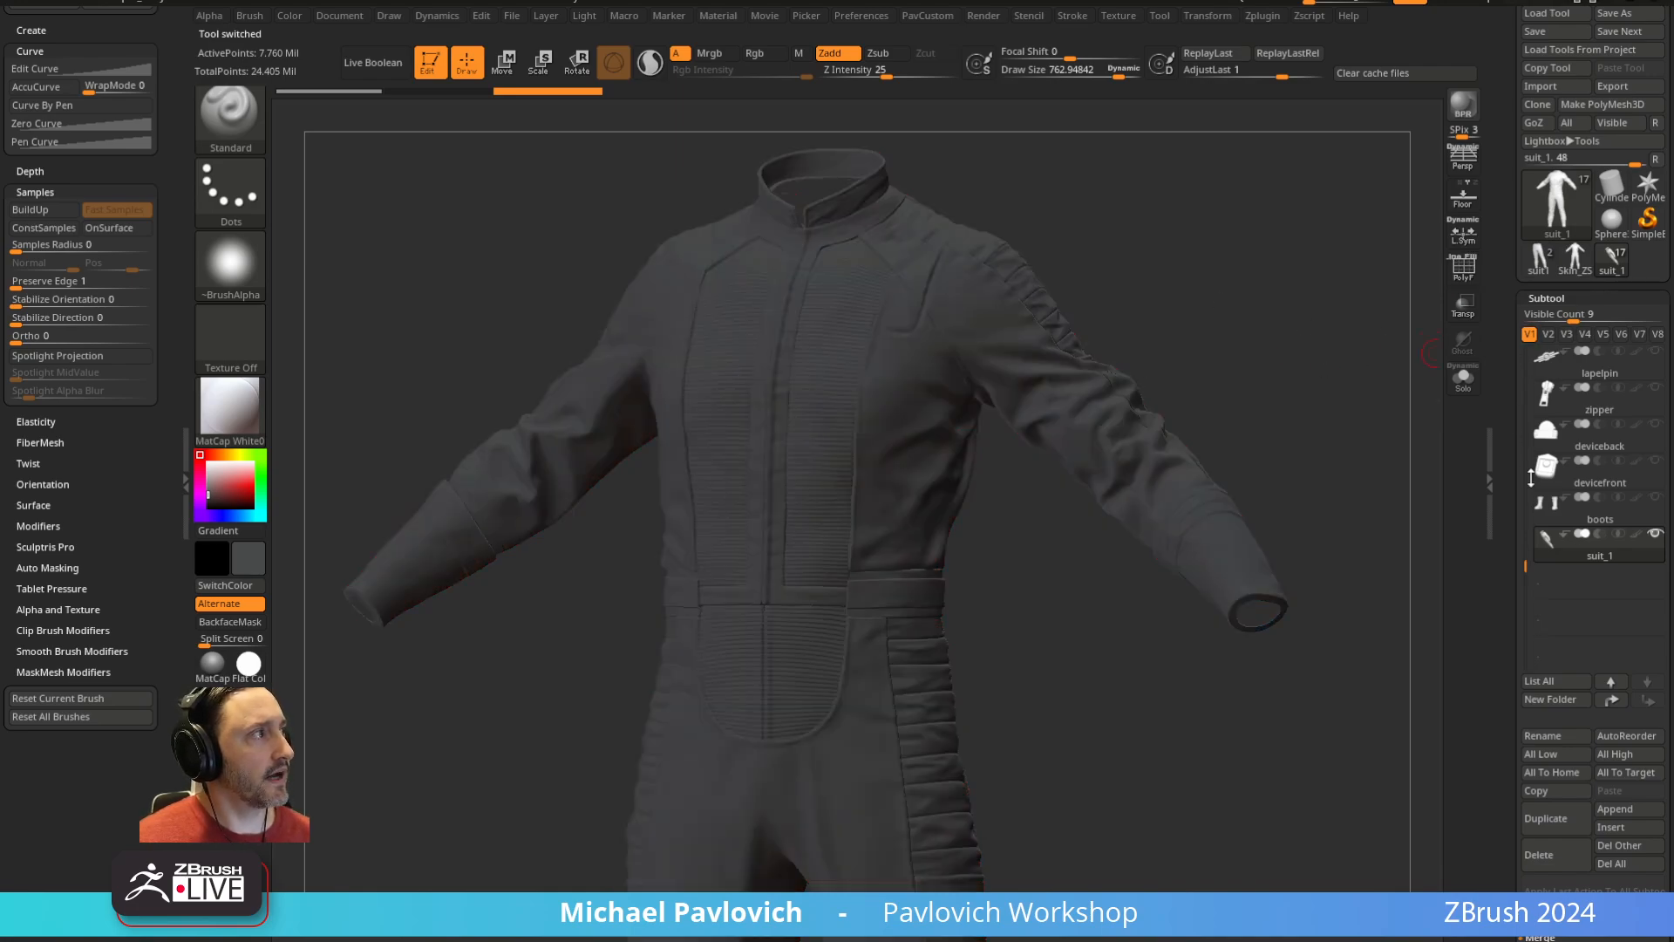
left_click(204, 453)
key("2")
left_click_drag(1221, 322, 1292, 319)
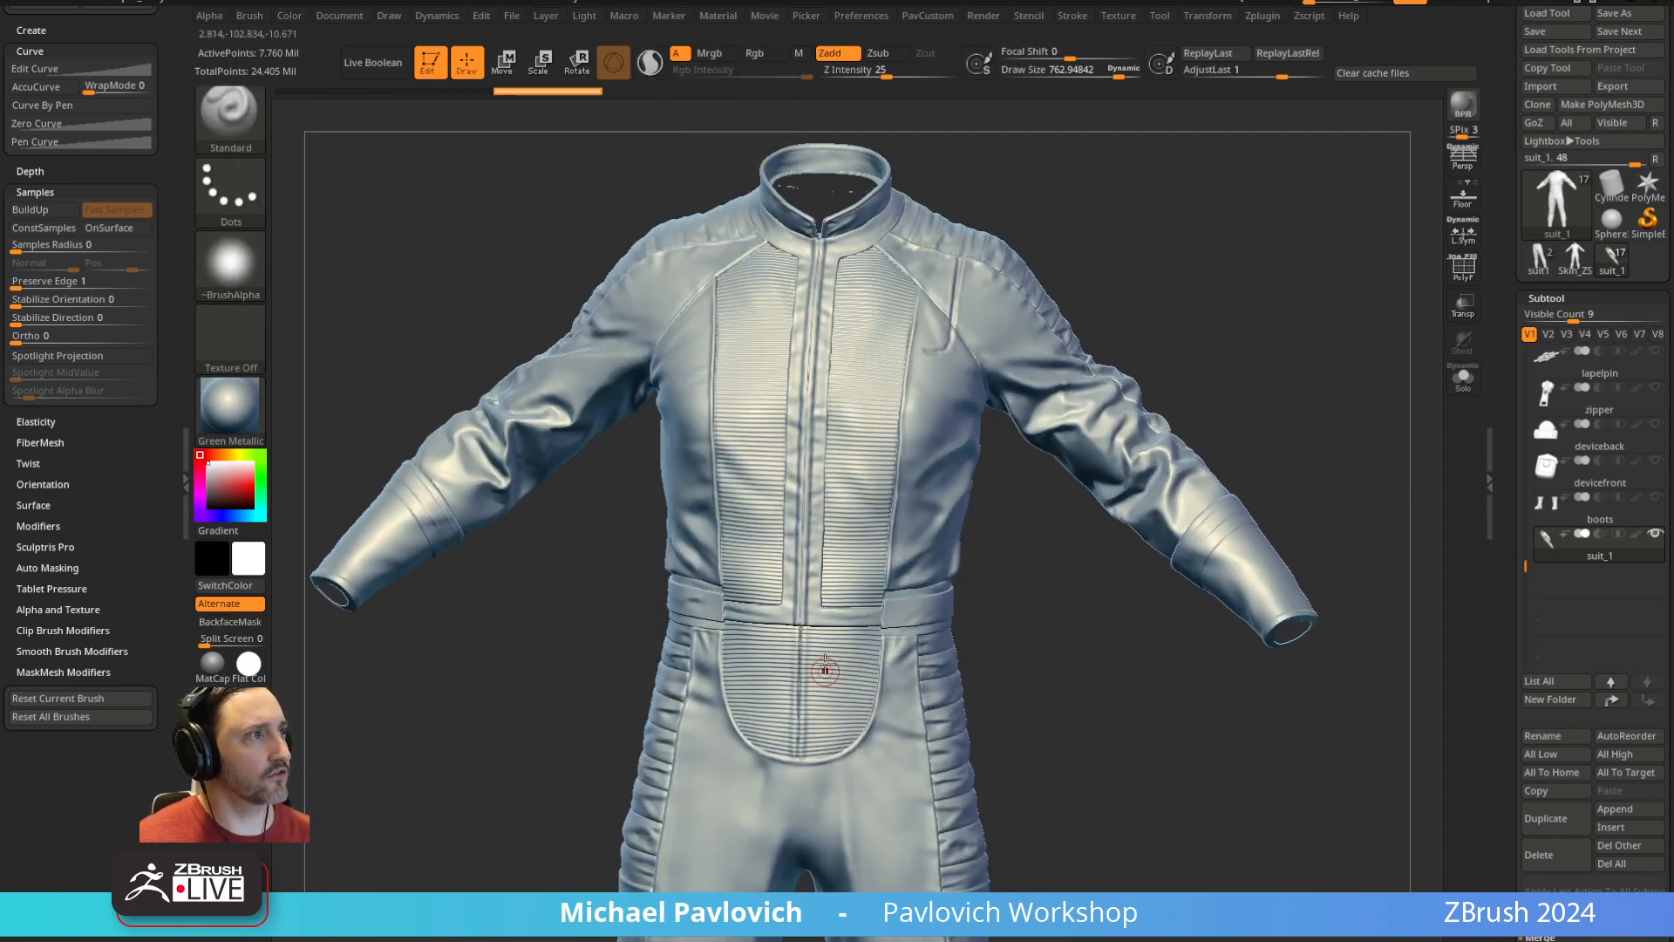
Reduce suit_1 to its lowest subdivision level and remove the higher levels
scroll(1510, 600, "down", 5)
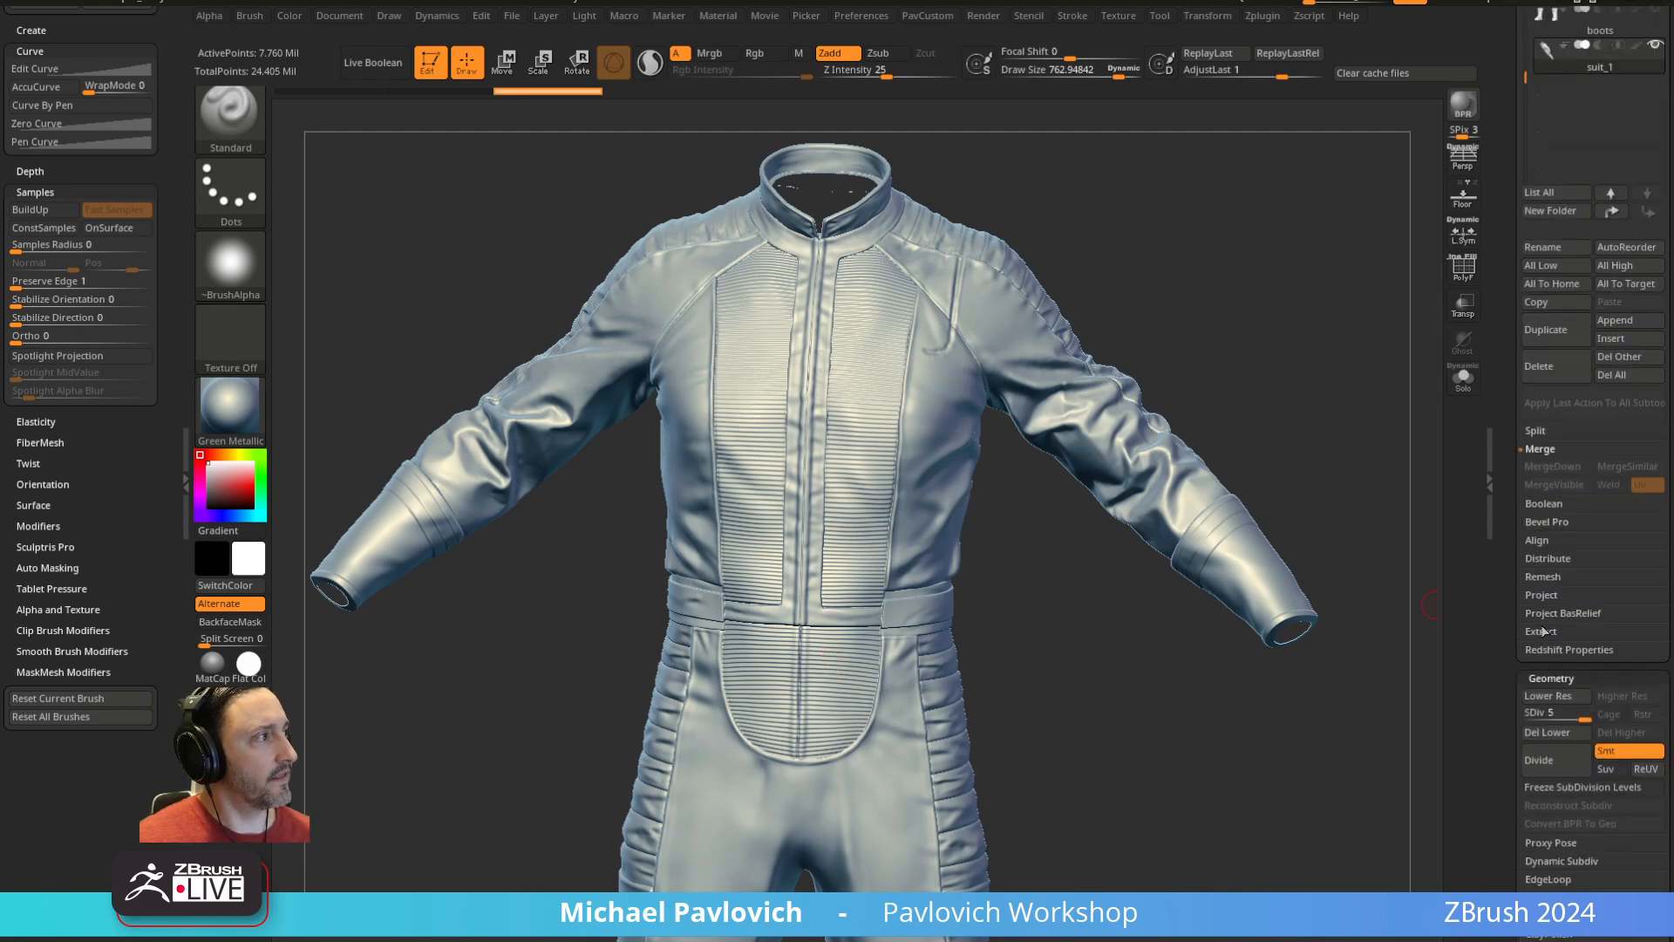
left_click(1513, 713)
mouse_move(1222, 800)
left_mouse_down()
mouse_move(1200, 273)
mouse_move(1155, 279)
mouse_move(1258, 303)
left_mouse_up()
Set the draw size to 1000 and bring up the custom ModifyTopology and PolyModel tools for suit_1
key("s")
left_click(1155, 279)
key("3")
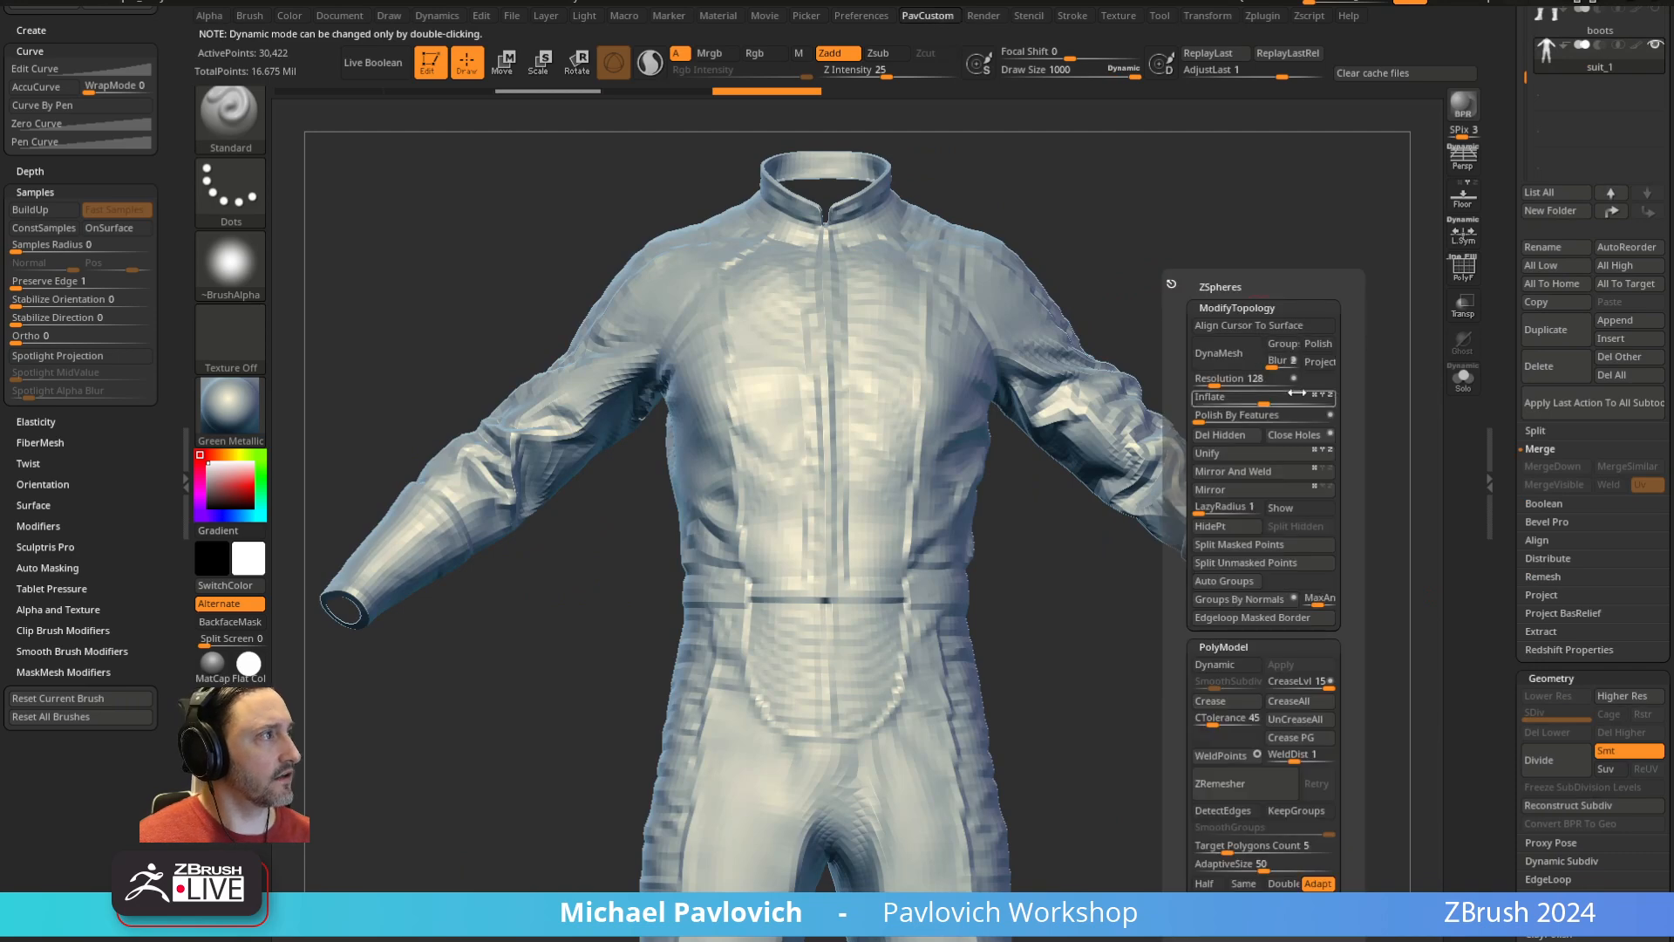
key("ctrl")
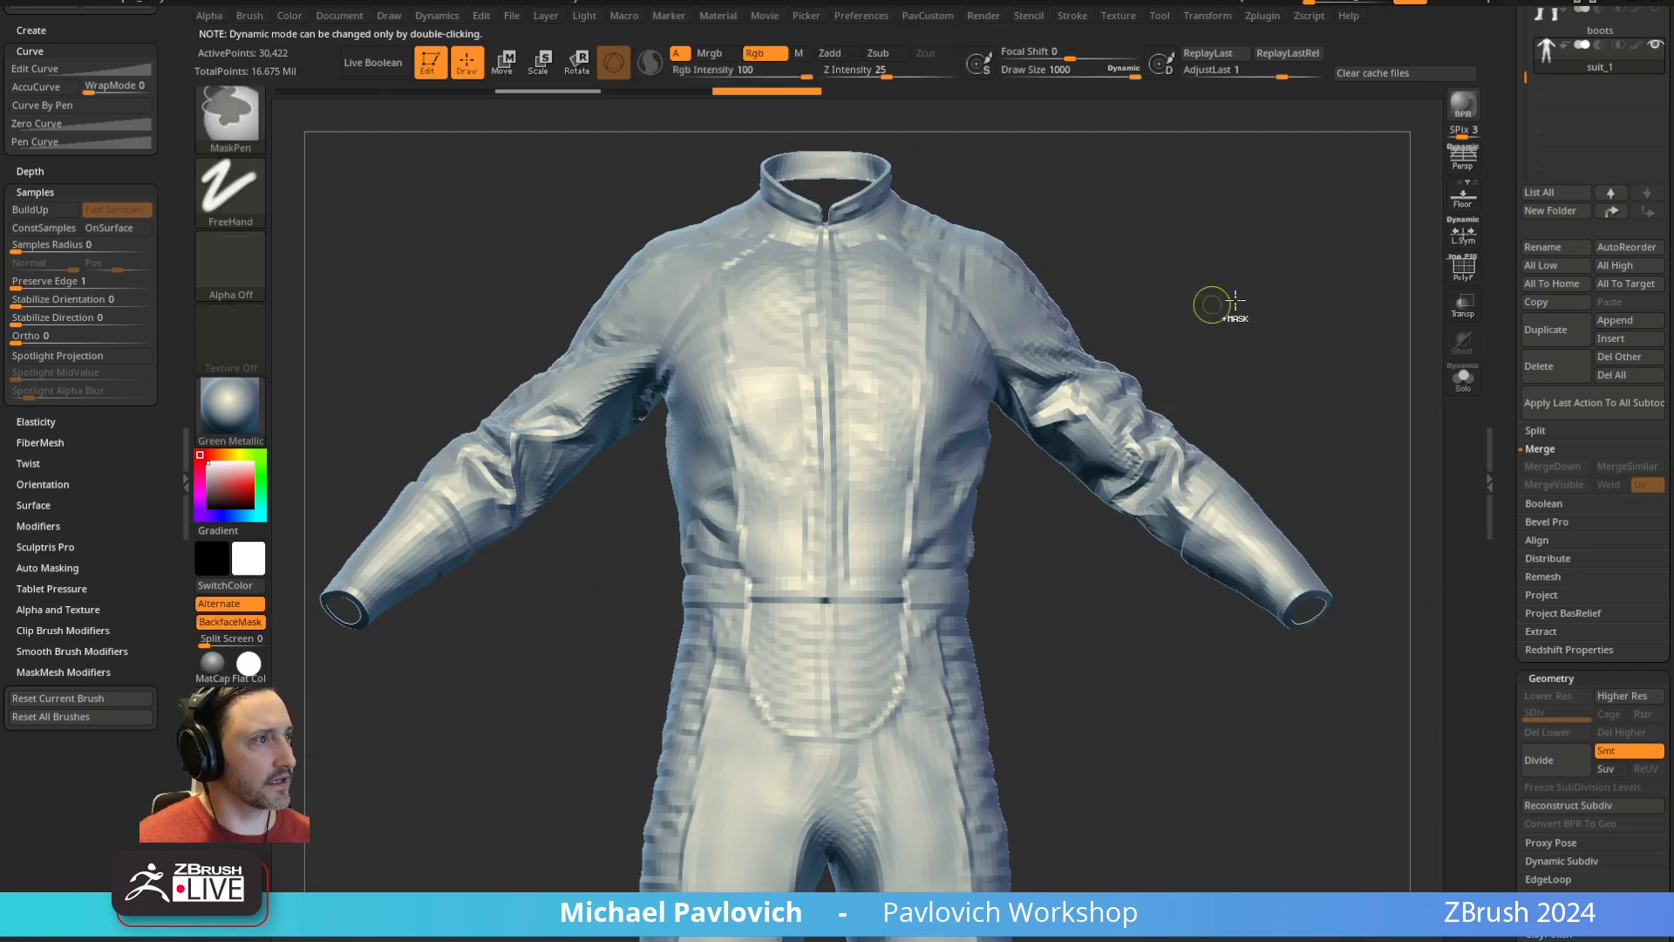
Smooth the suit's low-resolution mesh with Polish By Features
key("3")
left_click(1262, 420)
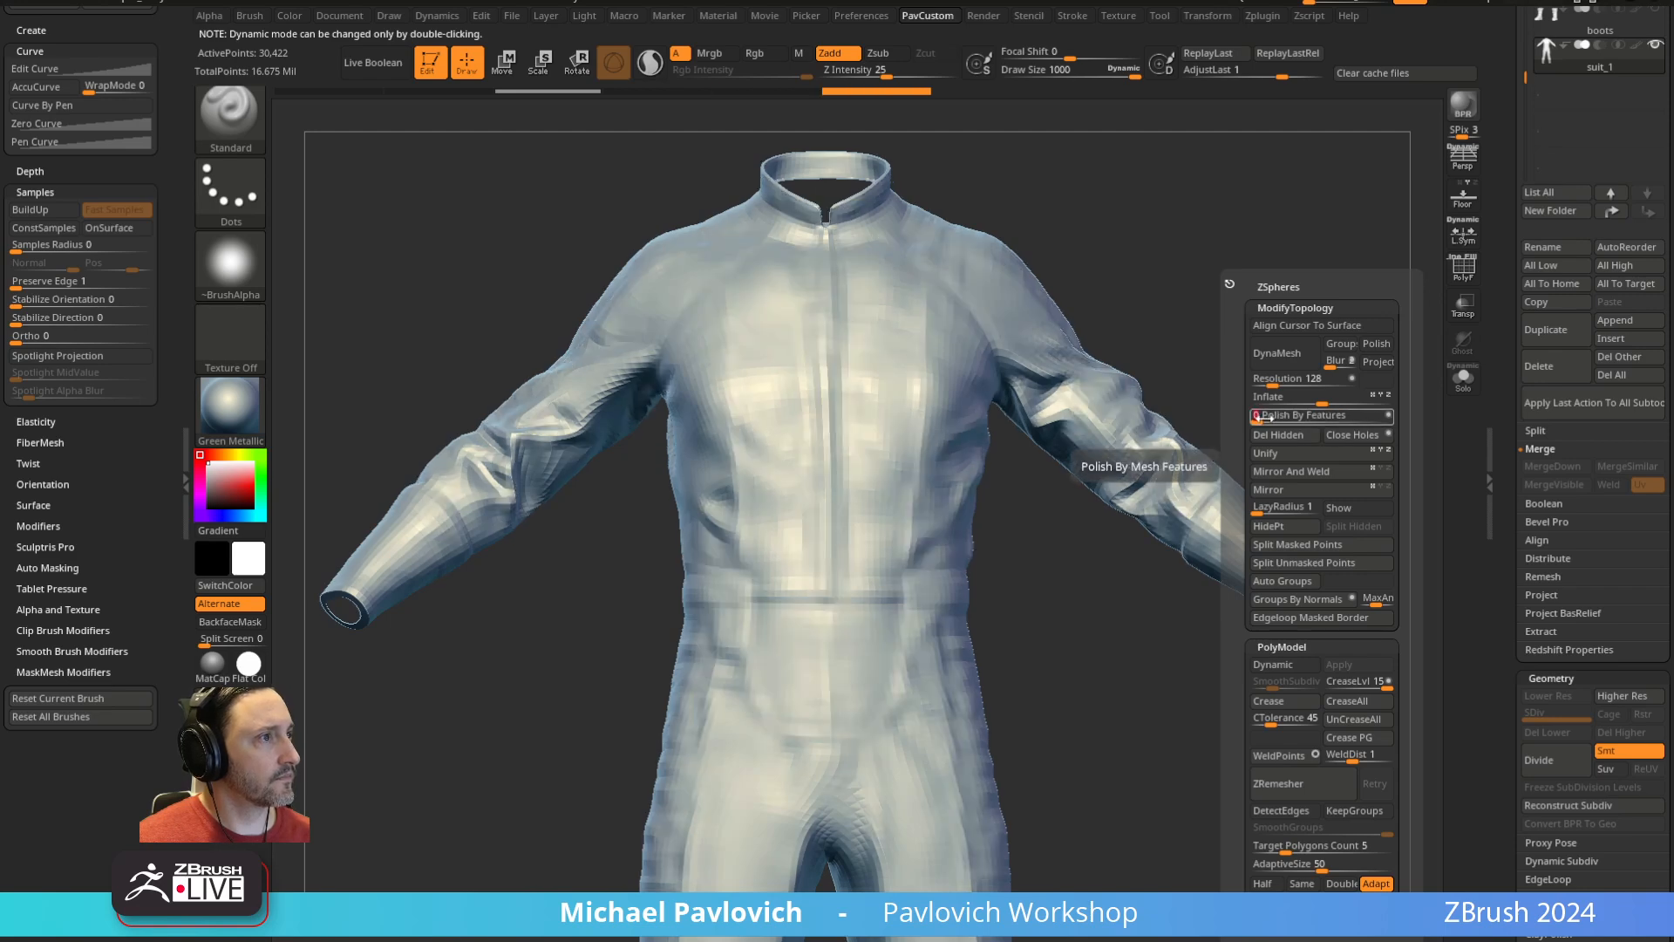
right_click_drag(1106, 380, 966, 520, "ctrl")
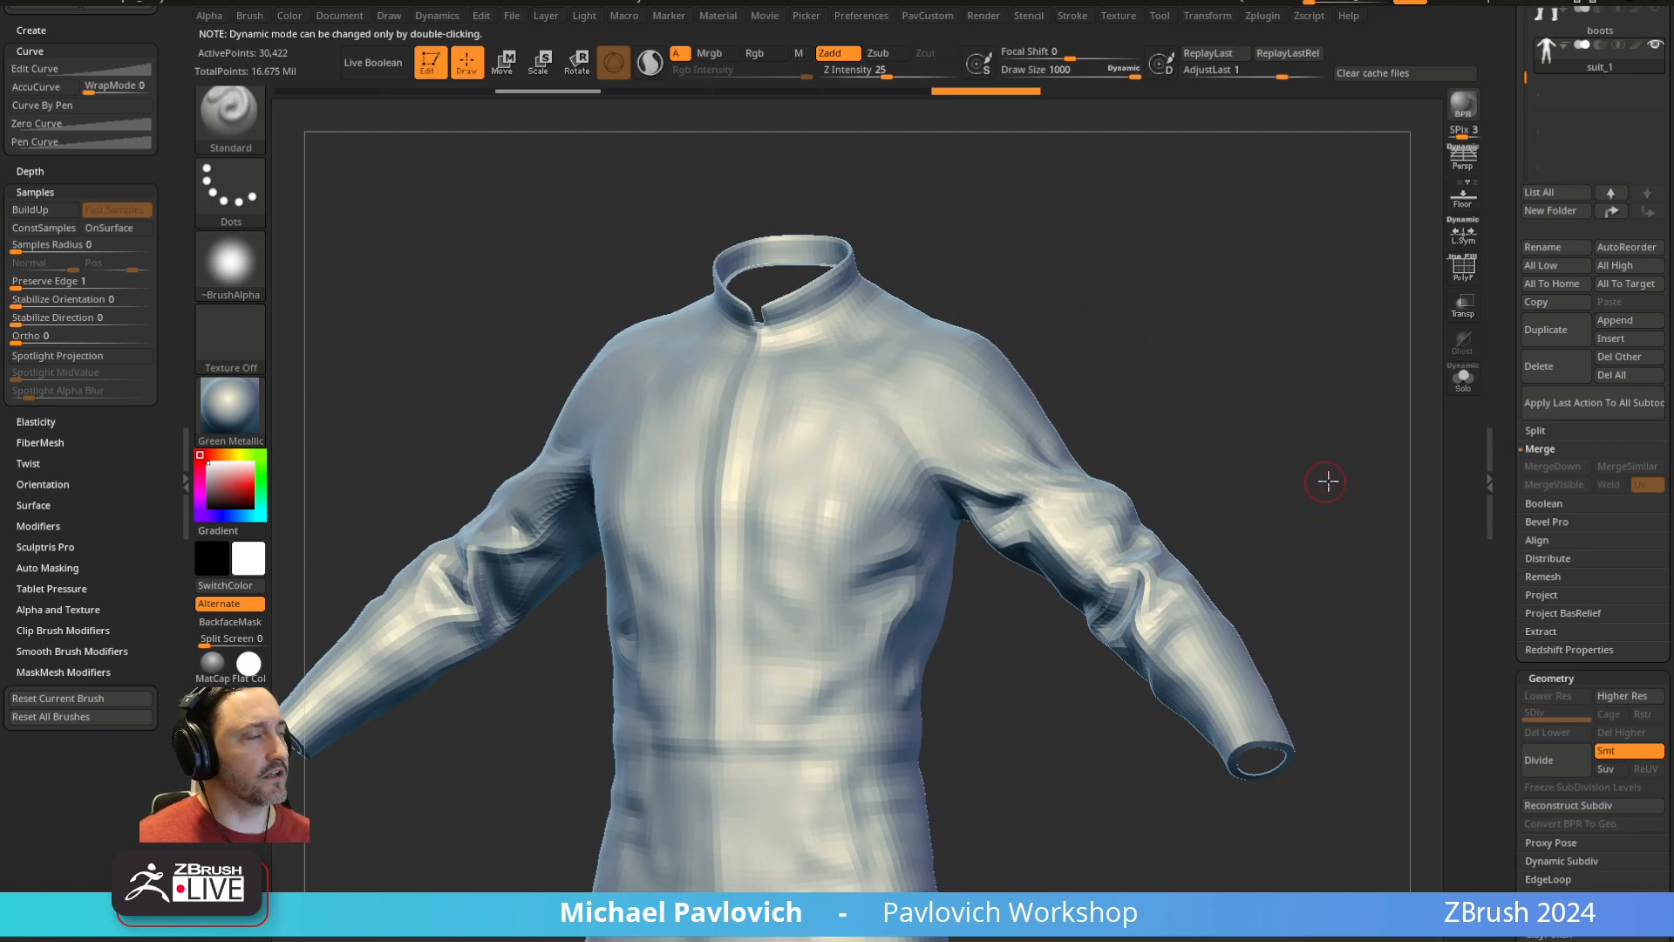
right_click_drag(1328, 482, 1235, 403, "ctrl")
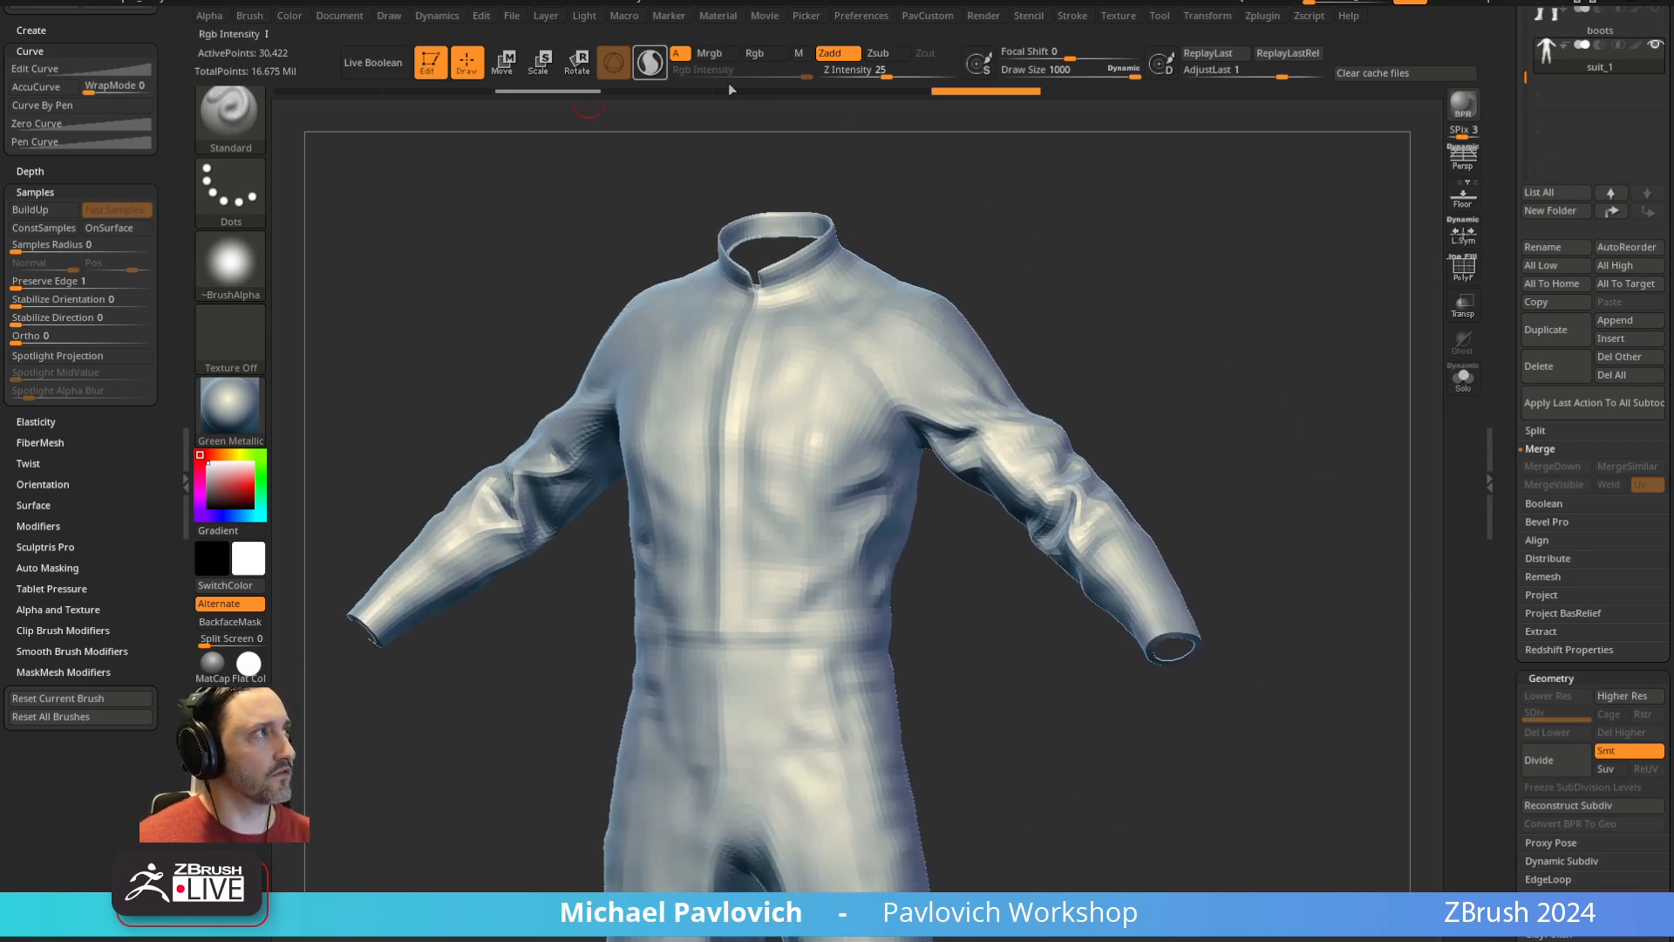
Turn Color projection off, keep Geometry on, and project the detail back onto the suit up to subdivision level 4
scroll(1561, 349, "down", 8)
left_click(1549, 347)
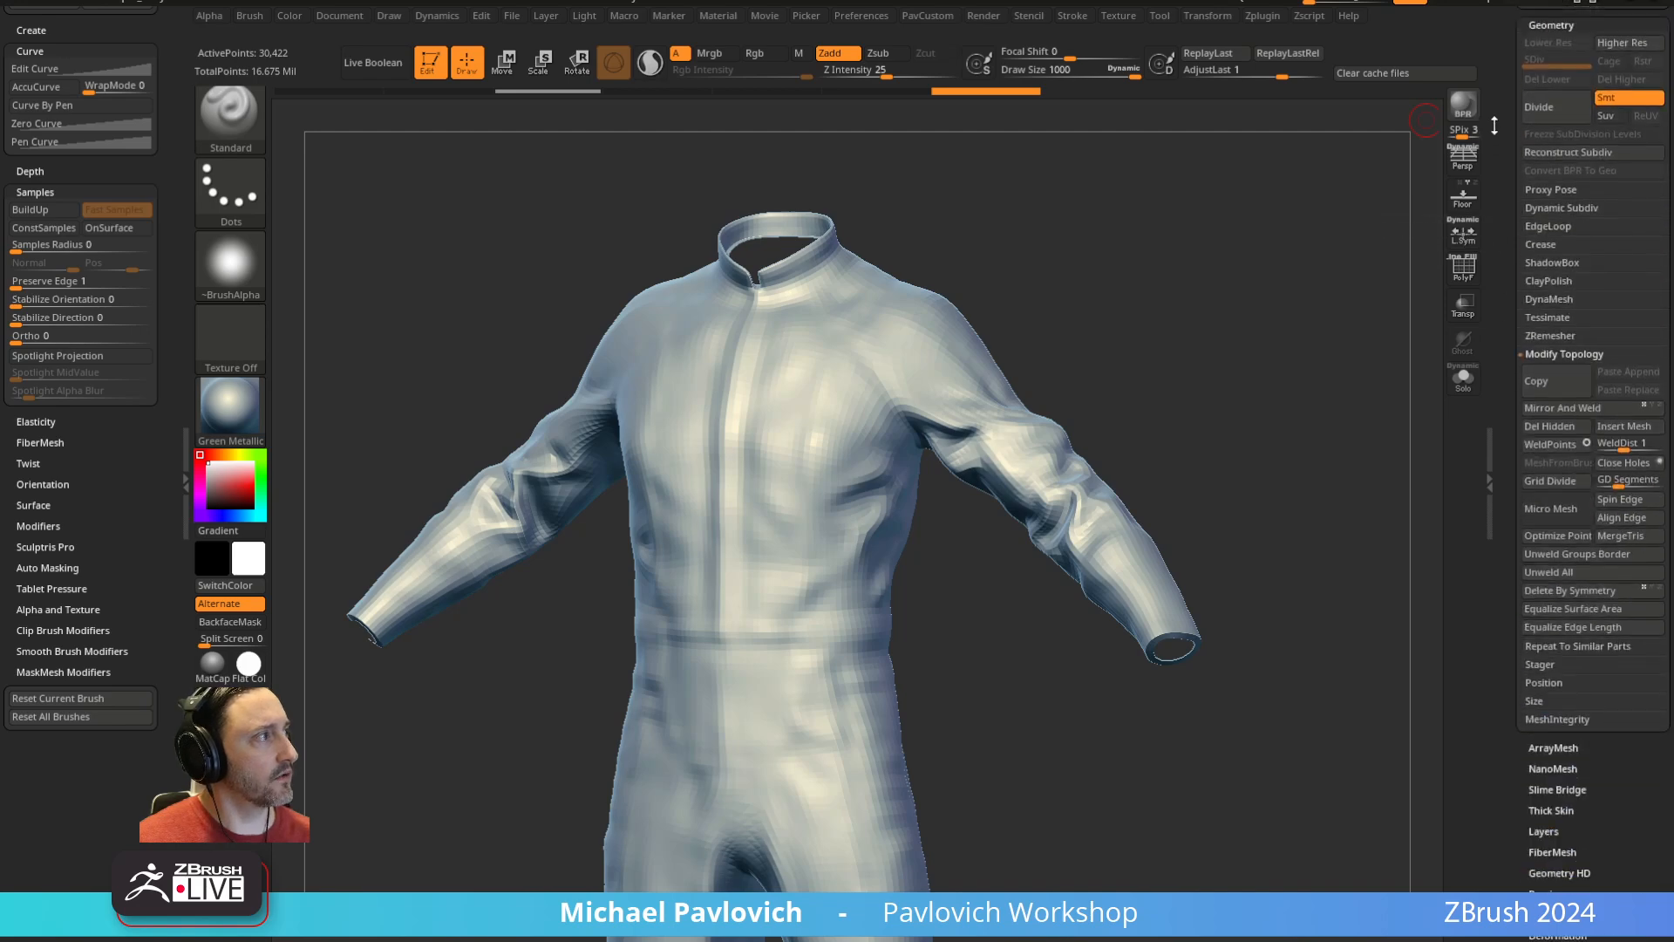
left_click(1549, 347)
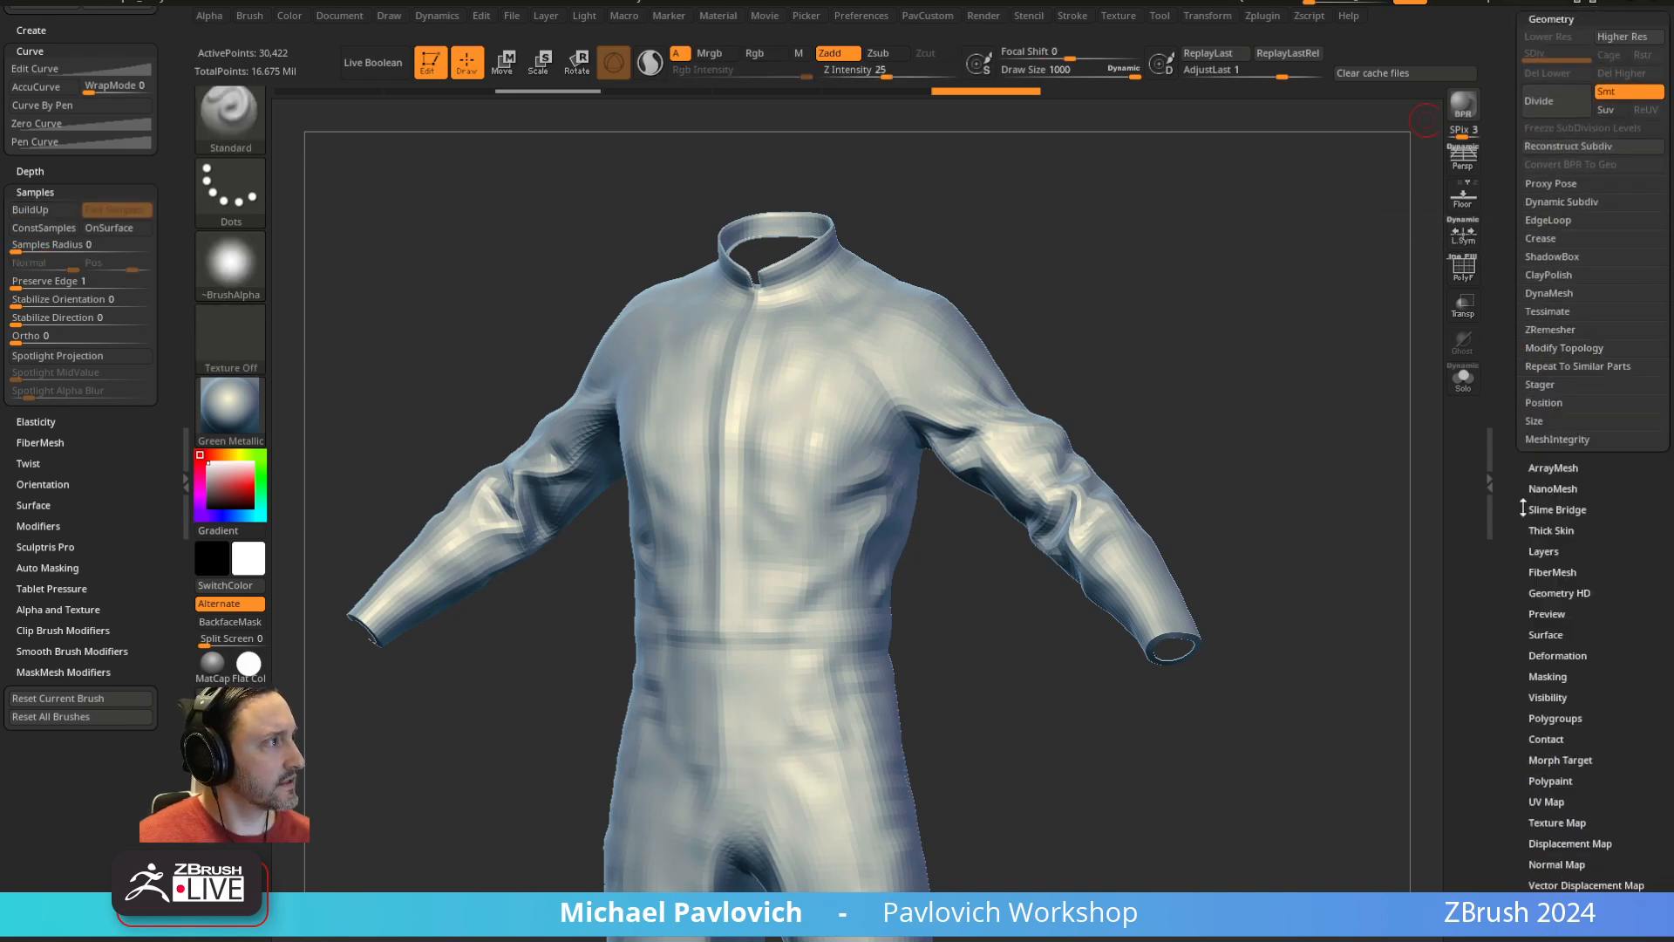
scroll(1527, 547, "up", 2)
scroll(1519, 316, "up", 10)
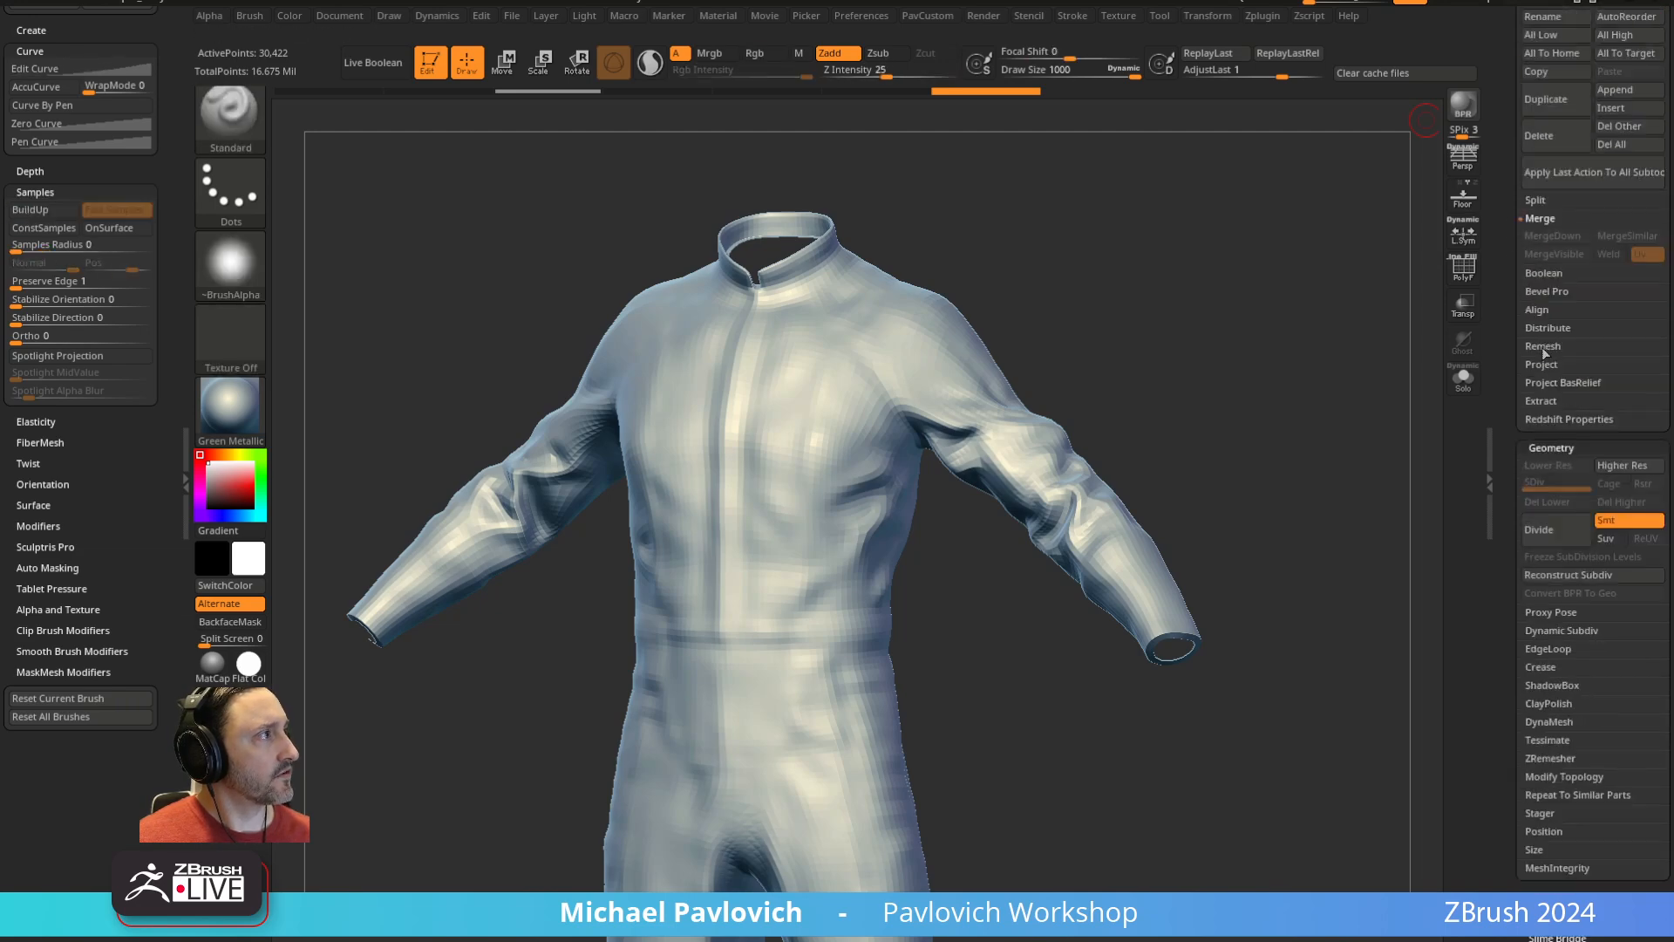
left_click(1545, 364)
left_click(1611, 420)
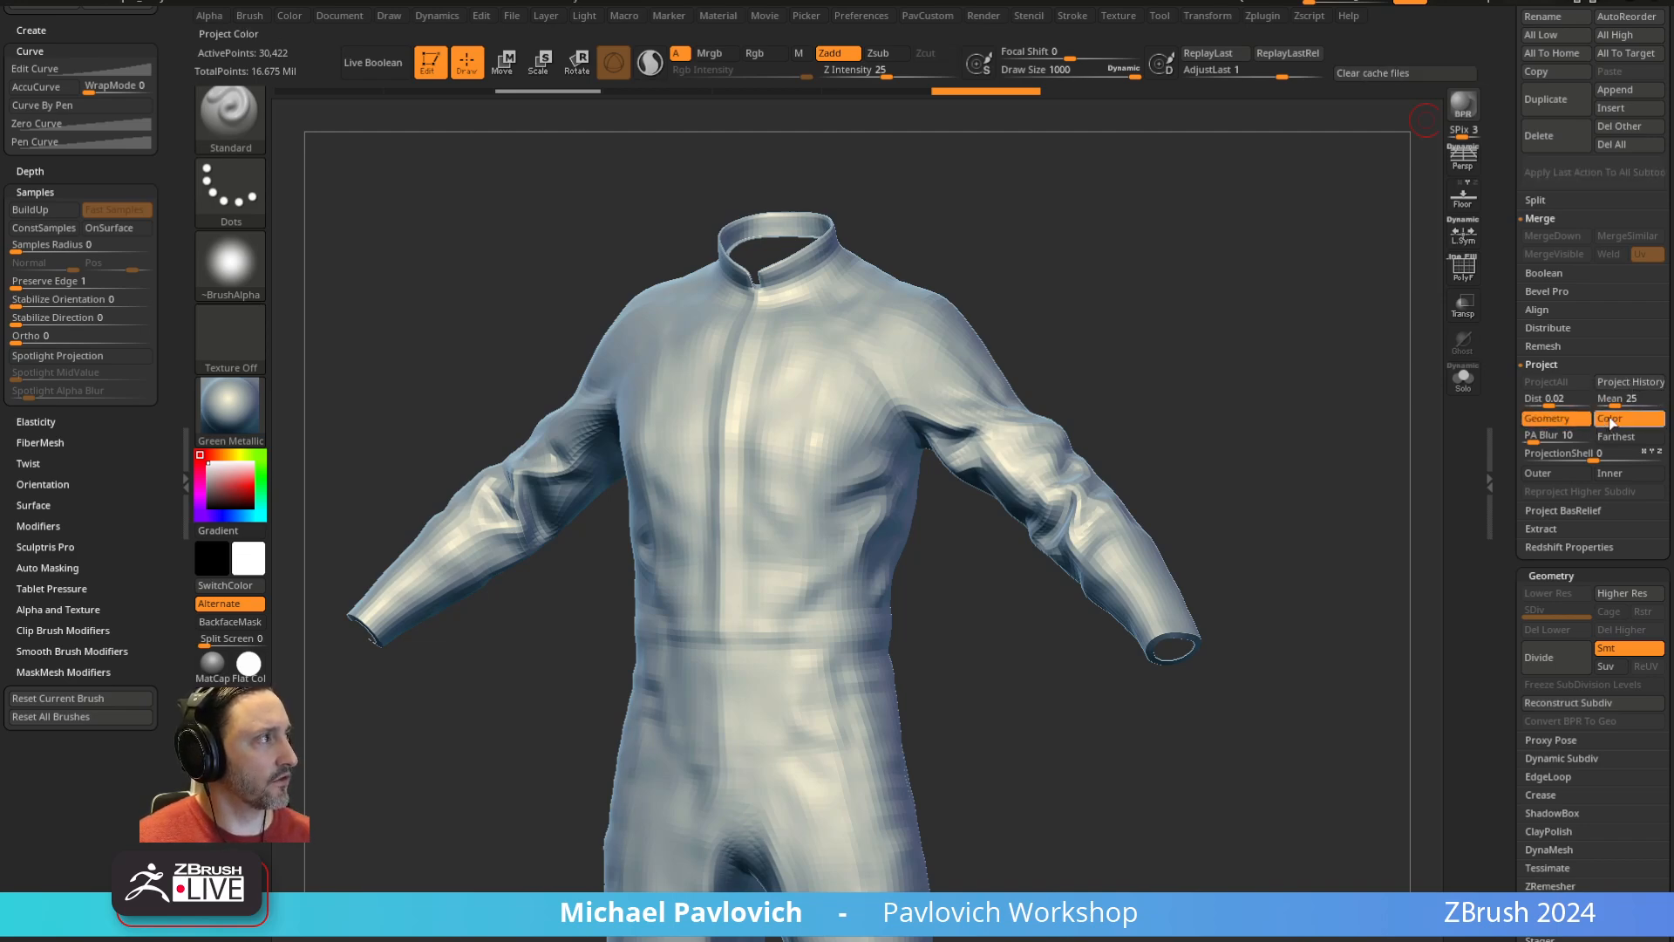
left_click(1611, 420)
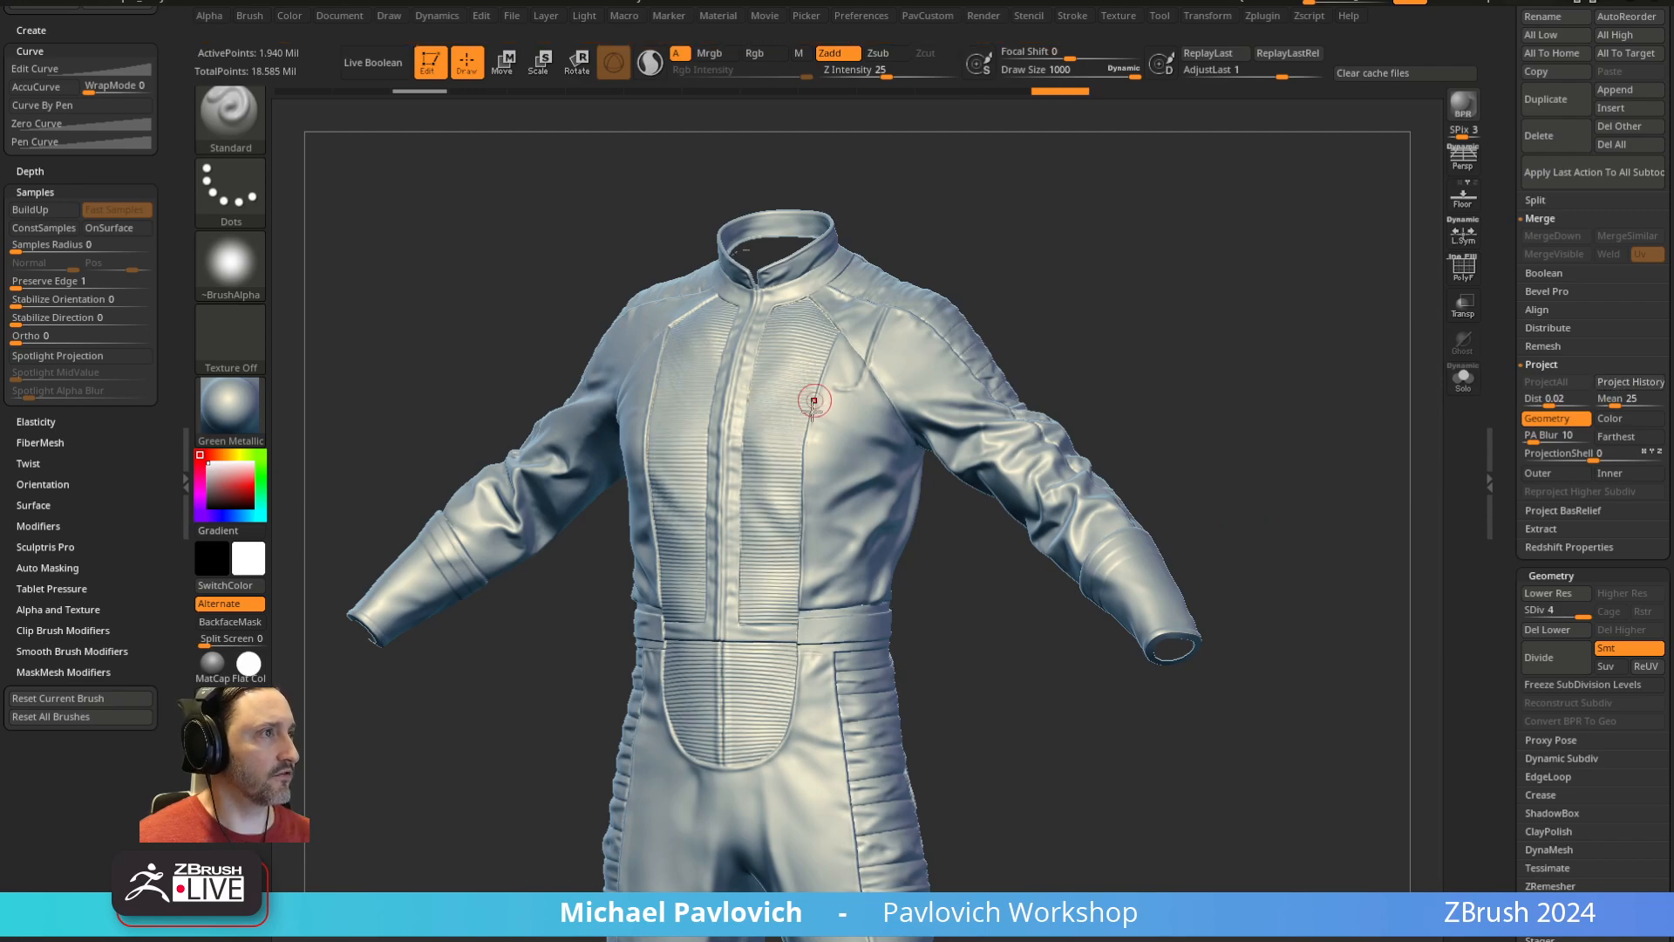
Paint short ClayTubes strokes over the front seam beside the padded thigh panel, reducing the draw size to about 717
left_click_drag(1172, 298, 1326, 362)
right_click_drag(1238, 301, 1435, 330)
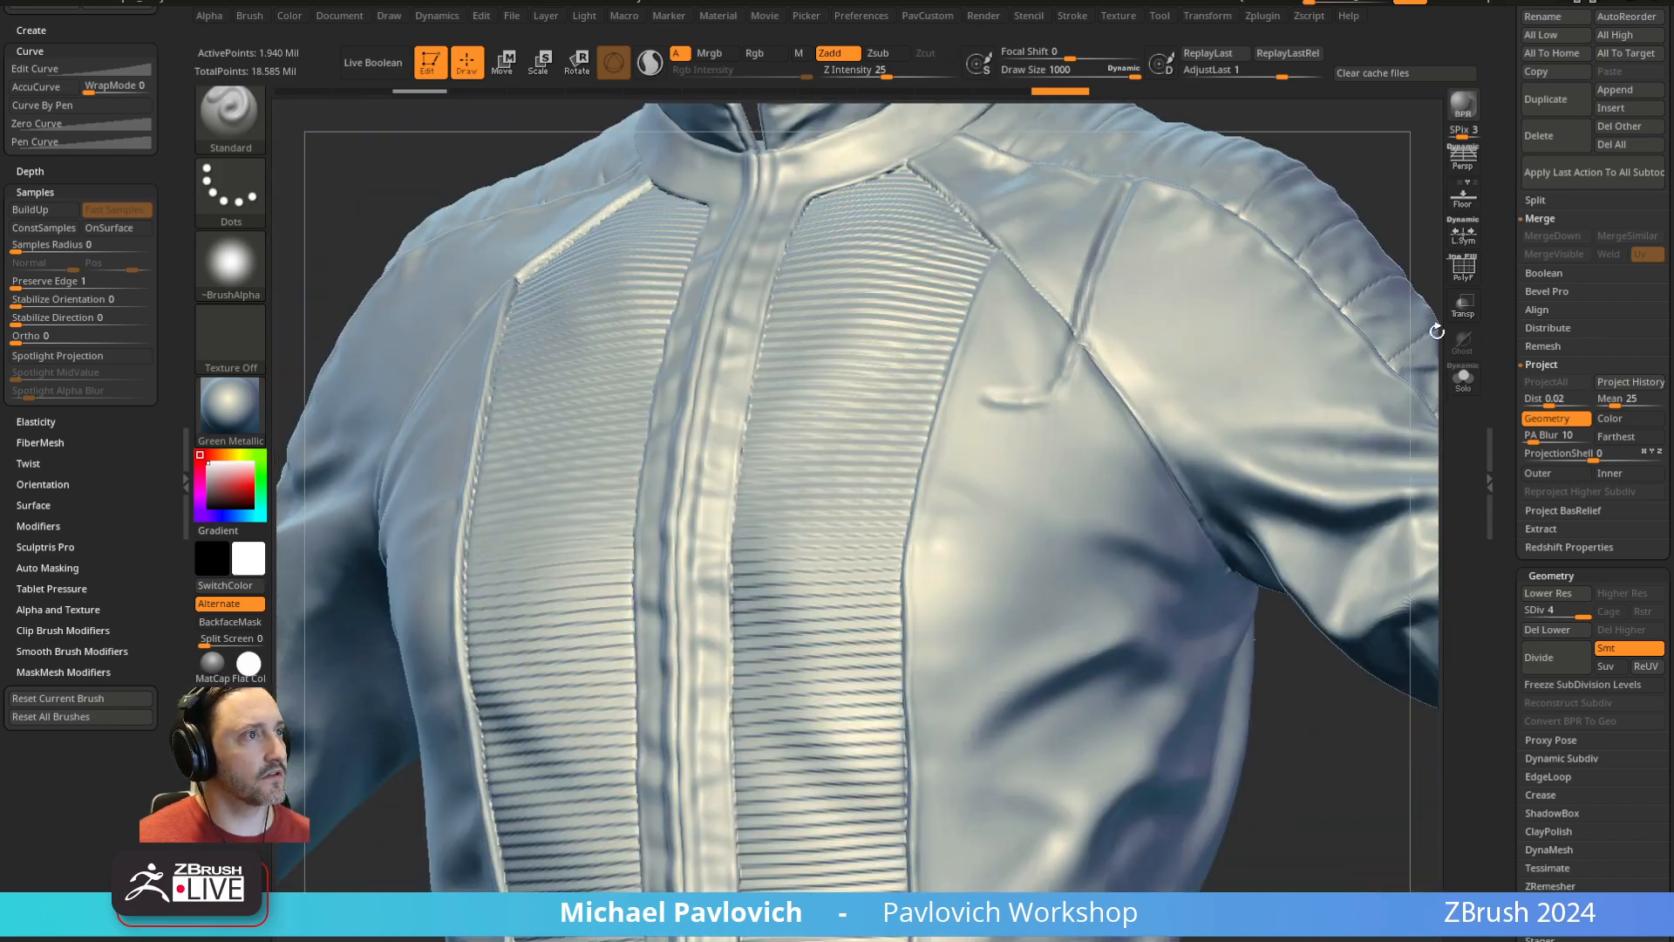
right_click_drag(886, 456, 926, 403)
right_click_drag(1073, 418, 908, 403)
right_click_drag(902, 467, 899, 427, "alt")
right_click_drag(900, 427, 1027, 456)
key("2")
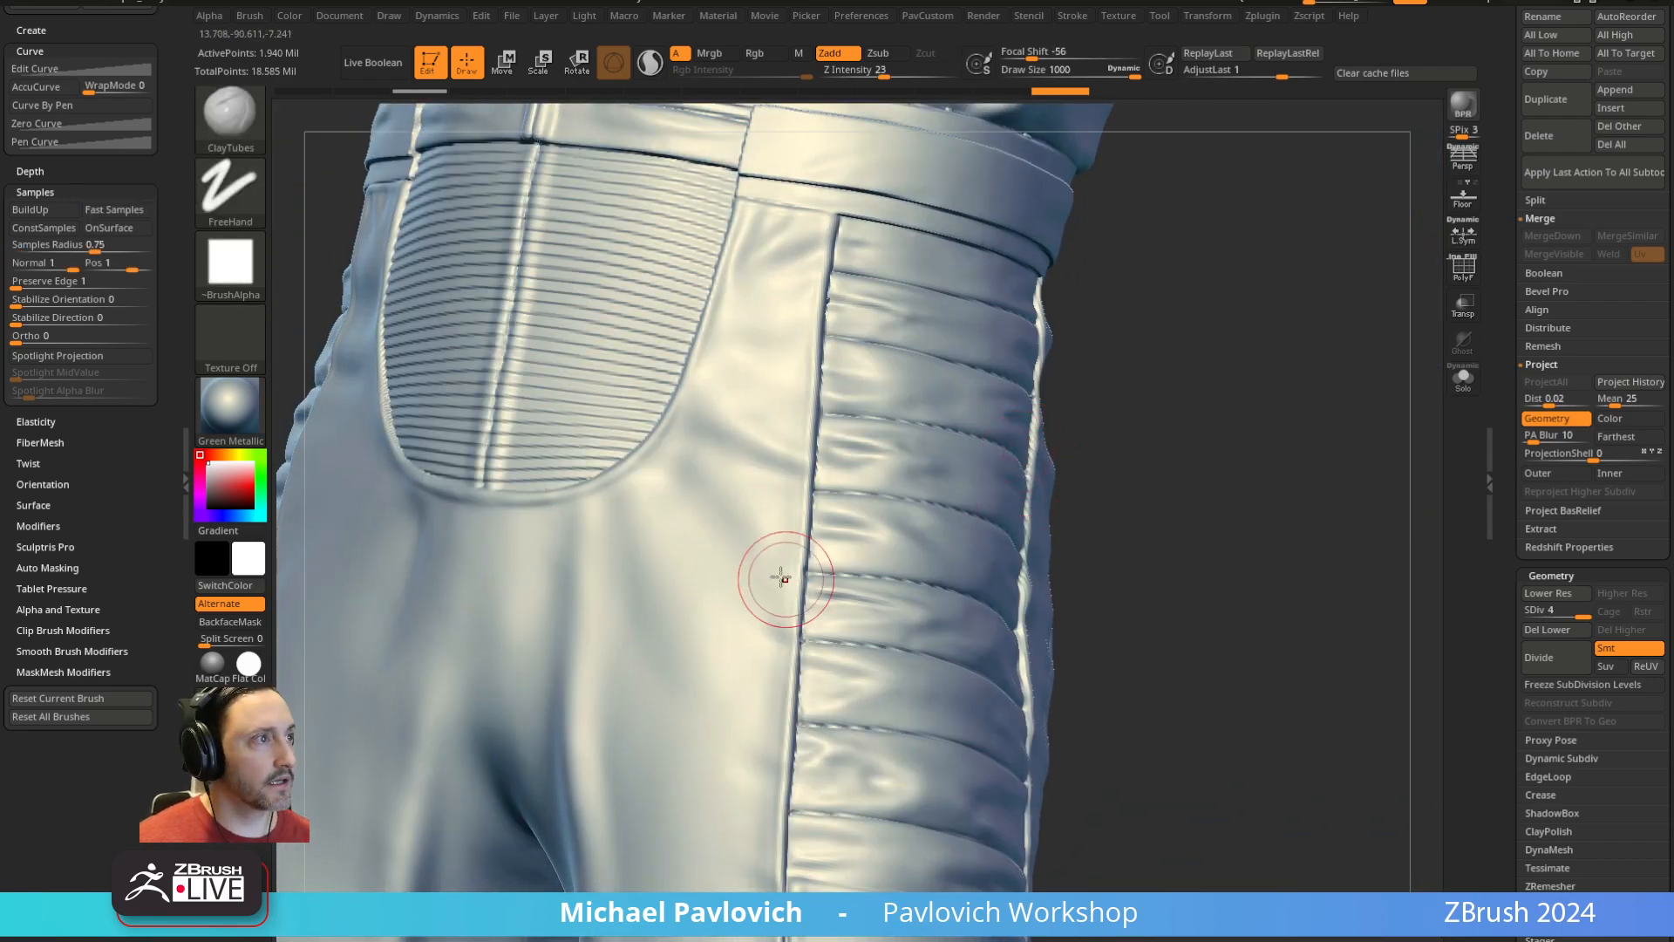
mouse_move(772, 574)
left_mouse_down()
mouse_move(816, 574)
mouse_move(815, 595)
left_mouse_up()
left_click_drag(807, 510, 809, 554)
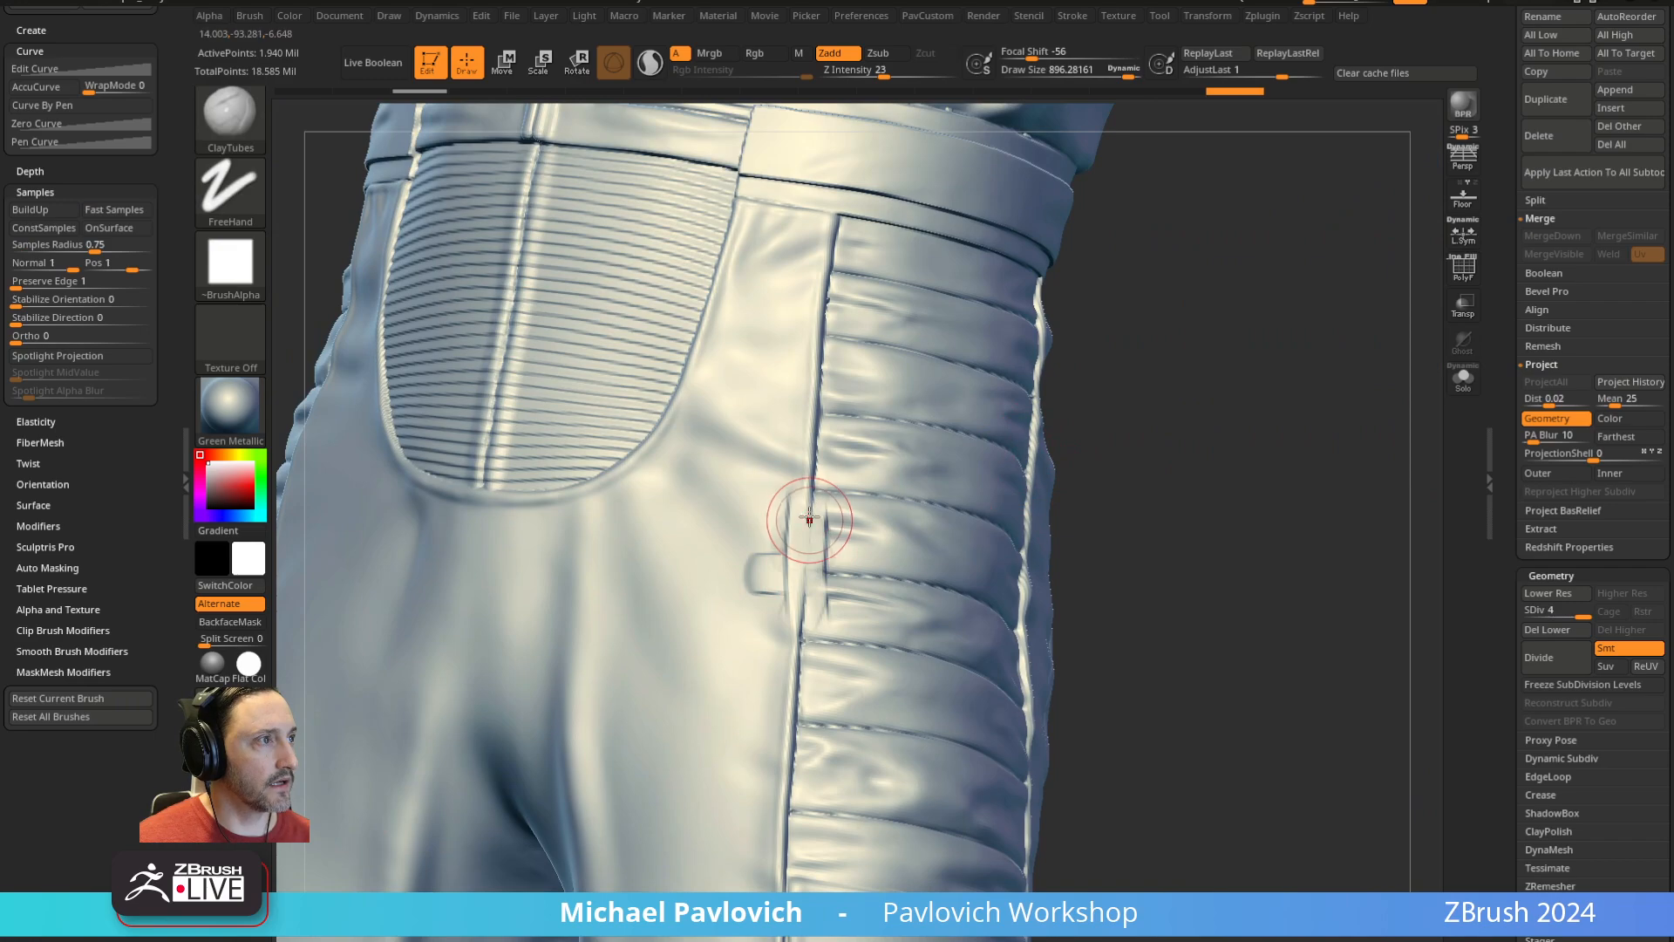
key("bracketleft")
left_click_drag(815, 445, 780, 606)
left_click_drag(791, 741, 791, 691)
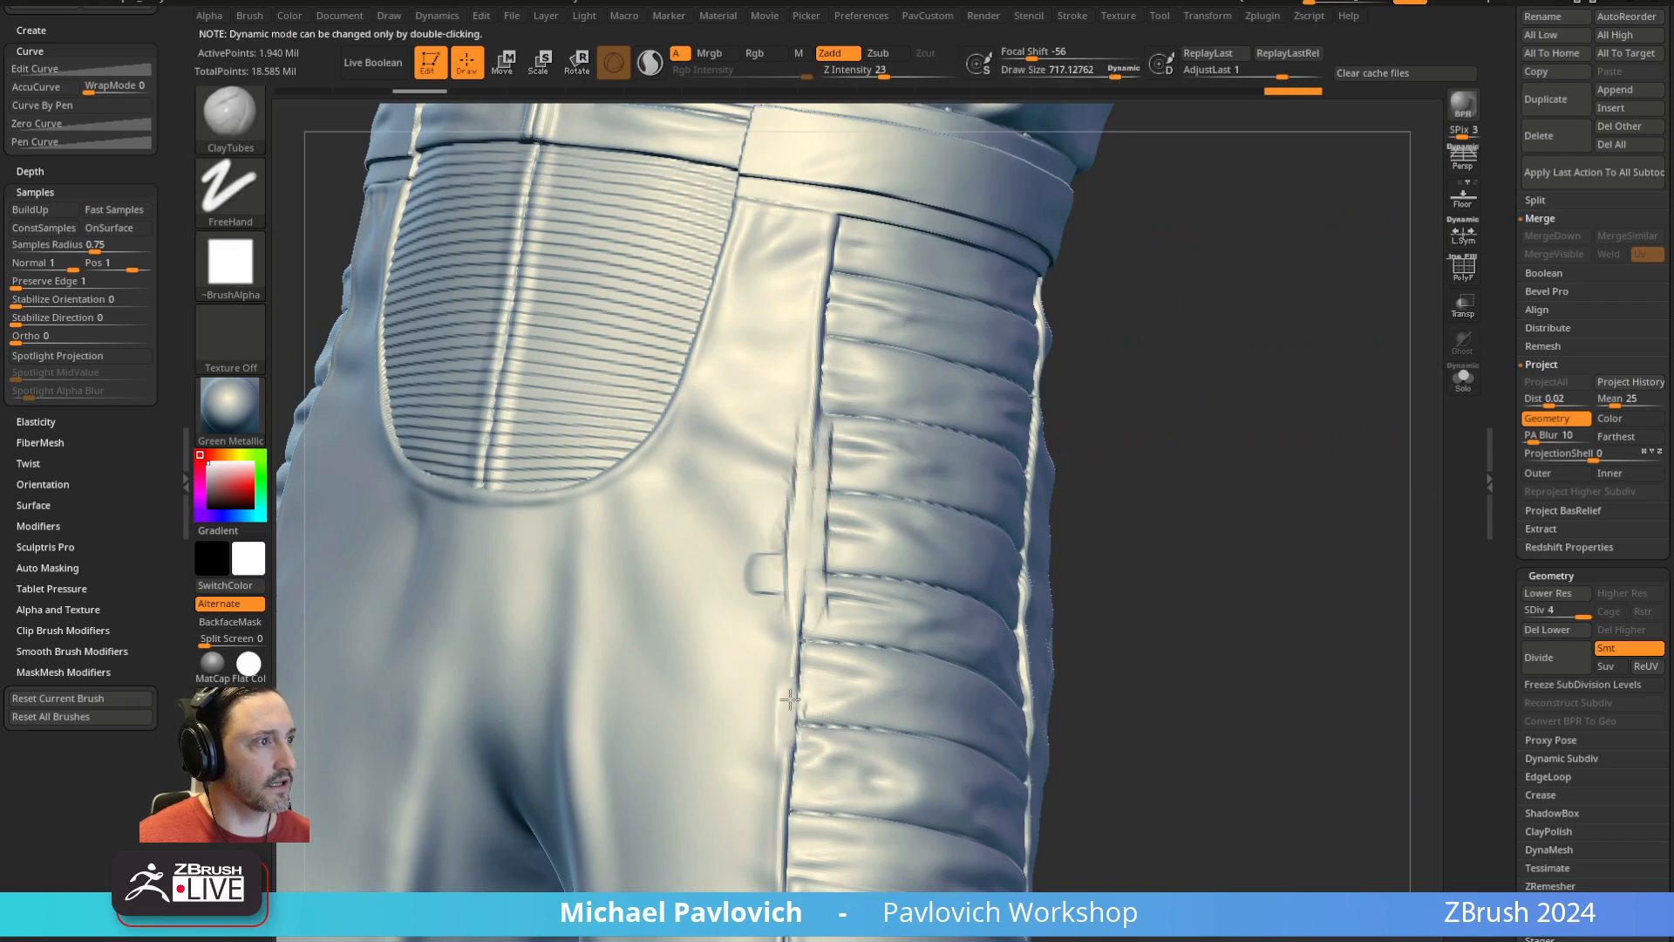
Choose the HistoryRecall brush, set the draw size to about 786, and restore the upper part of the thigh seam
mouse_move(1173, 545)
left_mouse_down()
mouse_move(1249, 538)
mouse_move(1193, 497)
left_mouse_up()
key("b")
key("h")
key("r")
key("s")
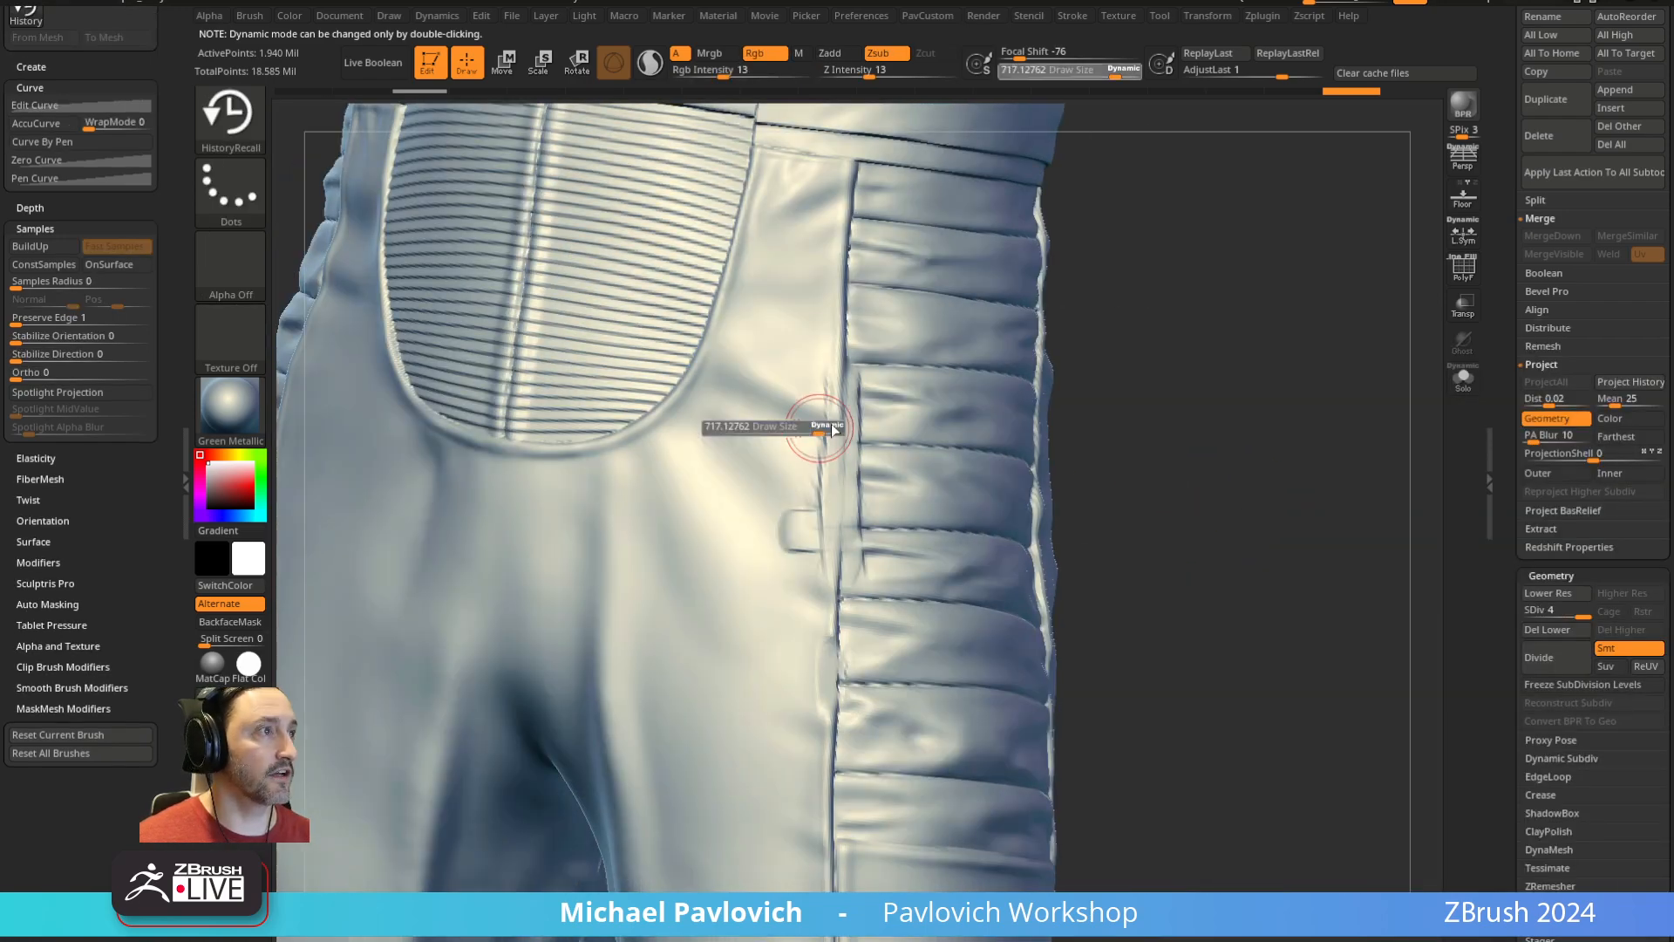
left_click_drag(829, 427, 837, 423)
left_click_drag(1117, 314, 1083, 314)
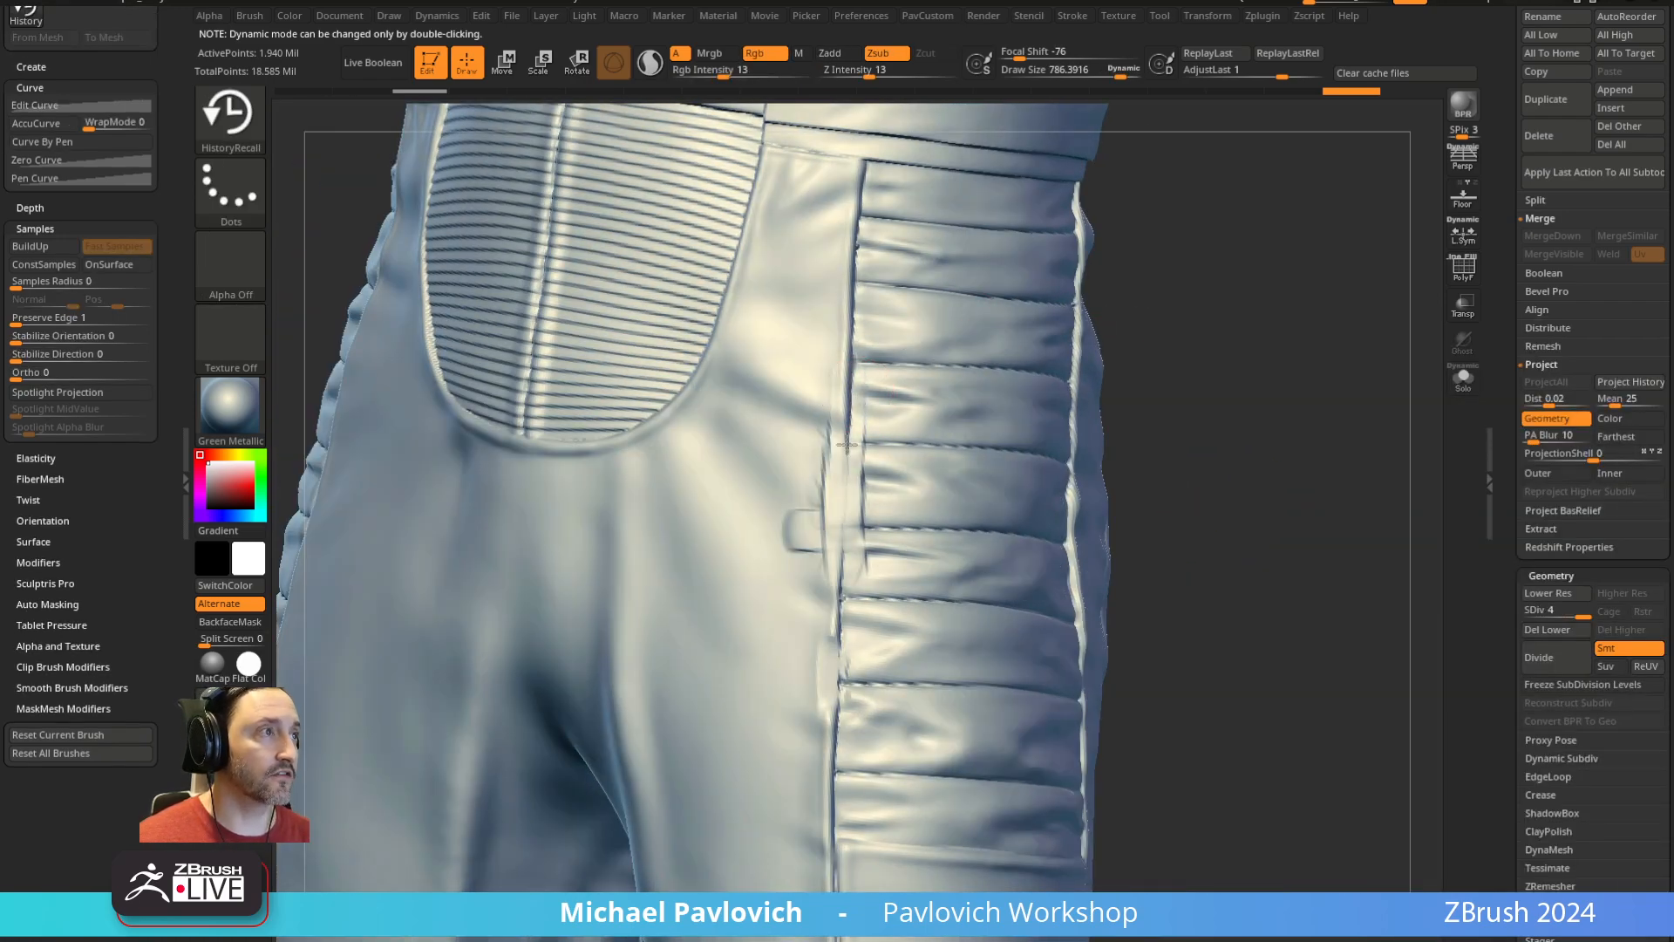
mouse_move(847, 444)
left_mouse_down()
mouse_move(878, 489)
mouse_move(853, 469)
left_mouse_up()
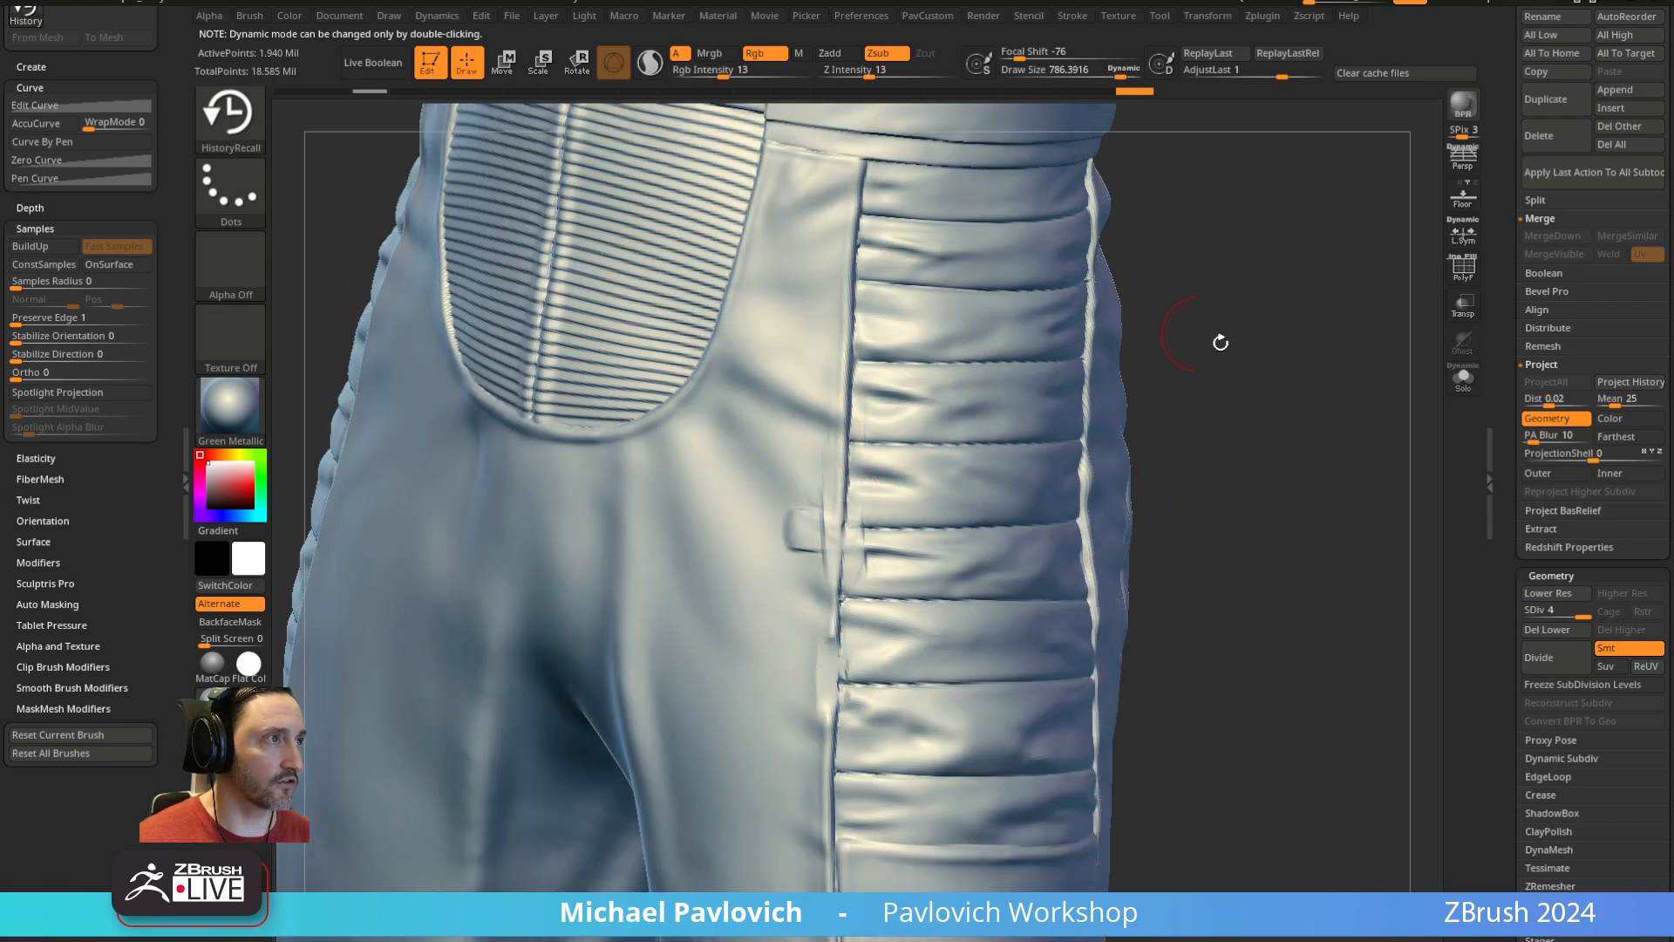
Brush away the clay stroke crossing the middle of the thigh seam with history recall
left_click_drag(1221, 343, 1278, 344)
left_click_drag(828, 513, 811, 554)
left_click_drag(816, 502, 839, 558)
left_click_drag(1151, 441, 1055, 445)
left_click_drag(865, 545, 863, 532)
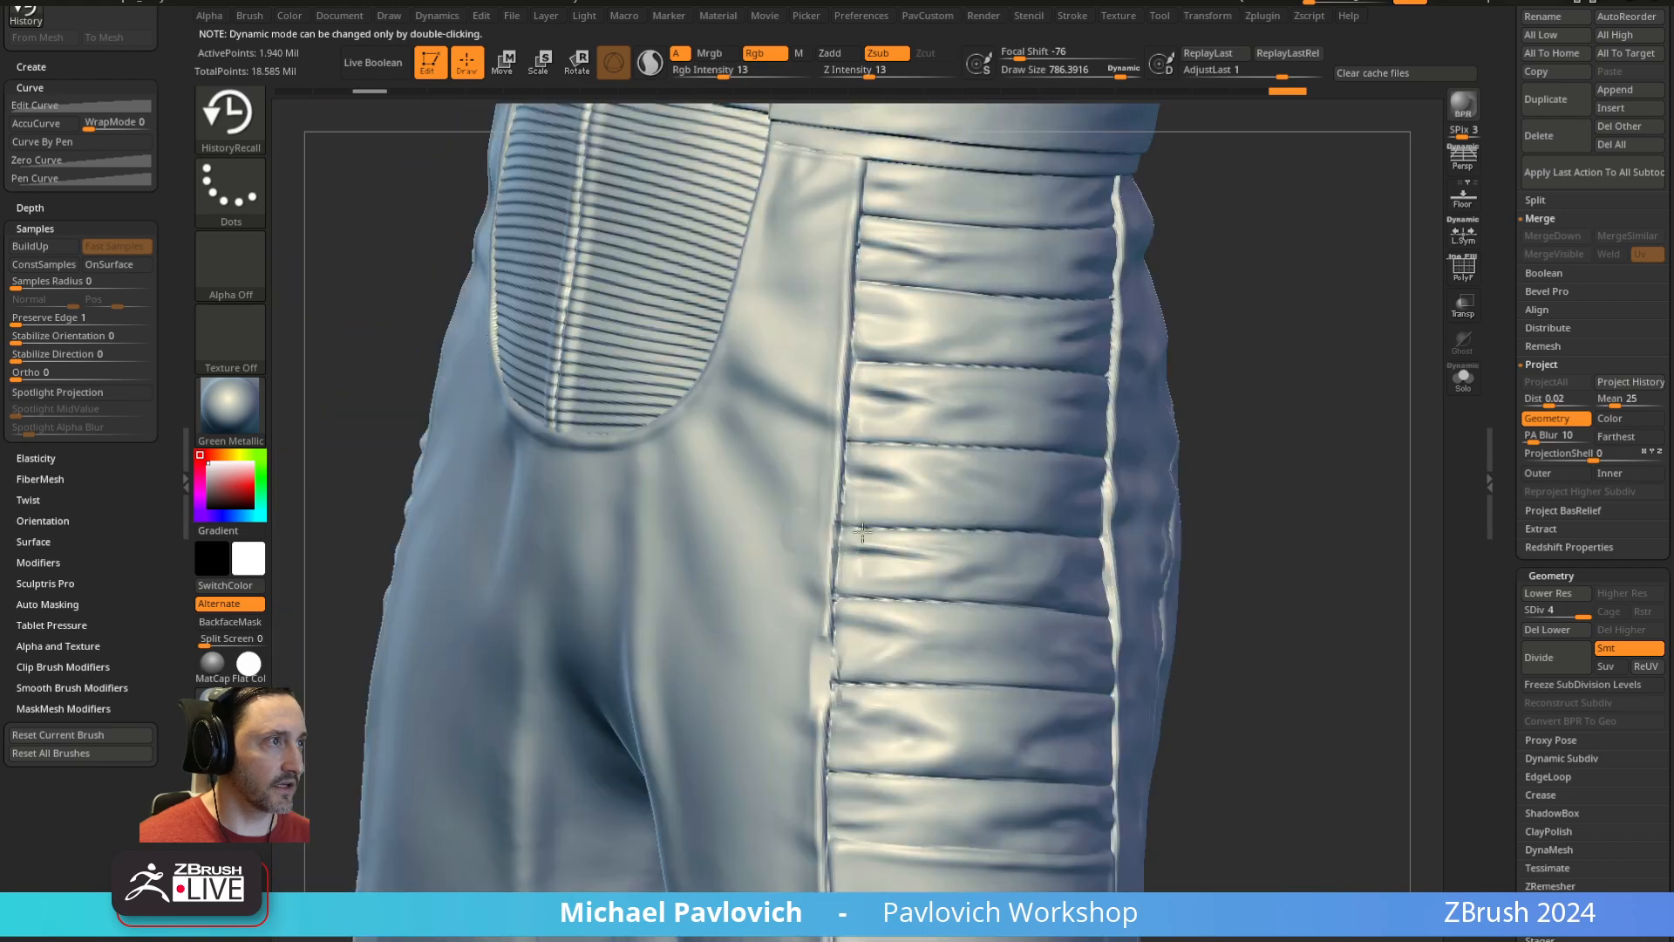
Recall the original surface along the remaining lower stretch of the thigh seam
left_click_drag(1270, 356, 1307, 356)
mouse_move(842, 476)
left_mouse_down("shift")
mouse_move(840, 599)
mouse_move(846, 479)
left_mouse_up("shift")
left_click_drag(842, 589, 840, 451)
left_click_drag(1207, 431, 1207, 363)
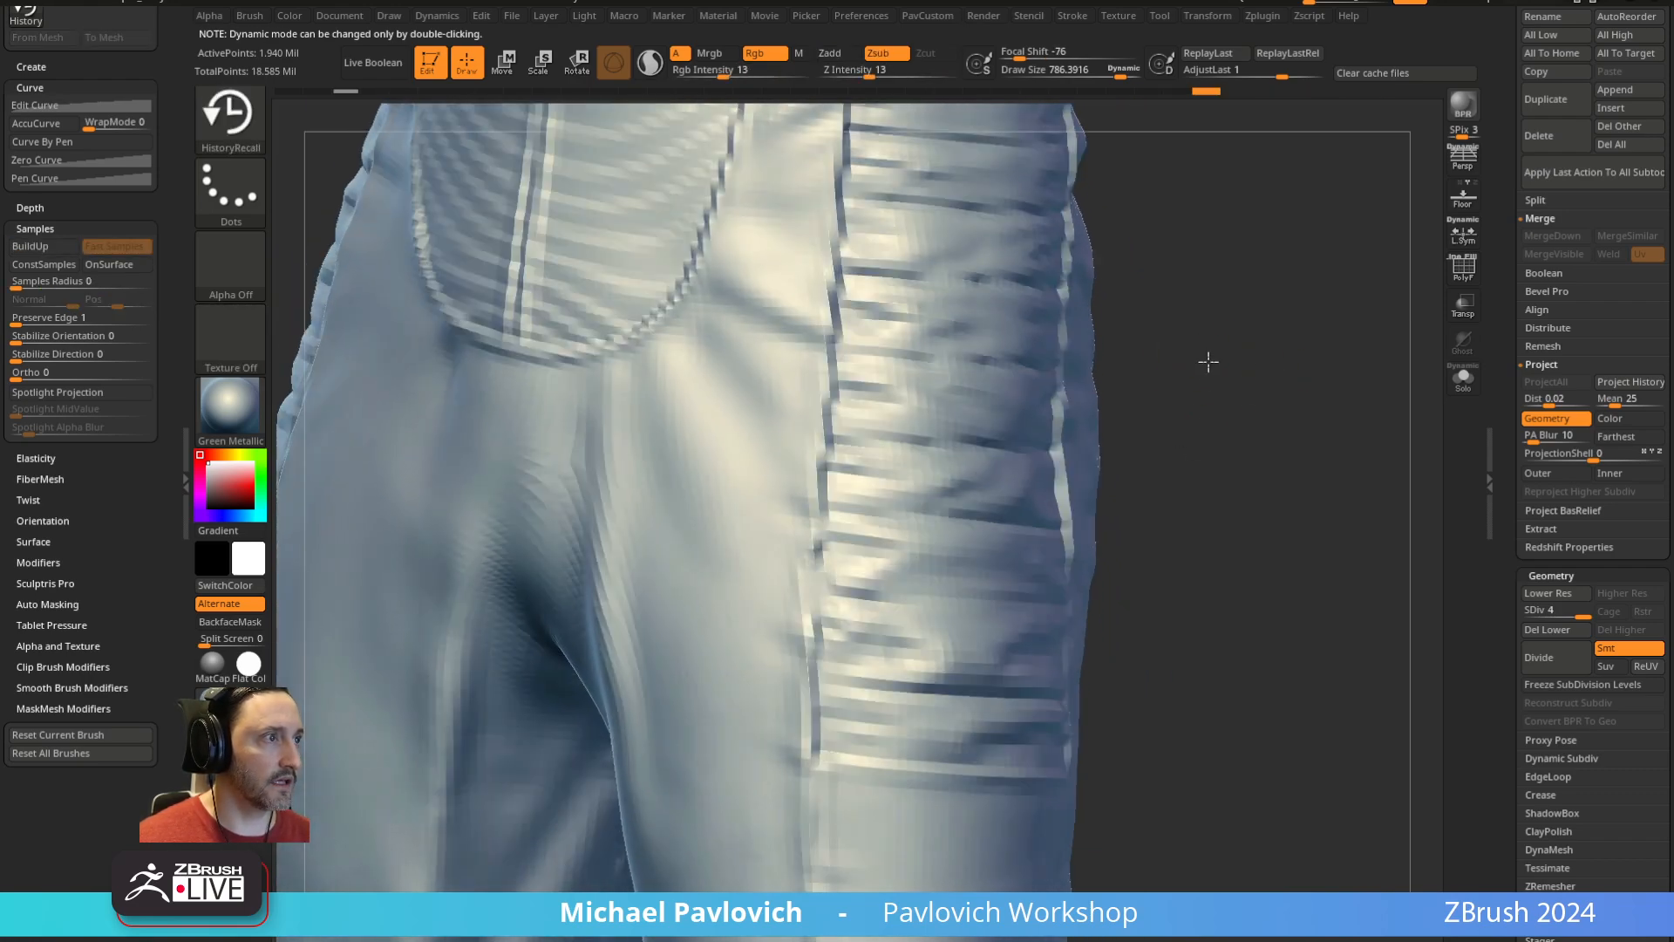
mouse_move(823, 541)
left_mouse_down("shift")
mouse_move(826, 654)
mouse_move(809, 587)
left_mouse_up("shift")
left_click_drag(1160, 448, 1092, 445)
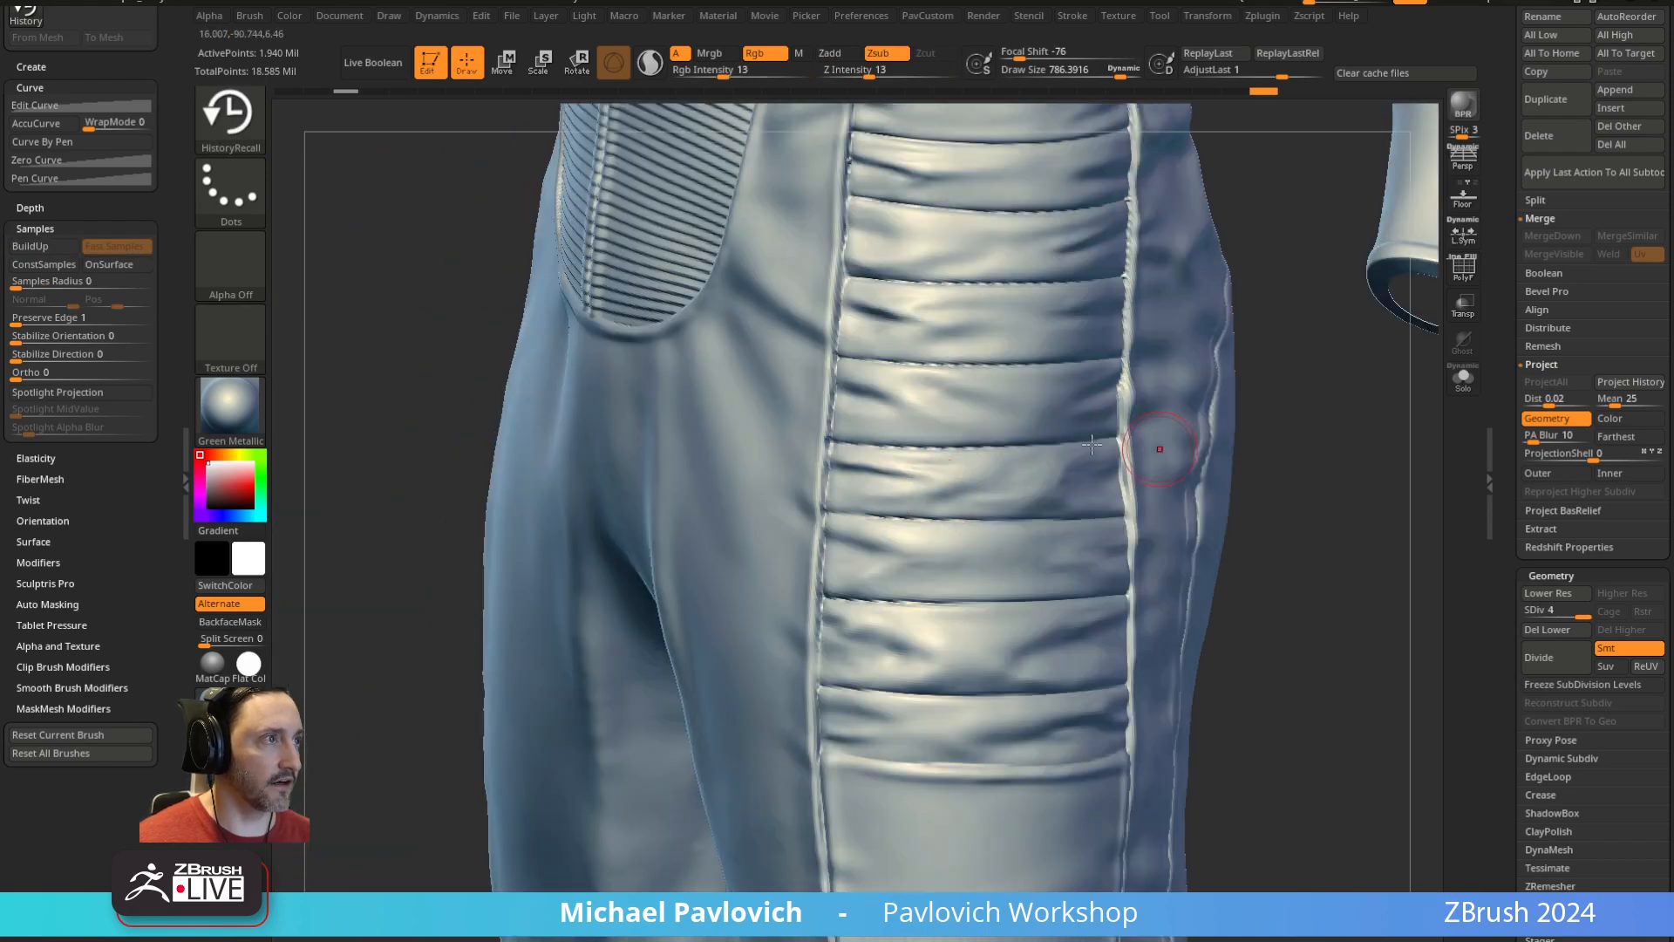
Compare the whole suit at subdivision levels 1 and 4, with and without the polyframe, ending at level 4
left_click_drag(1345, 512, 1377, 506)
left_click_drag(1262, 458, 1447, 471)
left_click_drag(1537, 610, 1525, 610)
left_click_drag(1271, 654, 852, 291)
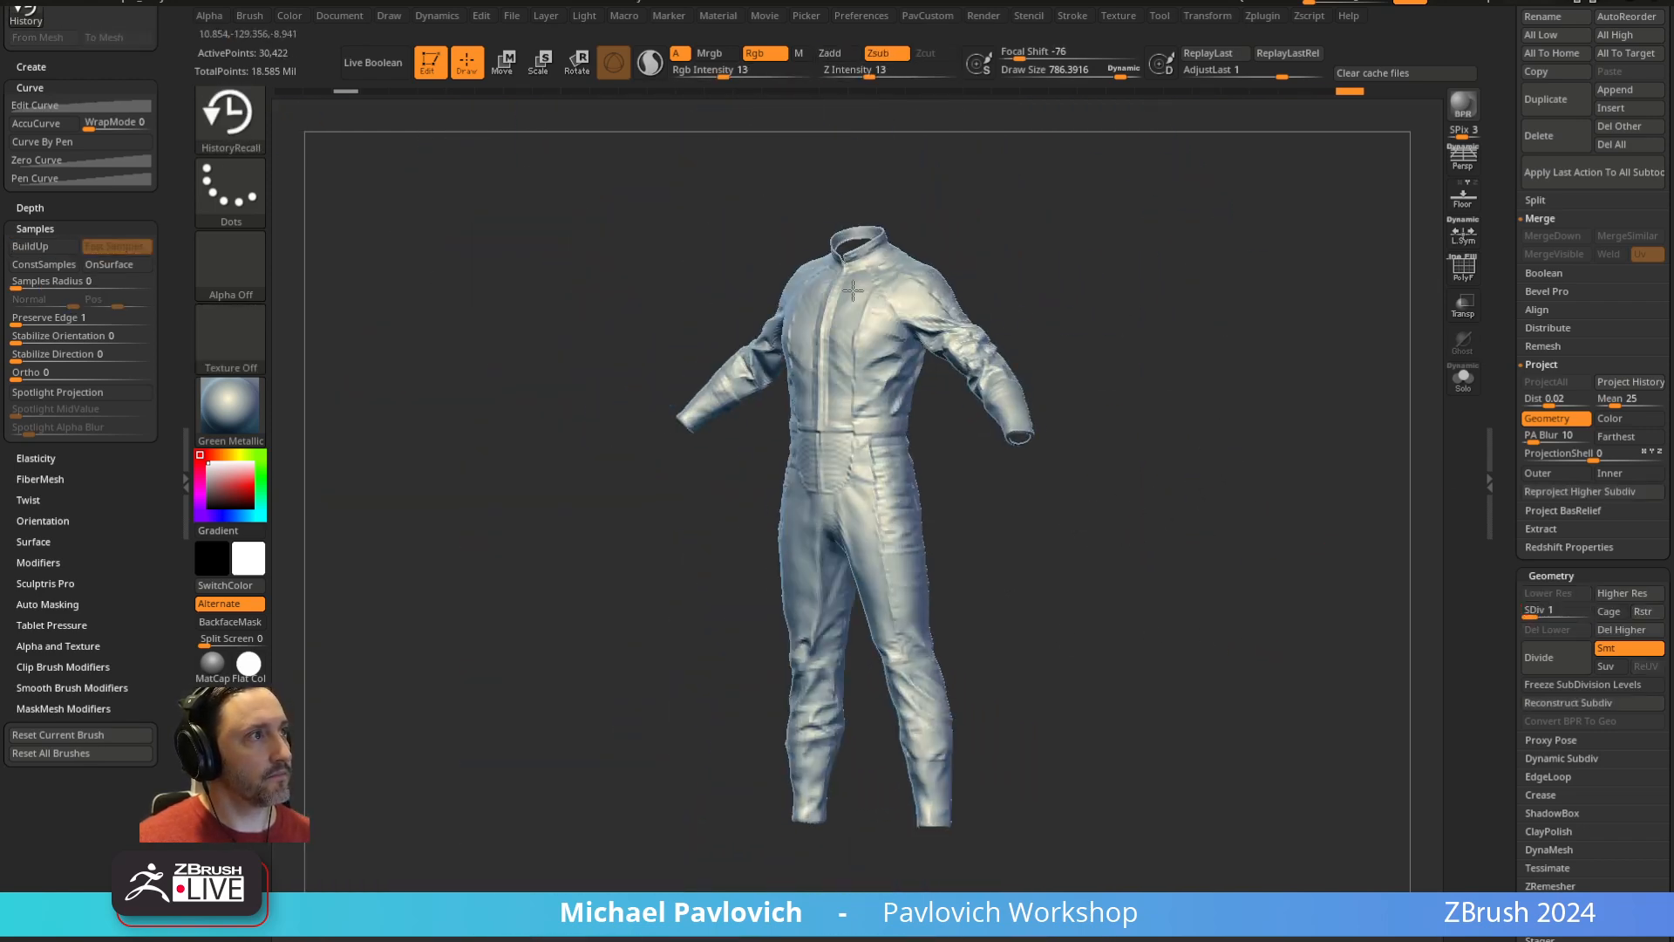
key("shift+f")
left_click_drag(1285, 366, 1377, 506)
left_click_drag(1545, 611, 1618, 609)
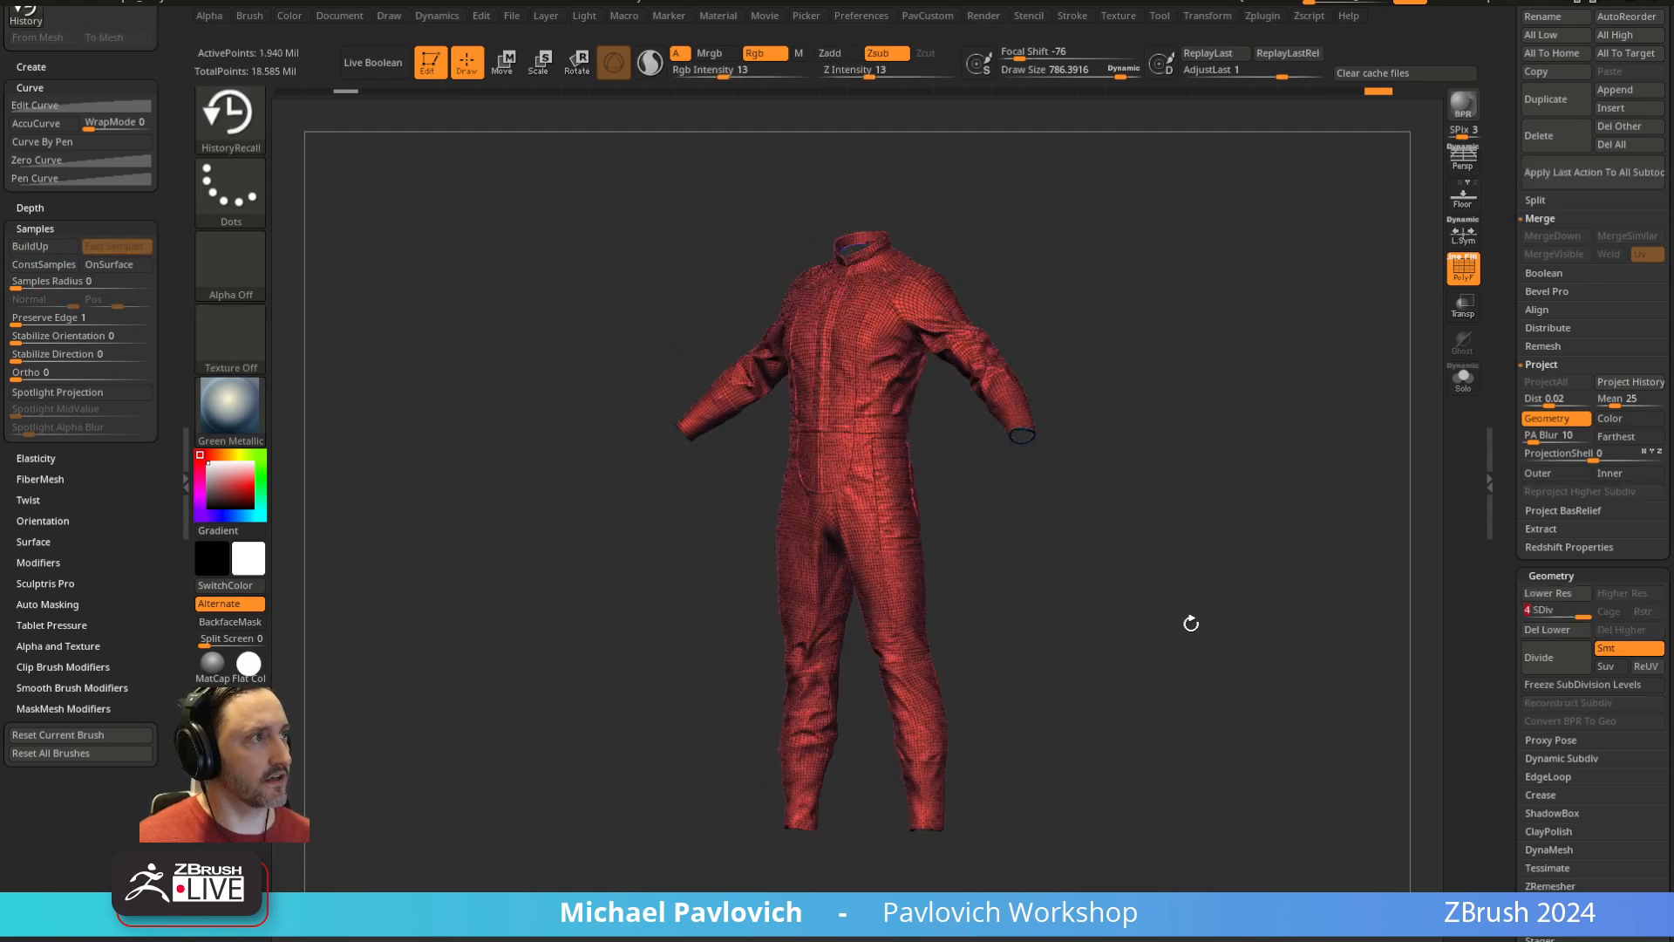
key("shift+f")
left_click_drag(1341, 325, 1322, 404)
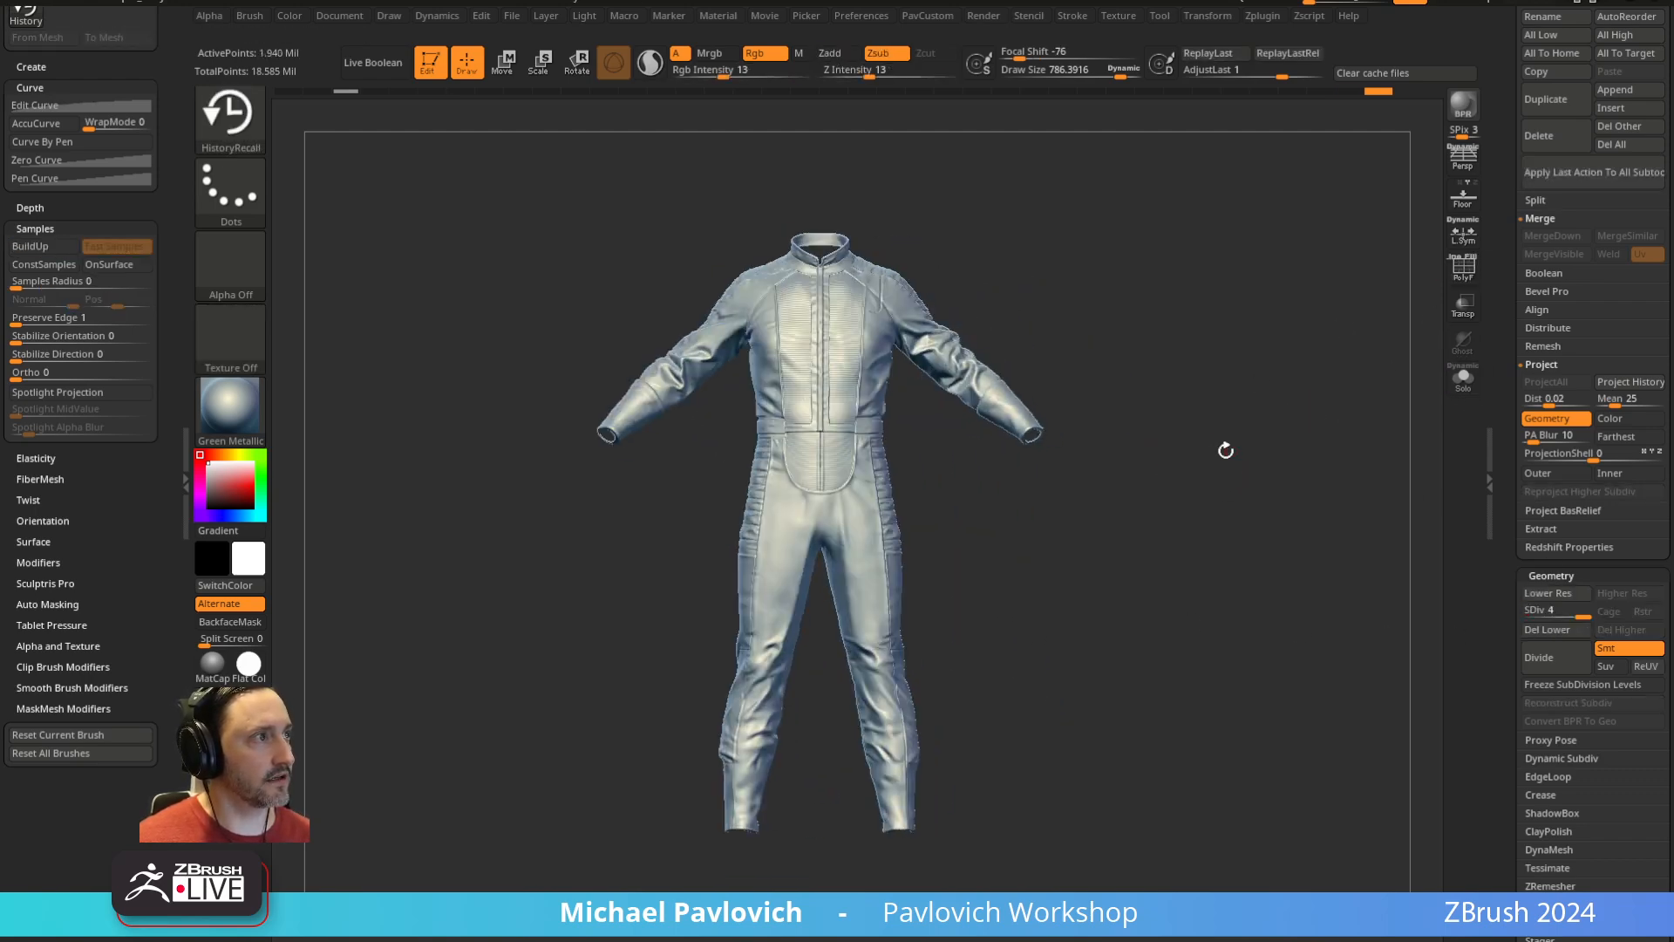
key("s")
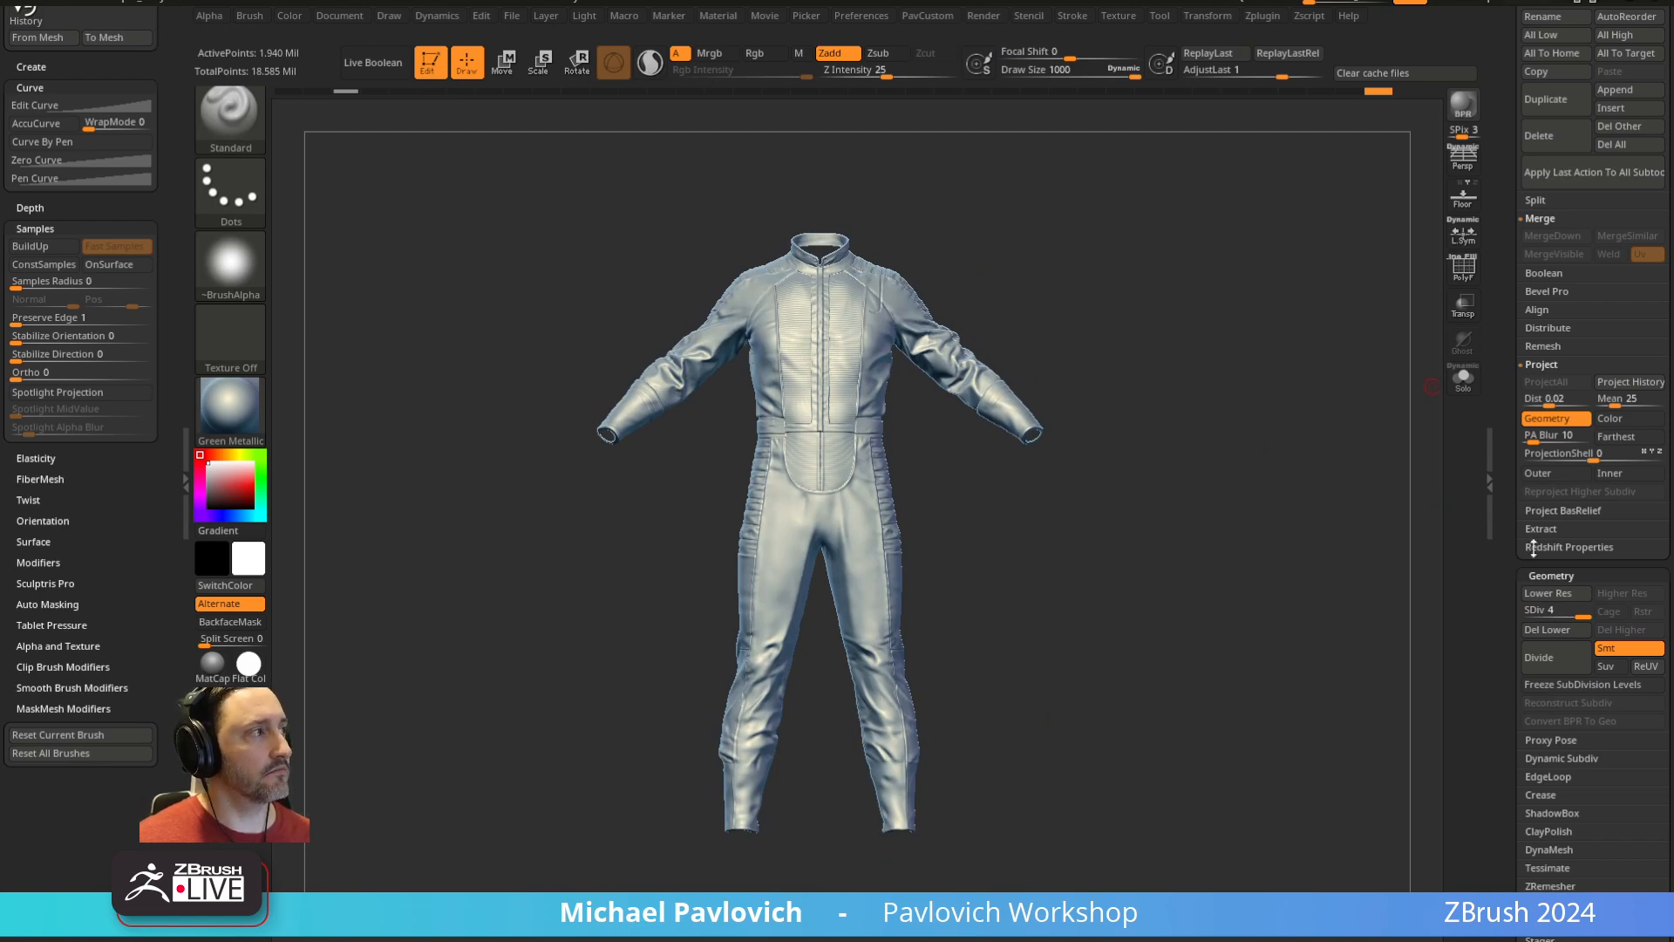
left_click_drag(1543, 612, 1598, 614)
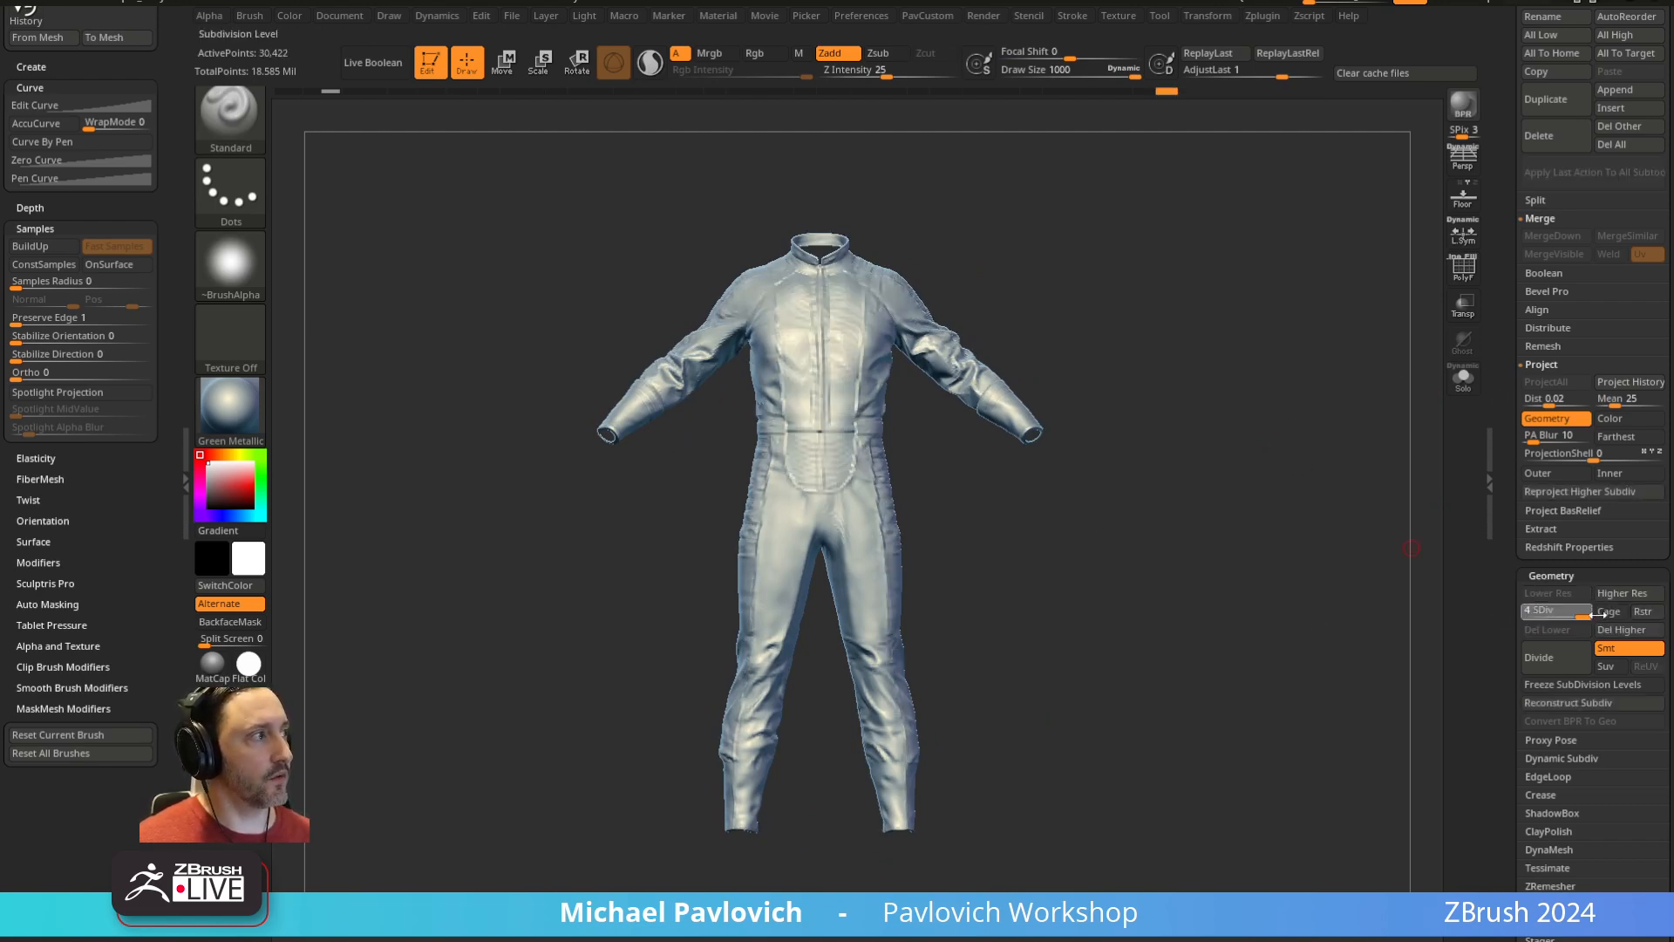
Dock the Zplugin palette beside the canvas, collapse Ref Switcher, and expand UV Master
left_click(1265, 17)
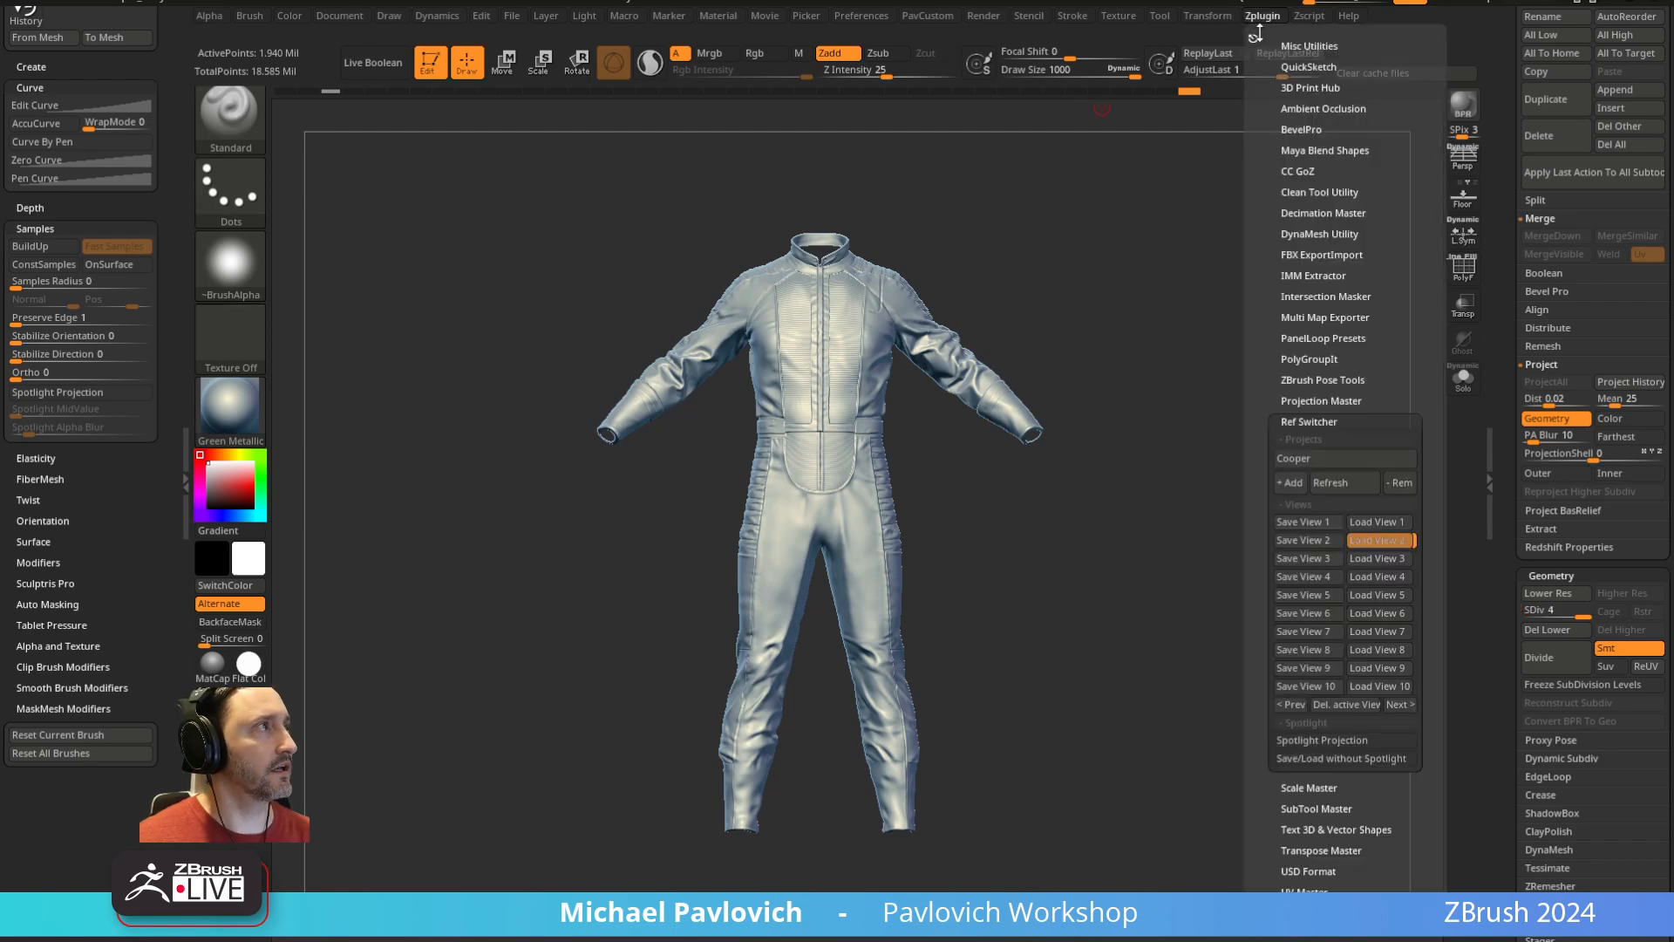
left_click_drag(1255, 36, 133, 441)
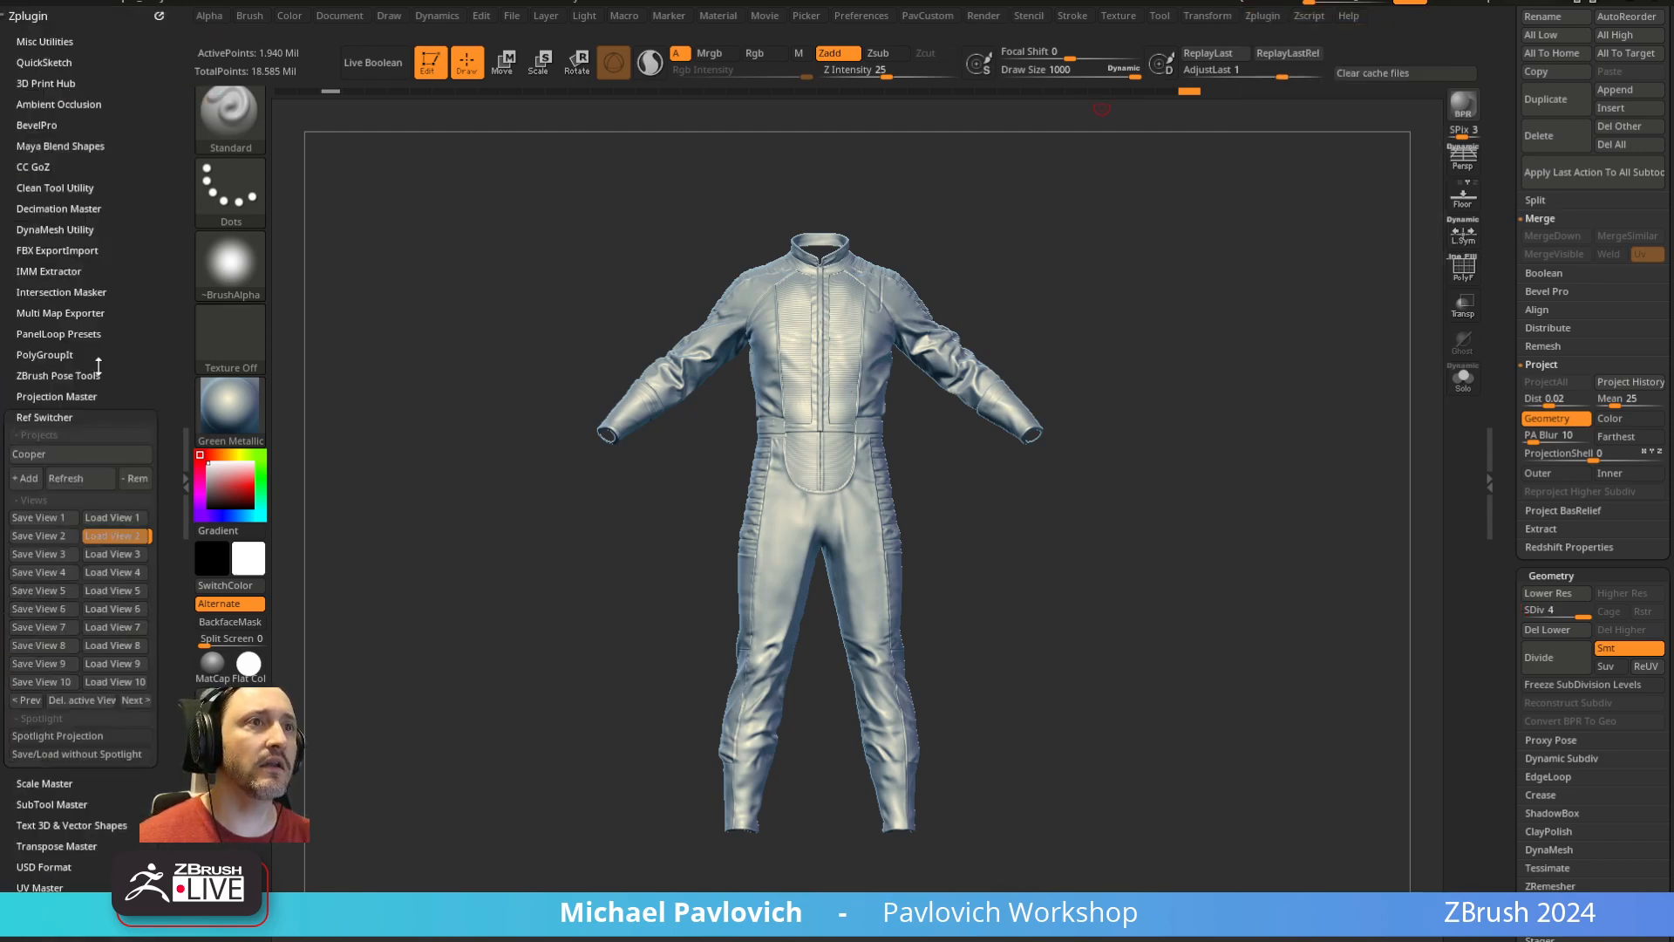
key("shift")
left_click(61, 416)
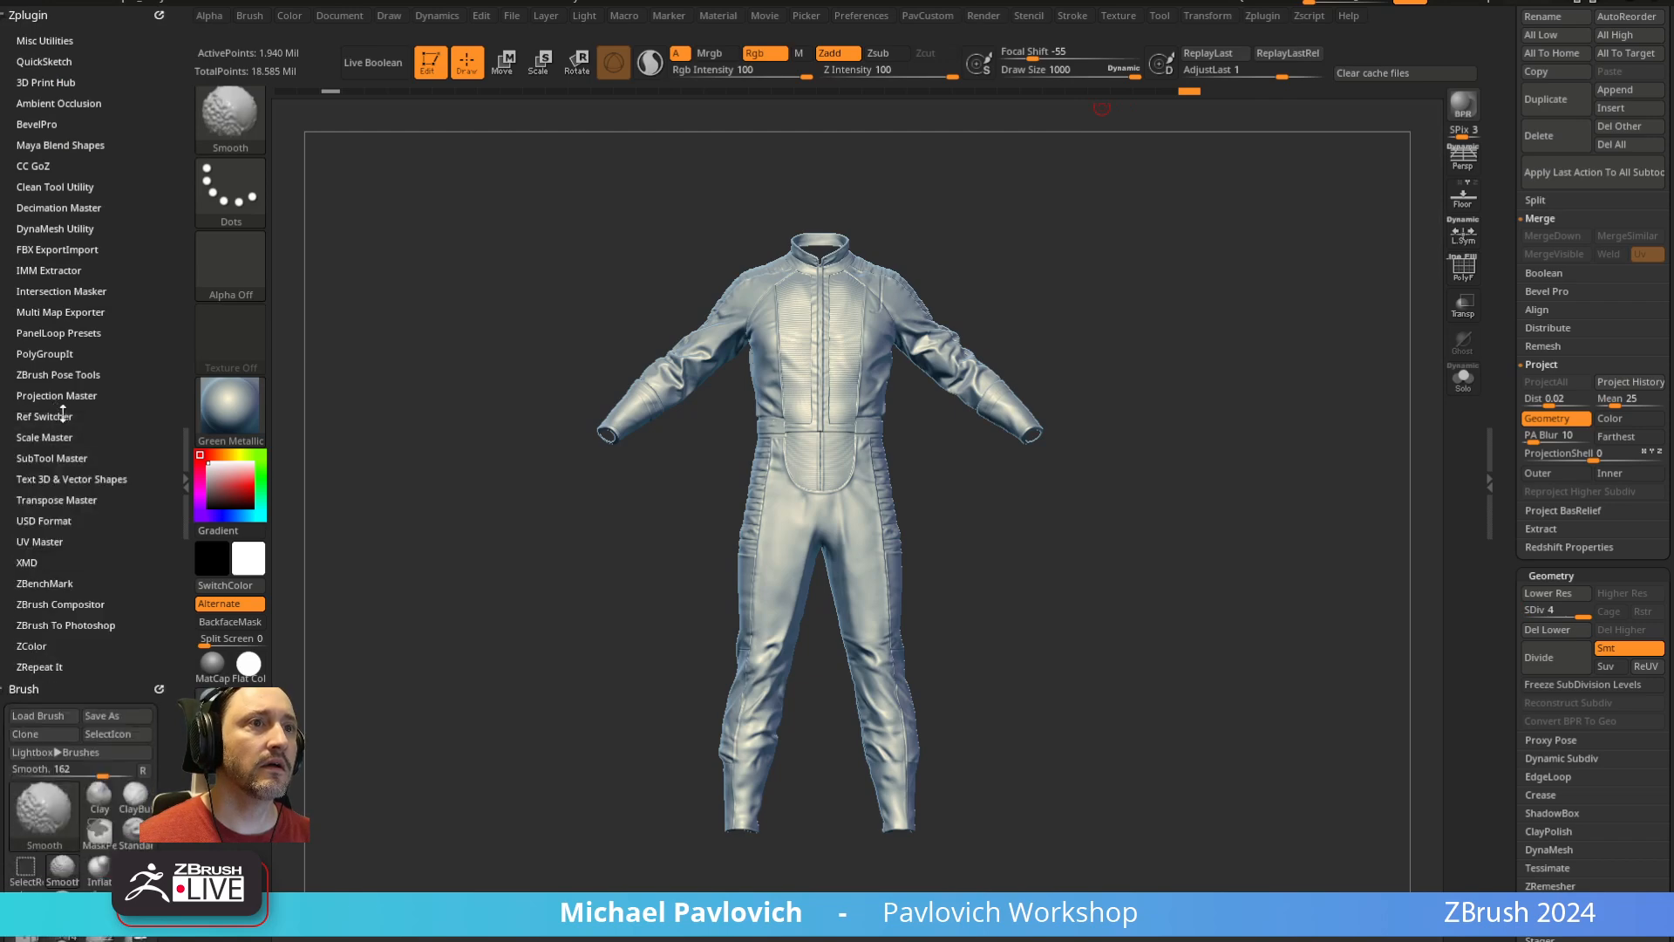
left_click(40, 541)
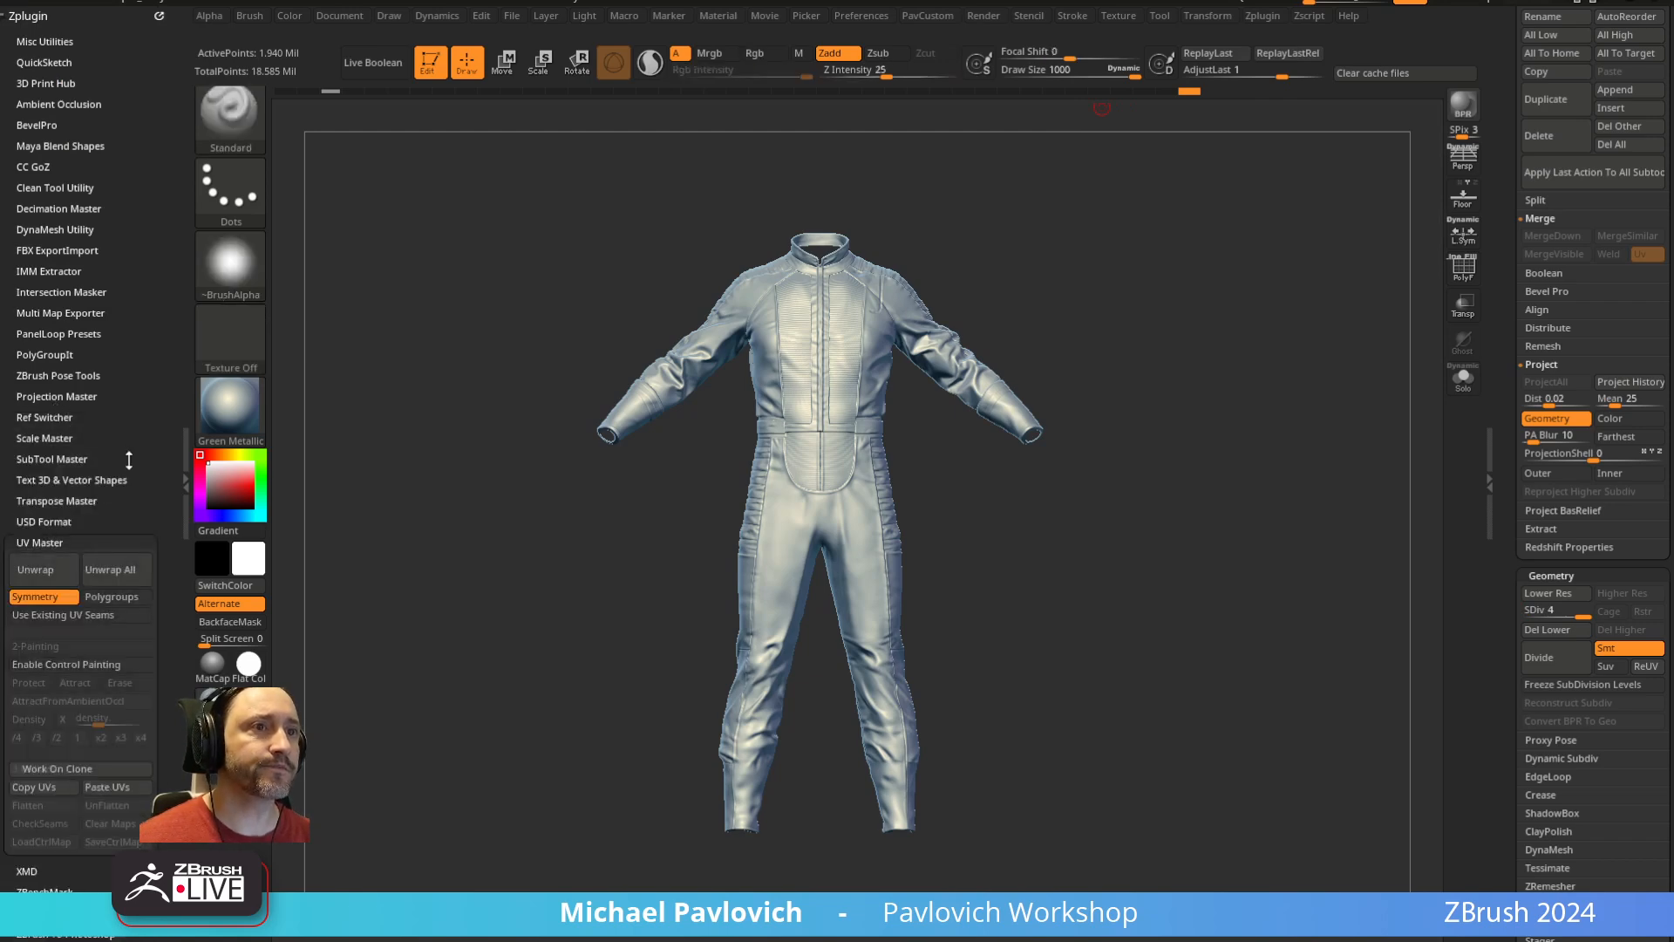
Disable Symmetry, enable Polygroups, make a working clone of the suit, and unwrap its UVs
left_click(56, 389)
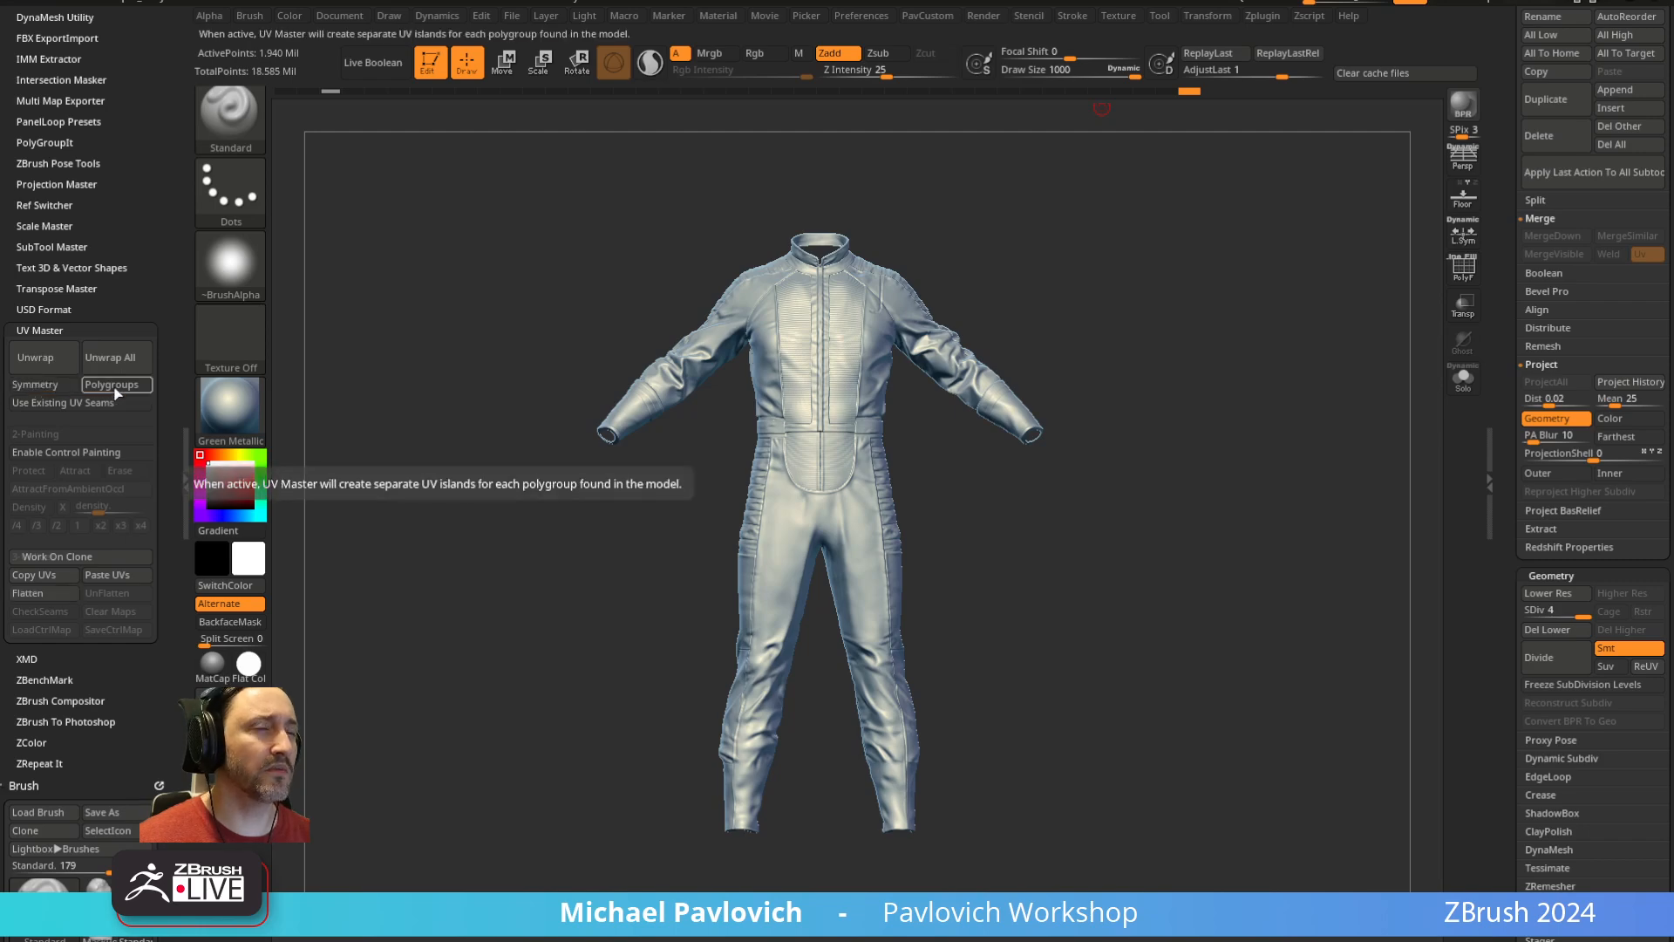
left_click(116, 388)
left_click(48, 354)
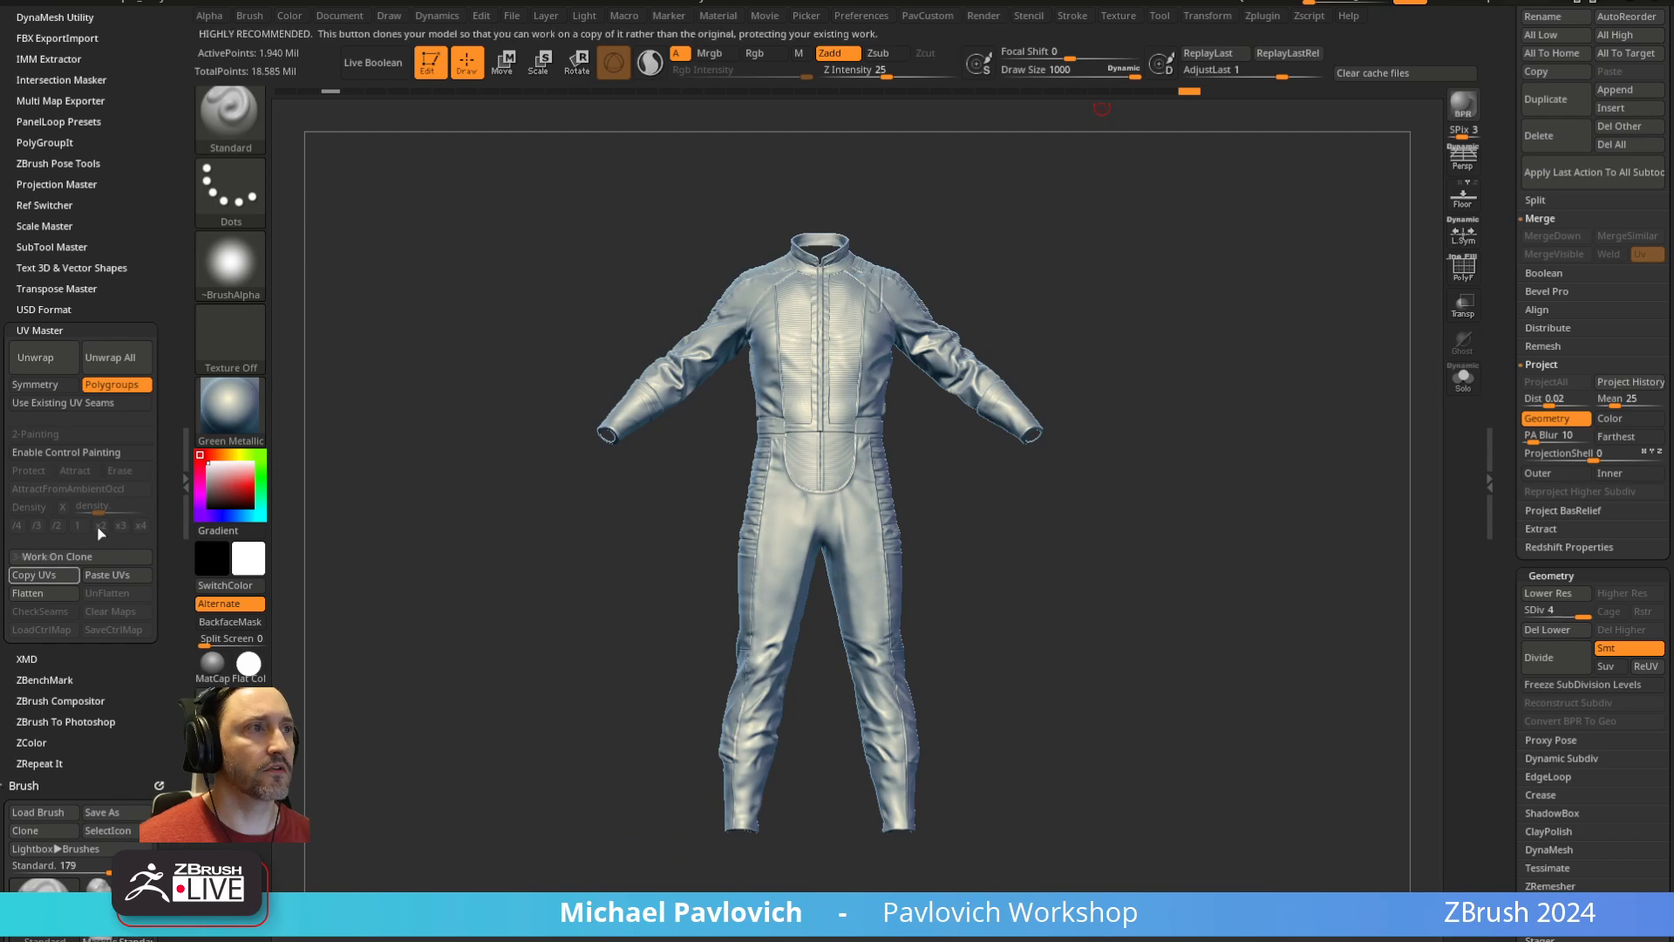
left_click(59, 556)
left_click(47, 362)
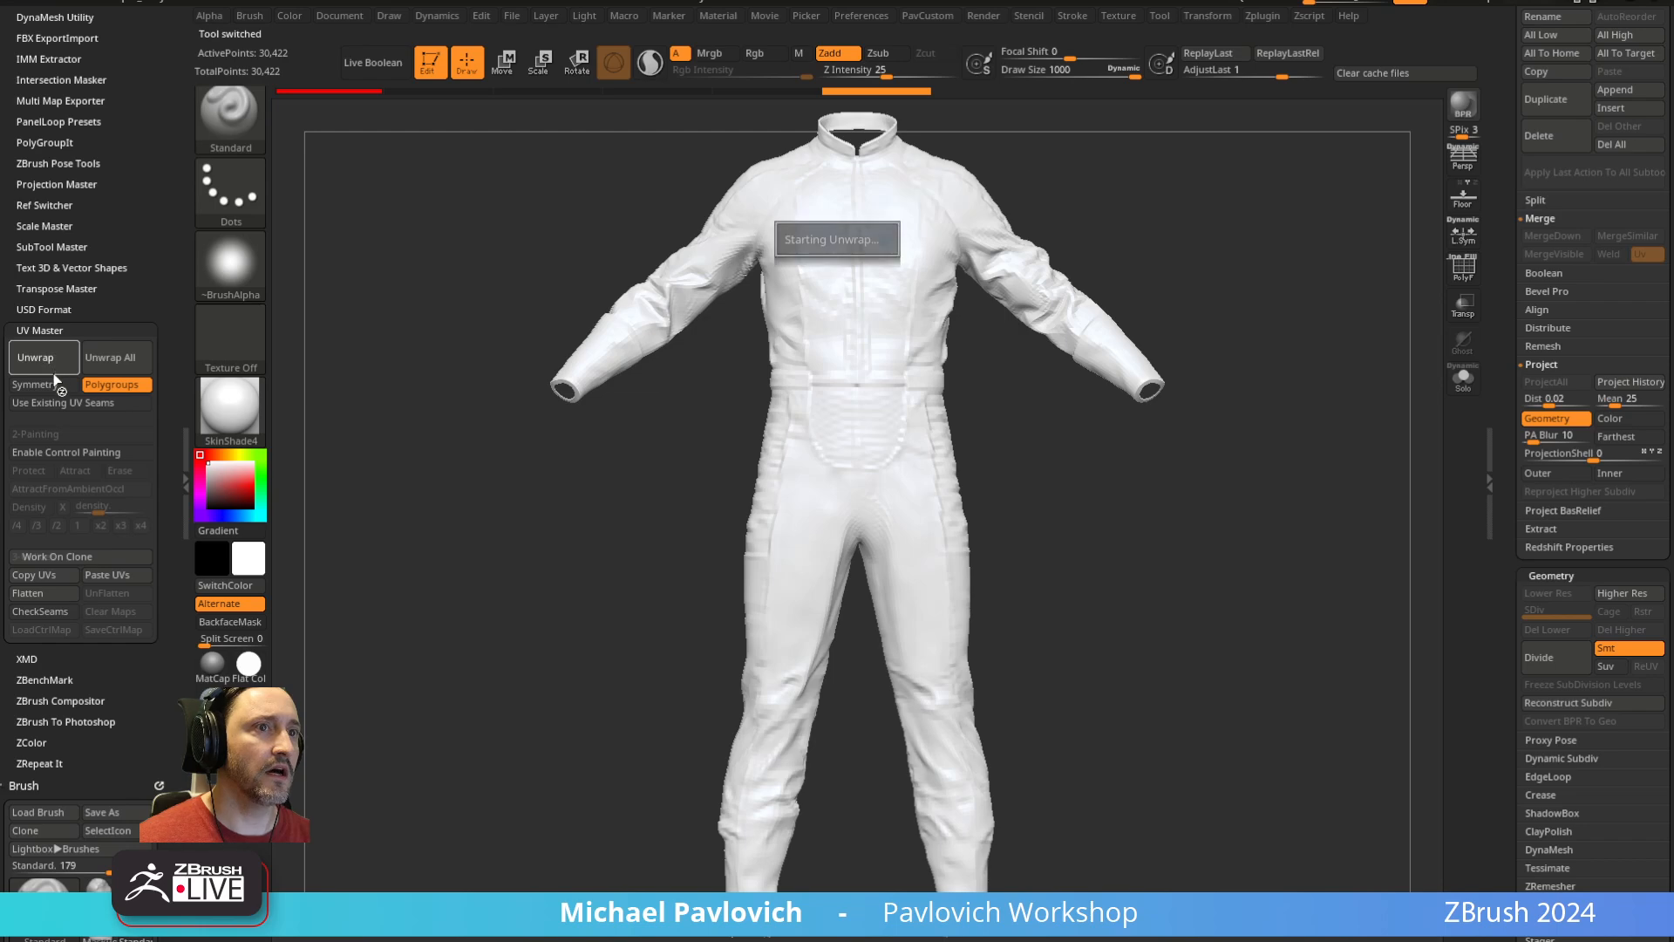
Flatten the unwrapped clone to check its UV layout, and restore the 3D shape with the polyframe shown
left_click(34, 592)
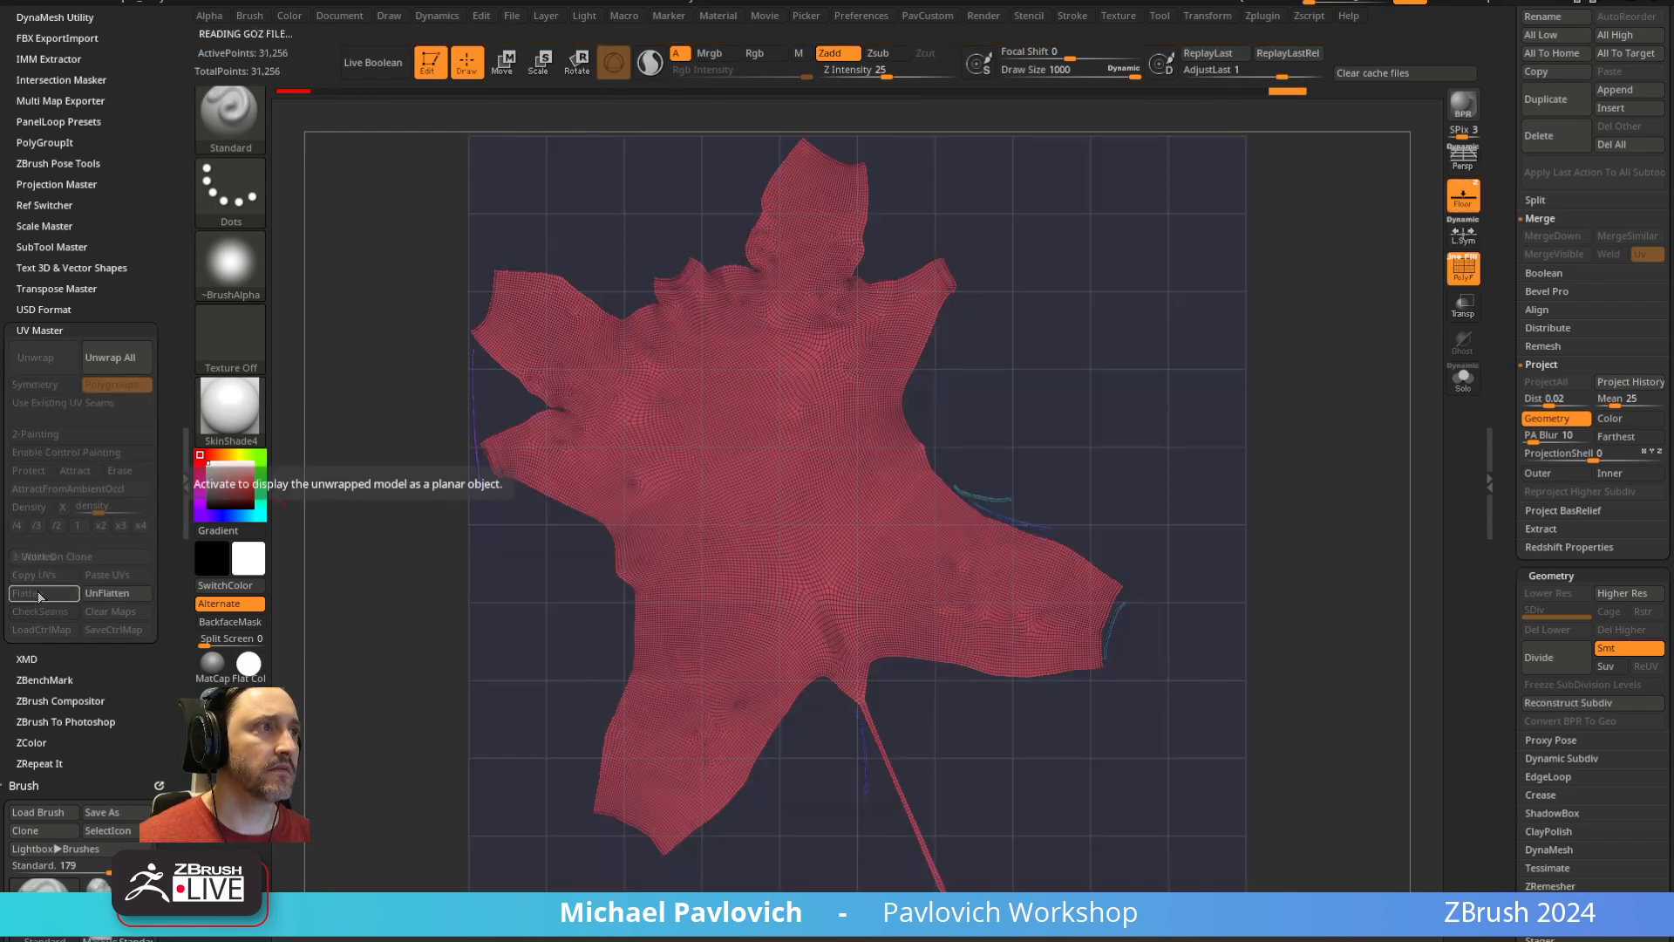
left_click(105, 593)
left_click(1461, 269)
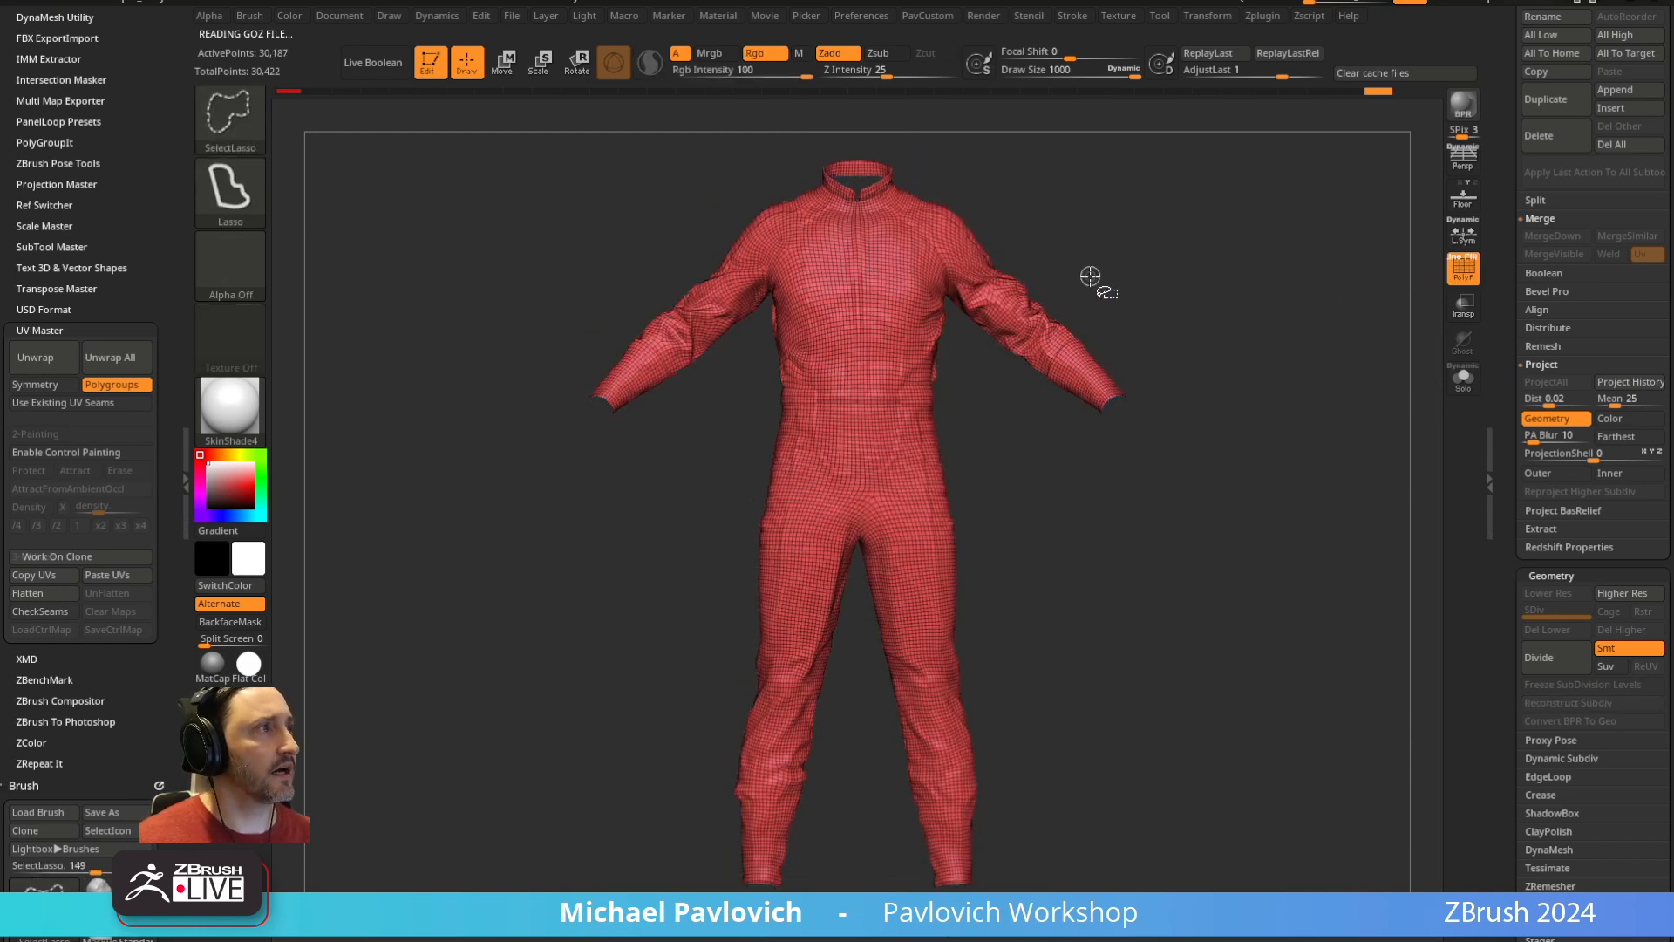
Isolate the sleeves and assign each one its own polygroup, leaving the whole suit visible
mouse_move(1090, 276)
left_mouse_down("ctrl+shift")
mouse_move(927, 169)
mouse_move(1011, 435)
left_mouse_up("ctrl+shift")
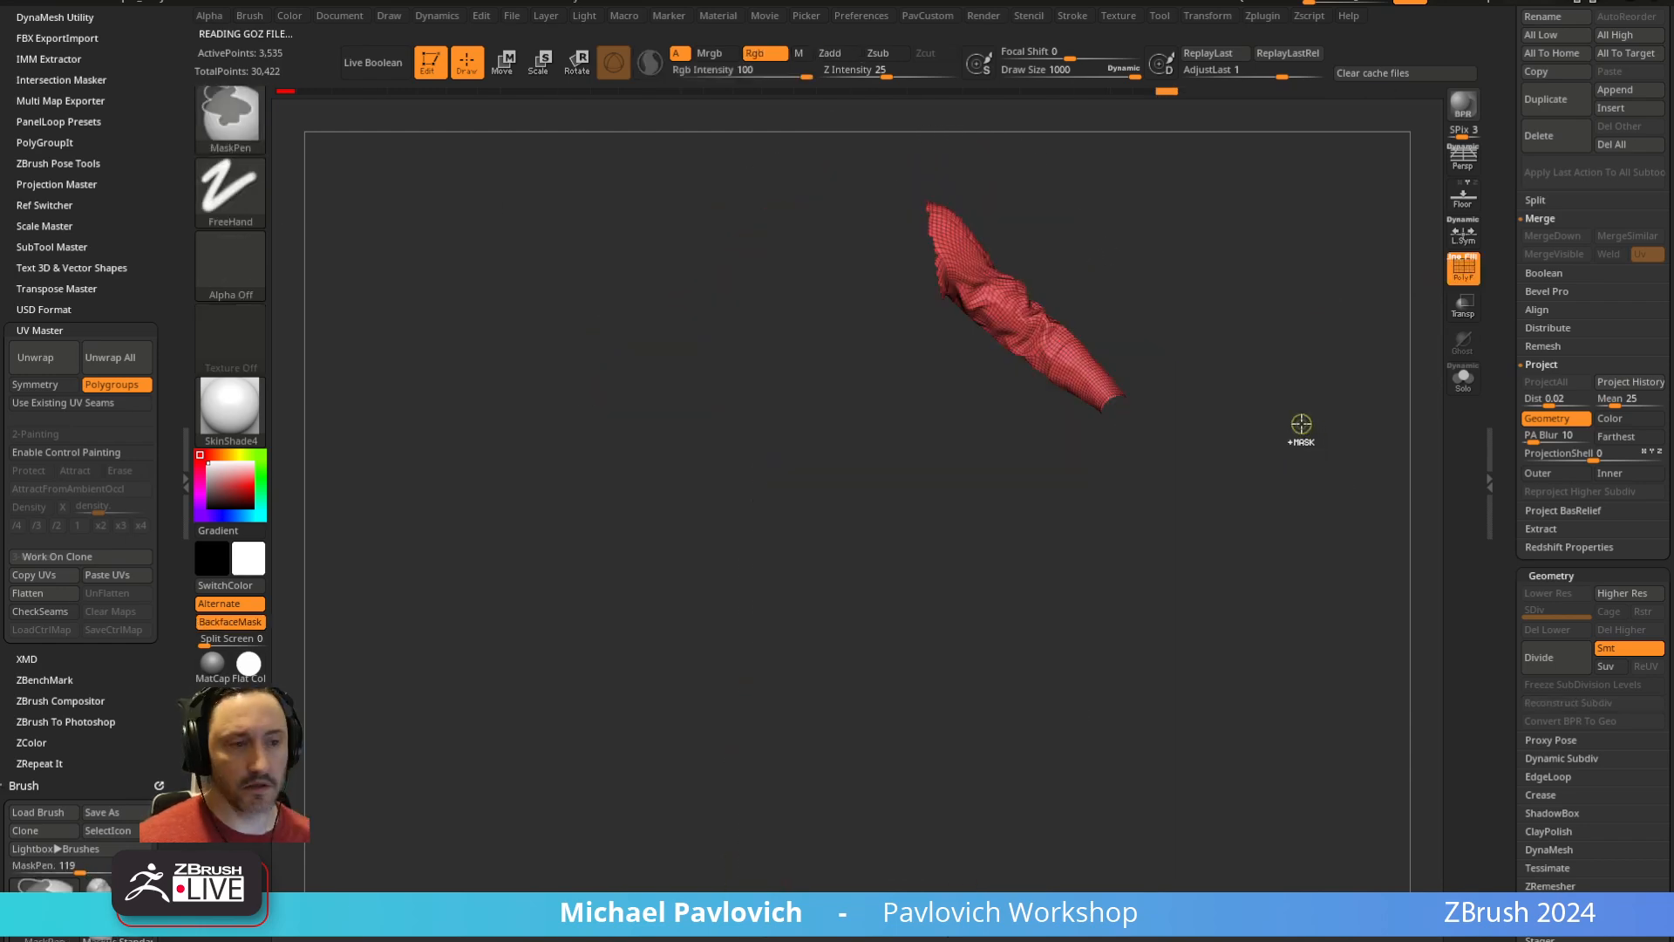
left_click(1301, 424, "ctrl+shift")
mouse_move(647, 427)
left_mouse_down("ctrl+alt+shift")
mouse_move(769, 302)
mouse_move(541, 549)
mouse_move(558, 532)
left_mouse_up("ctrl+alt+shift")
key("ctrl+w")
left_click(1121, 353, "ctrl+shift")
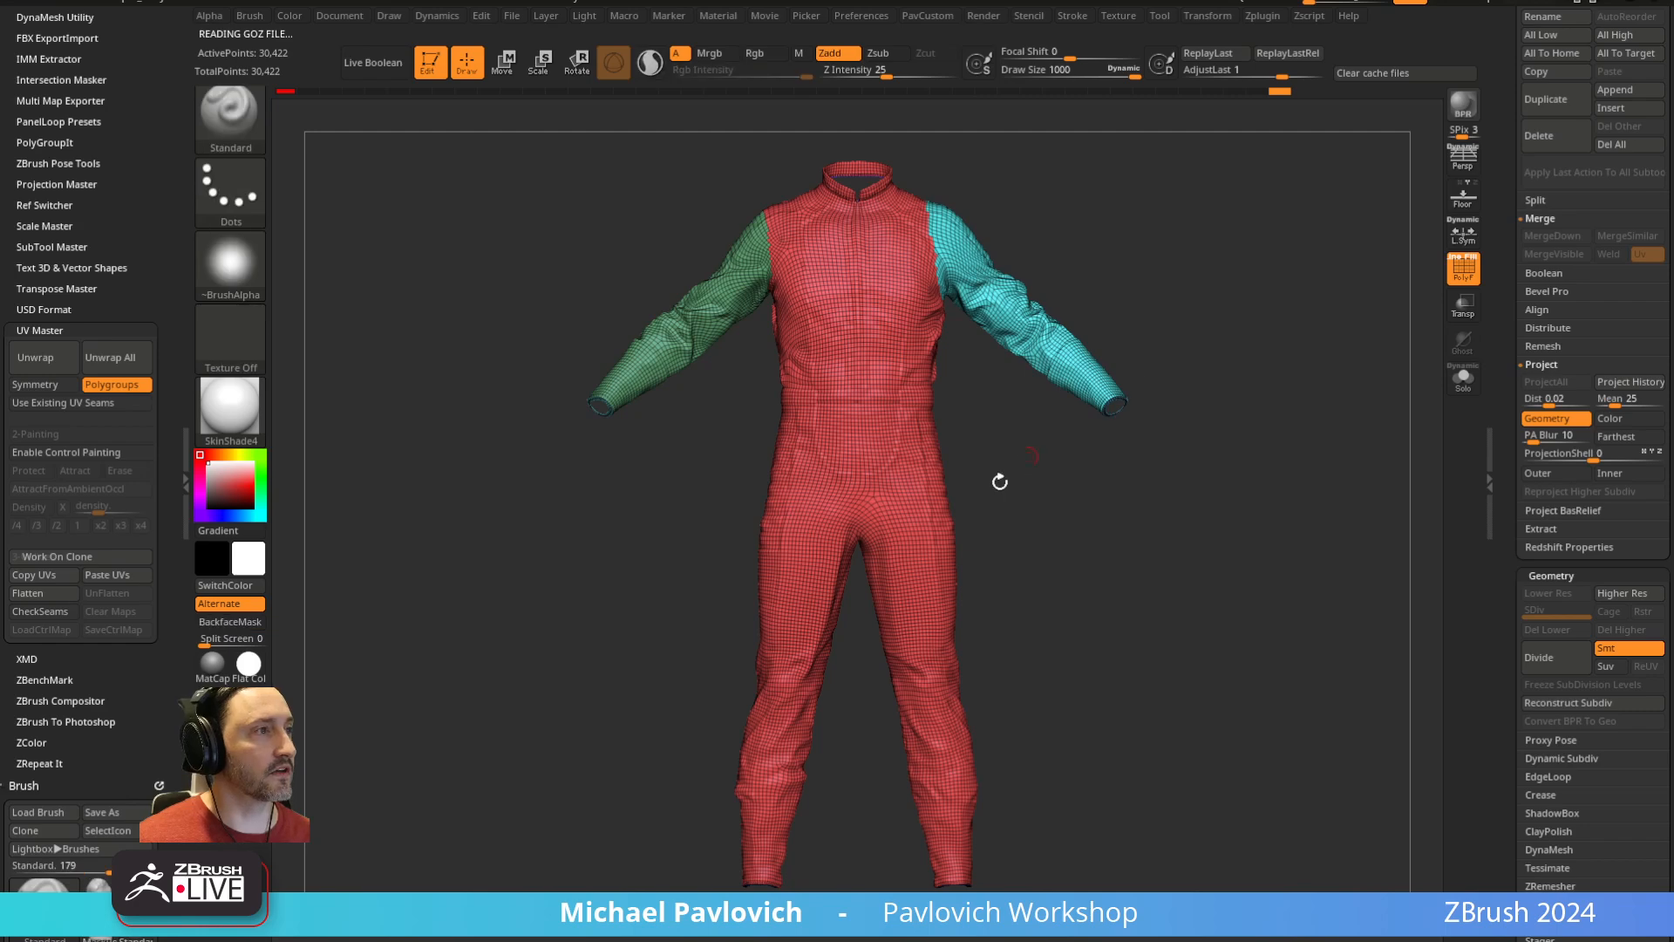
Assign the wearer's left leg its own polygroup, bounded diagonally from hip to crotch, and show the full suit
left_click(927, 524, "ctrl+shift")
mouse_move(1027, 593)
left_mouse_down("ctrl+shift")
mouse_move(997, 475)
mouse_move(865, 525)
mouse_move(867, 695)
mouse_move(1173, 667)
left_mouse_up("ctrl+shift")
left_click(1173, 665, "ctrl")
mouse_move(1166, 537)
left_mouse_down("ctrl")
mouse_move(1229, 647)
mouse_move(1218, 624)
left_mouse_up("ctrl")
key("ctrl+w")
left_click(1254, 604, "ctrl+shift")
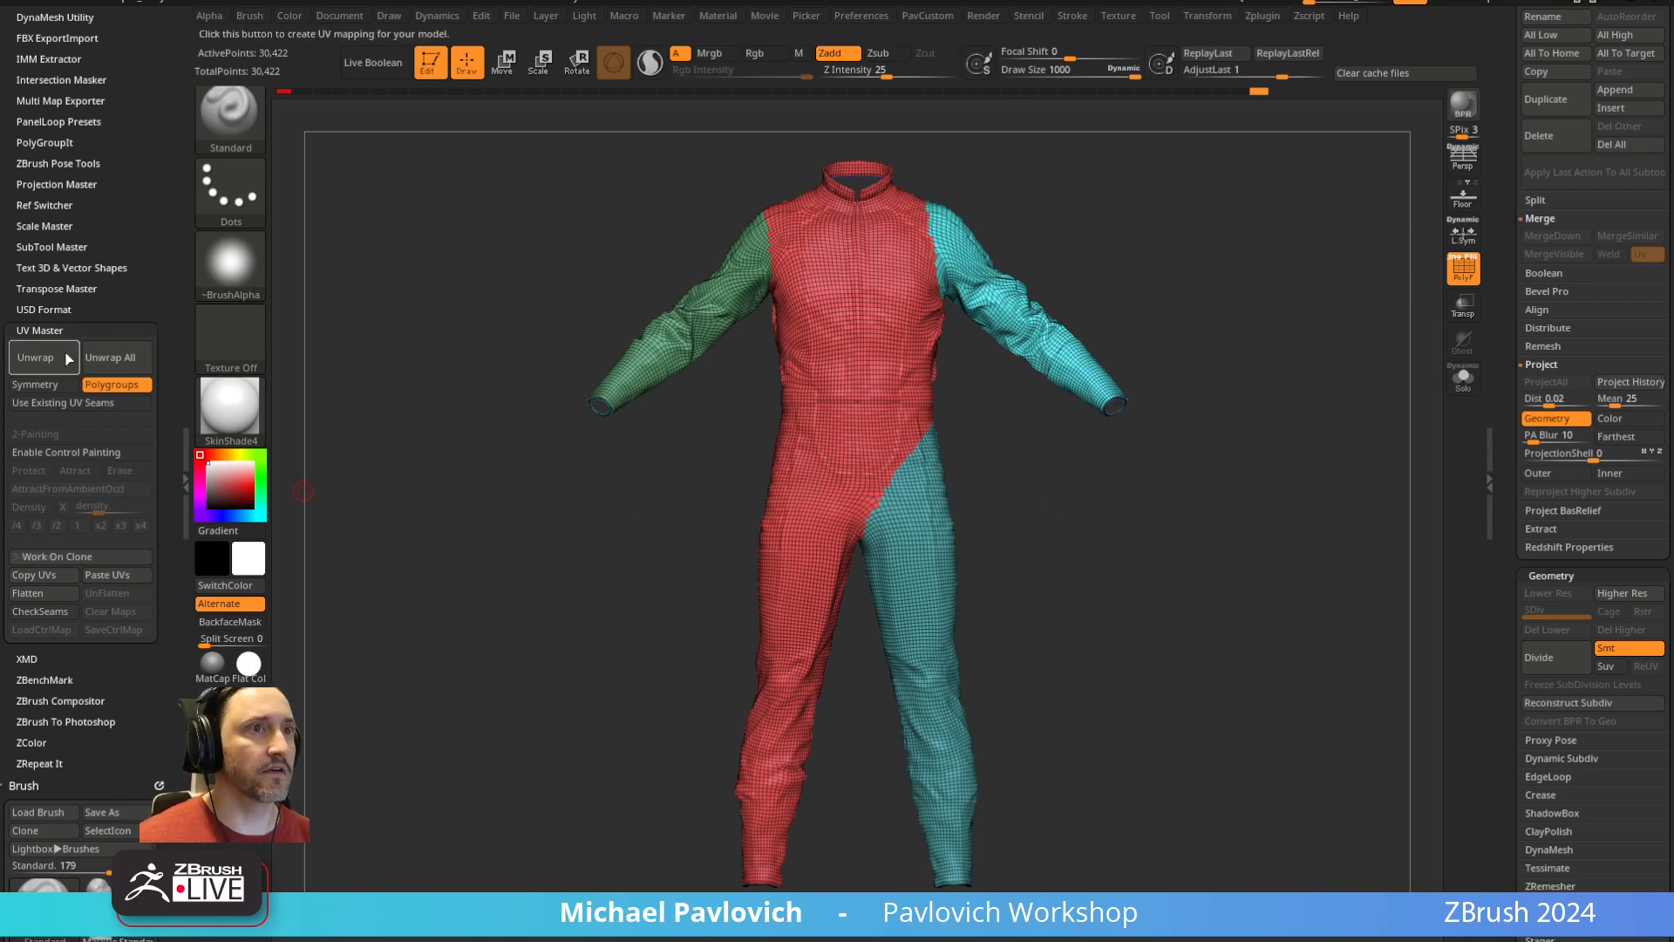
Unwrap the clone by its polygroups and flatten it to check the UV islands
left_click(35, 358)
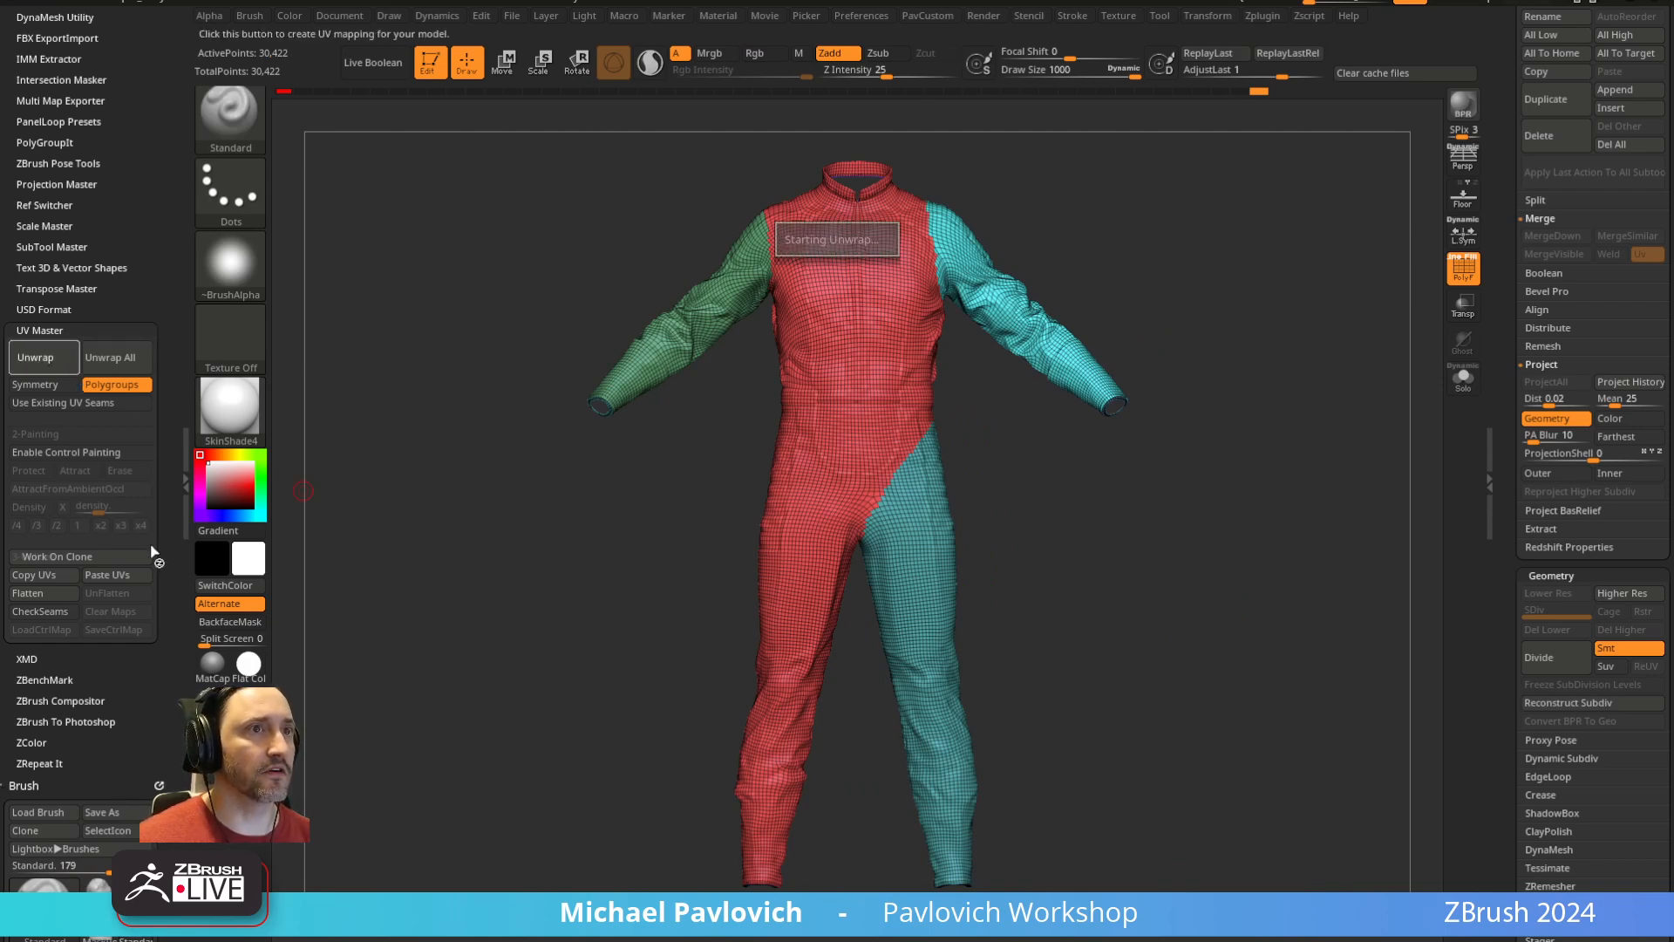
left_click(45, 593)
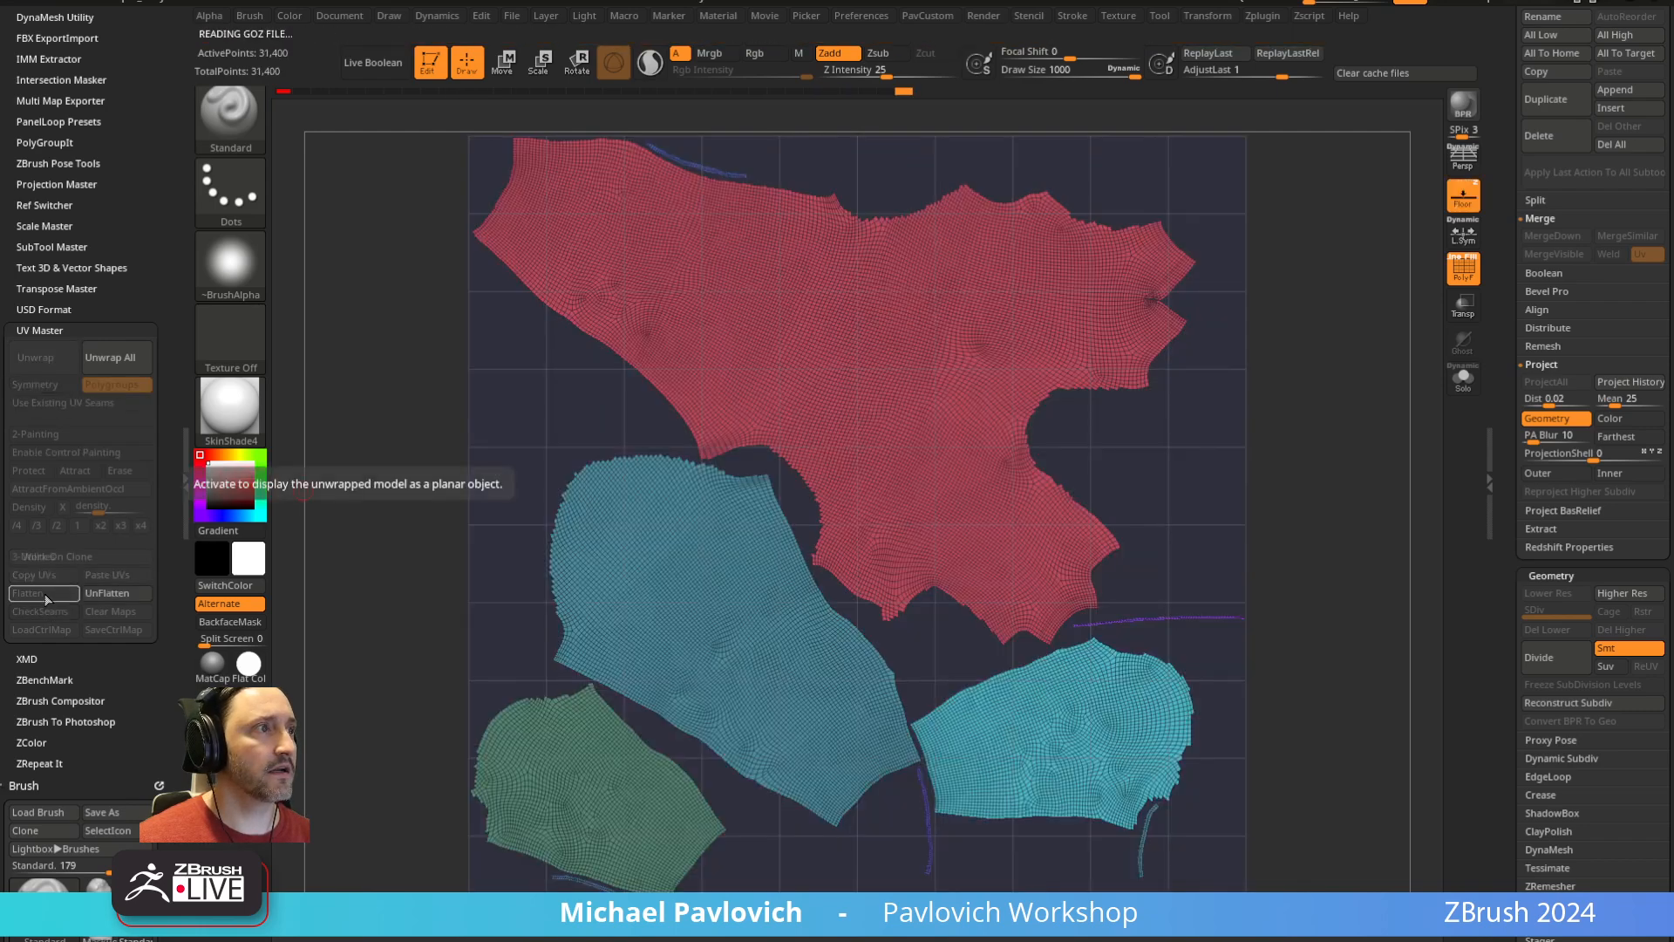
Restore the clone's 3D shape, check its UV seams along the back and both legs, and turn the seam display off
left_click(68, 610)
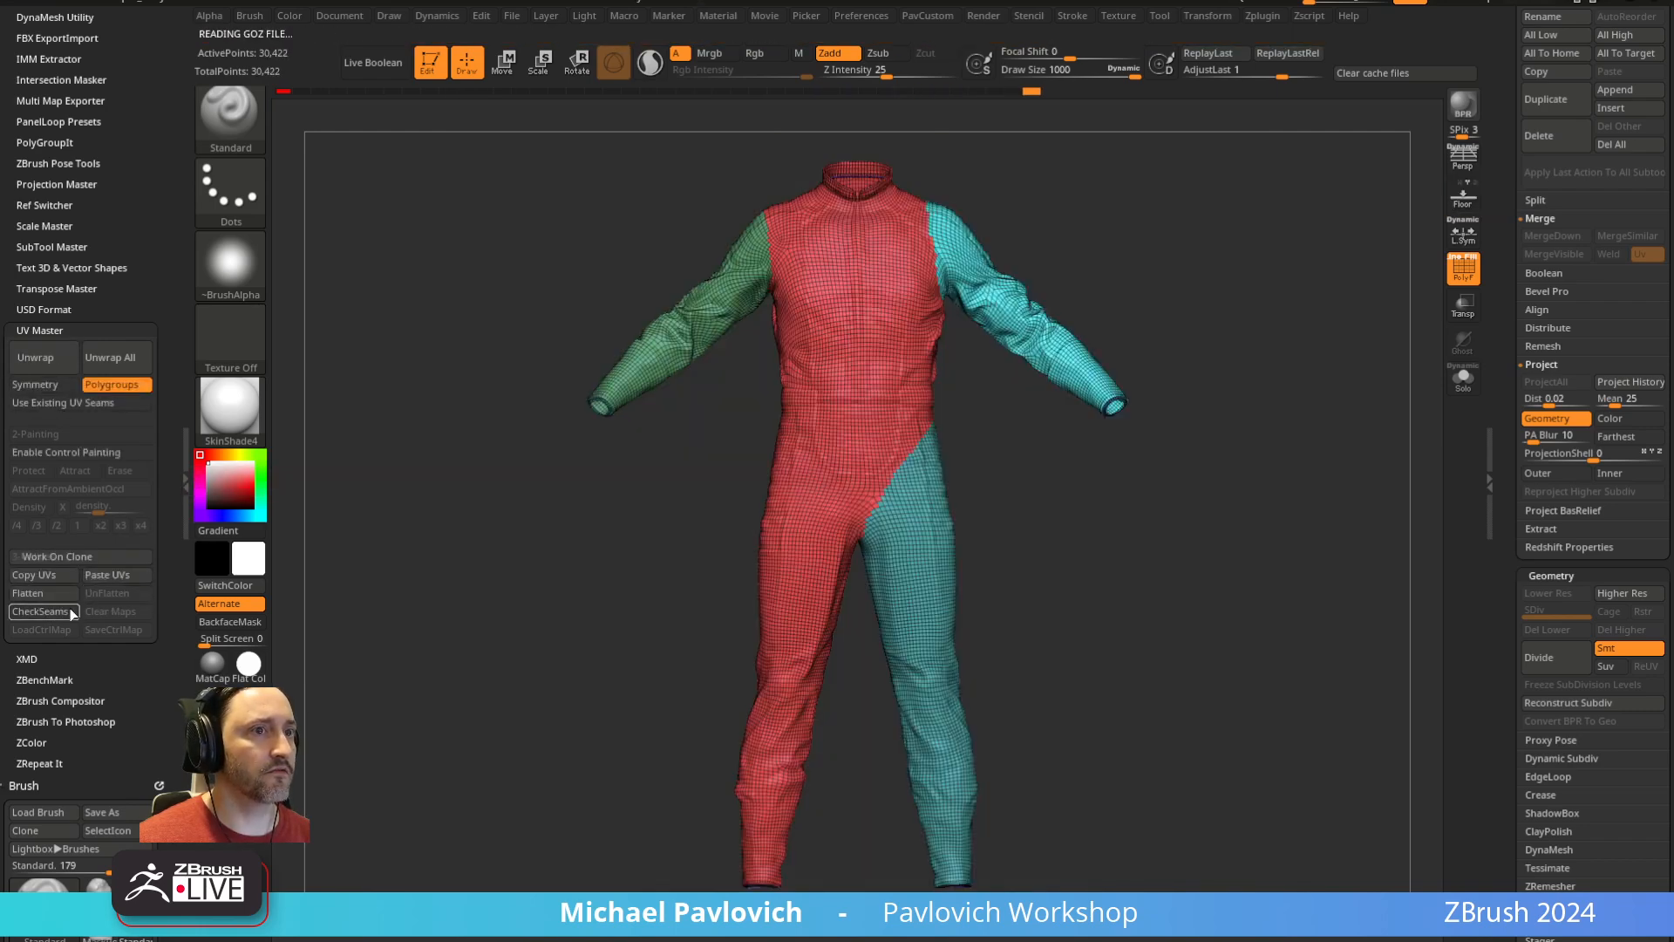
left_click_drag(448, 435, 994, 465)
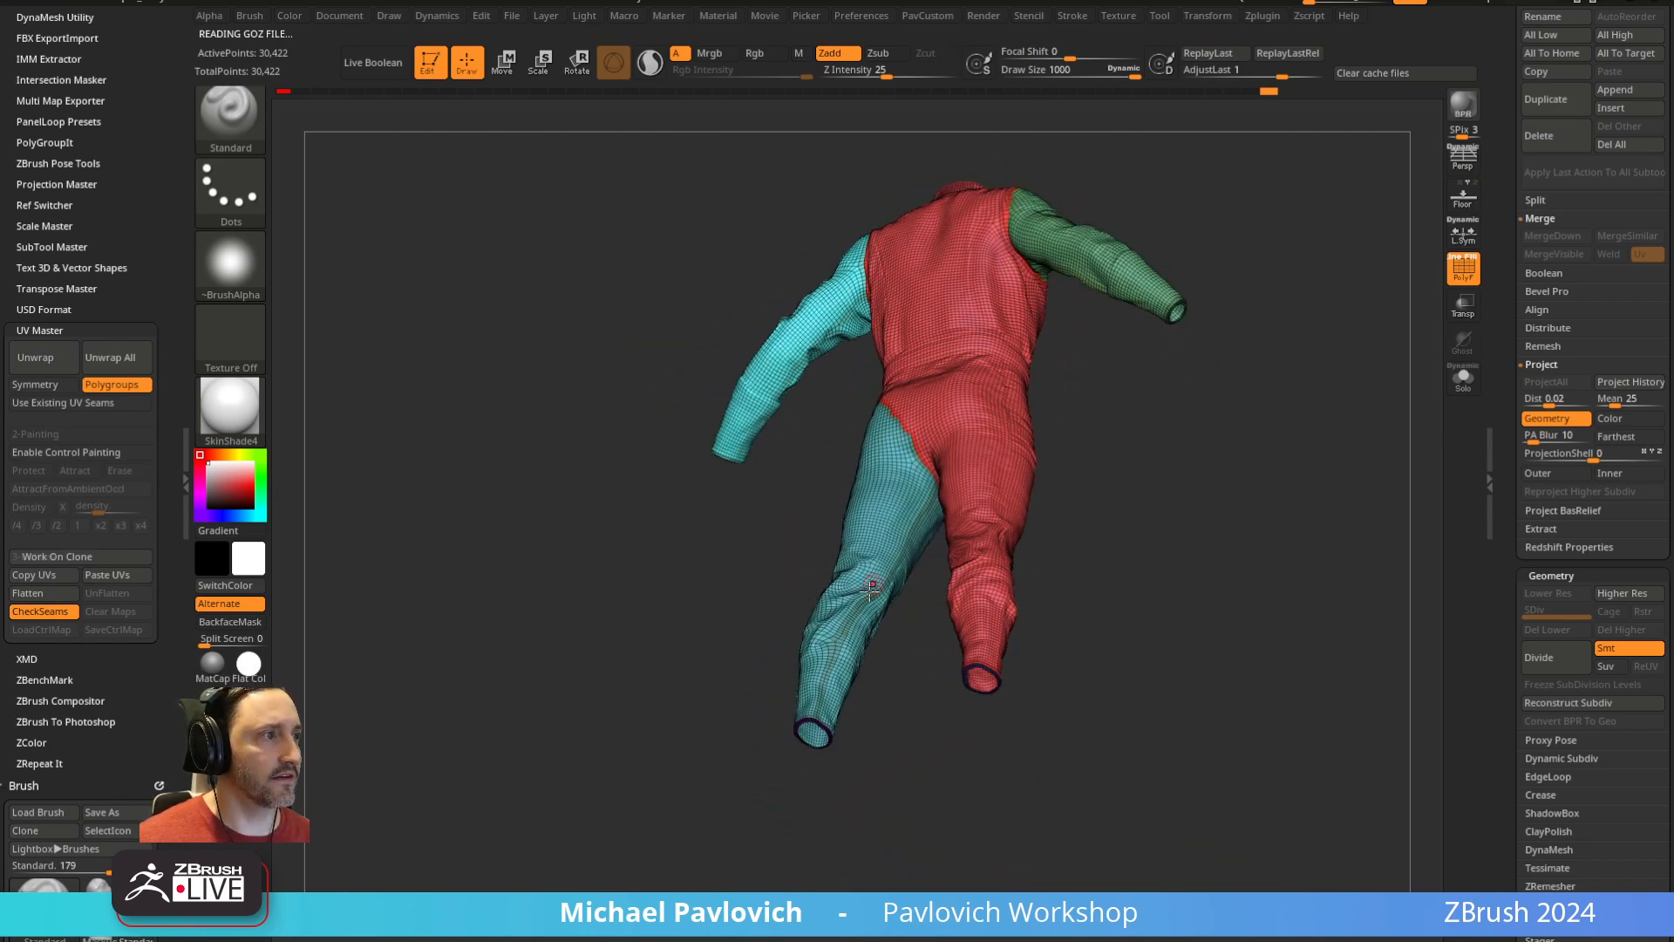
left_click_drag(1218, 477, 979, 571, "alt")
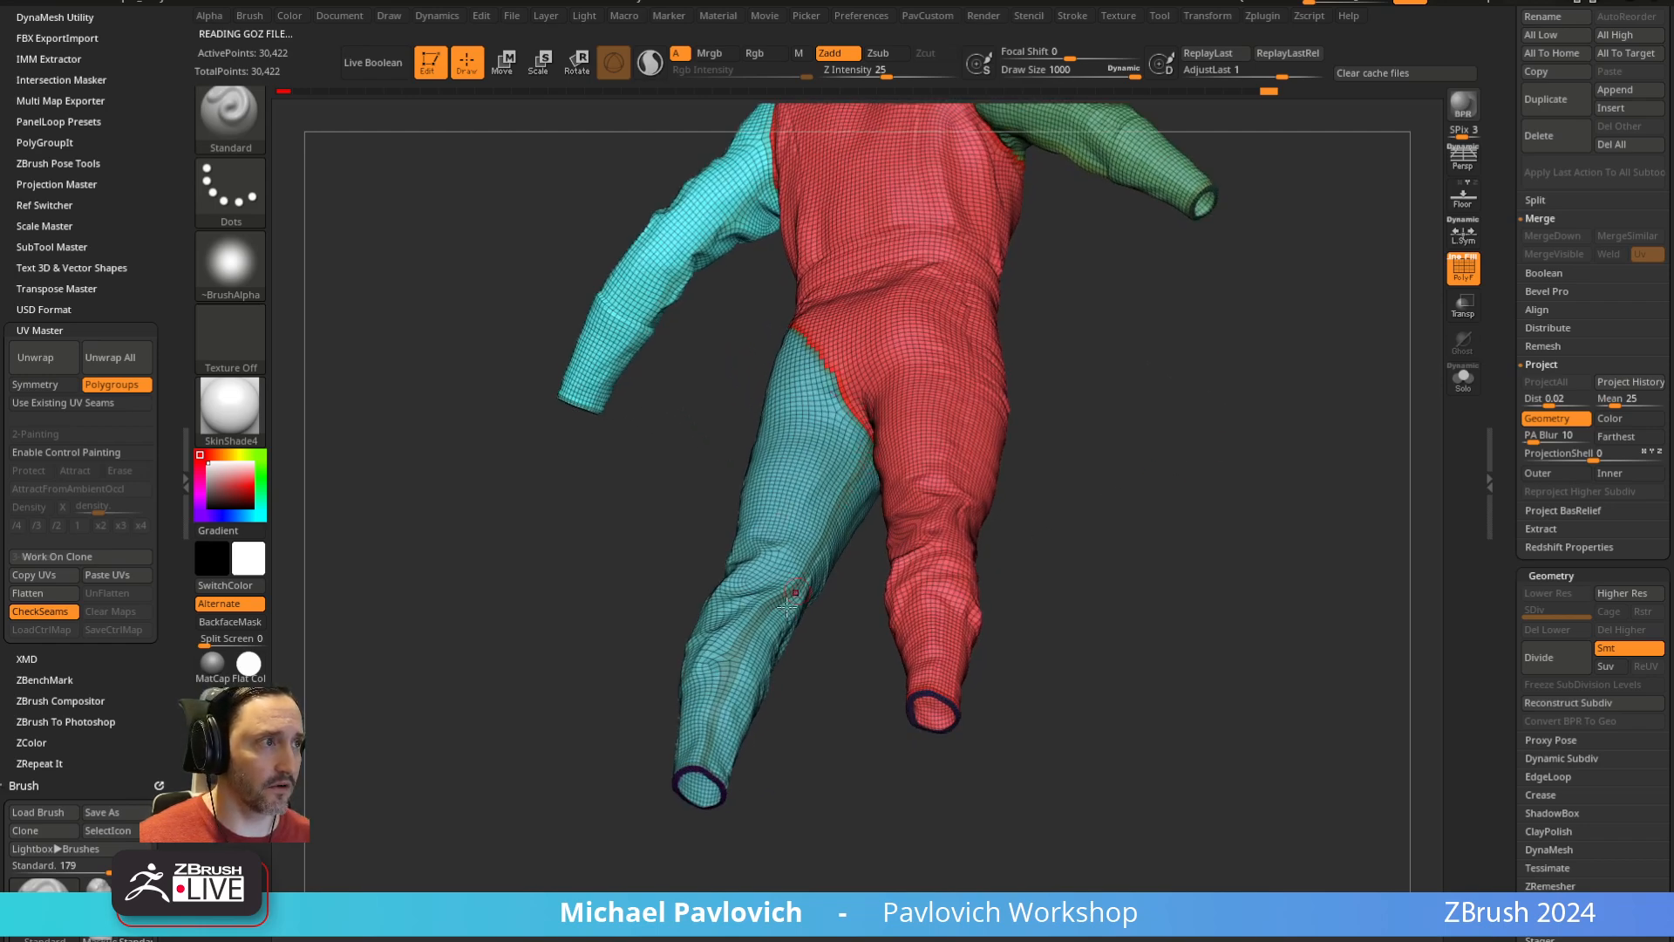
left_click_drag(704, 810, 648, 684)
left_click_drag(710, 683, 714, 535, "alt")
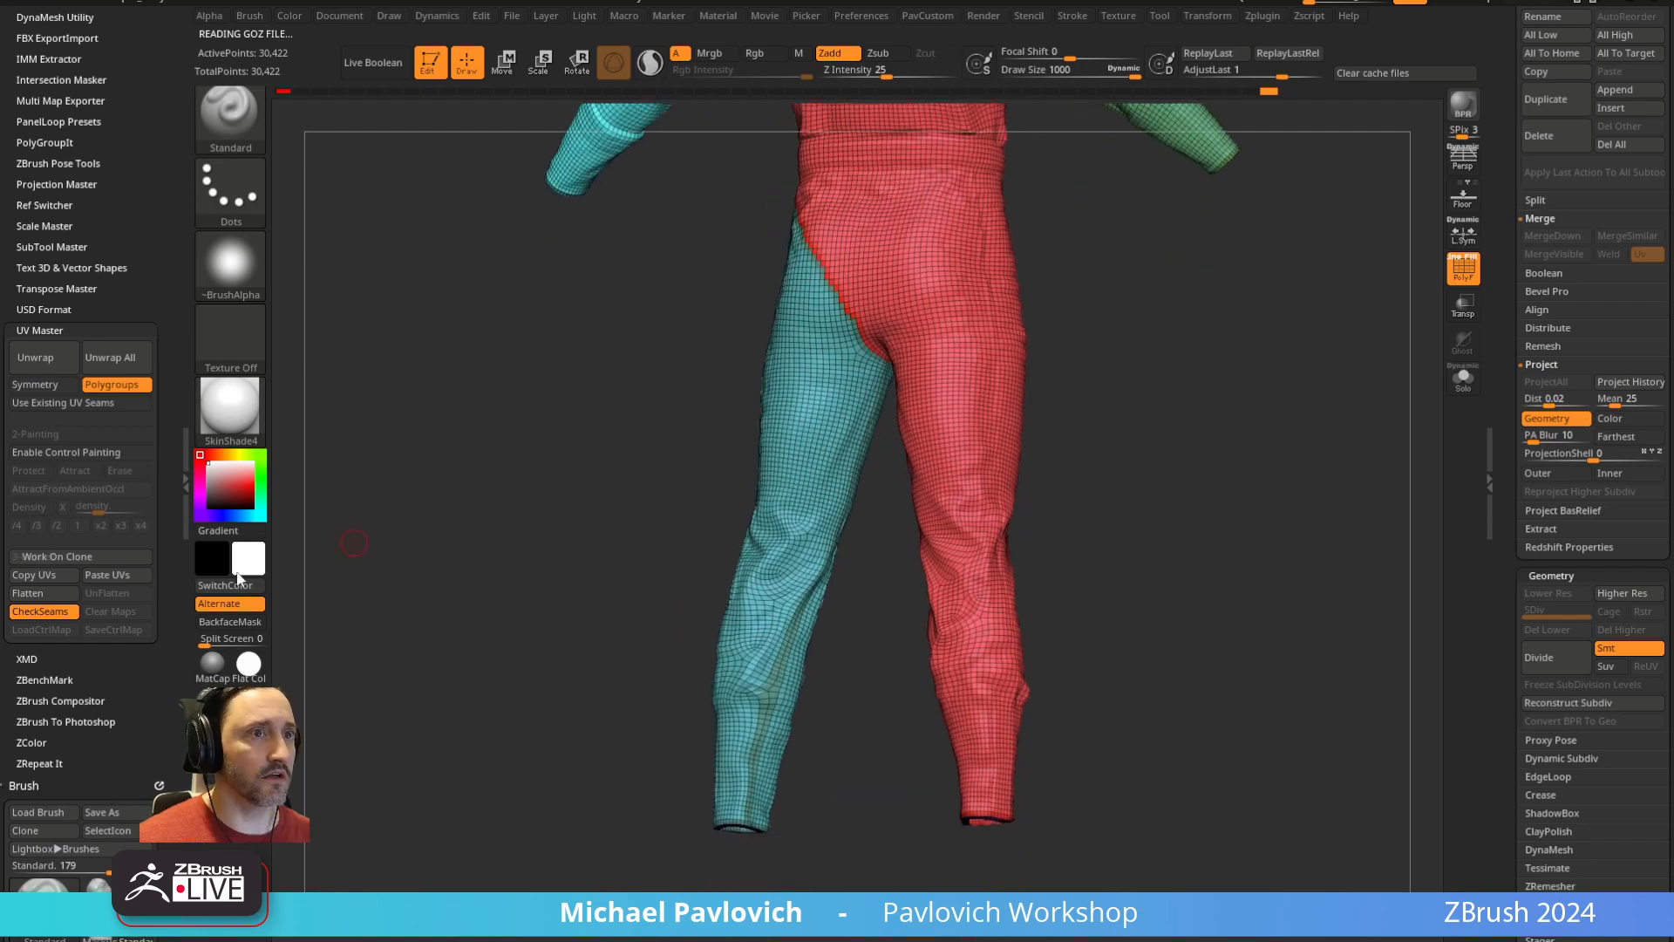
left_click(48, 611)
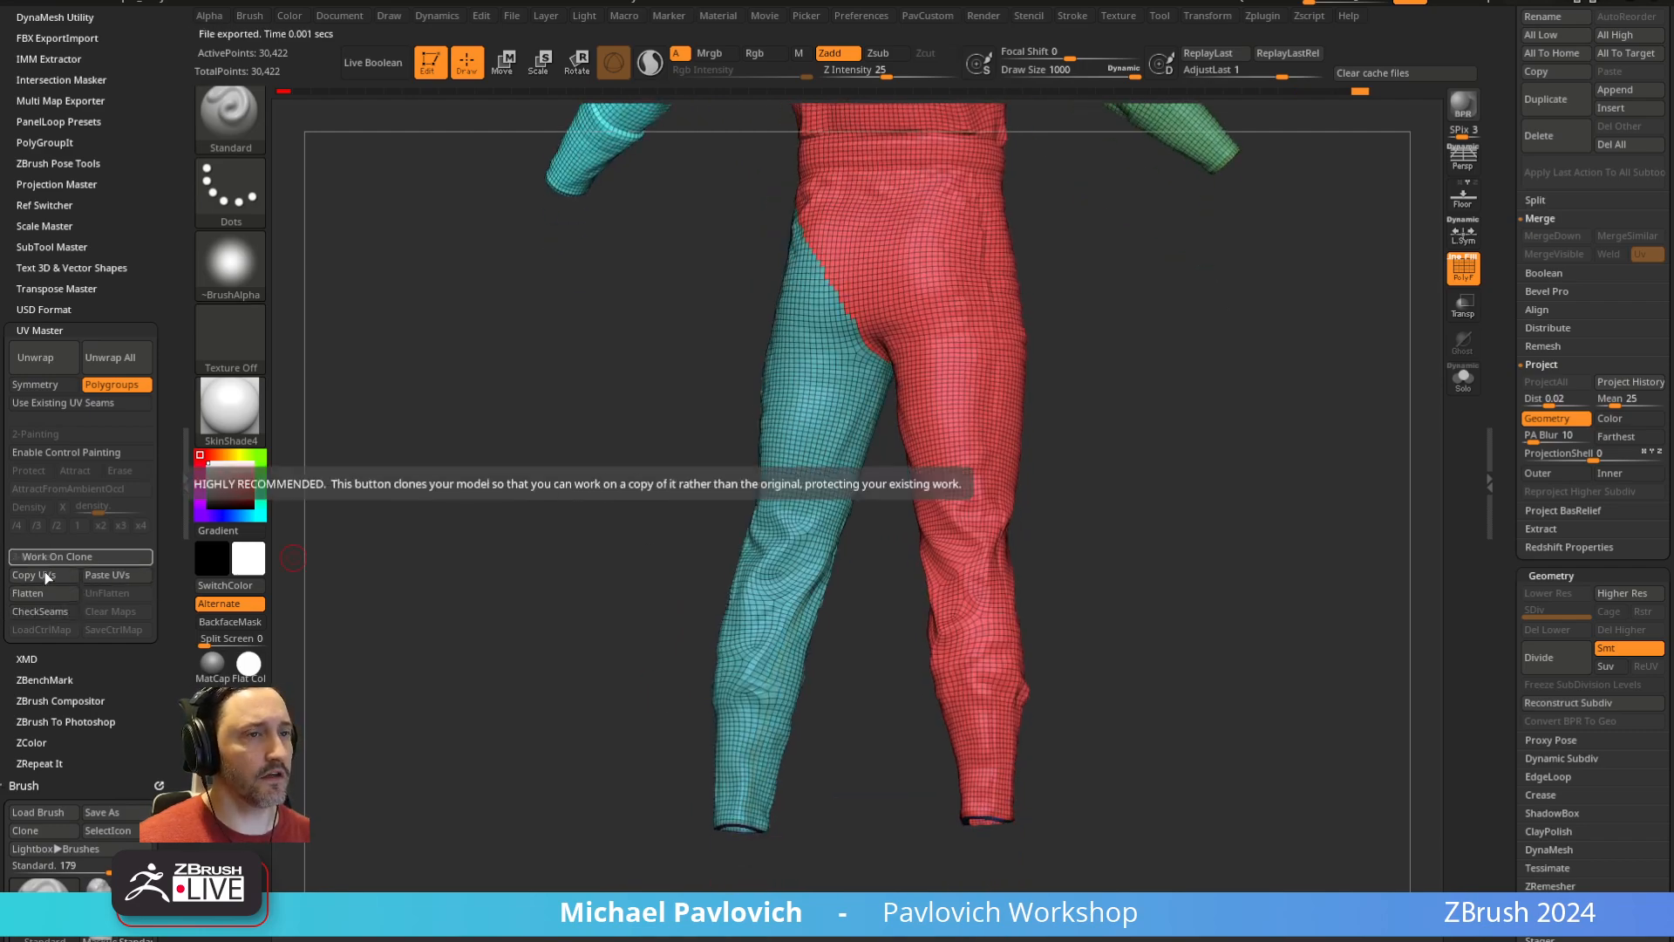
Transfer the clone's UVs to the original suit_2 tool, hide the polyframe, and morph the detailed suit to its UV layout
left_click_drag(1502, 399, 1493, 636)
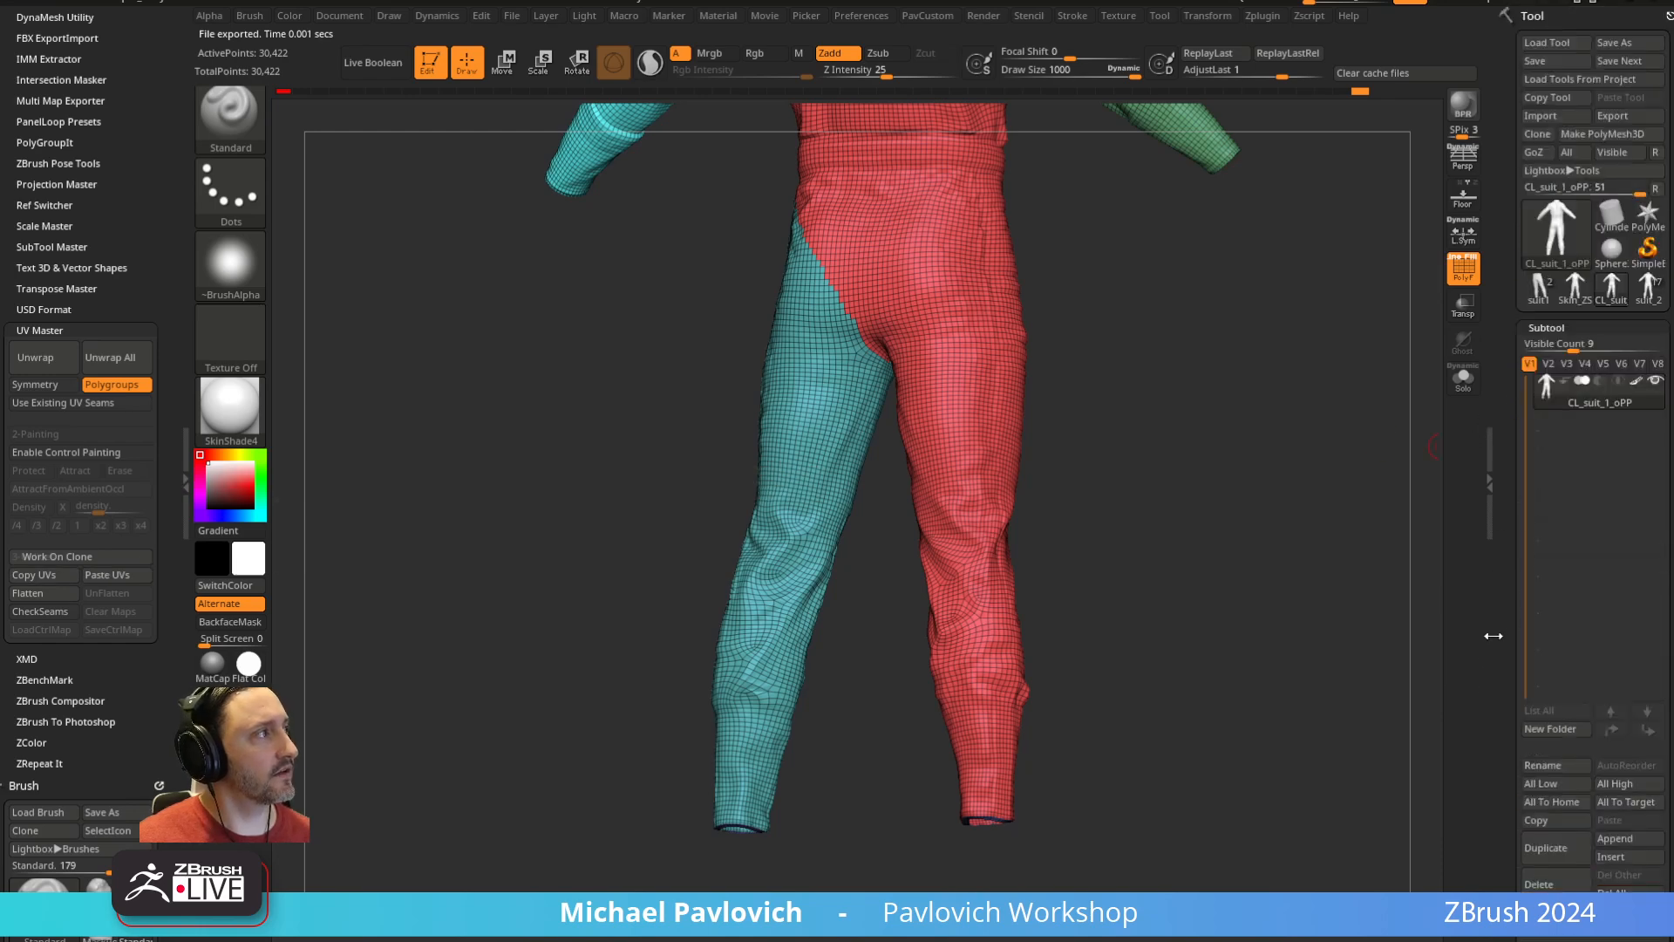
left_click(1649, 293)
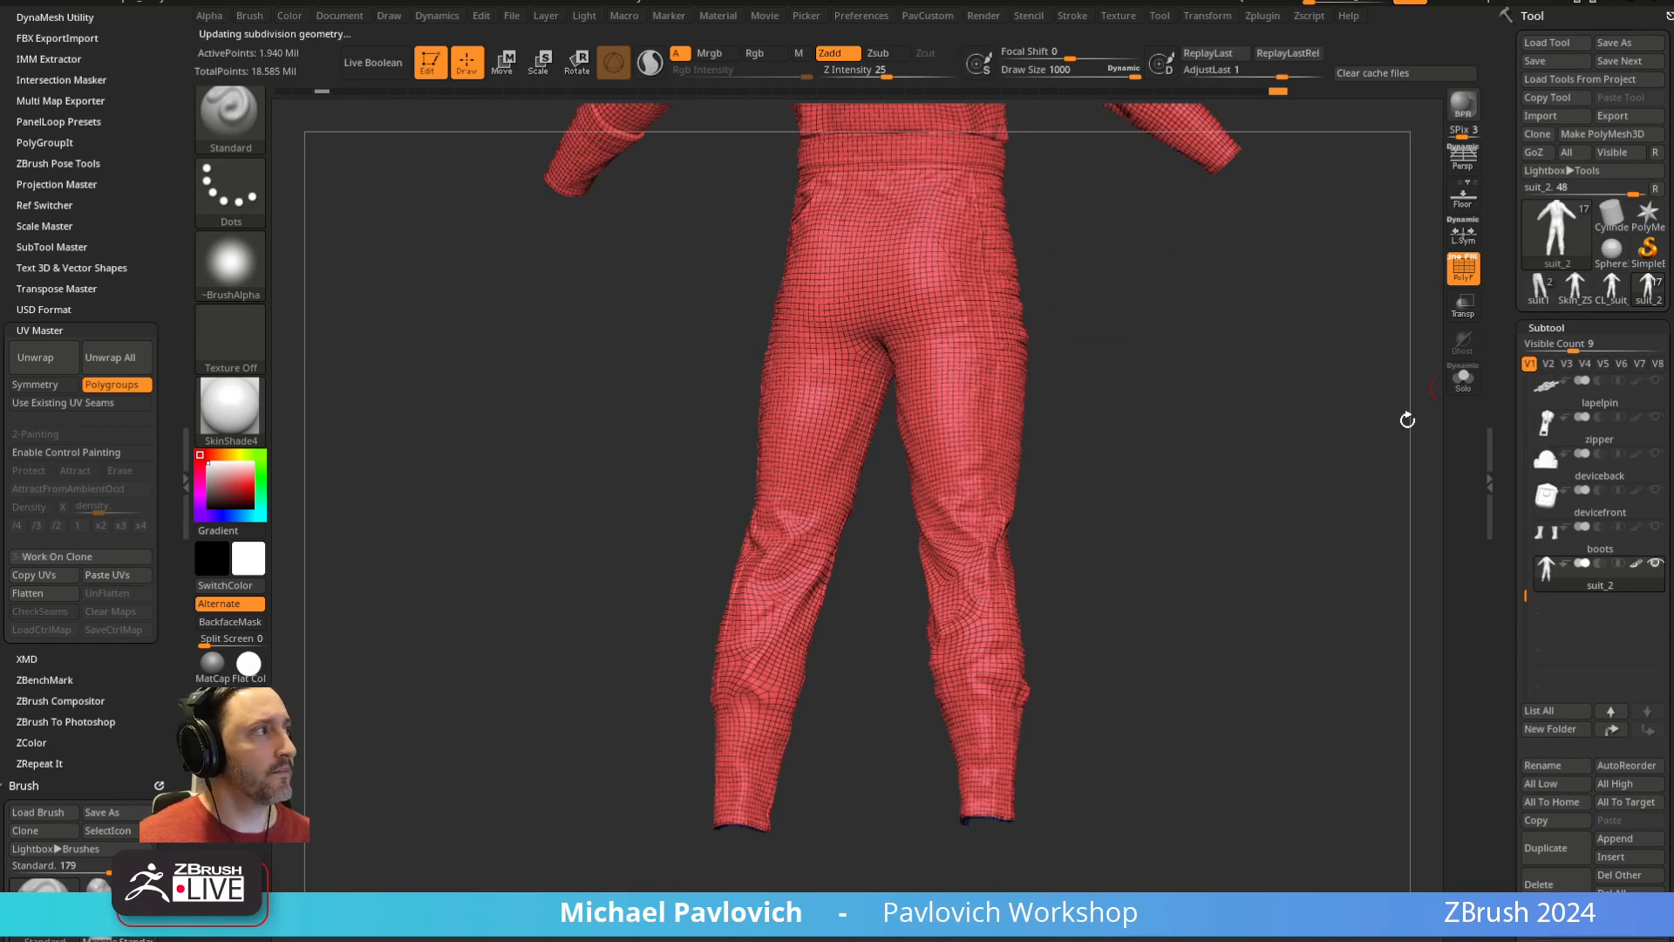
mouse_move(1407, 419)
left_mouse_down()
mouse_move(1416, 280)
mouse_move(1435, 395)
mouse_move(1534, 191)
mouse_move(1528, 78)
left_mouse_up()
left_click(1462, 269)
left_click(1543, 551, "shift")
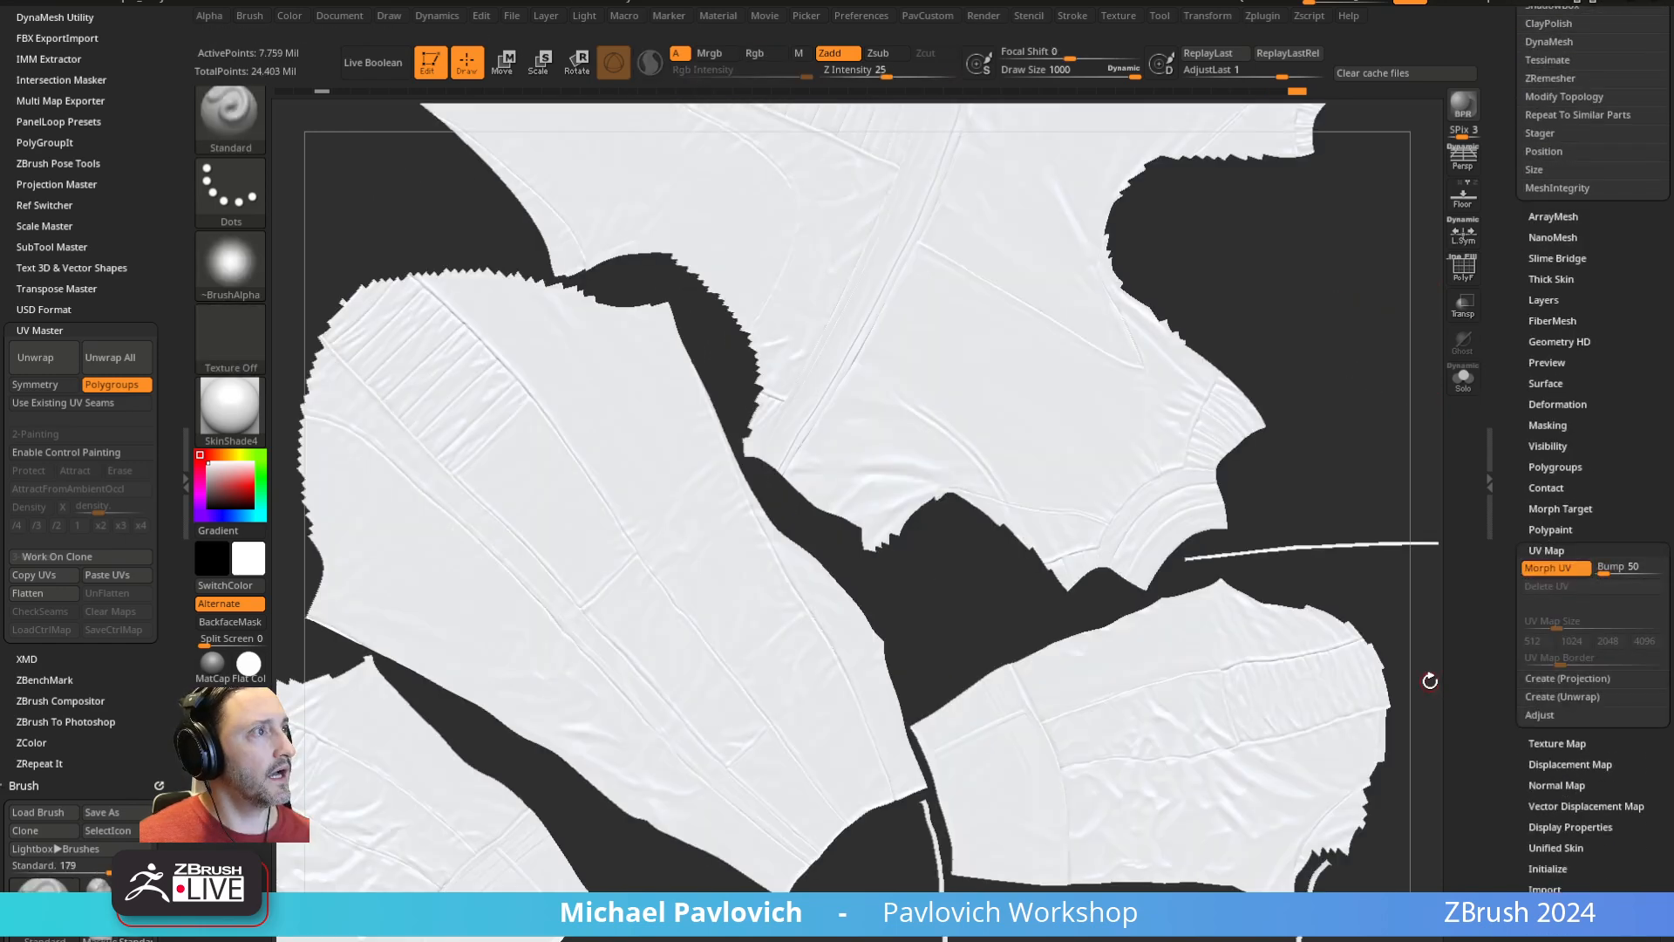
Reduce the draw size to about 24, try Standard brush strokes on the flattened torso, and undo them
key("s")
right_click_drag(883, 171, 886, 376, "alt")
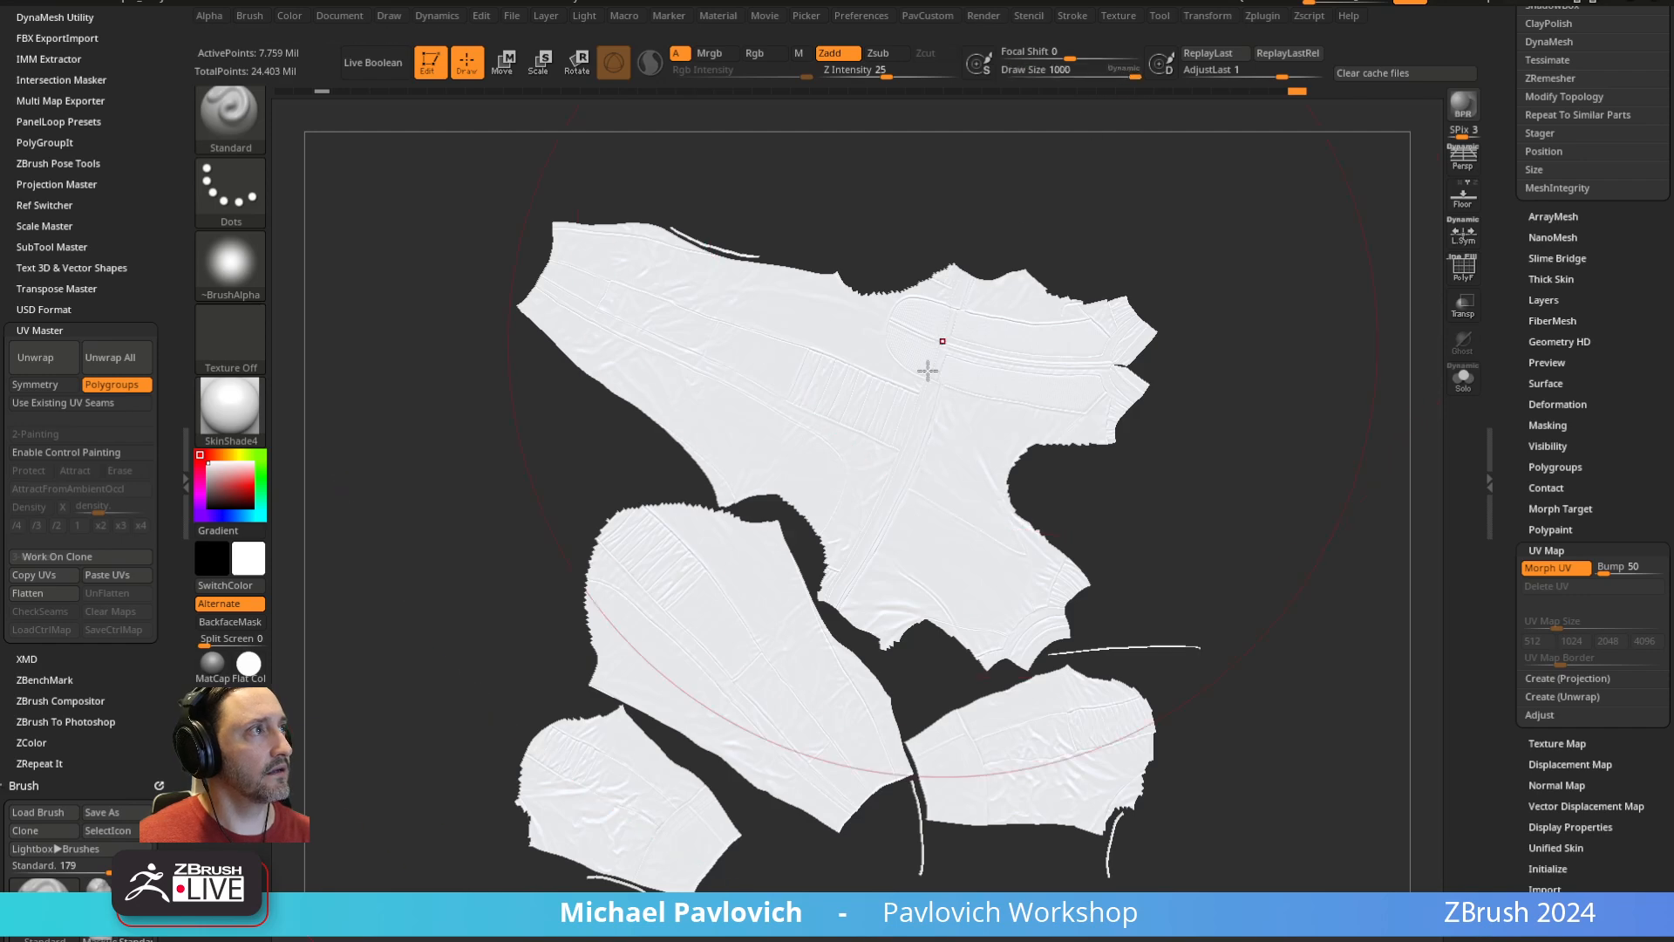
key("s")
key("s")
left_click_drag(922, 422, 1017, 385)
key("s")
key("ctrl+z")
left_click_drag(765, 336, 907, 512)
key("ctrl+z")
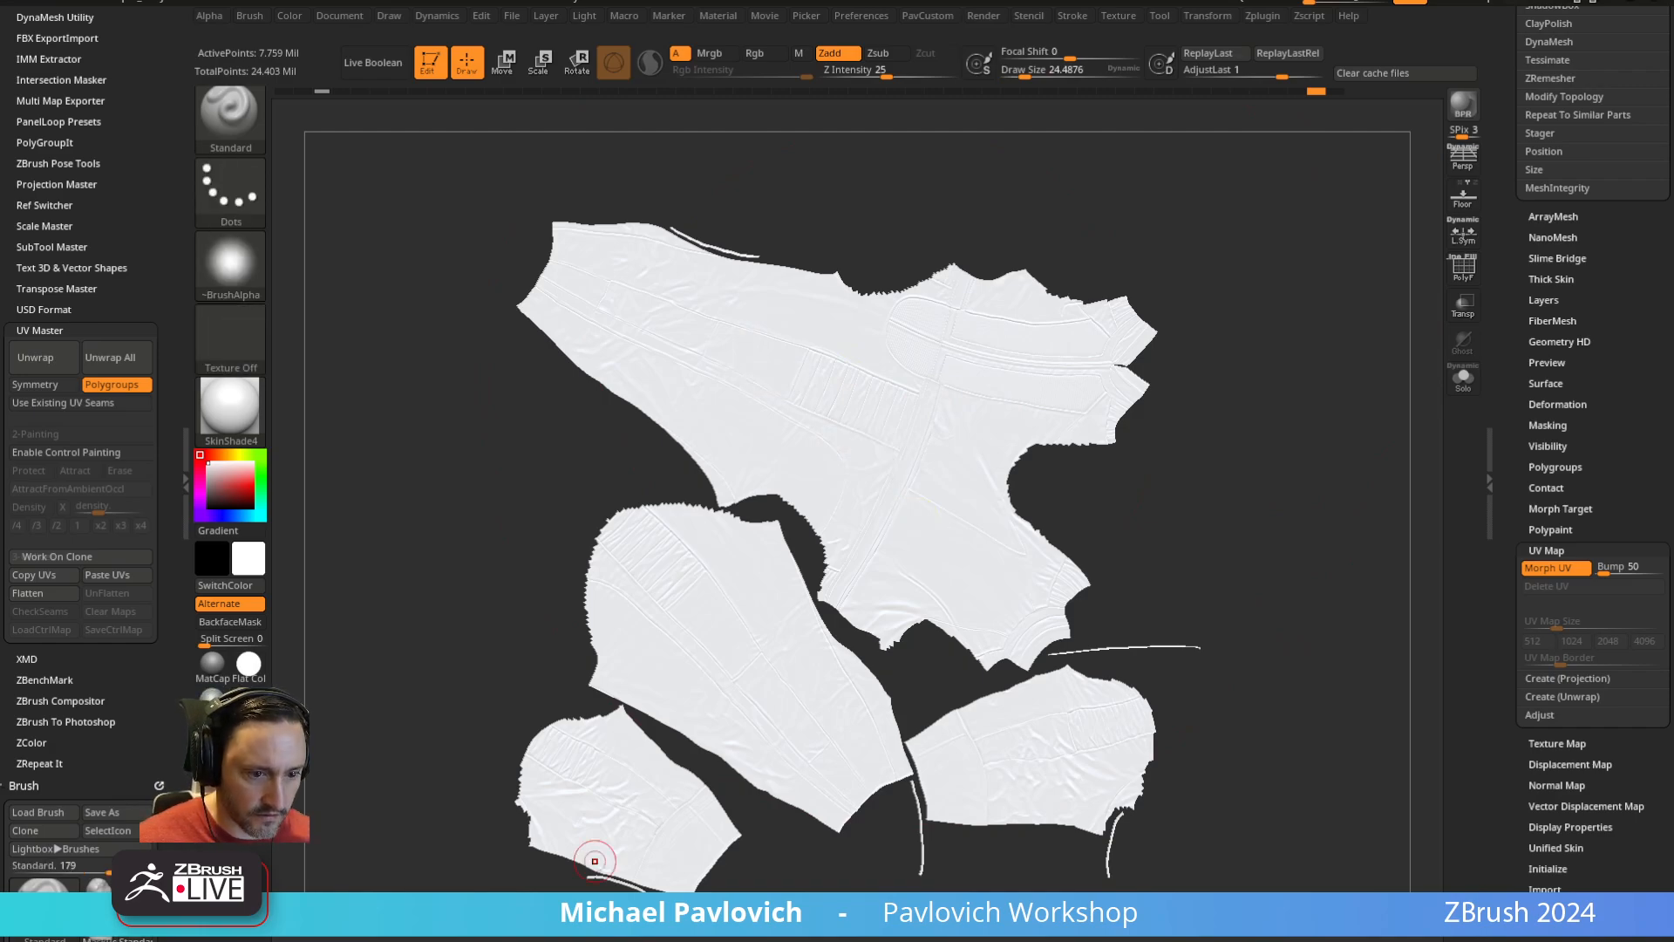
Switch to the web browser and open the ZBrush 2020 project from the portfolio's ZBrush What's New album on ArtStation
left_click_drag(697, 940, 839, 62)
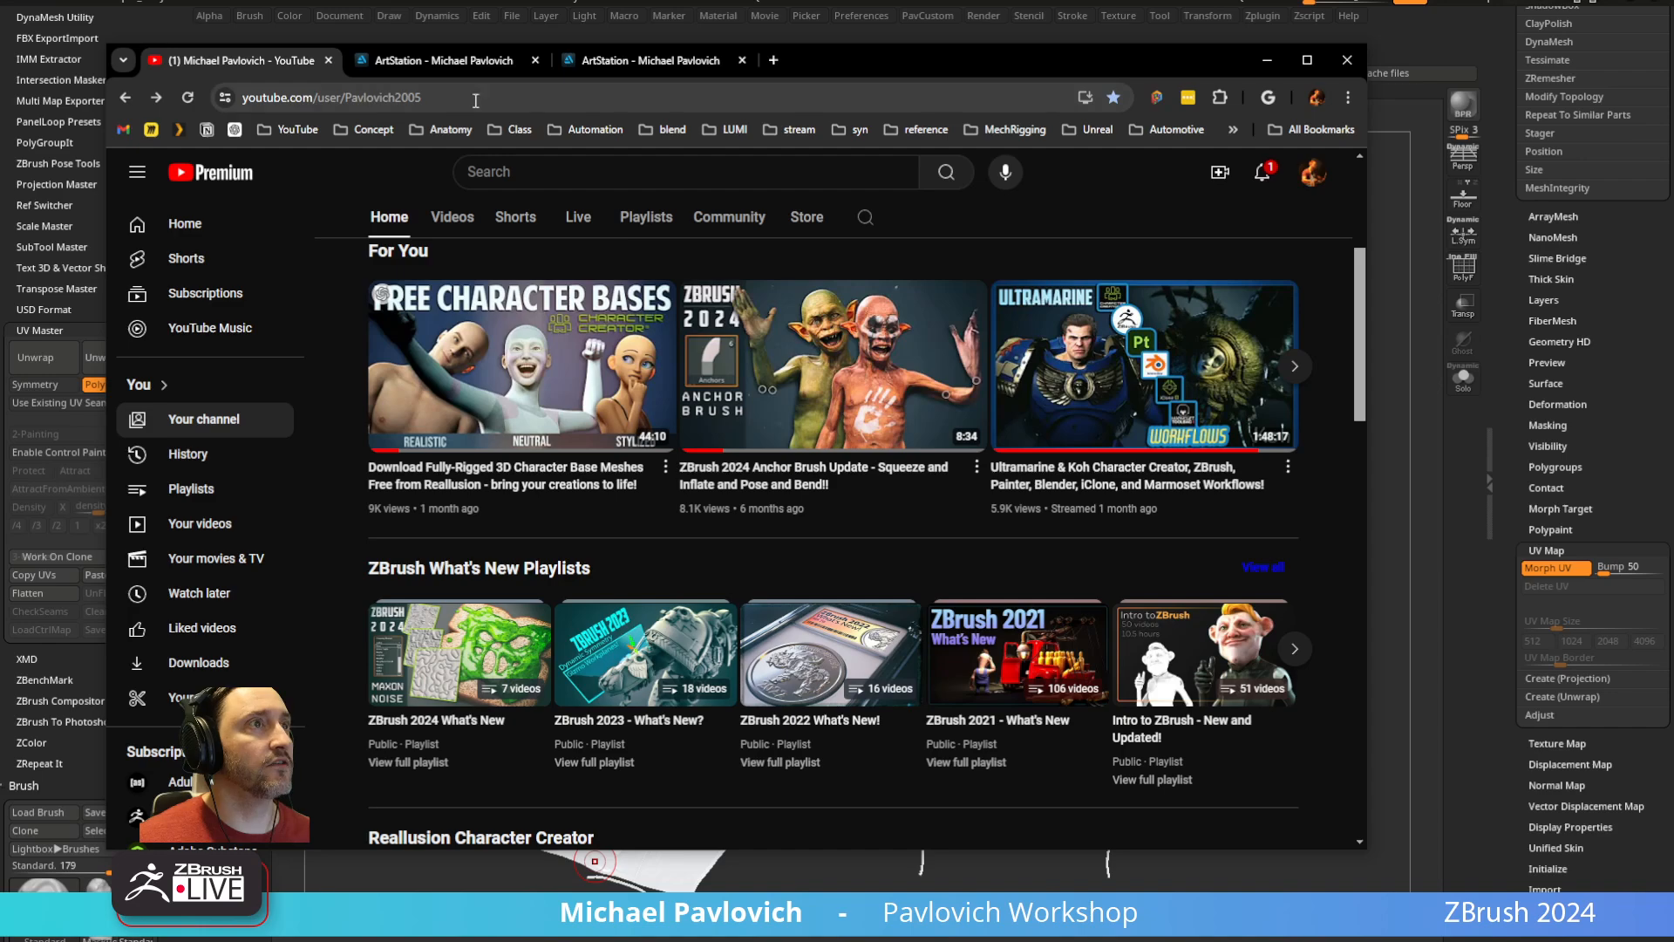
left_click(458, 57)
scroll(454, 331, "down", 3)
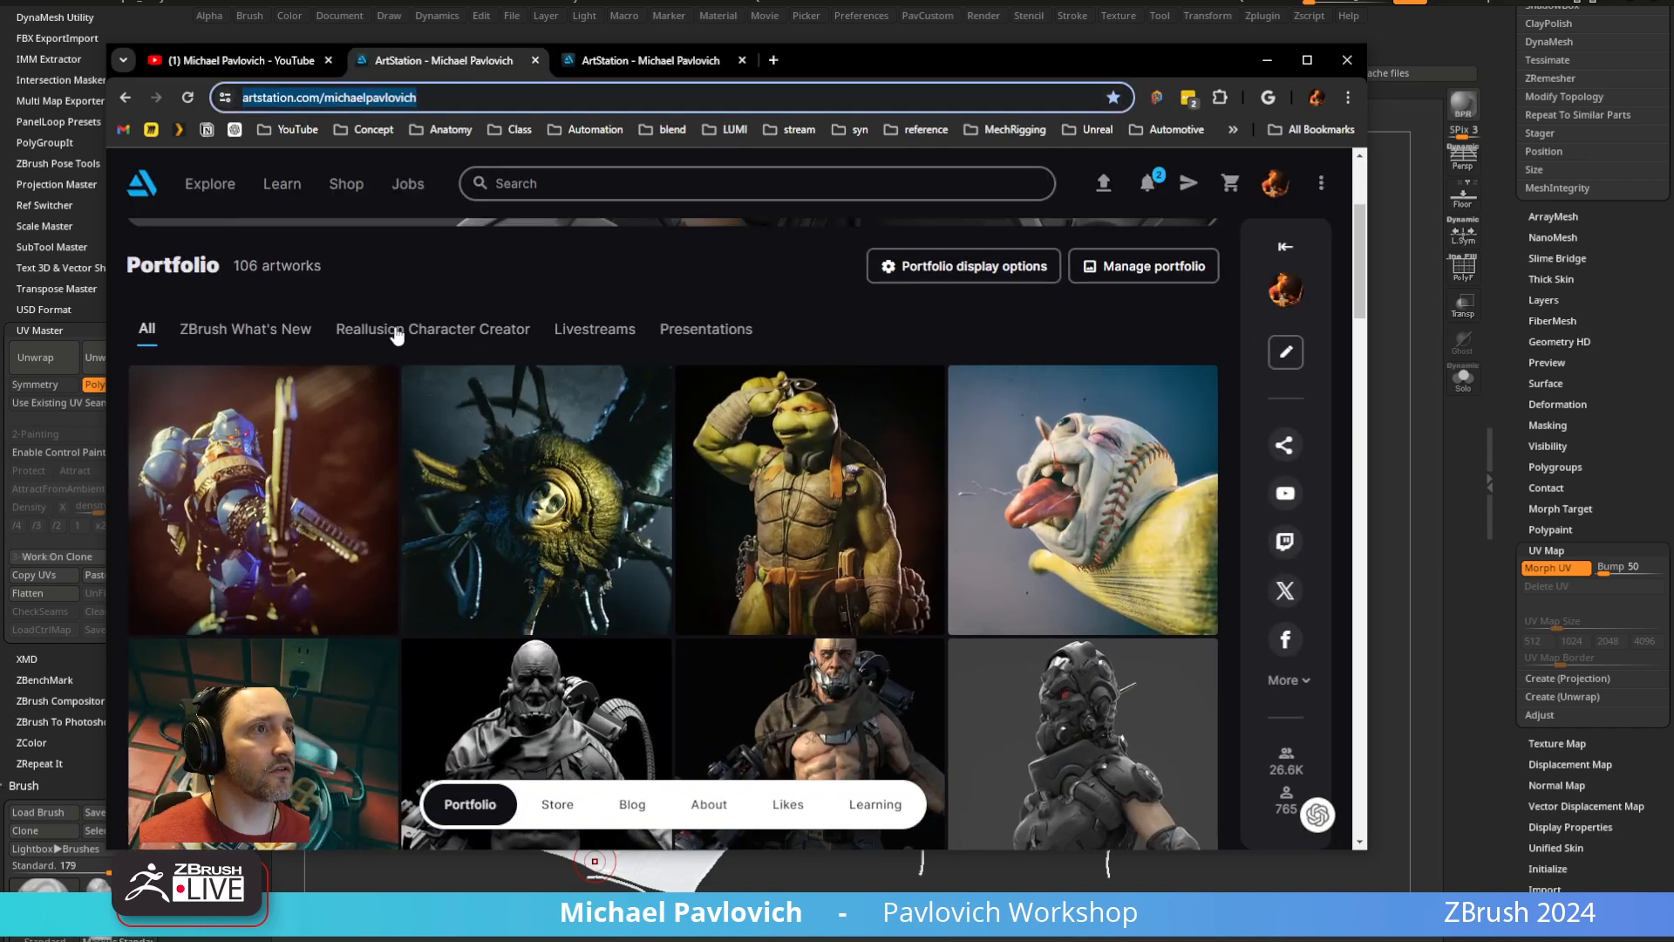
left_click(246, 331)
scroll(246, 344, "down", 6)
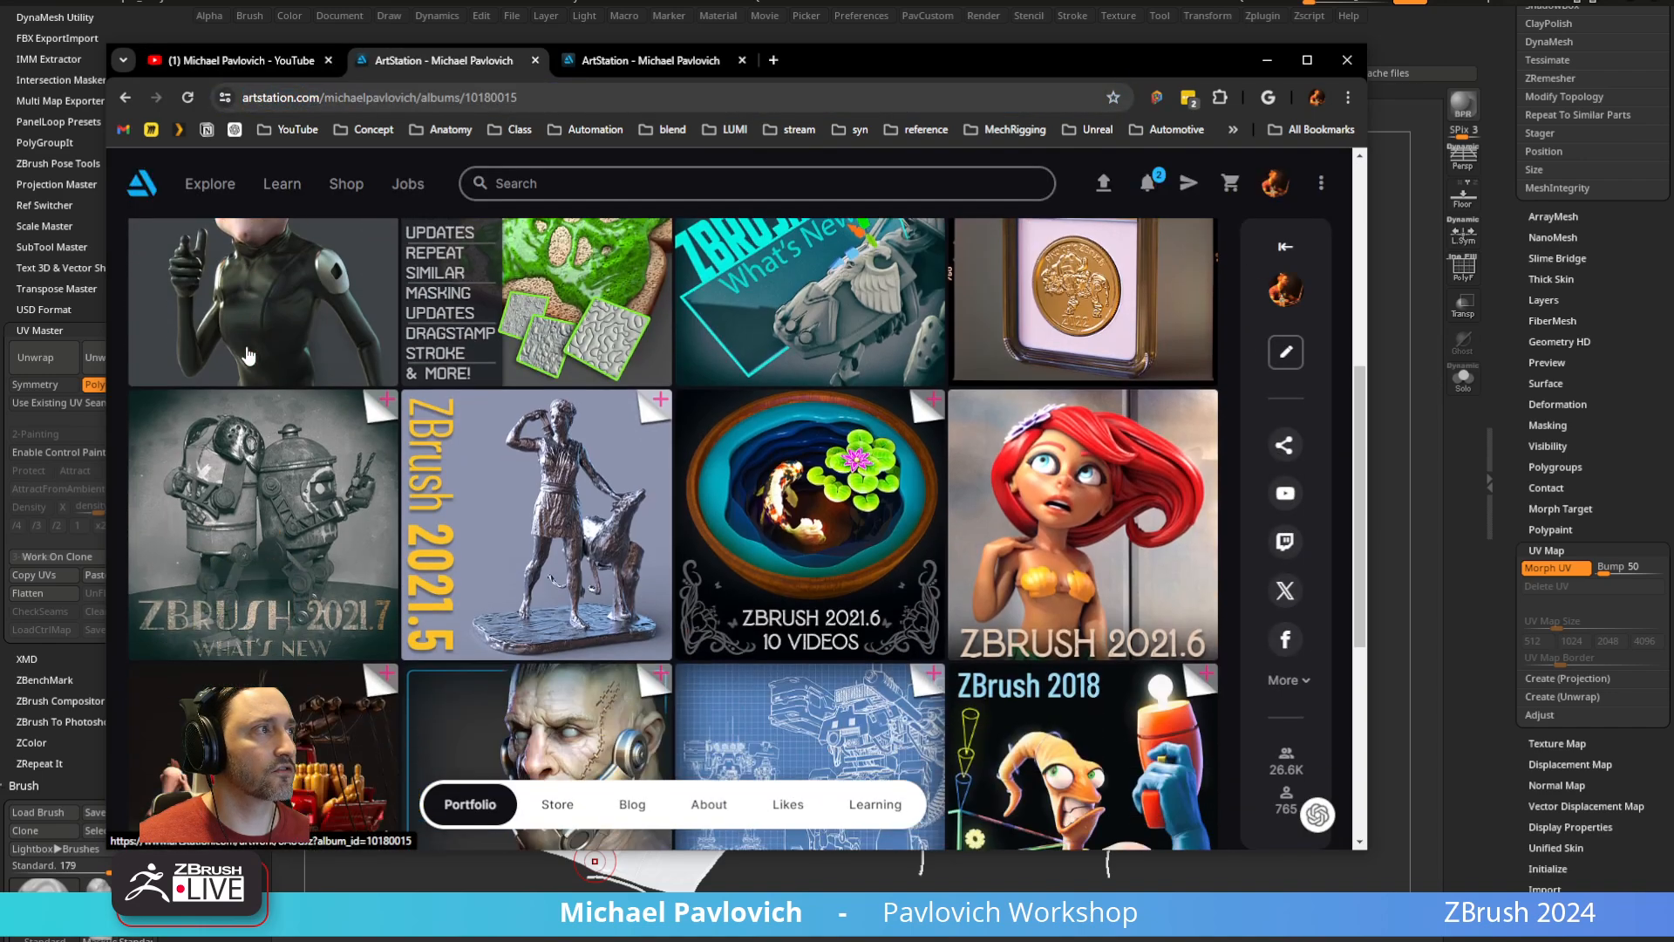
scroll(248, 353, "down", 3)
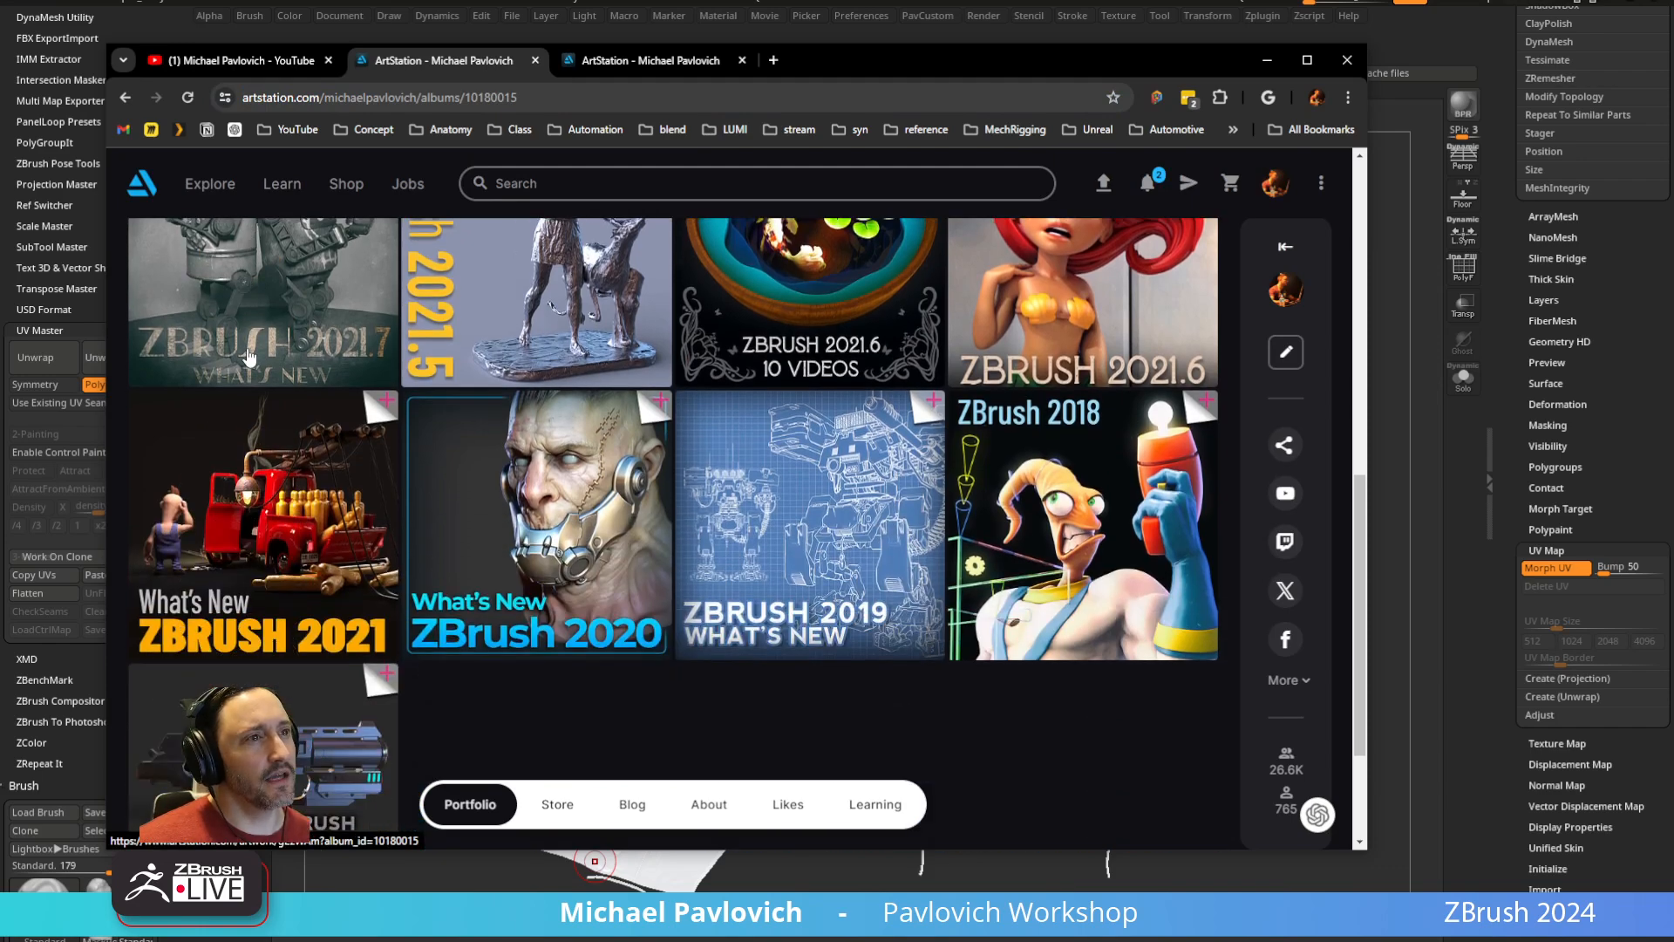
left_click(561, 642)
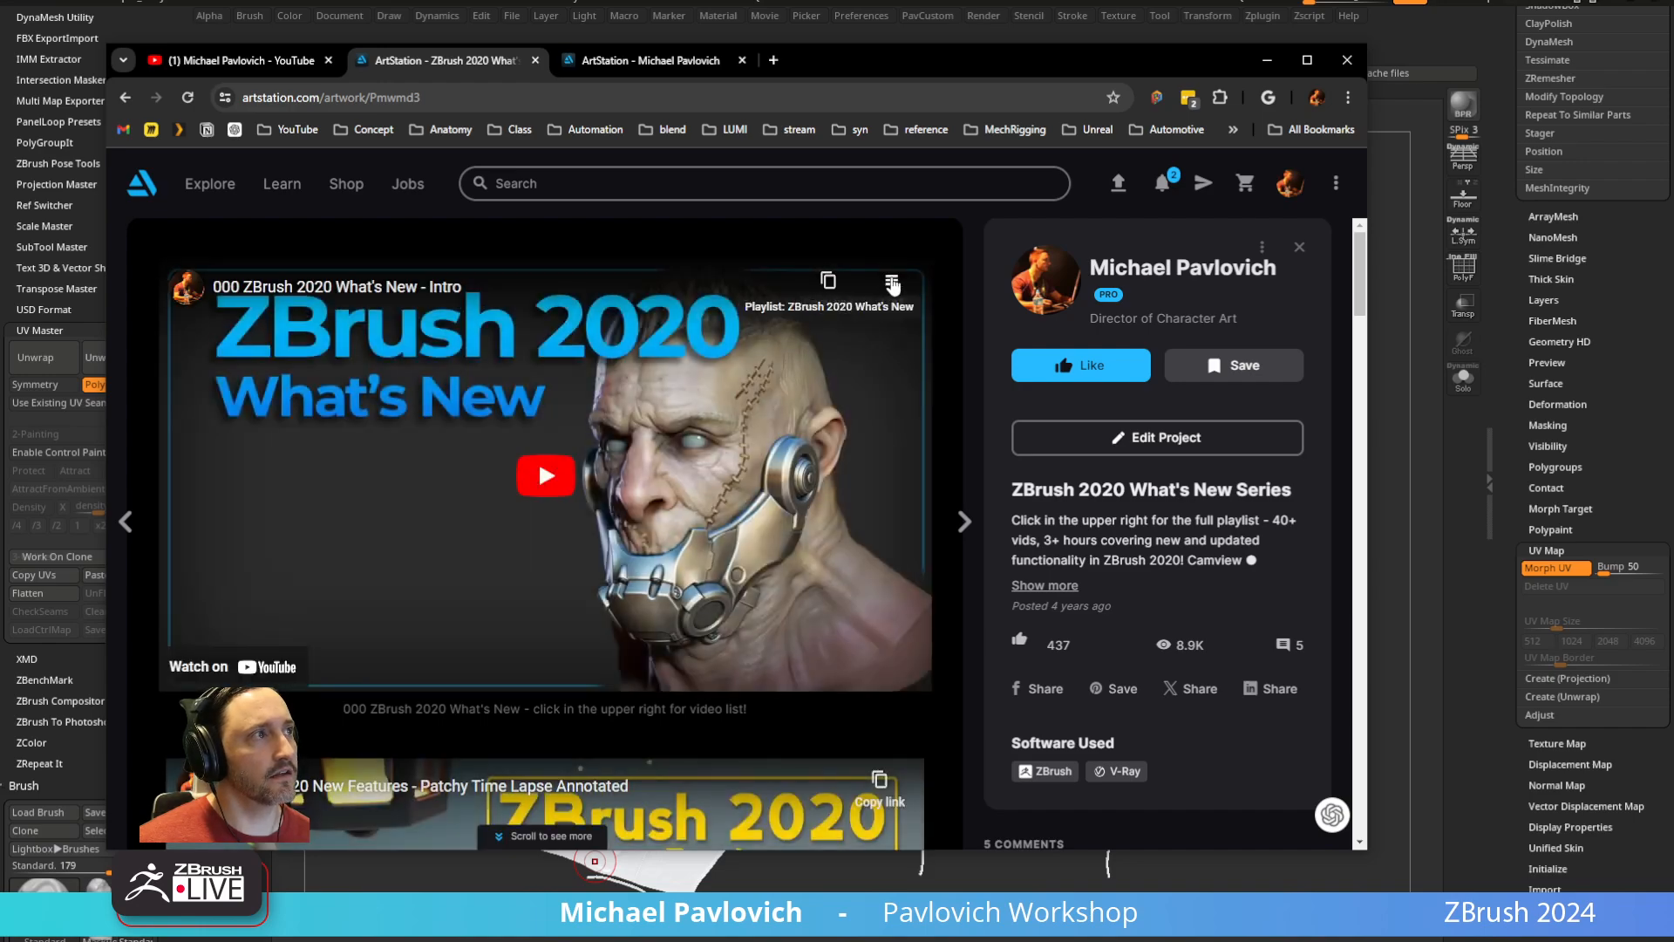
Look through the ZBrush 2020 What's New playlist for the videos on texturing and sculpting with Morph UV
left_click(892, 281)
scroll(758, 479, "down", 5)
scroll(446, 511, "down", 4)
scroll(449, 523, "down", 10)
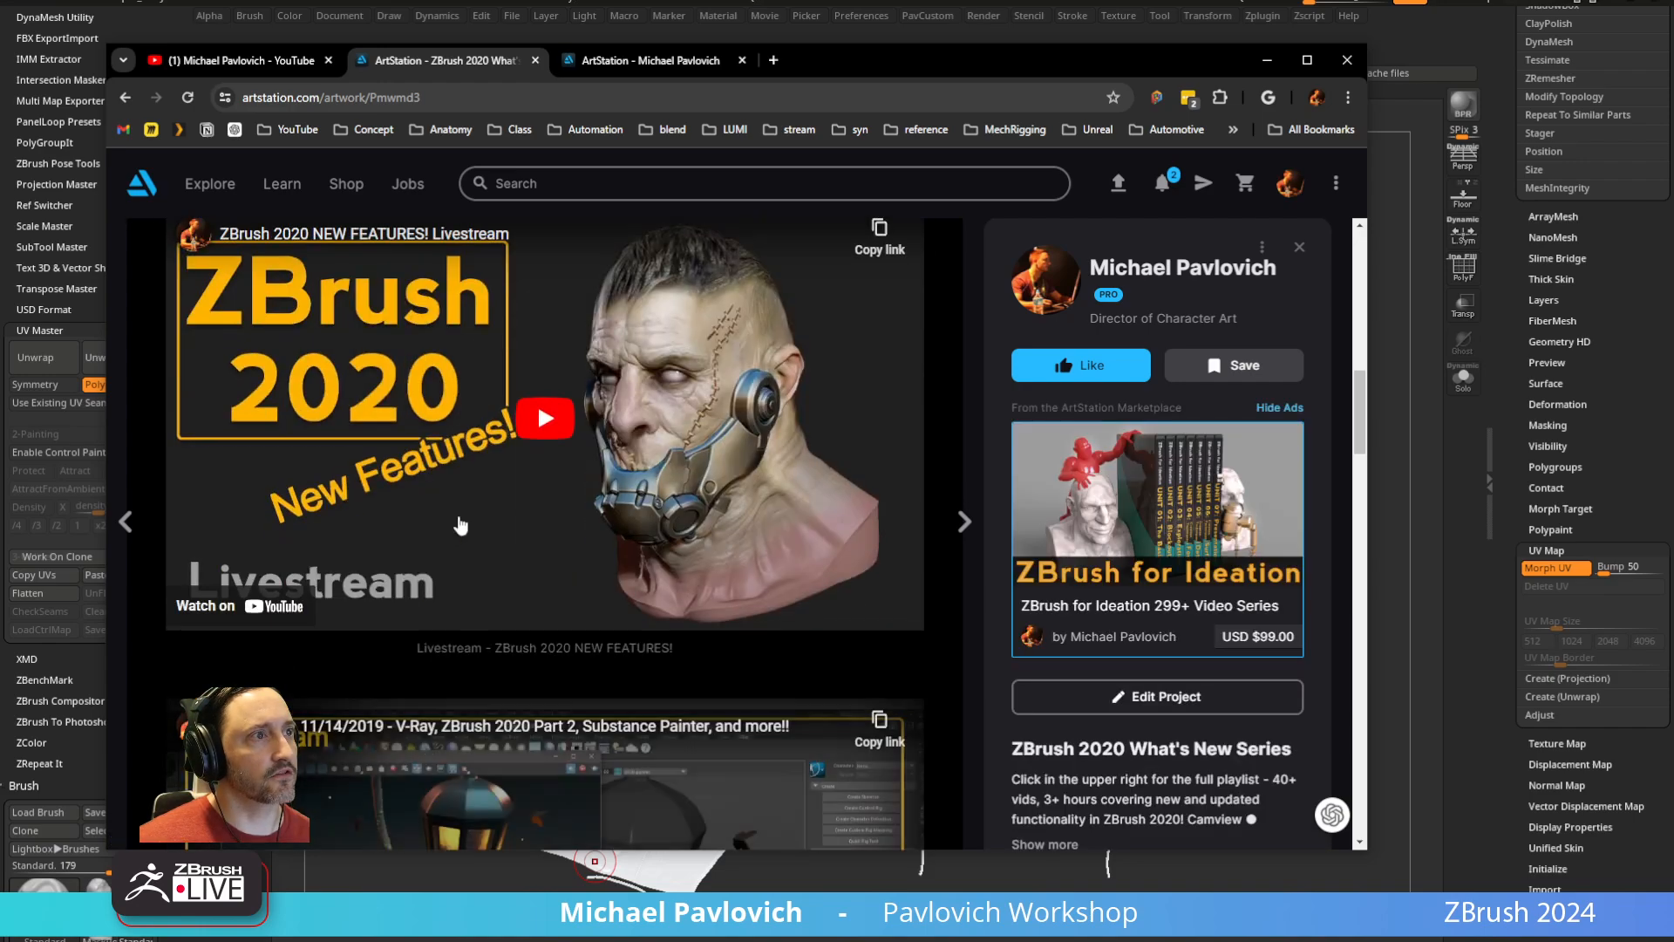
scroll(457, 541, "up", 10)
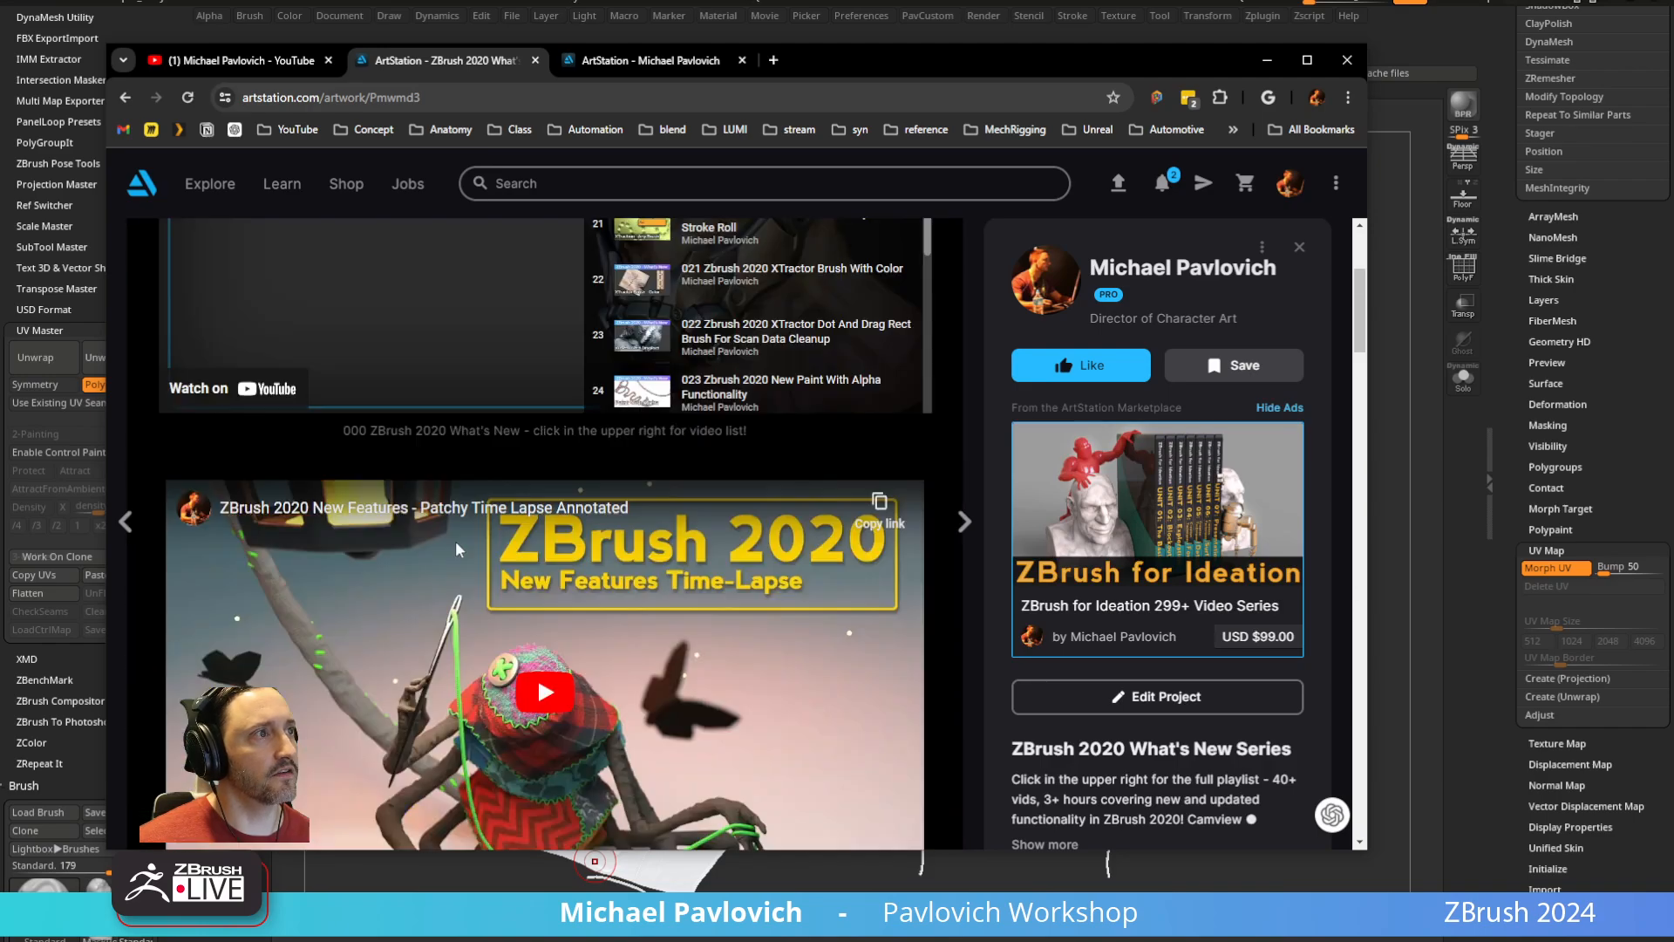
scroll(763, 443, "down", 10)
scroll(763, 443, "down", 5)
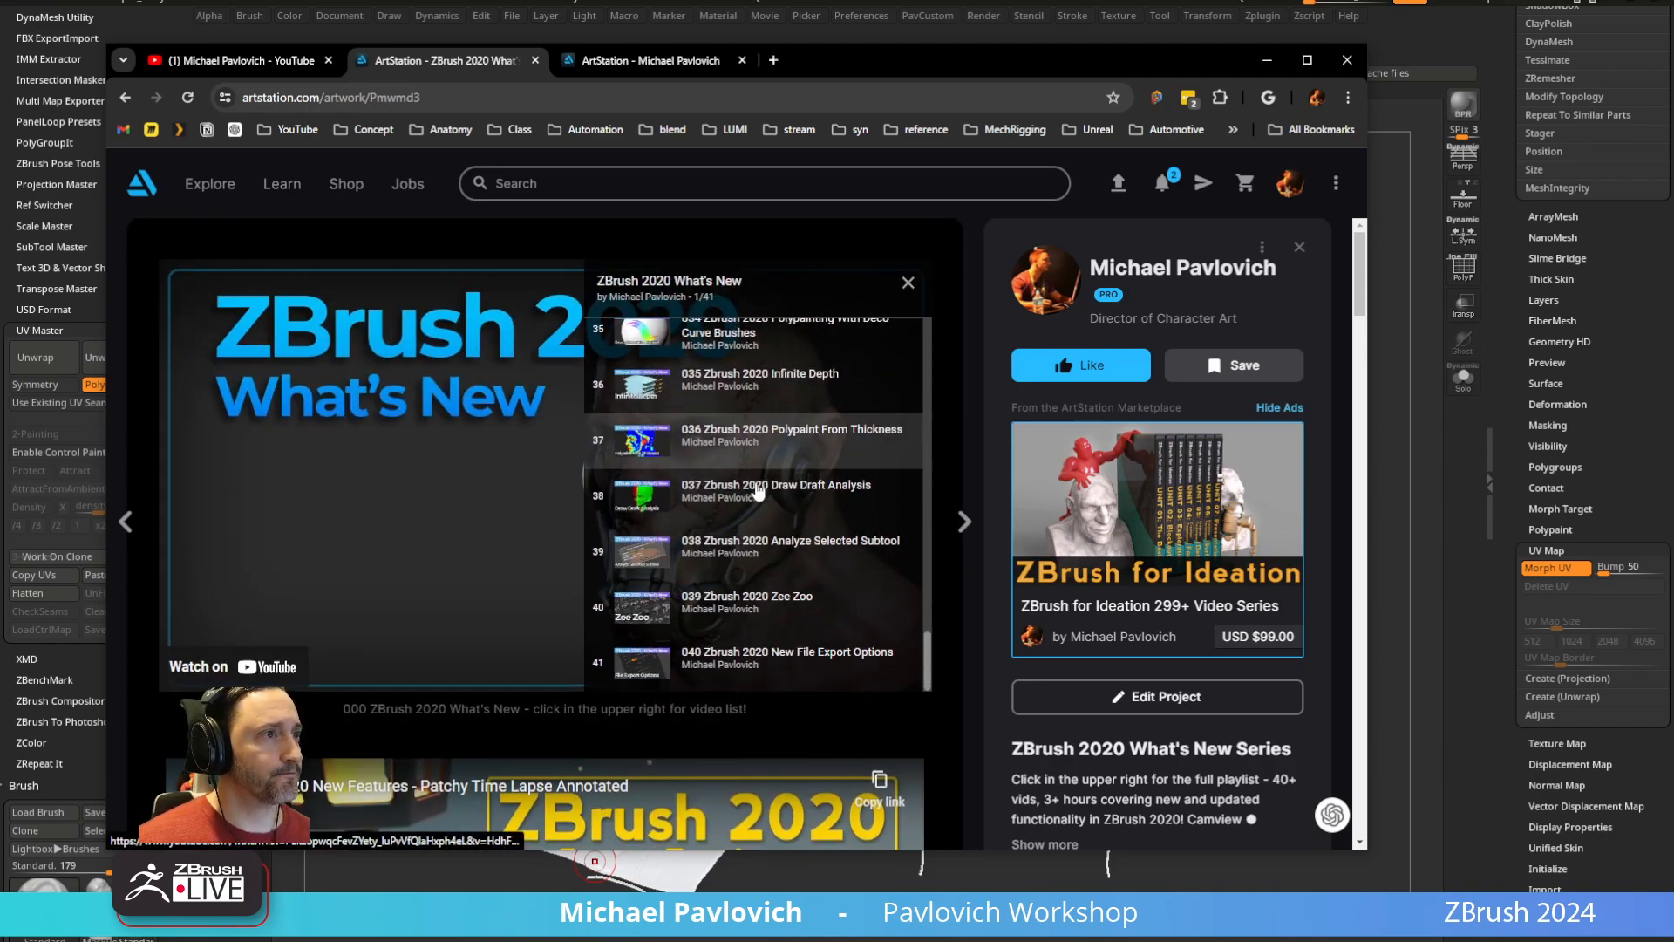
scroll(742, 433, "down", 3)
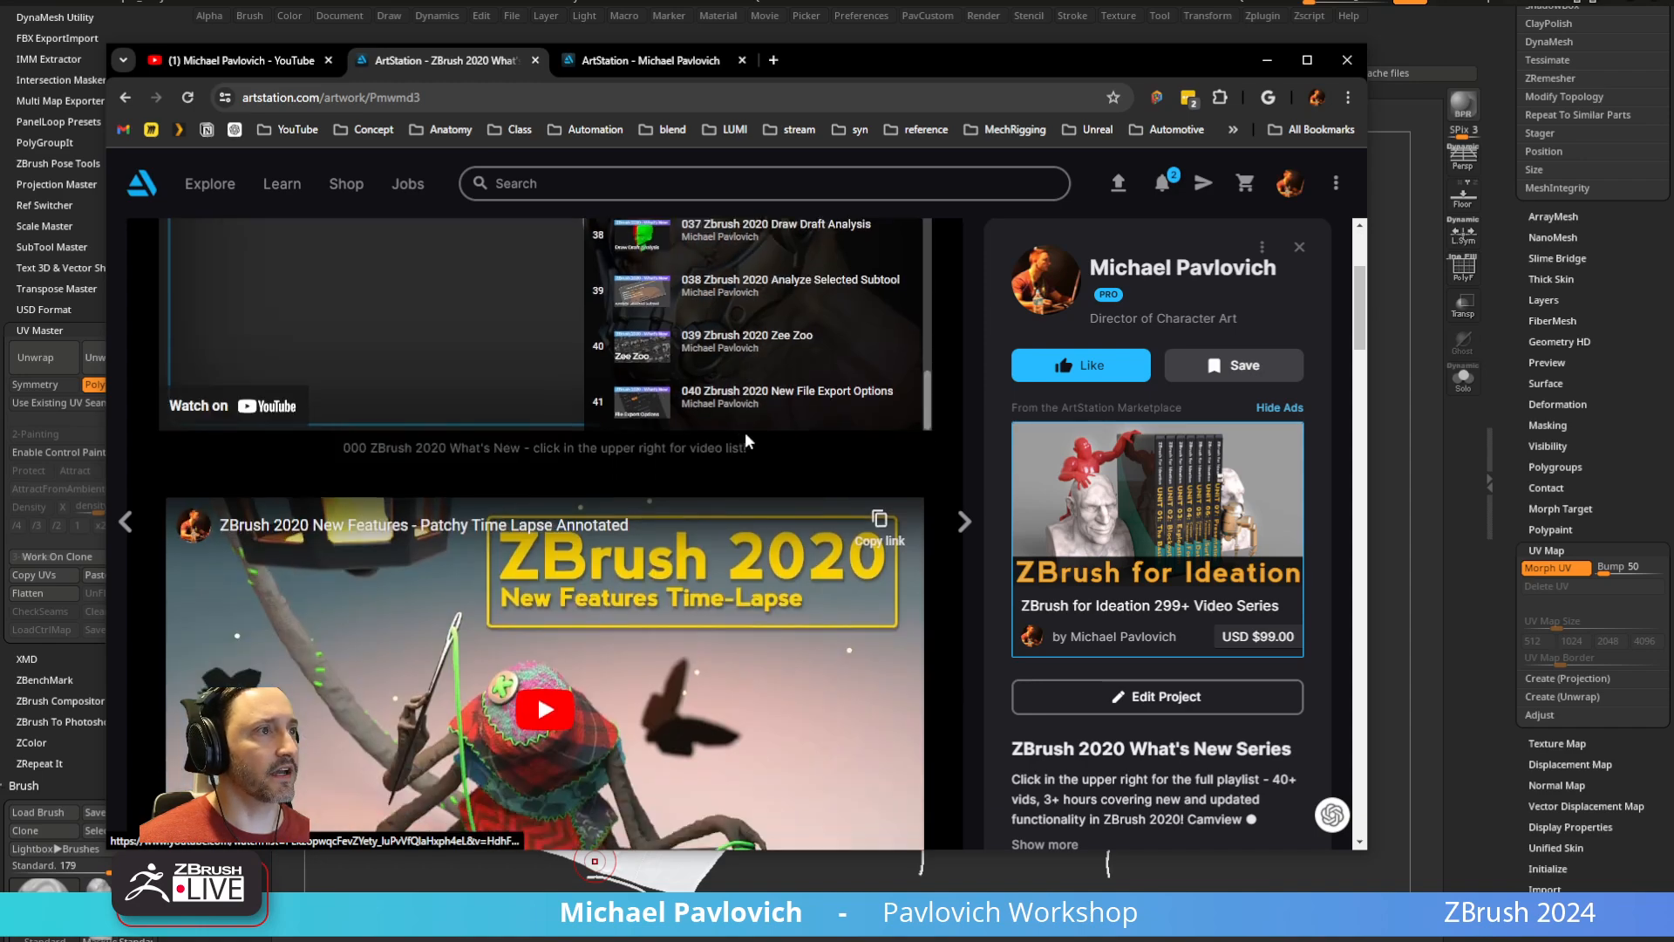
scroll(745, 432, "up", 3)
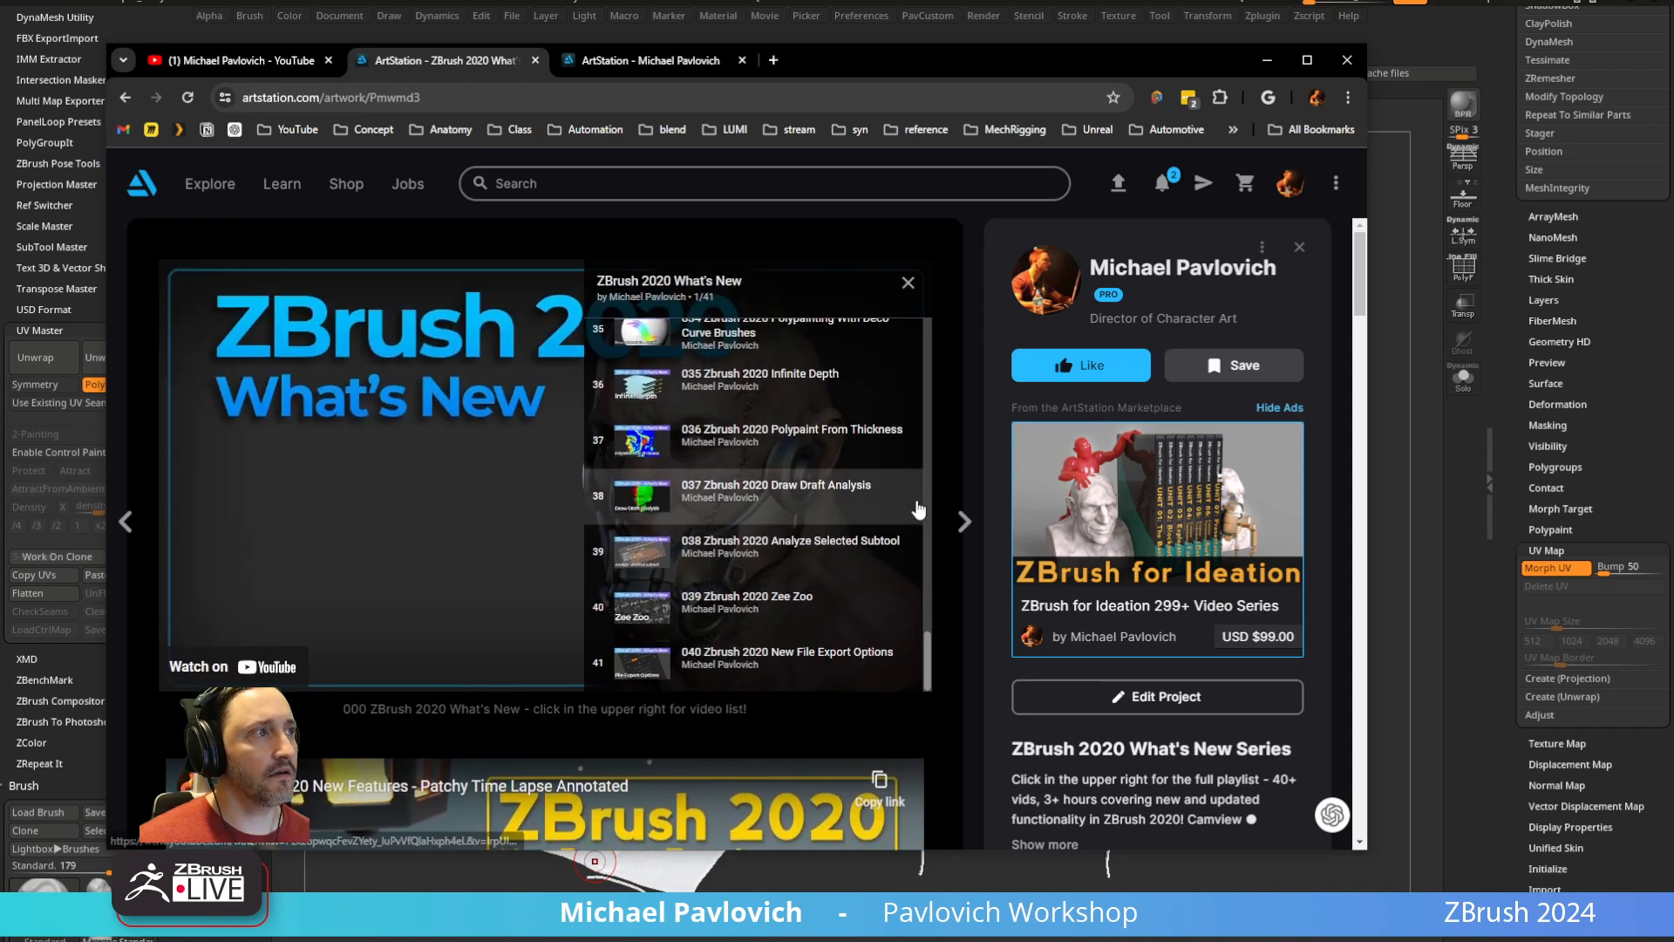
scroll(877, 523, "up", 7)
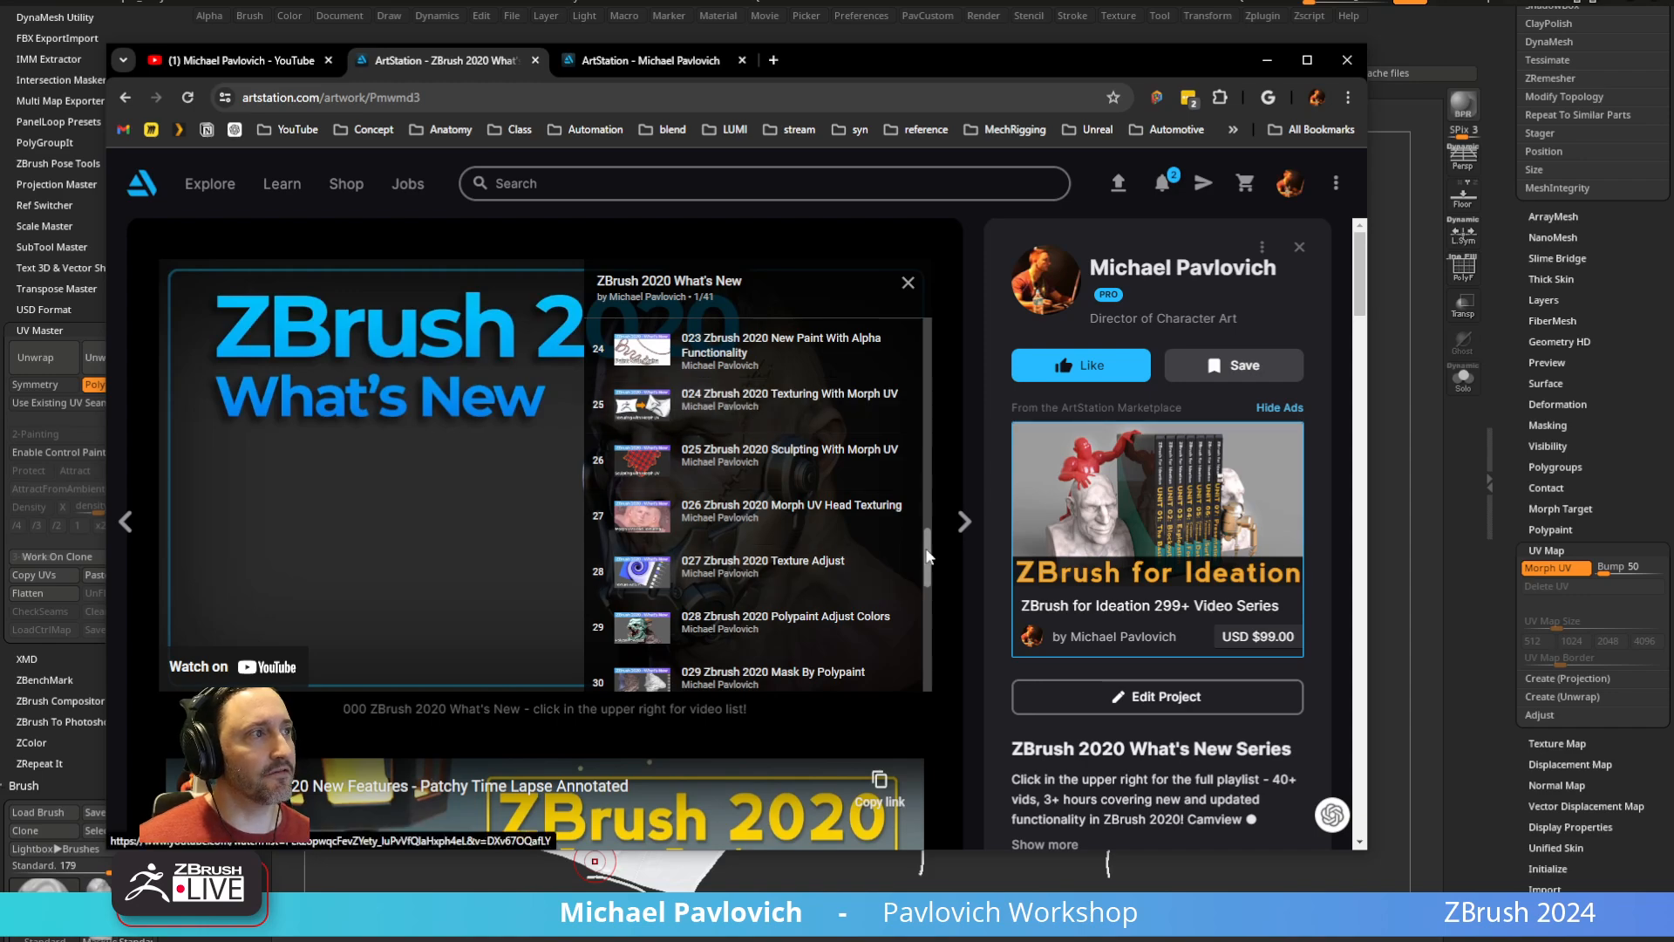
scroll(927, 558, "up", 15)
Close the playlist, return to the main portfolio page, and minimise the browser to get back to ZBrush
left_click(908, 283)
left_click(126, 97)
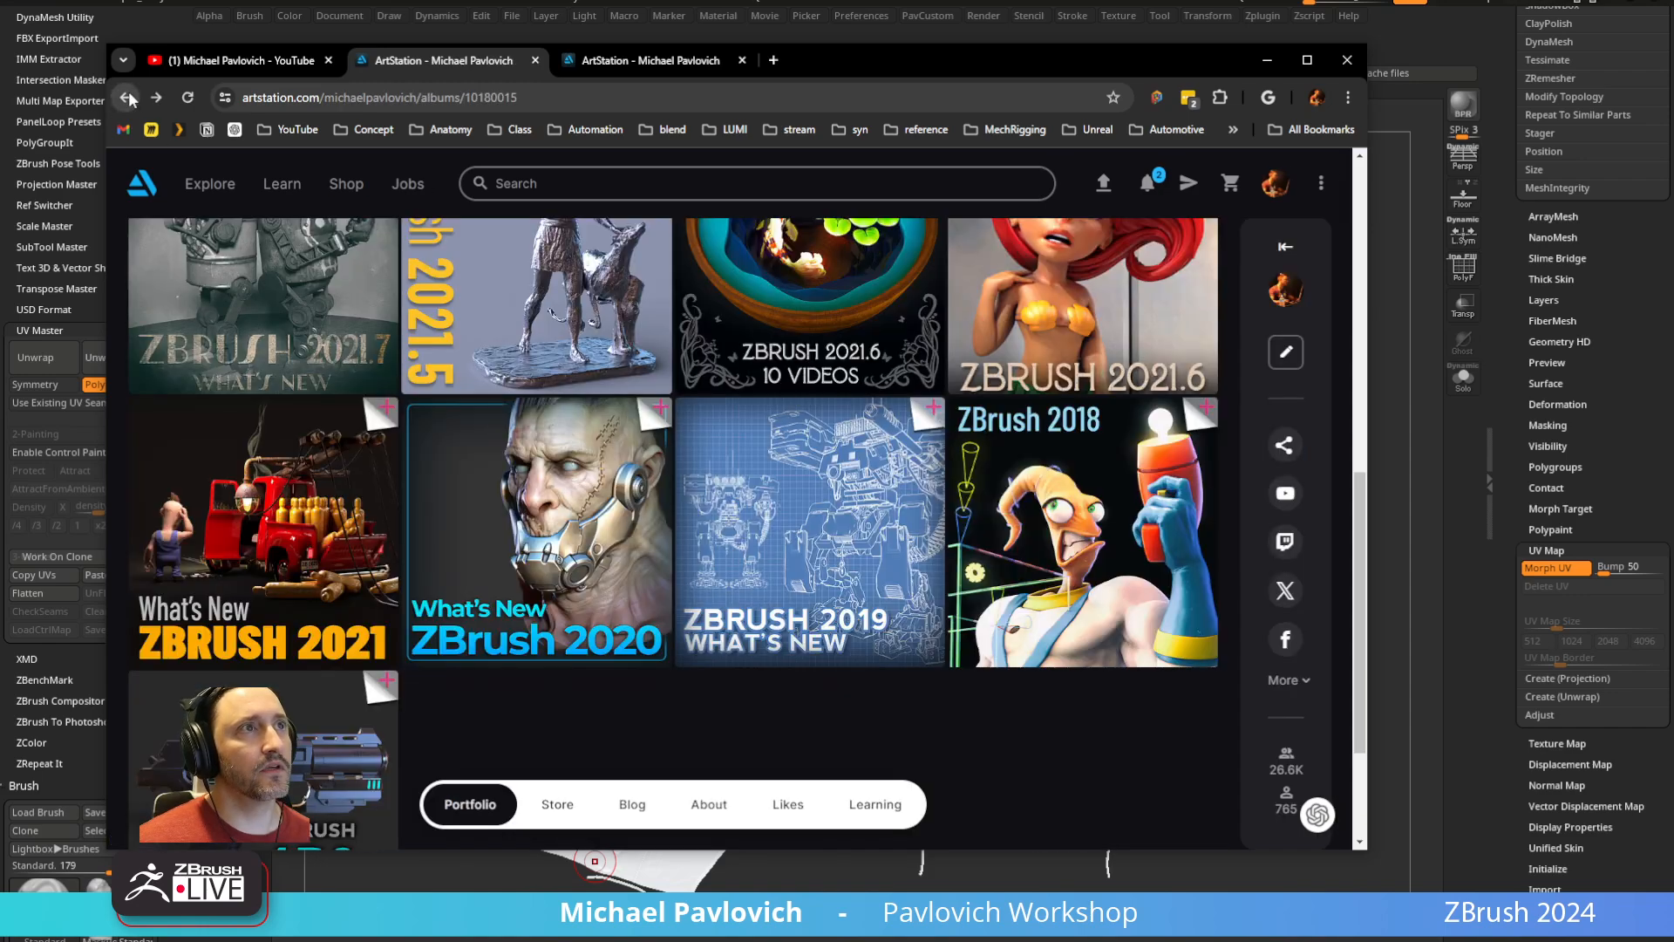
left_click(126, 98)
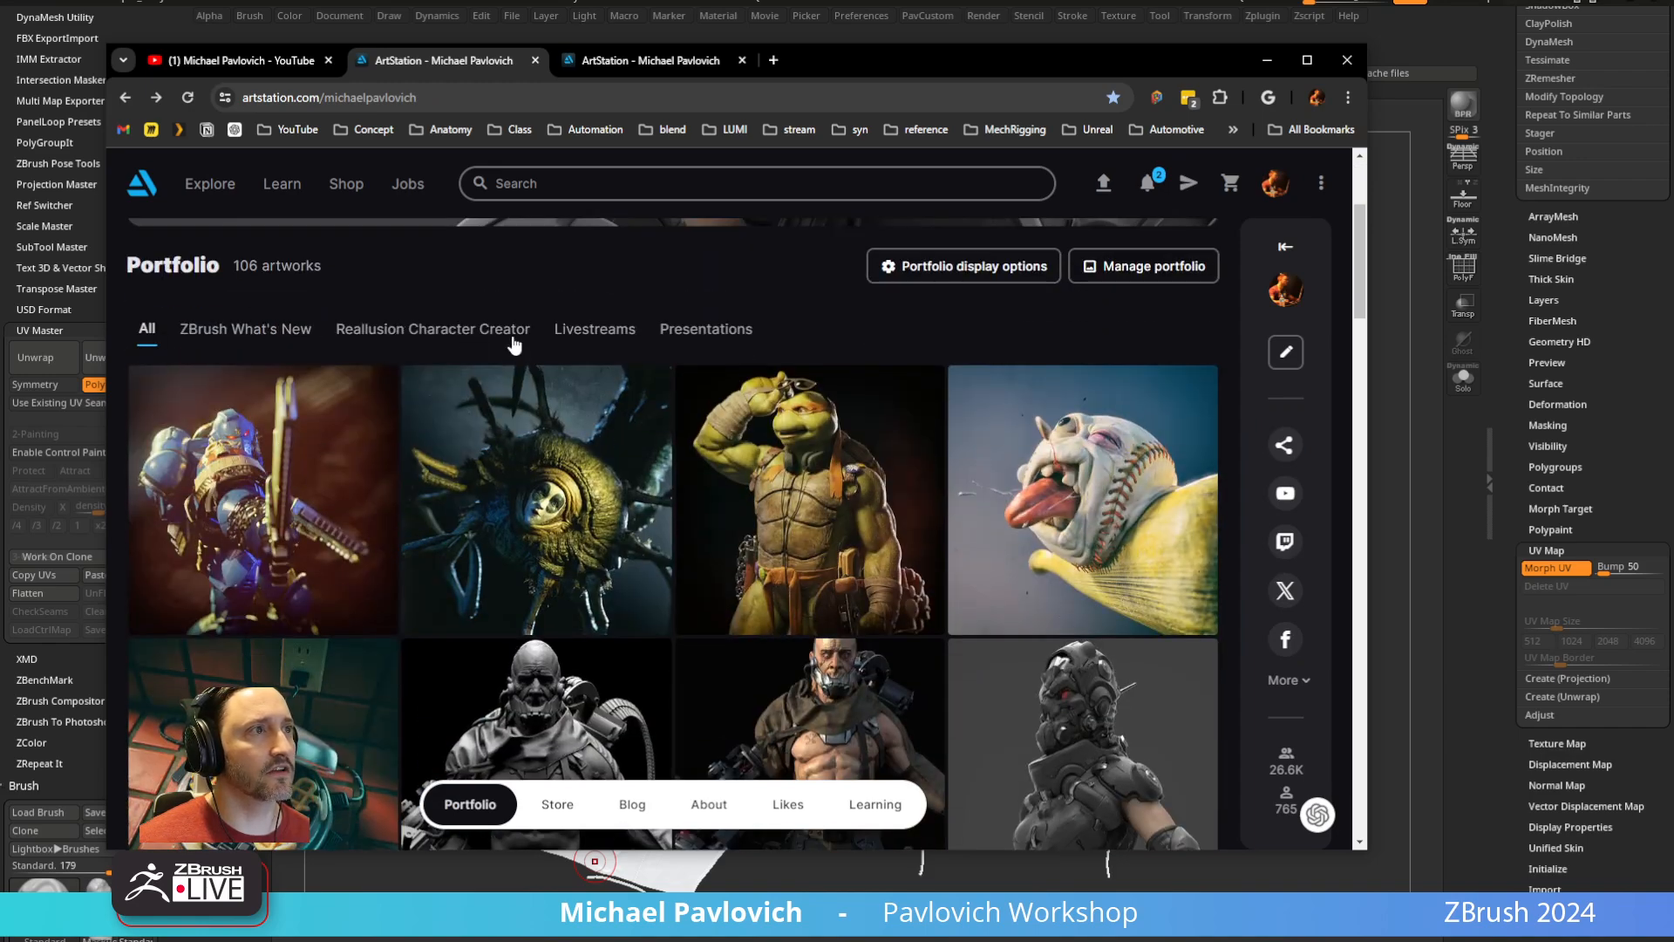
left_click(417, 97)
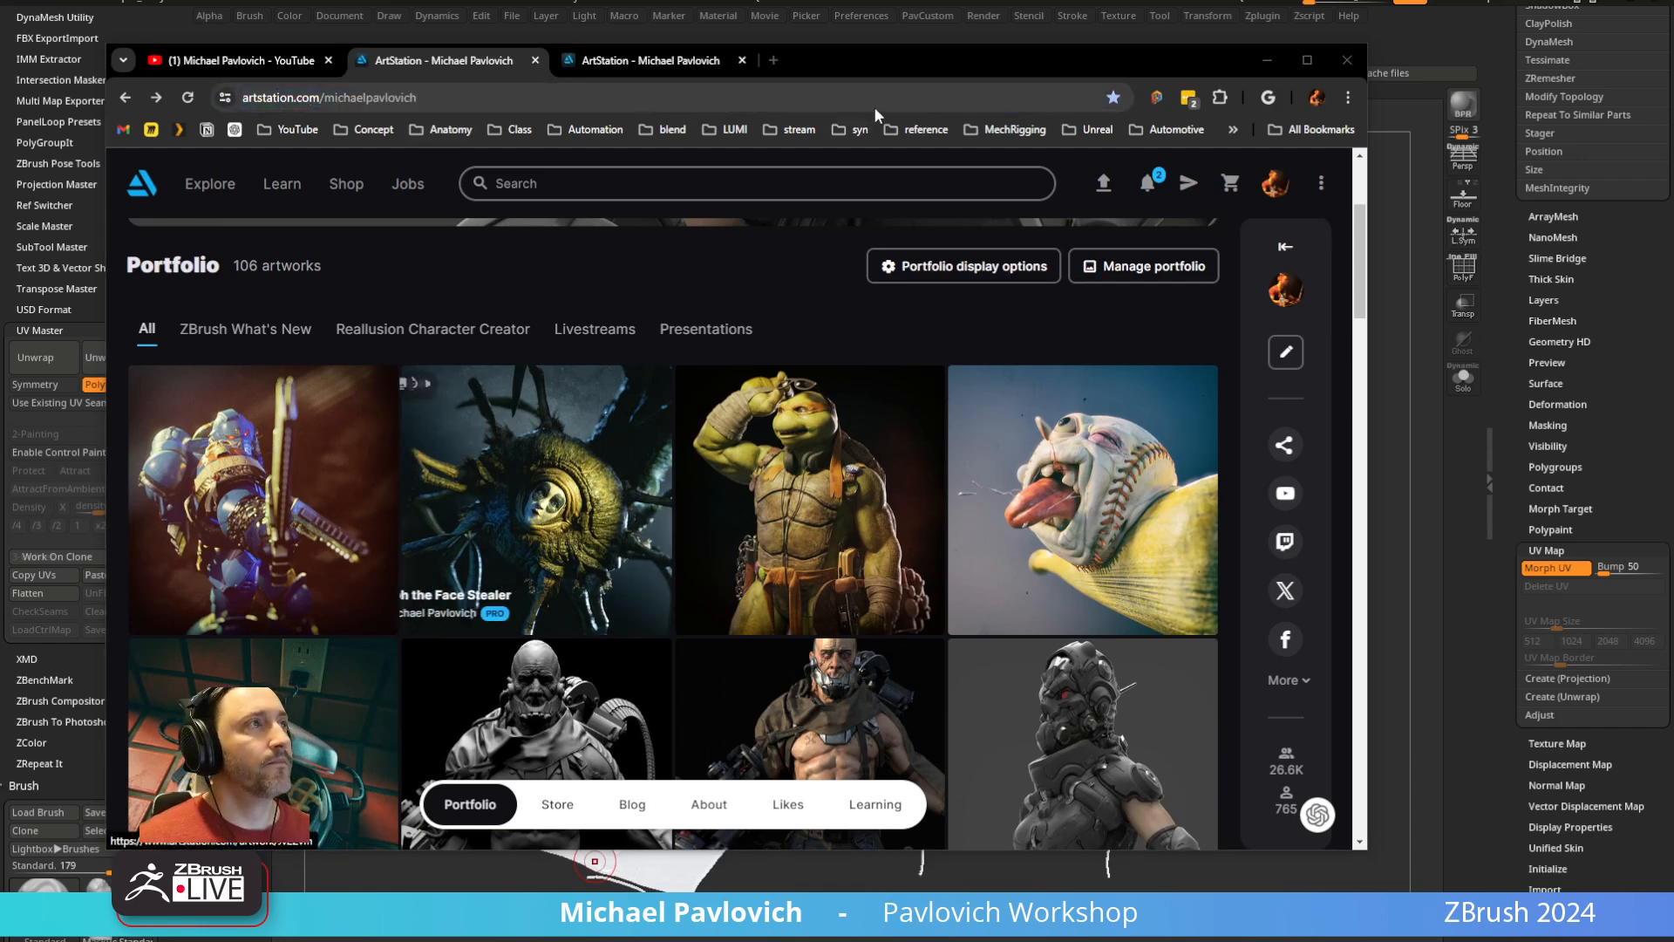
left_click(1267, 60)
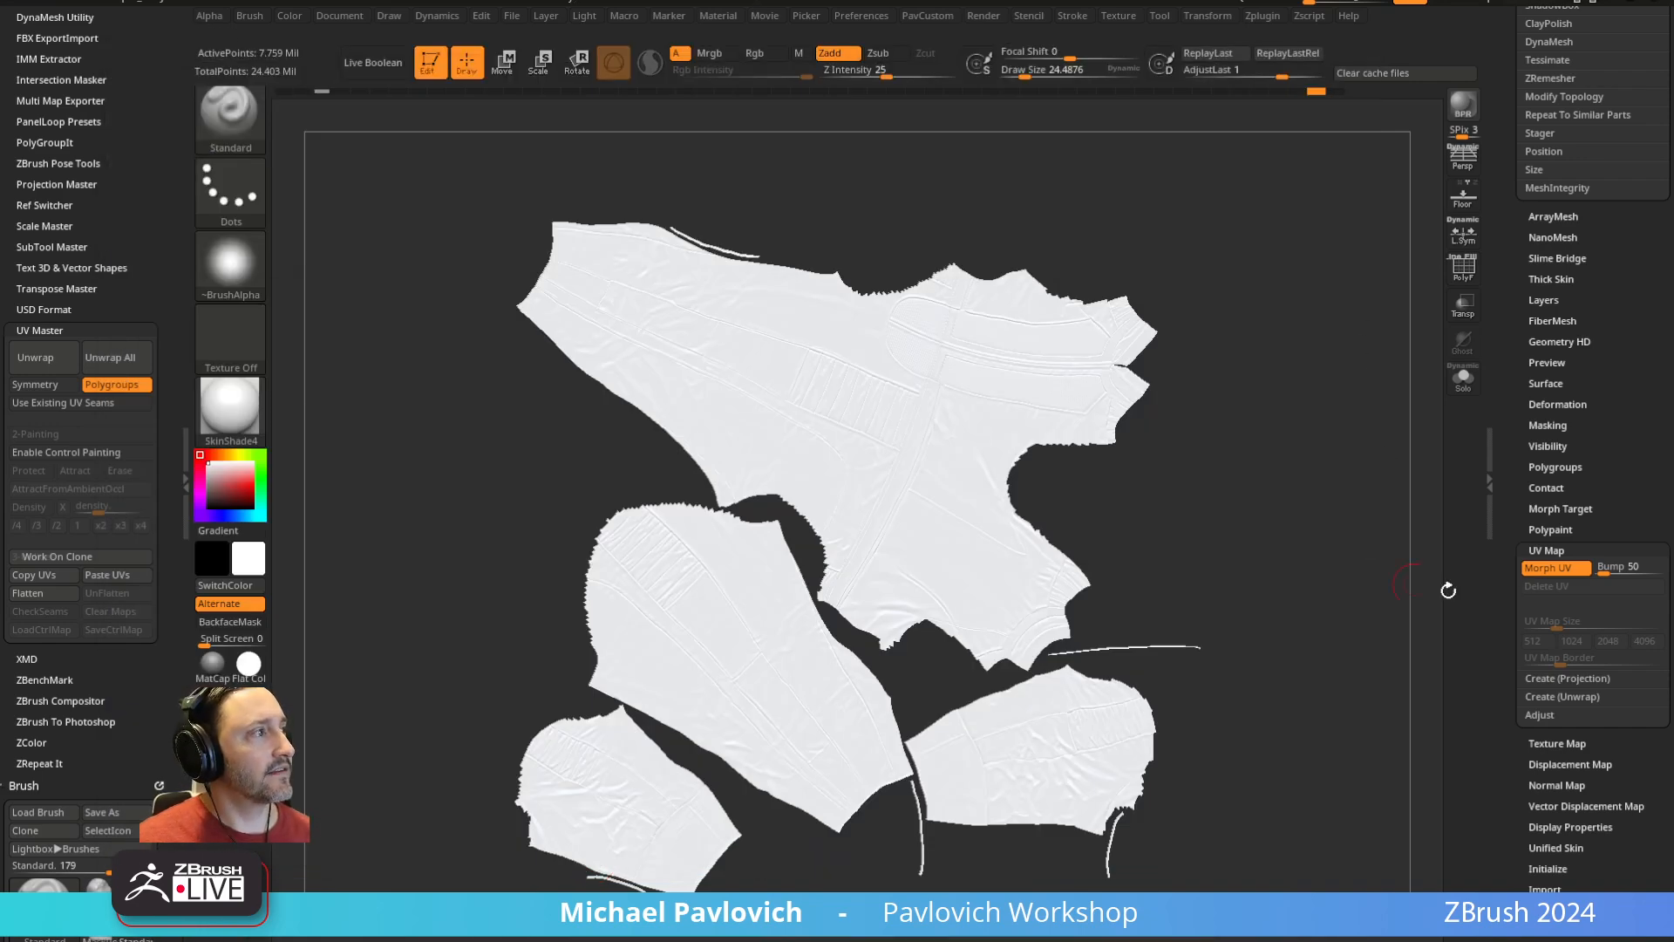
Turn off Morph UV, lower the suit to subdivision level 1, and switch to the Green Metallic material
left_click(1546, 574)
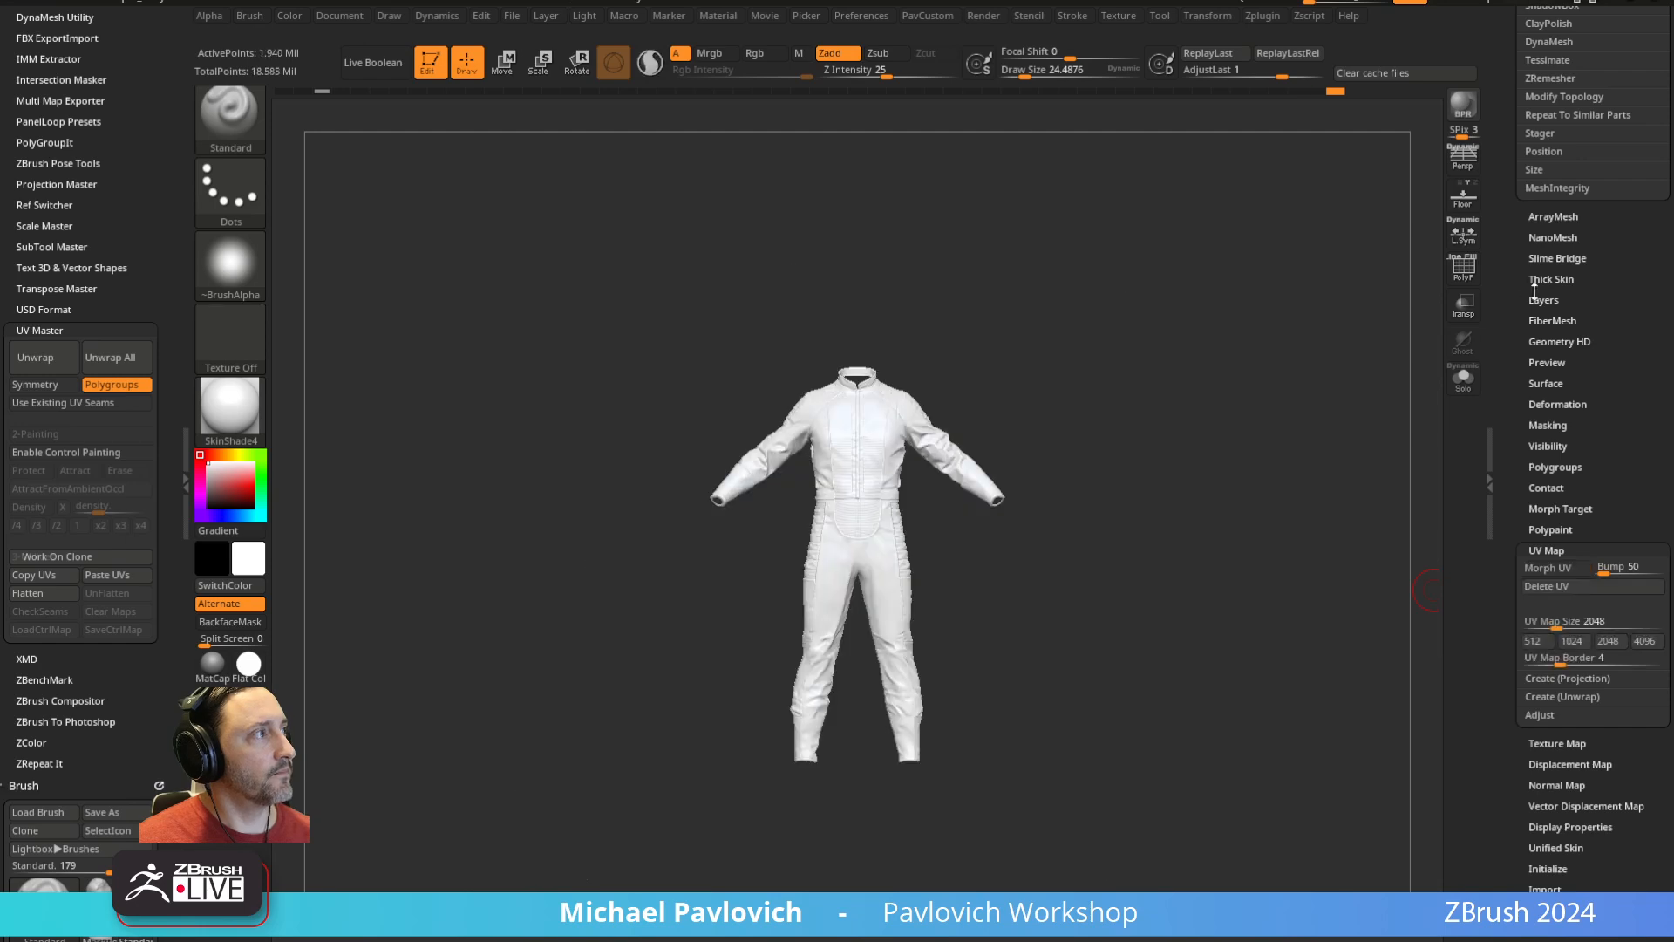
left_click_drag(1513, 285, 1519, 482)
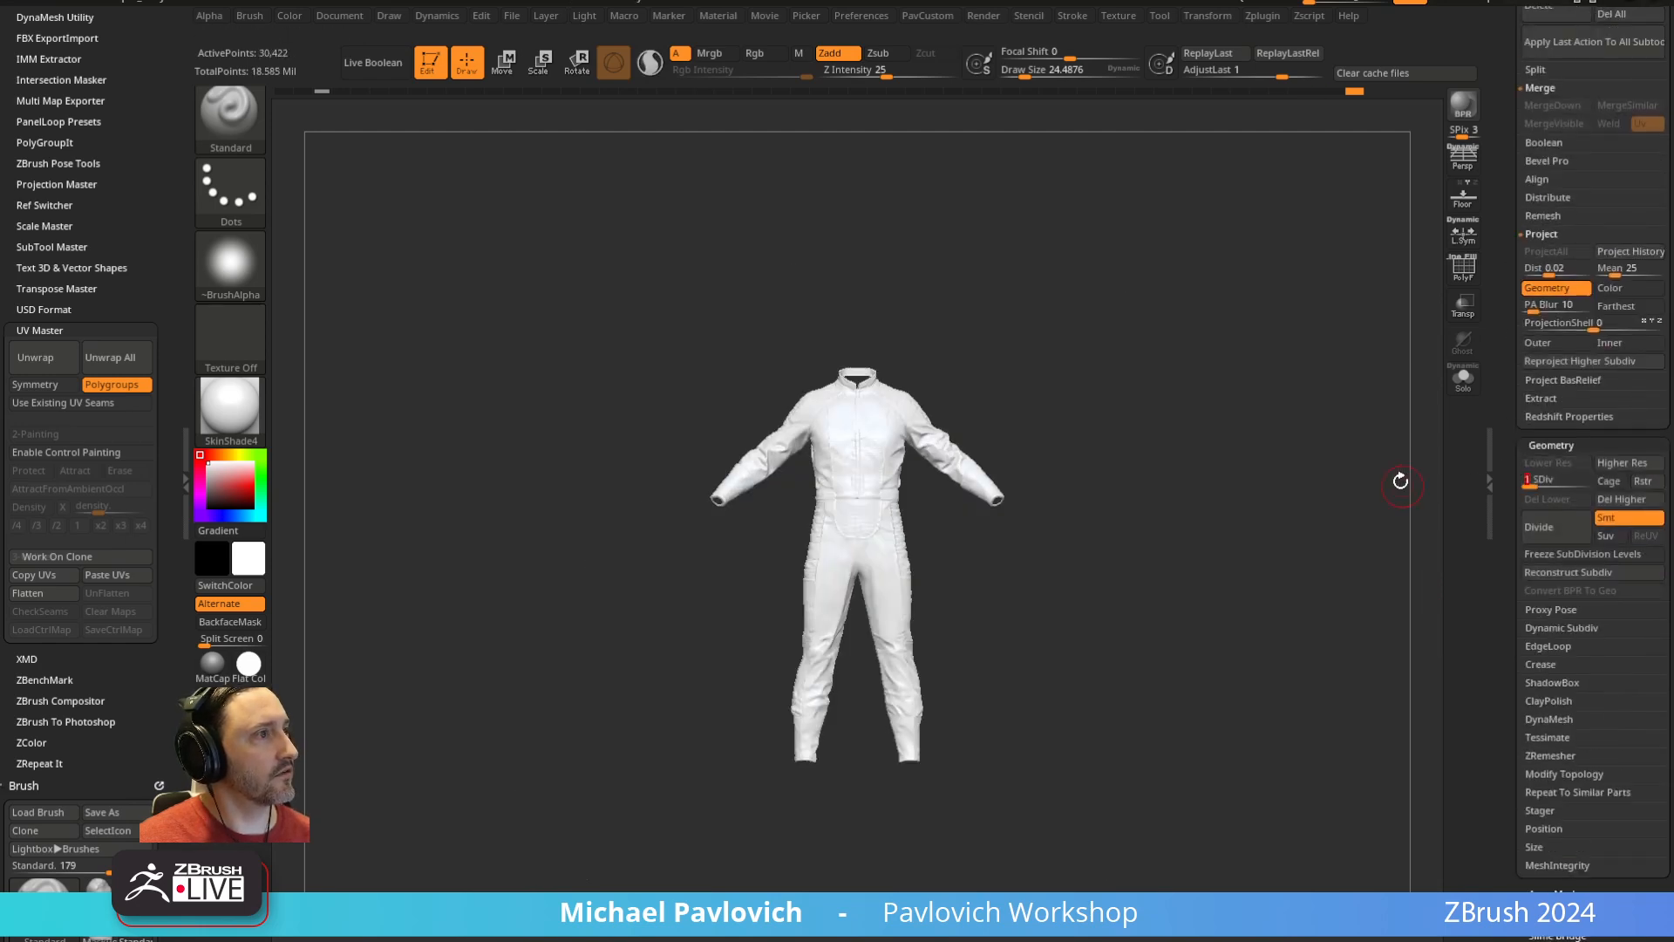
left_click_drag(1284, 450, 1194, 479, "alt")
left_click(214, 665)
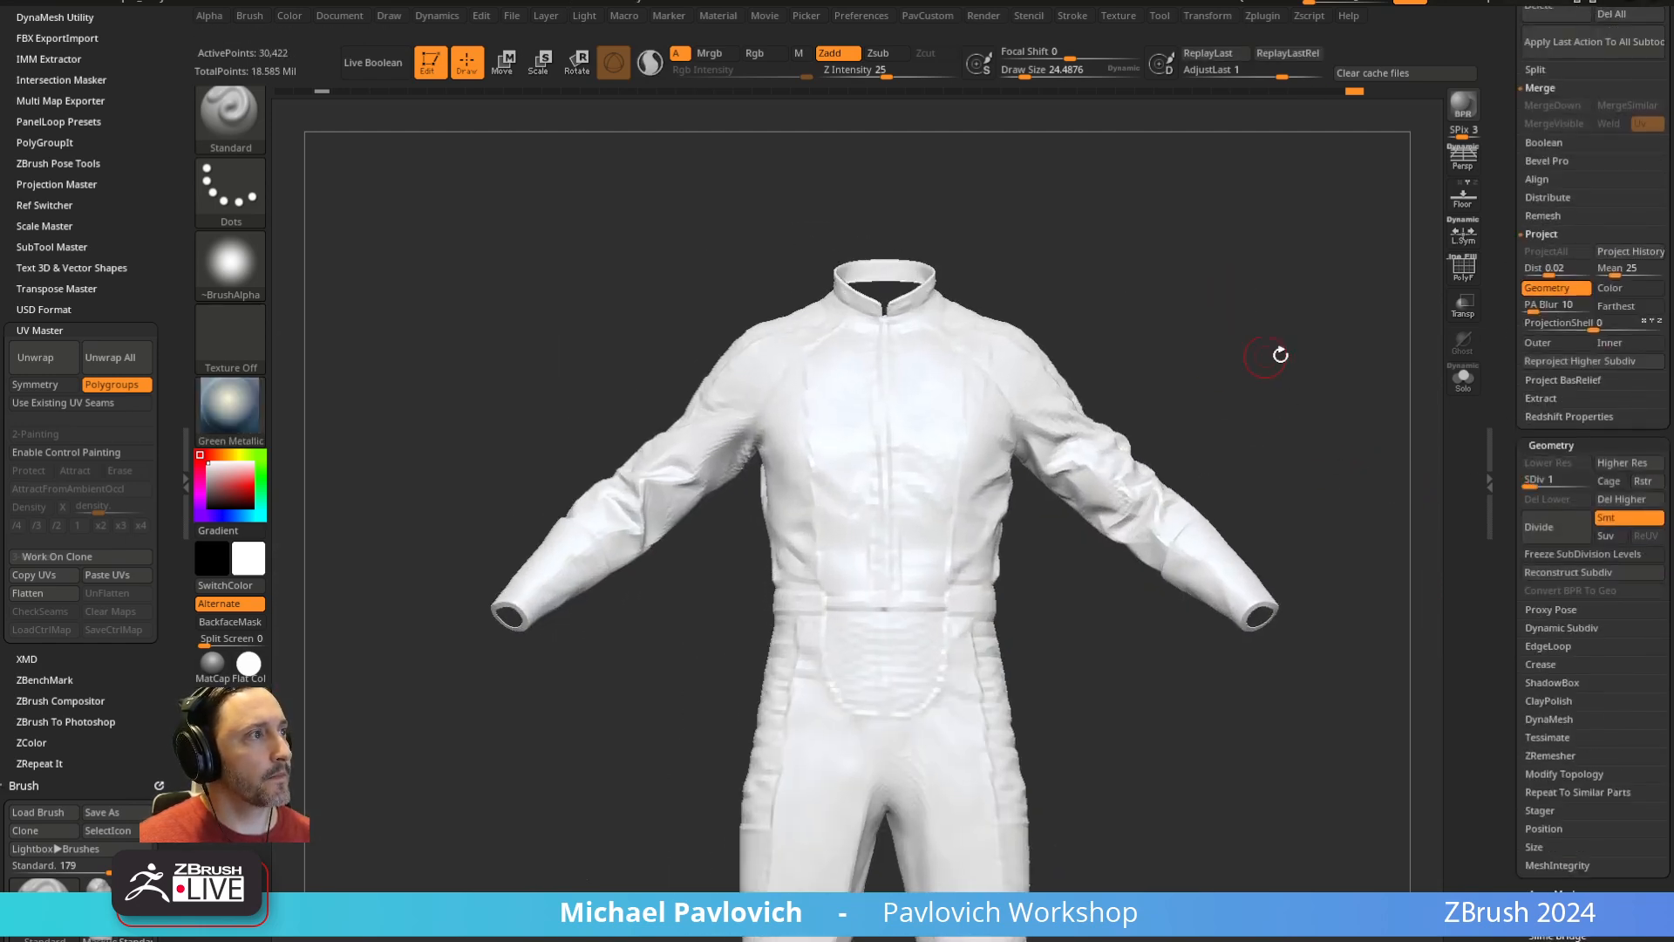
Show the suit's polyframe, crease its edges along the UV seams, and check the creases around the shoulders and crotch
mouse_move(1282, 354)
left_mouse_down()
mouse_move(1437, 375)
mouse_move(1496, 558)
mouse_move(1509, 227)
left_mouse_up()
key("shift+f")
left_click(1607, 461)
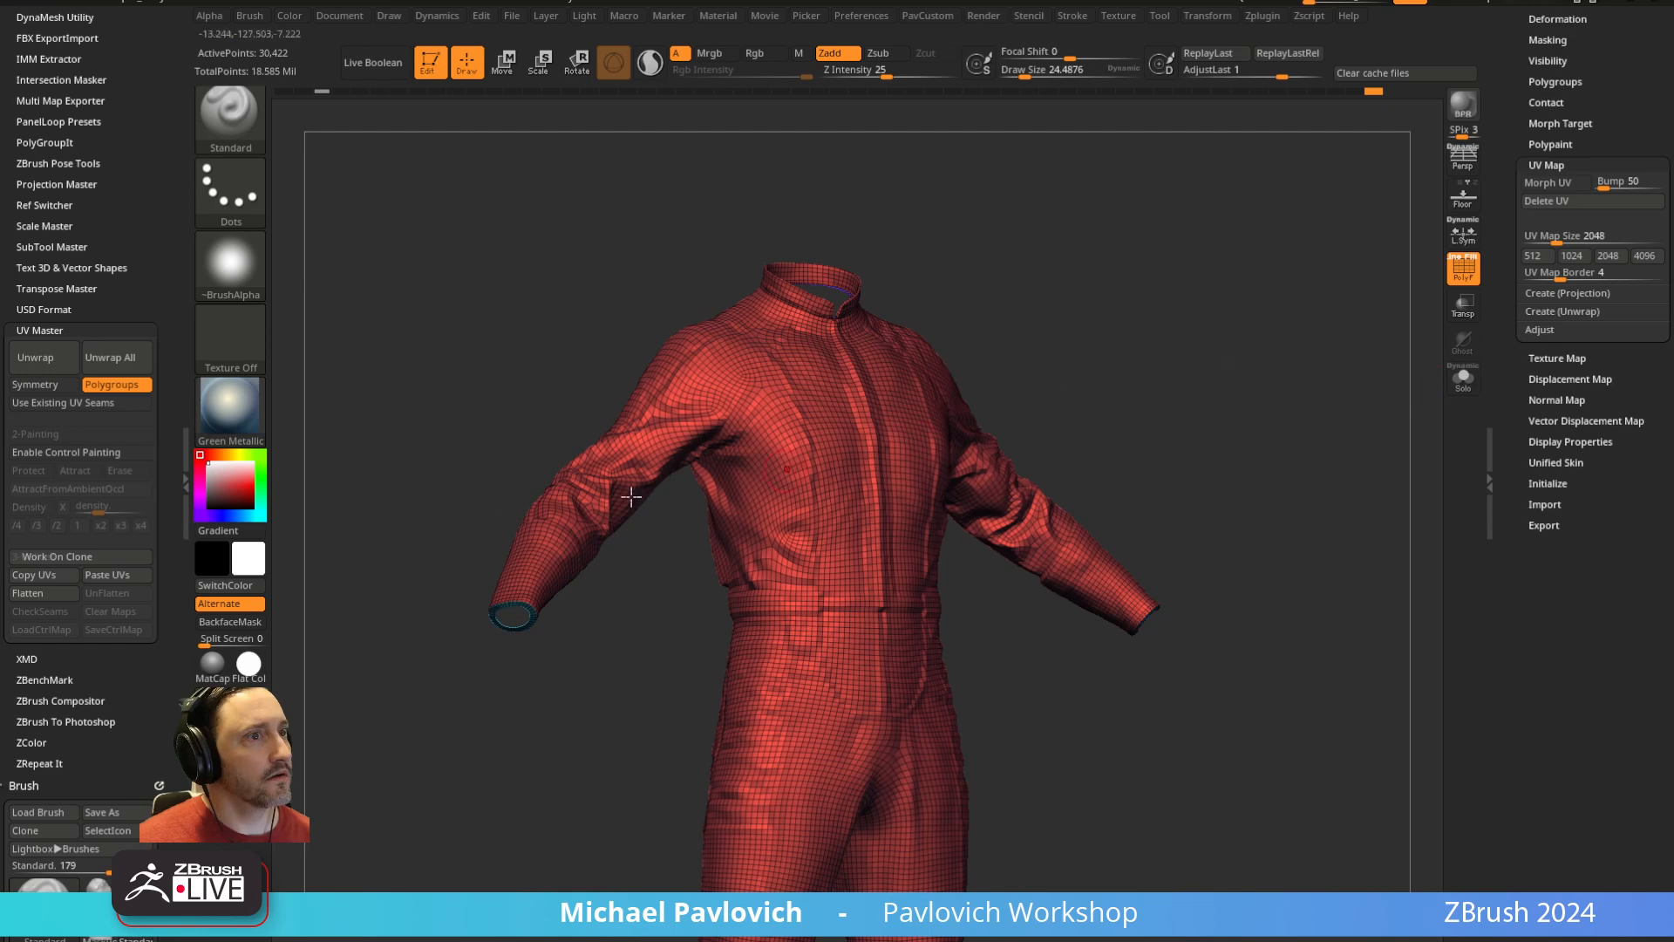
left_click(247, 705)
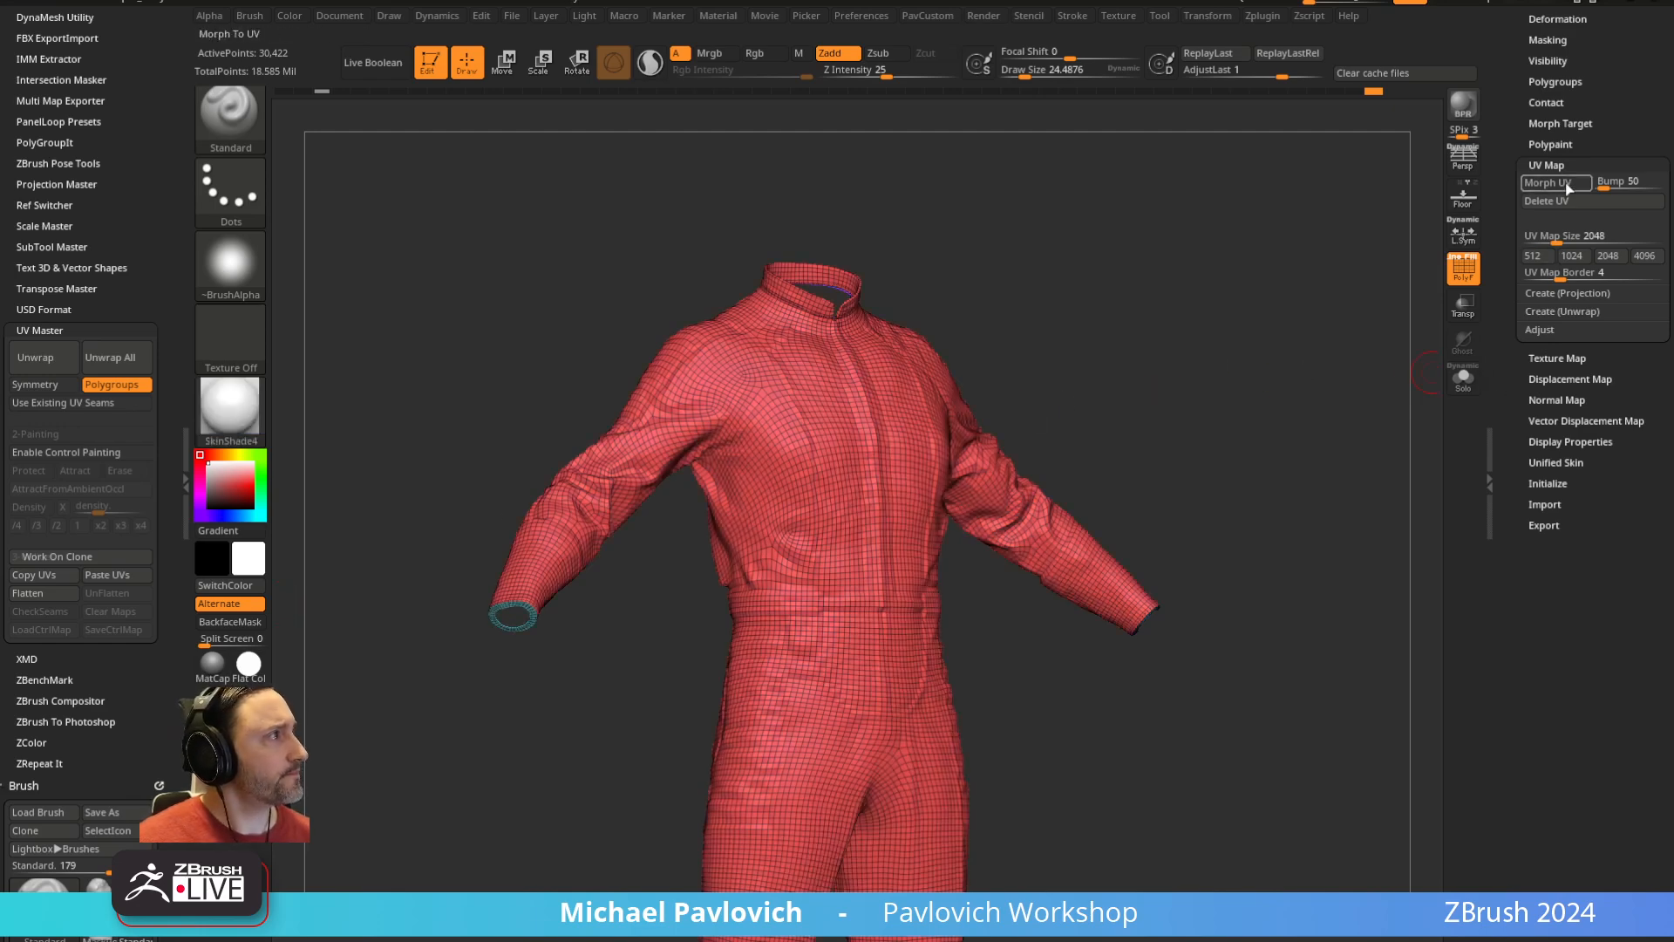
left_click(1560, 311)
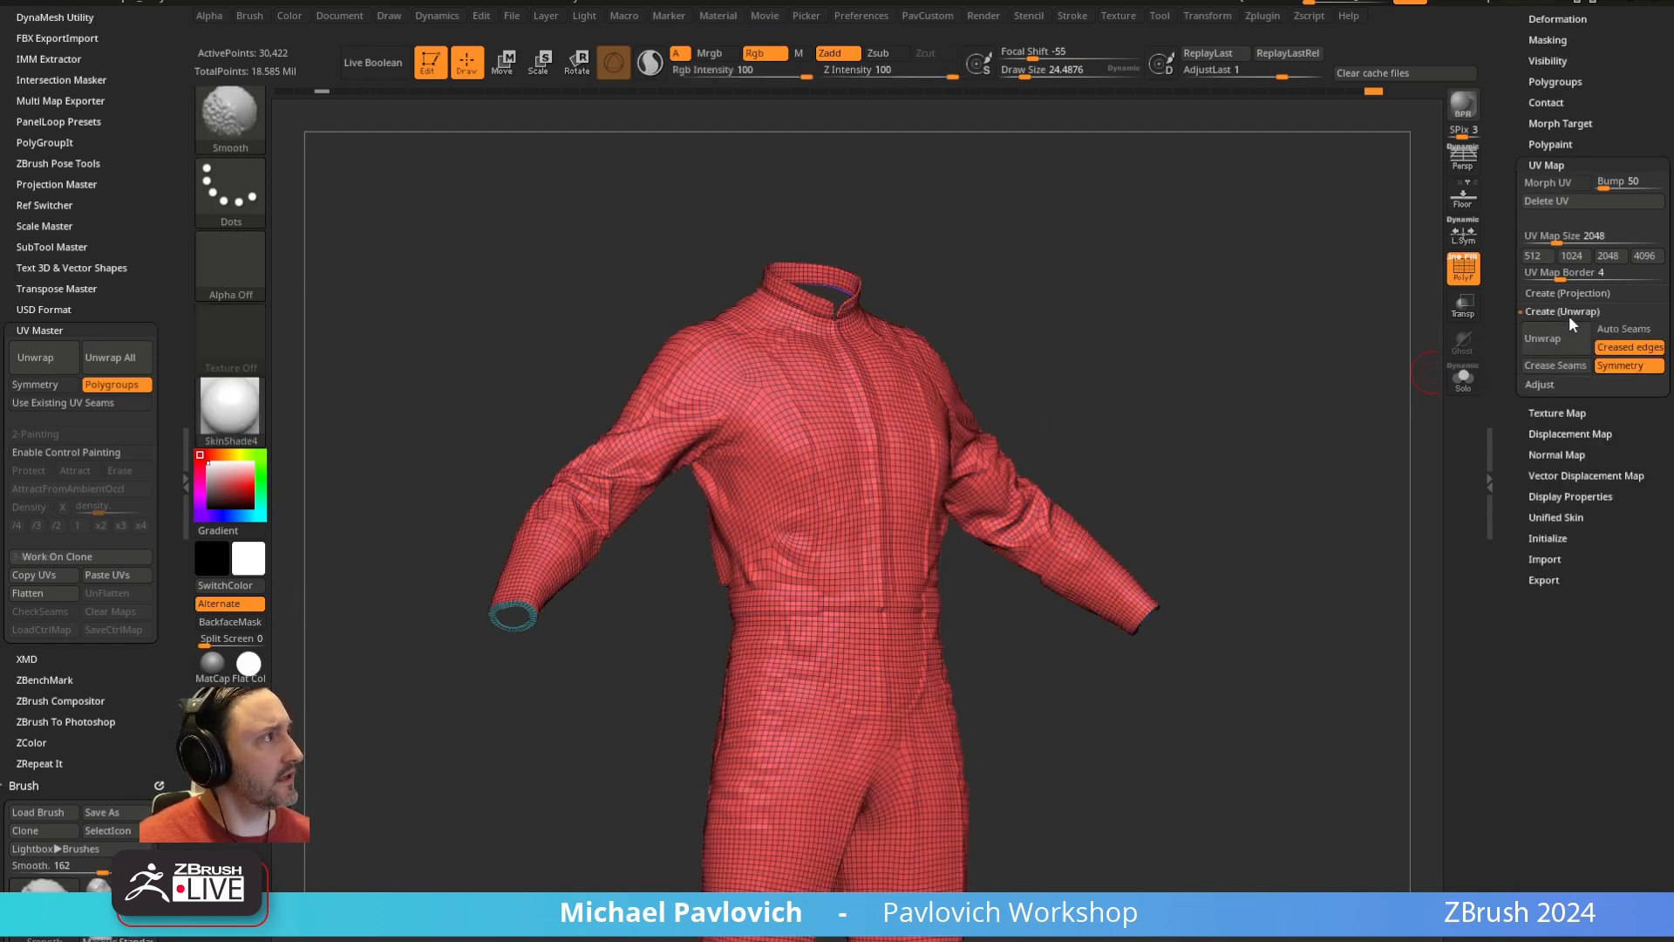
left_click(1547, 371)
mouse_move(1347, 453)
right_mouse_down()
mouse_move(1267, 463)
mouse_move(1168, 625)
right_mouse_up()
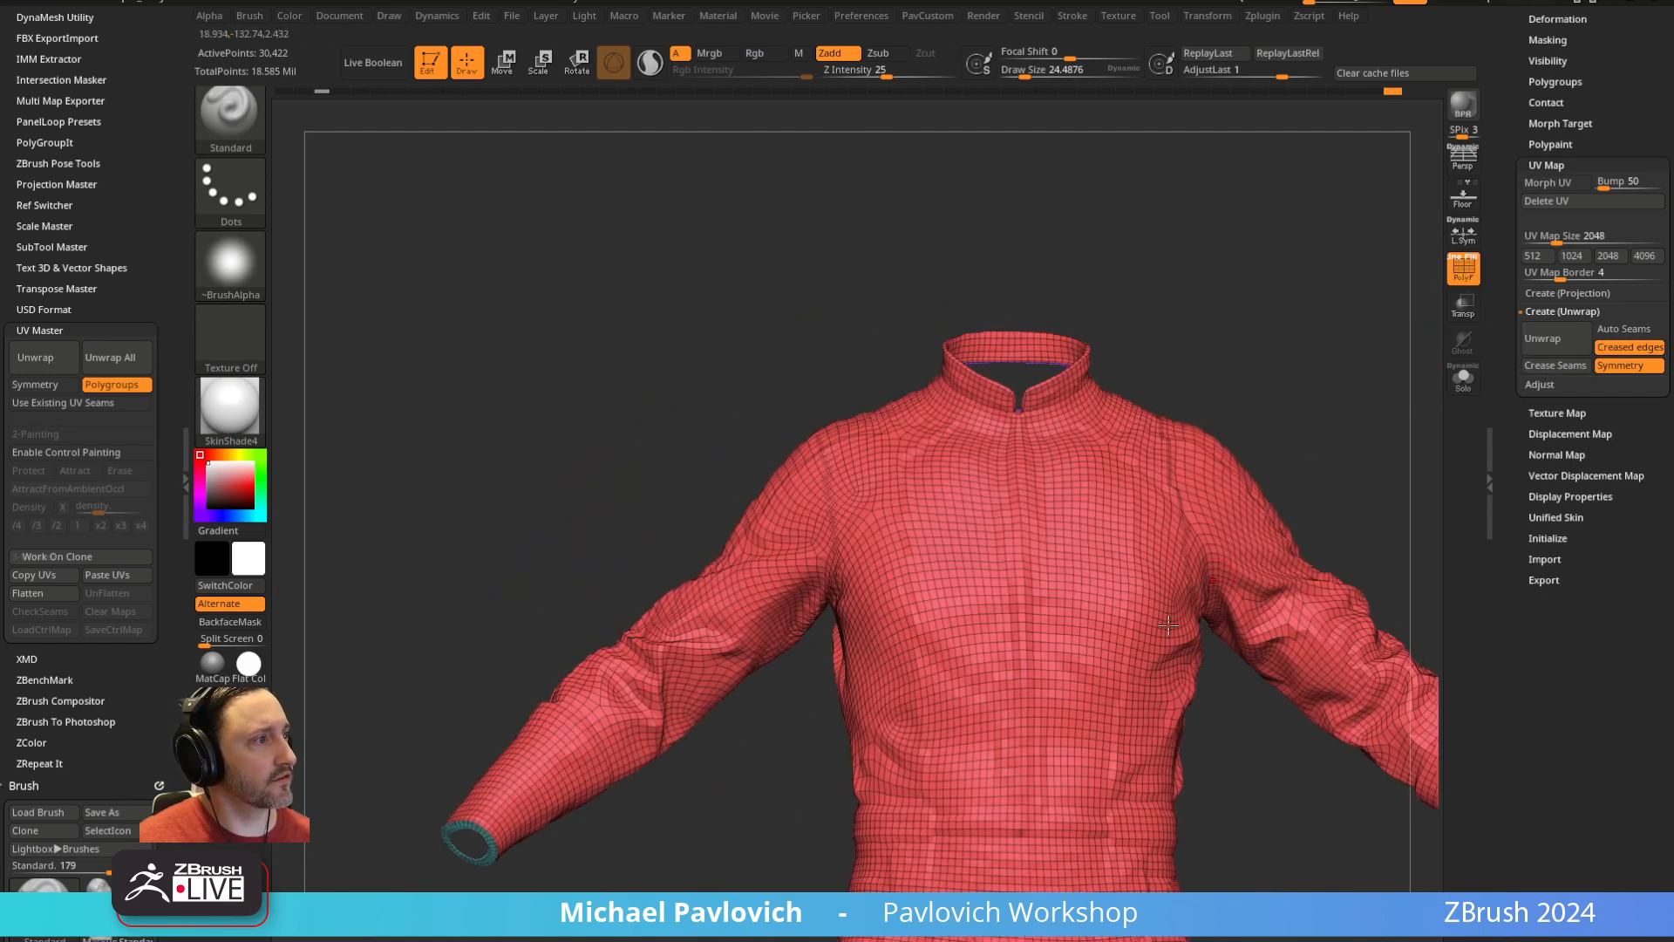
right_click_drag(733, 445, 1094, 412)
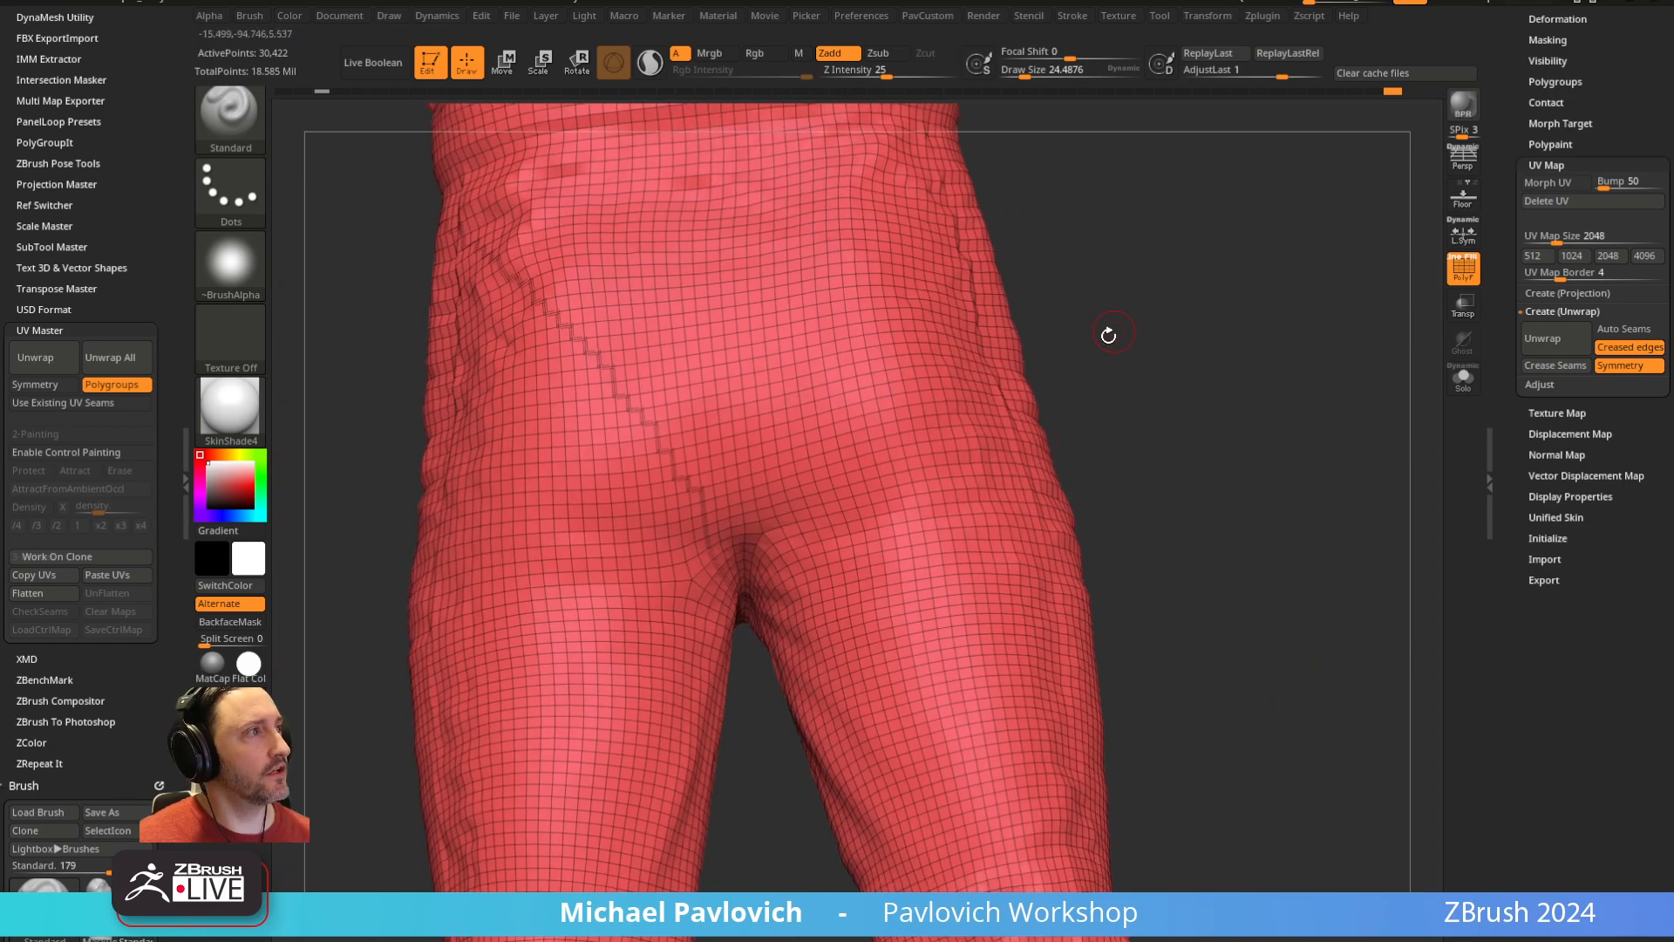
Turn off symmetry for the creased-edge UV unwrap of the suit
right_click_drag(1108, 334, 1477, 379)
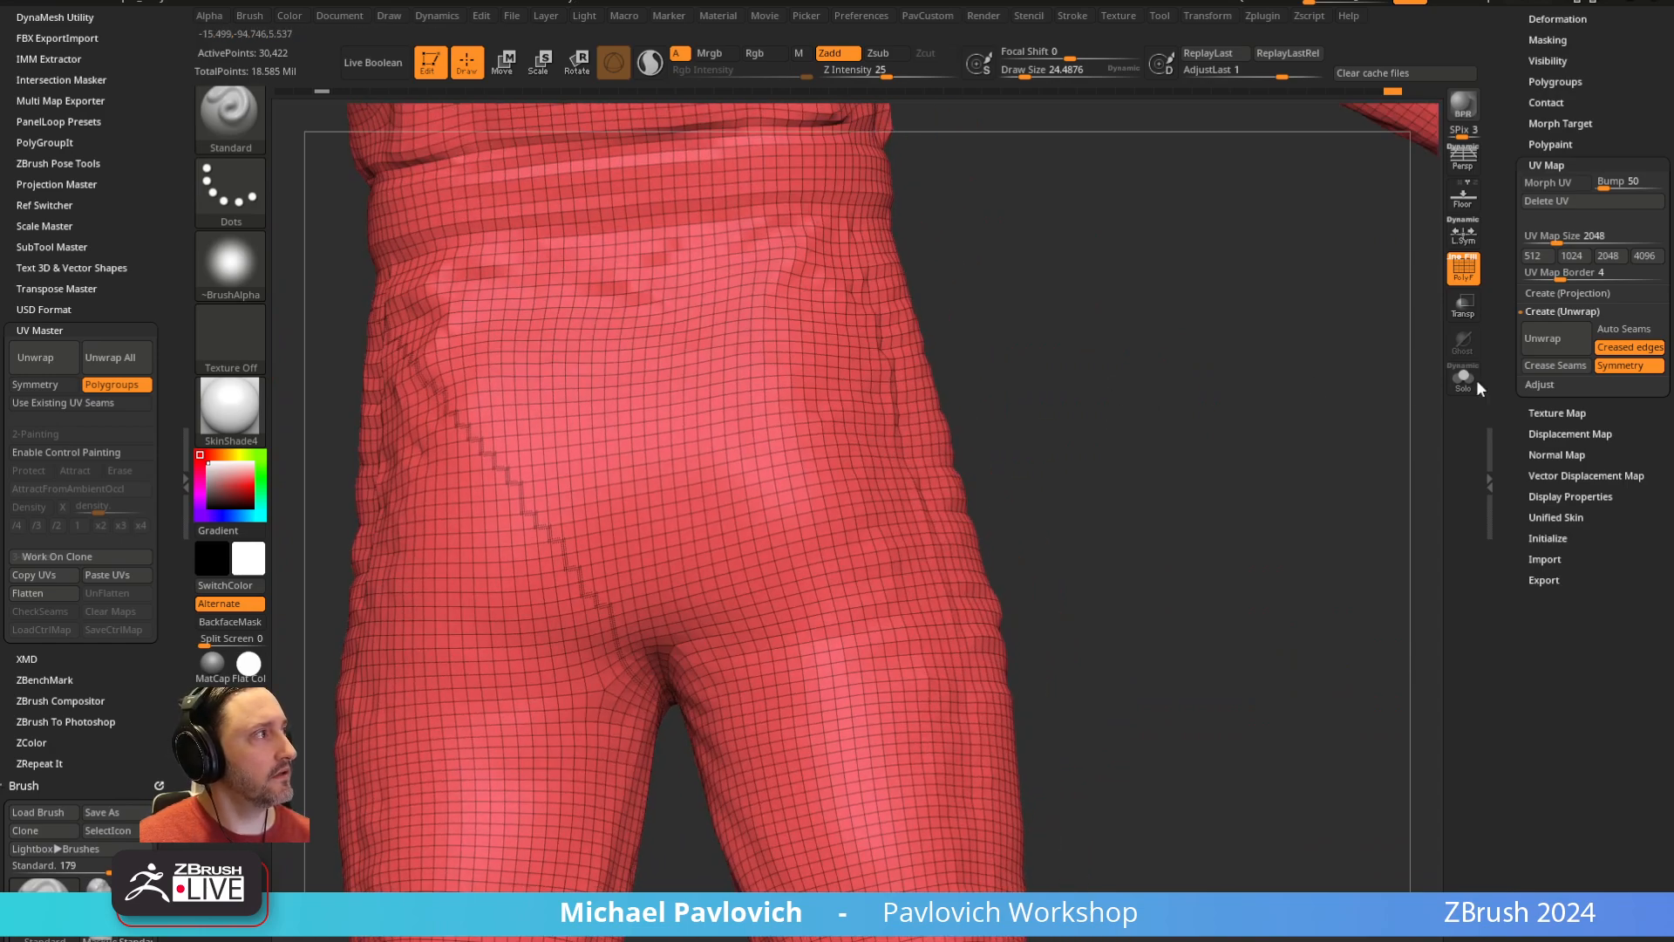
left_click(1627, 364)
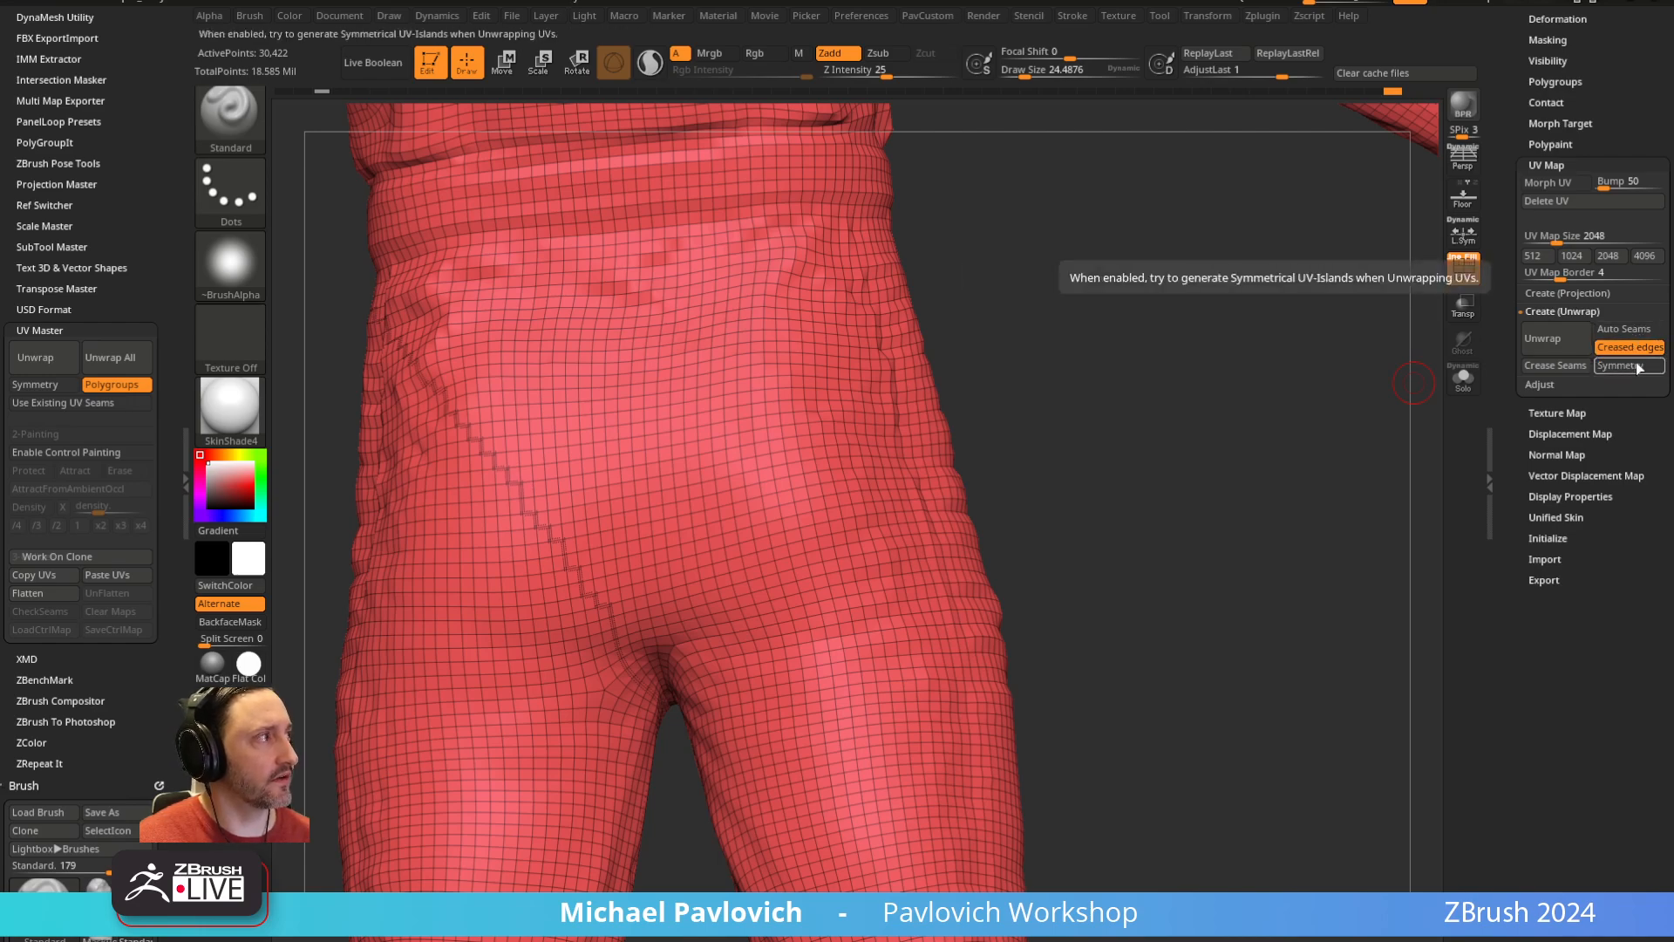
right_click_drag(1248, 474, 1108, 439)
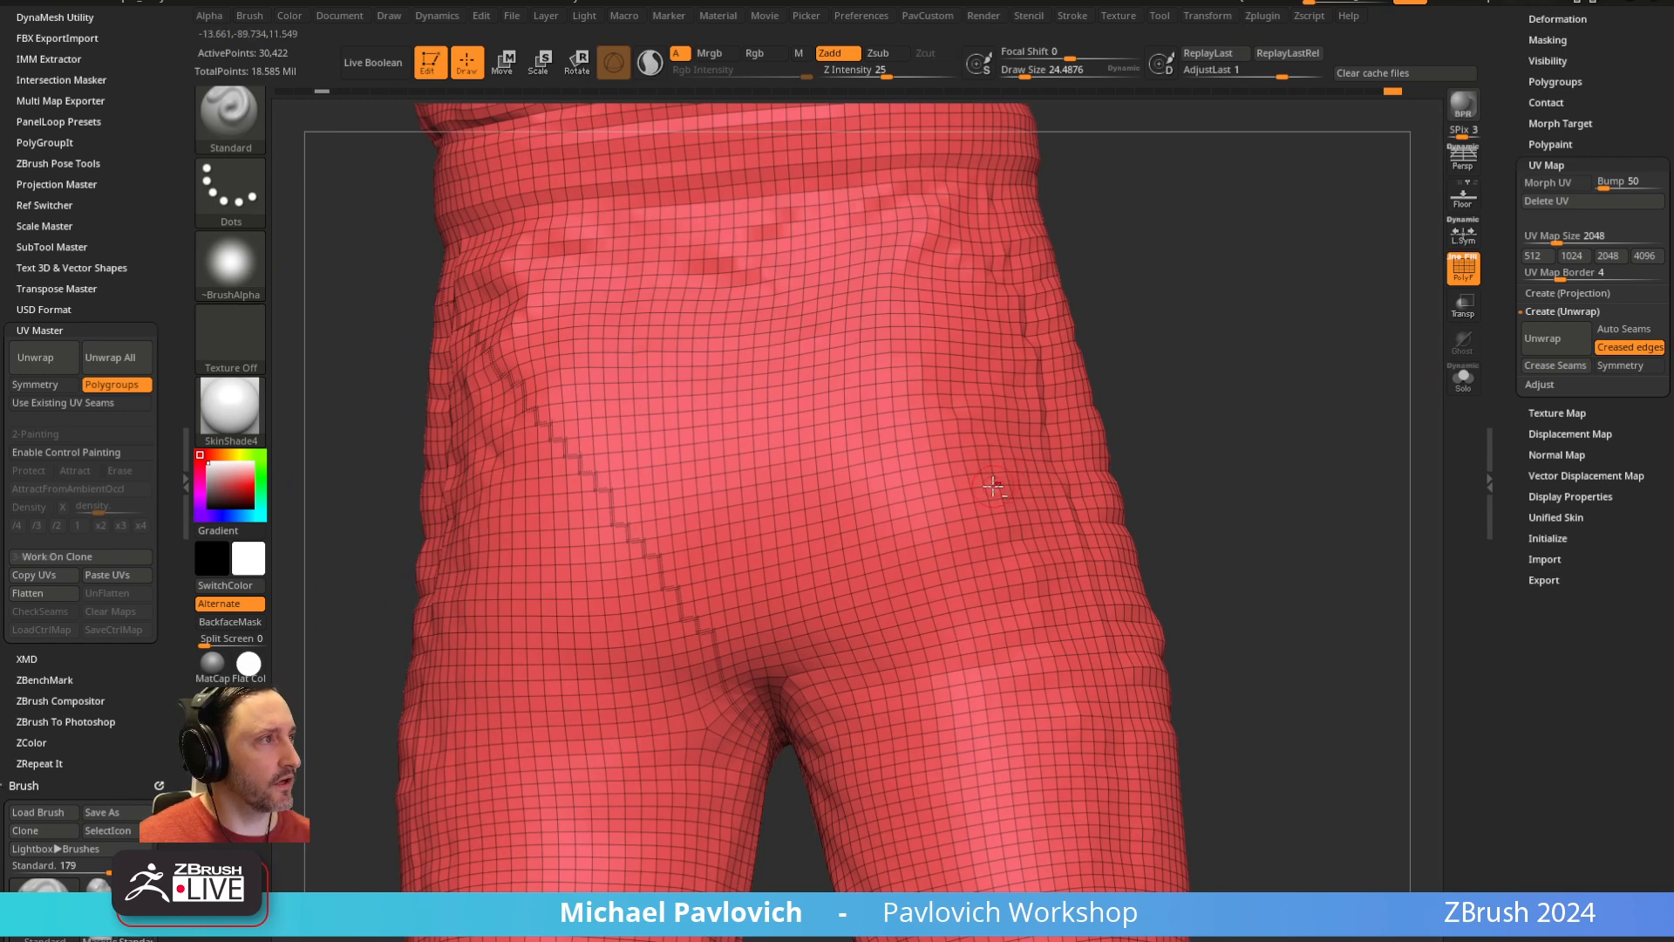
Switch to the ZModeler brush, with Crease ShortestPath as its point action and Crease on single edges as its edge action
key("b")
key("z")
key("m")
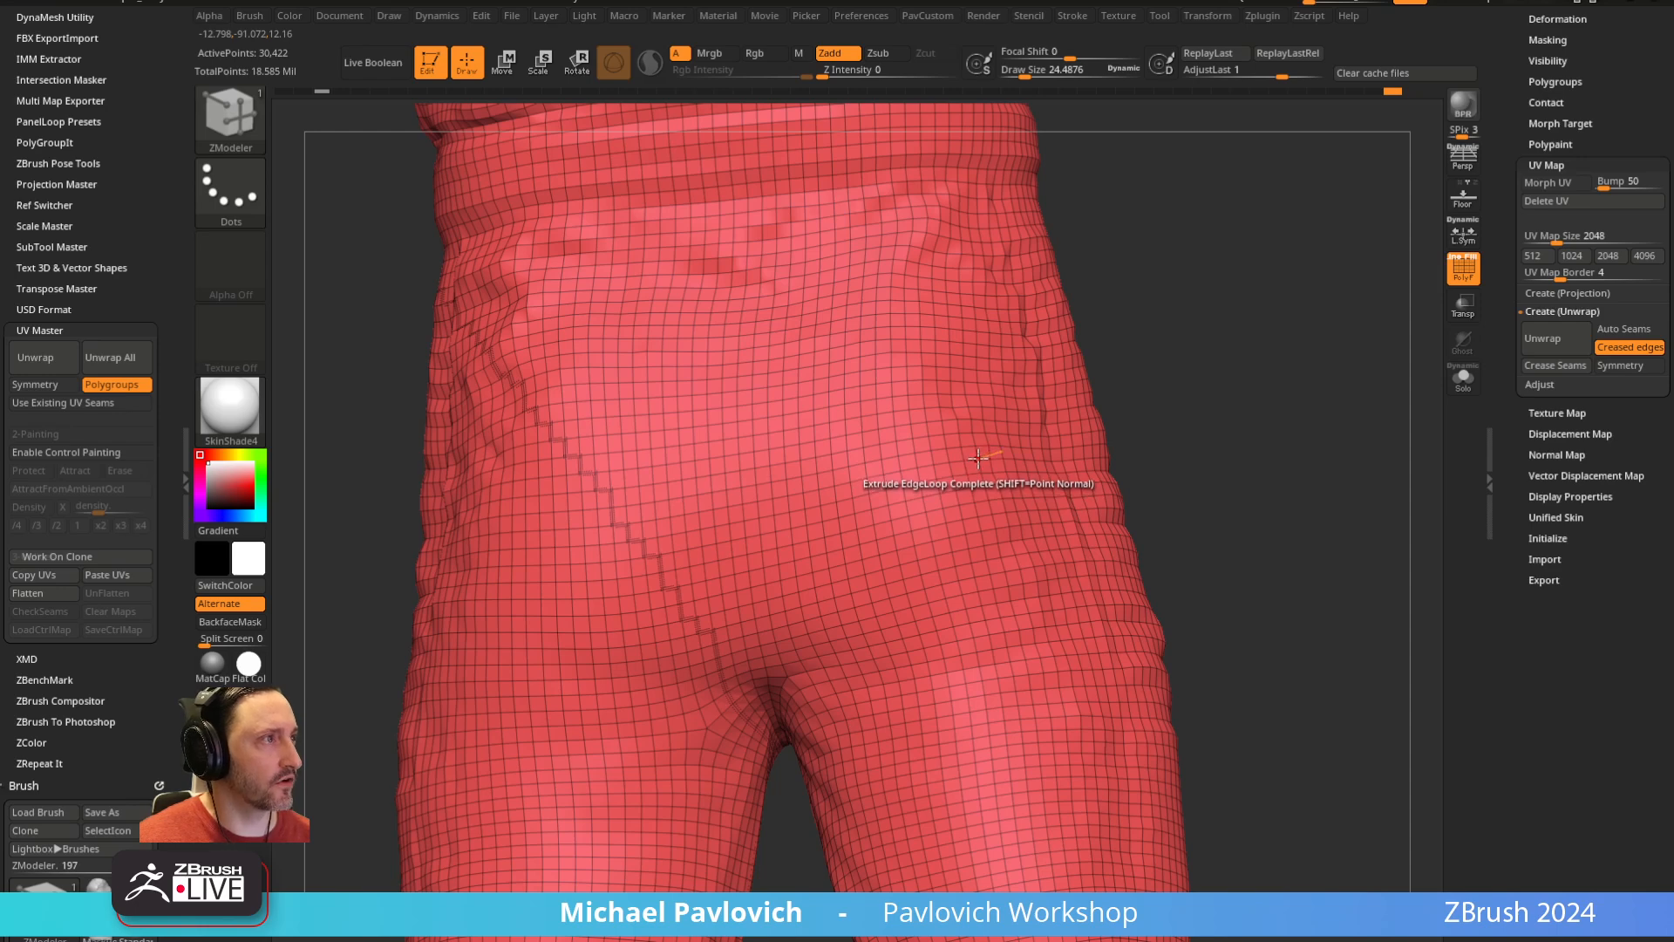
key("space")
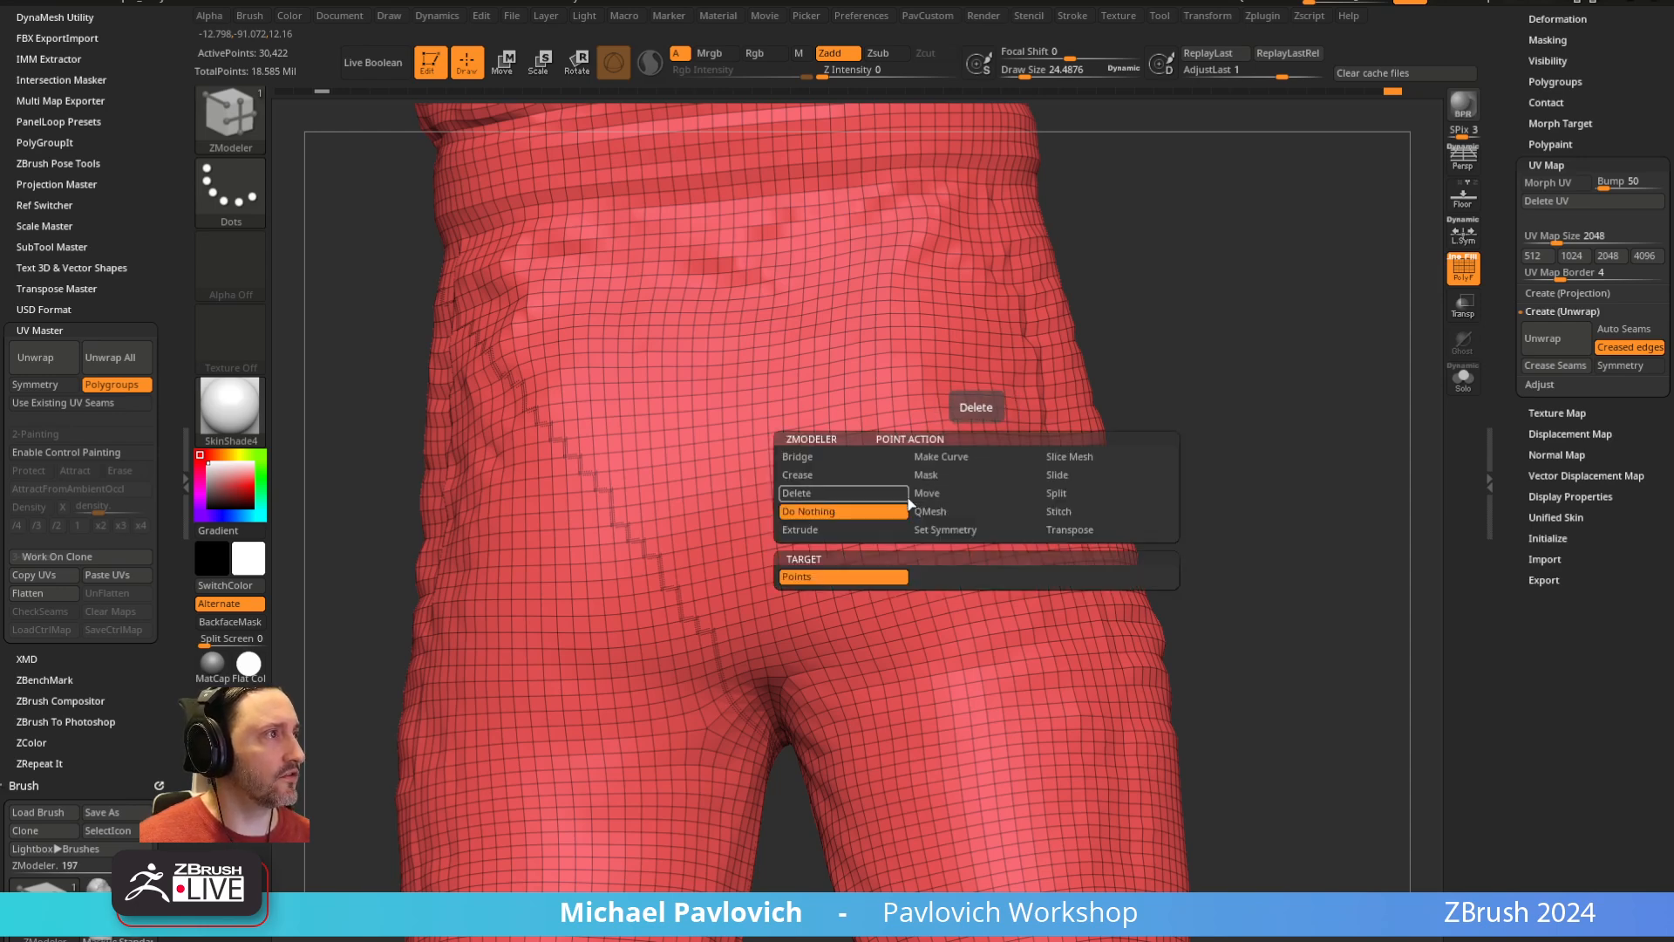
left_click(867, 478)
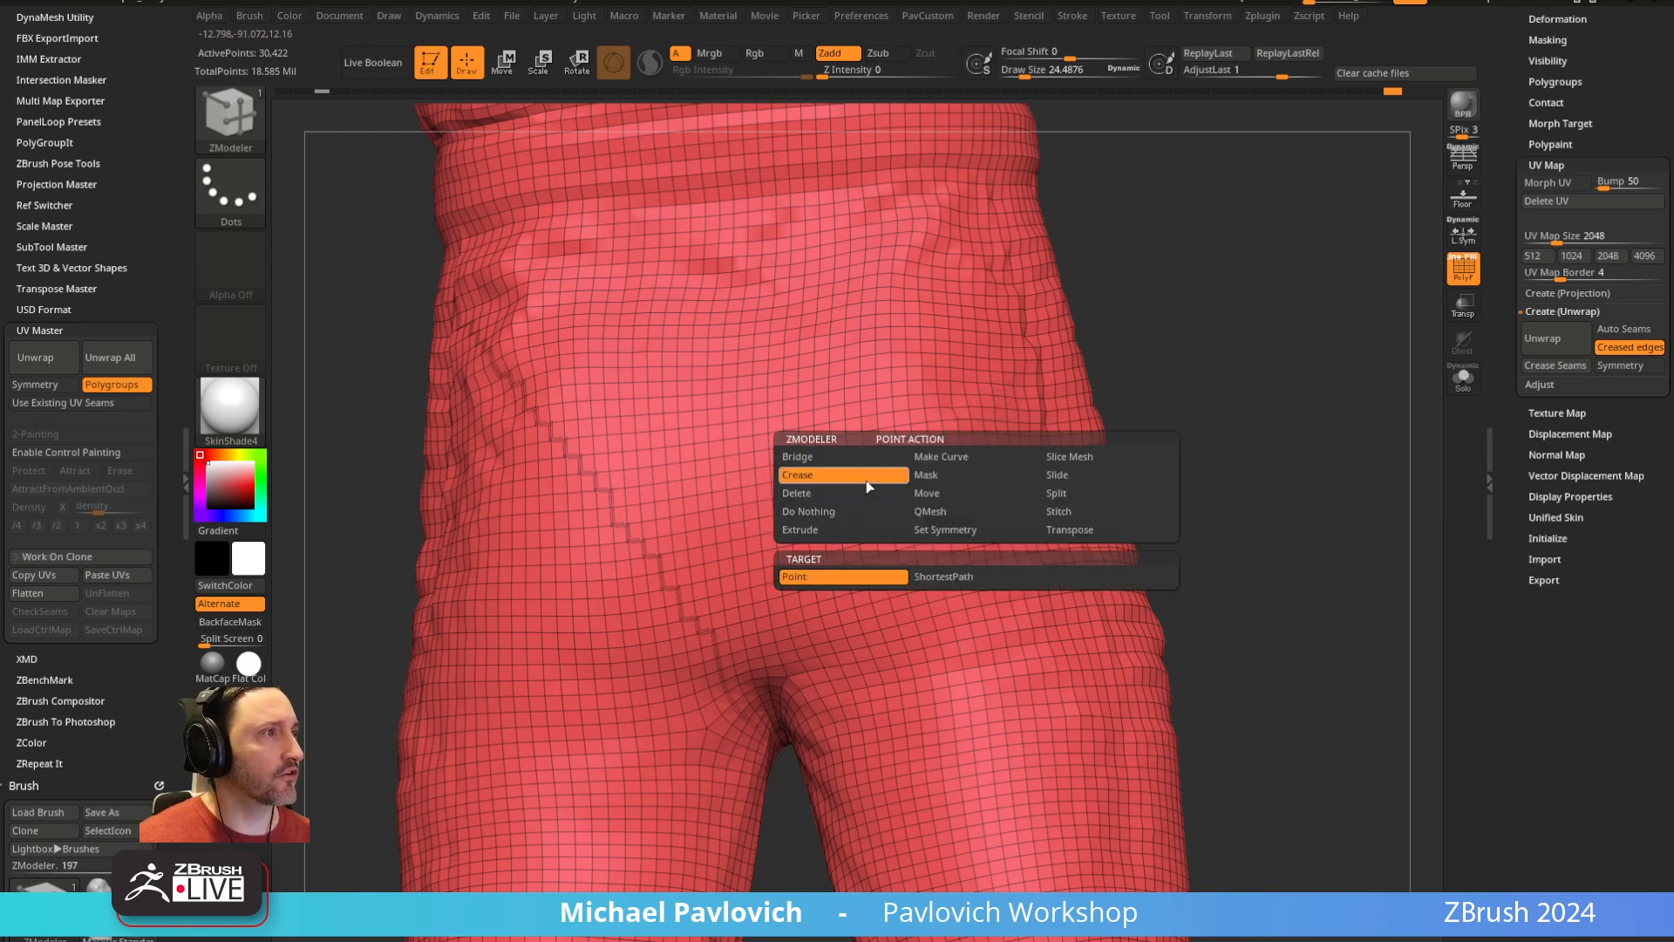
left_click(931, 576)
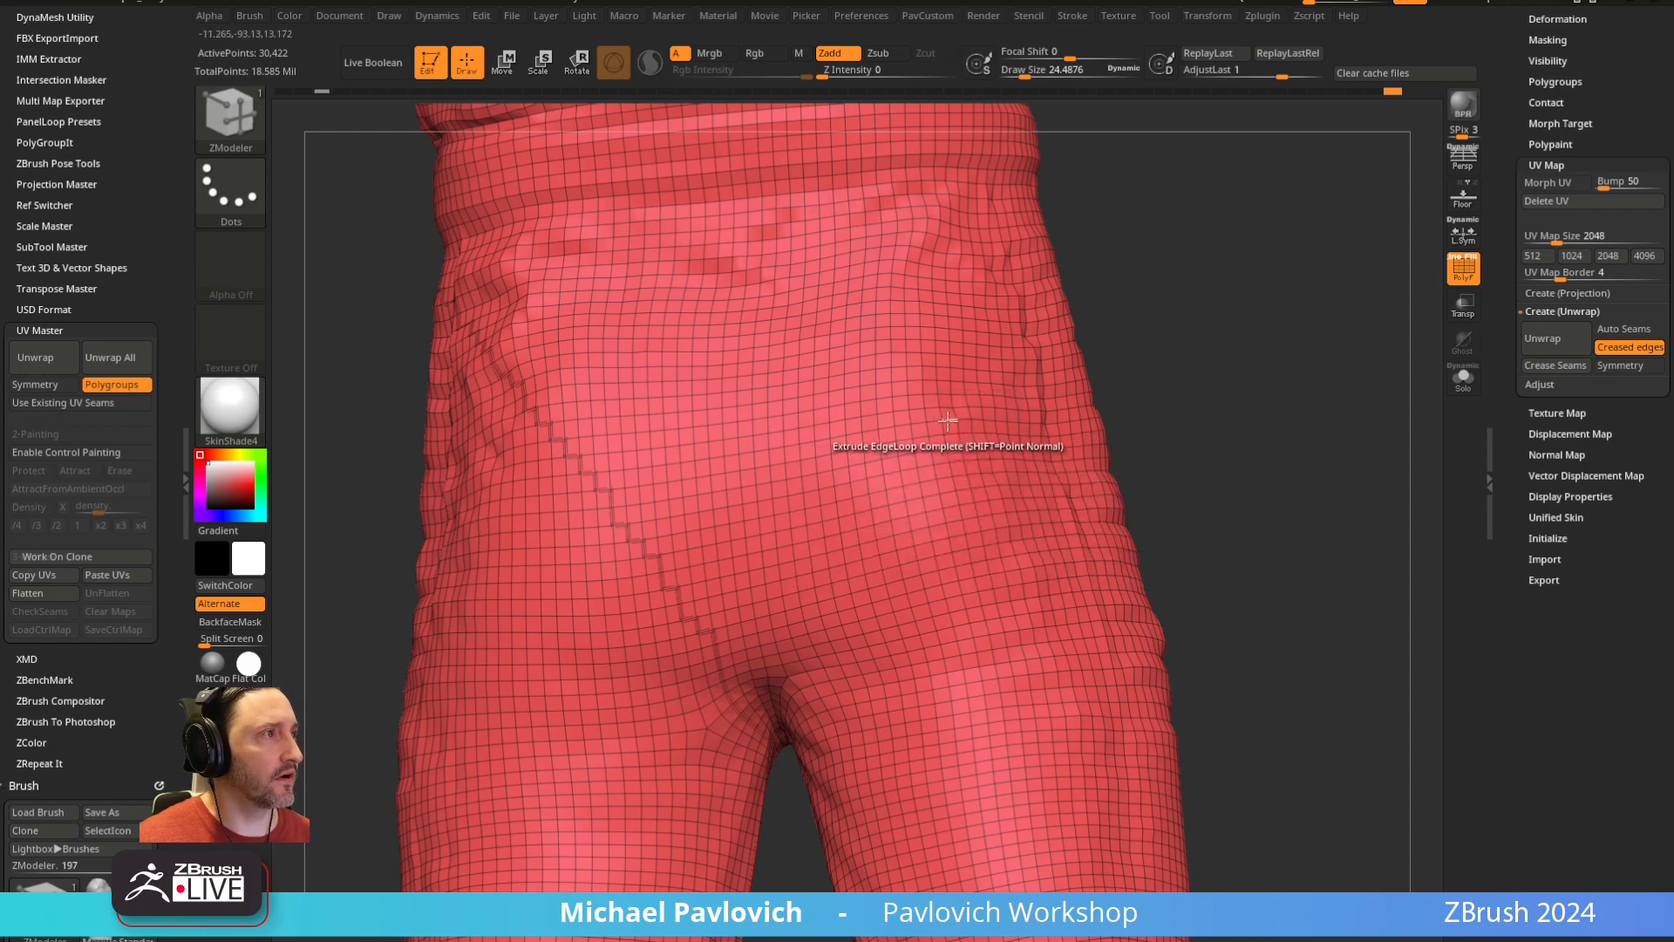
key("space")
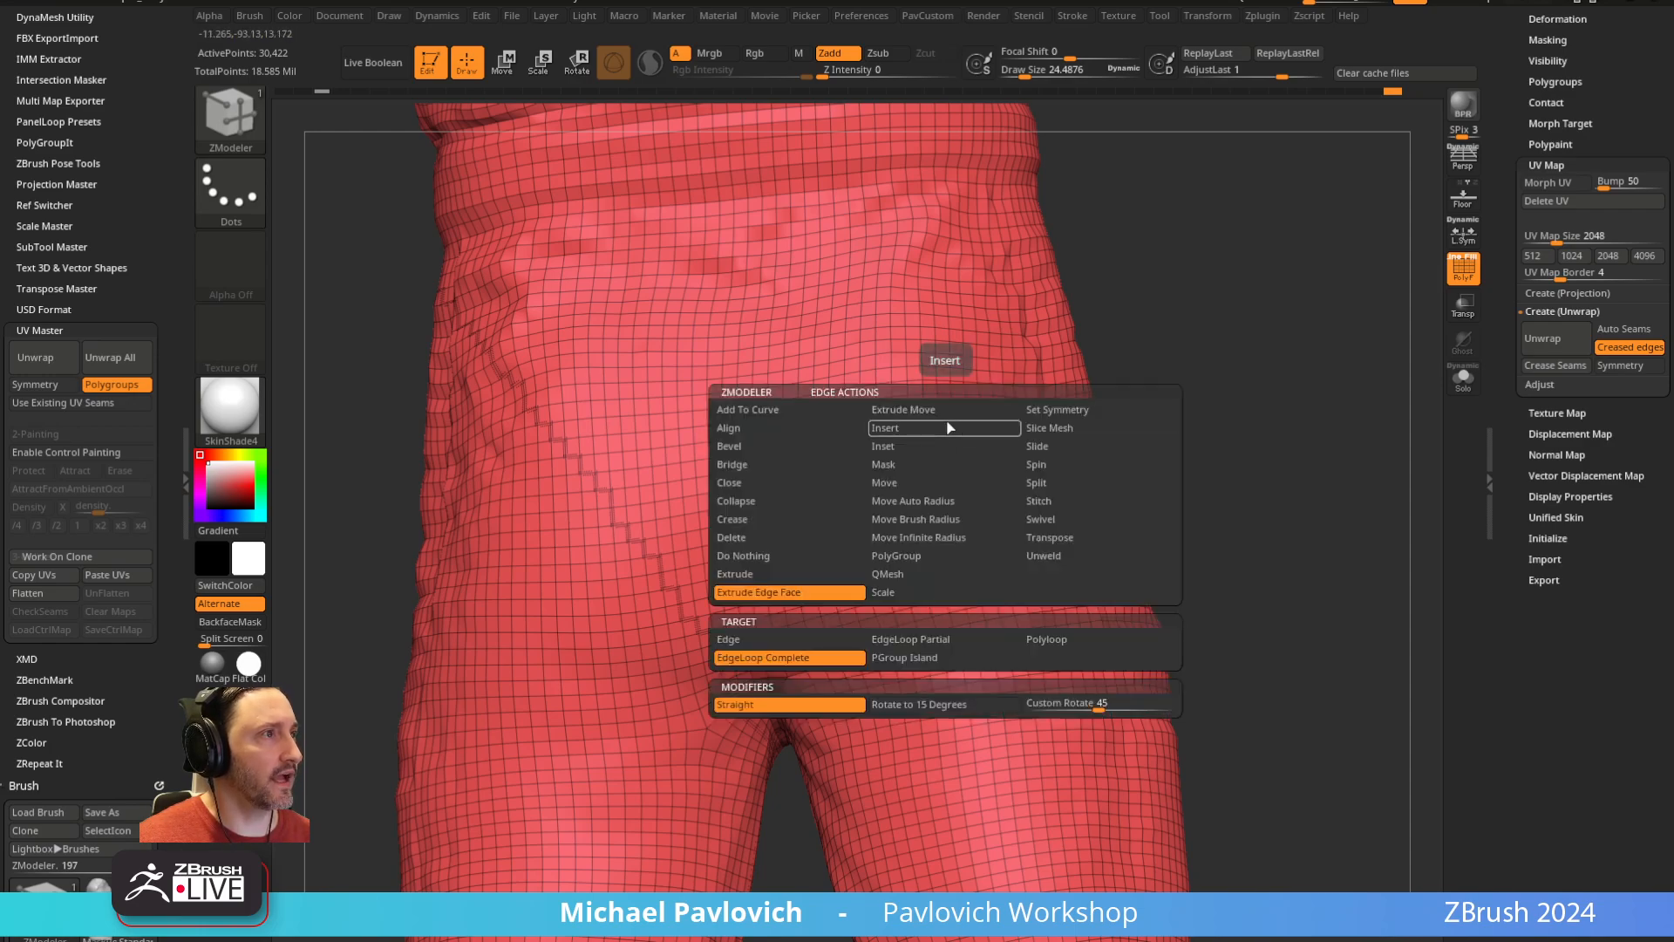
left_click(779, 521)
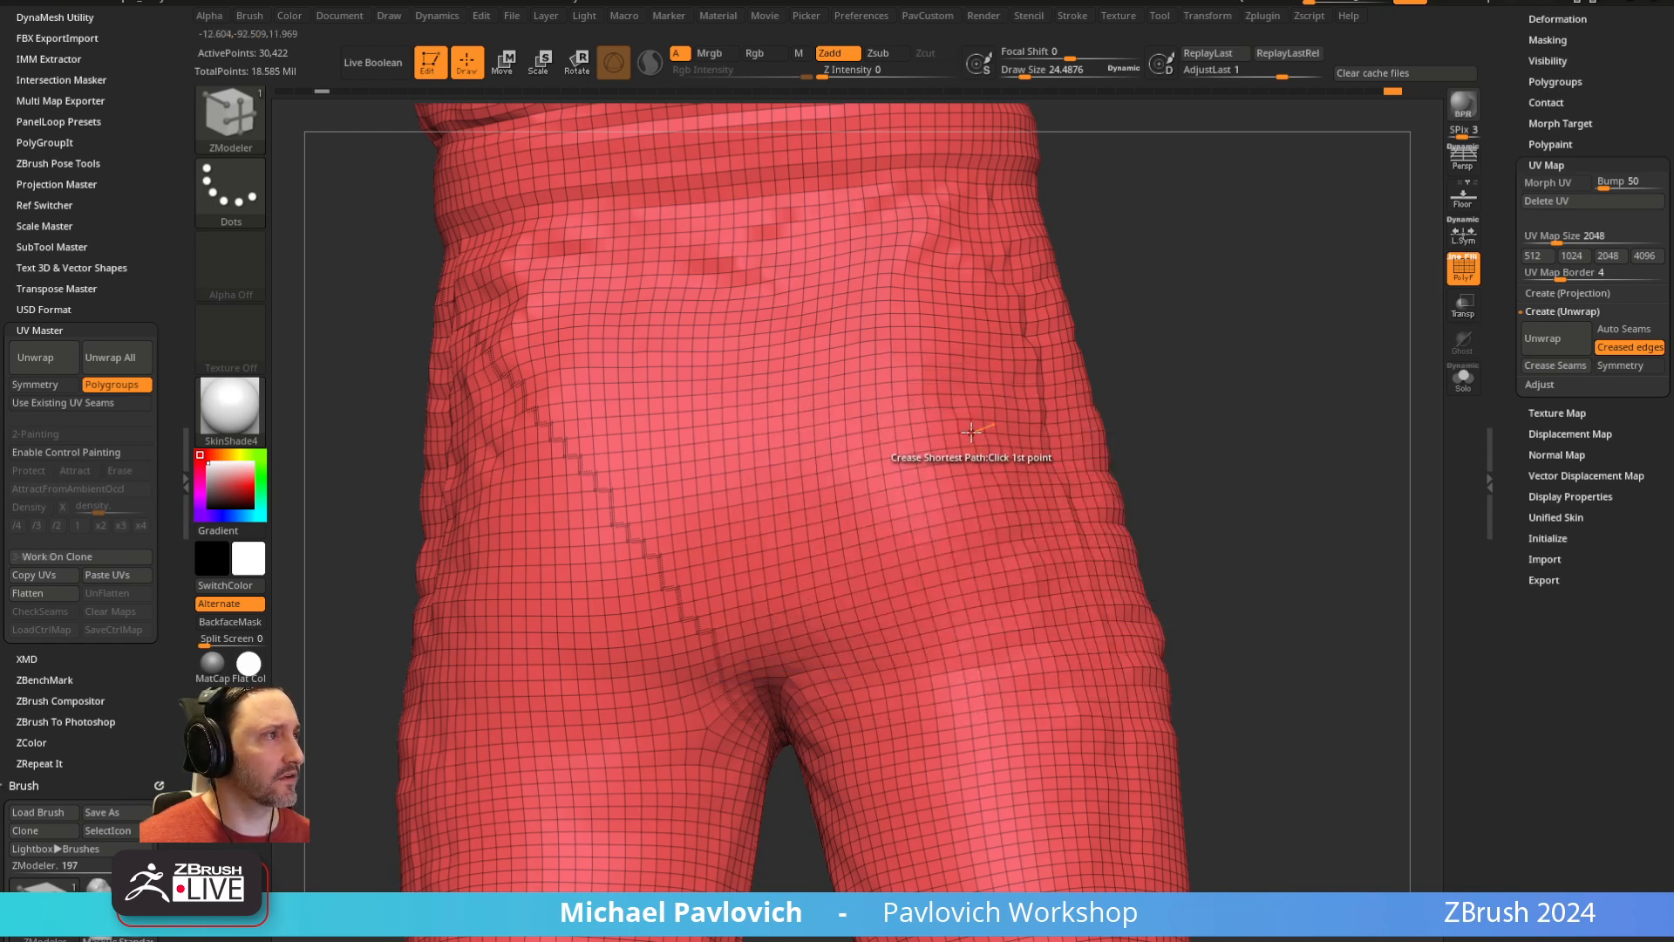
key("space")
Crease a shortest path of edges around the outer side of the suit's upper thigh, just below crotch height
left_click_drag(1188, 441, 1223, 422, "alt")
left_click_drag(1000, 545, 1256, 459)
left_click_drag(1294, 551, 847, 491, "alt")
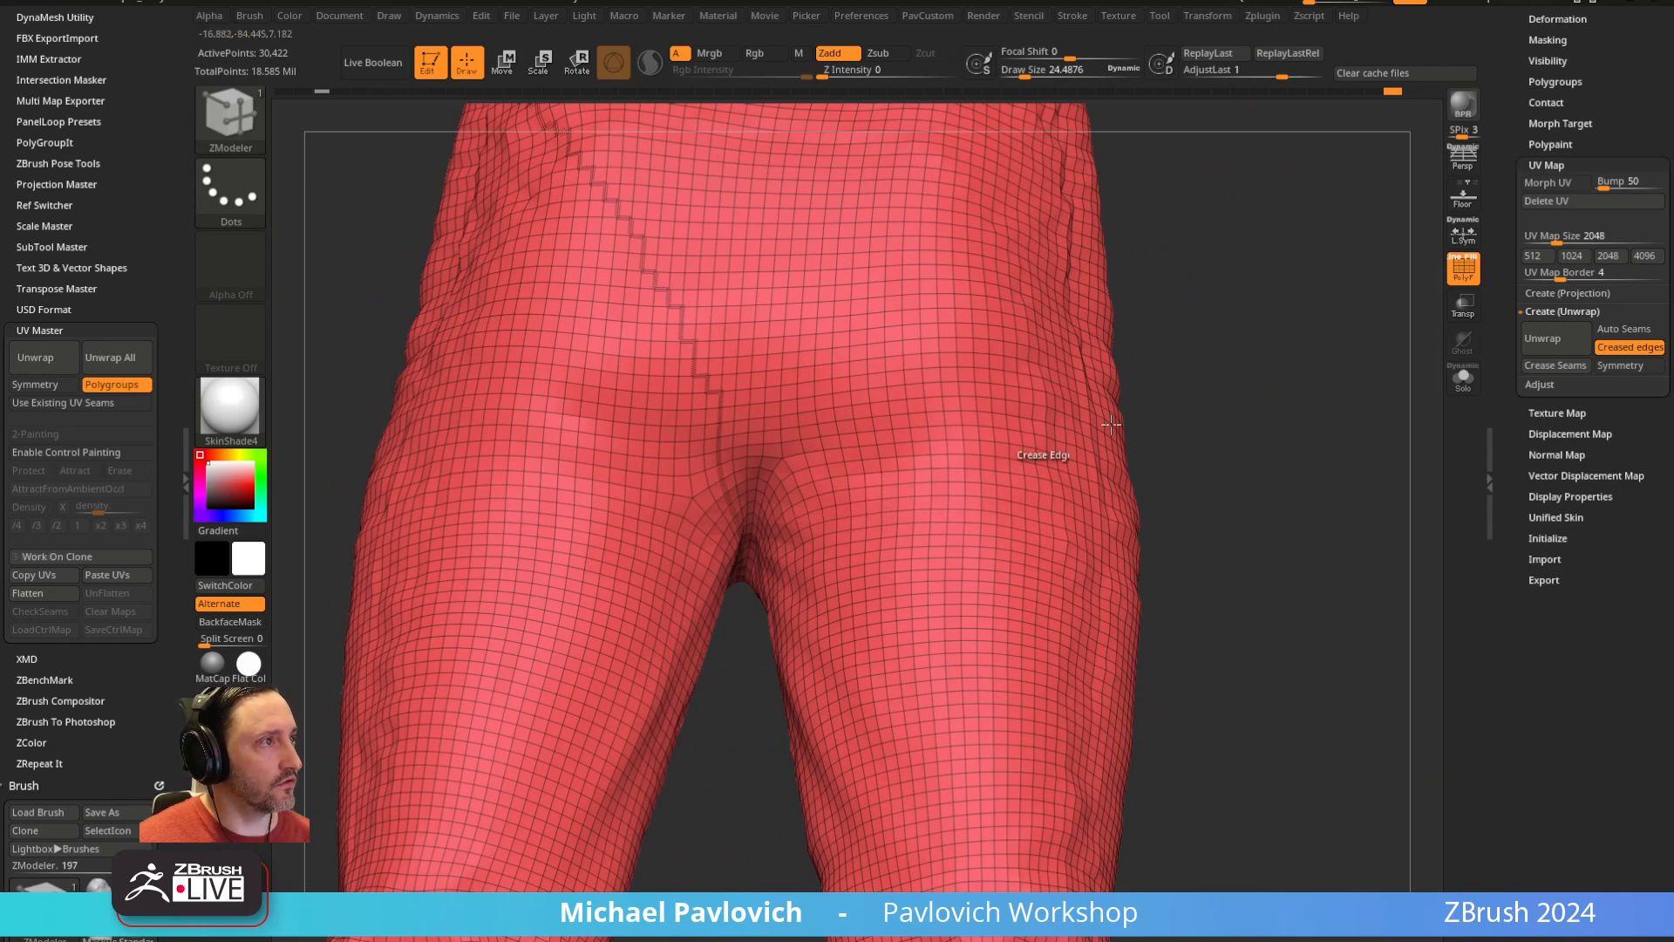
left_click_drag(1177, 400, 1060, 358)
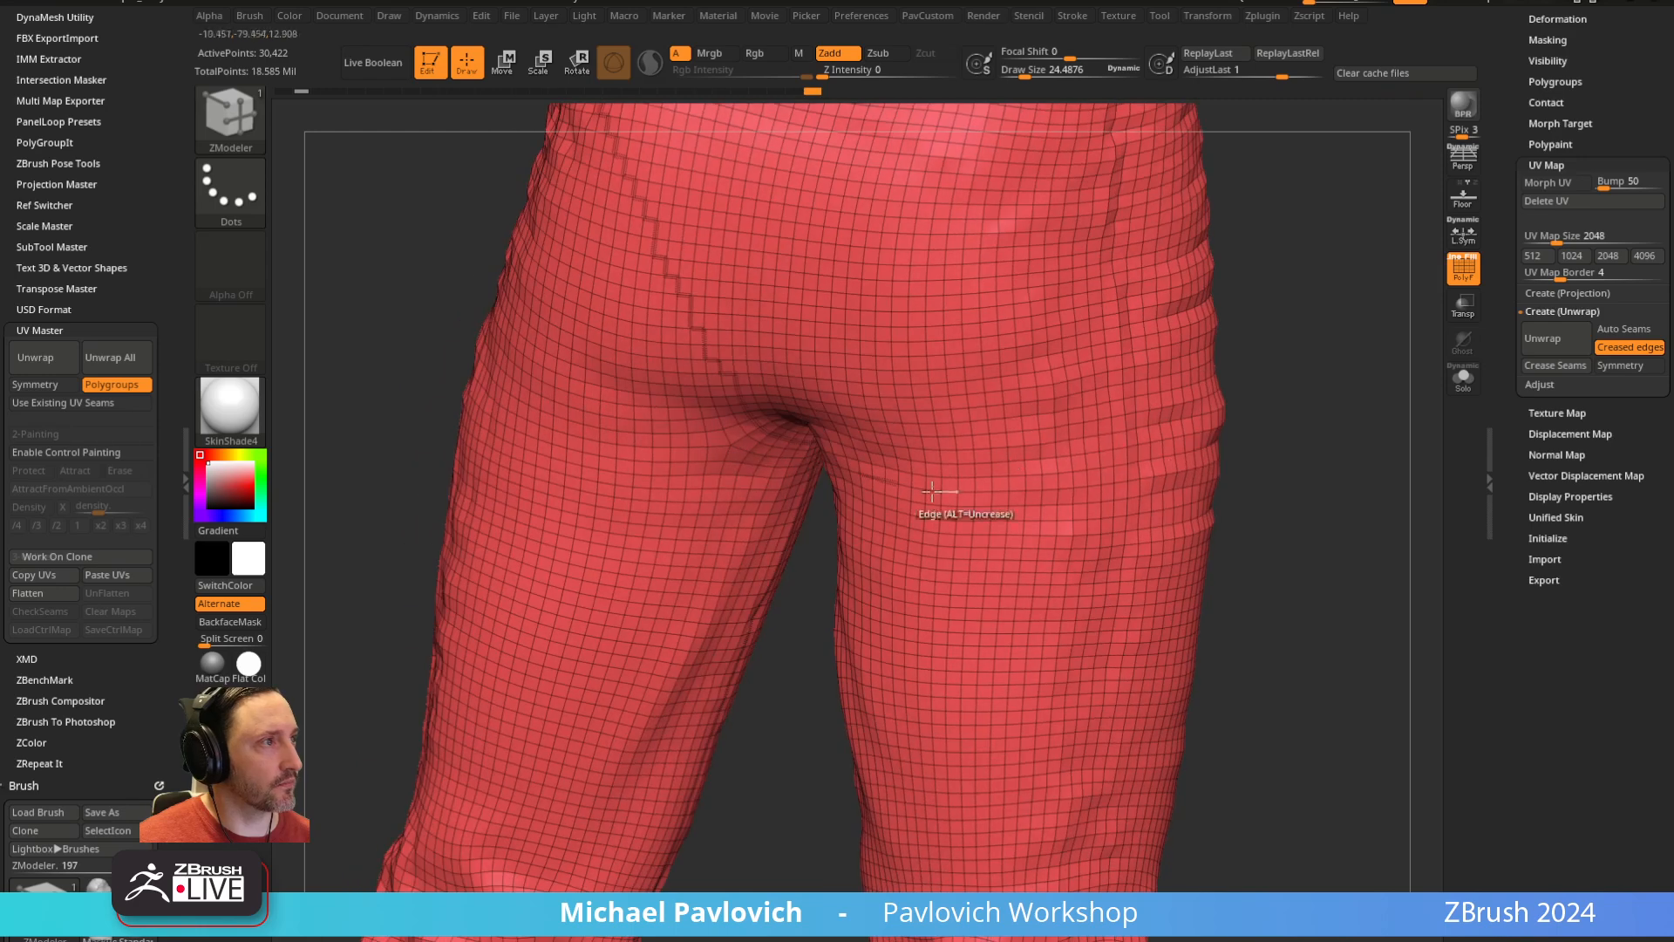
left_click_drag(1300, 442, 1241, 402)
left_click(1087, 464)
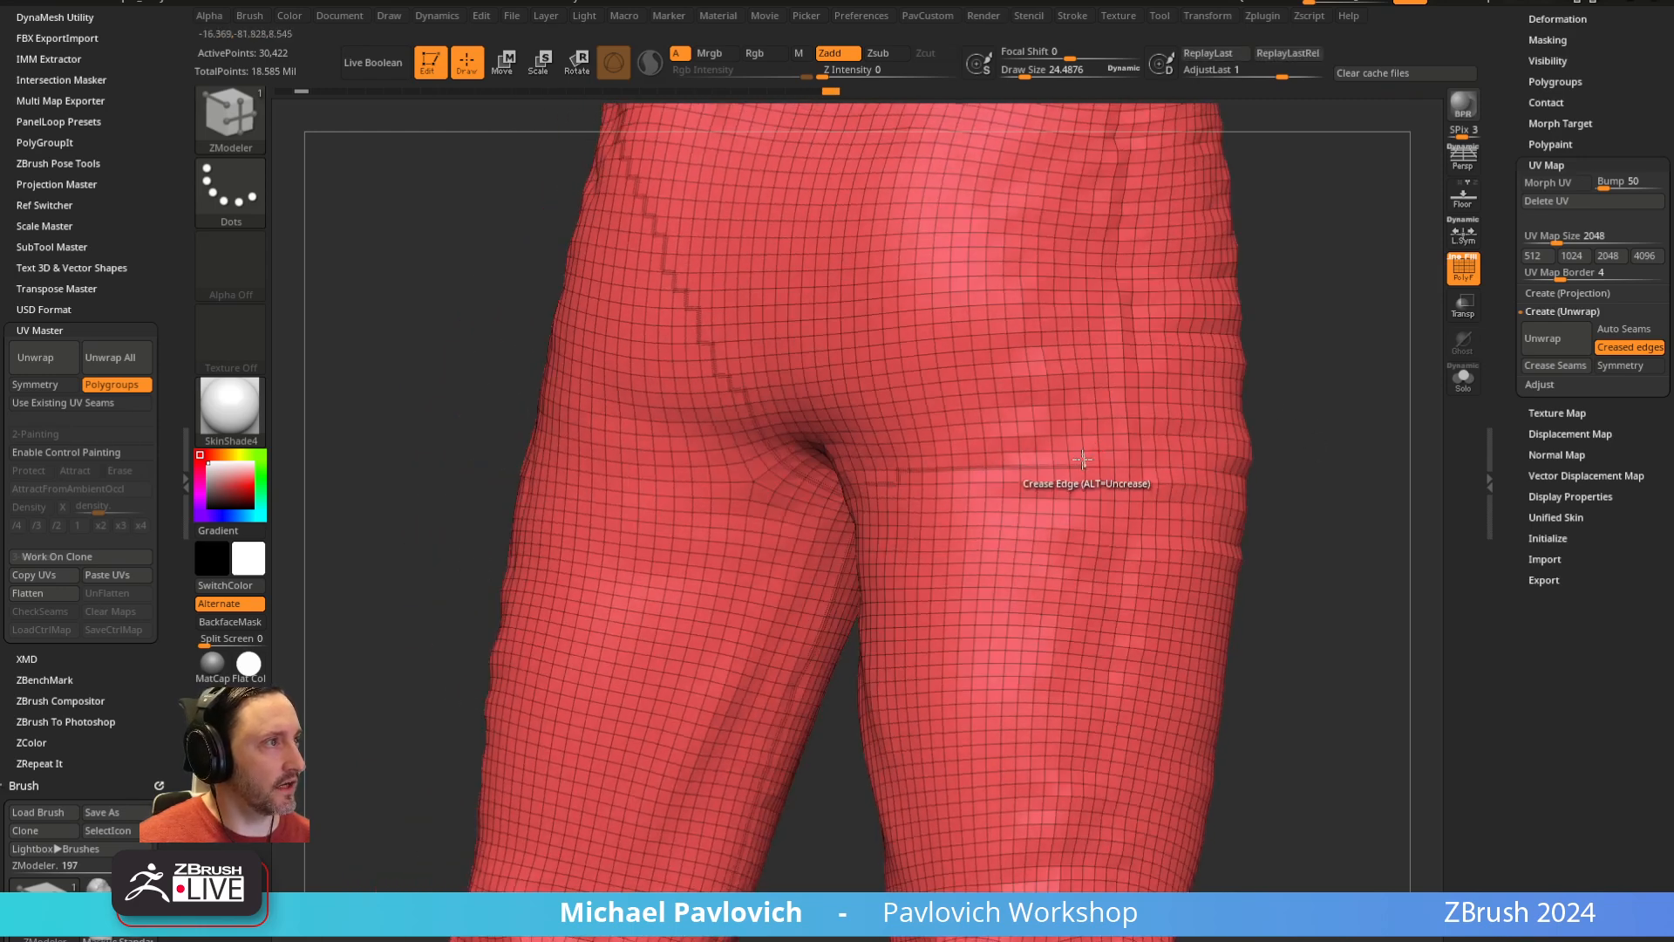
mouse_move(1264, 471)
left_mouse_down()
mouse_move(1226, 452)
mouse_move(1079, 451)
mouse_move(1214, 421)
mouse_move(1068, 383)
left_mouse_up()
left_click(1041, 368)
left_click_drag(754, 525, 649, 501)
left_click_drag(852, 456, 936, 319)
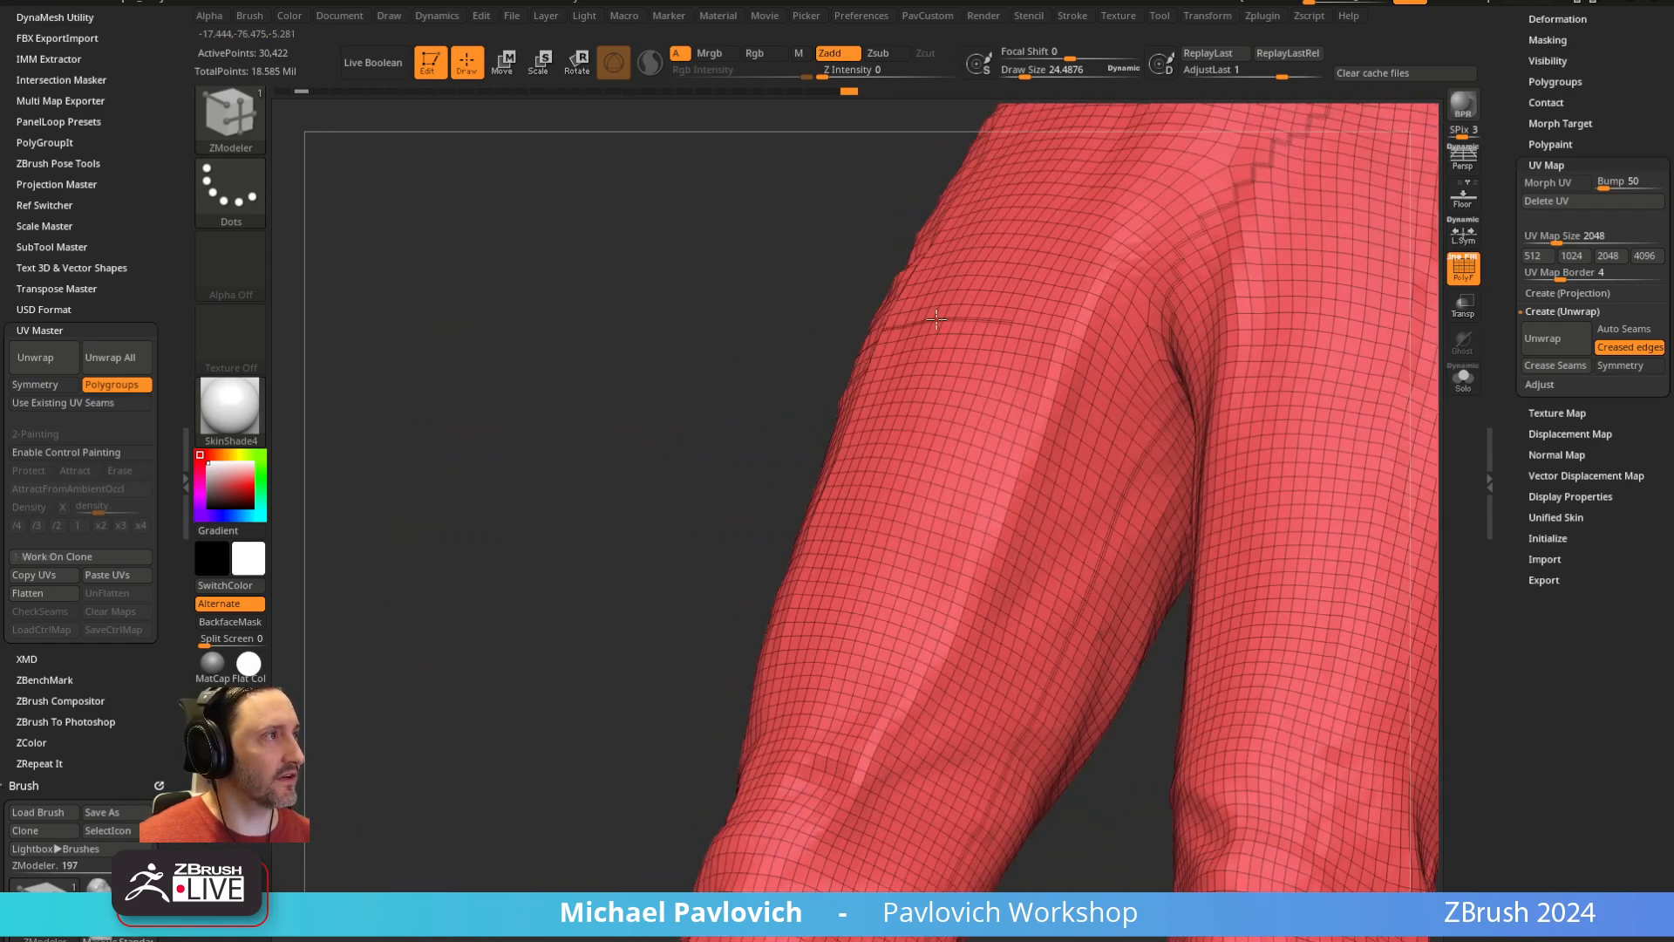
left_click(1123, 369)
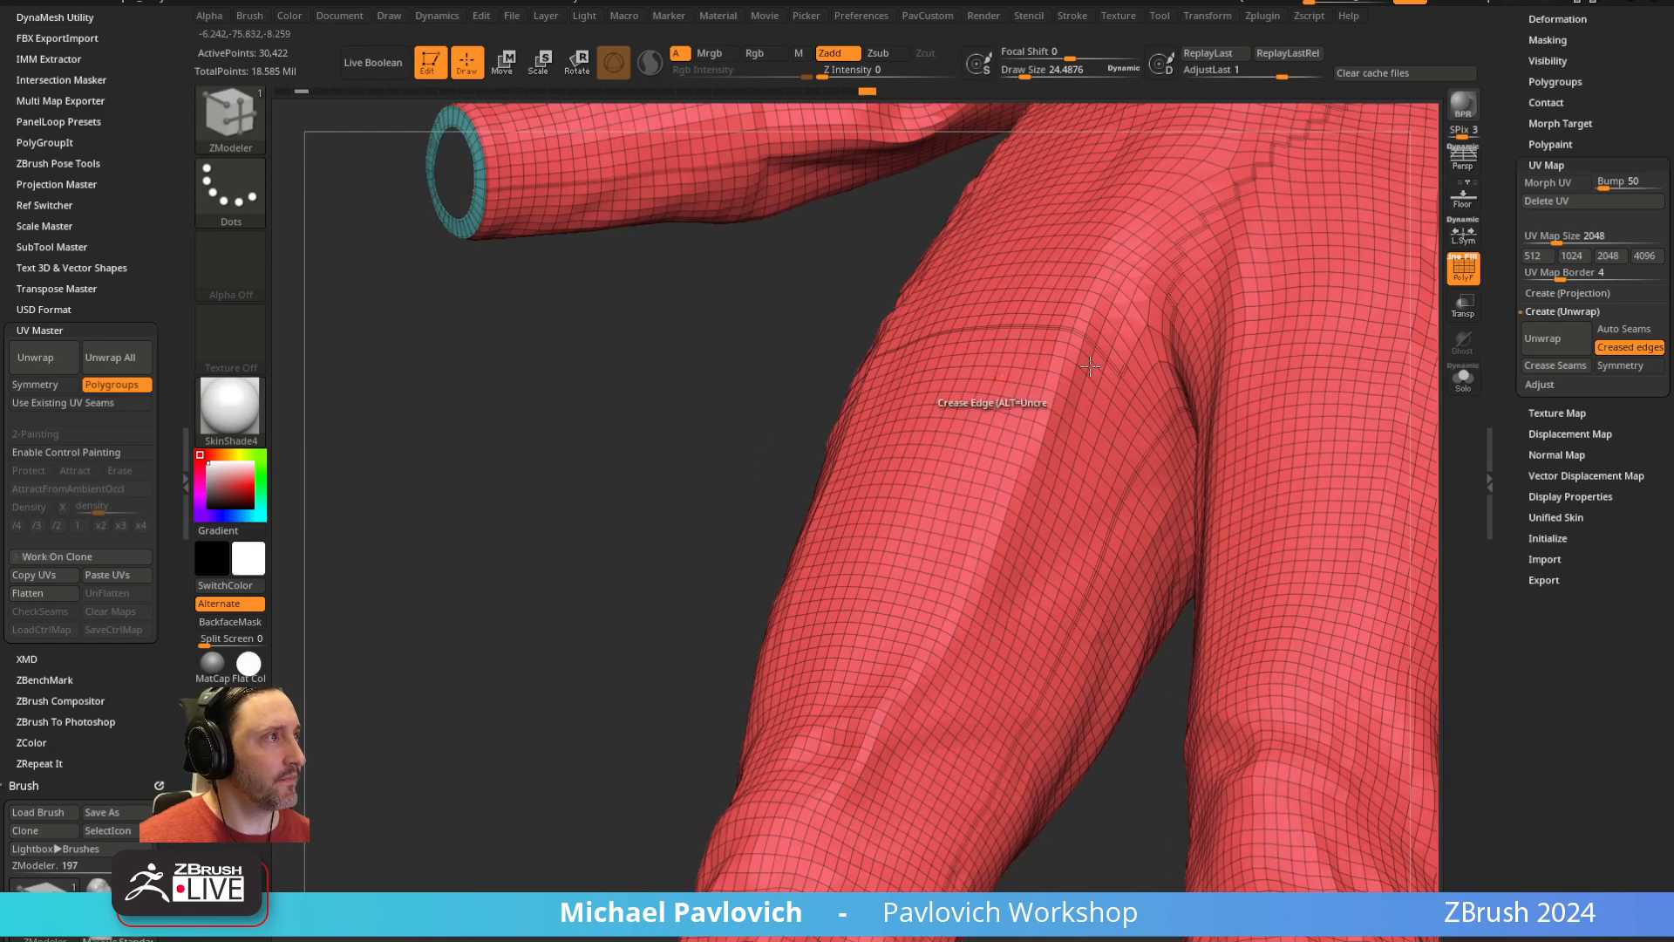
left_click(1169, 429)
Continue the crease path across the inner thigh beneath the crotch, closing the loop around the leg
left_click_drag(776, 484, 728, 514)
left_click_drag(1225, 618, 729, 770, "alt")
left_click_drag(1164, 283, 1299, 281)
left_click(898, 378)
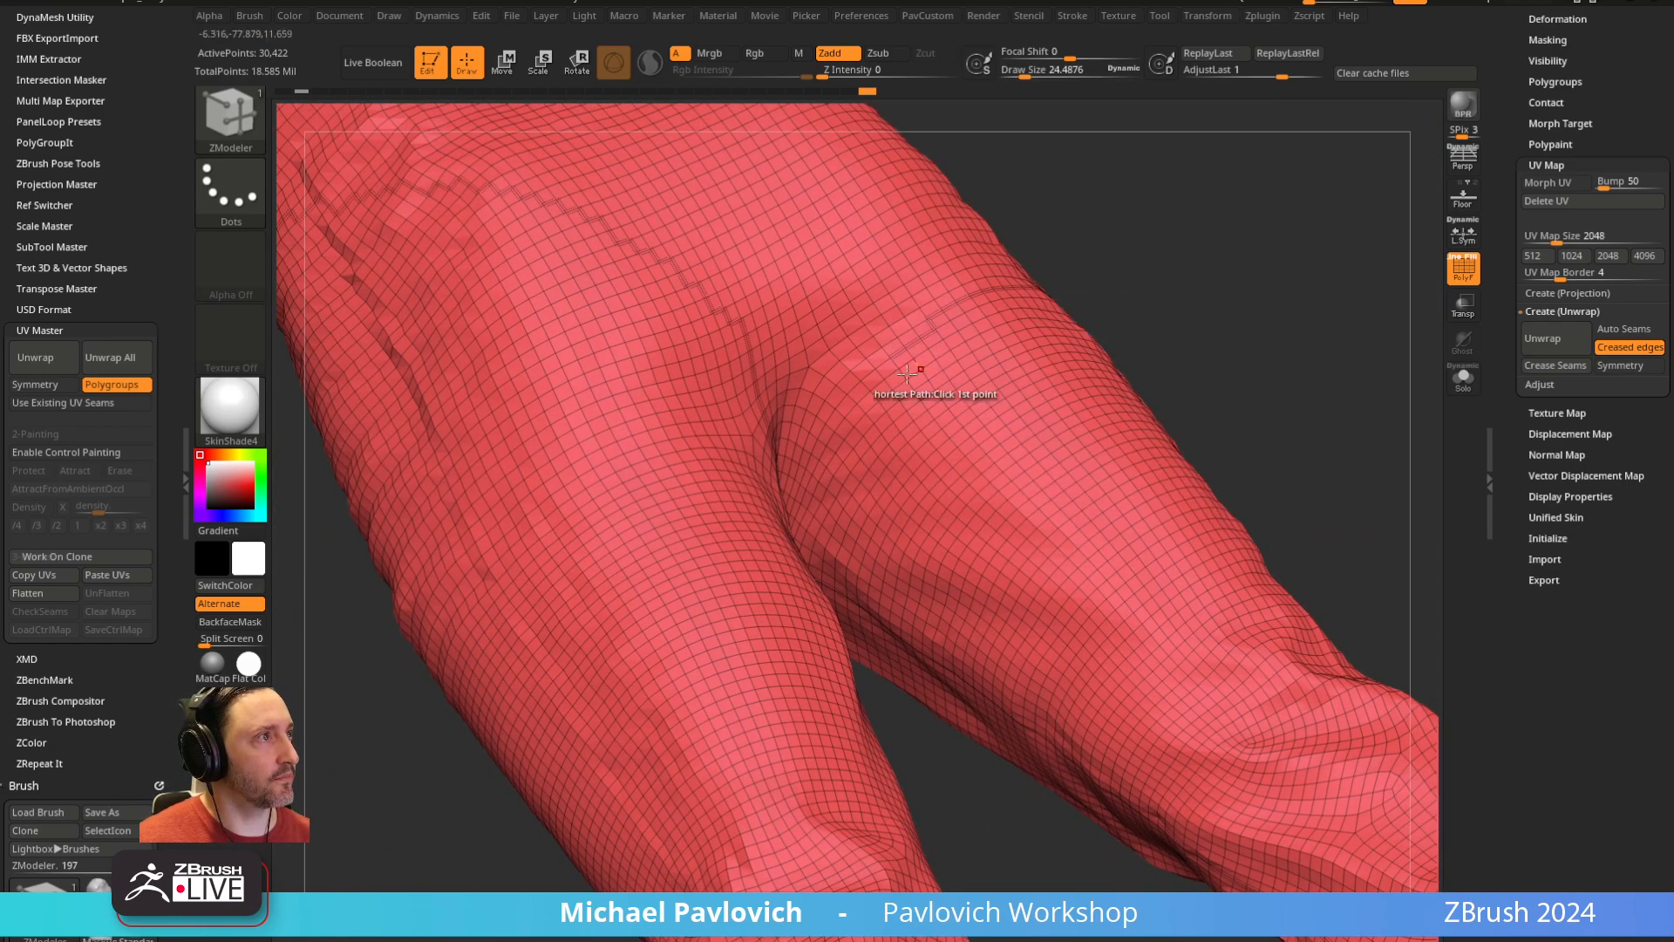
left_click_drag(1104, 279, 1236, 281)
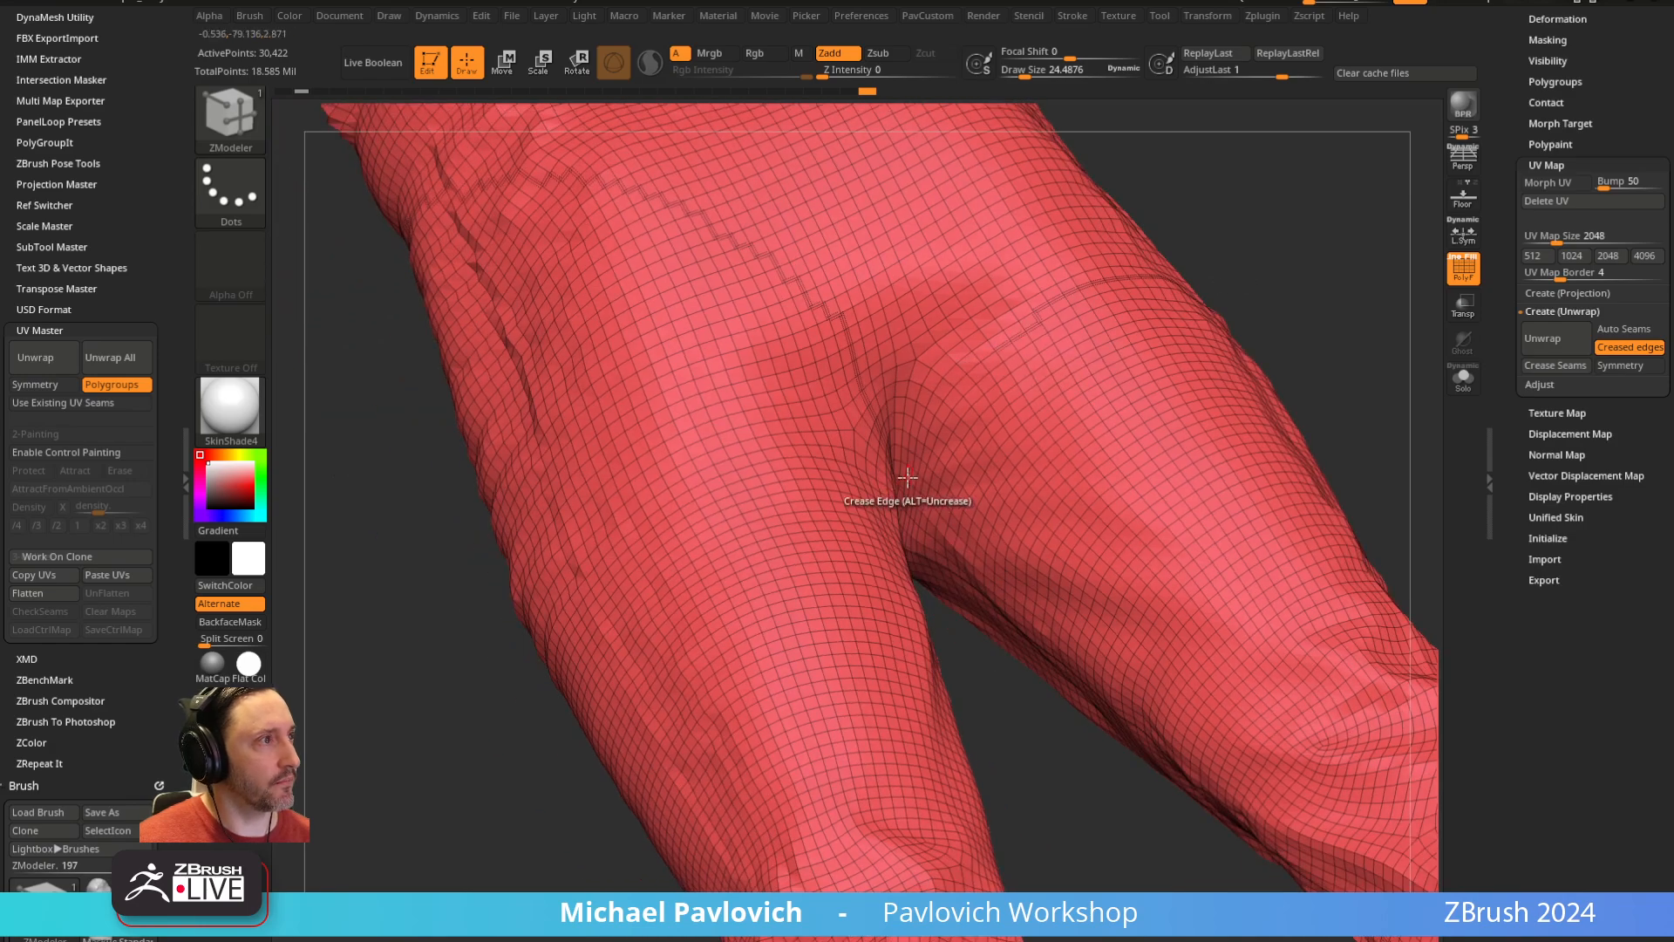
left_click_drag(1008, 735, 1221, 78)
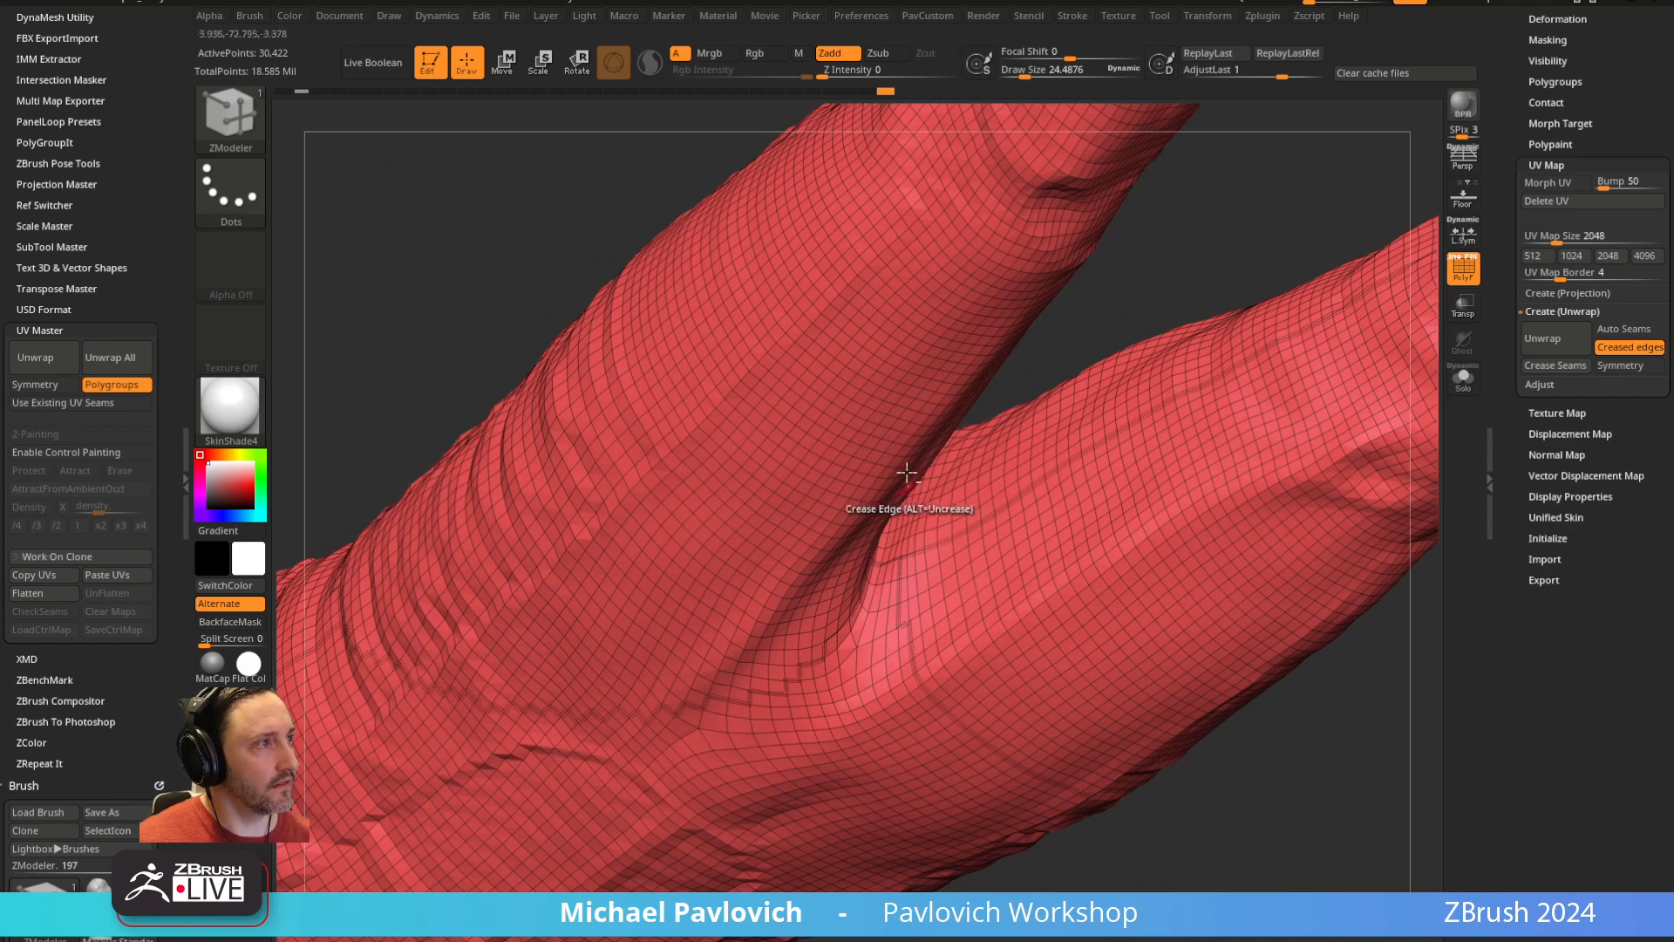
right_click_drag(906, 476, 939, 606, "ctrl")
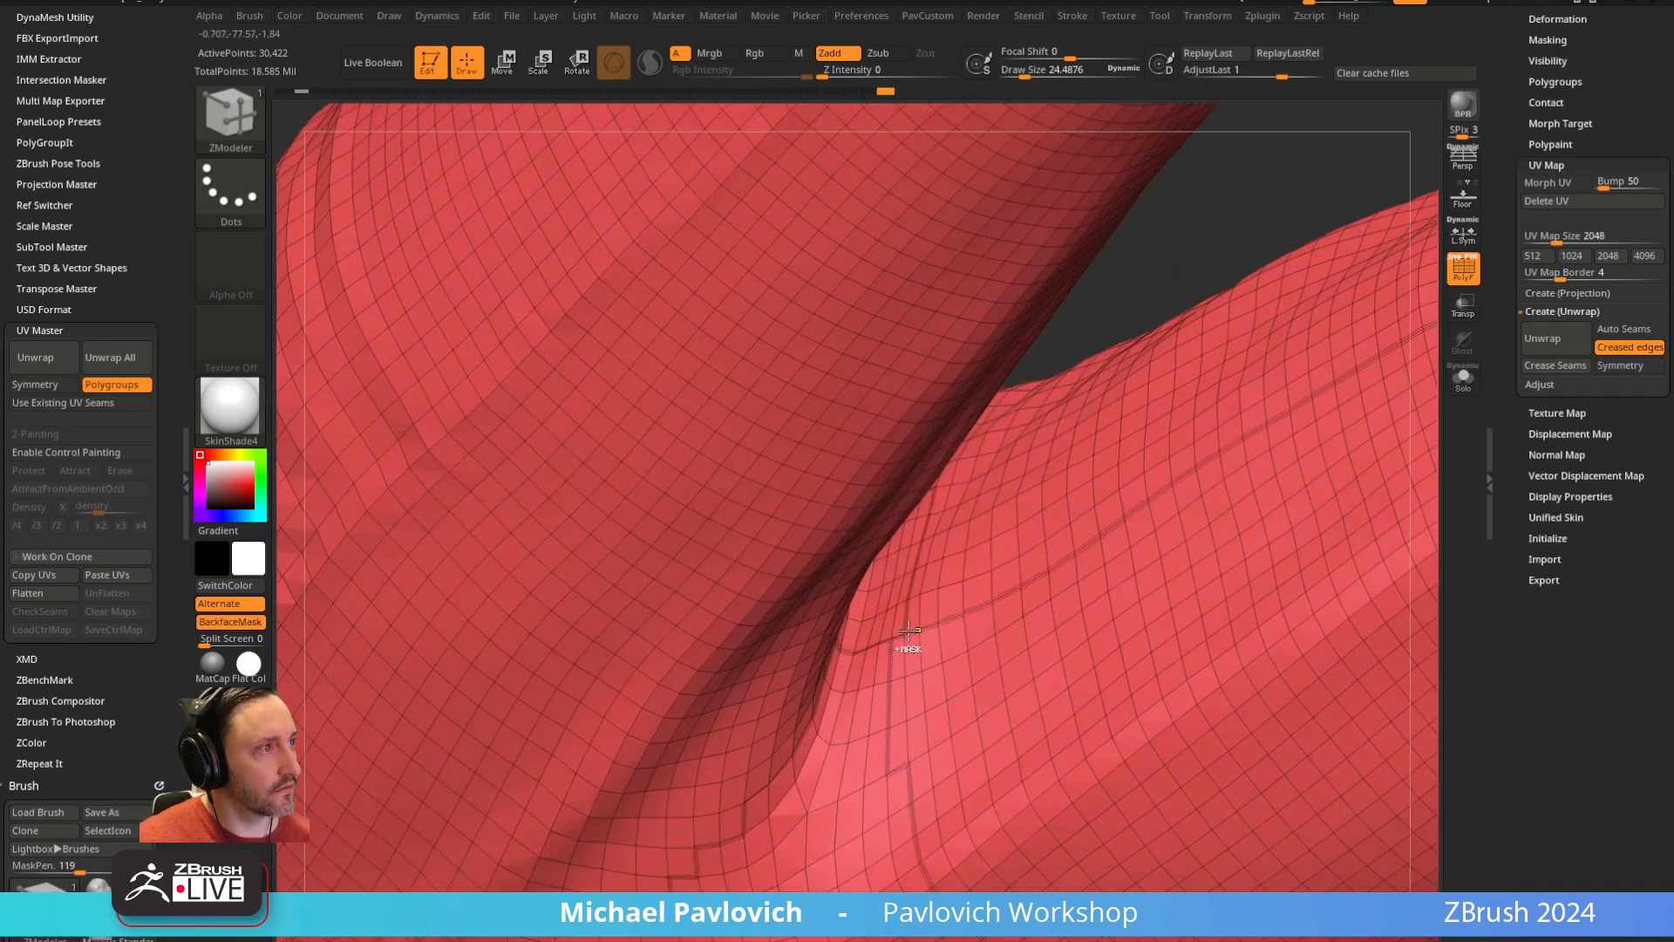
right_click_drag(899, 634, 904, 729, "ctrl")
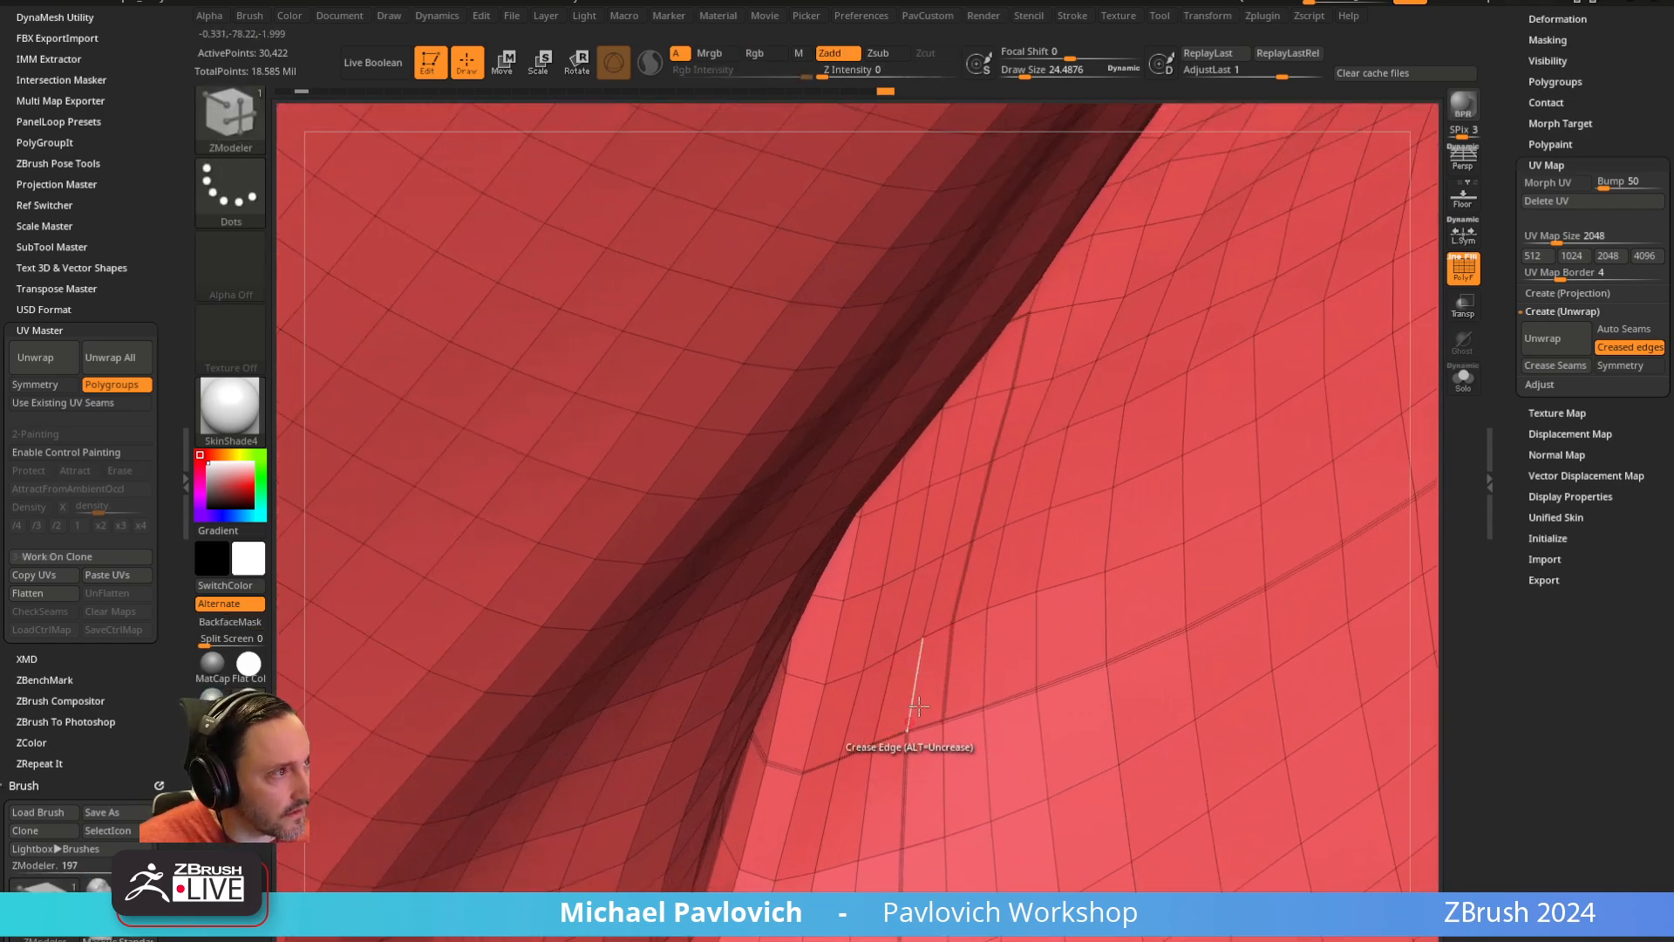
left_click(977, 565)
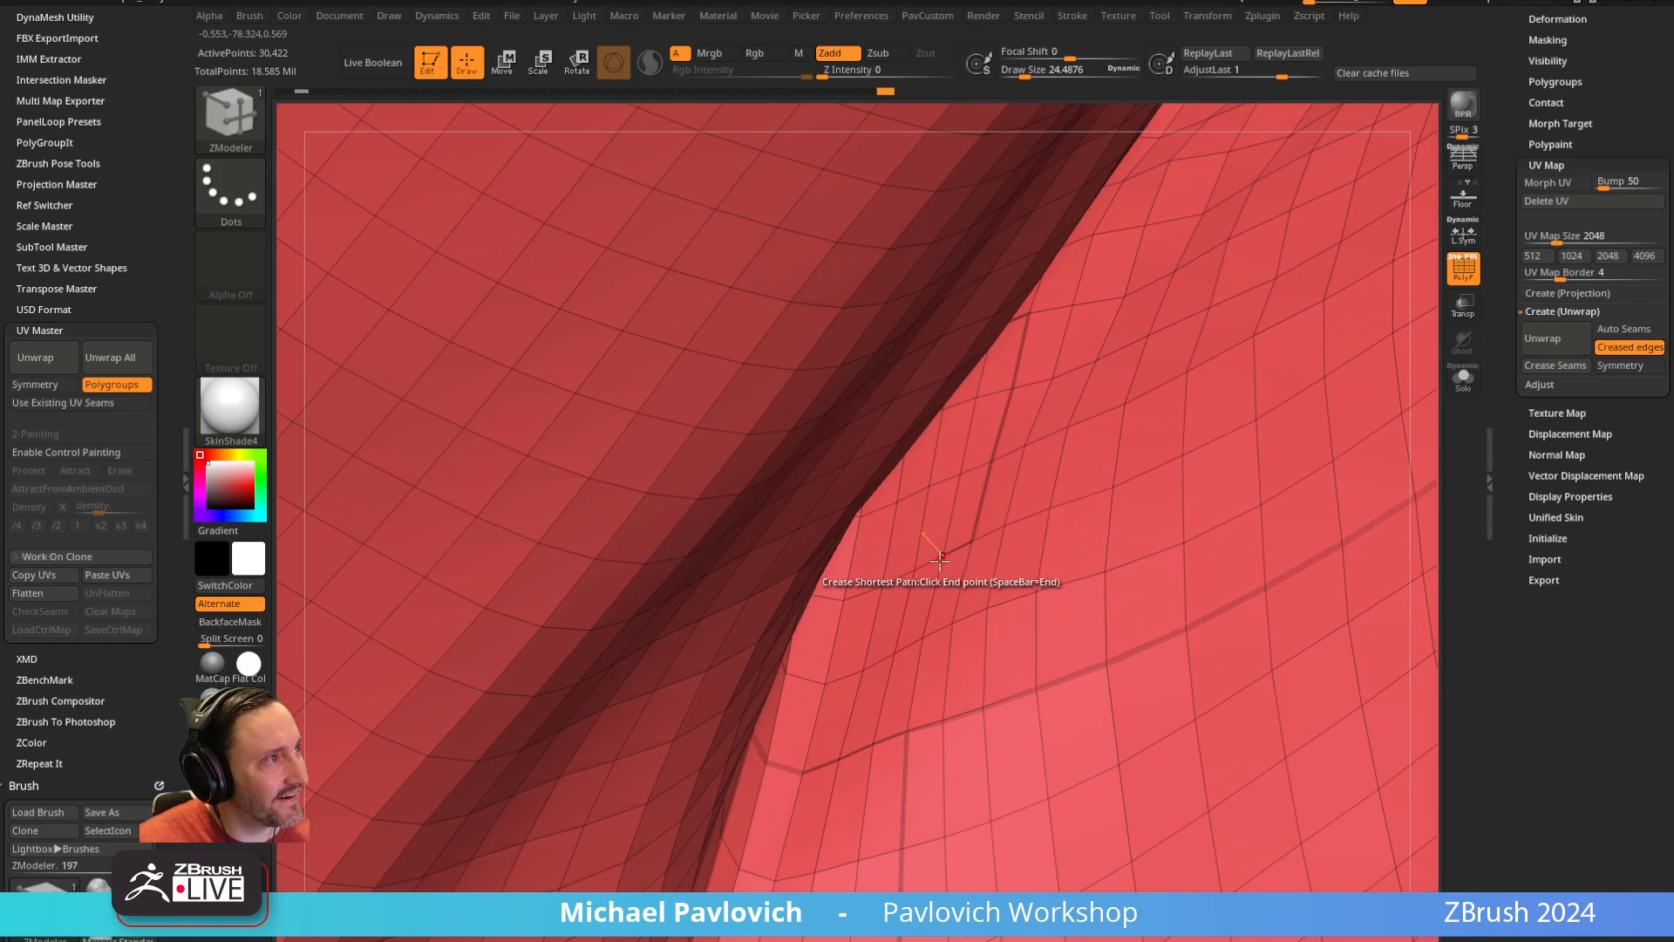
right_click_drag(902, 728, 1221, 663, "ctrl")
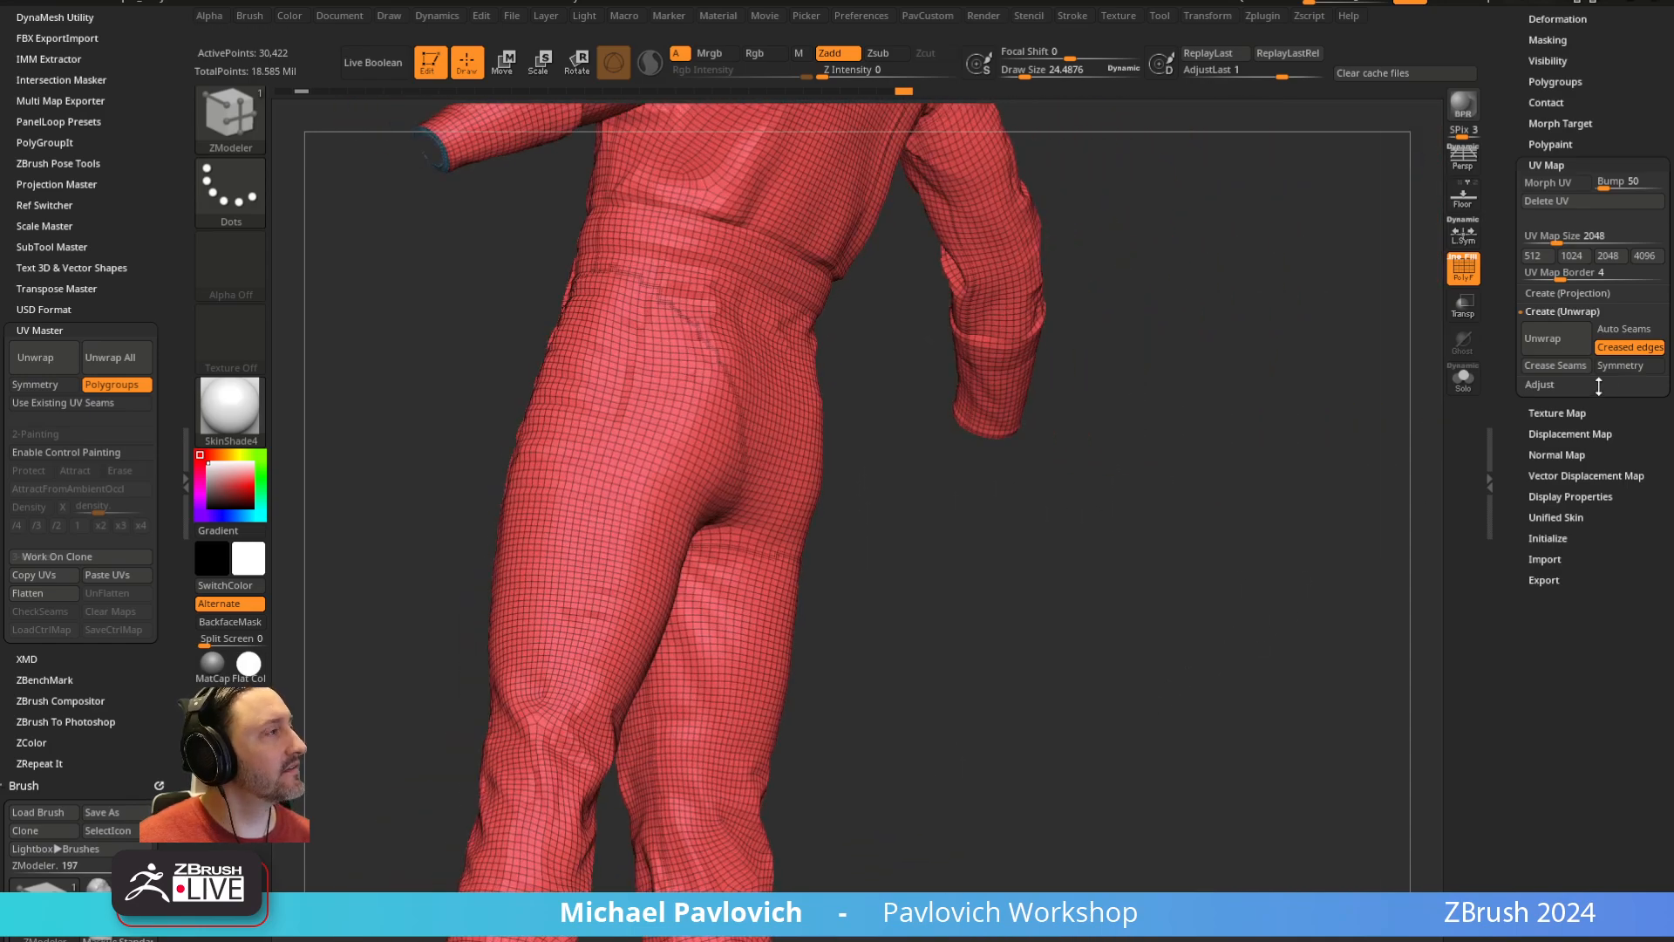
Unwrap the suit's UVs along the creased edges and preview the resulting islands with Morph UV
left_click(1556, 339)
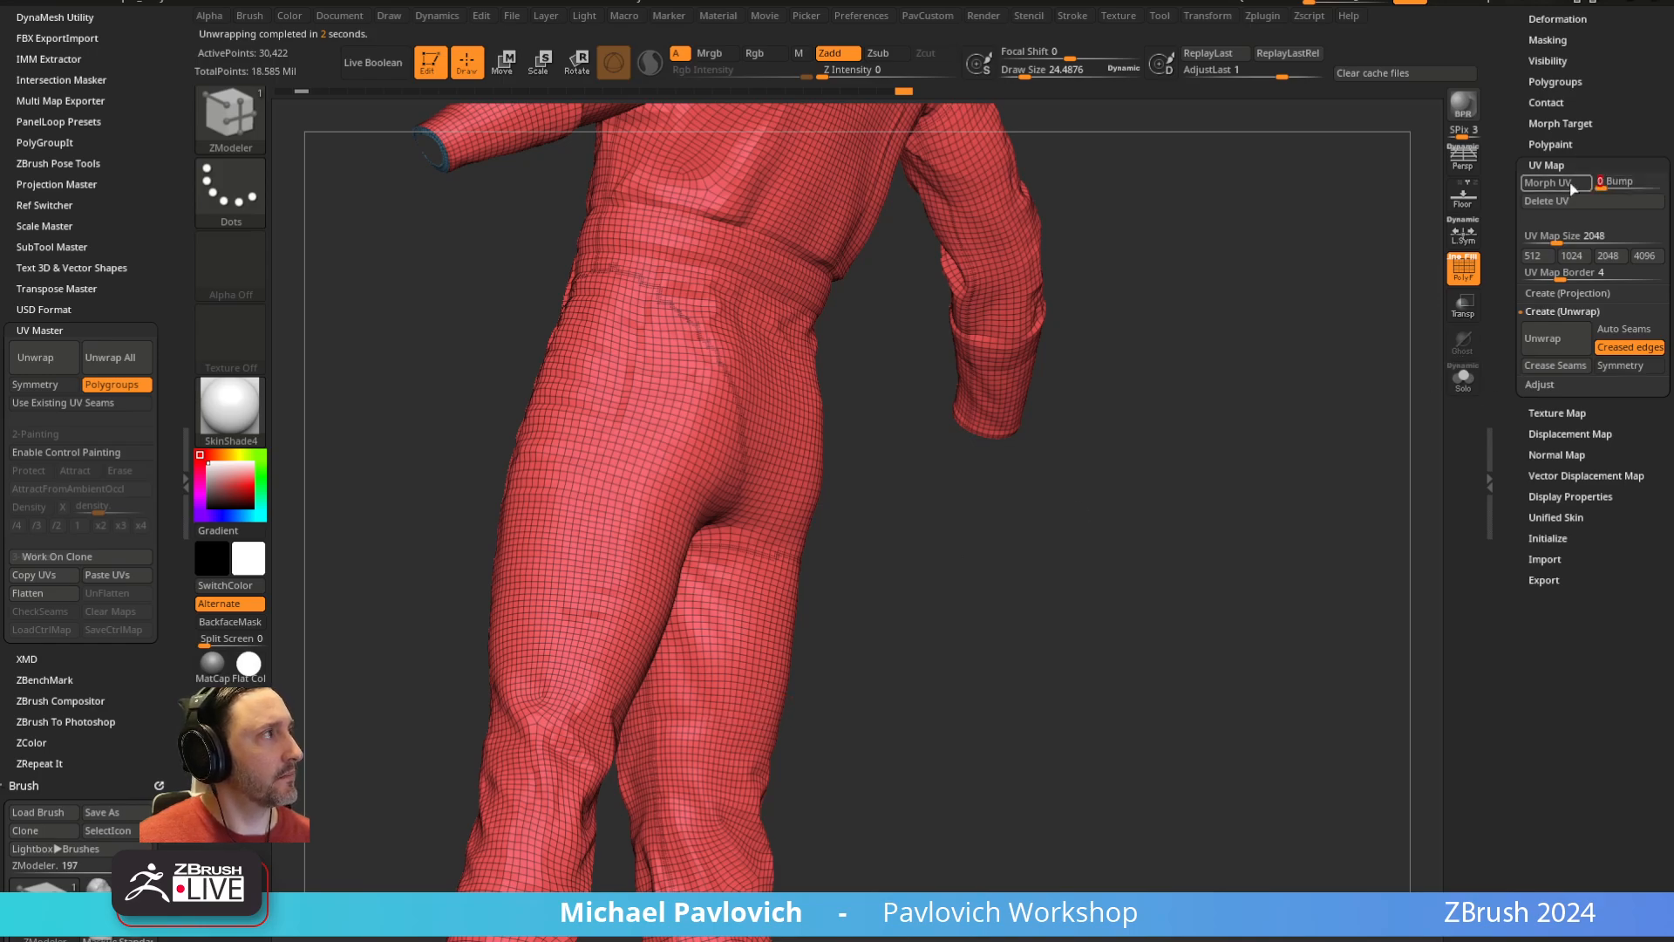
left_click(1557, 182)
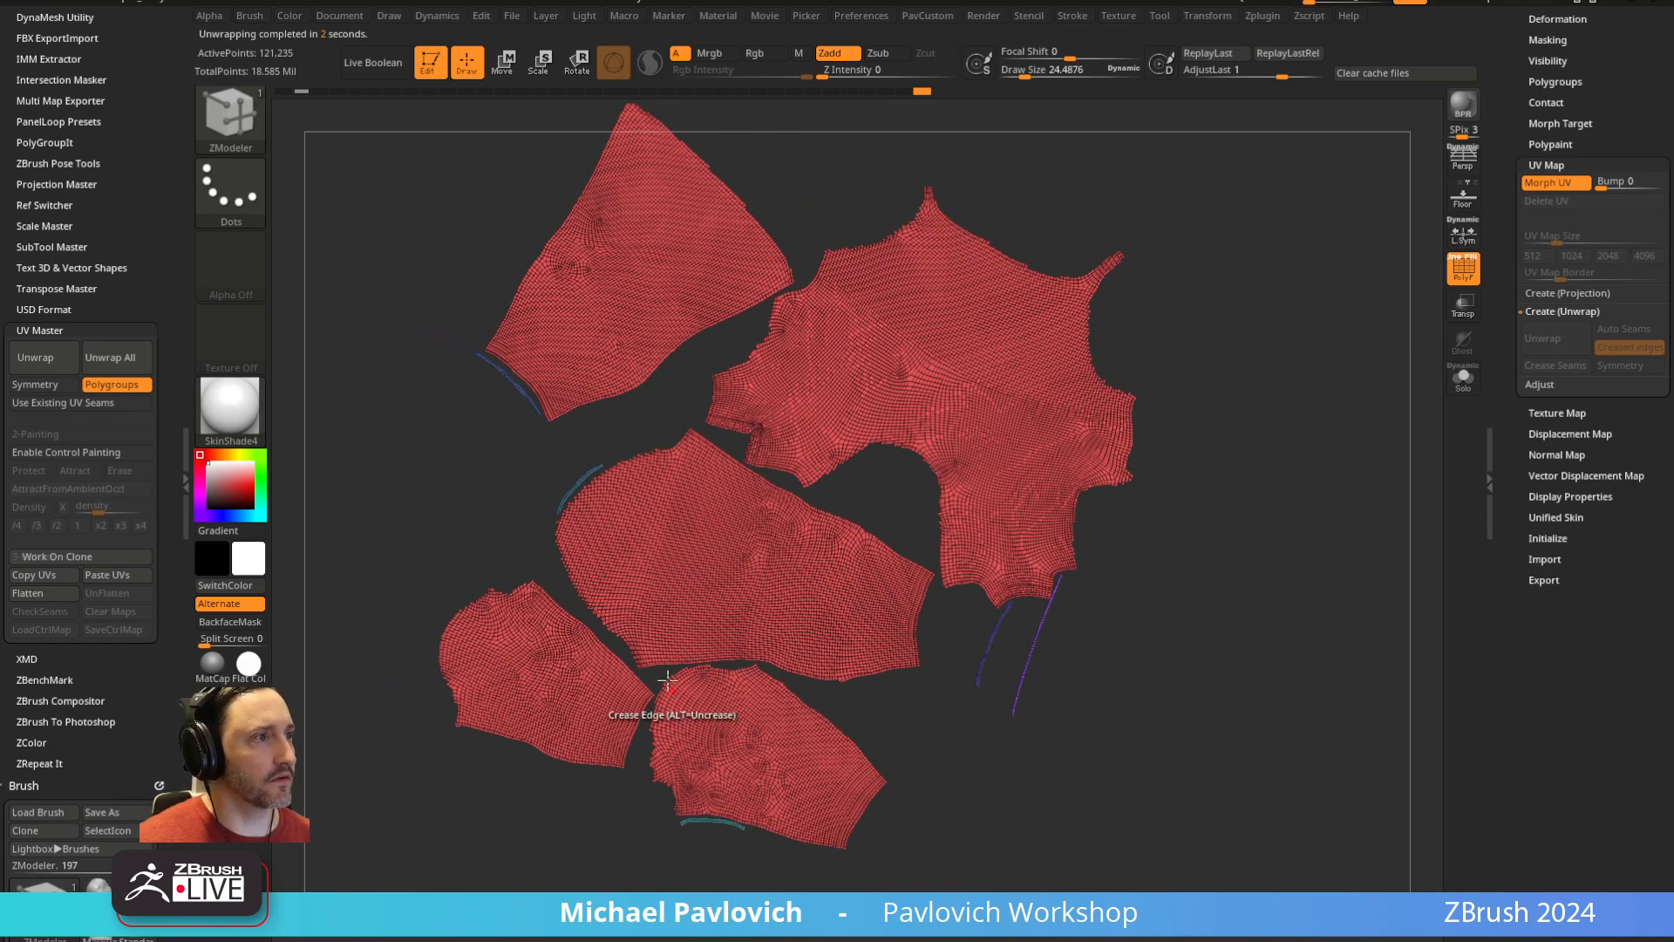
left_click(1549, 183)
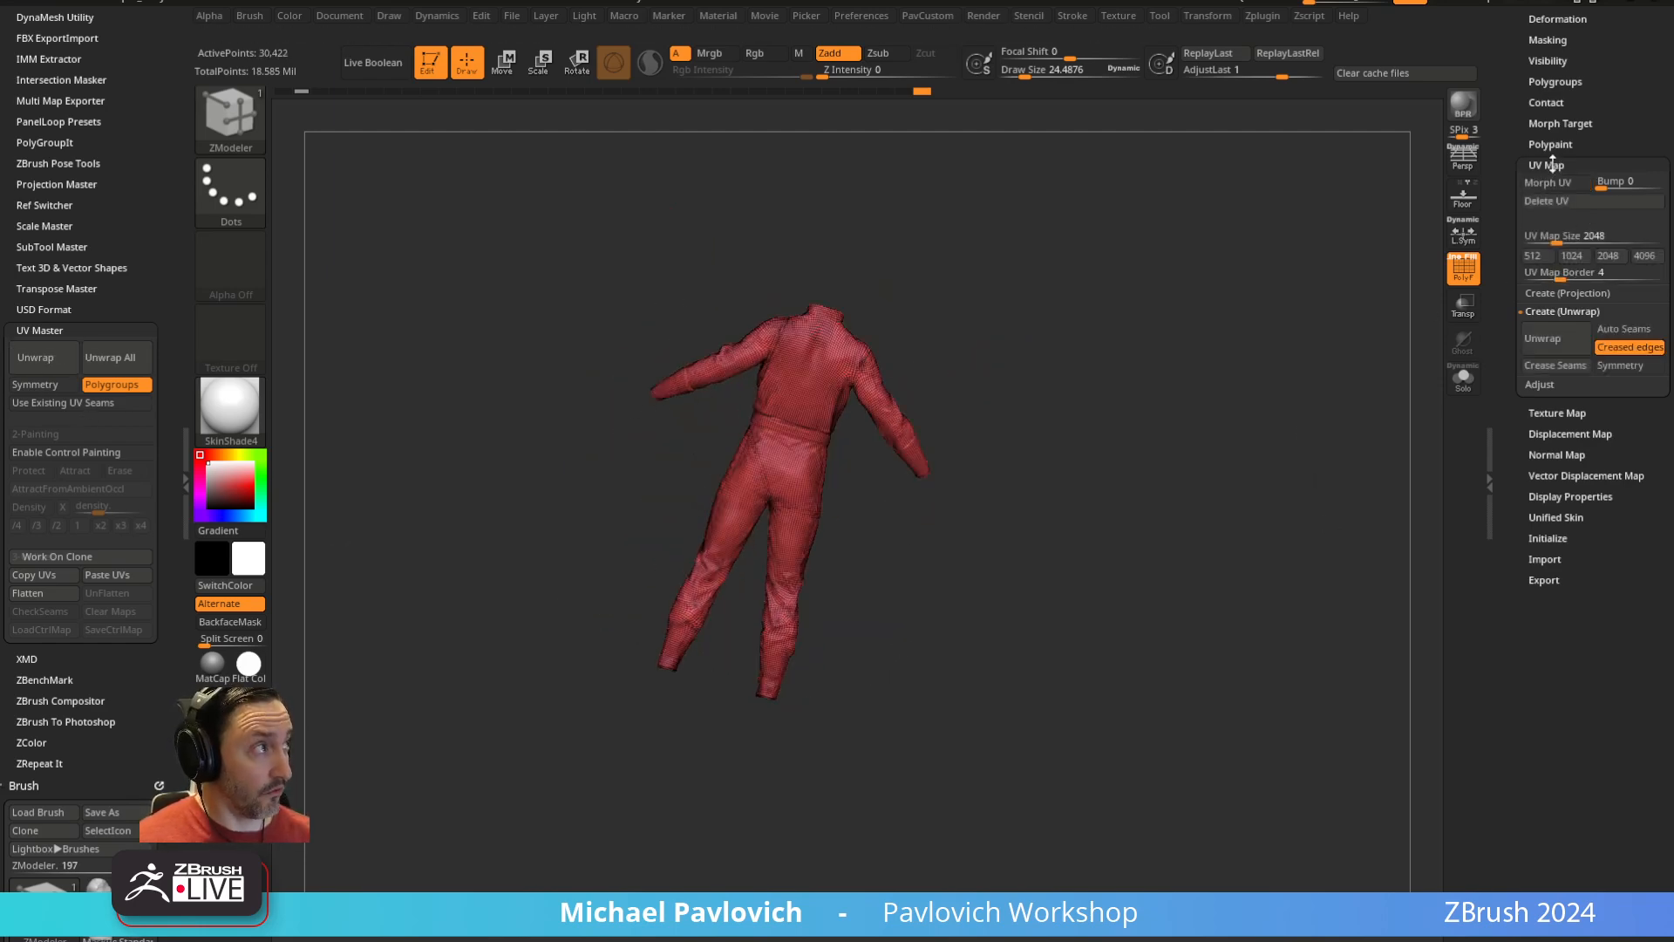
Raise the suit to subdivision level 4 and hide its polyframe
left_click_drag(1509, 233, 1513, 610)
left_click_drag(1102, 392, 1067, 520, "shift")
scroll(1517, 449, "down", 8)
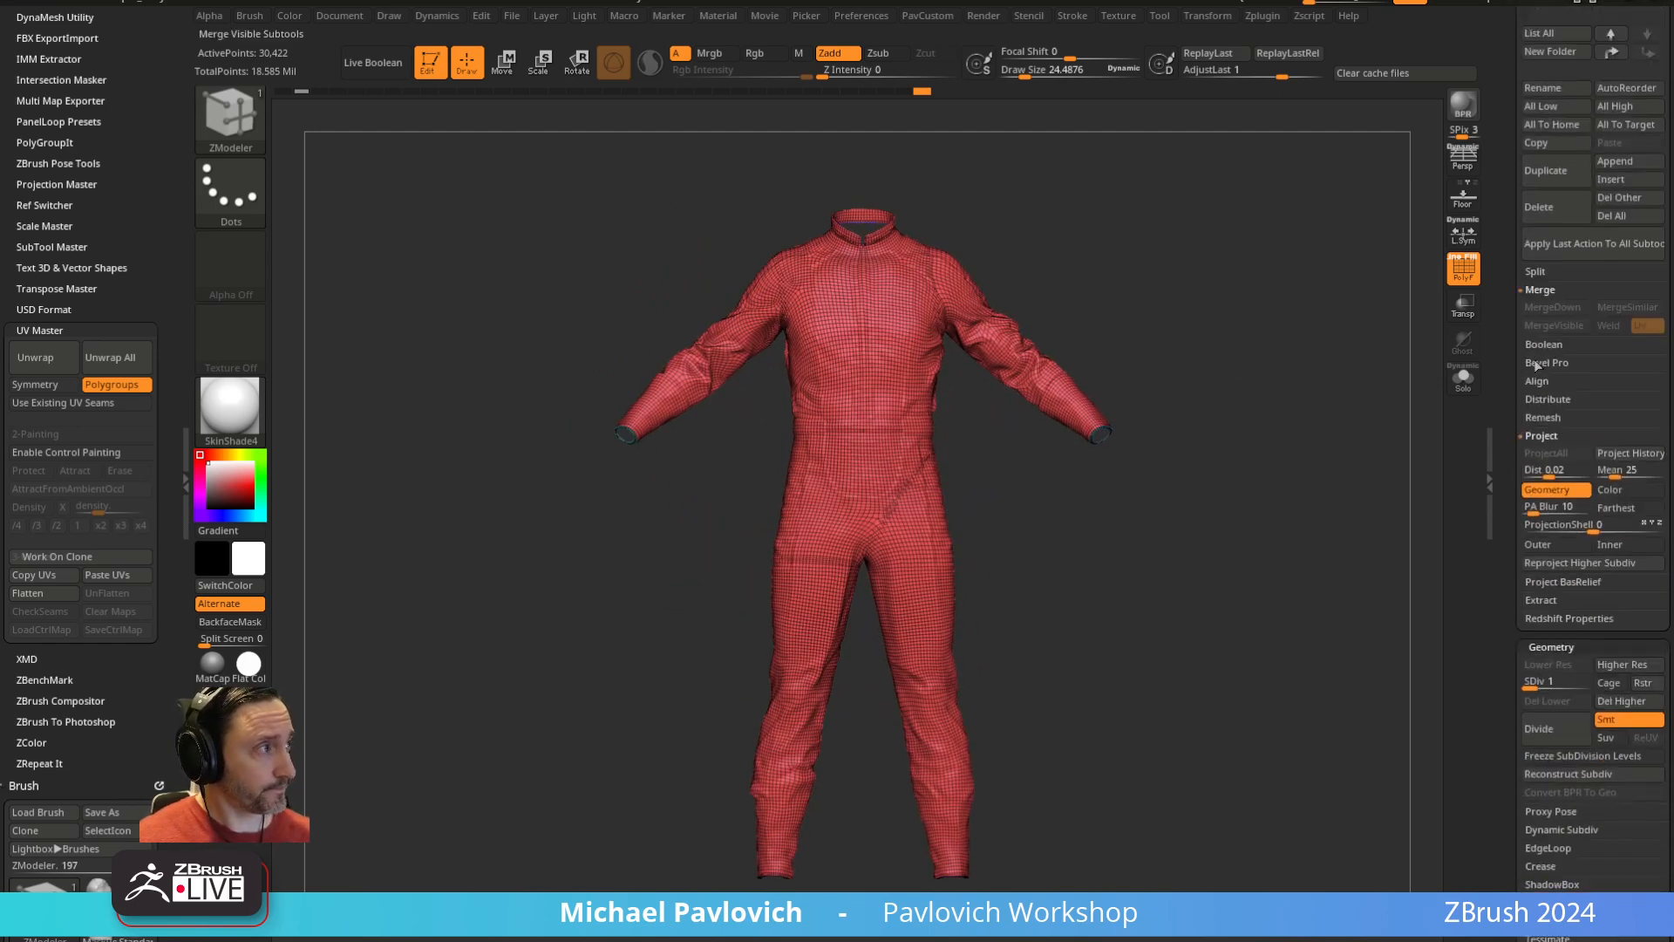
left_click_drag(1601, 679, 1601, 680)
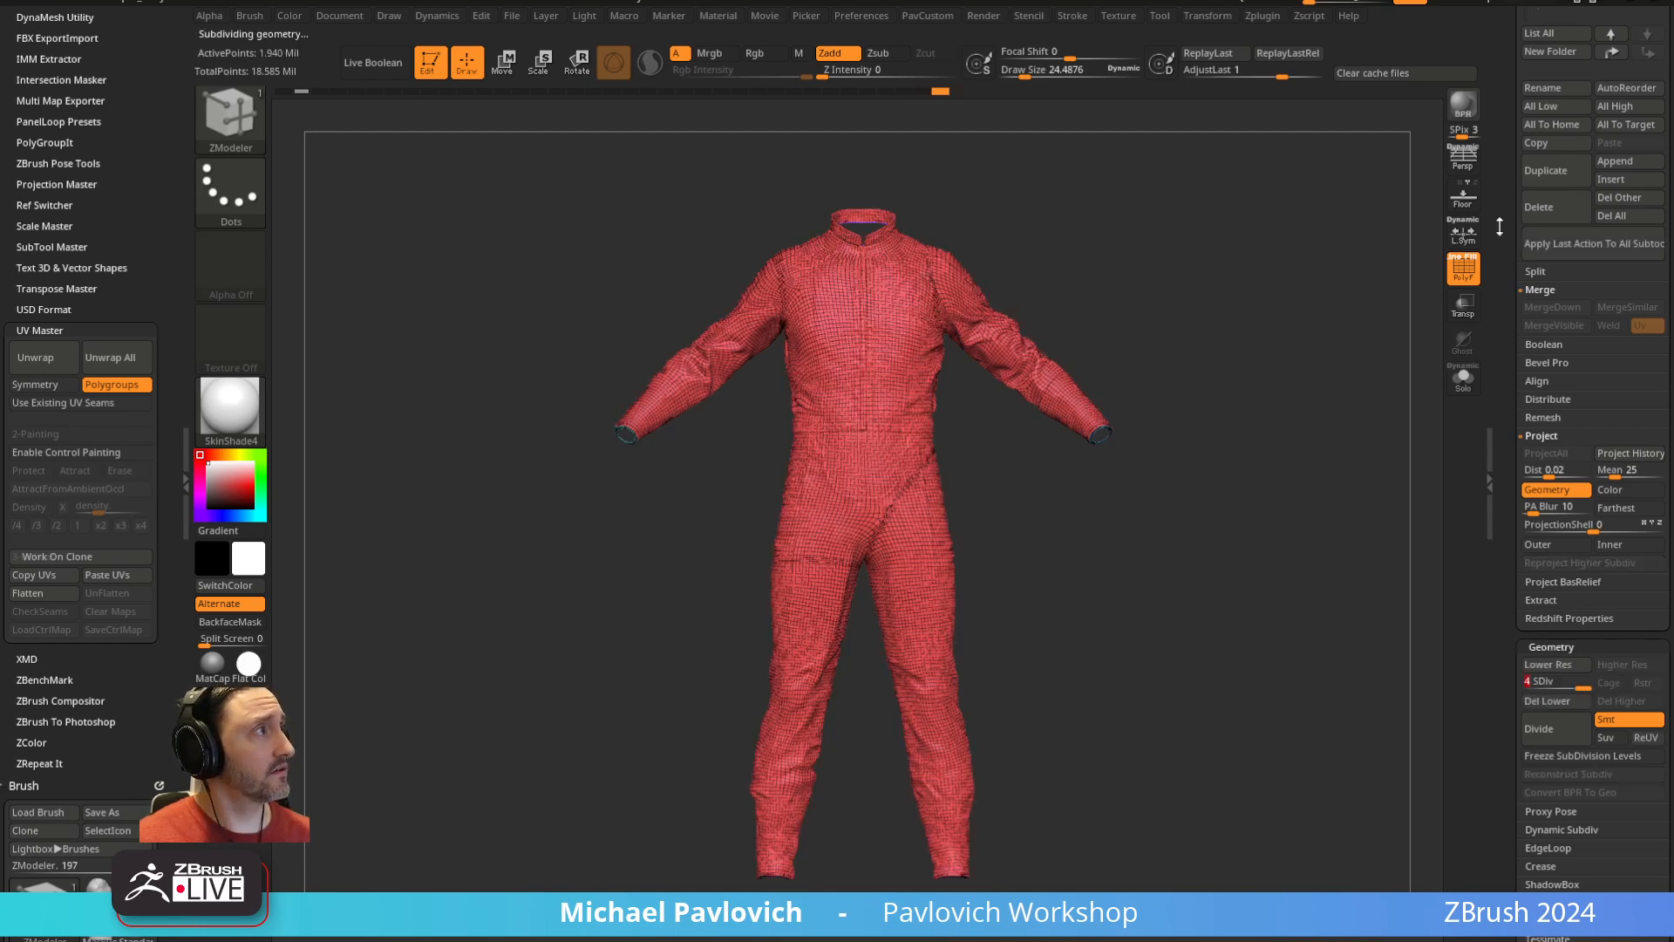
scroll(1500, 227, "up", 10)
key("shift+f")
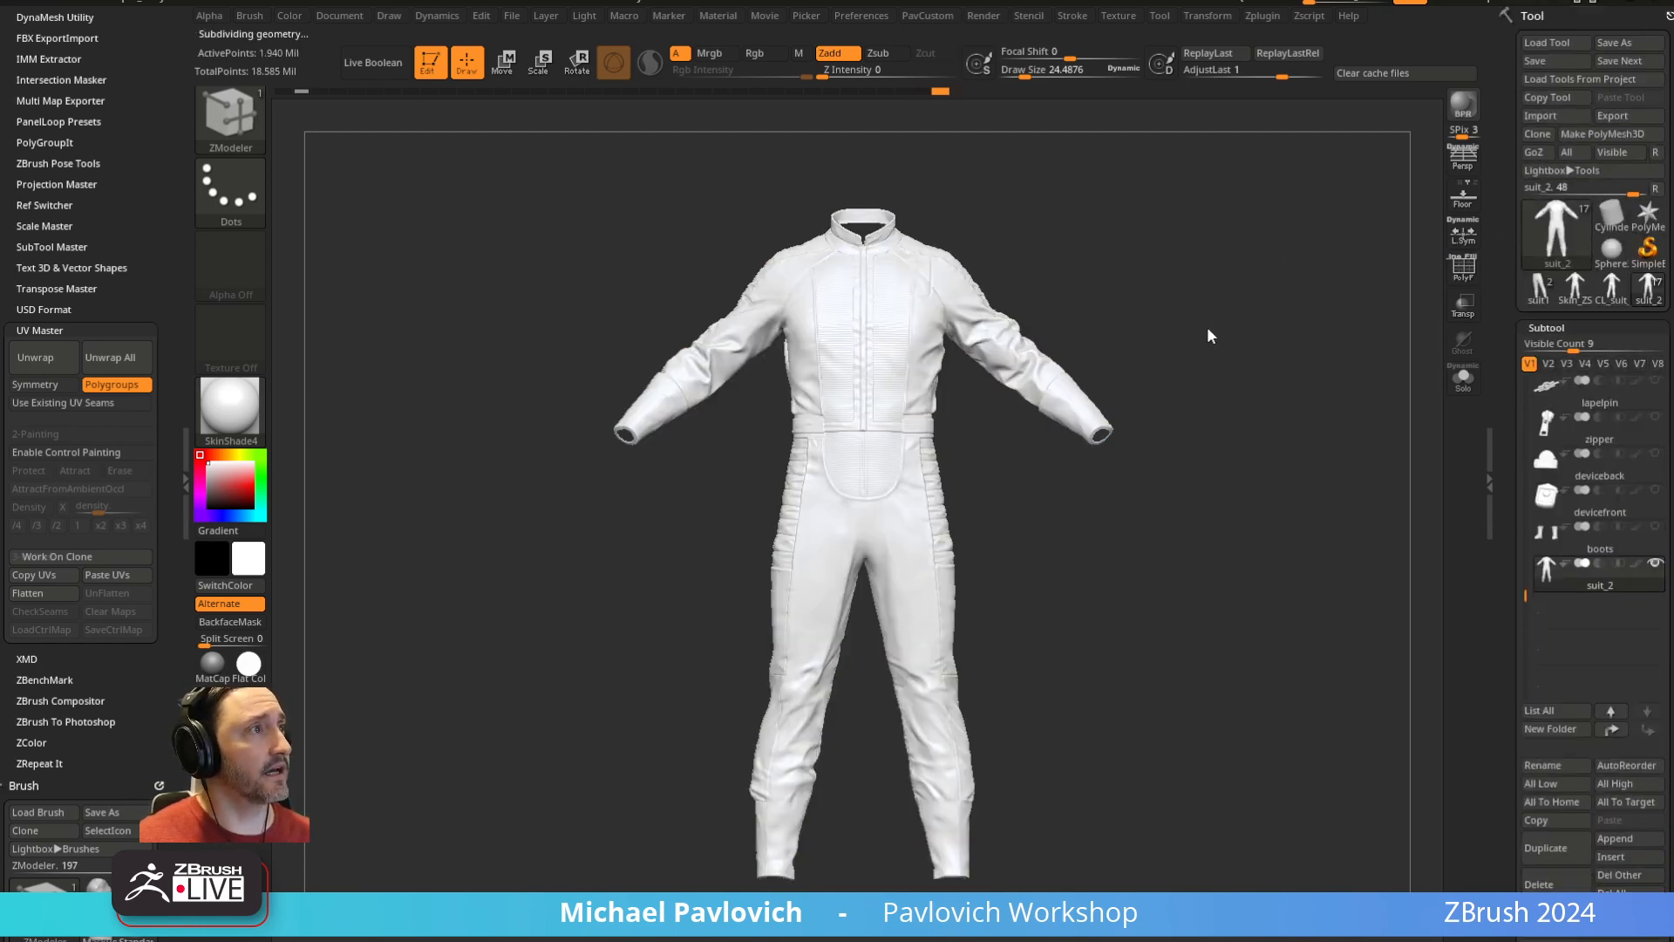
Switch back to the Standard brush with a draw size of about 445
key("b")
key("s")
key("t")
key("s")
left_click_drag(1248, 323, 1276, 323)
left_click_drag(1260, 313, 1172, 288, "alt")
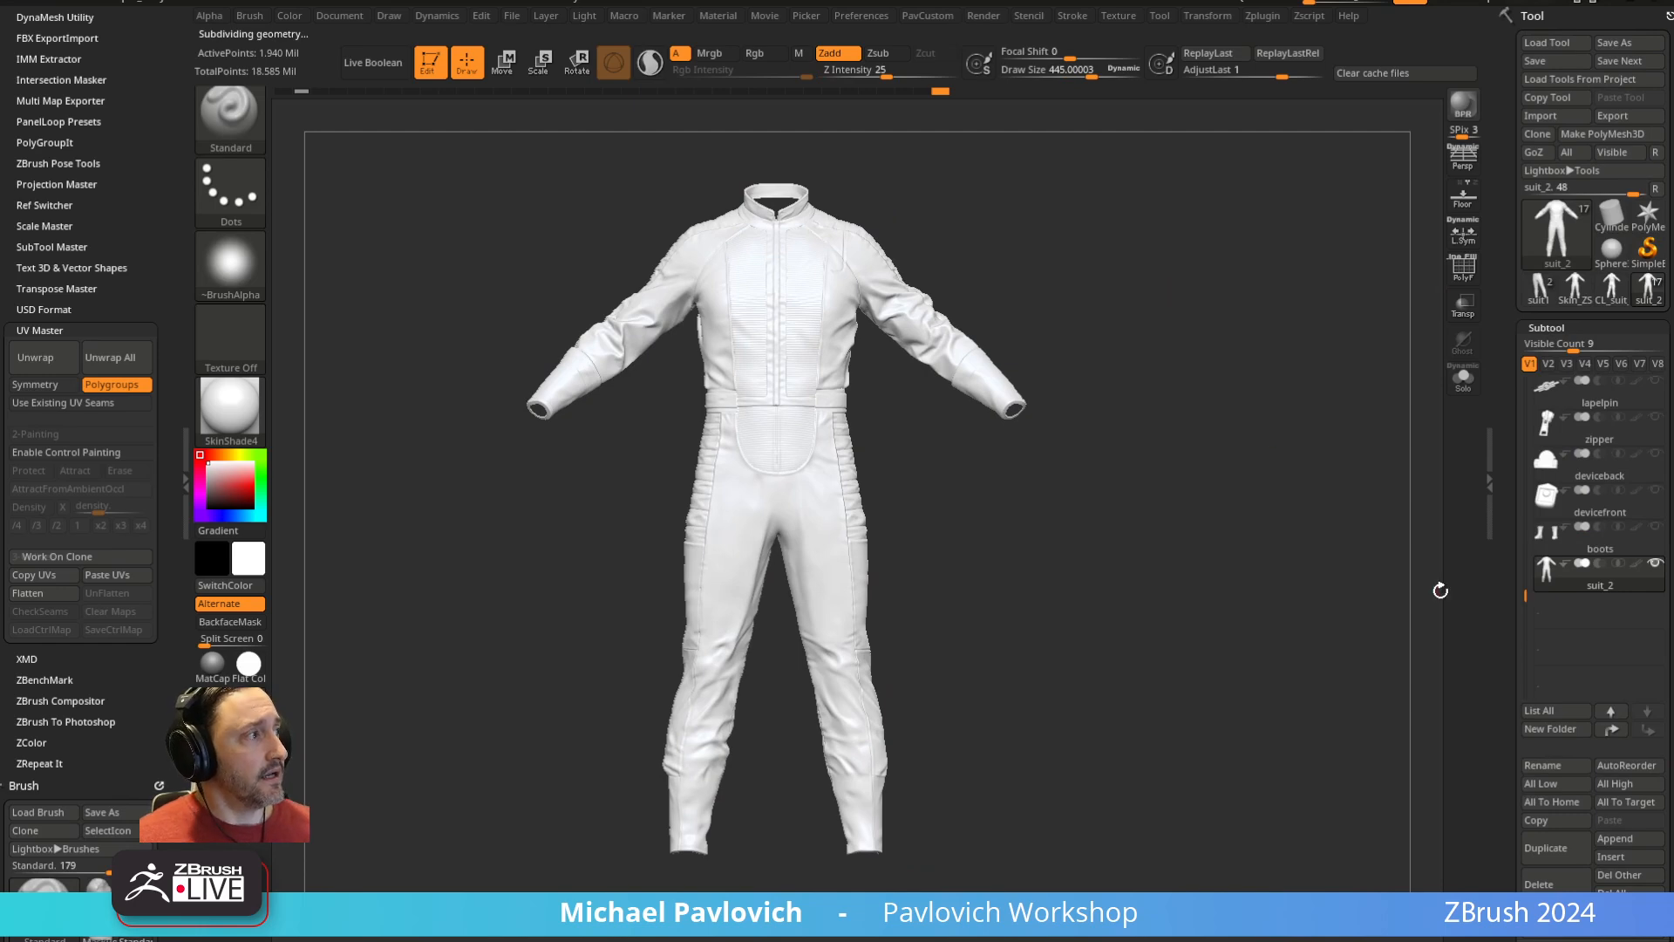
Delete all subtools of the suit tool and open the textured character project, discarding the unsaved changes
left_click(1629, 894)
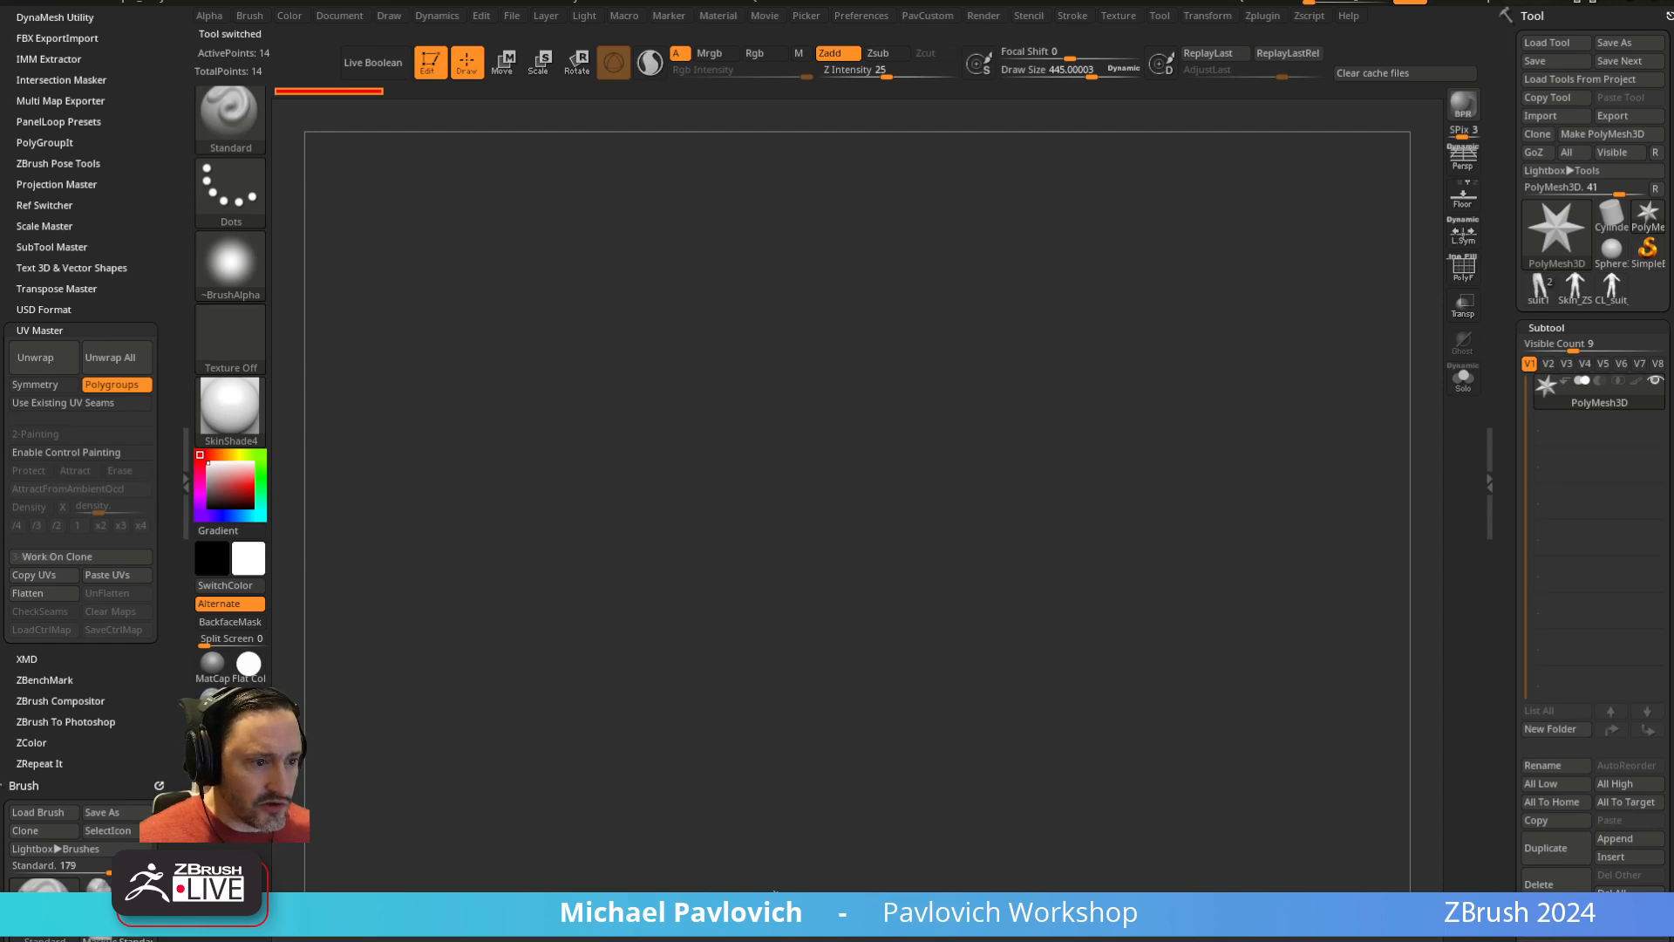
key("ctrl+o")
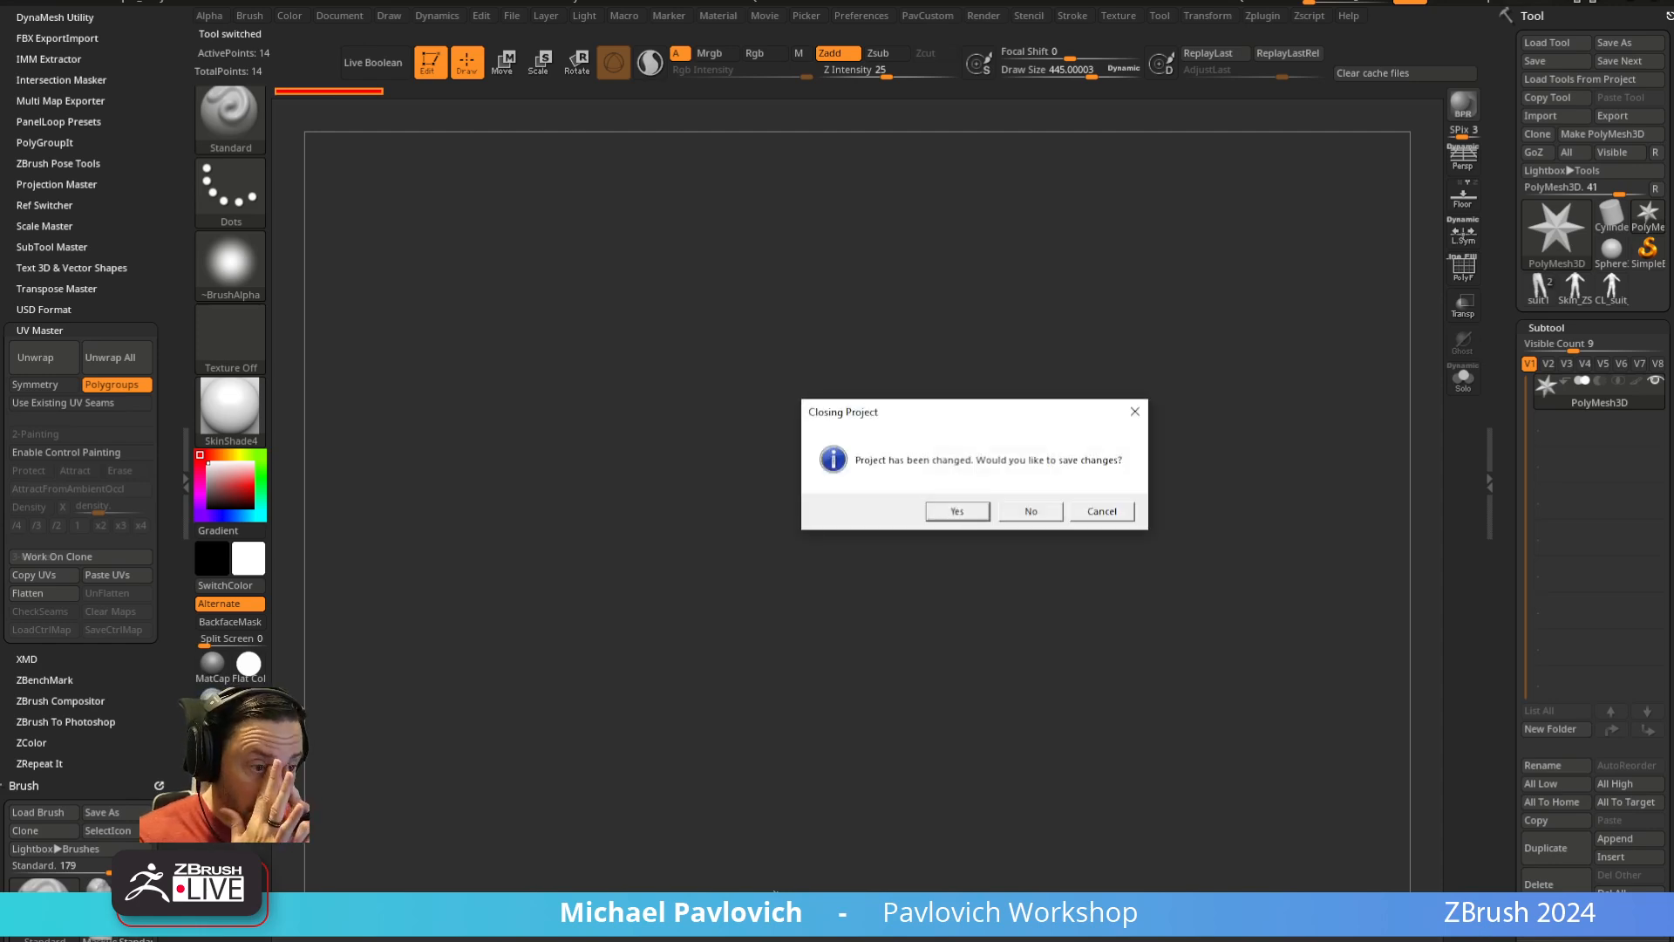
left_click(1028, 514)
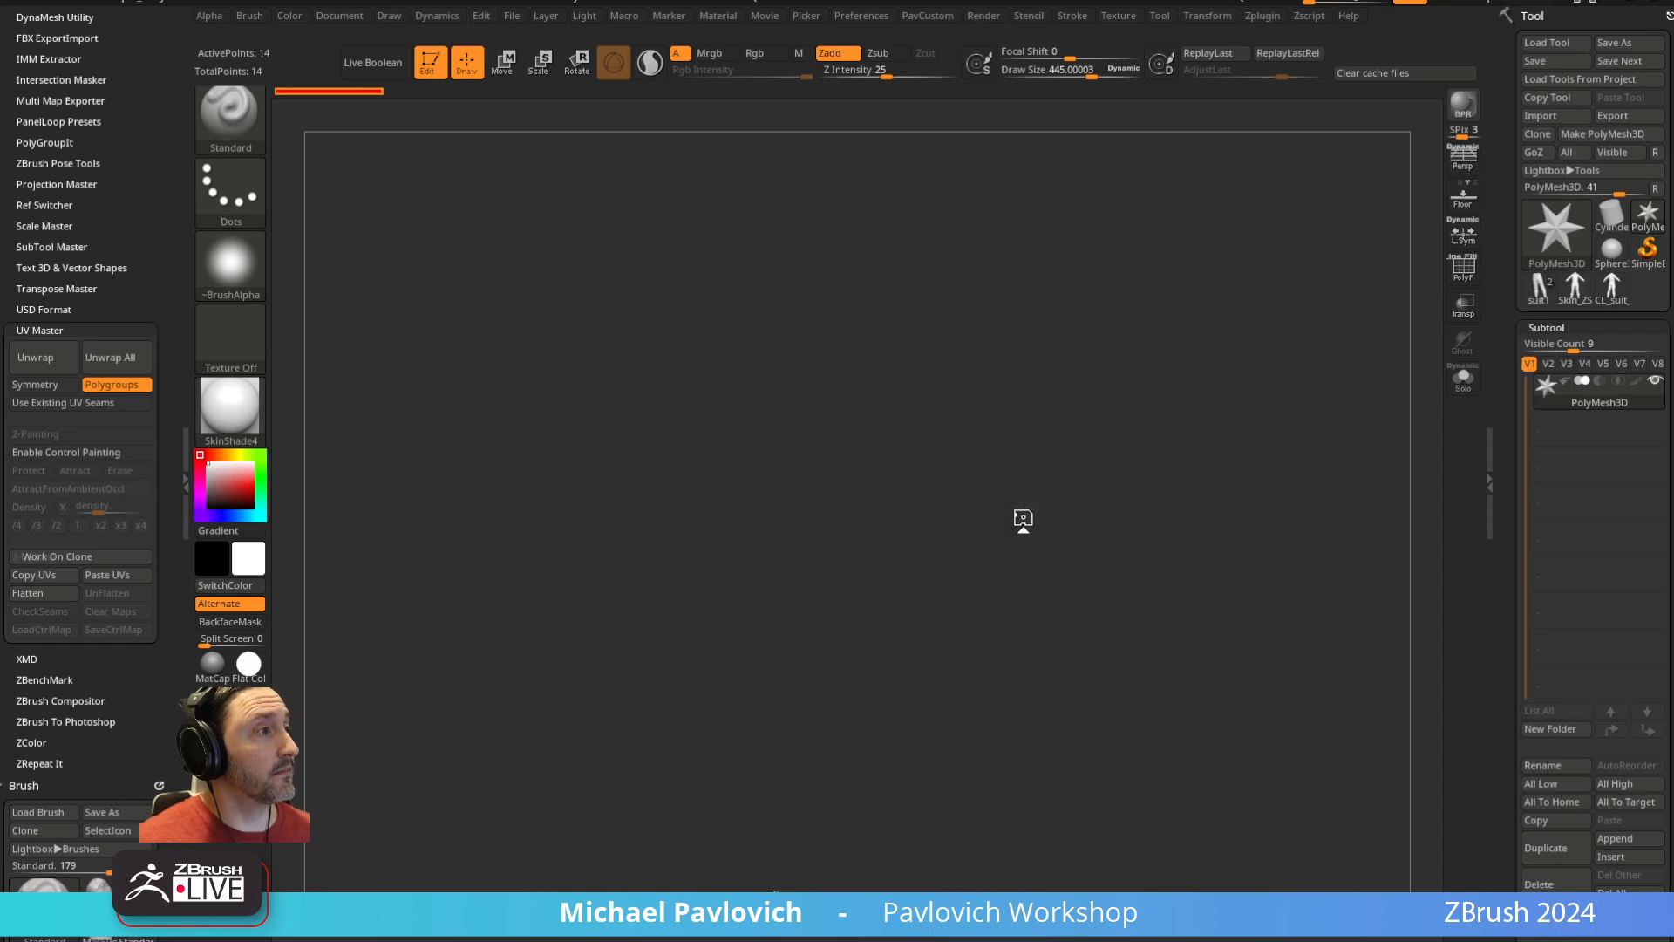
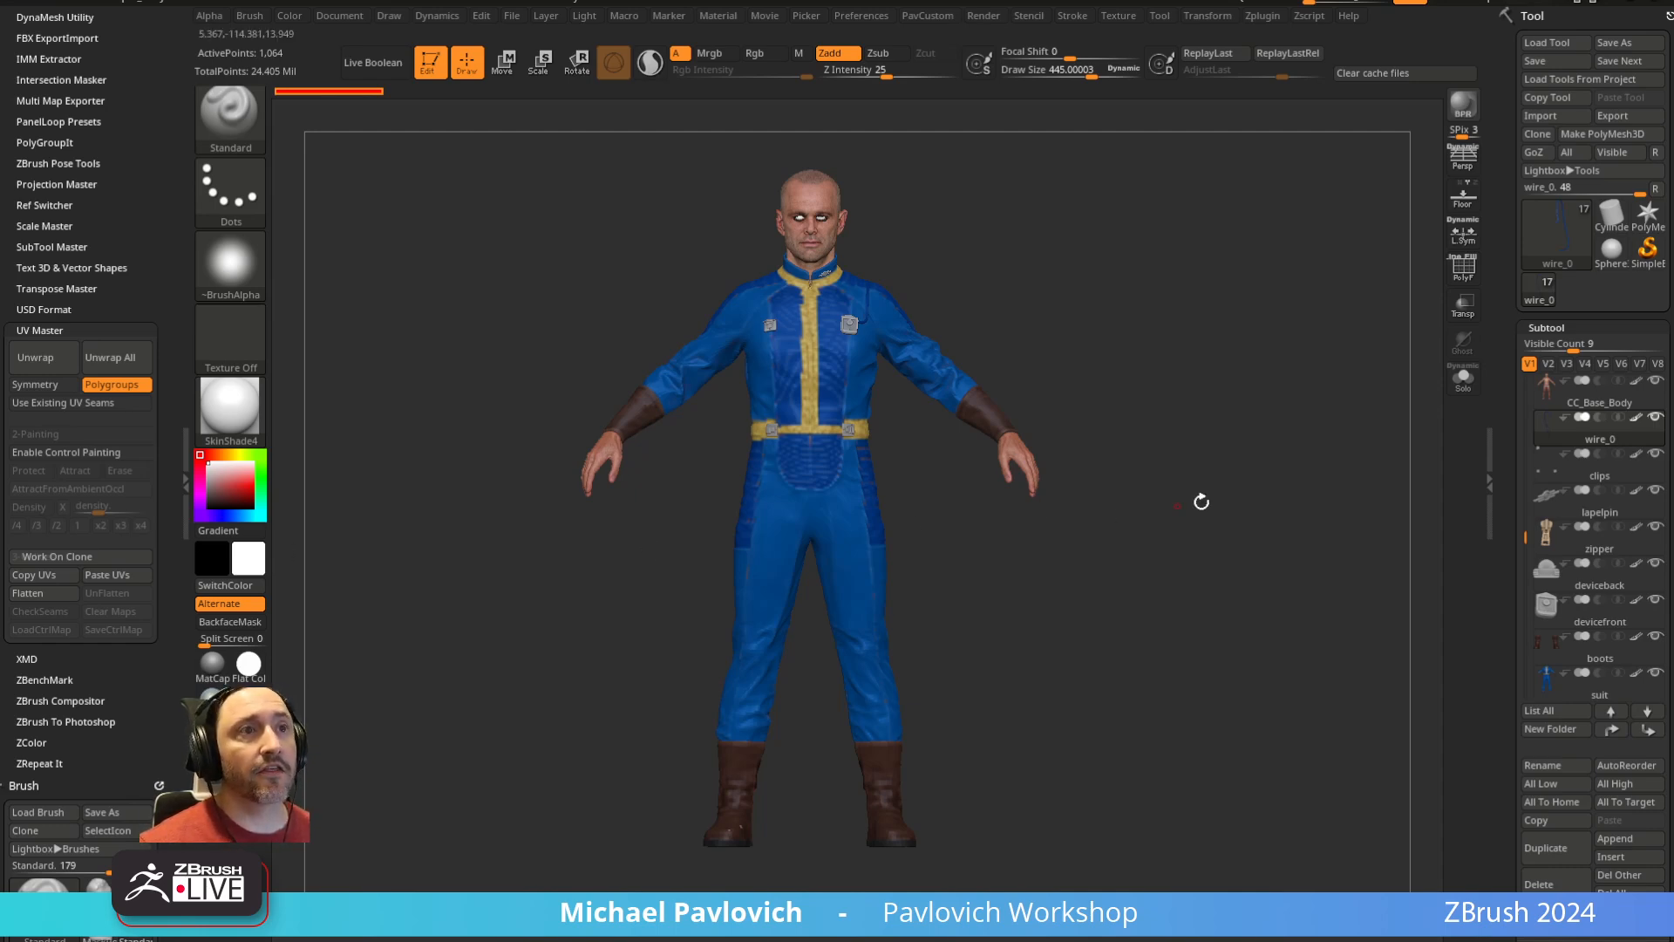
Compare the character without and with its colours by toggling polypaint off and on for all subtools
key("shift")
left_click(1637, 420, "shift")
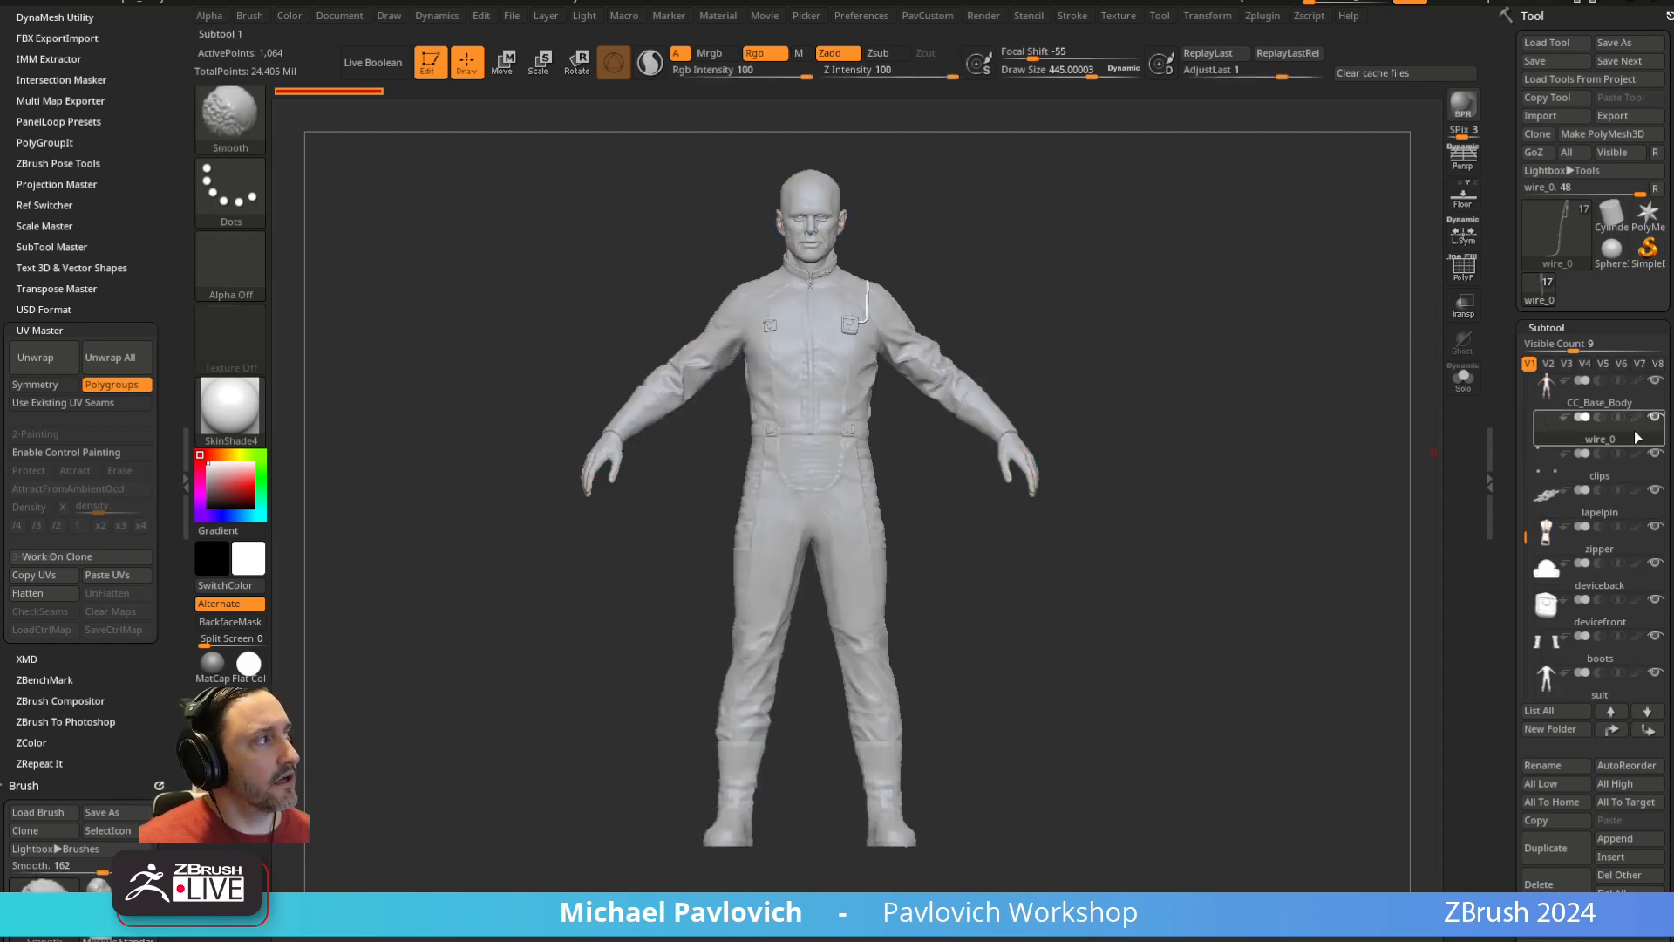
left_click(1637, 420, "shift")
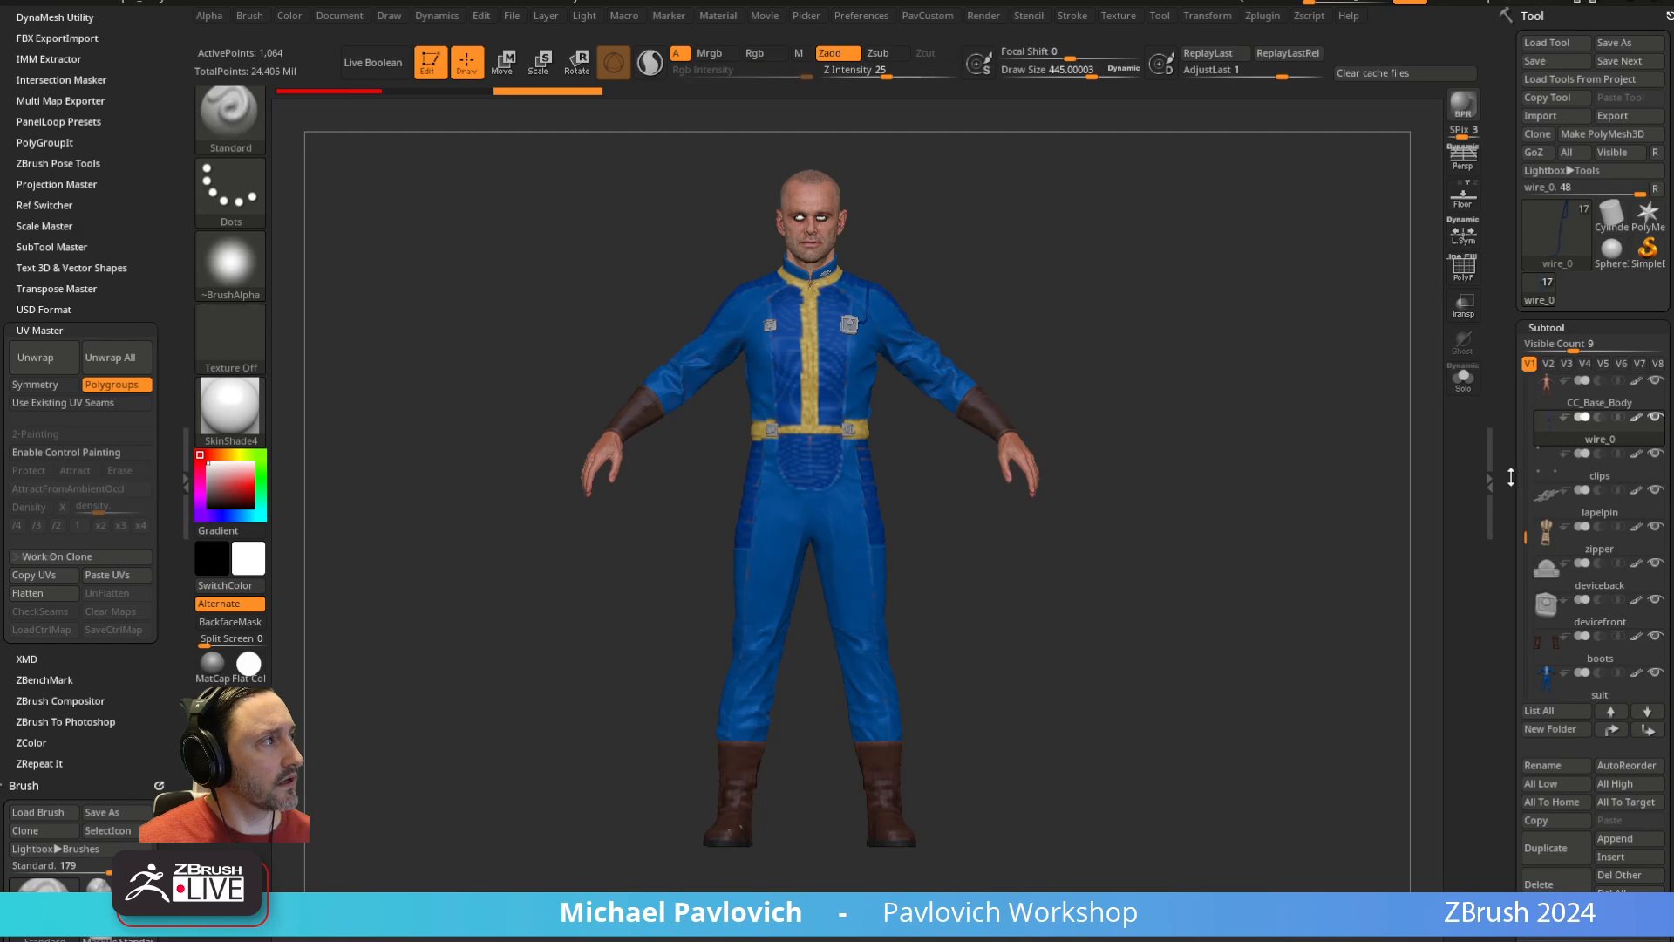
scroll(1622, 436, "down", 5)
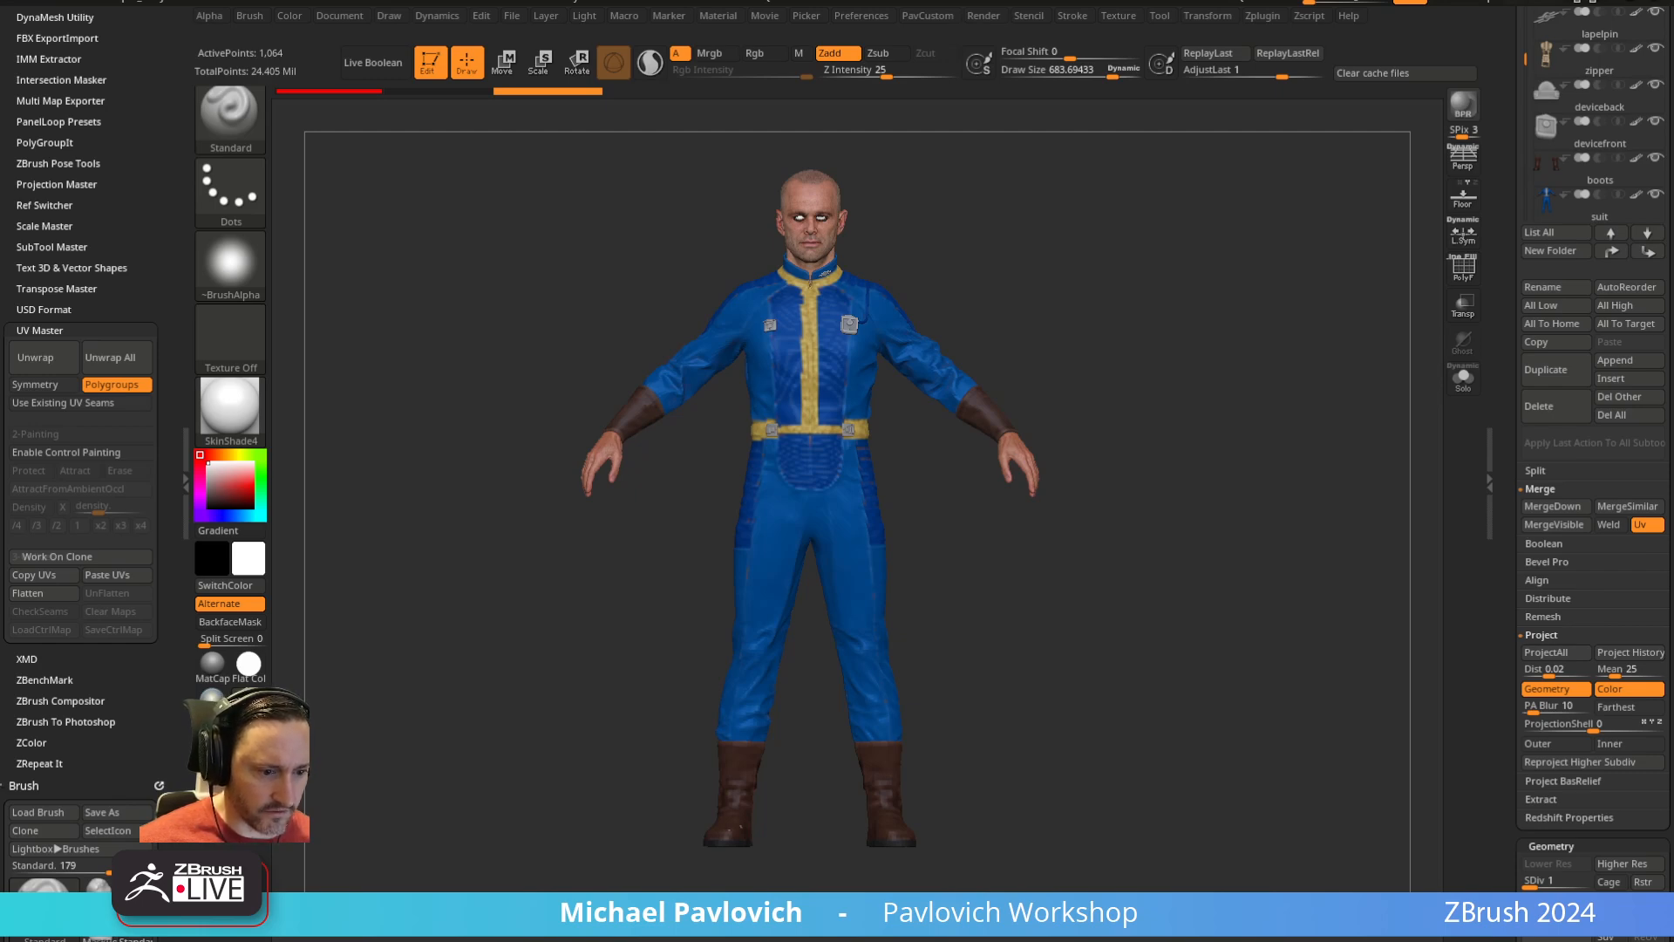
Switch to the browser and scrub the Fallout livestream post's video to about 0:48, where the suit is sculpted
left_click_drag(942, 0, 1134, 45)
scroll(881, 276, "up", 2)
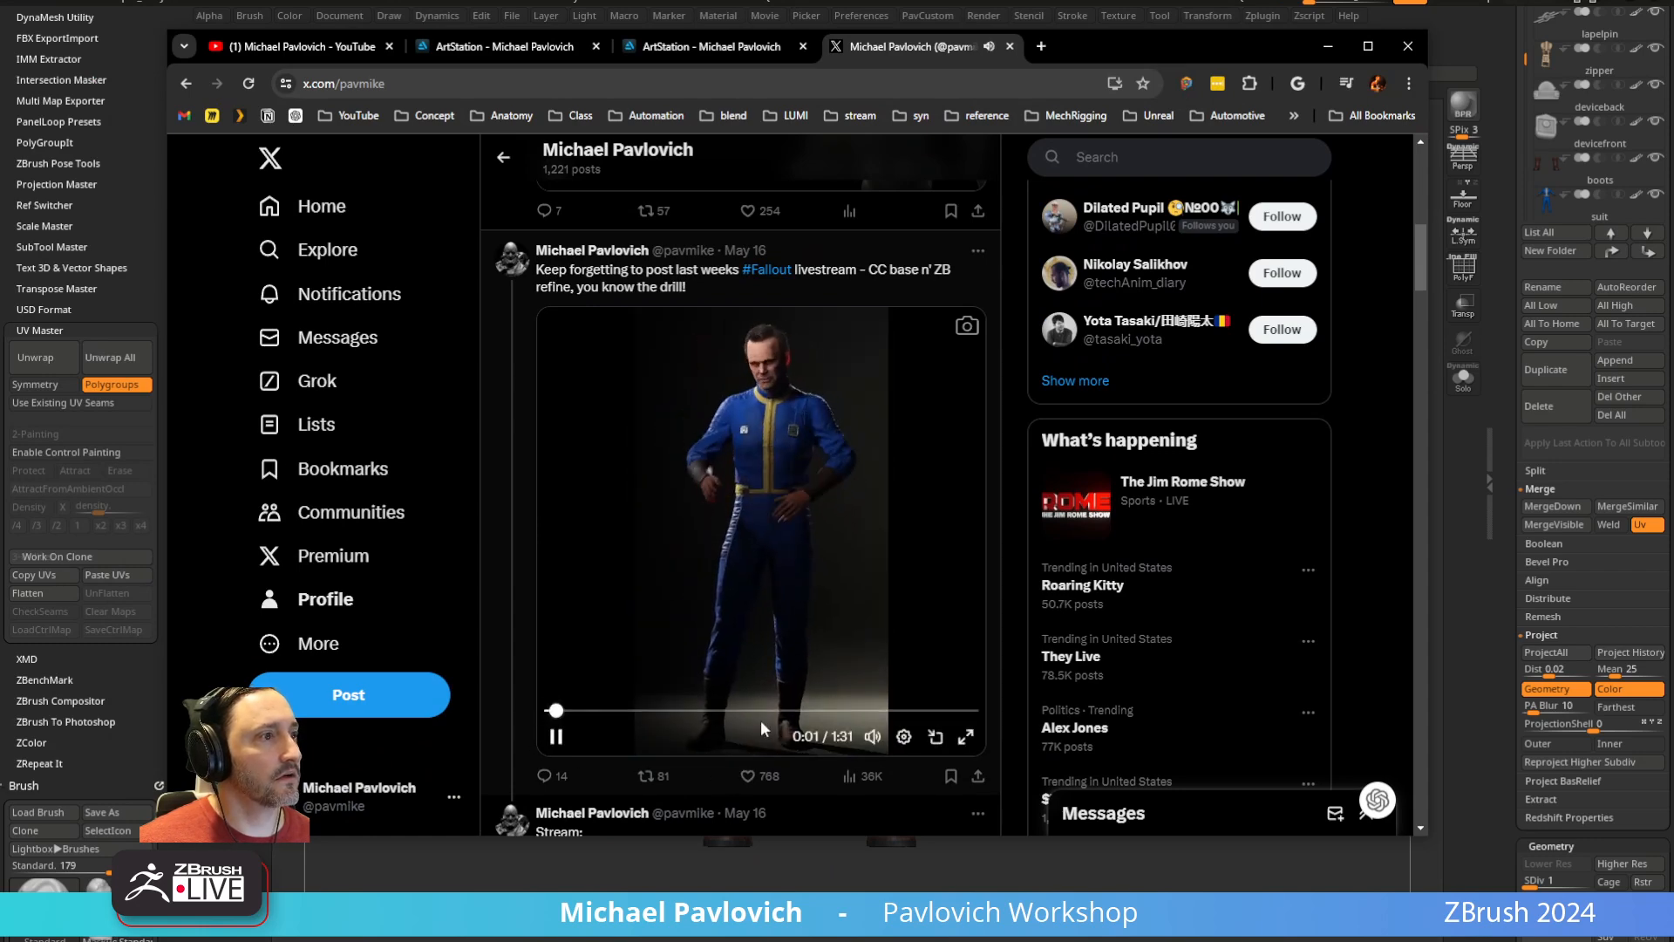
mouse_move(872, 740)
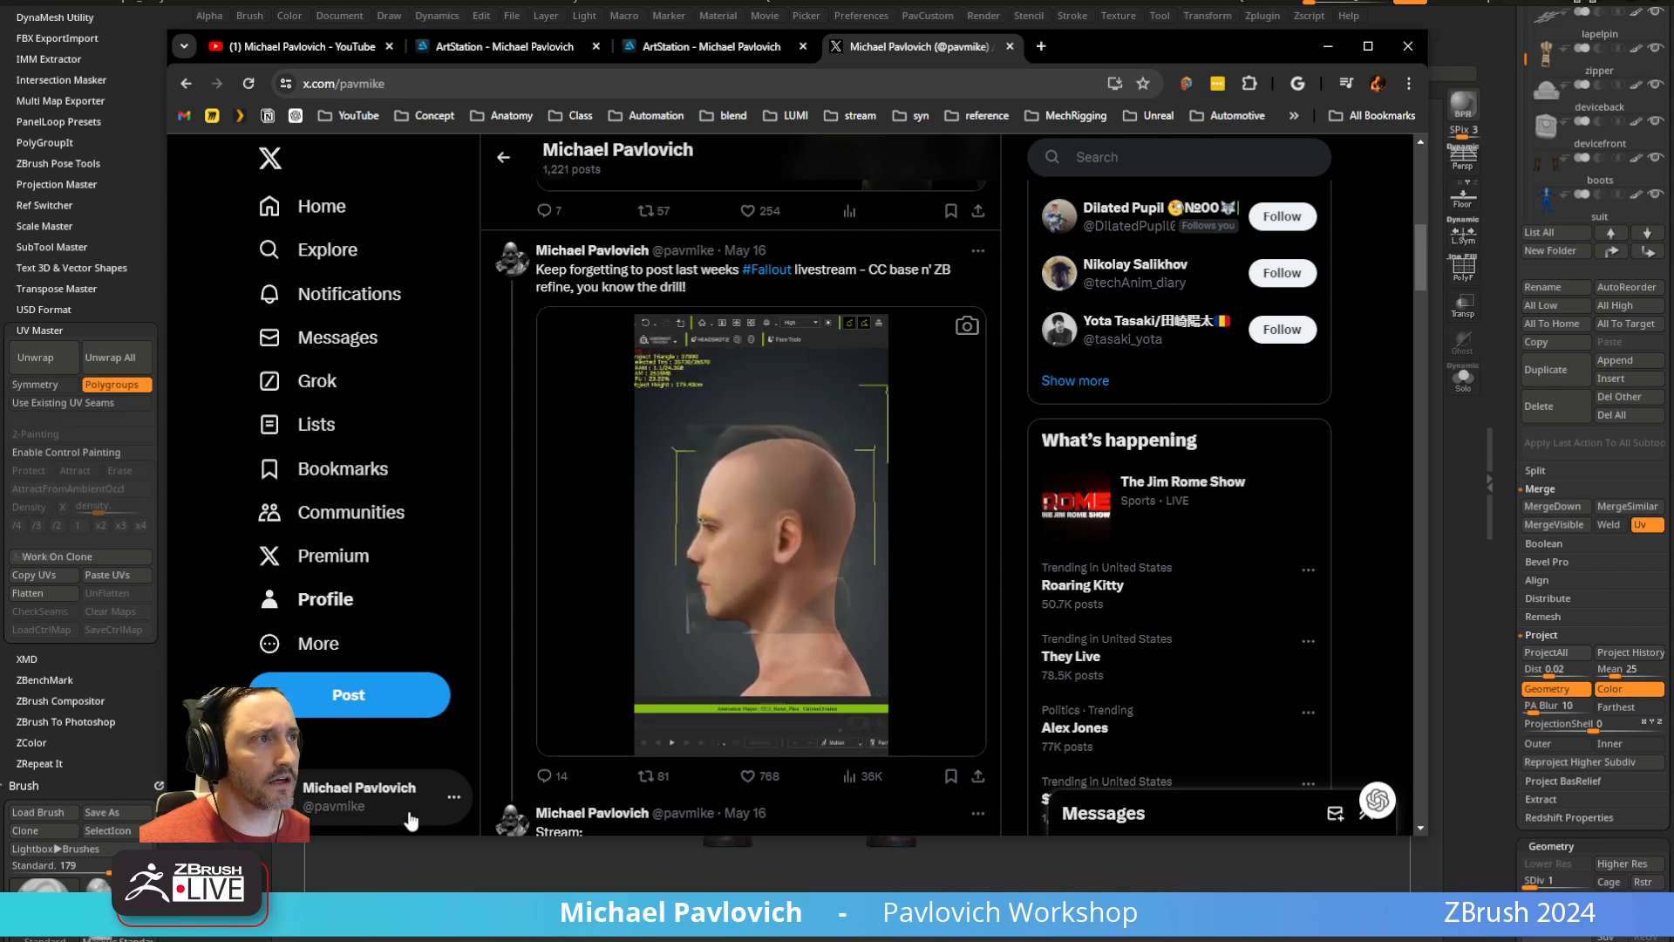
left_click_drag(599, 712, 713, 717)
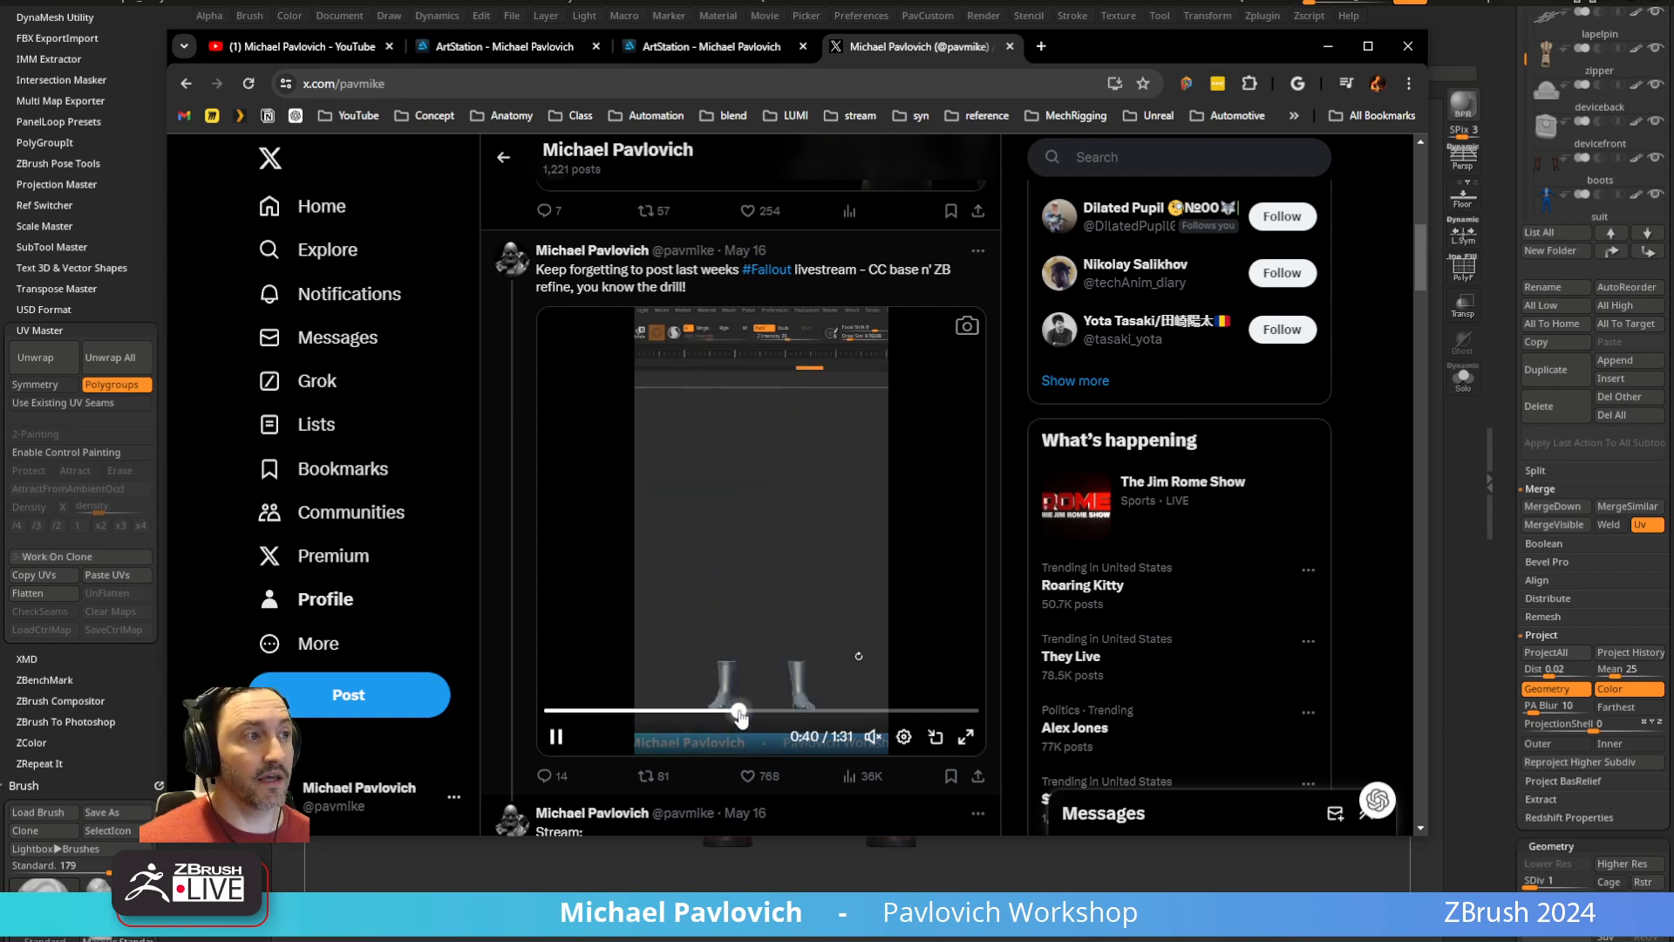
mouse_move(763, 717)
left_mouse_down()
mouse_move(782, 715)
mouse_move(766, 715)
left_mouse_up()
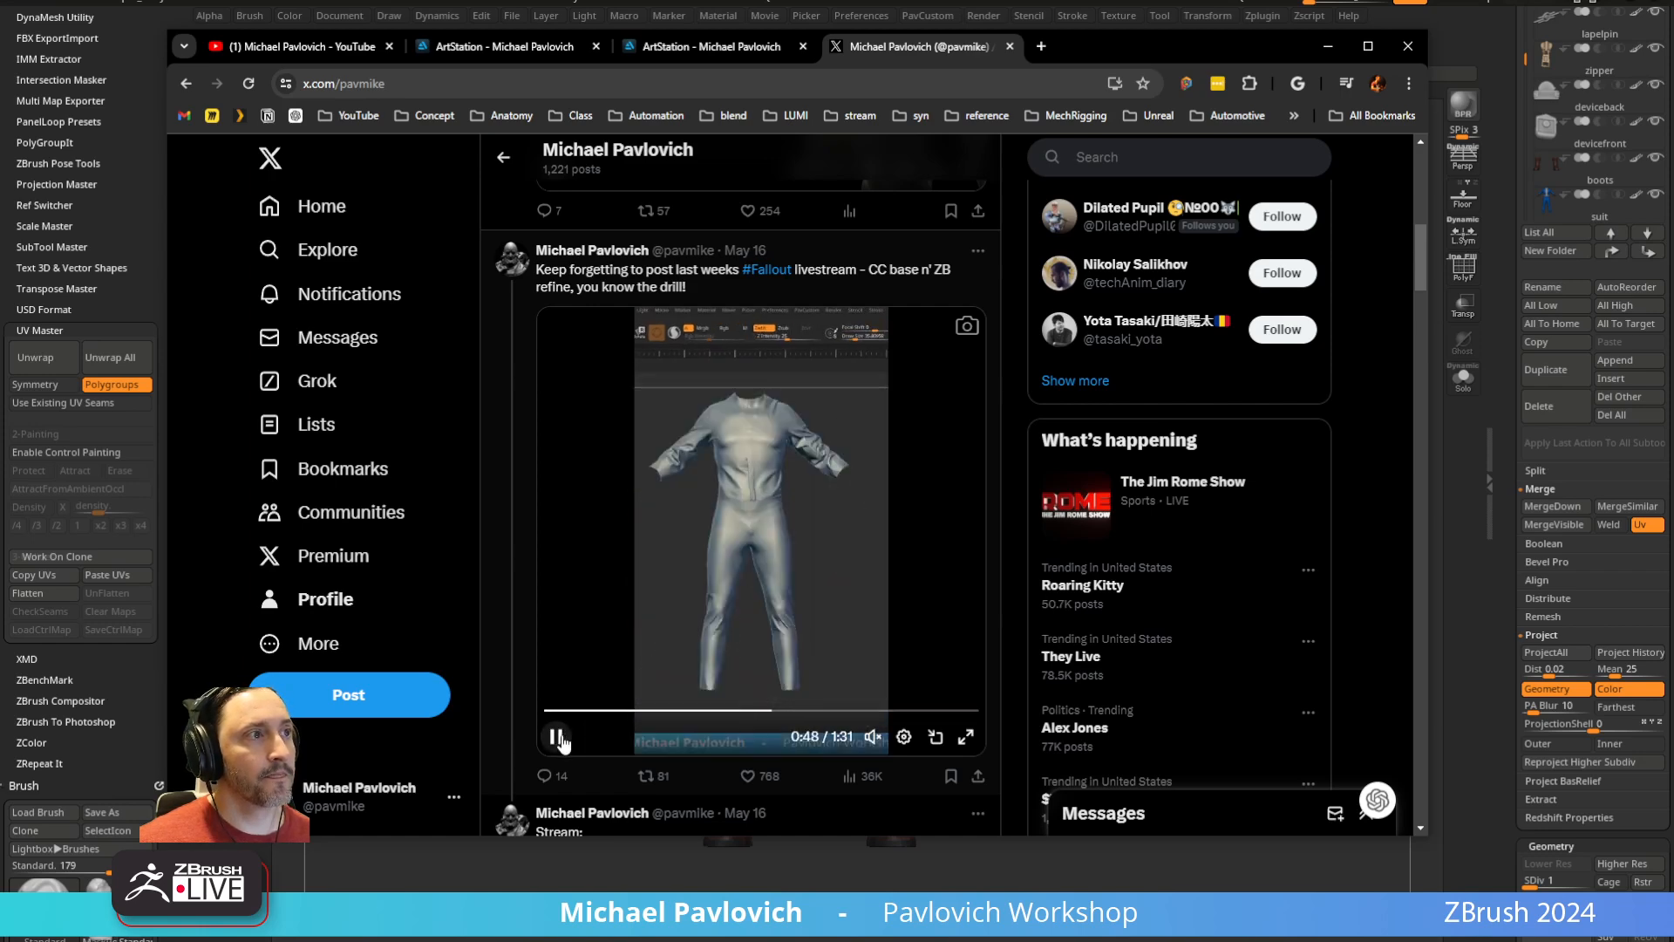
Examine the suit sculpting part of the video in short bursts by repeatedly pausing and resuming it
left_click(557, 738)
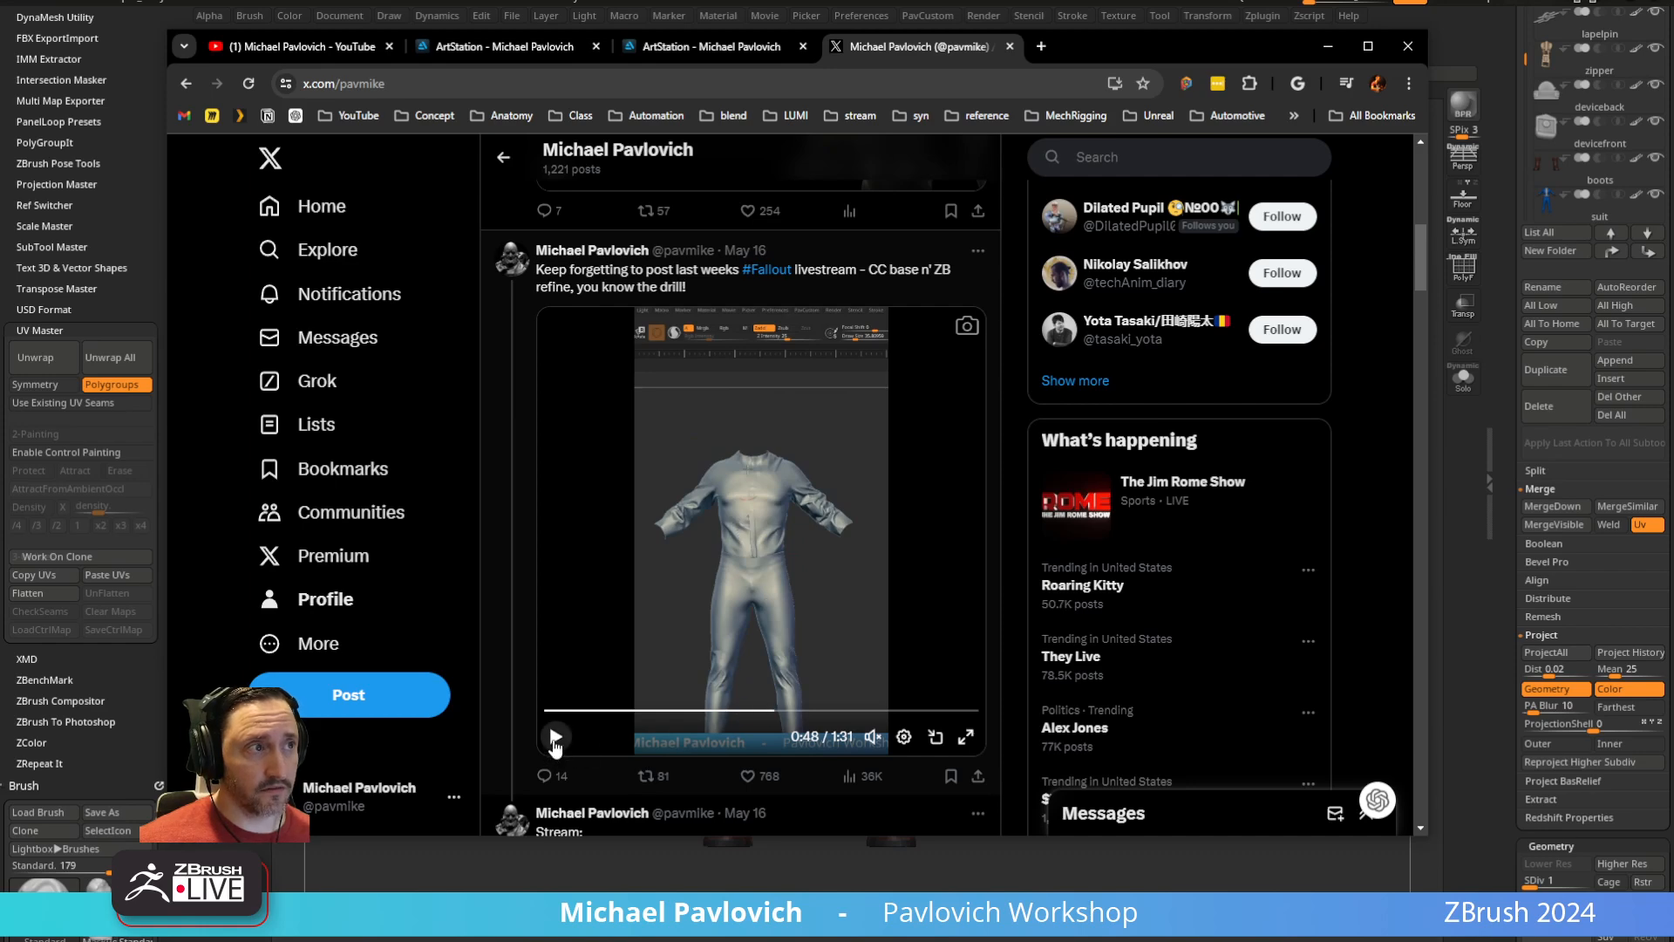
left_click(555, 738)
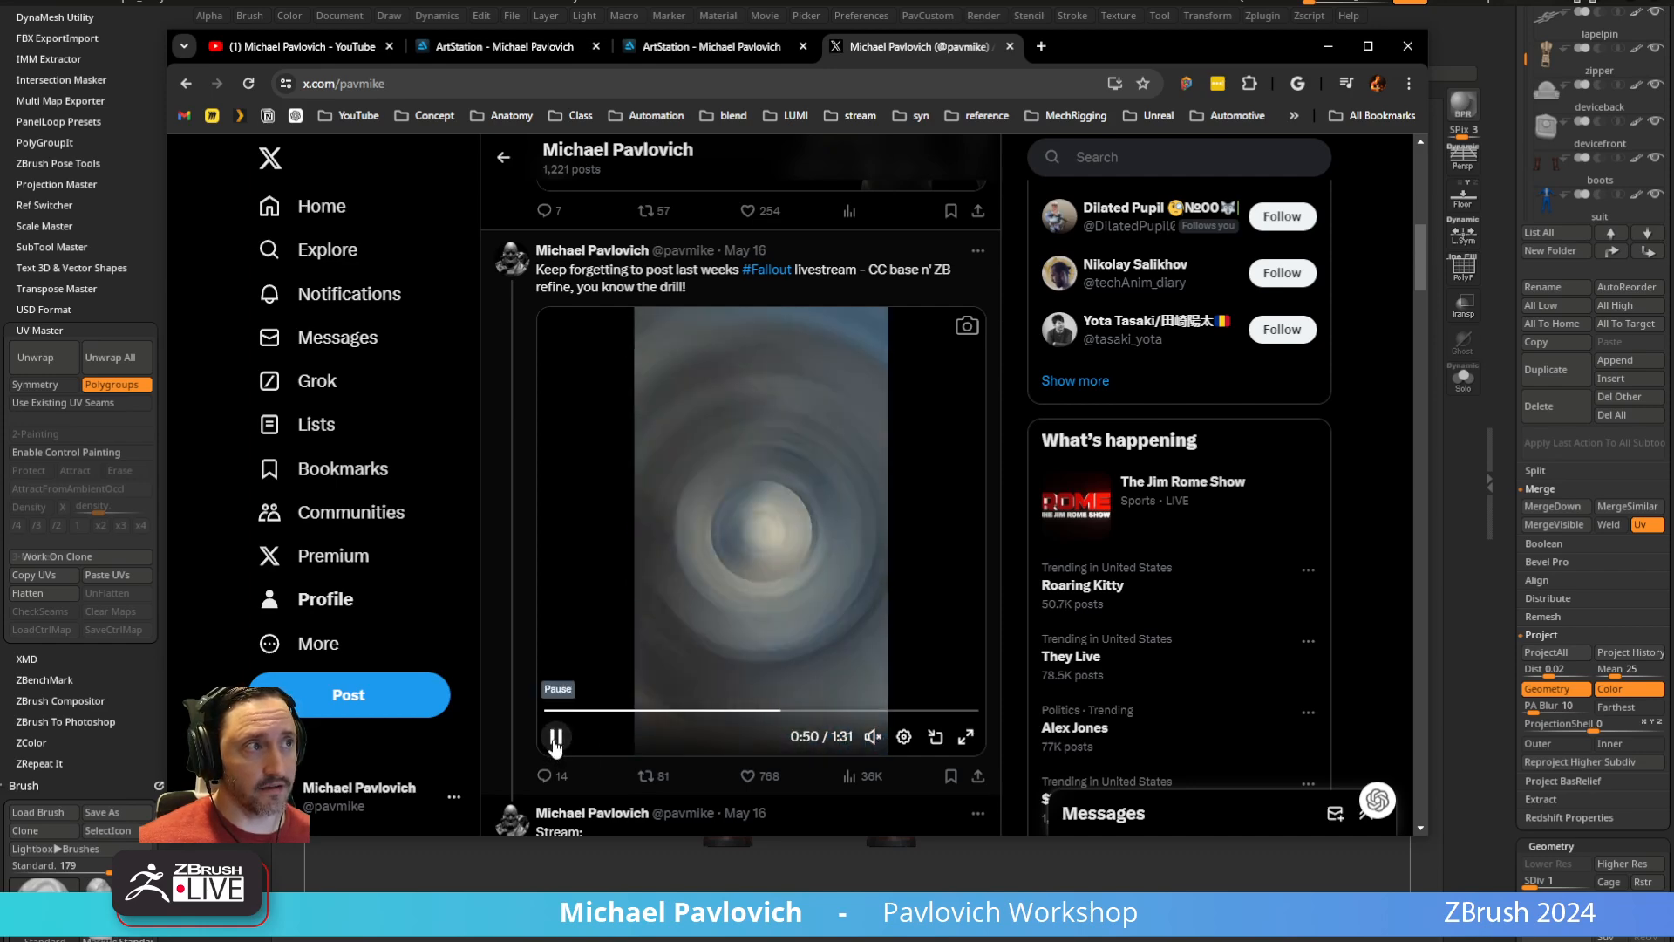
left_click(556, 738)
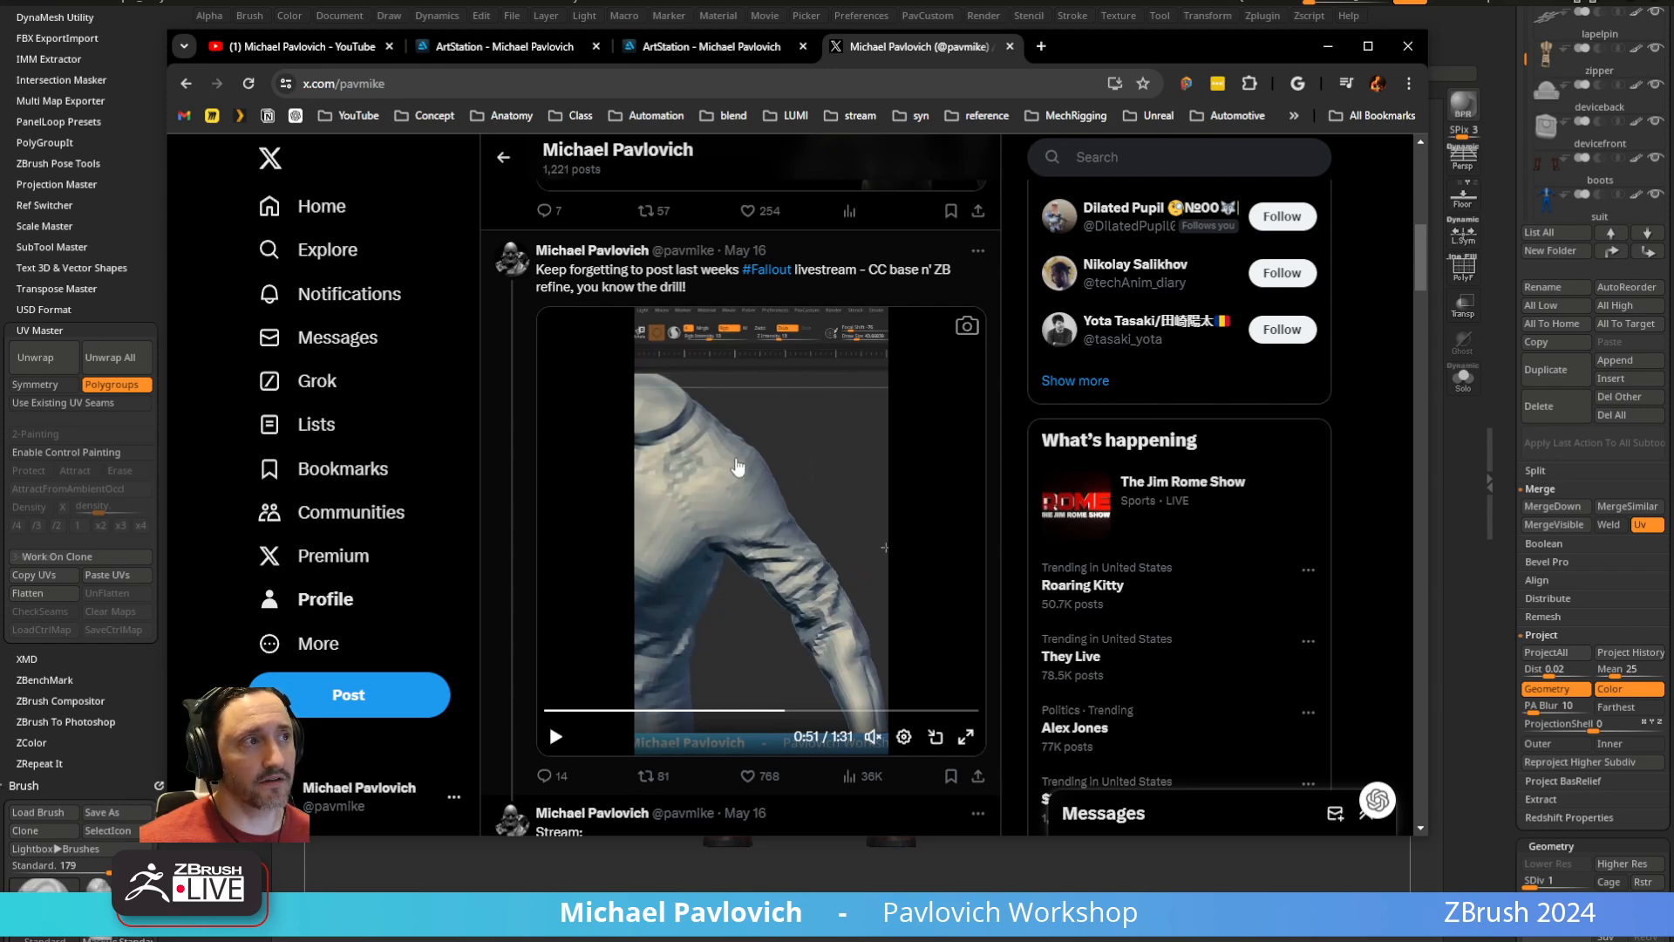
left_click(556, 738)
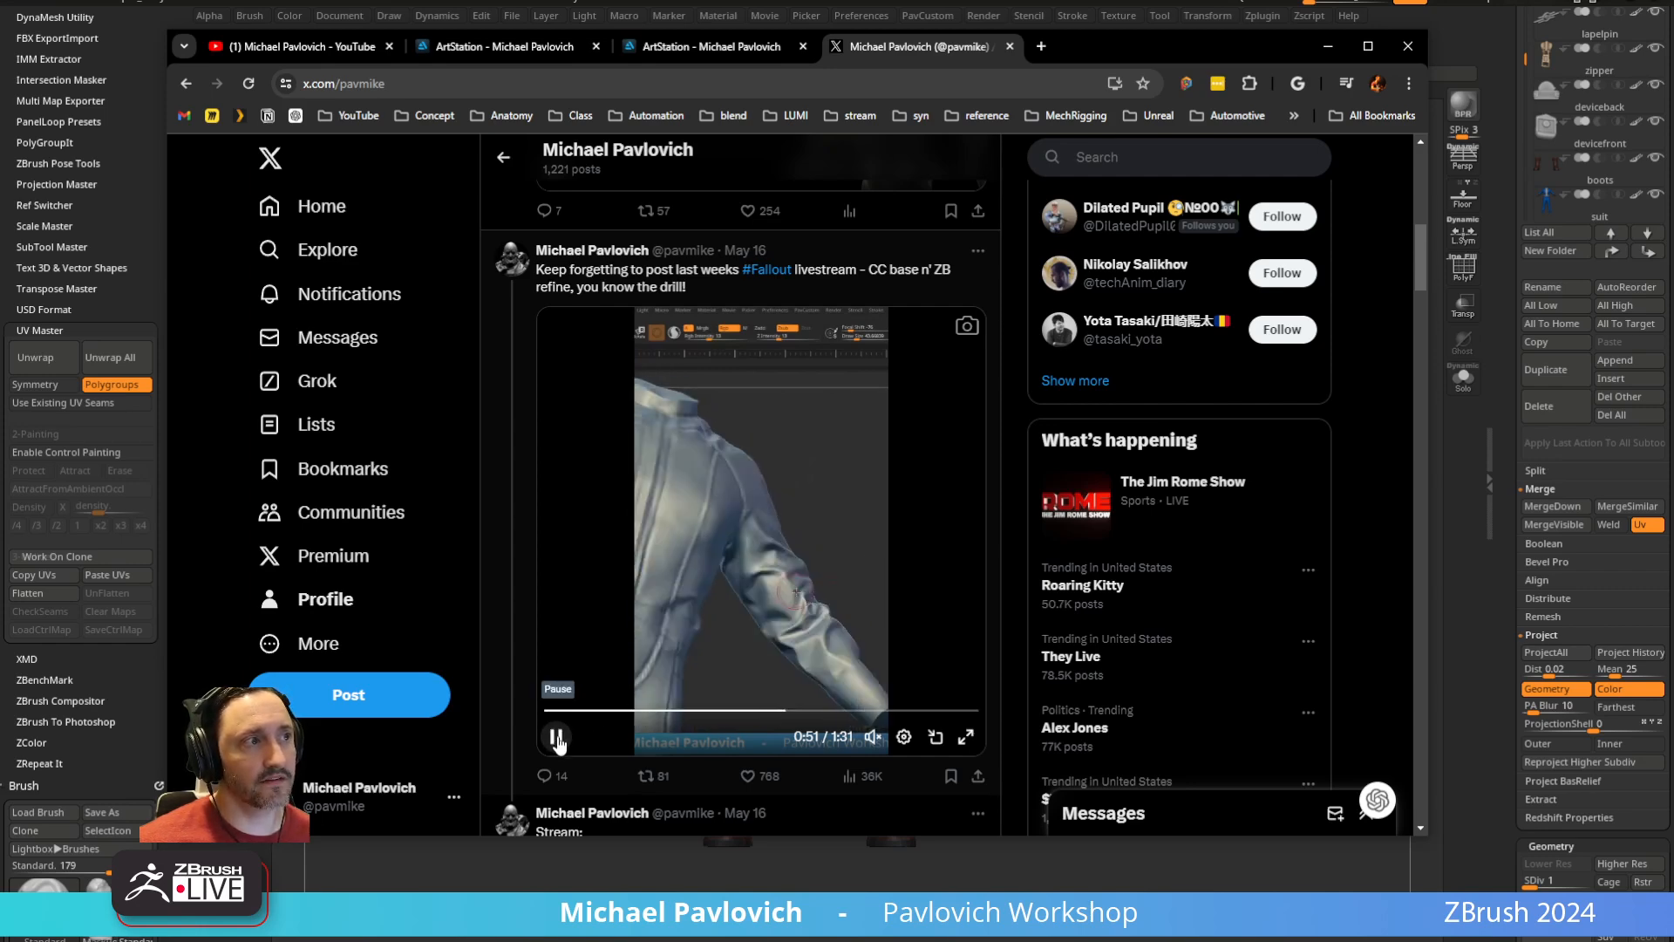
left_click(558, 740)
left_click(558, 741)
left_click(558, 741)
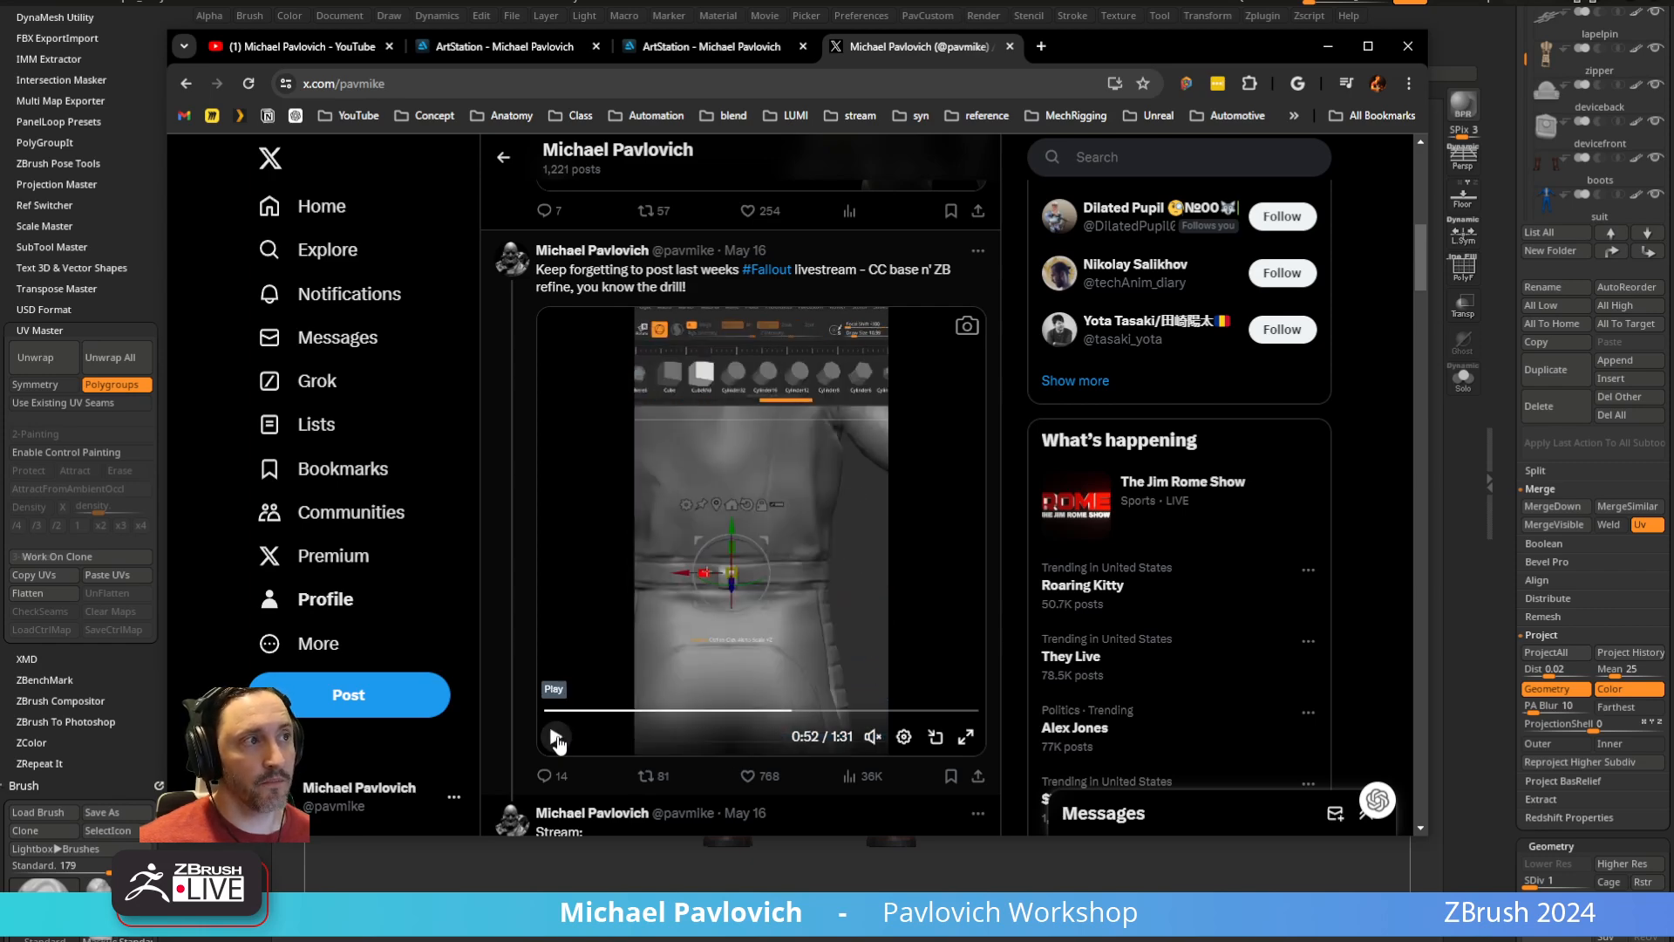
left_click(558, 741)
left_click(558, 741)
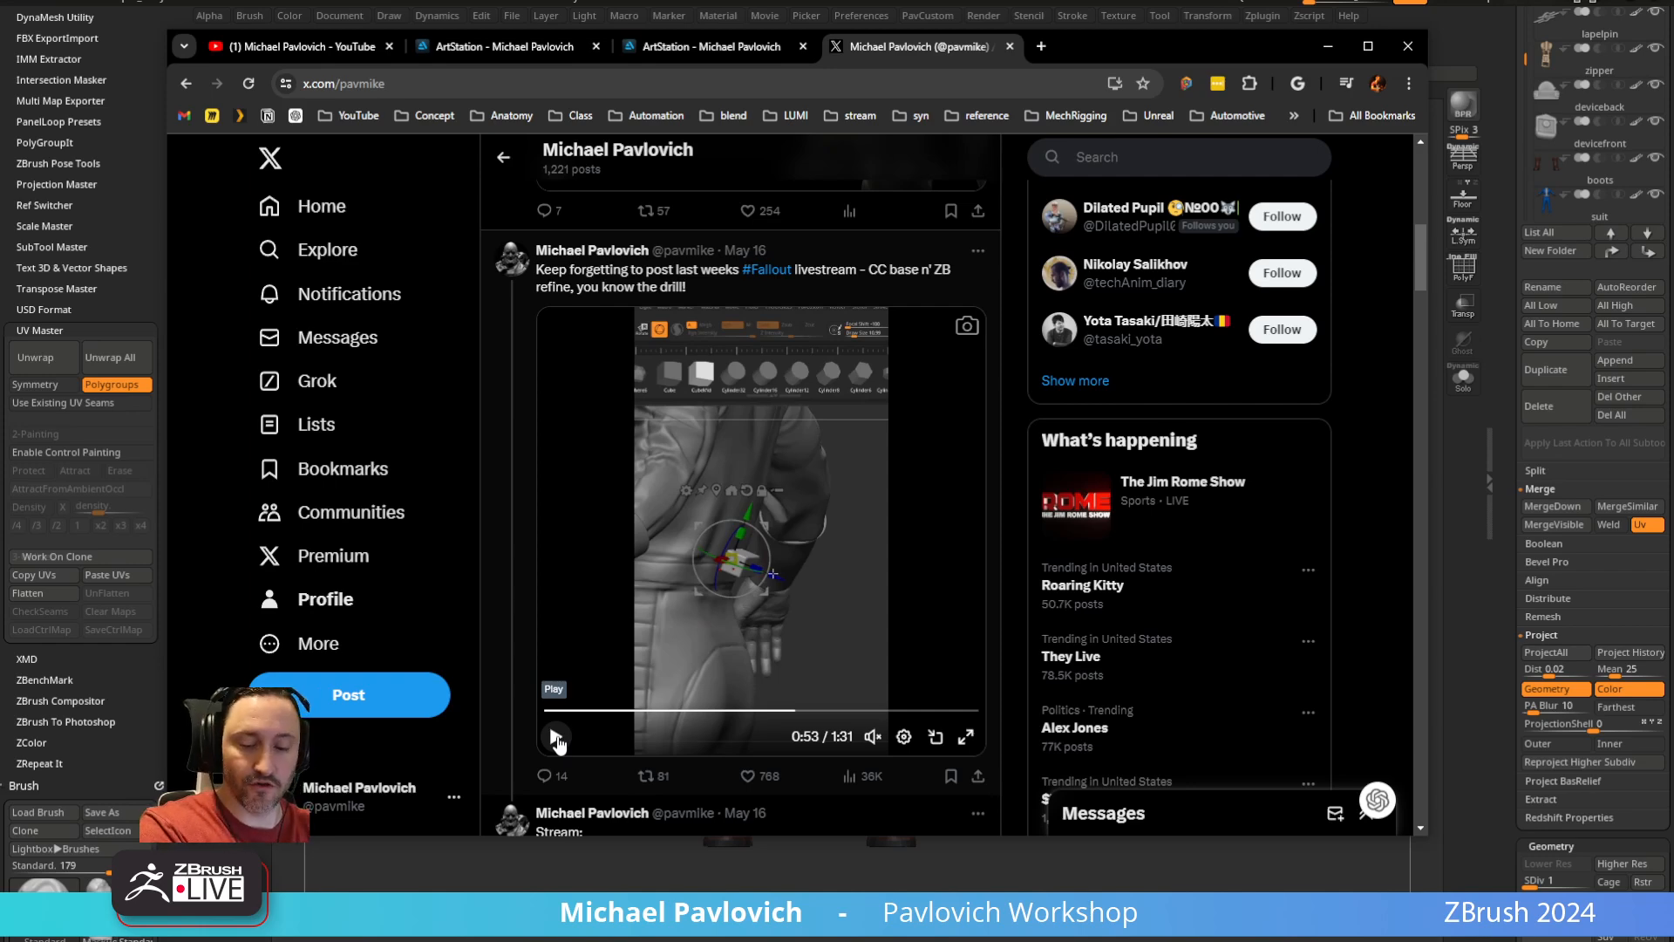
left_click(557, 739)
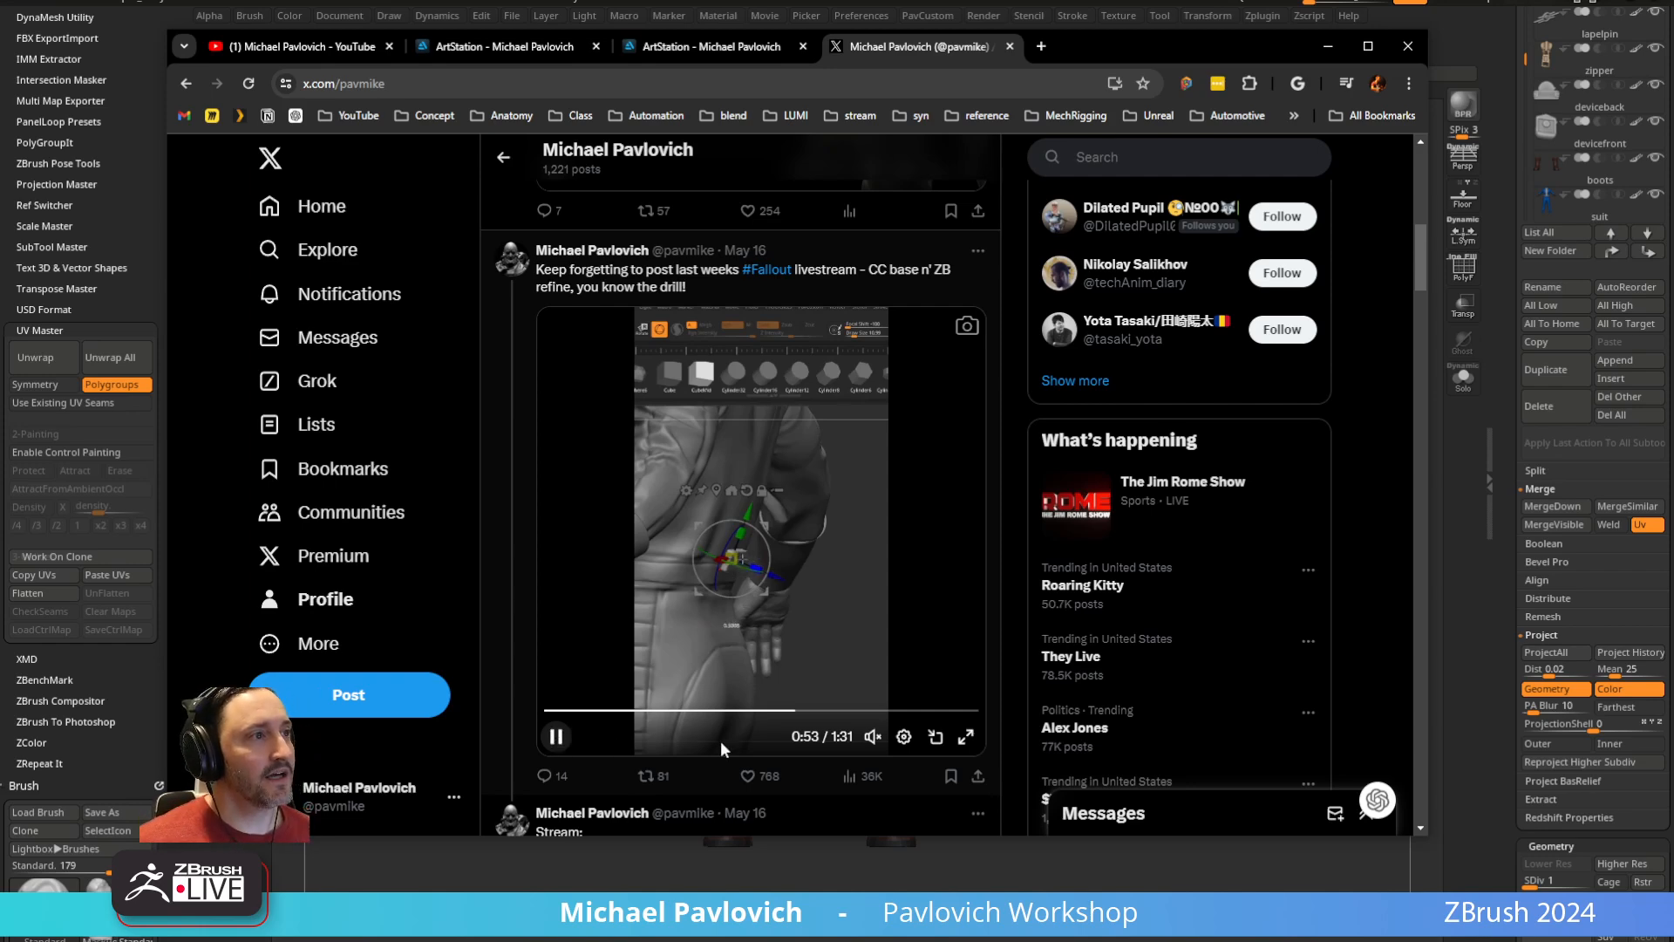
Skip the video ahead to the finished character at about 1:16, pause it and switch back to ZBrush
mouse_move(833, 711)
left_mouse_down()
mouse_move(816, 711)
mouse_move(854, 710)
left_mouse_up()
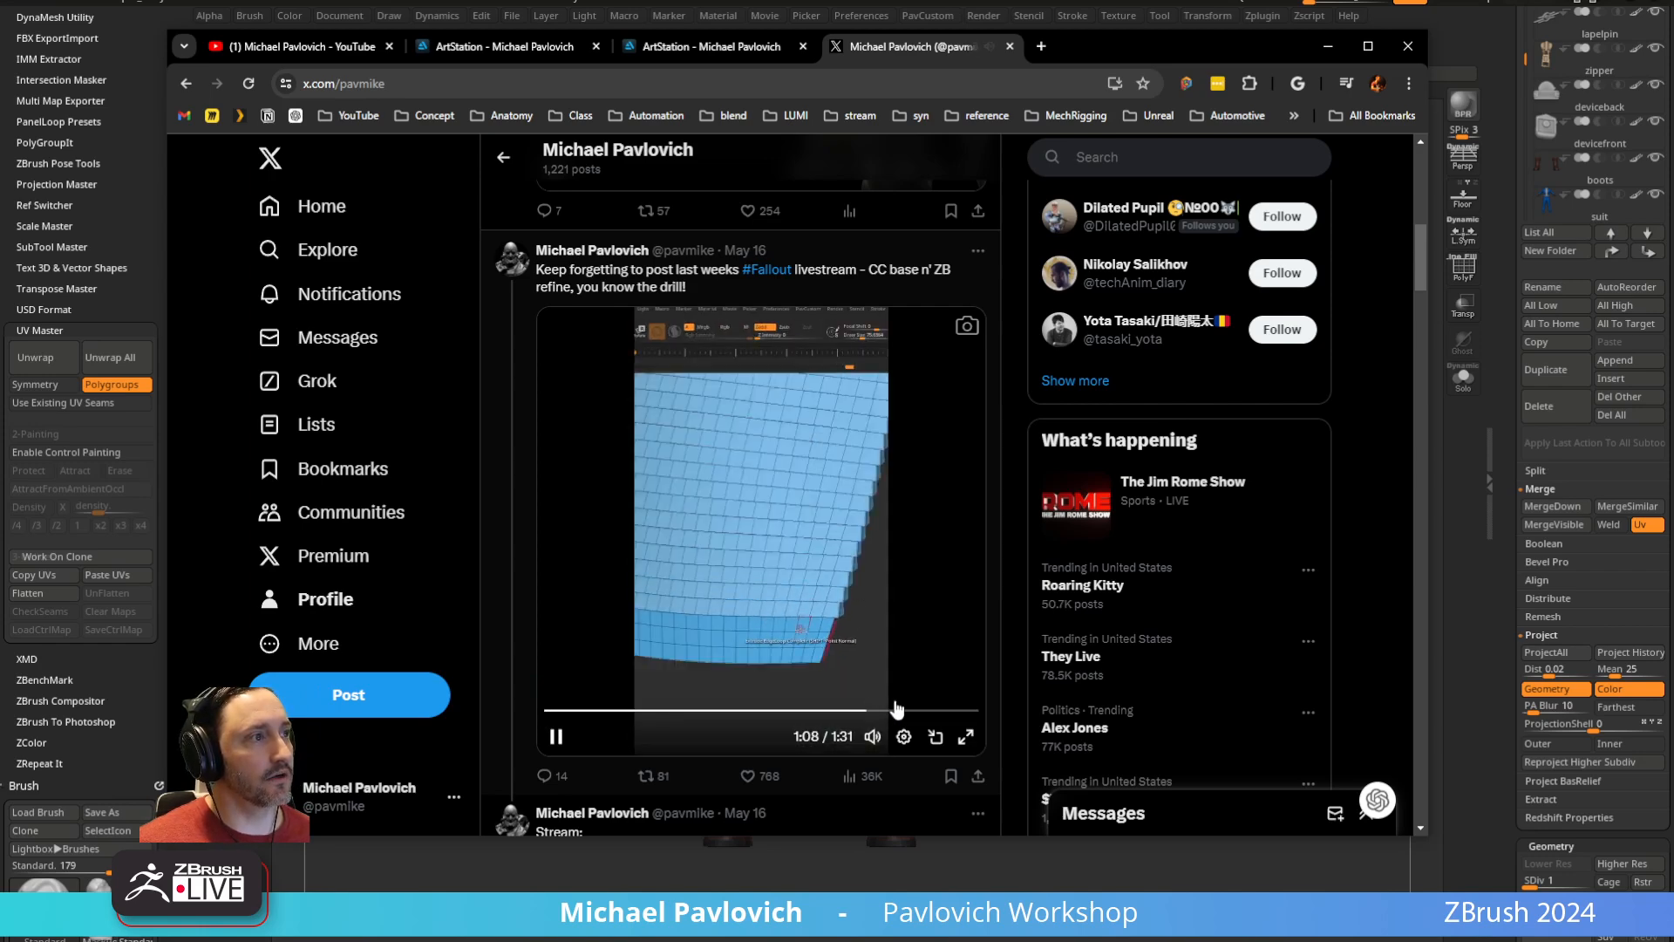
left_click(889, 709)
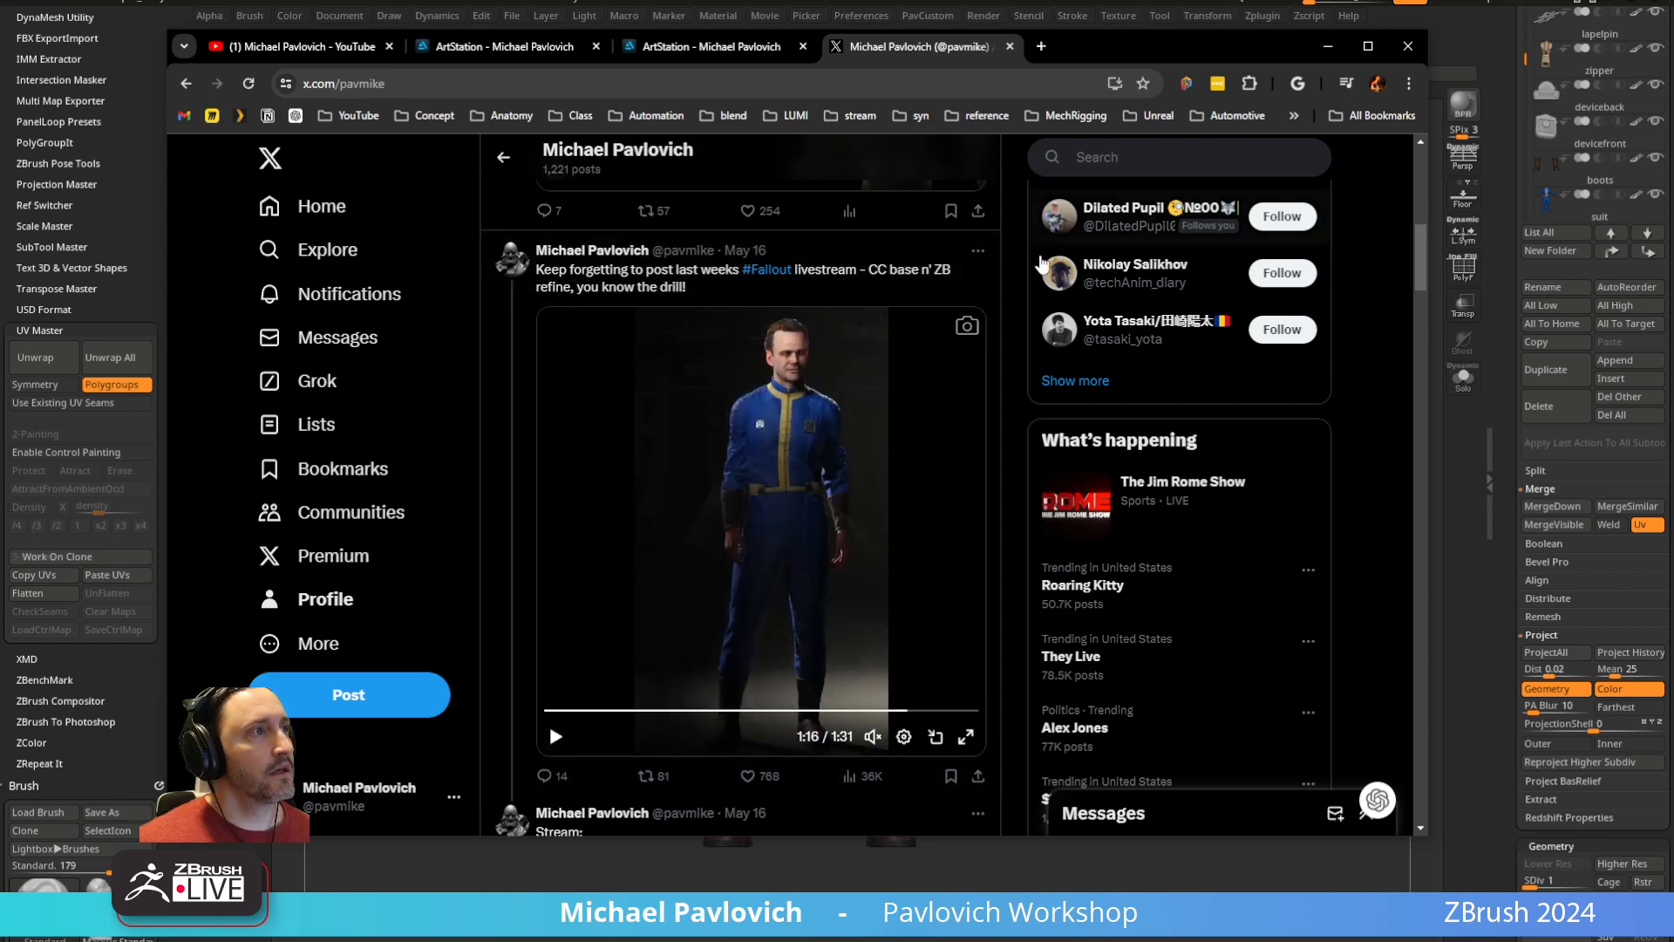
left_click(553, 738)
left_click_drag(1139, 59, 1116, 940)
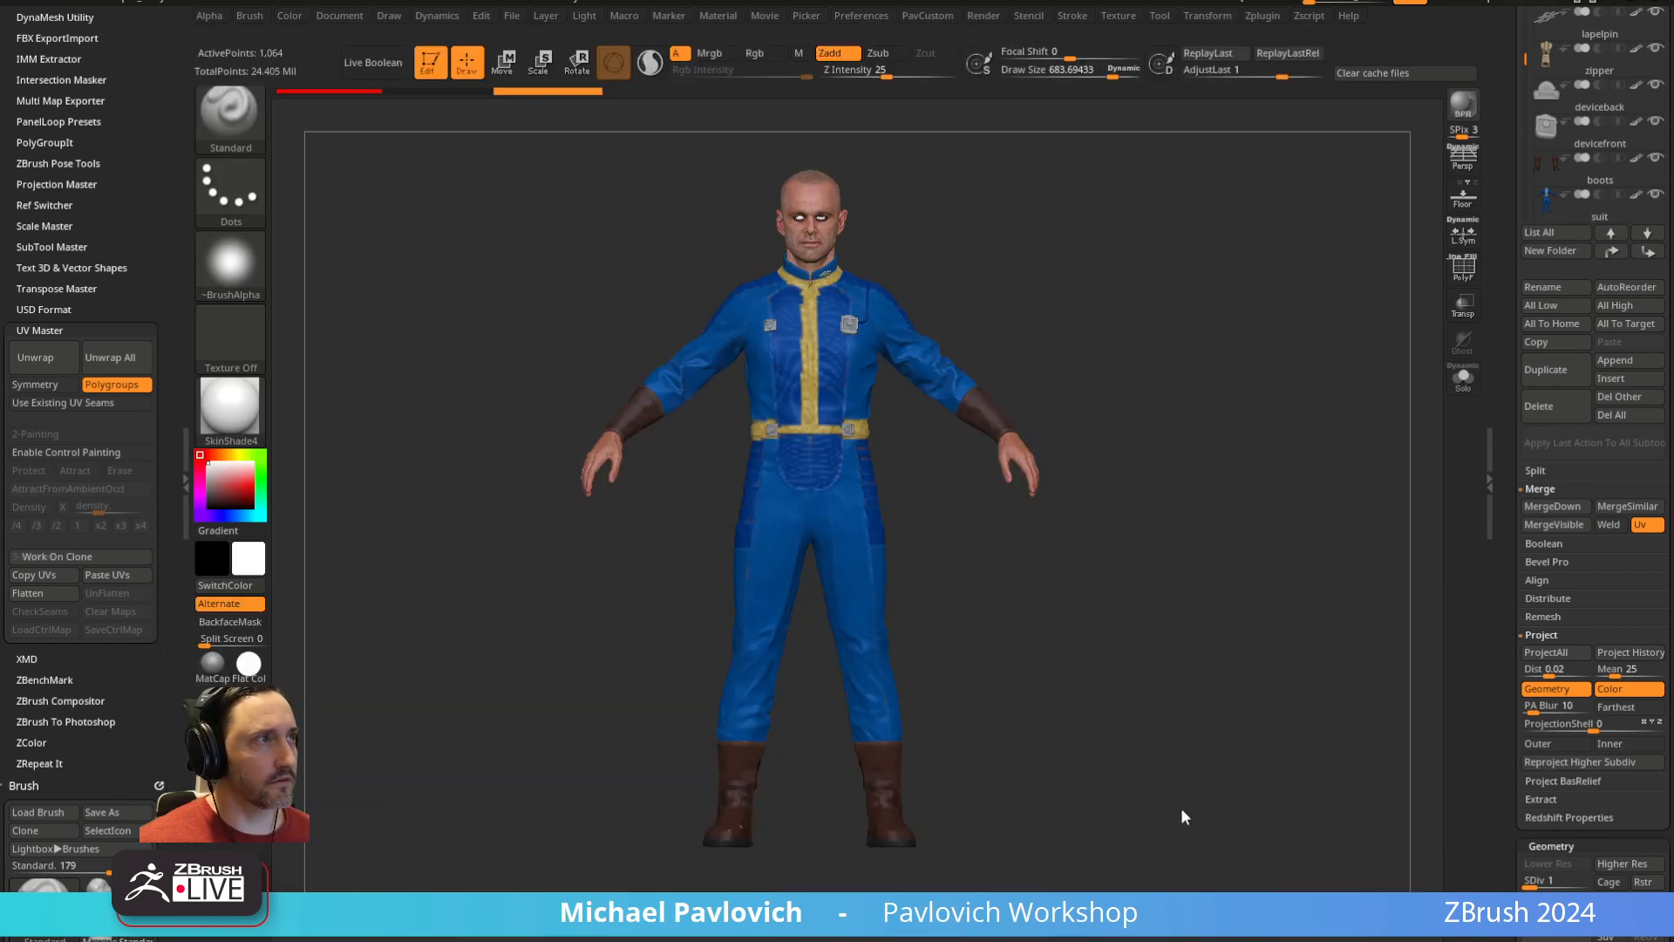
Make the CC_Base_Body subtool active and check its subdivision levels
left_click_drag(1512, 248, 1507, 728)
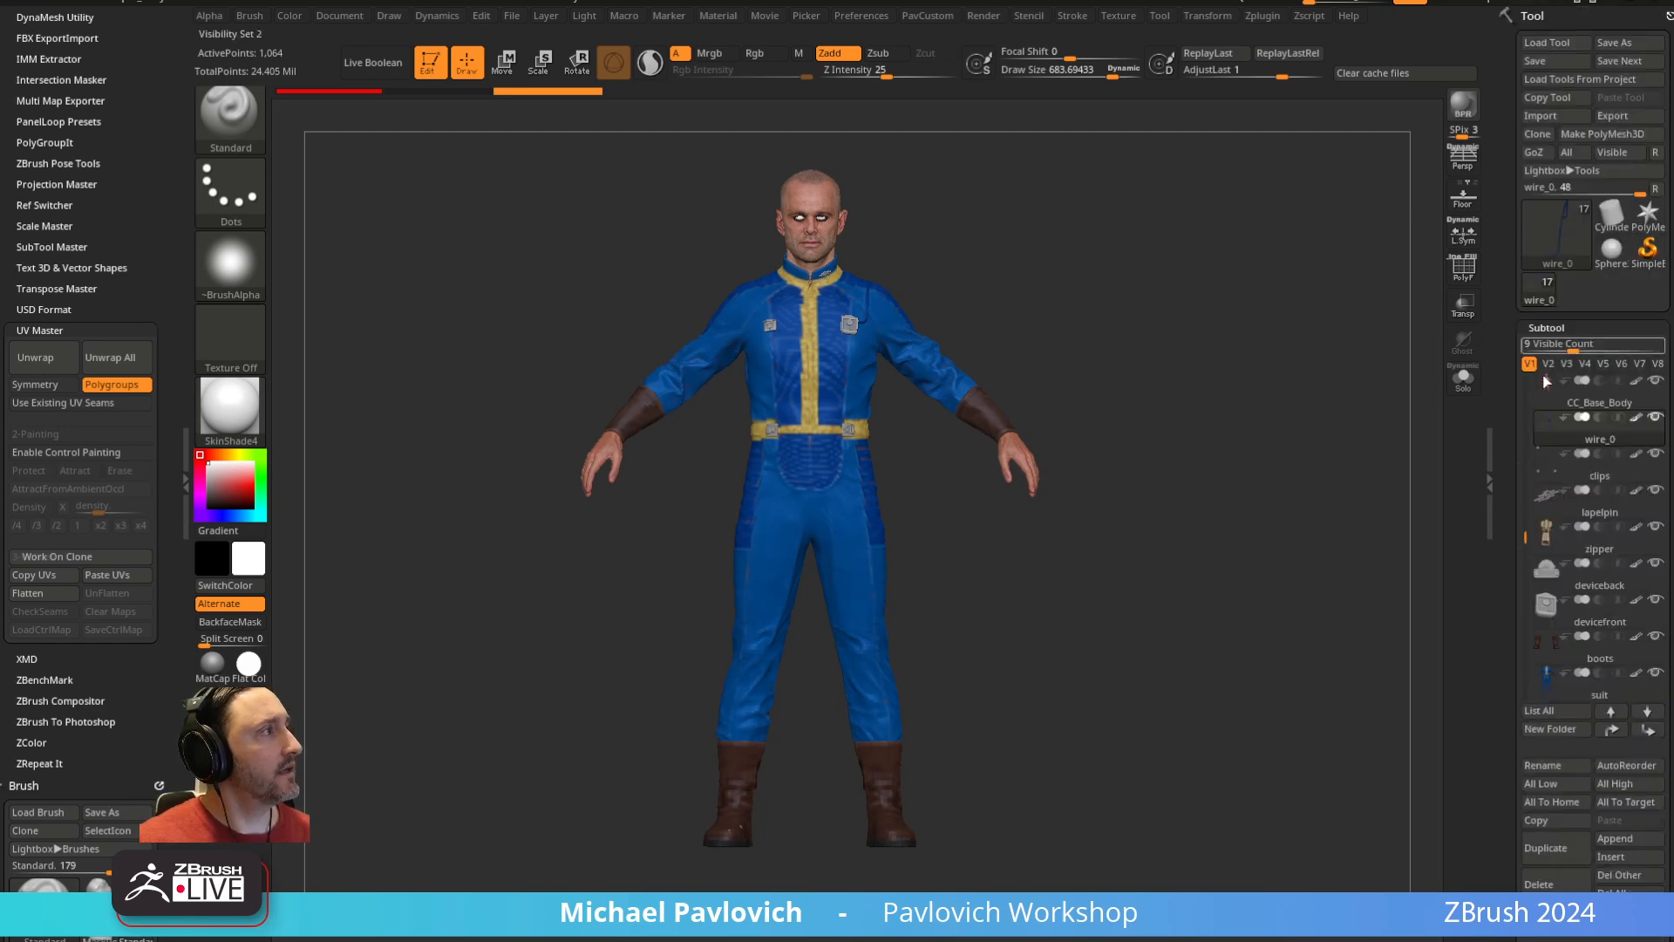
left_click(1578, 402)
left_click_drag(1512, 509, 1508, 143)
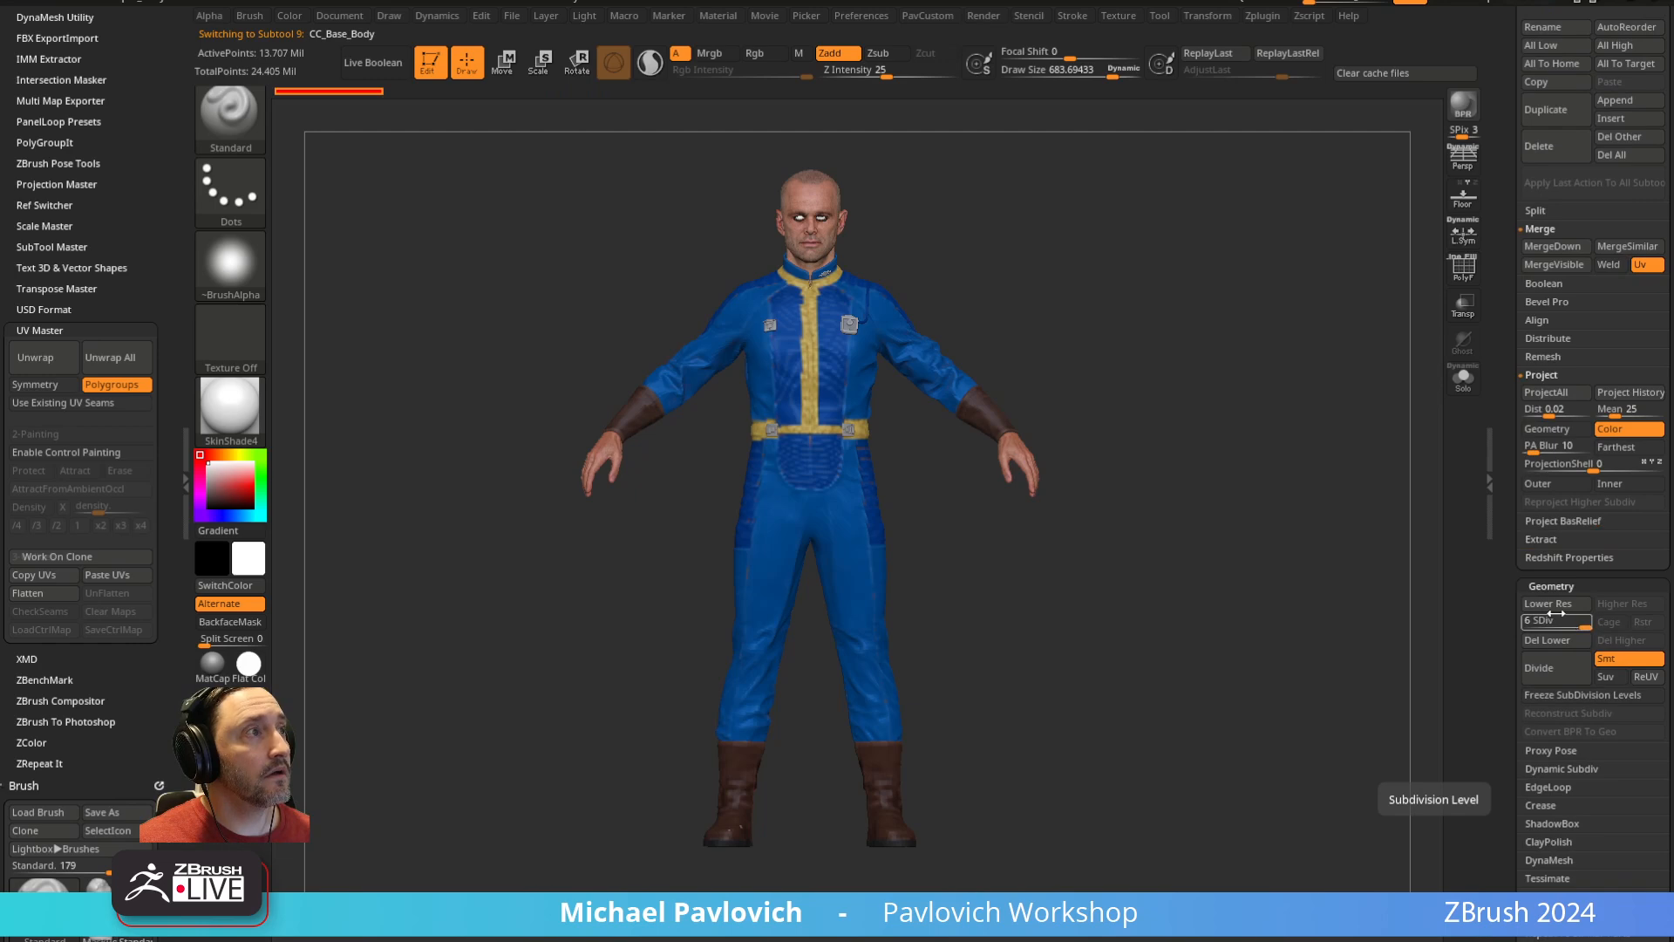
Turn off polypaint for all subtools and give the character the Green Metallic material
left_click_drag(1503, 286, 1508, 575)
left_click(1635, 383, "shift")
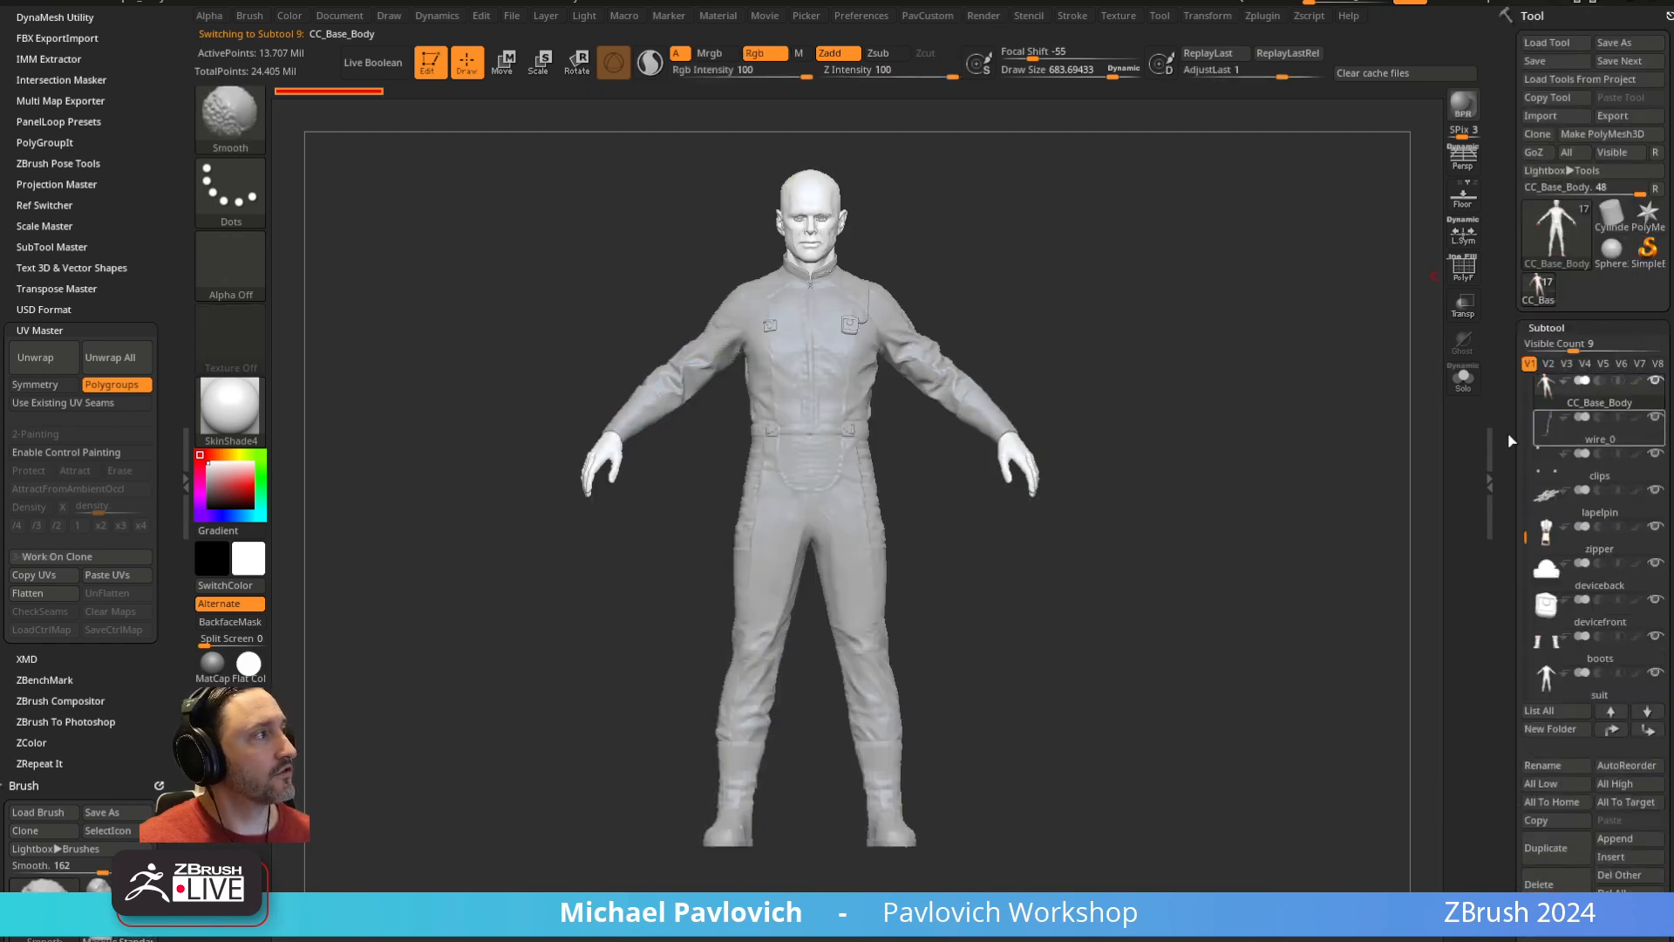
left_click(212, 701)
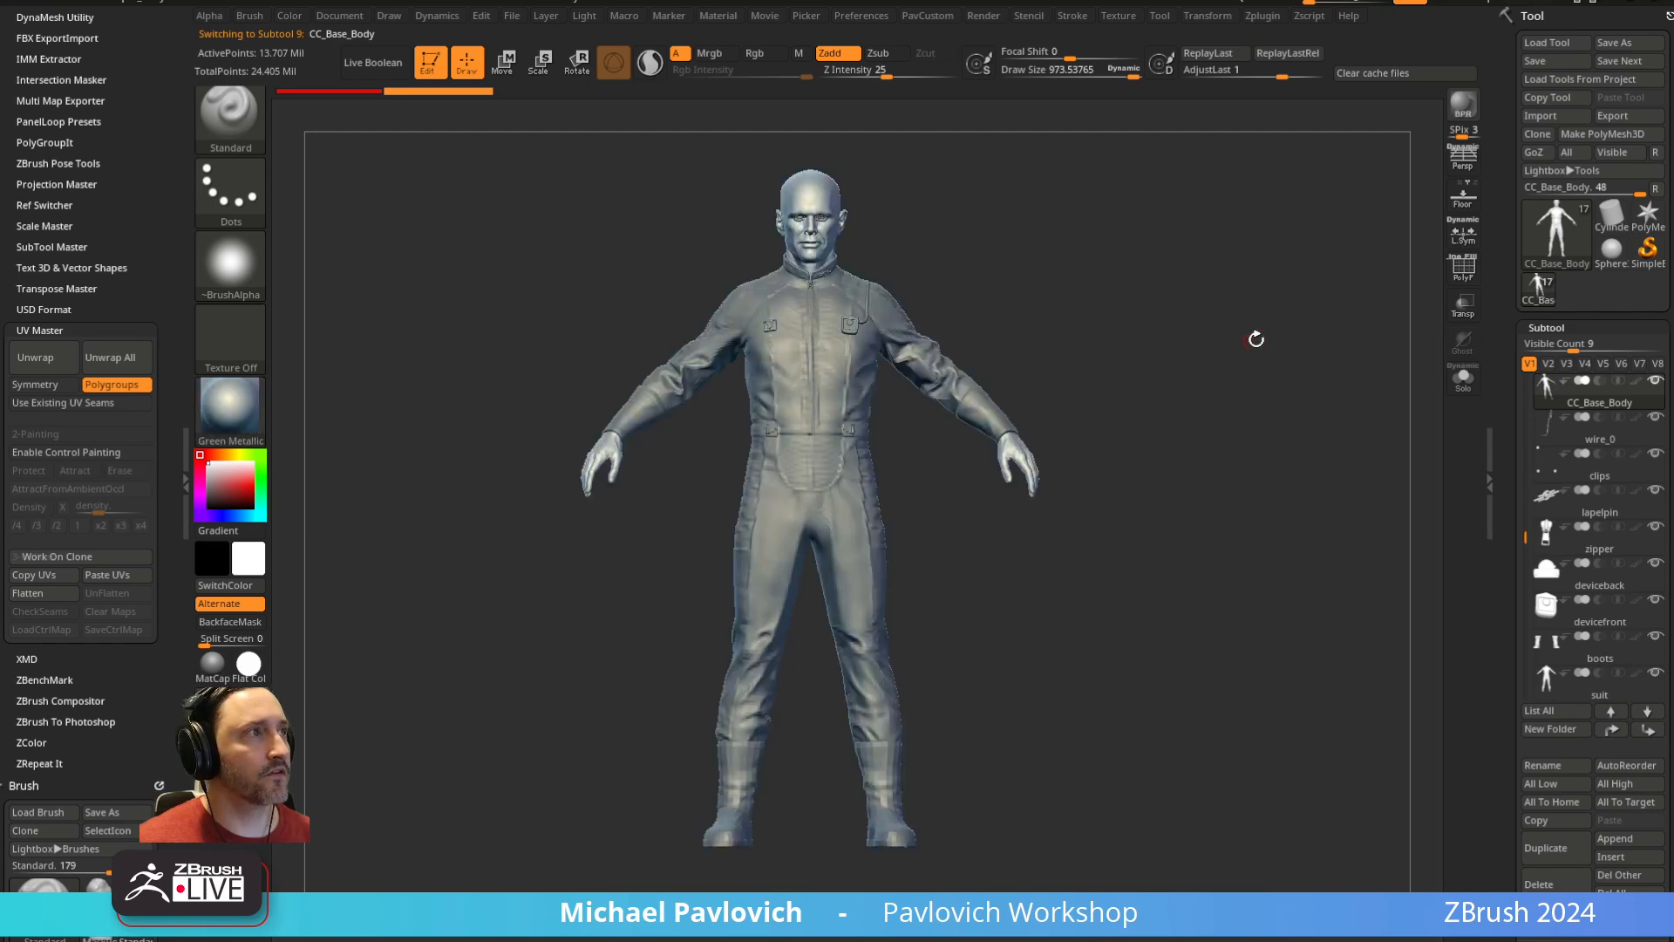
Clear the docked palettes from the side tray and dock the Zplugin palette there again
scroll(162, 203, "up", 3)
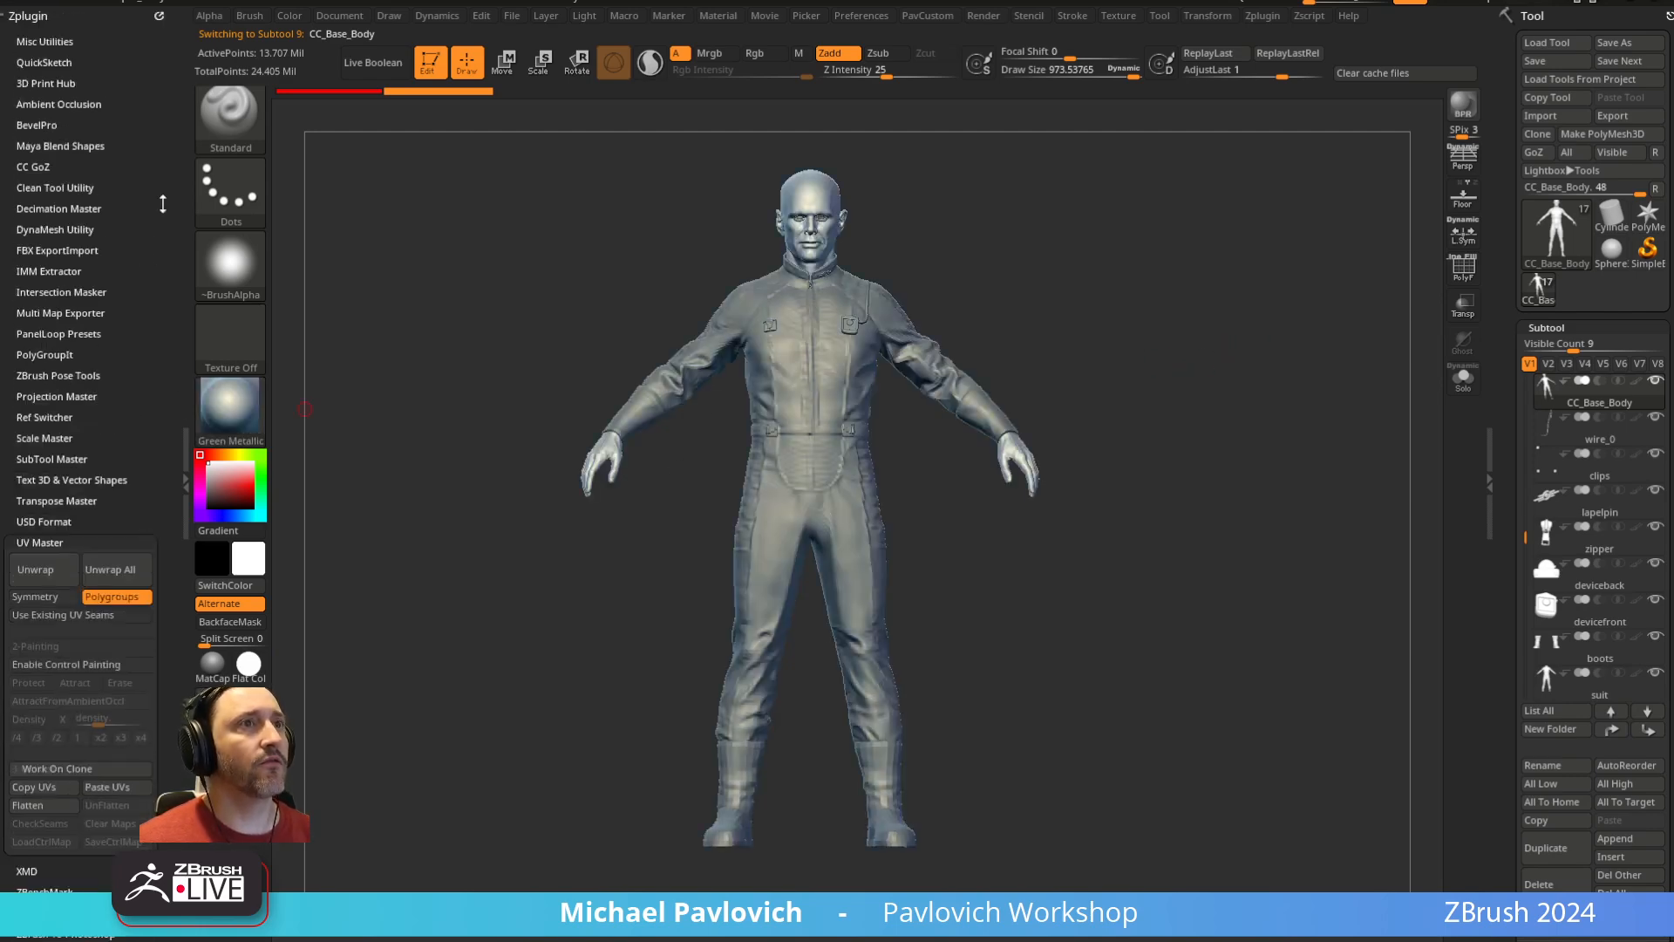
left_click(163, 13)
left_click(161, 16)
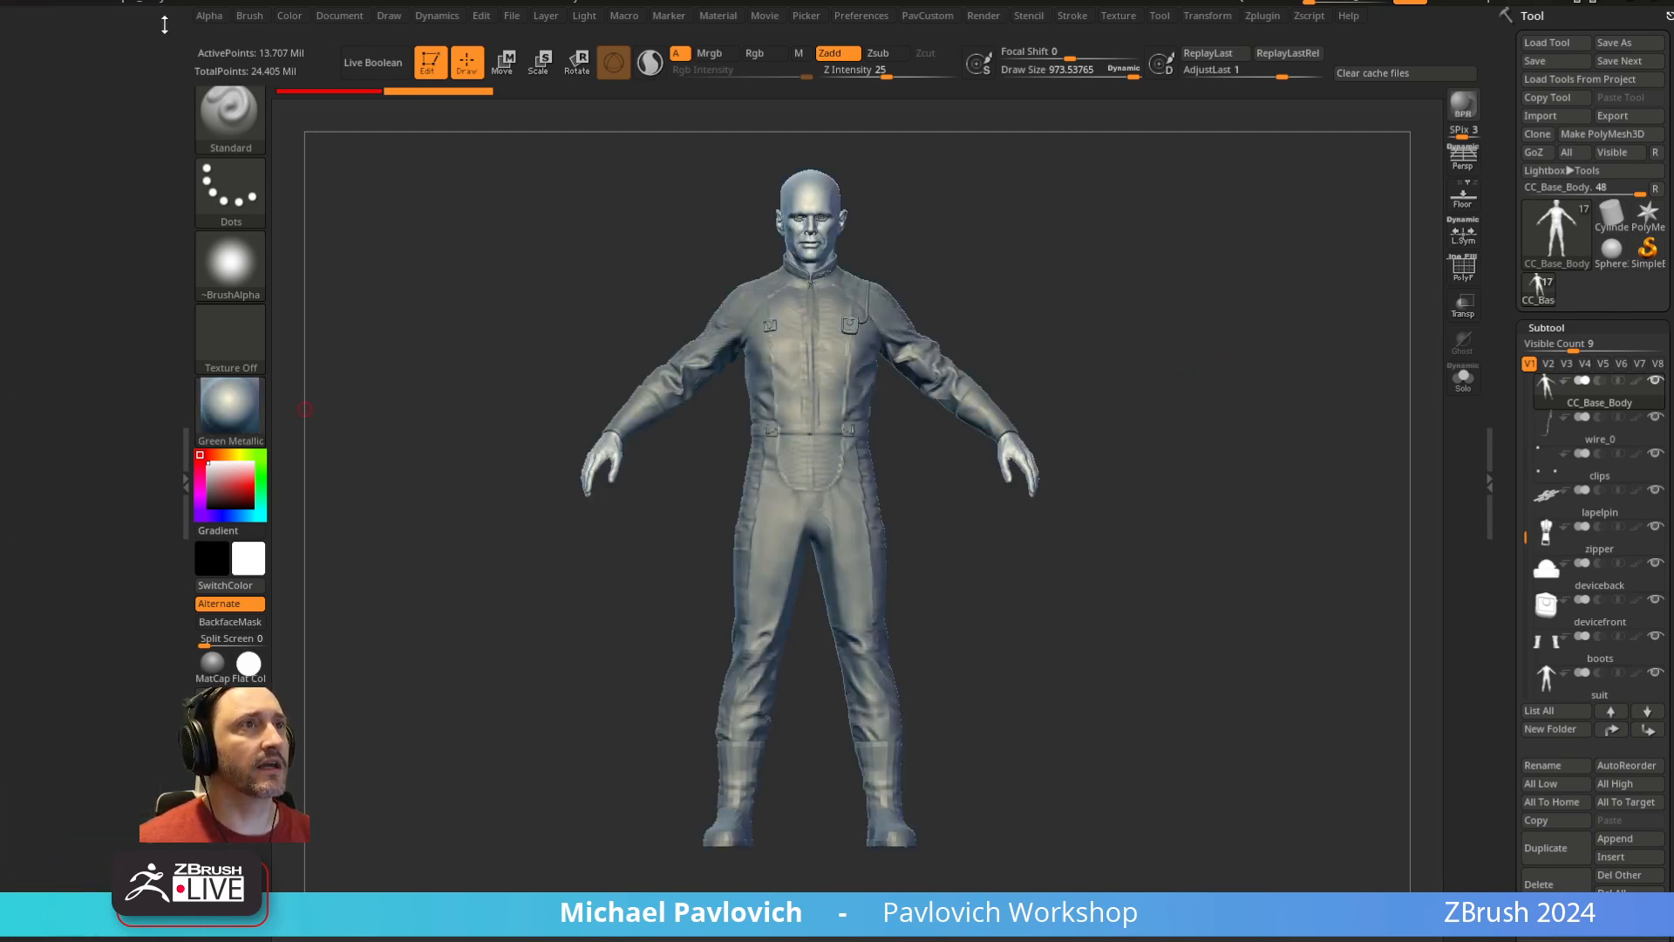
left_click(1258, 21)
left_click_drag(1254, 16, 131, 252)
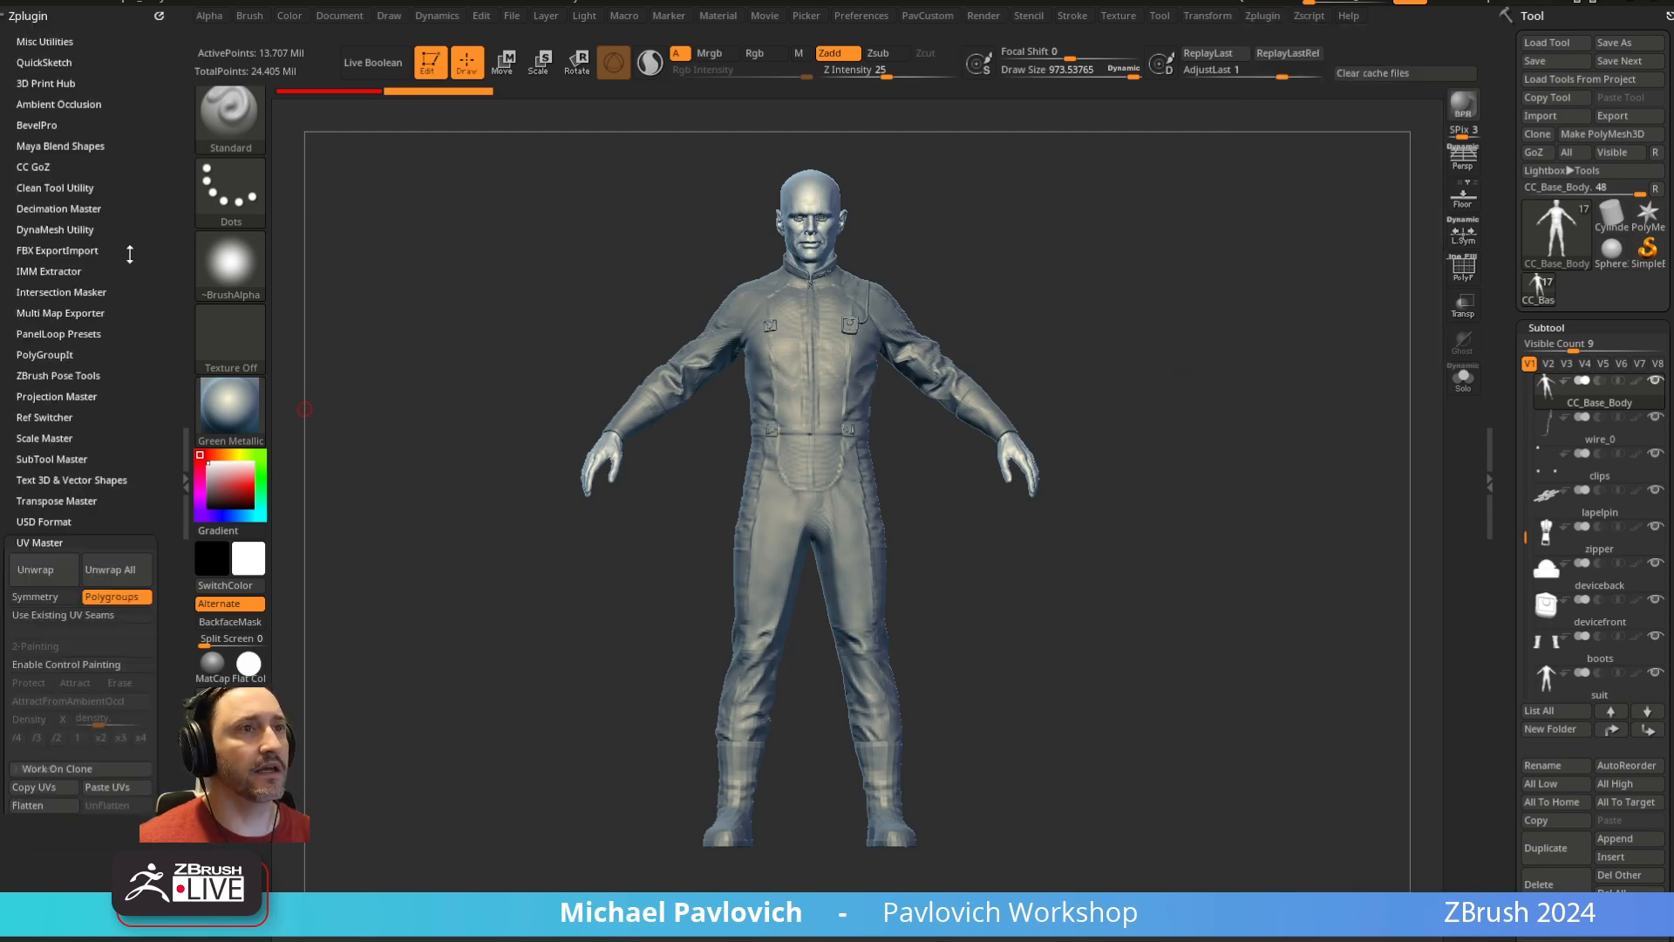
Choose the Ghoul_01 project in Ref Switcher and load its saved view 1
left_click(58, 542, "shift")
left_click(39, 418)
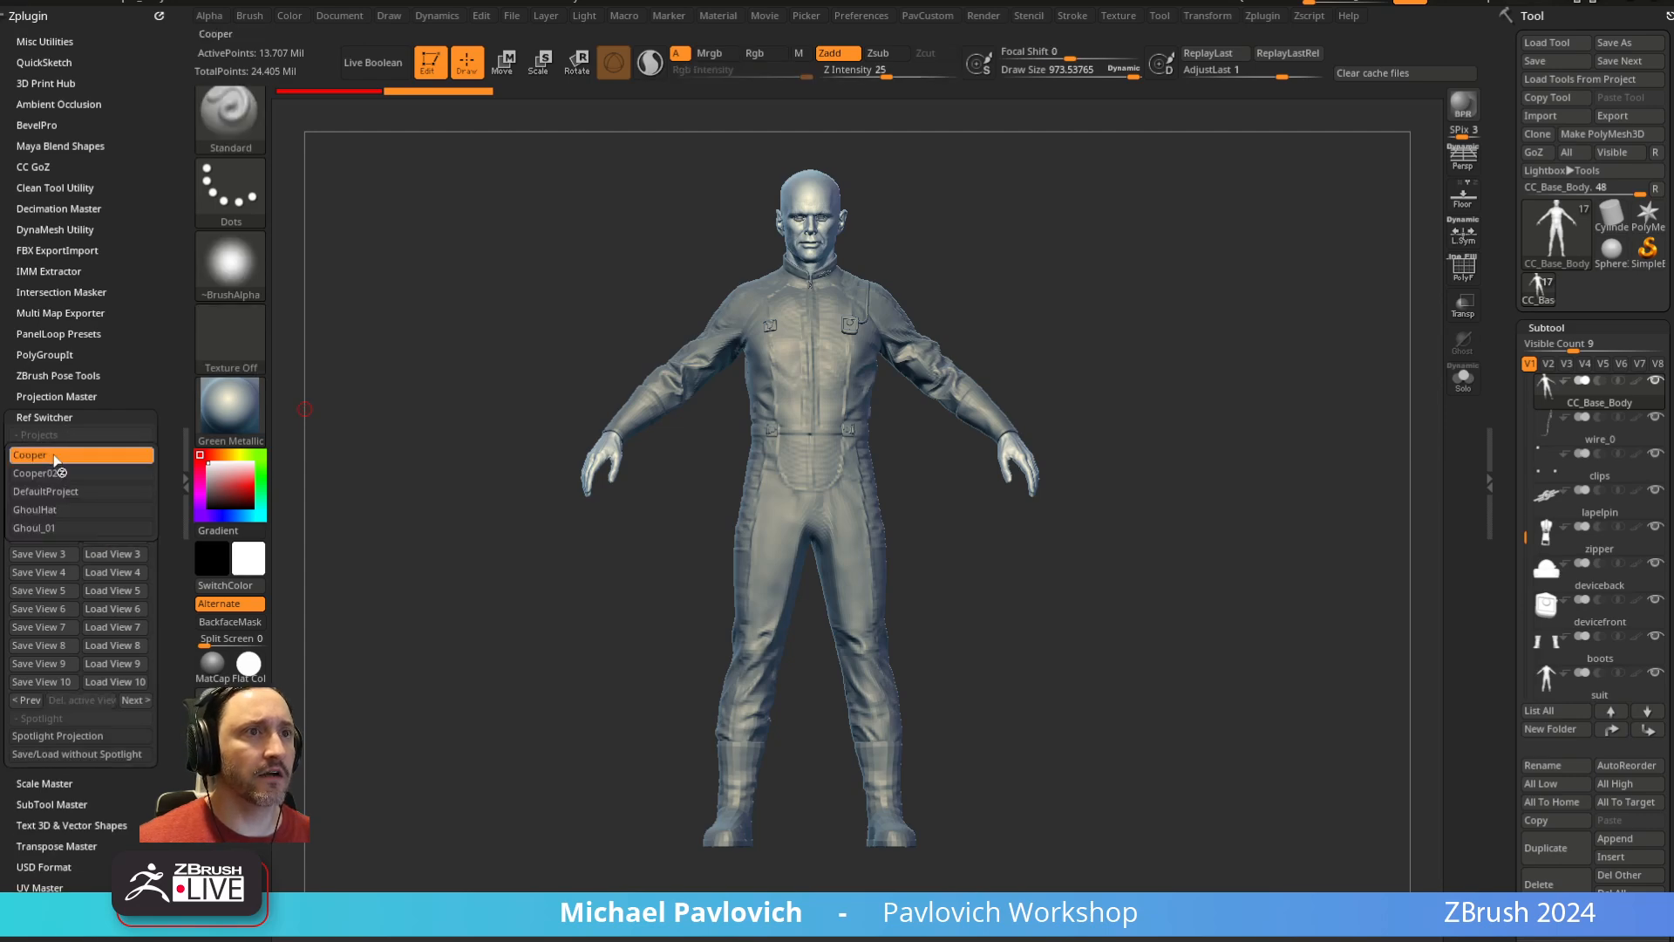
left_click(63, 528)
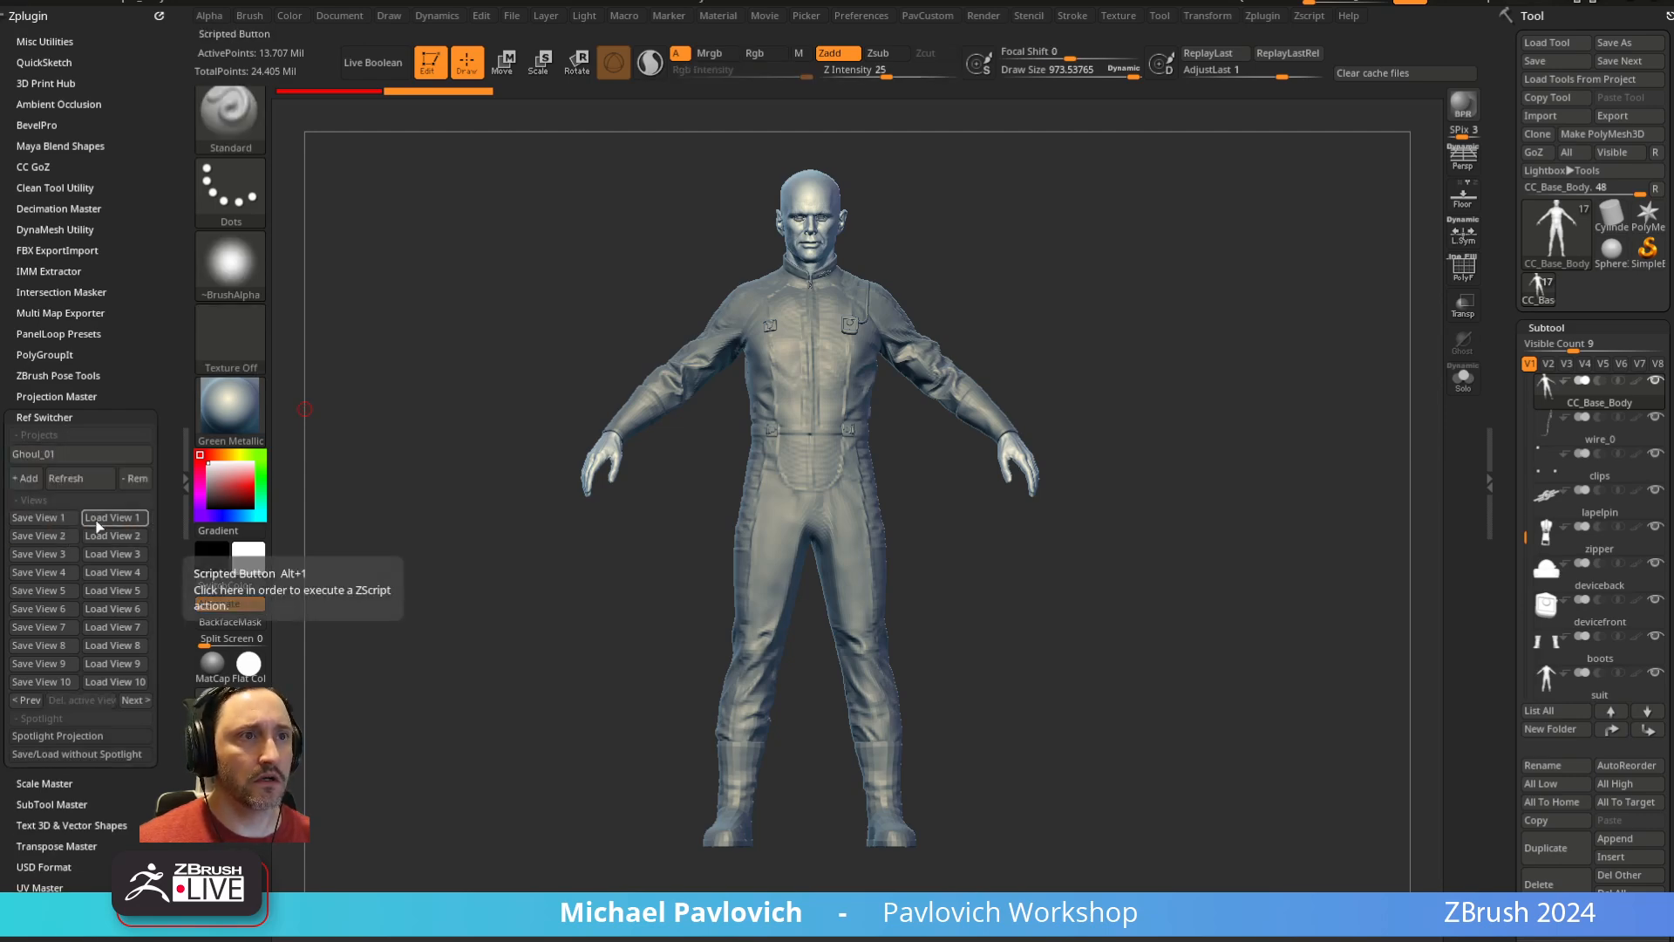
left_click(111, 518)
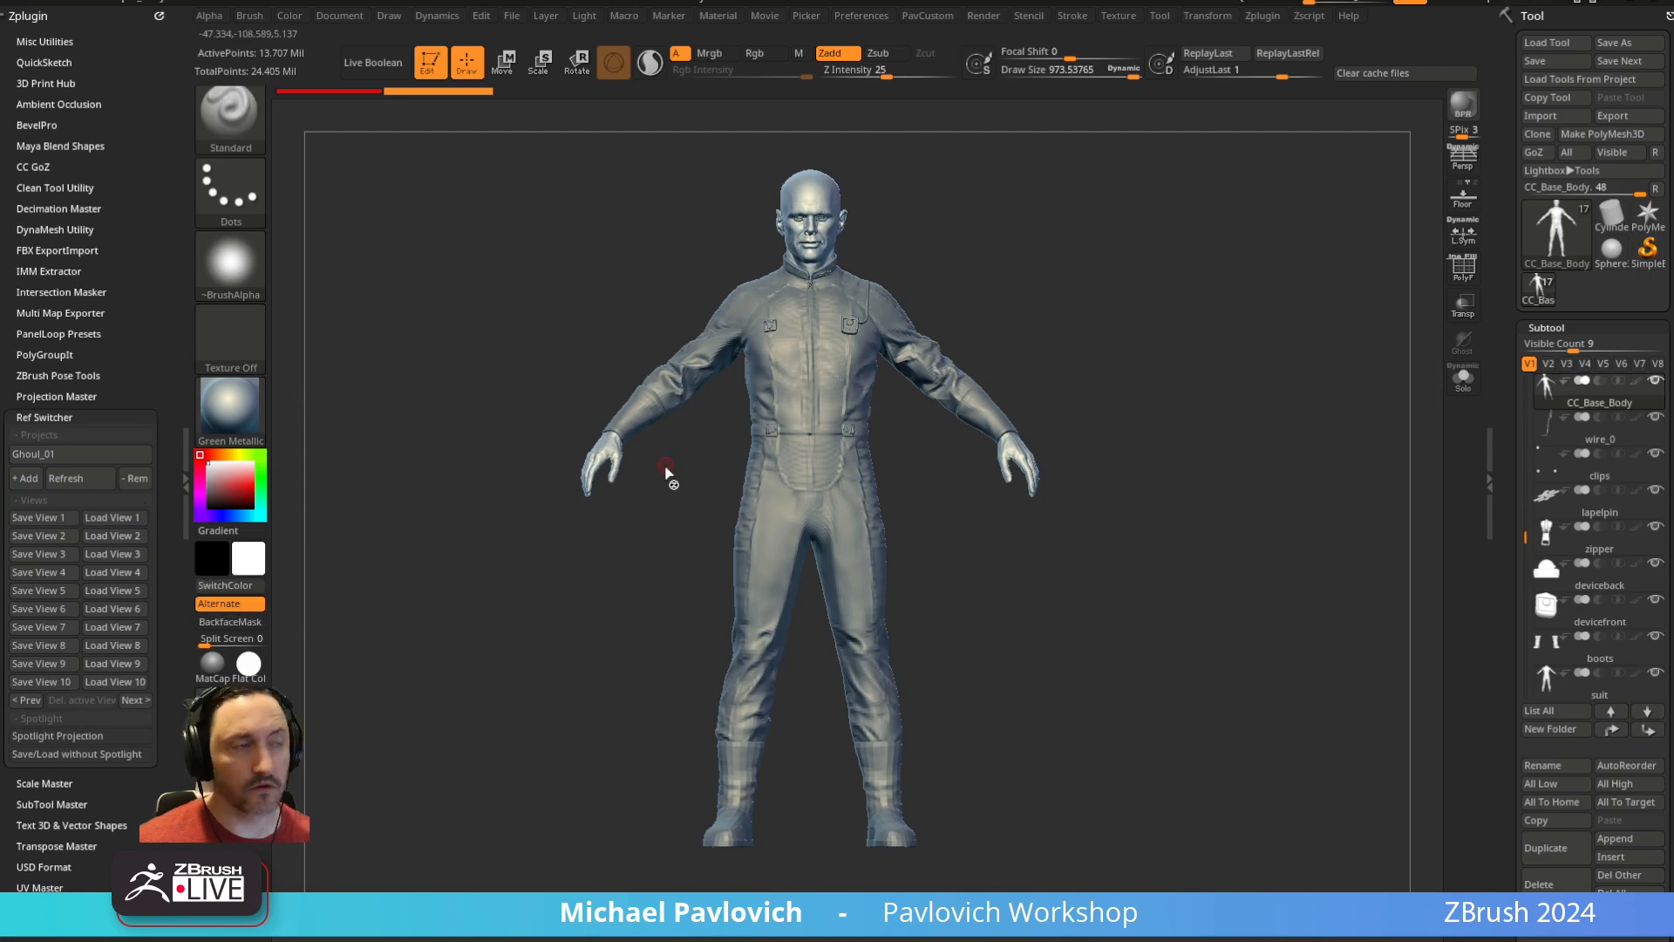
Compare the head with the Ghoul_01 references by loading views 2, 3 and 1
key("alt+2")
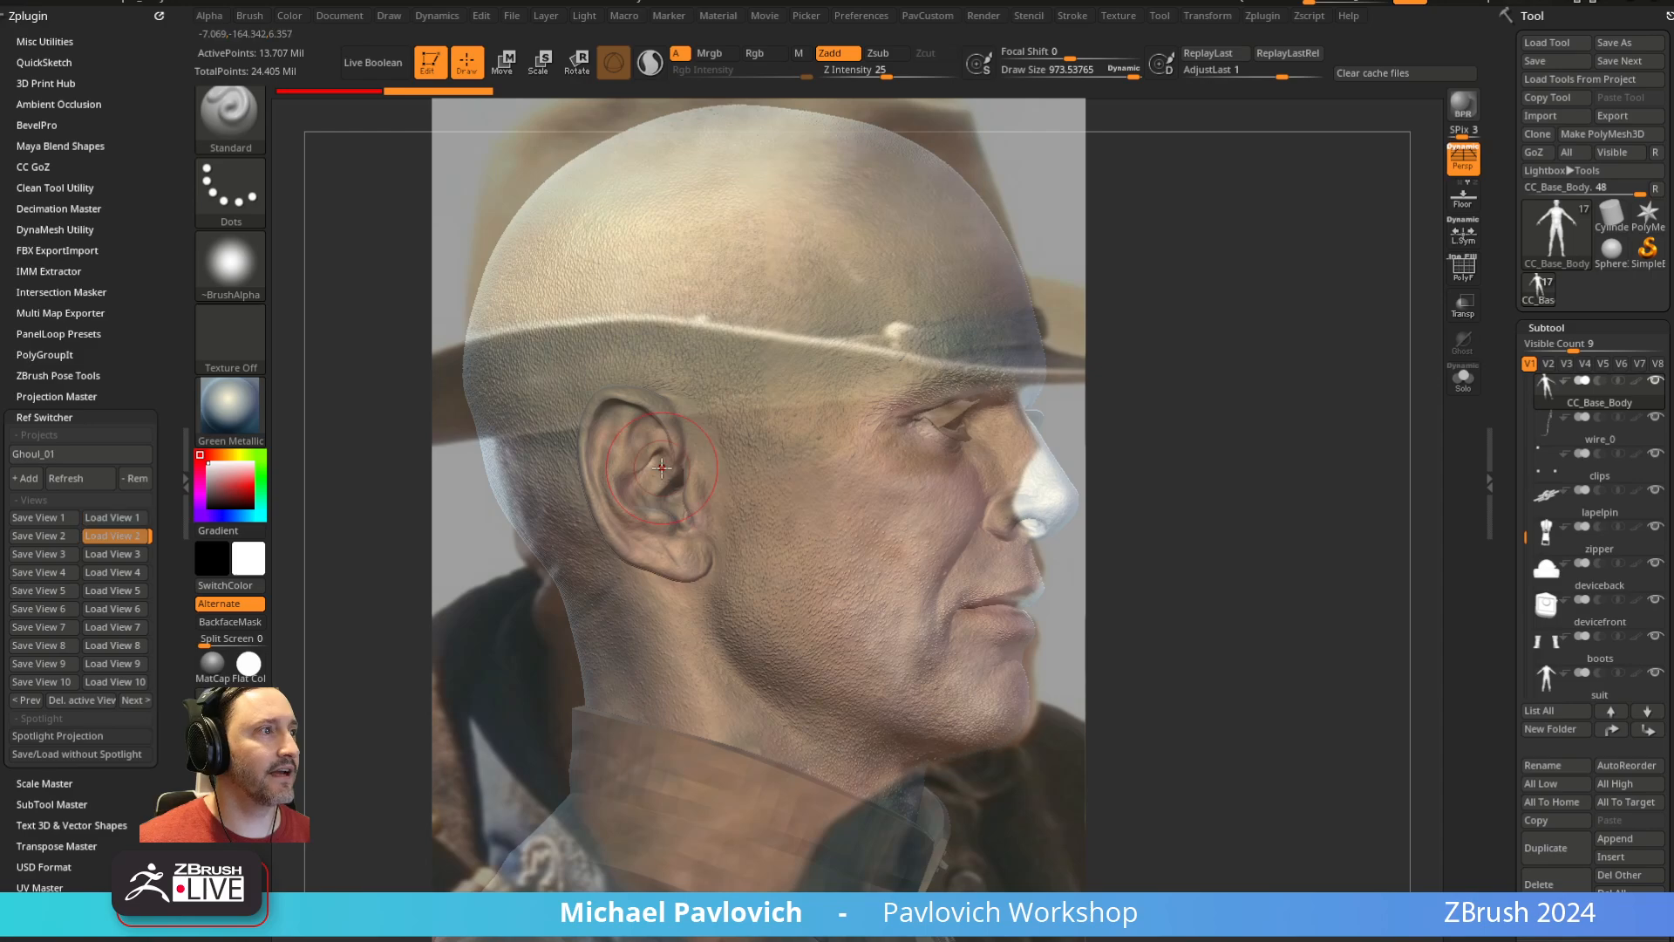
key("alt+3")
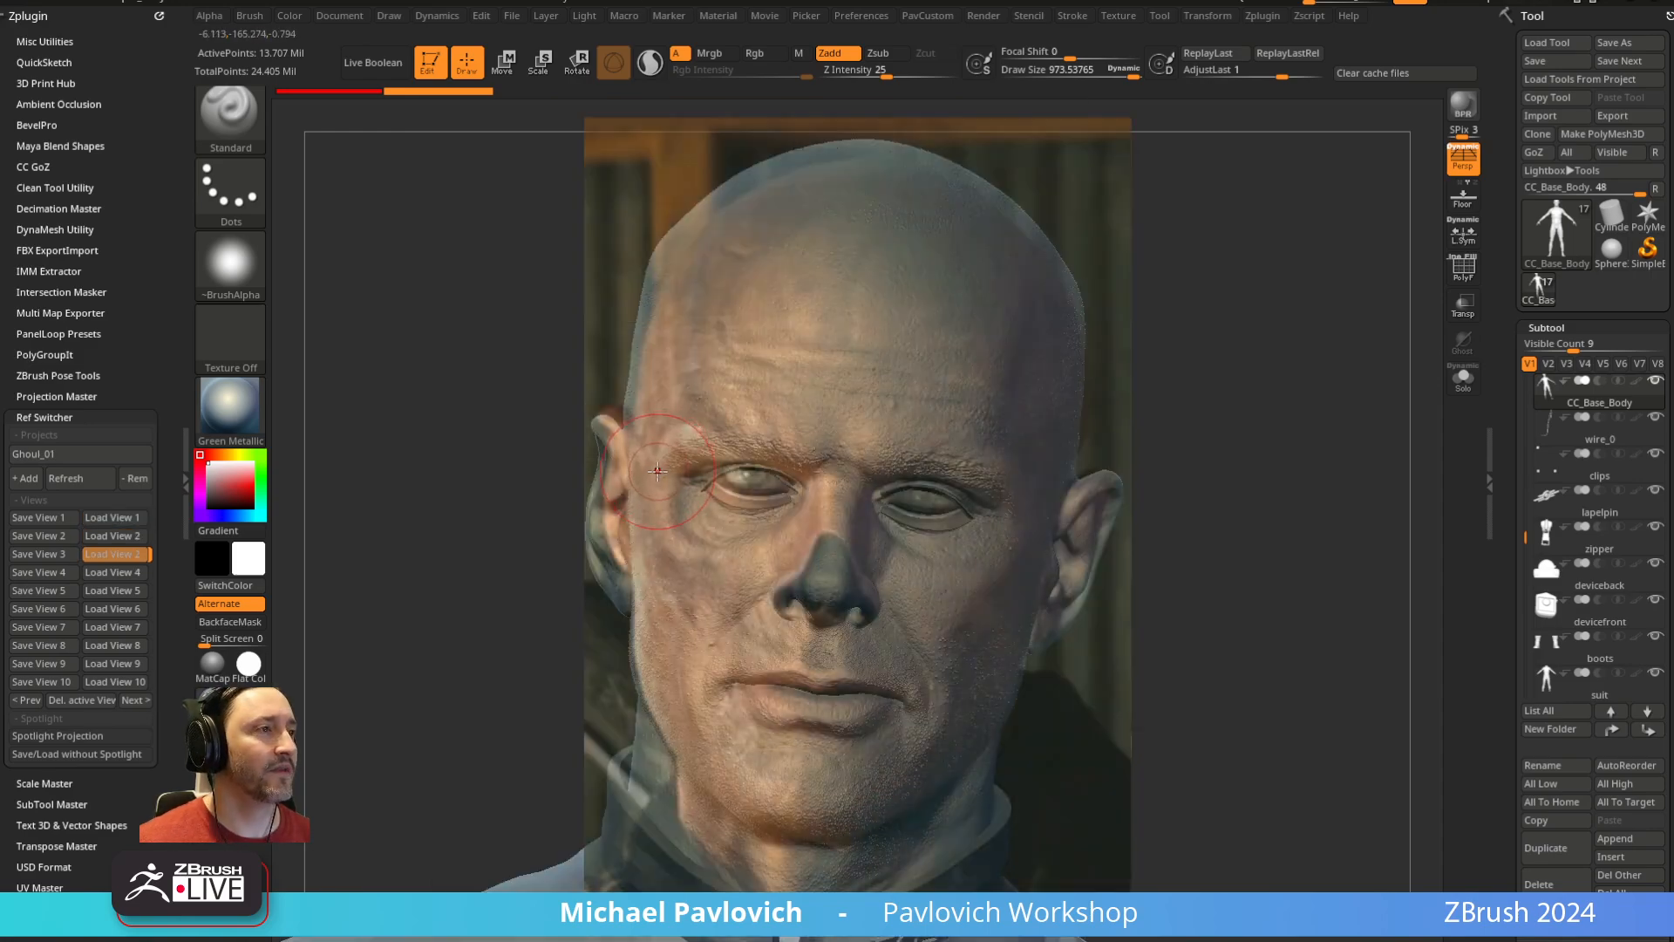
key("alt+1")
Move the Spotlight dial off the face and adjust the reference image's opacity, toggling Spotlight editing off
key("shift+z")
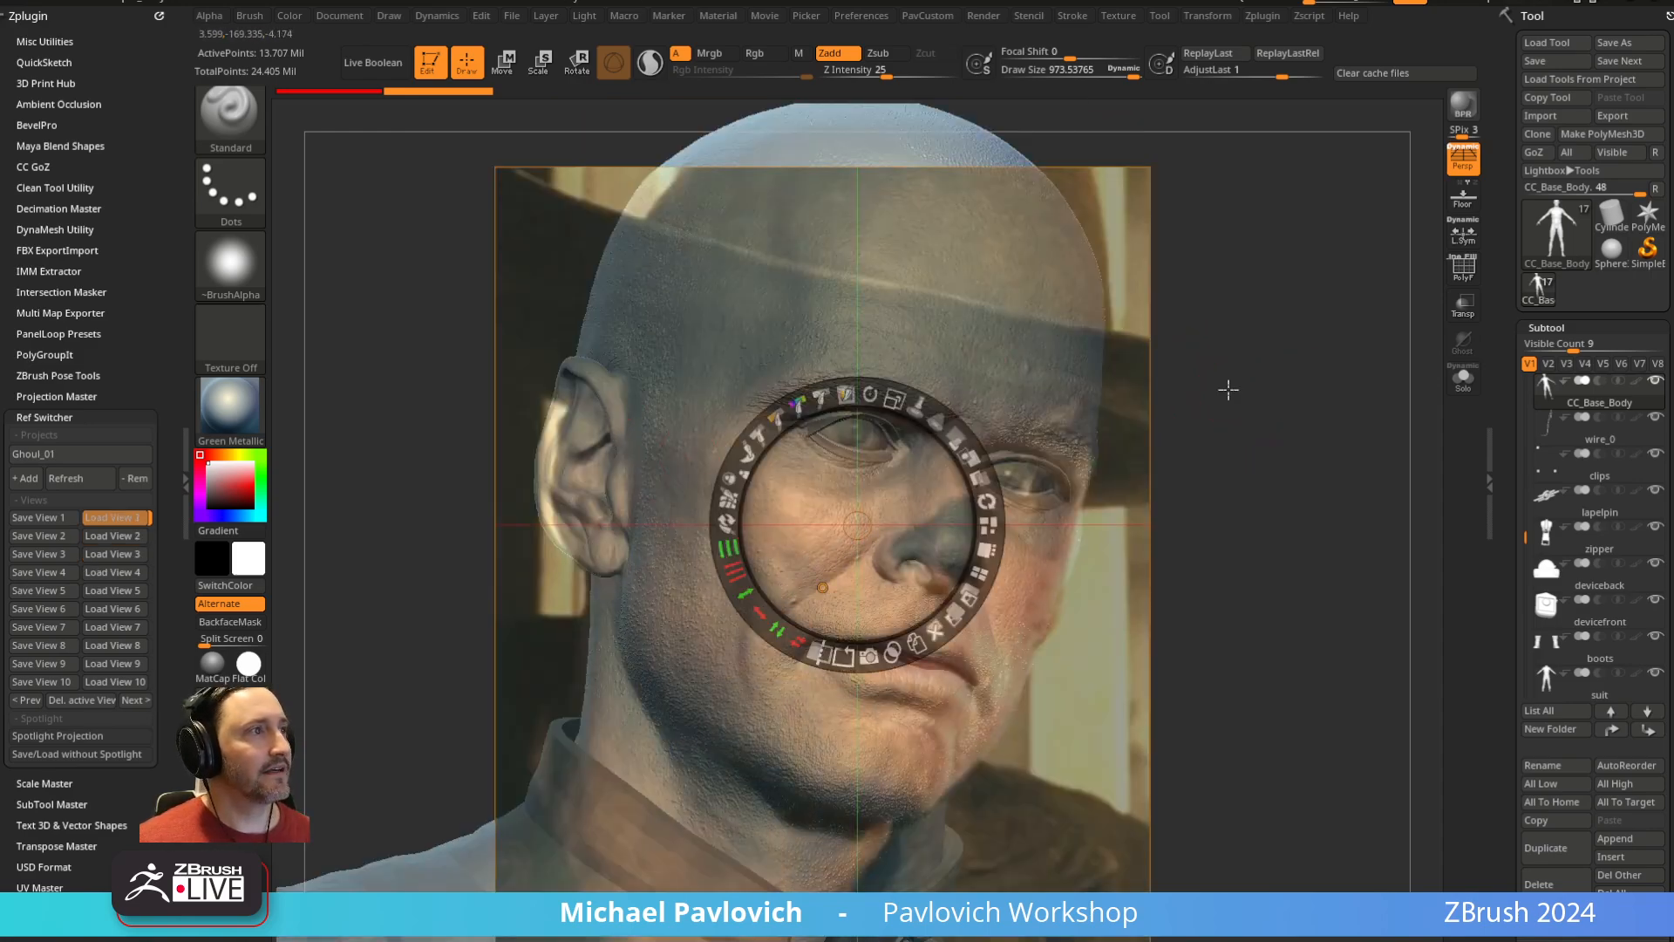
left_click_drag(864, 519, 1283, 461)
mouse_move(1377, 382)
left_mouse_down()
mouse_move(1410, 528)
mouse_move(1375, 382)
mouse_move(1559, 321)
left_mouse_up()
key("shift+z")
key("shift+z")
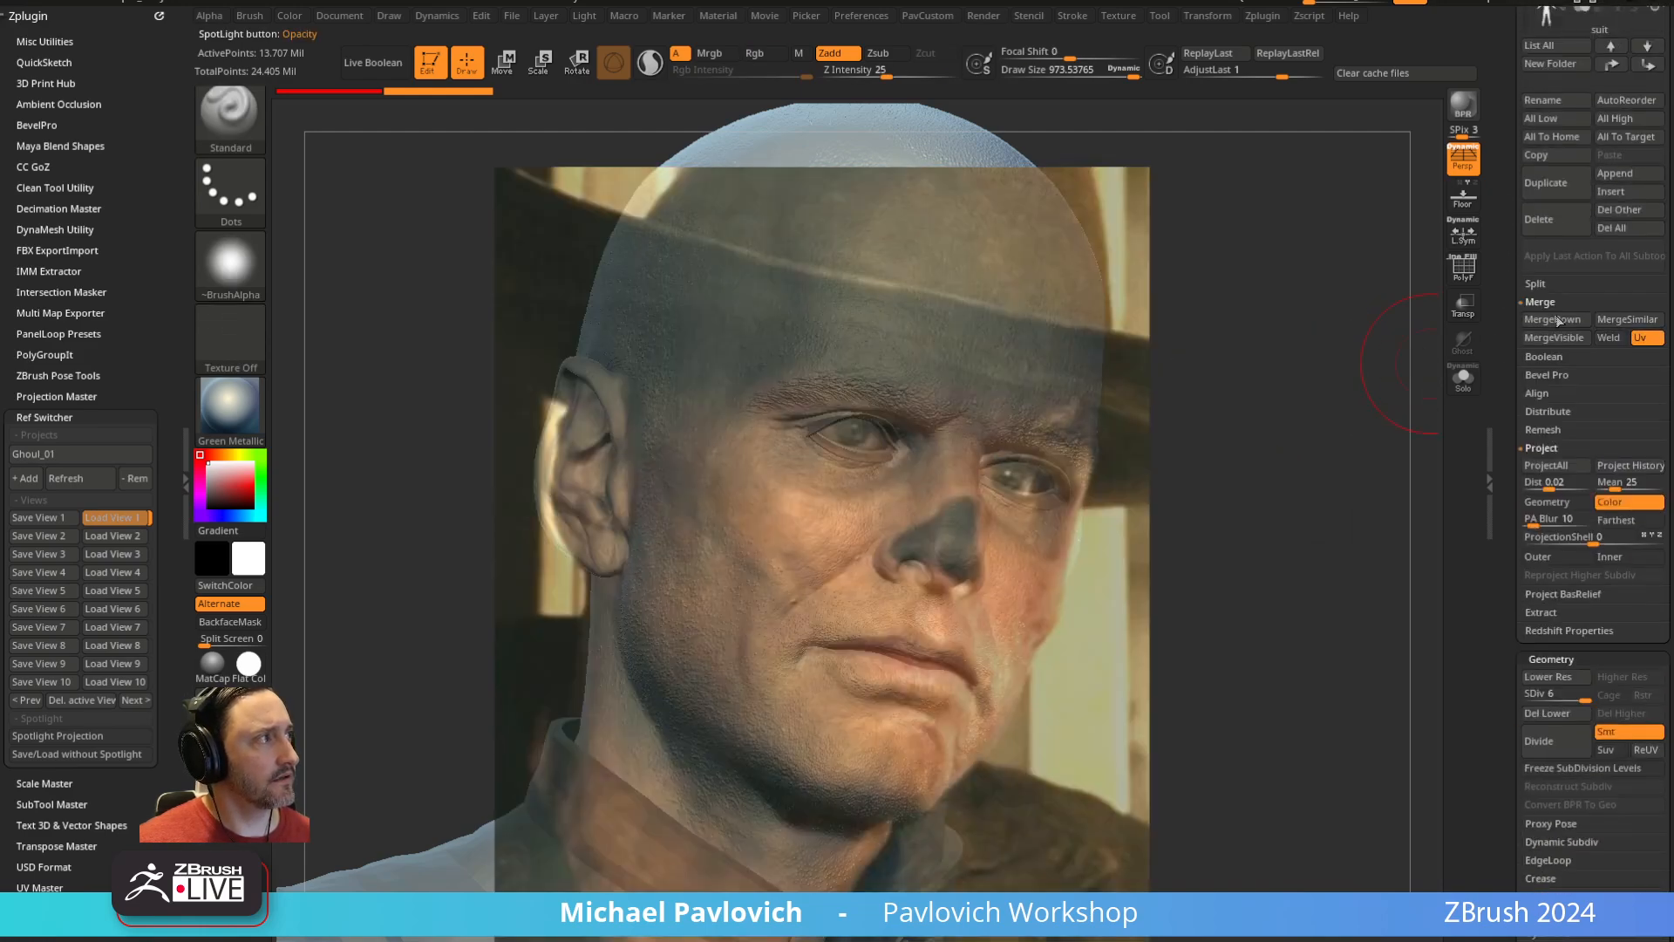
Drop the base body to subdivision level 1 and set the draw size to about 798
left_click_drag(1585, 699, 1522, 699)
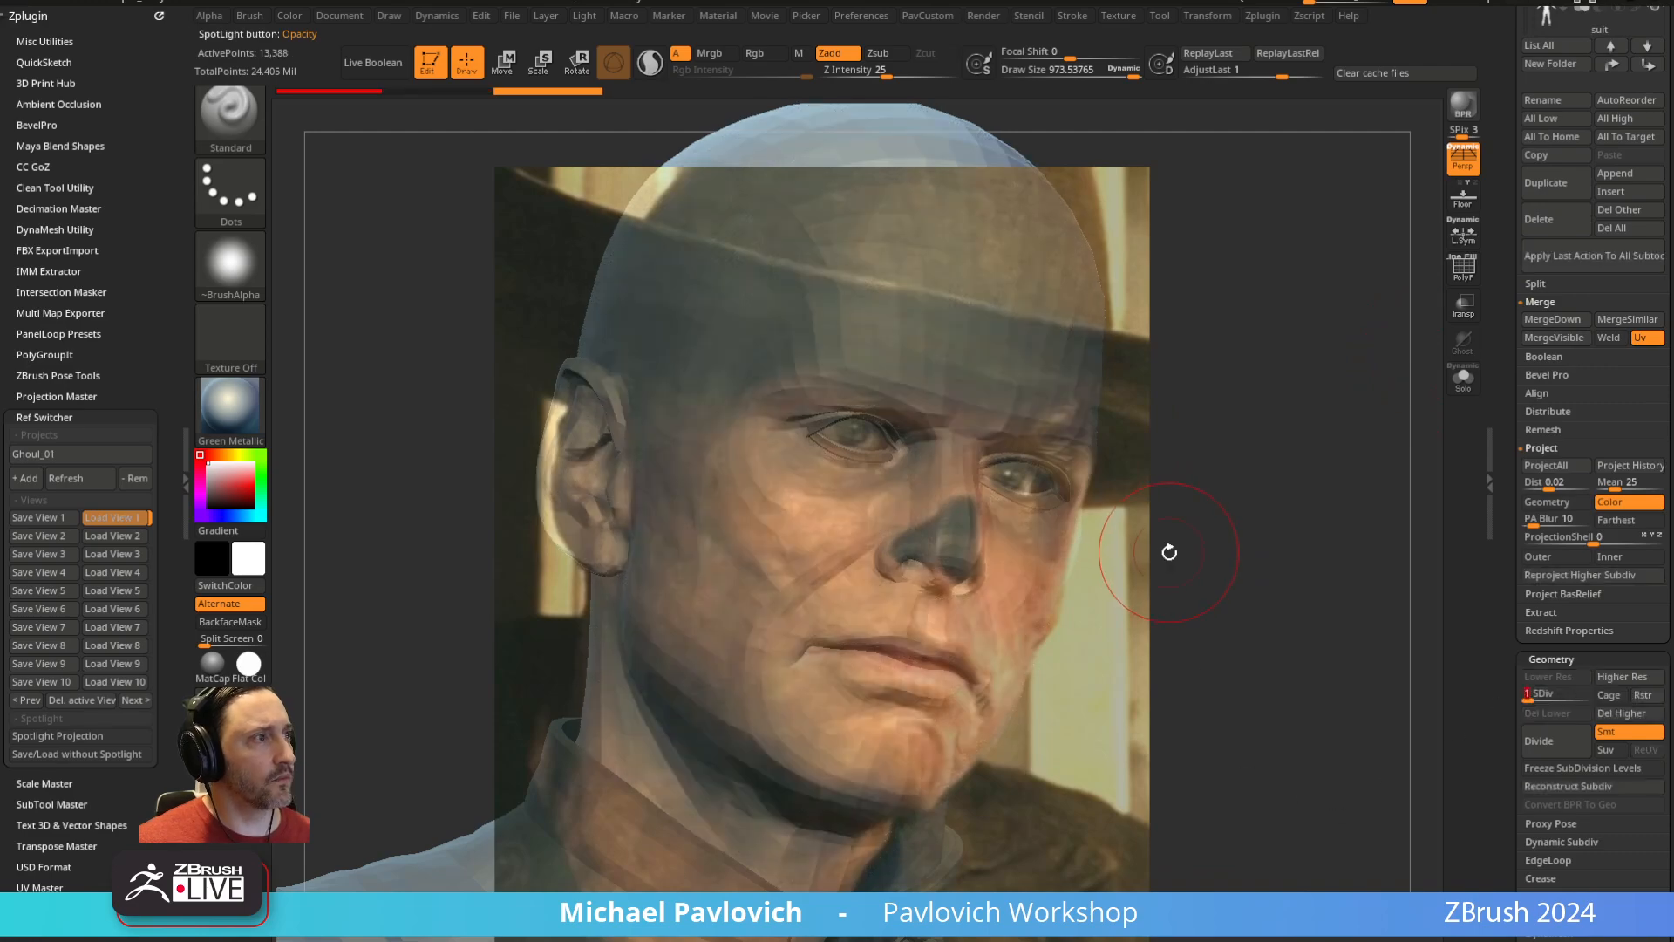
key("s")
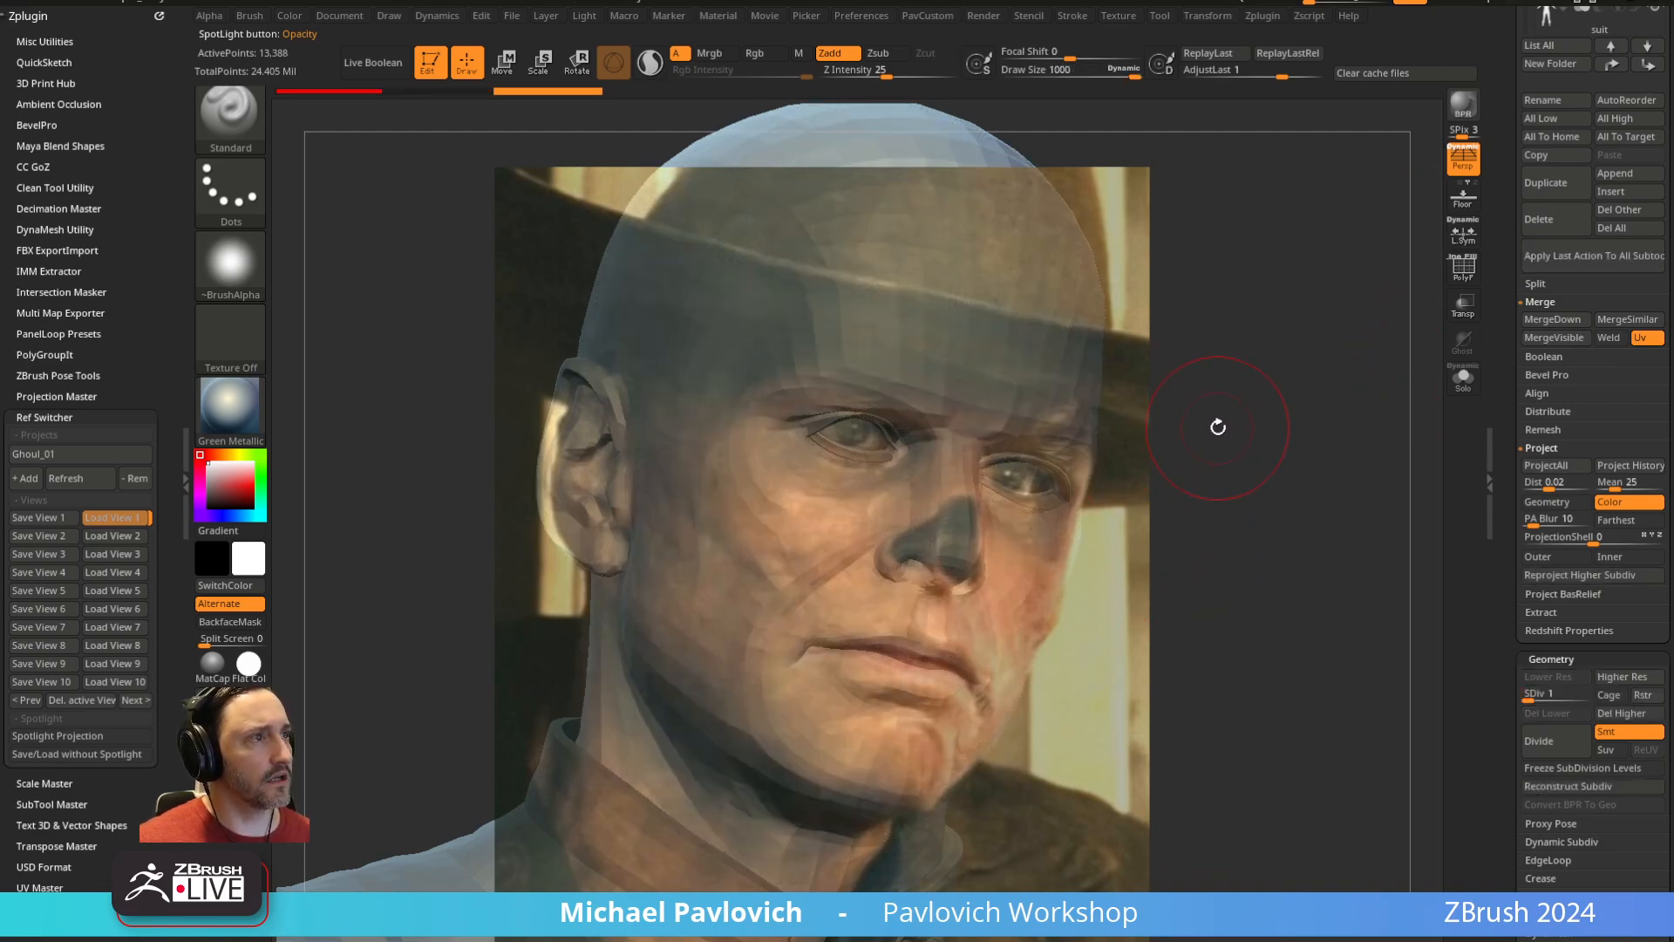
key("s")
left_click_drag(1218, 426, 1206, 429)
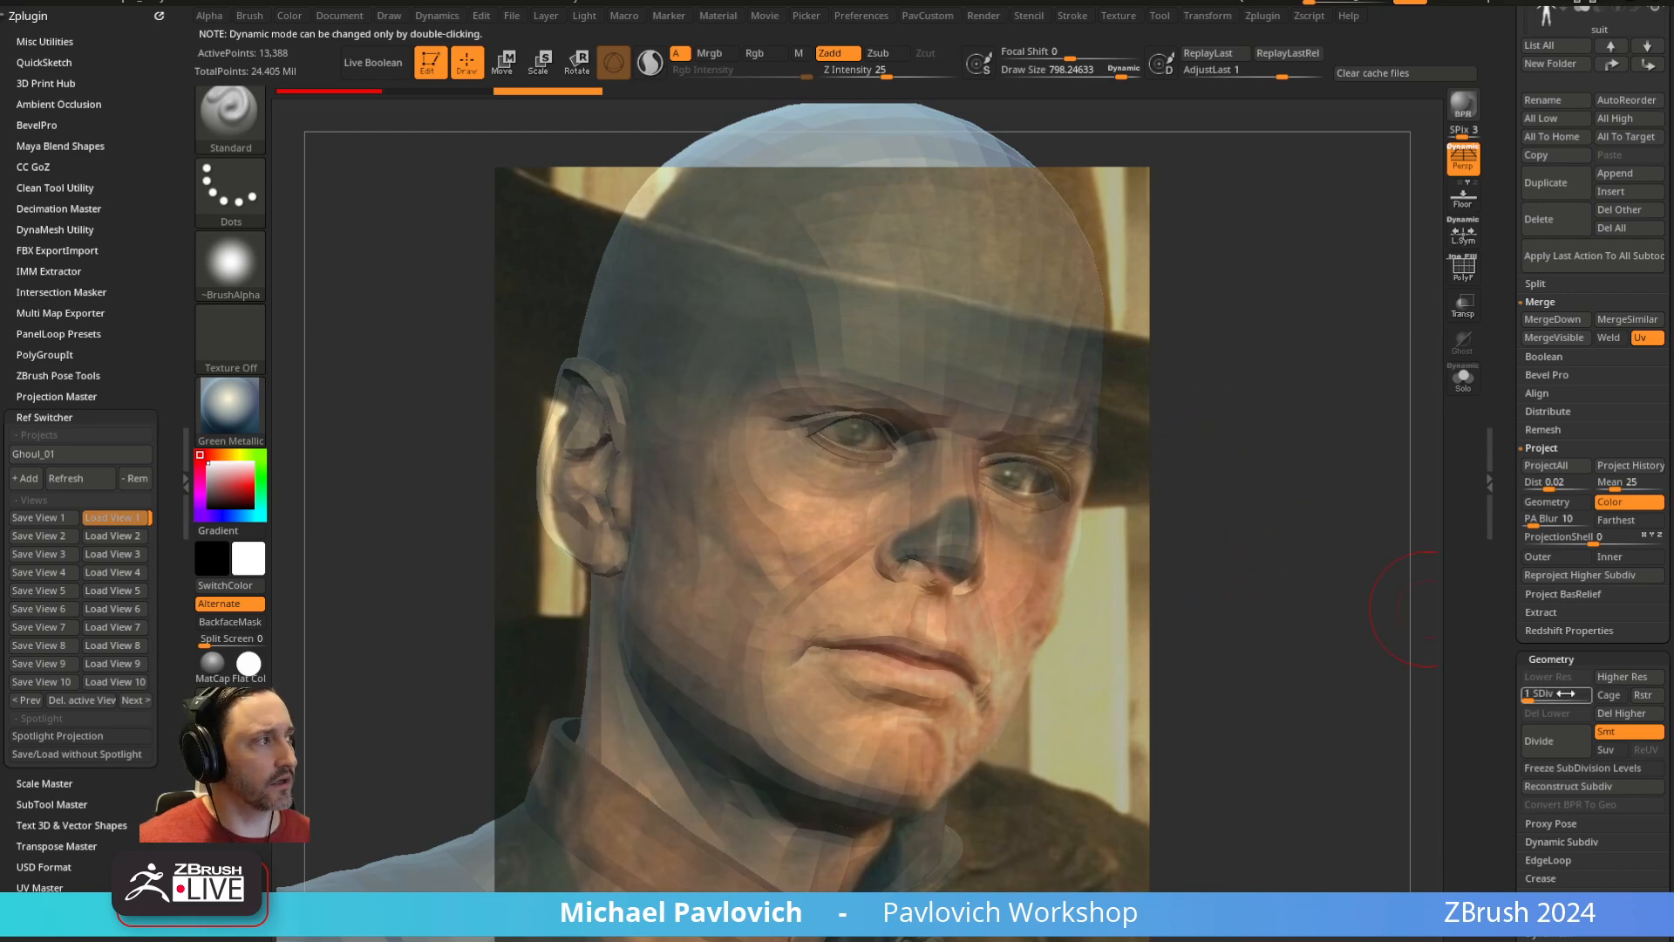
Compare the base body at subdivision levels 6, 2 and 1 against the reference, ending at level 2
left_click_drag(1567, 693, 1587, 695)
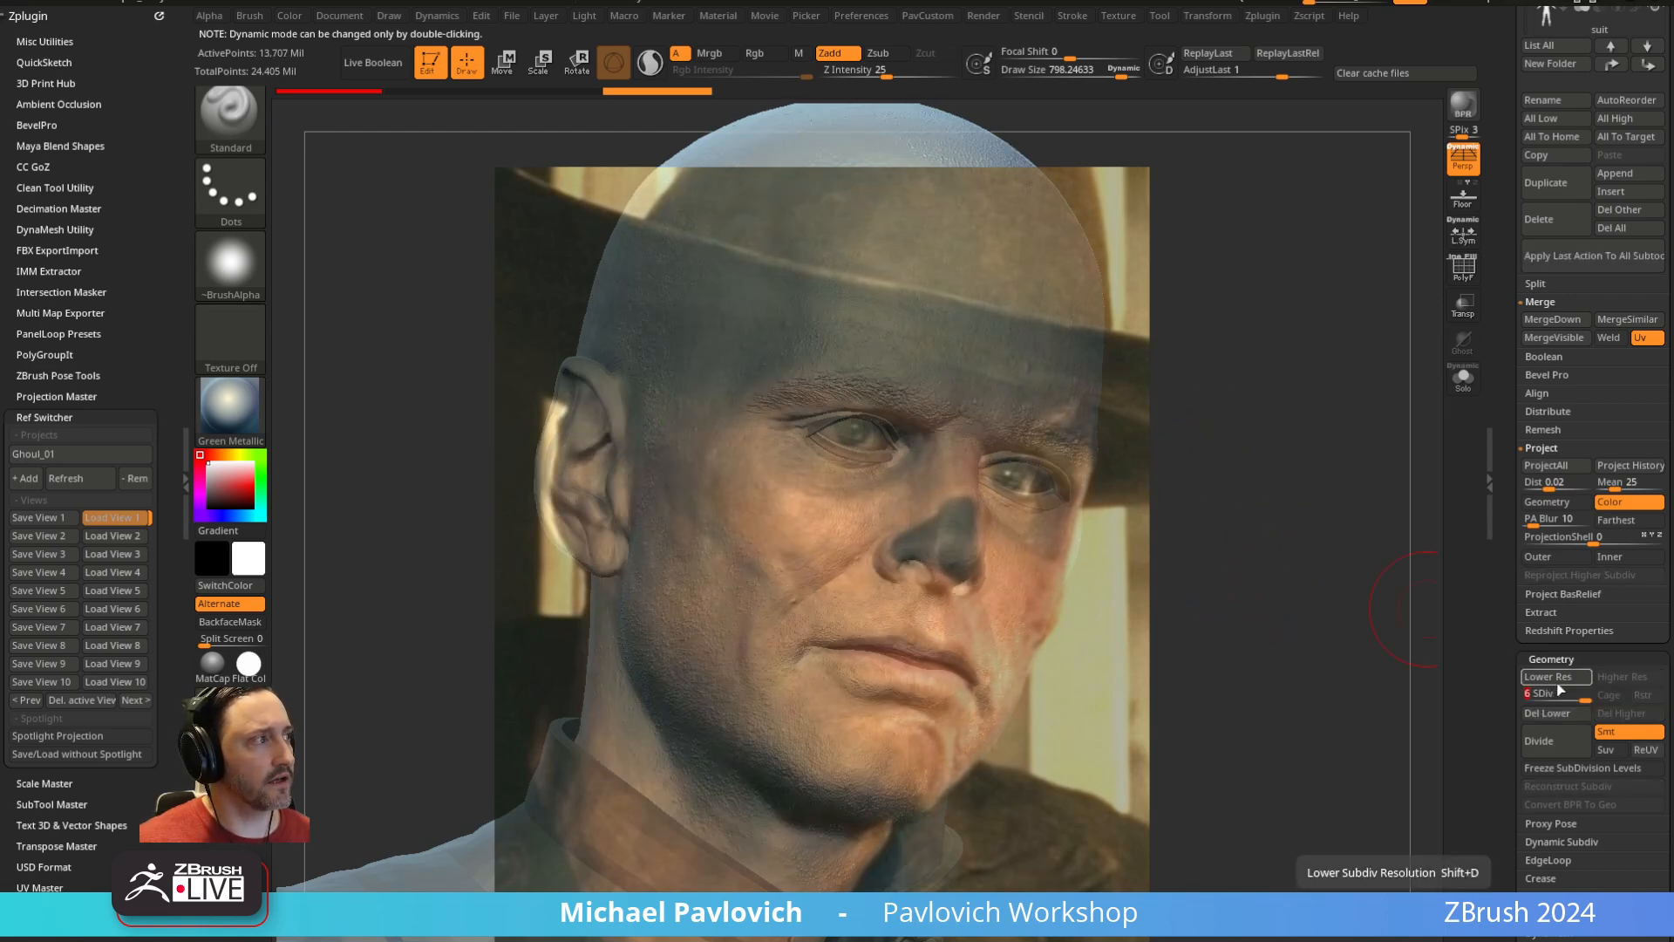
mouse_move(1552, 693)
left_mouse_down()
mouse_move(1505, 697)
mouse_move(1543, 696)
left_mouse_up()
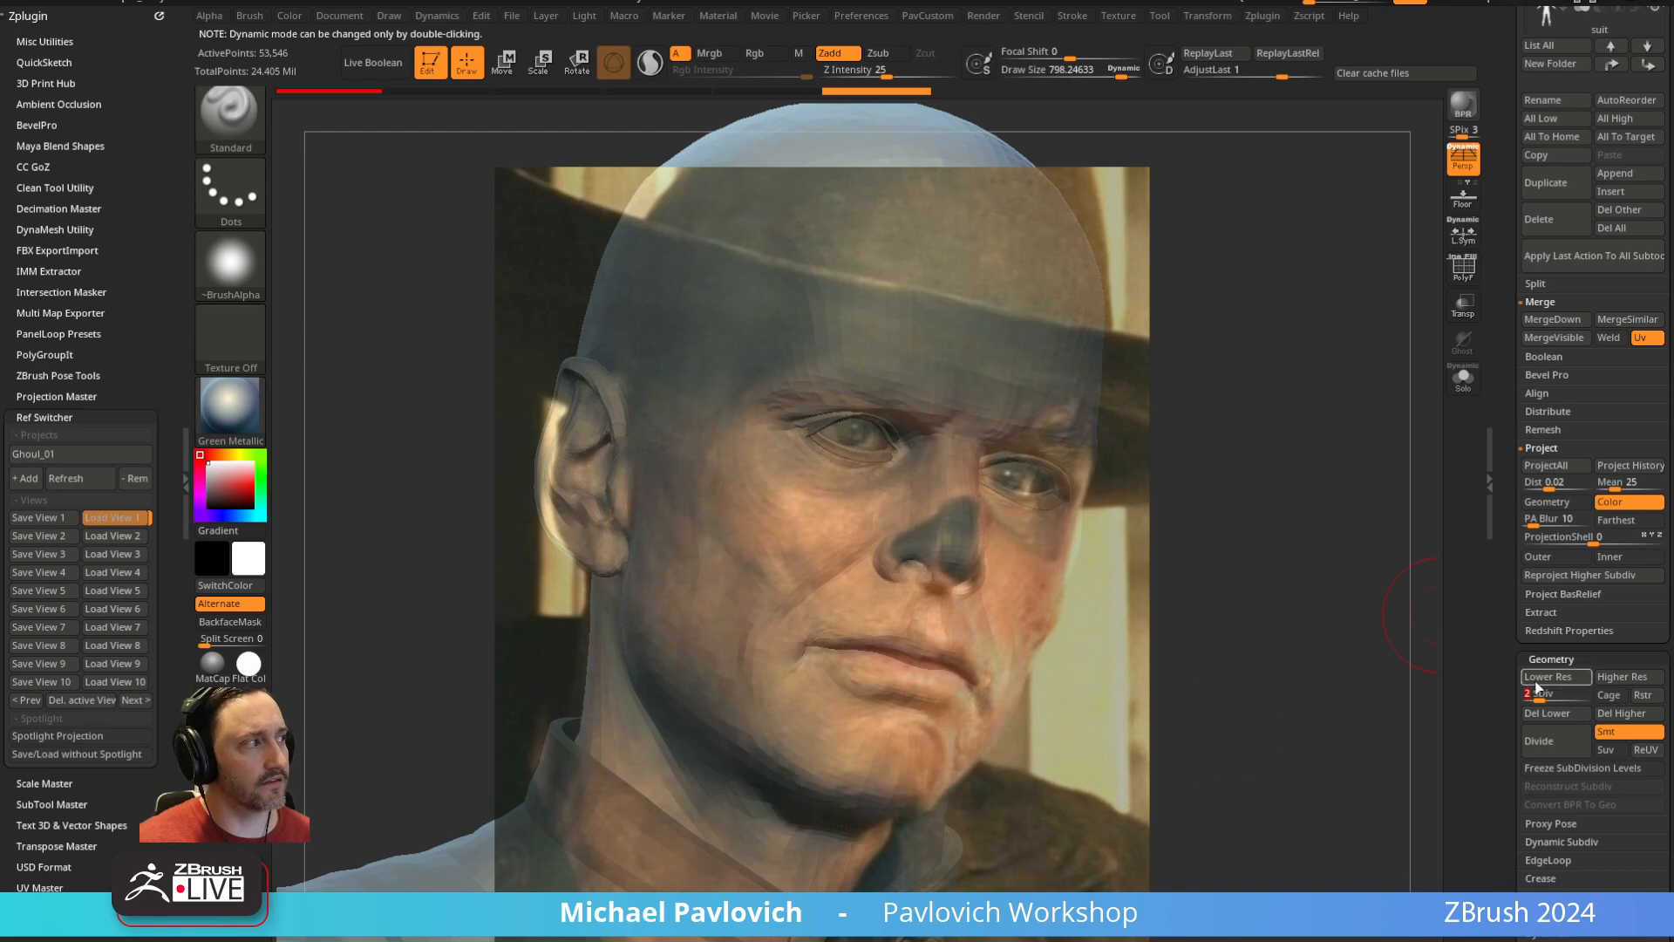
left_click(1537, 681)
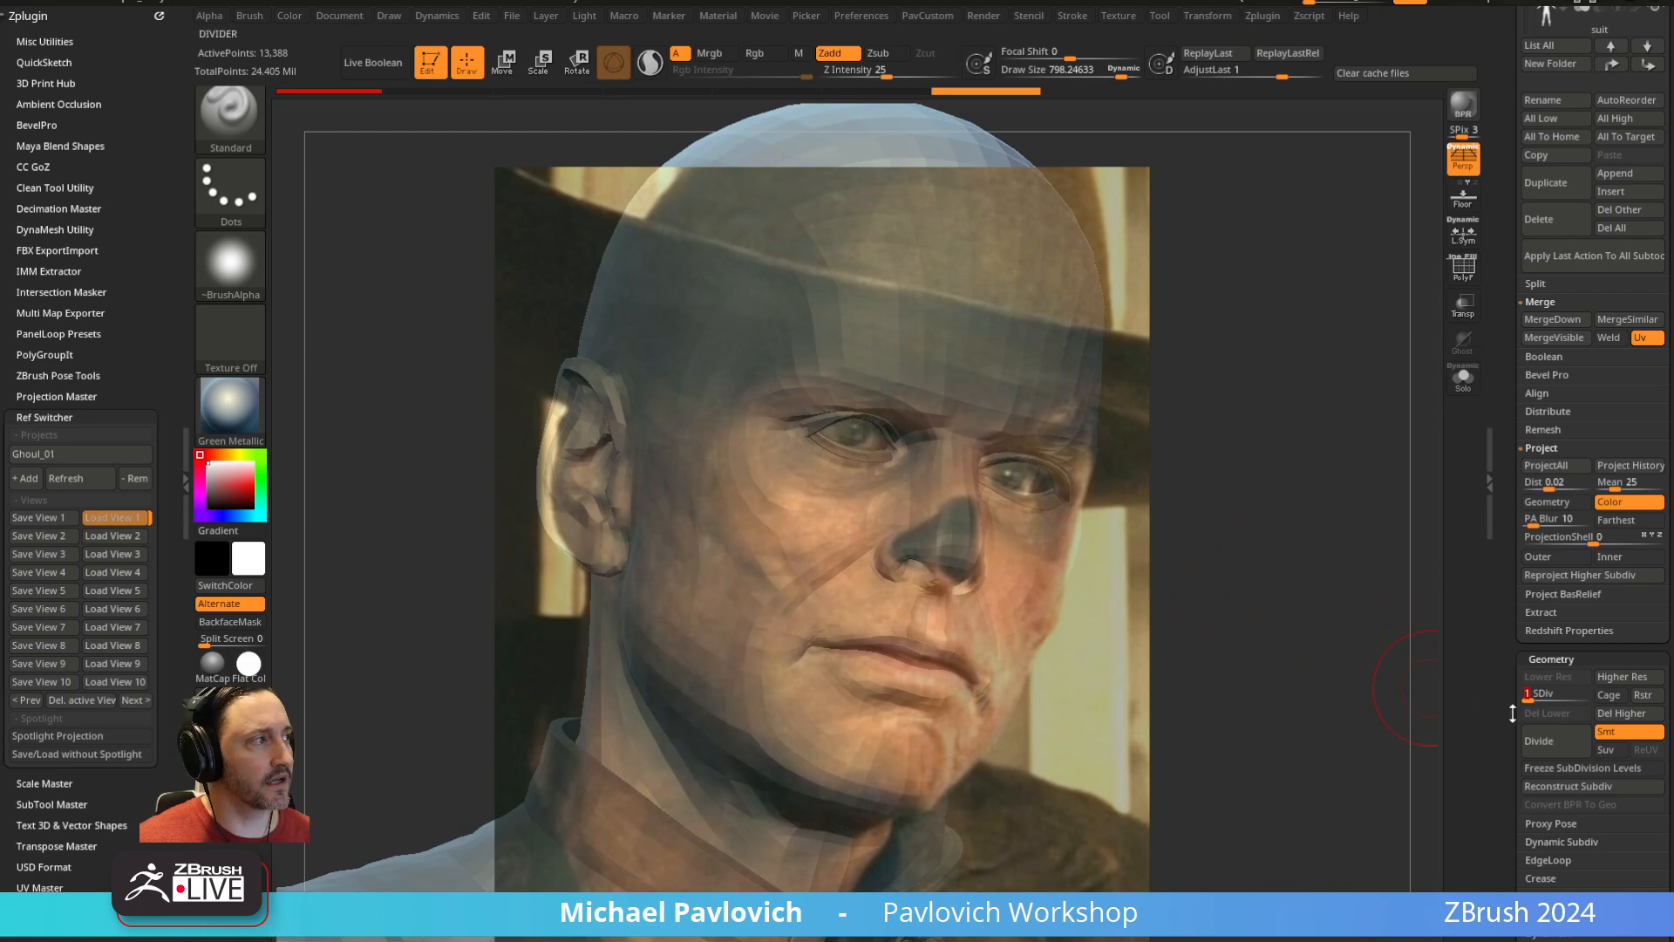
left_click_drag(1532, 693, 1561, 694)
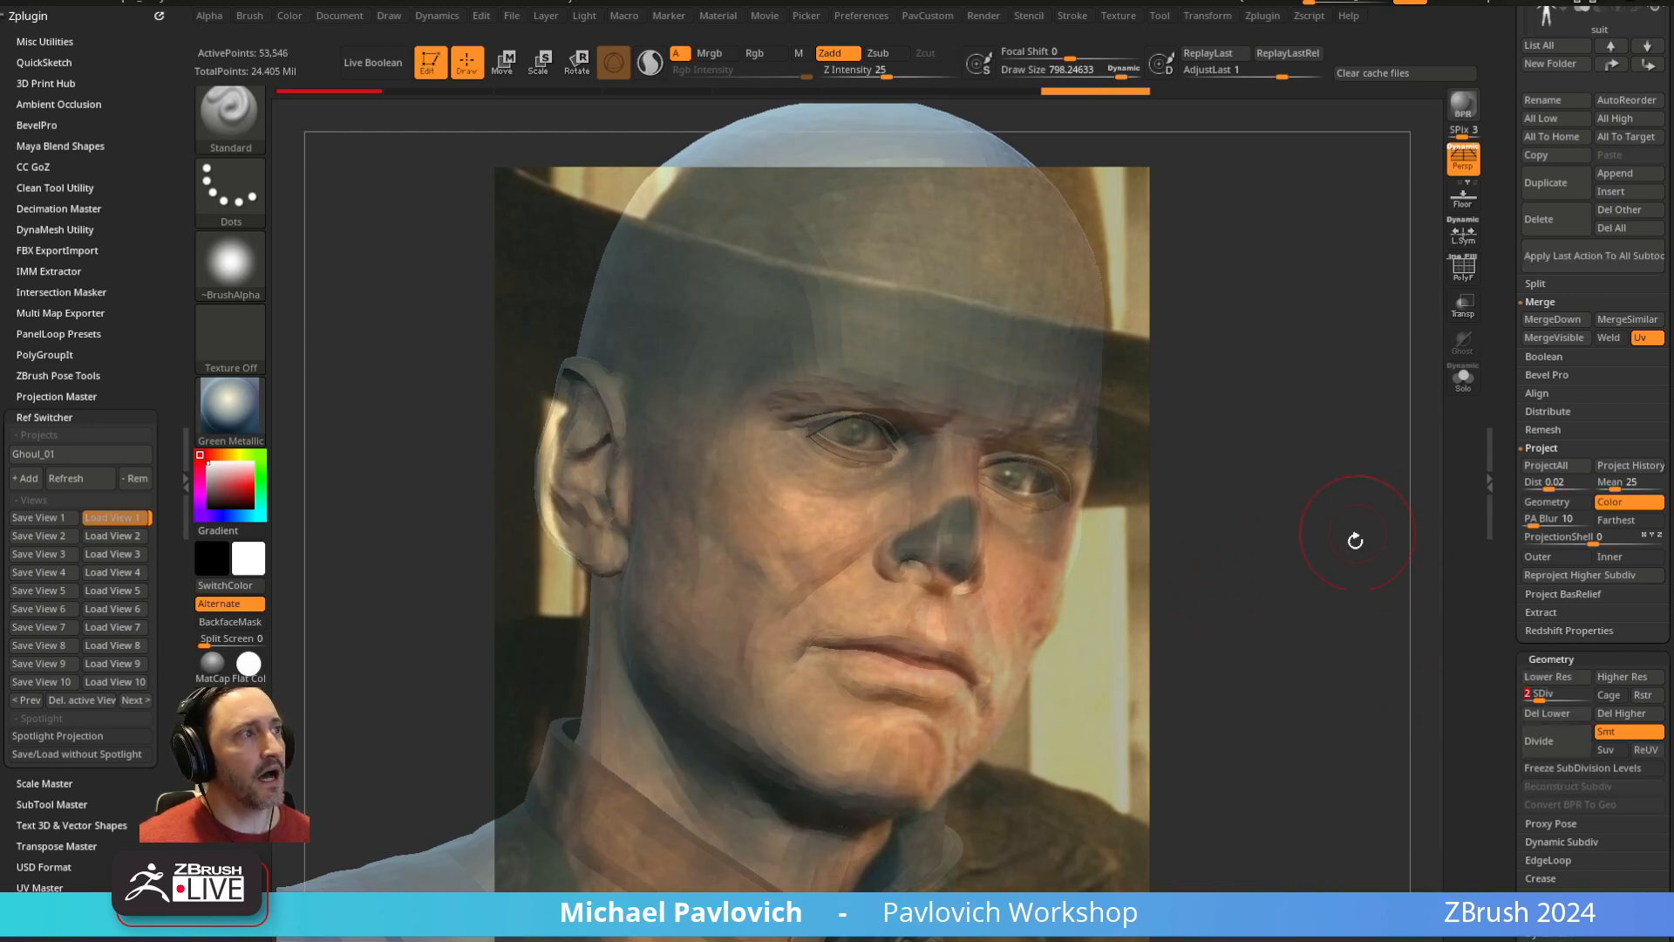
Try to nudge the ear toward the reference with the Move brush at draw size about 251, and undo it
key("s")
mouse_move(594, 455)
left_mouse_down()
mouse_move(626, 456)
mouse_move(612, 435)
left_mouse_up()
left_click(1116, 68)
key("s")
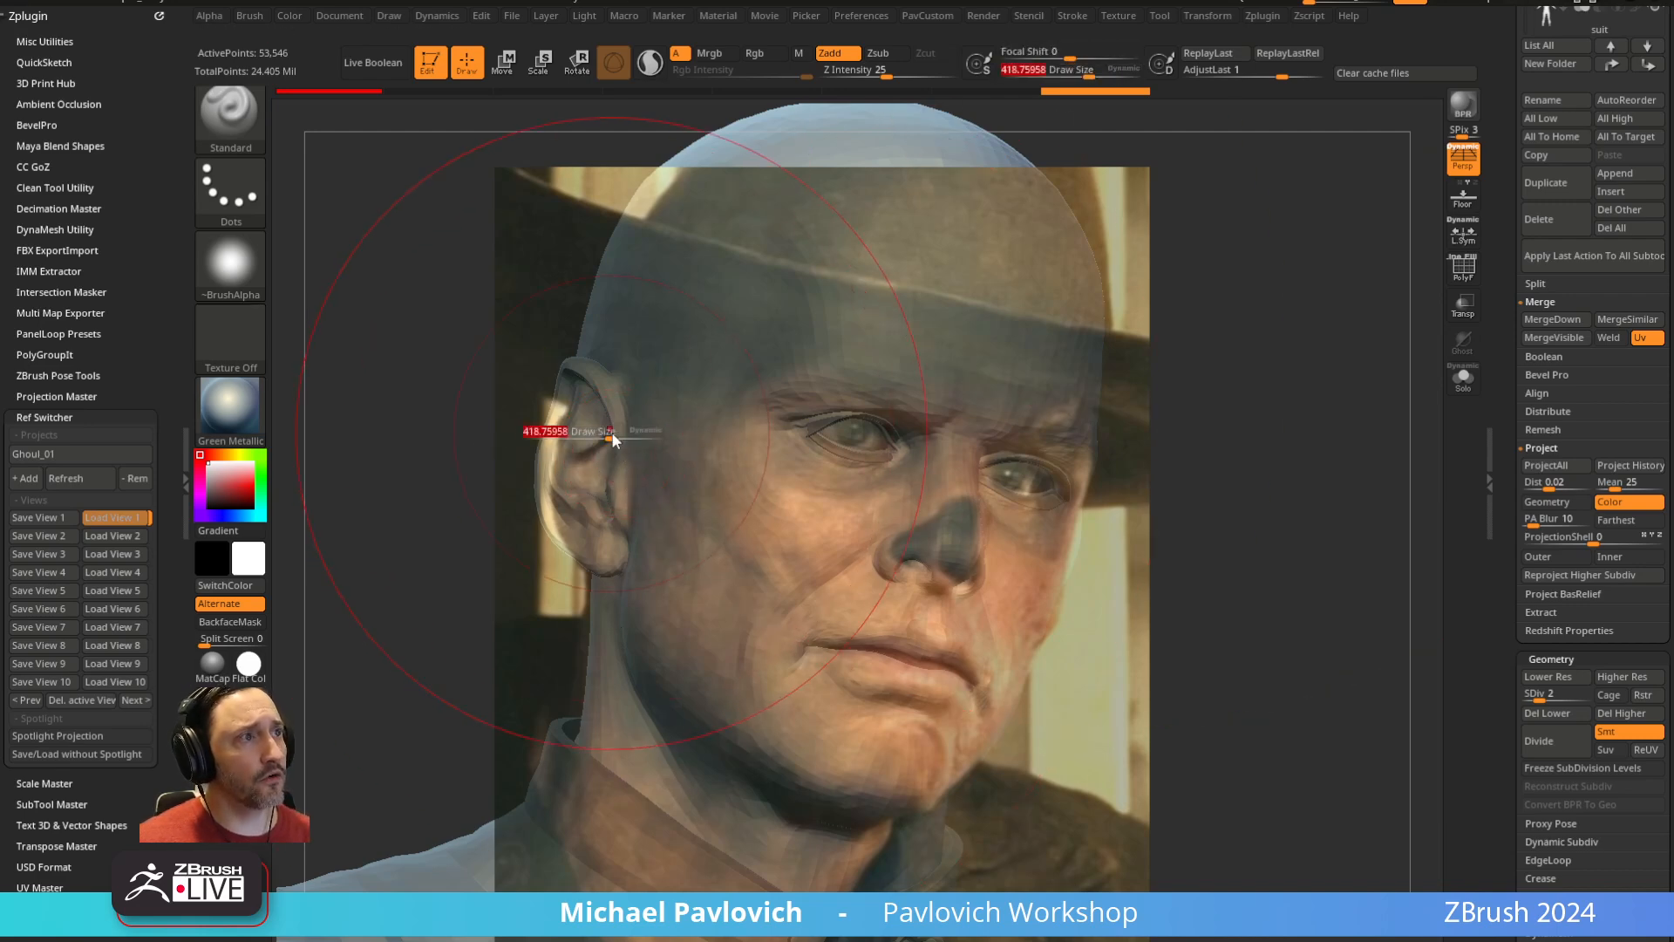
key("b")
key("m")
key("v")
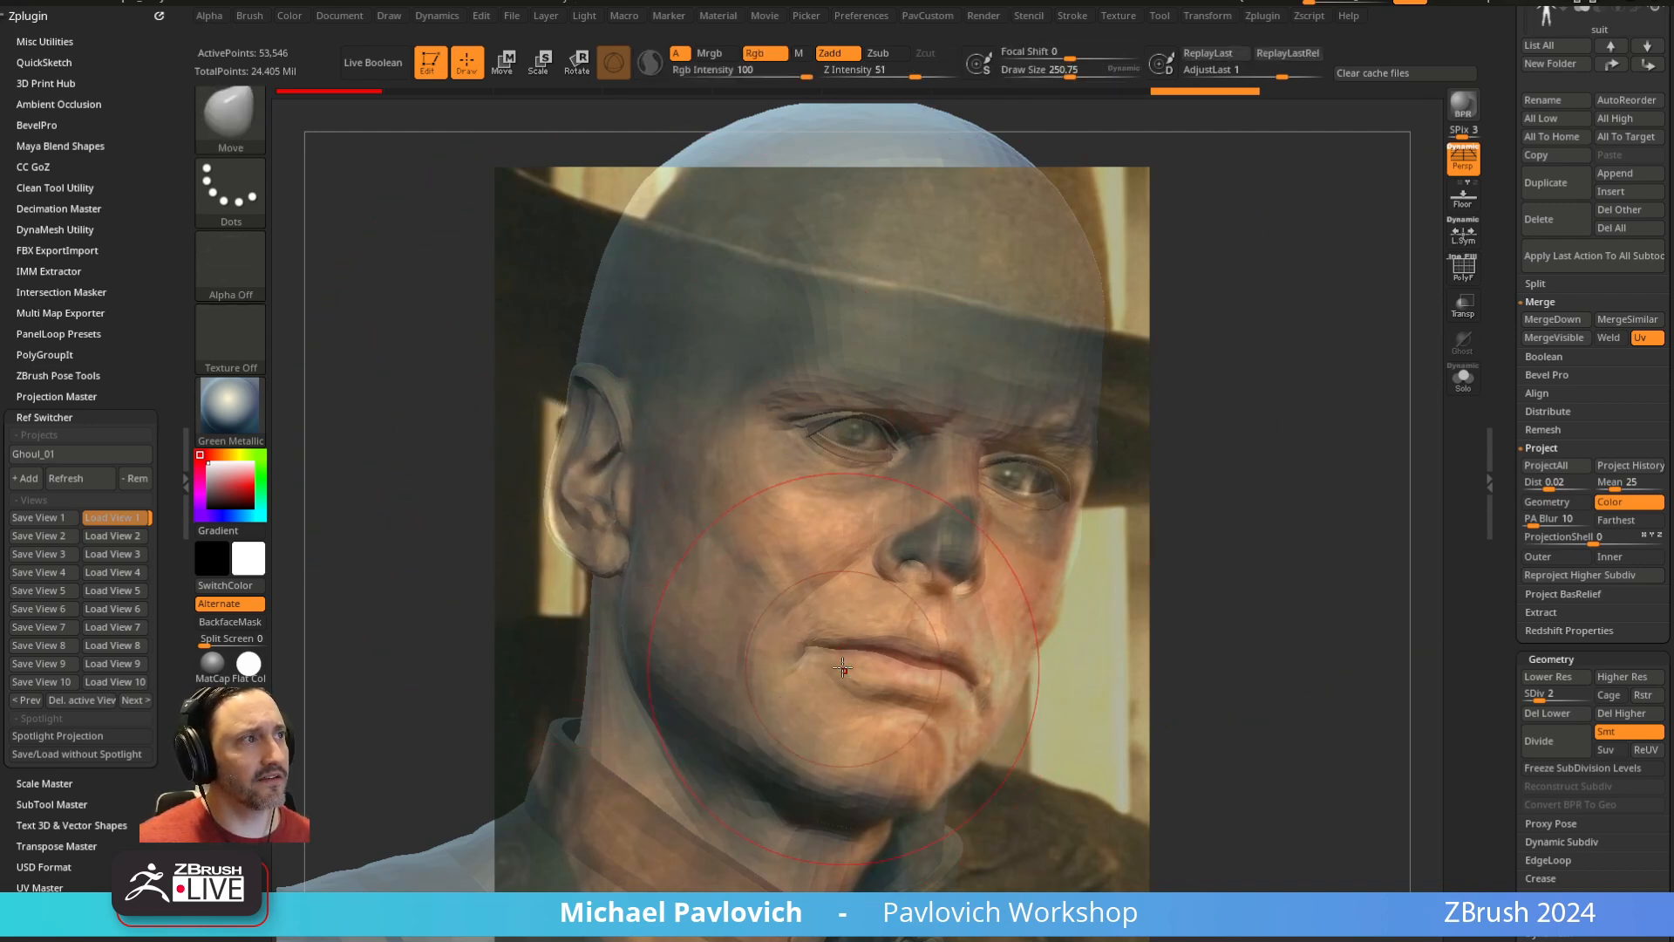
key("ctrl+z")
key("ctrl+z")
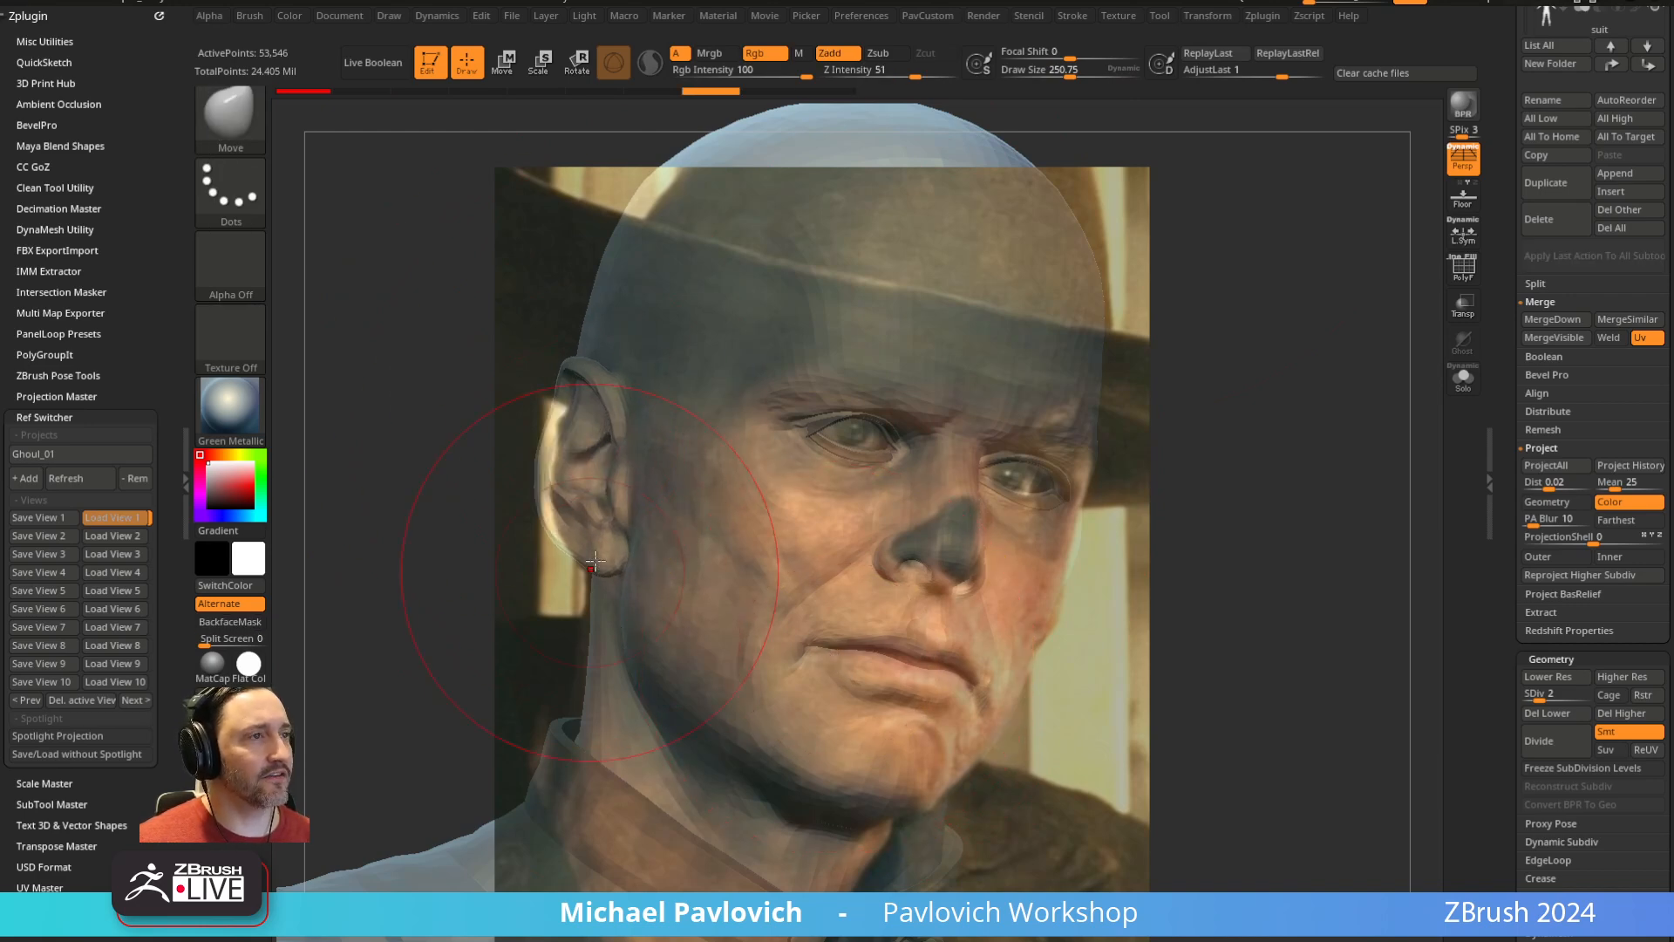
Switch to the Standard brush and raise the opacity of the ghoul reference image over the head
key("b")
key("s")
key("t")
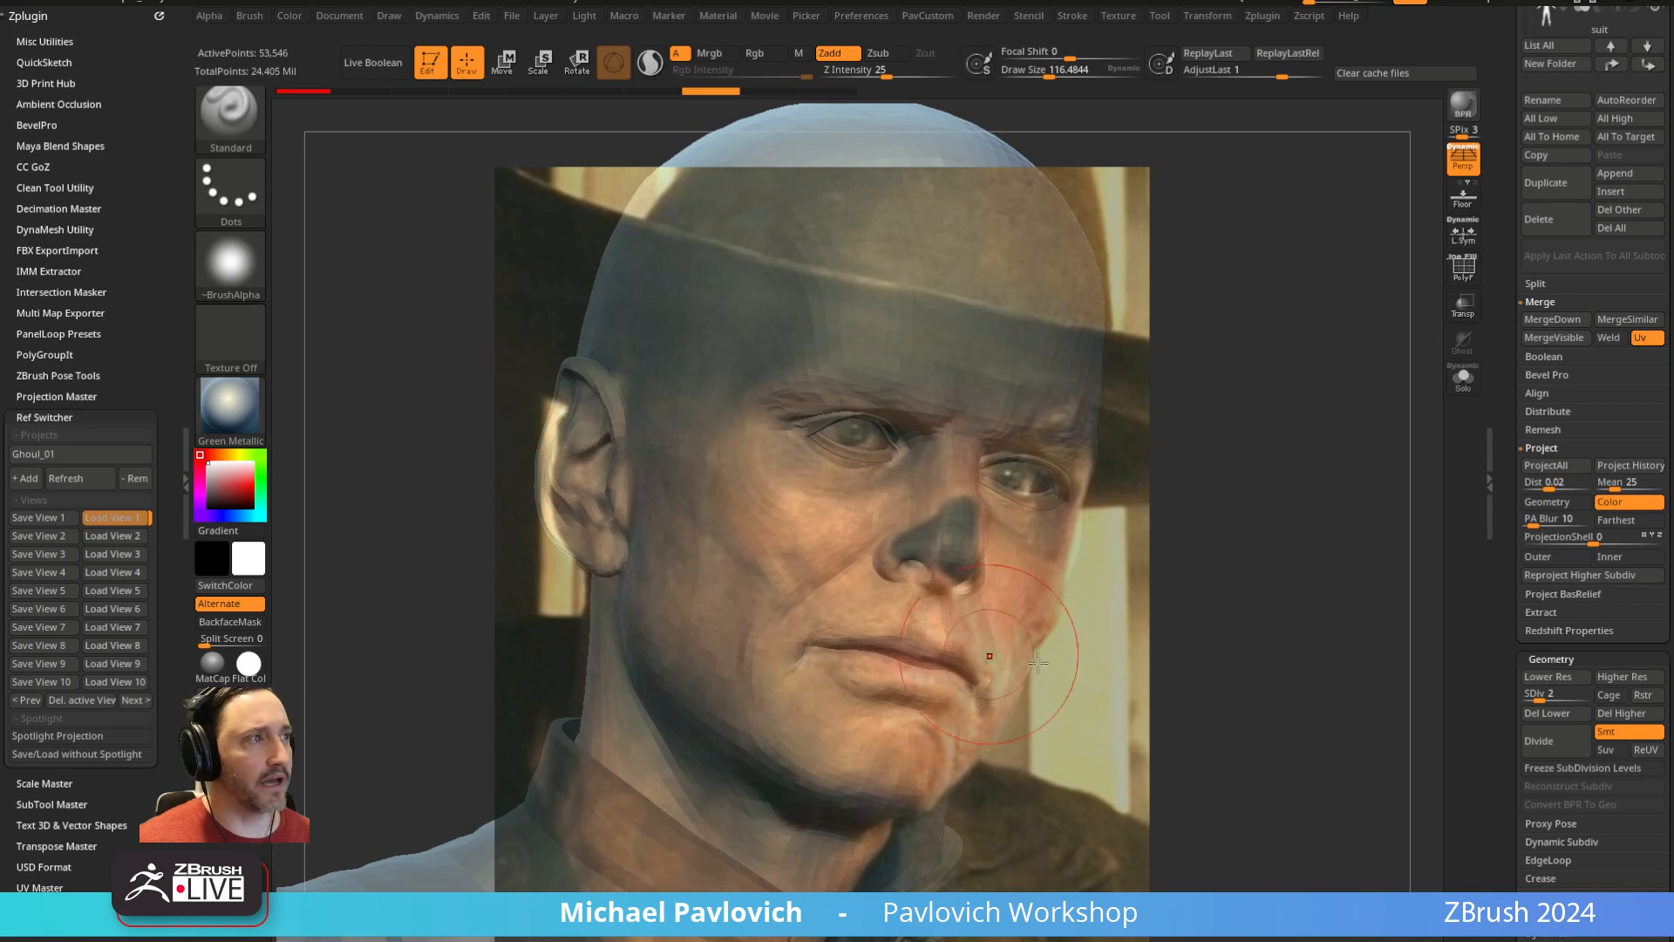
key("shift+z")
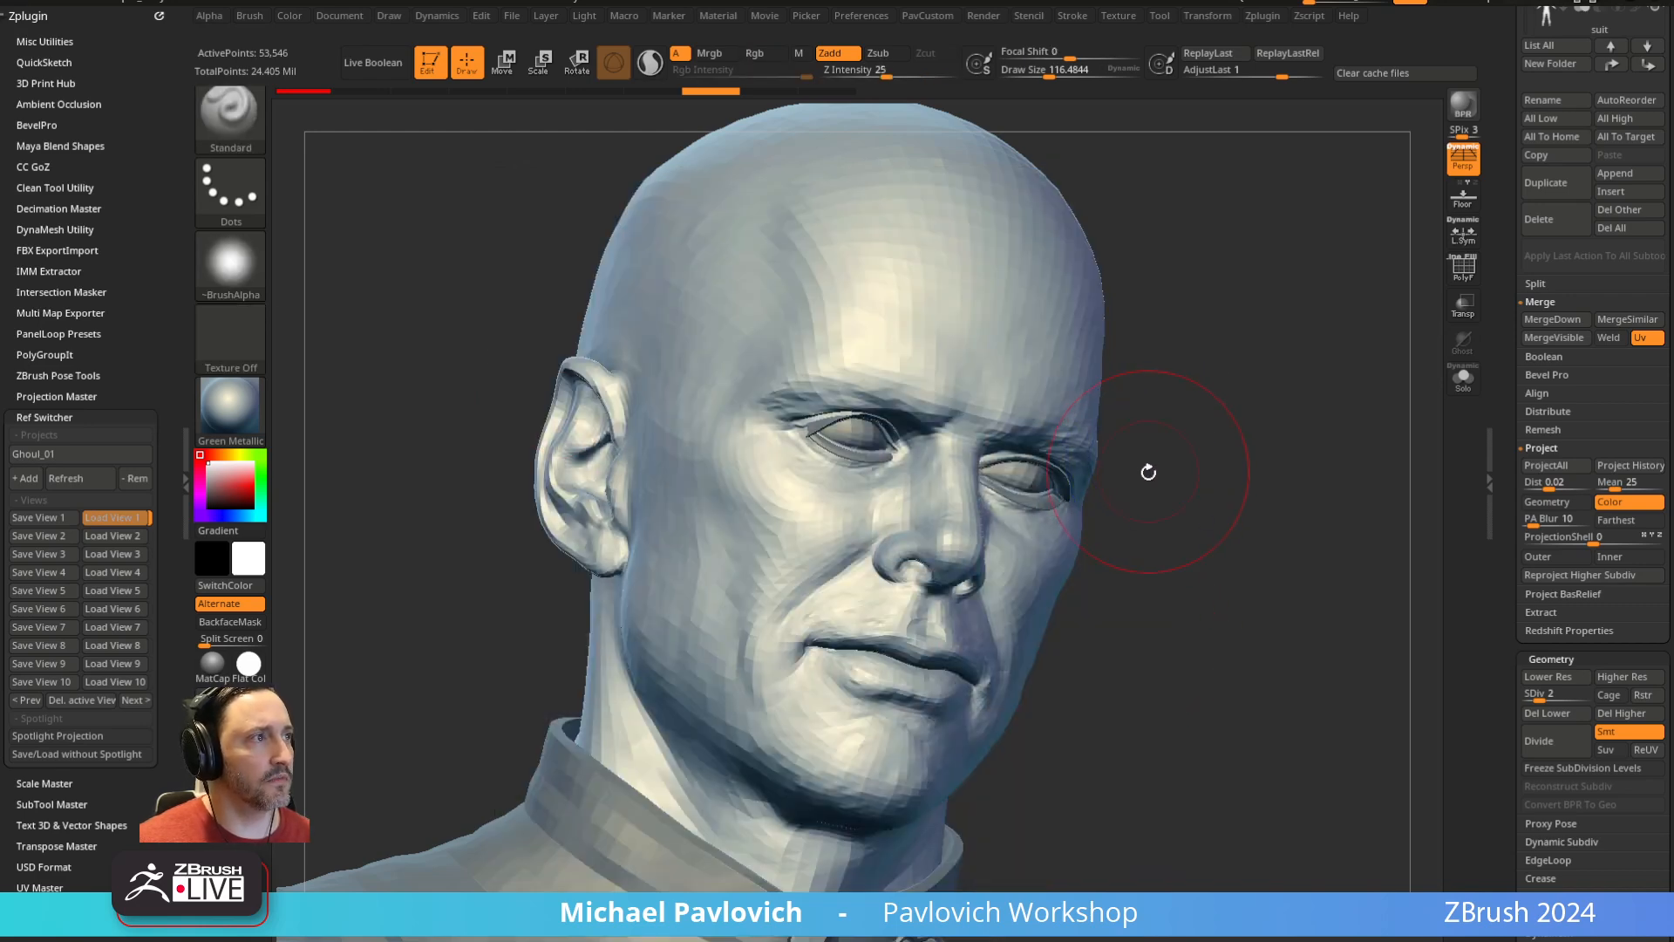
key("shift+z")
key("z")
mouse_move(1357, 374)
left_mouse_down()
mouse_move(1399, 440)
mouse_move(1376, 498)
mouse_move(1349, 375)
mouse_move(1386, 462)
mouse_move(1353, 339)
mouse_move(1355, 453)
mouse_move(1325, 418)
mouse_move(1018, 433)
left_mouse_up()
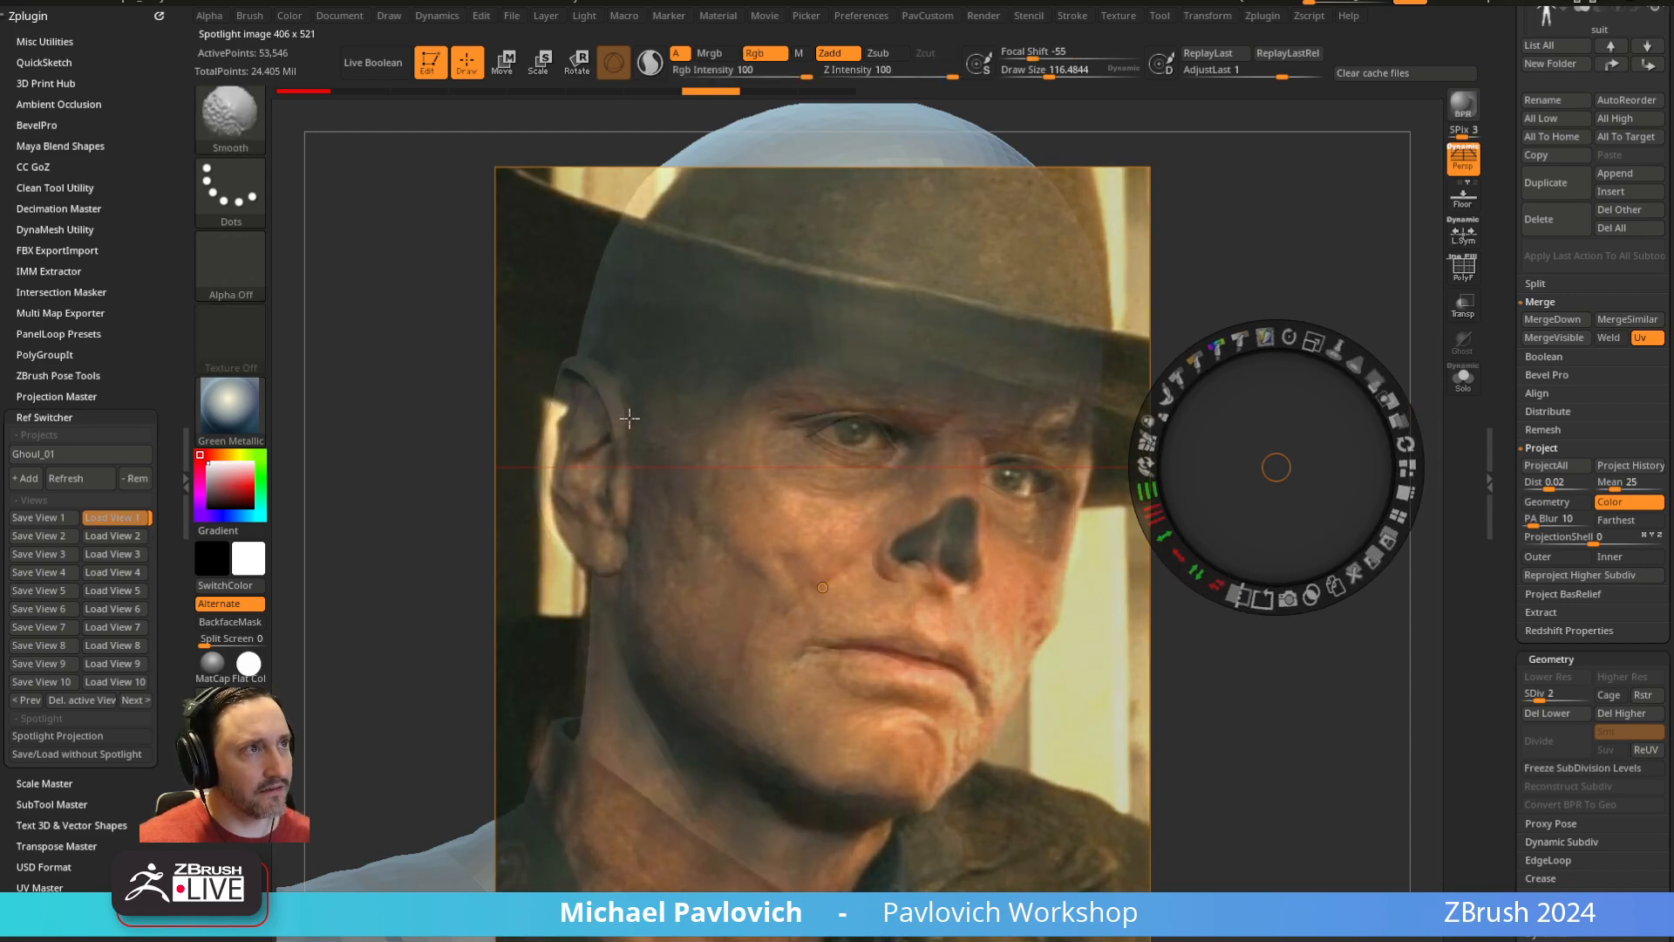
key("shift+z")
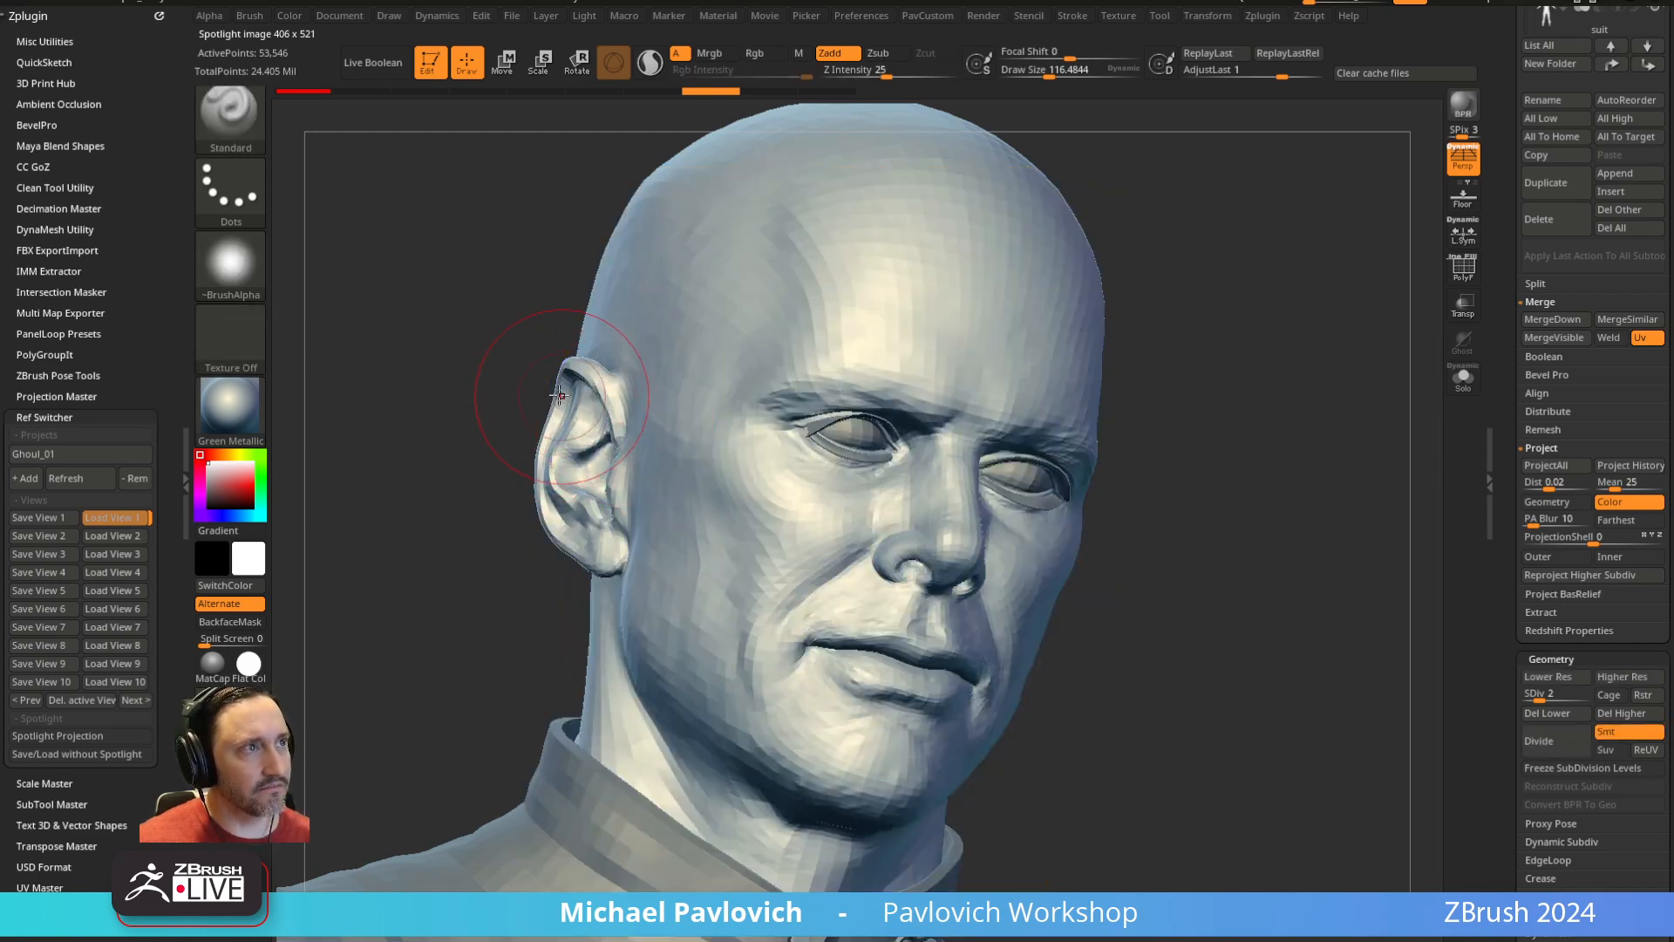
Adjust the ear's shape with the MoveAccu brush at draw size about 41 and check it against the reference
key("1")
key("bracketleft")
key("bracketleft")
key("bracketleft")
key("bracketleft")
key("bracketleft")
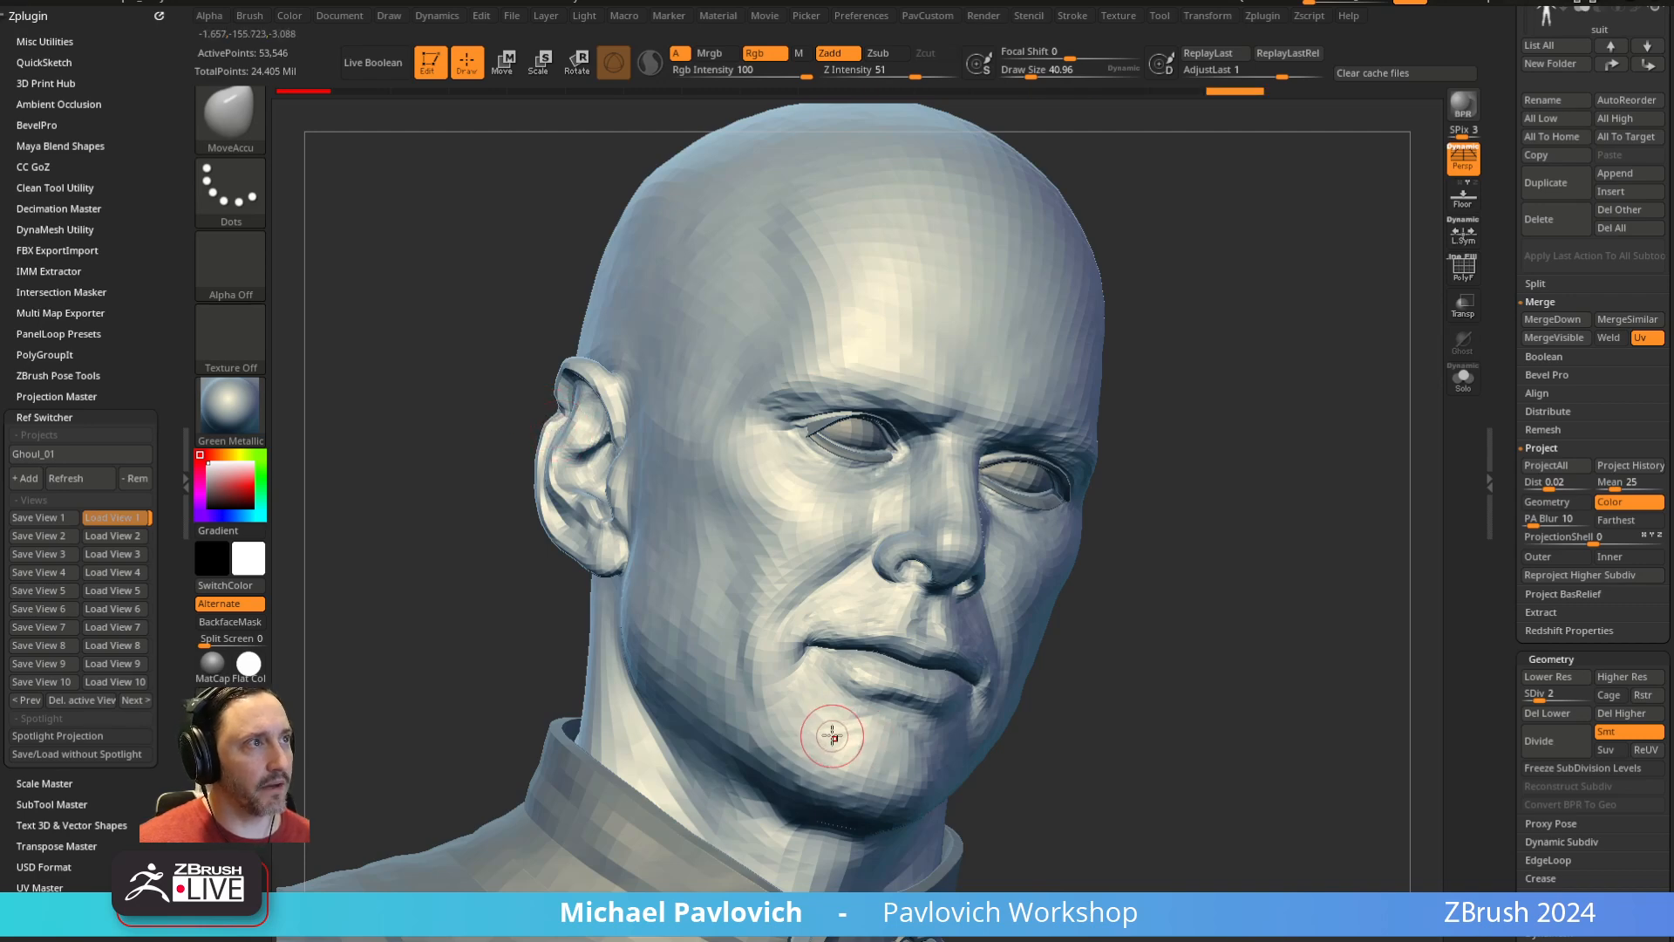
key("shift+z")
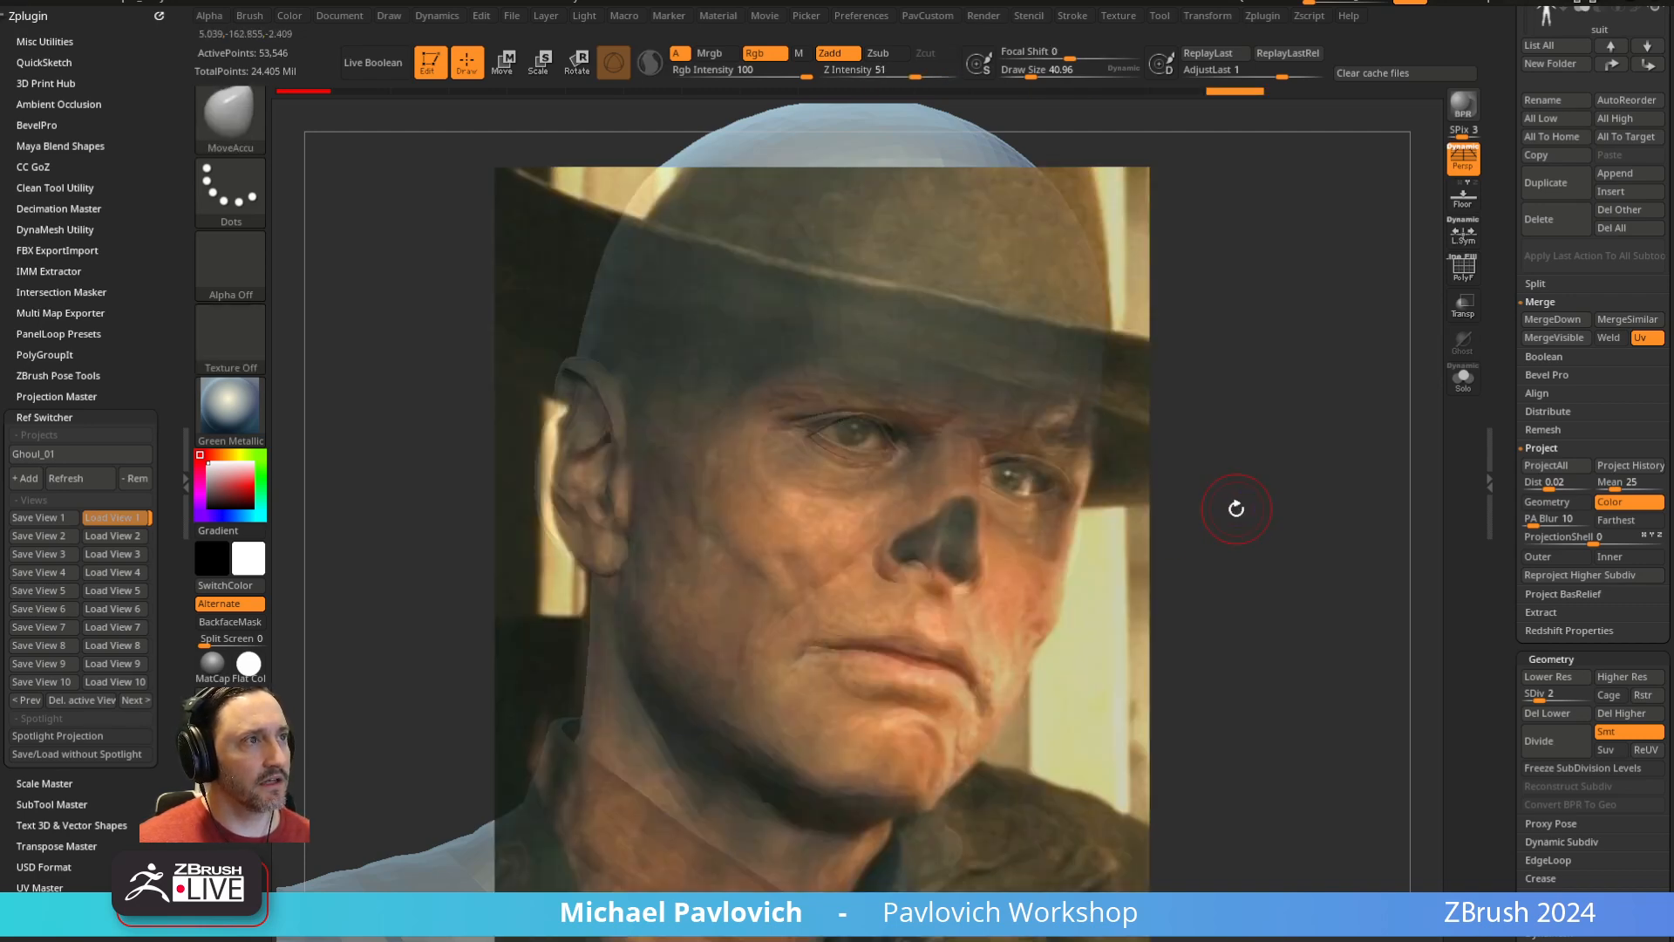
Examine the head from several three-quarter angles, with and without the reference overlay
key("shift+z")
left_click_drag(1213, 516, 1281, 548)
mouse_move(1173, 555)
left_mouse_down()
mouse_move(1215, 553)
mouse_move(1154, 553)
mouse_move(1166, 542)
left_mouse_up()
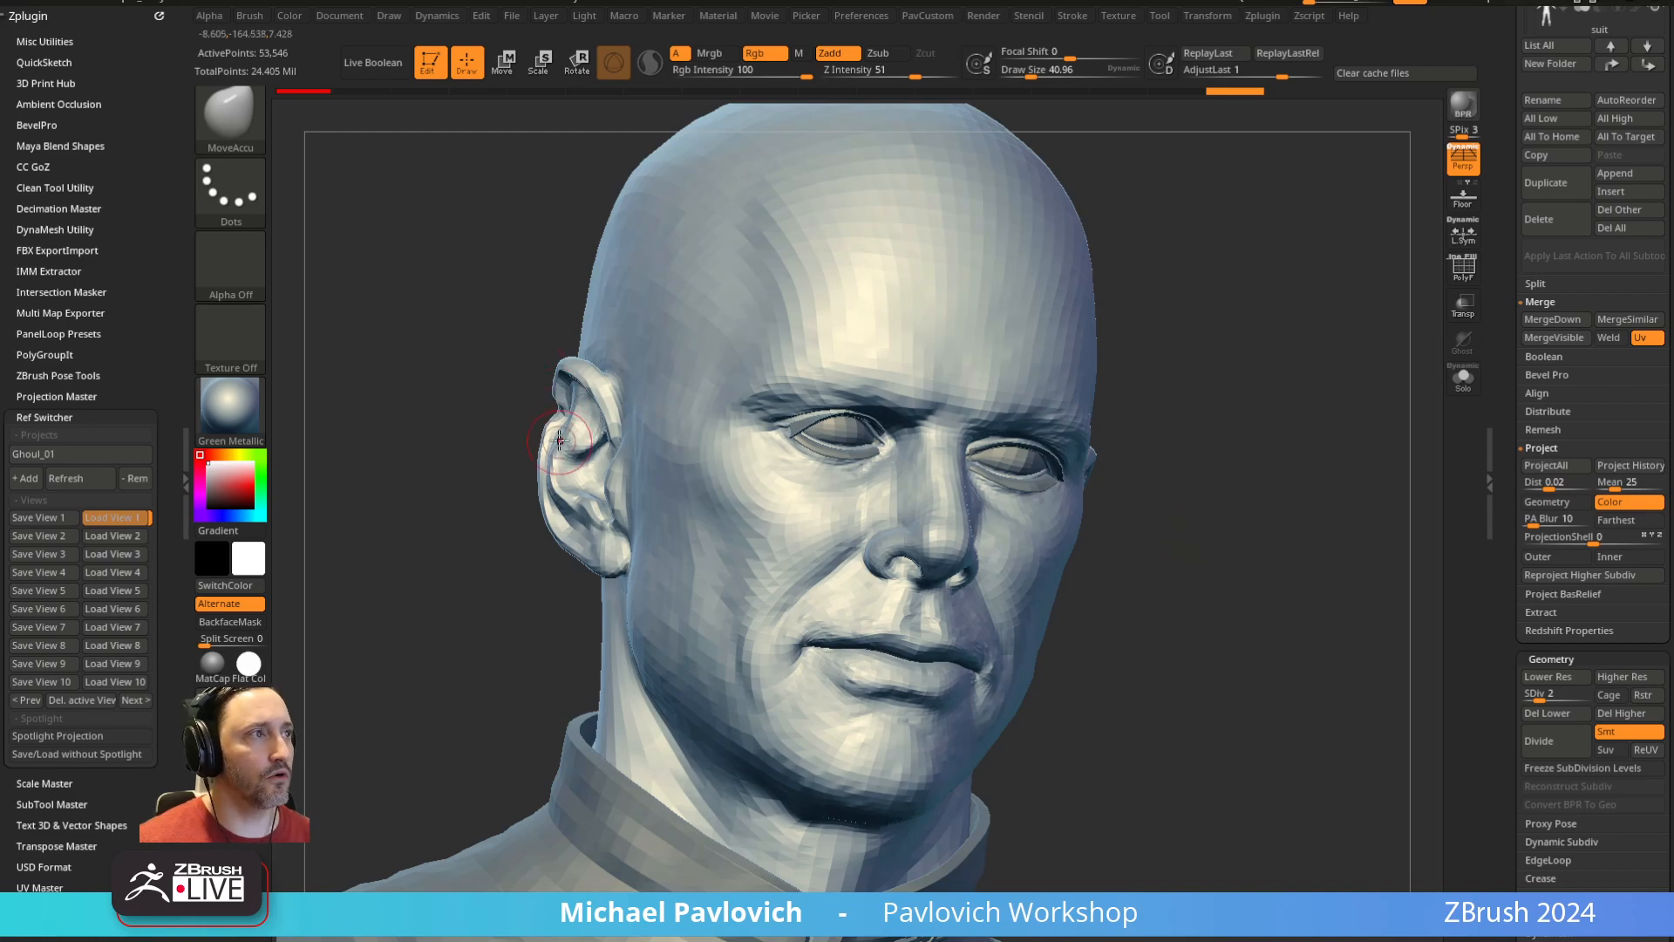
mouse_move(1186, 445)
left_mouse_down()
mouse_move(1273, 446)
mouse_move(1169, 445)
left_mouse_up()
key("shift+z")
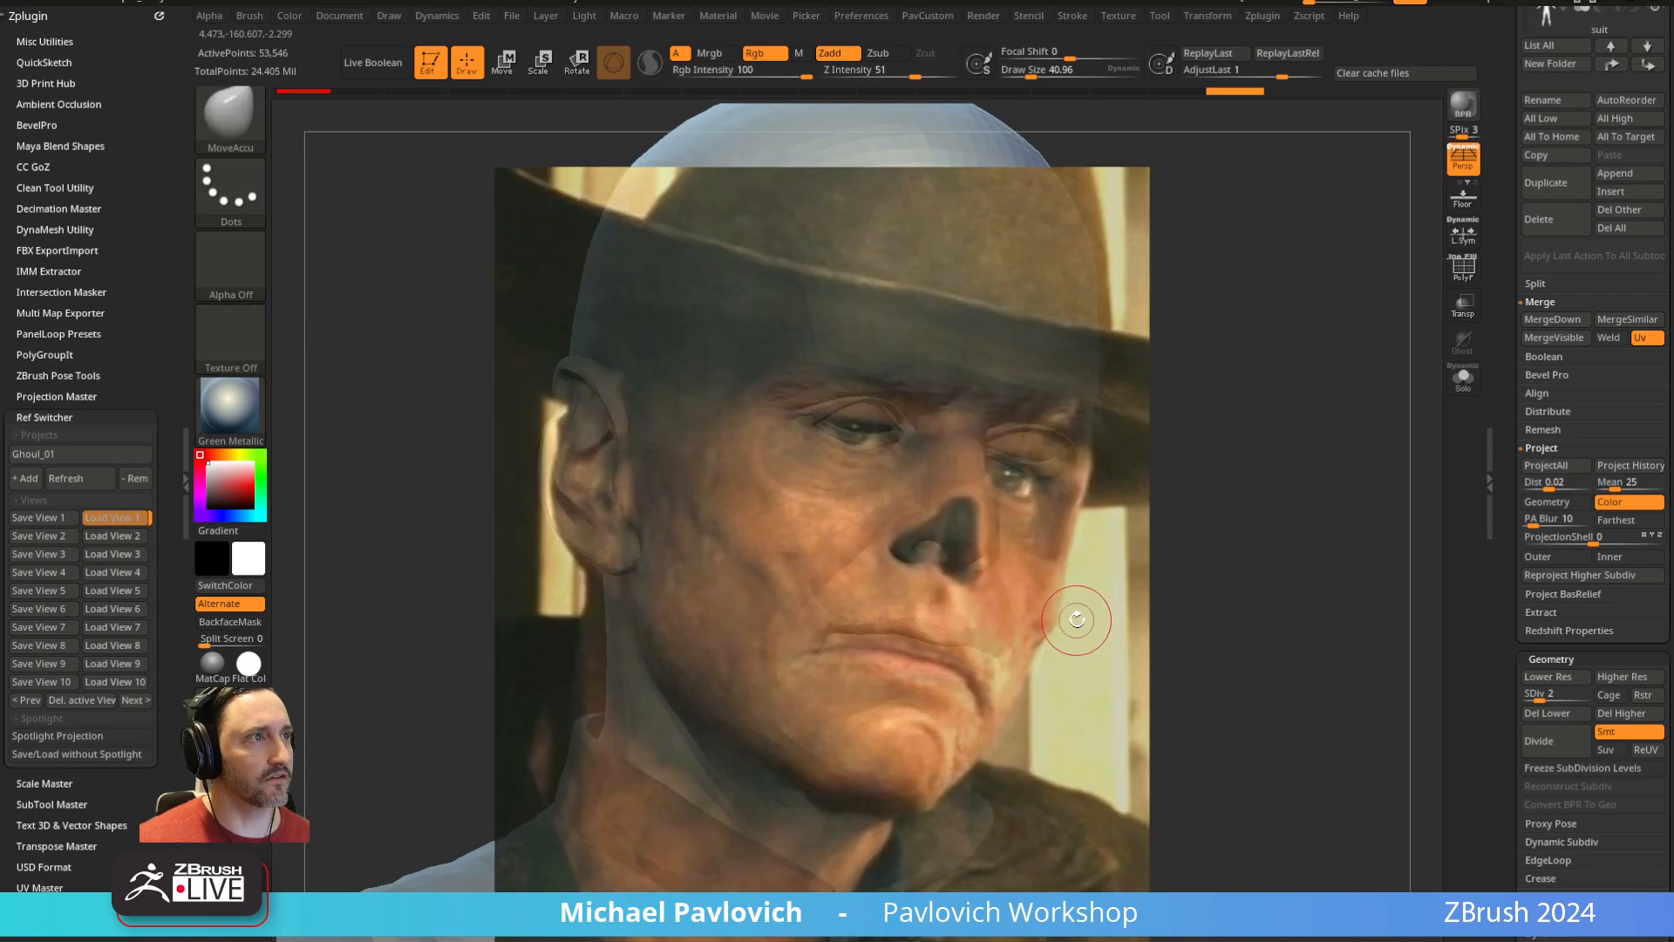
key("shift+z")
left_click_drag(1189, 576, 1063, 553)
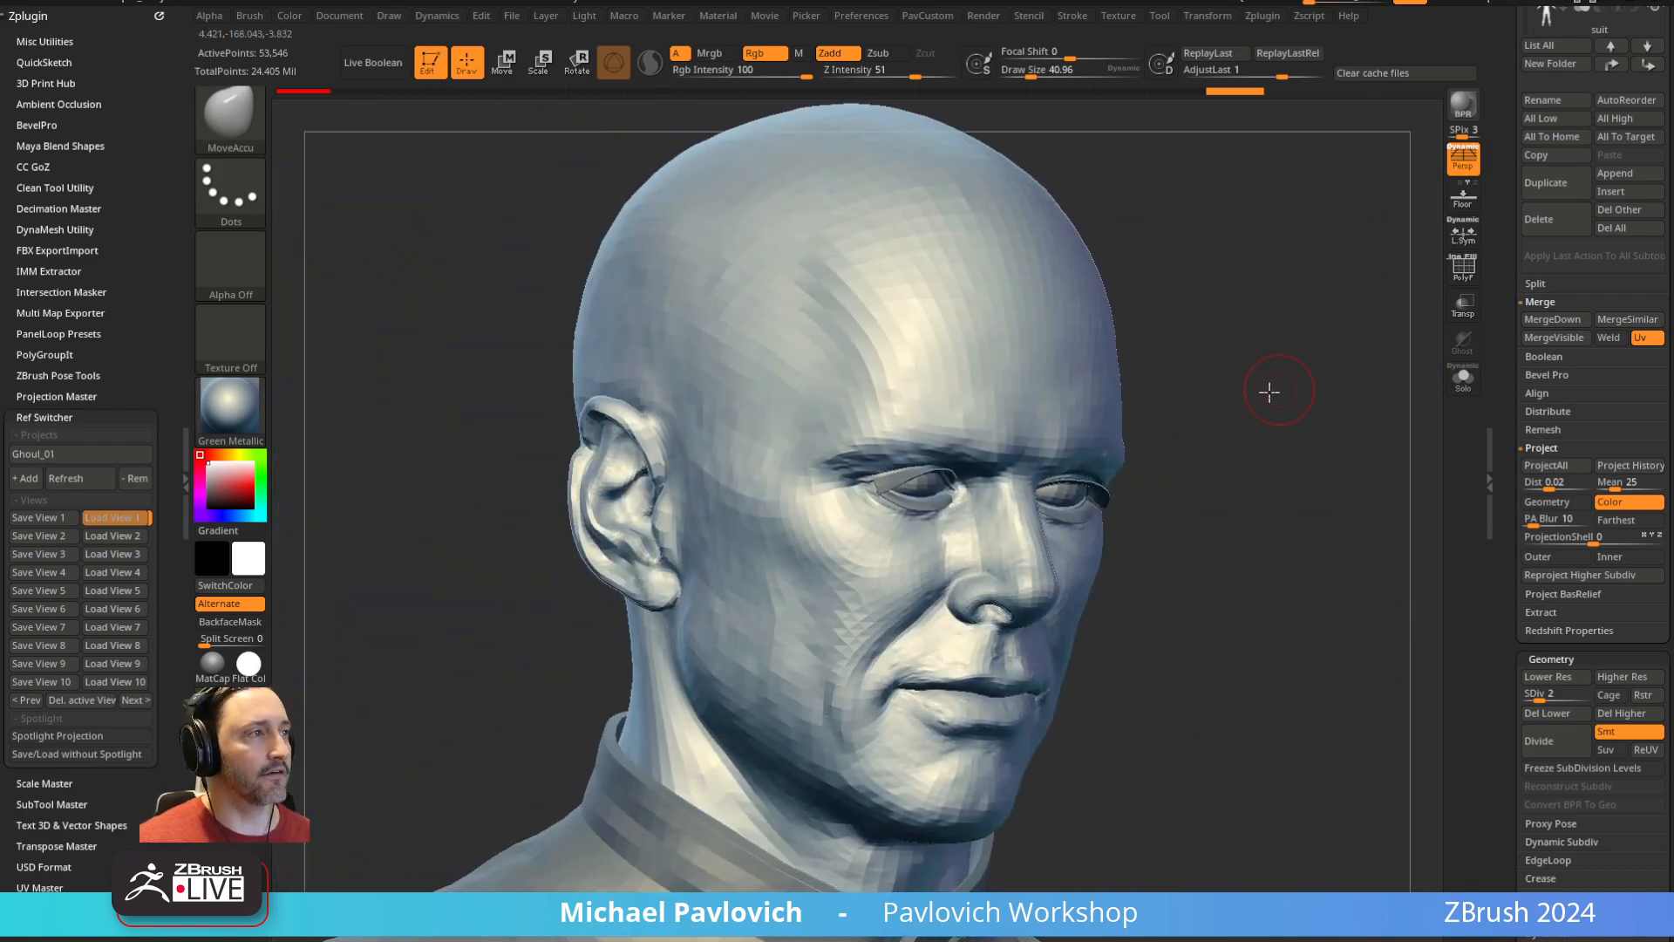
left_click_drag(1270, 389, 1325, 397)
left_click_drag(1225, 454, 1281, 443)
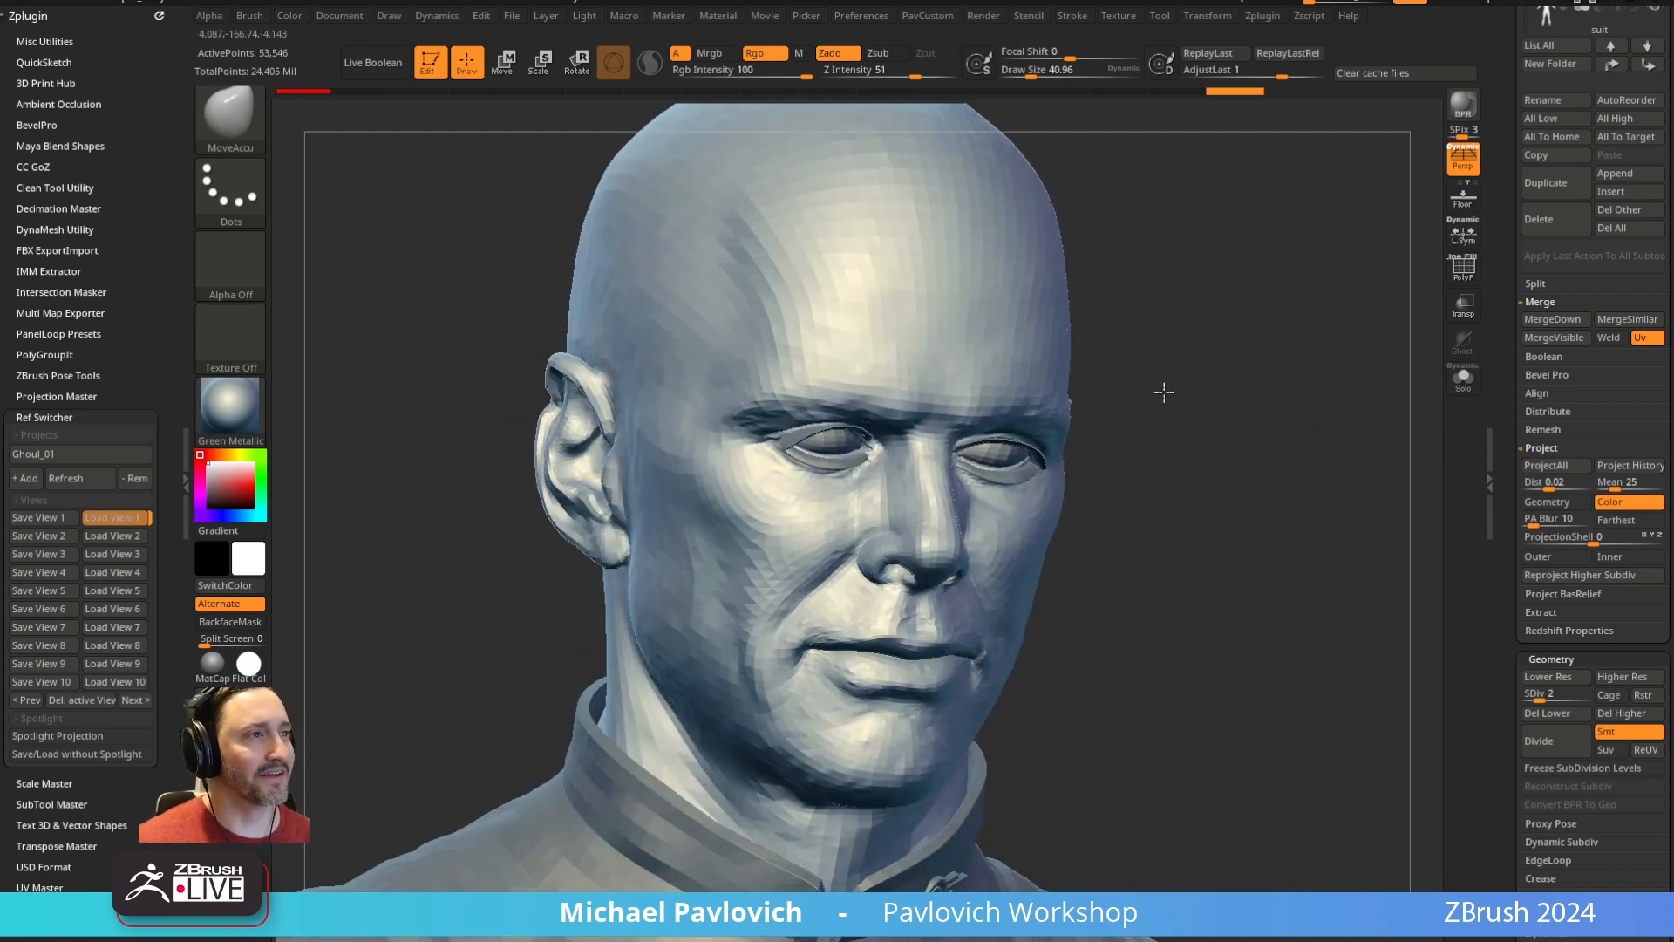
left_click_drag(1164, 393, 1173, 399)
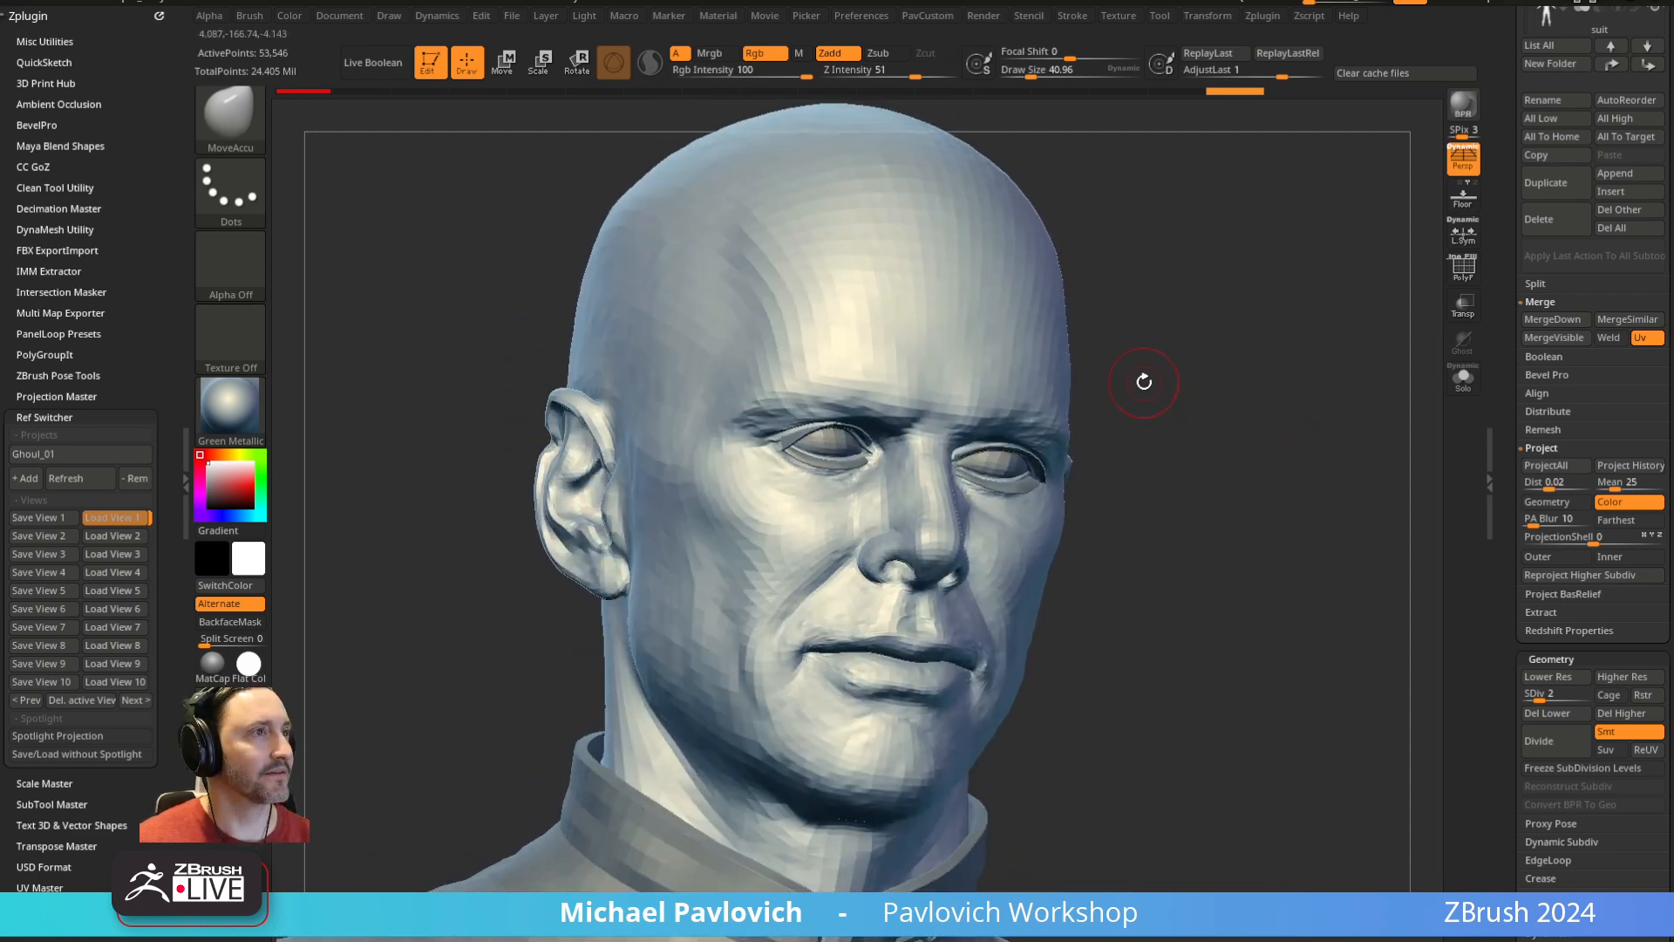
Load the Ghoul_01 profile reference saved as view 2 over the head
key("shift+z")
key("f")
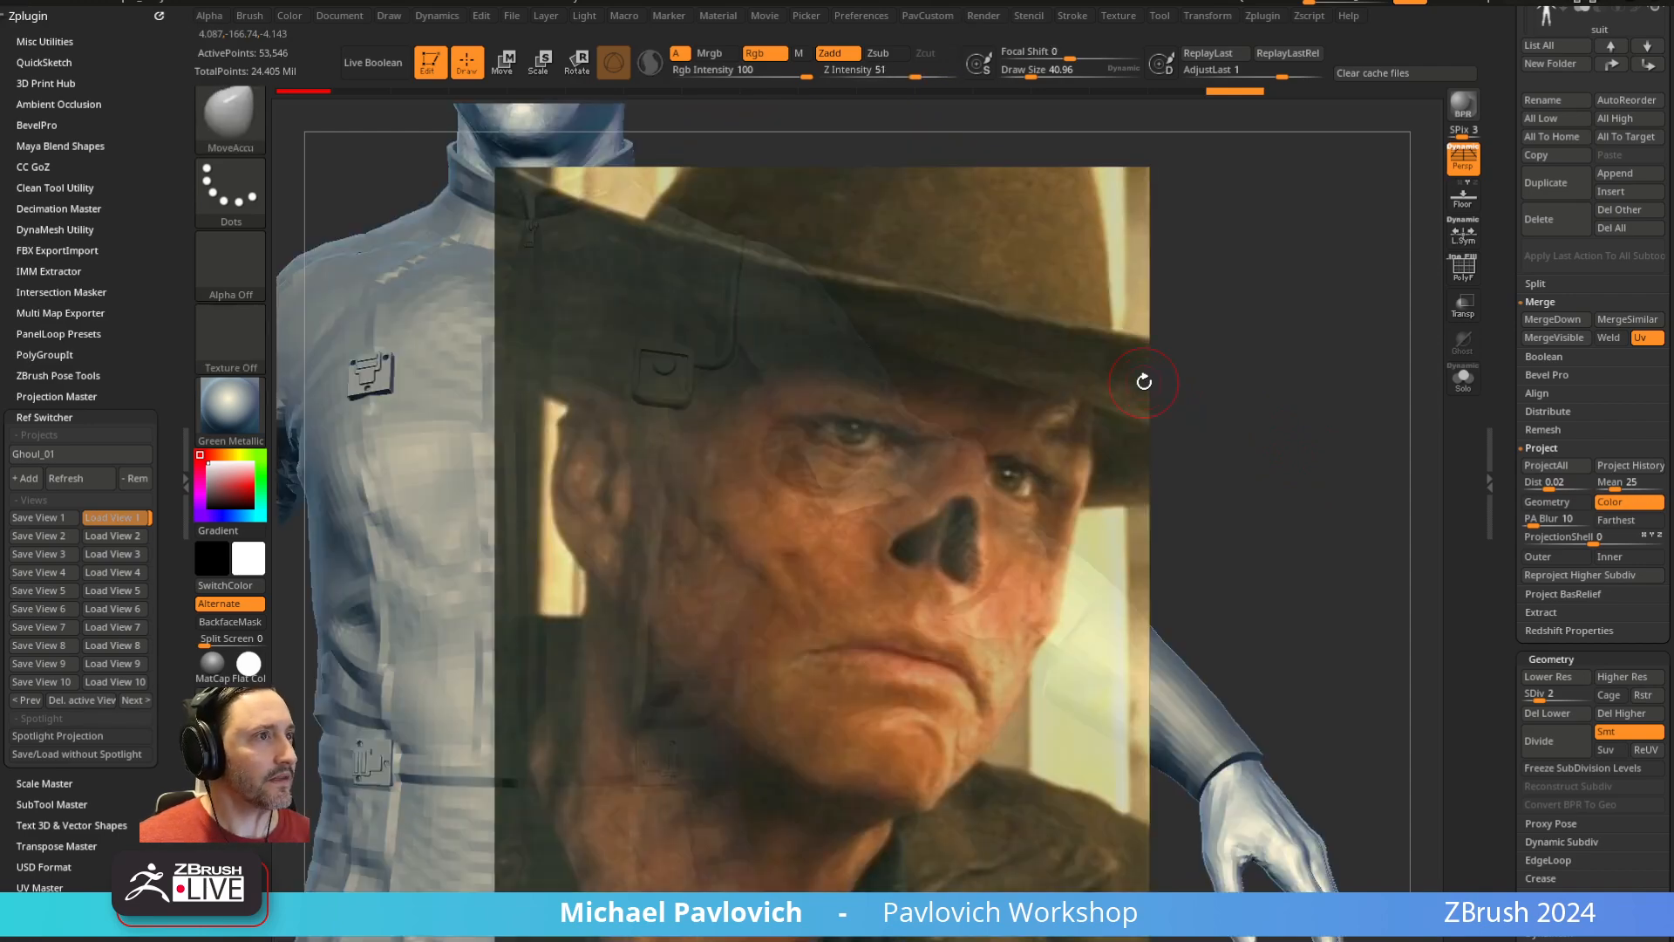
key("2")
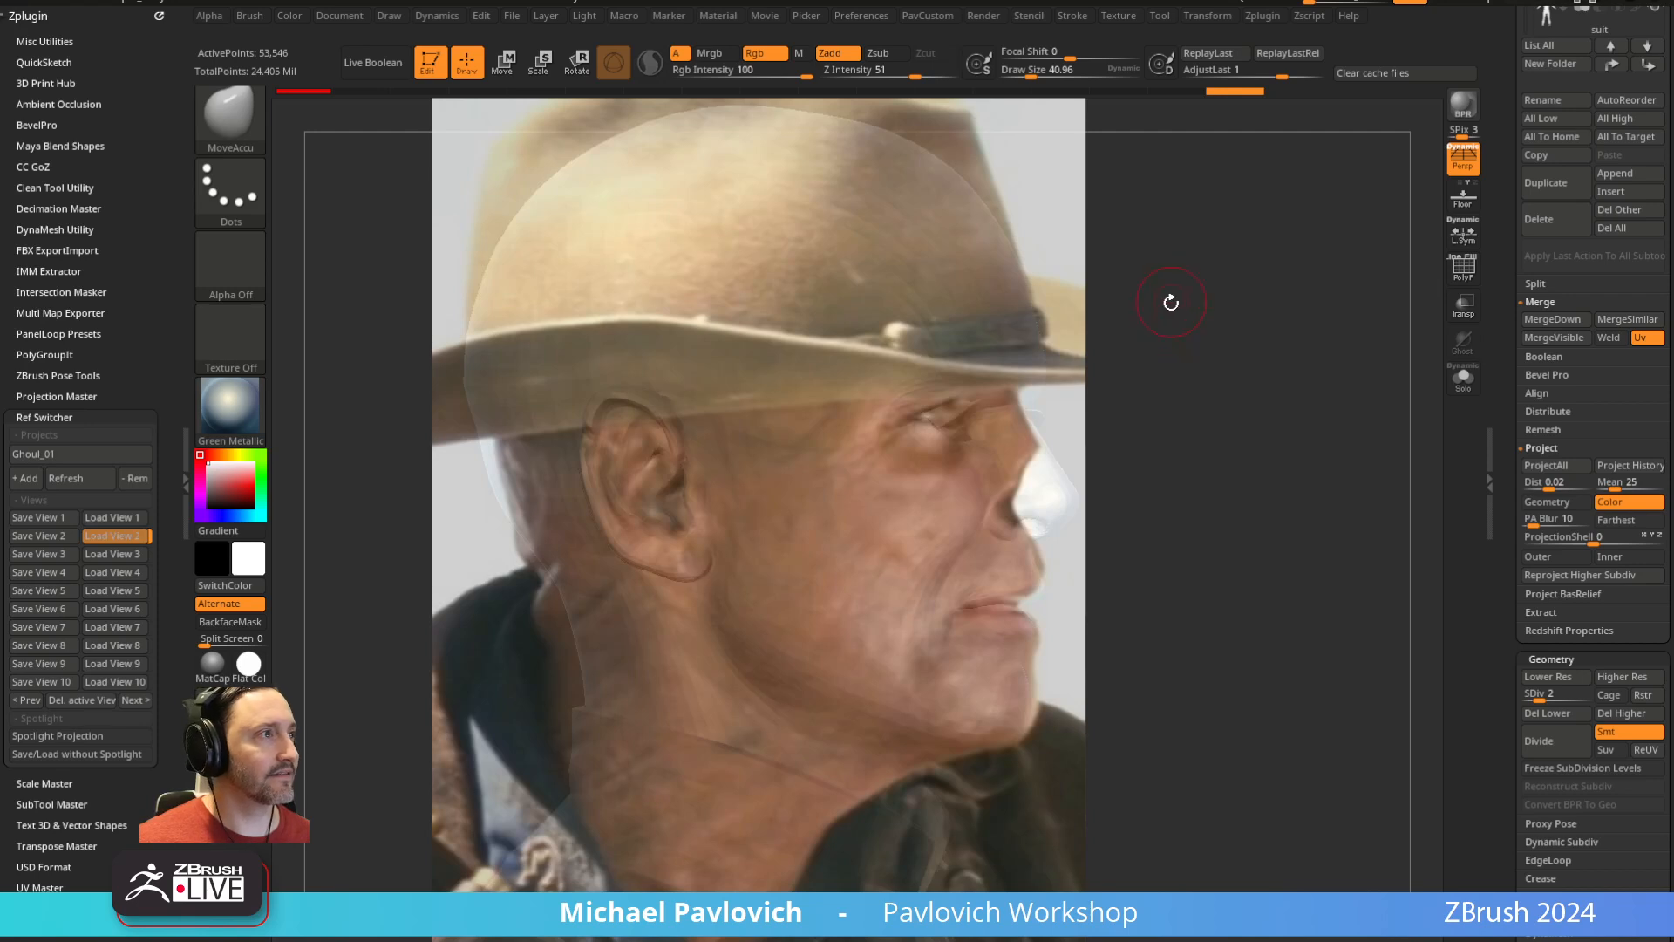
Try to nudge the ear in profile with the Move brush at draw size about 257, and undo it
key("s")
left_click(667, 478)
left_click_drag(616, 415, 626, 425)
key("ctrl+z")
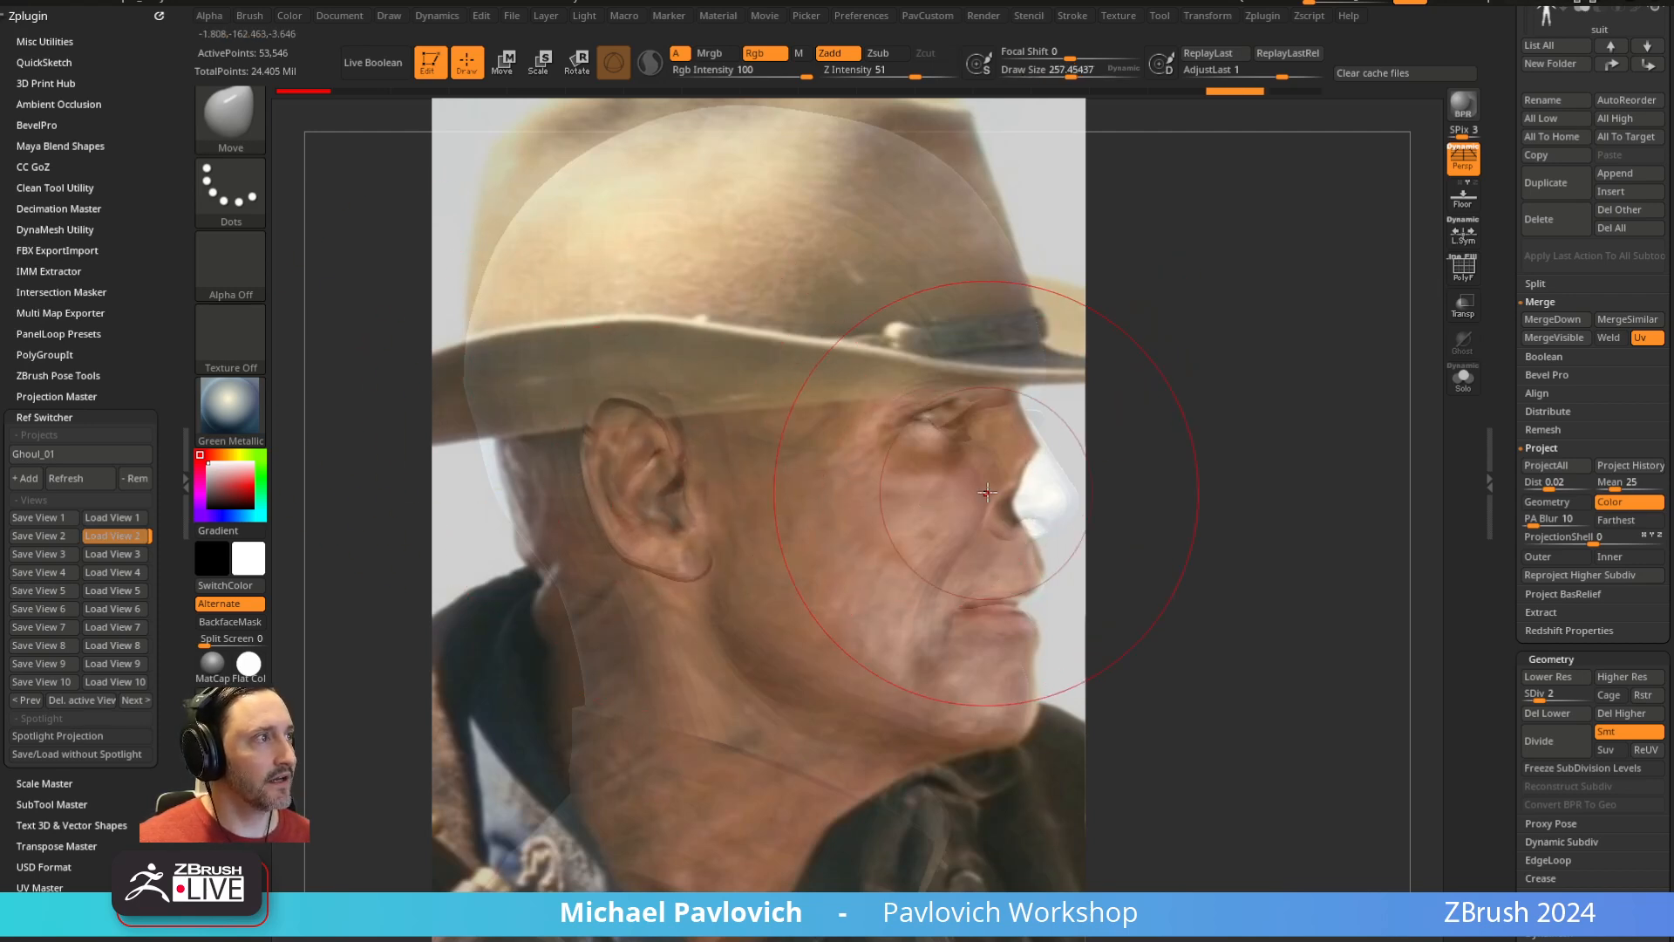
Push the protruding nose in toward the reference profile using the Move brush at draw size about 59, and smooth it
key("s")
left_click(1042, 463)
key("s")
left_click(1043, 458)
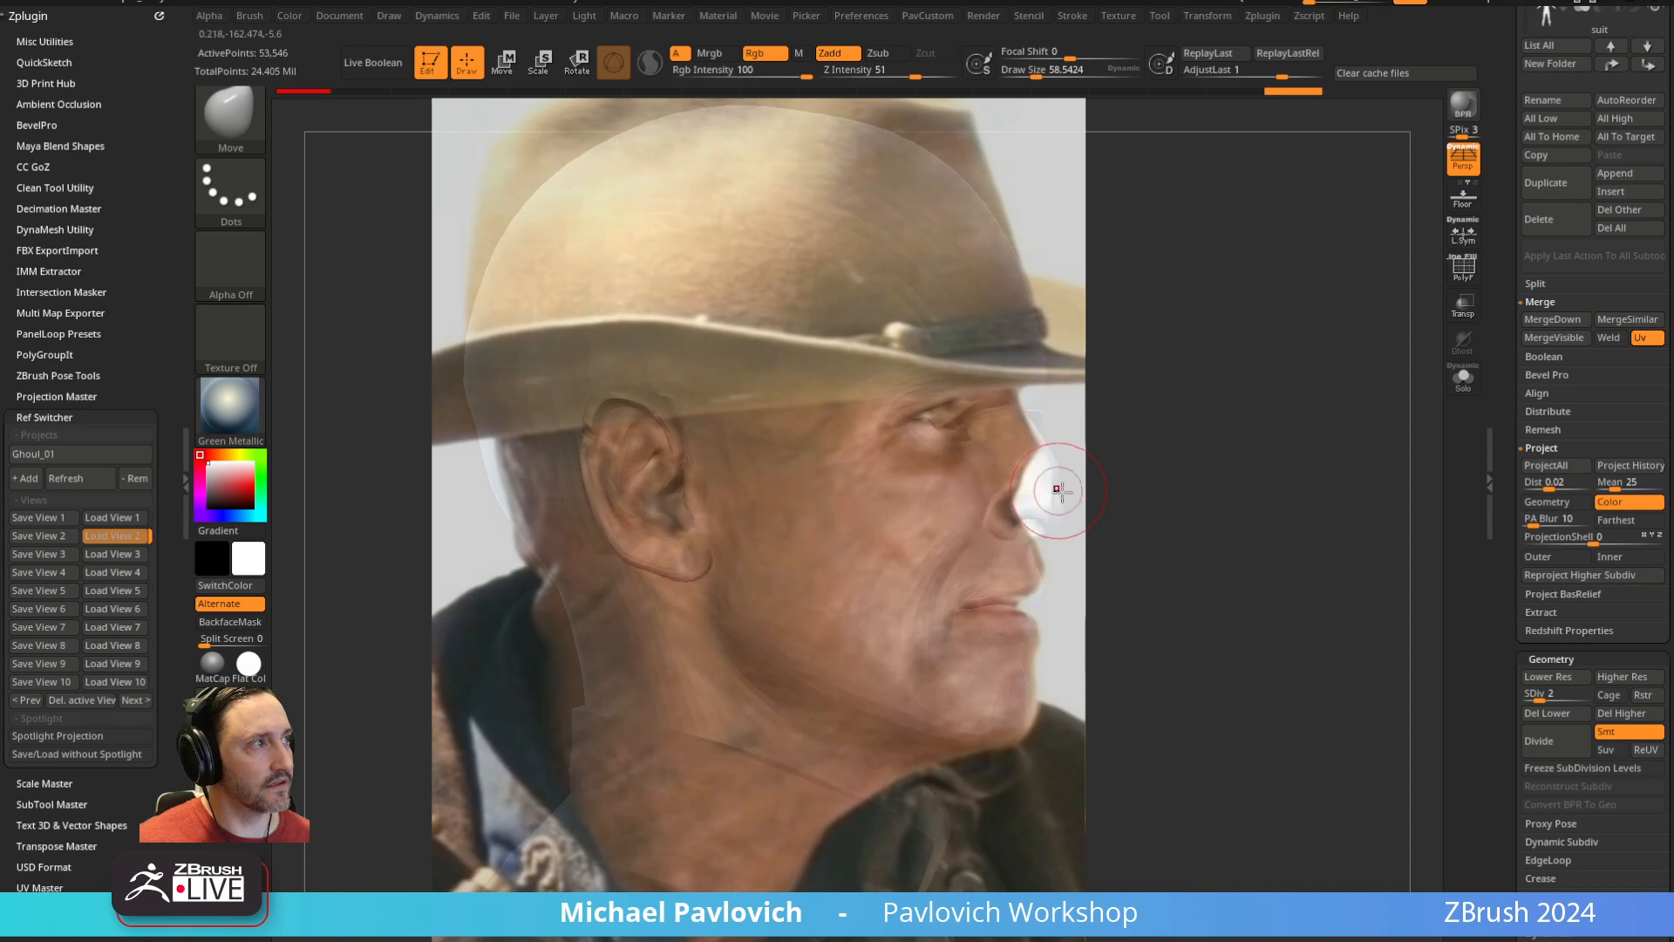
key("shift")
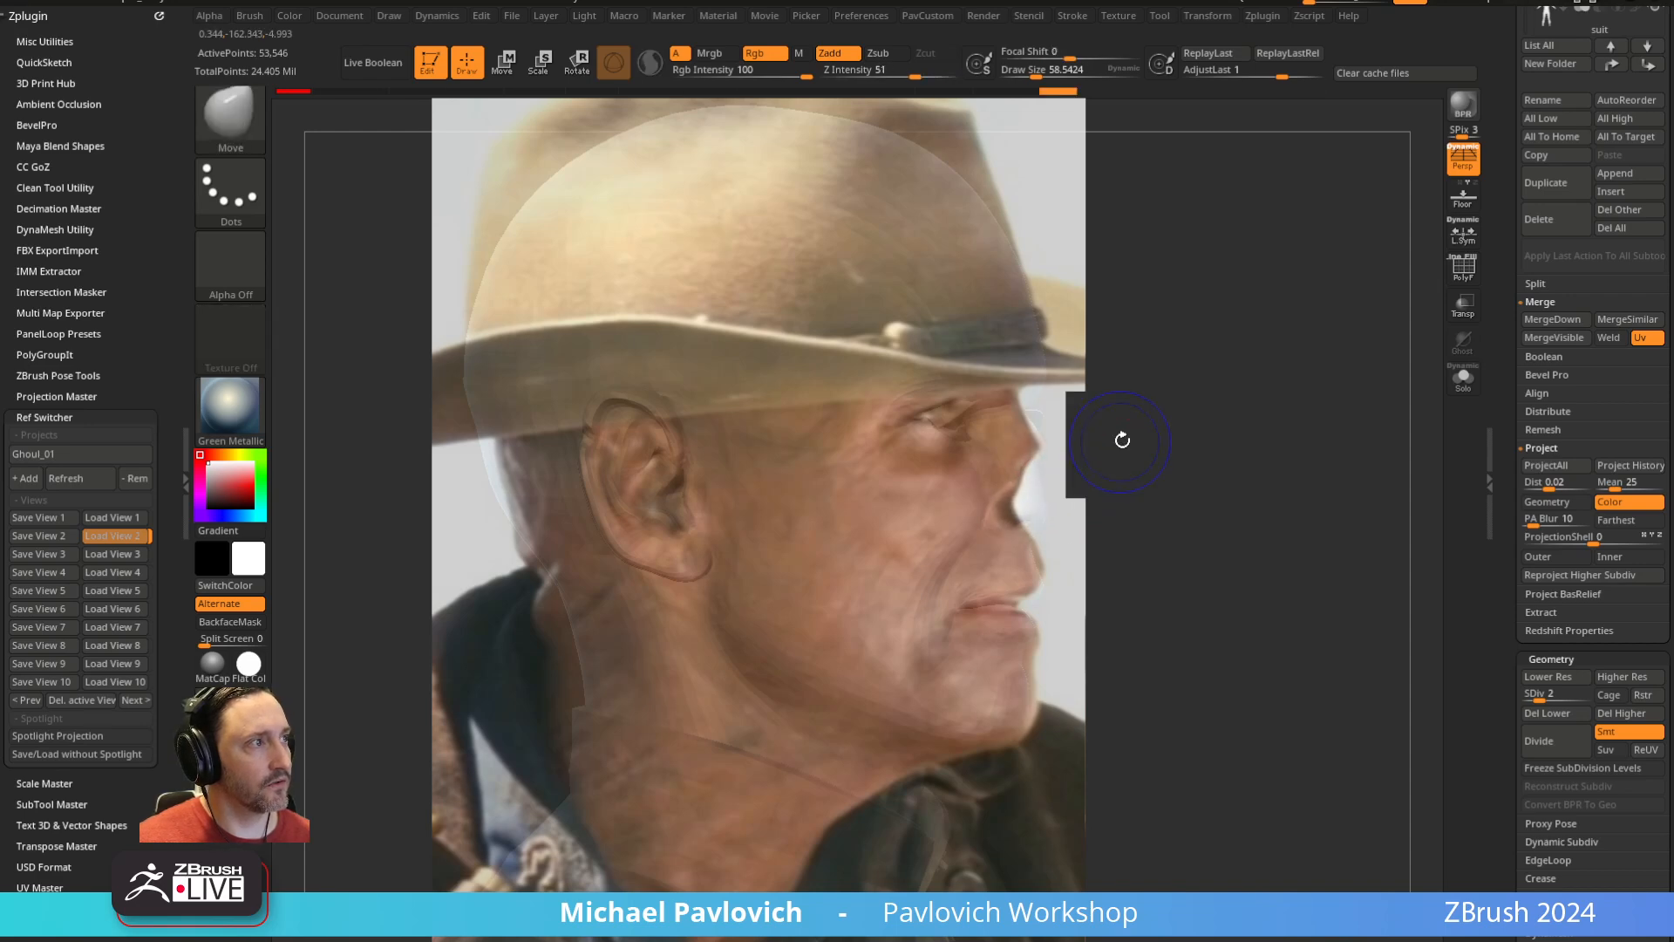
Inspect the flattened nose from a three-quarter angle without the overlay and return to reference view 2
key("shift+z")
left_click_drag(1213, 461, 1094, 490)
key("2")
key("s")
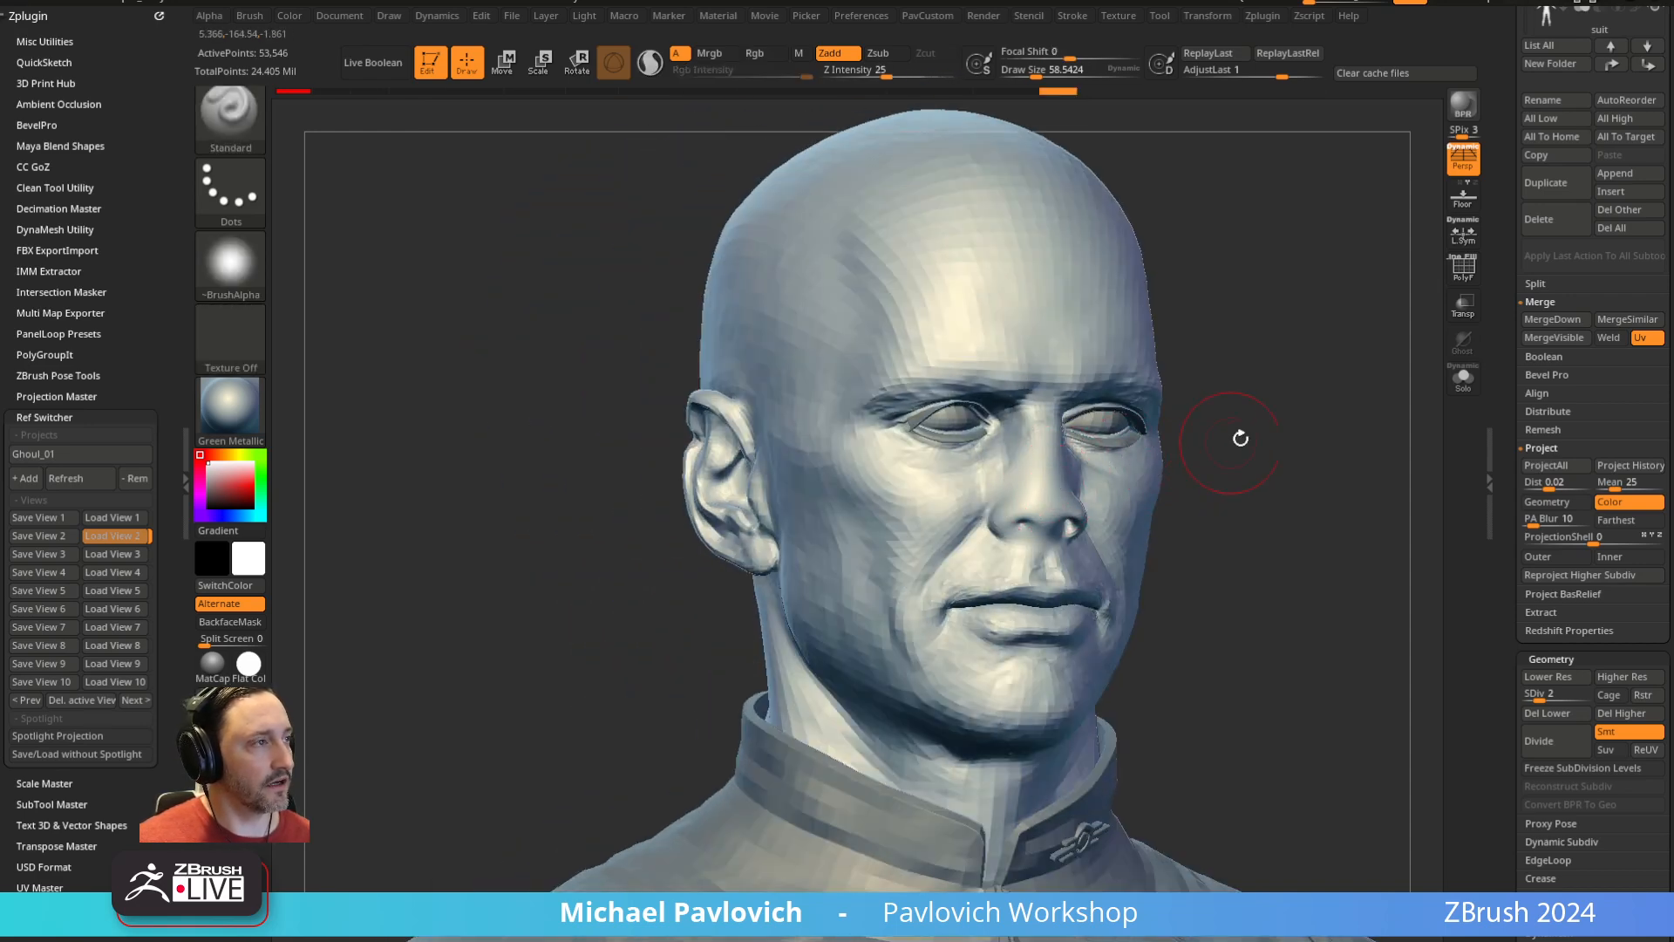
left_click_drag(1240, 439, 1290, 446)
key("shift+z")
key("f")
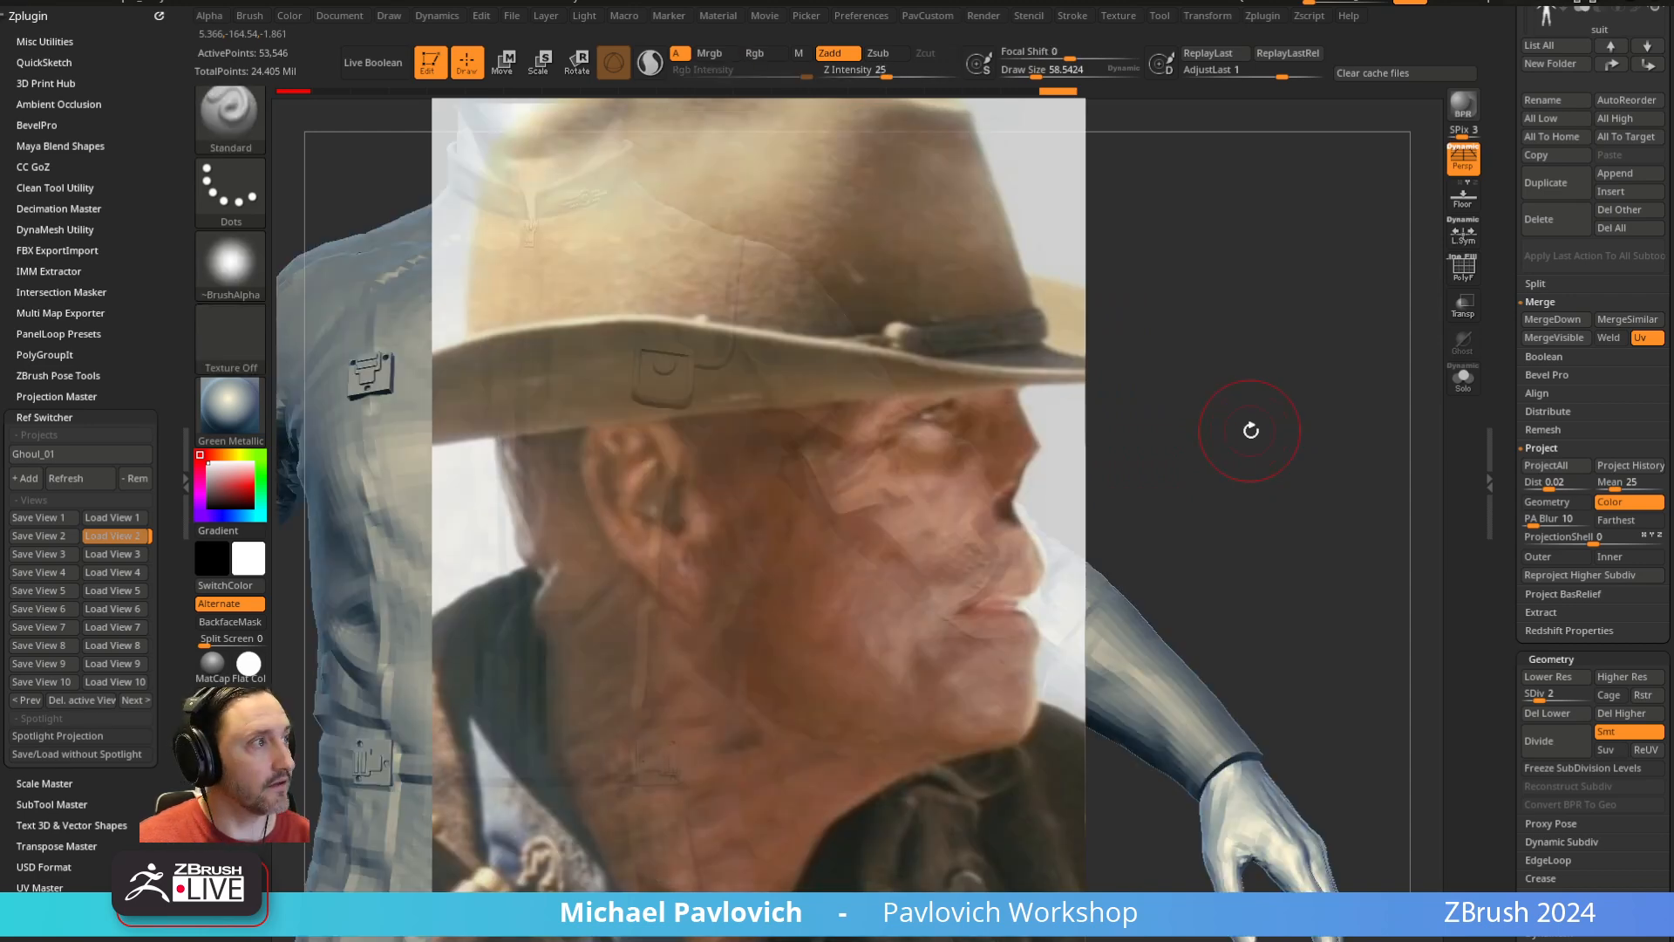
key("f")
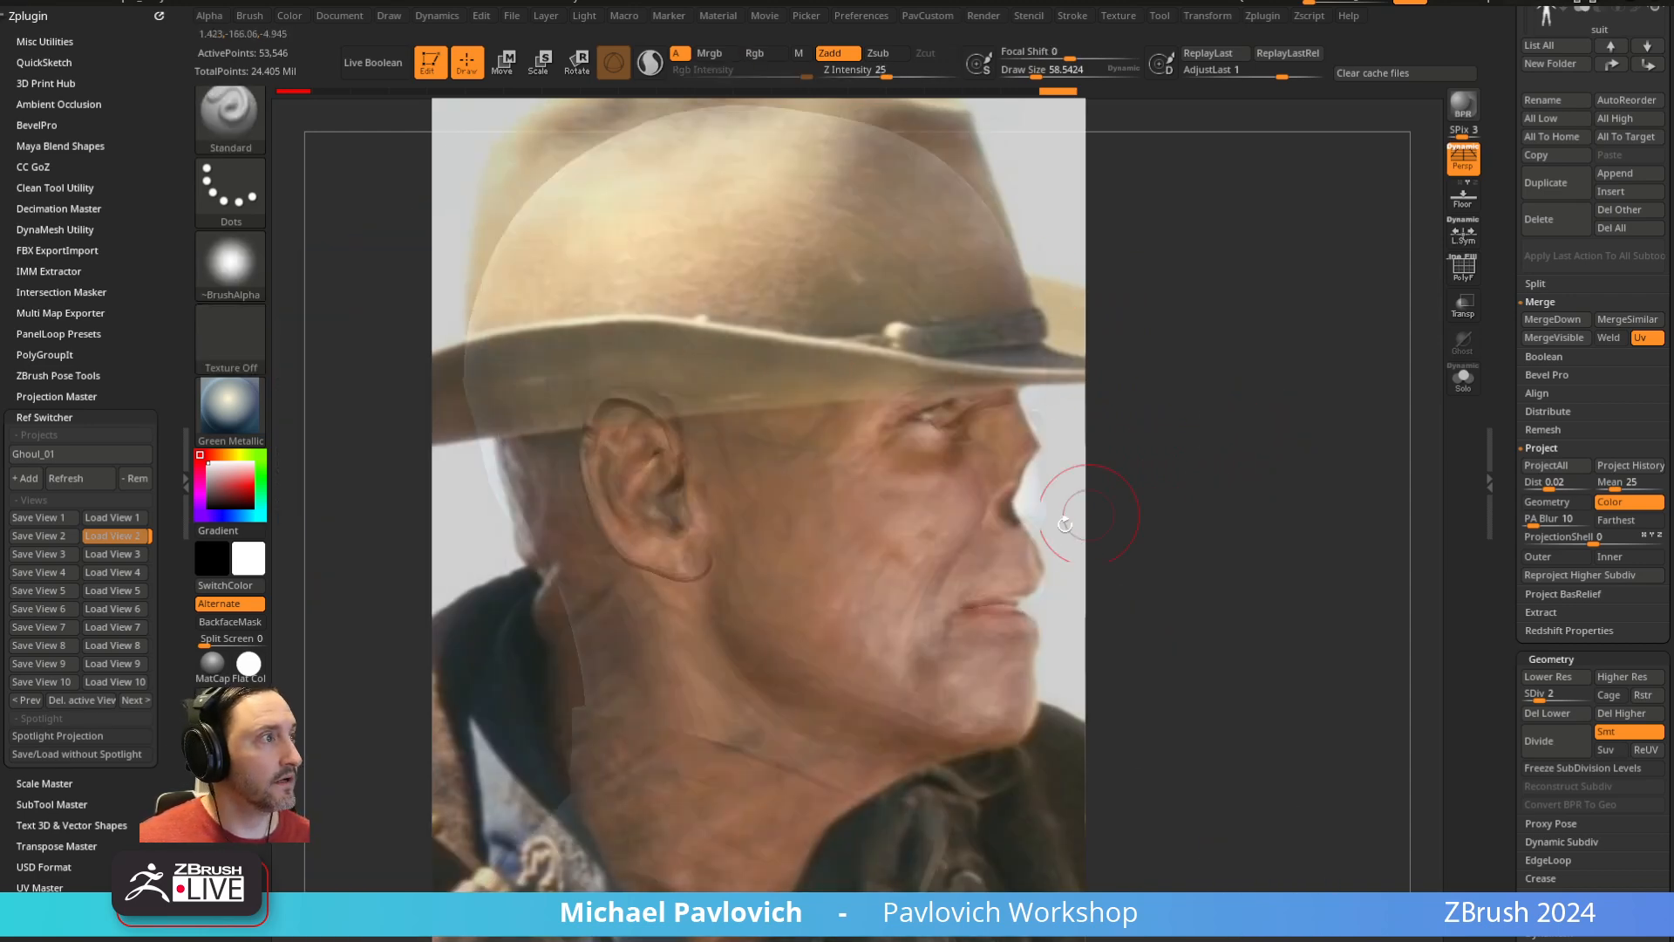
Refine the nose profile with the Move brush at draw size about 87 and the Standard brush at about 15
key("1")
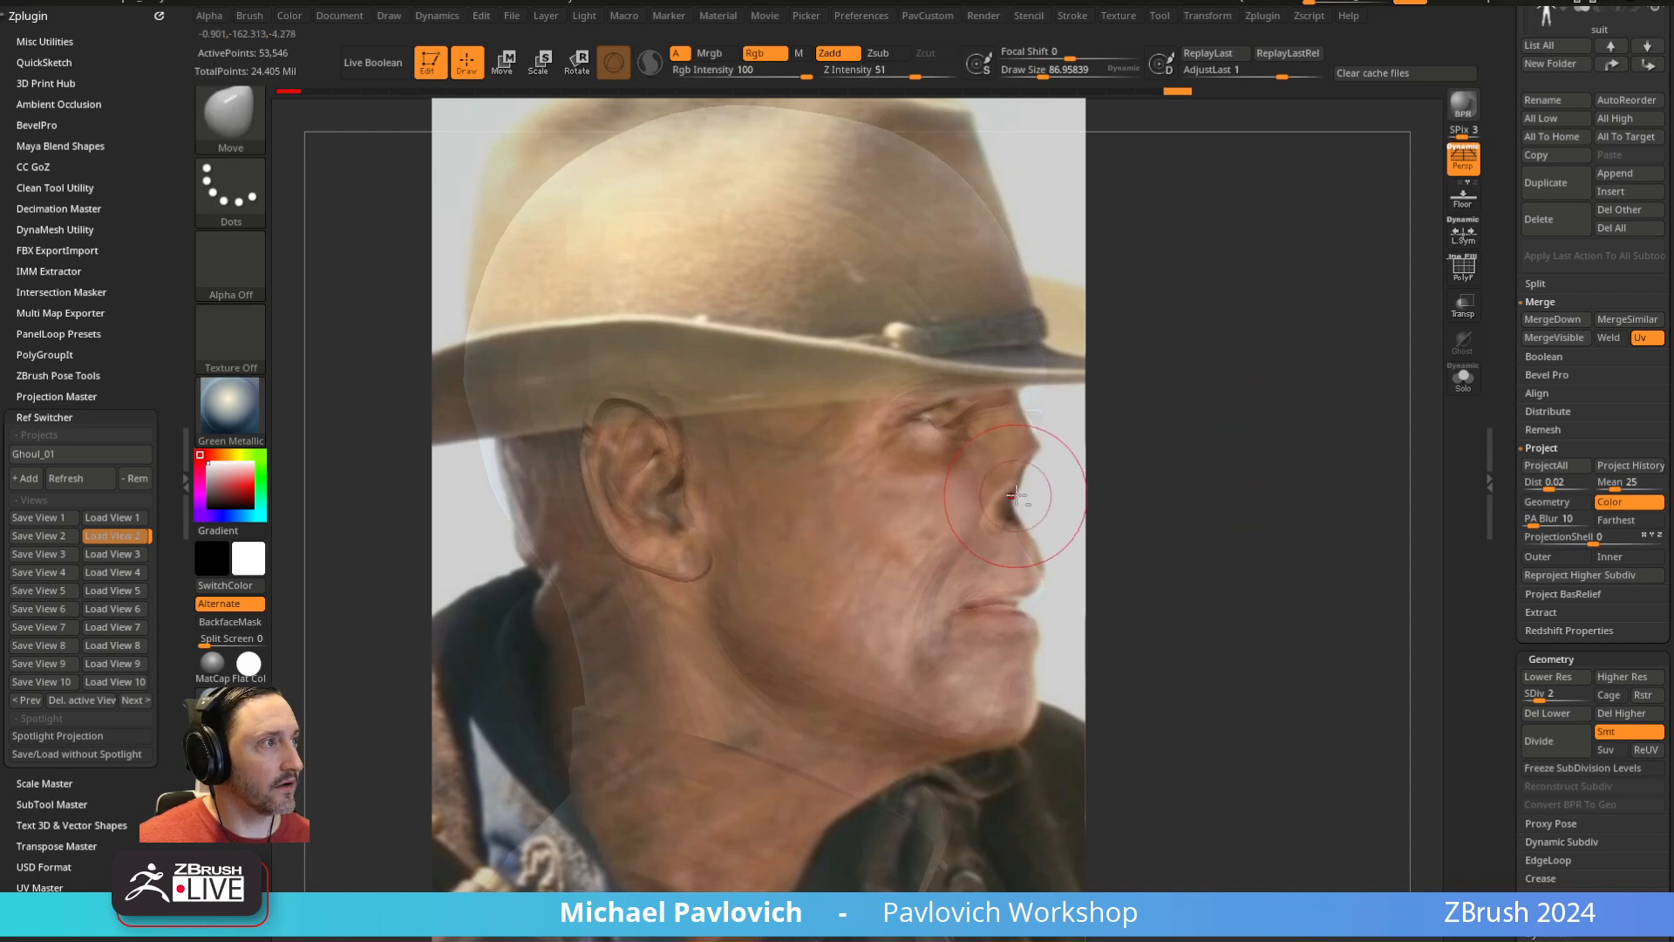
key("2")
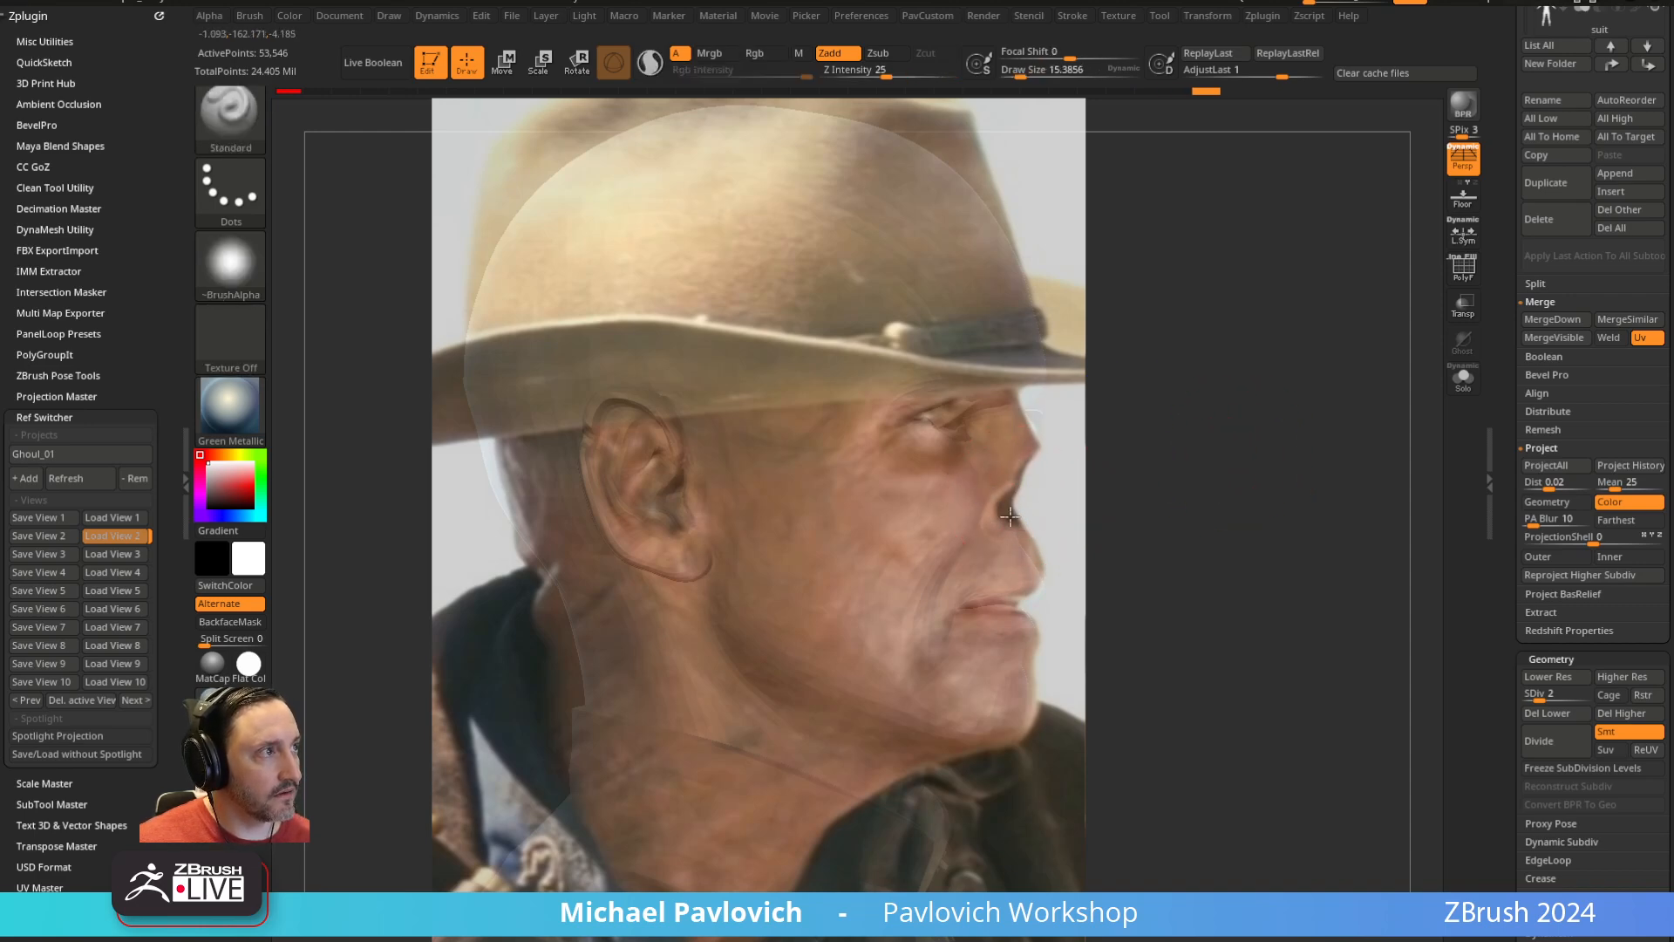
Lower the profile reference's opacity in Spotlight and toggle the overlay to compare it with the head
key("shift+z")
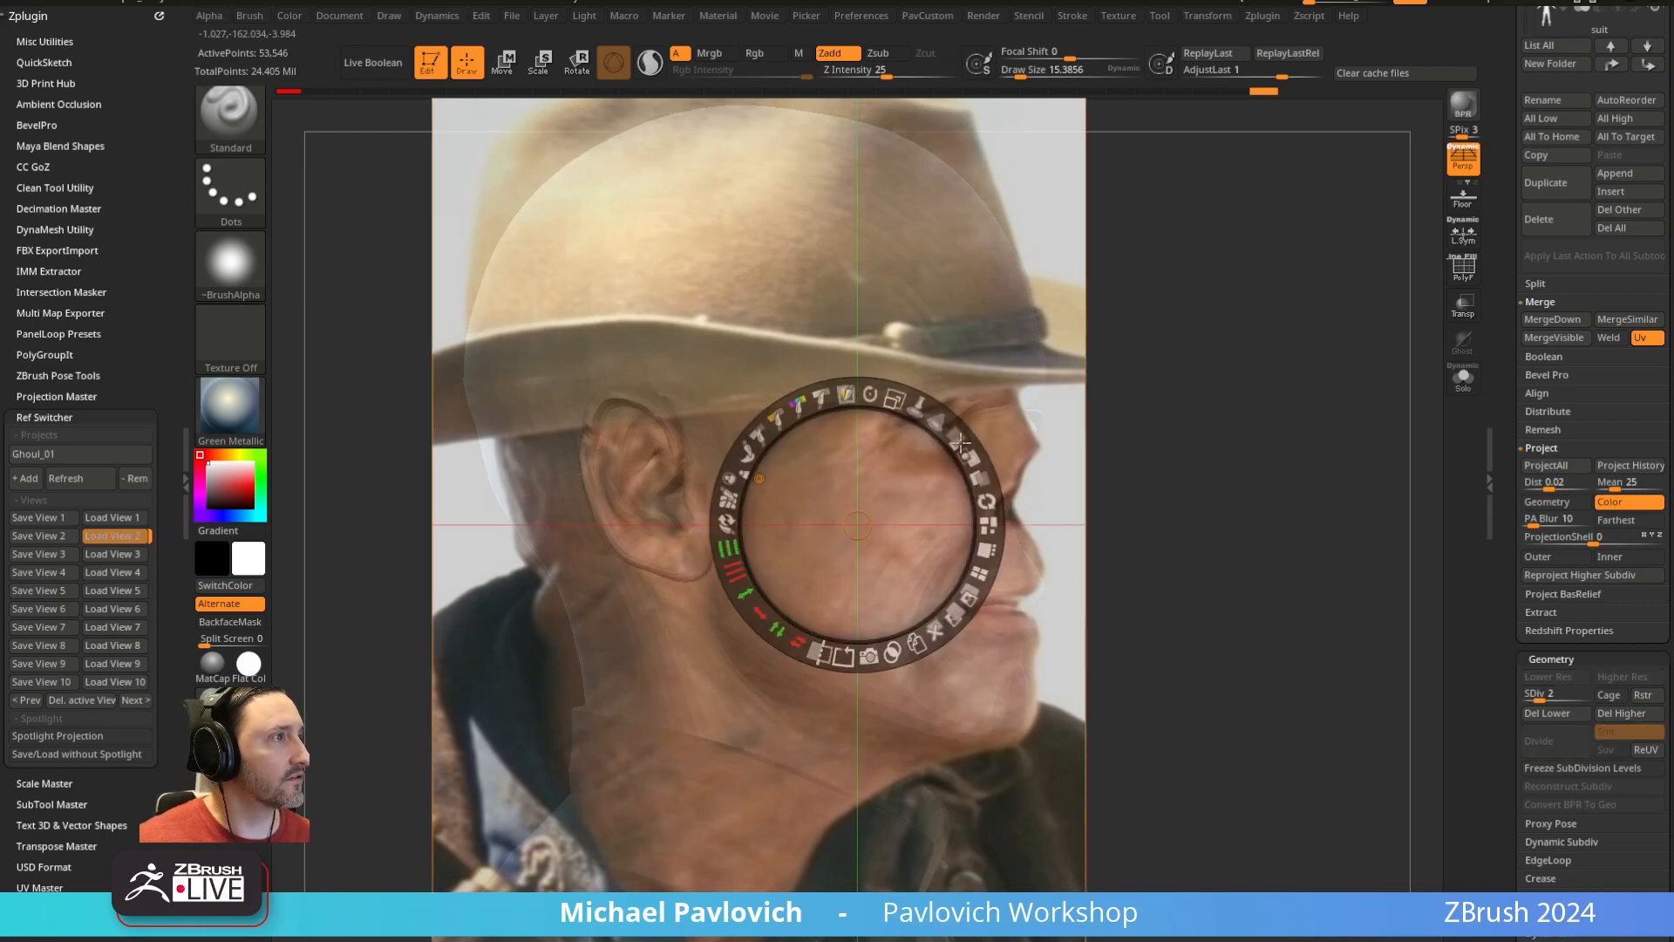
mouse_move(961, 443)
left_mouse_down()
mouse_move(852, 424)
mouse_move(967, 448)
mouse_move(958, 439)
left_mouse_up()
key("shift+z")
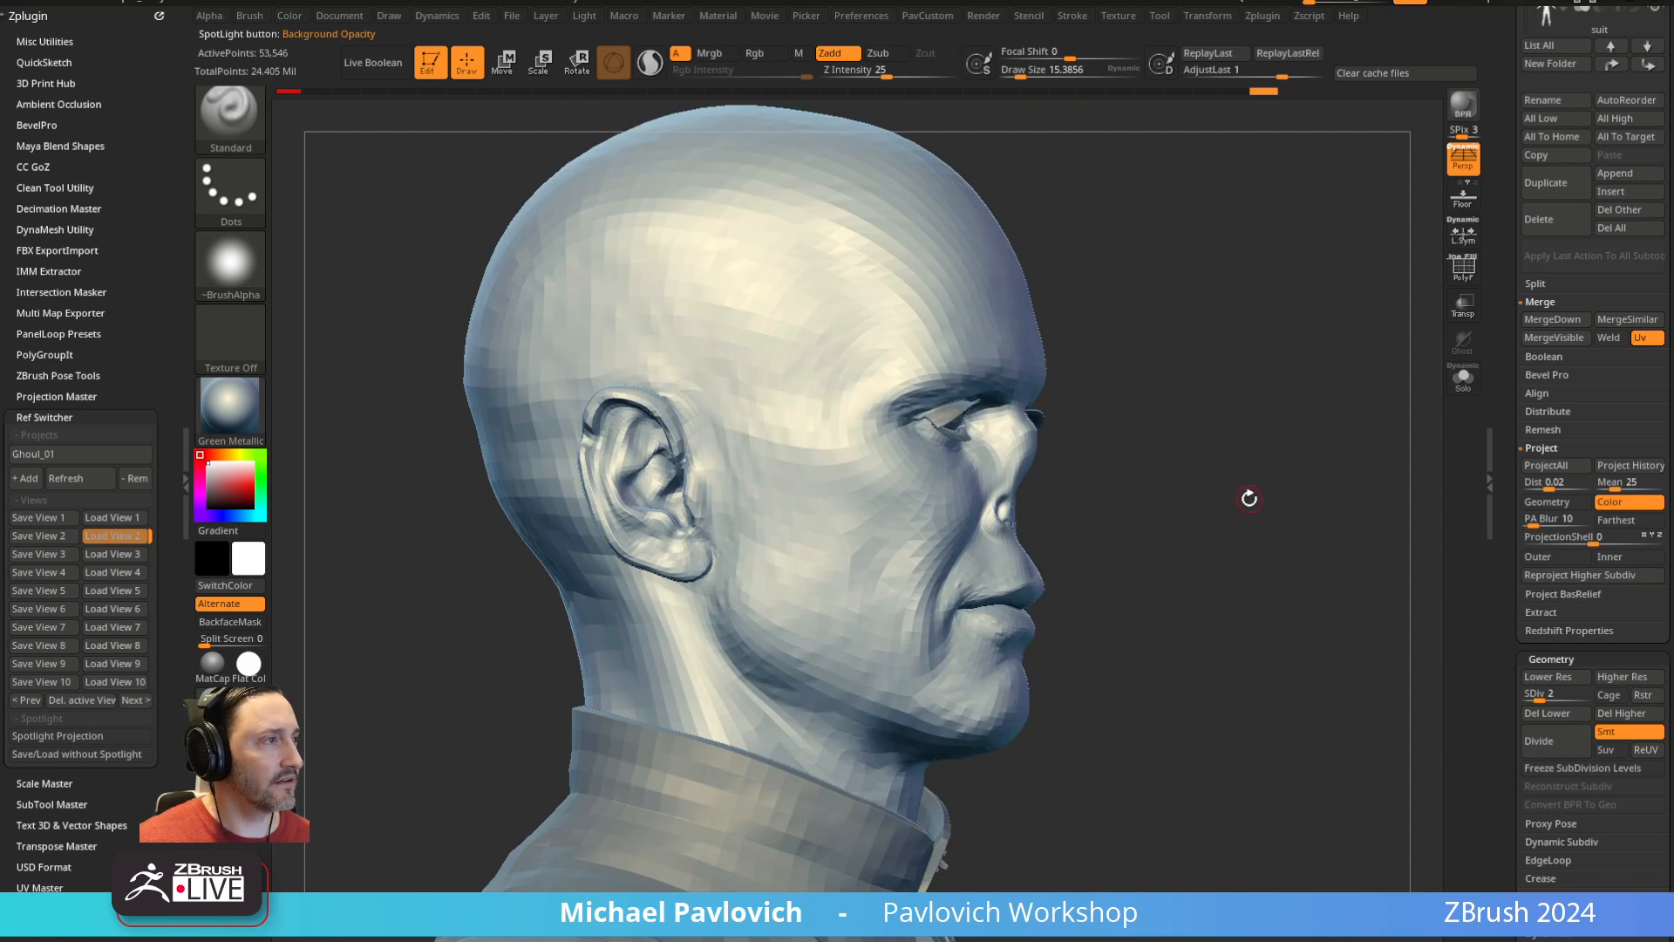
key("shift+z")
key("shift+z")
key("shift+z")
key("shift+z")
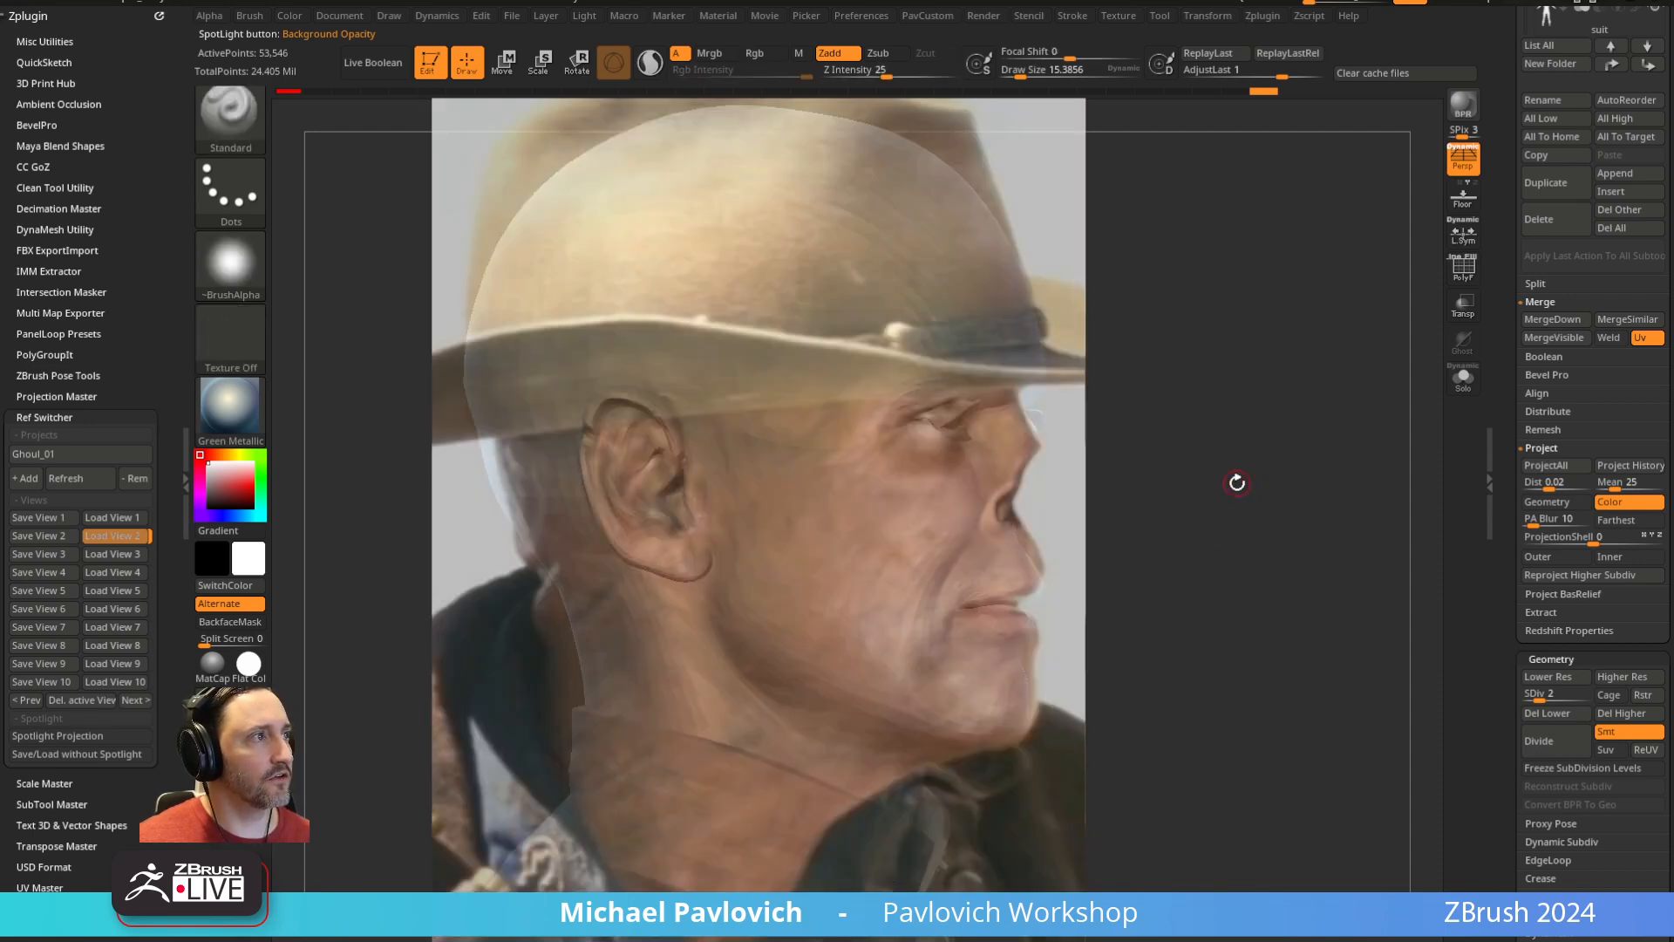
Isolate the base body with Solo, compare its profile with the reference, and turn it to the front
left_click(1463, 377)
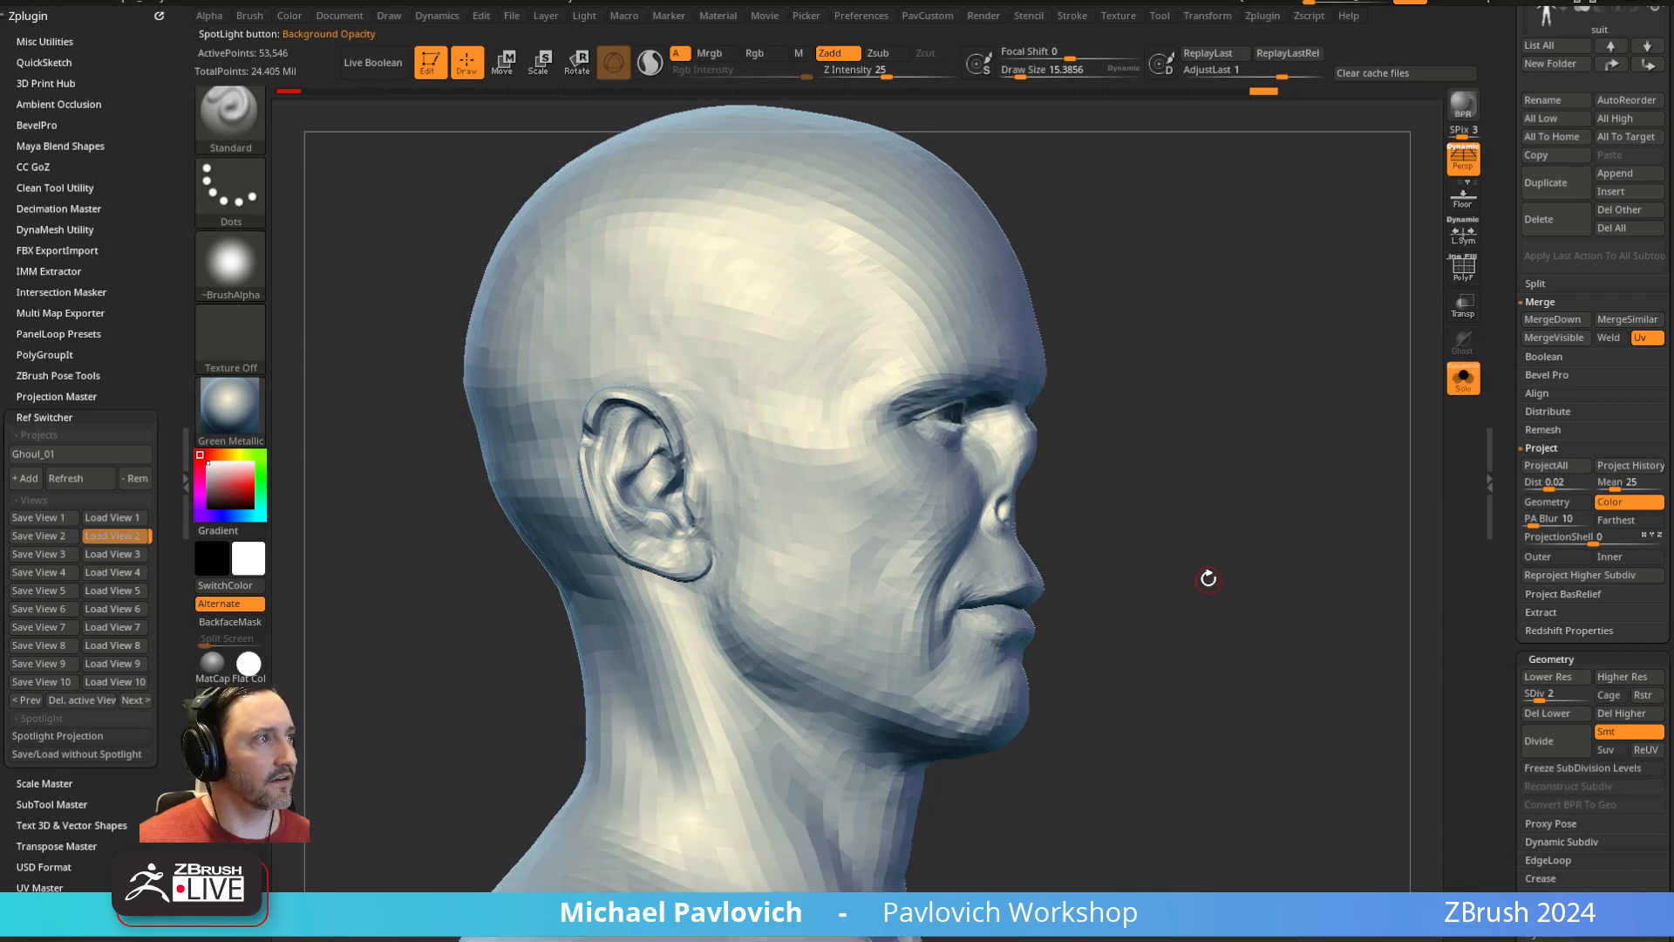
key("shift+z")
key("shift+z")
left_click_drag(1309, 512, 1274, 527, "shift")
Undo the sculpting strokes made on the nose
key("ctrl")
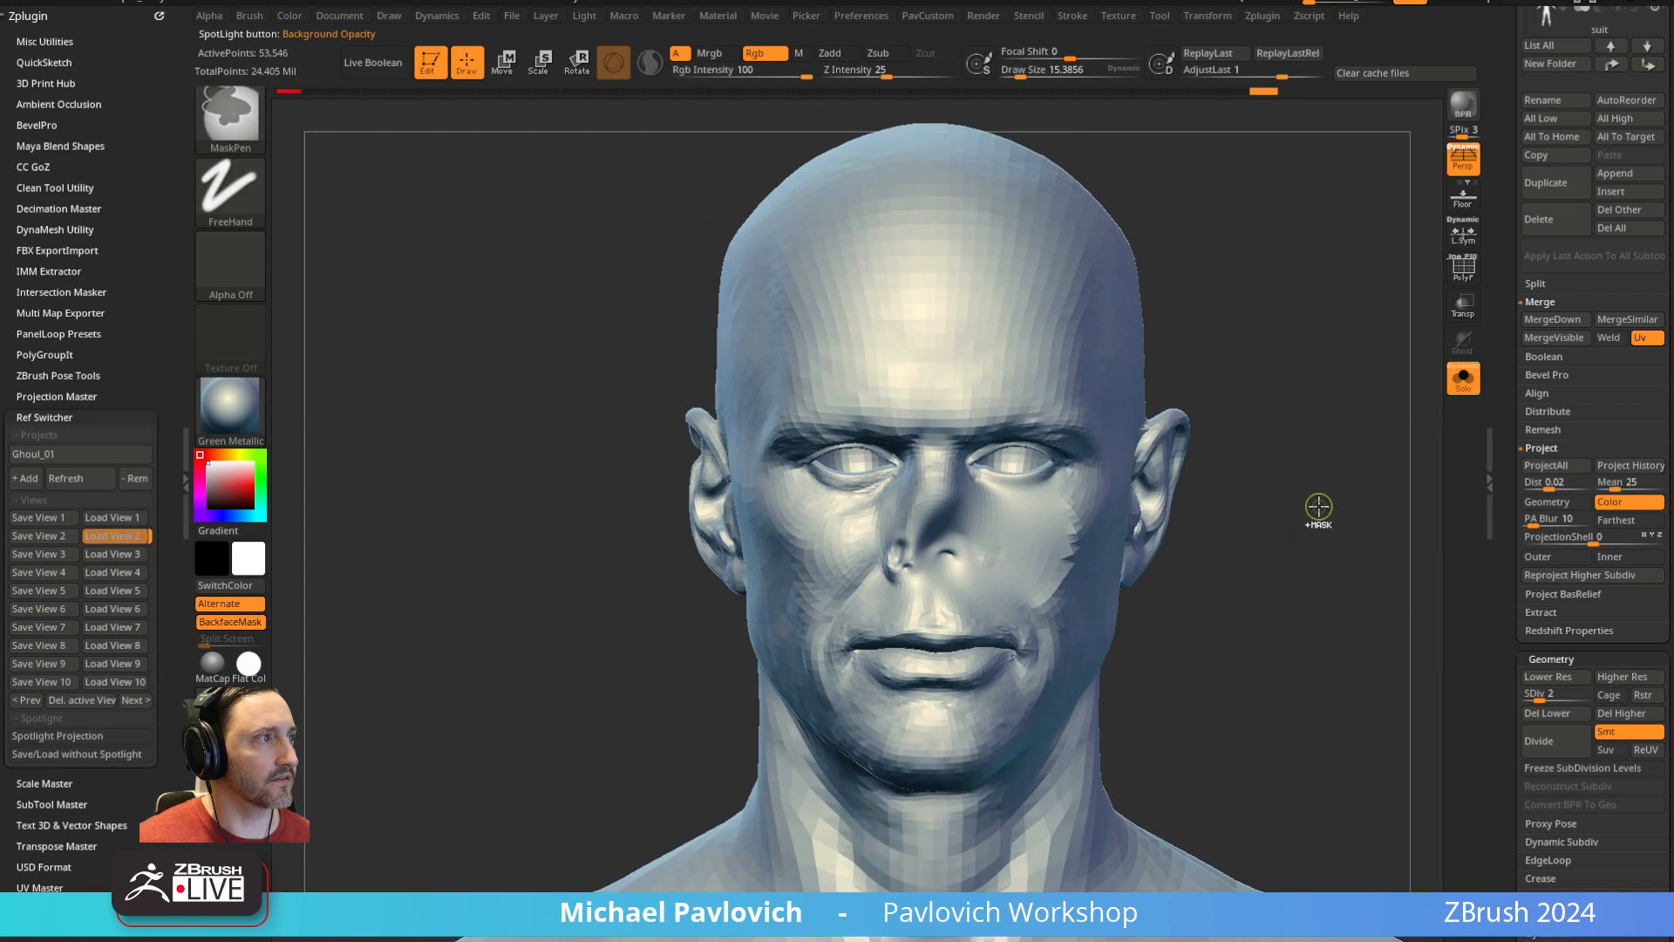
key("ctrl+z")
key("ctrl+z")
key("ctrl+z")
key("ctrl+z")
key("ctrl+z")
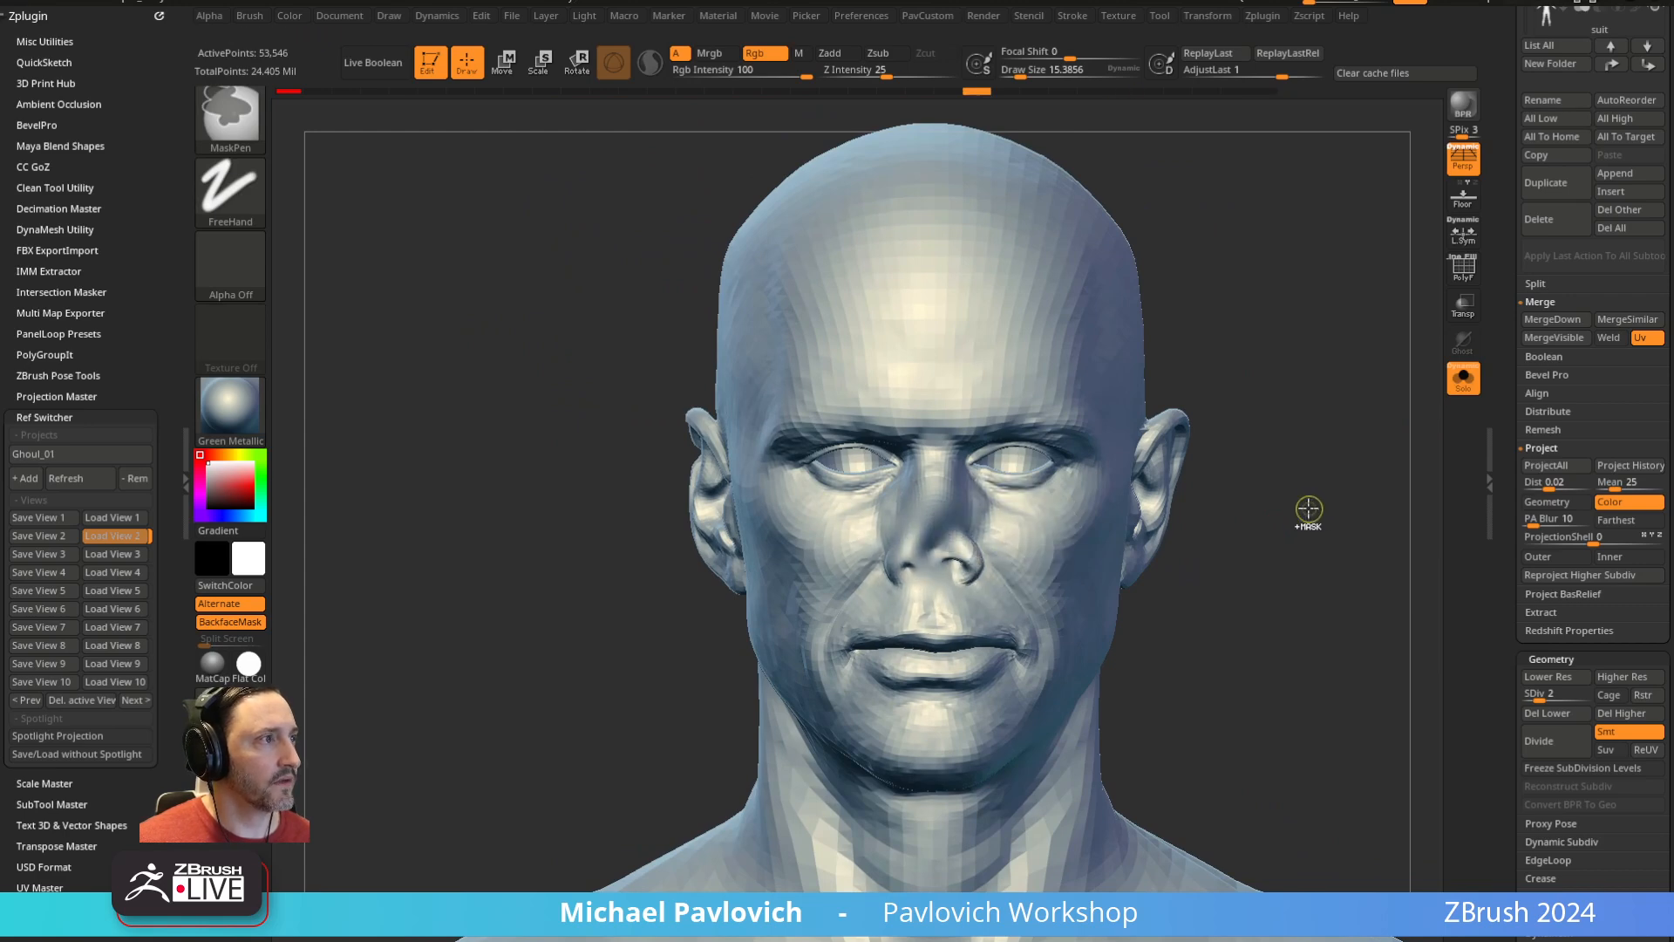
Bring back reference view 2 over the isolated body's head profile
key("f")
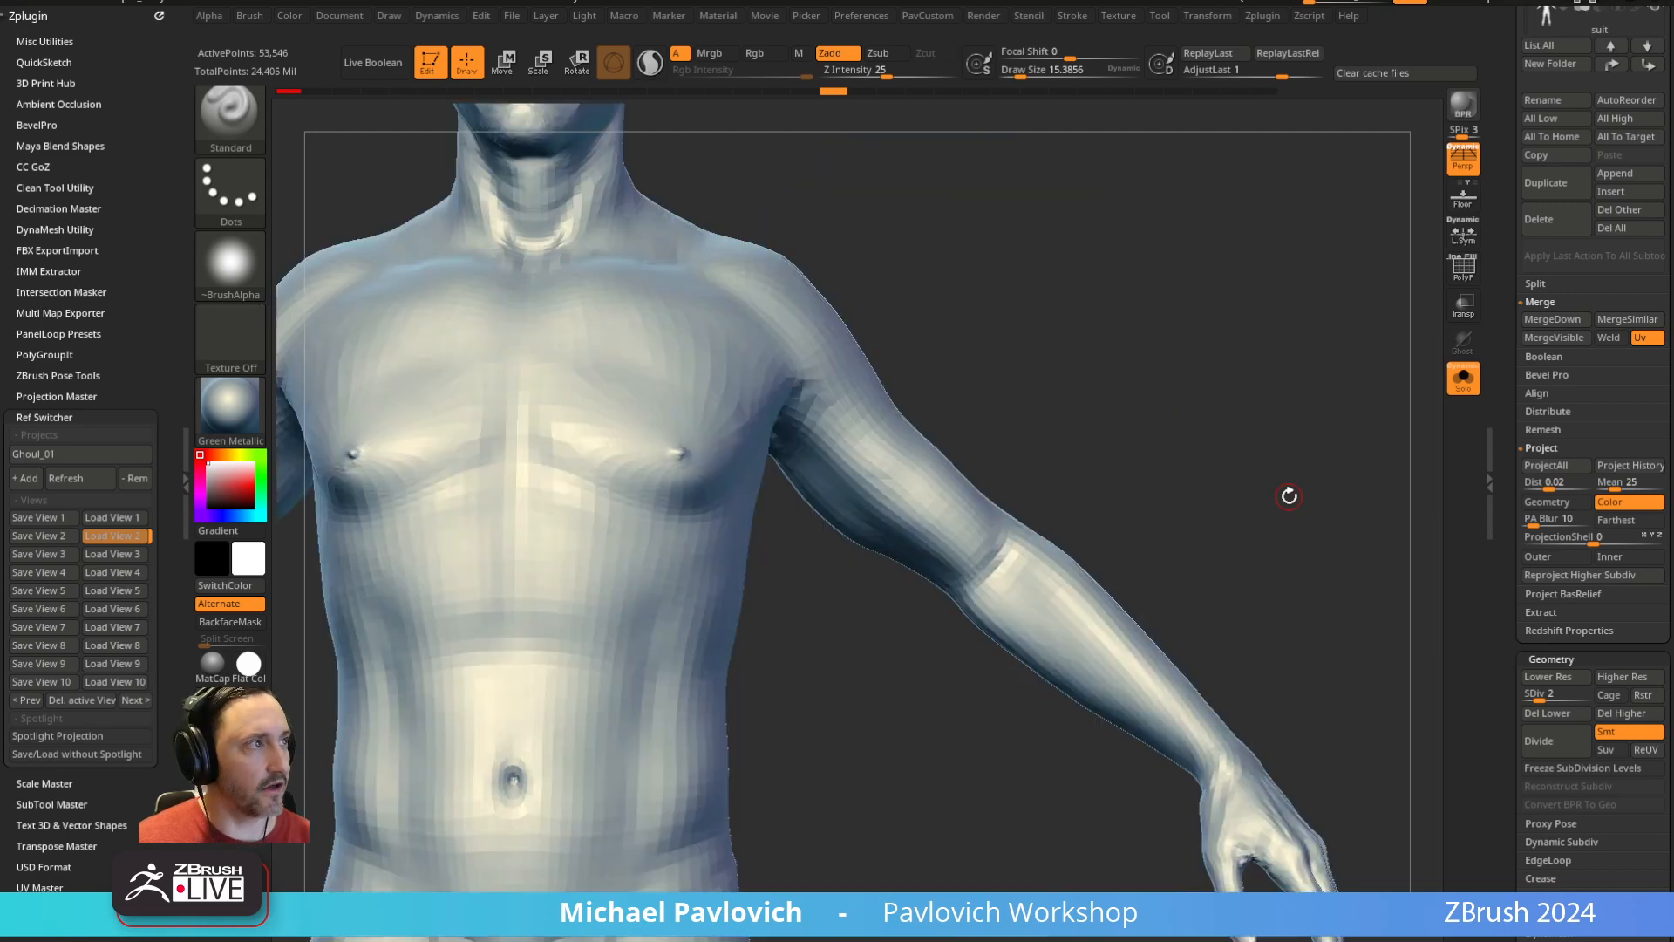
key("2")
key("shift+z")
key("shift+z")
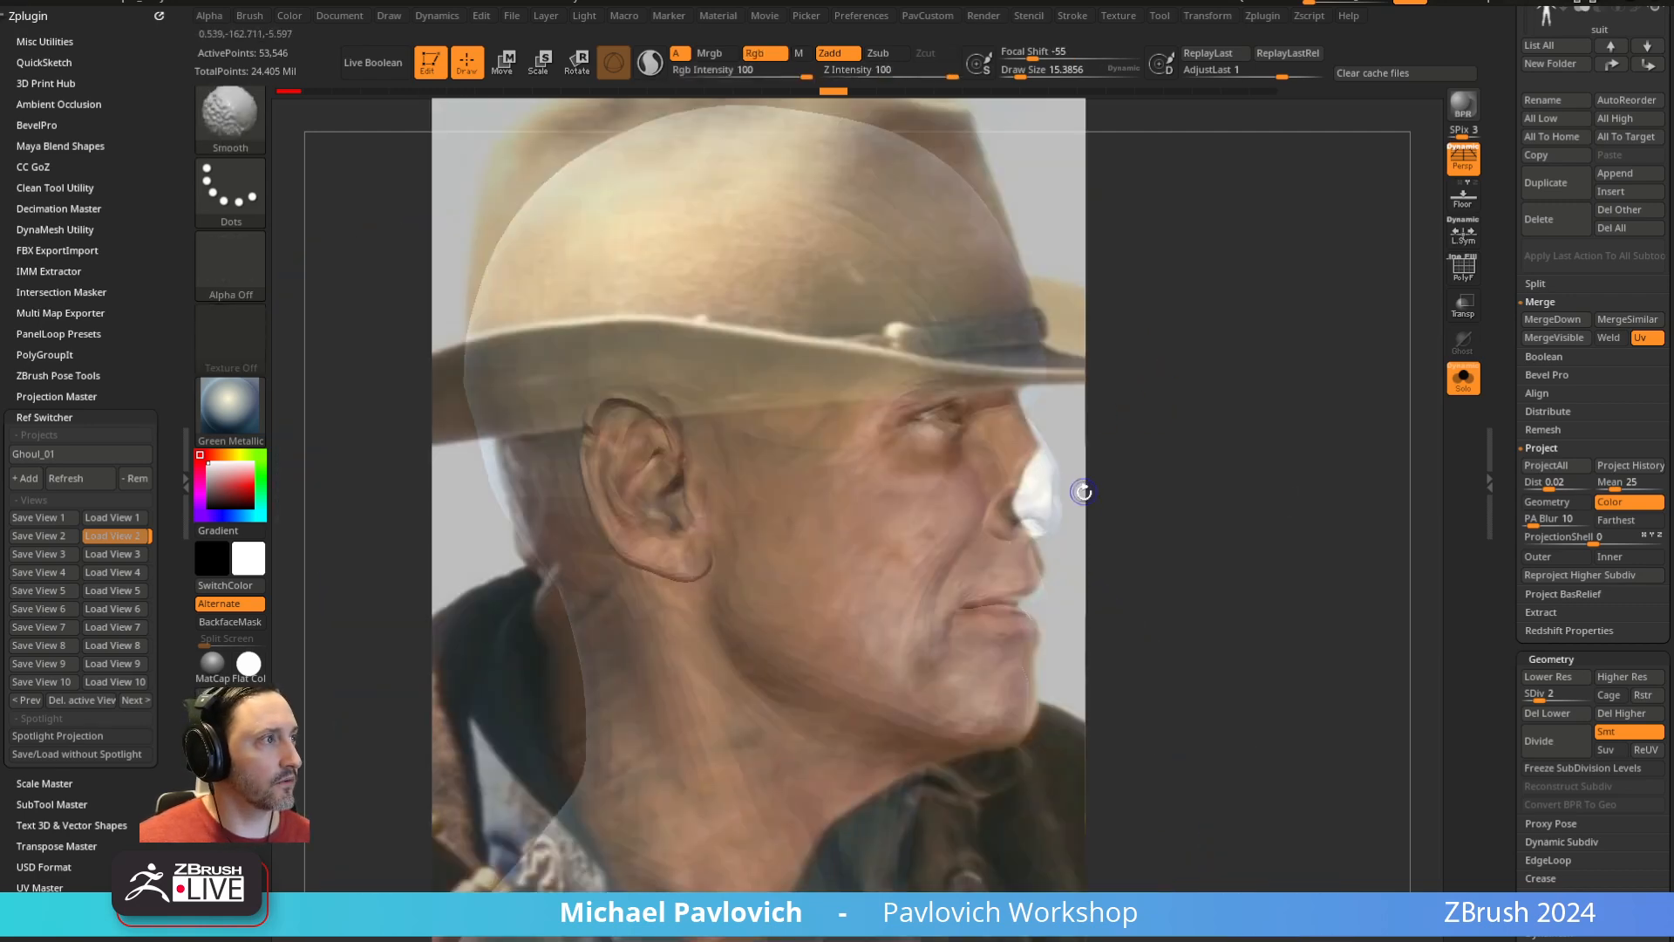
Switch to the Move brush with a draw size of about 65 at the nose
key("s")
left_click_drag(1071, 506, 1081, 506)
key("b")
key("m")
key("v")
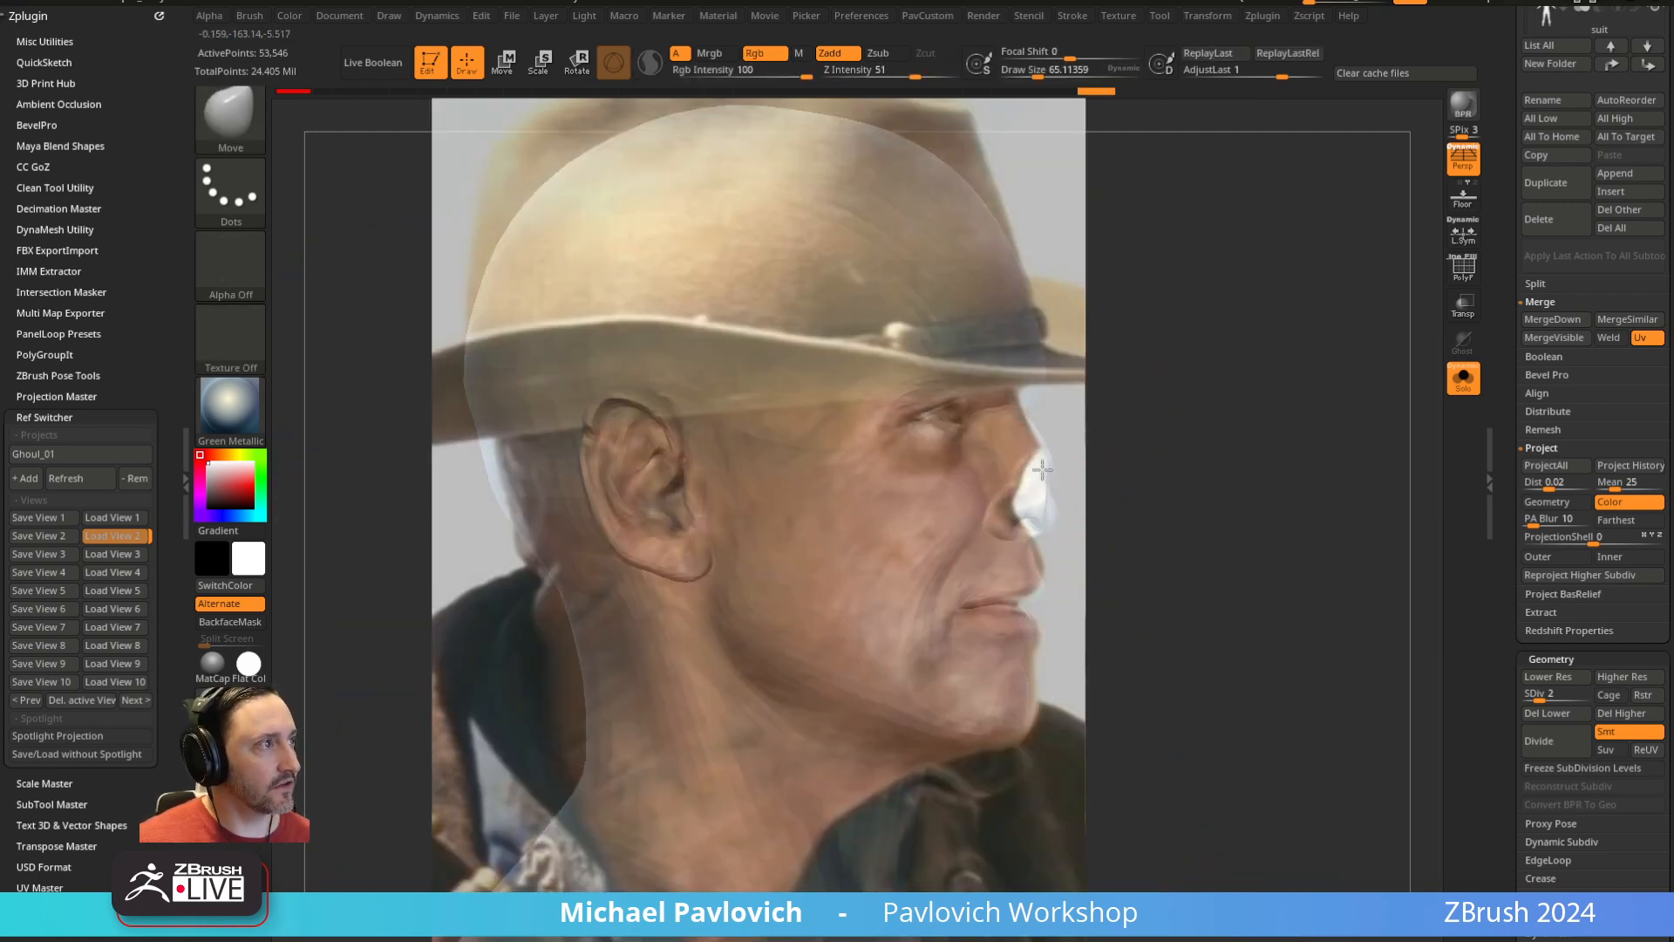
Choose ClipCurve in place of SelectLasso as the clipping and selection brush
key("ctrl+shift")
key("ctrl+shift+b")
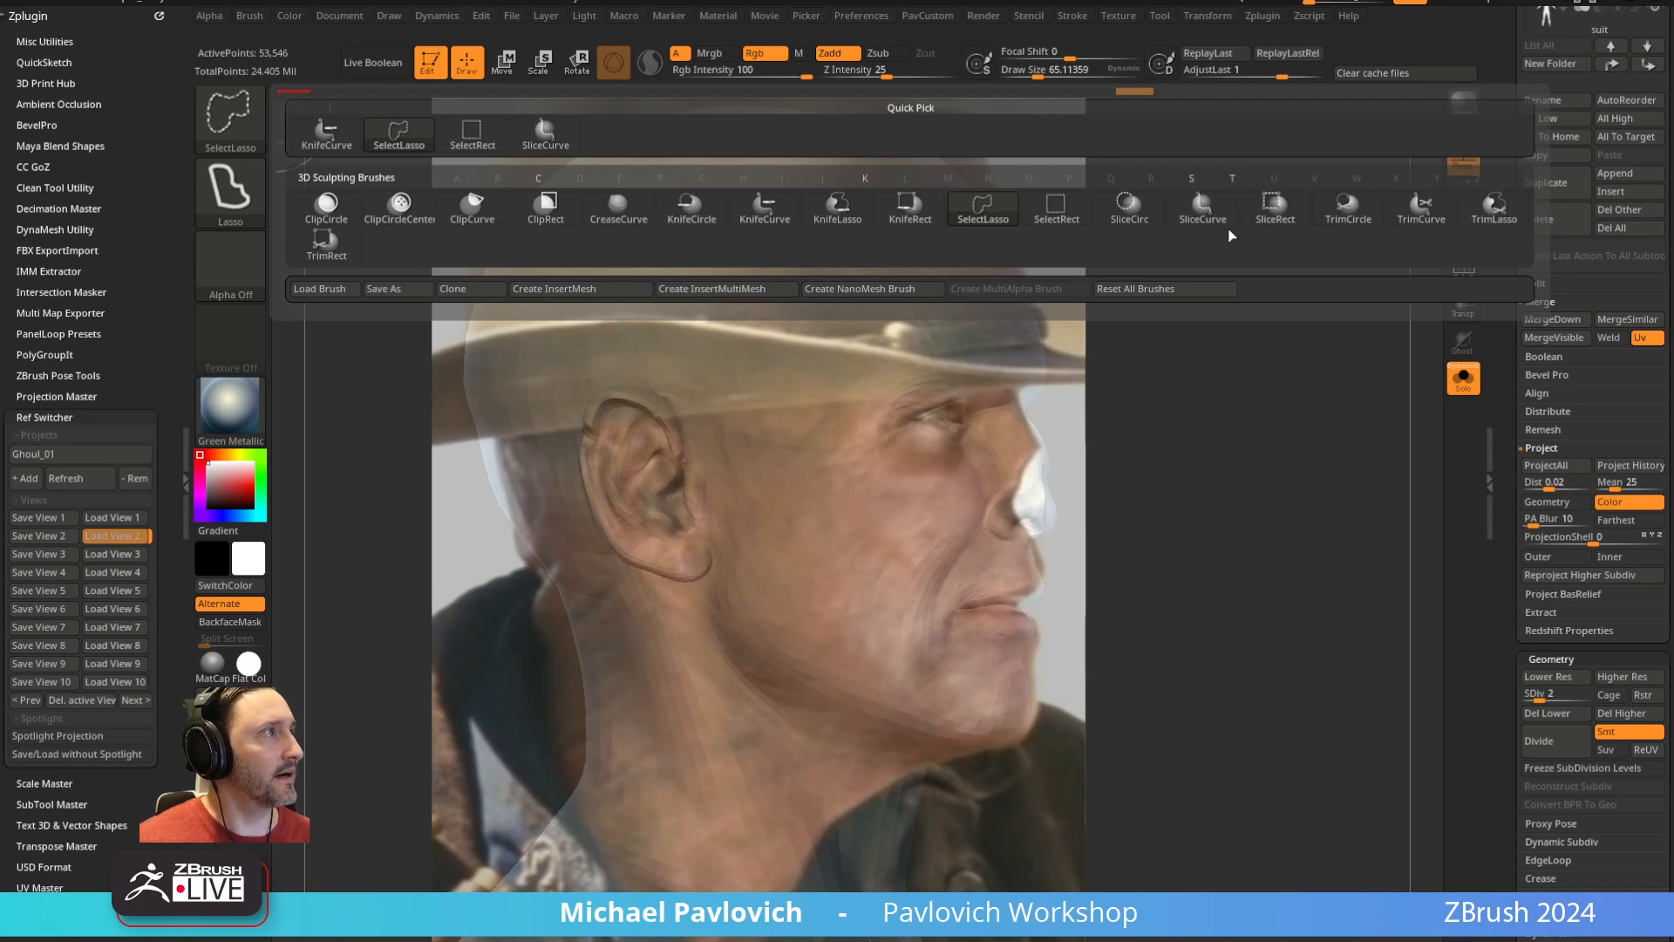
left_click(471, 207)
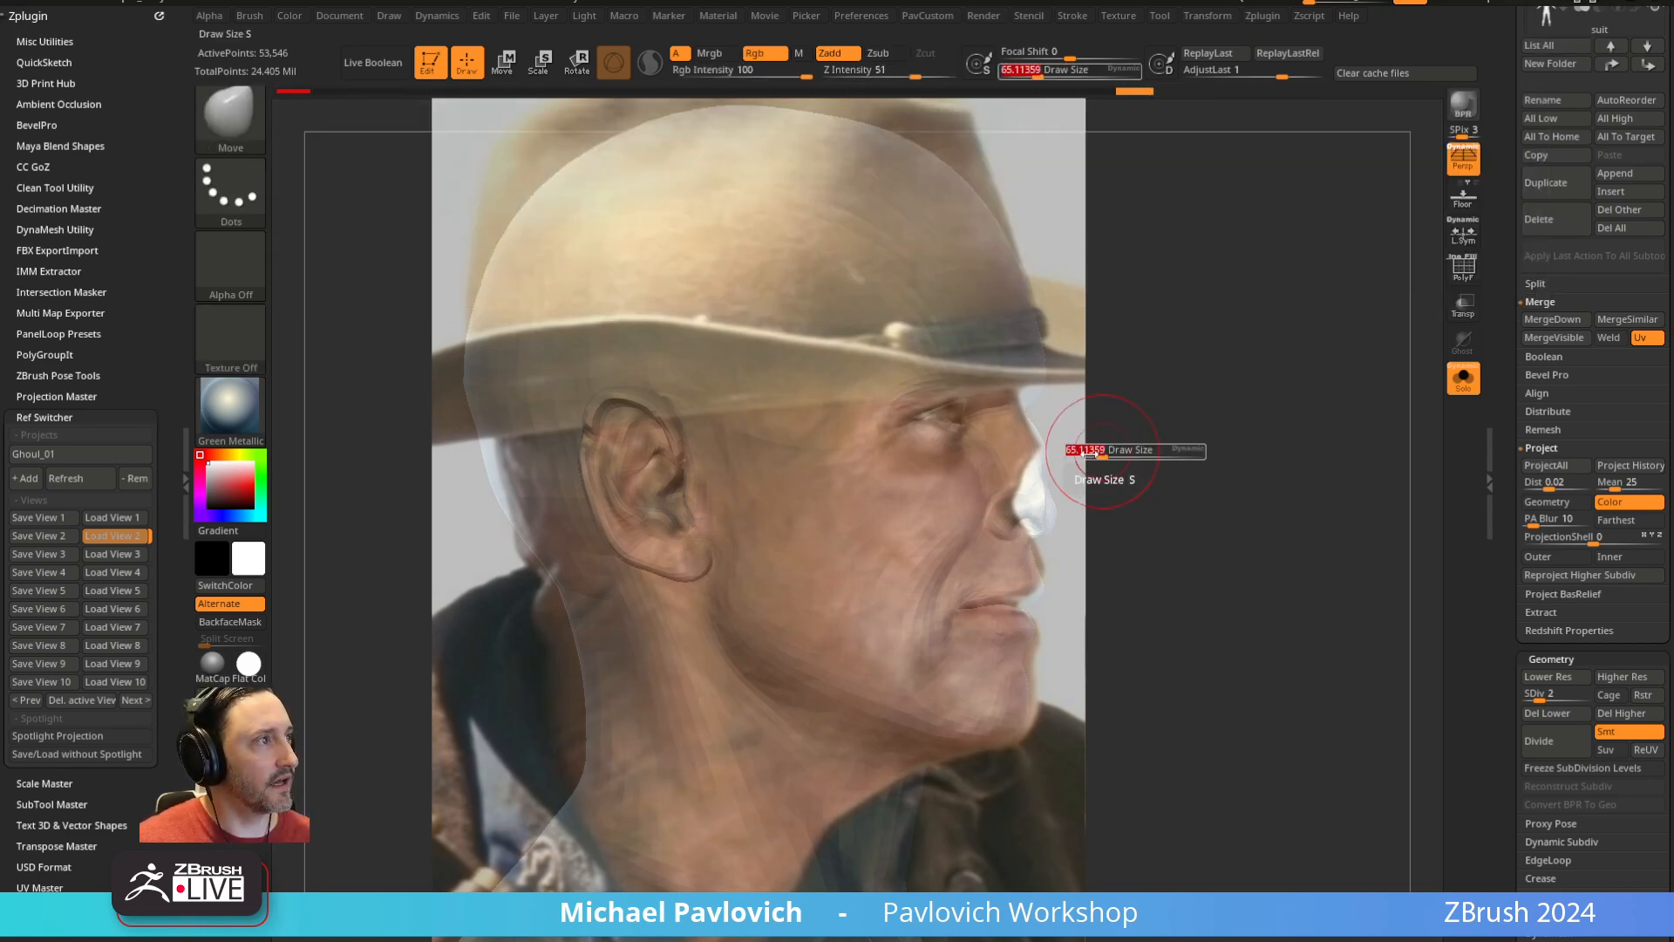
Try to clip the nose off along the reference profile with a ClipCurve
left_click_drag(1103, 398, 1021, 469, "ctrl+shift")
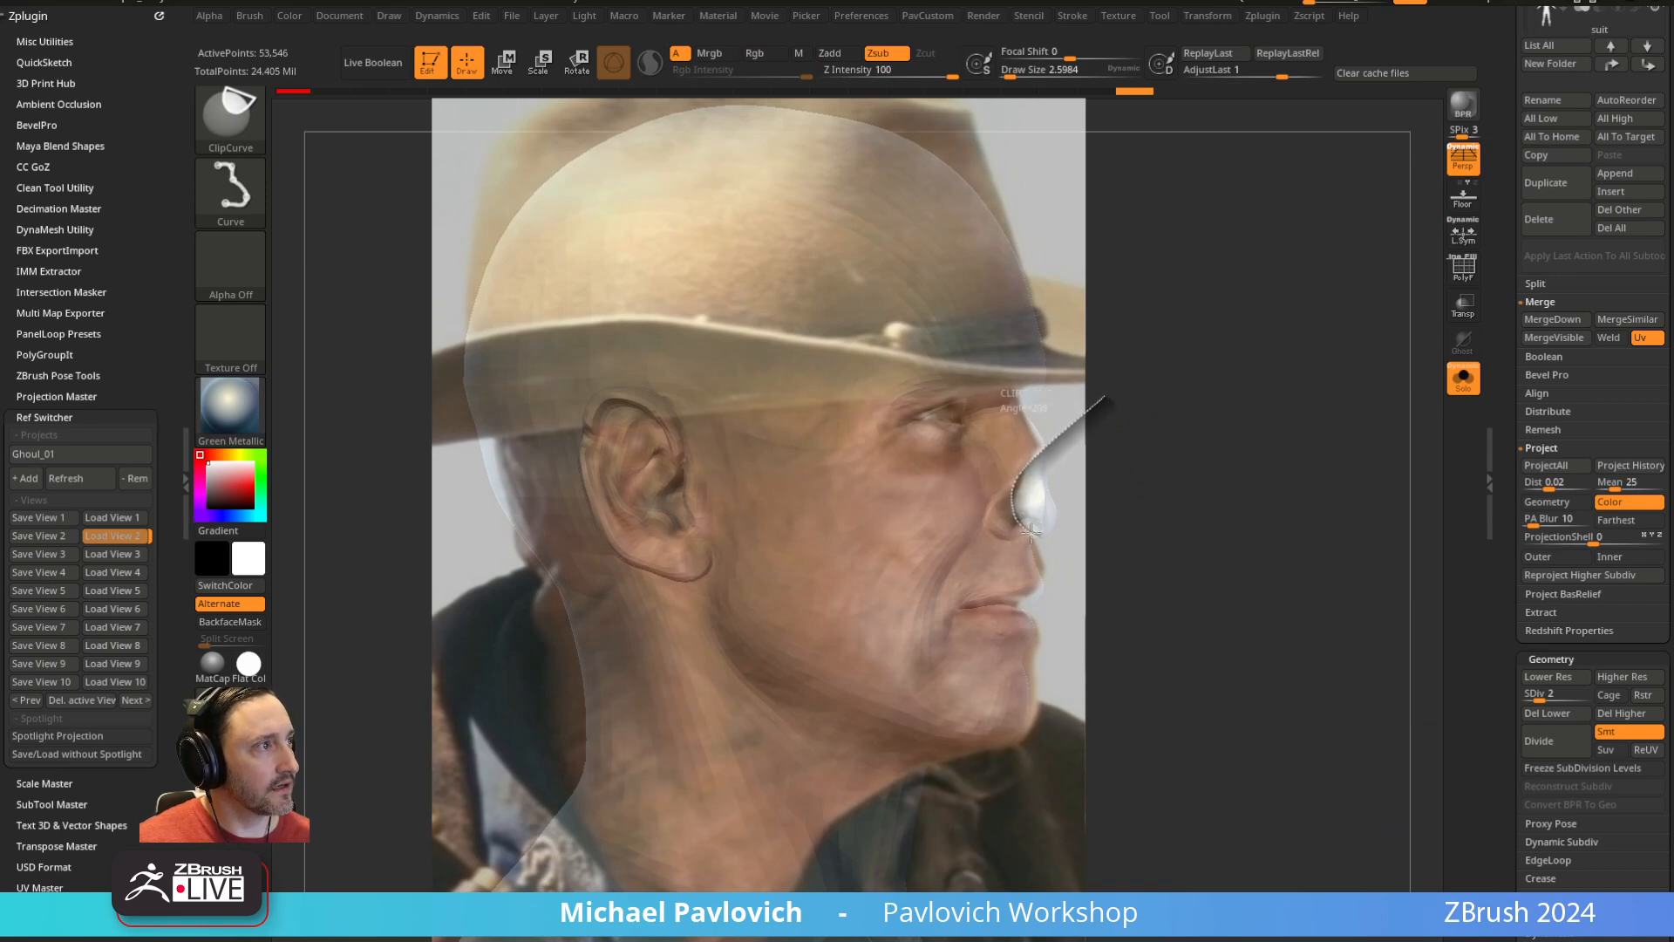
left_click_drag(1030, 532, 1032, 537, "ctrl+shift")
key("shift+z")
left_click_drag(1253, 467, 1133, 502)
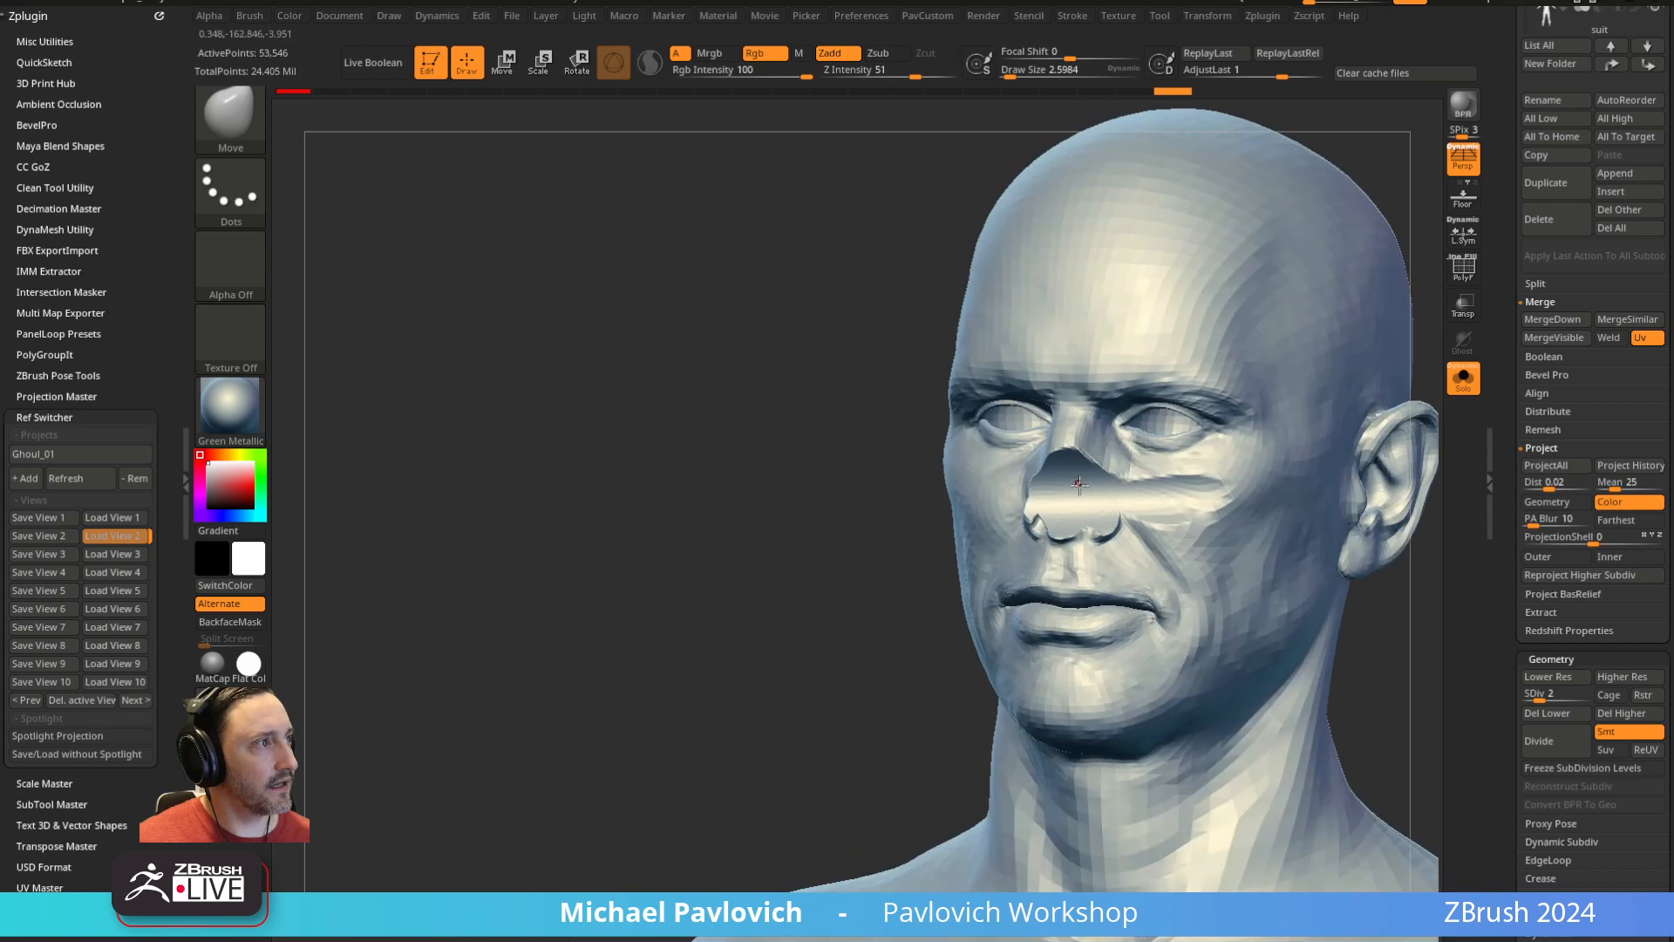
key("ctrl+z")
key("ctrl+z")
key("ctrl+z")
Smooth down the nose tip, nostrils and bridge from several angles with the Smooth brush
left_click_drag(656, 601, 772, 608)
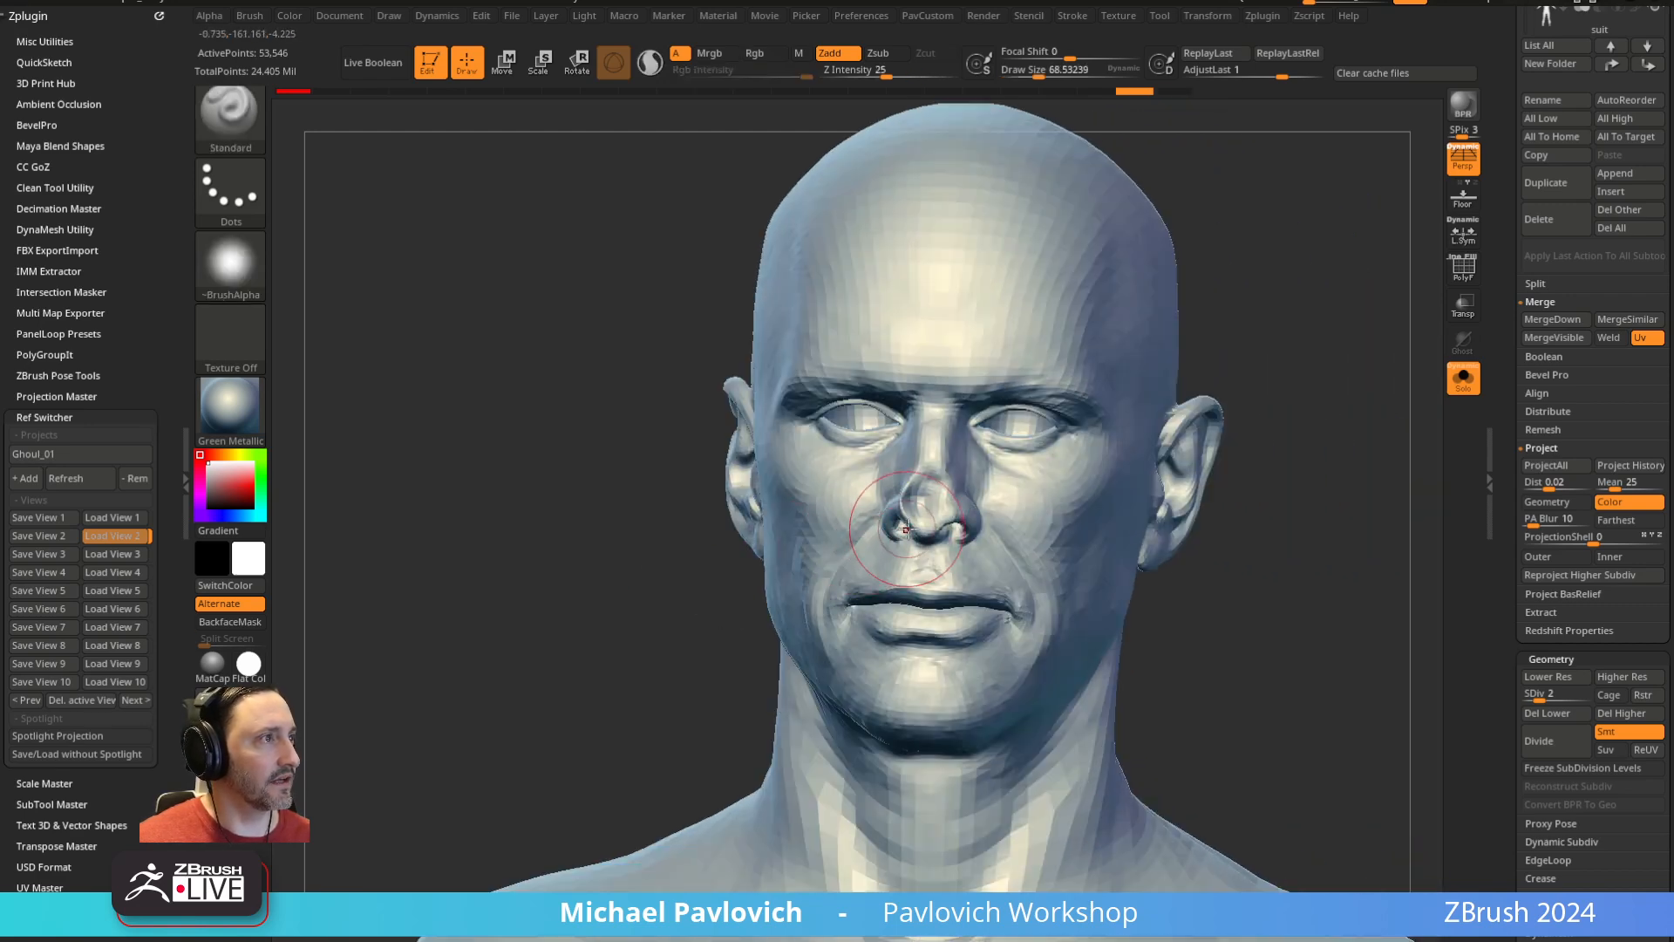
mouse_move(907, 529)
left_mouse_down("shift")
mouse_move(920, 505)
mouse_move(934, 516)
left_mouse_up("shift")
mouse_move(1386, 392)
left_mouse_down()
mouse_move(1323, 389)
mouse_move(1350, 437)
mouse_move(1307, 358)
left_mouse_up()
mouse_move(891, 505)
left_mouse_down("shift")
mouse_move(885, 518)
mouse_move(897, 492)
left_mouse_up("shift")
left_click_drag(1334, 489, 1230, 488)
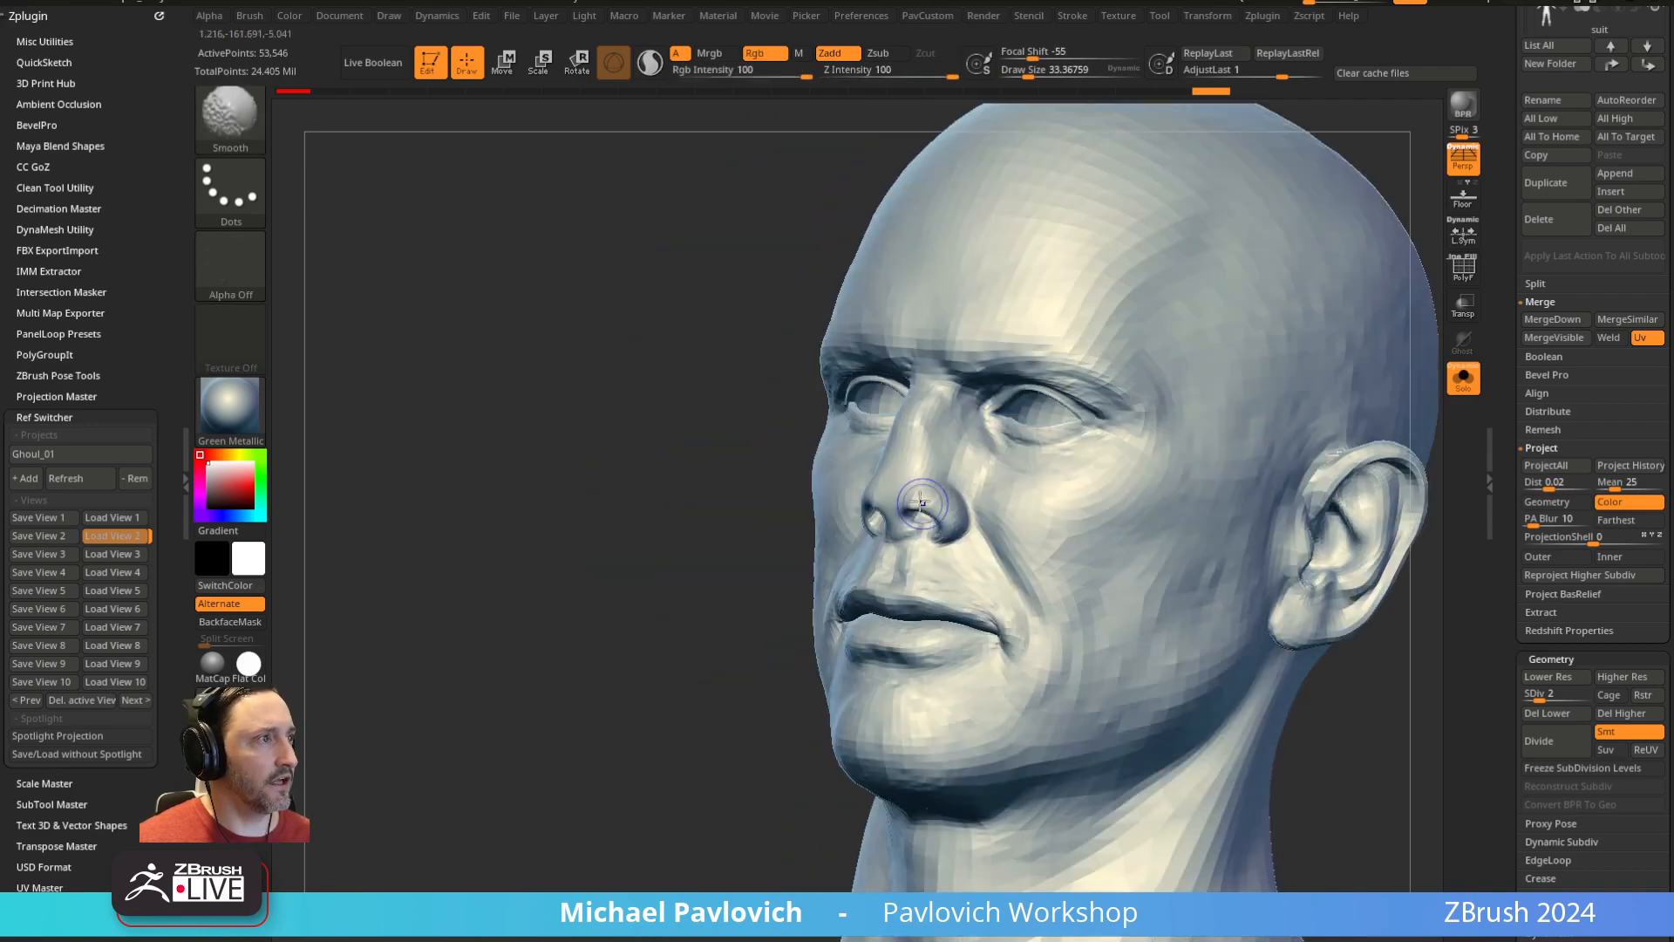
mouse_move(922, 502)
left_mouse_down("shift")
mouse_move(937, 508)
mouse_move(924, 492)
left_mouse_up("shift")
left_click_drag(672, 515, 785, 514)
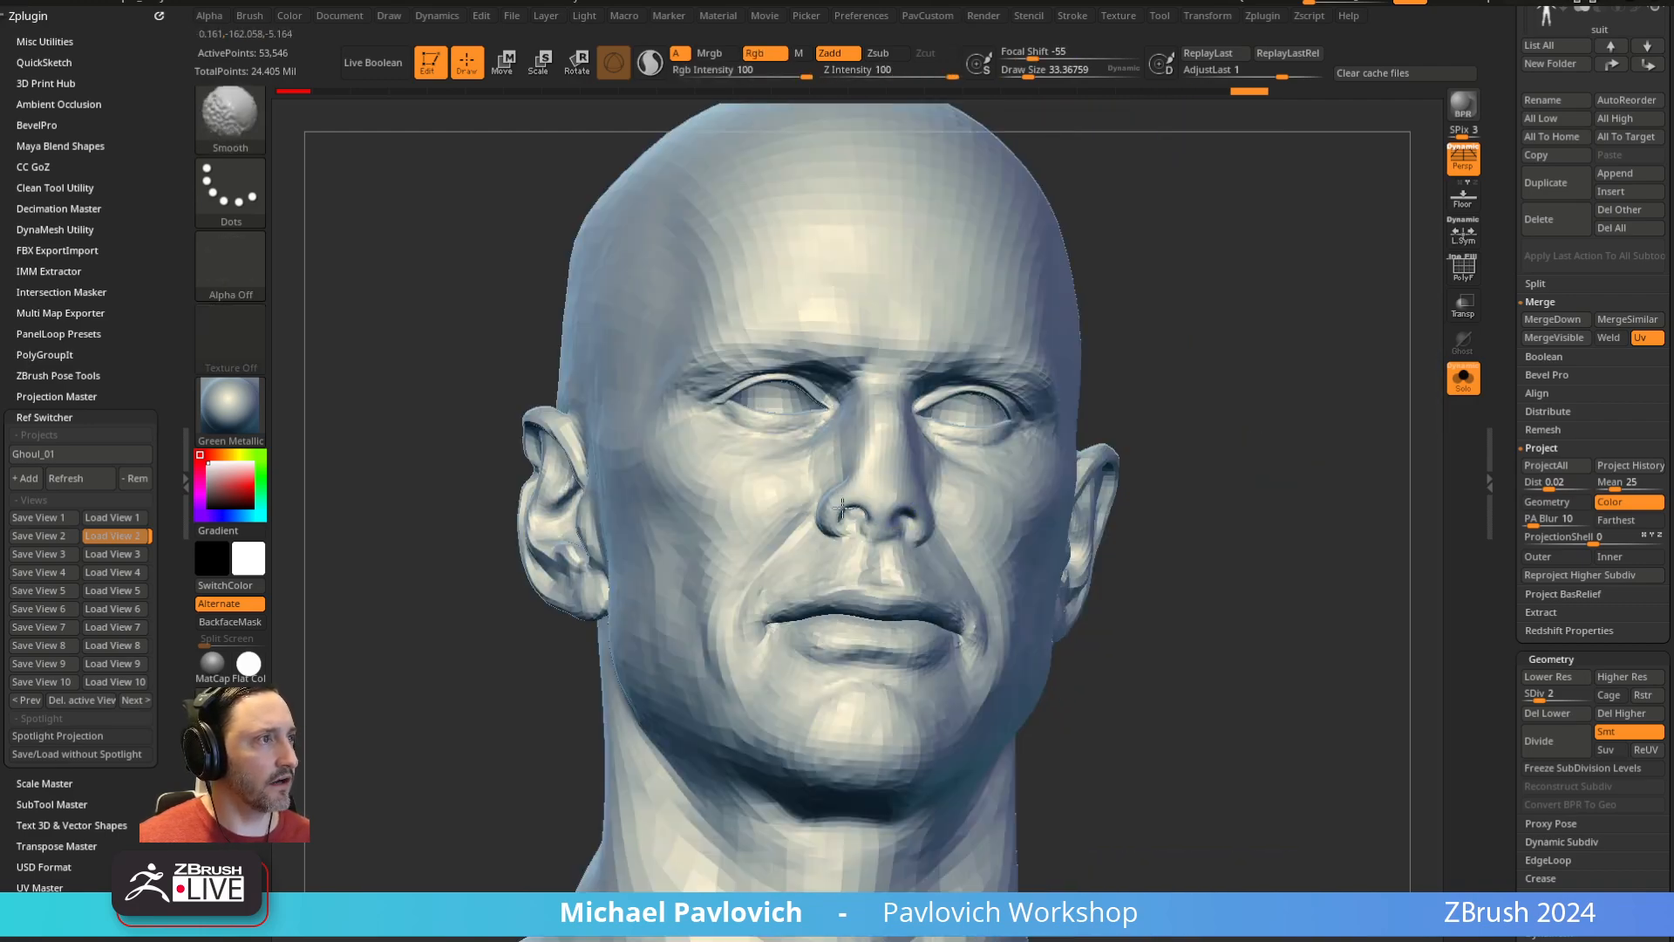
left_click_drag(899, 517, 933, 478, "shift")
left_click_drag(1177, 488, 1282, 549)
mouse_move(1185, 453)
left_mouse_down()
mouse_move(1233, 373)
mouse_move(1088, 400)
left_mouse_up()
left_click_drag(1289, 397, 1292, 362)
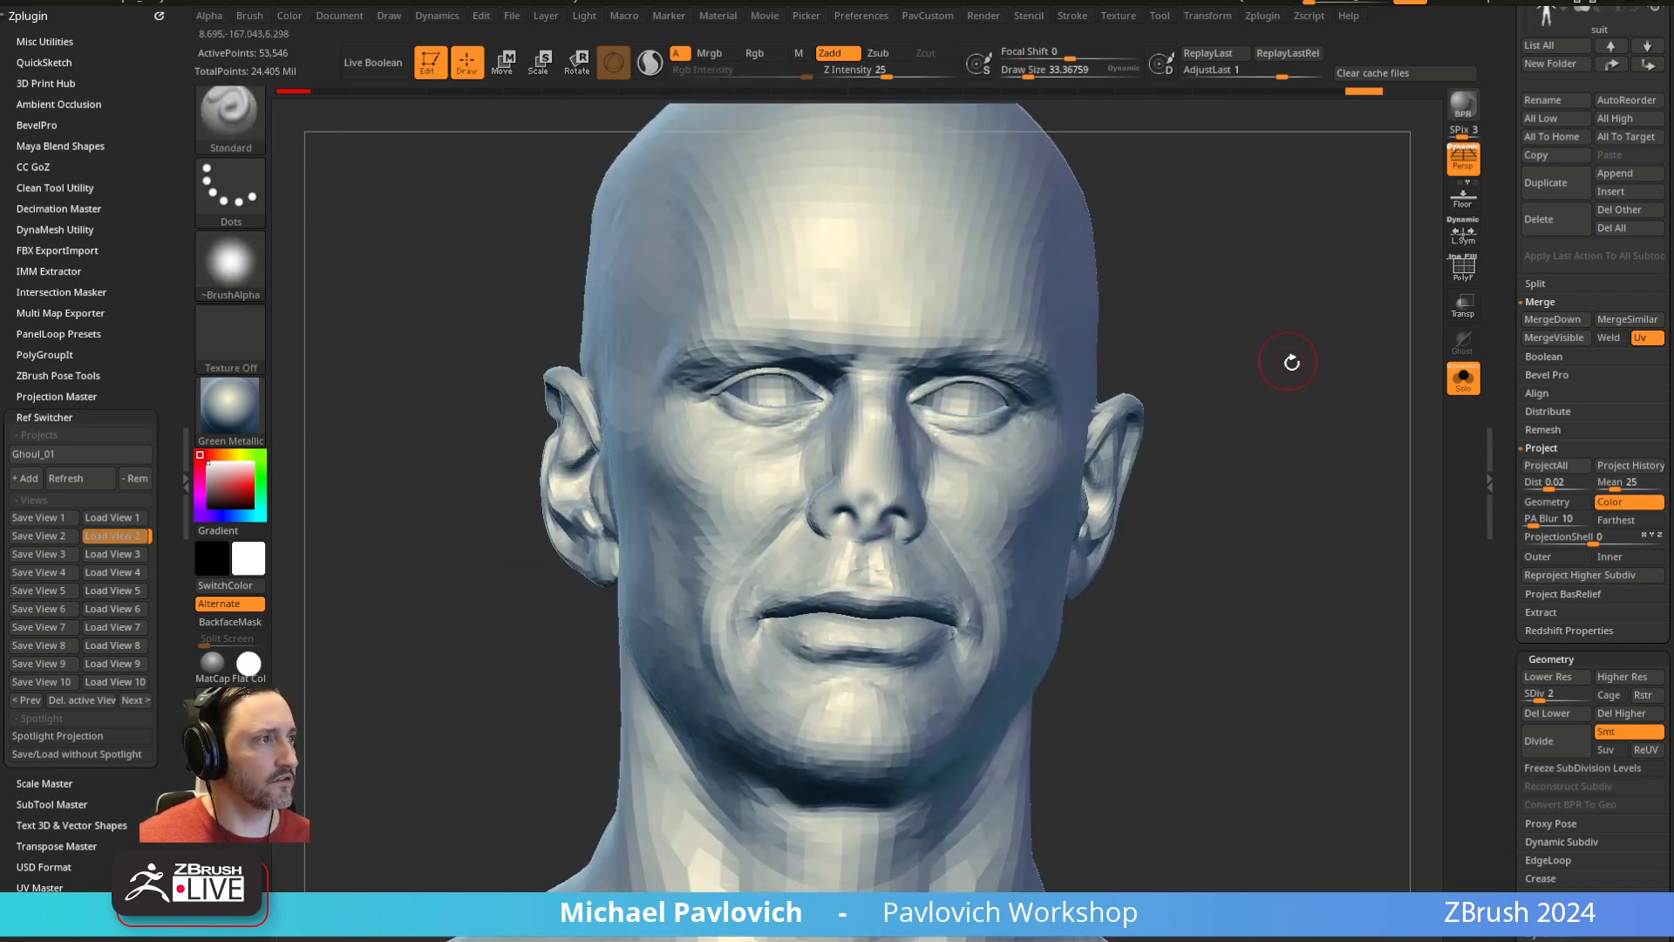
Carve down the nose's bridge and tip with the Clay brush at a draw size of about 33
key("b")
key("c")
key("l")
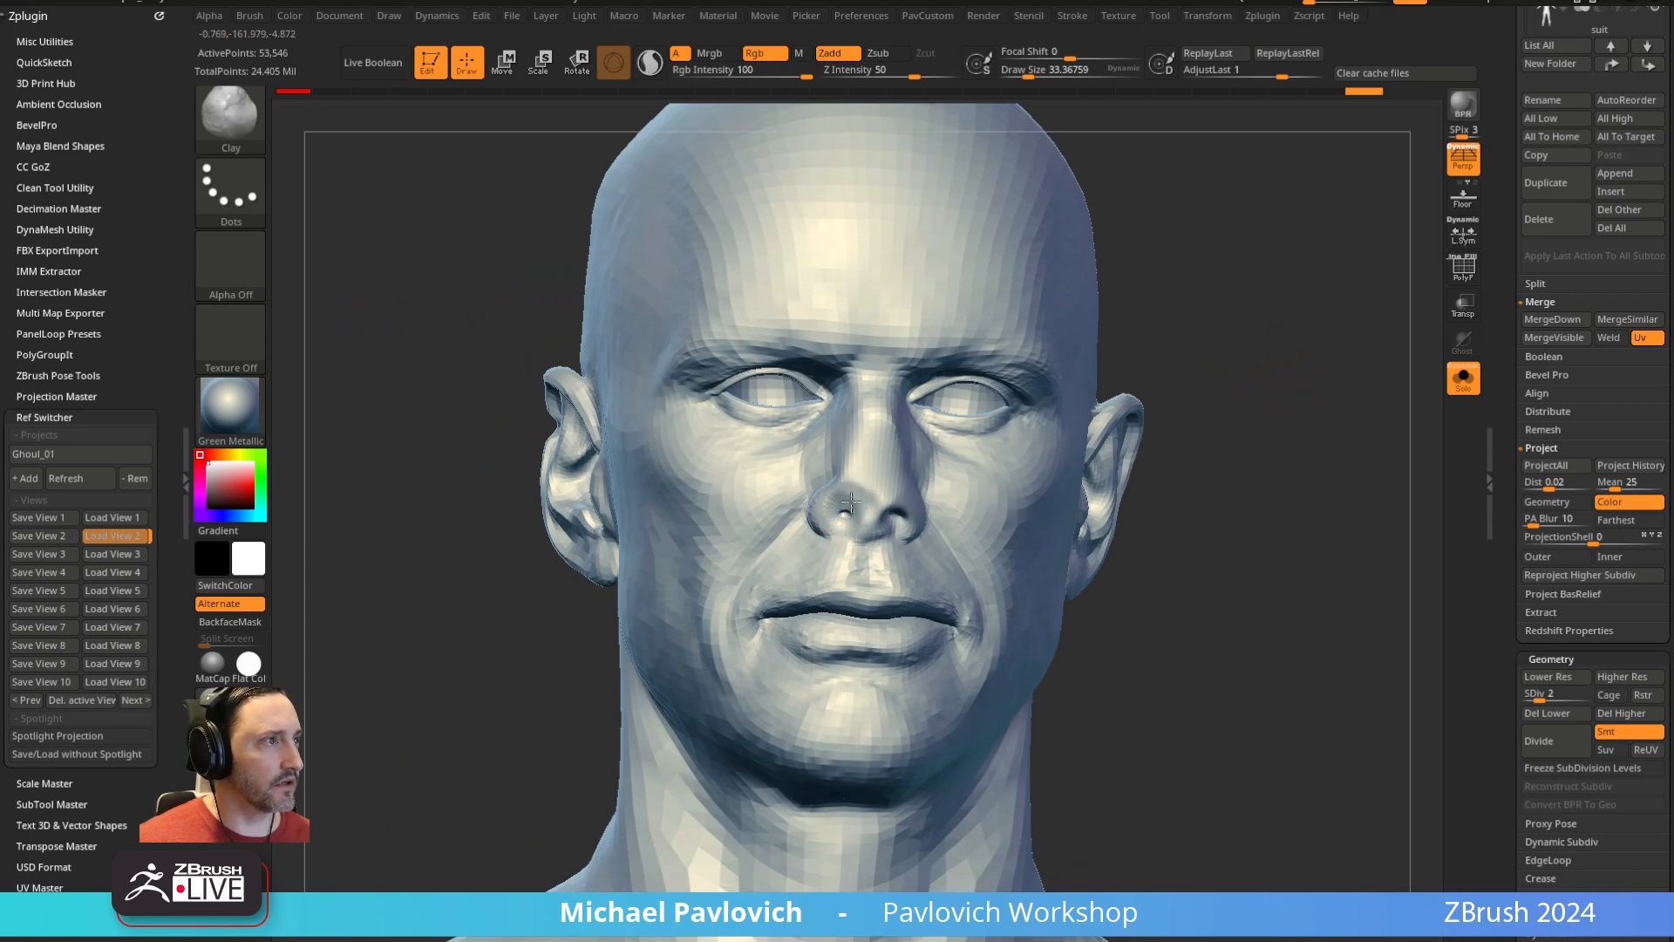
left_click_drag(1171, 378, 920, 445)
key("shift")
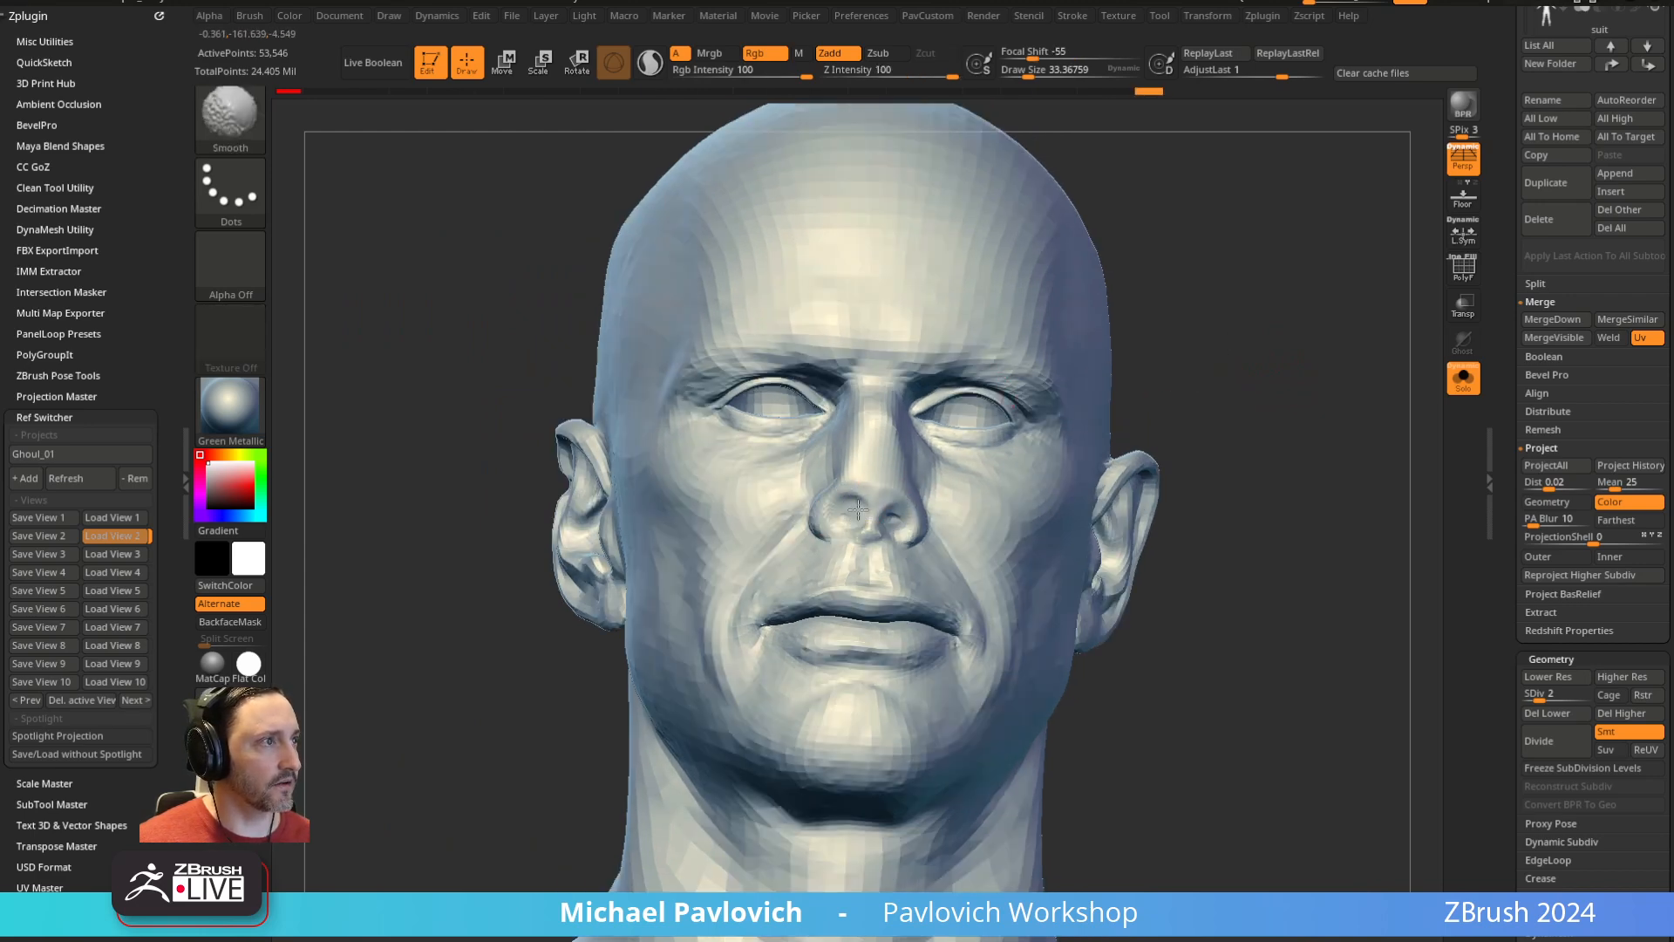
right_click_drag(896, 462, 882, 478)
left_click_drag(856, 500, 879, 477)
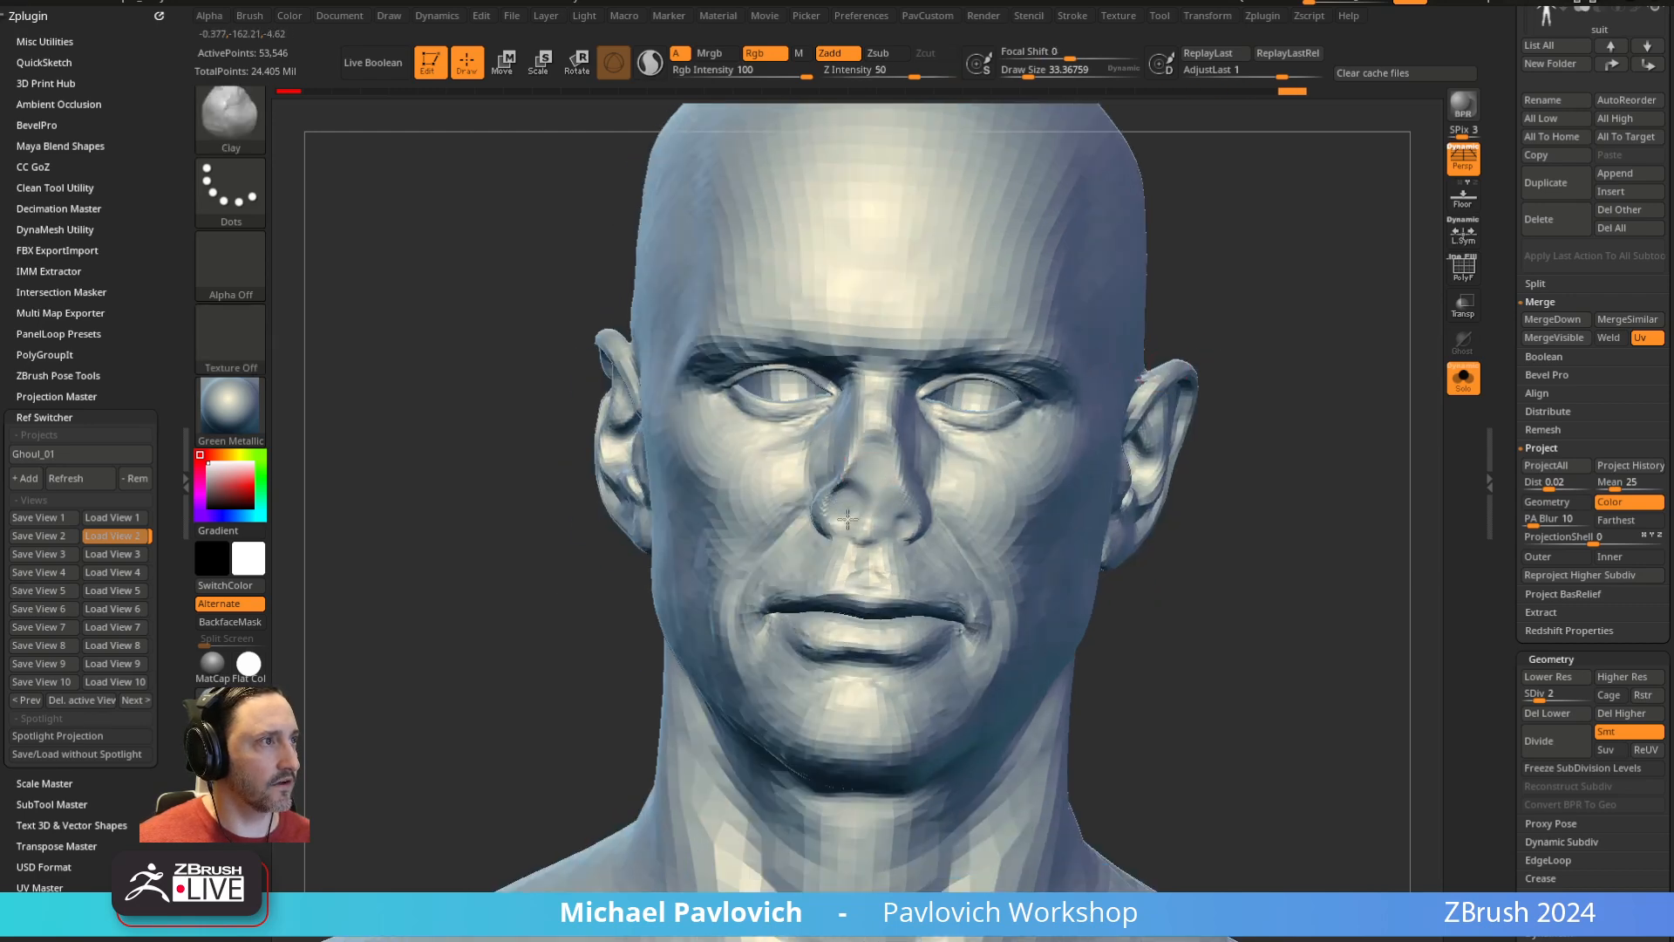
mouse_move(895, 466)
right_mouse_down()
mouse_move(870, 523)
mouse_move(1290, 355)
mouse_move(1278, 396)
mouse_move(1272, 356)
right_mouse_up()
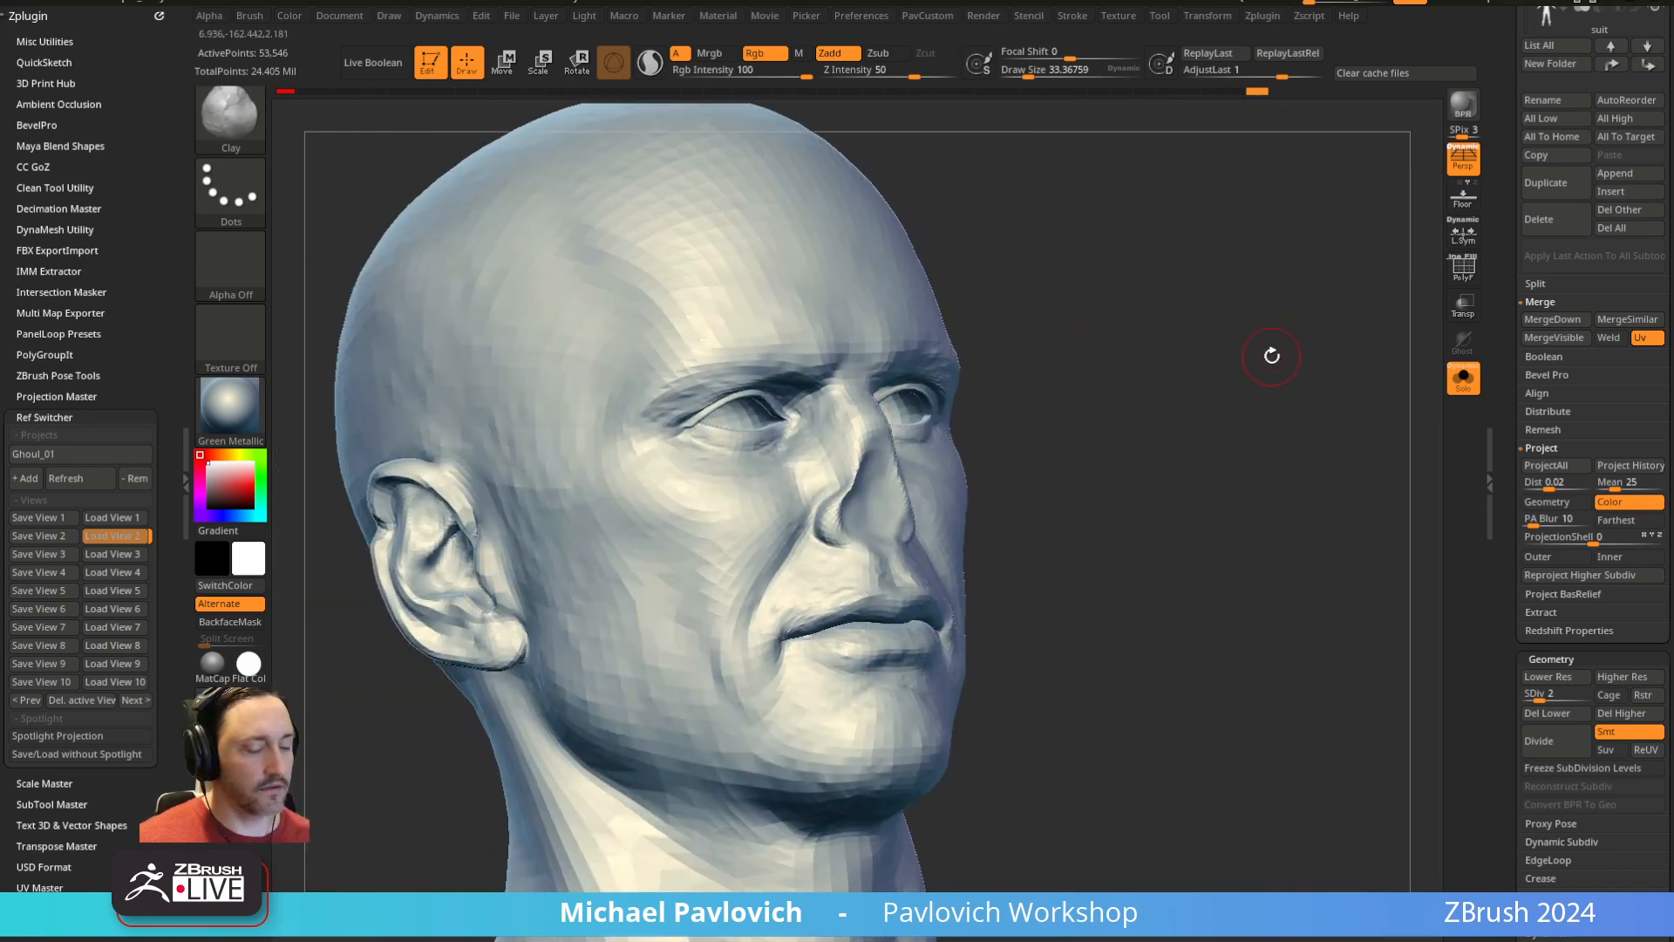
Load reference view 2 and push the nose inward with the Move brush to match the photo's profile
key("2")
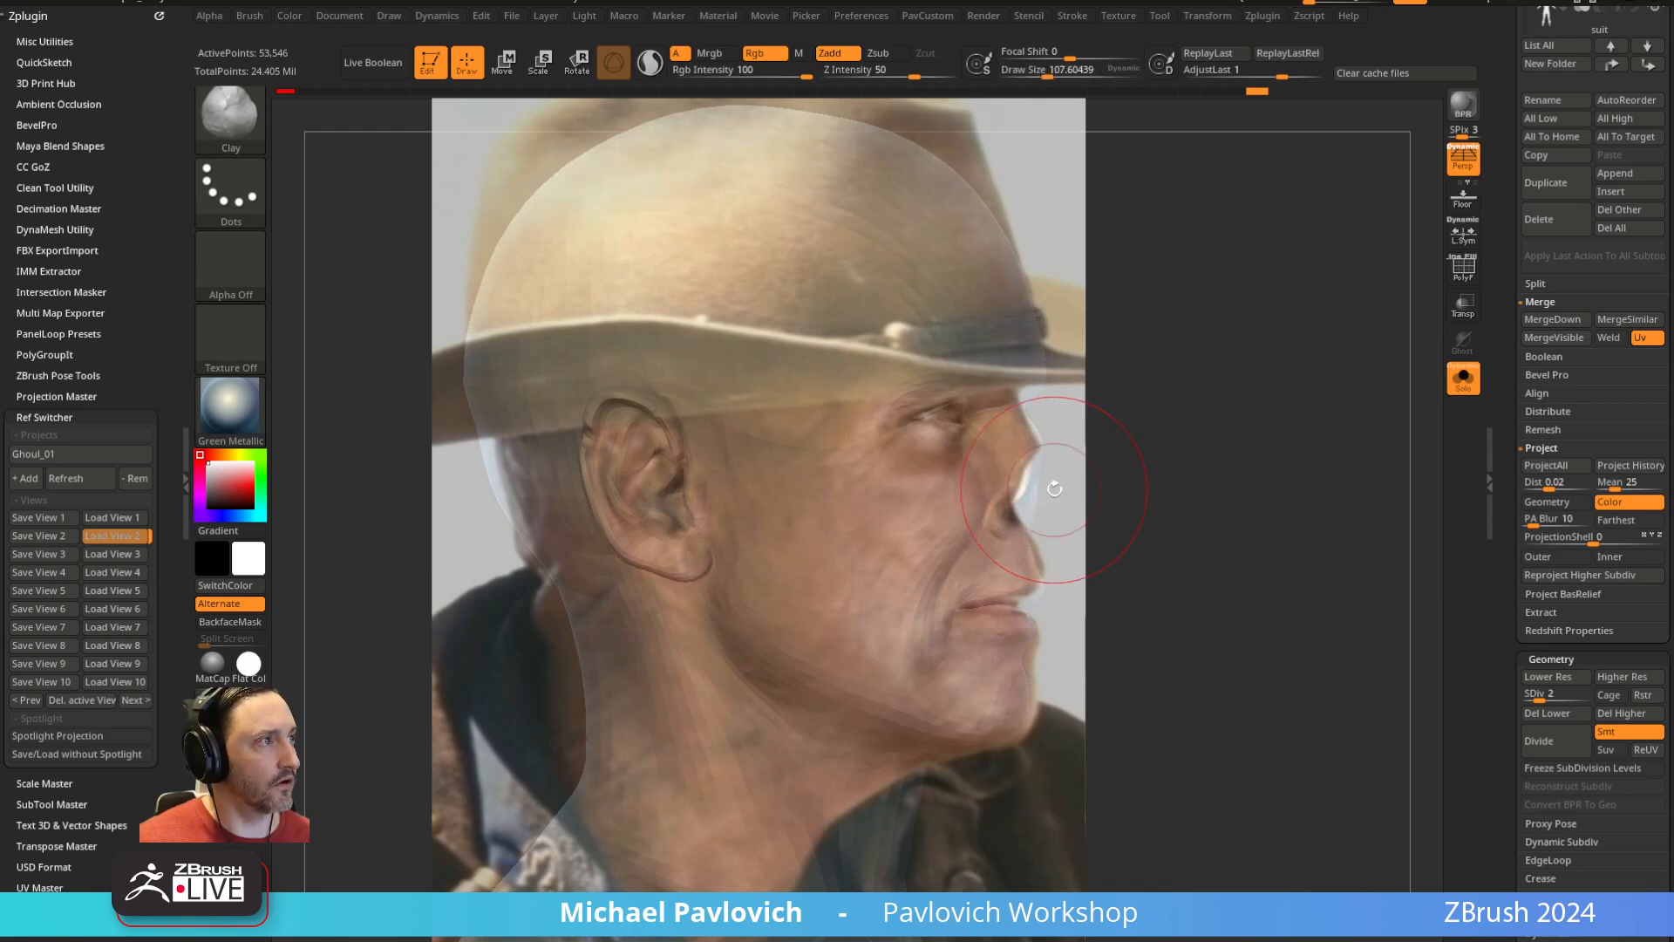
key("b")
key("m")
key("v")
mouse_move(1050, 480)
left_mouse_down()
mouse_move(1013, 481)
mouse_move(1001, 514)
left_mouse_up()
Carve the sides of the nose with the Standard brush at a small draw size and smooth around the nostrils
key("b")
key("s")
key("t")
key("s")
key("shift+z")
right_click_drag(1110, 474, 1021, 501)
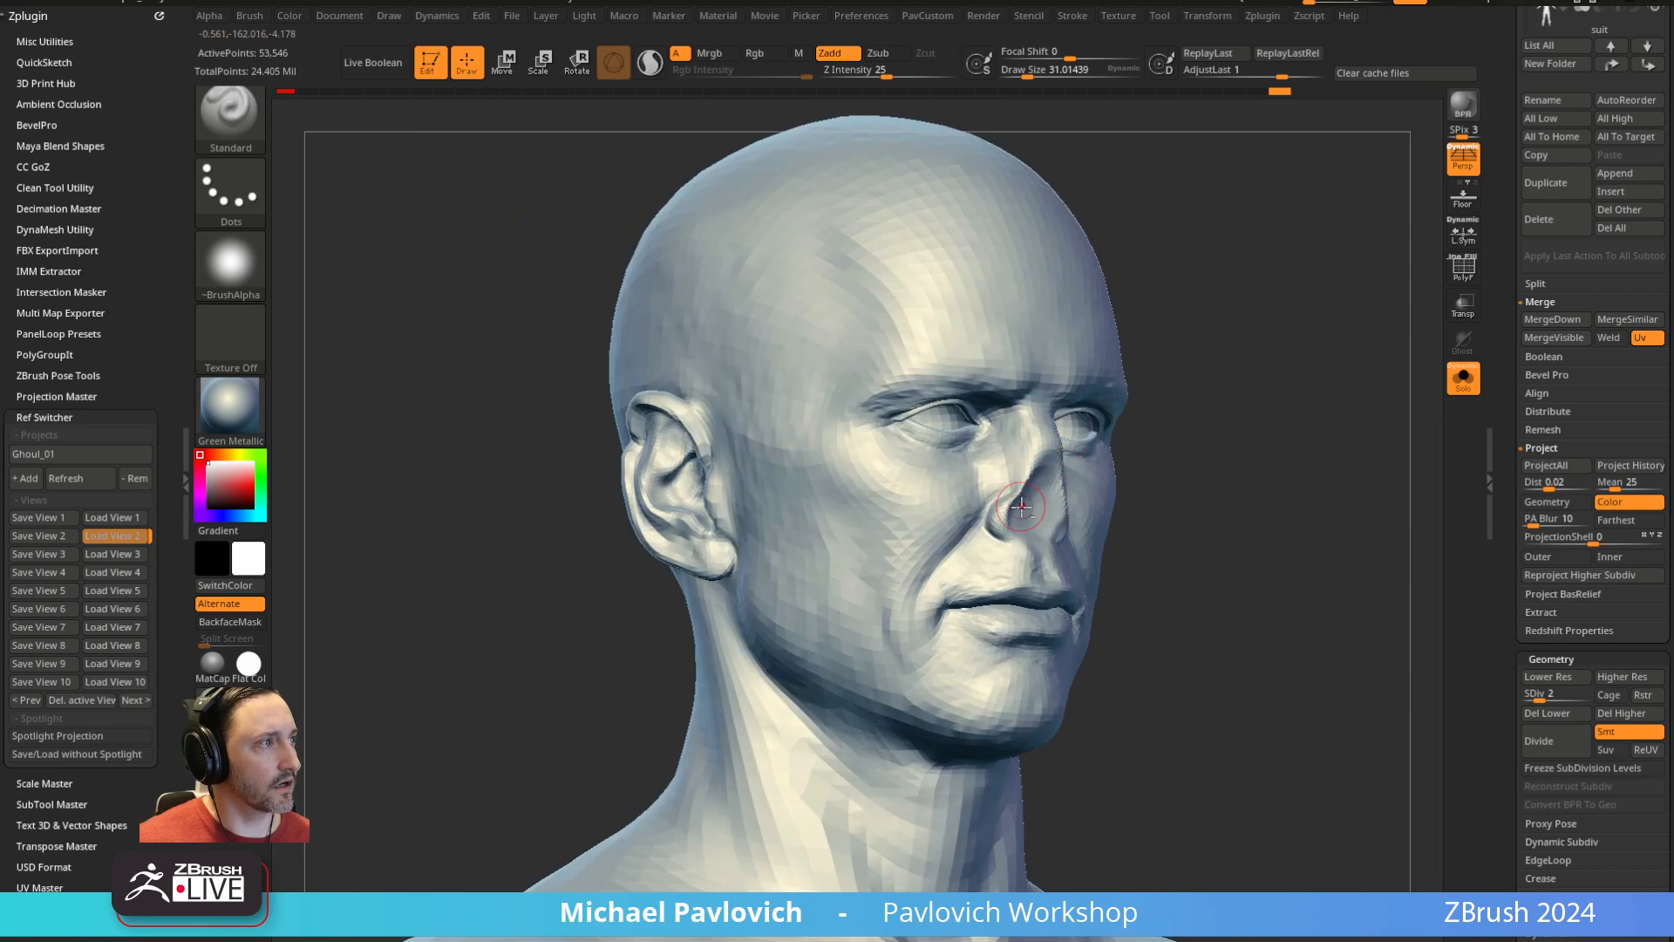
left_click_drag(1005, 529, 1006, 520)
right_click_drag(1208, 454, 1100, 501)
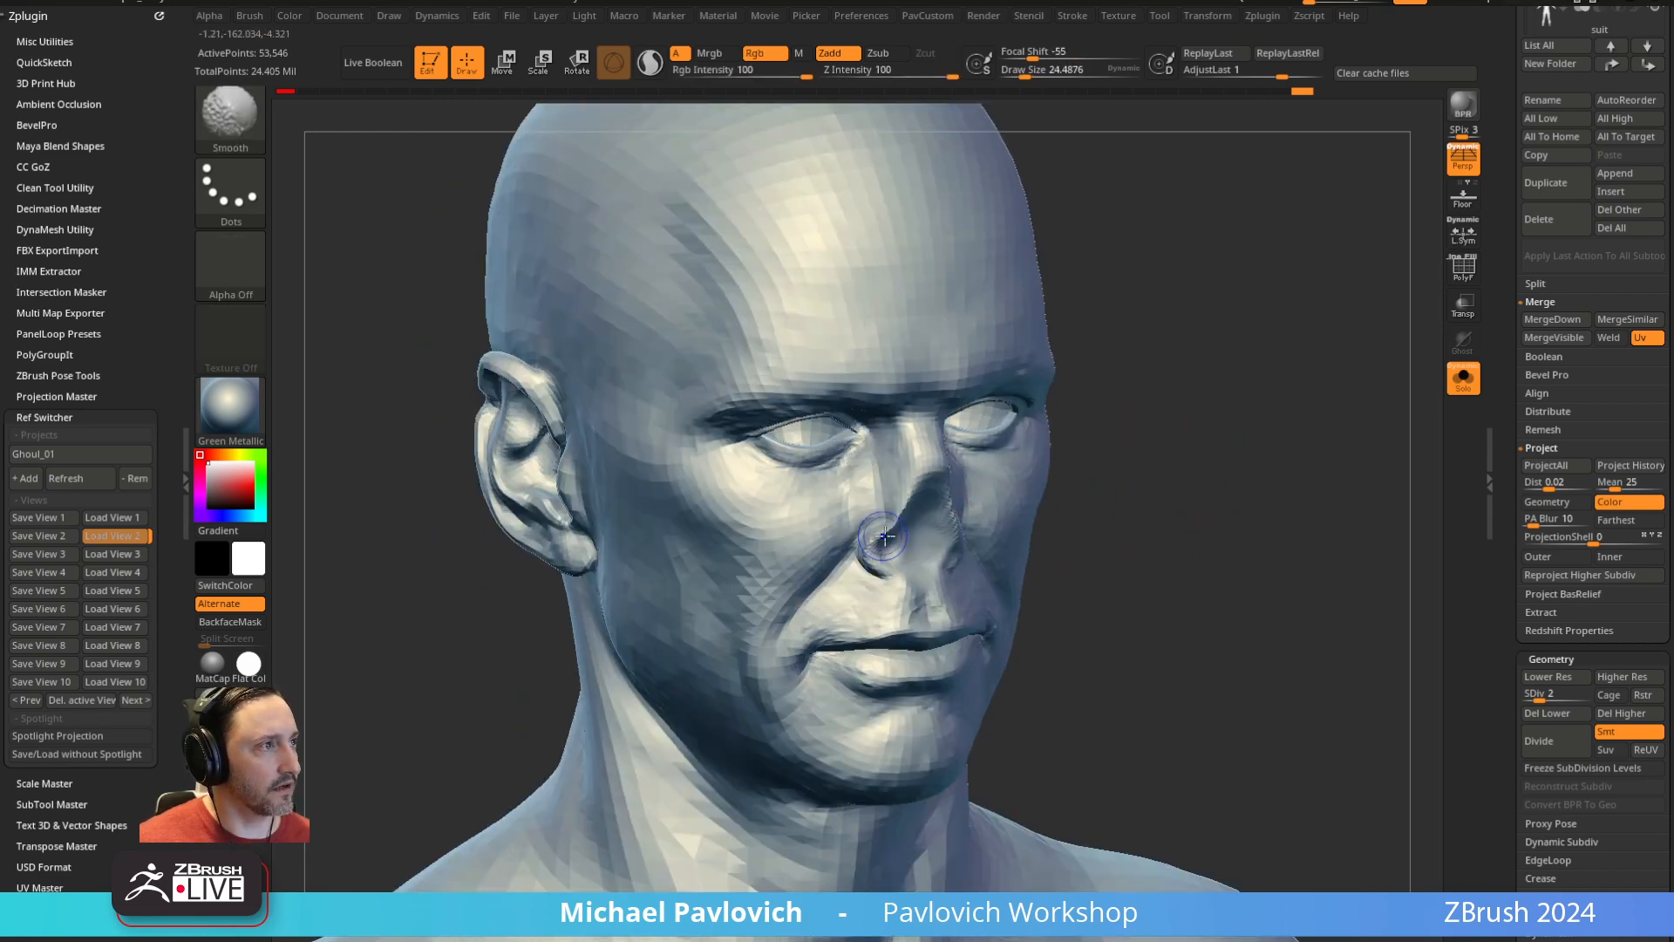
left_click_drag(902, 544, 881, 553, "shift")
right_click_drag(901, 557, 965, 526)
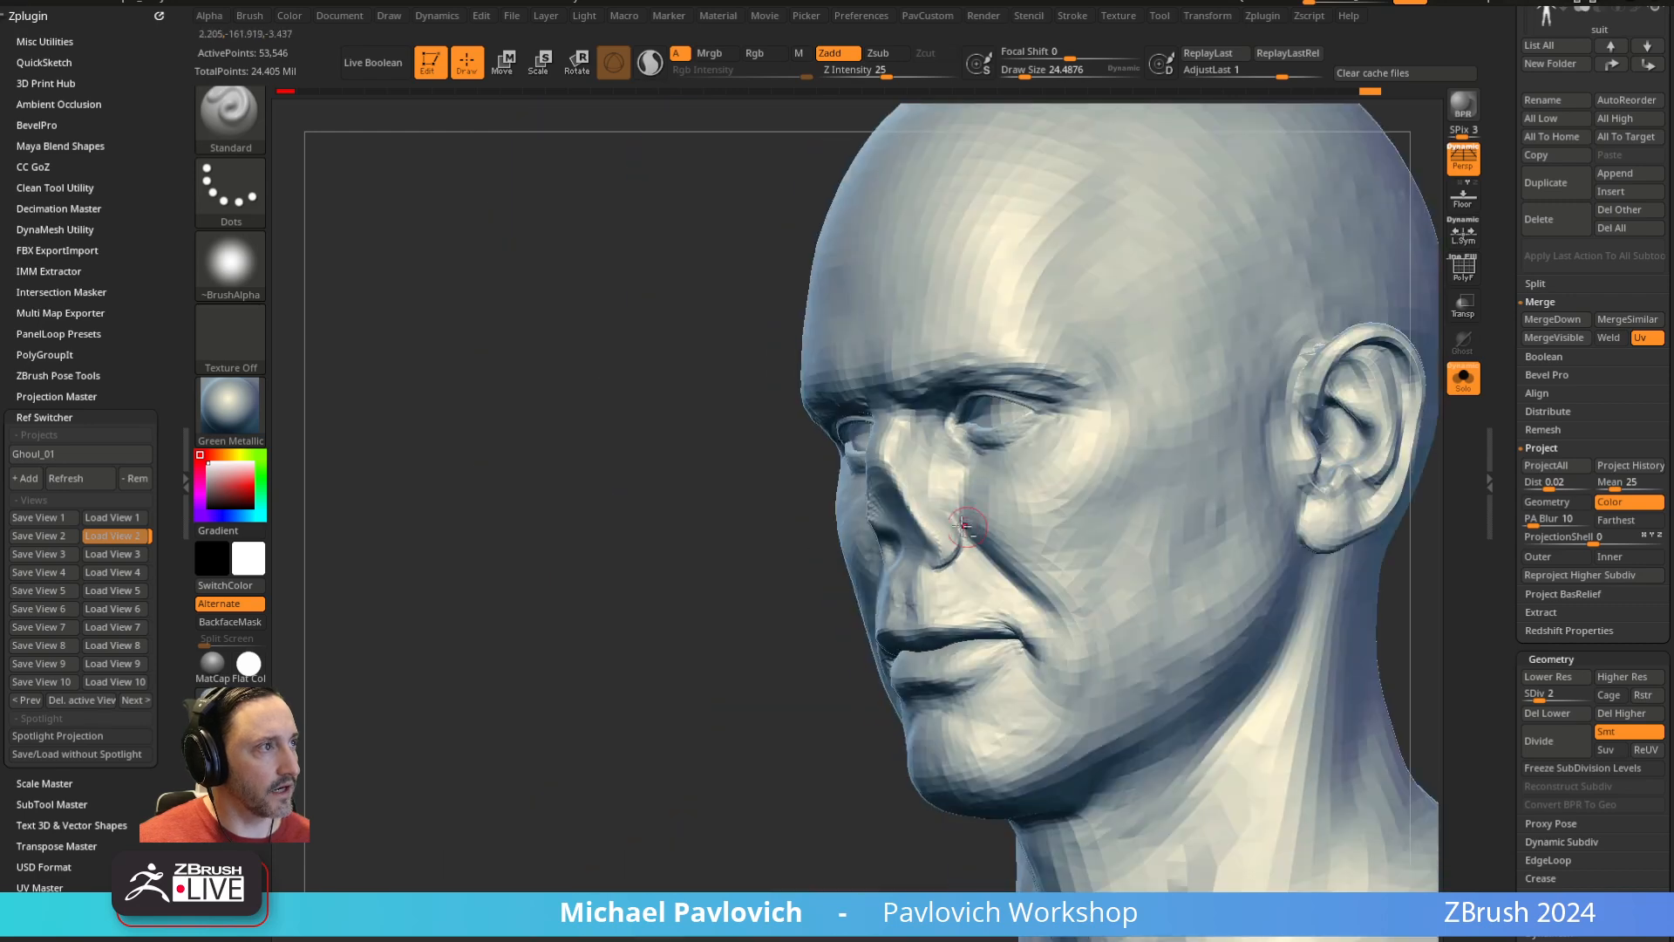
left_click_drag(916, 530, 938, 551, "shift")
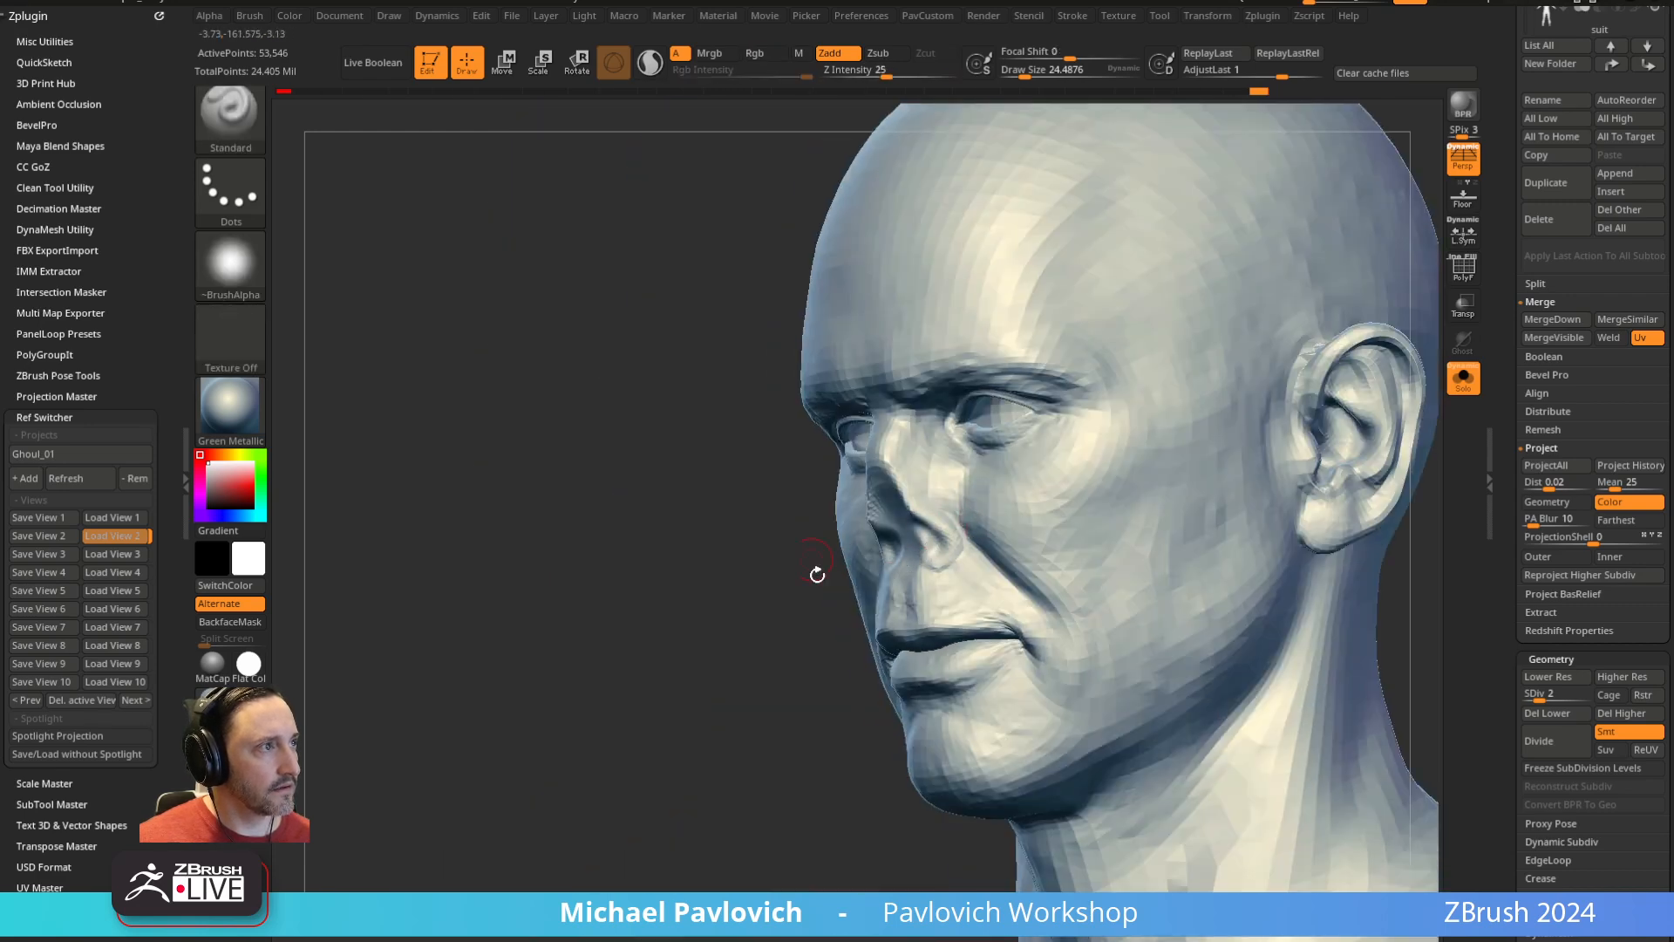
Mask the nose area at a draw size of about 33 and invert the mask so only the nose stays editable
left_click_drag(814, 572, 909, 557)
right_click_drag(907, 555, 894, 516)
key("s")
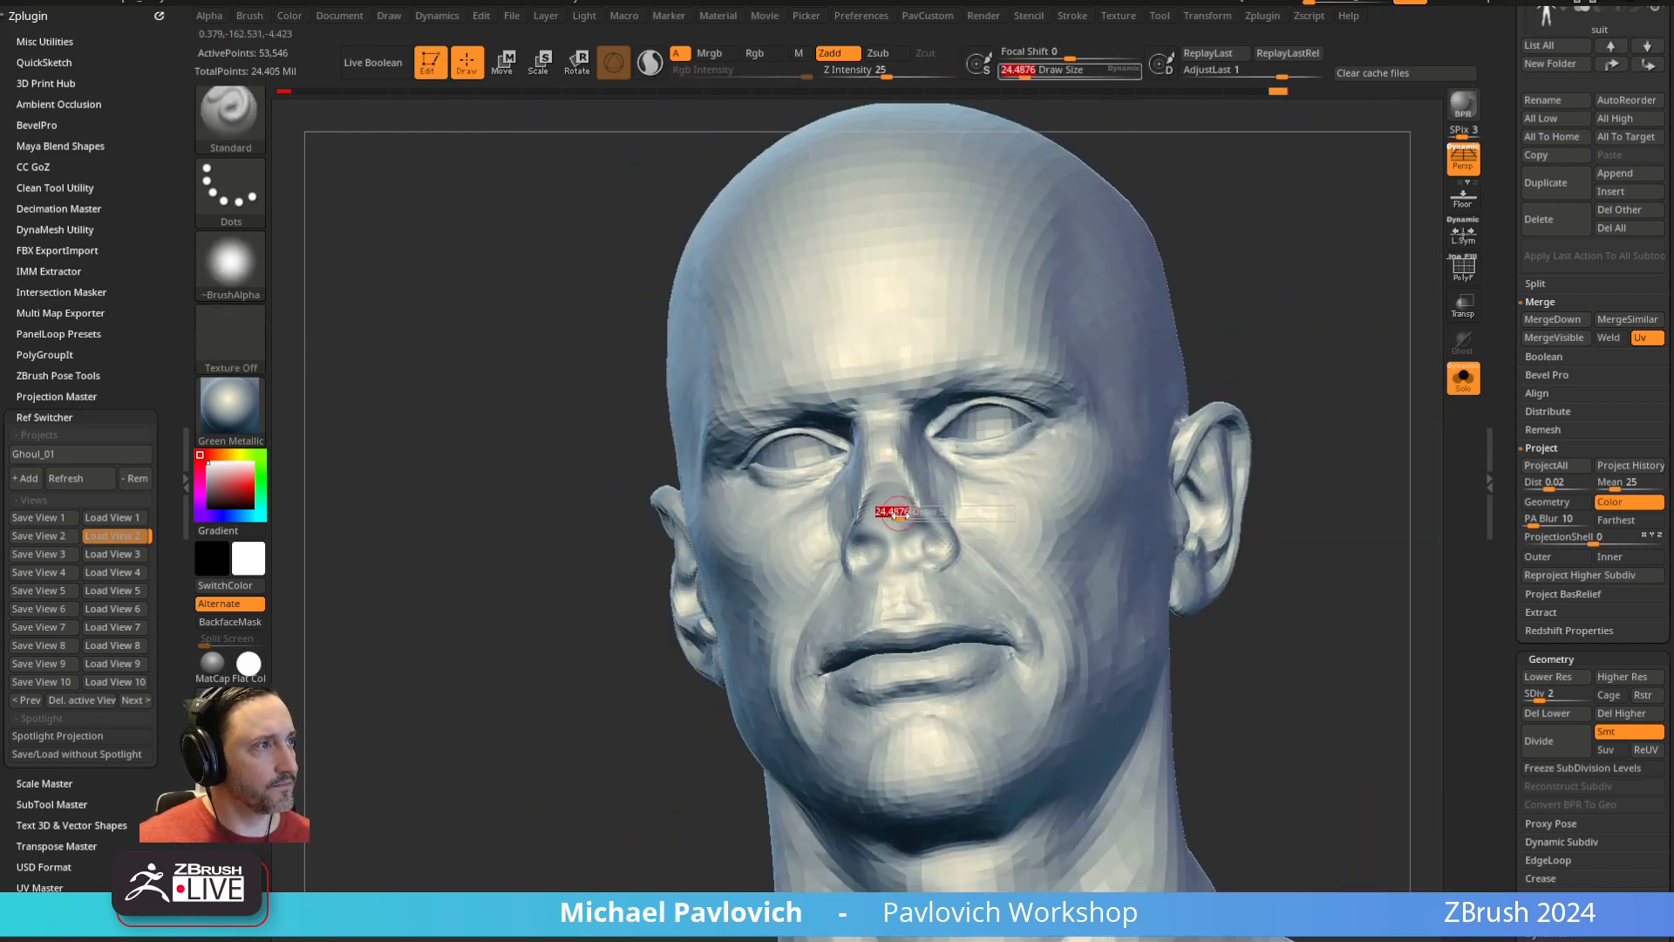
left_click_drag(889, 513, 895, 510)
left_click(885, 508, "ctrl")
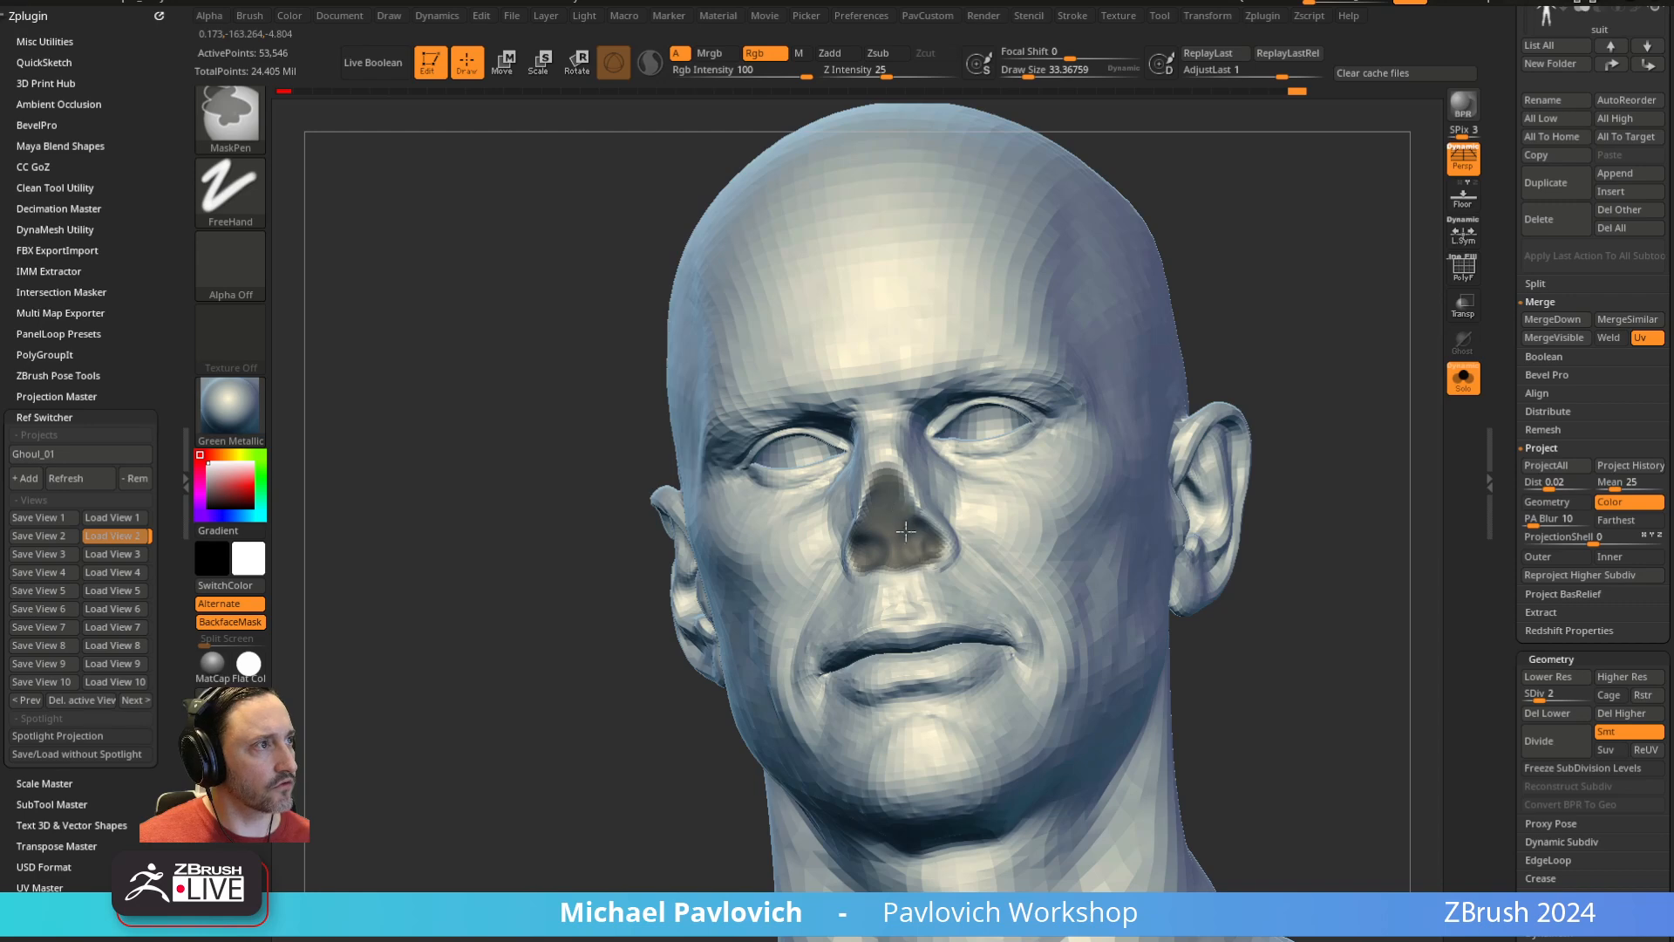
left_click(1355, 312, "ctrl")
left_click_drag(1355, 312, 1312, 302)
left_click(913, 575, "ctrl")
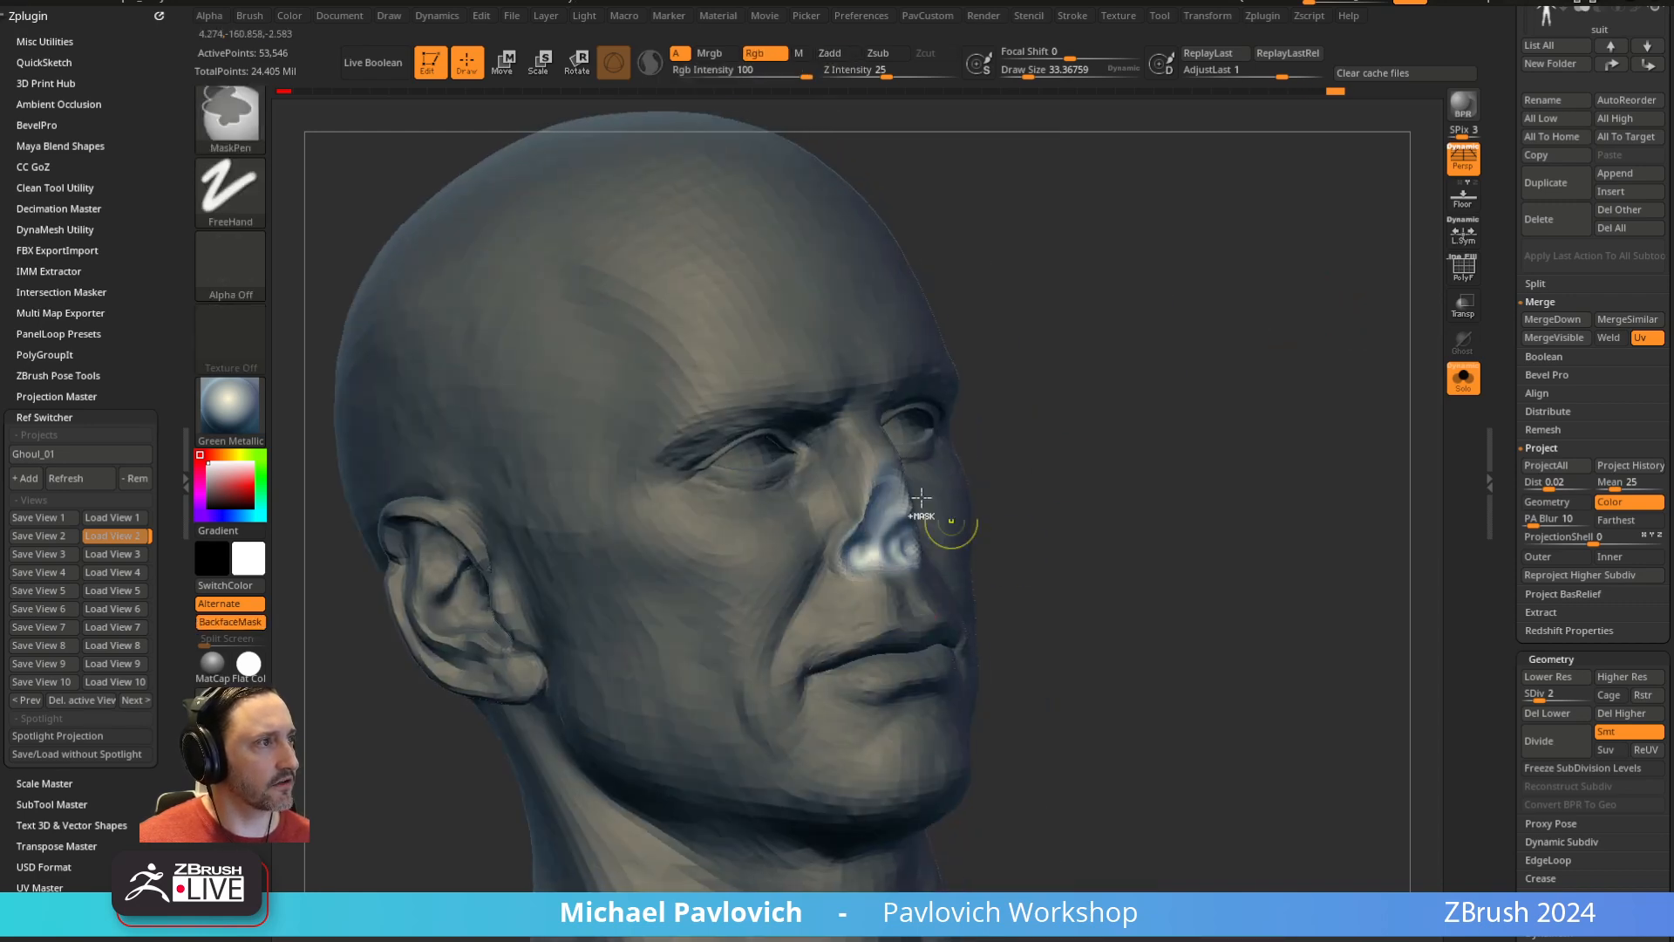
Push the unmasked nose area back into the head with the Move gizmo and clear the mask
left_click_drag(1110, 474, 1065, 463)
key("w")
left_click_drag(959, 471, 1086, 461)
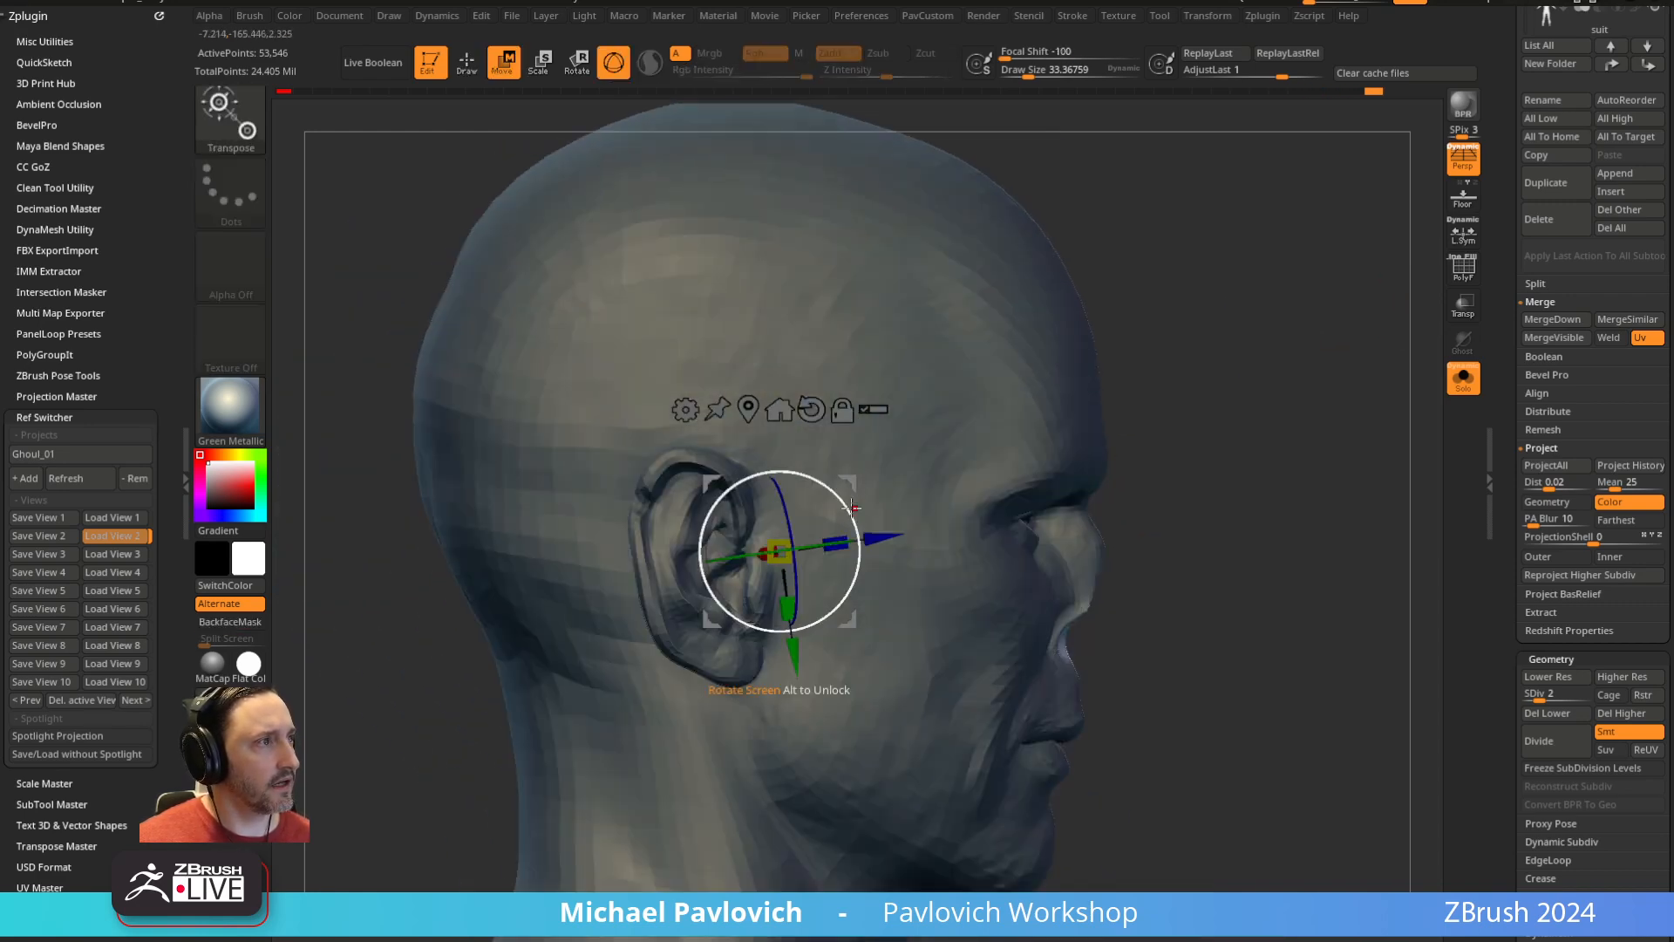
left_click_drag(848, 484, 789, 488)
key("q")
mouse_move(1299, 422)
left_mouse_down()
mouse_move(1169, 414)
mouse_move(1156, 481)
mouse_move(1234, 469)
left_mouse_up()
Smooth the inside and rim of the nose cavity
left_click_drag(749, 519, 772, 618, "shift")
left_click_drag(1029, 558, 938, 547)
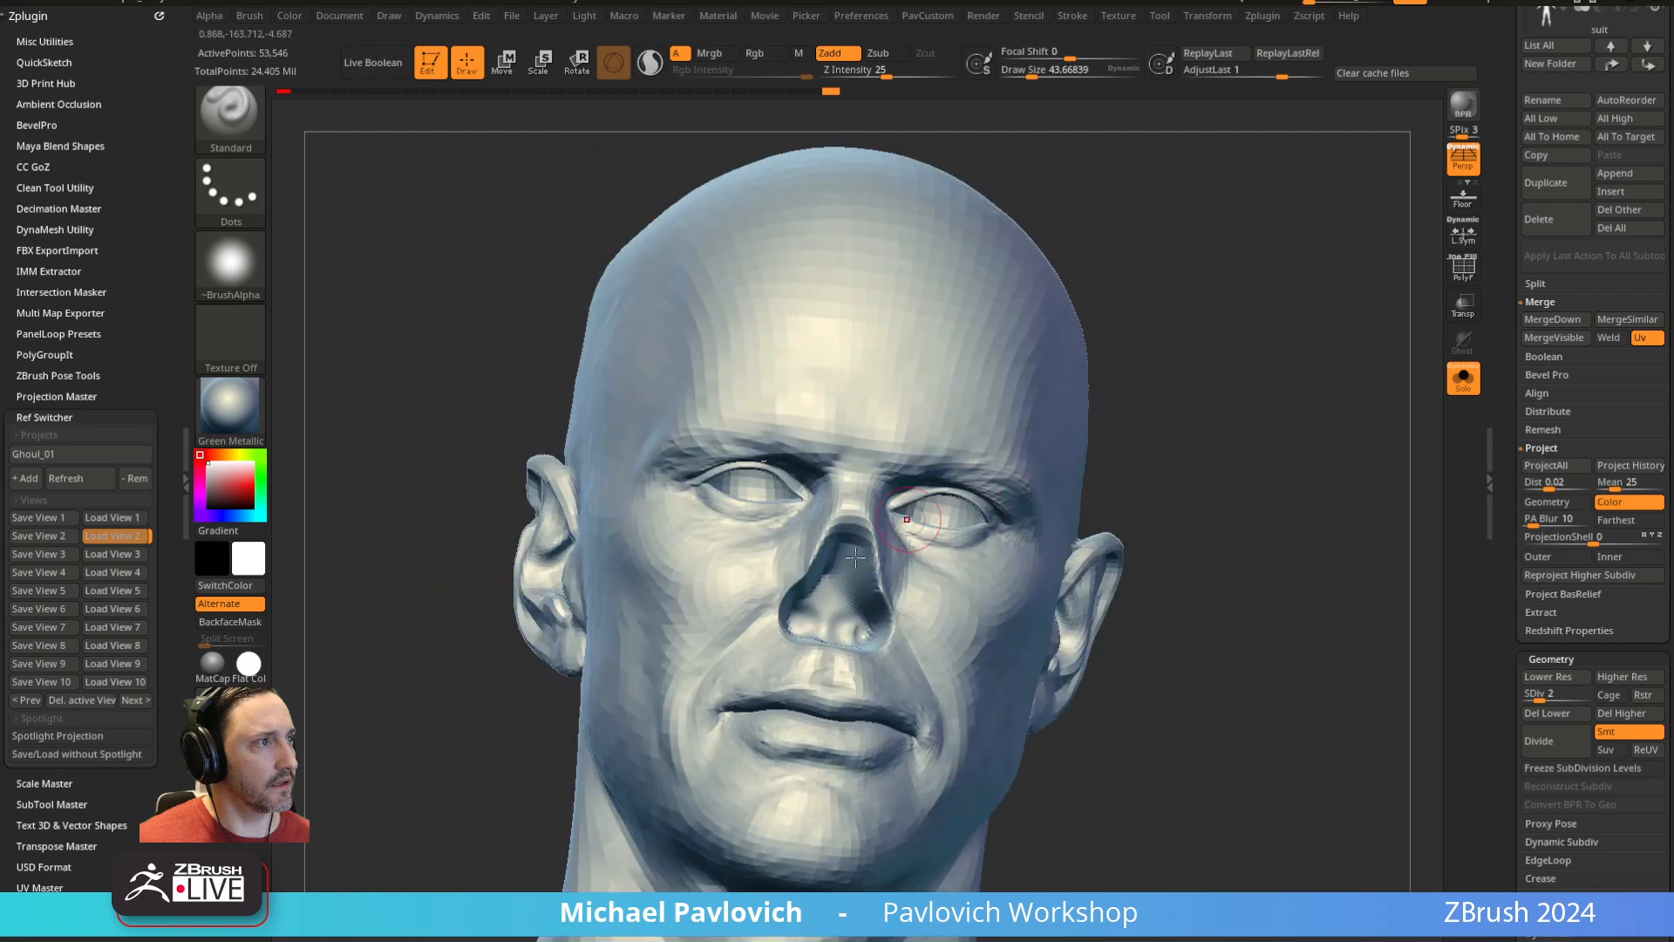
mouse_move(827, 584)
left_mouse_down("shift")
mouse_move(813, 619)
mouse_move(859, 610)
mouse_move(827, 632)
mouse_move(853, 606)
left_mouse_up("shift")
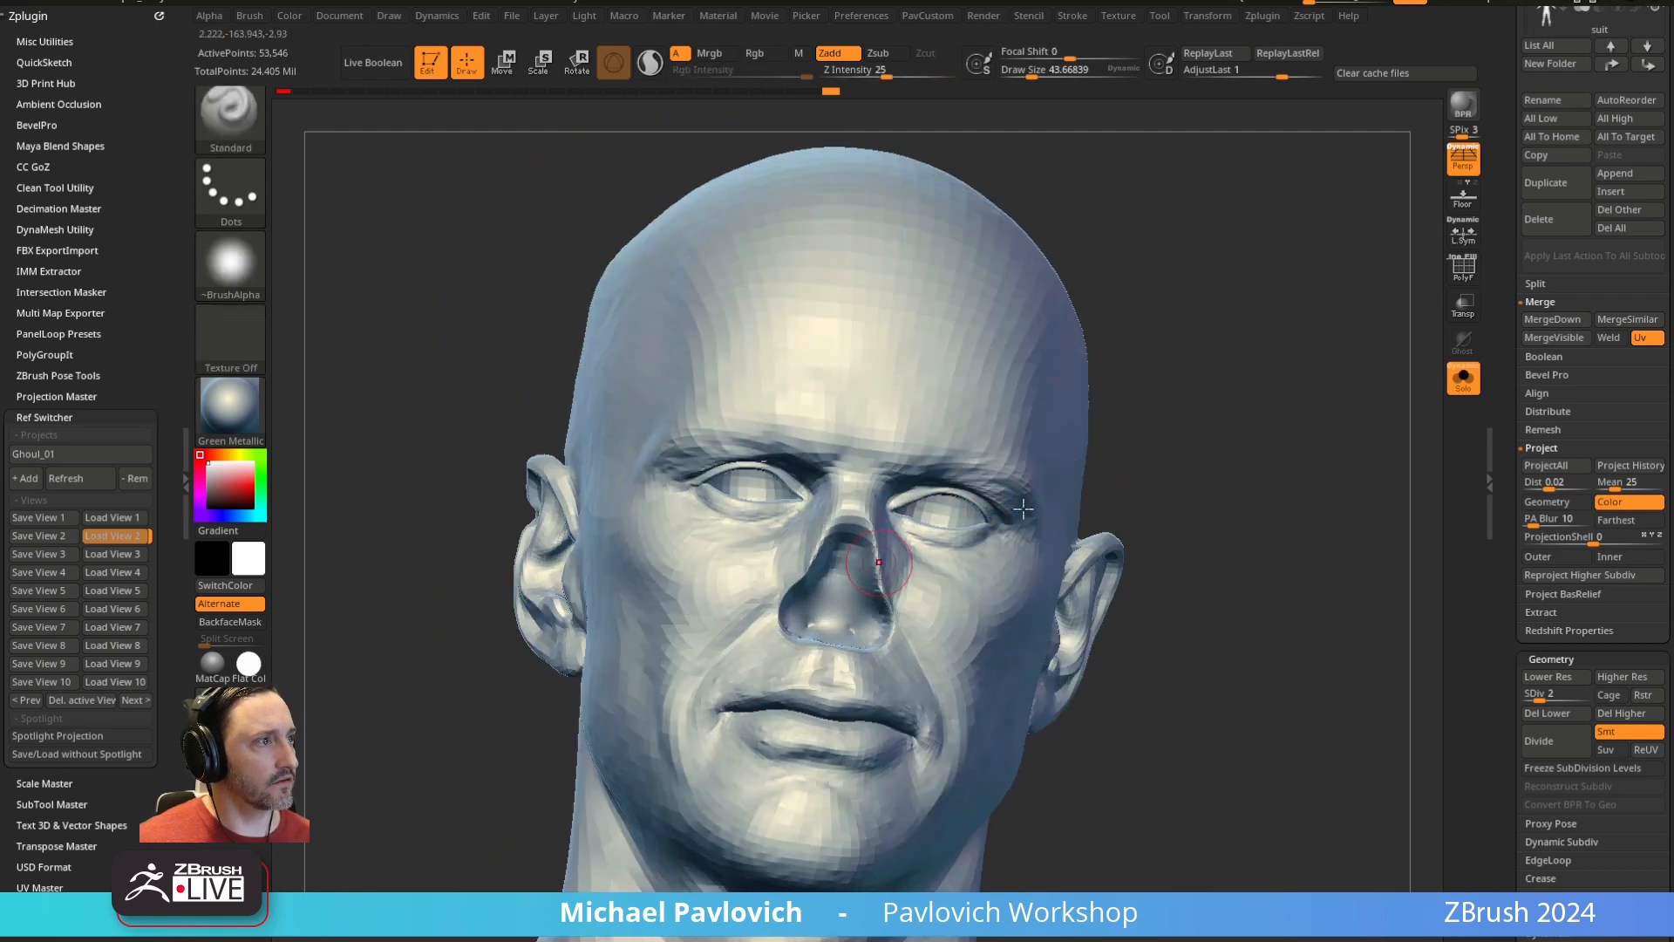
mouse_move(1208, 414)
left_mouse_down("alt")
mouse_move(1263, 478)
mouse_move(1233, 433)
mouse_move(1215, 454)
left_mouse_up("alt")
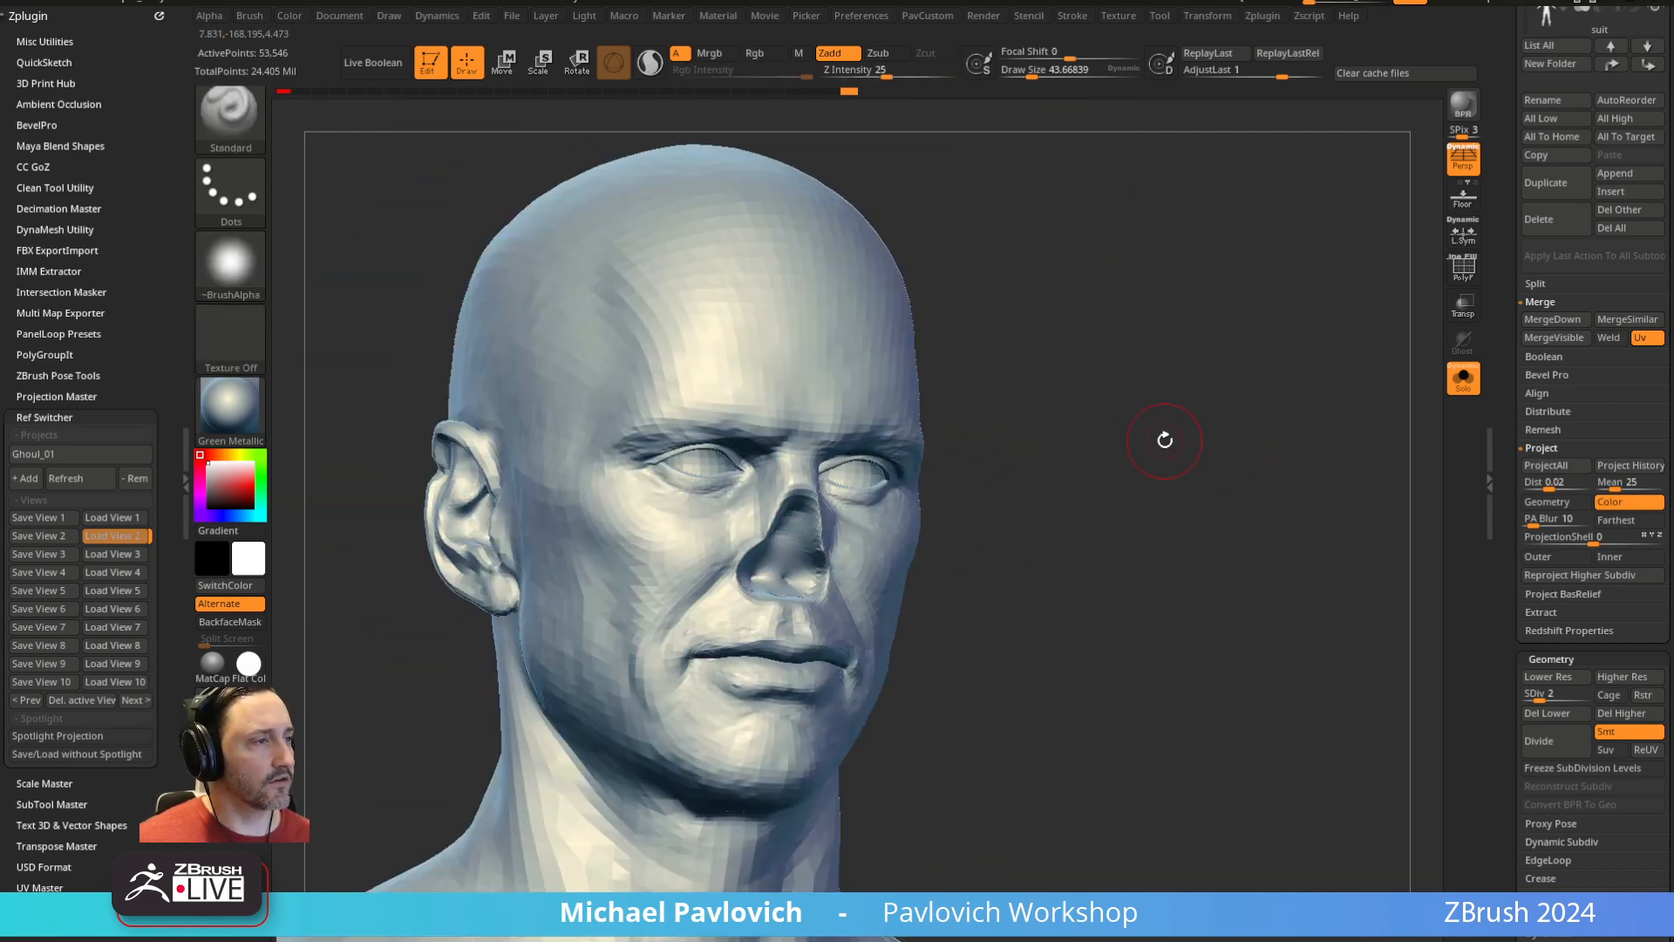
Bring back the reference overlay in profile and select the Move brush with a draw size of about 52
key("shift+z")
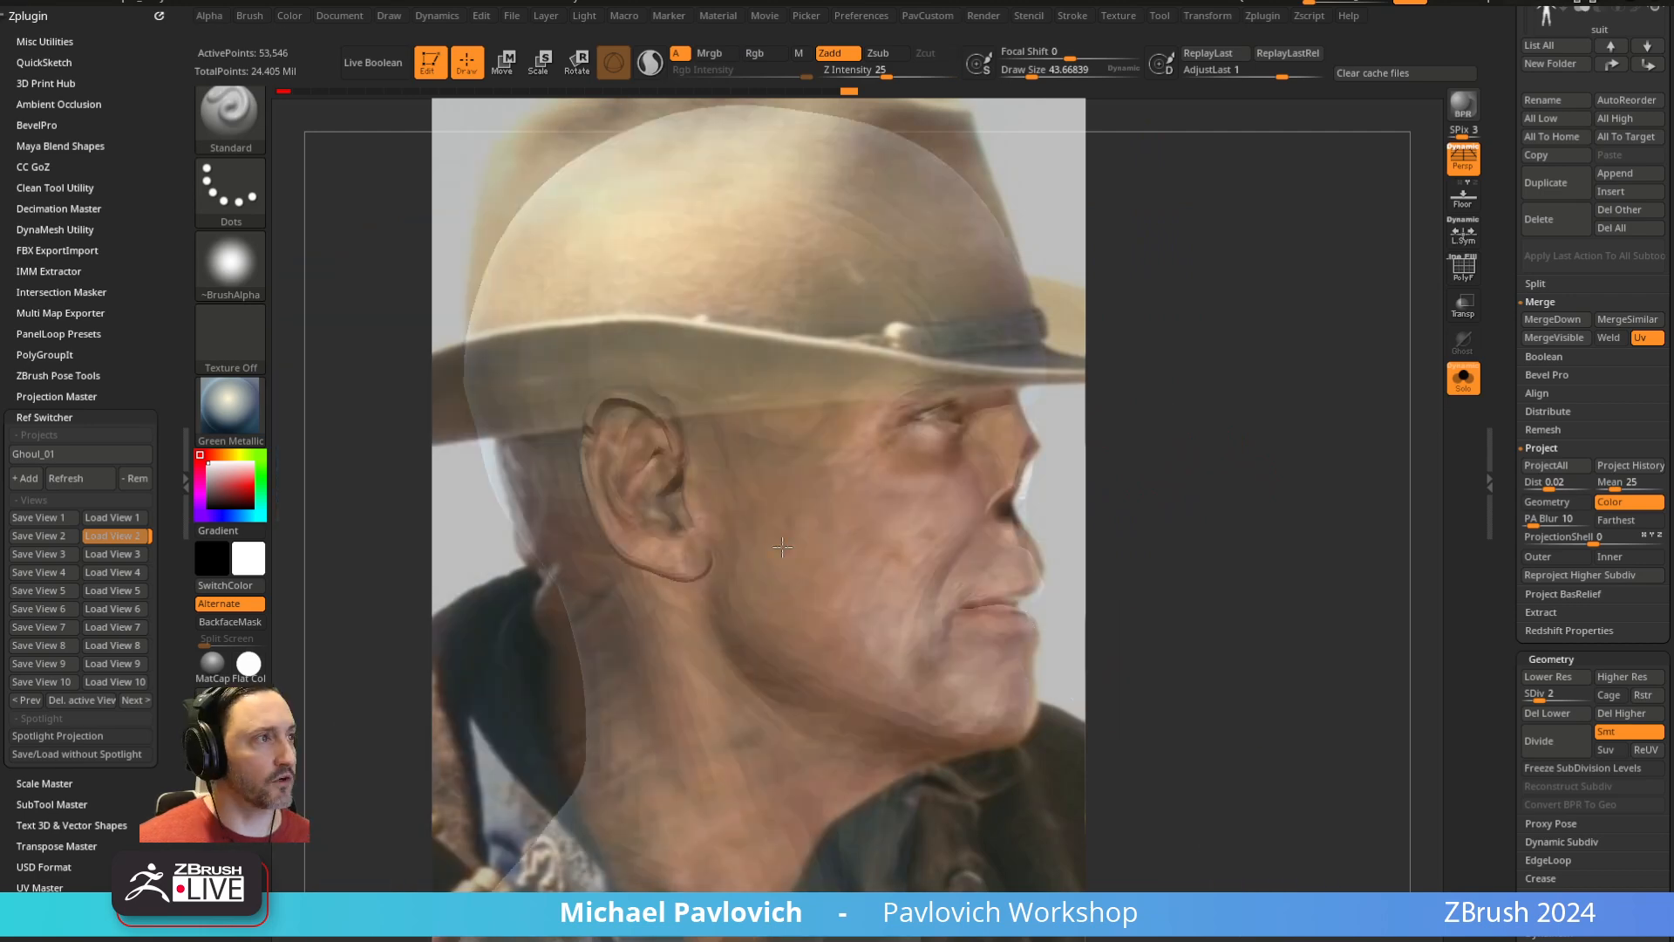
key("s")
mouse_move(1014, 495)
left_mouse_down()
mouse_move(1003, 475)
mouse_move(1006, 498)
left_mouse_up()
key("b")
key("m")
key("v")
Load reference view 3 and move the Spotlight dial clear of the face
key("3")
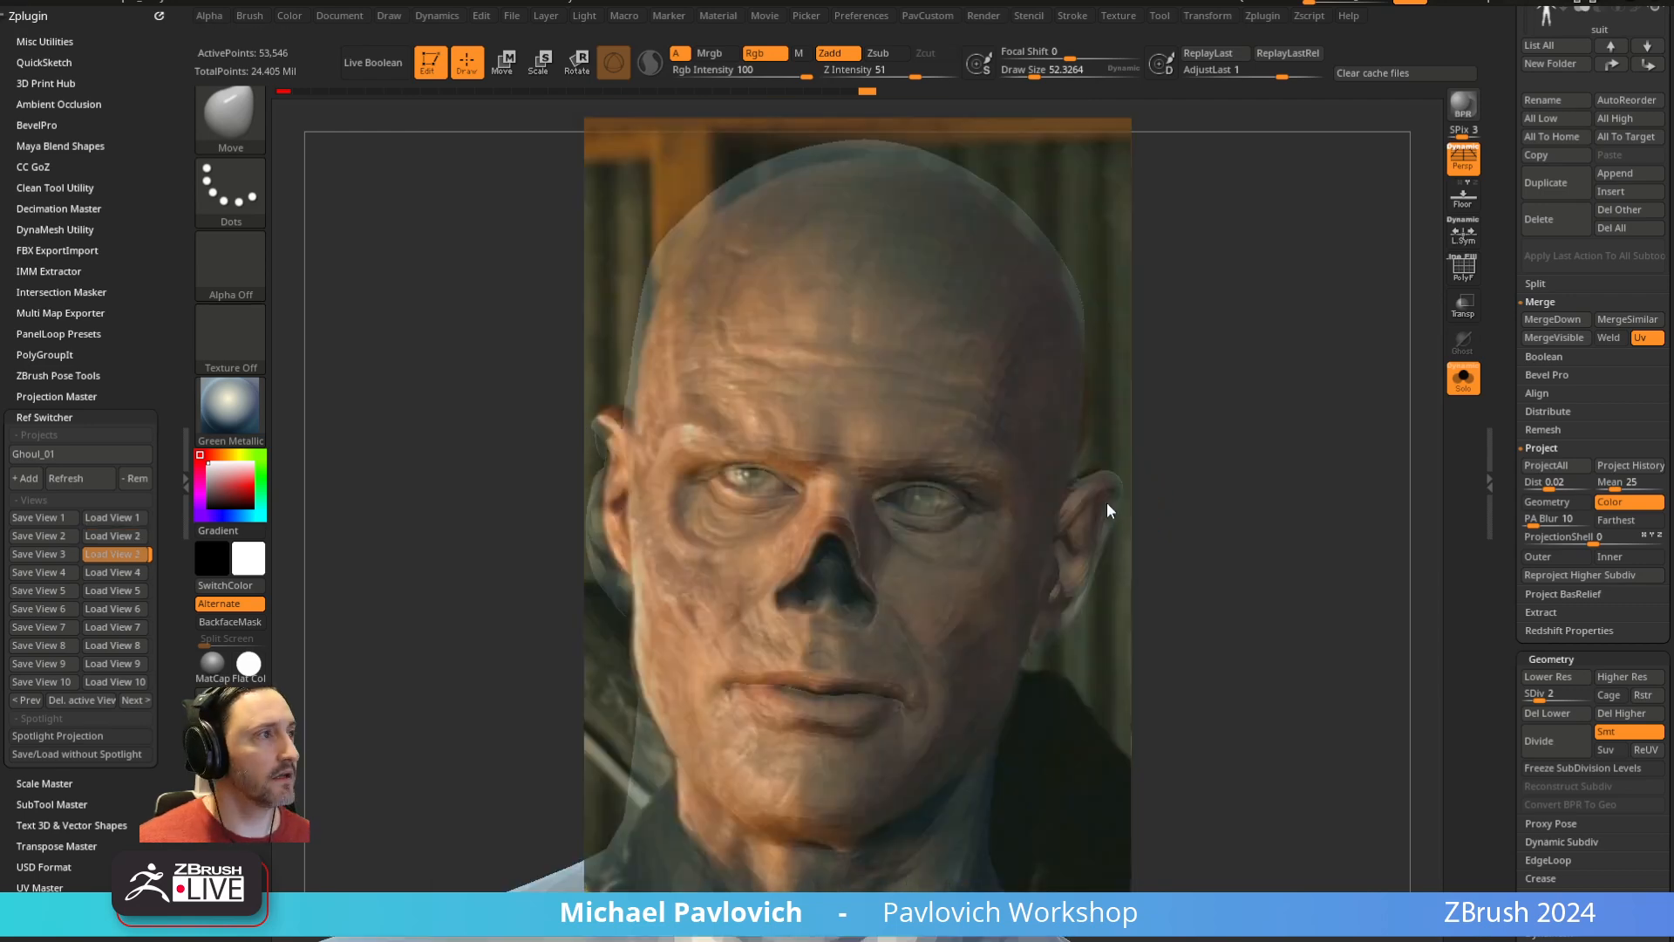
key("z")
key("z")
key("z")
key("z")
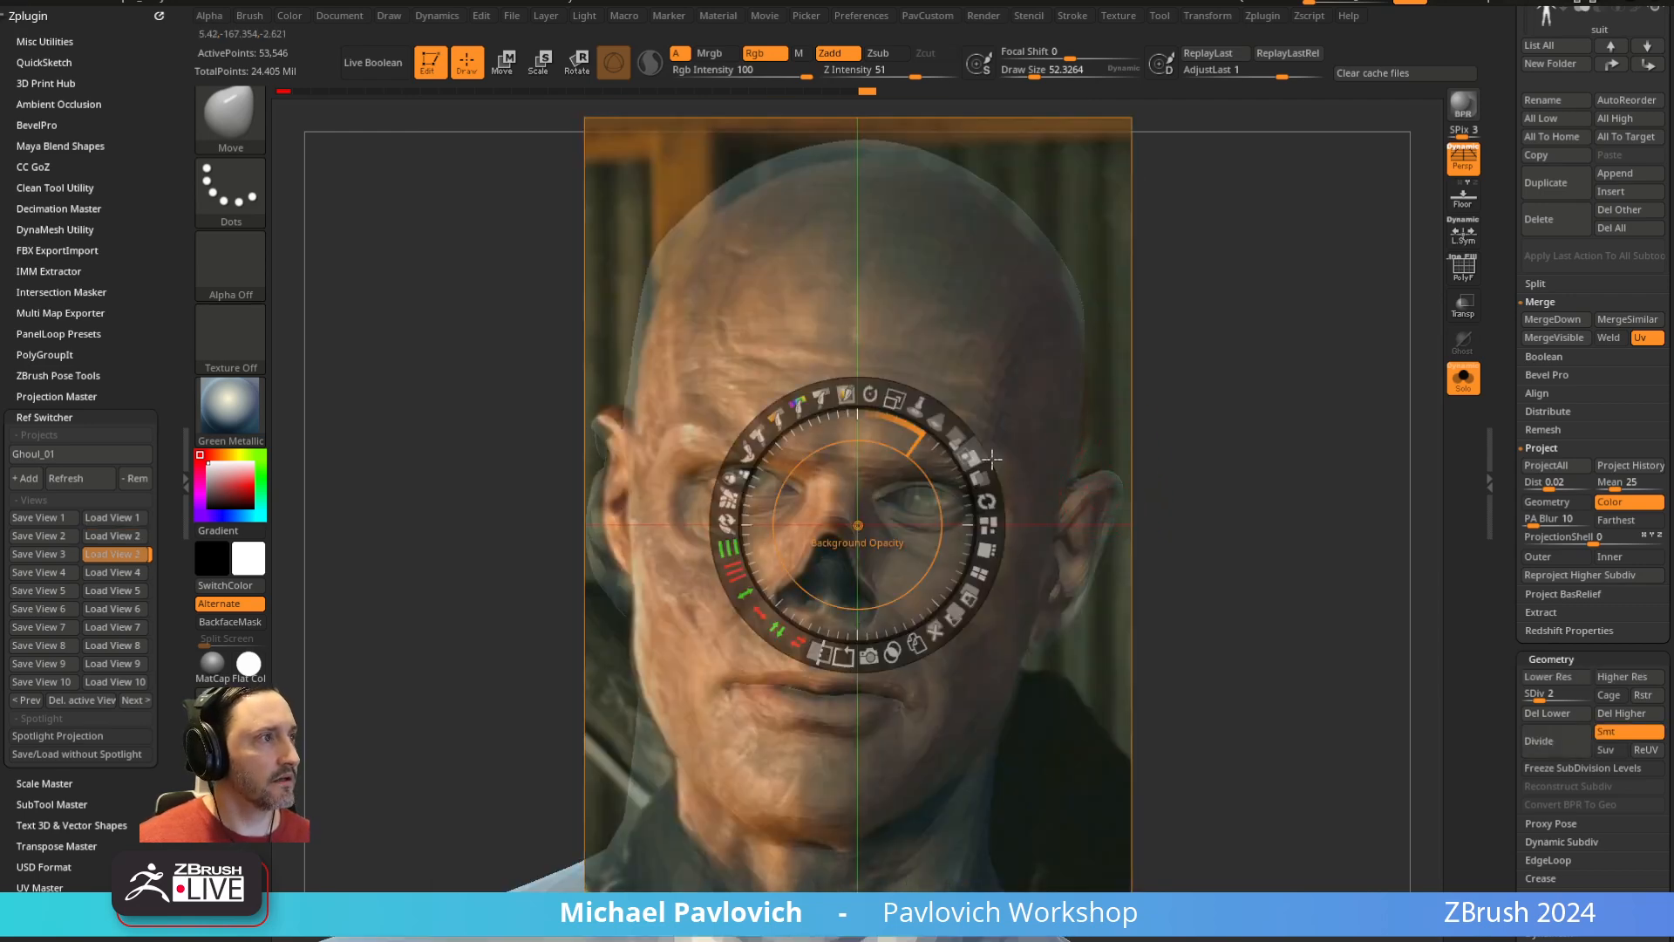
key("z")
left_click(1056, 437)
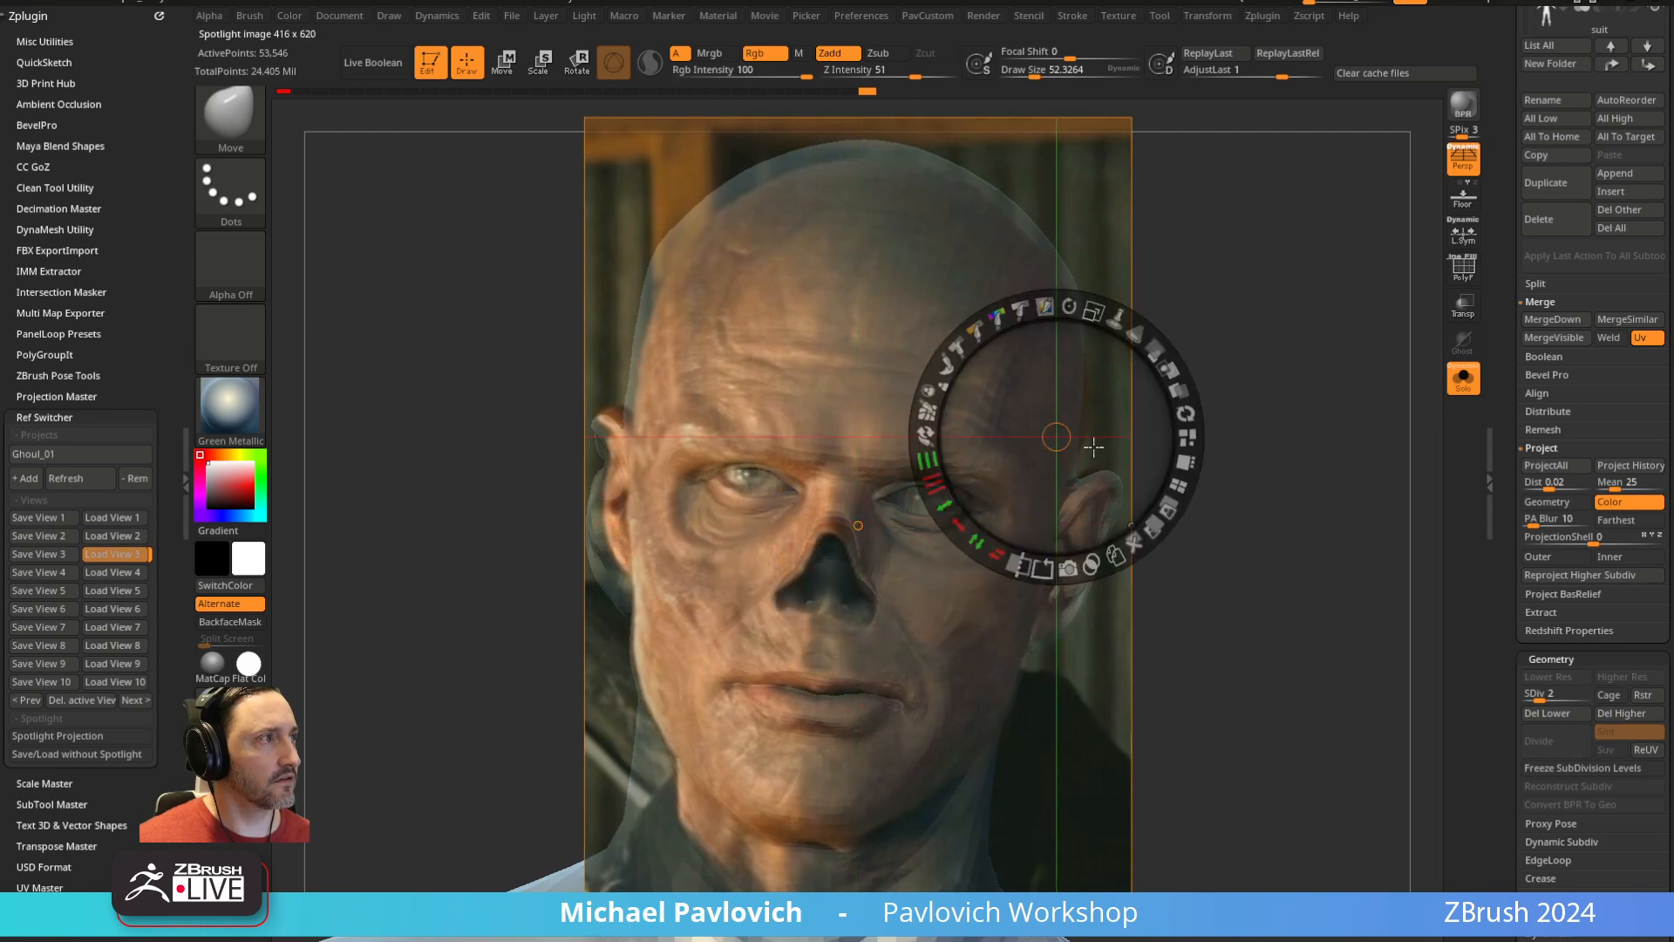
left_click_drag(1062, 430, 1258, 545)
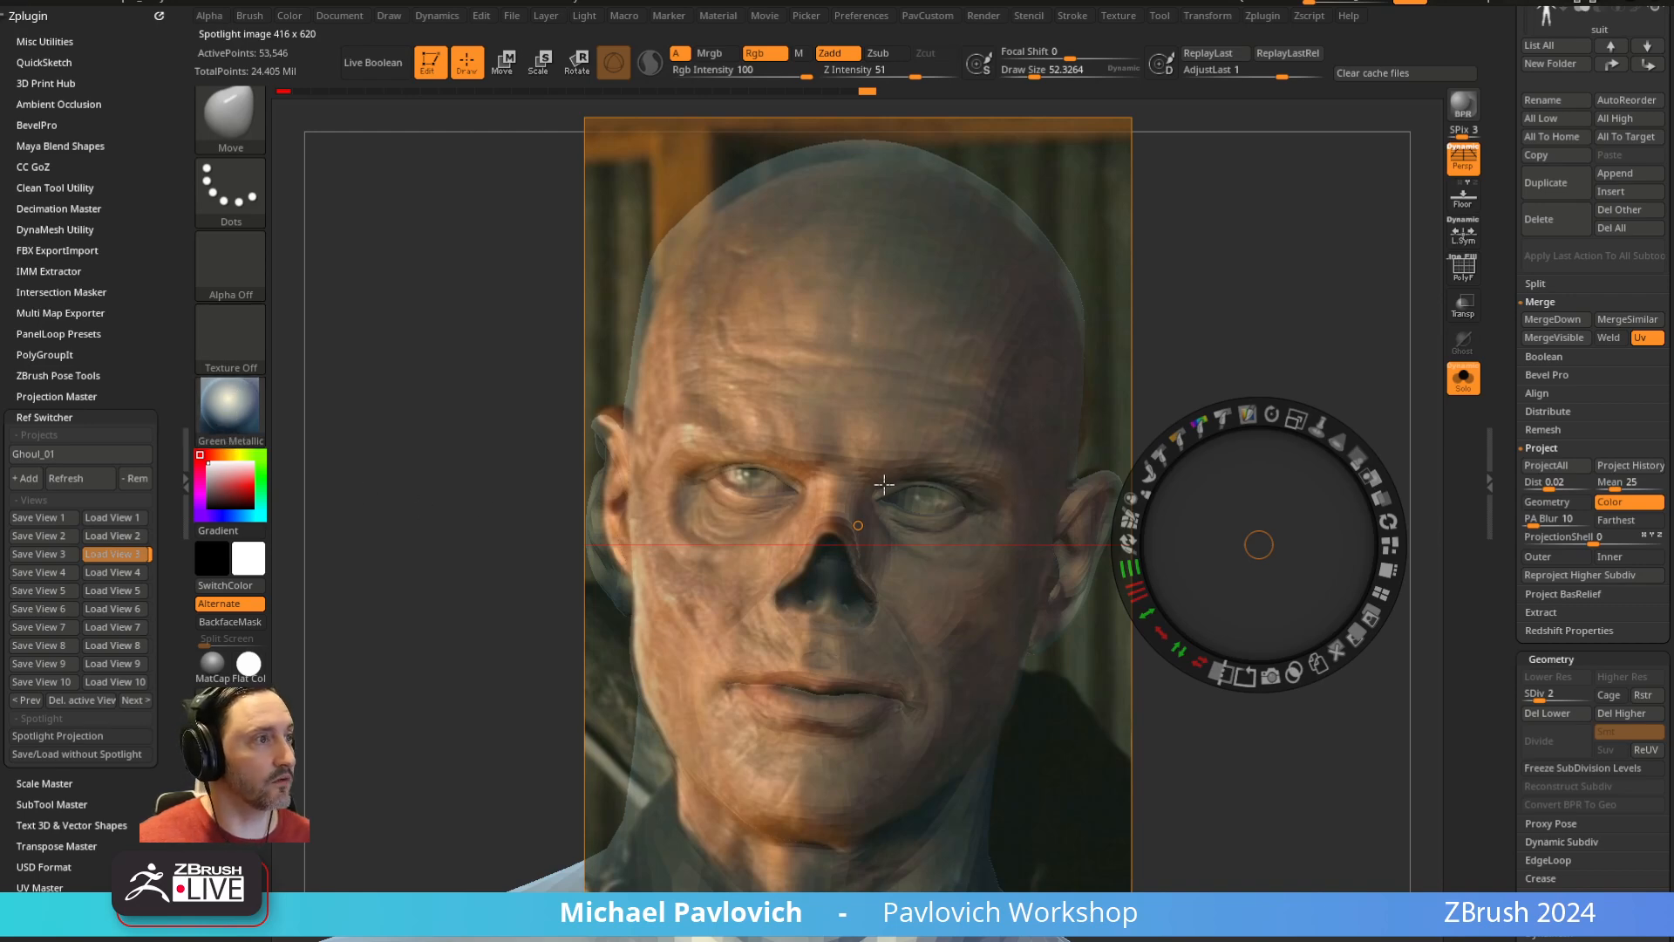
key("z")
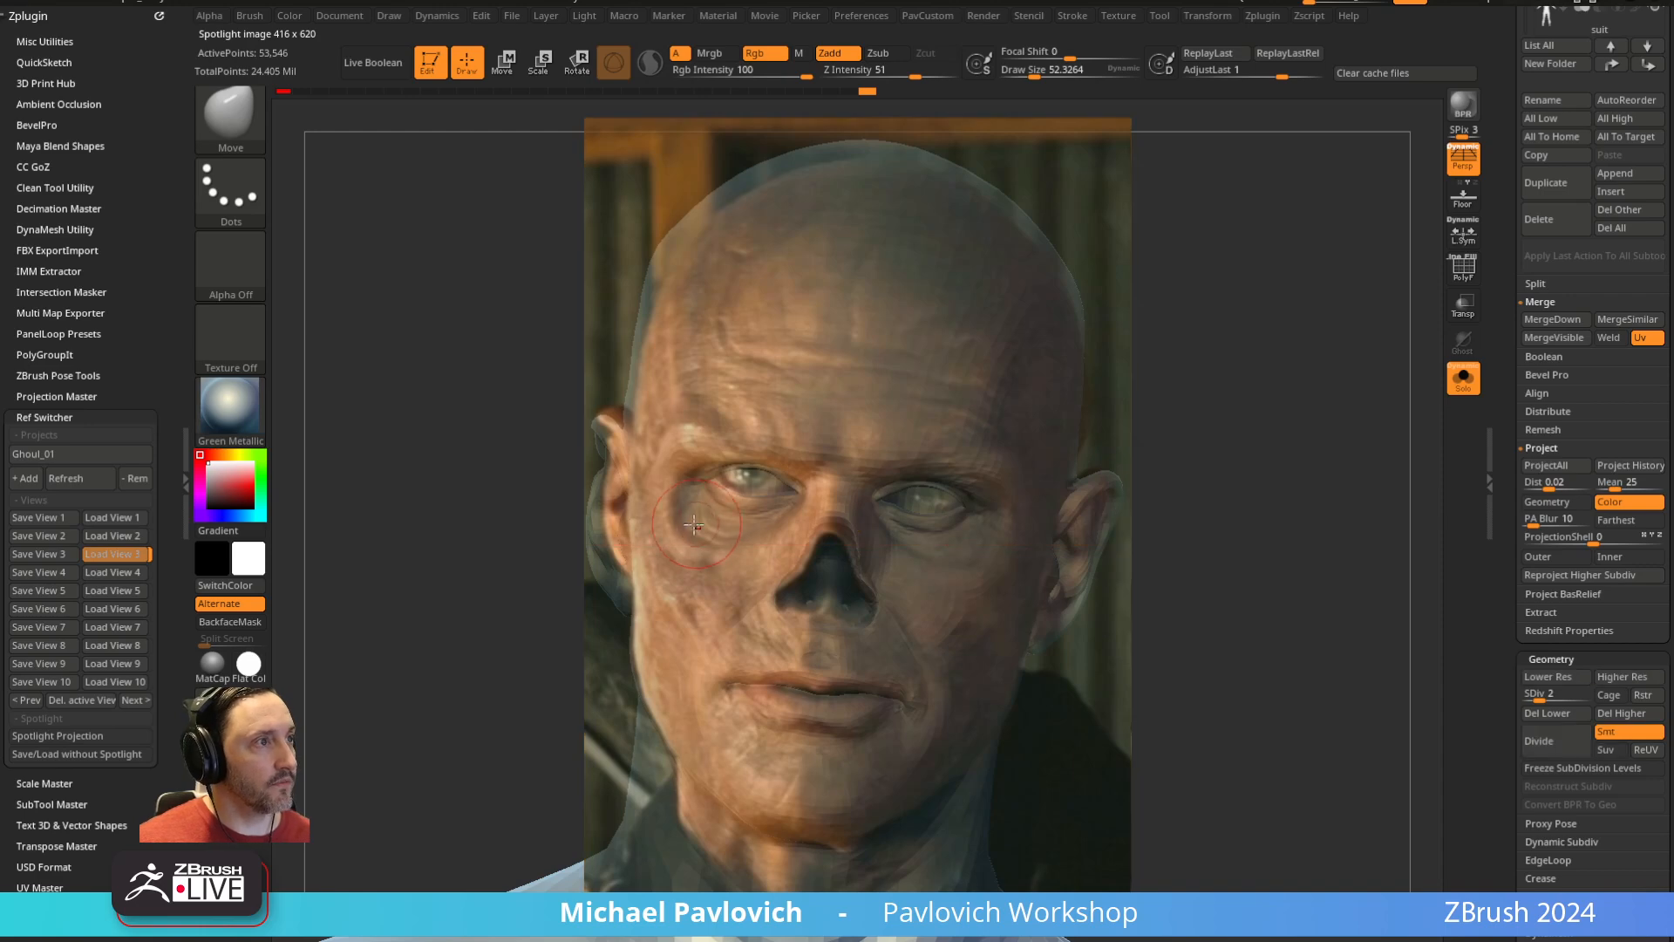
Sculpt the bags and hollows under the eyes over reference view 3 with the Standard brush at a draw size of about 33
key("b")
key("s")
key("t")
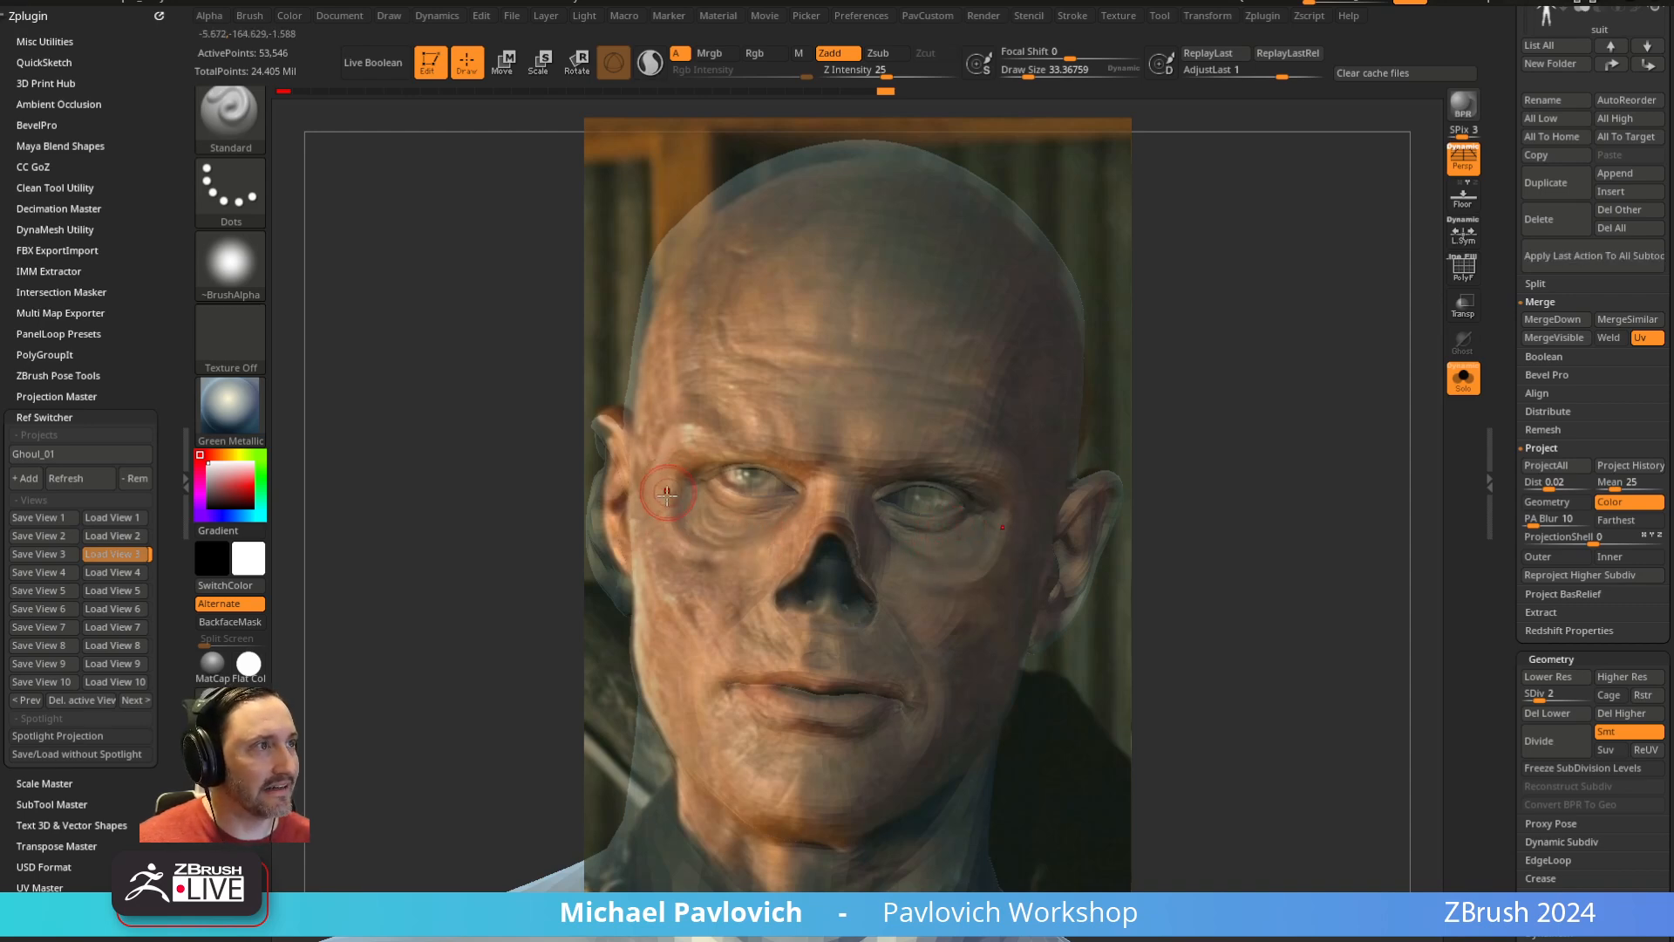
key("s")
mouse_move(719, 458)
left_mouse_down()
mouse_move(673, 488)
mouse_move(784, 588)
left_mouse_up()
Sculpt the cheek creases beside the mouth to follow the reference, and inspect the face without the overlay
key("s")
mouse_move(825, 492)
left_mouse_down()
mouse_move(785, 604)
mouse_move(735, 674)
left_mouse_up()
key("s")
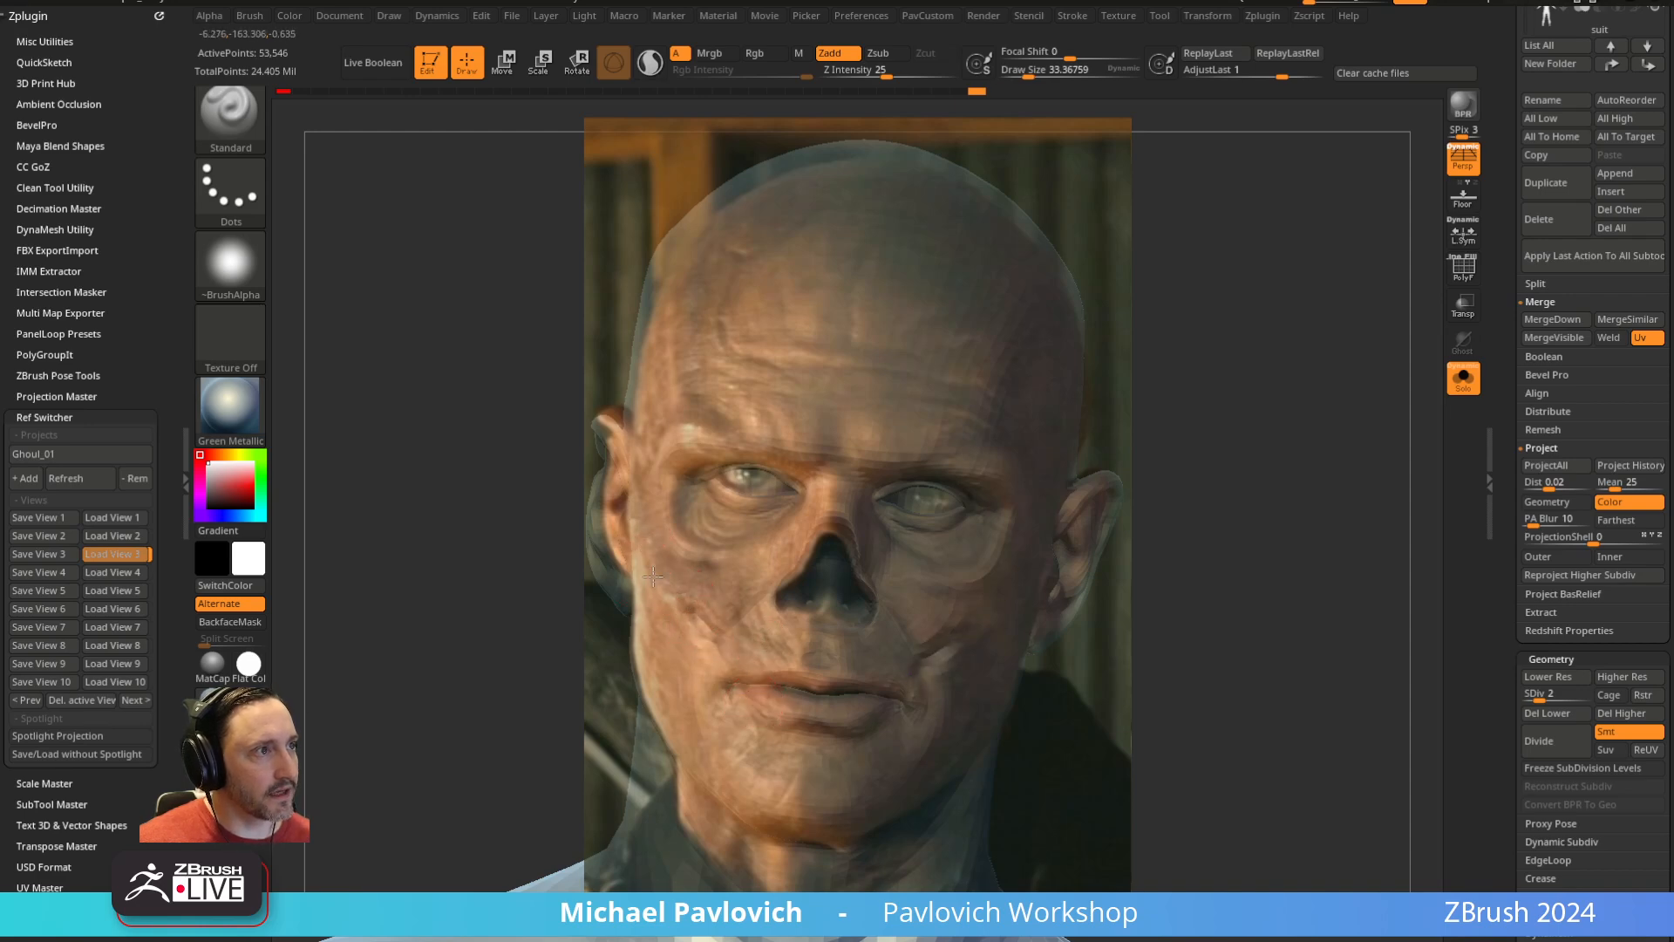
mouse_move(654, 560)
left_mouse_down()
mouse_move(658, 547)
mouse_move(720, 629)
left_mouse_up()
key("shift+z")
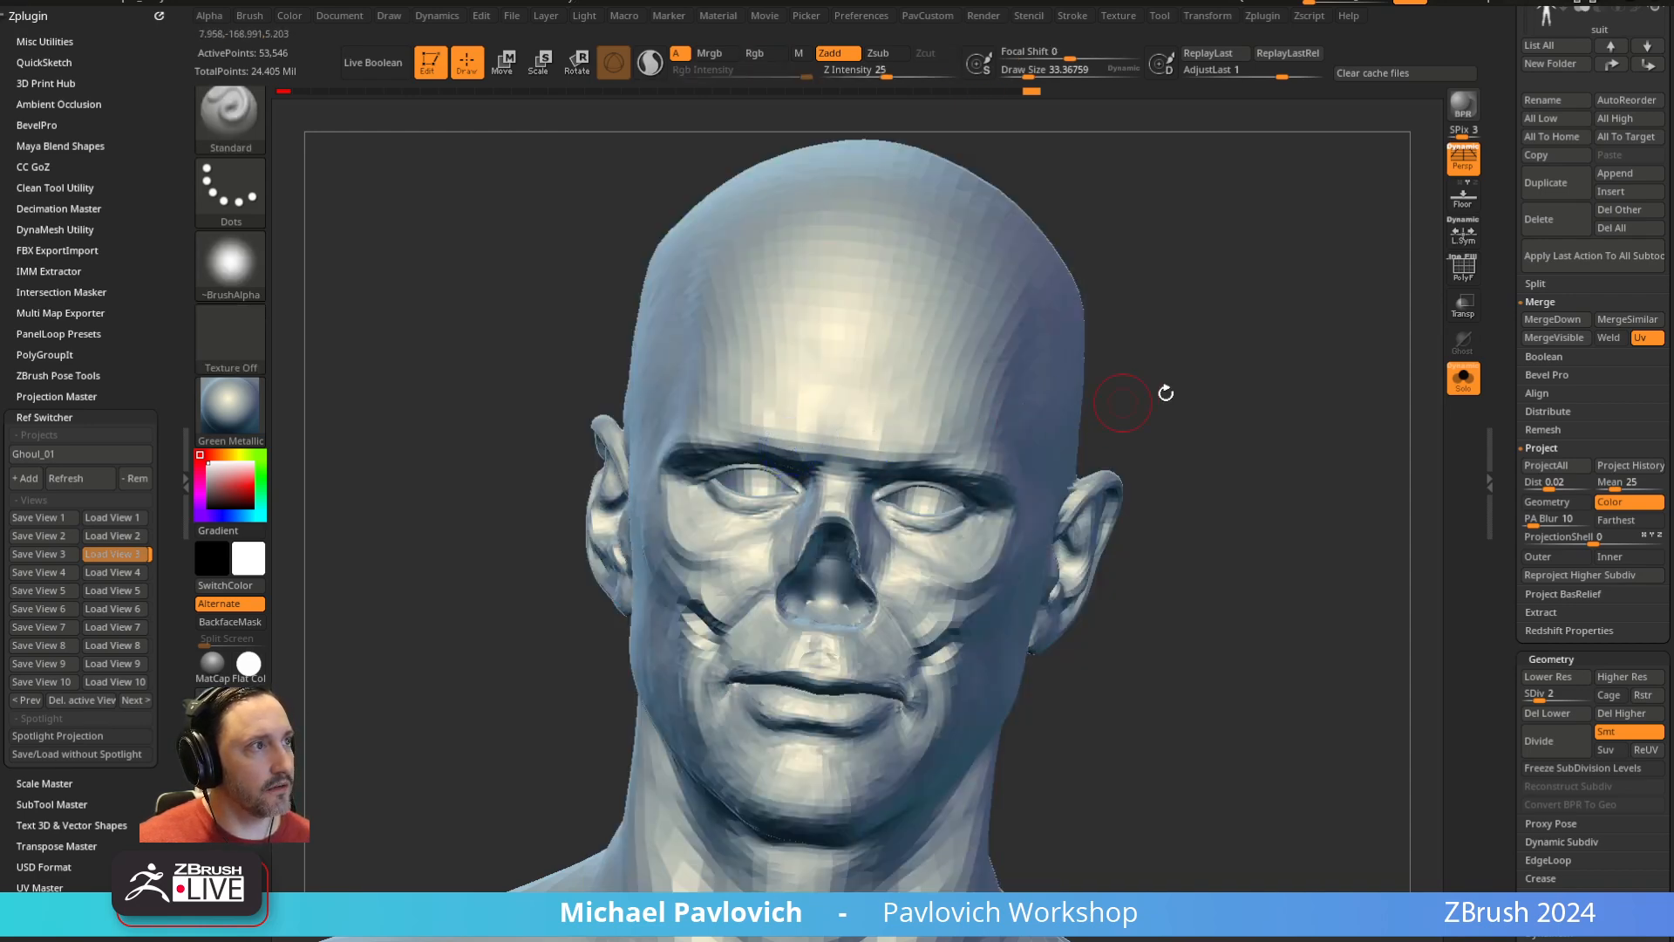
left_click_drag(1166, 388, 859, 593)
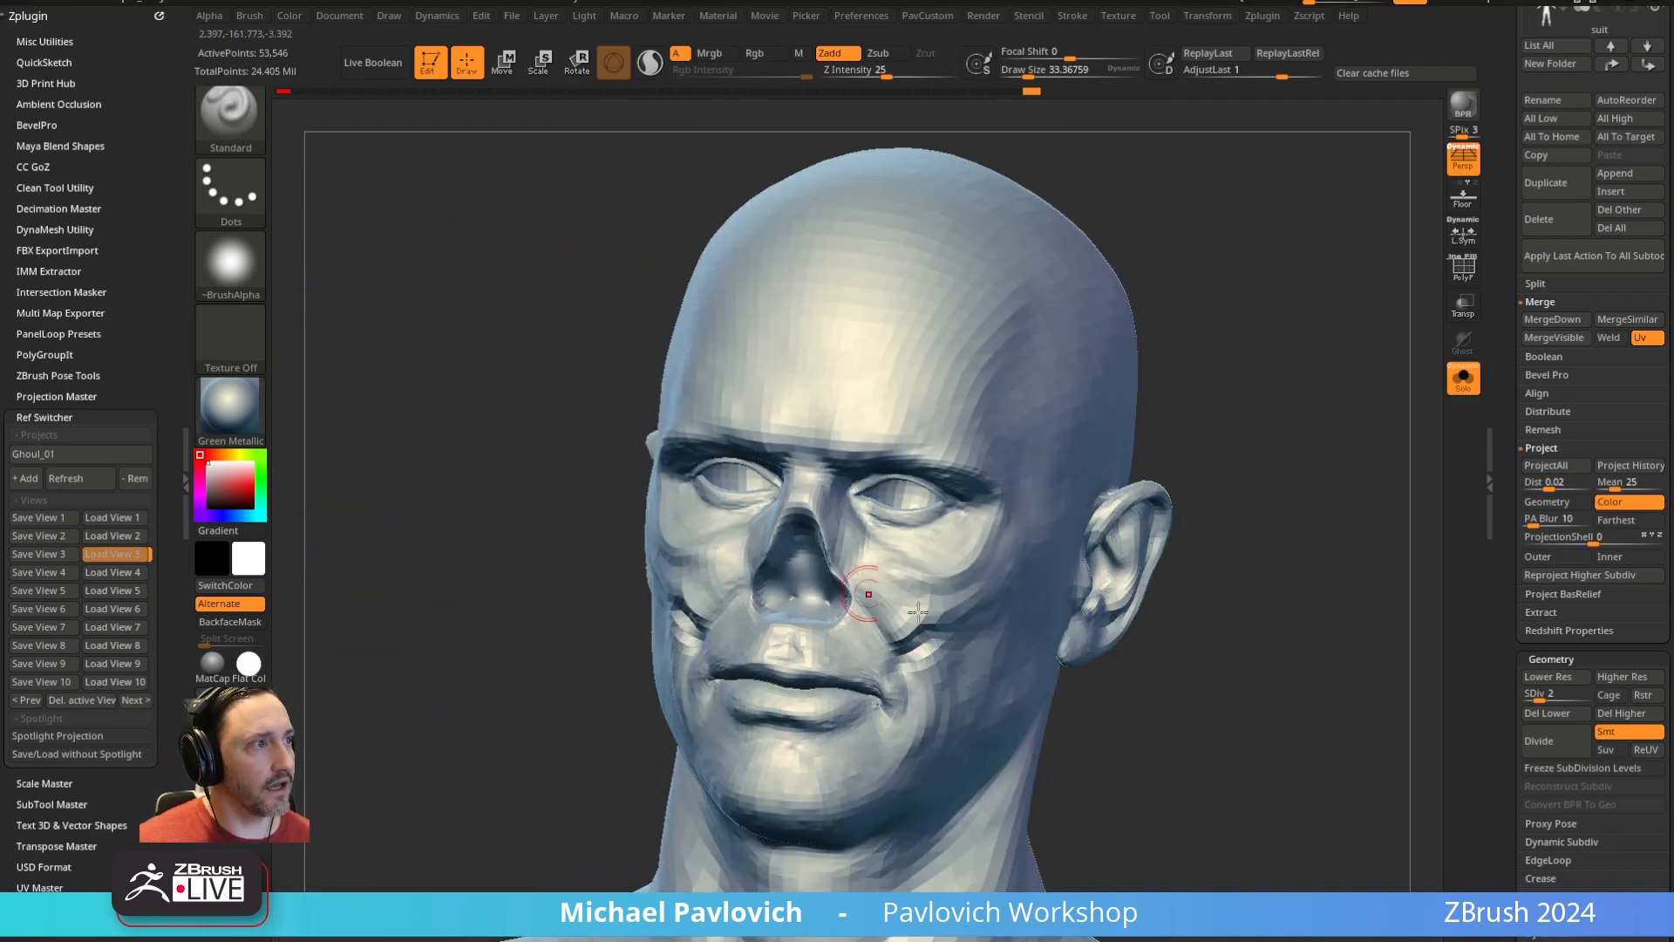
Load reference view 2, move the Spotlight dial beside the head and raise the photo's opacity until it covers the model
key("2")
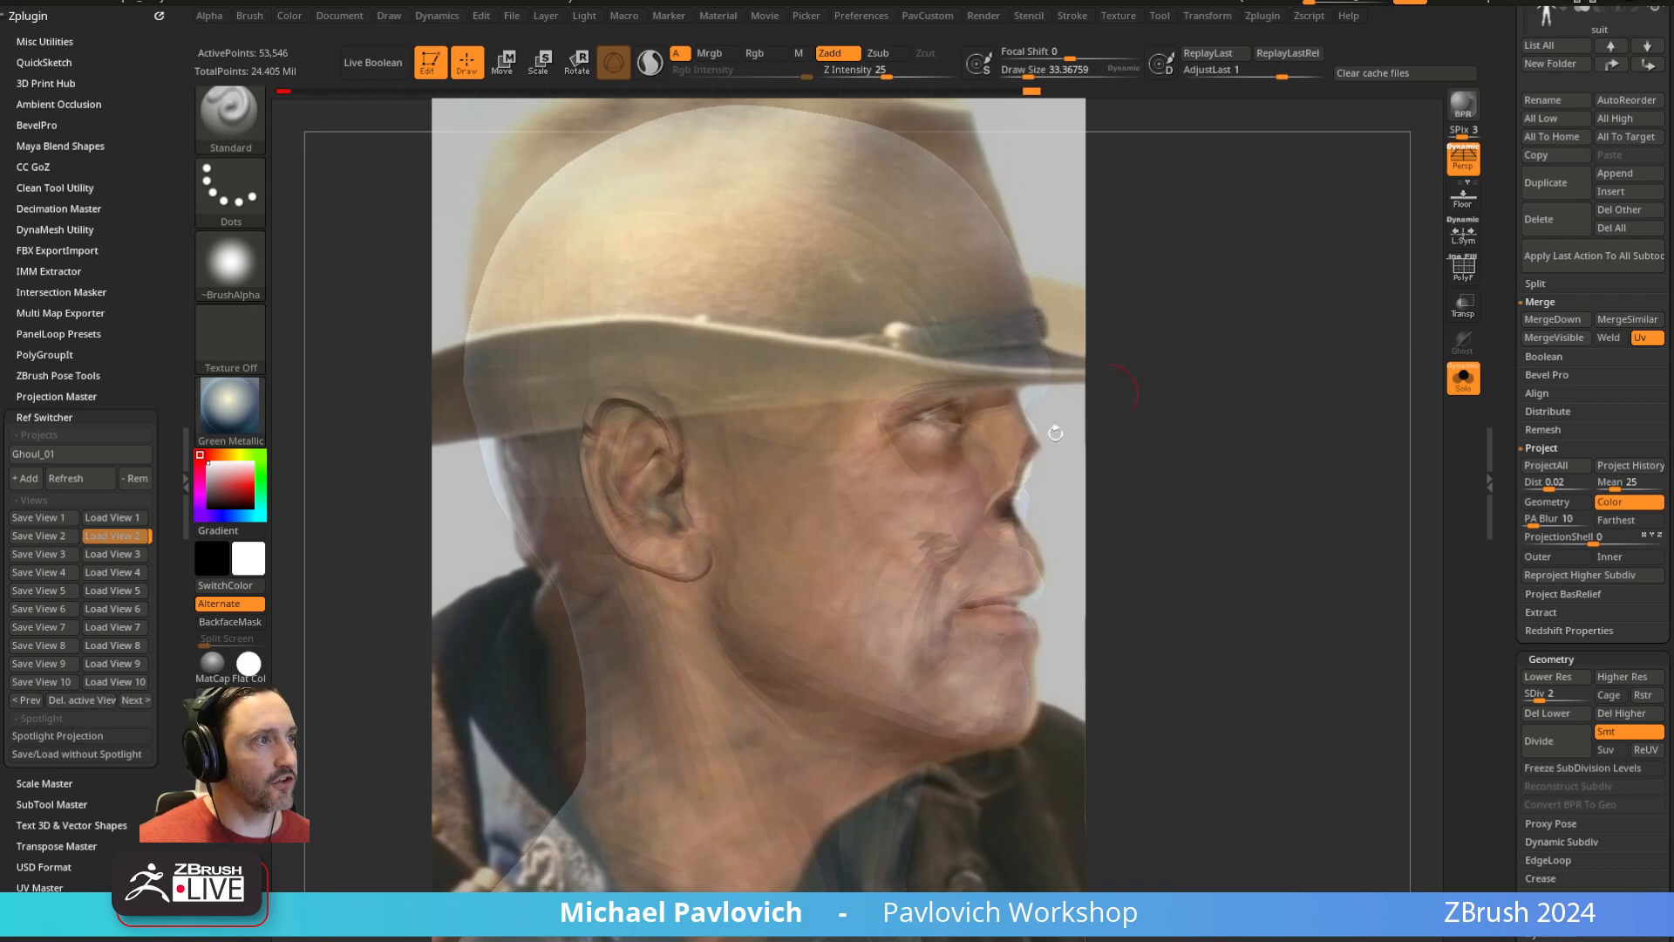
key("z")
left_click_drag(864, 515, 1270, 523)
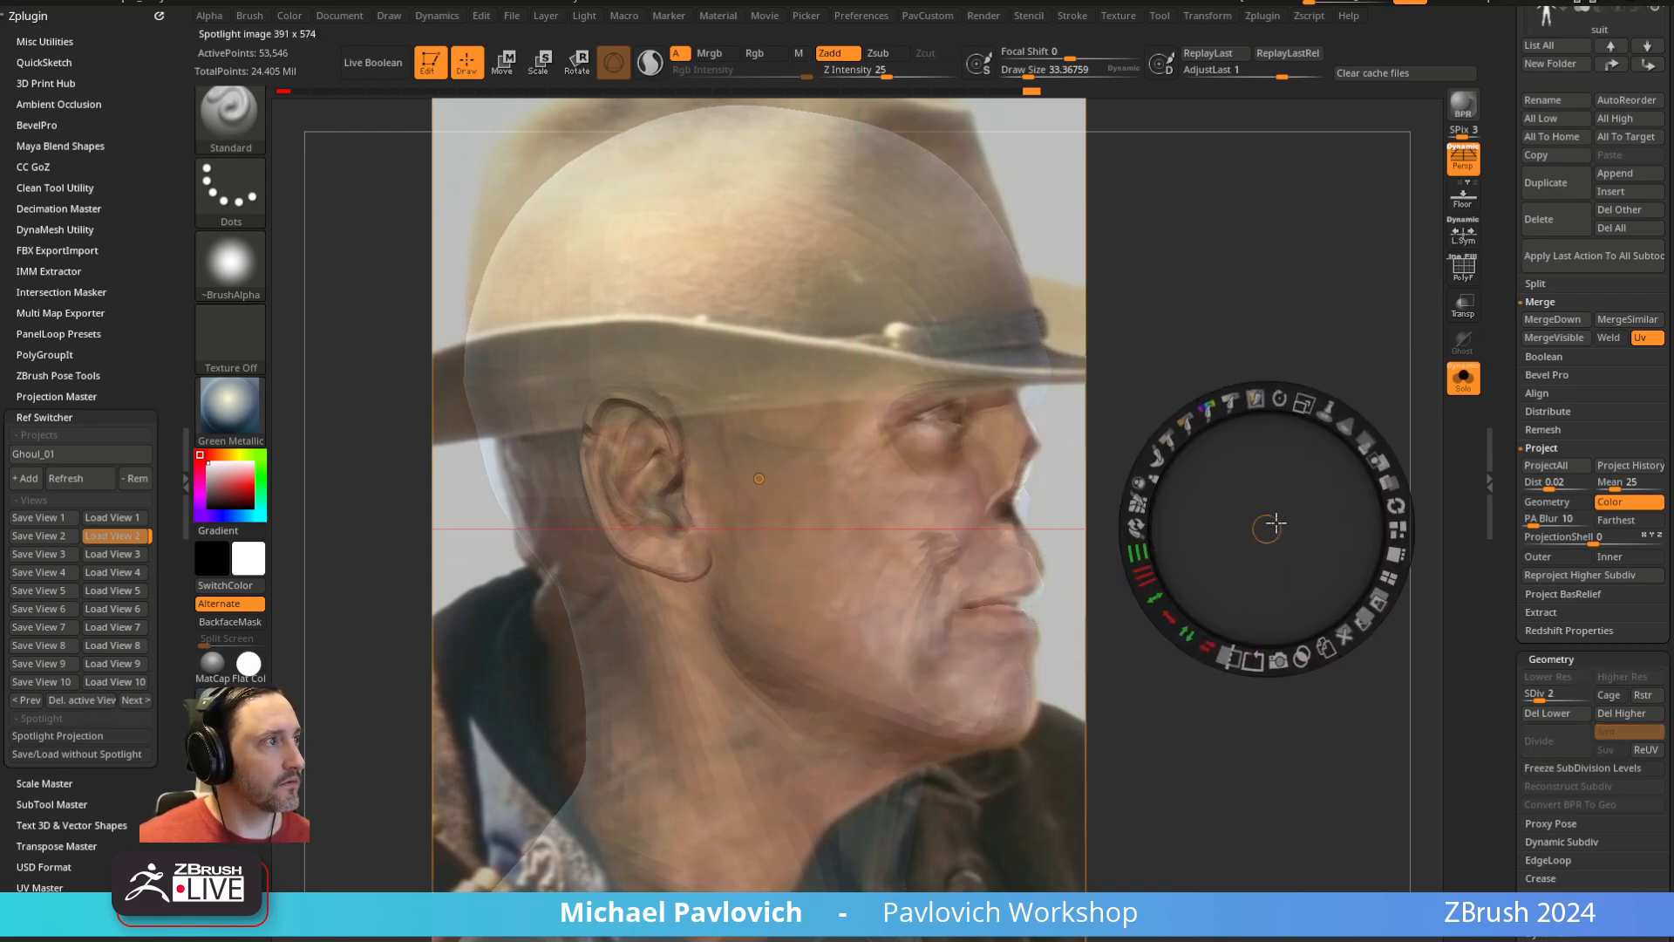
left_click_drag(1355, 456, 1363, 487)
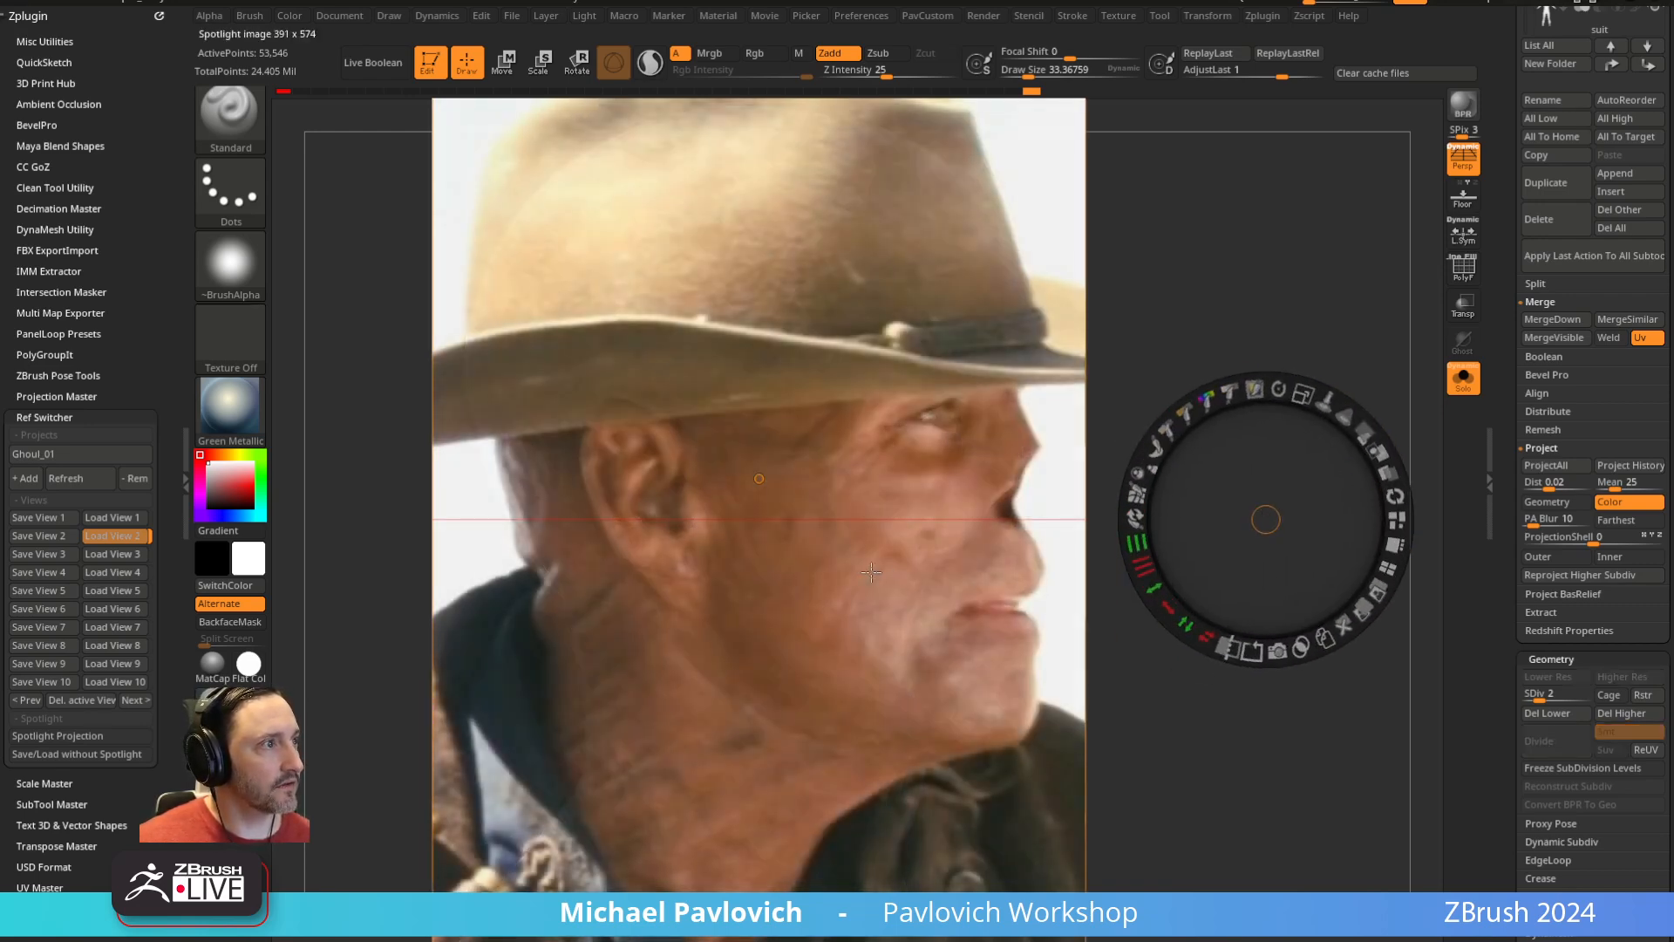
Sculpt a crease across the cheekbone in front of the ear, comparing the head's profile with reference view 2
key("shift+z")
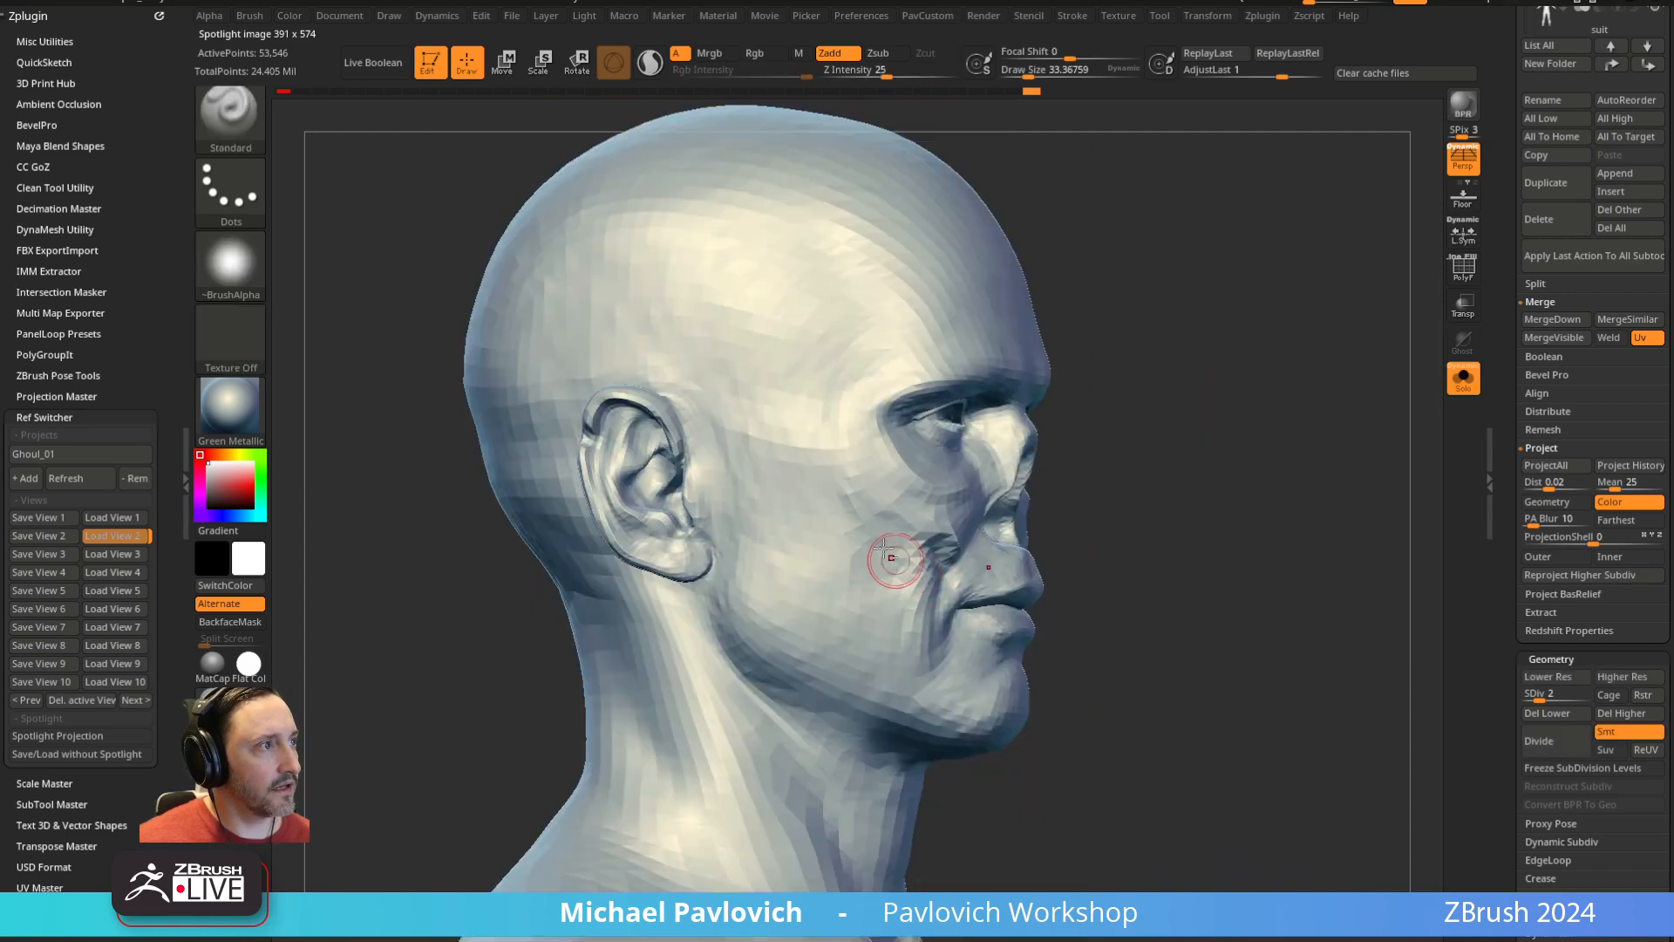
key("shift+z")
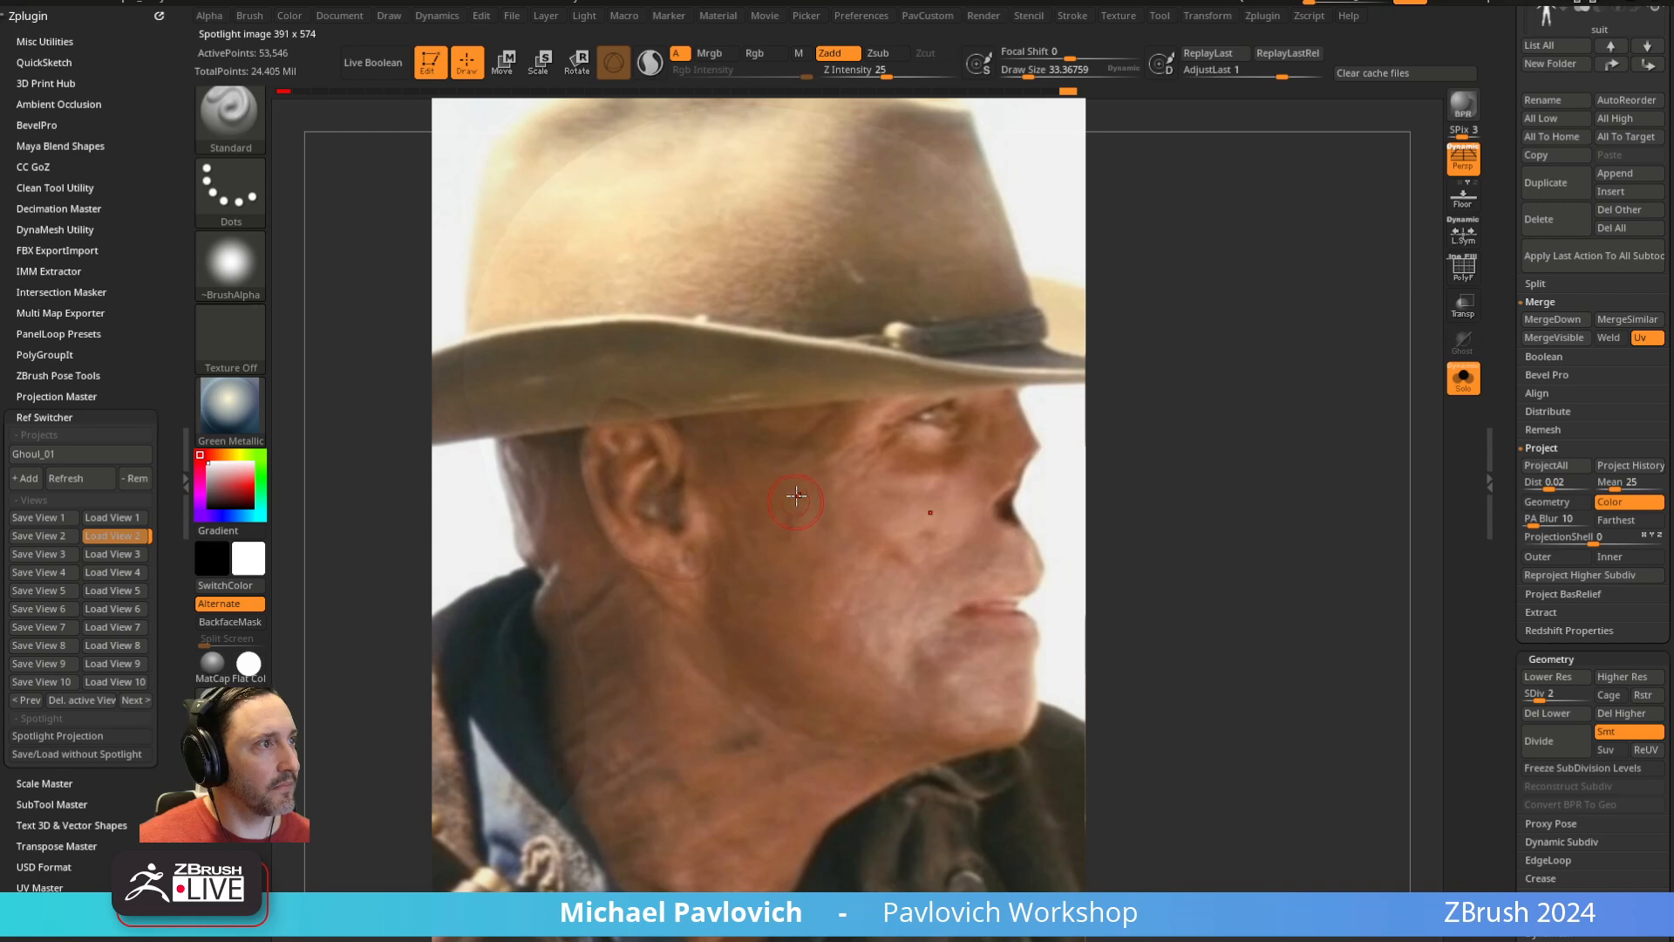
key("shift+z")
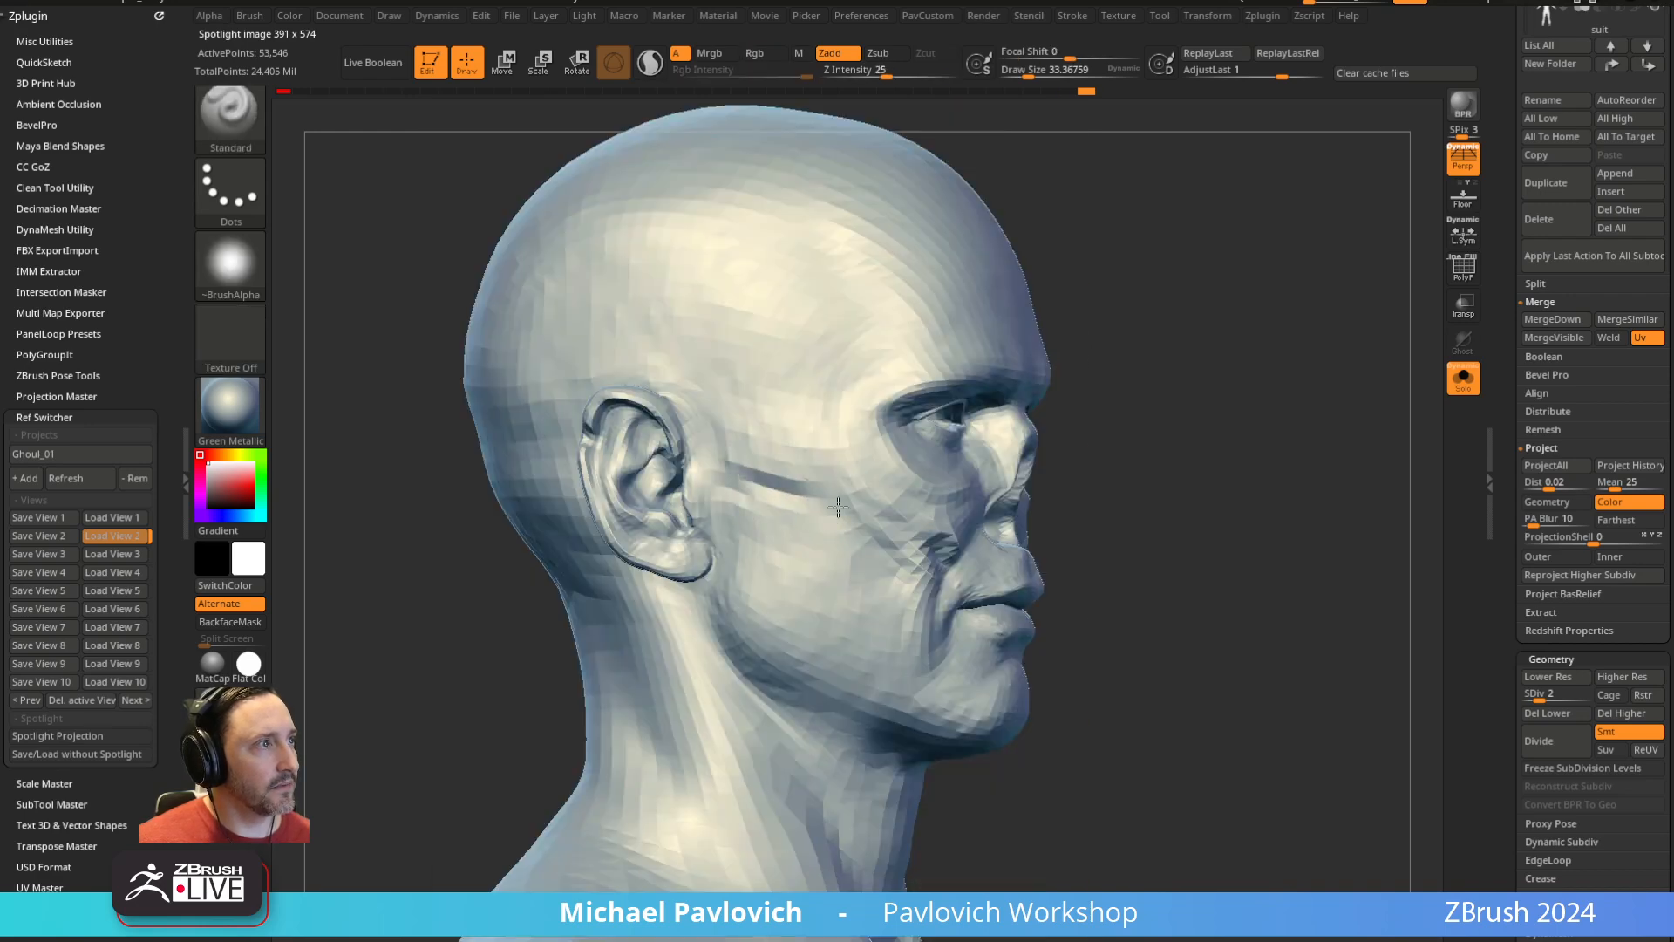
key("shift+z")
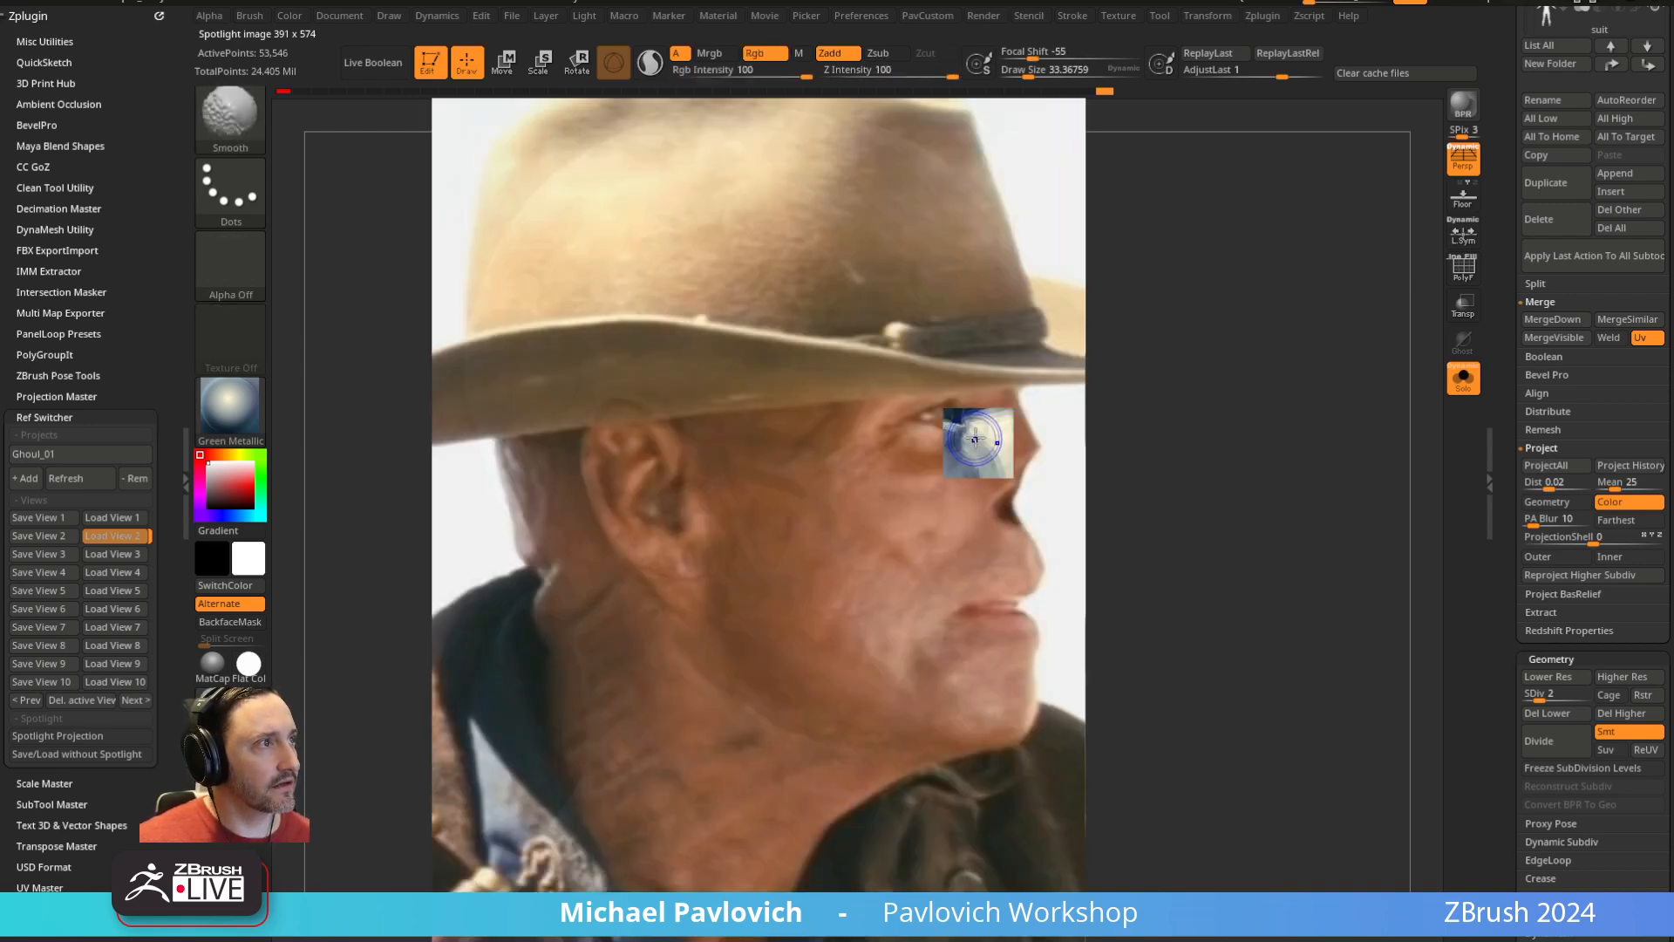
key("shift+z")
key("shift+z")
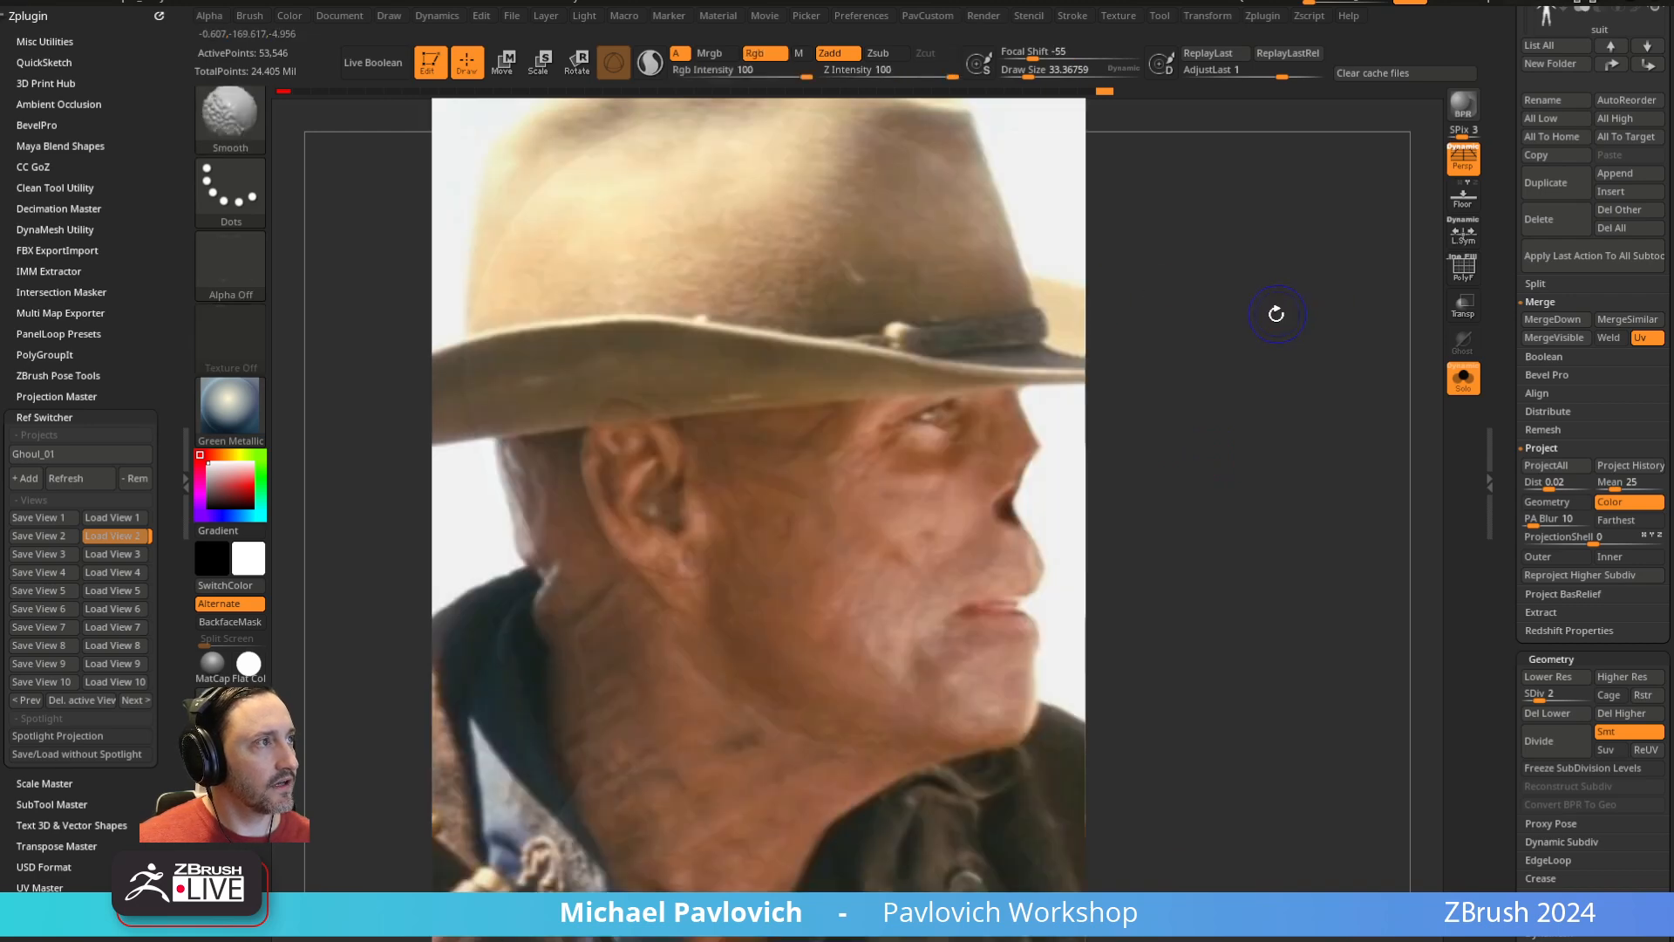
Load reference view 1 and sculpt the crease running from the ear down into the cheek to match the photo
key("1")
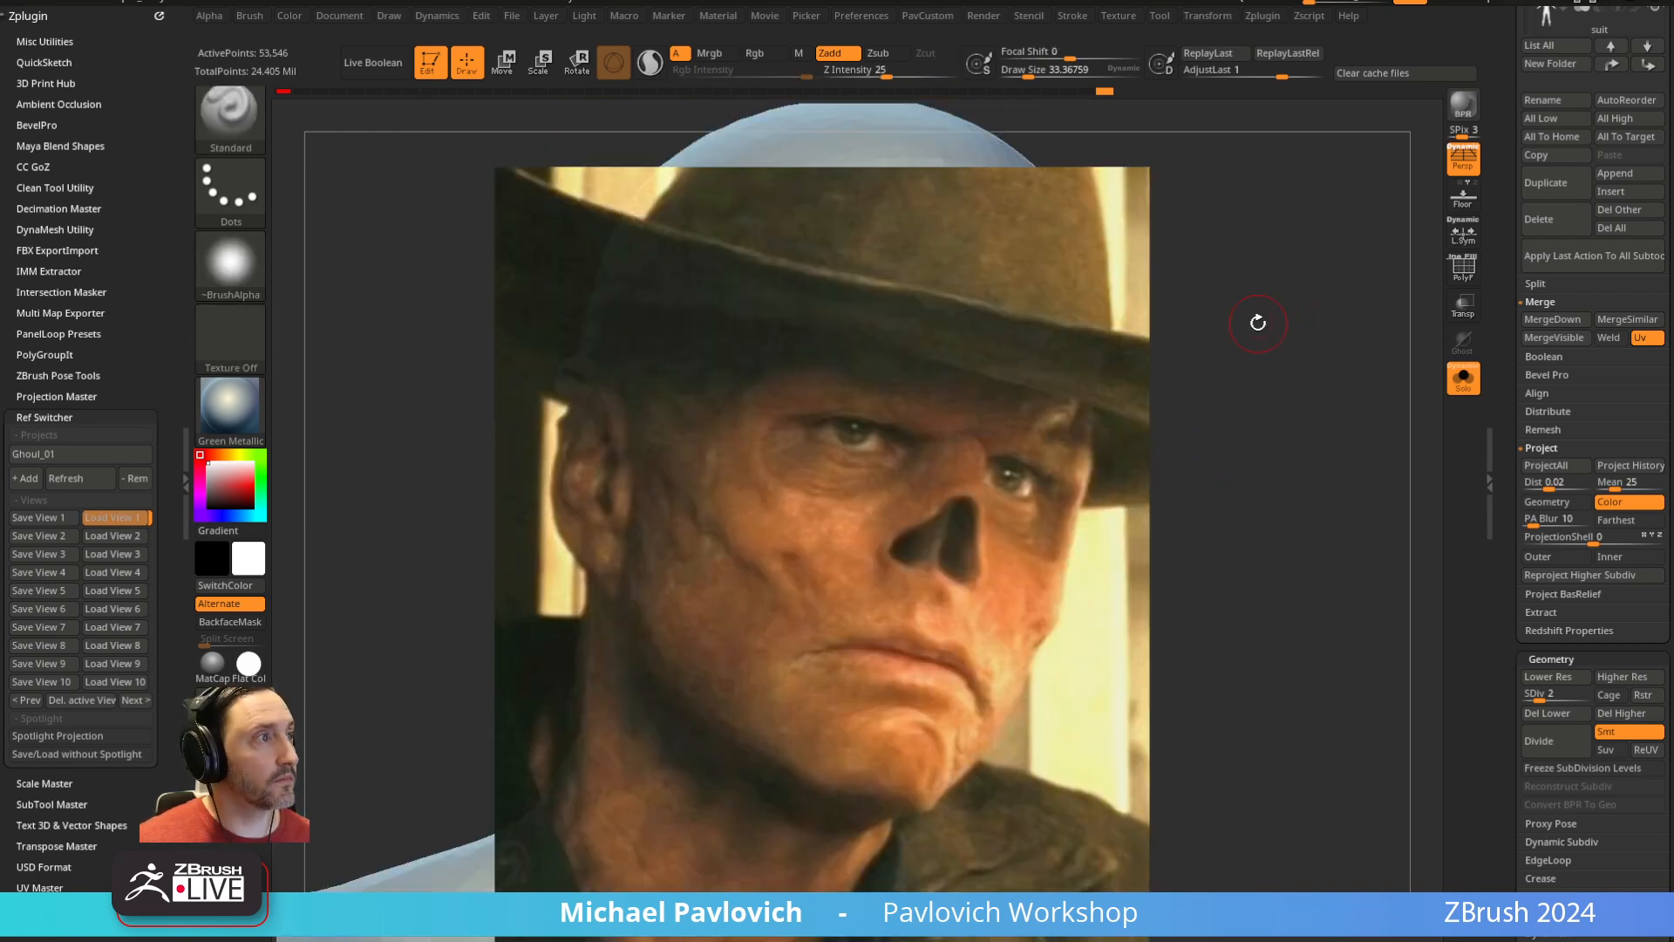
key("shift+z")
key("shift+z")
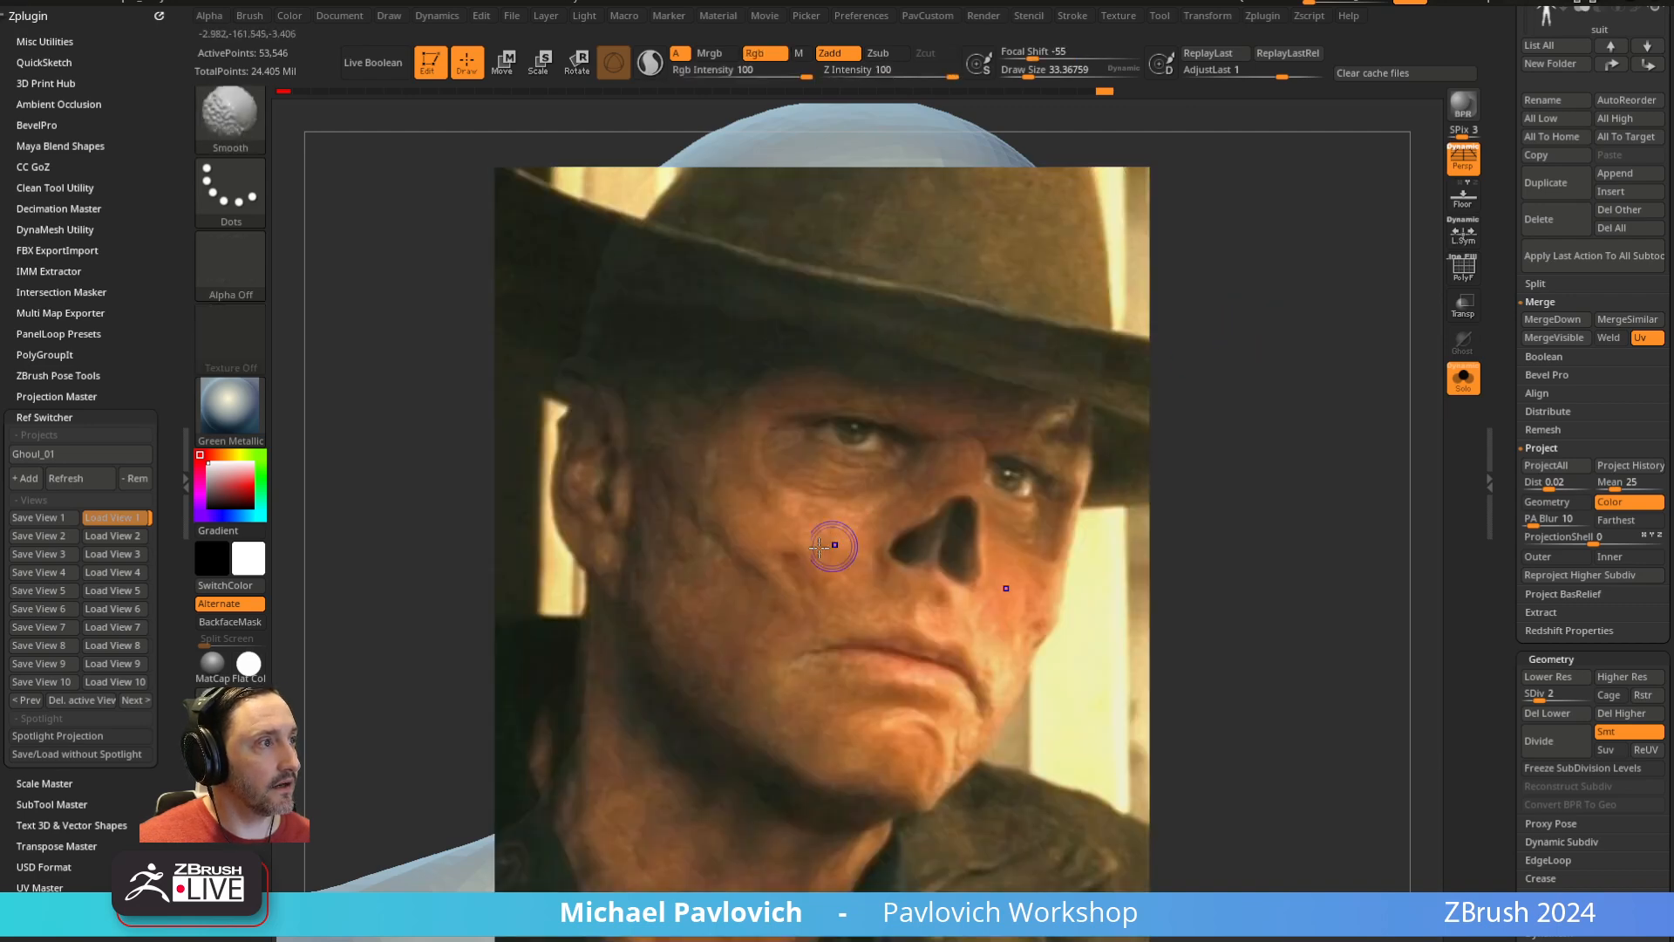
key("shift+z")
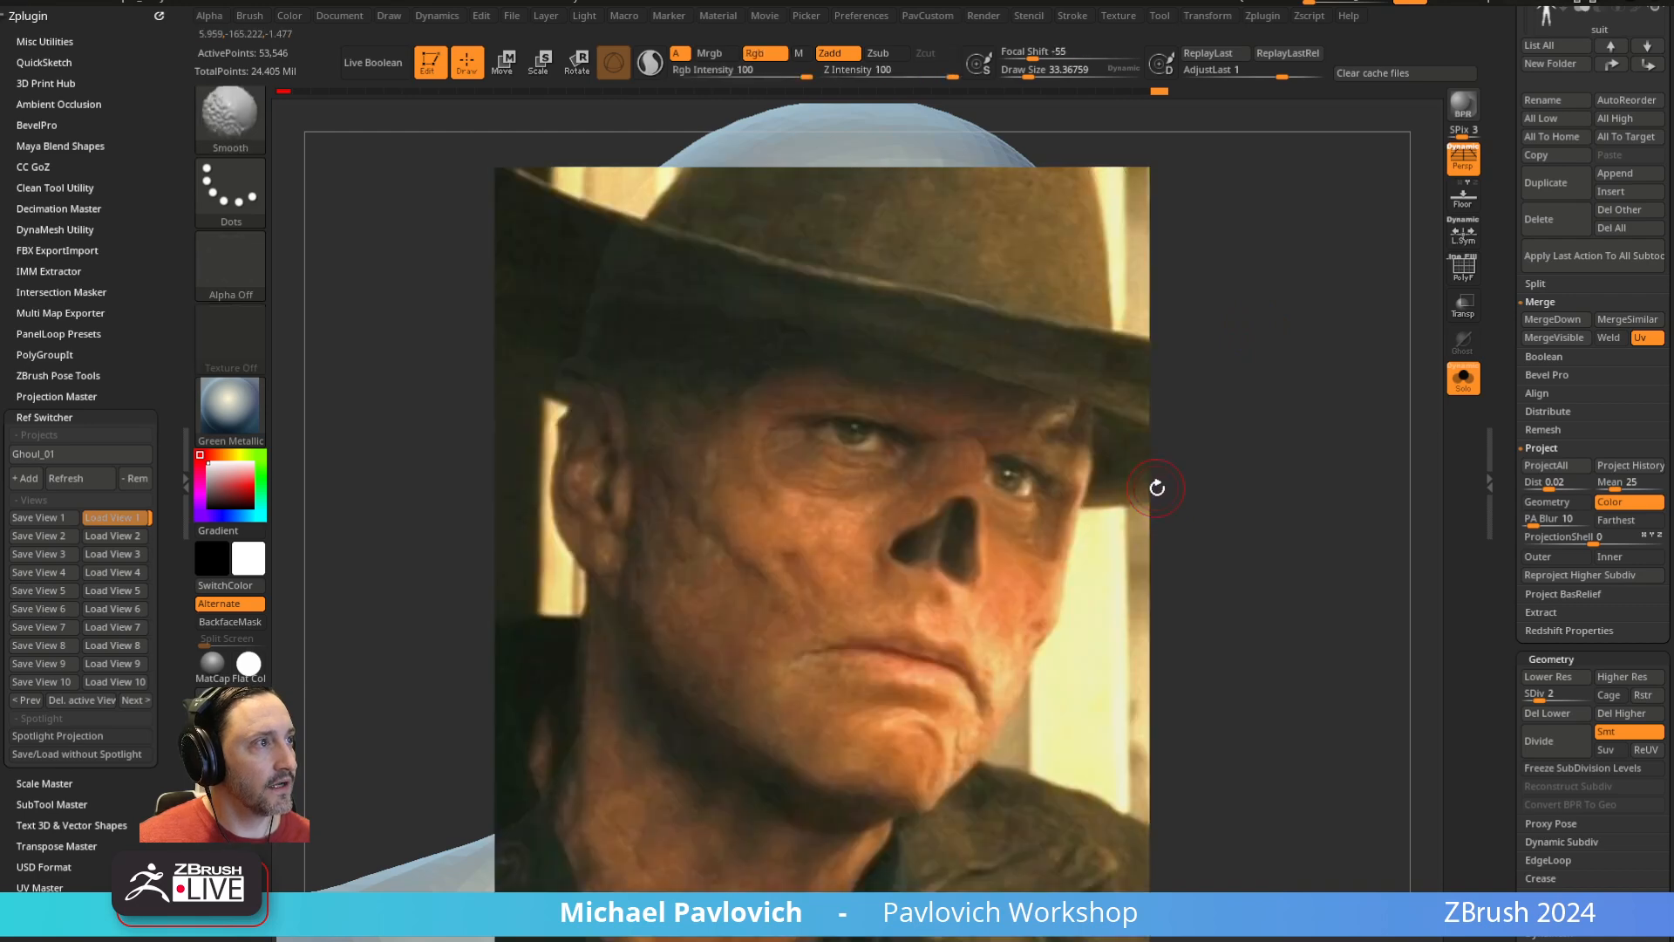
key("shift+z")
key("shift+z")
left_click_drag(693, 491, 757, 563)
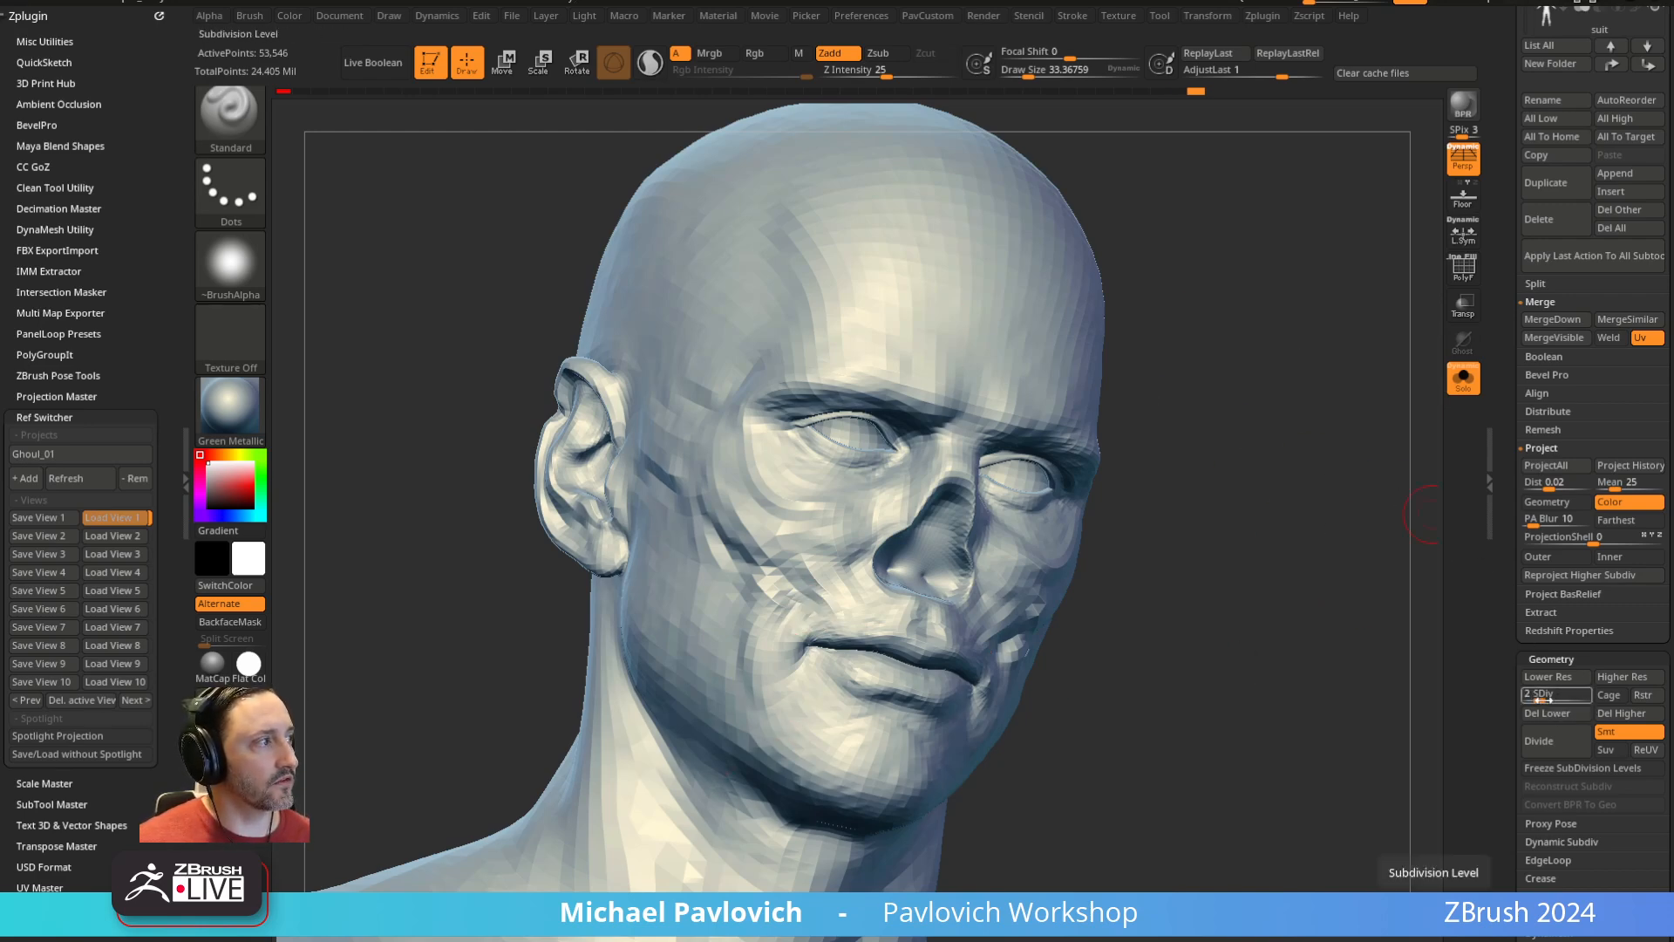
Raise the head to subdivision level 3, inspect the other side of the face and browse reference views 4 to 7
left_click_drag(1539, 696, 1546, 695)
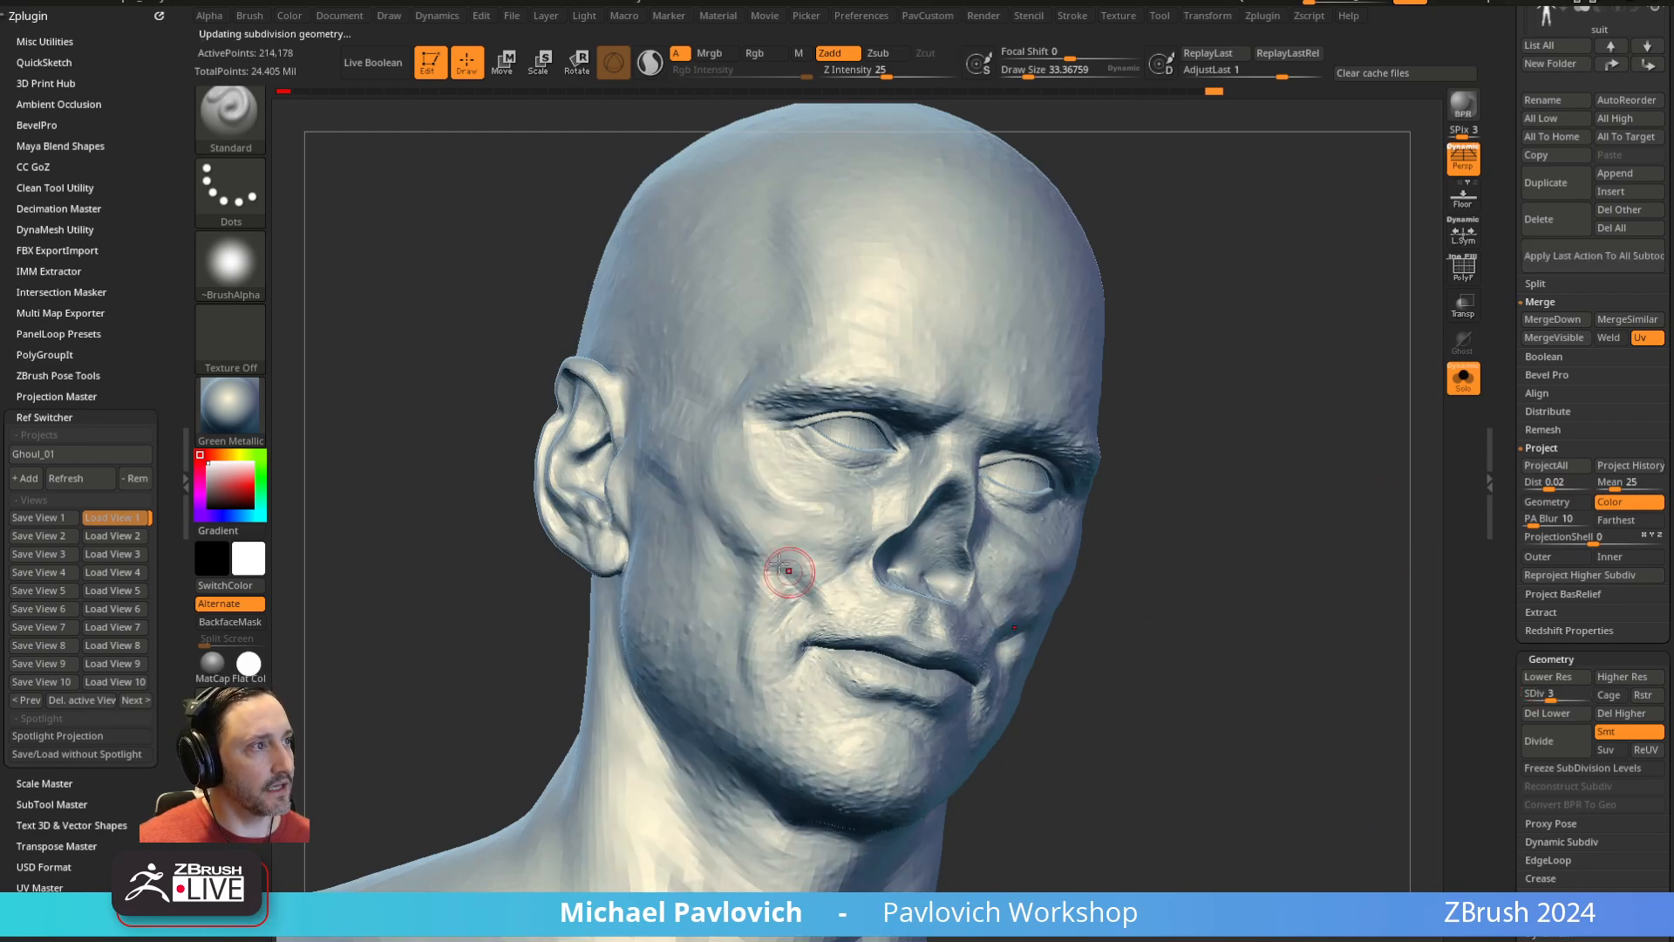
left_click_drag(1351, 581, 1318, 609)
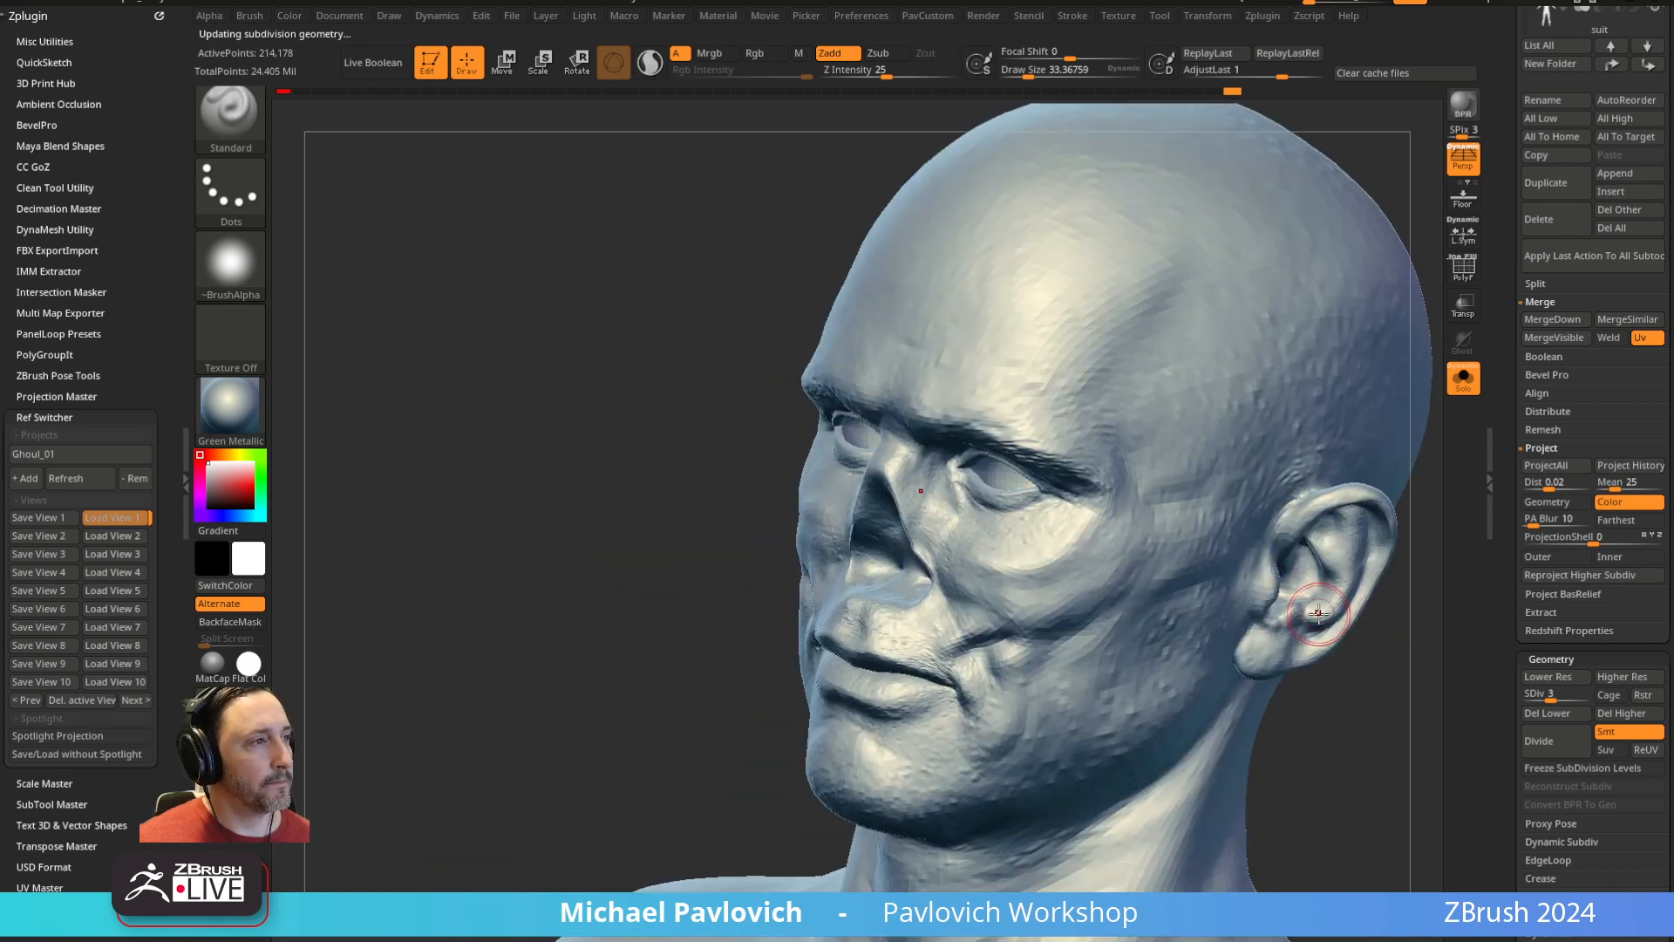
key("4")
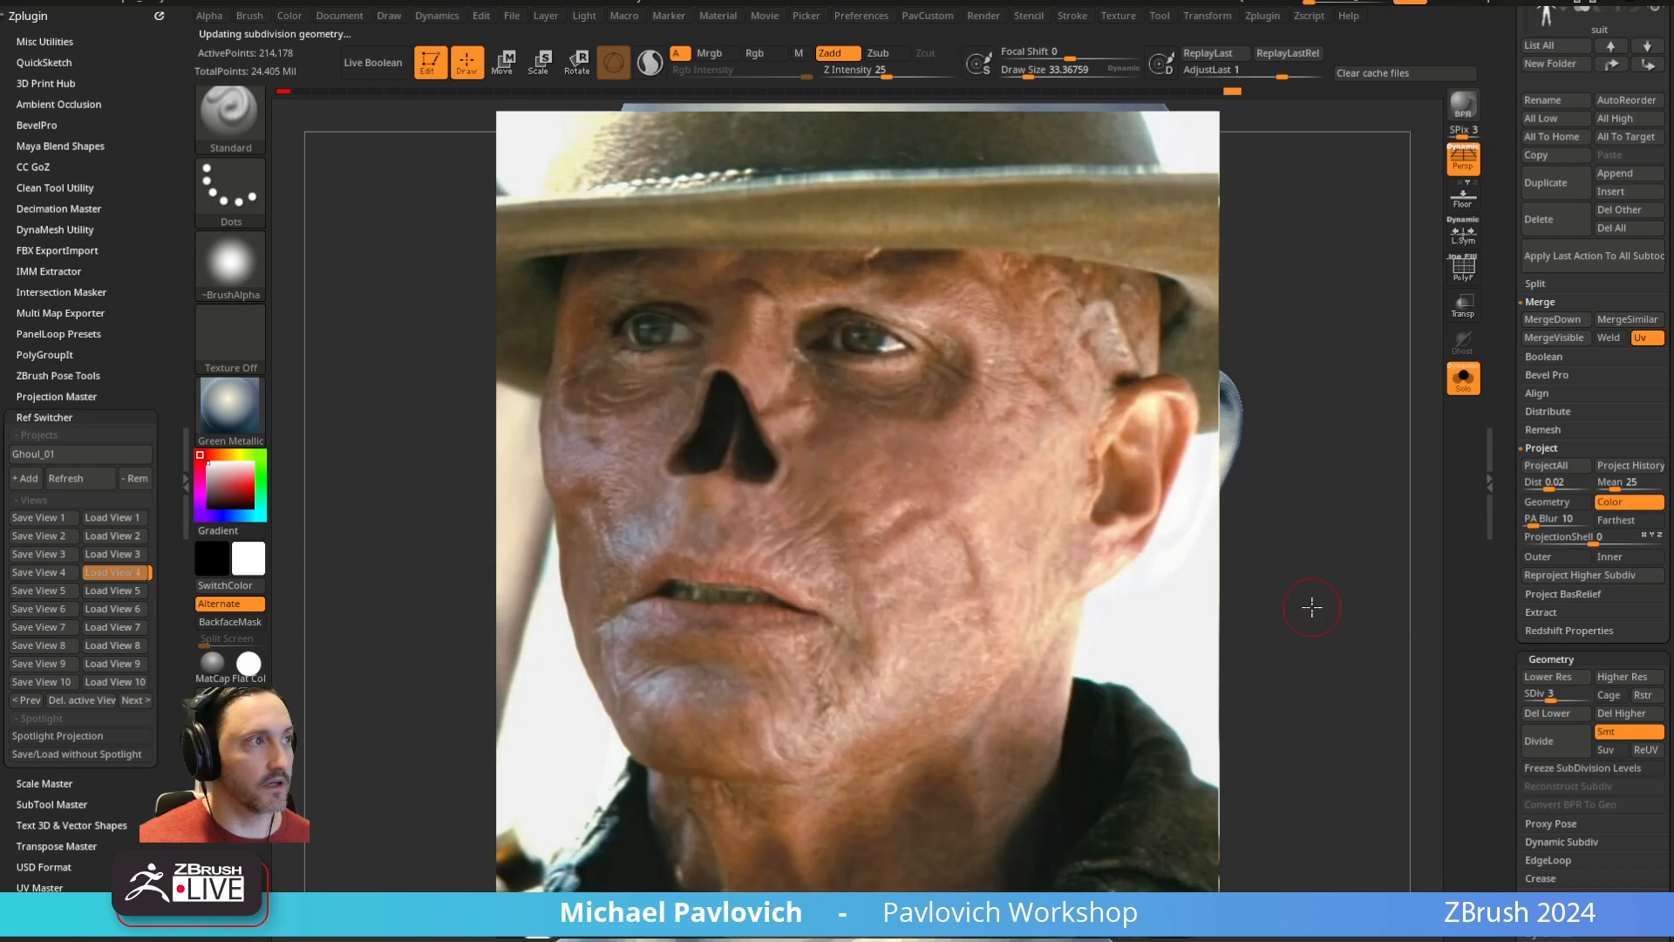
key("5")
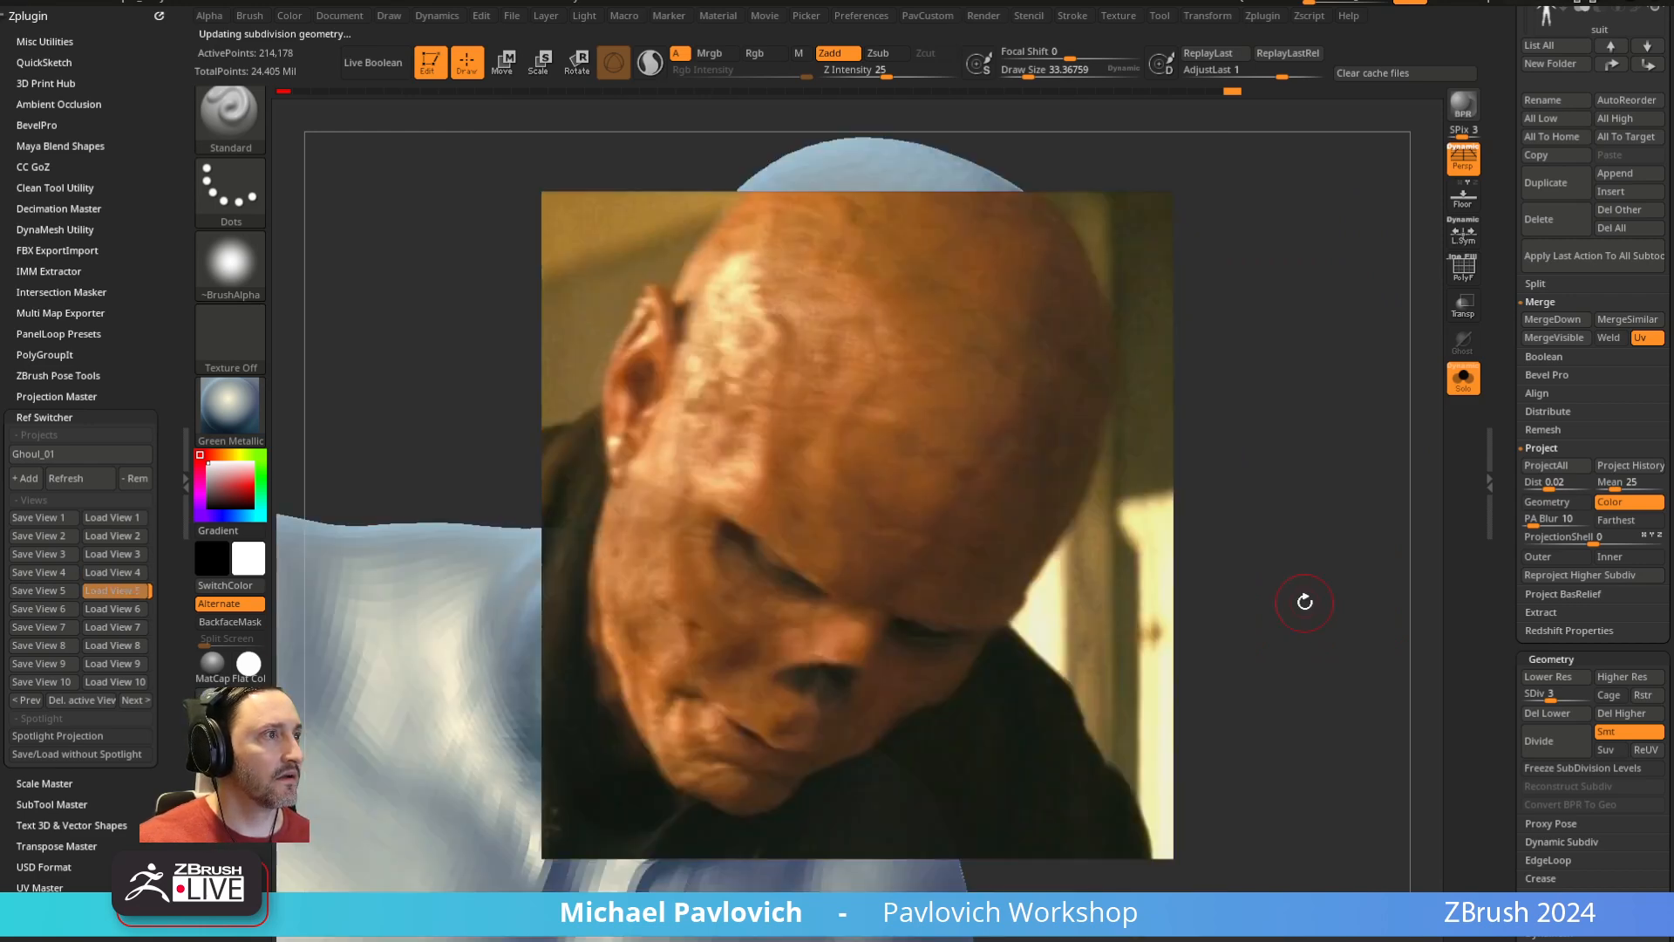
key("6")
key("7")
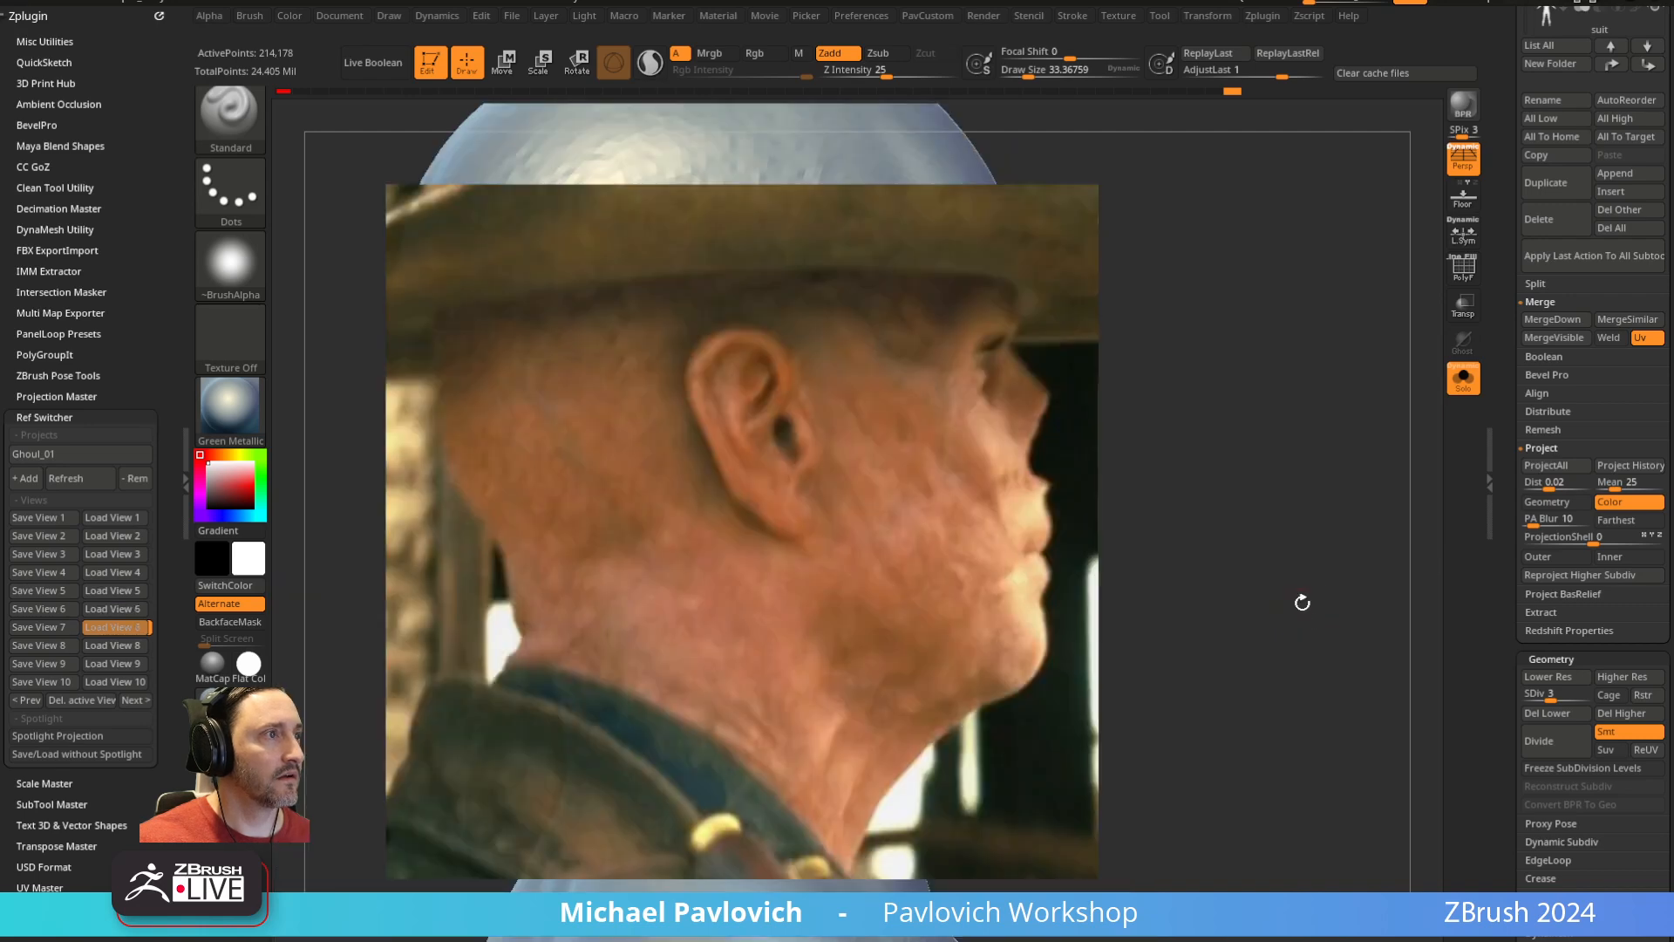
Load reference view 1 and place its photo and the head side by side
key("1")
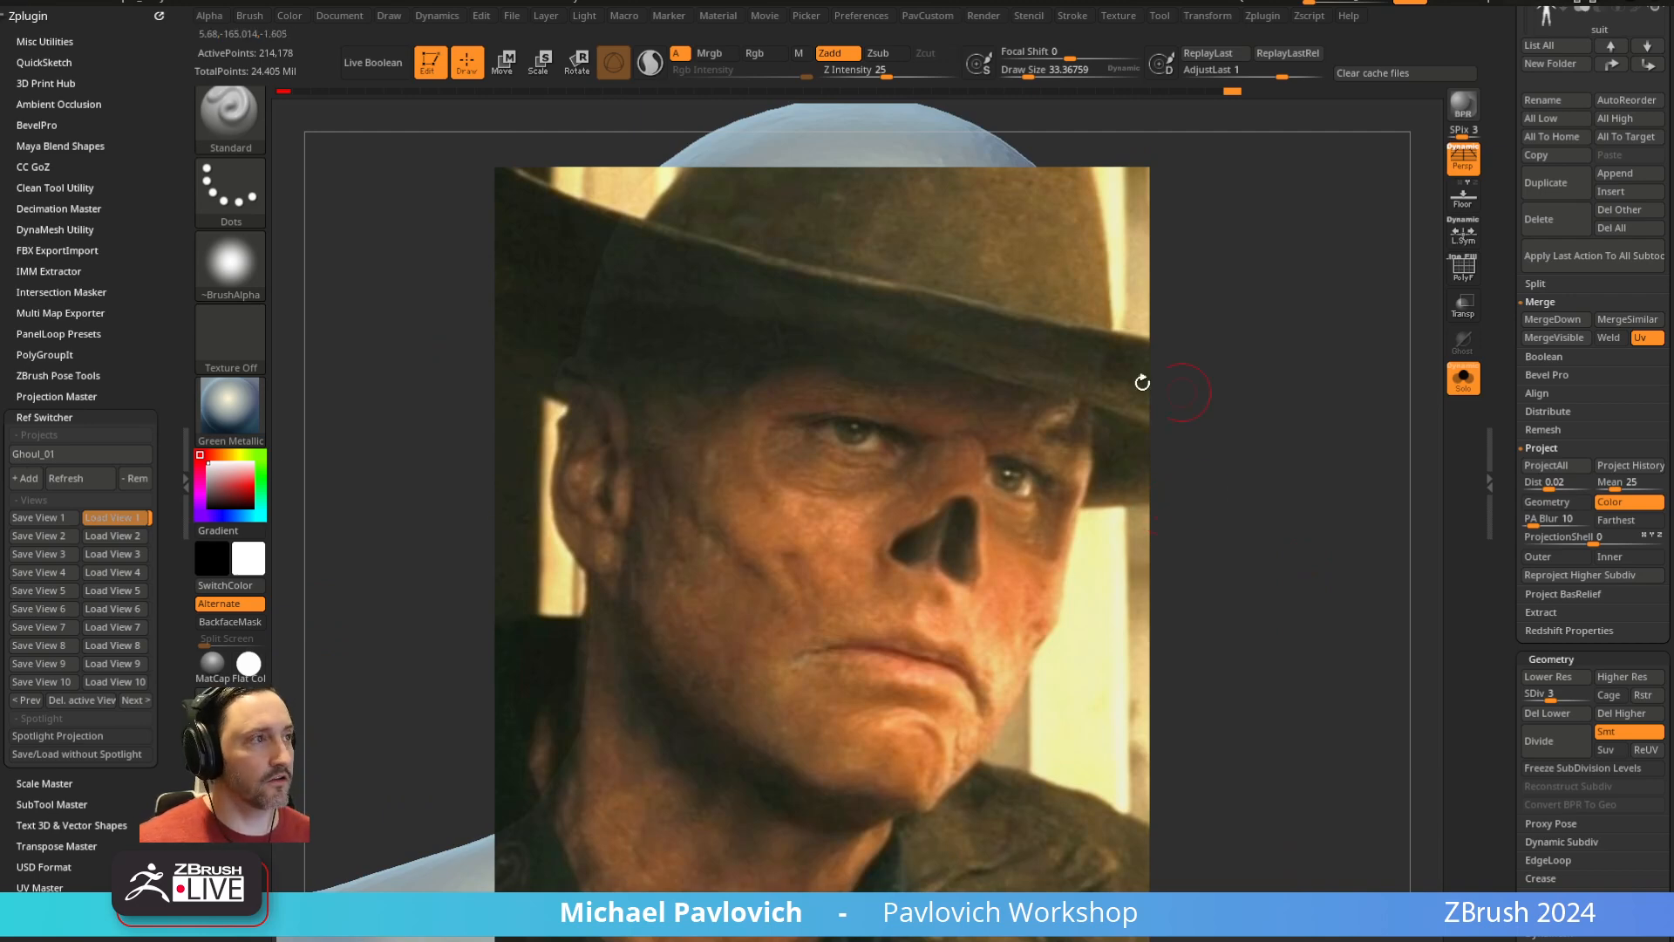
key("shift+z")
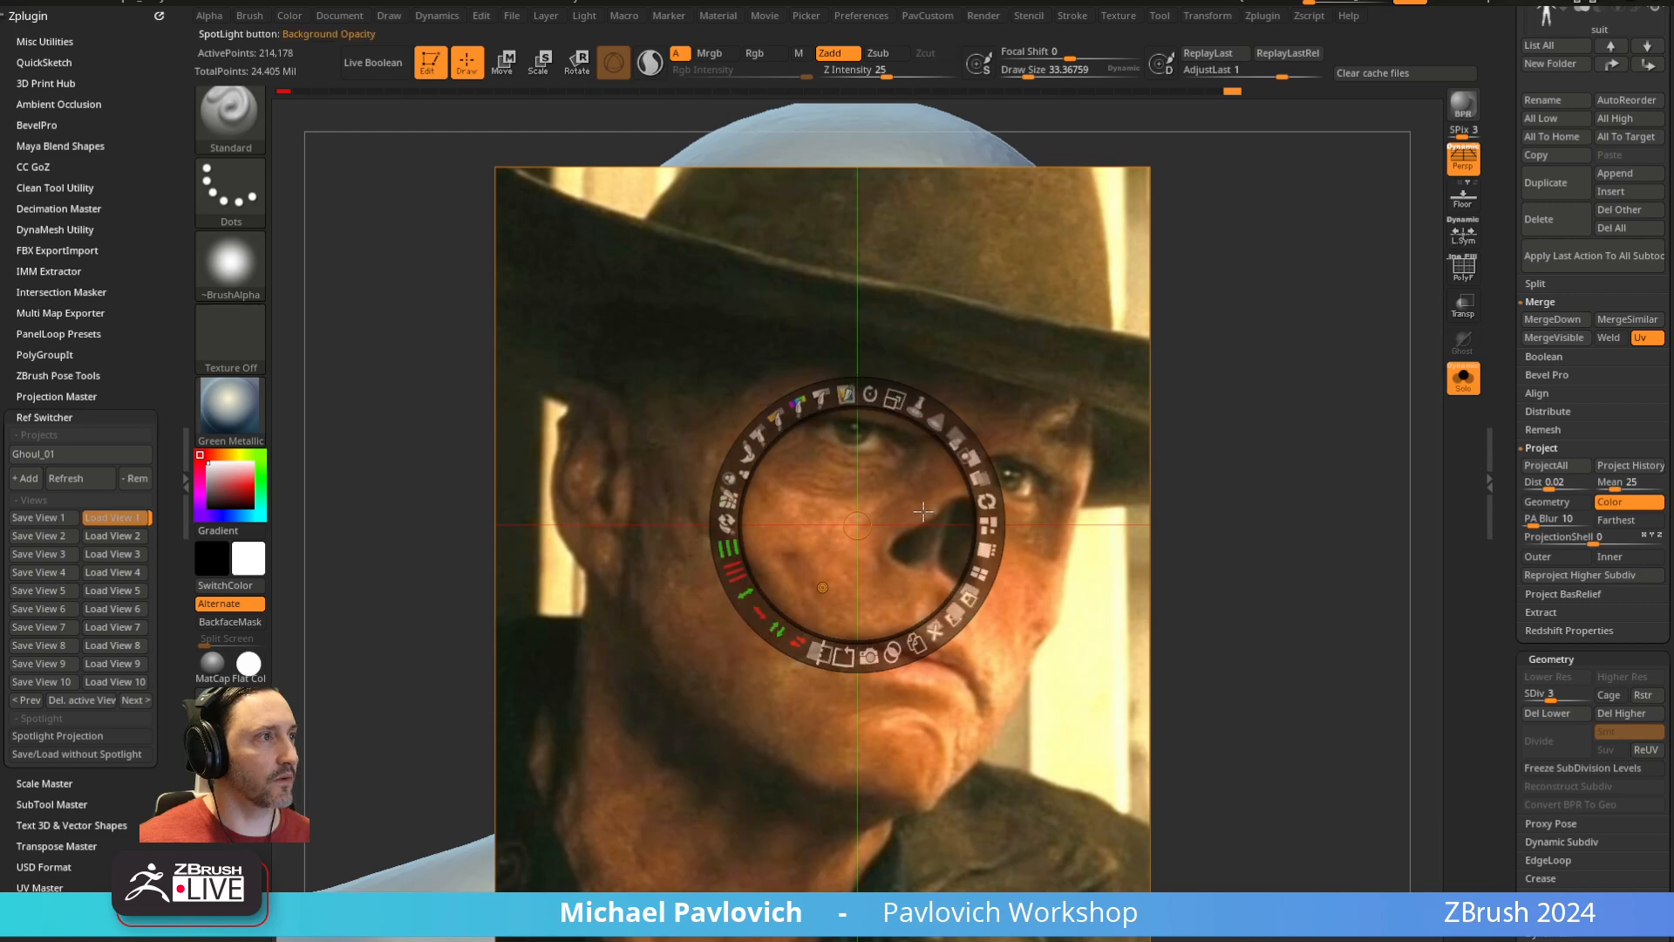
mouse_move(971, 446)
left_mouse_down()
mouse_move(898, 399)
mouse_move(980, 460)
left_mouse_up()
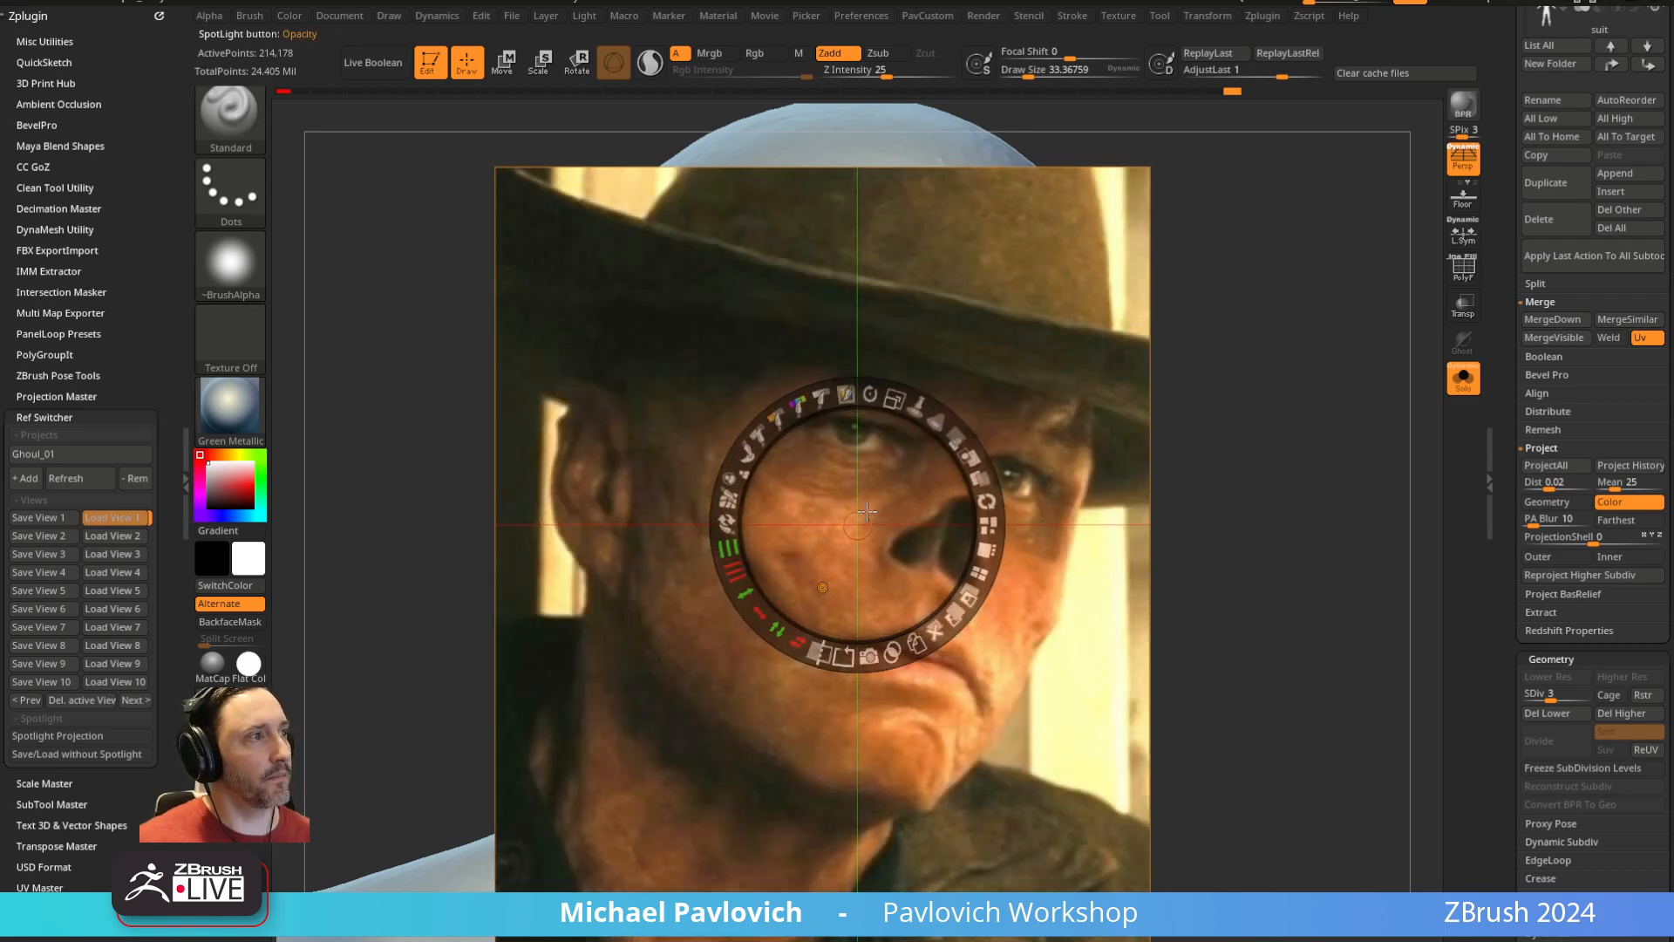
left_click_drag(857, 522, 471, 476)
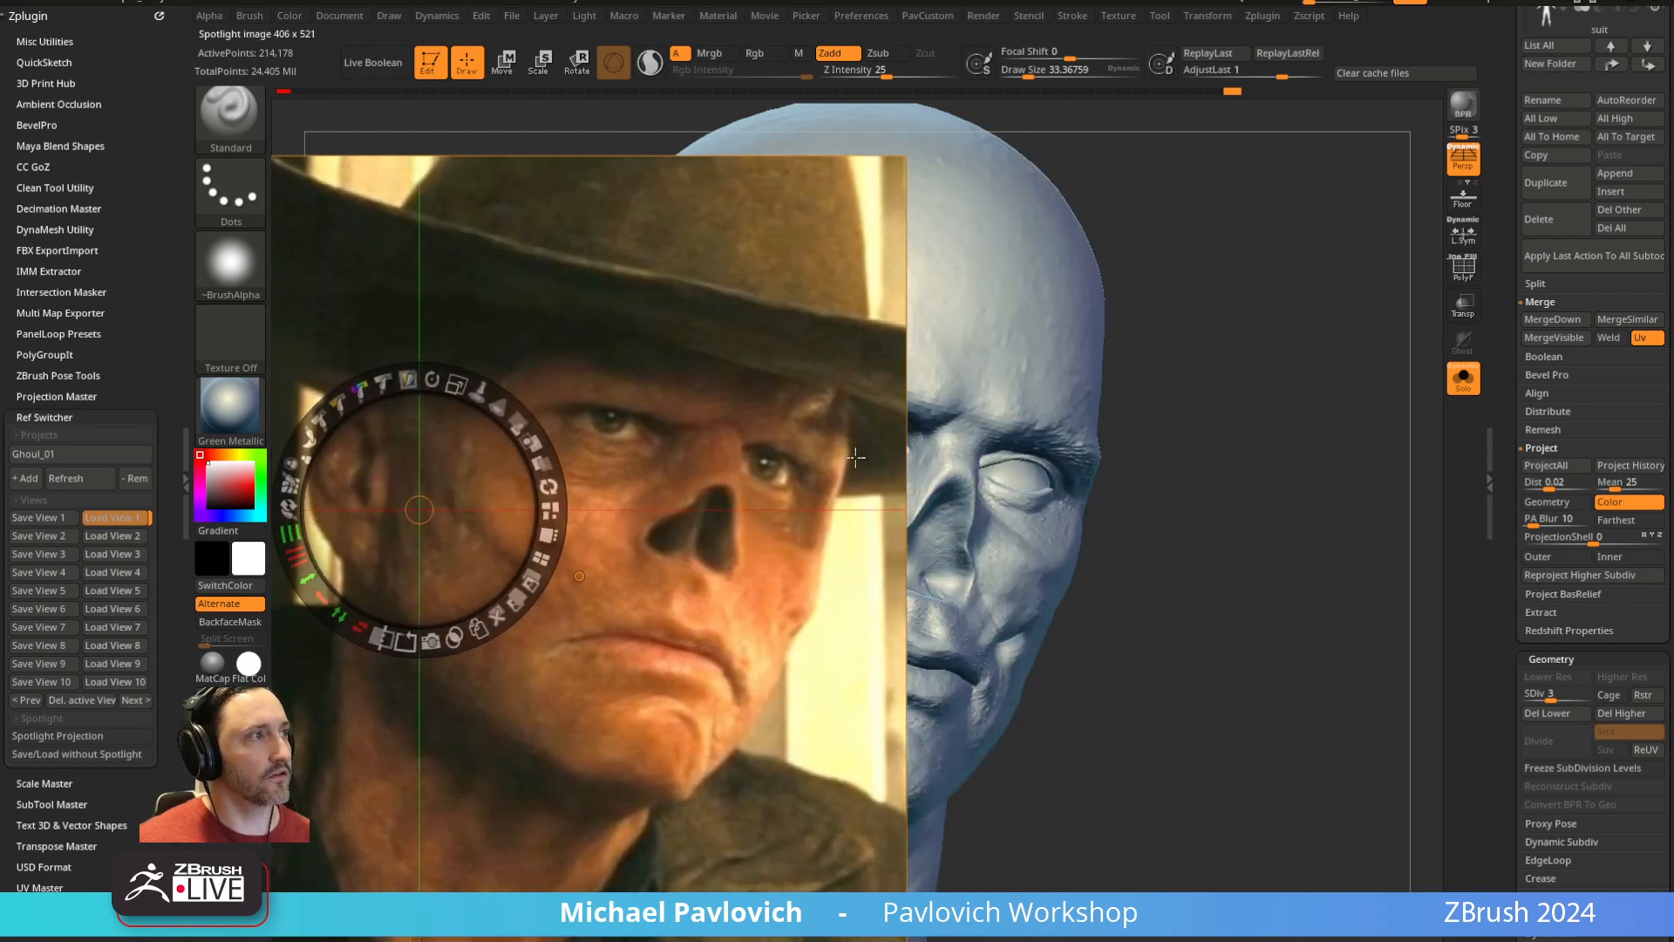
left_click_drag(1178, 423, 1460, 430)
key("z")
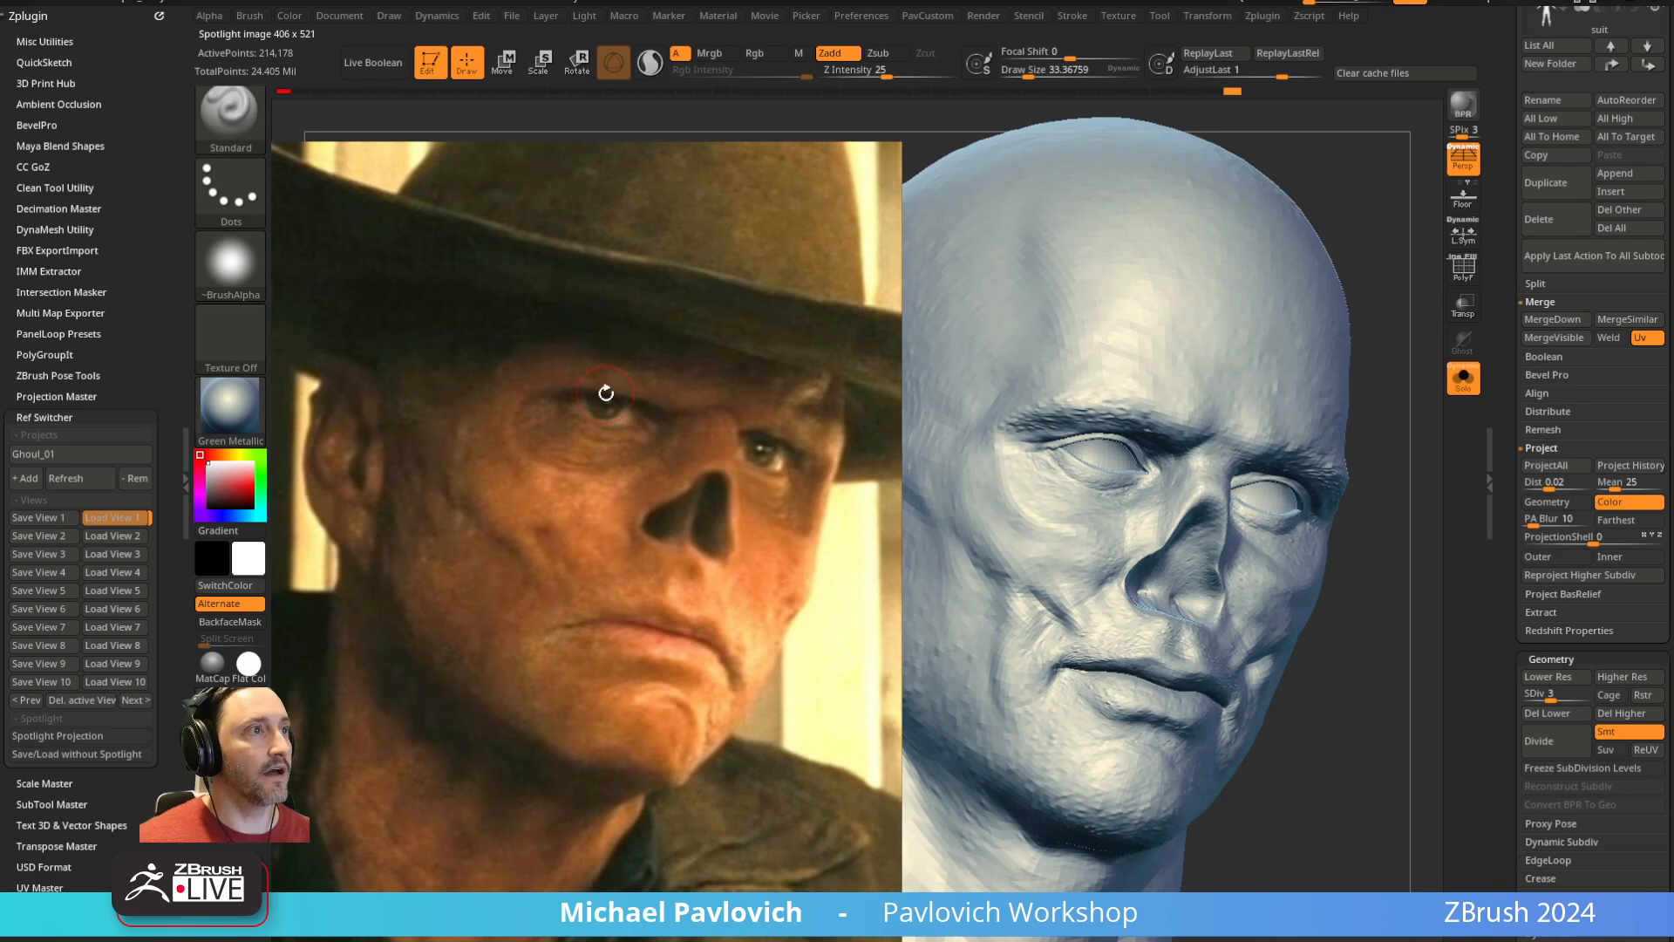
Scale the reference photo down and reposition it so that it no longer covers the ear
key("z")
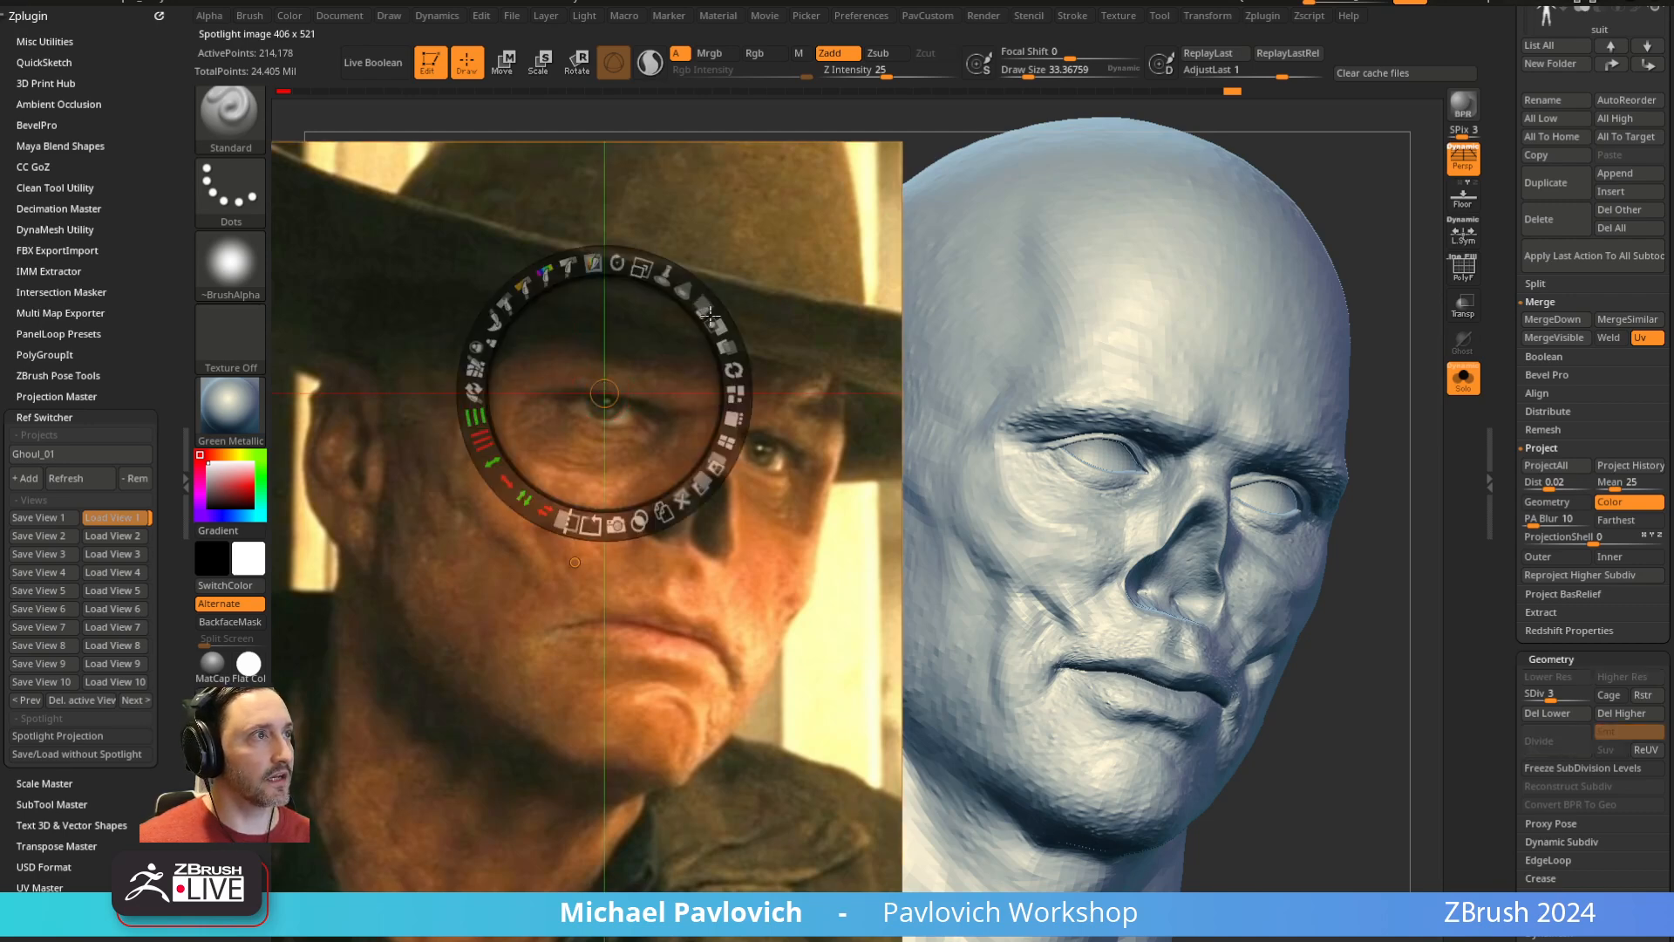
left_click_drag(645, 264, 596, 281)
left_click_drag(582, 337, 553, 340)
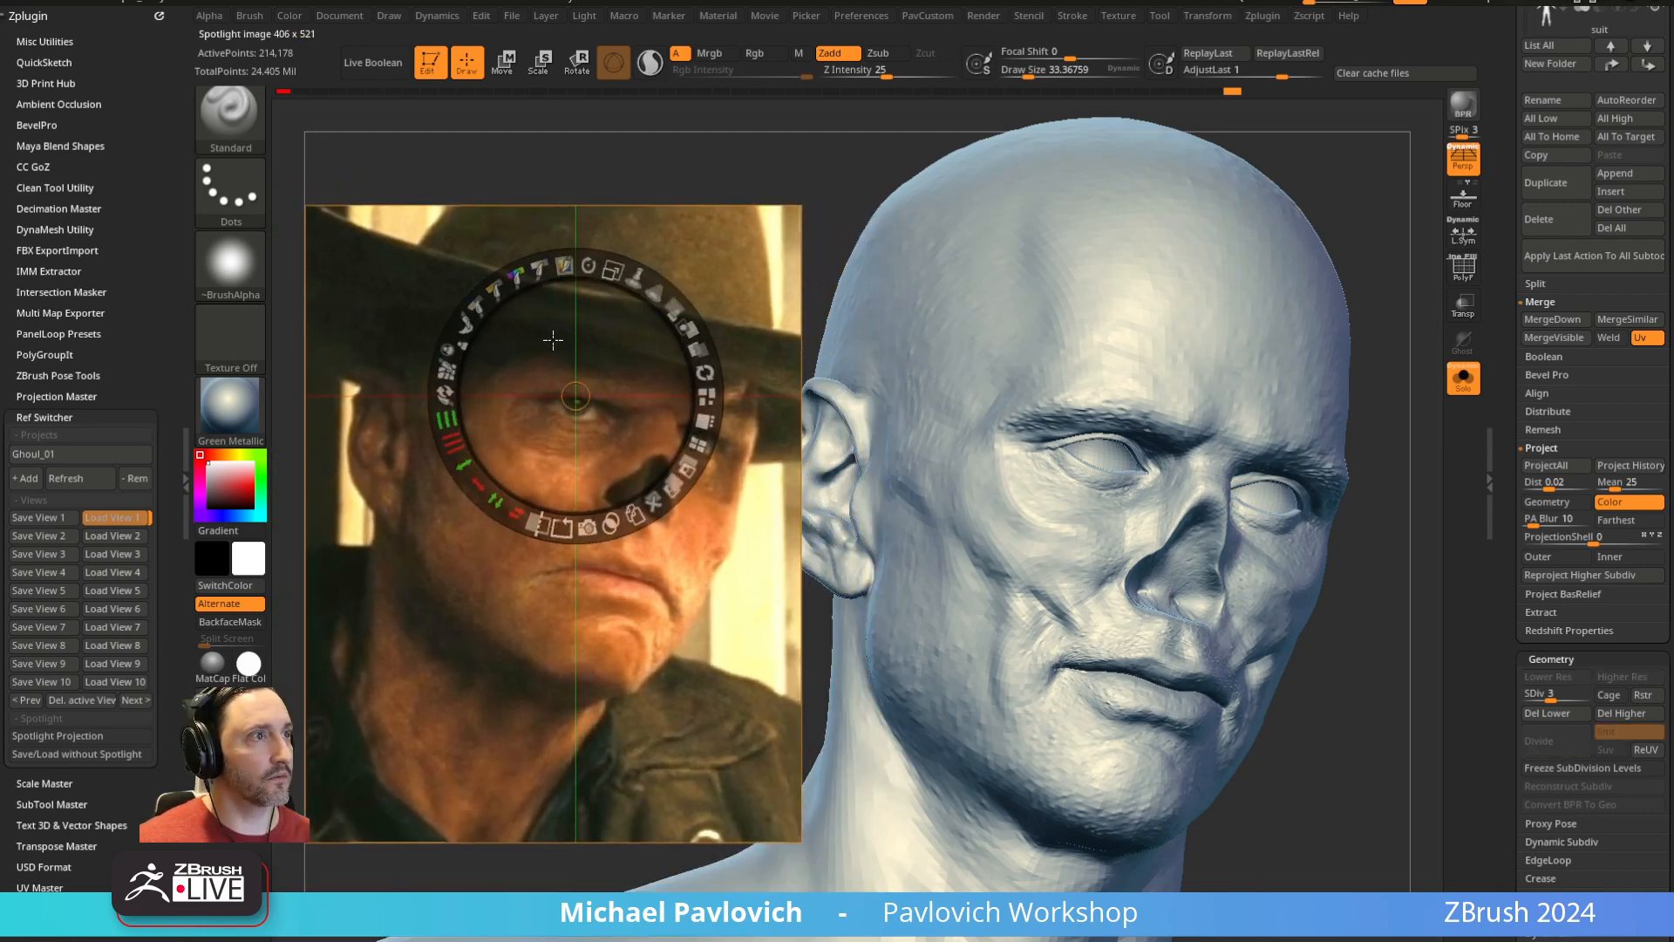
key("z")
Show the timeline and store the side-by-side camera view as a keyframe at about 7.1 seconds
key("space")
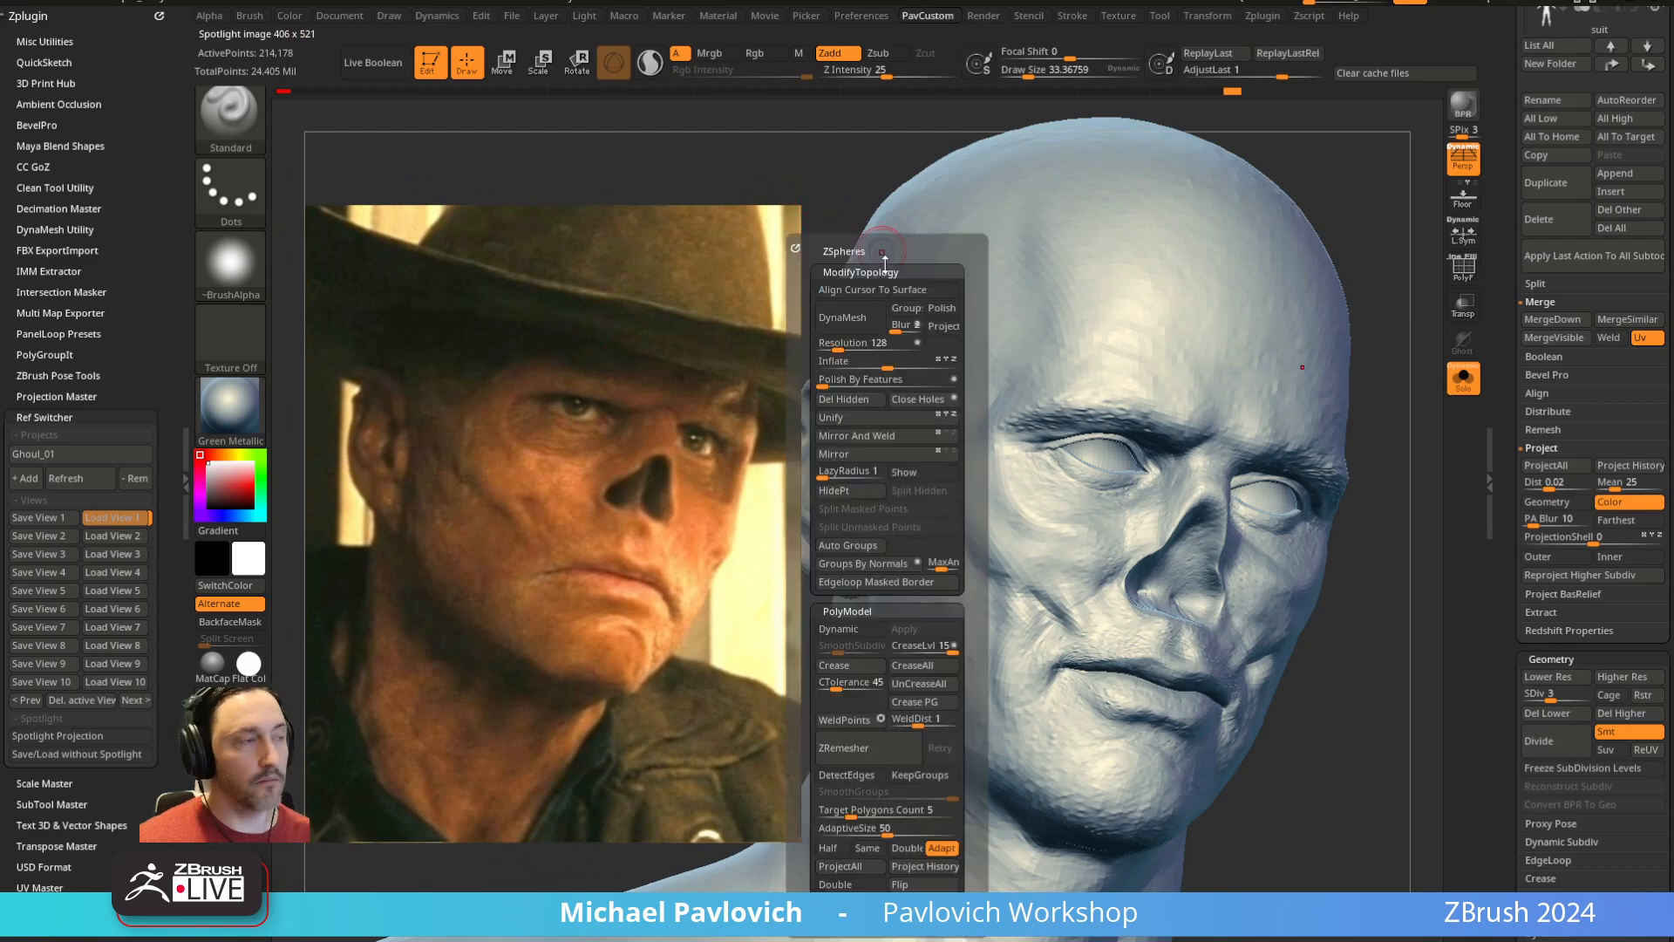
left_click(910, 471)
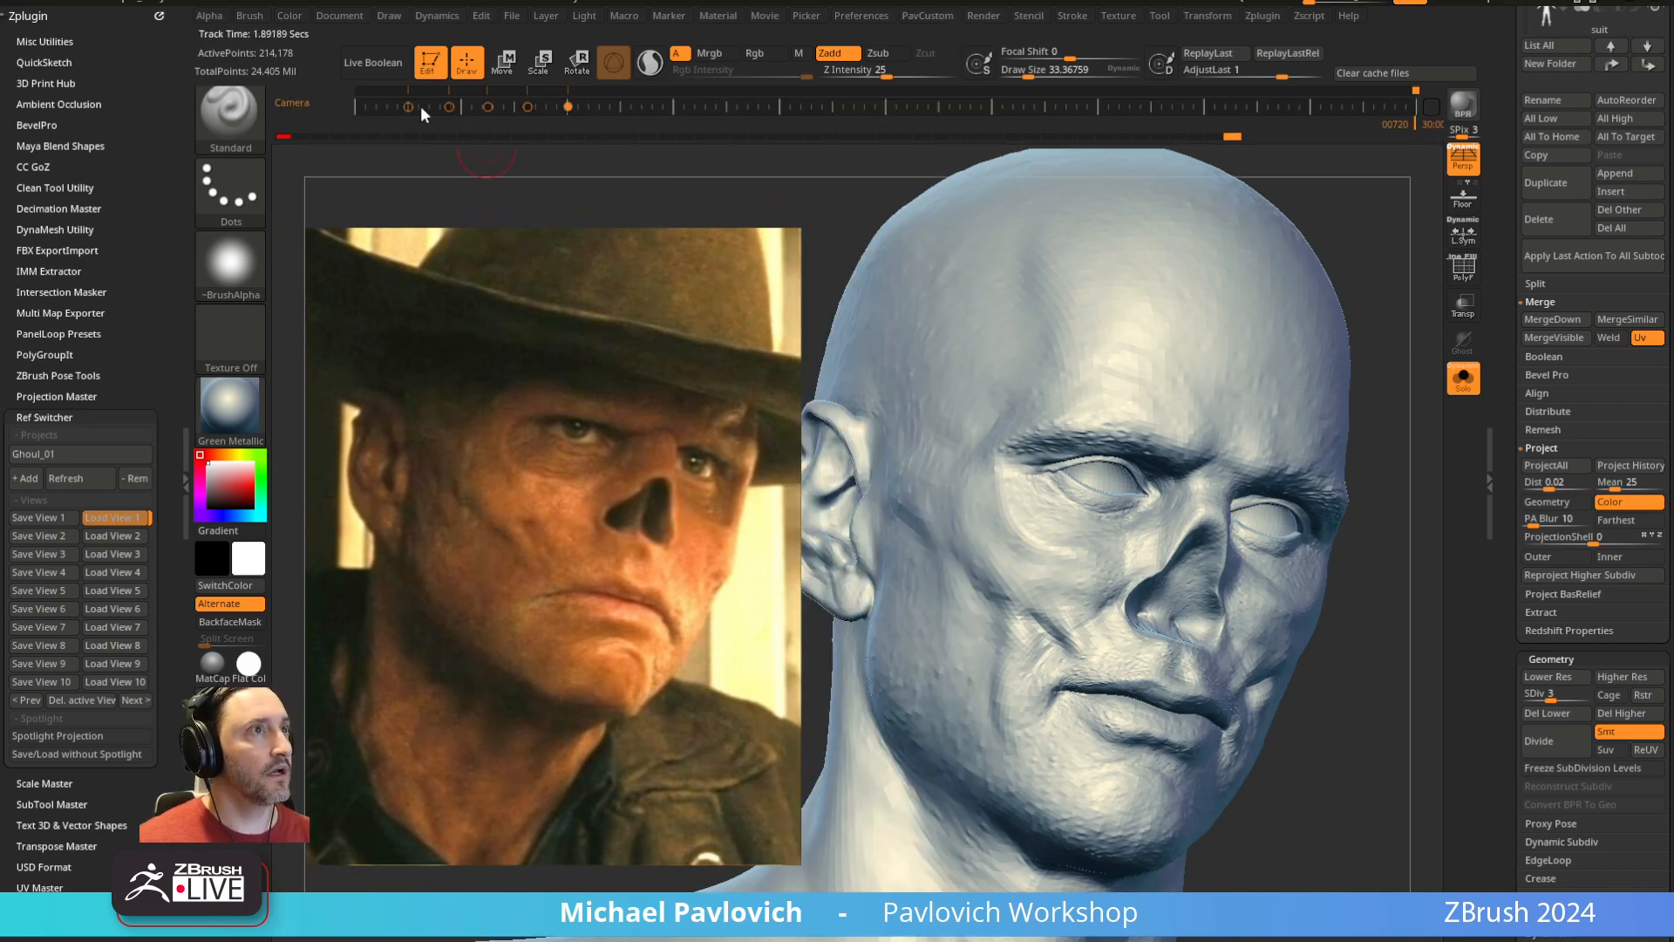
left_click(605, 117)
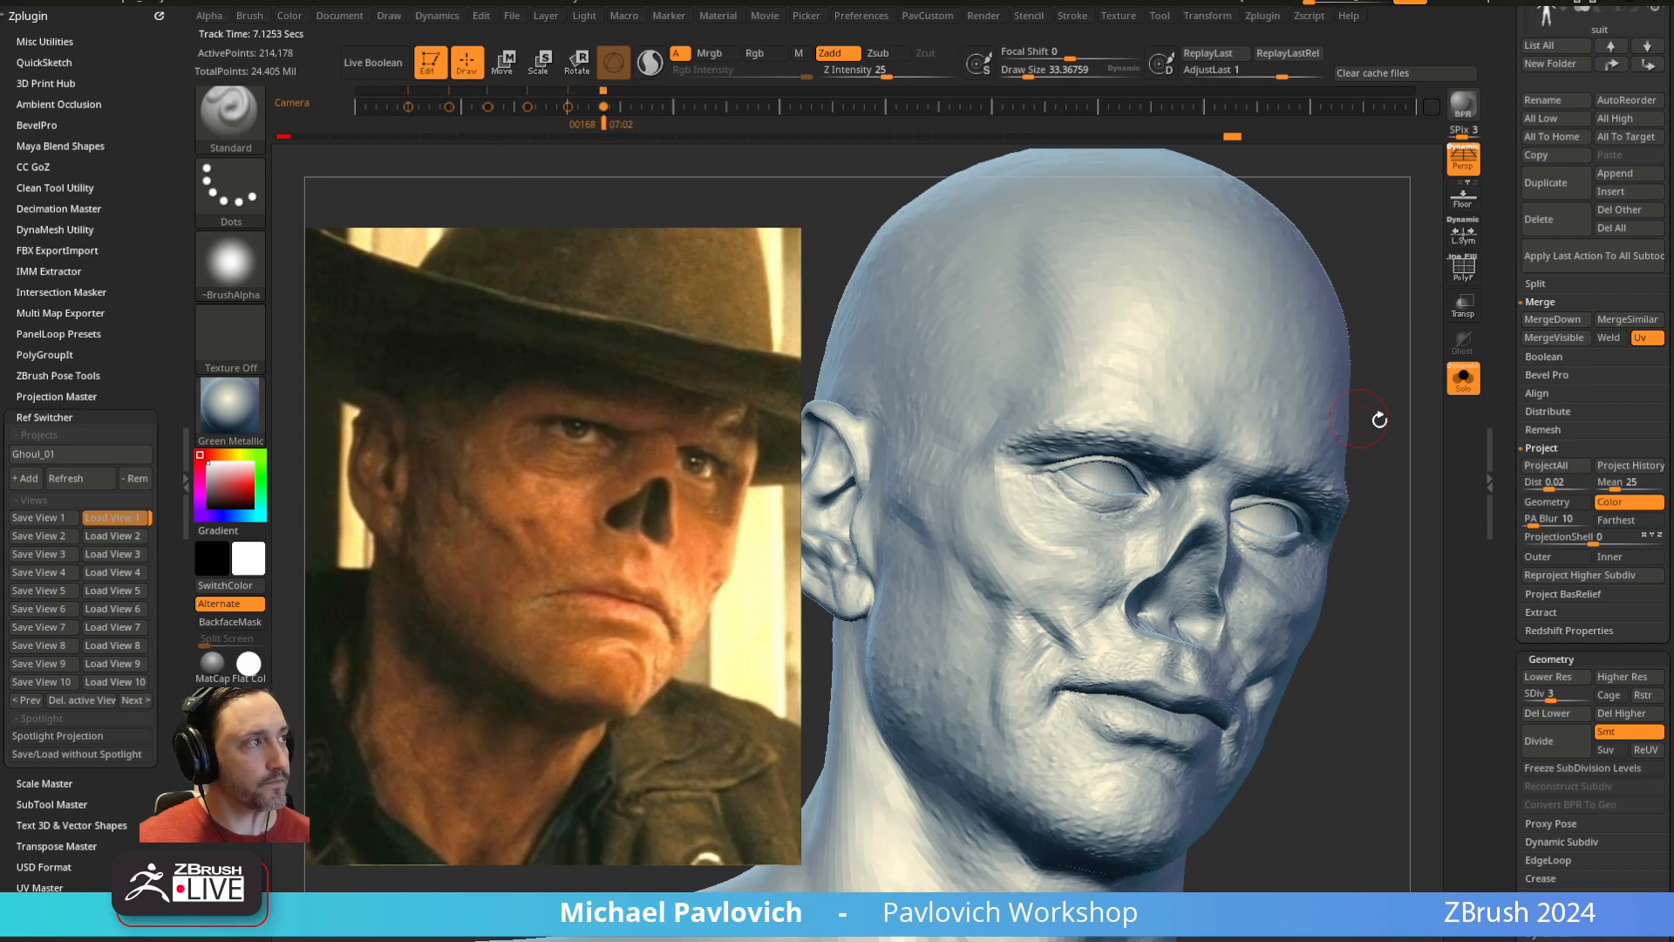
mouse_move(1377, 419)
right_mouse_down("ctrl")
mouse_move(1350, 359)
mouse_move(1271, 333)
right_mouse_up("ctrl")
key("Right")
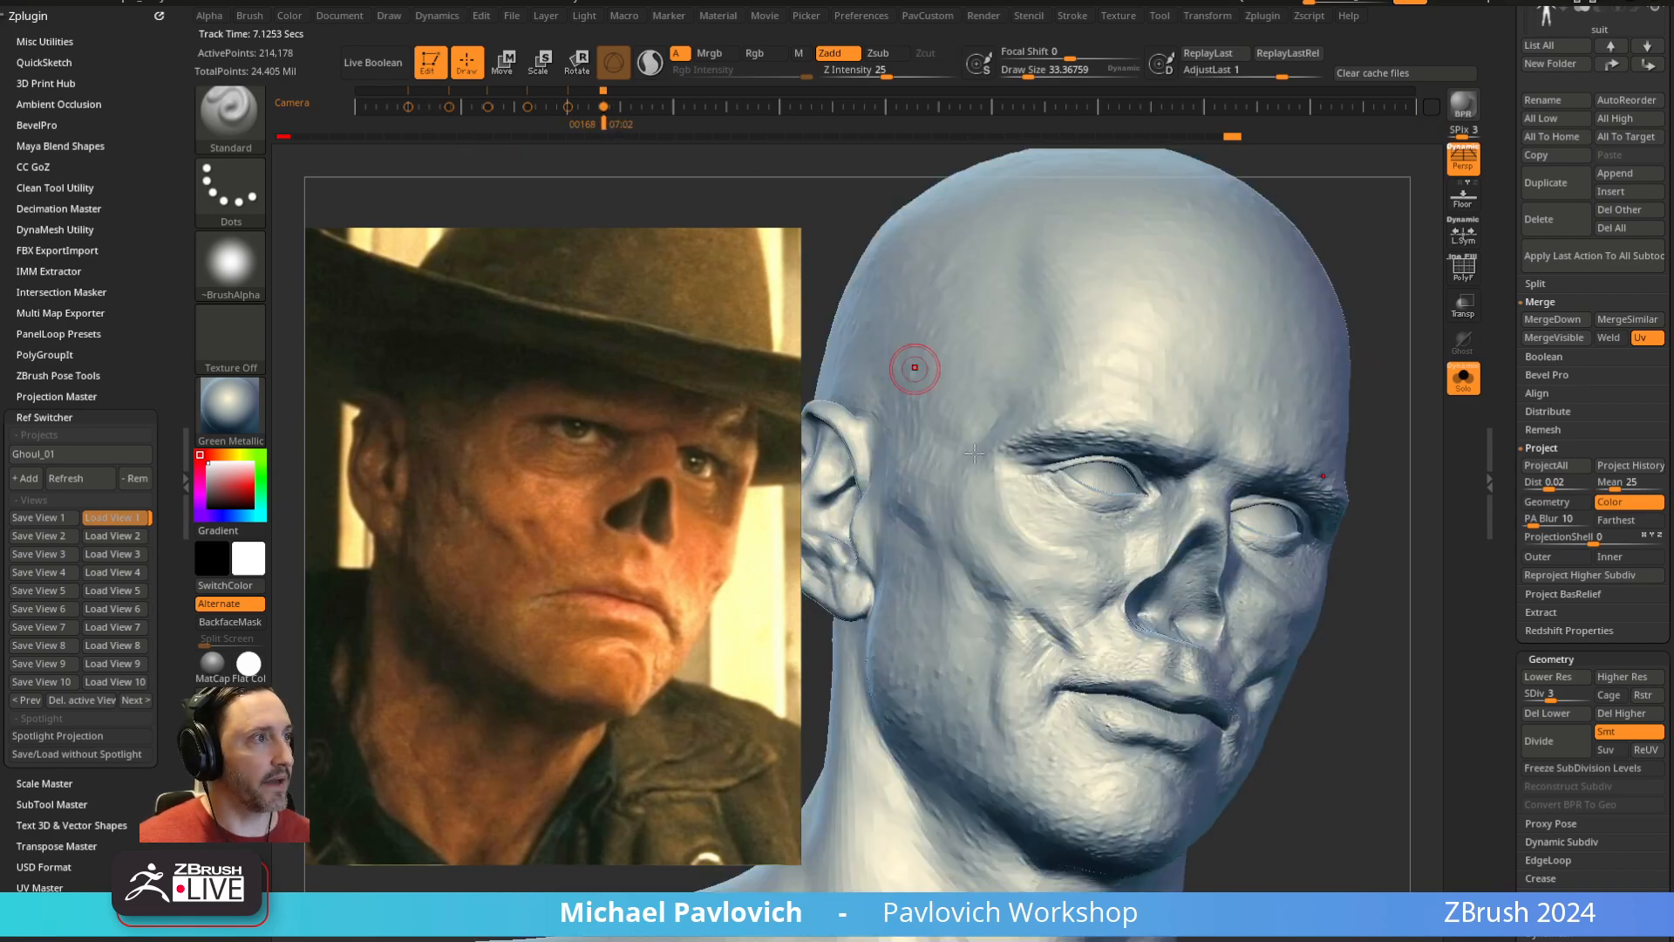
Sculpt the creases around the eye and cheek with the Standard brush at draw size 28.75, following the photo beside the head
key("s")
key("b")
key("m")
key("v")
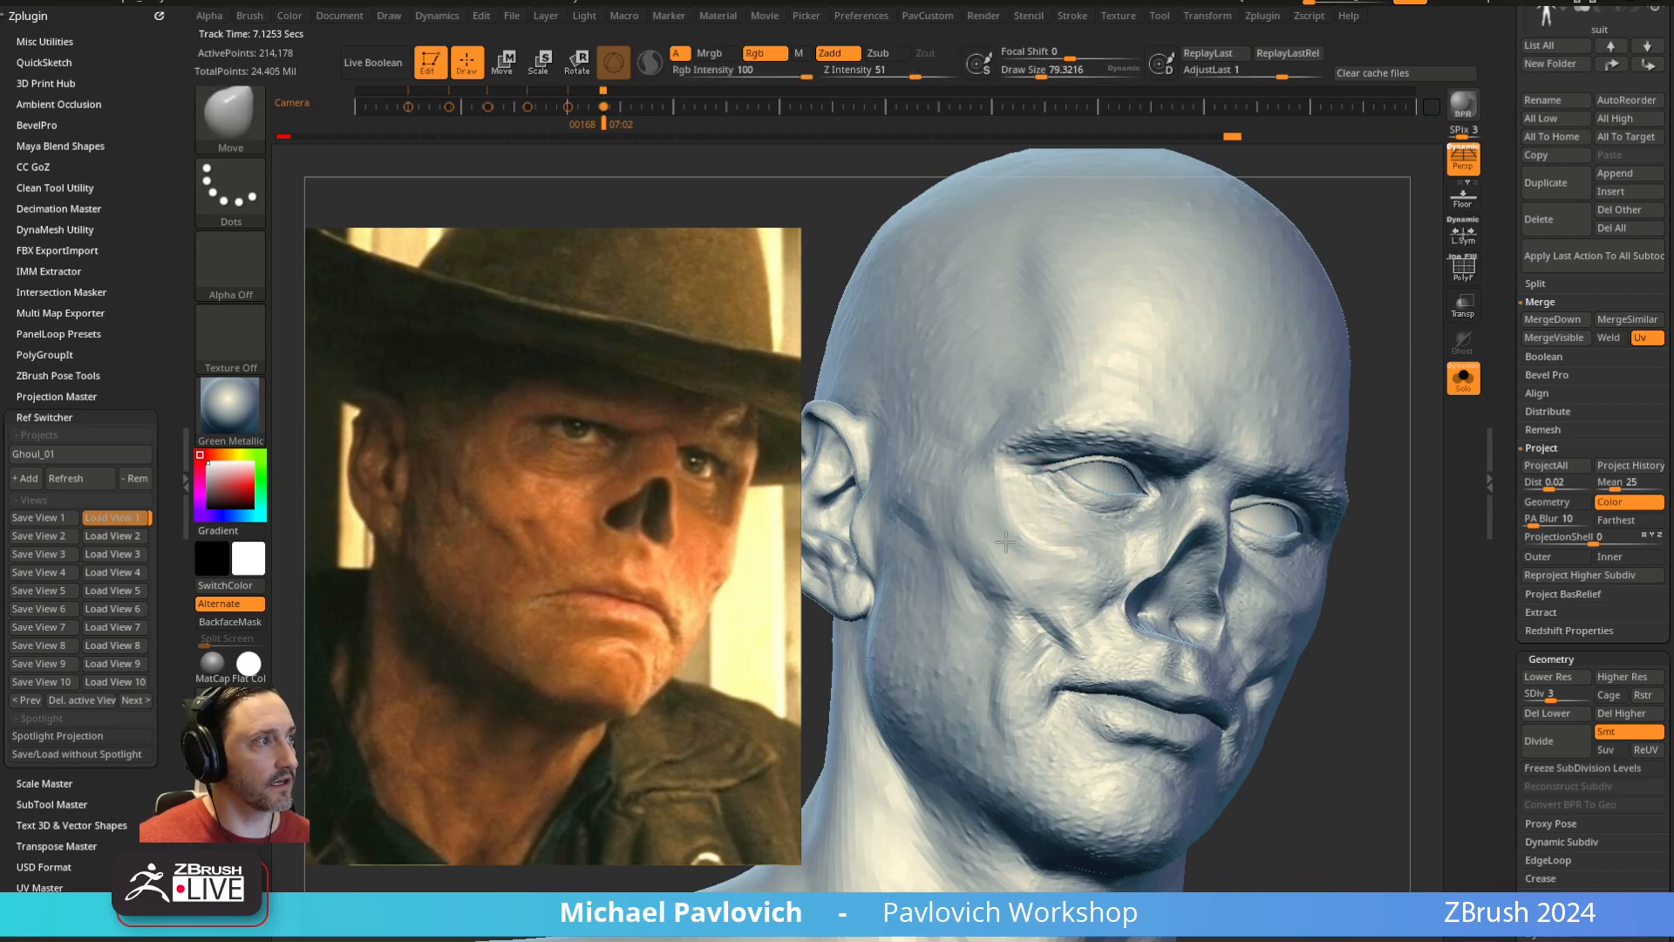
key("b")
key("s")
key("t")
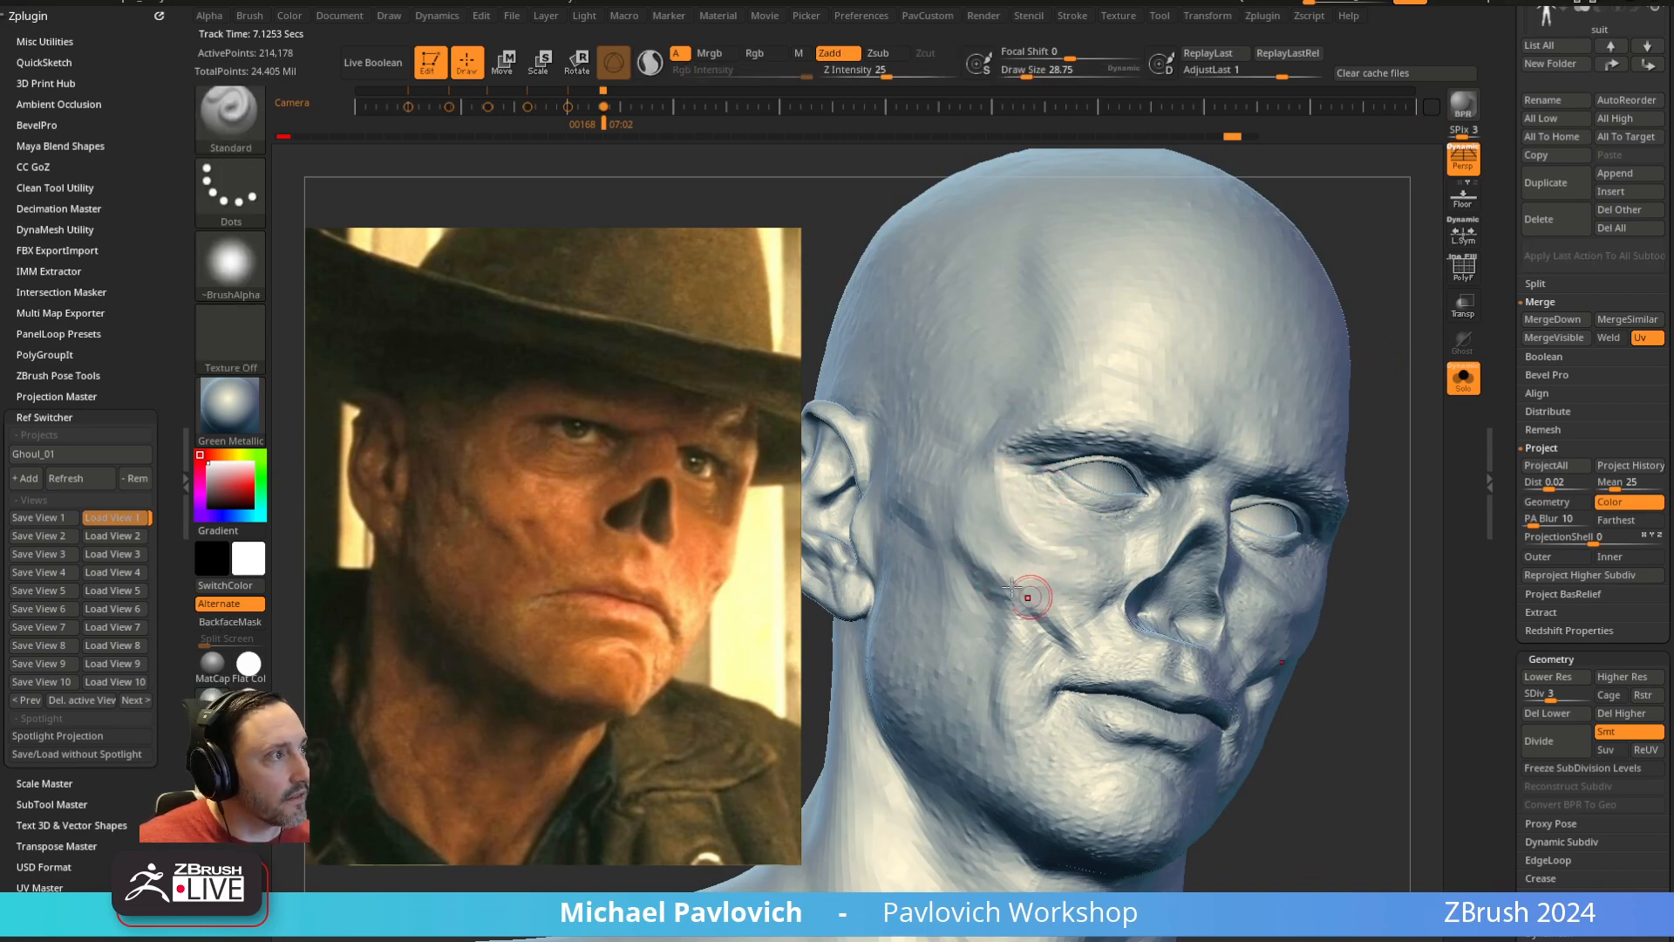
key("s")
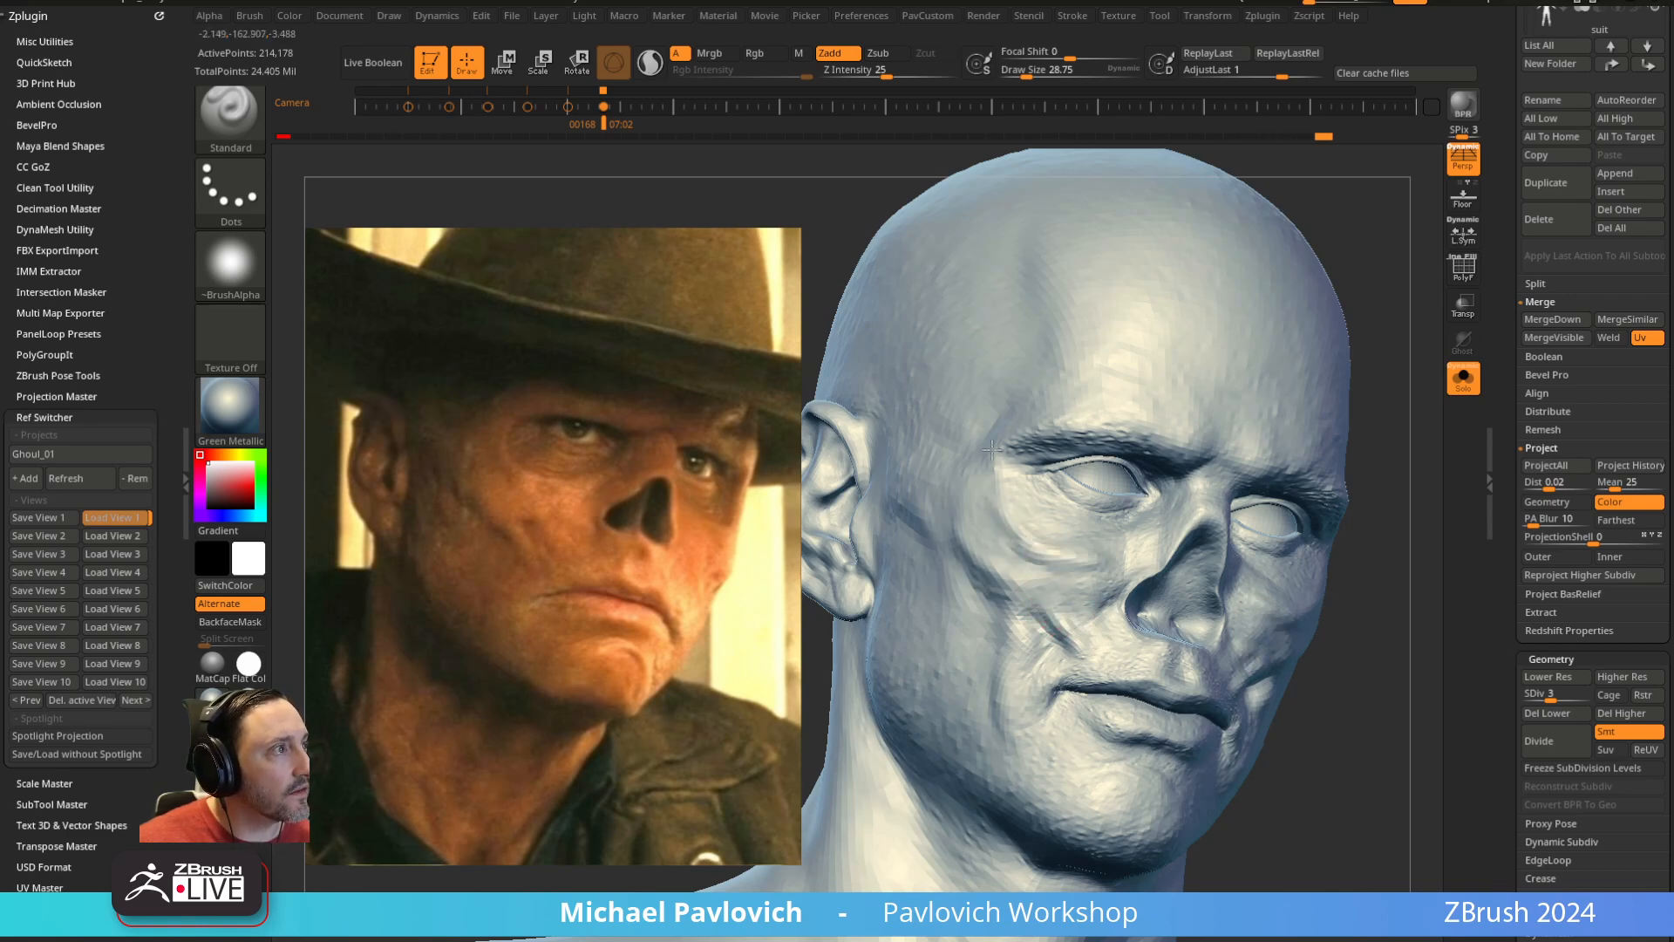
key("s")
left_click_drag(1018, 462, 1083, 523)
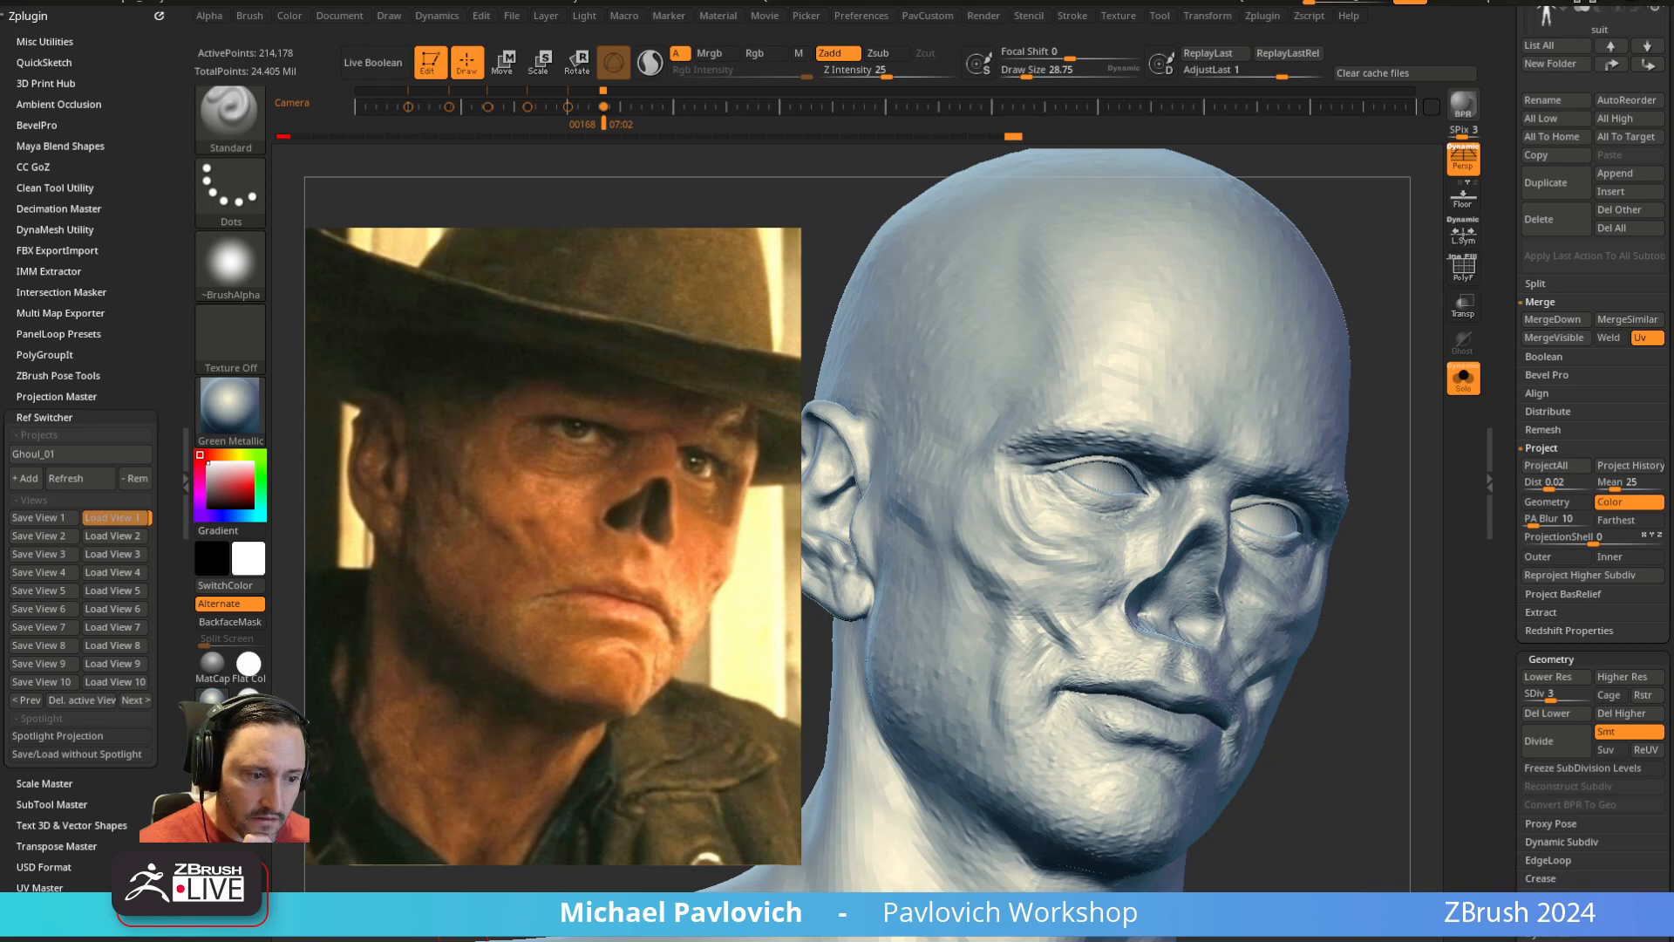
Open the CC_Base body project without saving the current sculpt, and delete all of its subtools
key("ctrl+o")
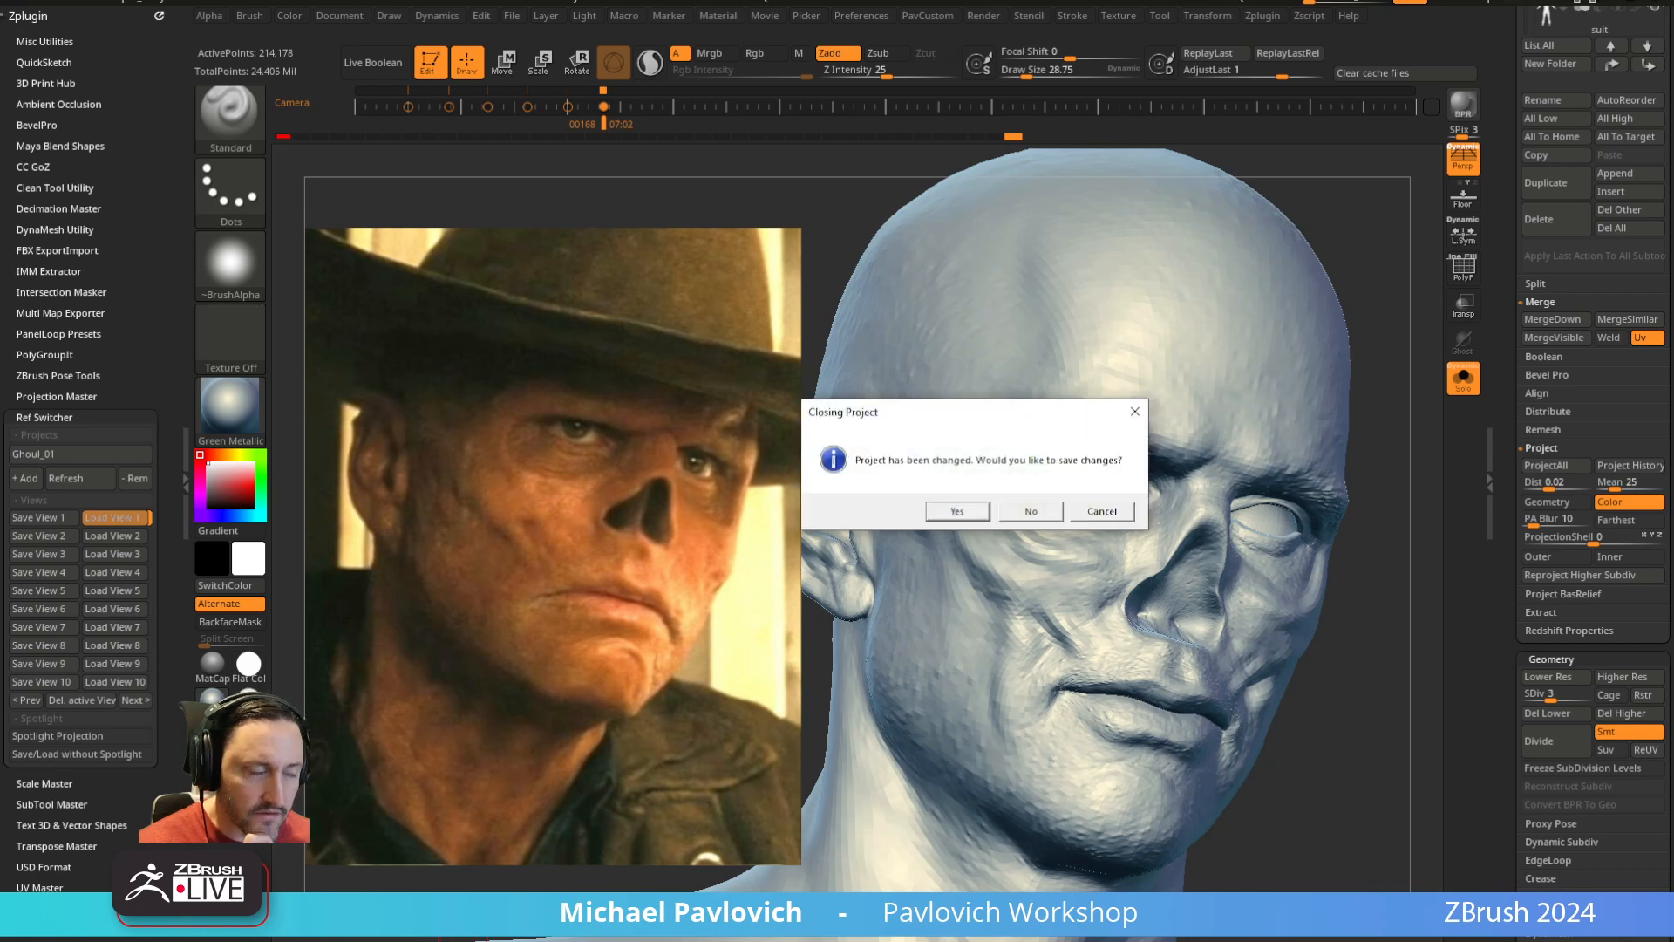
left_click(1046, 515)
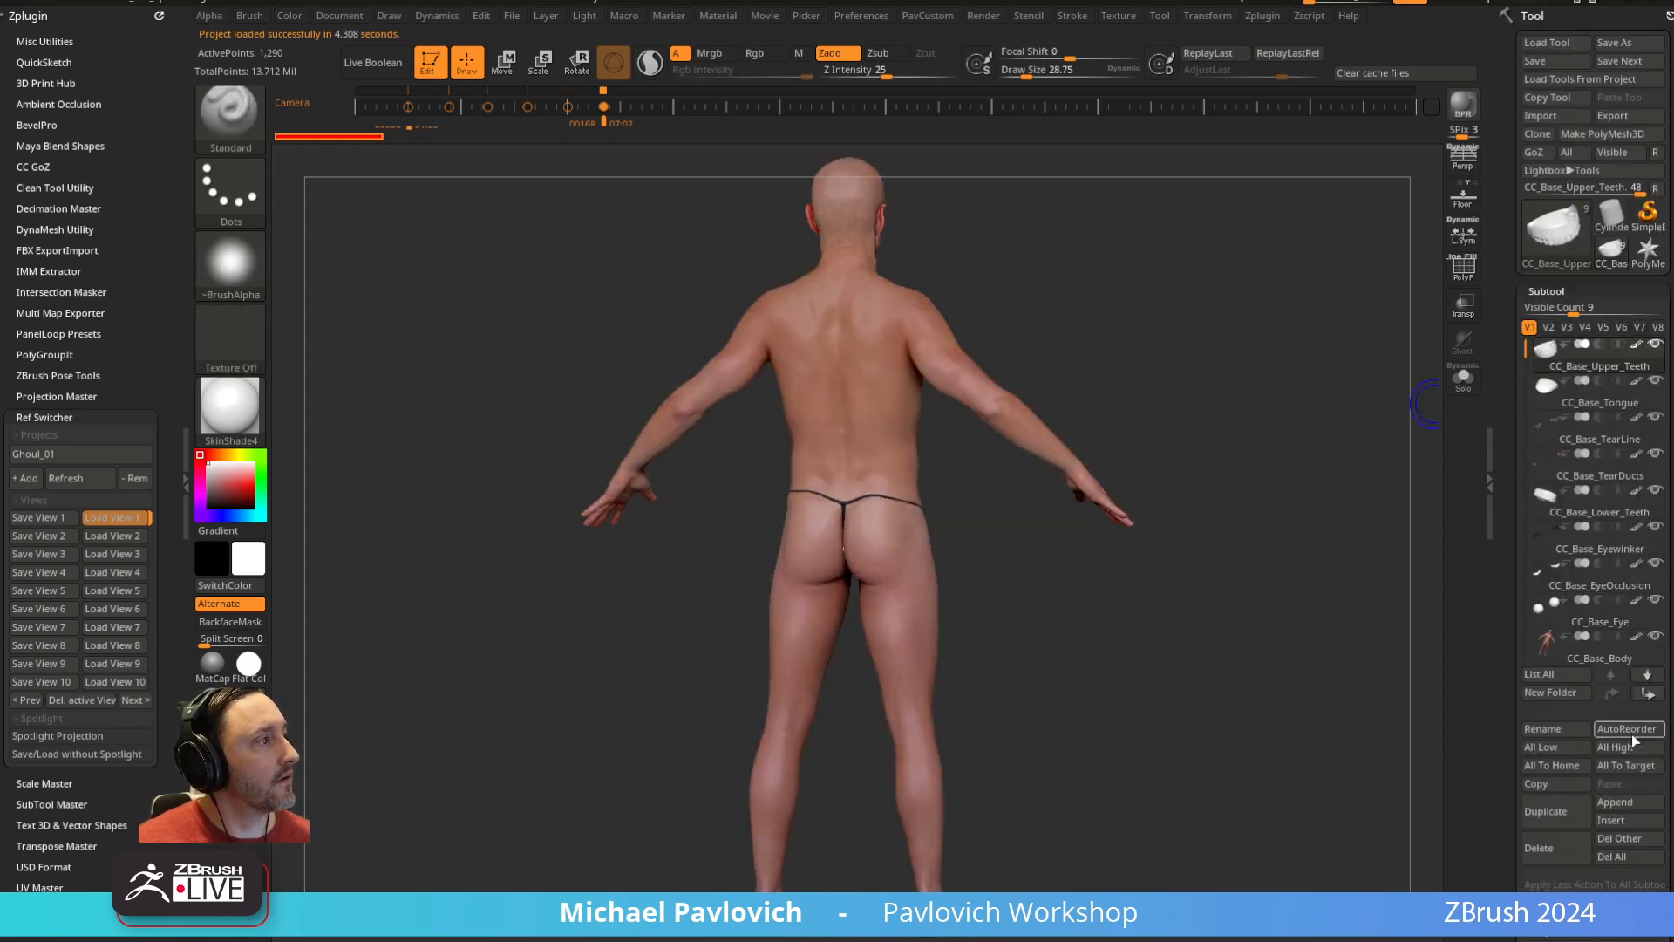
left_click(1612, 856)
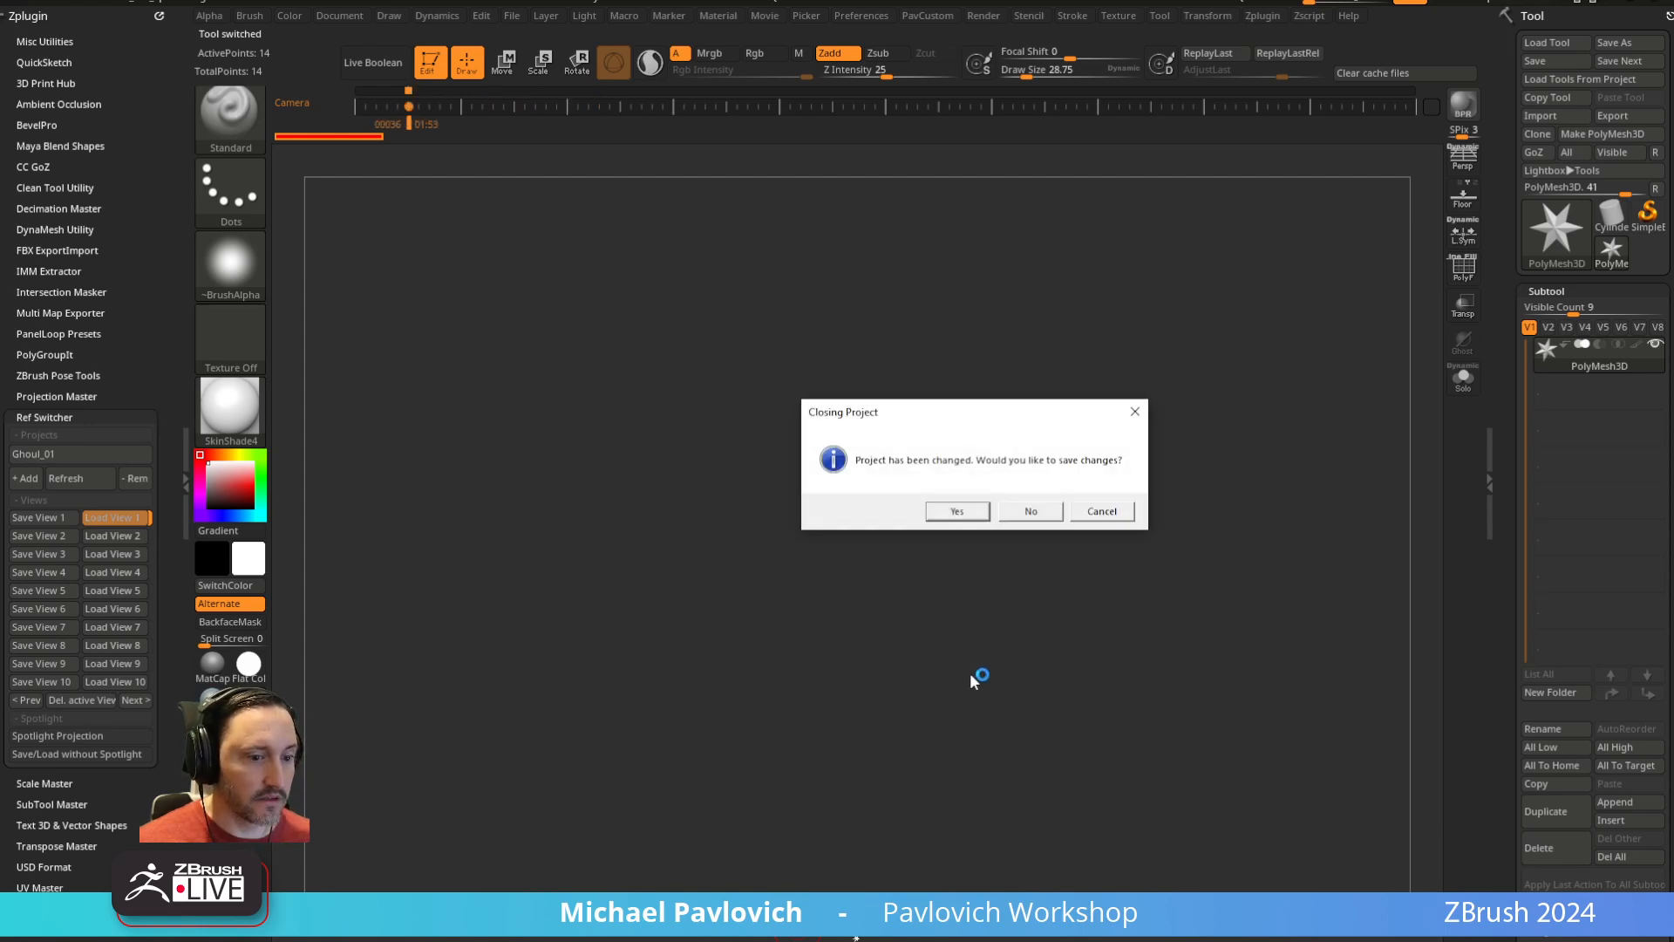
Open the clothed cowboy Ghoul project without saving changes, and inspect the front of the figure and its long coat
left_click(1029, 512)
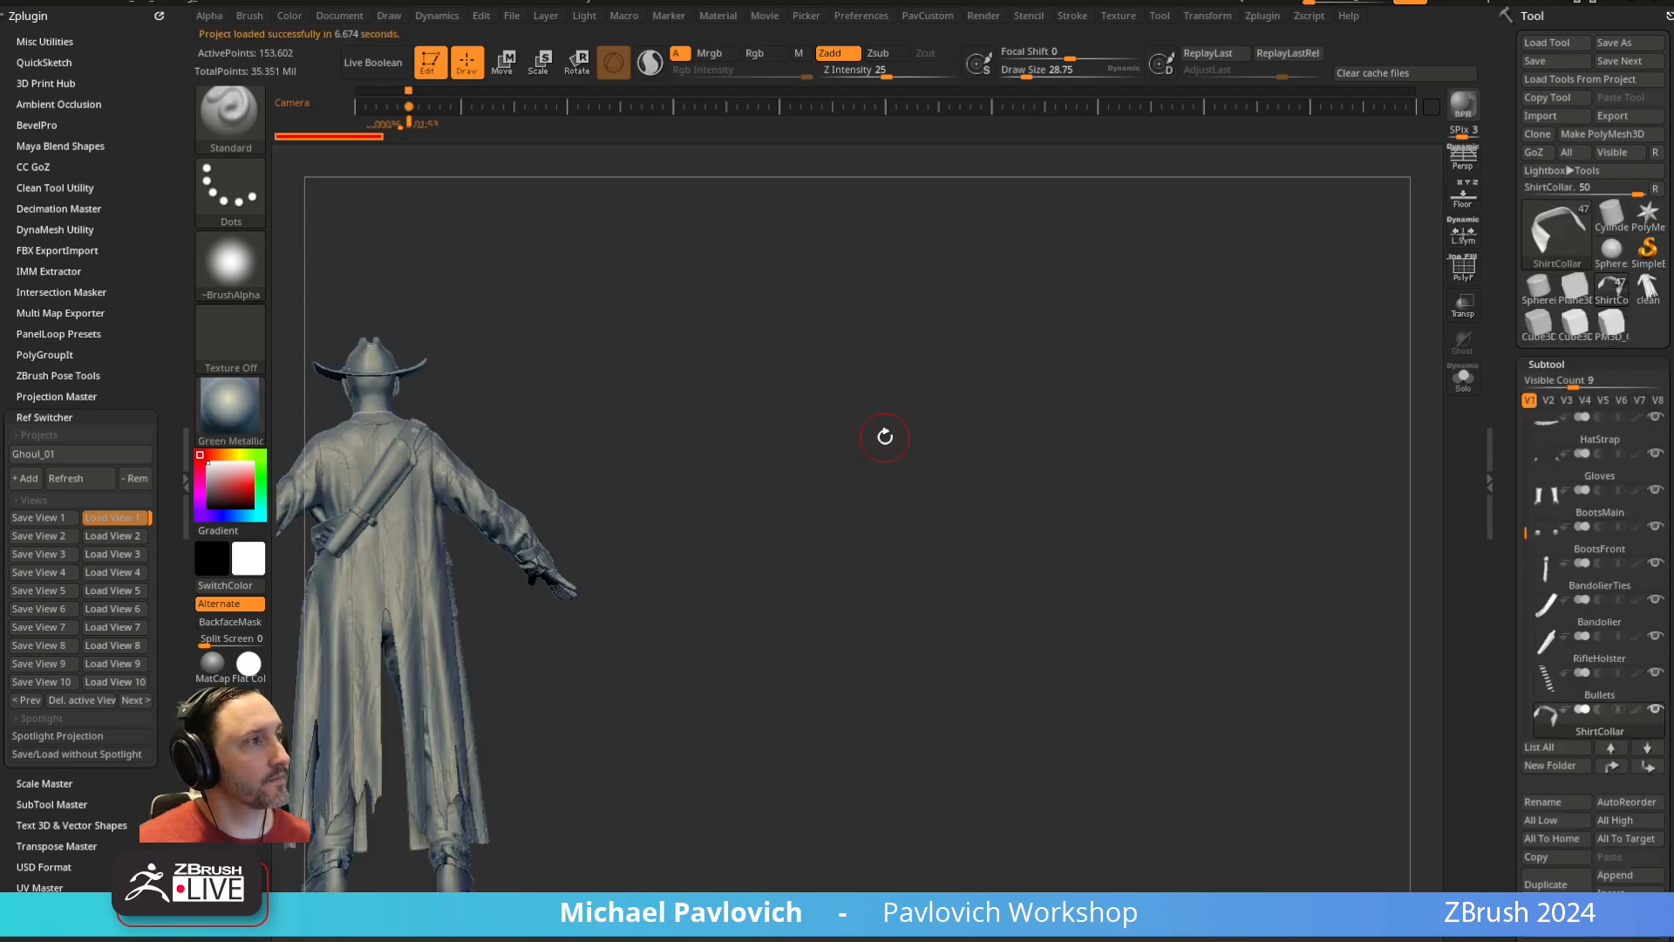
mouse_move(896, 383)
left_mouse_down()
mouse_move(822, 448)
mouse_move(1133, 433)
mouse_move(1095, 427)
left_mouse_up()
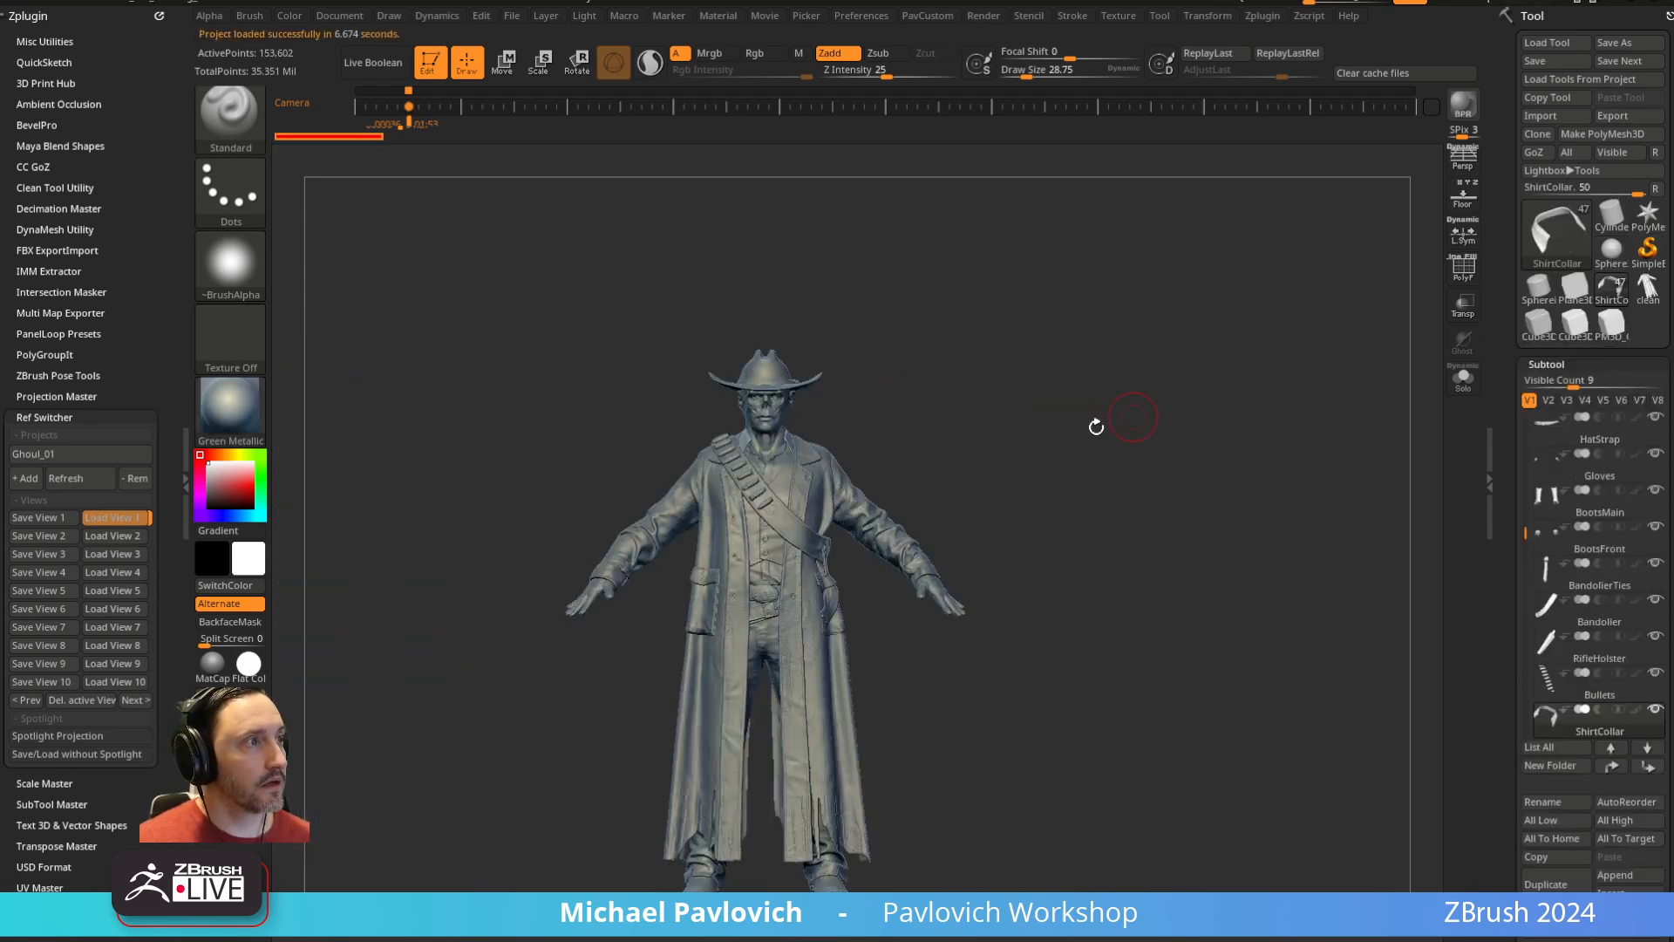
left_click_drag(1009, 370, 1099, 747, "alt")
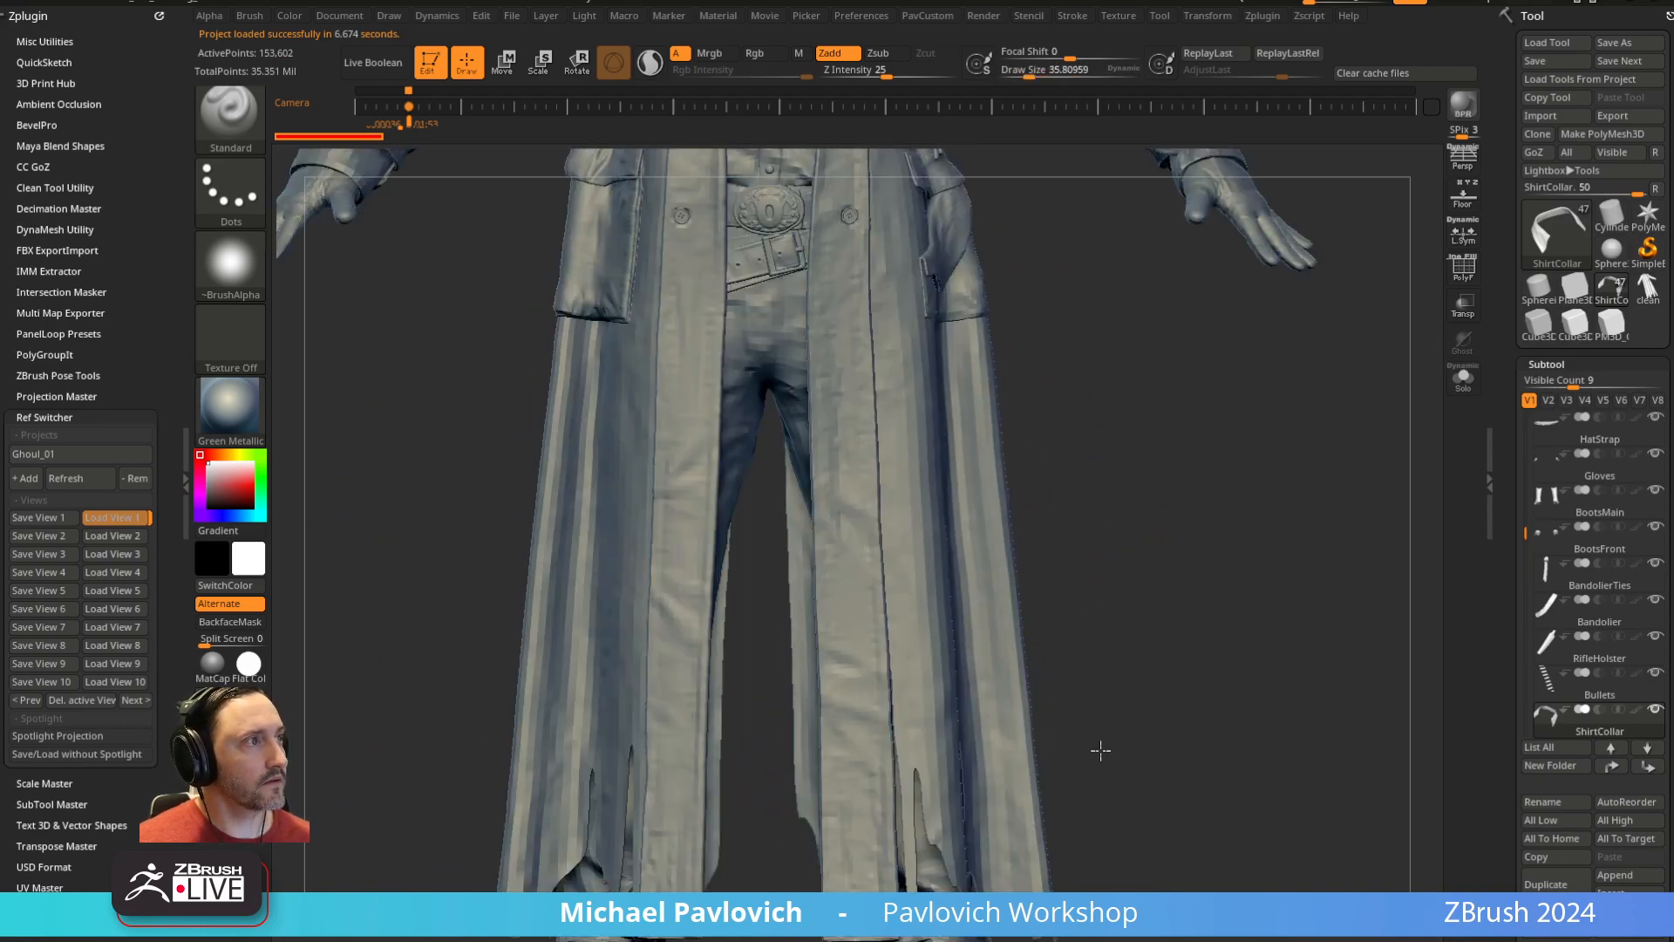
Make the BodyBlockout subtool active and frame the figure's head and hat from the front
left_click_drag(1114, 231, 1125, 767, "alt")
key("s")
left_click(928, 469)
left_click(850, 458, "alt")
mouse_move(1221, 404)
left_mouse_down()
mouse_move(1169, 370)
mouse_move(1238, 453)
mouse_move(1259, 512)
mouse_move(858, 541)
left_mouse_up()
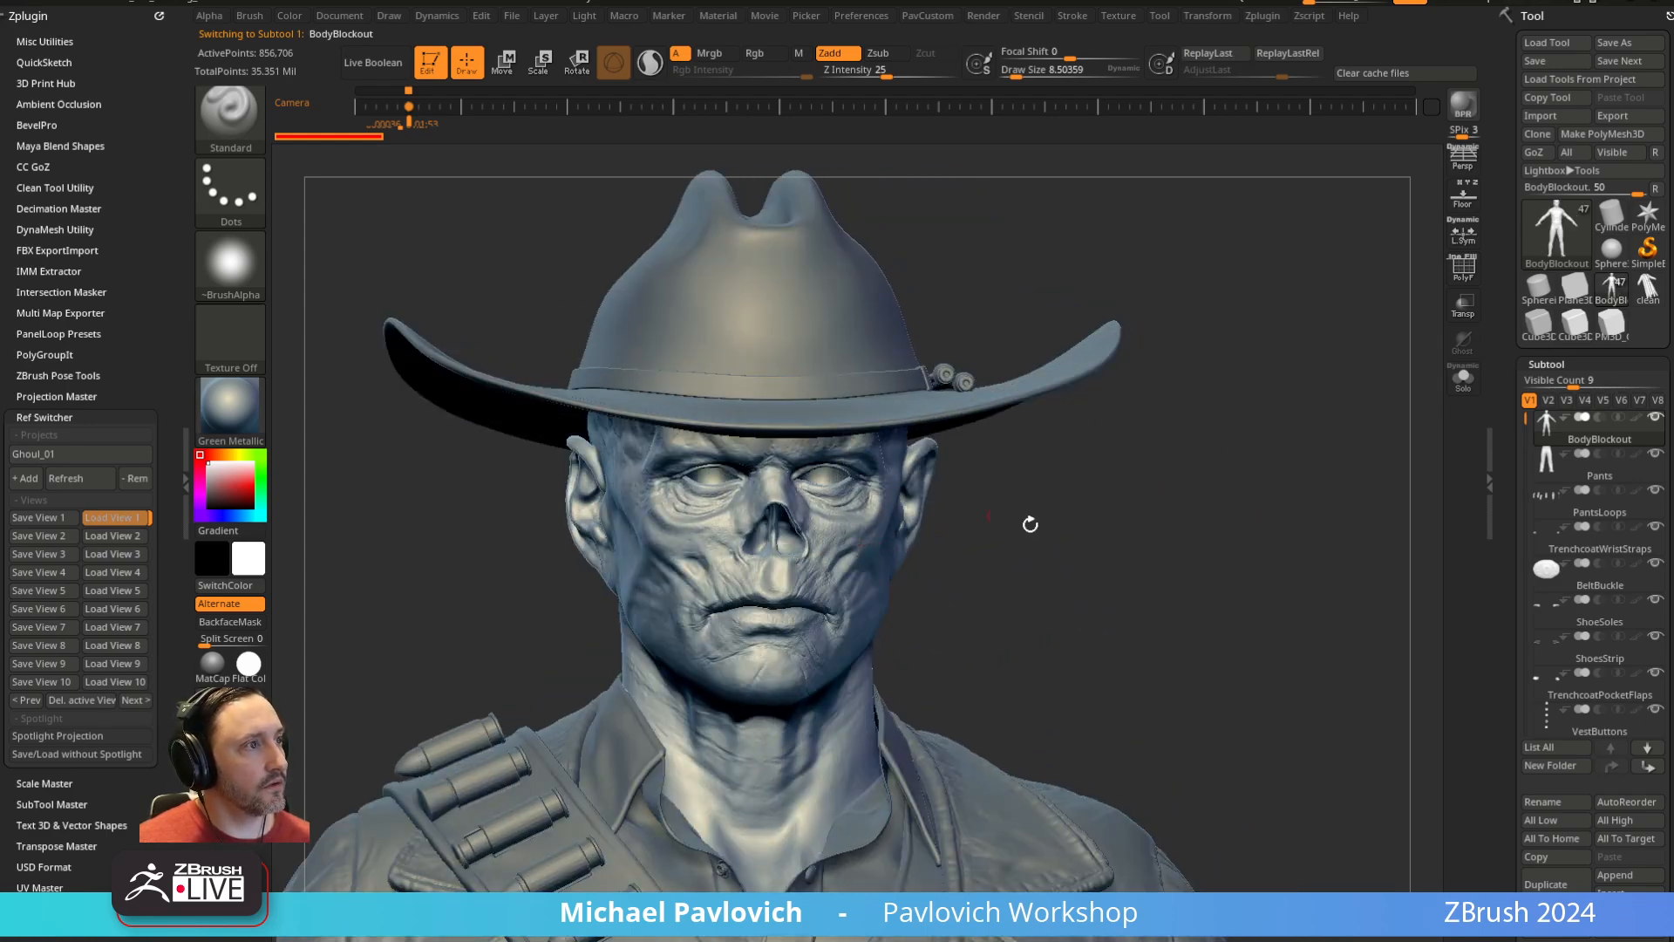
Load View 1 of the Ghoul_01 references and check its three-quarter cowboy hat photo with the Spotlight controls
mouse_move(1031, 524)
left_mouse_down()
mouse_move(1202, 480)
mouse_move(1193, 529)
left_mouse_up()
key("s")
left_click(1205, 534)
key("1")
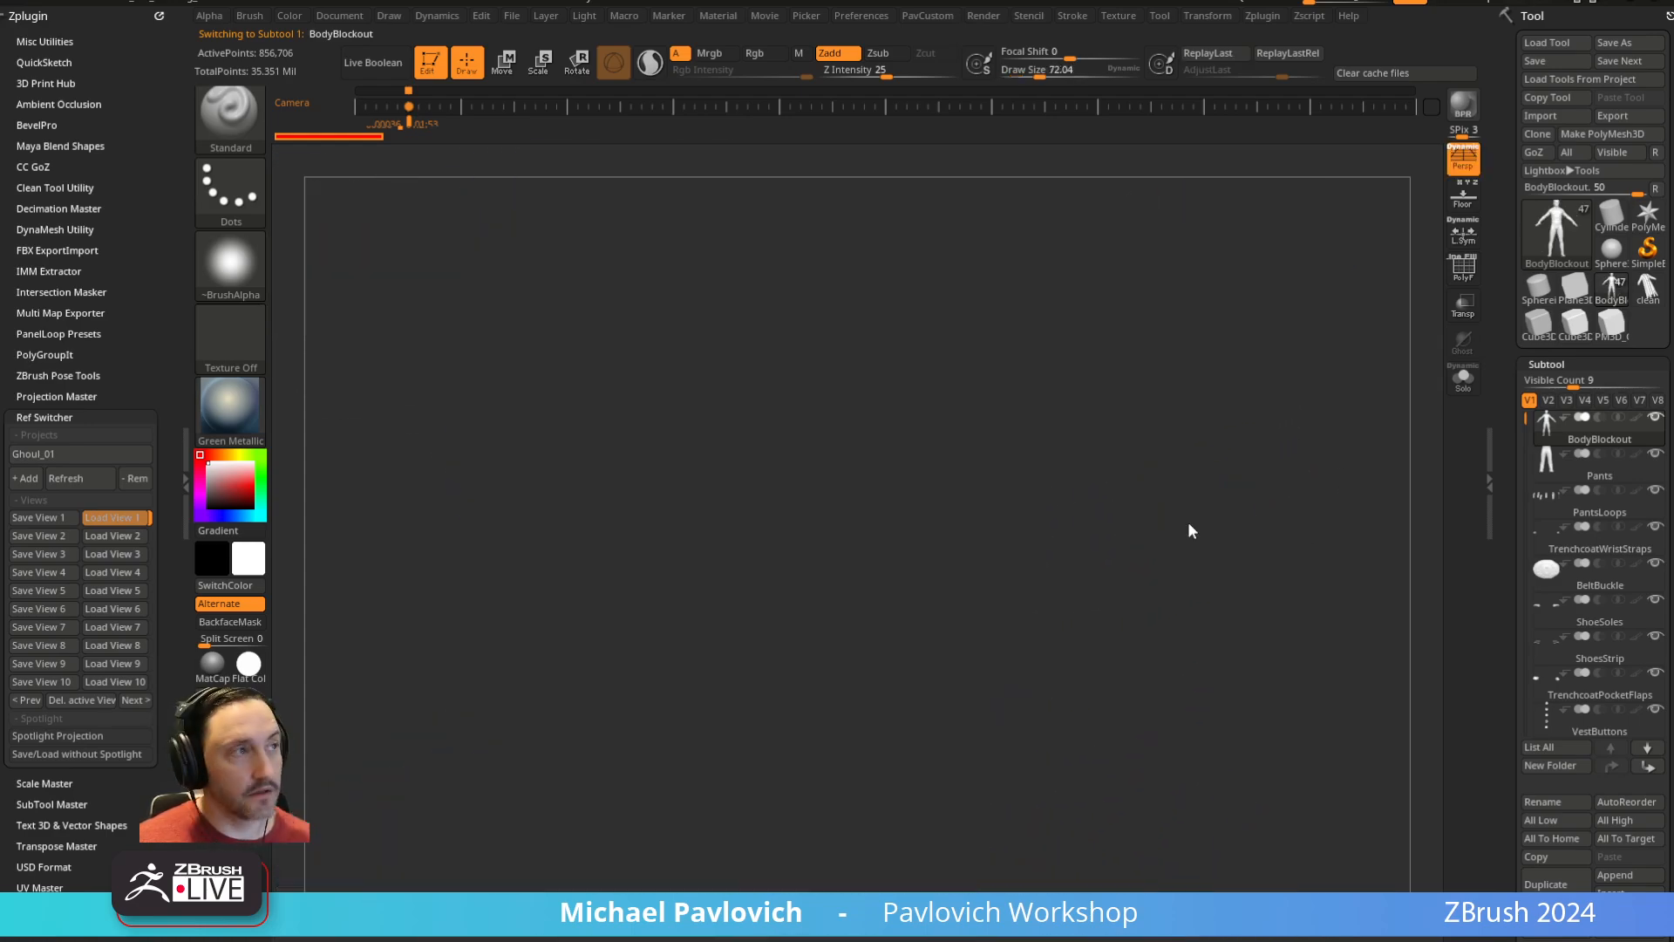
left_click(1463, 380)
left_click(1454, 387)
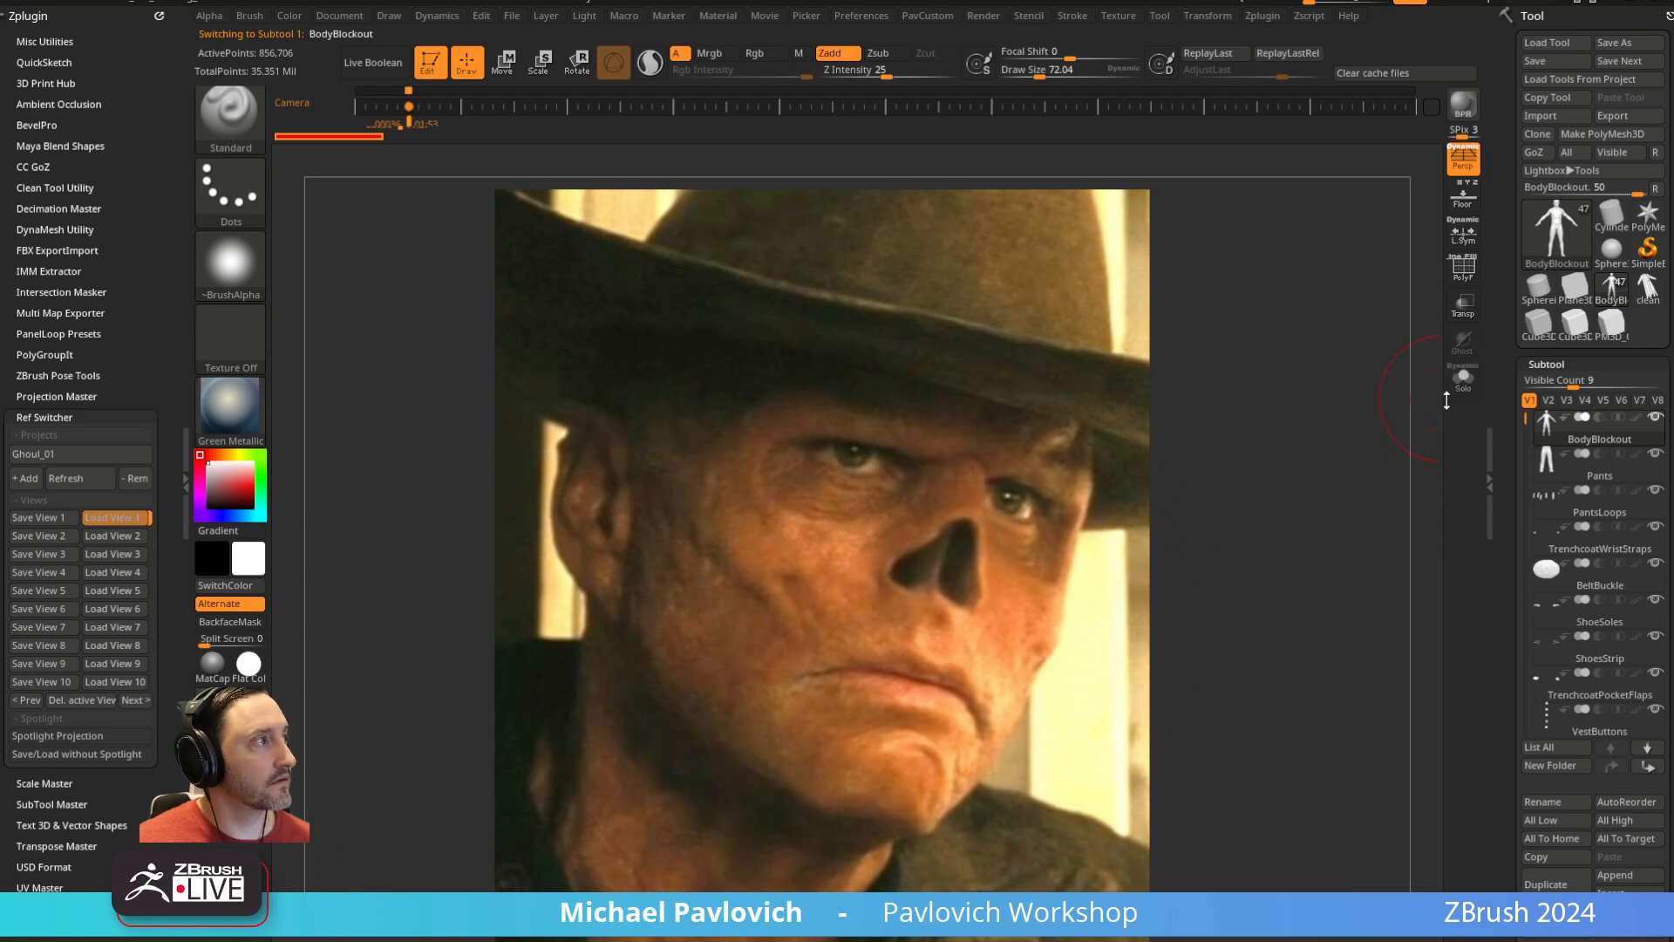
key("z")
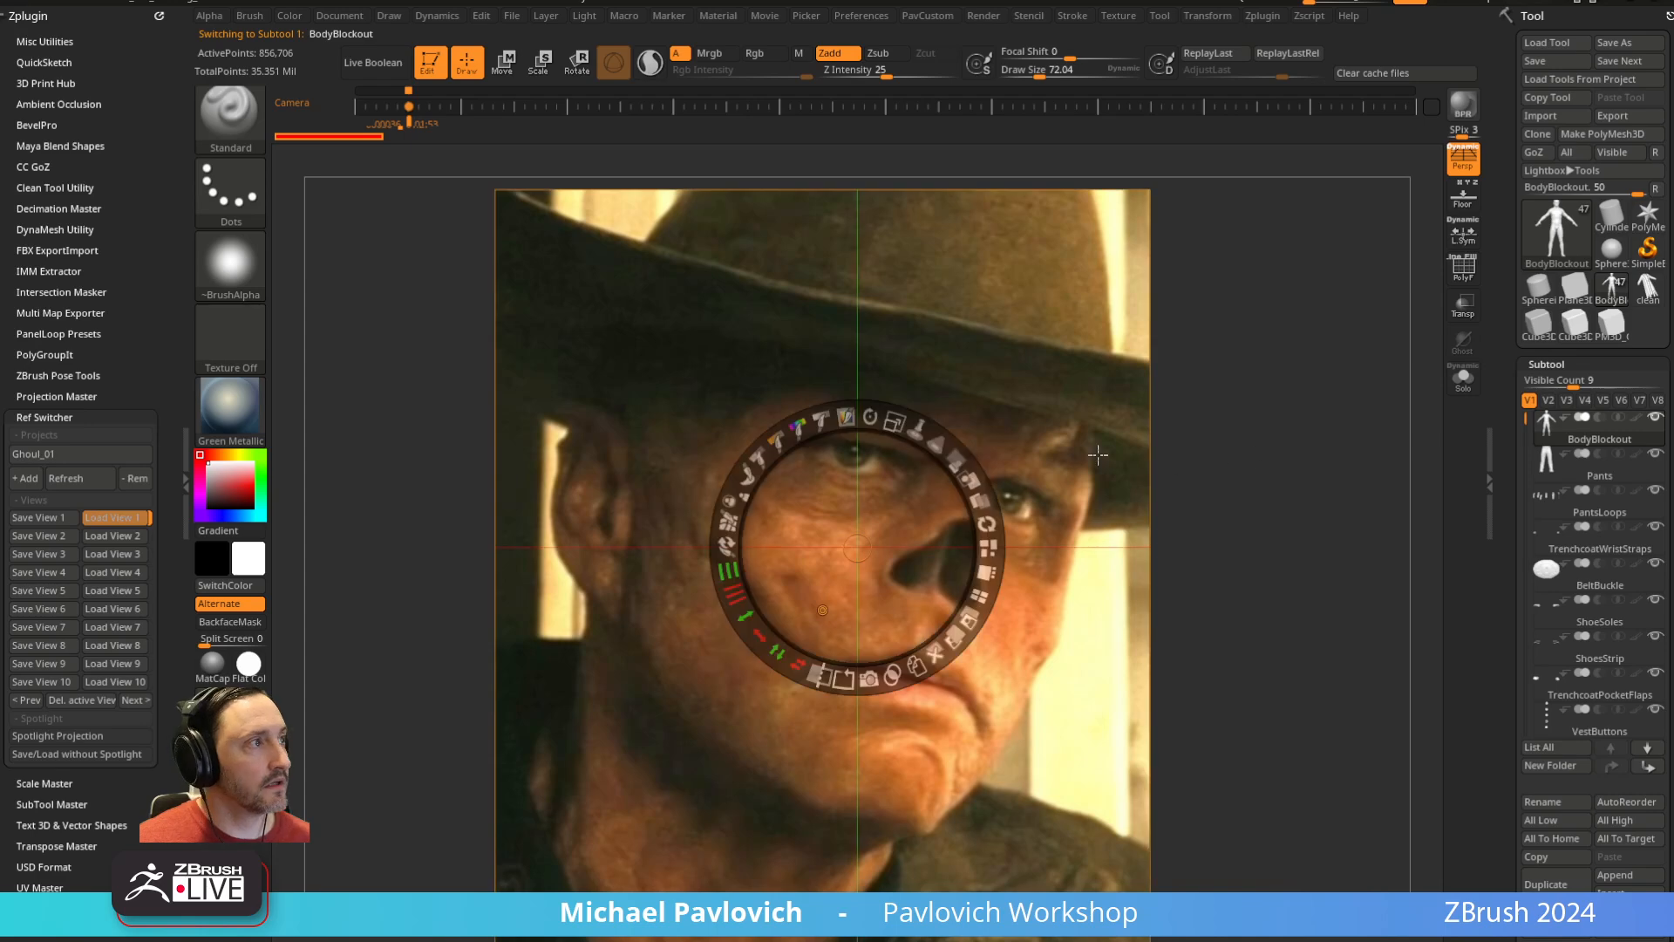
left_click_drag(951, 459, 784, 381)
key("z")
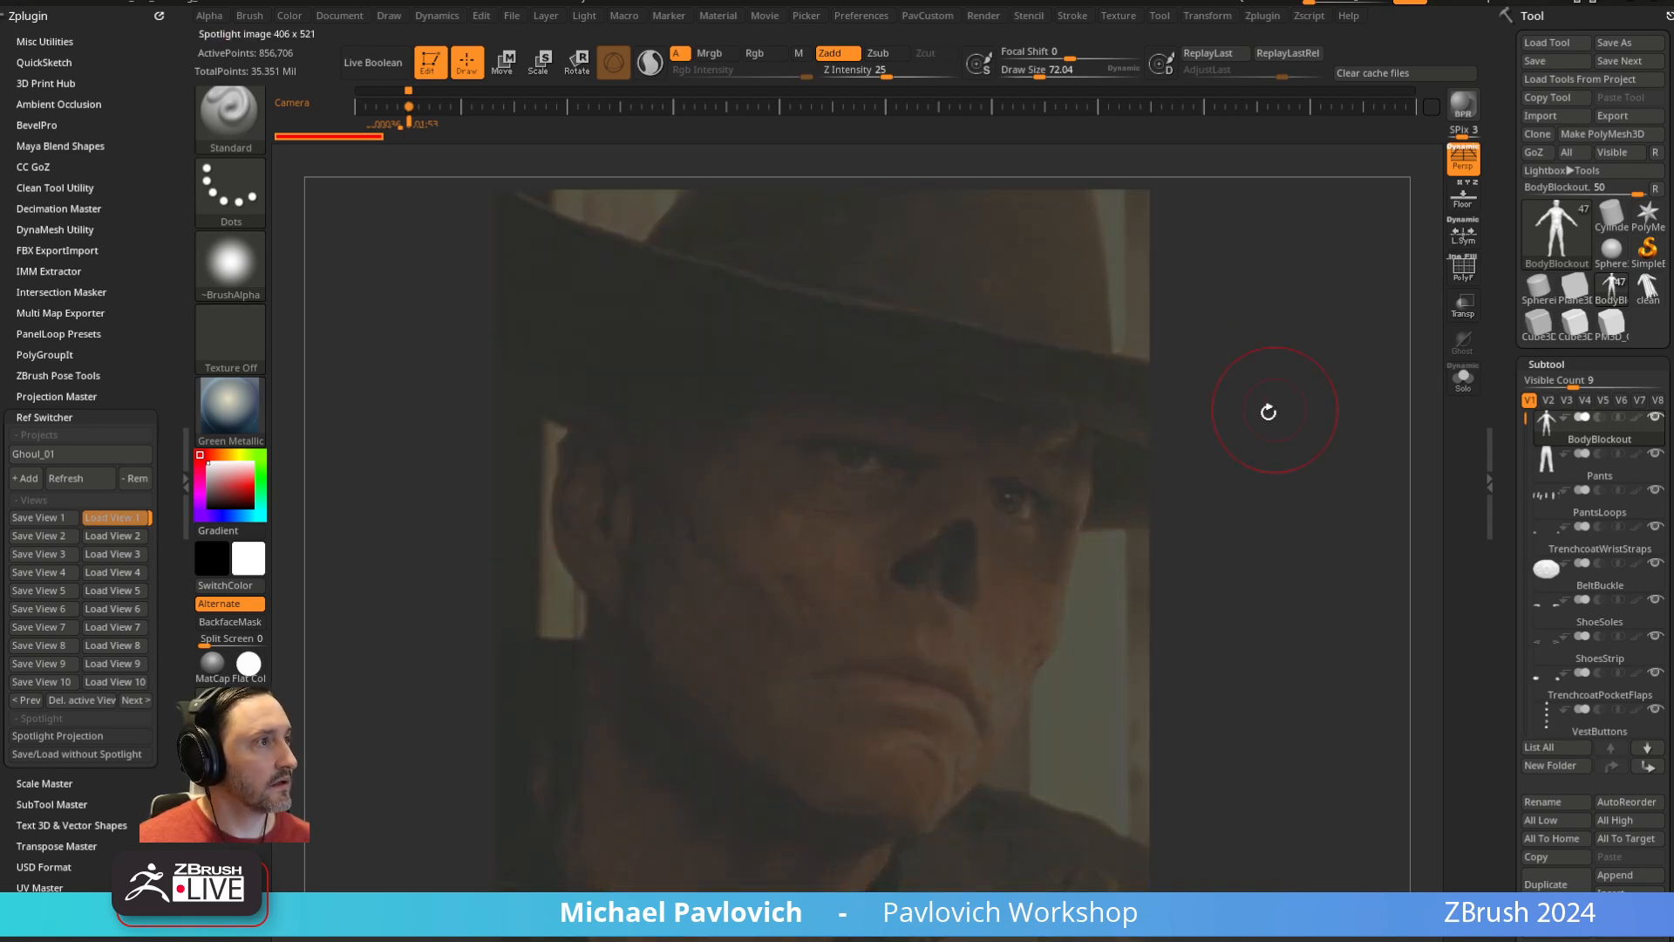
Load View 3 of the Ghoul_01 references and frame the whole clothed figure over the photo
key("2")
key("3")
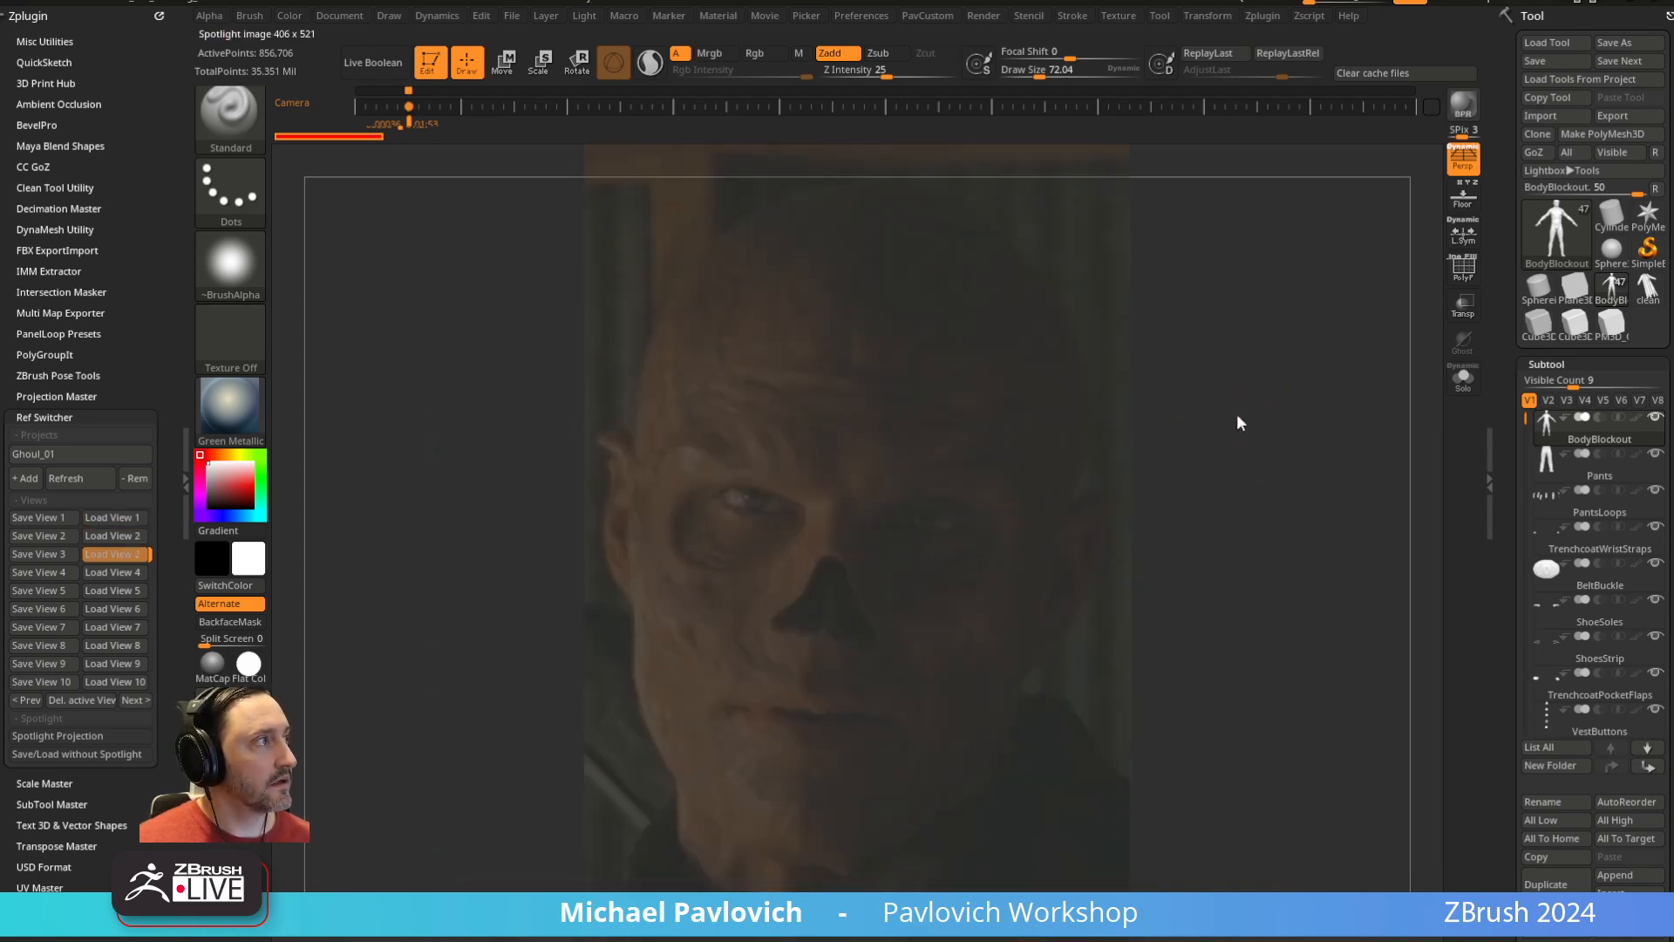
key("f")
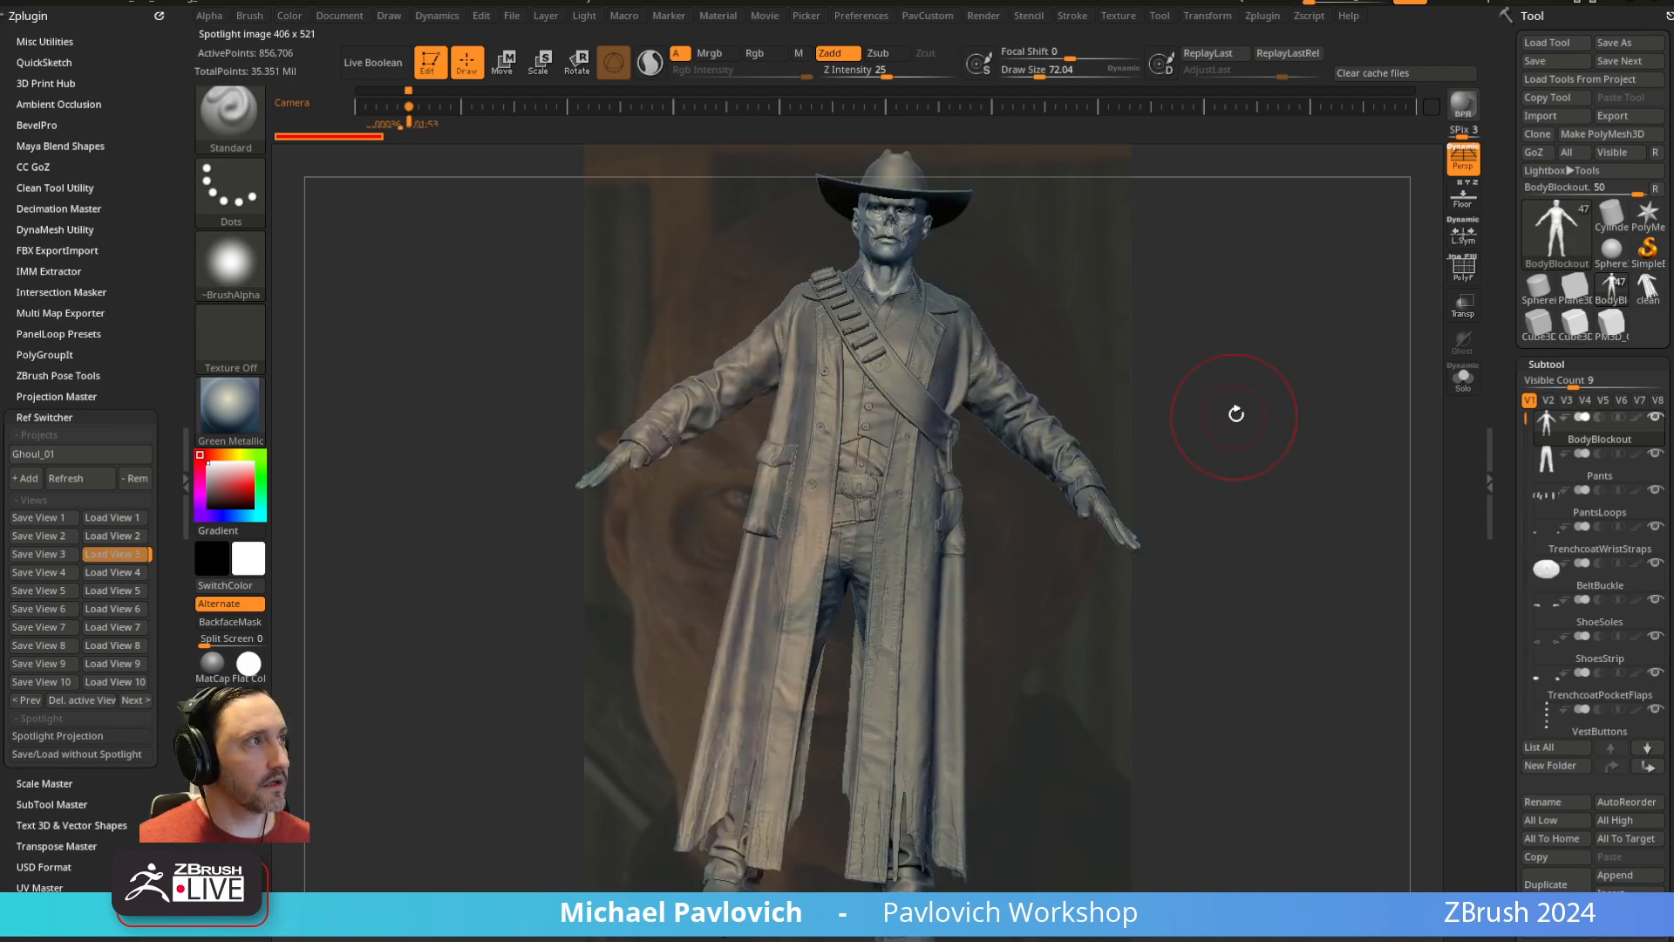
mouse_move(1236, 413)
left_mouse_down()
mouse_move(1262, 407)
mouse_move(1245, 478)
mouse_move(1327, 355)
mouse_move(1278, 602)
mouse_move(1274, 549)
mouse_move(1140, 548)
mouse_move(1241, 468)
mouse_move(1353, 469)
mouse_move(1327, 511)
left_mouse_up()
Hide the reference photo and isolate the BodyBlockout subtool to inspect the bare Ghoul head
key("shift+z")
key("s")
left_click(1096, 551)
left_click(1464, 380)
left_click_drag(1327, 511, 1272, 510)
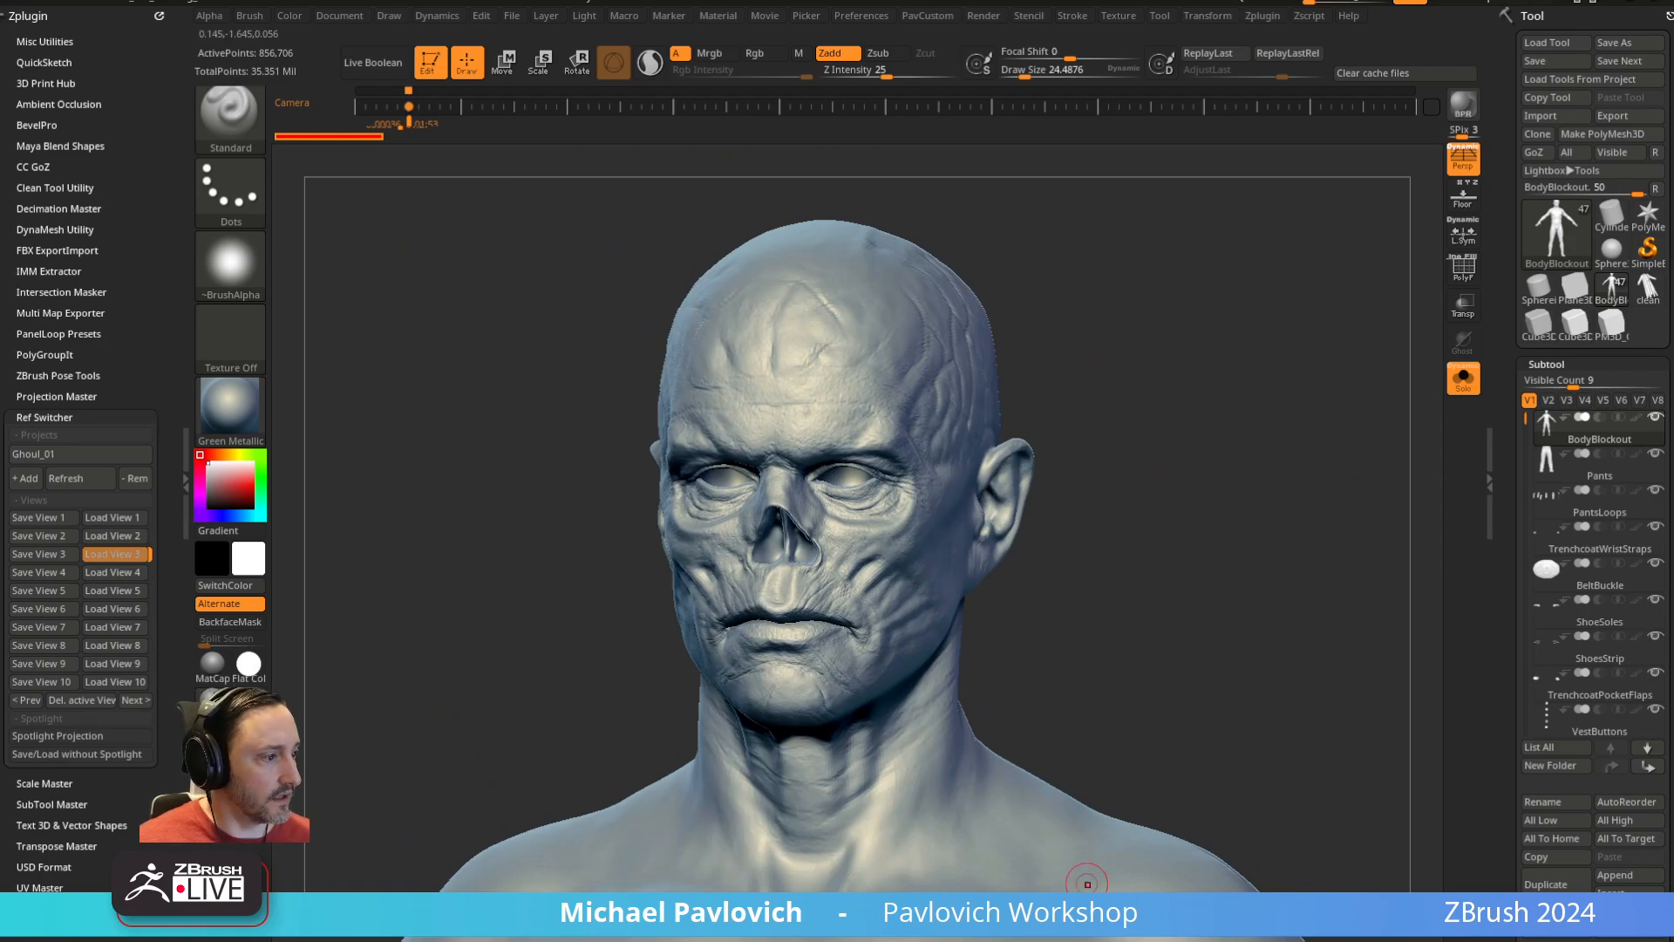
Switch to the Goggins board in Miro and review the facial expression, Cooper and Ghoul reference photo groups
left_click_drag(1081, 933, 585, 82)
scroll(502, 412, "down", 6)
right_click_drag(504, 408, 716, 487)
scroll(717, 486, "down", 5)
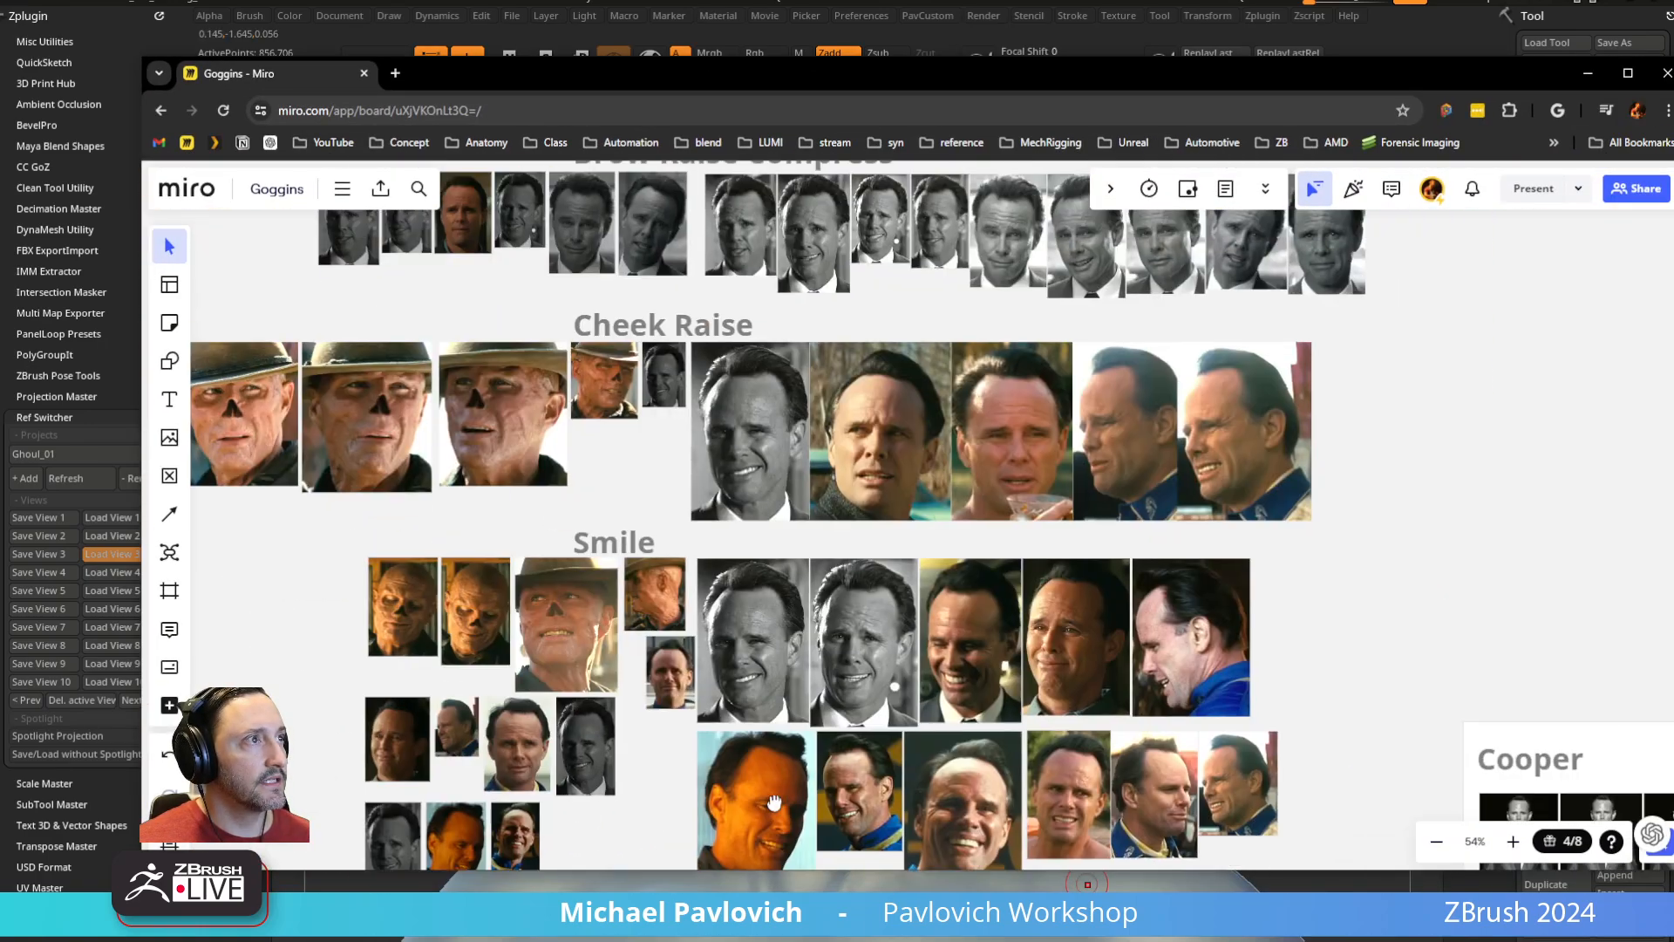
right_click_drag(719, 625, 486, 506)
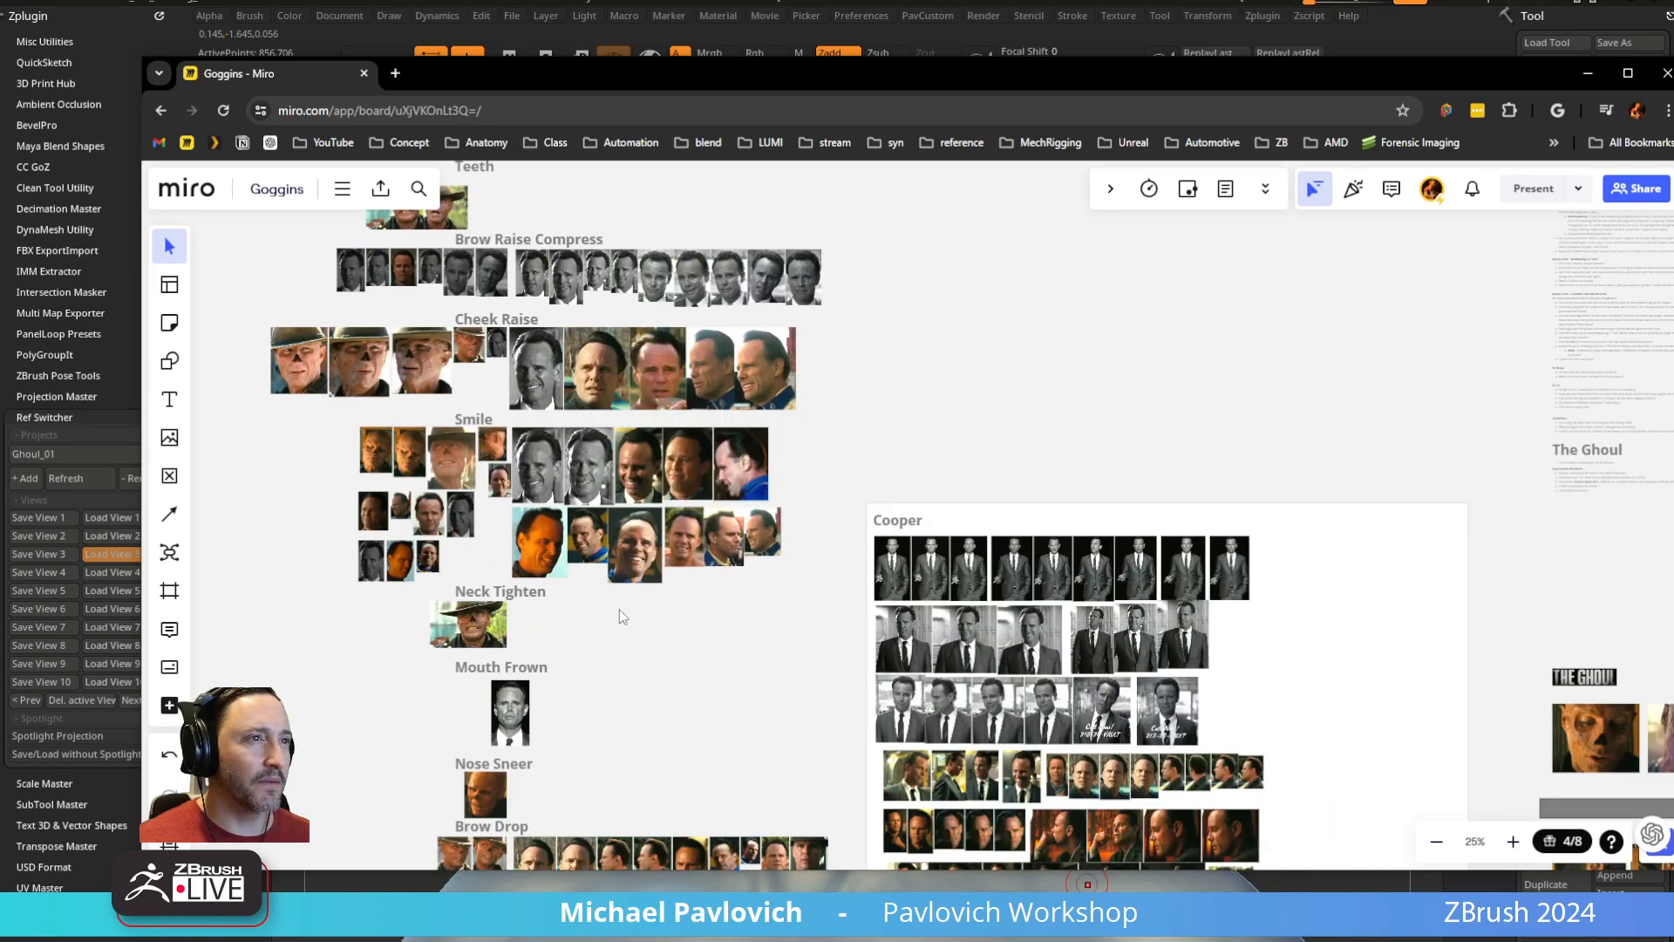
right_click_drag(623, 616, 572, 407)
mouse_move(661, 577)
right_mouse_down()
mouse_move(667, 467)
mouse_move(677, 491)
right_mouse_up()
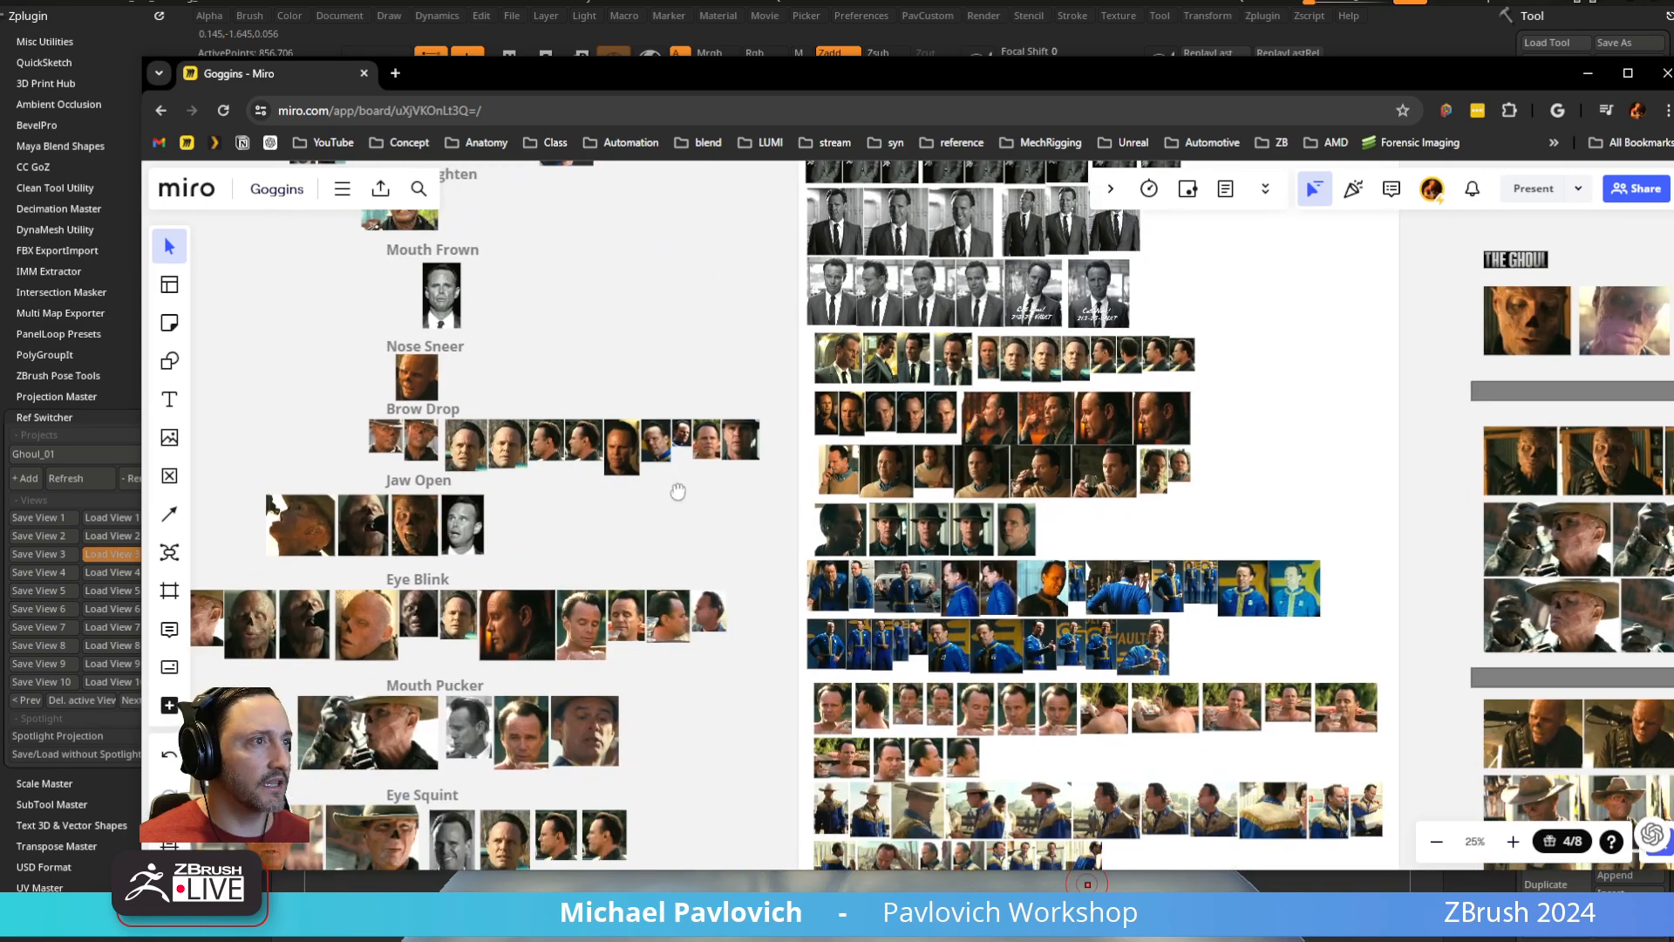
scroll(678, 491, "down", 3)
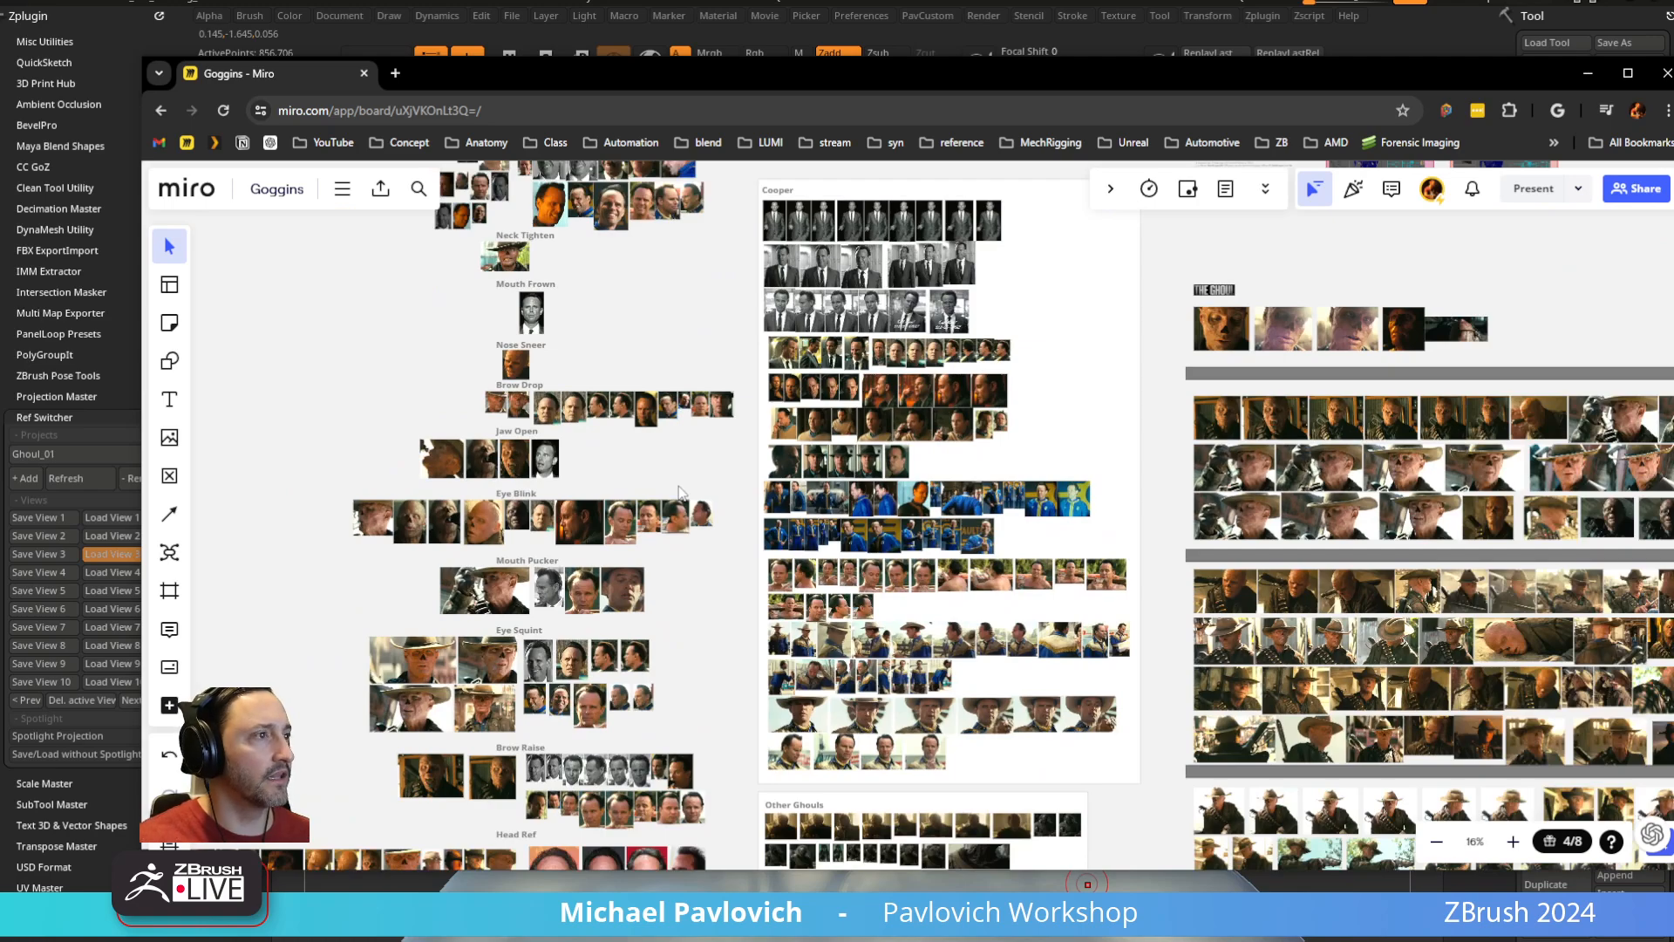
scroll(682, 493, "down", 3)
middle_click_drag(683, 527, 739, 440)
scroll(647, 554, "up", 5)
scroll(647, 551, "up", 3)
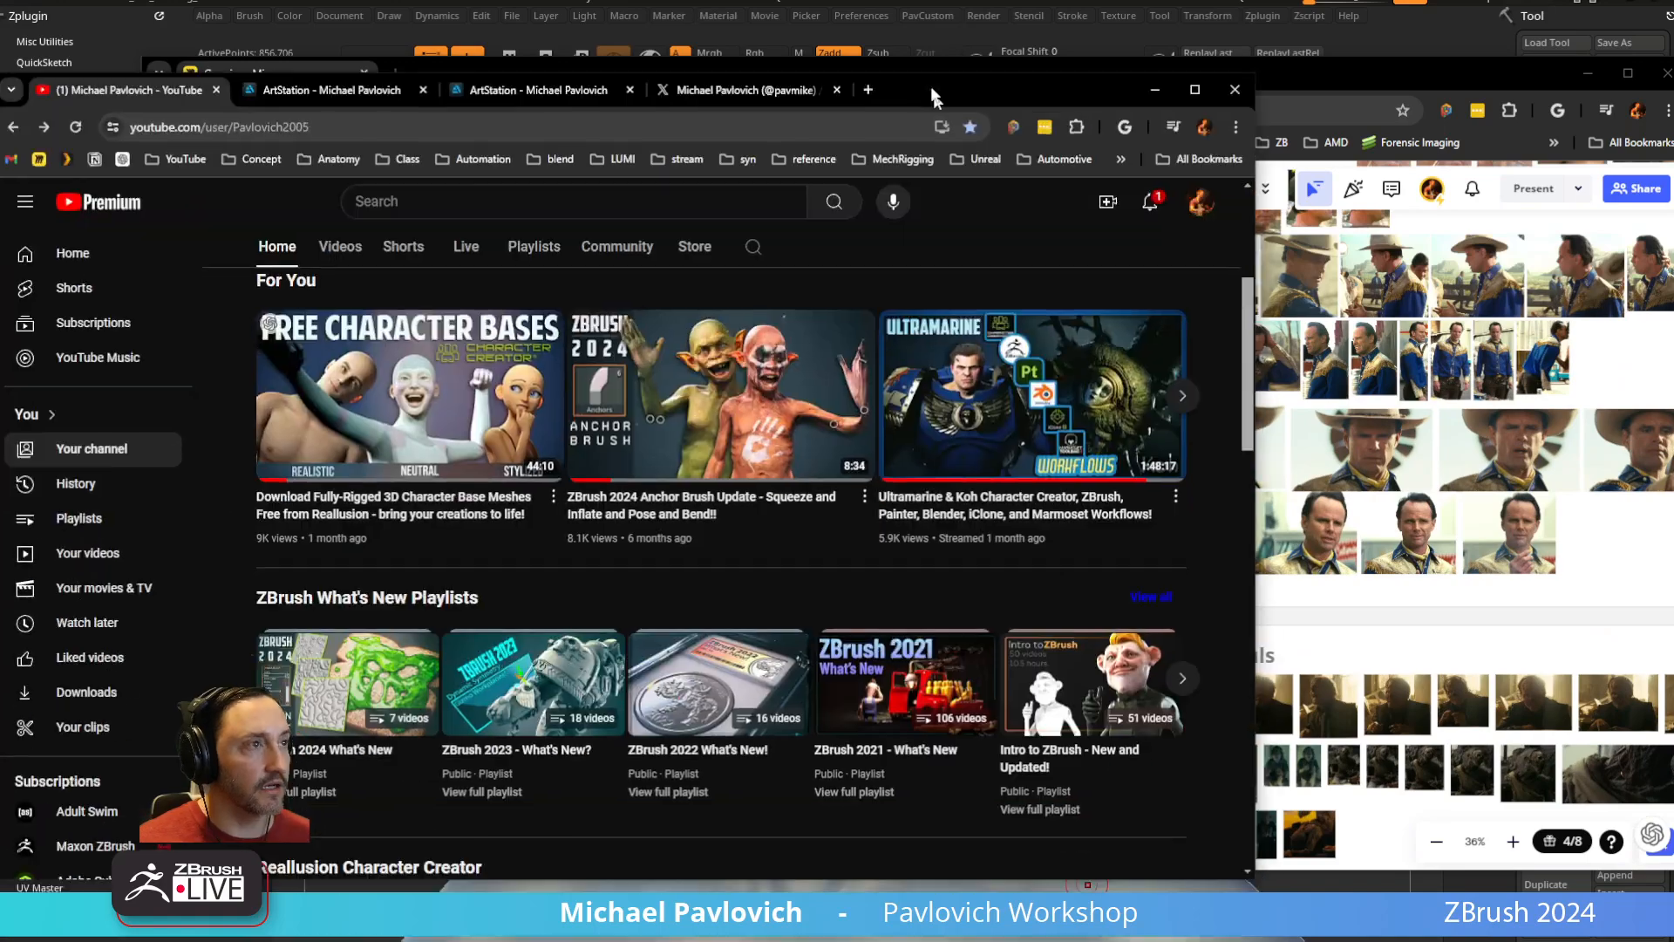
Show the YouTube channel's ZBrush, Reallusion Character Creator and Livestream Full Episodes sections, and move the window out of view
left_click_drag(934, 97, 1192, 142)
scroll(684, 440, "up", 2)
scroll(685, 439, "down", 5)
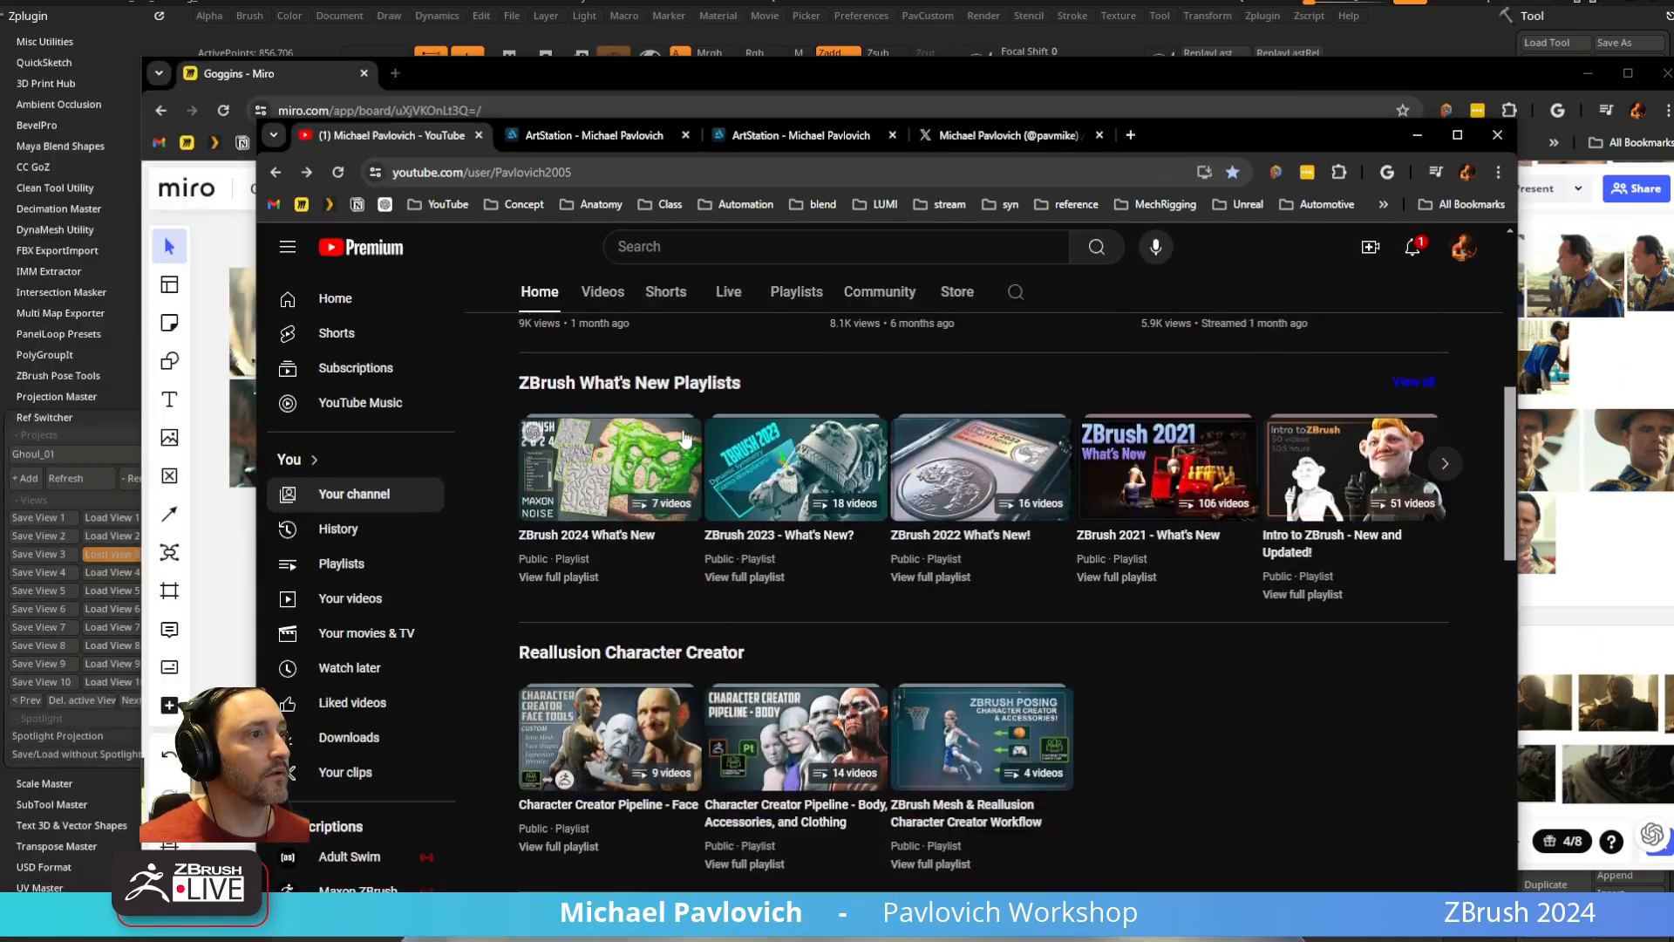
scroll(641, 488, "down", 3)
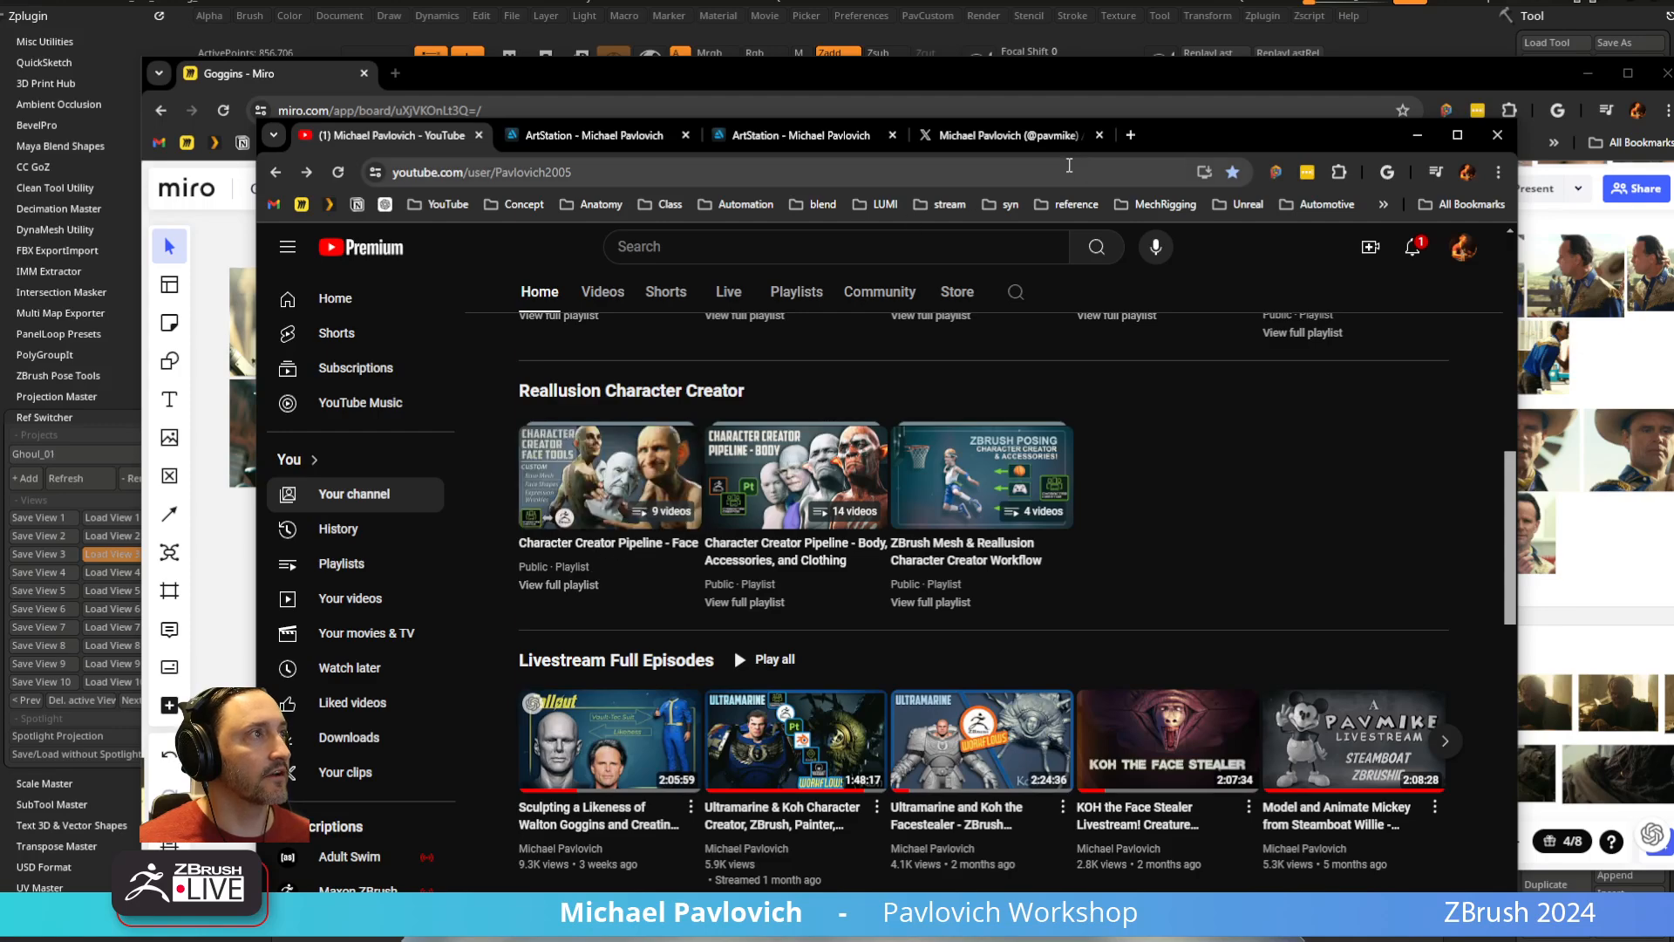
left_click_drag(1151, 140, 1133, 941)
Examine the Brow Raise photos on the Miro board up close and return to ZBrush
scroll(743, 652, "up", 6)
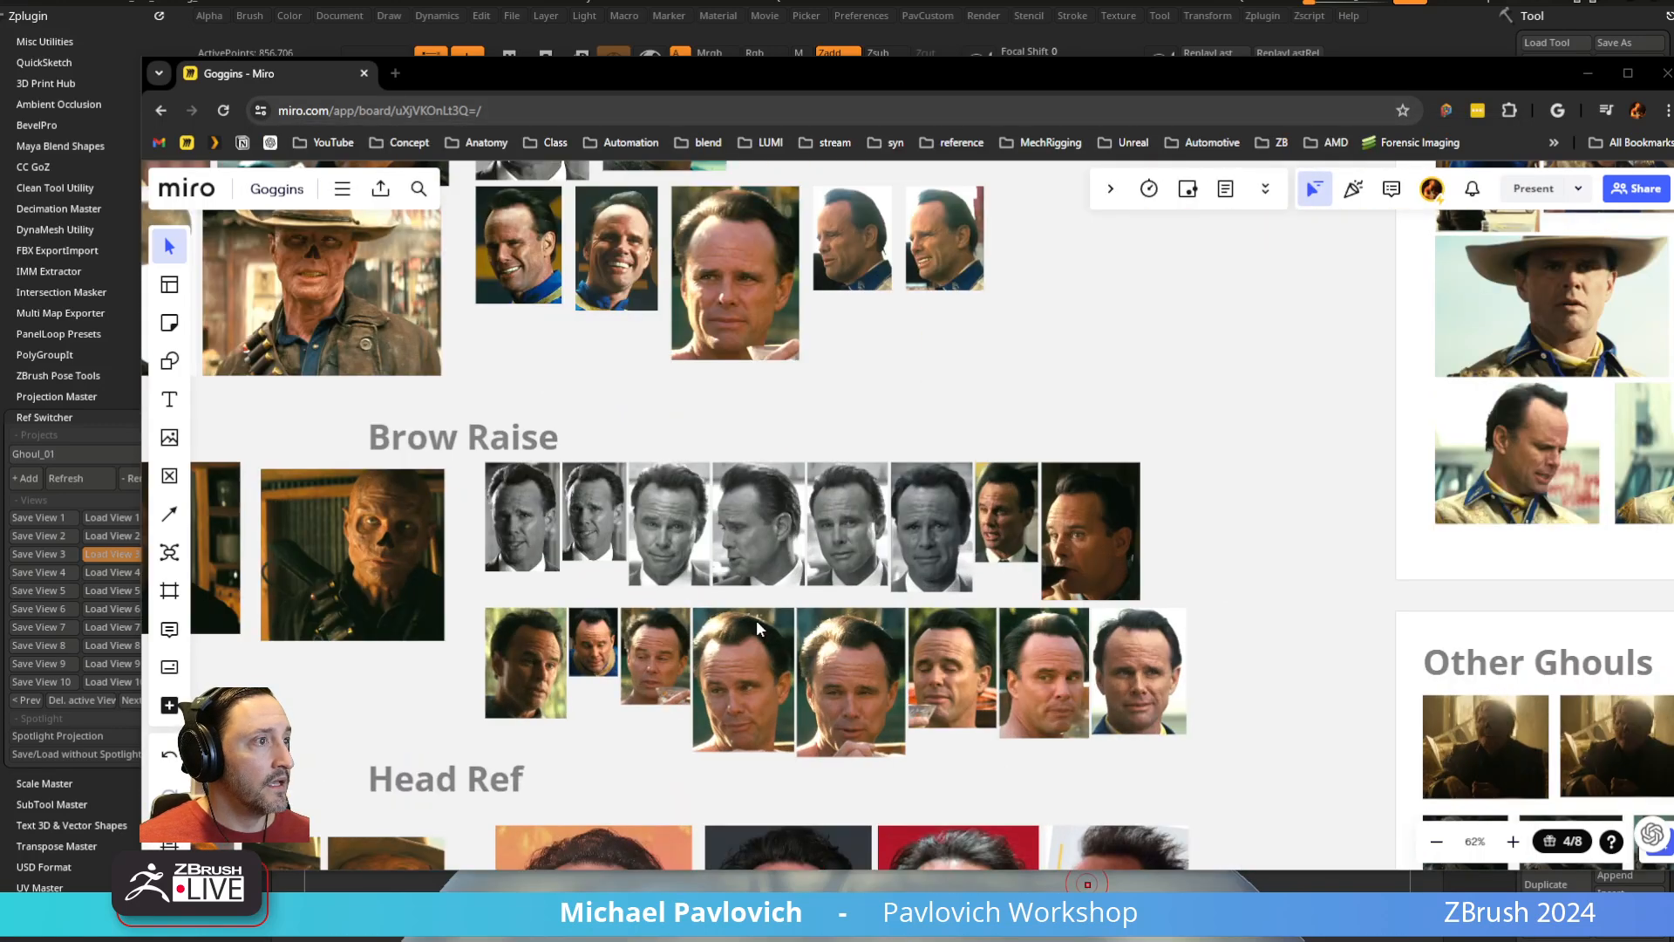
scroll(1094, 675, "up", 3)
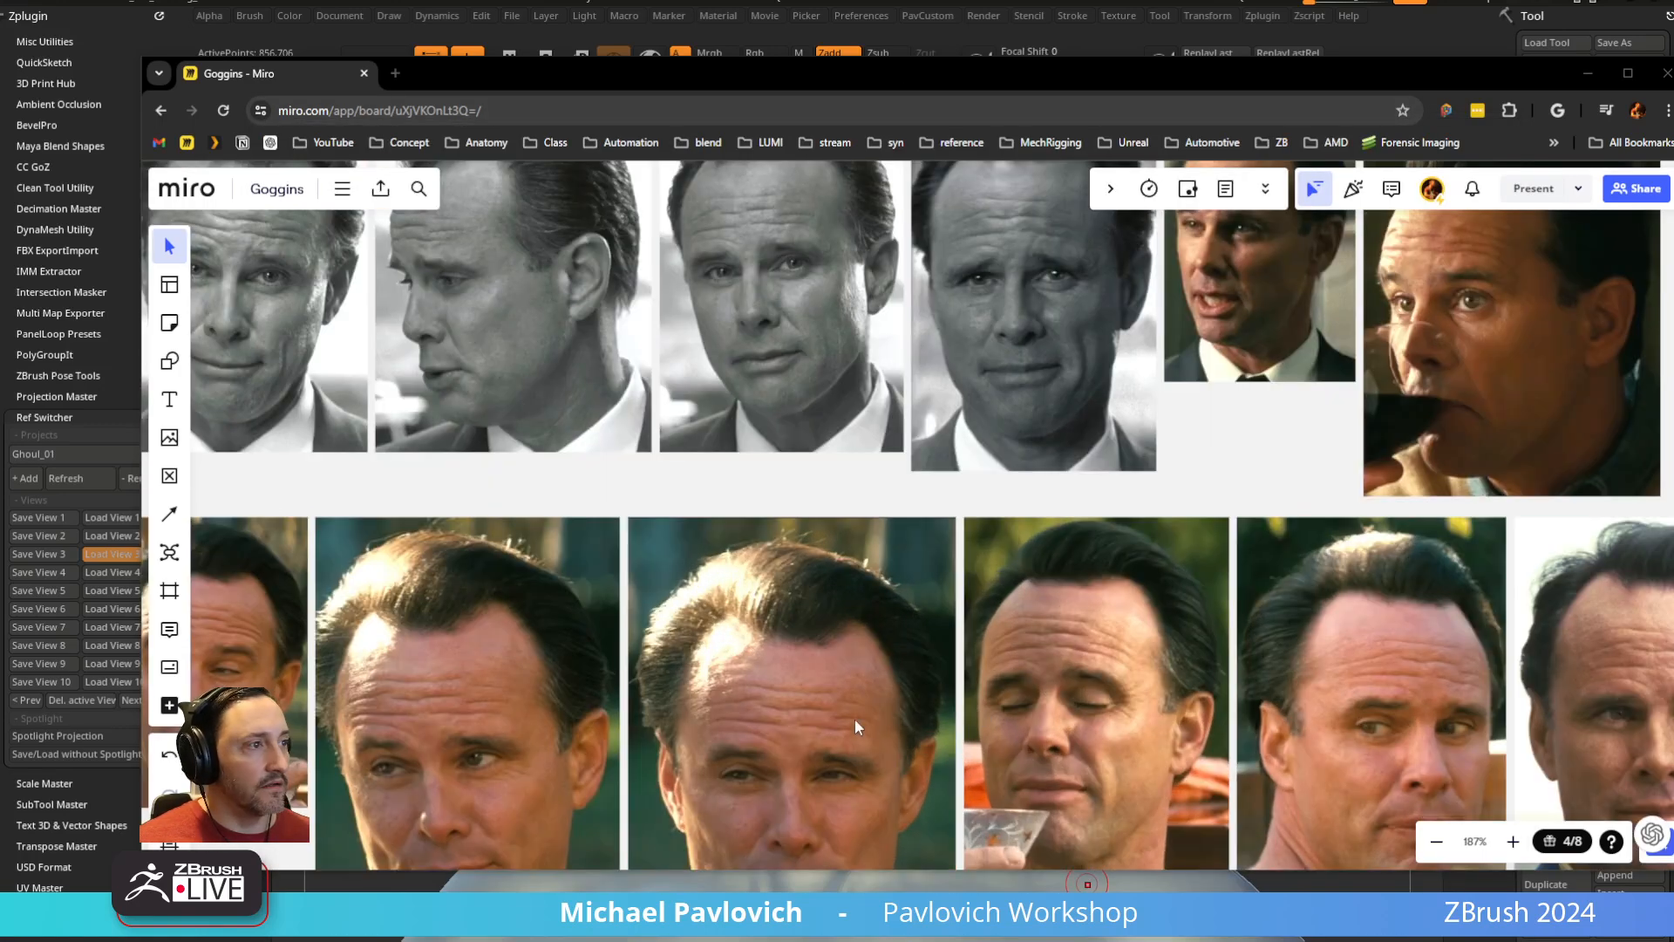
left_click_drag(846, 71, 846, 941)
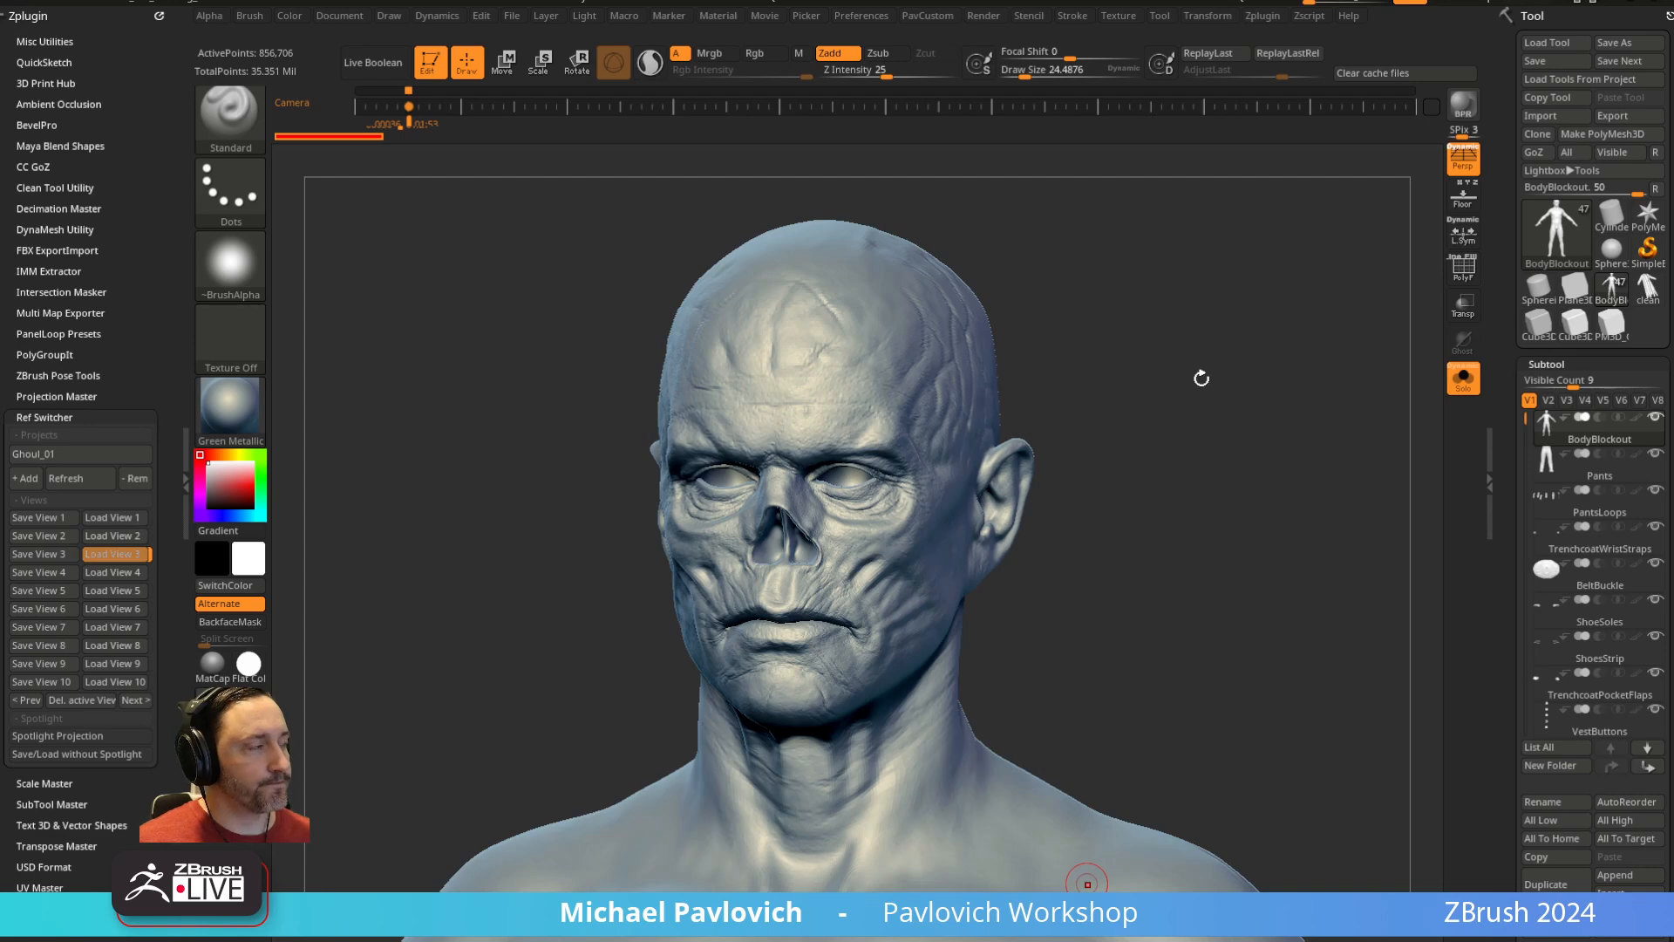
Reselect the Ghoul_01 project in Ref Switcher and set the draw size to about 49
left_click(68, 455)
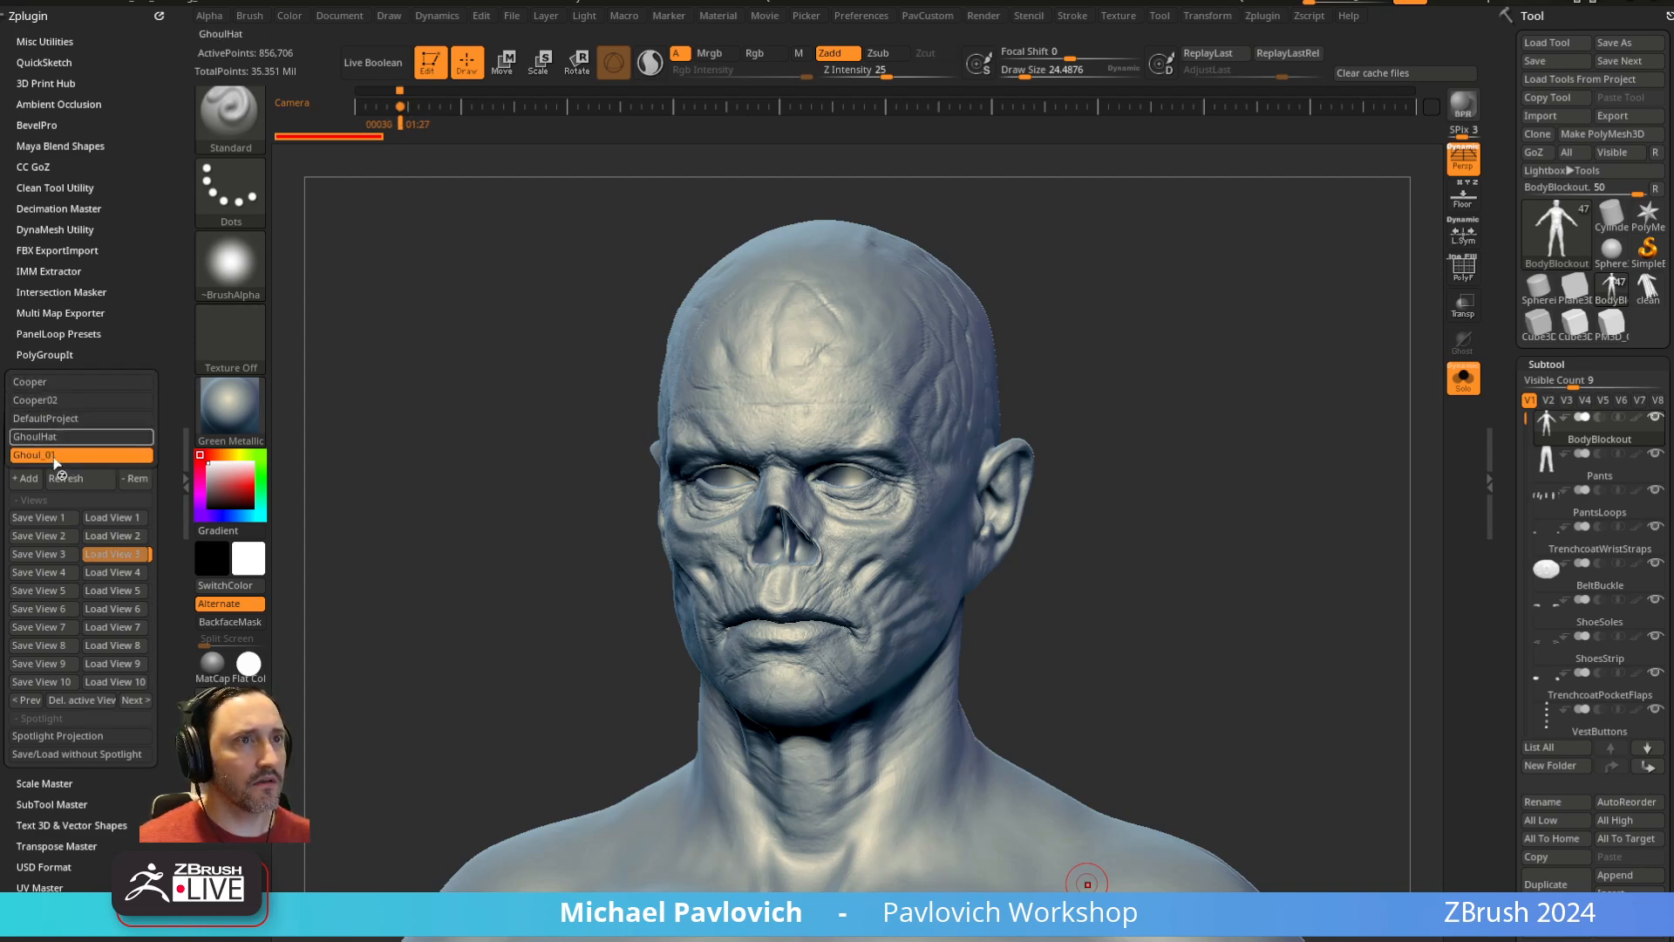
left_click(54, 455)
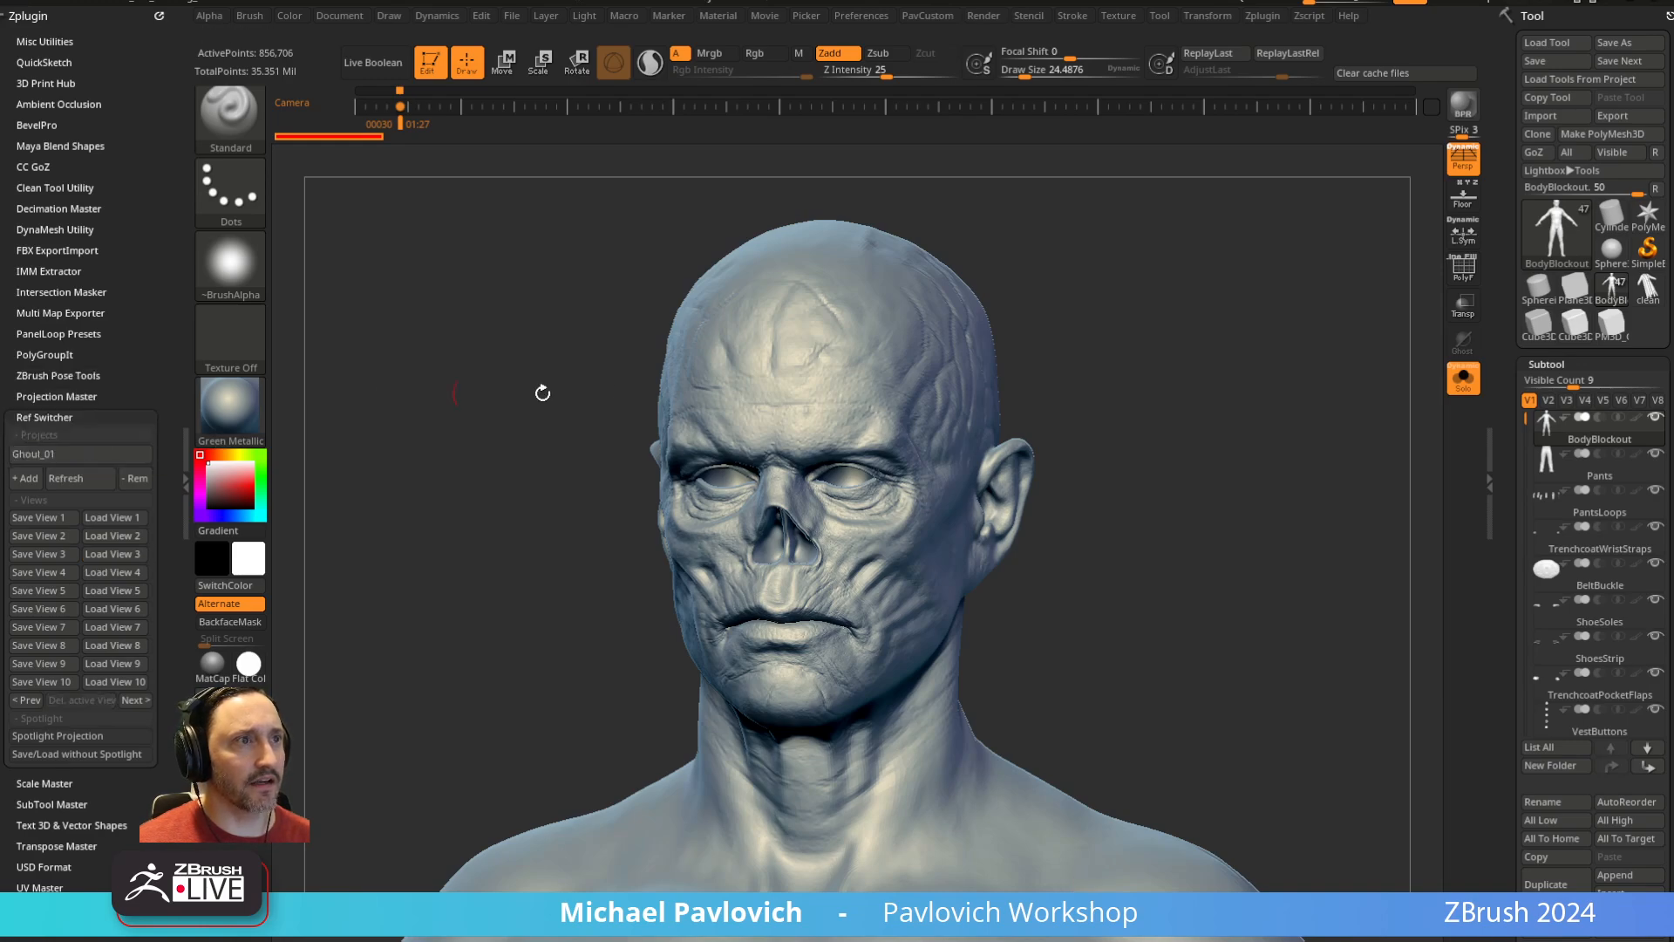
key("s")
left_click(1199, 492)
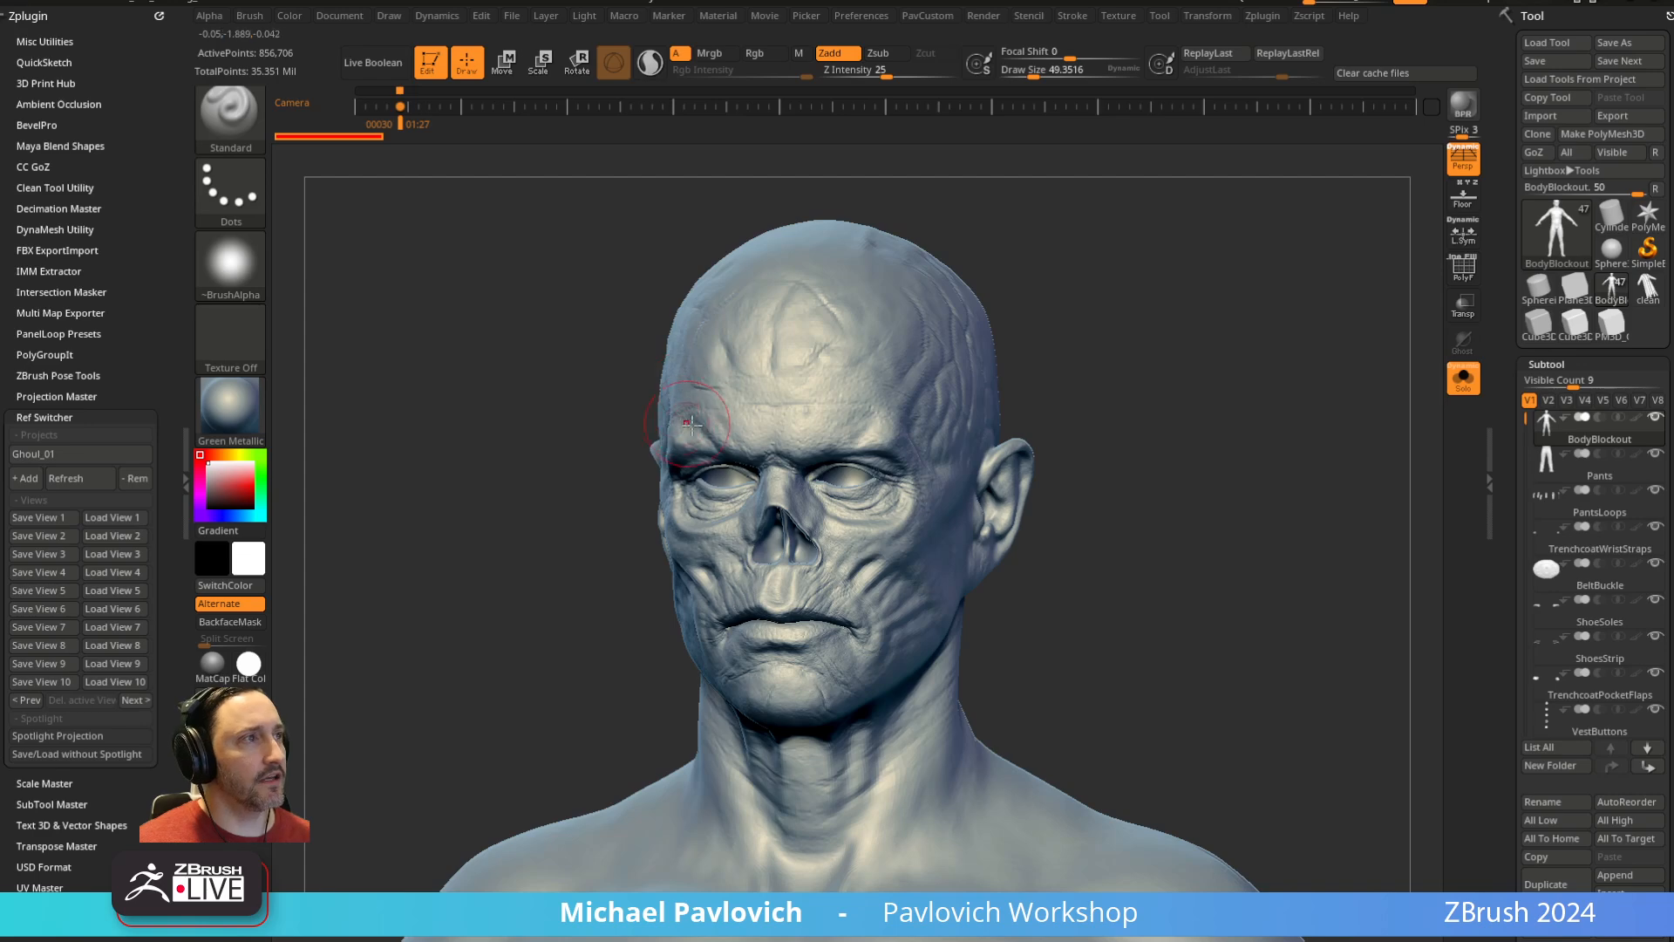
Turn off perspective and inspect the wrinkles and scars on both sides of the isolated Ghoul head
right_click_drag(1007, 450, 1050, 392)
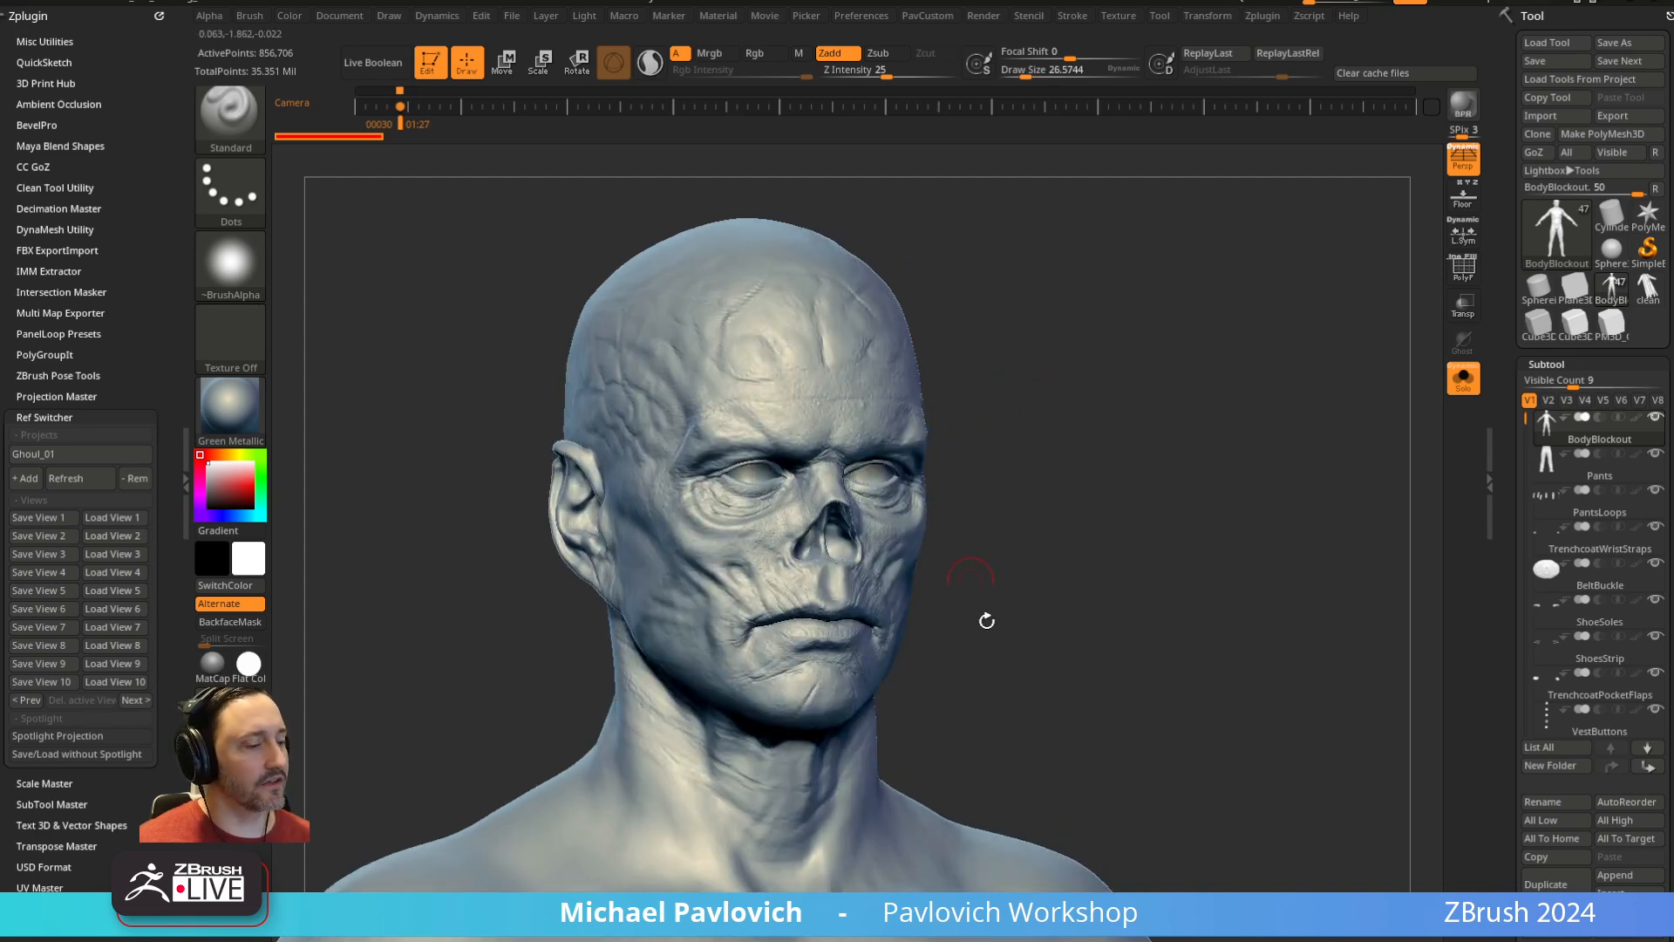
key("s")
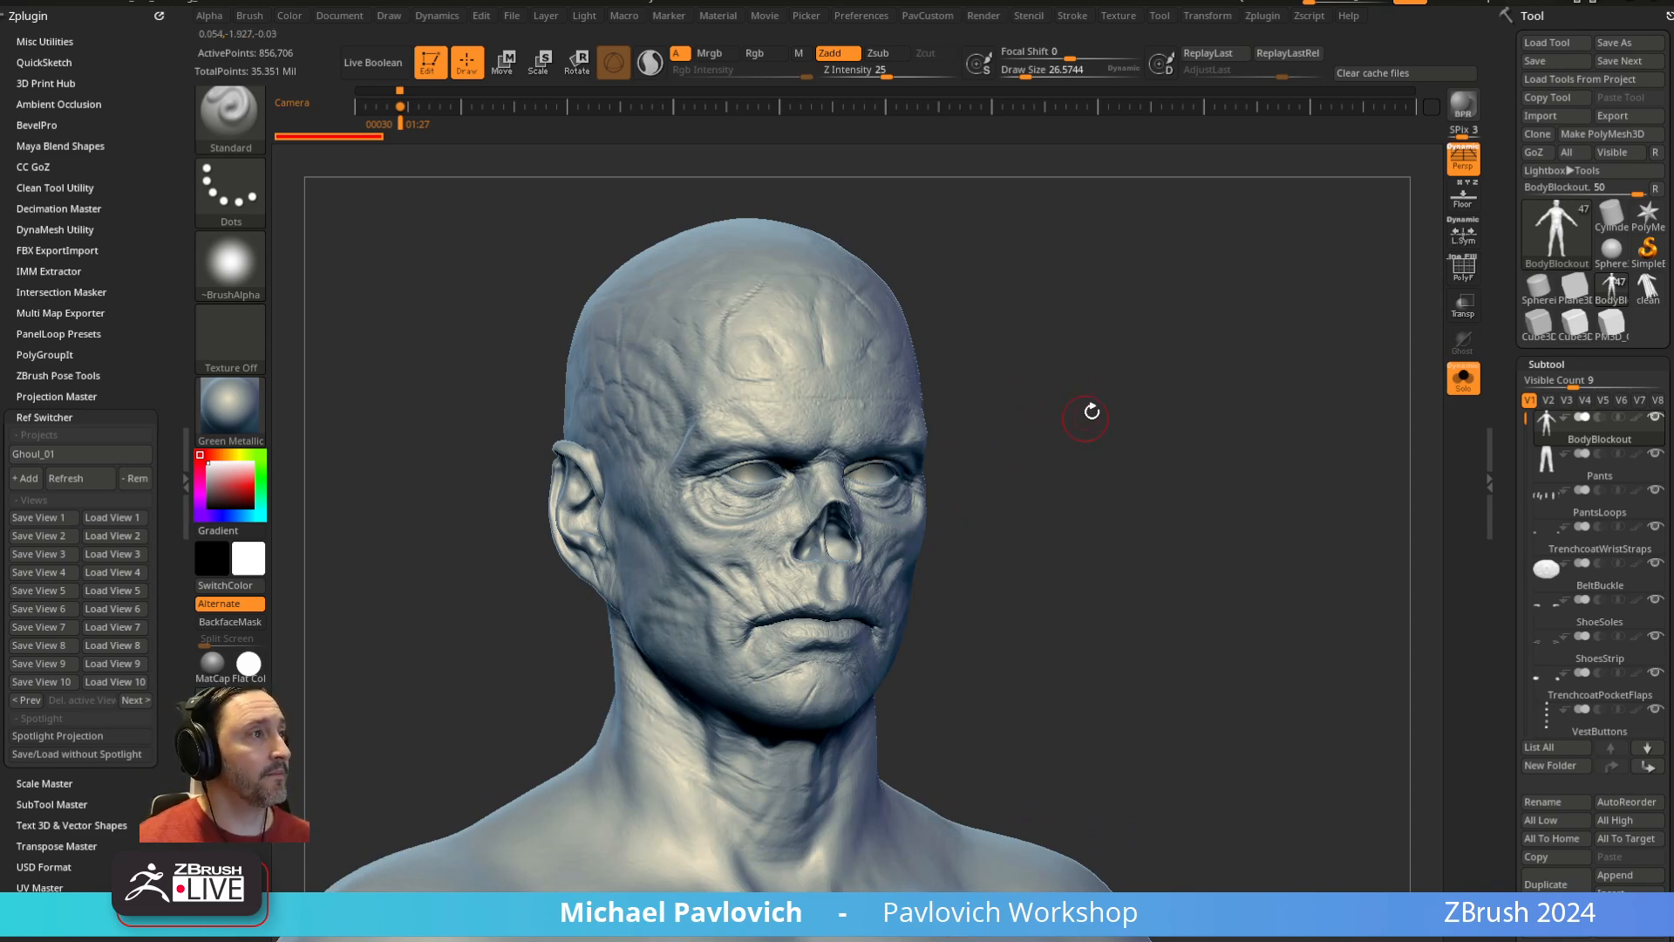
left_click_drag(1091, 411, 1293, 412)
key("p")
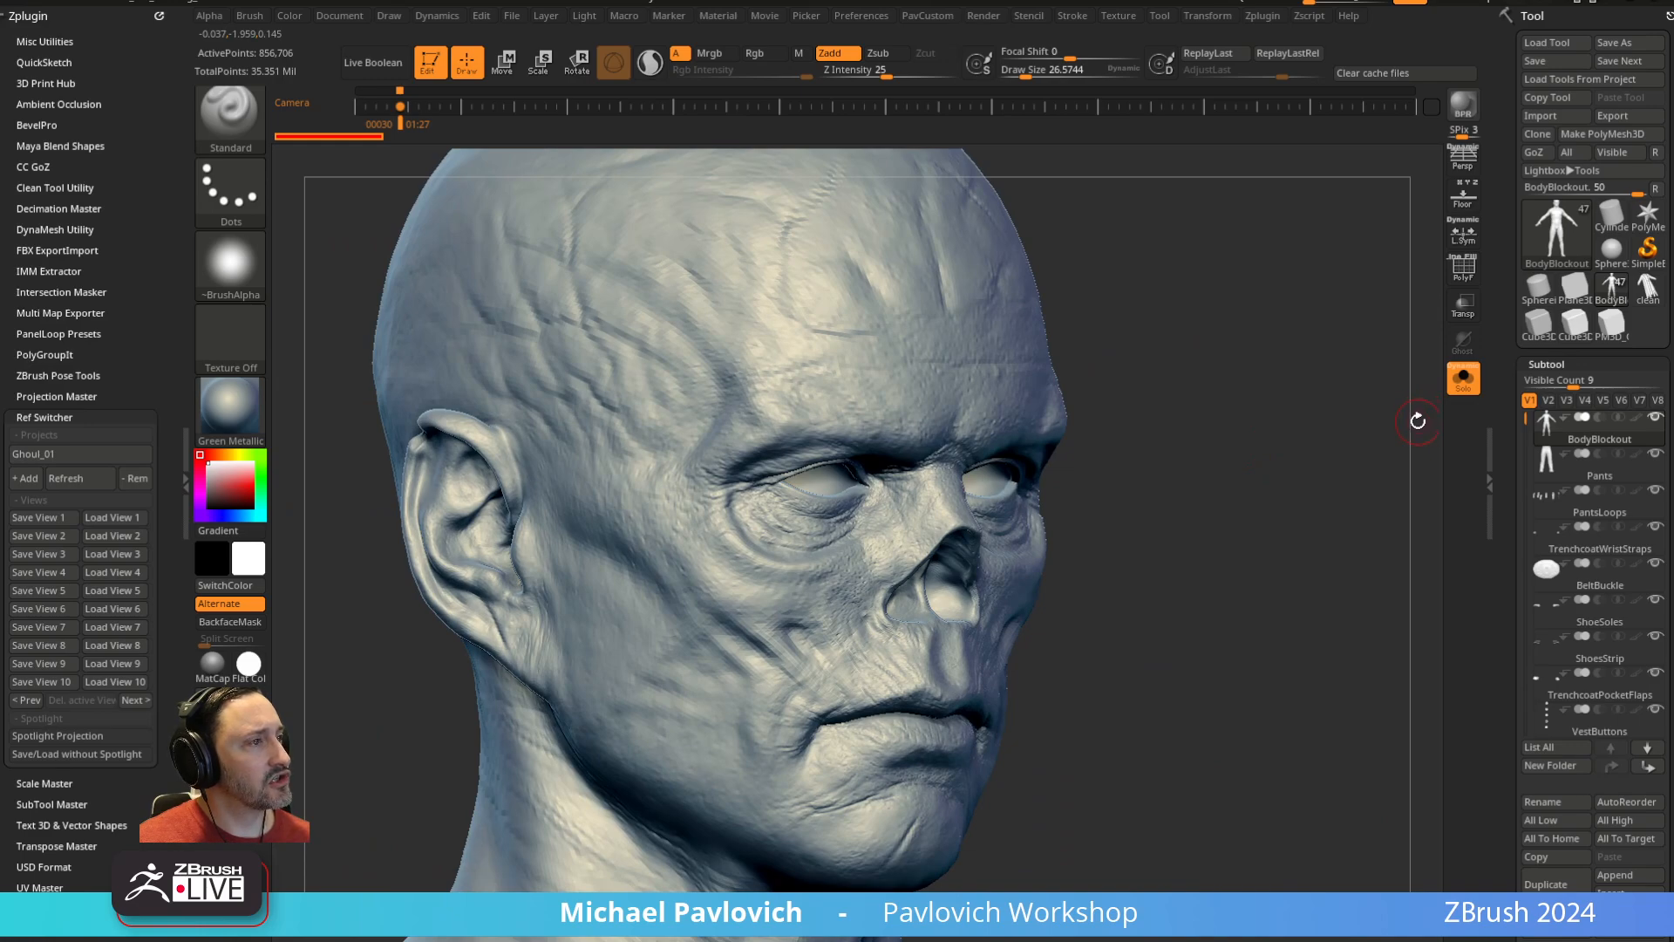
mouse_move(1418, 421)
left_mouse_down()
mouse_move(1282, 441)
mouse_move(1319, 429)
mouse_move(1300, 422)
mouse_move(1332, 395)
mouse_move(1255, 429)
left_mouse_up()
left_click_drag(696, 727, 701, 726)
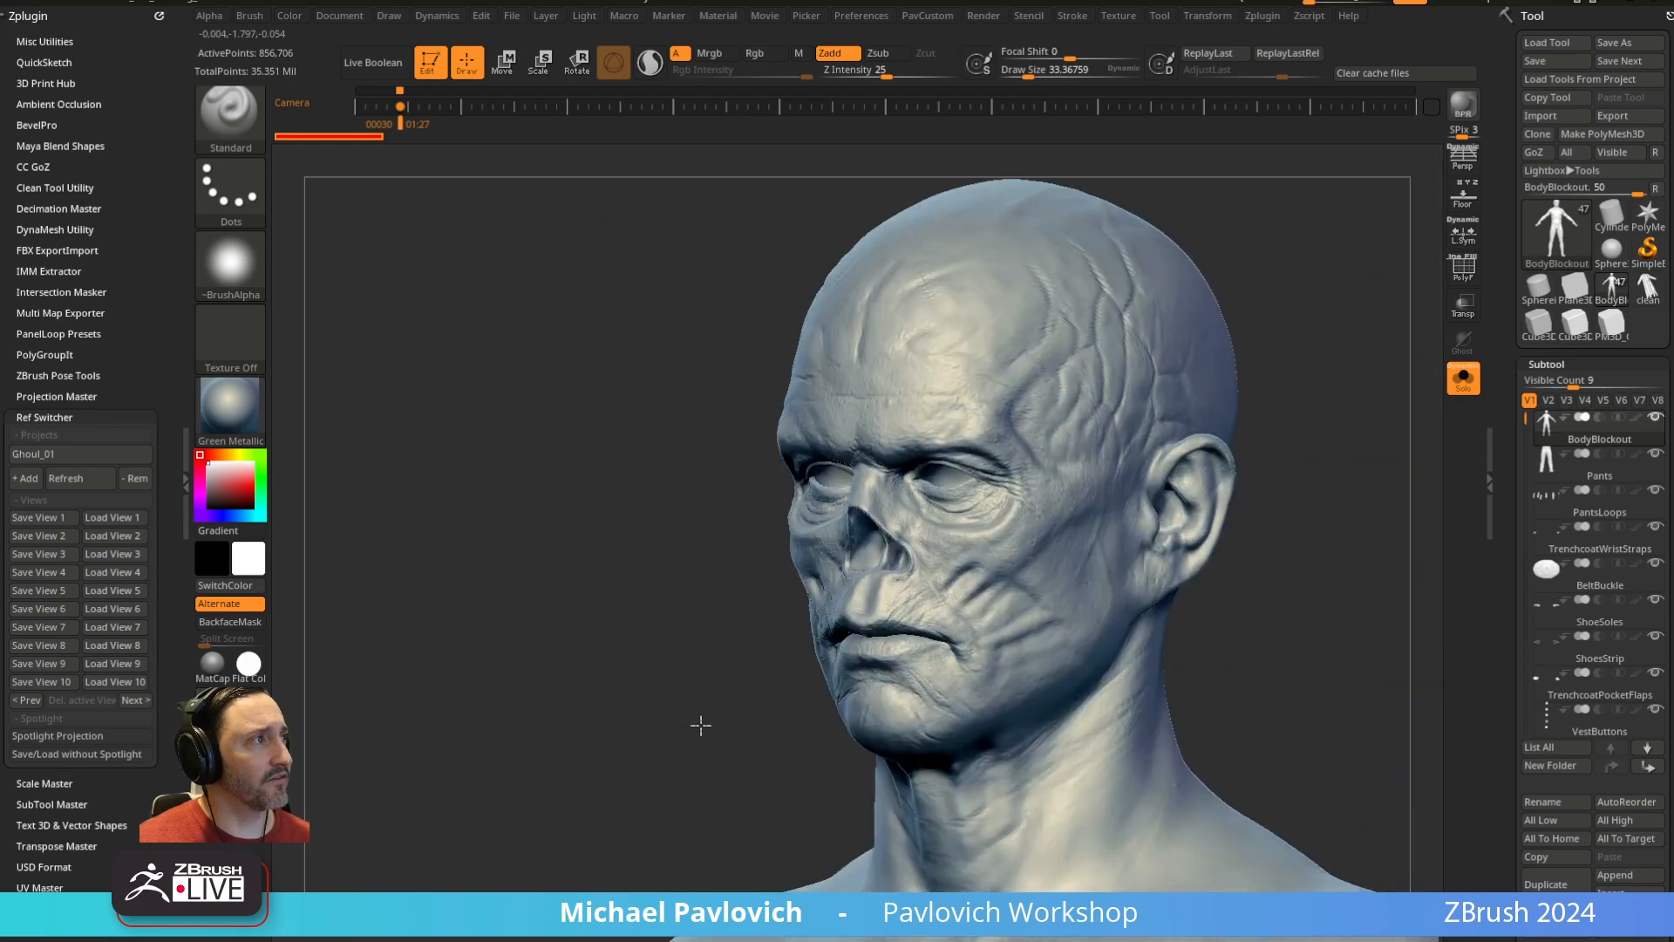
mouse_move(1238, 432)
left_mouse_down()
mouse_move(1290, 422)
mouse_move(1100, 450)
left_mouse_up()
Try carving a crease across the cheek with the DamStandard brush at draw size 24.49, and undo the stroke
key("b")
key("d")
key("s")
key("s")
mouse_move(905, 558)
left_mouse_down()
mouse_move(928, 559)
mouse_move(905, 559)
left_mouse_up()
left_click_drag(912, 543, 853, 569)
key("s")
left_click_drag(998, 571, 952, 644)
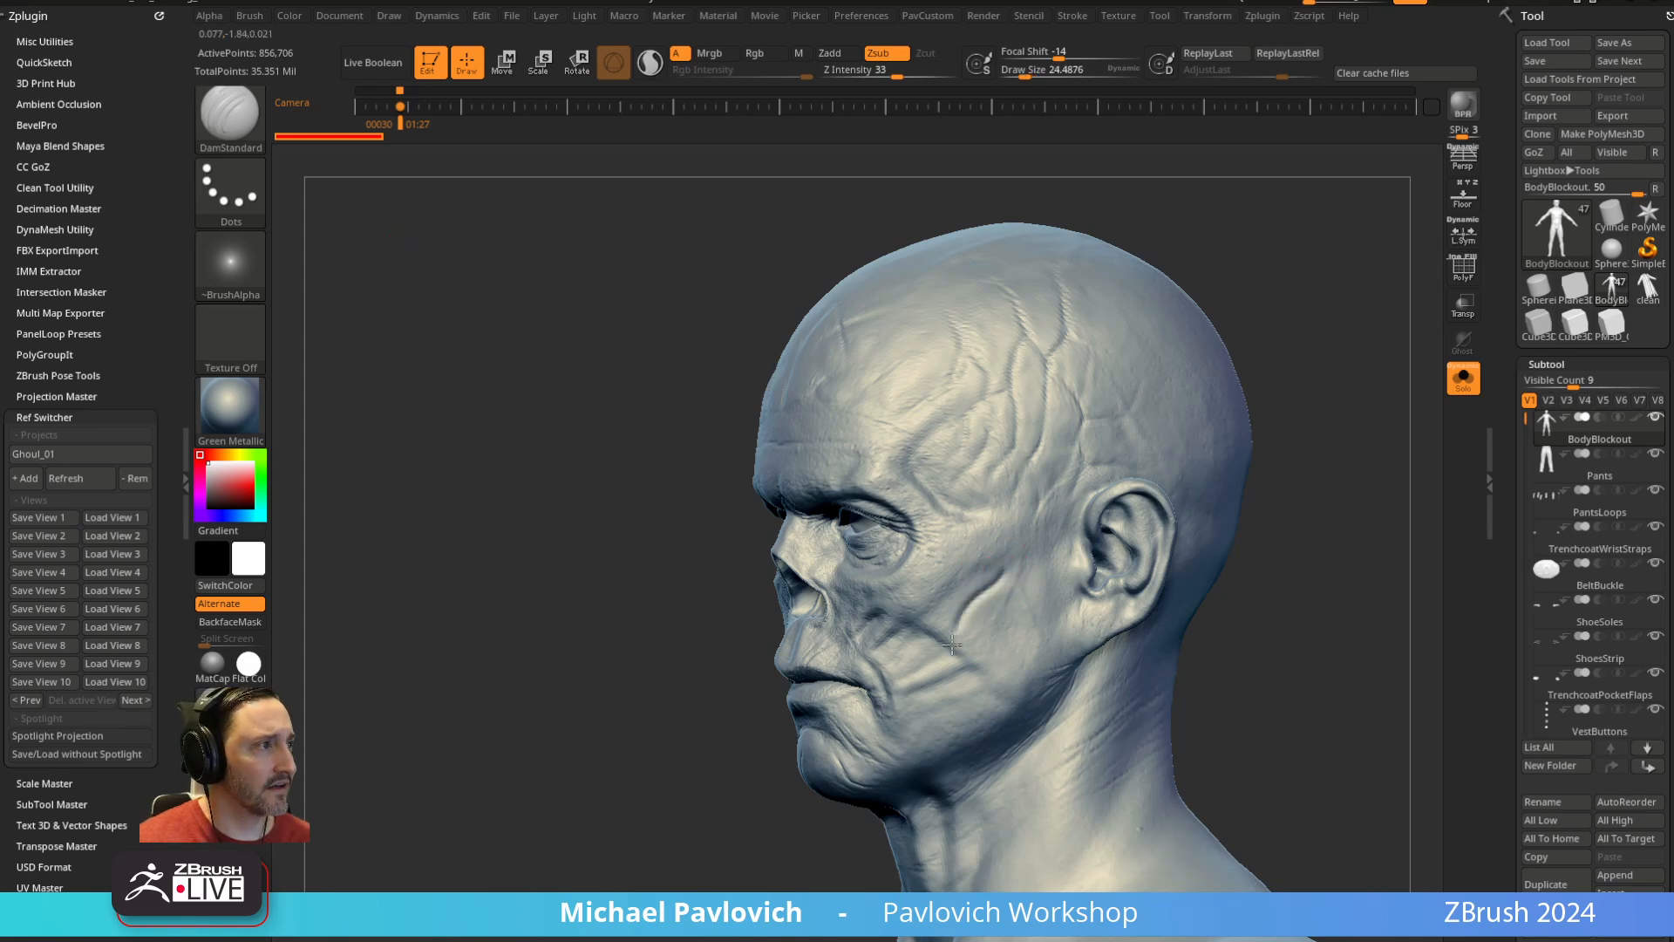
key("ctrl+z")
Switch to the Dam_Standard_02 brush and test strokes on the cheek and temple at draw size 125.72
key("alt+z")
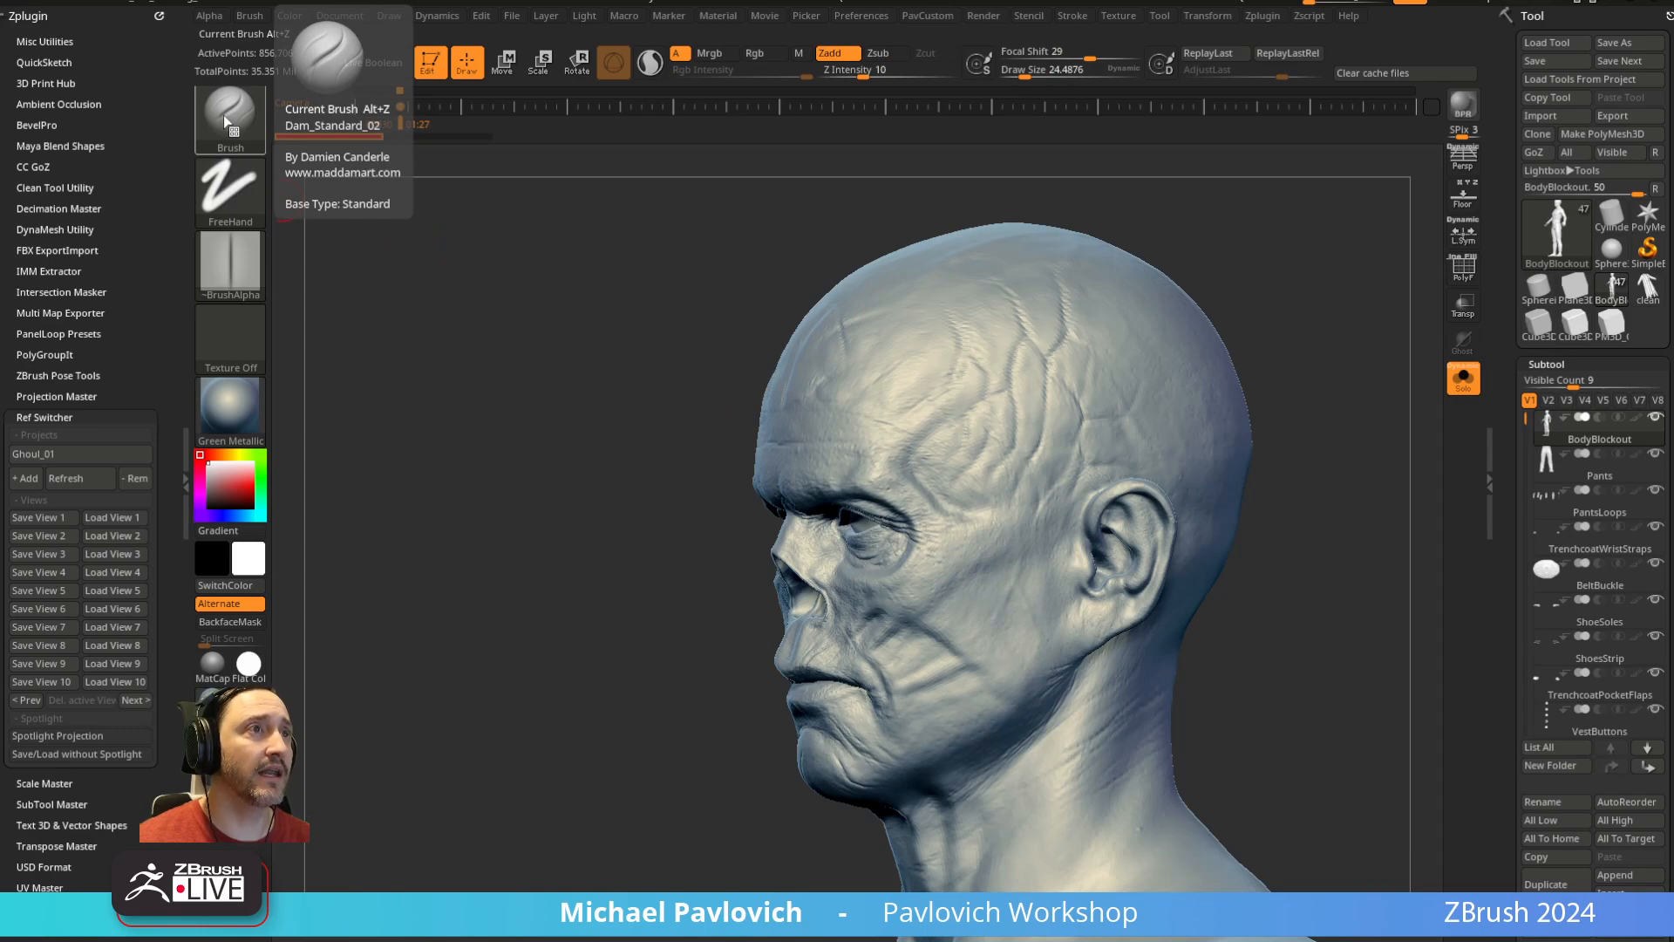
key("s")
left_click_drag(938, 644, 963, 644)
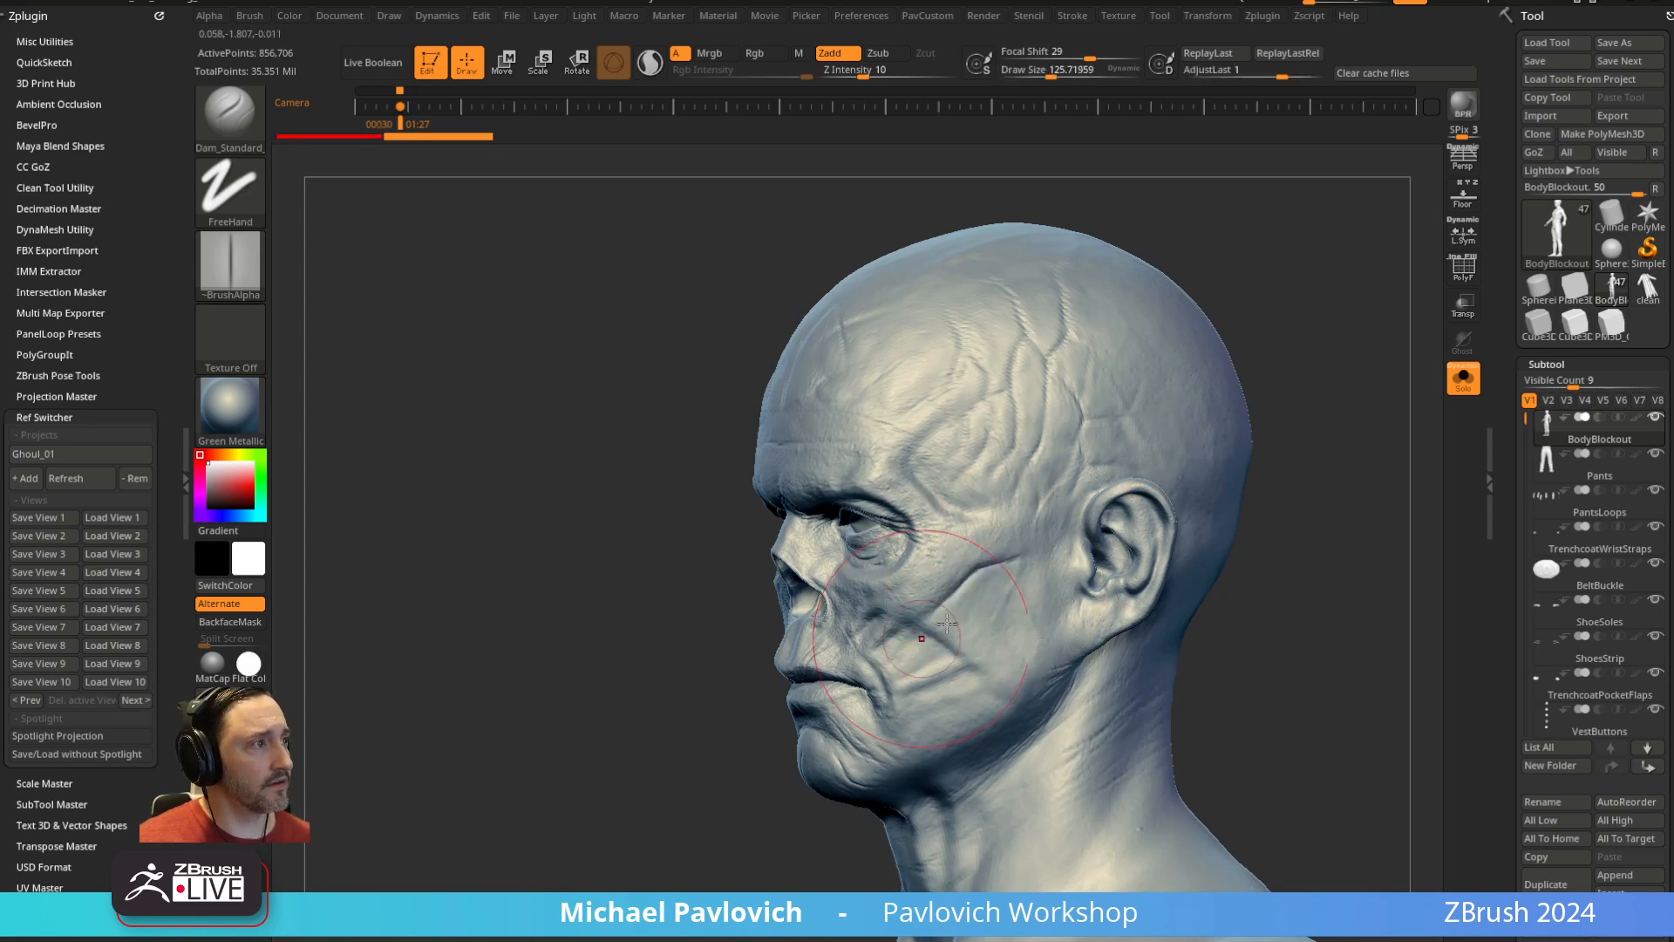
mouse_move(1015, 409)
left_mouse_down()
mouse_move(1015, 478)
mouse_move(1039, 451)
mouse_move(1049, 374)
left_mouse_up()
mouse_move(1247, 291)
left_mouse_down()
mouse_move(1102, 343)
mouse_move(1084, 385)
mouse_move(984, 413)
left_mouse_up()
Sculpt along the scalp and temple veins with the Standard brush at draw size 43.67 and intensity 25
key("b")
key("s")
key("t")
key("s")
left_click_drag(1147, 288, 1068, 316)
mouse_move(1019, 336)
left_mouse_down()
mouse_move(1034, 372)
mouse_move(994, 556)
left_mouse_up()
left_click_drag(1262, 335, 1430, 305)
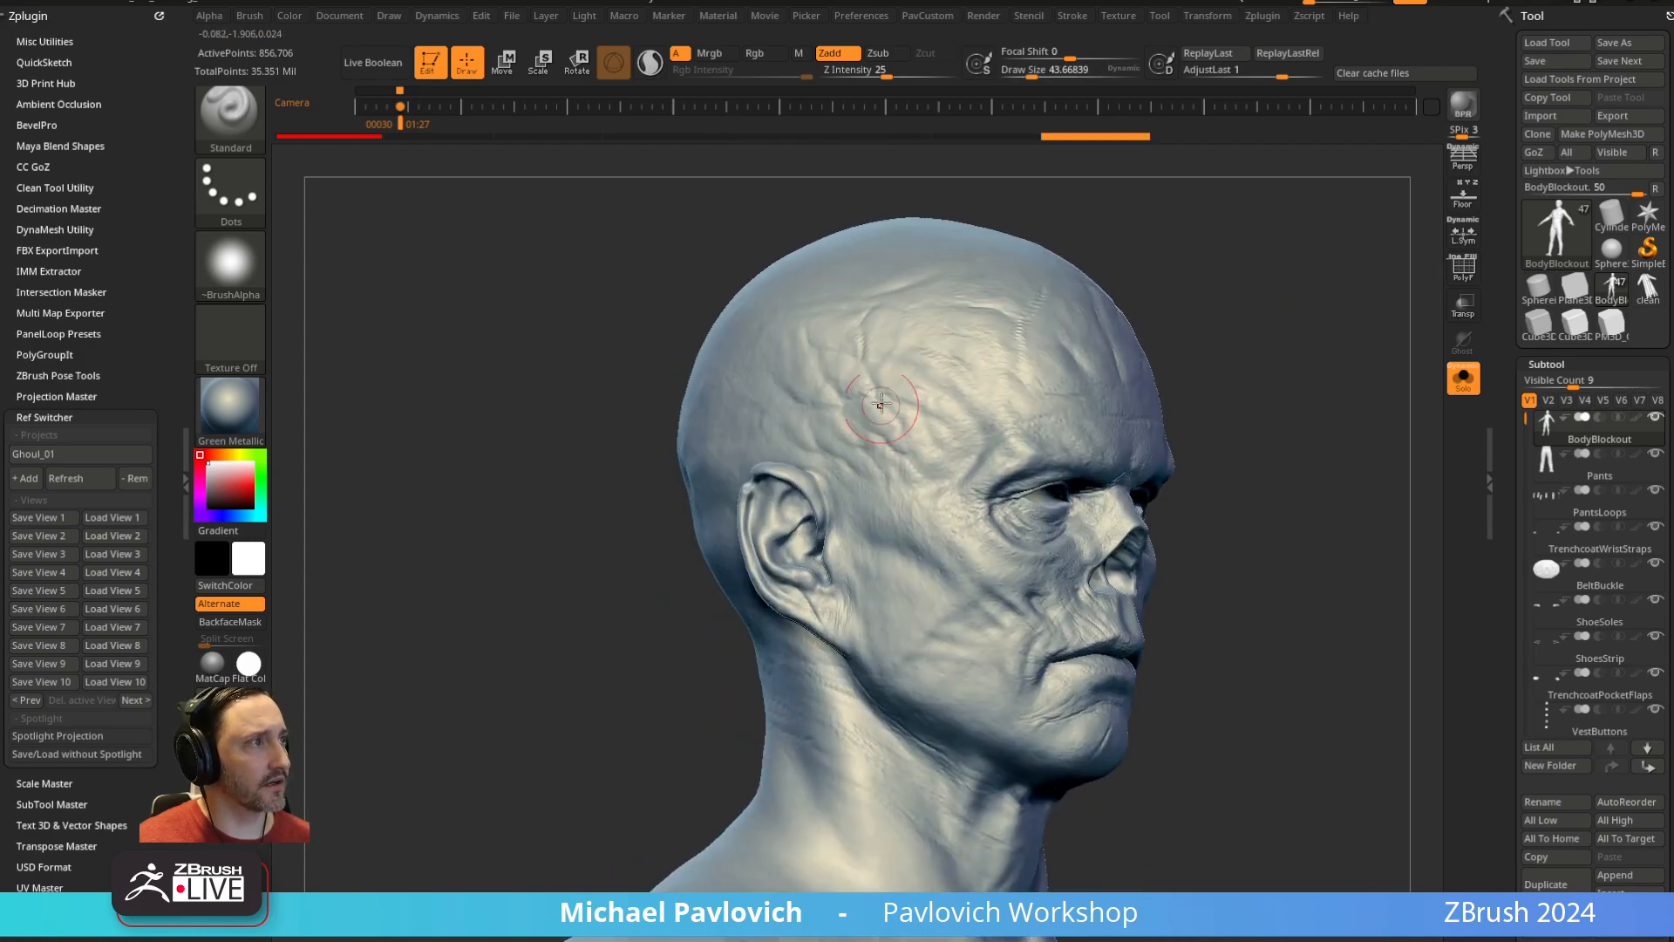
left_click_drag(1203, 397, 1230, 366)
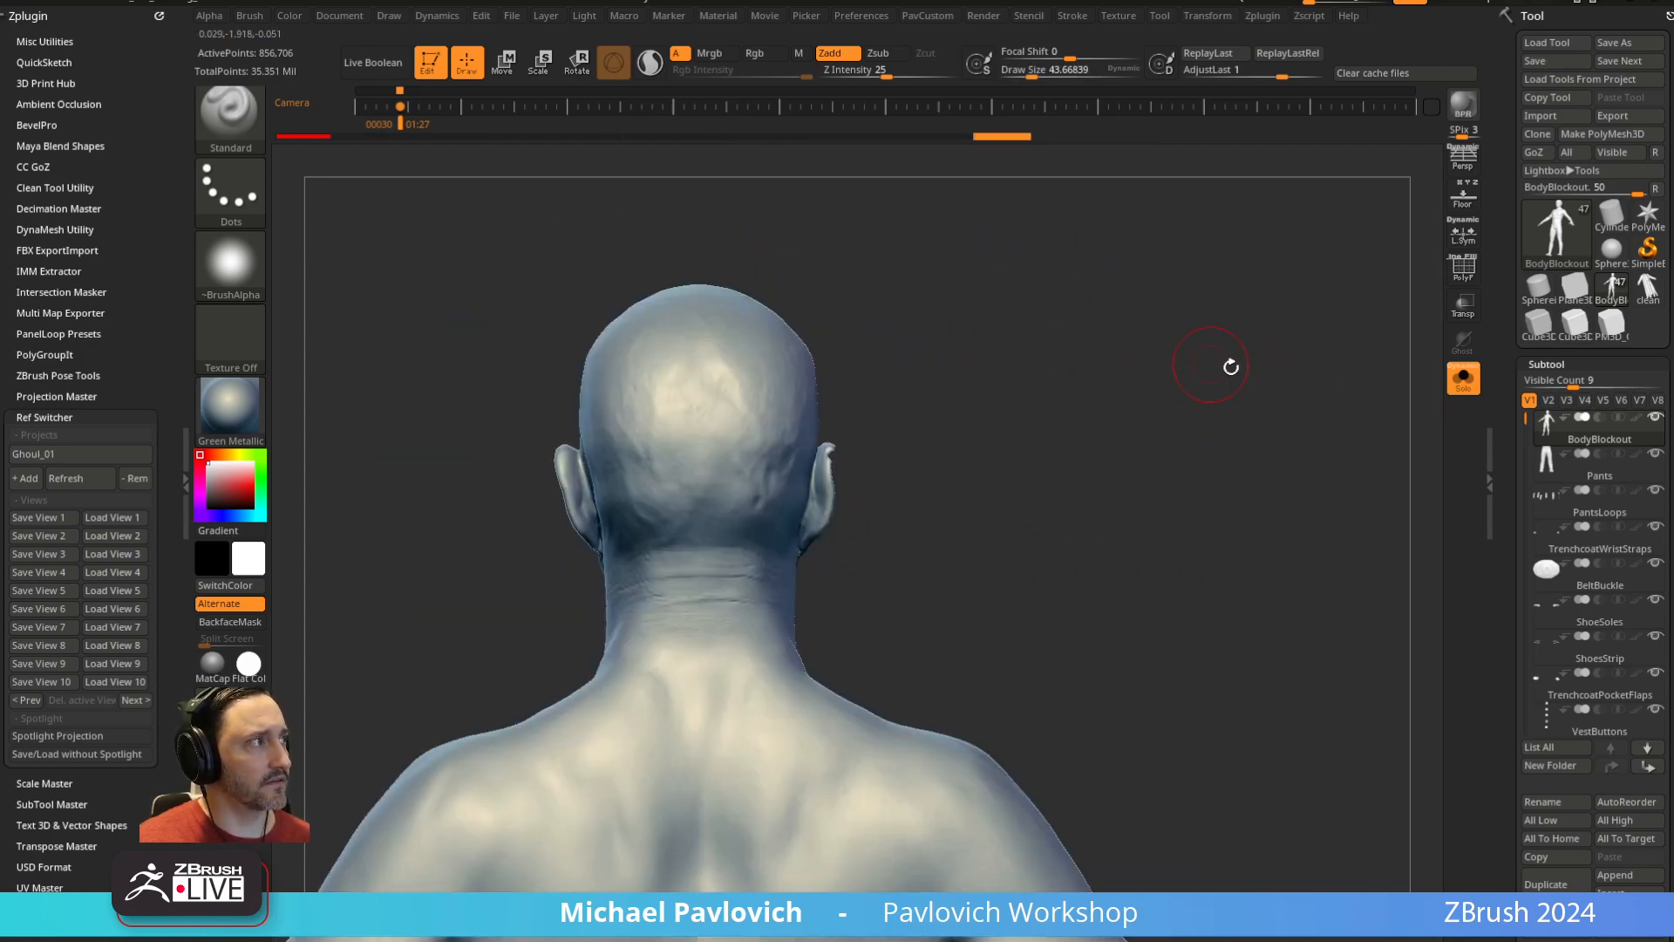
Show all subtools again and inspect the clothed figure from the hat down to the long coat
left_click(1463, 379)
left_click_drag(1350, 370, 1116, 391)
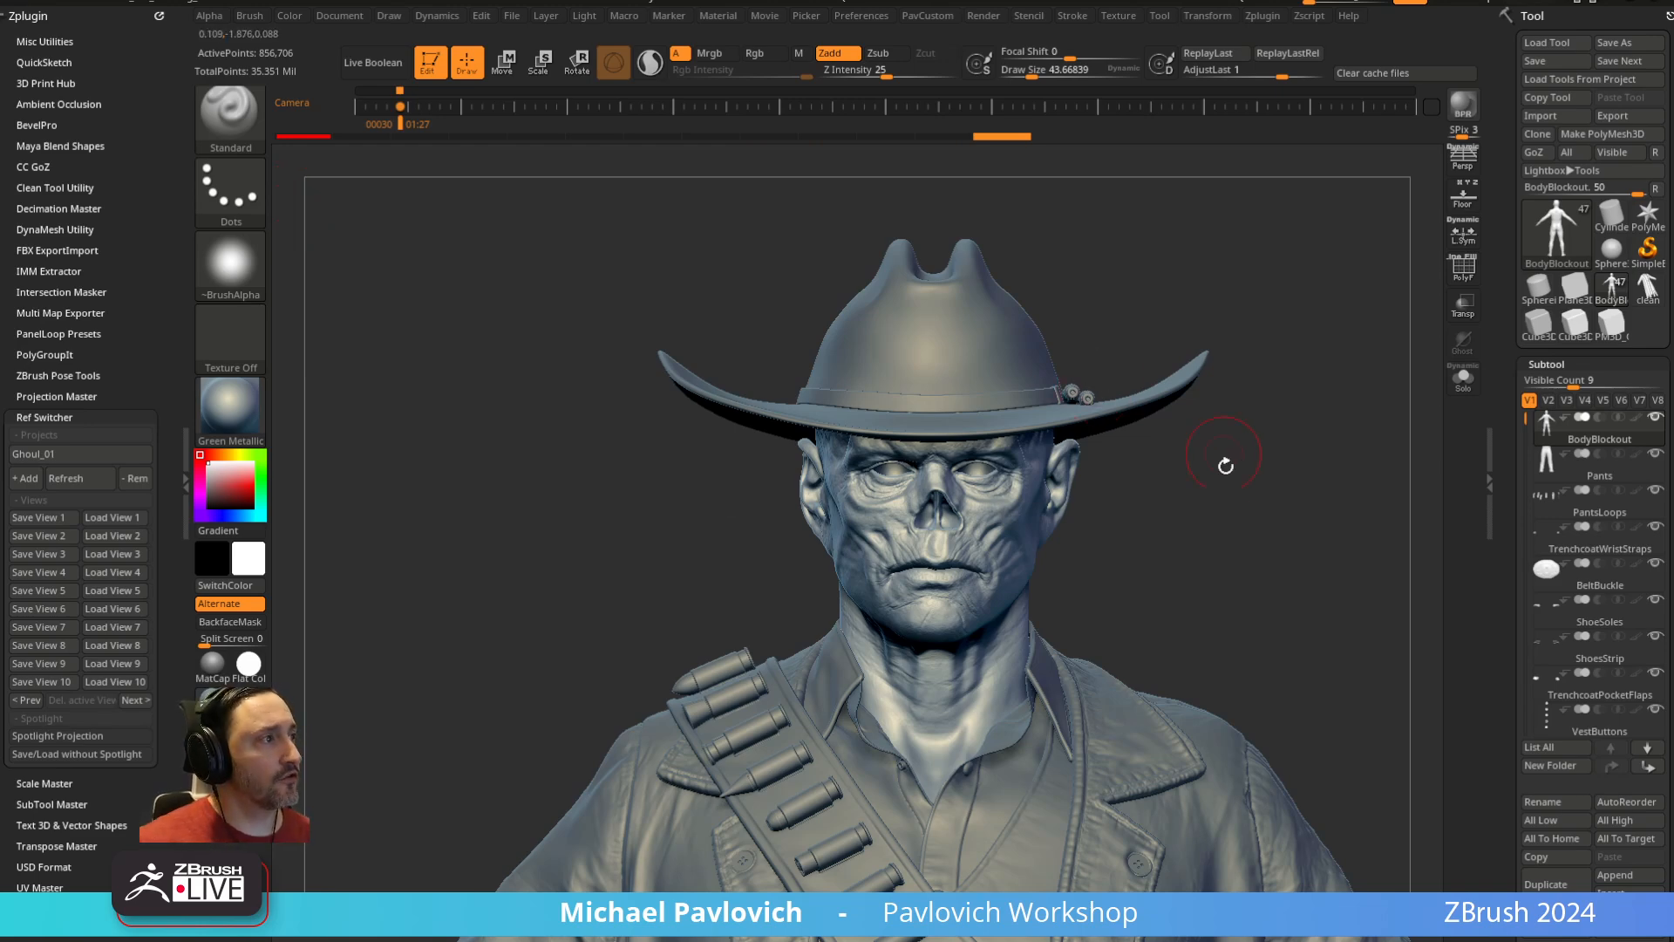
right_click_drag(1224, 464, 1142, 371, "ctrl")
right_click_drag(1295, 667, 1296, 377, "alt")
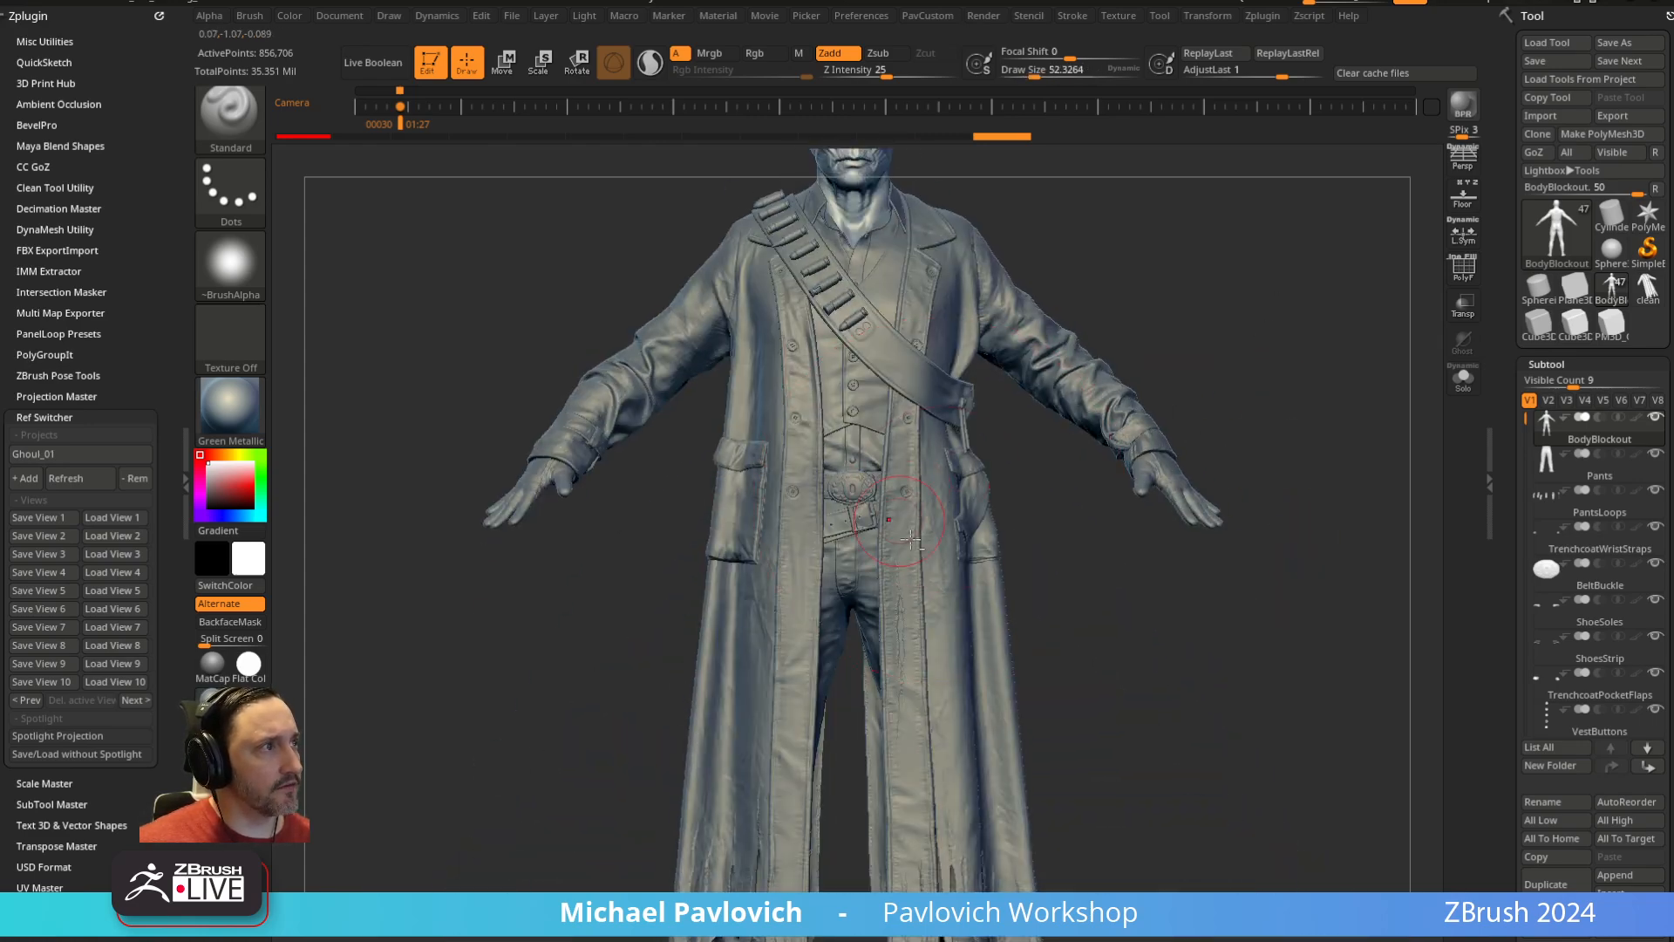
Make the Pants subtool active, isolate it to inspect its folds, and restore the full figure
left_click(912, 516, "alt")
key("f")
right_click_drag(1091, 583, 1141, 613)
left_click(964, 575, "alt")
key("f")
left_click(867, 514, "alt")
left_click(1463, 377)
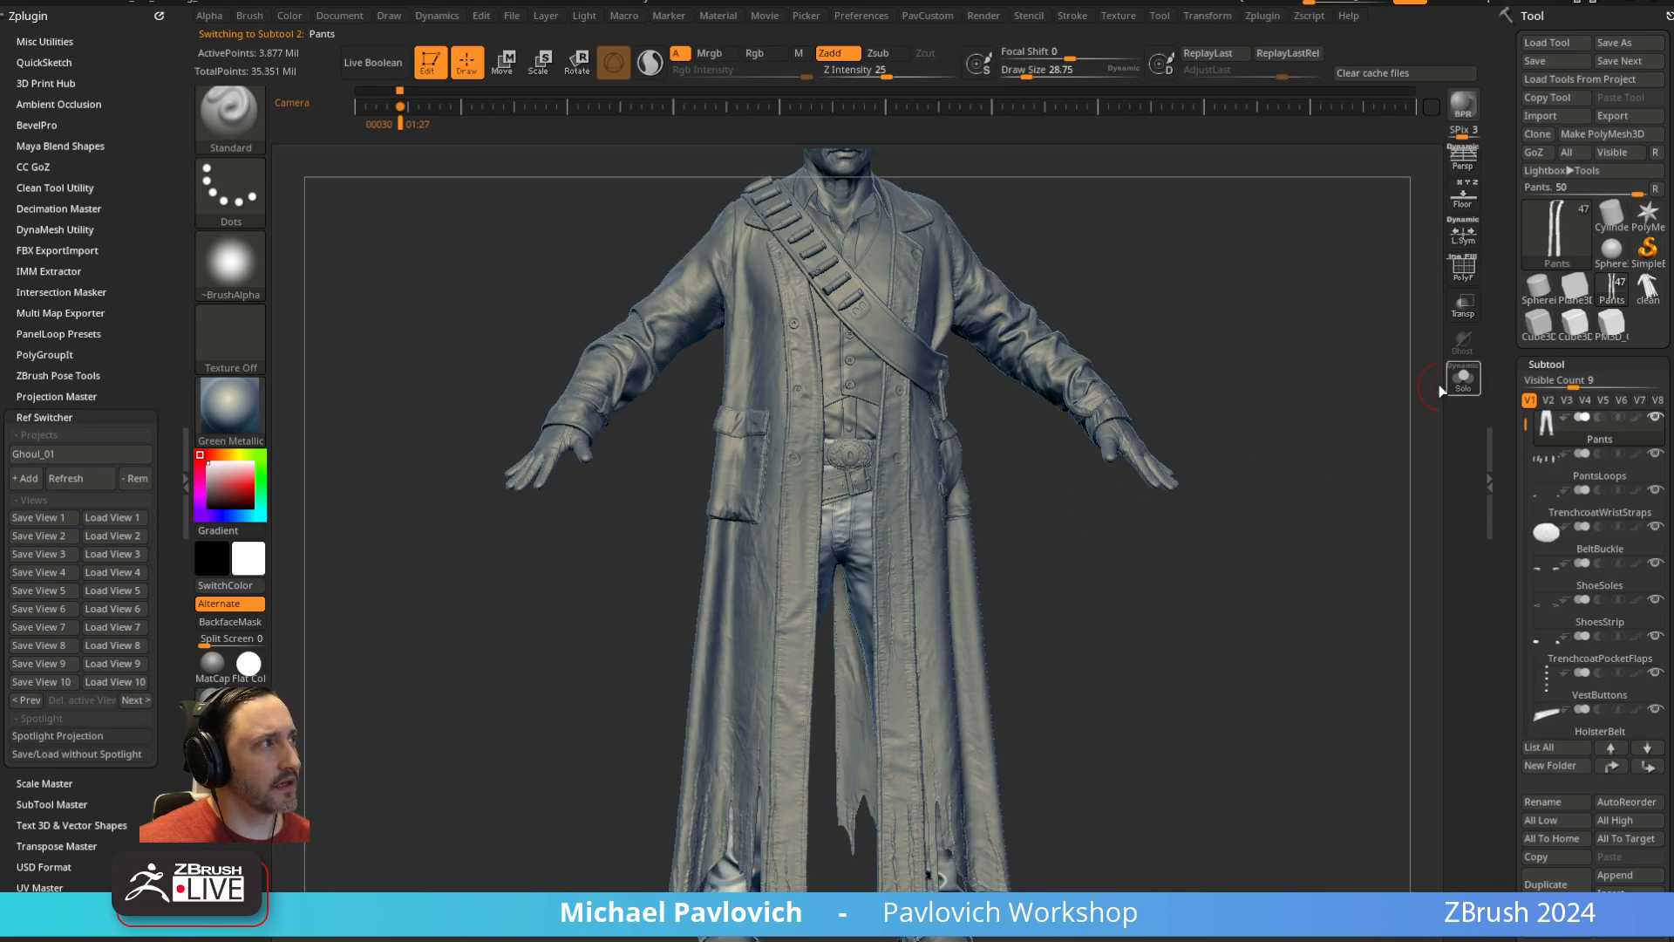
right_click_drag(1336, 449, 1270, 463)
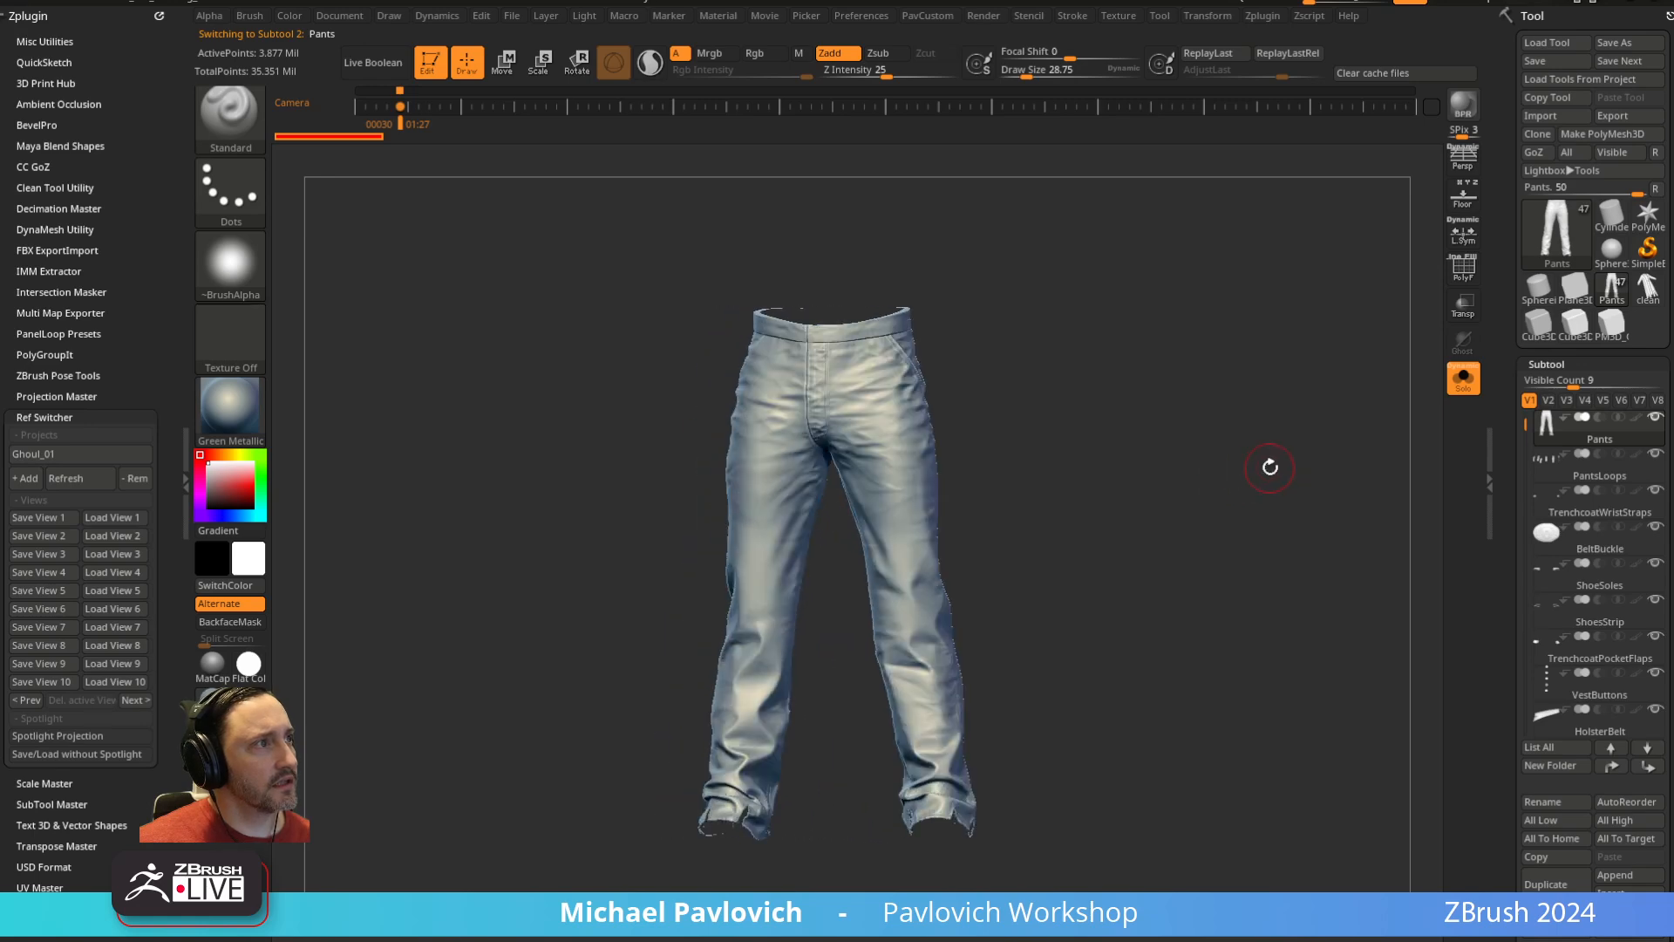
left_click(1463, 378)
Make the Trenchcoat subtool active and inspect the clothing from behind and in front, both isolated and on the full figure
left_click(919, 413, "alt")
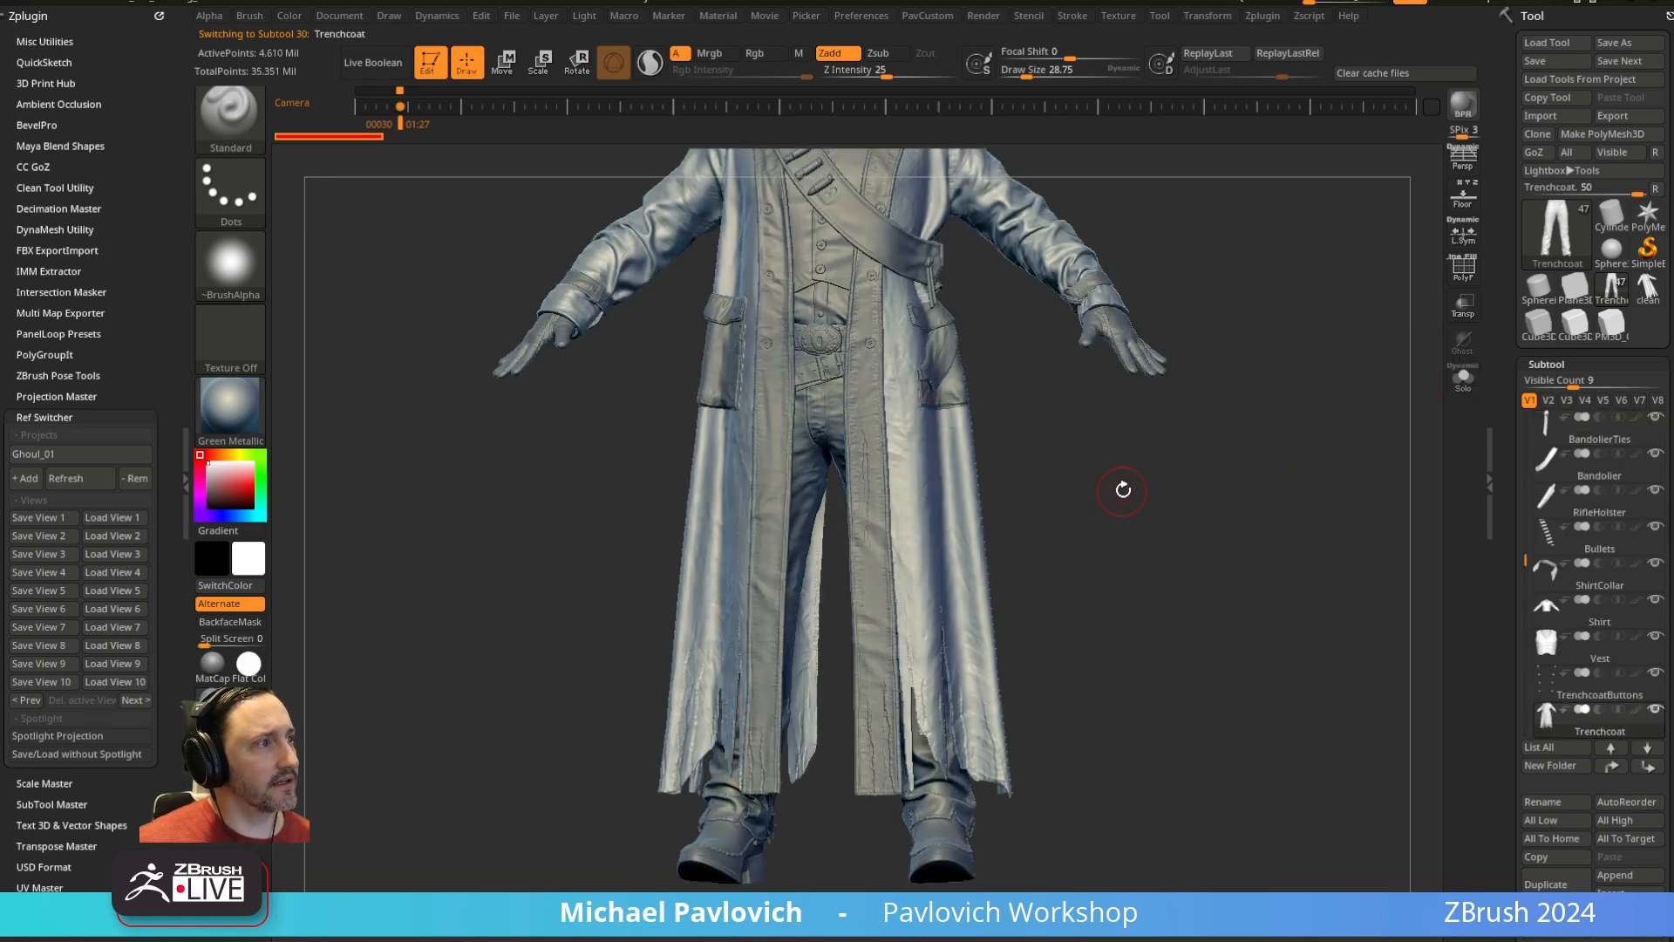
right_click_drag(1122, 485, 1102, 562)
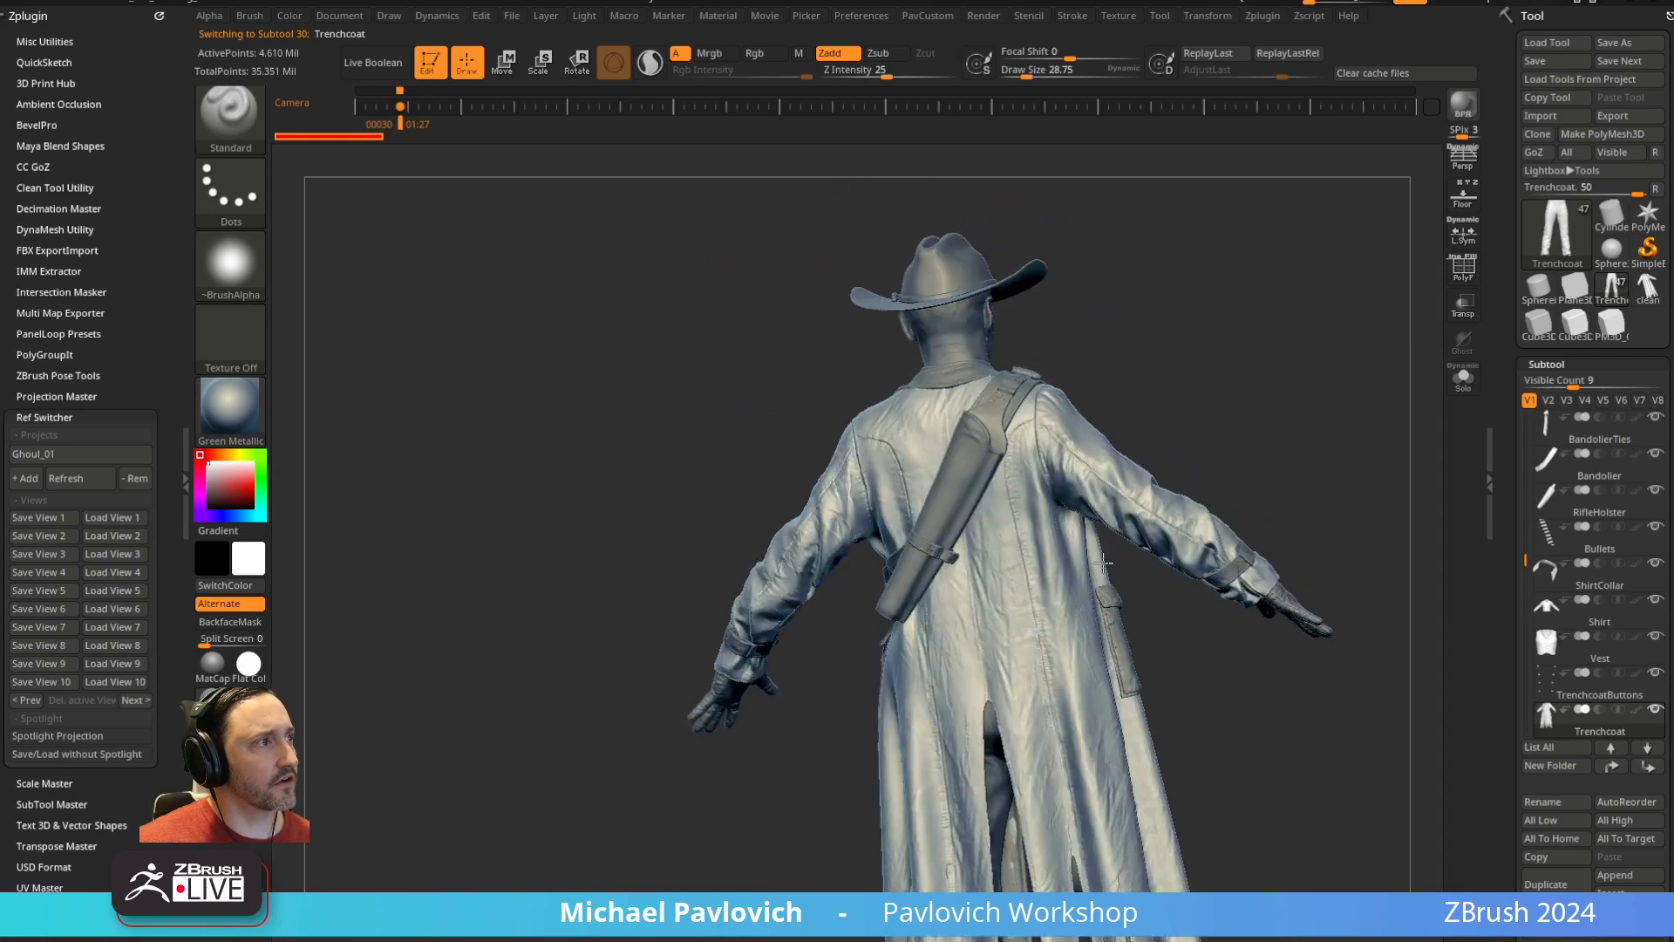
left_click(1463, 378)
right_click_drag(1364, 429, 1299, 449)
left_click(1463, 379)
left_click(855, 569, "alt")
right_click_drag(1390, 378, 1285, 467, "ctrl")
left_click(1463, 379)
left_click(1463, 379)
Make the Vest subtool active, isolate it to inspect it all around, and restore the full figure
left_click(888, 456, "alt")
left_click(1463, 379)
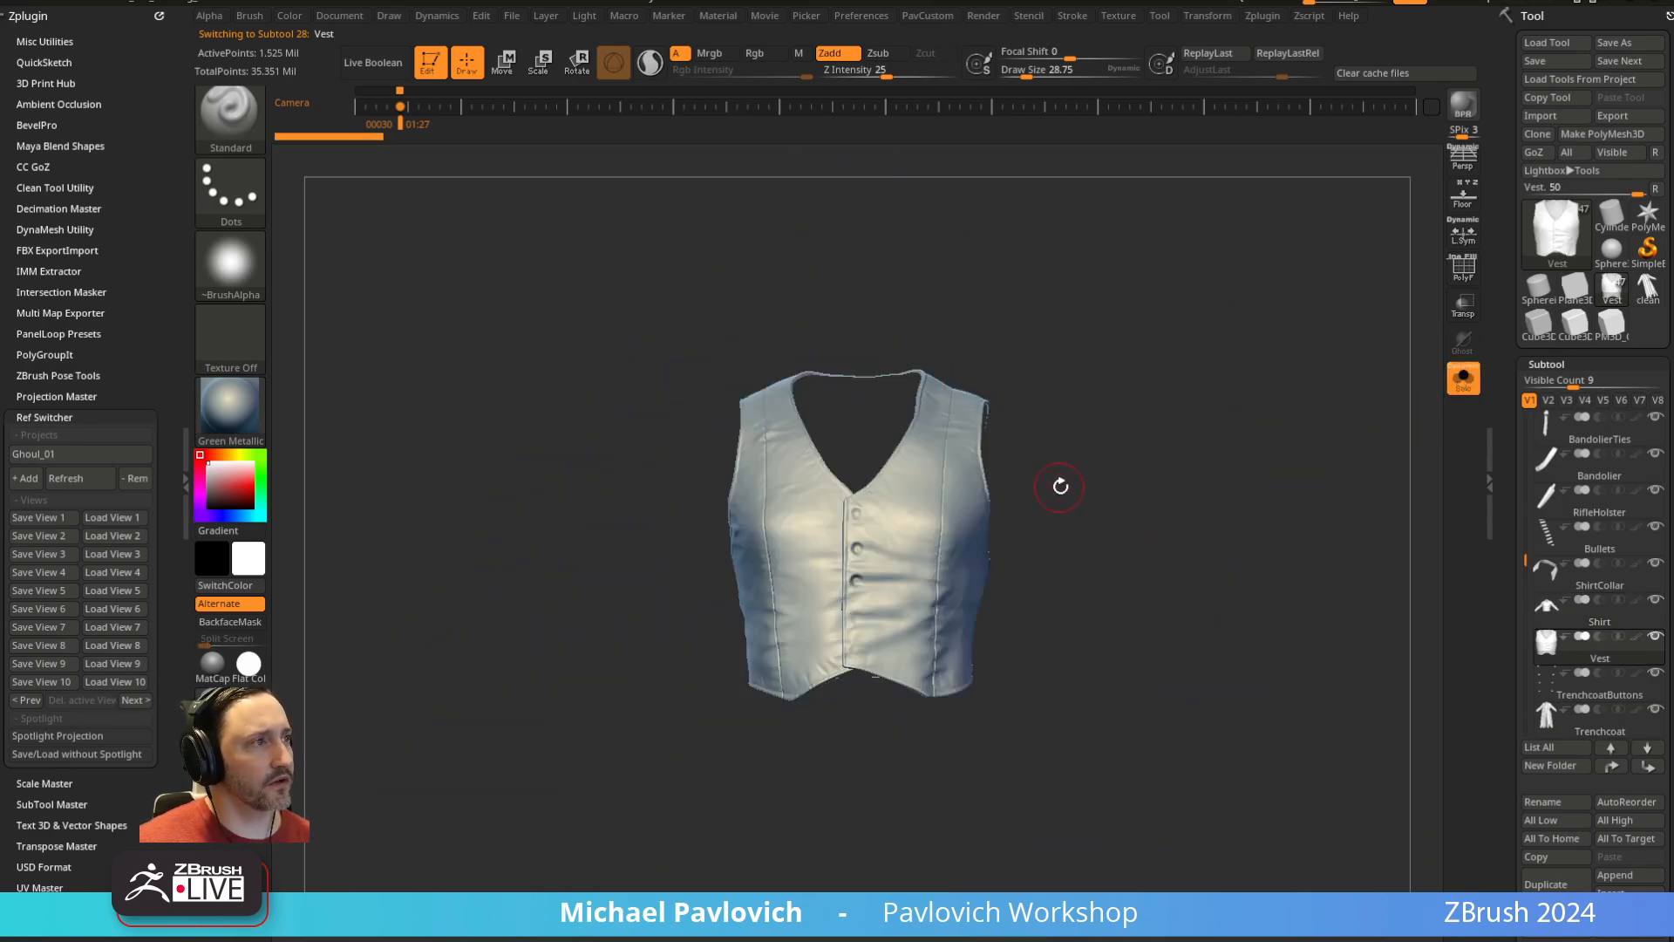
right_click_drag(1108, 448, 906, 377)
right_click_drag(837, 571, 1208, 464)
right_click_drag(867, 422, 1170, 440)
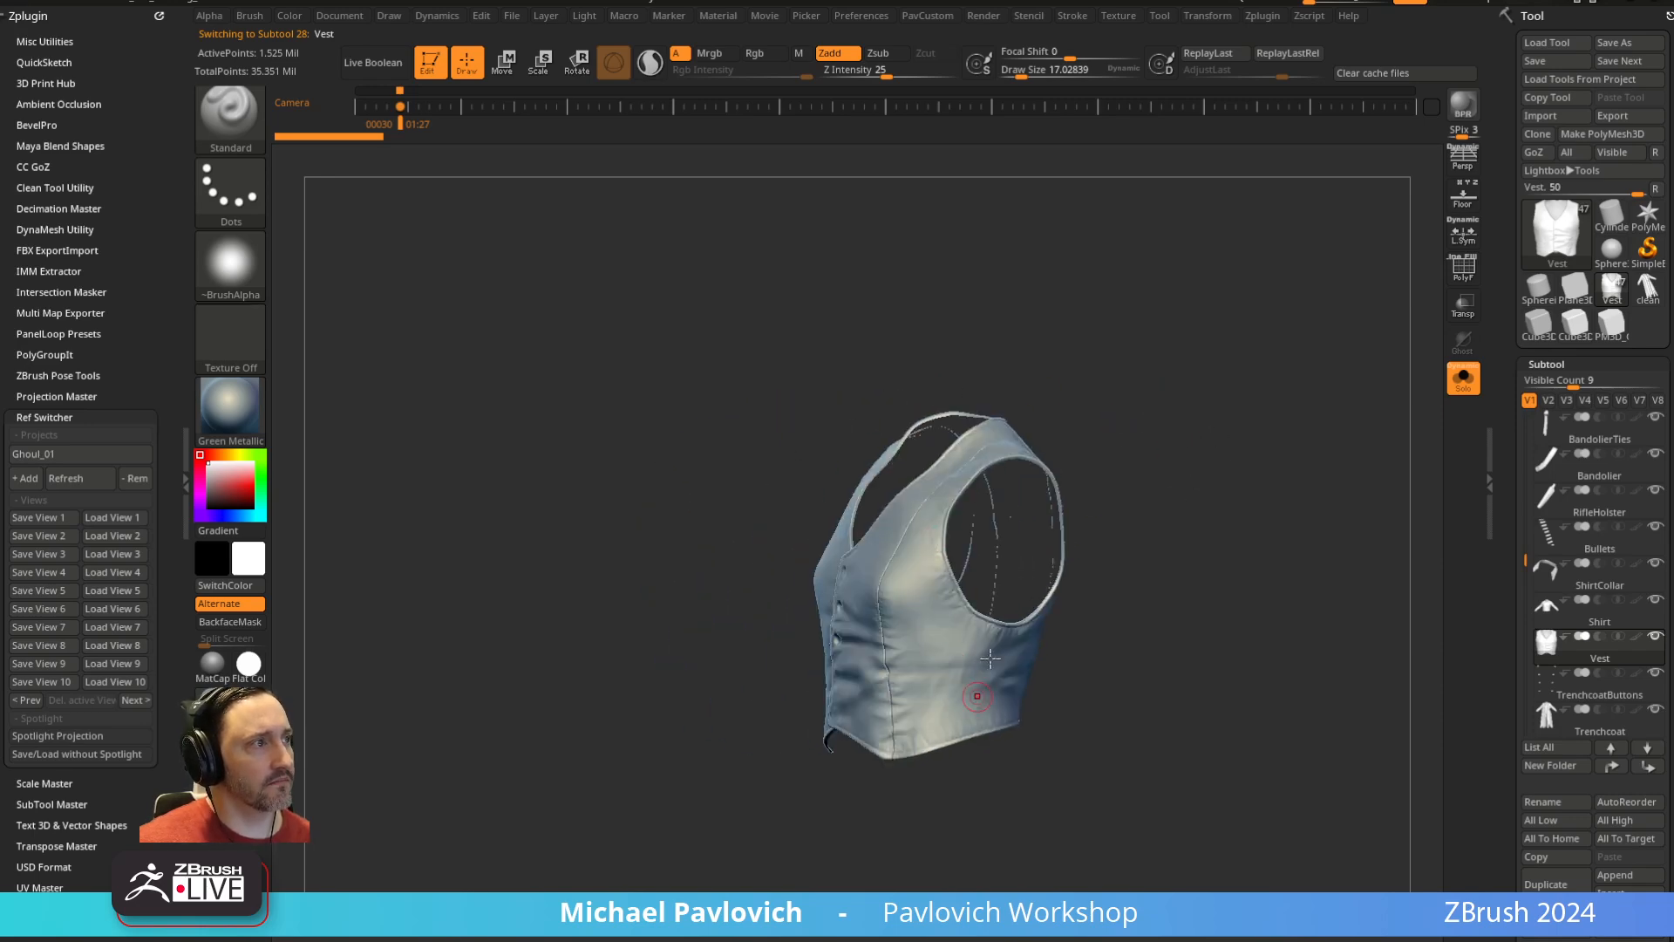
right_click_drag(934, 591, 1168, 532)
left_click(1463, 379)
right_click_drag(1289, 572, 1217, 375, "alt")
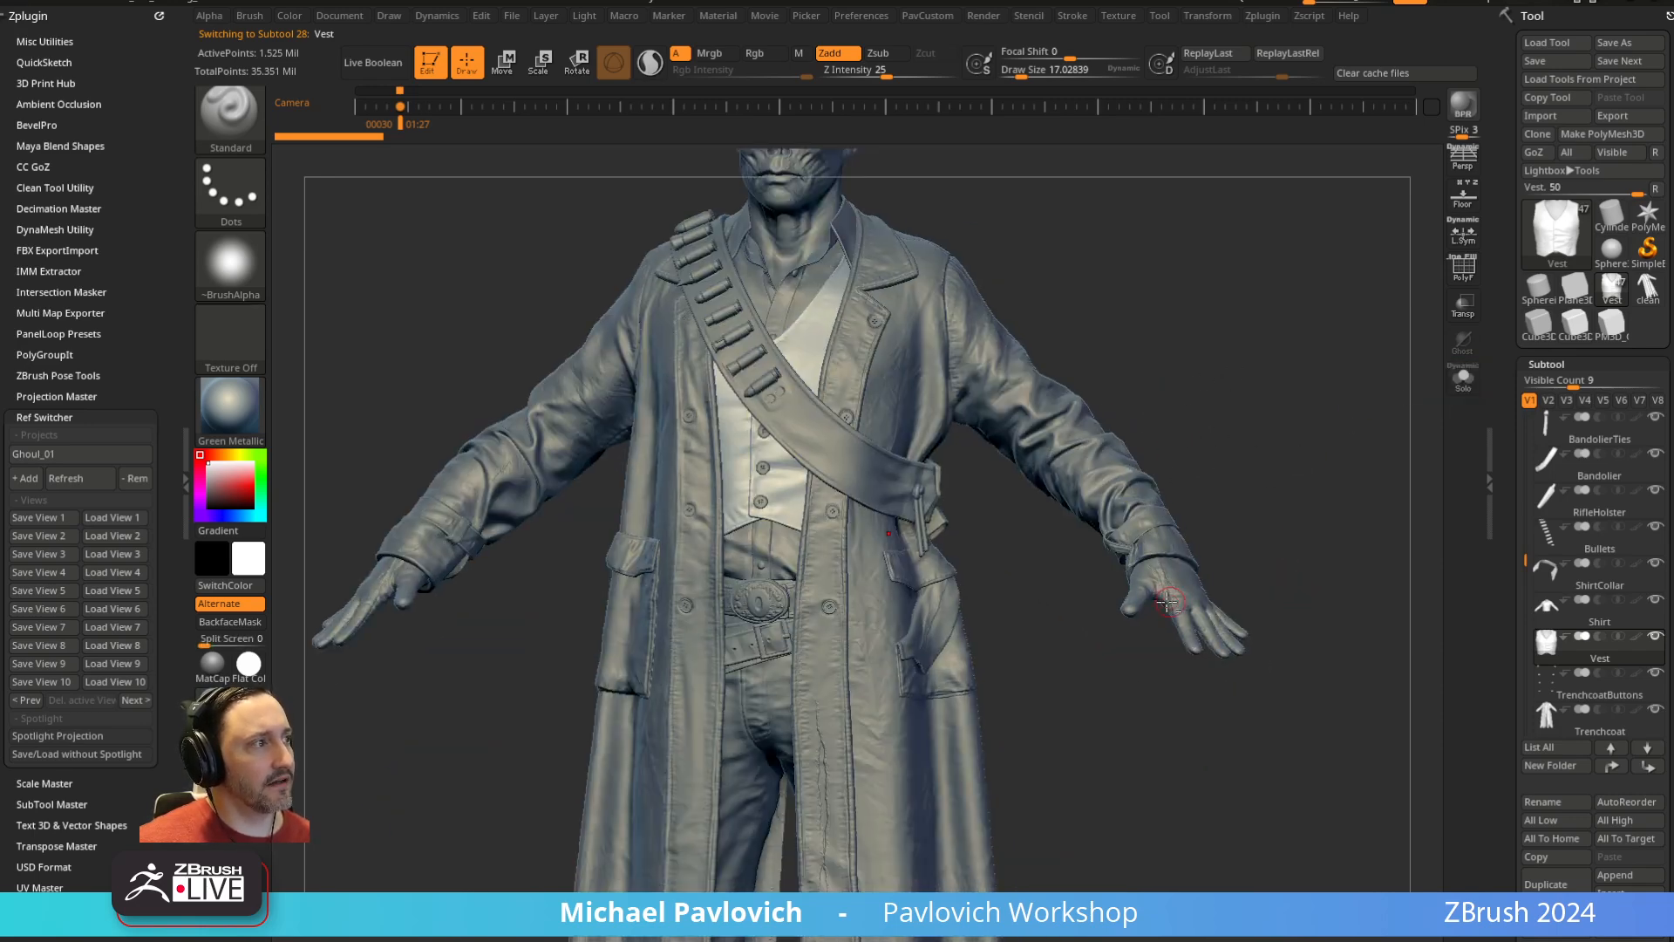
Make the Gloves, RifleHolster, and Bandolier subtools active in turn, viewing each on the figure
left_click(1169, 601, "alt")
right_click_drag(1263, 505, 1171, 444)
left_click(1028, 482, "alt")
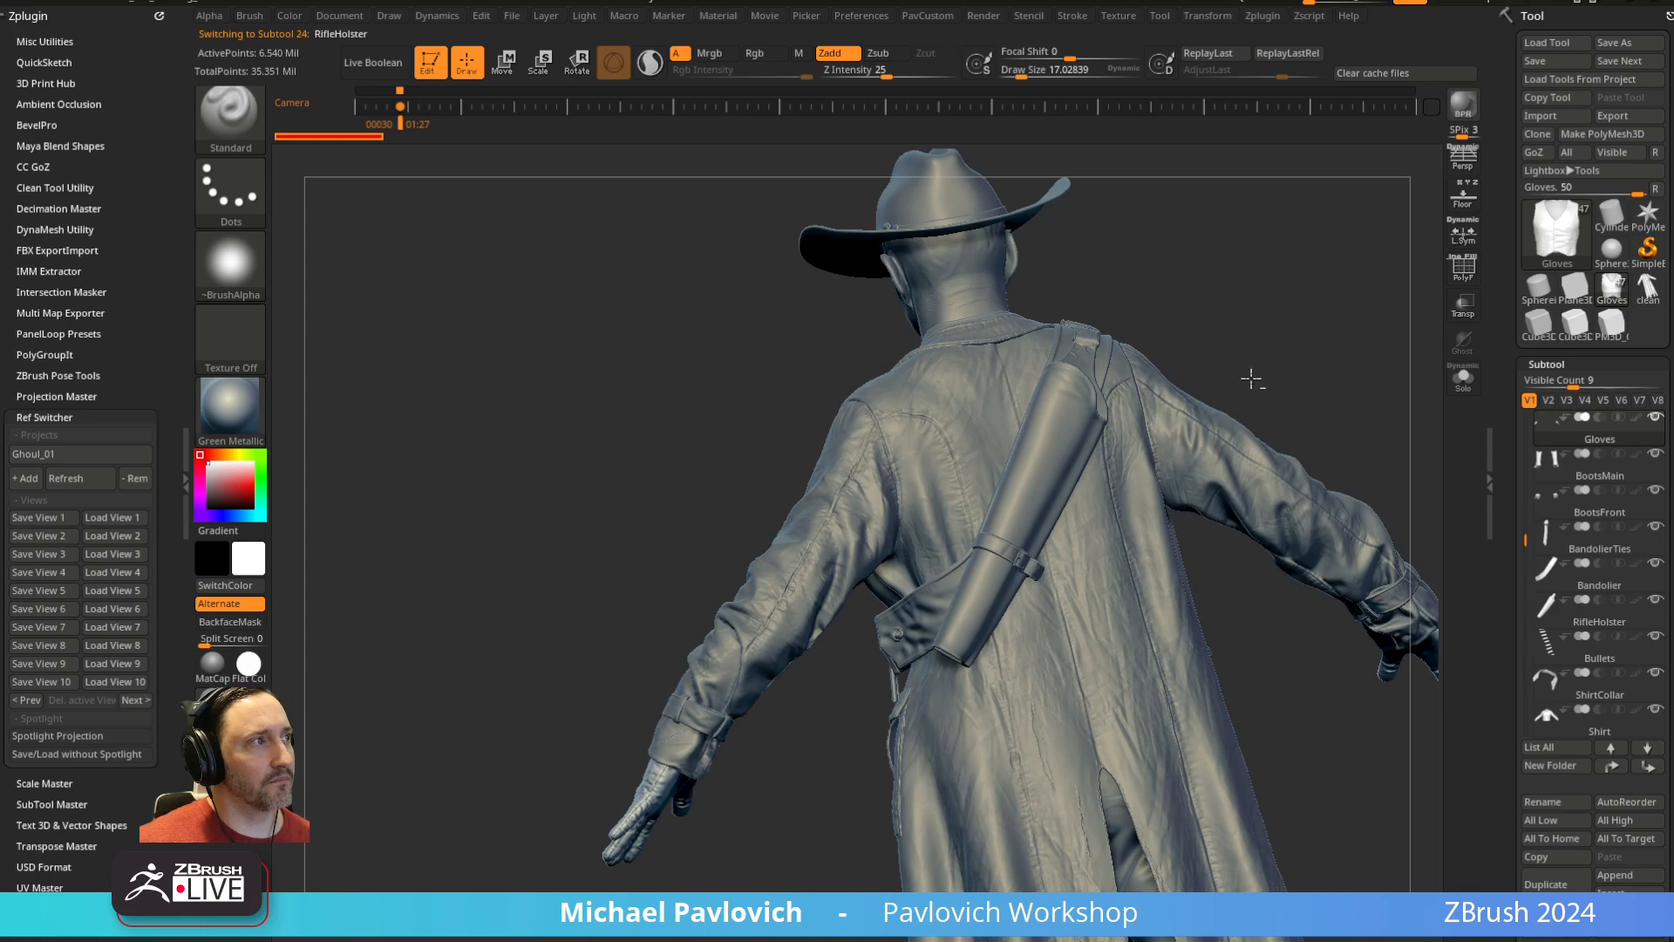
right_click_drag(1273, 364, 1293, 370)
left_click(1038, 586, "alt")
right_click_drag(1317, 270, 1164, 414, "alt")
mouse_move(1164, 414)
right_mouse_down()
mouse_move(1228, 414)
mouse_move(1147, 456)
mouse_move(1274, 389)
mouse_move(1319, 482)
mouse_move(1279, 303)
right_mouse_up()
key("s")
left_click_drag(1262, 409, 1284, 409)
right_click_drag(1269, 423, 1251, 329, "alt")
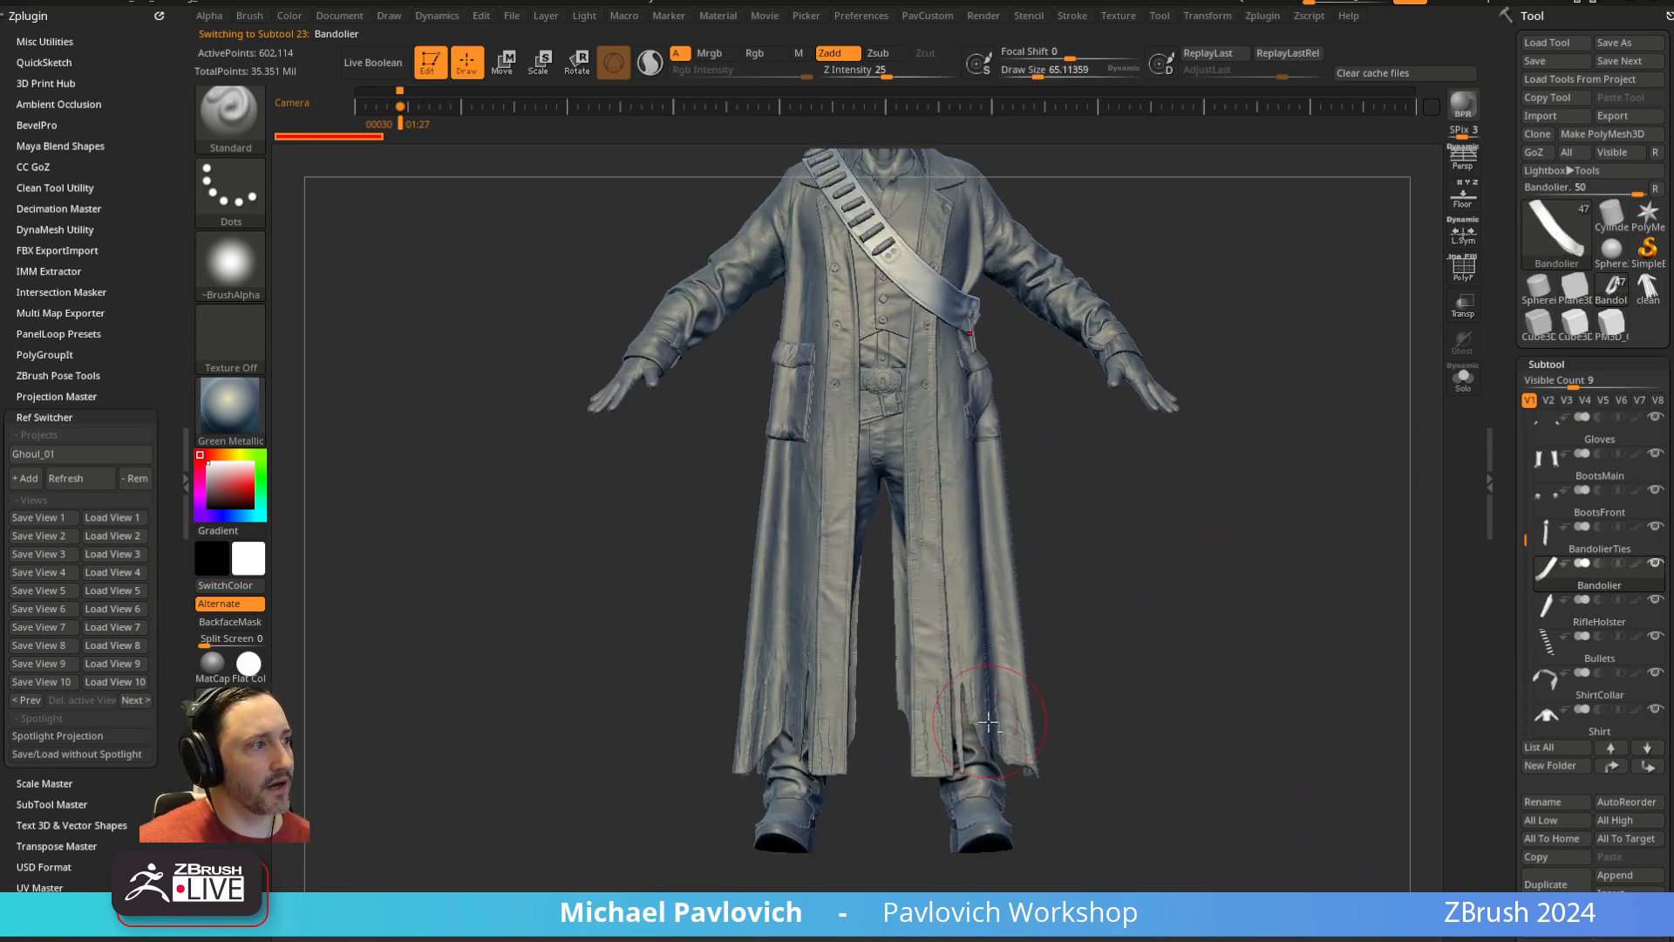
Make the Pants subtool active at draw size 43.67, view it in isolation, and bring back the full figure
key("s")
left_click_drag(992, 727, 979, 726)
left_click(977, 725, "alt")
left_click(1463, 376)
right_click_drag(1334, 485, 1166, 478)
left_click(1460, 394)
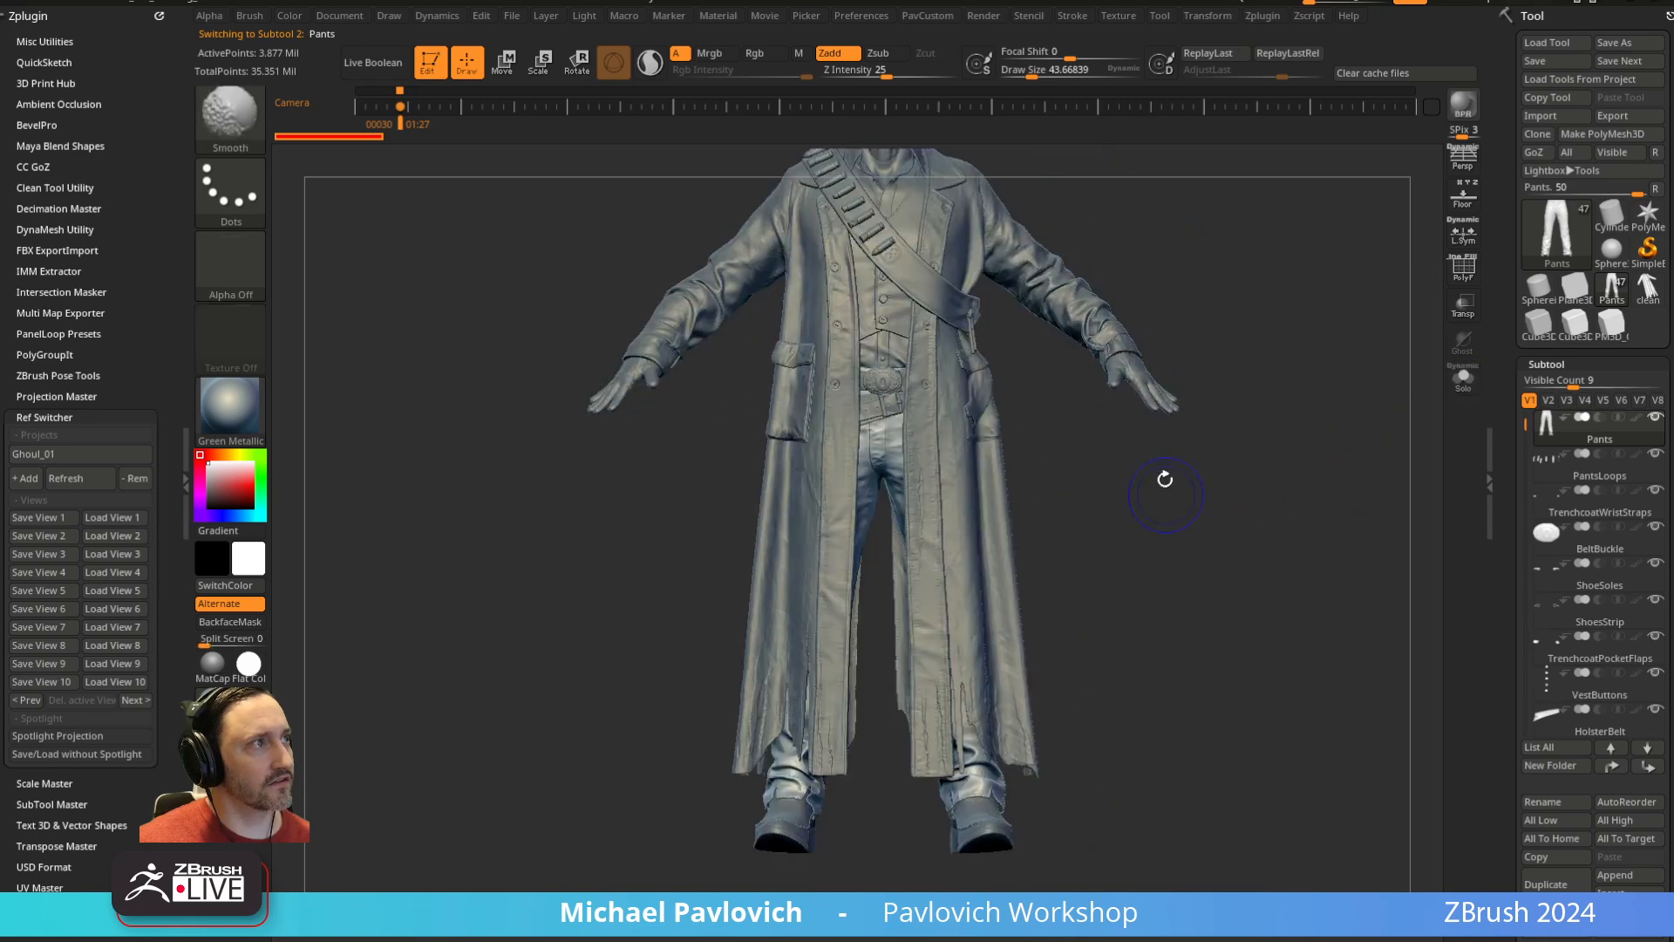
Make the Shirt subtool active, isolate it for inspection, and show all subtools again
left_click(902, 344, "alt")
left_click(1463, 376)
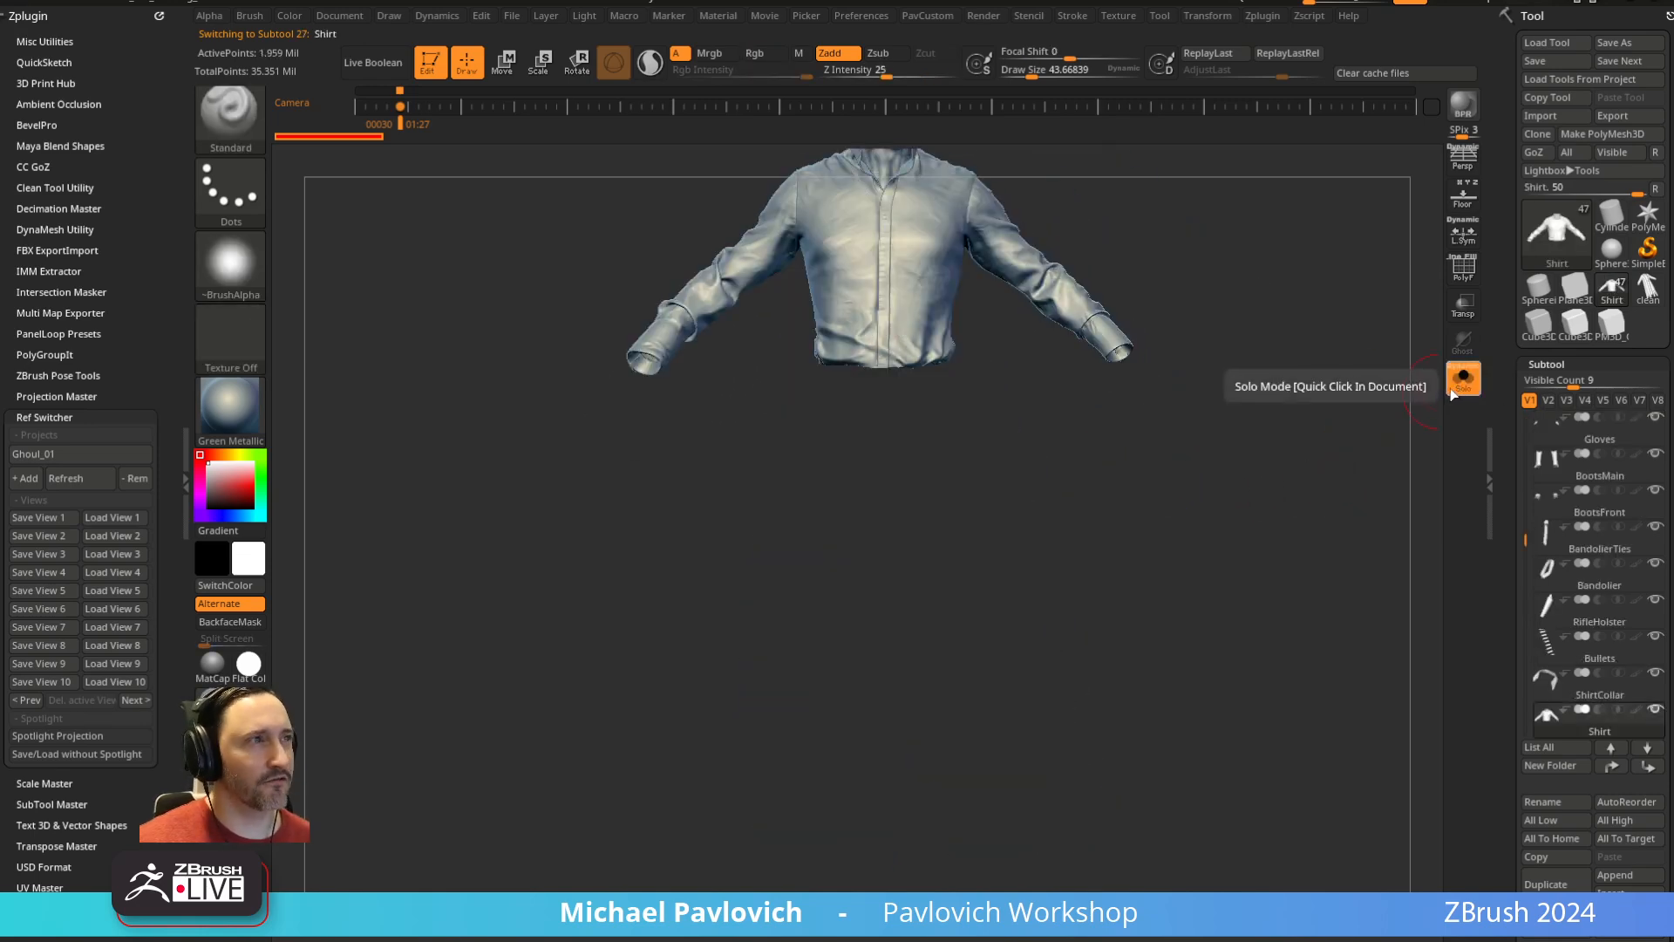
left_click(1463, 376)
Set the draw size to 33.37 and make the TrenchcoatLapels subtool active
right_click_drag(1249, 427, 1223, 603, "alt")
key("s")
left_click(1103, 471)
left_click(916, 471, "alt")
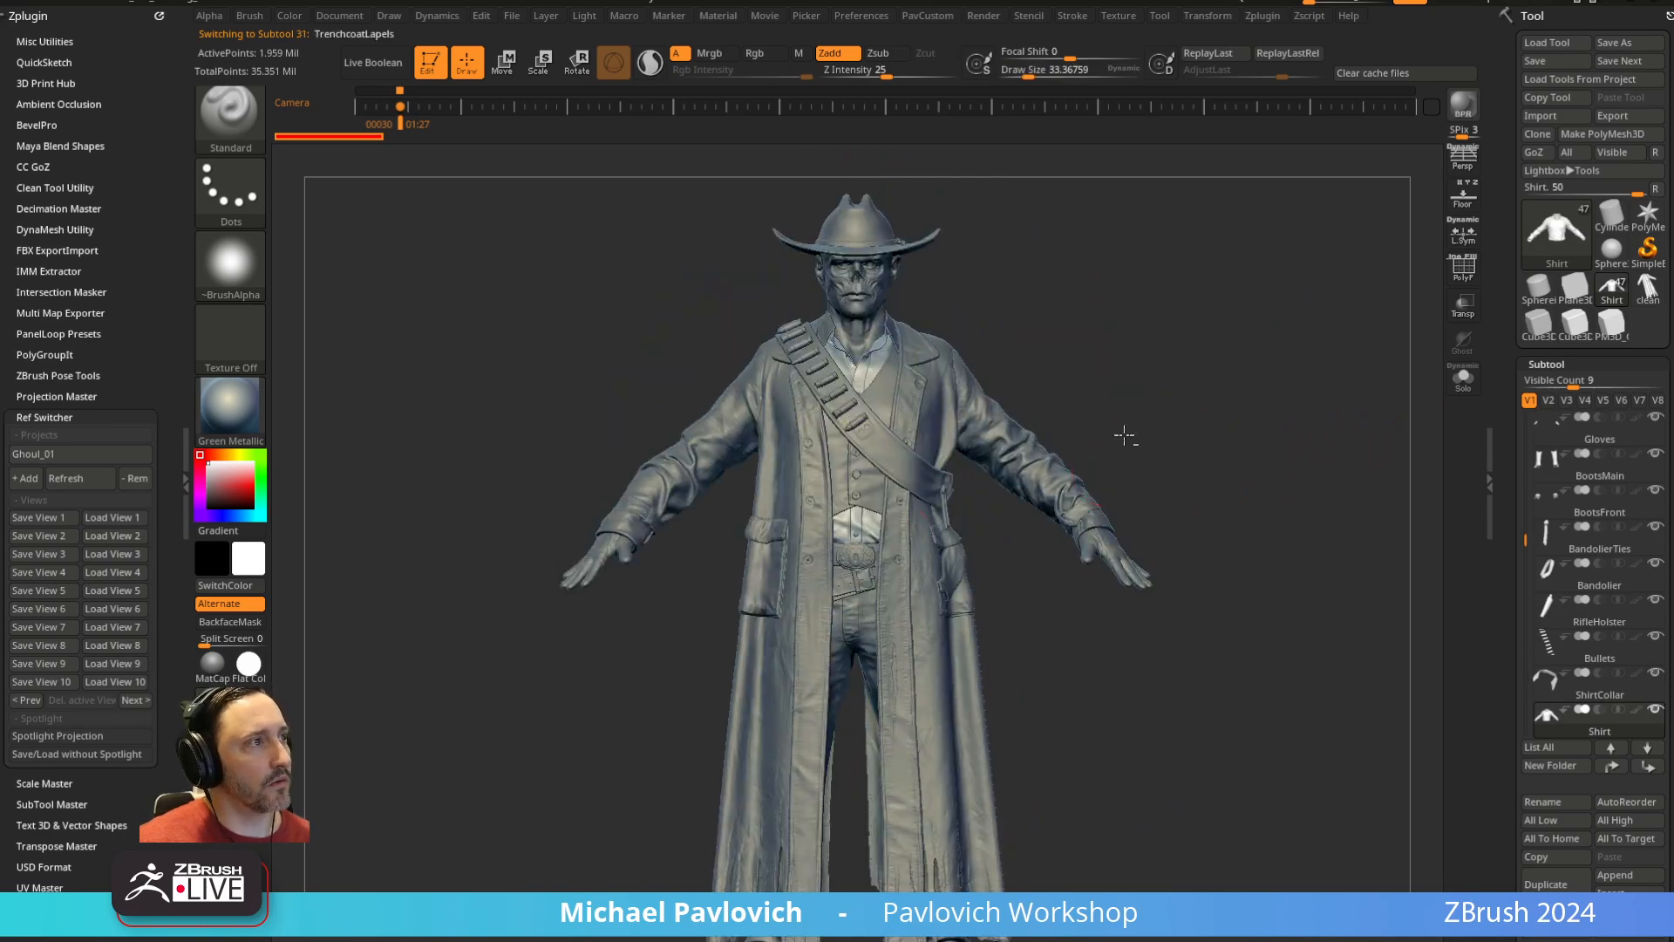
mouse_move(1242, 405)
right_mouse_down()
mouse_move(1195, 407)
mouse_move(1278, 405)
right_mouse_up()
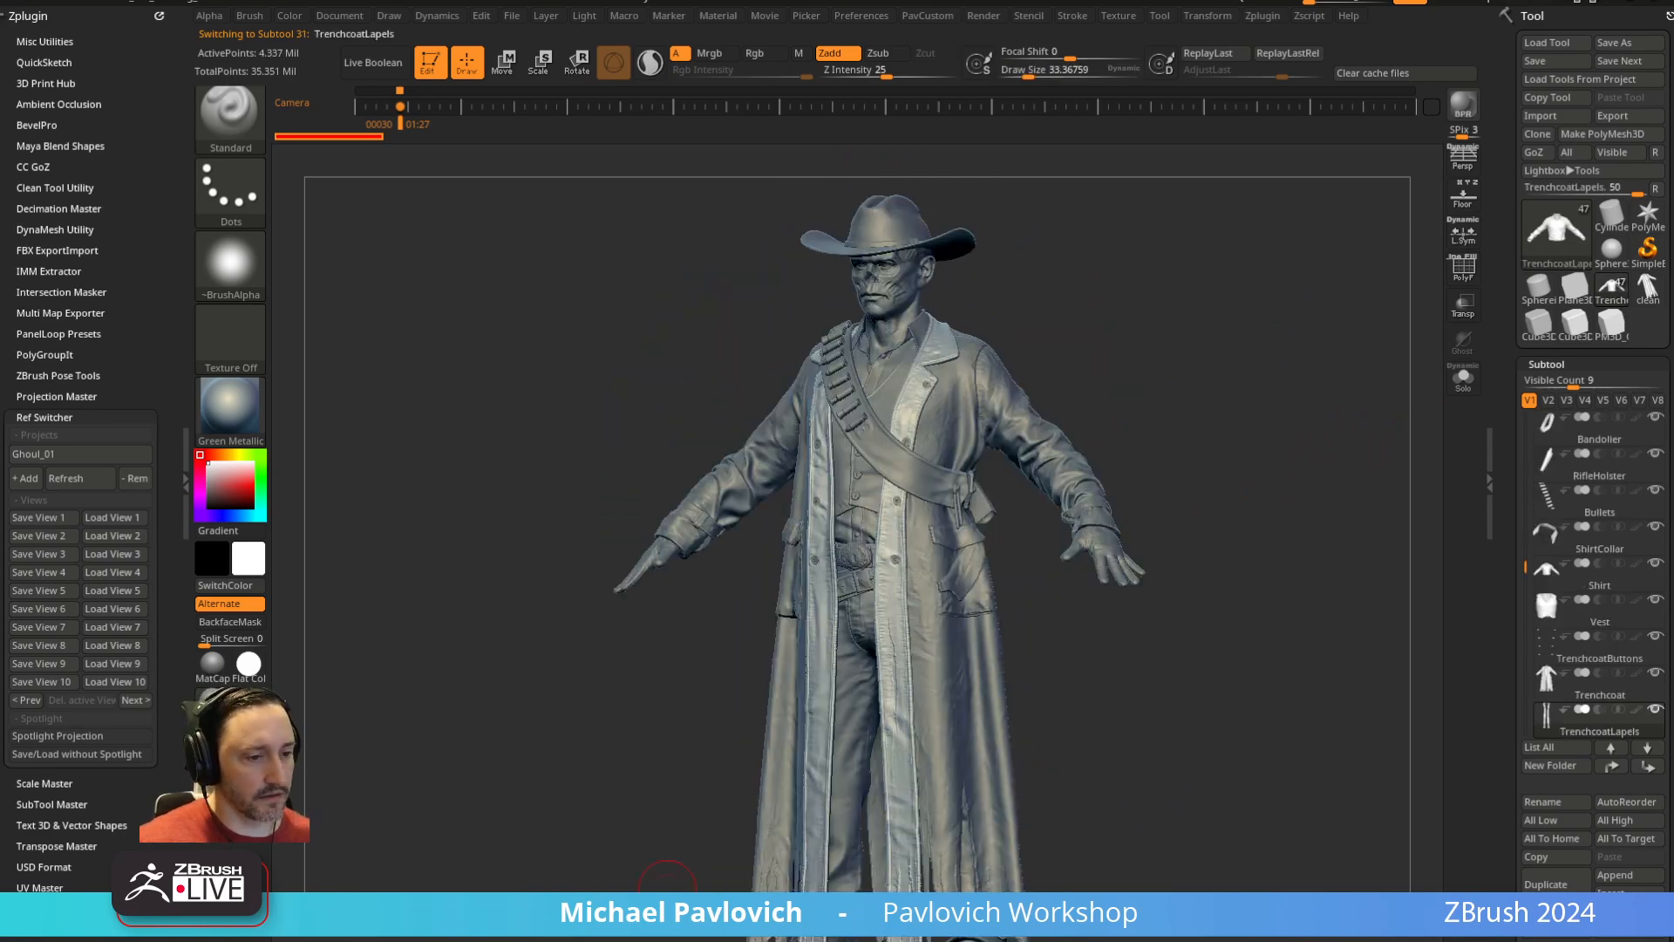
Switch to the browser and search within the YouTube channel for "marvelous"
key("alt+Tab")
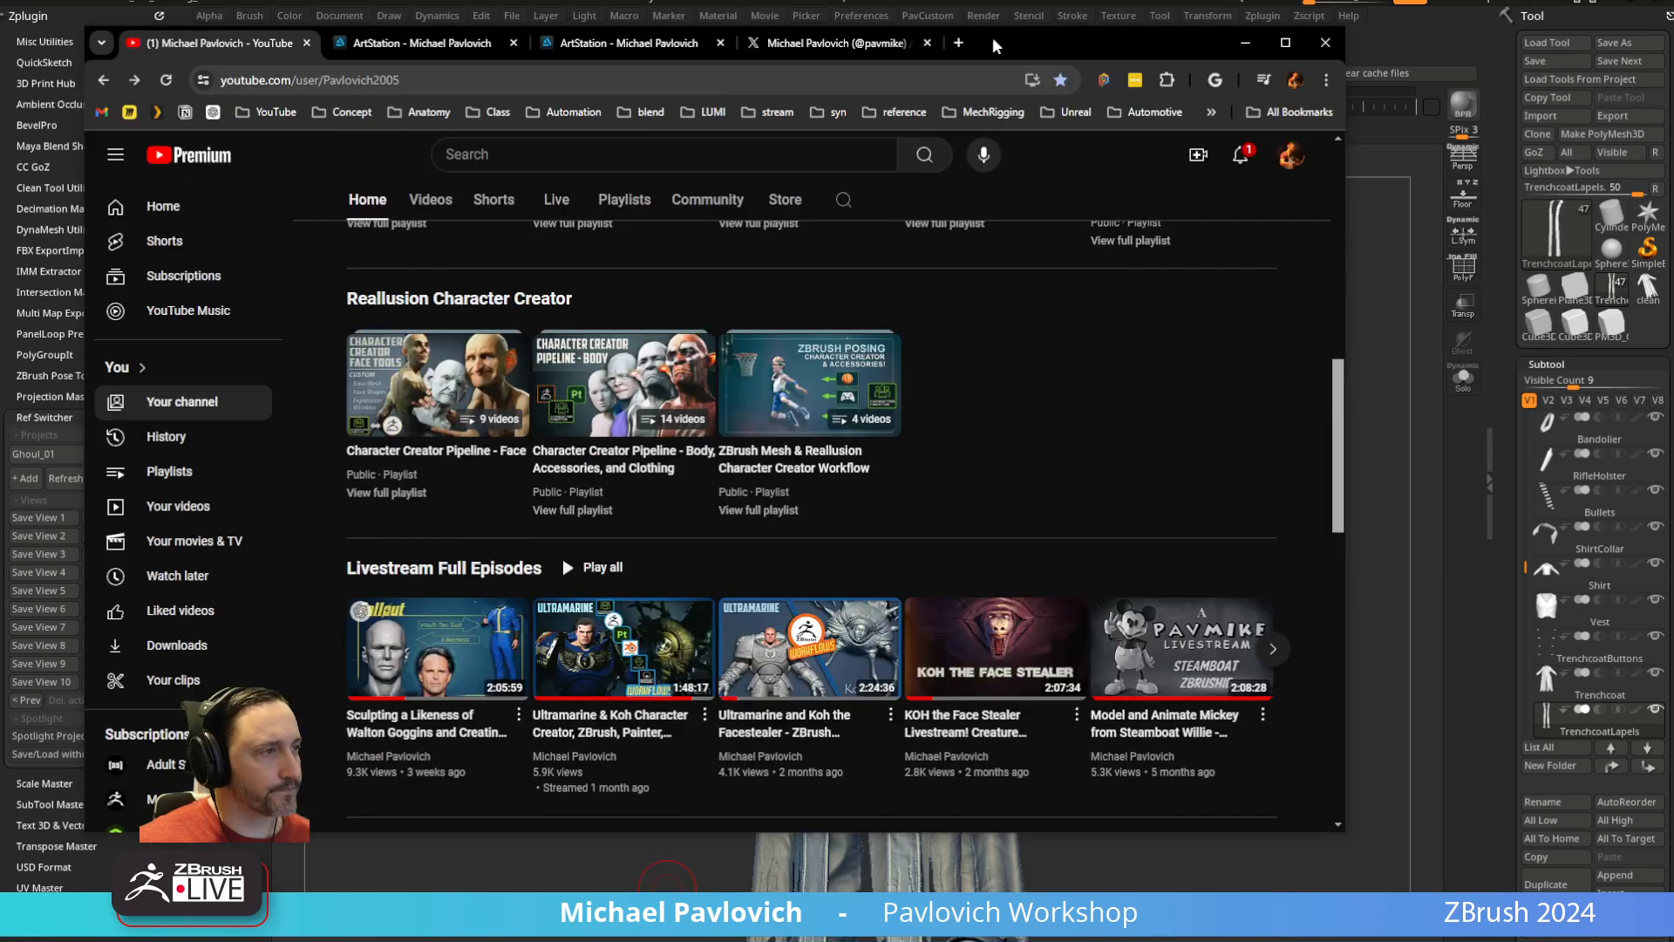
scroll(1026, 416, "up", 10)
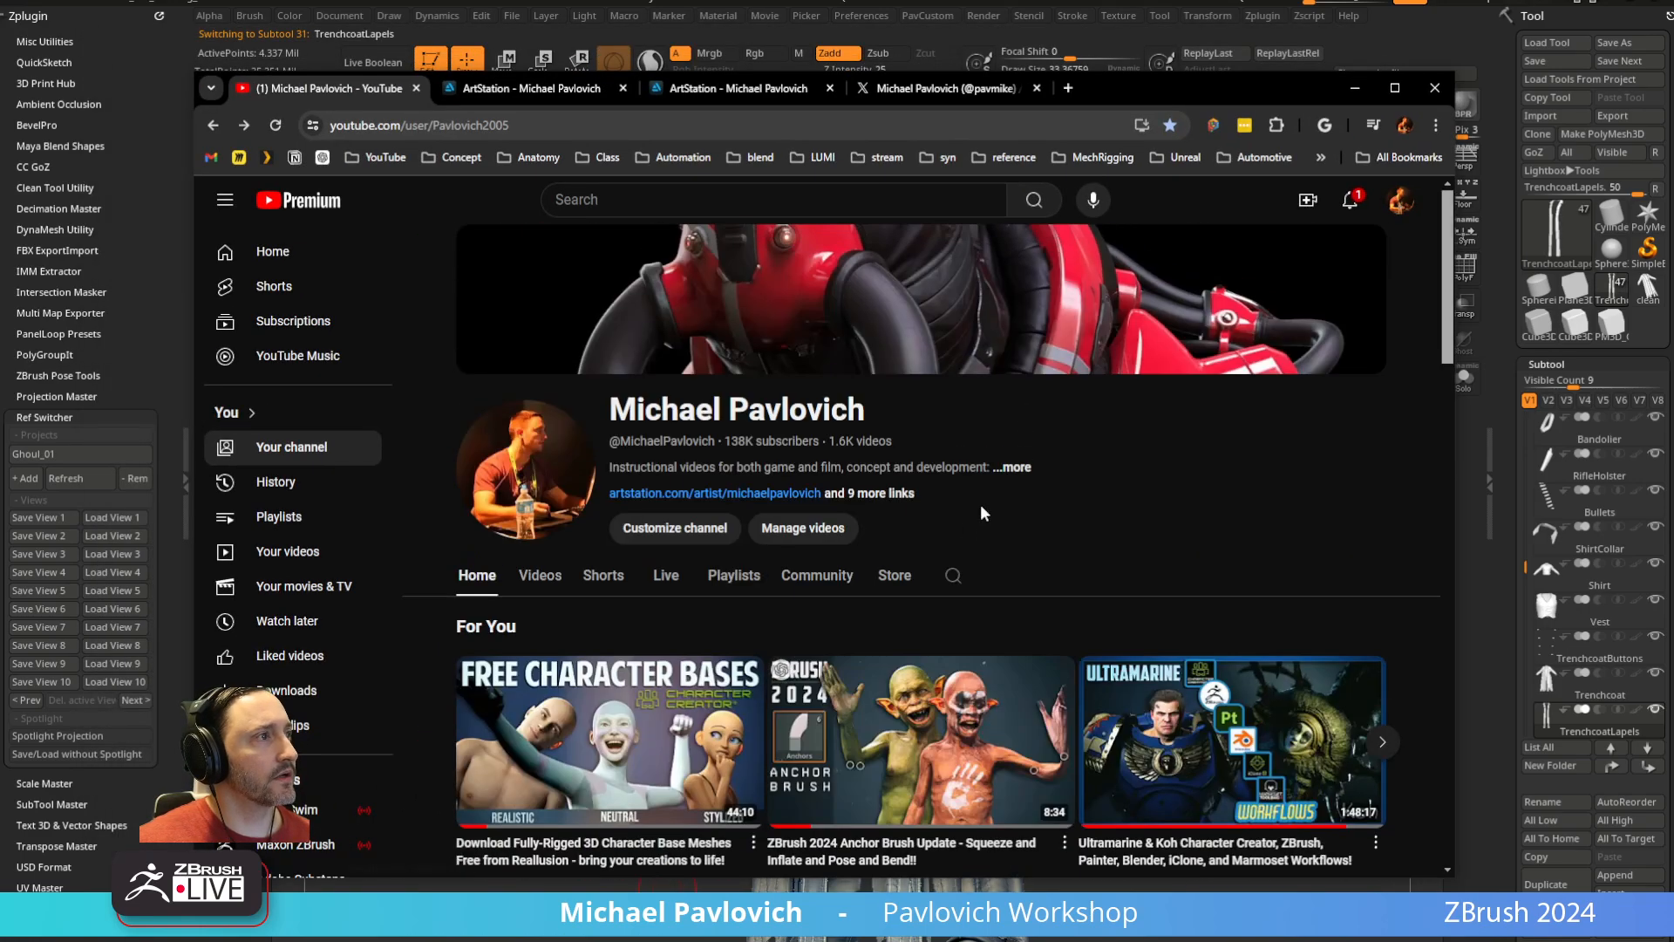
left_click(952, 575)
type("marv")
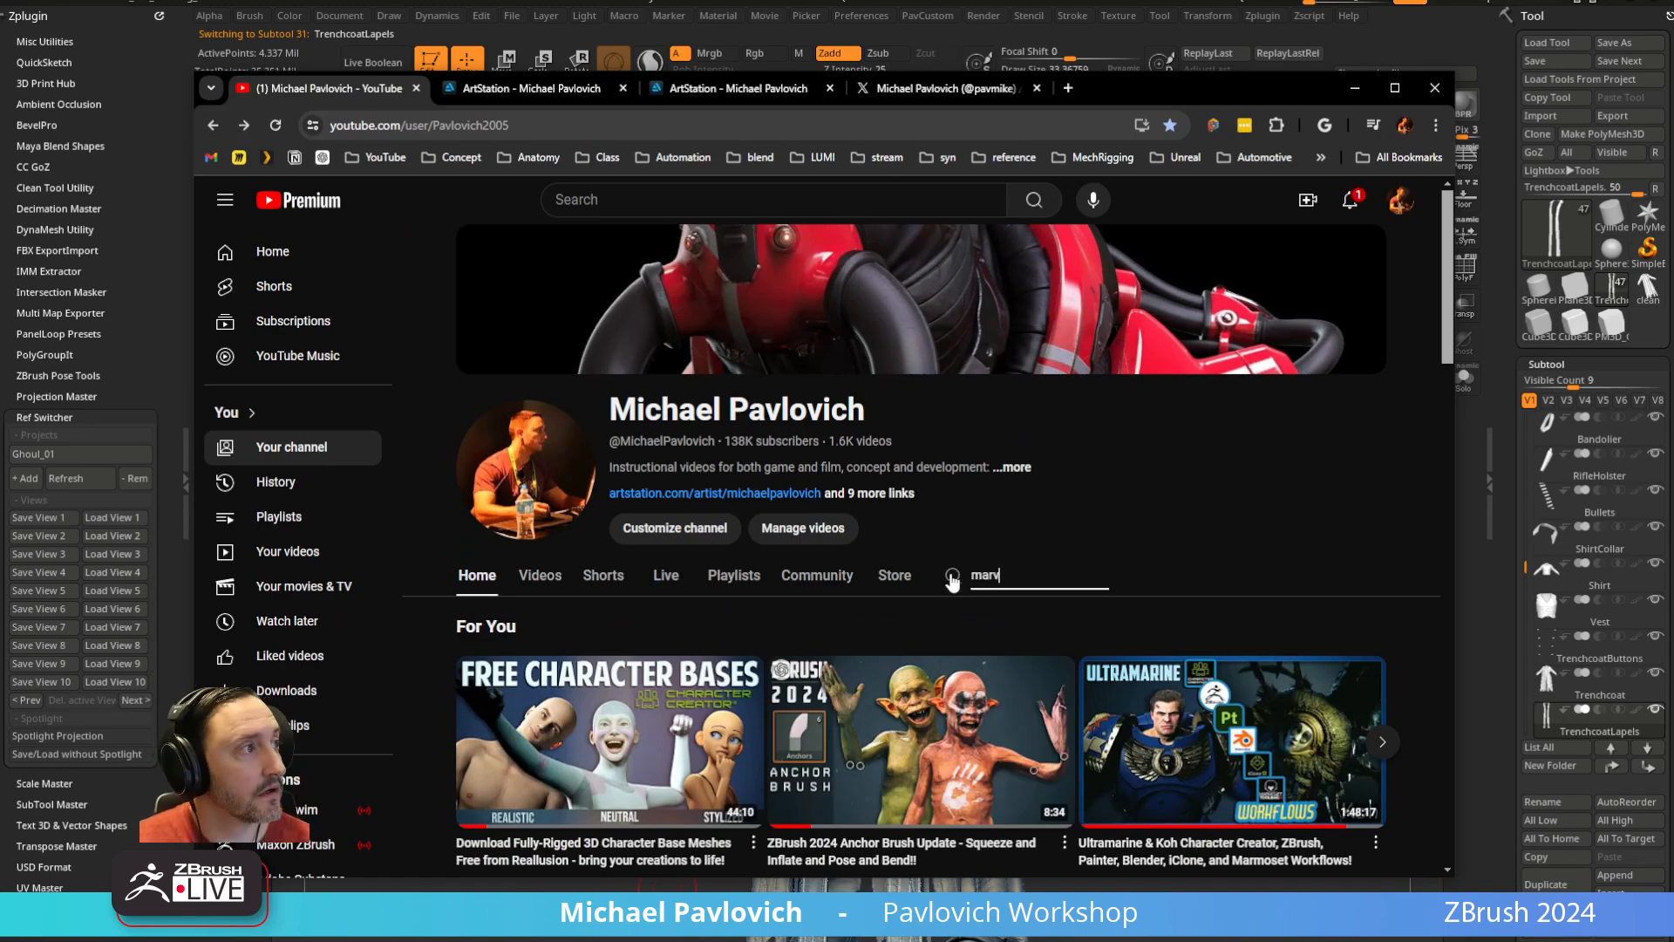
type("elous")
key("Return")
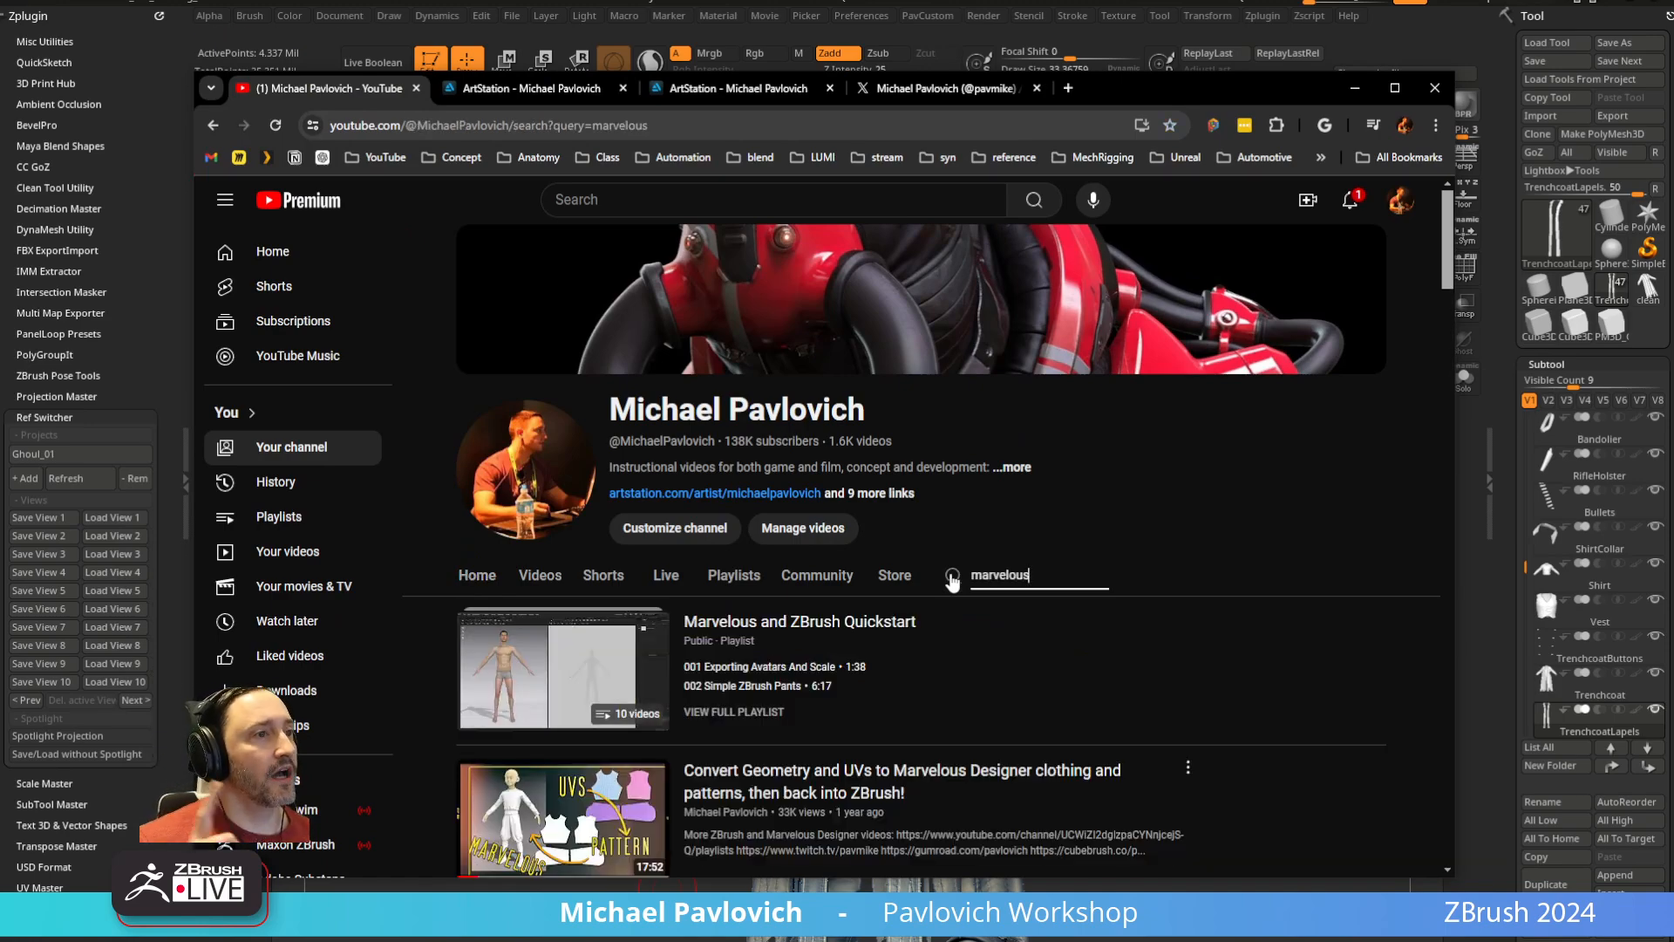
Look over the Marvelous Designer results, select the results page's address, and put the browser window away
scroll(959, 532, "down", 2)
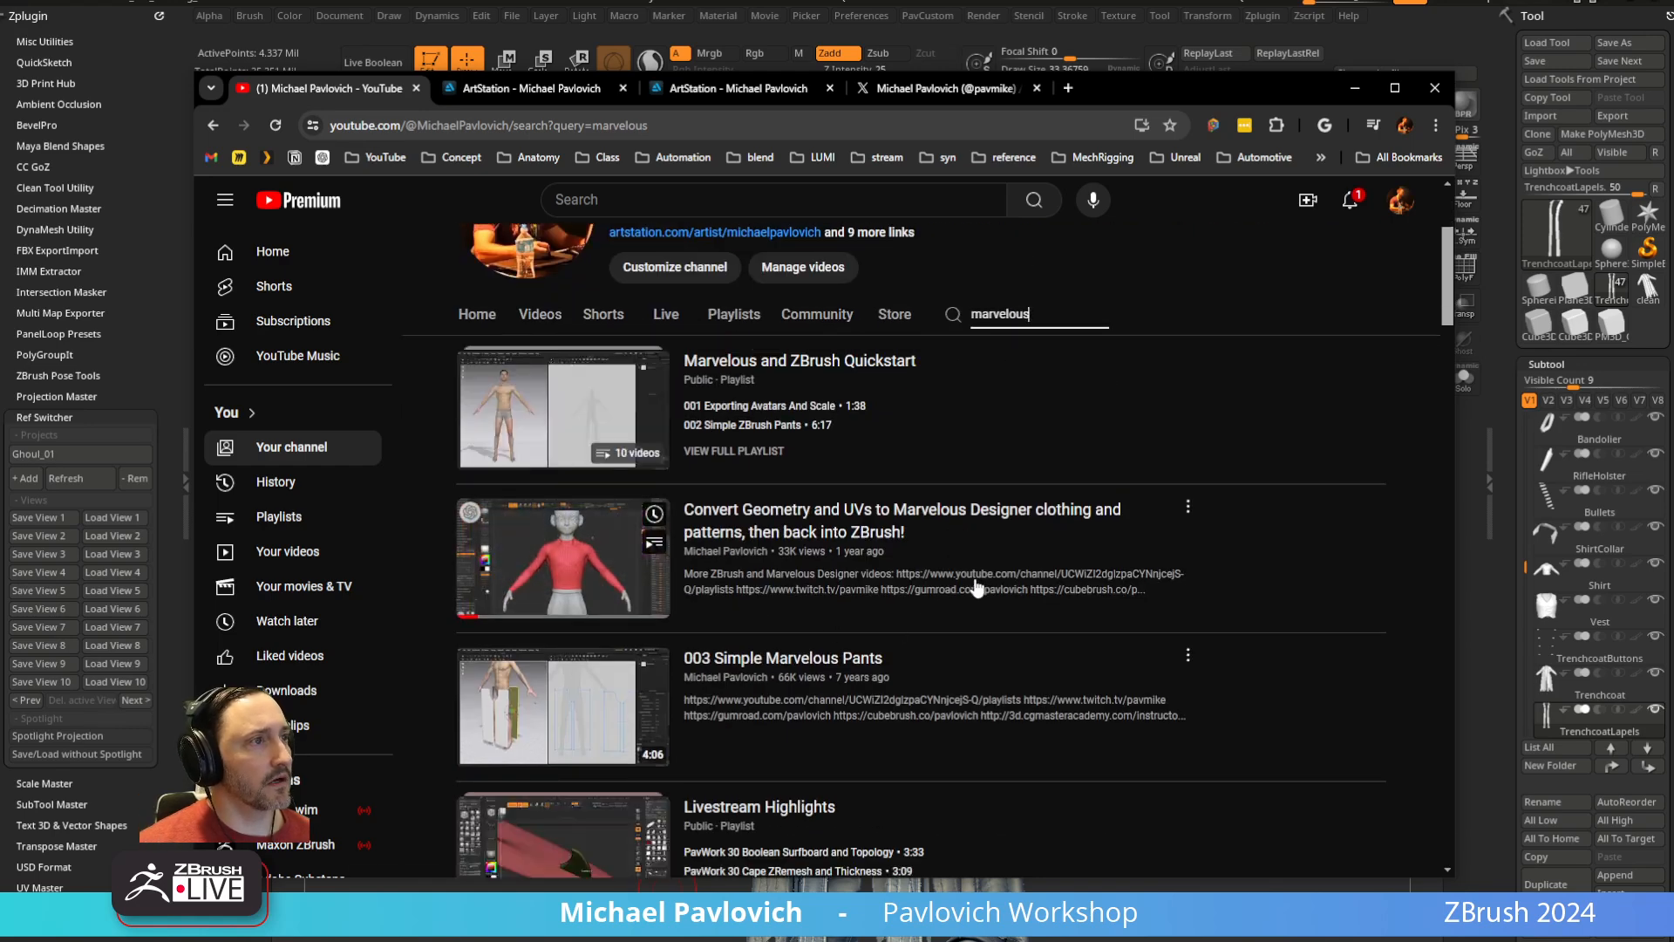
left_click(693, 126)
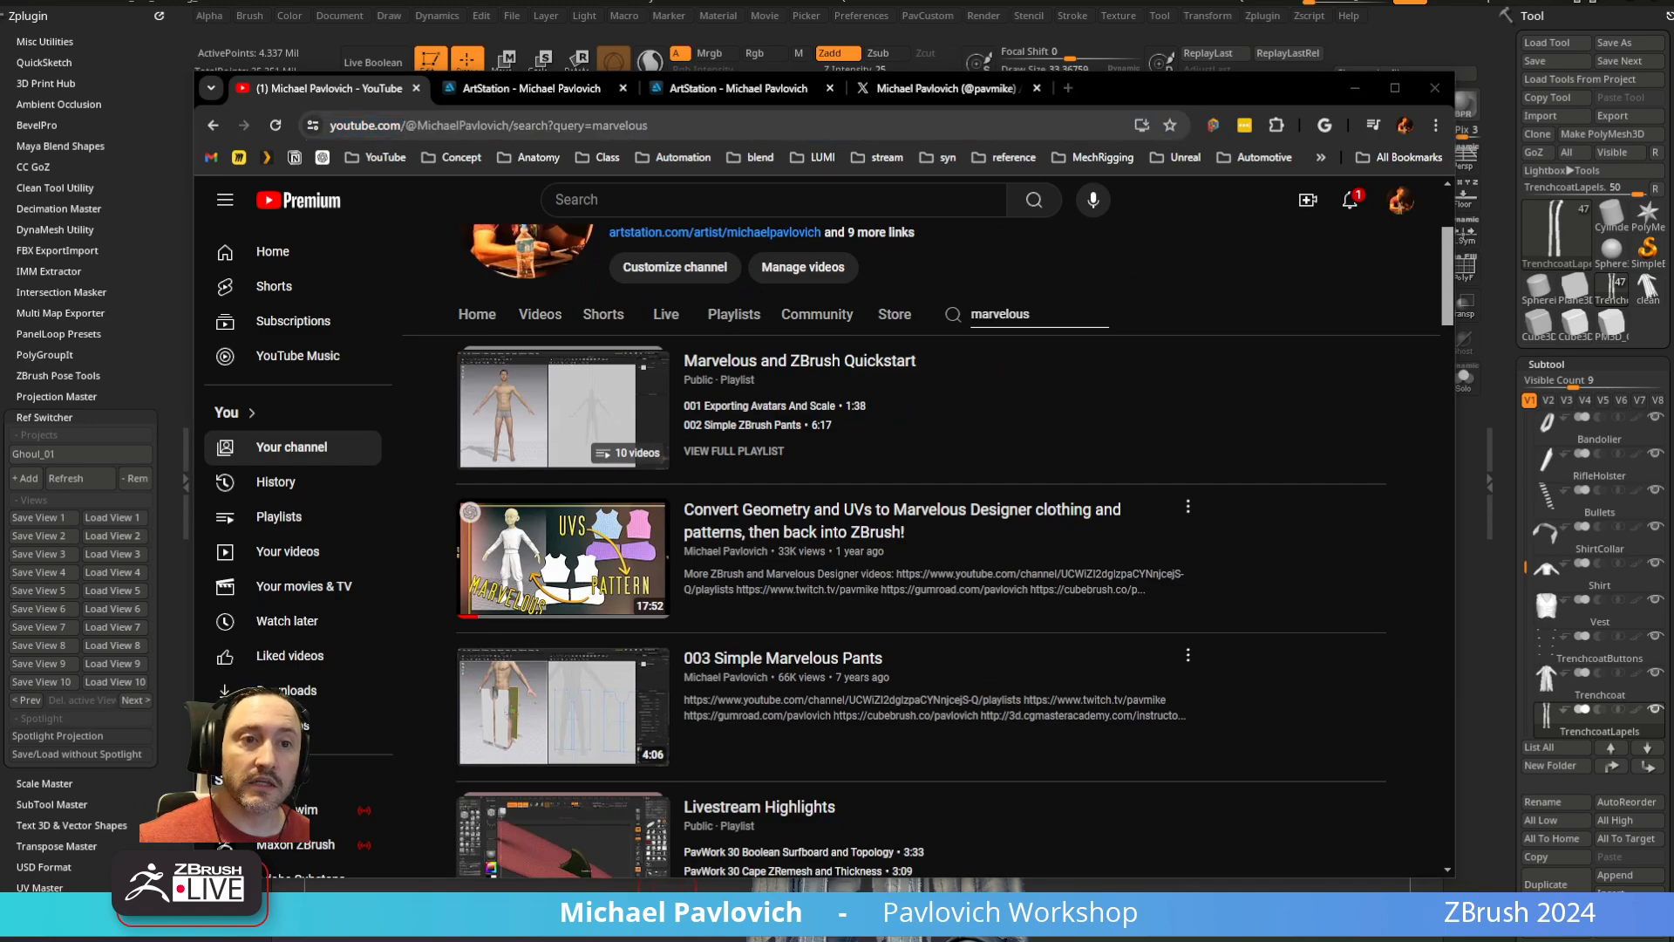
left_click_drag(1149, 95, 1148, 940)
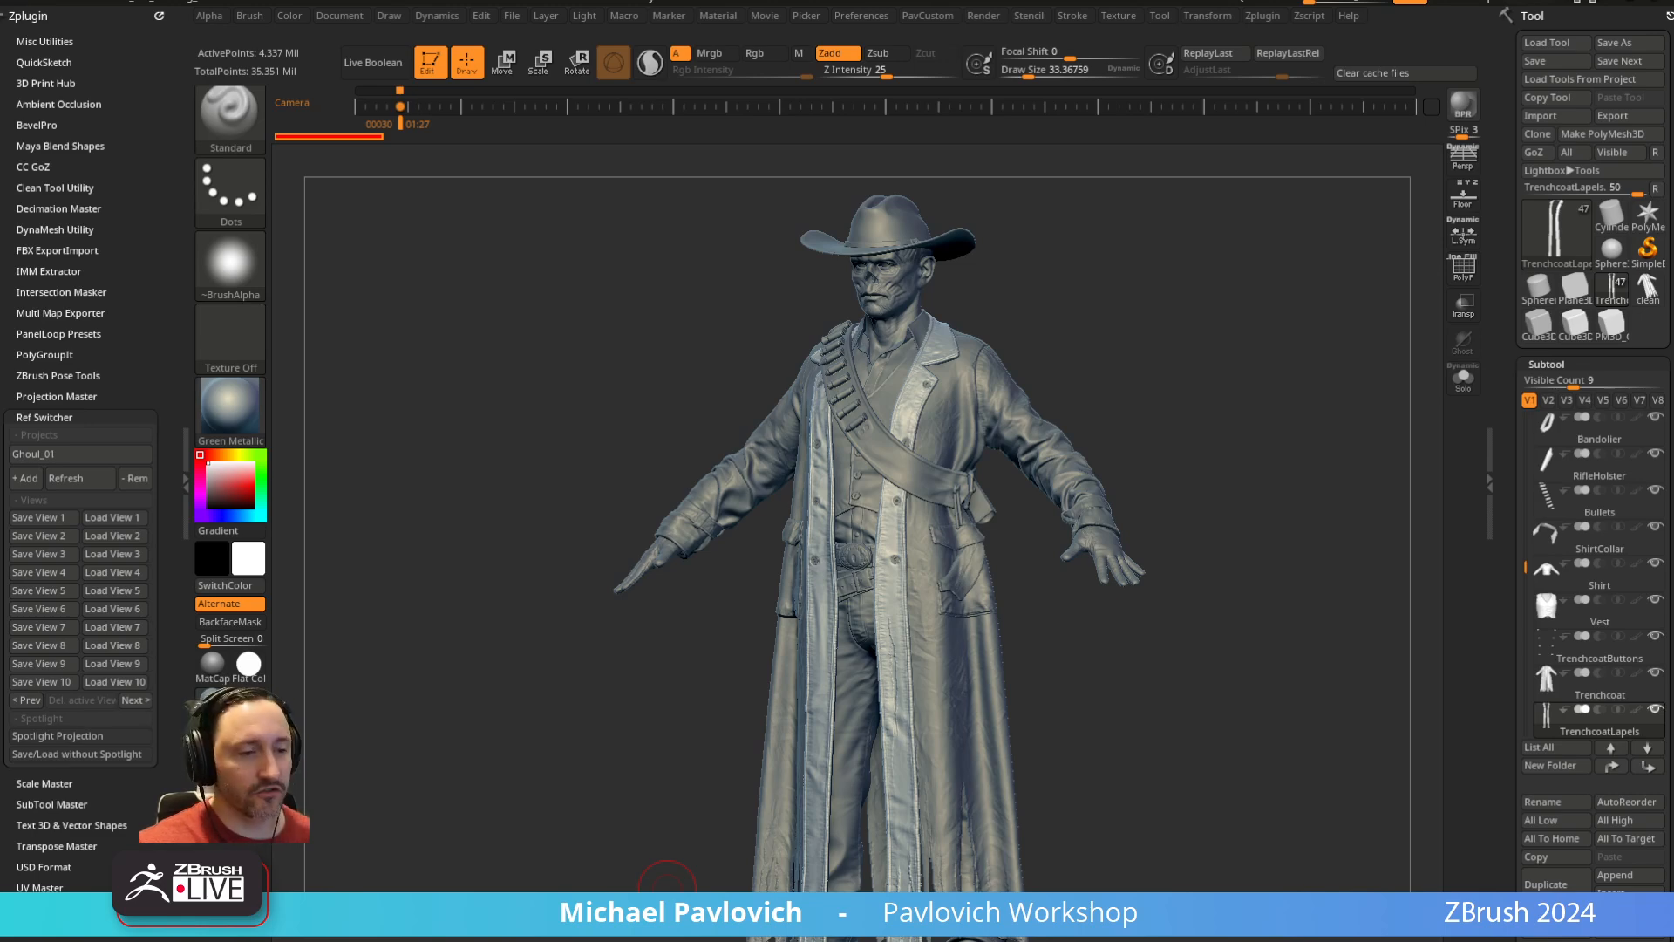
Bring up the ArtStation listing for ZBrush Plugin Ref Switcher, select its address, skim the page, and minimize the browser
left_click_drag(1001, 2, 954, 2)
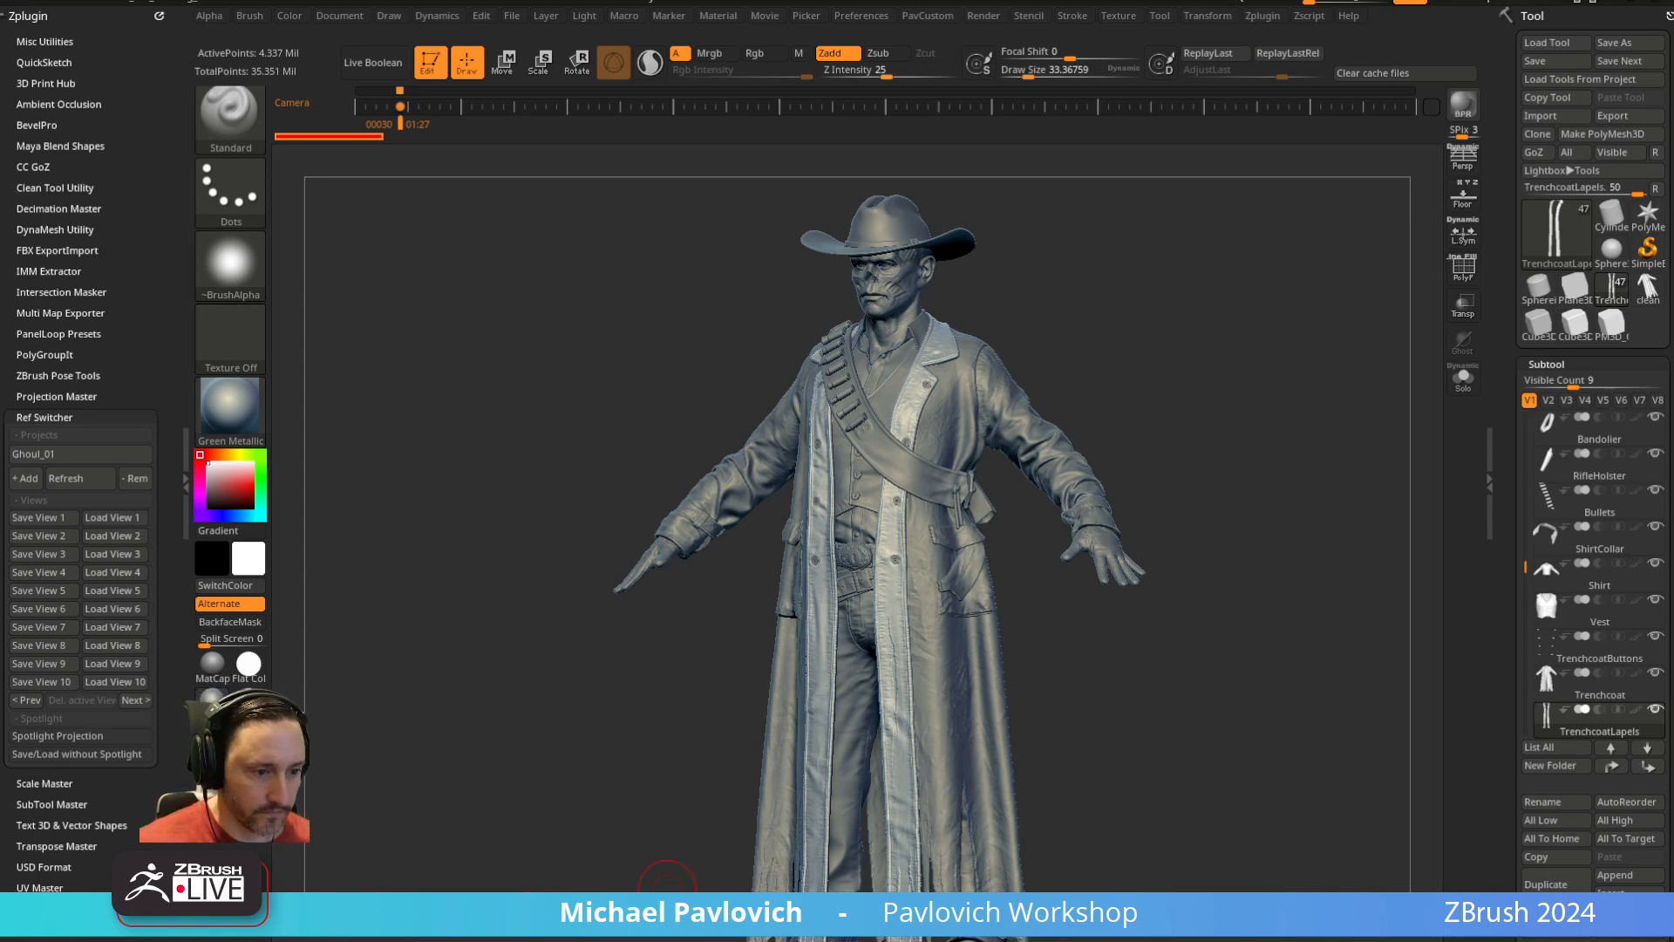
left_click_drag(1137, 2, 1192, 61)
left_click(389, 101)
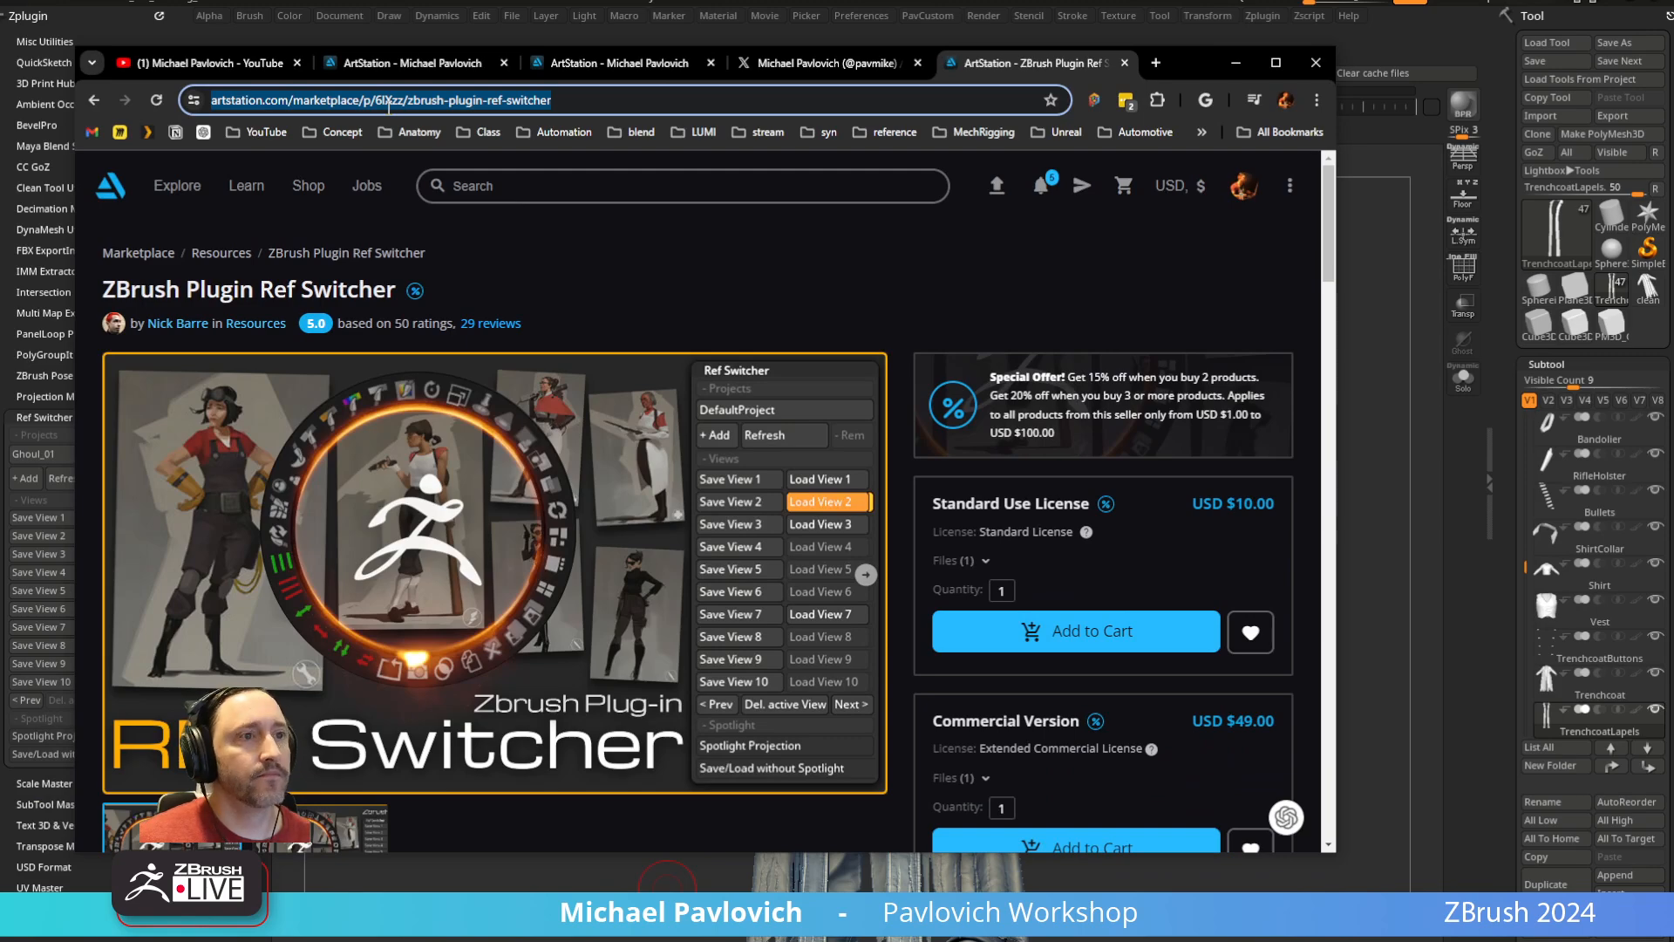
scroll(593, 331, "down", 6)
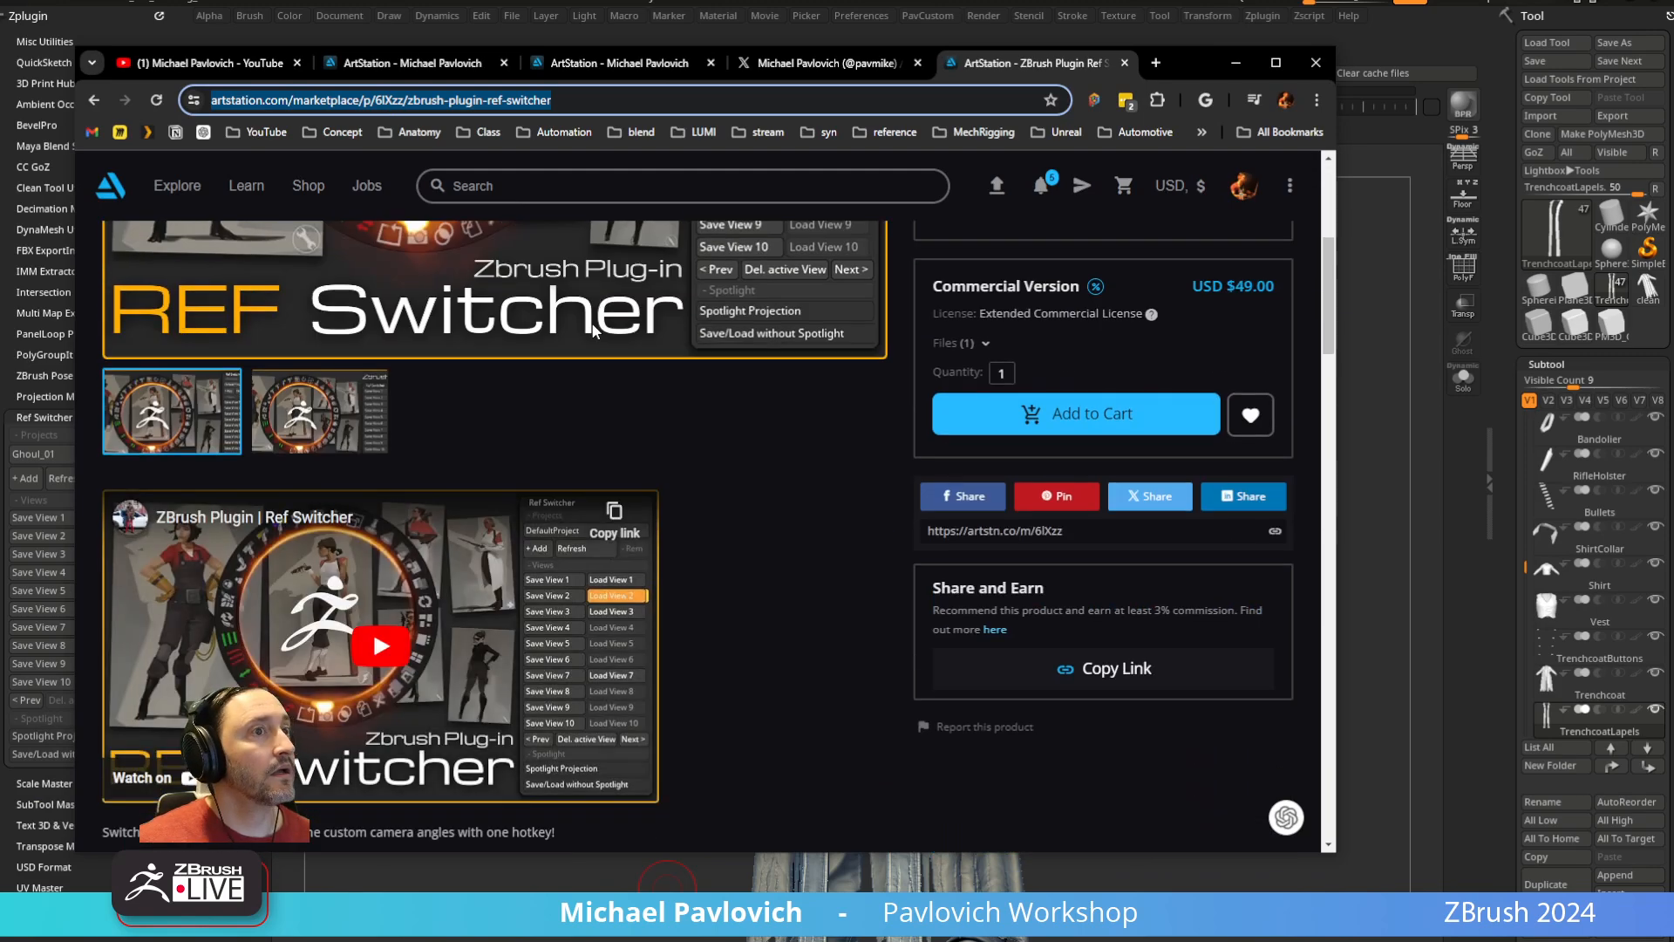
scroll(592, 331, "up", 6)
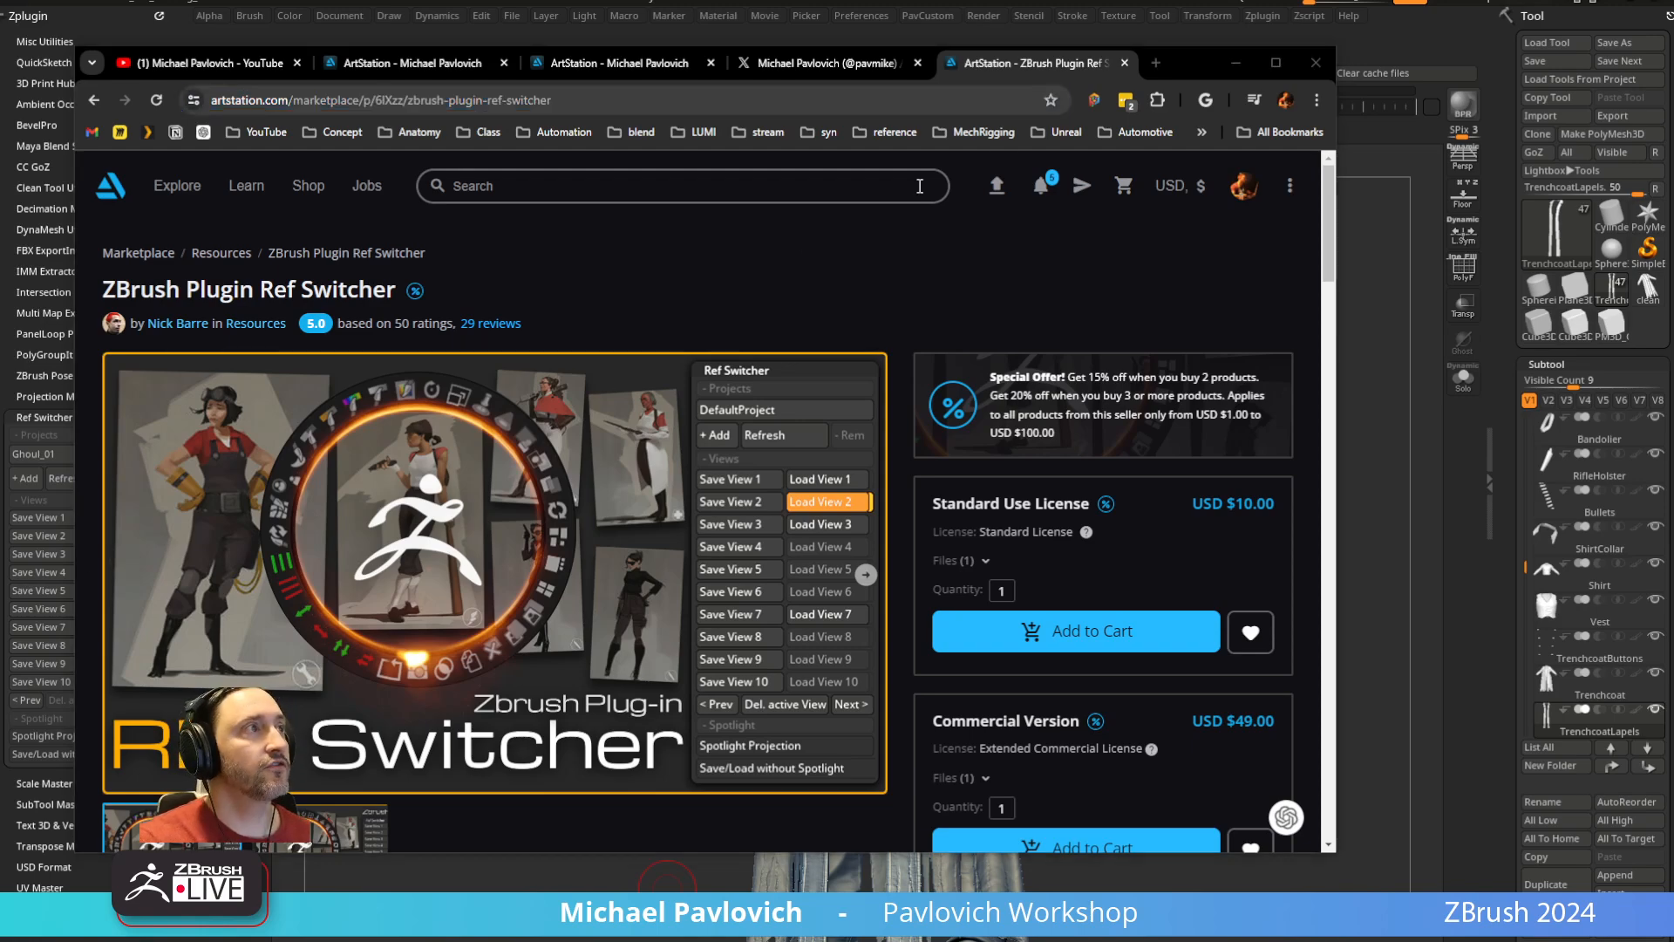
left_click(1235, 62)
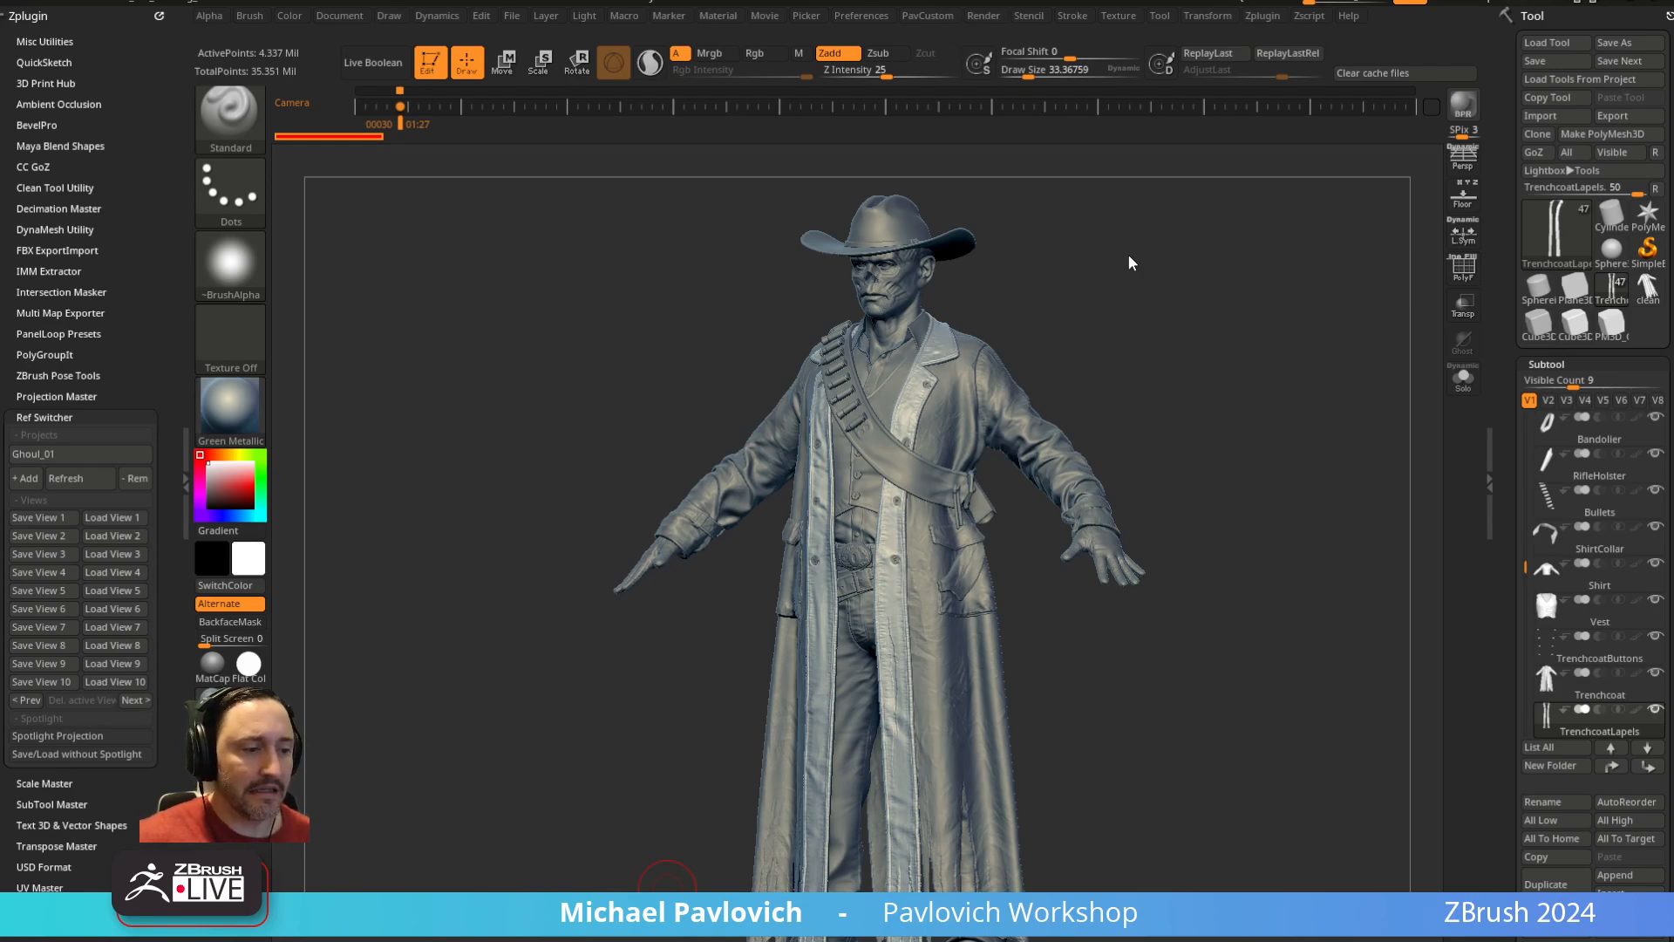
Bring up the Goggins Miro board, browse its Brow Raise reference photos, and return to the ZBrush figure
left_click_drag(1060, 938, 943, 121)
right_click_drag(785, 516, 975, 504)
scroll(826, 693, "down", 3)
scroll(976, 504, "down", 3)
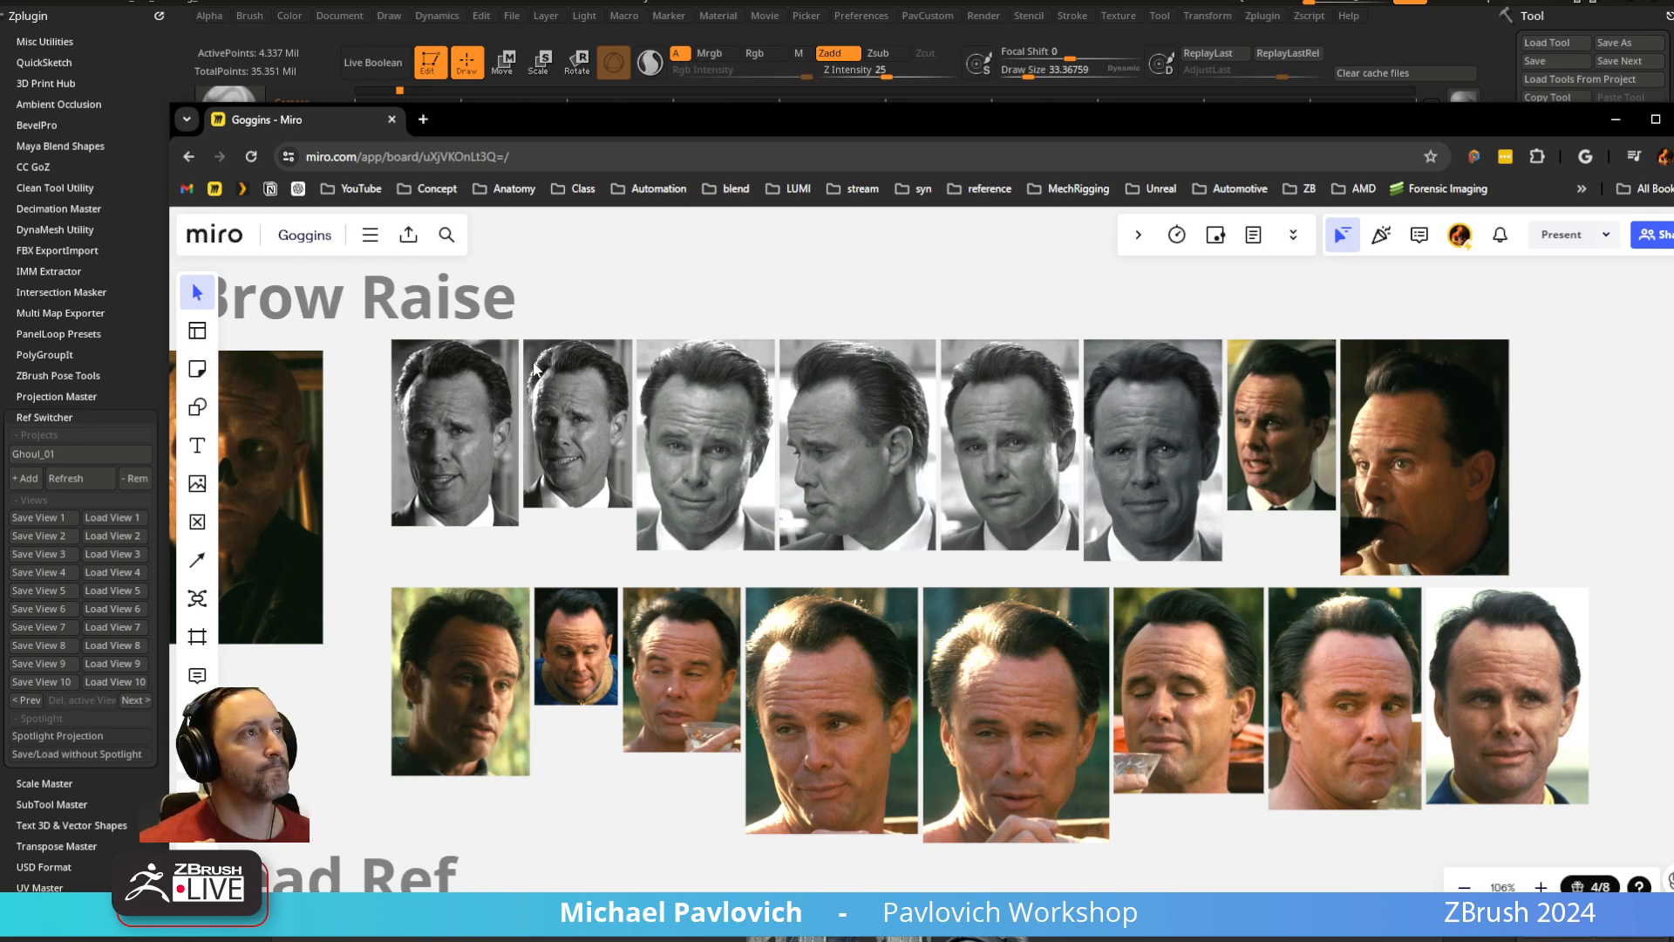
left_click(628, 91)
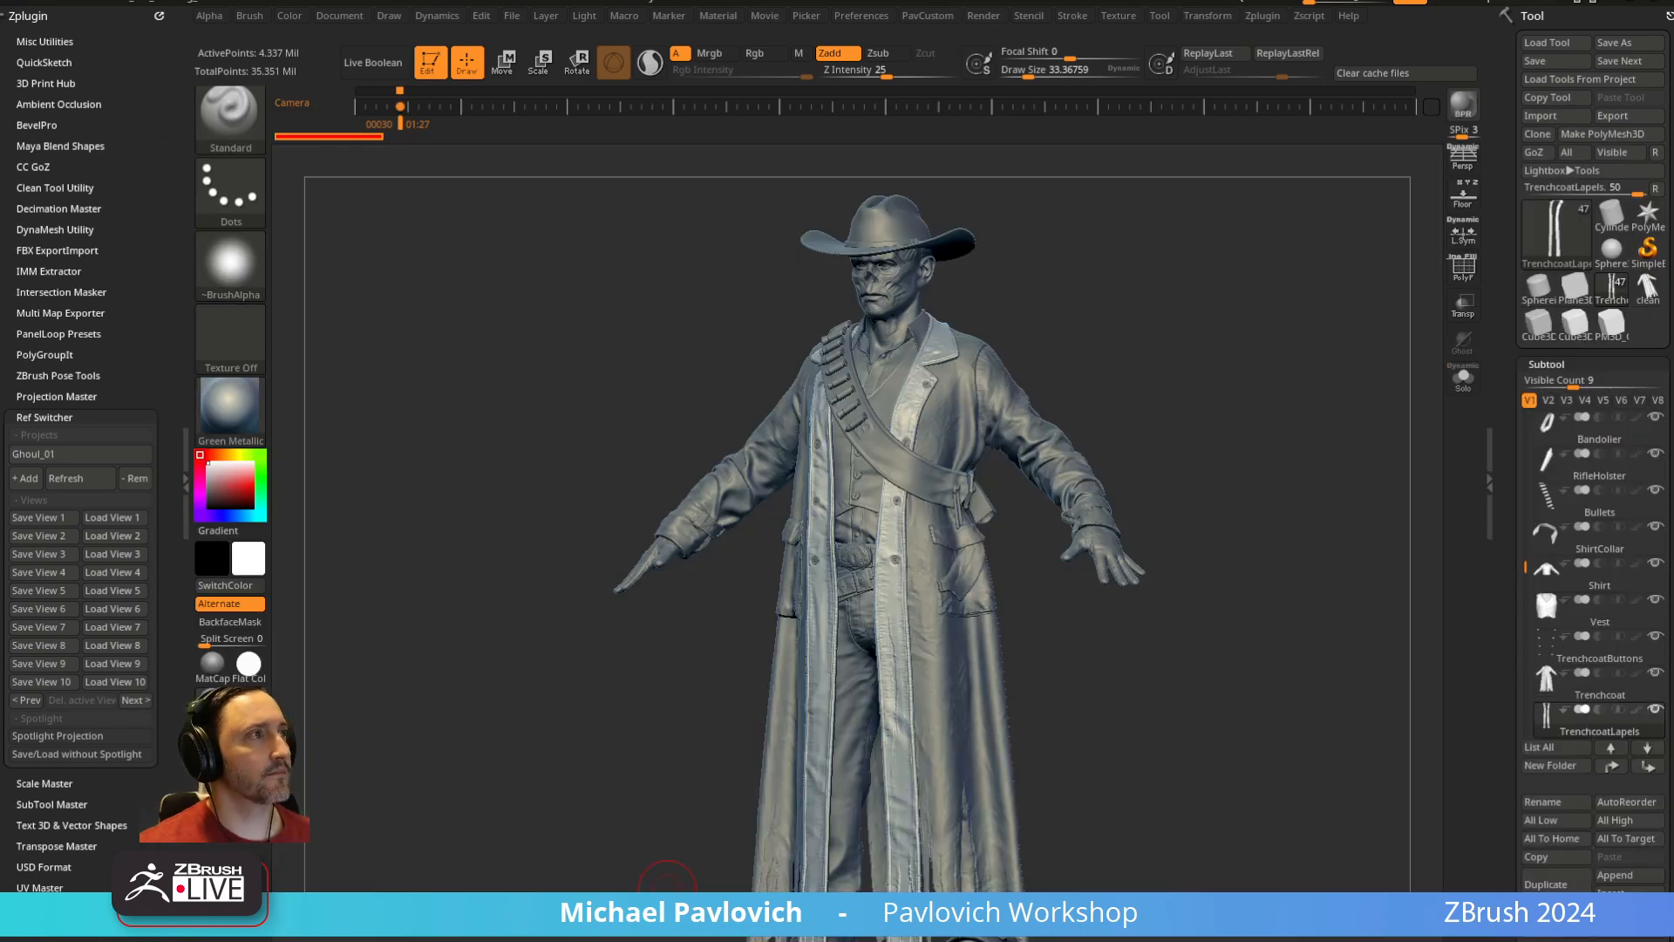
Set the draw size to 46.47 and examine the figure's hat, head, and upper coat up close
key("s")
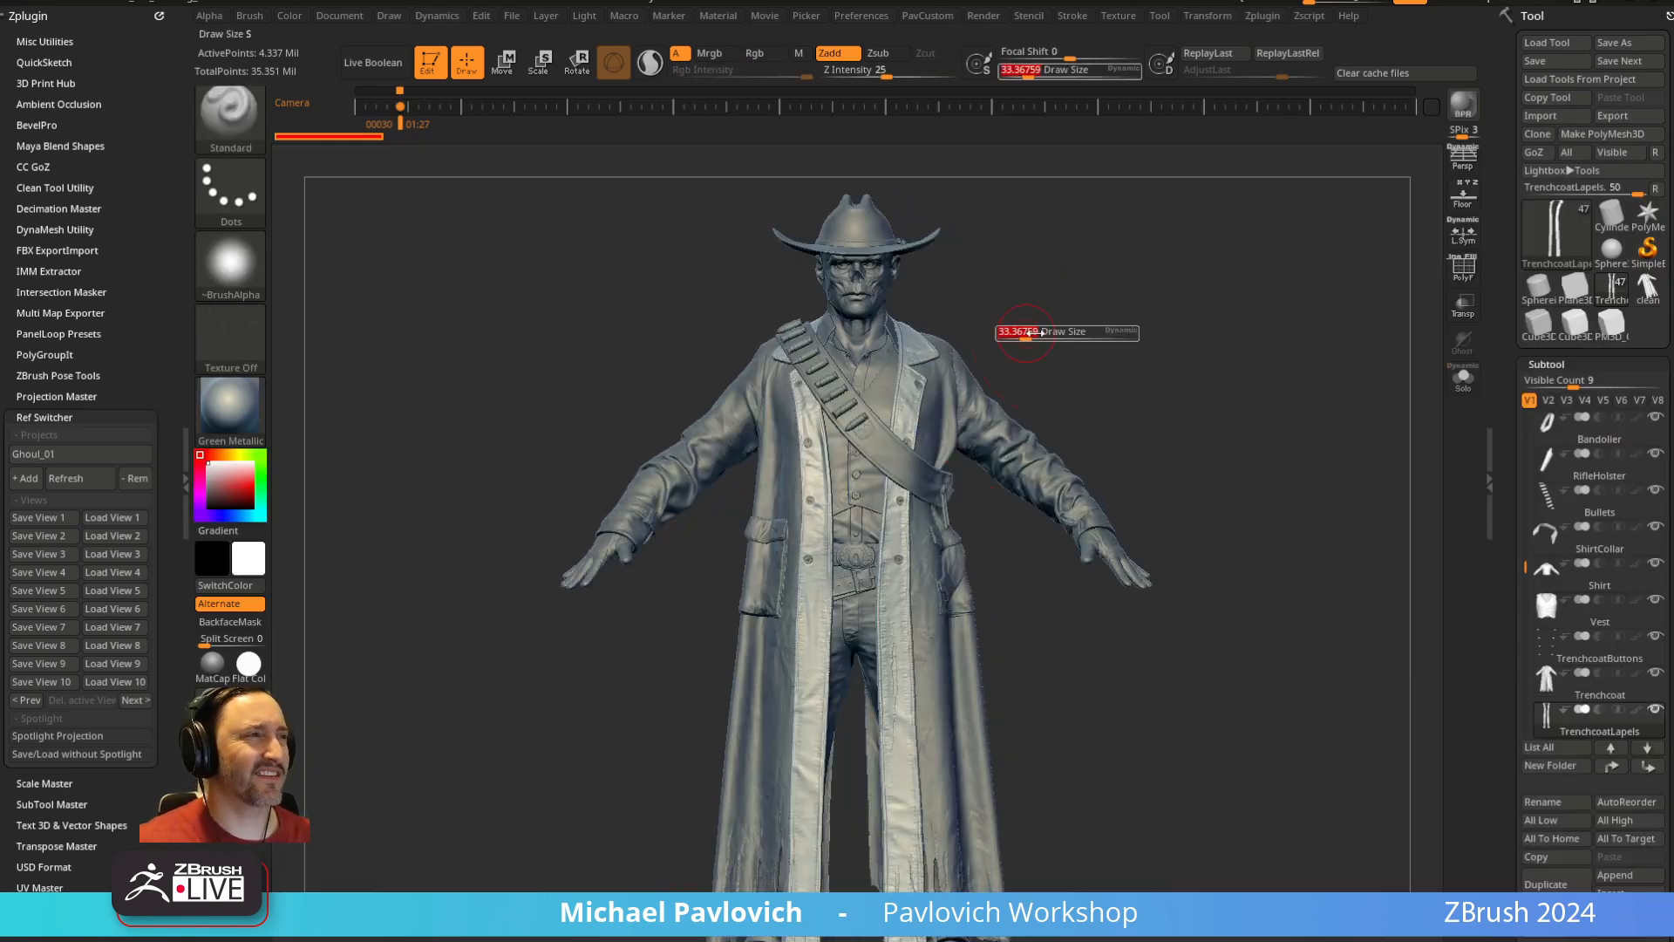
key("s")
key("s")
left_click_drag(916, 413, 920, 413)
mouse_move(1107, 262)
left_mouse_down("alt")
mouse_move(1057, 365)
mouse_move(1133, 410)
mouse_move(931, 299)
left_mouse_up("alt")
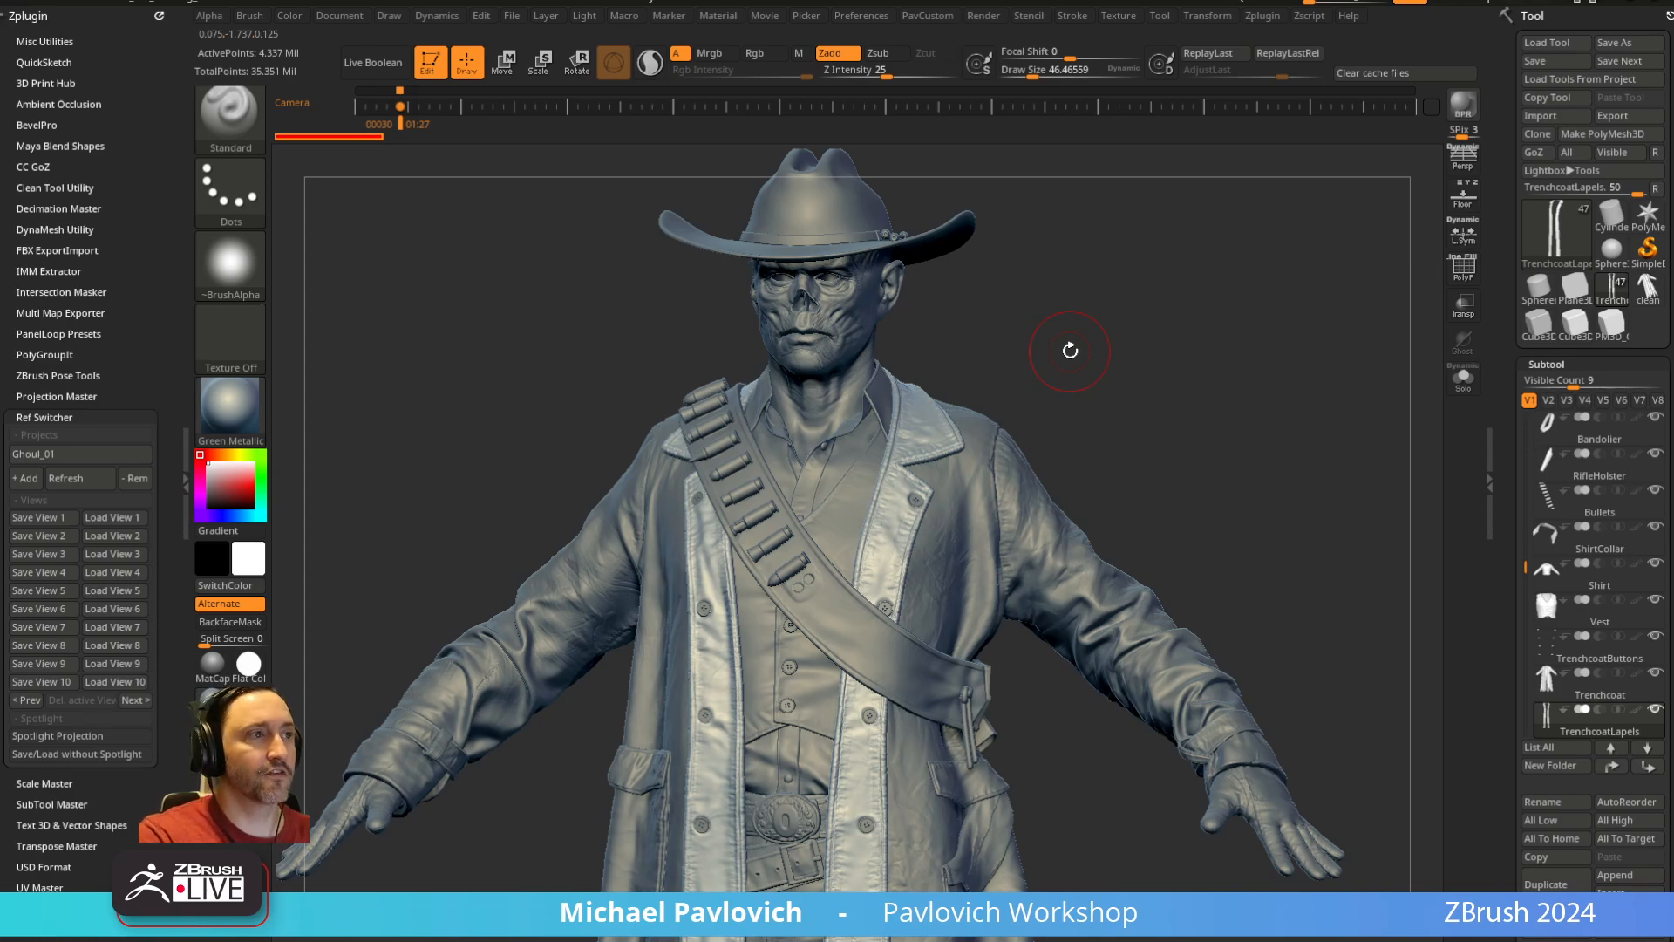
mouse_move(1090, 373)
left_mouse_down()
mouse_move(1177, 377)
mouse_move(1101, 400)
left_mouse_up()
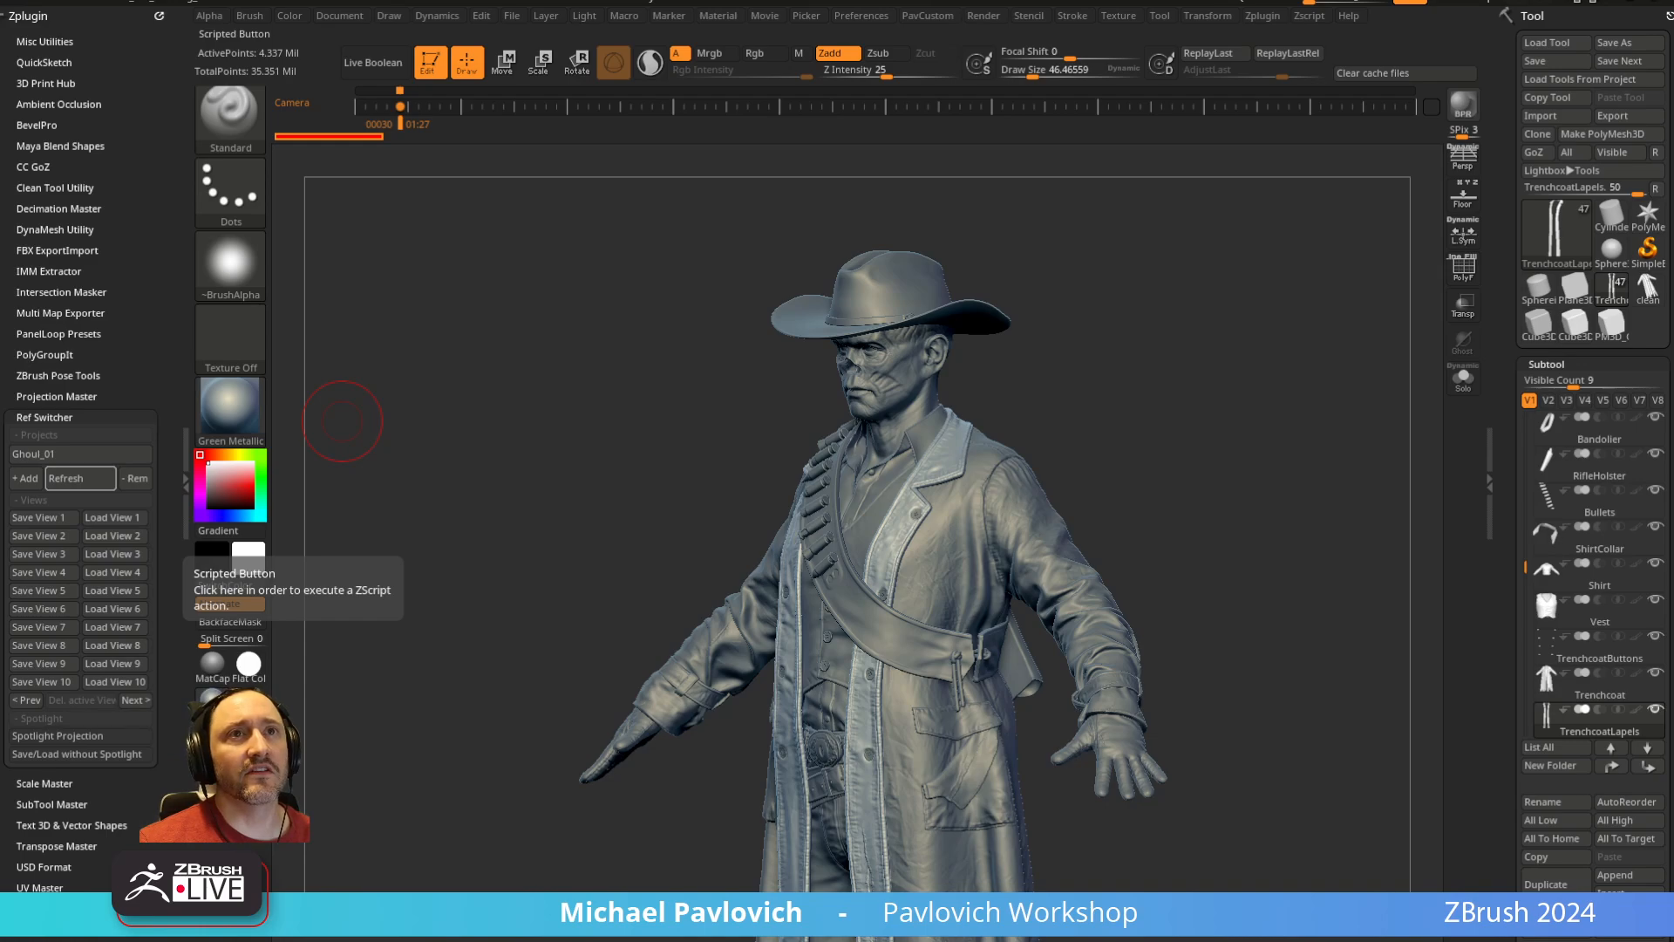
Turn the figure, display the custom topology controls briefly, and set the draw size to 58.54
left_click_drag(1155, 343, 1217, 366)
key("space")
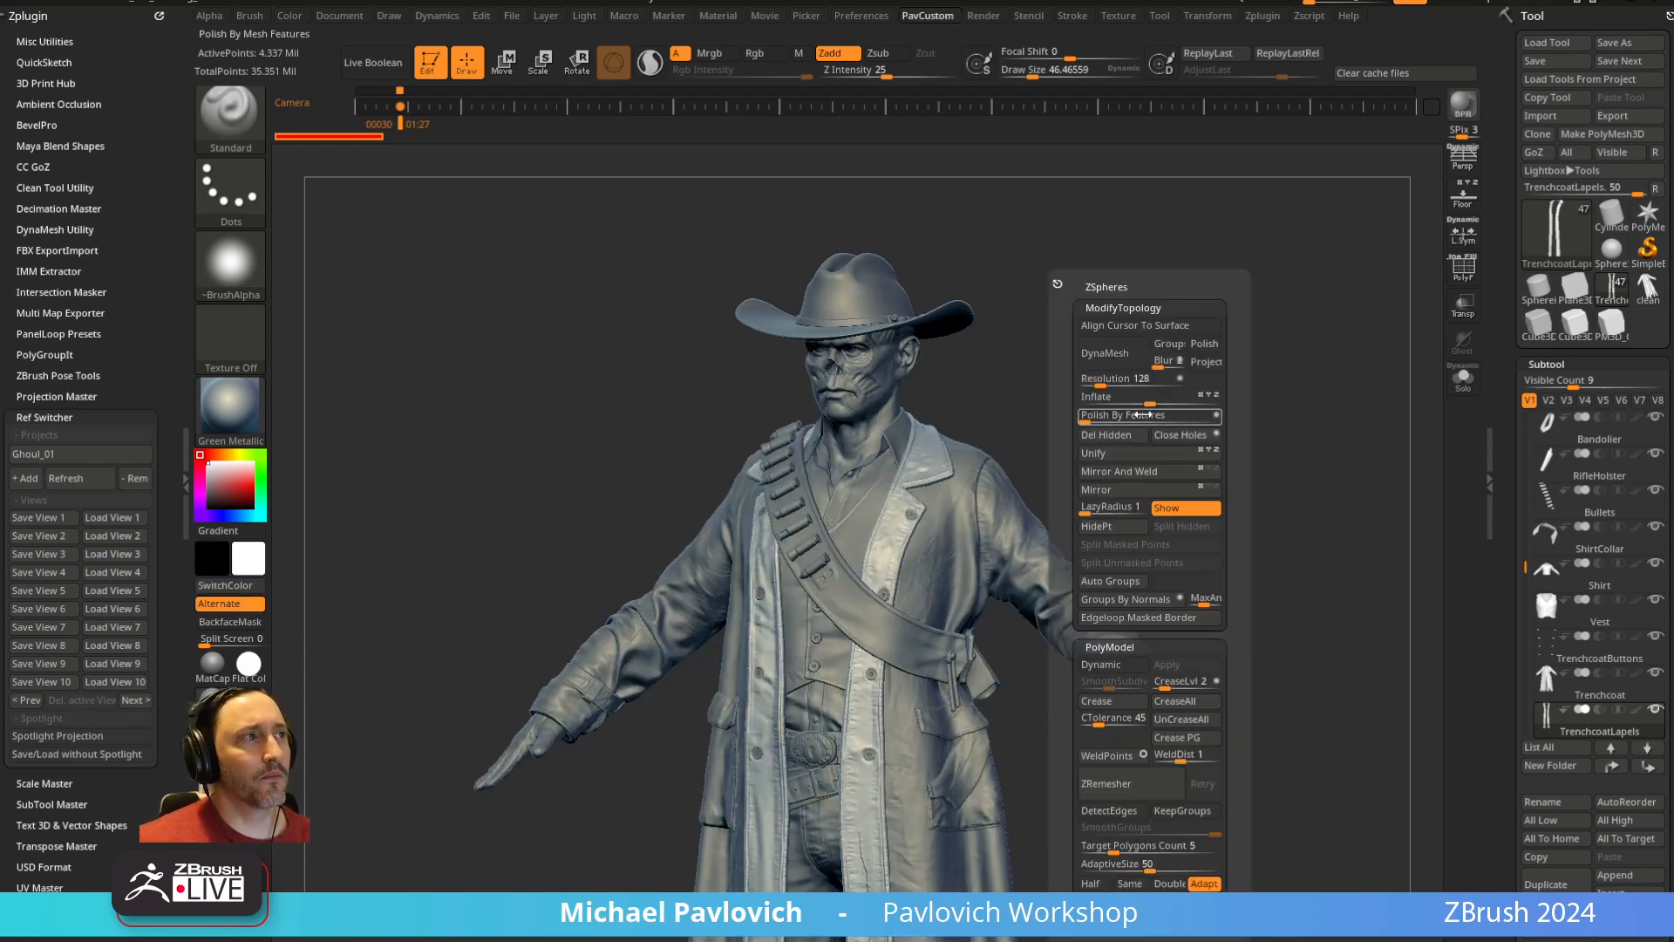
key("s")
left_click(307, 455)
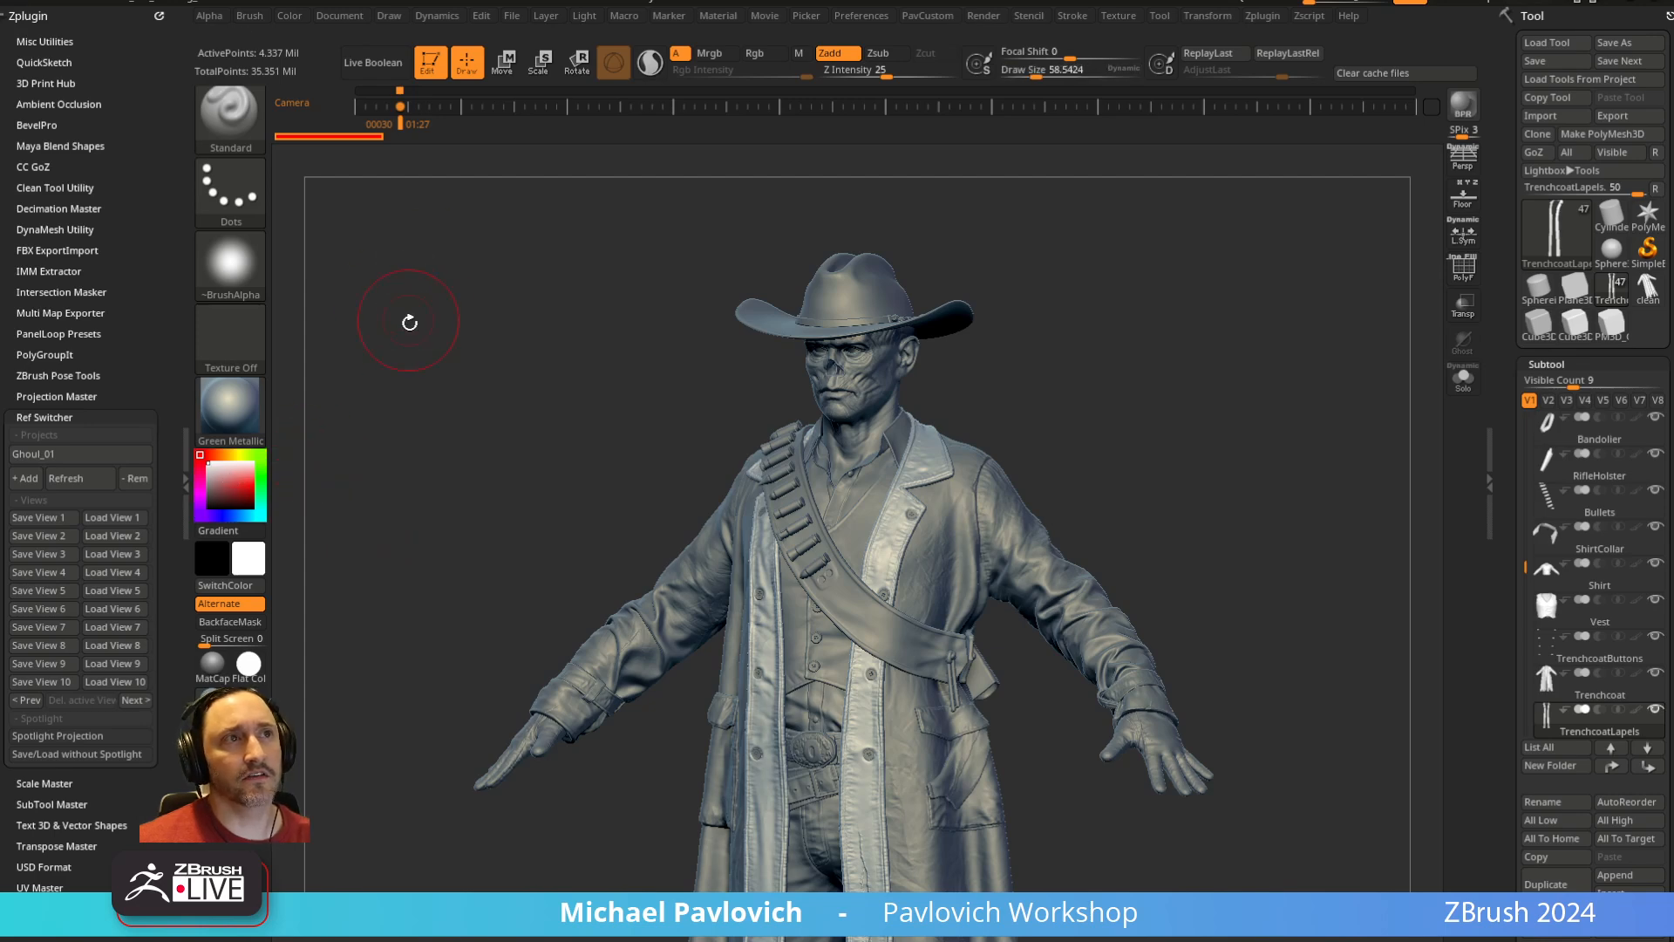
key("space")
key("5")
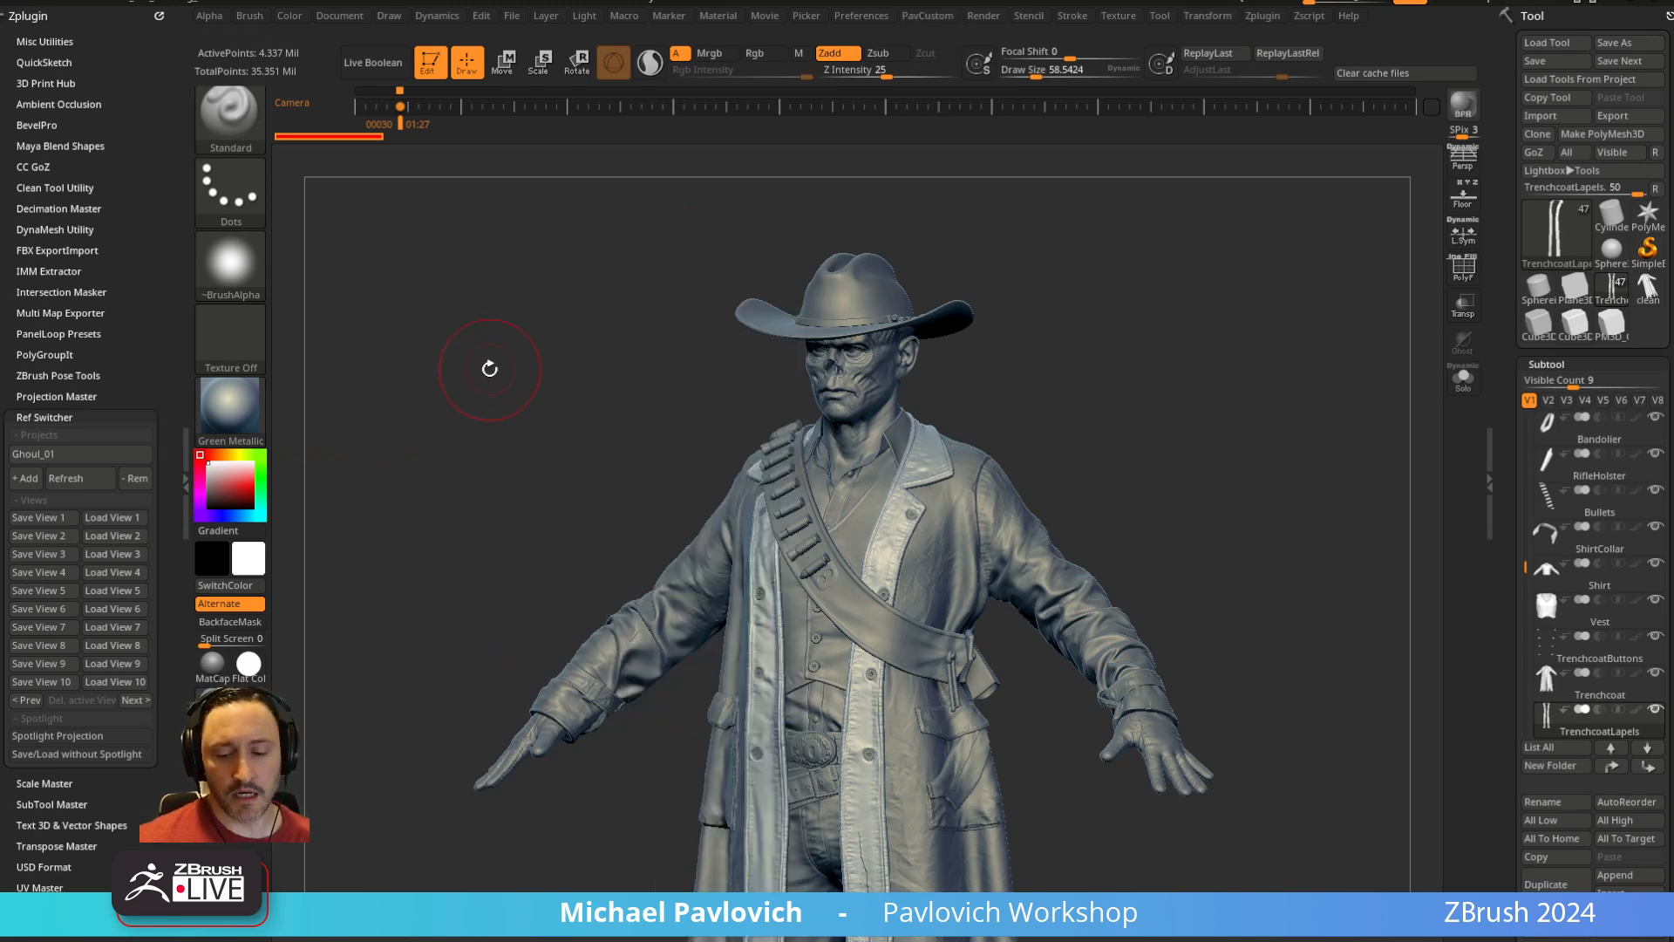
Switch to the MoveAccu brush and turn the figure toward the front
key("b")
key("c")
key("l")
key("3")
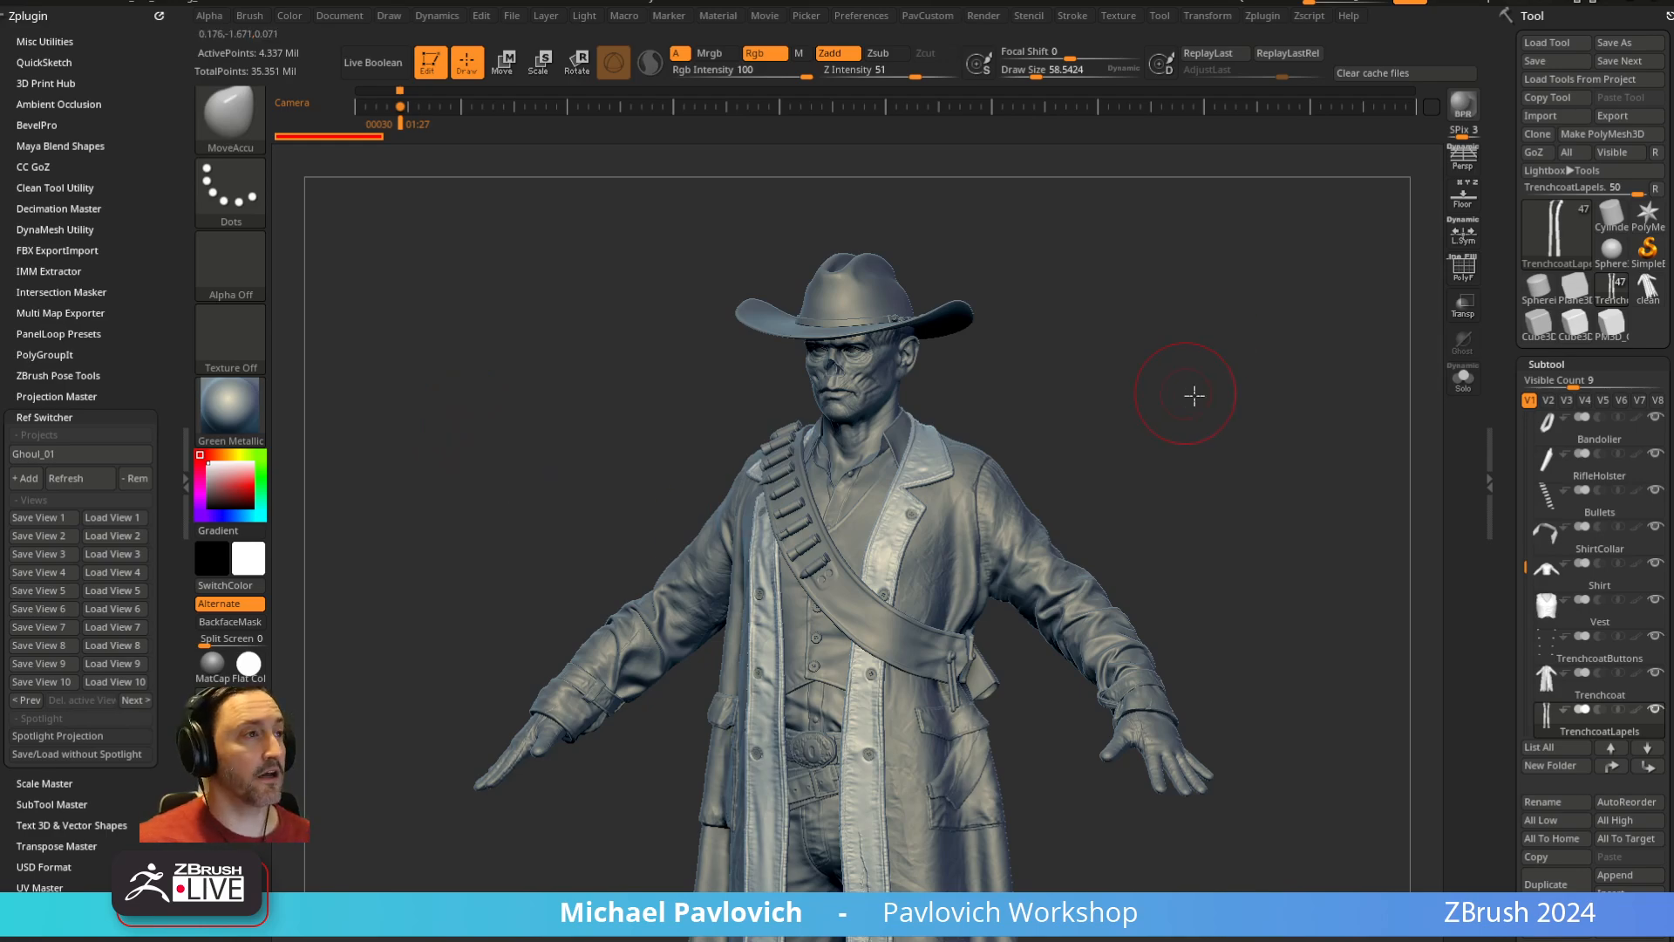
left_click_drag(1188, 392, 1251, 402)
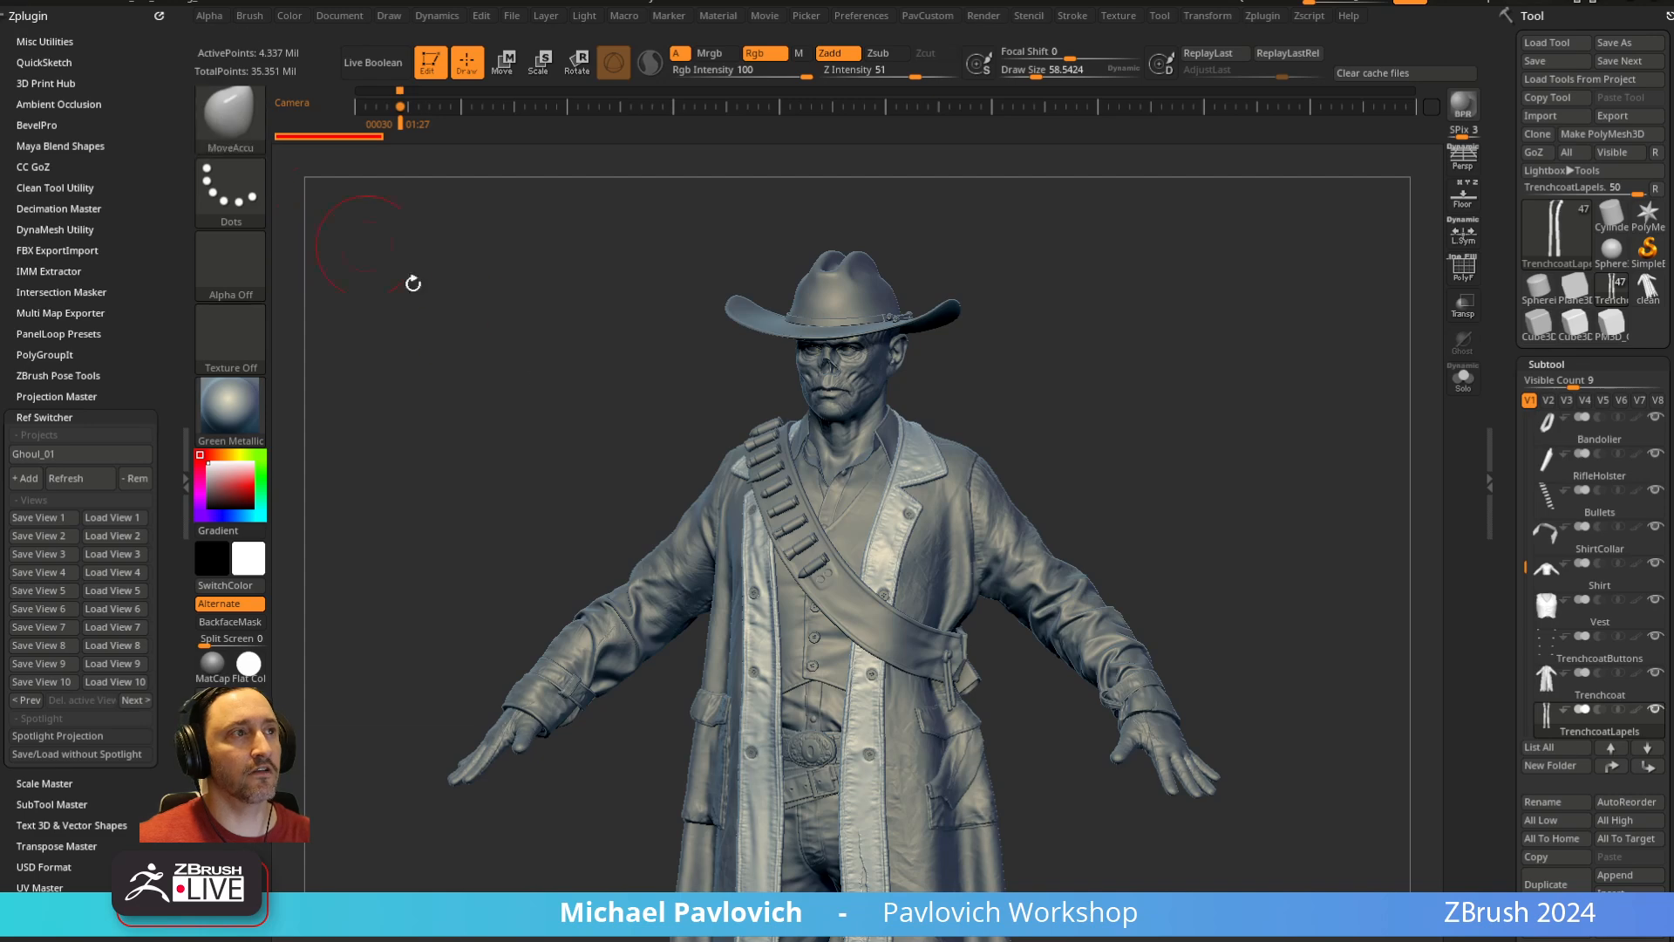
key("b")
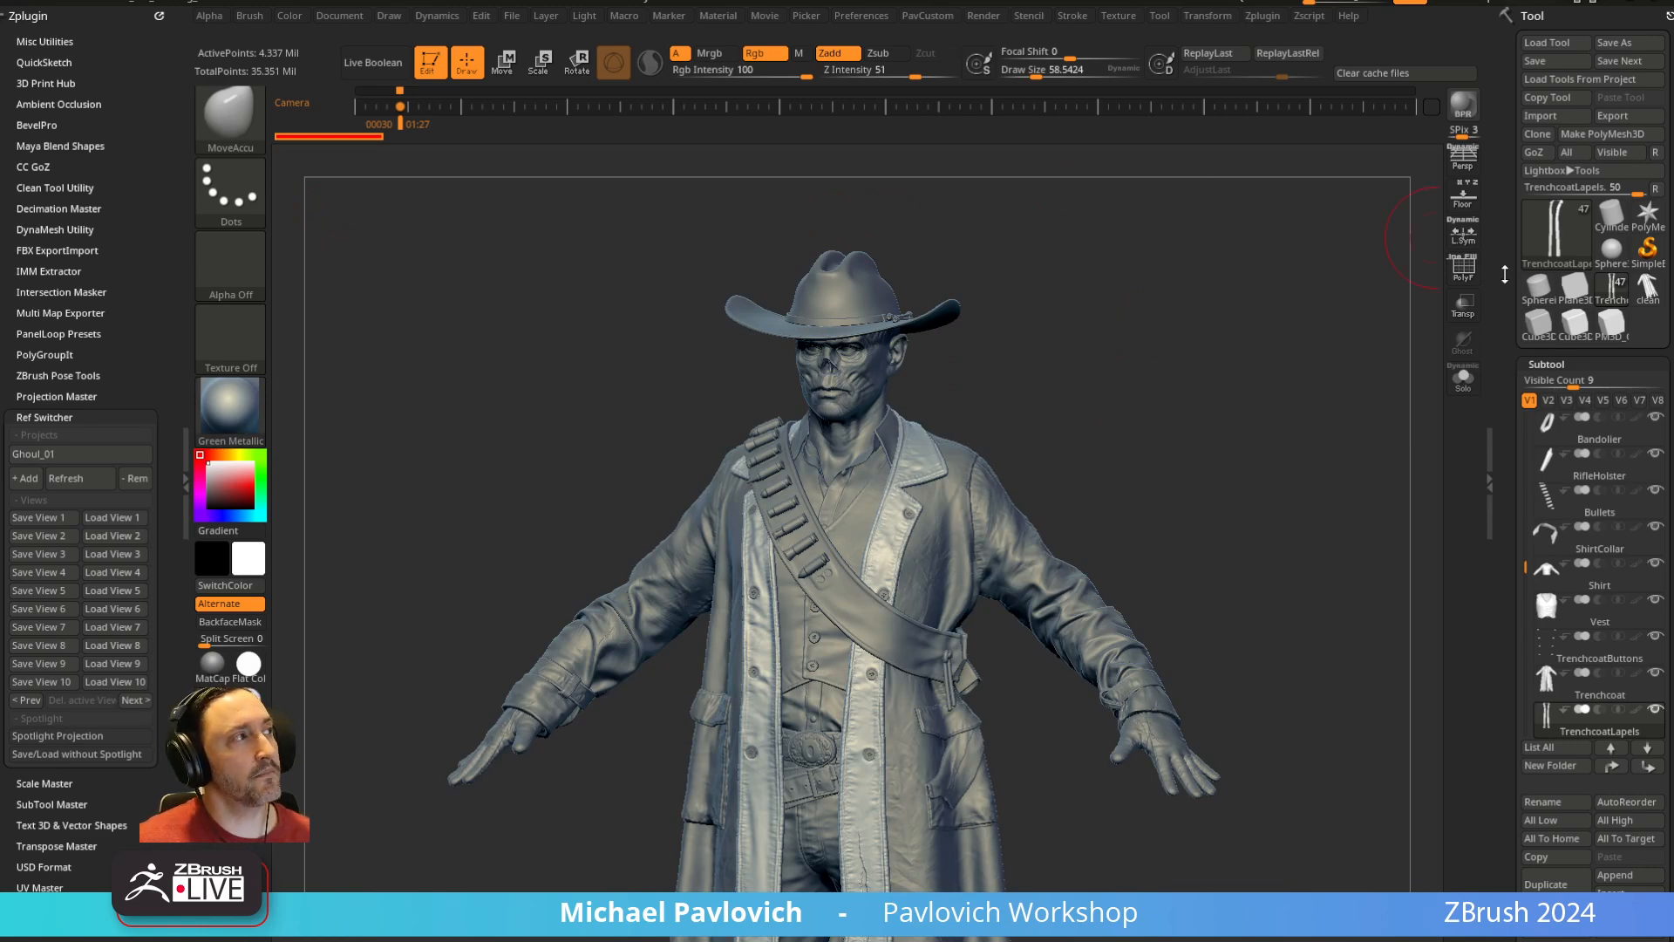
Bring the TrenchcoatLapels Geometry settings into view and return to the Standard brush at draw size 31.01
left_click_drag(1505, 275, 1484, 89)
left_click_drag(1507, 479, 1516, 375)
mouse_move(926, 384)
left_mouse_down()
mouse_move(1148, 325)
mouse_move(1108, 355)
left_mouse_up()
key("1")
key("s")
left_click_drag(1238, 358, 1087, 377)
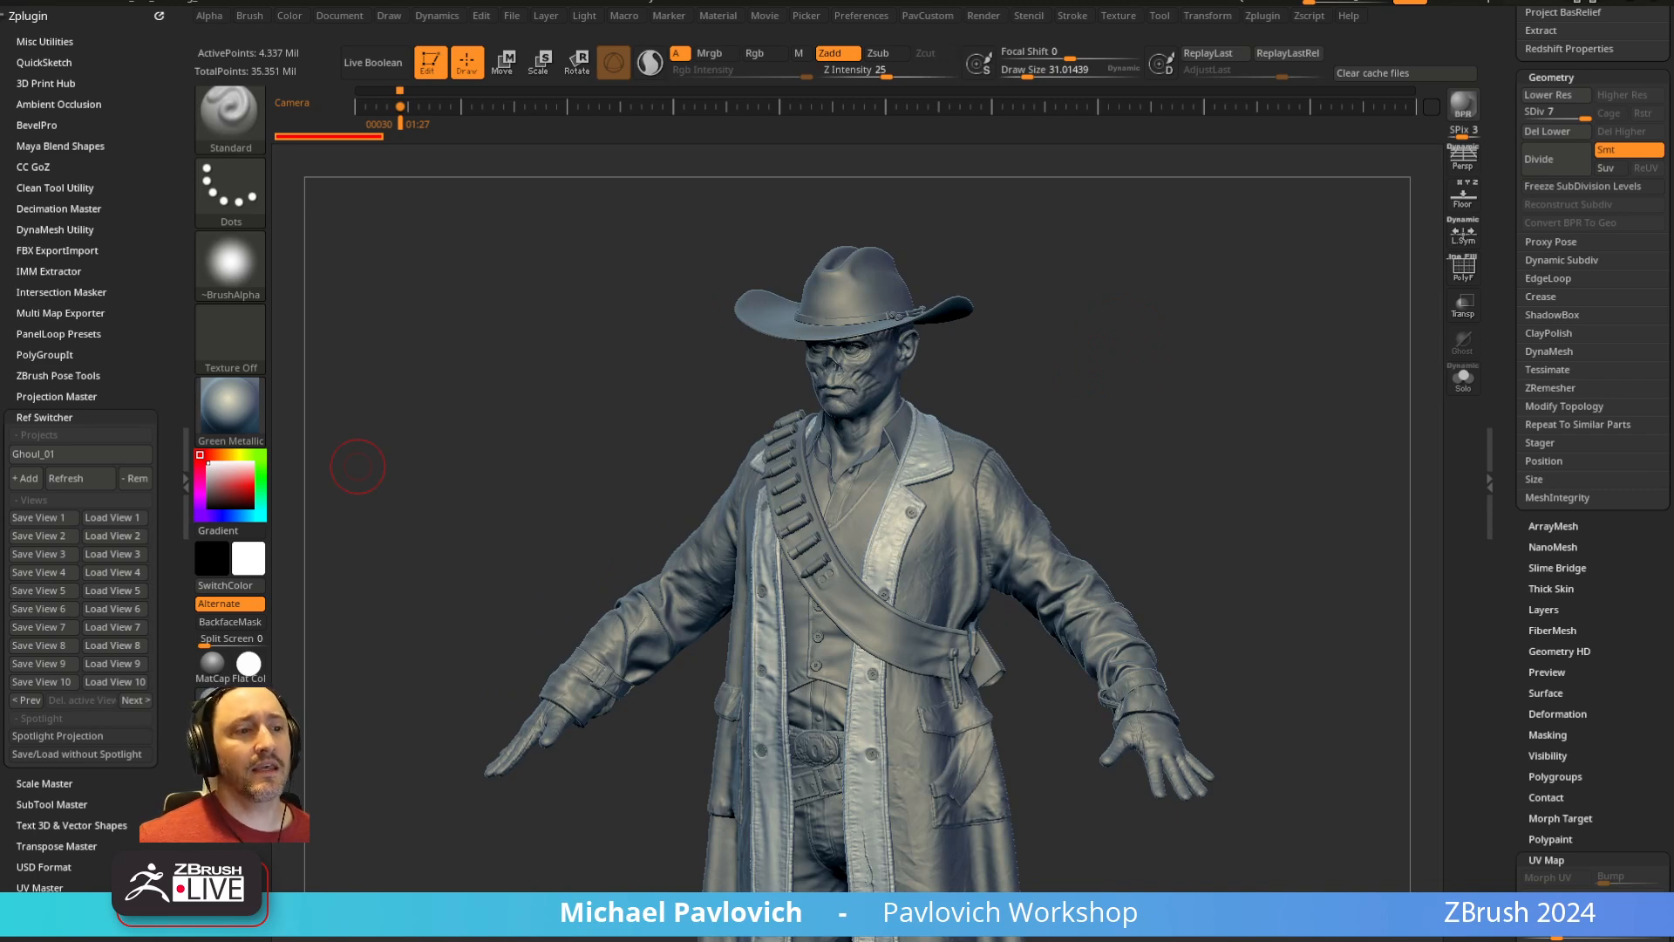
Examine the clothed figure from the front and back, and make the BodyBlockout subtool active
left_click_drag(1053, 380, 1102, 375)
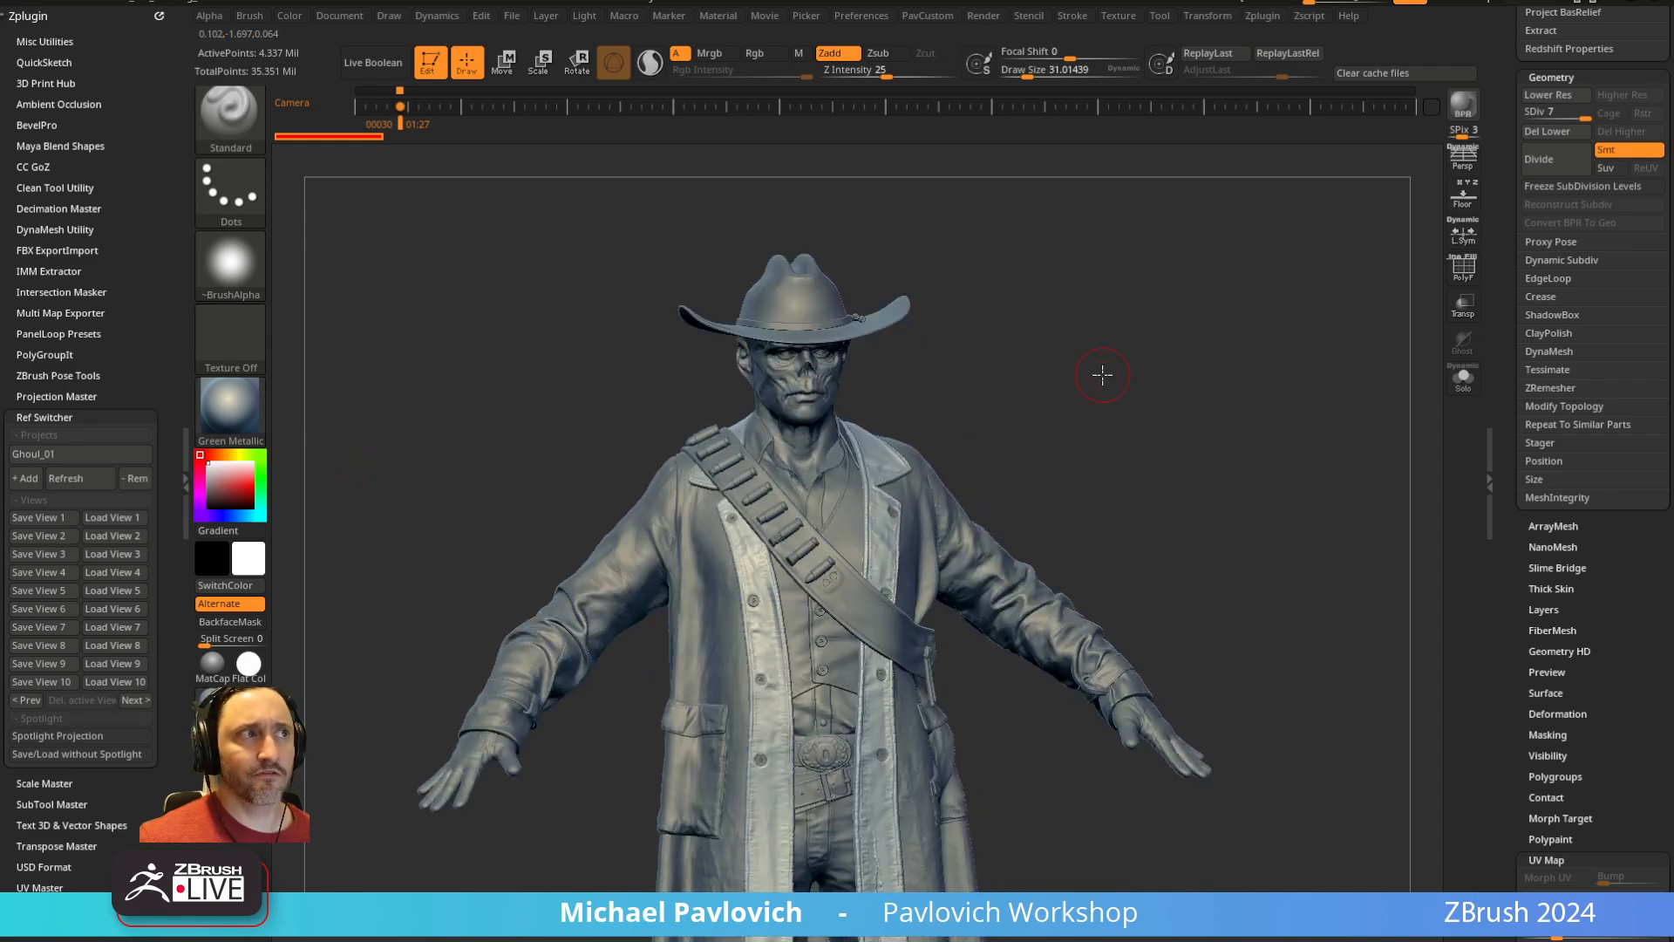
left_click_drag(986, 361, 877, 410)
left_click_drag(1087, 291, 959, 353, "alt")
left_click(945, 354, "alt")
left_click_drag(1061, 322, 968, 335, "alt")
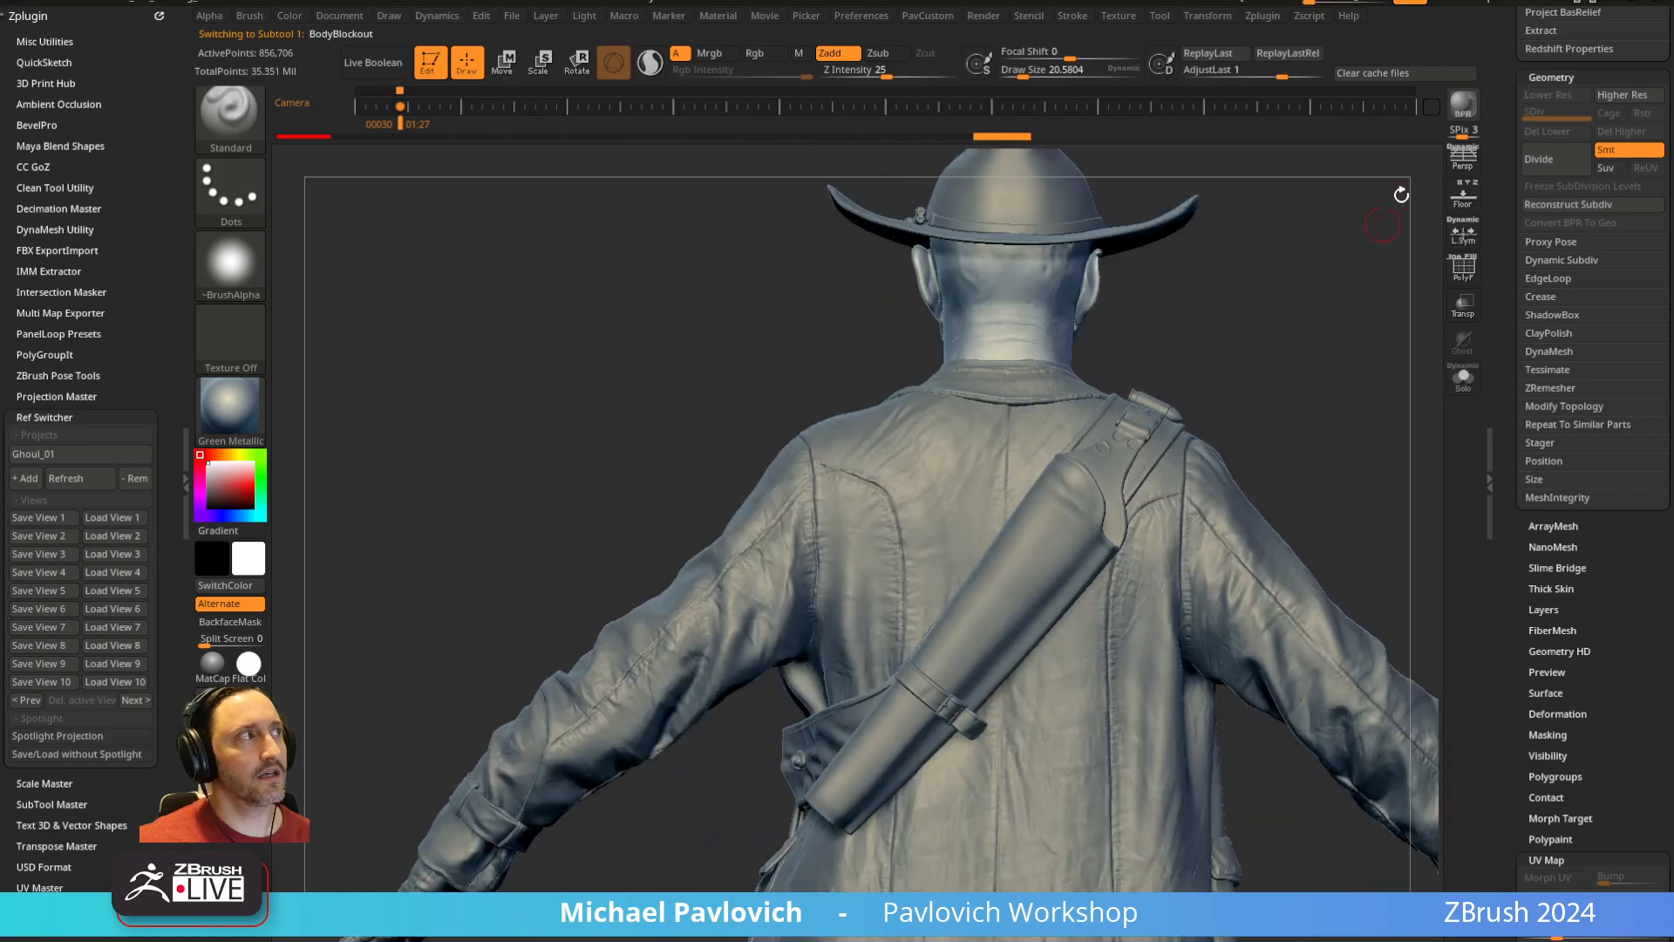
left_click_drag(1401, 195, 1244, 322)
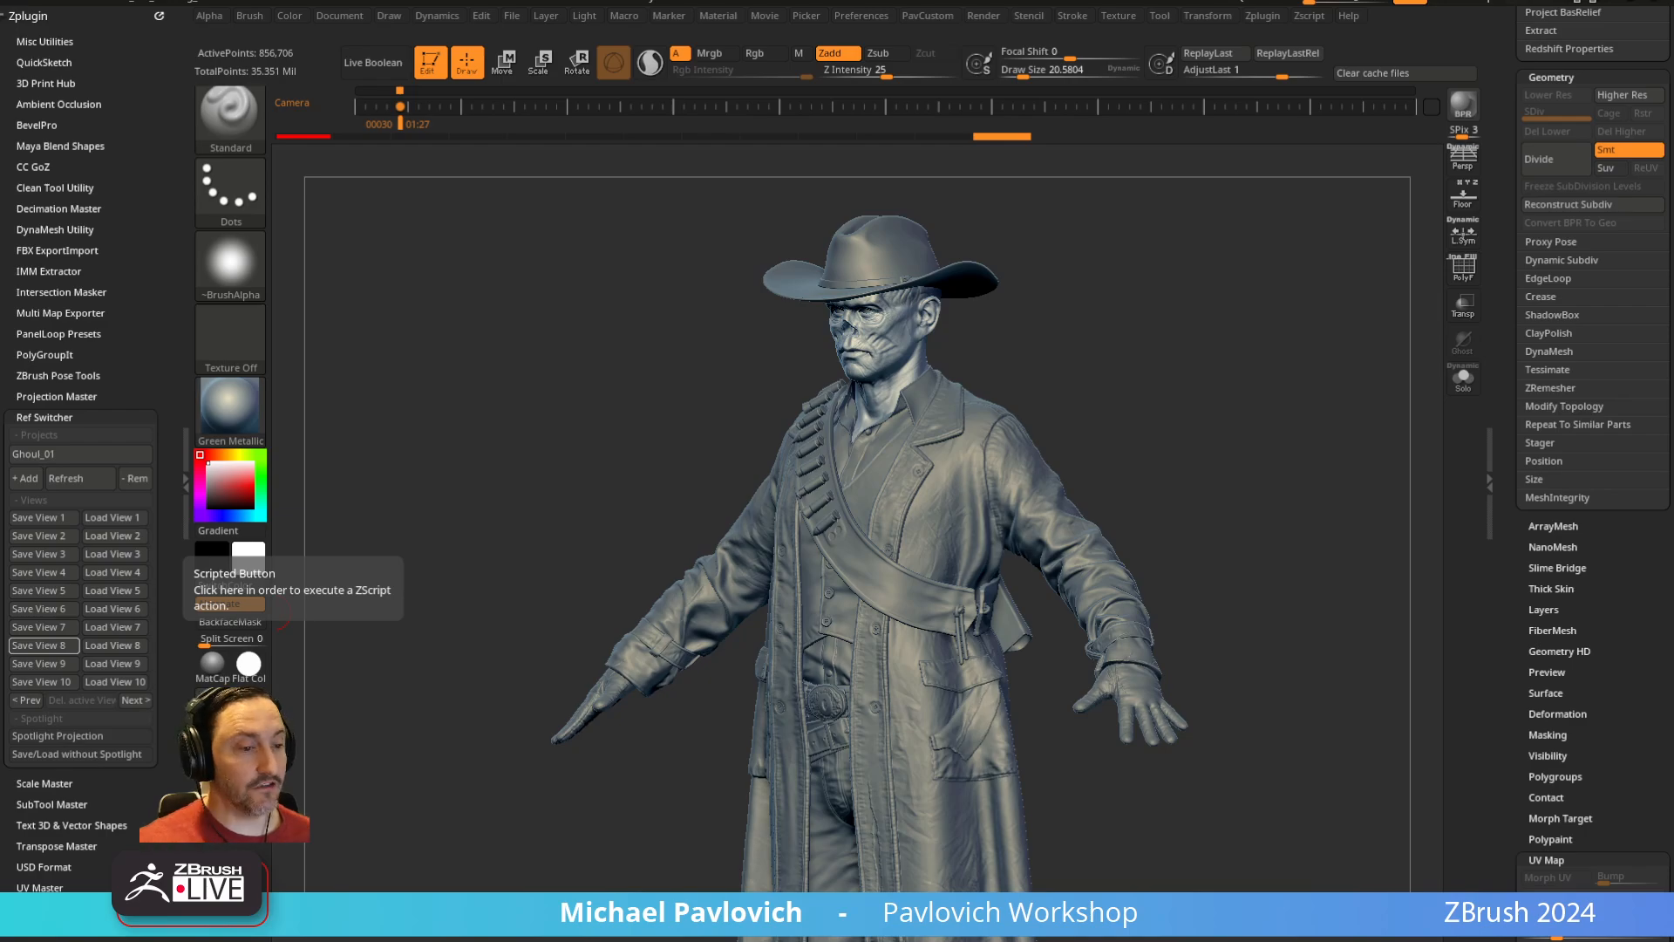
Switch to the Goggins board in Miro and examine the Head Ref portraits up close
left_click_drag(330, 123, 364, 77)
scroll(546, 427, "down", 5)
middle_click_drag(546, 427, 604, 801)
scroll(614, 669, "down", 3)
middle_click_drag(675, 491, 417, 282)
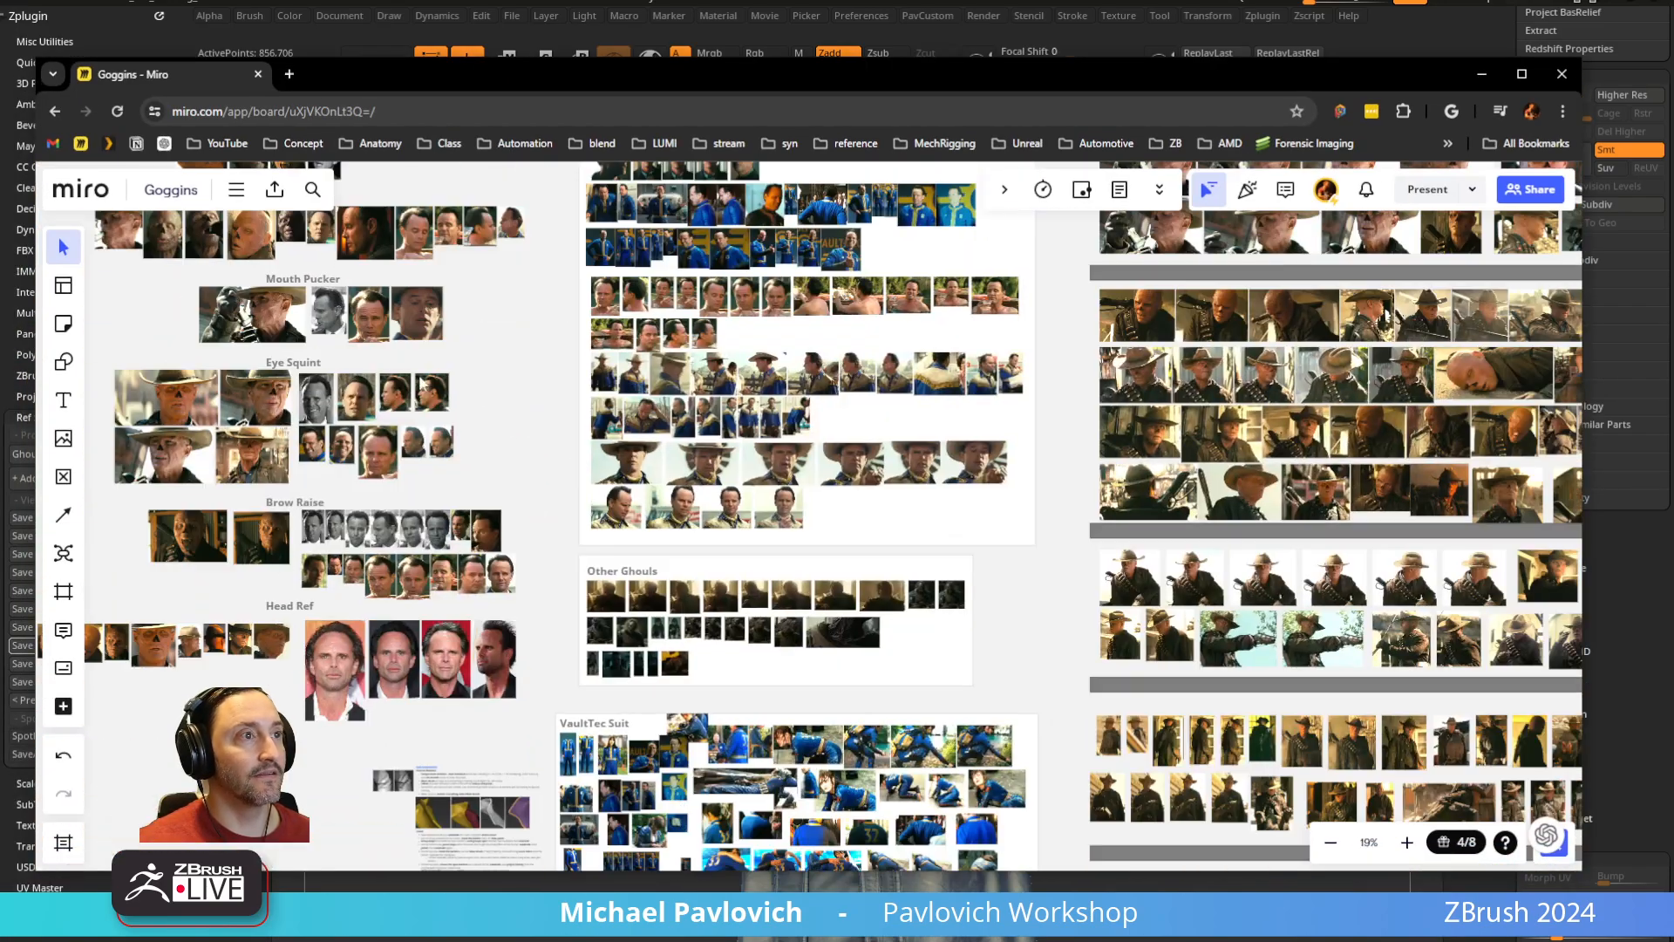
scroll(558, 410, "up", 5)
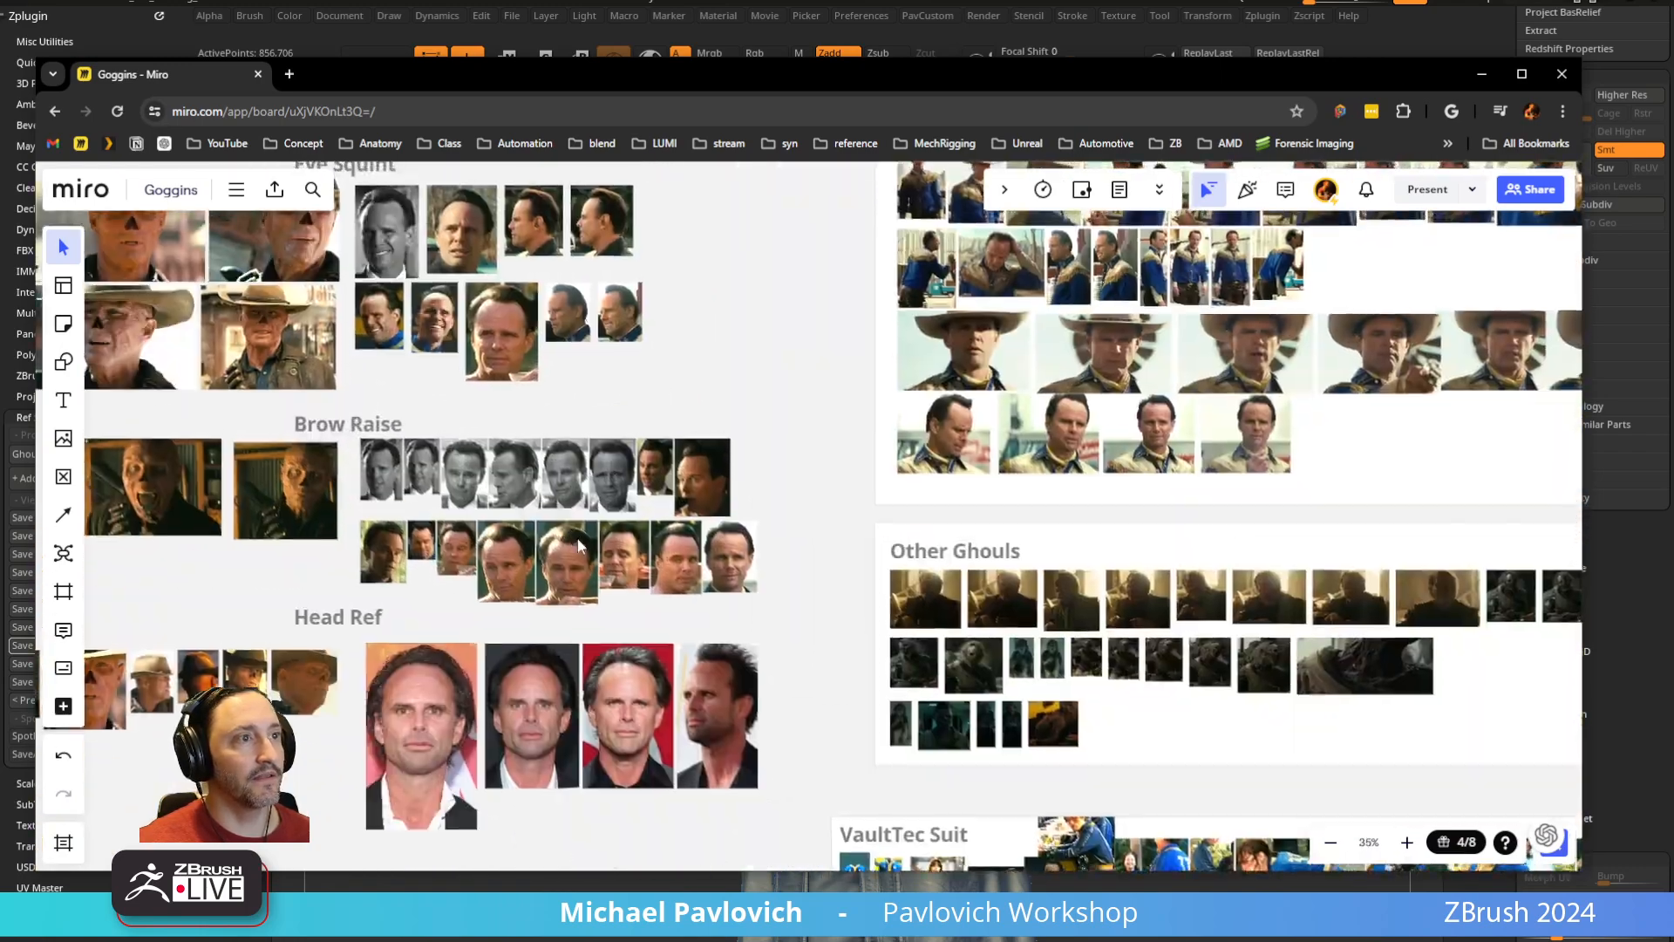
scroll(870, 519, "up", 6)
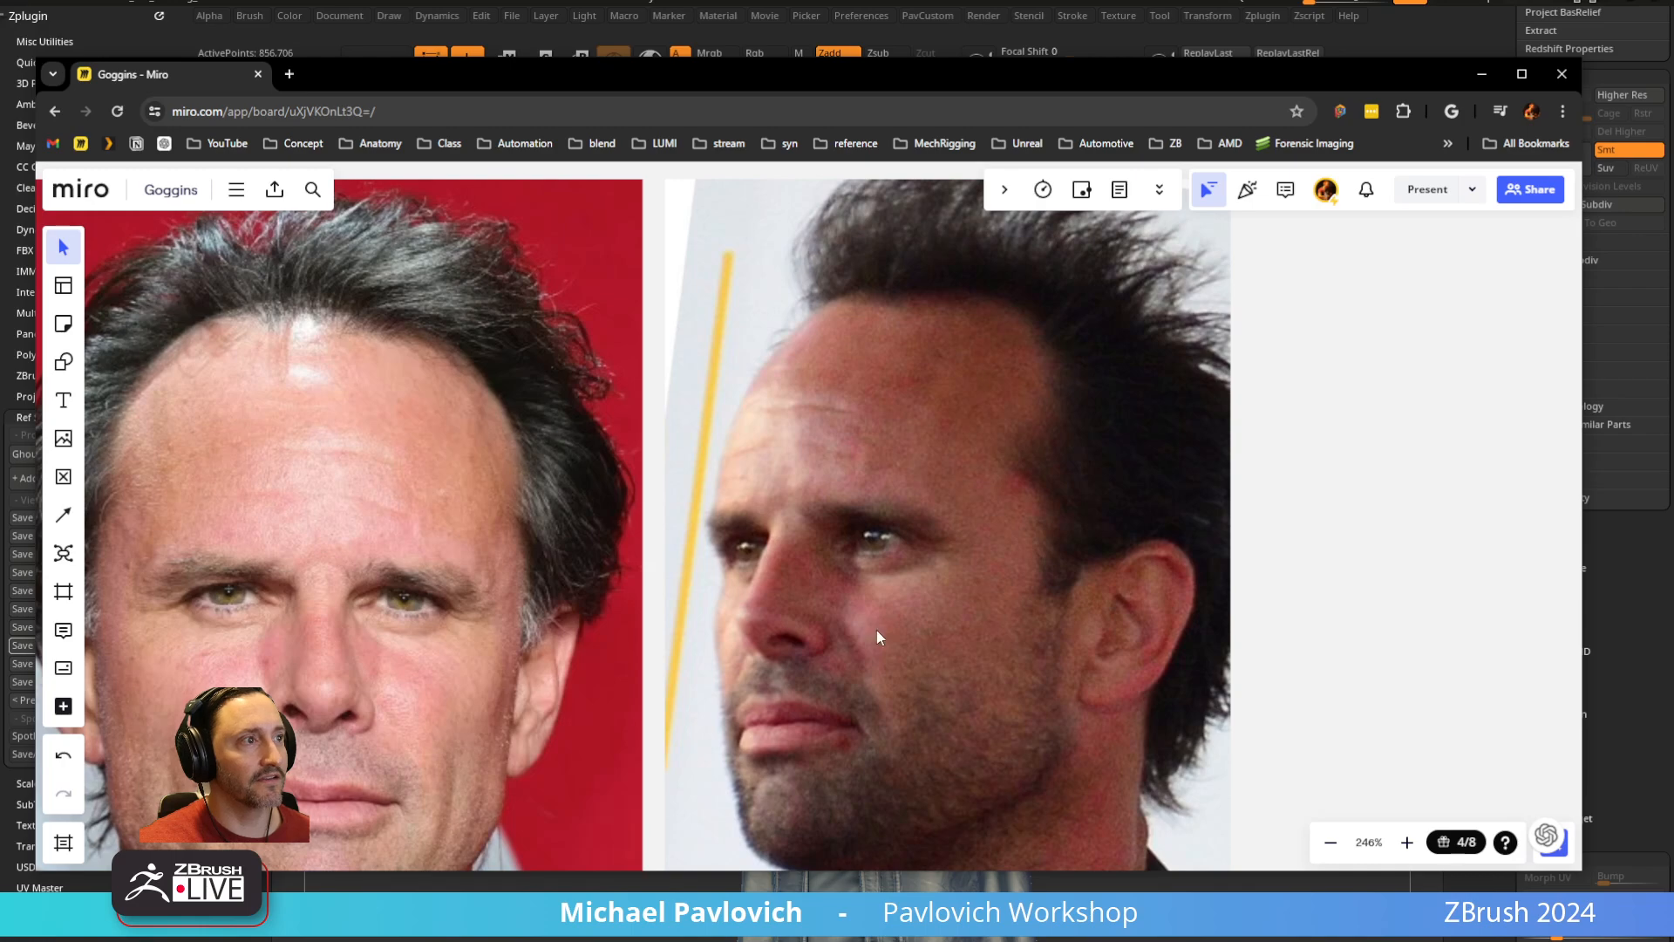
scroll(834, 593, "down", 2)
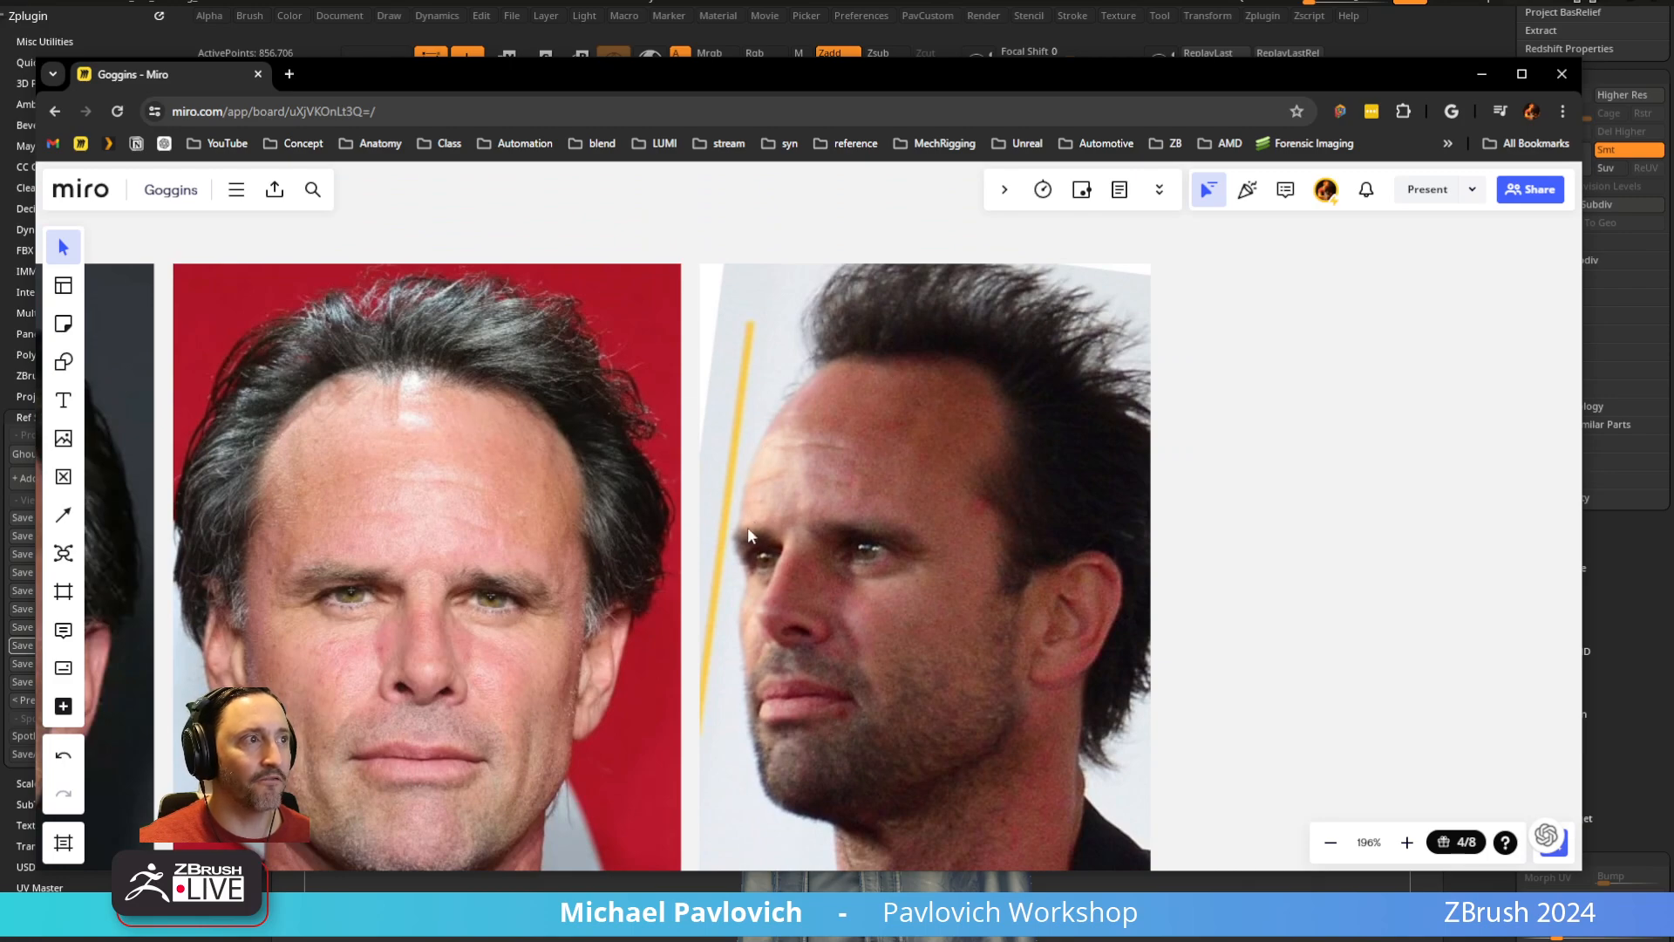
middle_click_drag(905, 667, 1042, 606)
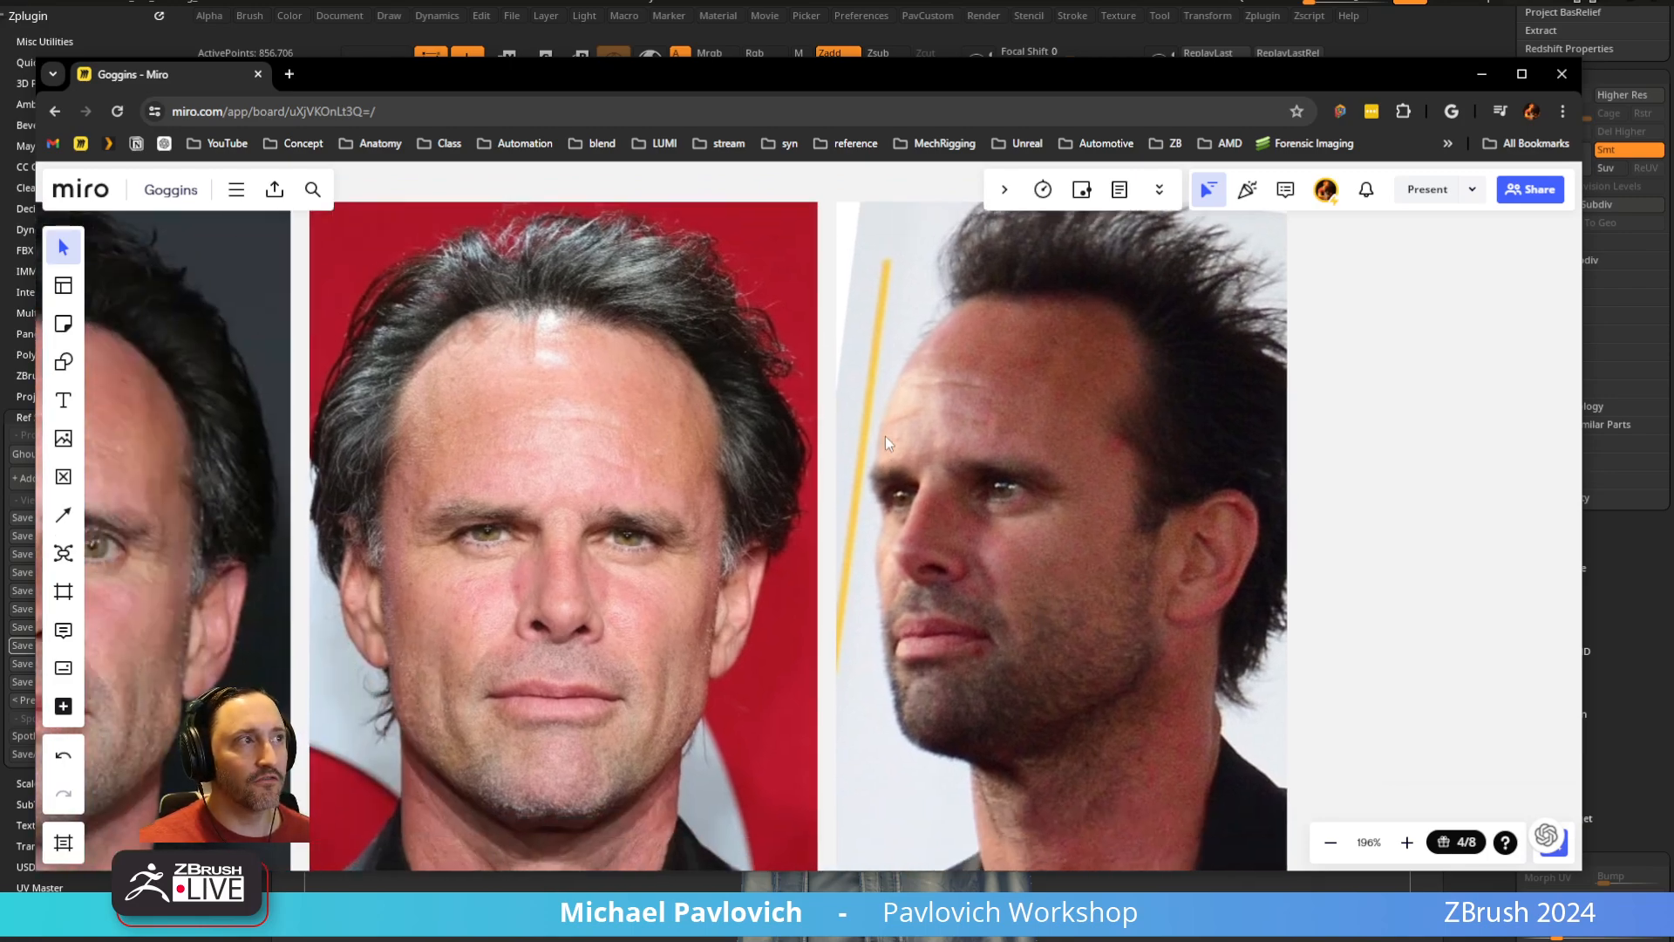
Examine the remaining Head Ref and Eye Squint references, and move the Miro board out of view
scroll(886, 438, "down", 5)
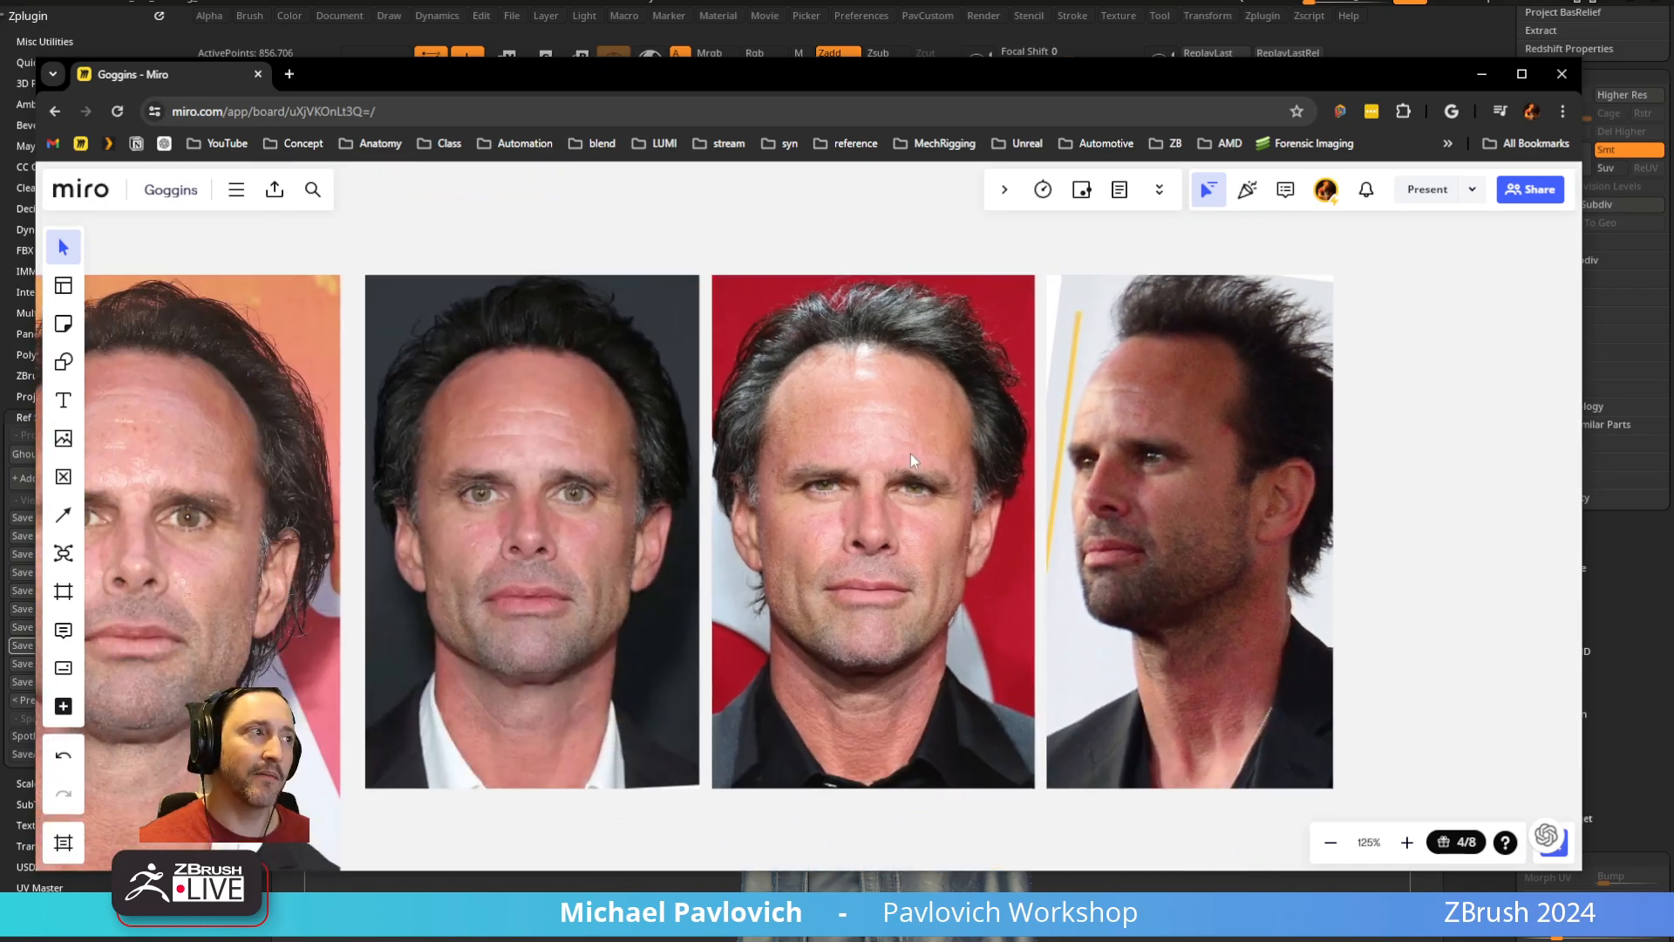
scroll(910, 453, "down", 3)
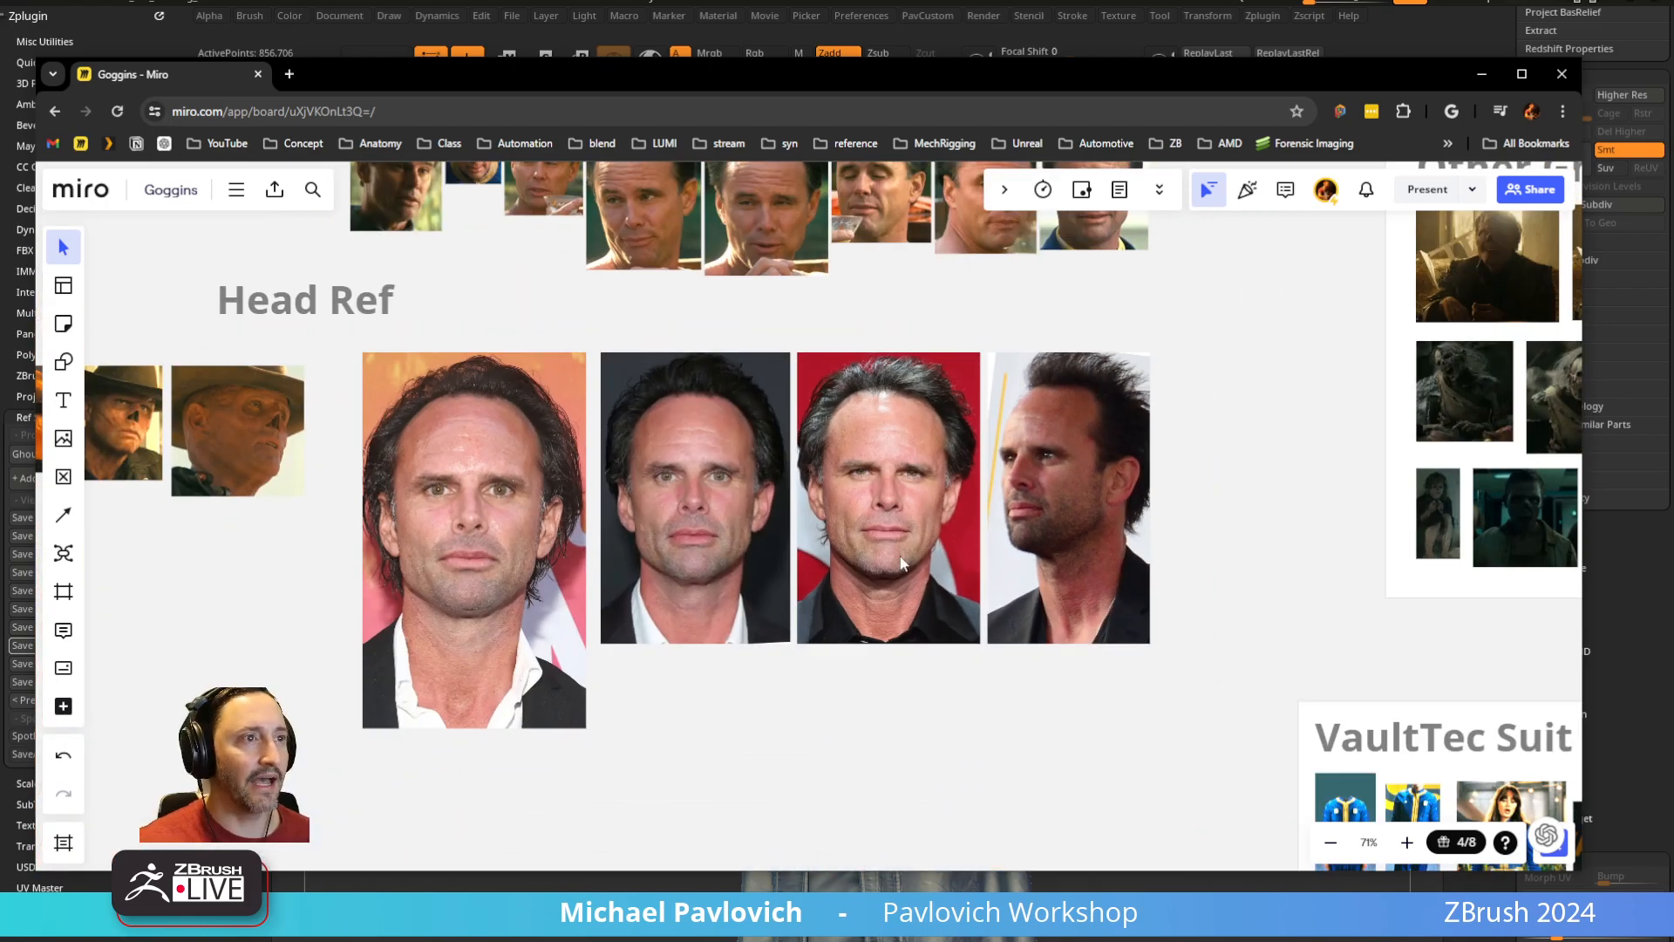
scroll(1000, 467, "down", 4)
middle_click_drag(999, 466, 842, 817)
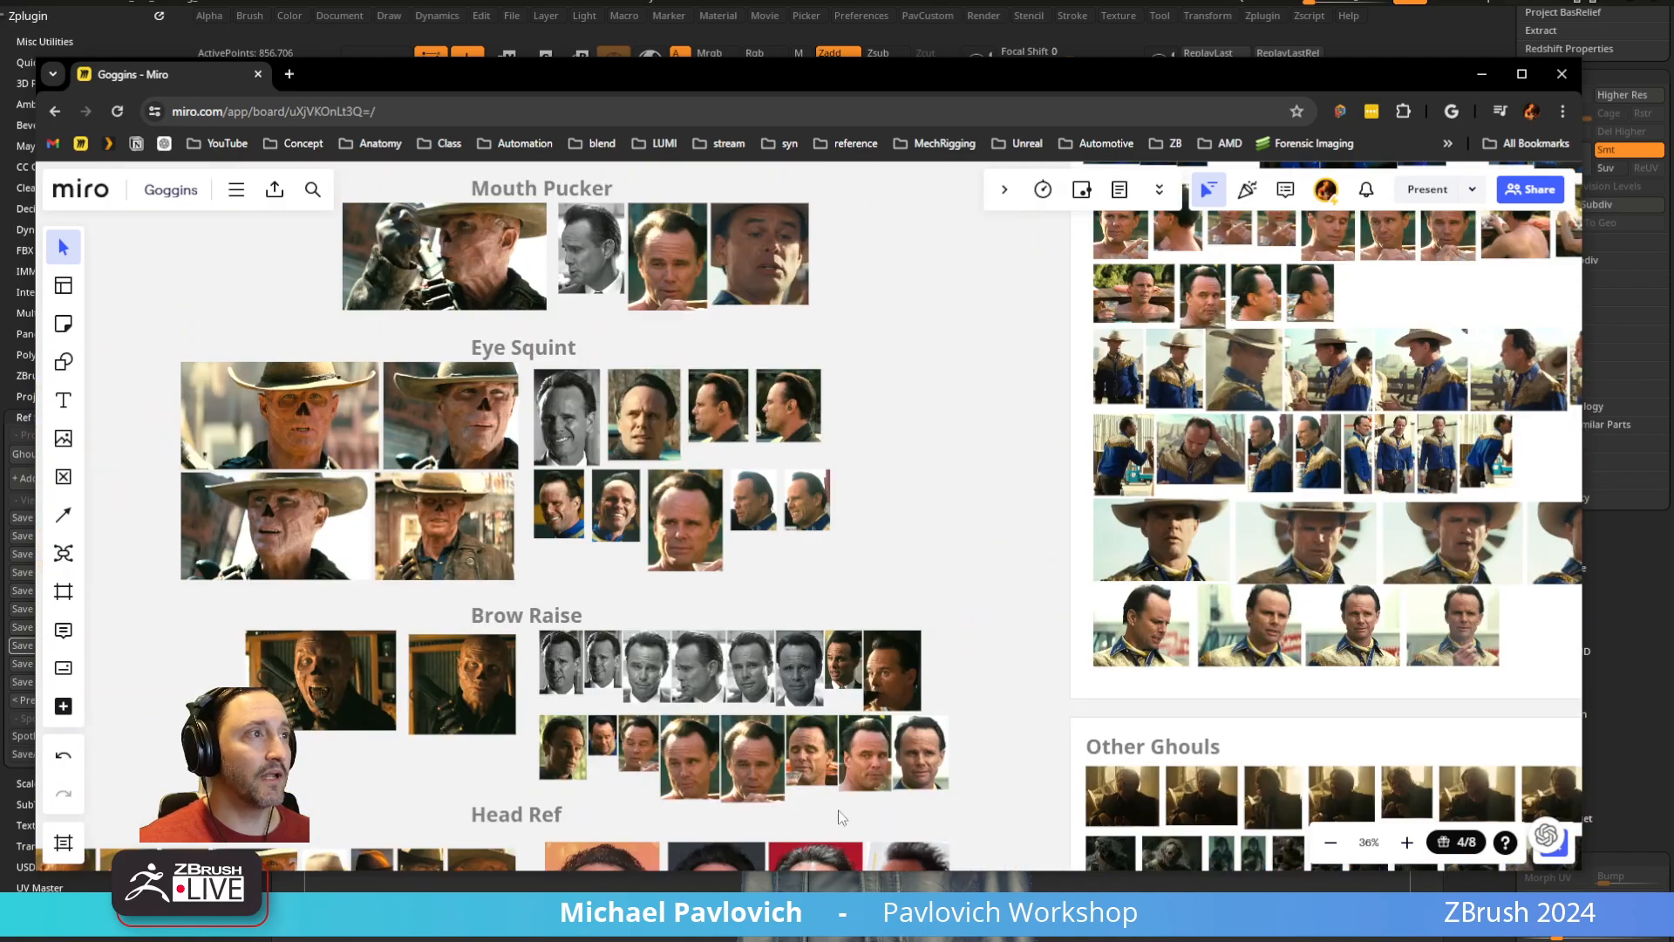
scroll(709, 404, "up", 5)
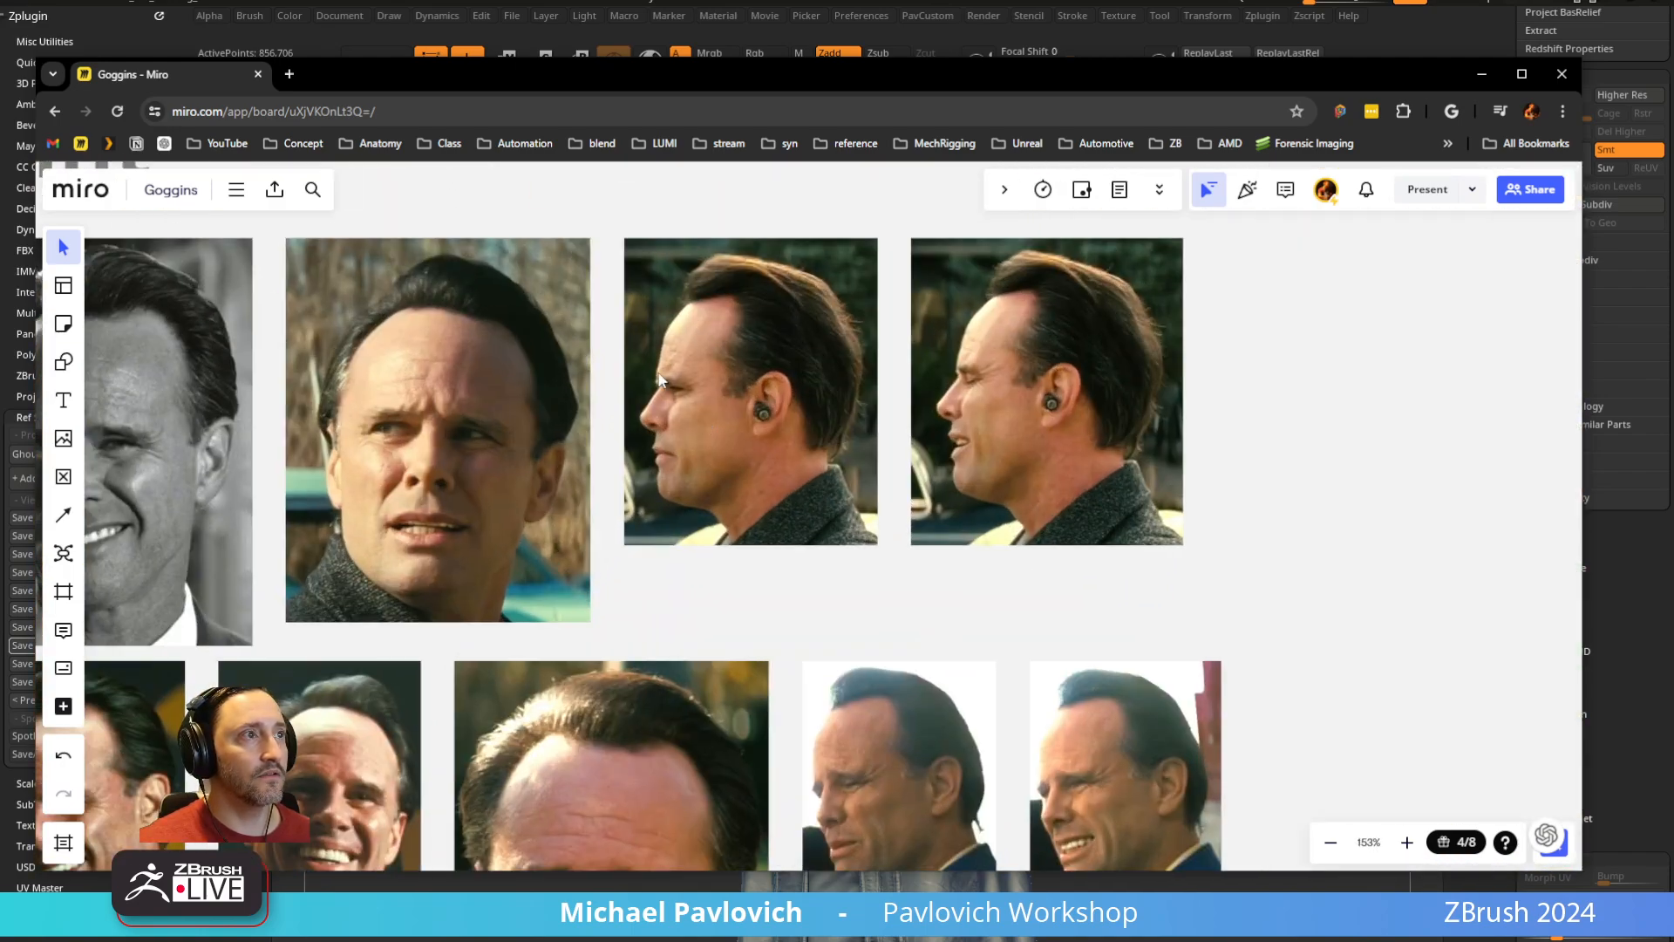
left_click_drag(780, 77, 880, 941)
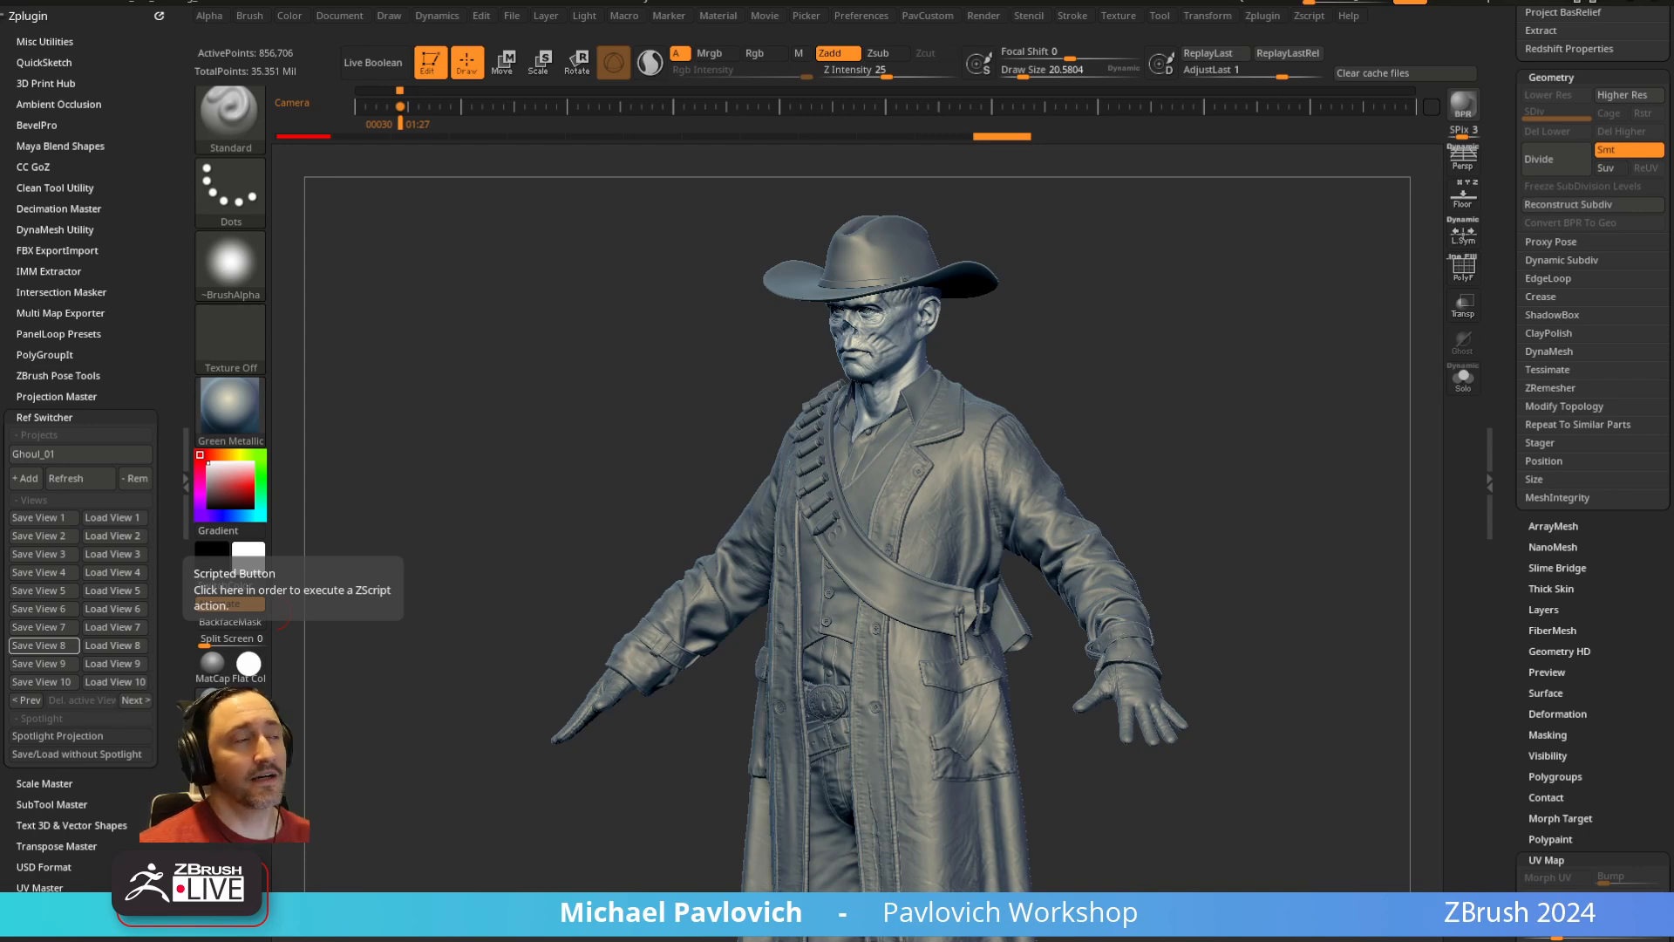
Turn the figure toward the front, set the draw size to 68.53, and select the Bandolier subtool
left_click_drag(523, 448, 553, 438)
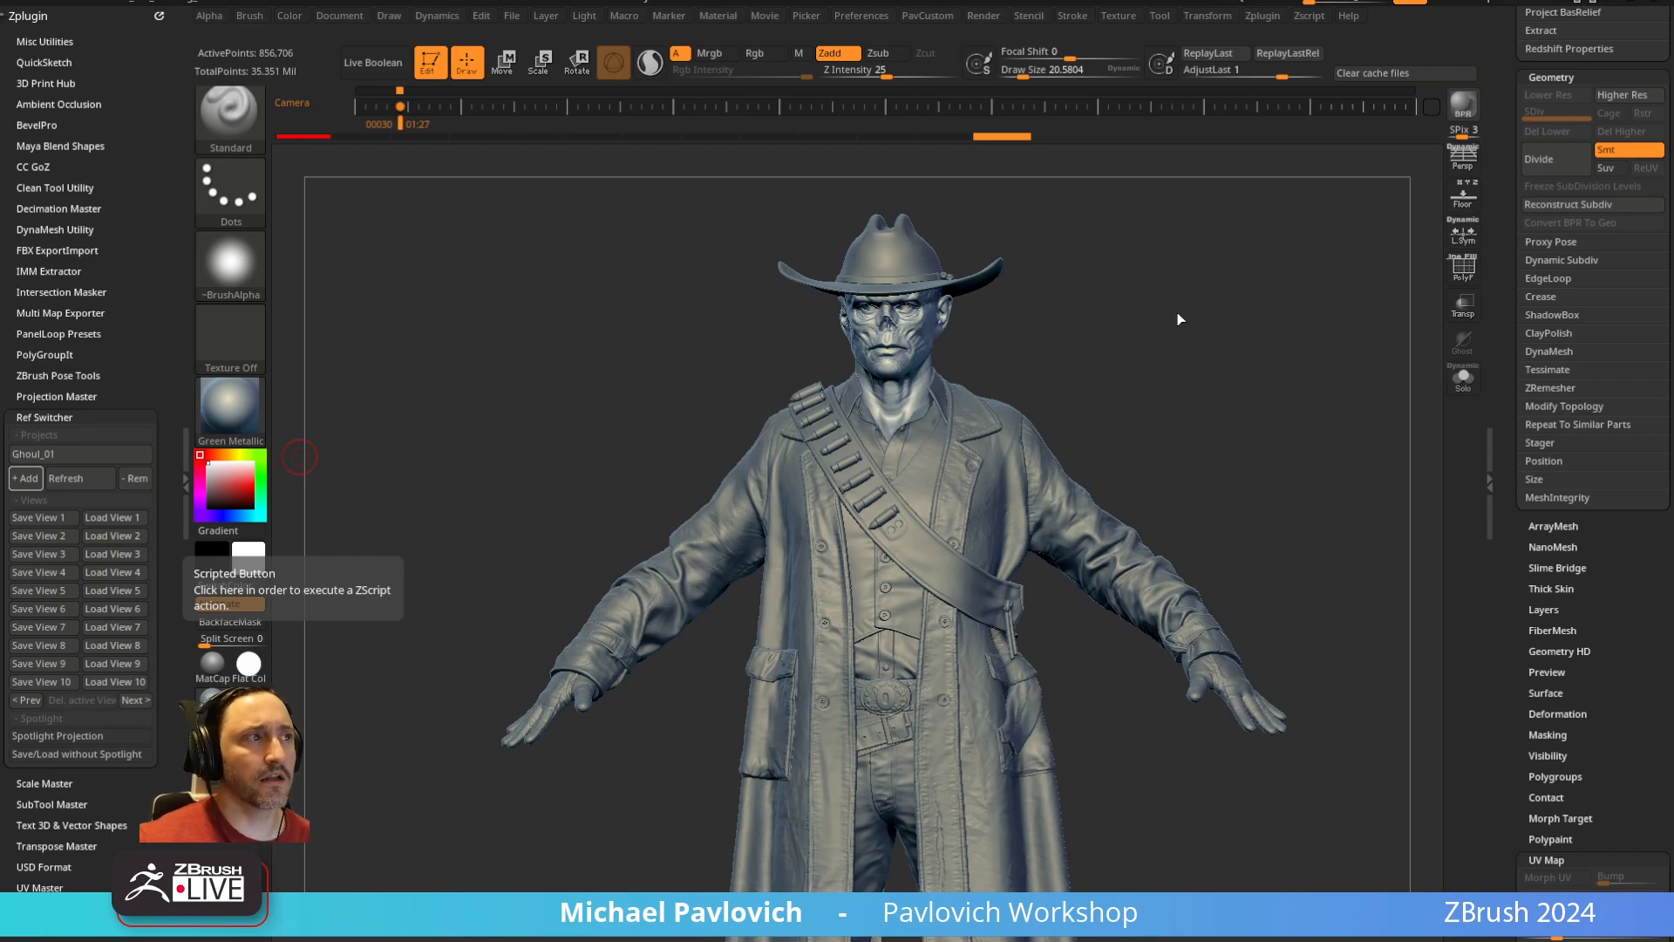
left_click_drag(1177, 319, 1051, 336)
key("s")
left_click_drag(911, 551, 926, 551)
left_click(931, 583, "alt")
left_click_drag(1177, 400, 1238, 394)
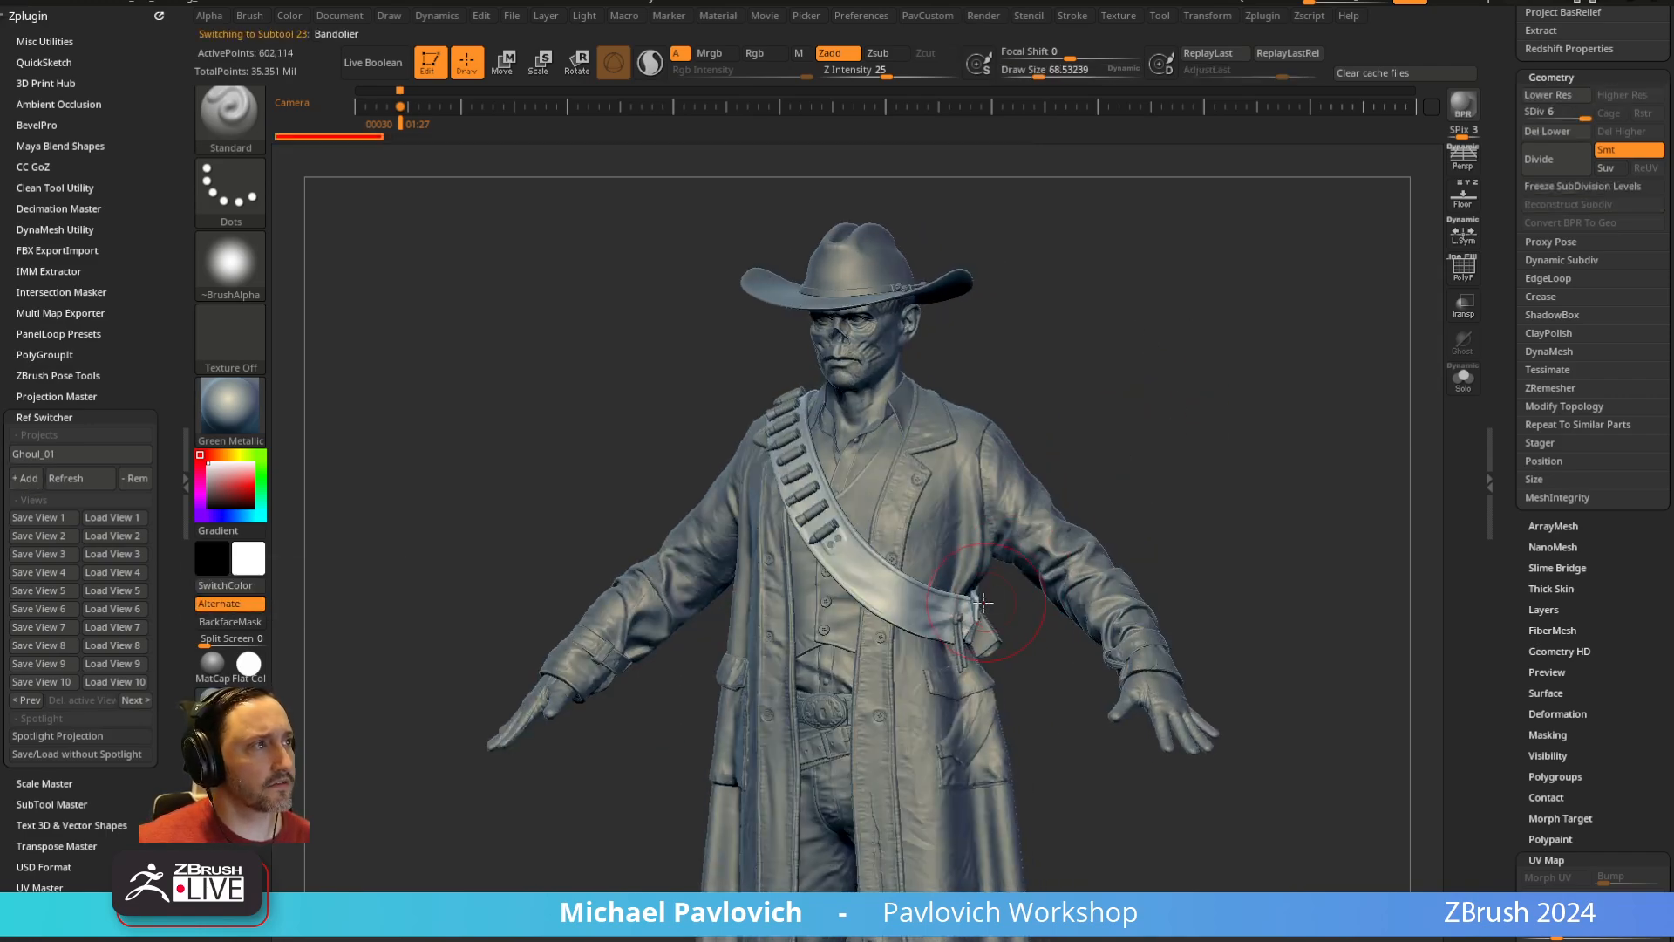
Set the draw size to 17.03 and select the TrenchcoatLapels subtool
key("s")
left_click_drag(983, 603, 965, 605)
left_click(918, 687, "alt")
left_click_drag(1151, 463, 1201, 462)
left_click(783, 670, "alt")
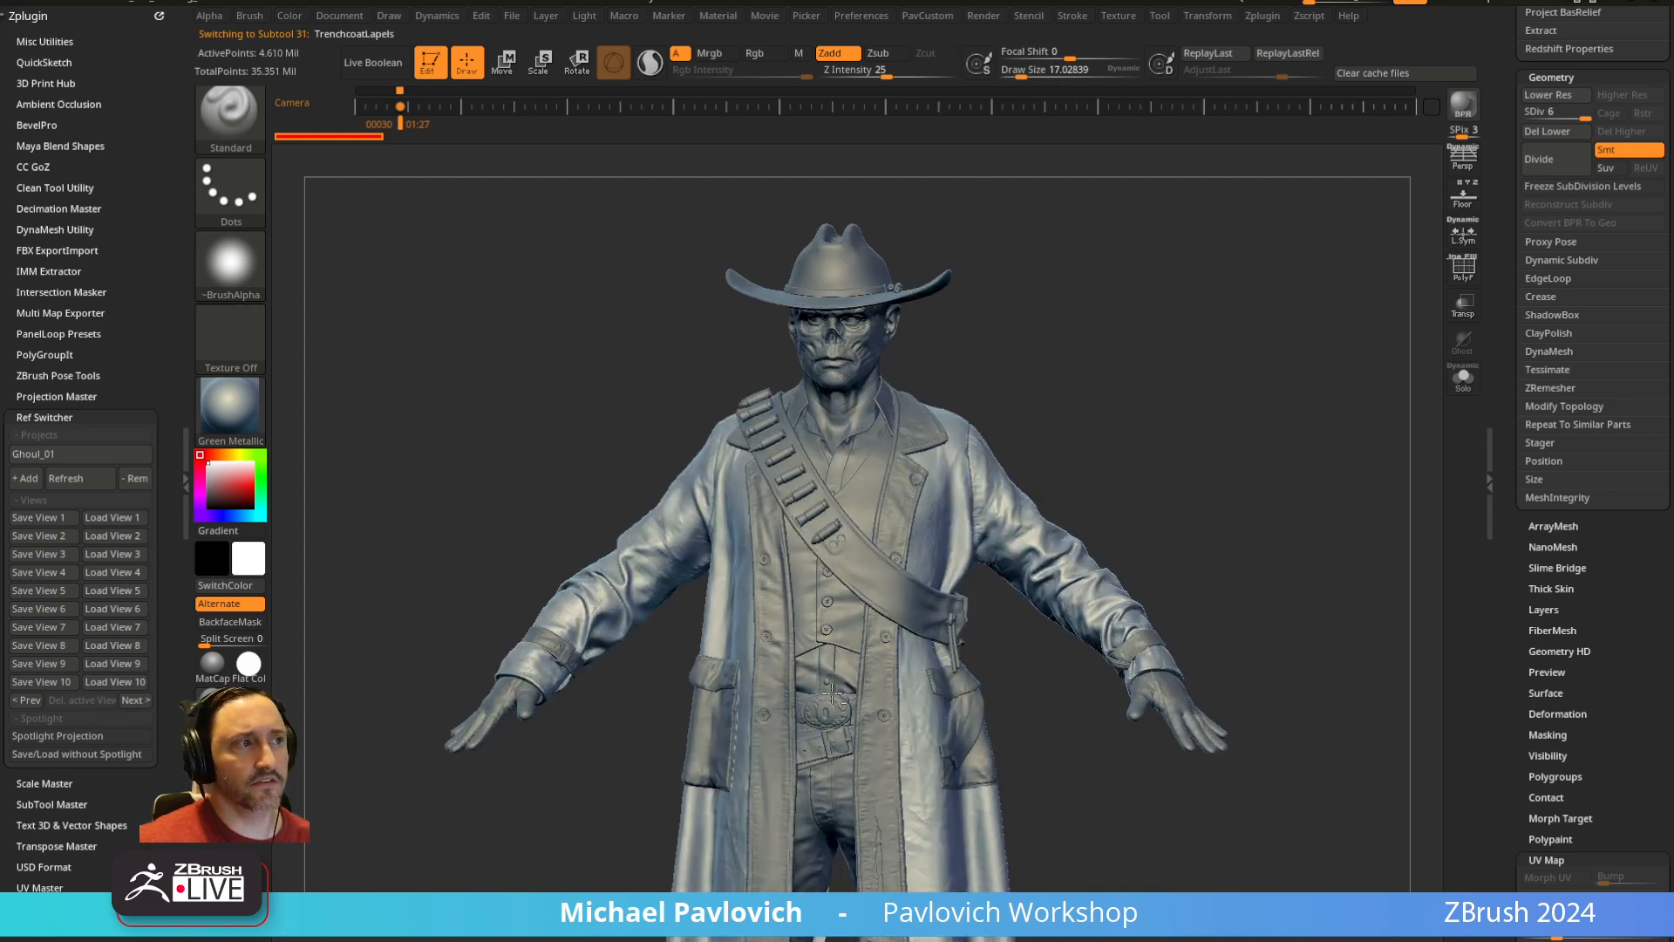
Select the HolsterBeltFront subtool, followed by the Shirt subtool
left_click(811, 737, "alt")
left_click_drag(1211, 397, 1237, 447)
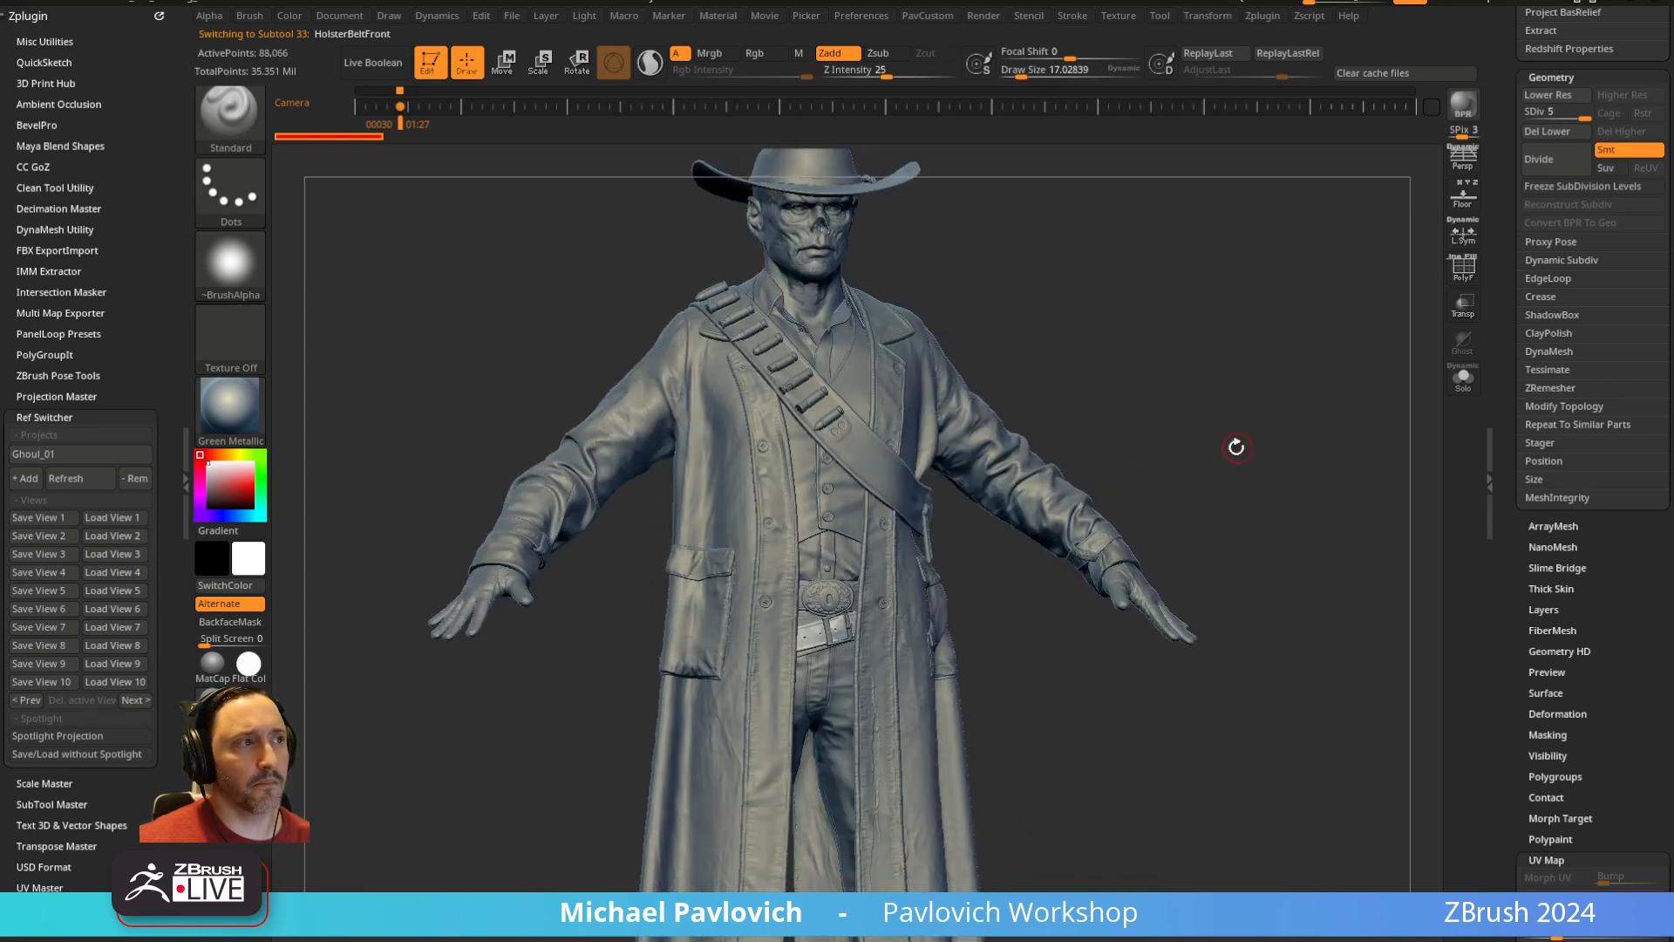
left_click(838, 572, "alt")
left_click_drag(1136, 345, 1164, 485, "alt")
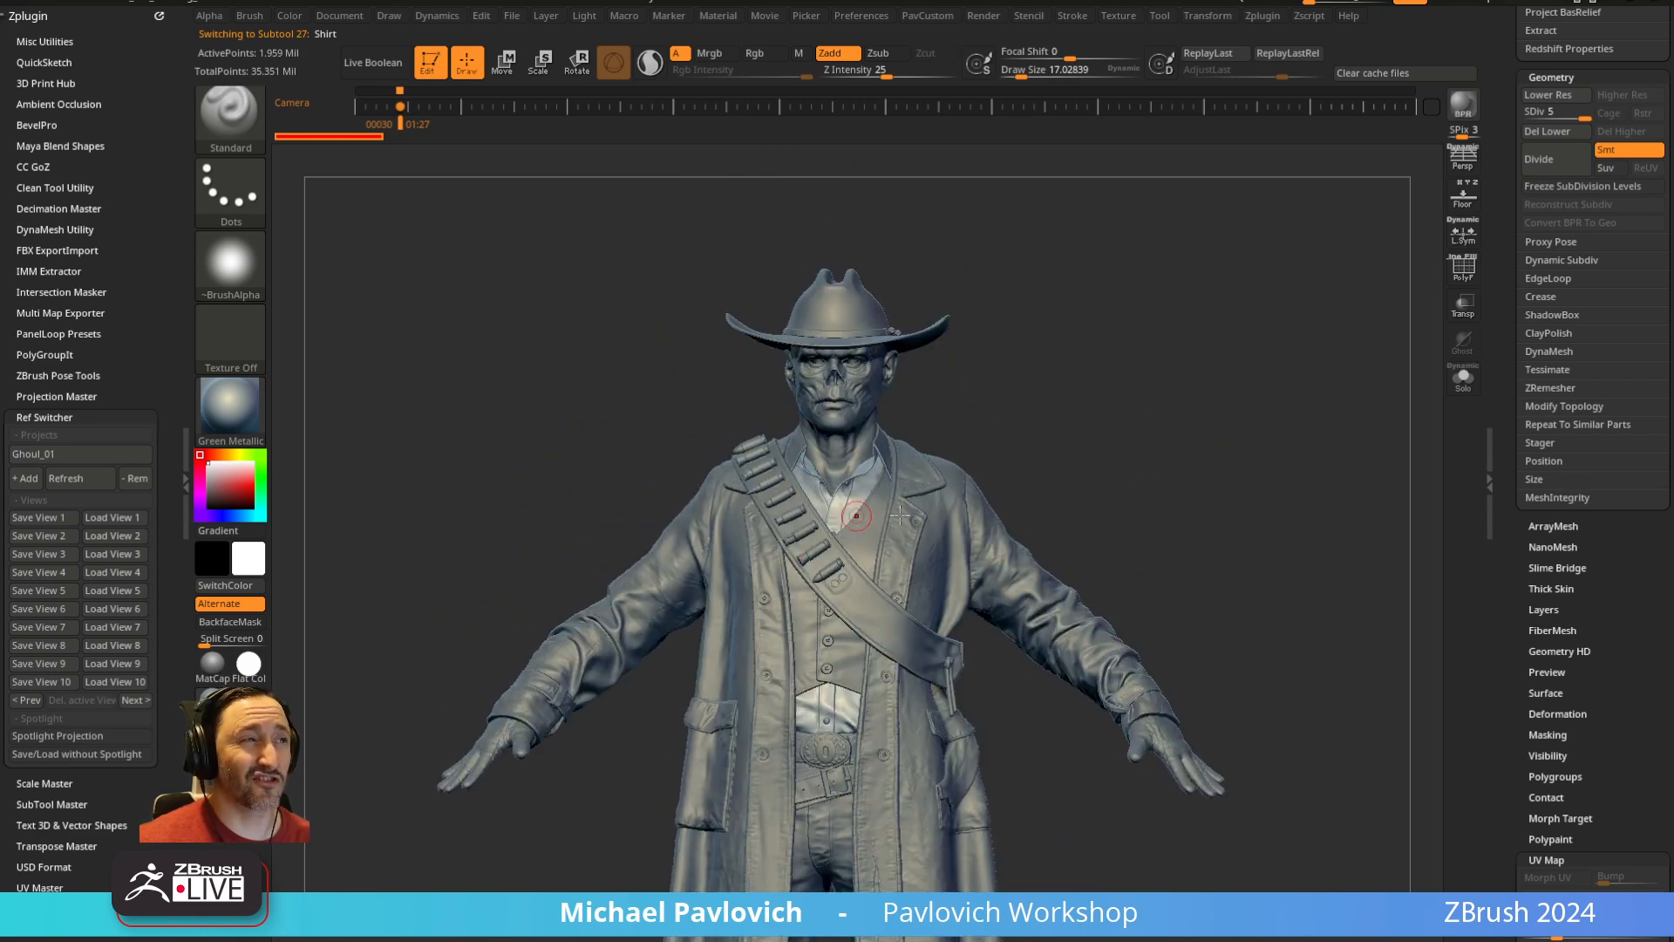
Set the draw size to 28.75, isolate the shirt briefly, and restore the full clothed figure
key("s")
mouse_move(916, 543)
left_mouse_down()
mouse_move(937, 543)
mouse_move(921, 542)
left_mouse_up()
left_click_drag(1197, 500, 1195, 422, "alt")
left_click(1462, 389)
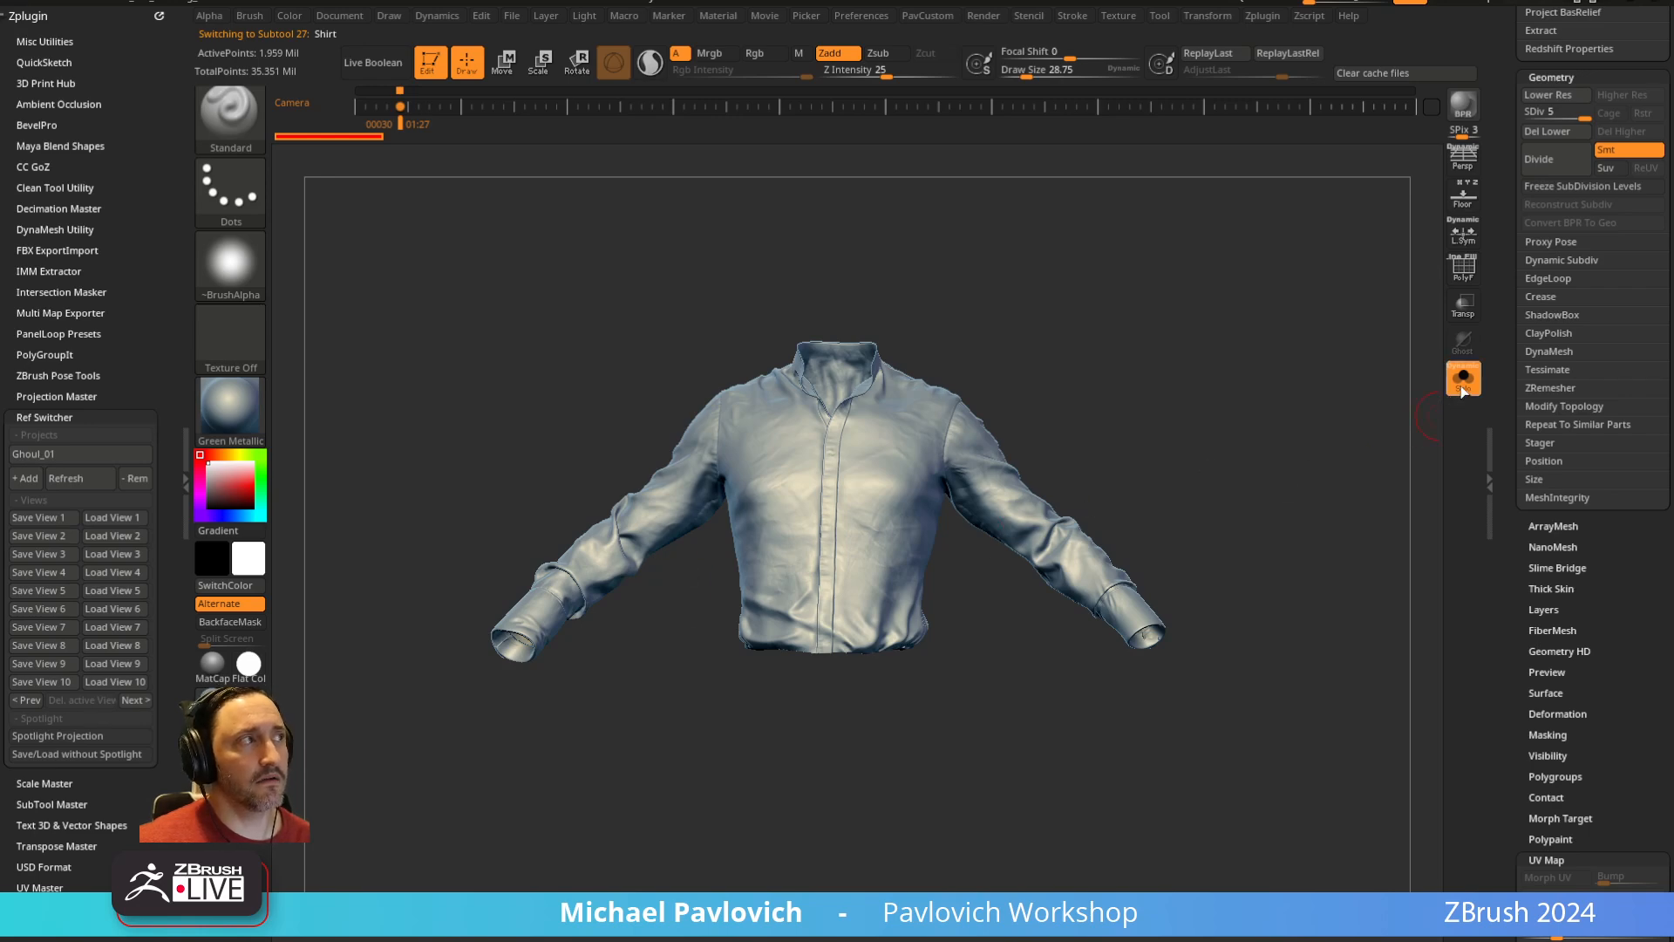
left_click(1463, 384)
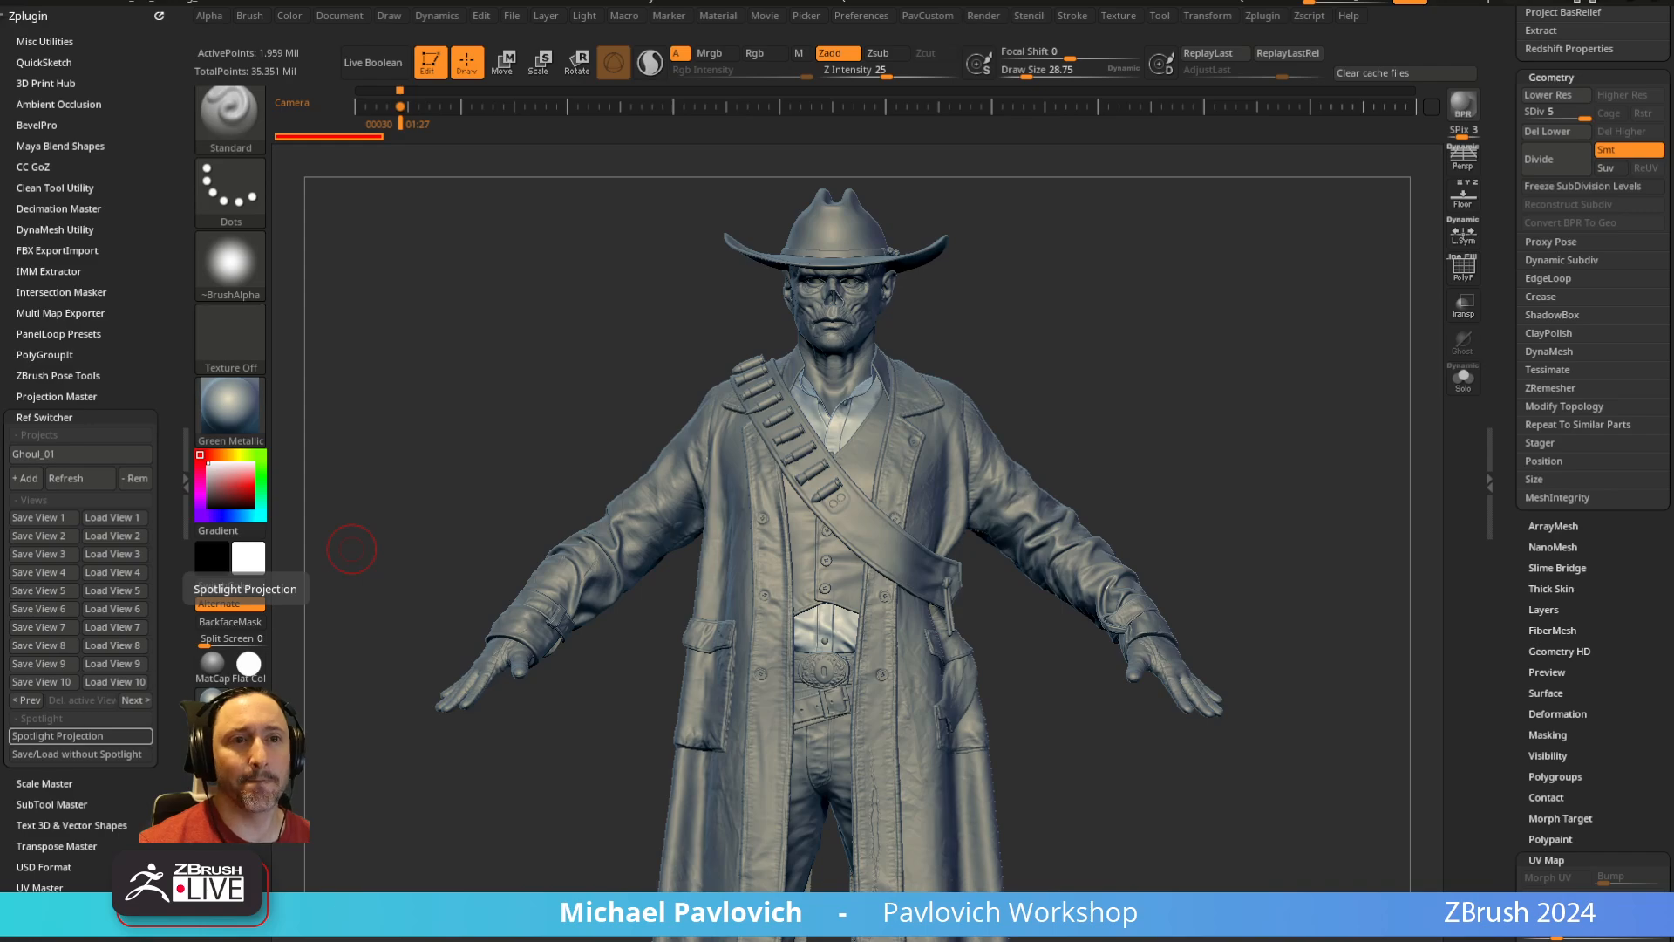
mouse_move(1316, 343)
left_mouse_down()
mouse_move(1061, 325)
mouse_move(1300, 325)
mouse_move(1308, 359)
mouse_move(1240, 355)
mouse_move(1364, 355)
mouse_move(1296, 355)
mouse_move(1320, 361)
mouse_move(1319, 339)
left_mouse_up()
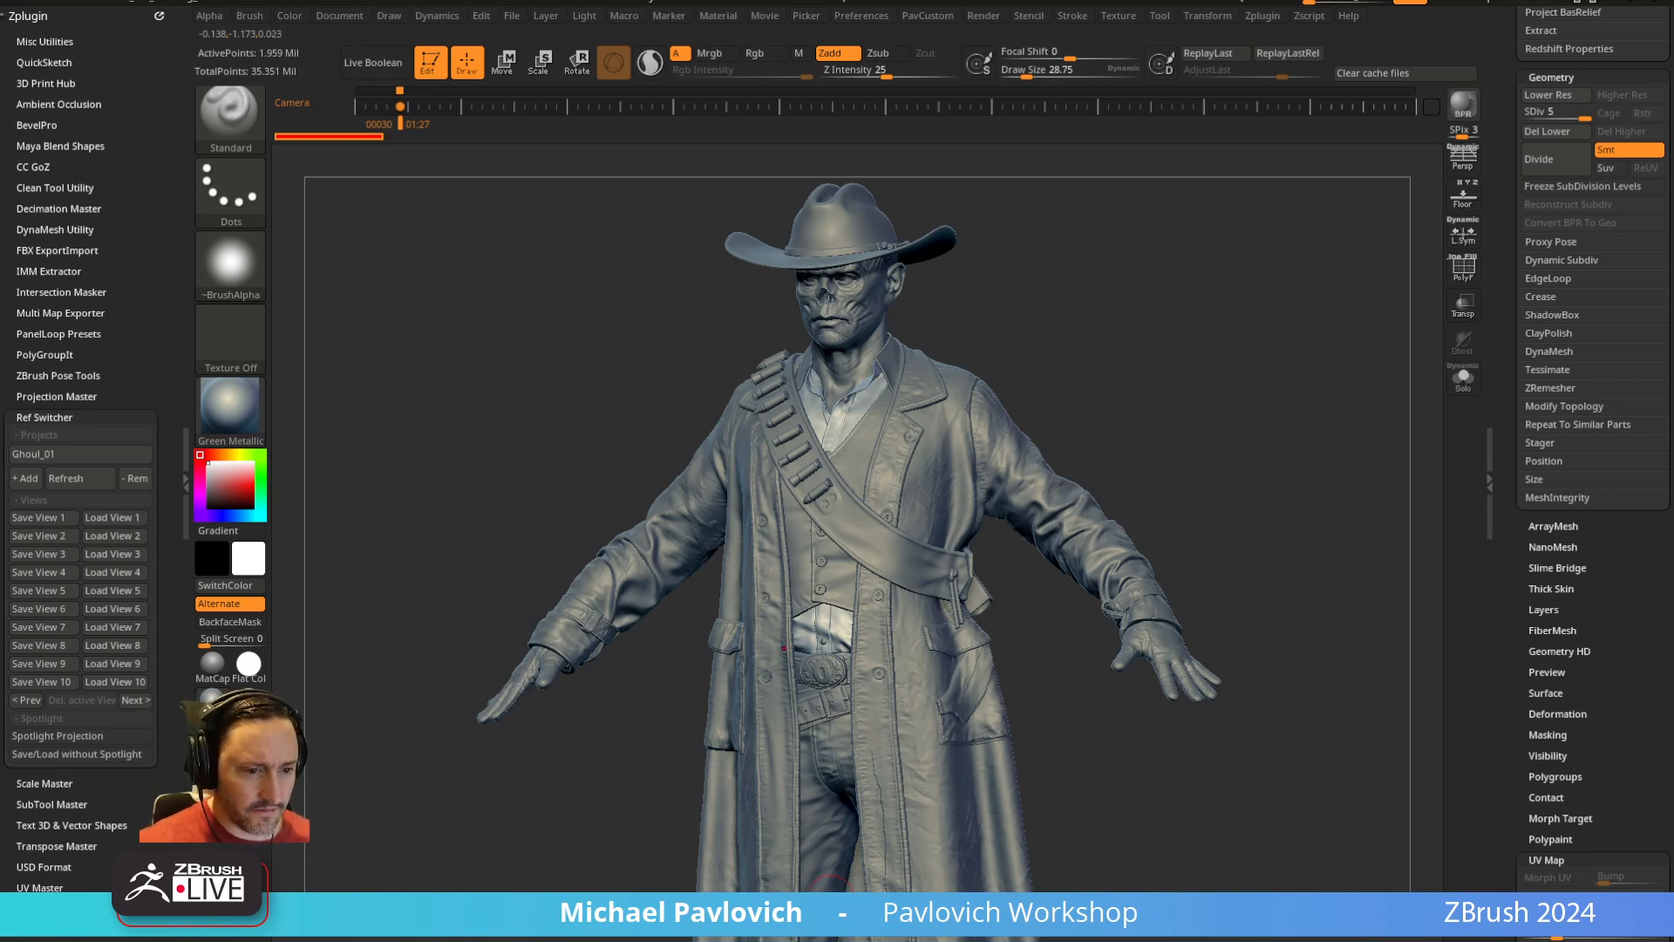
Switch to the ArtStation profile, view its blog list and the games industry article, and minimize the browser
key("alt+Tab")
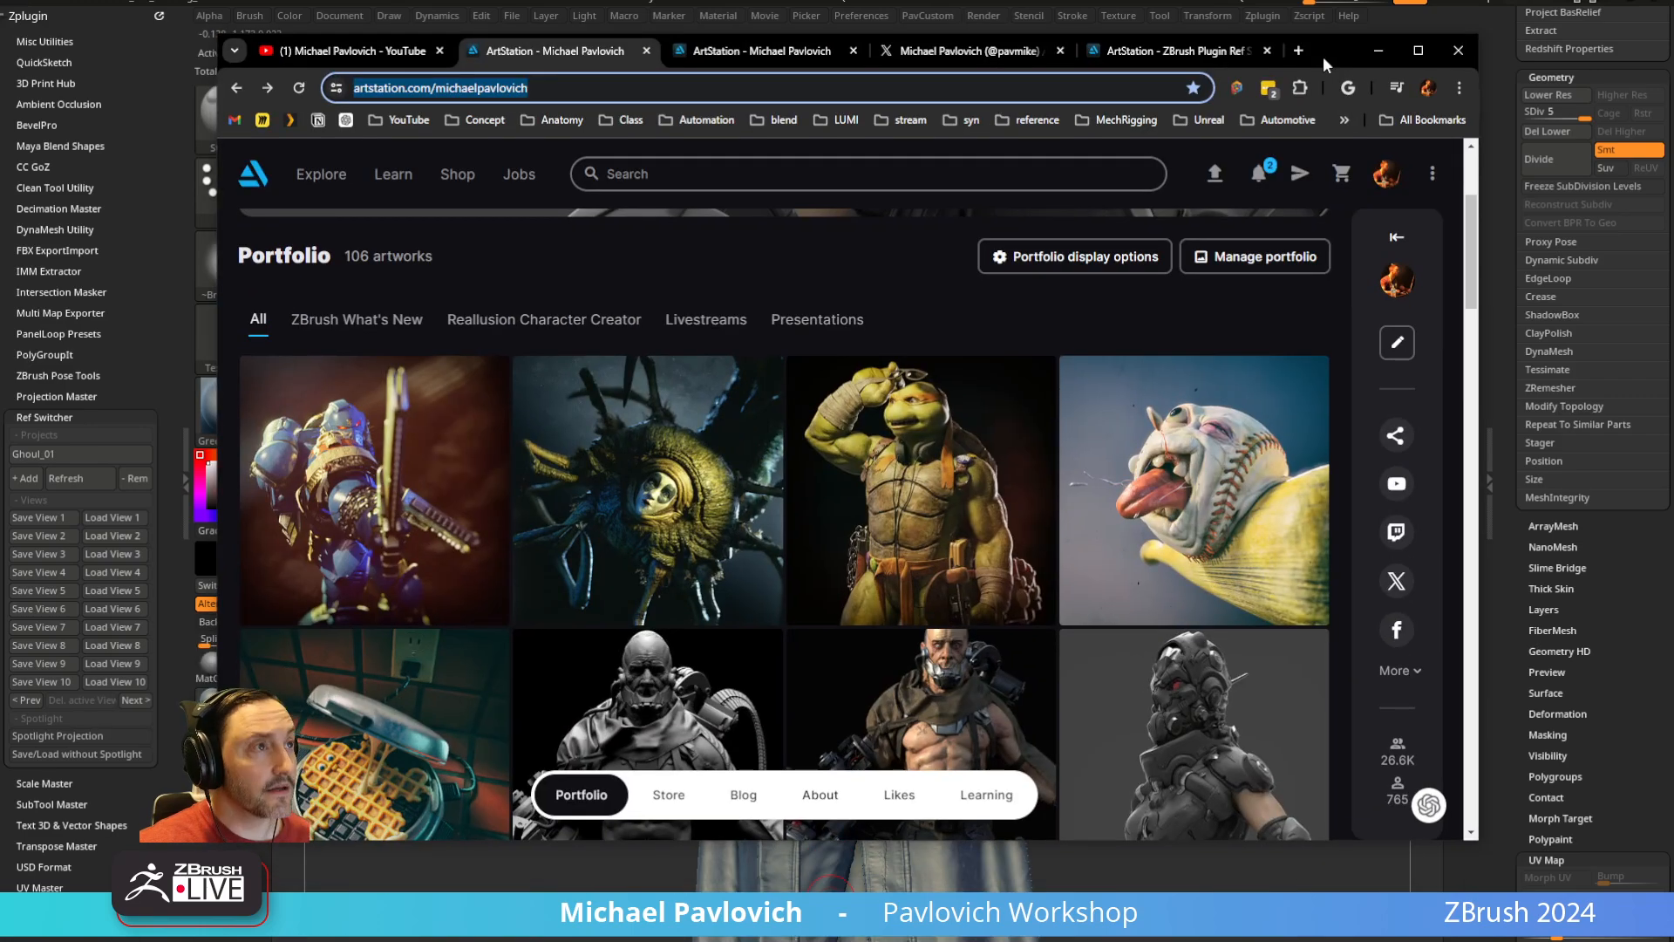
left_click(736, 794)
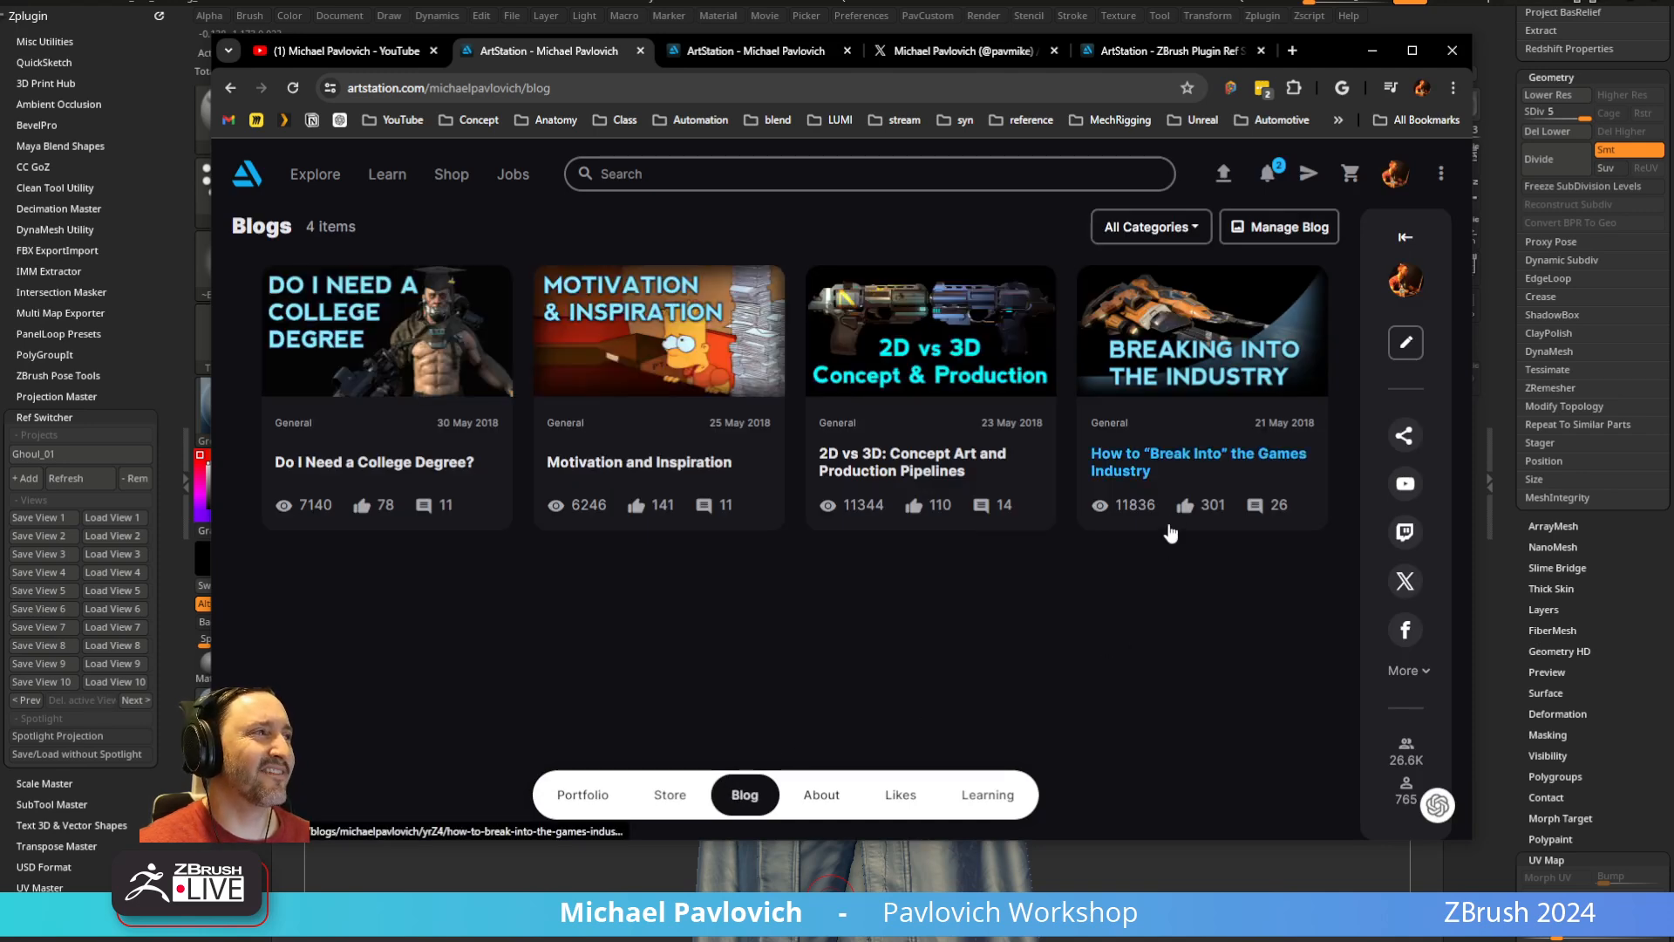
left_click(1210, 475)
left_click(230, 87)
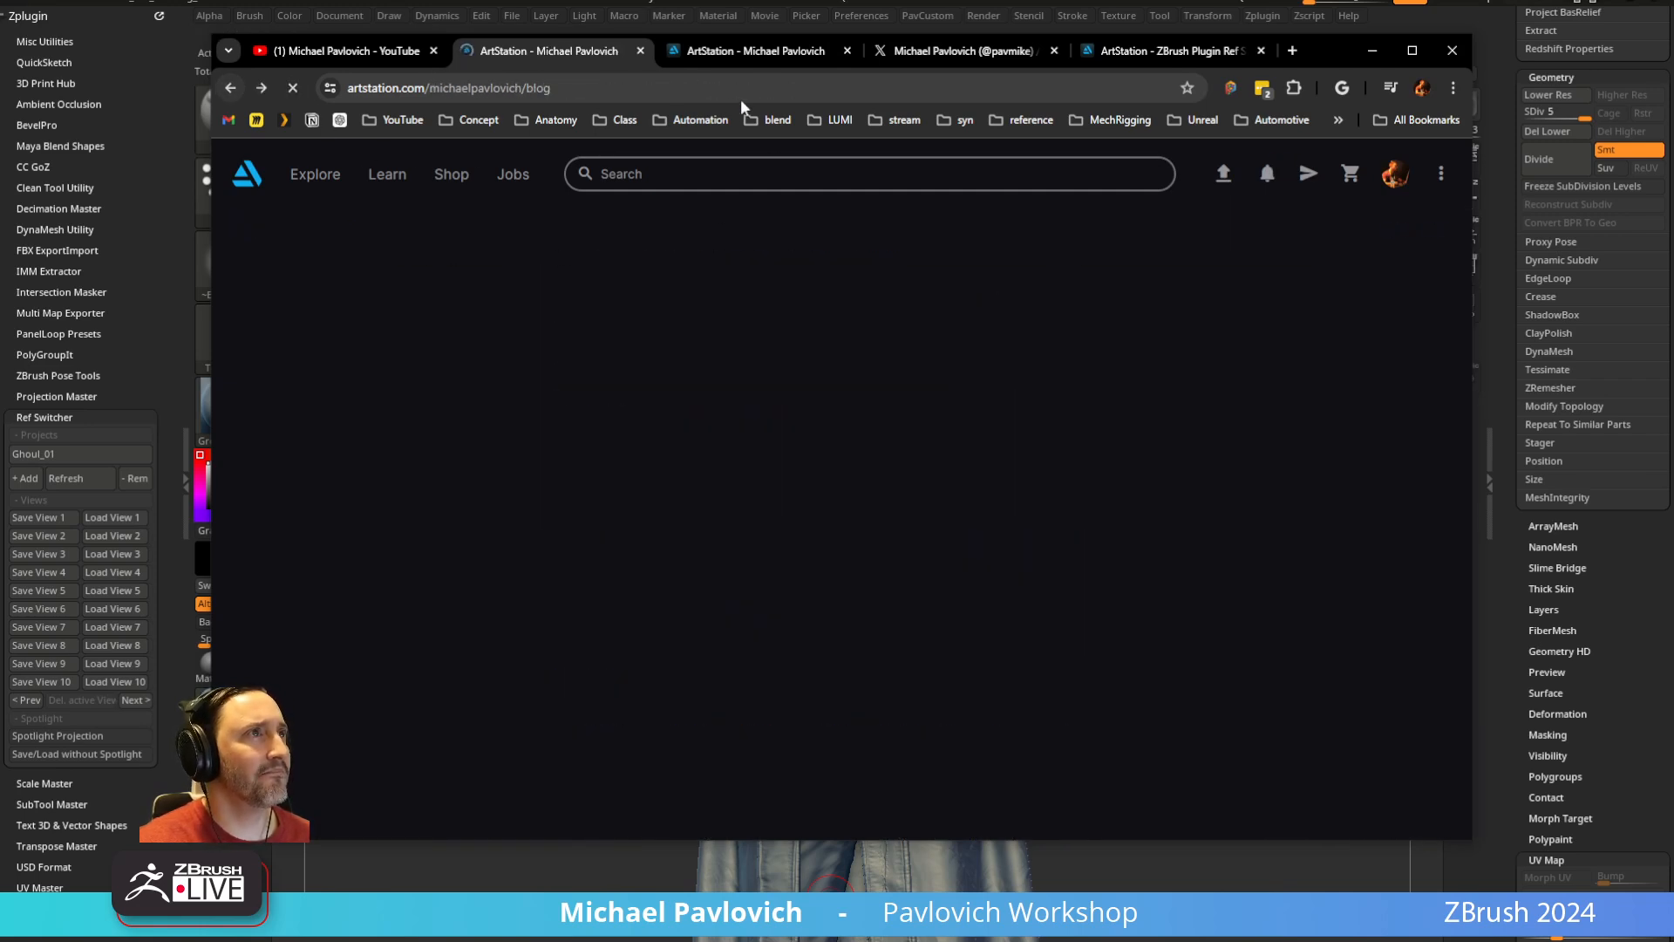
left_click(747, 91)
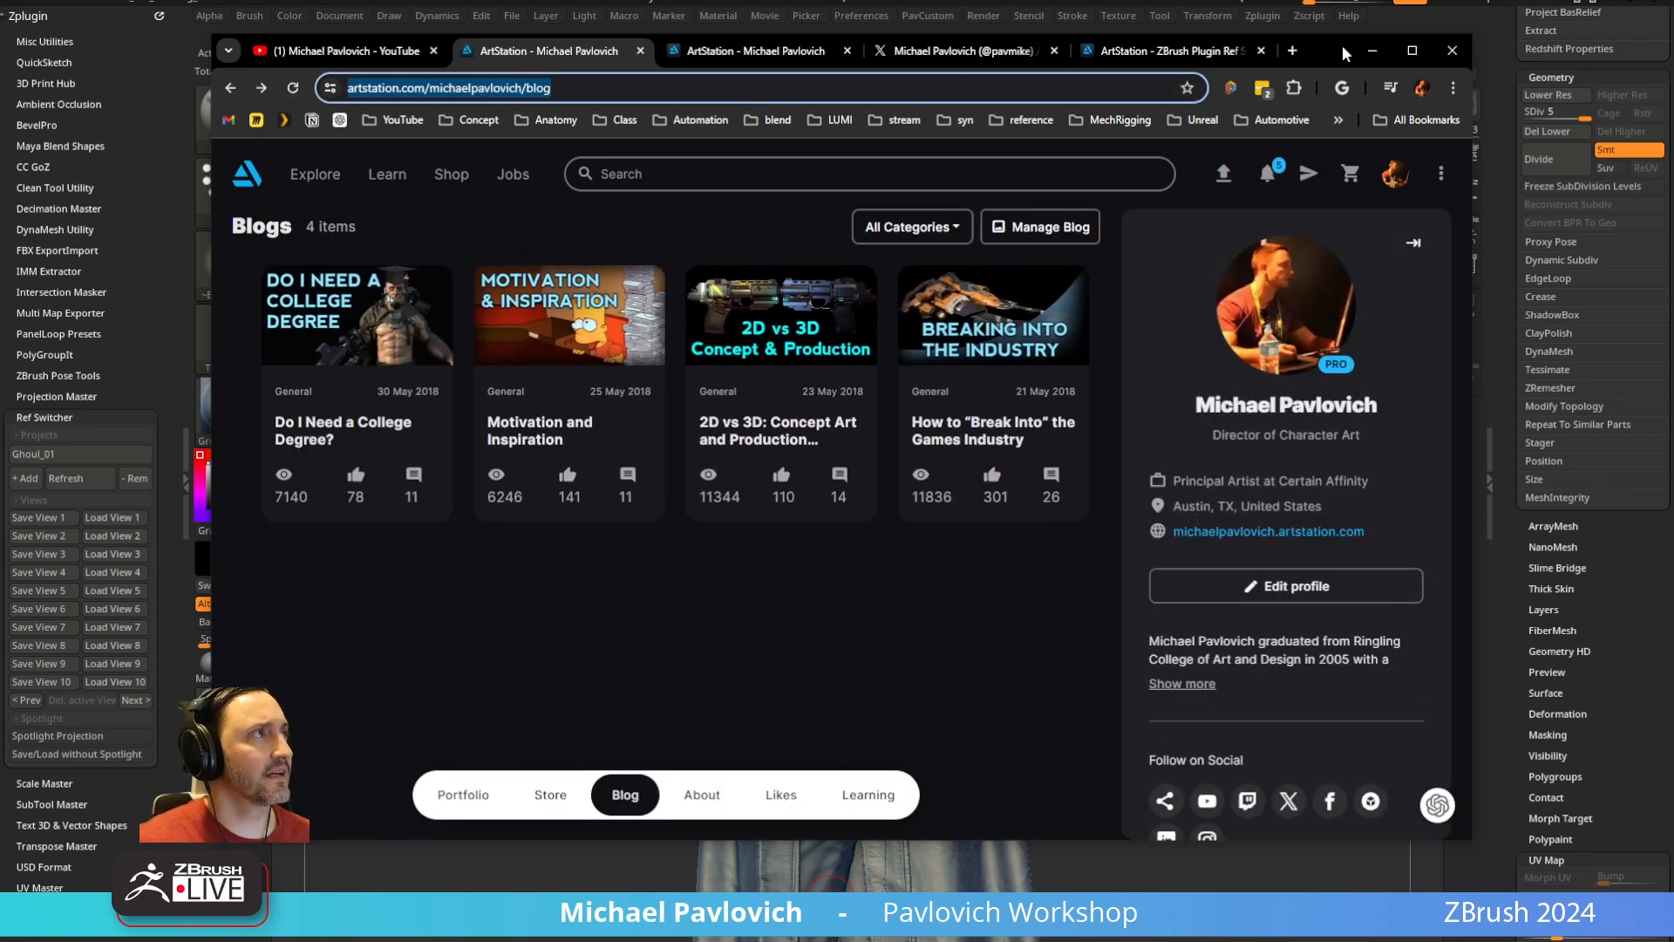
left_click(1372, 50)
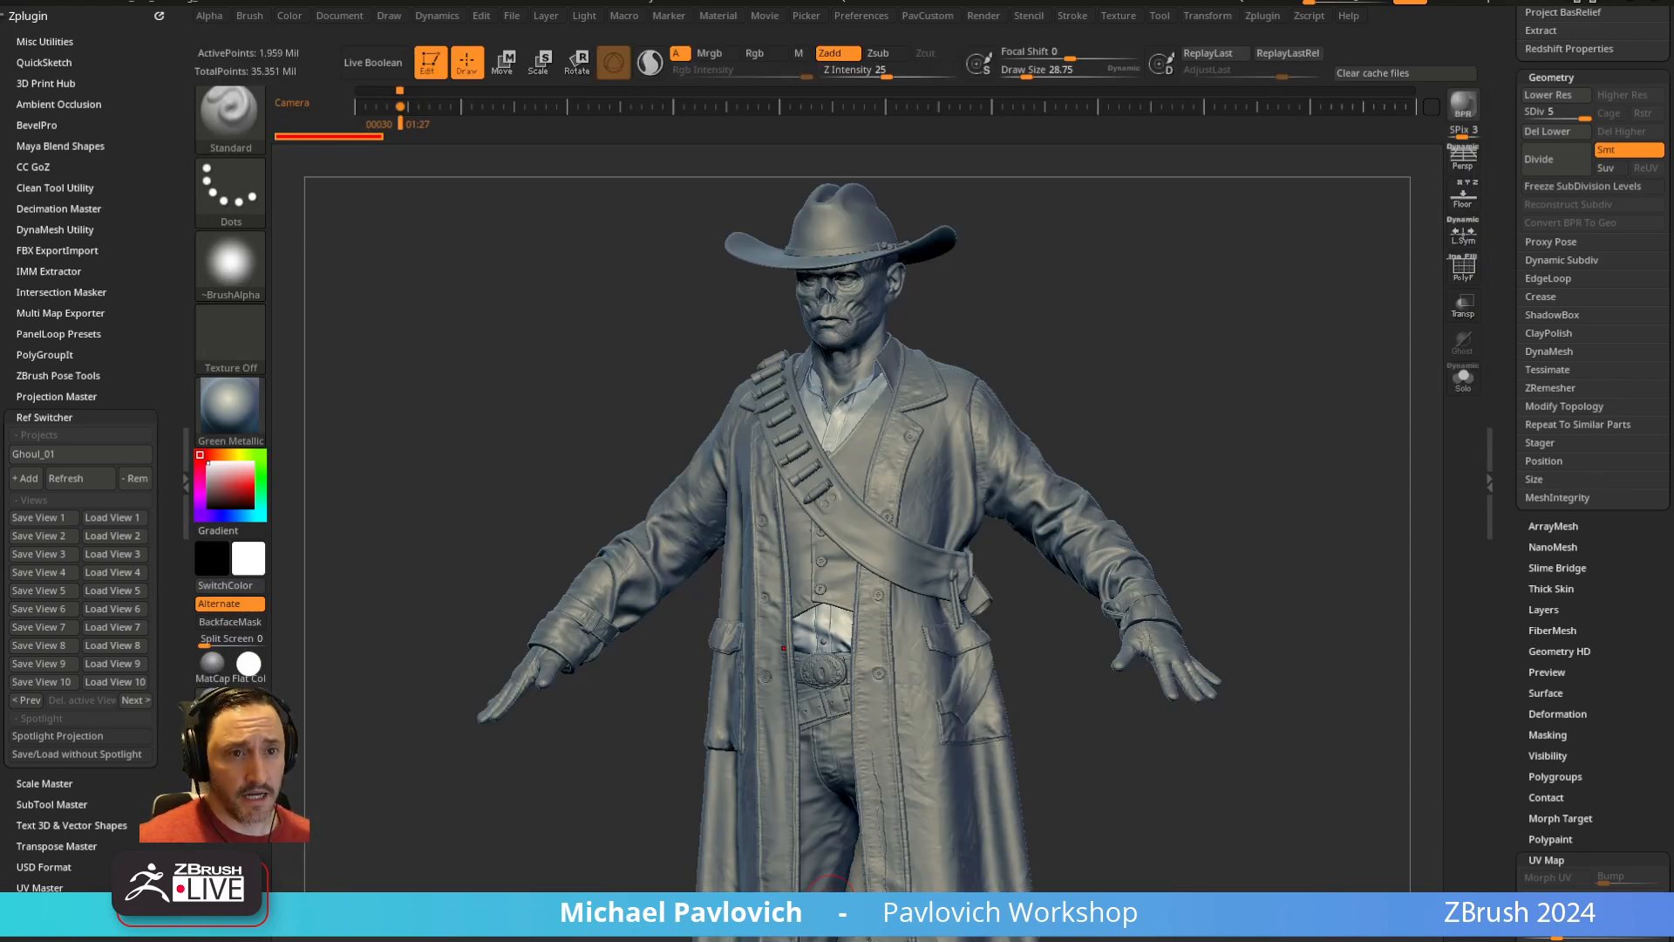
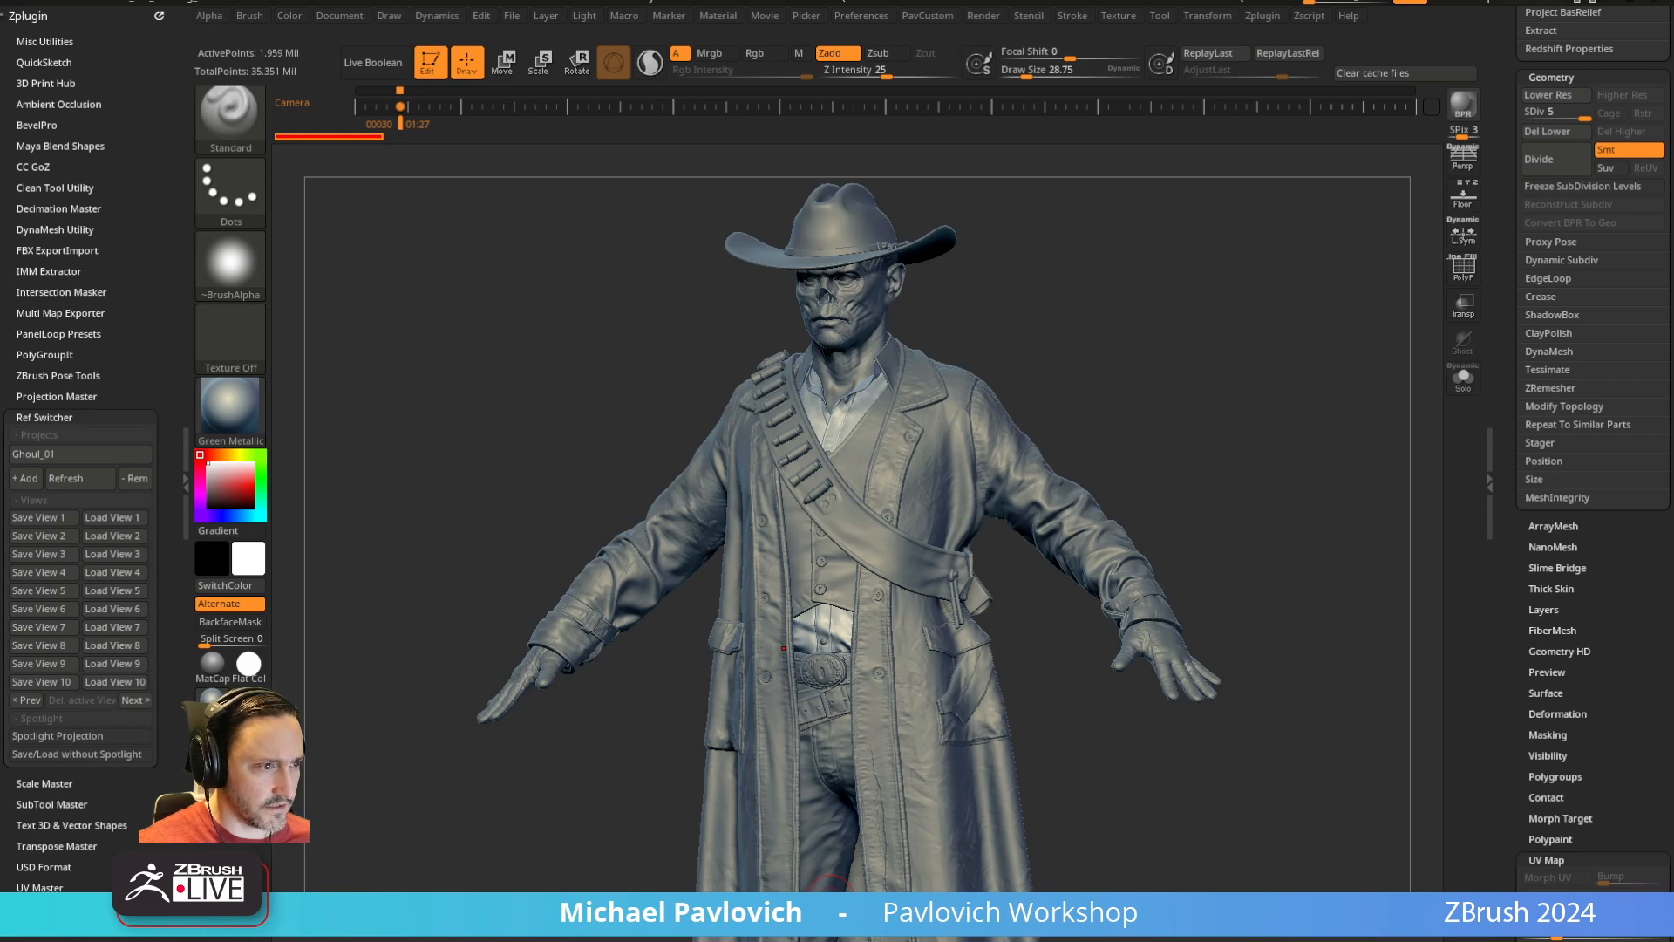
Bring up the ZBrush Training 2021 Video List spreadsheet and survey its weekly columns down to the difficulty legend
left_click_drag(623, 941, 603, 91)
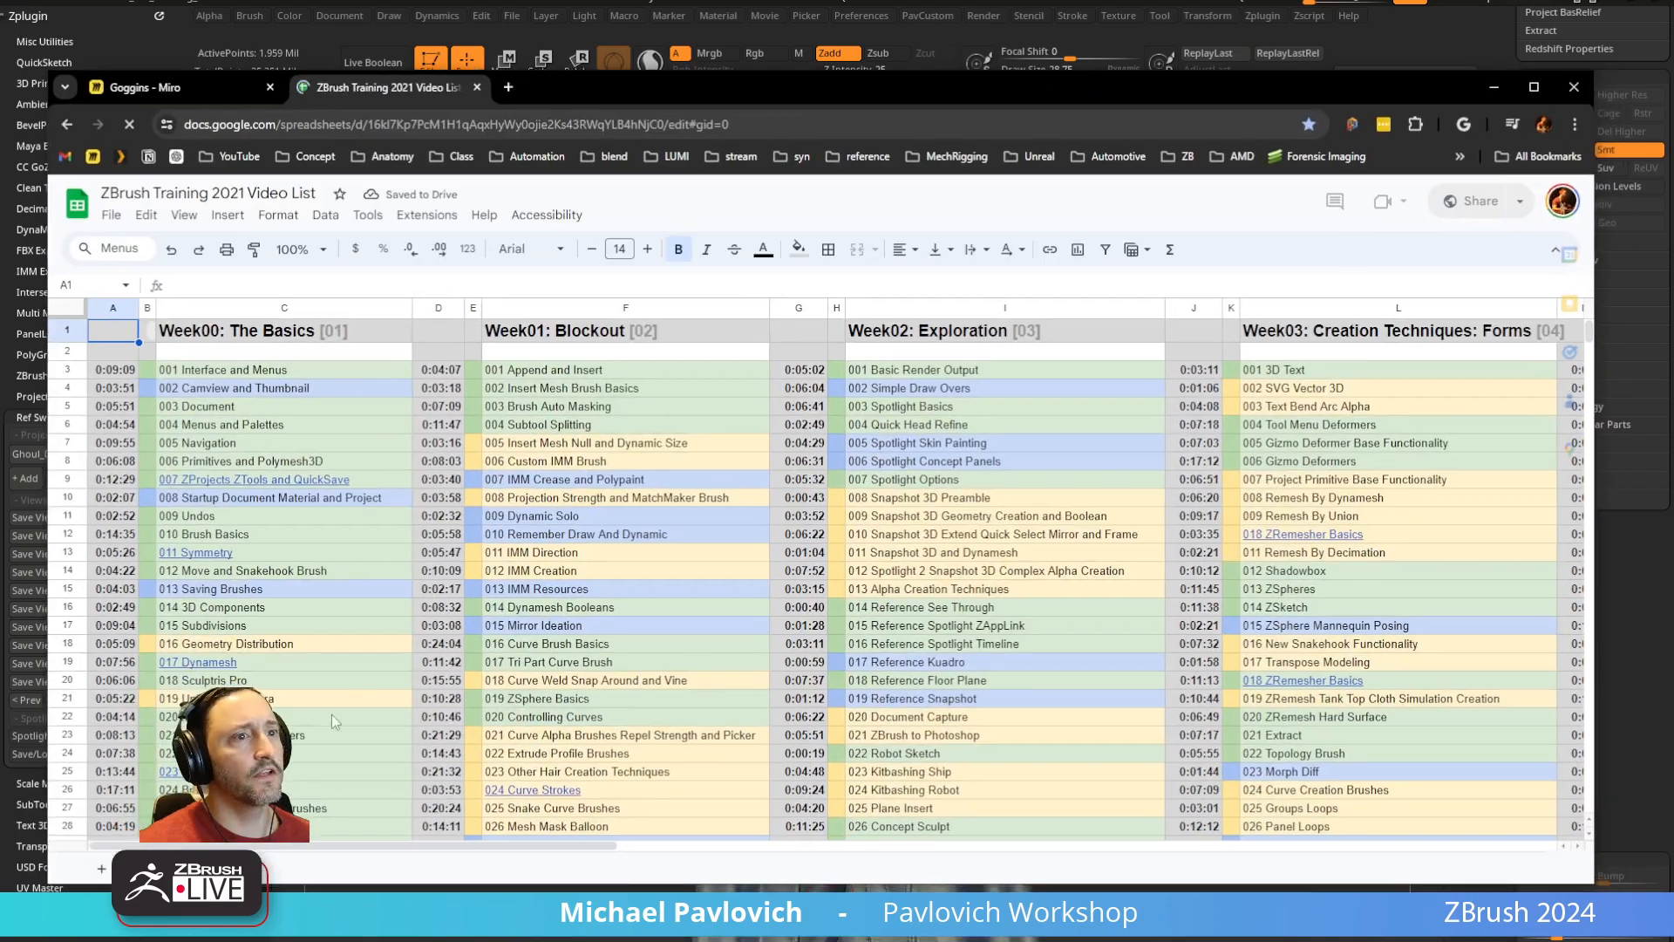
scroll(349, 741, "right", 3)
scroll(375, 754, "down", 10)
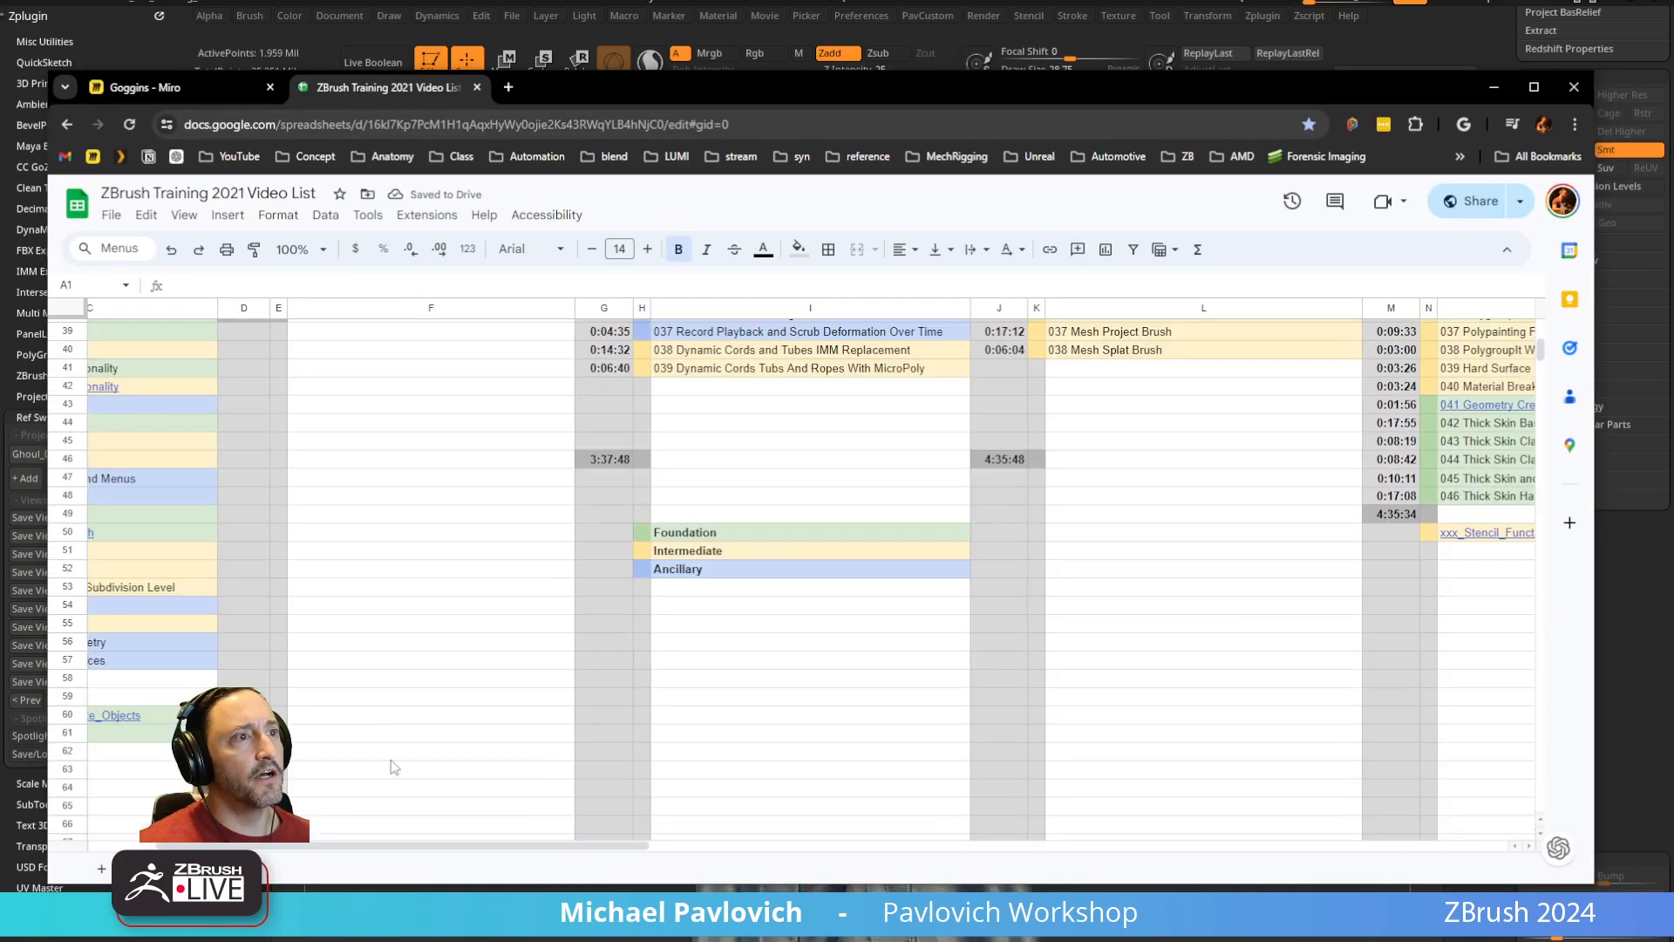
scroll(394, 767, "up", 10)
scroll(384, 785, "left", 2)
scroll(366, 811, "down", 8)
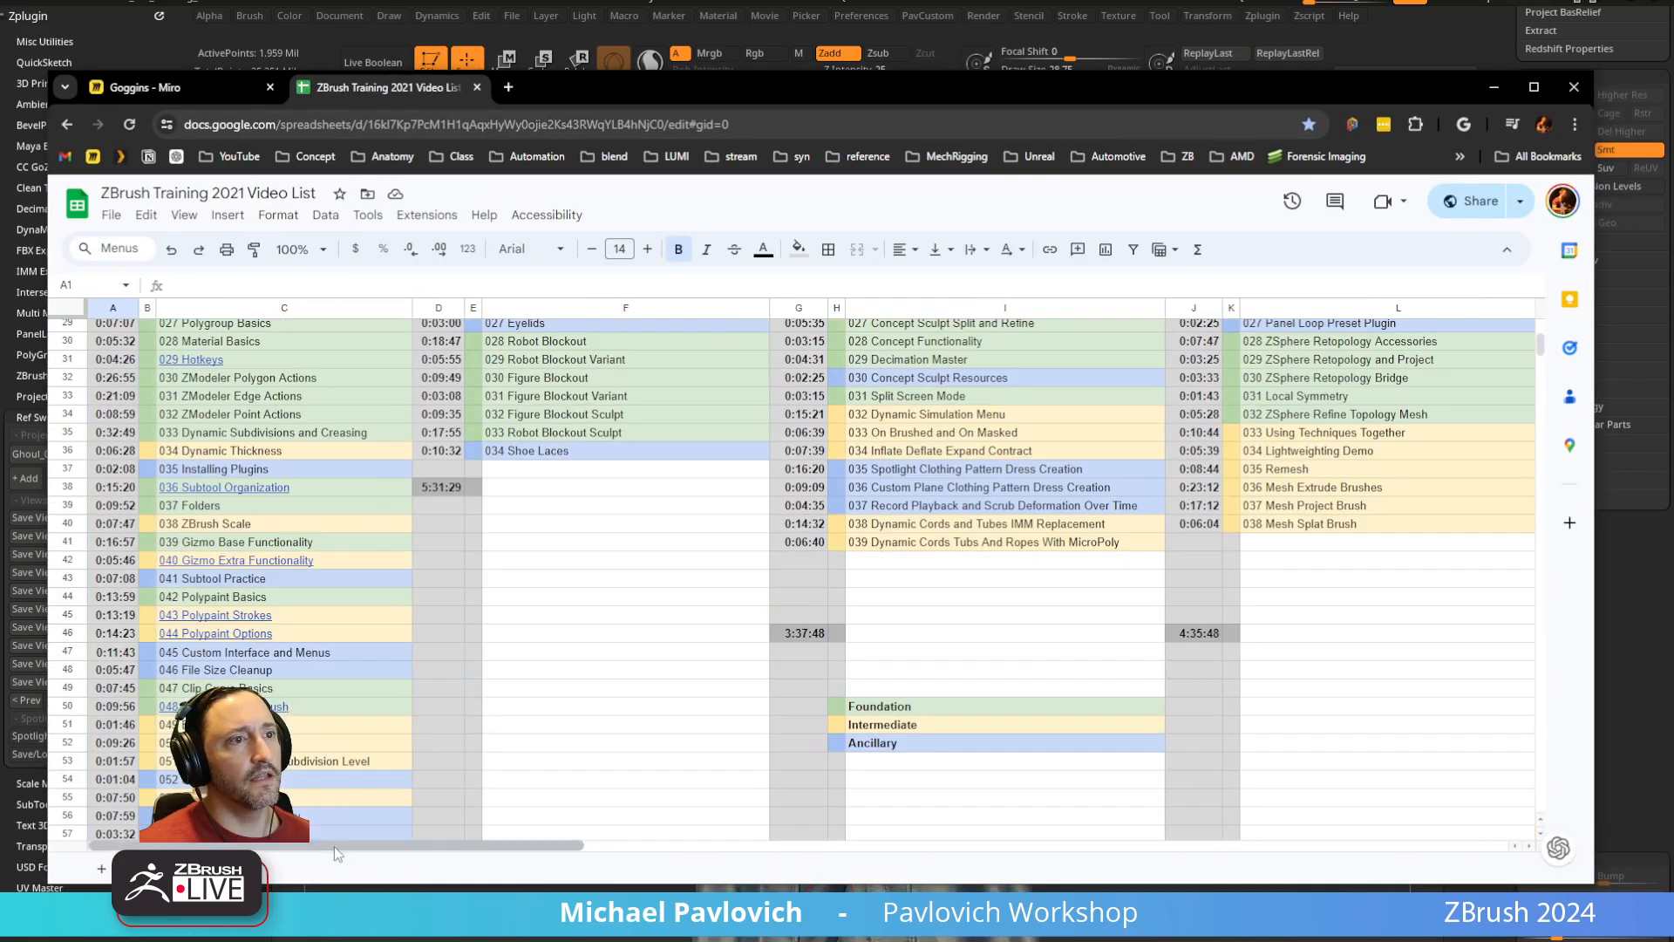
scroll(335, 848, "right", 10)
scroll(360, 828, "left", 8)
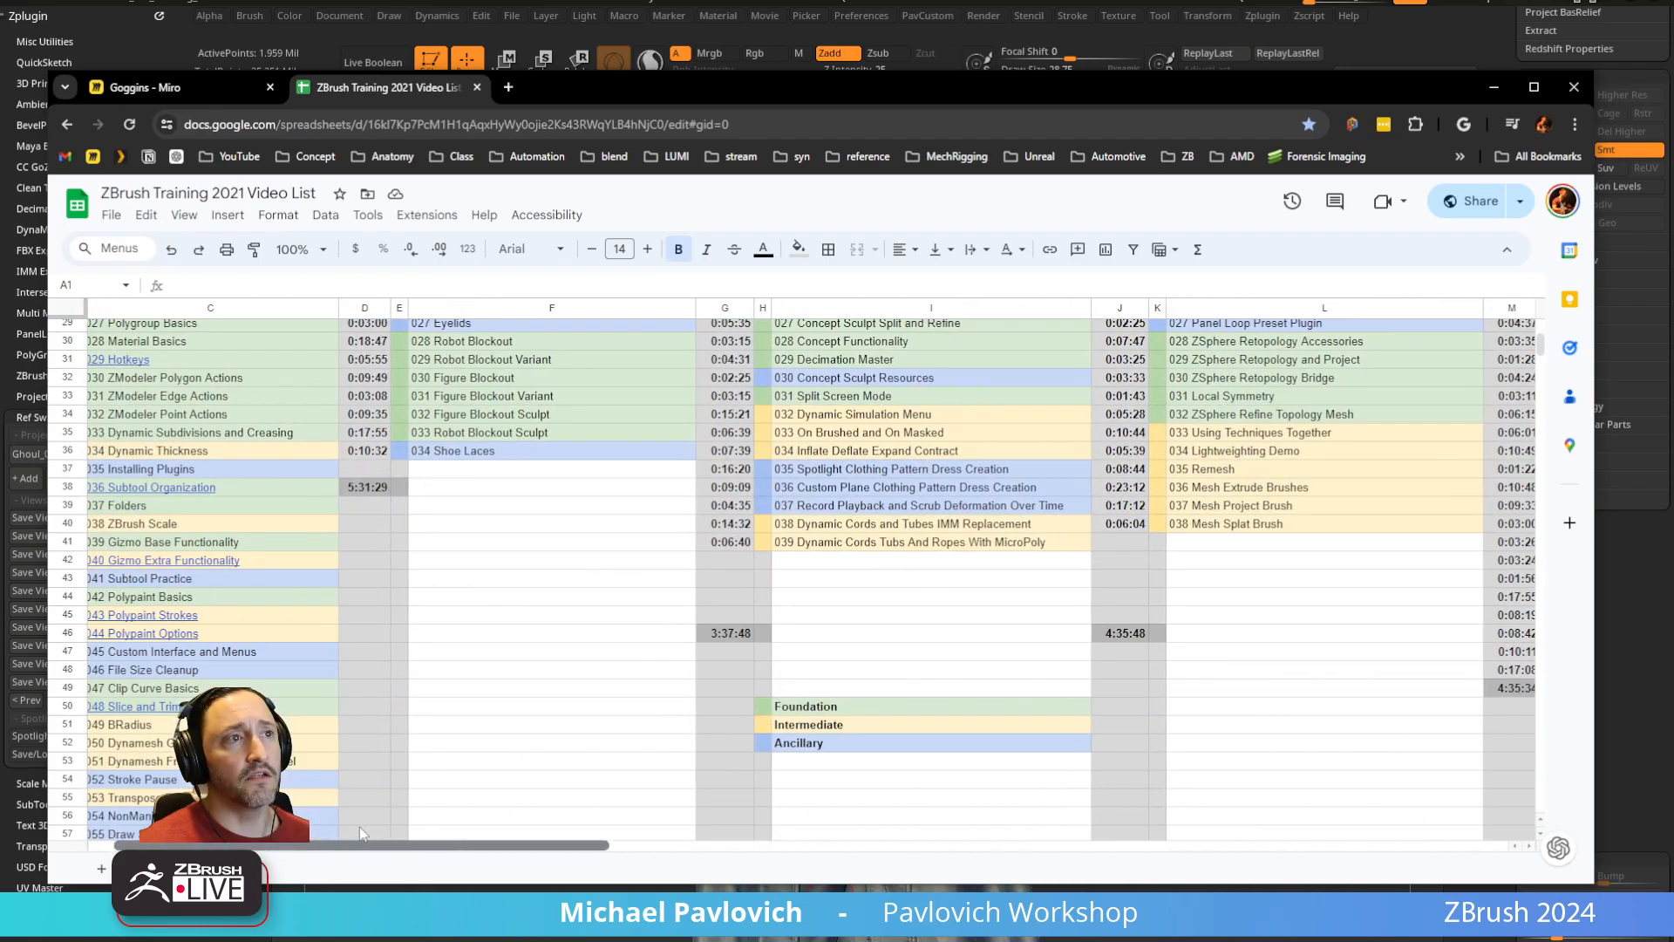
scroll(360, 831, "up", 10)
scroll(314, 758, "left", 1)
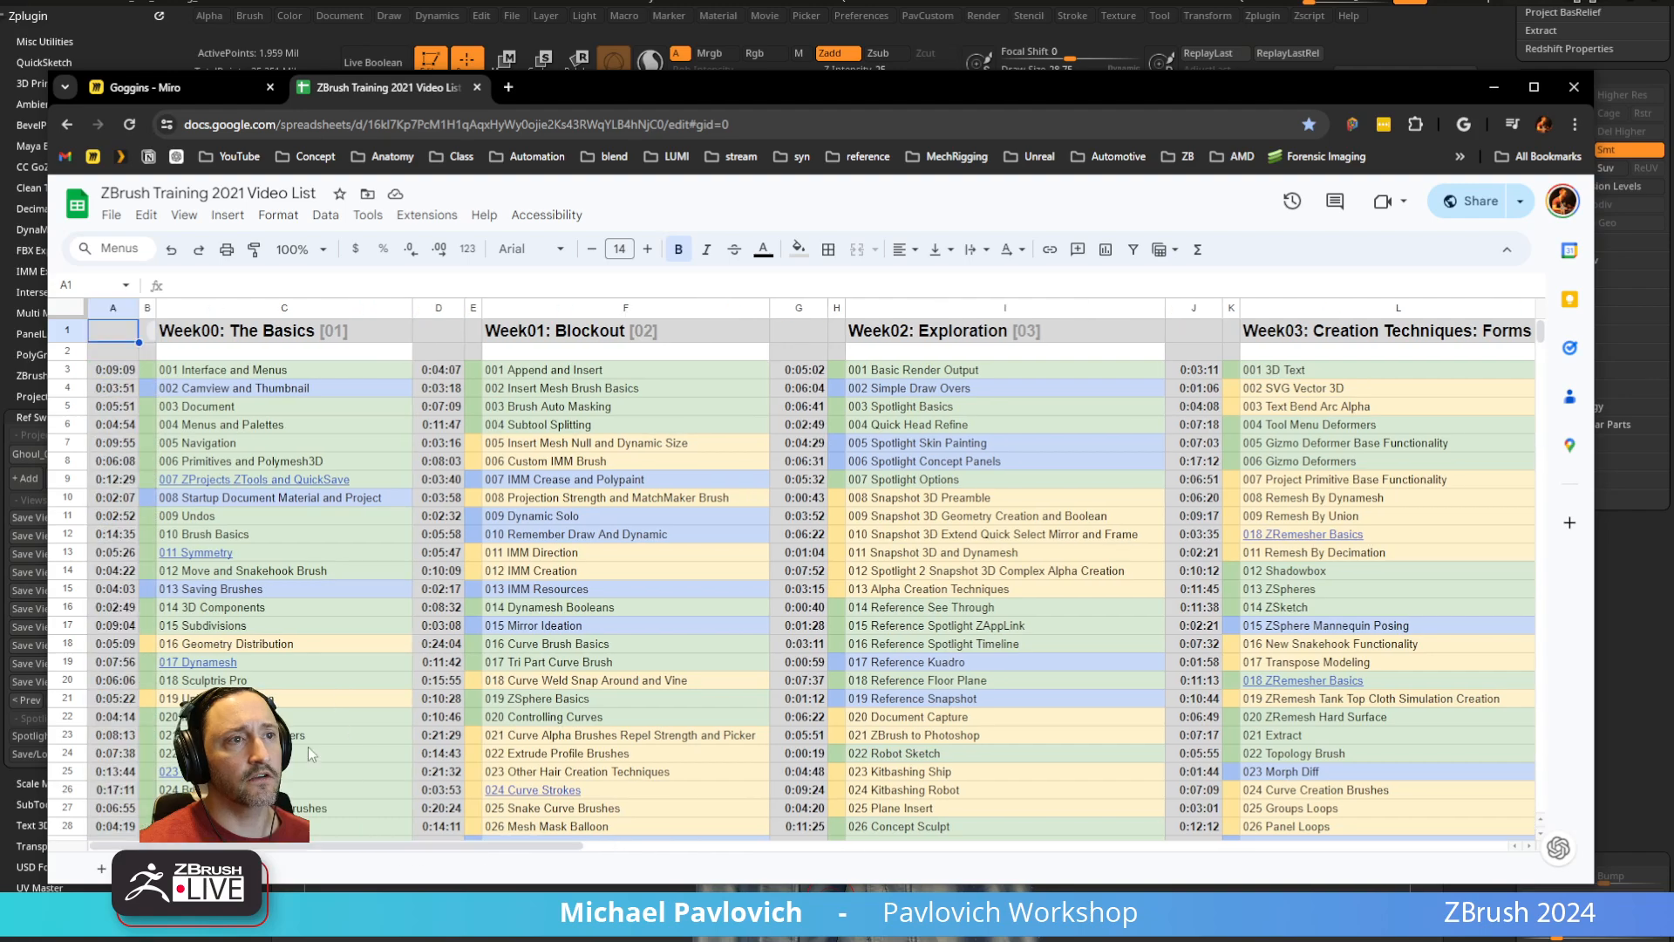
Examine the video titles under Week00: The Basics down to the Gizmo topics
scroll(307, 747, "down", 10)
scroll(307, 746, "up", 10)
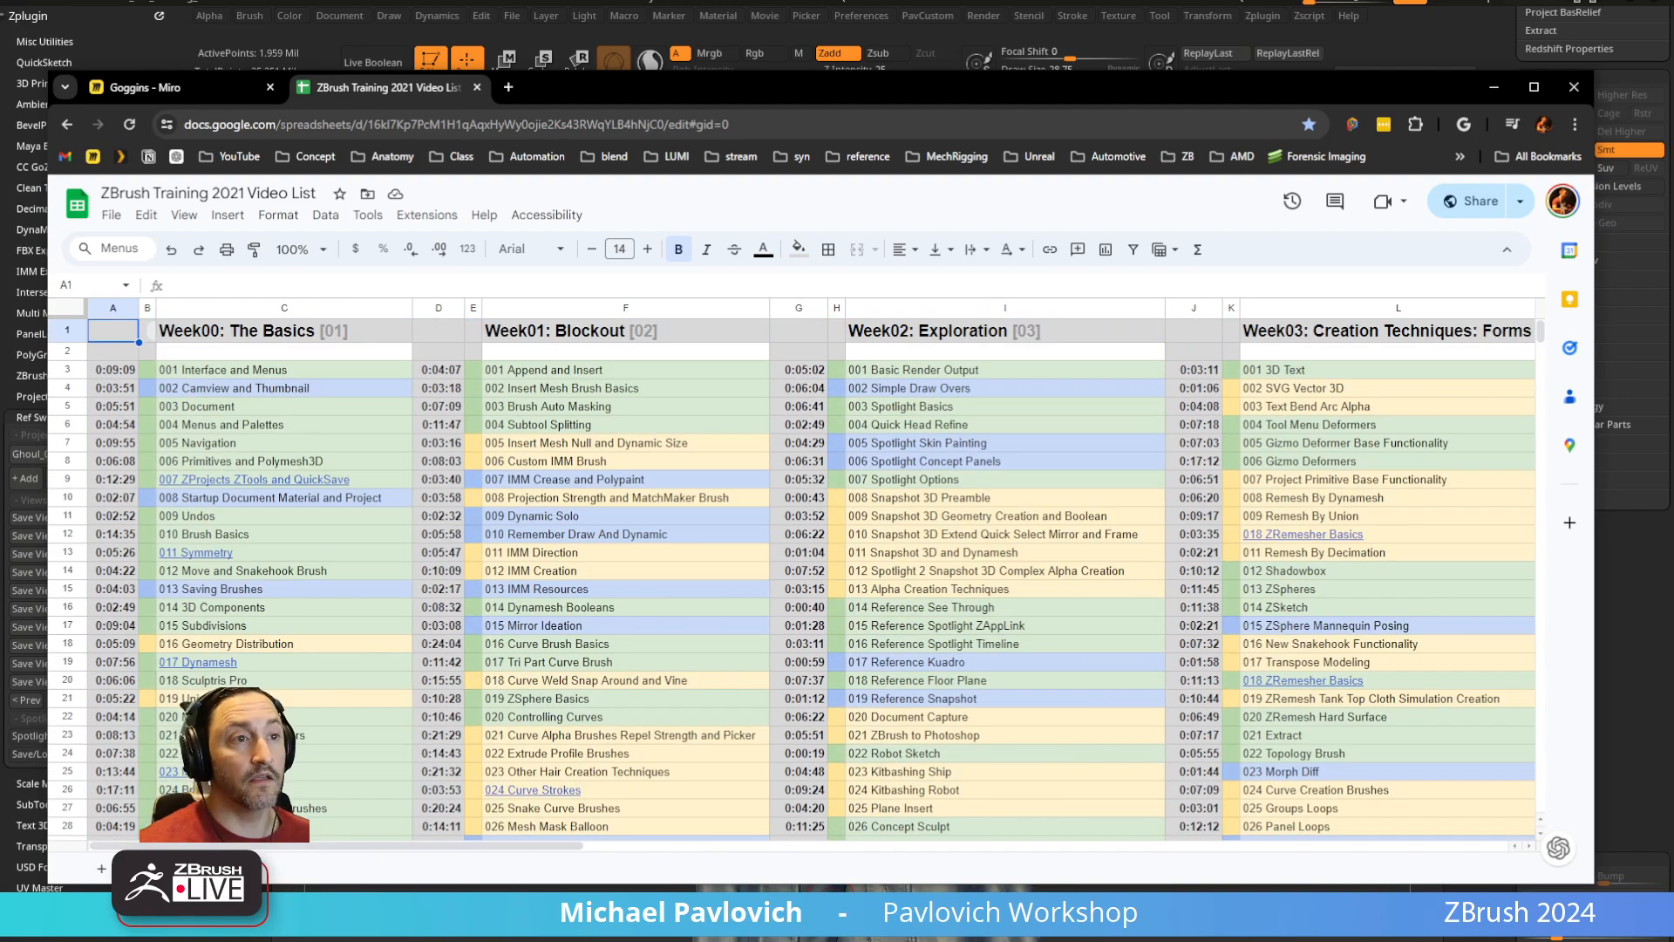
left_click_drag(323, 844, 290, 859)
scroll(294, 729, "down", 2)
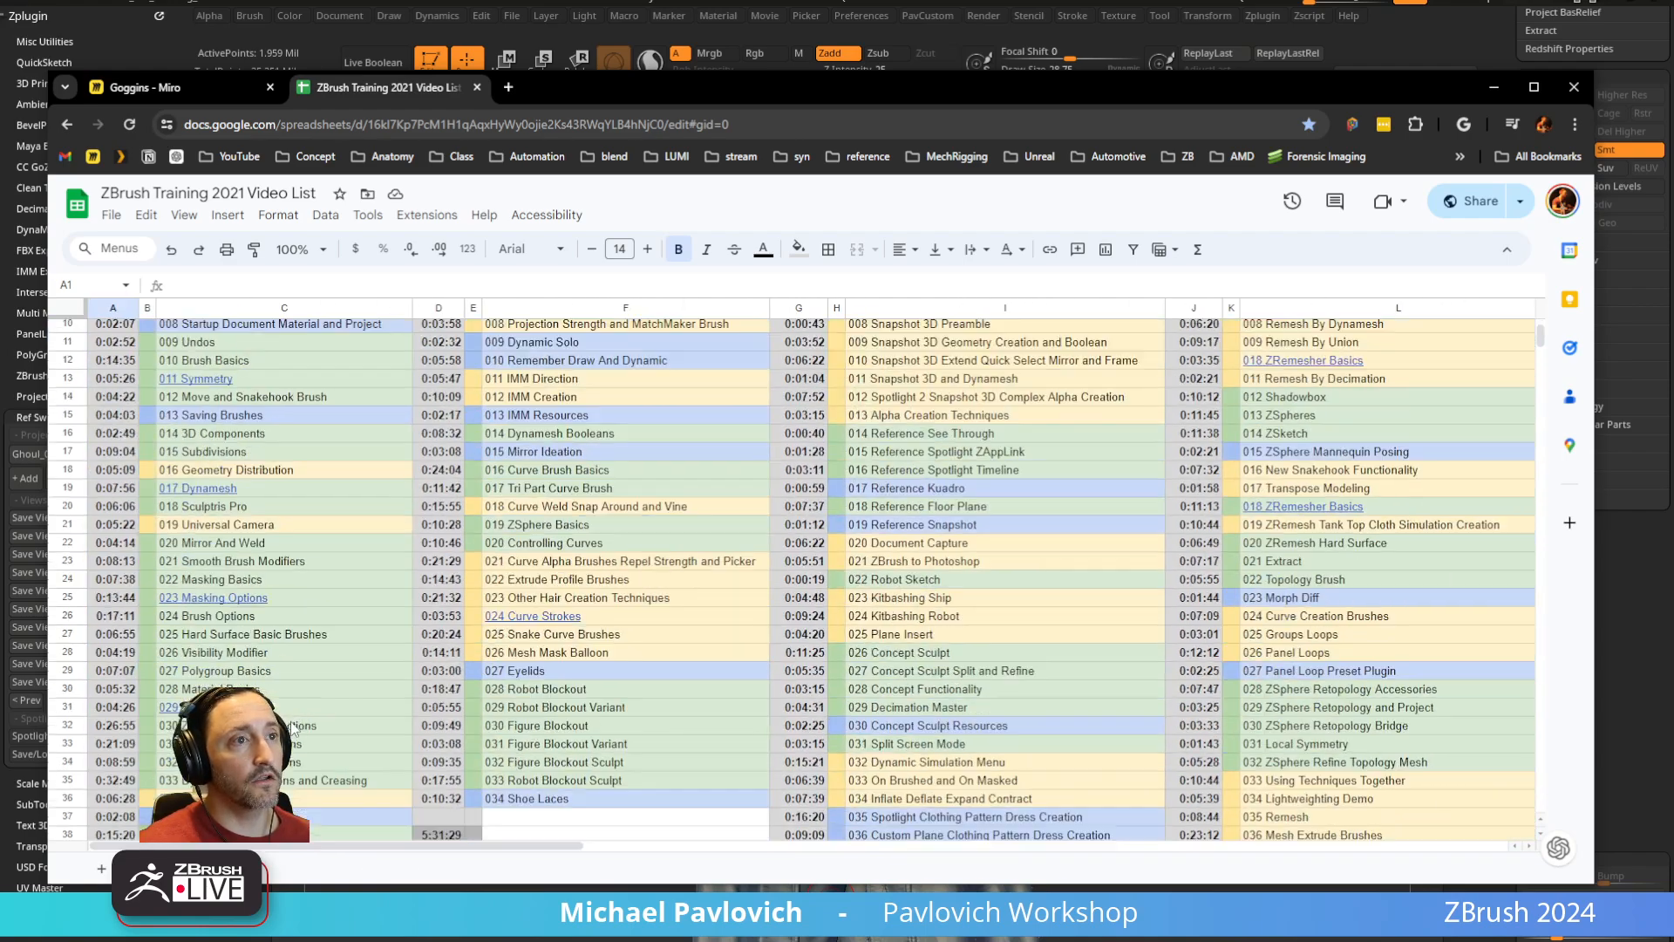
scroll(294, 729, "down", 5)
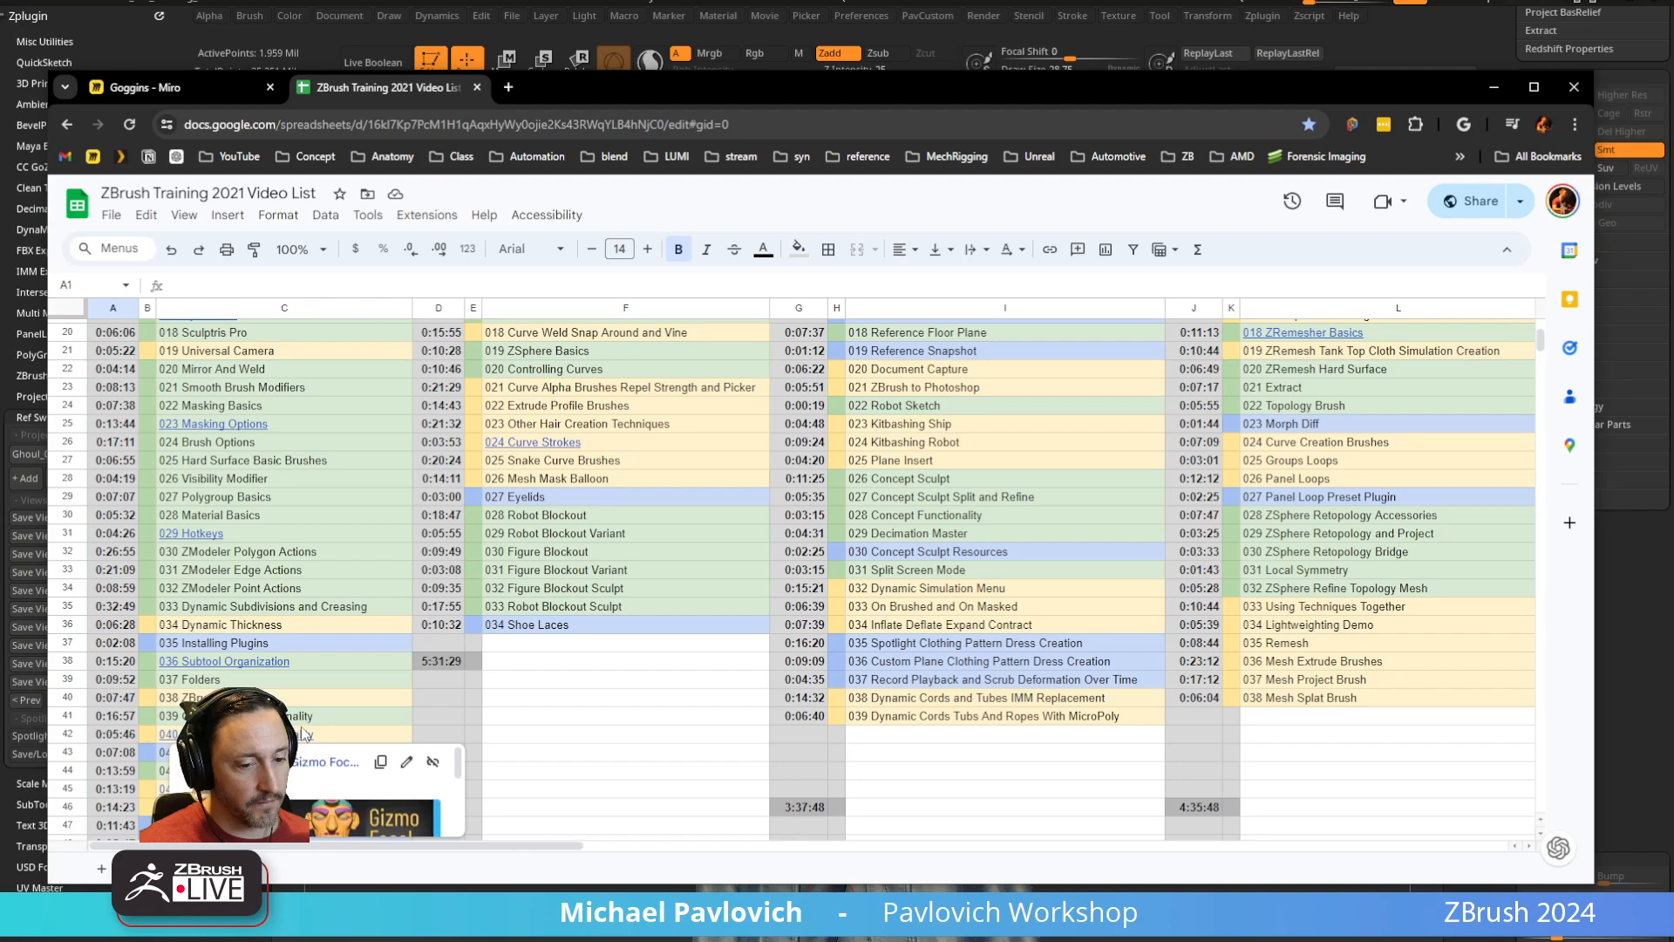
Return to the top of the training video list and switch from the browser back to the clothed character in ZBrush
scroll(304, 732, "up", 10)
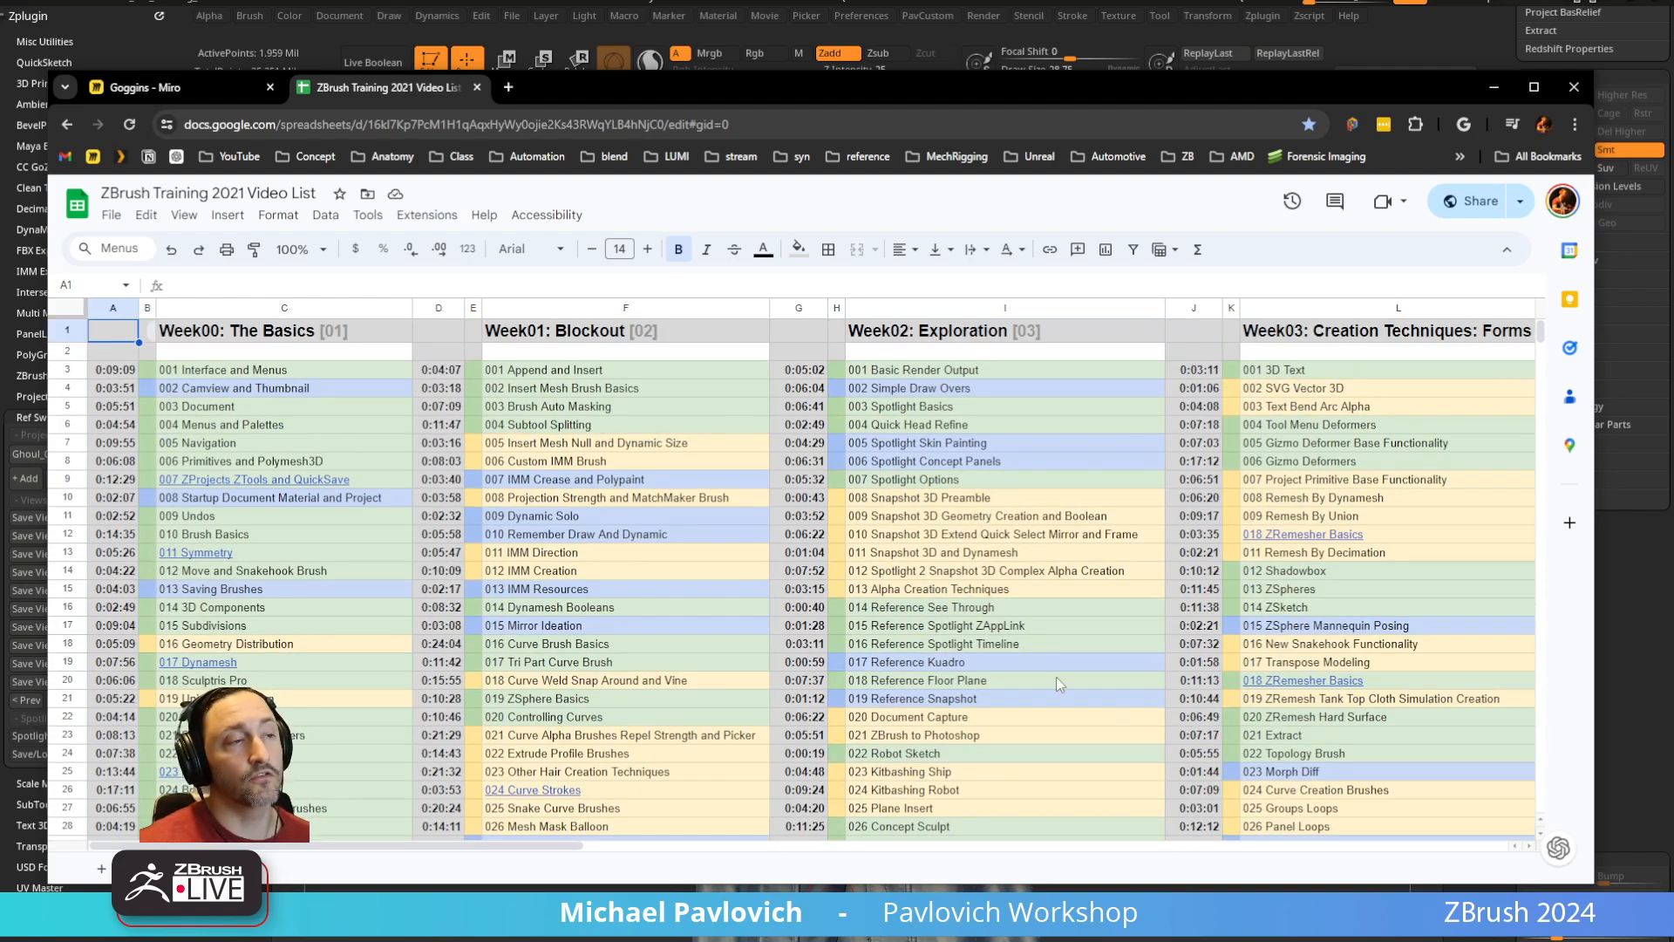
mouse_move(535, 847)
left_mouse_down()
mouse_move(771, 856)
mouse_move(523, 868)
left_mouse_up()
left_click_drag(674, 94, 820, 941)
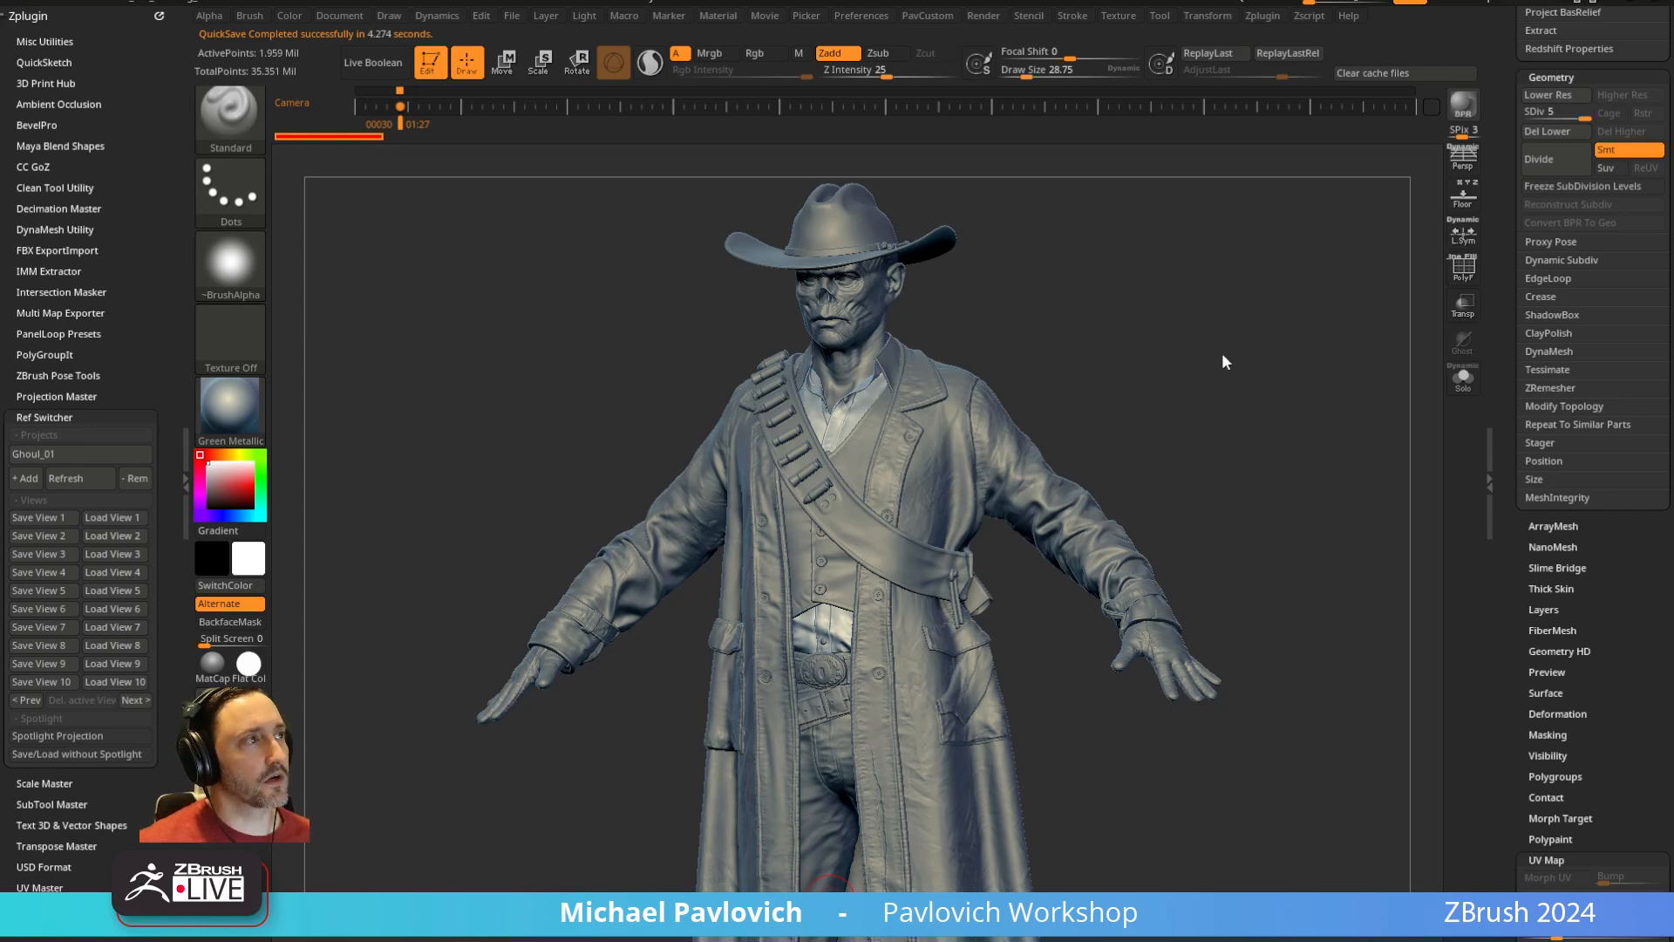
Examine the clothed figure from several angles, ending close on the belt buckles, coat front seams and trenchcoat pocket
mouse_move(1224, 355)
left_mouse_down()
mouse_move(1125, 354)
mouse_move(1142, 339)
mouse_move(1218, 343)
mouse_move(1080, 351)
mouse_move(1165, 336)
left_mouse_up()
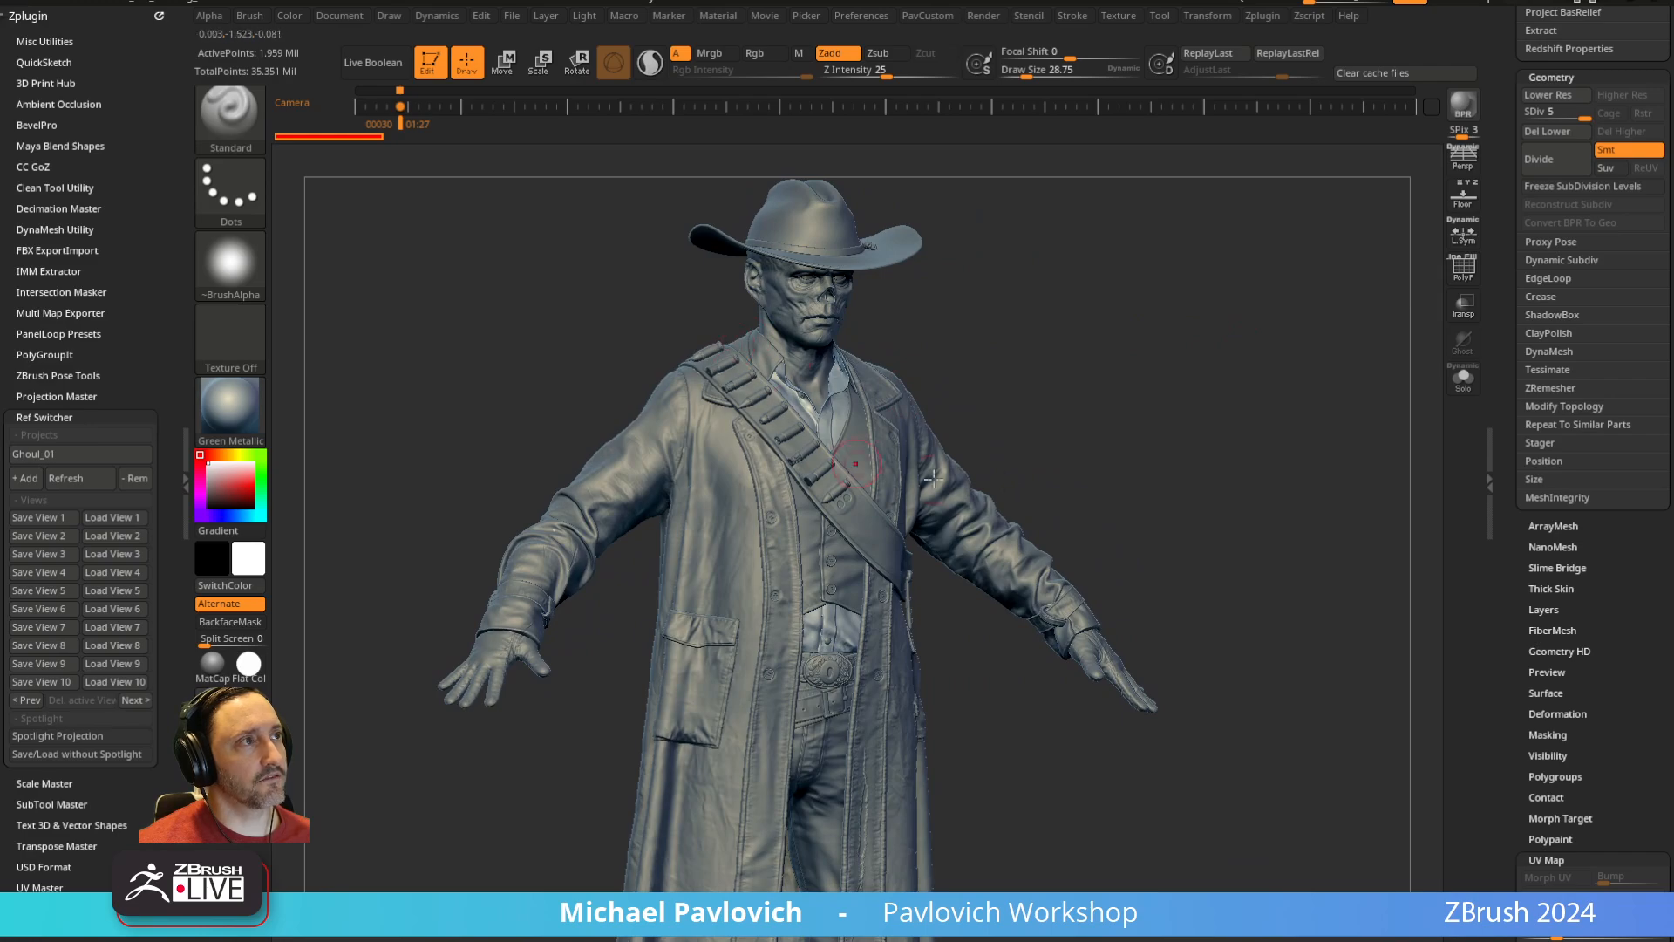
mouse_move(1170, 457)
left_mouse_down()
mouse_move(1177, 485)
mouse_move(1167, 389)
left_mouse_up()
right_click_drag(746, 363, 749, 500, "alt")
right_click_drag(632, 336, 760, 460, "alt")
right_click_drag(842, 513, 818, 384)
right_click_drag(968, 497, 831, 351, "alt")
right_click_drag(784, 697, 985, 453, "alt")
right_click_drag(837, 506, 1029, 349, "alt")
right_click_drag(968, 680, 889, 288, "alt")
right_click_drag(889, 288, 845, 603)
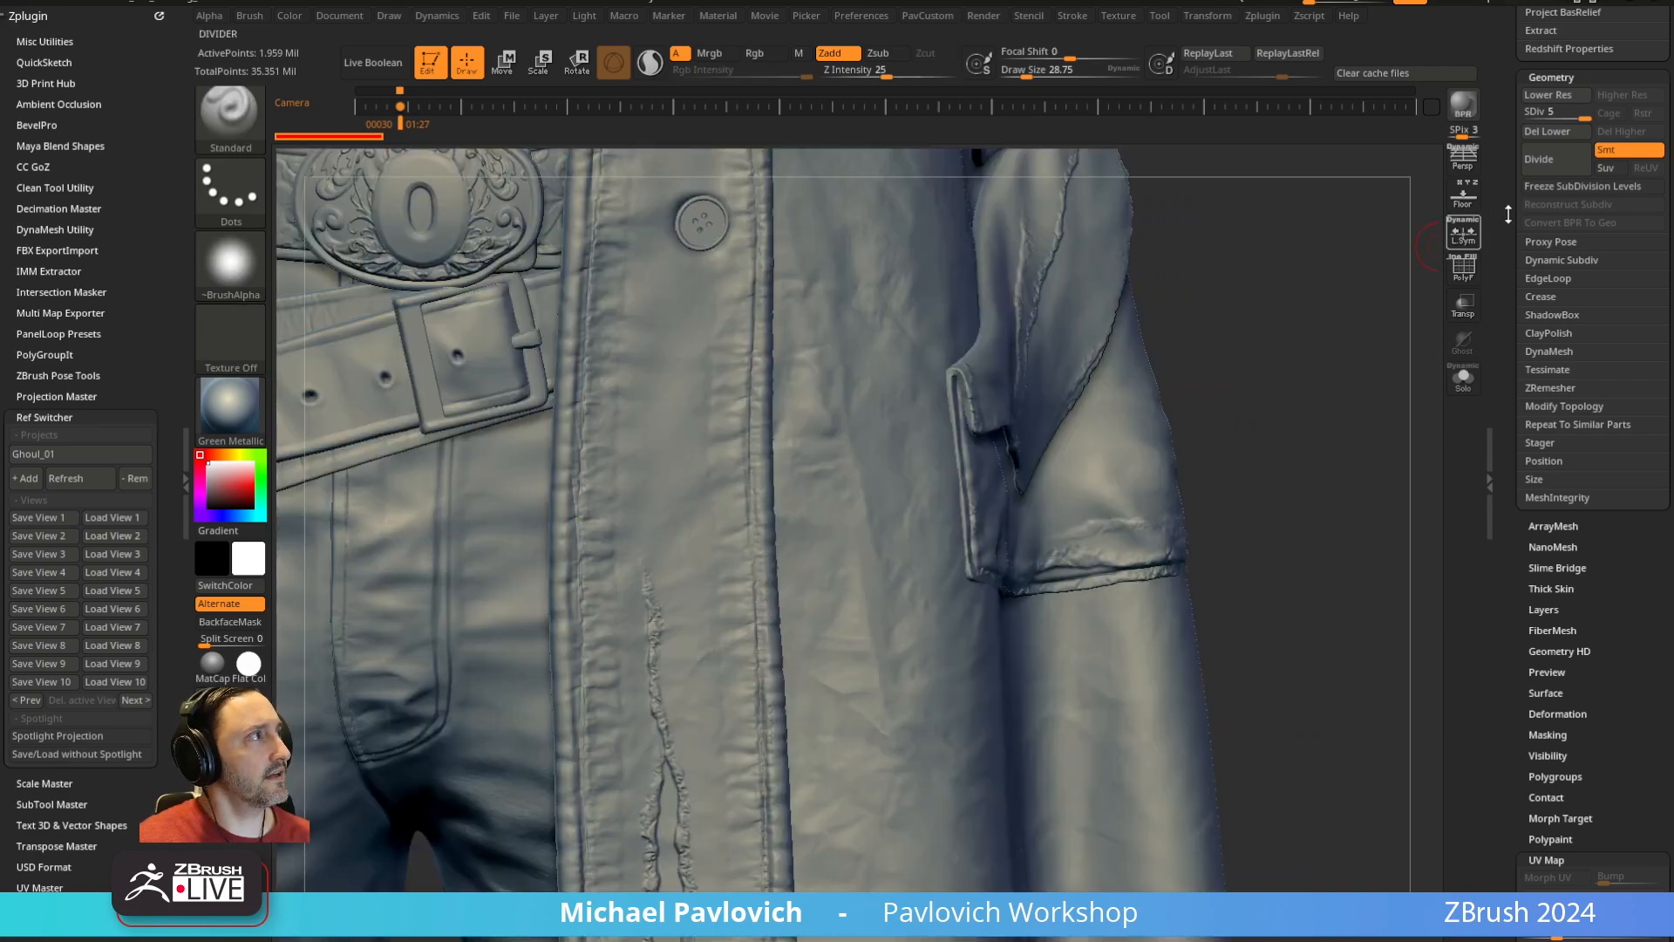
Show subtool visibility set 2 with the whole figure framed, and restore visibility set 1 for comparison from the front
mouse_move(1509, 214)
left_mouse_down()
mouse_move(1521, 420)
mouse_move(1515, 201)
left_mouse_up()
left_click_drag(1514, 371, 1504, 620)
left_click(1548, 400)
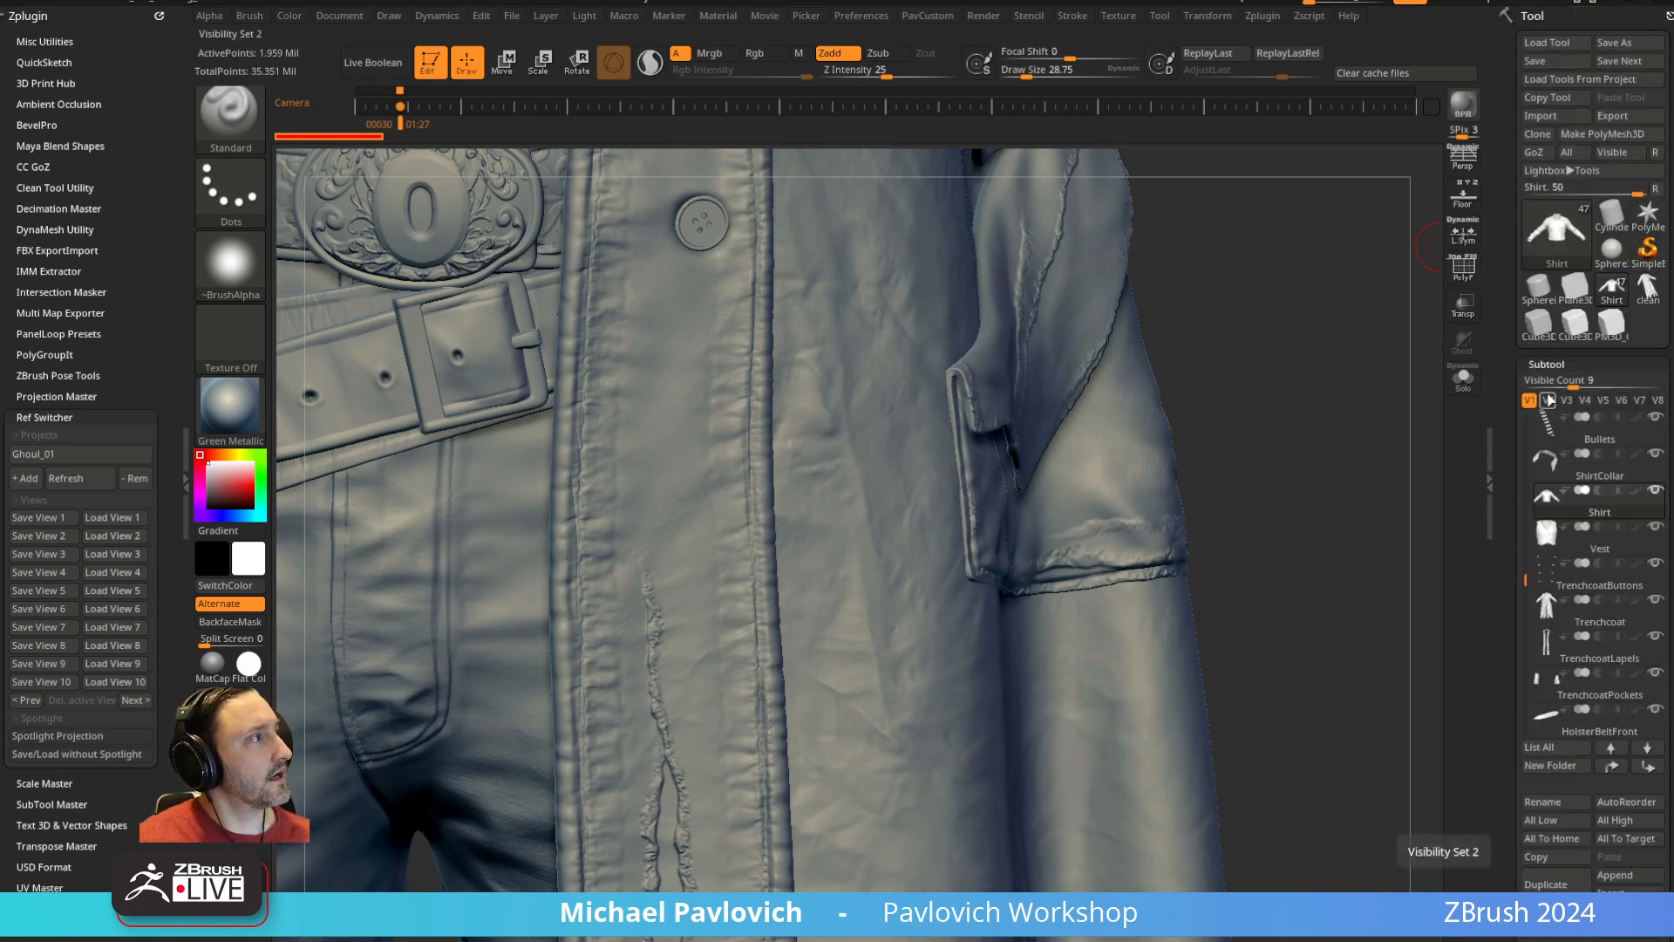
key("f")
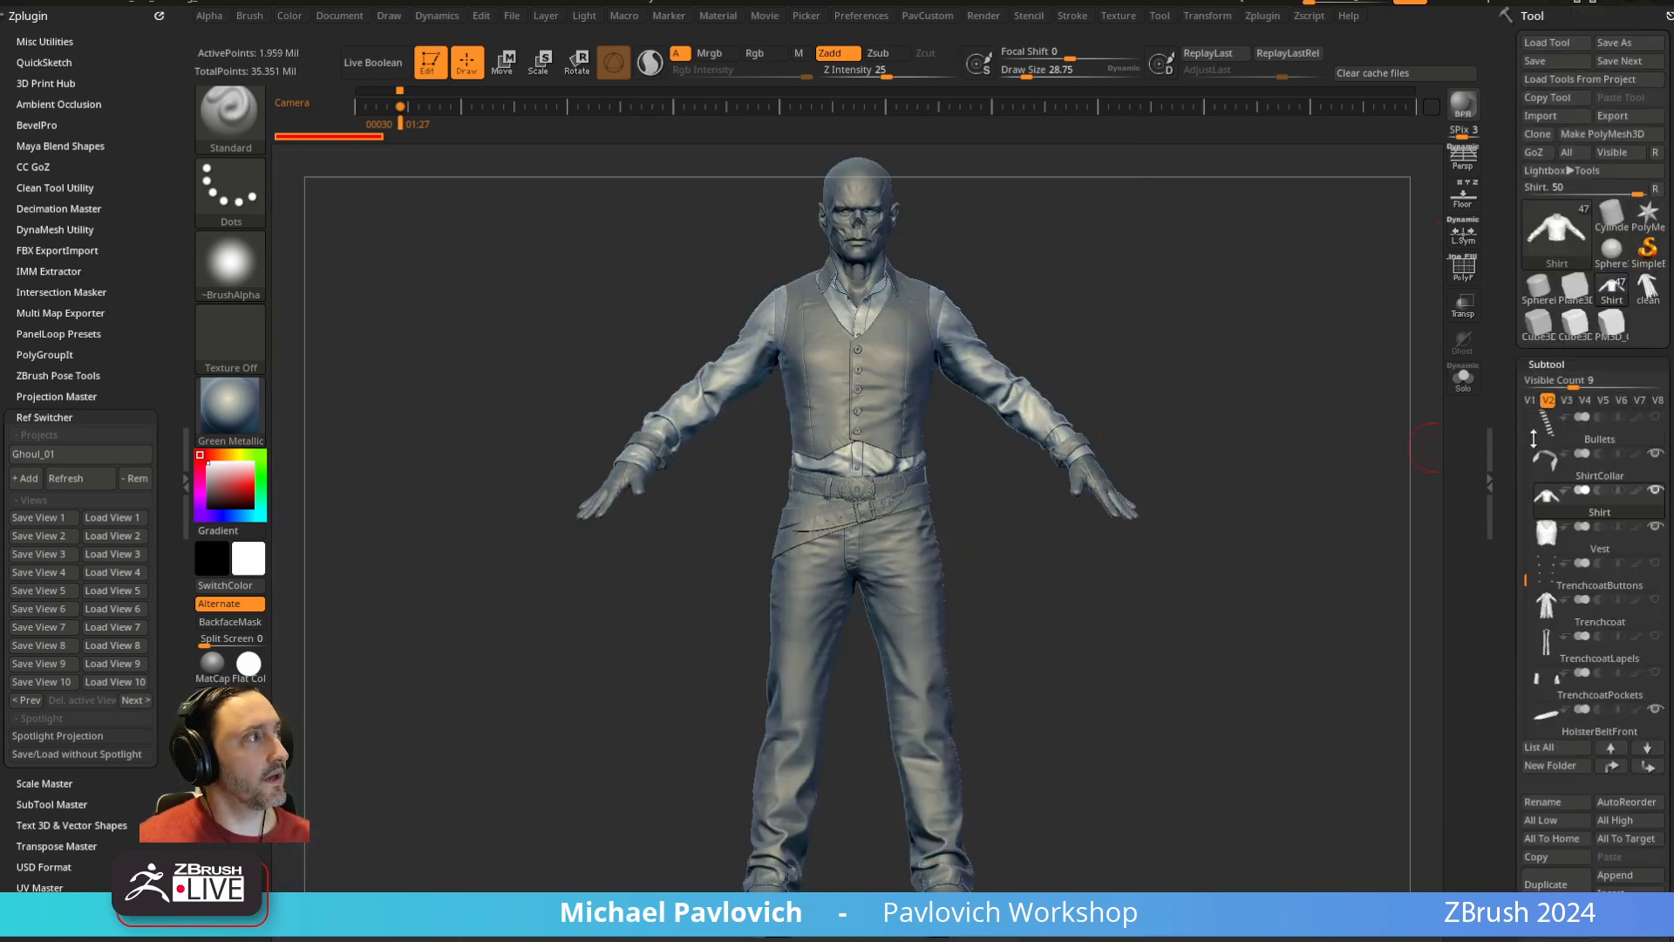
left_click(1530, 400)
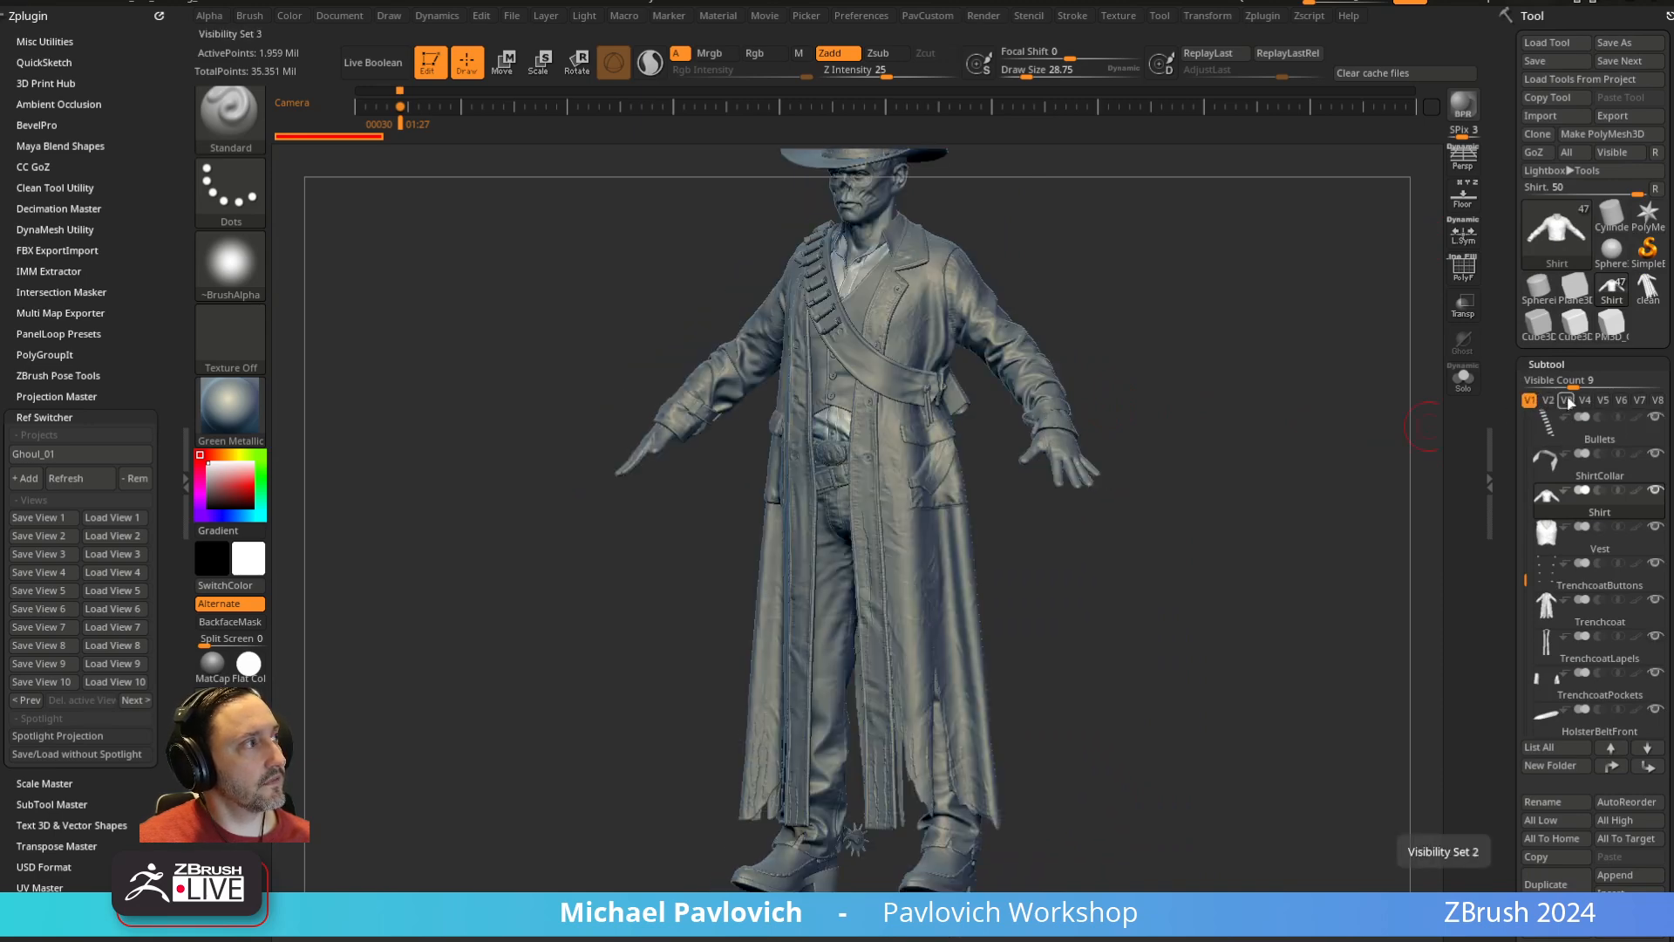
left_click_drag(1379, 441, 1326, 492, "shift")
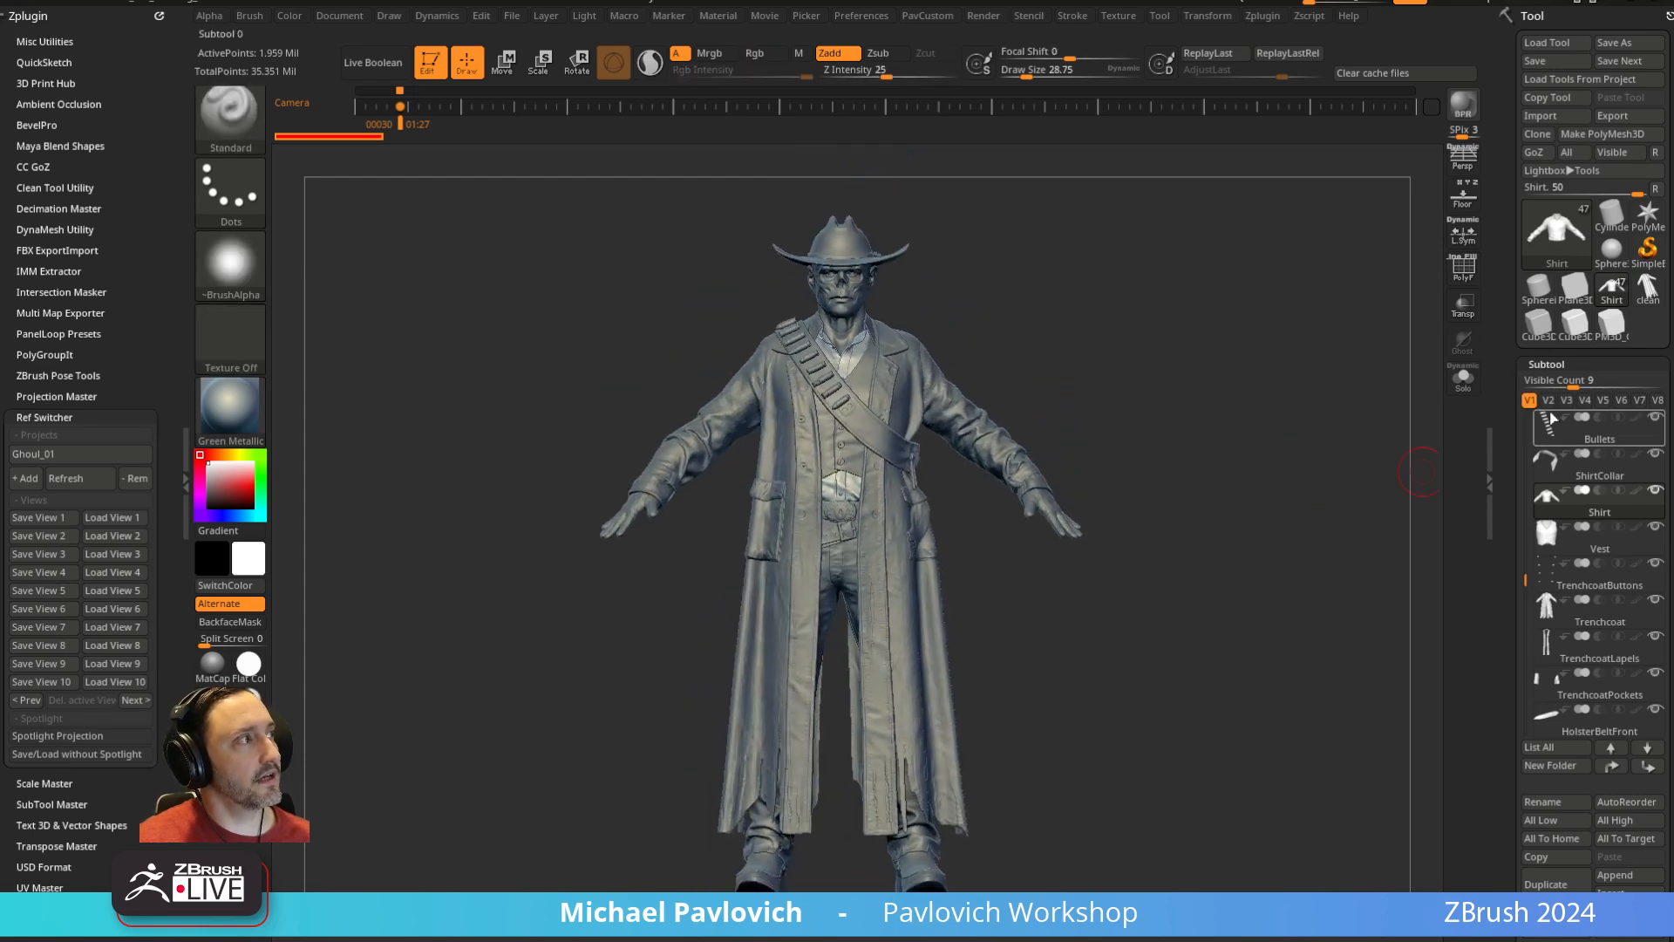
Activate subtool visibility set 2, inspect the vest and shirt from back and front, and set the draw size to 24.4876
left_click(1548, 400)
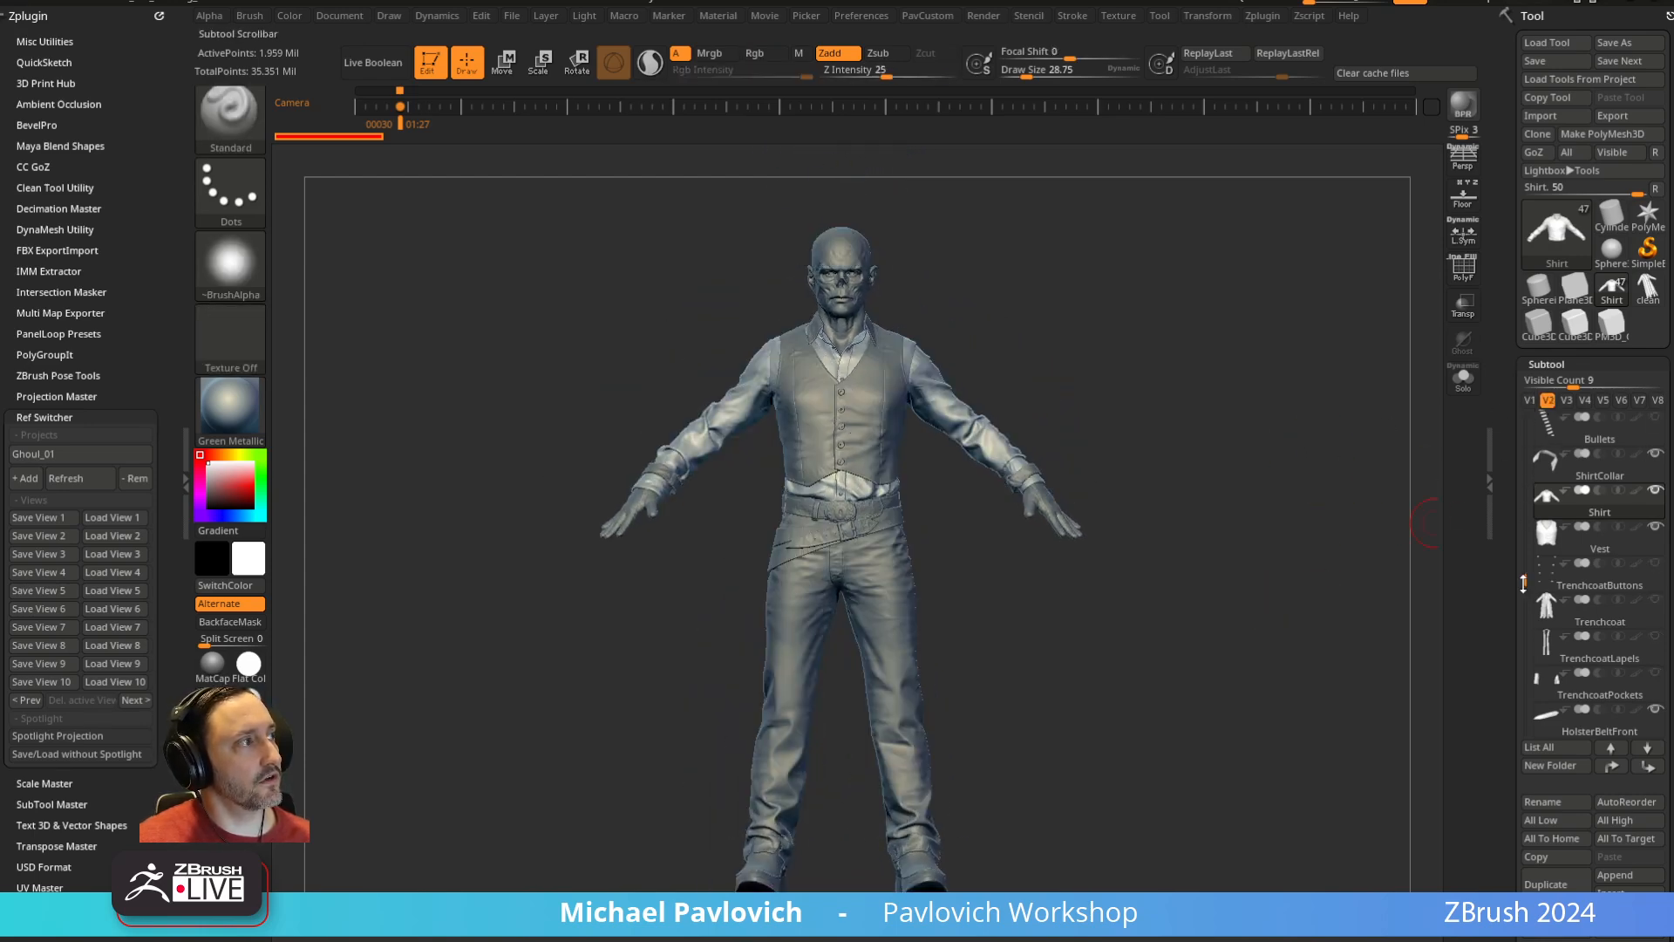
mouse_move(1524, 584)
left_mouse_down()
mouse_move(1524, 683)
mouse_move(1523, 603)
left_mouse_up()
mouse_move(1336, 578)
left_mouse_down("shift")
mouse_move(1247, 589)
mouse_move(1270, 541)
mouse_move(1199, 436)
mouse_move(1269, 462)
mouse_move(1199, 297)
mouse_move(1205, 493)
mouse_move(1171, 490)
mouse_move(1214, 422)
mouse_move(1287, 421)
mouse_move(1212, 431)
mouse_move(1195, 400)
left_mouse_up("shift")
key("s")
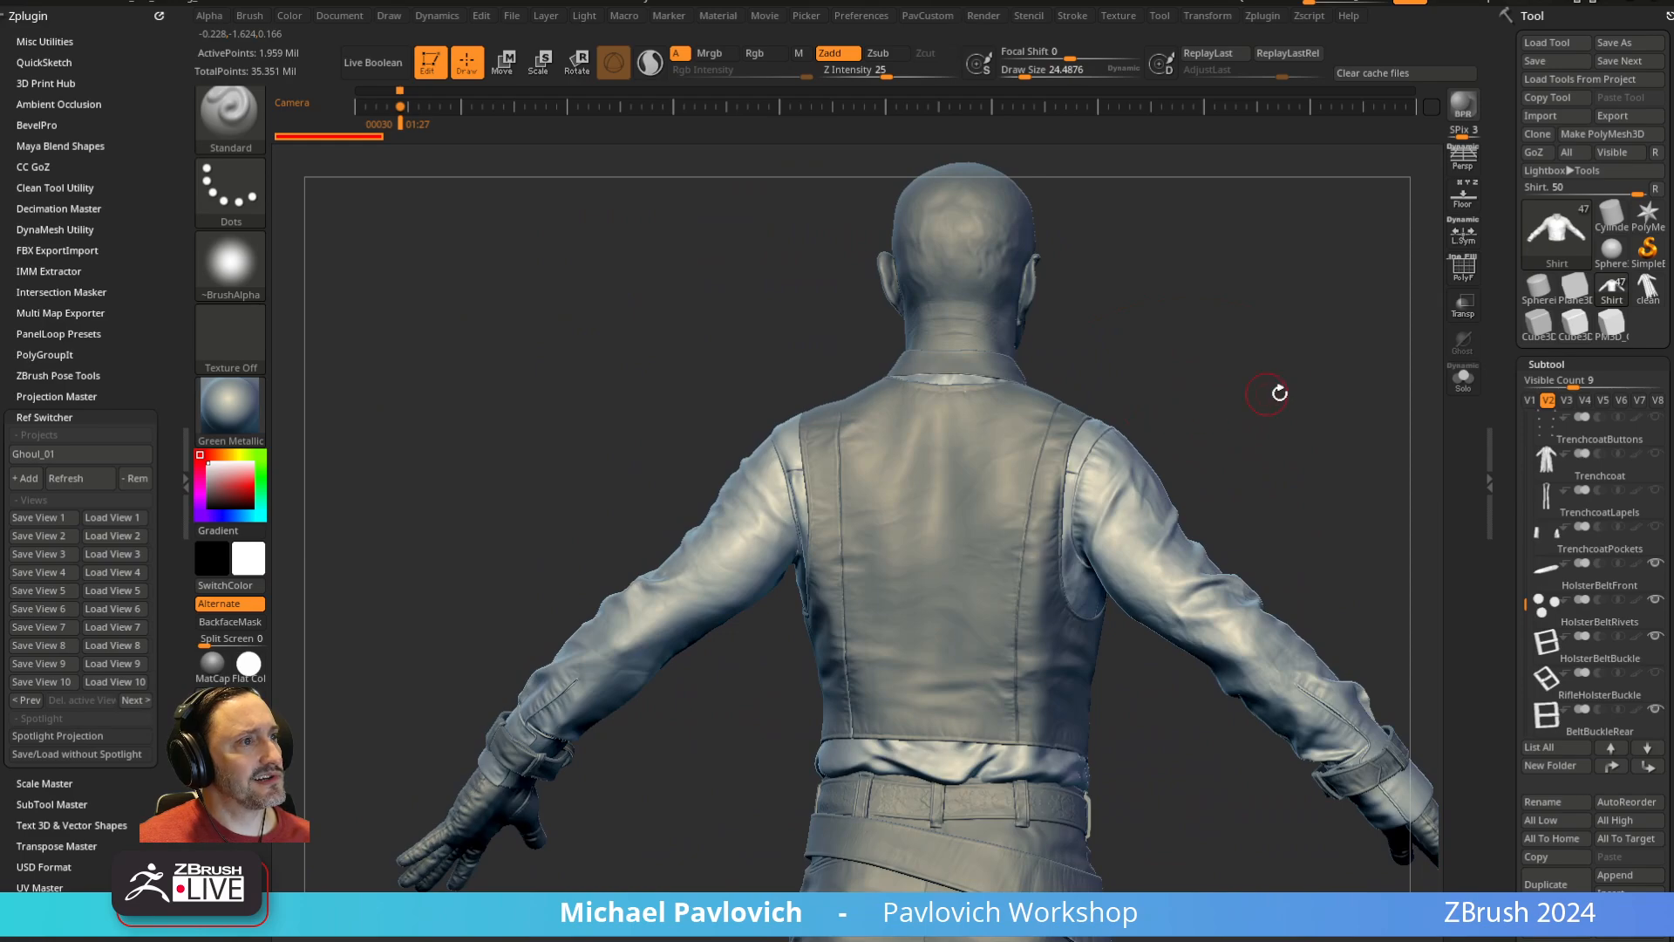
left_click_drag(1307, 388, 1176, 554)
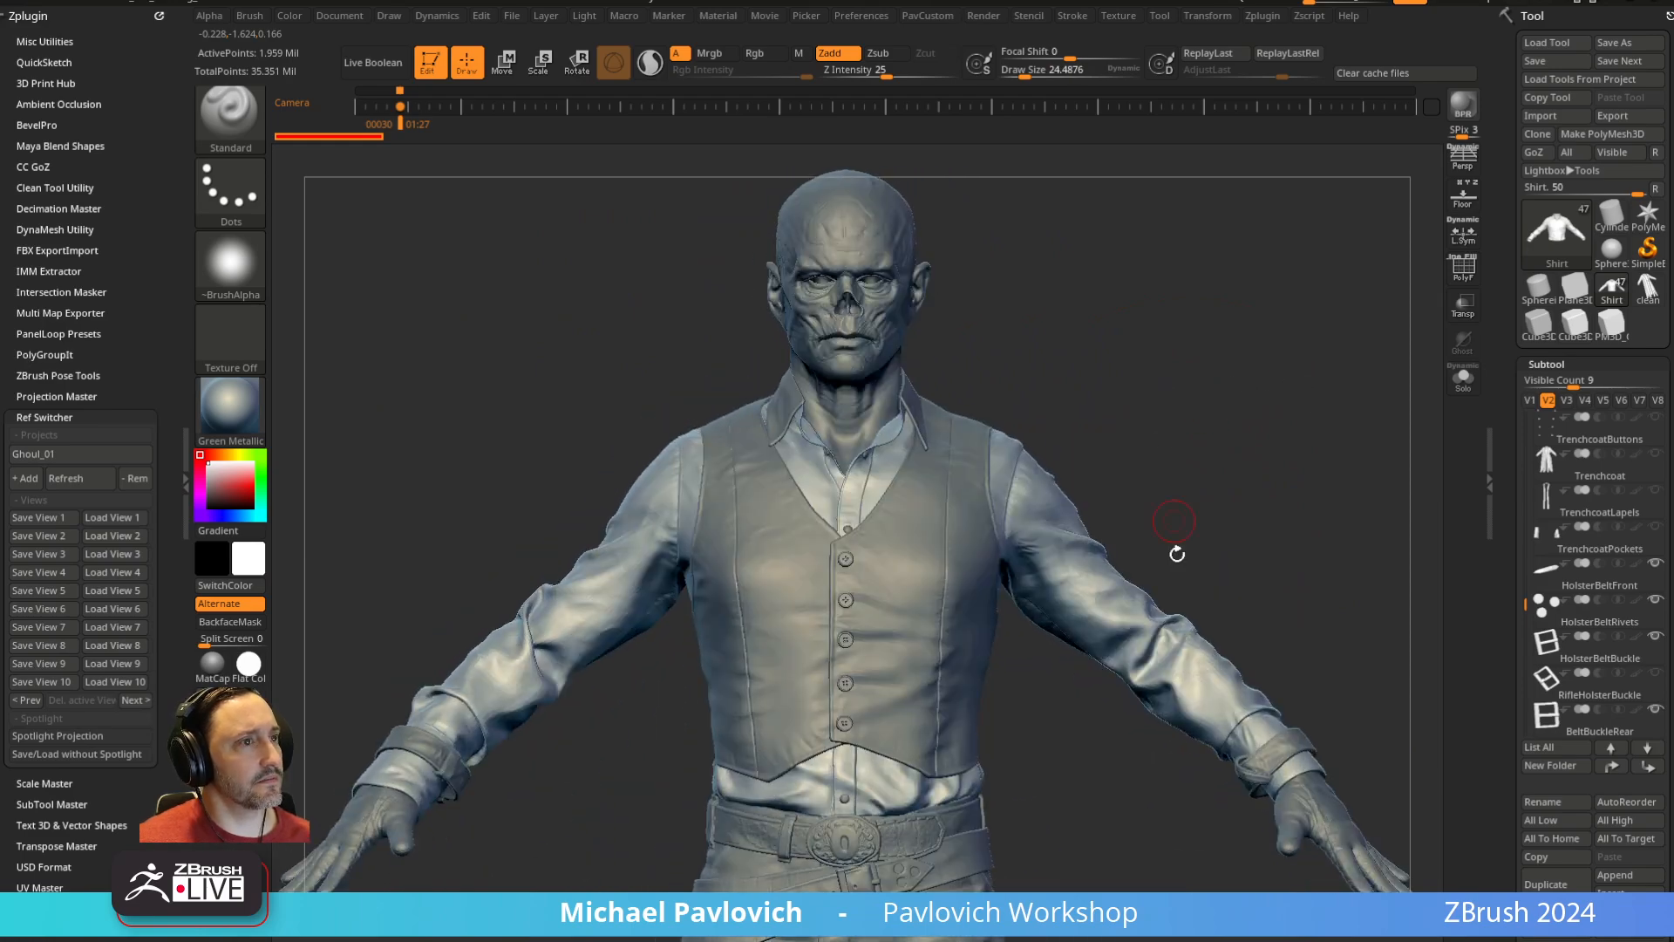
Activate the wrist straps, belt buckle and vest subtools in turn, checking visibility sets V1 and V2 on the character
left_click(1280, 754, "alt")
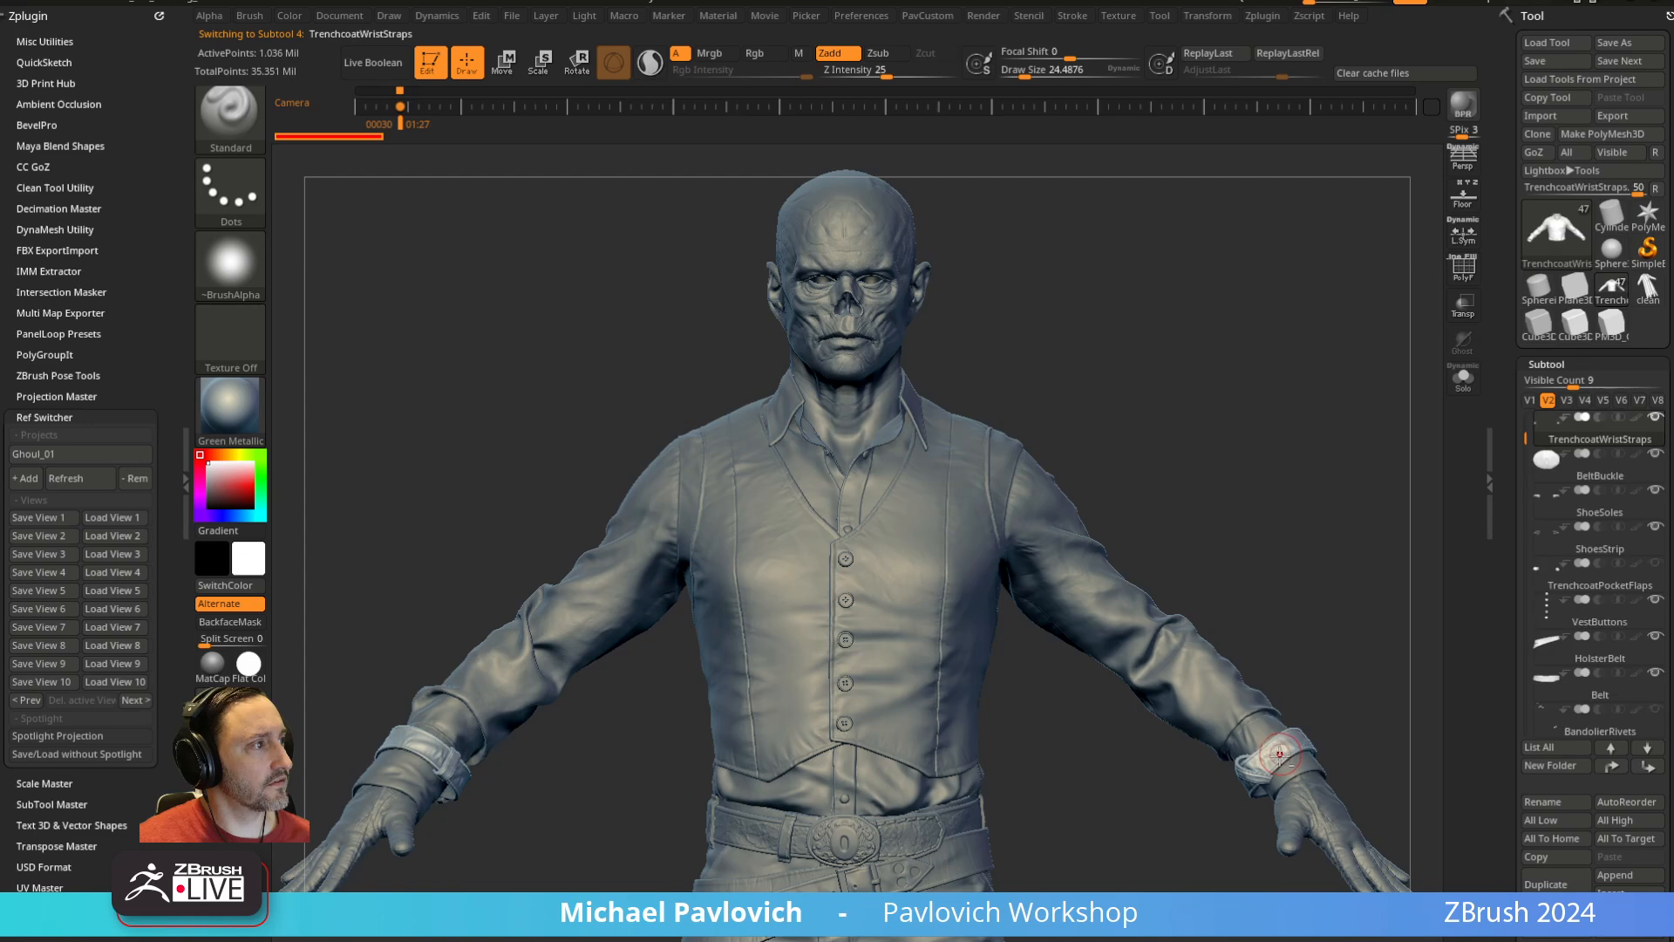
left_click(1604, 458)
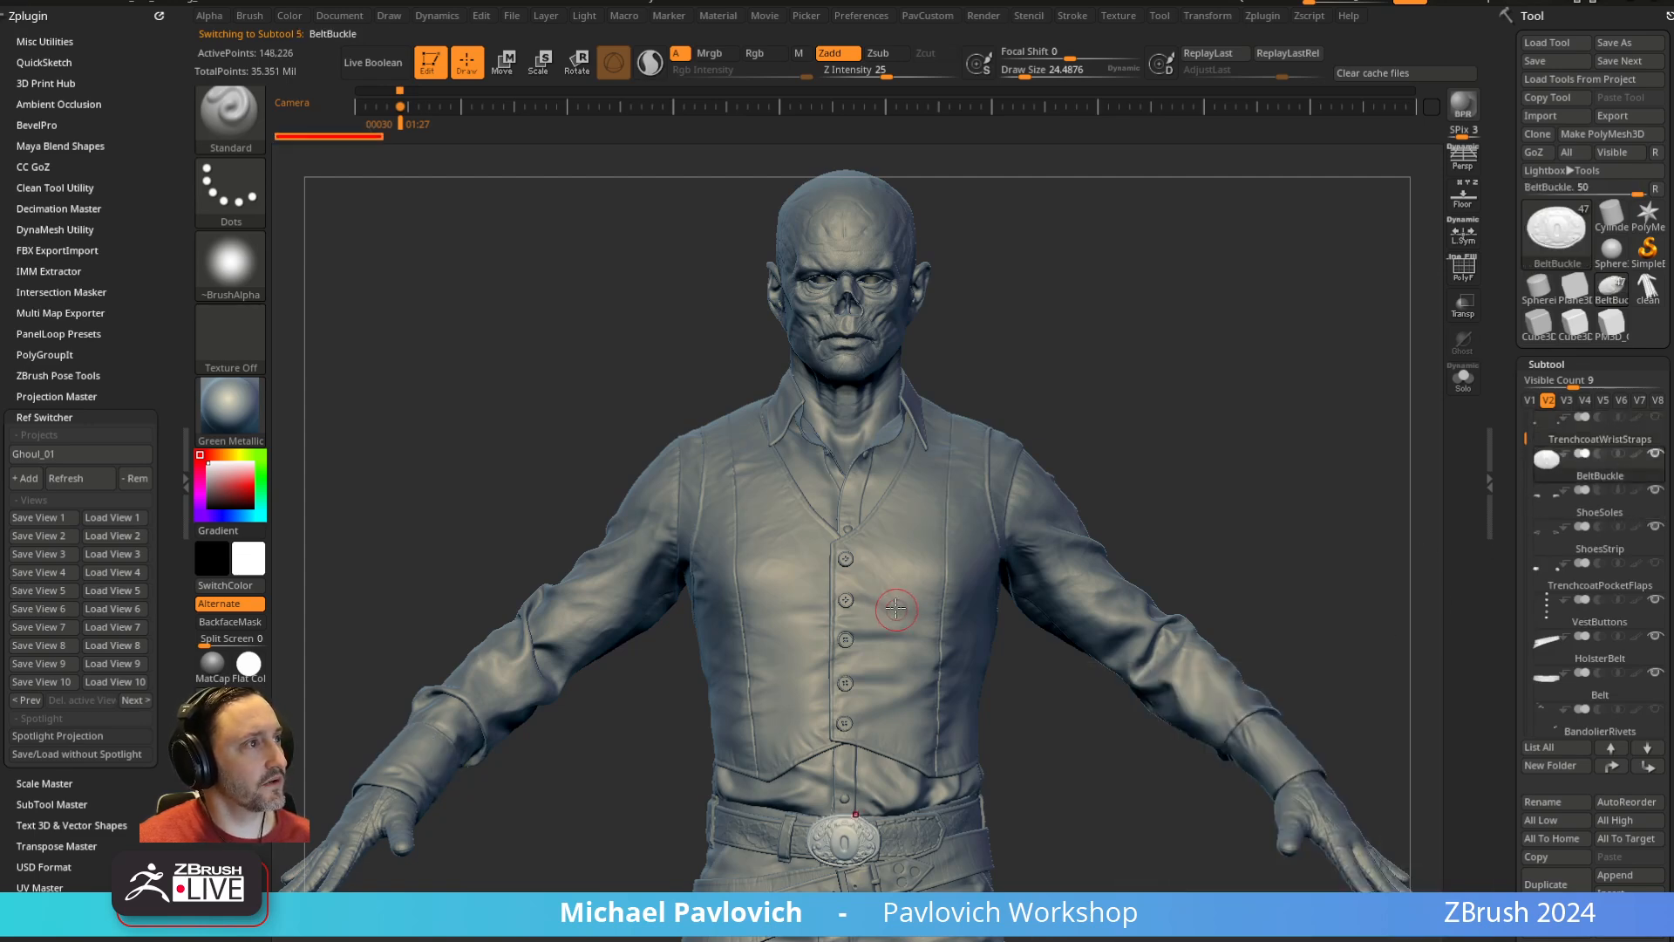
left_click(1530, 400)
left_click(1548, 401)
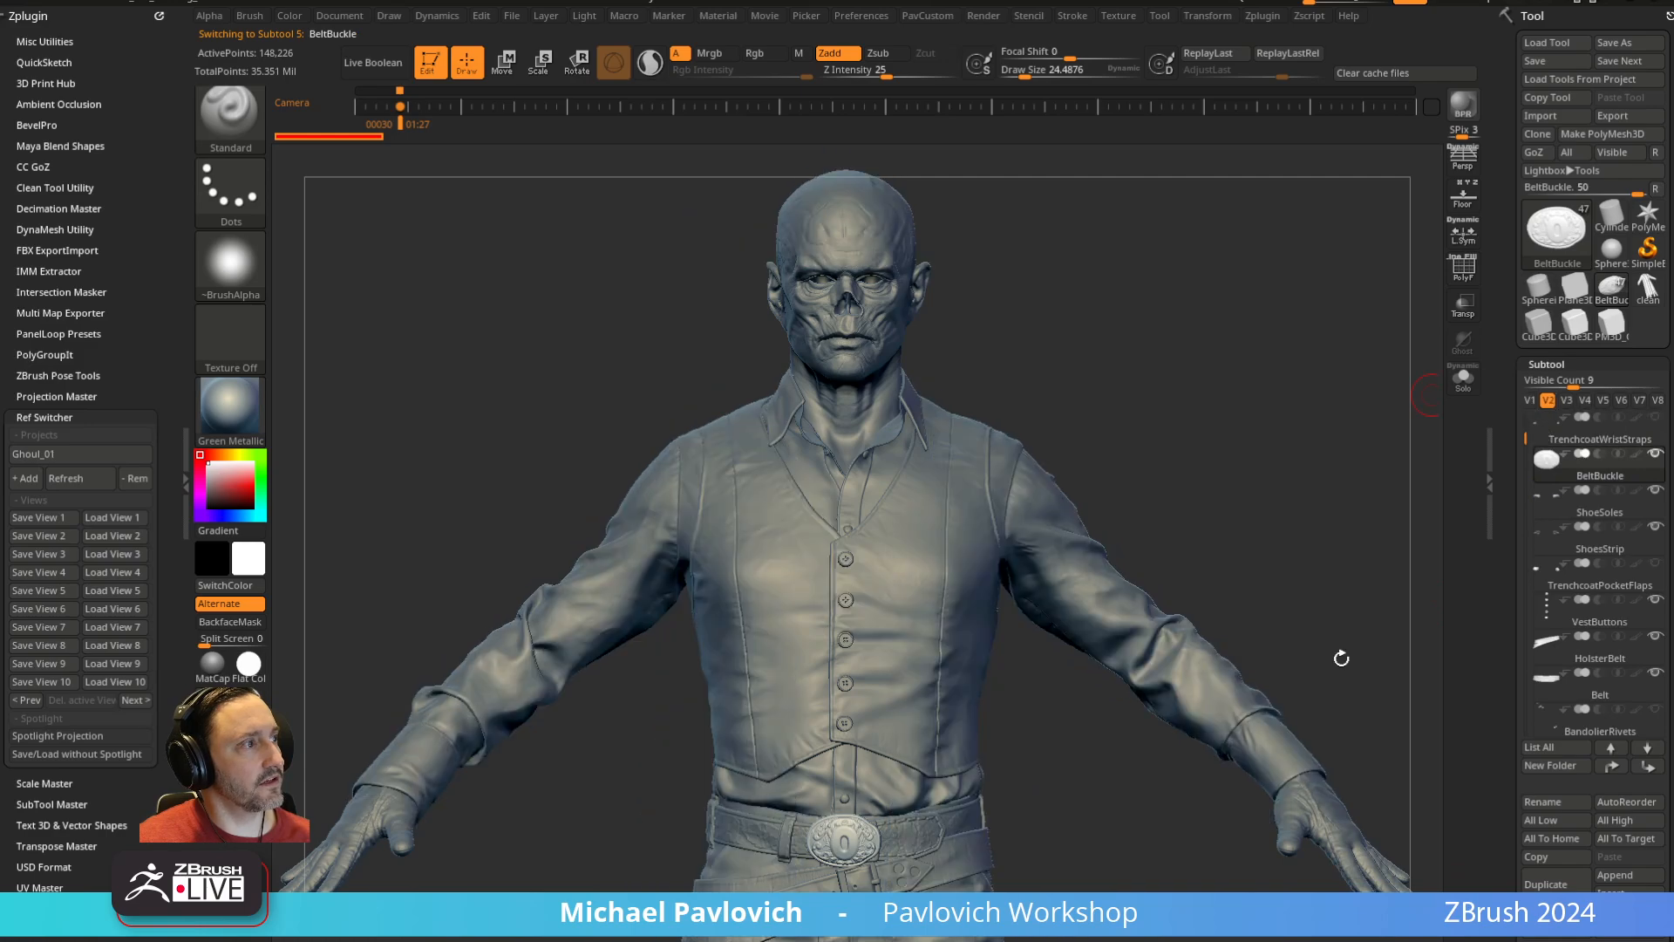
left_click_drag(1213, 486, 1220, 387, "alt")
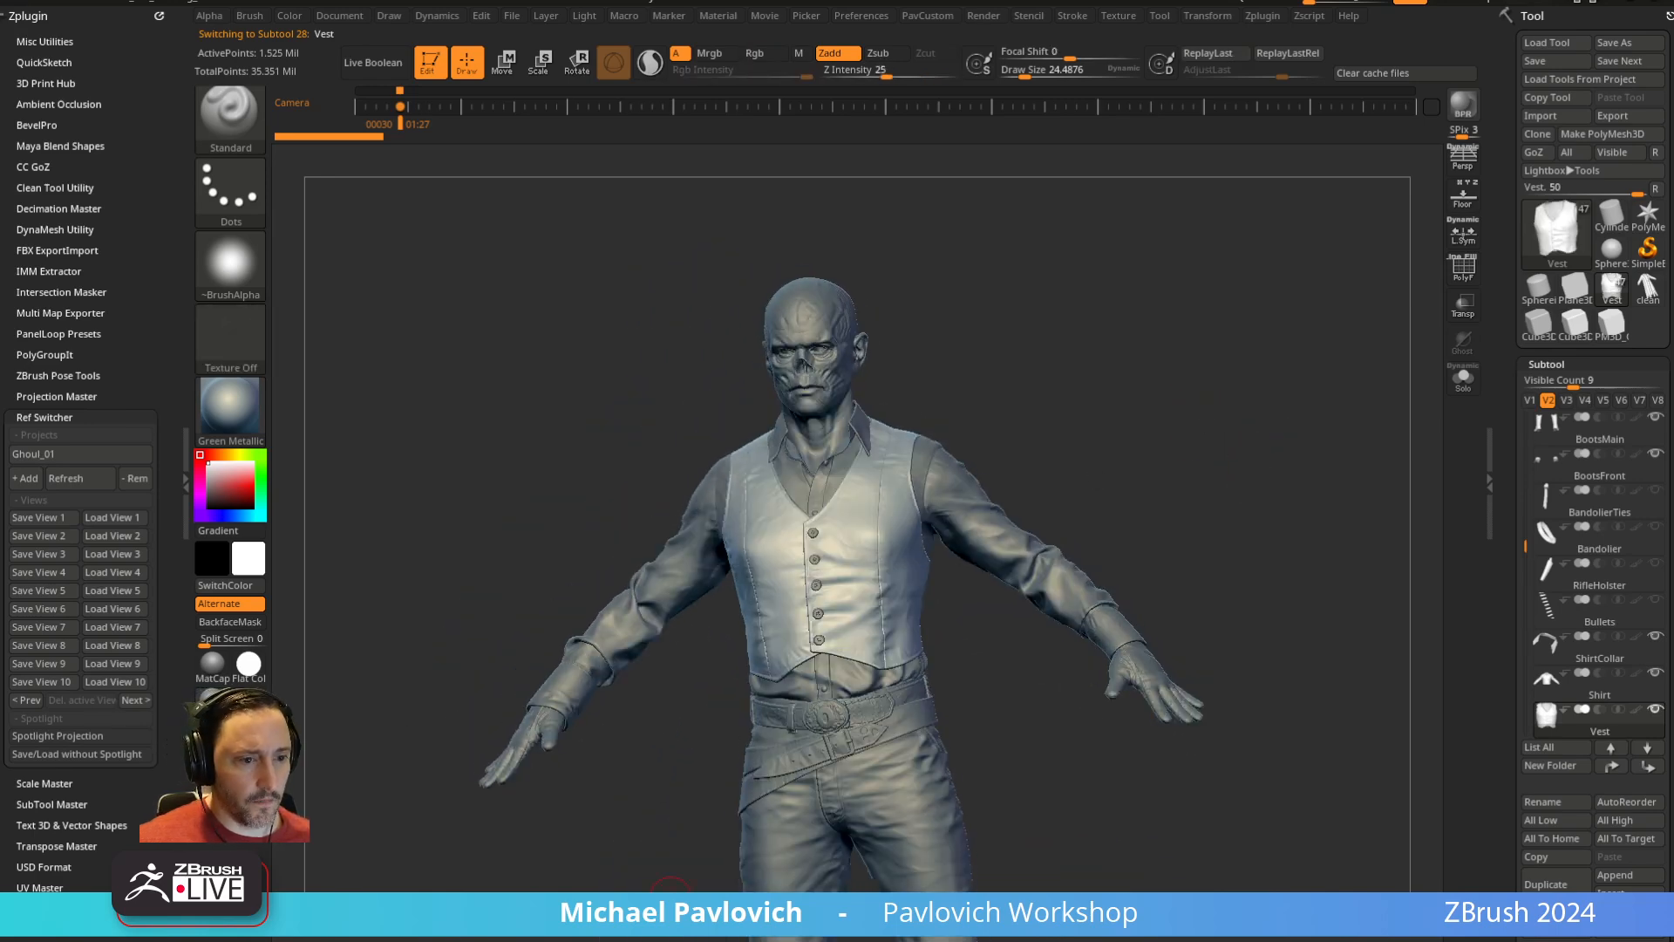
Switch to the Goggins board in Miro and survey the rows of reference images under The Ghoul heading
left_click_drag(669, 940, 583, 48)
scroll(696, 402, "down", 6)
middle_click_drag(837, 458, 777, 490)
scroll(778, 490, "down", 10)
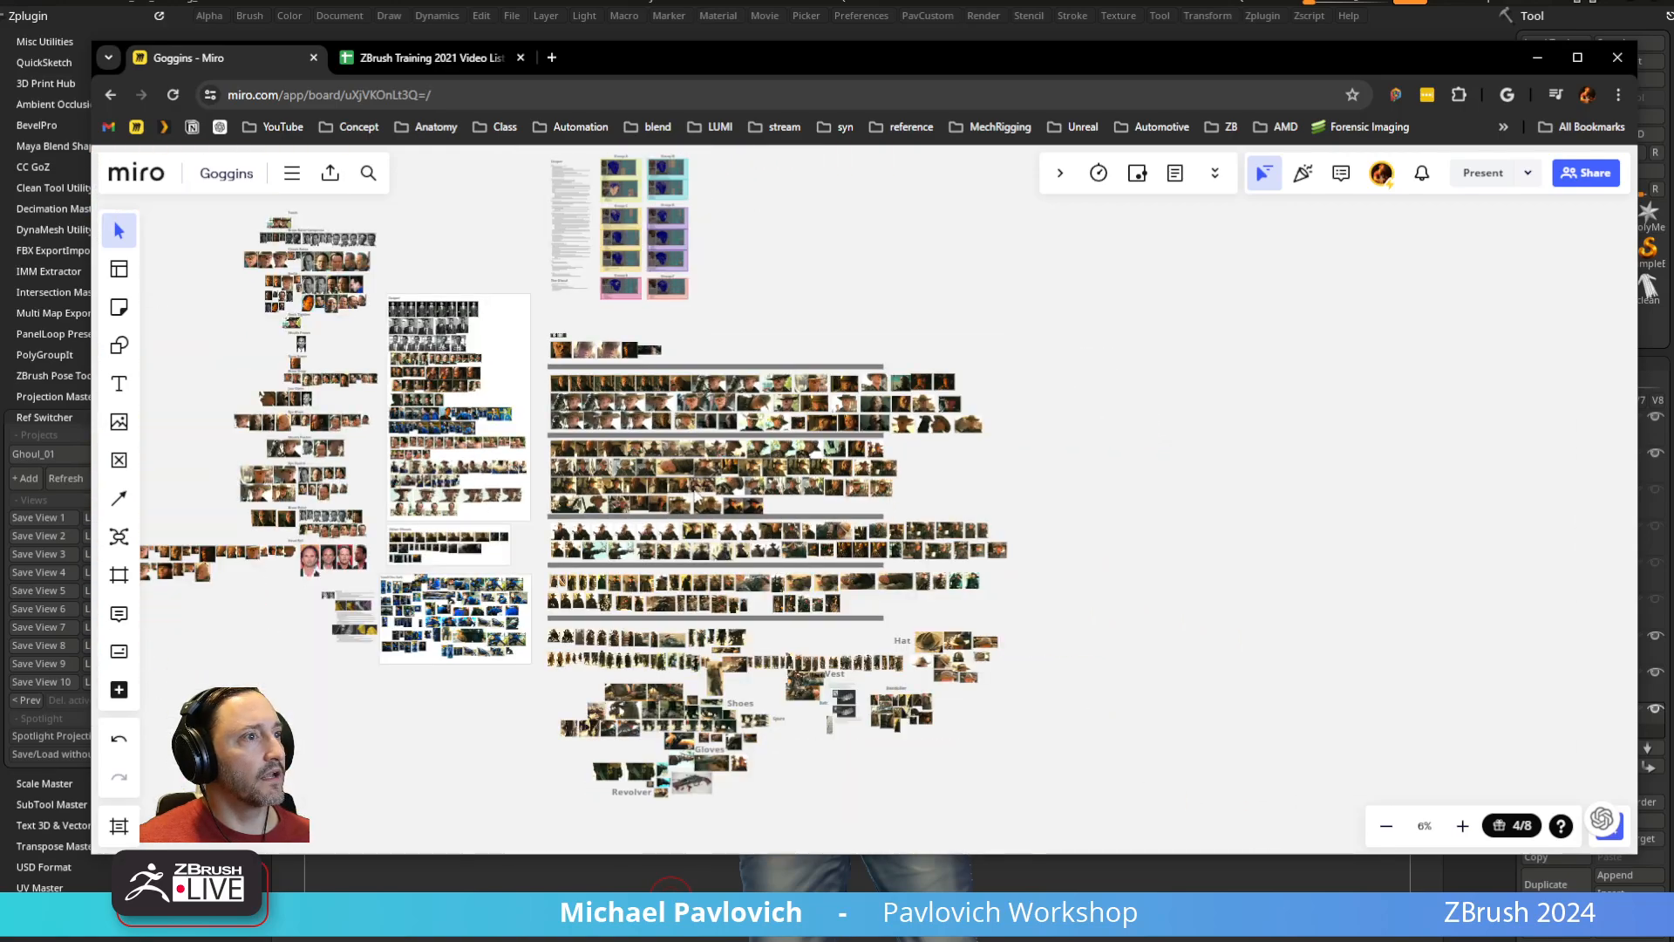
scroll(486, 495, "up", 5)
middle_click_drag(486, 494, 524, 606)
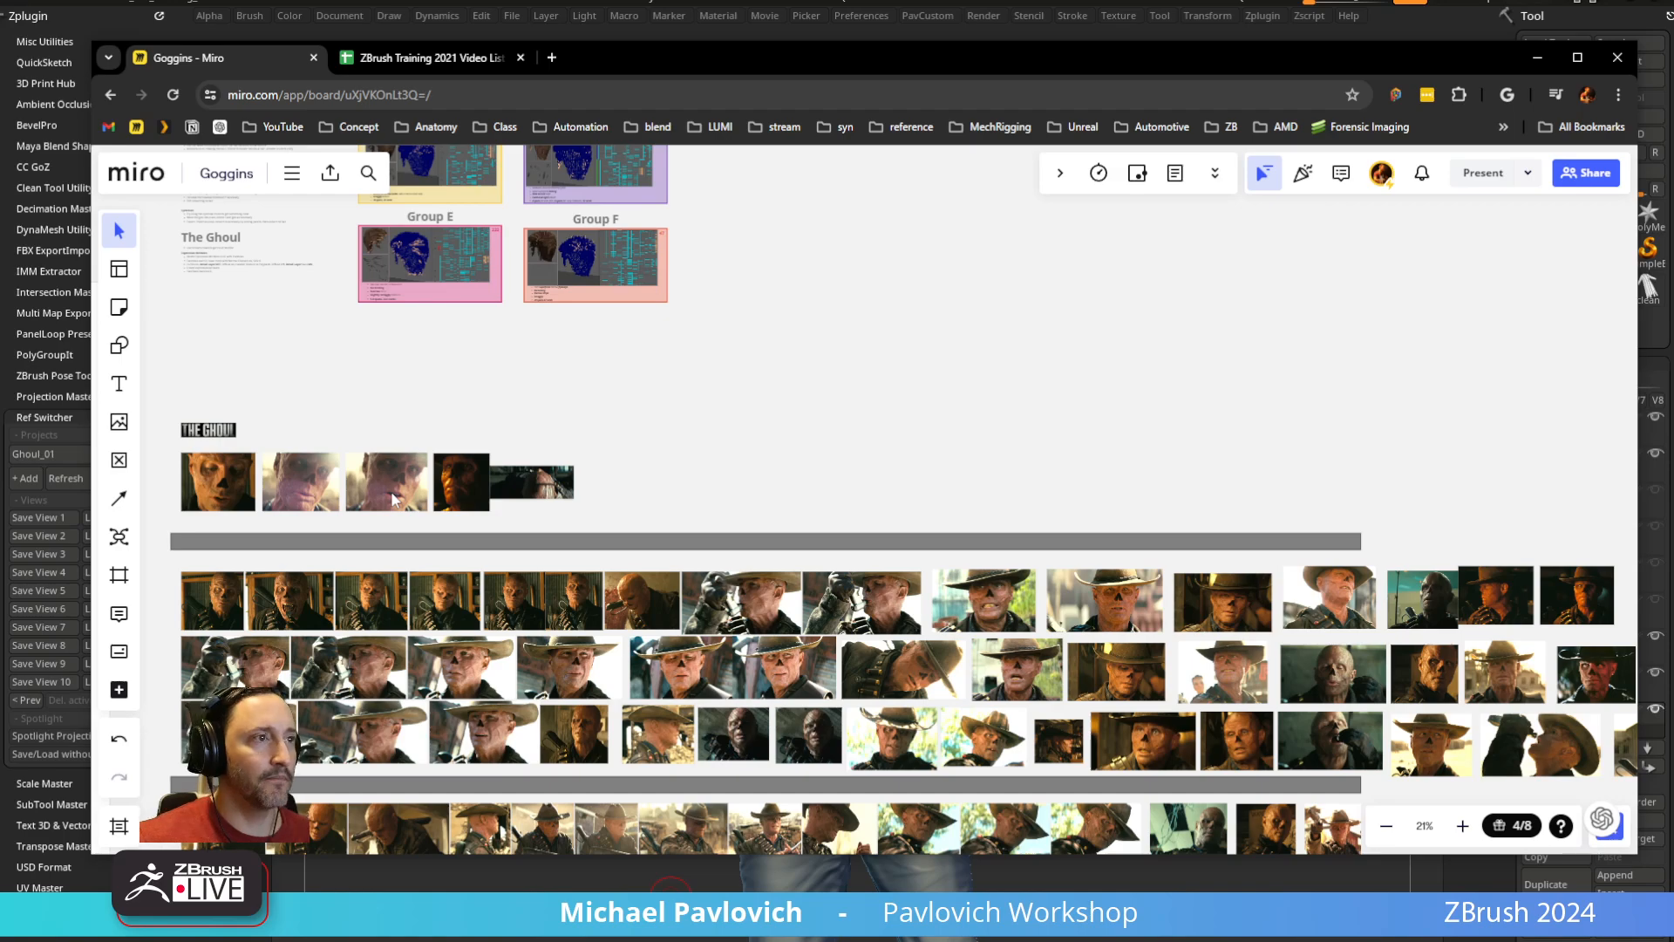
scroll(622, 441, "down", 5)
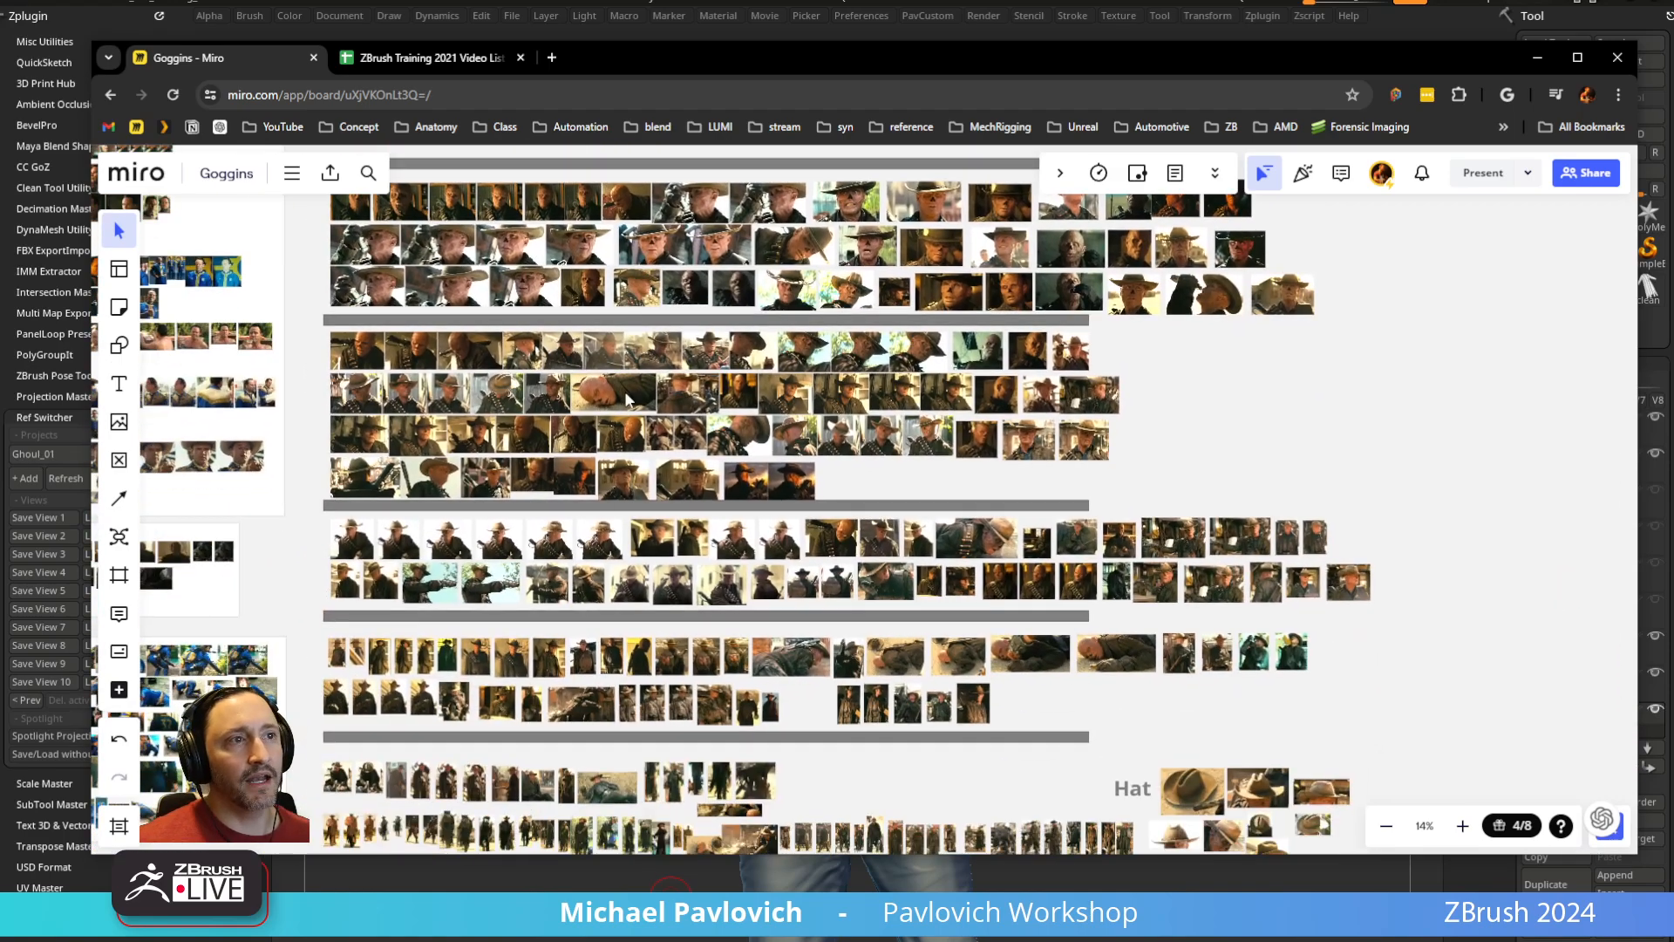
scroll(601, 373, "up", 7)
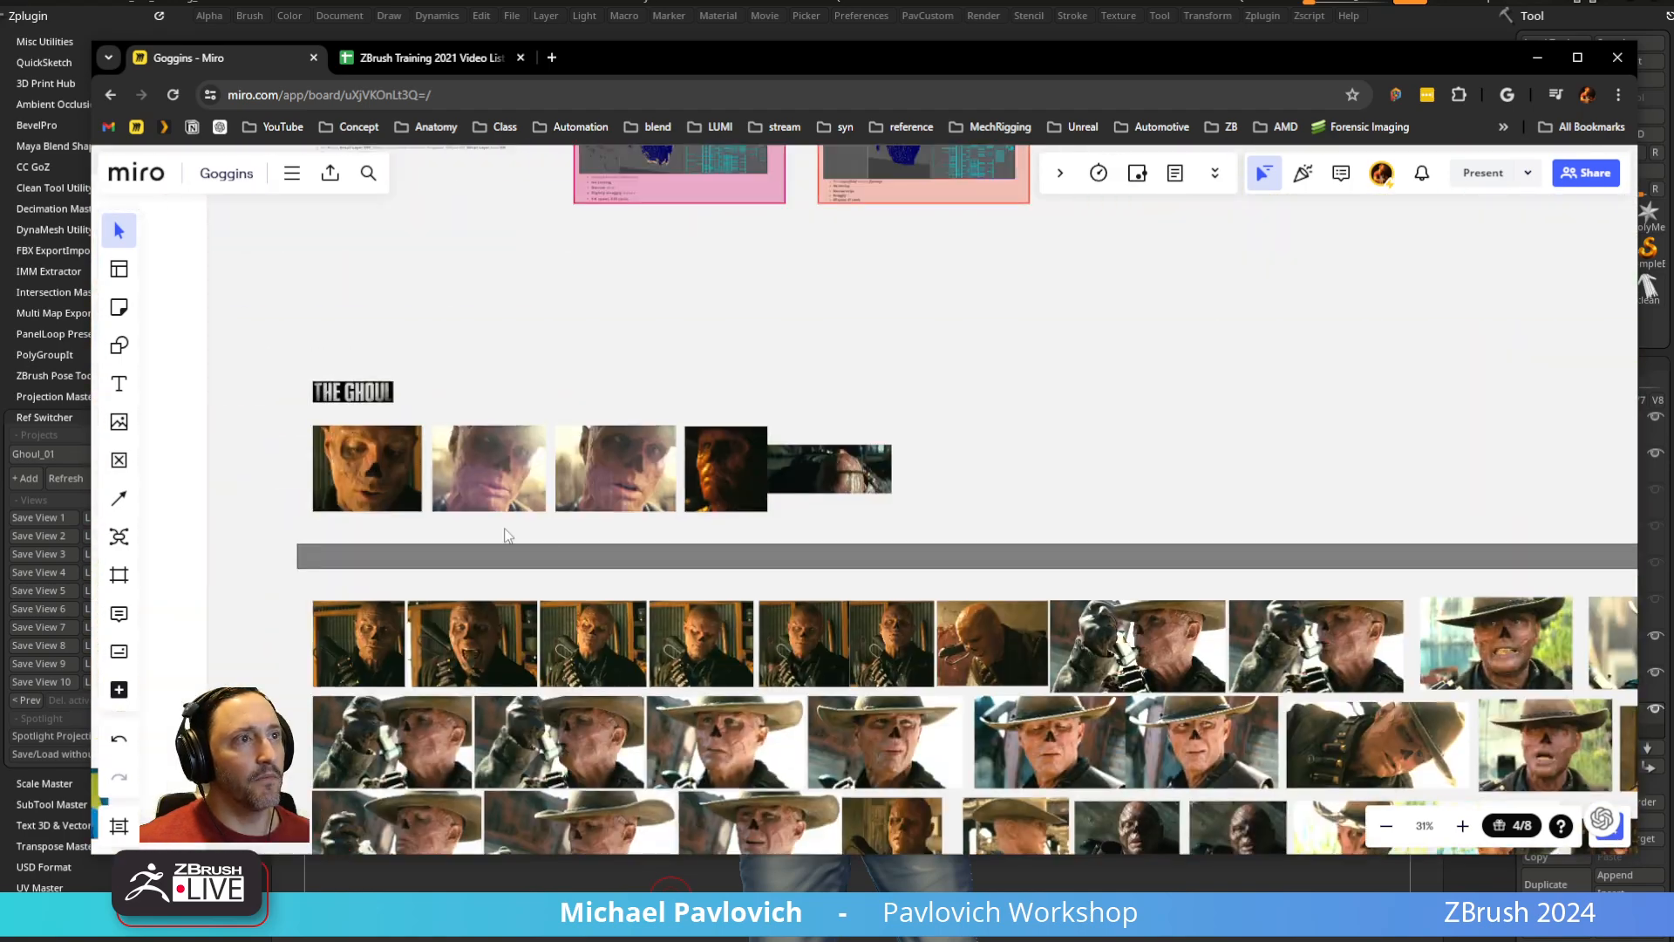
Examine the head and shoulder reference photos, closing in on the bandolier's shells and the coat collar in the profile shot
scroll(505, 535, "down", 8)
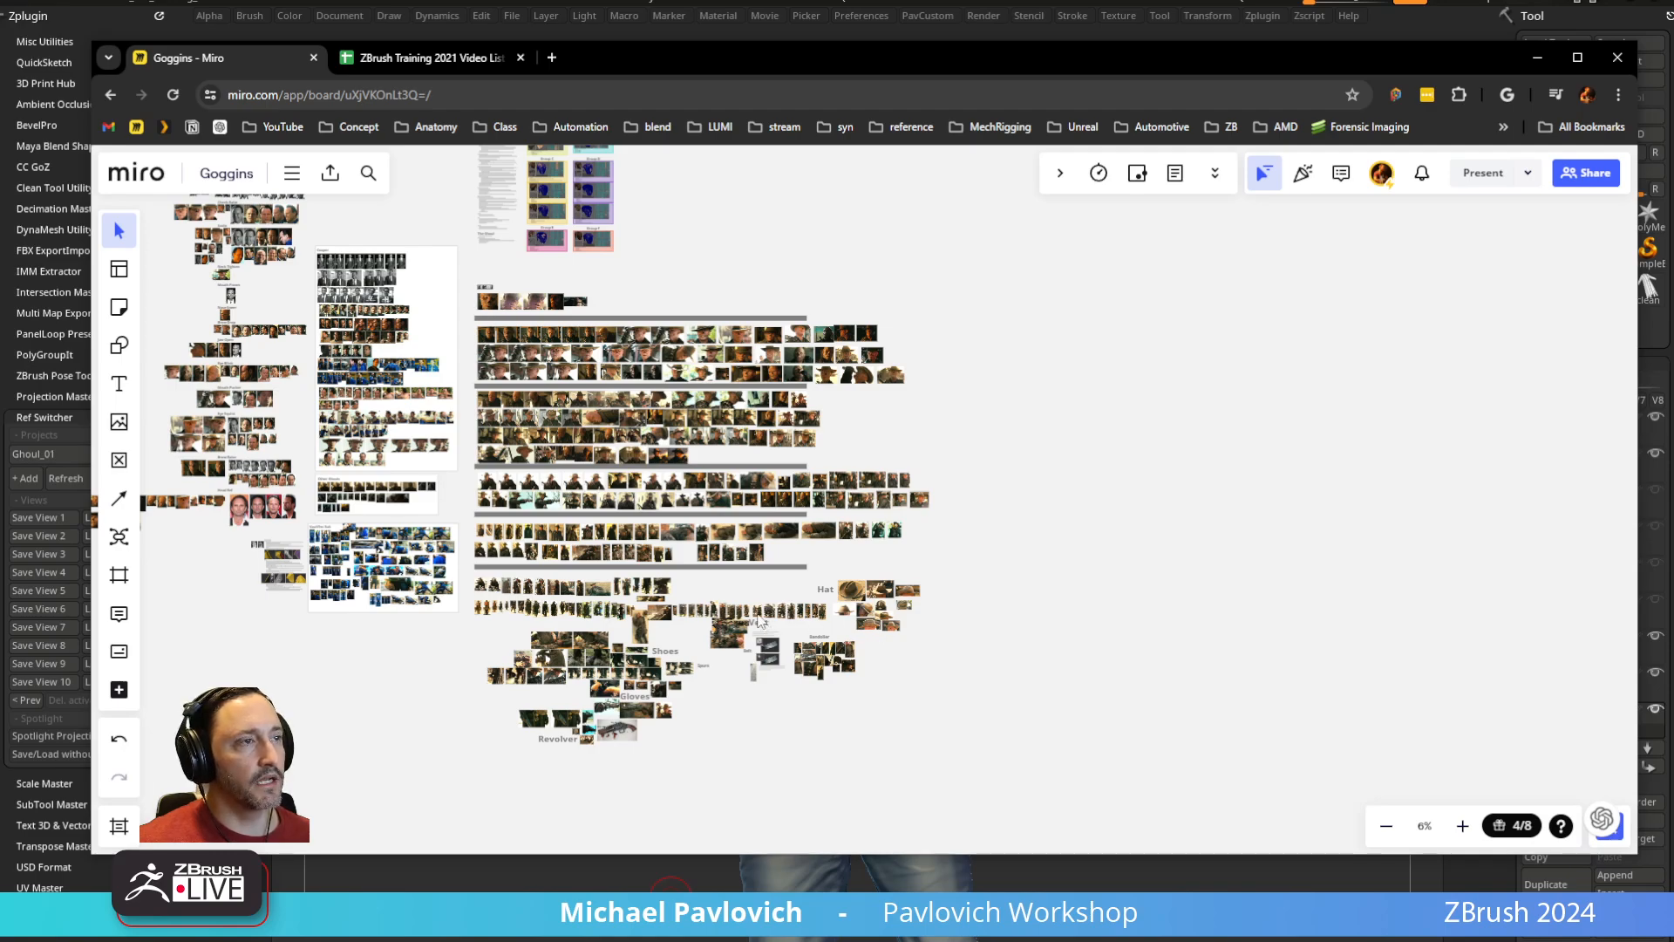
scroll(669, 590, "up", 7)
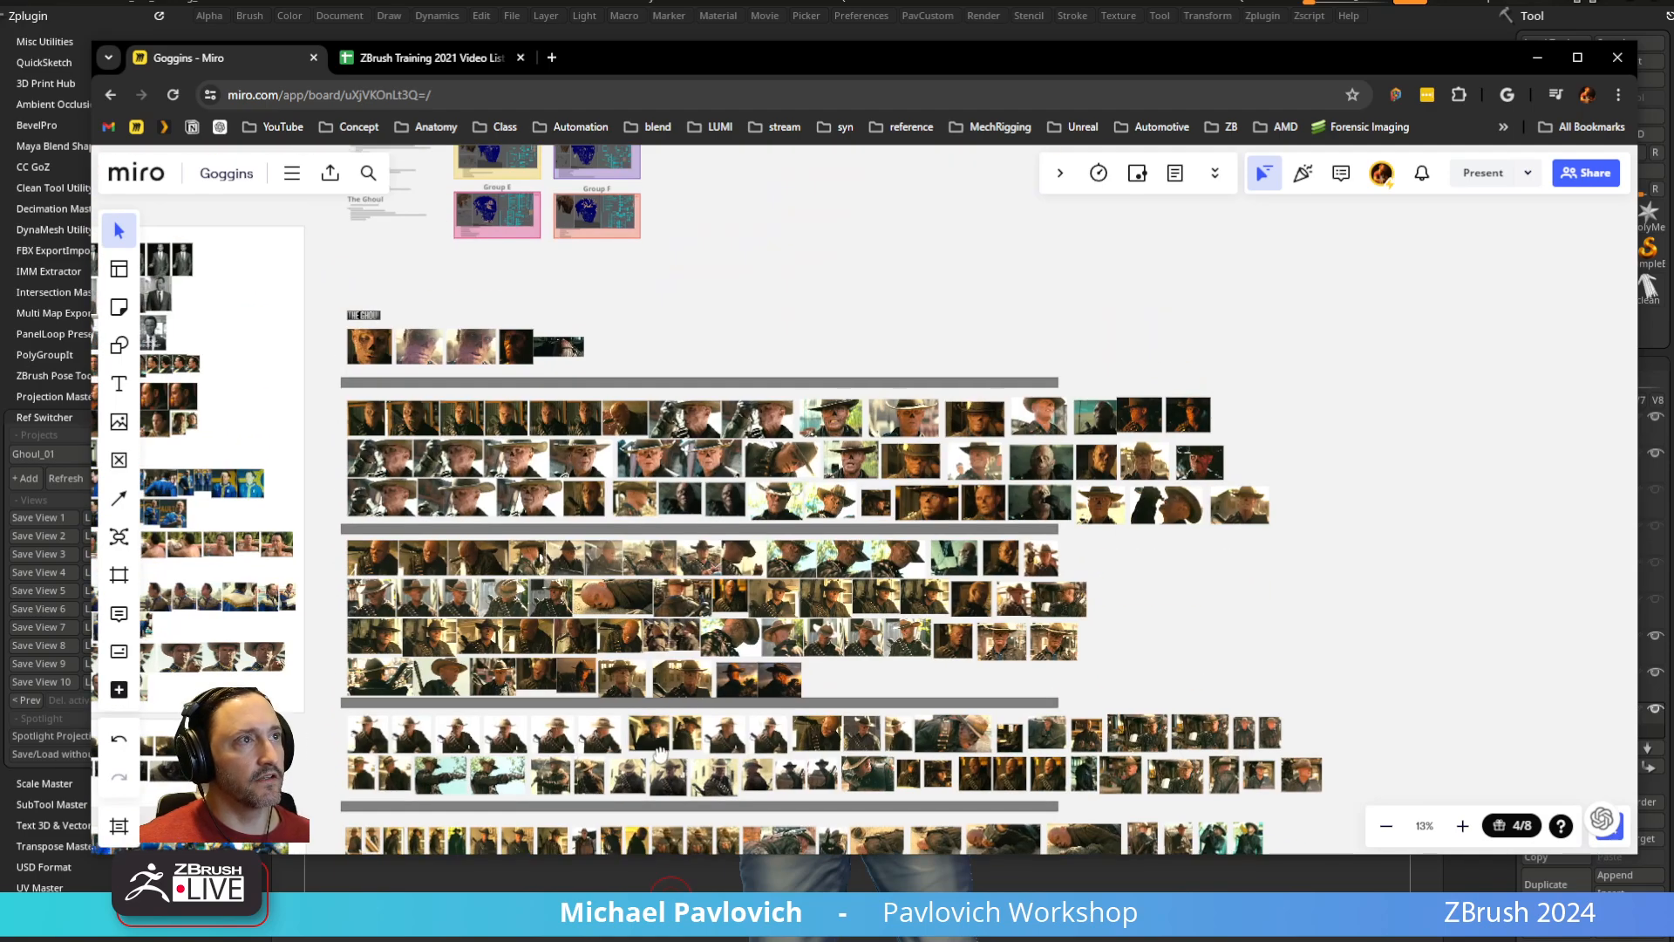
scroll(628, 523, "down", 5)
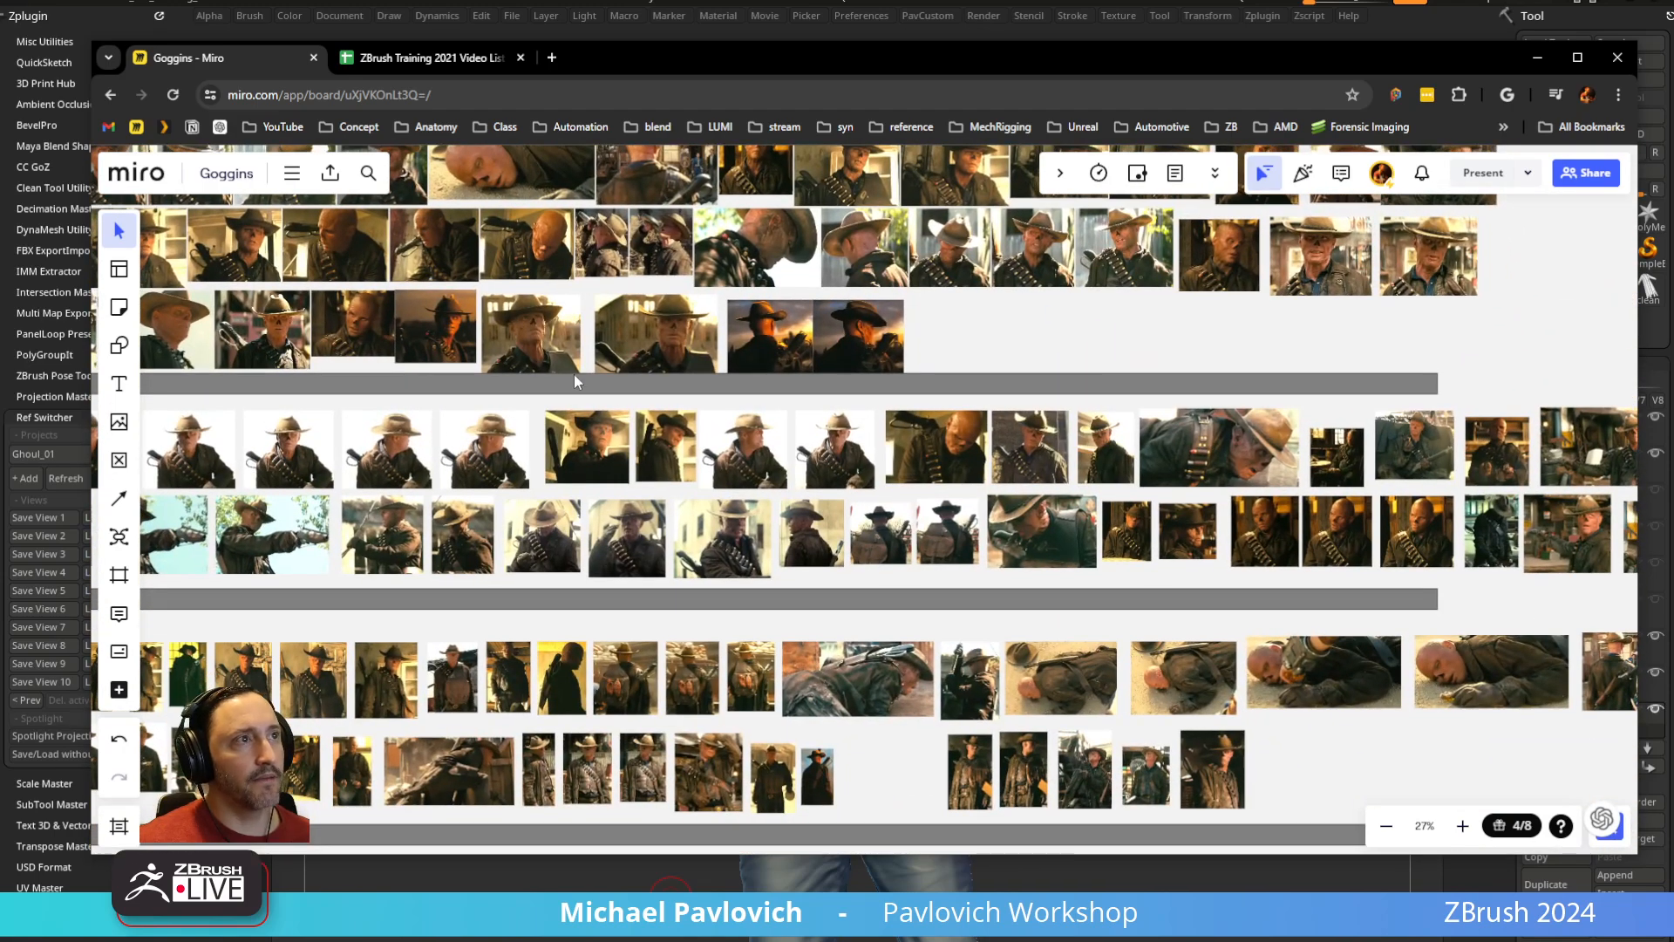
right_click_drag(677, 329, 653, 596)
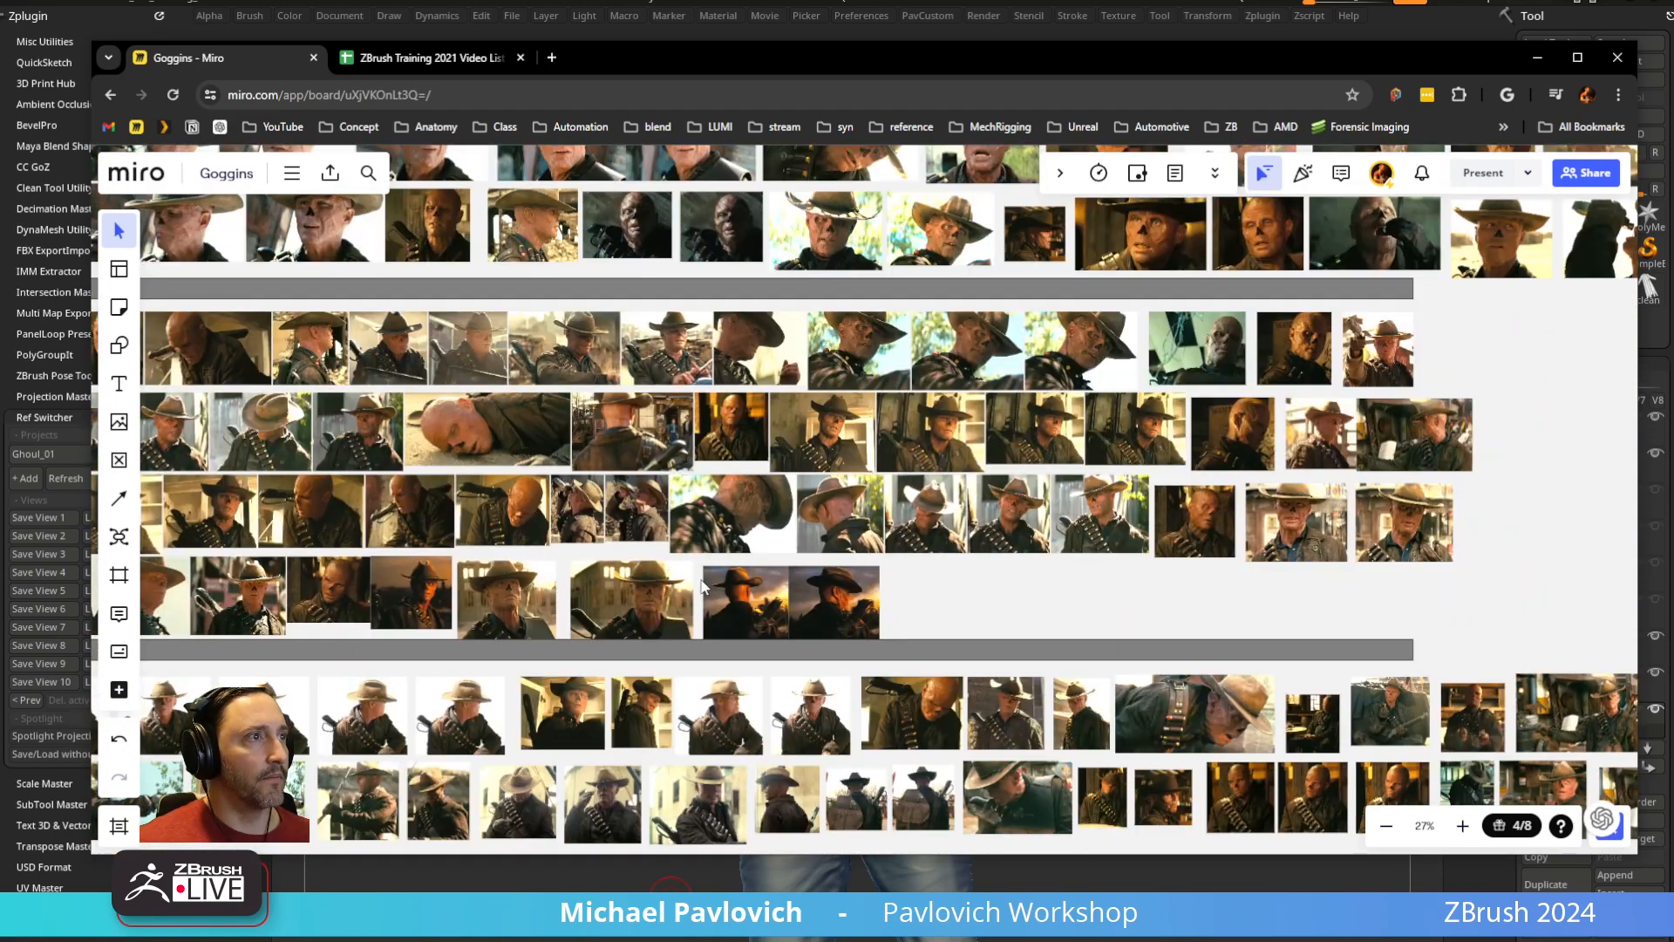
scroll(697, 586, "up", 6)
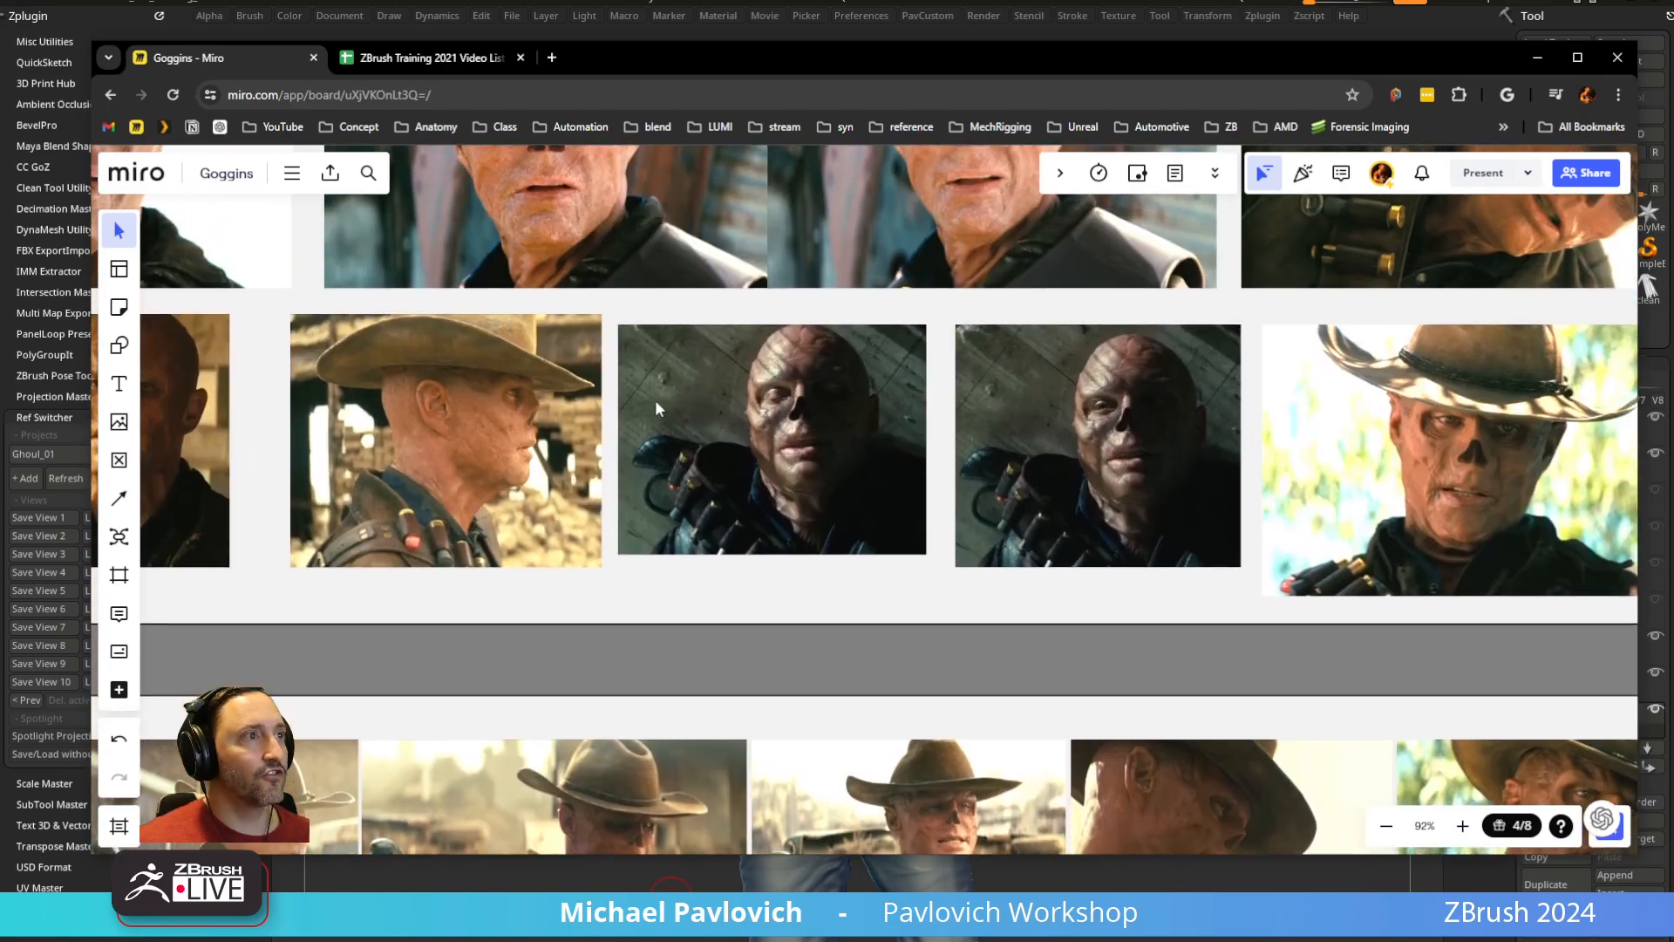
right_click_drag(658, 410, 659, 420)
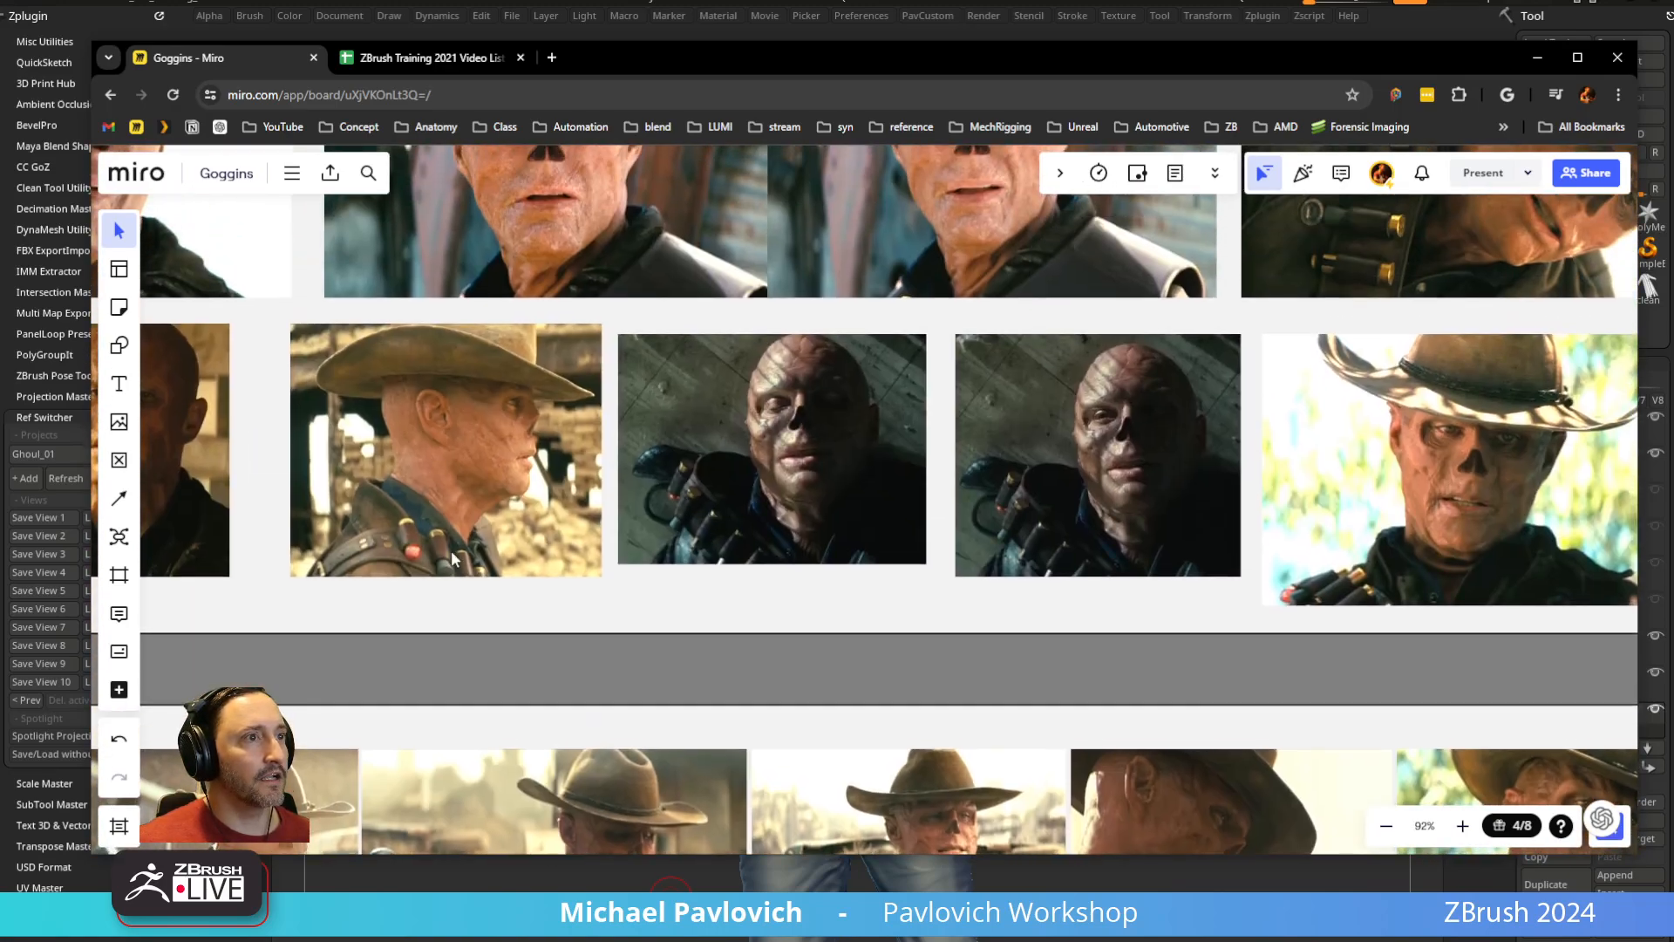
scroll(452, 558, "up", 6)
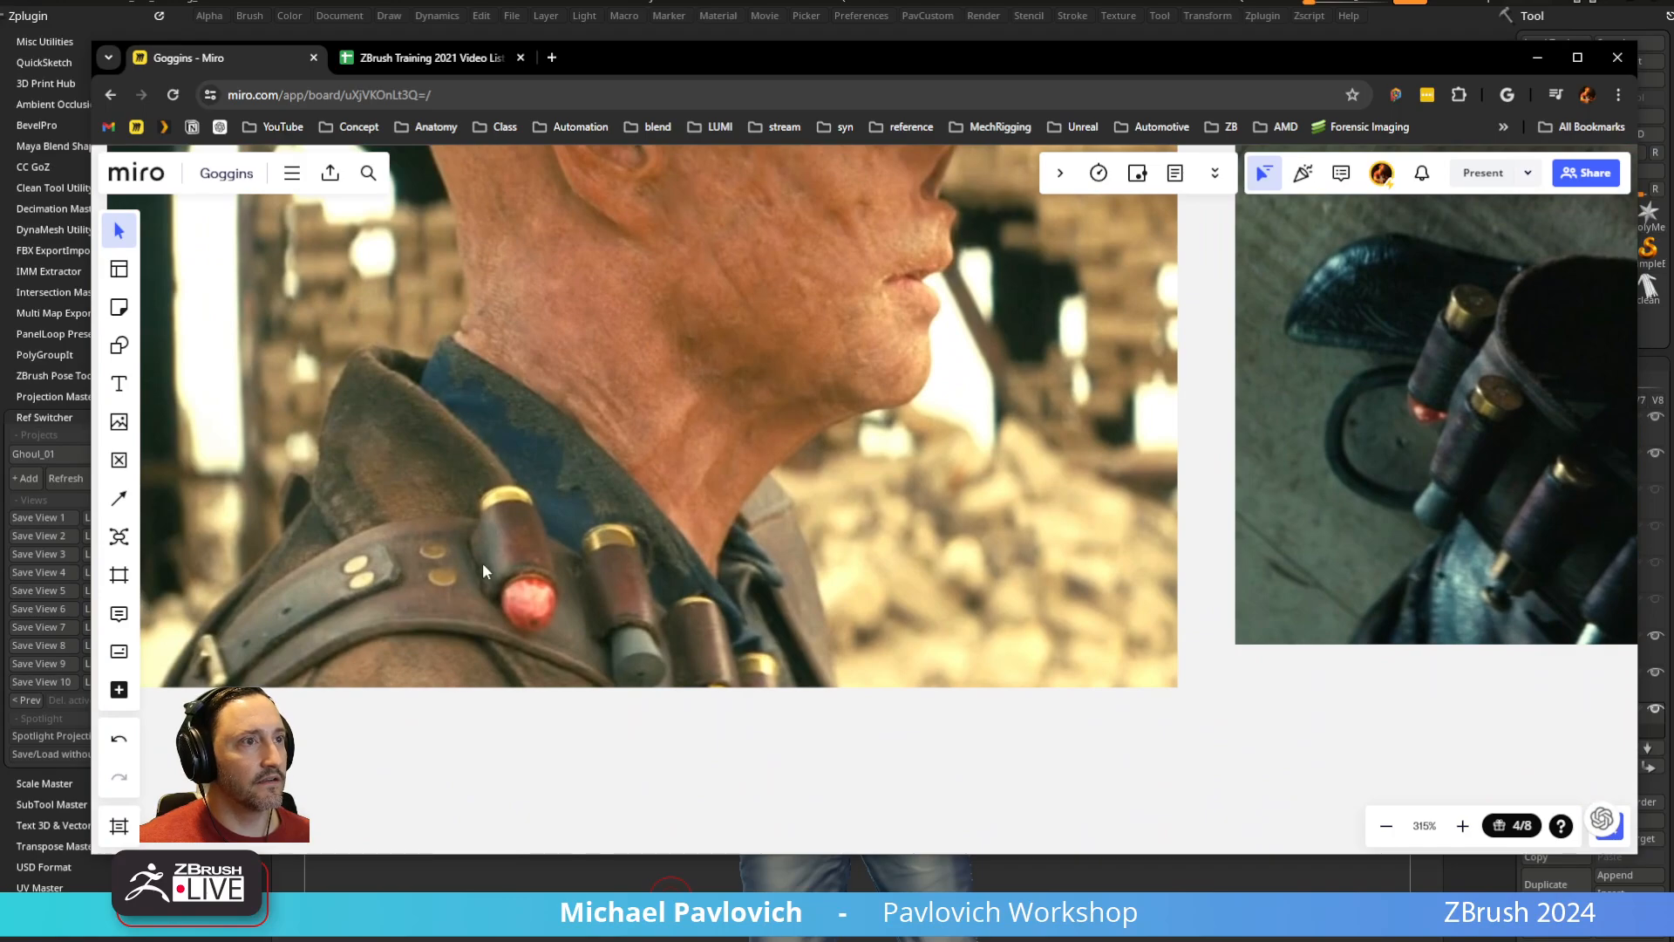
Study the rear and side reference photos of the trench coat, backpack and rifle holster on the board
scroll(486, 571, "down", 10)
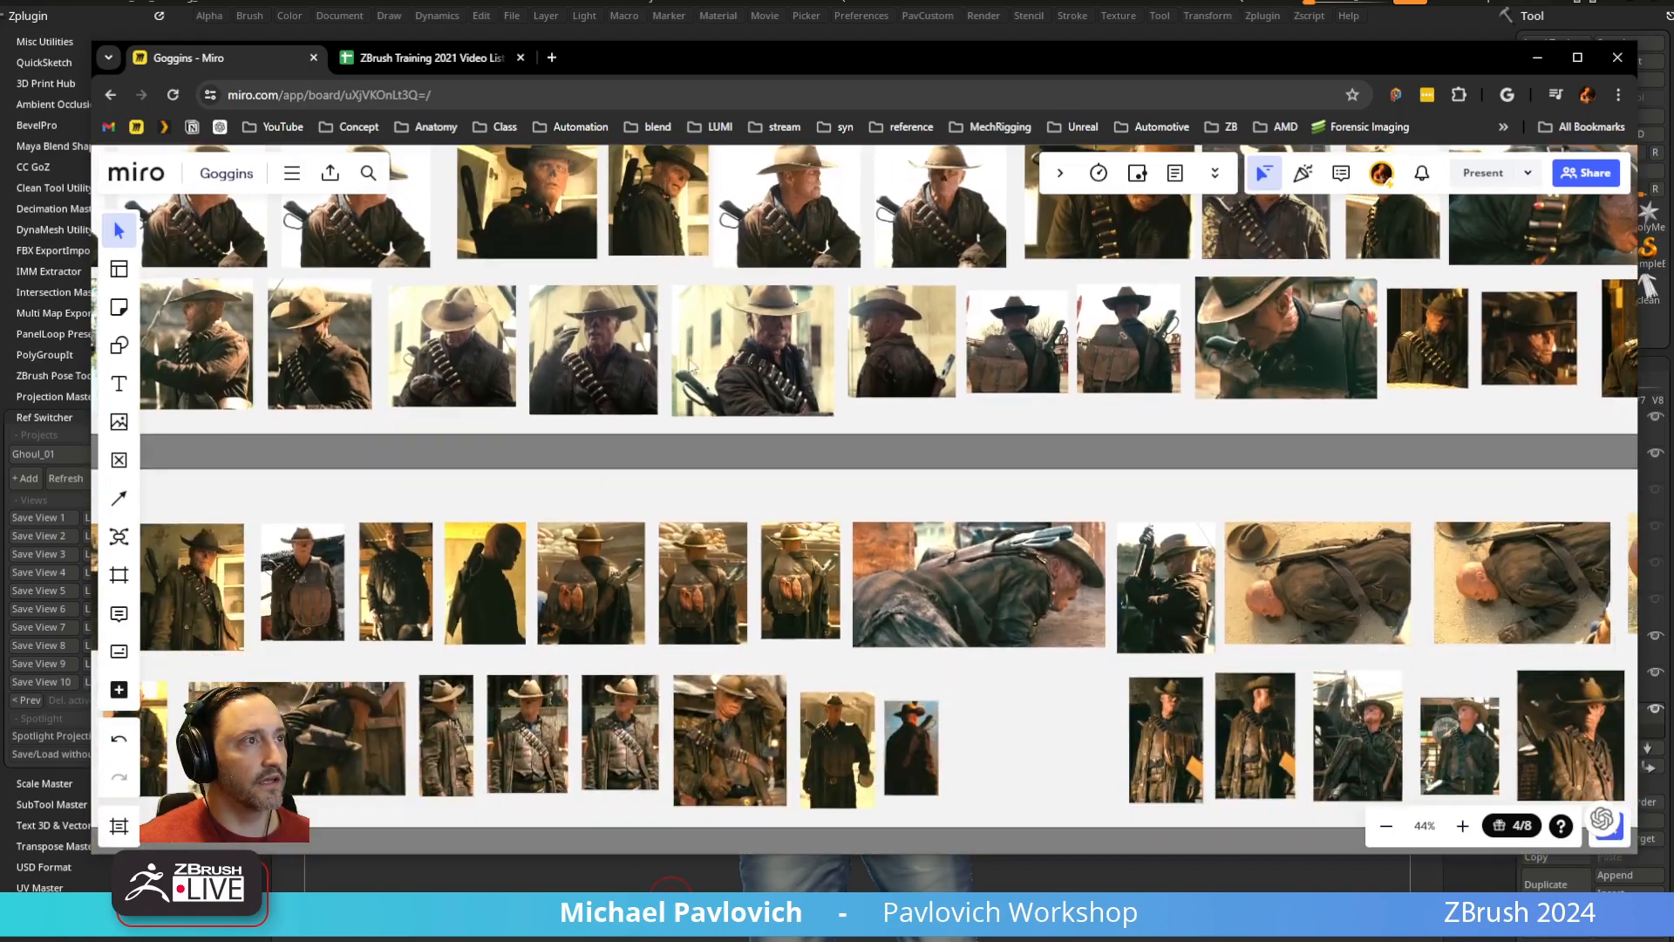
scroll(684, 558, "up", 8)
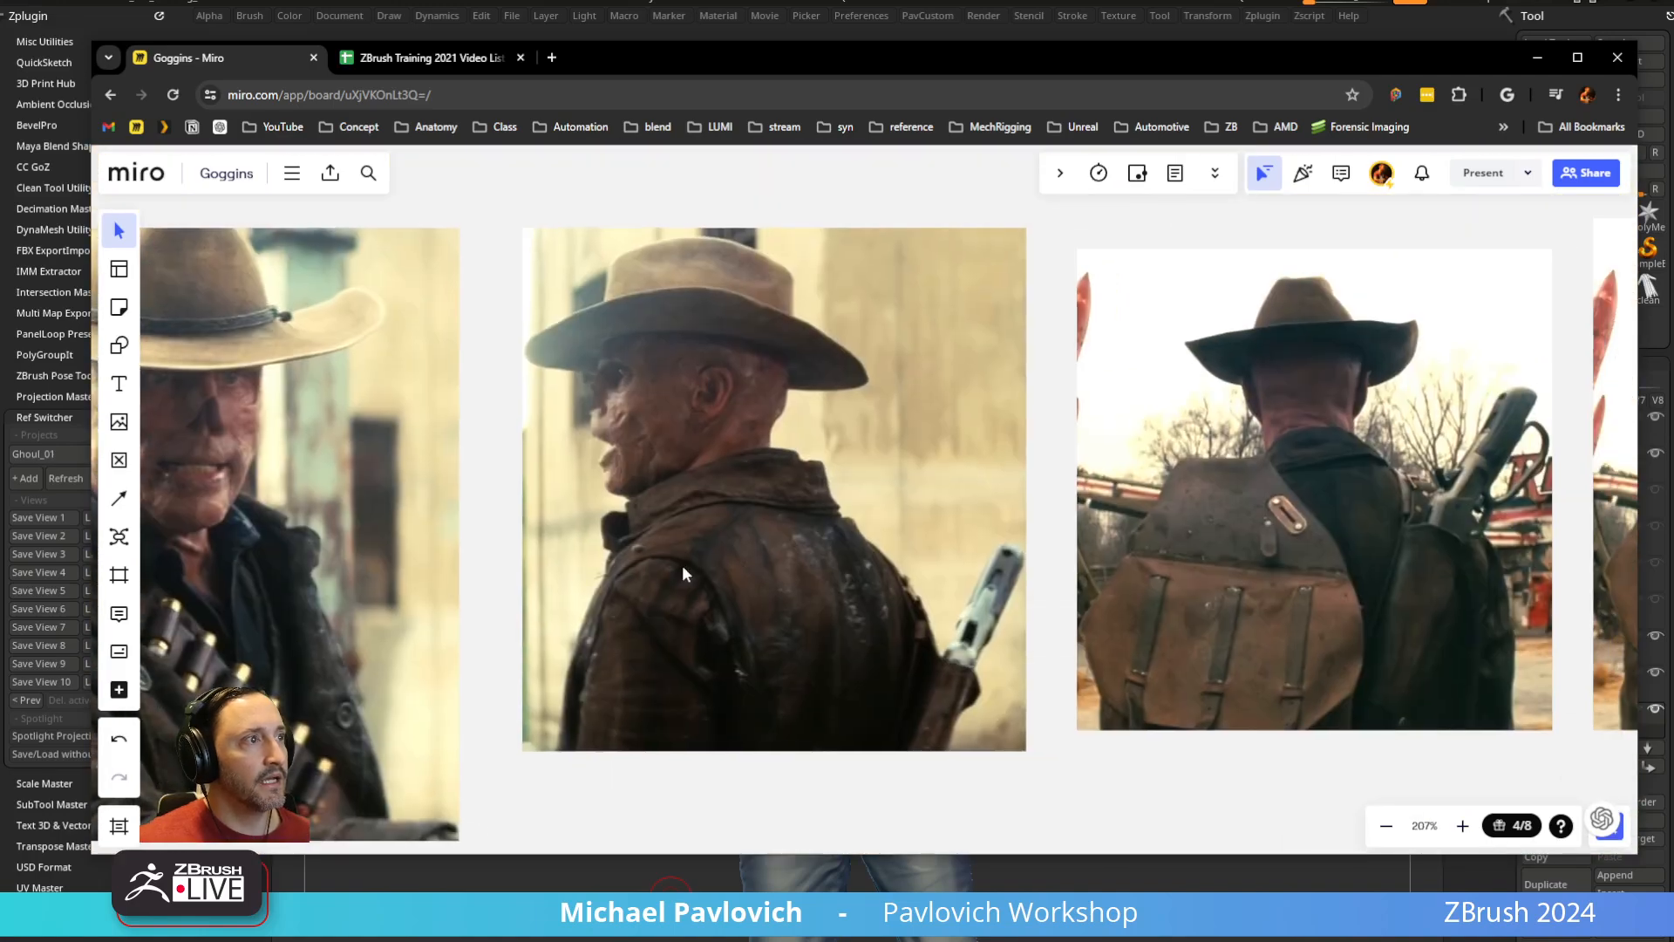
middle_click_drag(1054, 515, 392, 539)
middle_click_drag(1090, 532, 389, 571)
middle_click_drag(1163, 558, 820, 558)
scroll(799, 652, "down", 5)
middle_click_drag(799, 680, 859, 226)
middle_click_drag(689, 820, 865, 390)
scroll(866, 395, "down", 3)
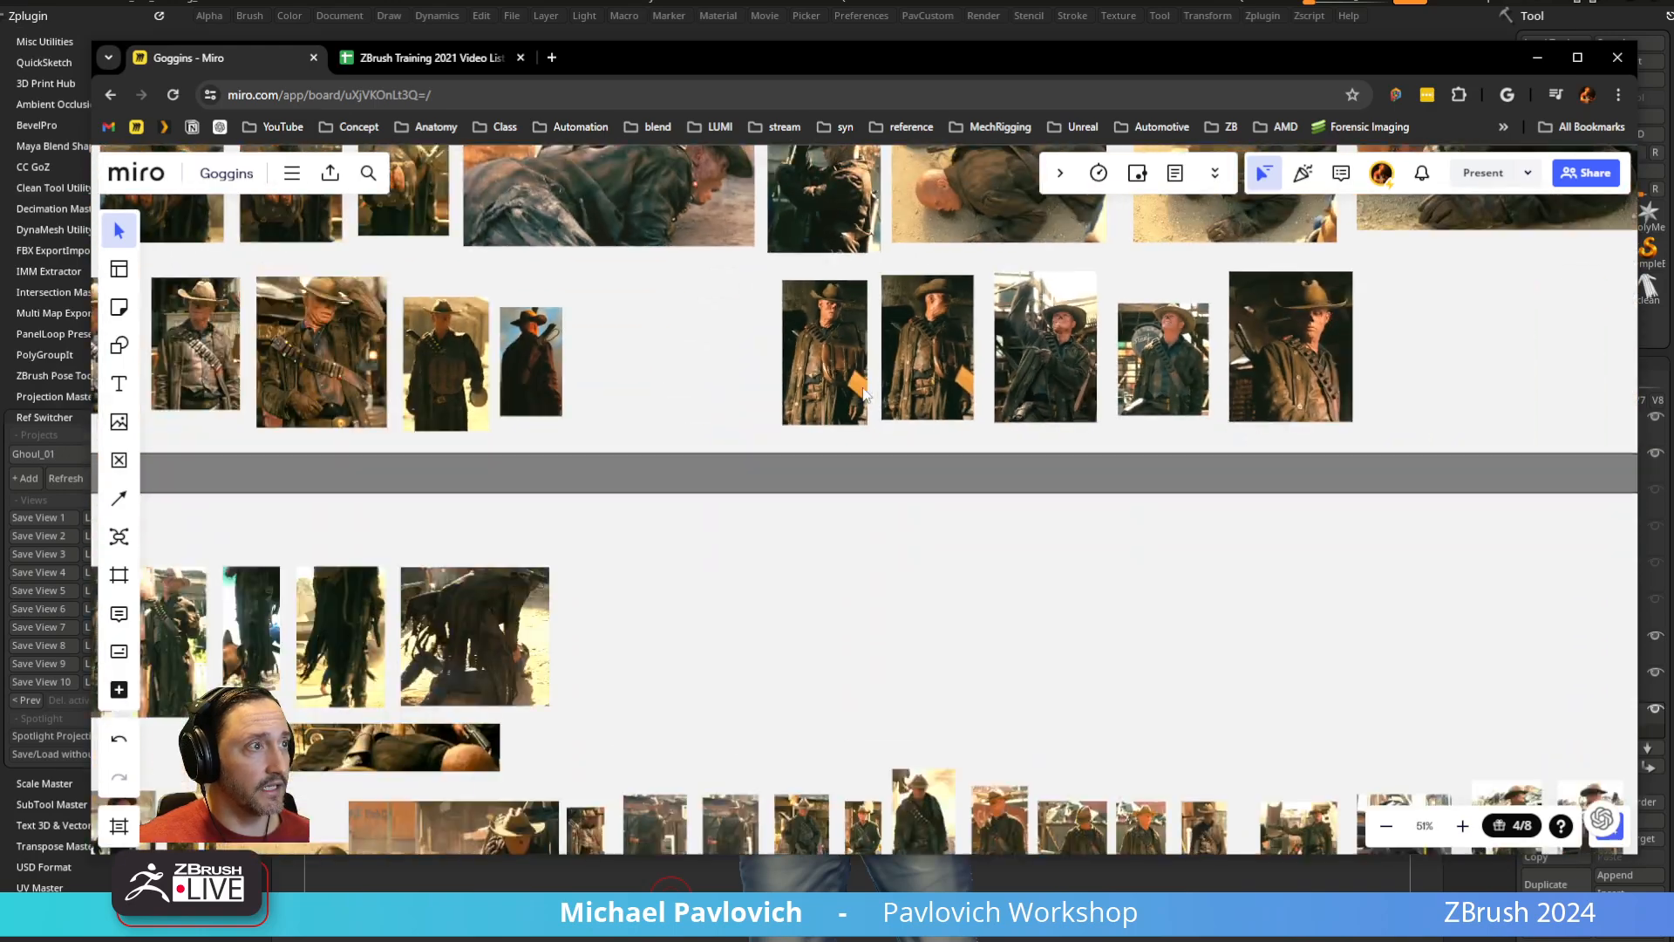
Compare the full-length standing reference photos for the coat, vest, bandolier and belts at 400% zoom
middle_click_drag(795, 548, 901, 262)
scroll(959, 532, "up", 7)
middle_click_drag(1203, 480, 294, 541)
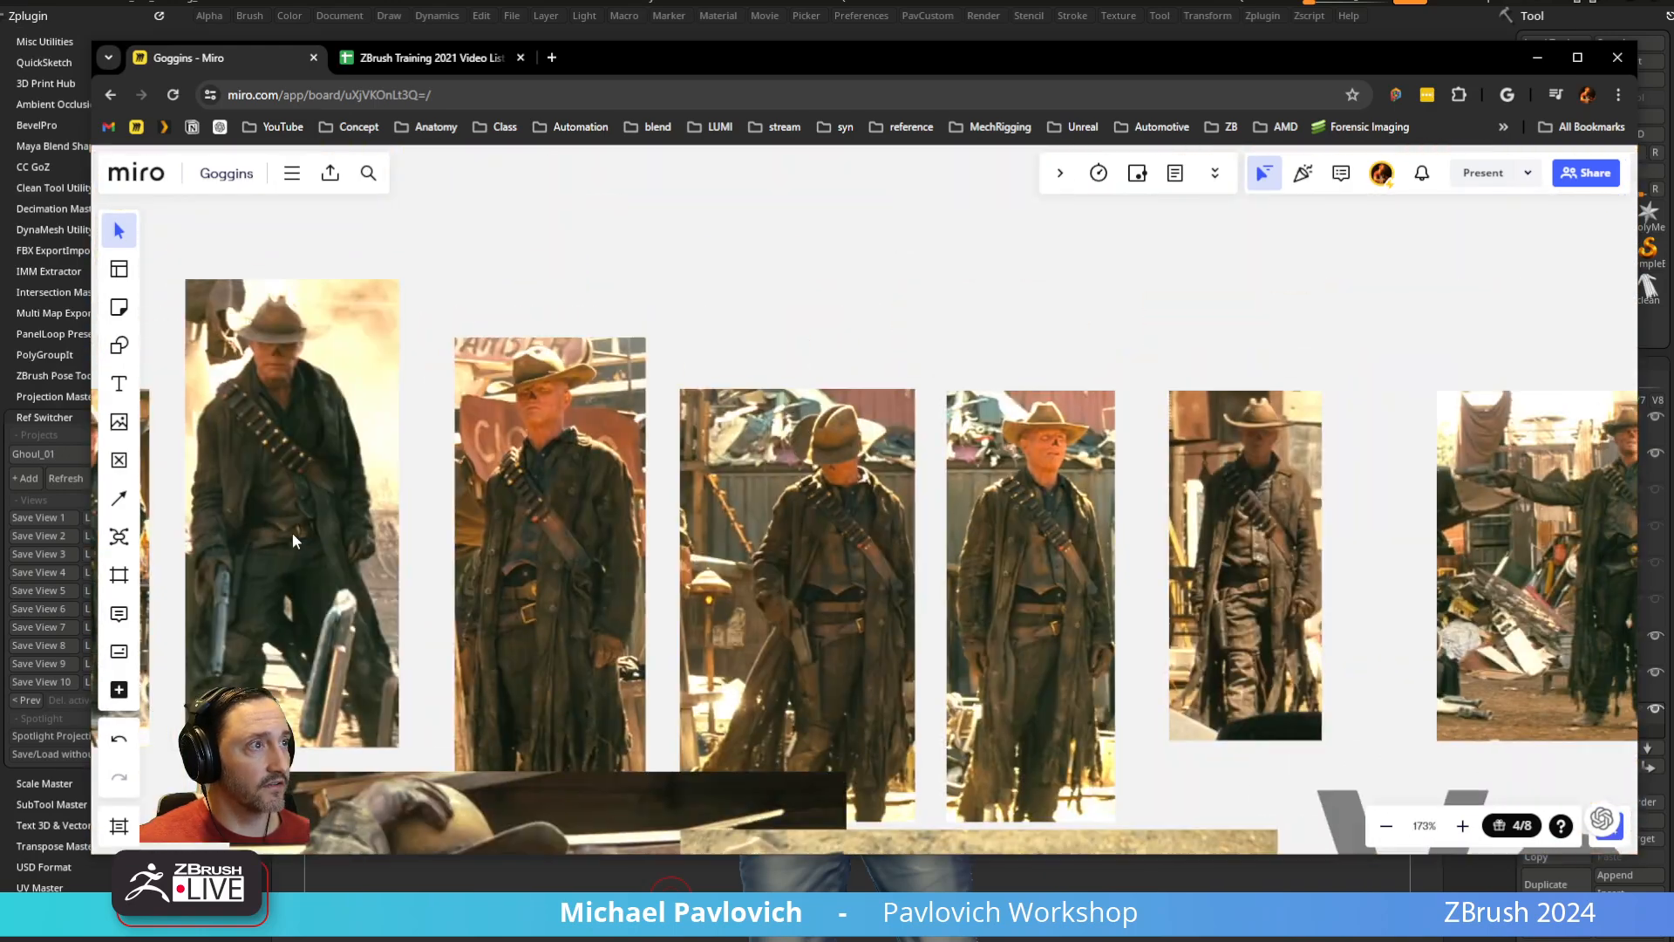
middle_click_drag(1010, 541, 531, 477)
scroll(641, 525, "up", 5)
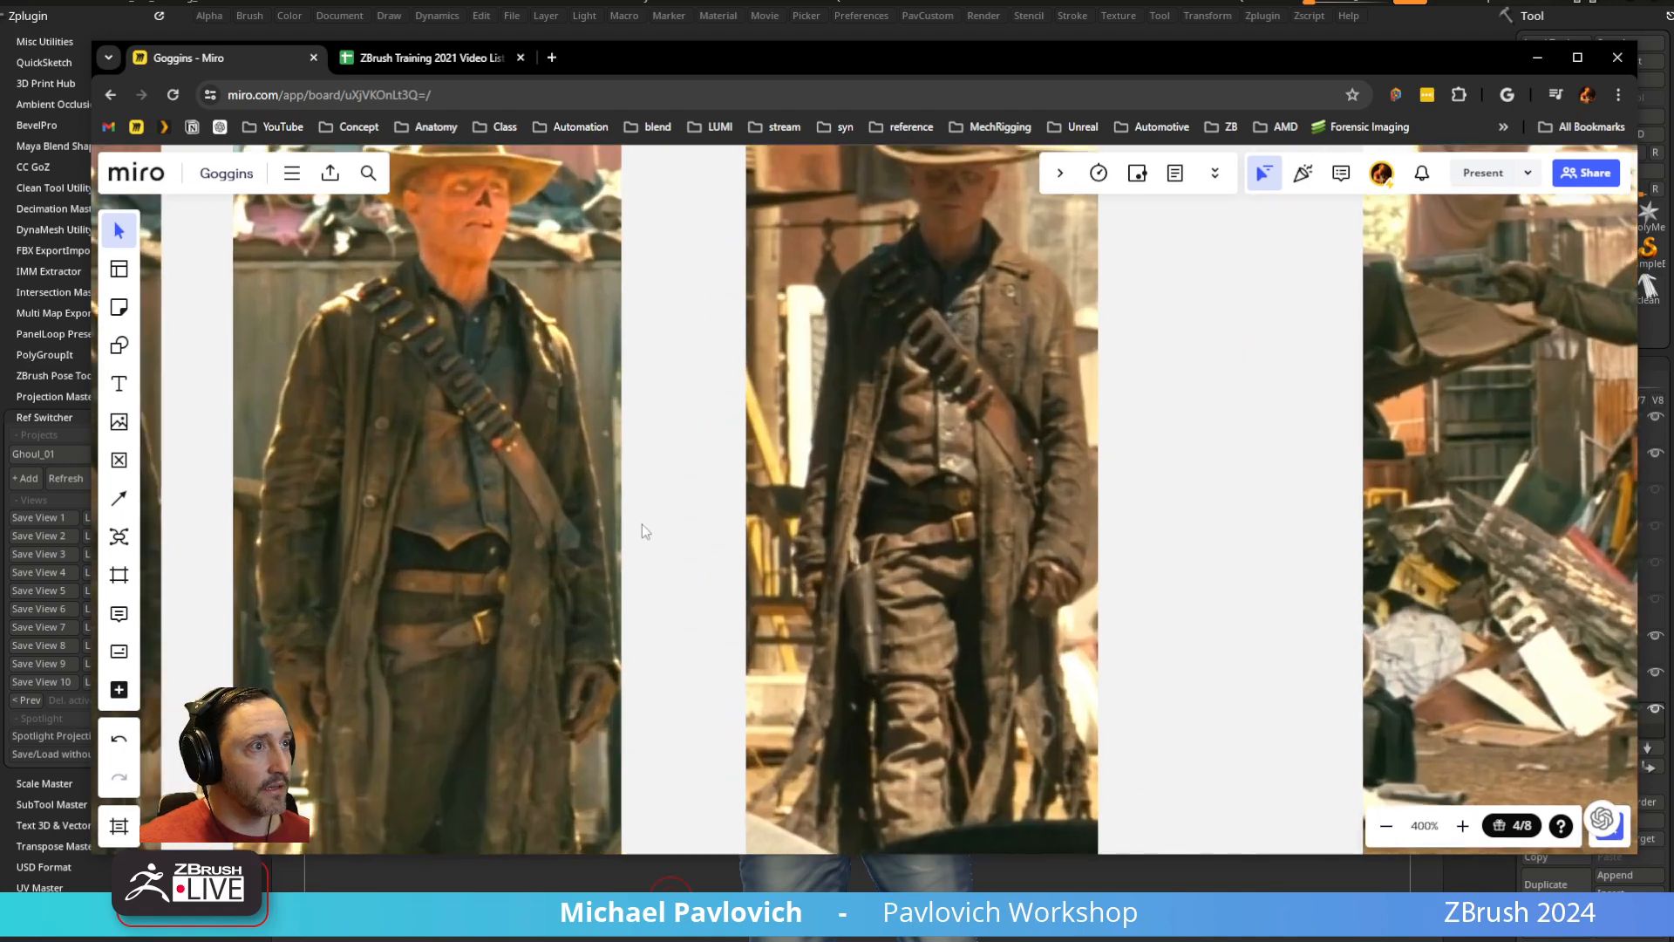
middle_click_drag(683, 503, 1541, 493)
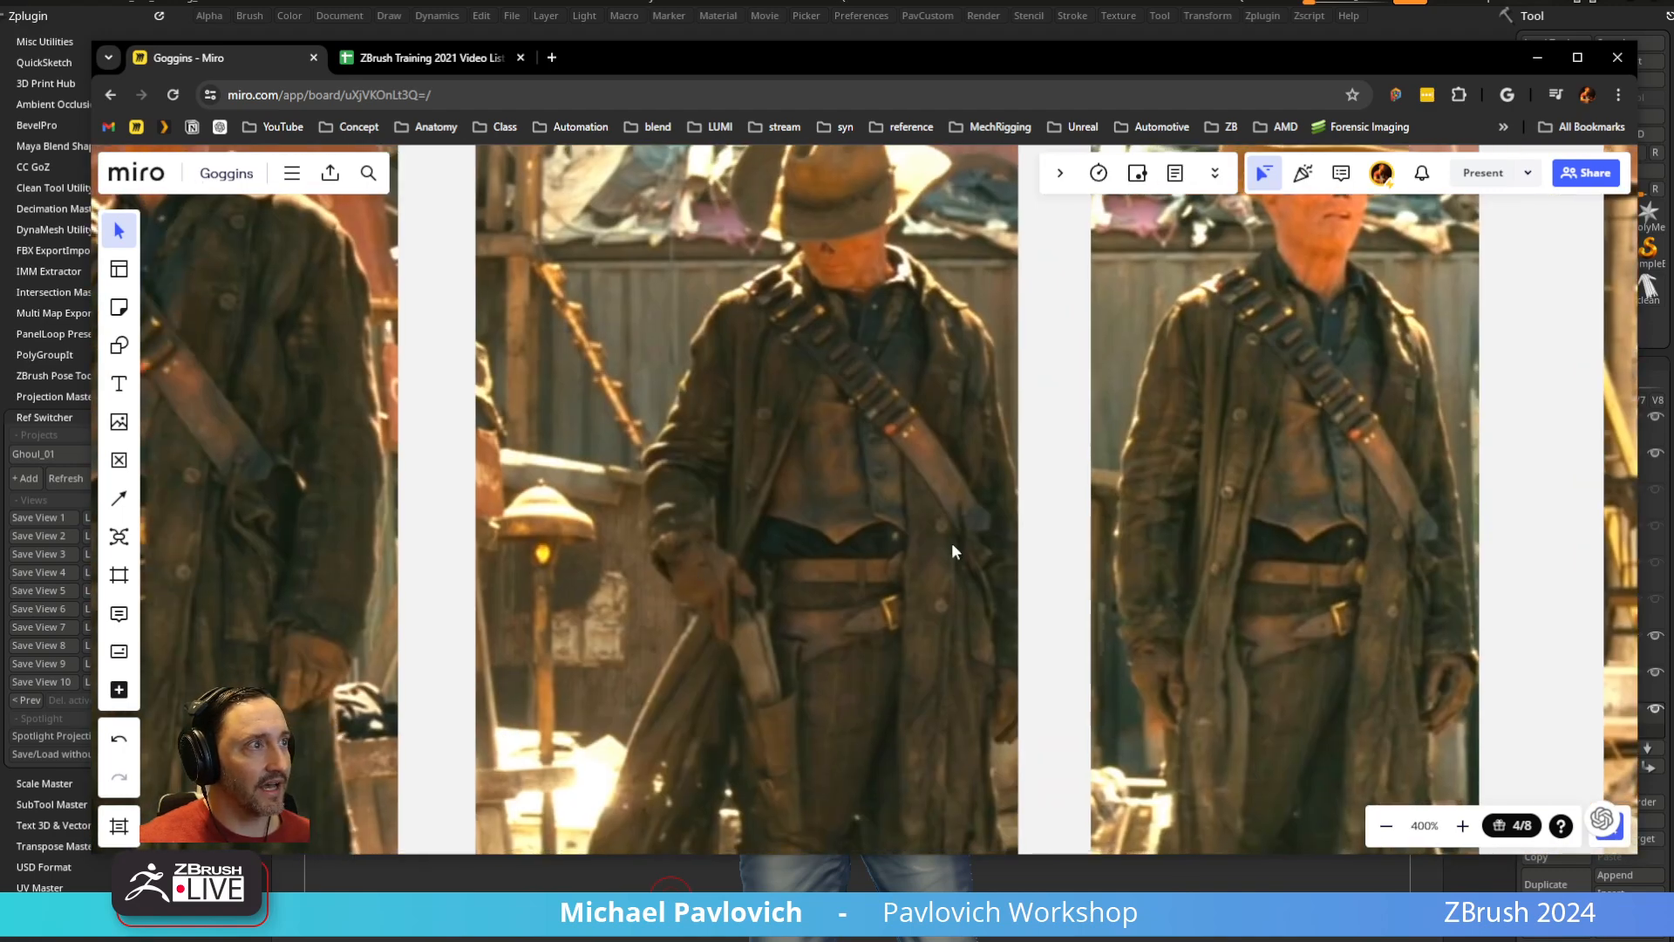
middle_click_drag(443, 469, 1002, 506)
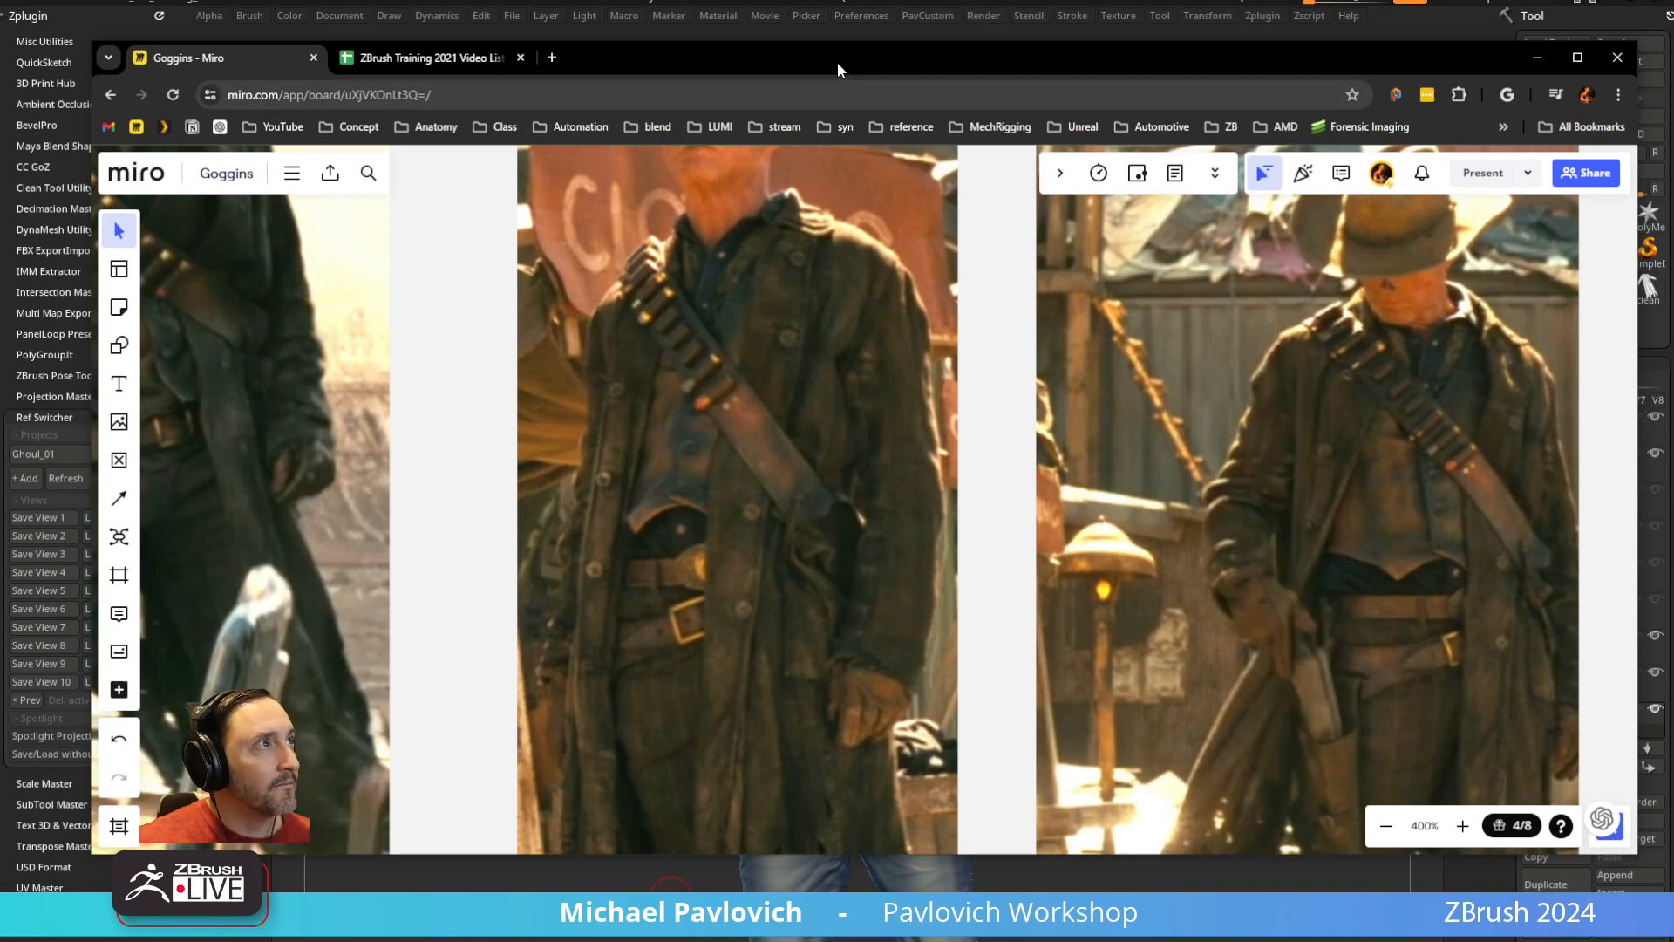
Return to ZBrush, display visibility set V1, and review the QuickSave preferences
left_click_drag(838, 63, 837, 0)
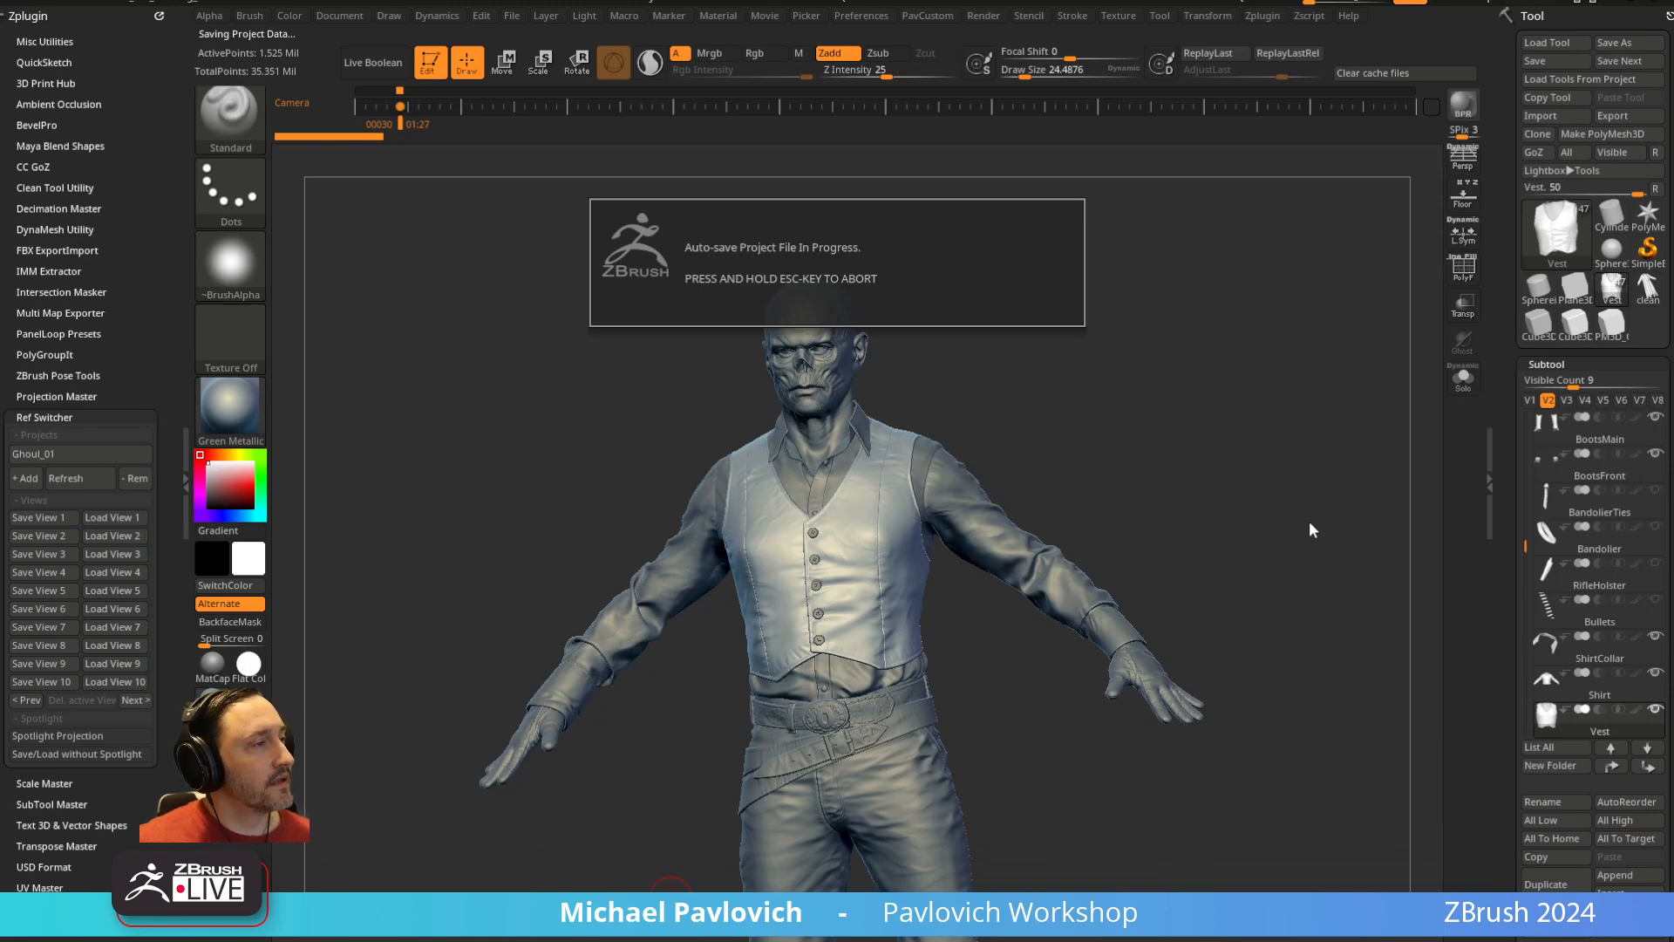
mouse_move(880, 18)
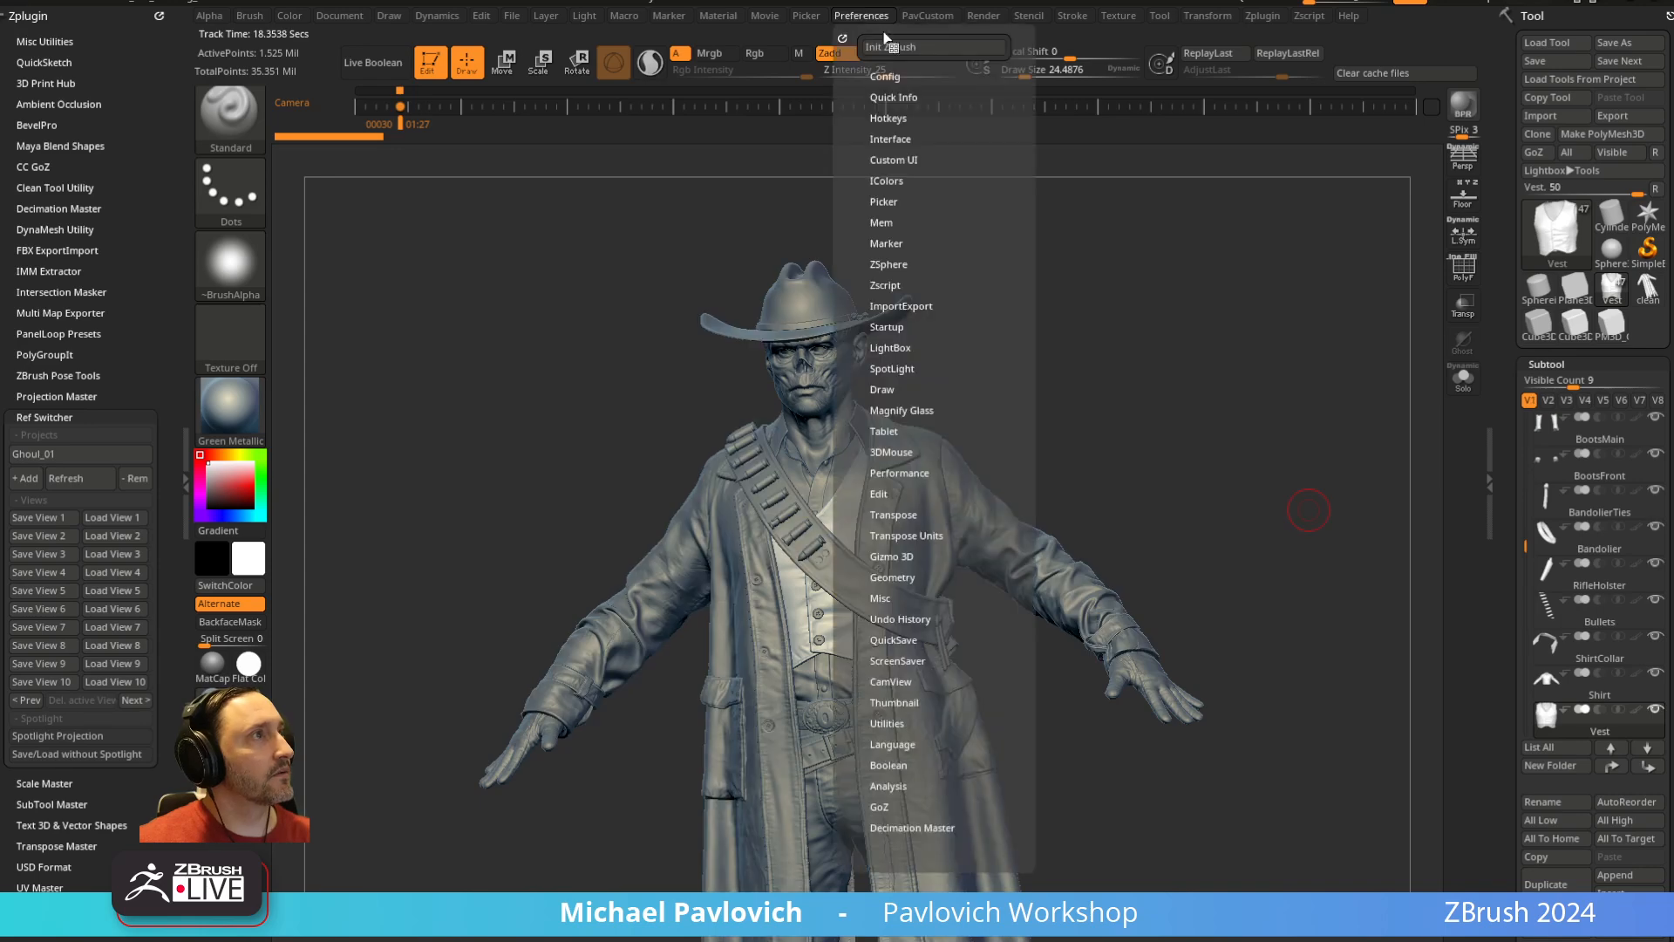
key("shift")
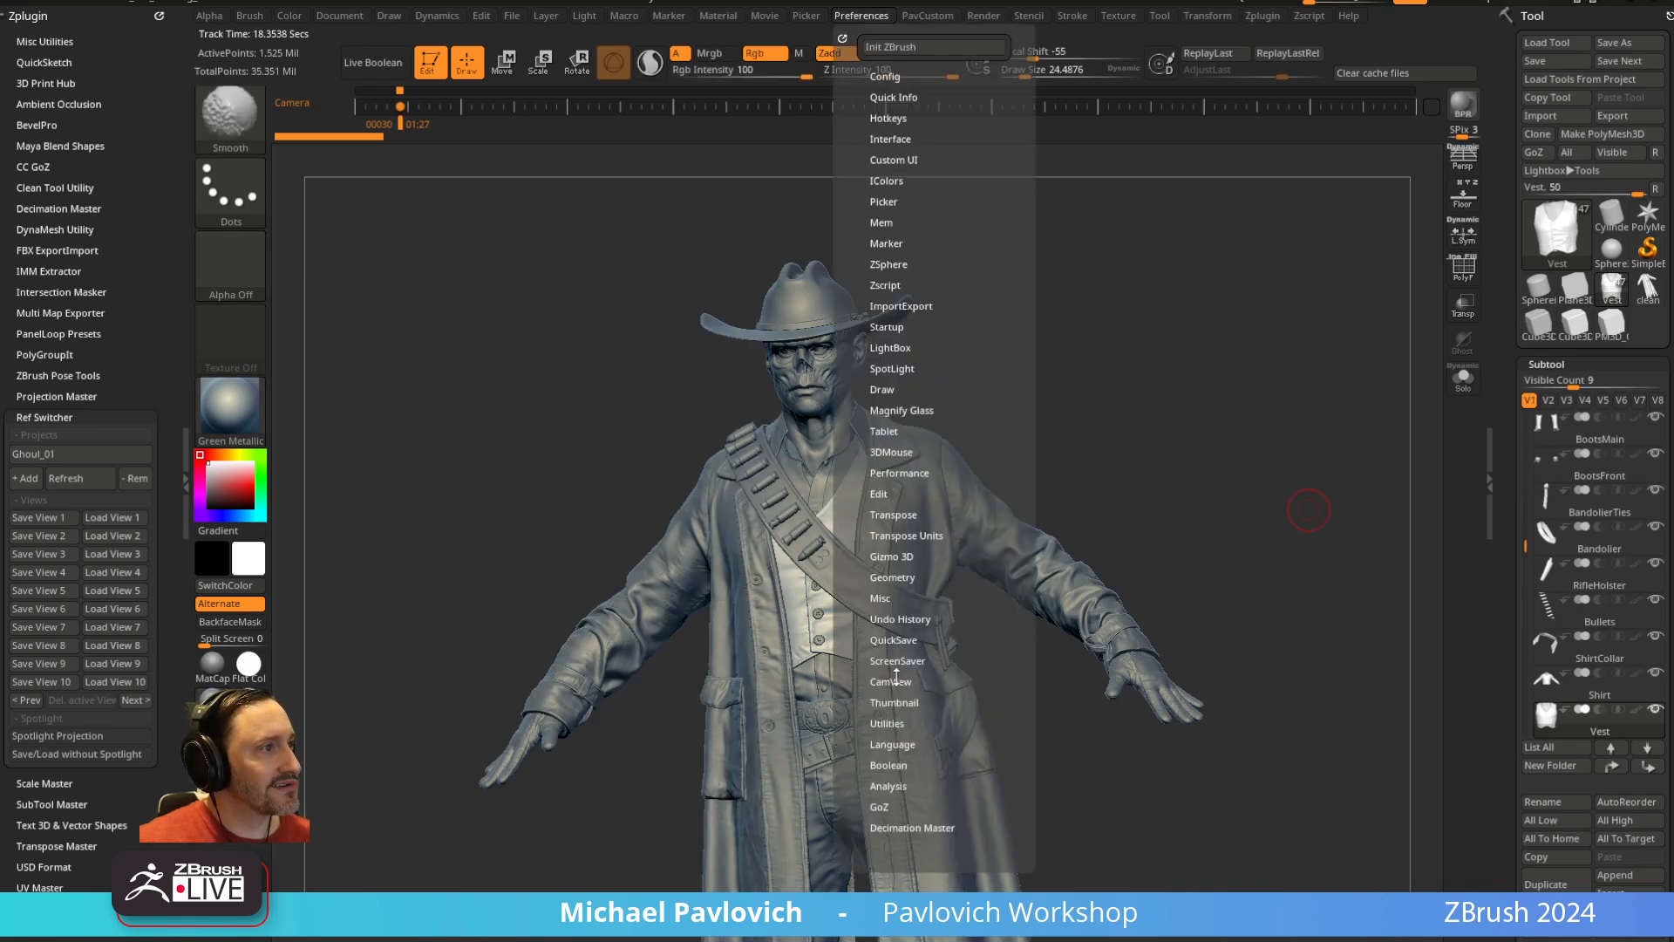
left_click(894, 640)
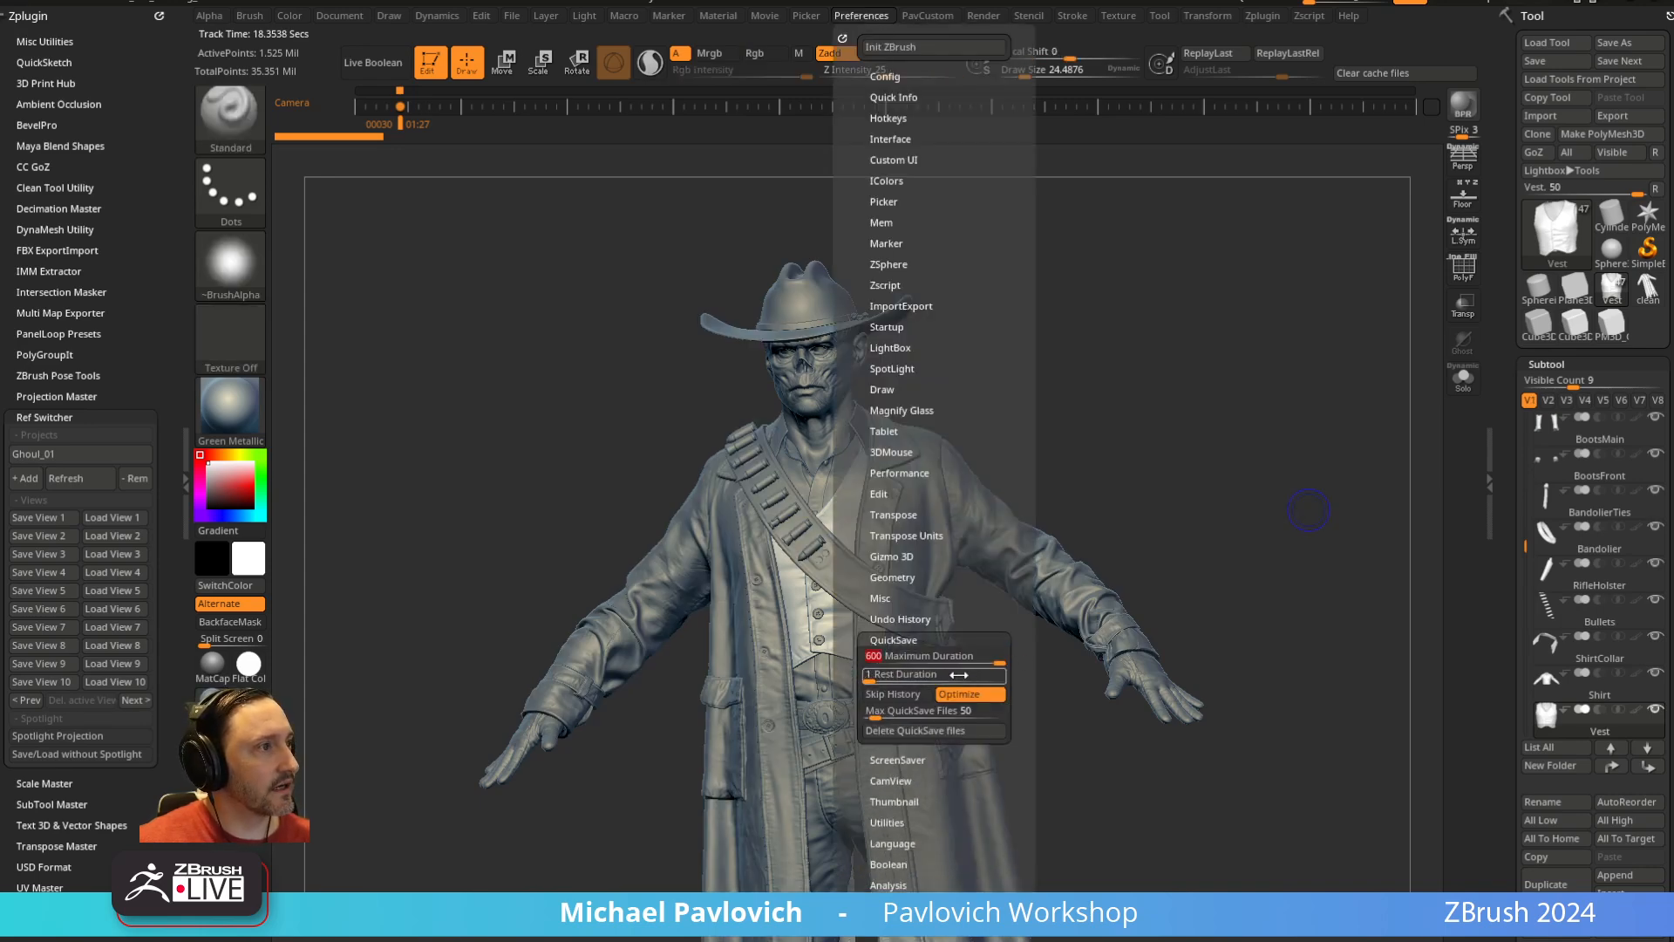
mouse_move(868, 17)
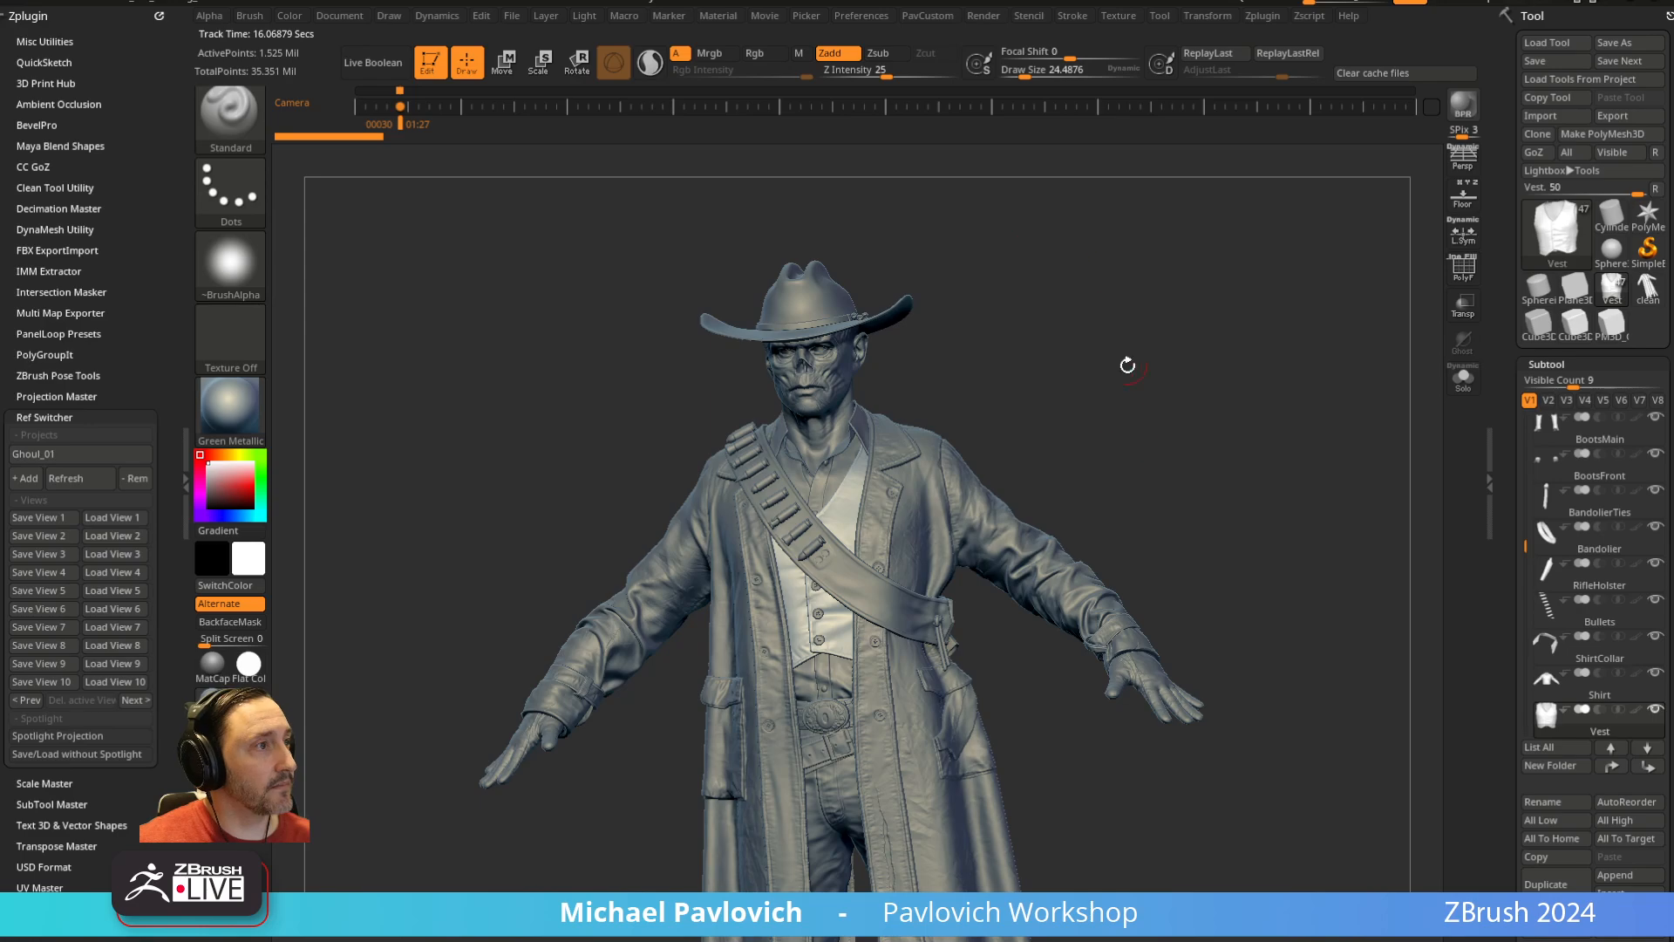
Activate the Bandolier and BandolierTies subtools in turn and inspect how the strap and its ties fasten around the coat
right_click_drag(1202, 360, 977, 469, "ctrl")
left_click(962, 364, "alt")
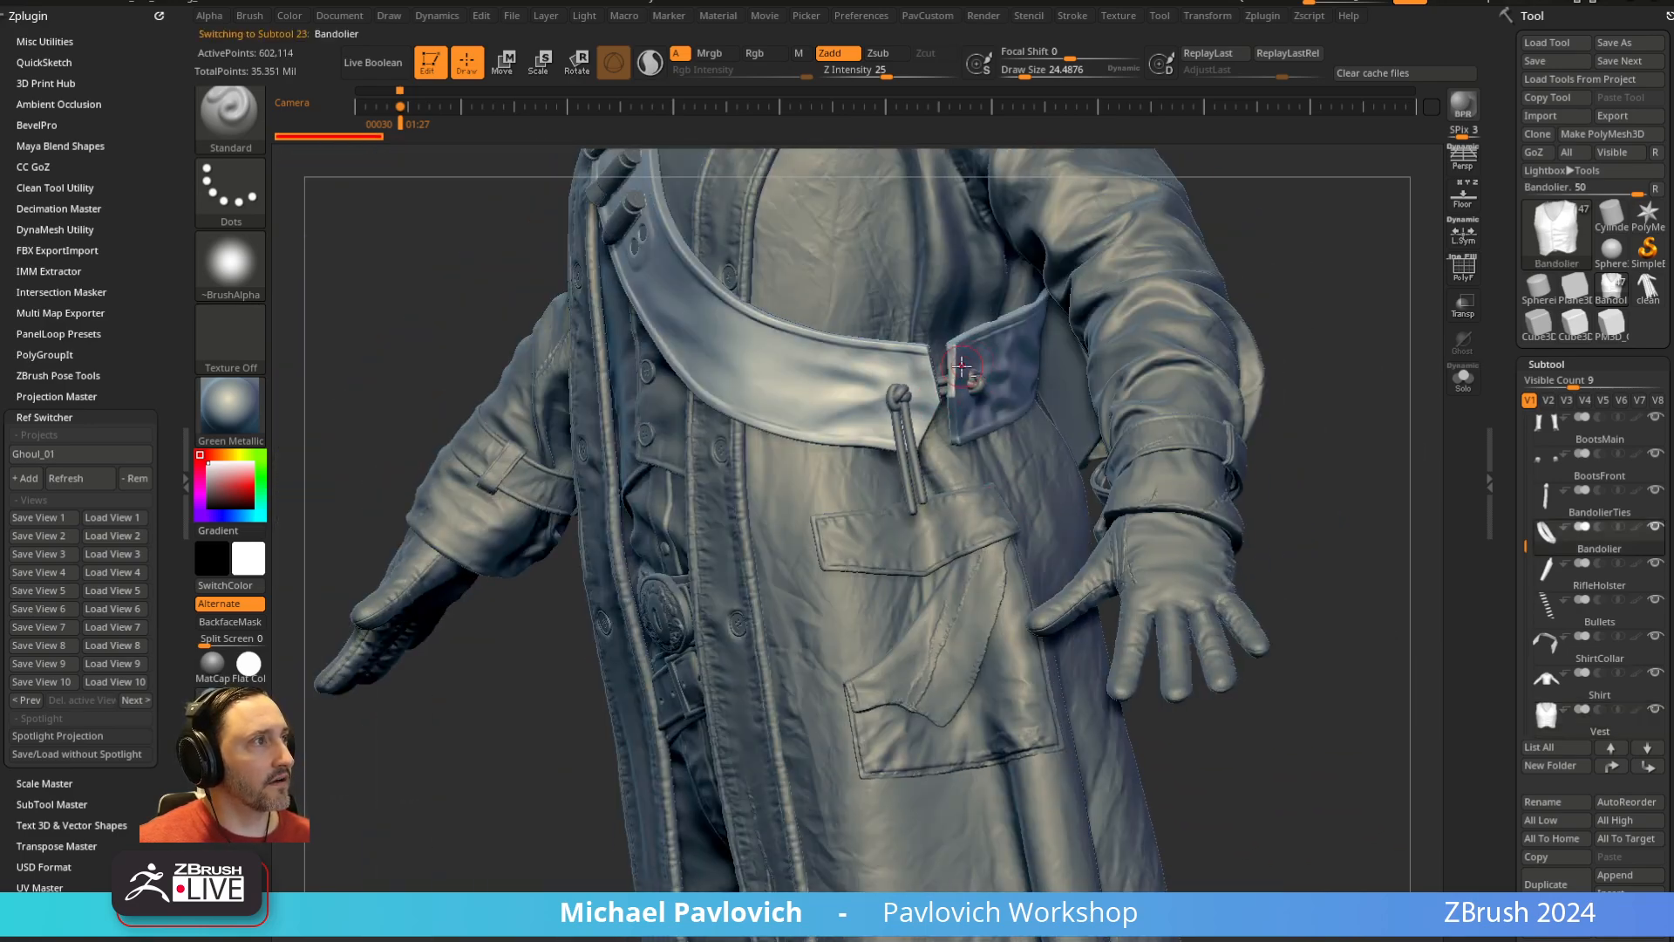
right_click_drag(1269, 251, 879, 584)
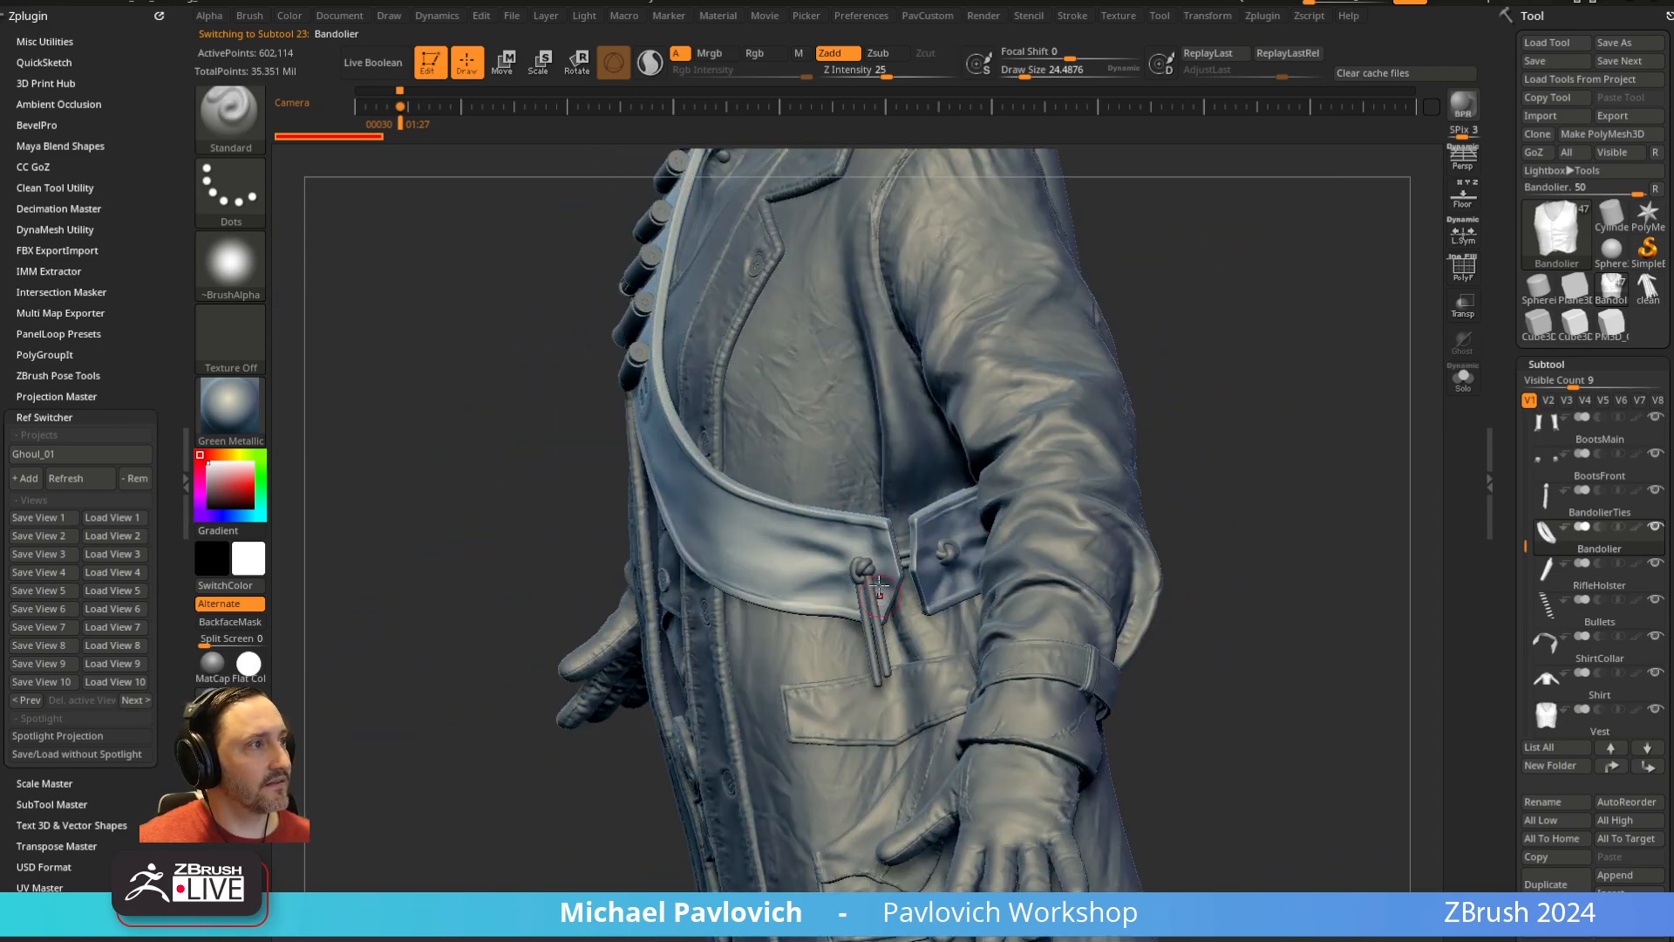
right_click_drag(1183, 421, 892, 579)
left_click(862, 593, "alt")
right_click_drag(1034, 611, 860, 515)
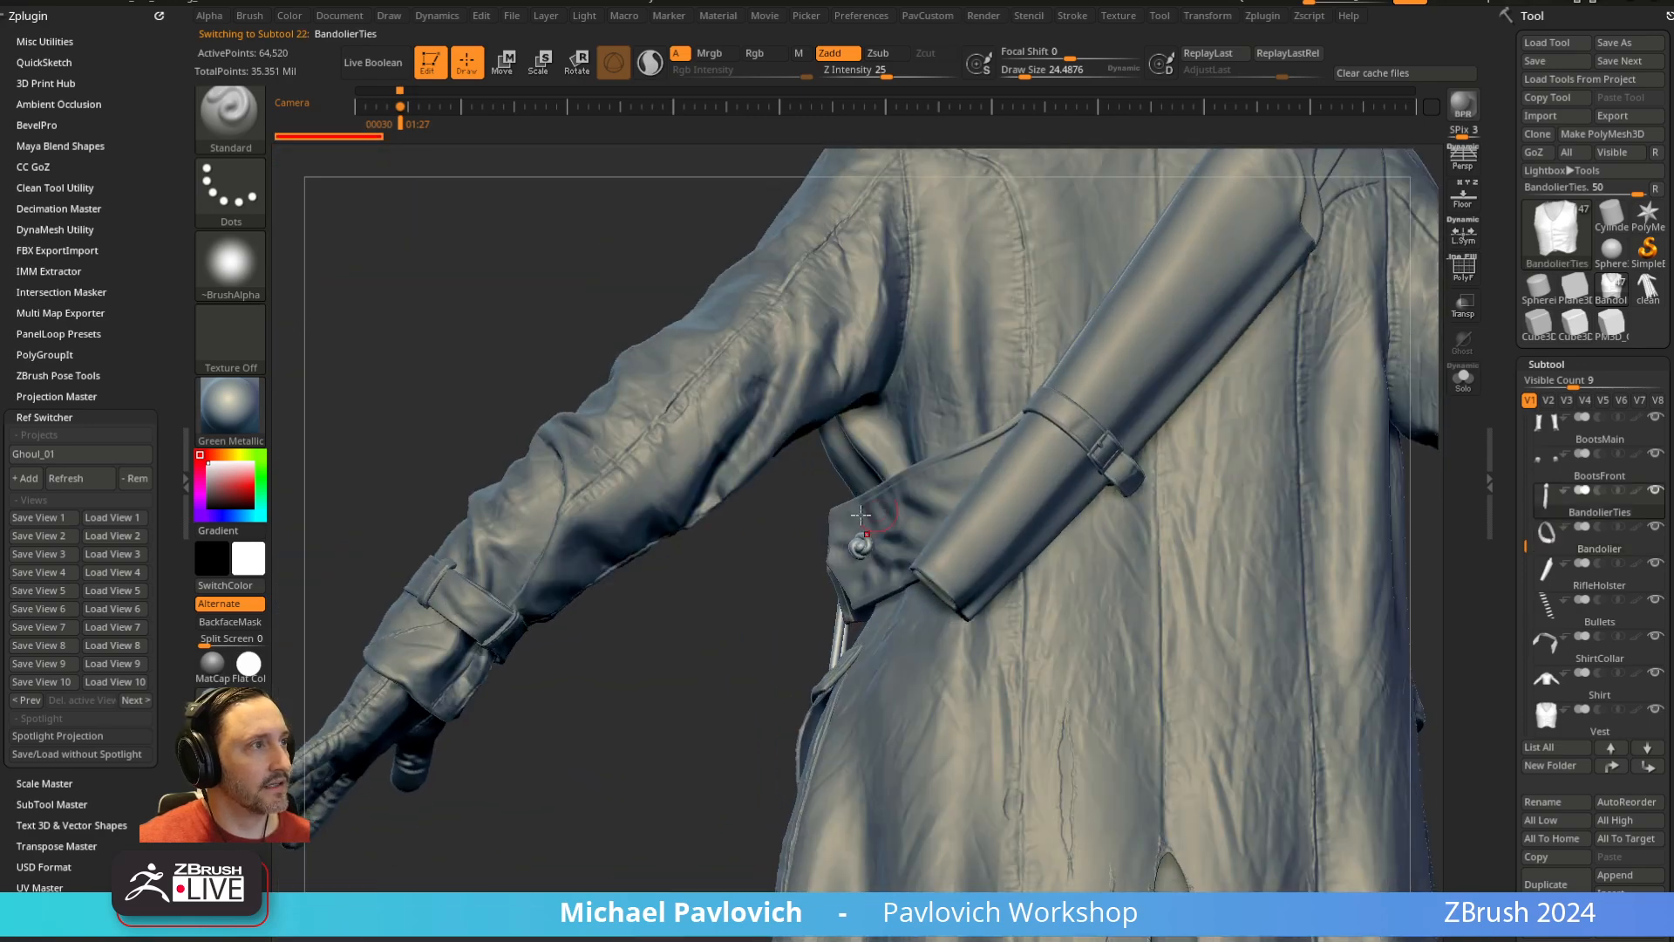
key("f")
right_click_drag(709, 692, 1084, 515)
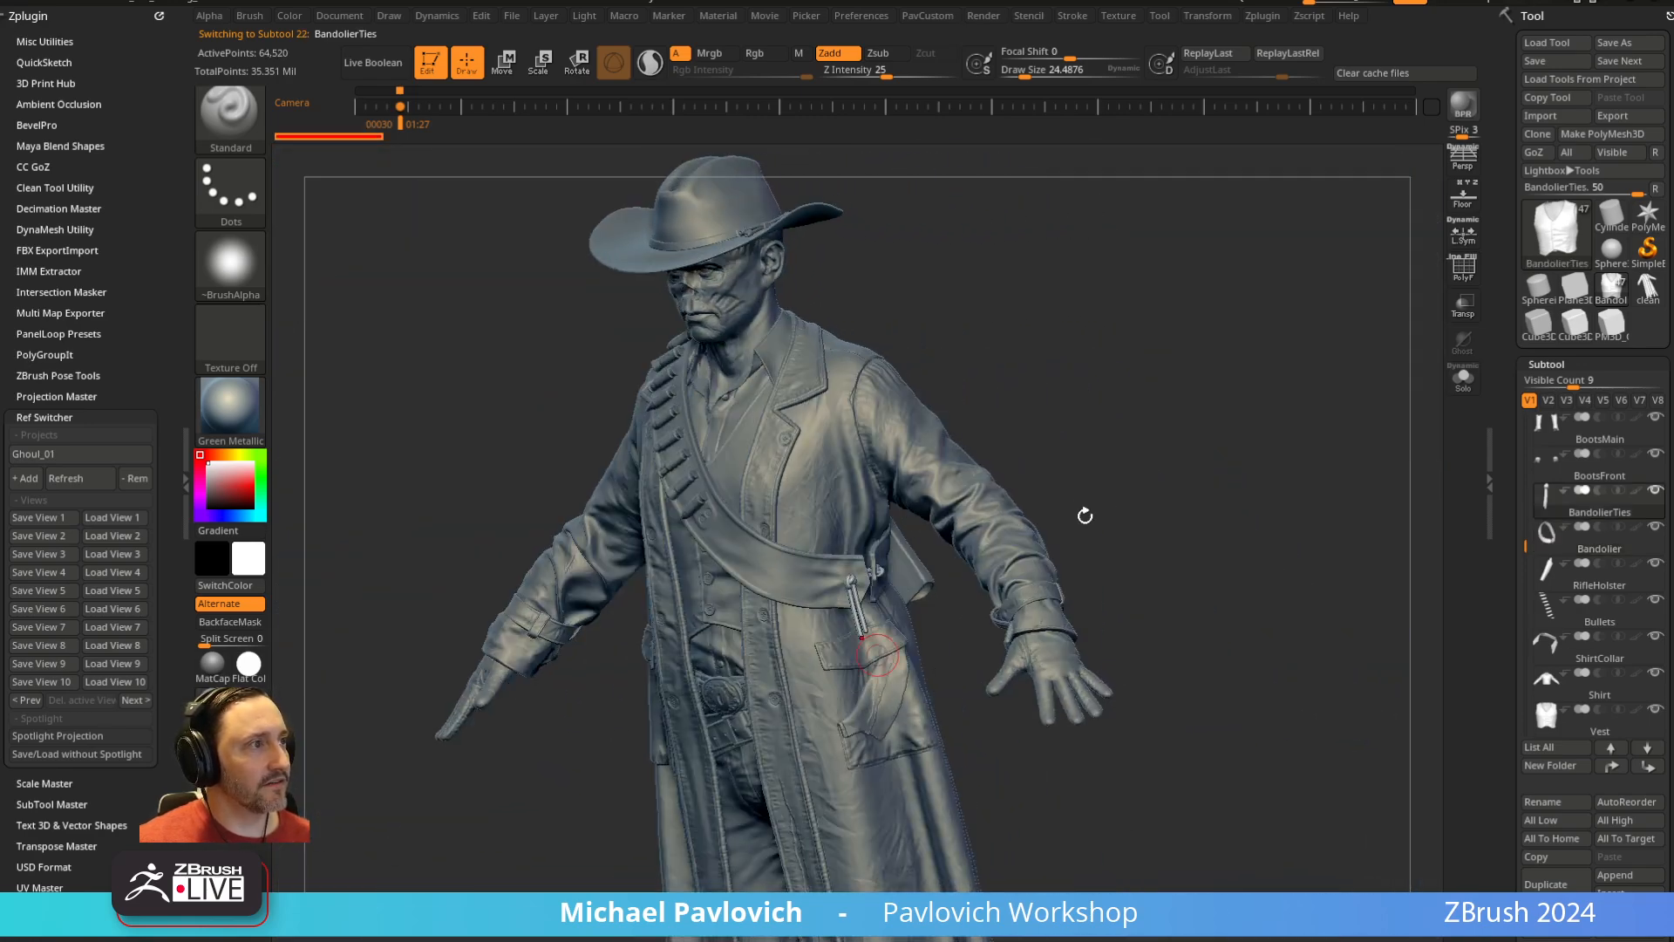
Switch back to the Miro board and examine the reclining reference photos for the vest, bandolier and belt buckles
key("alt+Tab")
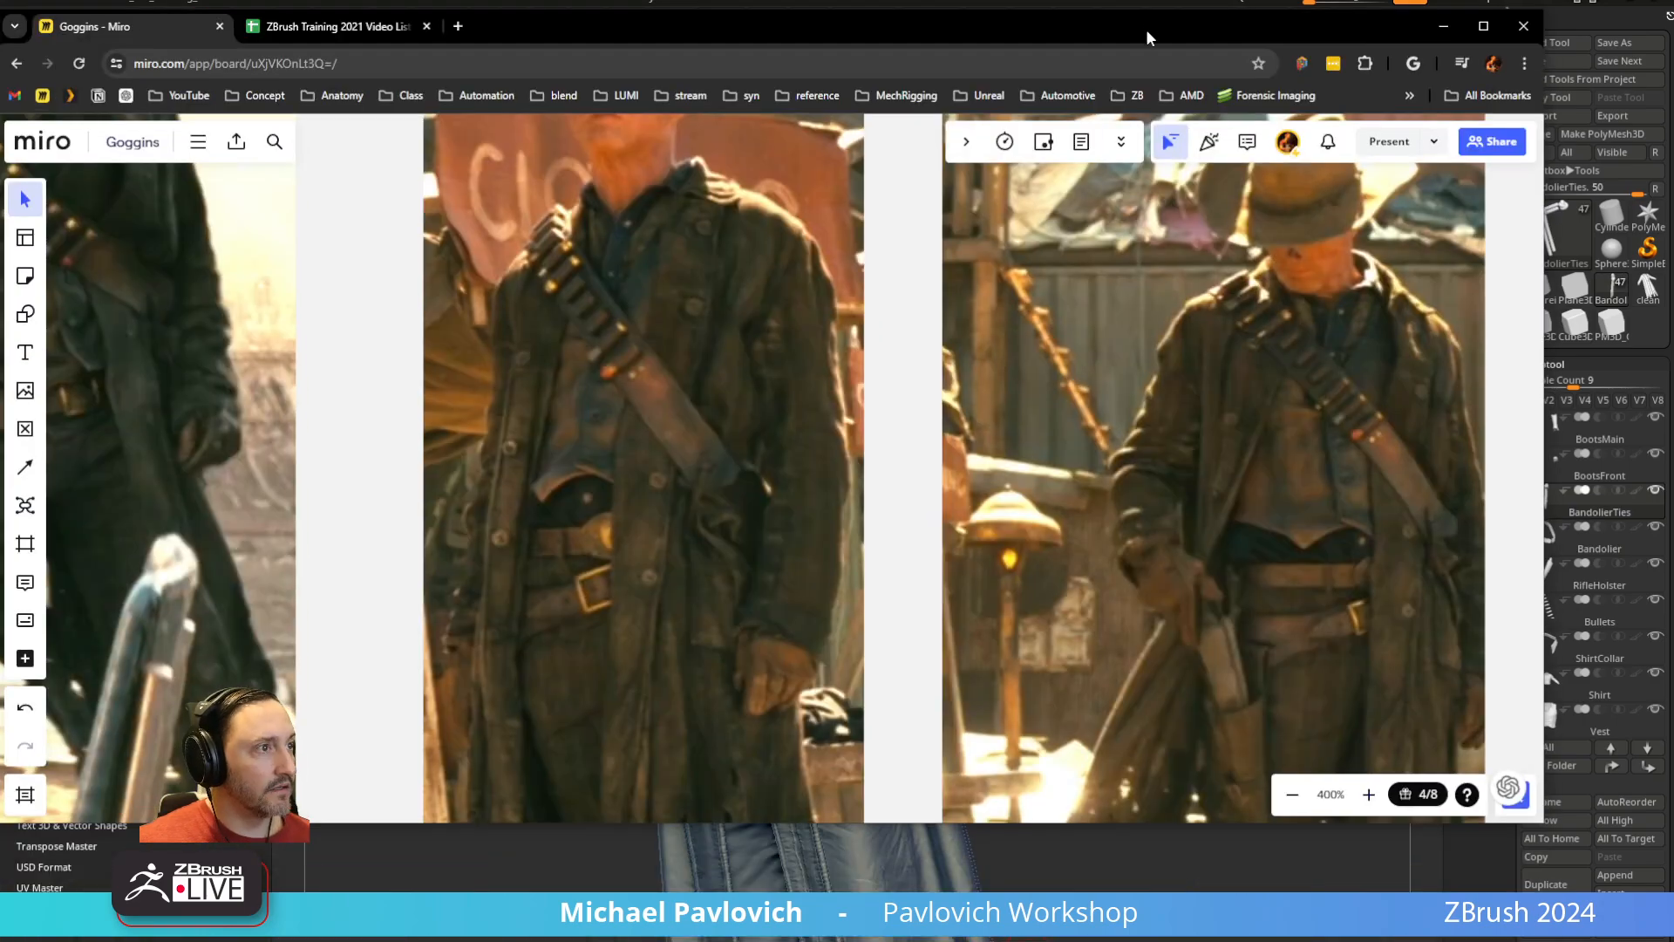
scroll(1430, 603, "down", 8)
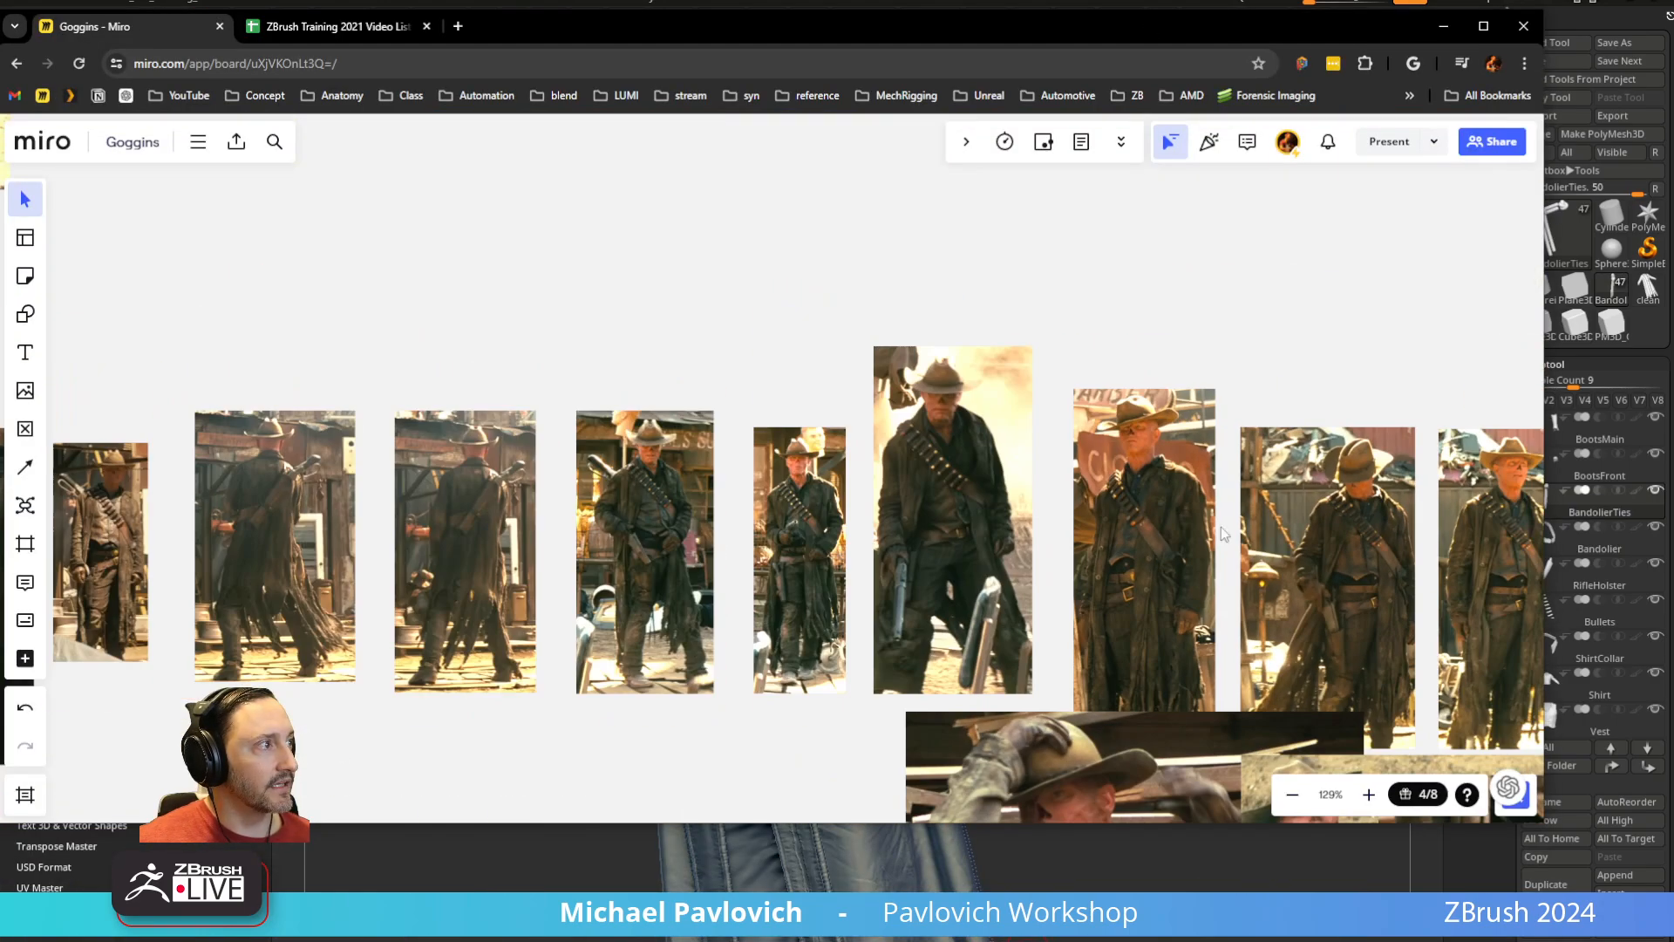
middle_click_drag(1247, 588, 671, 250)
scroll(788, 448, "up", 4)
scroll(744, 455, "up", 3)
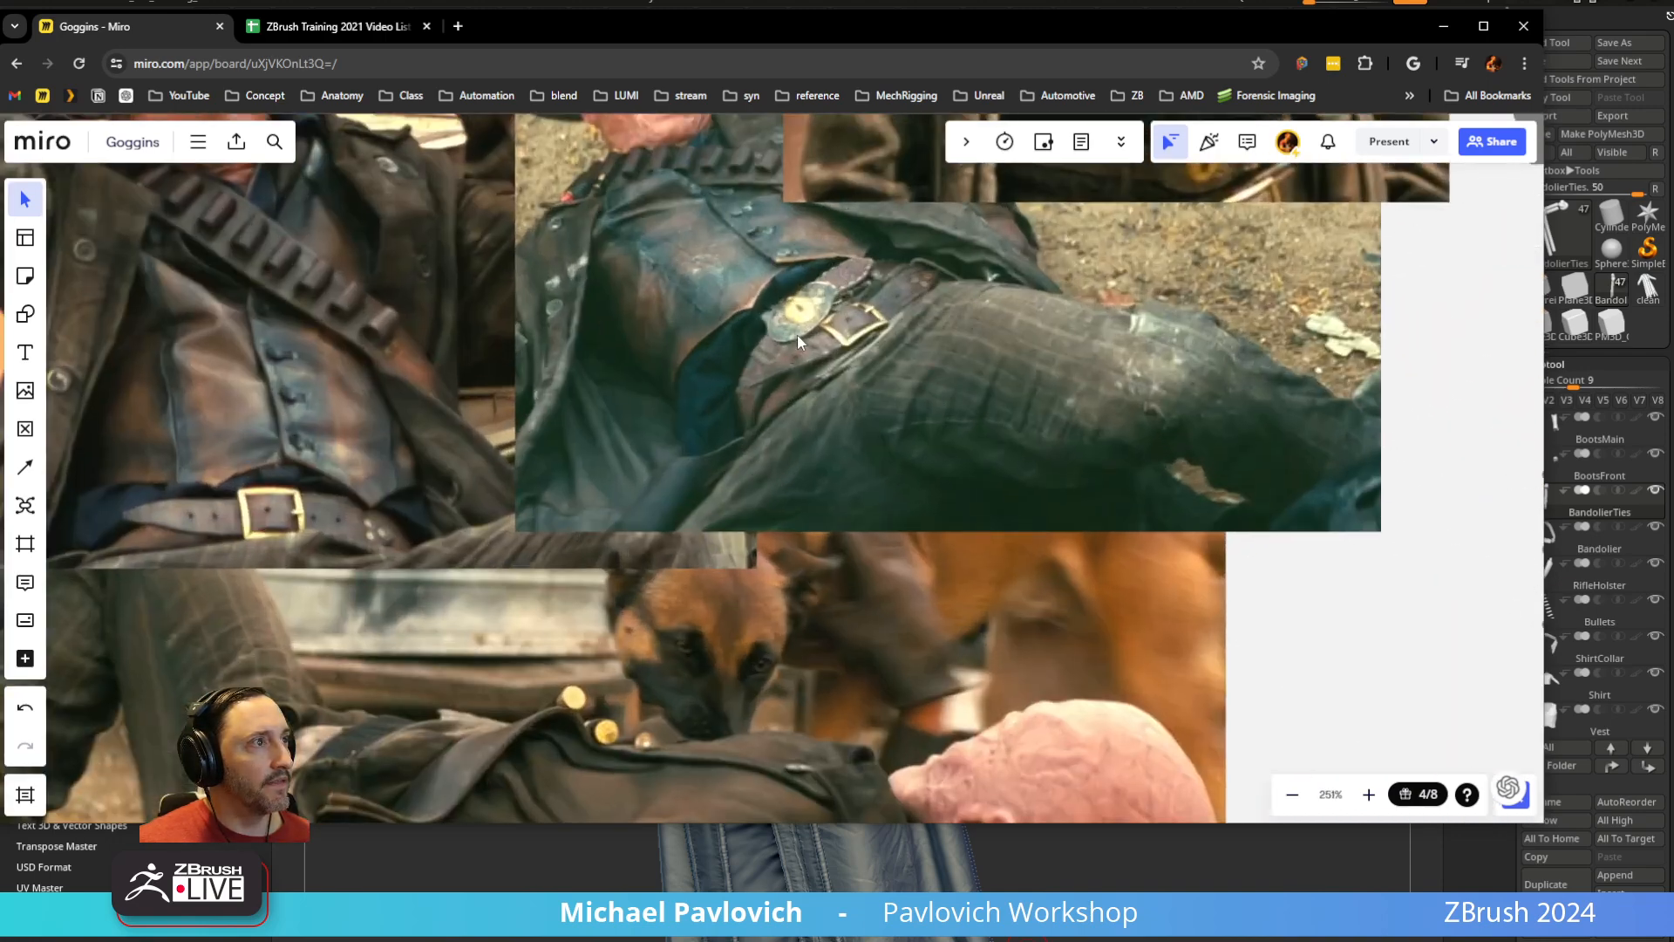
middle_click_drag(797, 334, 867, 532)
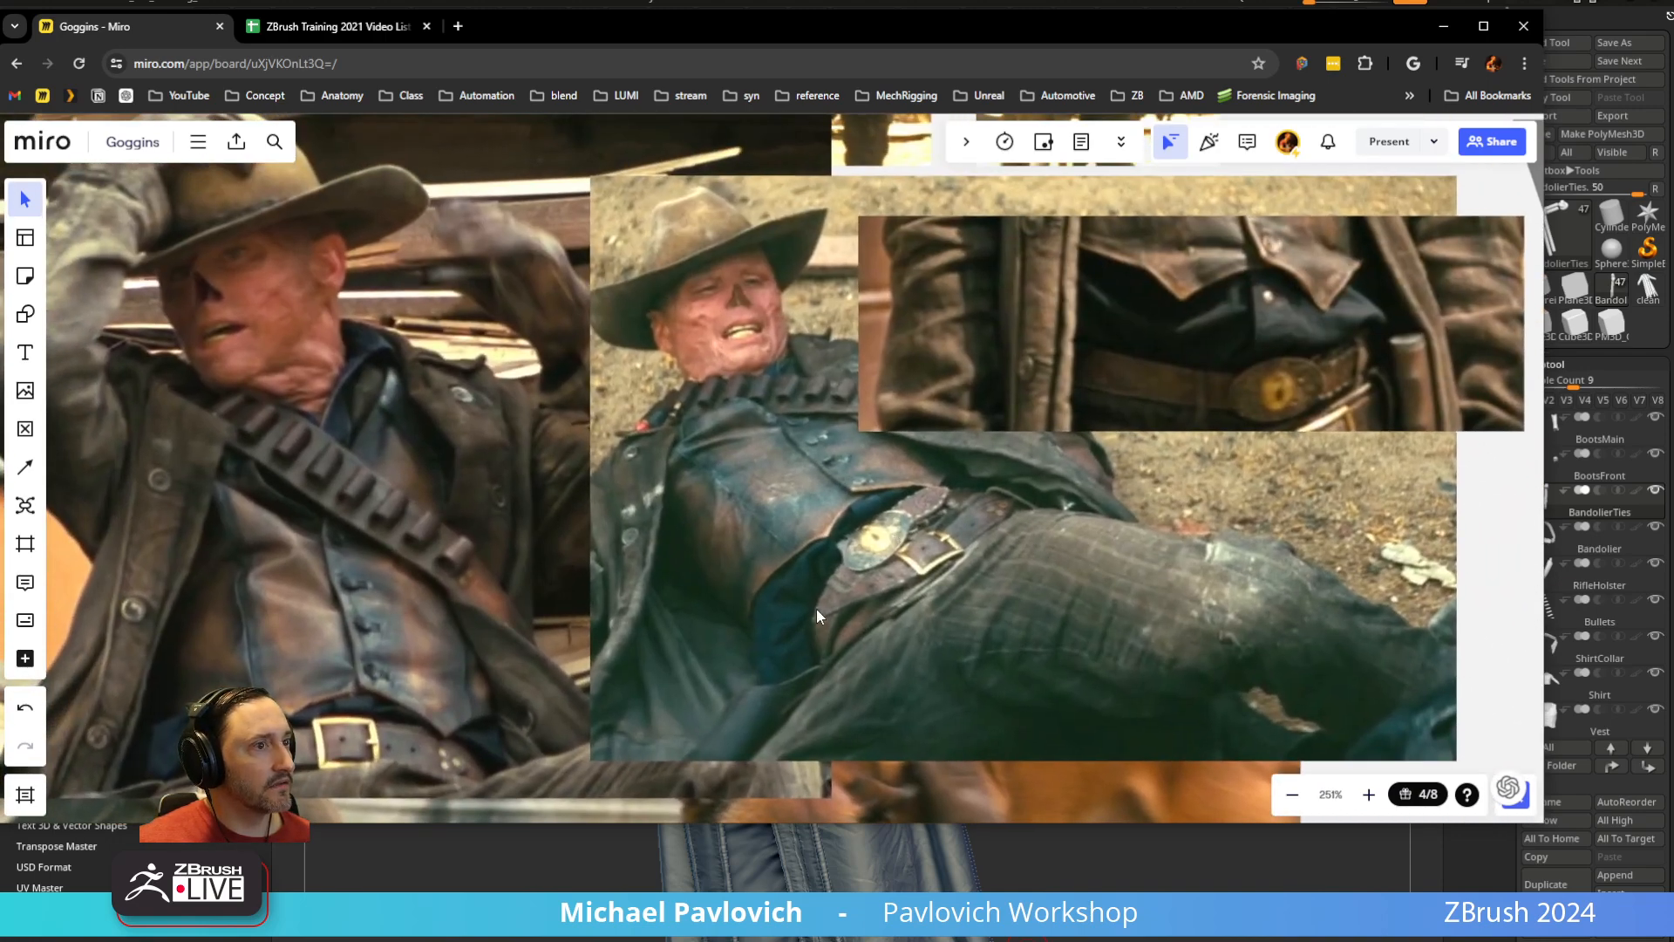
Check the vest in the reclining reference photo, return to ZBrush, and inspect the Vest subtool in Solo mode before showing the full character
middle_click_drag(817, 615, 1014, 269)
scroll(673, 340, "up", 5)
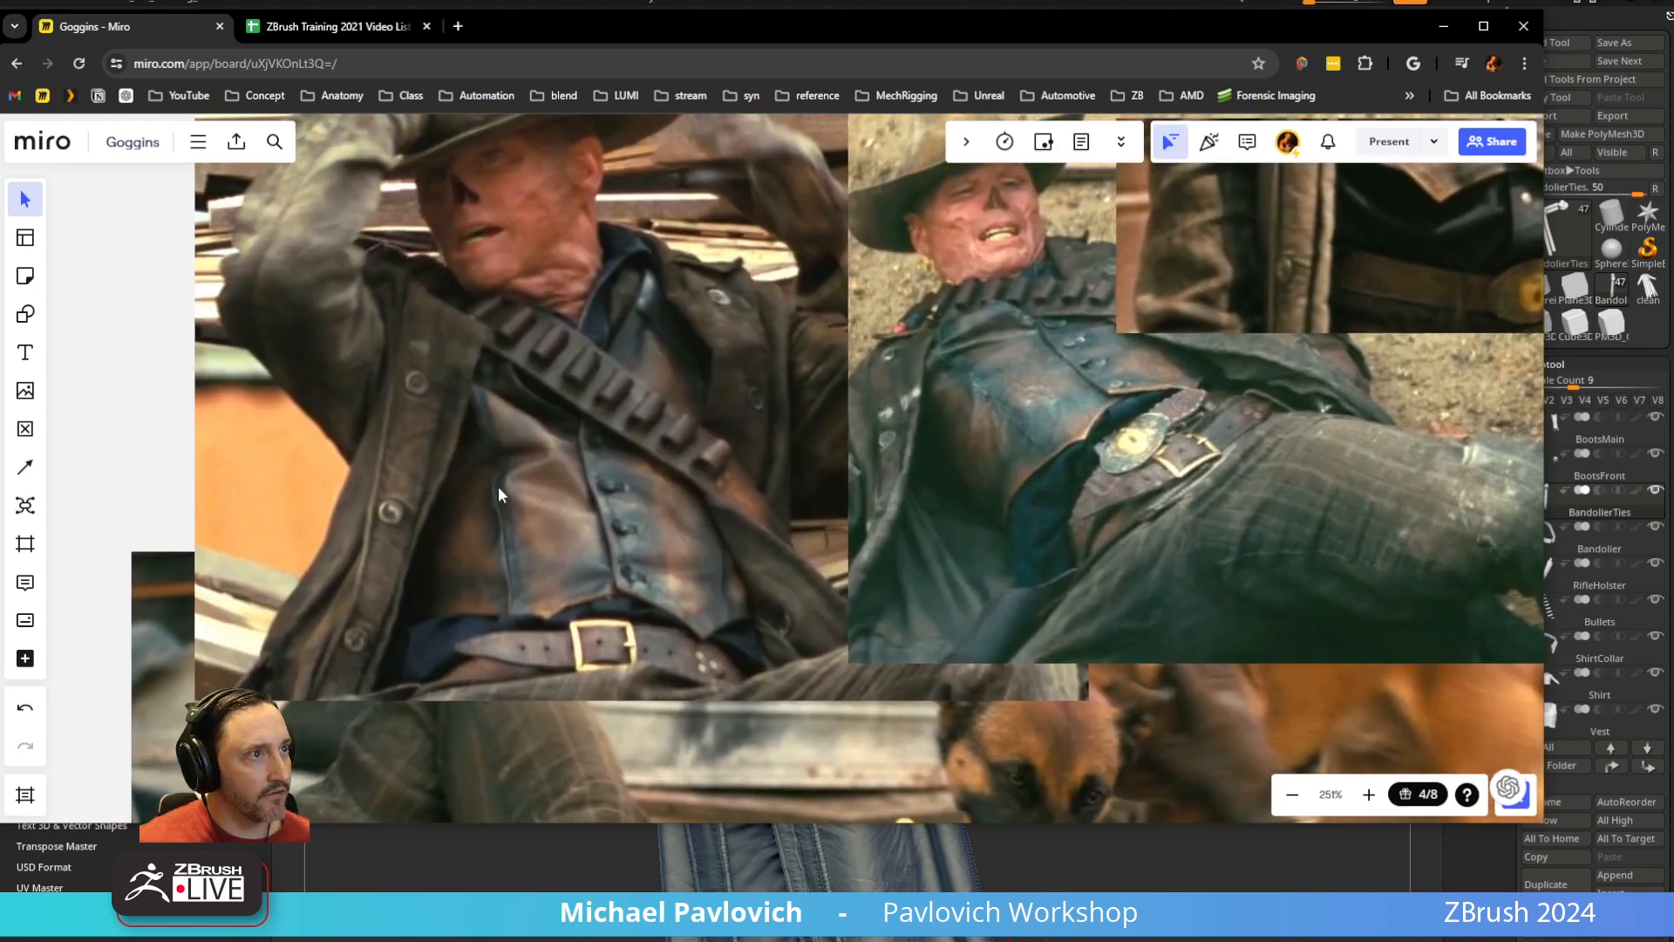
key("alt+Tab")
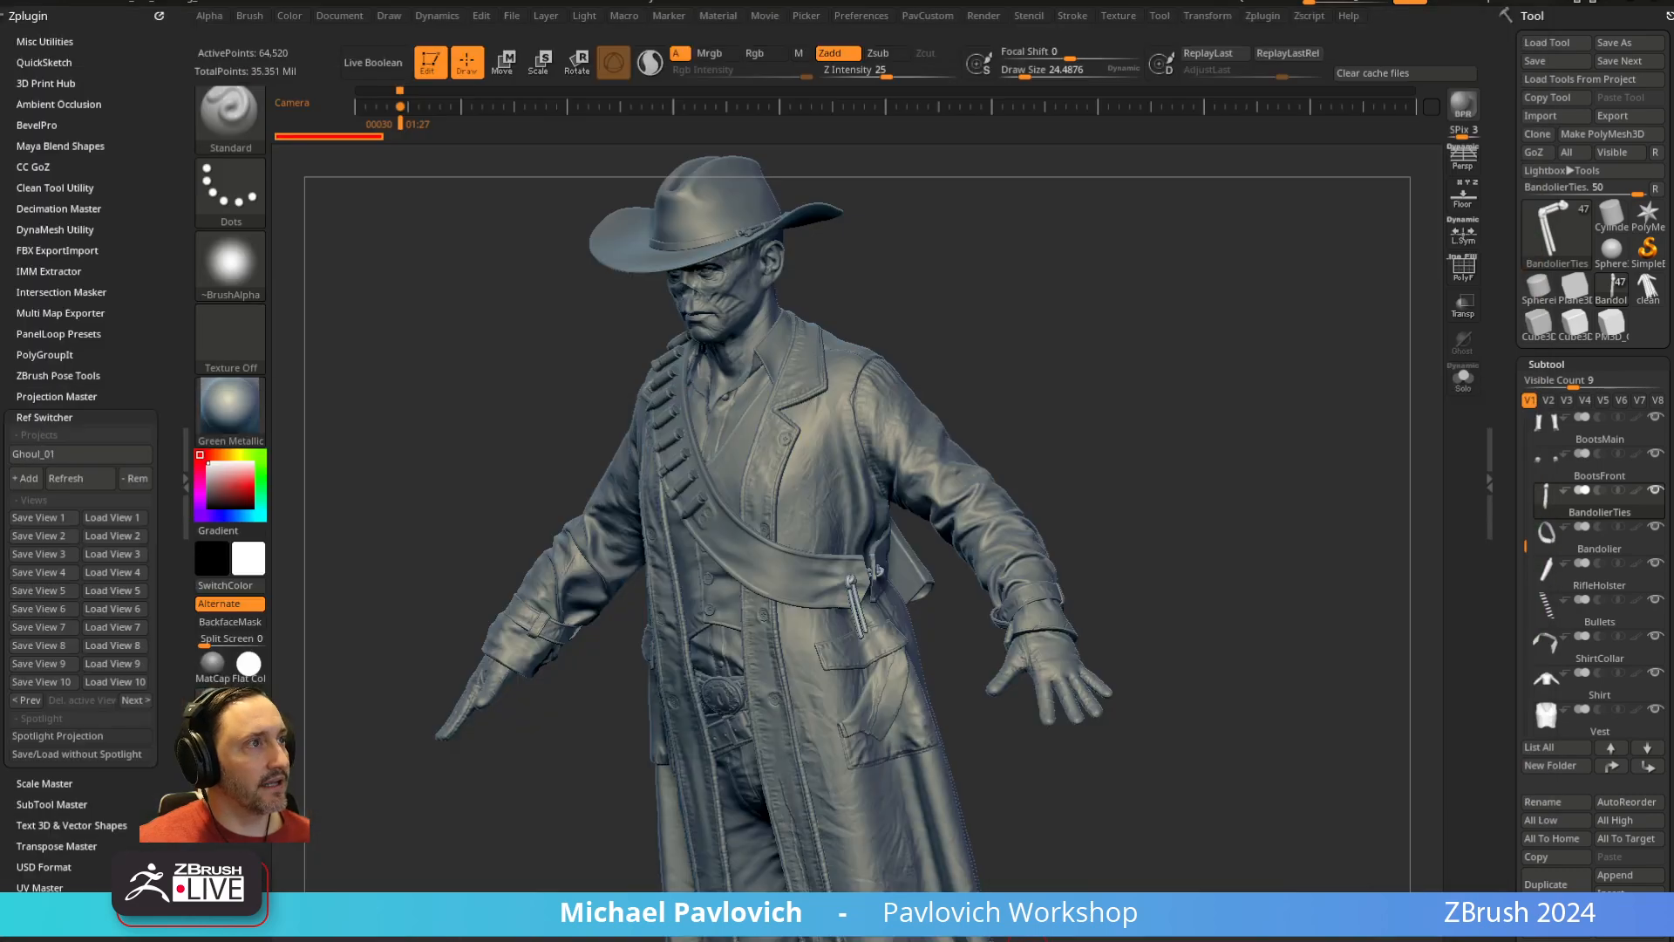
left_click(726, 470, "alt")
left_click_drag(1128, 381, 1290, 382)
left_click(1463, 380)
left_click_drag(1037, 381, 971, 380, "shift")
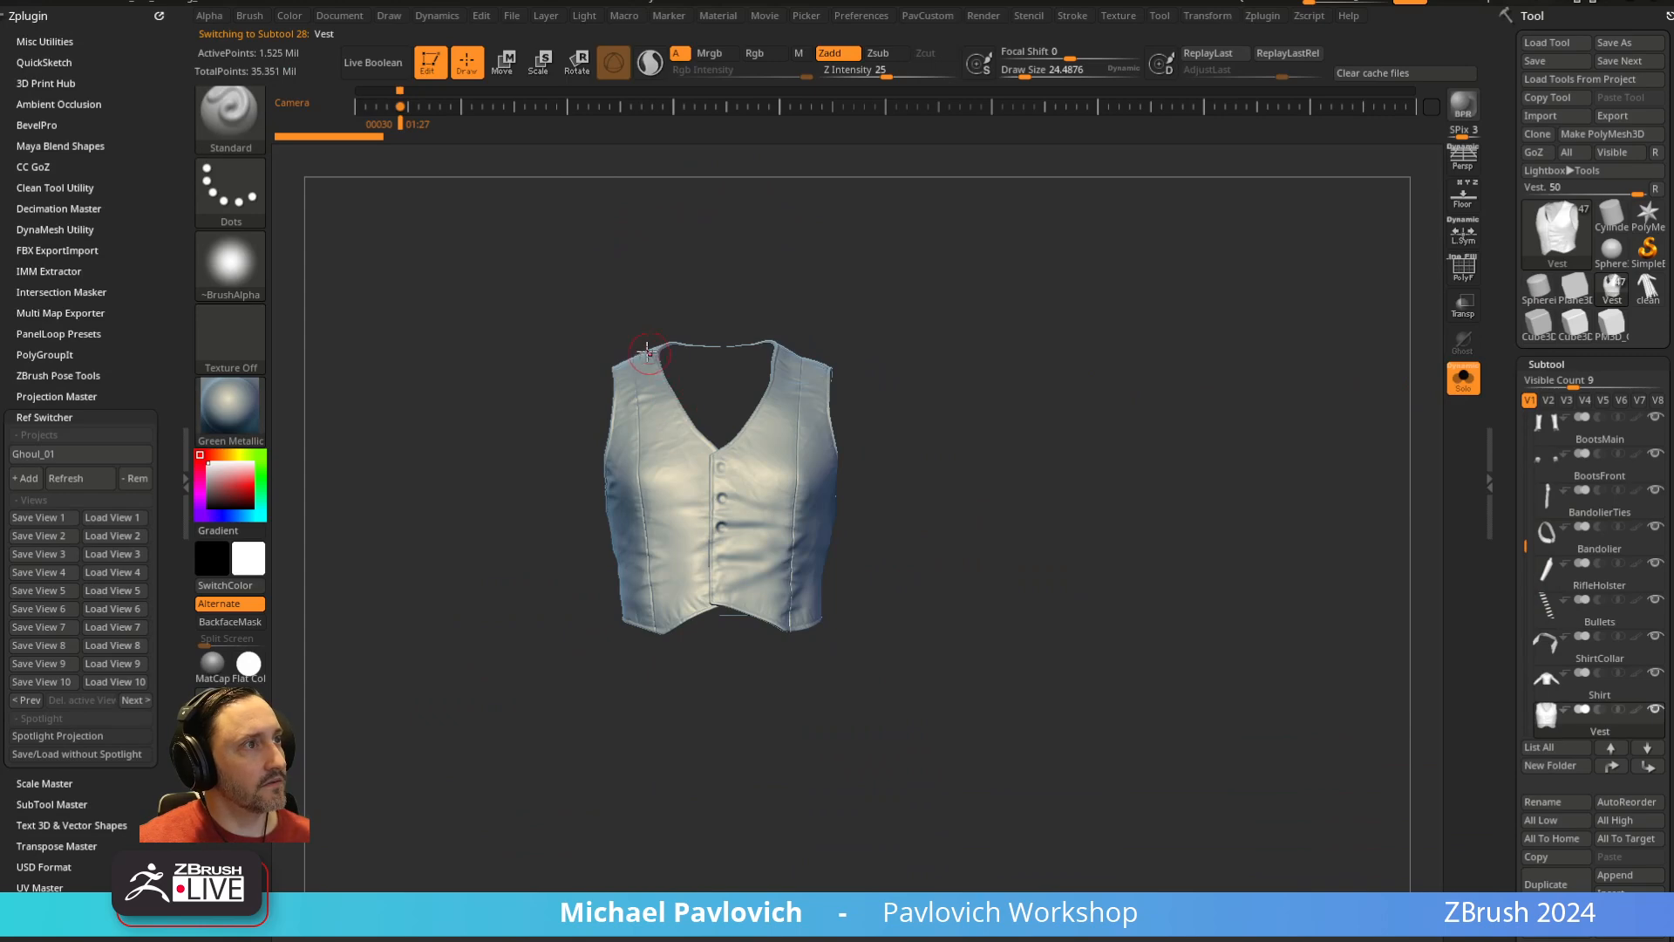
mouse_move(753, 305)
left_mouse_down()
mouse_move(902, 324)
mouse_move(1087, 378)
mouse_move(923, 381)
mouse_move(750, 471)
left_mouse_up()
left_click_drag(724, 390, 1110, 534)
left_click(1463, 378)
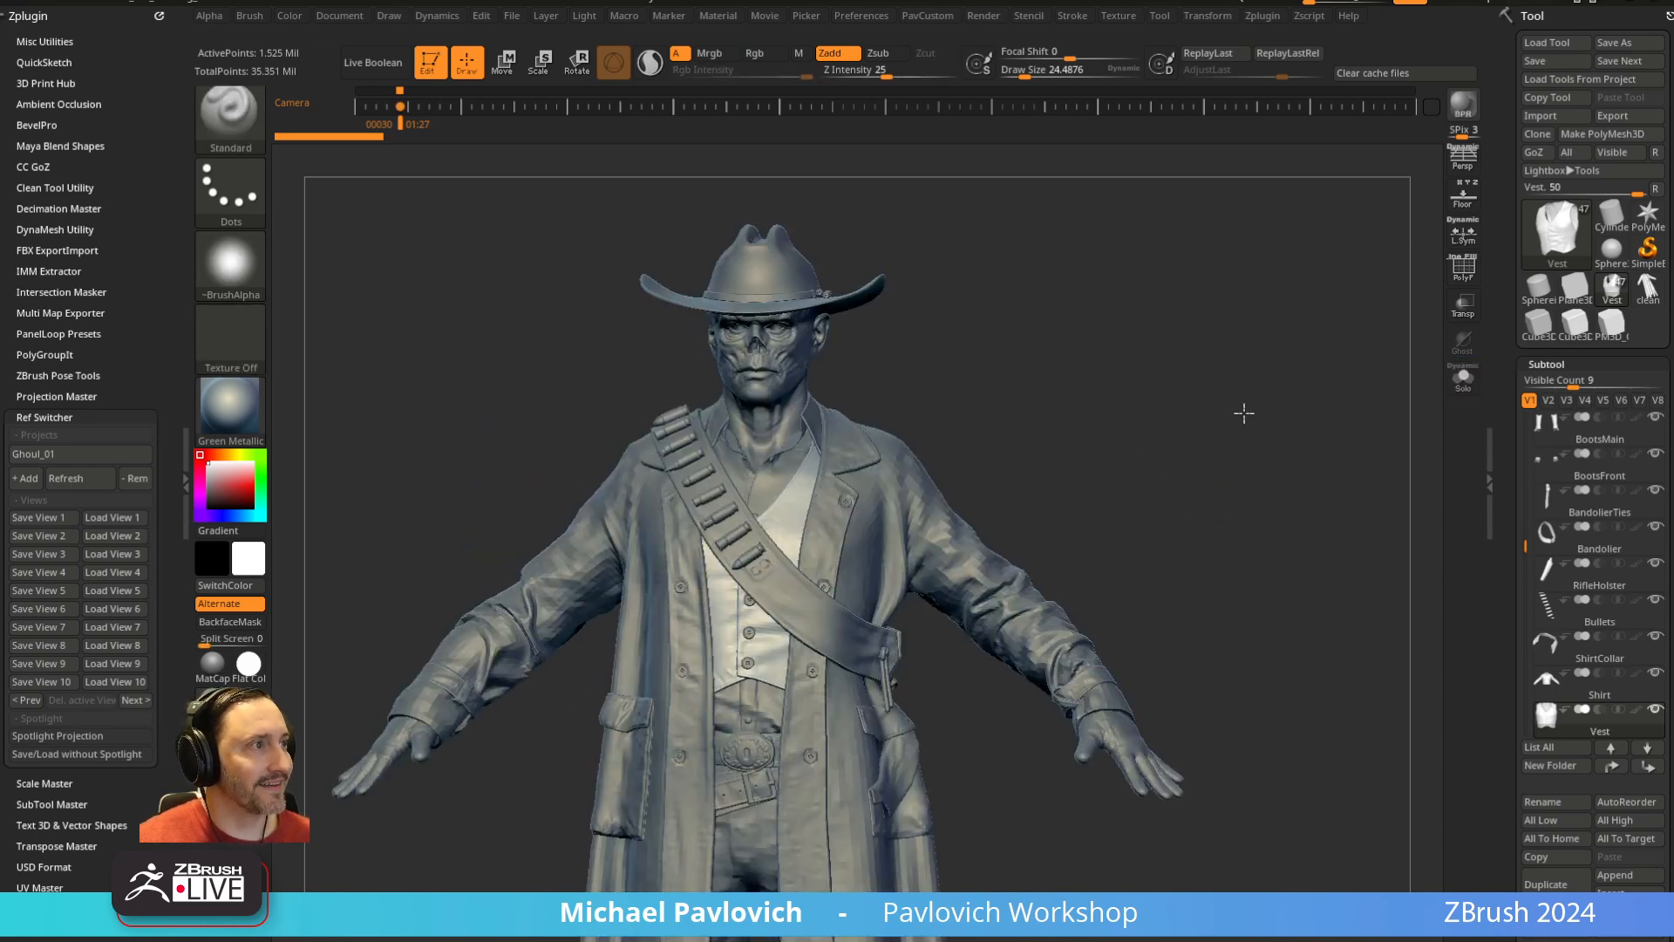
Display visibility set V2, turn on perspective, and view the character without the coat and hat from a three-quarter angle
left_click(1548, 401)
left_click_drag(1270, 479, 1414, 324, "alt")
left_click(1463, 159)
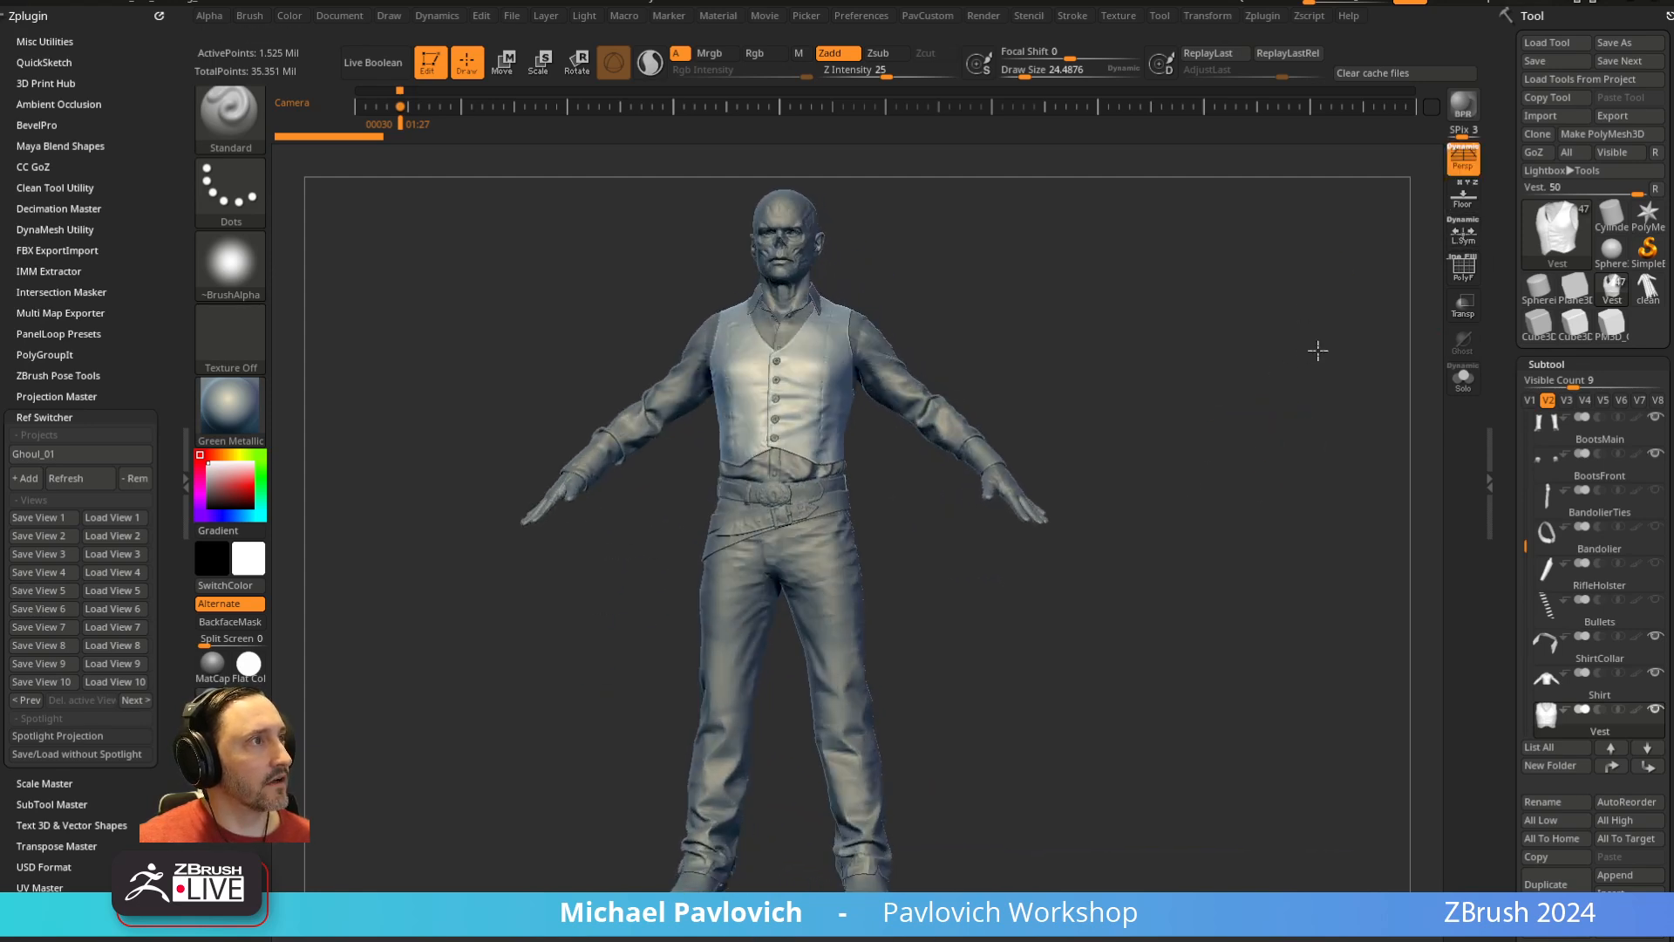
left_click_drag(1316, 348, 1129, 391)
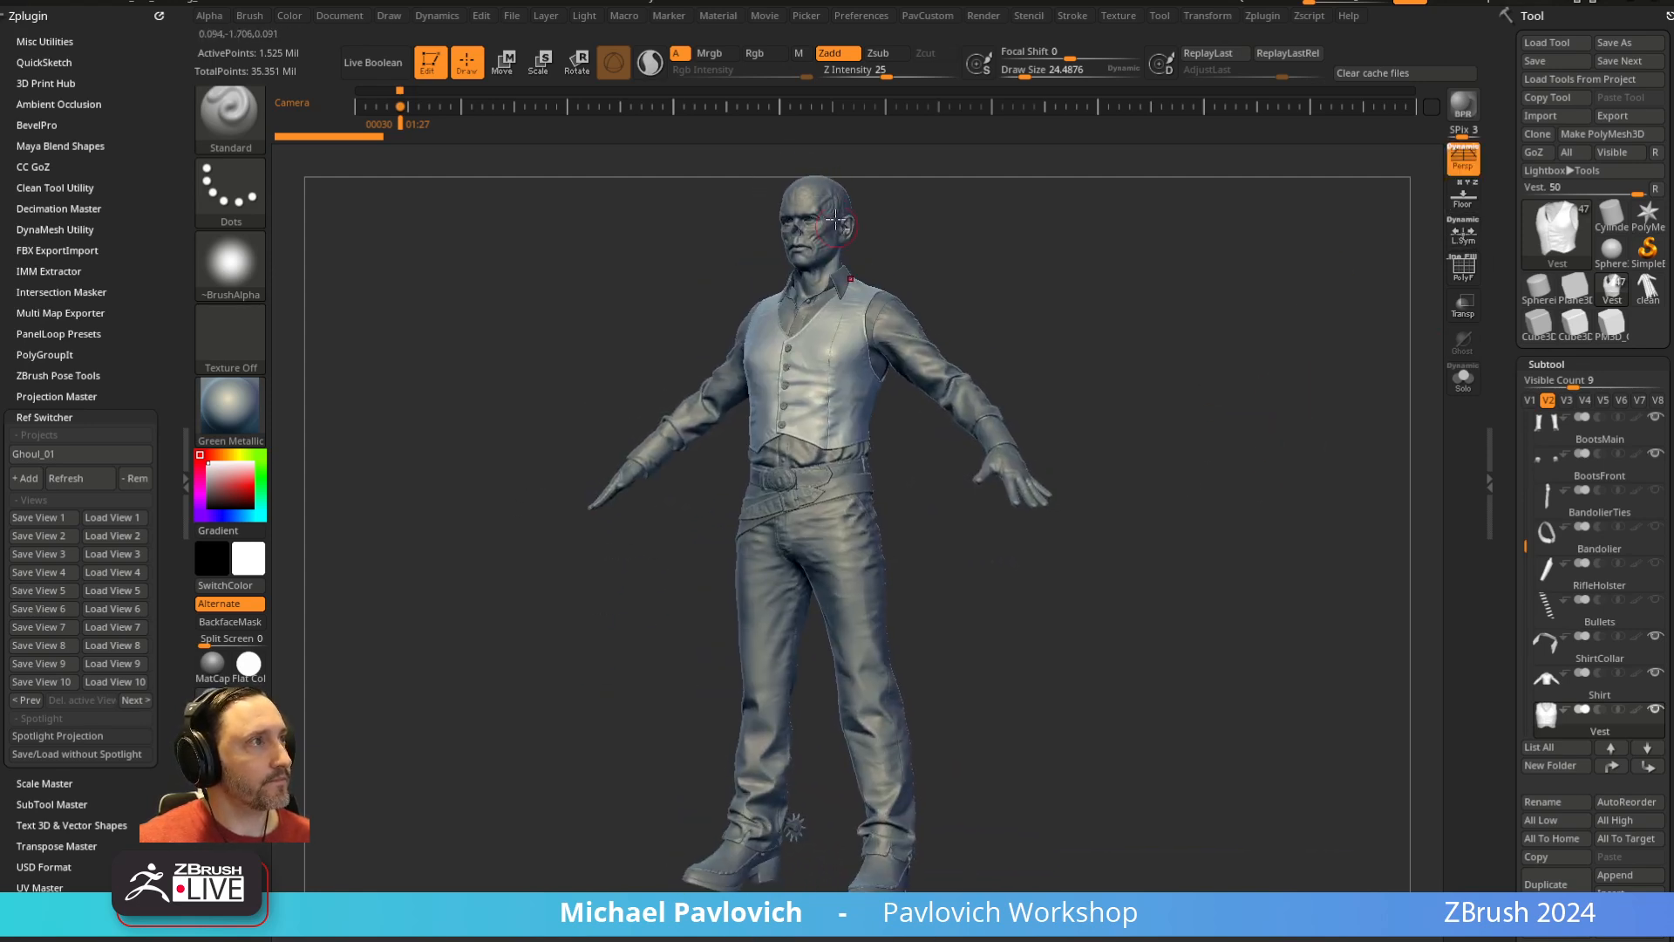
Activate the BodyBlockout and Gloves subtools in turn and inspect the body and the gloved hand up close
left_click(836, 248, "alt")
left_click_drag(1268, 342, 1330, 280)
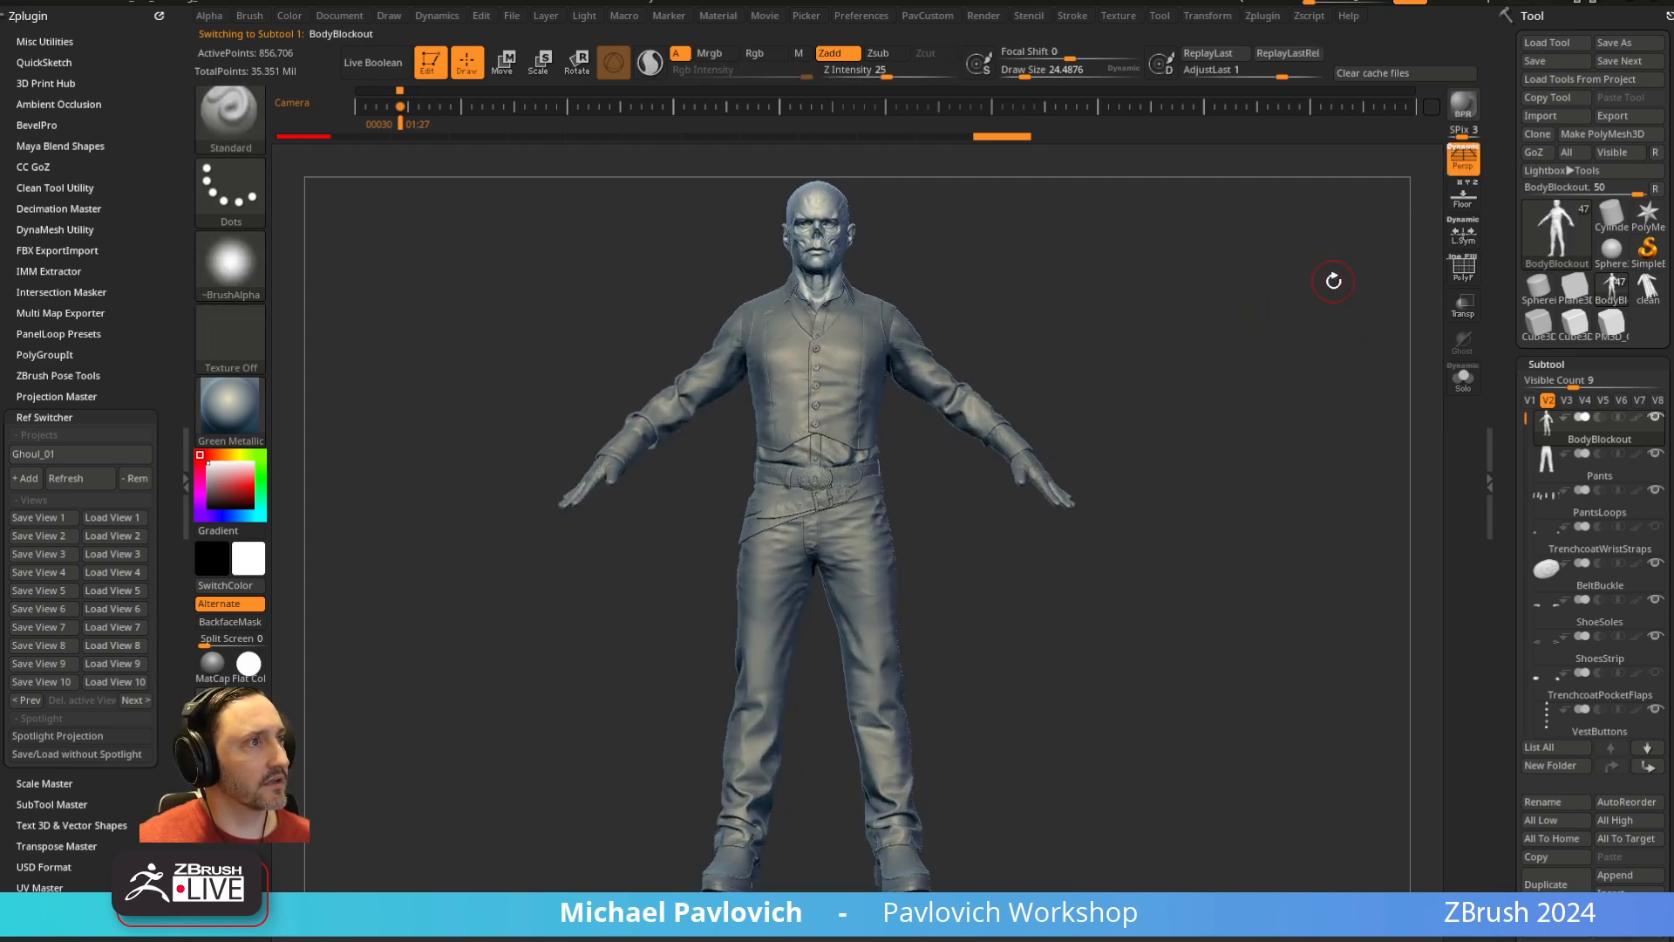
mouse_move(1186, 359)
left_mouse_down()
mouse_move(1163, 362)
mouse_move(1248, 538)
mouse_move(1203, 296)
left_mouse_up()
key("s")
left_click(888, 569, "alt")
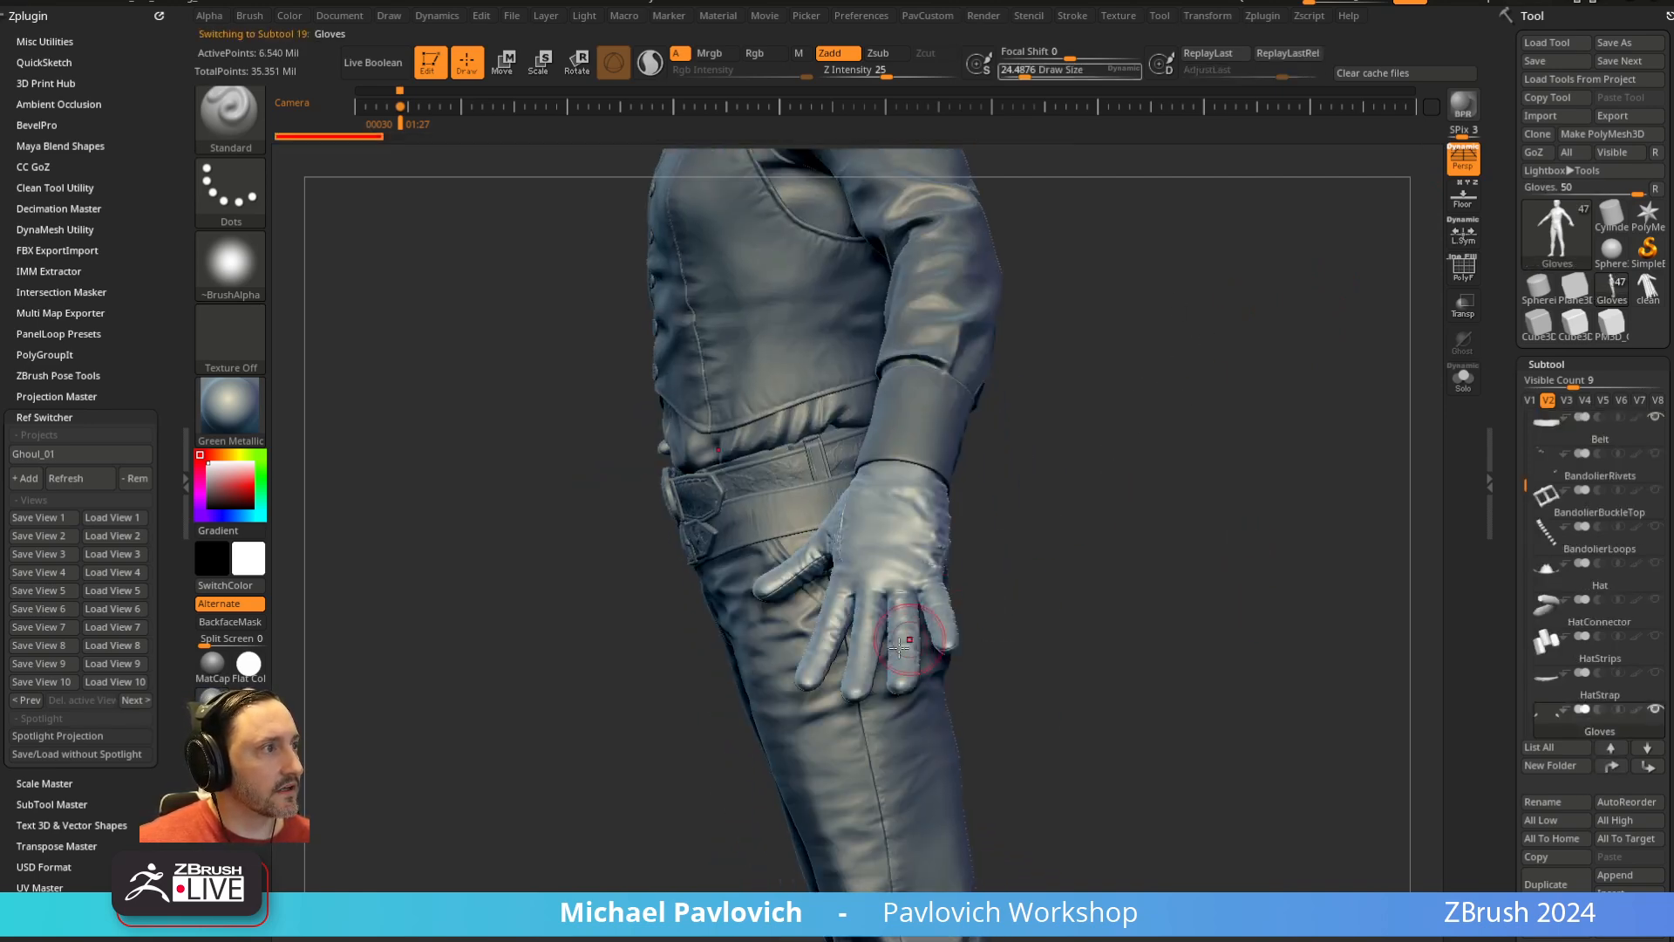
left_click_drag(1080, 512, 1278, 441)
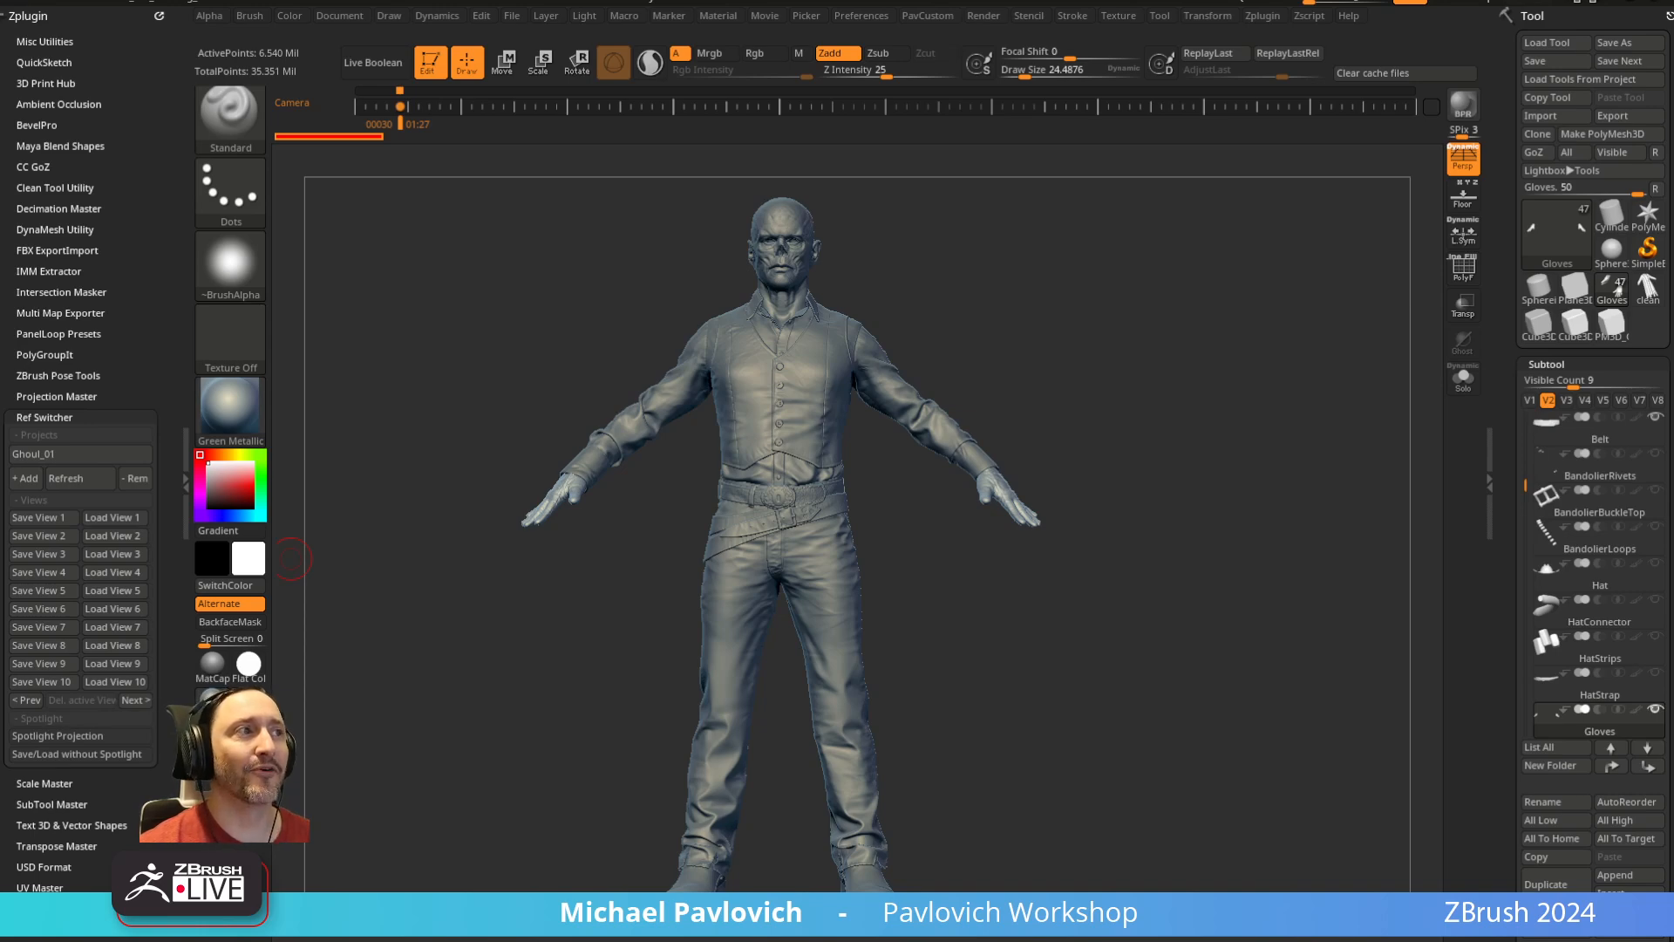
Bring up the ArtStation blog page in the browser, look over its posts, and return to the character in ZBrush
right_click_drag(1131, 367, 1210, 306)
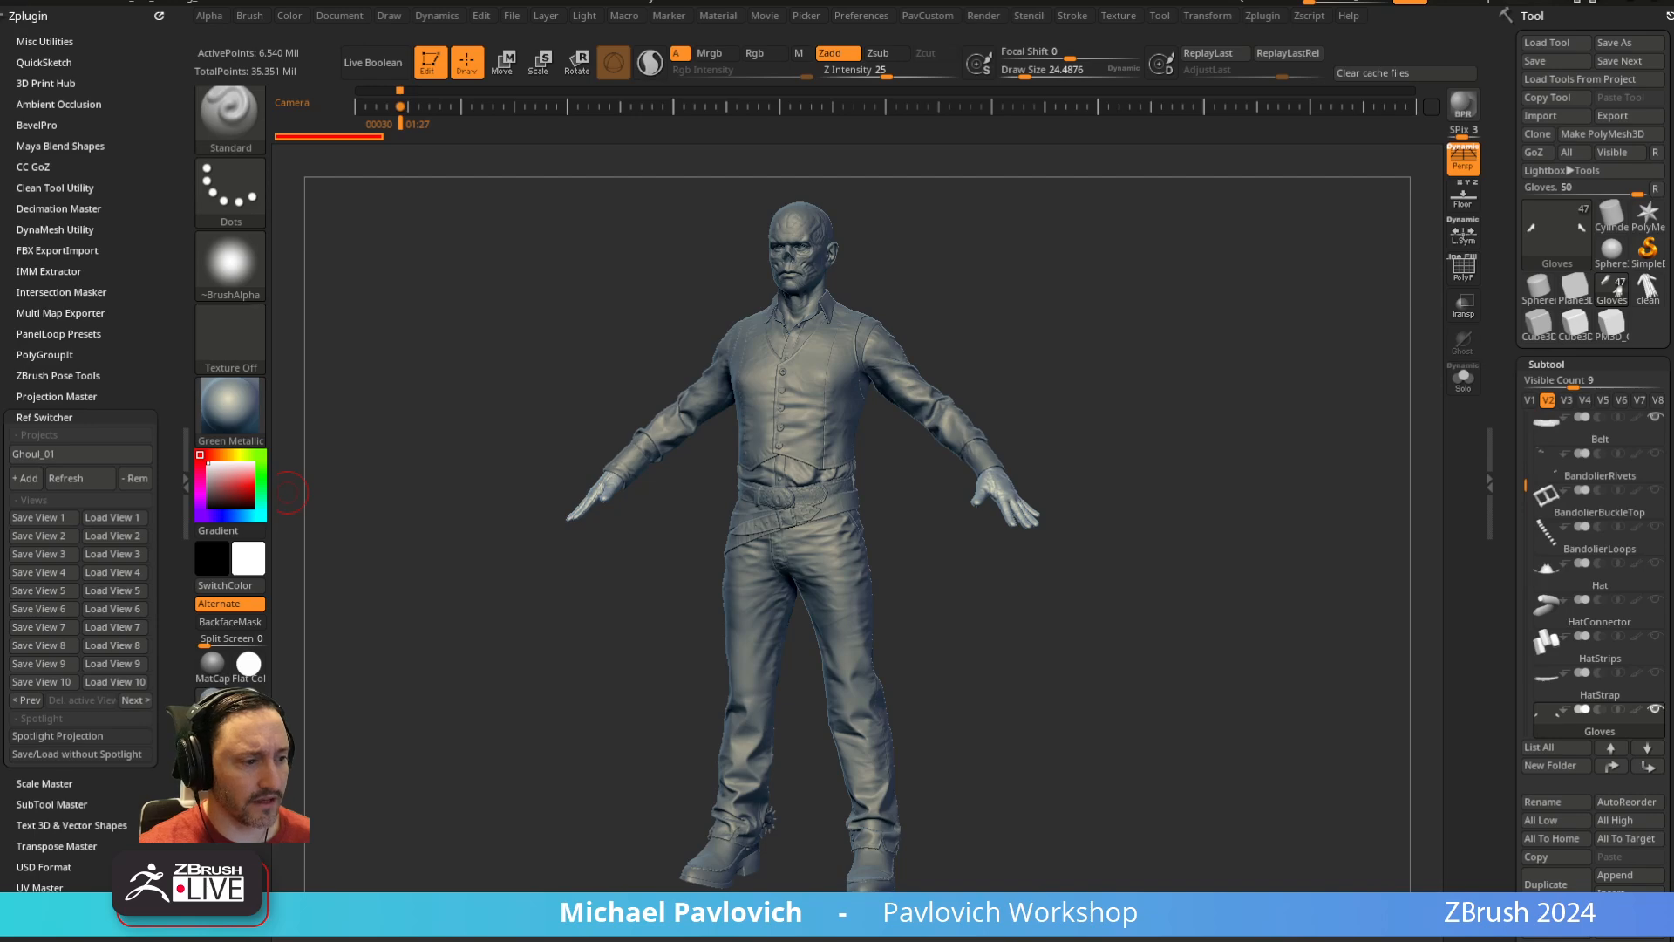
left_click_drag(1168, 941, 1055, 941)
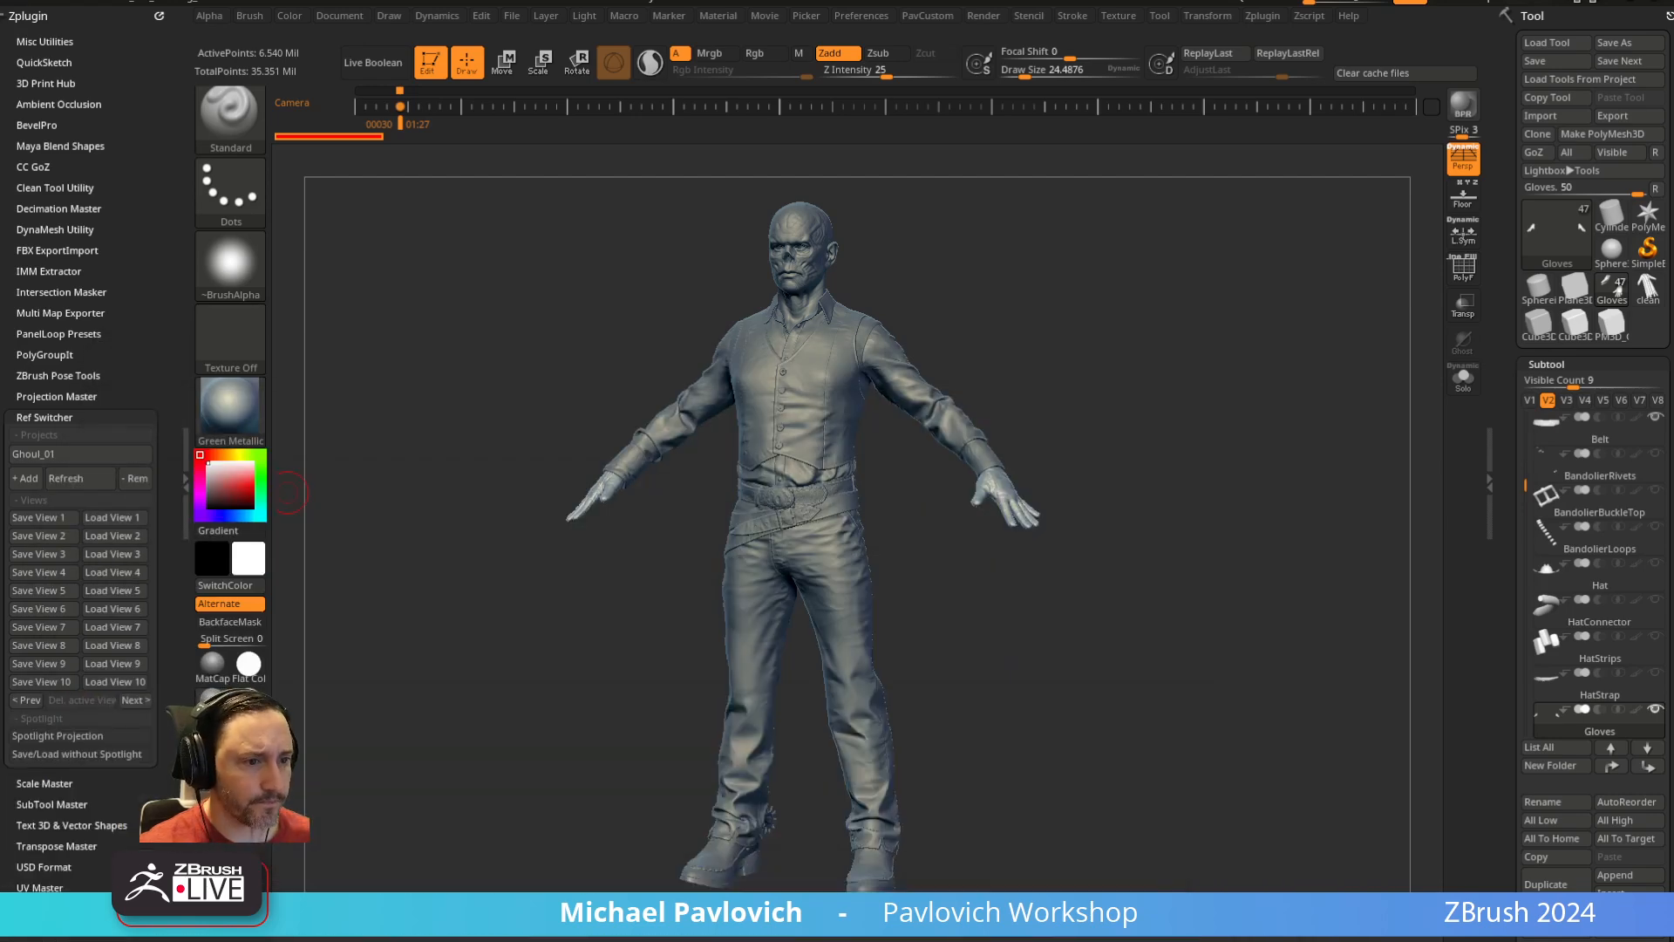
left_click_drag(1055, 941, 1186, 75)
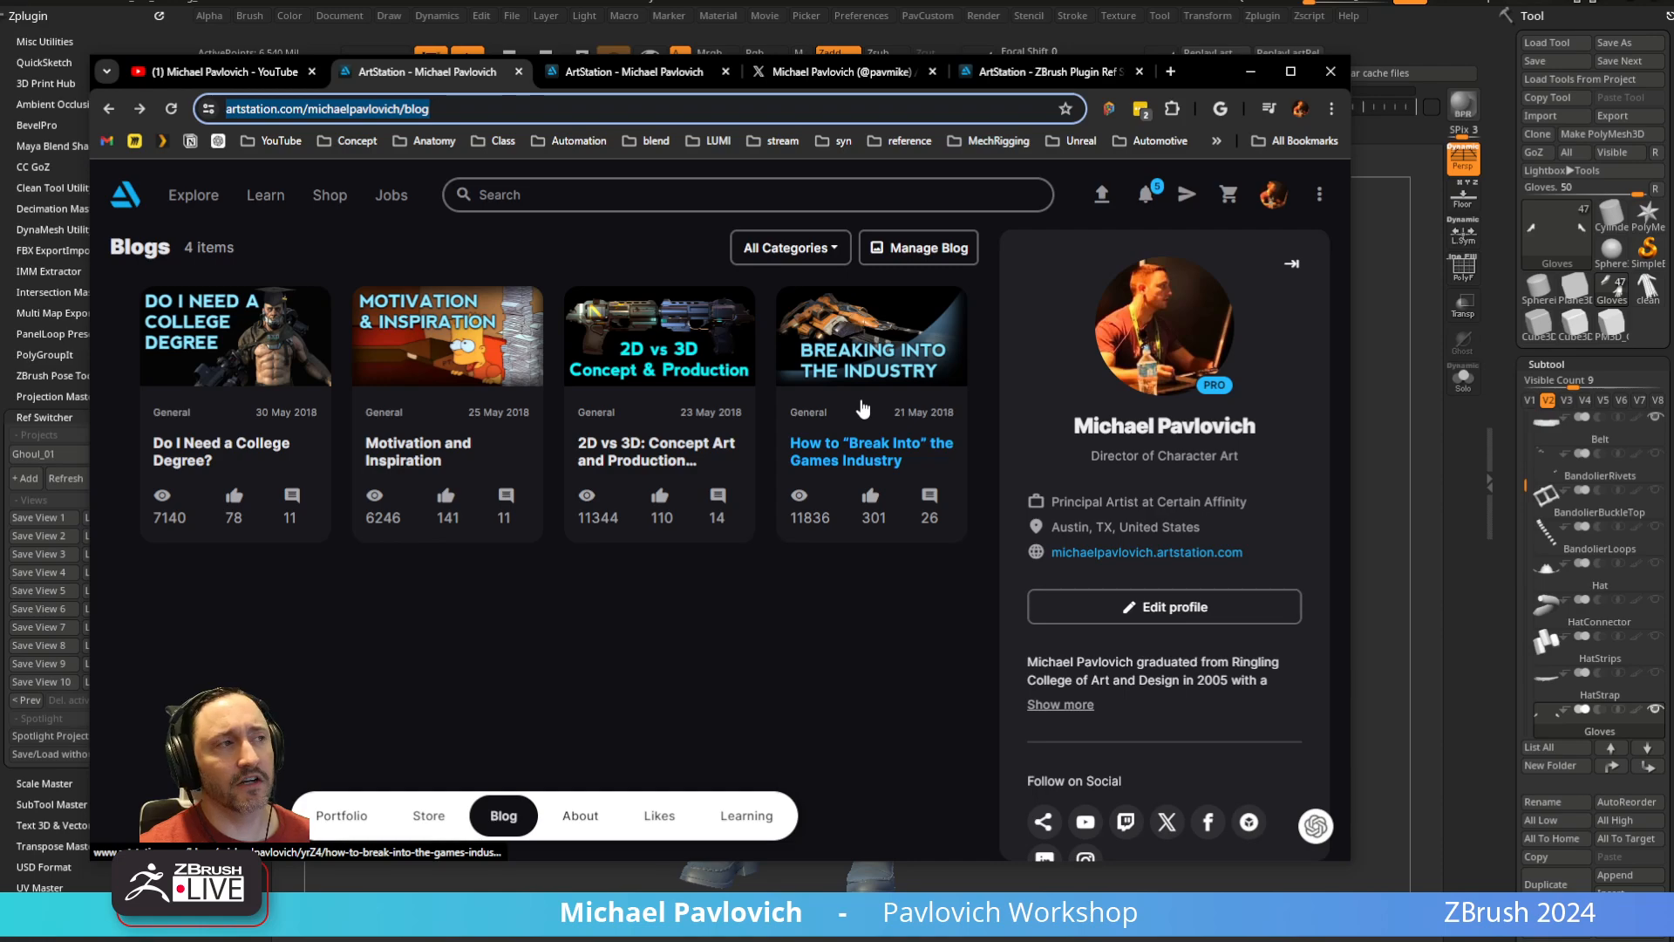
left_click_drag(1193, 71, 1169, 941)
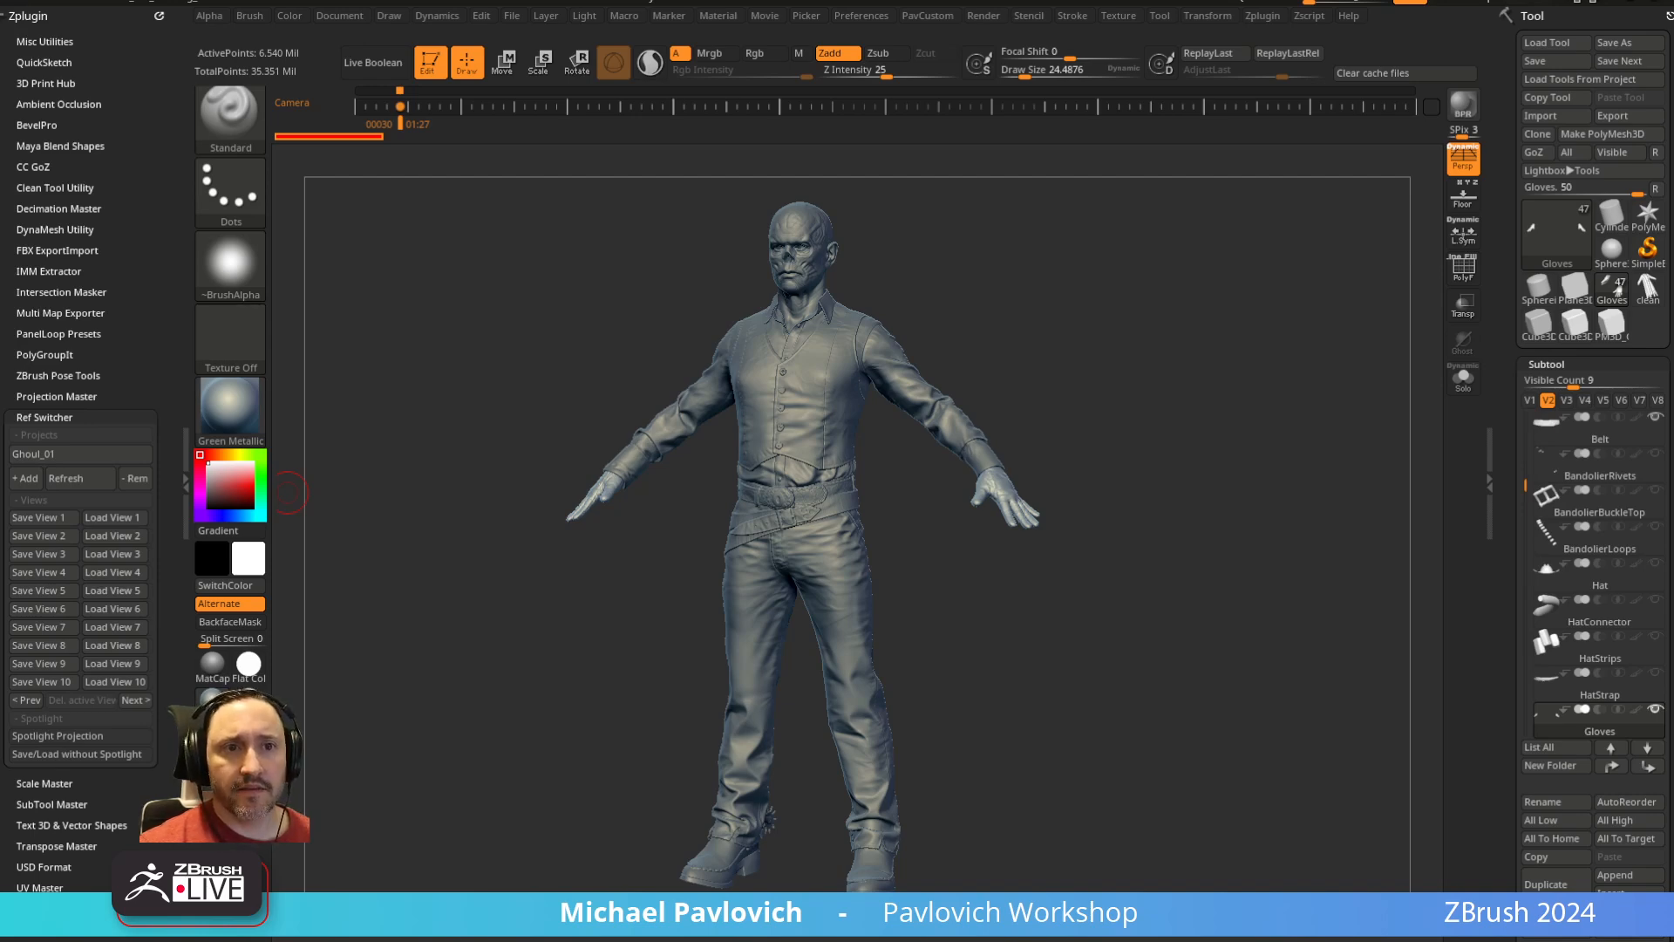
left_click_drag(1159, 355, 1211, 363)
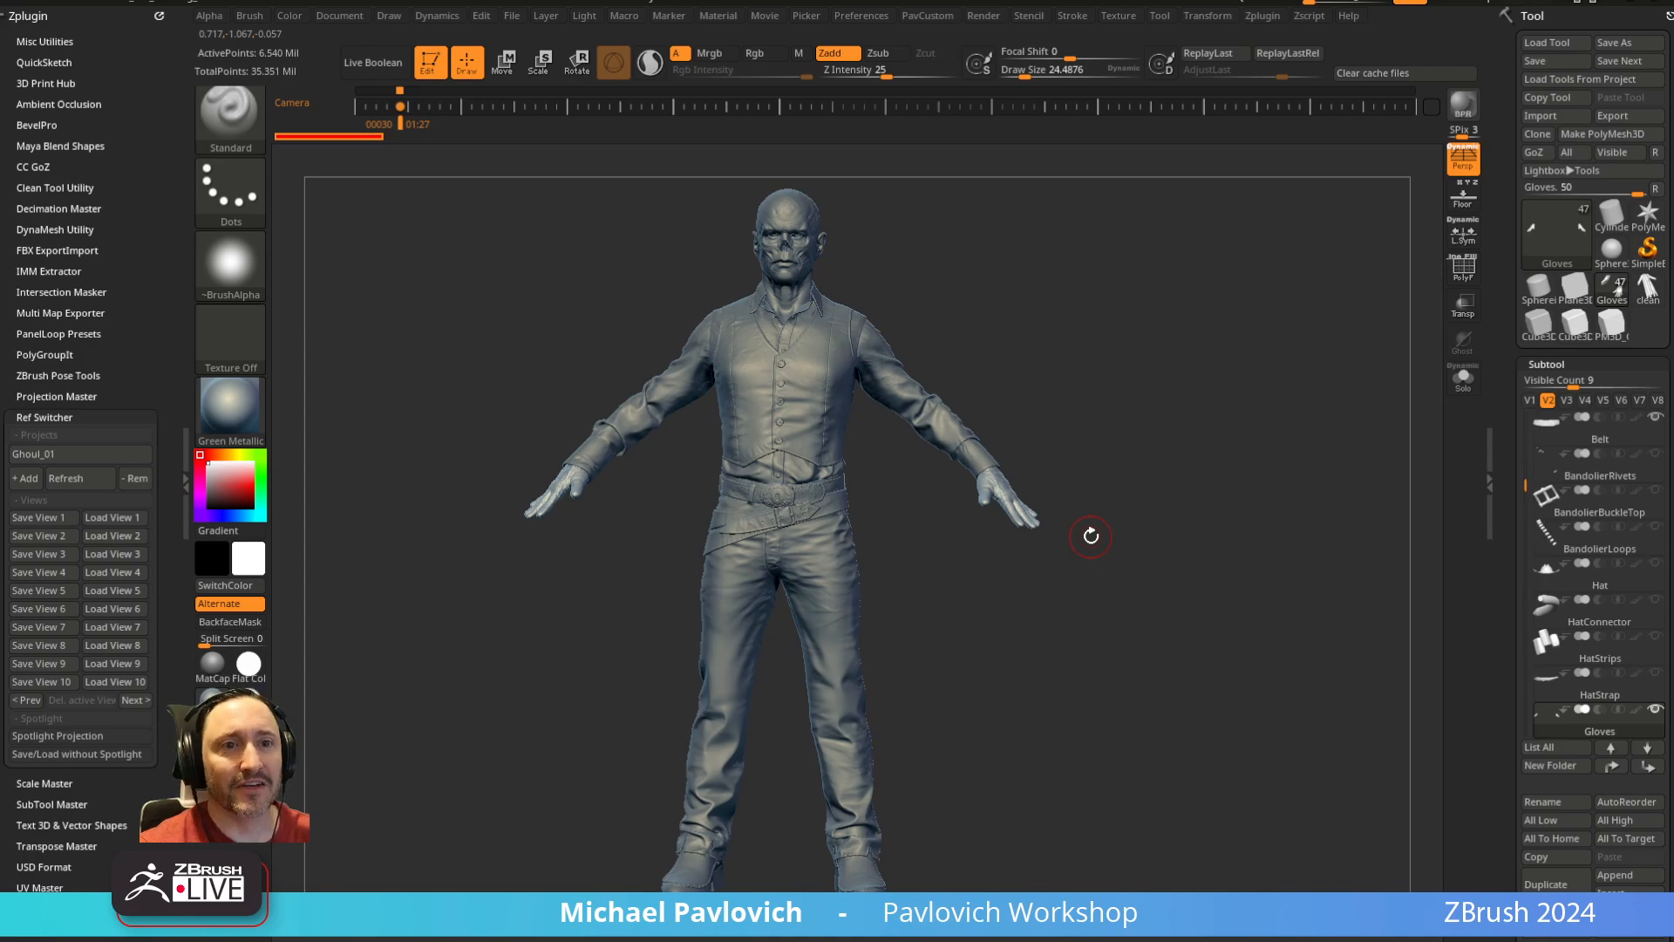
Bring the Miro board back and survey the layout of its reference groups from a zoomed-out overview
left_click_drag(1673, 44, 736, 82)
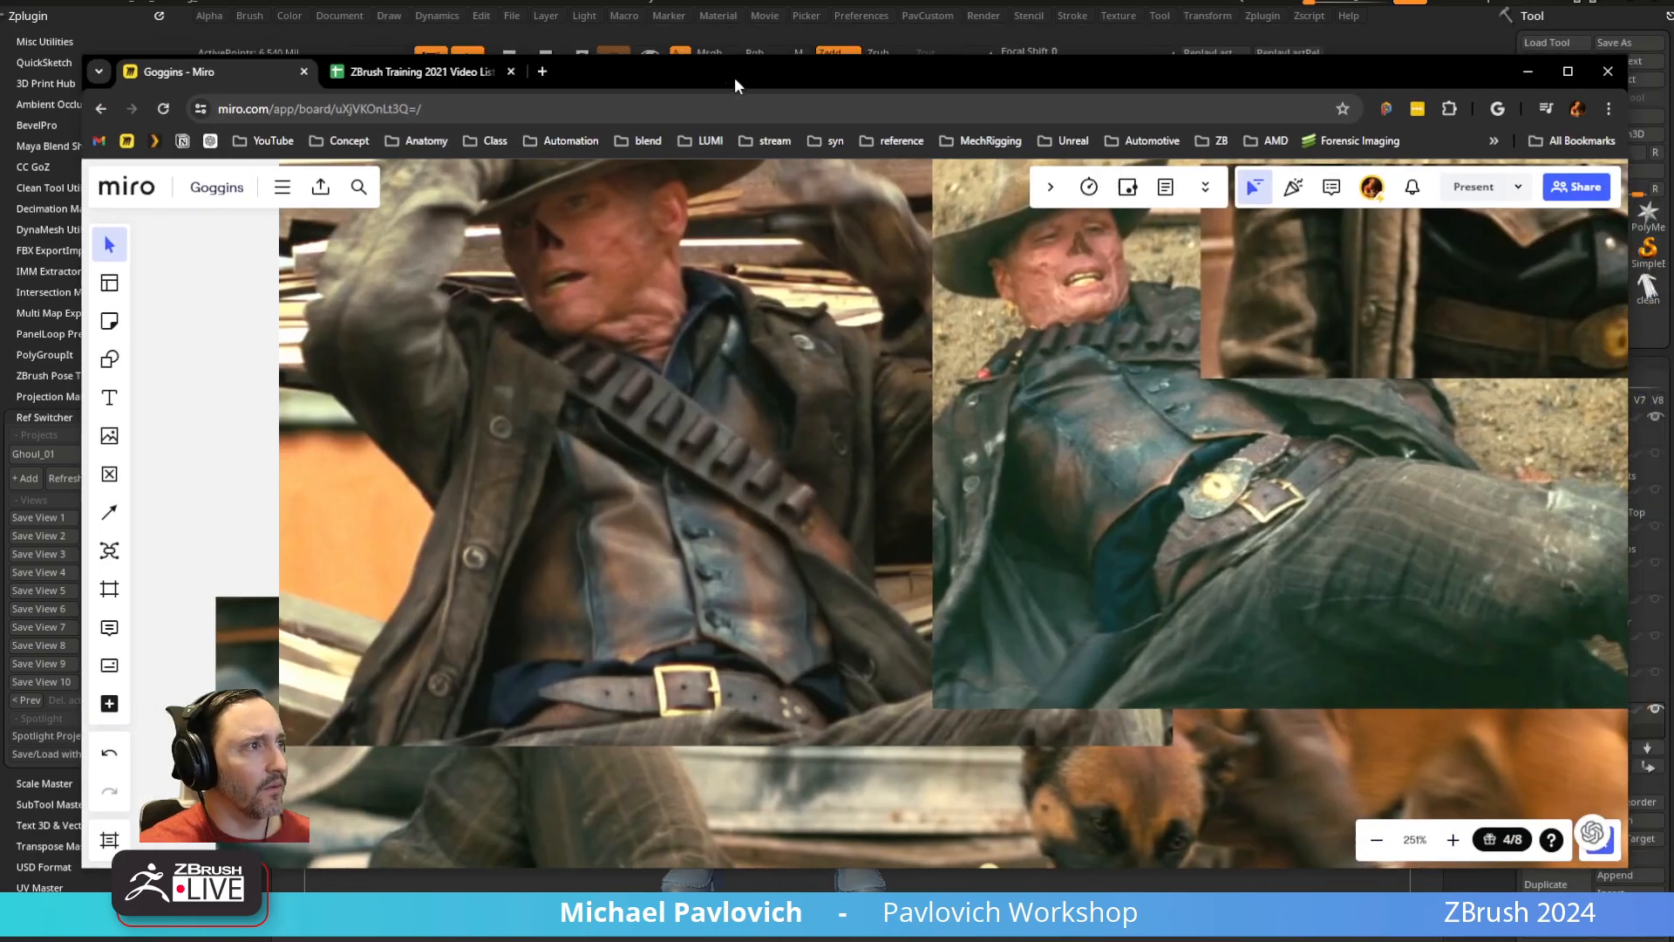
scroll(700, 463, "down", 12)
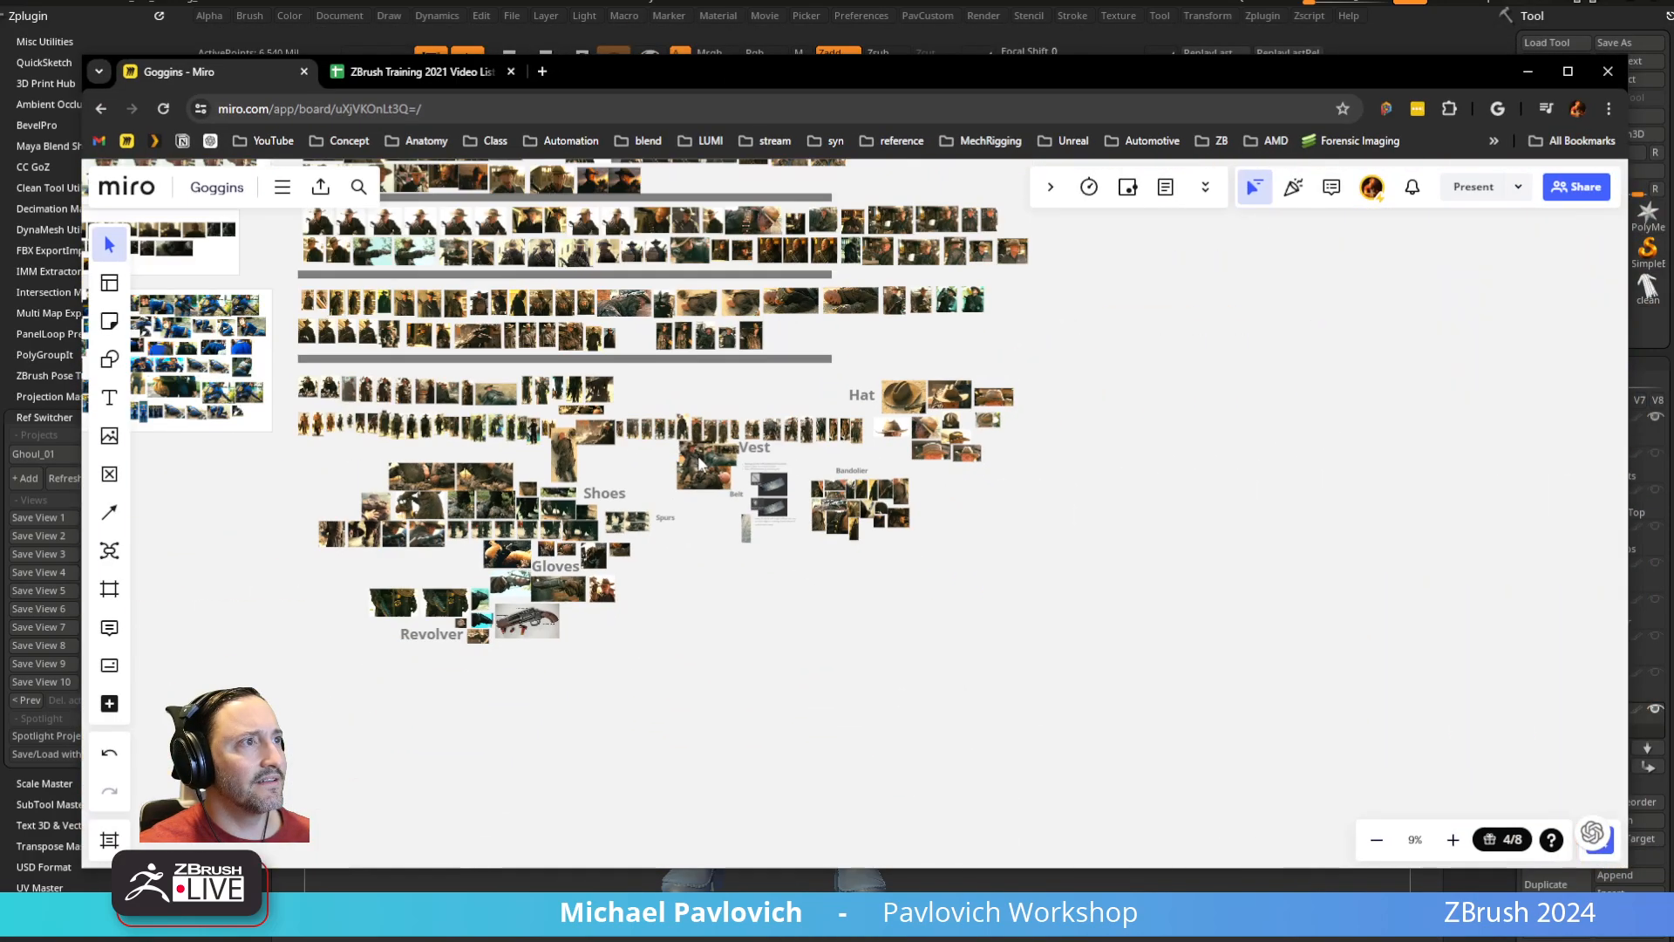
middle_click_drag(728, 386, 920, 578)
scroll(855, 519, "down", 3)
middle_click_drag(844, 507, 915, 636)
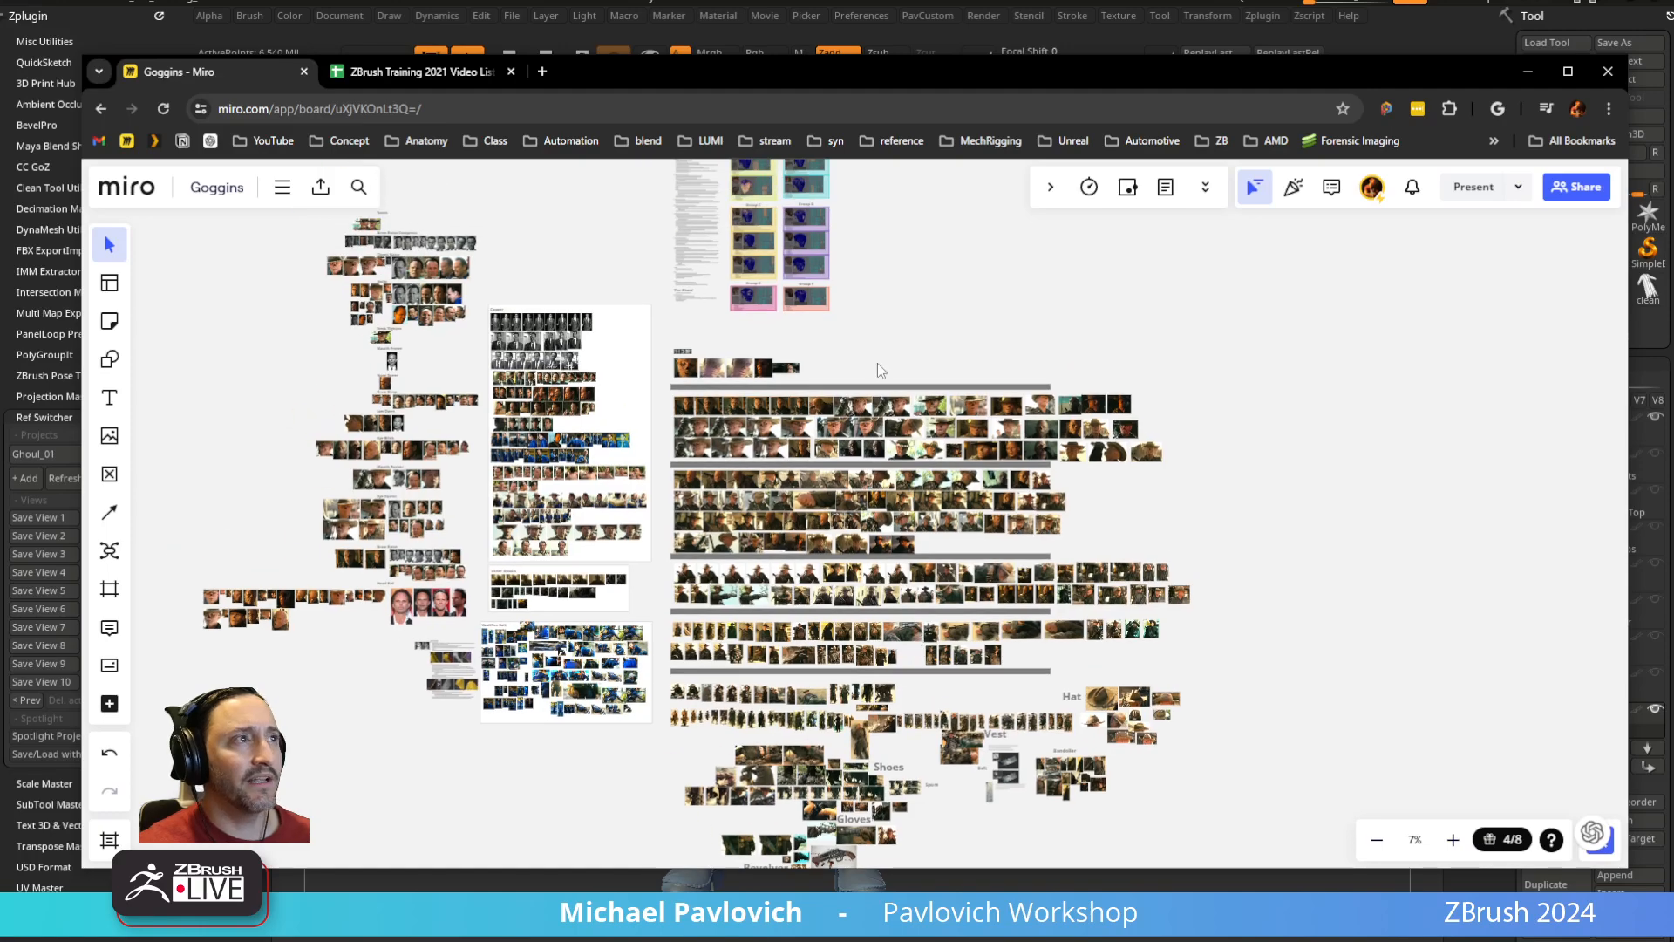
middle_click_drag(878, 370, 914, 371)
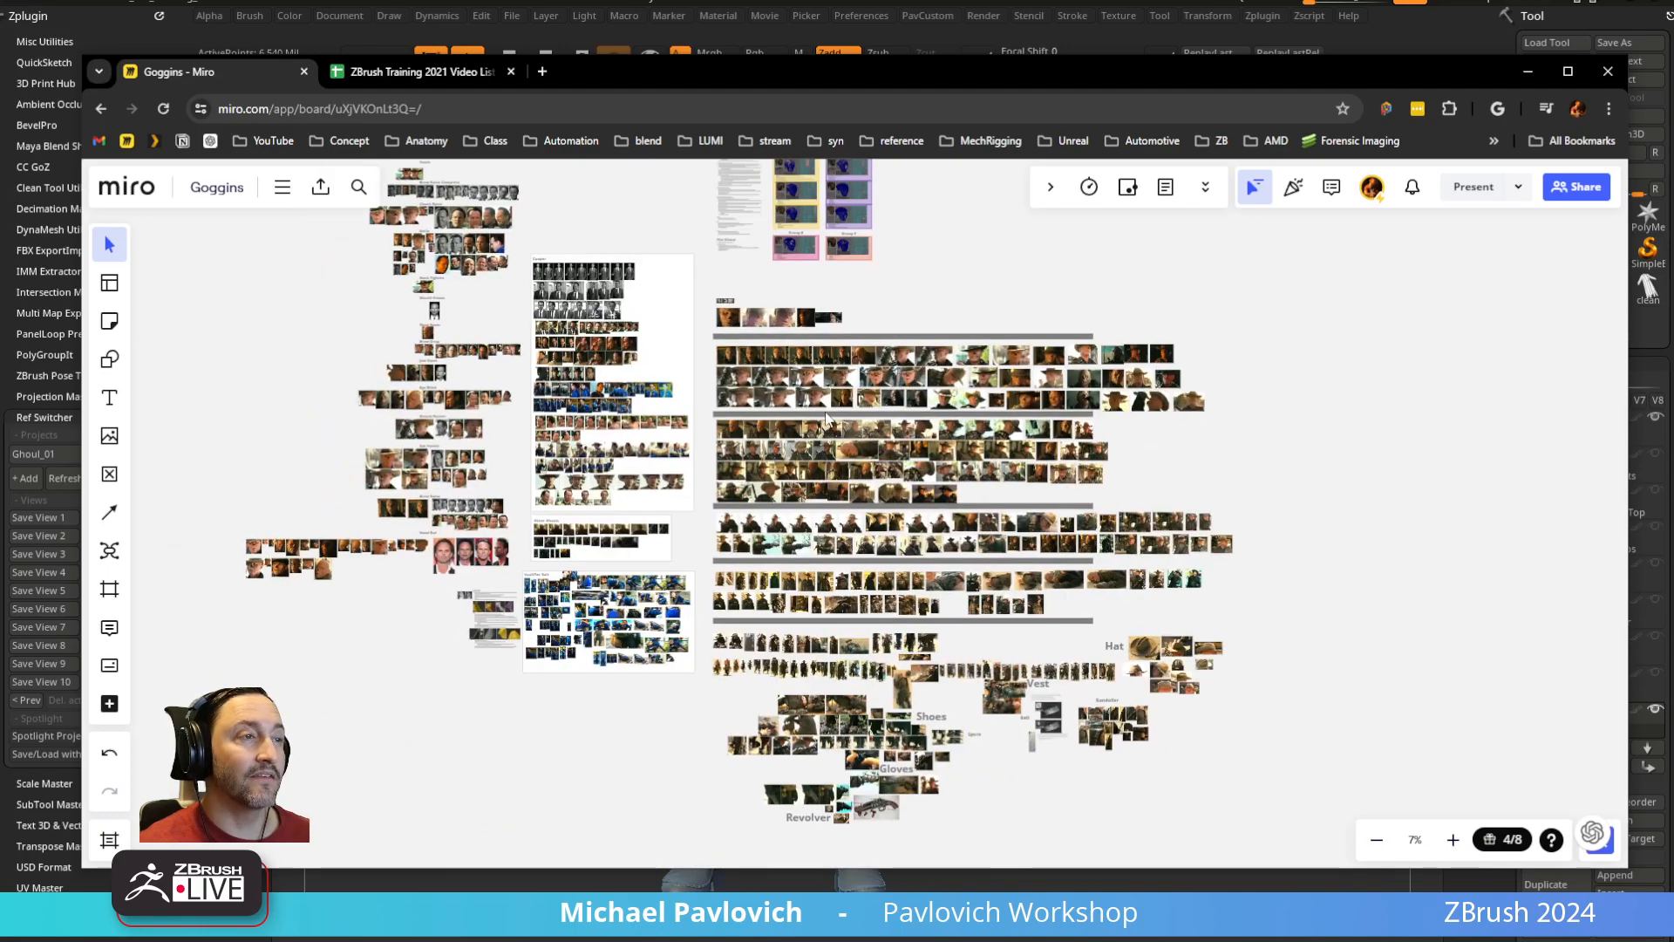
scroll(789, 436, "up", 3)
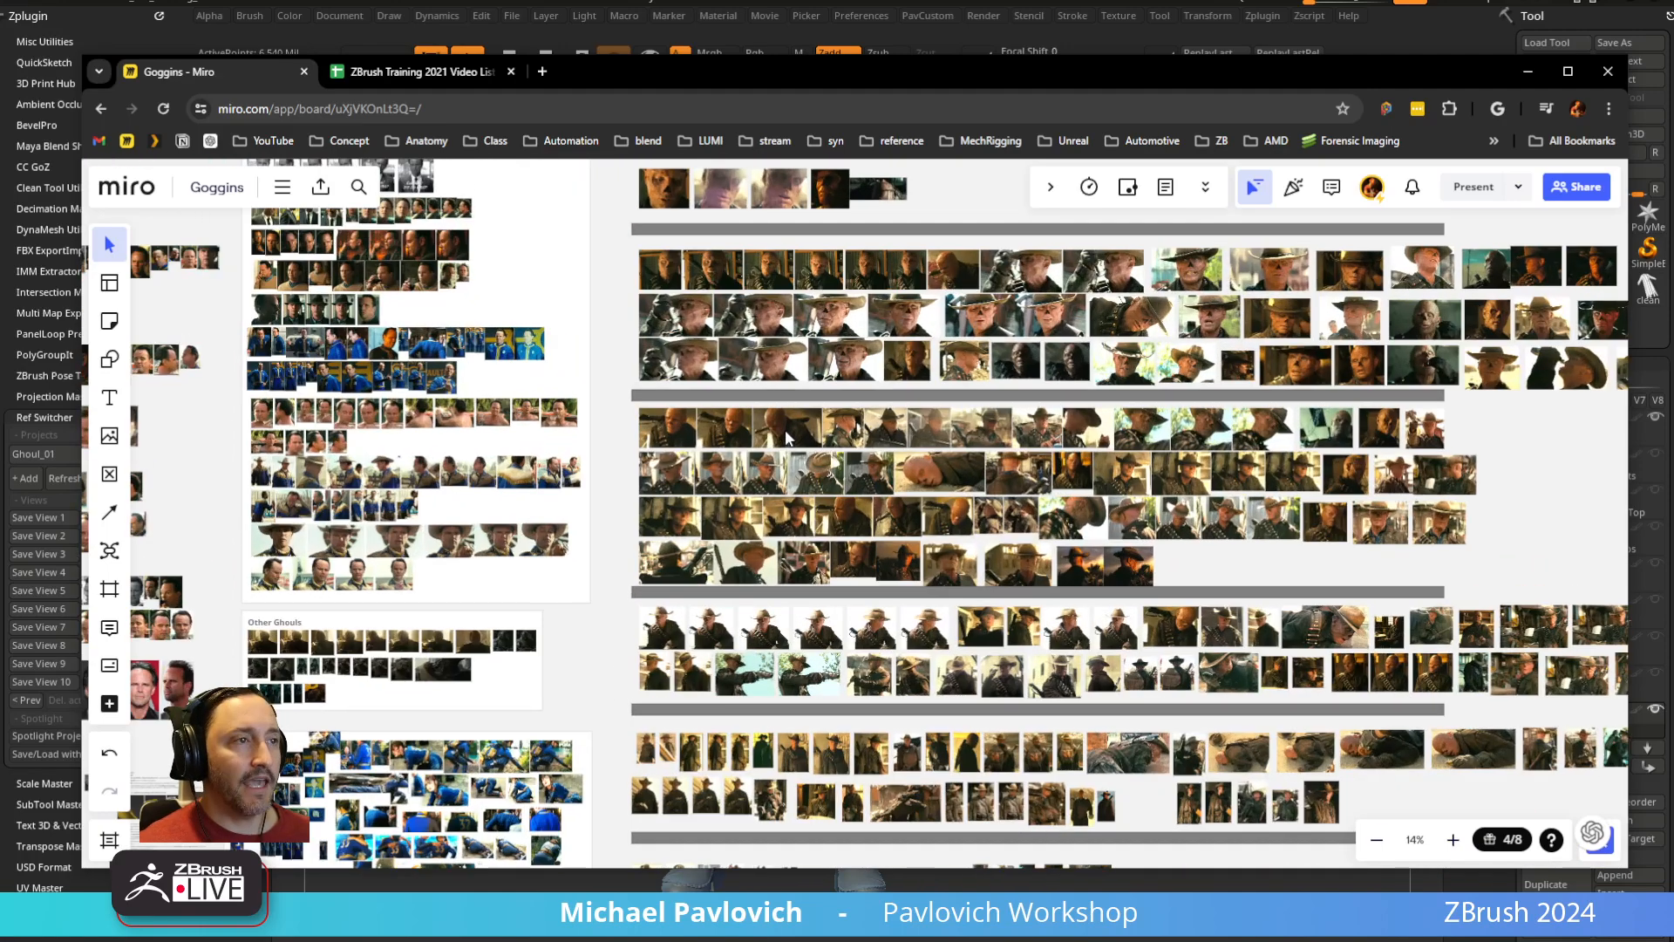
scroll(787, 437, "down", 1)
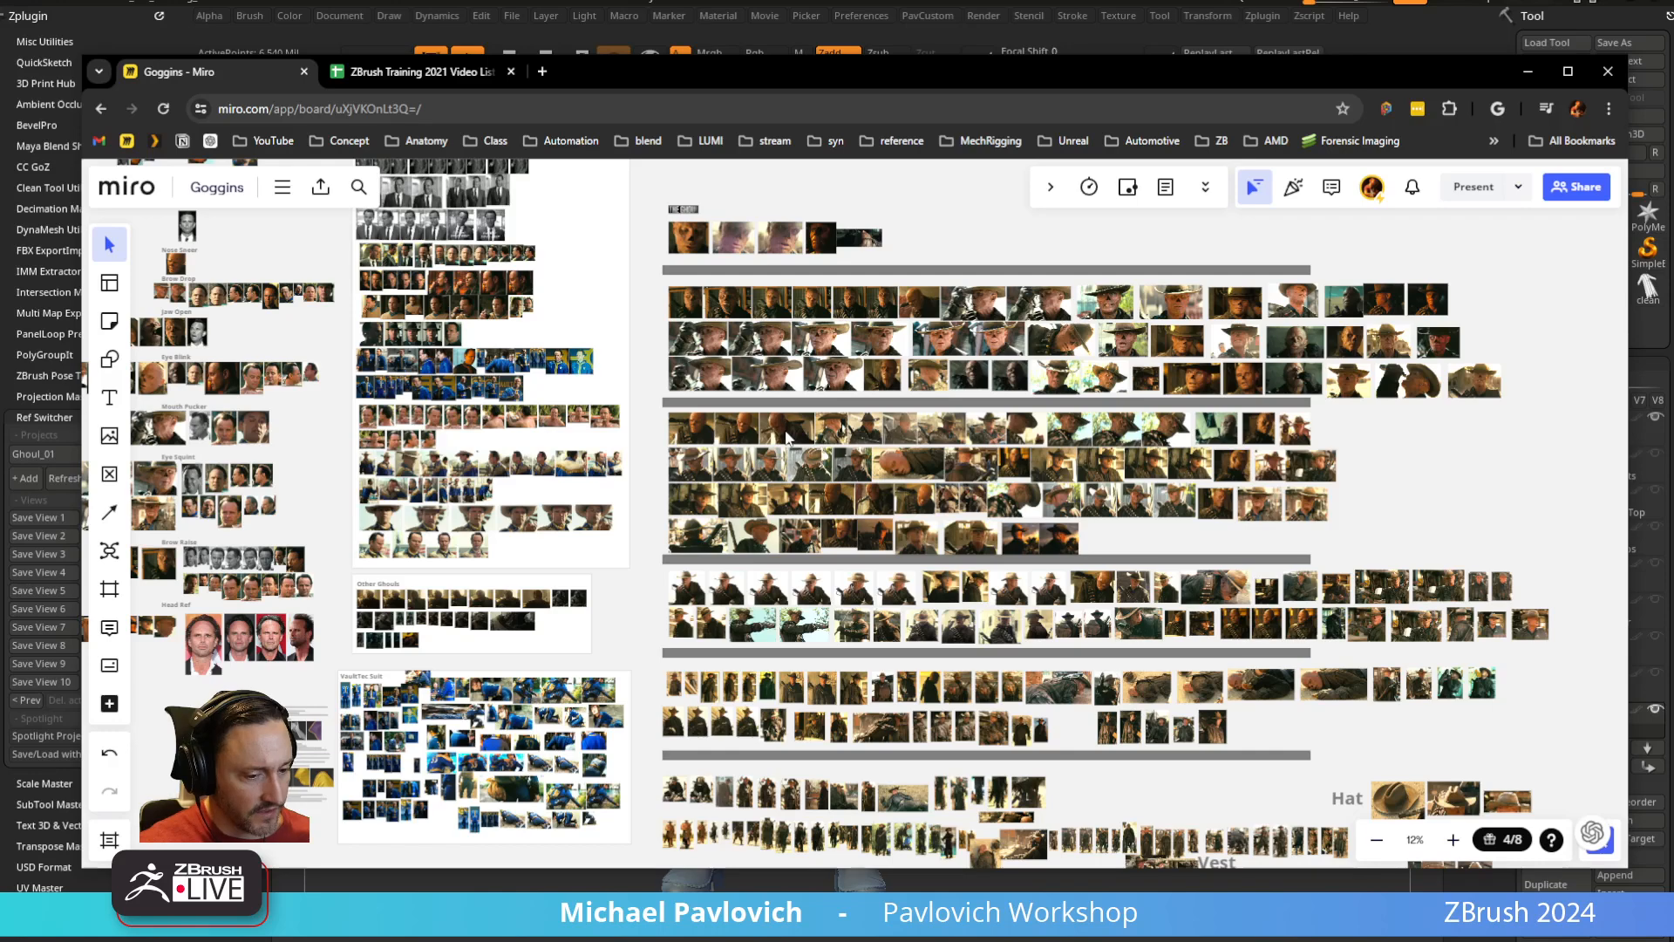
scroll(787, 436, "down", 4)
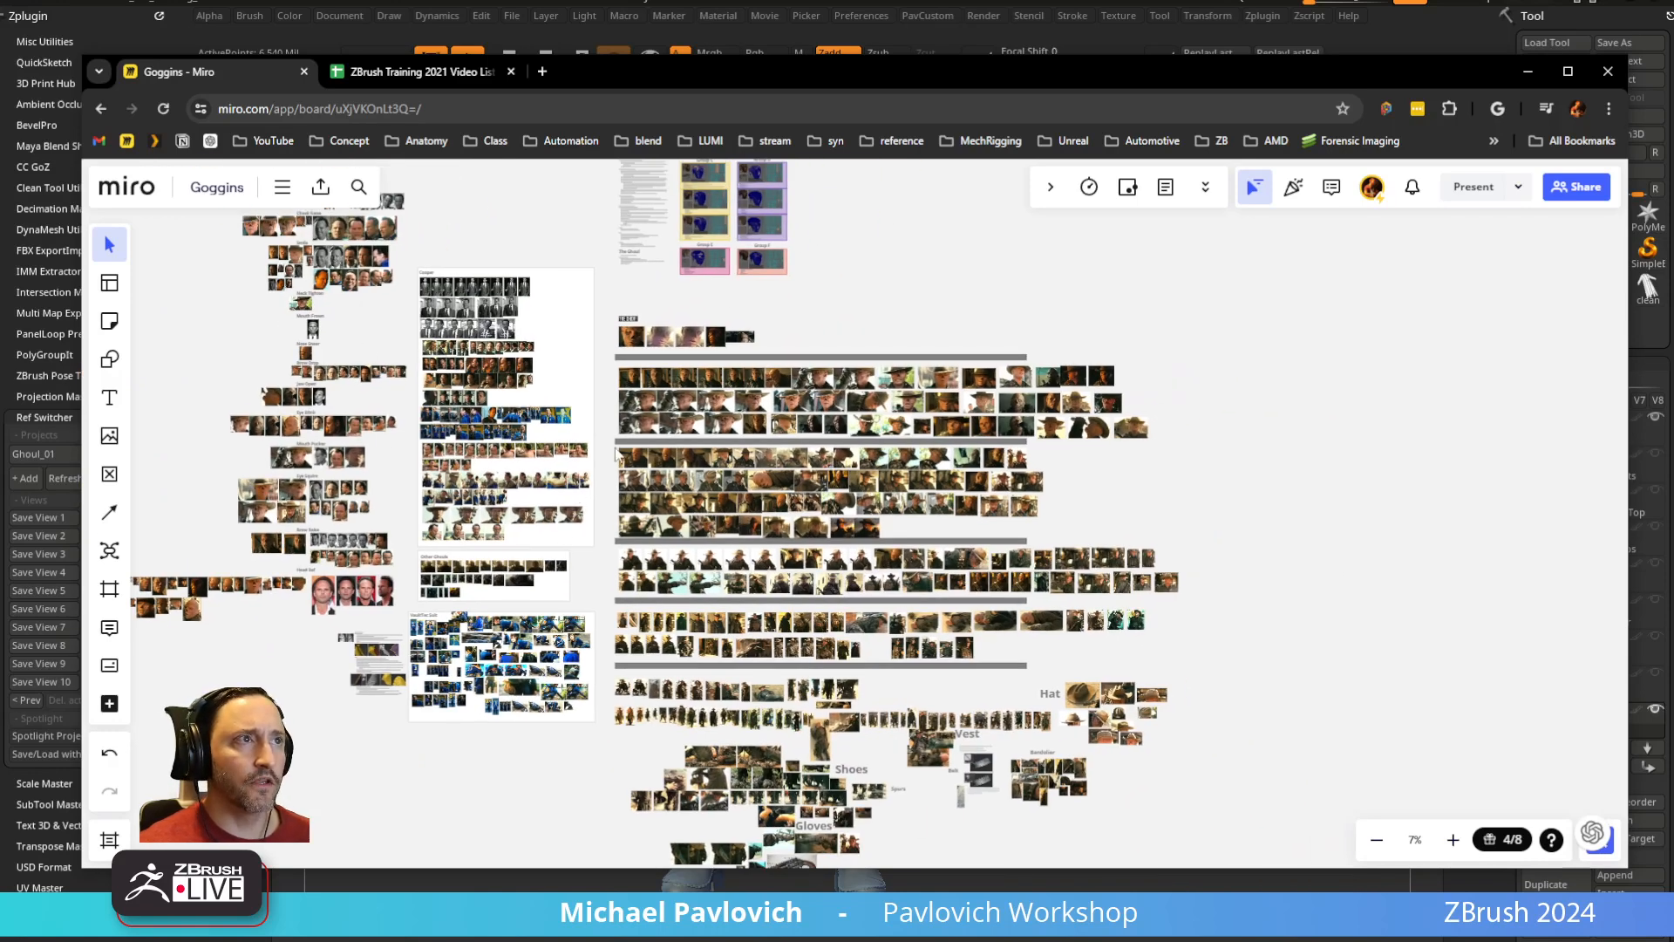
scroll(811, 445, "up", 3)
scroll(748, 501, "down", 3)
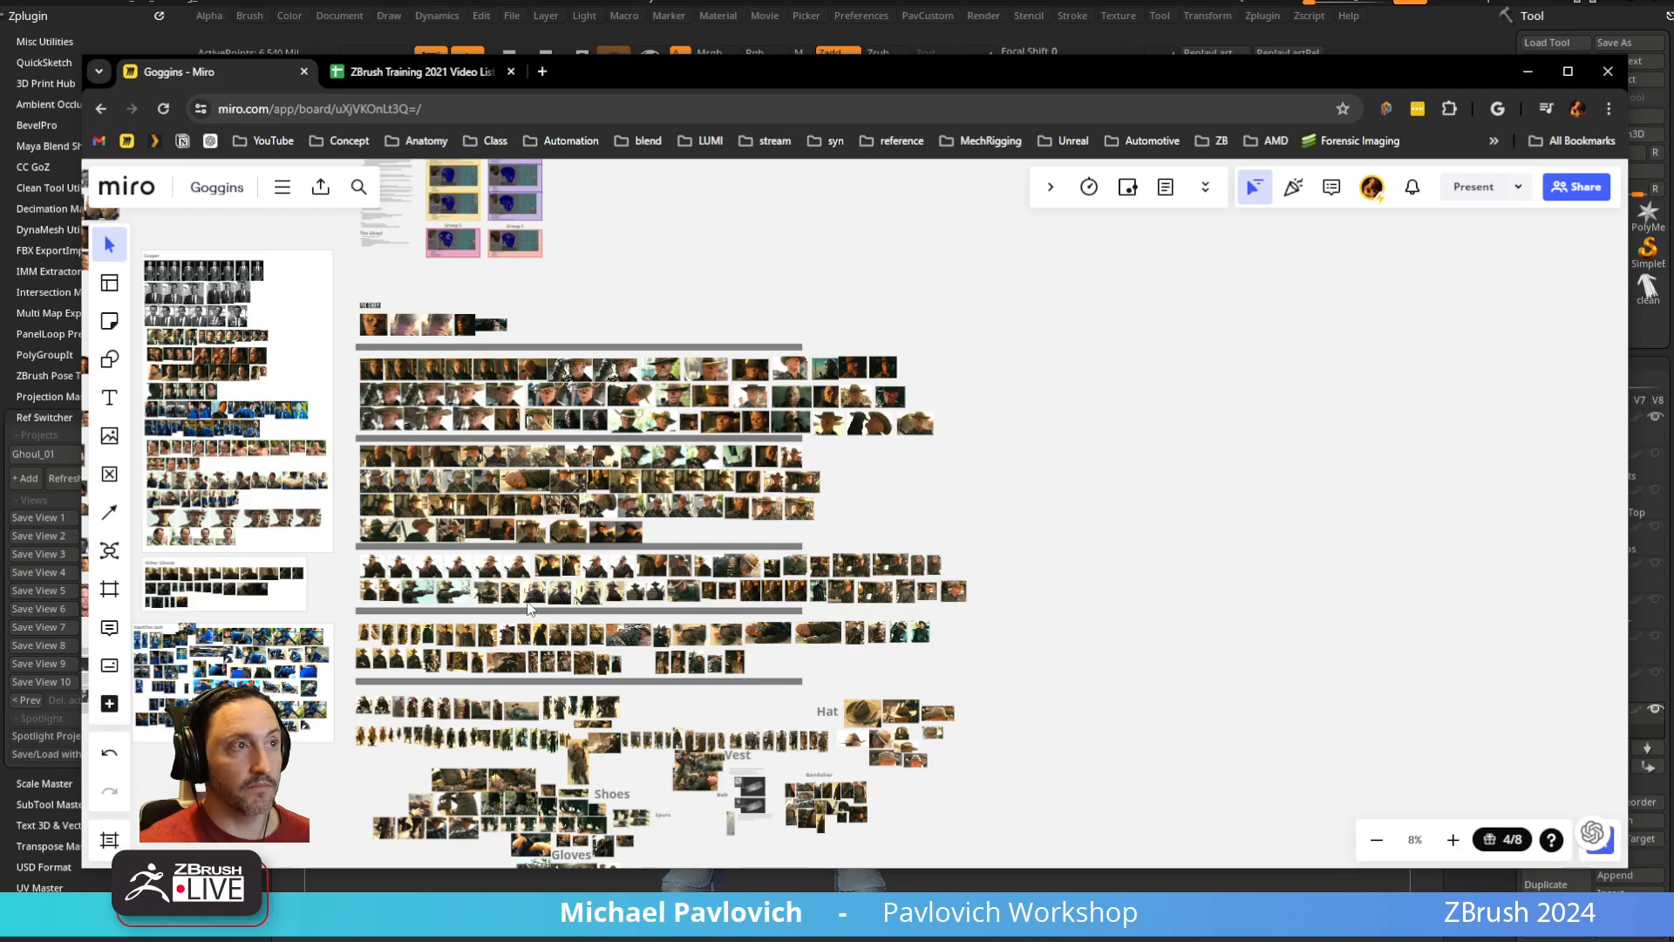
Examine the bandolier and coat reference photos at 54% zoom, and move the board away to reveal ZBrush
scroll(528, 598, "up", 10)
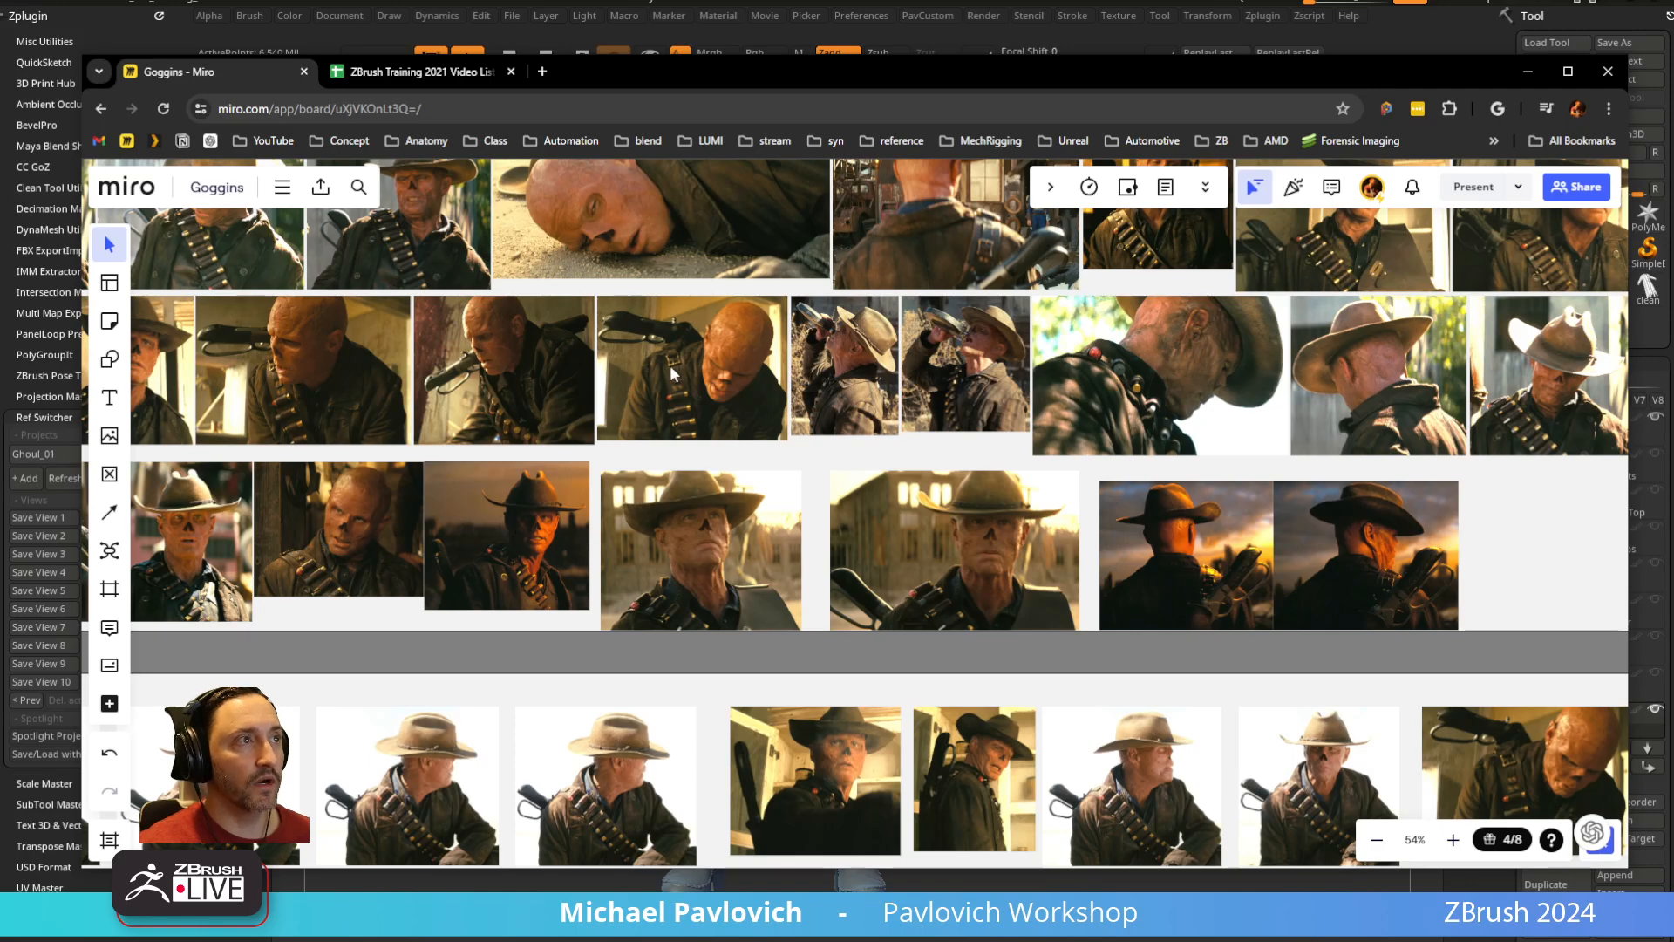
right_click_drag(959, 668, 102, 171)
right_click_drag(901, 513, 264, 382)
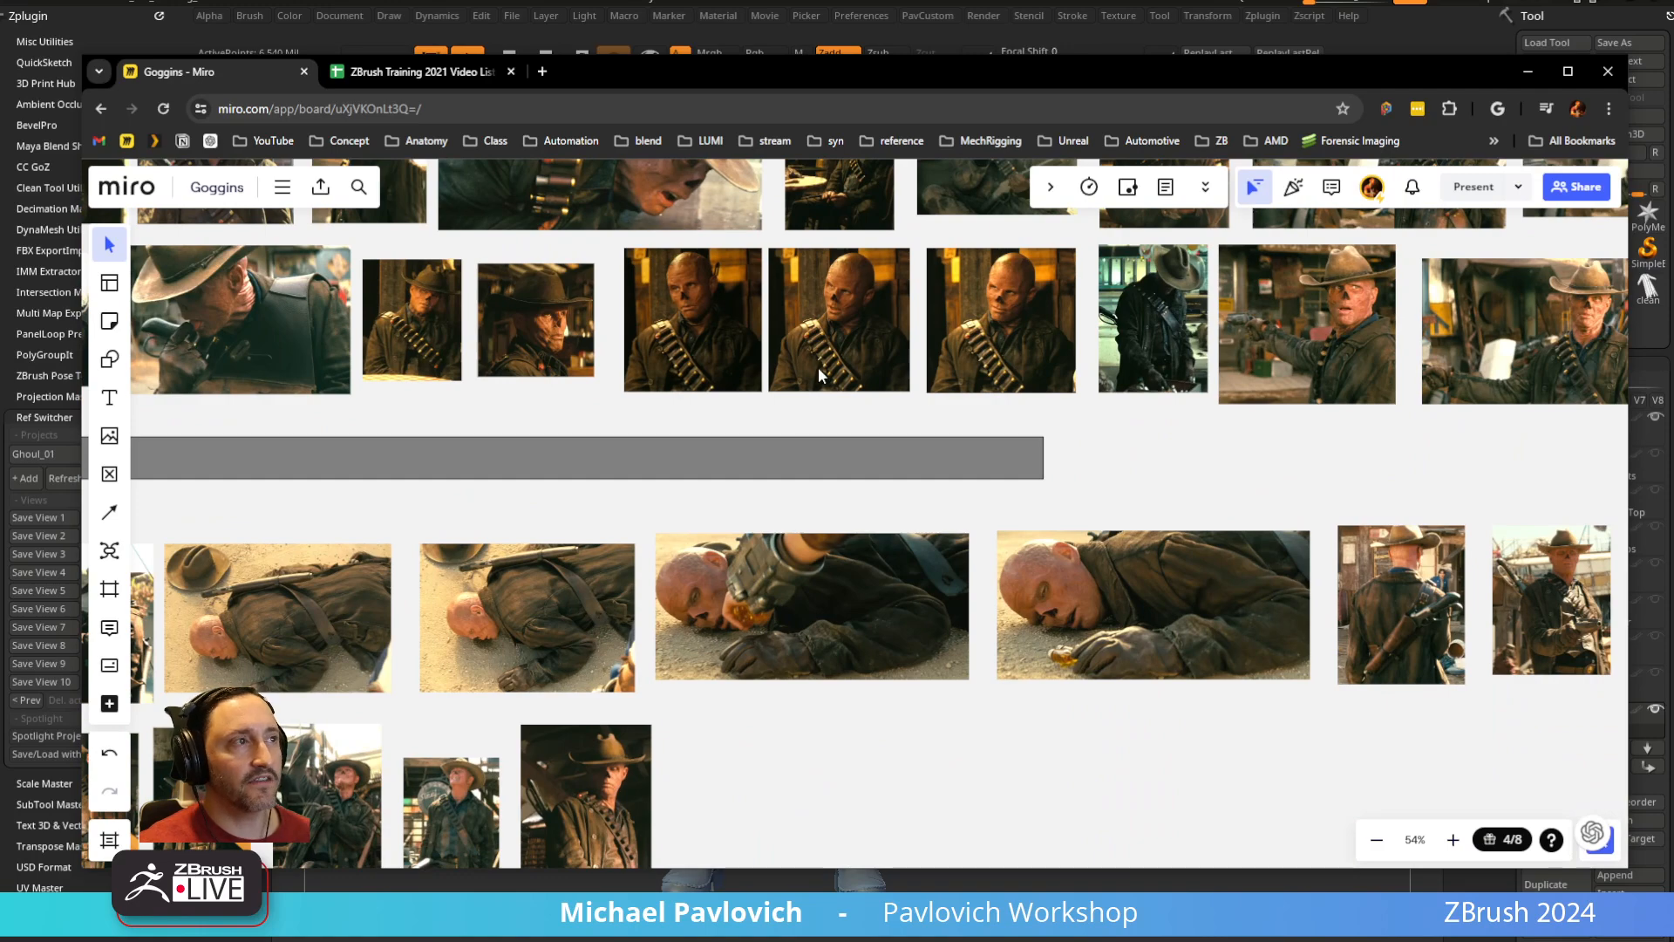
left_click_drag(752, 76, 1673, 78)
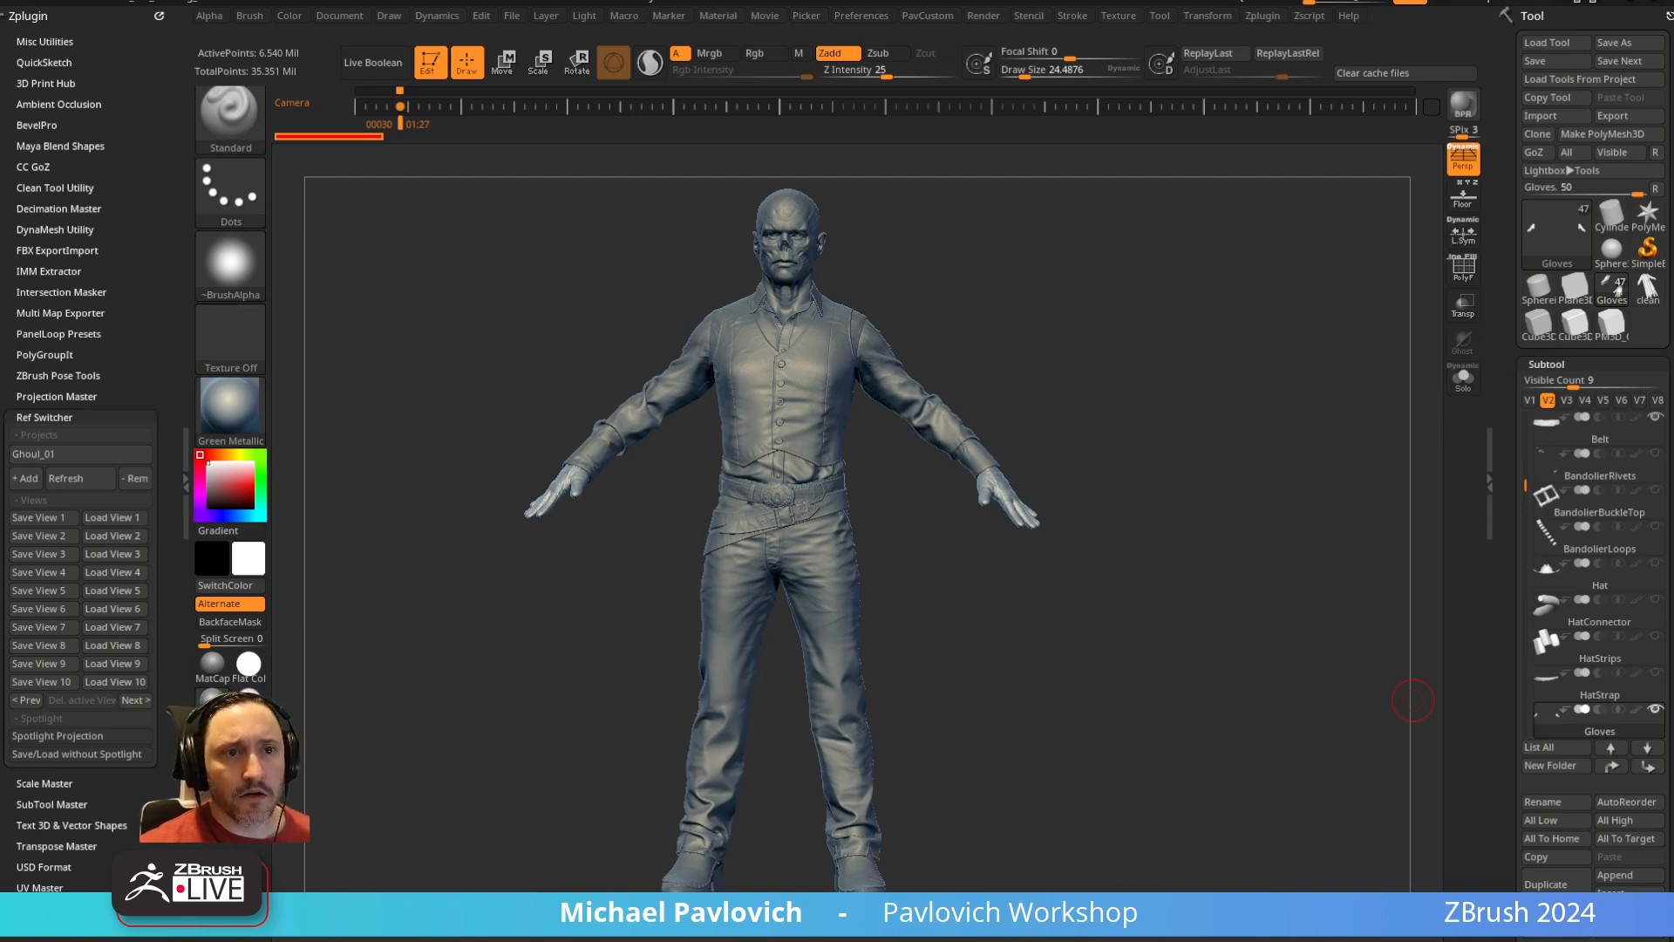
Reopen the Miro board, review the Hat, Vest, Bandolier, Shoes and Gloves reference groups, and finish with the entire board in view
left_click_drag(1673, 31, 822, 128)
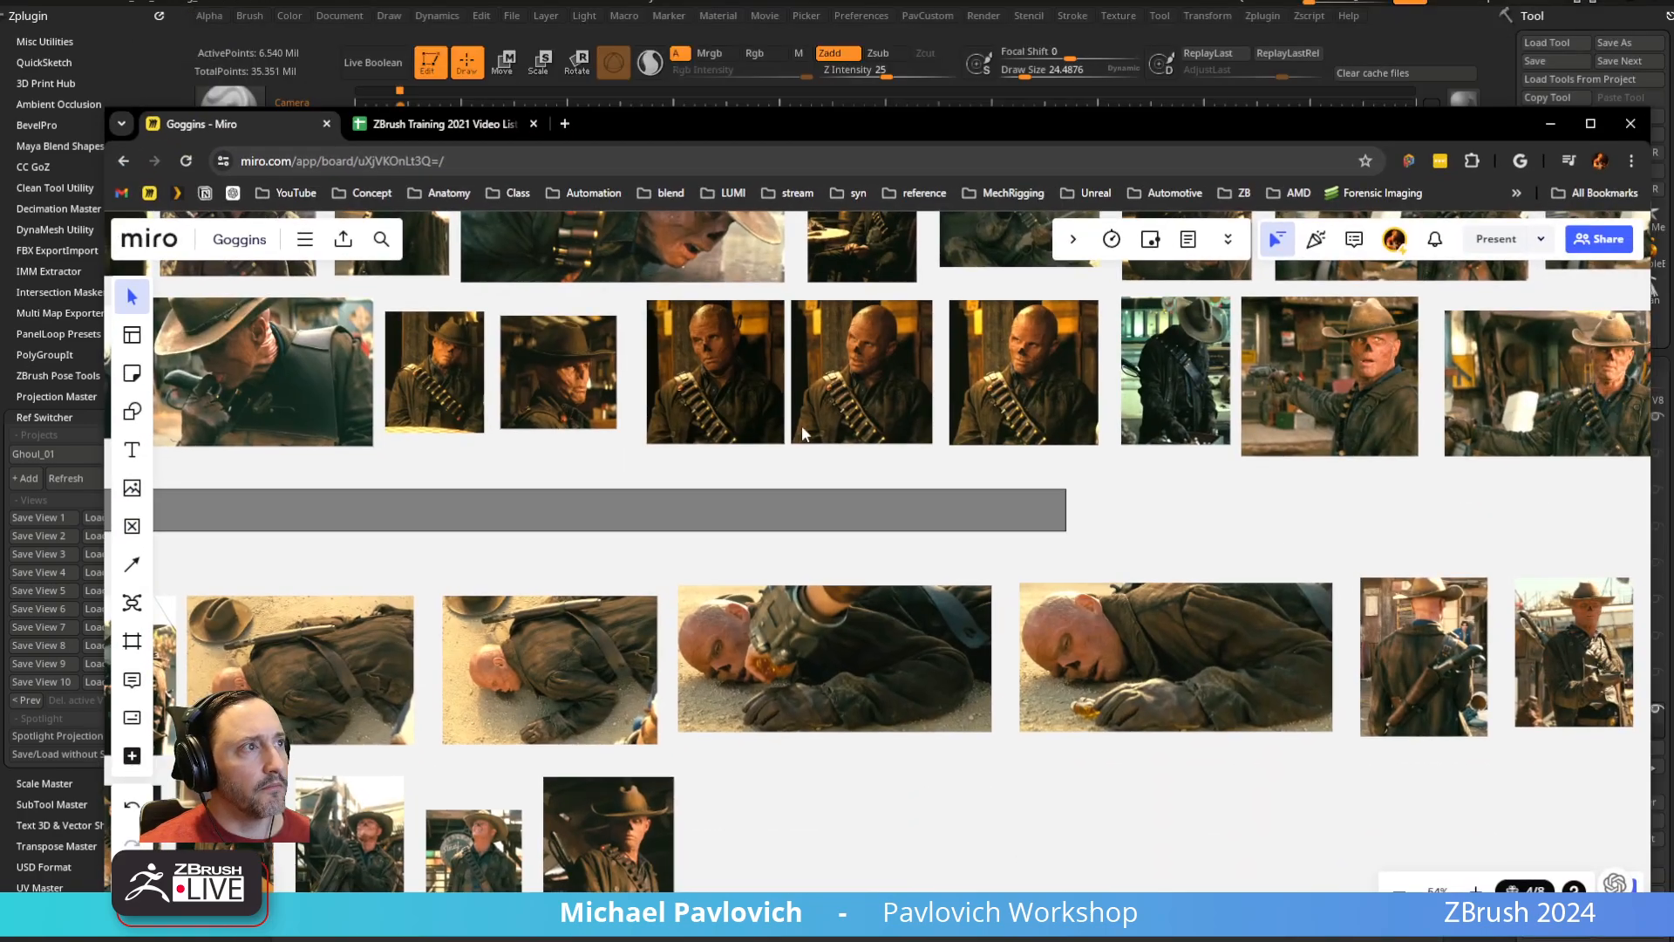
scroll(833, 496, "down", 8)
middle_click_drag(801, 650, 852, 594)
scroll(861, 620, "up", 7)
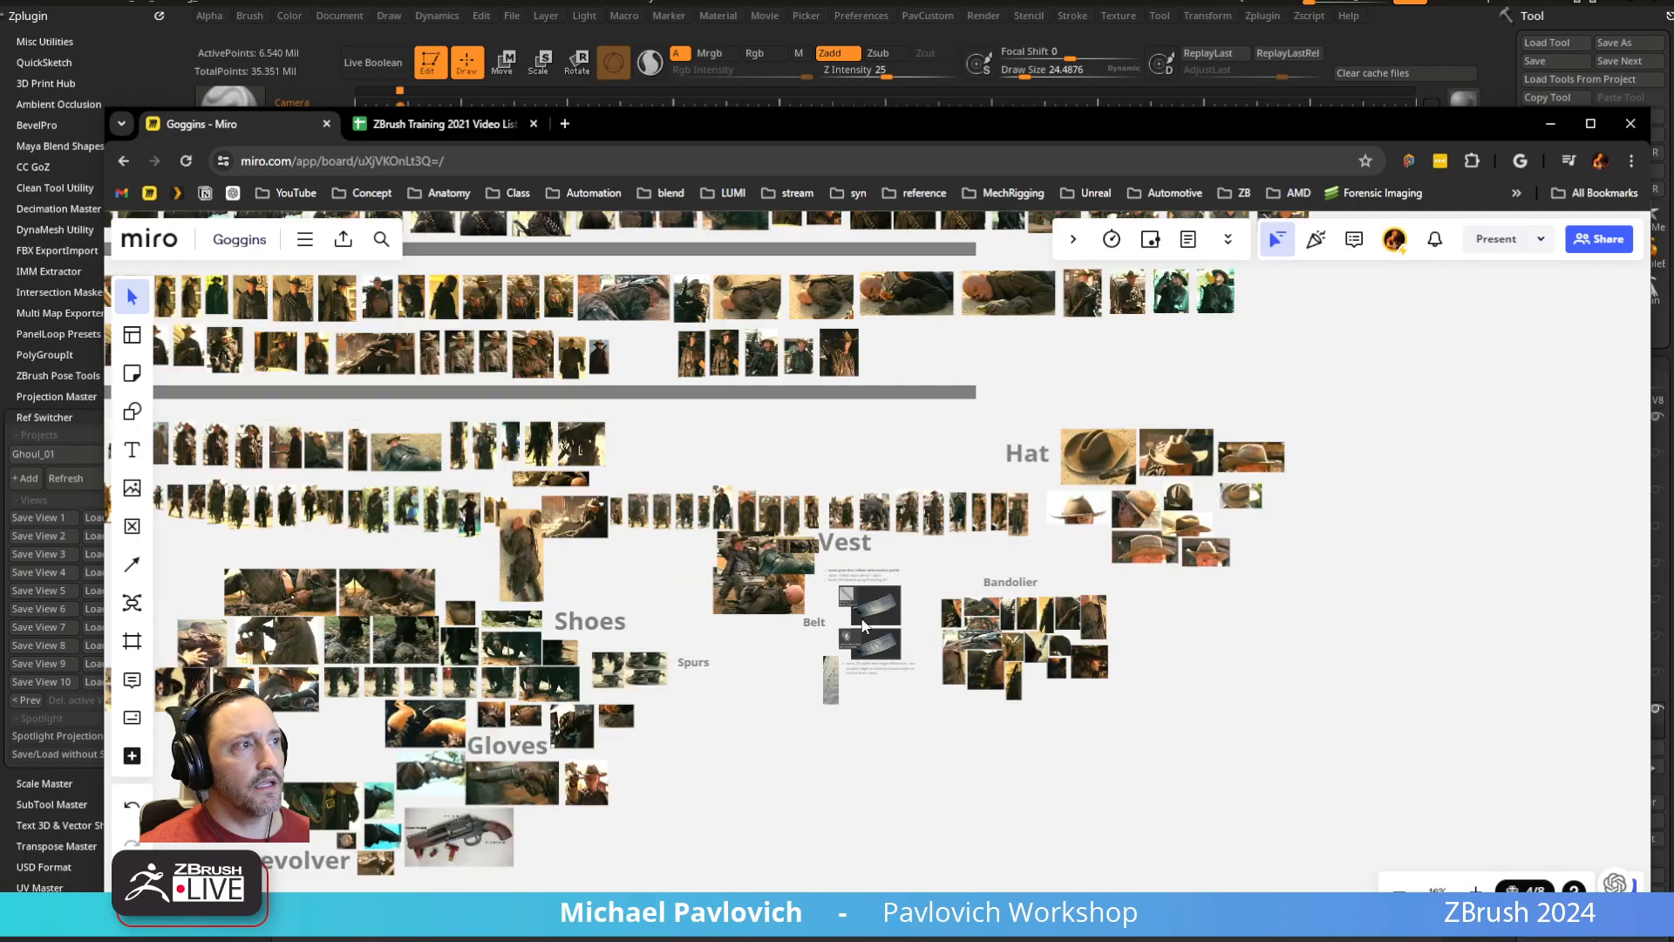
scroll(792, 570, "down", 4)
middle_click_drag(625, 539, 949, 817)
scroll(784, 555, "down", 4)
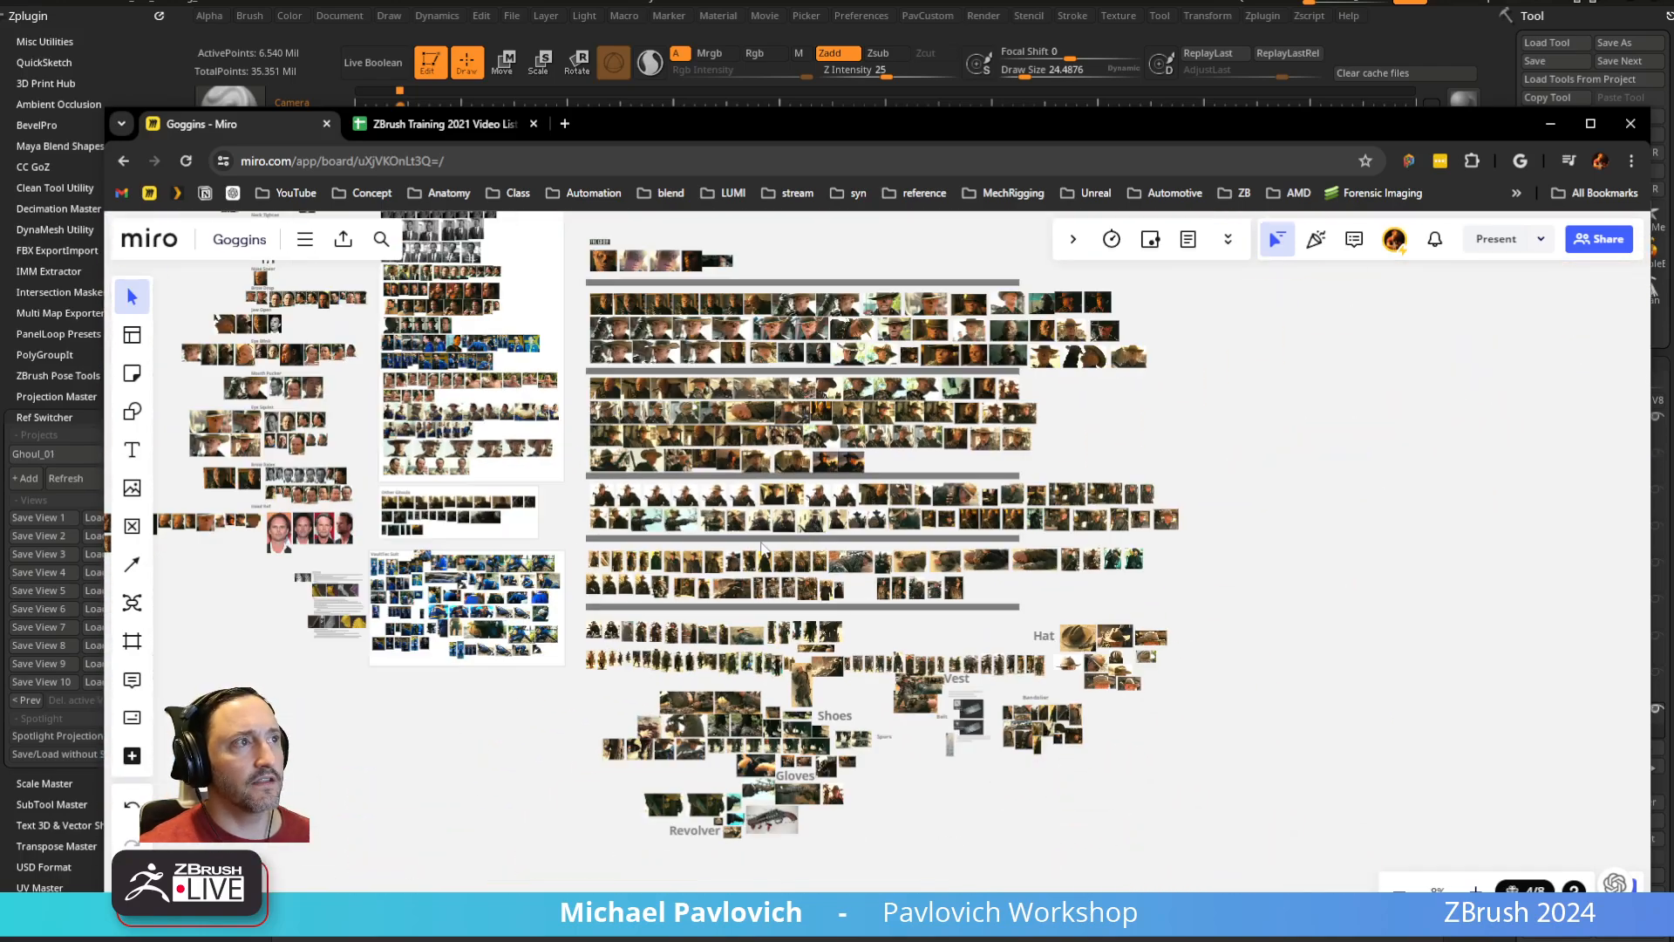
scroll(763, 549, "up", 6)
scroll(793, 576, "up", 5)
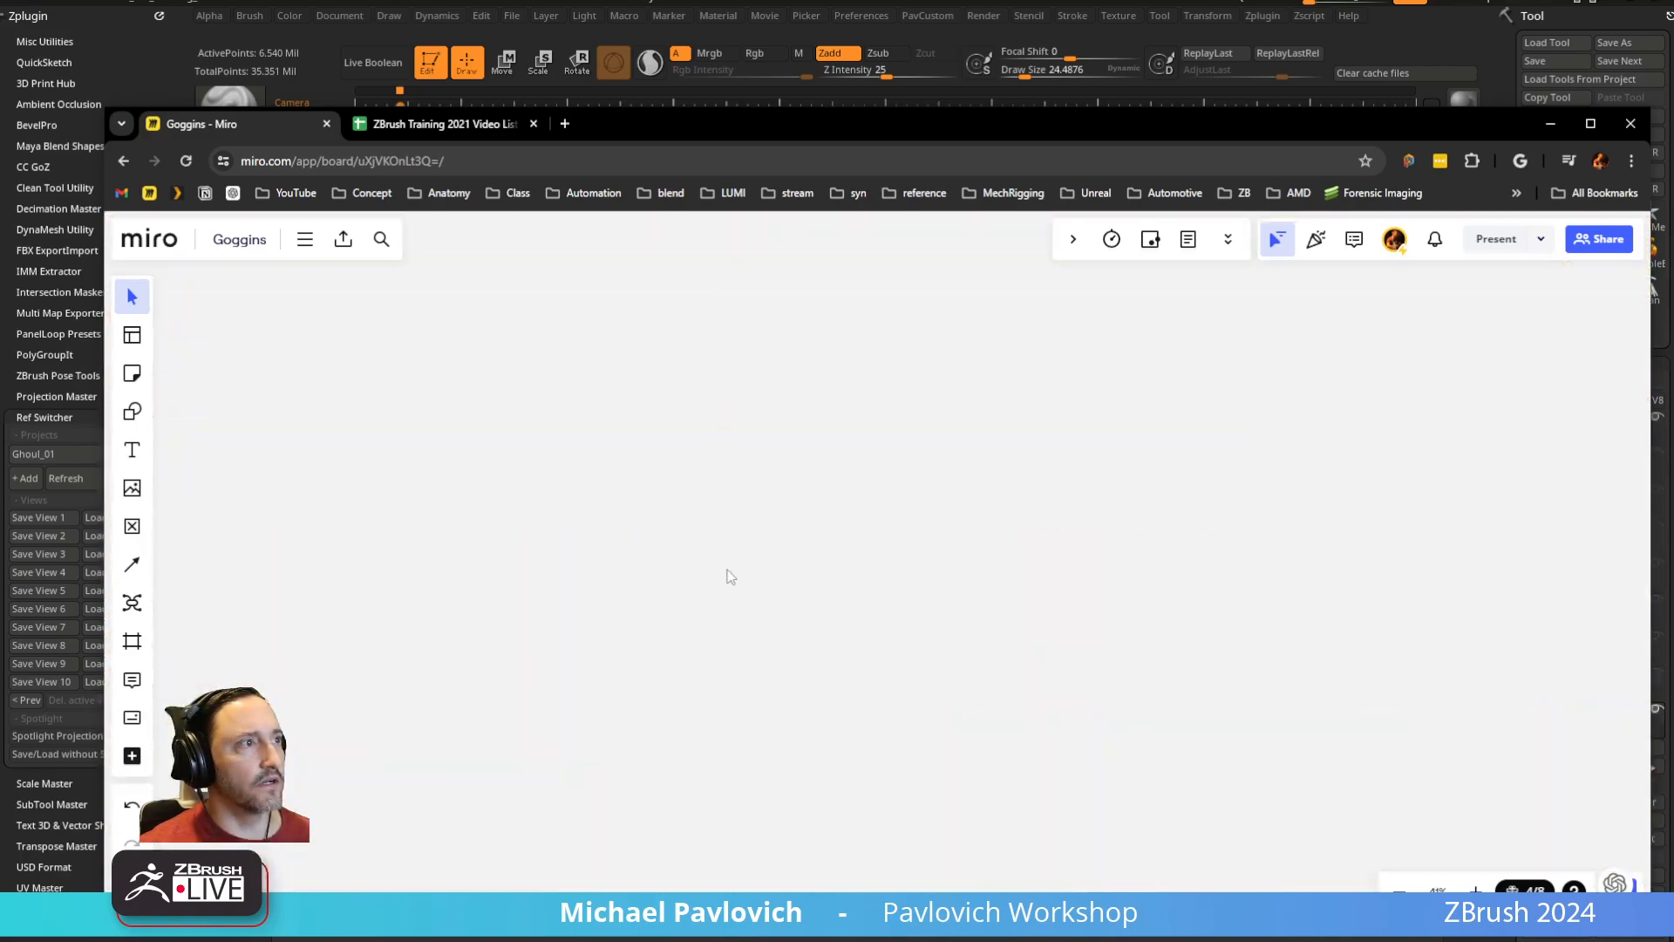
scroll(743, 586, "down", 8)
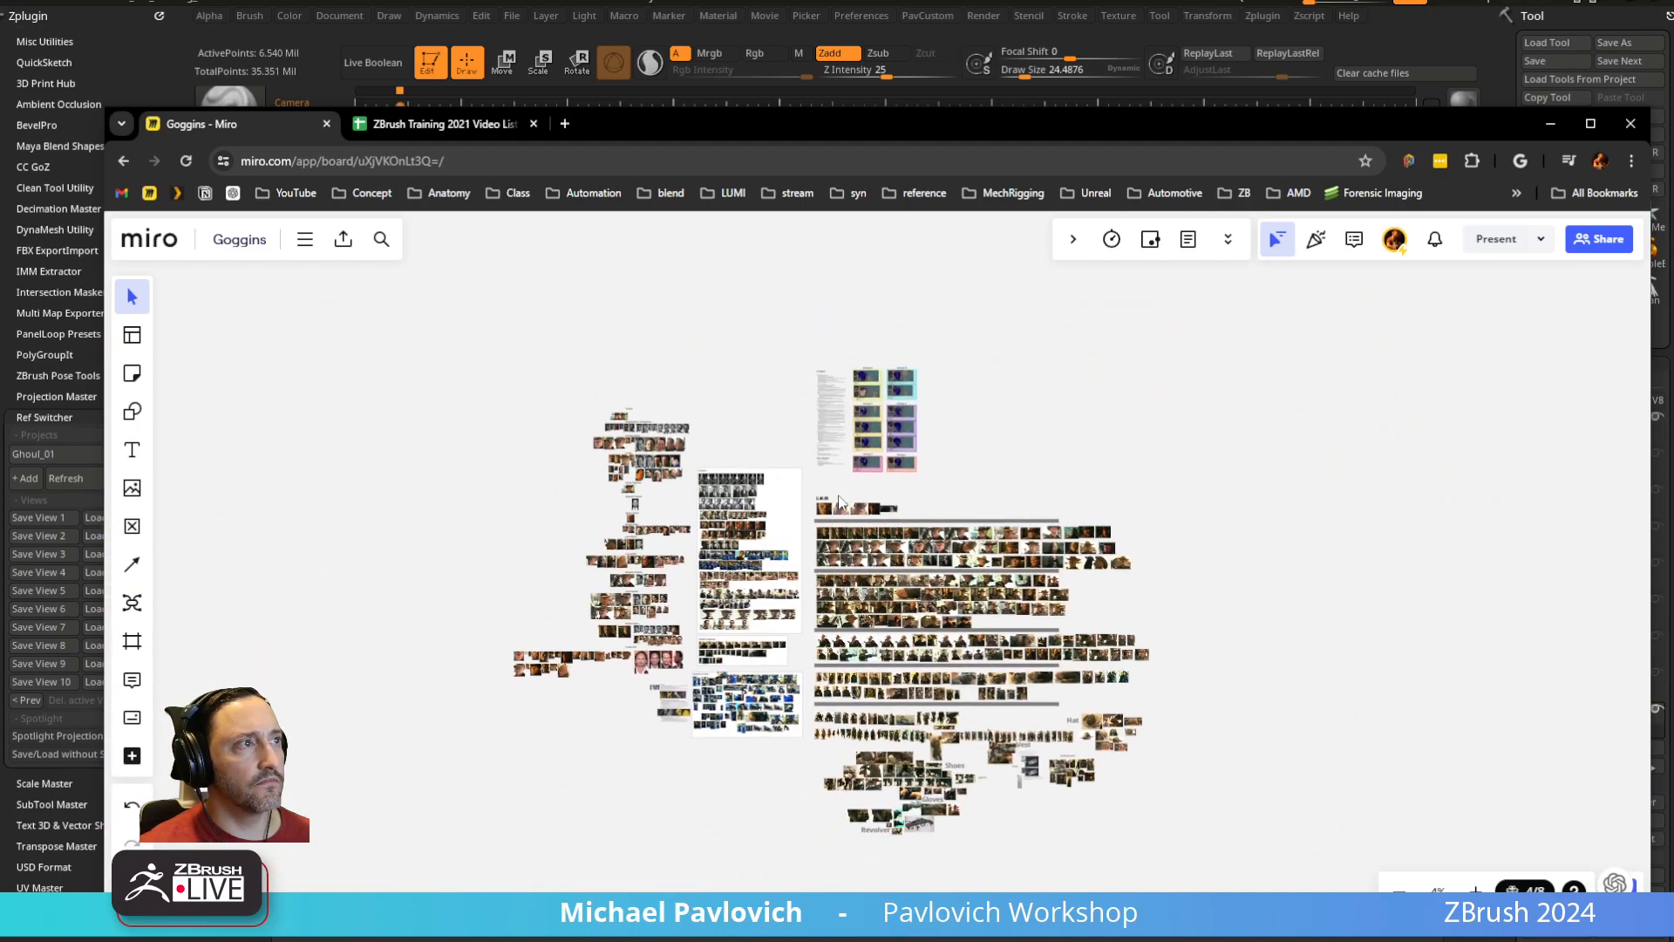
View the character at a three-quarter angle in ZBrush, and switch to the browser window showing the YouTube channel search for "marvelous"
key("alt+Tab")
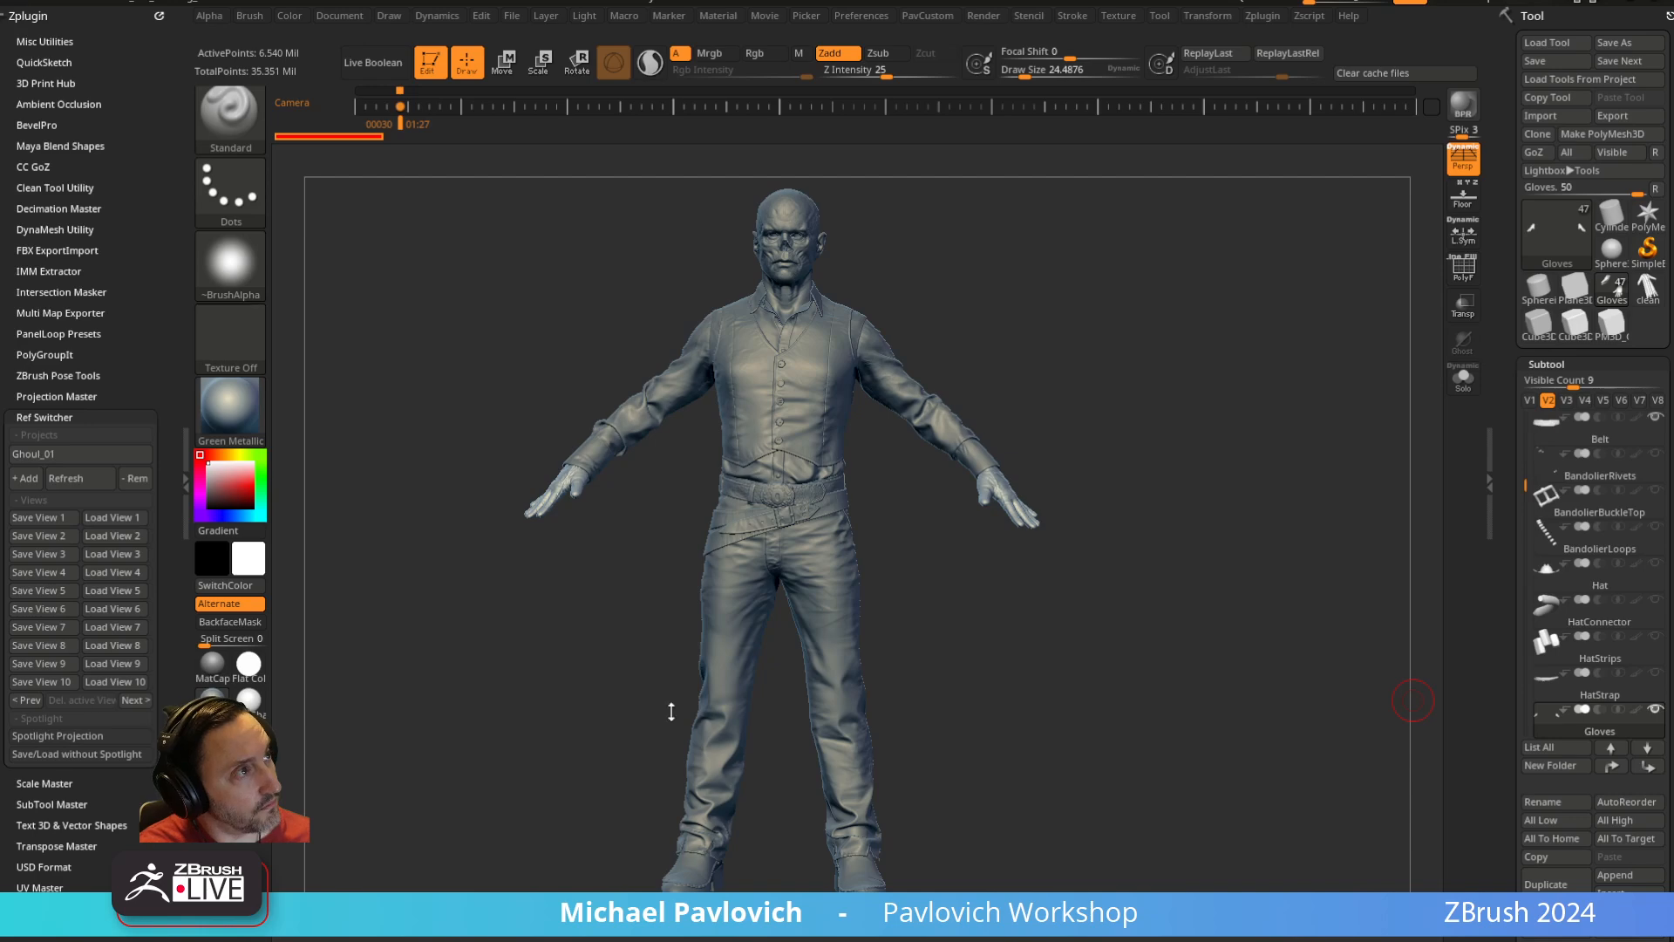
left_click_drag(1163, 406, 1047, 340)
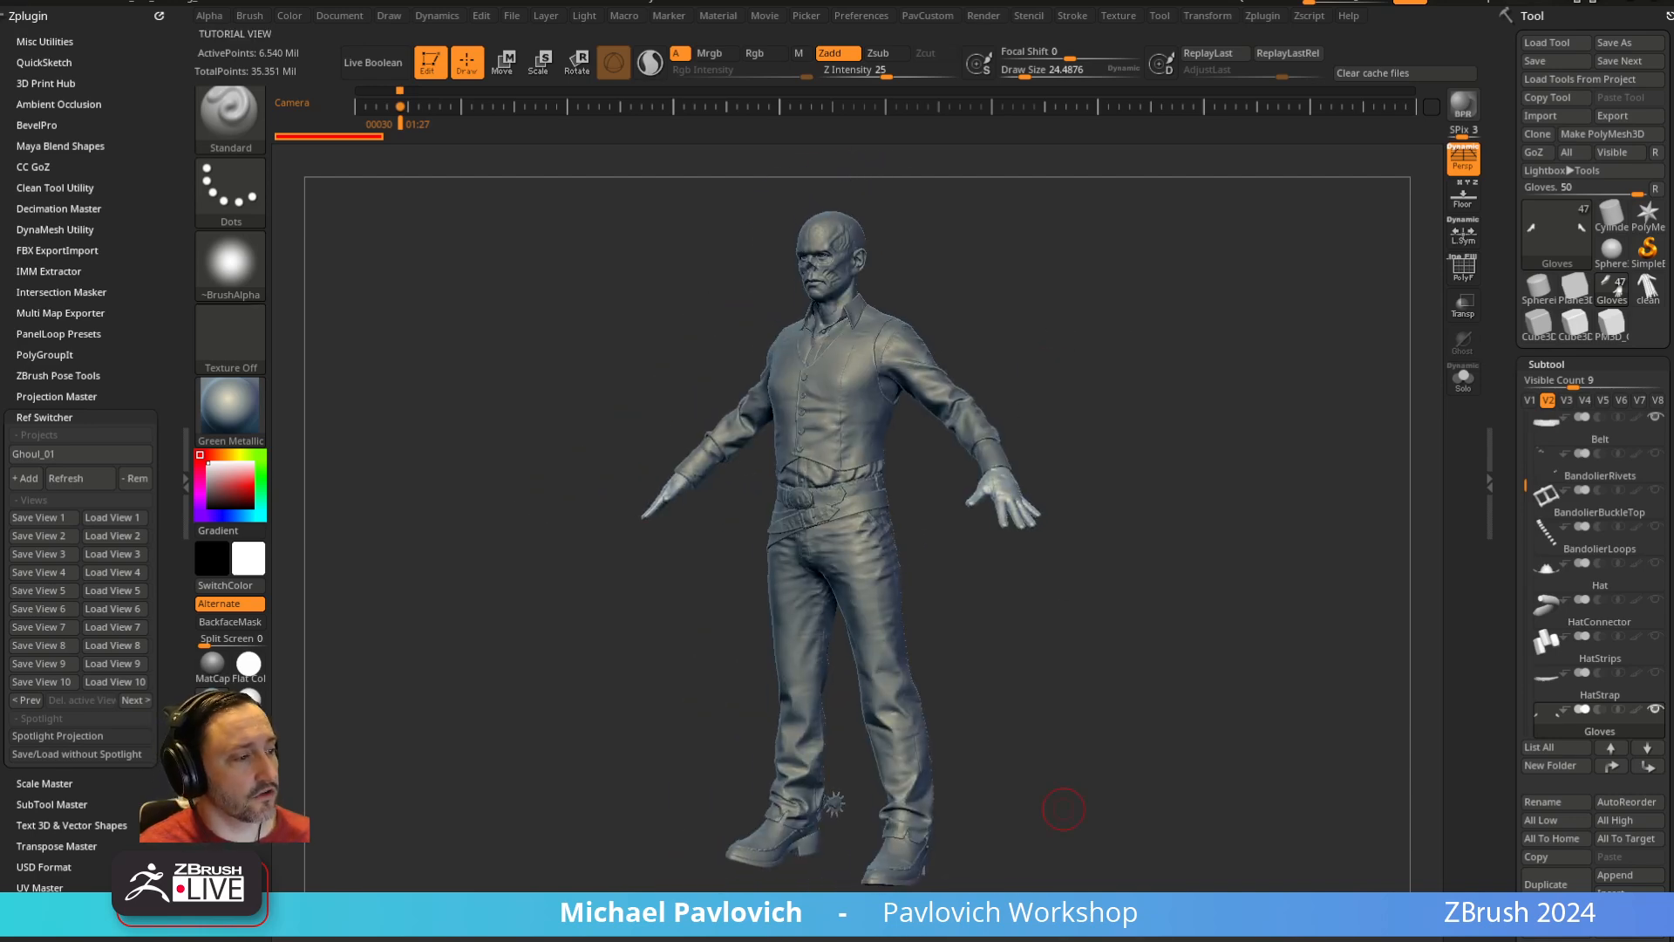
key("alt+Tab")
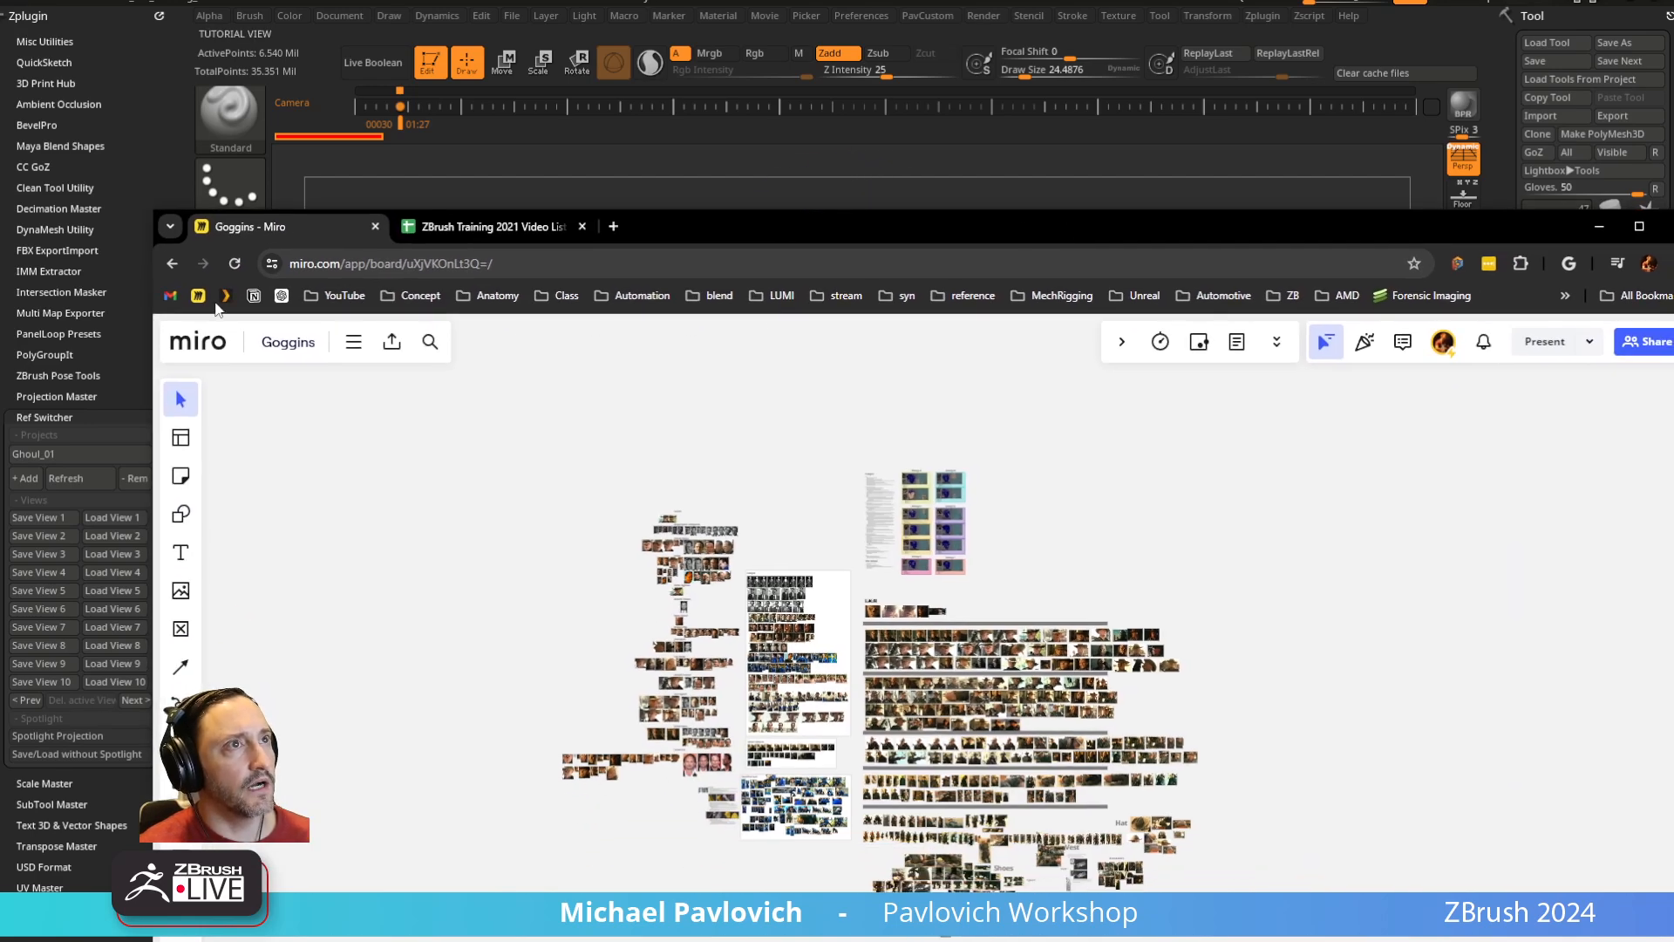
key("alt+Tab")
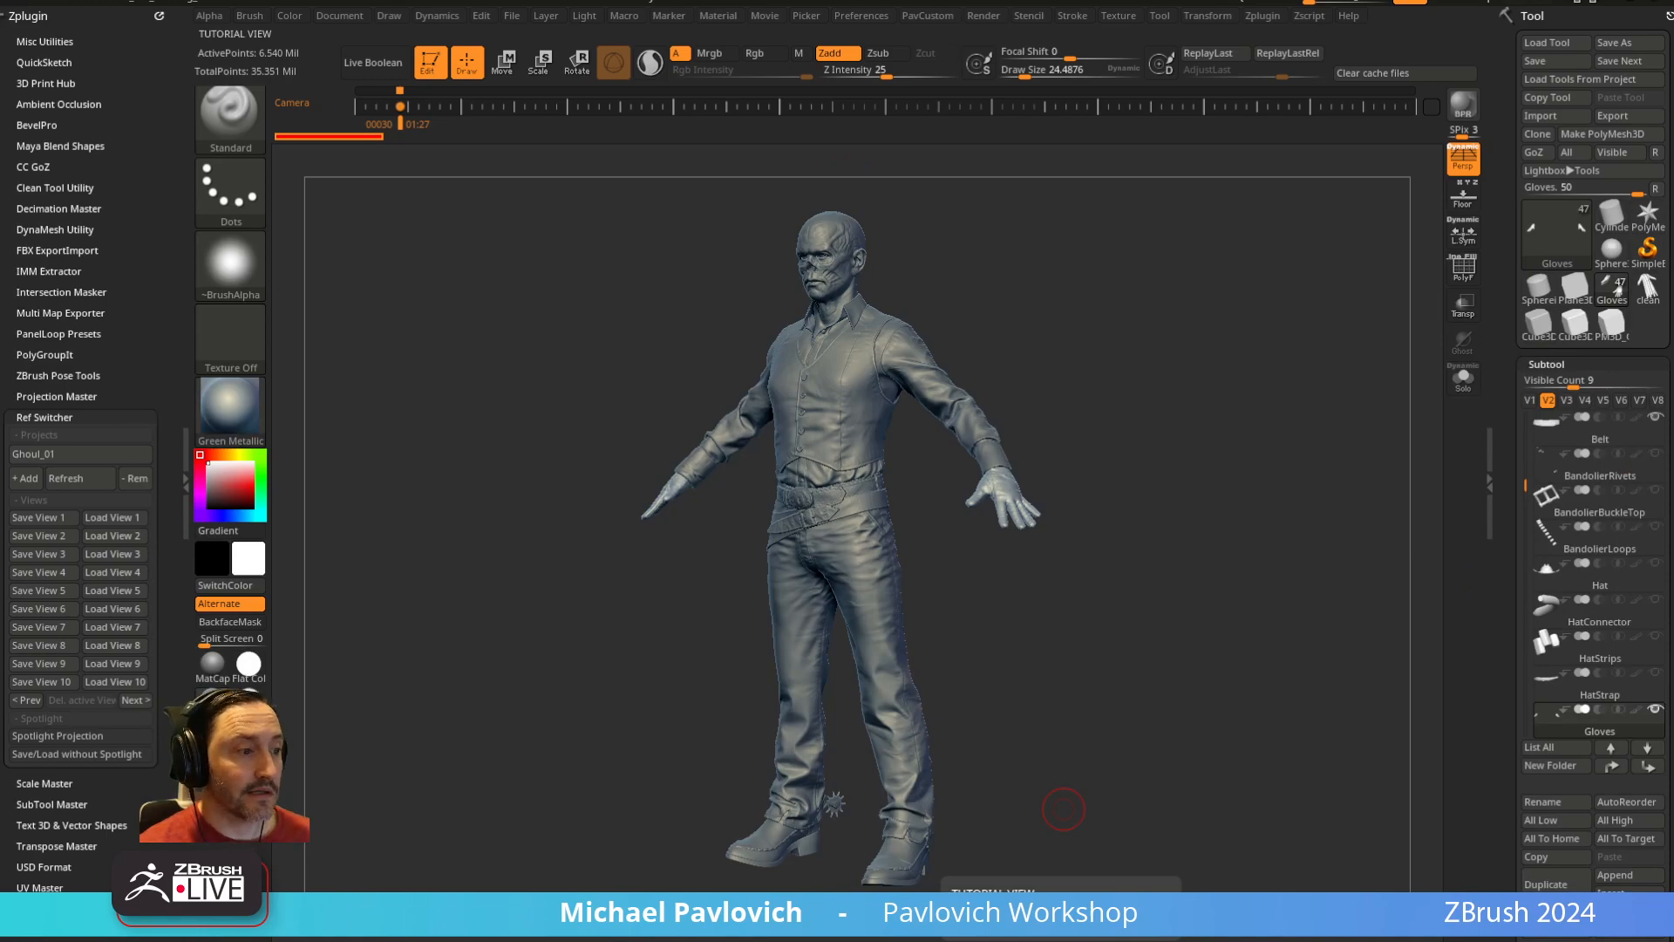
key("alt+Tab")
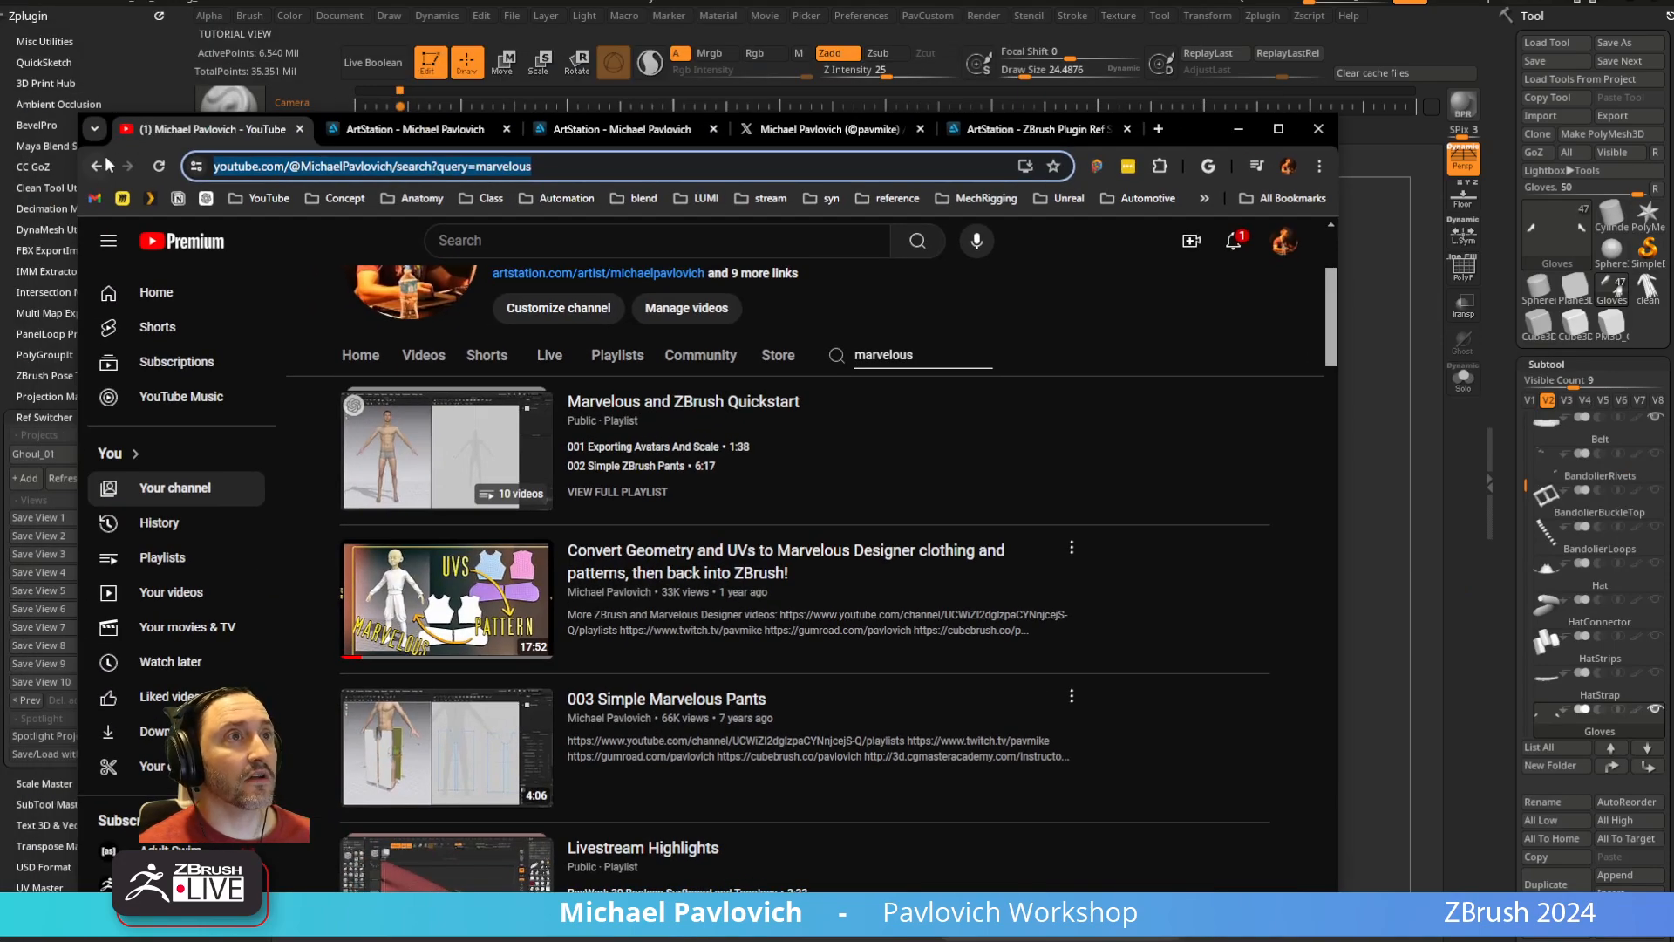
Open the Miro playlist from the YouTube channel's created playlists, select its web address, and return to ZBrush
left_click(103, 161)
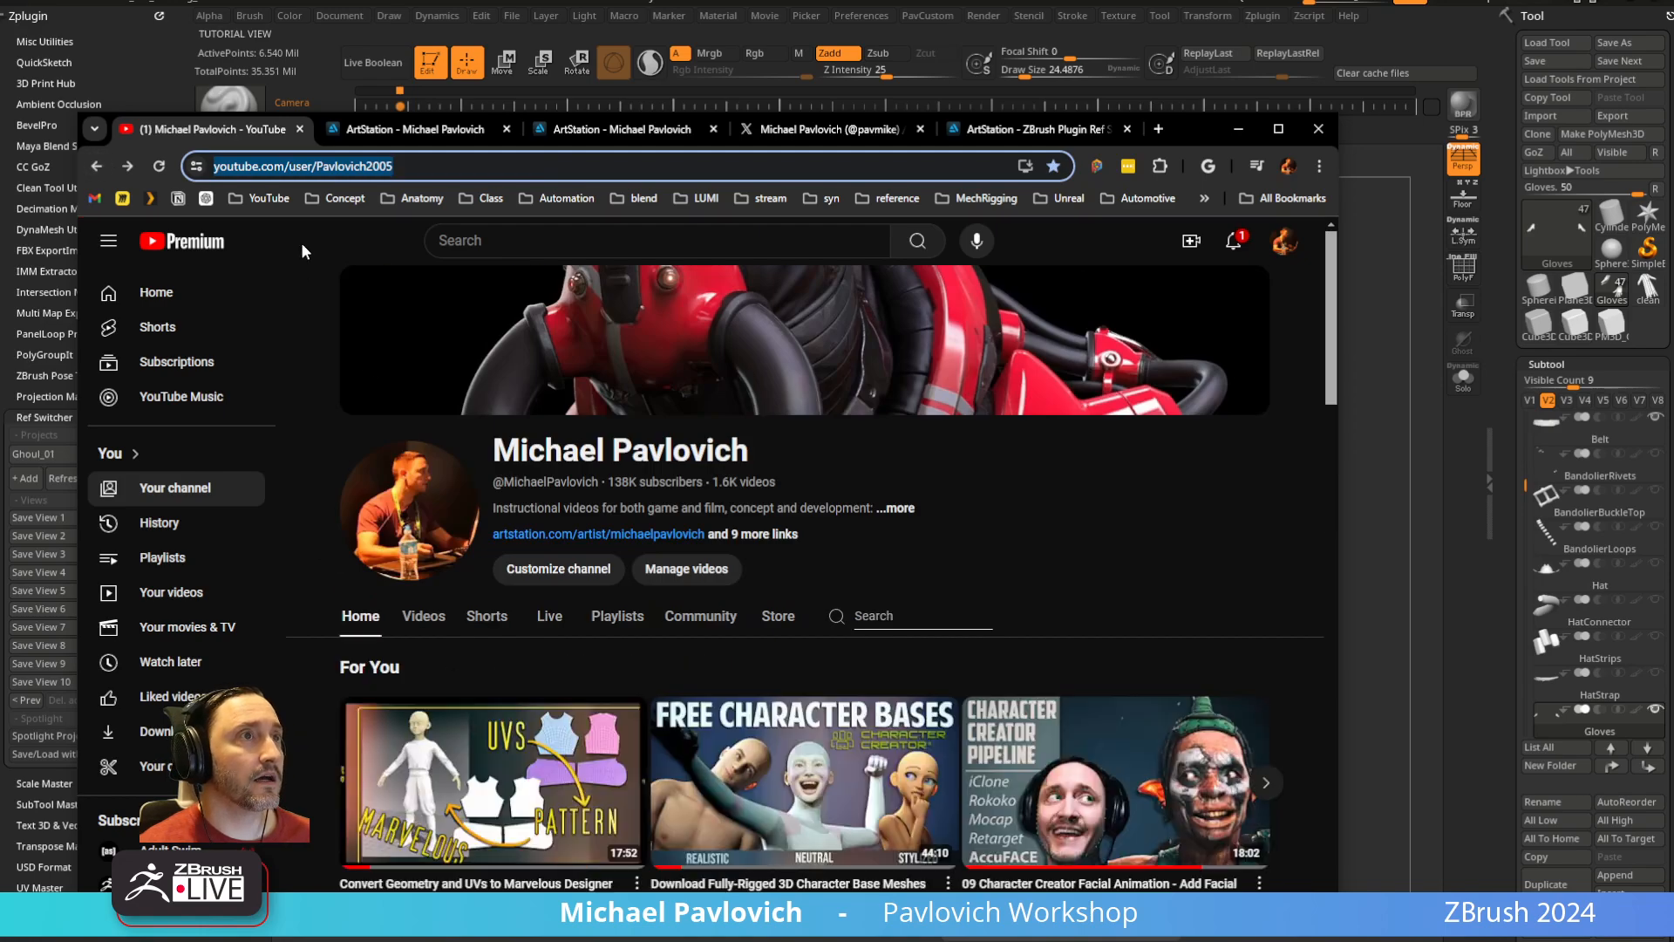
left_click(251, 199)
left_click(279, 335)
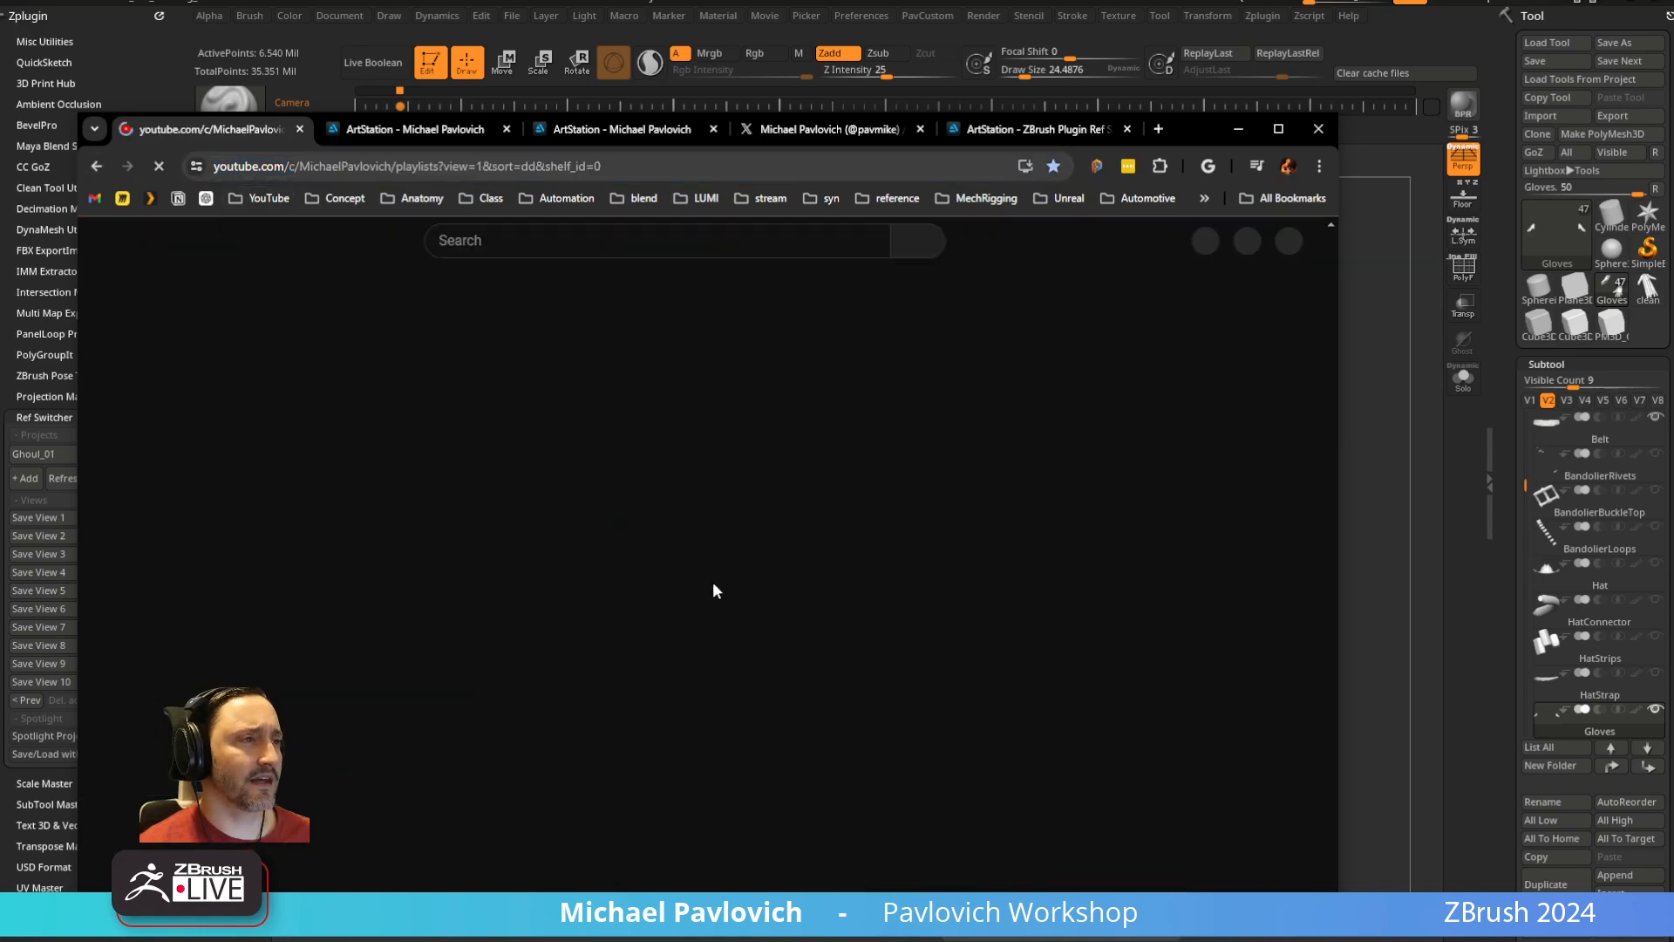
scroll(634, 566, "down", 5)
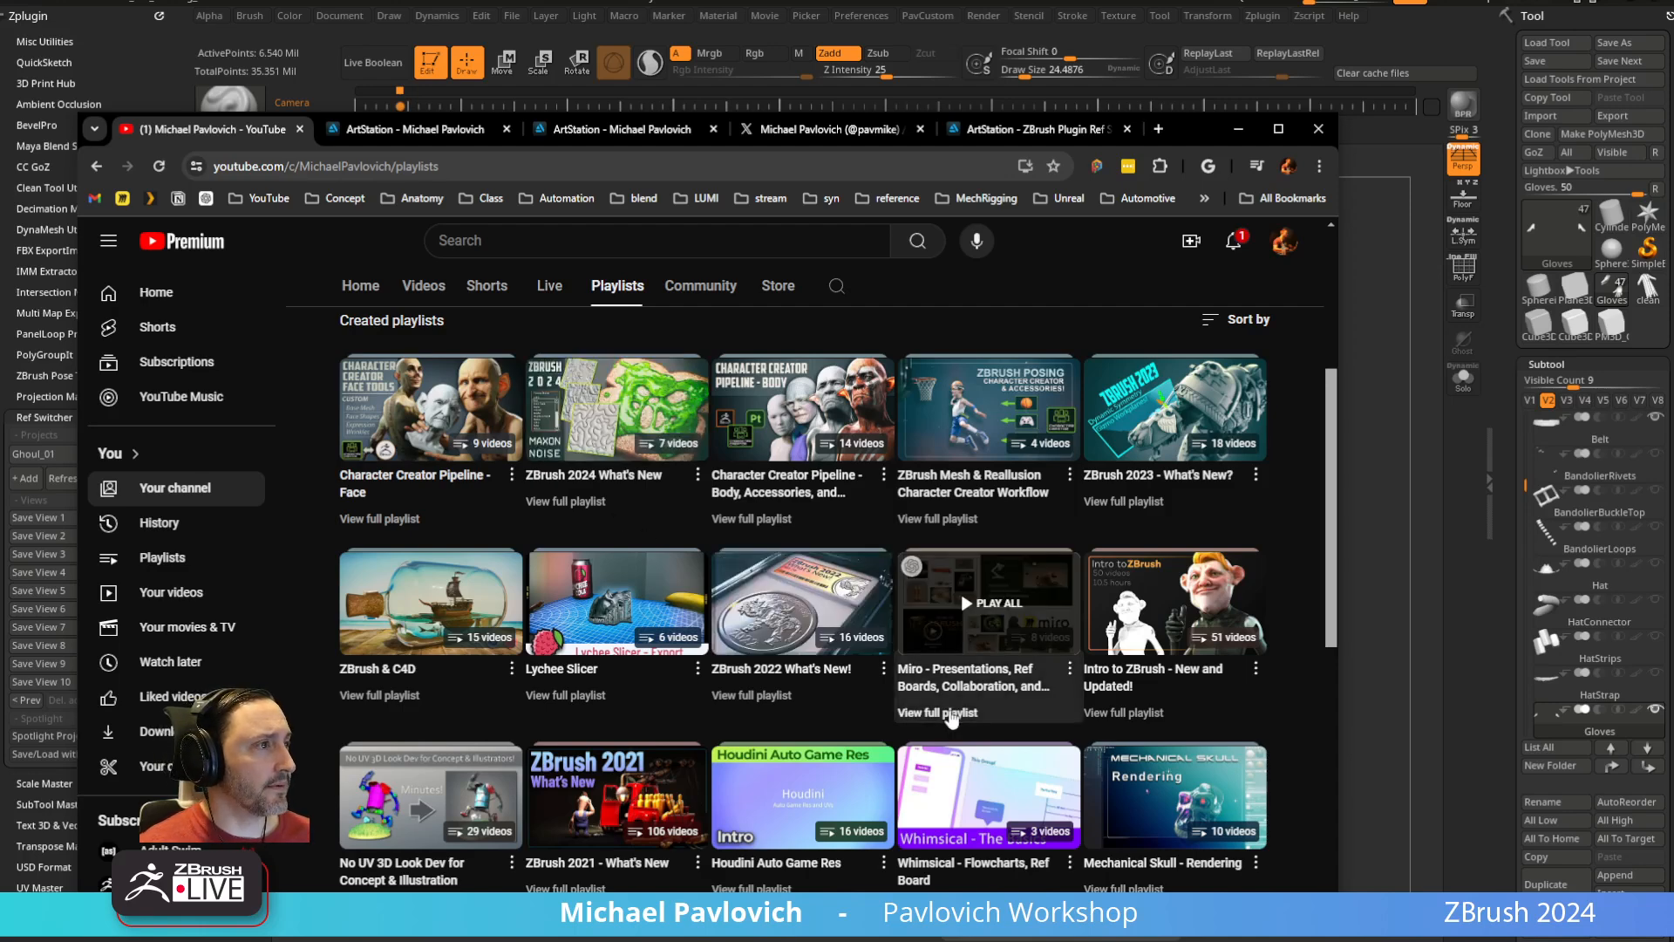
left_click(951, 715)
left_click(579, 165)
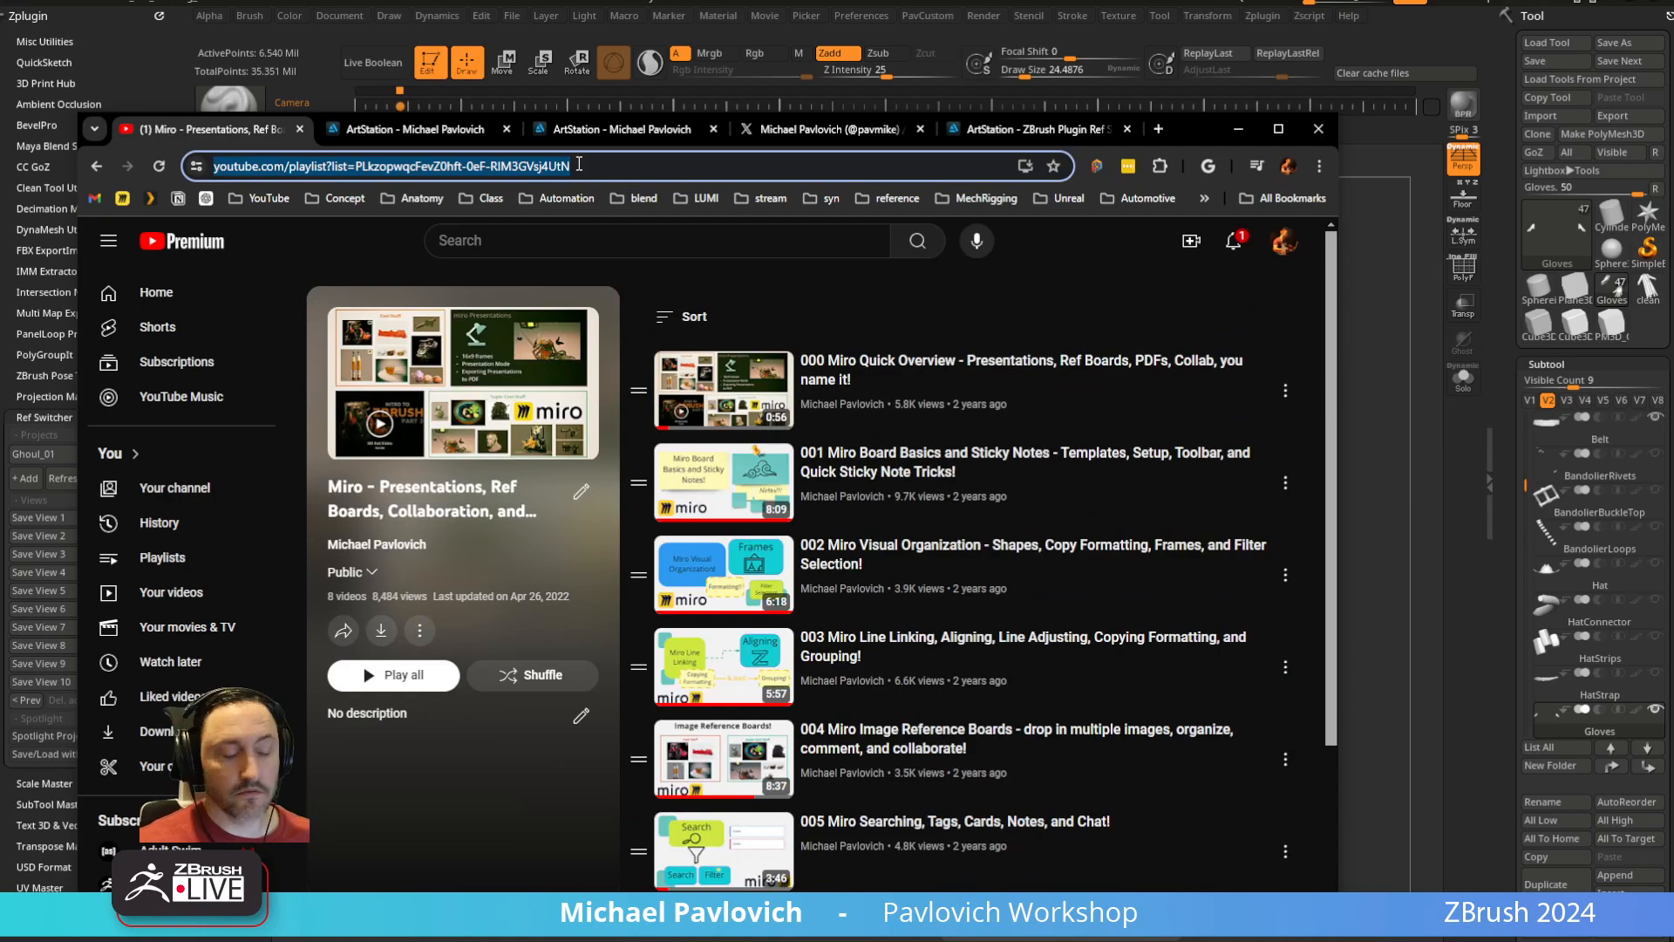
left_click(1238, 129)
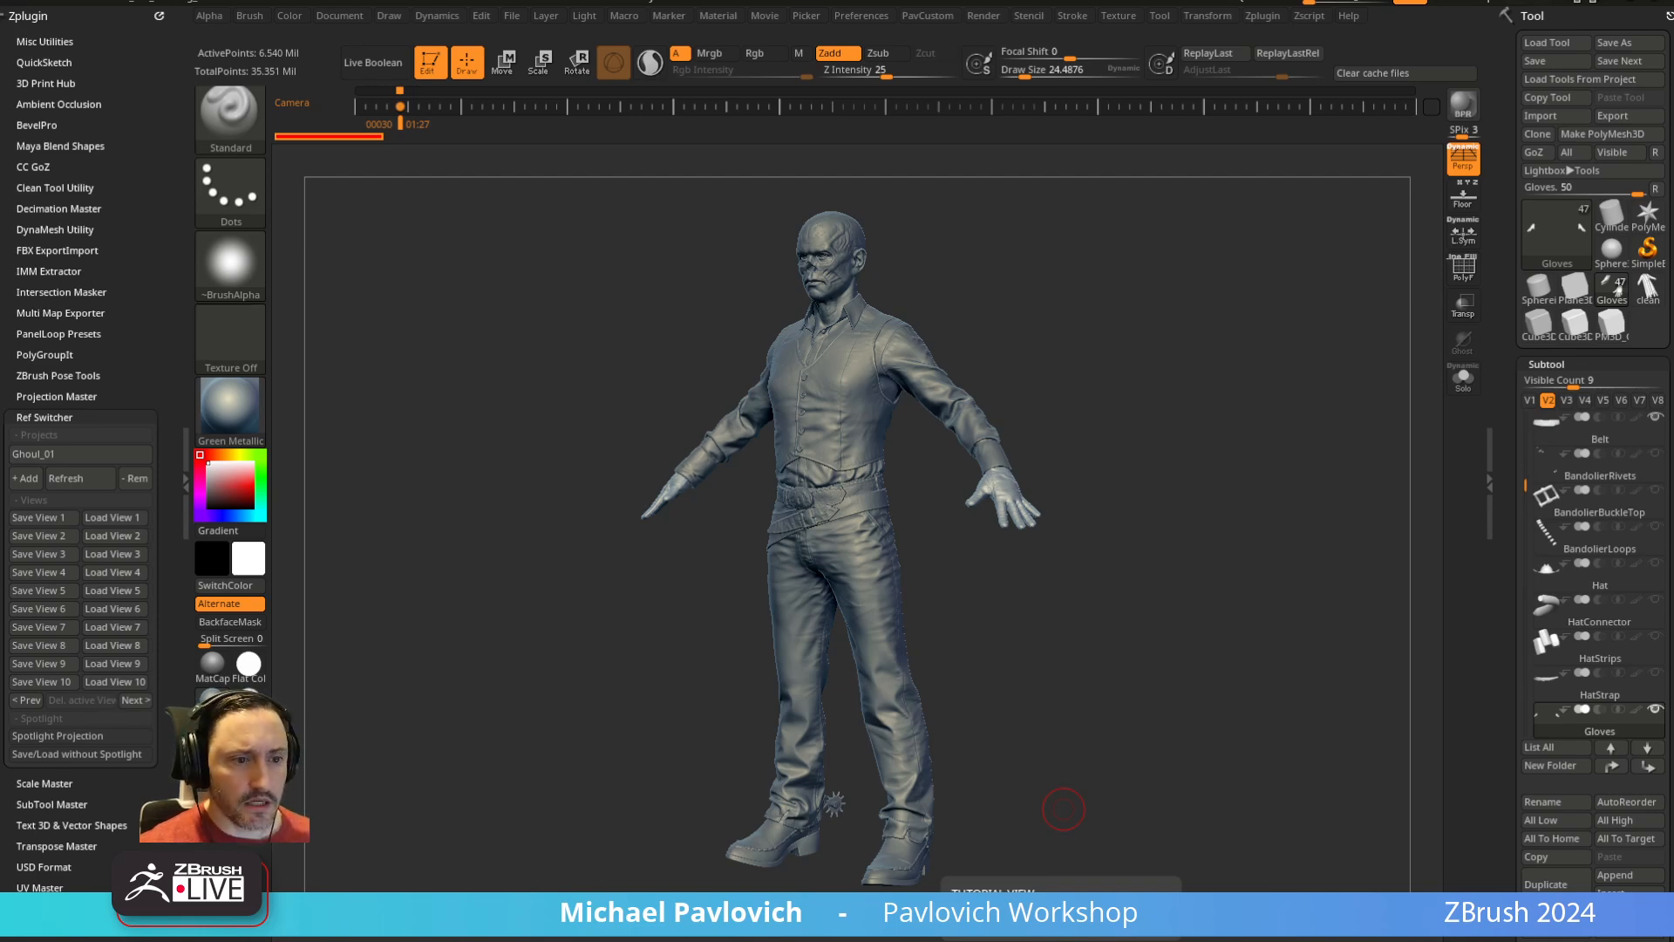
Make BodyBlockout the active subtool from the clothed figure and isolate it with Solo
right_click_drag(1282, 355, 1330, 370)
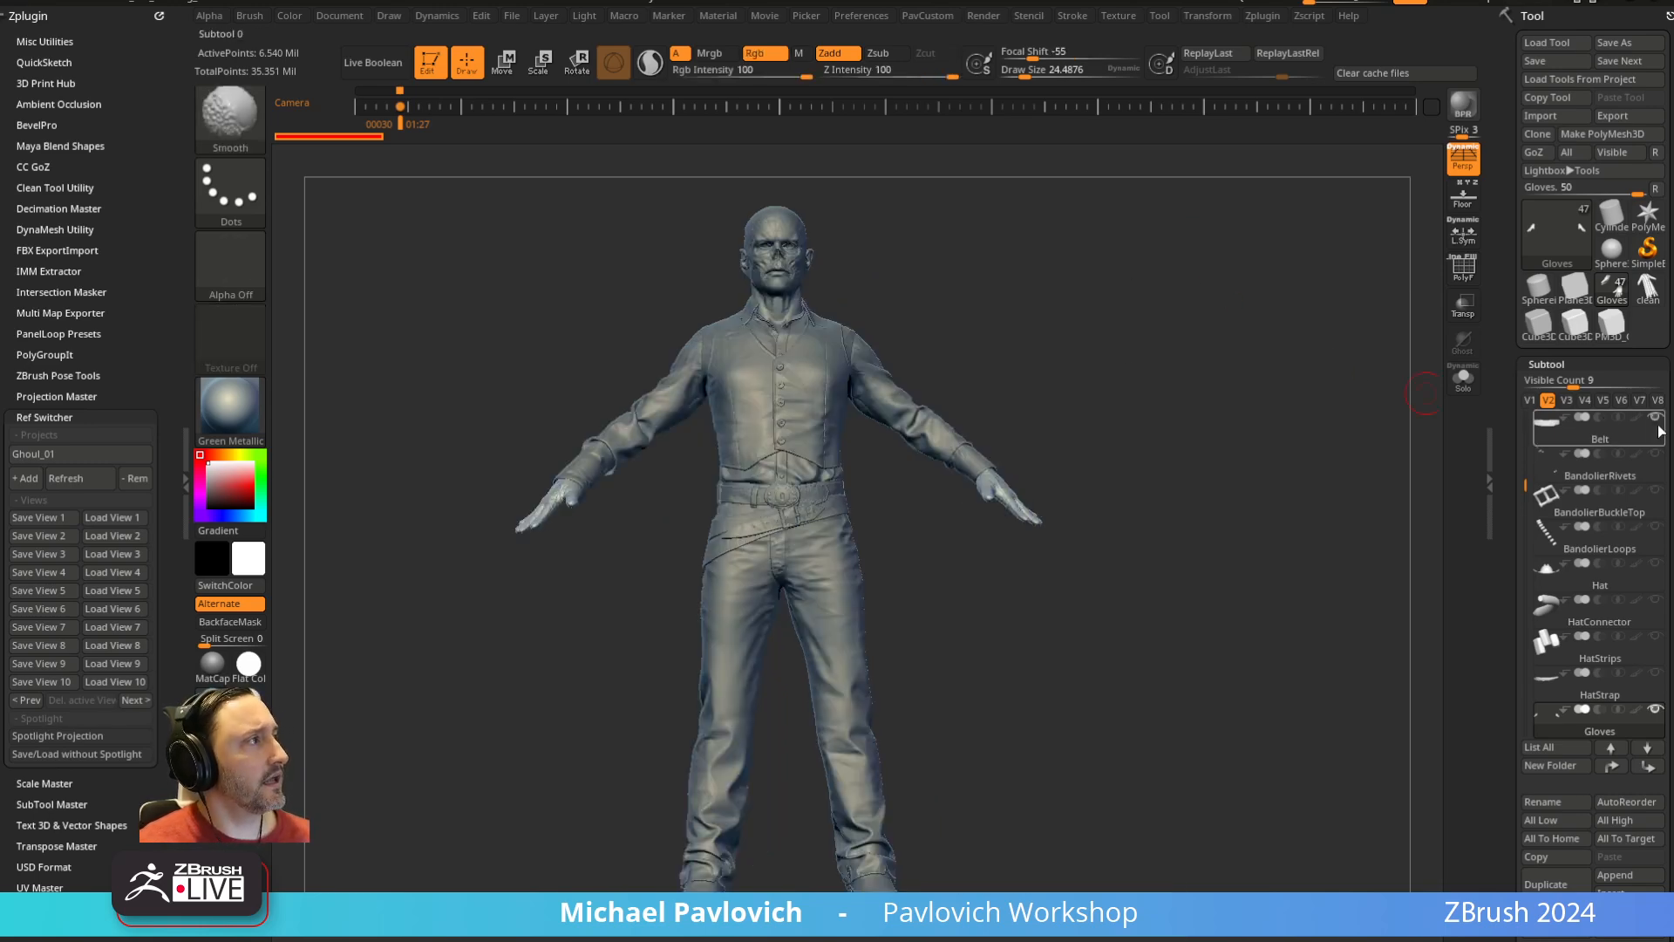
right_click_drag(1273, 436, 1229, 456)
right_click_drag(1243, 375, 1256, 440, "ctrl")
right_click_drag(828, 166, 975, 445, "alt")
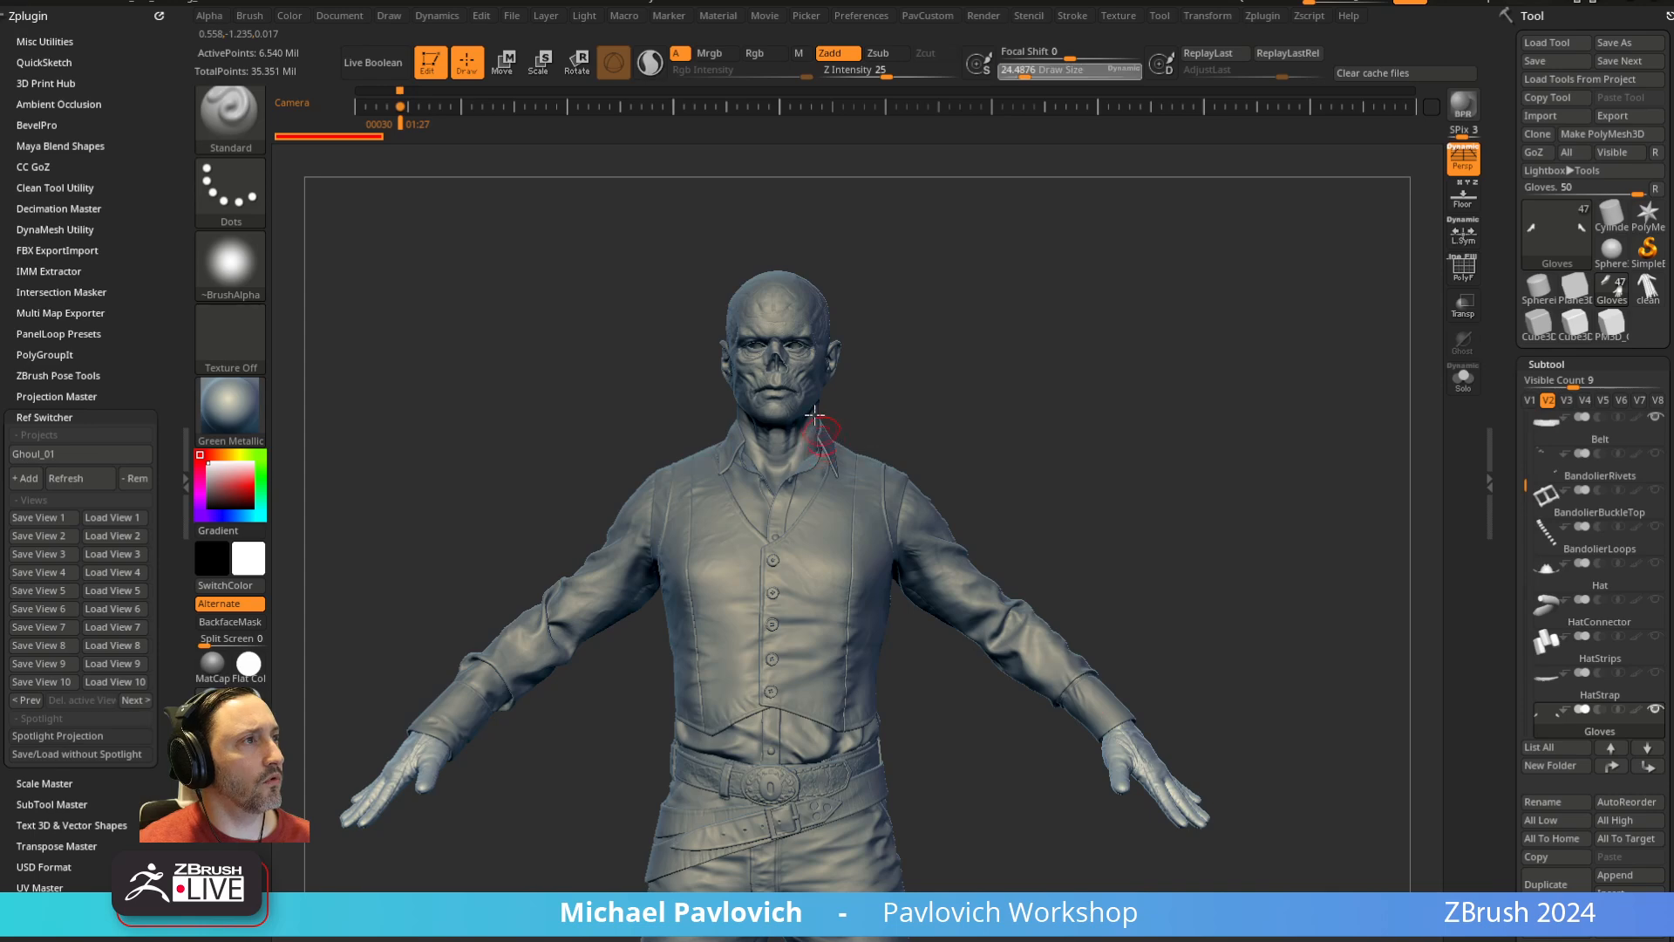
left_click(821, 442, "alt")
right_click_drag(1096, 326, 1114, 382, "alt")
left_click(1461, 381)
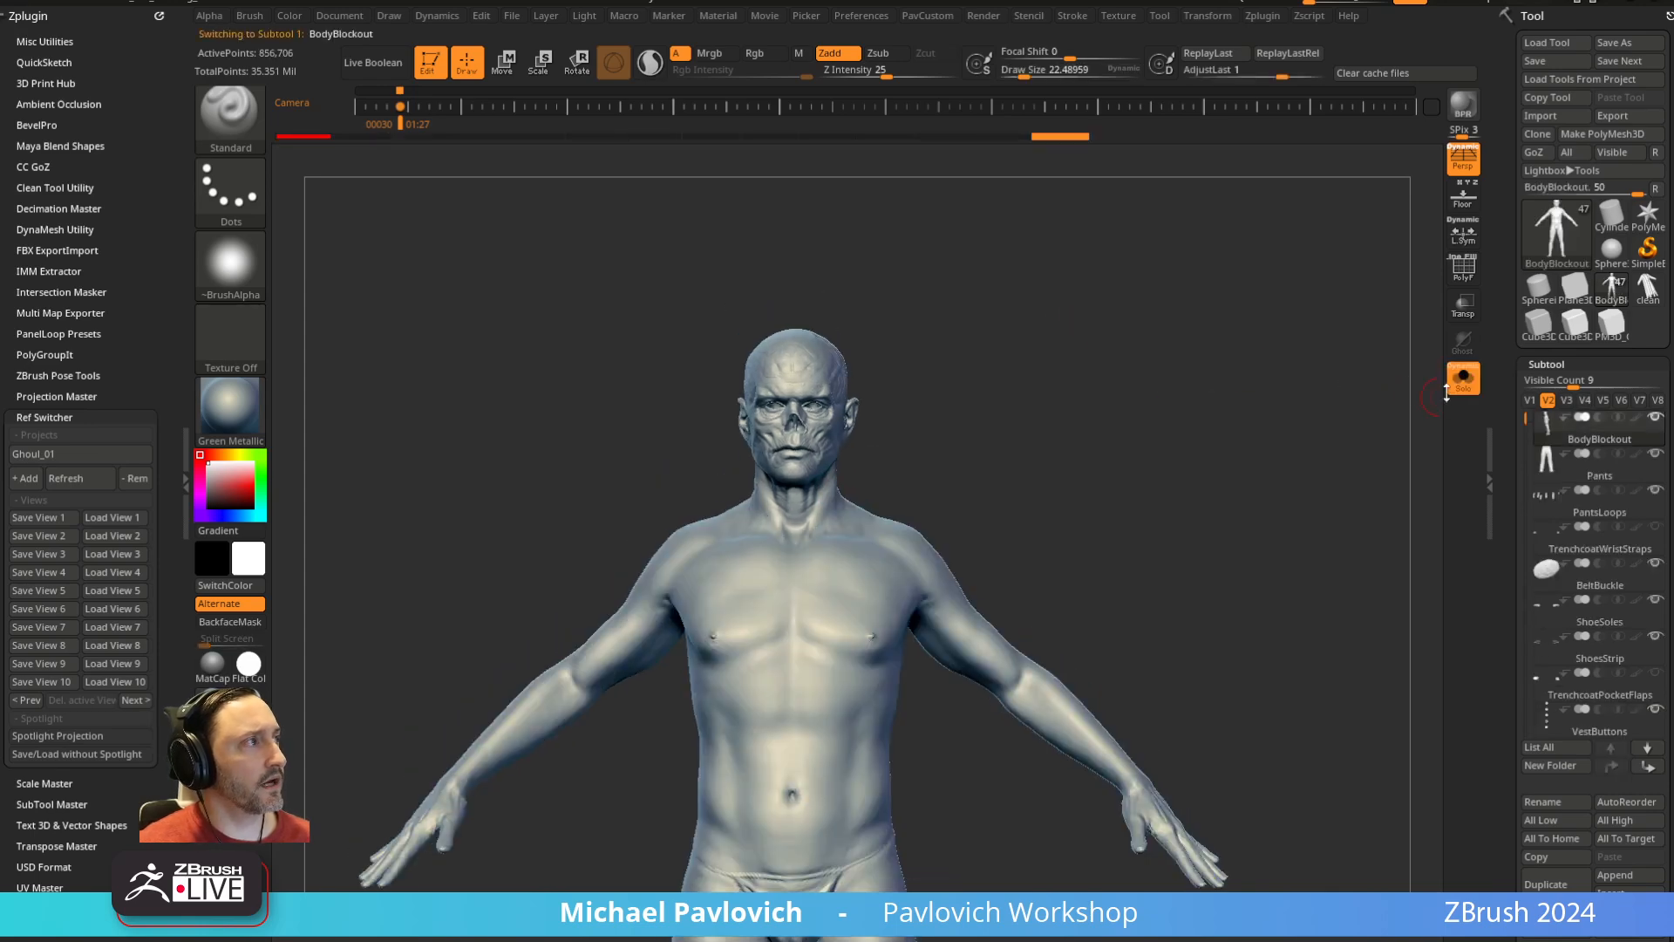
Examine the isolated bare body from the front, from the full figure down to the arm and hand details
right_click_drag(1344, 431, 1124, 393, "ctrl")
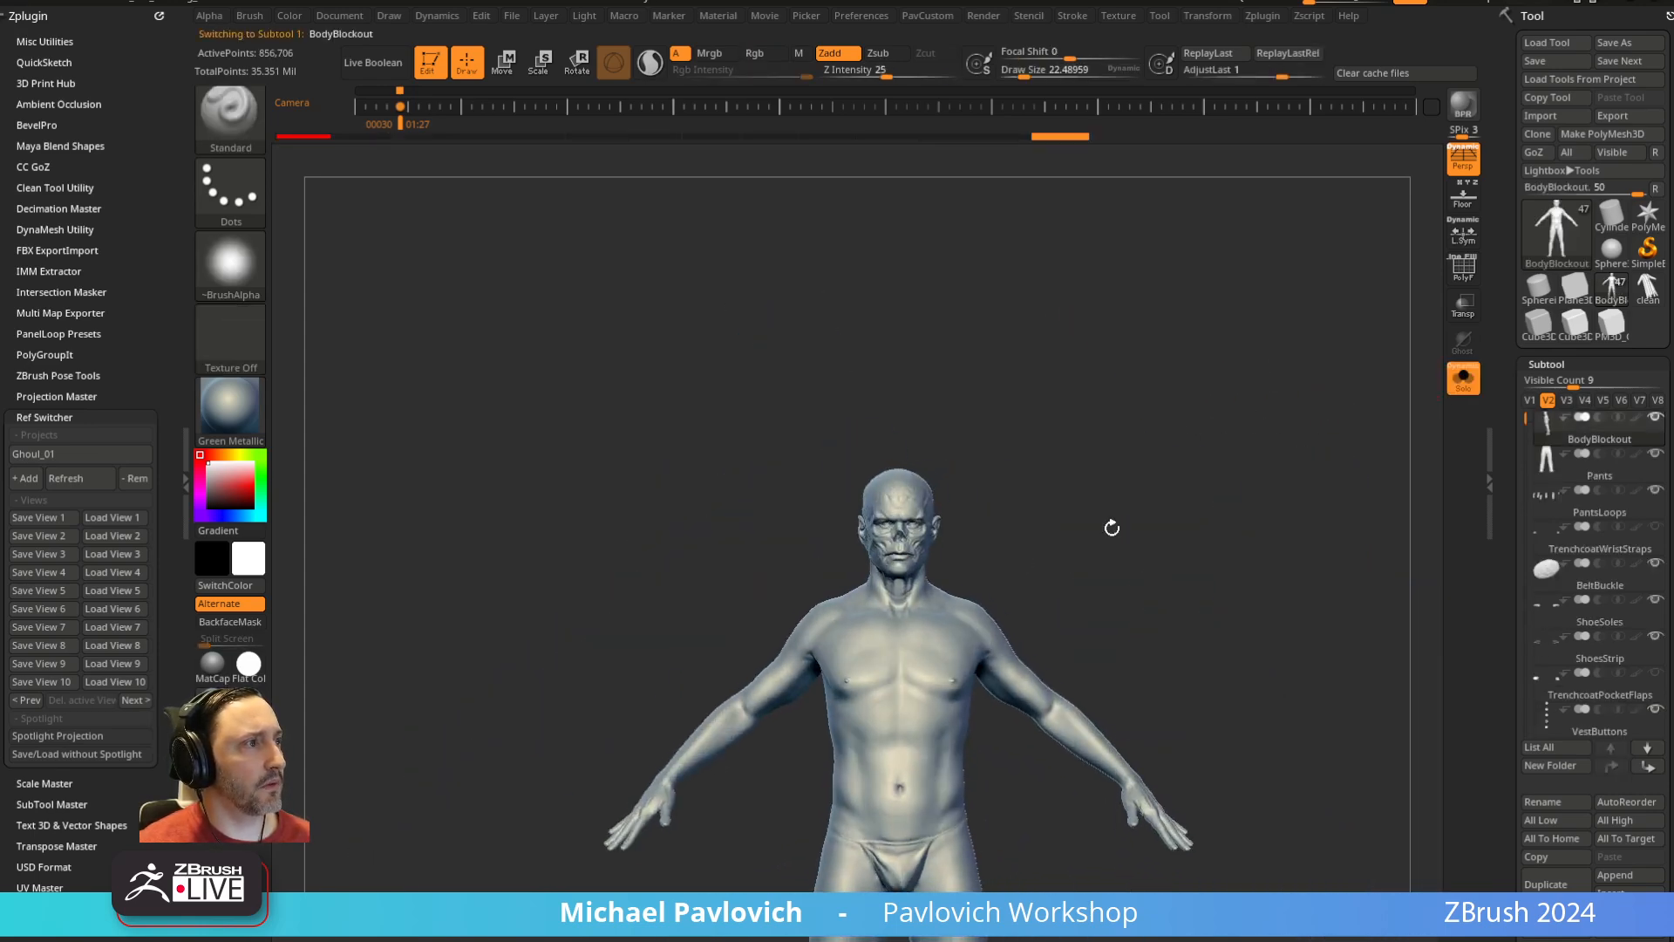
right_click_drag(1111, 528, 1116, 394, "alt")
mouse_move(1117, 394)
right_mouse_down("ctrl")
mouse_move(1207, 426)
mouse_move(1183, 497)
mouse_move(1234, 443)
right_mouse_up("ctrl")
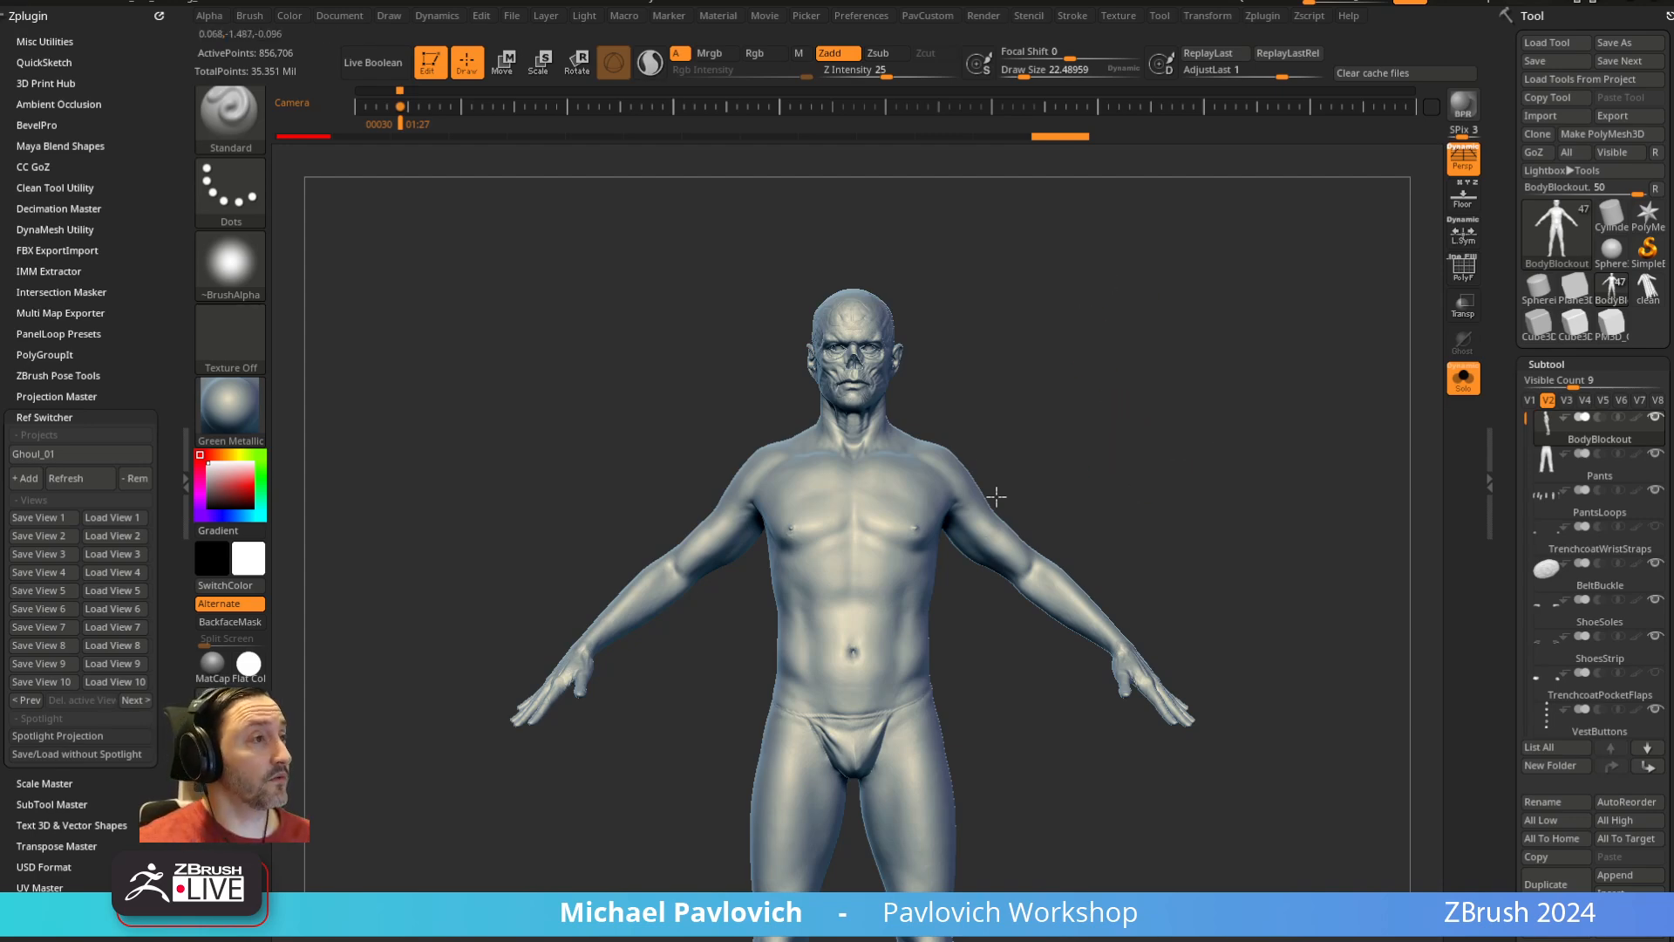
right_click_drag(1169, 479, 1174, 451, "ctrl")
right_click_drag(1174, 452, 1037, 312, "alt")
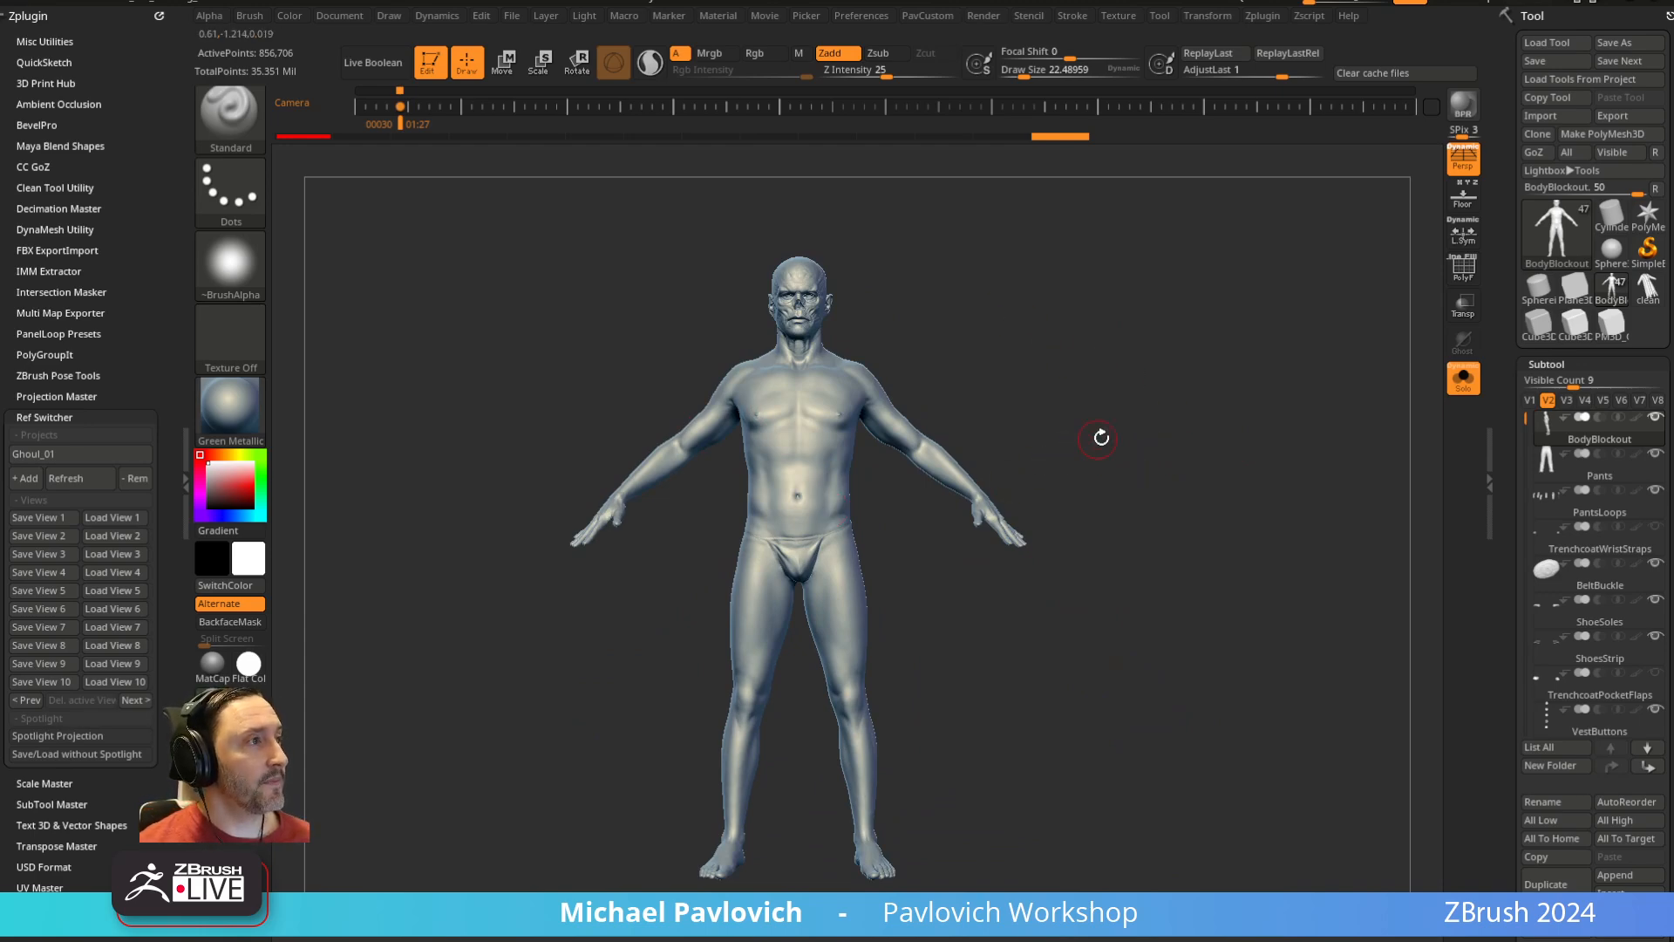
right_click_drag(1102, 437, 997, 526)
right_click_drag(1153, 571, 1170, 641, "ctrl")
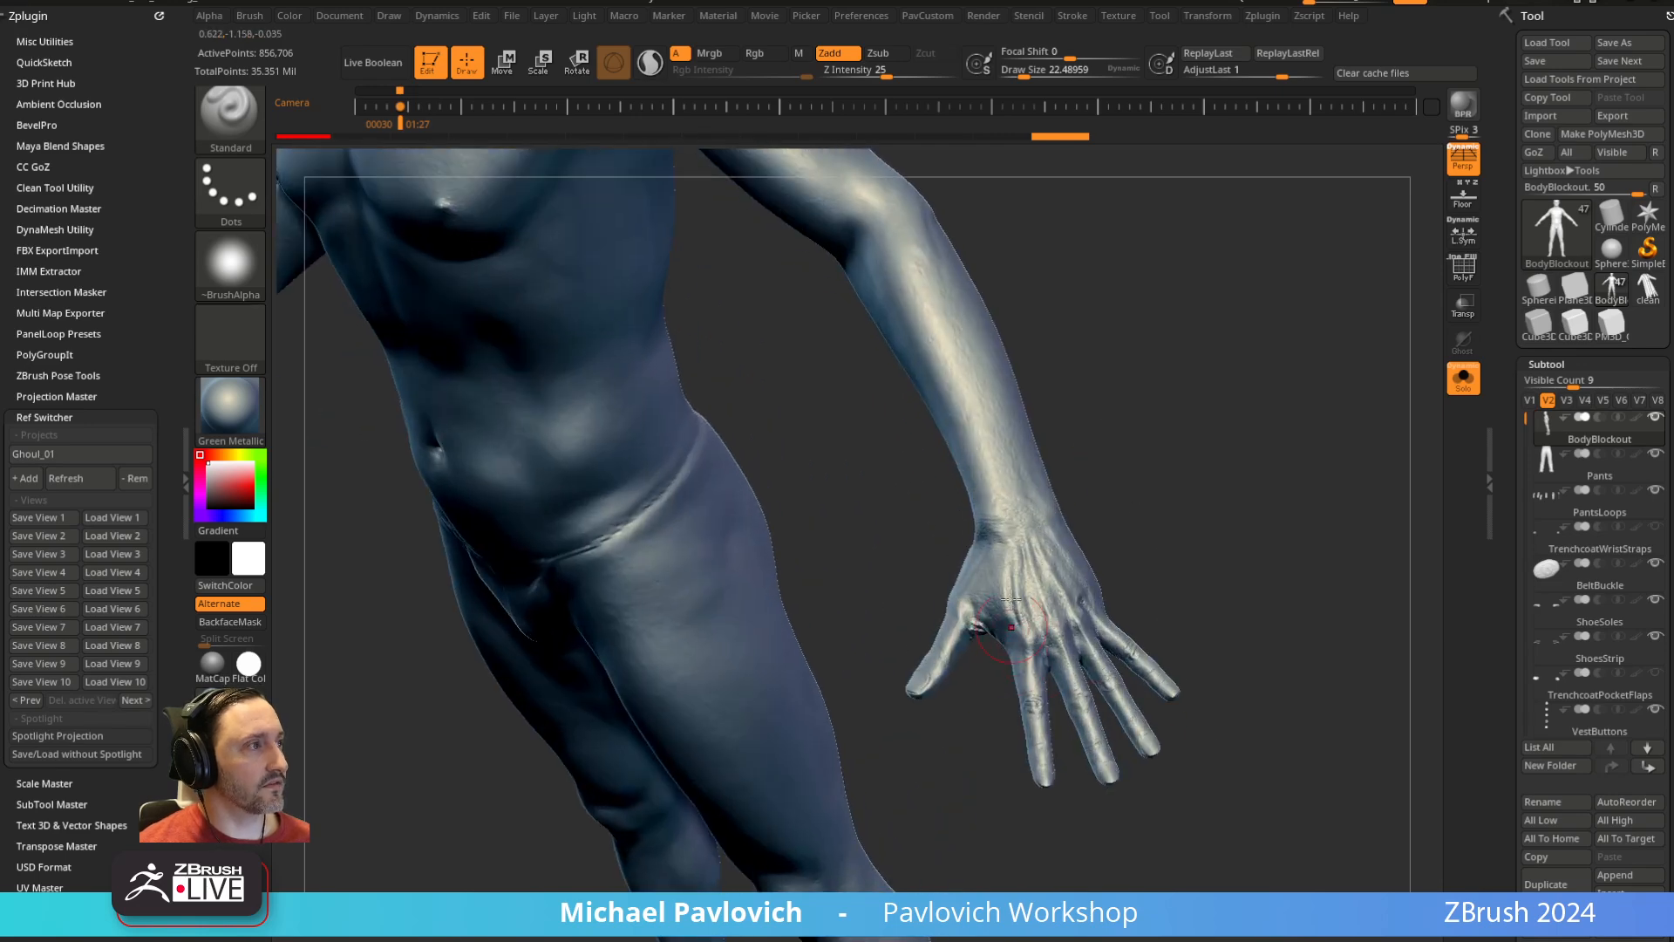
right_click_drag(1254, 547, 1317, 689, "ctrl")
right_click_drag(1357, 605, 1117, 501, "alt")
right_click_drag(1116, 501, 1288, 389, "alt")
Turn off perspective, show the clothing subtools again in a front view, and set the draw size to about 41
left_click(1450, 175)
mouse_move(1230, 317)
right_mouse_down()
mouse_move(1064, 527)
mouse_move(1234, 349)
right_mouse_up()
left_click(1465, 384)
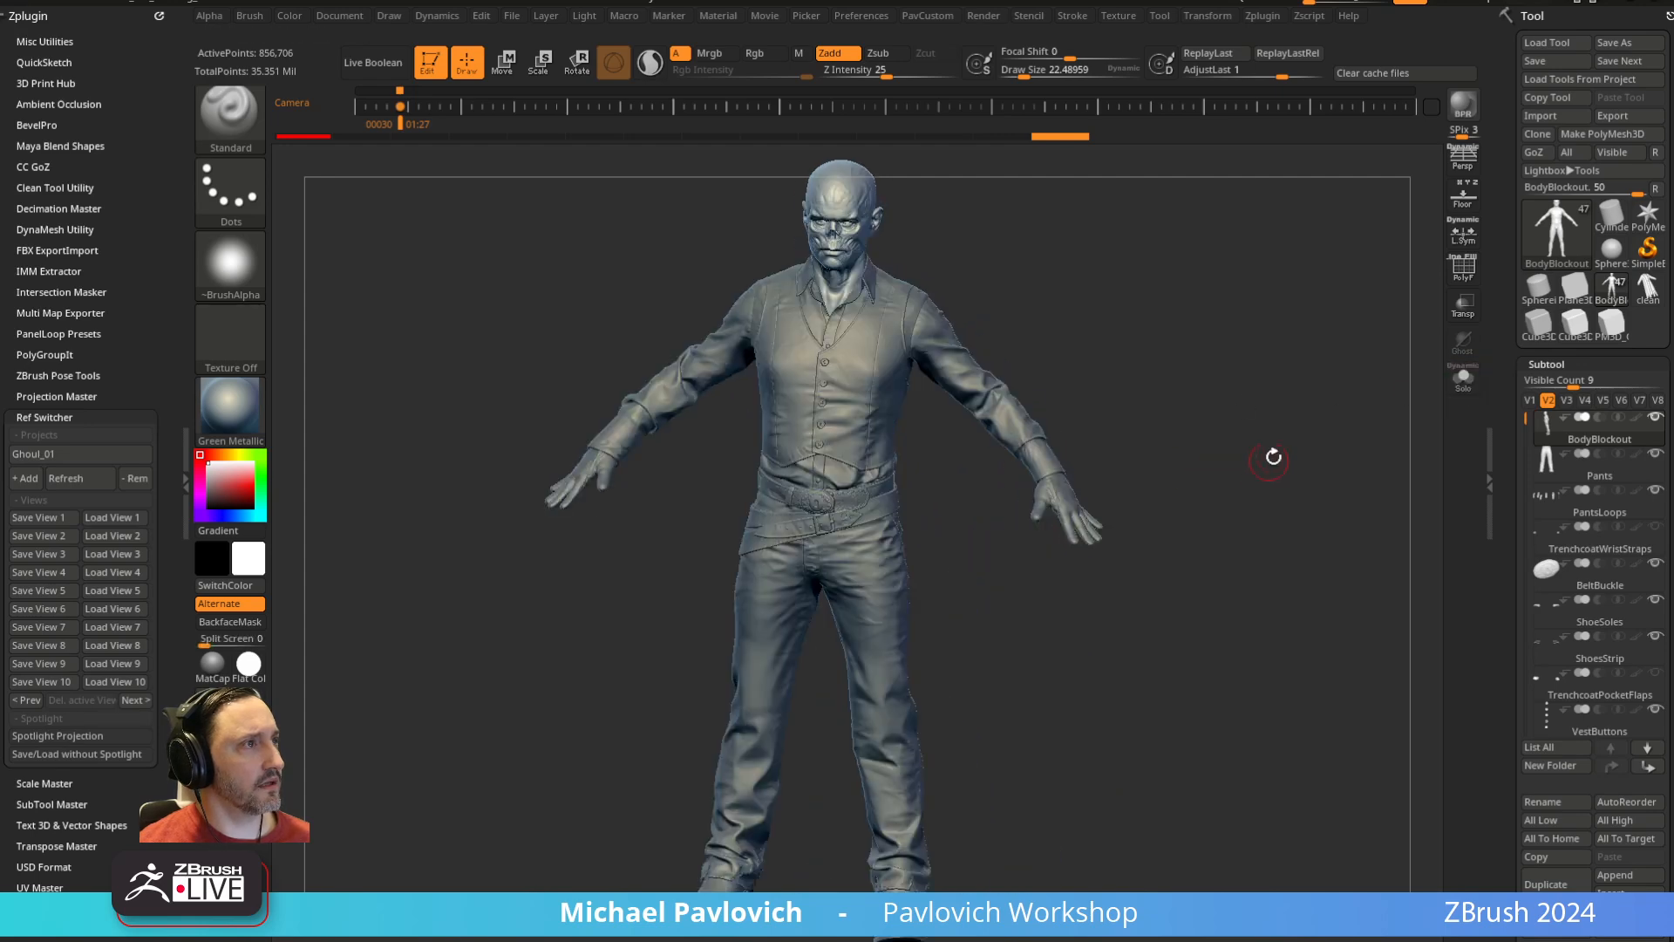
right_click_drag(1274, 456, 1167, 460, "shift")
key("s")
left_click(1206, 475)
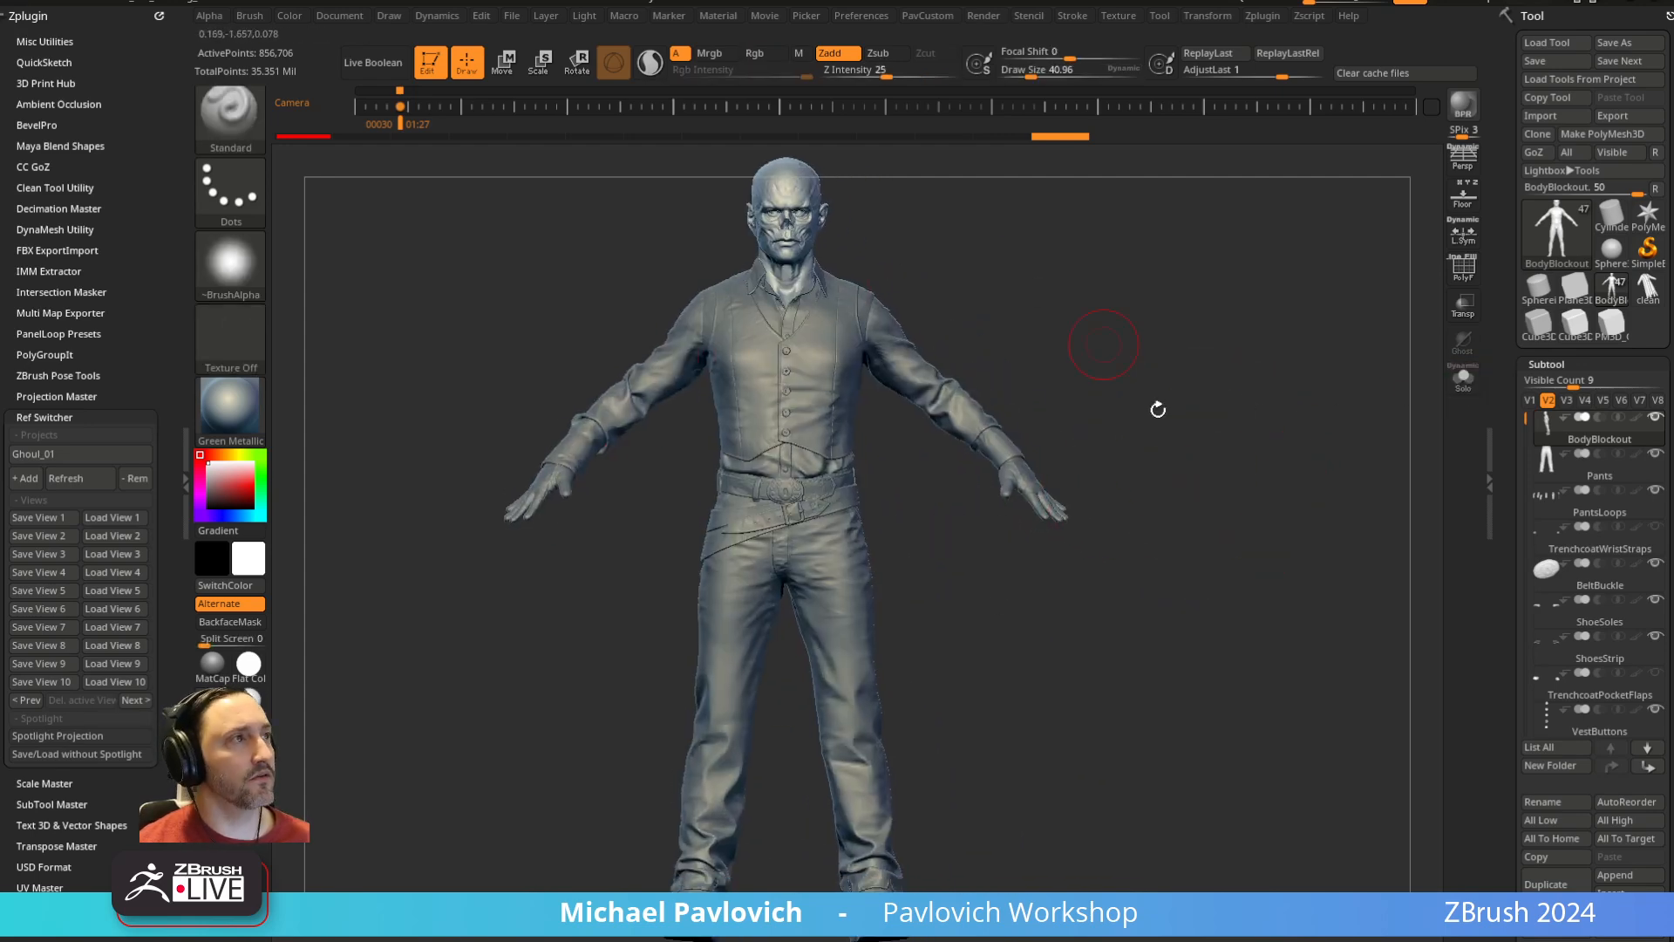
Isolate the body again and reconstruct its subdivision levels, keeping it at SDiv 4
left_click(1464, 381)
right_click_drag(1317, 419, 1439, 728, "ctrl")
left_click_drag(1511, 510, 1509, 260)
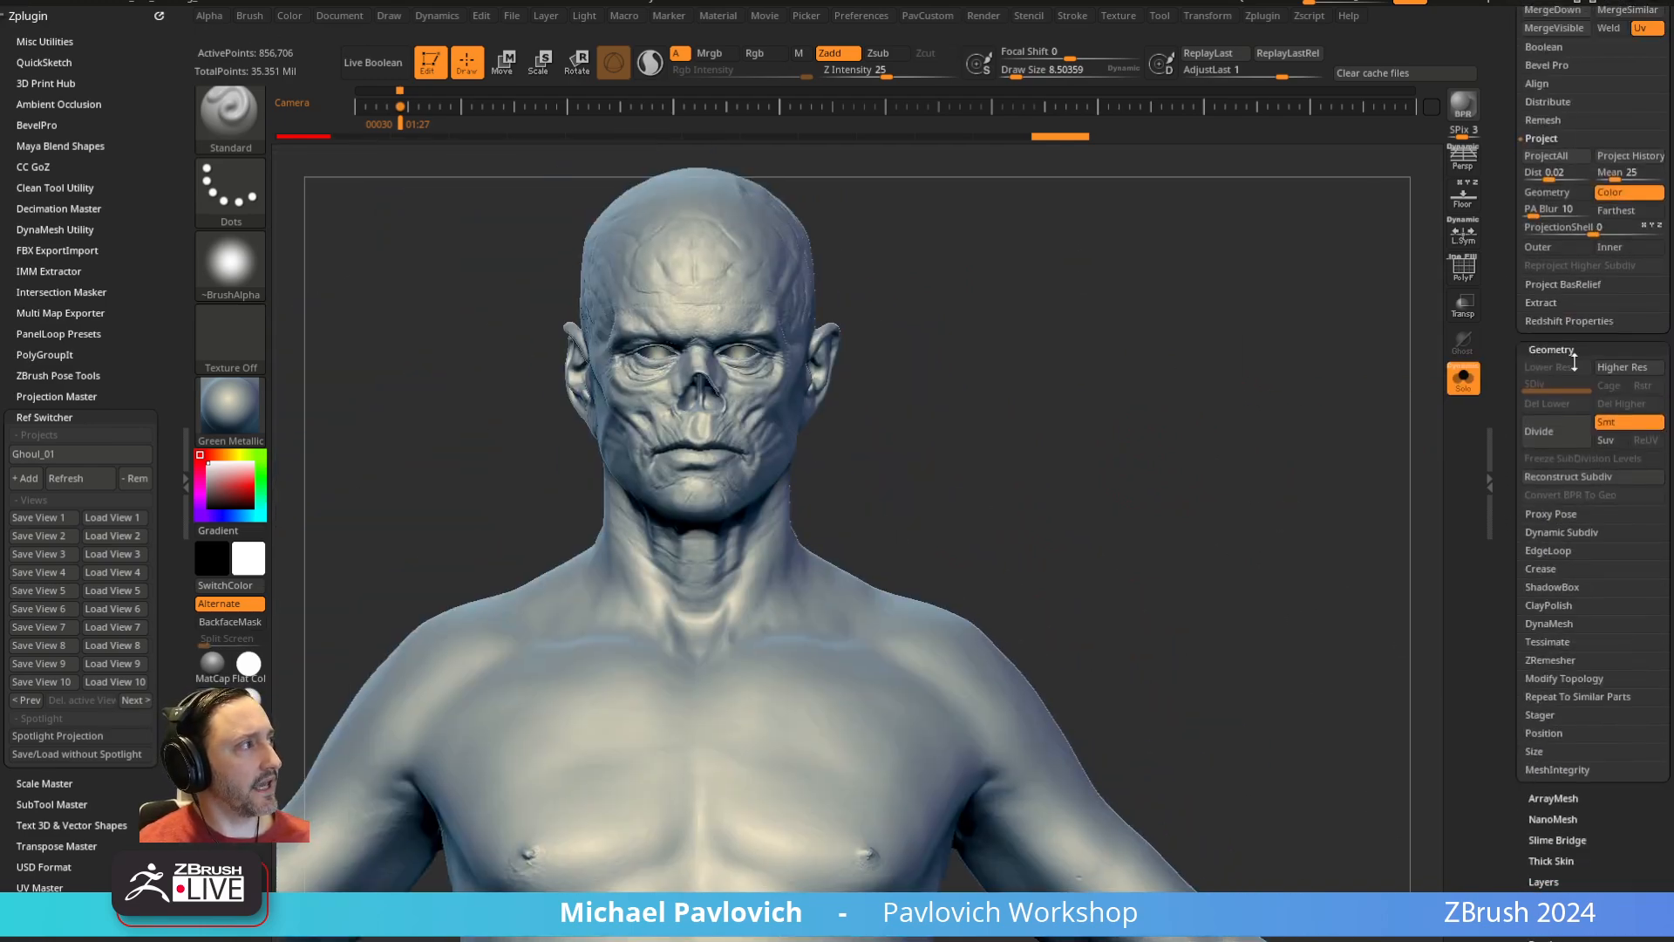
left_click(1563, 481)
left_click_drag(1557, 387, 1613, 405)
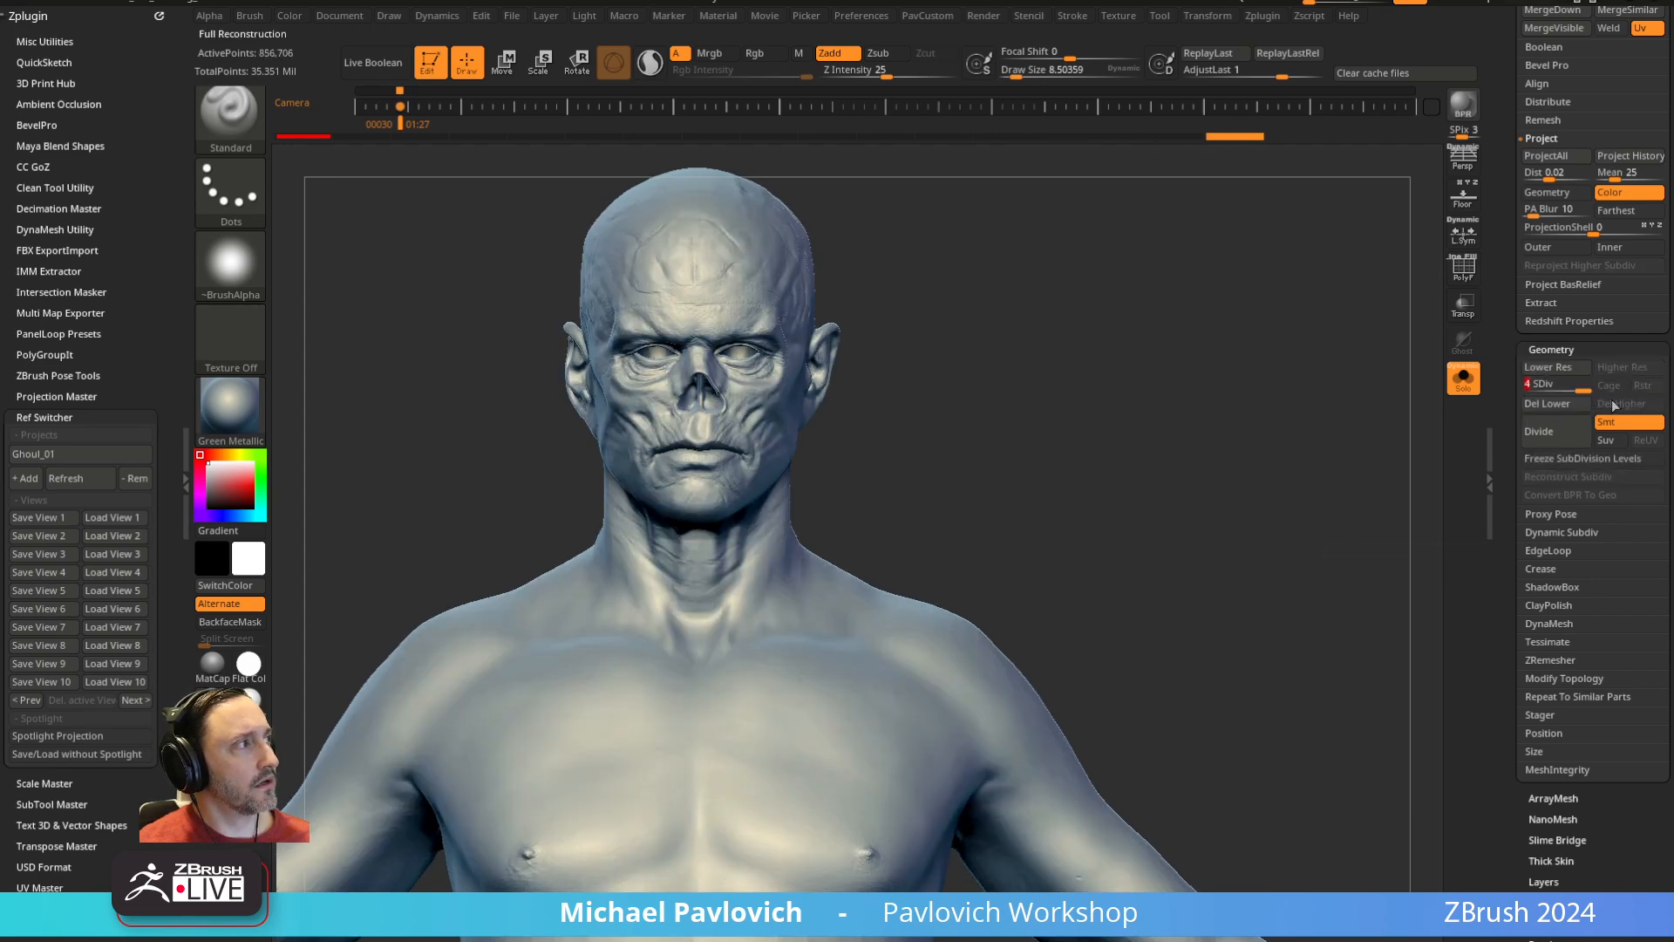
Inspect the ghoul's head at a three-quarter angle, first isolated and again with the shirt collar and vest shown
key("s")
left_click_drag(889, 471, 919, 472)
right_click_drag(926, 469, 763, 462)
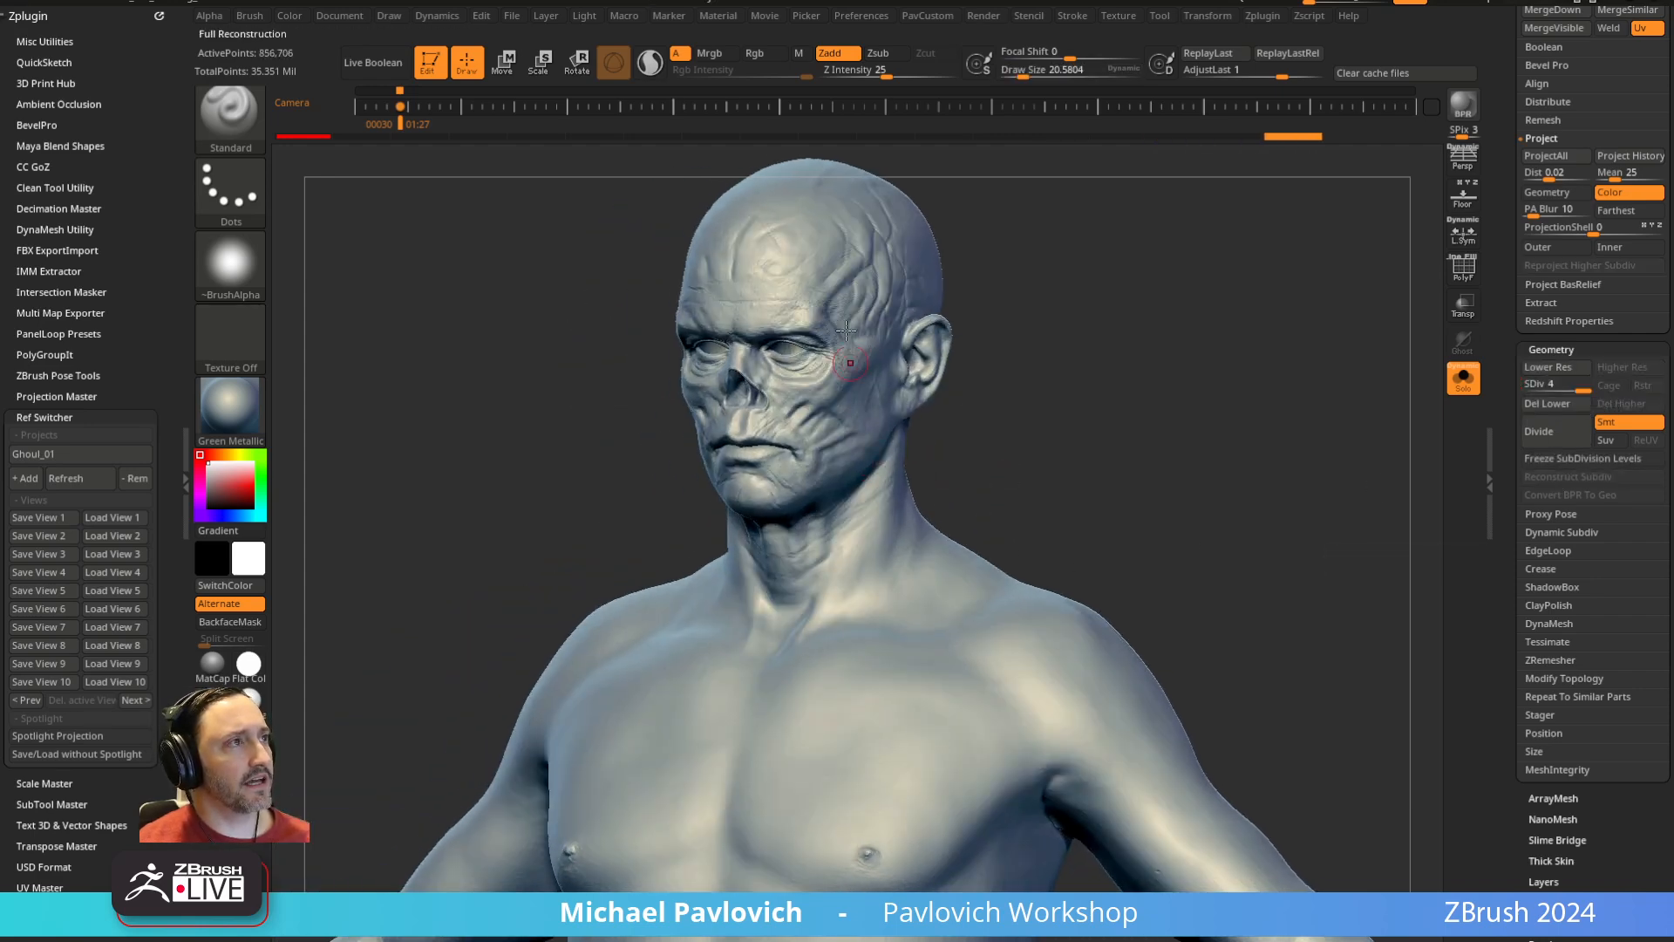
left_click(1463, 384)
key("s")
left_click_drag(863, 525, 902, 522)
key("s")
left_click_drag(890, 669, 874, 668)
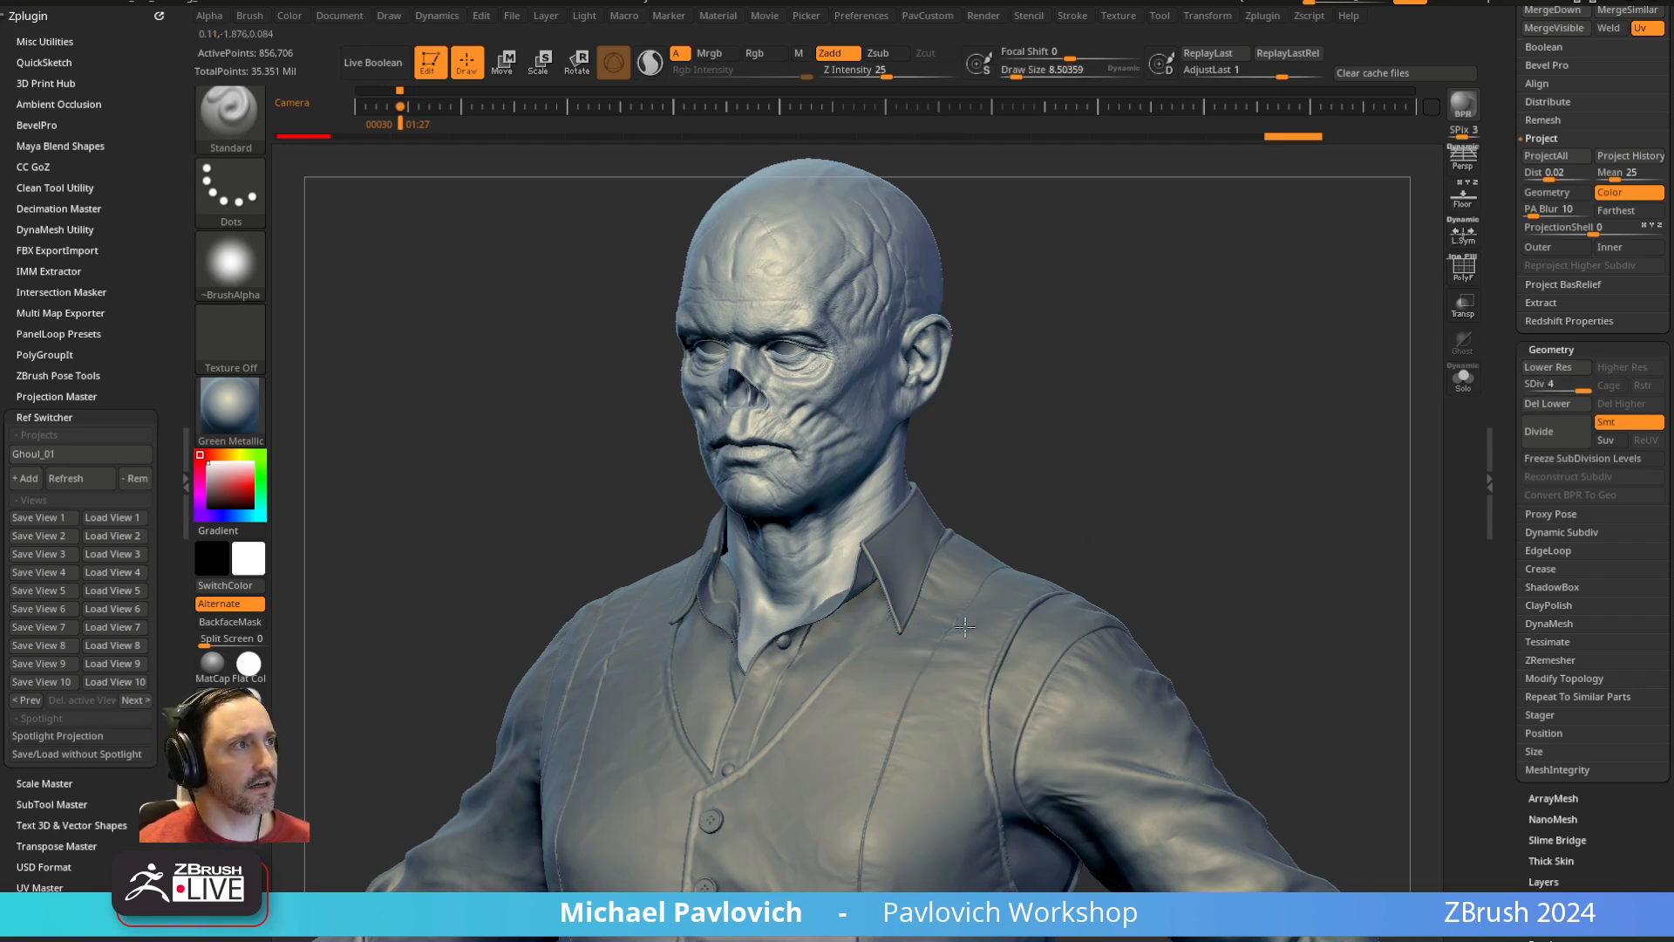
left_click_drag(1515, 407, 1516, 697)
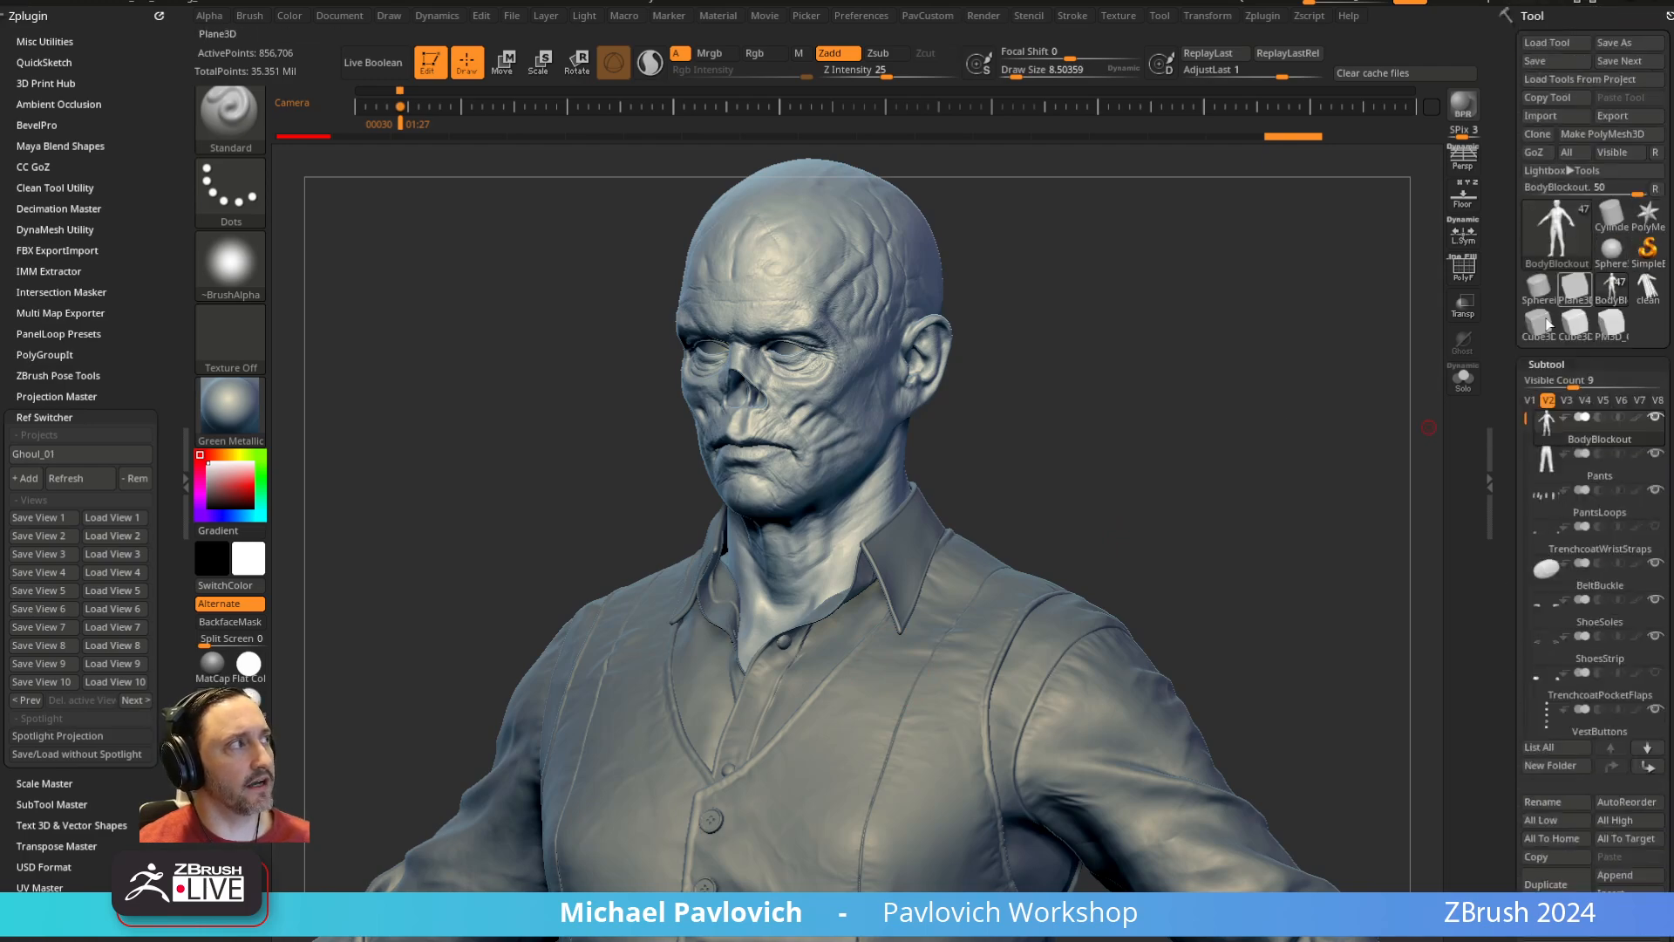
View the clothed figure from the front and point out the Vest and Shirt subtools by making each active
key("s")
left_click_drag(1162, 446, 1121, 445)
mouse_move(1196, 484)
left_mouse_down("shift")
mouse_move(1200, 519)
mouse_move(1162, 387)
left_mouse_up("shift")
left_click(911, 641, "alt")
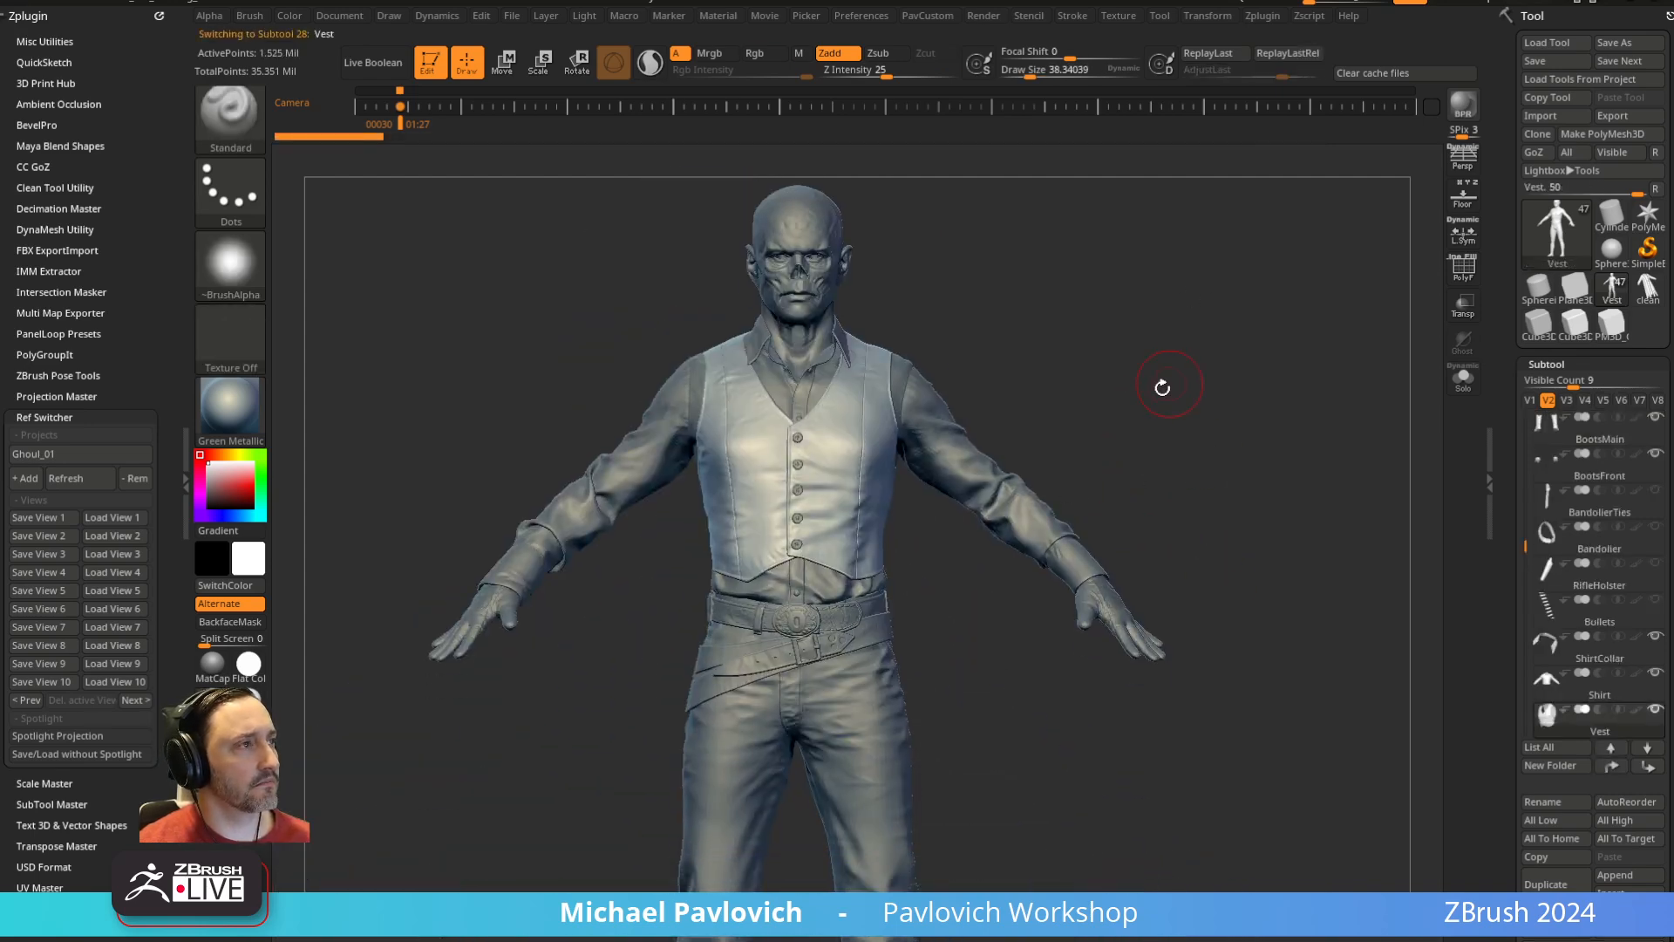
left_click(976, 458, "alt")
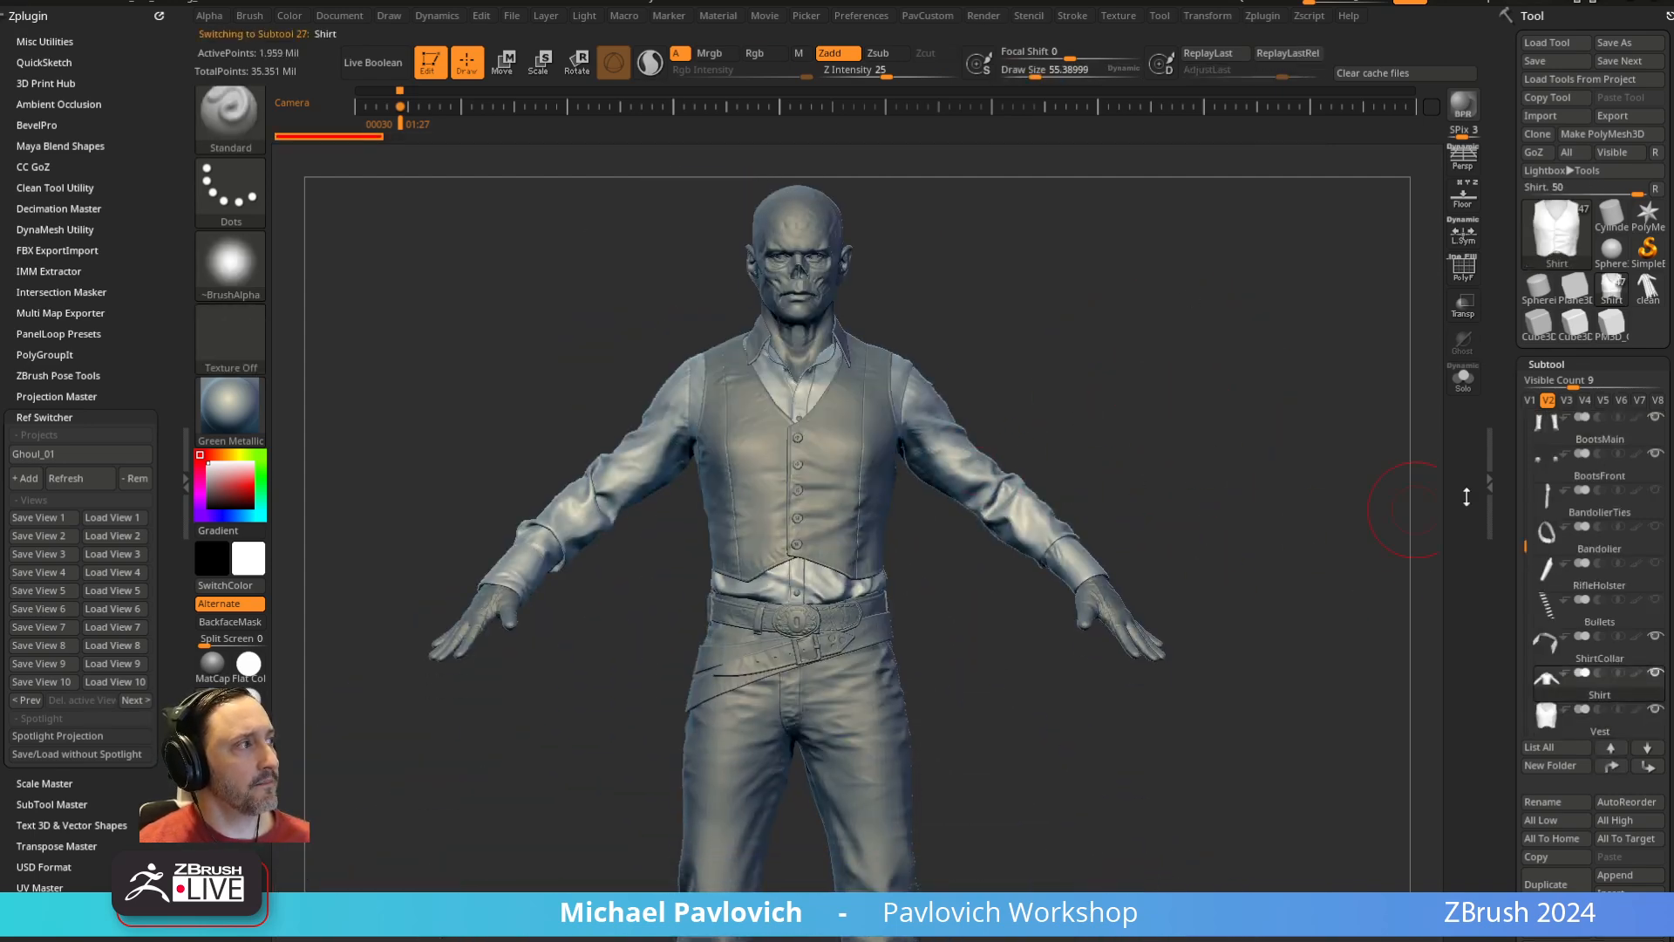
Switch to the V1 subtool visibility set and make the Trenchcoat the active subtool
left_click_drag(1526, 526, 1522, 422)
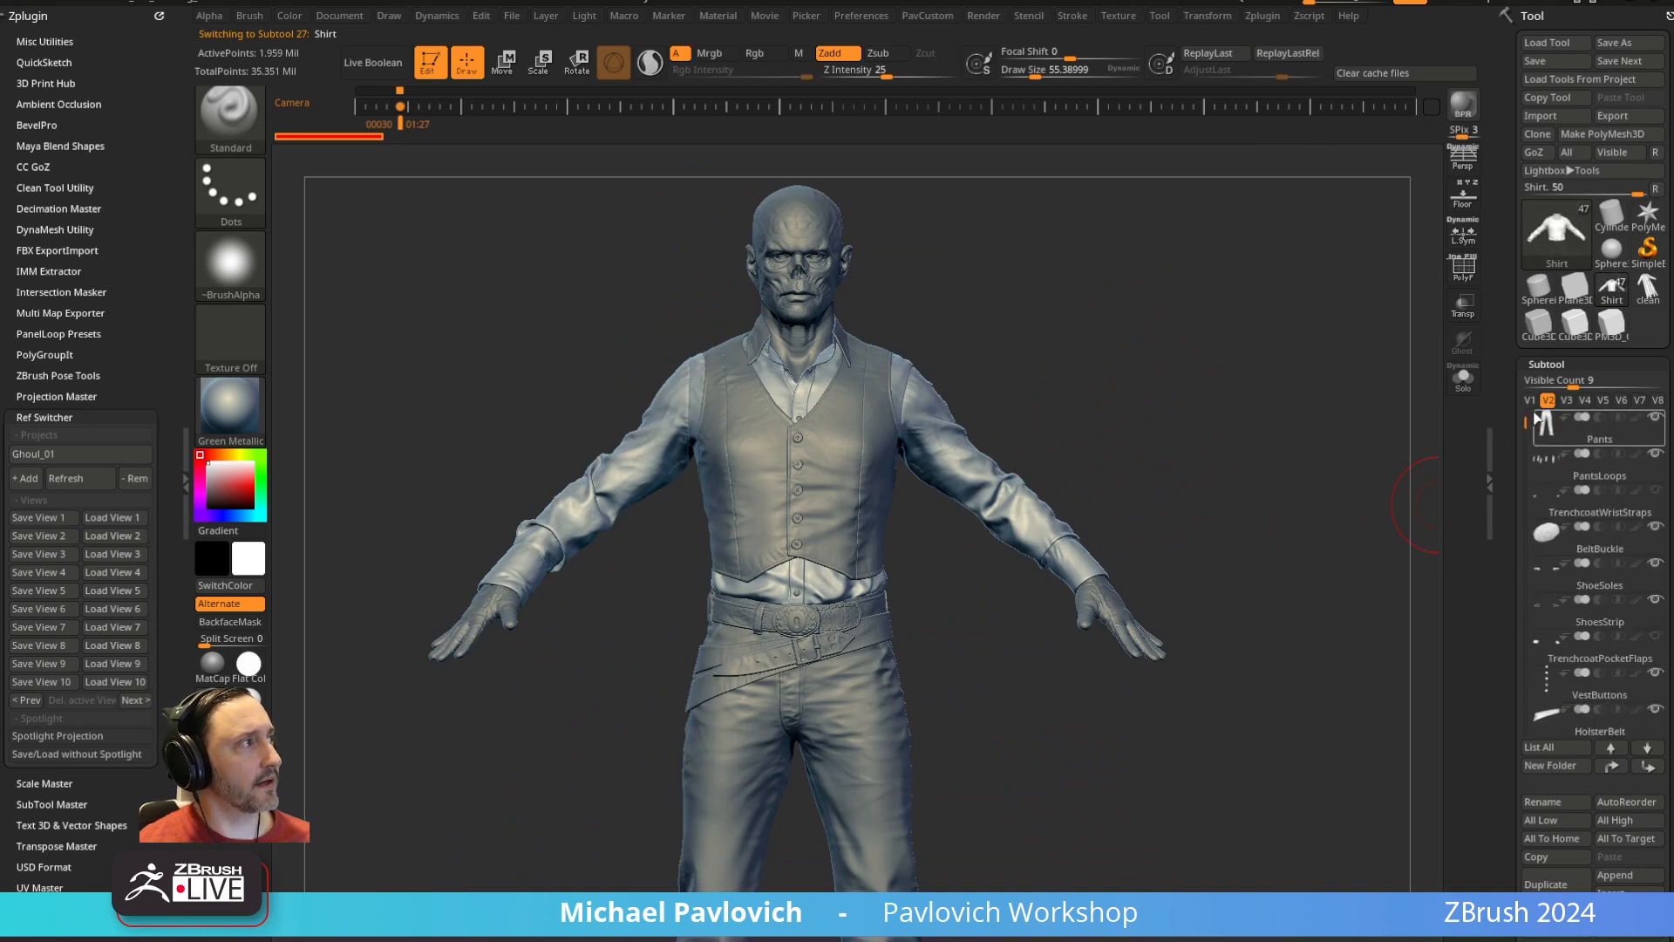
left_click(1531, 400)
left_click_drag(1199, 386, 1081, 392)
left_click(918, 489, "alt")
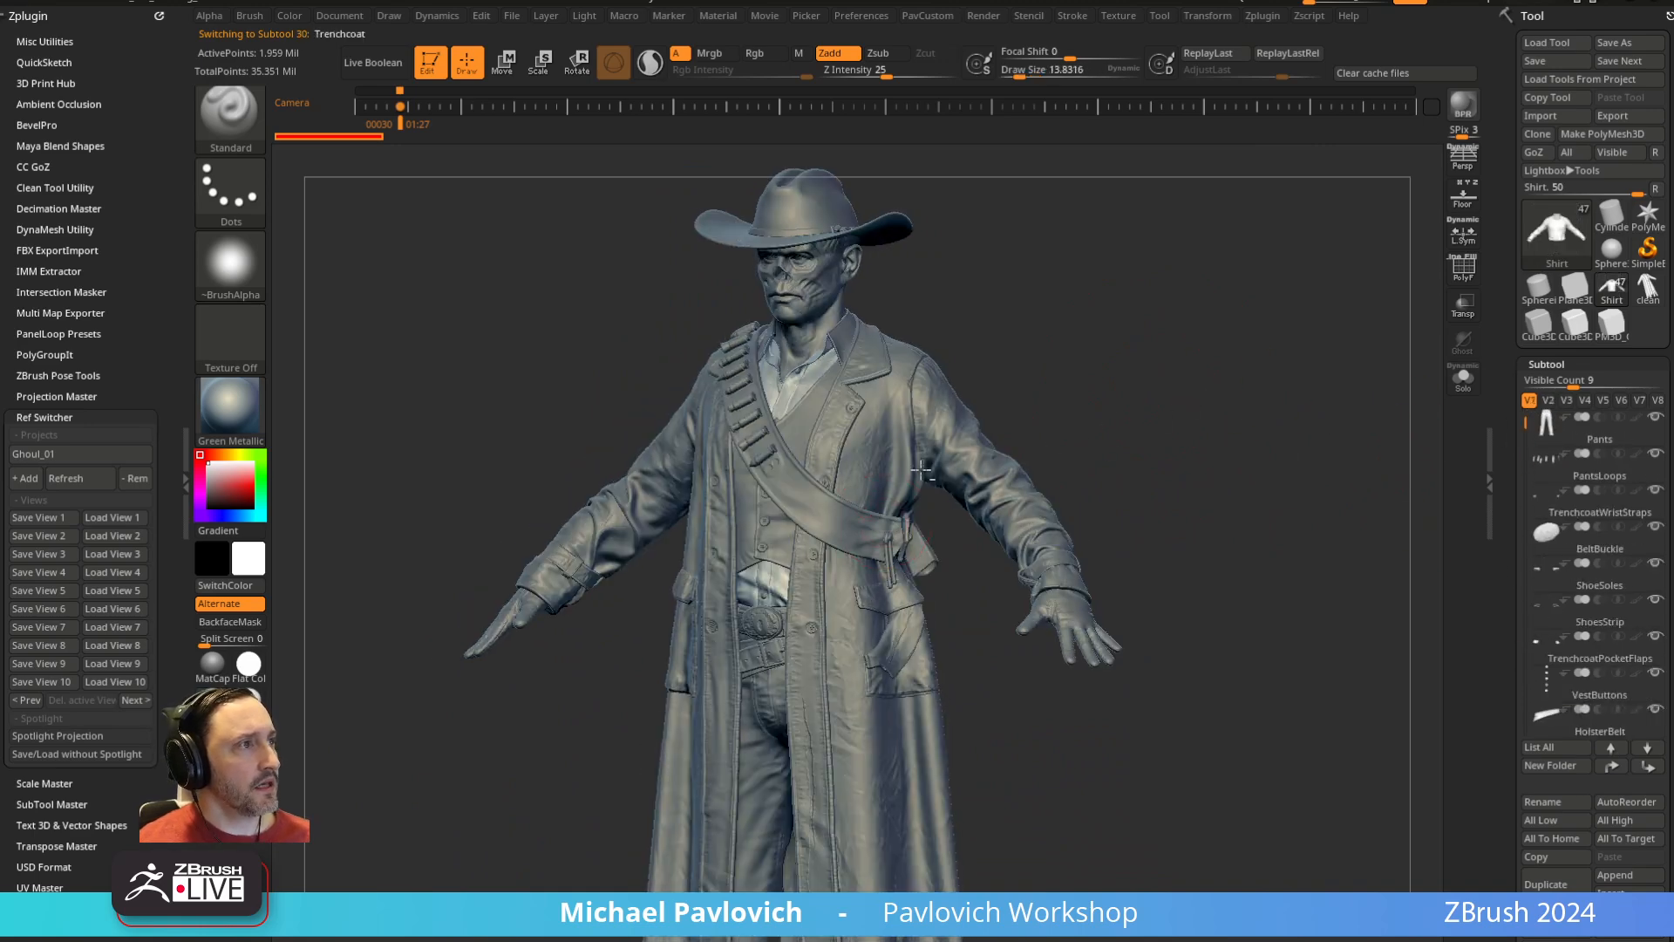
left_click_drag(1218, 454, 1247, 494)
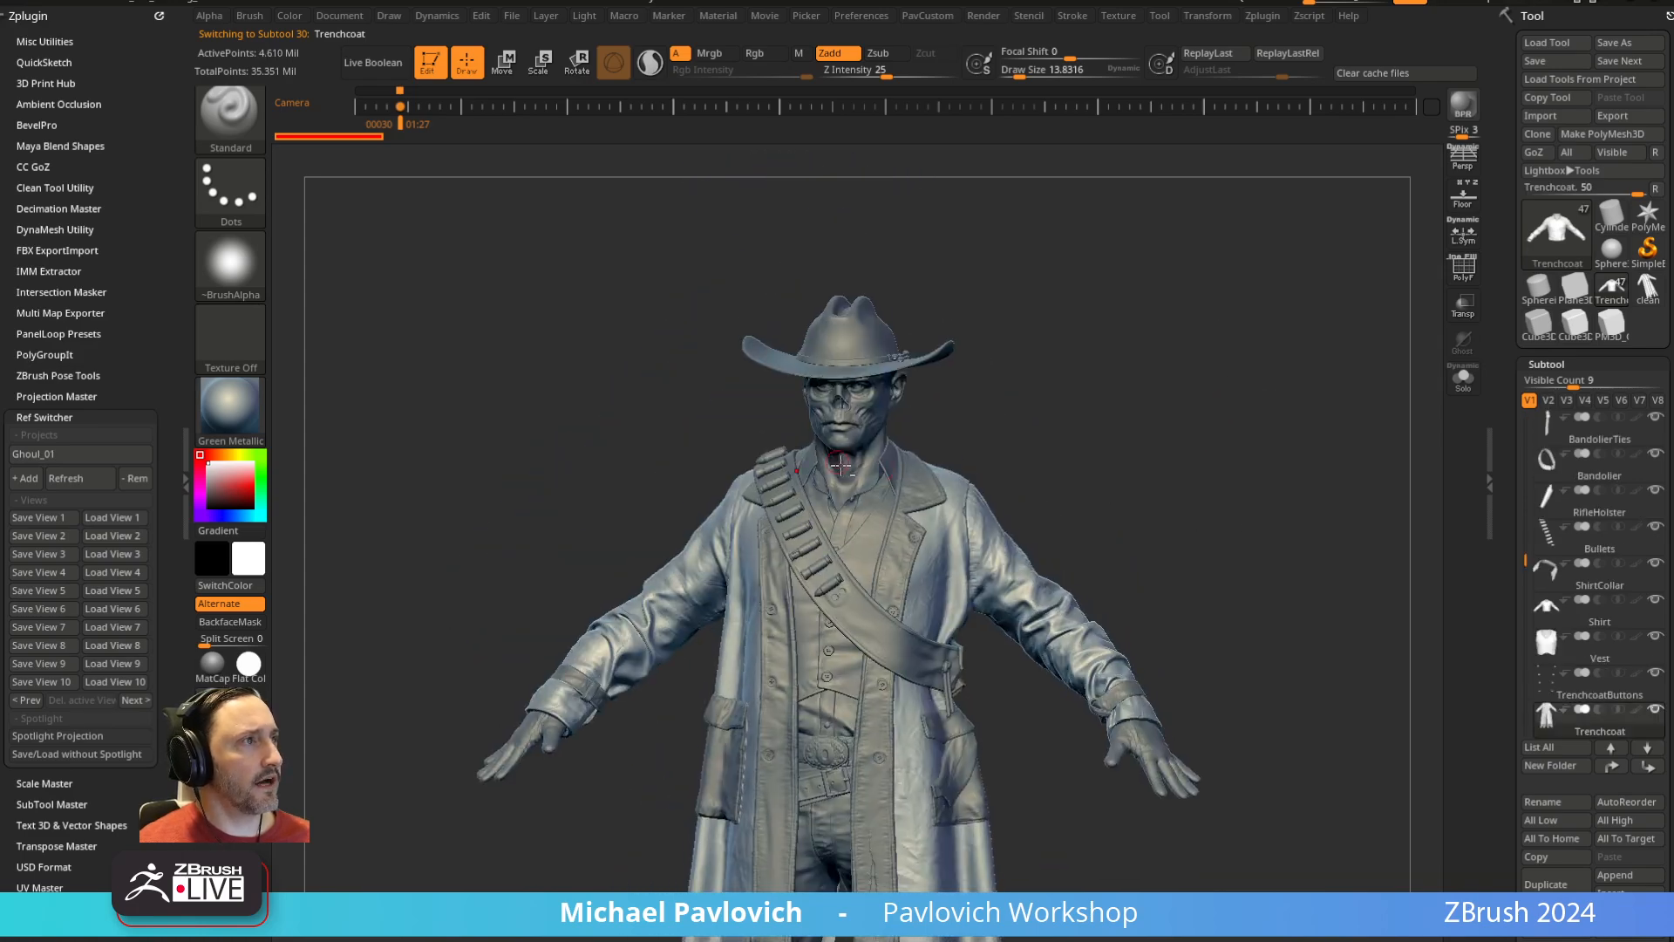
Make BodyBlockout active from the fully dressed character and isolate it in a front view
left_click(837, 466, "alt")
left_click_drag(1270, 425, 1274, 426, "shift")
left_click(1464, 384)
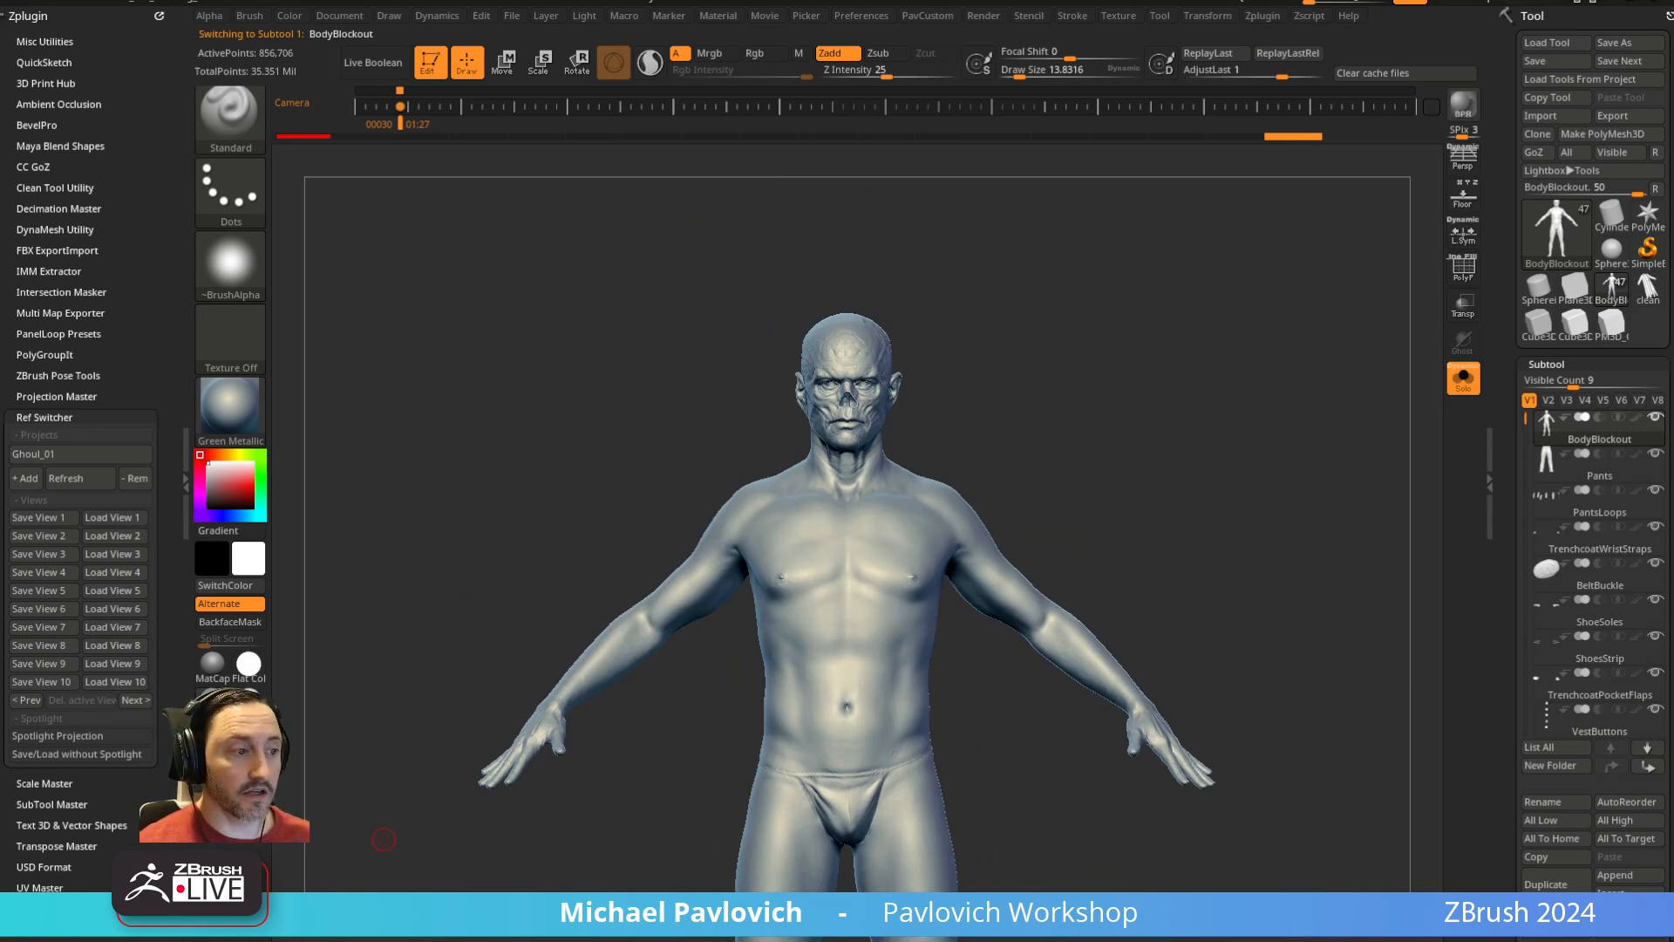
Bring back the browser, search the YouTube channel for "marvelous", browse the results, and move the window away
left_click_drag(1053, 104, 1135, 138)
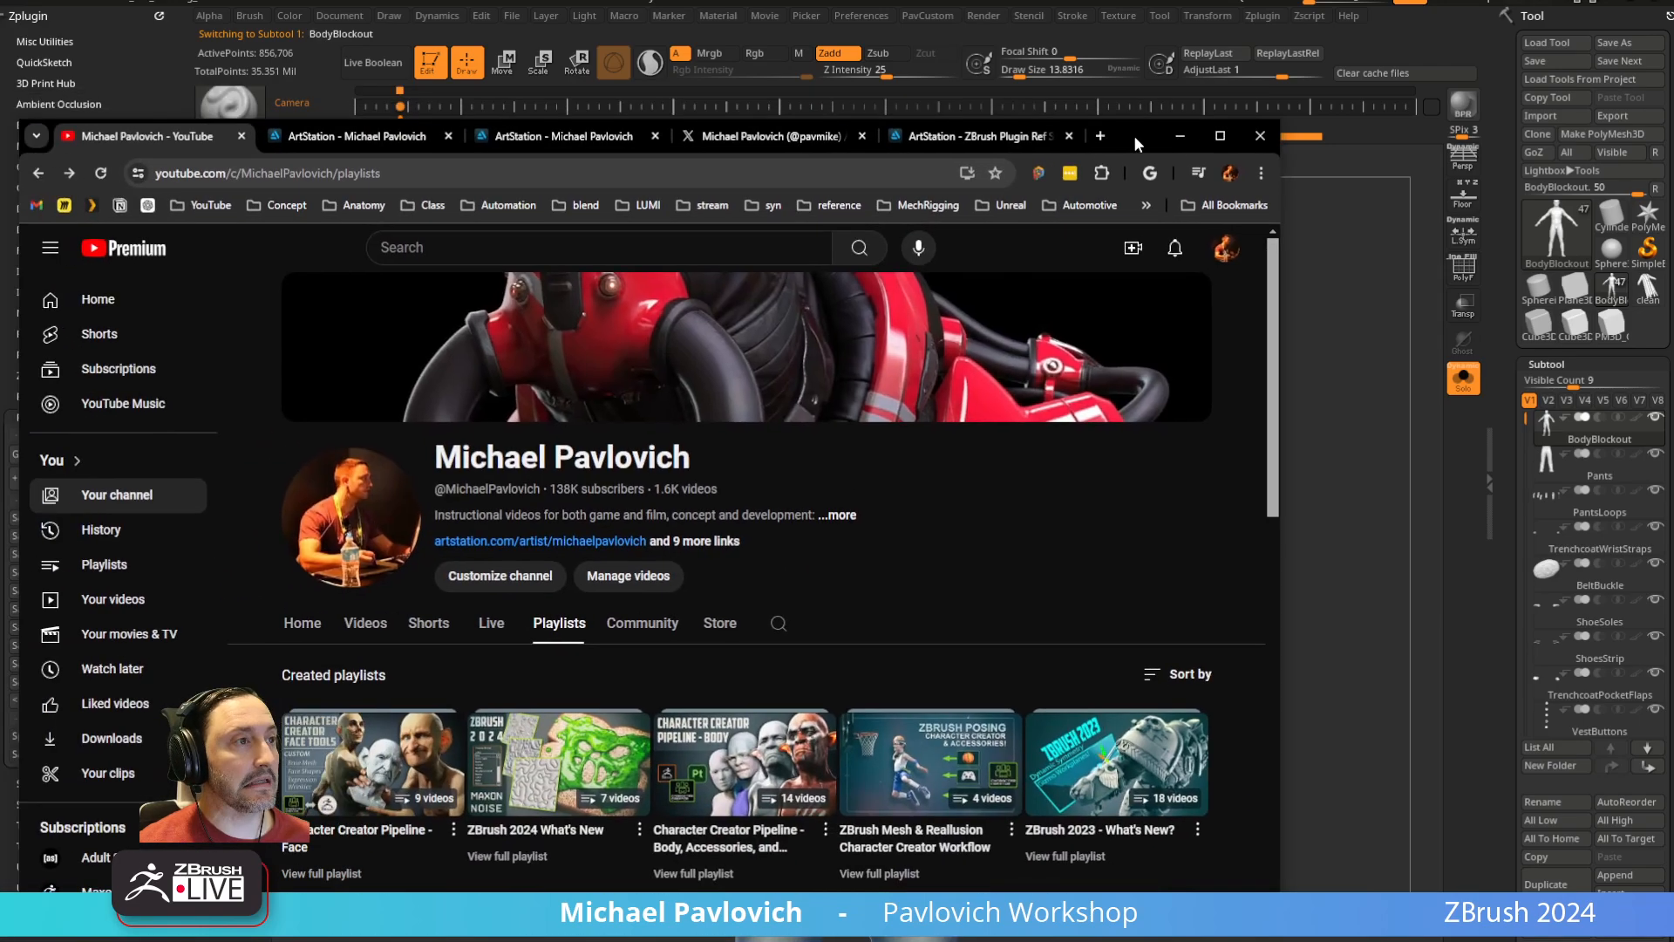
scroll(834, 507, "down", 4)
scroll(746, 558, "up", 2)
left_click(779, 363)
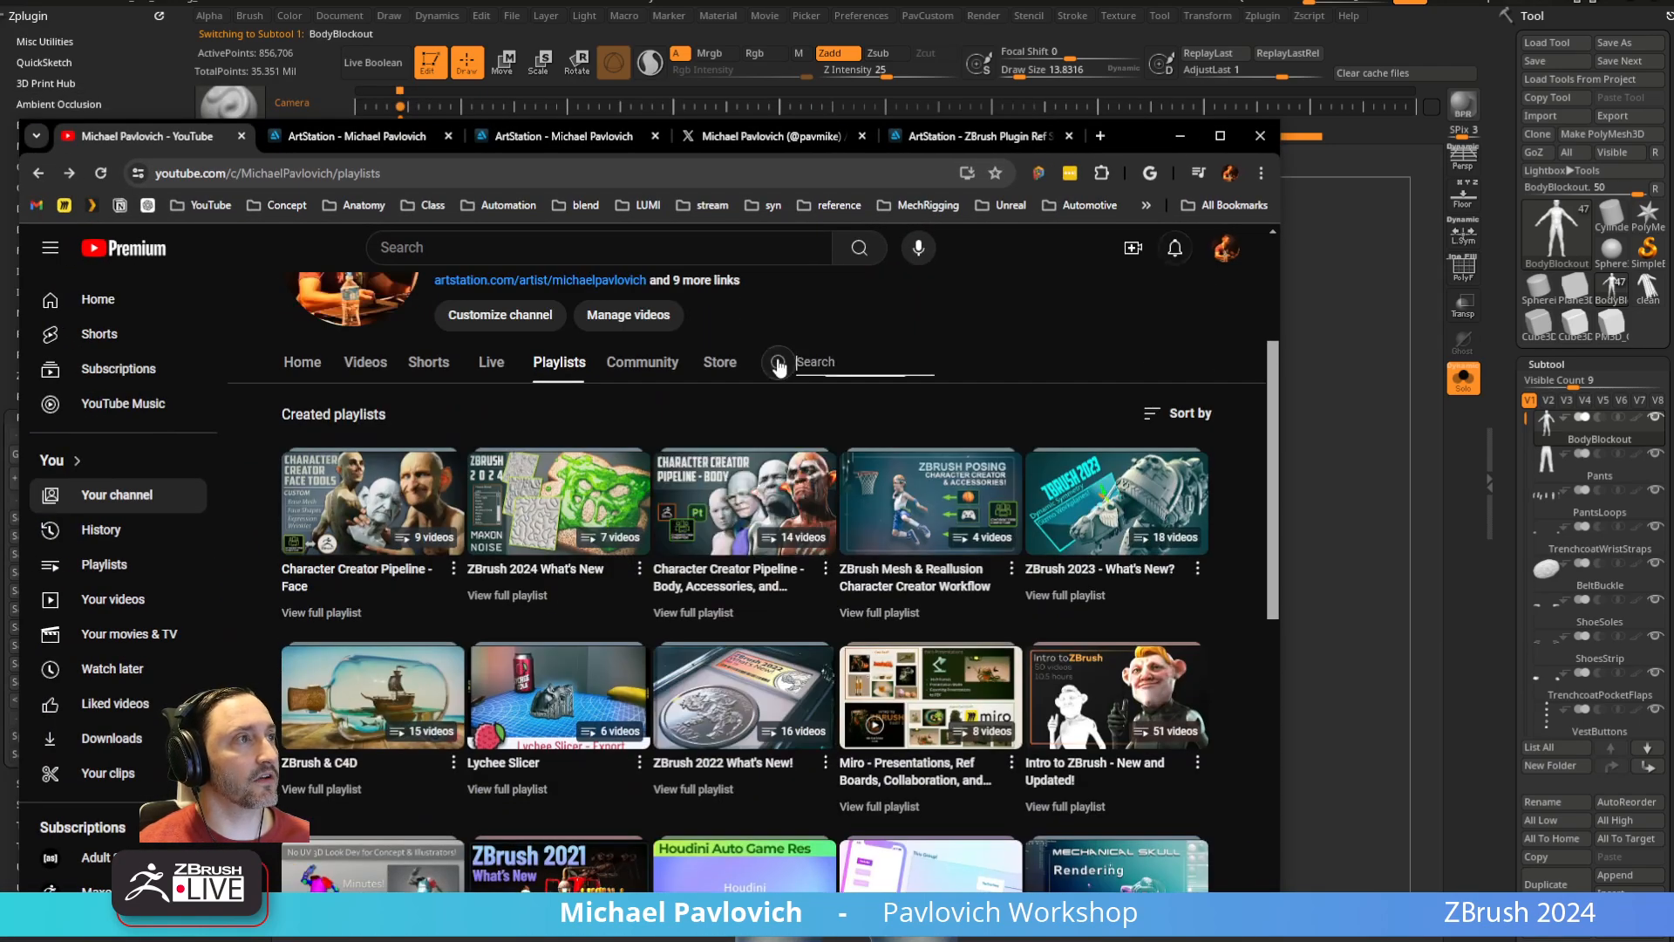
type("mar")
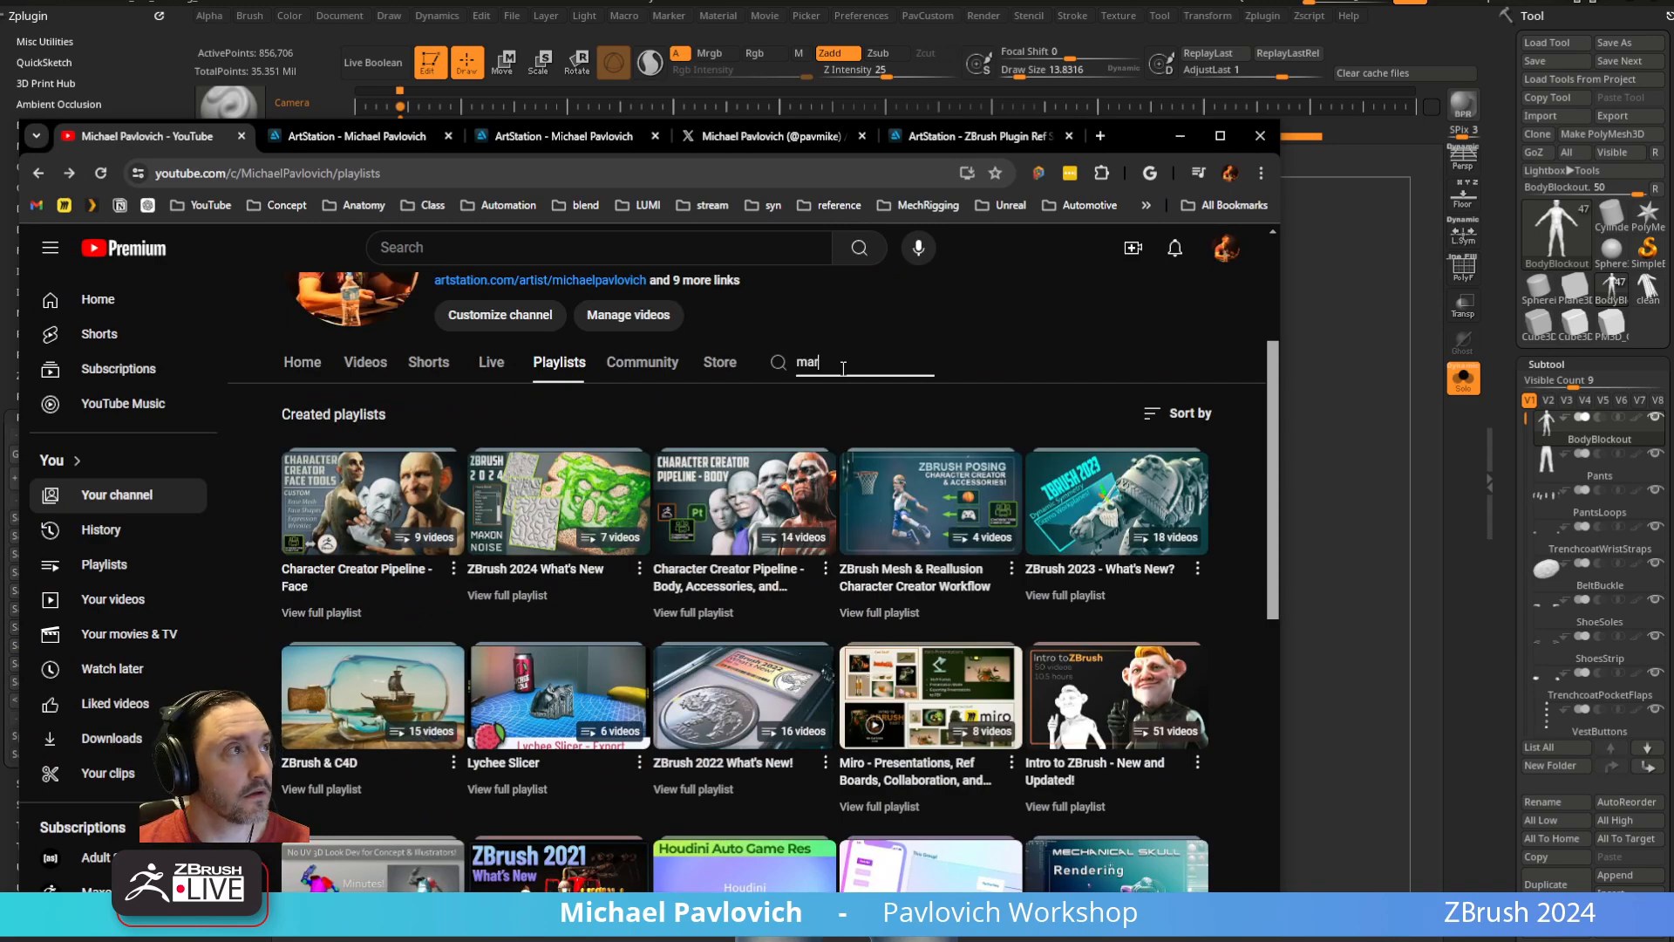
type("velous")
key("Return")
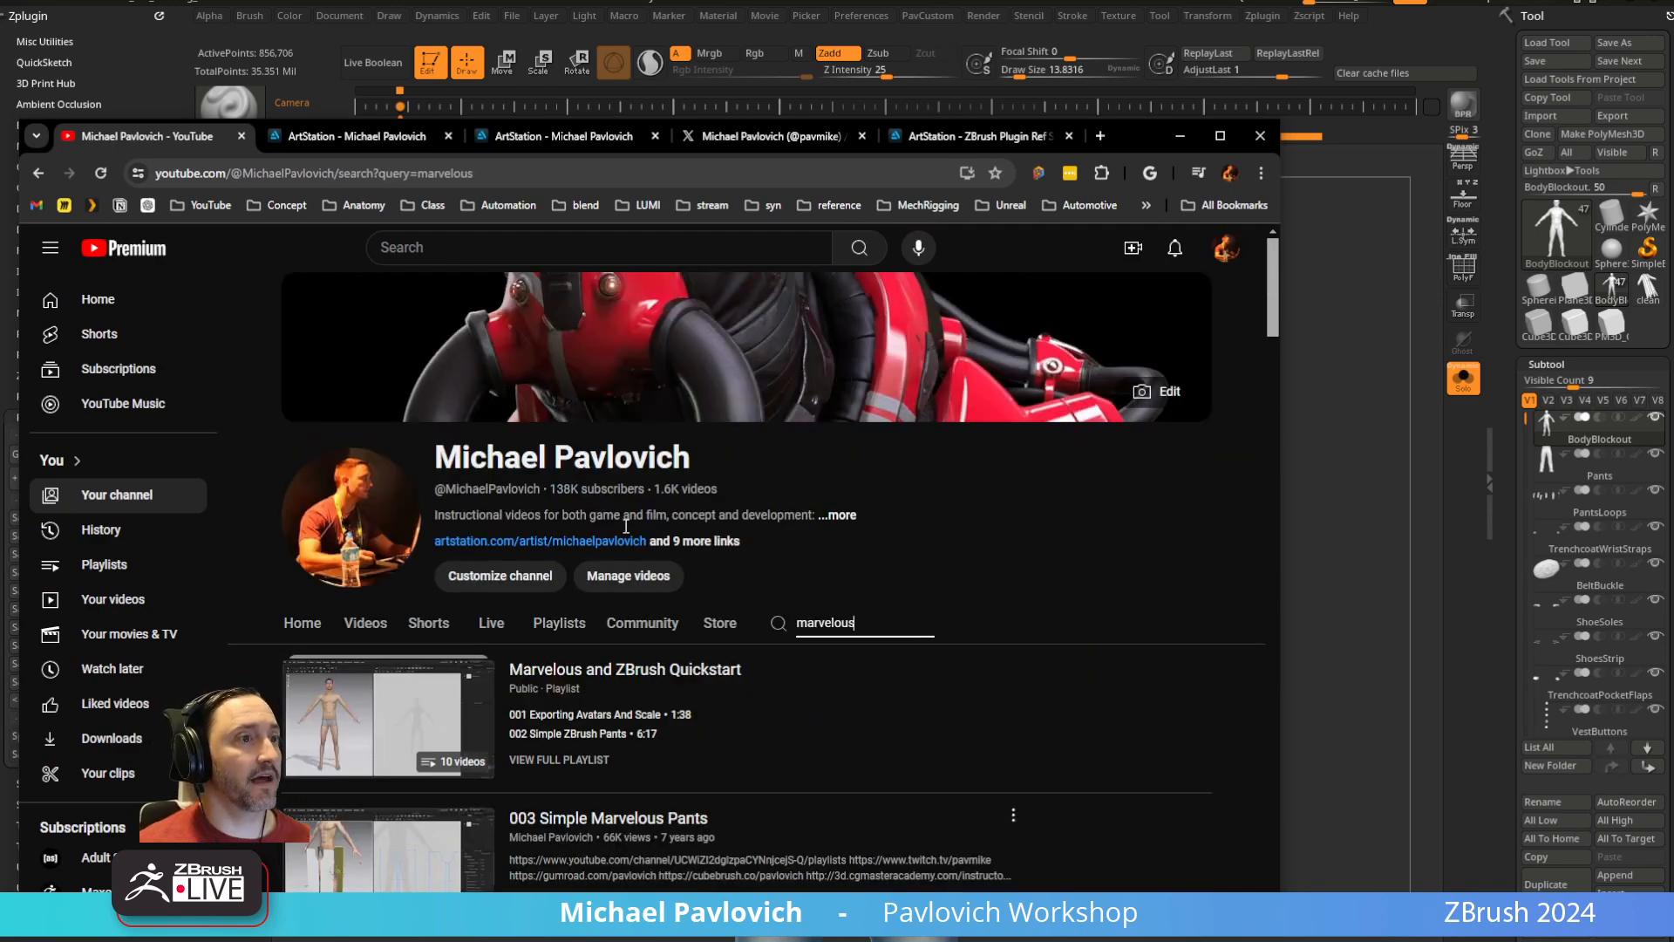
scroll(623, 551, "down", 5)
left_click_drag(1136, 140, 1125, 941)
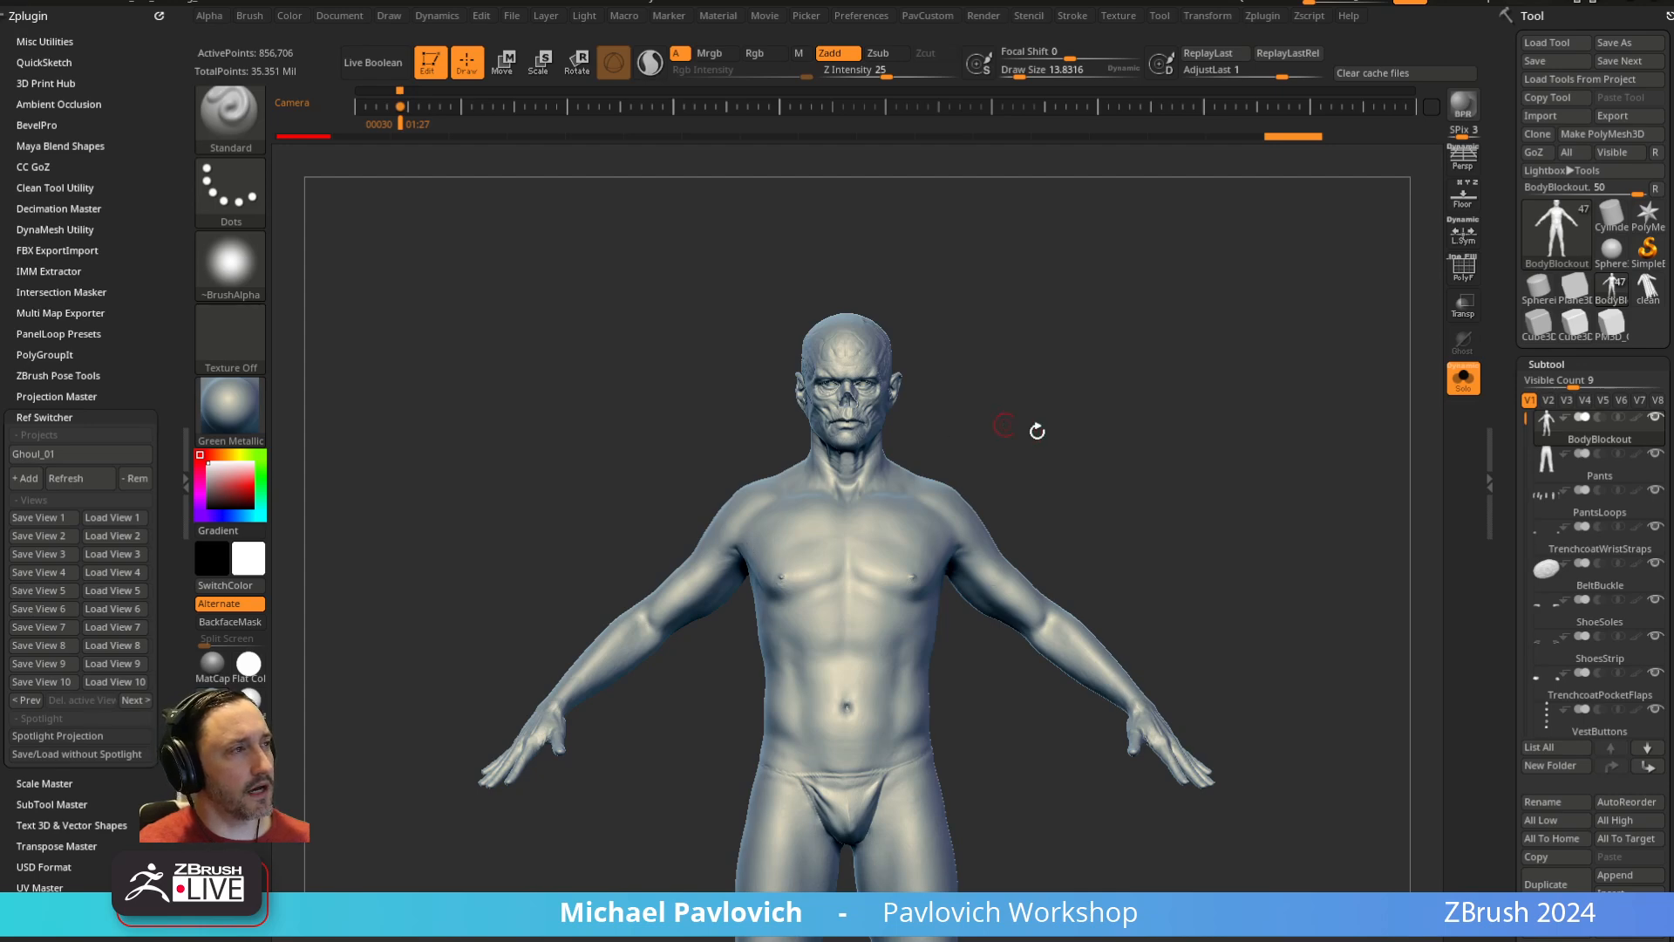
View the isolated body from several angles, with the draw size set to about 44
left_click_drag(1035, 429, 1065, 449)
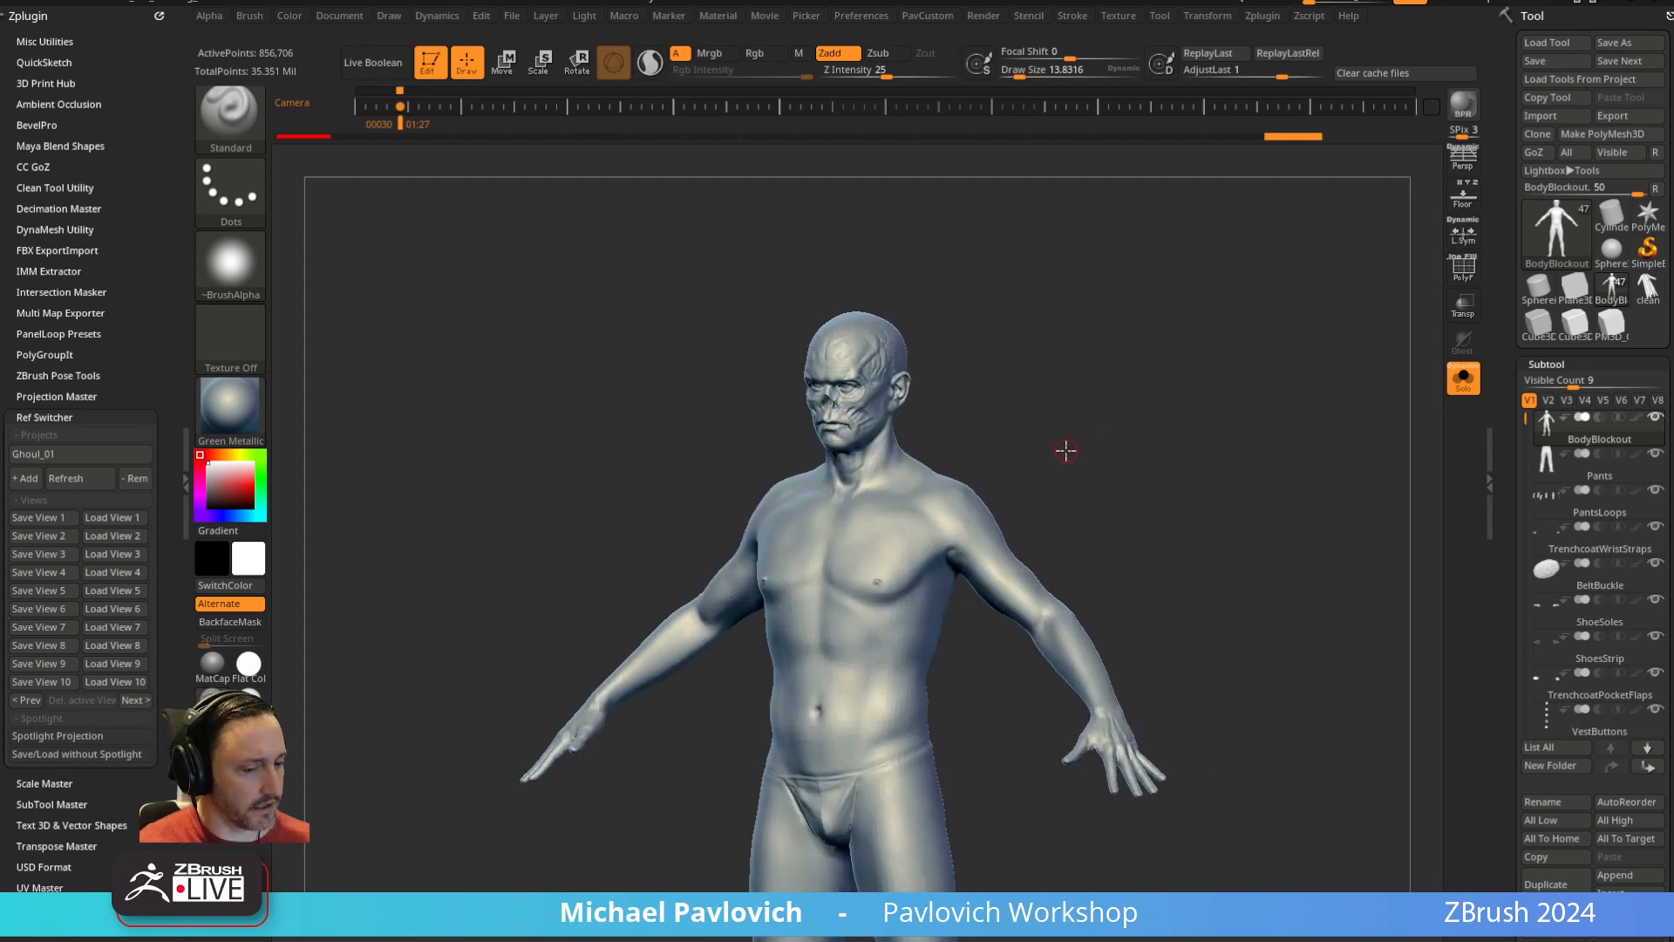
left_click_drag(1084, 512, 1078, 490)
key("s")
mouse_move(876, 538)
left_mouse_down()
mouse_move(907, 538)
mouse_move(784, 530)
left_mouse_up()
key("s")
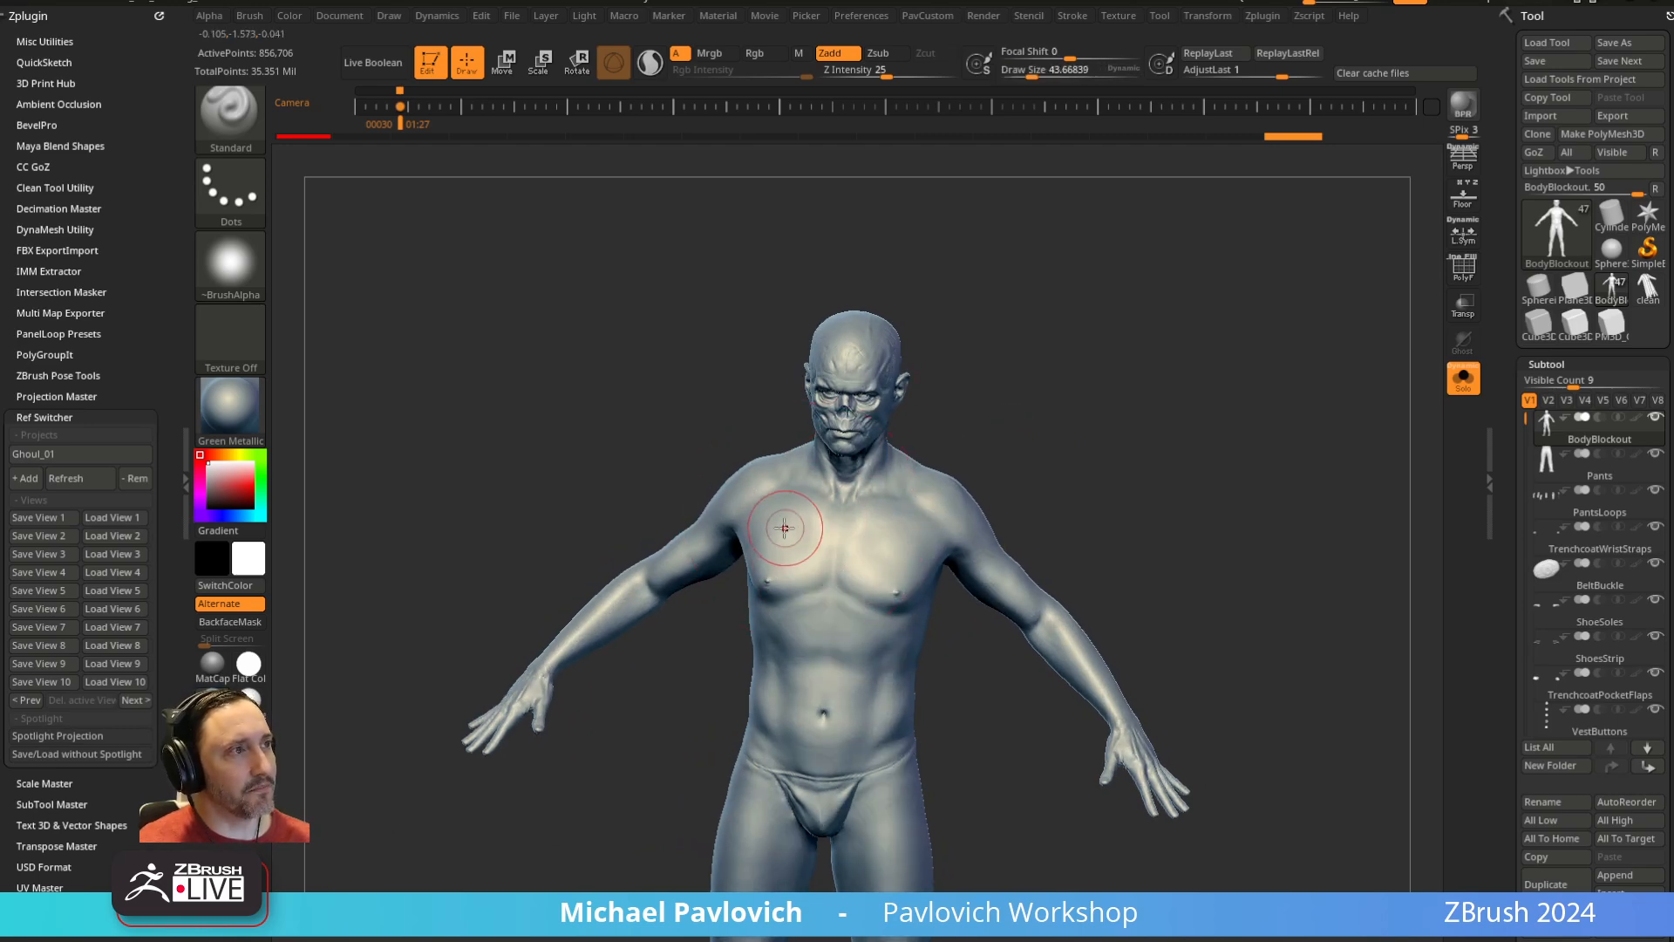
left_click_drag(1076, 497, 1035, 718)
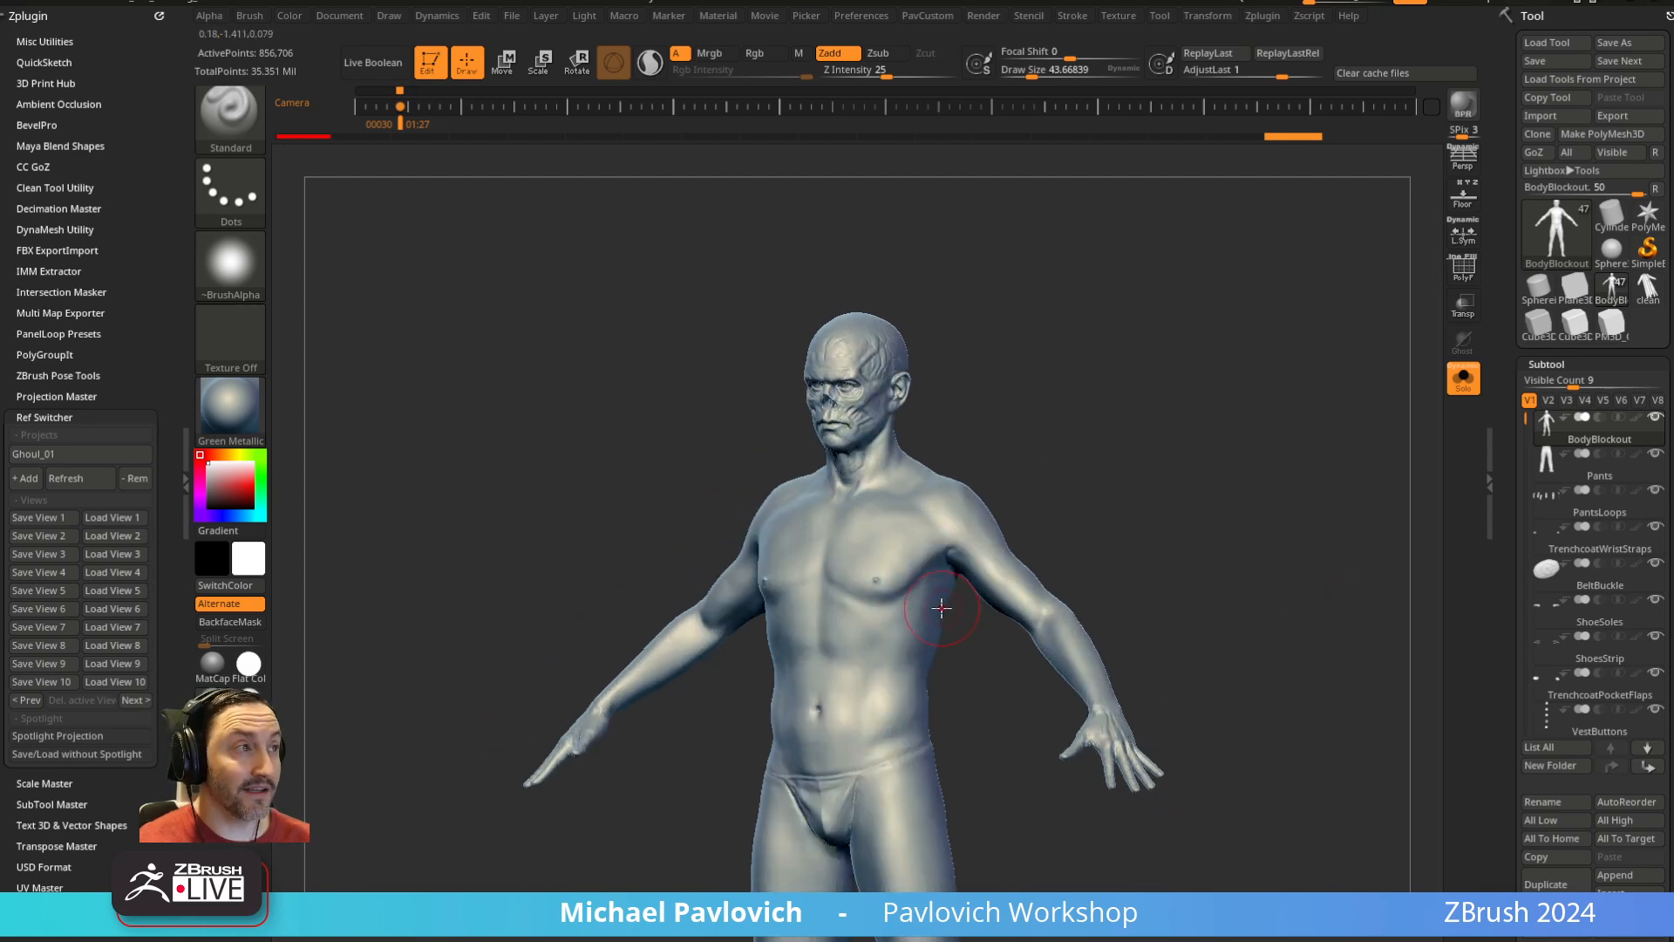
Turn off Solo to show the full outfit, and select the Trenchcoat followed by the TrenchcoatLapels subtool in a front view
left_click(1462, 399)
left_click(1031, 542, "alt")
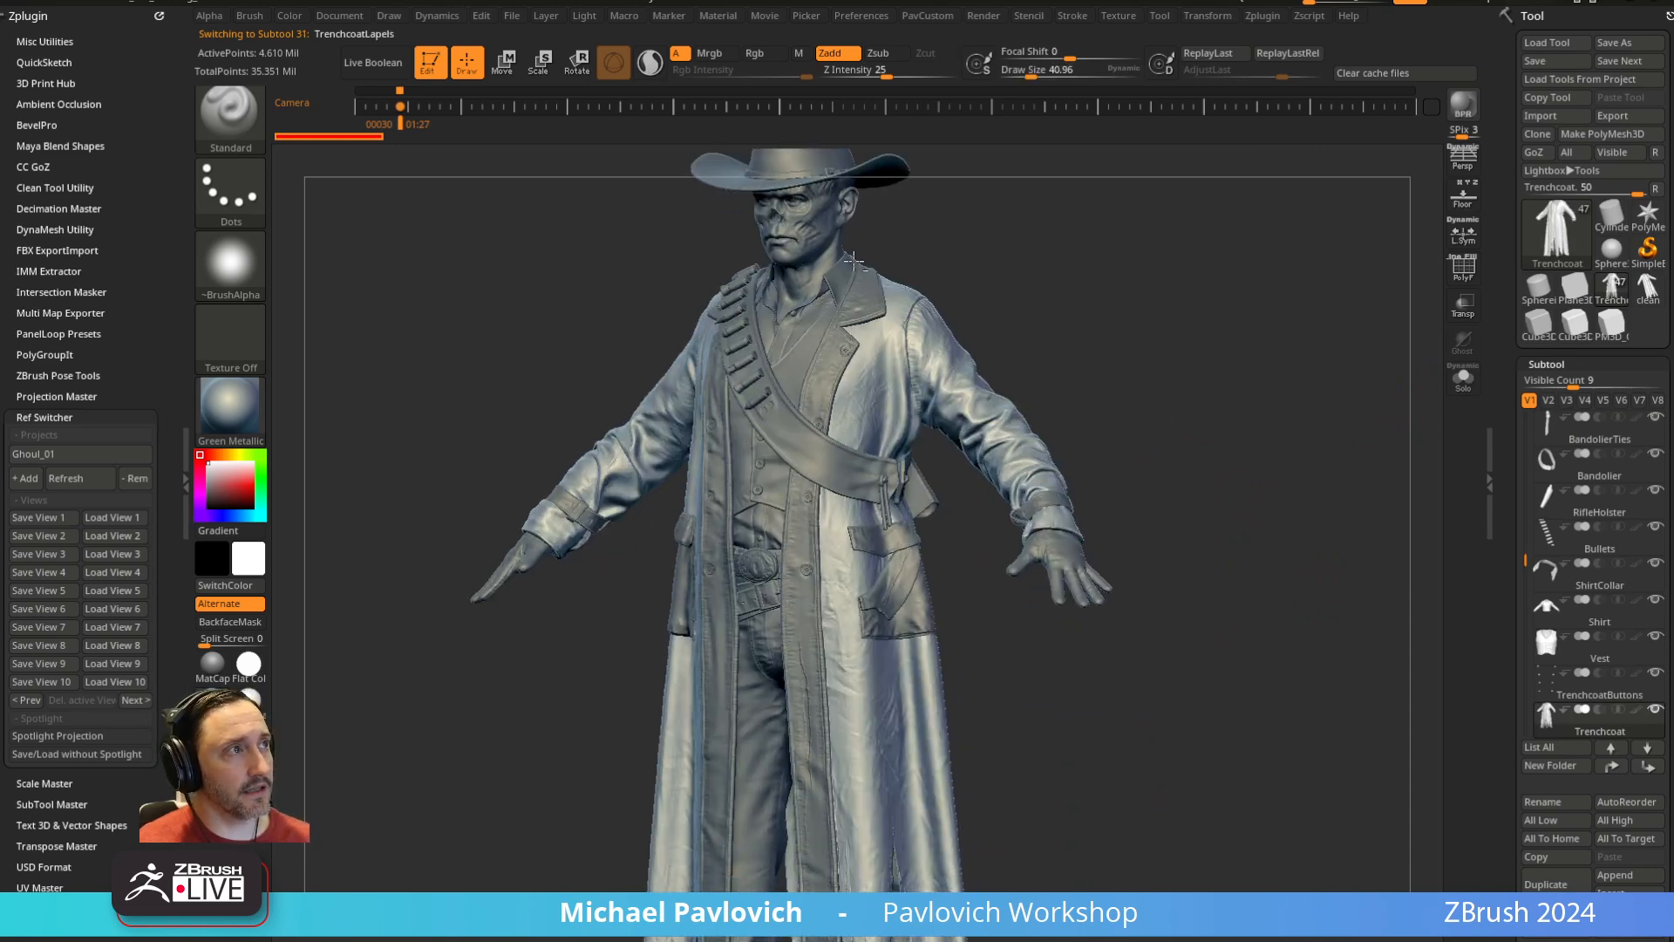
left_click(863, 296, "alt")
mouse_move(978, 305)
left_mouse_down("shift")
mouse_move(1009, 318)
mouse_move(994, 321)
left_mouse_up("shift")
key("s")
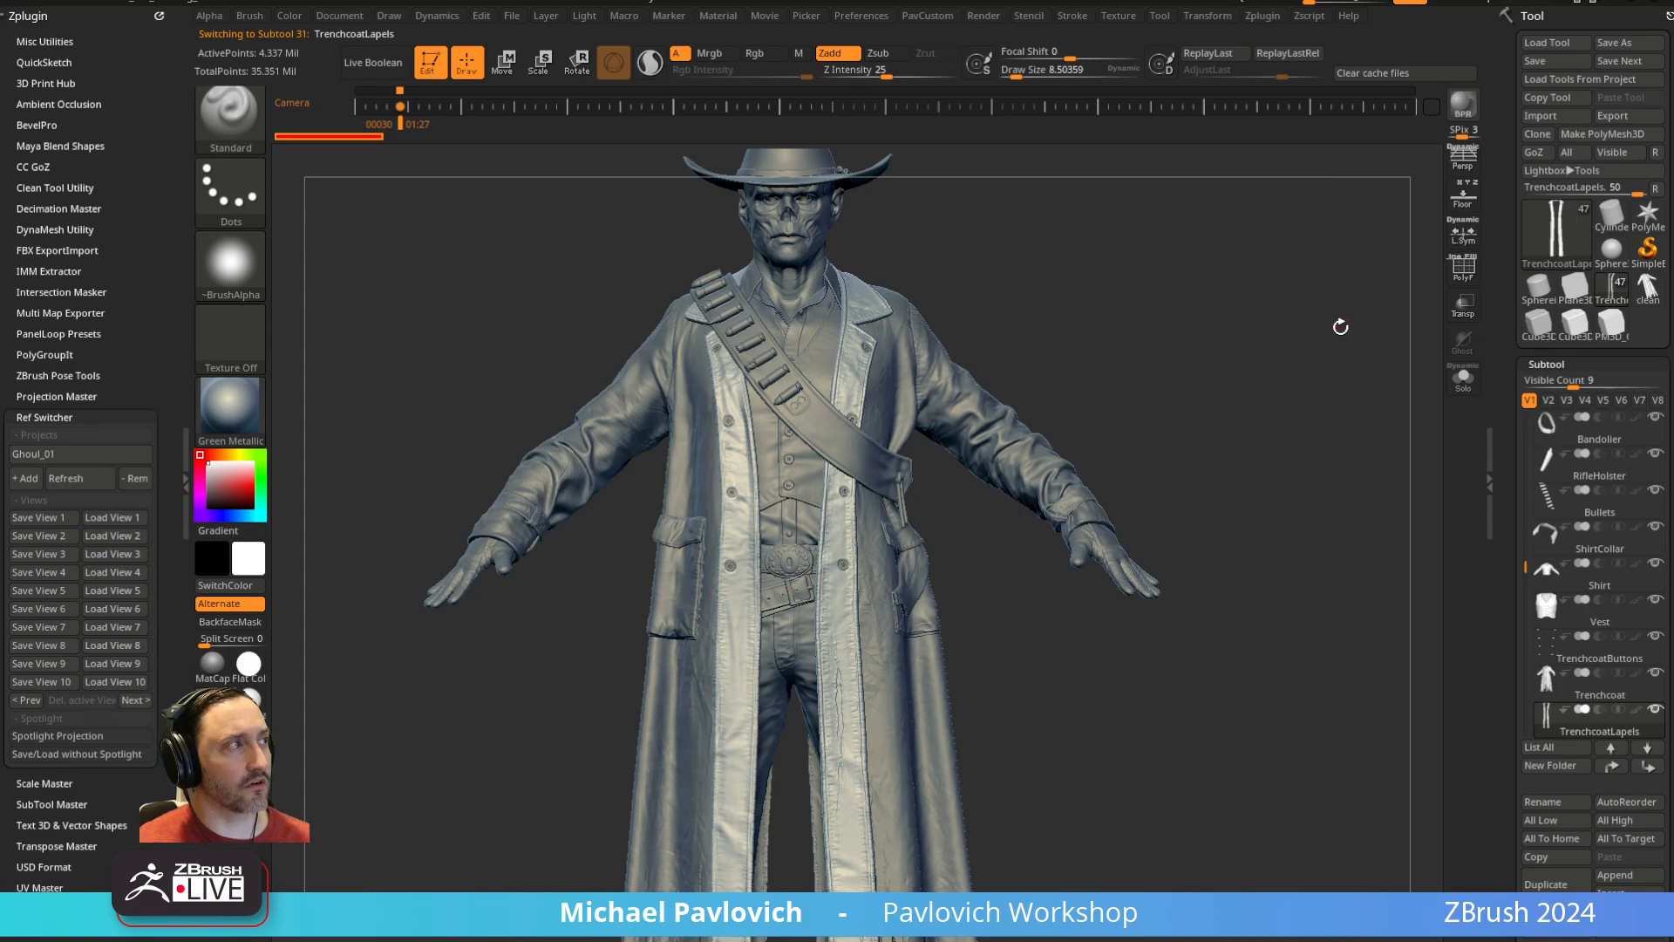
Switch to the Goggins Miro board in the browser, examine the trenchcoat and hat reference photos, and move the window away
left_click_drag(1082, 364, 1058, 344, "alt")
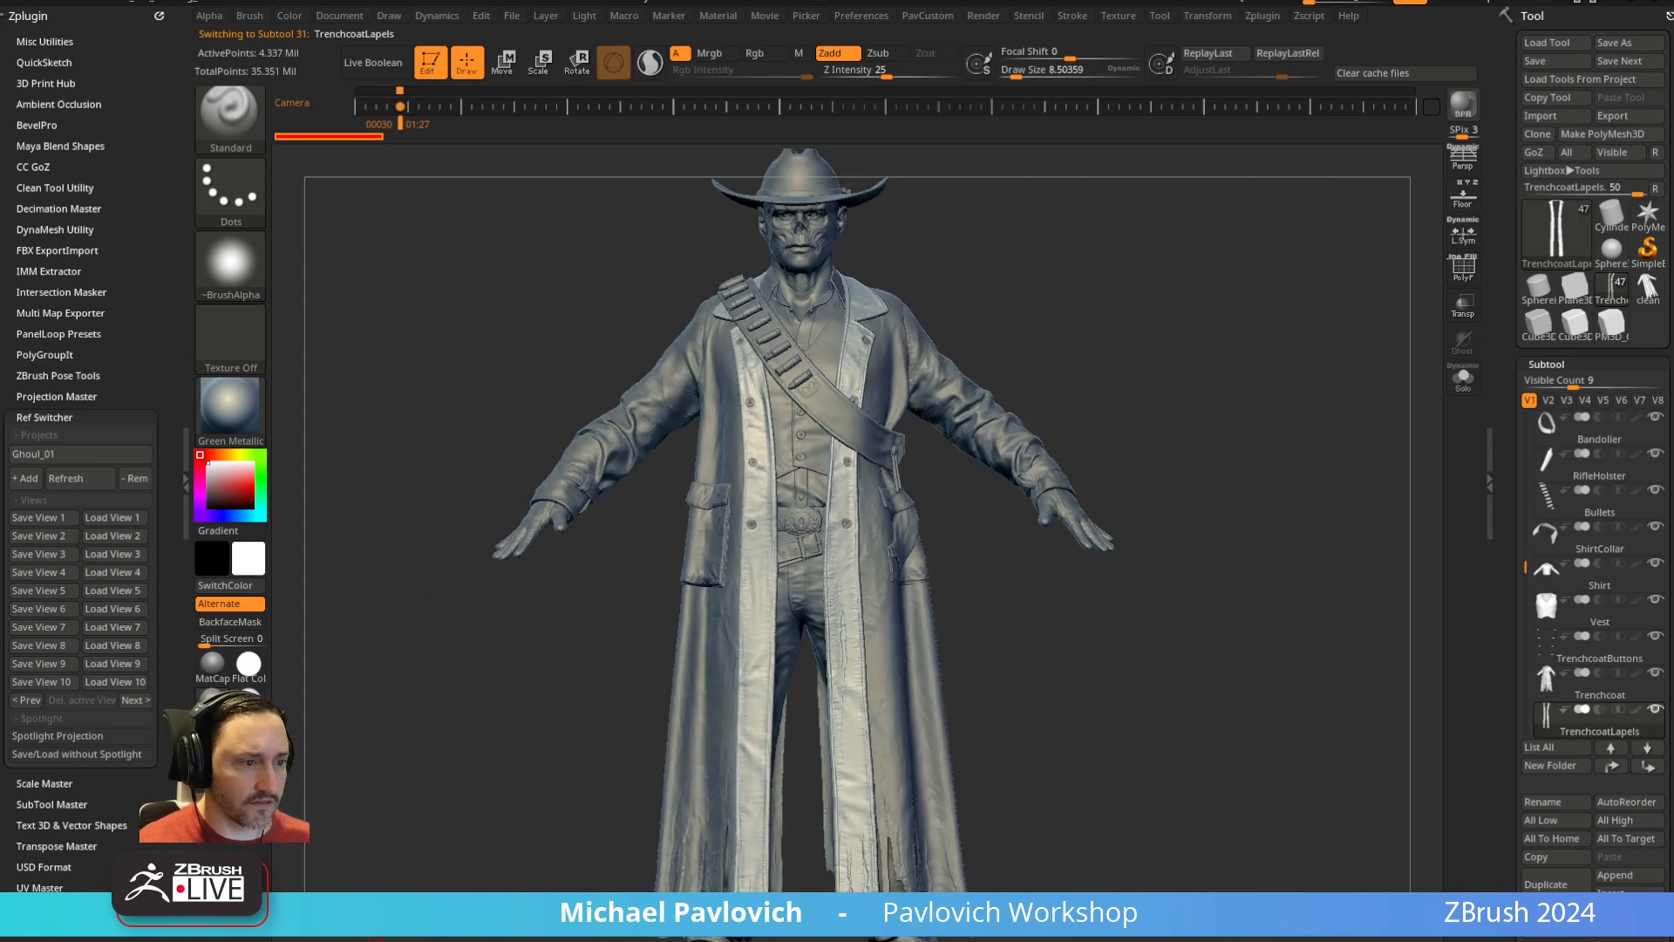
key("alt+Tab")
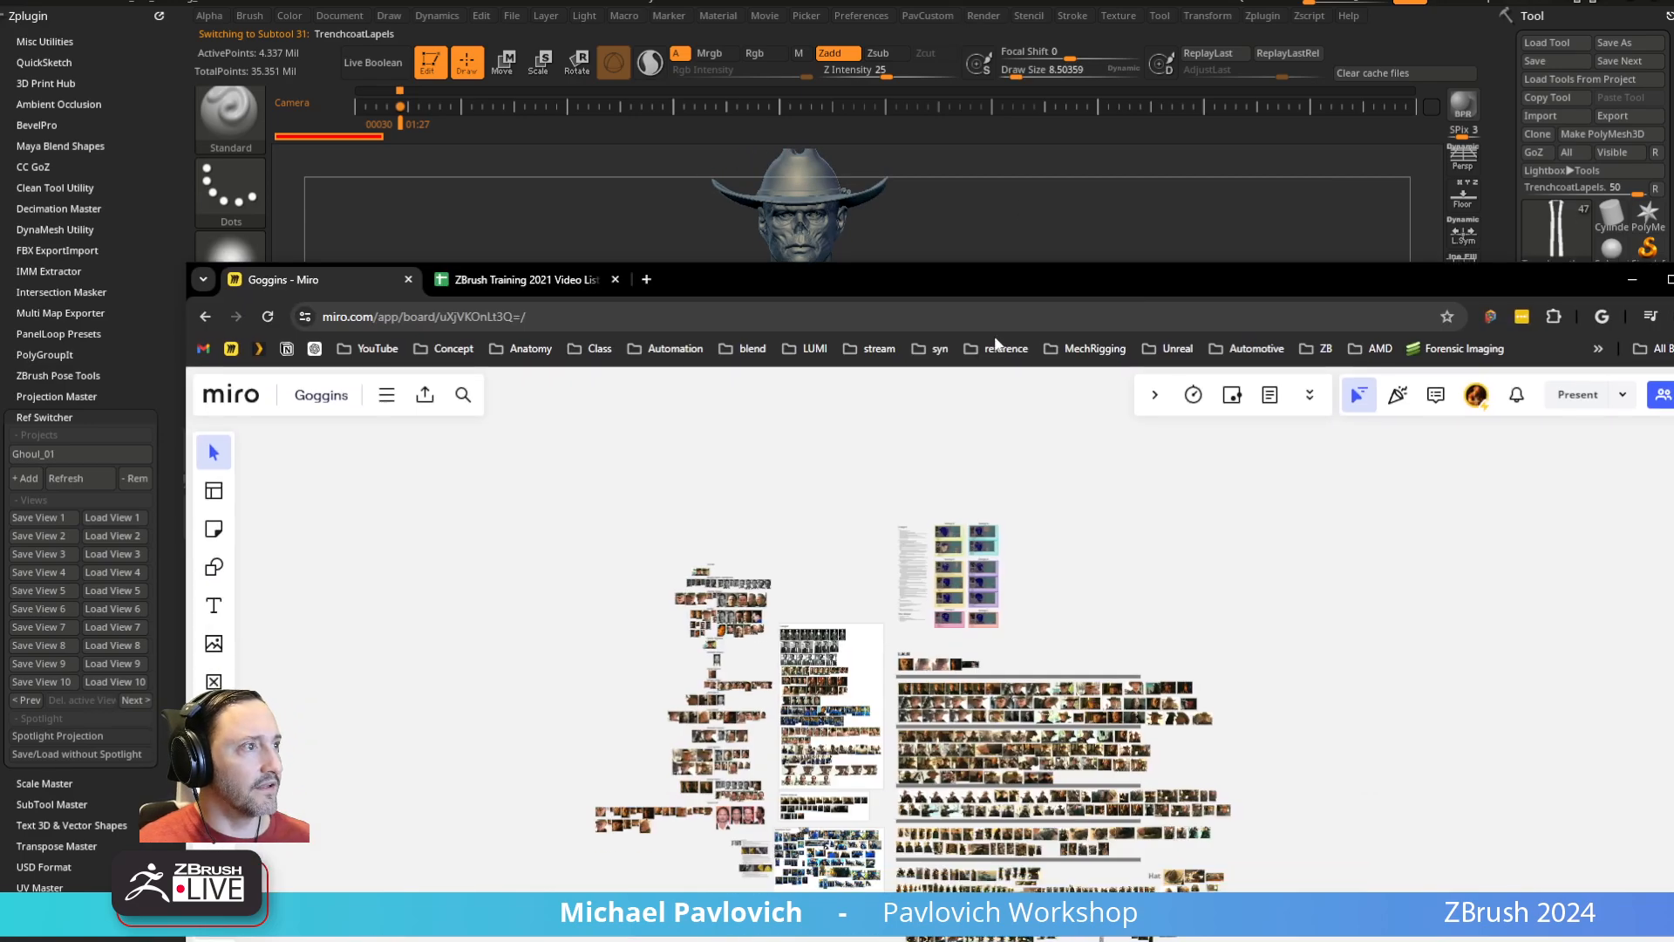
scroll(942, 902, "up", 9)
scroll(1001, 647, "up", 10)
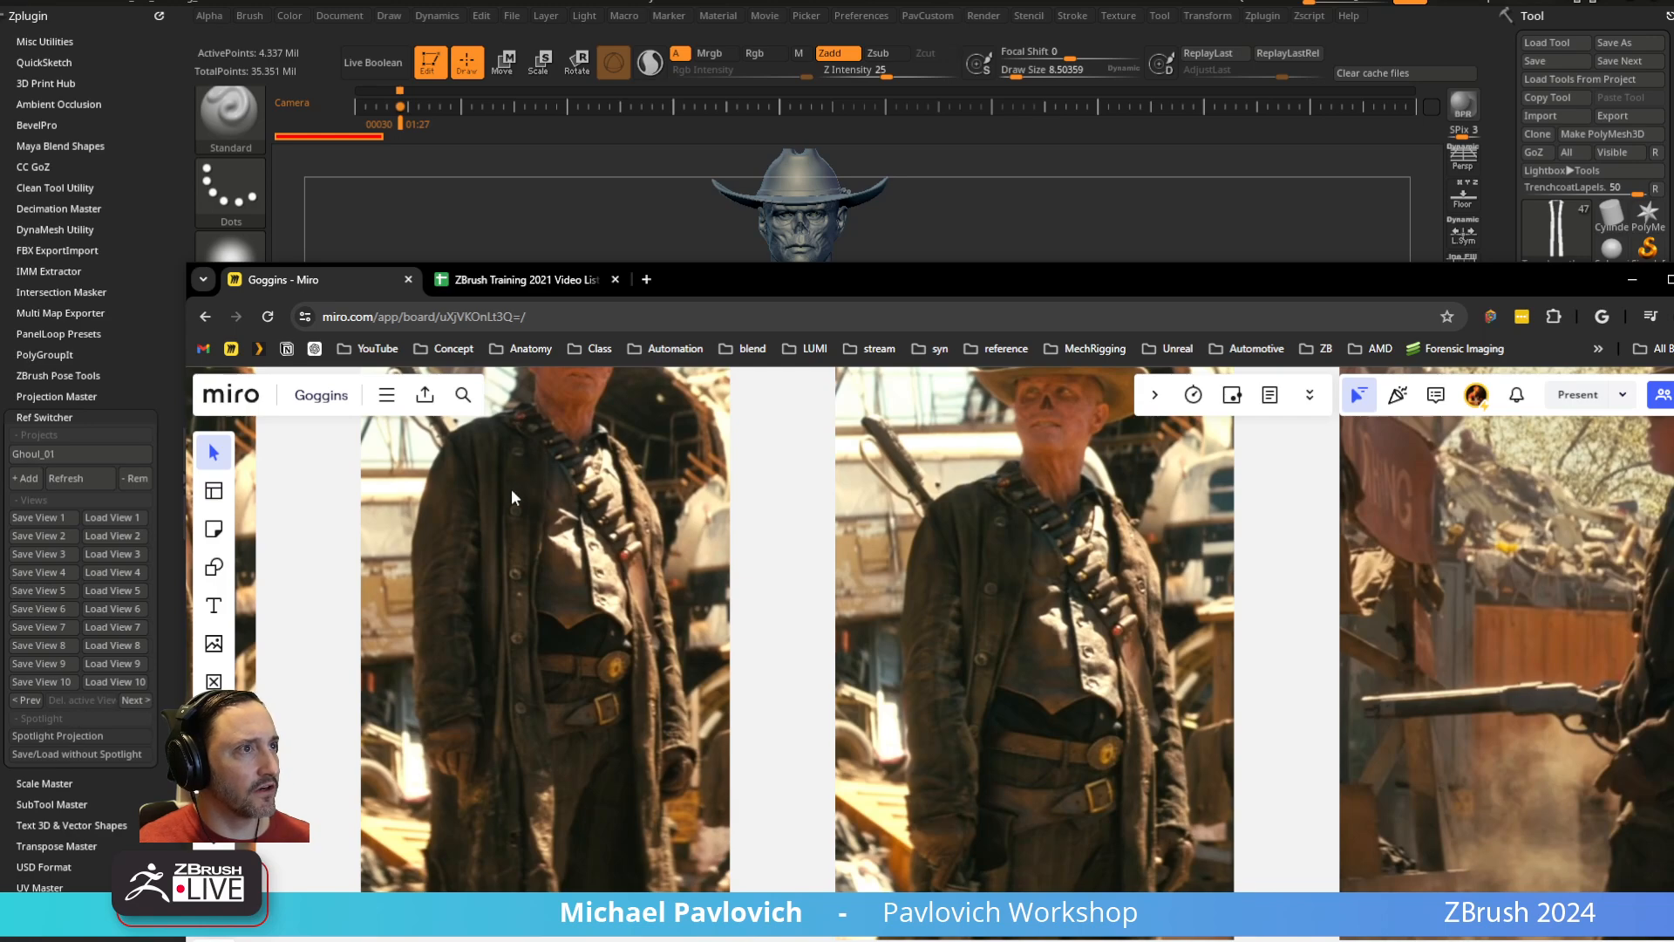
right_click_drag(406, 682, 1218, 758)
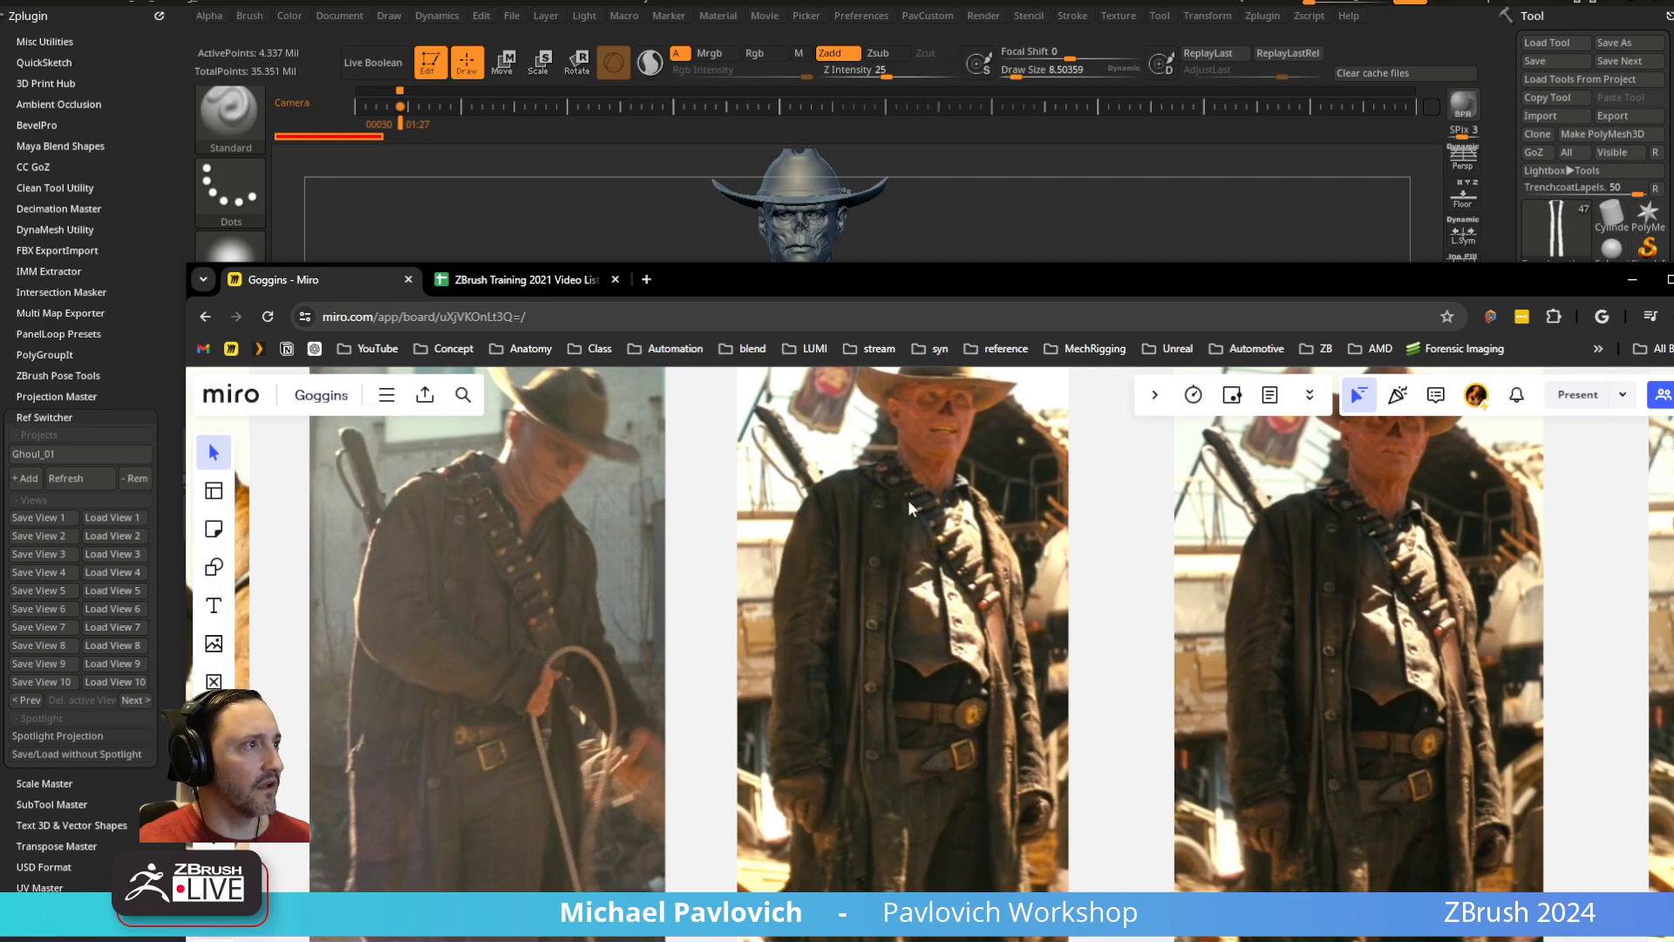
right_click_drag(698, 678, 919, 678)
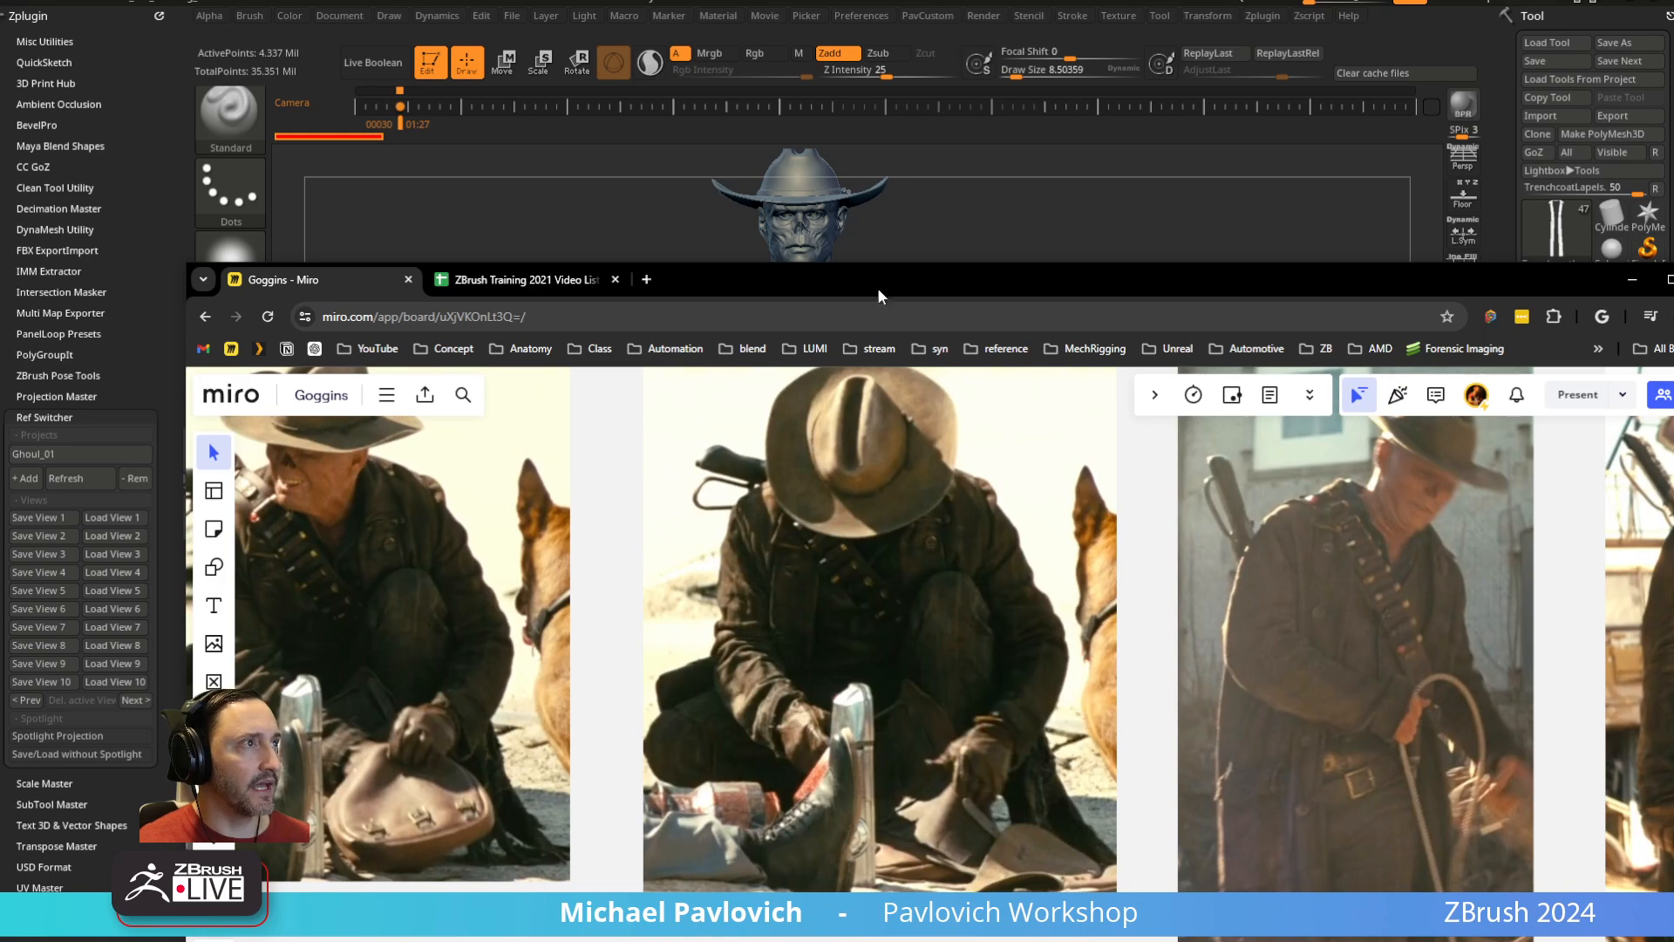
left_click_drag(878, 292, 878, 941)
Select the Shirt subtool with the draw size at about 33, isolate it briefly, and bring the full outfit back
mouse_move(1129, 241)
left_mouse_down()
mouse_move(1061, 265)
mouse_move(1095, 276)
mouse_move(1065, 280)
mouse_move(1091, 340)
mouse_move(1112, 337)
mouse_move(1164, 471)
left_mouse_up()
key("s")
left_click(774, 359, "alt")
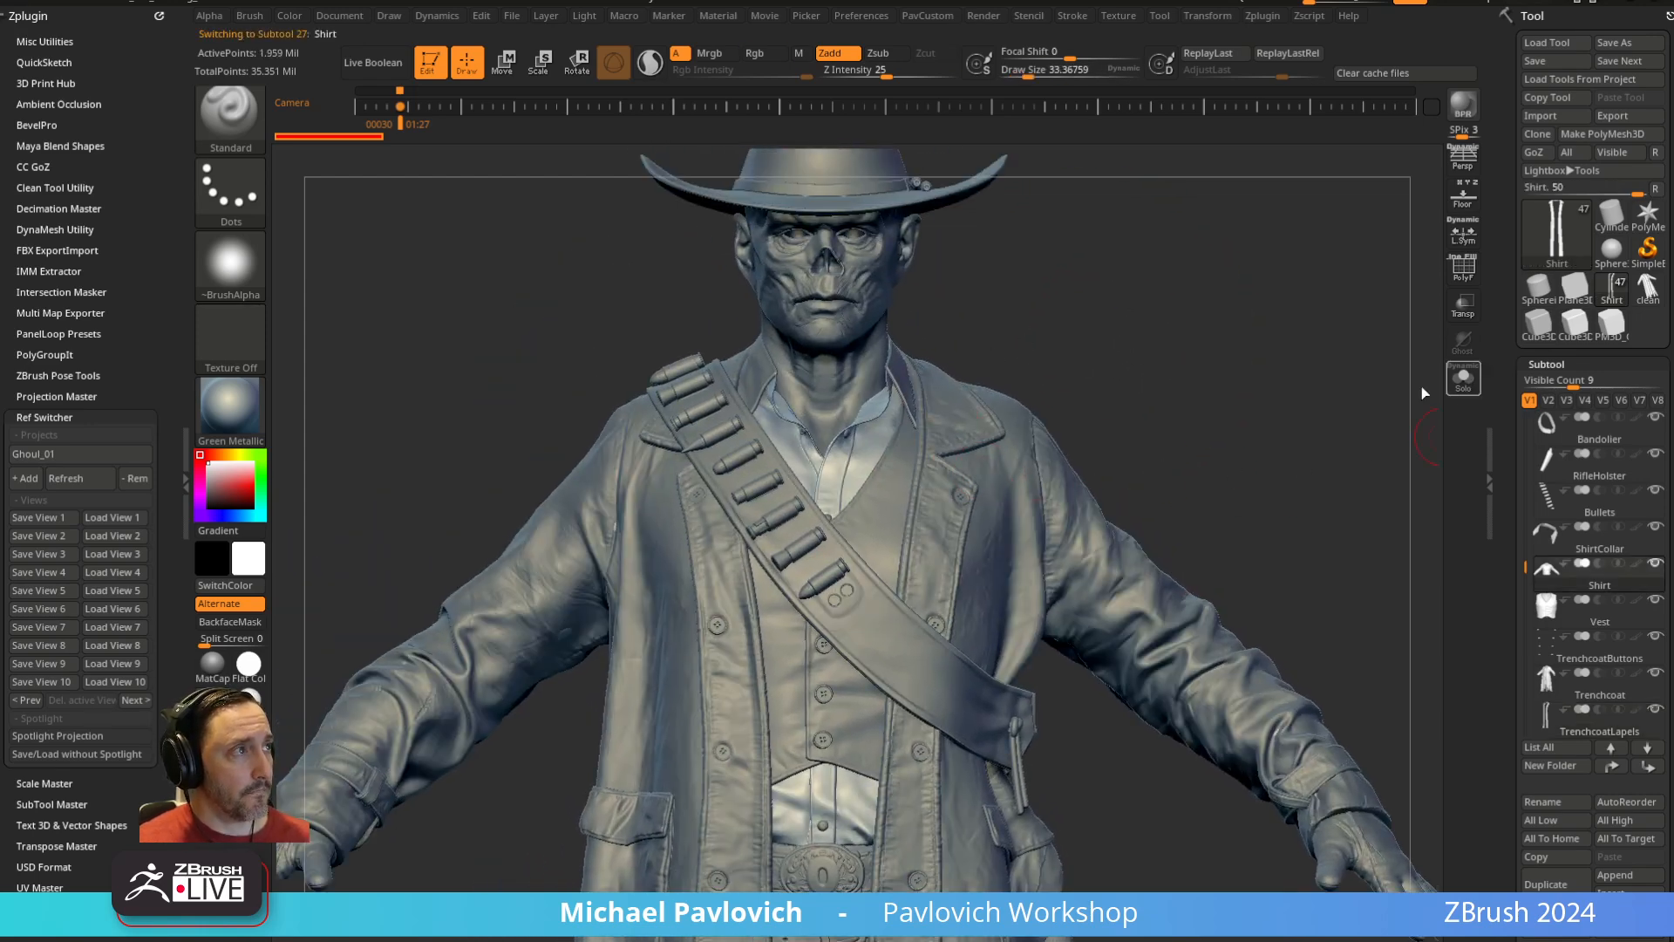
left_click(1463, 377)
left_click_drag(1360, 419, 1280, 435)
left_click(1462, 387)
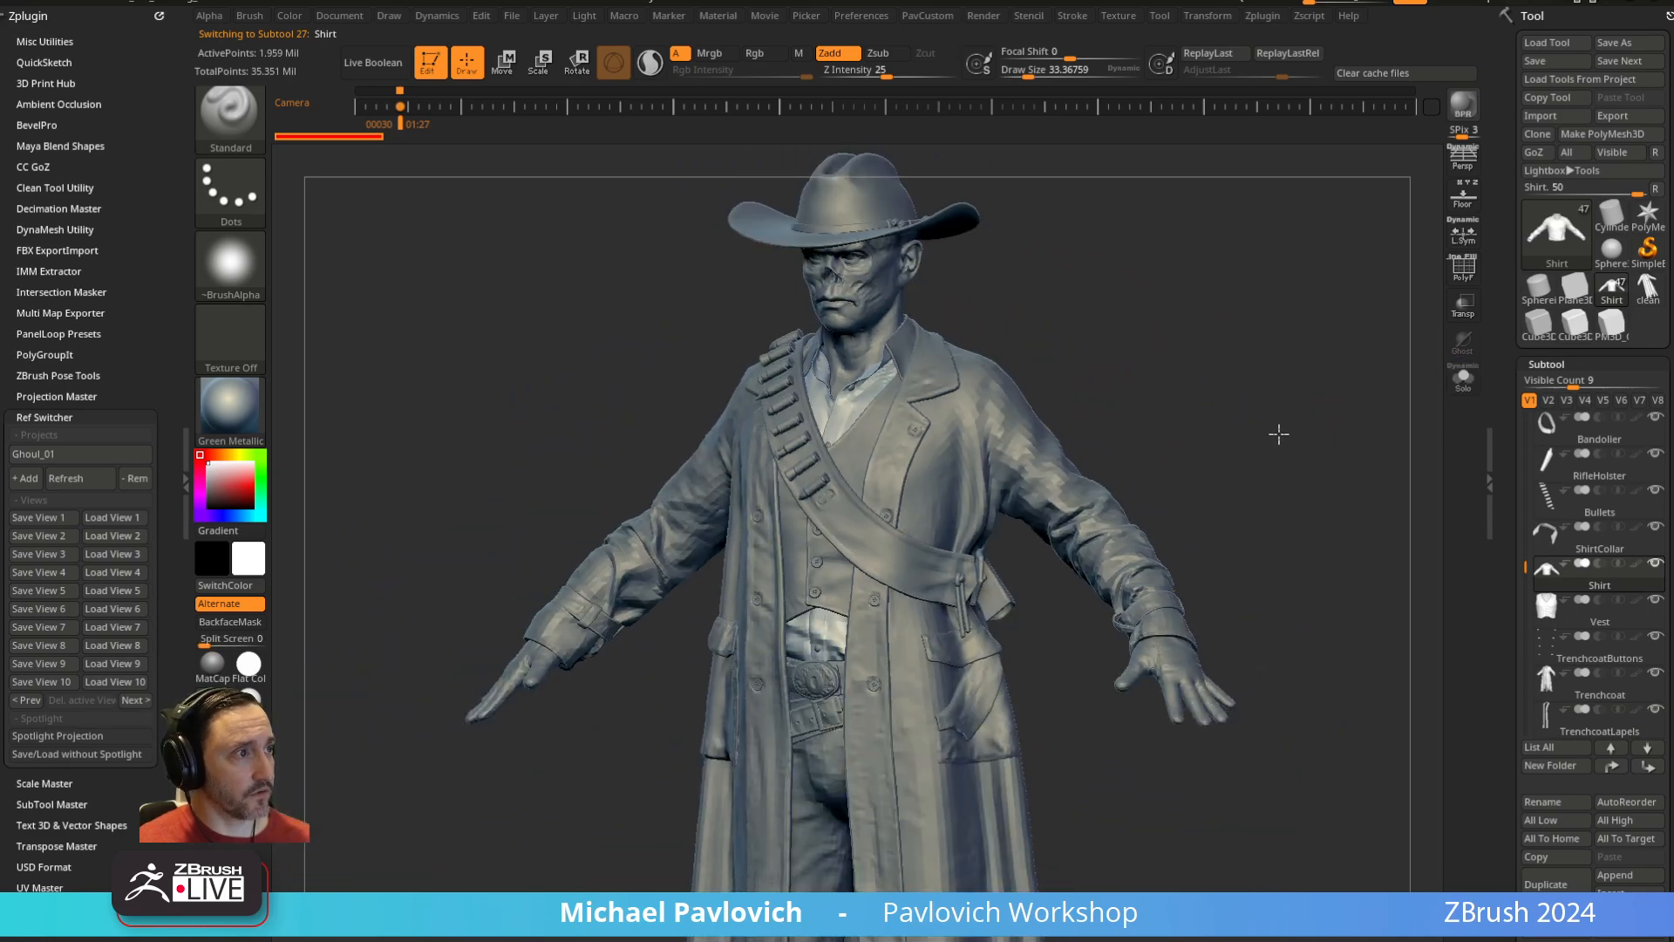
Set all subtools to their lowest subdivision level and make the Hat subtool active in a front view
left_click_drag(1510, 489, 1503, 416)
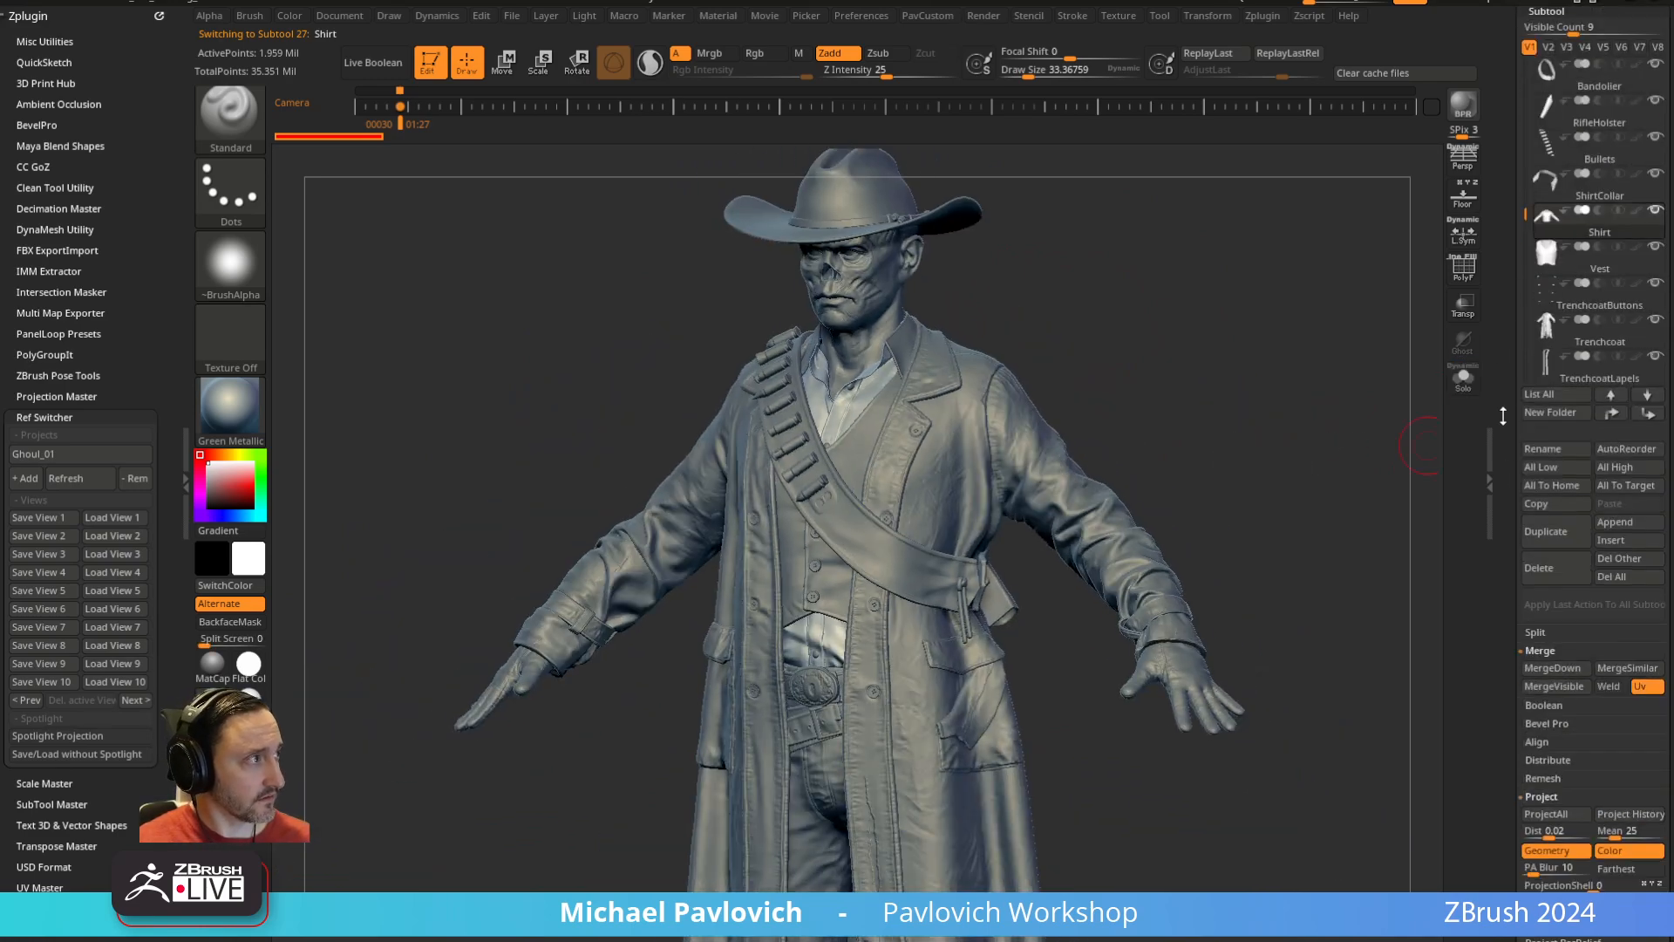
left_click(1552, 471)
mouse_move(1151, 370)
left_mouse_down()
mouse_move(1215, 366)
mouse_move(1179, 346)
mouse_move(1083, 467)
mouse_move(1139, 377)
mouse_move(1228, 391)
mouse_move(1211, 520)
mouse_move(1233, 434)
mouse_move(963, 435)
left_mouse_up()
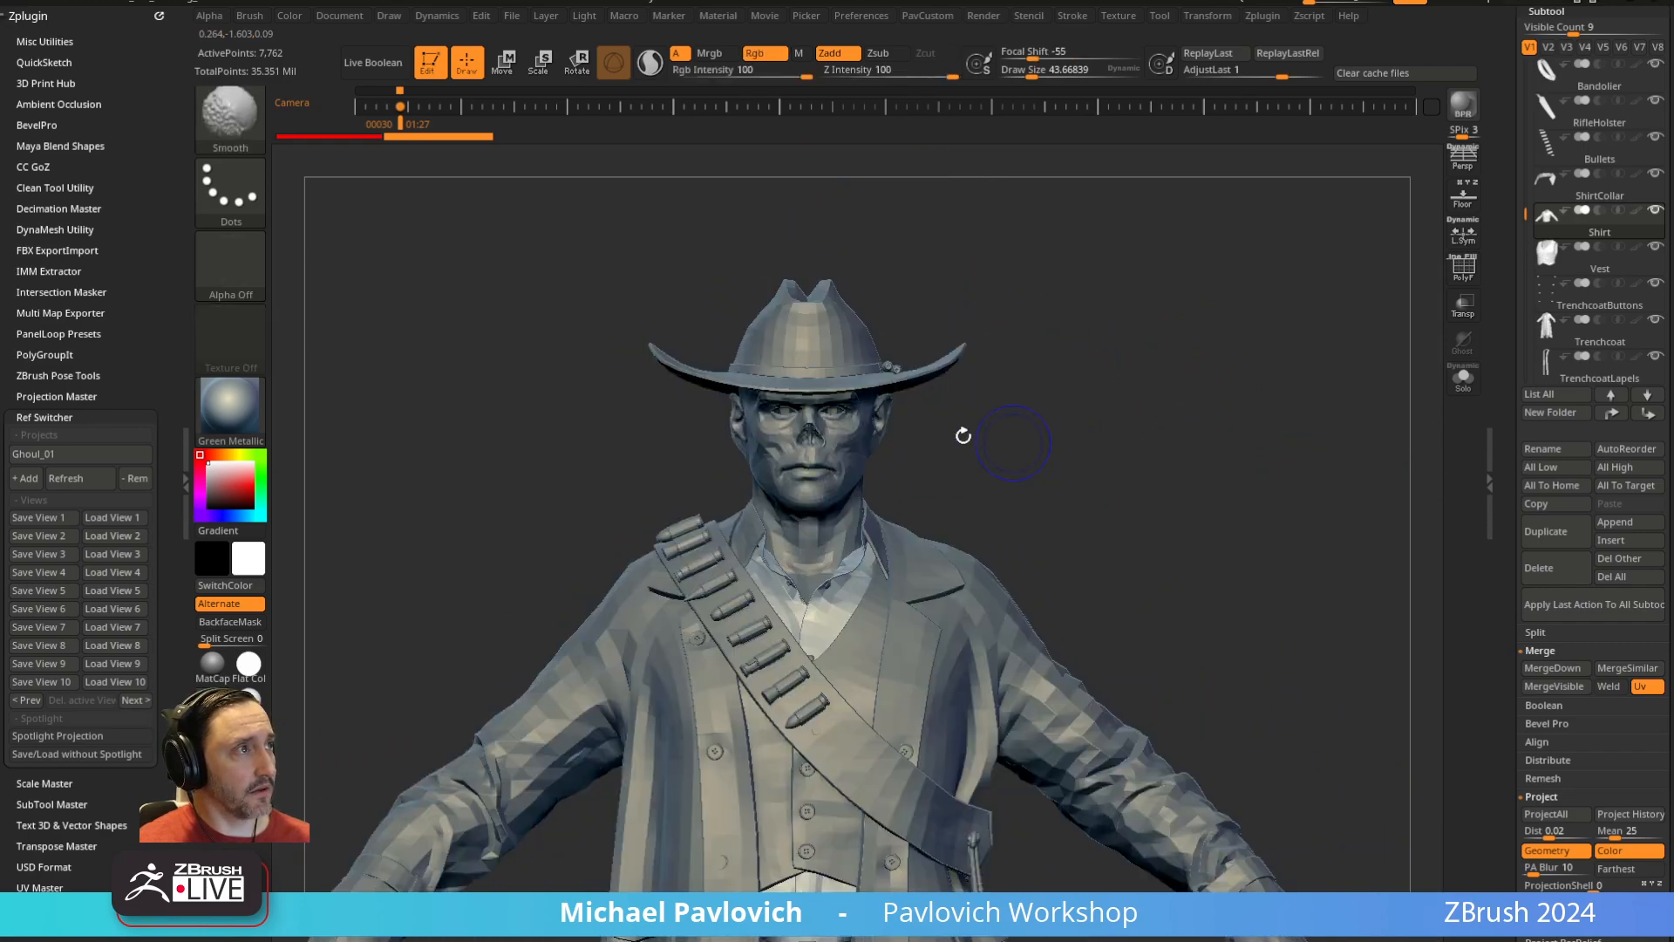
left_click(819, 347, "alt")
left_click_drag(1075, 290, 1121, 449, "alt")
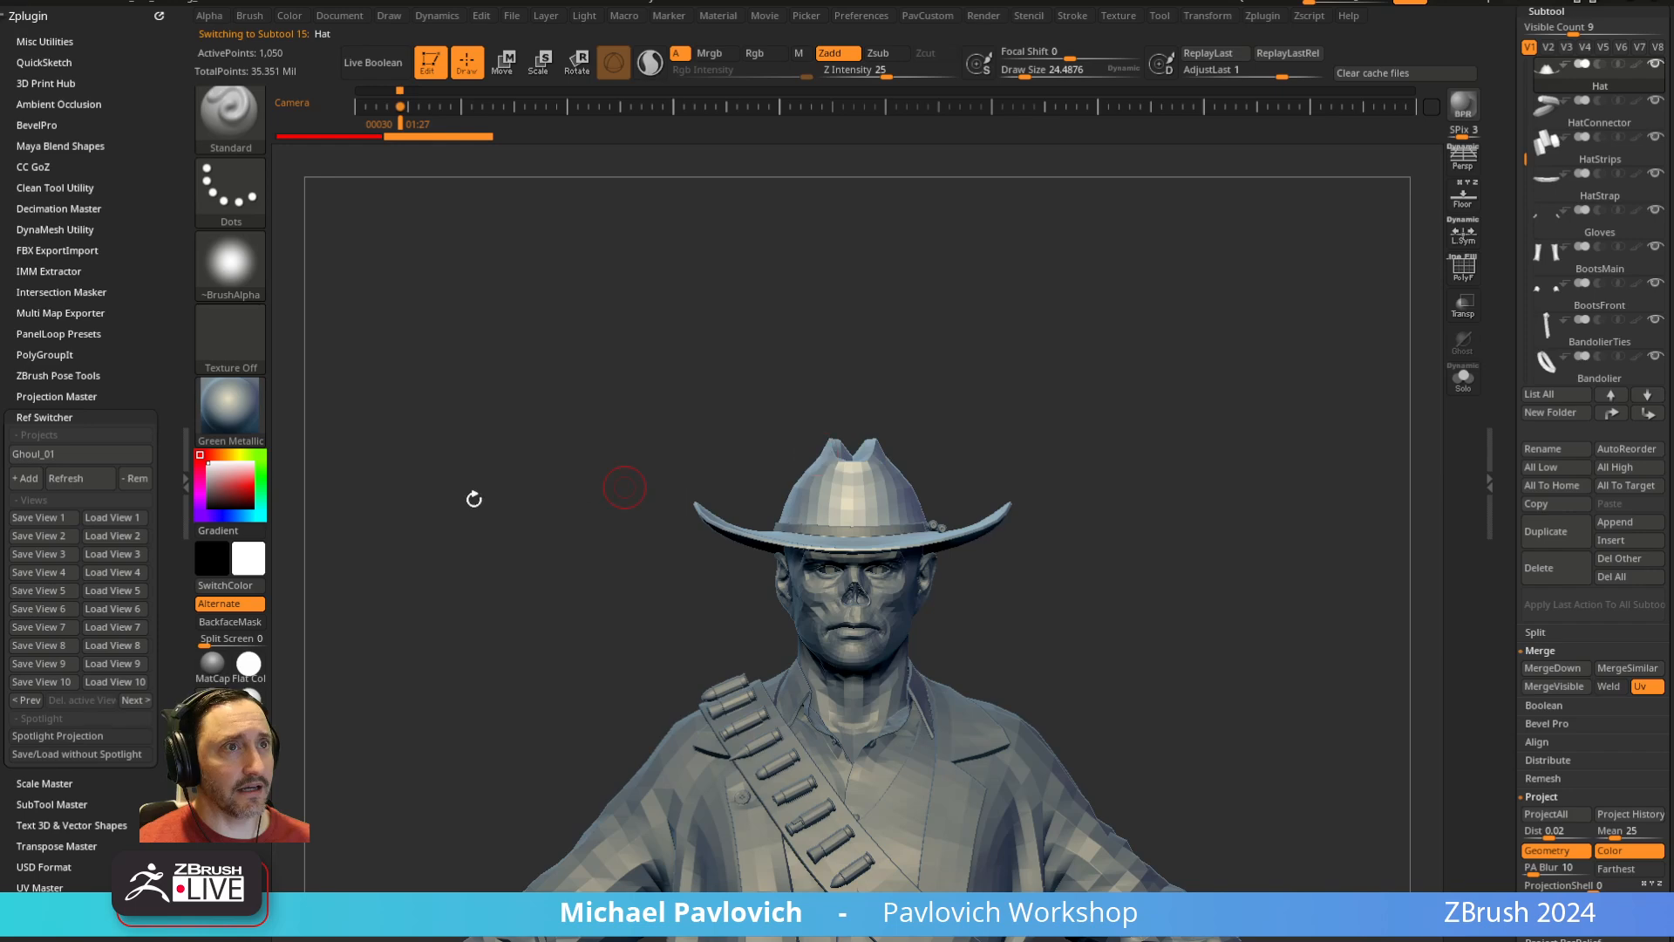
Switch the Ref Switcher project to GhoulHat and load its first saved view
left_click(31, 454)
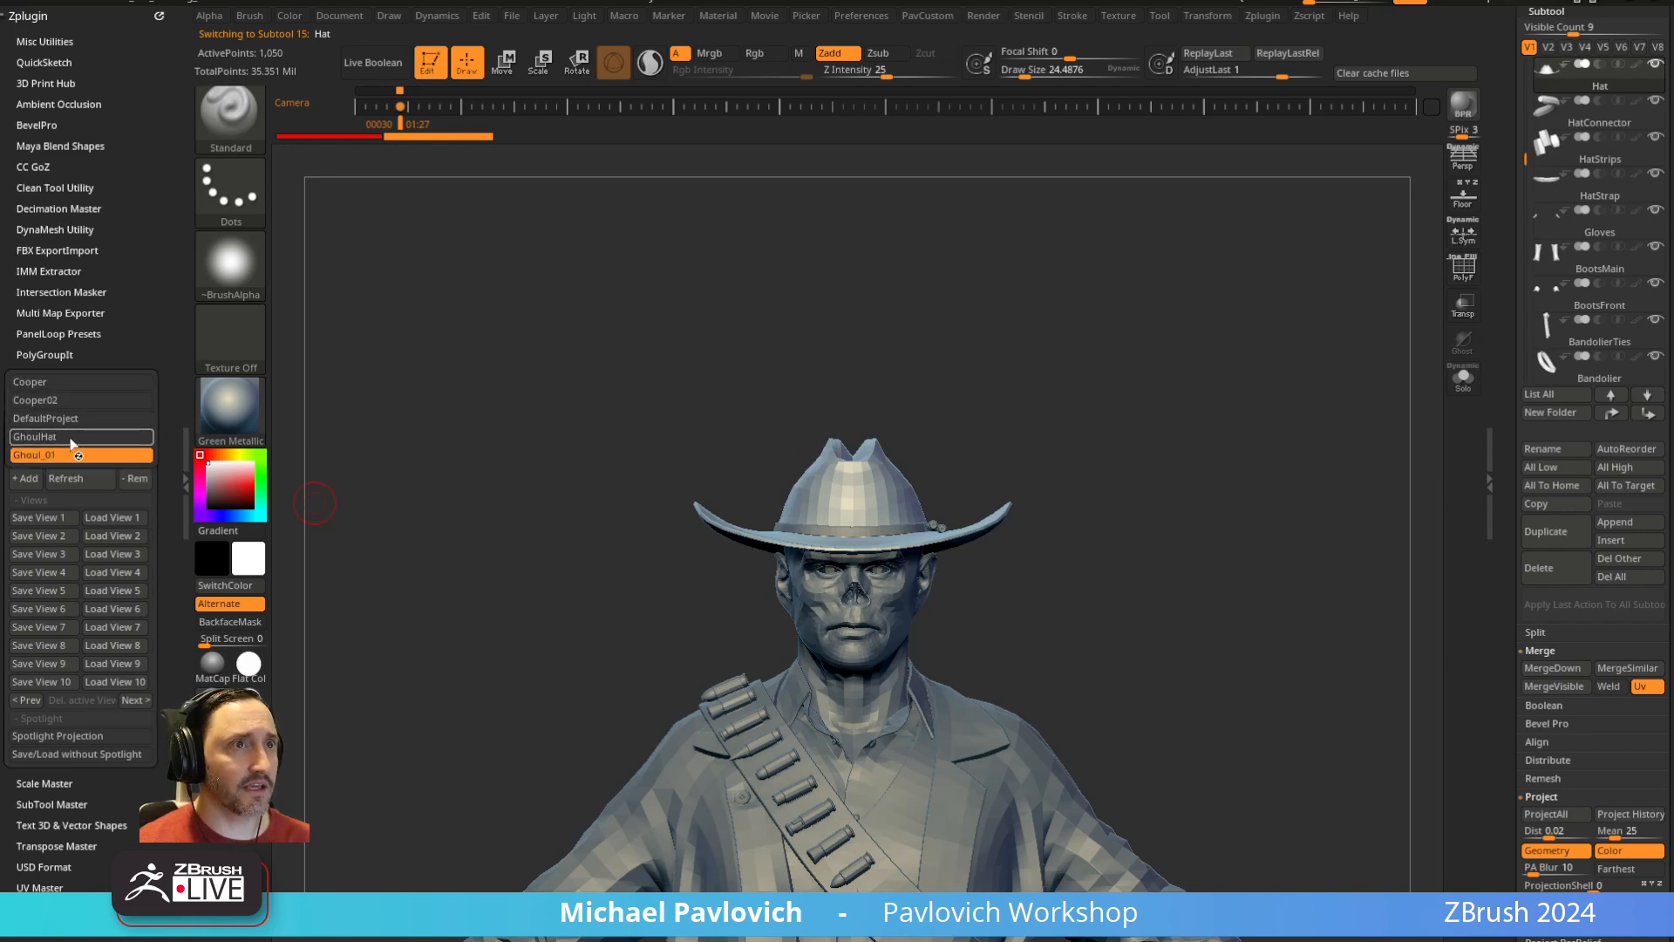
left_click(67, 438)
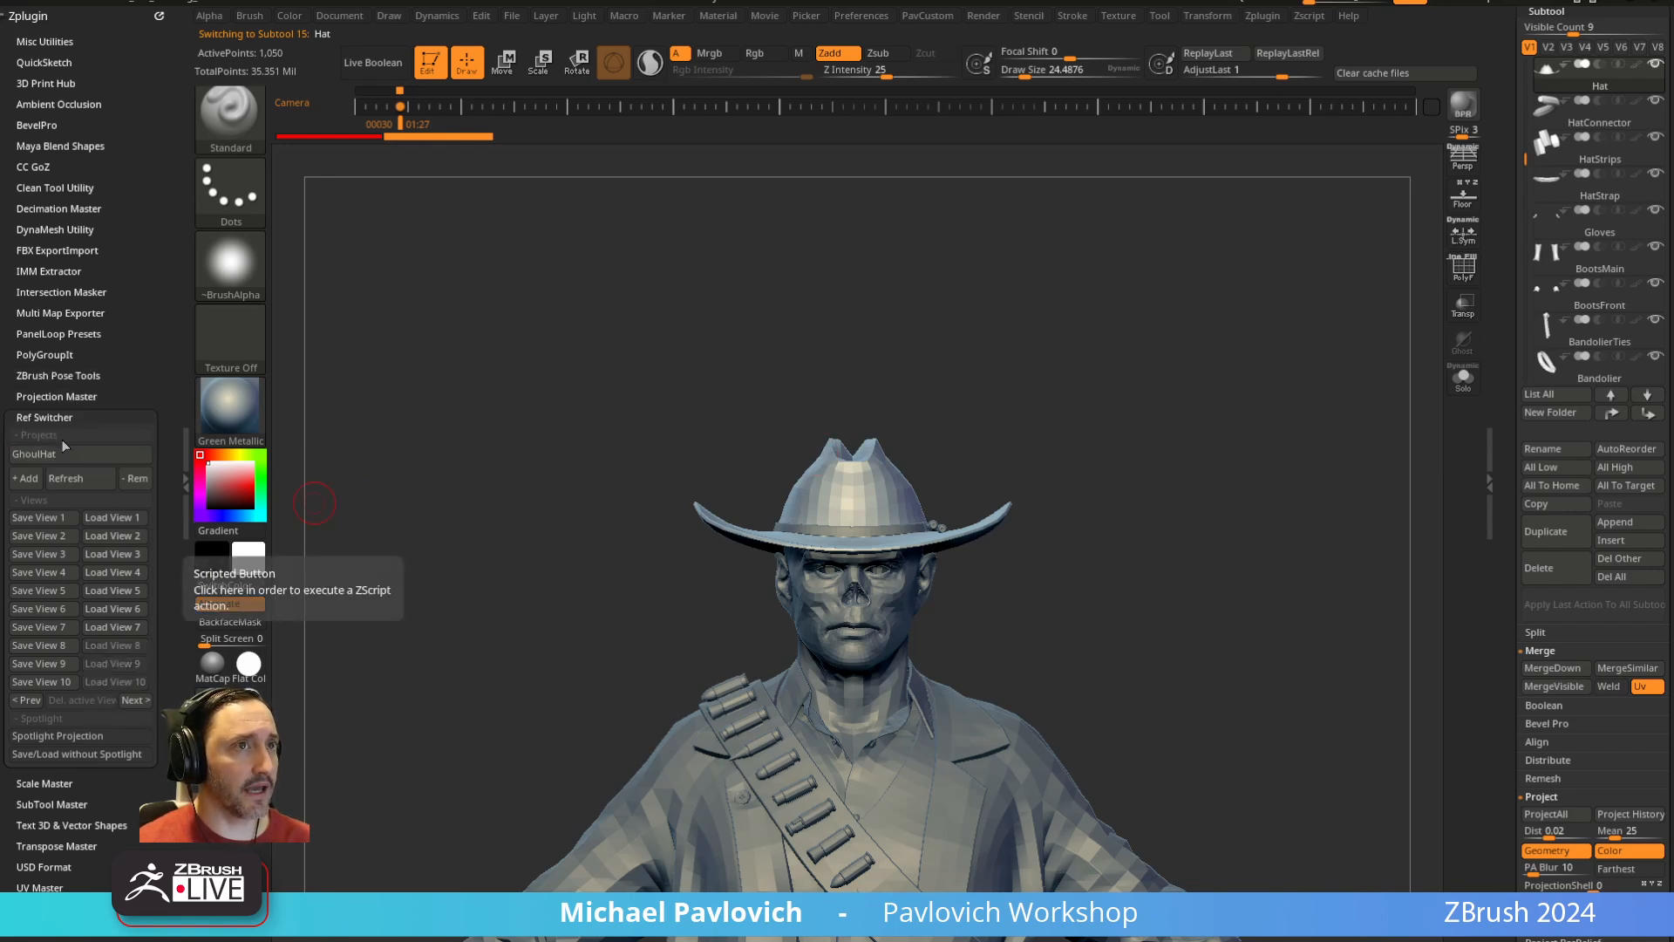
key("1")
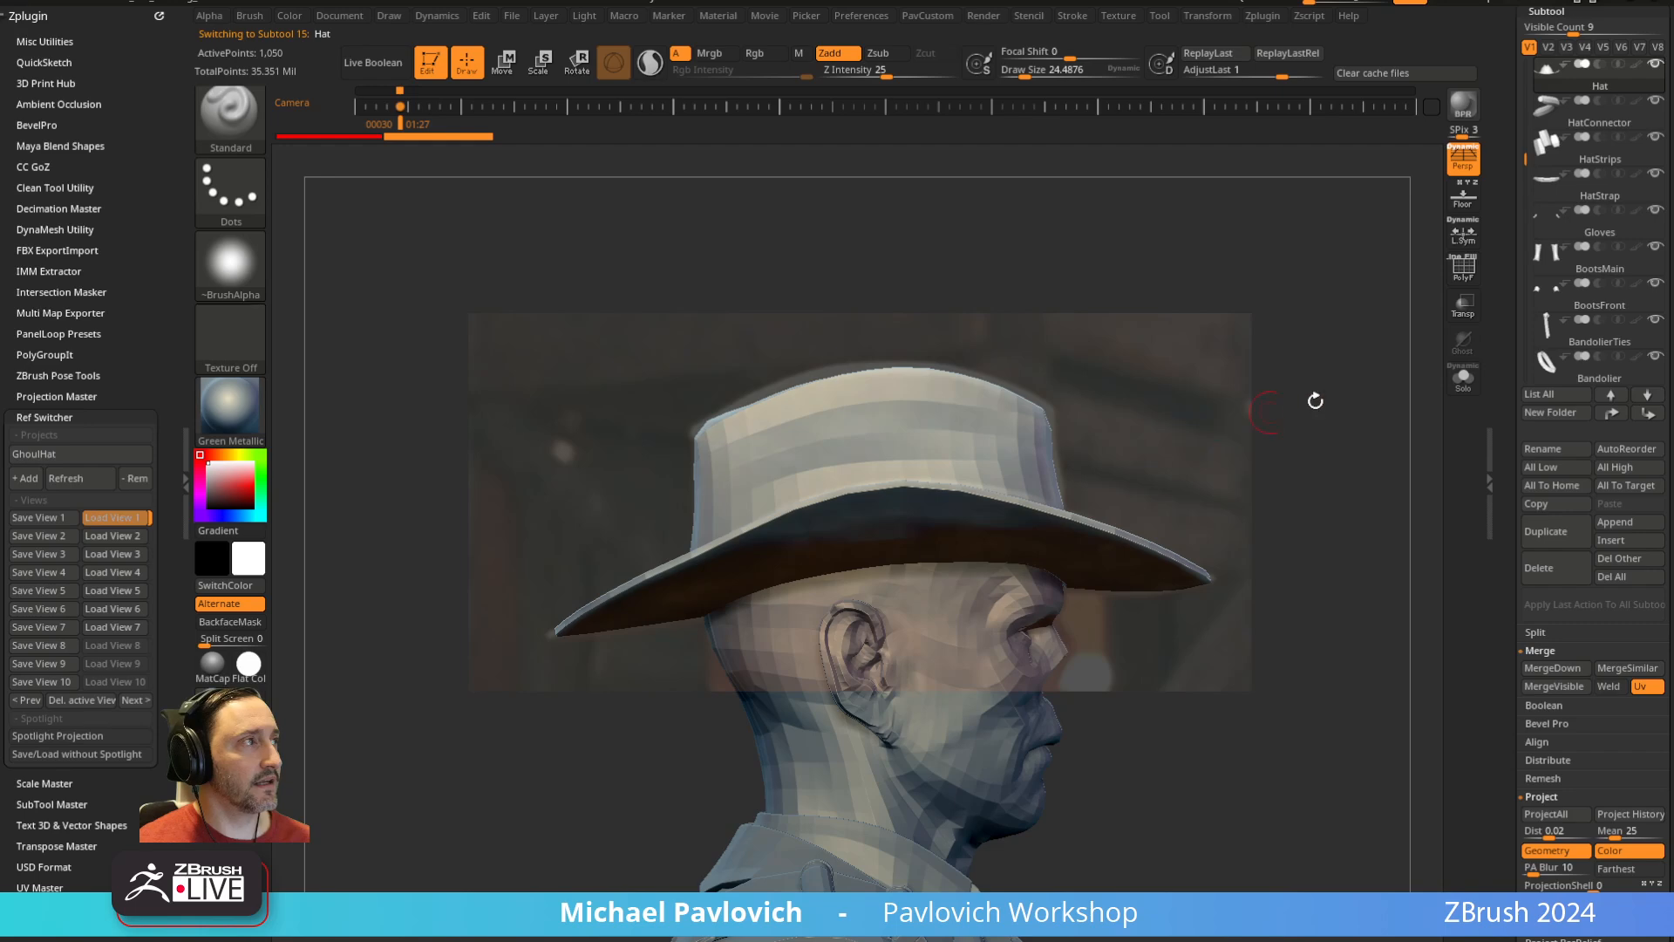
Compare the side-view hat reference with the model by making the Spotlight image opaque, then hide the image
key("shift+z")
key("shift+z")
key("z")
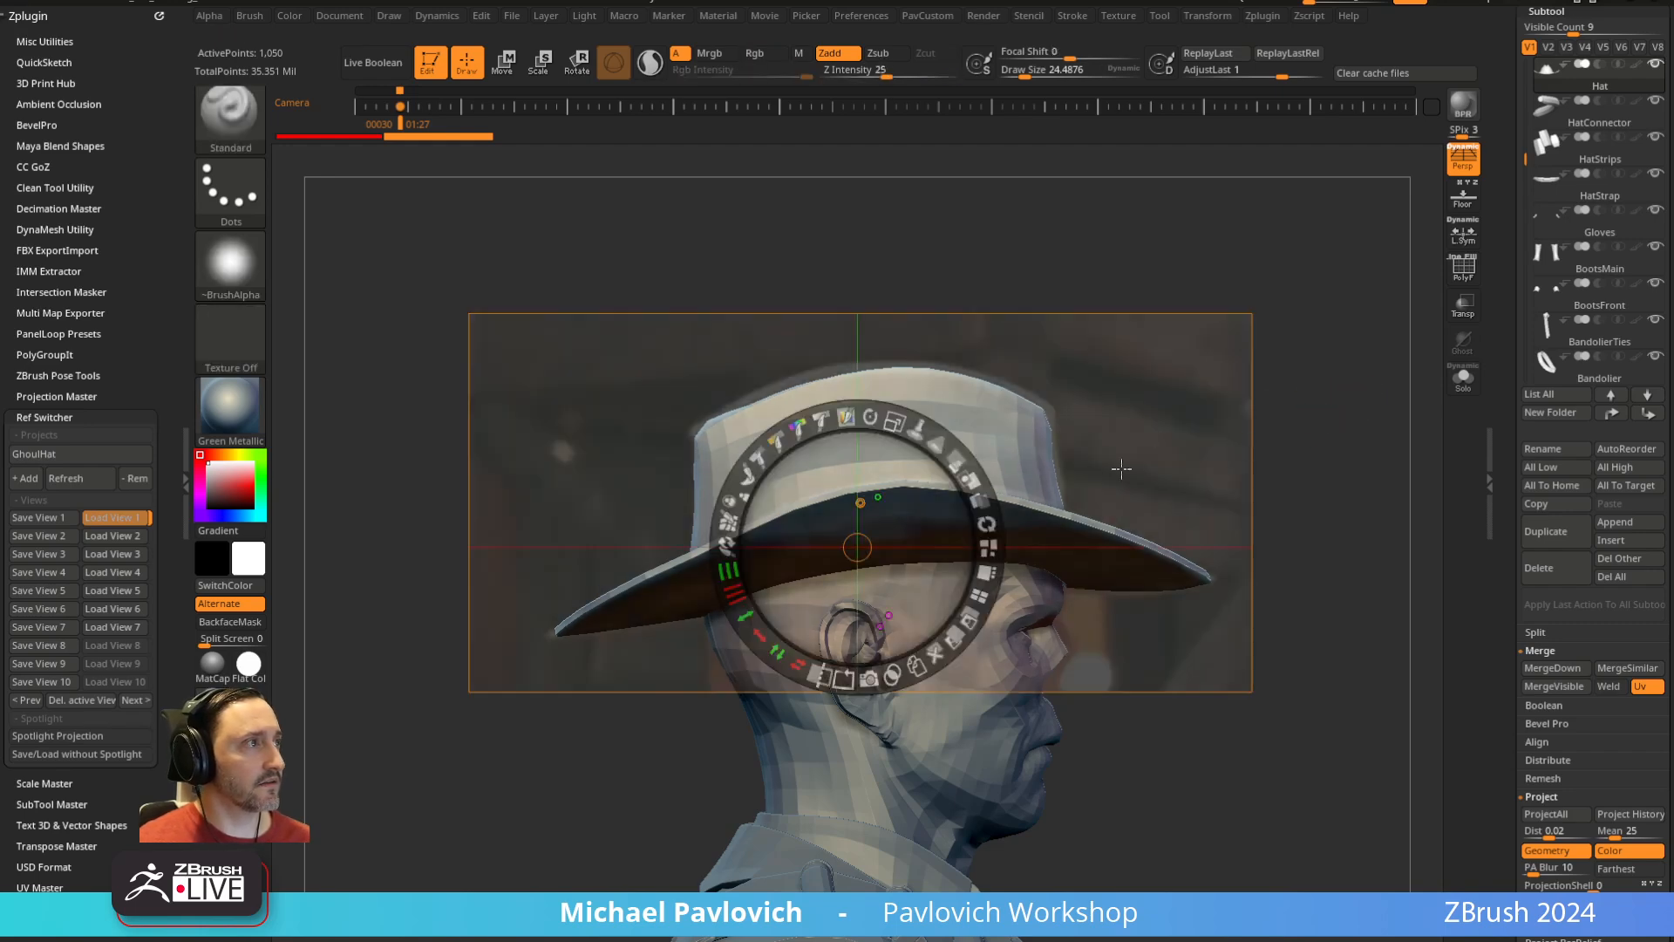
left_click_drag(951, 459, 1308, 478)
key("z")
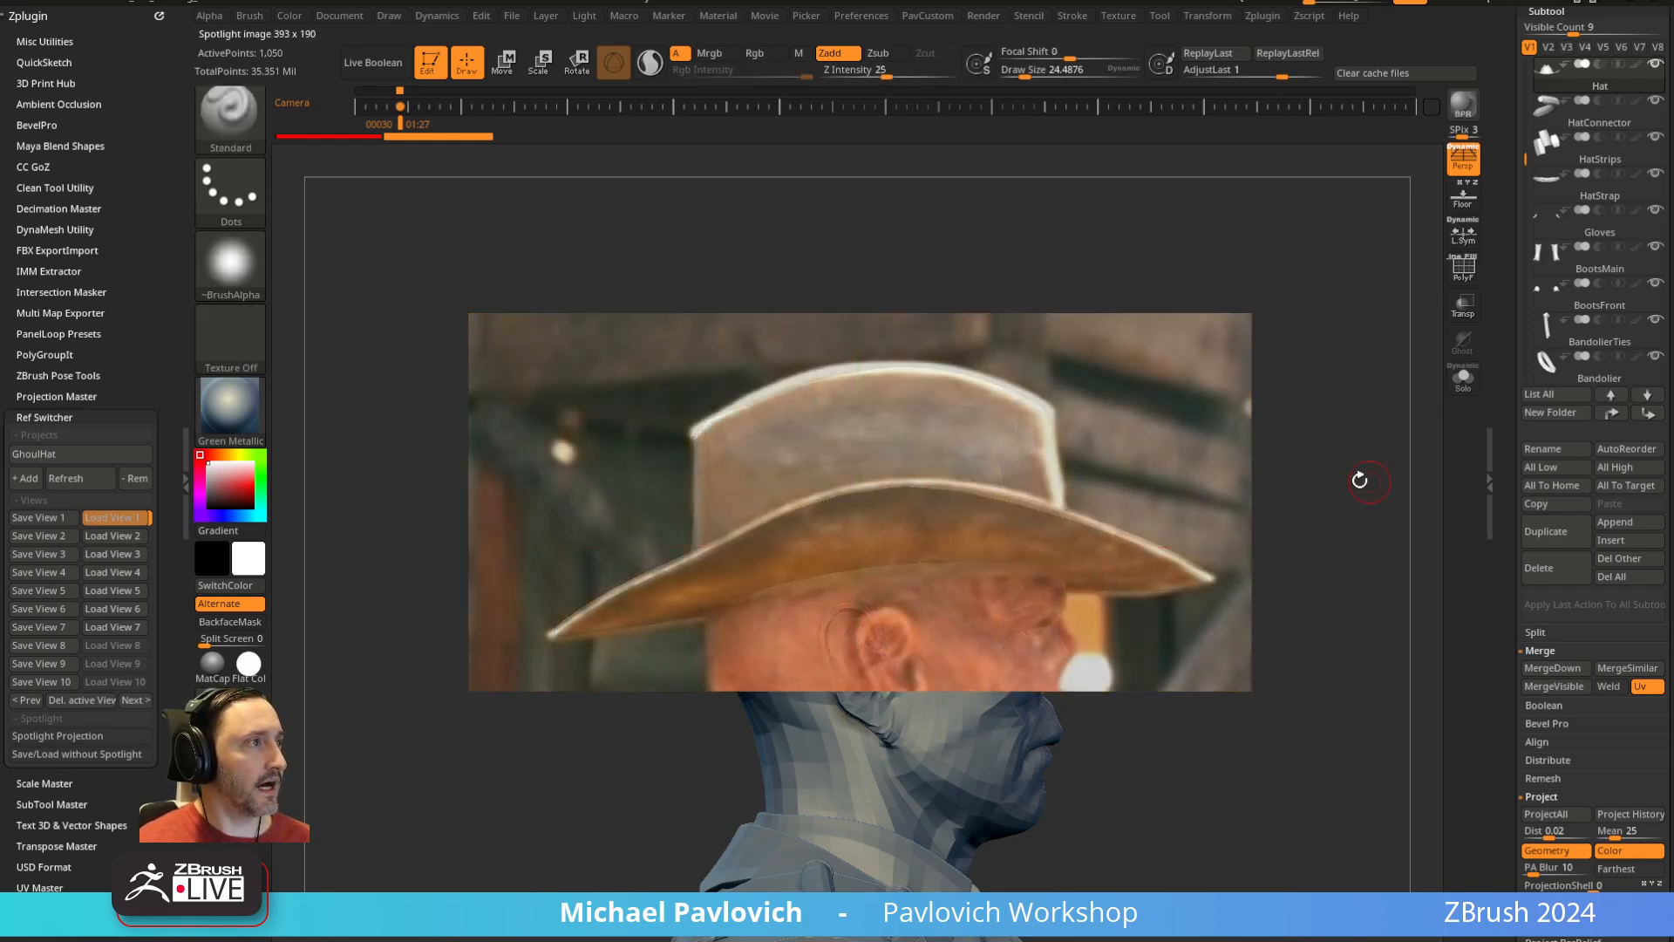
key("shift+z")
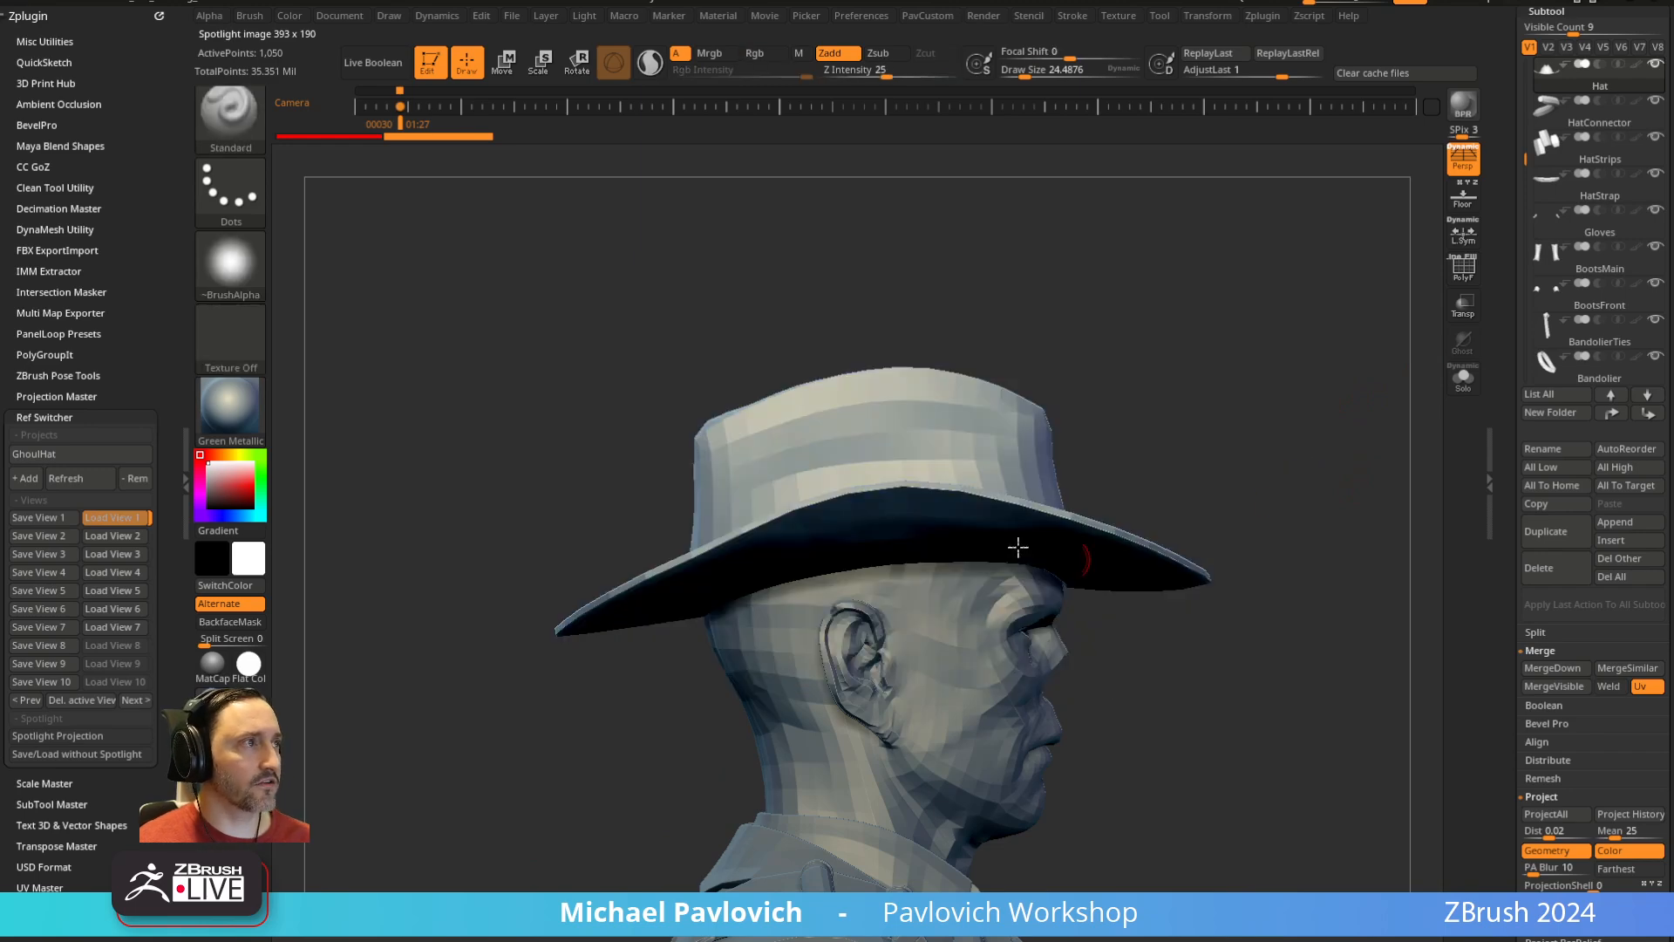
Load the second and third saved hat reference views and briefly show the polyframe over the top view
key("2")
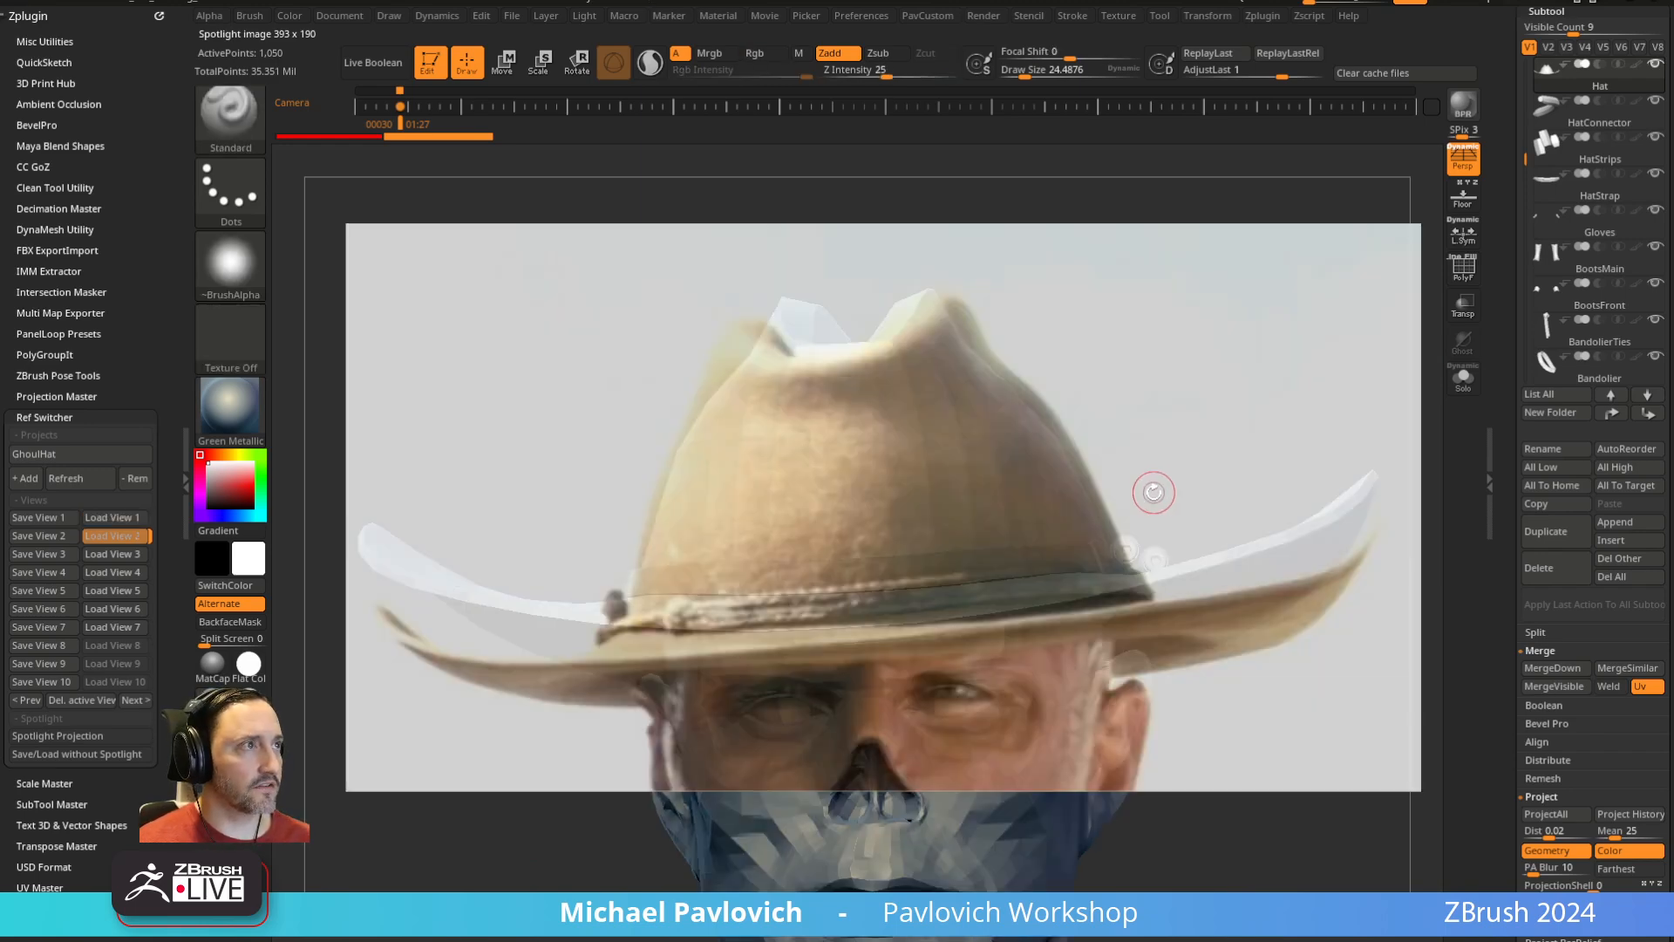
key("3")
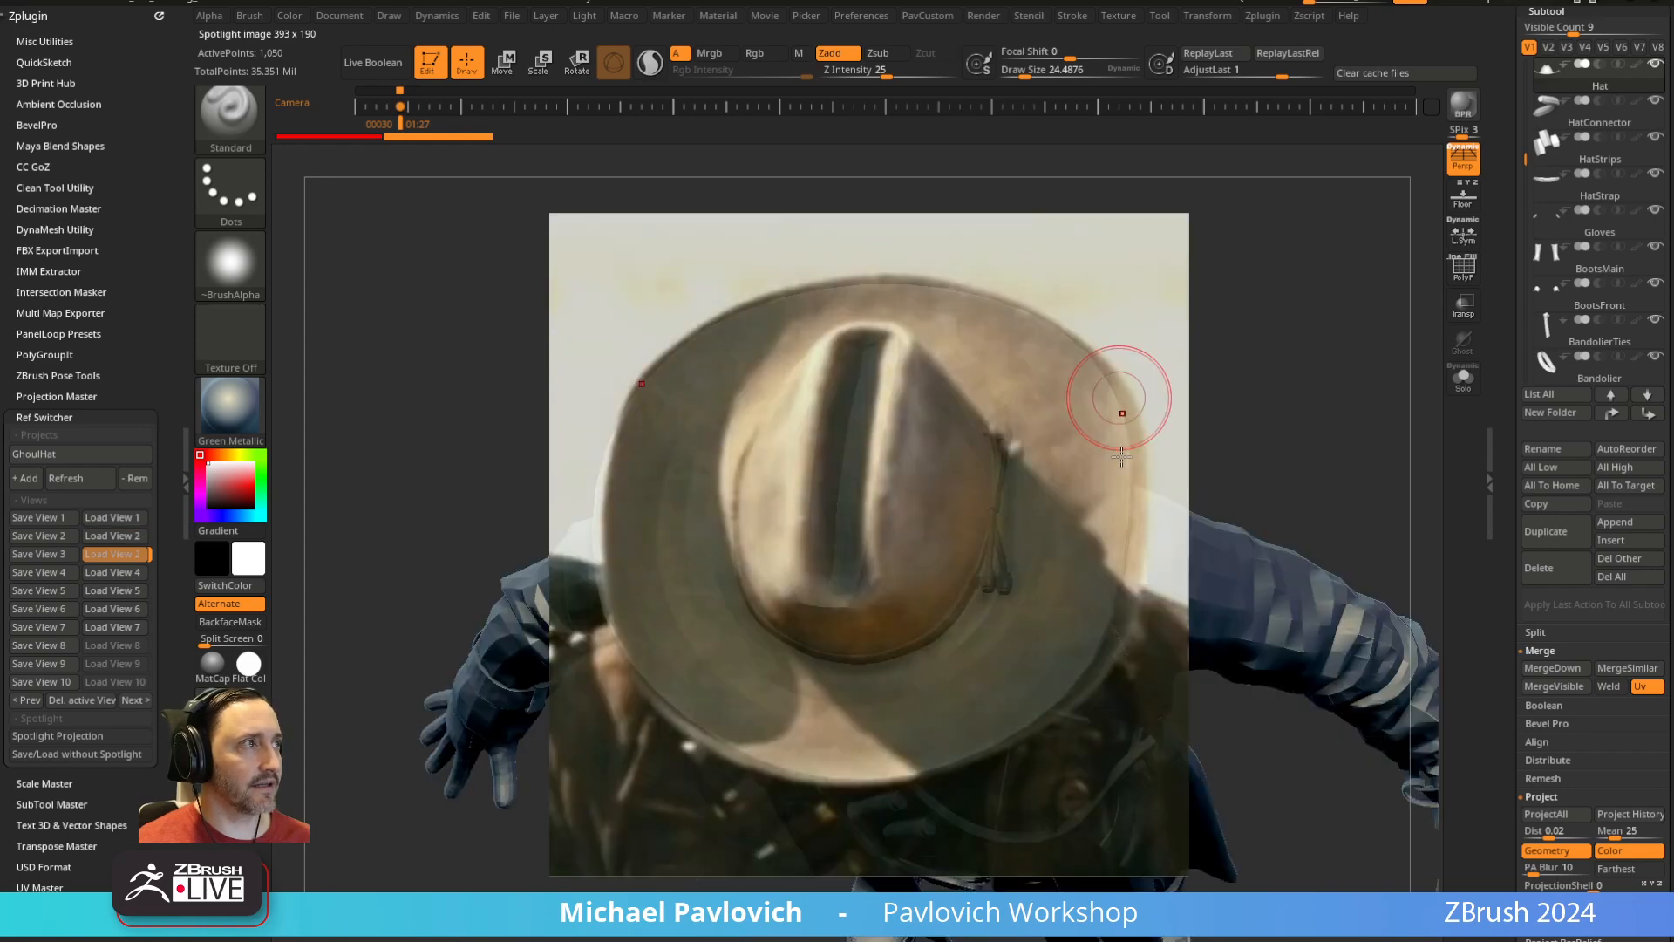
left_click(1463, 277)
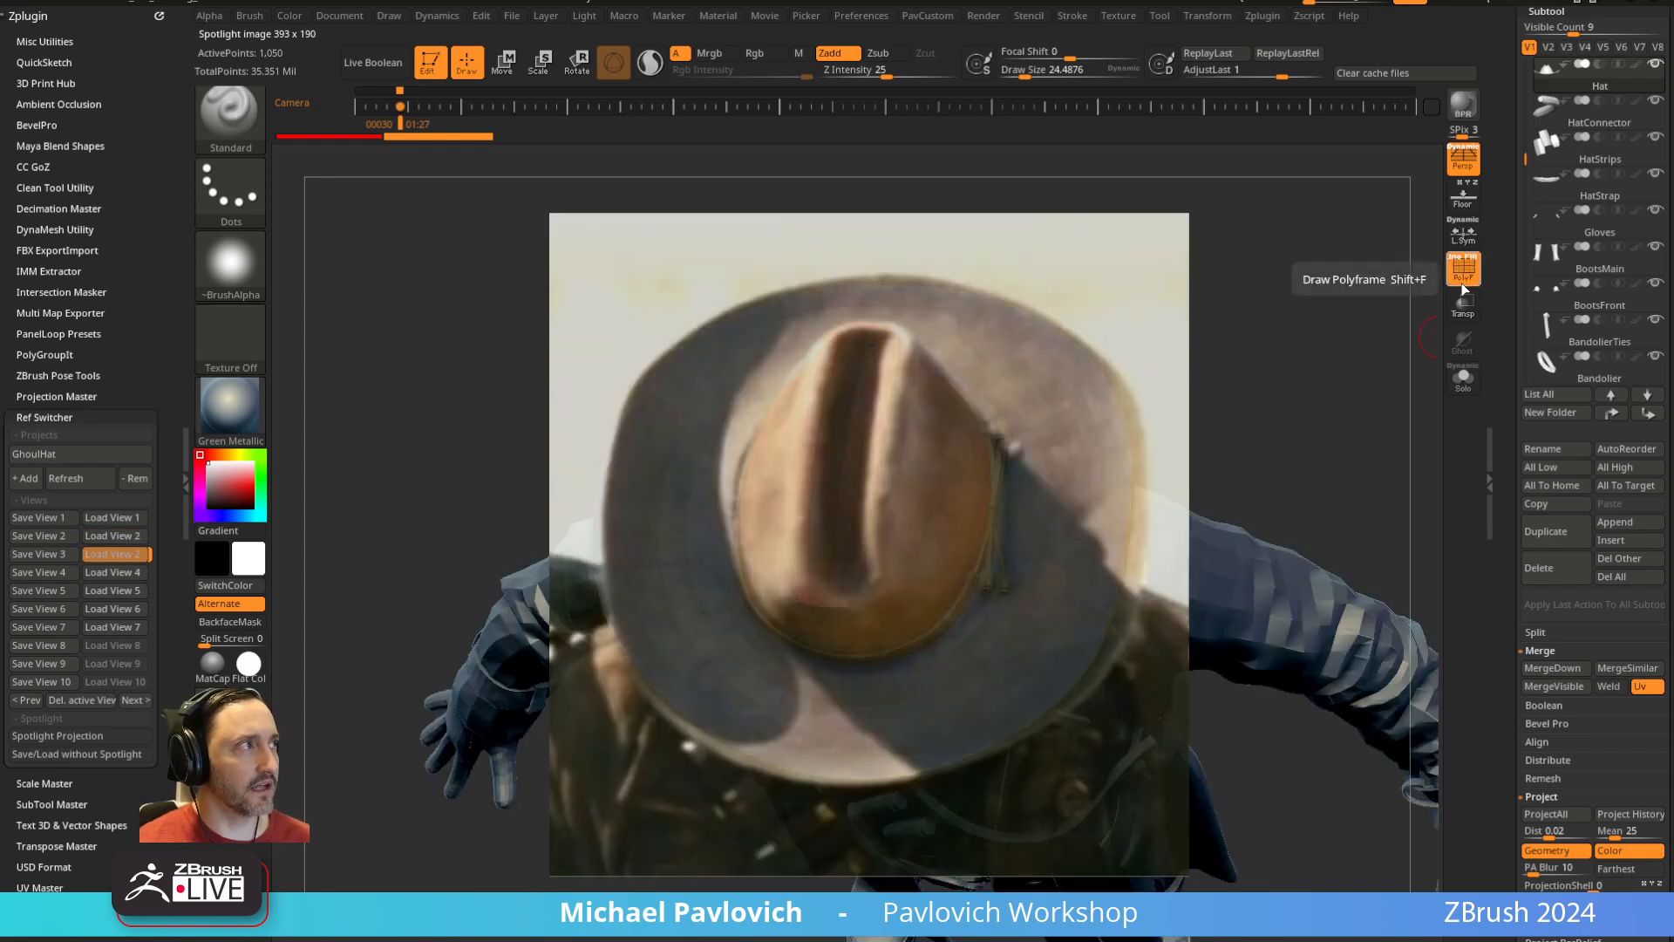
left_click(1462, 284)
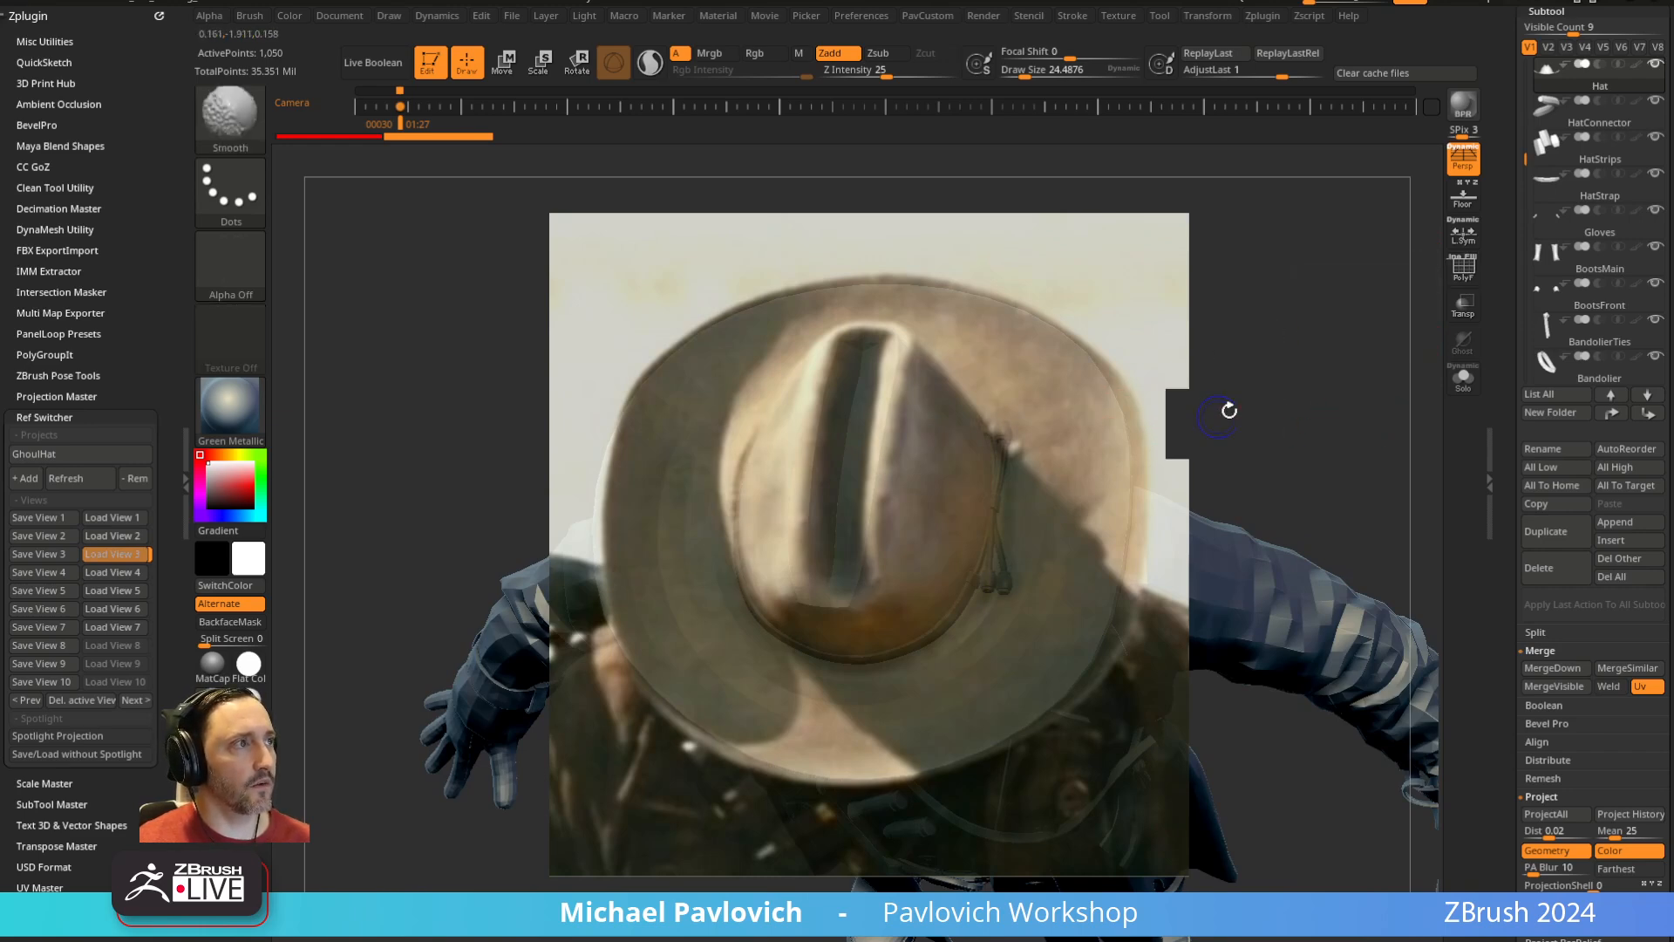
Leave the reference view, turn off perspective, and return to a front view of the character
left_click_drag(1226, 407, 1397, 243)
left_click(1463, 160)
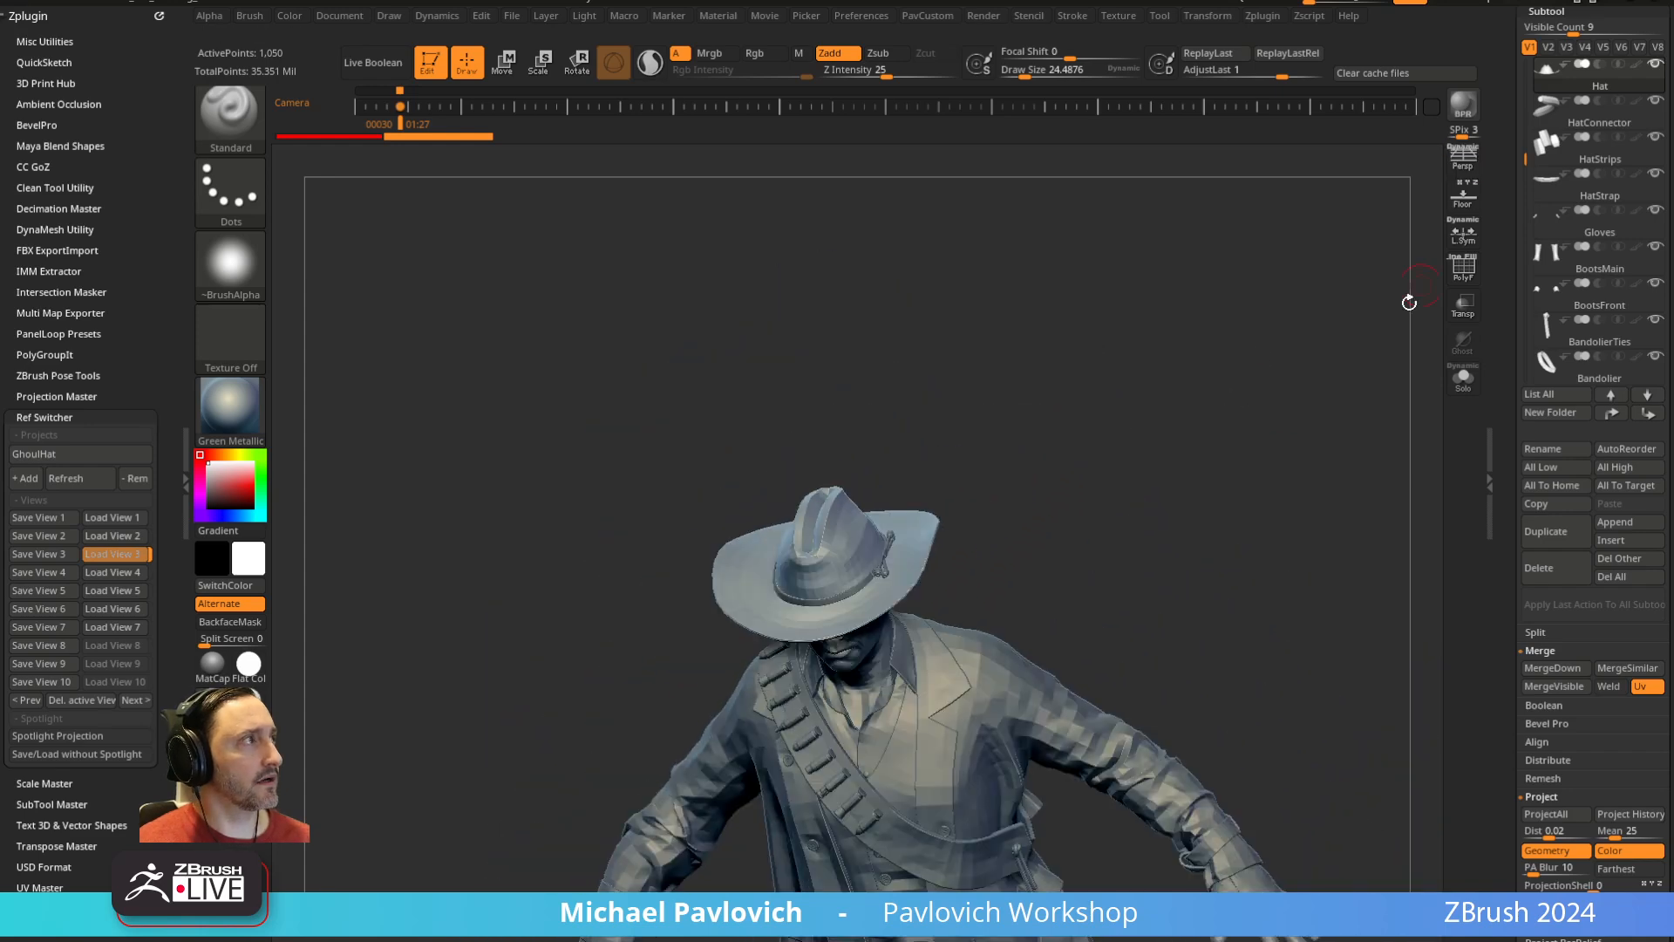
left_click_drag(1402, 337, 1301, 367, "shift")
mouse_move(1226, 435)
left_mouse_down("alt")
mouse_move(1162, 415)
mouse_move(1236, 425)
left_mouse_up("alt")
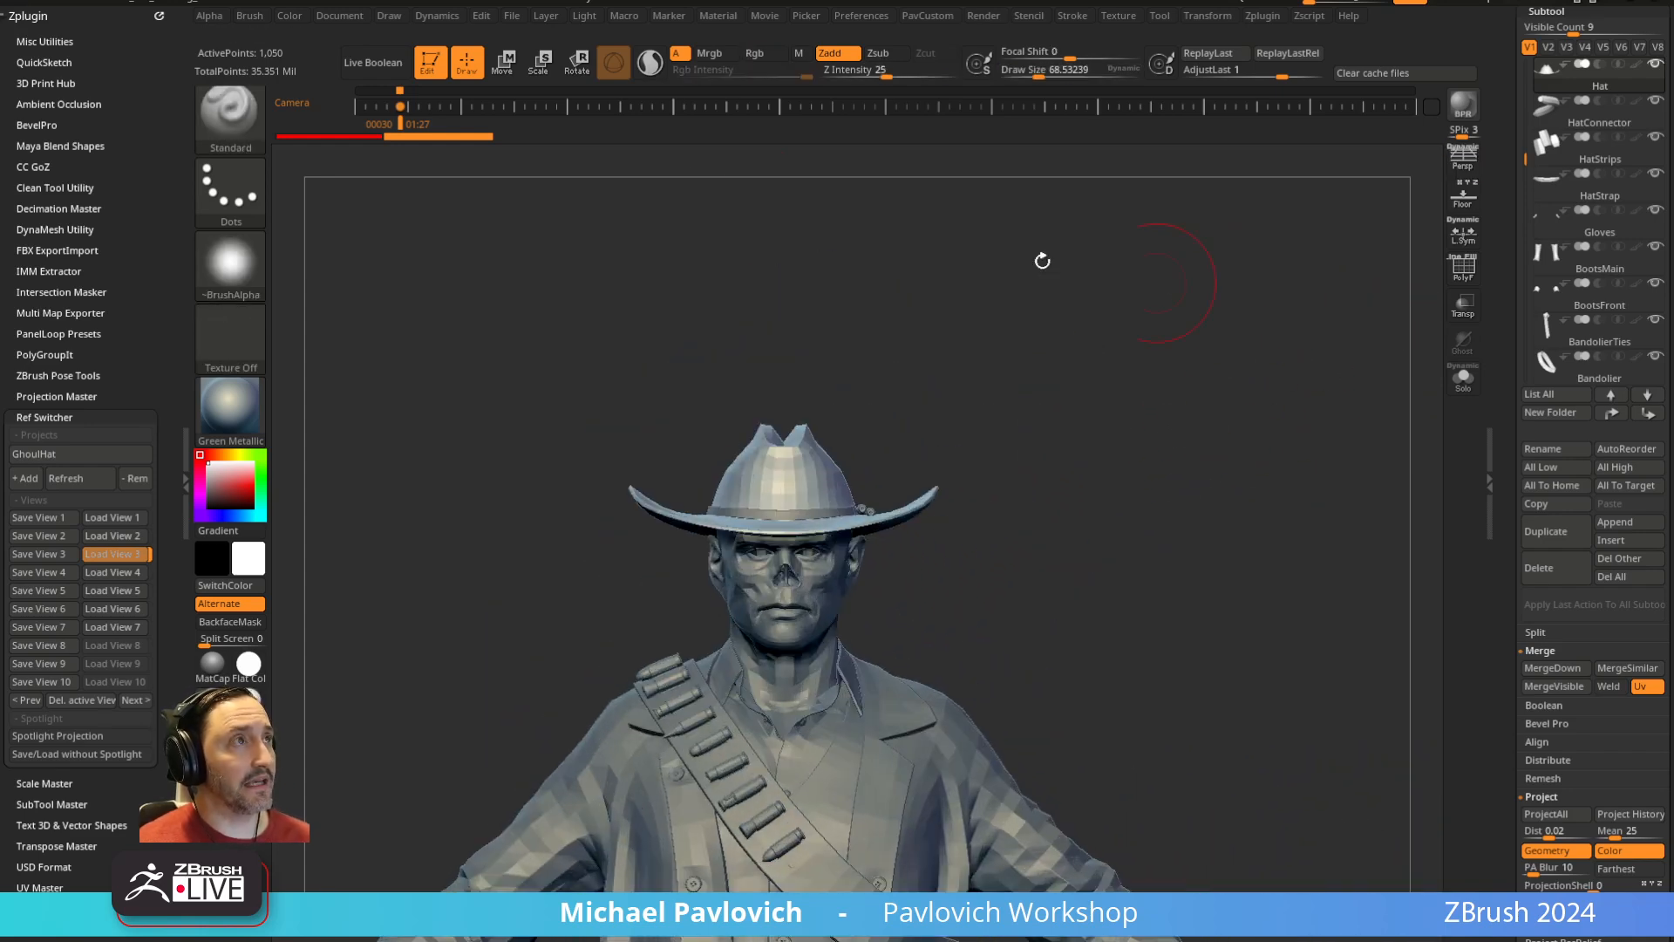
Leave Edit mode, clear the canvas, draw a new Cylinder3D on it, and make it editable
left_click(427, 63)
key("ctrl+n")
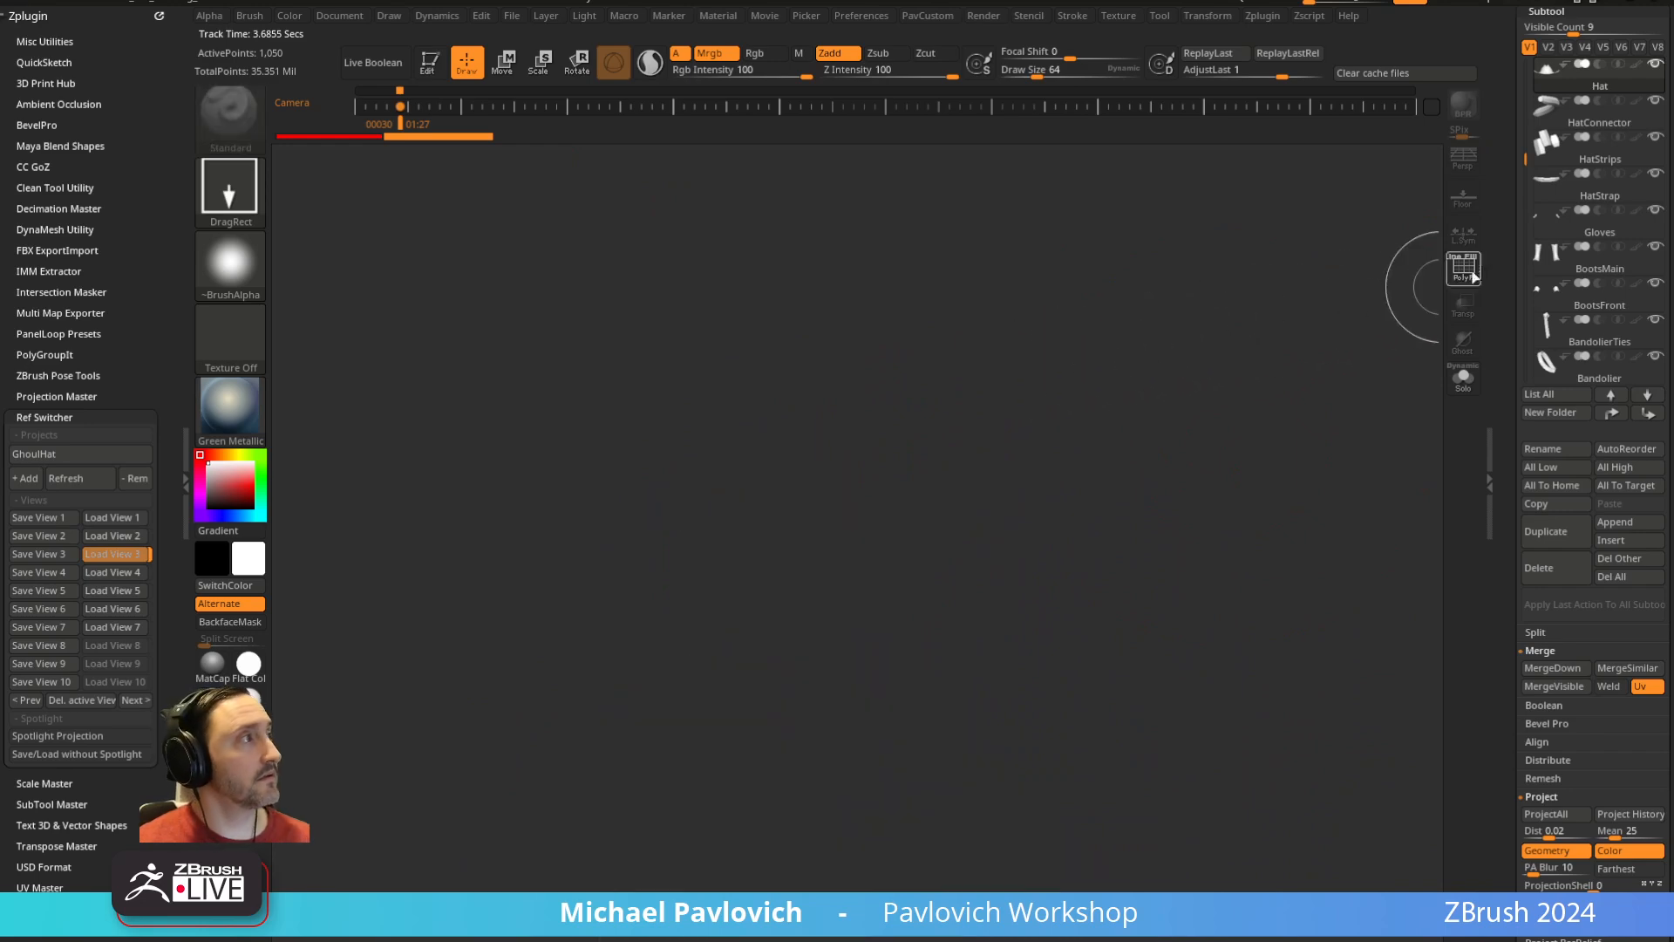
left_click(1556, 233)
left_click(1611, 214)
left_click_drag(702, 589, 595, 358)
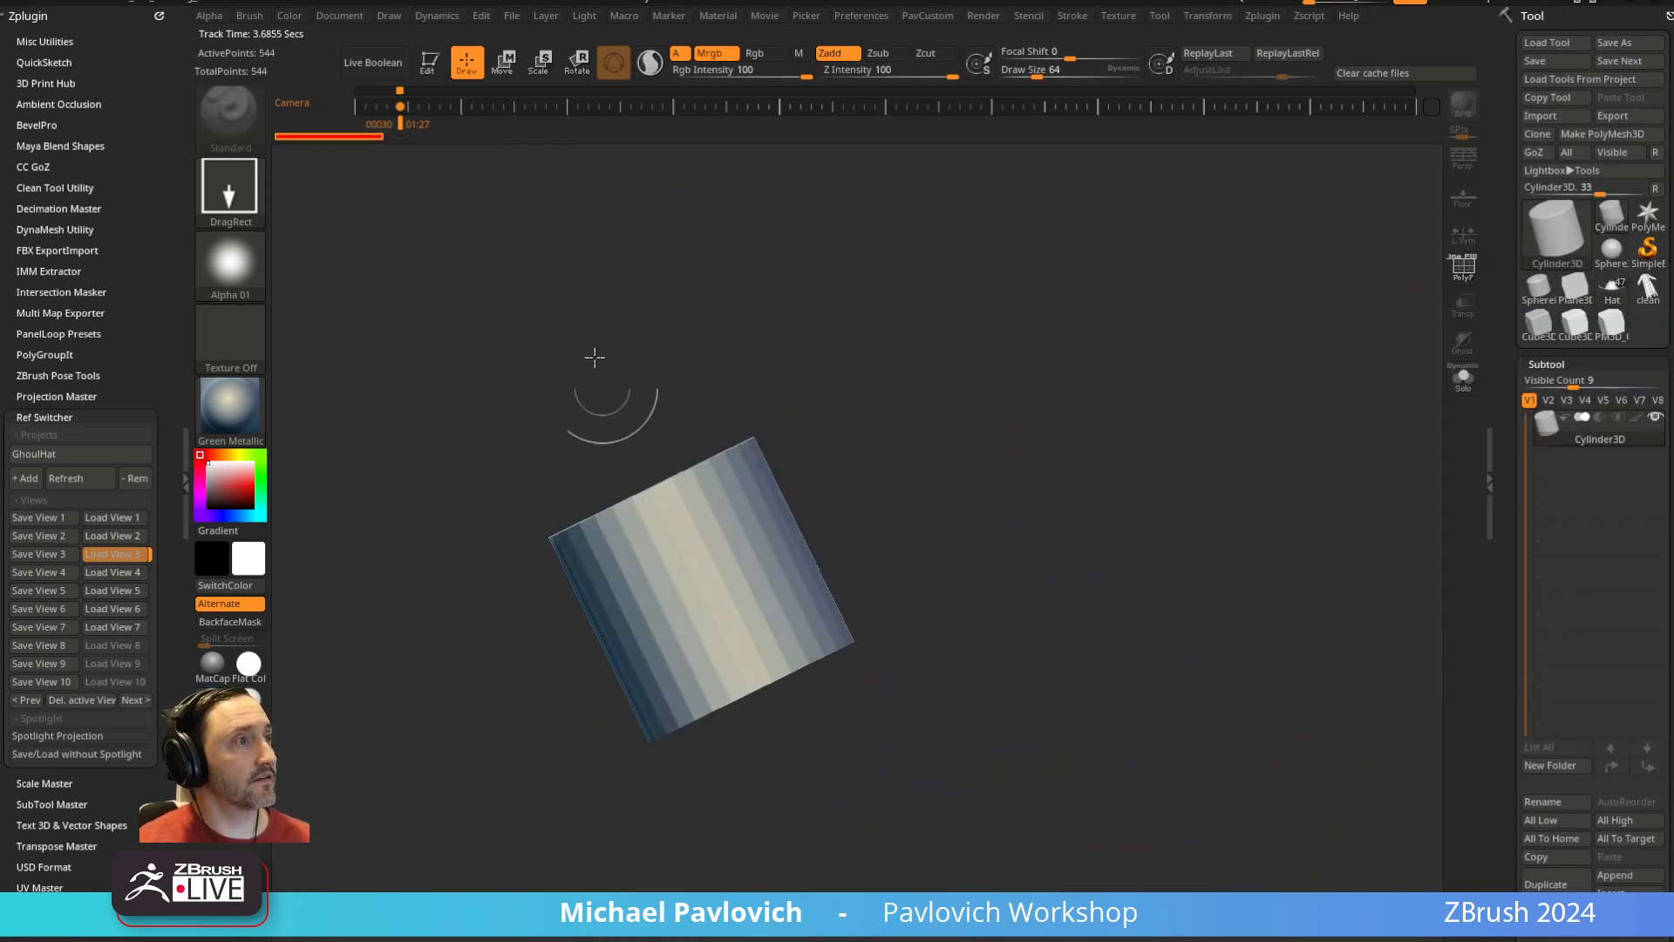
left_click(436, 70)
Flatten the cylinder into a thin disc as a PolyMesh3D and display its polyframe
left_click_drag(1273, 305, 1142, 418, "shift")
key("w")
mouse_move(695, 538)
left_mouse_down()
mouse_move(740, 837)
mouse_move(697, 611)
mouse_move(701, 702)
left_mouse_up()
key("q")
key("shift+f")
mouse_move(1206, 448)
left_mouse_down()
mouse_move(1110, 437)
mouse_move(1200, 429)
left_mouse_up()
Assign polygroups to the disc with Groups By Normals and open the Polygroups settings
key("5")
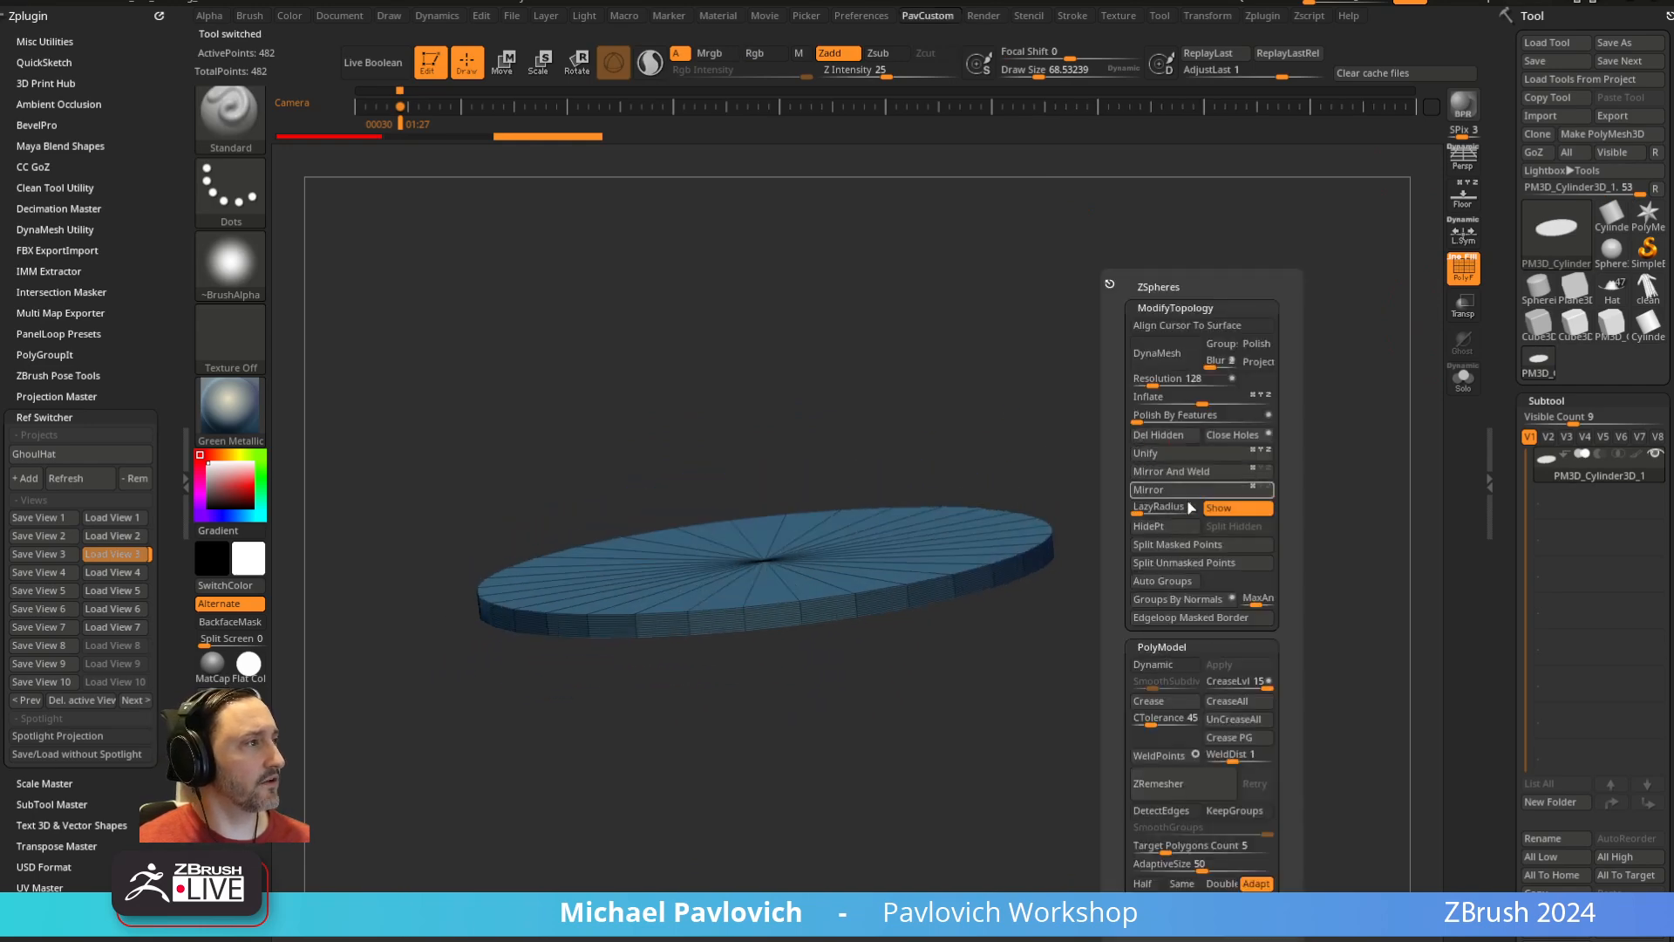
left_click(1181, 600)
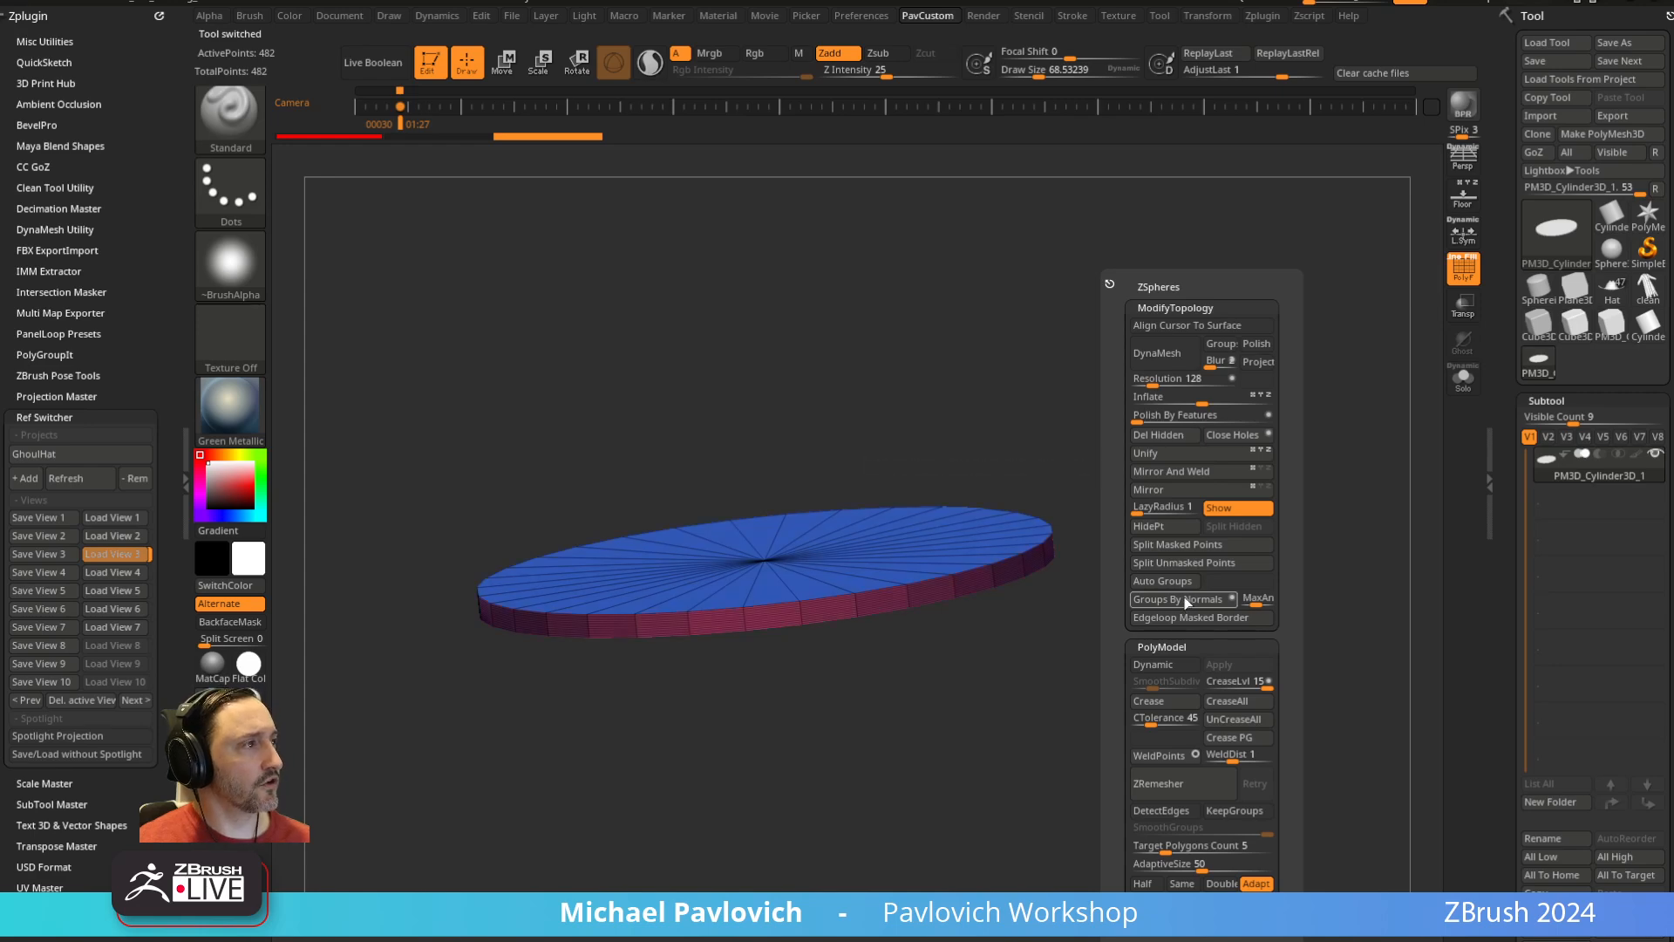
left_click_drag(1498, 488, 1502, 185)
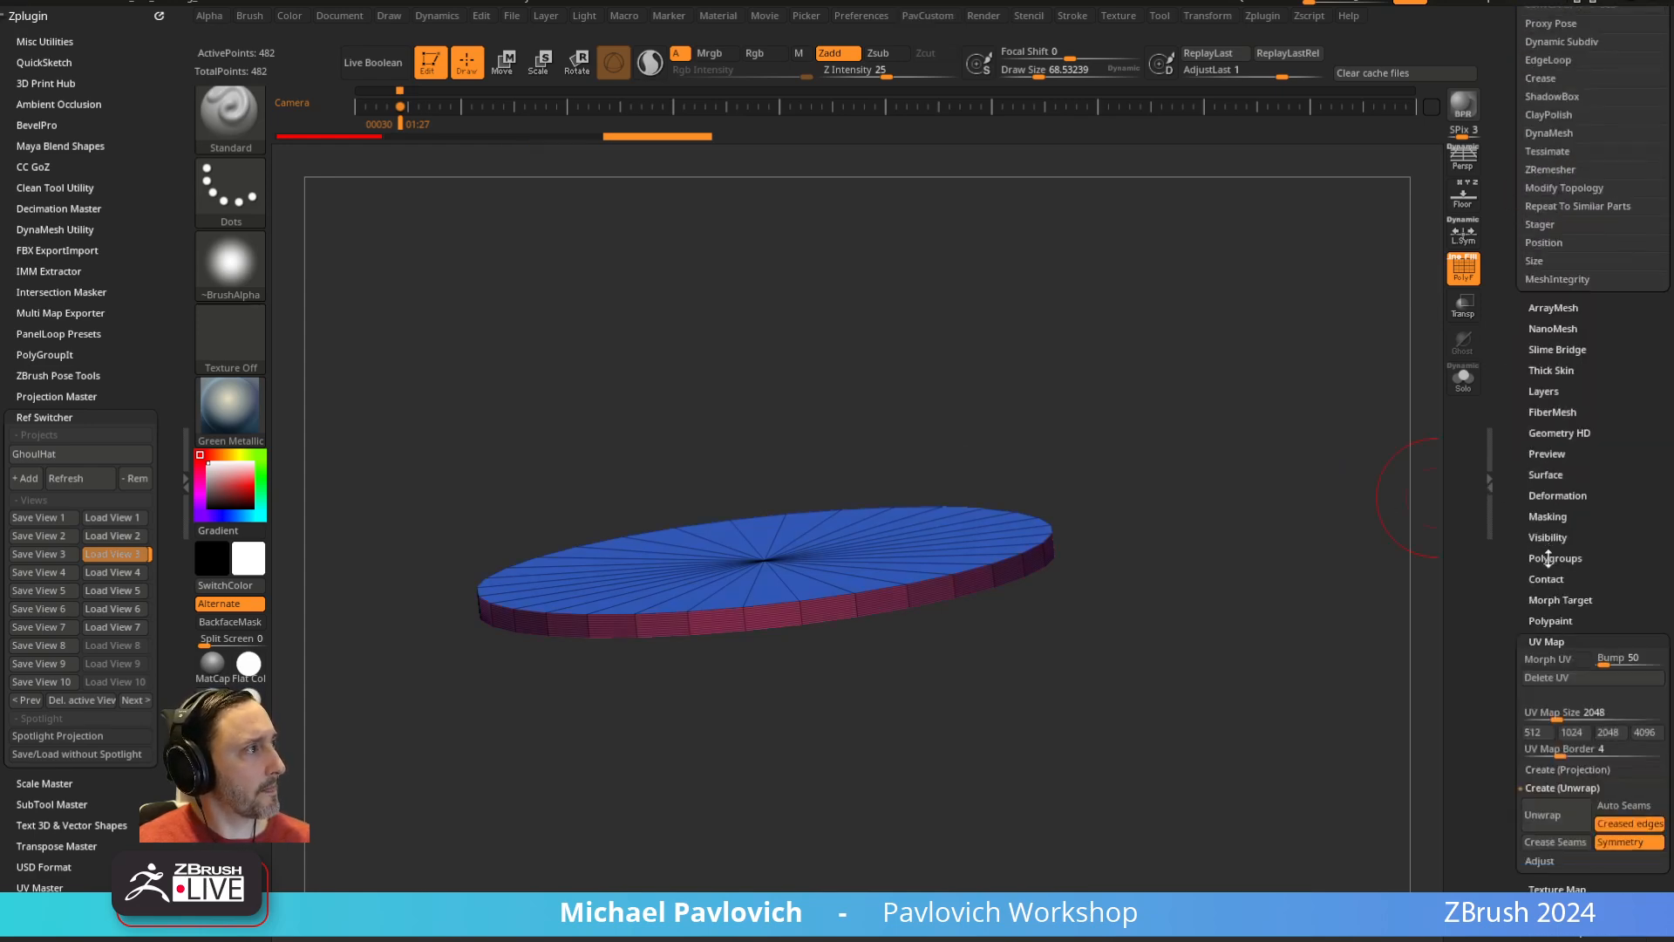
left_click(1546, 558)
left_click_drag(1540, 582, 1532, 542)
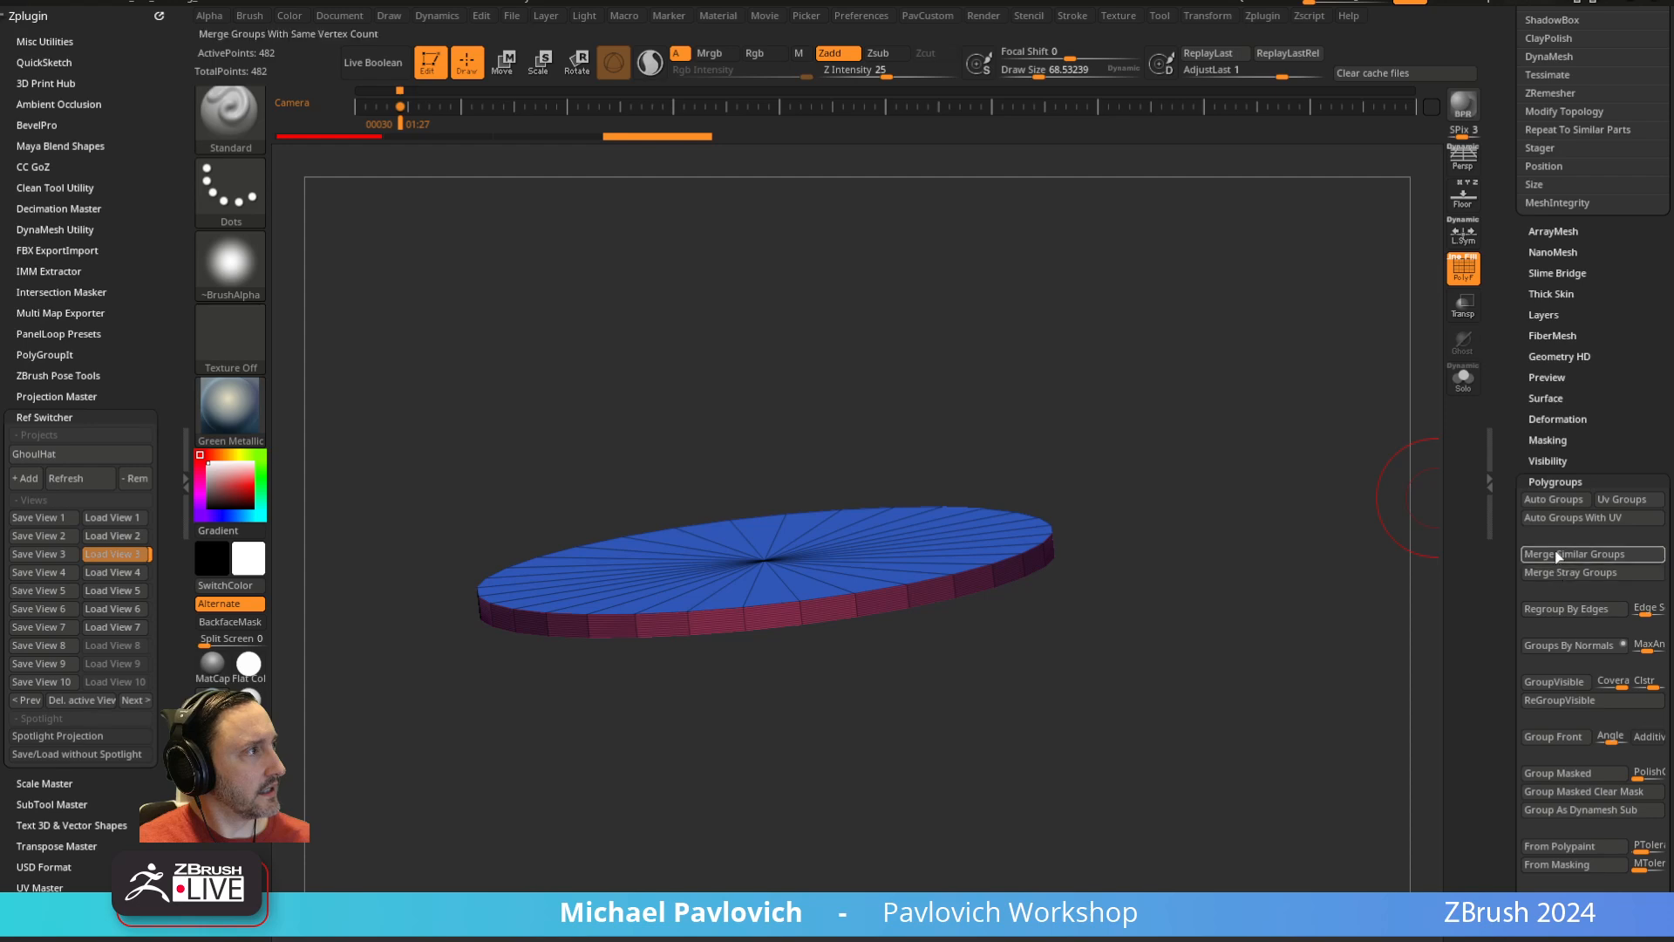
scroll(1530, 693, "down", 3)
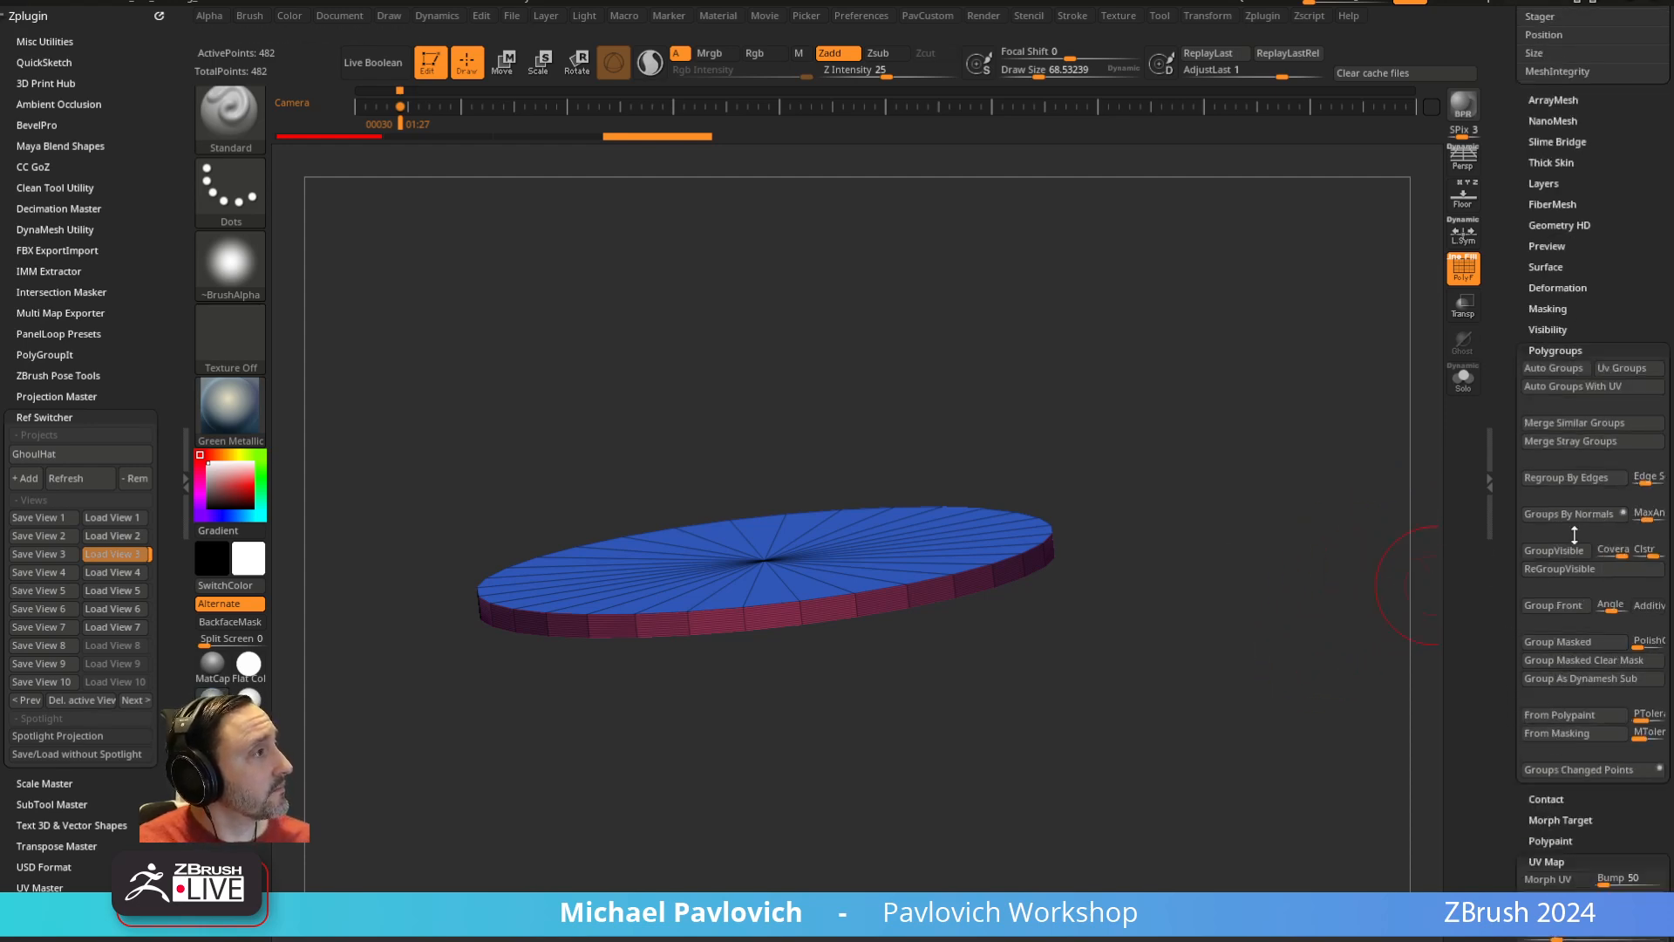
Remesh the disc with ZRemesher, using the Same polygon count option
left_click_drag(1229, 400, 911, 567)
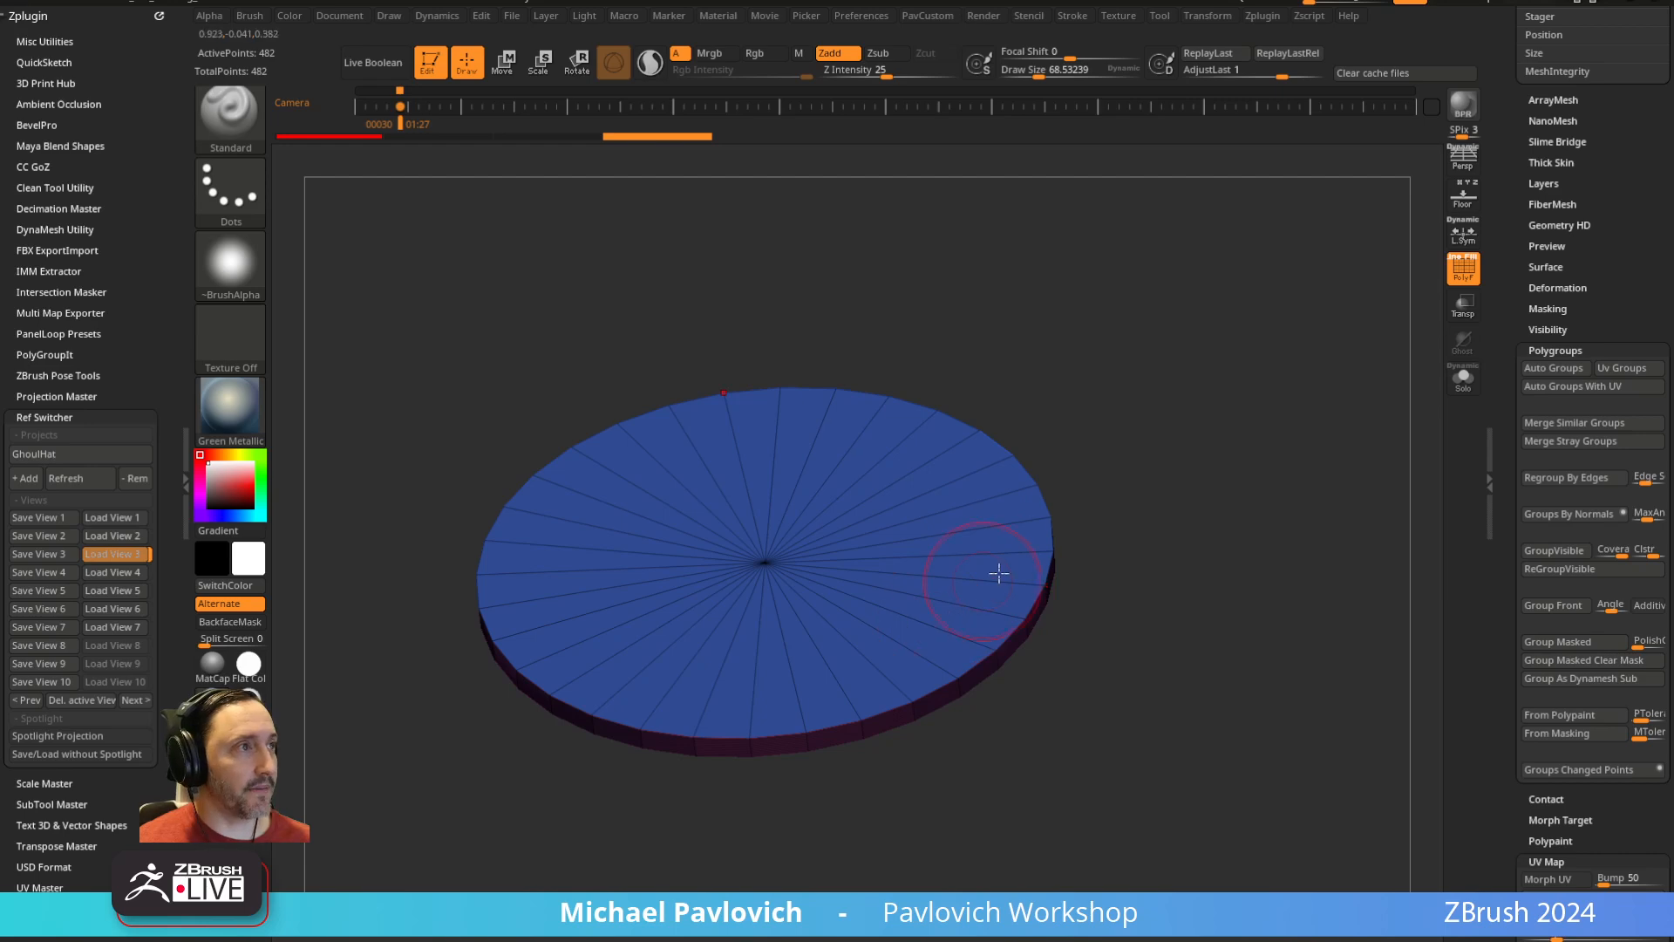
key("space")
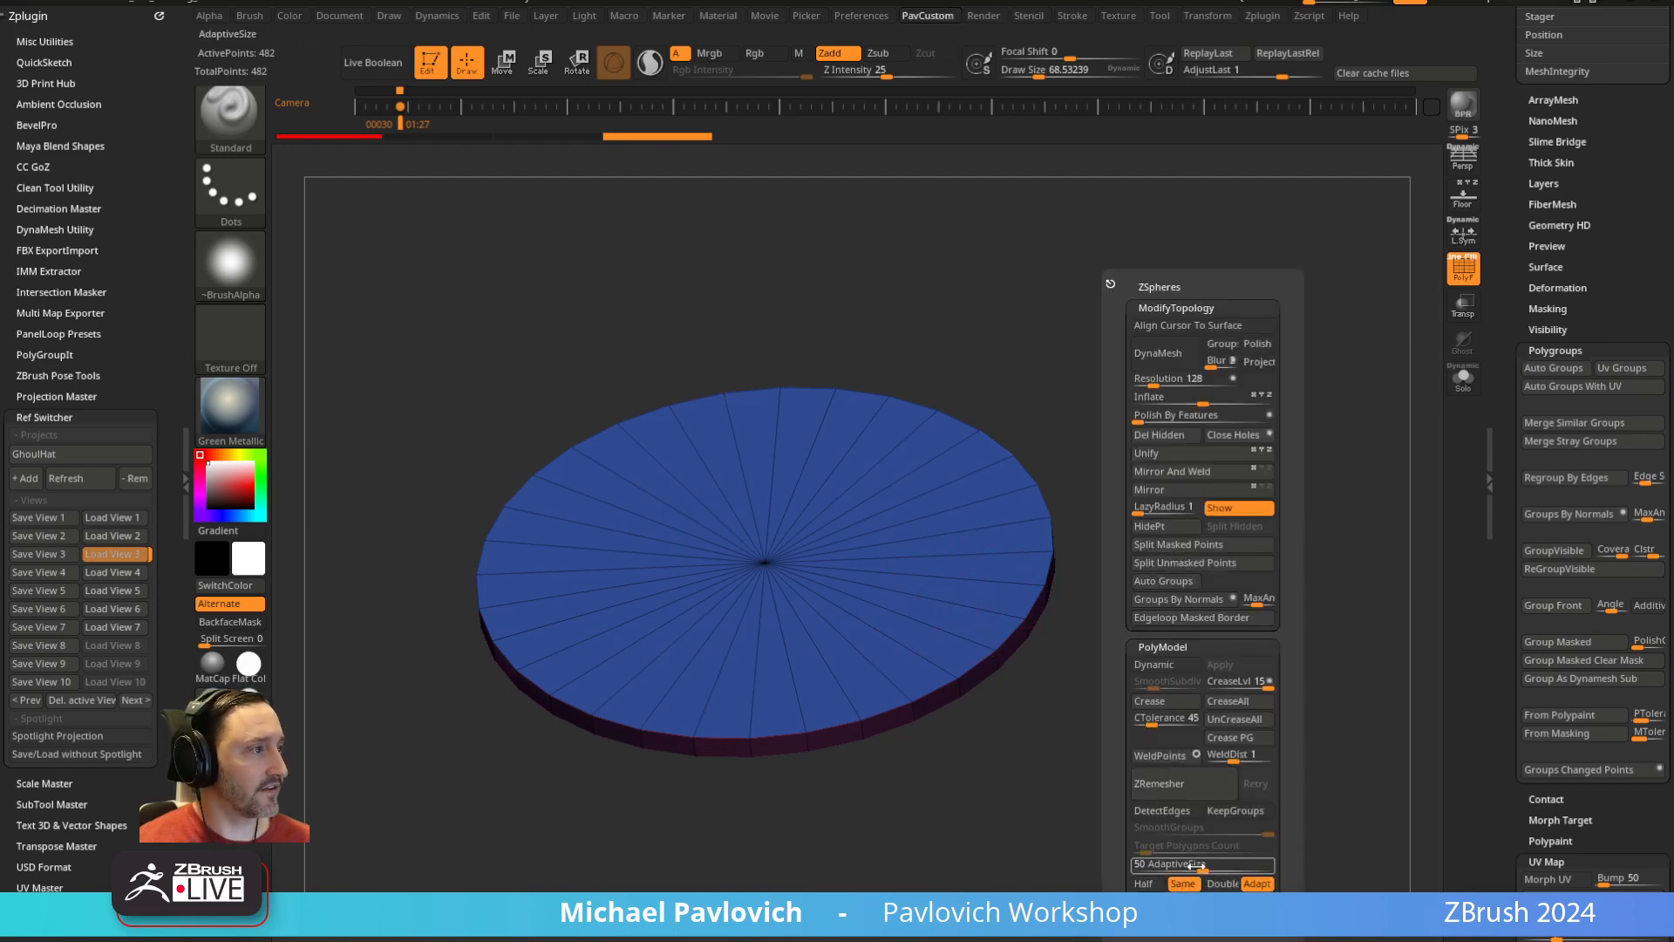
left_click(1168, 783)
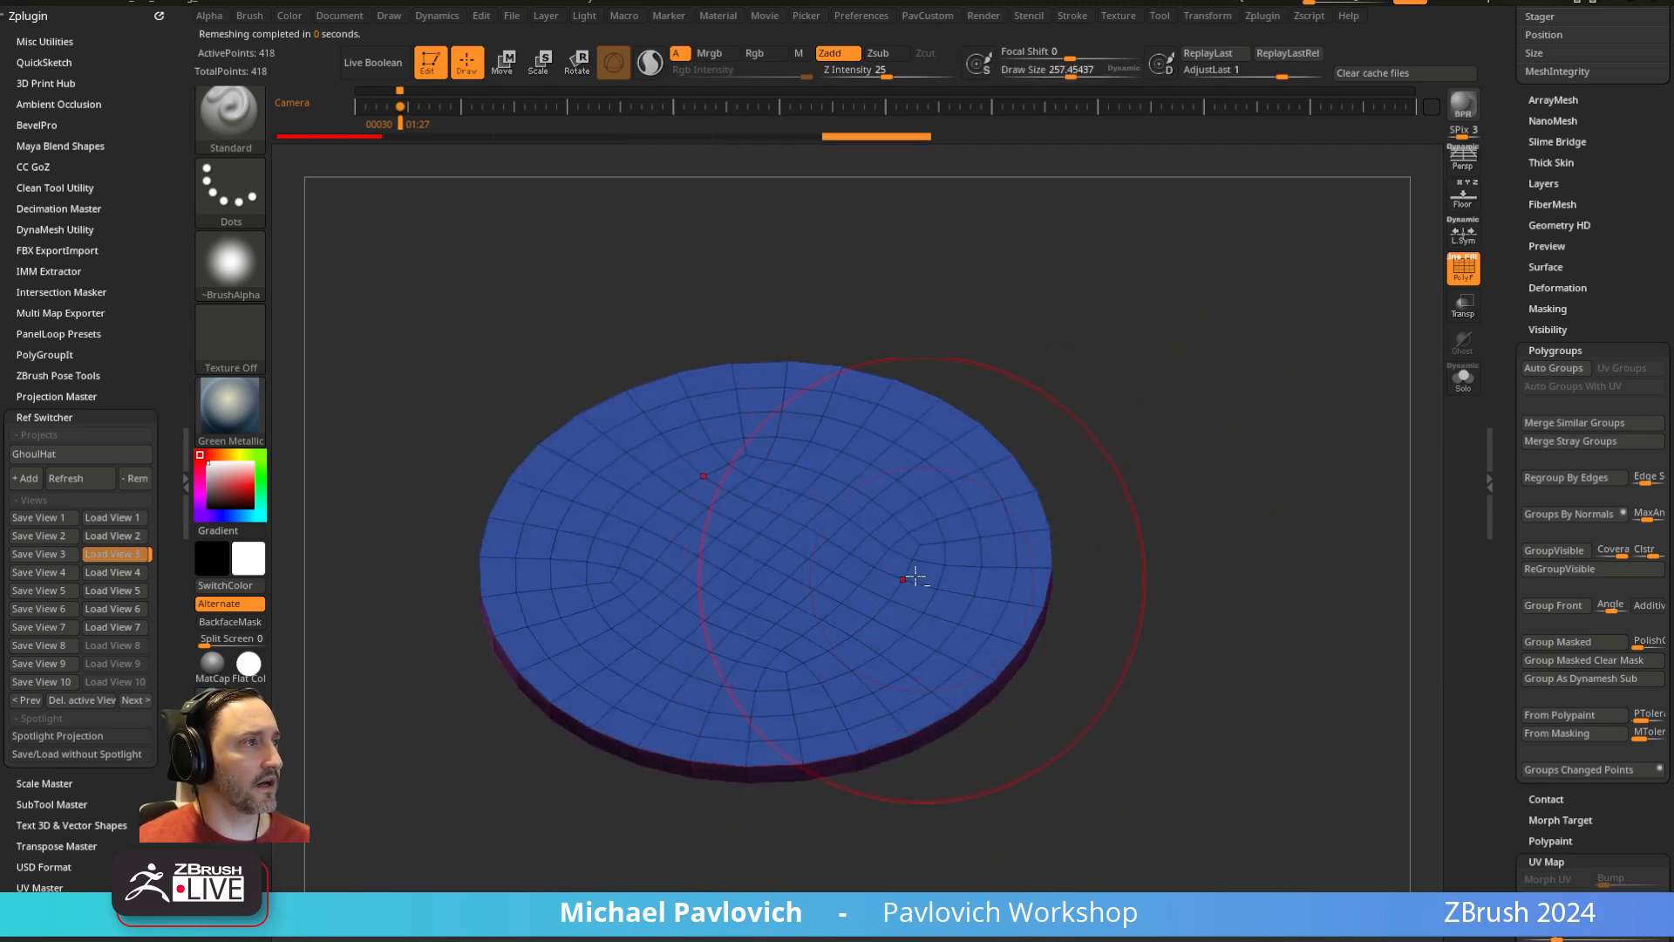
Choose the Move brush, try pulling the disc's surface, undo the stroke, and set the draw size to about 166
key("b")
key("m")
key("v")
mouse_move(914, 575)
left_mouse_down()
mouse_move(878, 526)
mouse_move(972, 482)
mouse_move(976, 499)
left_mouse_up()
key("ctrl+z")
key("s")
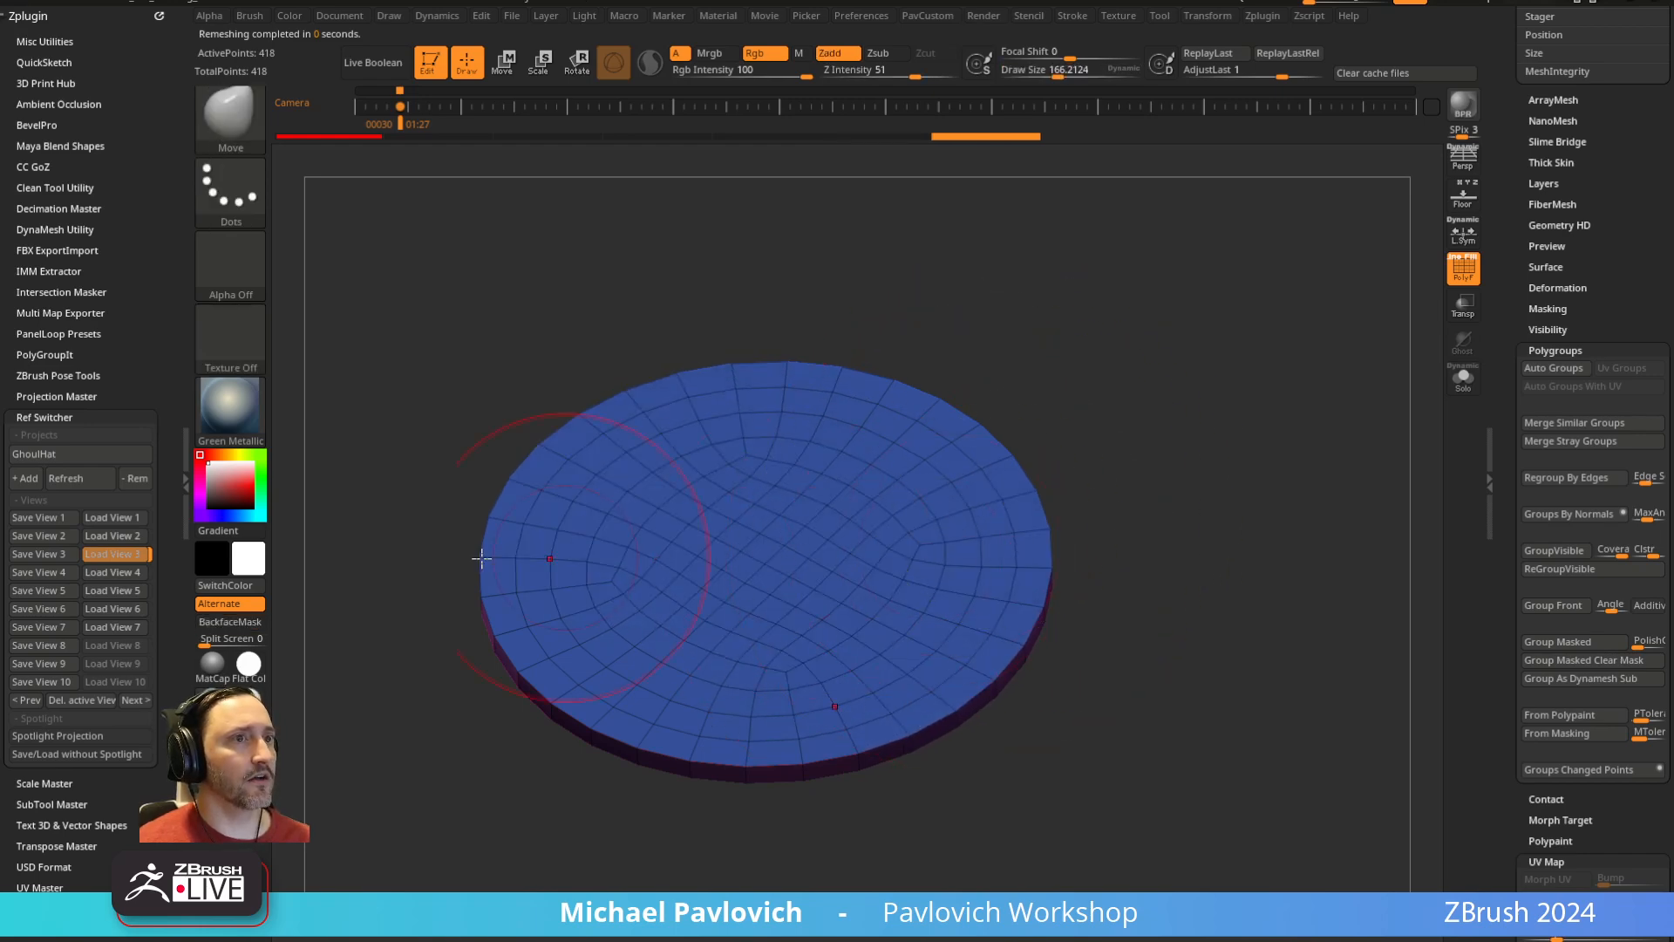
Replace the docked Zplugin palette with the Brush palette
left_click(158, 14)
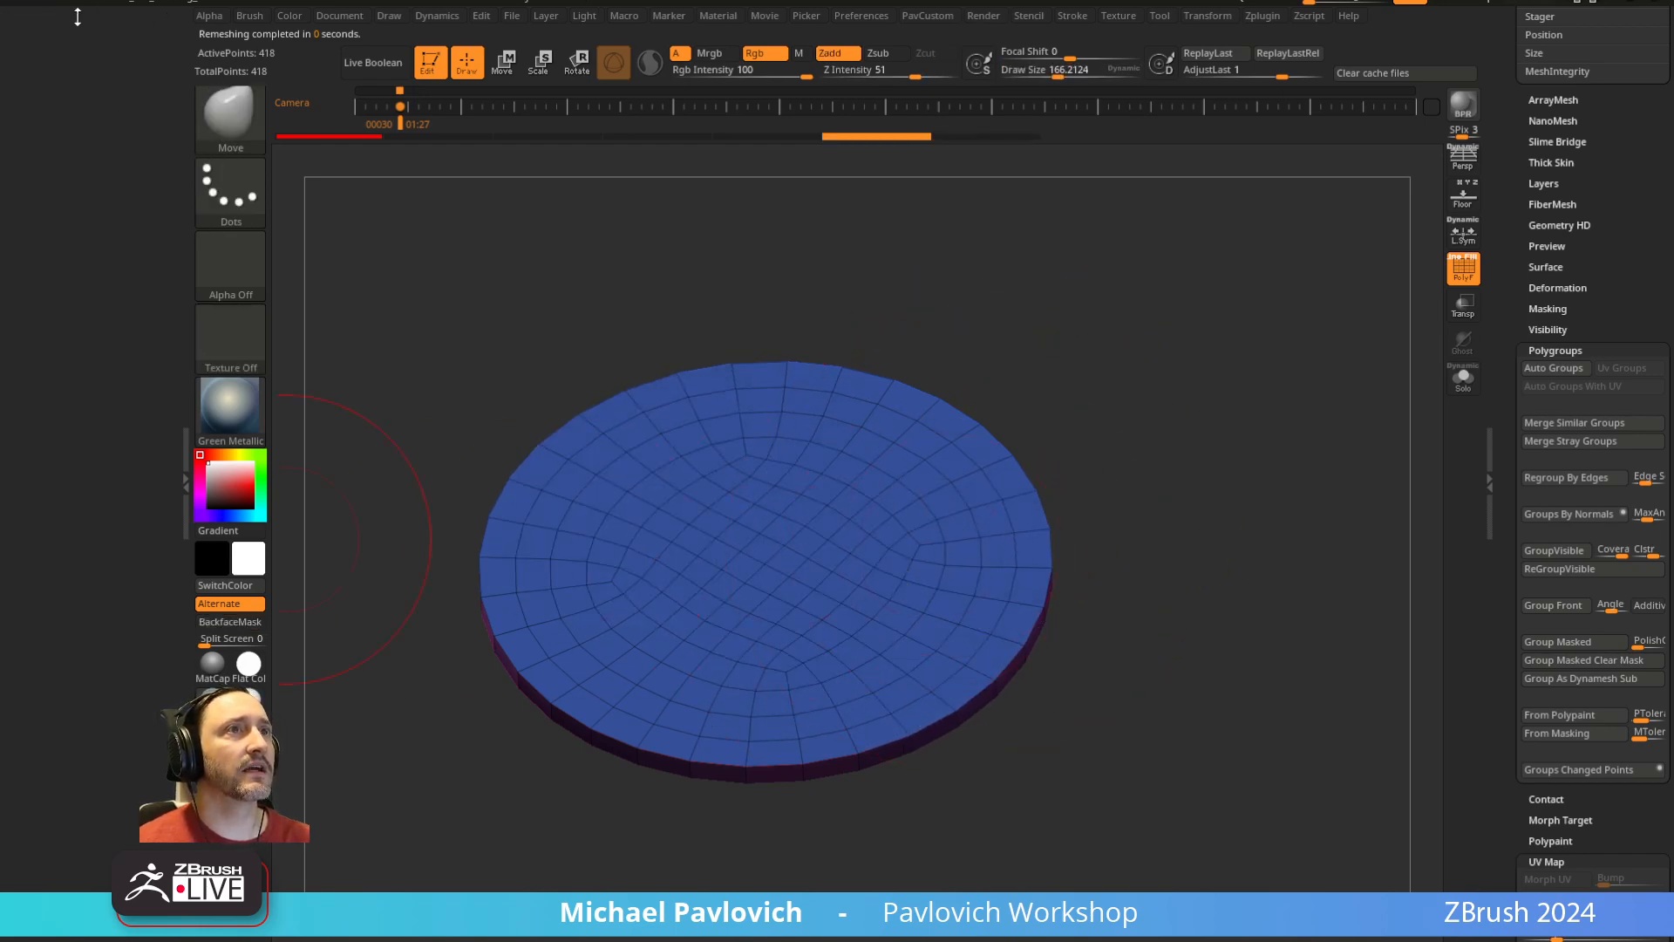
left_click(243, 18)
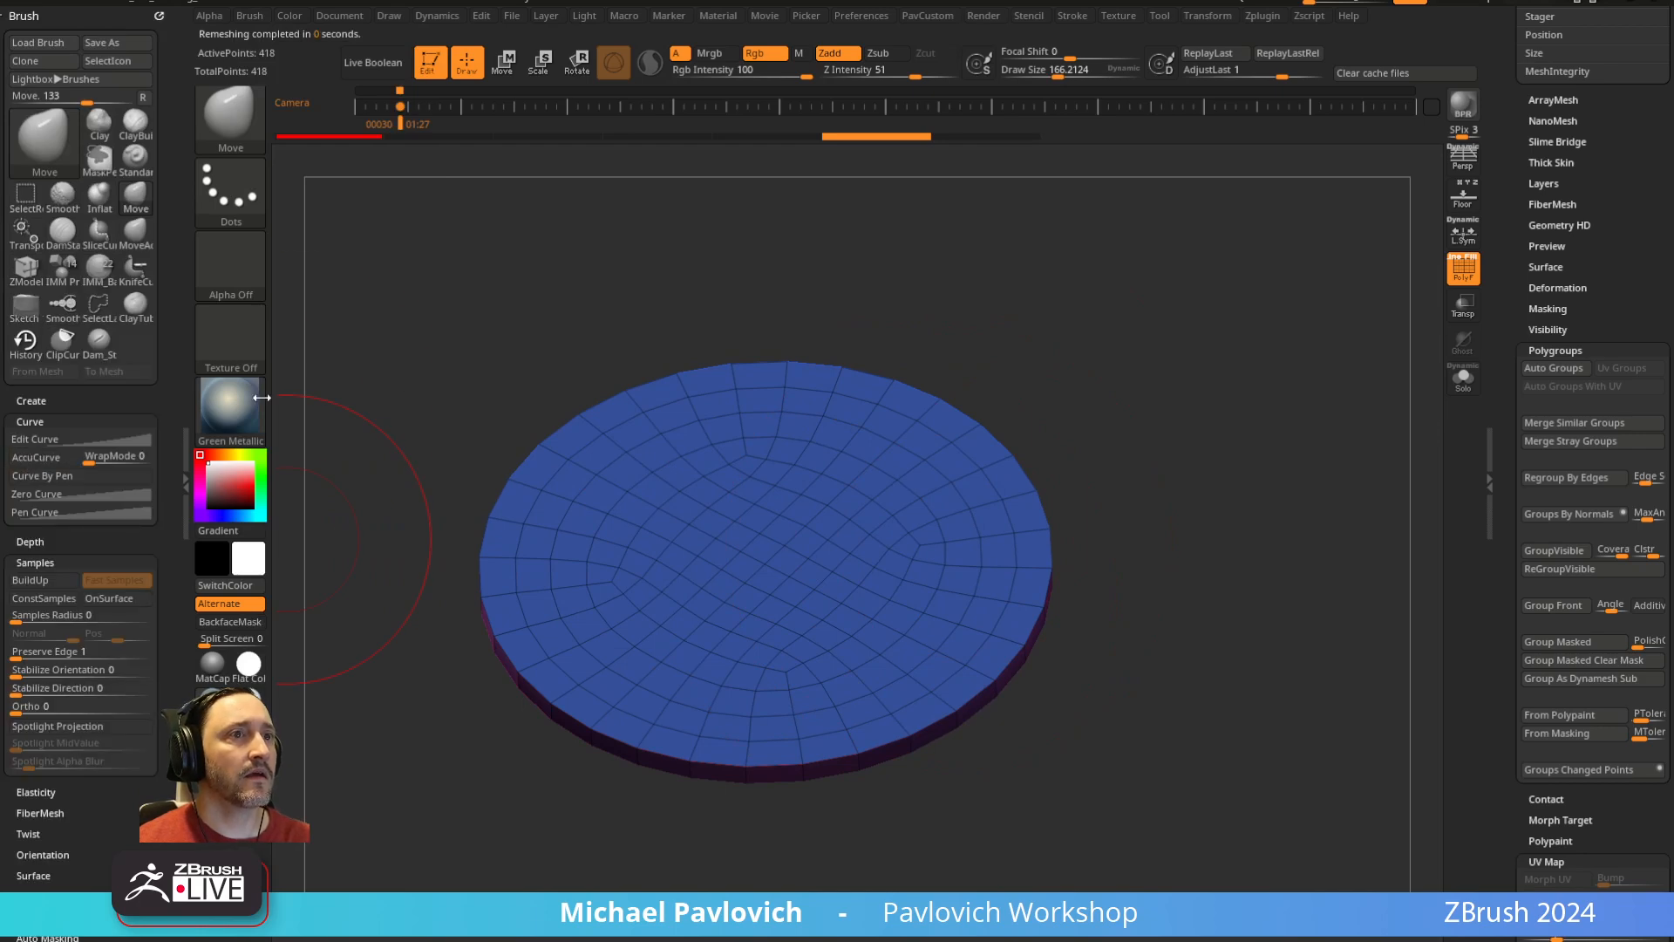
Undo the last change to the disc and set the brush draw size to about 44
left_click_drag(927, 538, 904, 490)
mouse_move(1117, 471)
left_mouse_down()
mouse_move(1146, 451)
mouse_move(1136, 485)
mouse_move(1114, 490)
mouse_move(1132, 485)
left_mouse_up()
key("ctrl+z")
key("s")
key("s")
left_click_drag(1132, 488, 1122, 488)
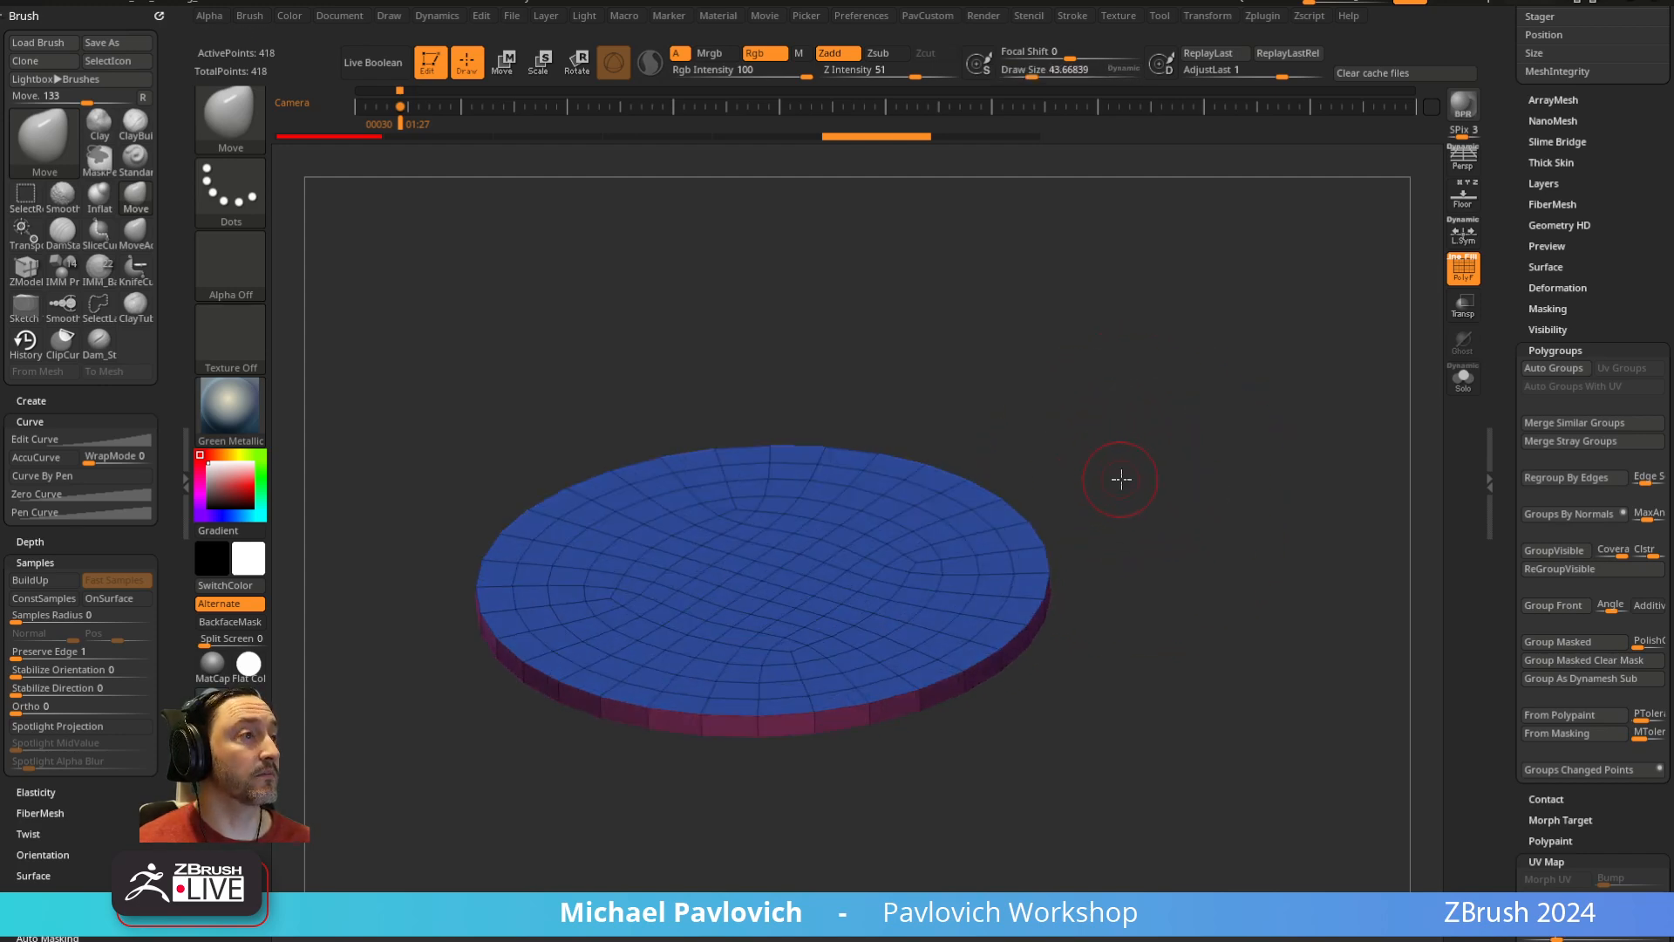
Isolate the disc's top polygroup and delete the hidden geometry
left_click(907, 625, "ctrl+shift")
left_click_drag(1204, 535, 1188, 534)
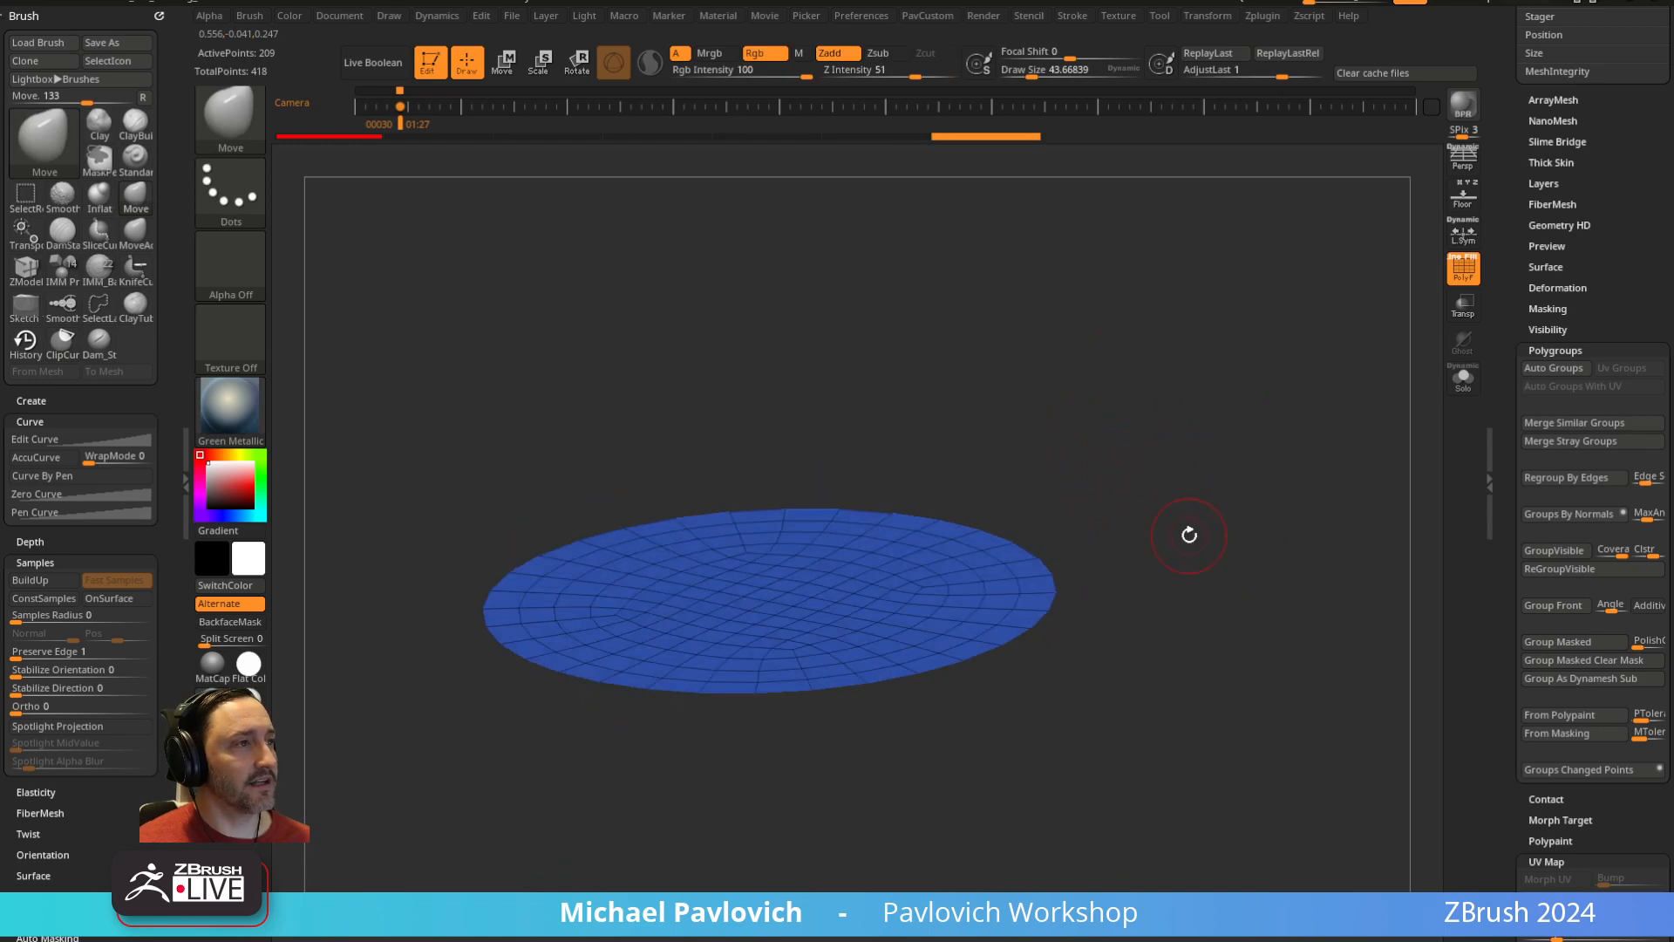
left_click(1061, 559, "ctrl+shift")
left_click(890, 598, "ctrl+shift")
key("space")
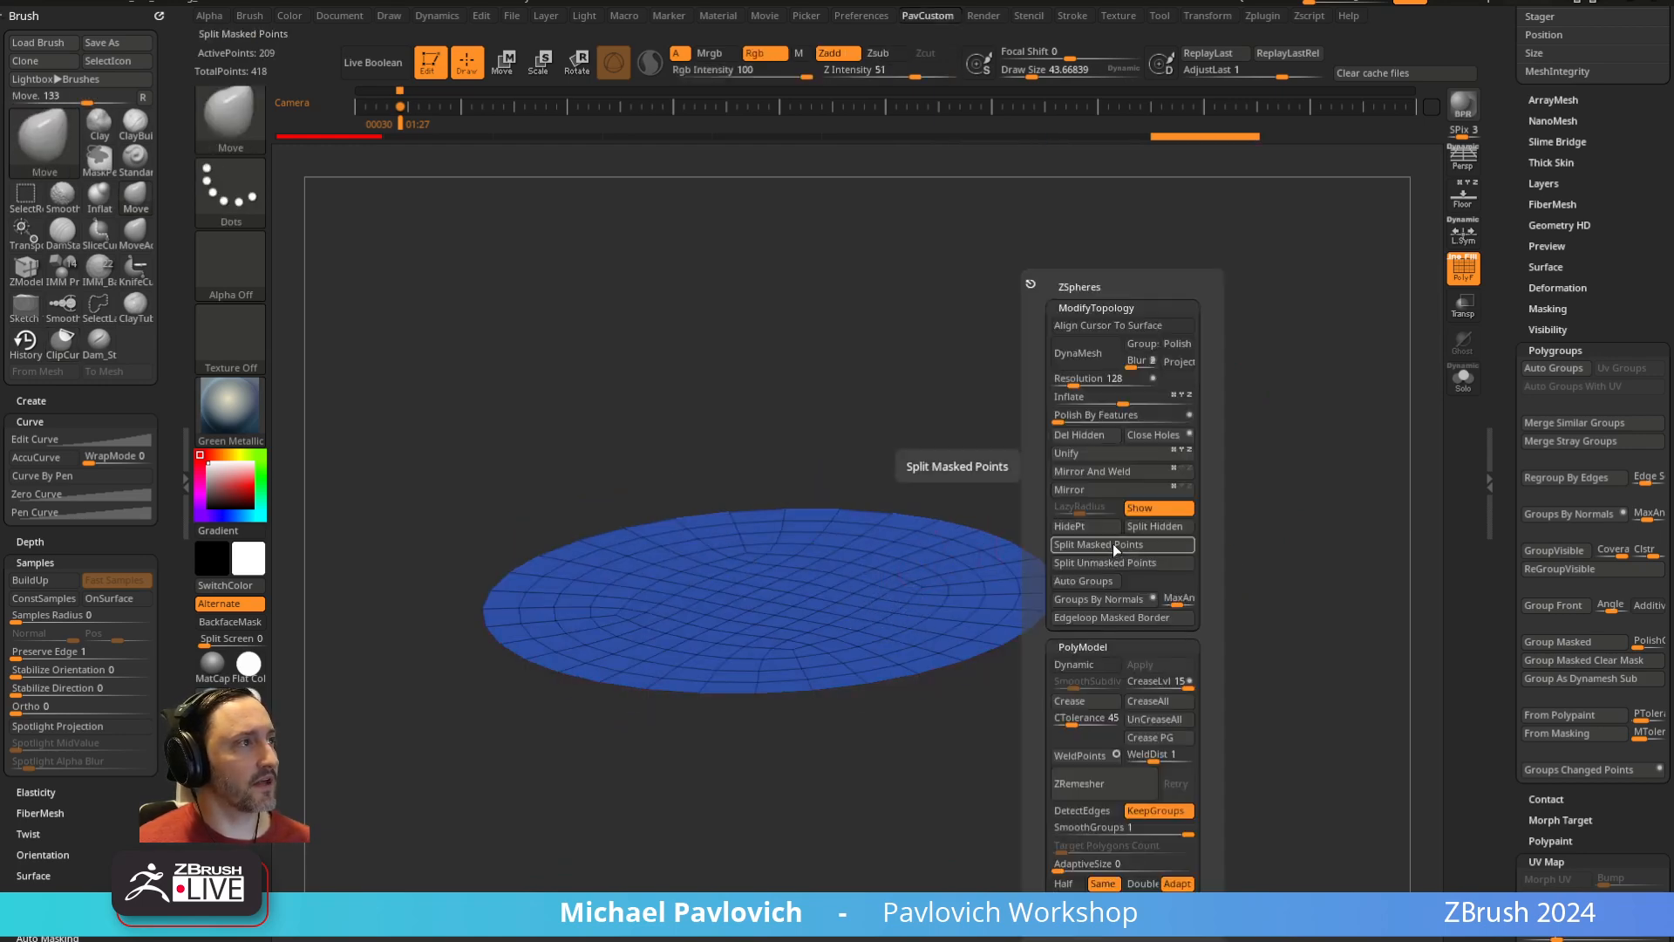
left_click(1086, 439)
left_click_drag(1512, 250, 1498, 414)
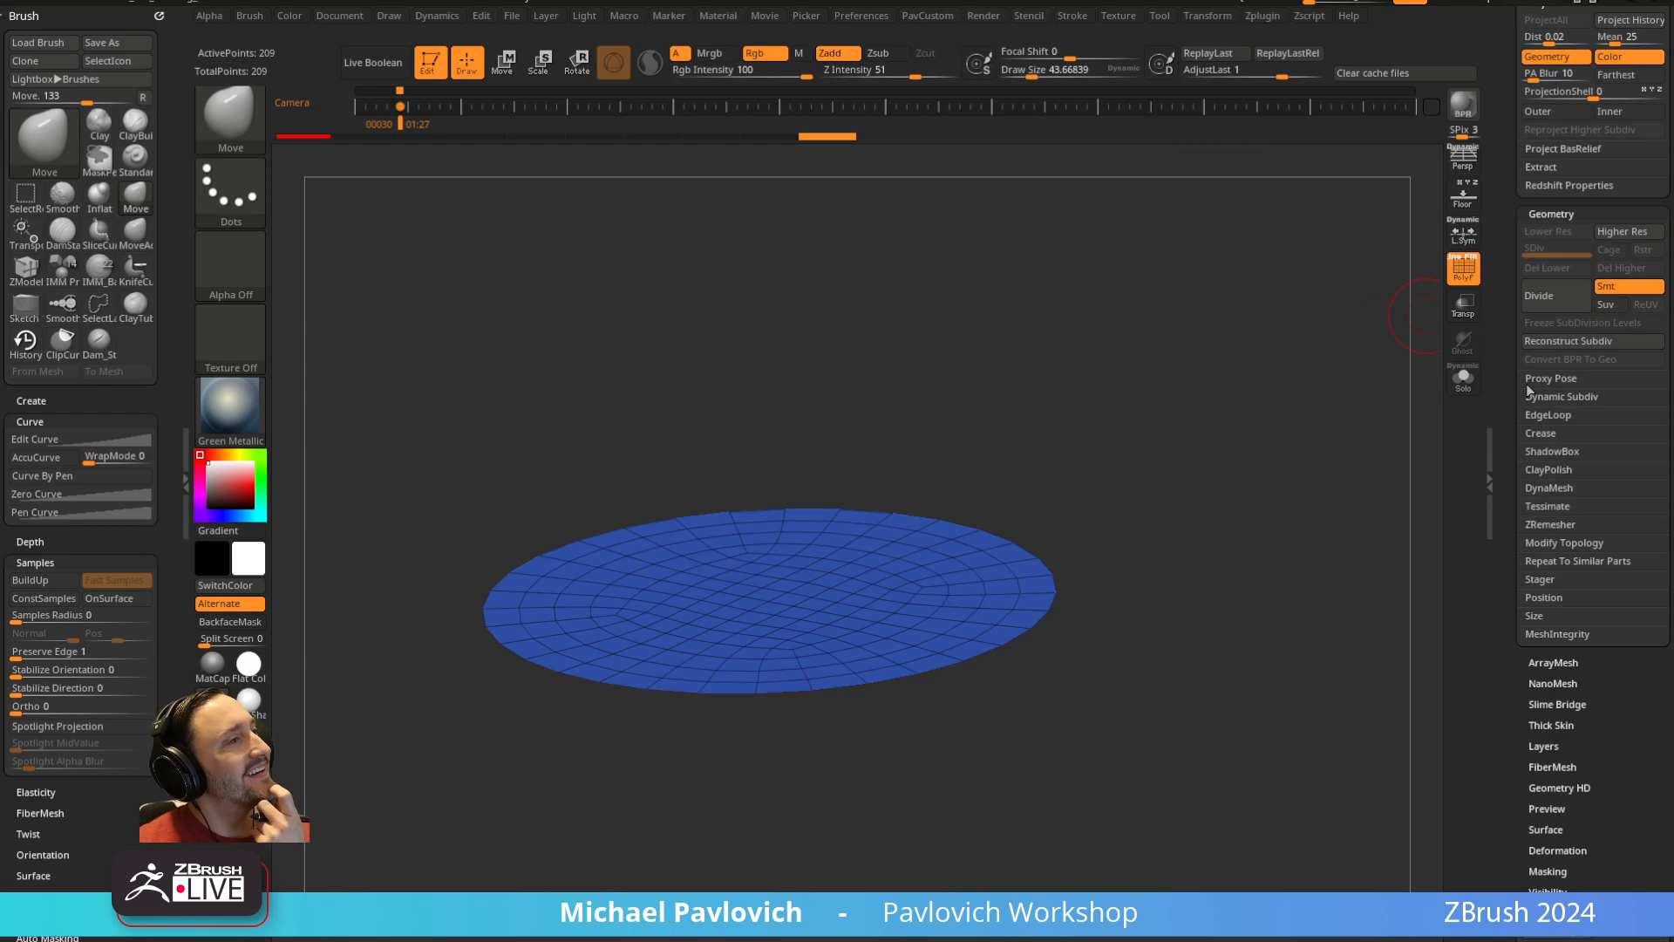
Undo the deletion of the hidden geometry and the isolation of the disc's top polygroup
left_click_drag(1111, 393, 1142, 361)
key("ctrl+z")
key("ctrl+z")
key("w")
mouse_move(774, 558)
left_mouse_down()
mouse_move(773, 582)
mouse_move(773, 548)
mouse_move(775, 565)
left_mouse_up()
key("q")
mouse_move(1119, 448)
left_mouse_down()
mouse_move(1147, 460)
mouse_move(1233, 436)
mouse_move(1201, 499)
left_mouse_up()
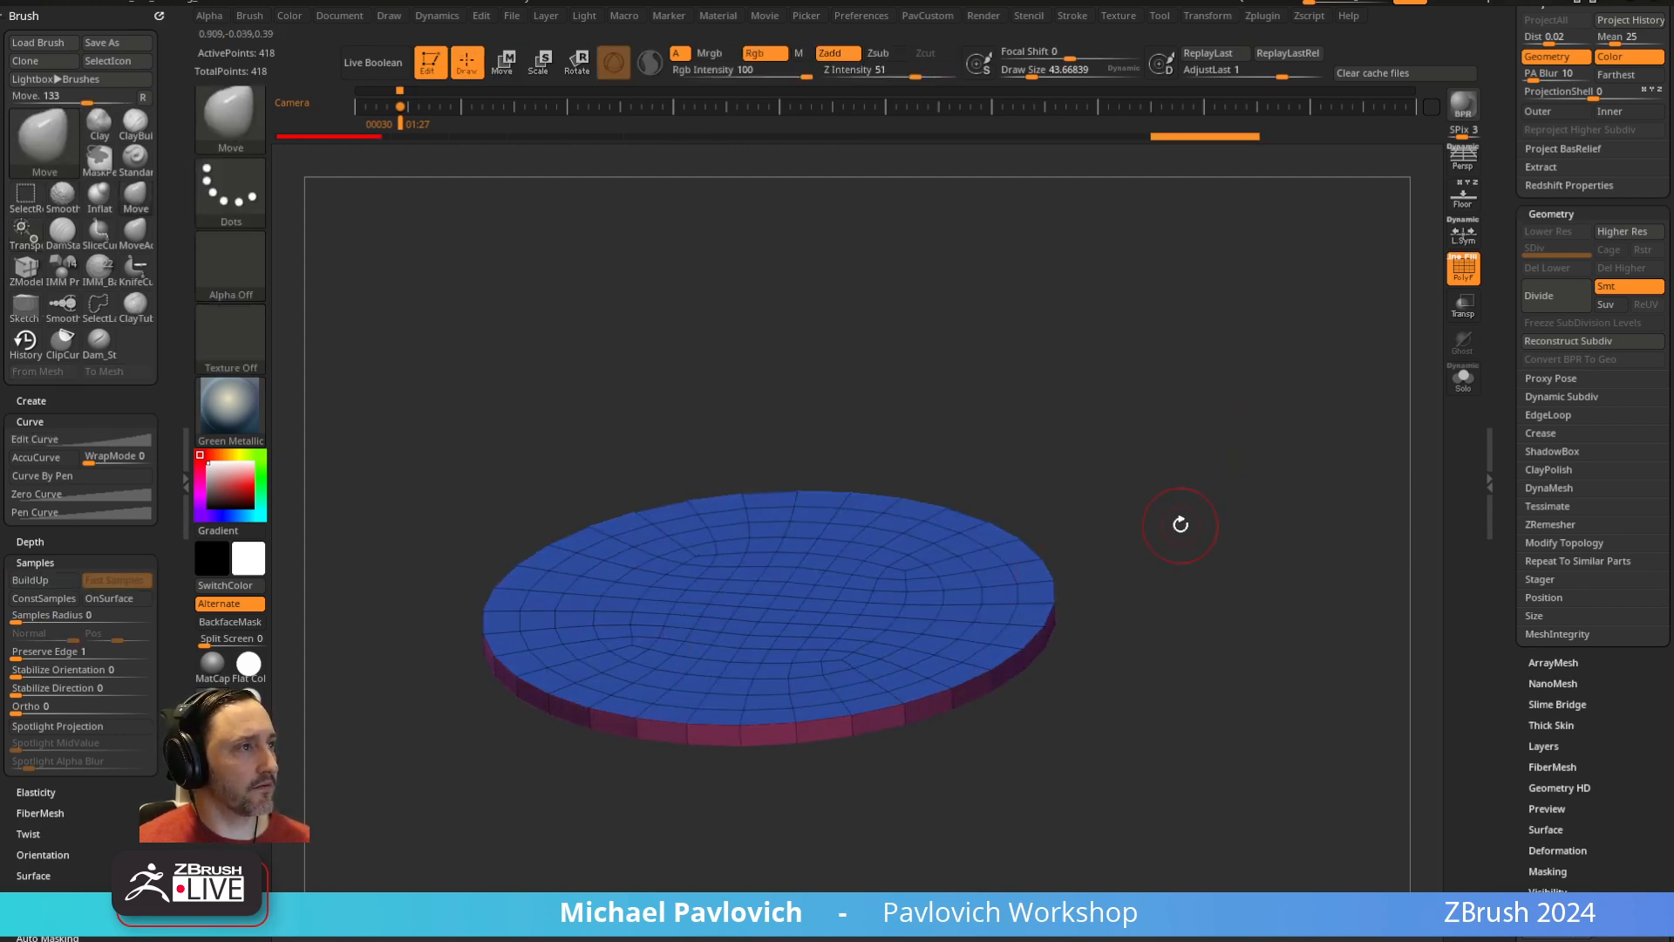
Switch to the BodyBlockout tool and append the remeshed disc to it as a subtool
left_click_drag(1492, 367, 1489, 741)
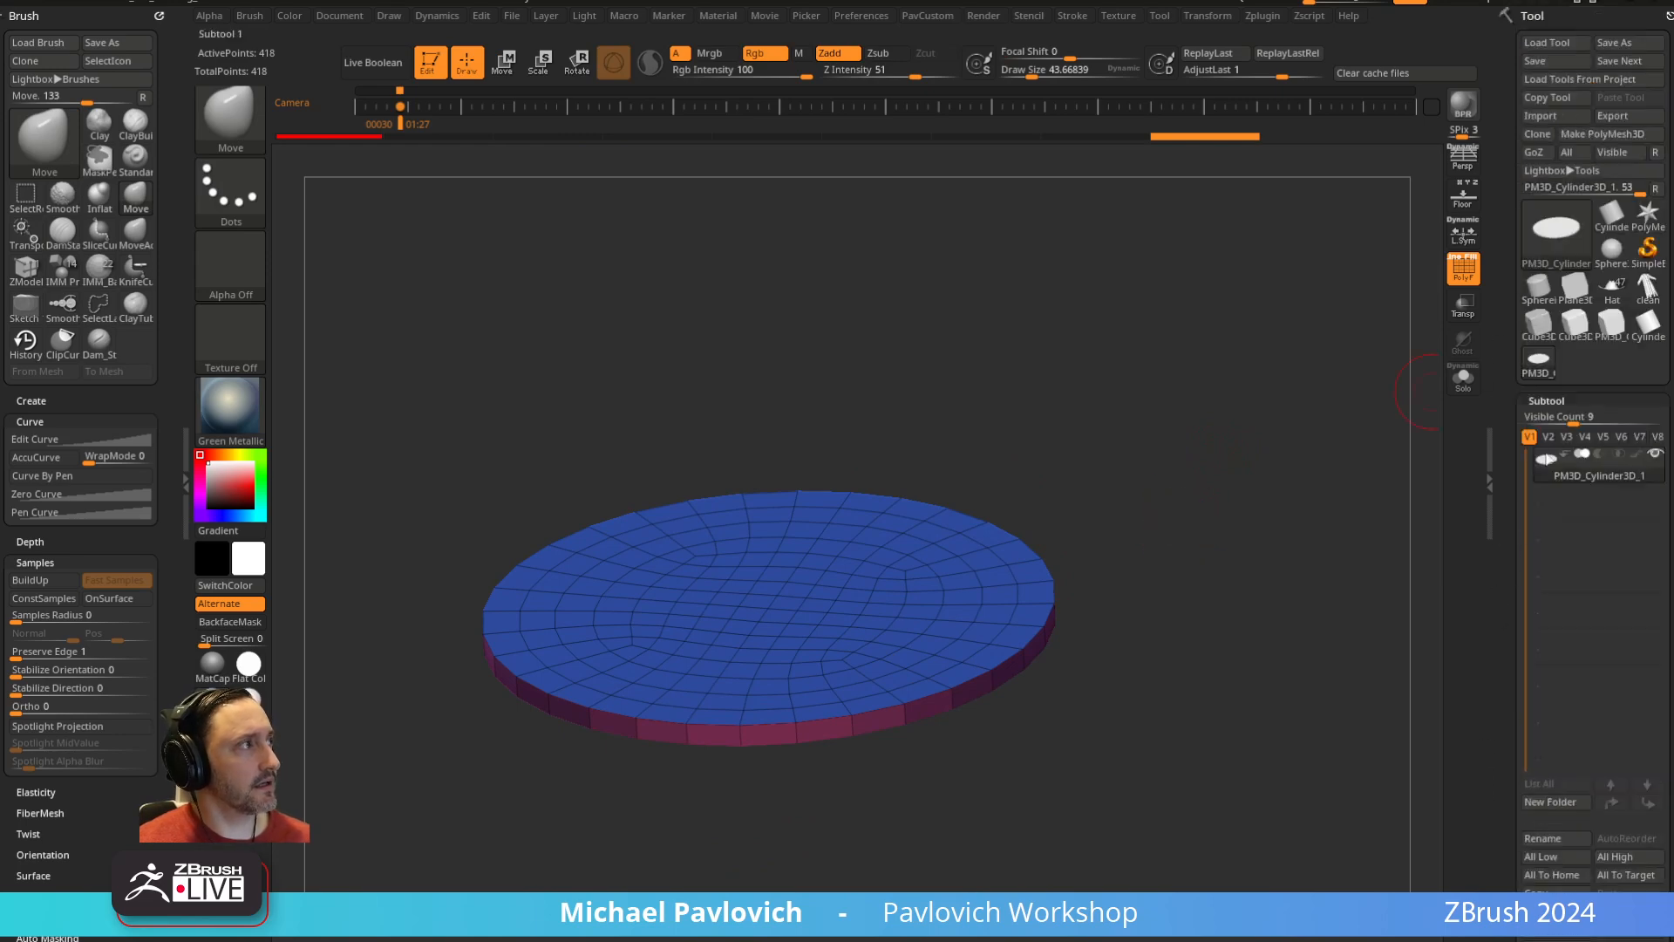
left_click(1615, 292)
key("s")
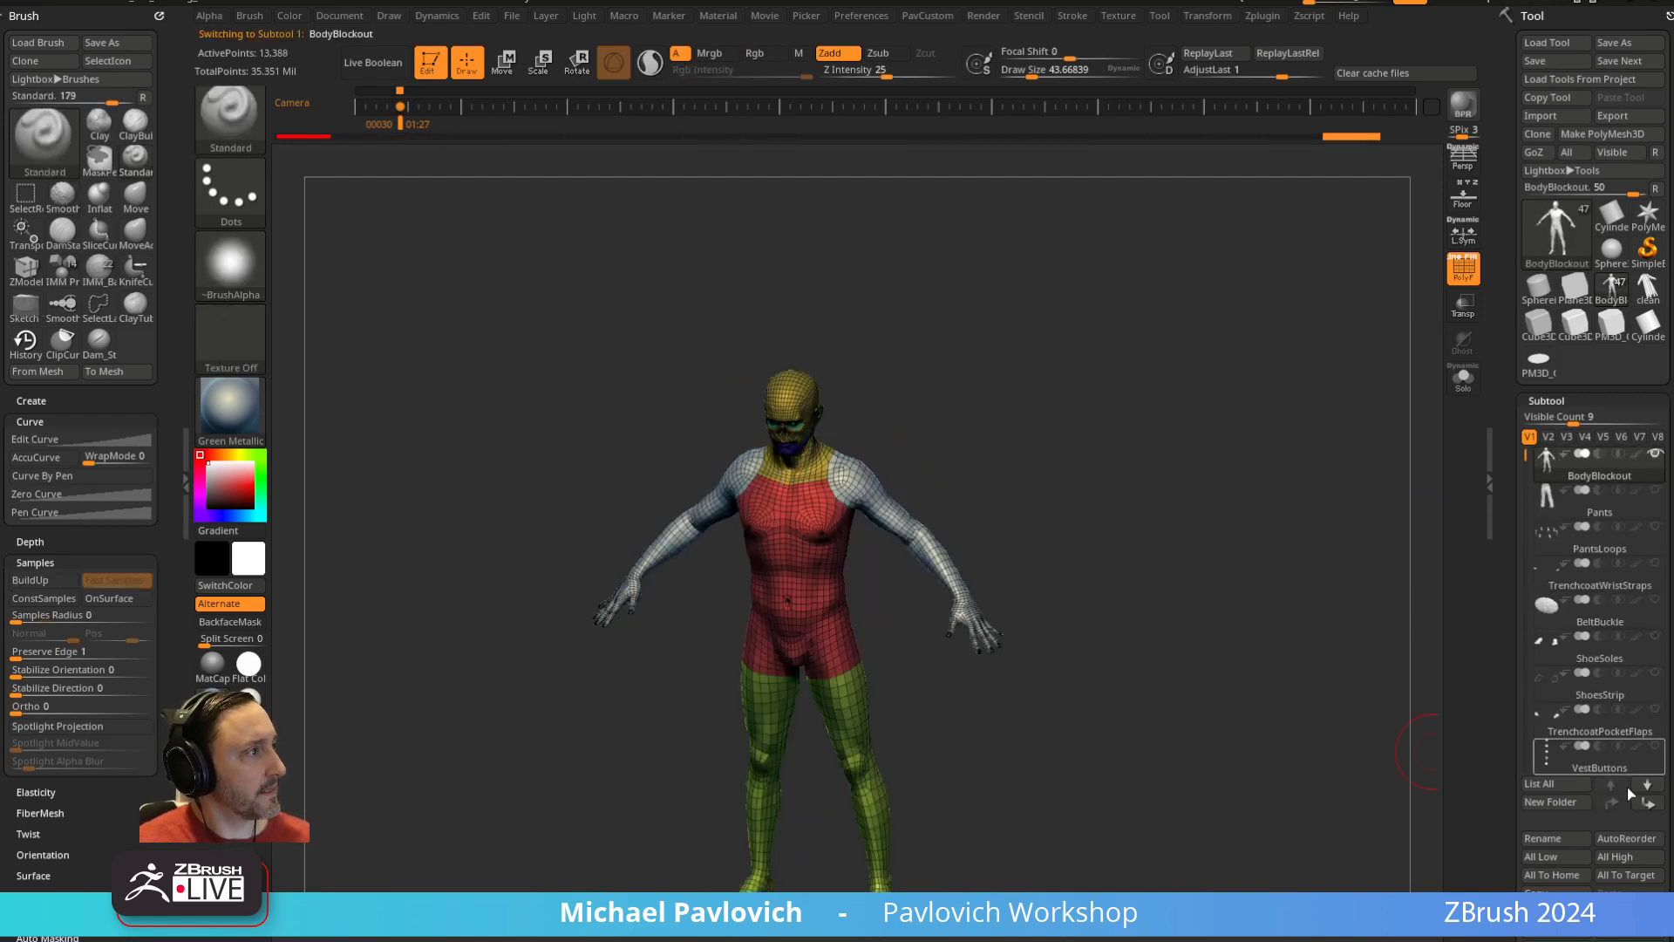
left_click(1627, 911)
left_click(1168, 751)
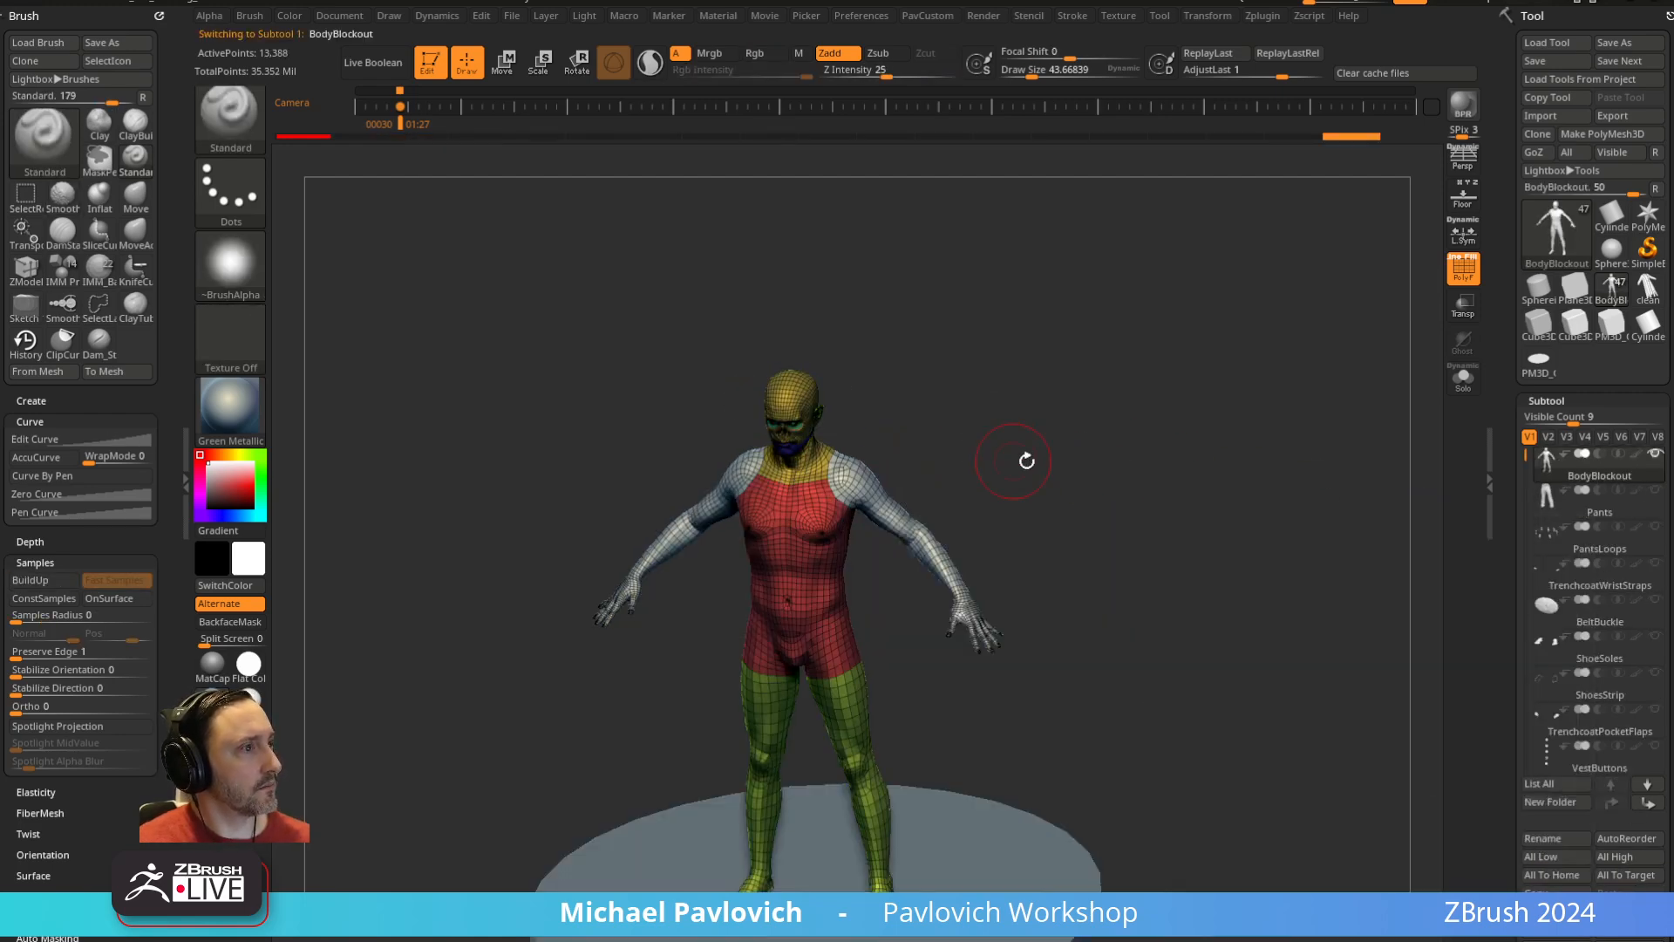
Select the disc subtool, move it up to the top of the body's head and scale it down uniformly
left_click_drag(1027, 459, 1005, 410, "shift")
left_click(921, 613, "alt")
left_click_drag(1100, 465, 972, 605, "alt")
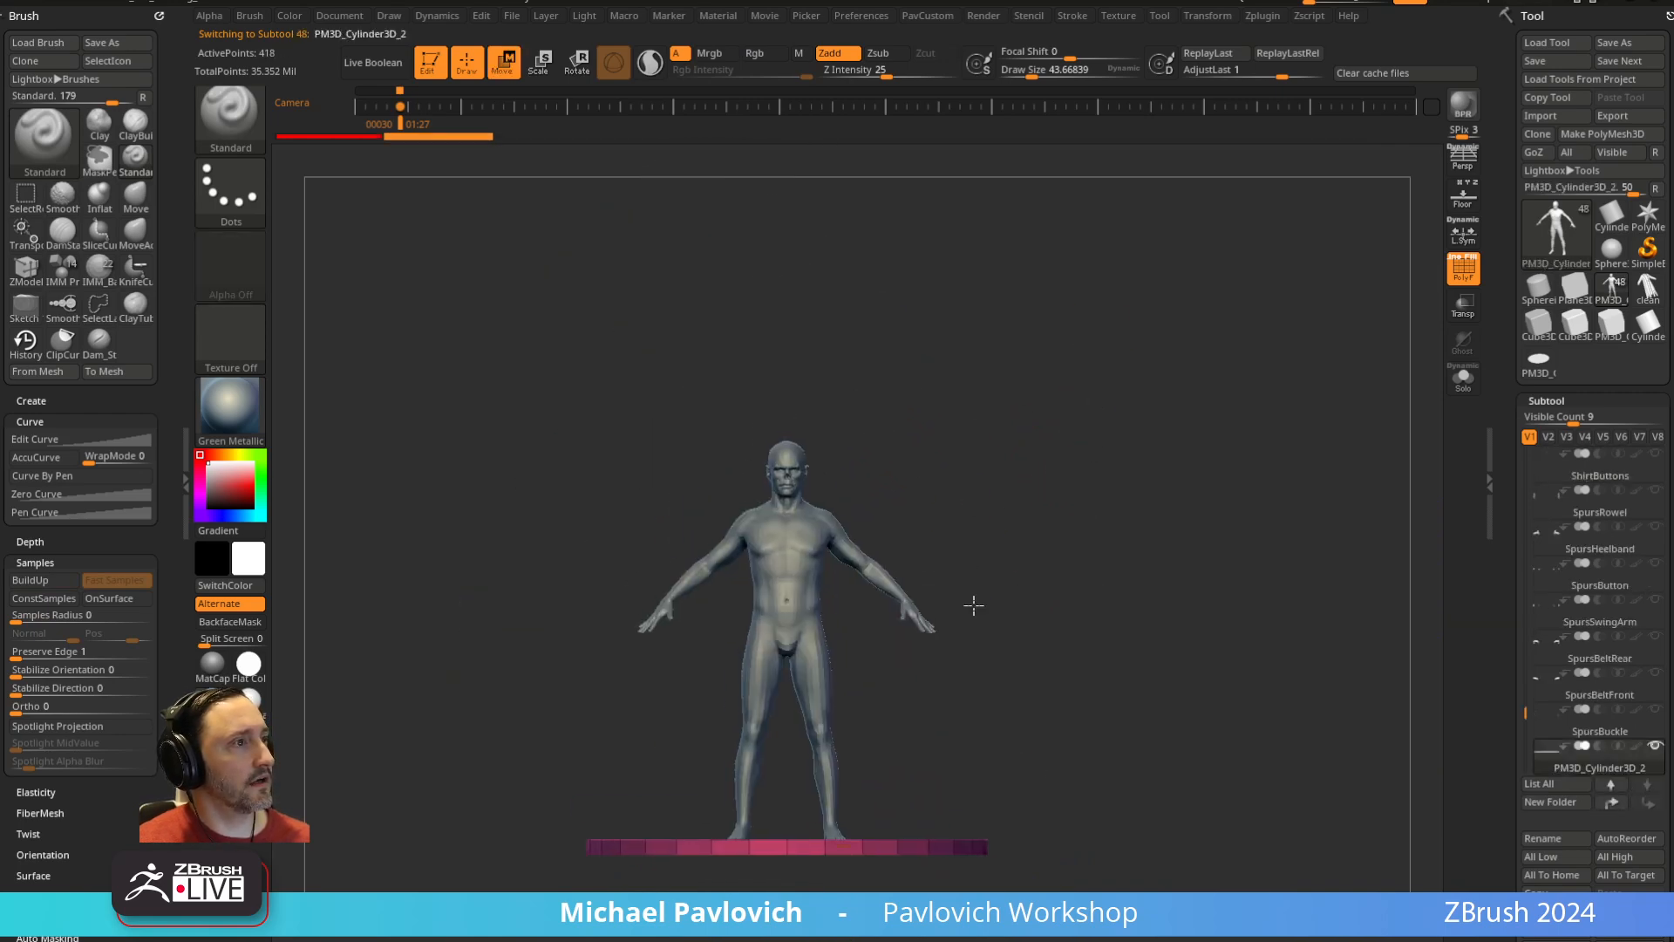
key("w")
left_click_drag(787, 738, 789, 351)
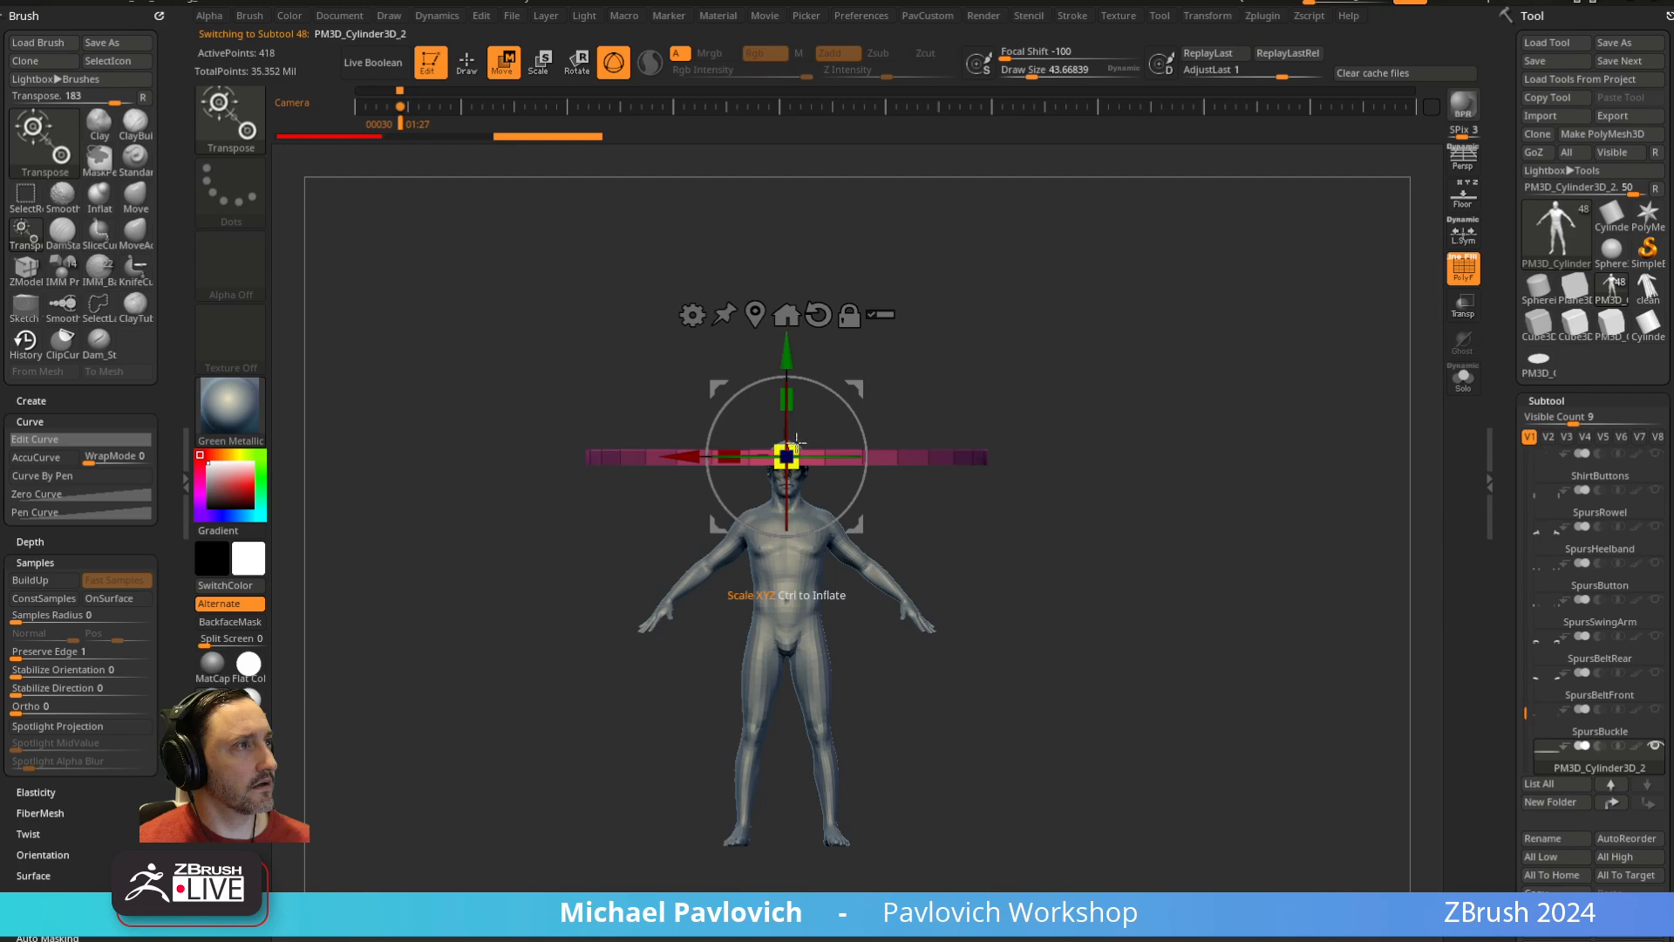
mouse_move(791, 451)
left_mouse_down()
mouse_move(679, 486)
mouse_move(1124, 369)
mouse_move(1179, 518)
left_mouse_up()
Lower and scale the disc in side view to match the hat brim in the overlaid reference photo
key("q")
key("Right")
key("shift+z")
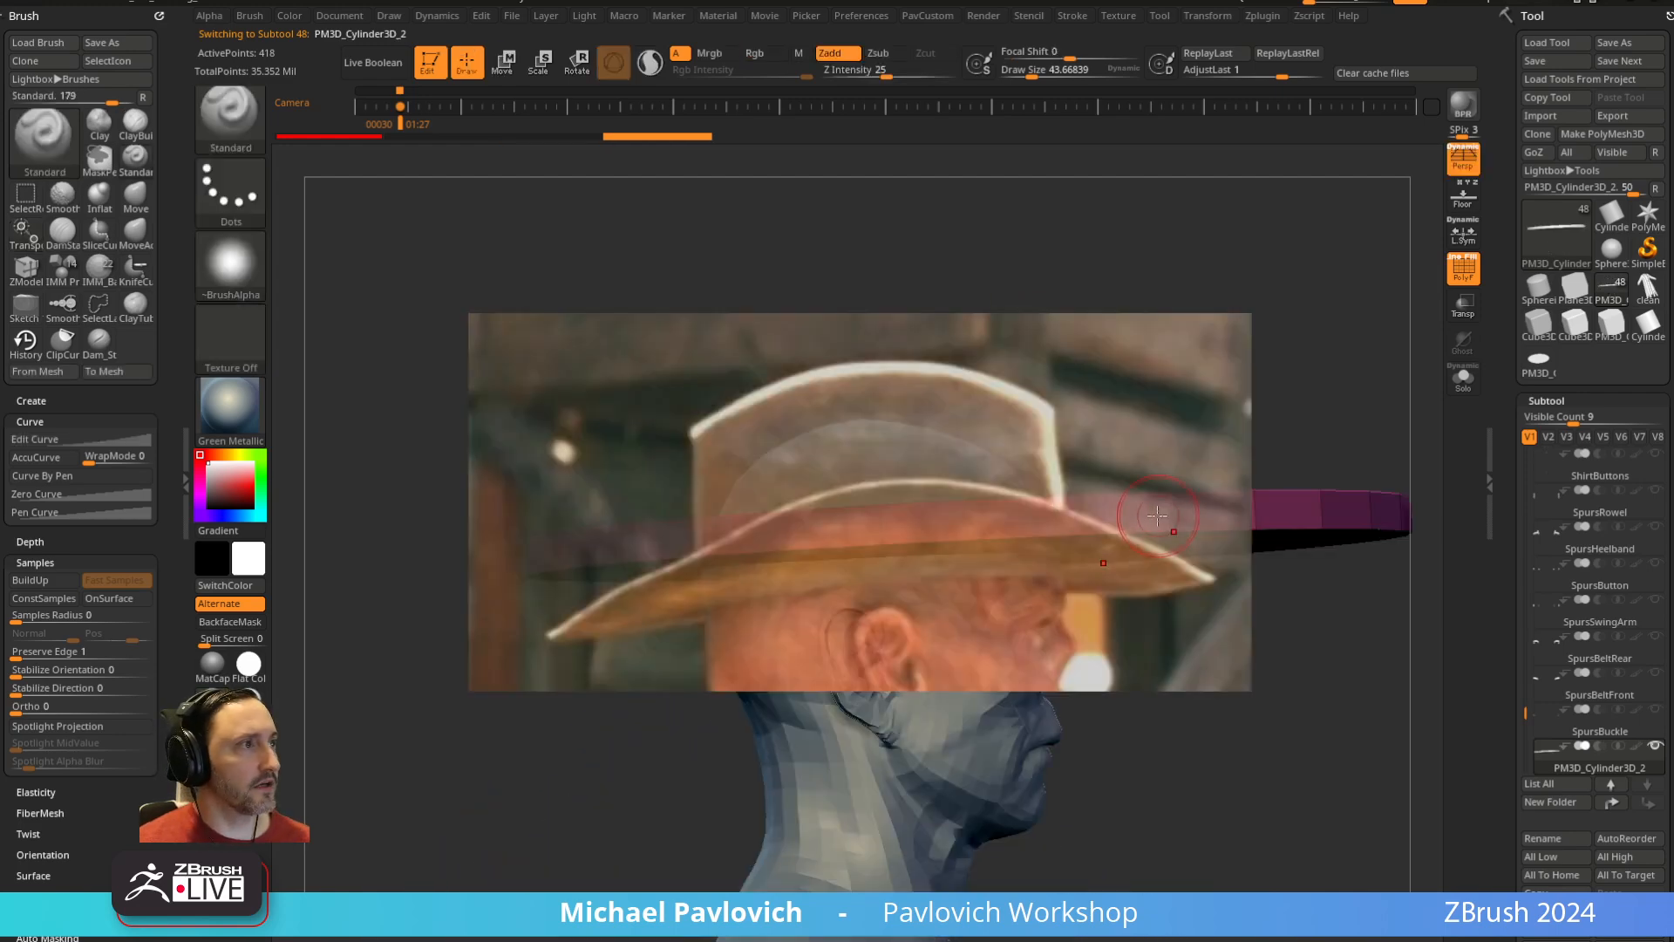
key("w")
mouse_move(962, 433)
left_mouse_down()
mouse_move(984, 509)
mouse_move(962, 518)
left_mouse_up()
left_click_drag(915, 583, 850, 592)
key("q")
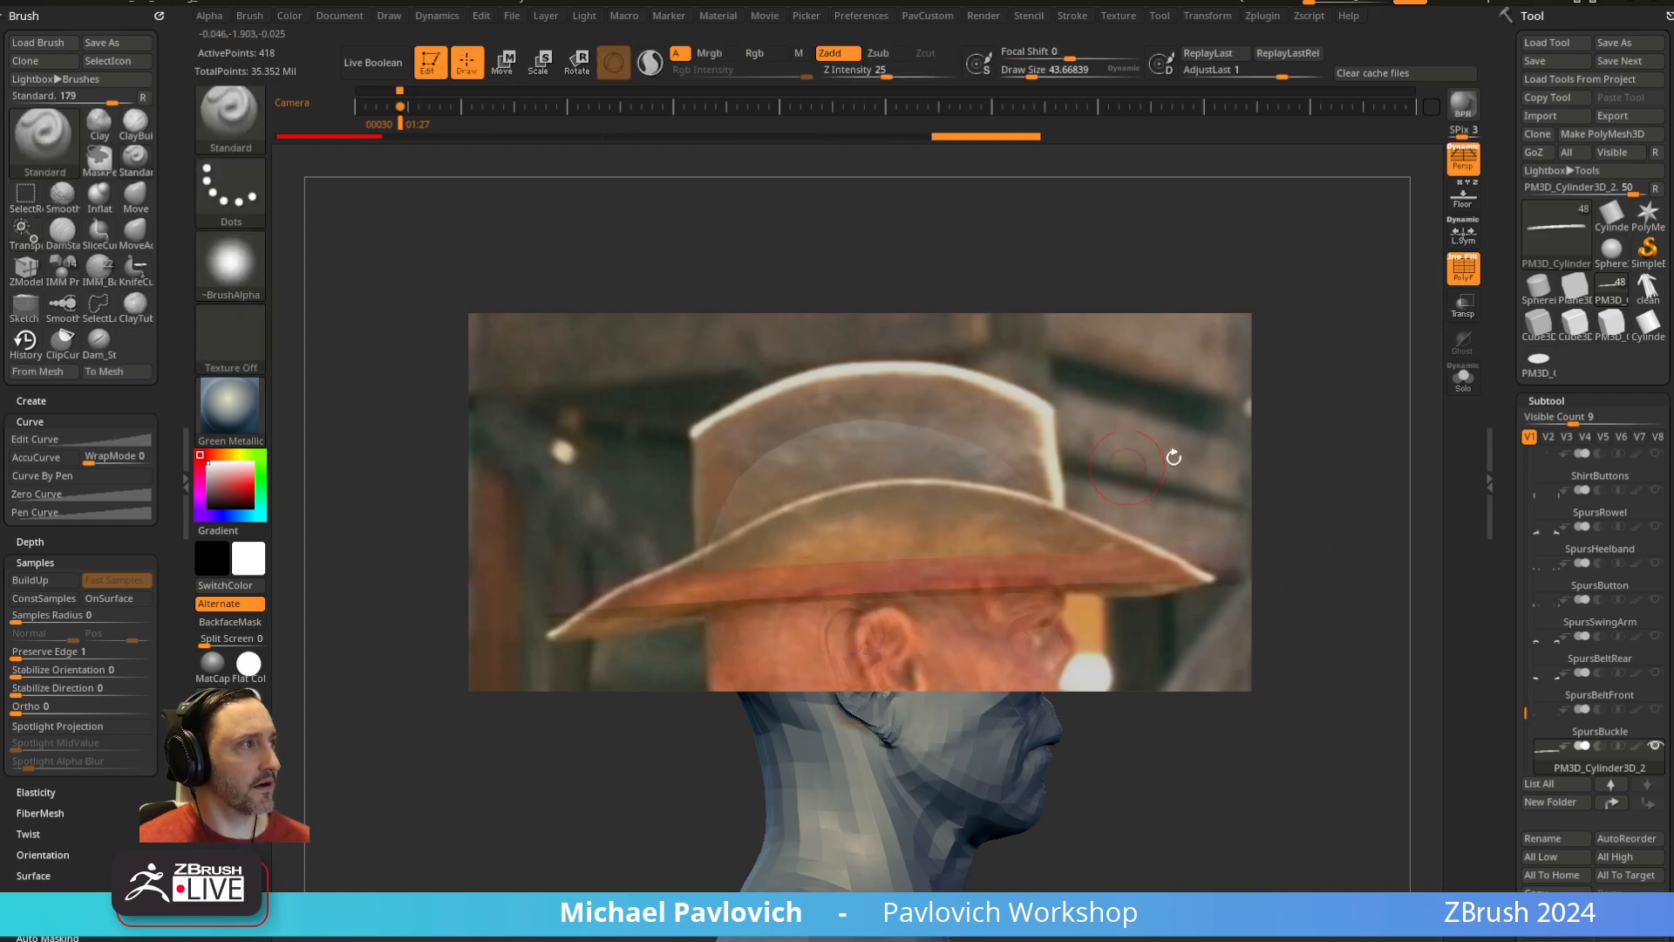
Hide the hat reference, select the BodyBlockout subtool and duplicate it
key("shift+z")
mouse_move(1262, 435)
left_mouse_down("shift")
mouse_move(1219, 422)
mouse_move(1224, 536)
mouse_move(1252, 404)
mouse_move(1257, 451)
mouse_move(1243, 309)
left_mouse_up("shift")
left_click_drag(1170, 445, 1260, 470)
left_click(882, 549, "alt")
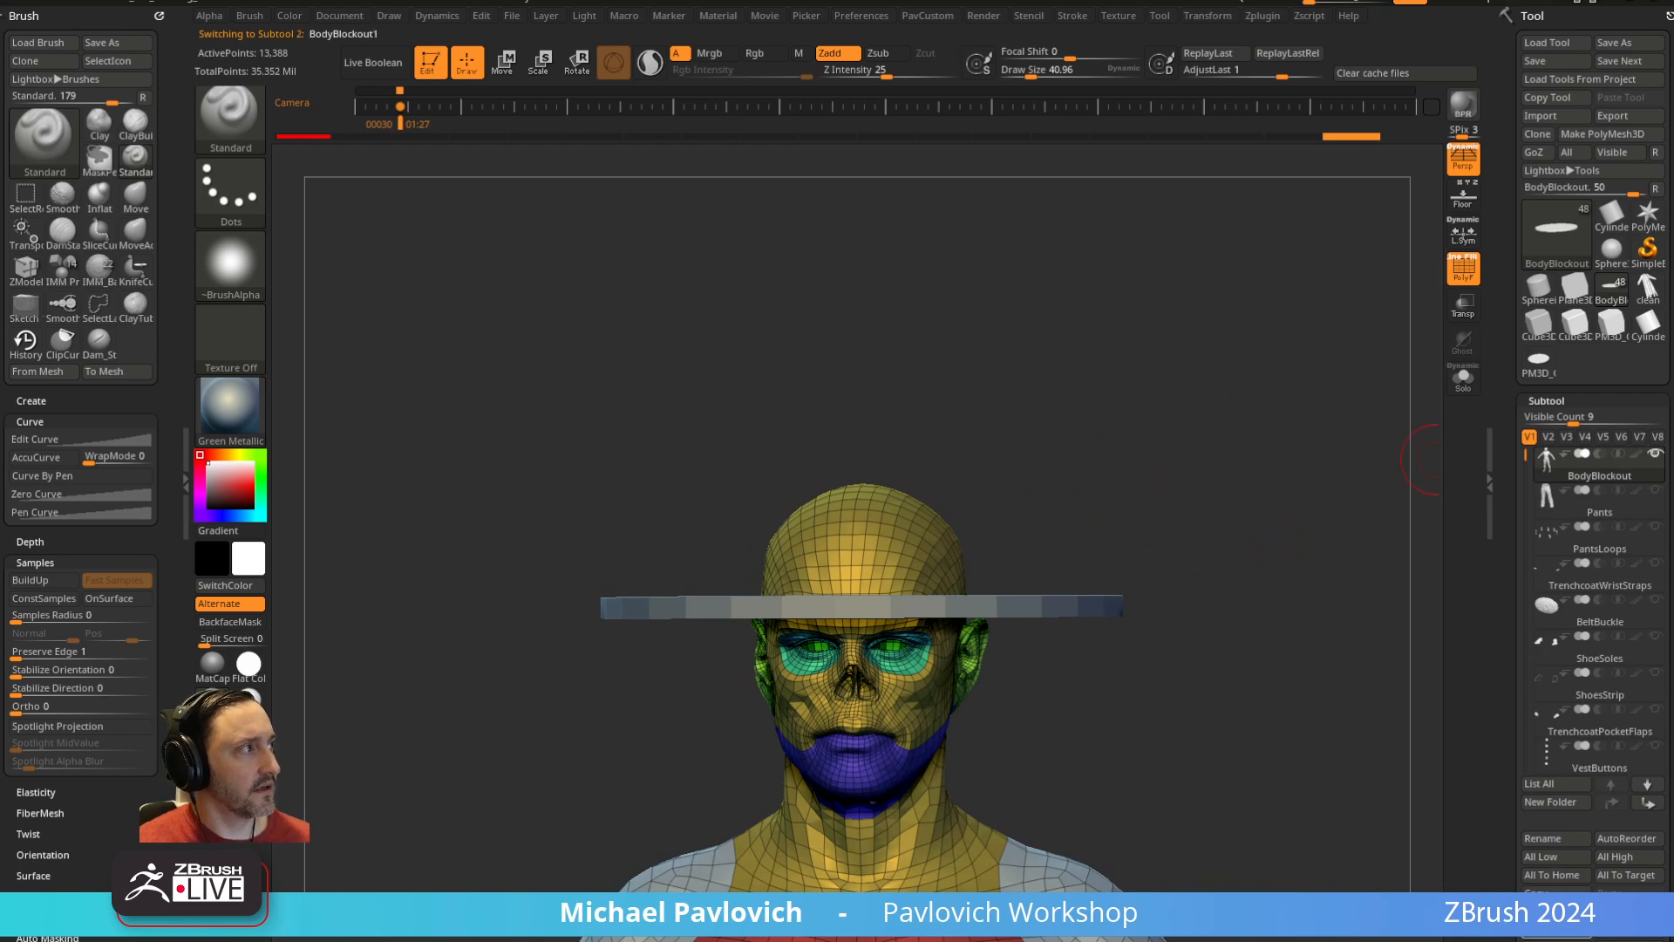
left_click_drag(1348, 378, 1244, 400, "shift")
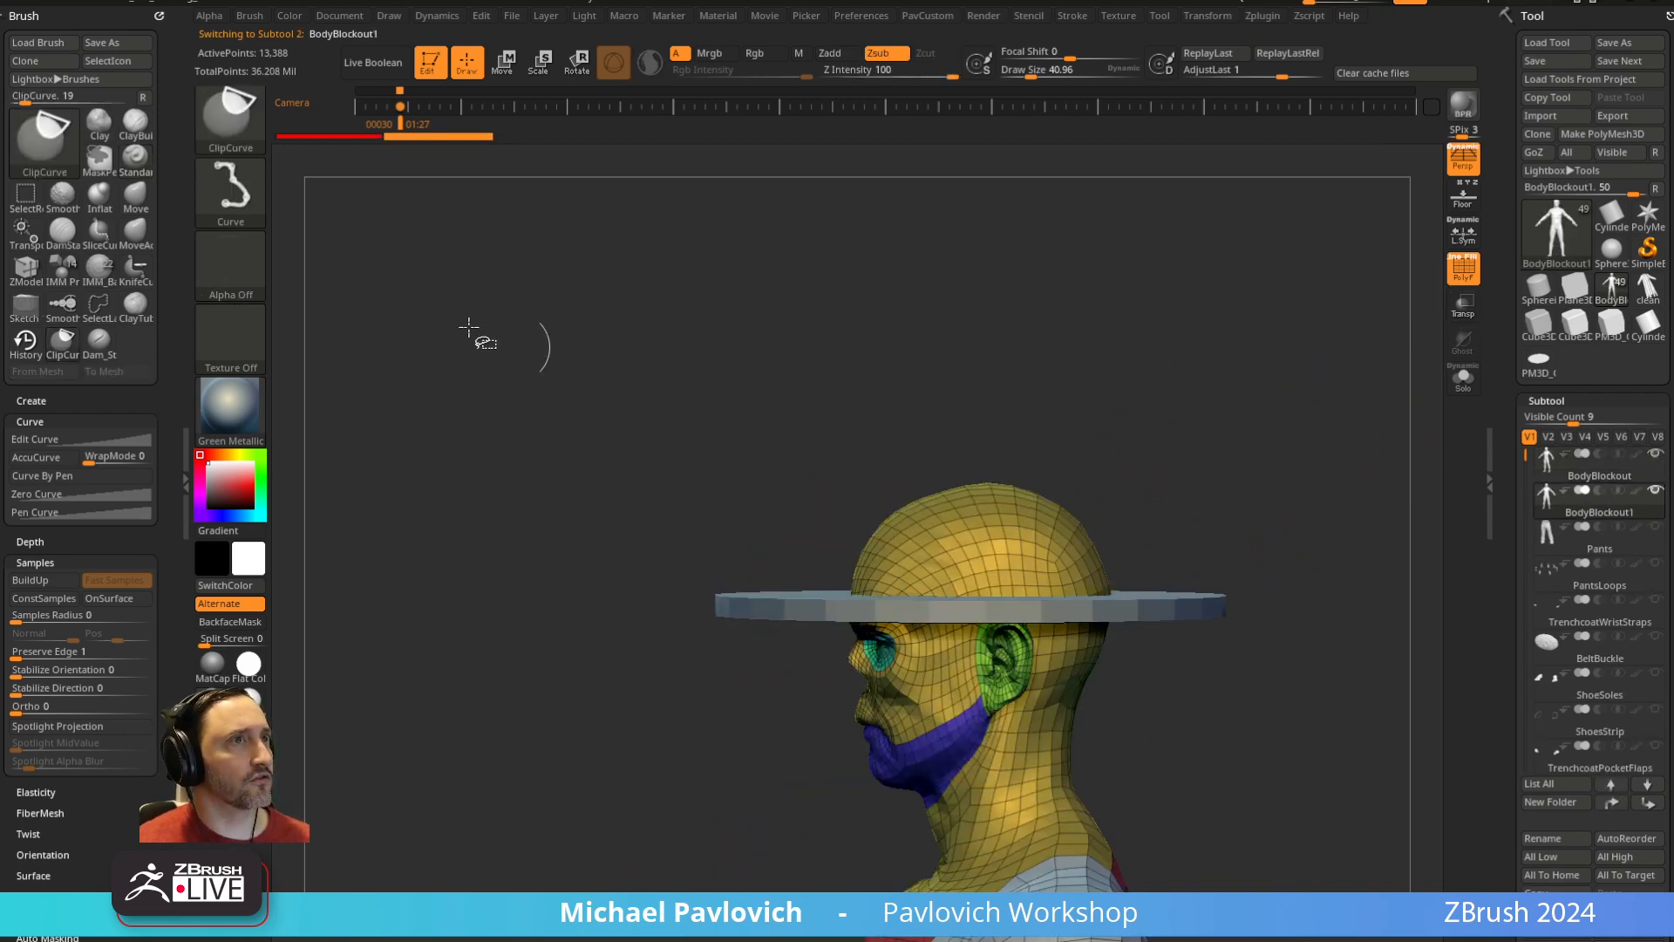
Turn off perspective, choose the KnifeCurve brush and try cutting the duplicated body along the brim
key("p")
key("ctrl+shift+b")
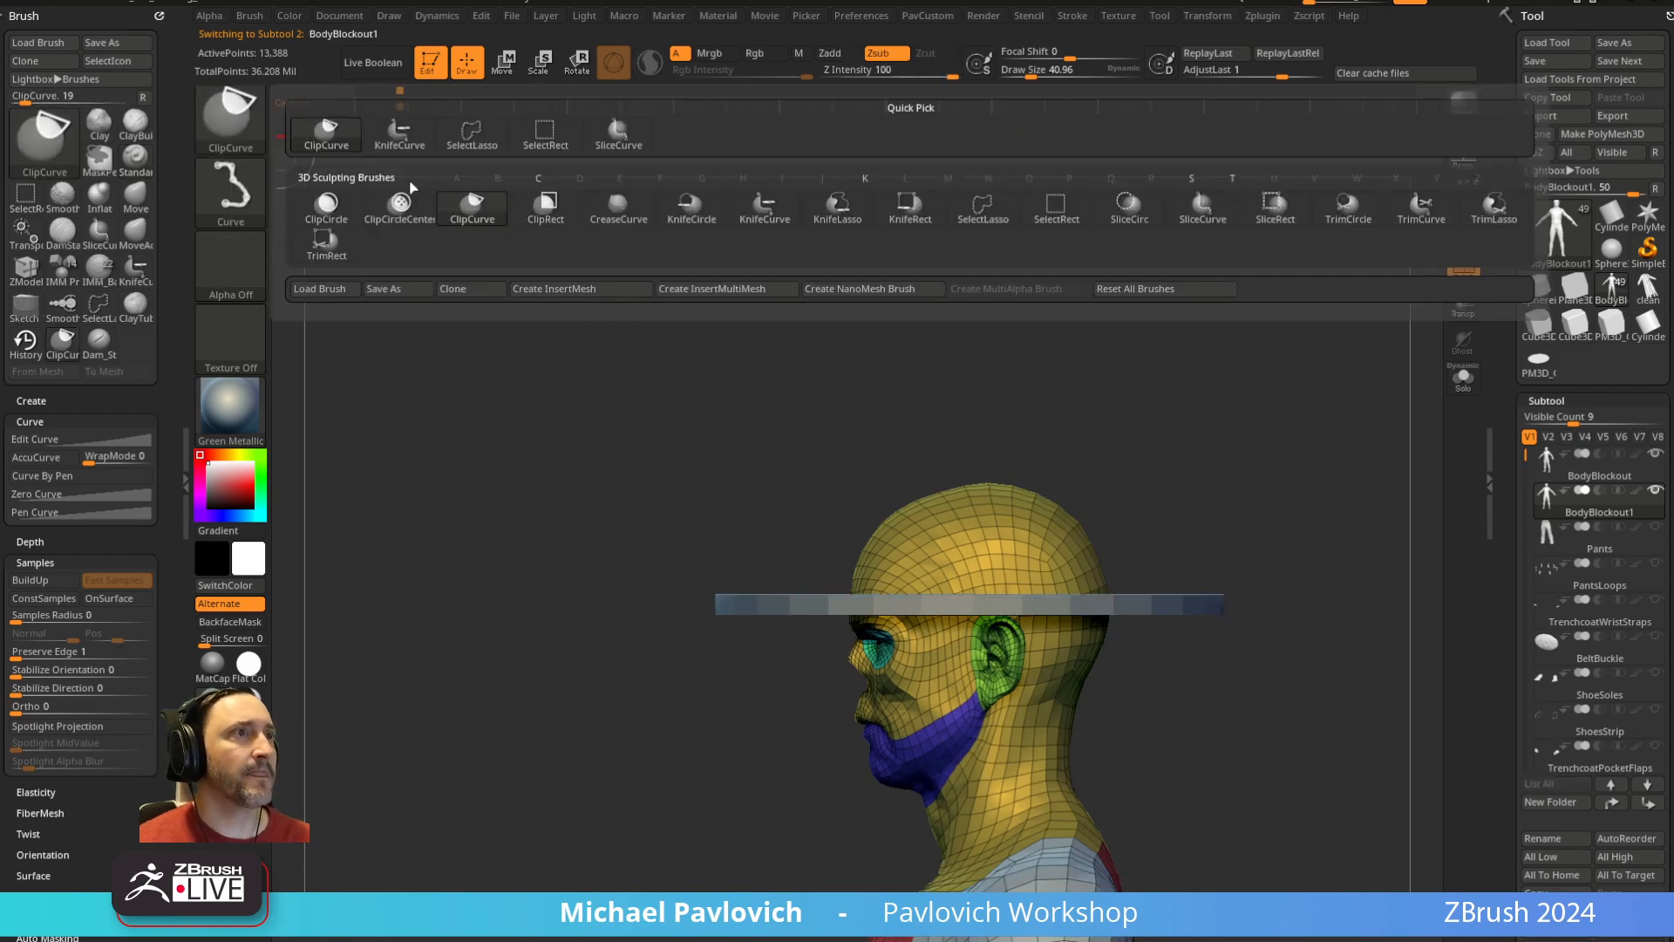
left_click(399, 131)
mouse_move(1326, 620)
left_mouse_down()
mouse_move(404, 628)
mouse_move(432, 602)
left_mouse_up()
Delete the duplicate's higher subdivision levels and cut away everything below the brim with KnifeCurve, leaving the skull cap
left_click_drag(1510, 452, 1510, 161)
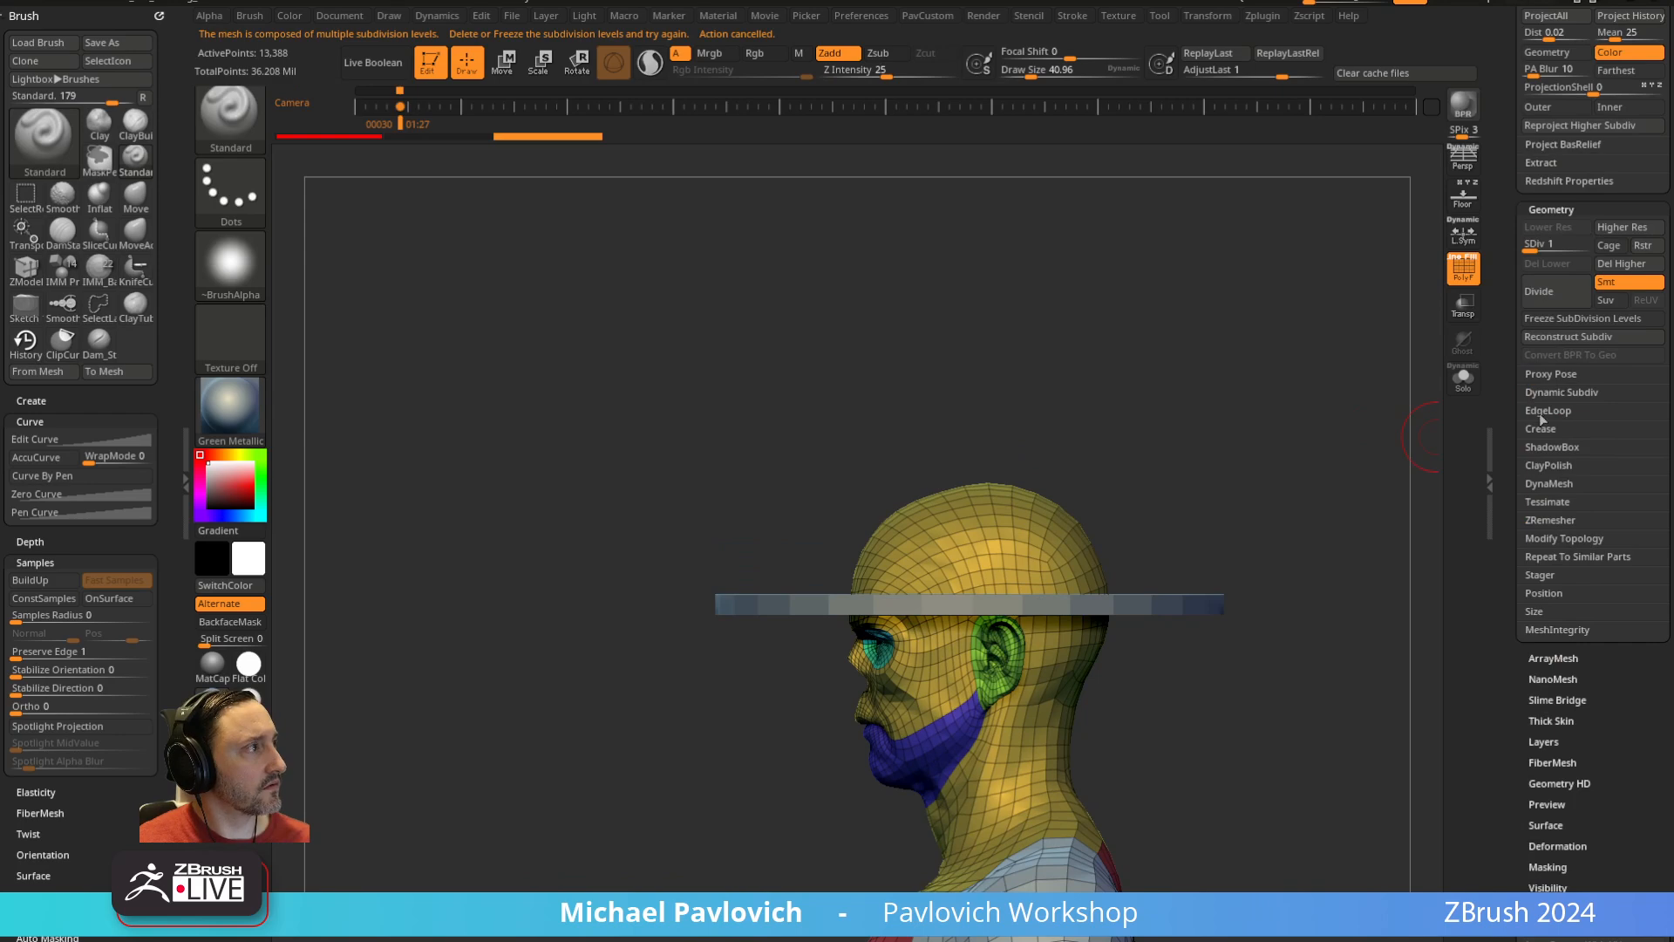
left_click(1607, 266)
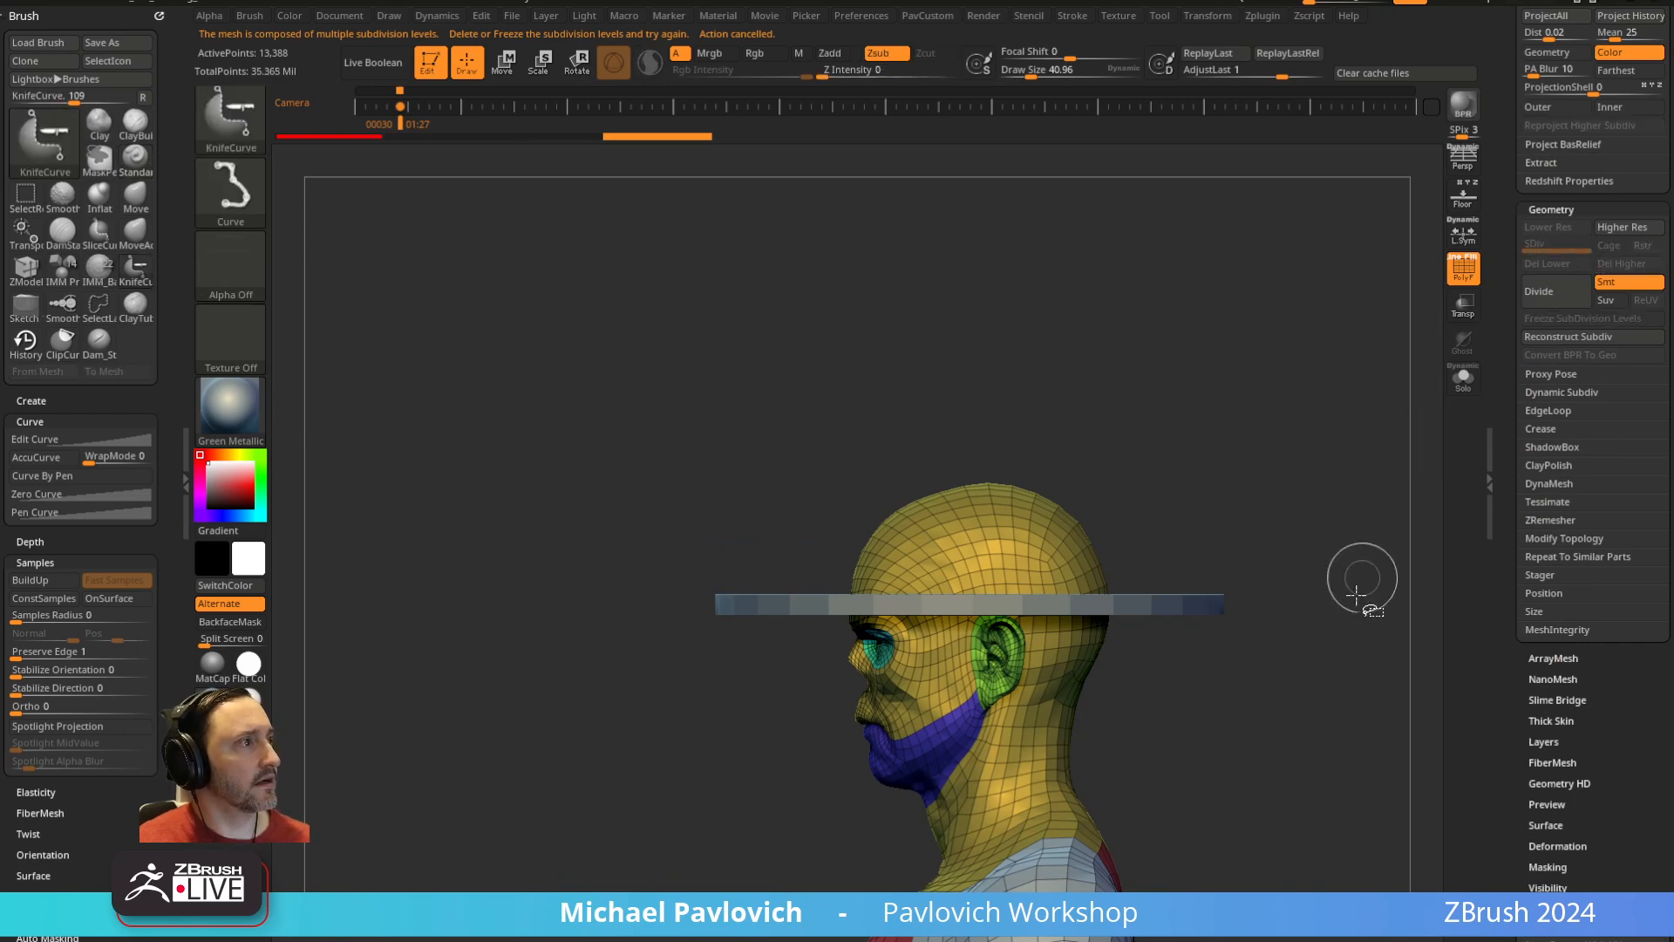
mouse_move(1355, 602)
left_mouse_down("ctrl+shift")
mouse_move(374, 605)
mouse_move(382, 621)
left_mouse_up("ctrl+shift")
mouse_move(1234, 430)
left_mouse_down()
mouse_move(1290, 464)
mouse_move(1175, 465)
left_mouse_up()
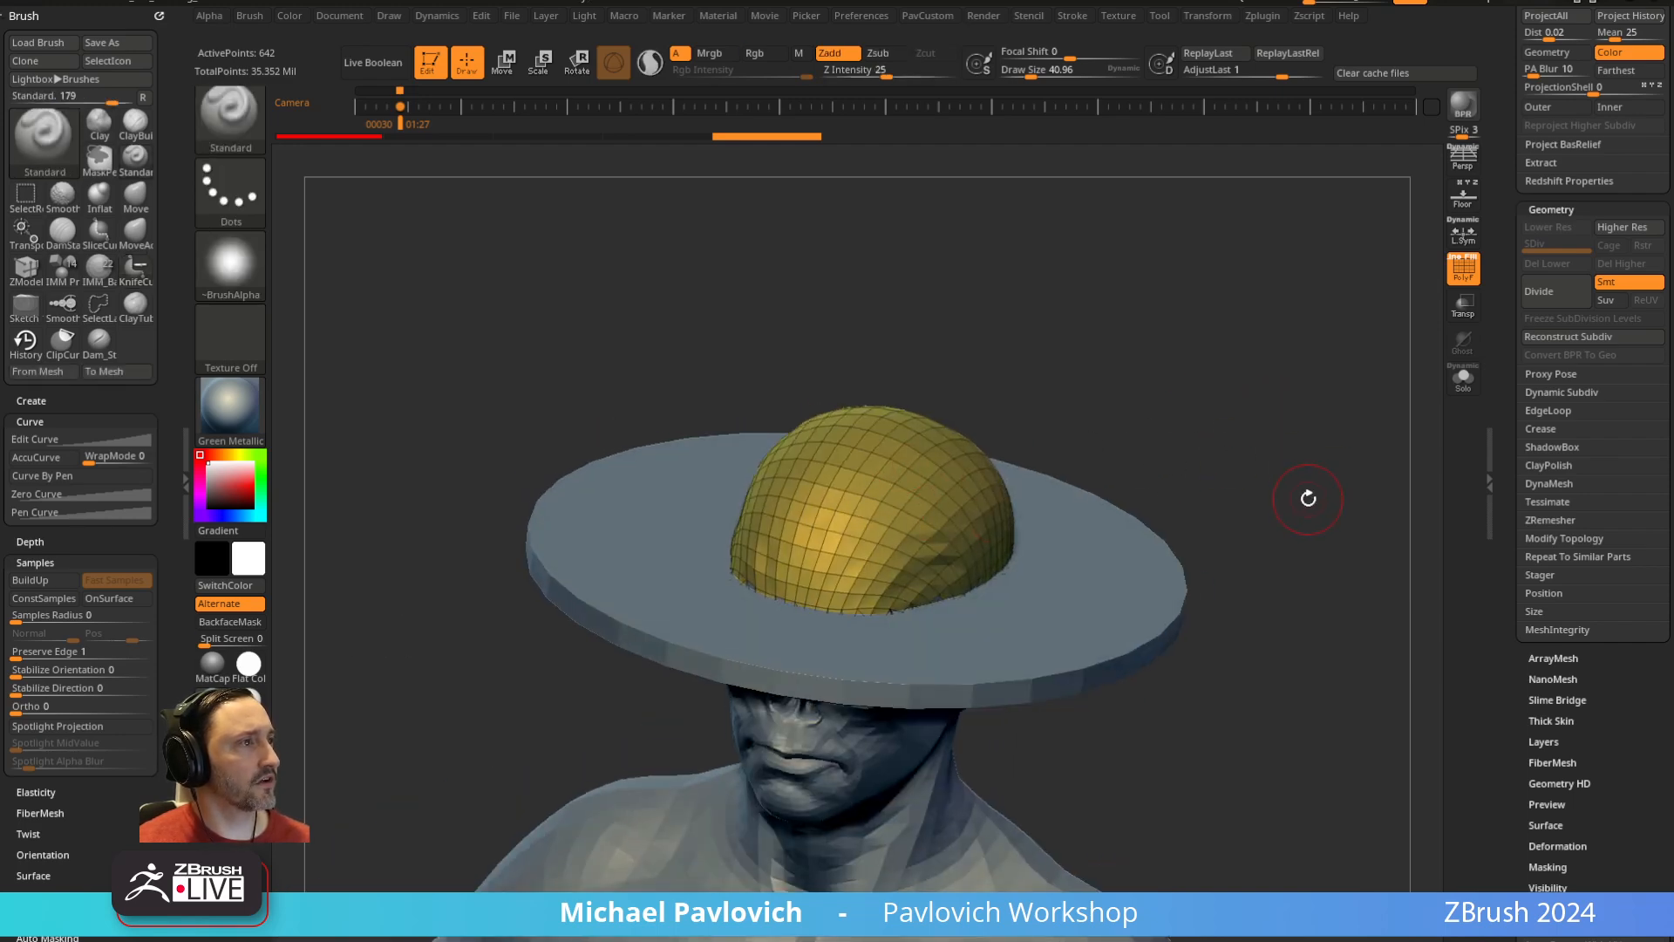
Turn off PolyFrame, hide the original BodyBlockout subtool and select the cut skull cap subtool
left_click(1135, 577, "alt")
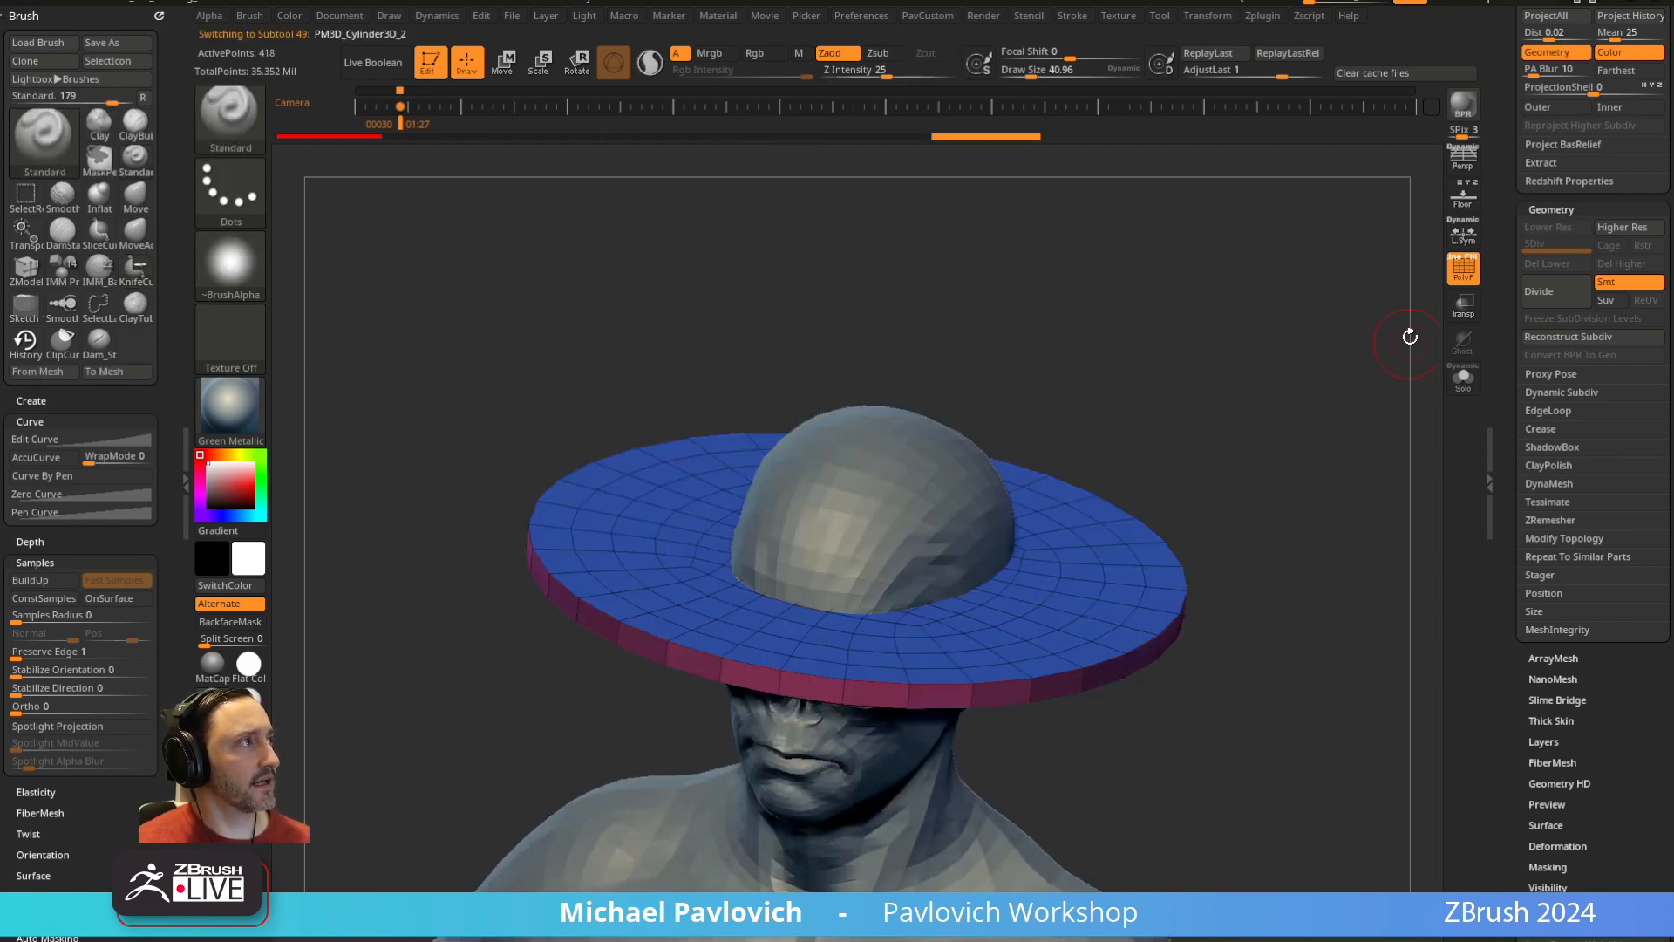
left_click(1454, 278)
left_click(931, 516, "alt")
left_click_drag(1213, 499, 1221, 336)
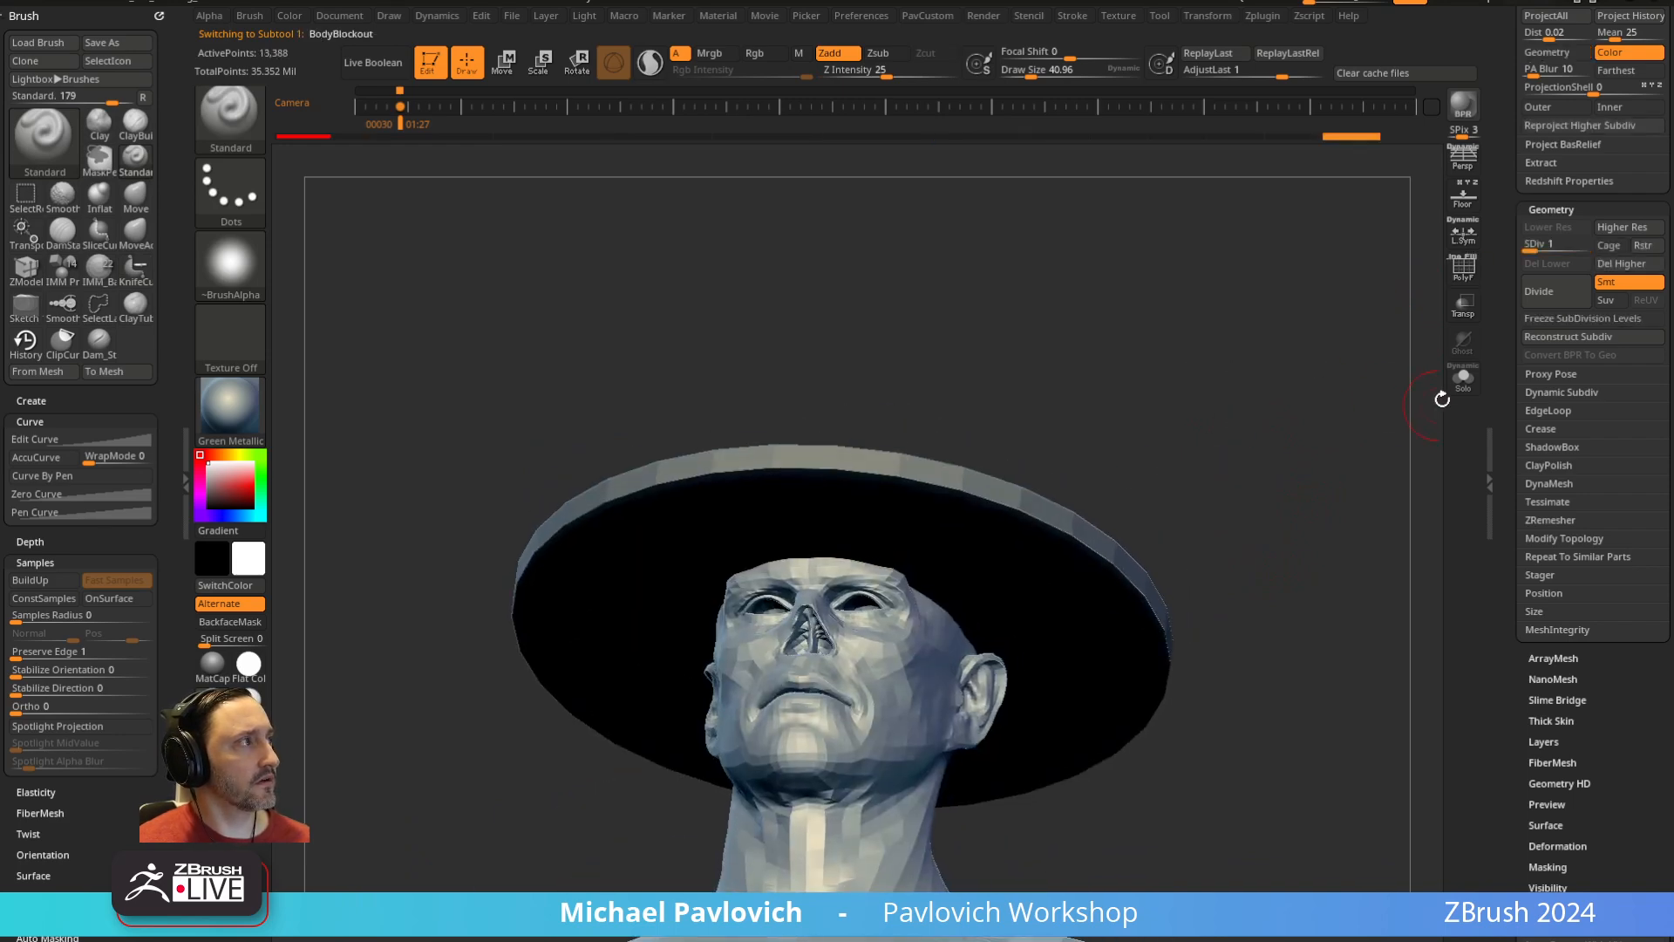
left_click_drag(1497, 343, 1506, 616)
left_click(1653, 460)
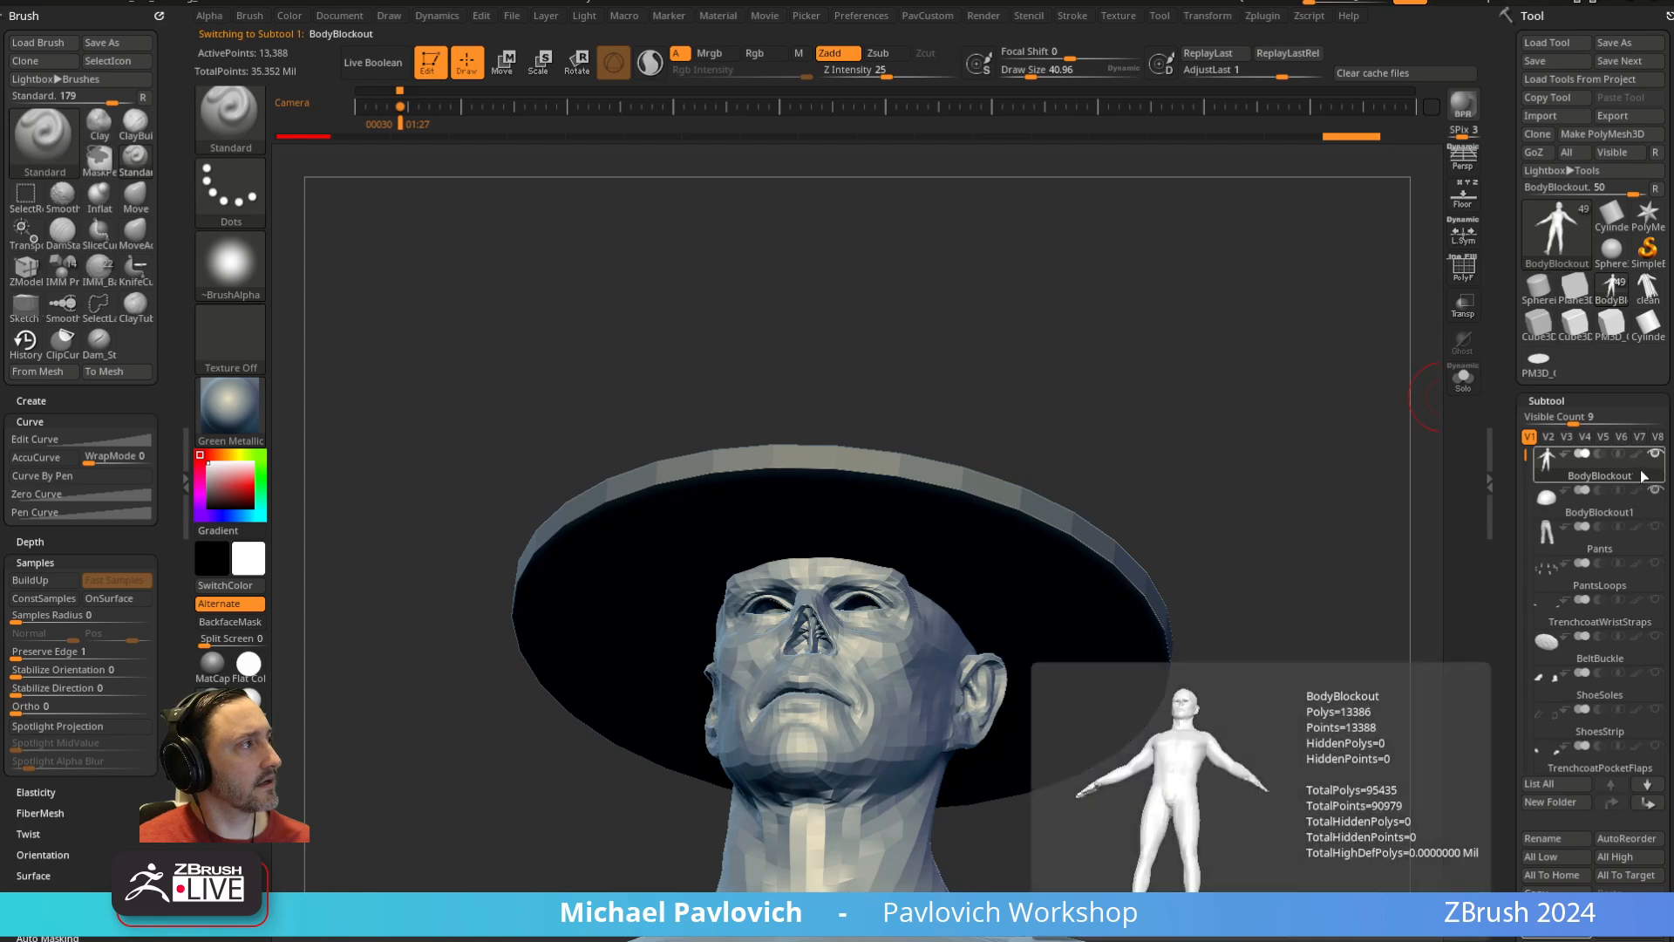
left_click(1624, 506)
left_click_drag(1313, 529, 1421, 569)
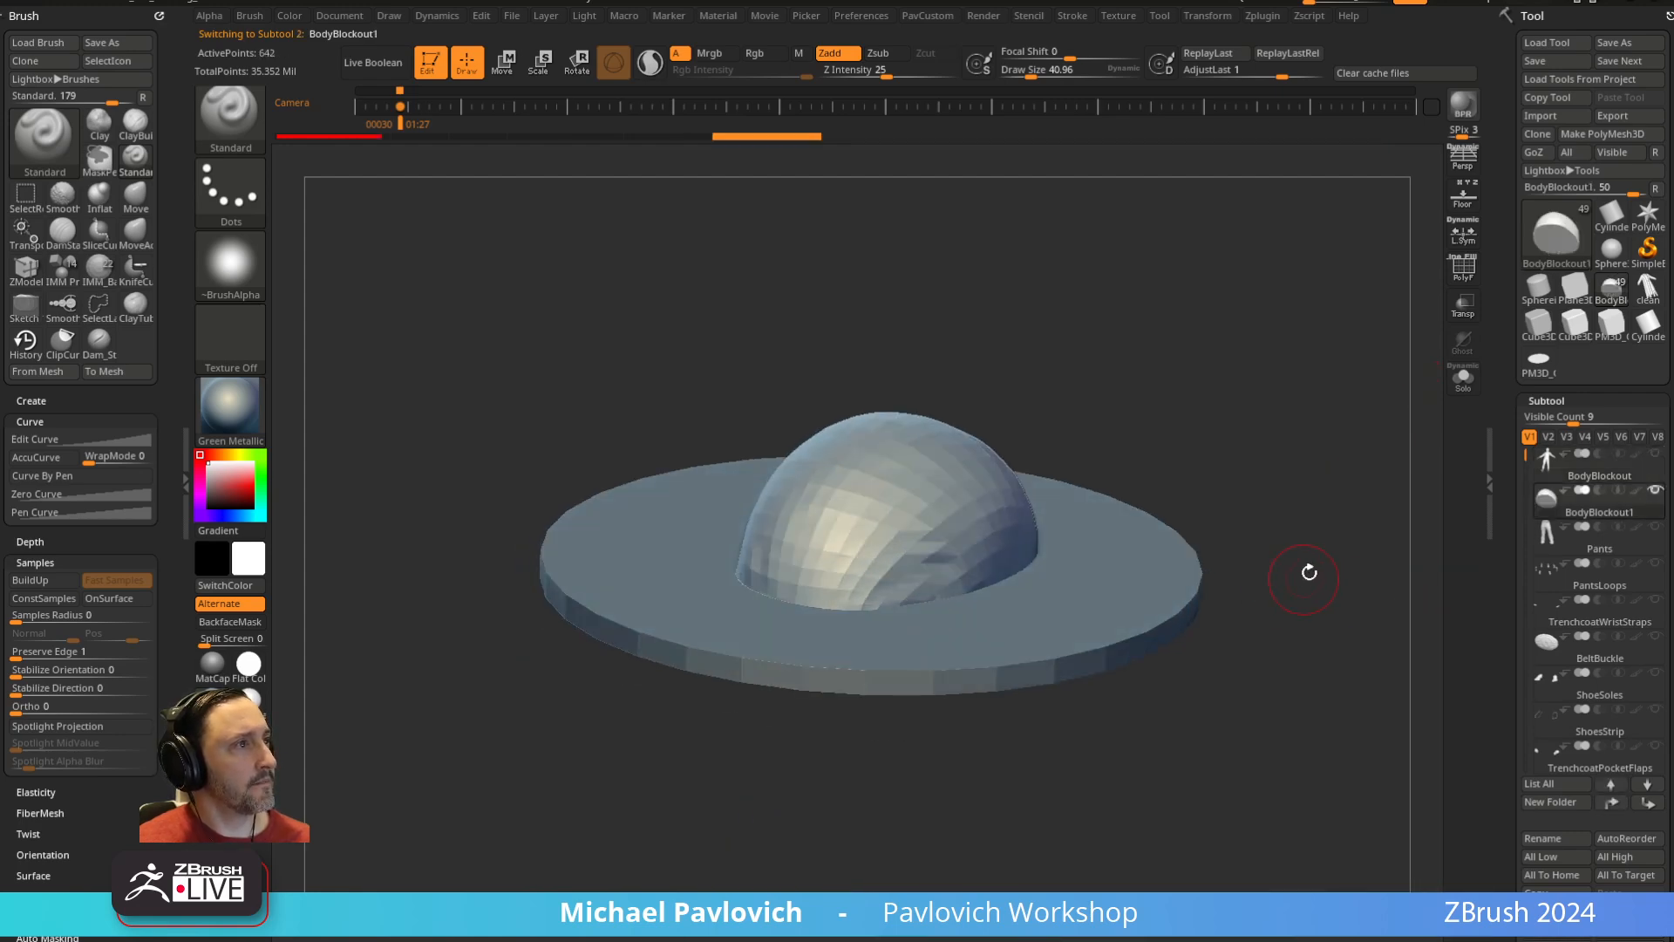
Solo and frame the skull cap, restore the other subtools, and view it in perspective against the hat reference
key("w")
left_click(1463, 376)
key("f")
left_click_drag(864, 780, 1356, 444)
left_click(1463, 377)
key("shift+z")
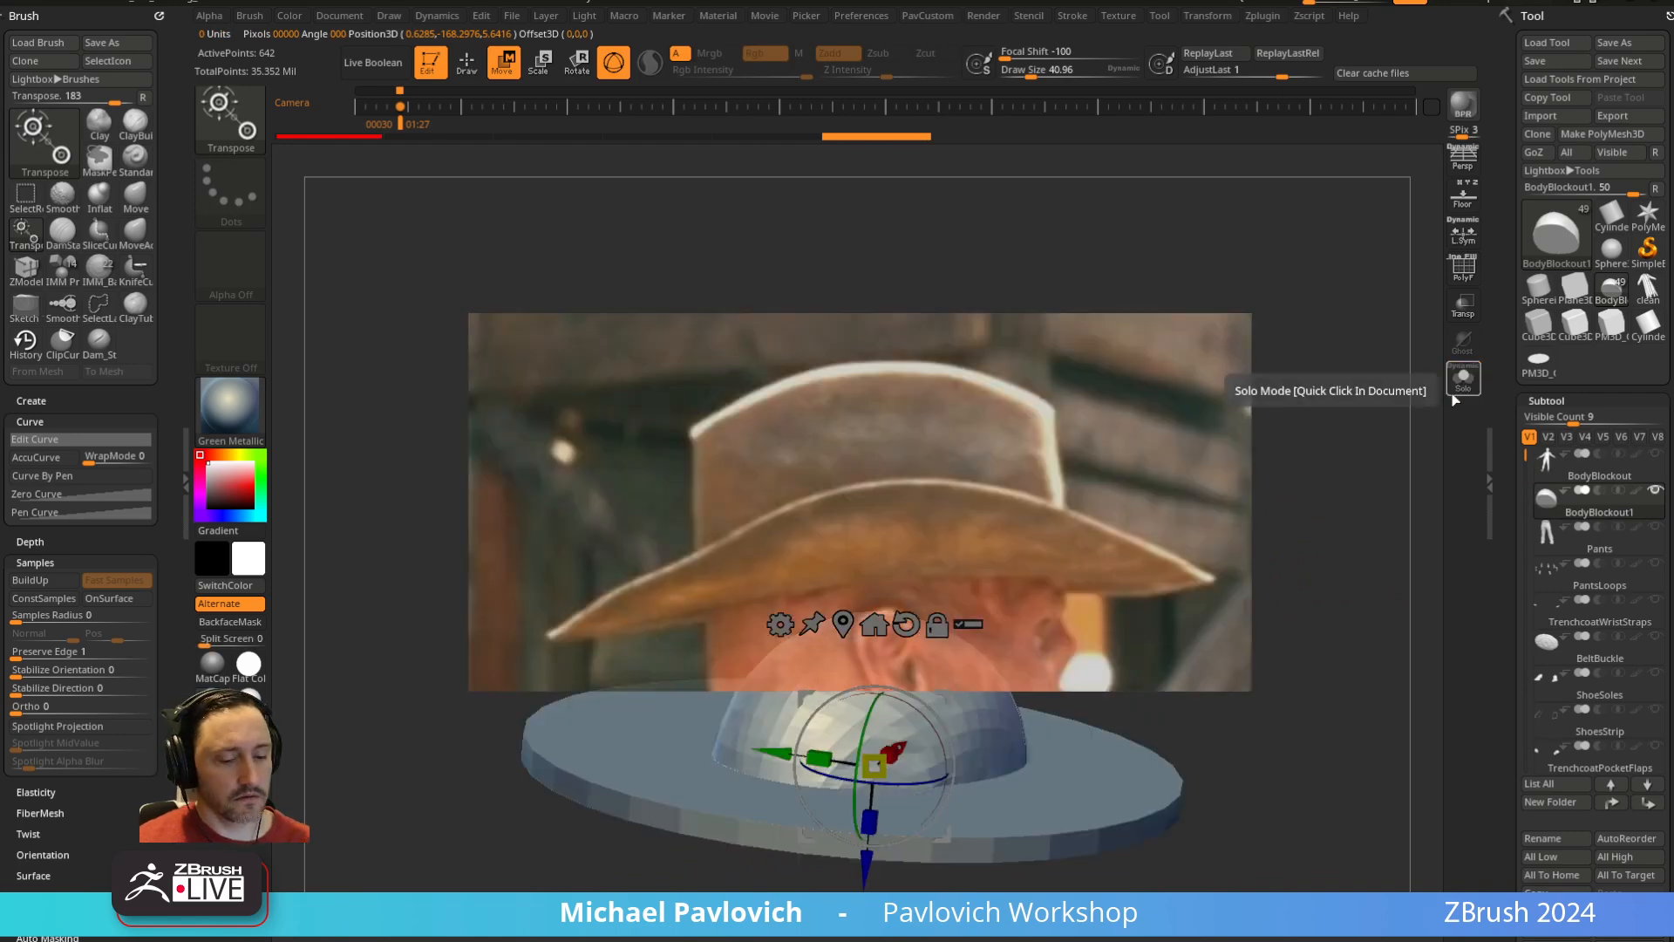
key("p")
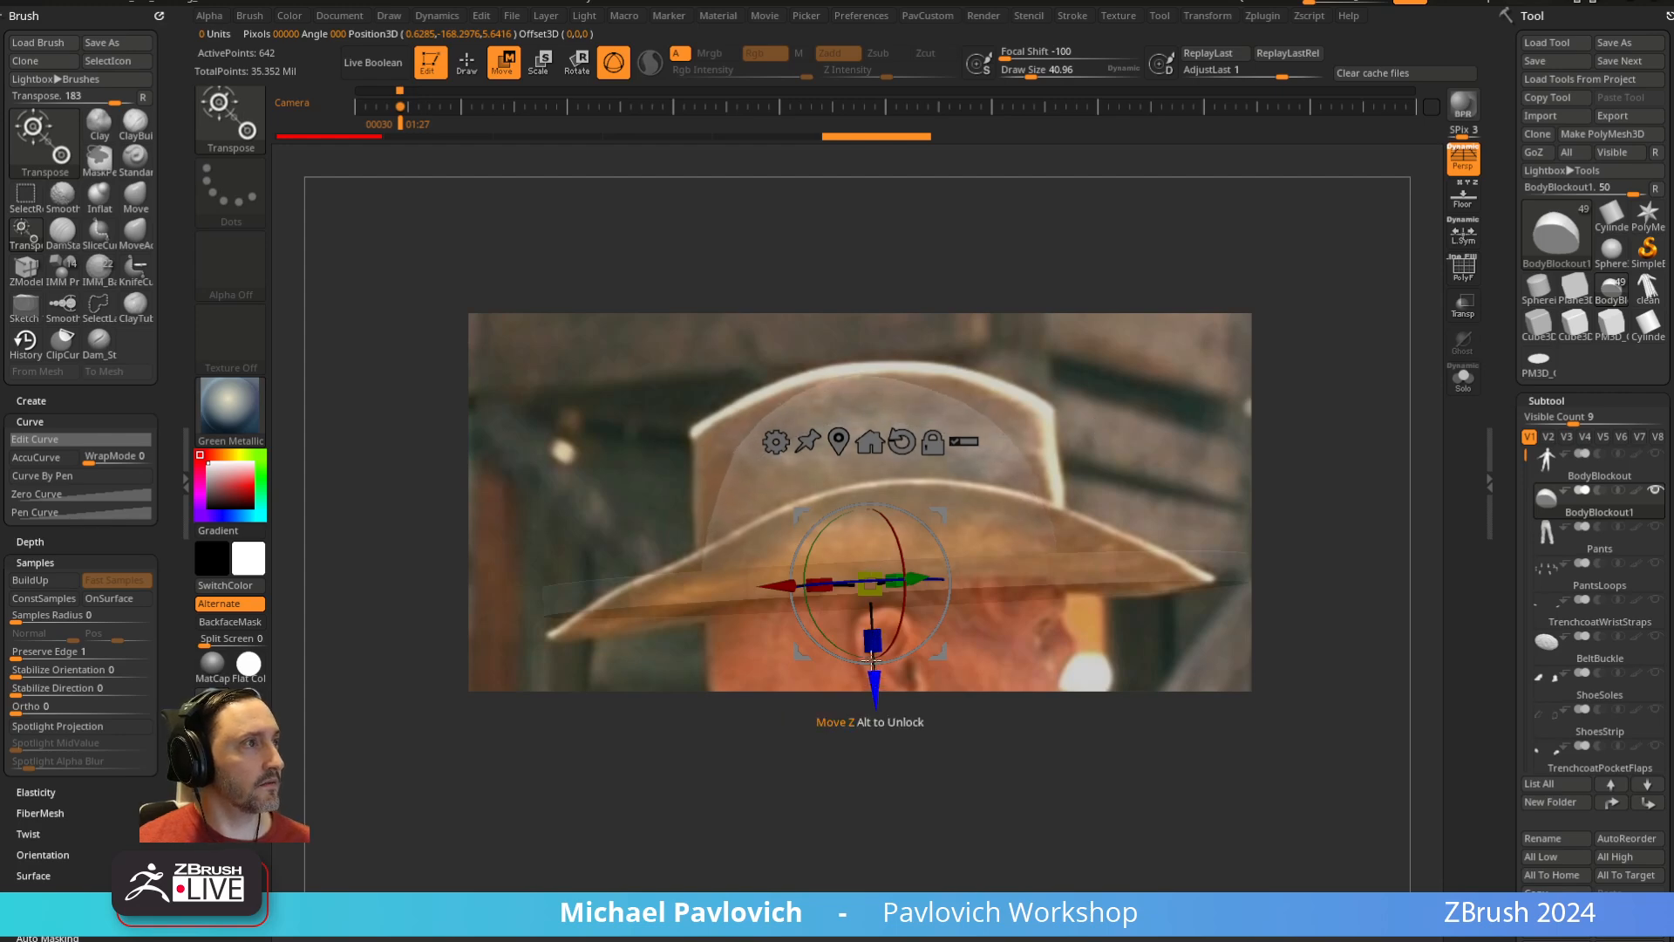
Reshape the skull cap toward the reference crown using the Move brush at a draw size of about 212
key("q")
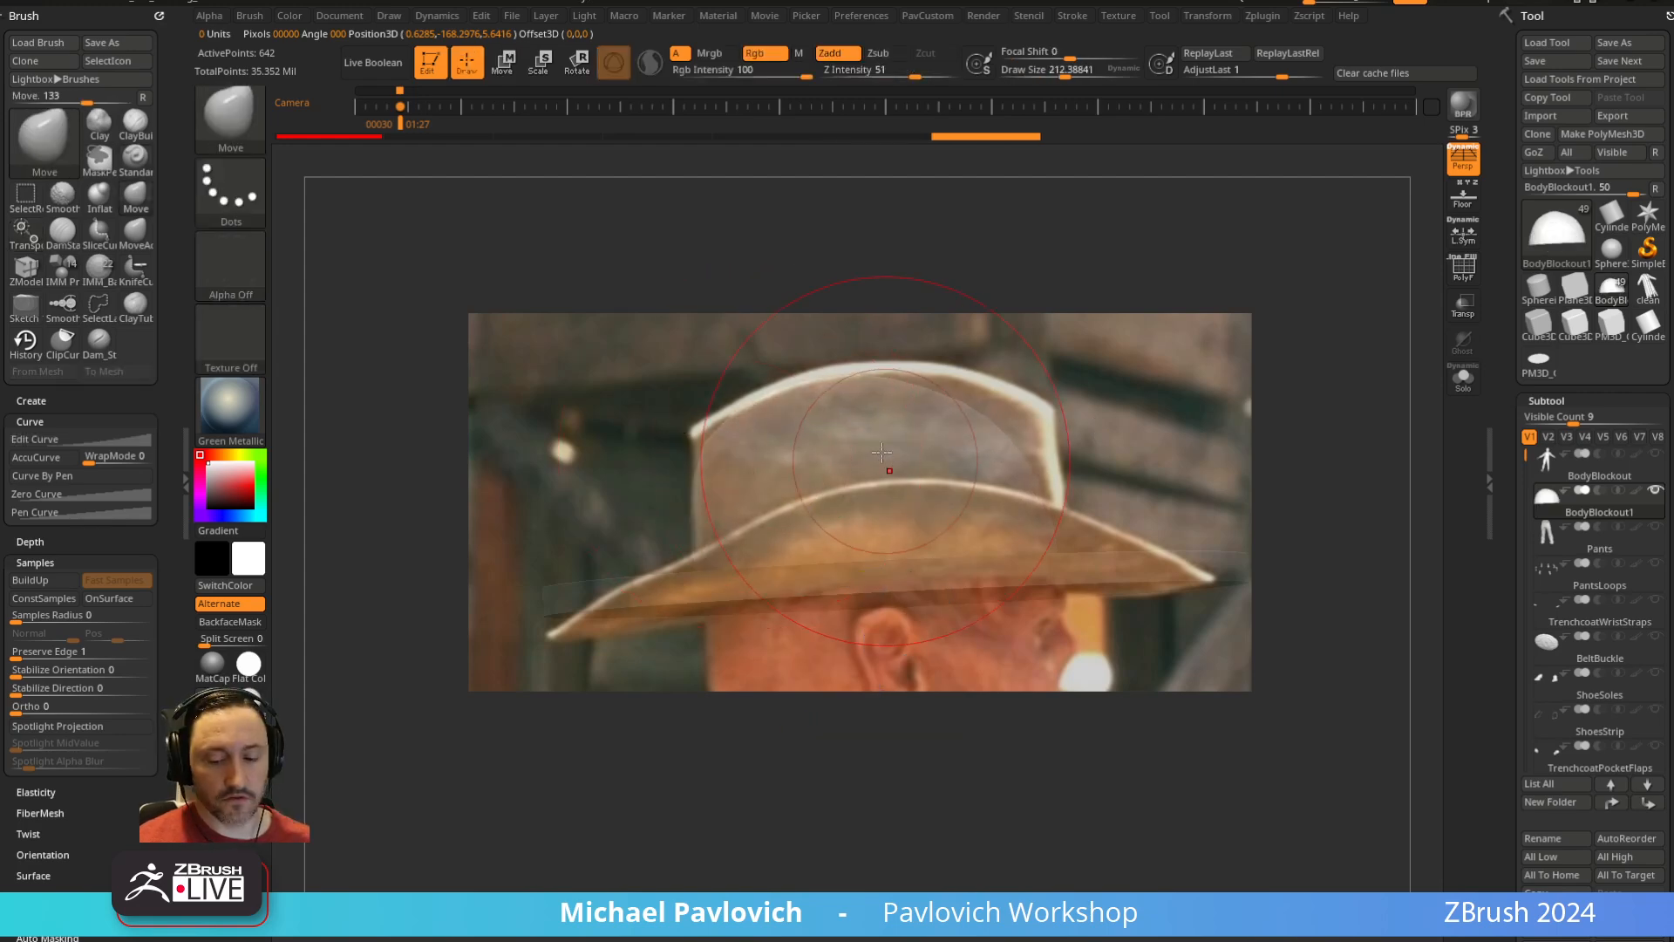
key("w")
key("shift+z")
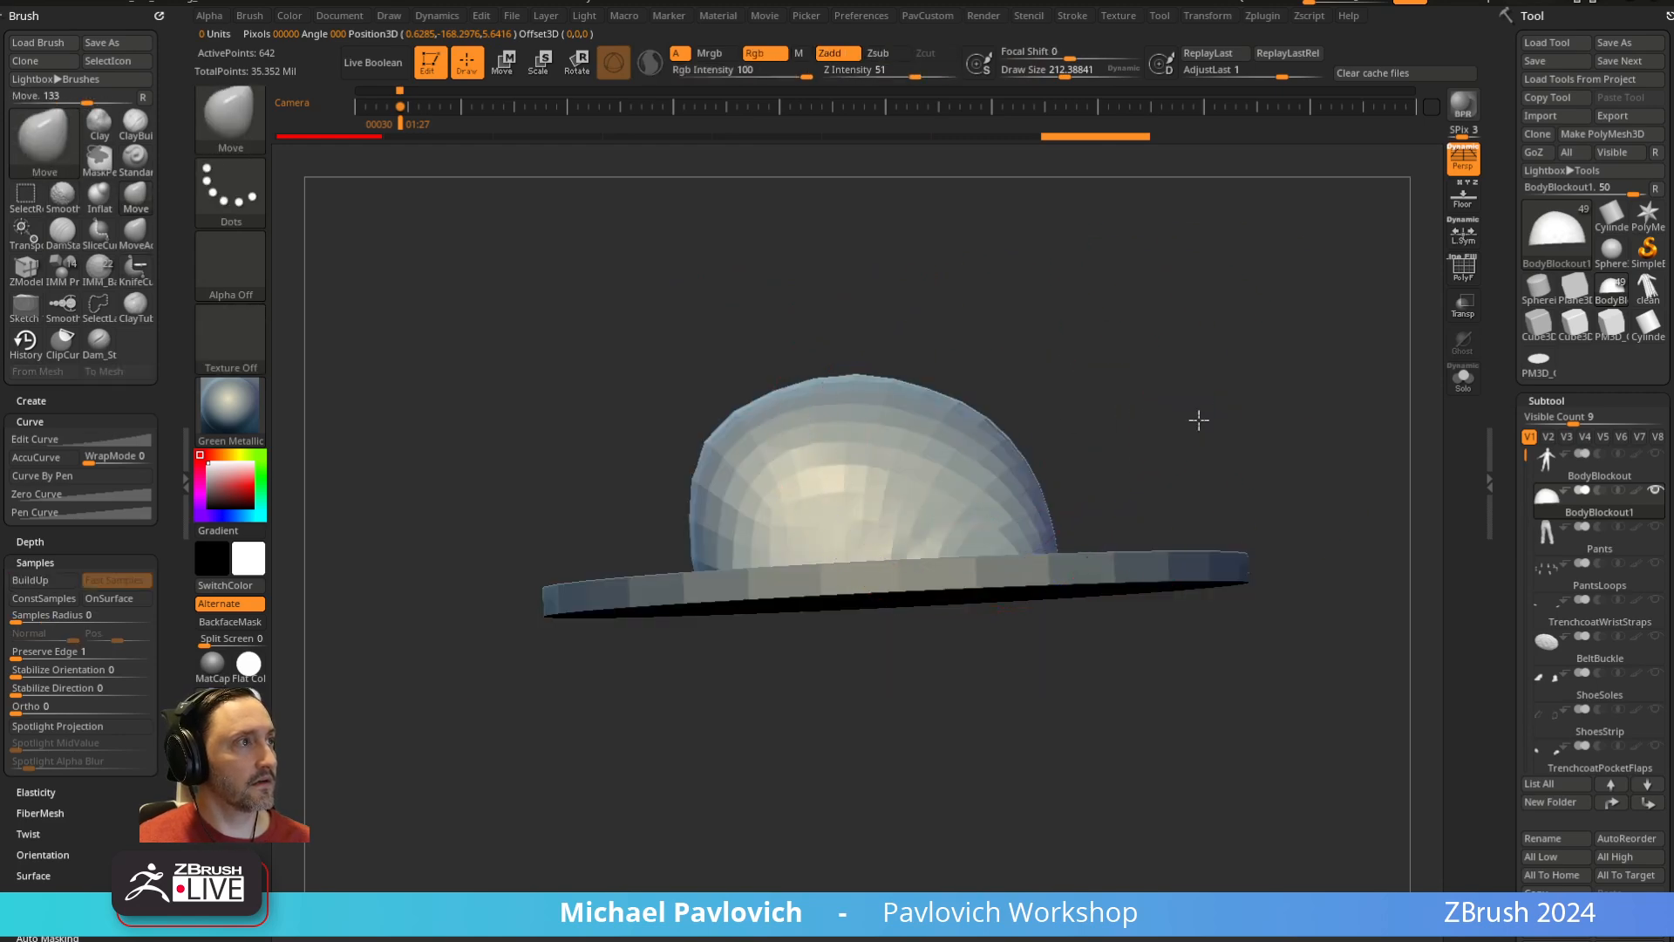
Apply Mirror And Weld to the crown and set the Move brush draw size to about 146
key("2")
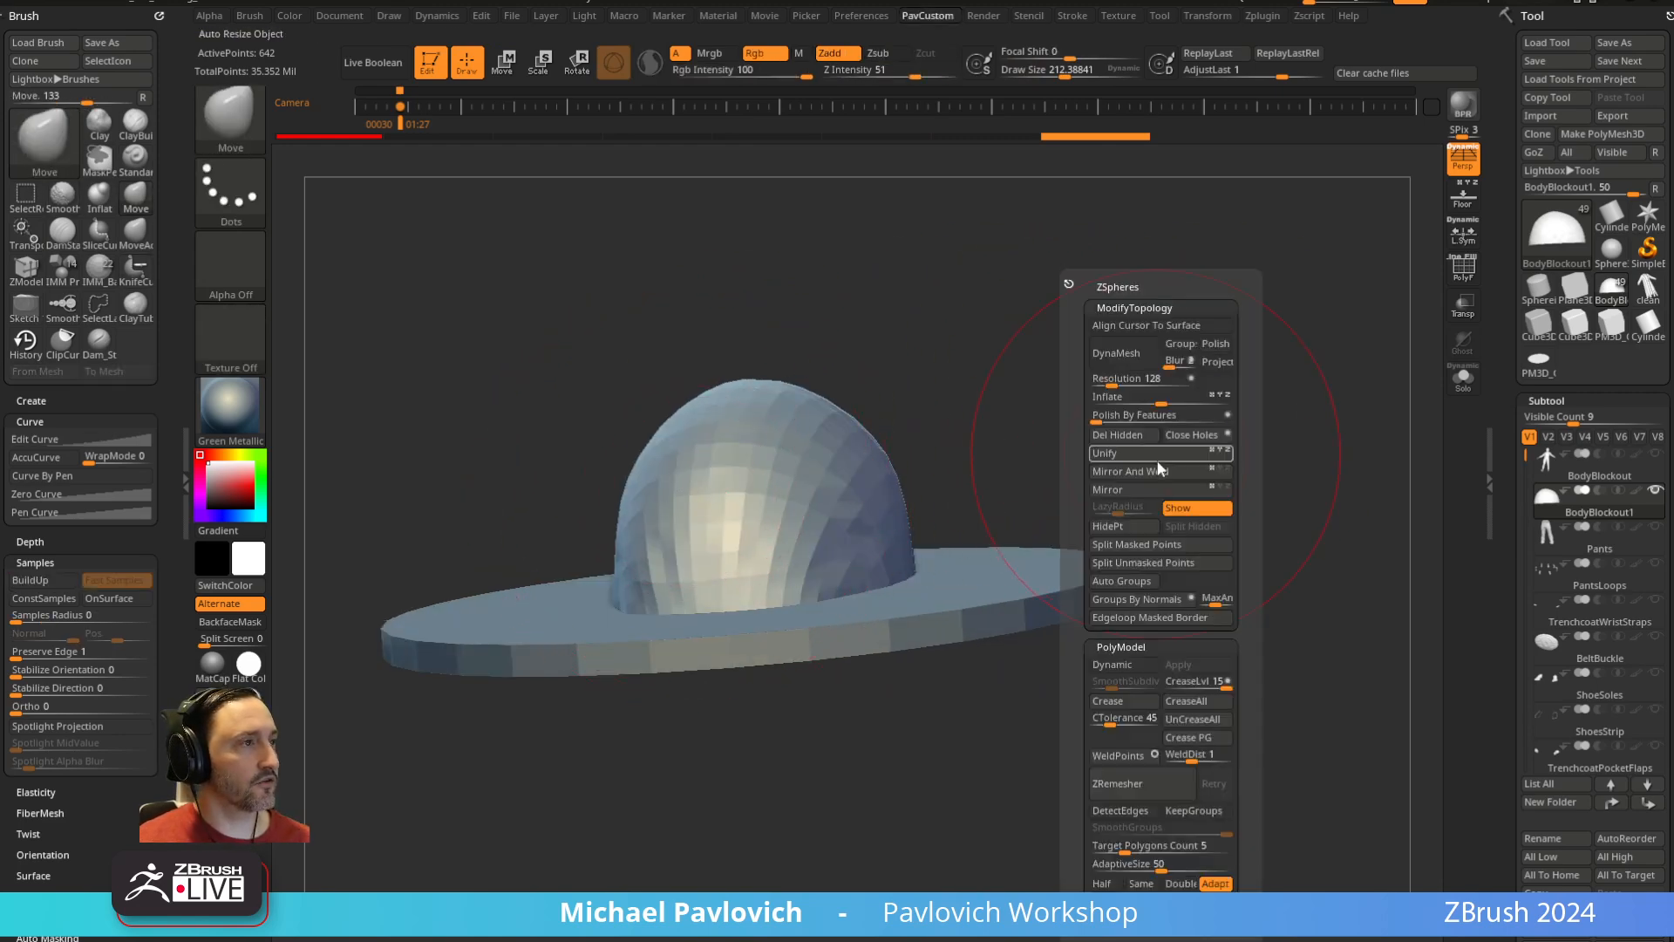
left_click(1160, 474)
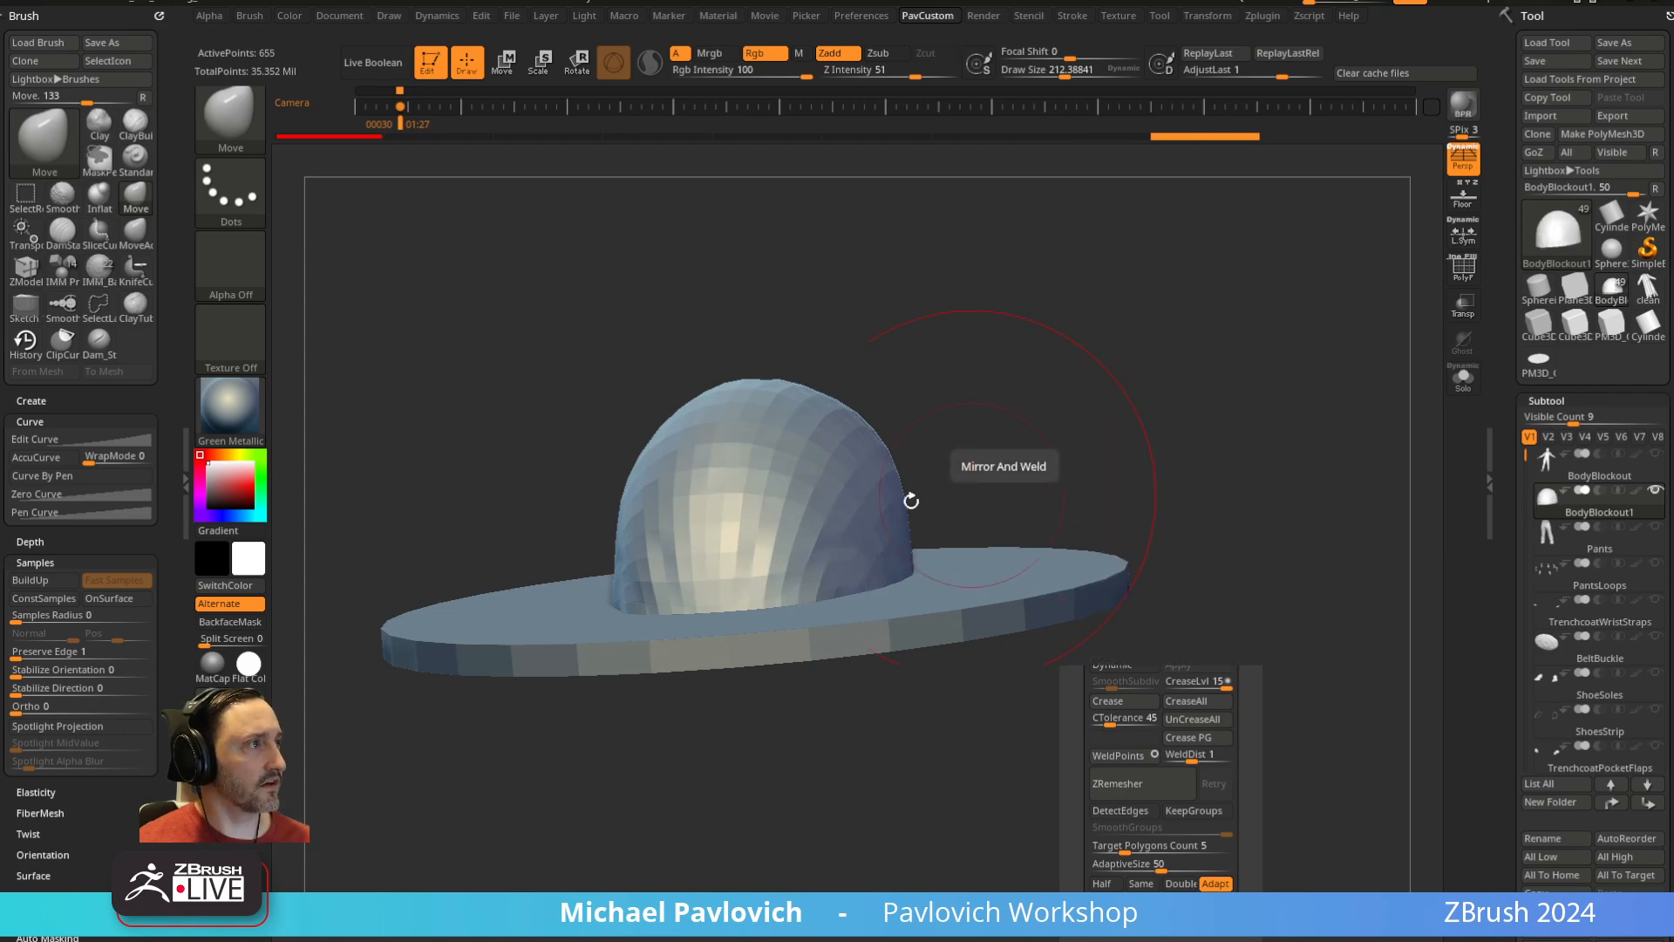
left_click_drag(908, 497, 1162, 410)
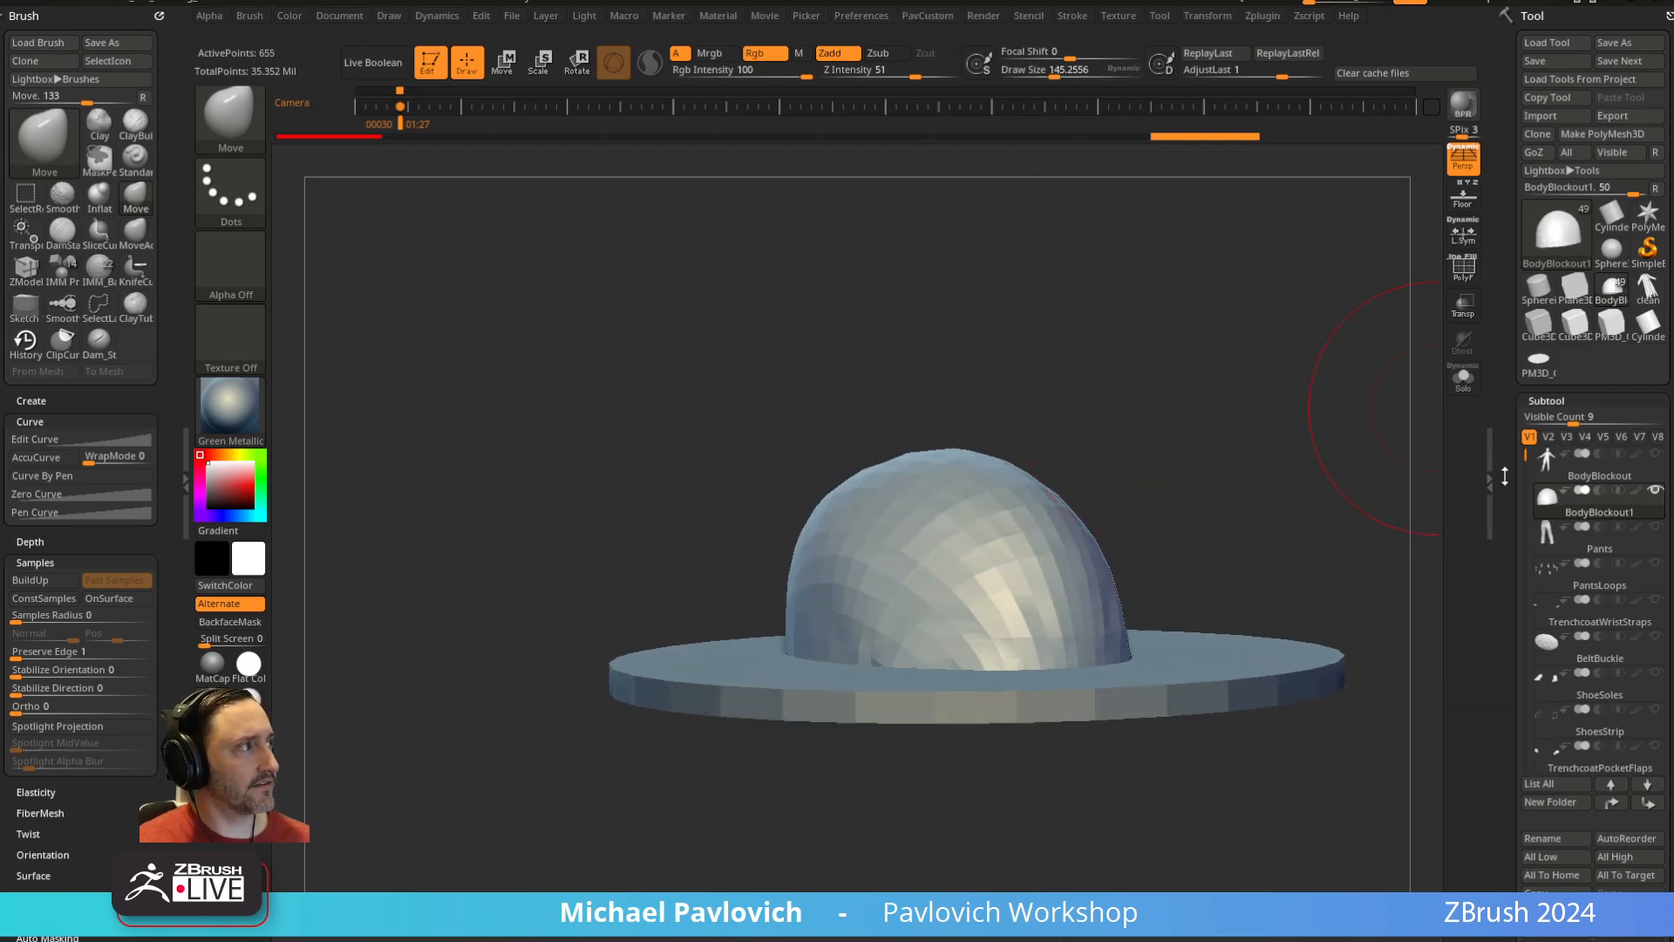
Open the Modify Topology settings in Geometry and examine the Mirror And Weld options for the crown
scroll(1504, 476, "down", 5)
left_click_drag(1501, 383, 1548, 324)
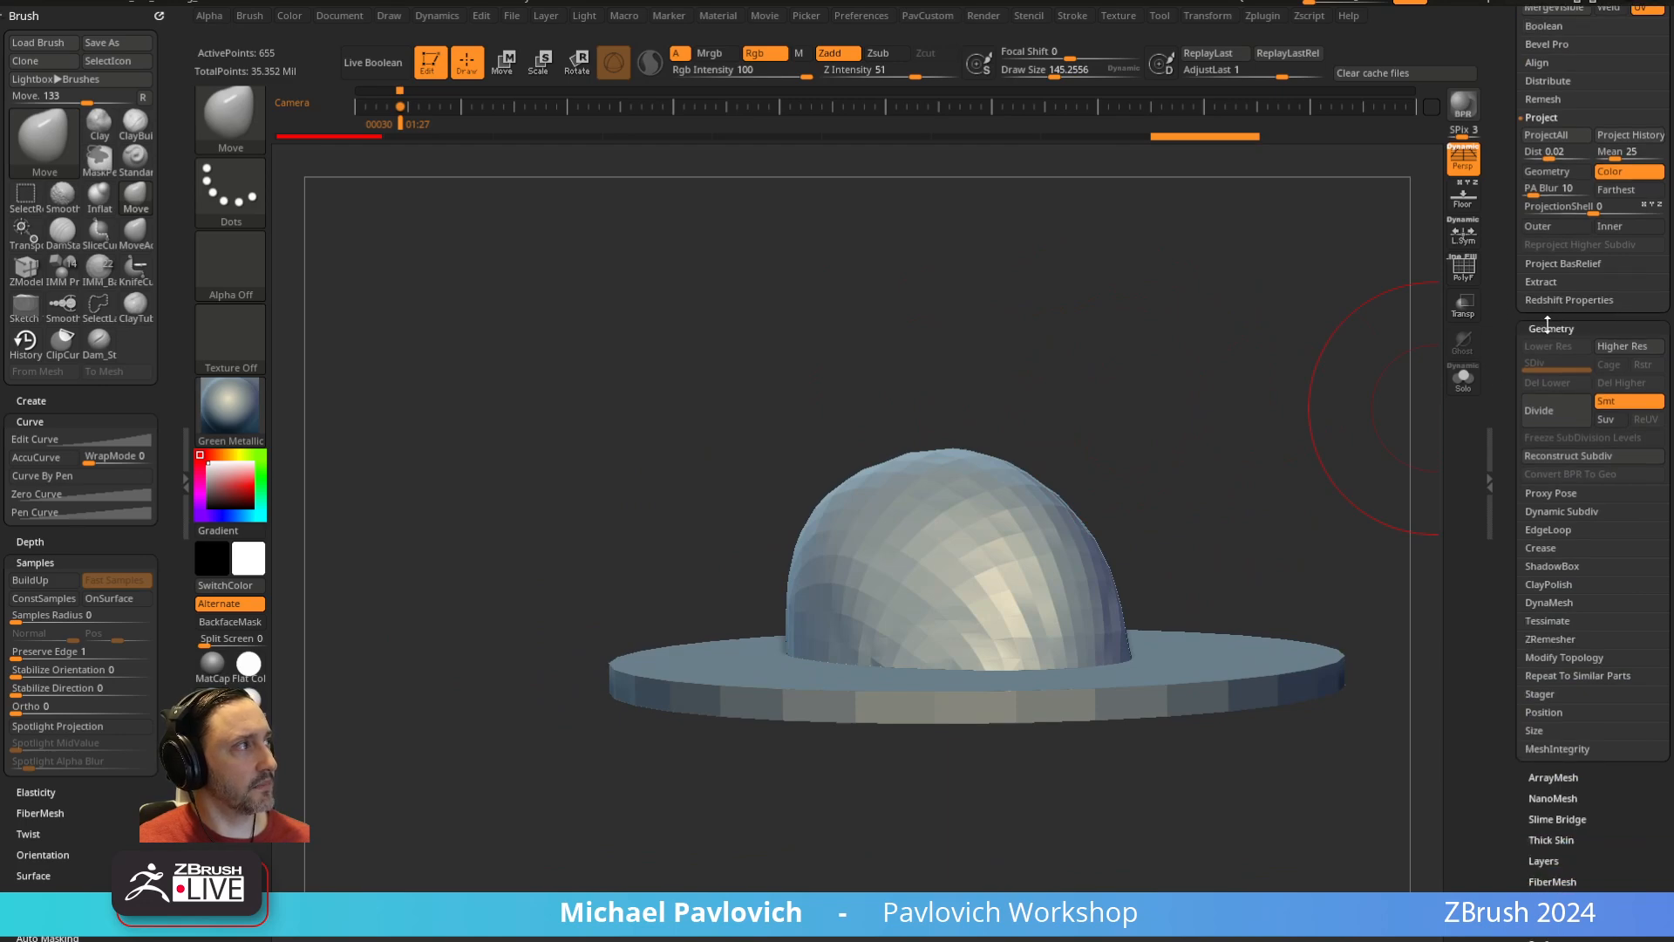
key("shift")
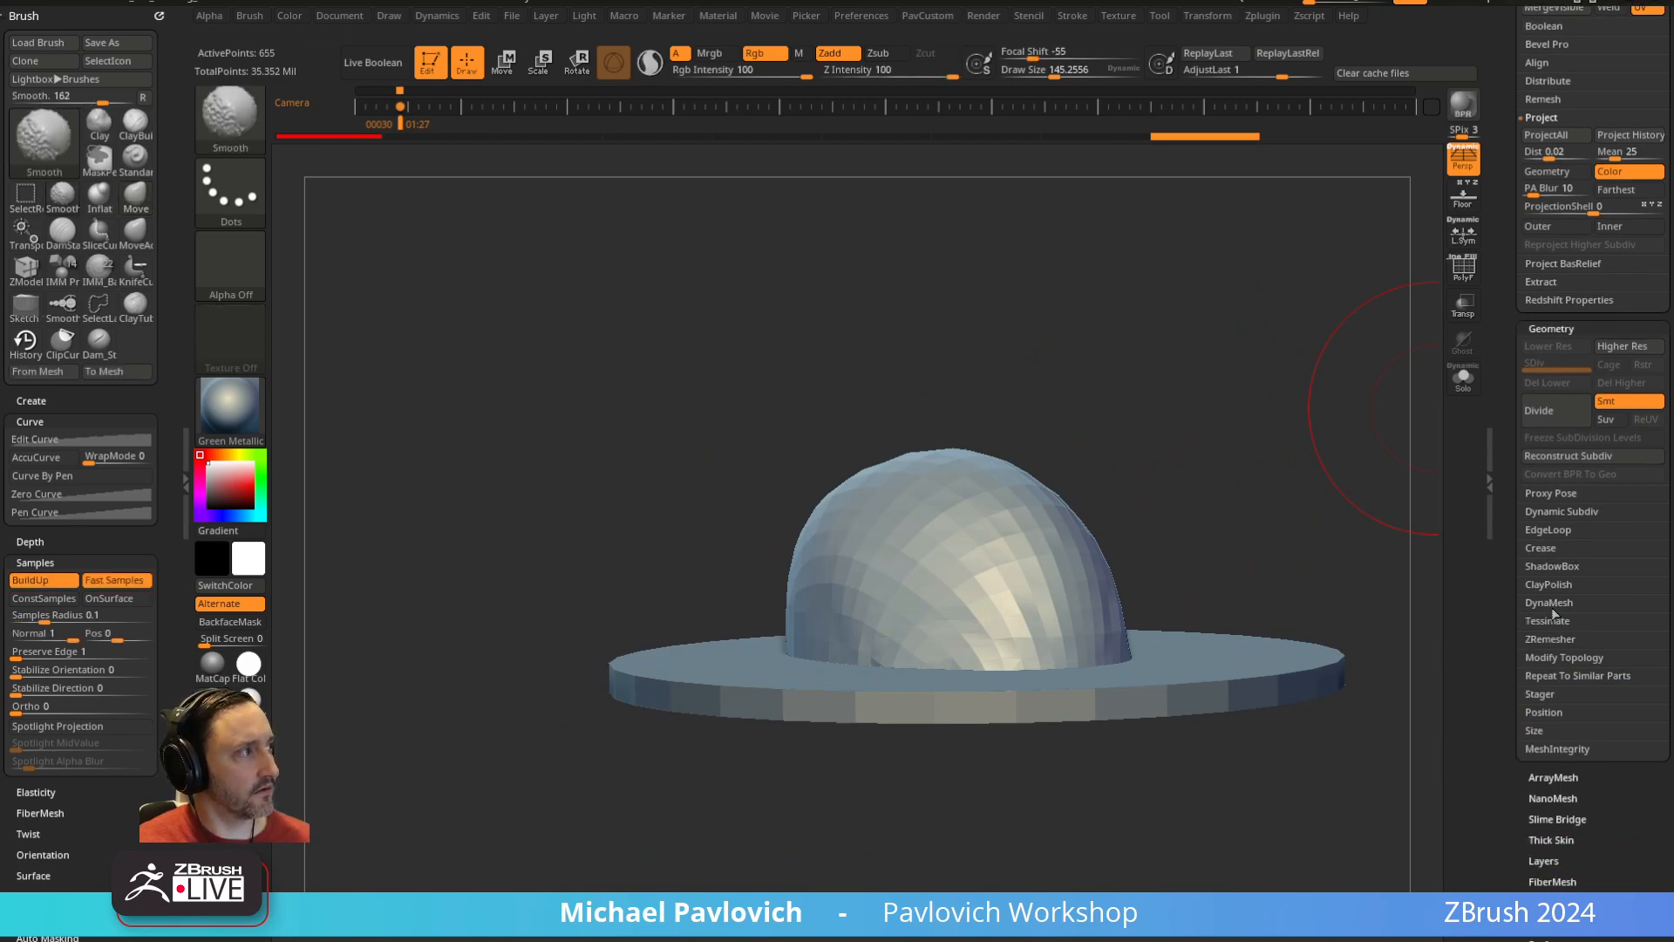
left_click(1555, 660)
scroll(1574, 611, "down", 2)
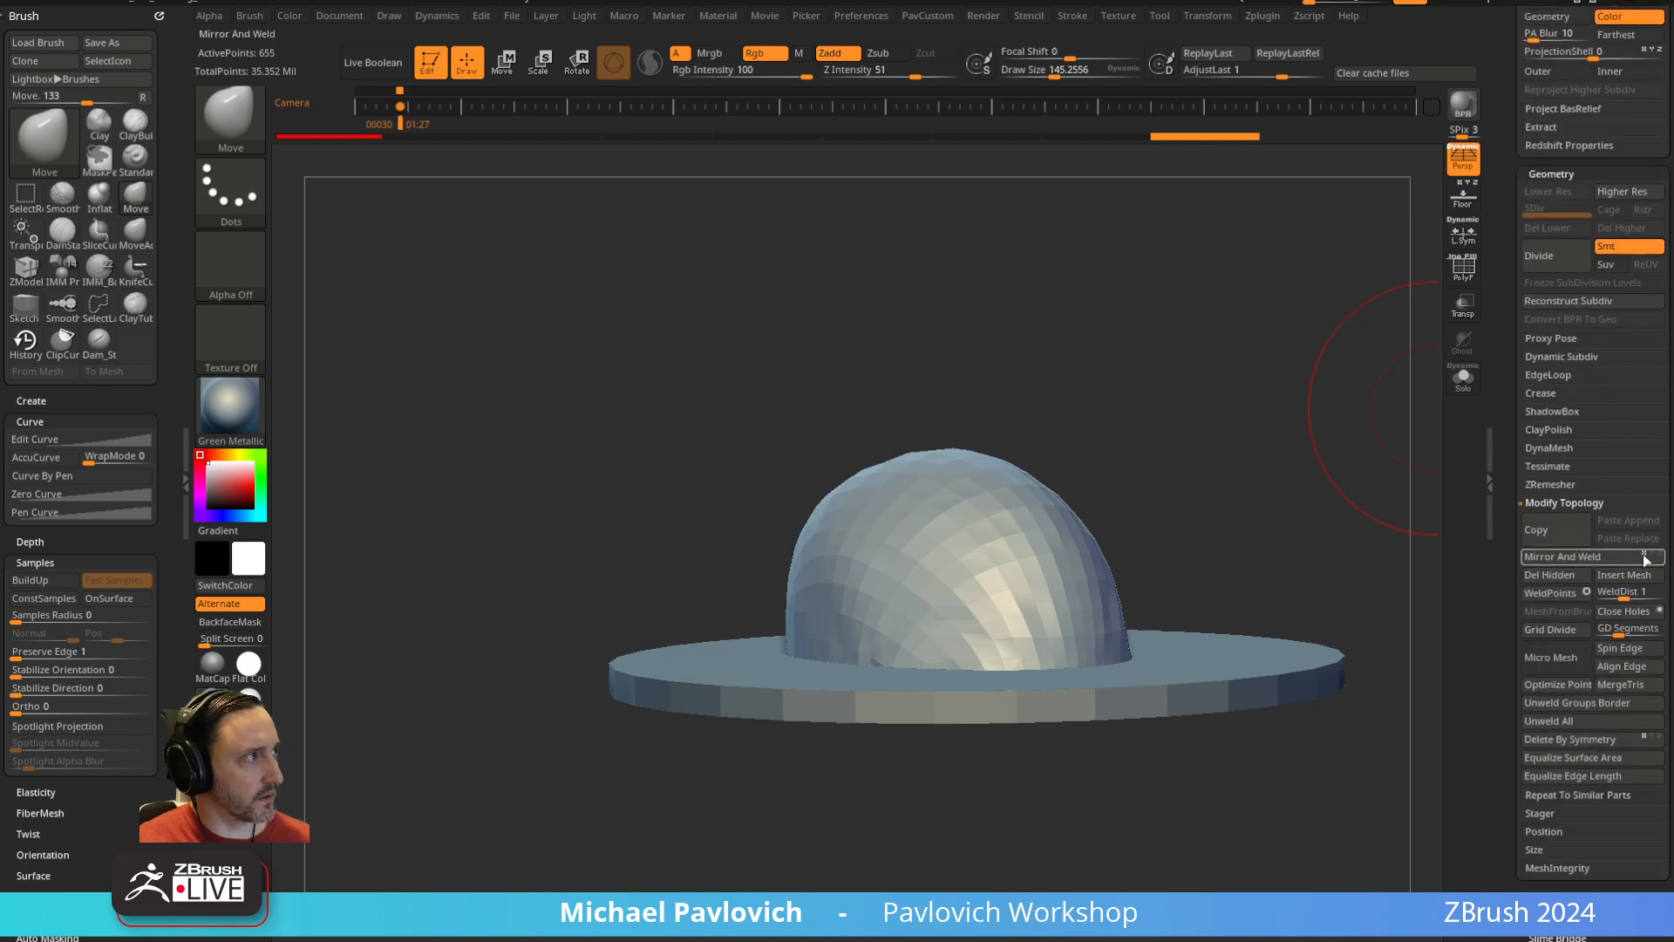
left_click_drag(1293, 510, 1137, 523, "alt")
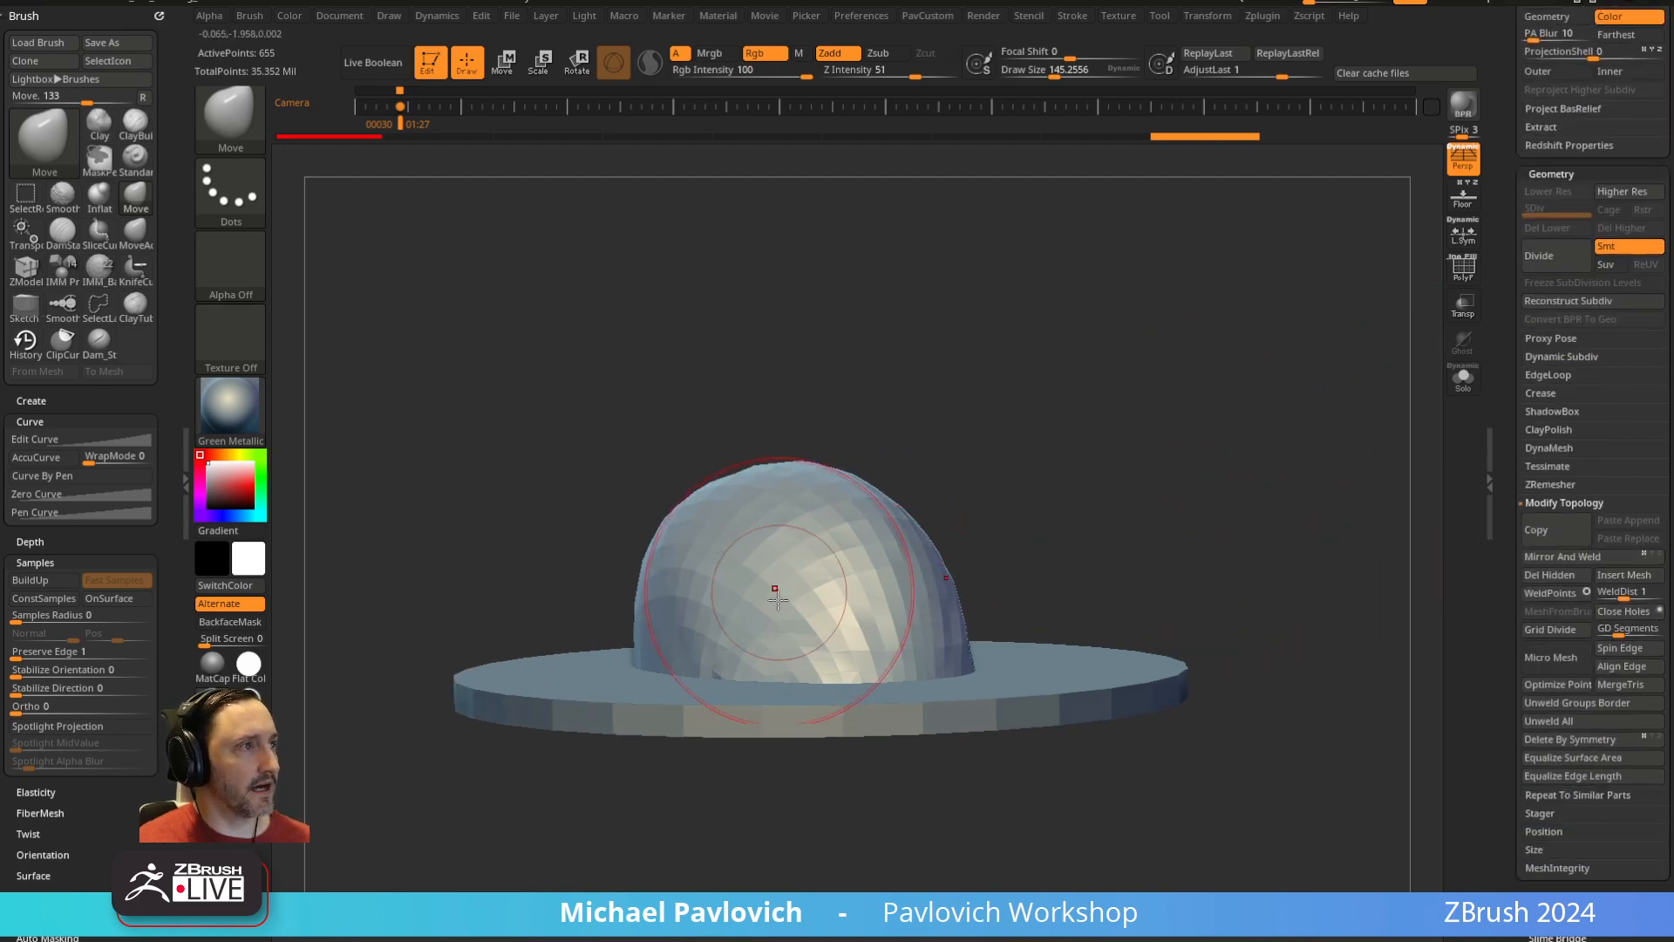
Turn on PolyFrame for the crown and overlay the hat reference on the side view
key("shift+f")
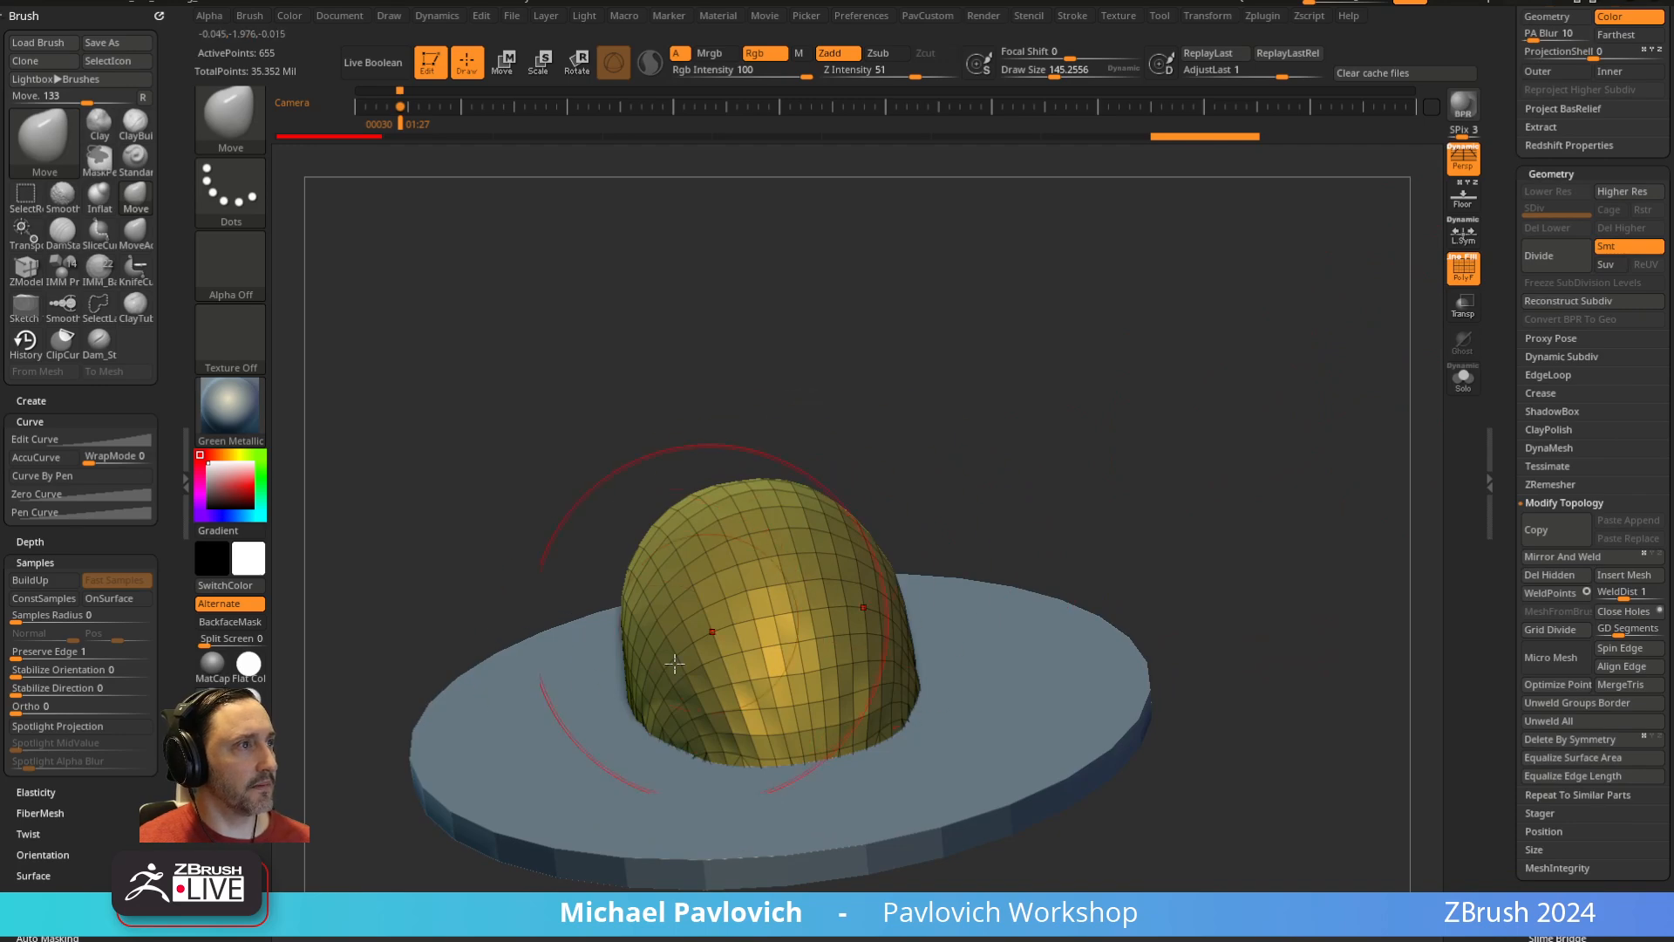
left_click_drag(948, 505, 1140, 418, "shift")
key("shift+z")
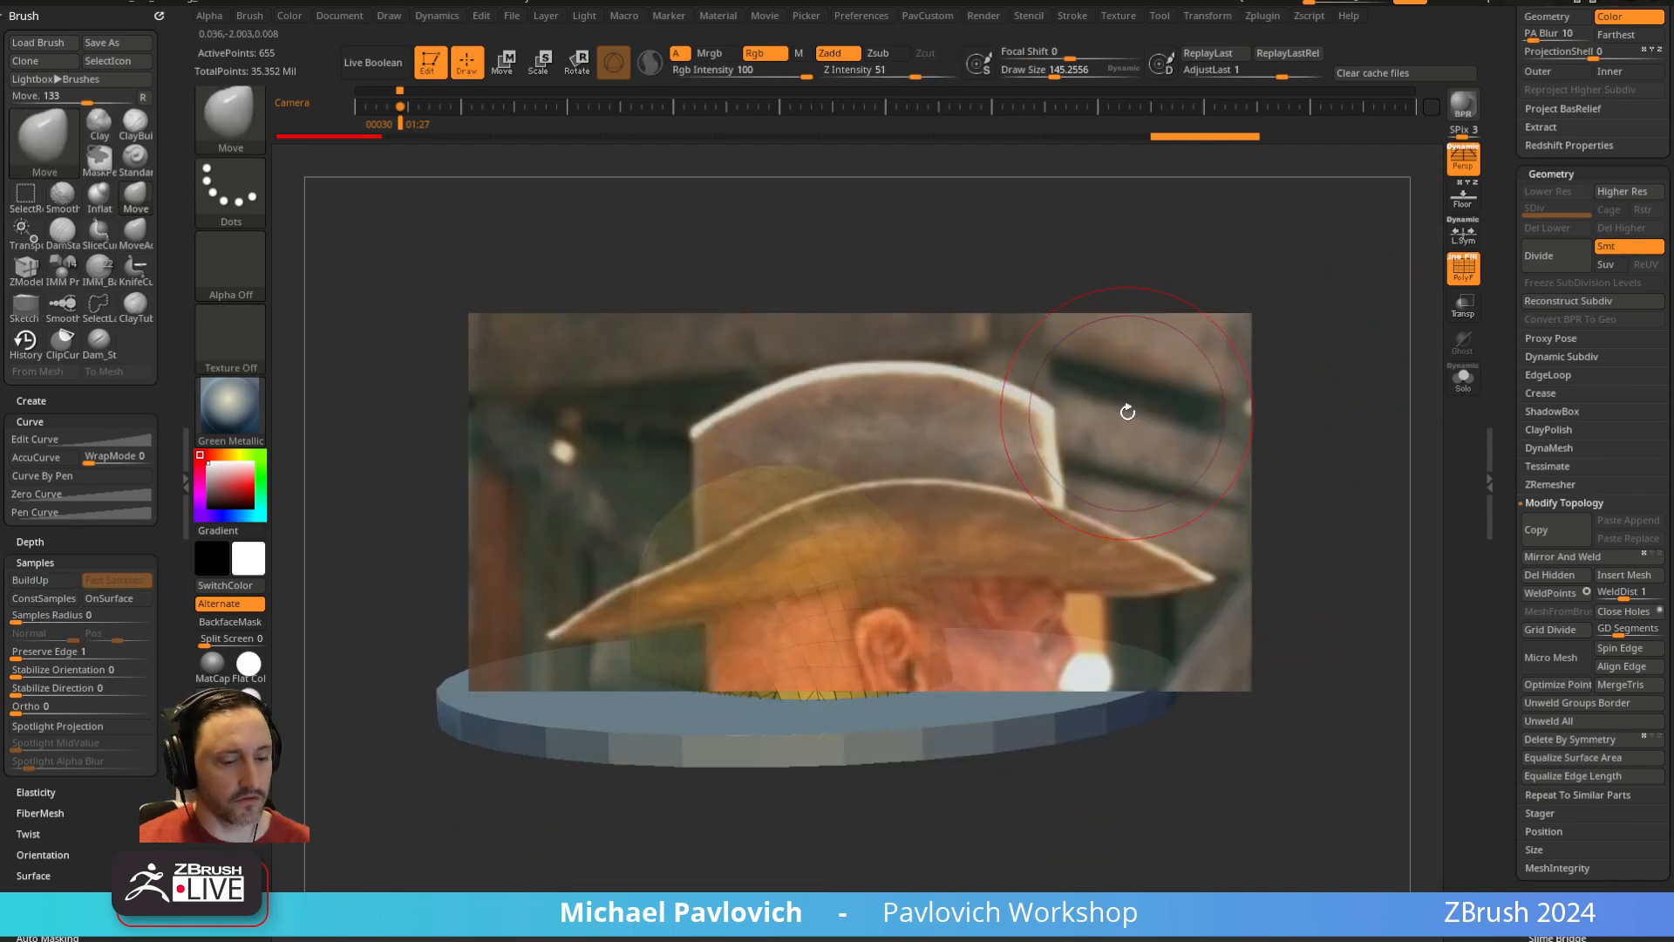
Reshape the crown to the reference hat's side outline using the Move brush at a draw size of about 135, and hide the reference
key("z")
key("z")
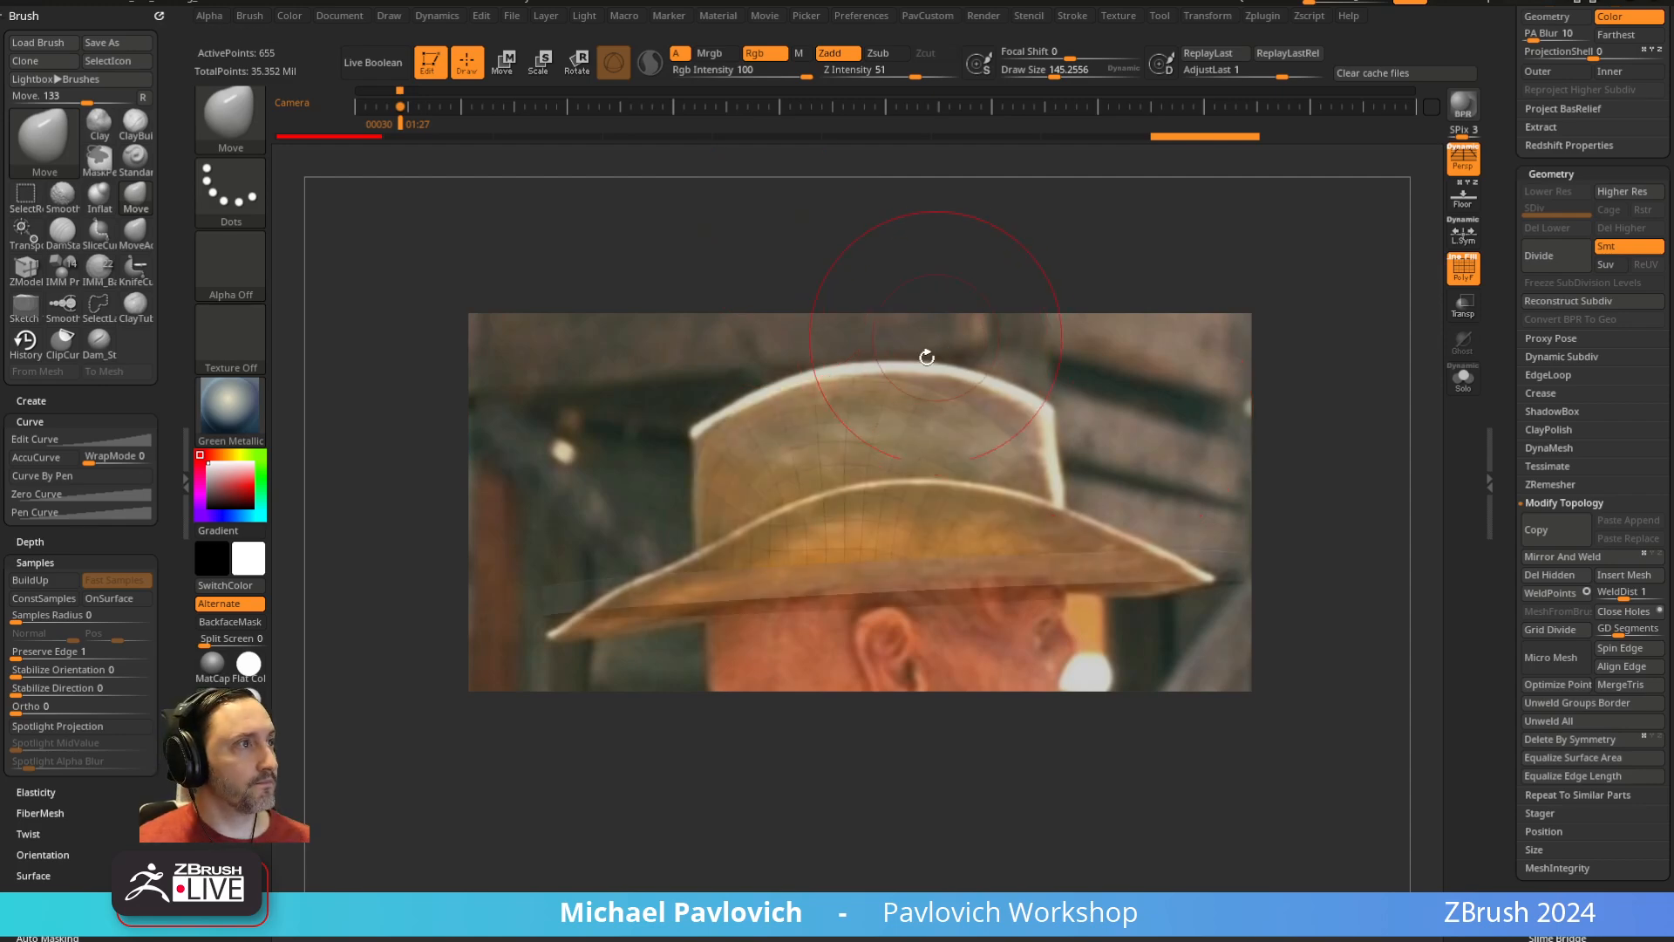
key("w")
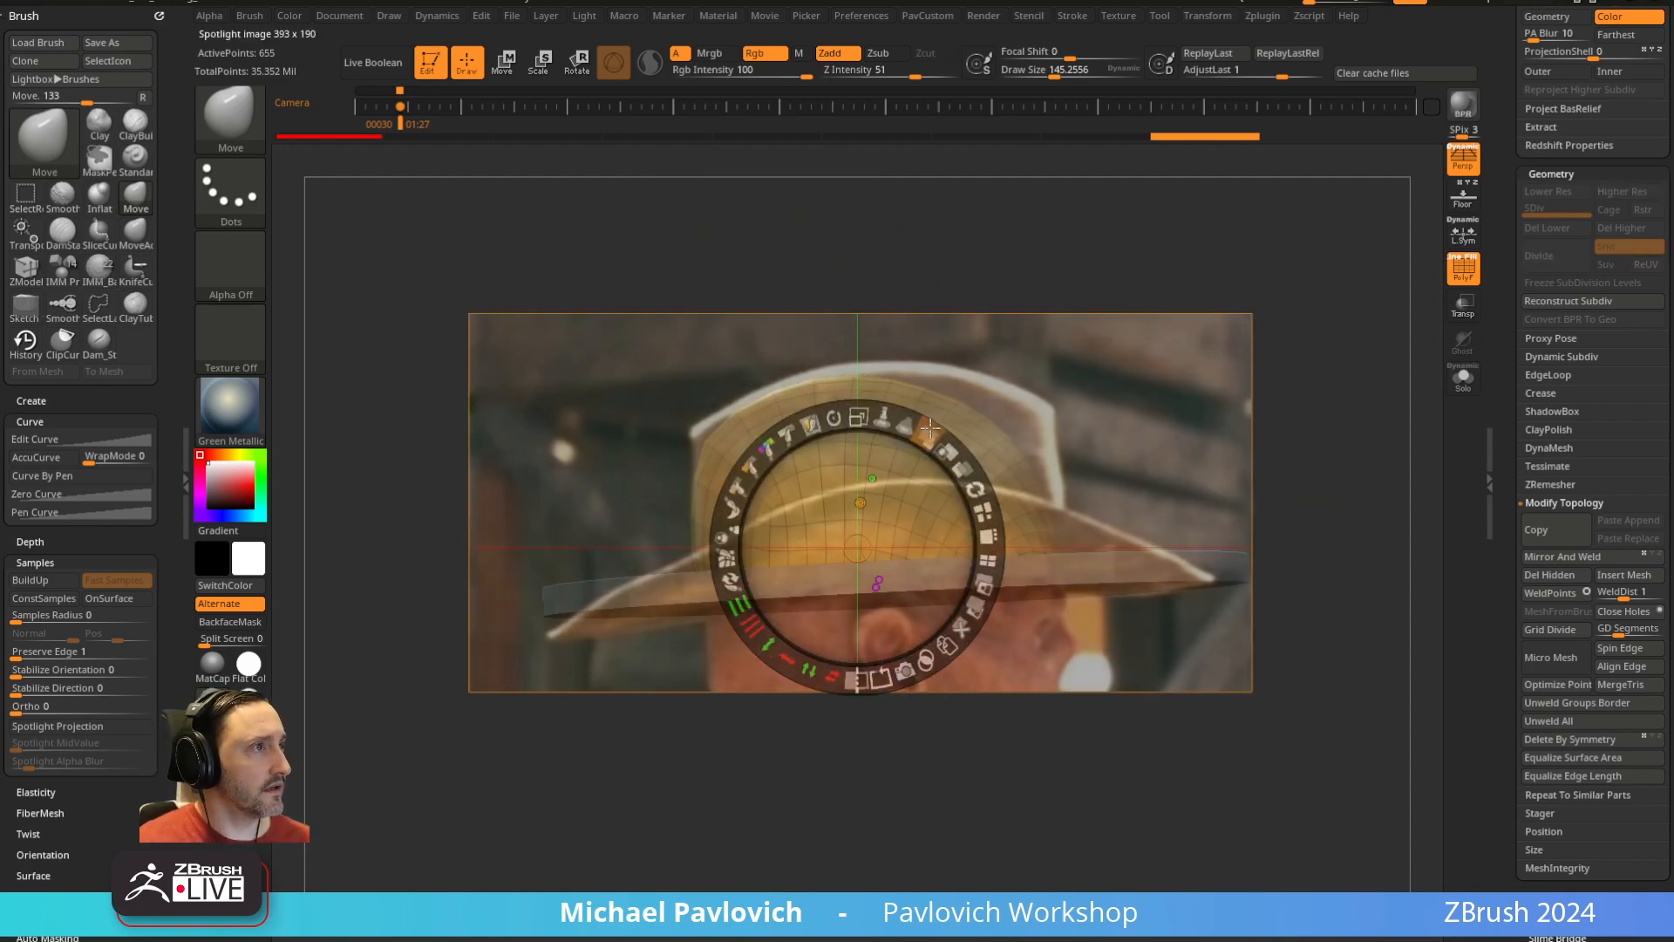
key("z")
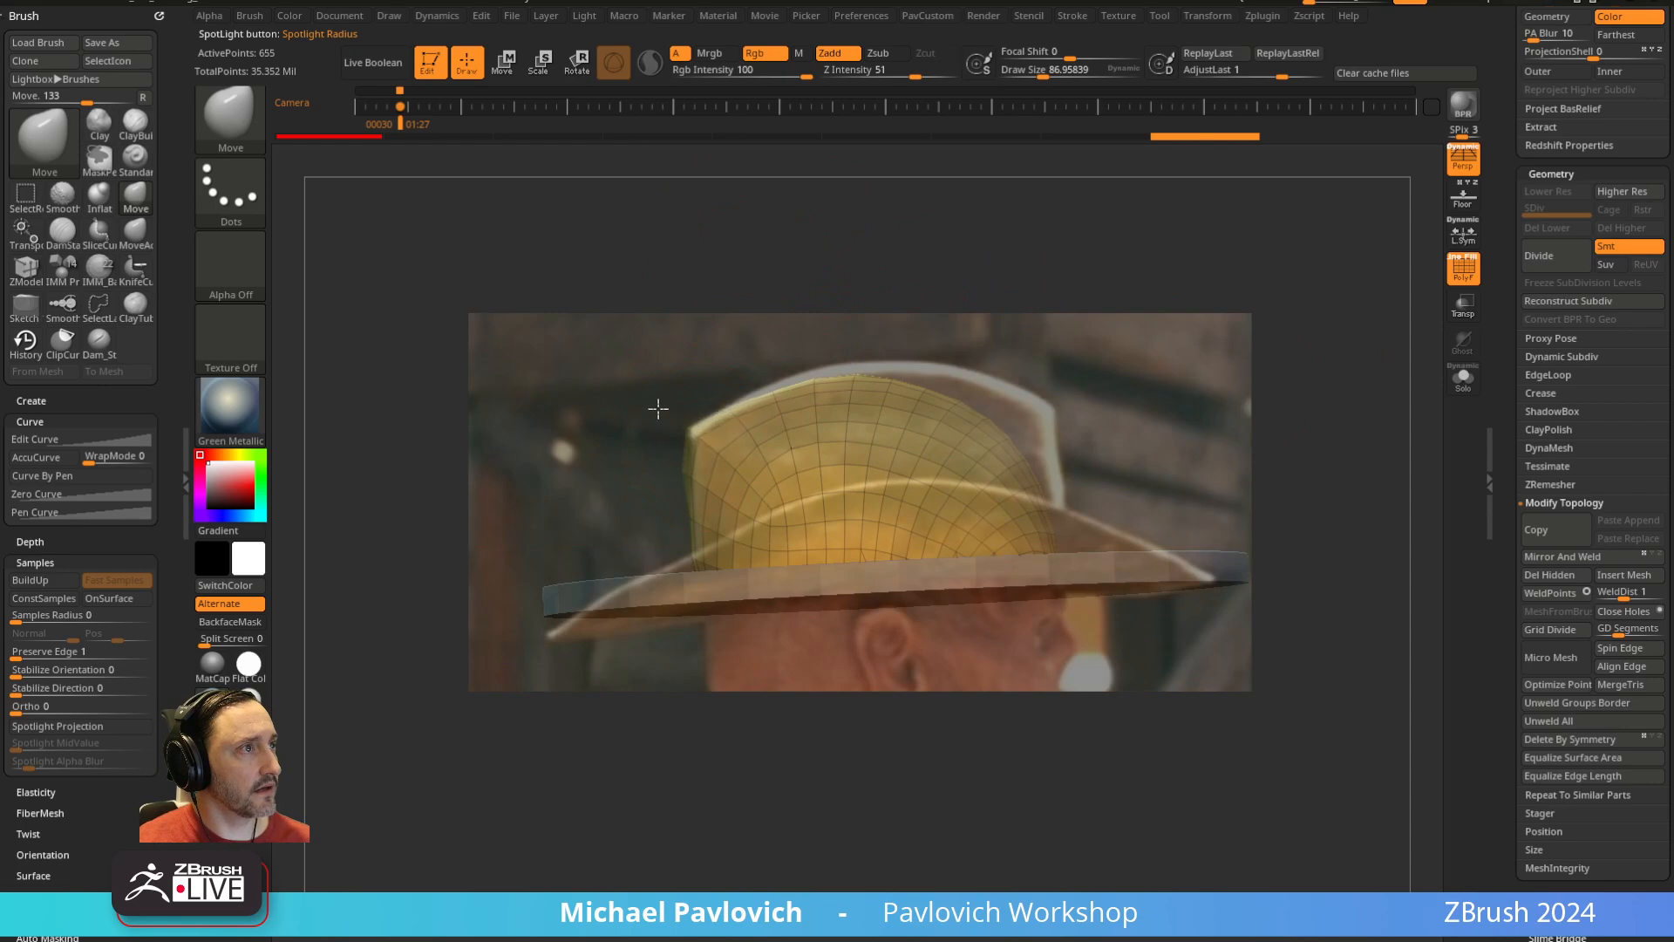
key("s")
left_click_drag(1004, 447, 1083, 389)
mouse_move(919, 393)
left_mouse_down()
mouse_move(914, 372)
mouse_move(985, 364)
left_mouse_up()
left_click_drag(762, 385, 756, 373)
left_click_drag(1060, 523, 1078, 522)
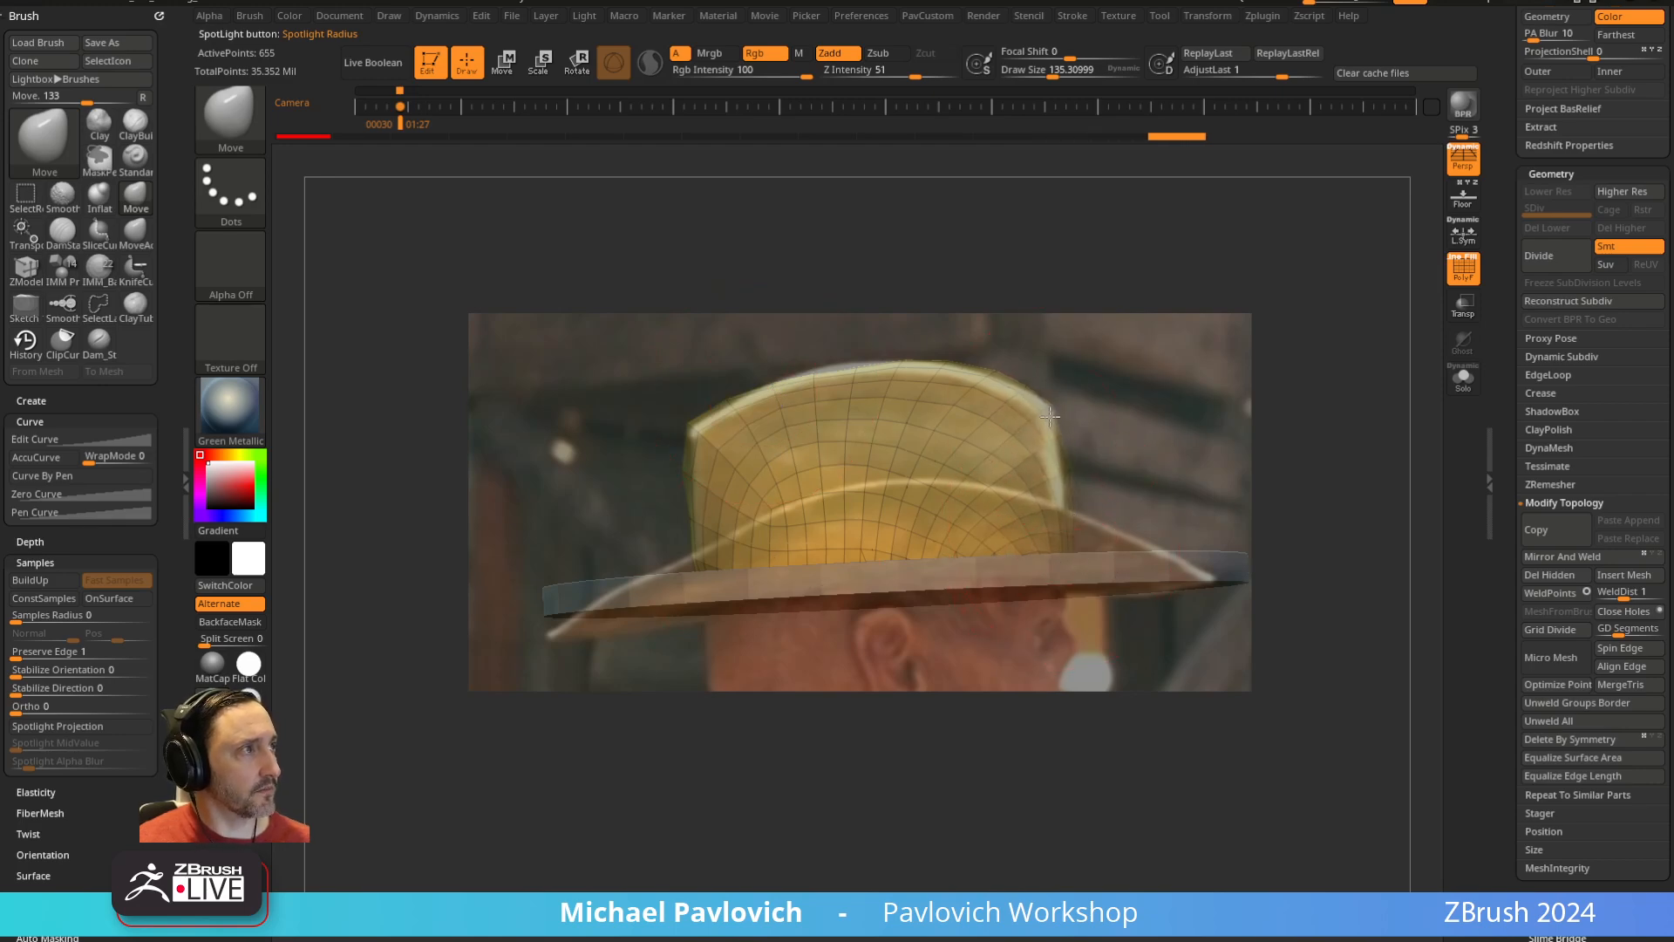
left_click_drag(1055, 426, 1060, 424)
key("shift+z")
Turn off perspective, reset the gizmo's orientation on the crown, and scale the crown wider sideways in the top view
mouse_move(1300, 393)
left_mouse_down()
mouse_move(1270, 328)
mouse_move(1349, 280)
mouse_move(1171, 450)
mouse_move(1338, 171)
left_mouse_up()
key("w")
left_click(1011, 192)
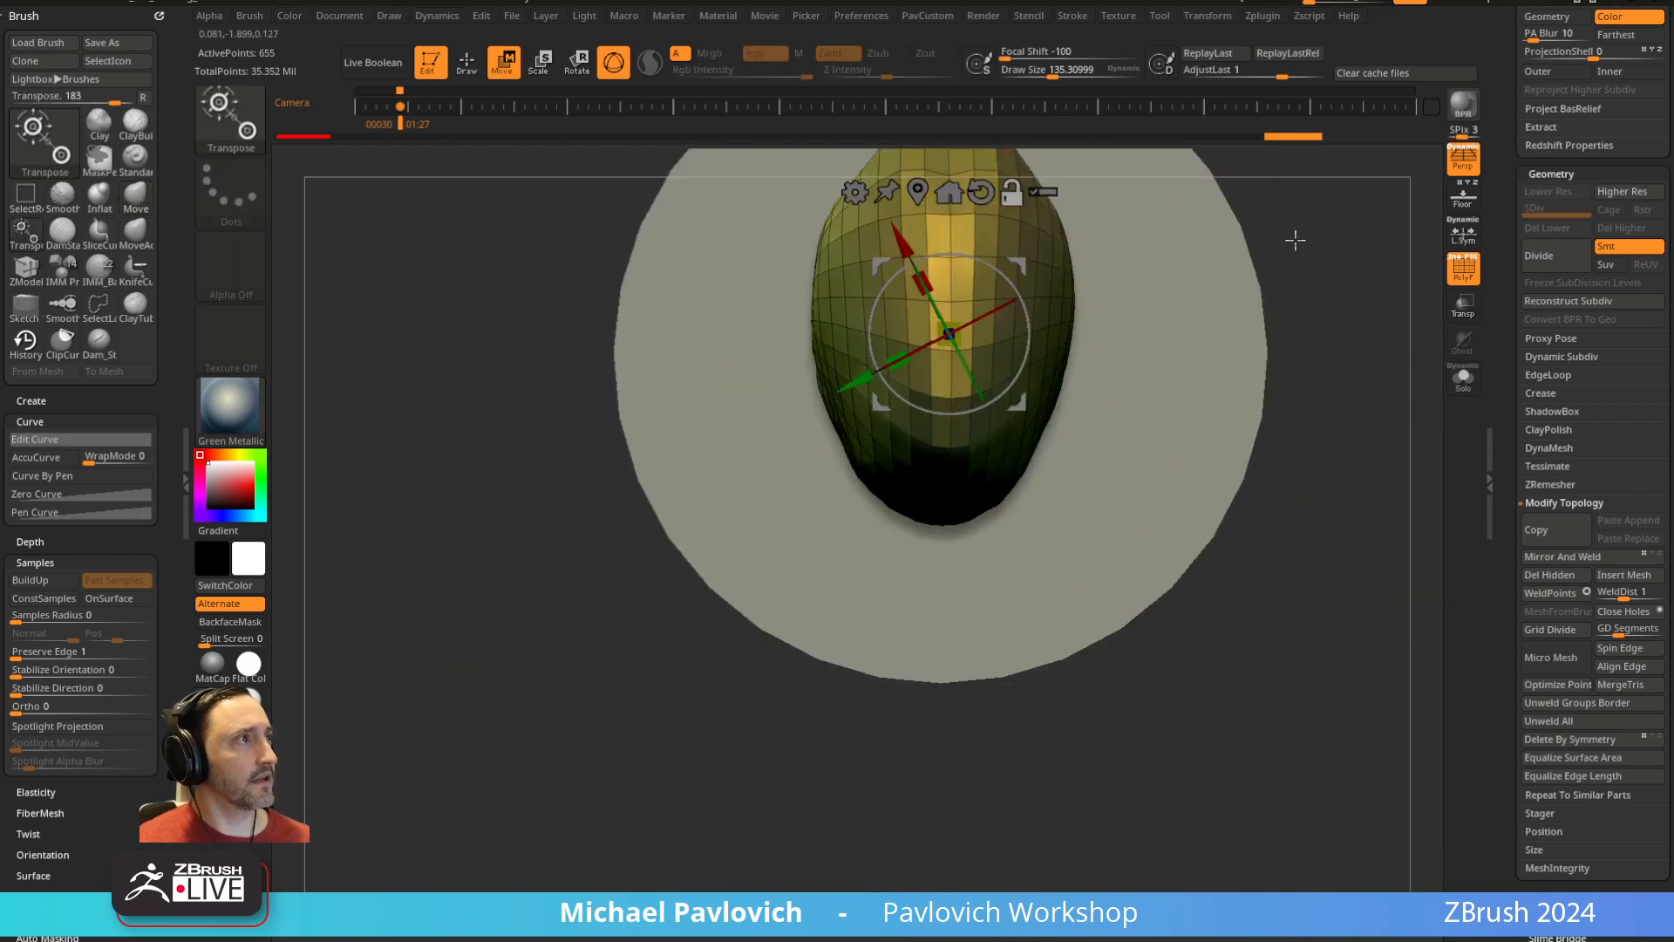
left_click_drag(1293, 239, 1185, 694, "alt")
left_click_drag(893, 477, 1058, 306, "alt")
left_click(1458, 170)
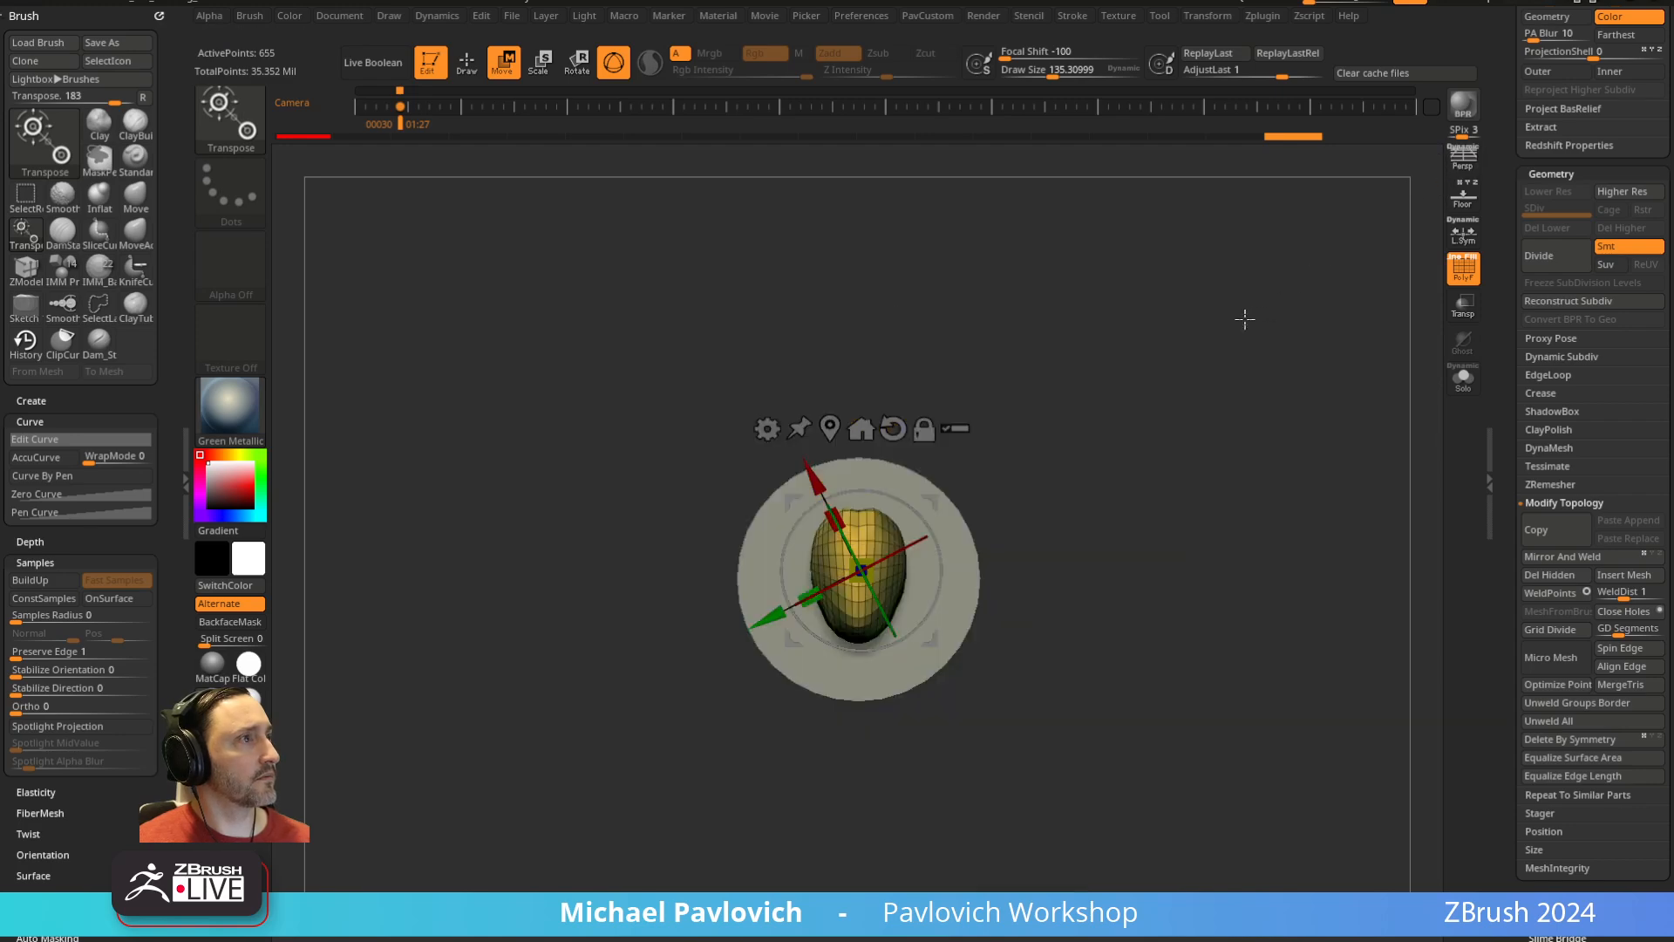
left_click_drag(1245, 319, 1261, 534, "alt")
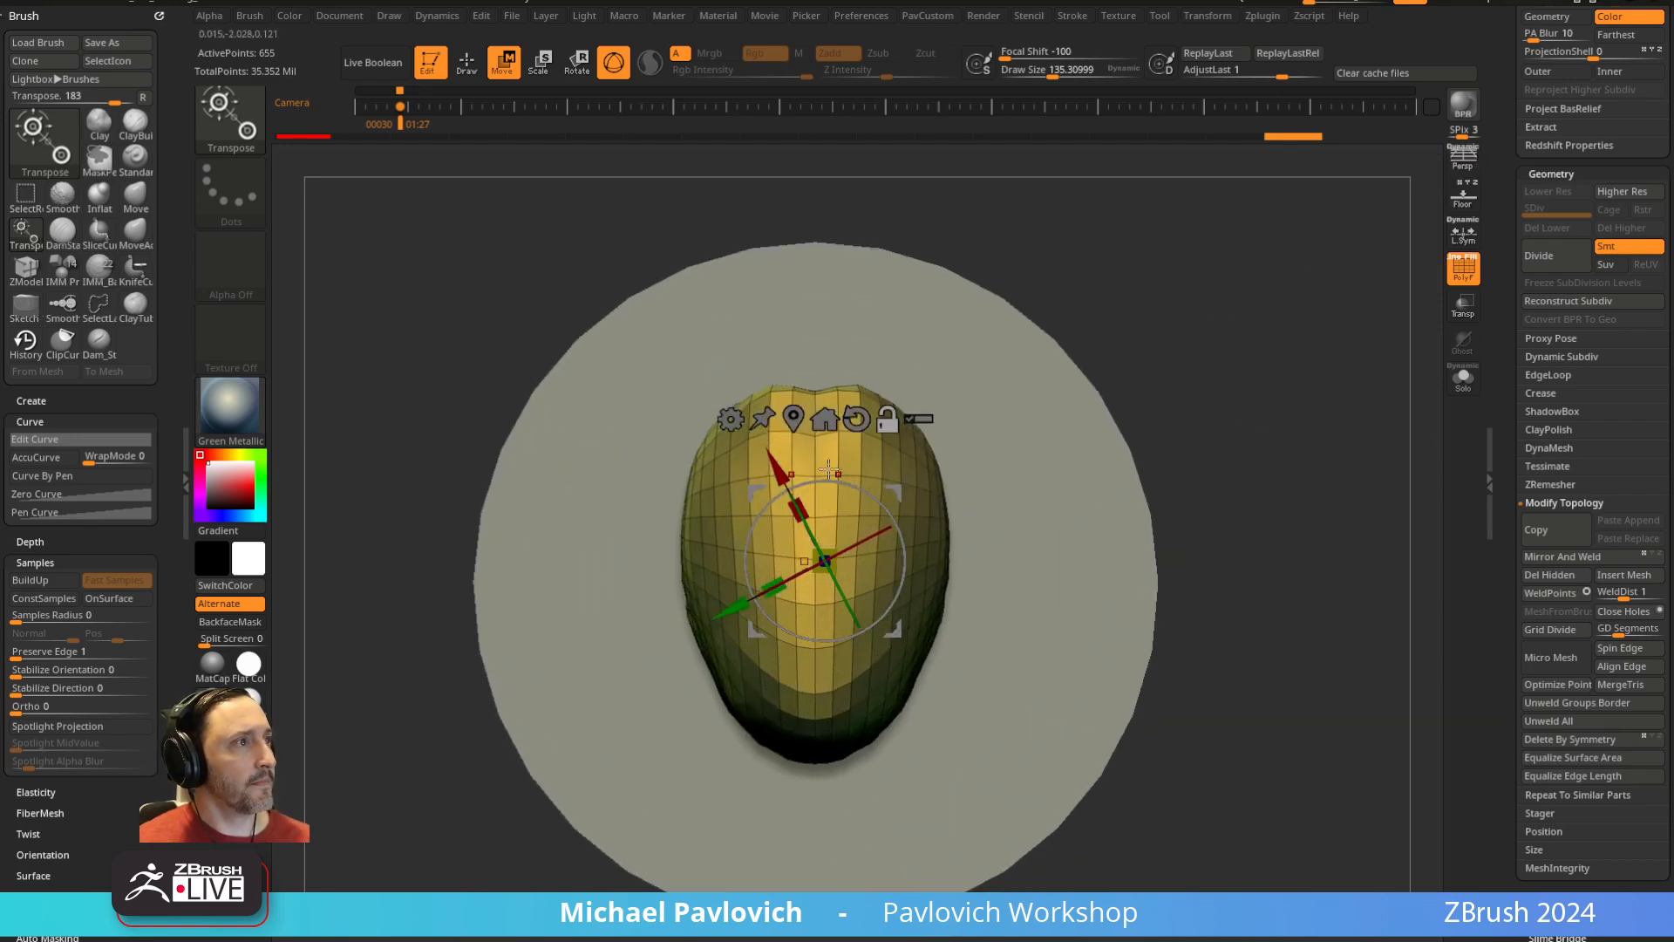
left_click(853, 418)
left_click_drag(755, 571, 728, 565)
key("q")
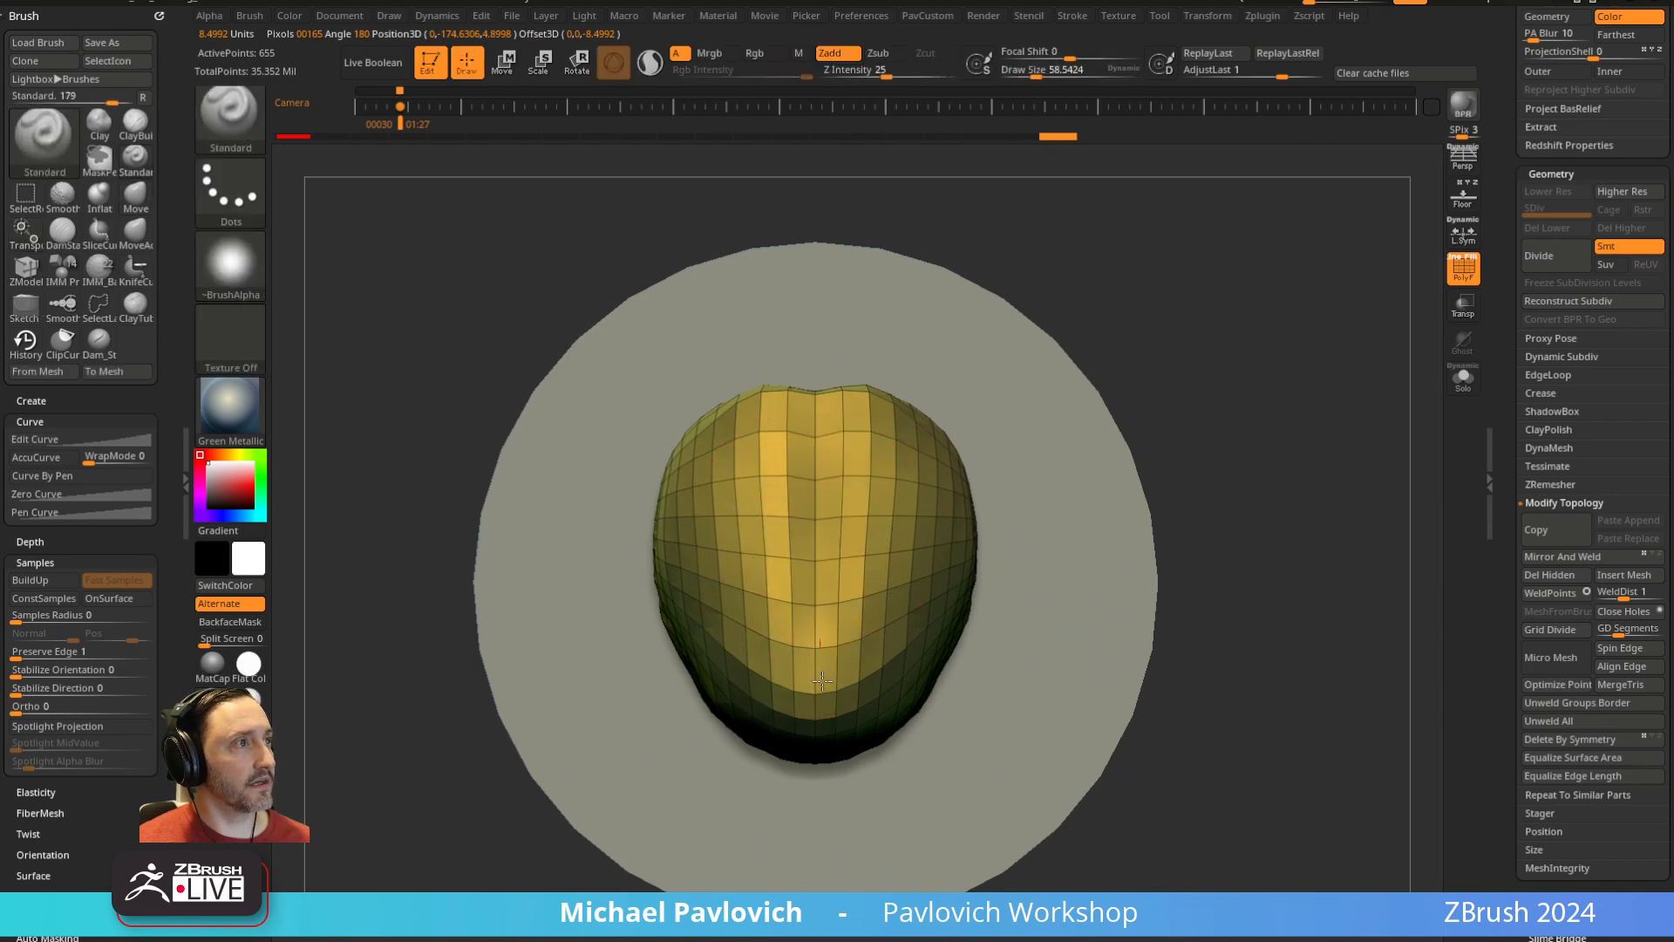
Subdivide the crown once and sculpt raised ridges around the central crease along its top with the Standard brush
key("ctrl+d")
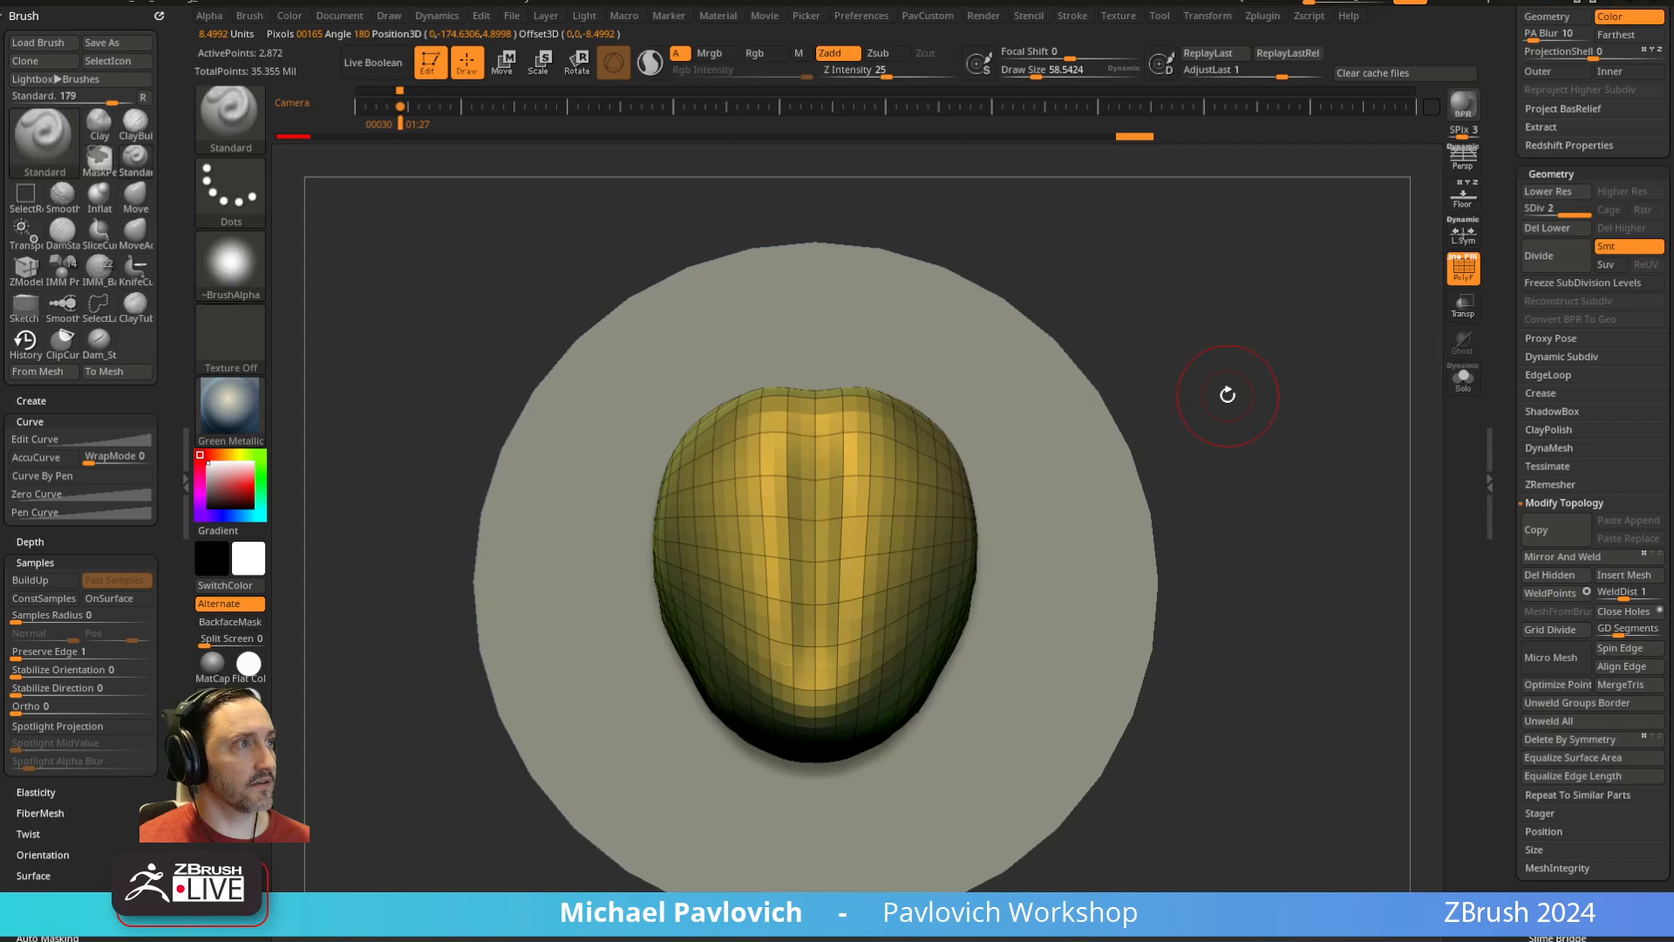
mouse_move(799, 474)
left_mouse_down()
mouse_move(776, 658)
mouse_move(808, 693)
left_mouse_up()
left_click_drag(1245, 366, 1248, 280)
left_click_drag(793, 479, 804, 671)
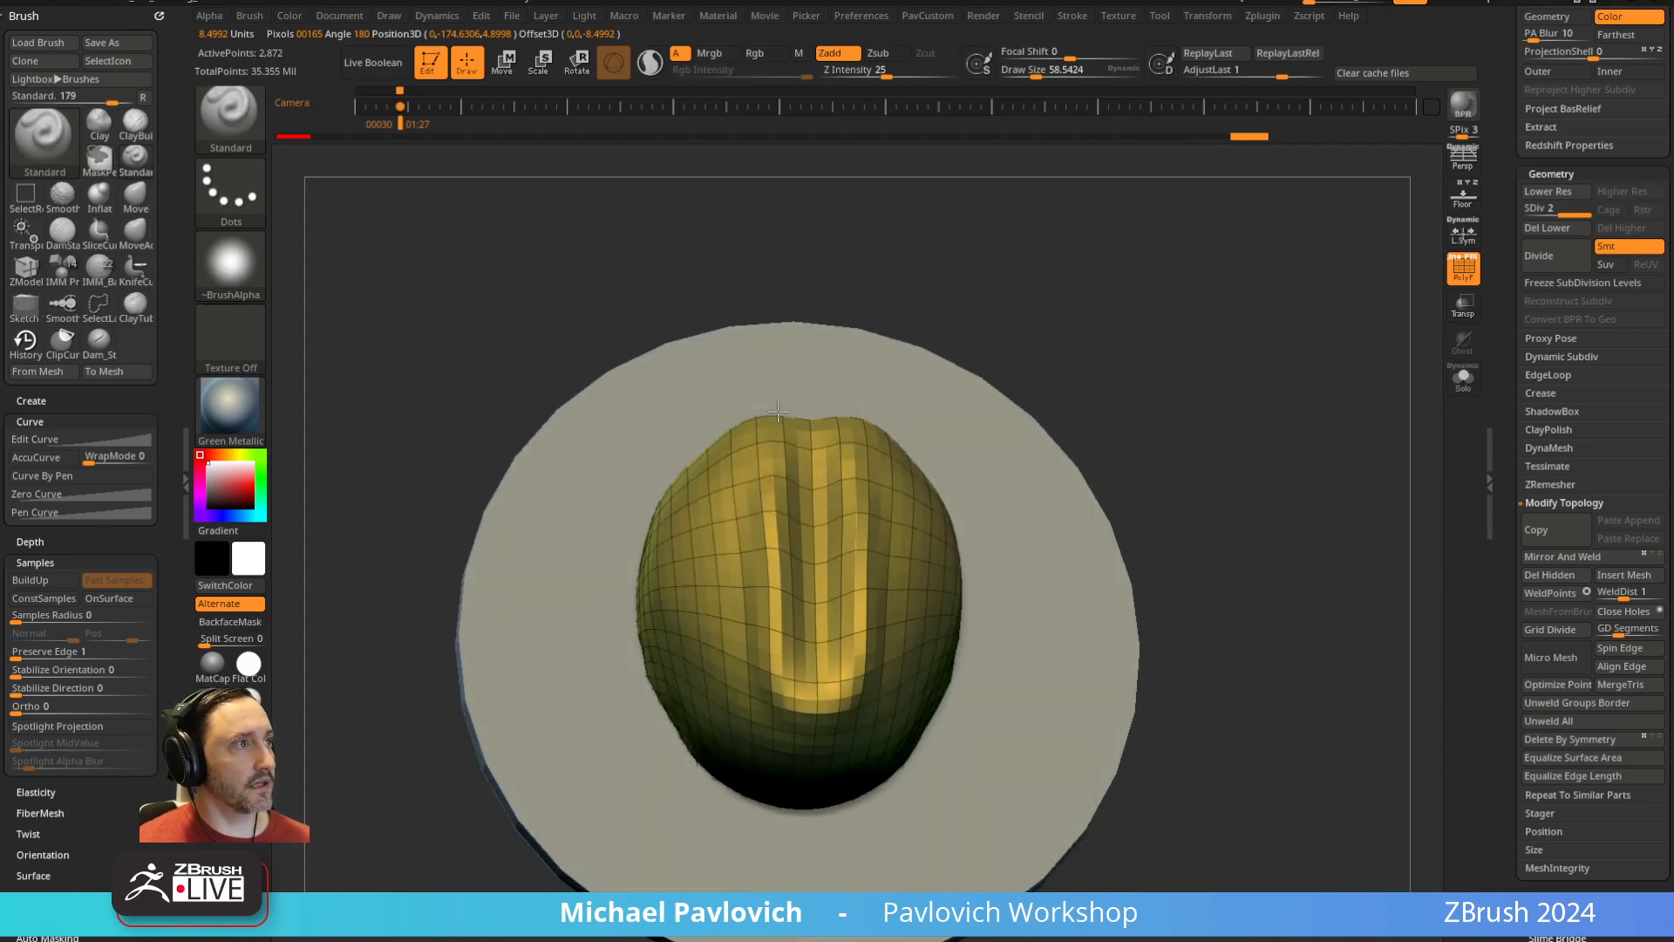
left_click_drag(1220, 384, 1225, 488)
left_click_drag(765, 527, 767, 567)
left_click_drag(1249, 390, 1248, 318)
left_click_drag(785, 436, 785, 650)
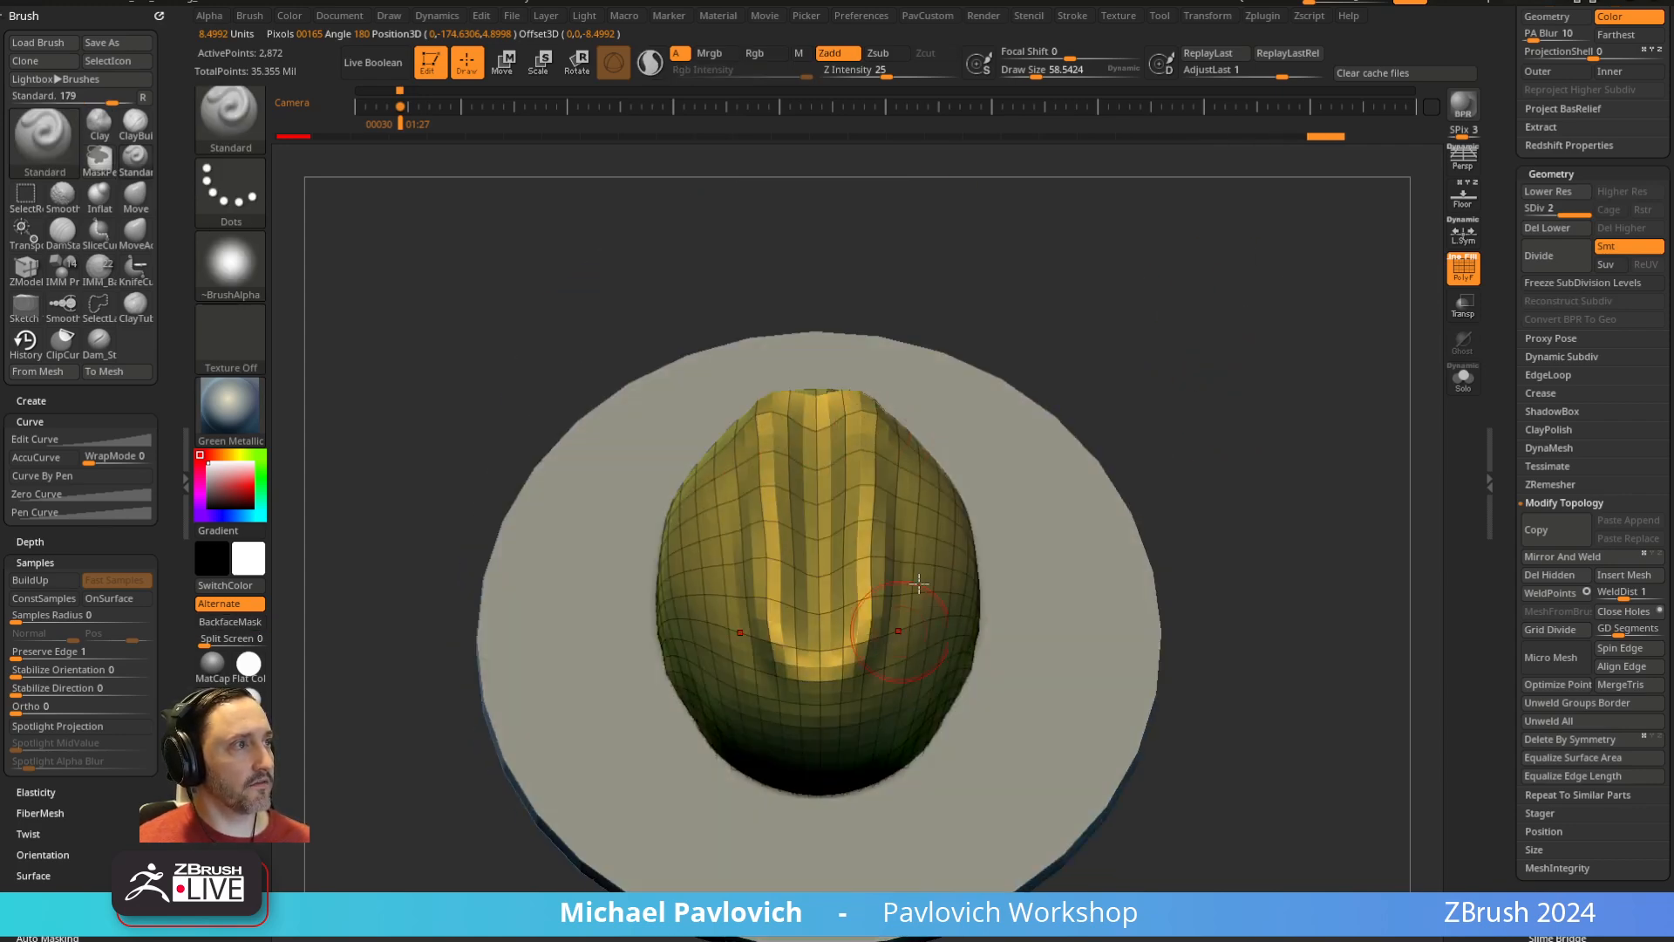
Refine the crown's sides in the front view using the Move brush at a draw size of about 172, and switch back to the Standard brush
left_click_drag(1173, 406, 1173, 321, "shift")
key("bracketright")
key("b")
key("m")
key("v")
left_click_drag(673, 519, 691, 517)
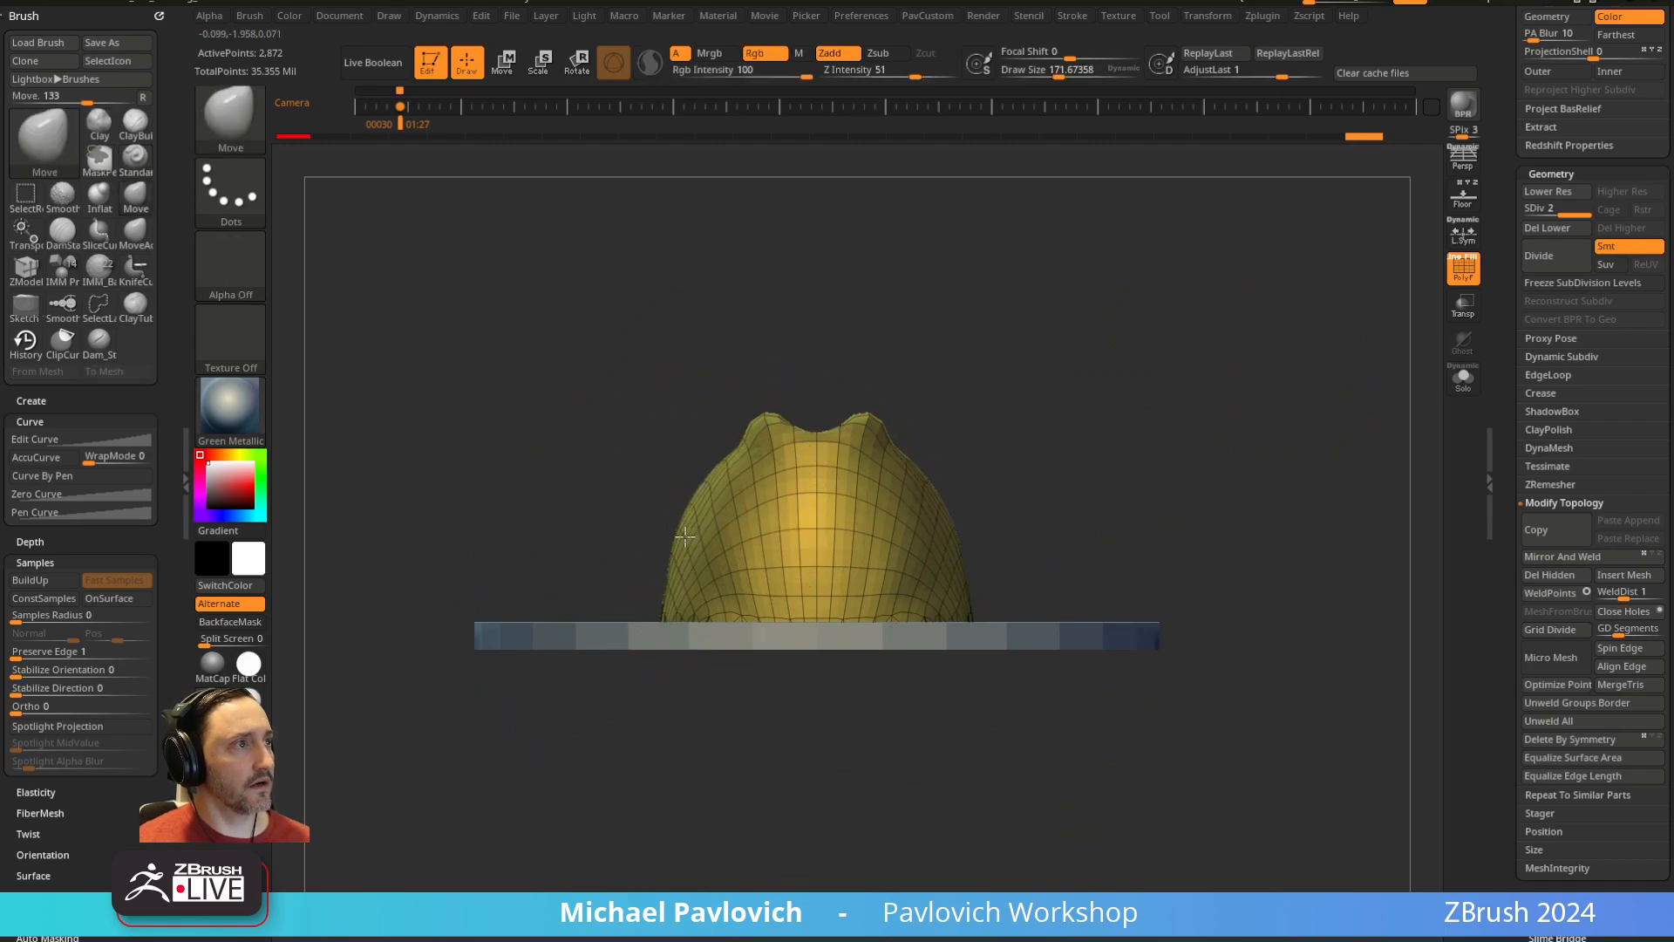
left_click_drag(1027, 516, 1009, 549)
left_click_drag(970, 615, 962, 602)
key("b")
key("s")
key("t")
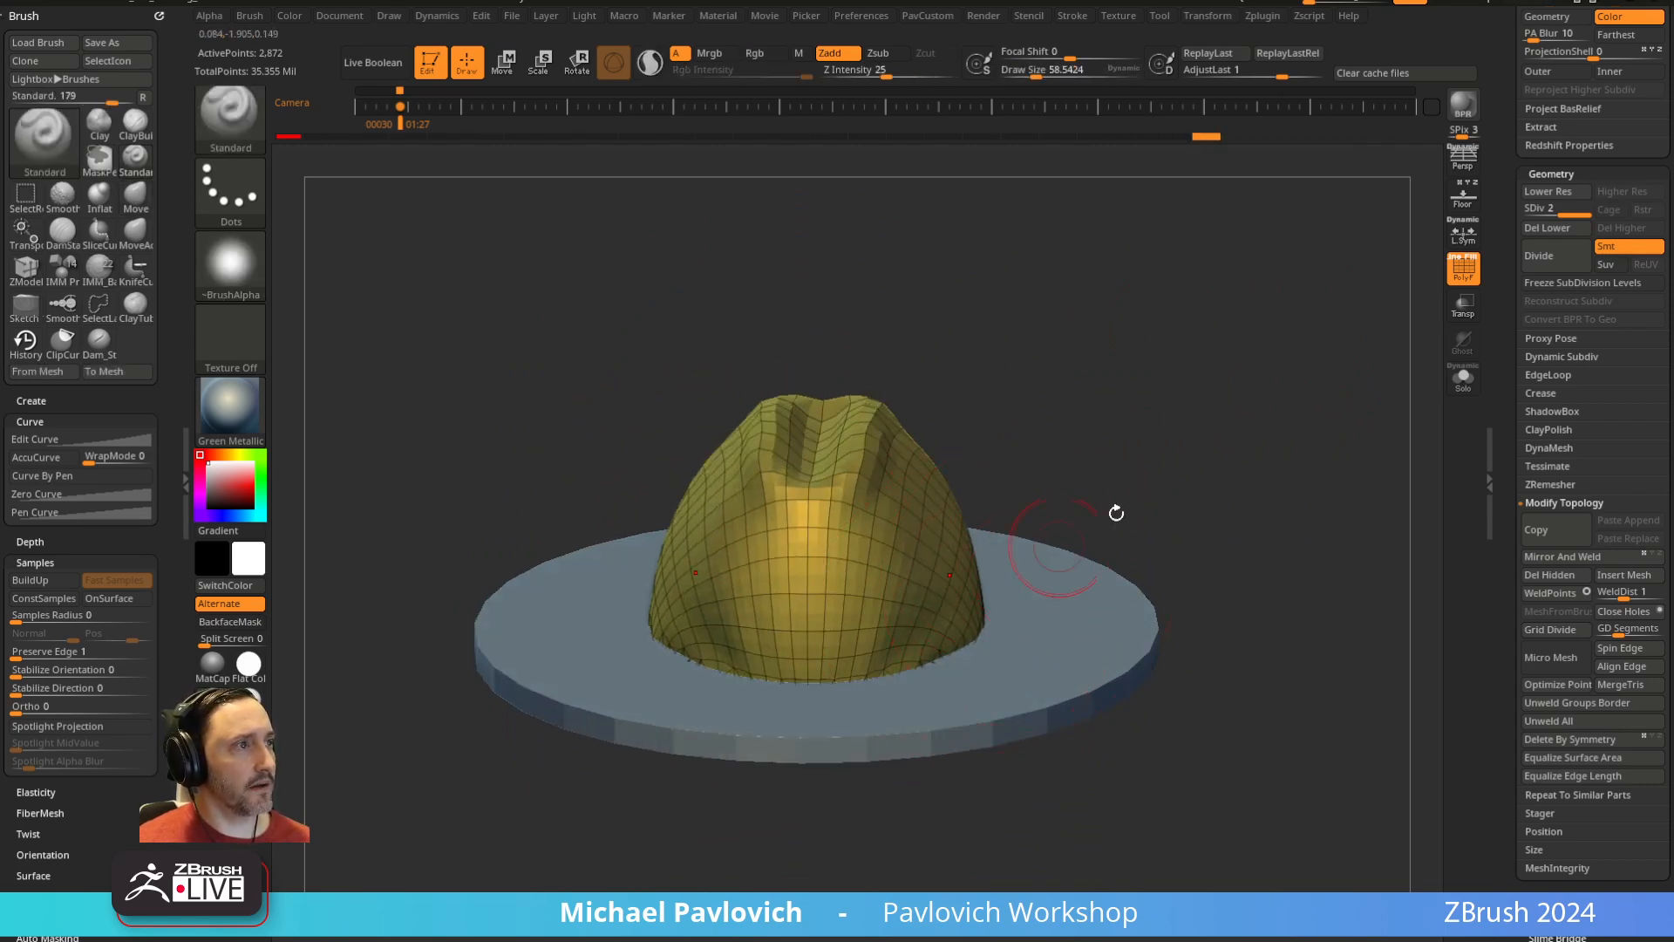
Examine how the crown and the brim disc intersect from above and below, alternating between the two subtools
mouse_move(1113, 512)
left_mouse_down()
mouse_move(1189, 489)
mouse_move(1089, 553)
left_mouse_up()
left_click(1089, 553, "alt")
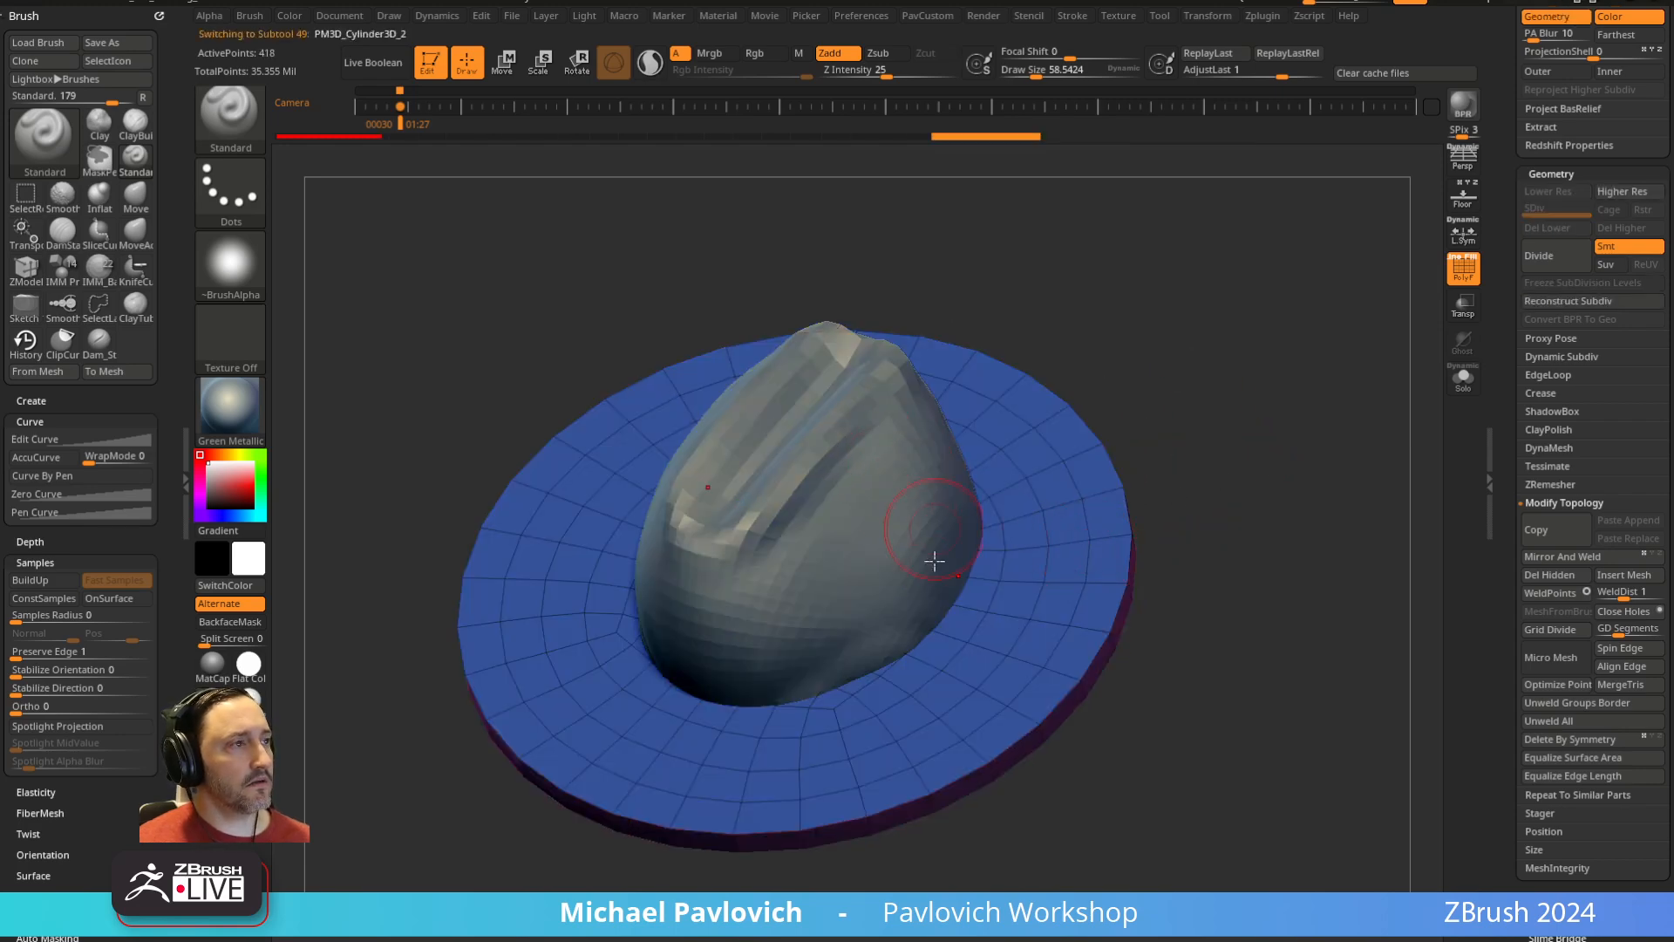
left_click_drag(933, 560, 1050, 568)
left_click(949, 593, "alt")
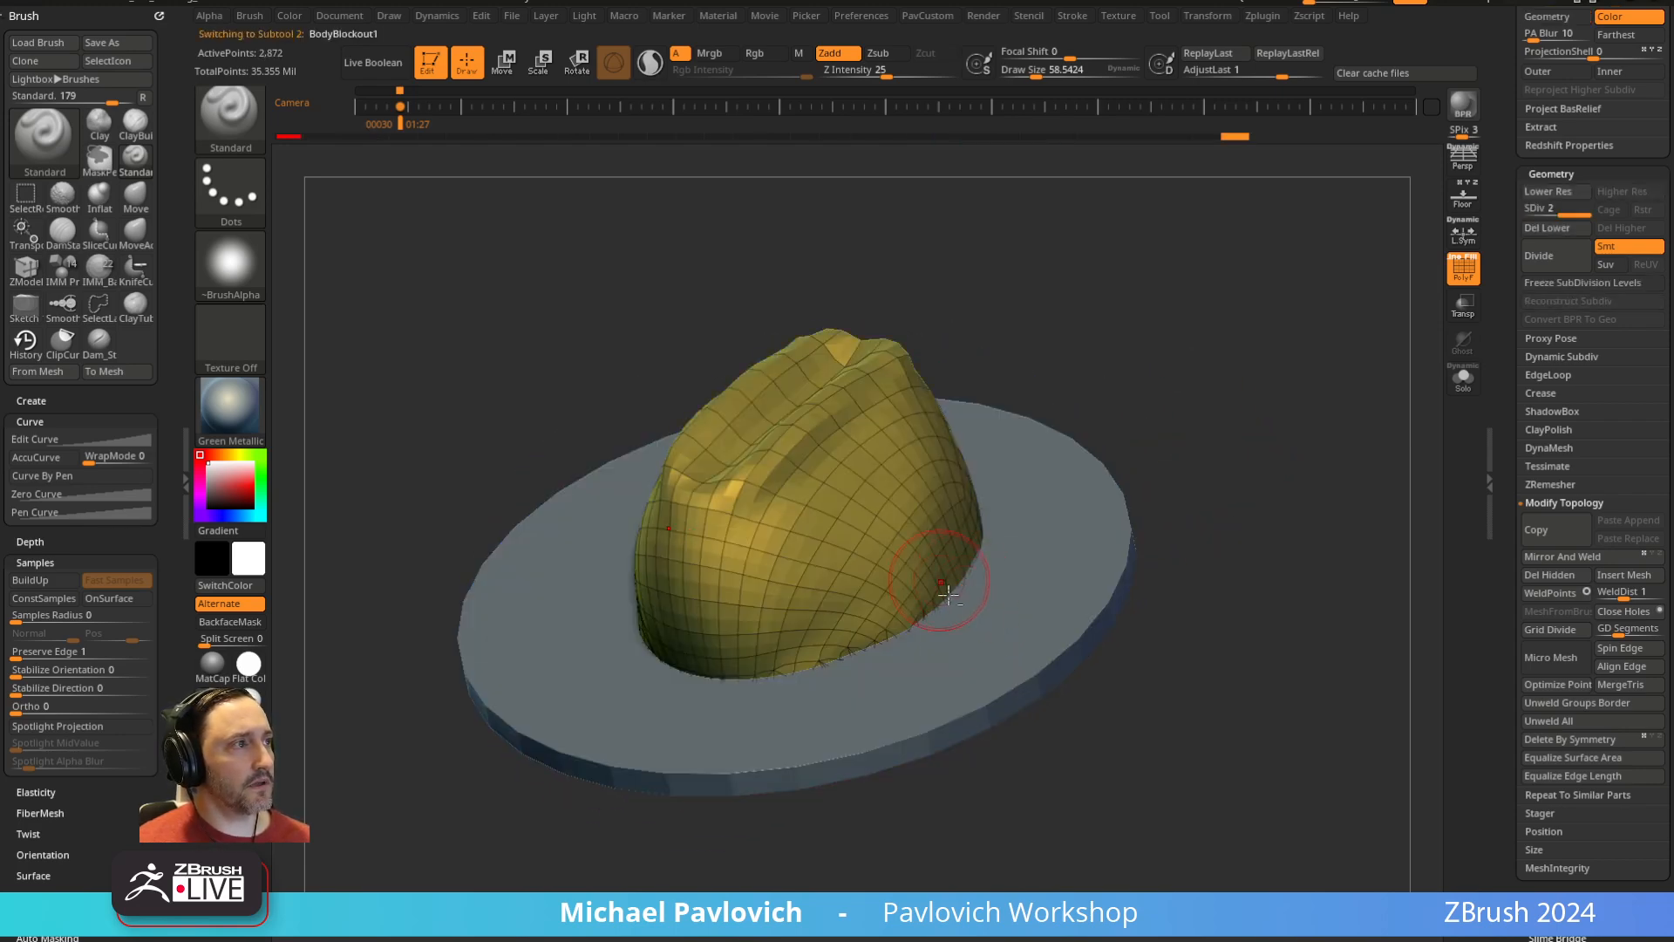
left_click(990, 641, "alt")
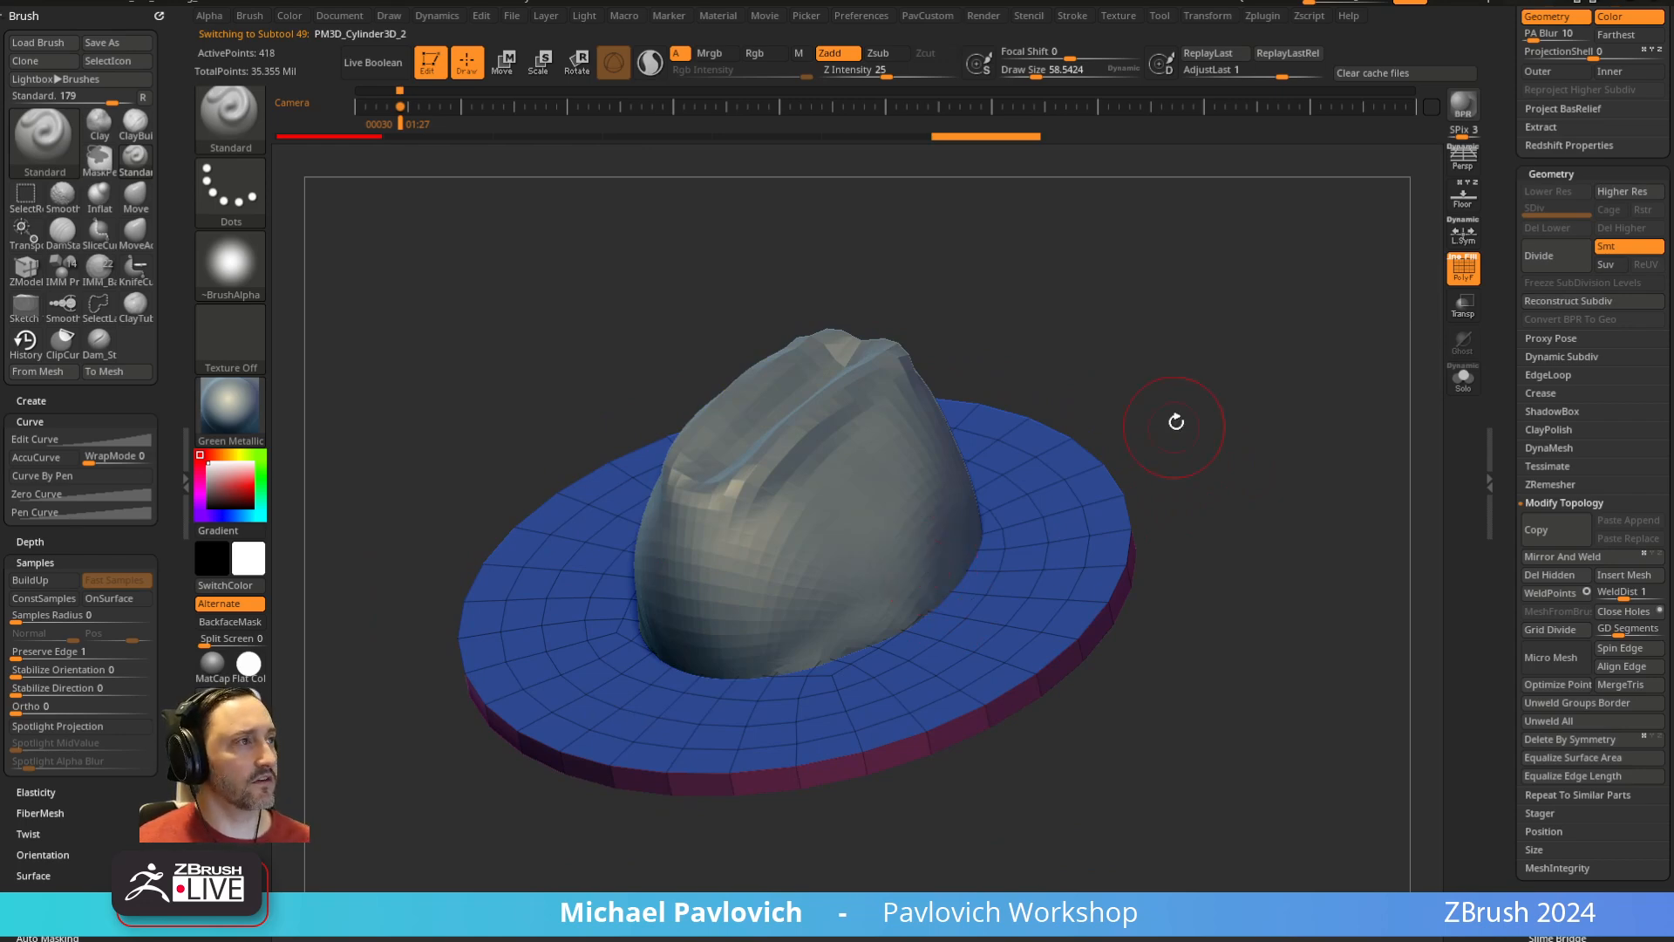
left_click_drag(1177, 422, 1151, 371)
left_click(894, 538, "alt")
left_click_drag(1090, 423, 1135, 410)
left_click(1051, 647, "alt")
left_click_drag(1203, 501, 968, 503)
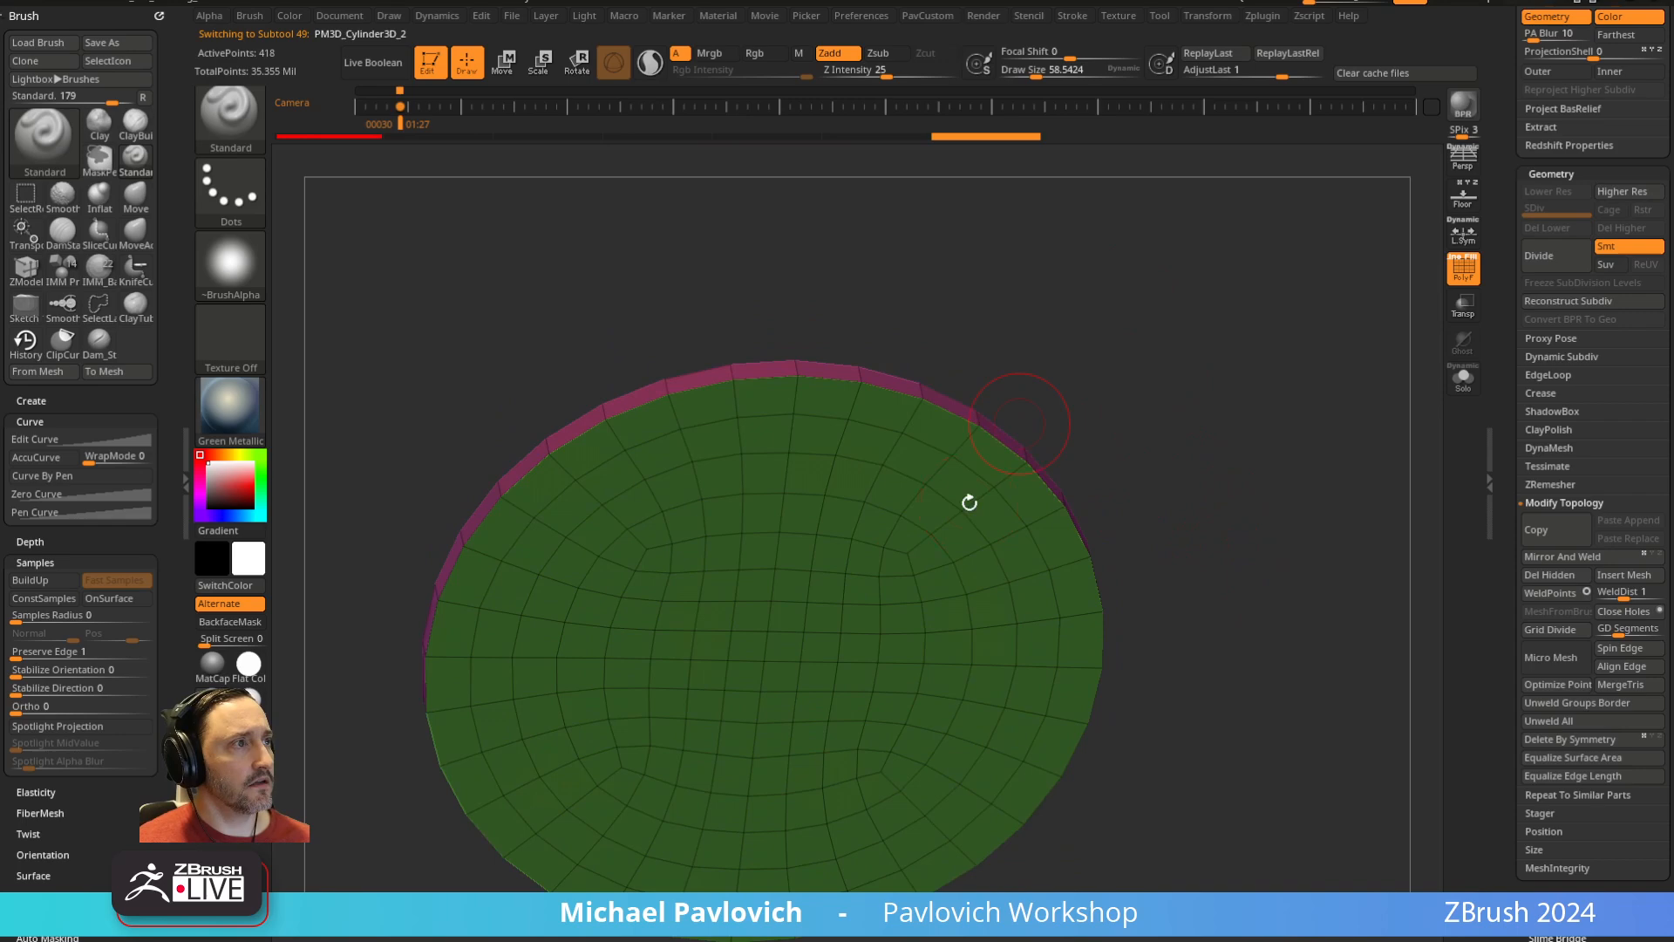
left_click_drag(1174, 311, 1164, 502)
left_click(782, 616, "alt")
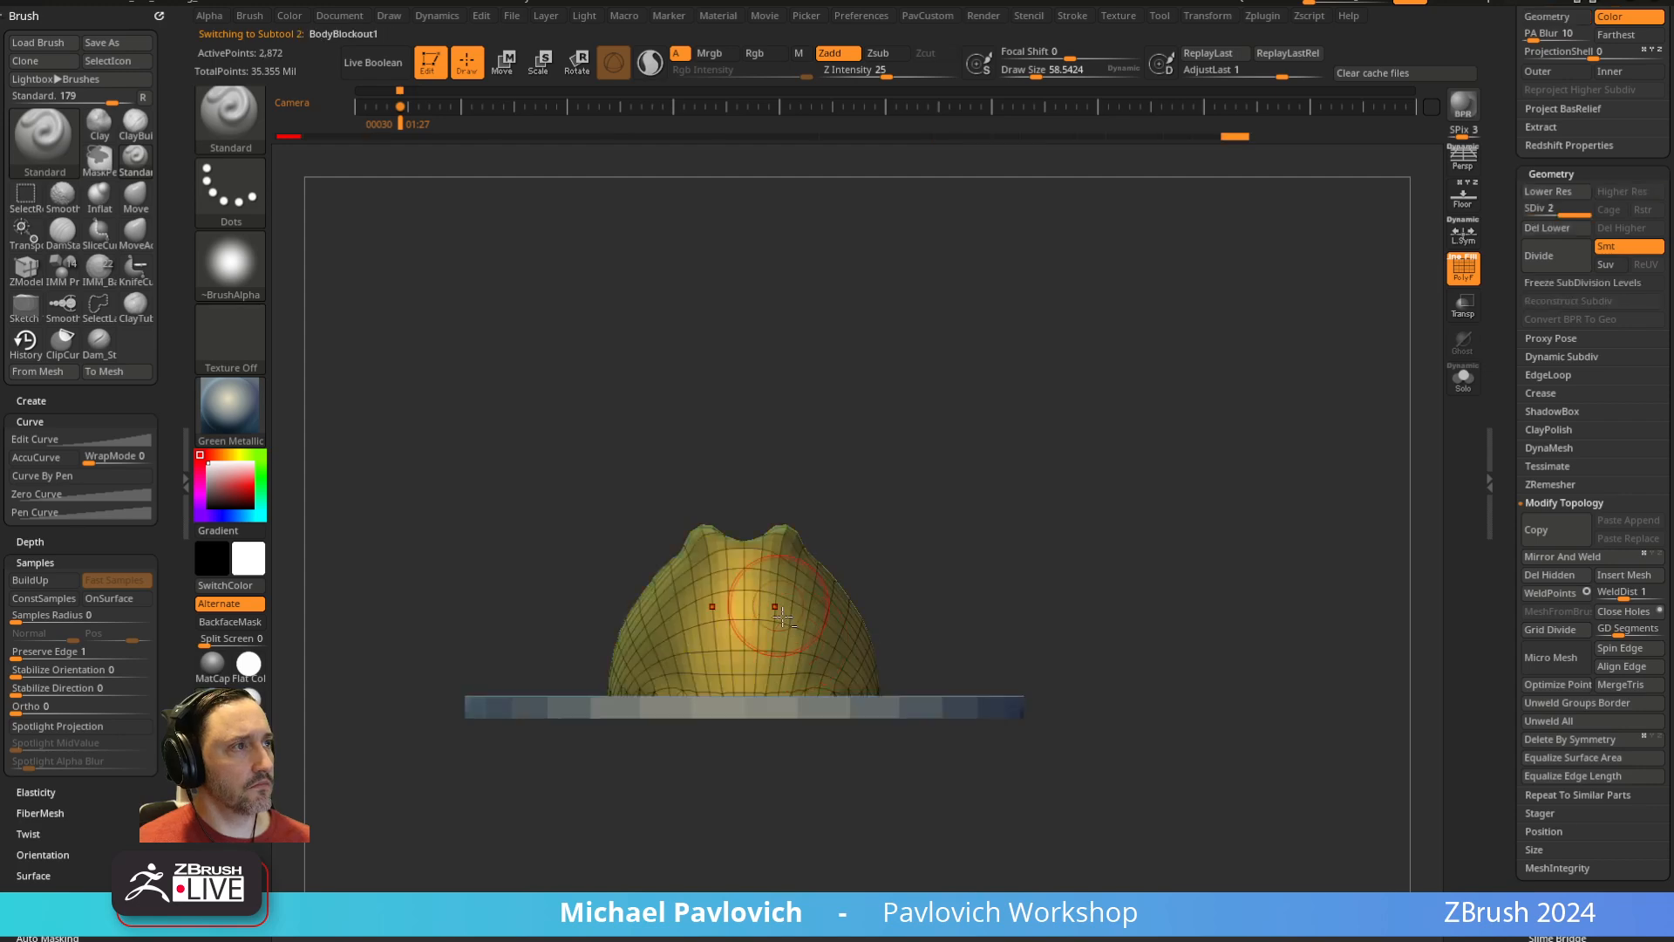
Select the brim disc and adjust its position against the base of the crown with the transform gizmo
left_click(842, 708, "alt")
left_click_drag(1137, 578, 1078, 617)
key("w")
mouse_move(790, 618)
left_mouse_down()
mouse_move(784, 632)
mouse_move(774, 577)
mouse_move(803, 827)
mouse_move(771, 558)
left_mouse_up()
key("q")
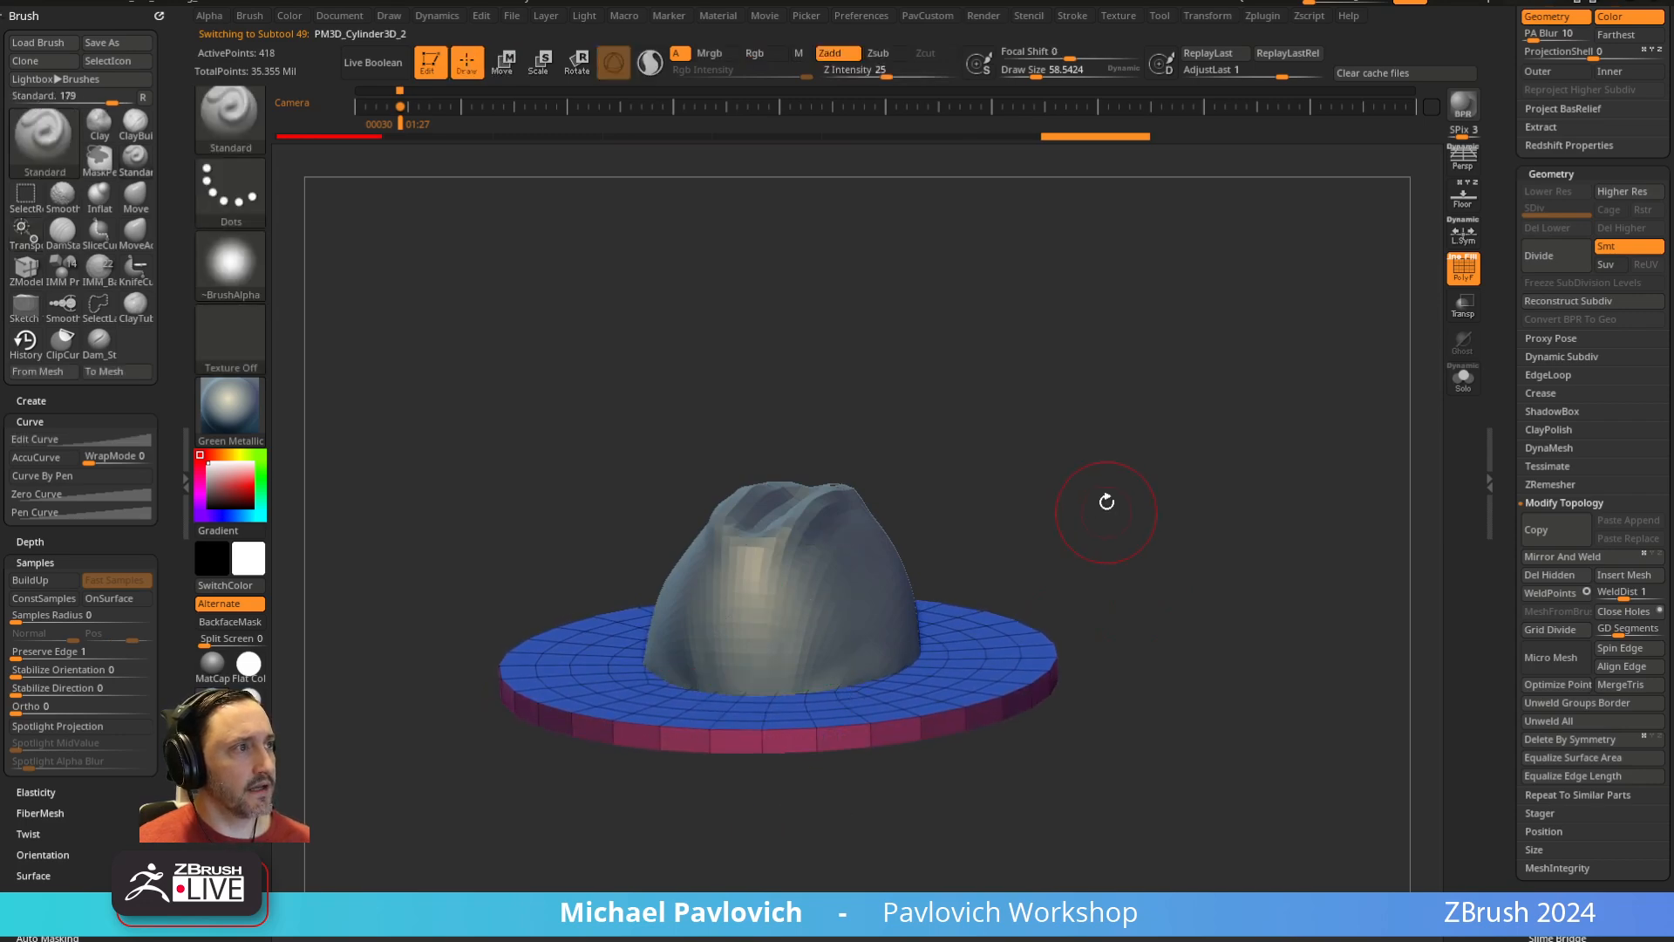
mouse_move(1106, 501)
left_mouse_down()
mouse_move(1118, 389)
mouse_move(1097, 516)
left_mouse_up()
left_click_drag(1246, 508, 1275, 495)
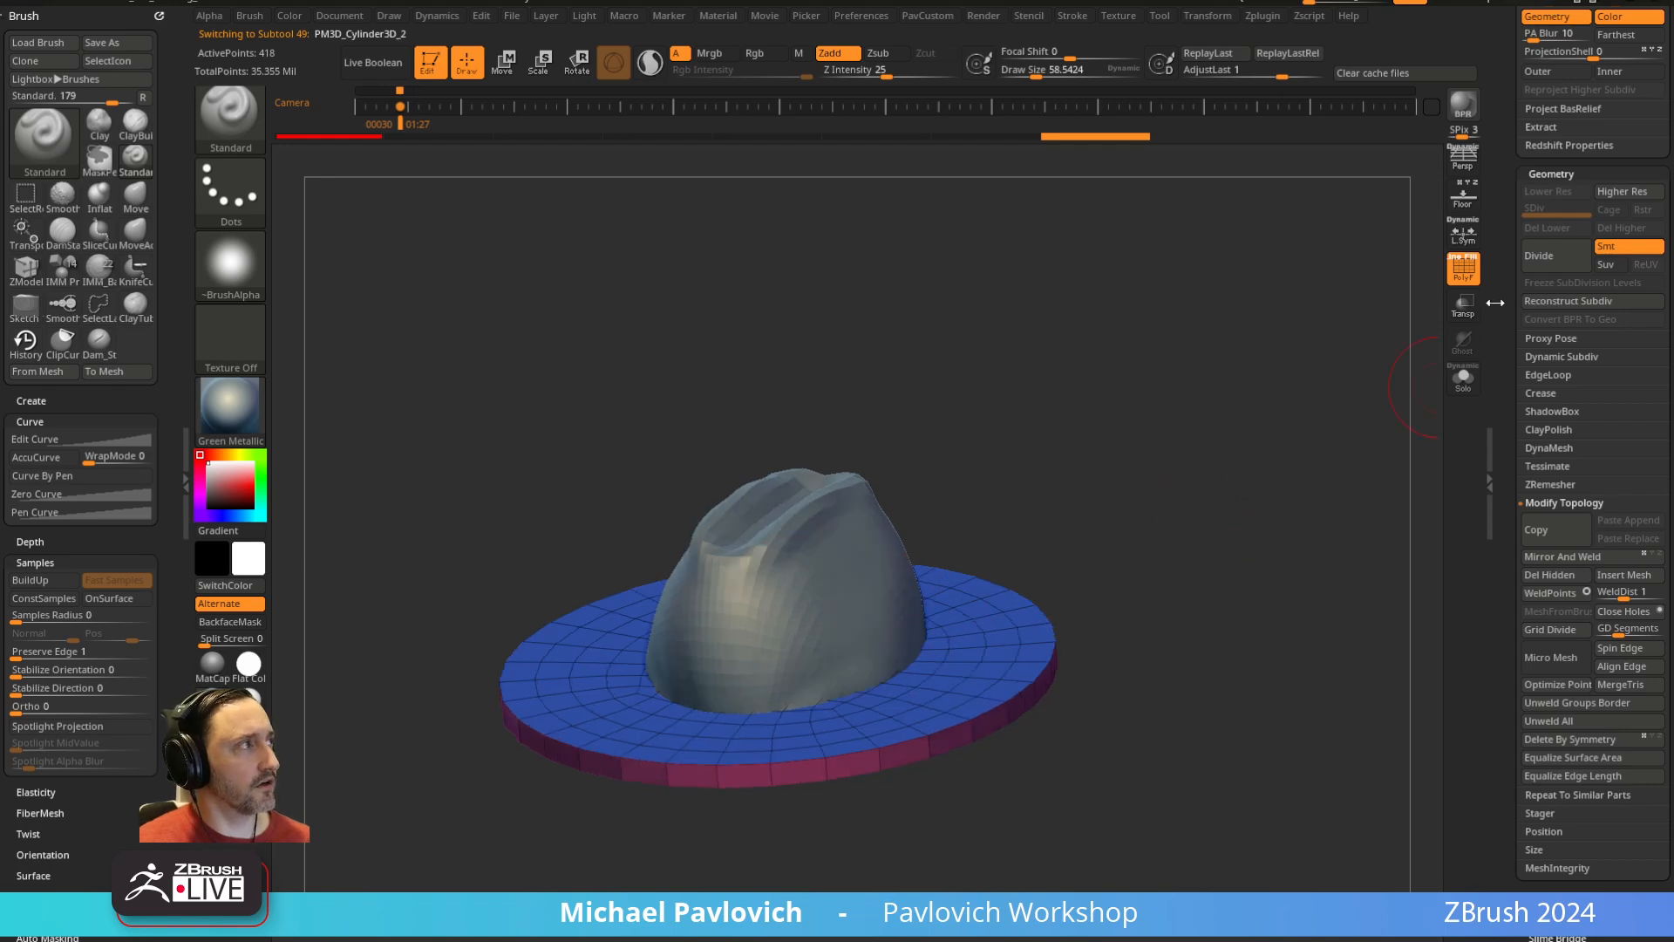
Move the BodyBlockout1 crown to the end of the subtool list and merge the brim disc PM3D_Cylinder3D_2 with it
left_click_drag(1495, 304, 1491, 593)
left_click_drag(1524, 711, 1523, 680)
right_click_drag(787, 507, 916, 595)
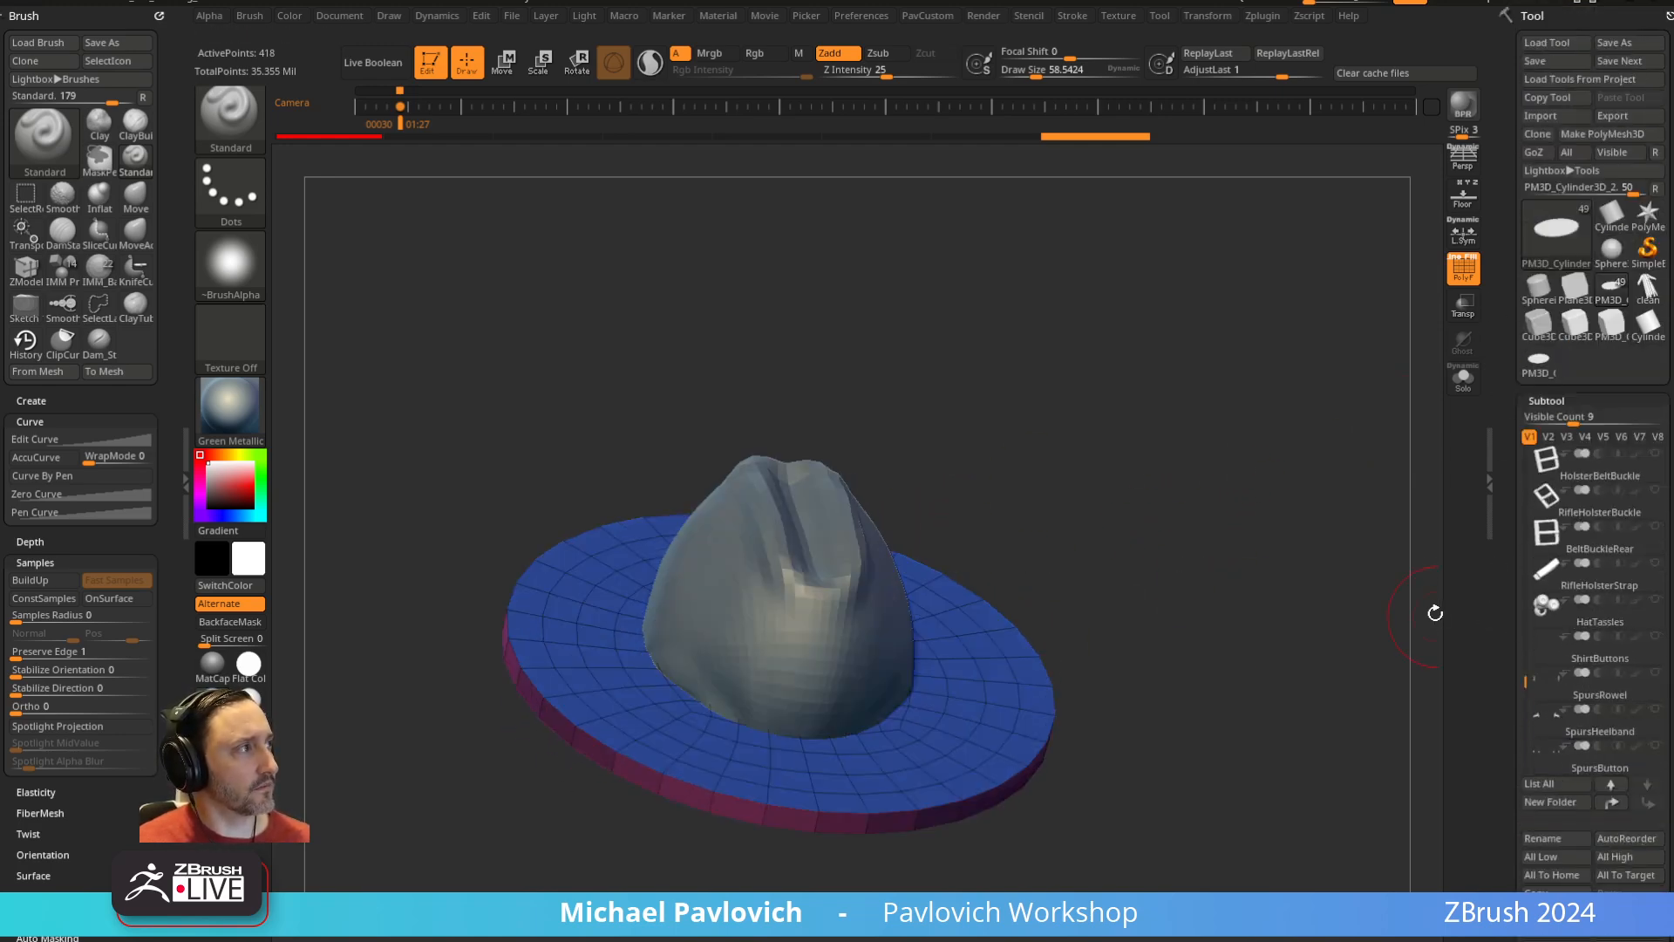
key("shift")
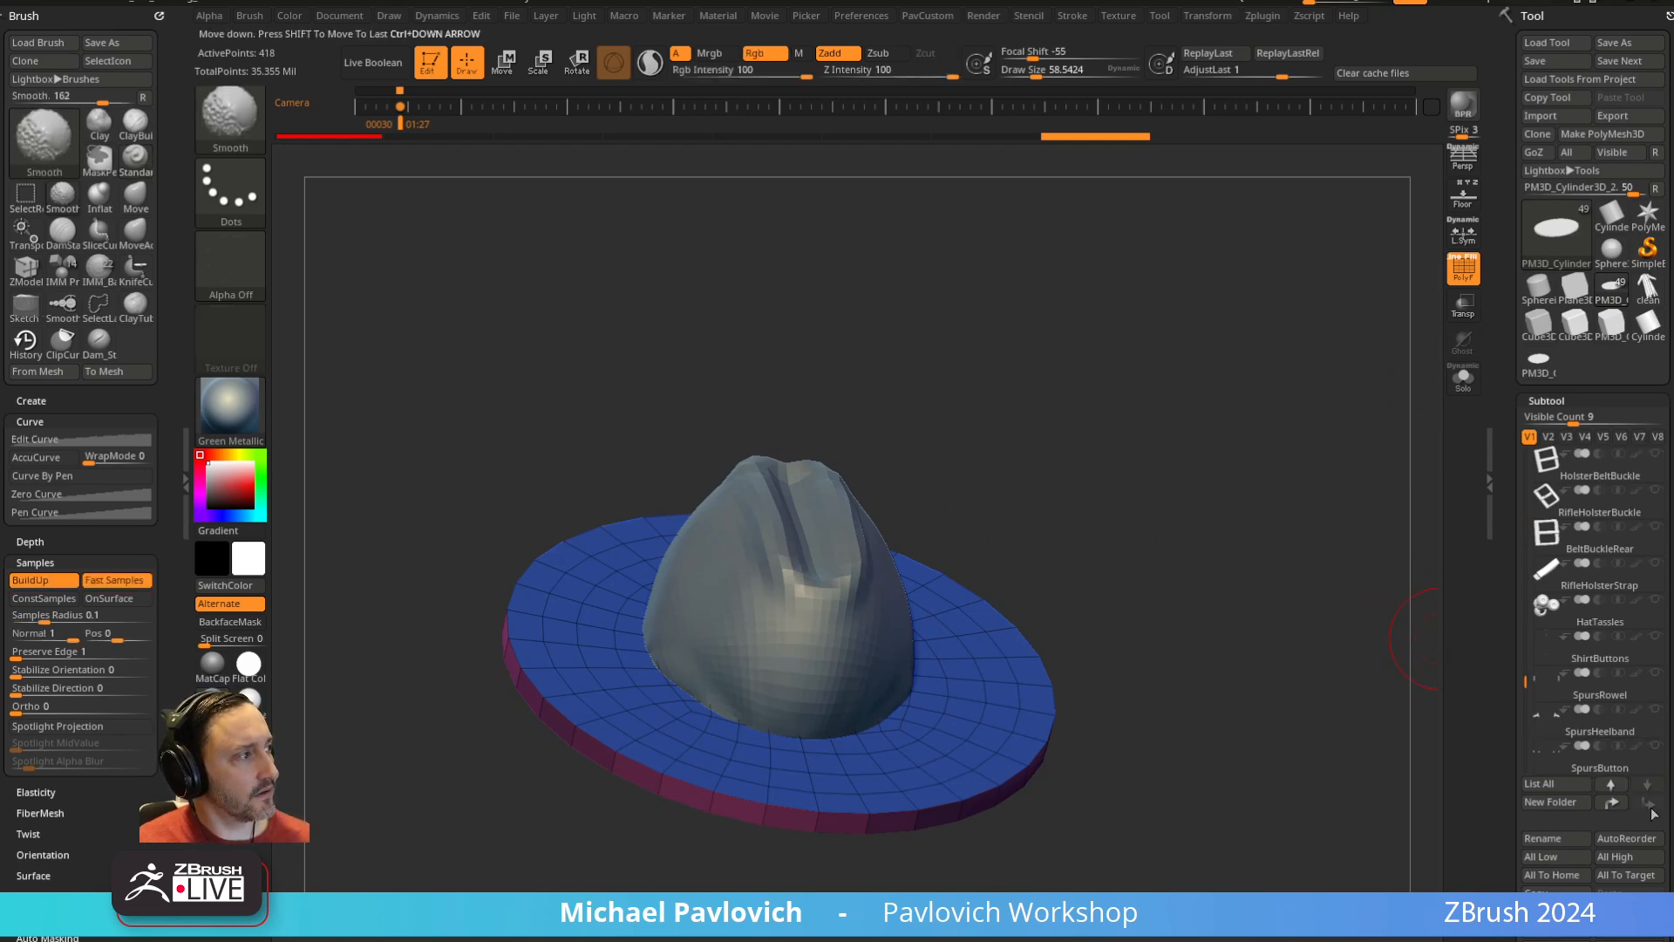
left_click(841, 605, "alt")
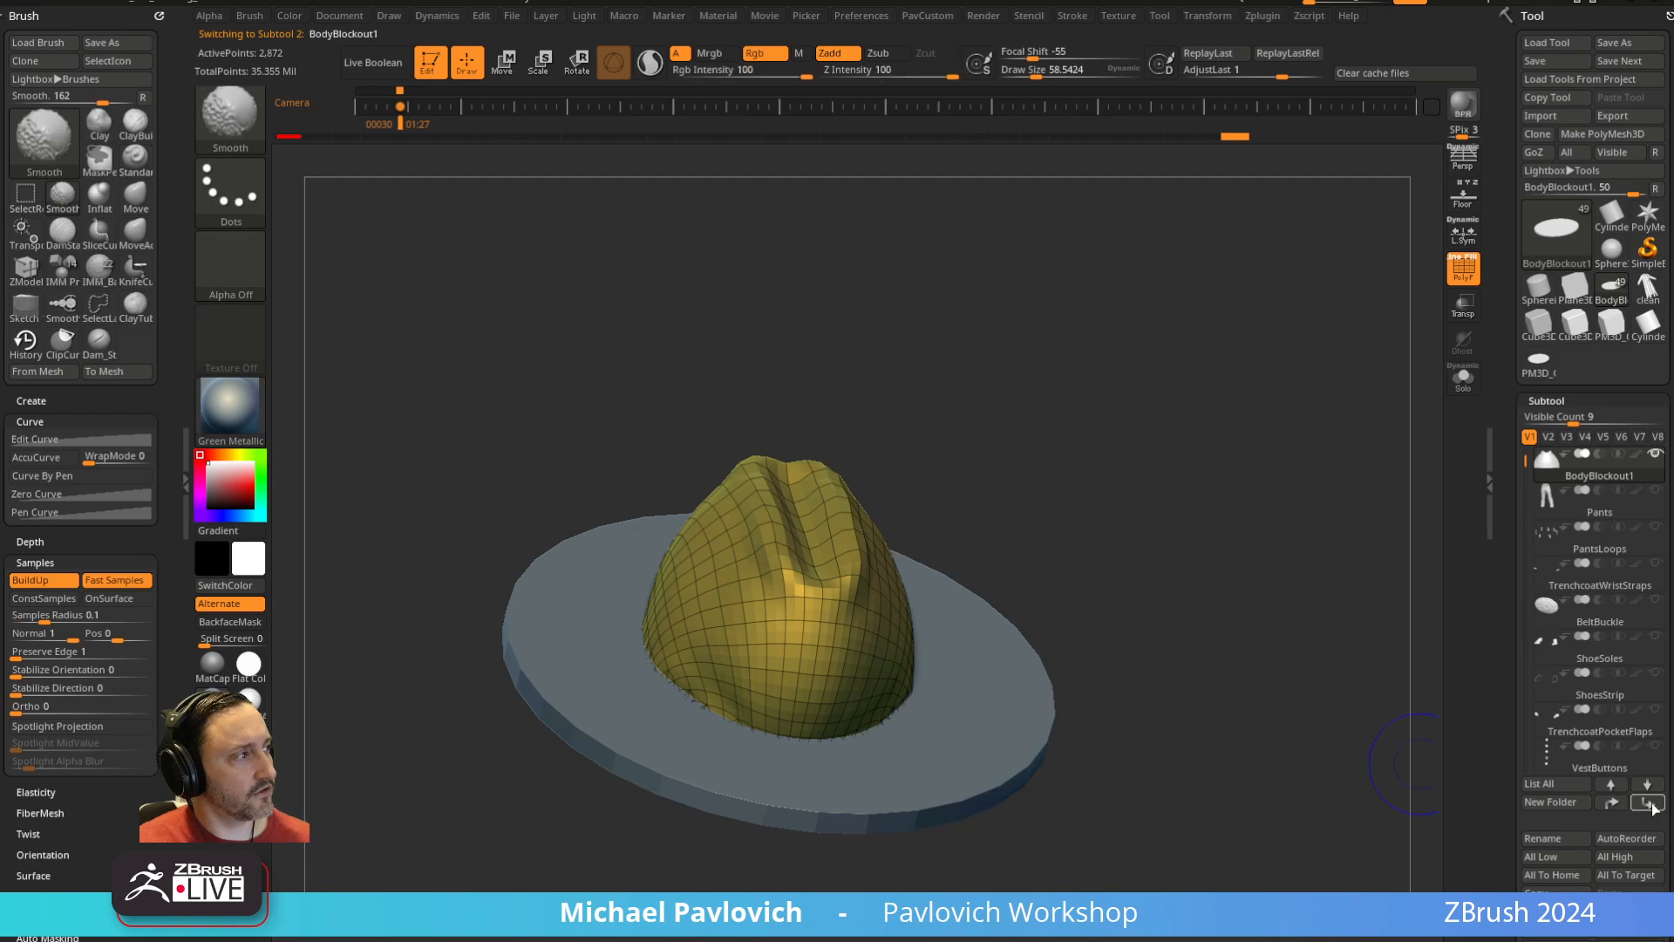
left_click(1615, 722)
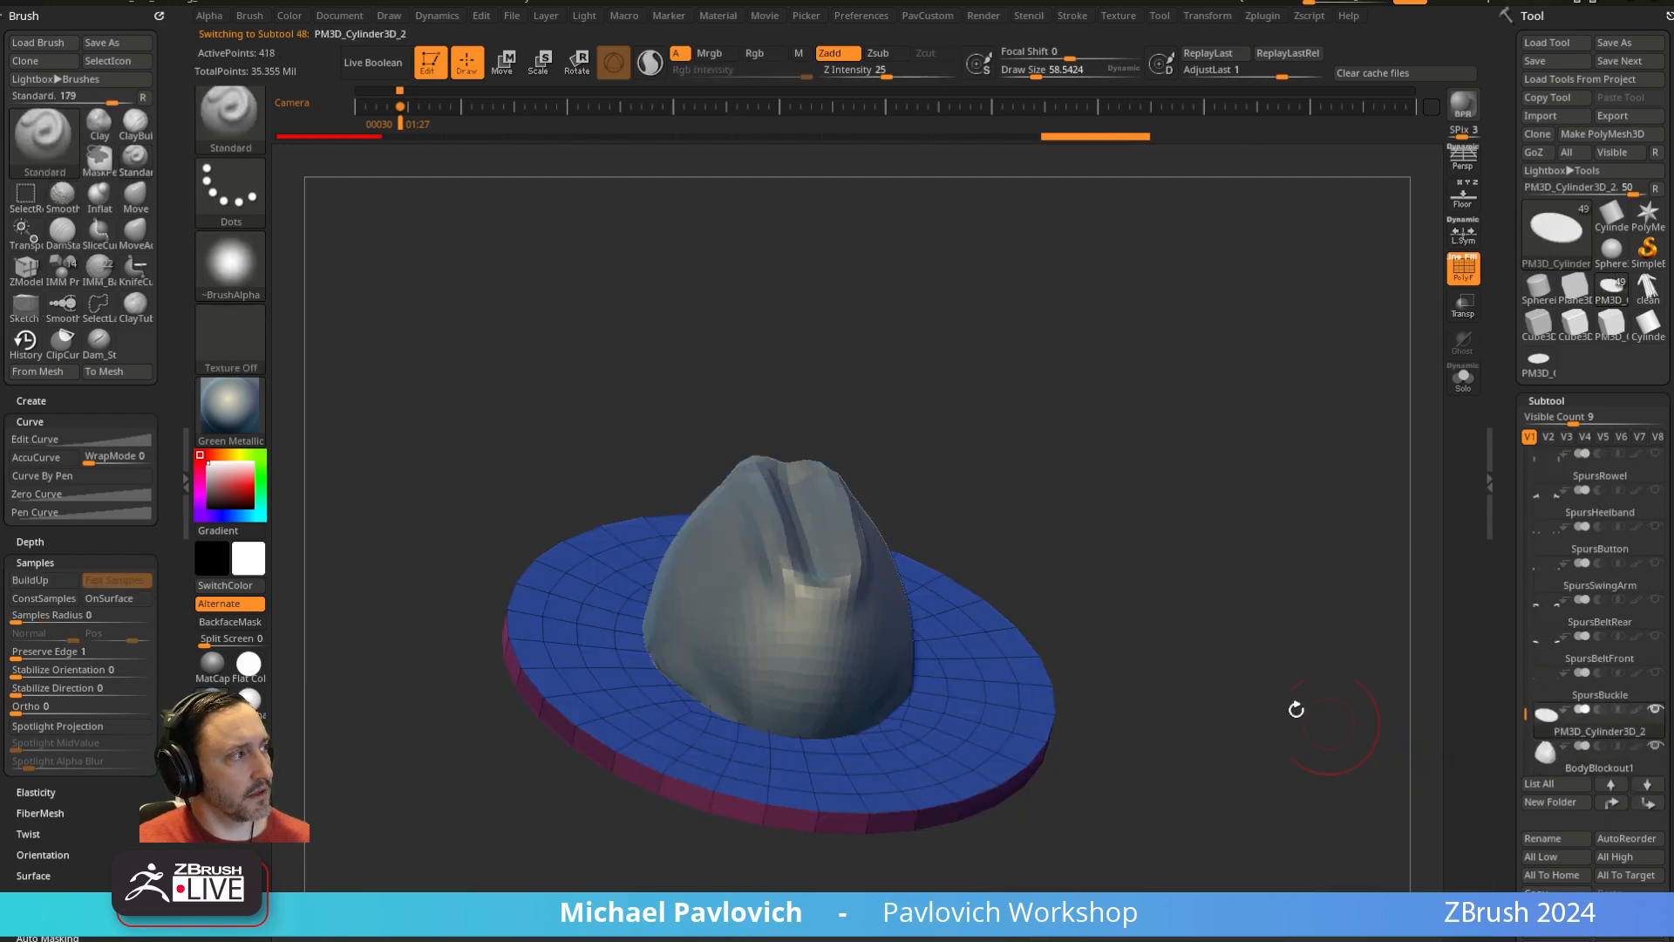
key("ctrl+e")
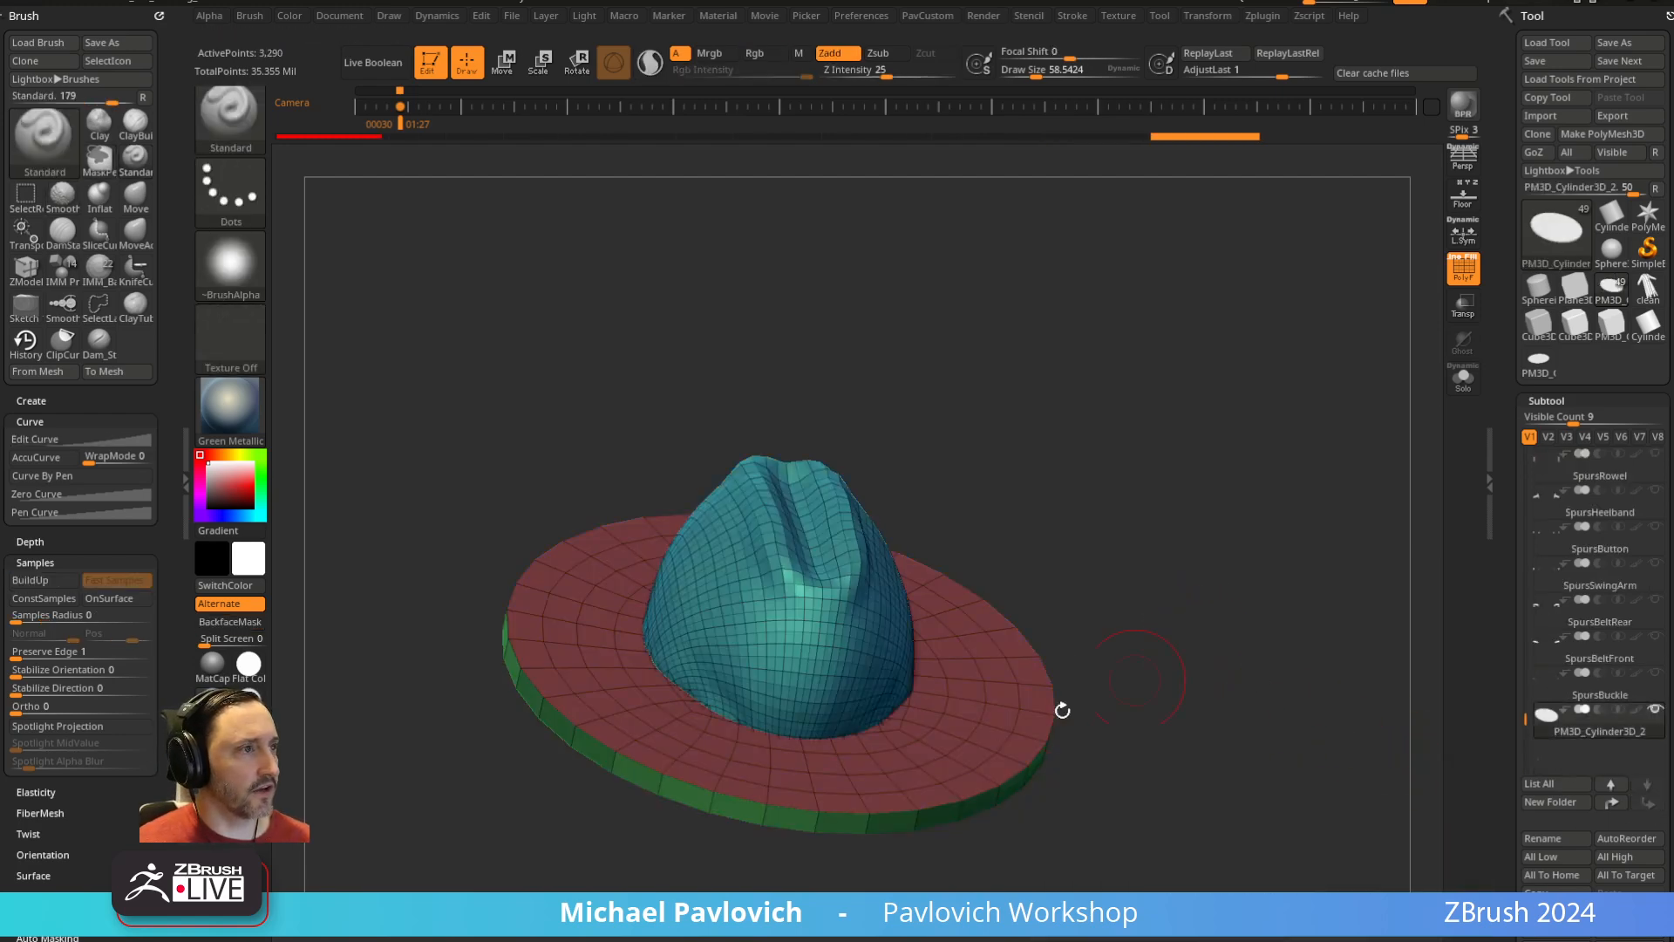
Fuse the merged crown and brim into one mesh with the Remesh By Union deformer
left_click_drag(1062, 710, 1237, 505)
key("w")
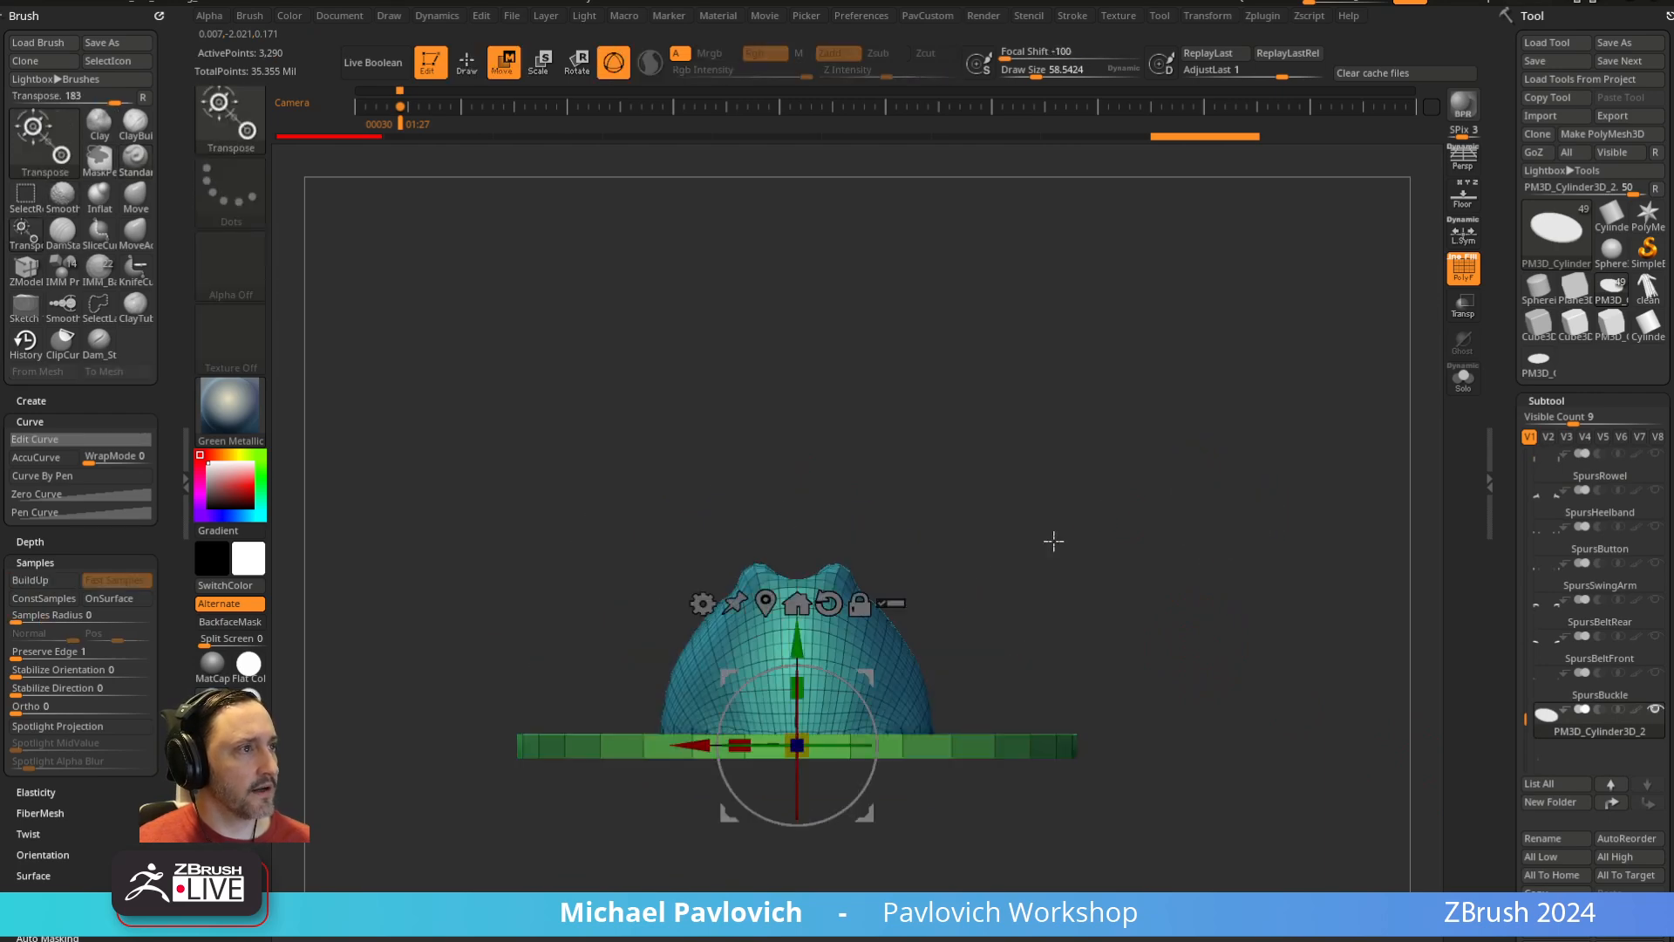
left_click(702, 603)
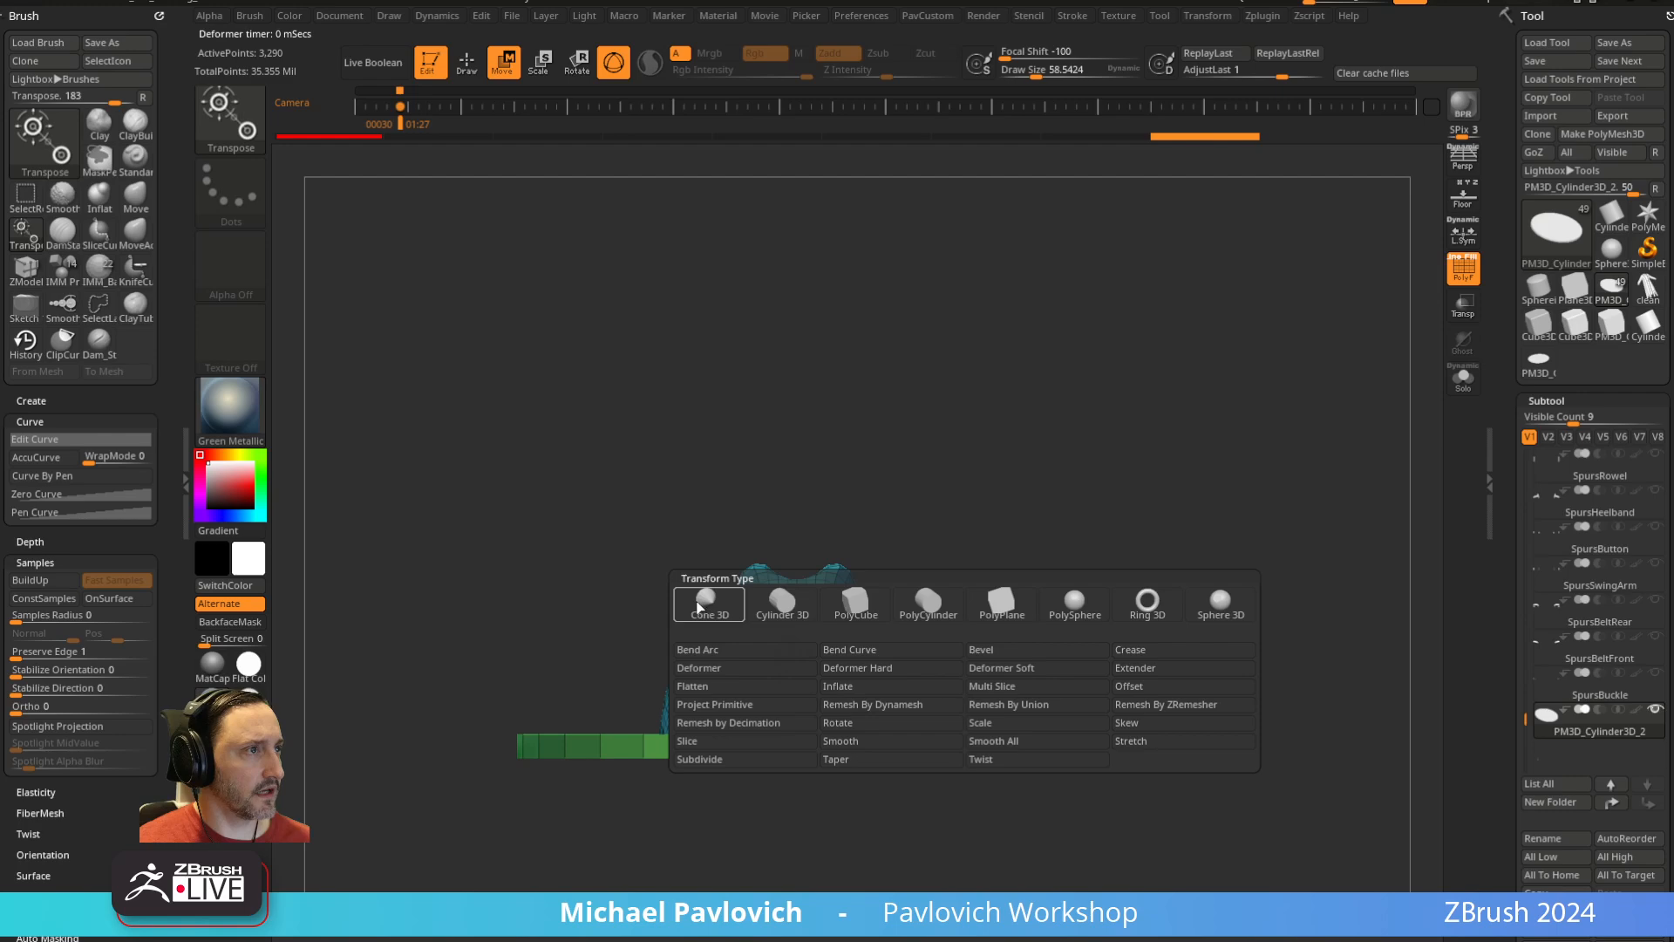
left_click(703, 603)
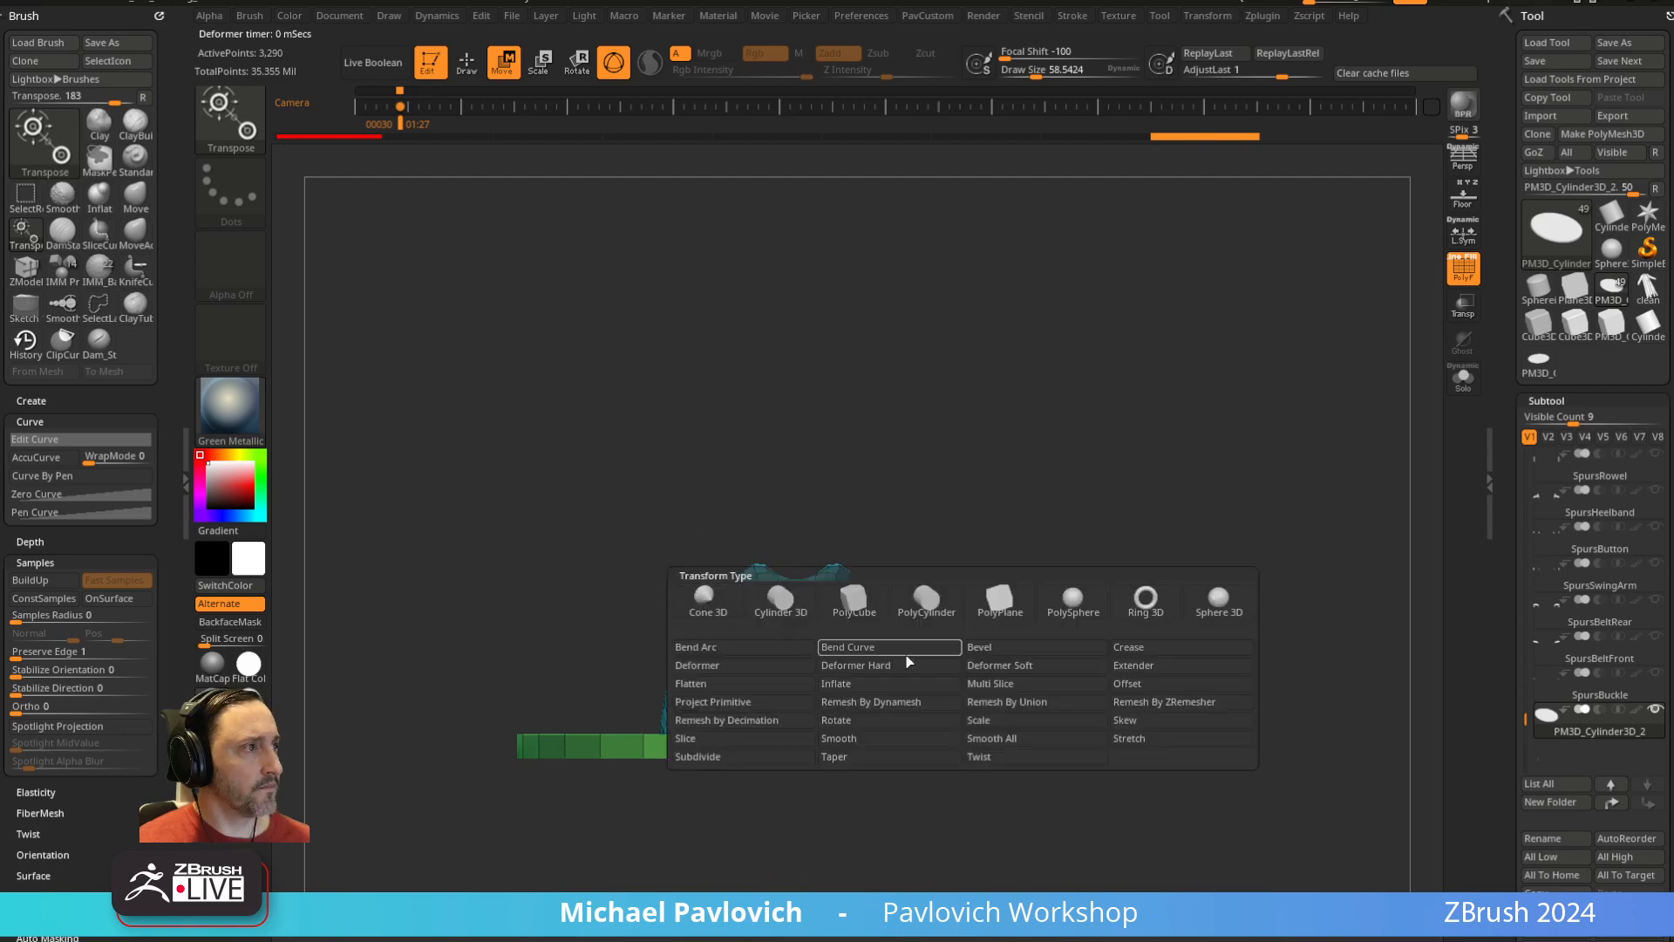
left_click(1004, 699)
key("q")
Apply Mirror And Weld to the fused hat mesh to make it symmetrical
mouse_move(1263, 526)
left_mouse_down()
mouse_move(1236, 608)
mouse_move(1226, 600)
left_mouse_up()
key("1")
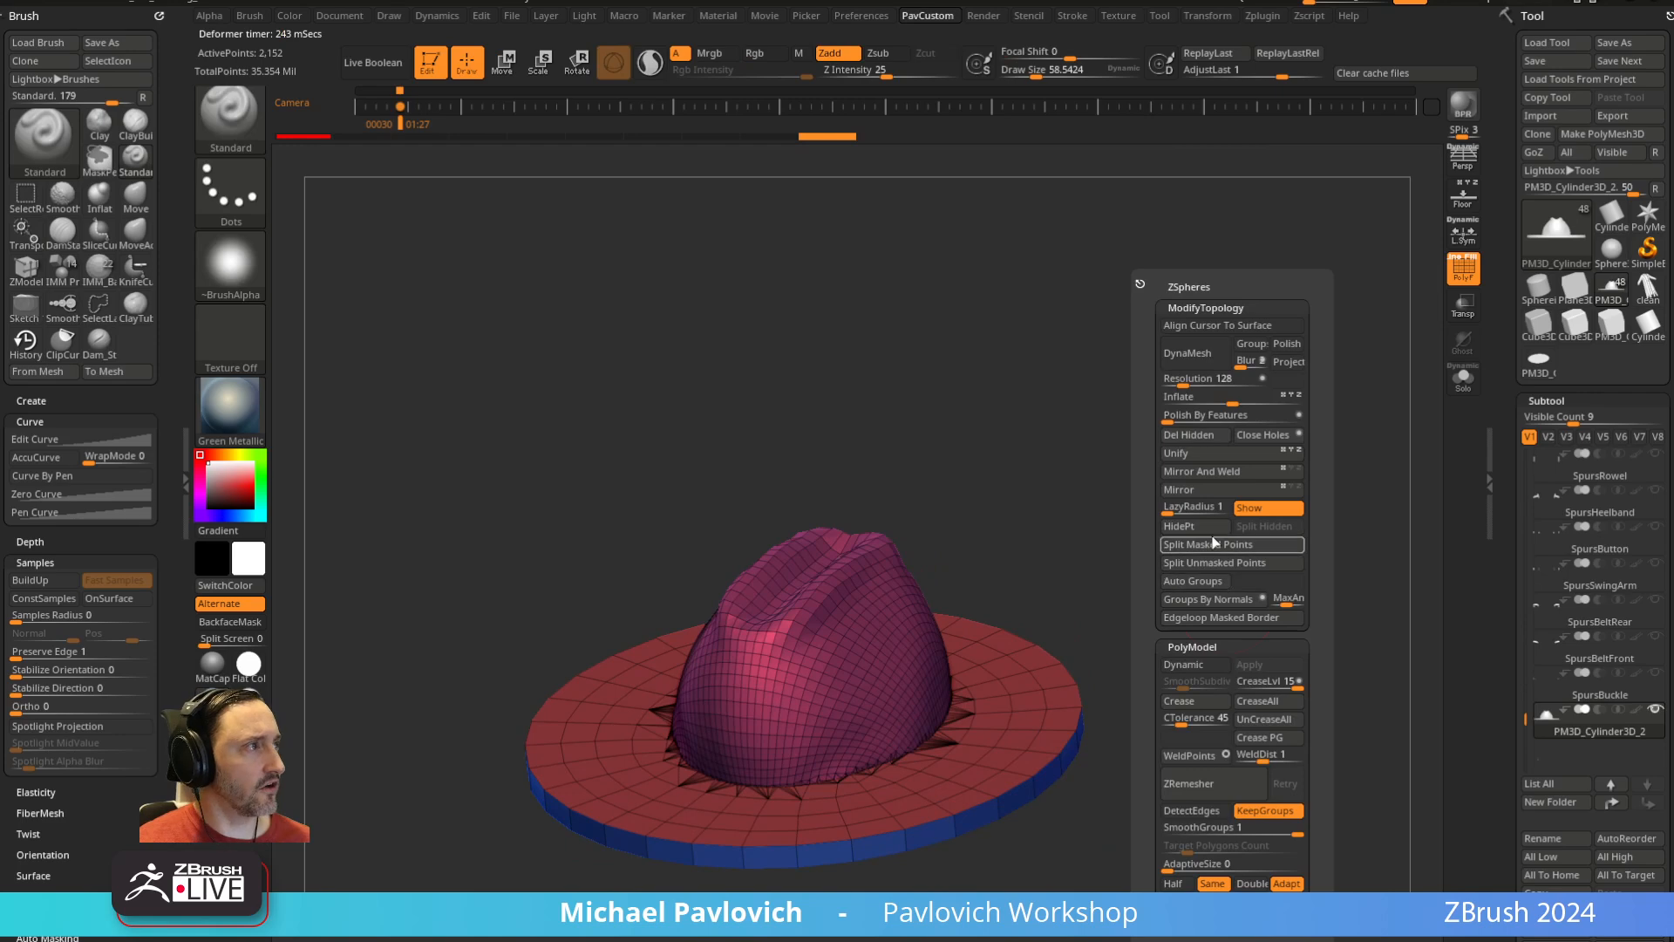
left_click(1203, 473)
mouse_move(1042, 592)
left_mouse_down()
mouse_move(1203, 471)
mouse_move(1264, 385)
mouse_move(1065, 452)
mouse_move(1220, 523)
mouse_move(1162, 553)
left_mouse_up()
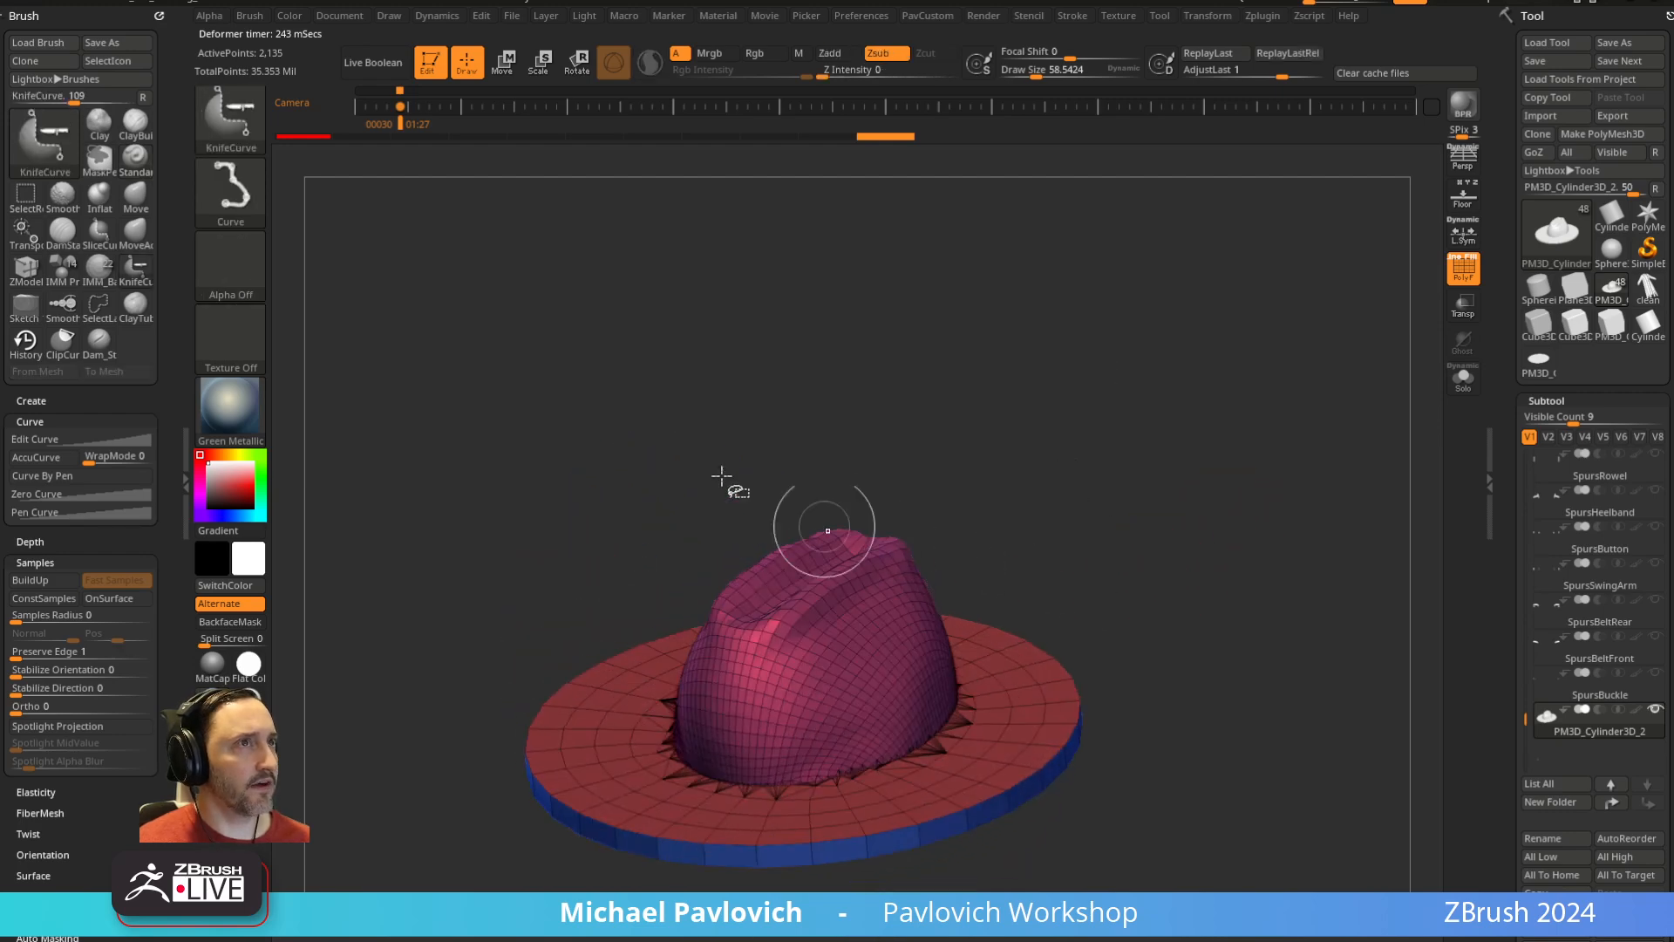
Isolate the crown and the brim's upper surface with SelectRect, and delete the hidden rim and underside
left_click(232, 123, "ctrl+shift")
left_click(563, 141, "ctrl+shift")
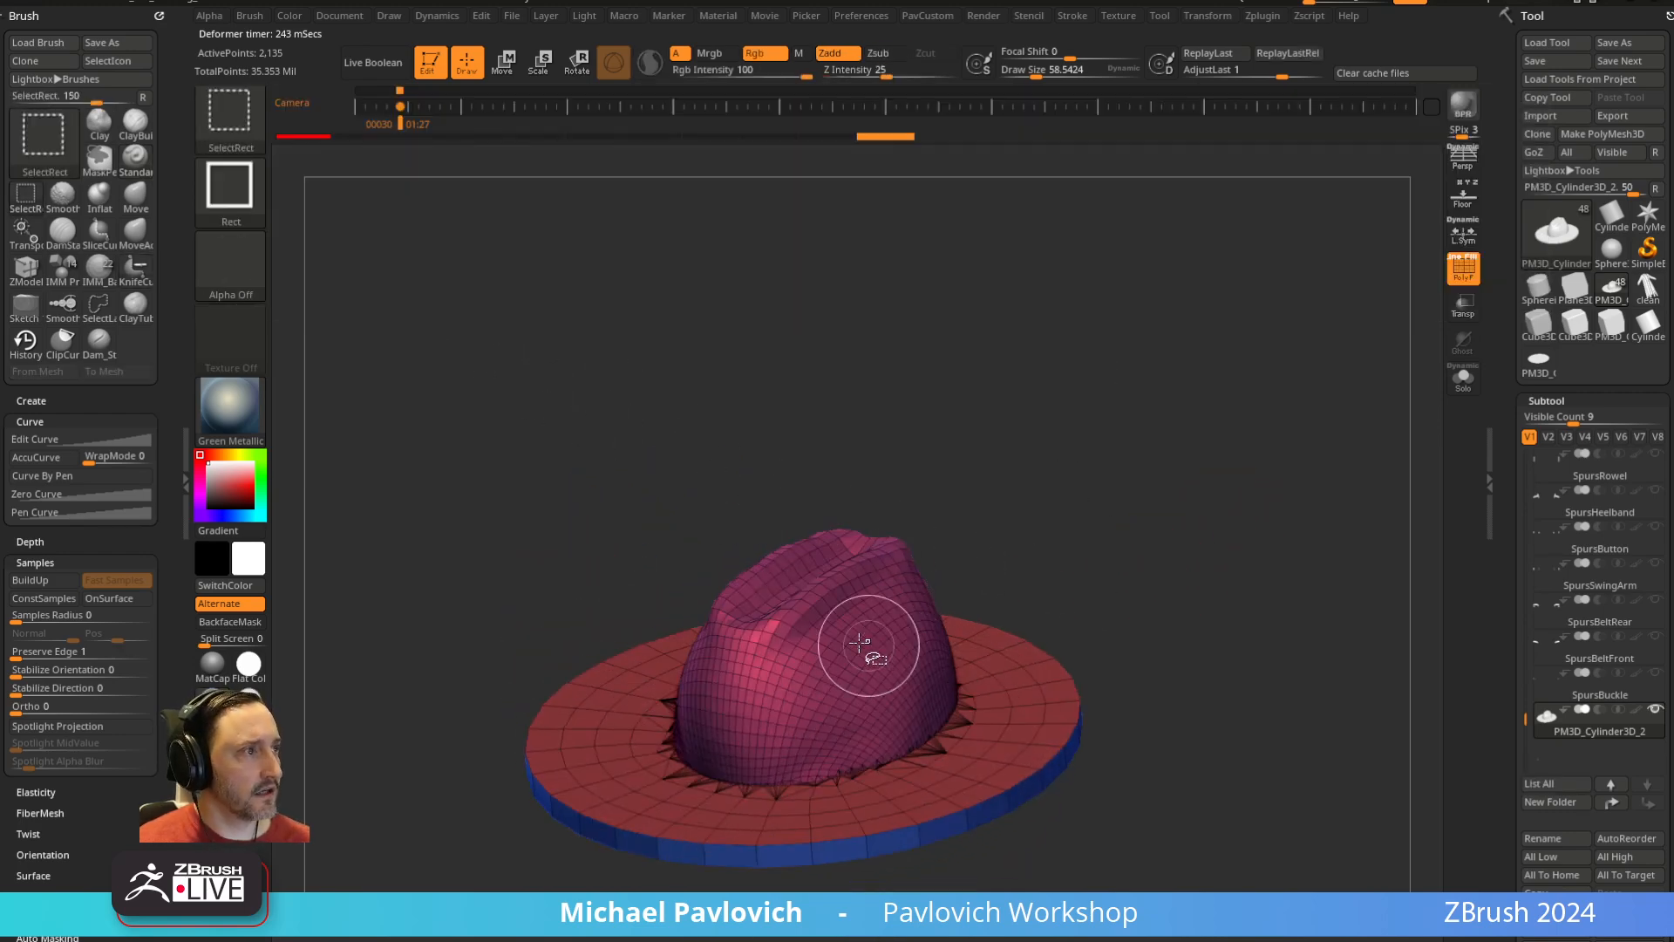
left_click(868, 646, "ctrl+shift")
left_click_drag(1137, 437, 1189, 579, "ctrl+shift")
left_click(1025, 708, "ctrl+shift")
left_click_drag(1136, 449, 1263, 579, "ctrl+shift")
key("space")
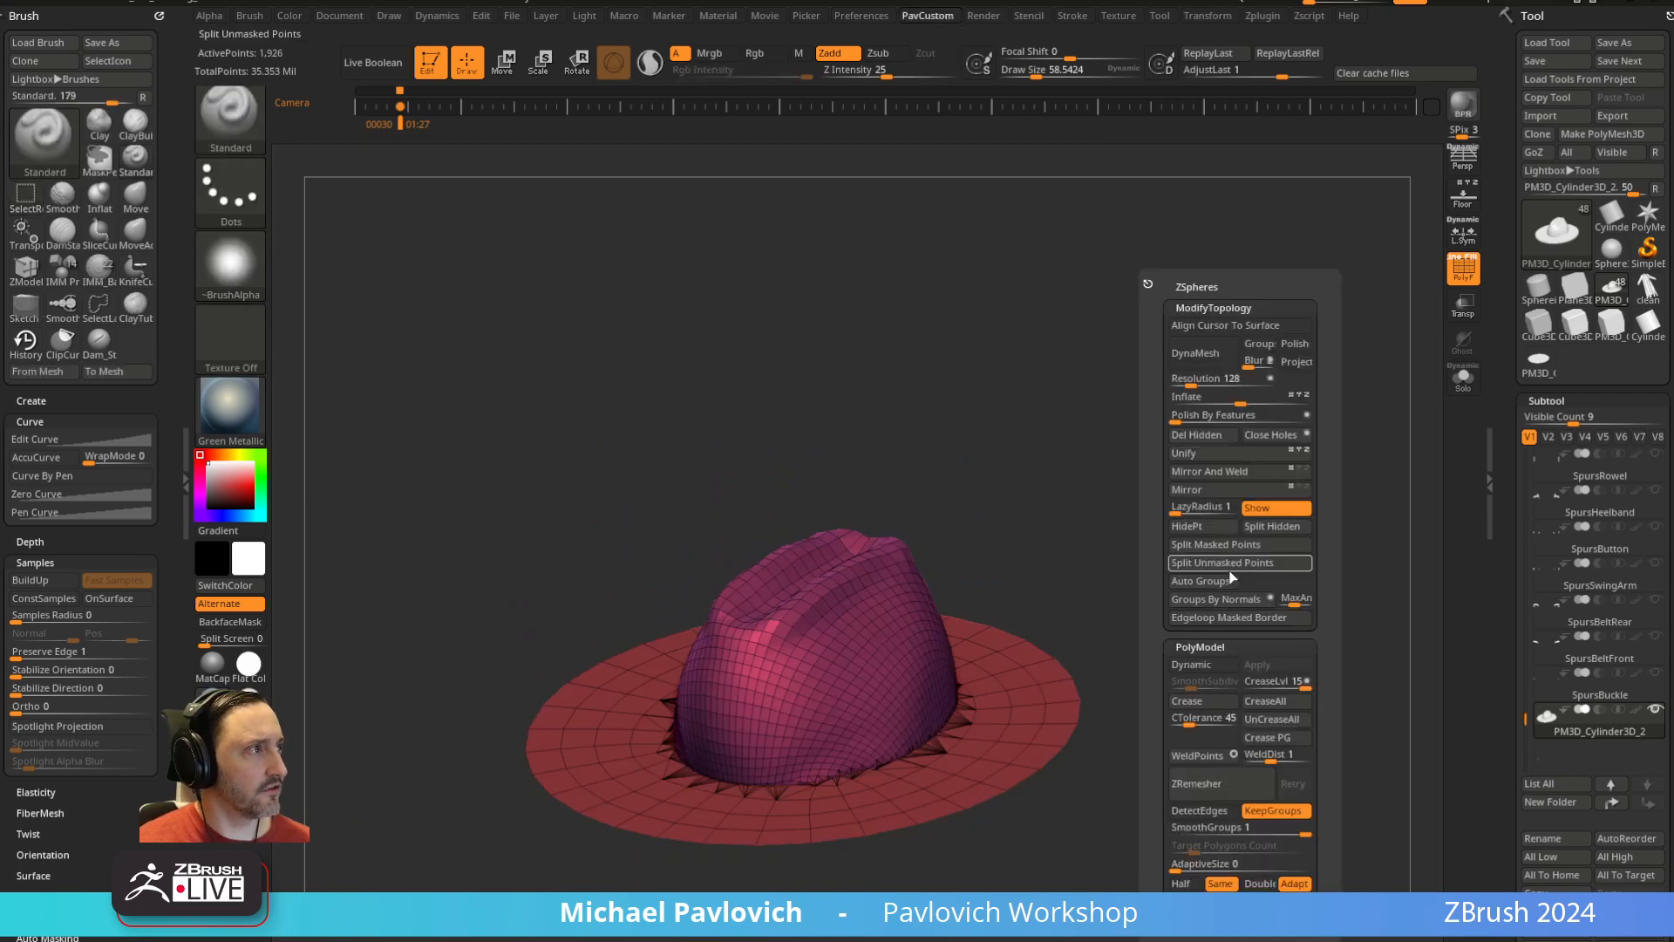
left_click(1200, 441)
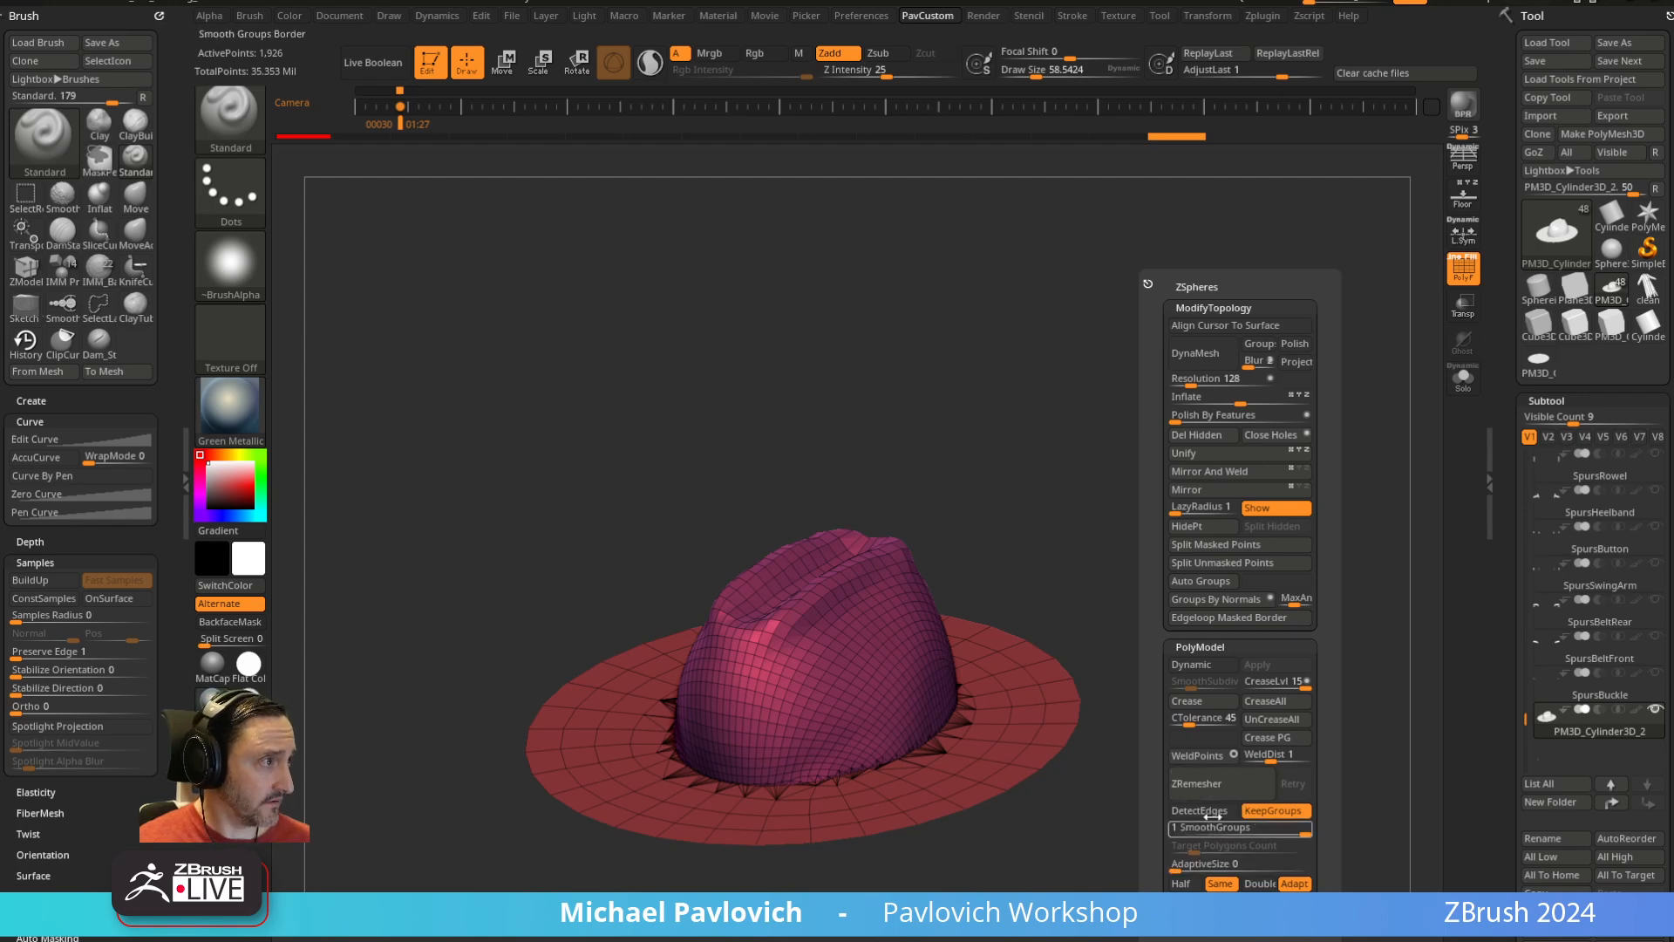
Remesh the open hat shell with ZRemesher, keeping its polygroups
left_click(1197, 783)
mouse_move(1098, 820)
left_mouse_down()
mouse_move(1270, 624)
mouse_move(1210, 686)
mouse_move(934, 762)
left_mouse_up()
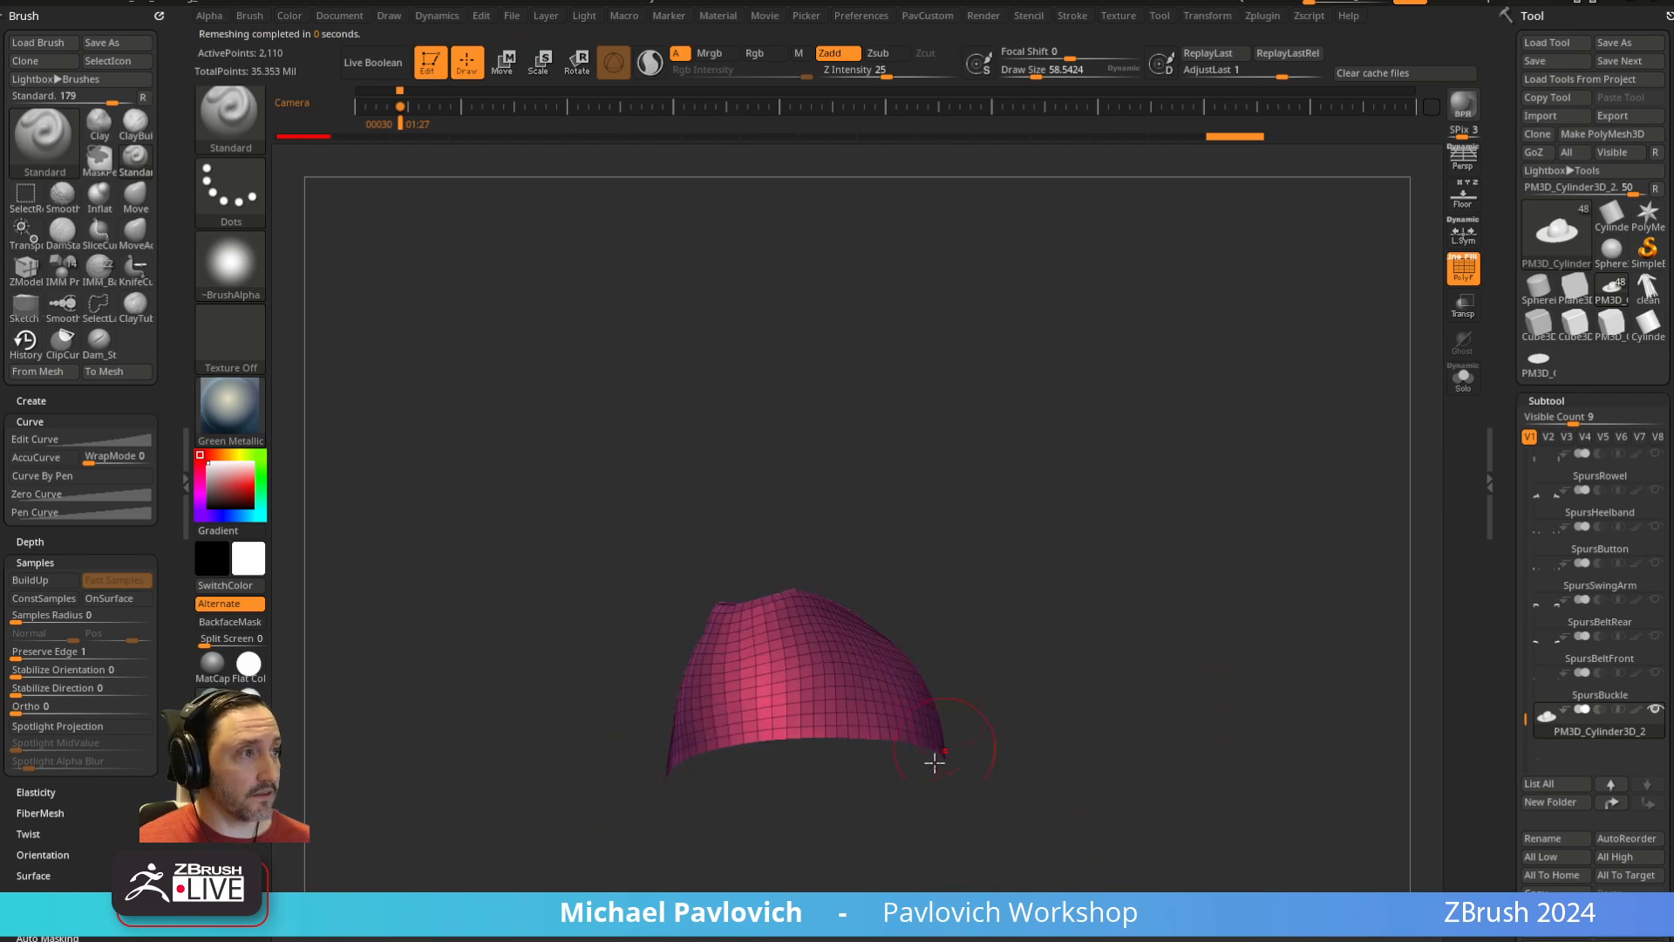
mouse_move(1038, 627)
left_mouse_down()
mouse_move(1131, 761)
mouse_move(1125, 746)
left_mouse_up()
Switch to the ZModeler brush and set its polygon action to QMesh with Polygroup All as the target
key("b")
key("z")
key("m")
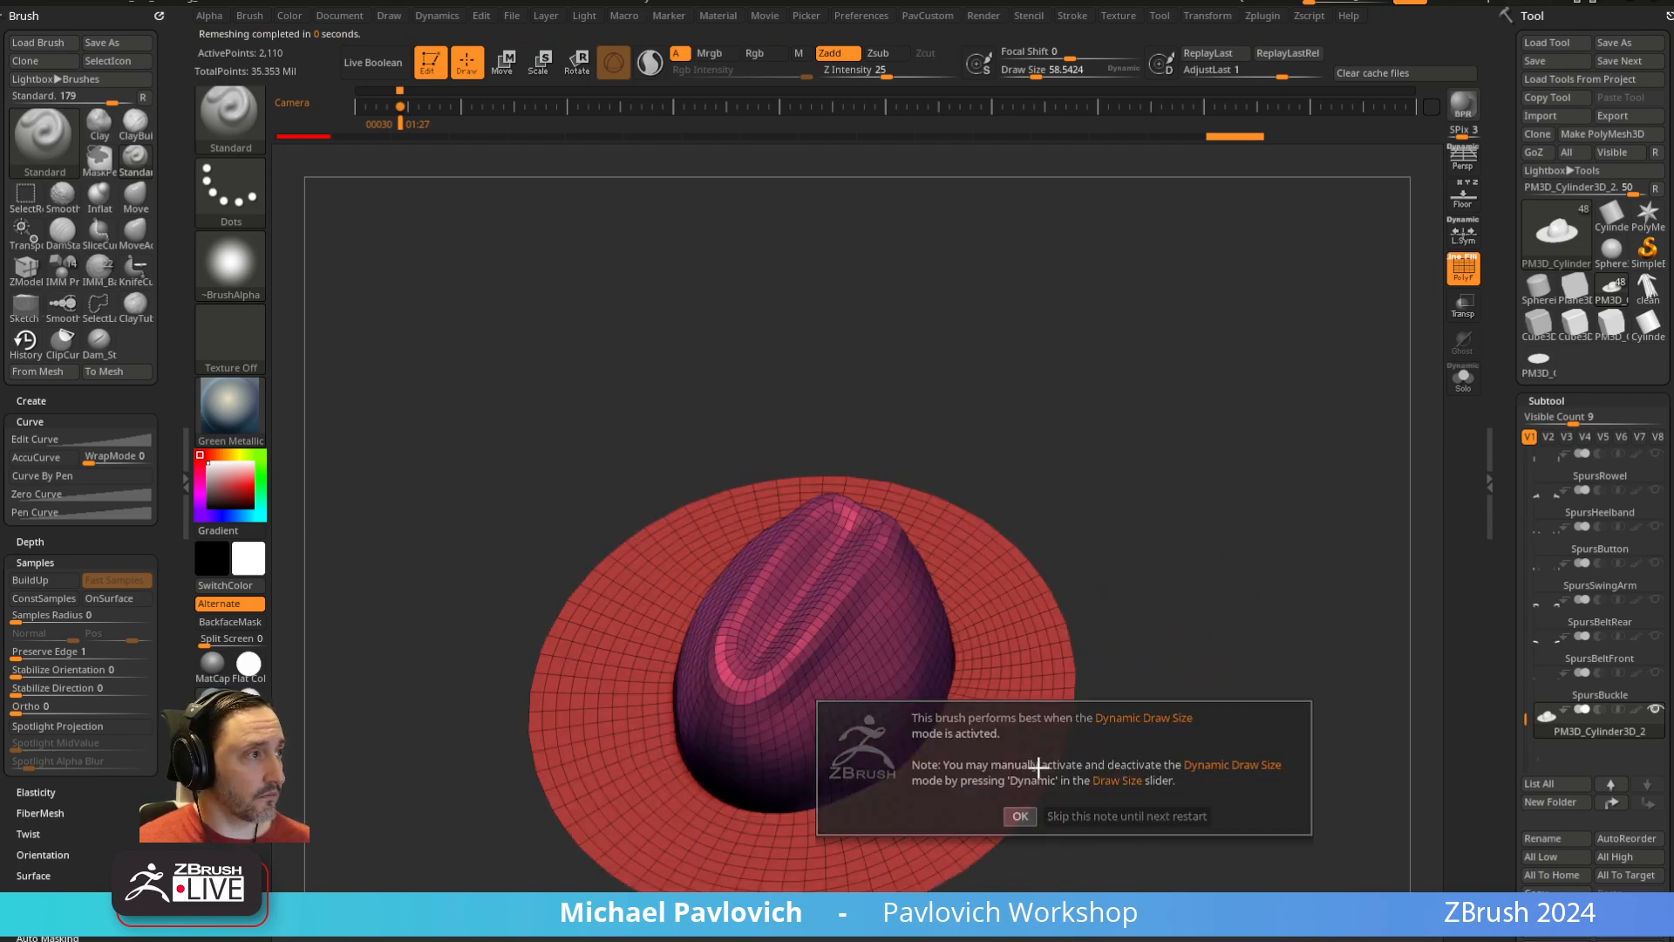
left_click(1053, 741)
key("space")
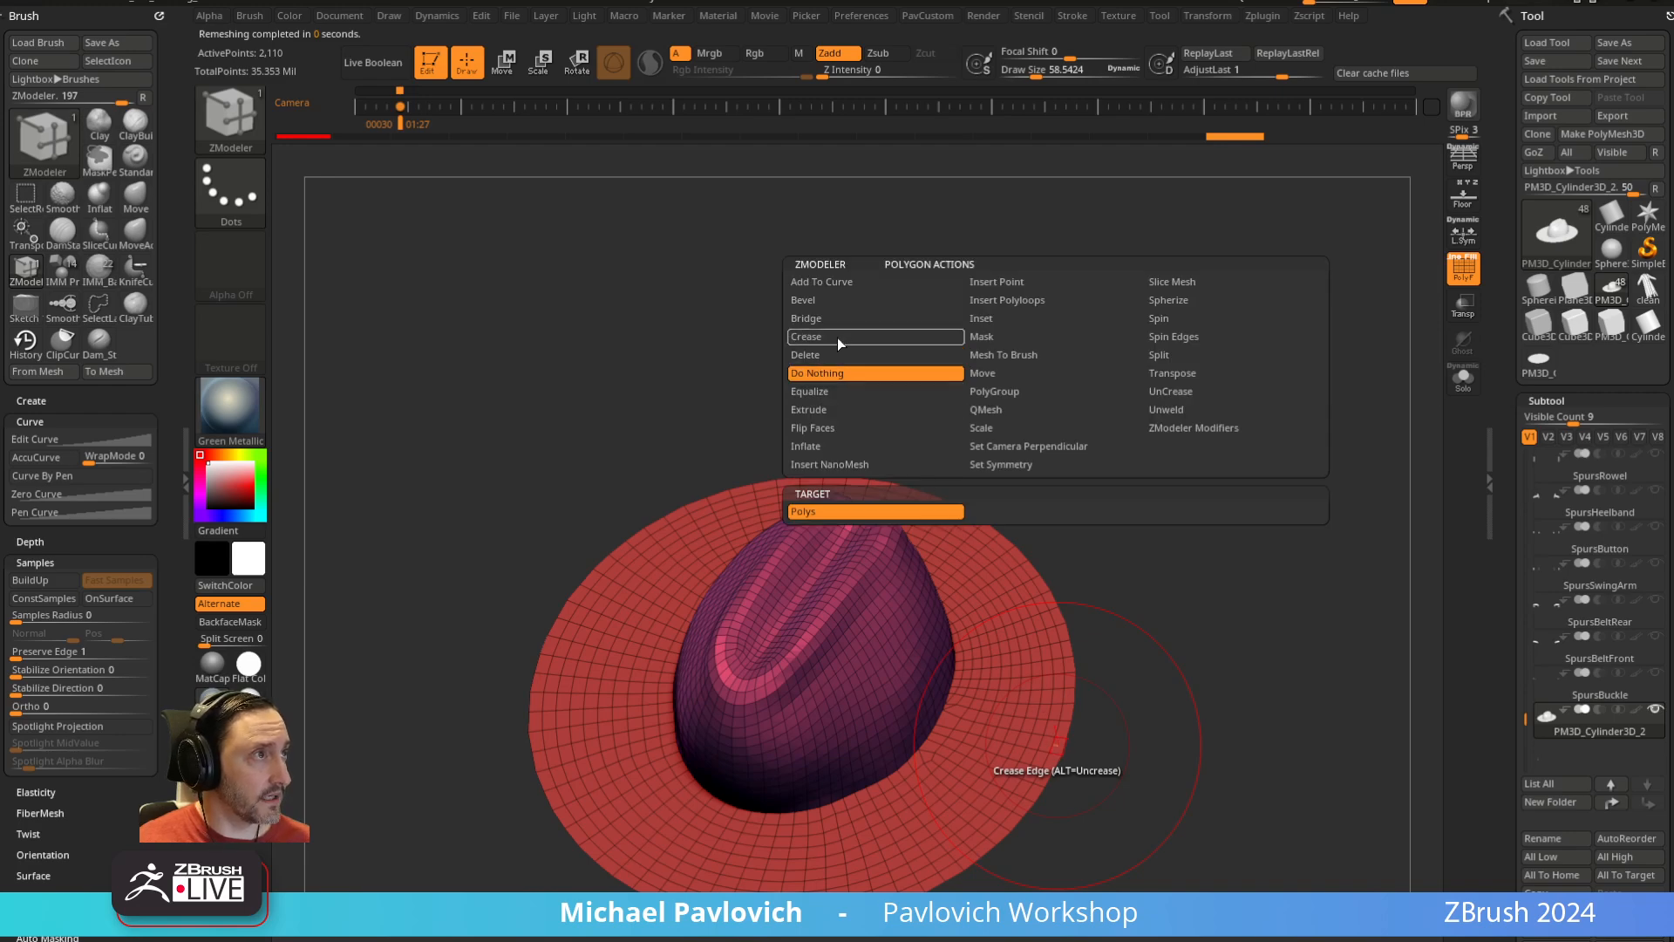
left_click(845, 408)
left_click(1229, 529)
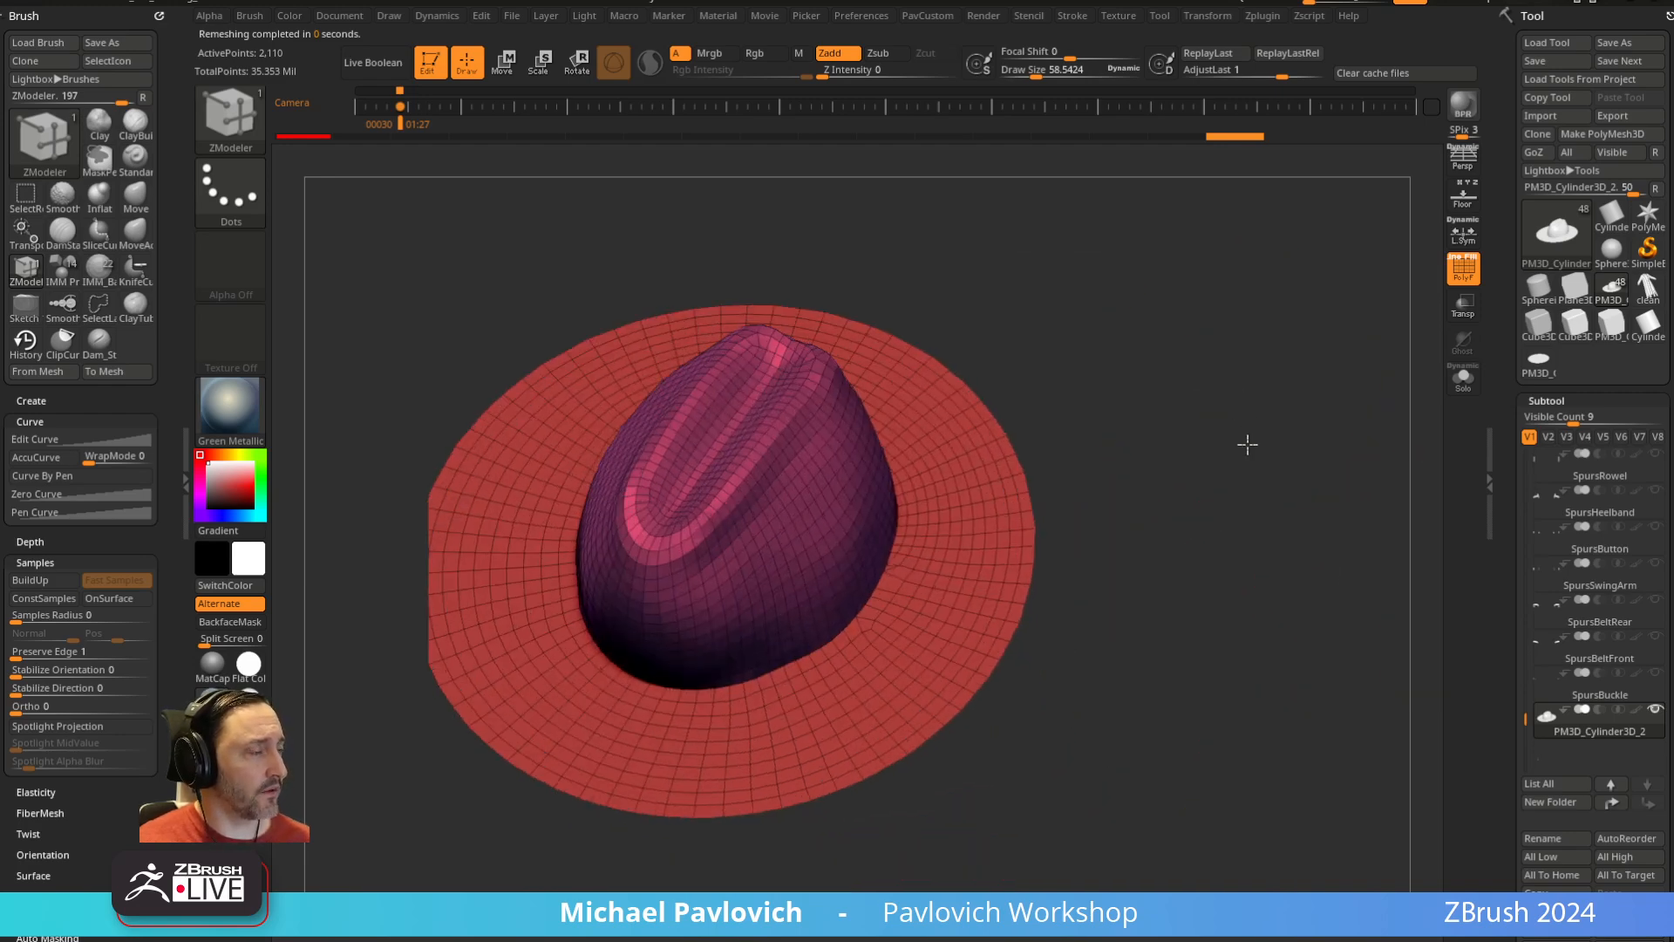
left_click_drag(1247, 444, 974, 598)
key("space")
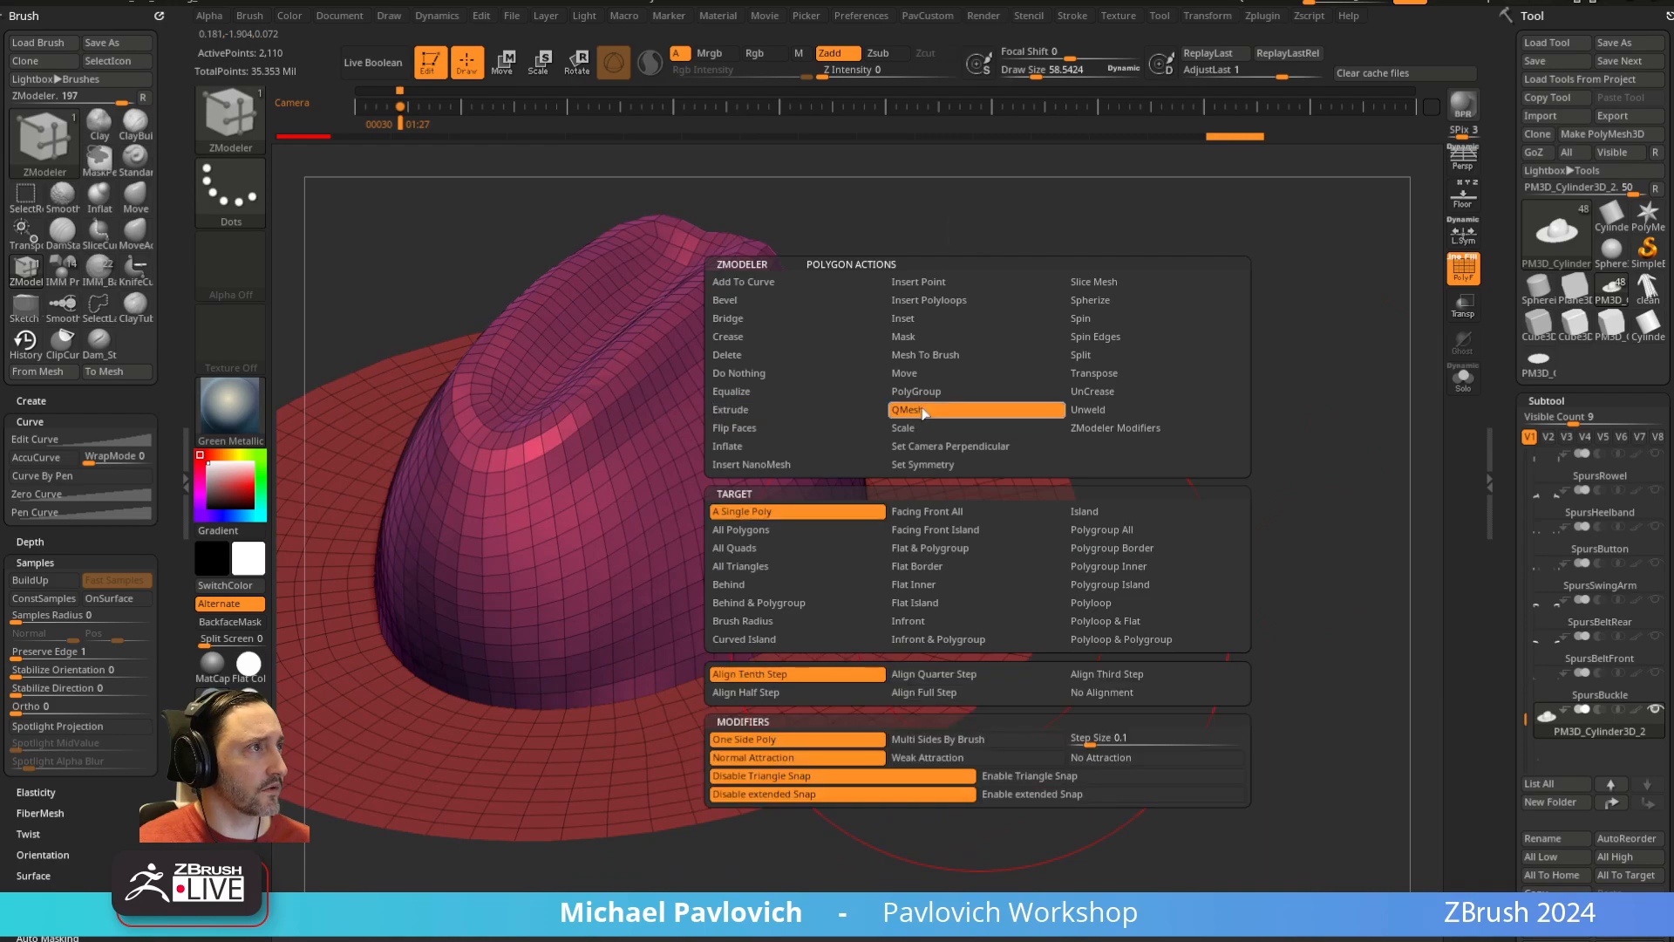
left_click(1088, 530)
Set the draw size to 1 and try to thicken the brim with ZModeler's Extrude action on Polygroup All
mouse_move(1000, 621)
left_mouse_down()
mouse_move(833, 586)
mouse_move(1121, 534)
left_mouse_up()
type("s1")
key("Return")
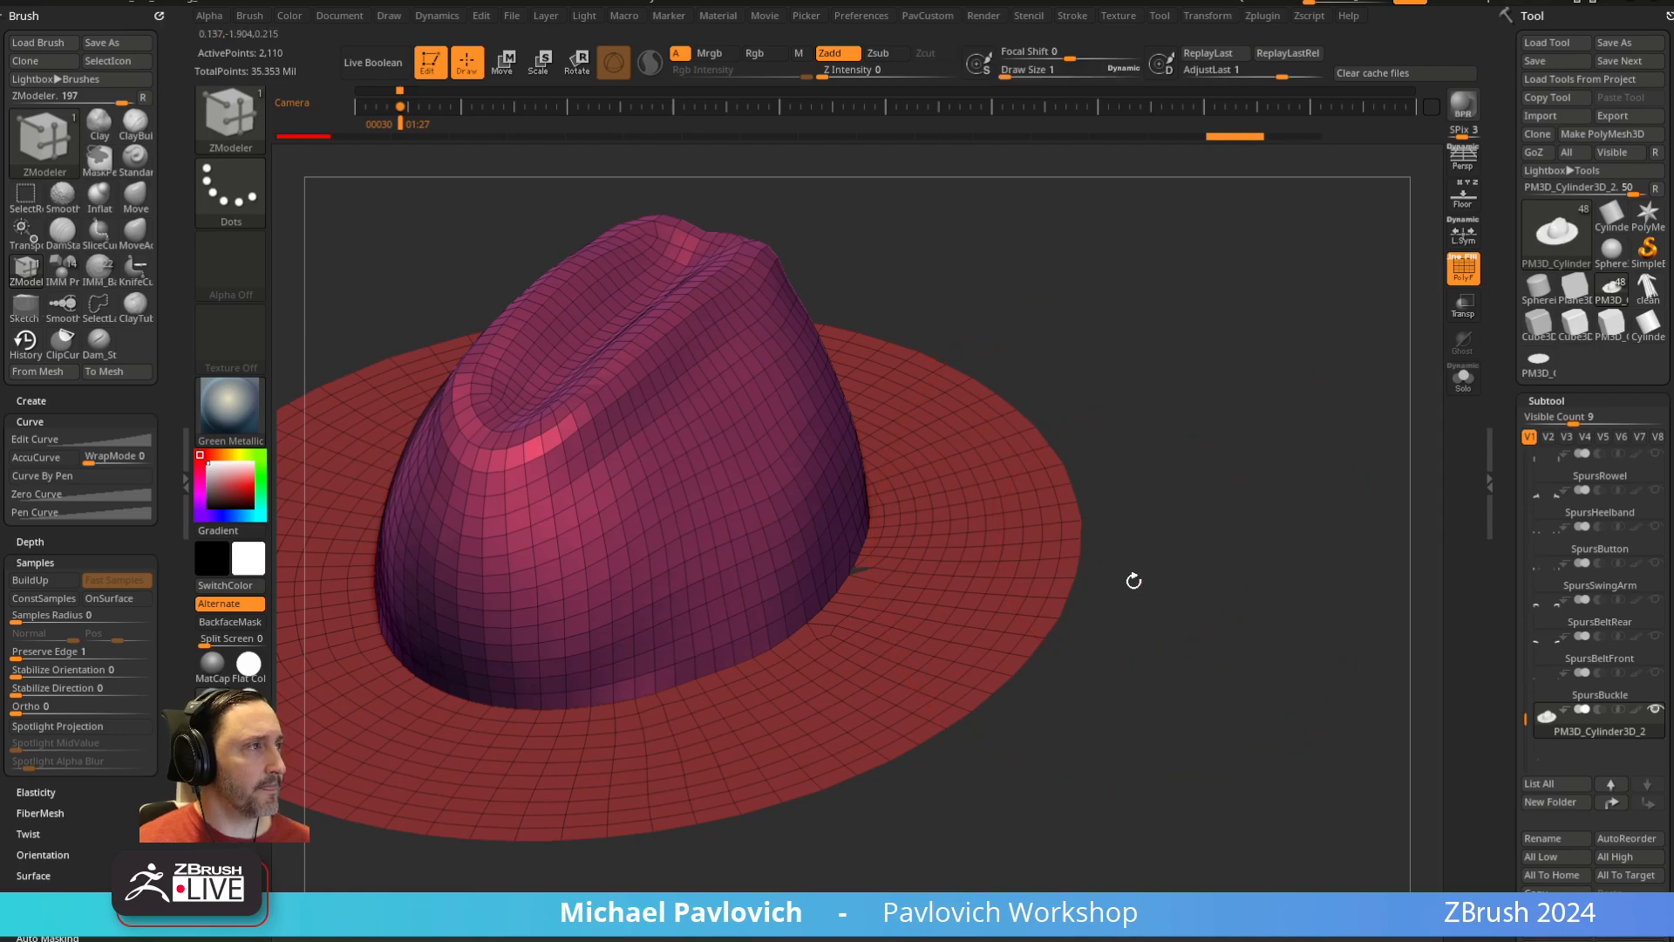
key("space")
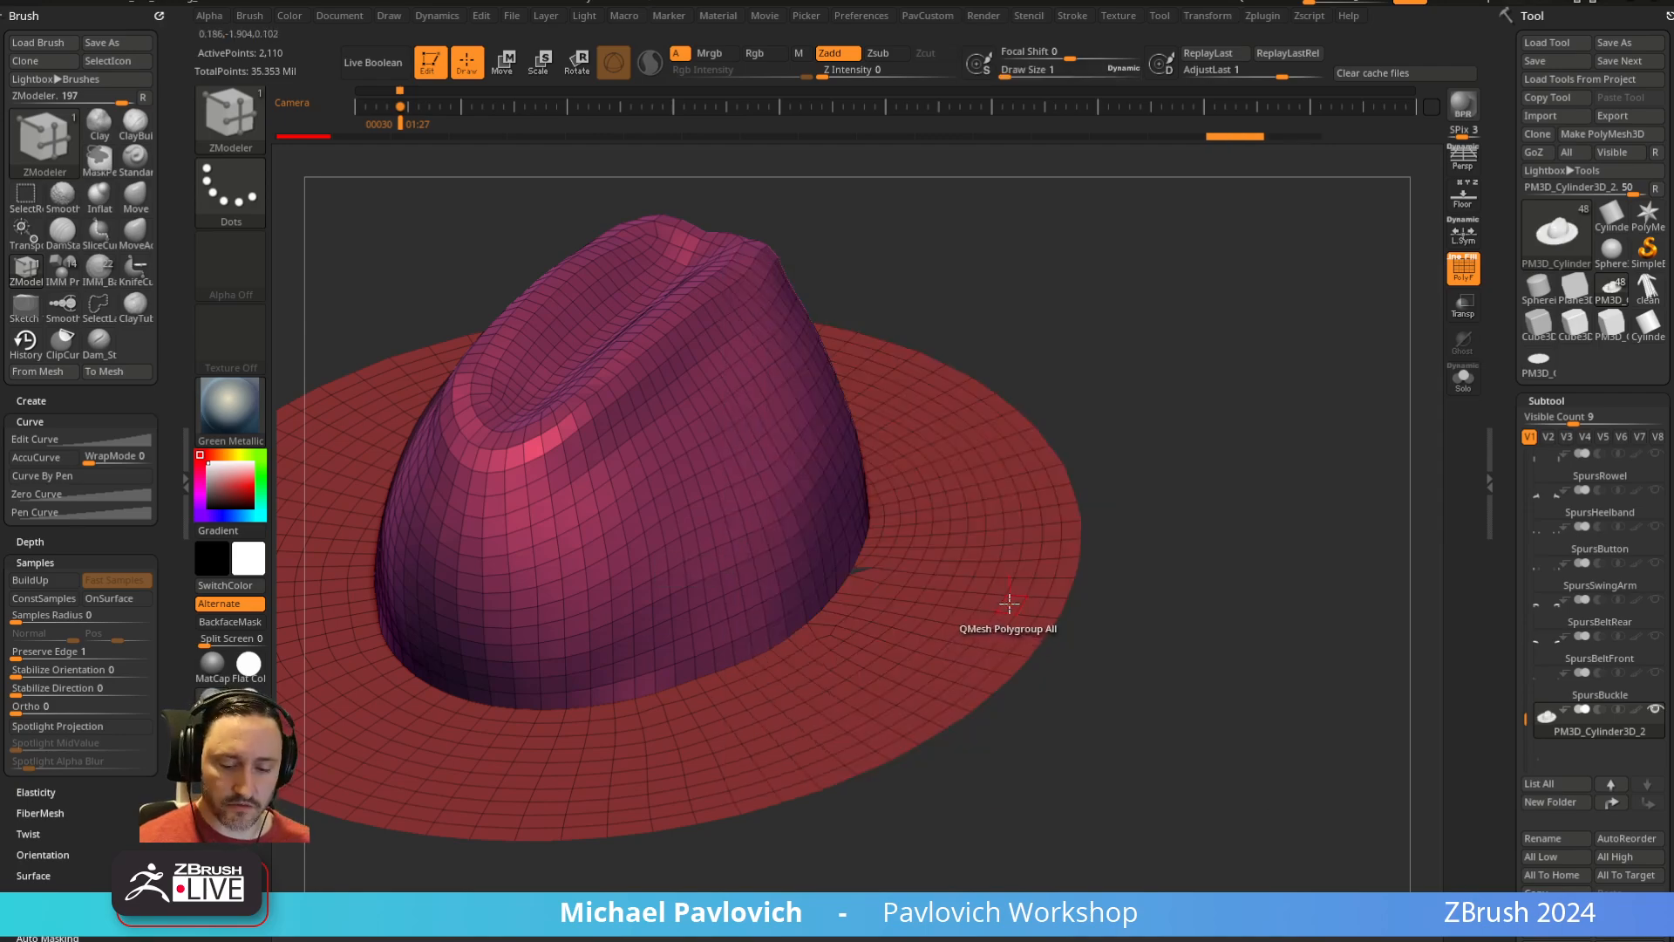
key("b")
key("Escape")
key("space")
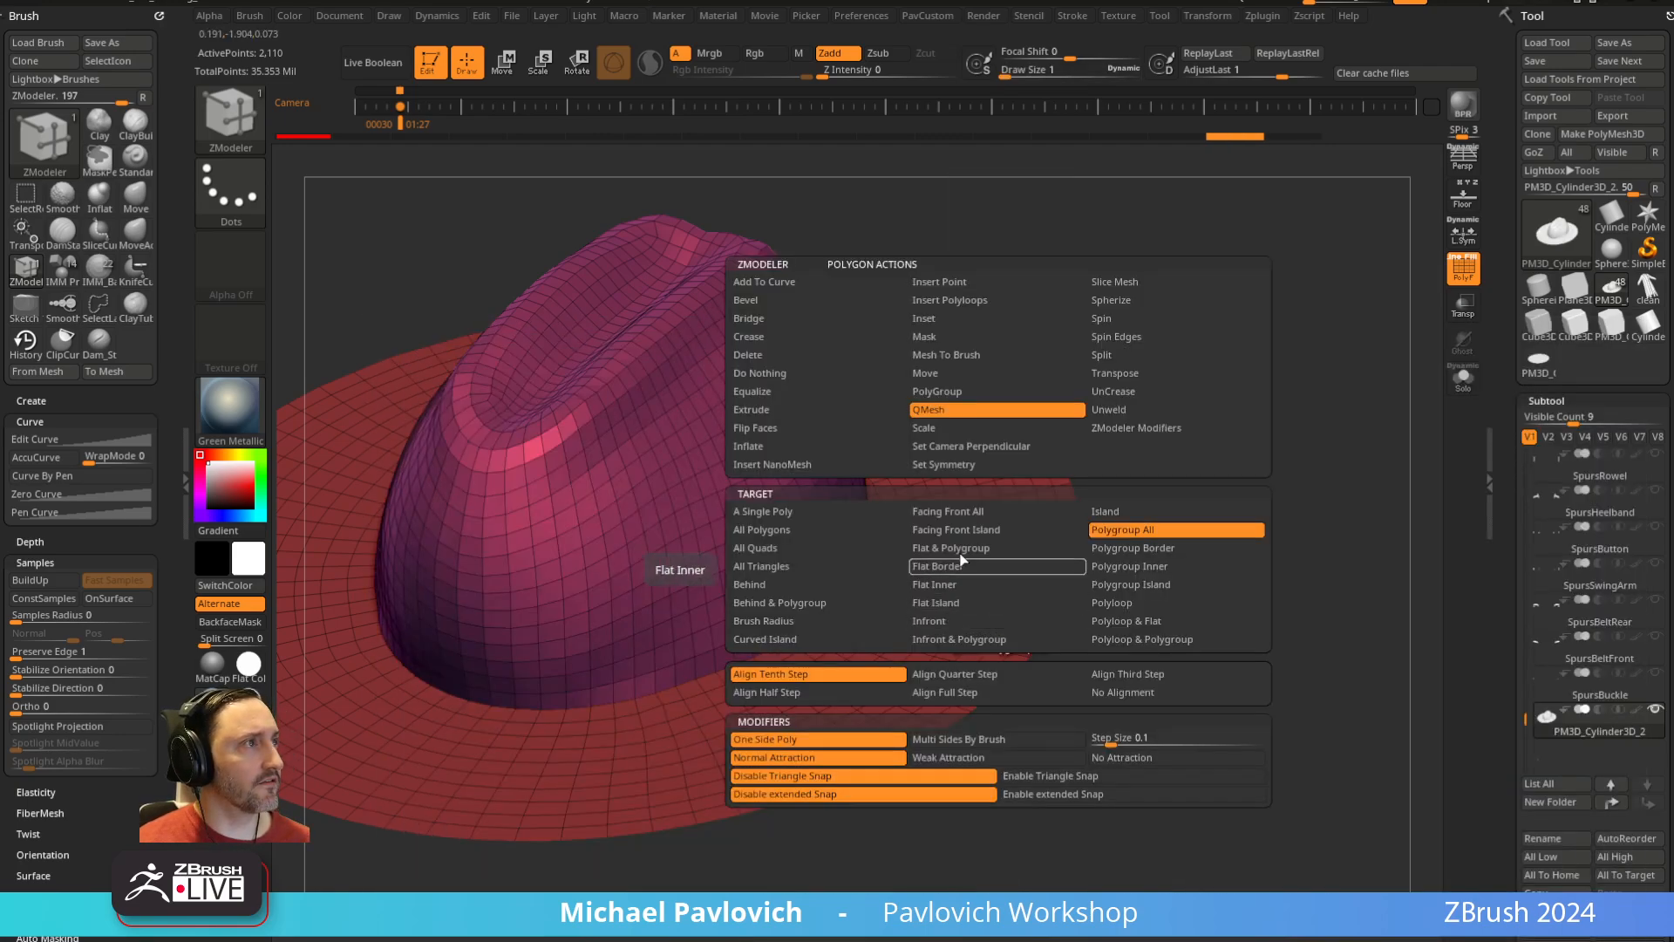
left_click(789, 427)
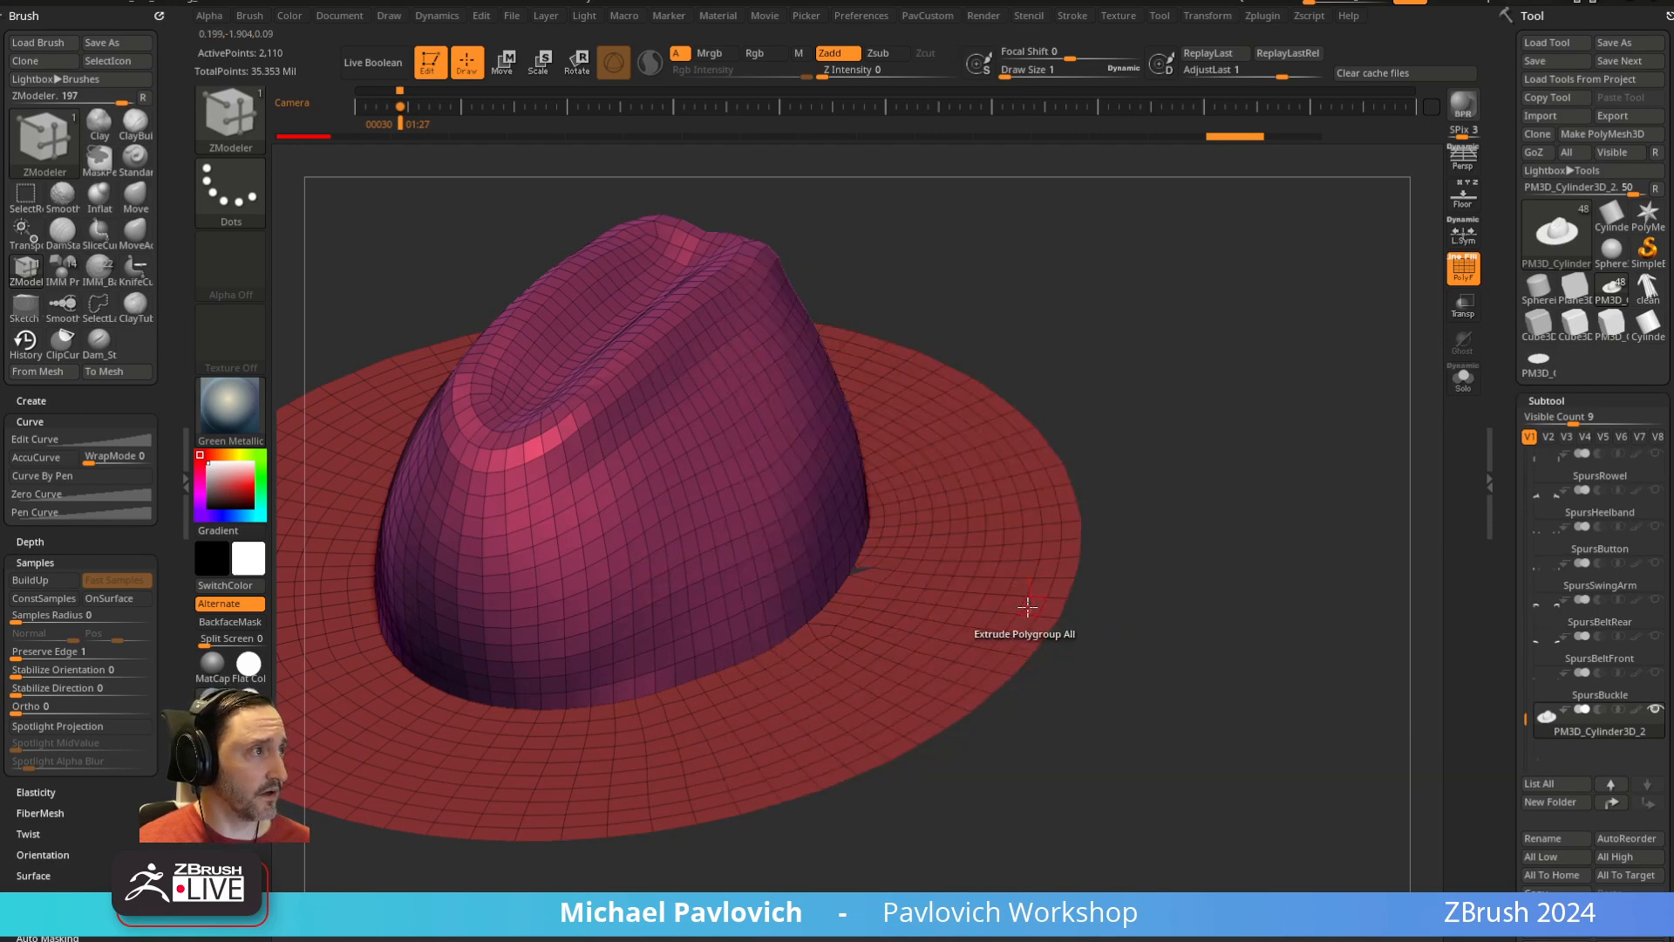
left_click(1027, 607)
left_click_drag(1250, 591, 1237, 473)
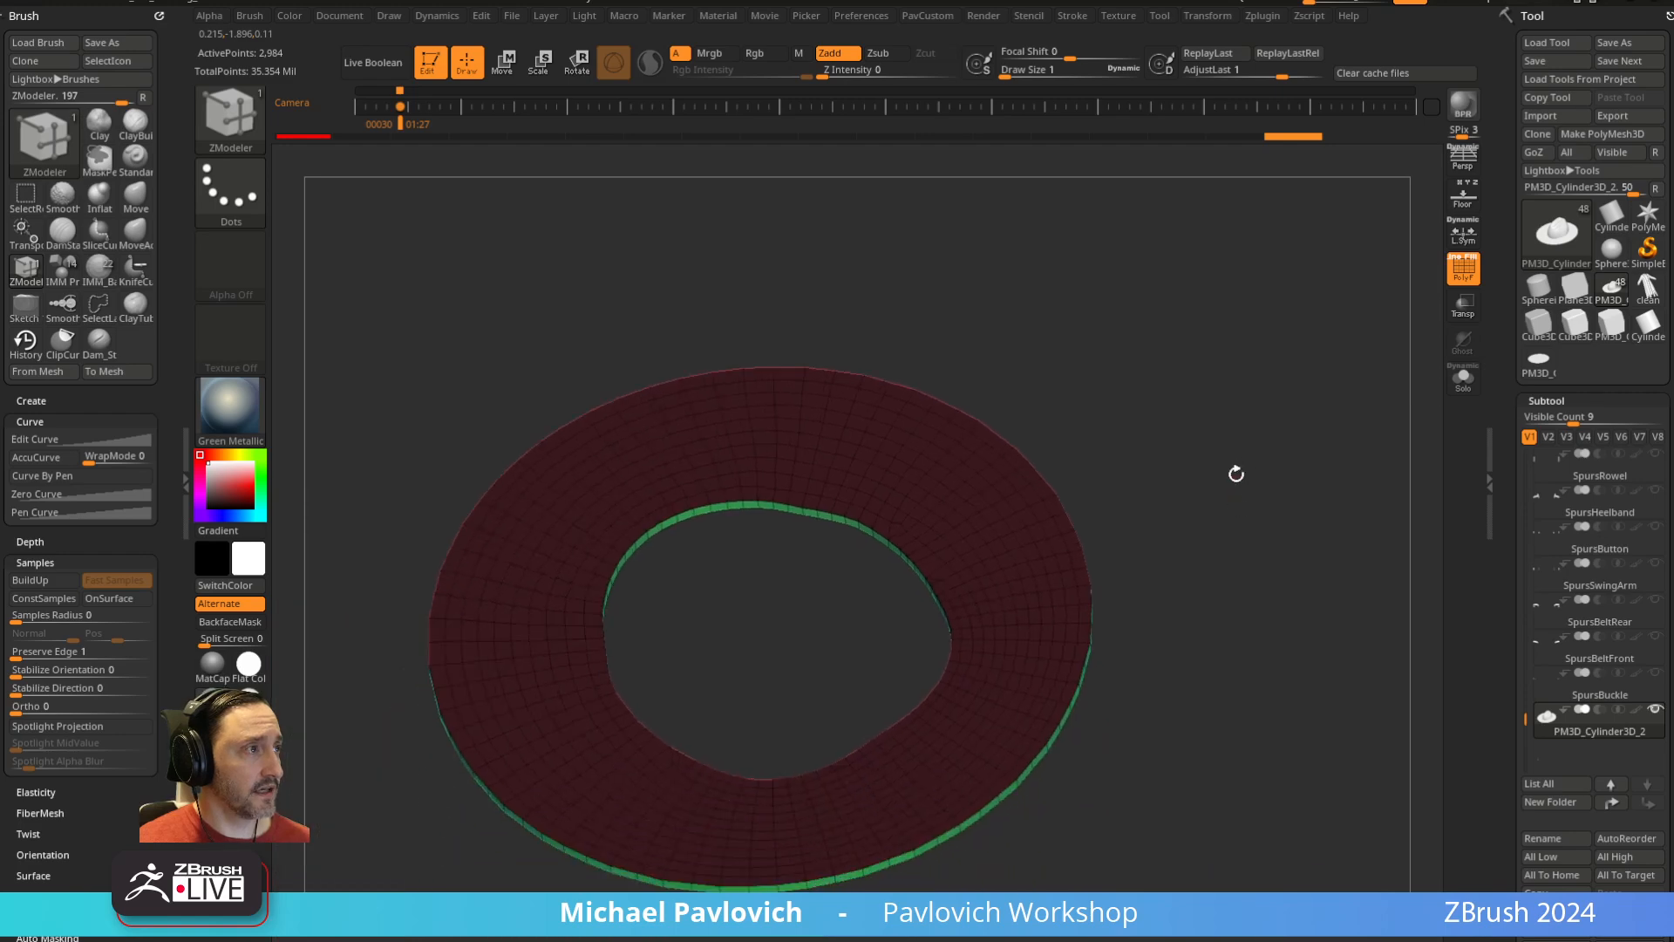
Open the Display Properties, examine the extruded brim, and undo the extrusion
key("space")
left_click_drag(1506, 765, 1502, 409)
left_click_drag(1500, 589, 1502, 426)
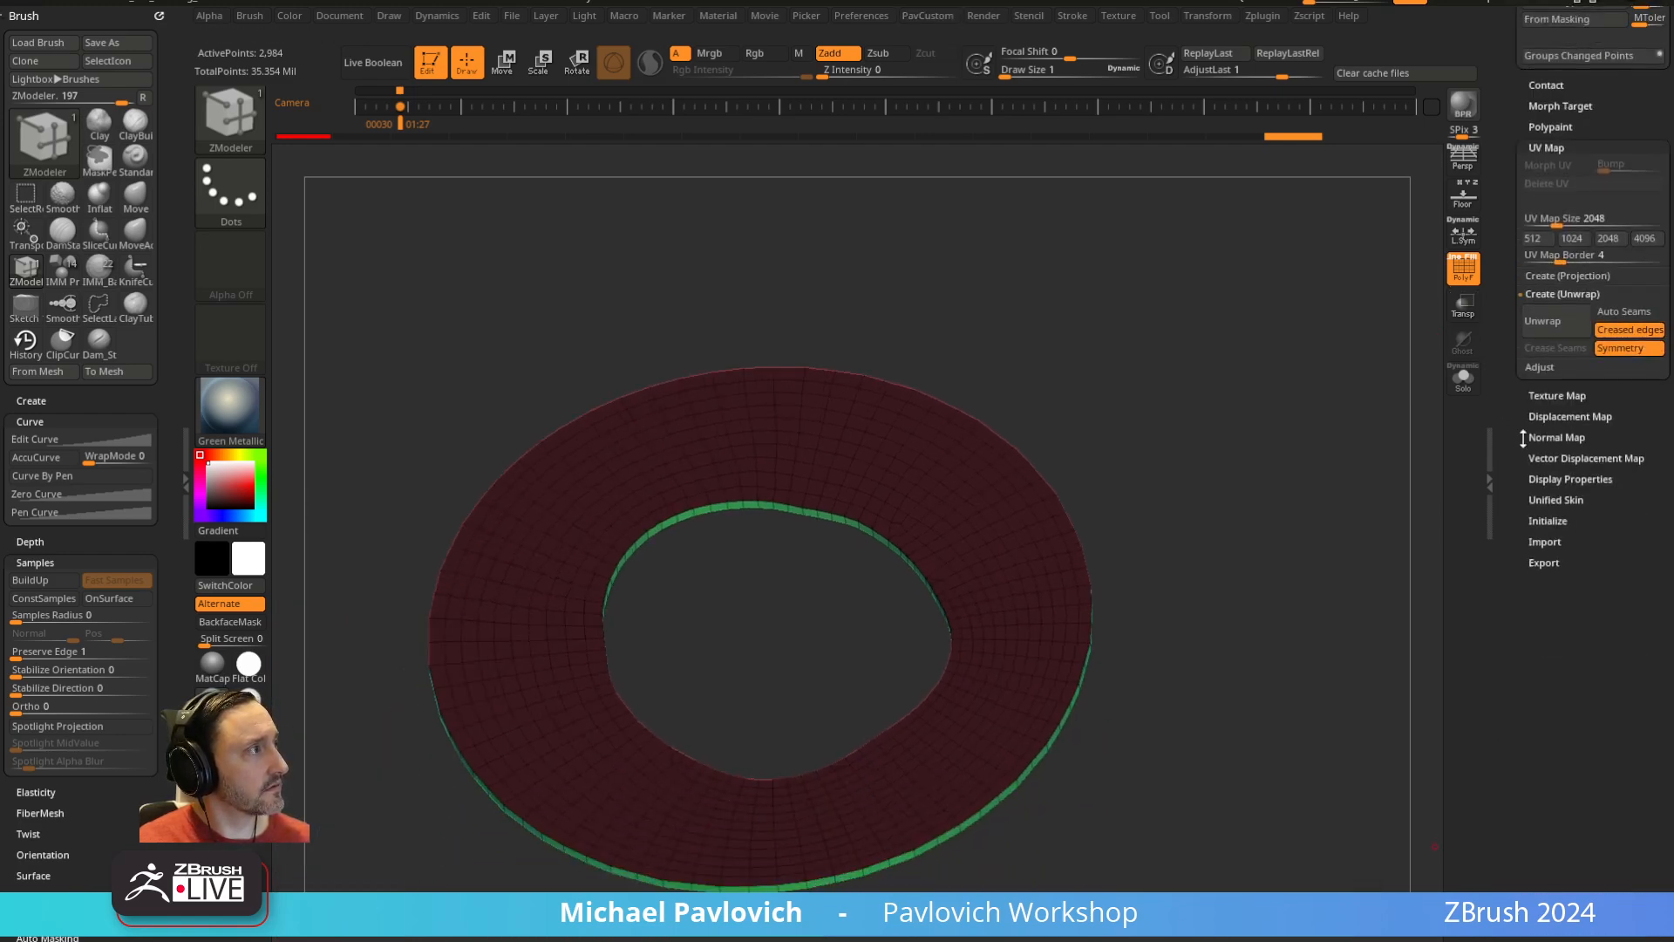
left_click(1569, 481, "shift")
mouse_move(1238, 680)
left_mouse_down()
mouse_move(1181, 620)
mouse_move(1196, 471)
mouse_move(1117, 576)
mouse_move(1133, 538)
left_mouse_up()
left_click_drag(1147, 401, 1177, 438)
key("ctrl+z")
key("ctrl+z")
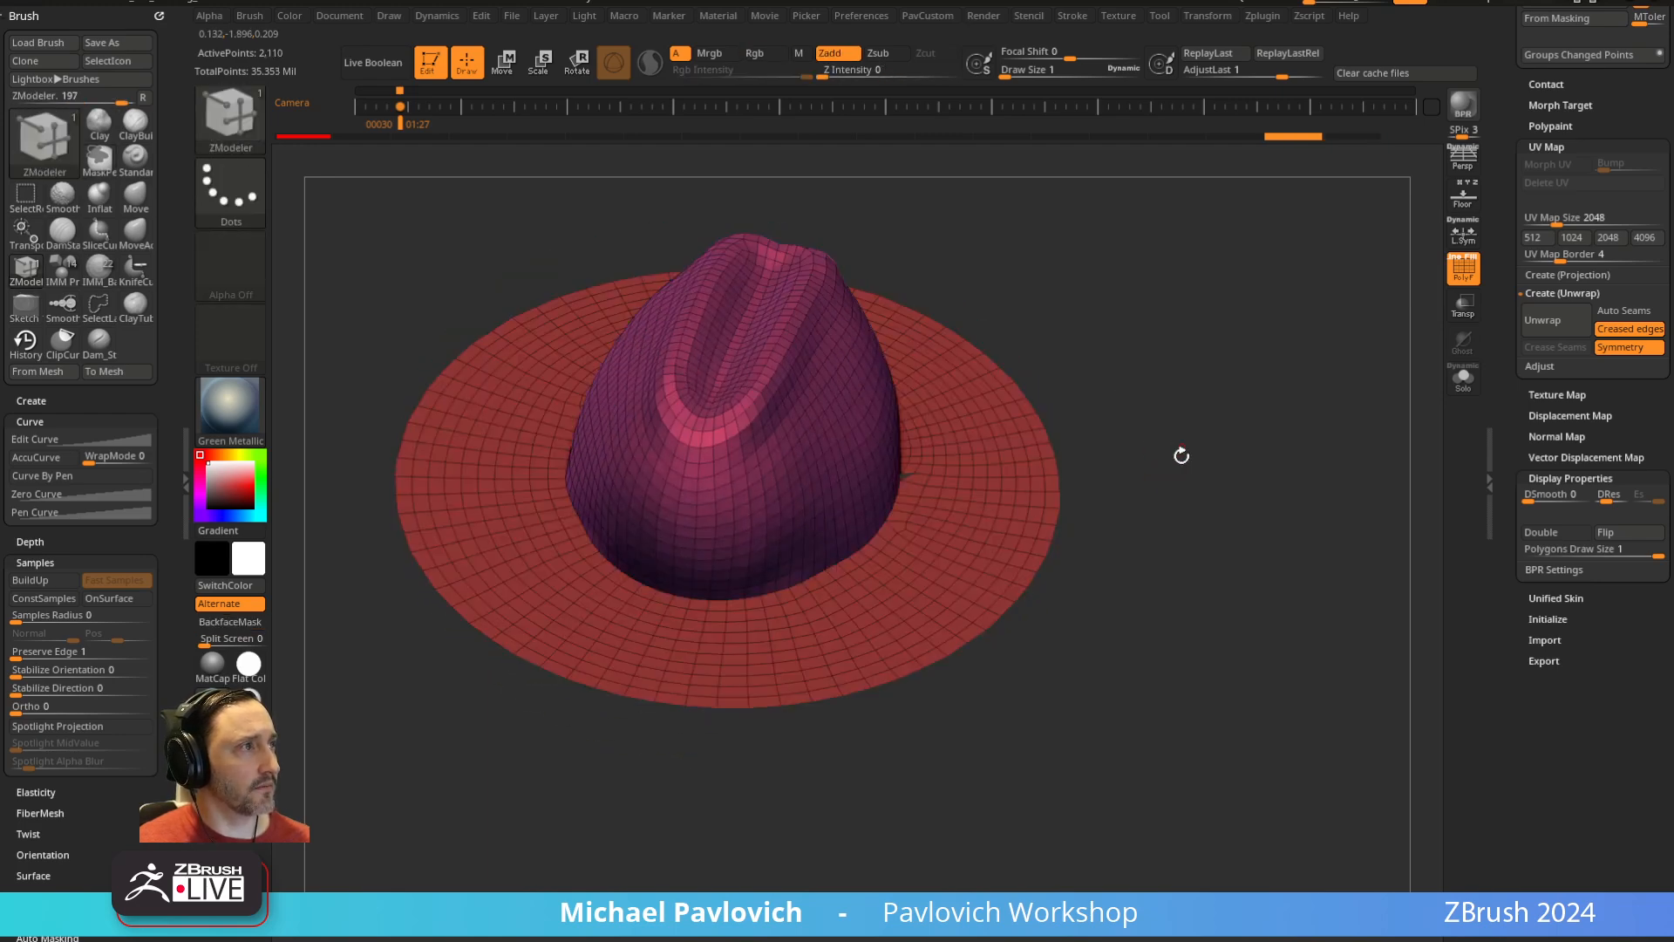
key("ctrl+z")
Enable Dynamic Subdiv on the open hat shell and set its thickness to 0.00457
left_click_drag(1208, 378, 1234, 414)
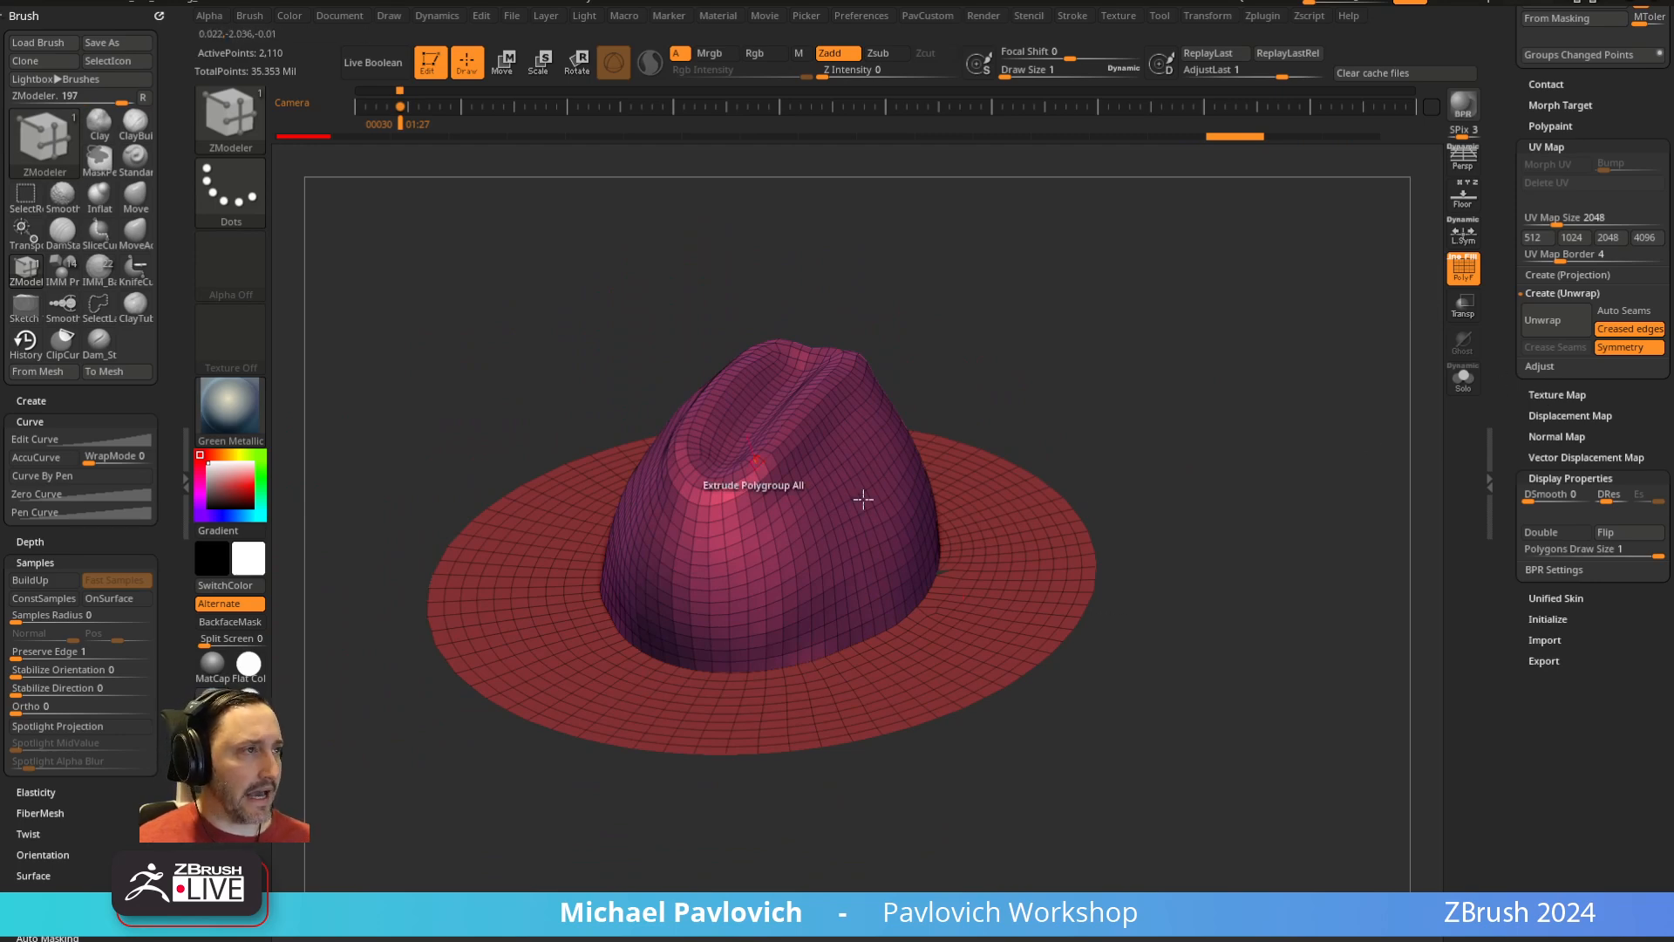
scroll(1505, 621, "up", 10)
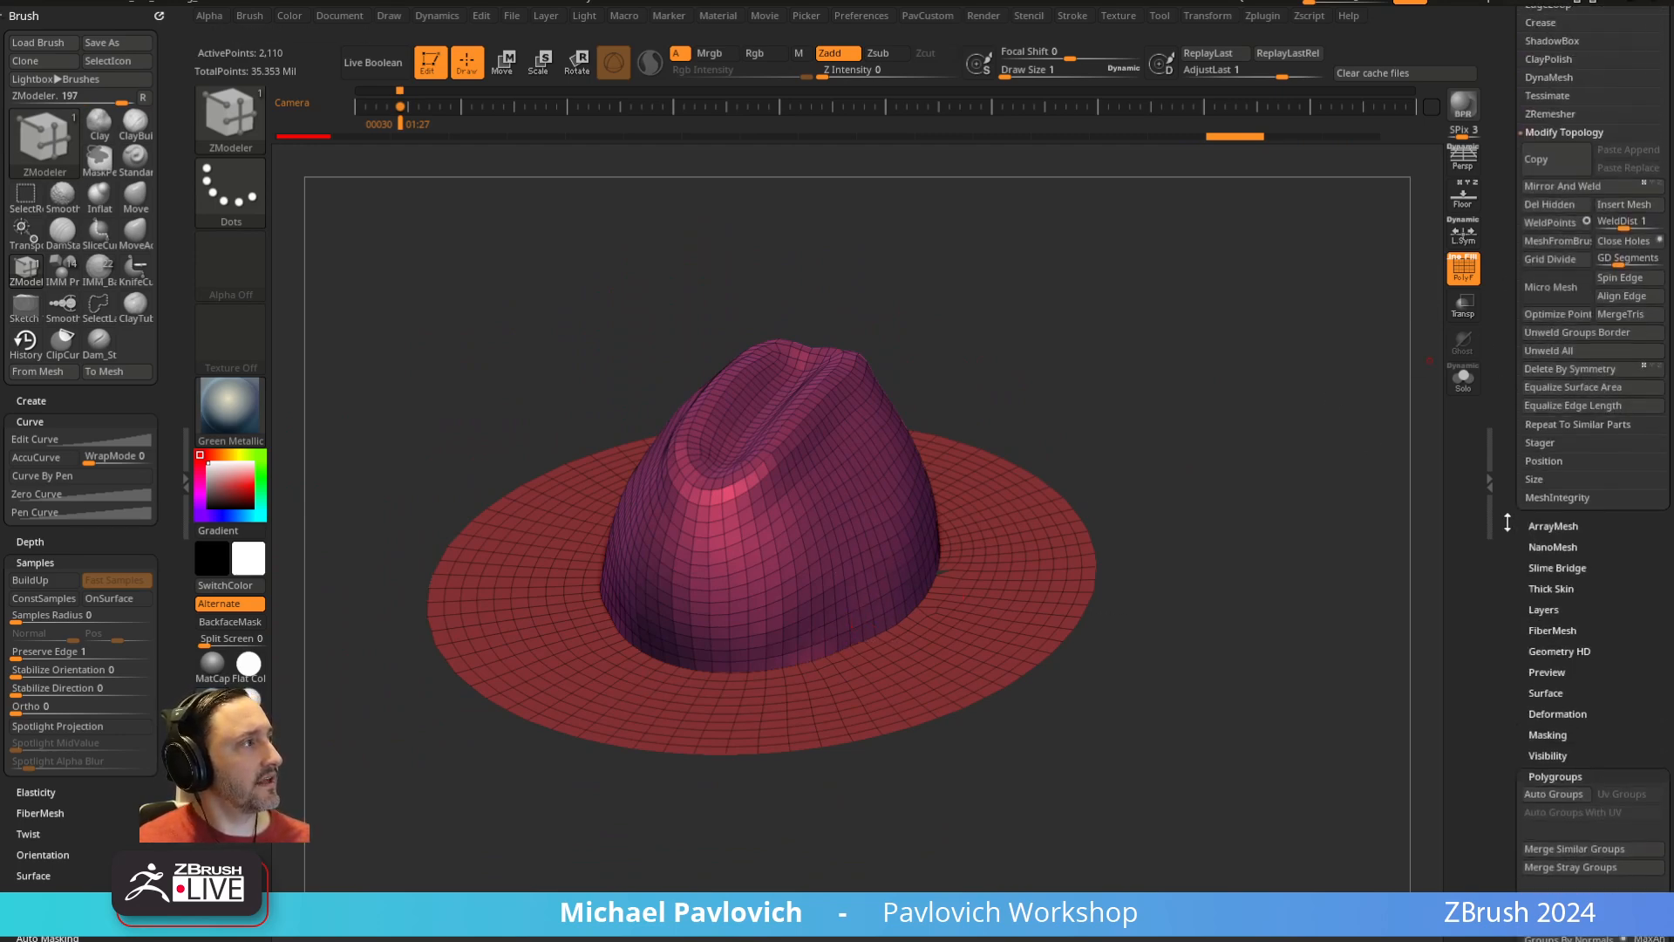
scroll(1504, 621, "up", 3)
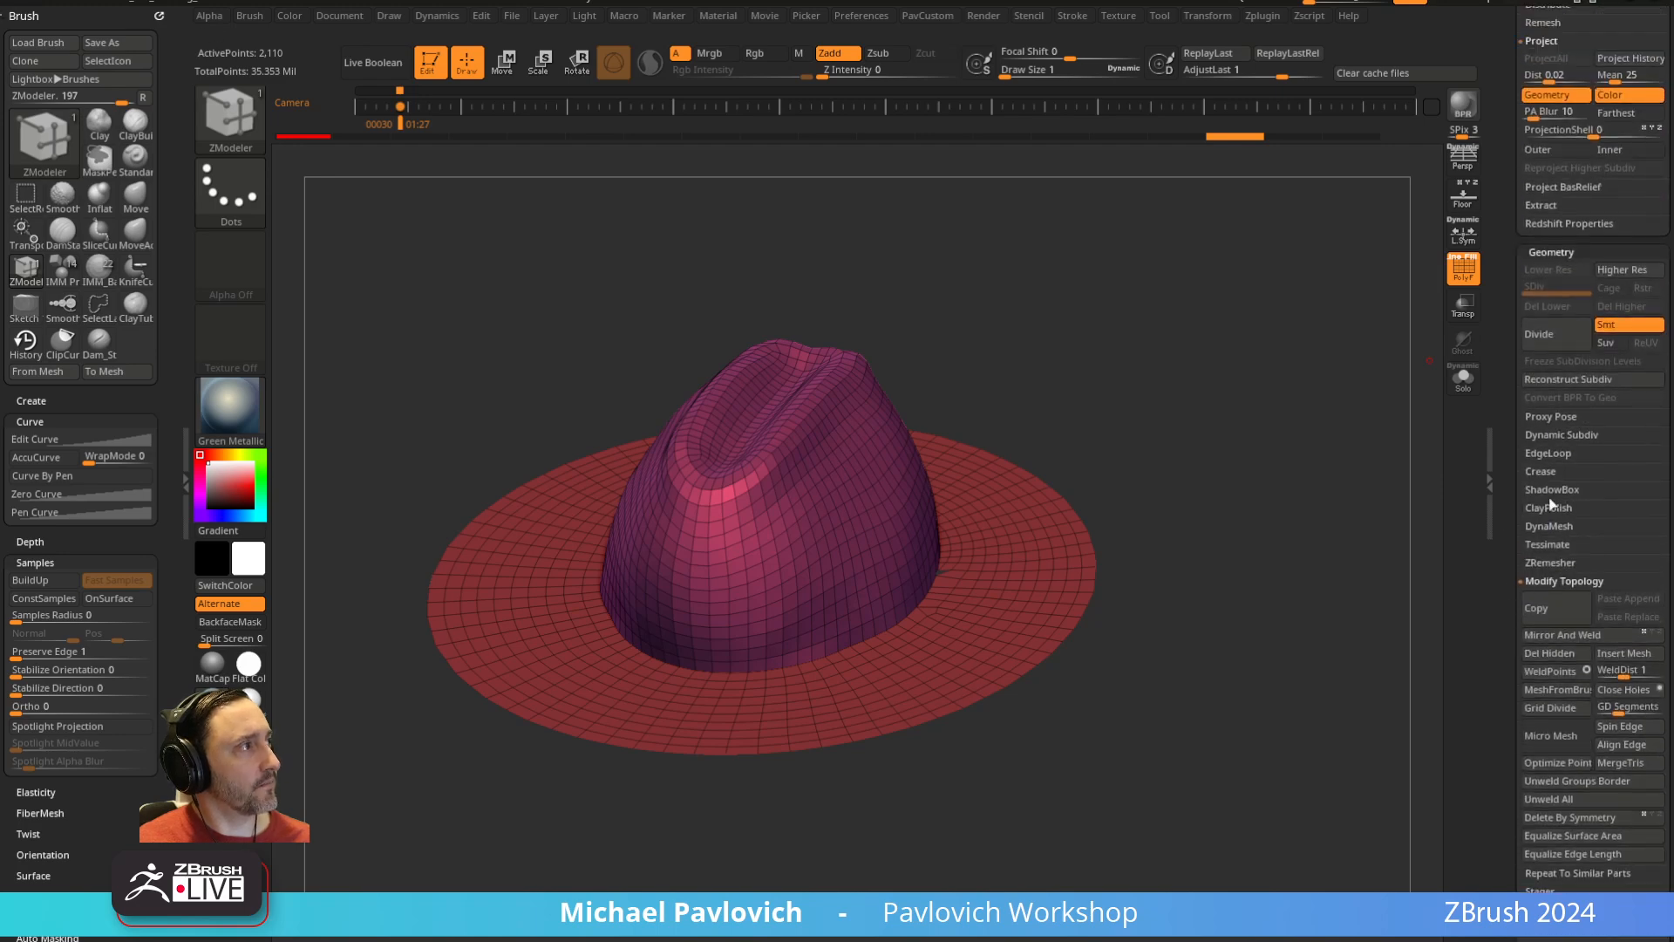
left_click(1553, 435)
left_click(1551, 455)
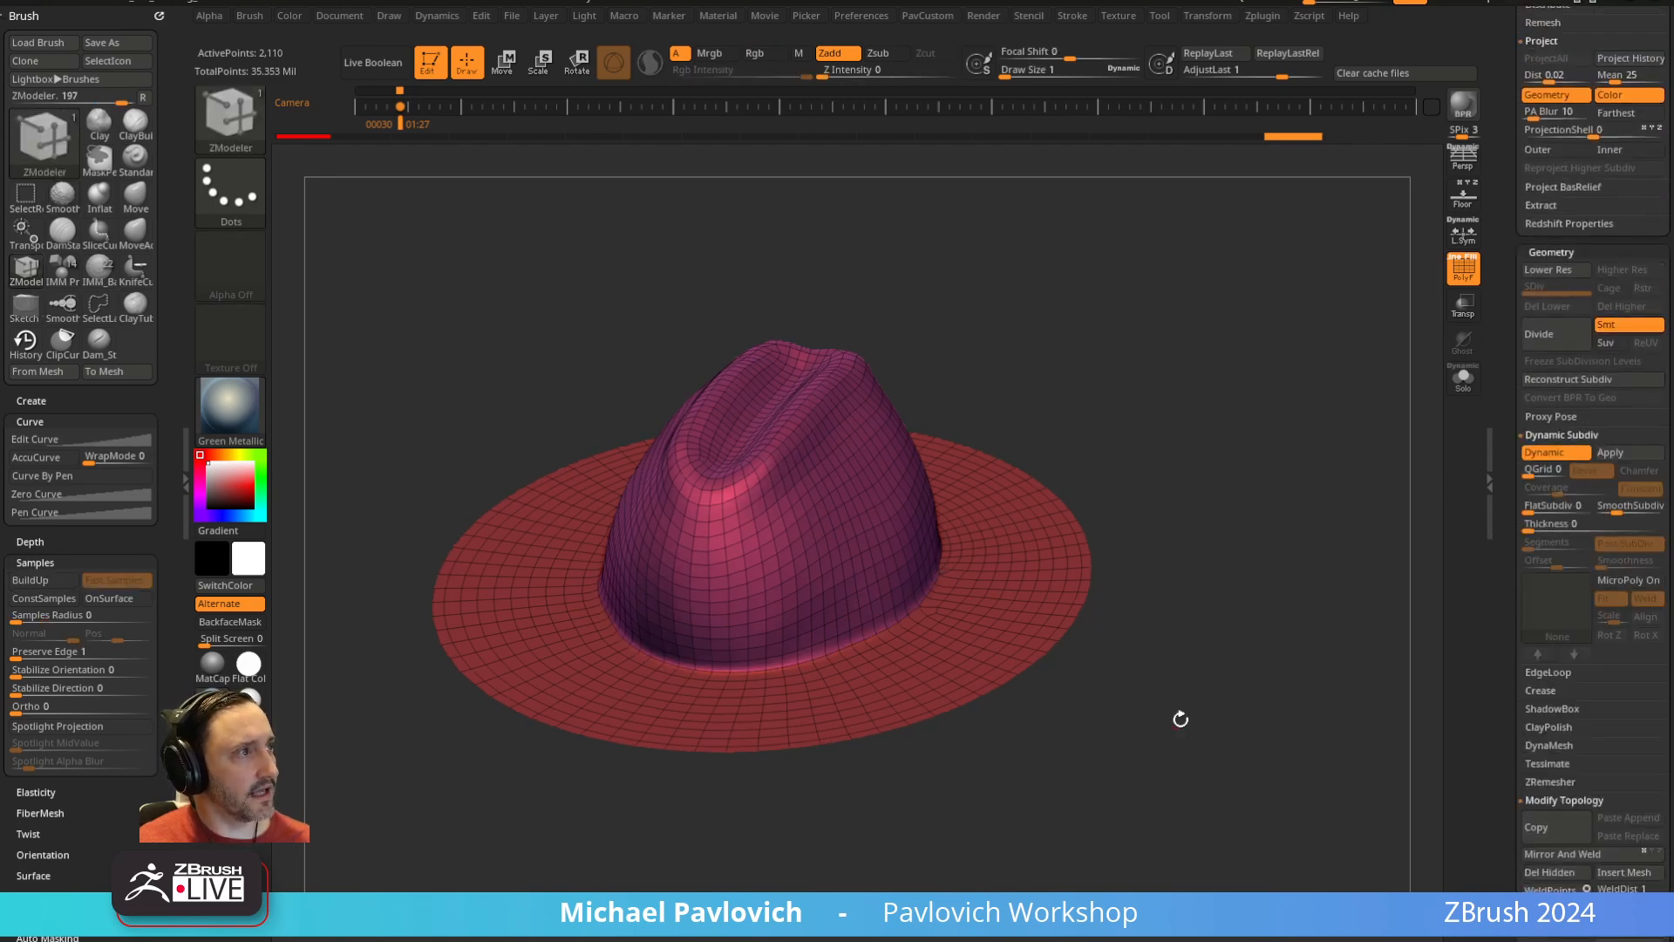
left_click_drag(1609, 512, 1557, 526)
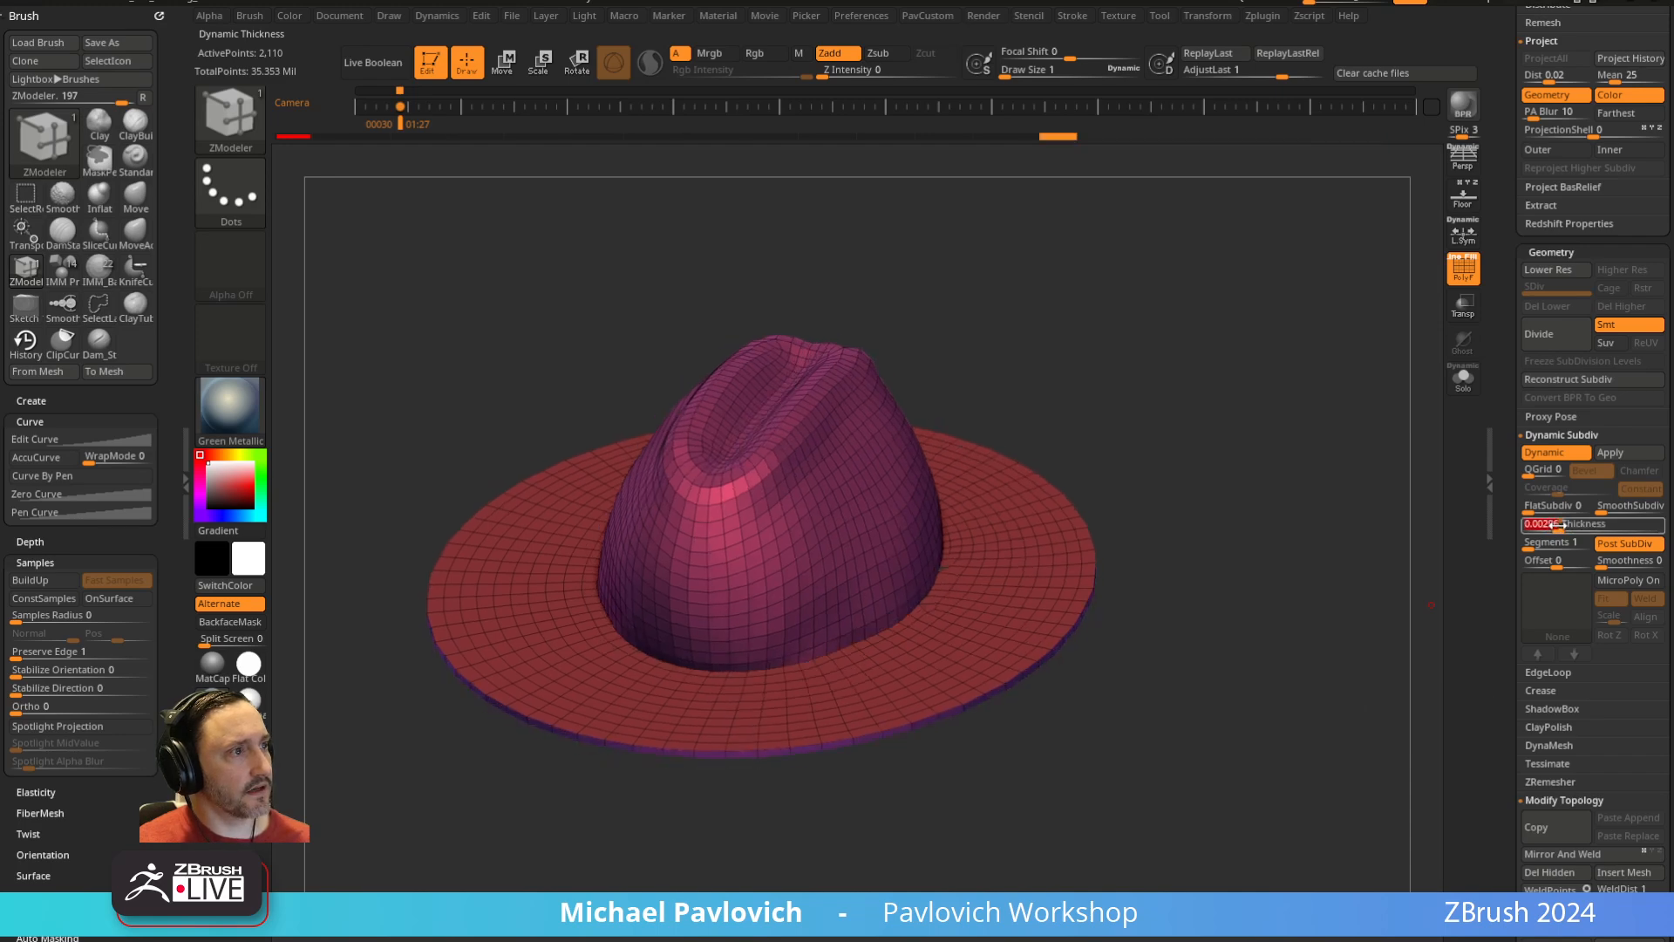
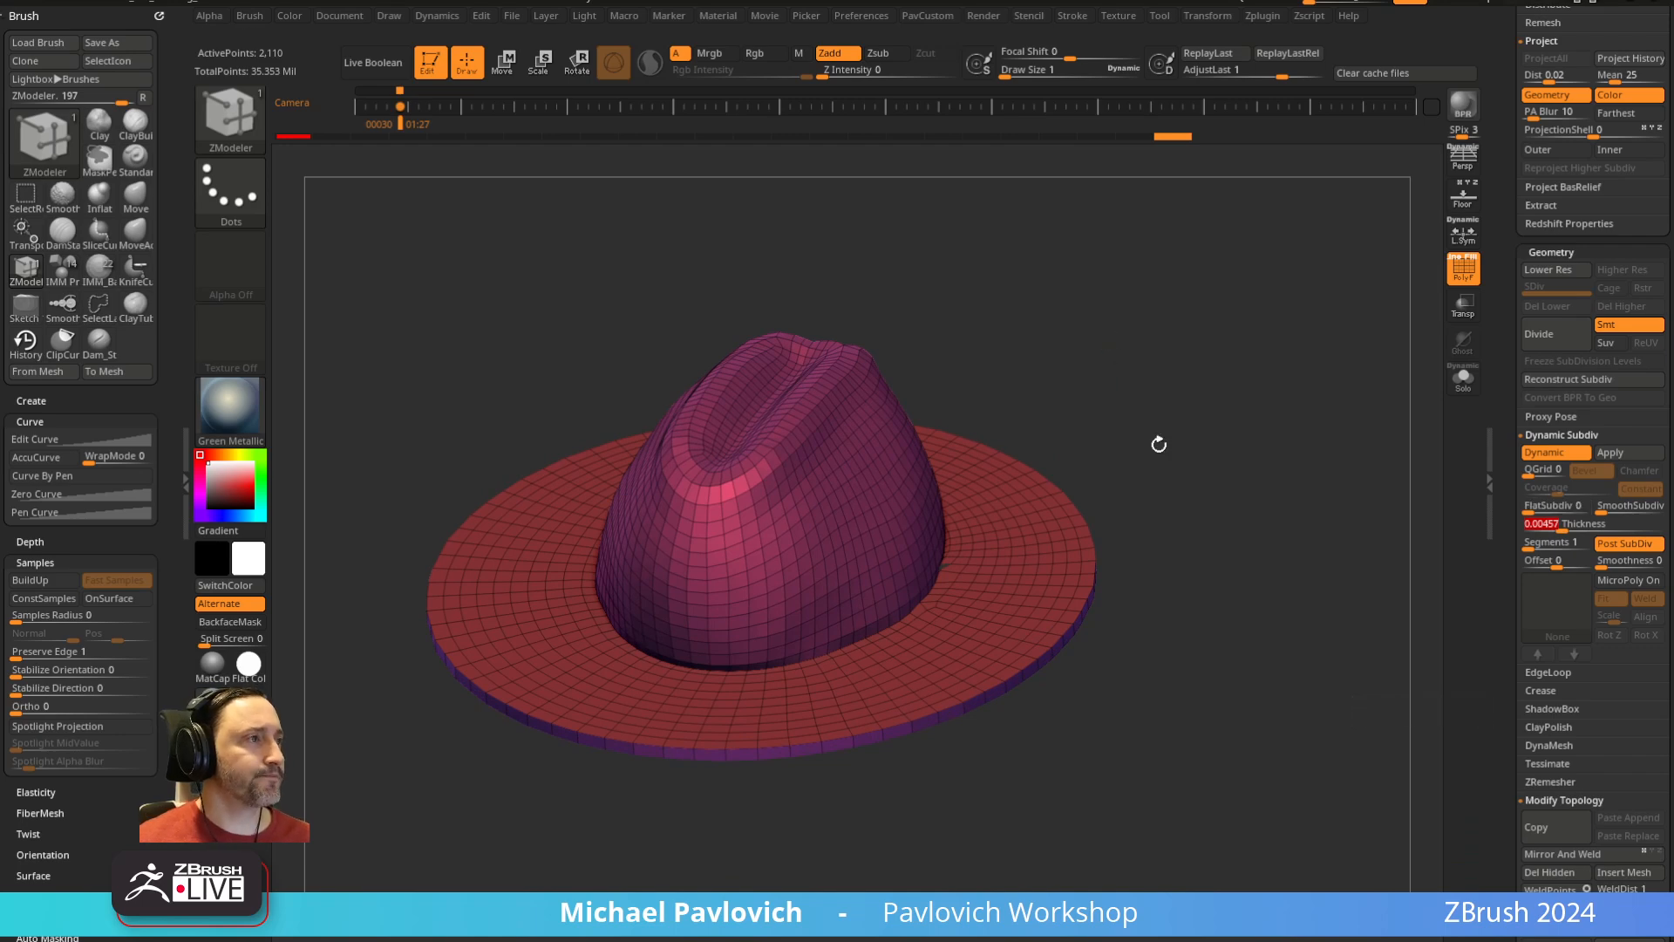
Set the Dynamic Subdiv thickness offset to -100 and examine the thickened hat
left_click_drag(1158, 445, 1331, 358)
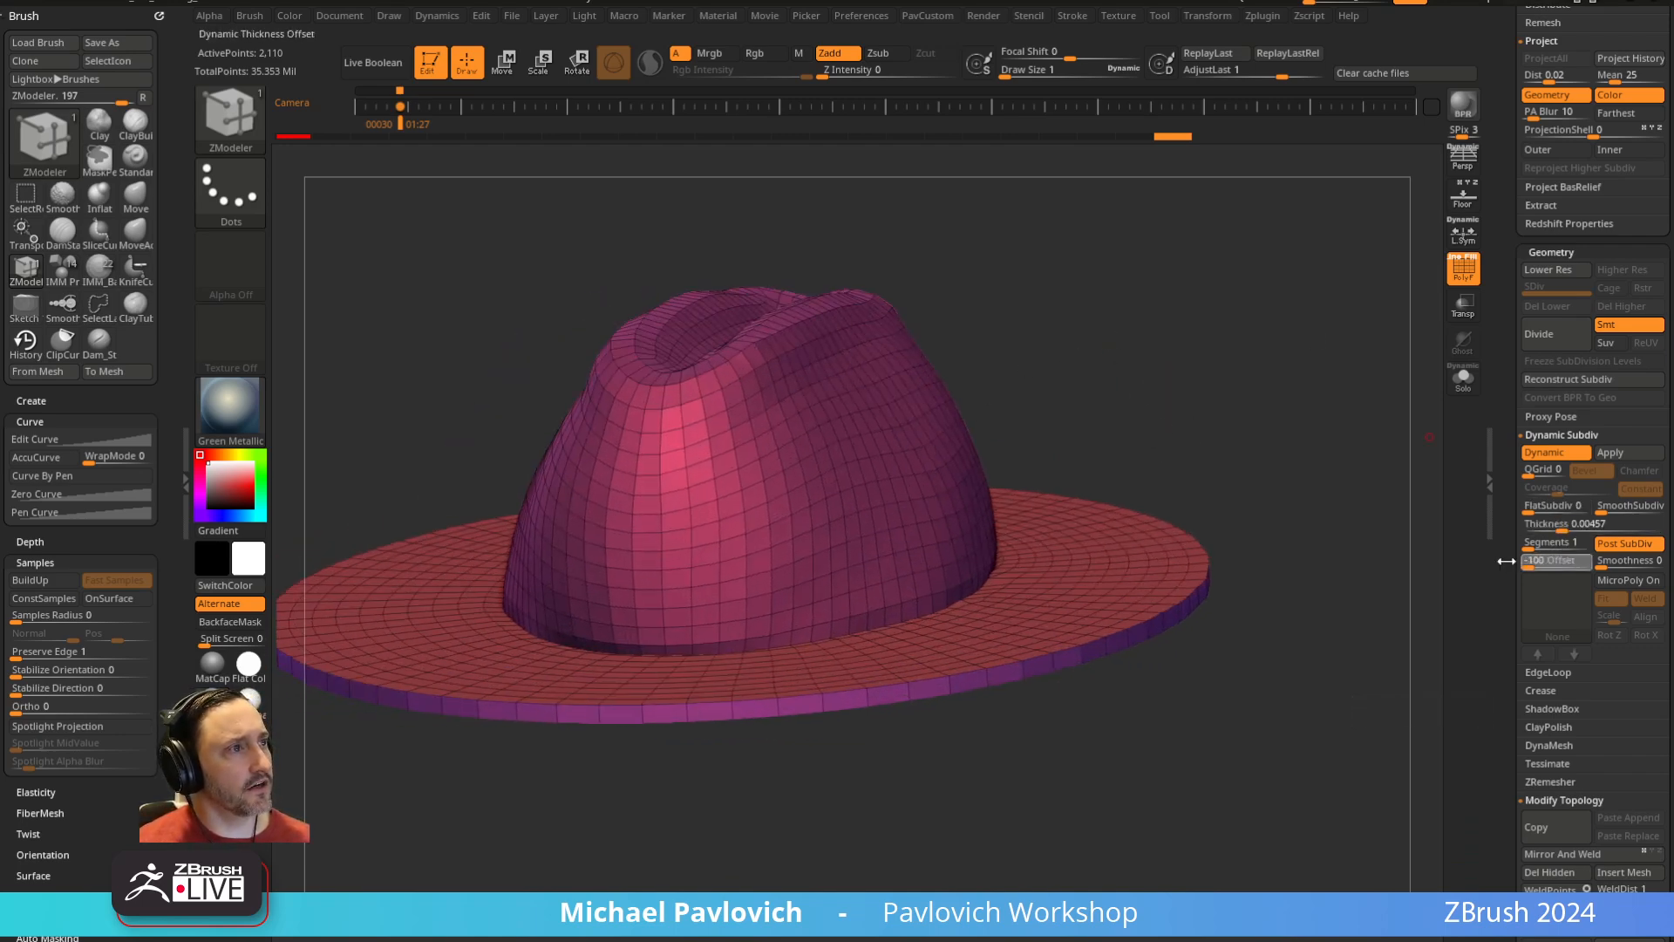
mouse_move(1506, 561)
left_mouse_down()
mouse_move(1615, 558)
mouse_move(1485, 561)
left_mouse_up()
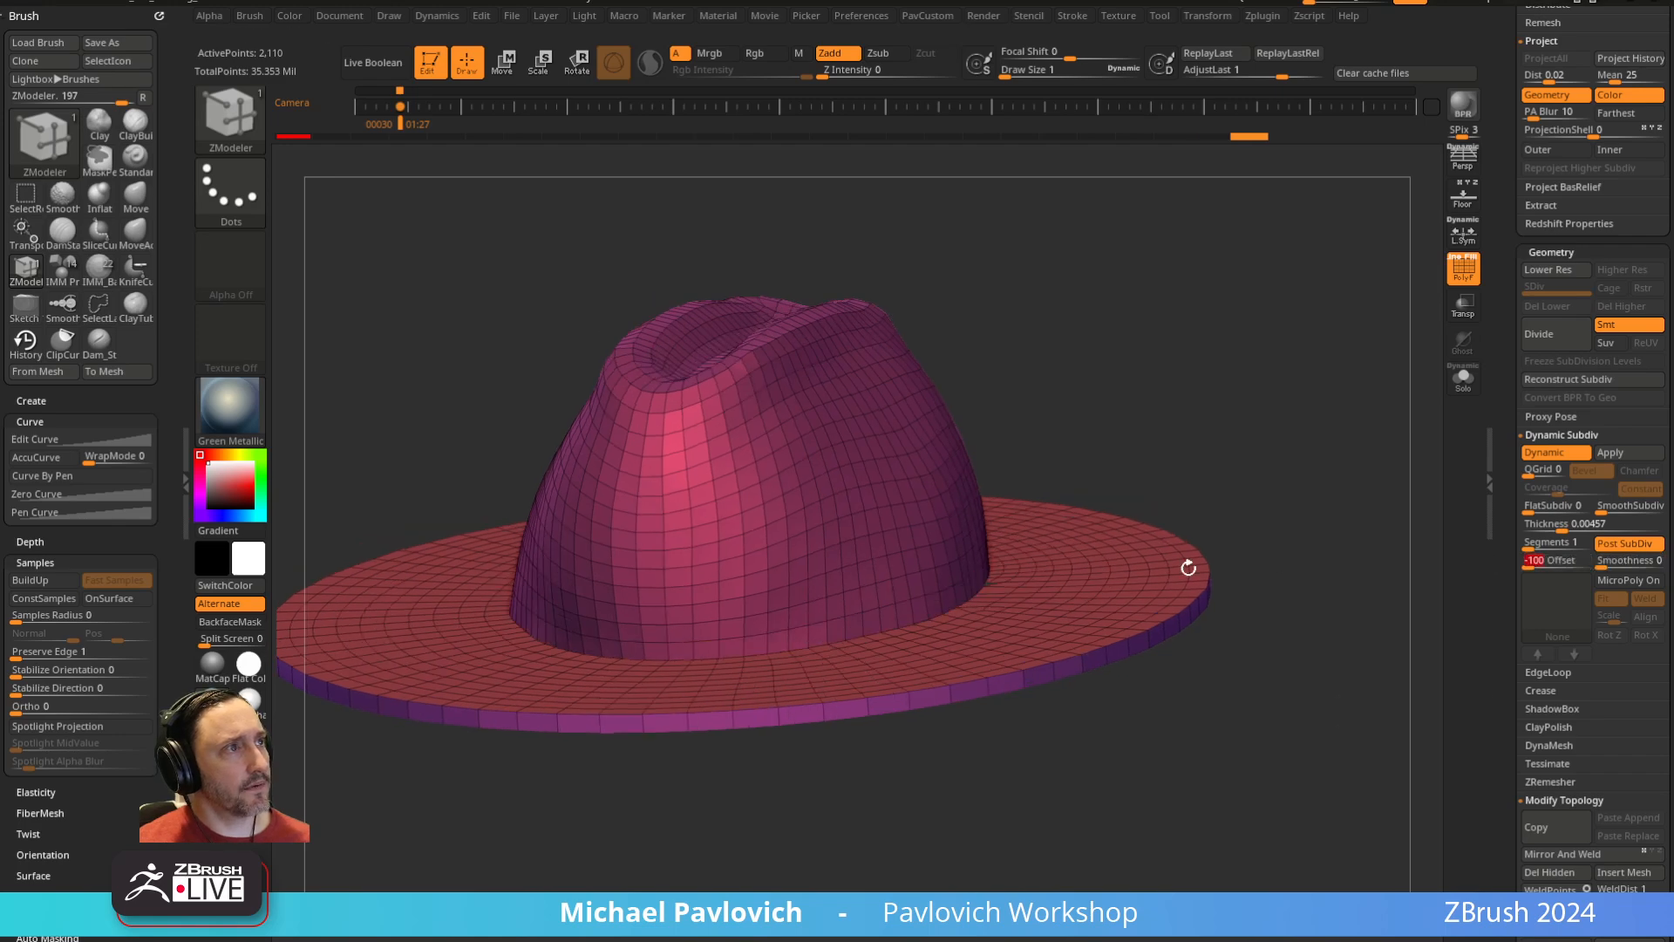
mouse_move(1047, 410)
left_mouse_down()
mouse_move(1230, 419)
mouse_move(1024, 403)
left_mouse_up()
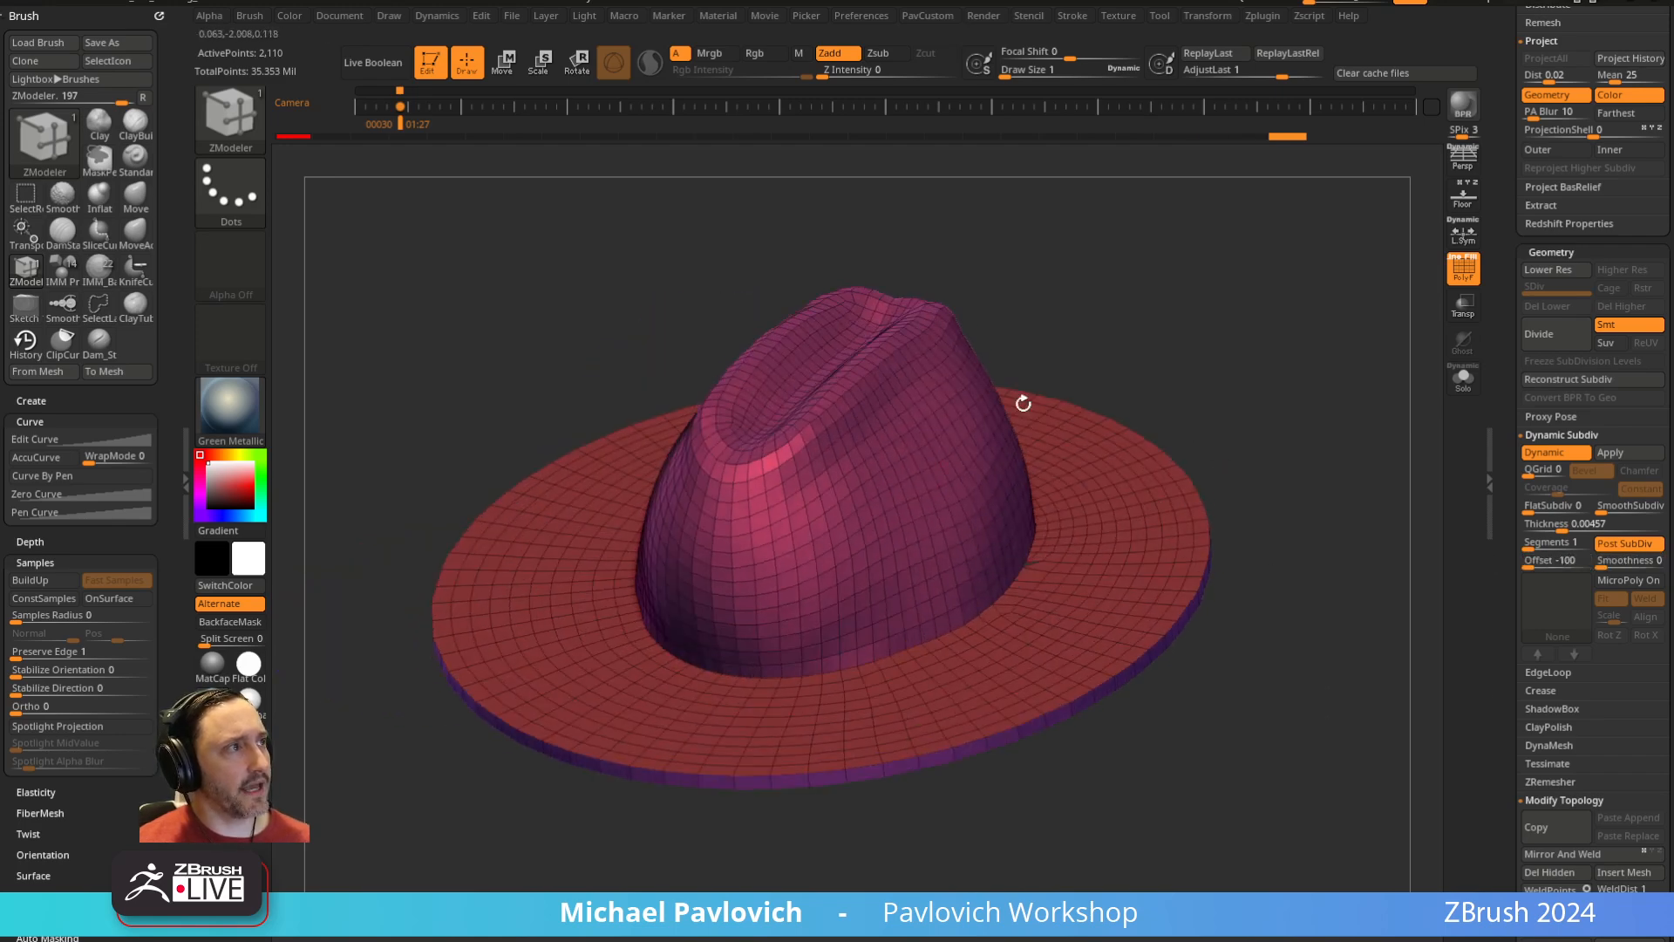
left_click_drag(1294, 637, 1319, 578)
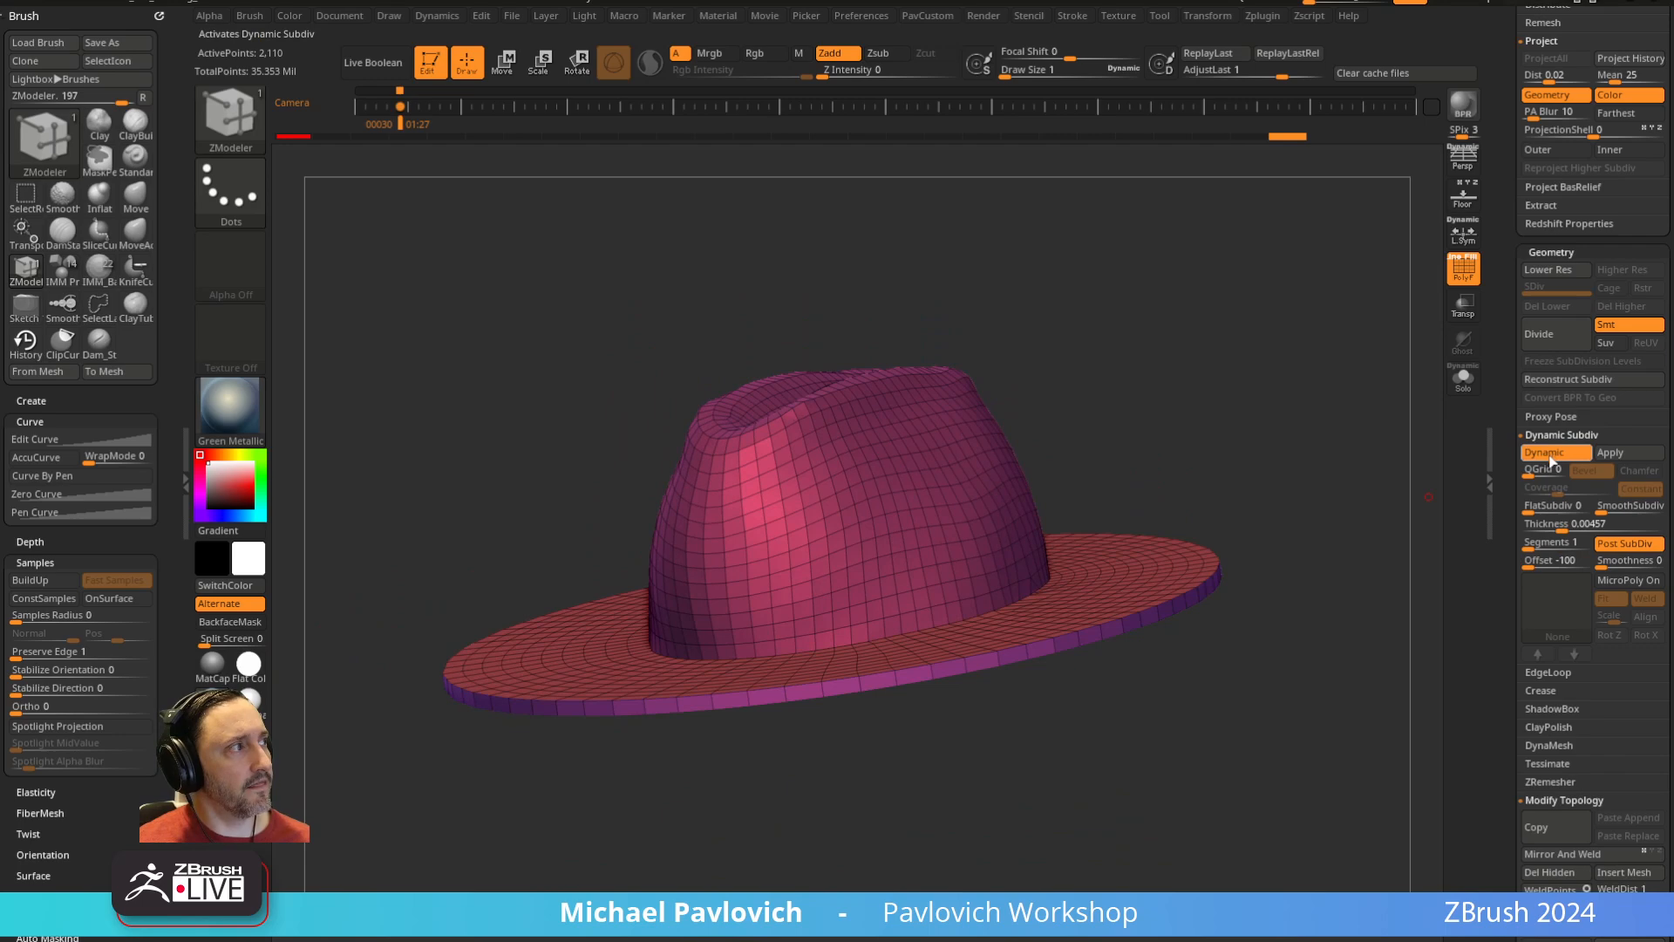
Toggle Dynamic Subdiv to compare the bare shell with the thickened hat, leaving it off
left_click(1549, 454)
left_click(1550, 454)
left_click(1550, 454)
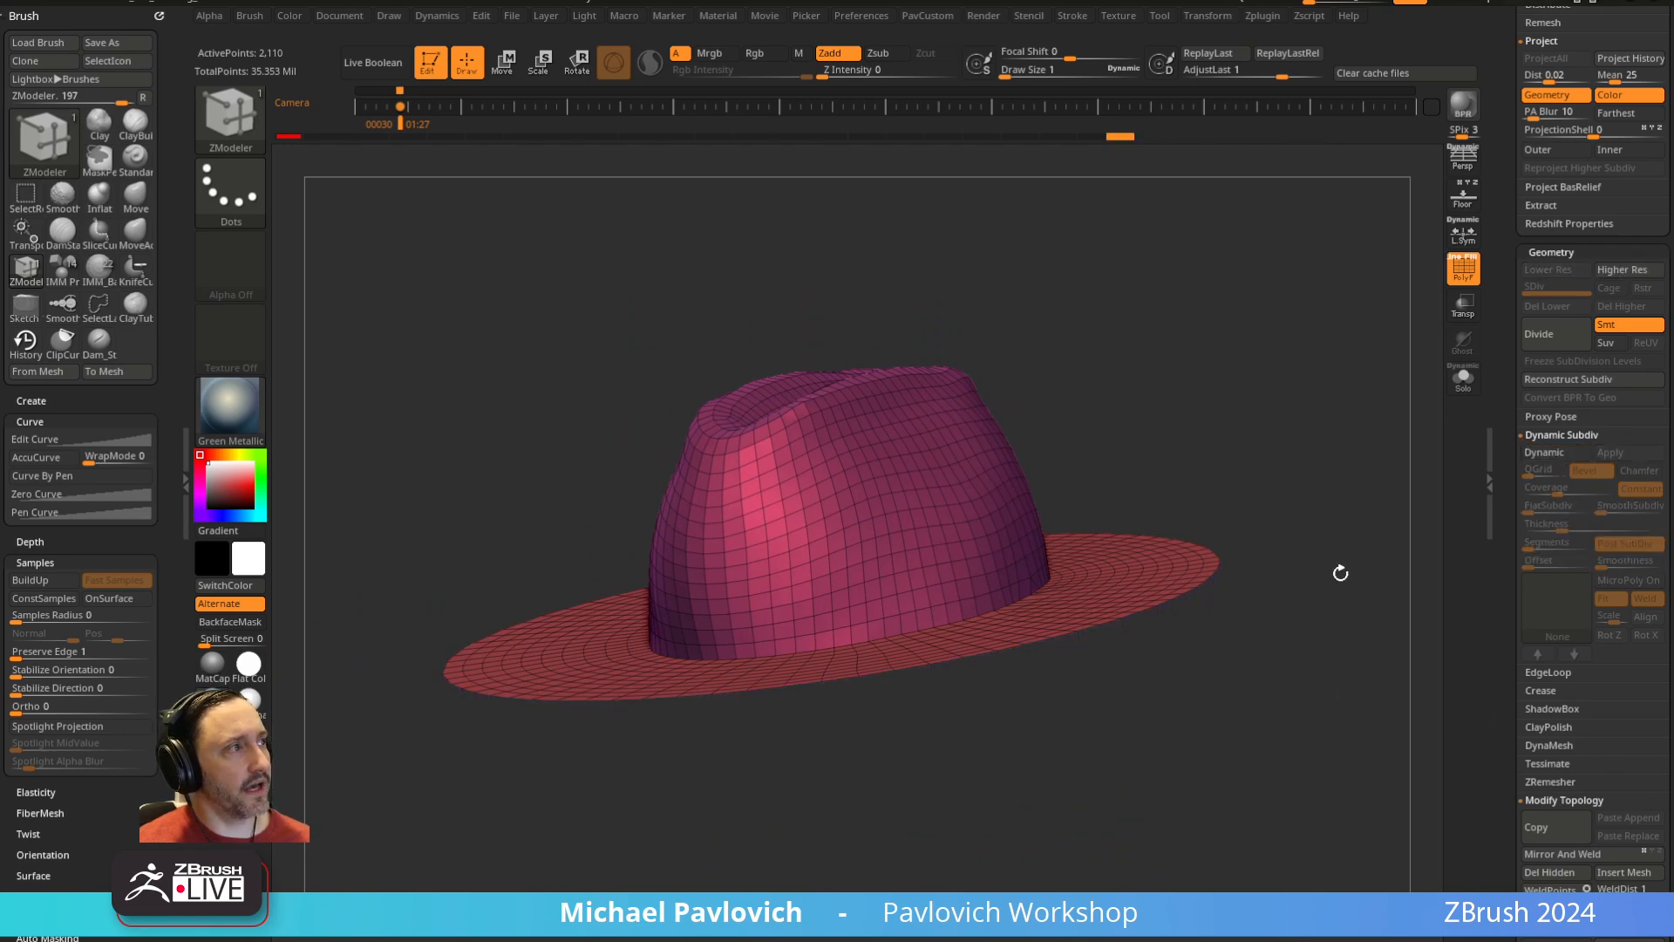
left_click(1537, 452)
mouse_move(1368, 583)
left_mouse_down()
mouse_move(1357, 385)
mouse_move(1326, 385)
mouse_move(1391, 389)
mouse_move(1305, 430)
mouse_move(1364, 567)
mouse_move(1366, 608)
mouse_move(1353, 600)
left_mouse_up()
left_click(1564, 454)
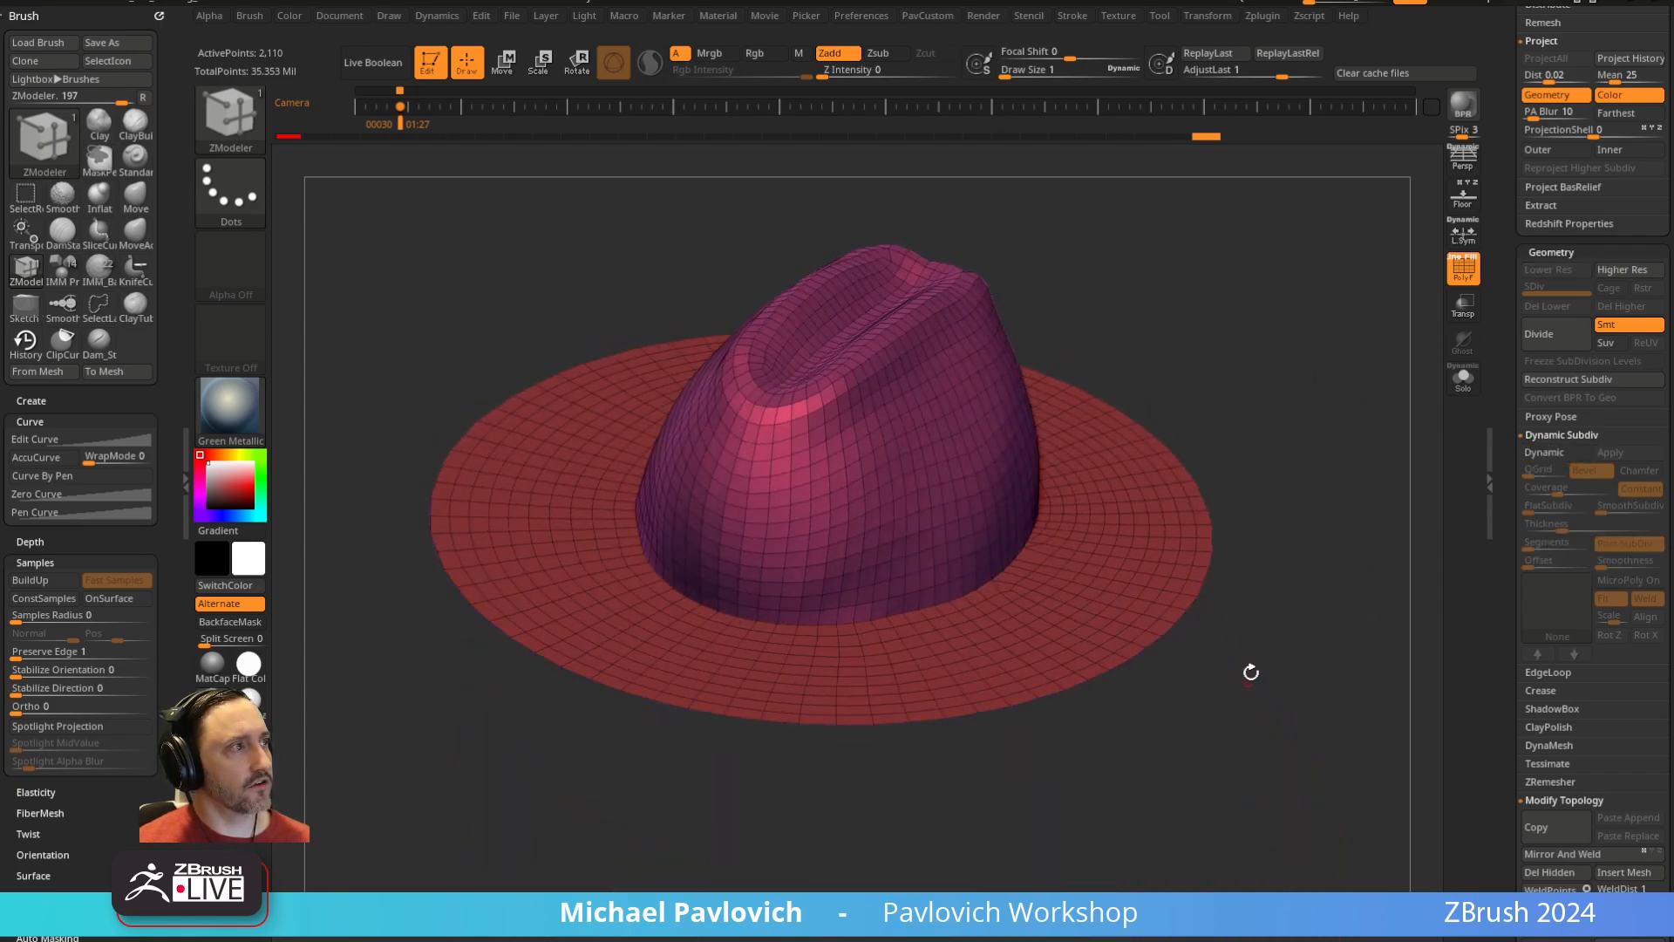
Switch to the Standard brush with a draw size of about 9.7 at the crown's base
mouse_move(1251, 672)
left_mouse_down()
mouse_move(1271, 553)
mouse_move(1309, 608)
left_mouse_up()
key("s")
left_click(1024, 634)
key("b")
key("s")
key("t")
key("s")
left_click(875, 594)
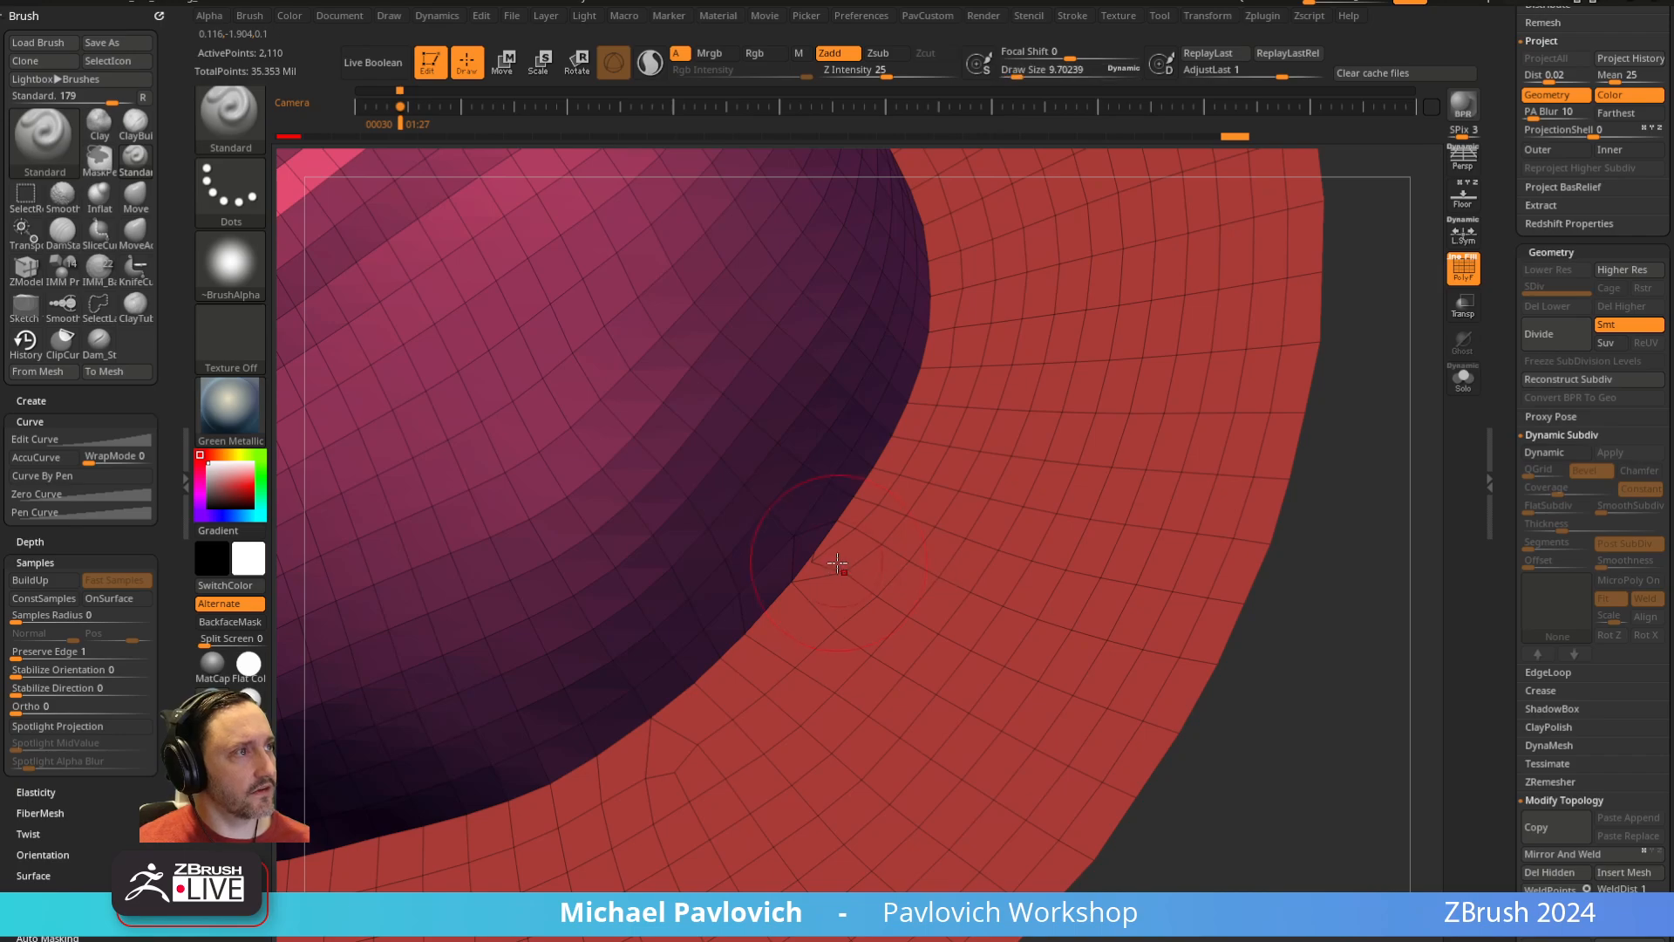
Adjust the irregular vertices where the crown meets the brim, using the Move brush at a draw size of about 2.6
key("b")
key("m")
key("v")
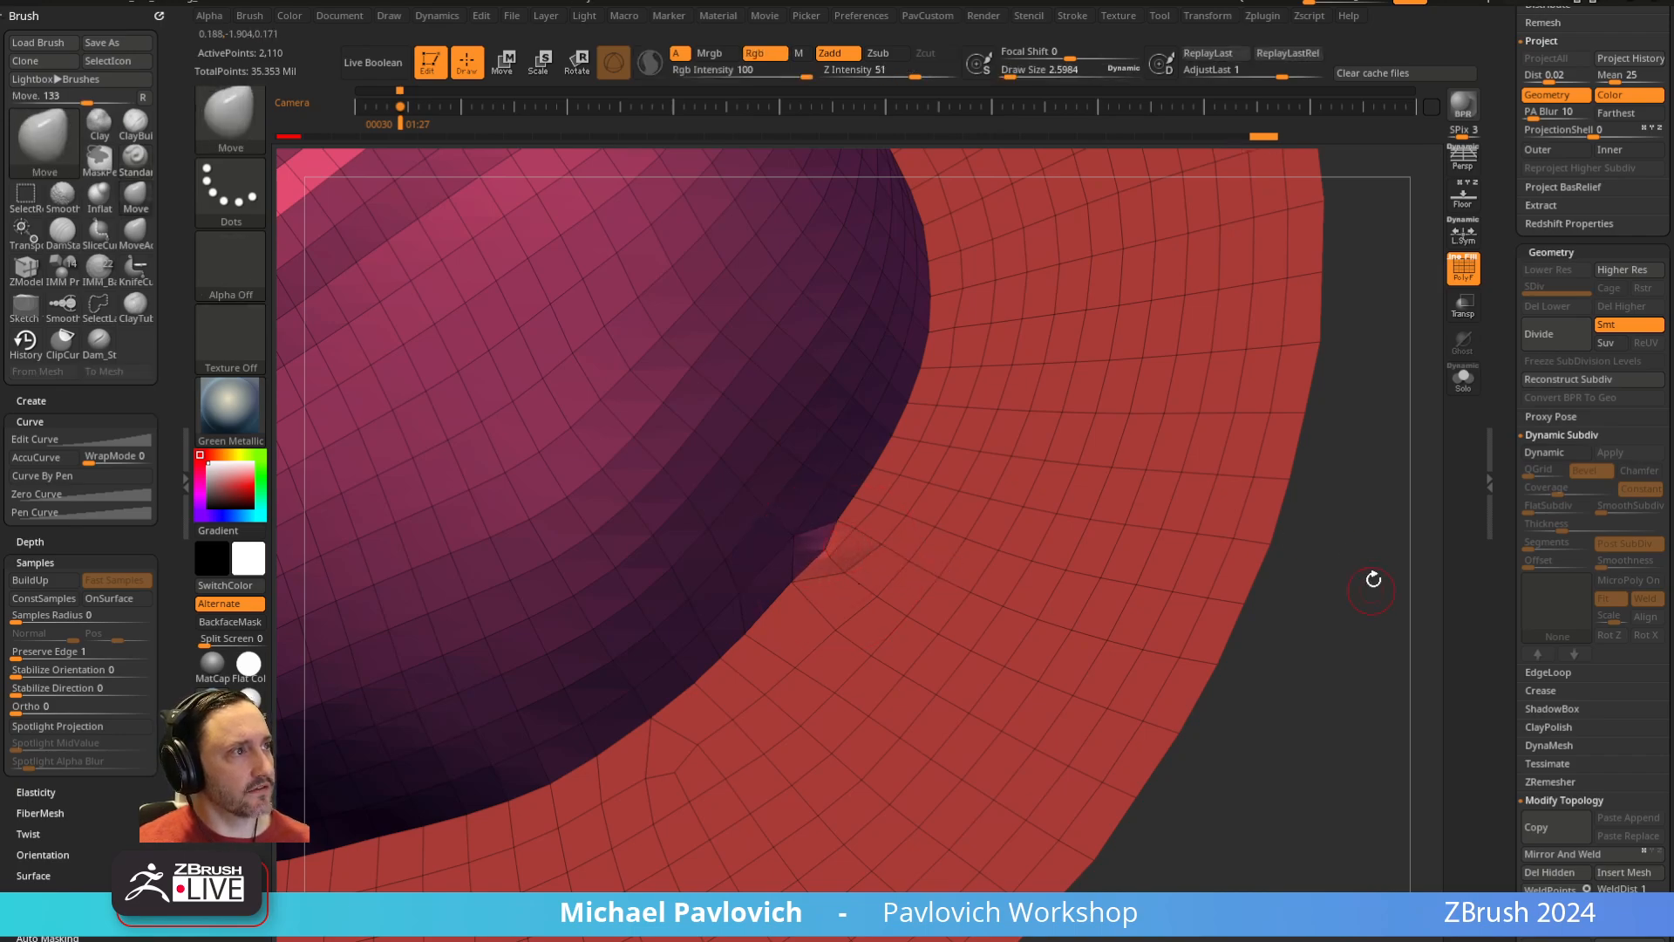
mouse_move(1373, 579)
left_mouse_down()
mouse_move(1387, 452)
mouse_move(1366, 523)
left_mouse_up()
key("s")
left_click(872, 551)
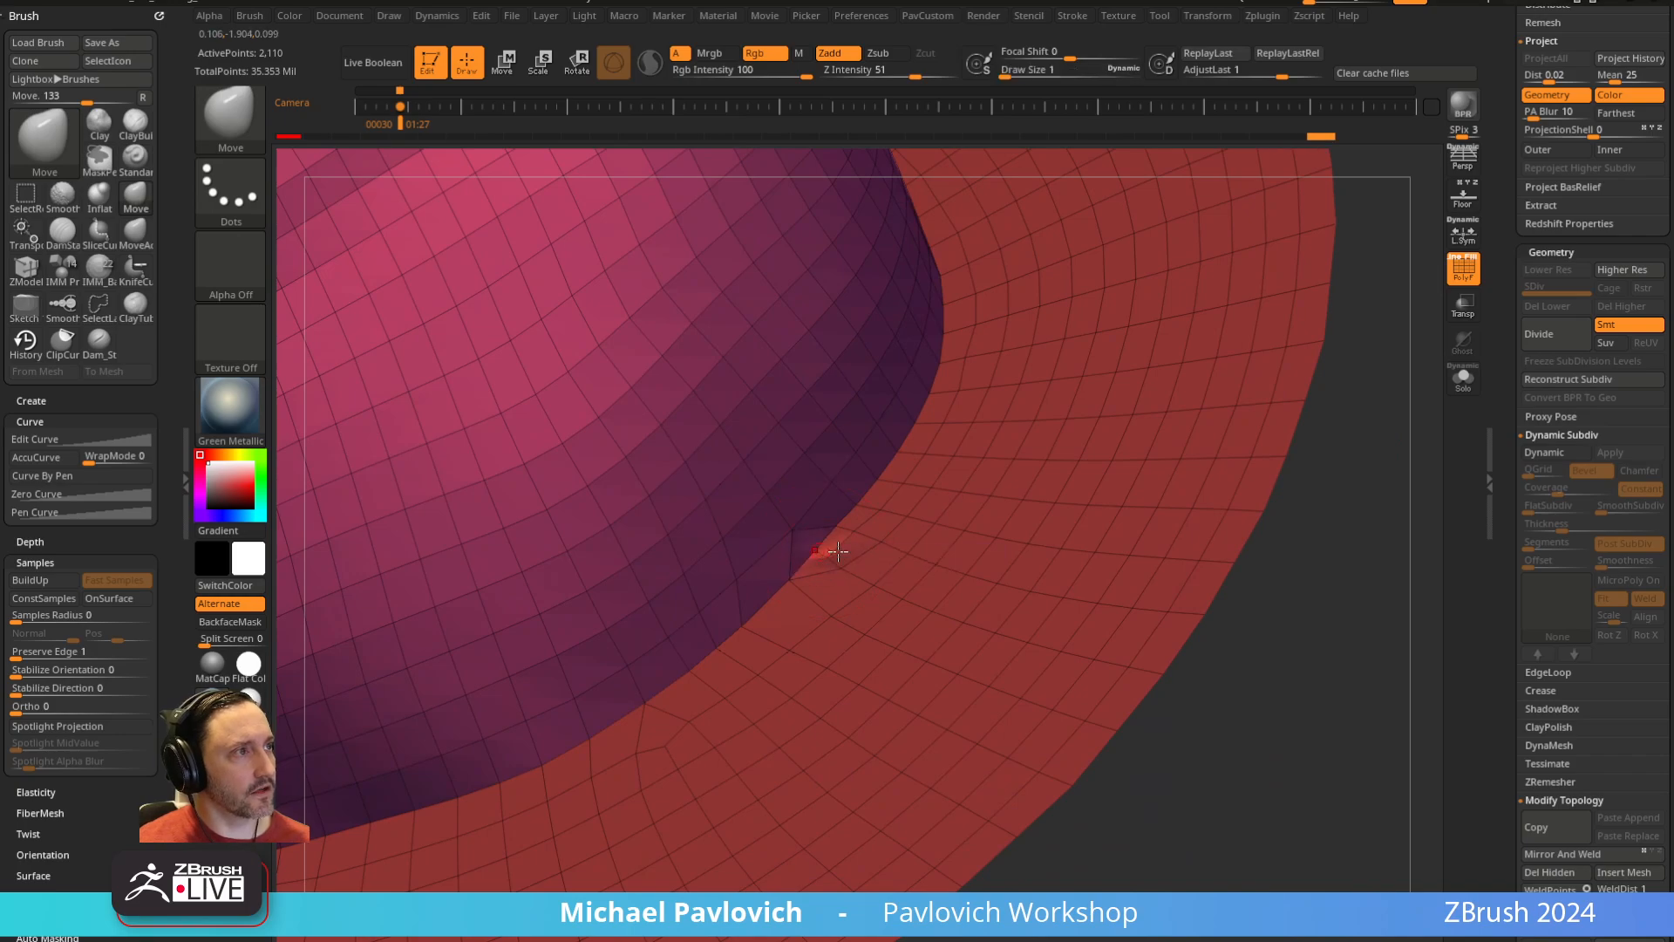
left_click_drag(1301, 593, 1294, 498)
Remesh the hat shell three times in a row with ZRemesher, keeping its polygroups
key("2")
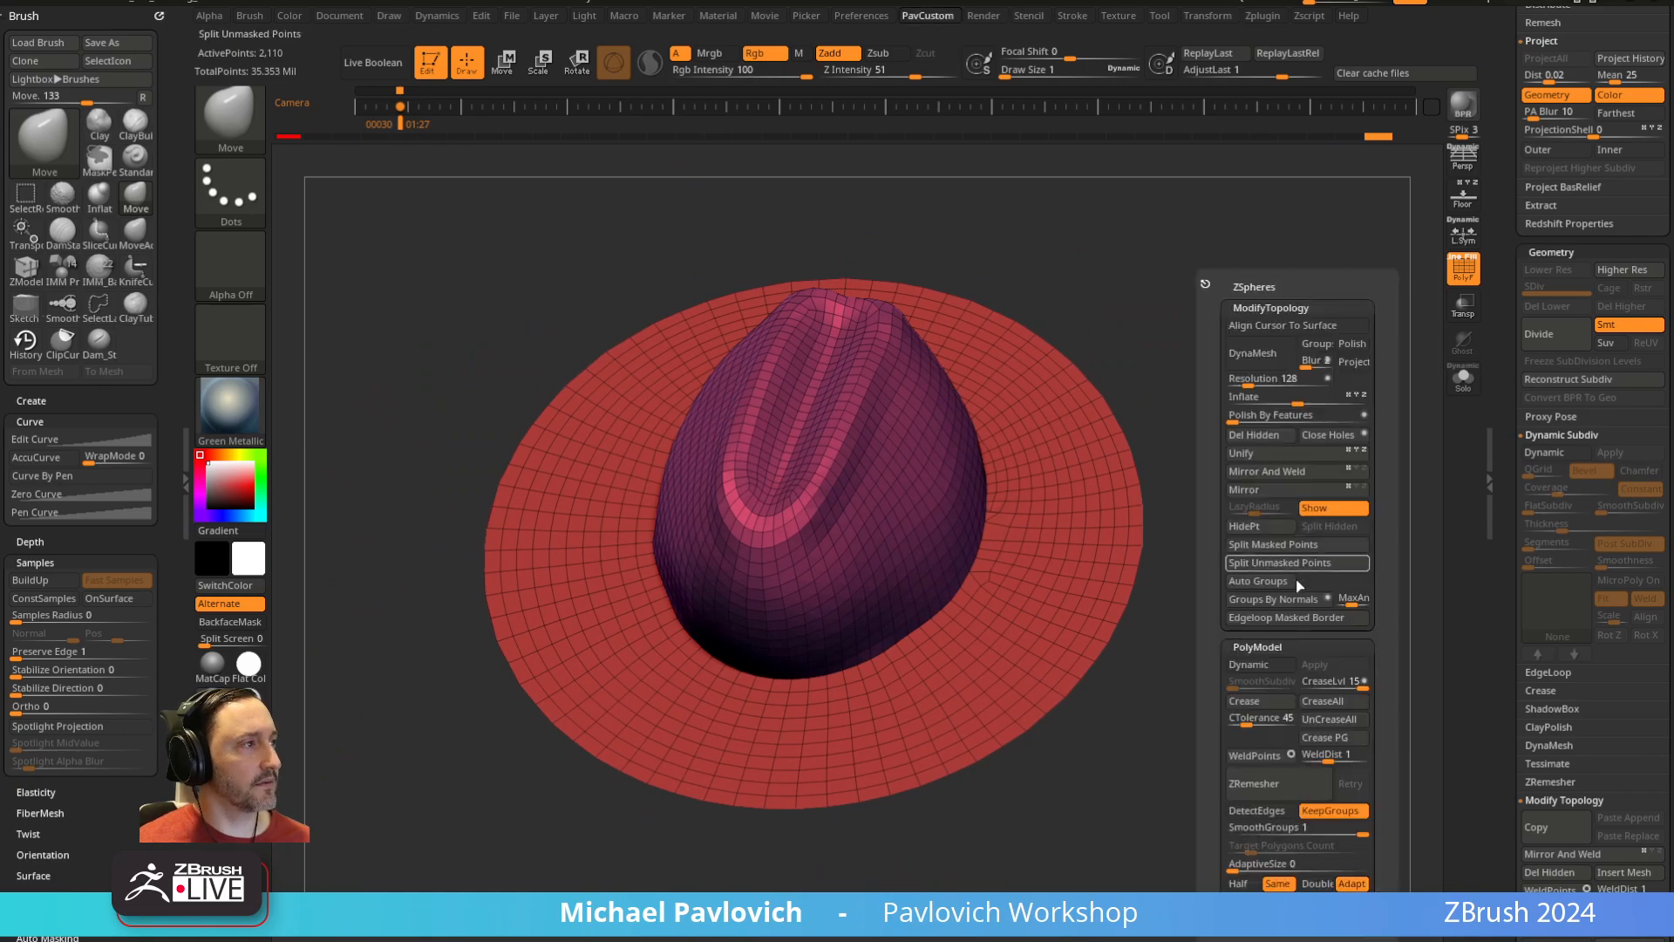
left_click(1270, 788)
left_click_drag(1201, 711, 1311, 549)
key("2")
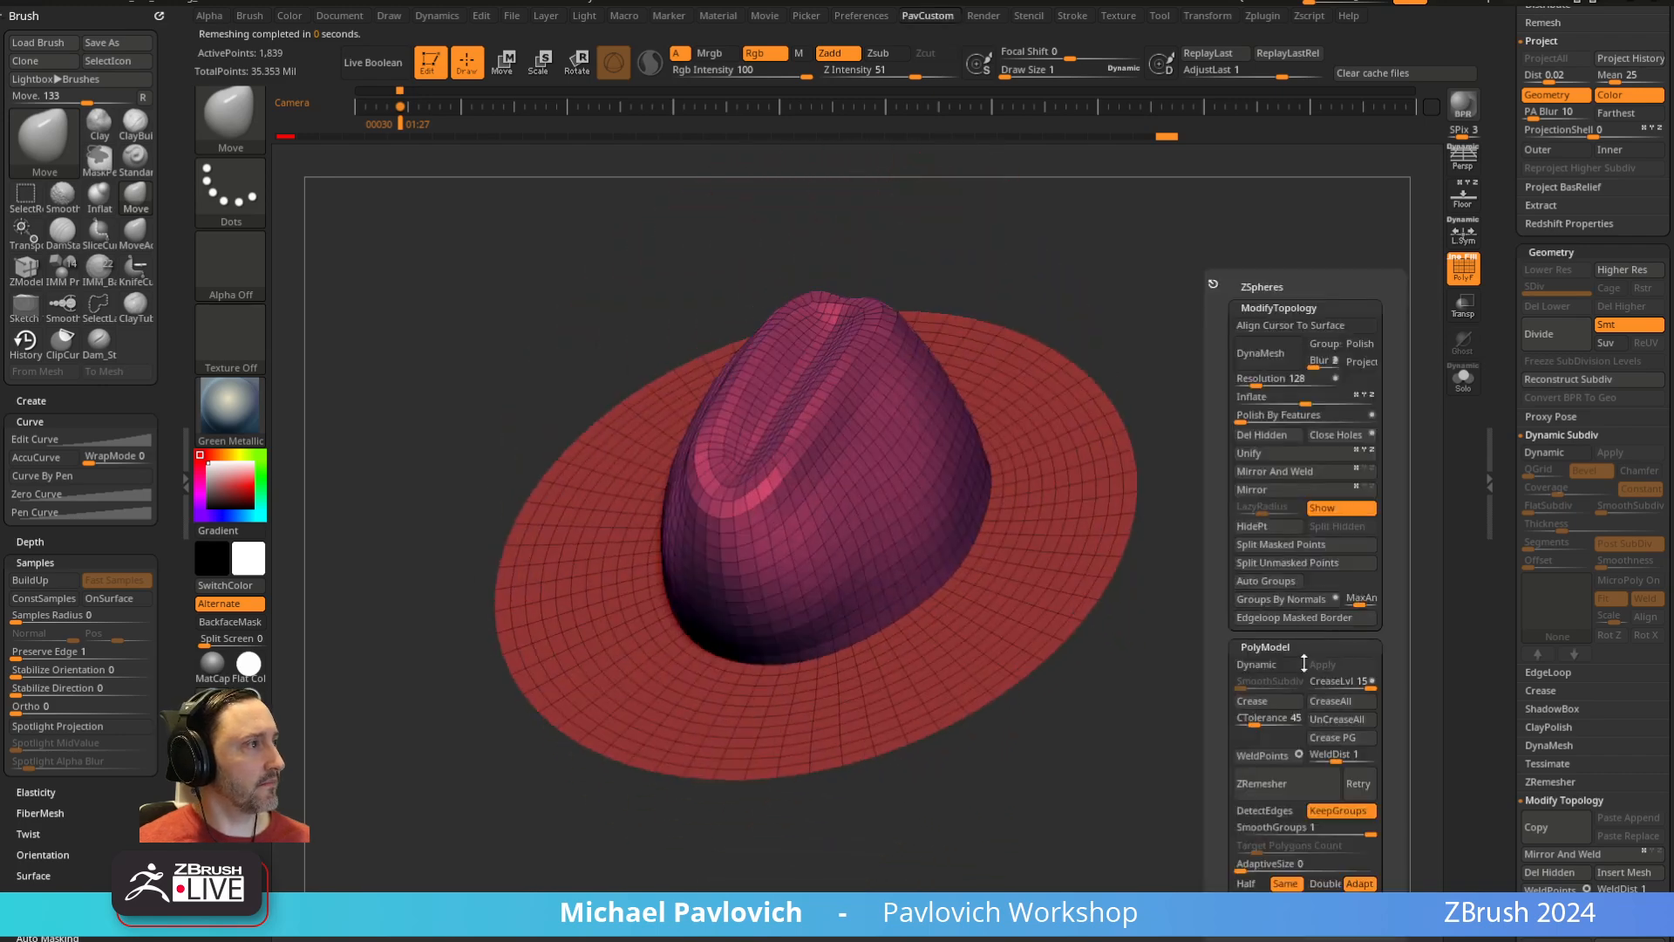
left_click(1278, 775)
key("2")
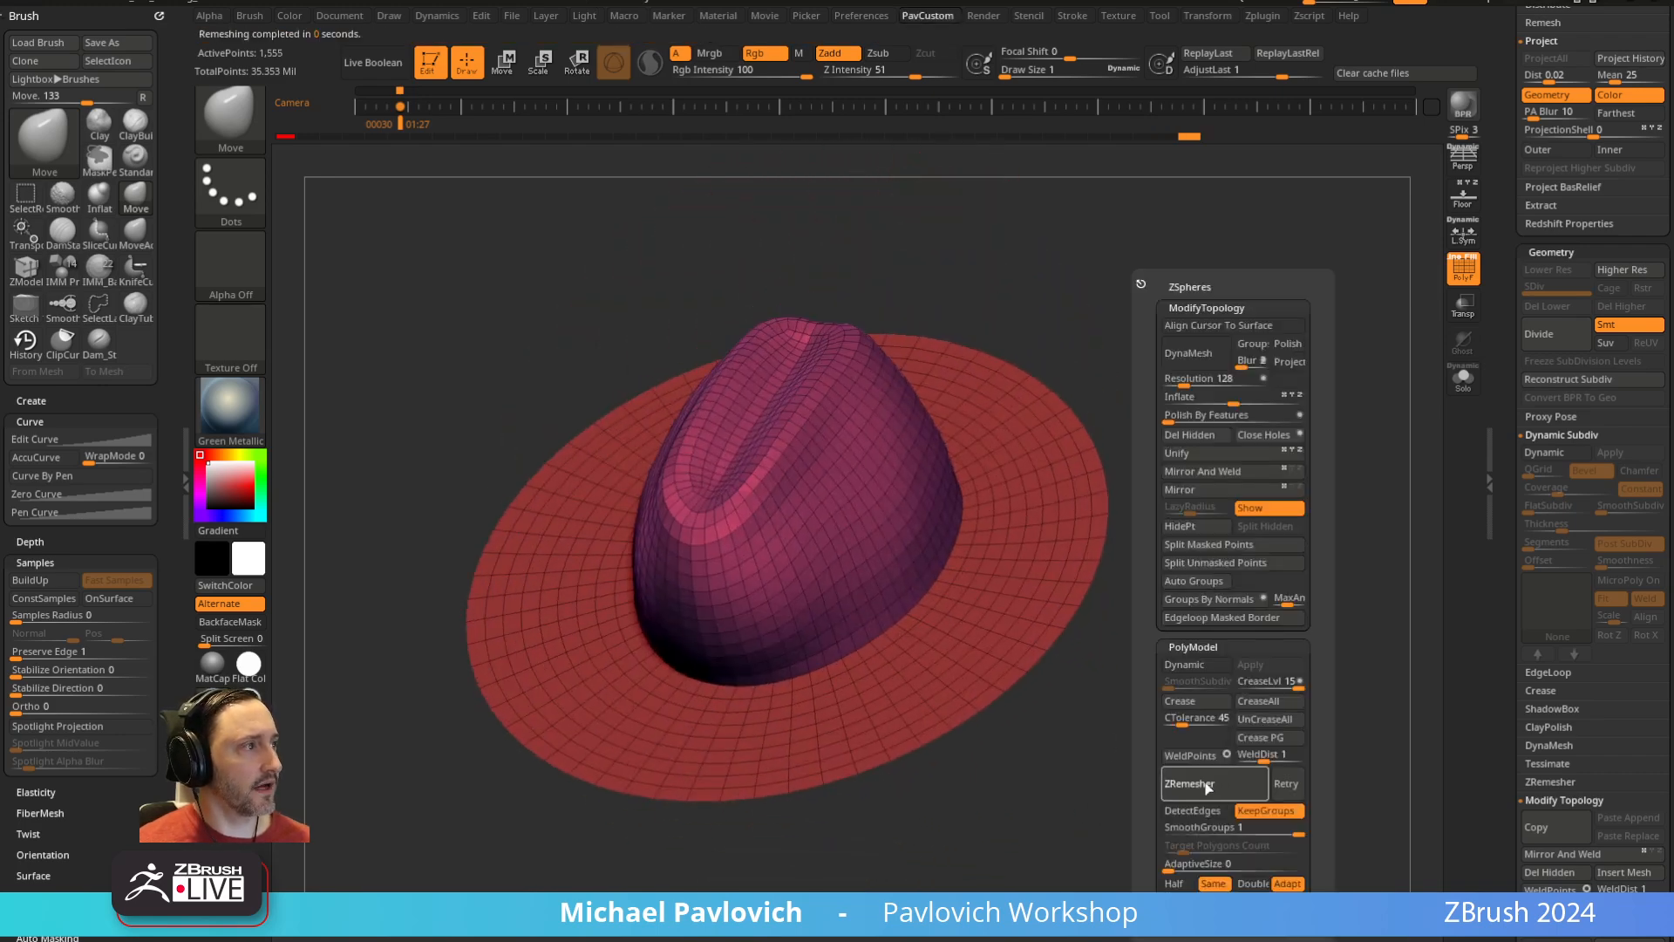
left_click(1217, 776)
left_click_drag(1027, 821, 1255, 554)
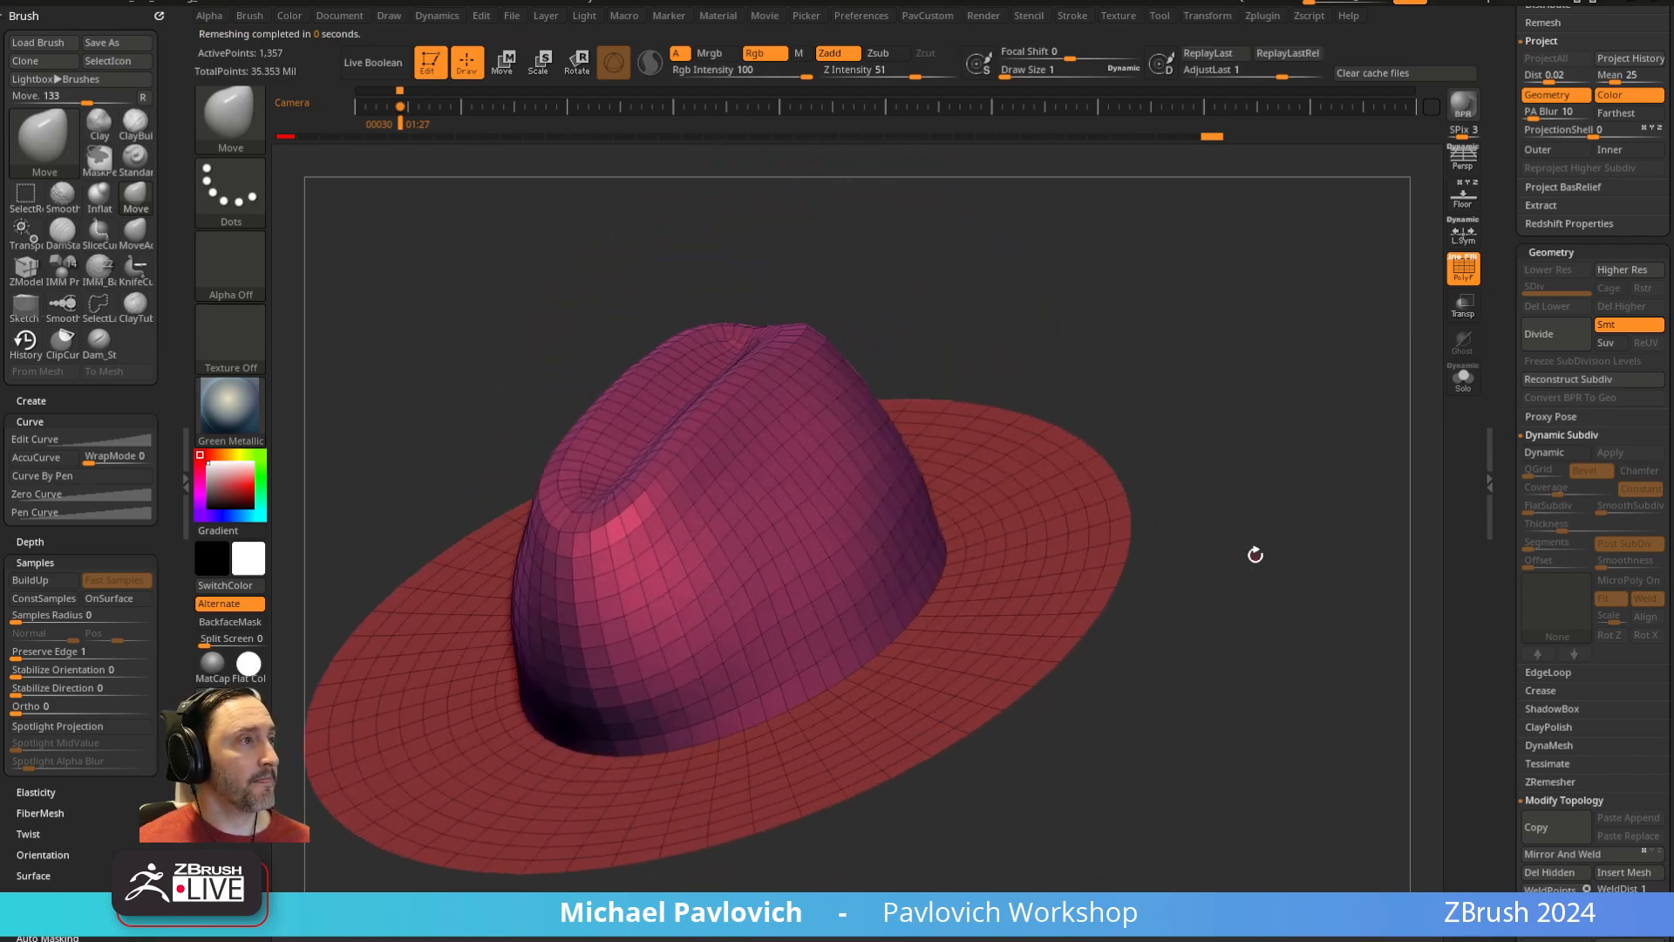
Enable Dynamic Subdiv again, overlay the side-view hat reference photo, and align the hat to it using the stored camera view
left_click(1543, 454)
left_click_drag(1196, 643, 1273, 565)
key("shift+z")
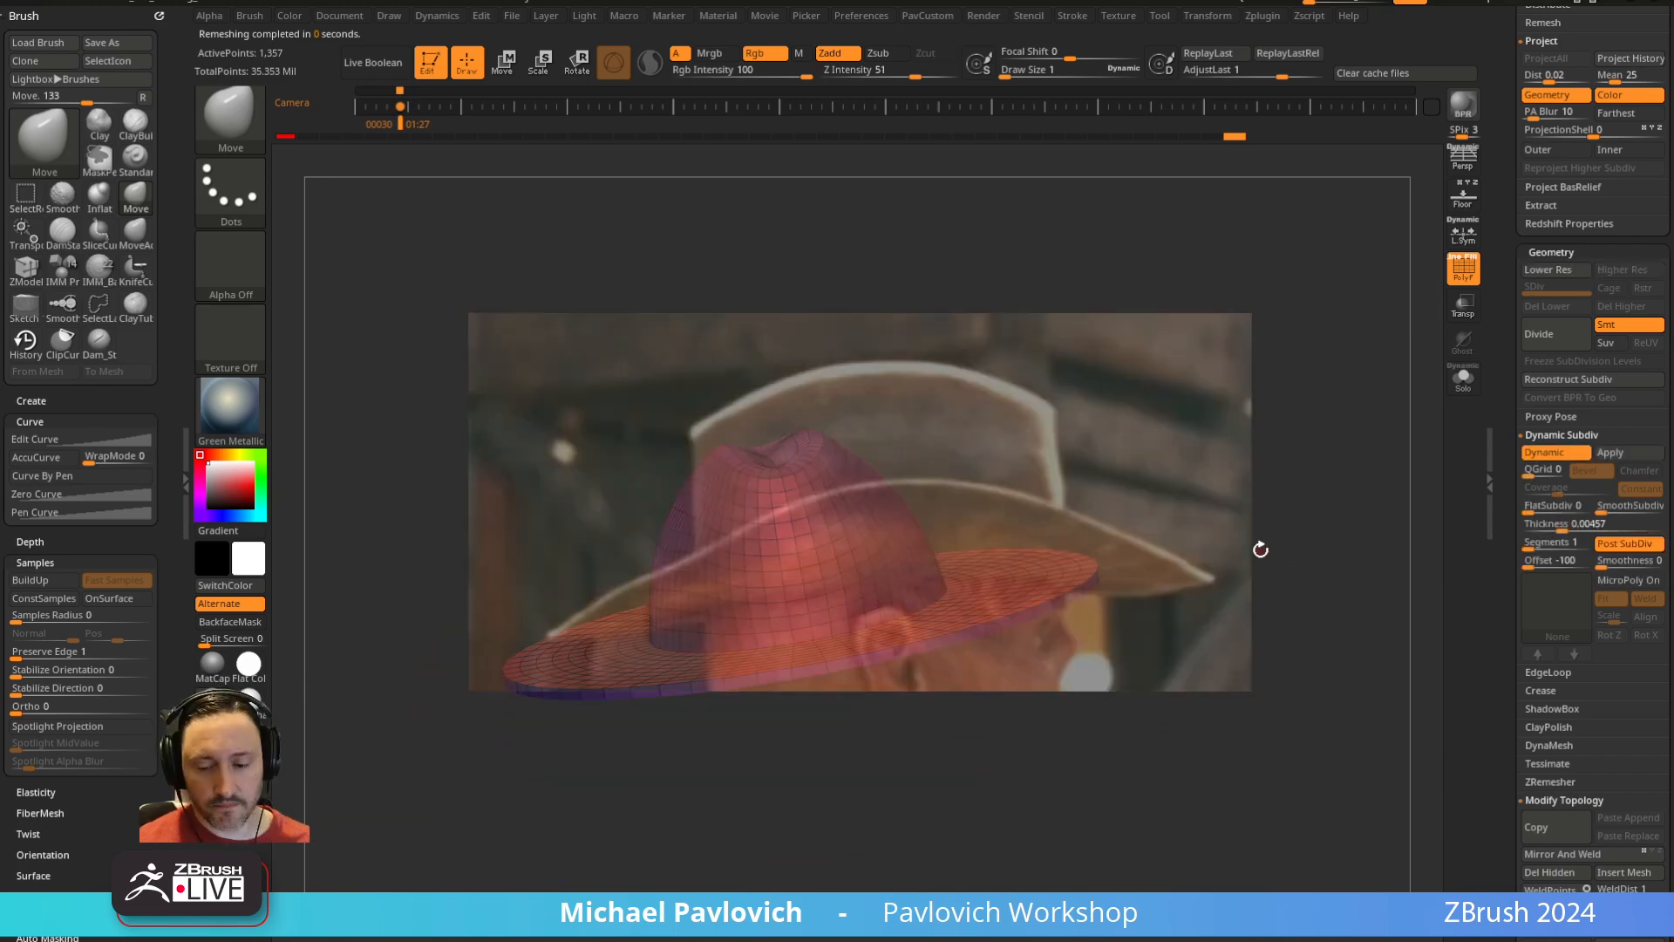
key("Right")
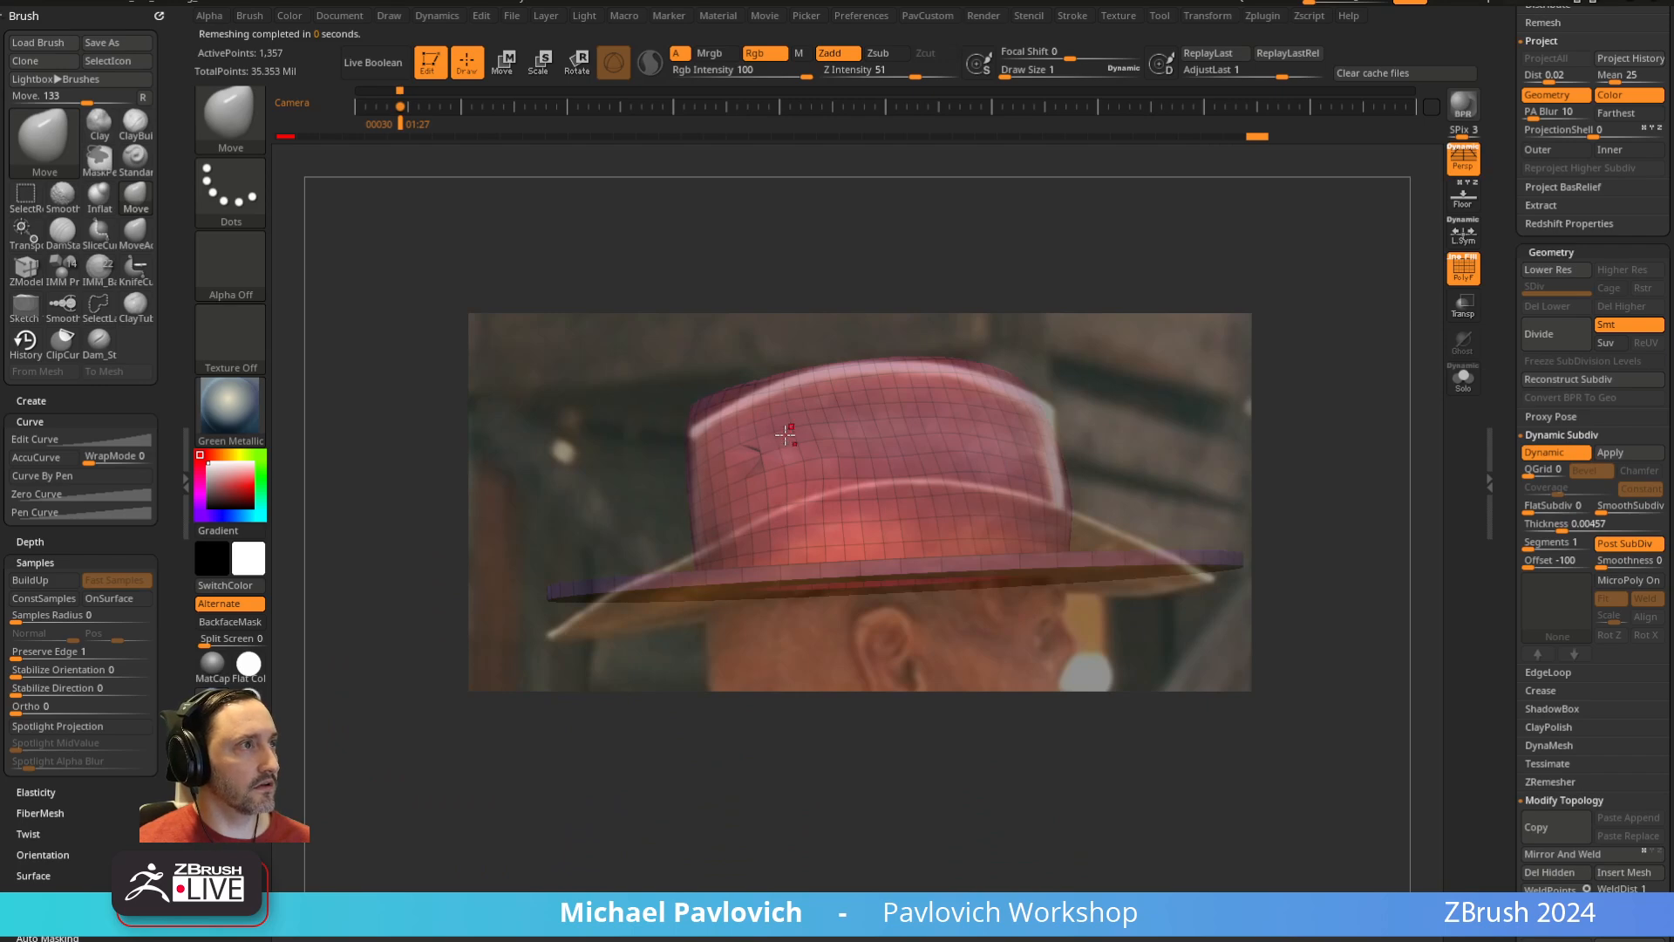
key("ctrl+z")
right_click_drag(786, 389, 812, 439)
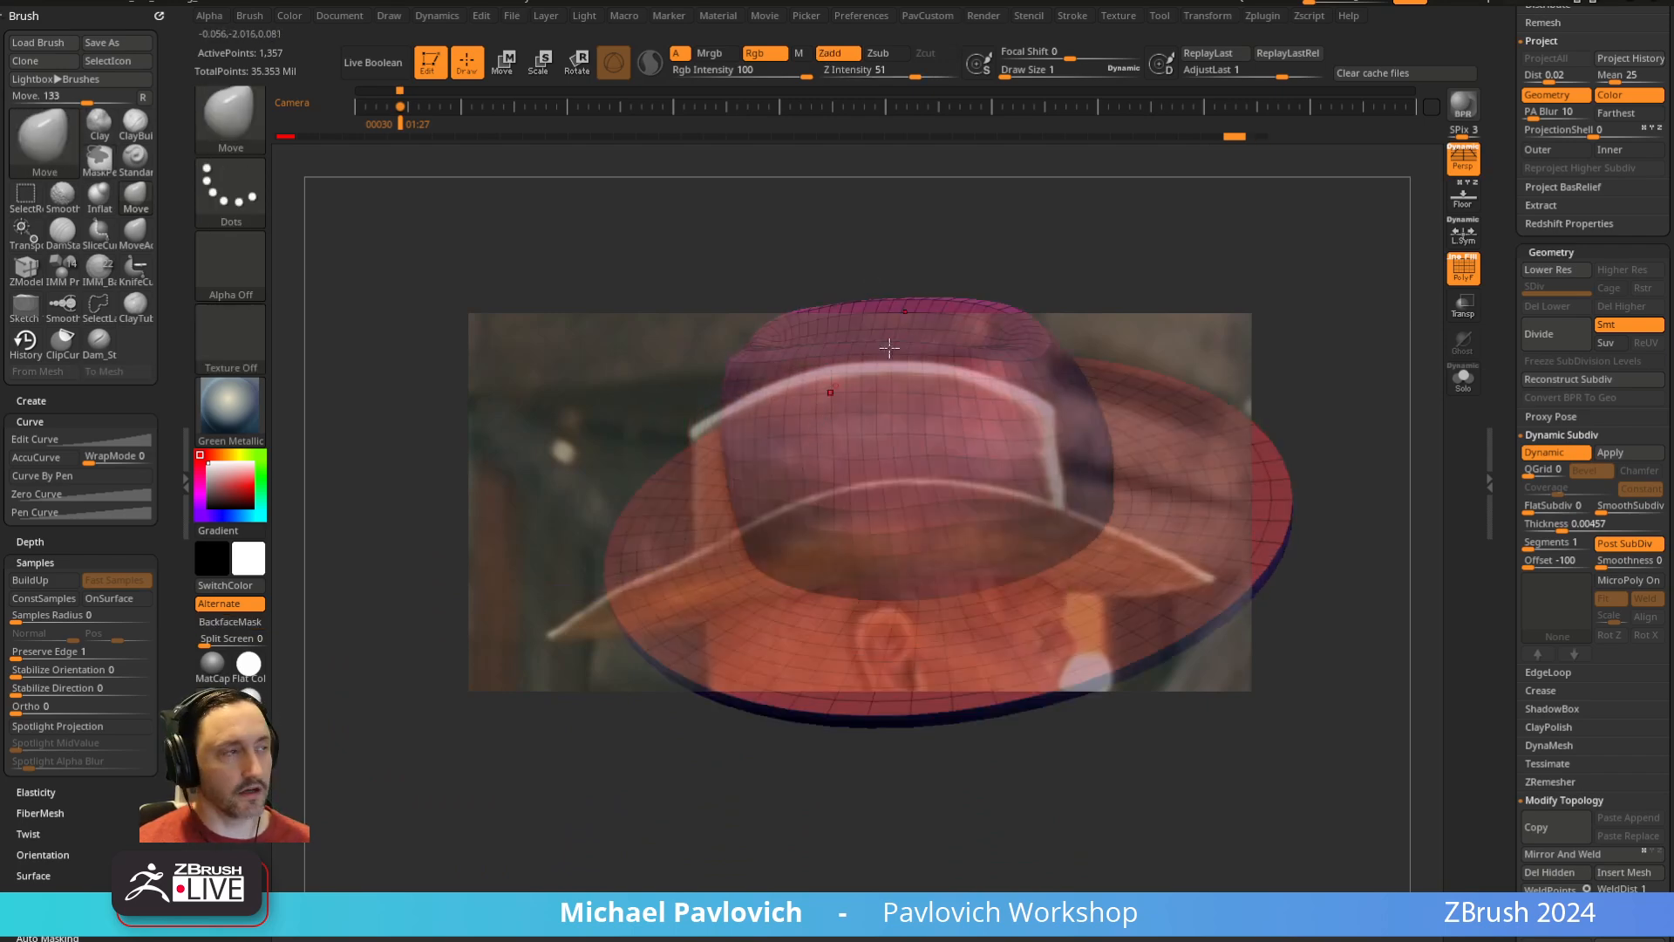
right_click_drag(889, 347, 1132, 235)
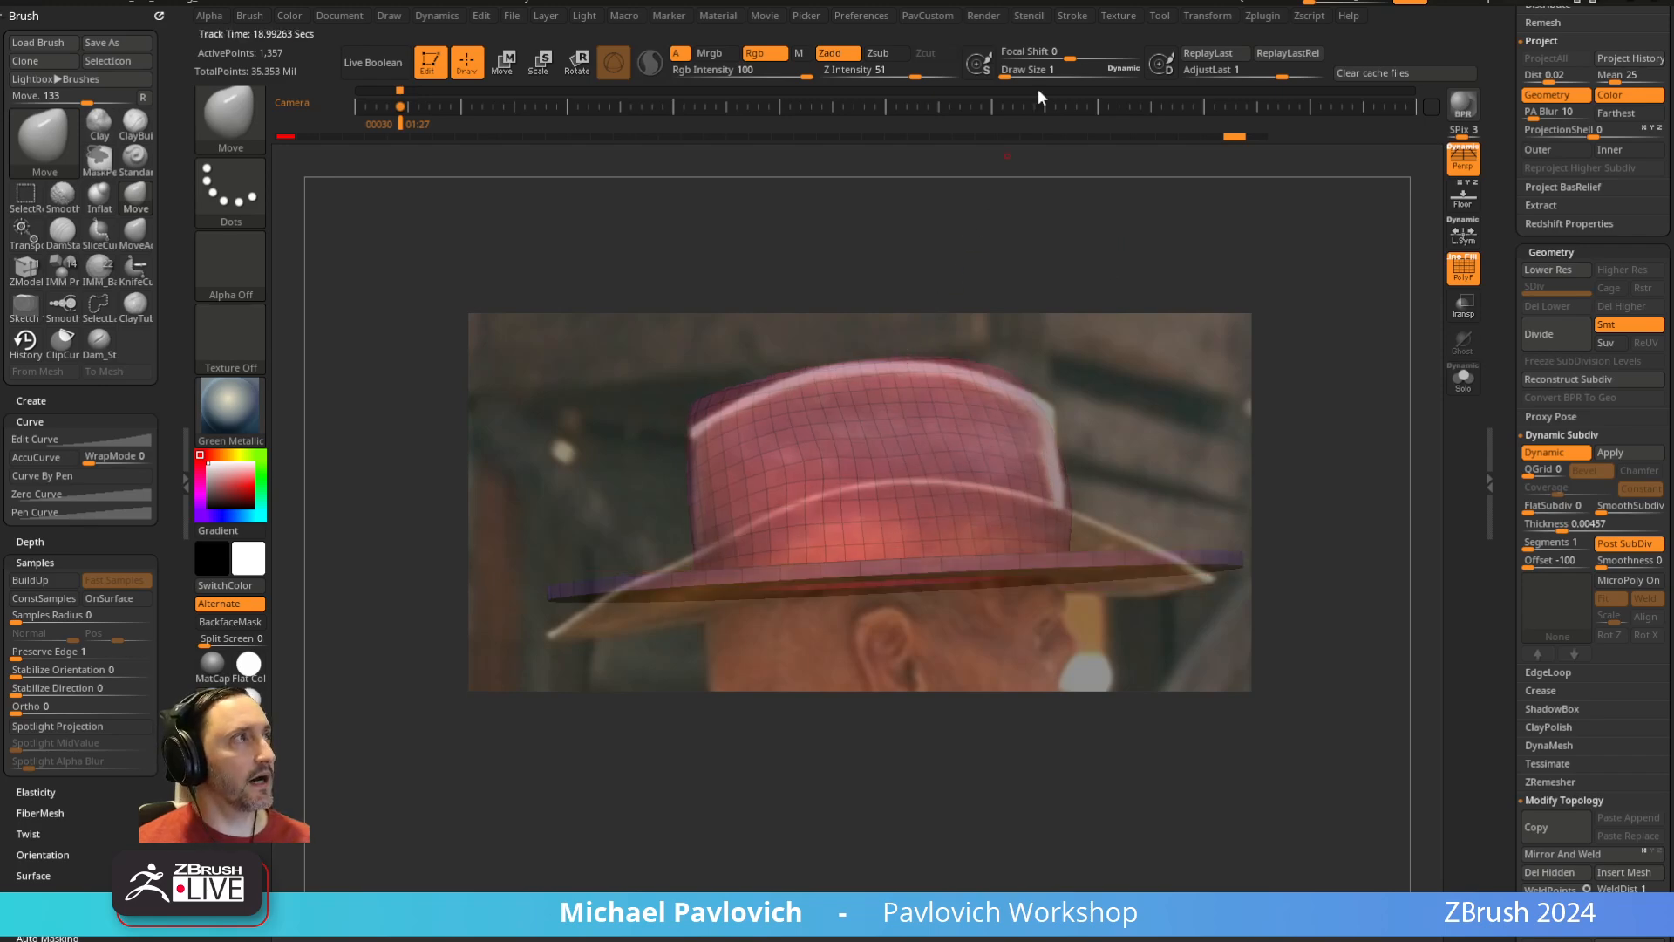
Bend the hat brim to match the side-view reference photo, using the Move brush at draw sizes of about 292 down to 121
key("s")
left_click_drag(794, 418, 842, 411)
key("s")
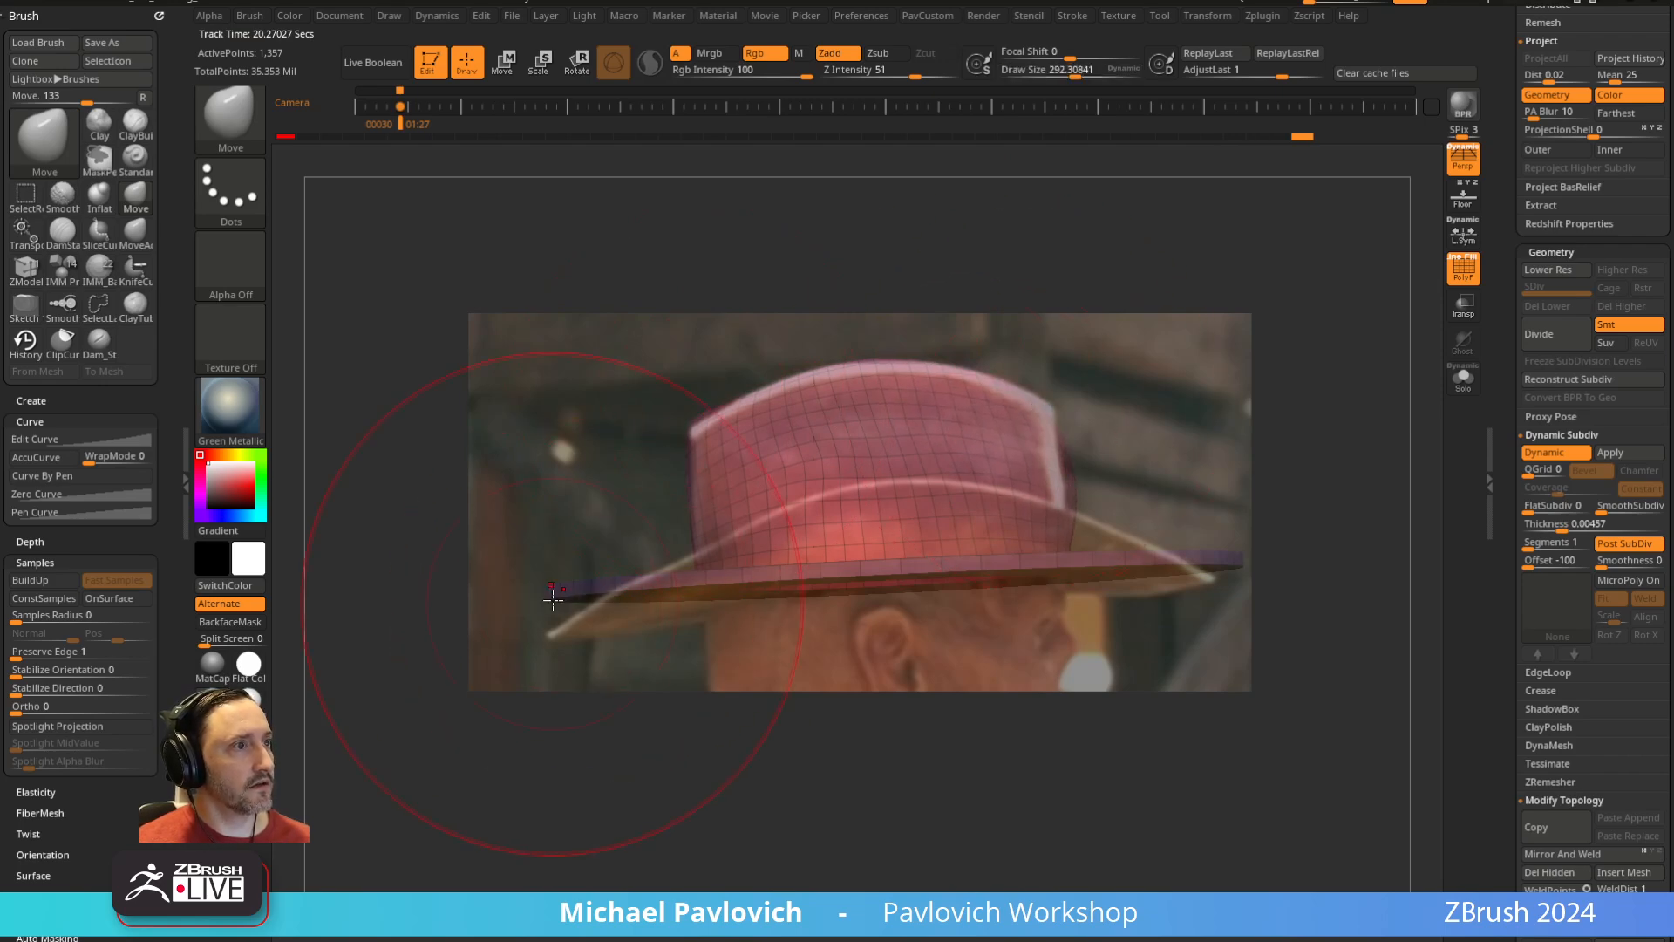
left_click_drag(553, 600, 545, 645)
left_click_drag(864, 564, 885, 424)
left_click_drag(1057, 538, 1090, 486)
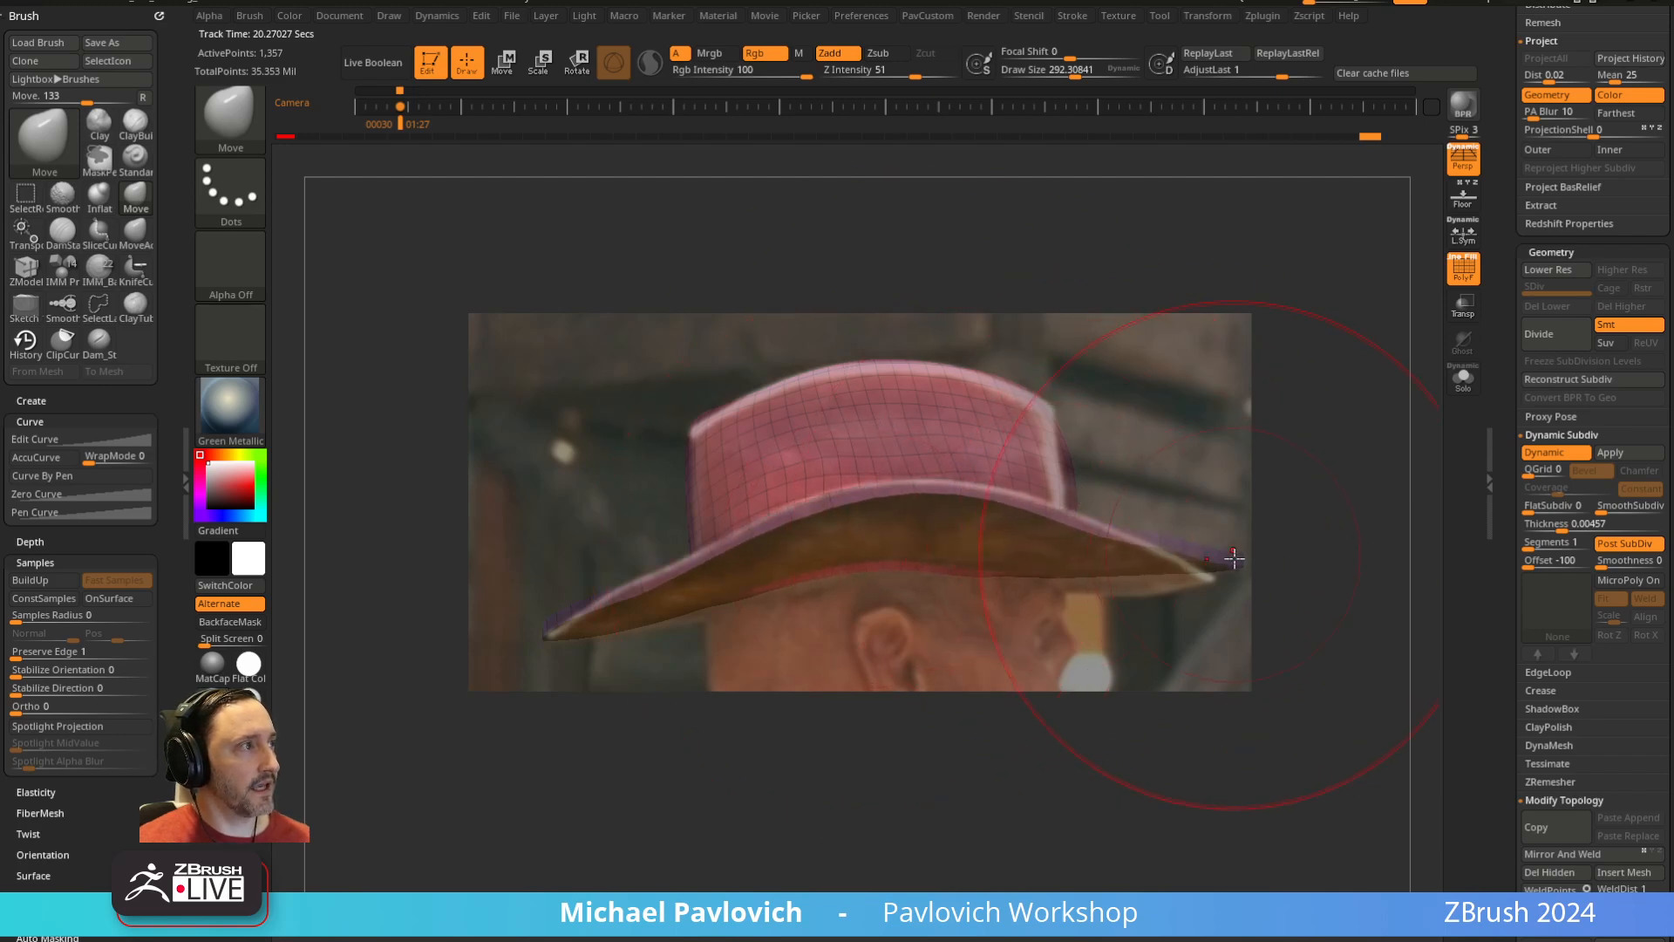
left_click_drag(1234, 556, 1182, 602)
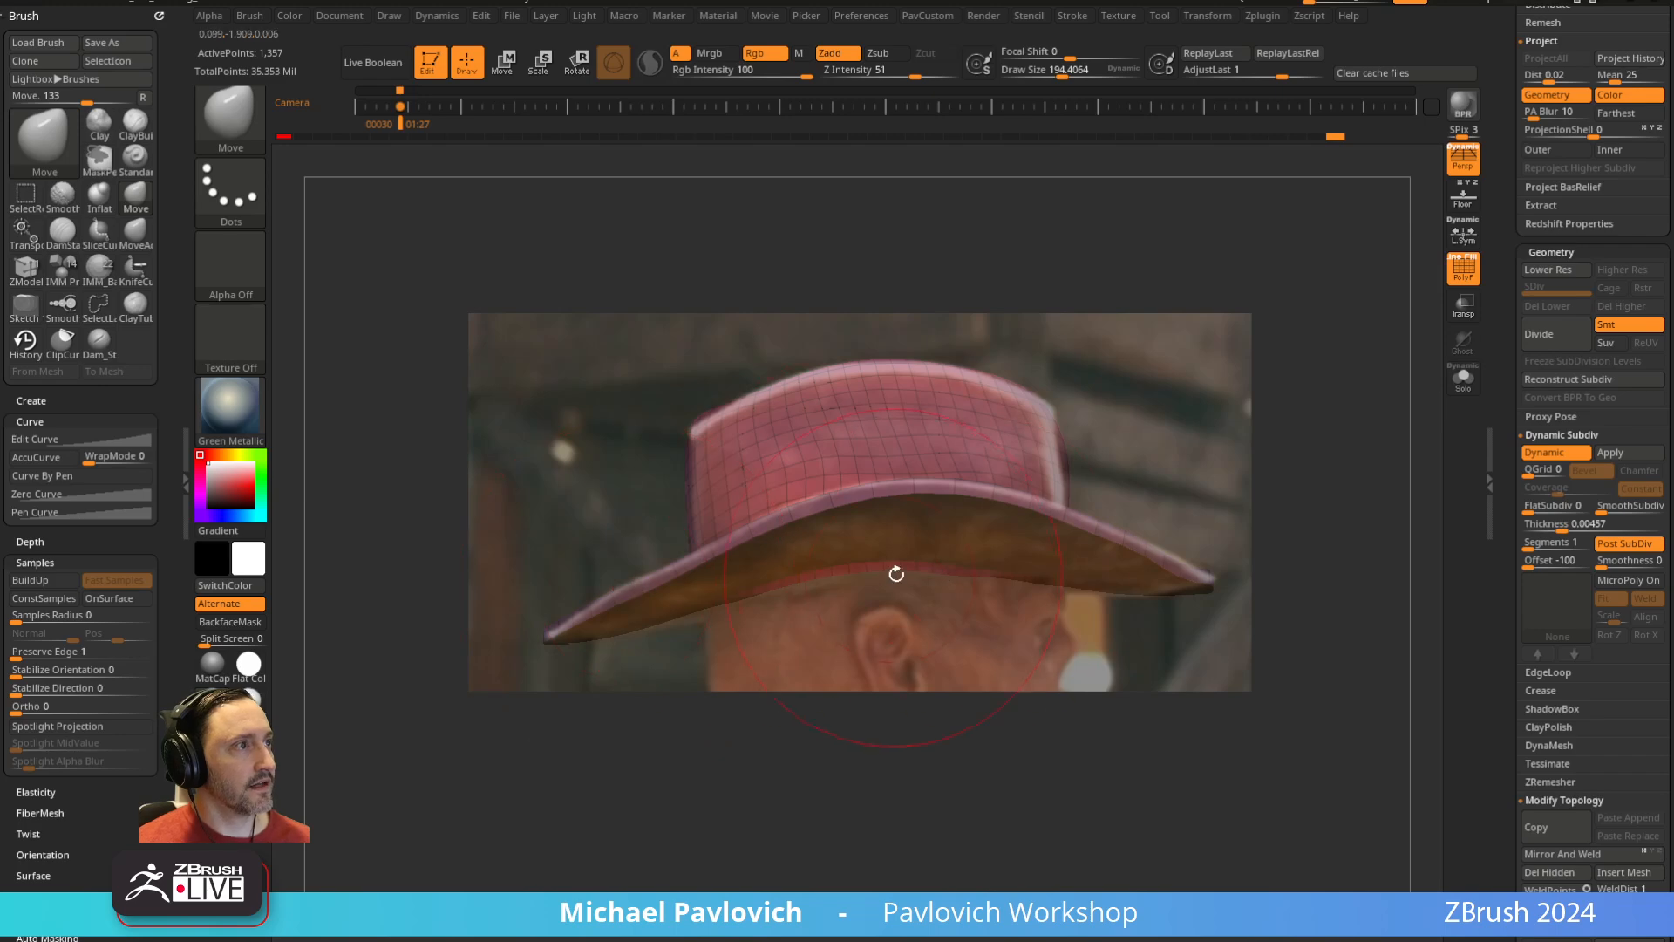
left_click_drag(896, 572, 893, 544)
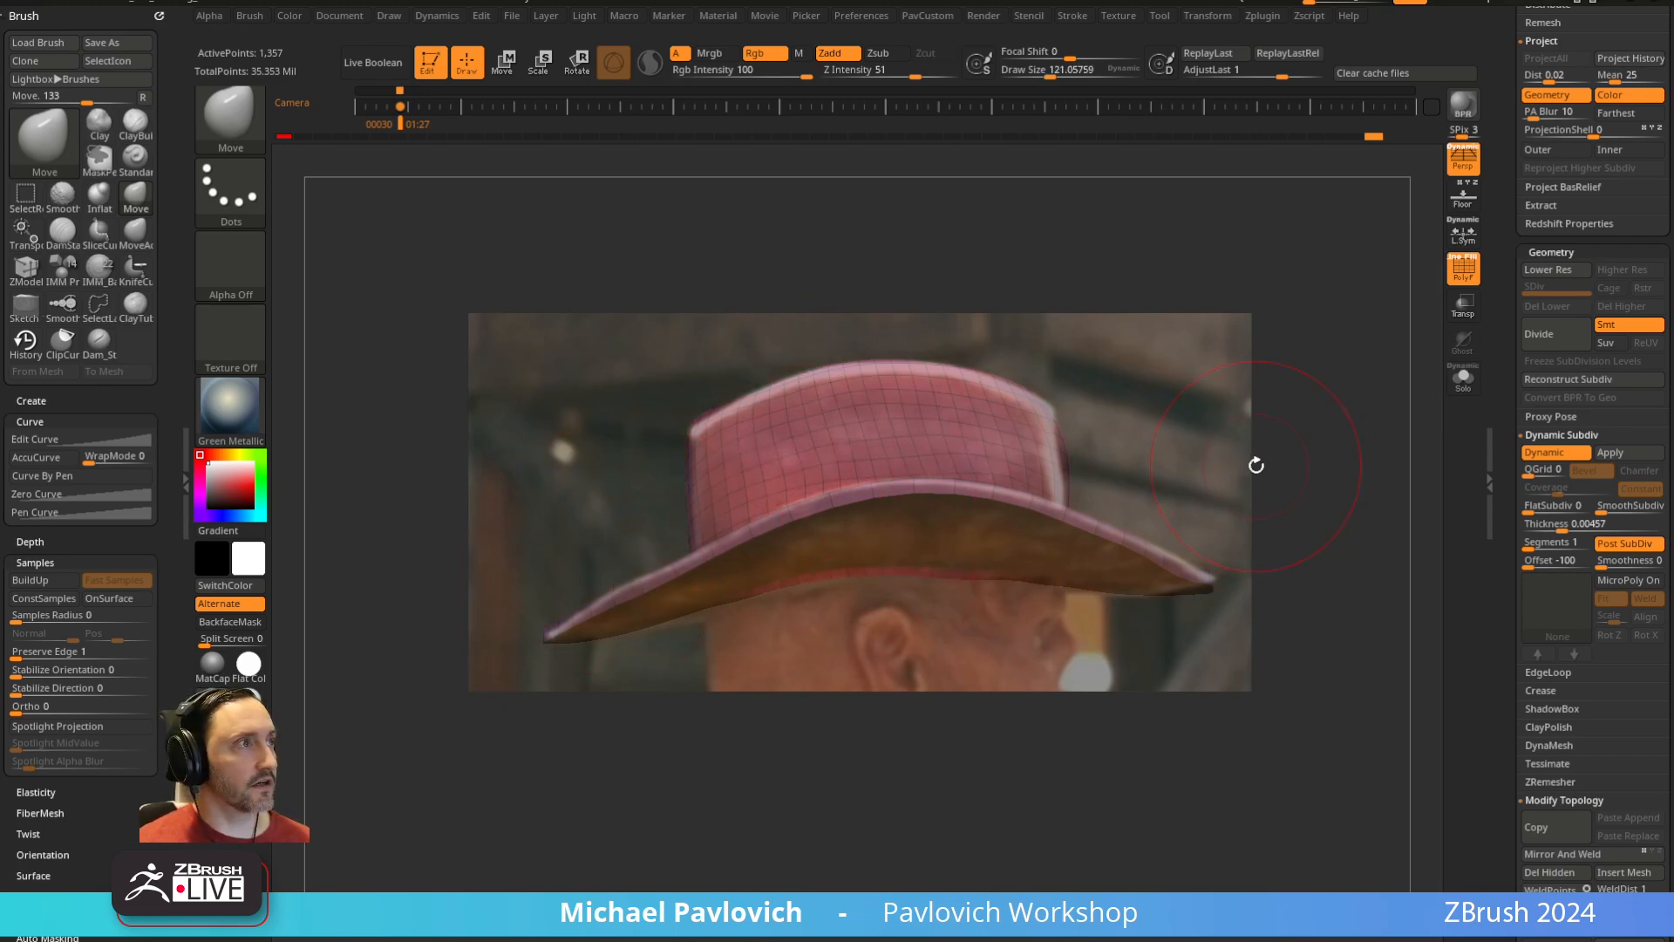
Switch to the front-view reference photo and pull the brim's sides and the crown to match it, using the Move brush at a draw size of about 500
key("1")
key("]")
key("]")
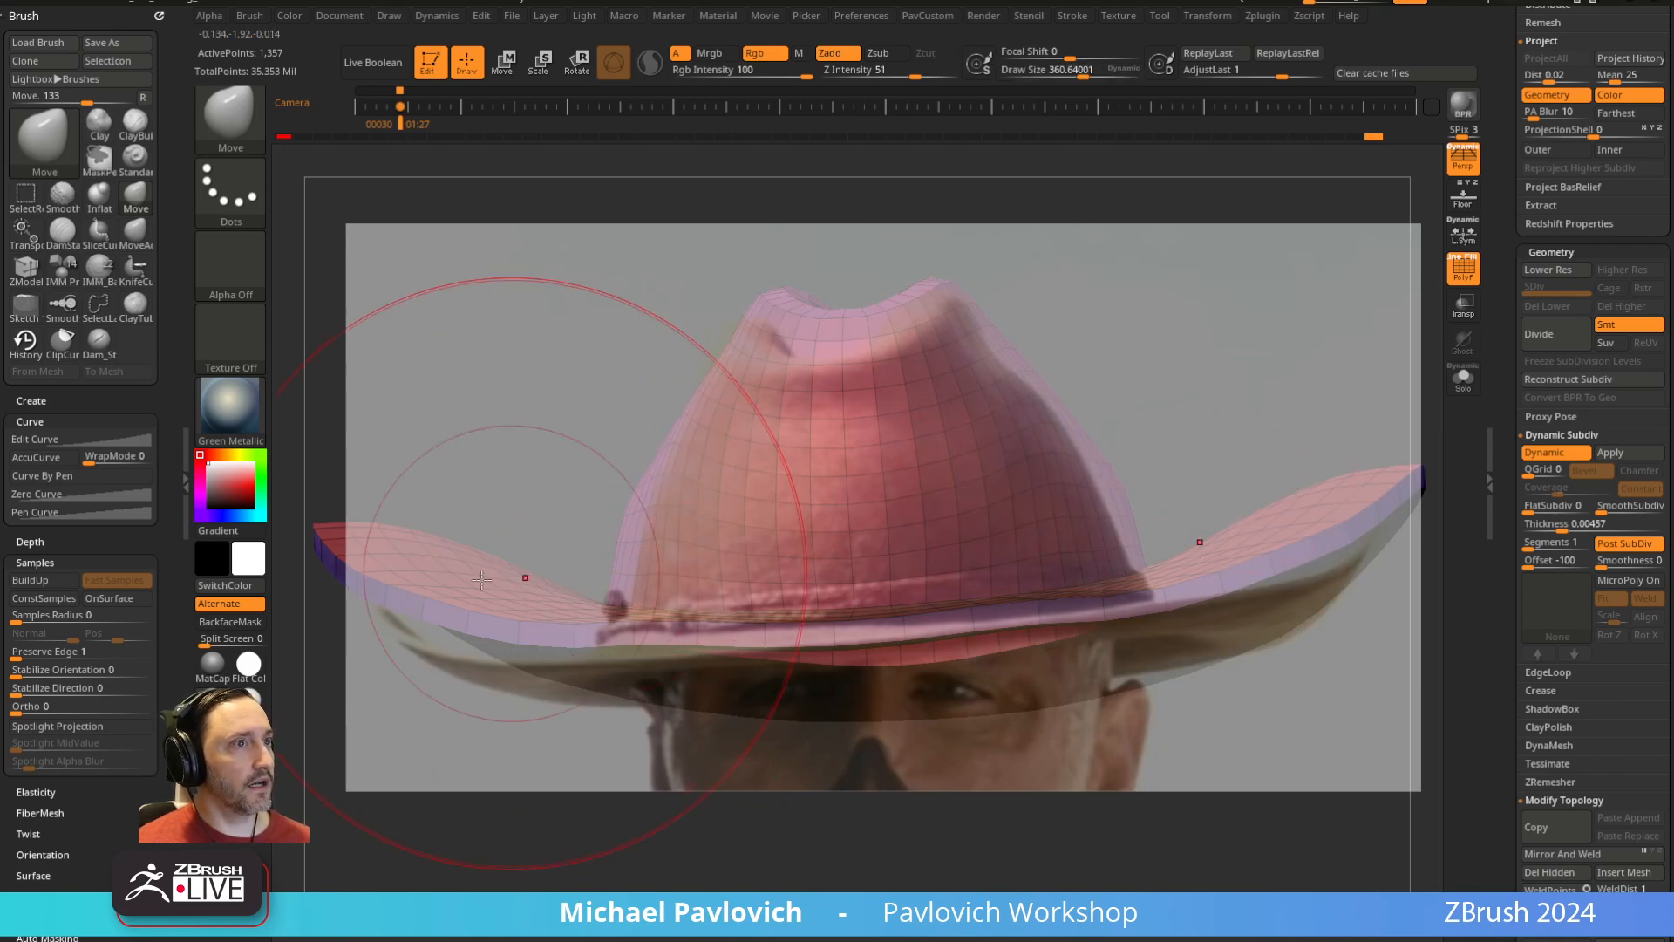
key("w")
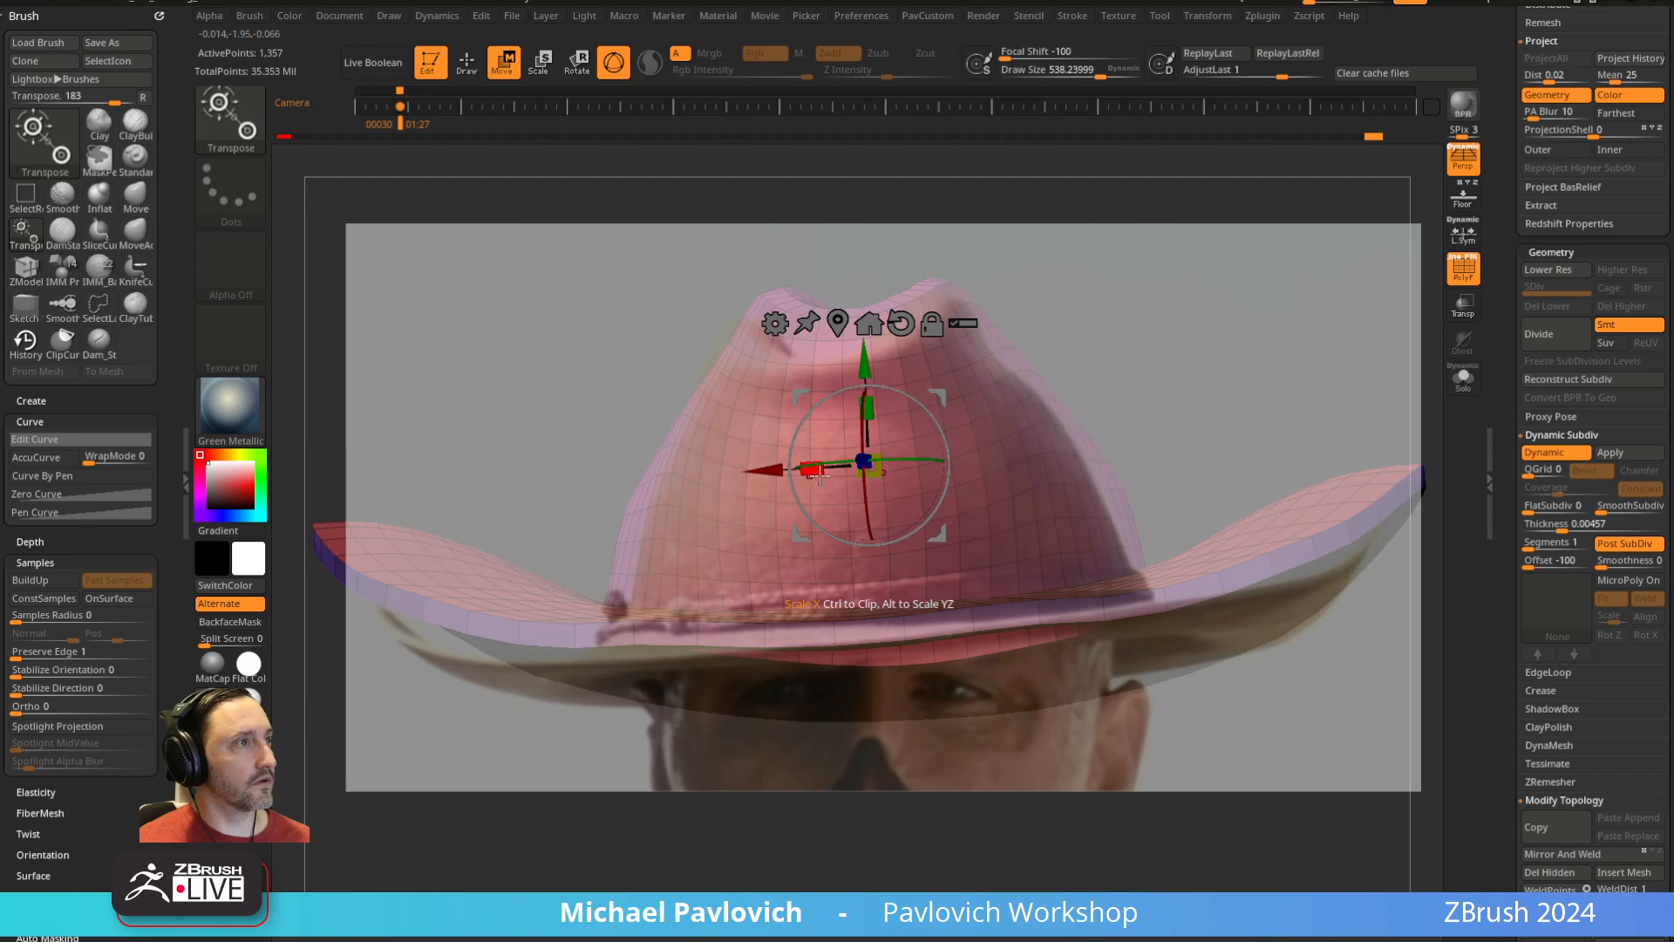
key("q")
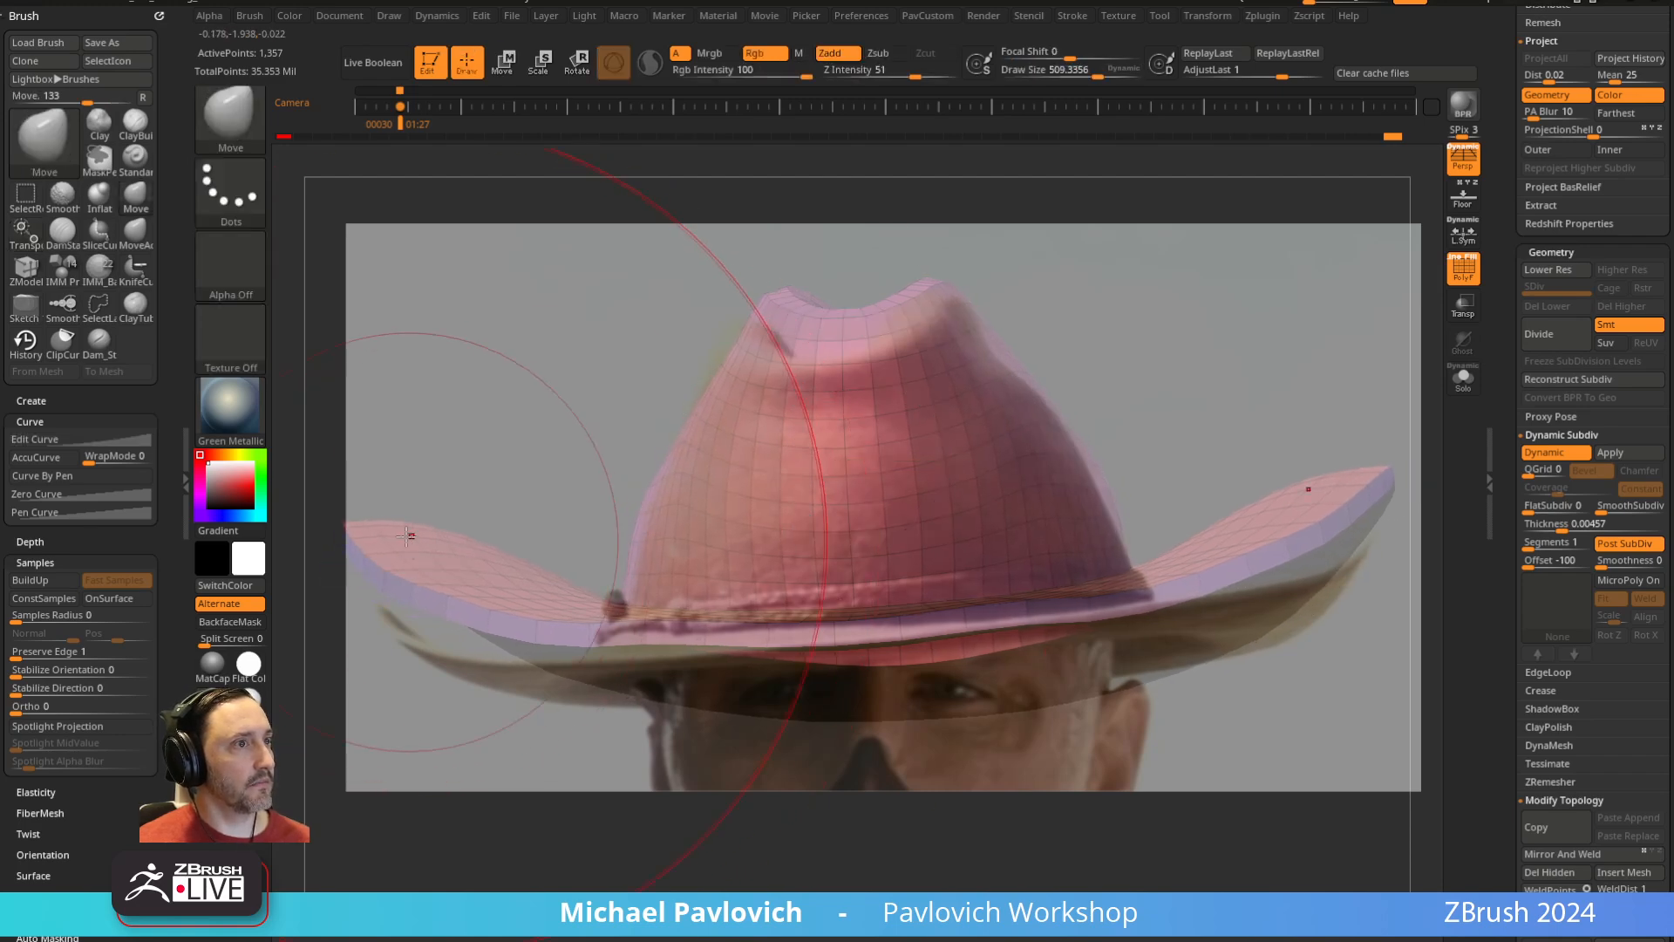
left_click_drag(406, 535, 410, 568)
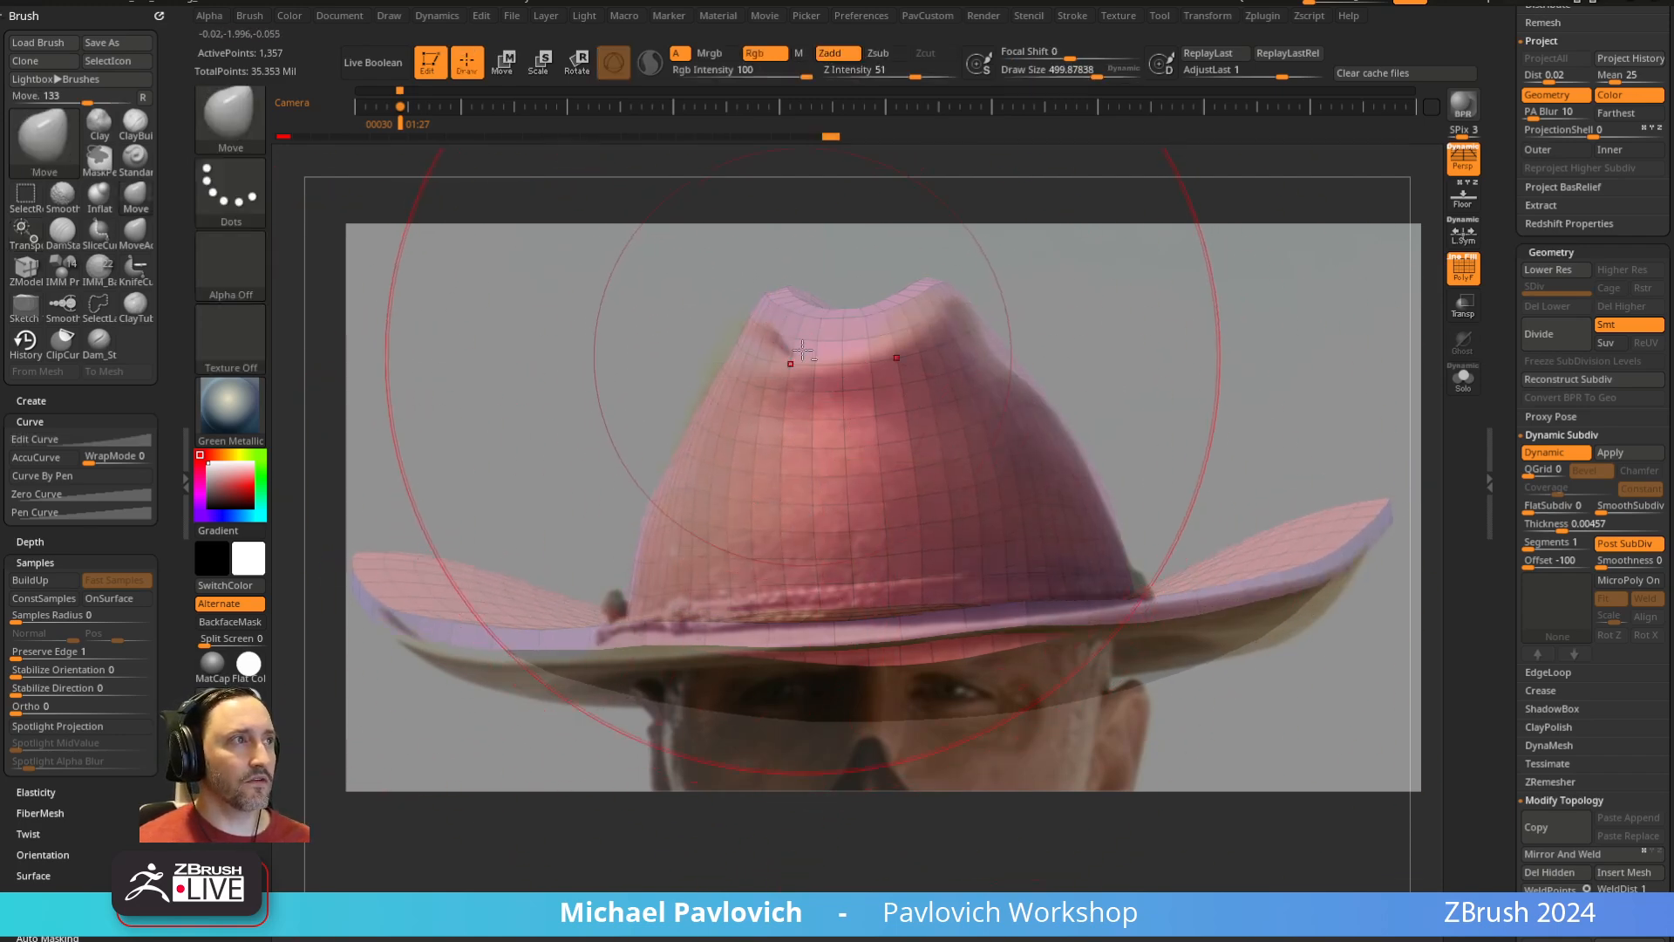
mouse_move(801, 349)
left_mouse_down()
mouse_move(787, 380)
mouse_move(776, 361)
left_mouse_up()
key("s")
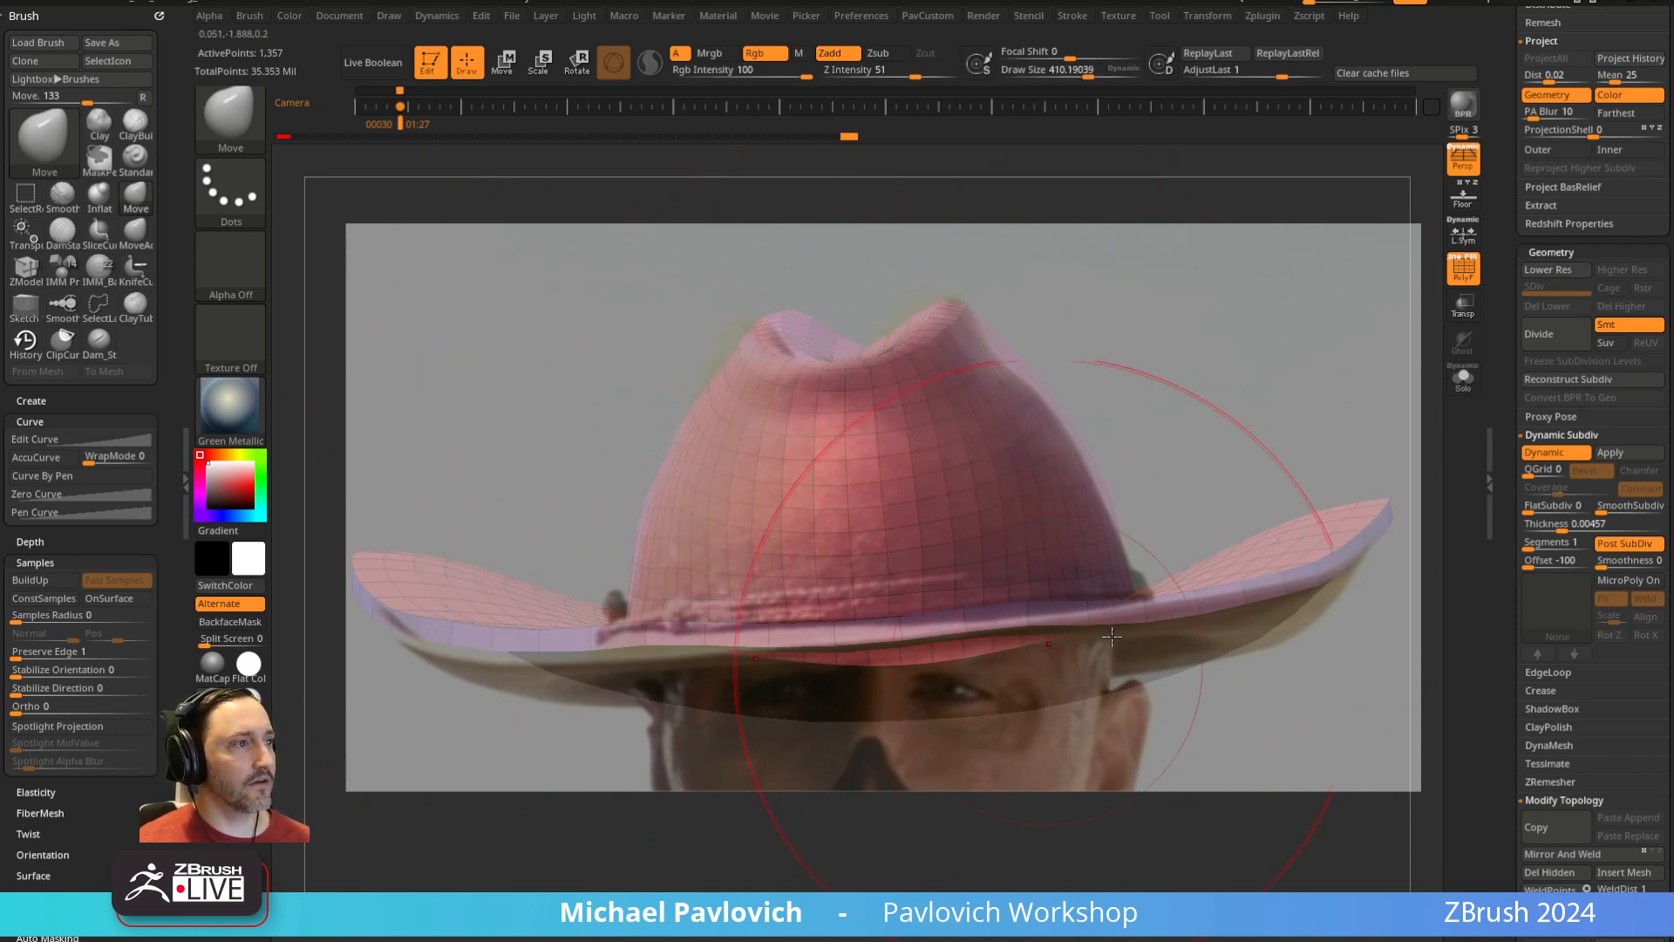
Switch to the top-view reference photo and fit the brim's outer edge to it with the Move brush
left_click_drag(666, 695, 1199, 446)
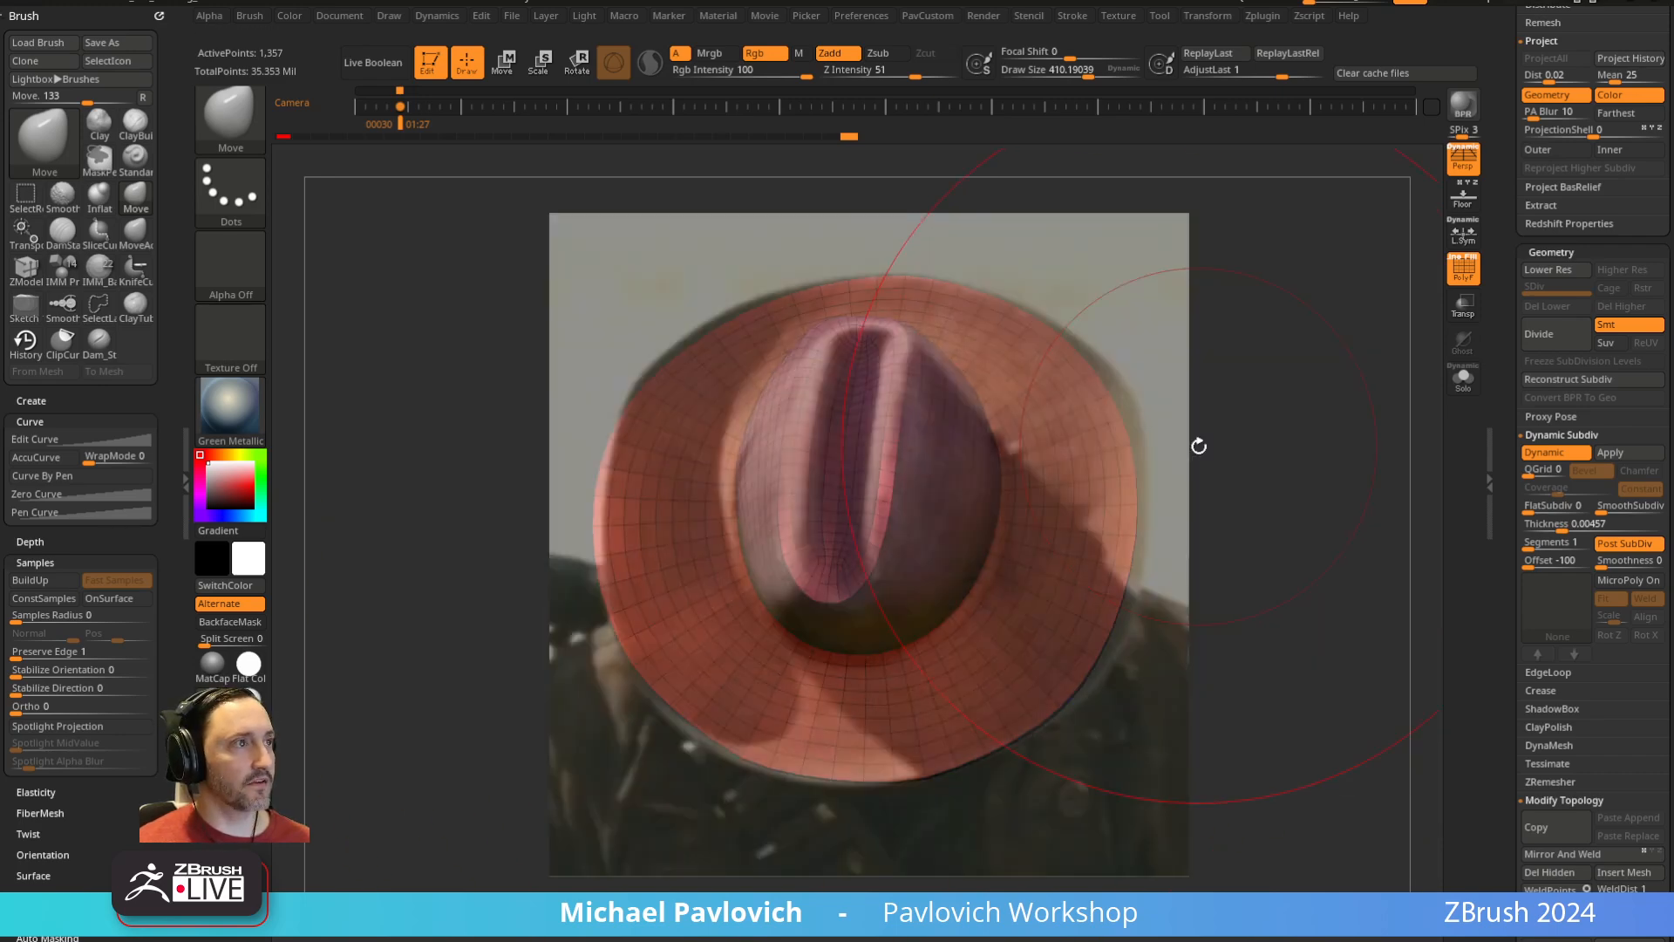
key("s")
left_click_drag(1117, 408, 1100, 408)
key("s")
mouse_move(688, 419)
left_mouse_down()
mouse_move(654, 419)
mouse_move(649, 454)
left_mouse_up()
key("s")
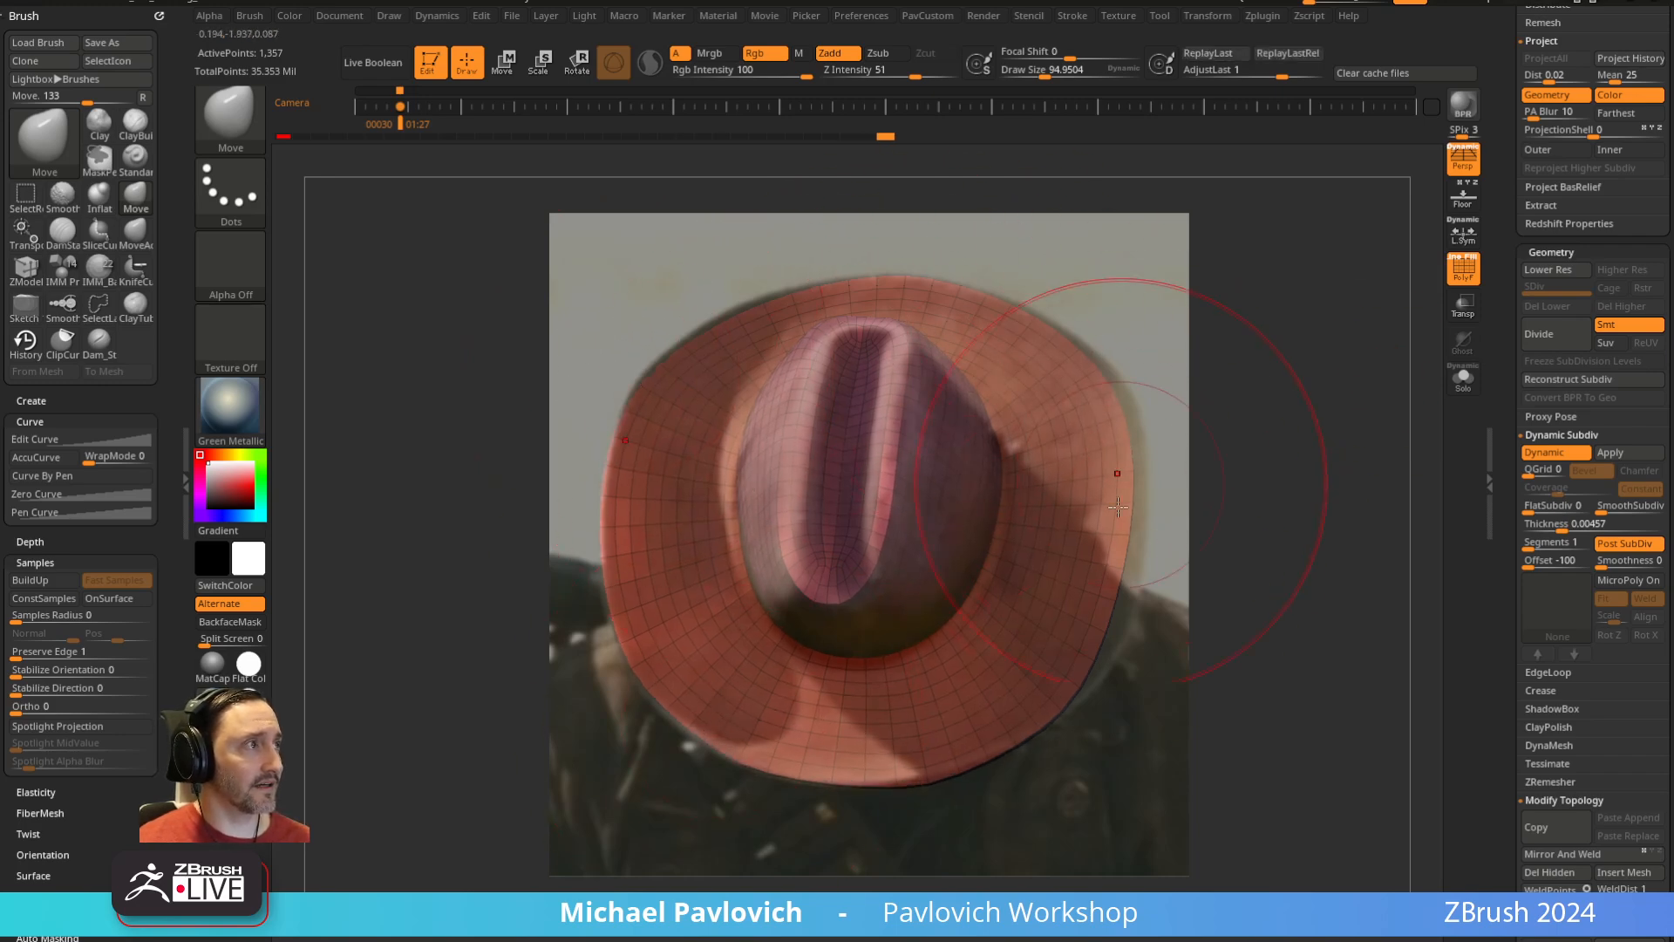
left_click_drag(1120, 558, 1133, 569)
Hide the reference photo and refine the crown's profile with the Move brush at draw sizes of about 55 and 46
key("shift+z")
left_click_drag(1297, 438, 1199, 584)
left_click_drag(1344, 409, 1166, 358, "alt")
left_click_drag(1165, 359, 1133, 497)
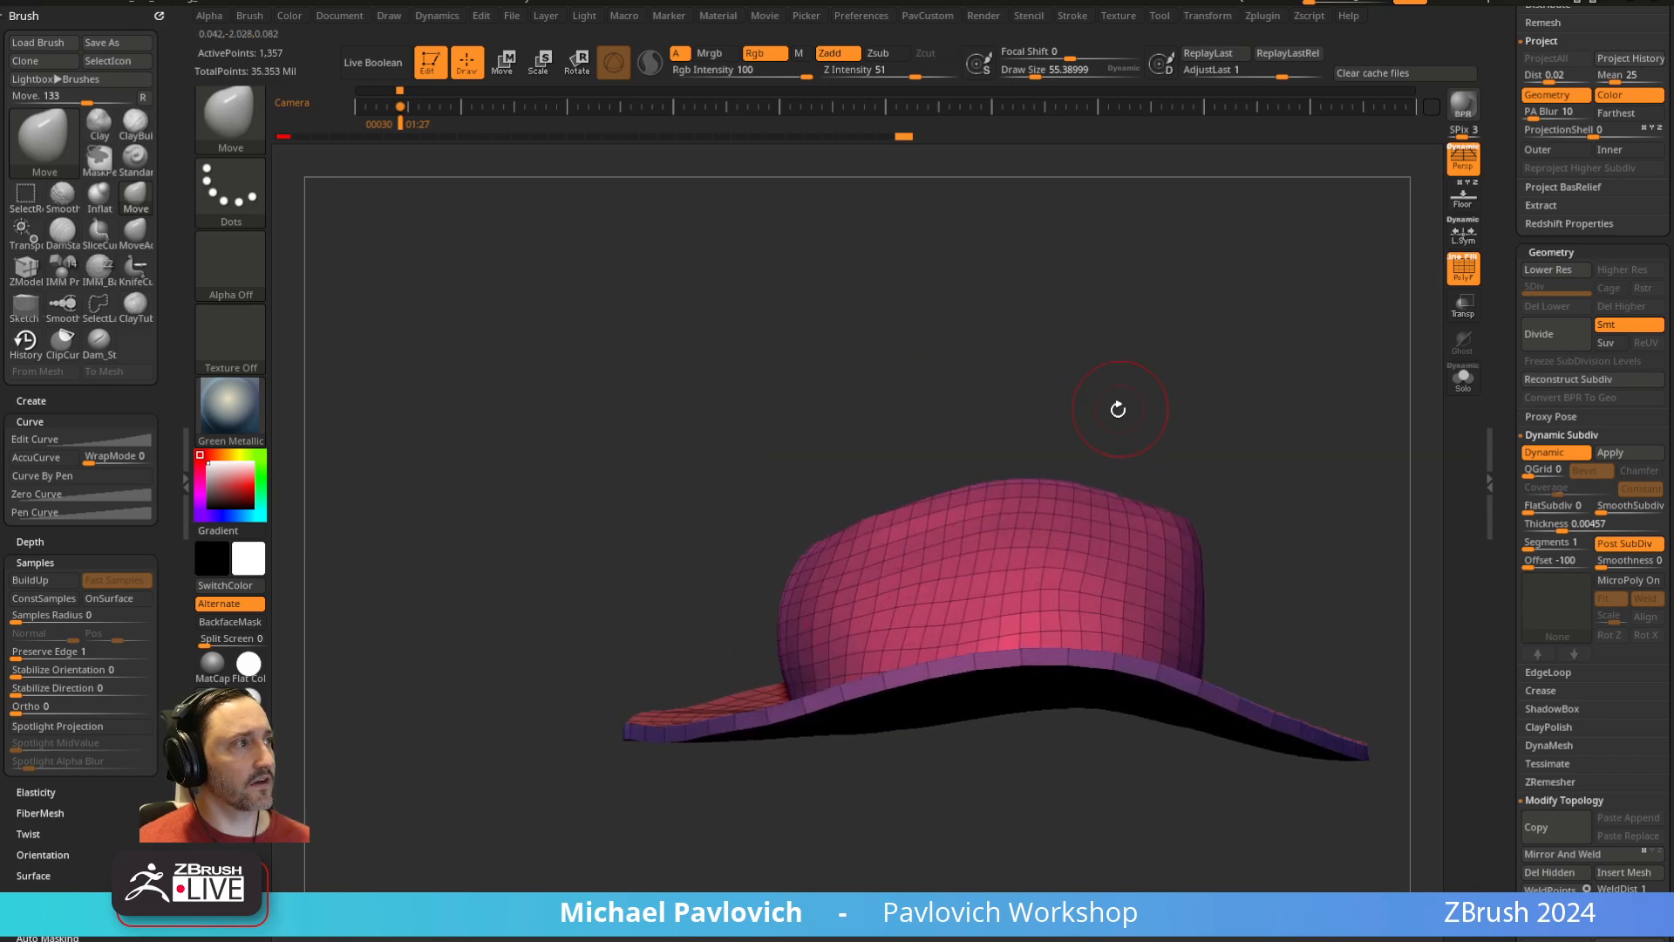
mouse_move(886, 536)
left_mouse_down()
mouse_move(883, 515)
mouse_move(831, 516)
left_mouse_up()
left_click_drag(791, 609, 799, 604)
key("s")
mouse_move(835, 455)
left_mouse_down()
mouse_move(851, 493)
mouse_move(839, 601)
left_mouse_up()
mouse_move(782, 689)
left_mouse_down()
mouse_move(769, 685)
mouse_move(825, 724)
left_mouse_up()
key("s")
mouse_move(1242, 427)
left_mouse_down()
mouse_move(1229, 352)
mouse_move(1283, 411)
left_mouse_up()
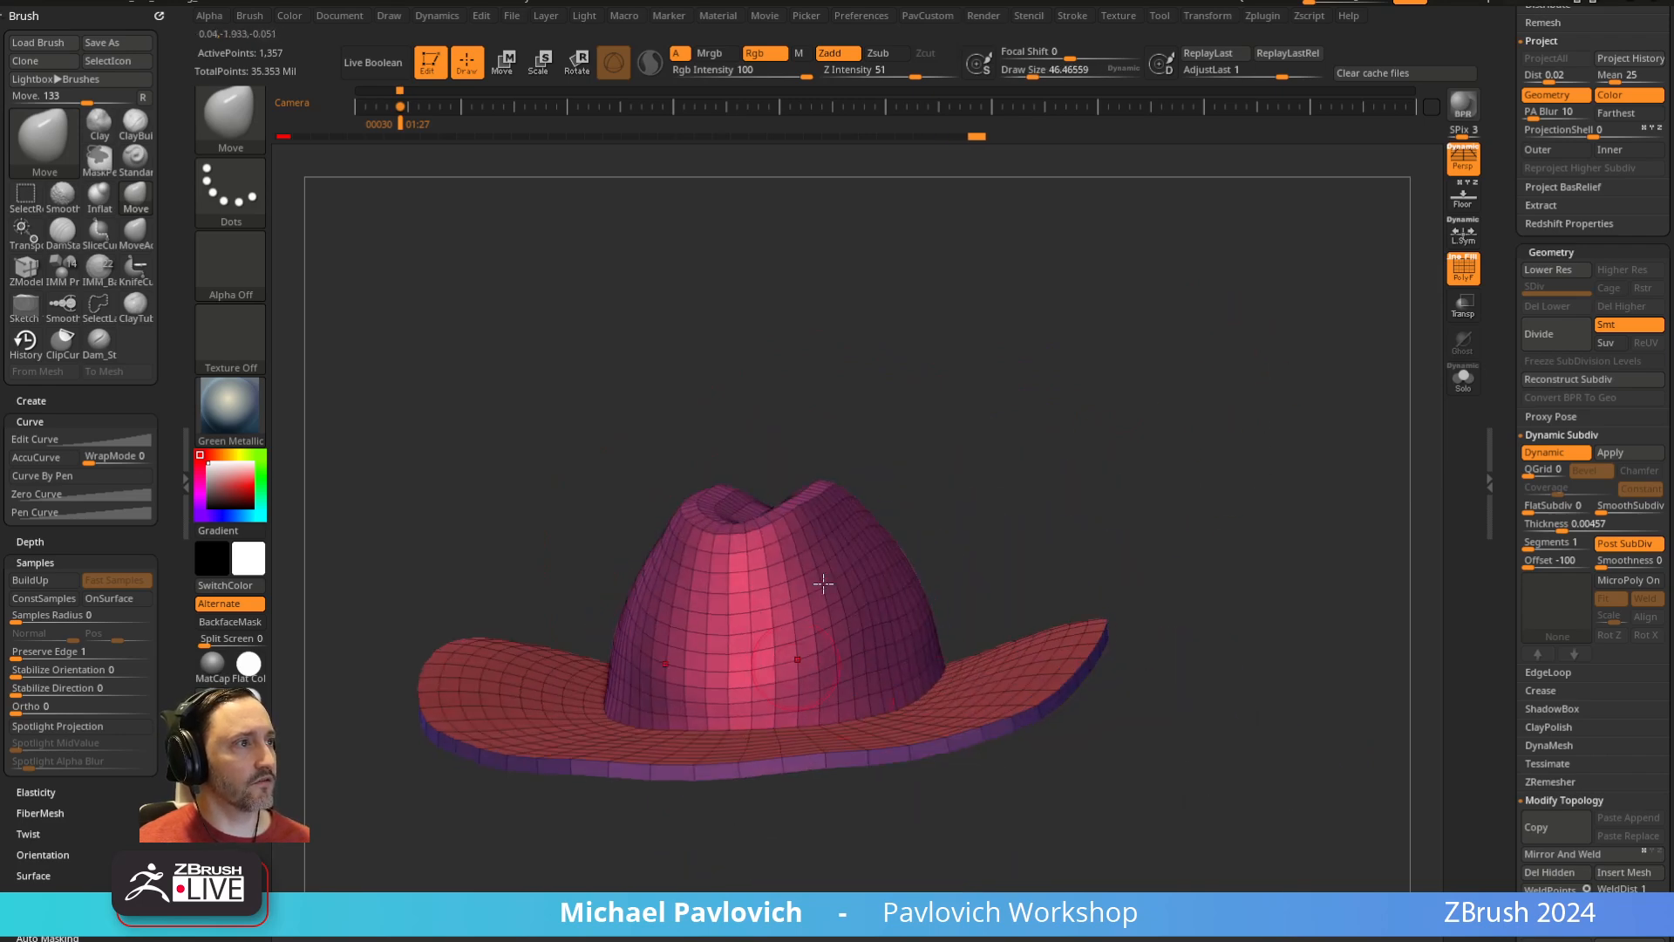
Smooth the hat by applying Polish By Features several times in a row
left_click_drag(1231, 523, 1197, 550)
key("space")
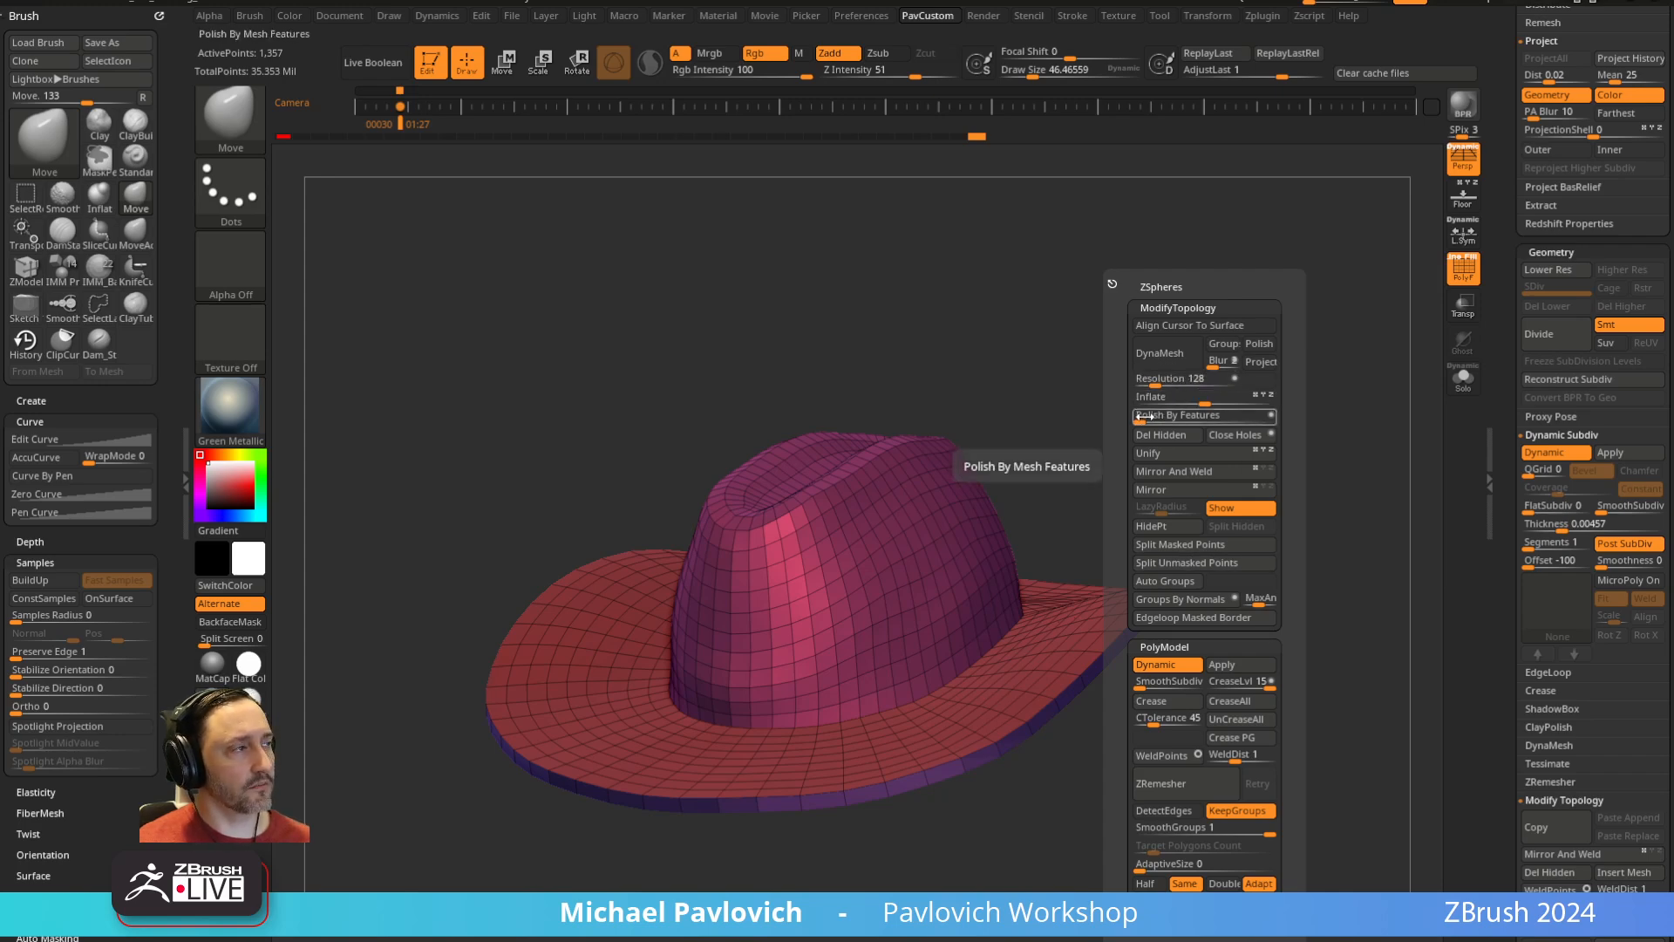
left_click(1150, 416)
left_click(1149, 413)
left_click(1149, 413)
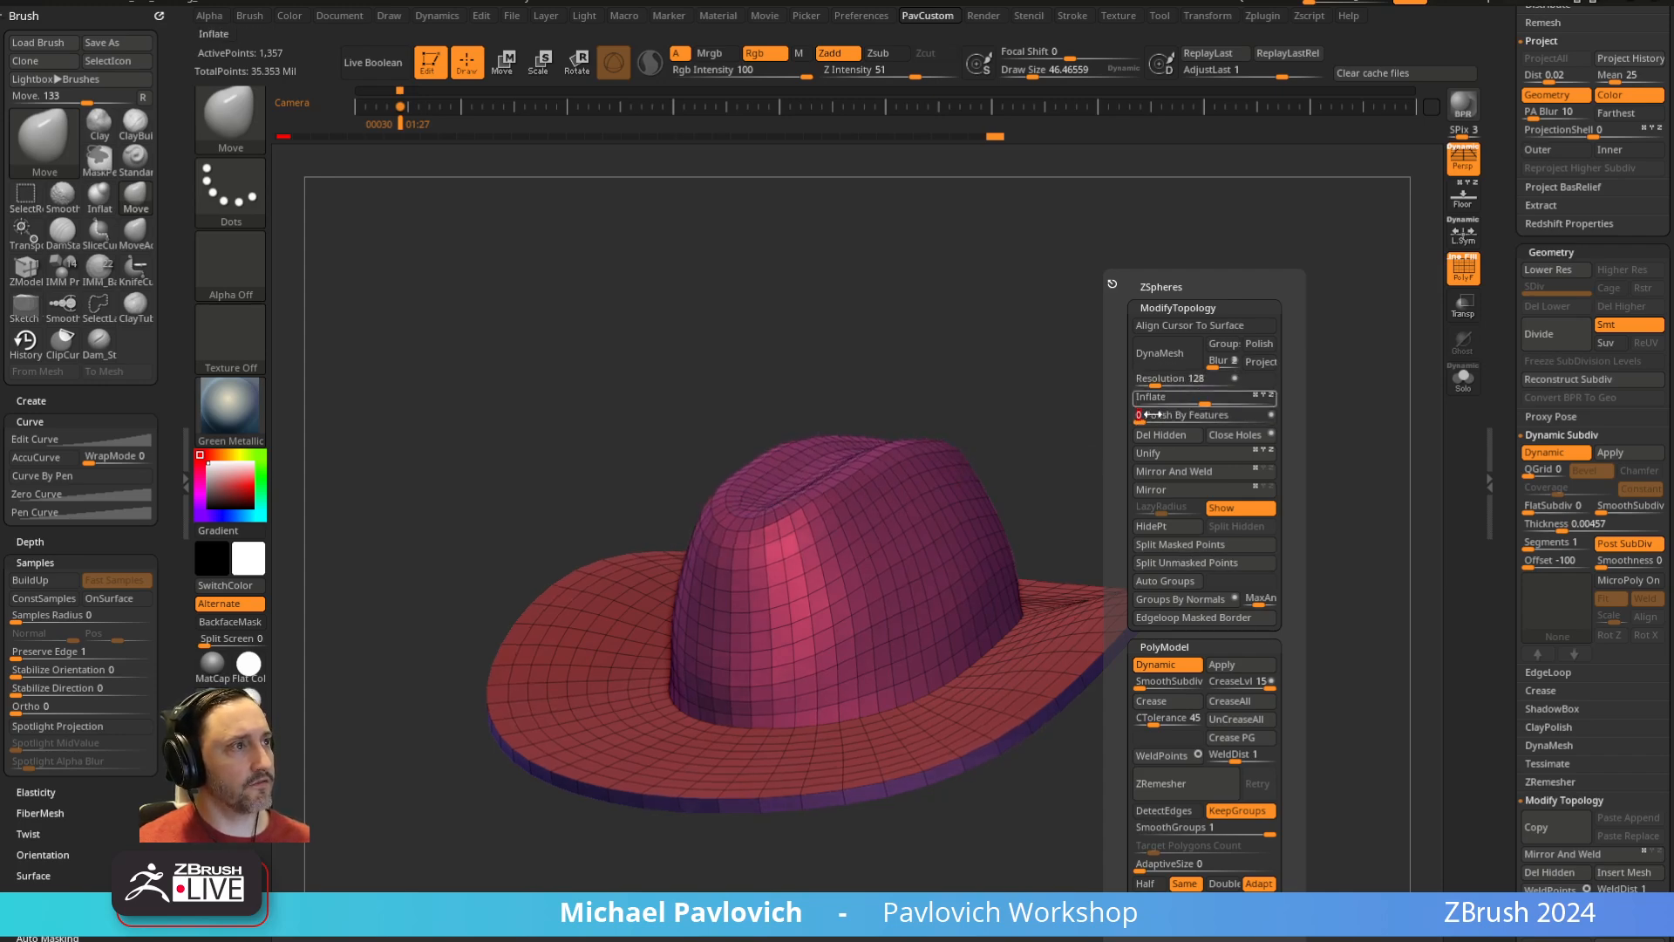
left_click(1149, 413)
left_click_drag(1057, 365, 1067, 468)
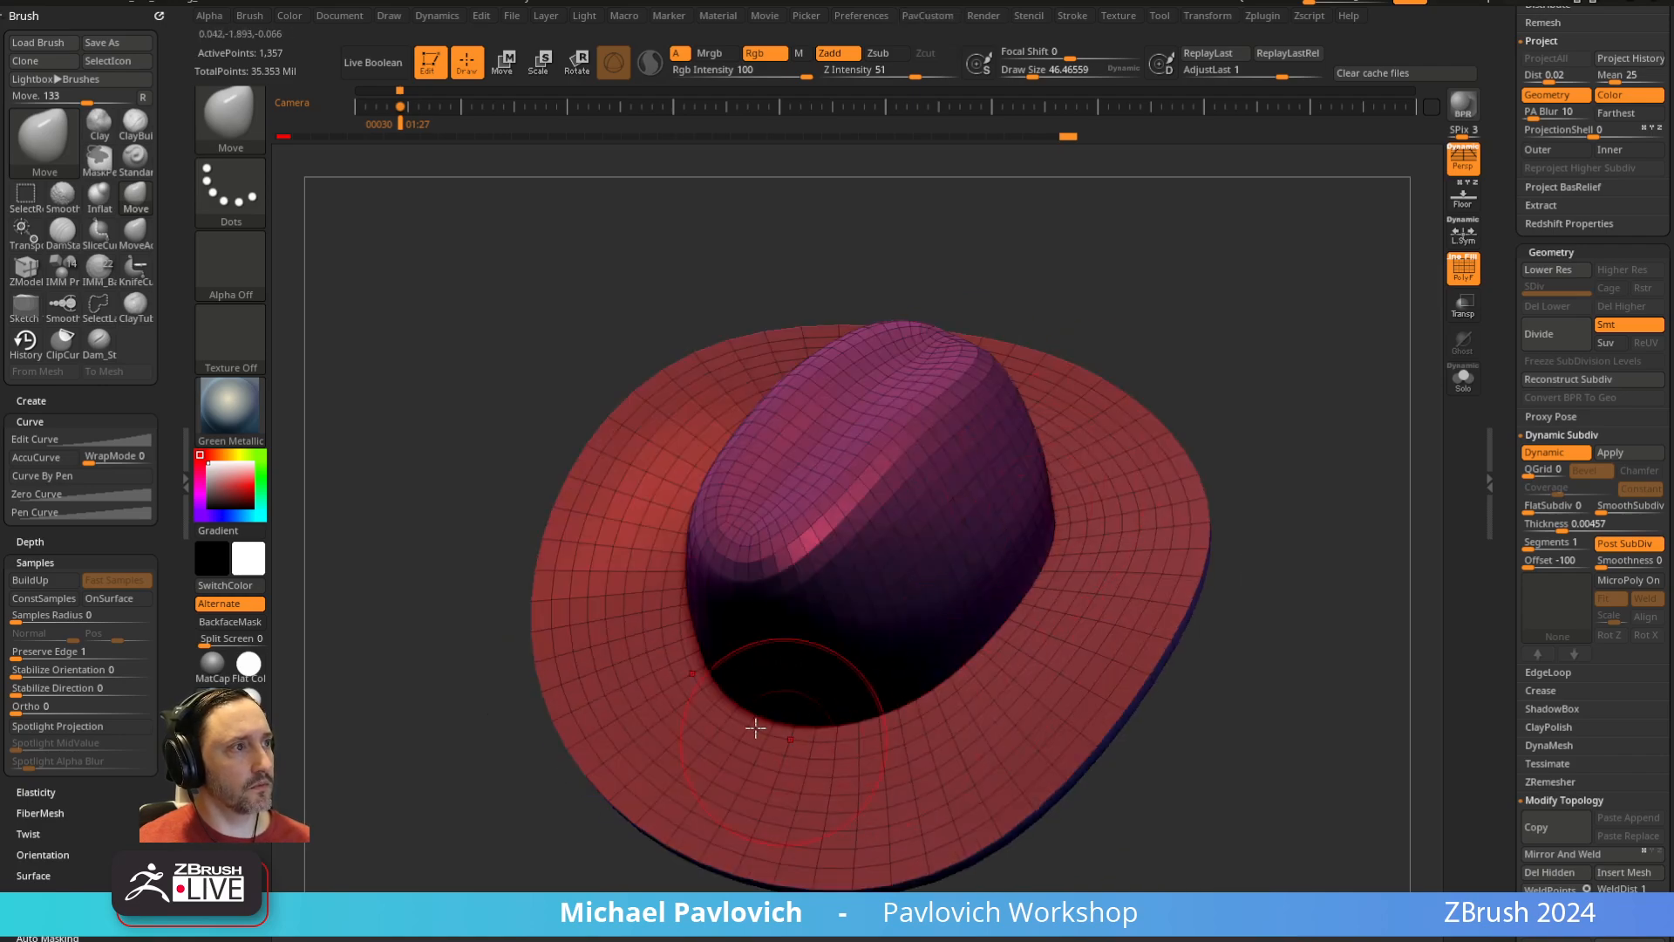
left_click_drag(1142, 264, 1177, 175)
left_click_drag(942, 654, 1211, 550)
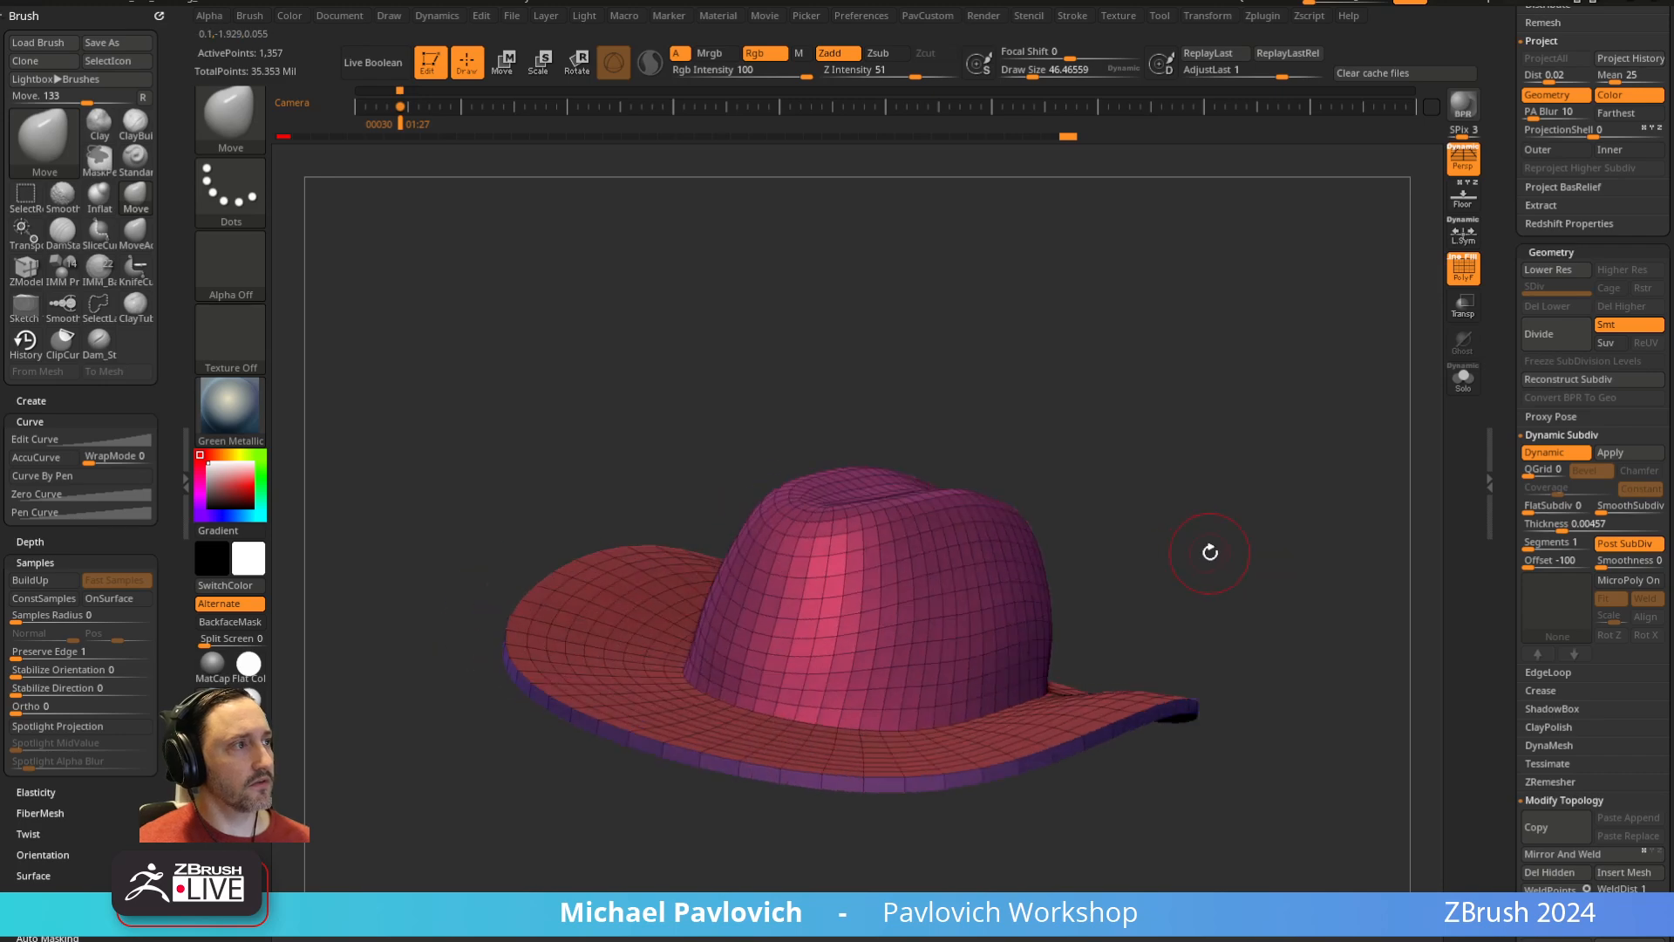
Try Polish By Features from the Deformation settings in its aggressive open-circle mode on the hat, and undo it
key("space")
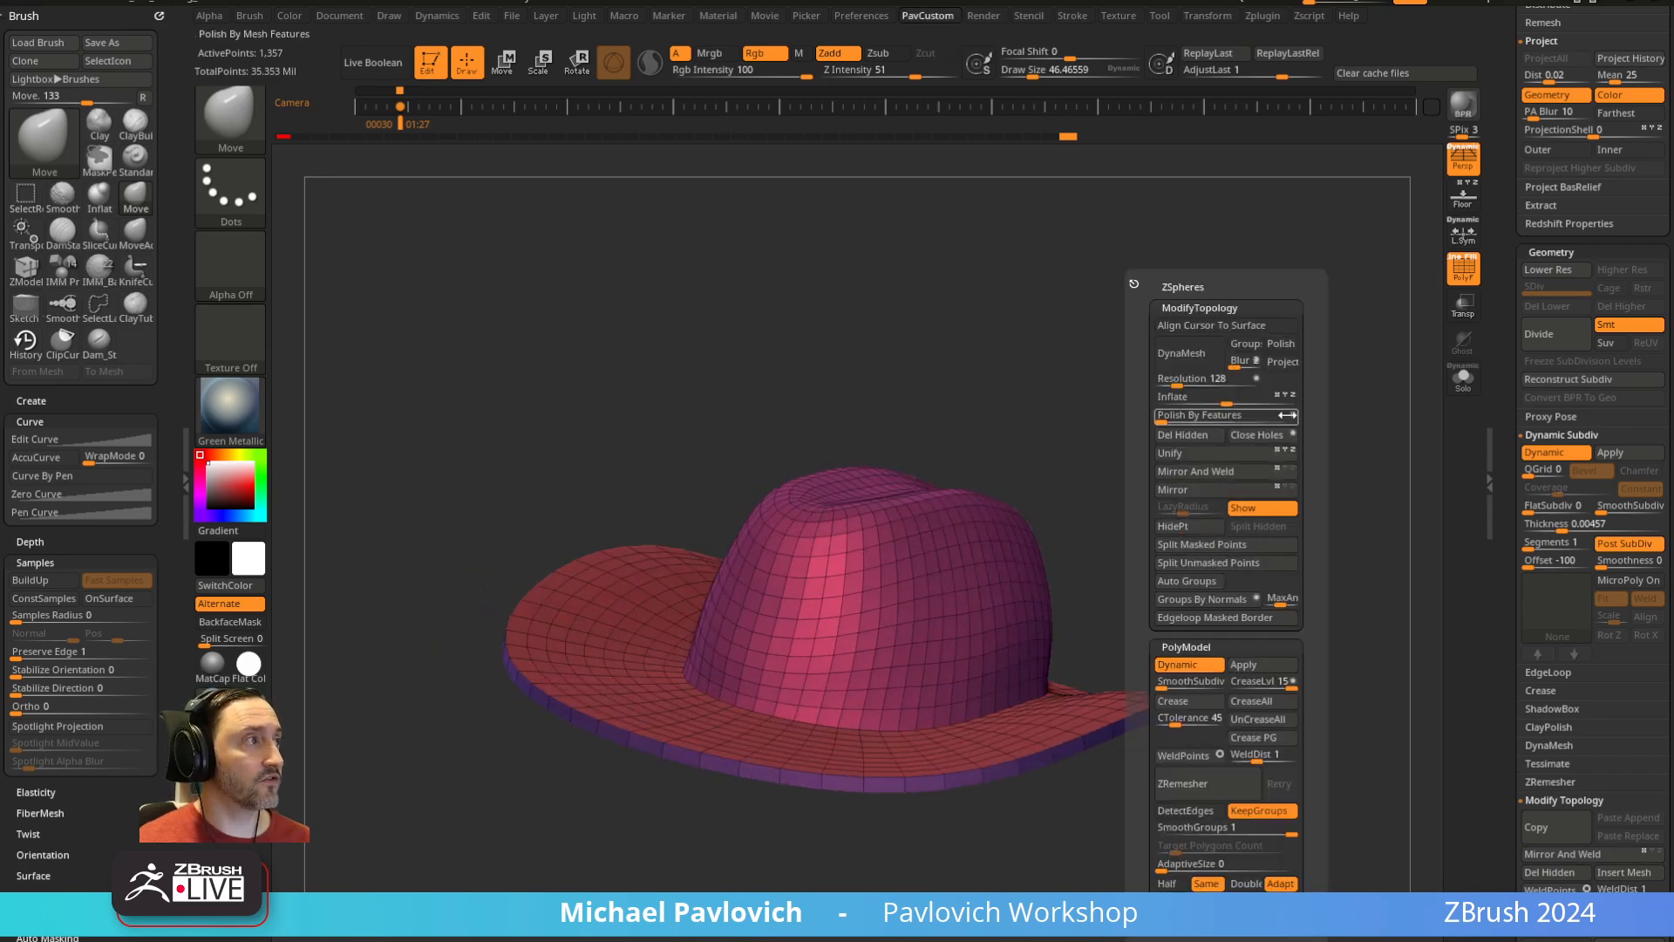
mouse_move(1506, 425)
left_mouse_down()
mouse_move(1509, 269)
mouse_move(1487, 206)
left_mouse_up()
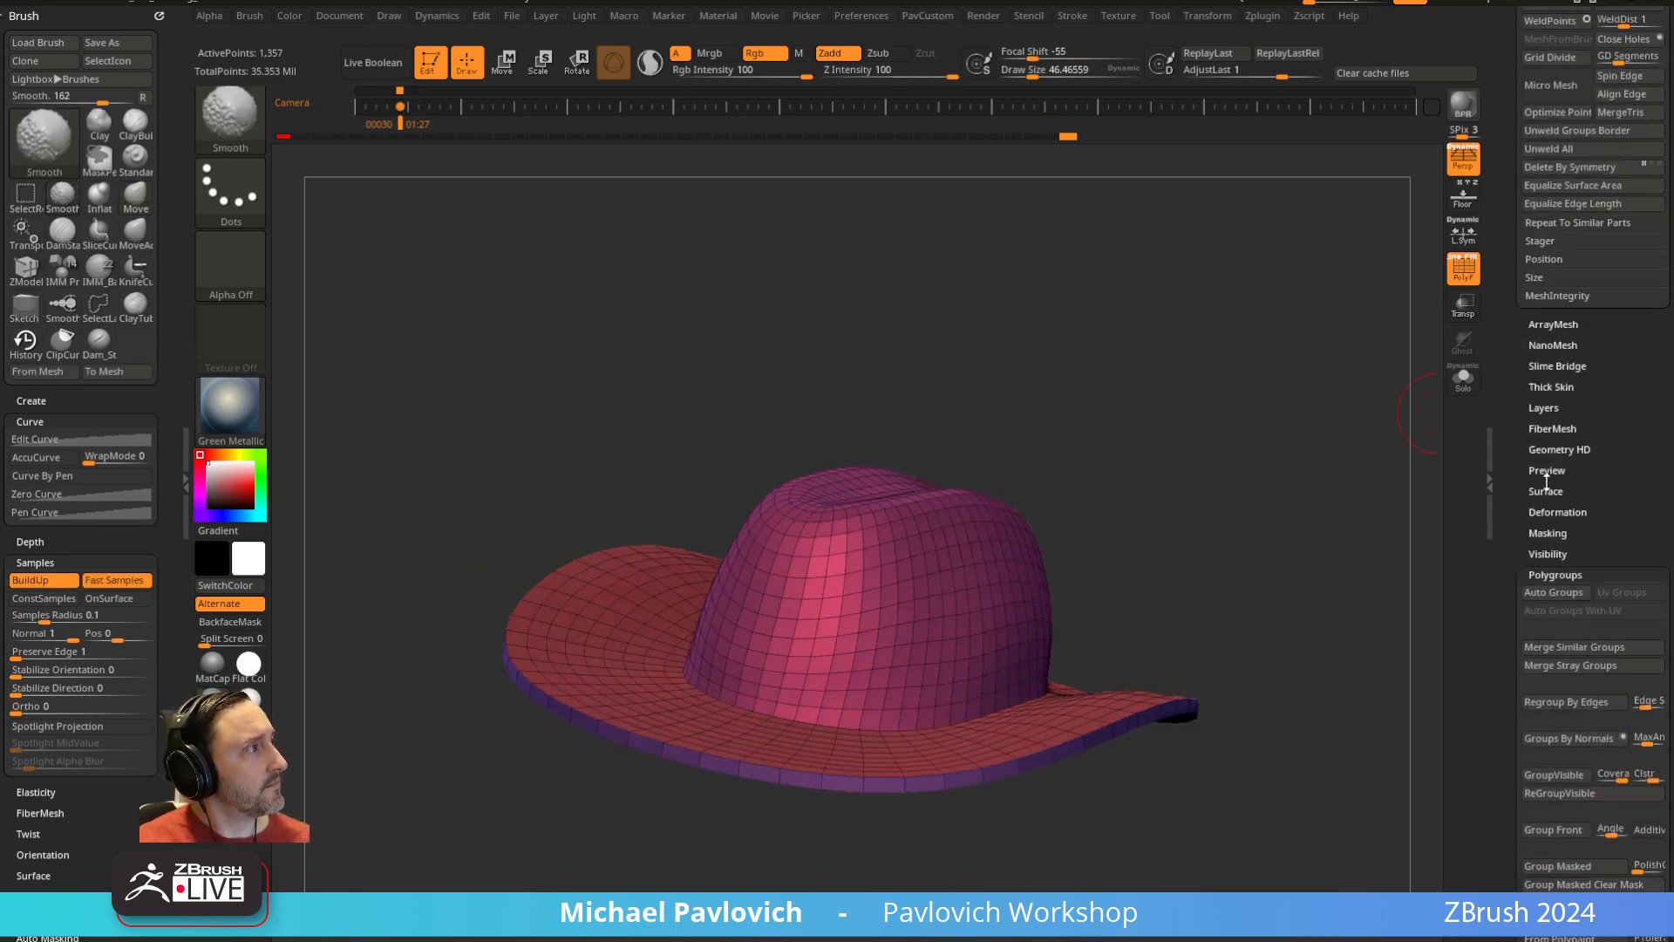
left_click(1556, 512)
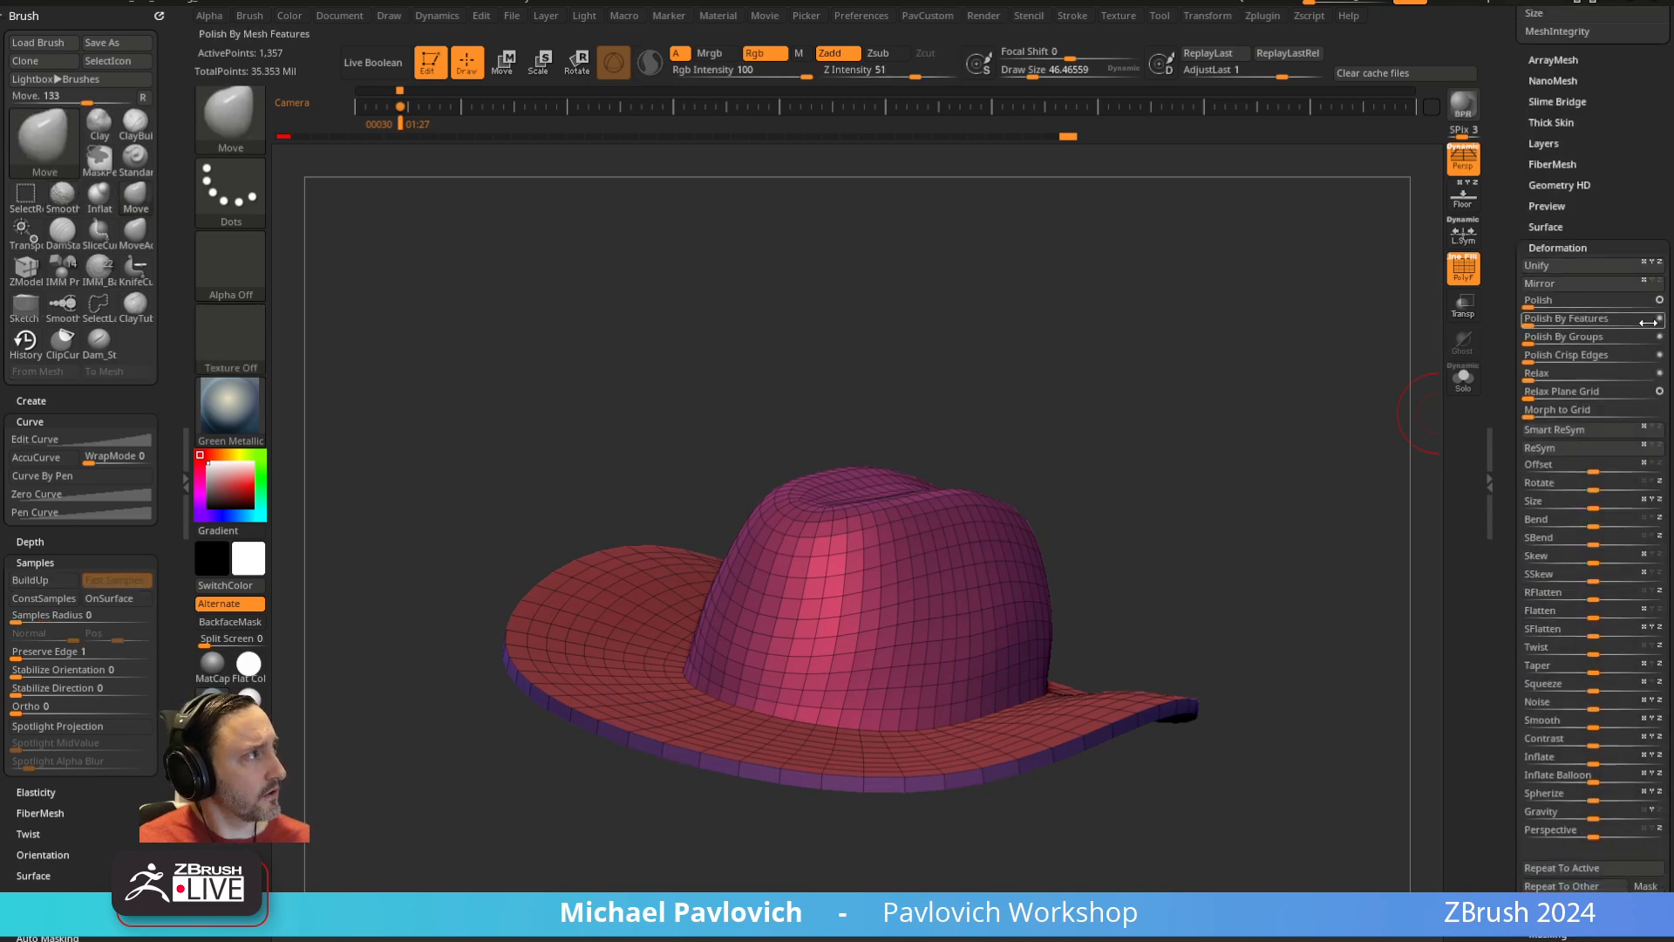
left_click(1544, 321)
left_click(1540, 322)
key("ctrl+z")
key("ctrl+z")
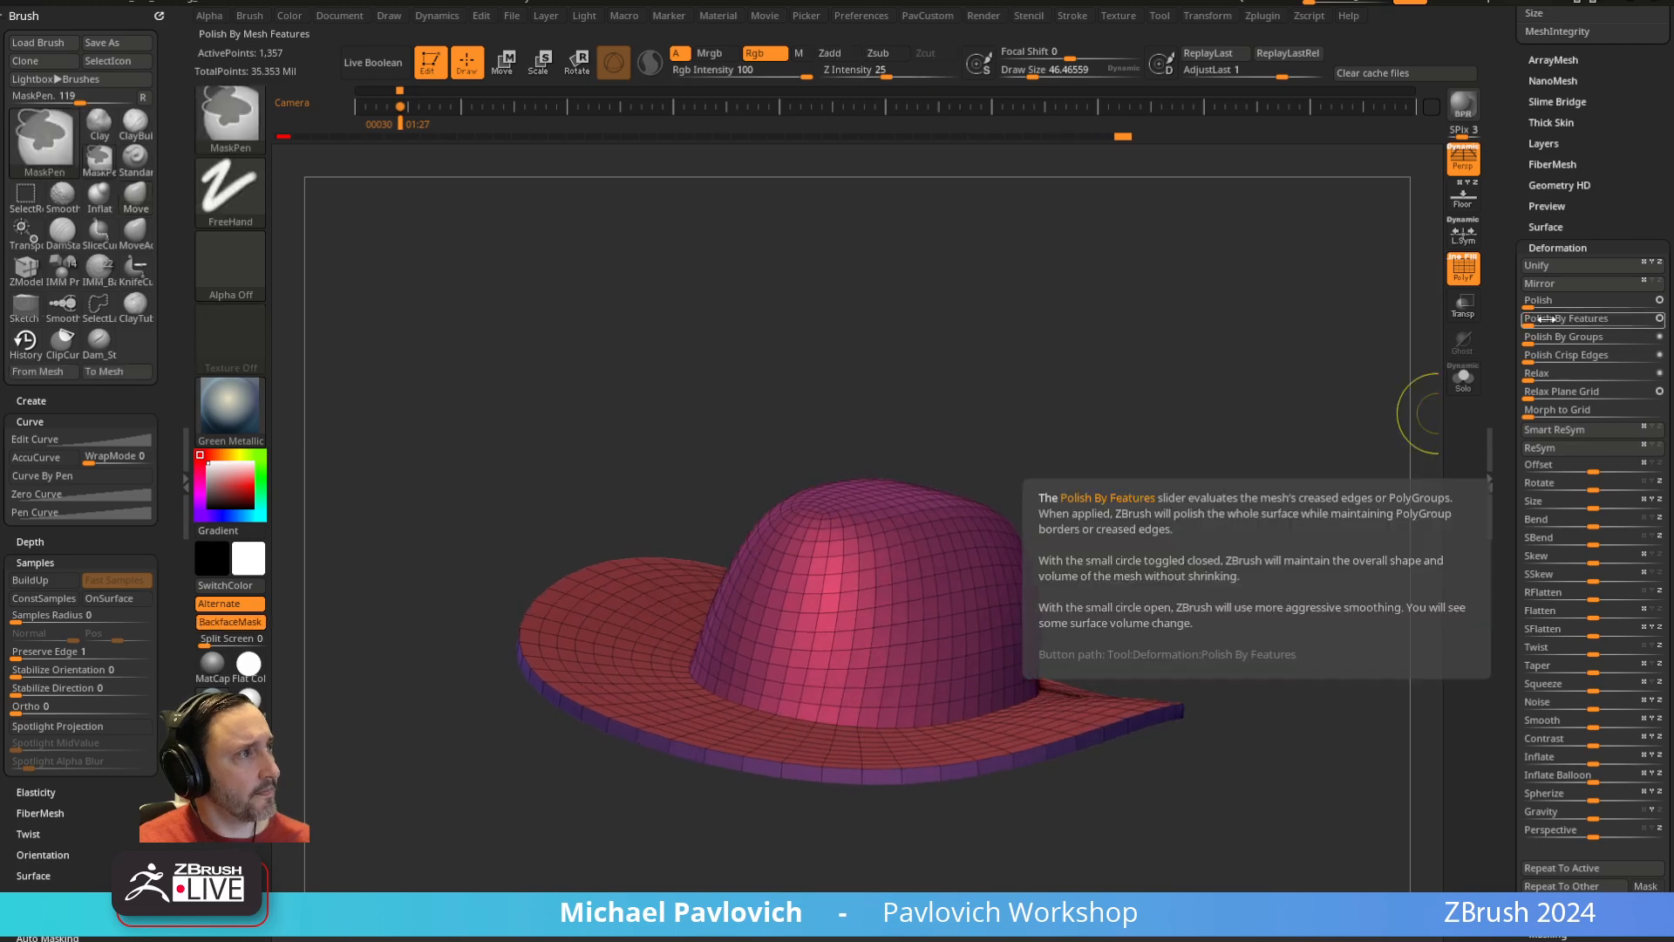
Apply Polish By Features to the hat in its volume-preserving closed-circle mode
left_click(1529, 320)
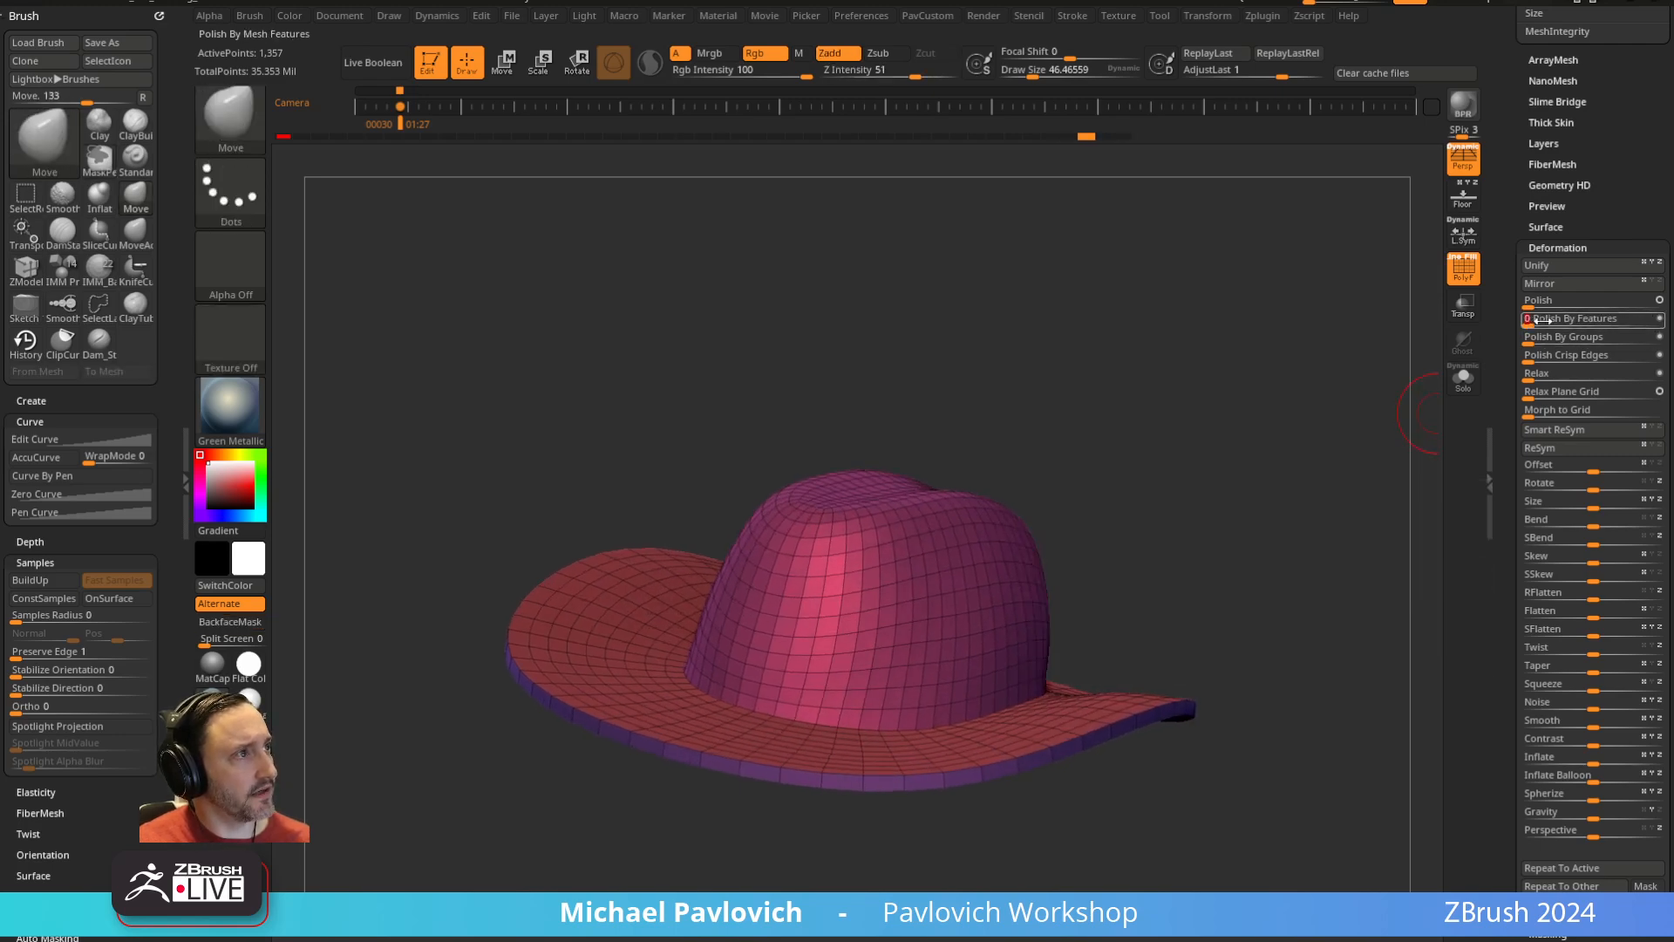
left_click_drag(1282, 467, 1172, 532)
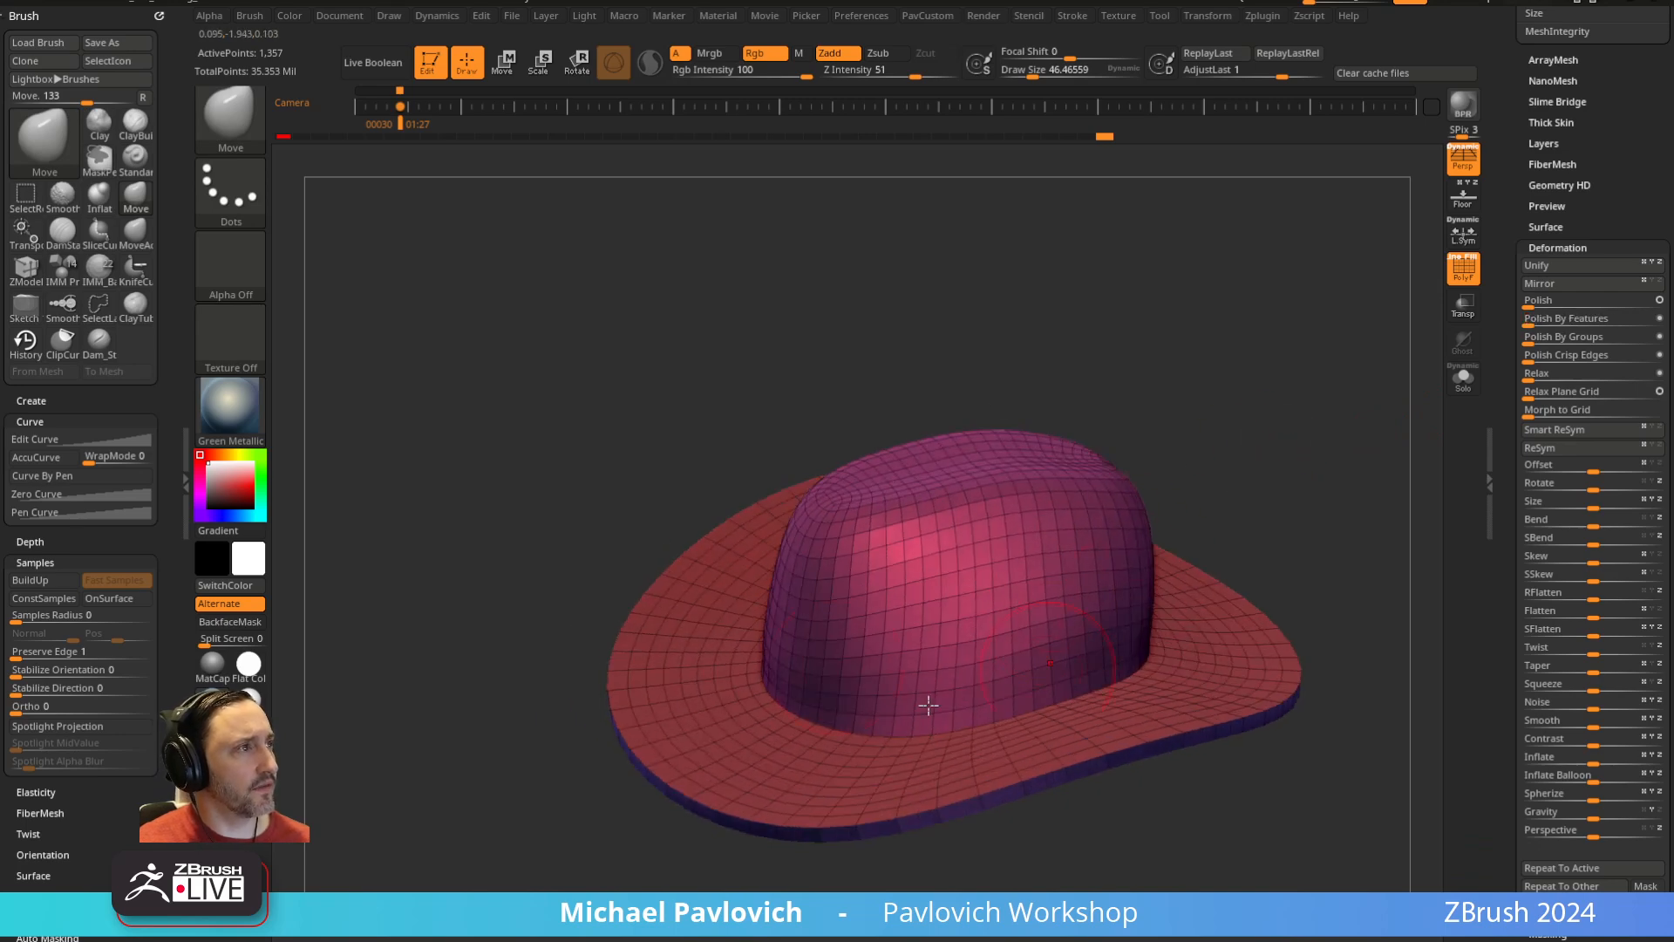
left_click_drag(1000, 515, 1315, 451)
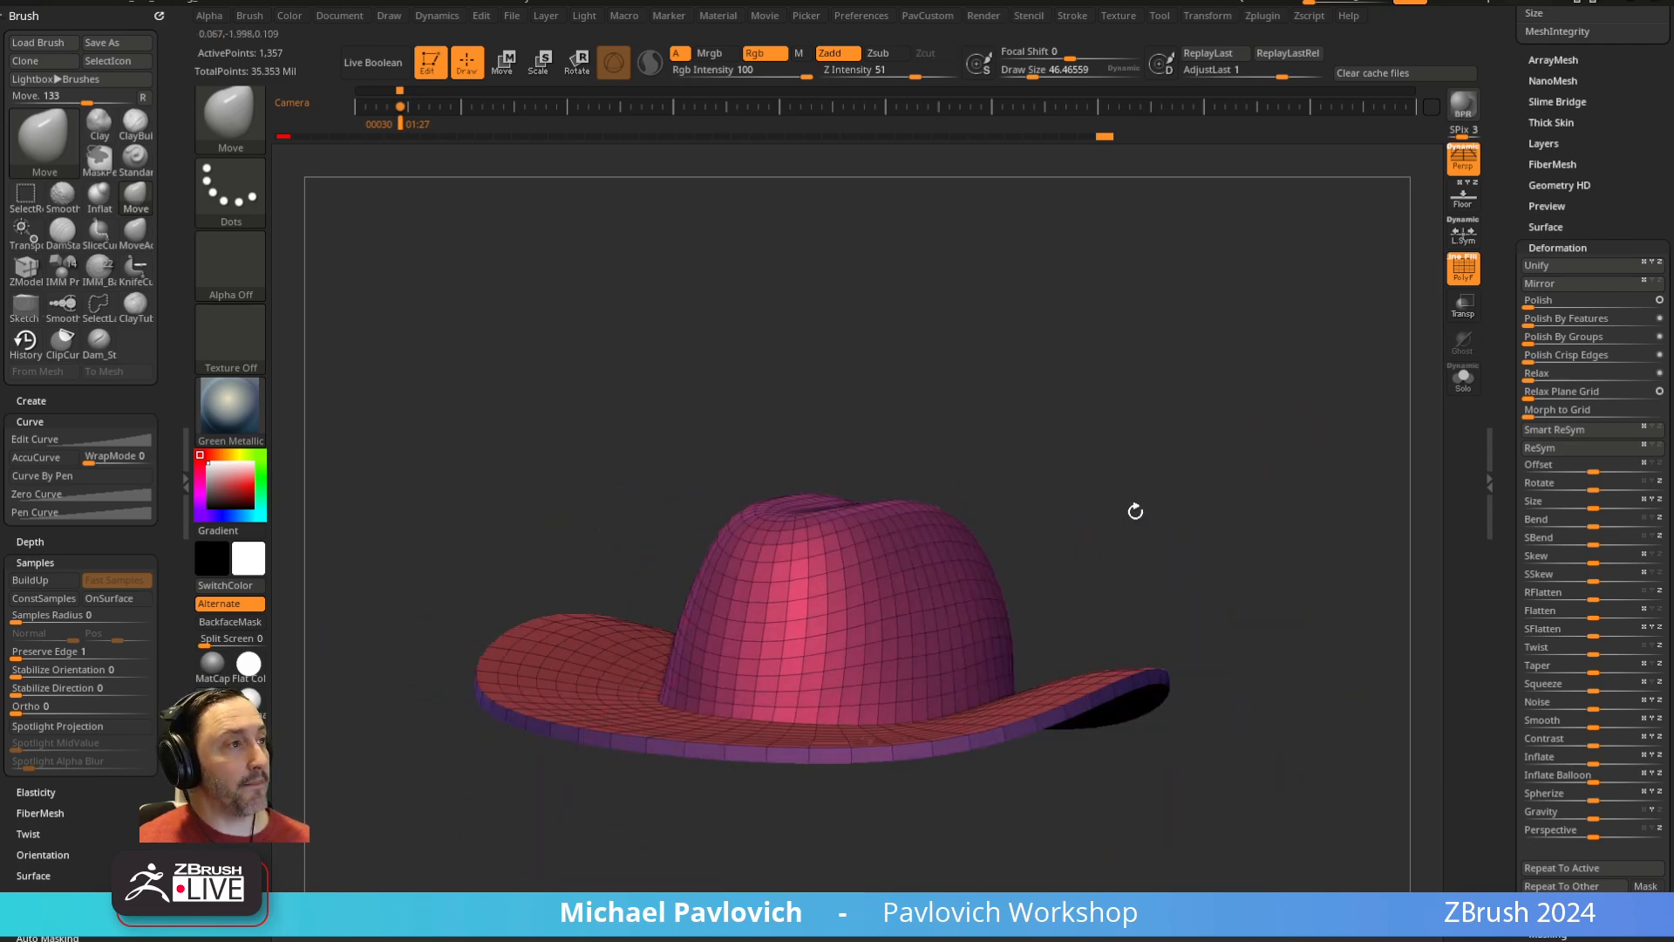
left_click_drag(1135, 511, 1135, 553)
Apply Dynamic Subdiv so the hat's thickness becomes real geometry
left_click_drag(1512, 217, 1496, 534)
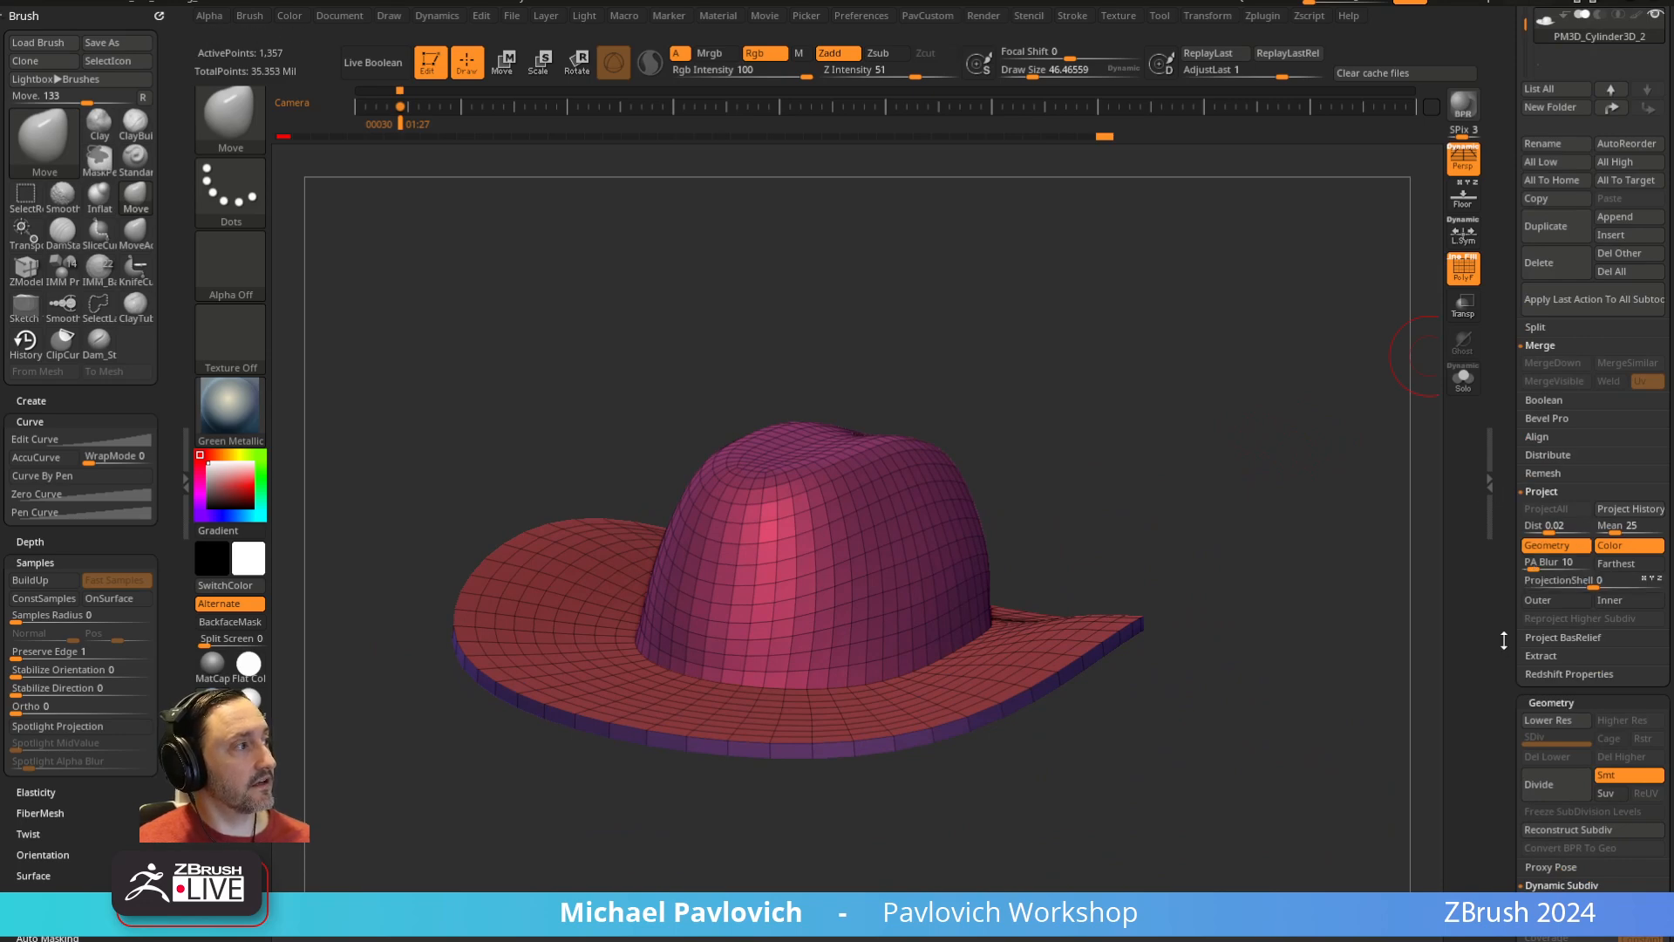
left_click_drag(1504, 641, 1506, 473)
left_click(1540, 740)
left_click(1541, 739)
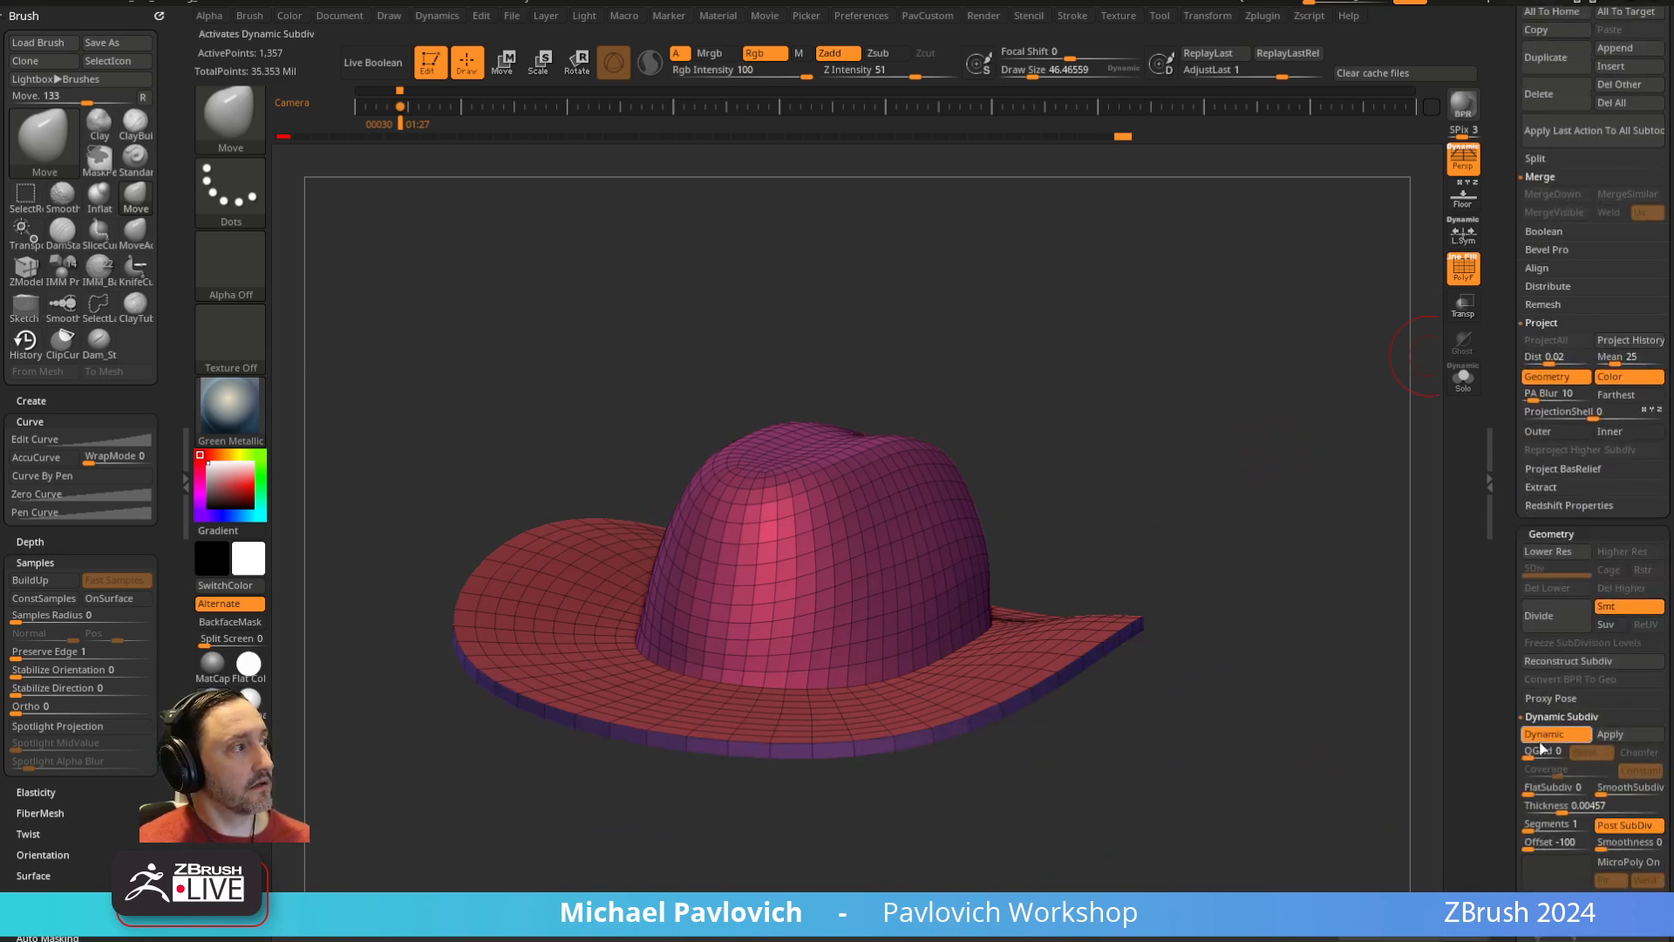
left_click(1611, 734)
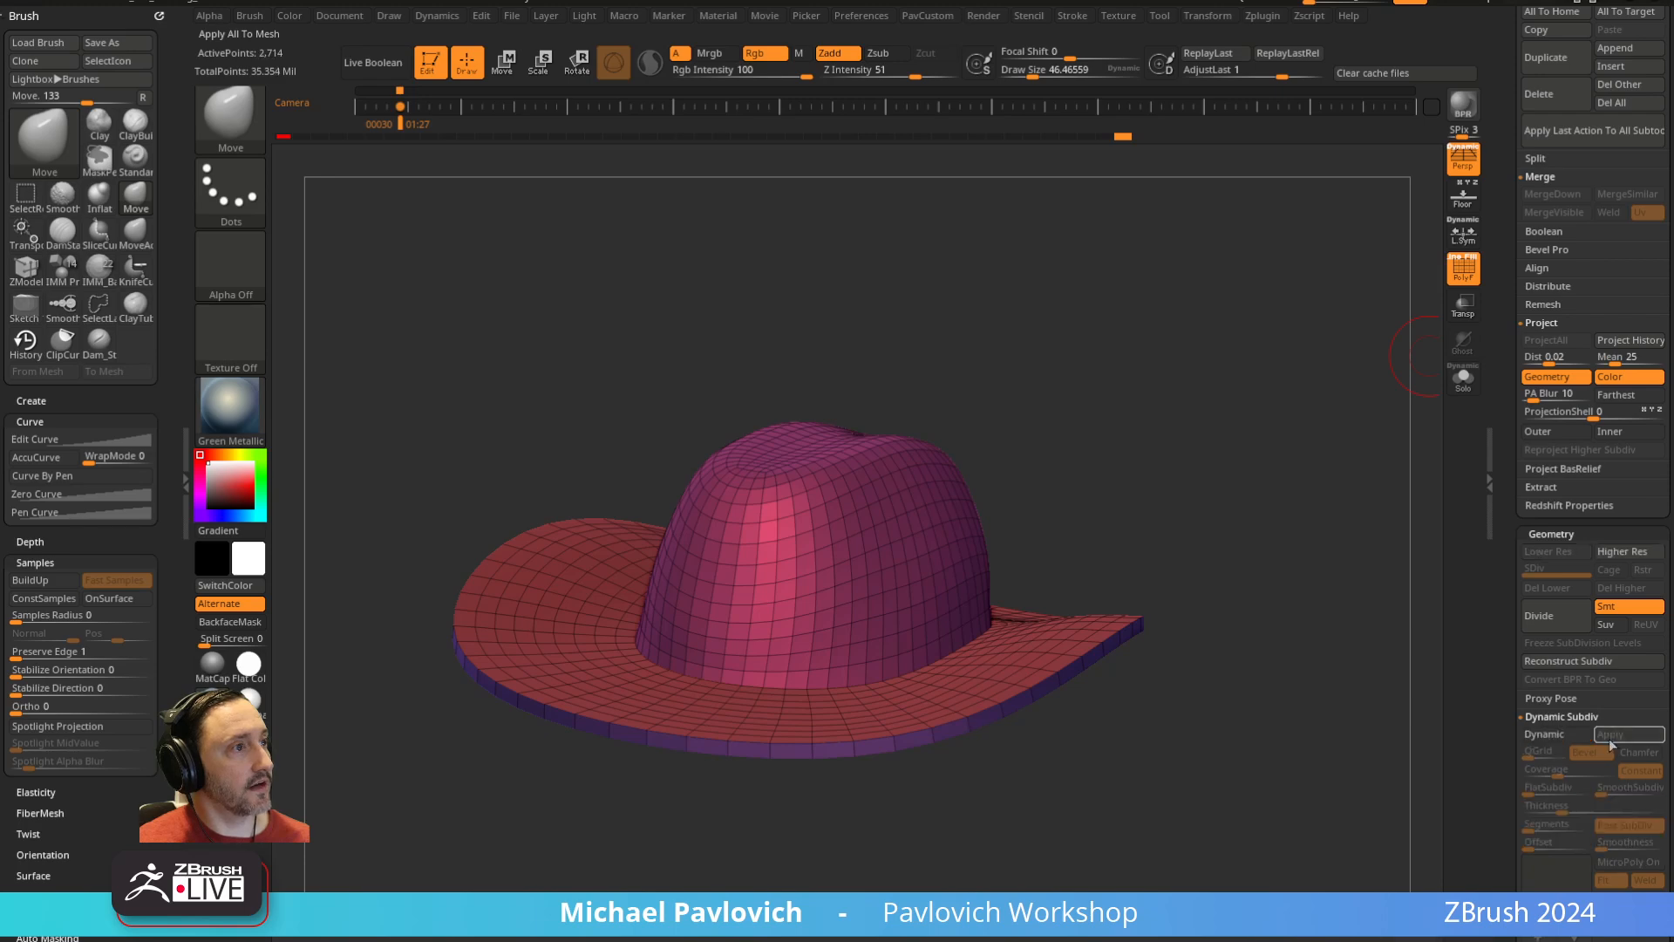
Enable Dynamic Subdiv again on the hat with thickness 0 and smooth subdivision 2
left_click(1546, 738)
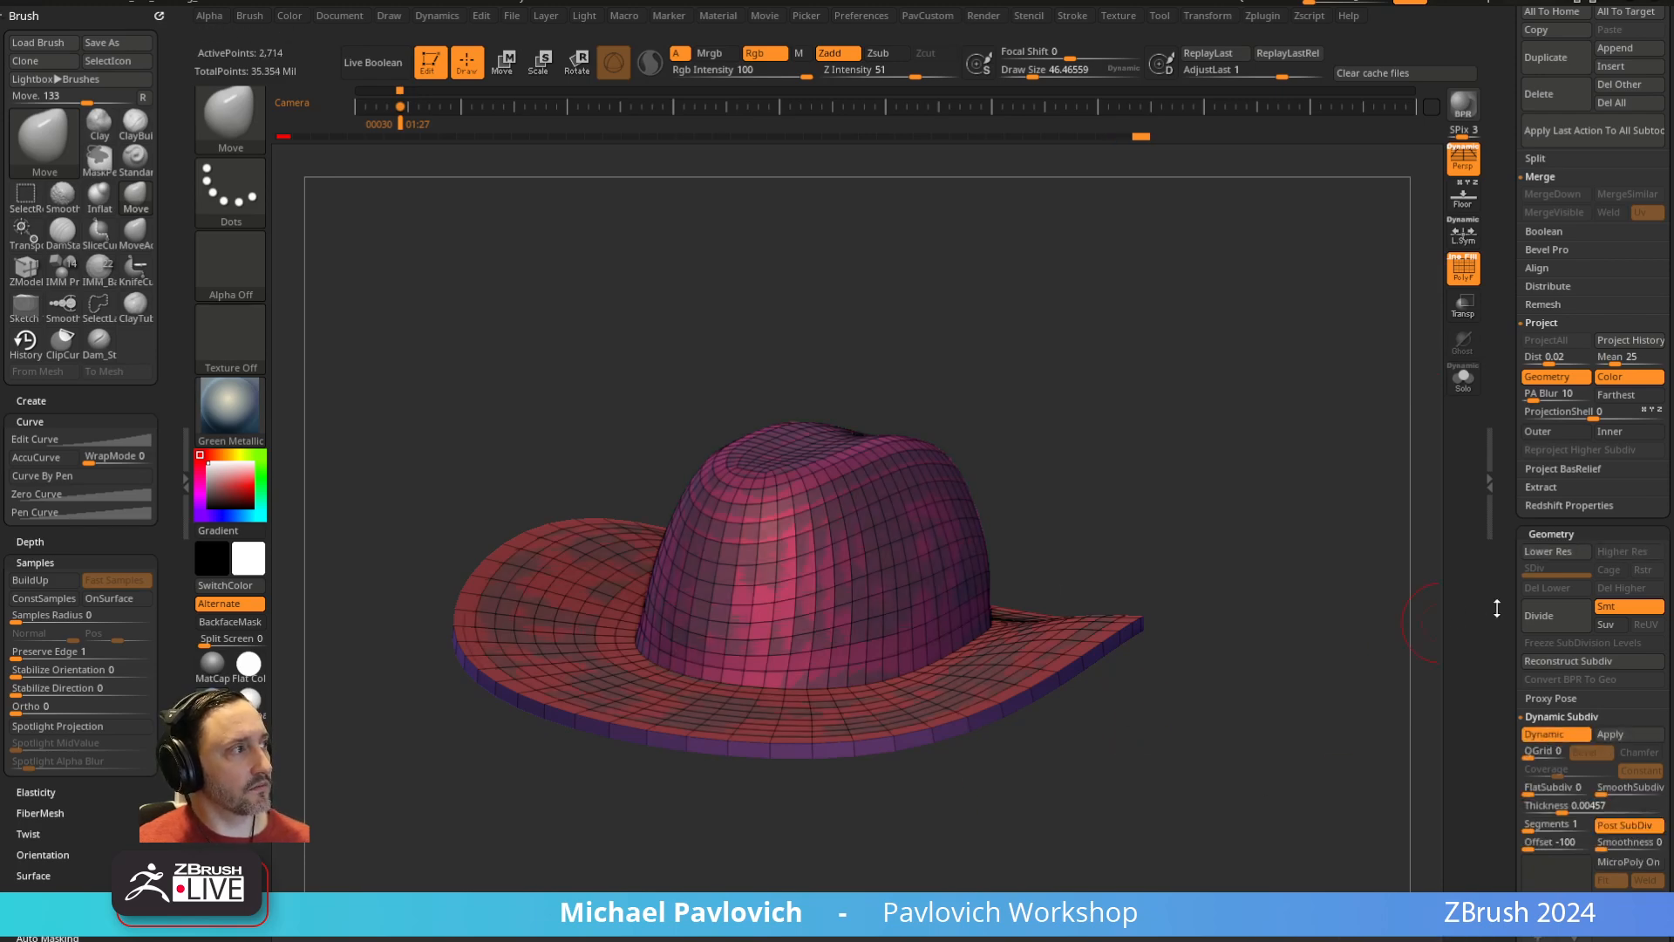
left_click_drag(1497, 607, 1499, 412)
left_click_drag(1554, 612, 1507, 613)
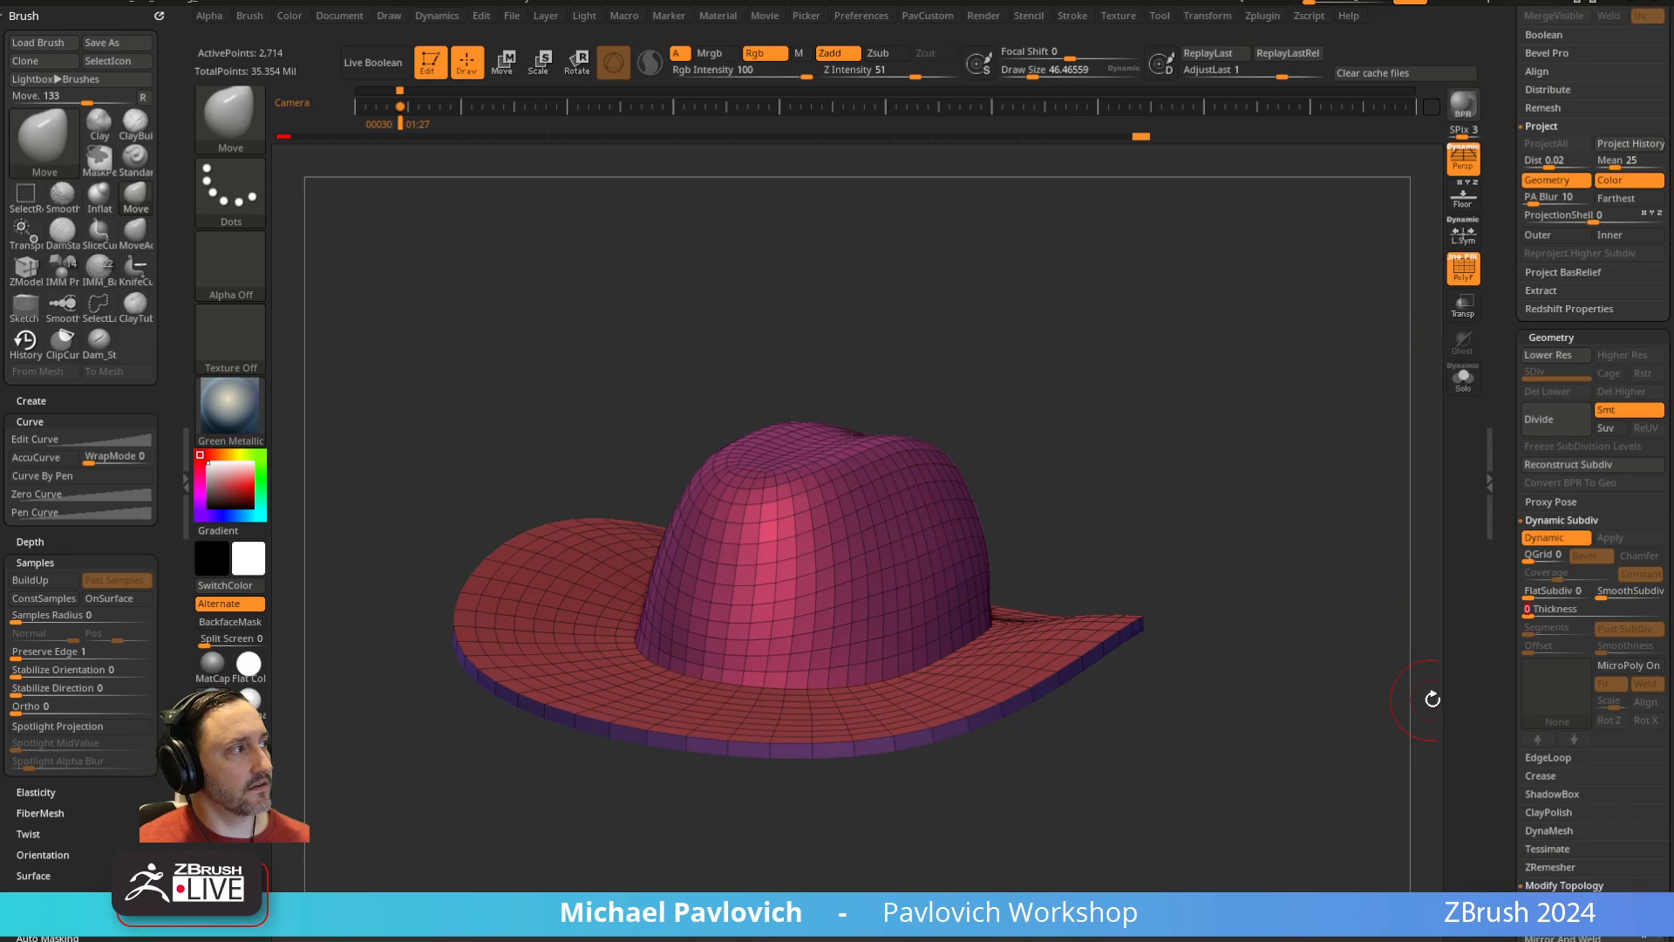
left_click(1616, 593)
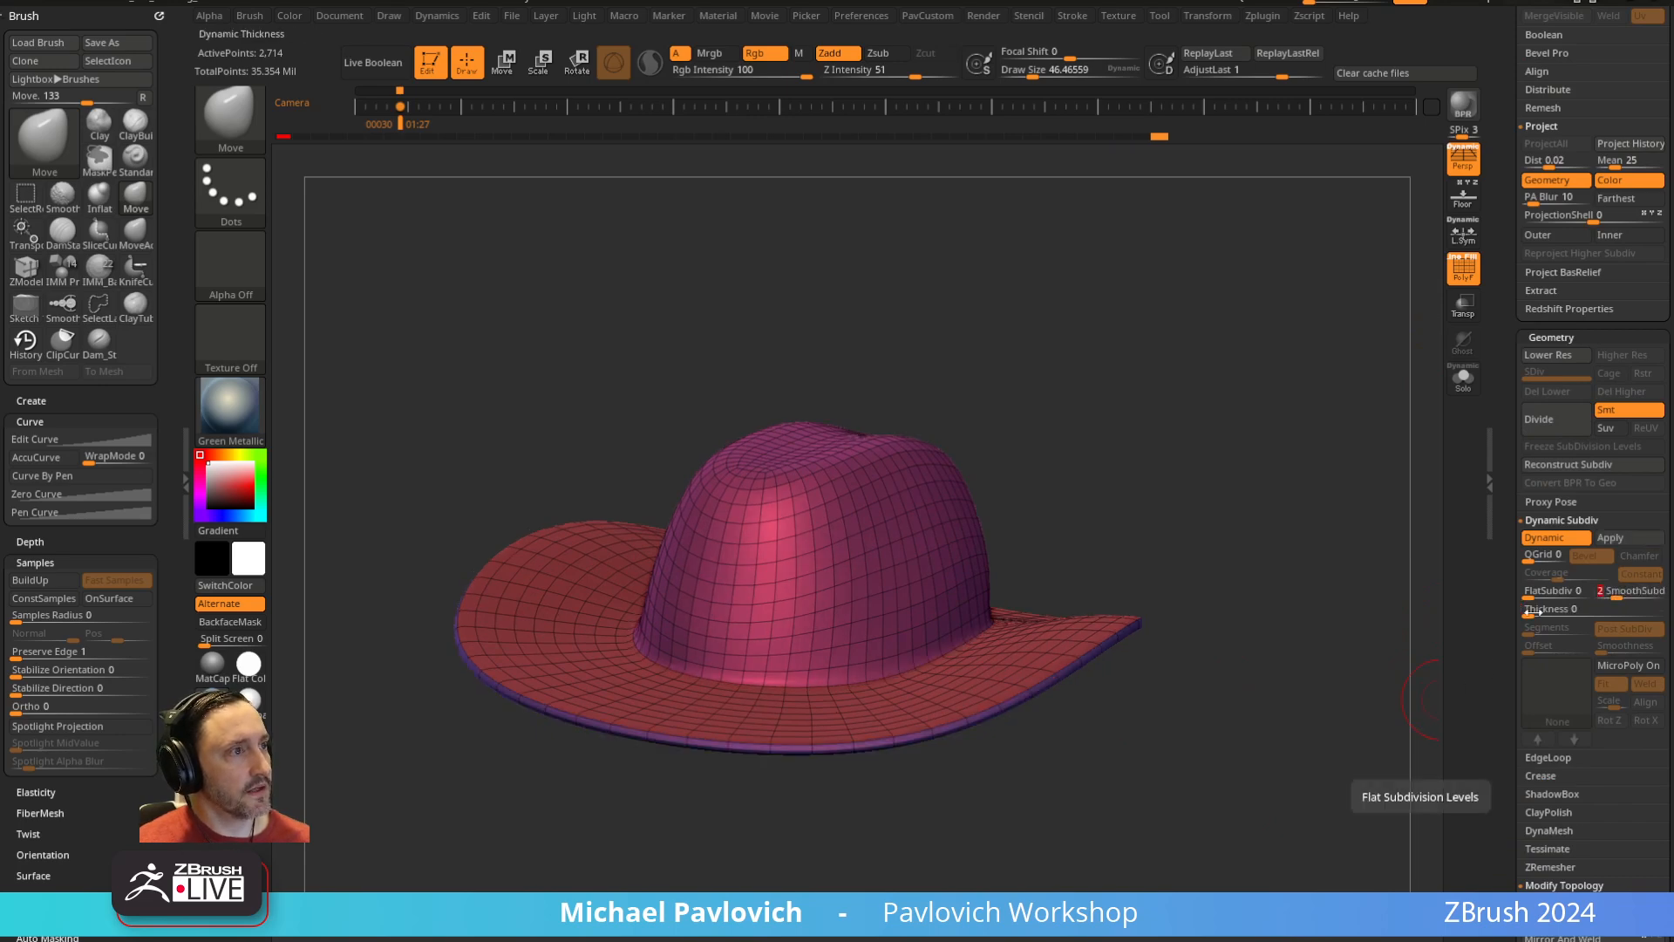
Crease the hat's polygroup borders with a crease level of 2, and set the smooth subdivision to 3
left_click_drag(1508, 647, 1508, 616)
left_click(1541, 744)
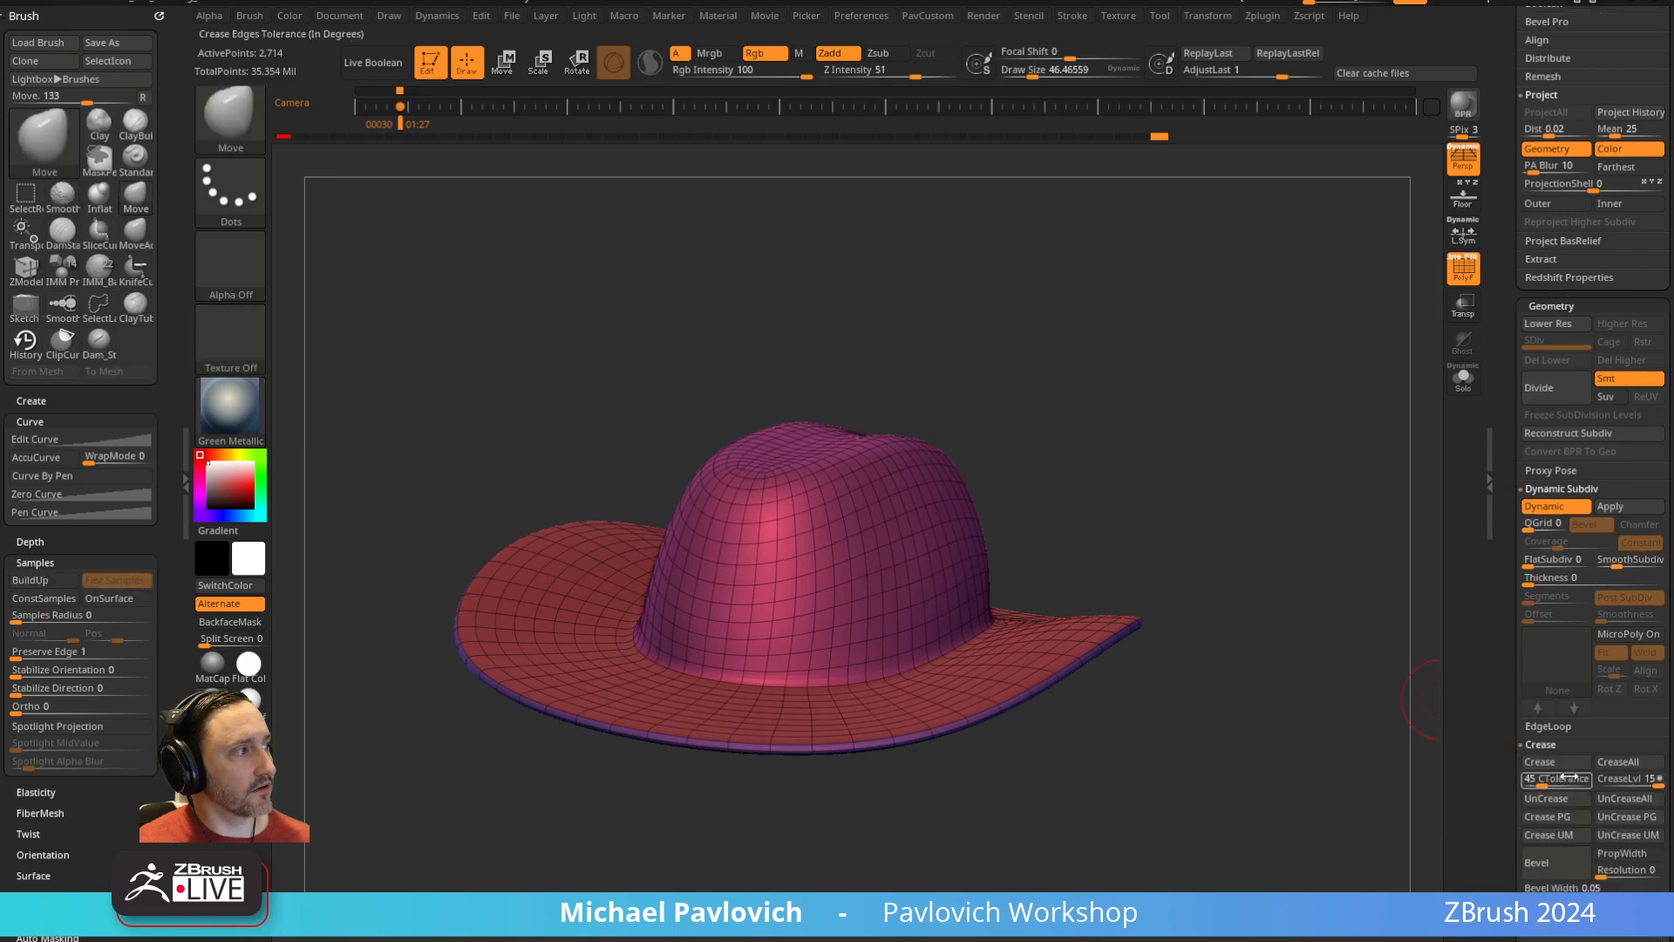
left_click(1545, 817)
left_click_drag(1618, 787, 1610, 787)
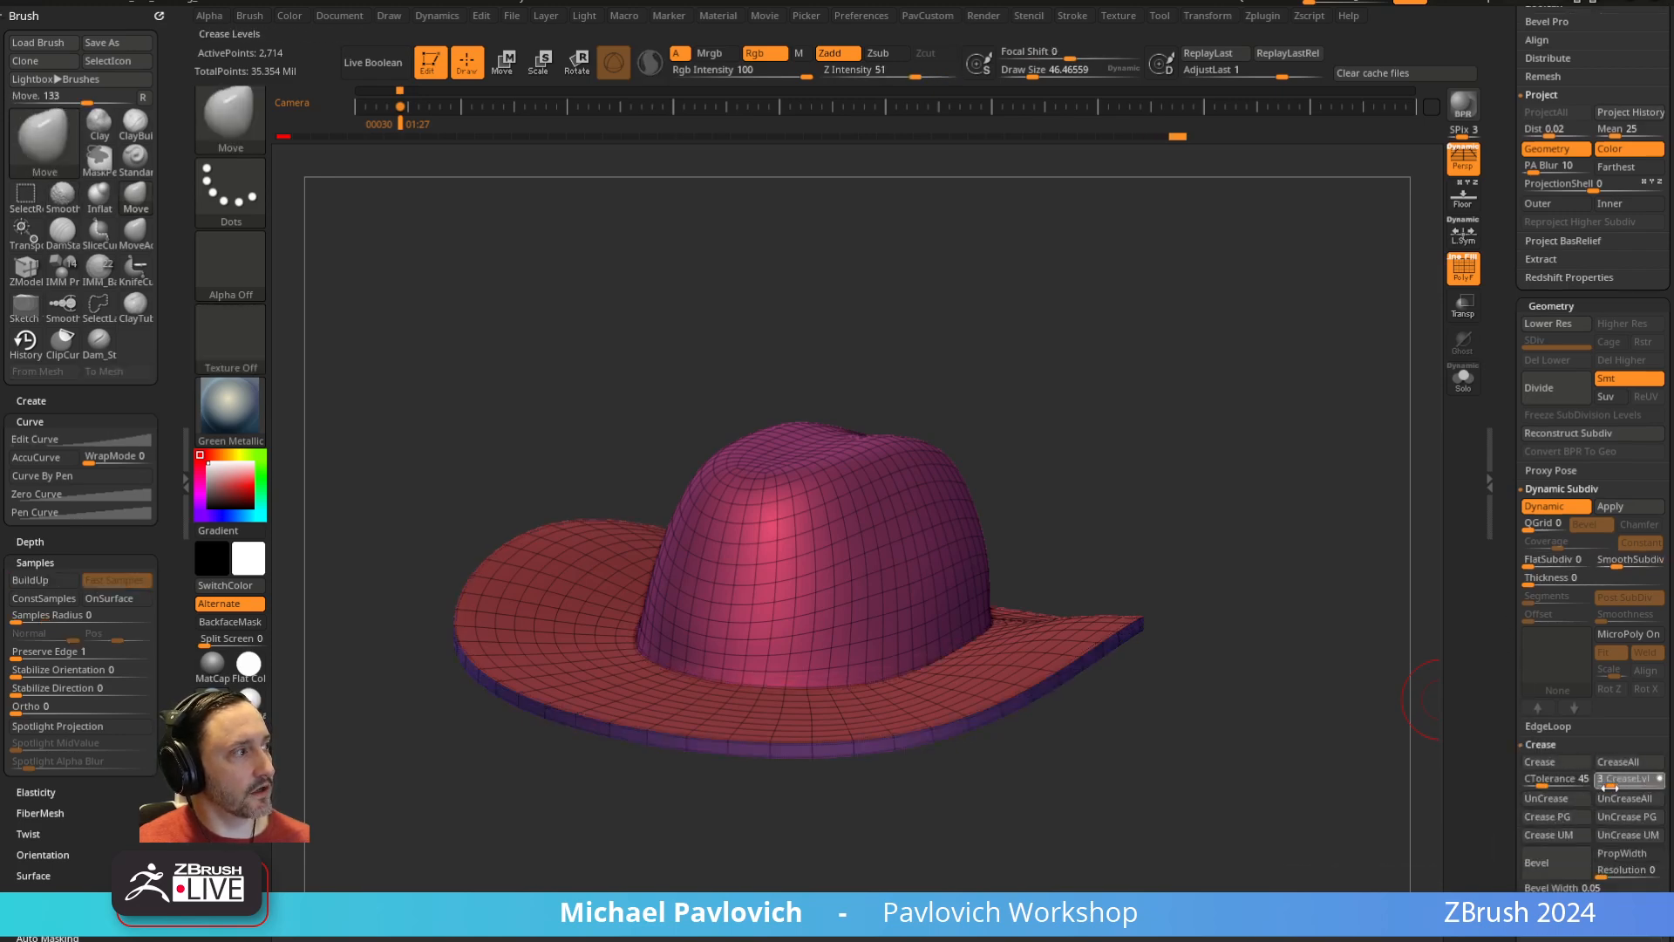
left_click(1625, 566)
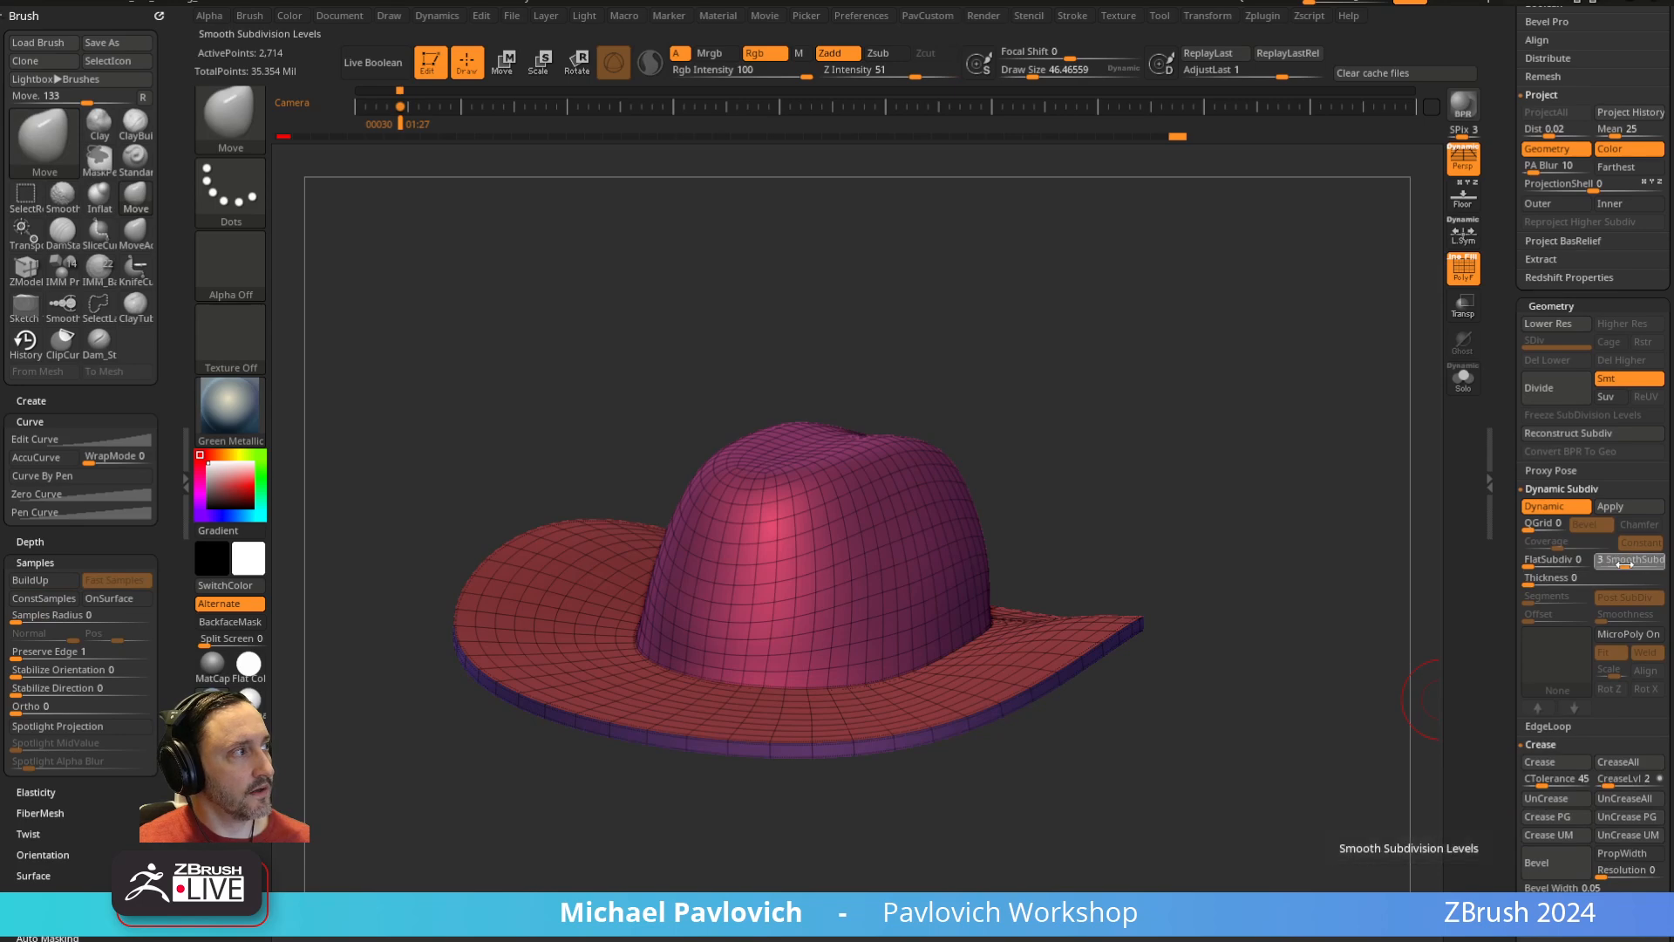
Inspect the hat's surface with the polyframe hidden, comparing Dynamic Subdiv off and on, and show the polyframe again
left_click(1460, 270)
left_click_drag(1301, 477, 1300, 466)
key("shift+d")
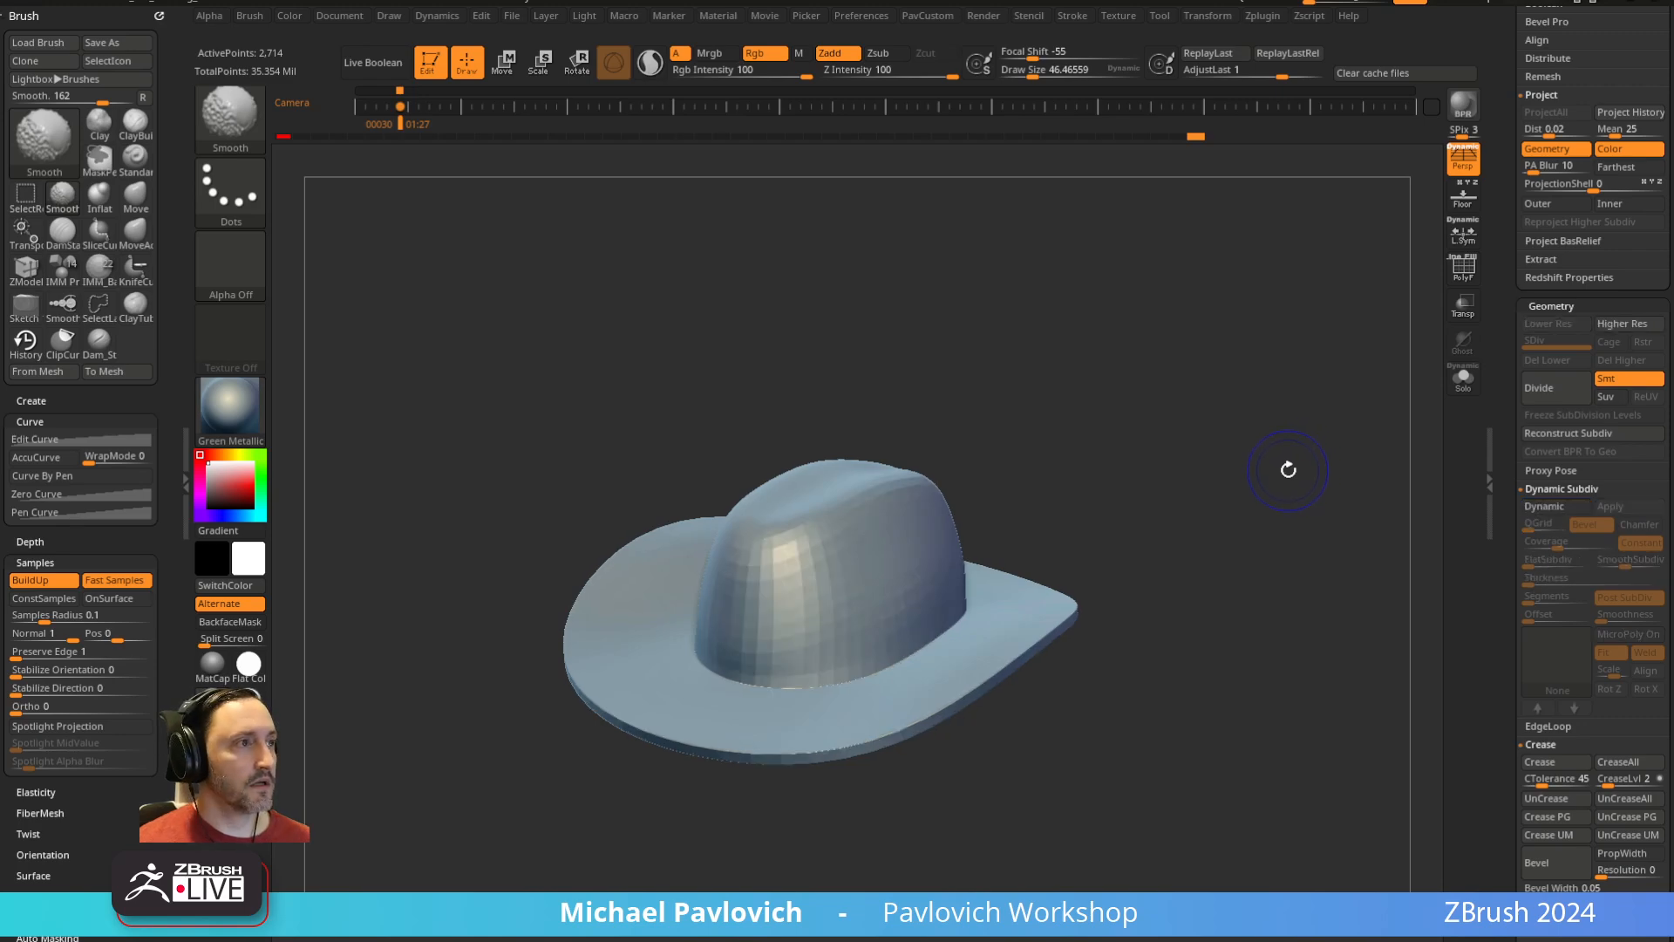
key("d")
left_click(1462, 270)
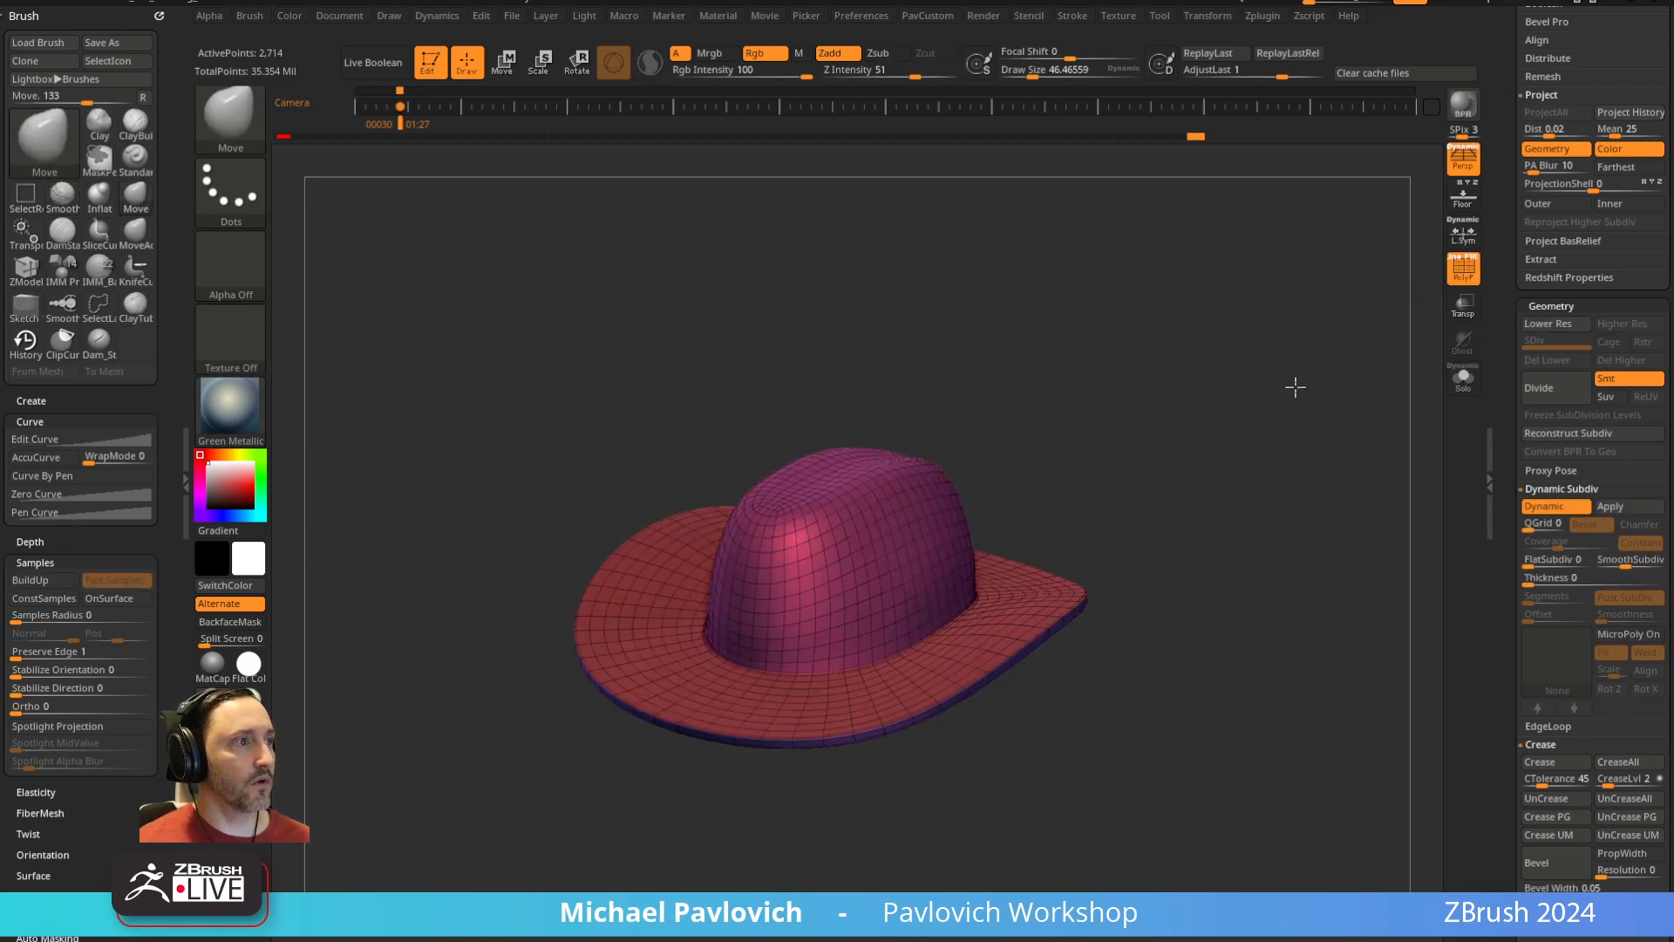
Reduce the draw size to about 22 and select the IMM Curve insert brush for the hat
key("f")
left_click_drag(1504, 393, 1502, 621)
left_click_drag(1371, 462, 1278, 575, "alt")
mouse_move(1332, 515)
left_mouse_down()
mouse_move(1317, 439)
mouse_move(1190, 477)
left_mouse_up()
key("bracketleft")
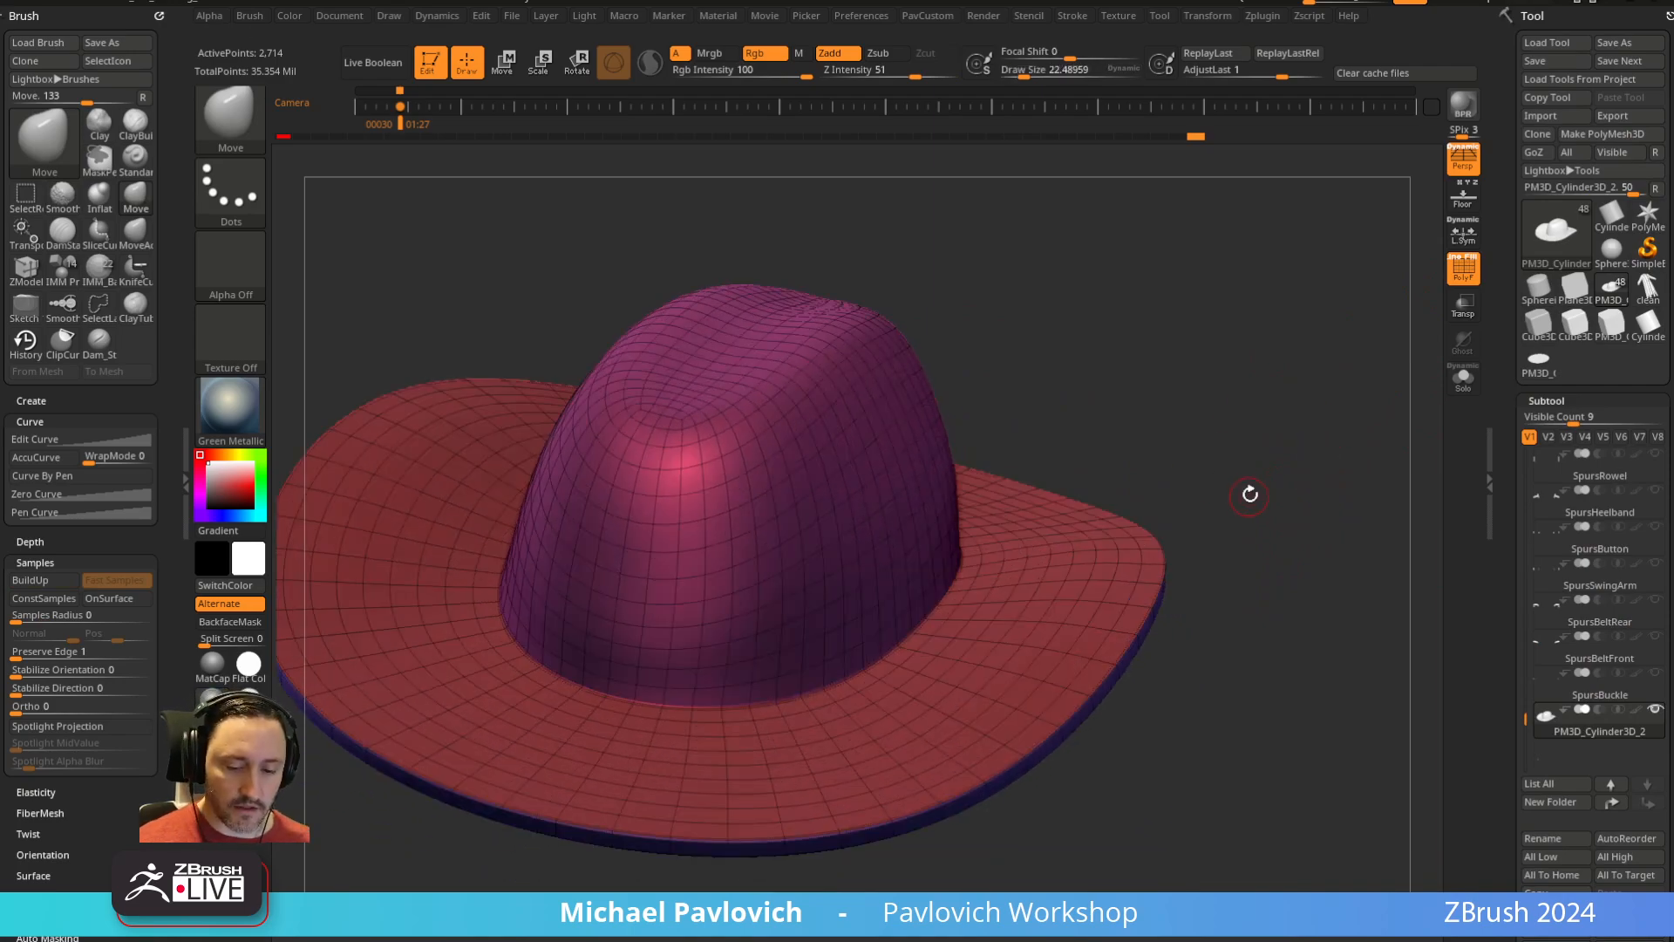
key("b")
key("i")
left_click(910, 663)
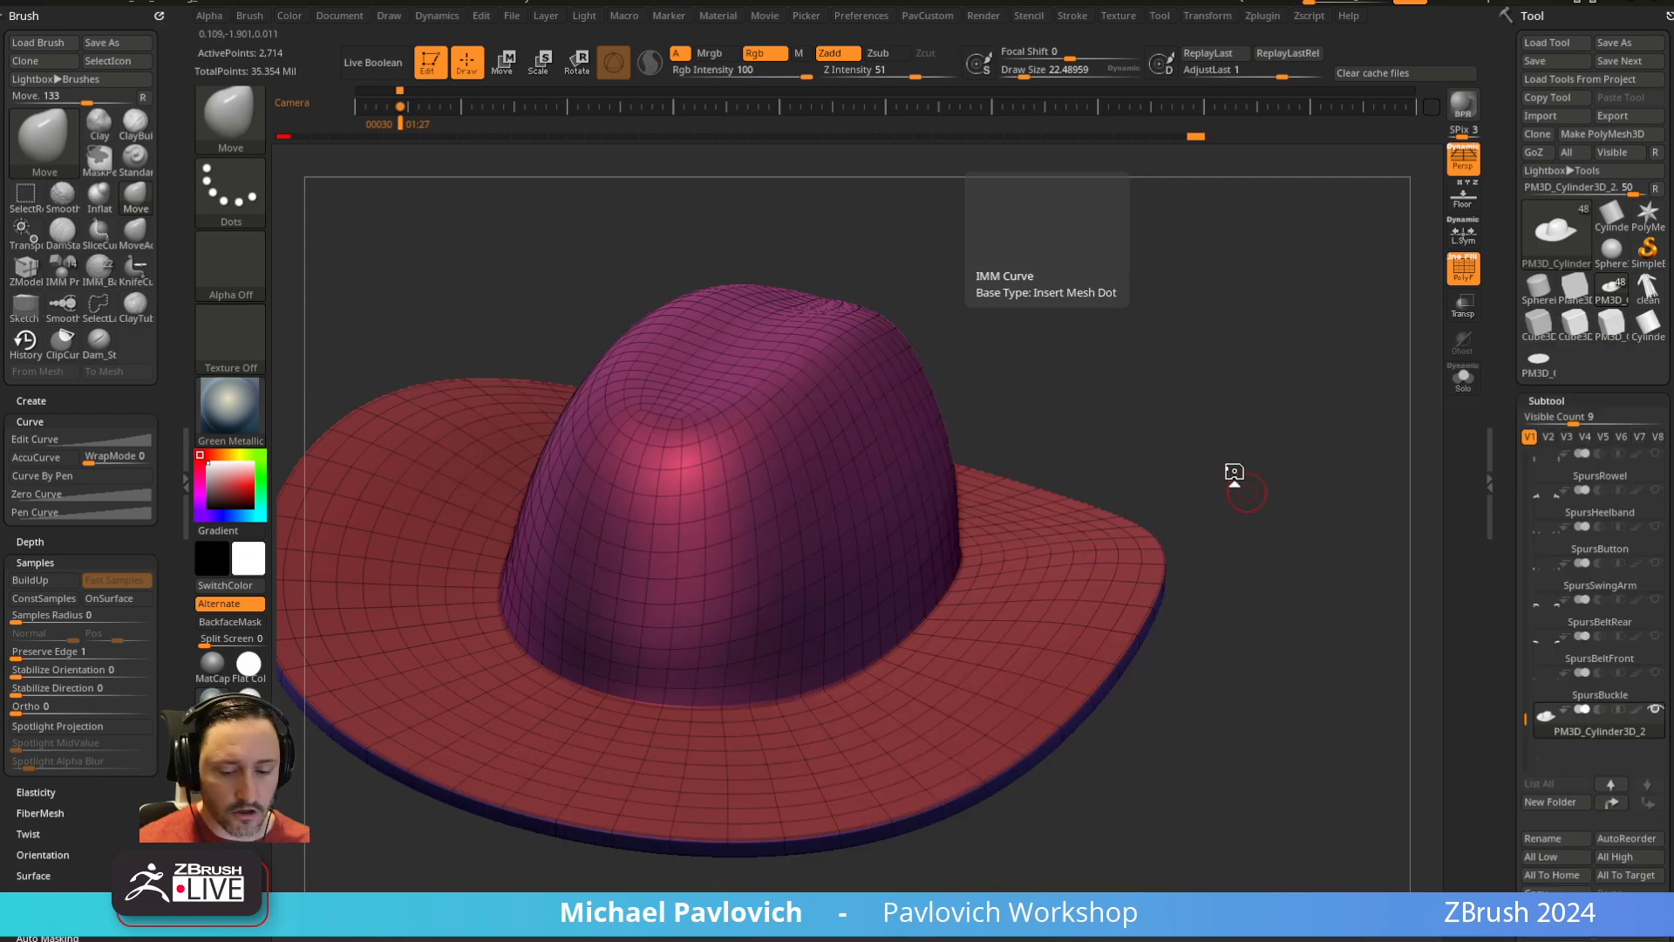
key("m")
left_click(1191, 673)
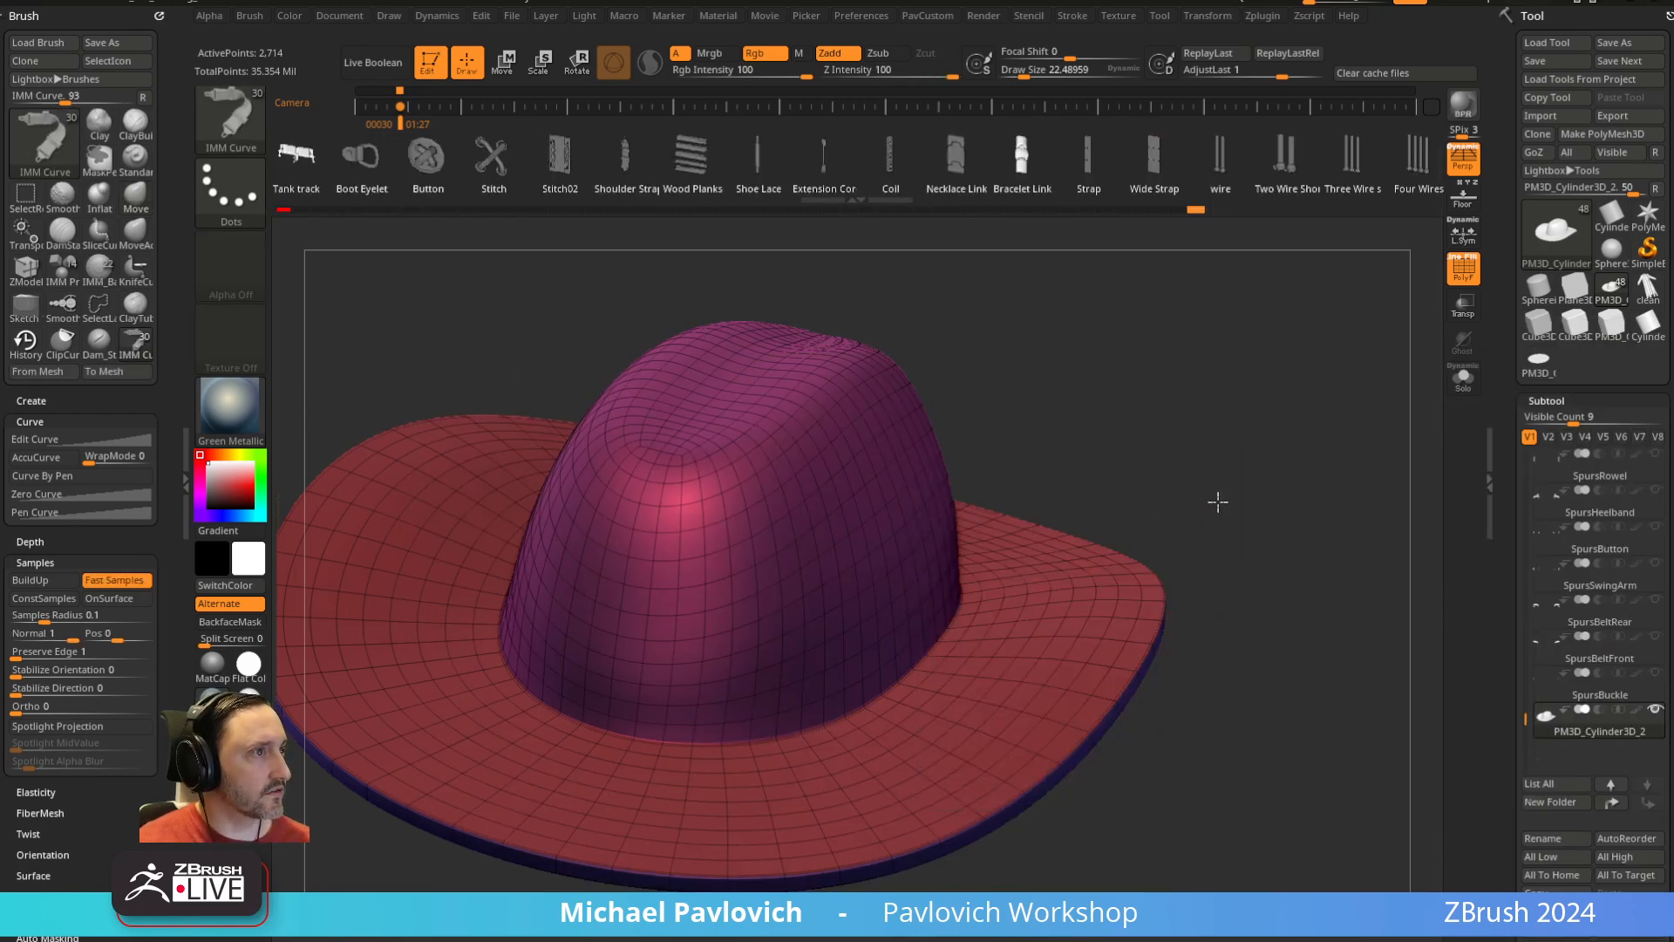
Try framing the full hat mesh with curves for the IMM Curve brush
left_click_drag(1216, 497, 1045, 608)
key("shift")
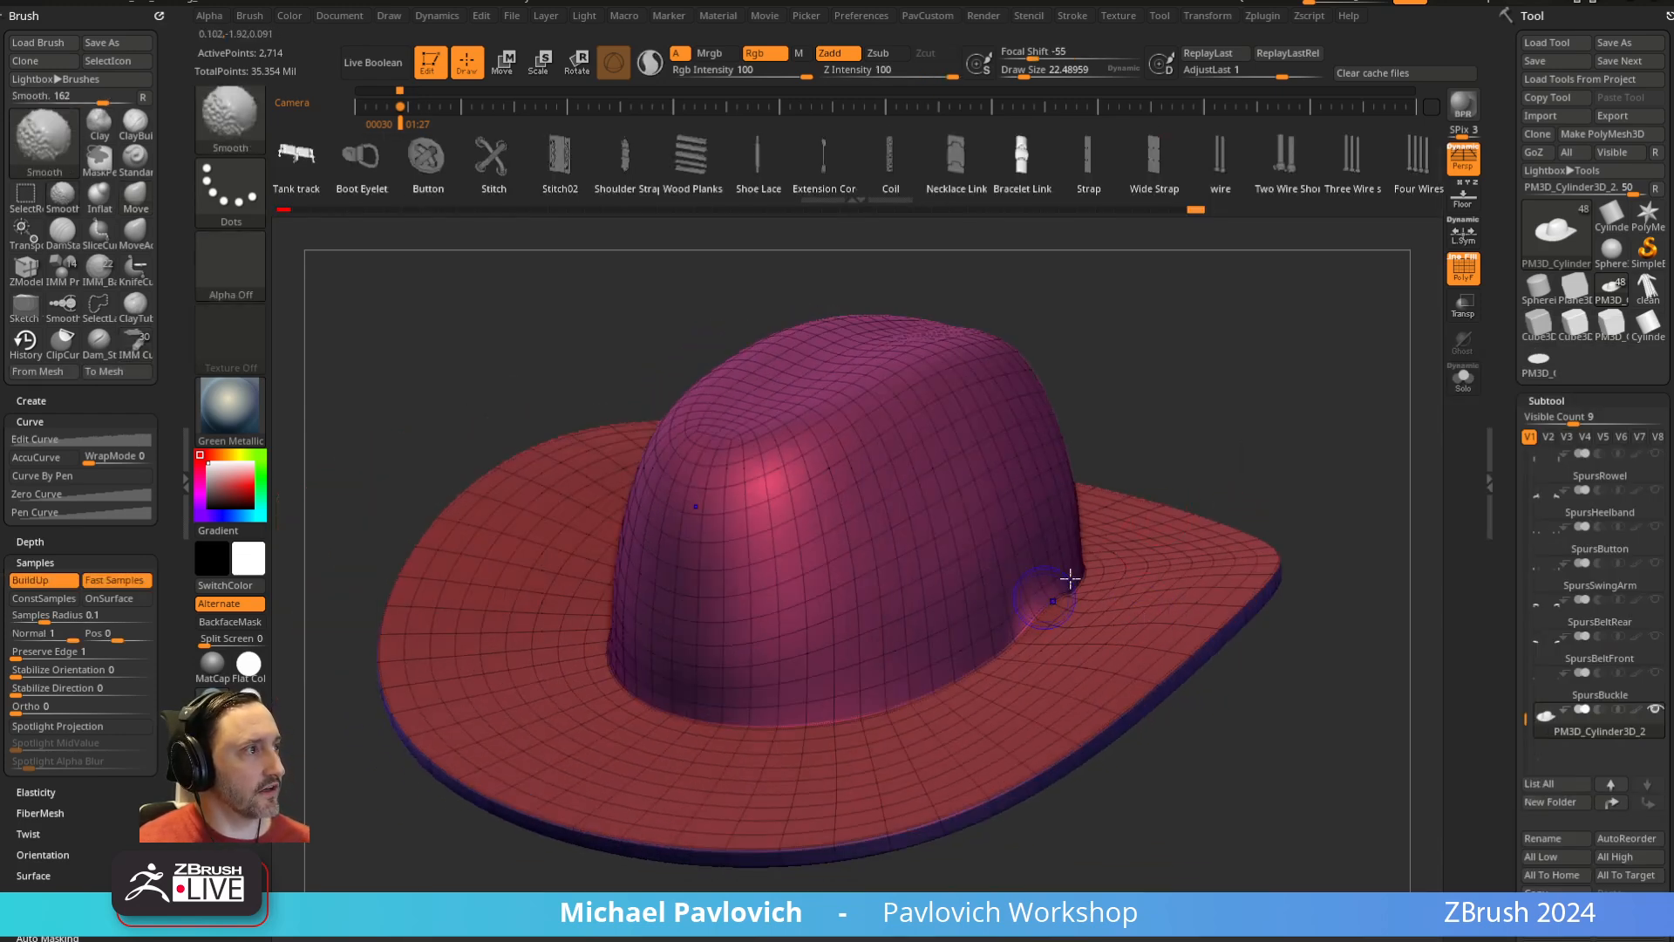
left_click_drag(1242, 423, 1201, 503)
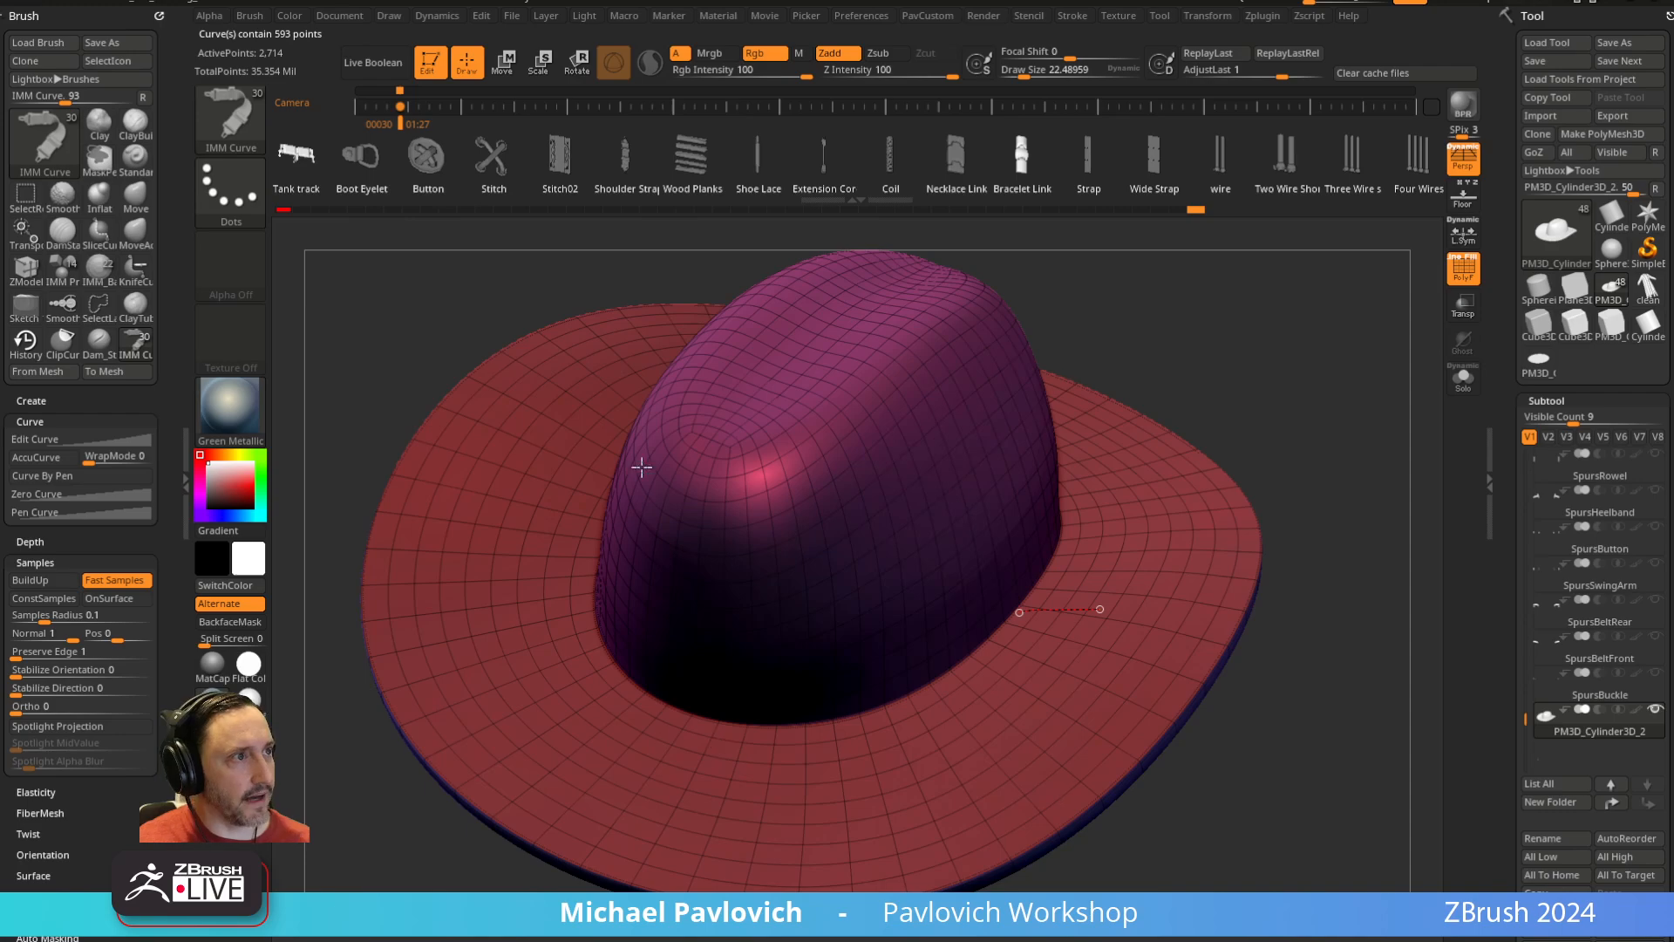
right_click_drag(1252, 419, 1290, 520)
key("f")
right_click_drag(1435, 453, 1388, 410)
left_click_drag(1511, 440, 1473, 554)
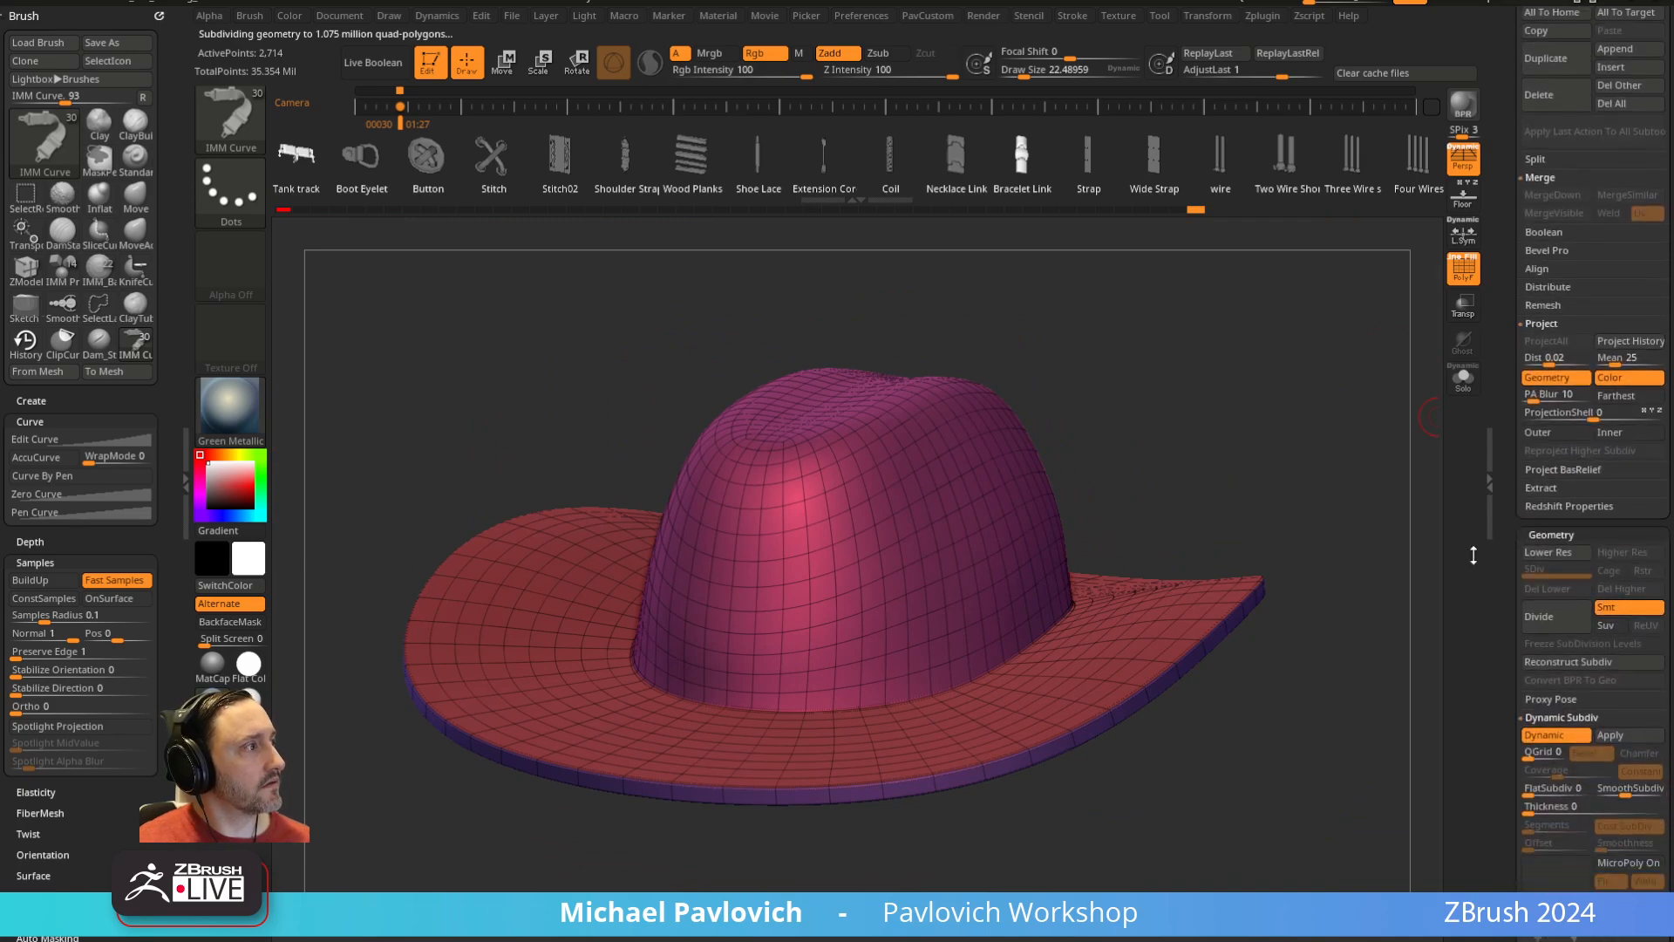
Retry framing the full hat mesh with curves while Dynamic Subdiv is turned off, and restore Dynamic Subdiv
key("shift+d")
right_click_drag(1338, 467, 1265, 551)
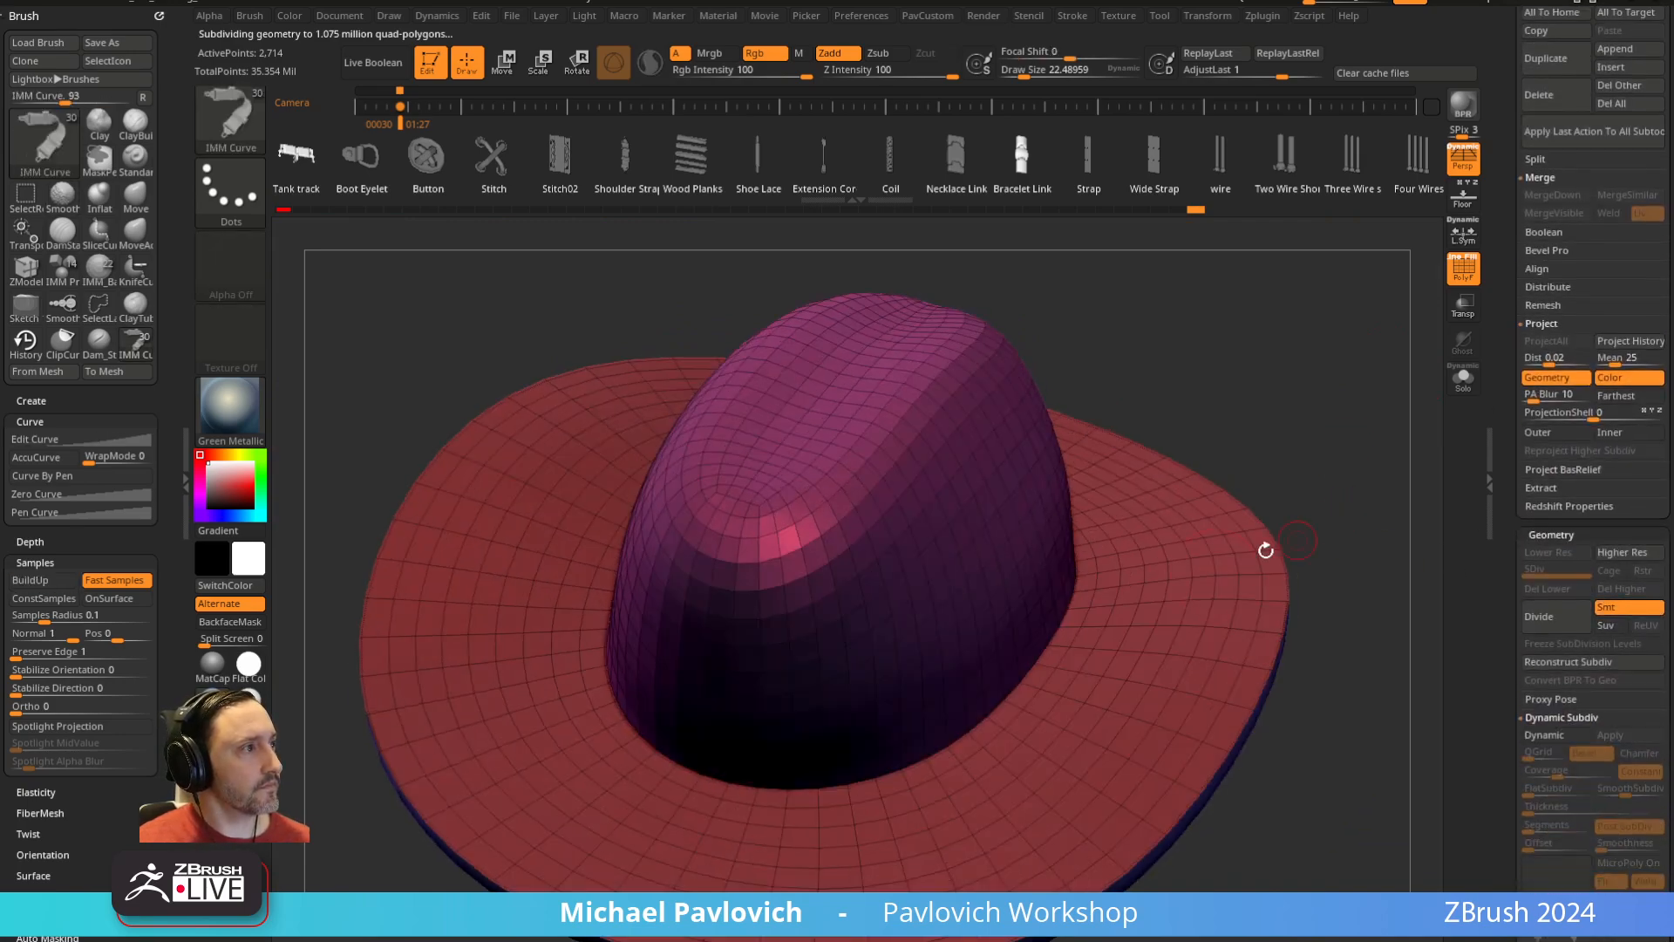
left_click_drag(1507, 578, 1509, 301)
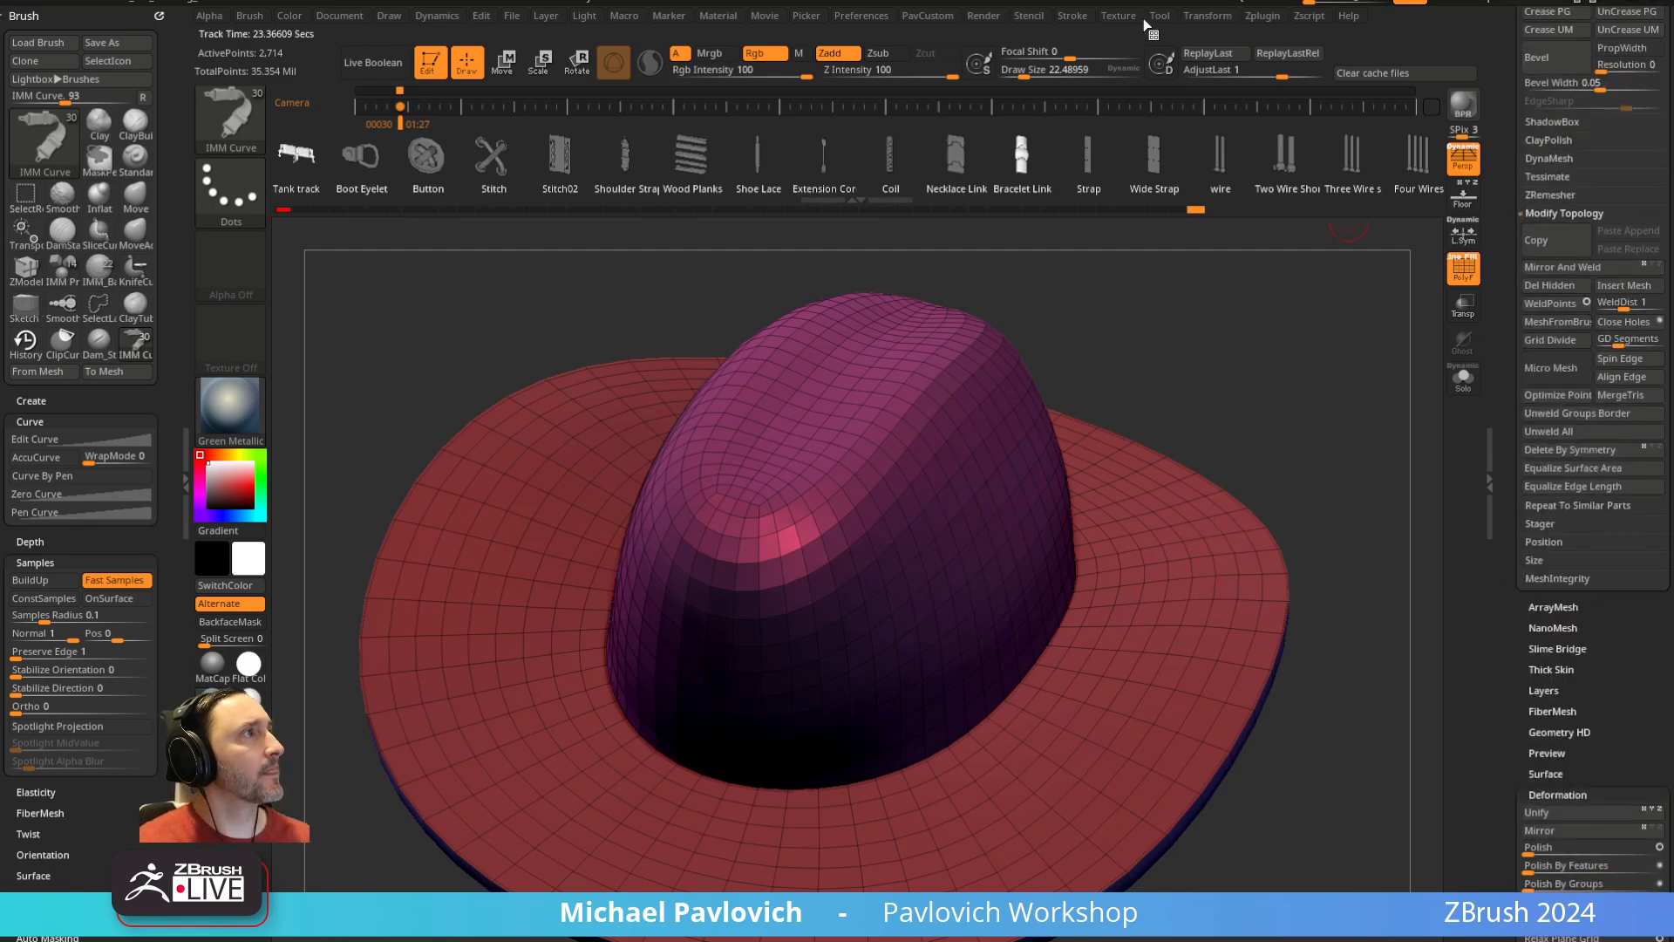
mouse_move(1077, 19)
left_click(1122, 321, "shift")
left_click(1122, 304, "shift")
left_click(1121, 286, "shift")
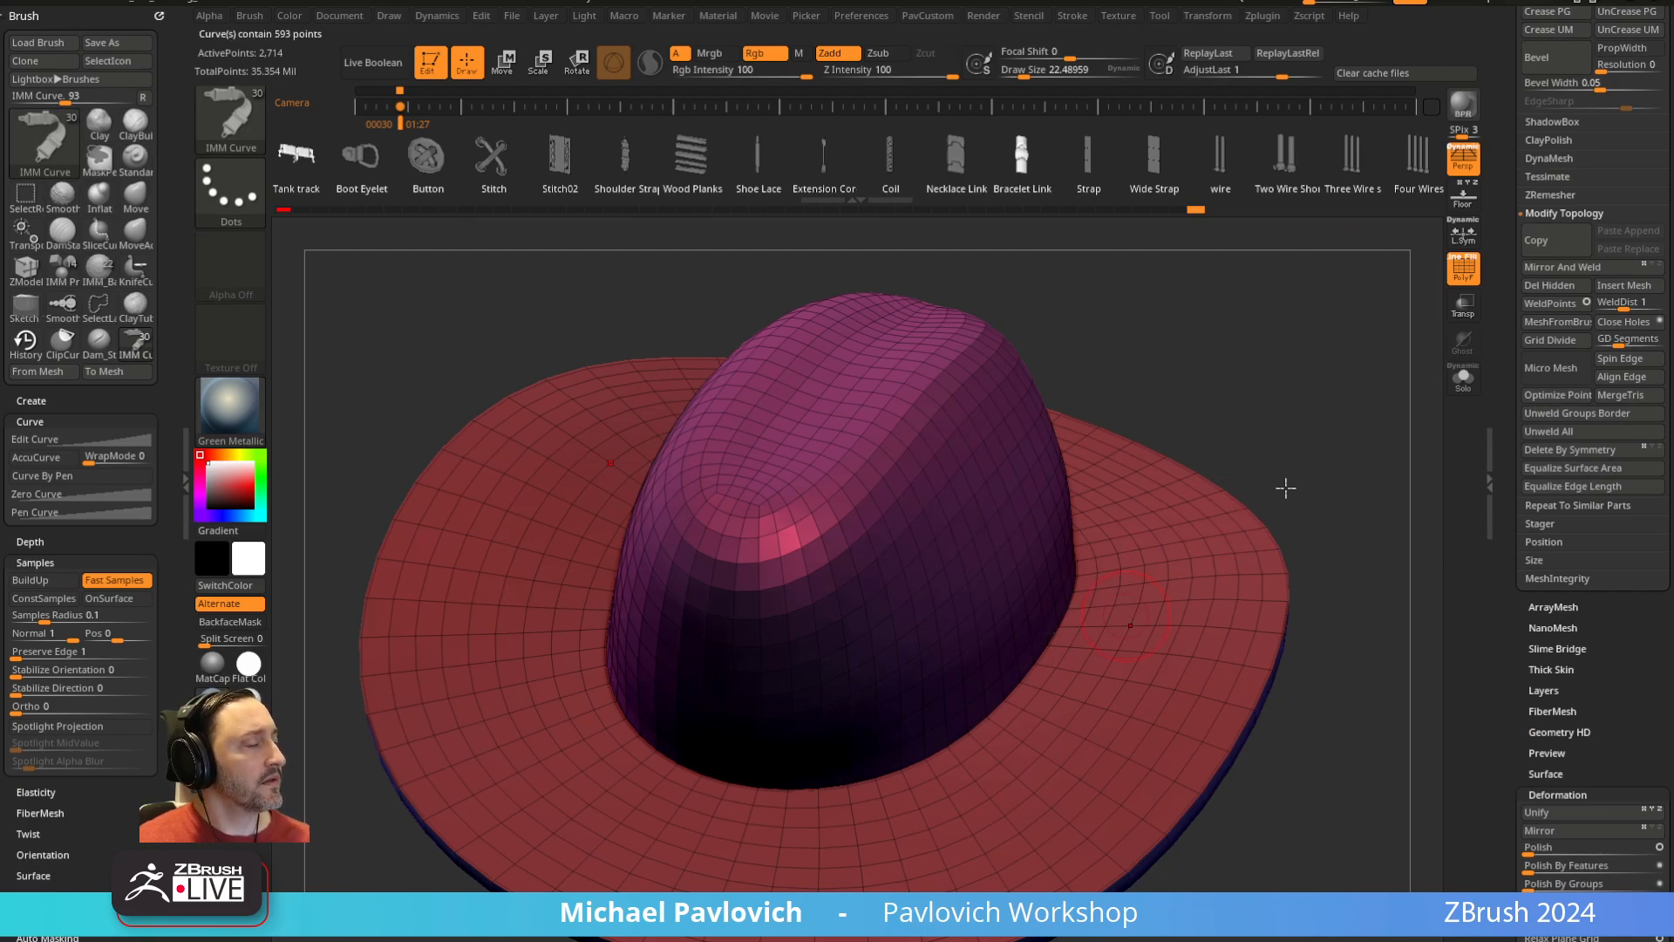
key("d")
key("f")
left_click_drag(1281, 489, 1318, 482)
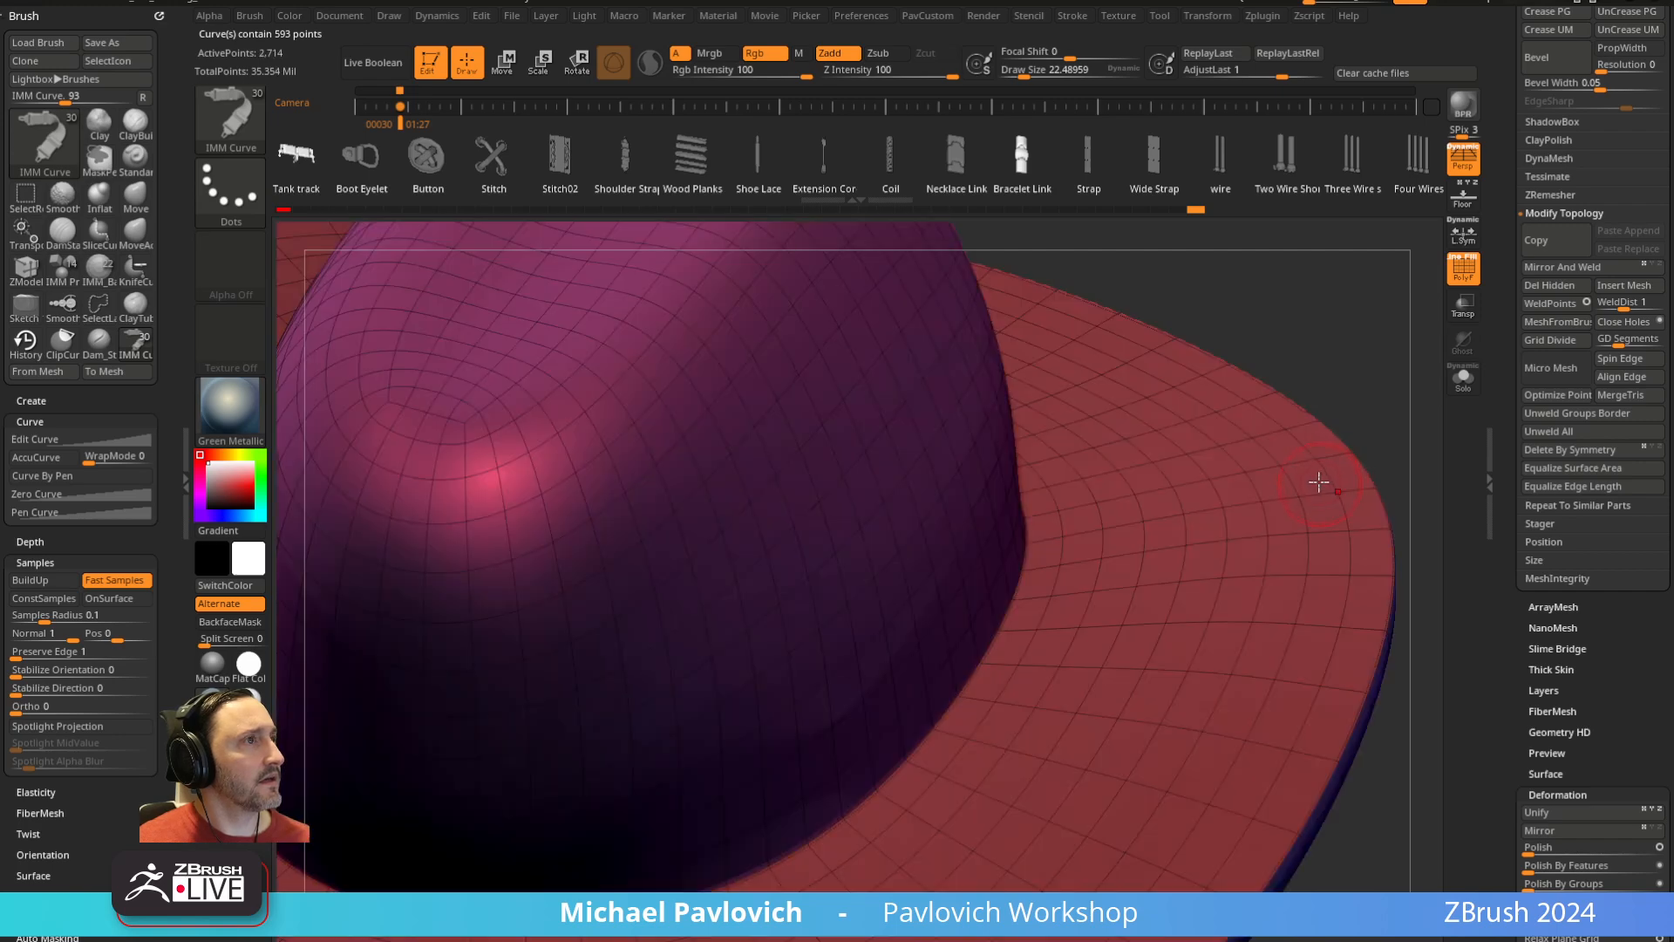
key("f")
left_click_drag(1247, 325, 1266, 343)
Duplicate the hat subtool and turn off Dynamic Subdiv on the copy
left_click_drag(1492, 353, 1494, 621)
left_click(1490, 486)
left_click(1556, 183)
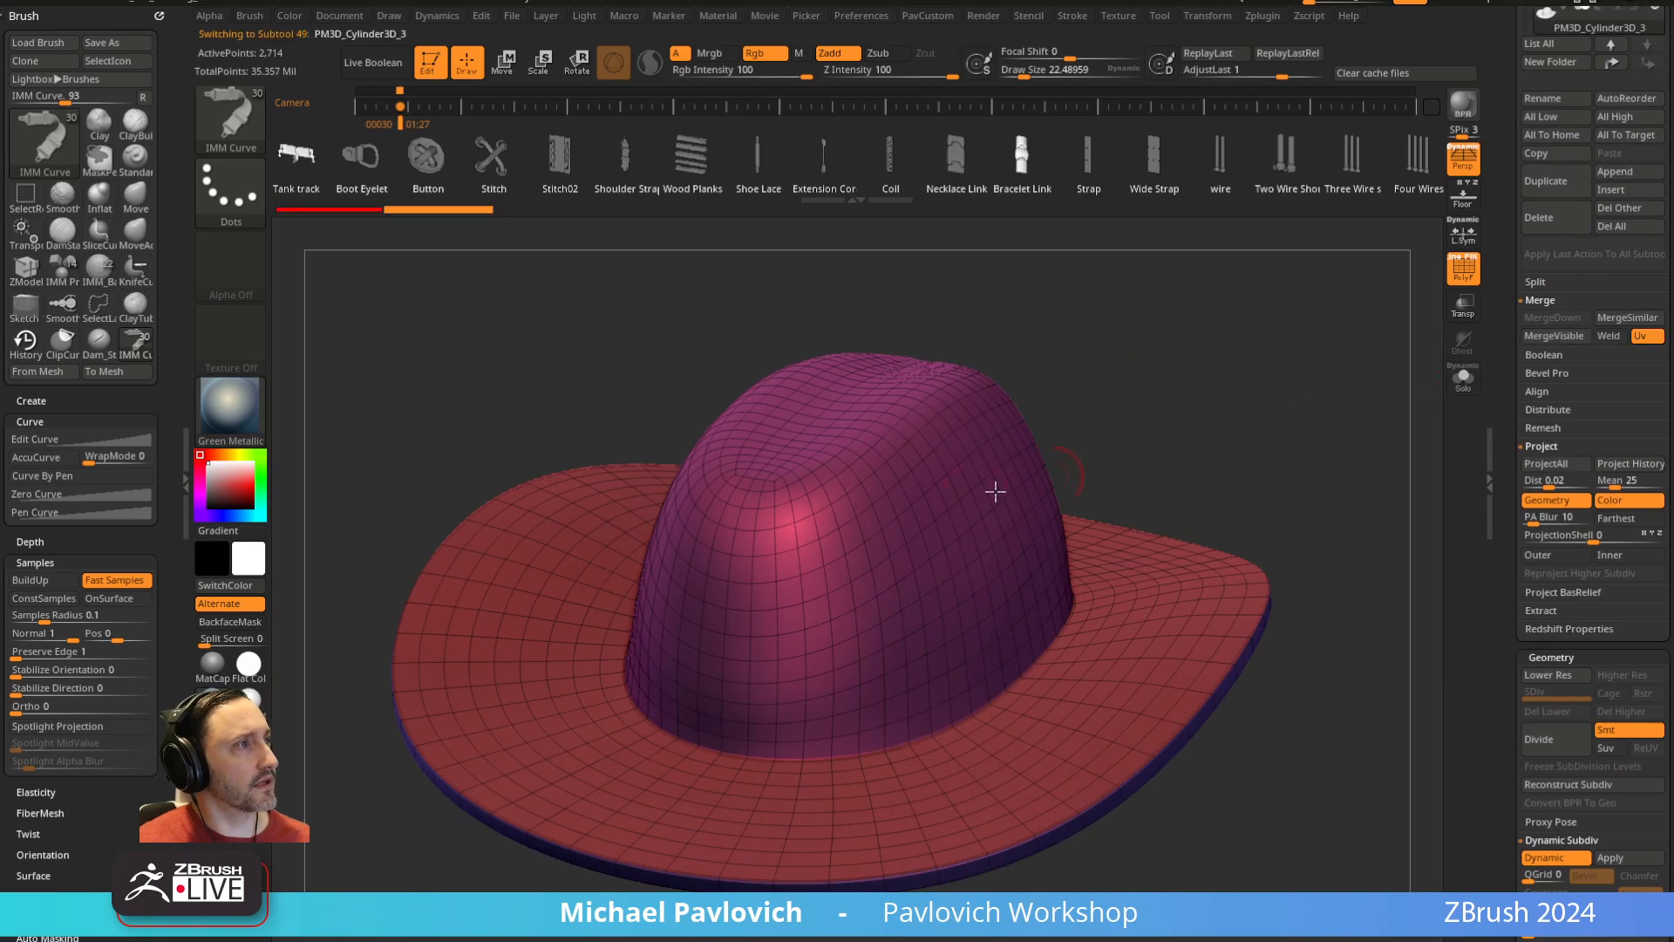
key("shift+d")
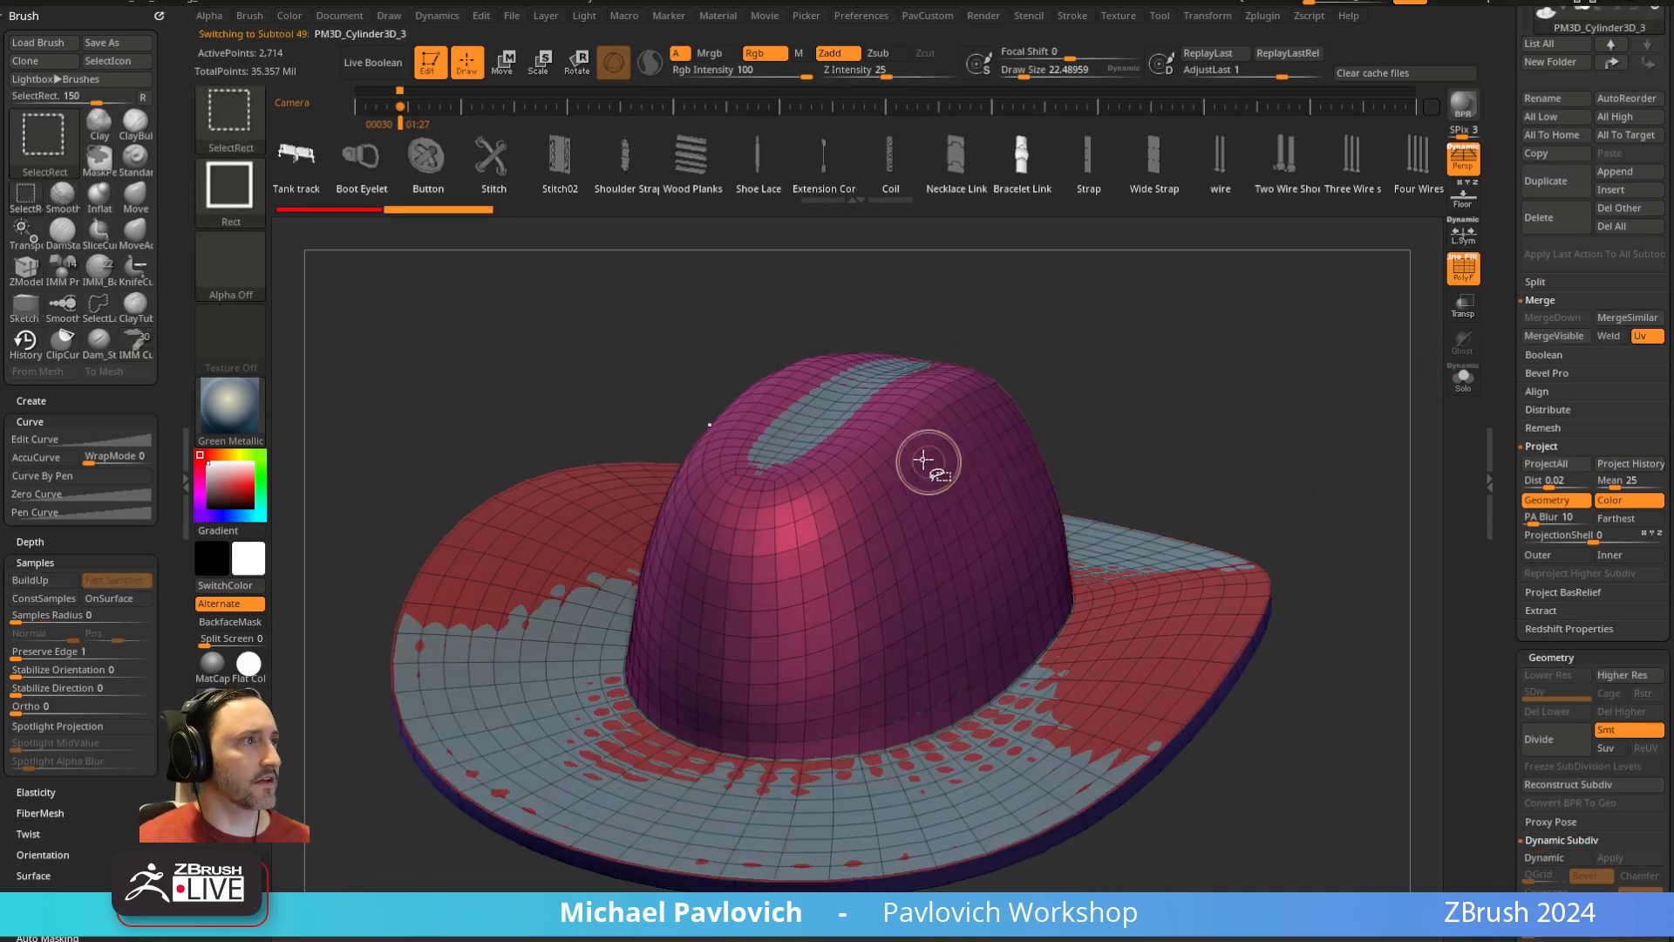
Isolate the crown polygroup of the duplicated hat in Solo mode and delete the hidden geometry
left_click(912, 451, "ctrl+shift")
left_click(1466, 385)
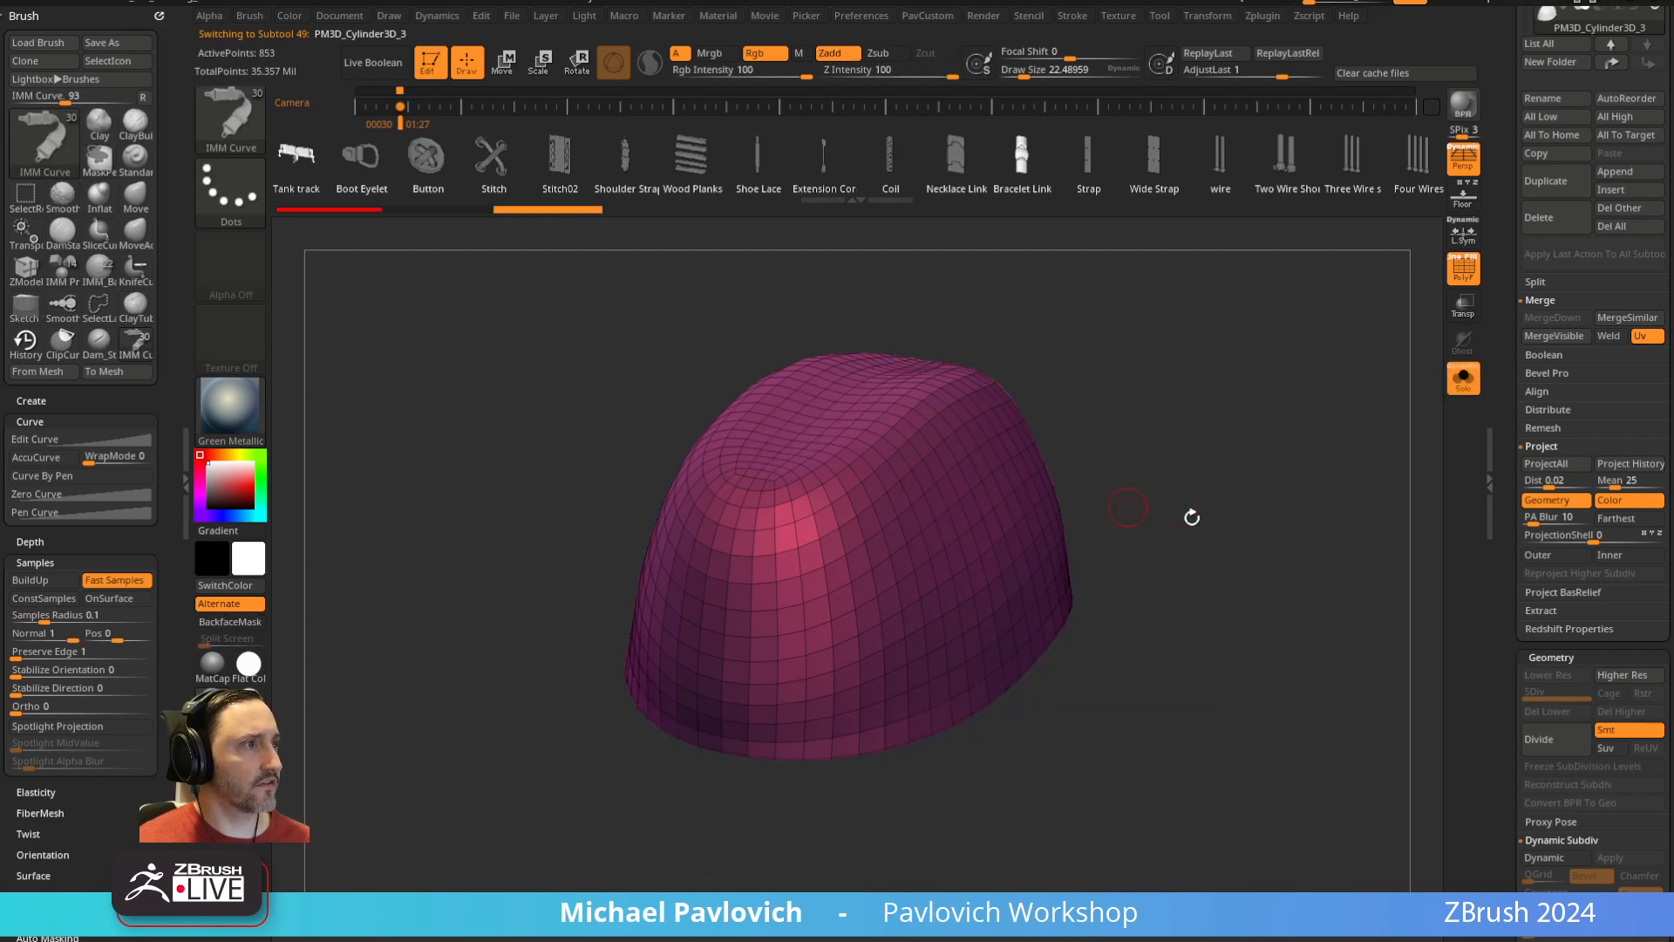
key("3")
left_click(1179, 438)
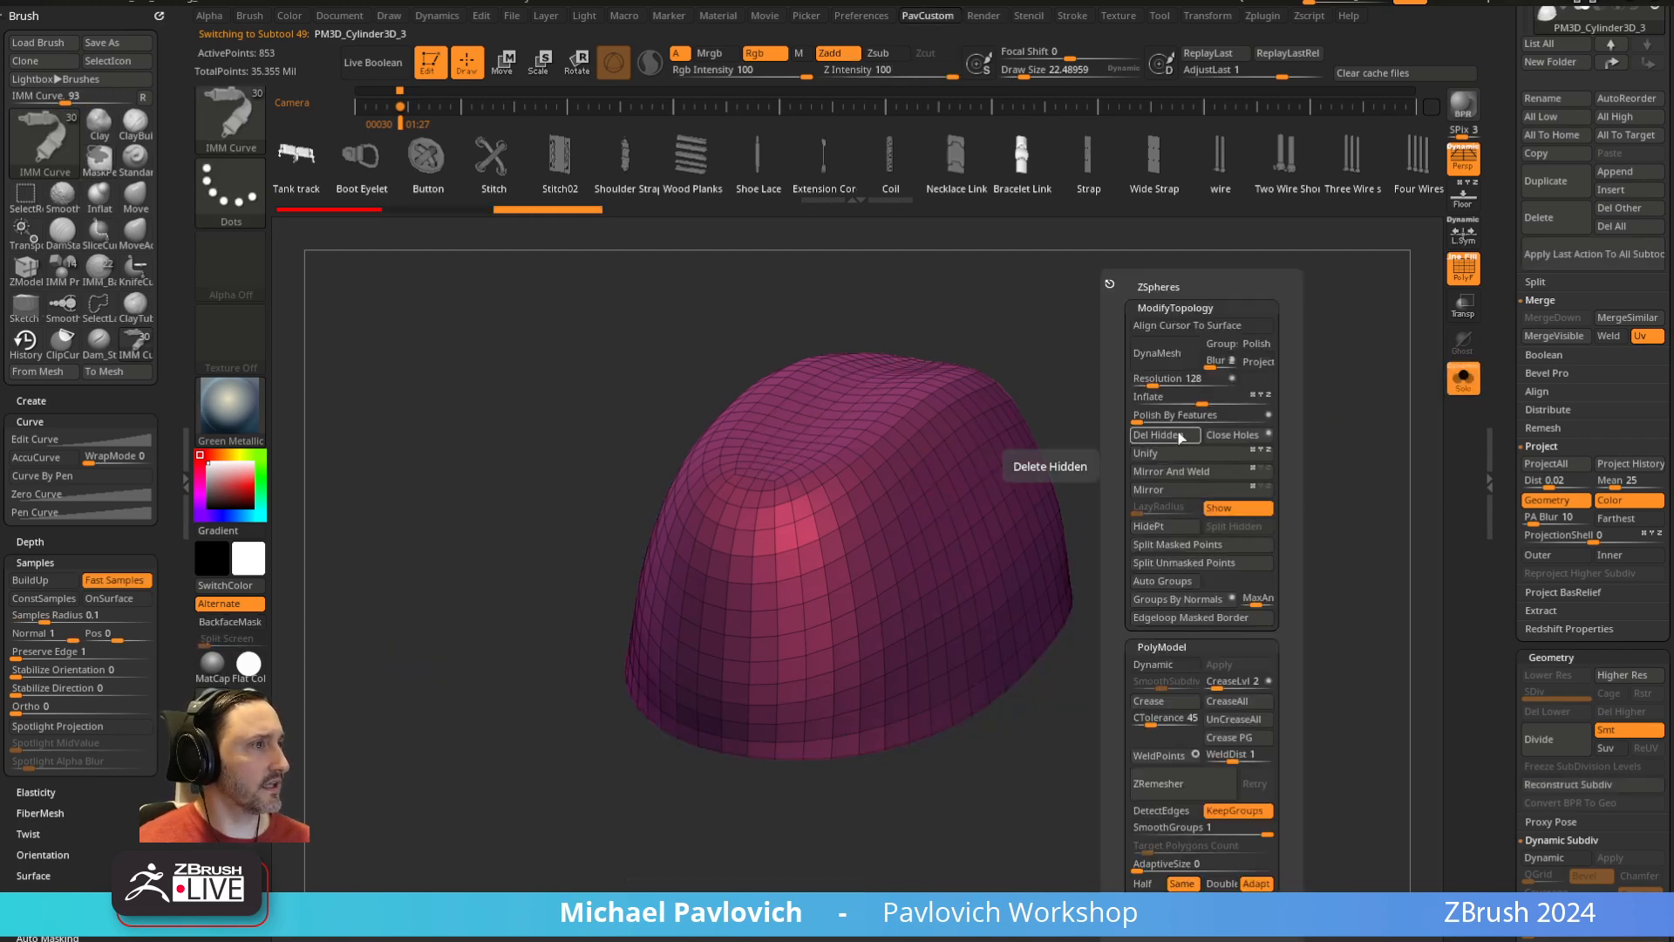
Dock the Stroke settings and frame the crown's open edge with a curve, using only Border with Polygroups and Creased edges off
mouse_move(1073, 18)
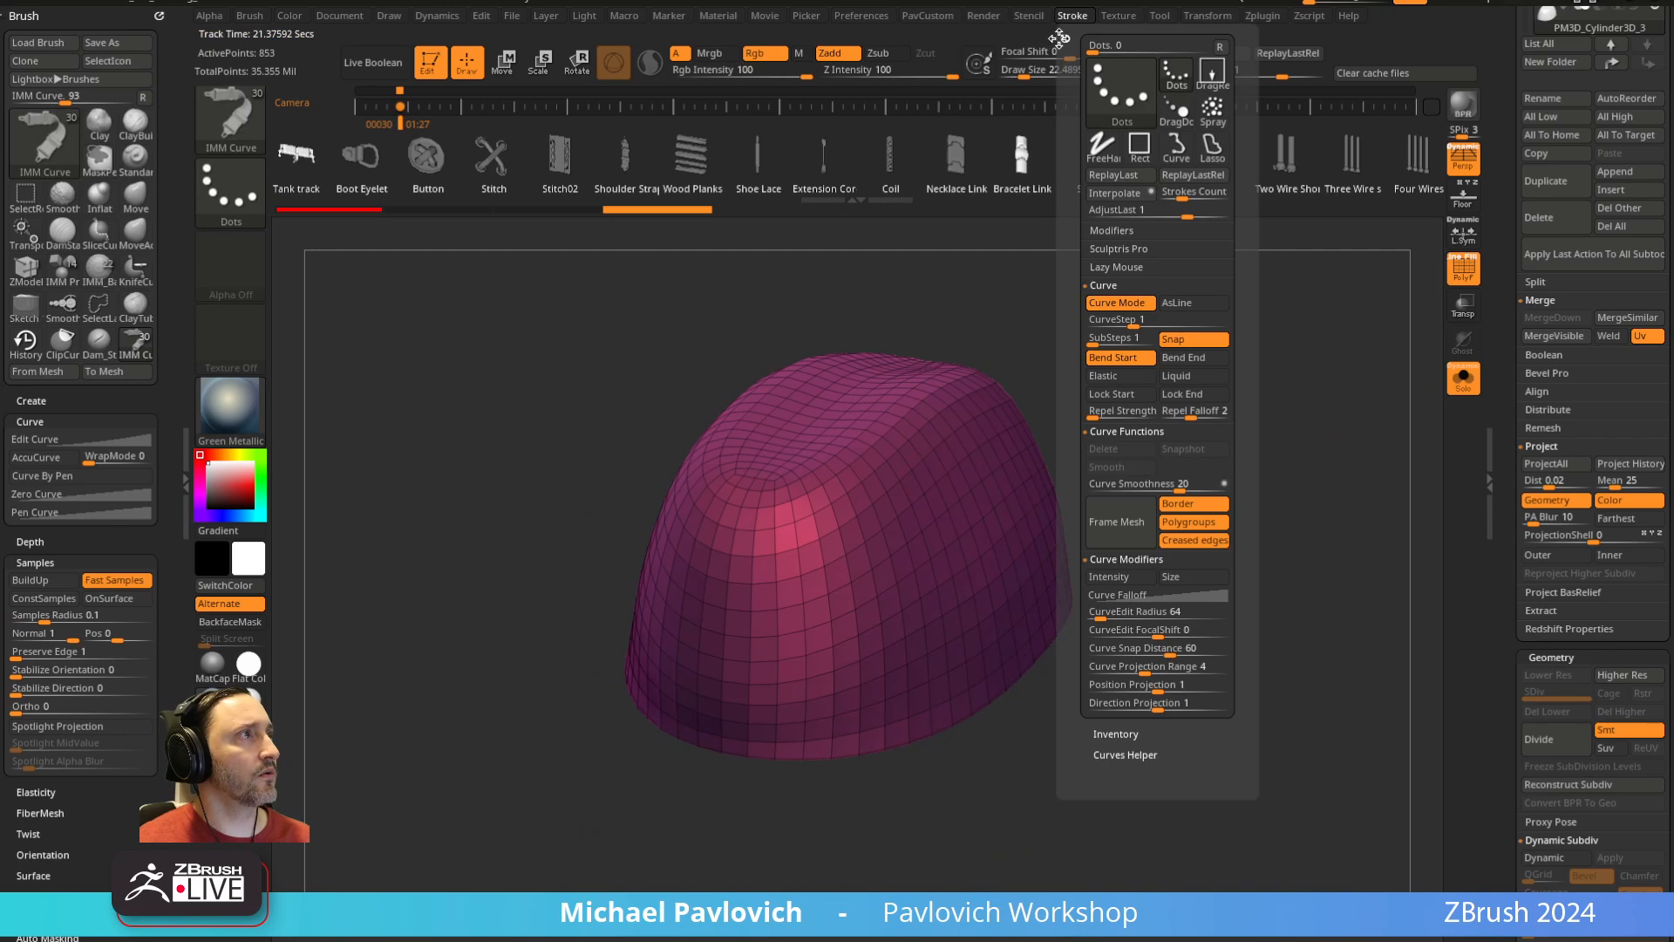
left_click_drag(1060, 39, 63, 147)
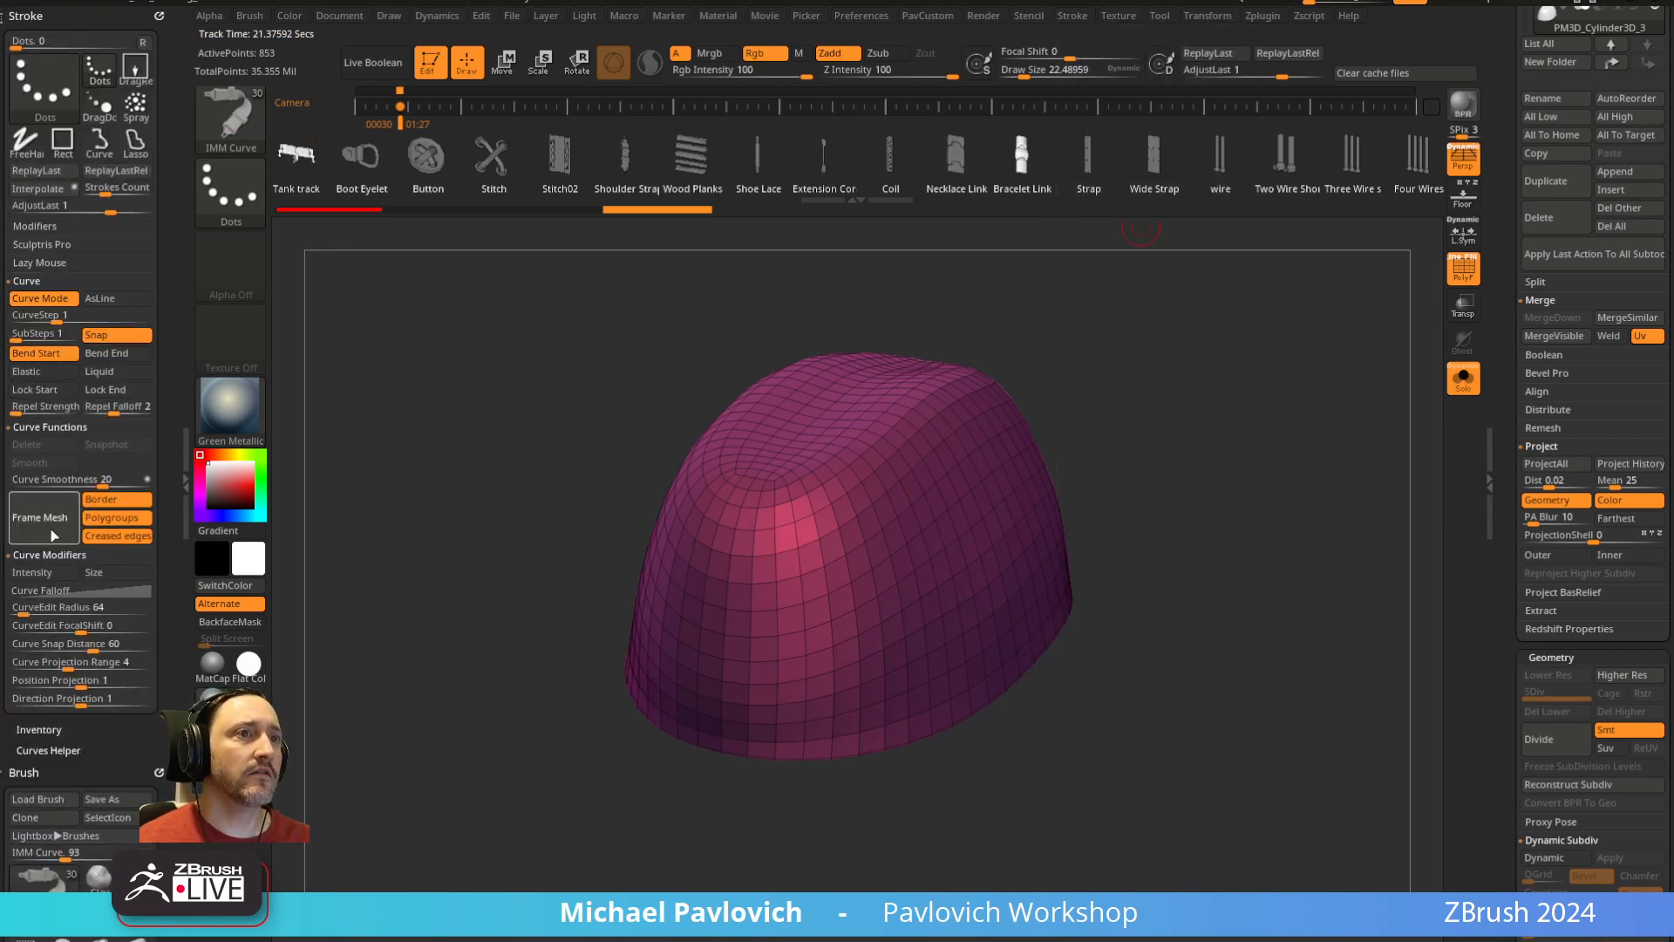
left_click(51, 530)
key("ctrl+z")
left_click(97, 534)
left_click(98, 519)
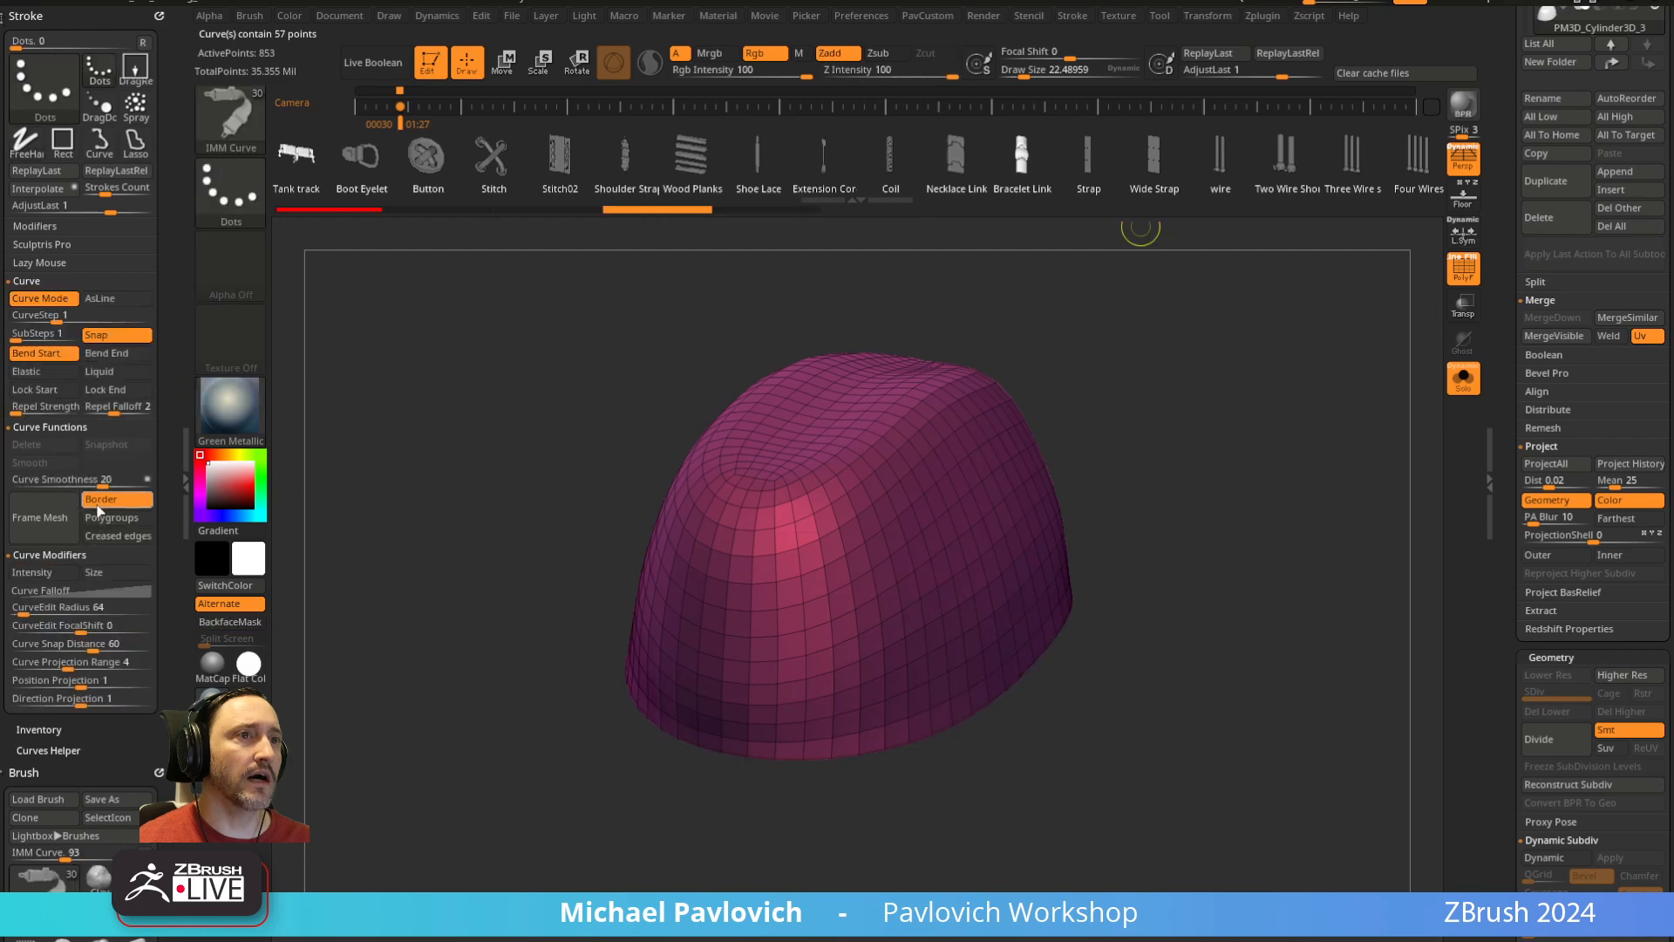
left_click(78, 532)
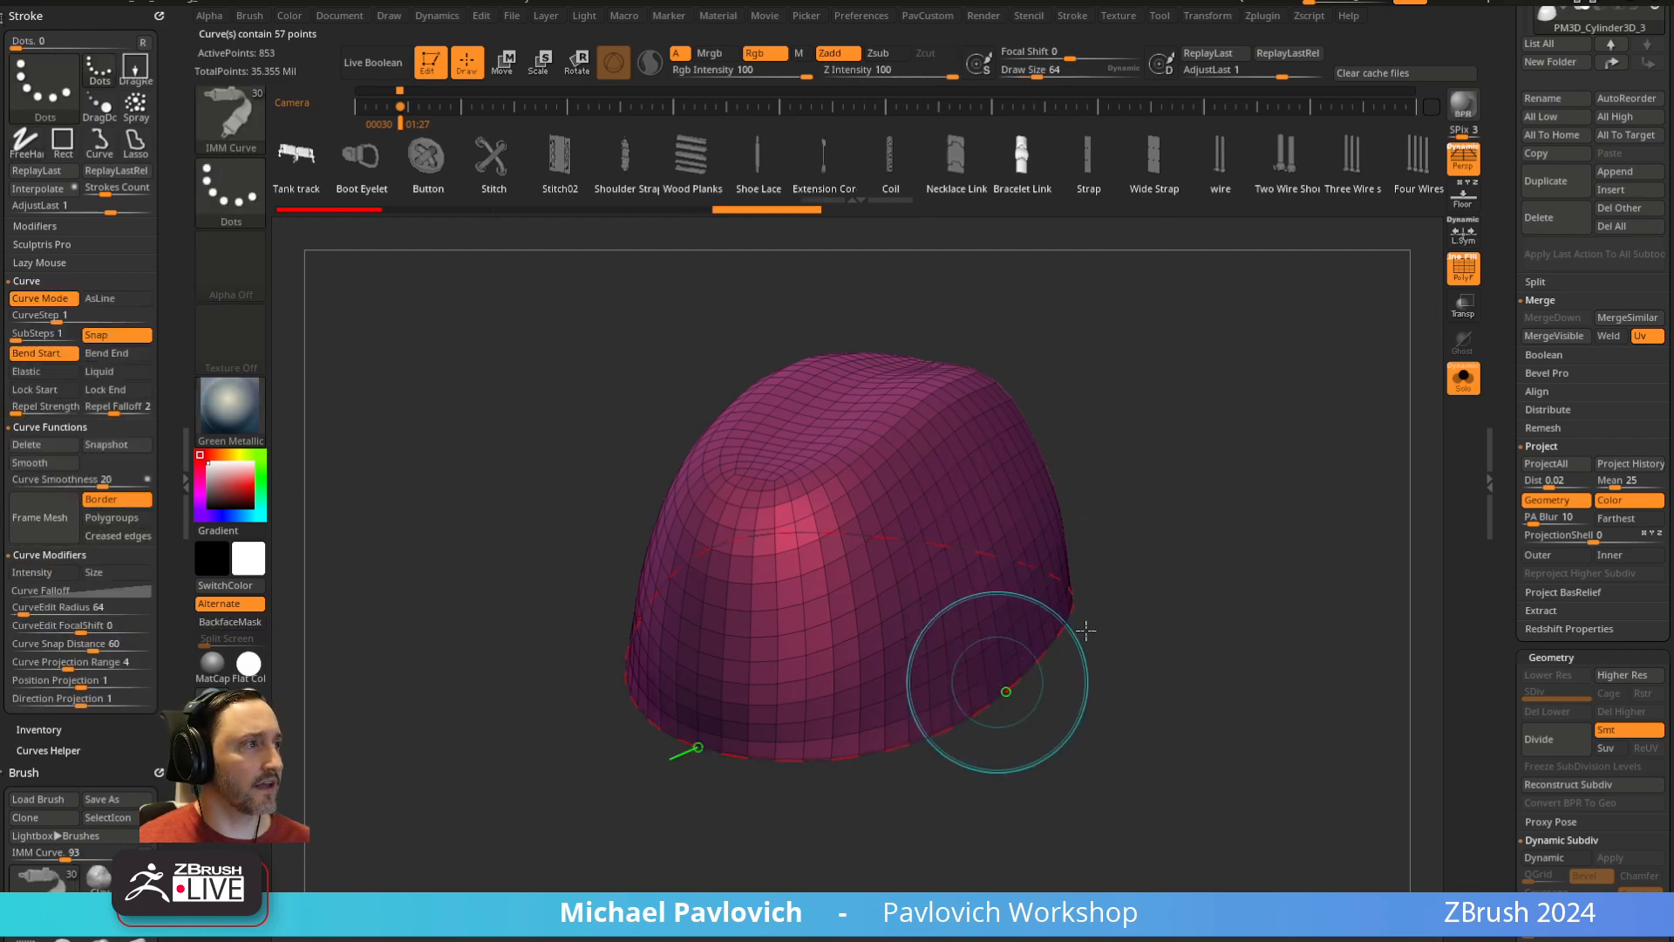
Try running the IMM Curve mesh along the crown's border curve at different sizes, undoing each insertion
left_click(994, 693)
key("ctrl+z")
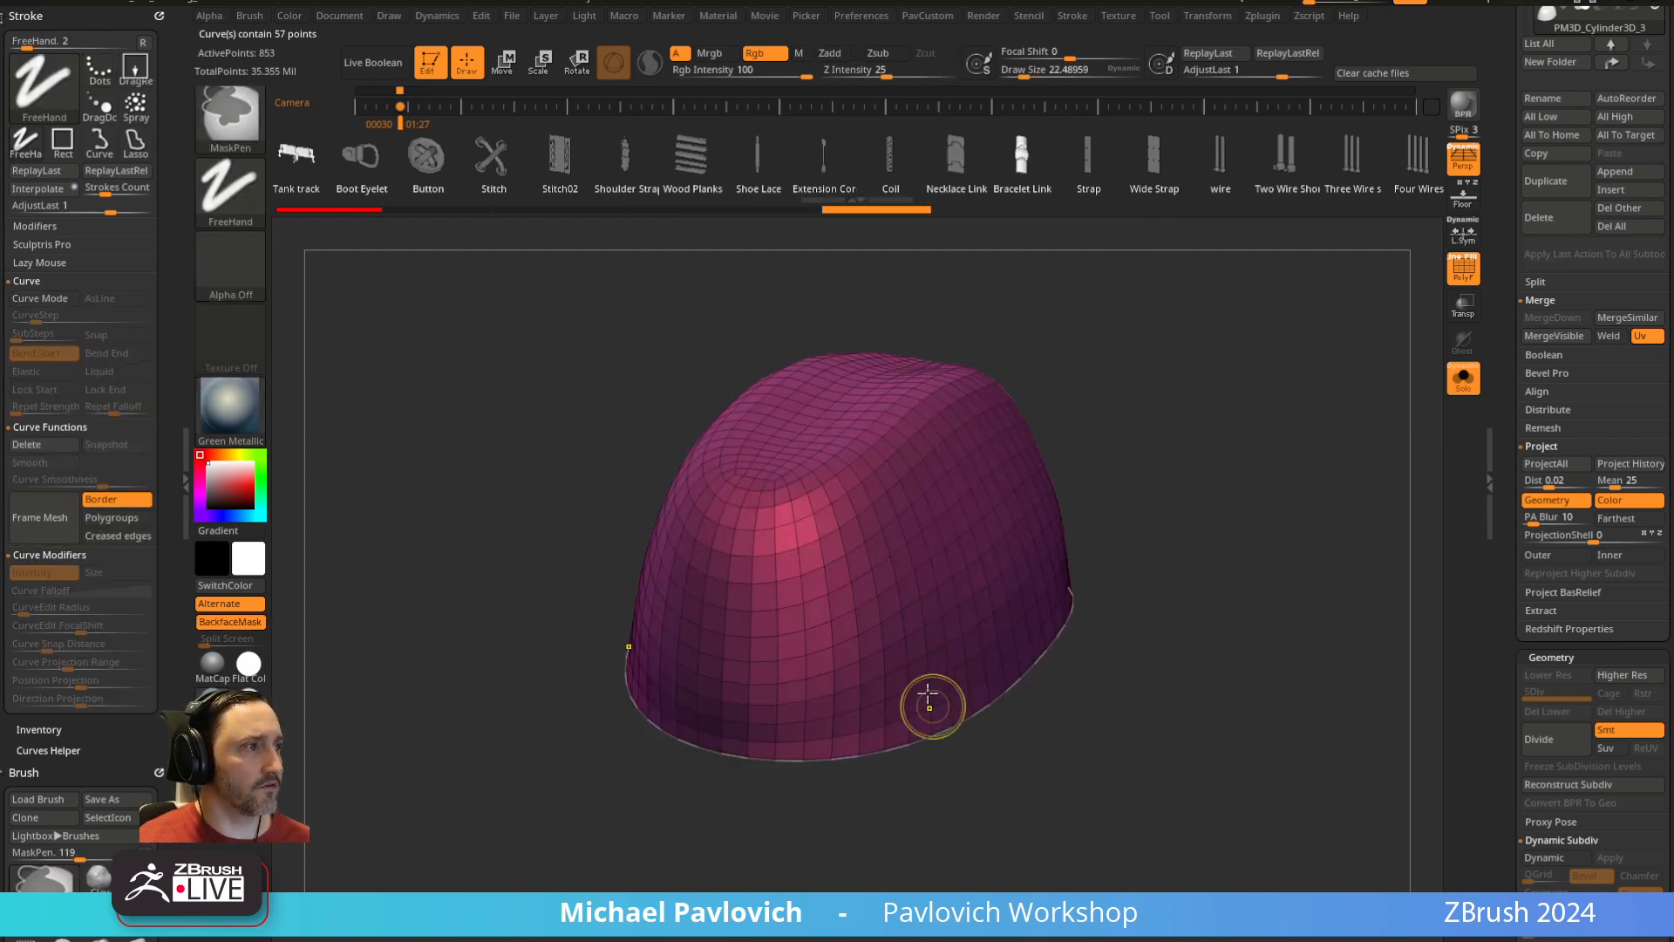
left_click(932, 731)
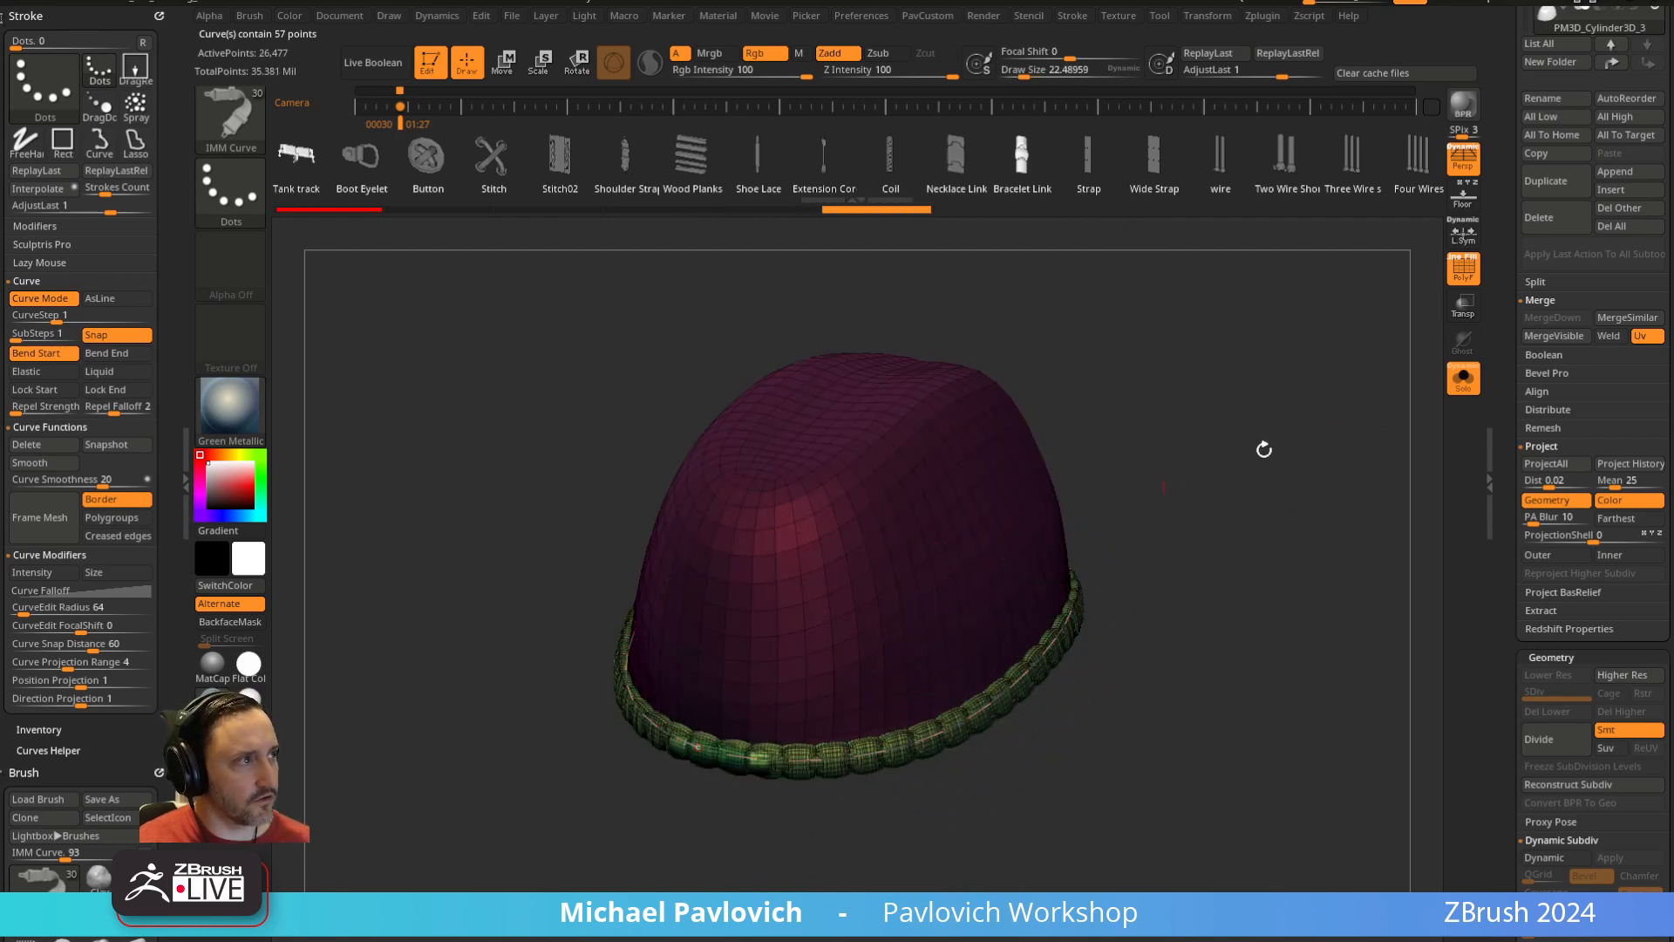
mouse_move(1263, 448)
left_mouse_down("alt")
mouse_move(1319, 635)
mouse_move(1102, 635)
mouse_move(1083, 572)
mouse_move(1099, 684)
left_mouse_up("alt")
key("ctrl+z")
left_click(1009, 643)
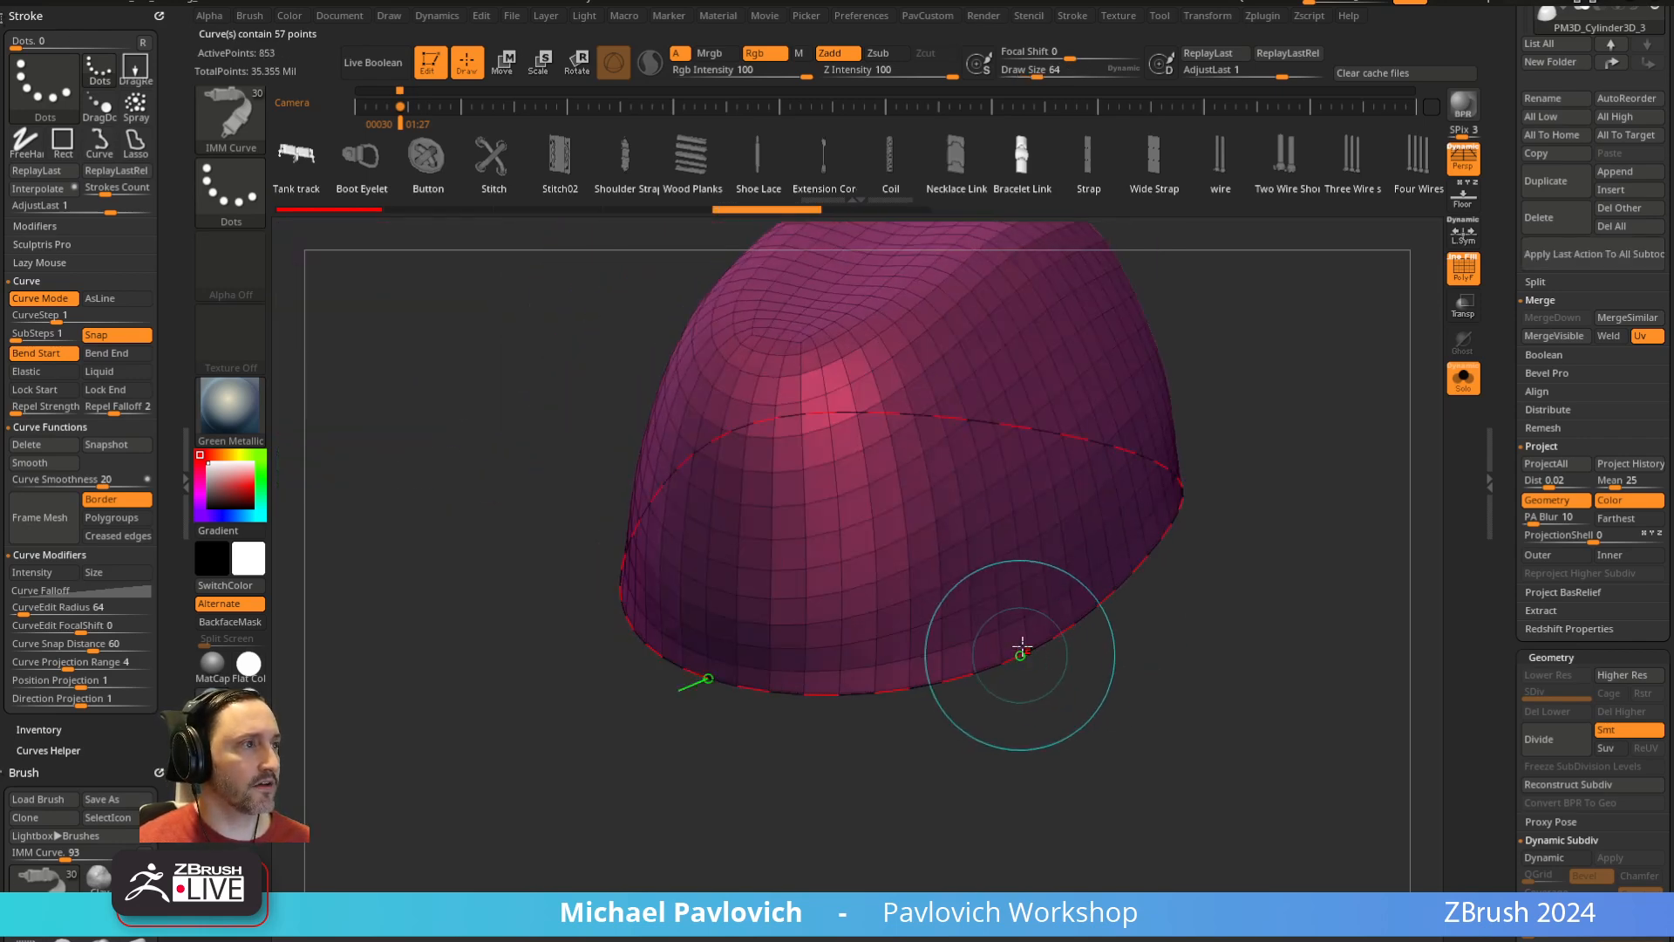
left_click_drag(1304, 649, 1250, 678)
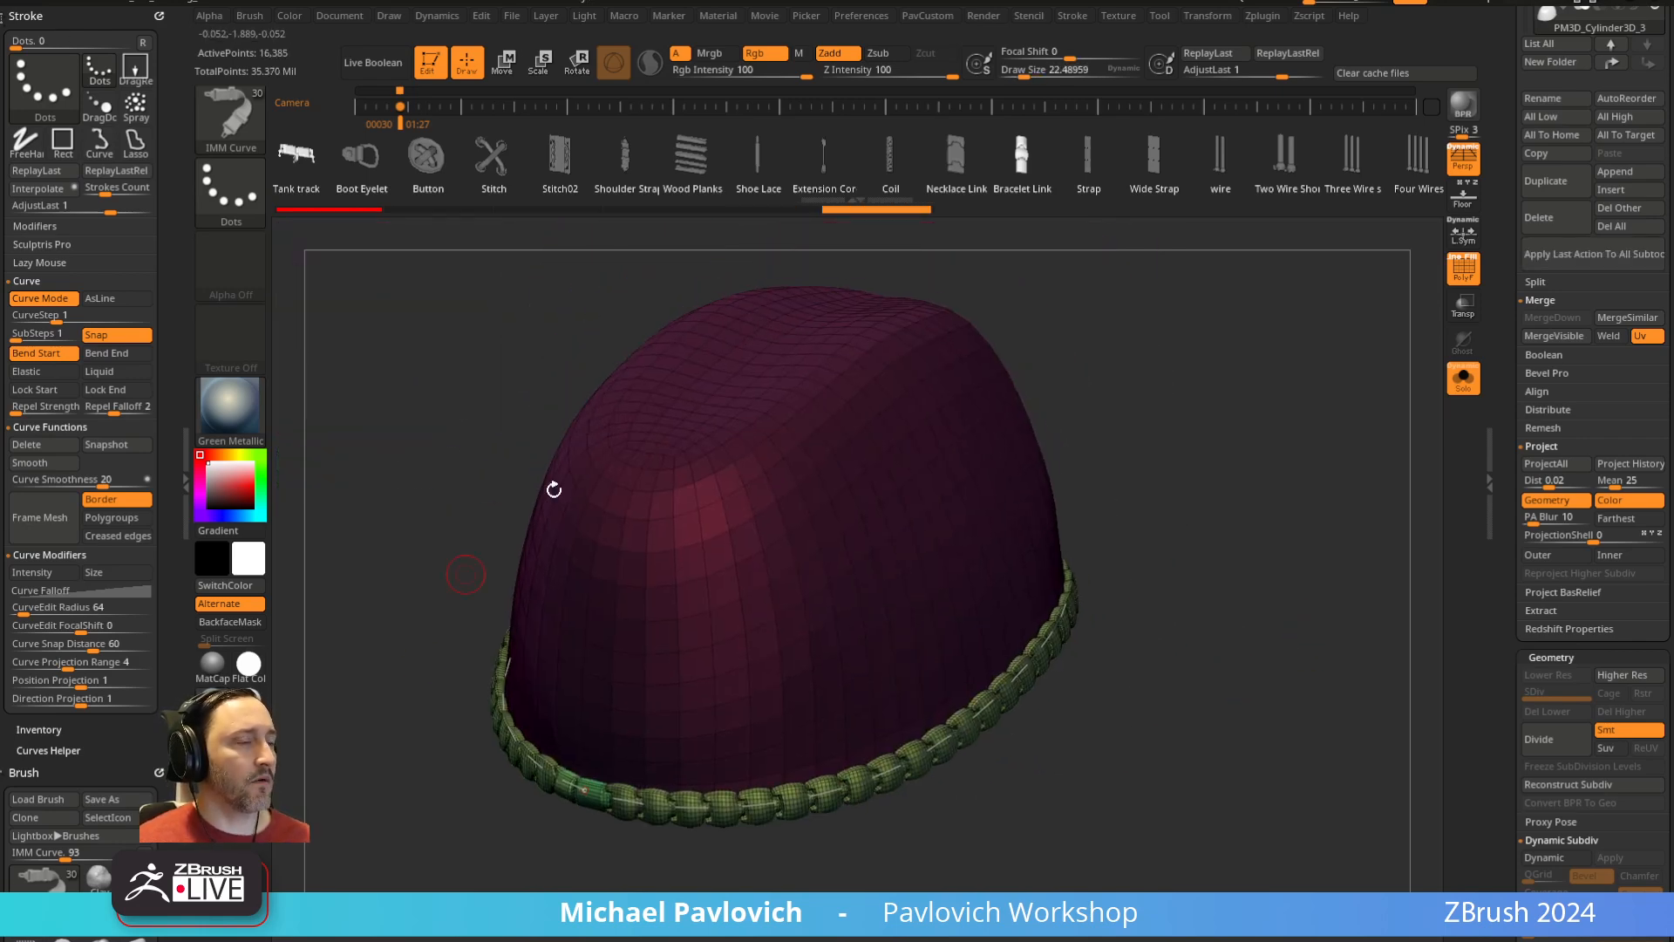
left_click_drag(1168, 715, 1208, 667)
key("ctrl+z")
left_click_drag(1282, 587, 1303, 590)
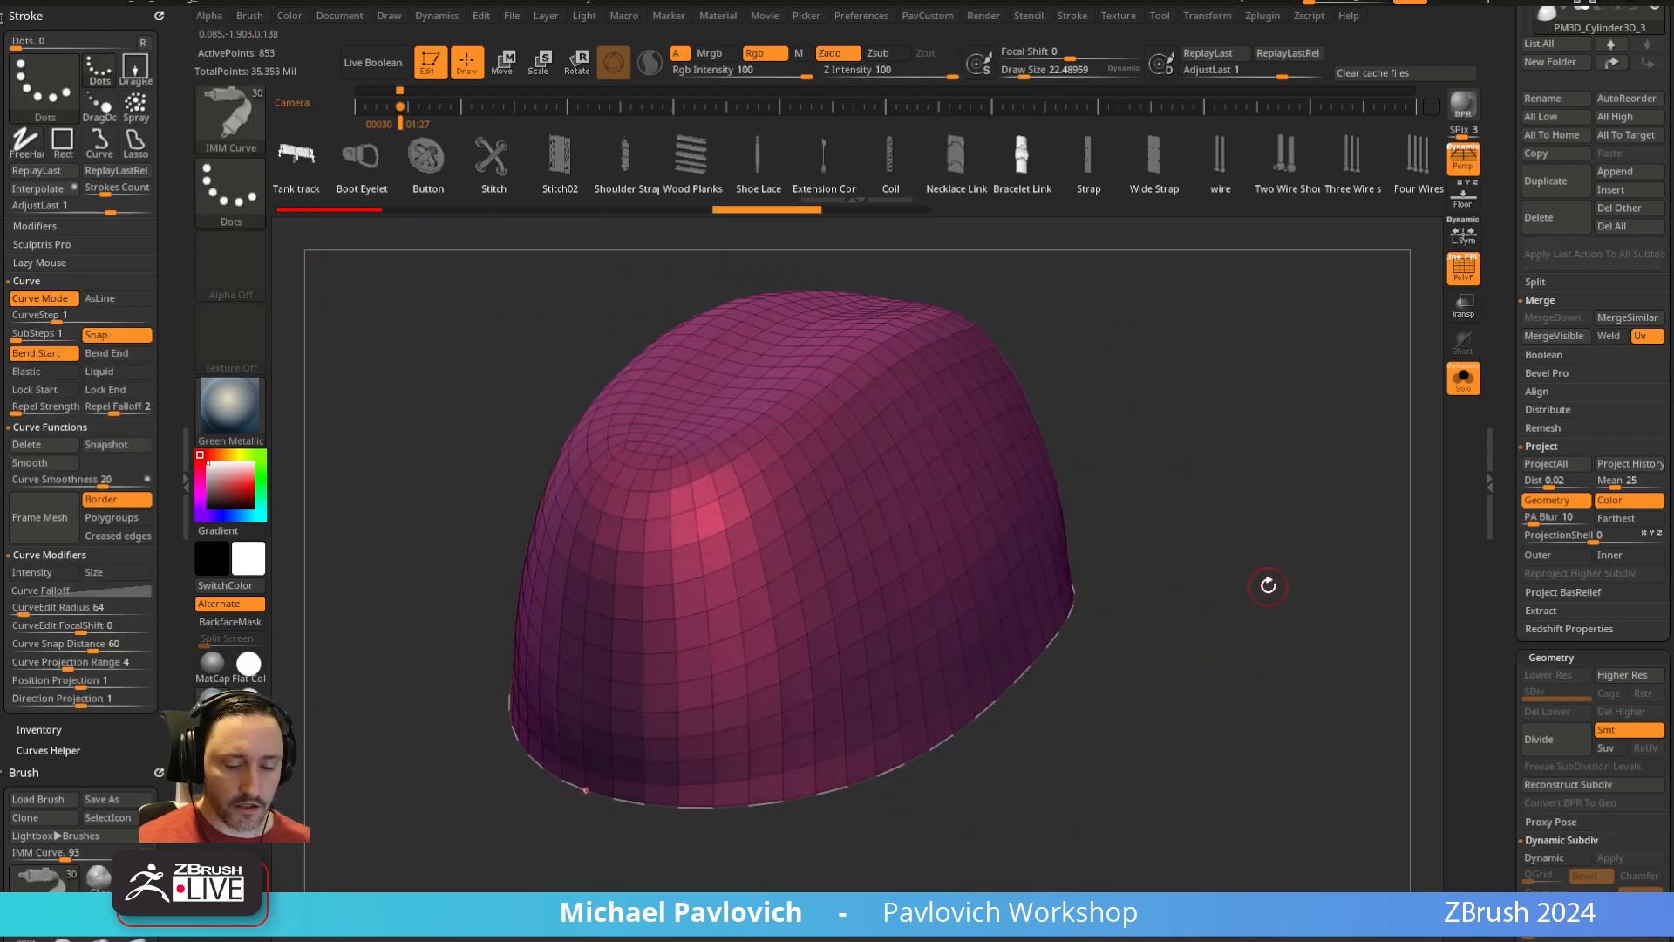
Try the CurveFlat brush on the crown's border curve, undo the curve, and delete the crown-only subtool
key("b")
key("c")
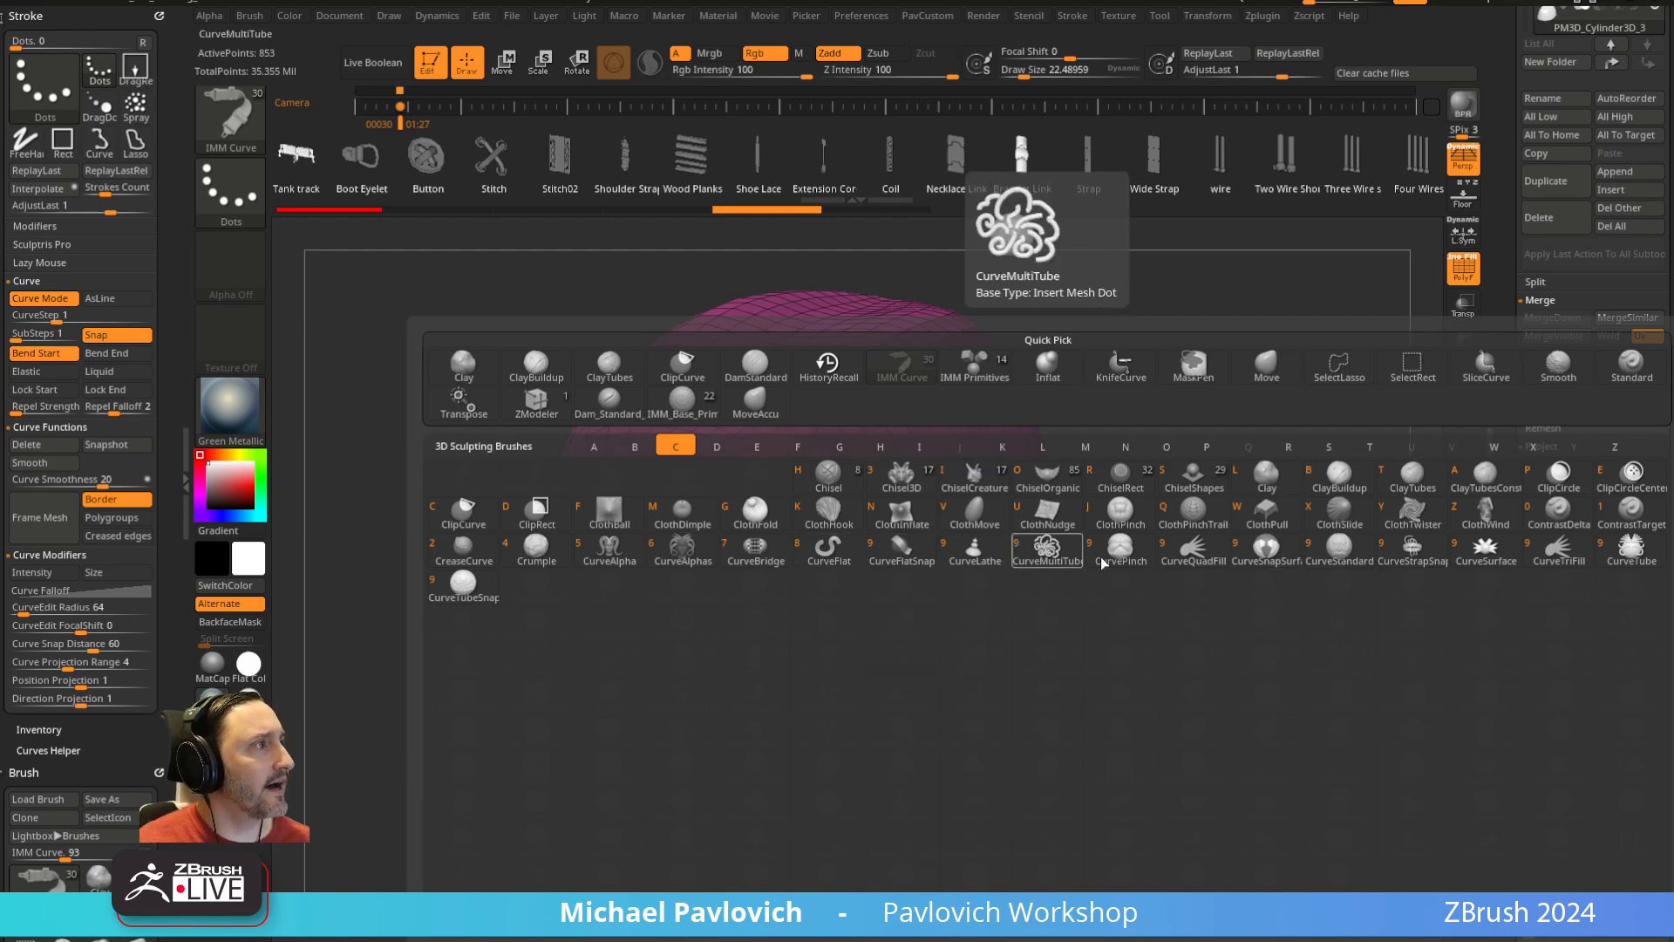
left_click(828, 549)
key("ctrl+z")
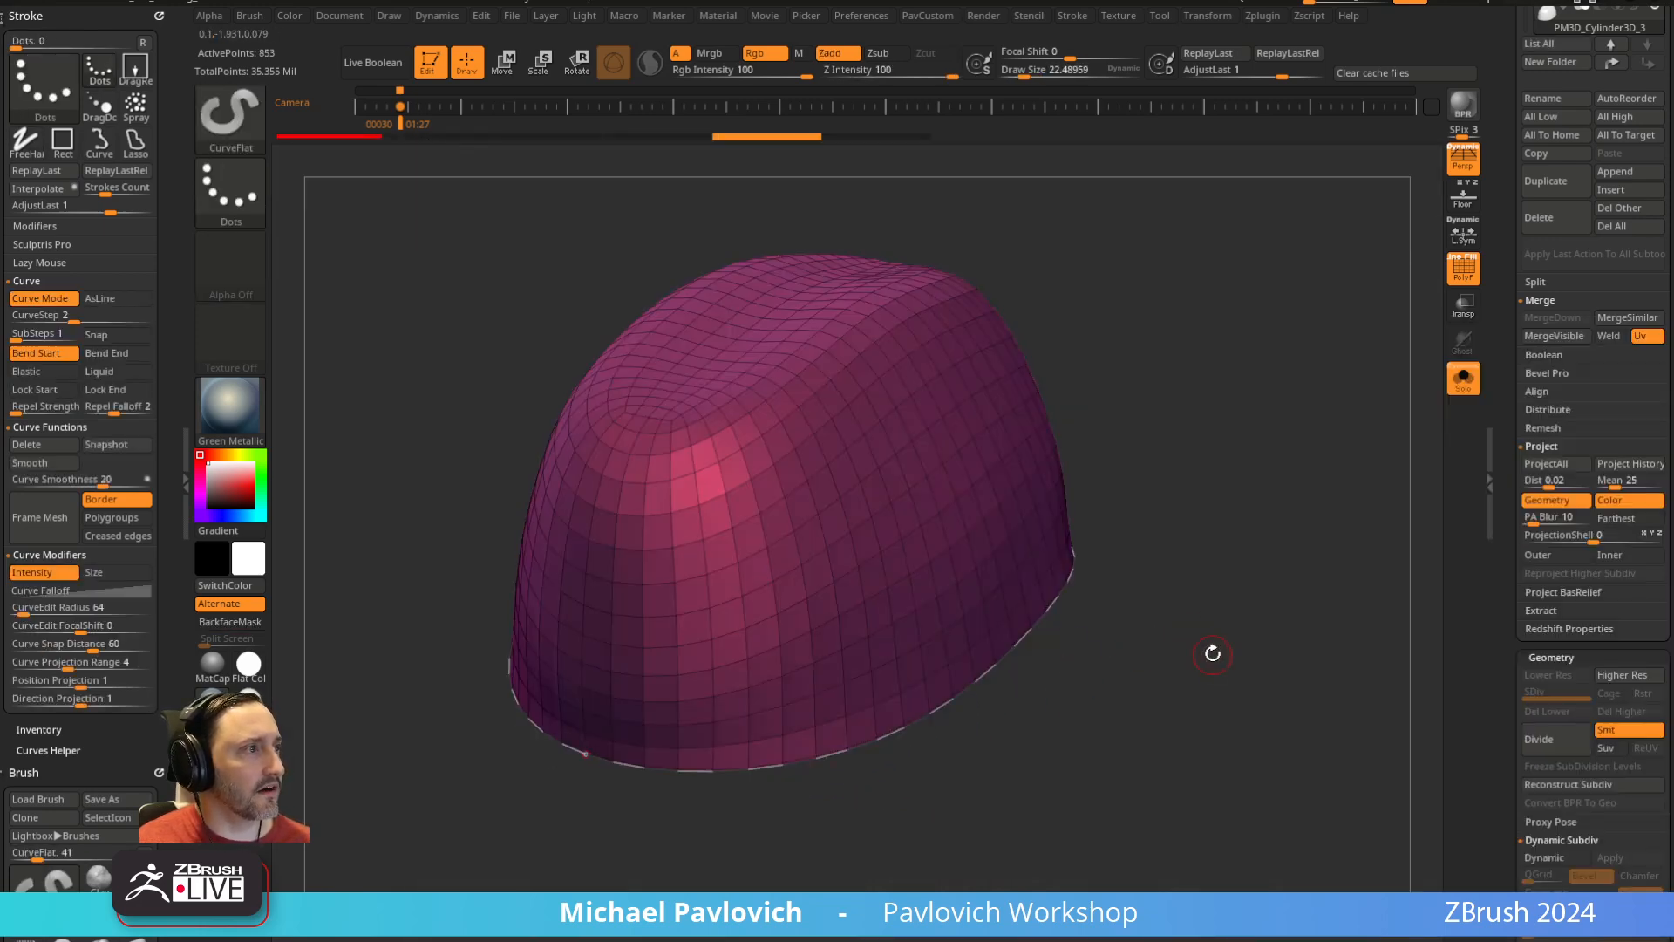
key("ctrl+z")
scroll(1499, 575, "up", 5)
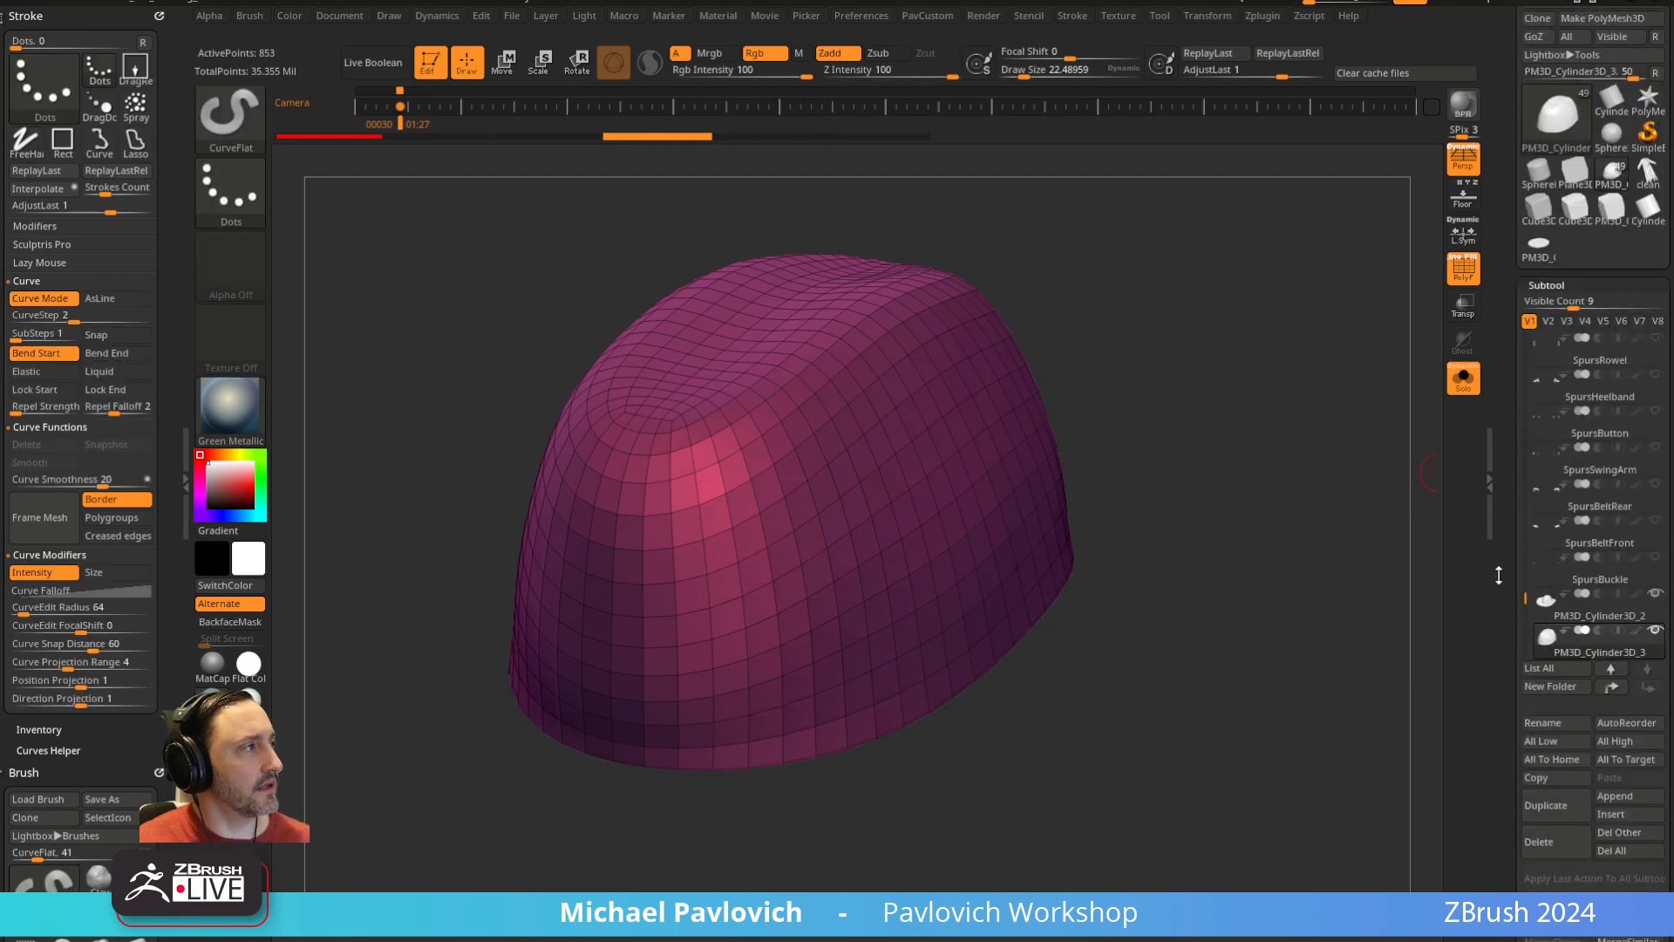
left_click(1539, 841)
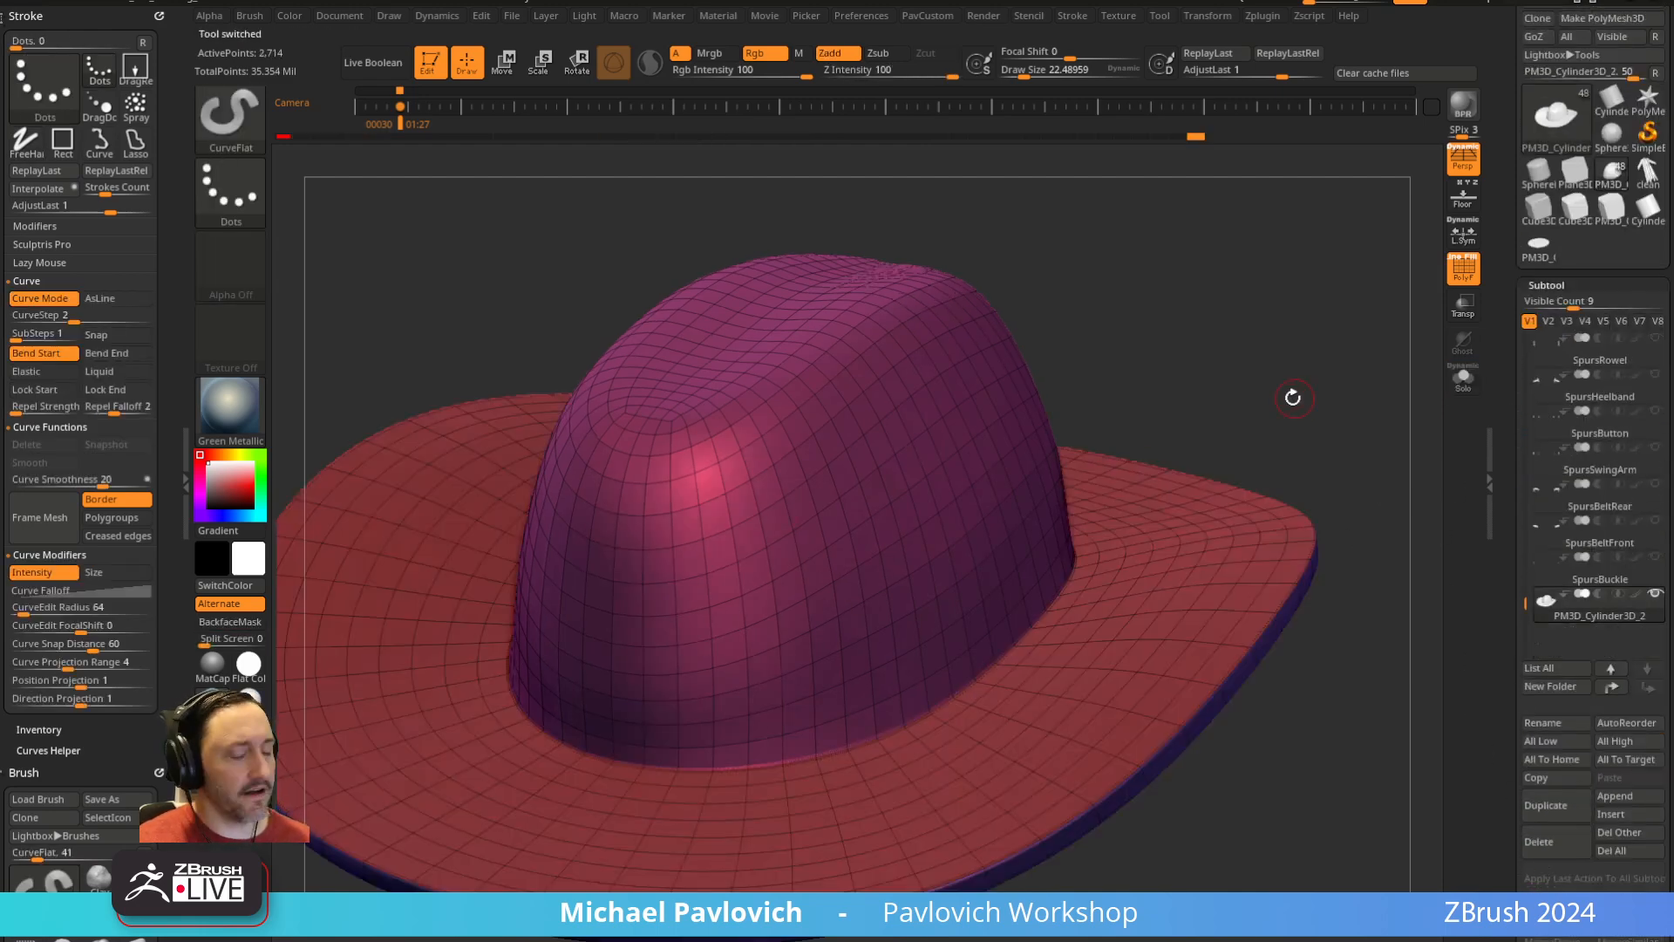
Examine the full hat's crown and brim, comparing Dynamic Subdiv off and on
key("shift+d")
left_click_drag(1286, 399, 1289, 368, "alt")
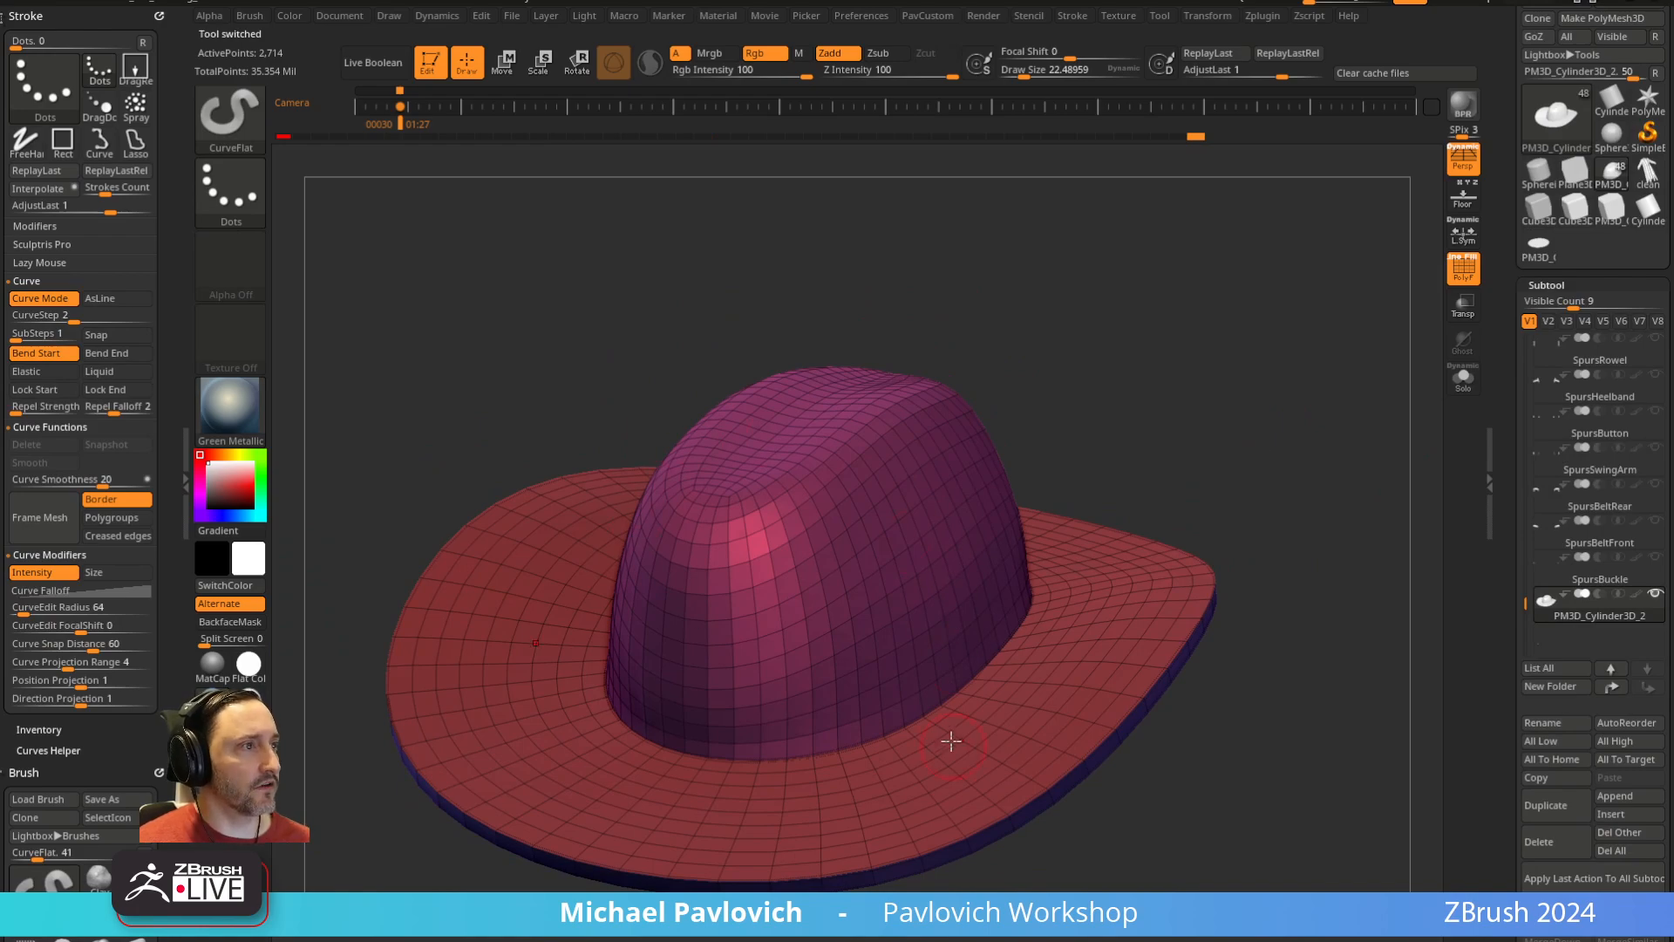
left_click_drag(1185, 550, 1218, 426, "alt")
left_click_drag(1119, 494, 1150, 459)
left_click_drag(1095, 478, 1070, 408, "alt")
left_click_drag(1299, 394, 1318, 514, "alt")
key("ctrl+z")
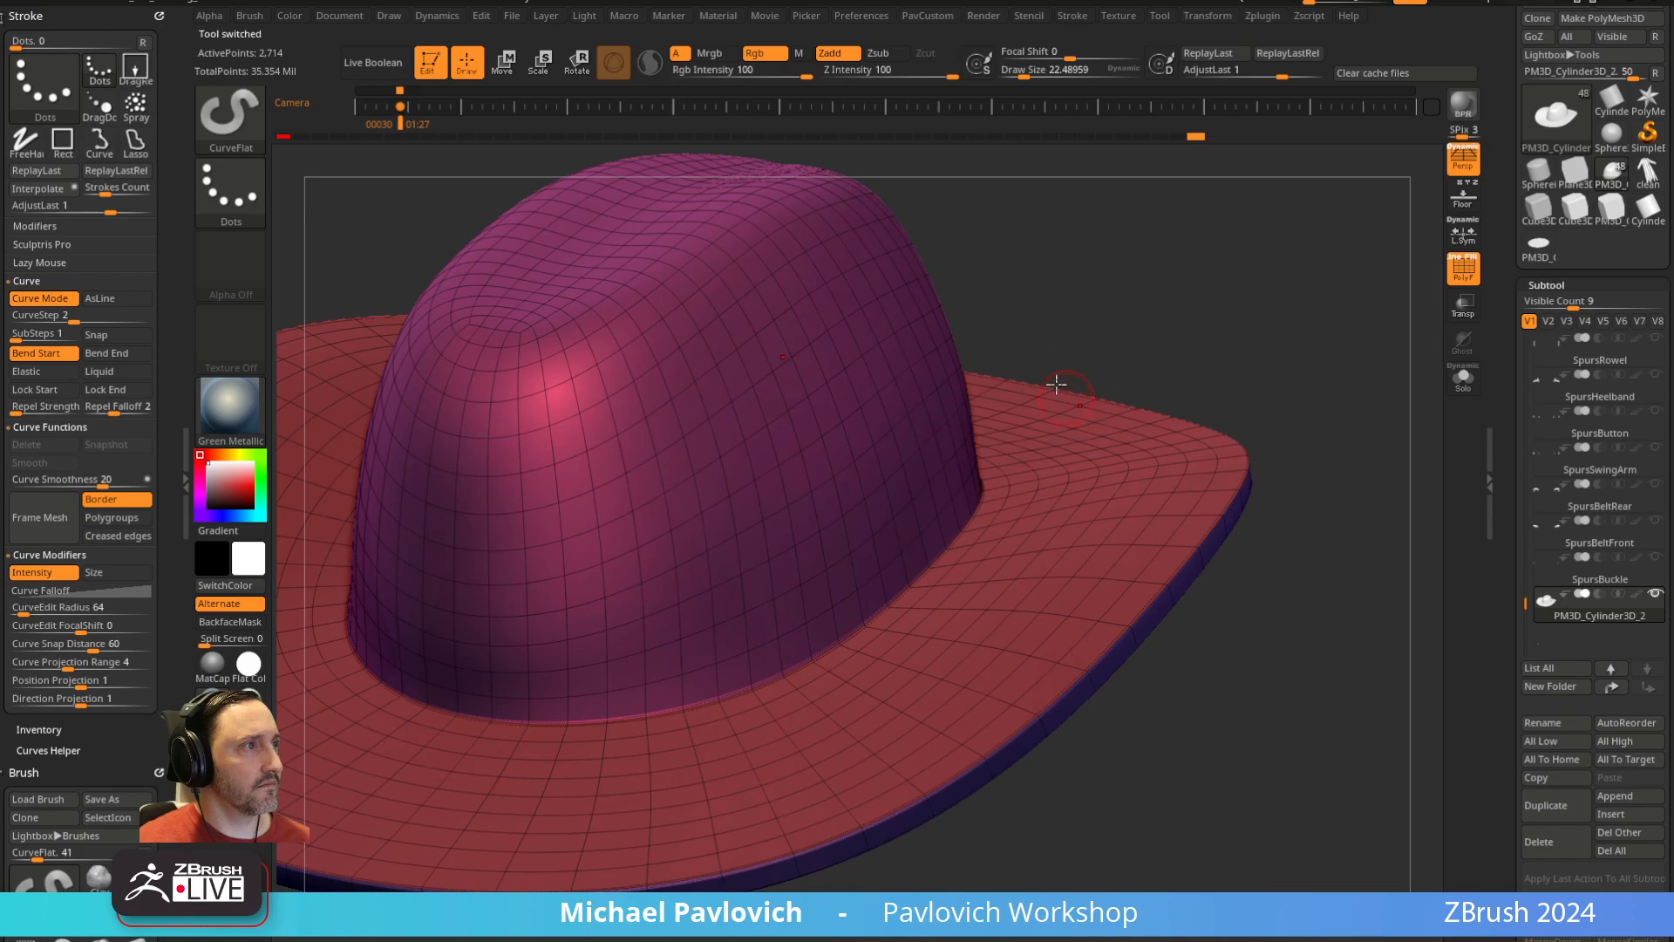
Duplicate the full hat subtool and show the copy in Solo mode with Dynamic Subdiv off
left_click(1550, 808)
left_click_drag(1214, 370, 1296, 285)
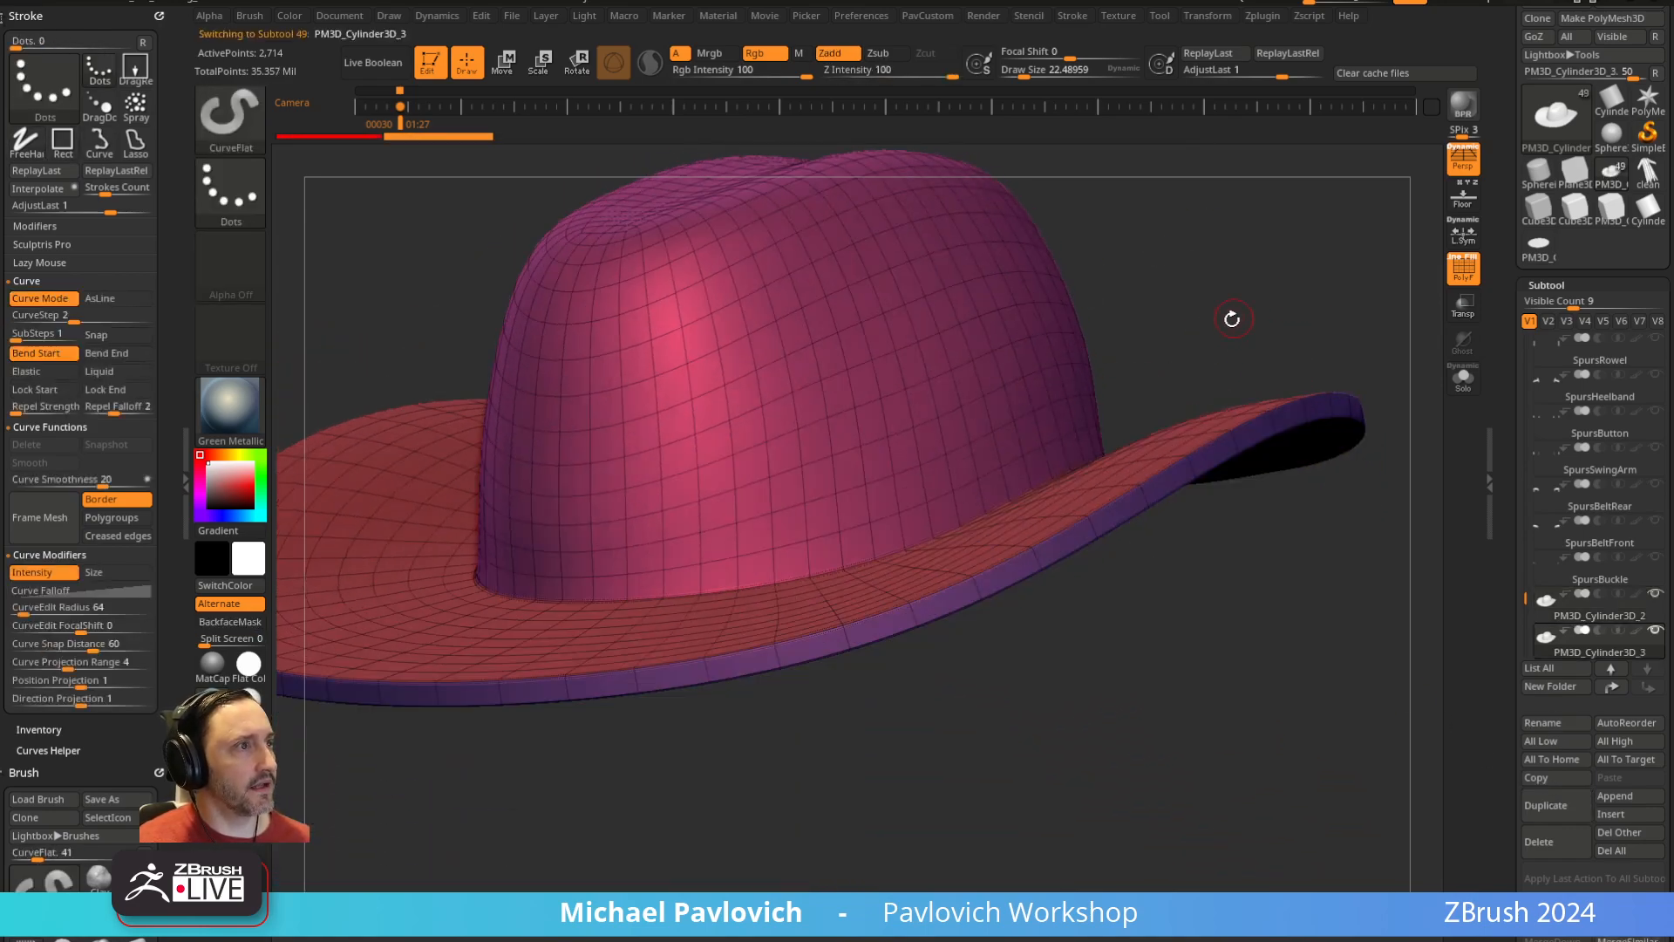
key("shift+d")
left_click(1463, 378)
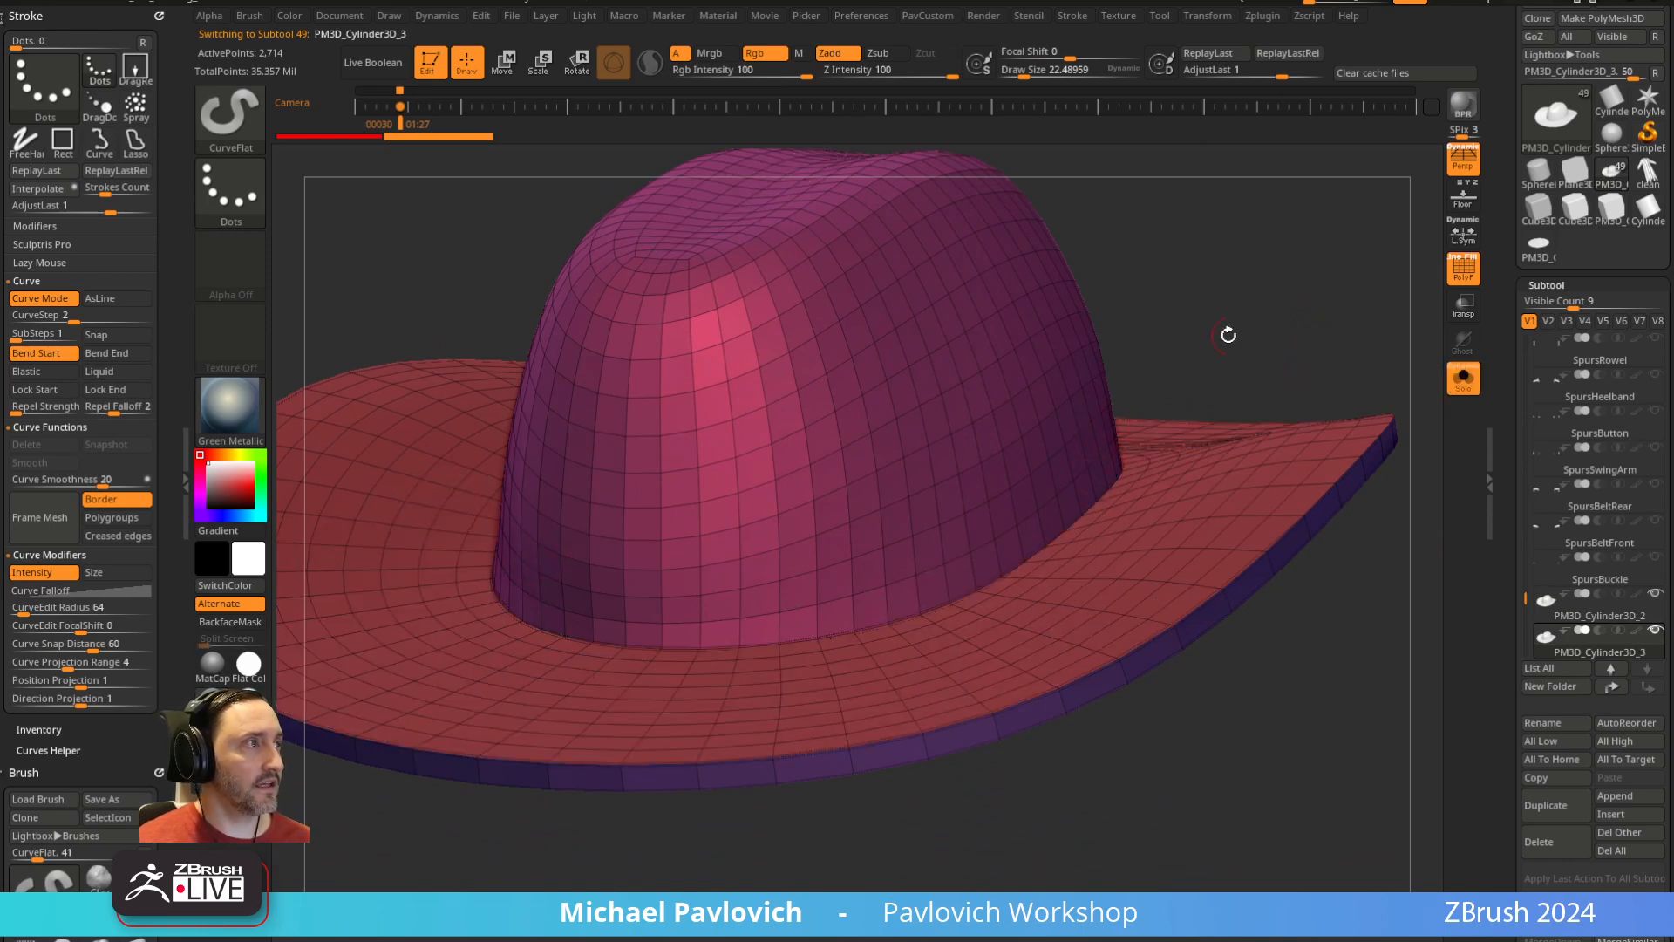
Assign a new polygroup to the polyloops around the crown's base with ZModeler, and delete everything except that band
key("b")
left_click(448, 305)
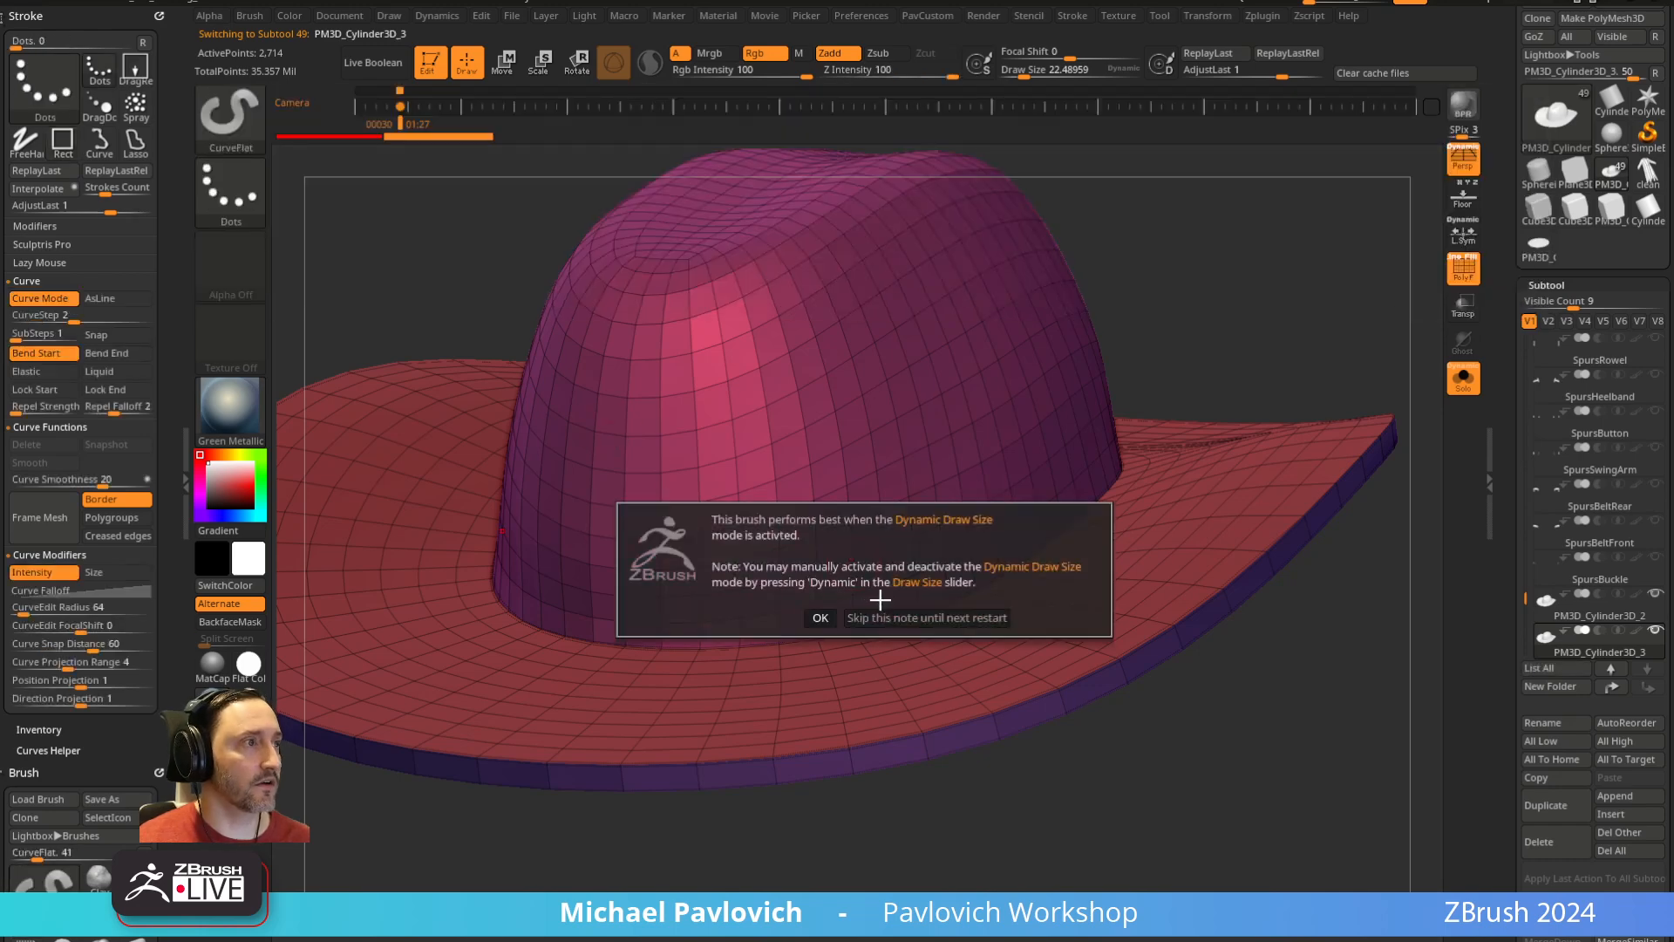
key("Return")
key("space")
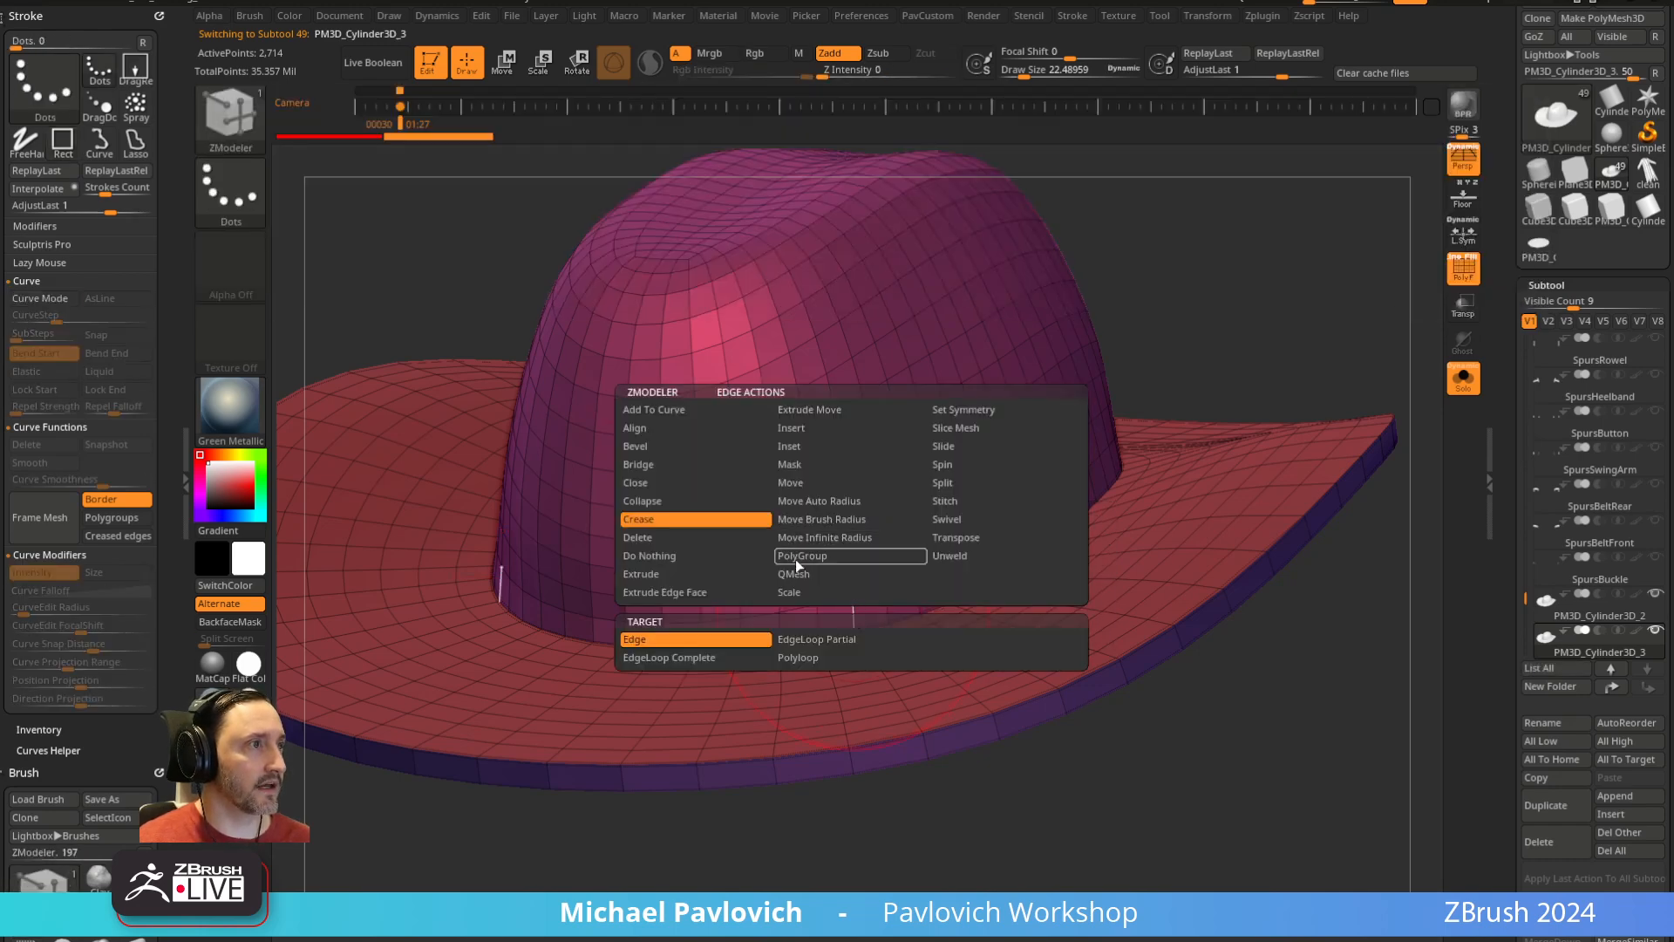
left_click(795, 558)
left_click(777, 635)
left_click(874, 625)
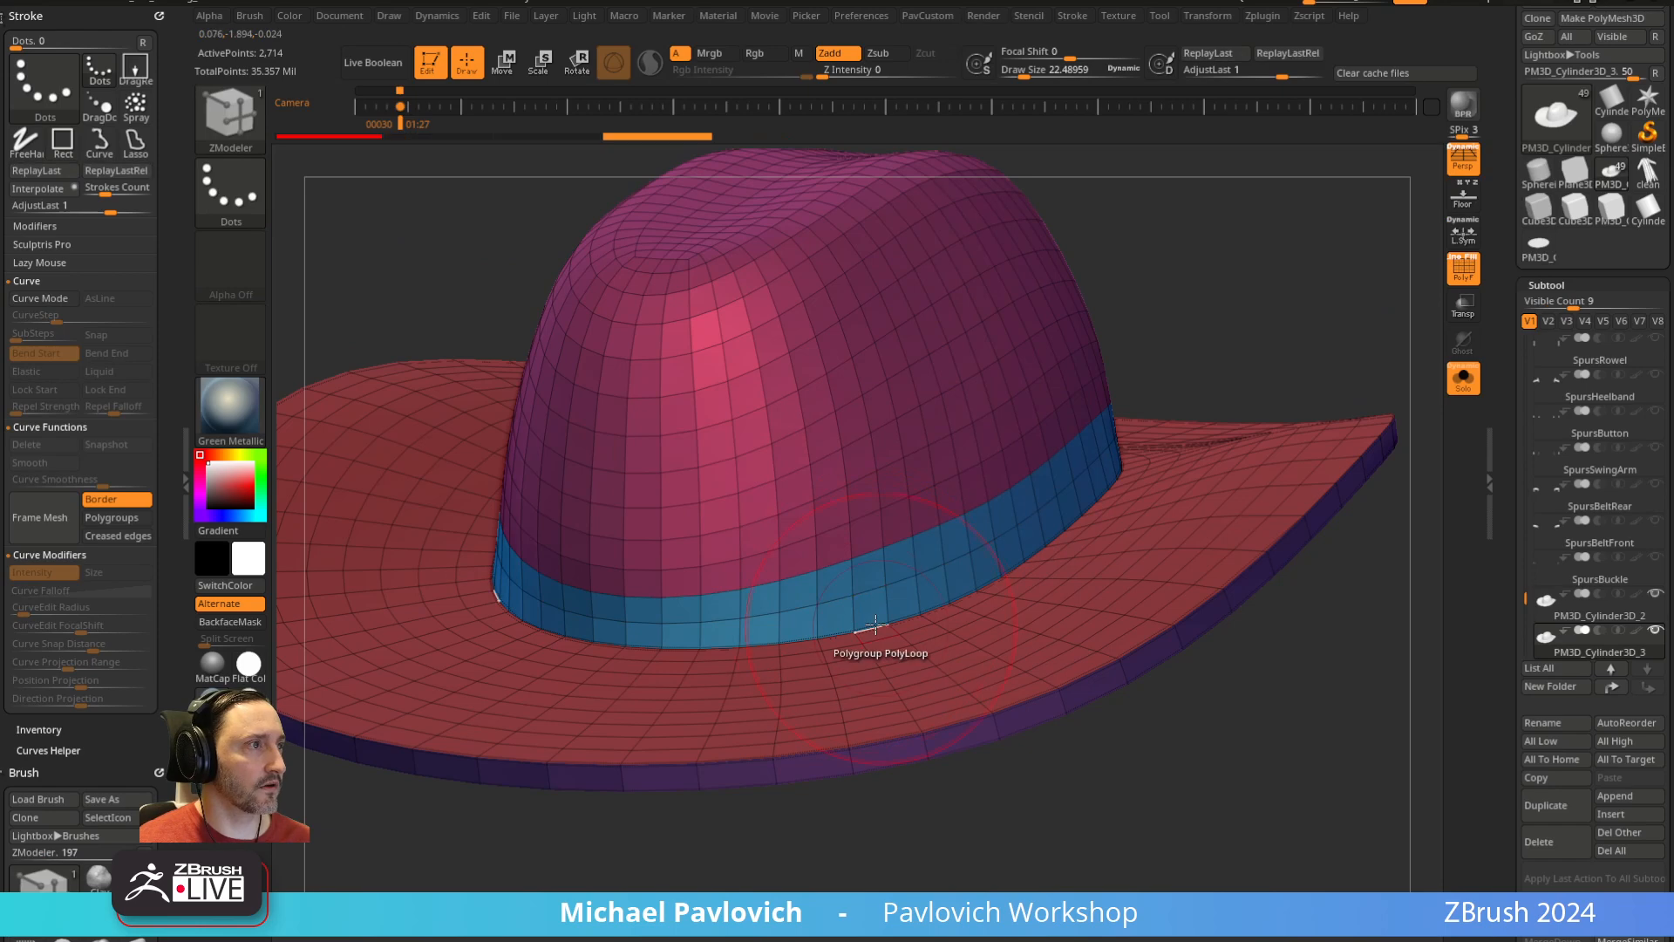
left_click(874, 625, "ctrl+shift")
key("space")
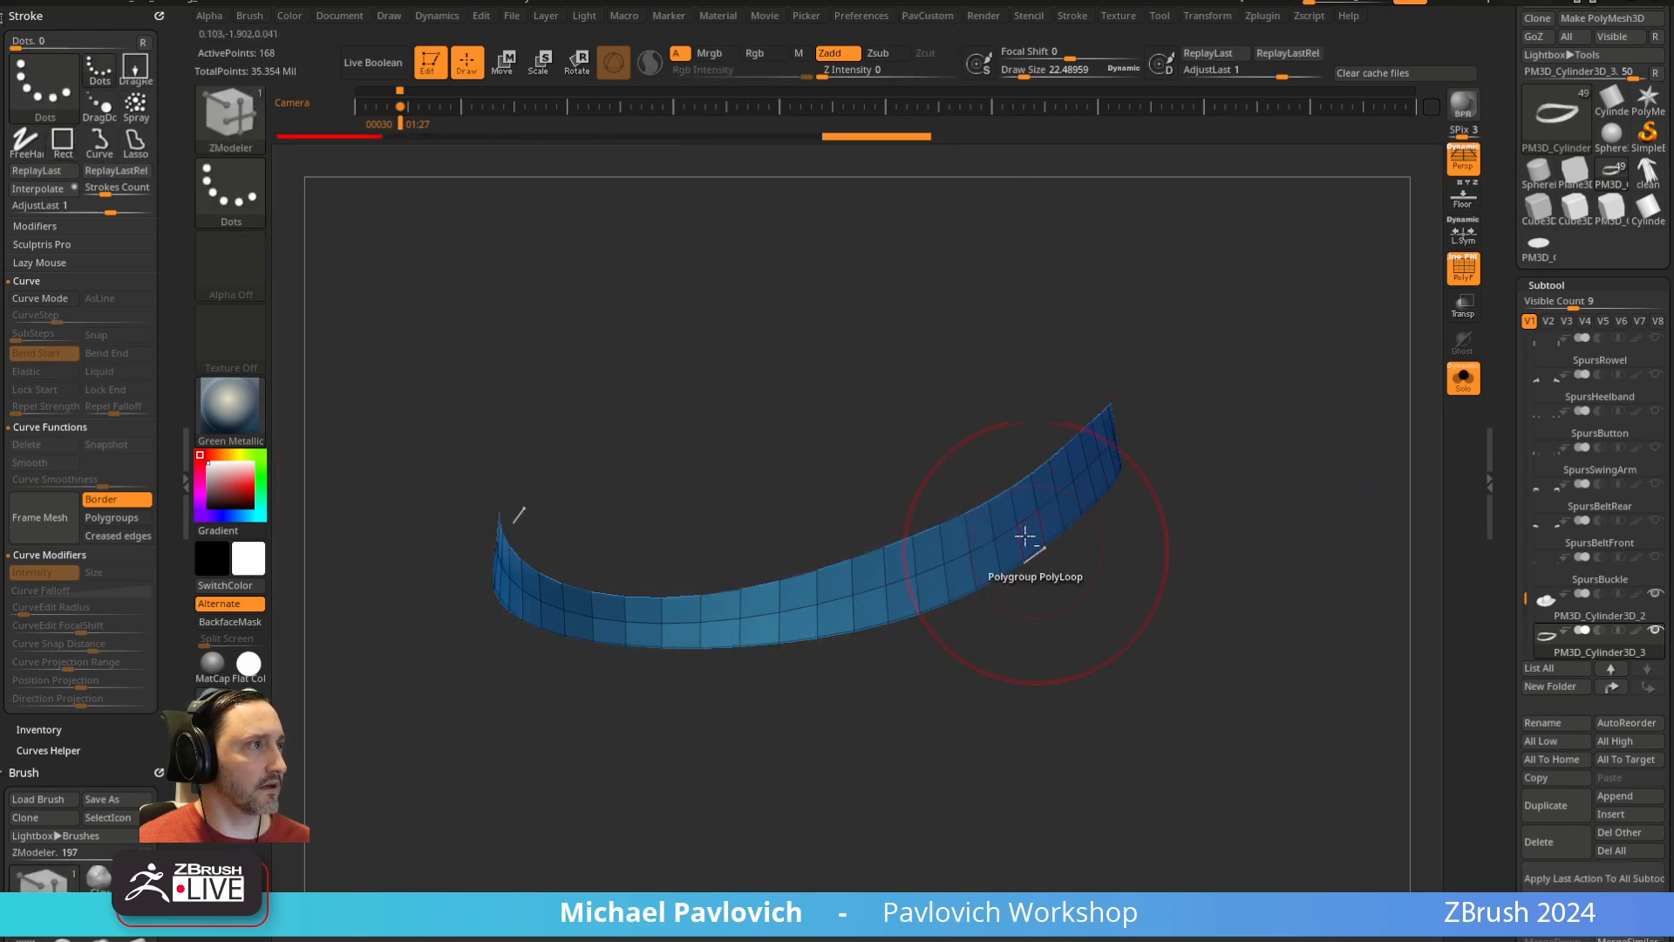
Try thickening the narrow crown-base band with ZModeler, and undo back to the full hat copy with one crown polygroup
left_click_drag(1004, 512, 1029, 517)
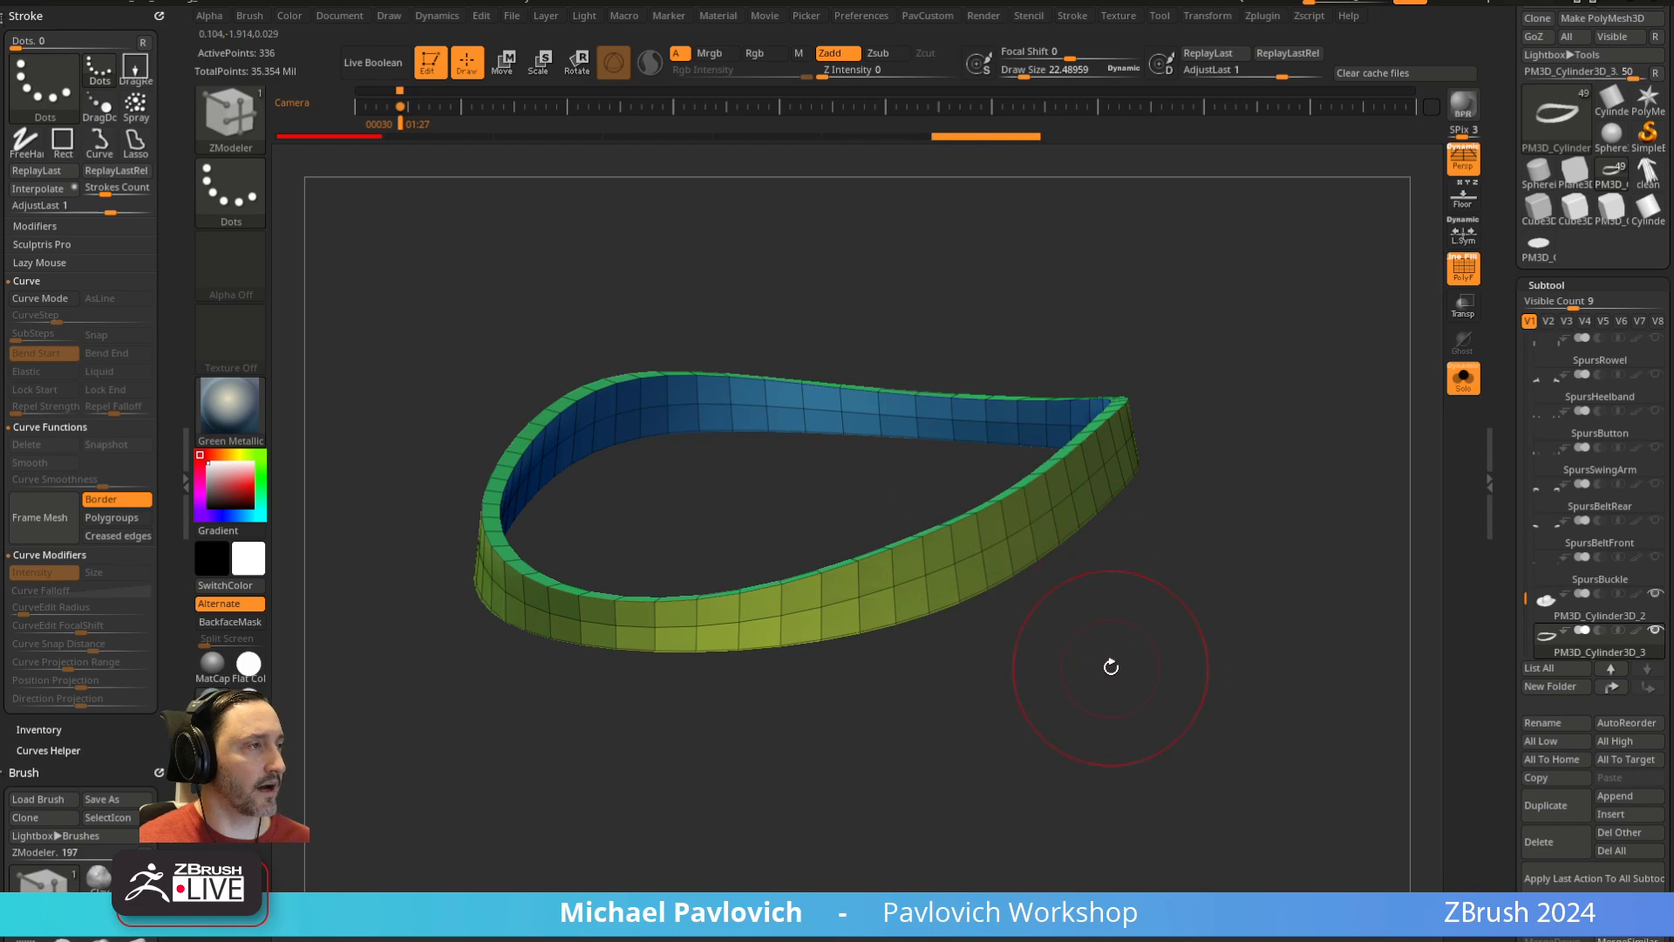
key("ctrl+z")
key("ctrl+z")
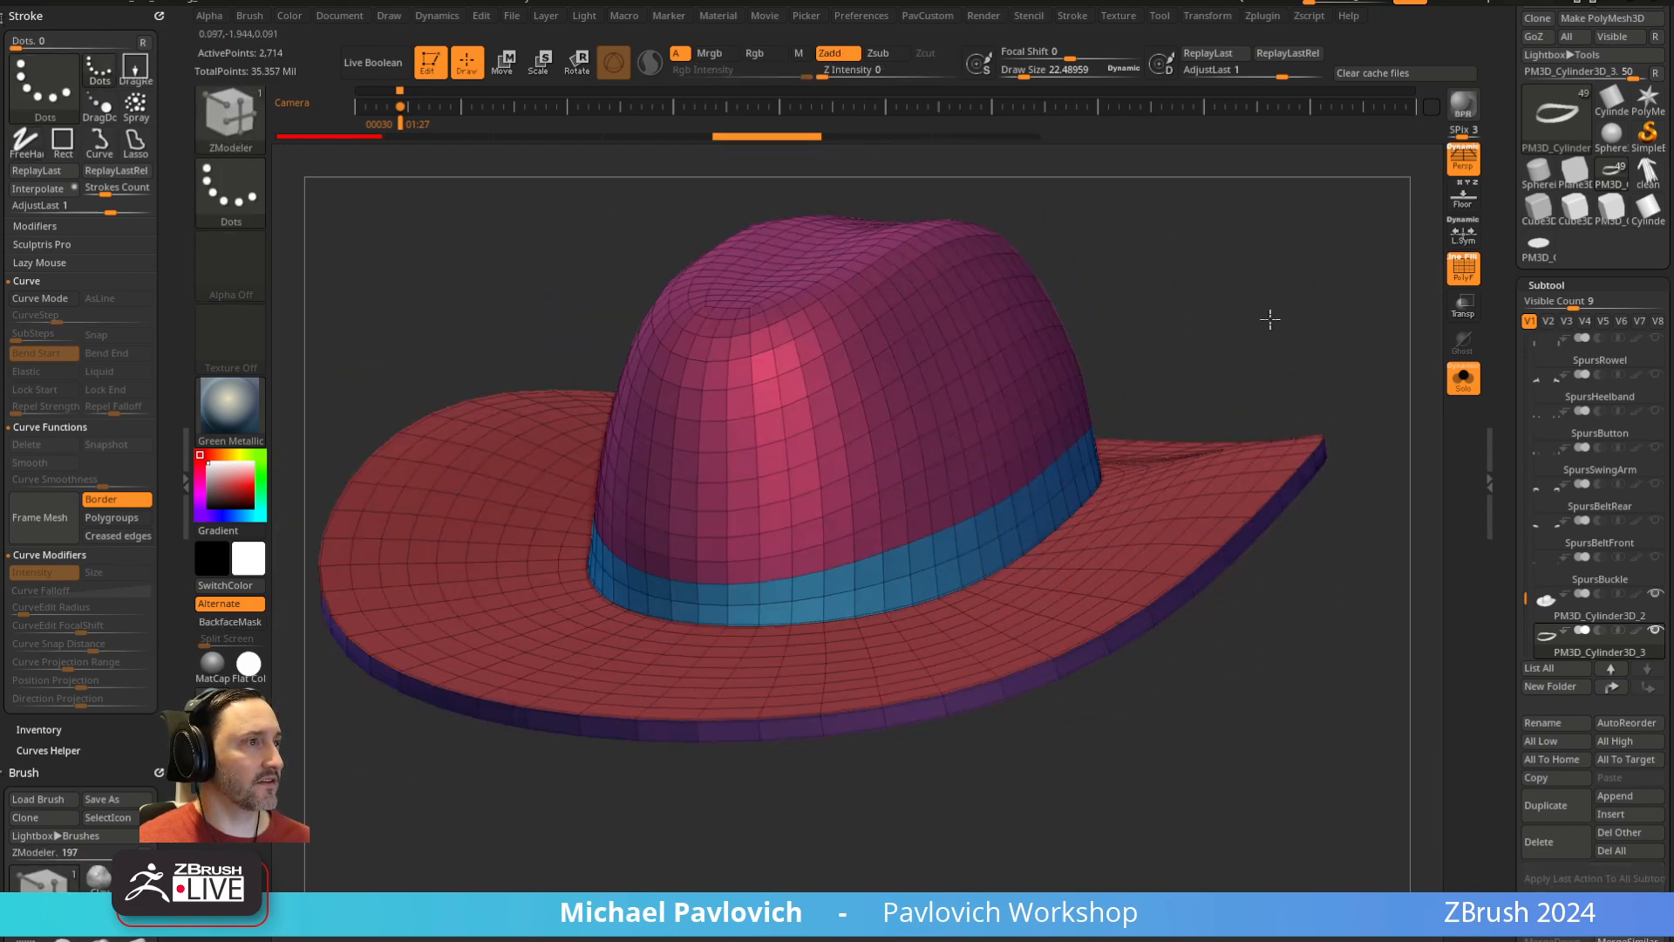
key("ctrl+z")
key("ctrl+z")
key("ctrl+z")
key("ctrl+z")
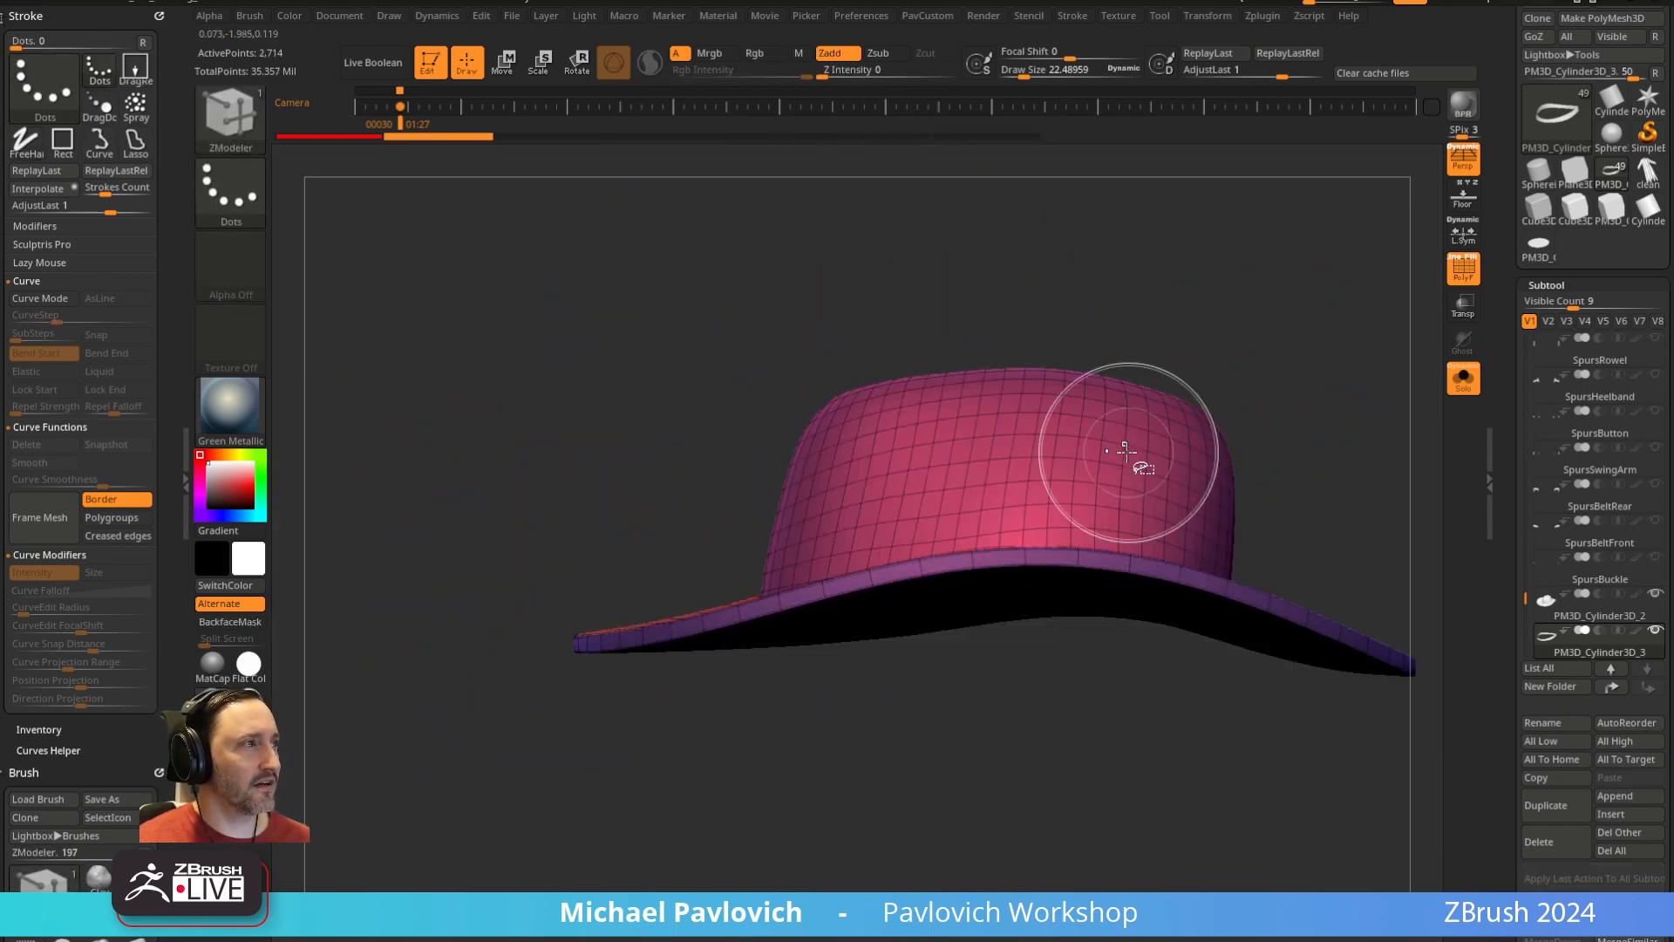
Isolate the crown polygroup of the hat copy and delete the hidden brim
left_click(1128, 451, "ctrl+shift")
key("4")
left_click(1285, 440)
key("f")
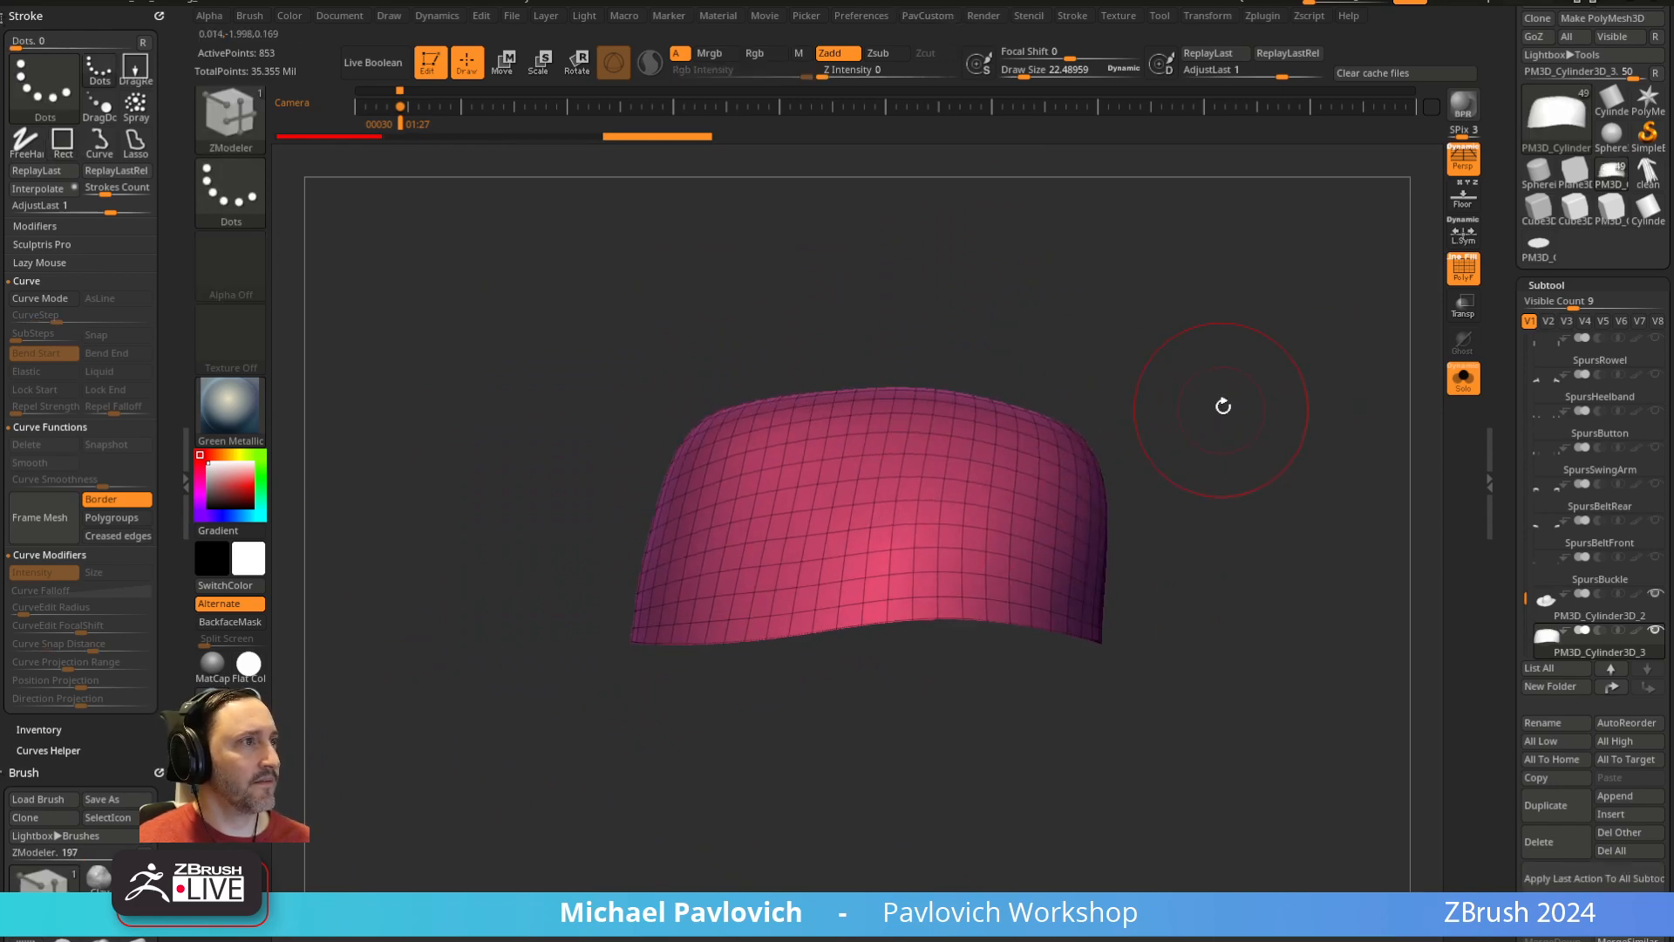
Slice straight across the lower part of the crown with SliceCurve
left_click(253, 118, "ctrl+shift")
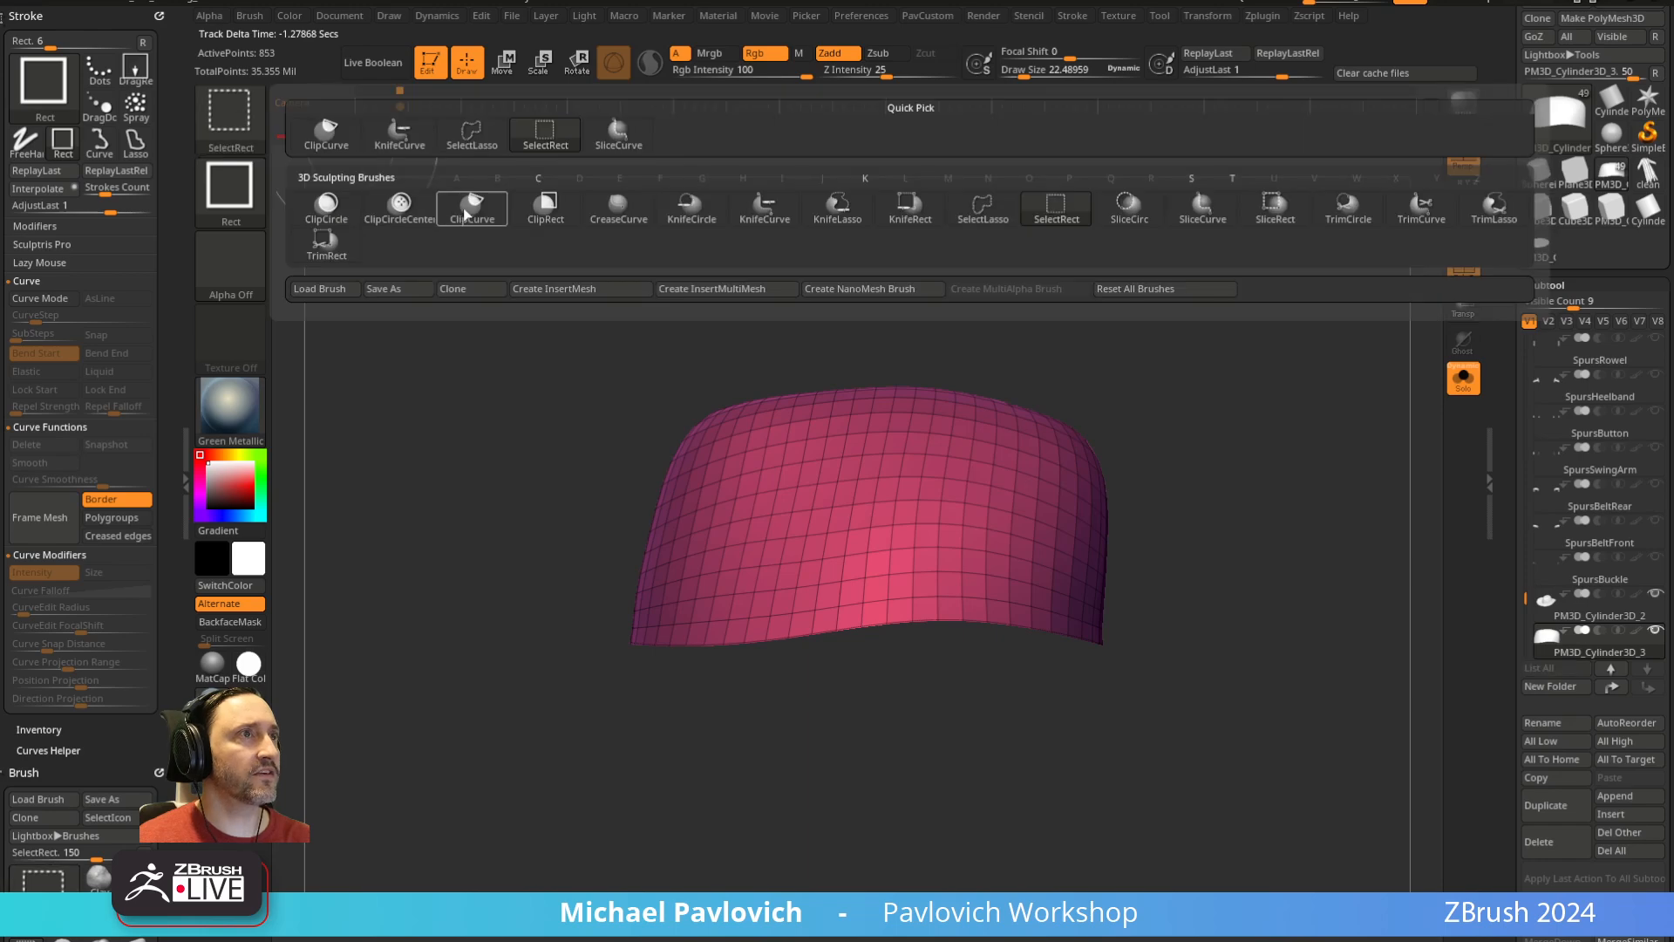
left_click(618, 131)
left_click_drag(1308, 554, 568, 553, "ctrl+shift")
left_click_drag(1223, 476, 1277, 495)
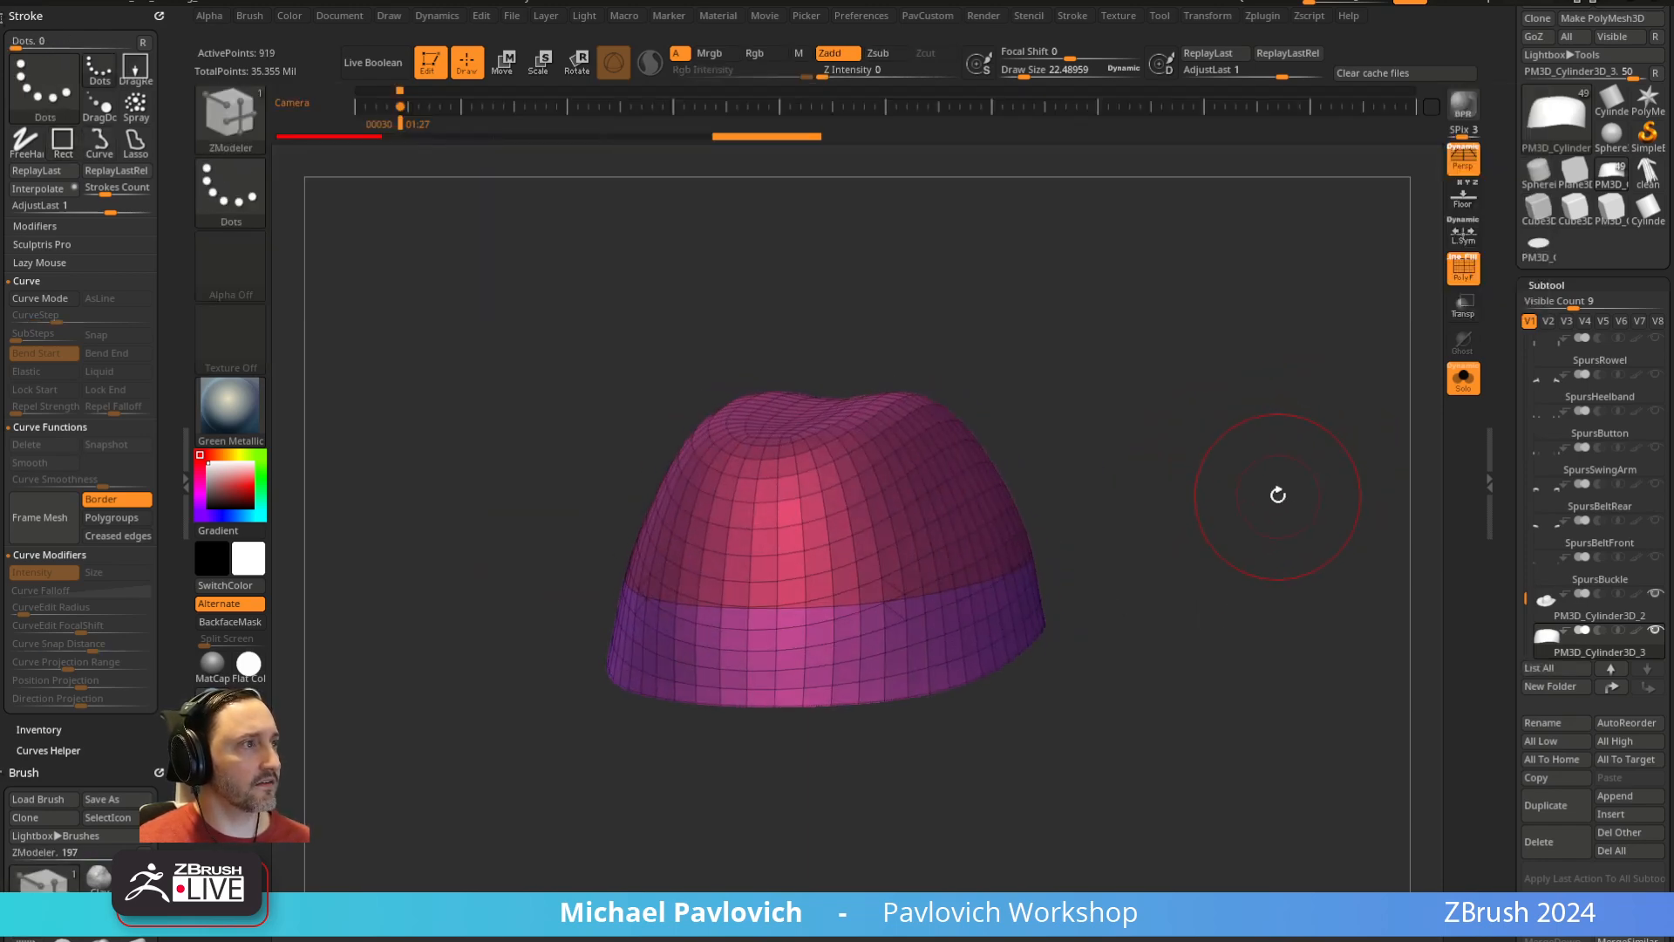
Isolate the sliced lower polygroup of the crown and delete the rest of the crown
left_click(946, 502, "ctrl+shift")
left_click(977, 635, "ctrl+shift")
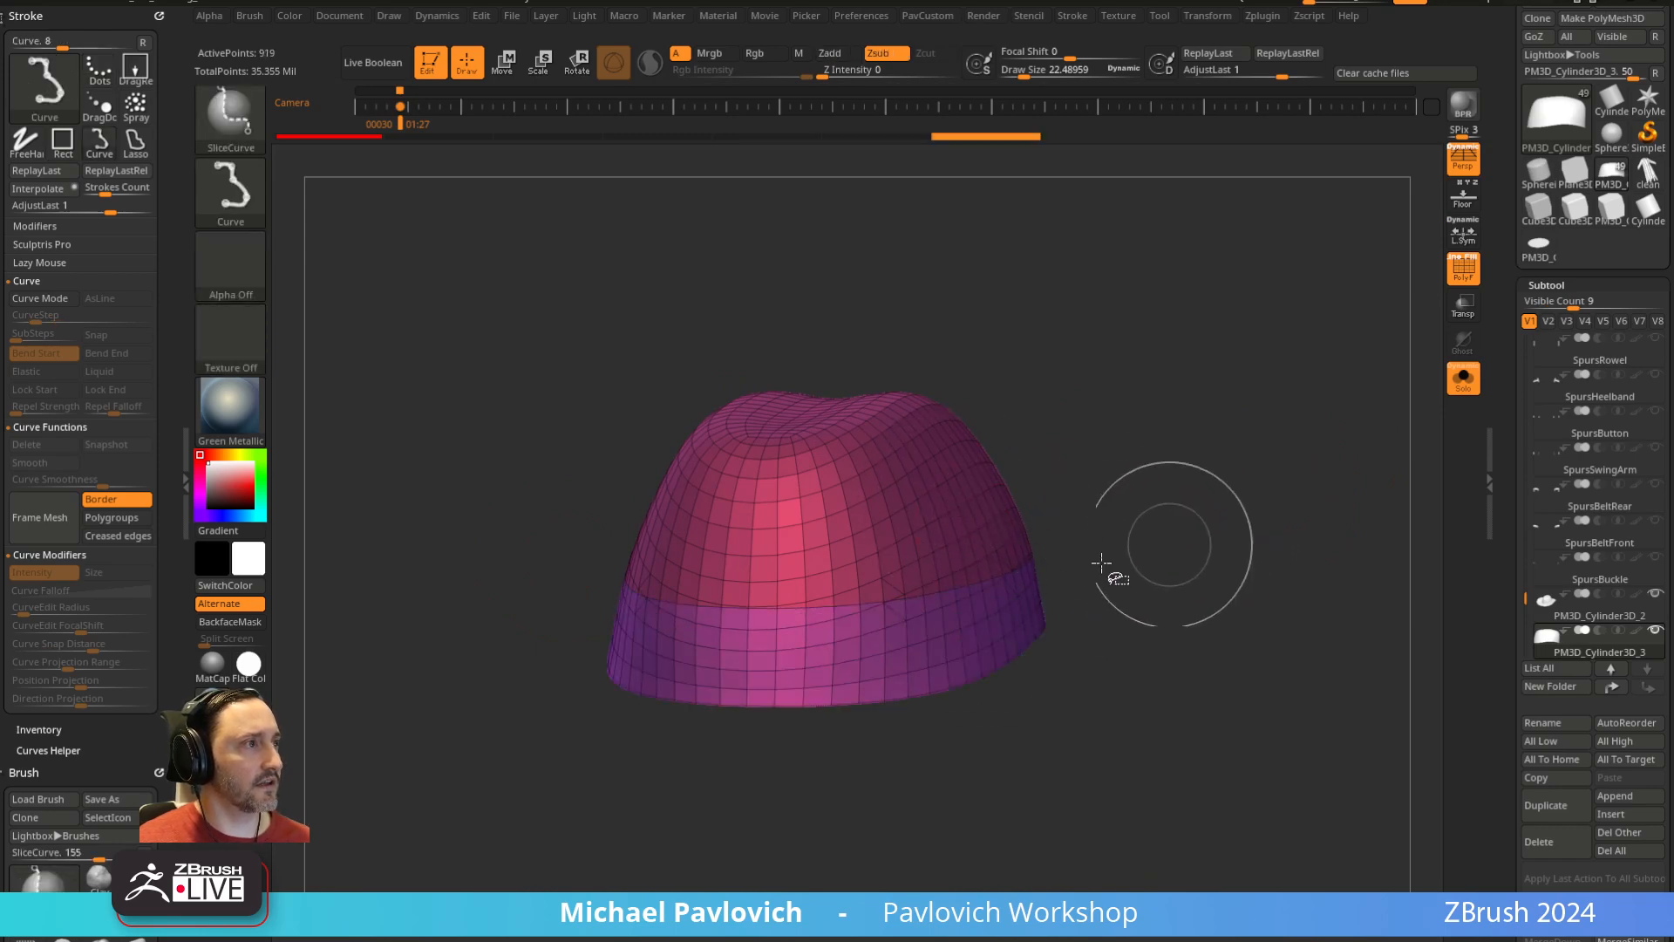
left_click(1001, 612, "ctrl+shift")
key("2")
left_click(1221, 435)
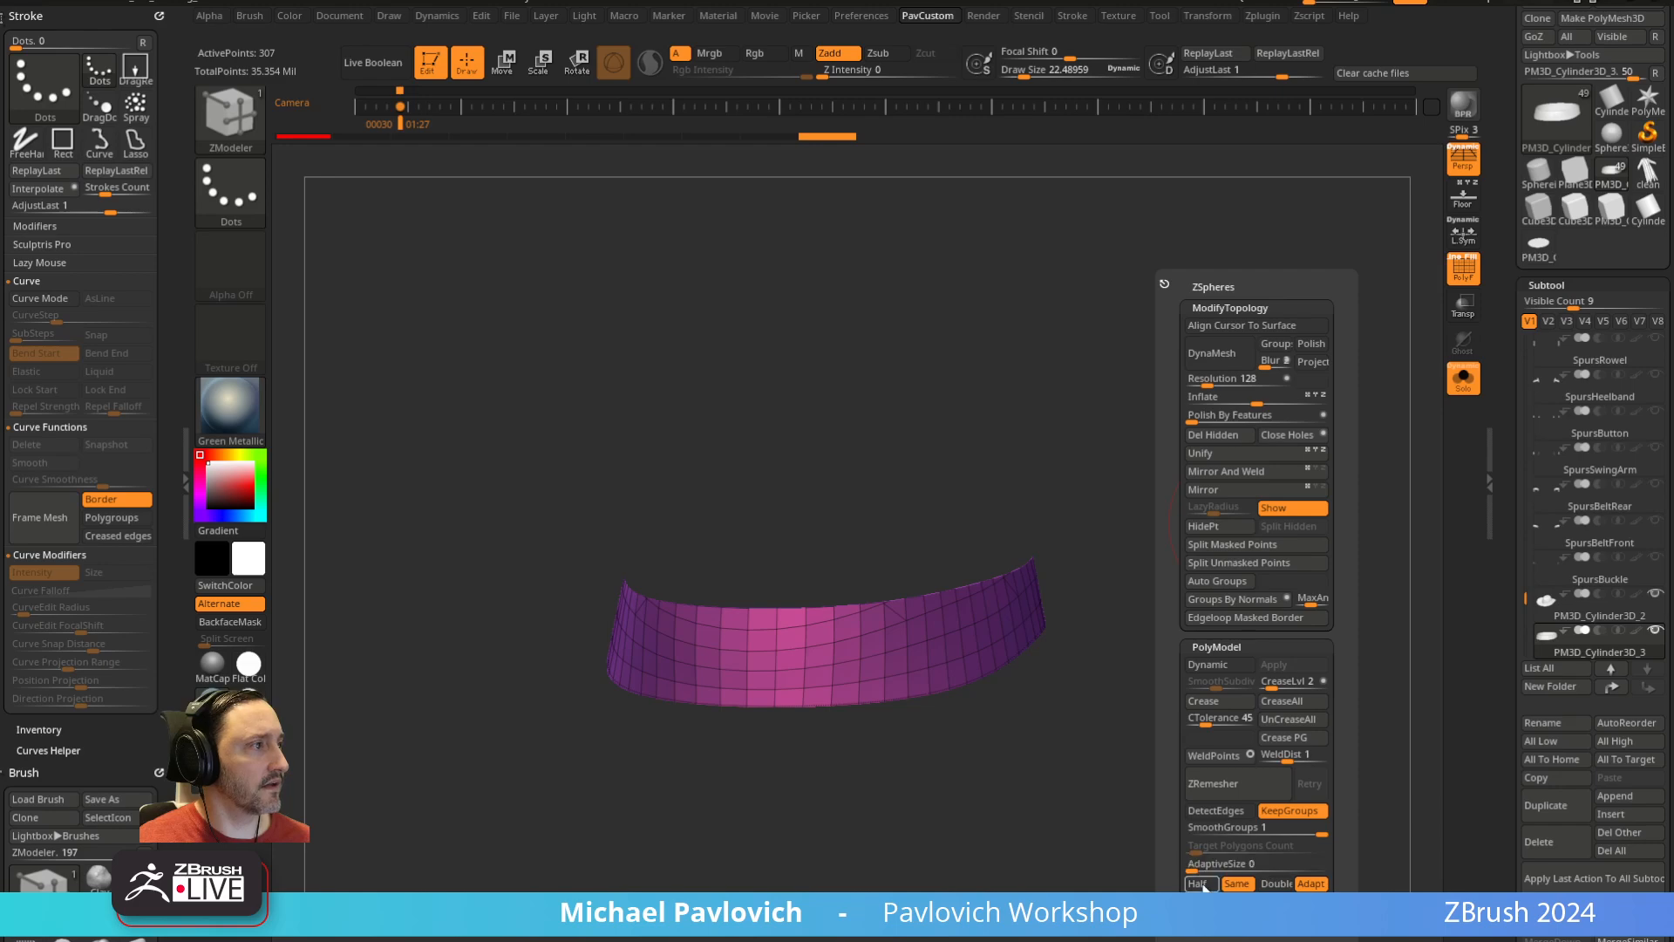
ZRemesh the band at Half density, and remove its two inner horizontal edge loops with ZModeler's Insert edge action
left_click(1225, 783)
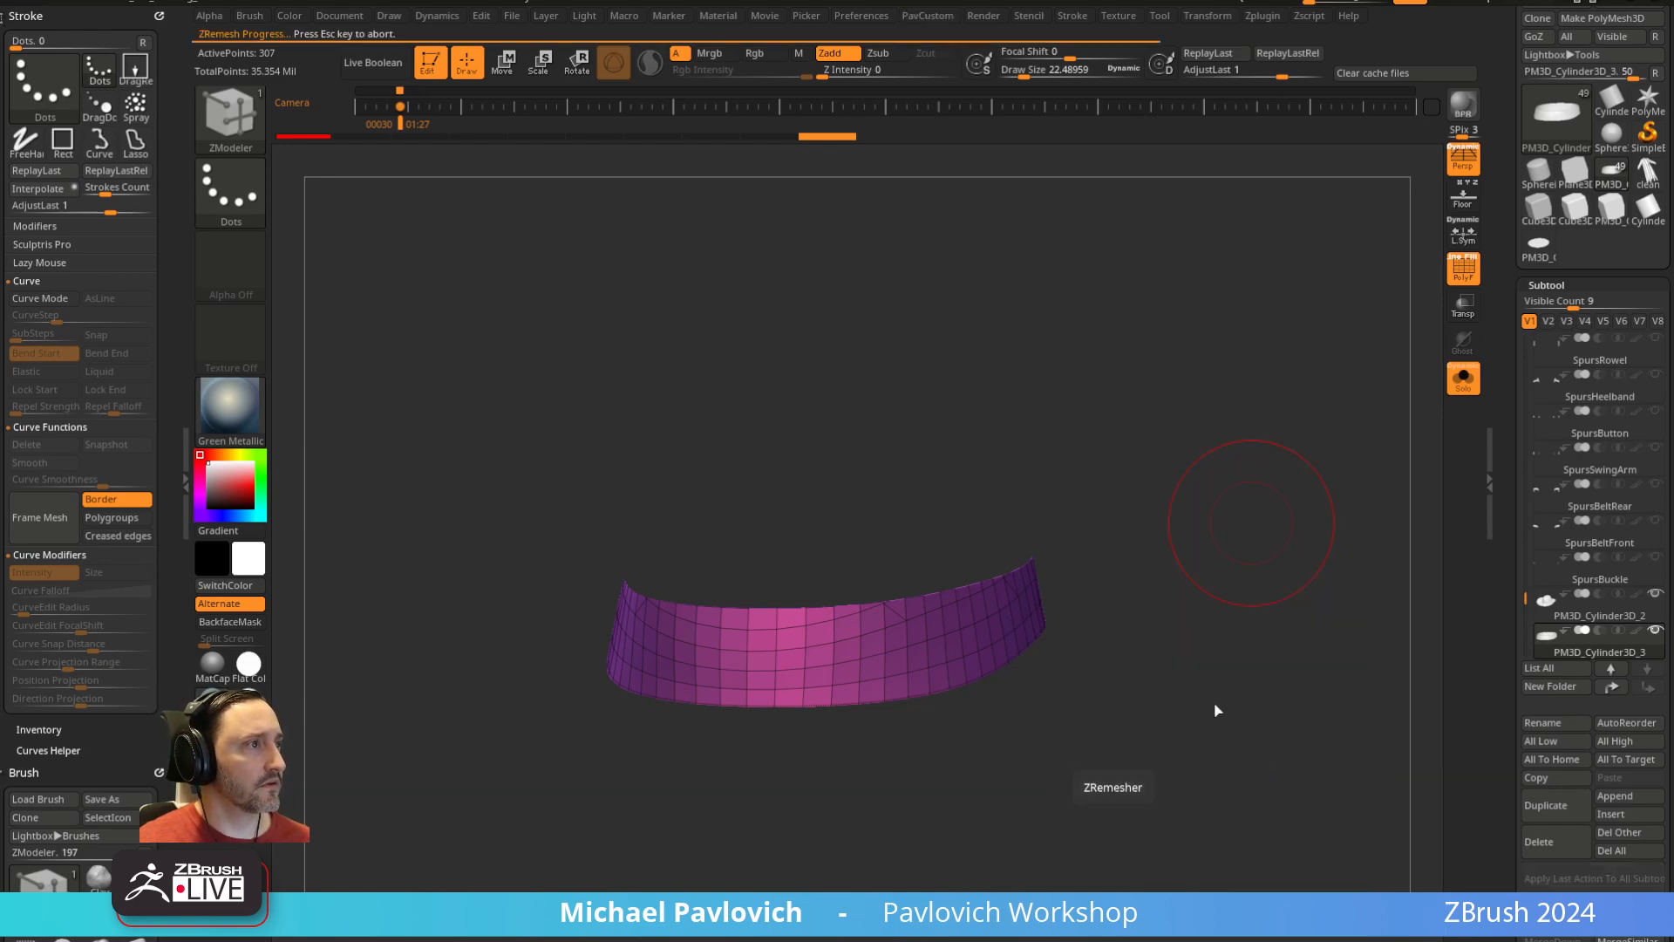
left_click_drag(1214, 693, 1084, 558)
key("space")
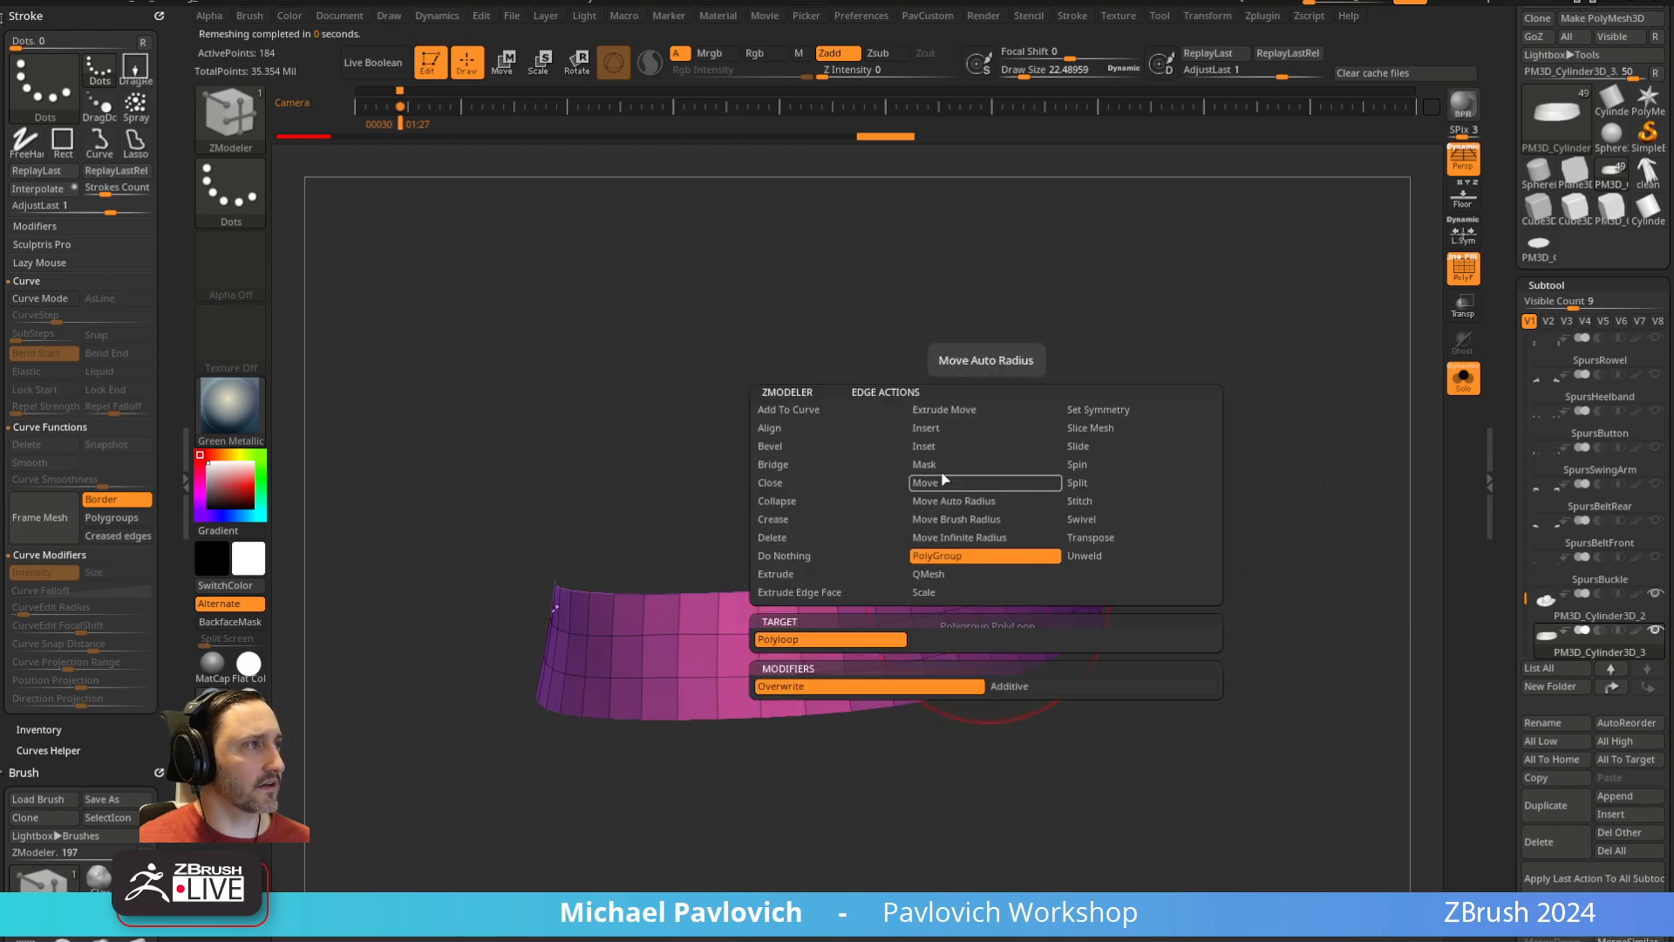
left_click(959, 427)
left_click(1002, 608, "alt")
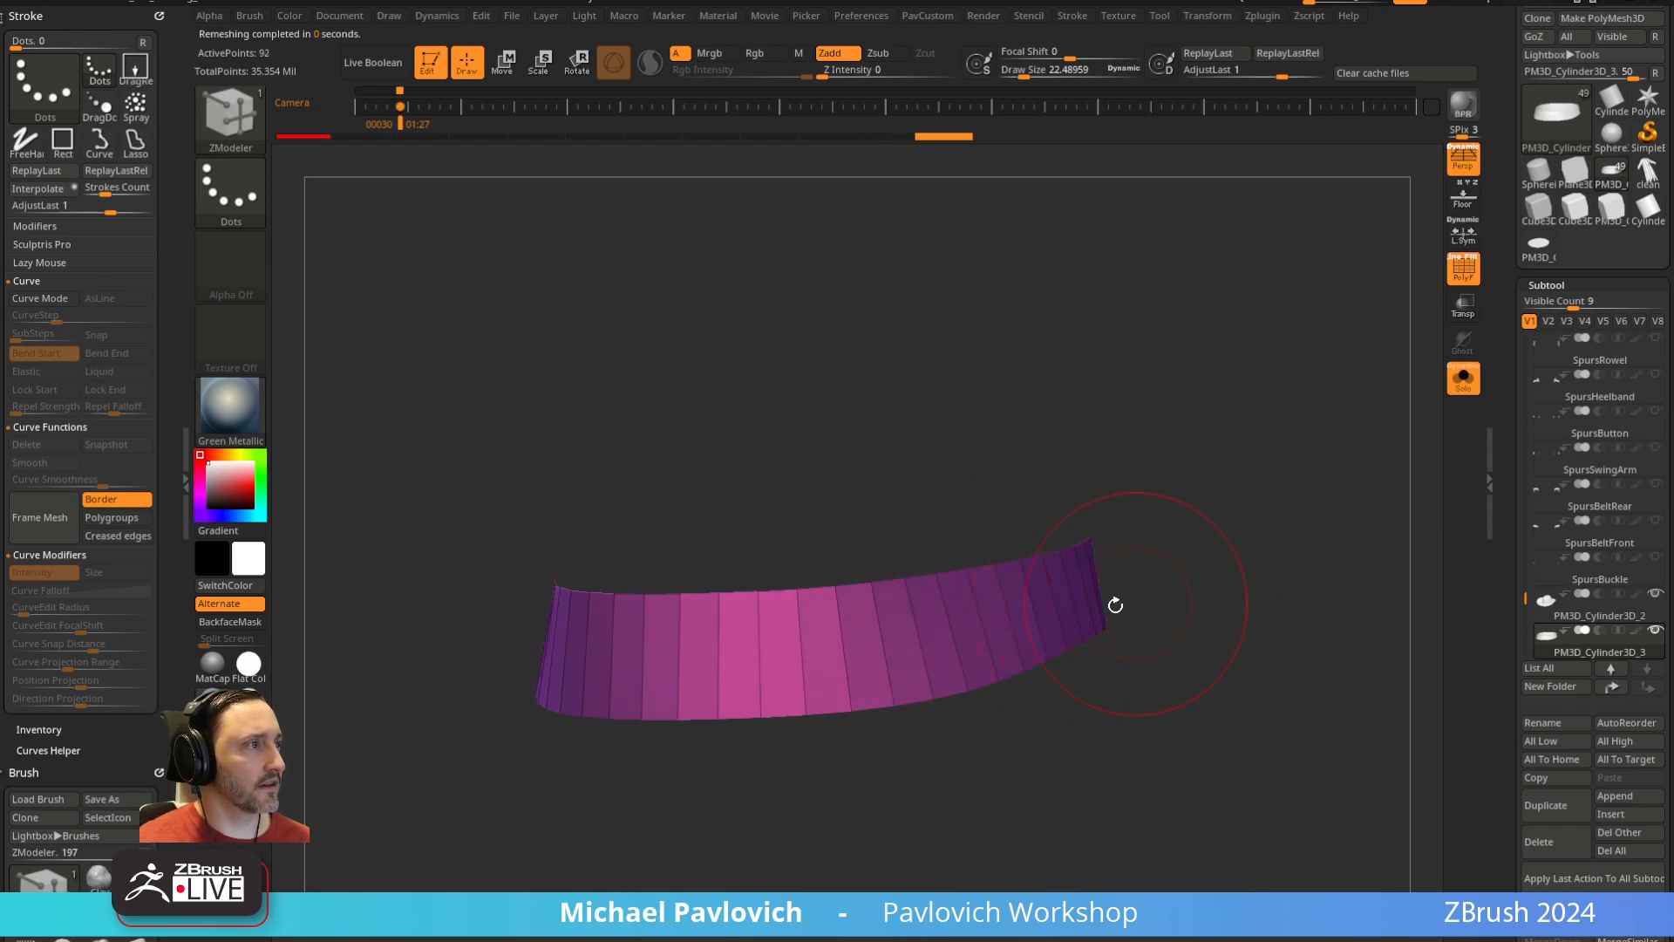
left_click(1018, 601, "alt")
Insert two evenly spaced edge loops around the band, using ZModeler's Multiple EdgeLoops target with Keep Polygroup
key("space")
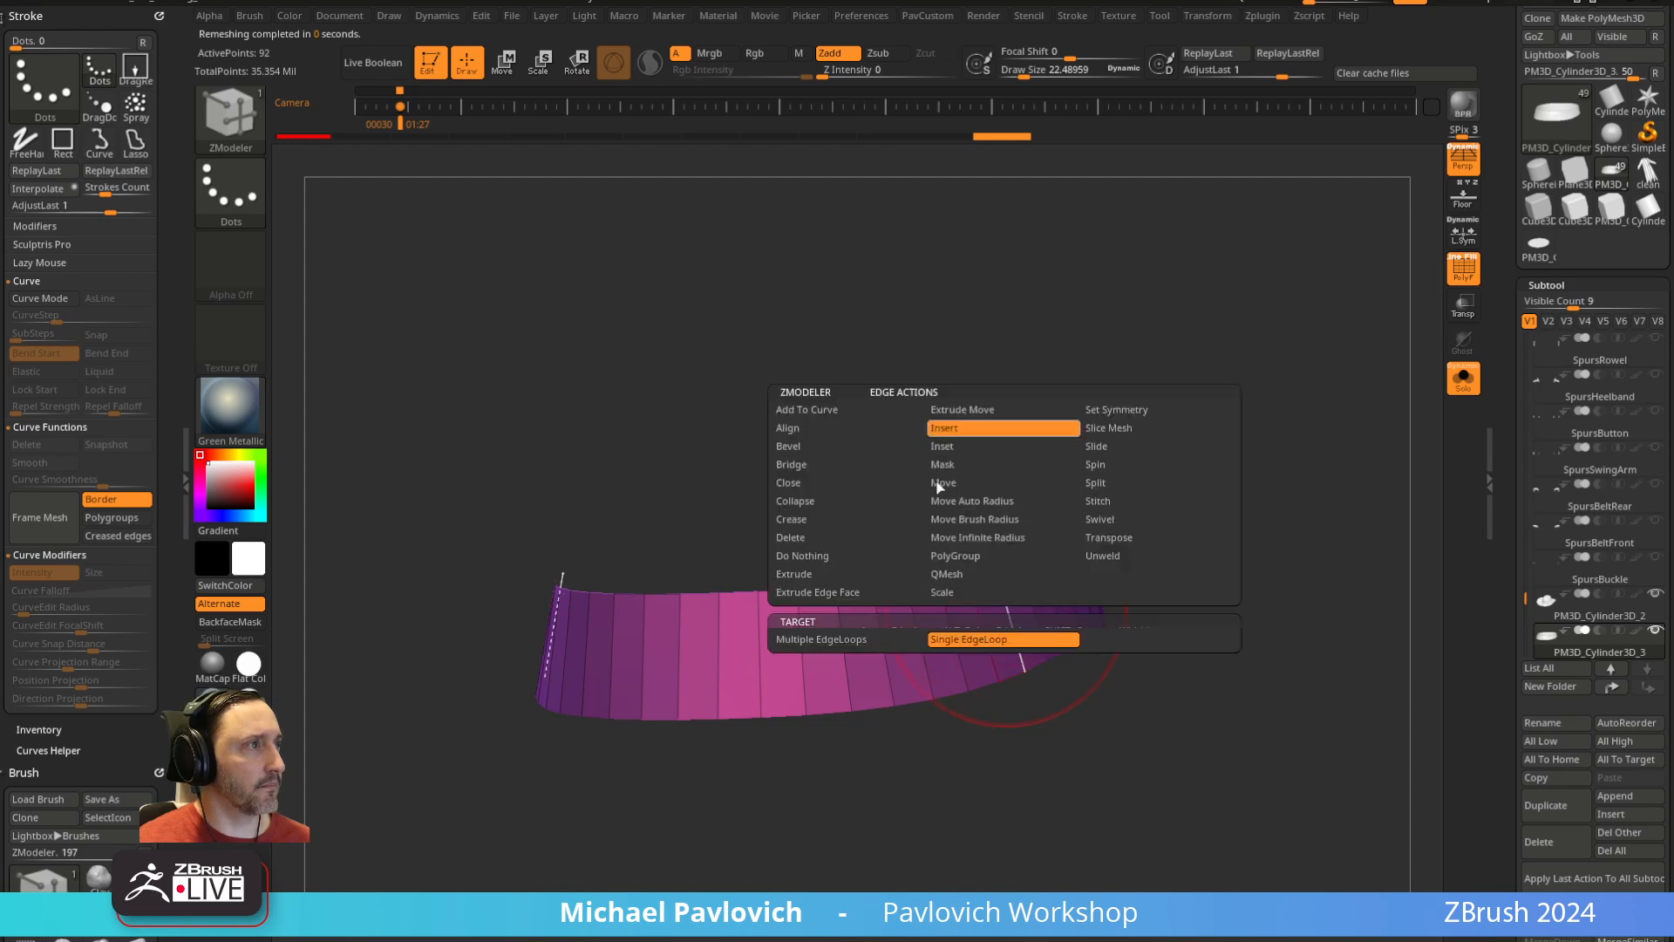
left_click(898, 646)
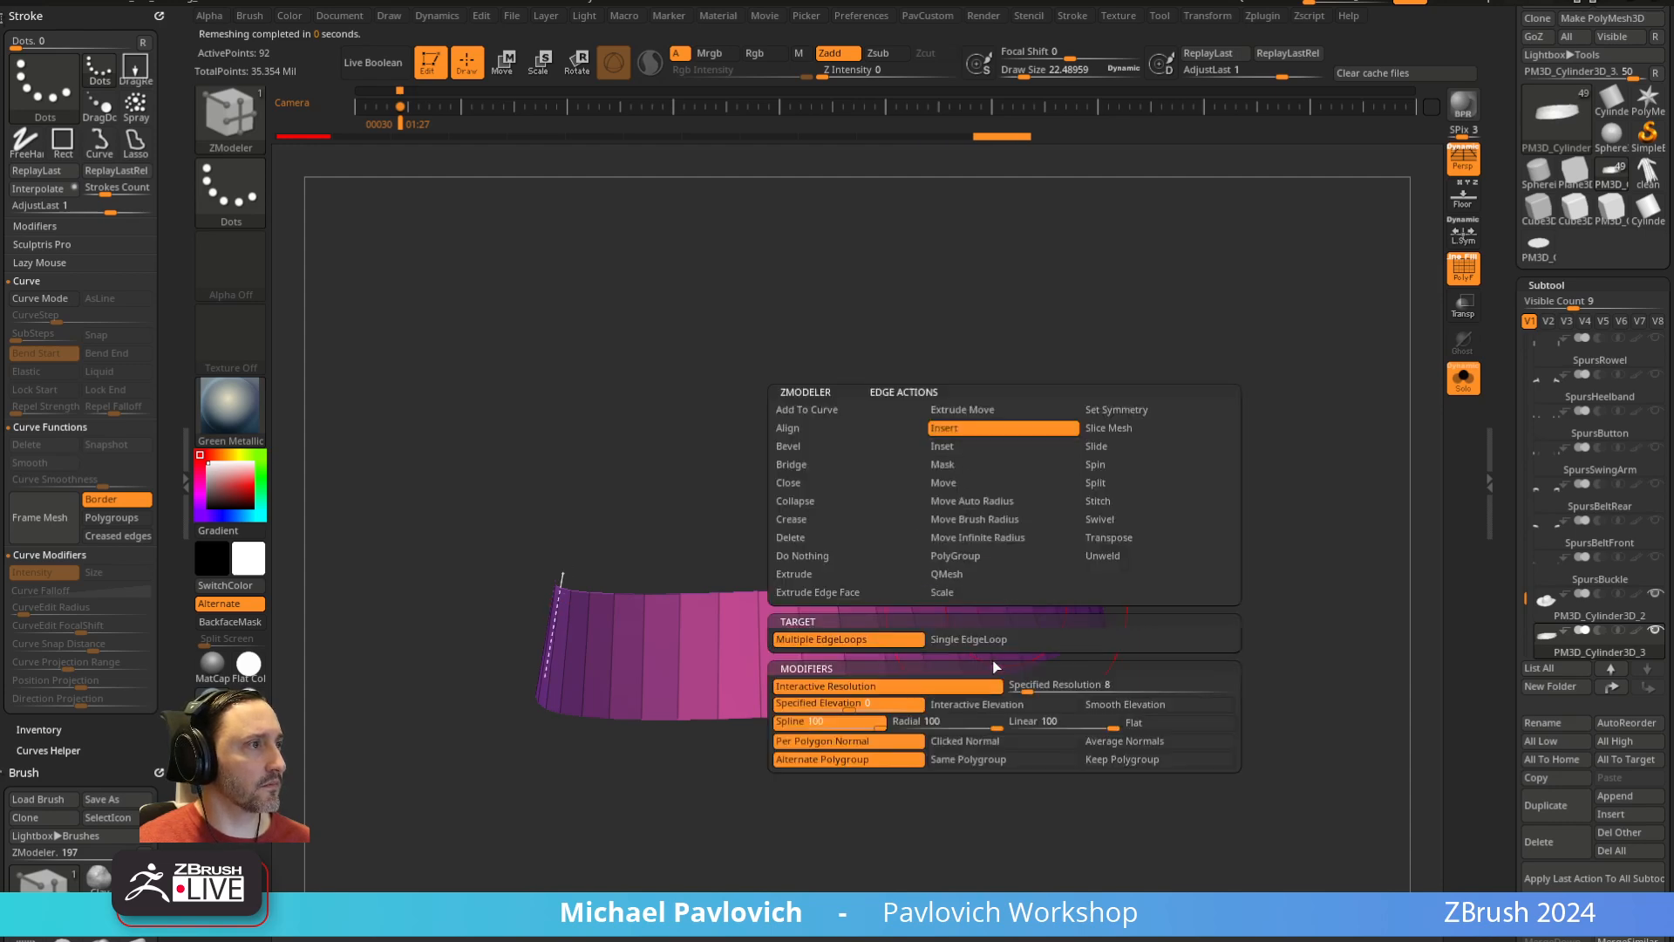
left_click(1118, 760)
left_click(1001, 610)
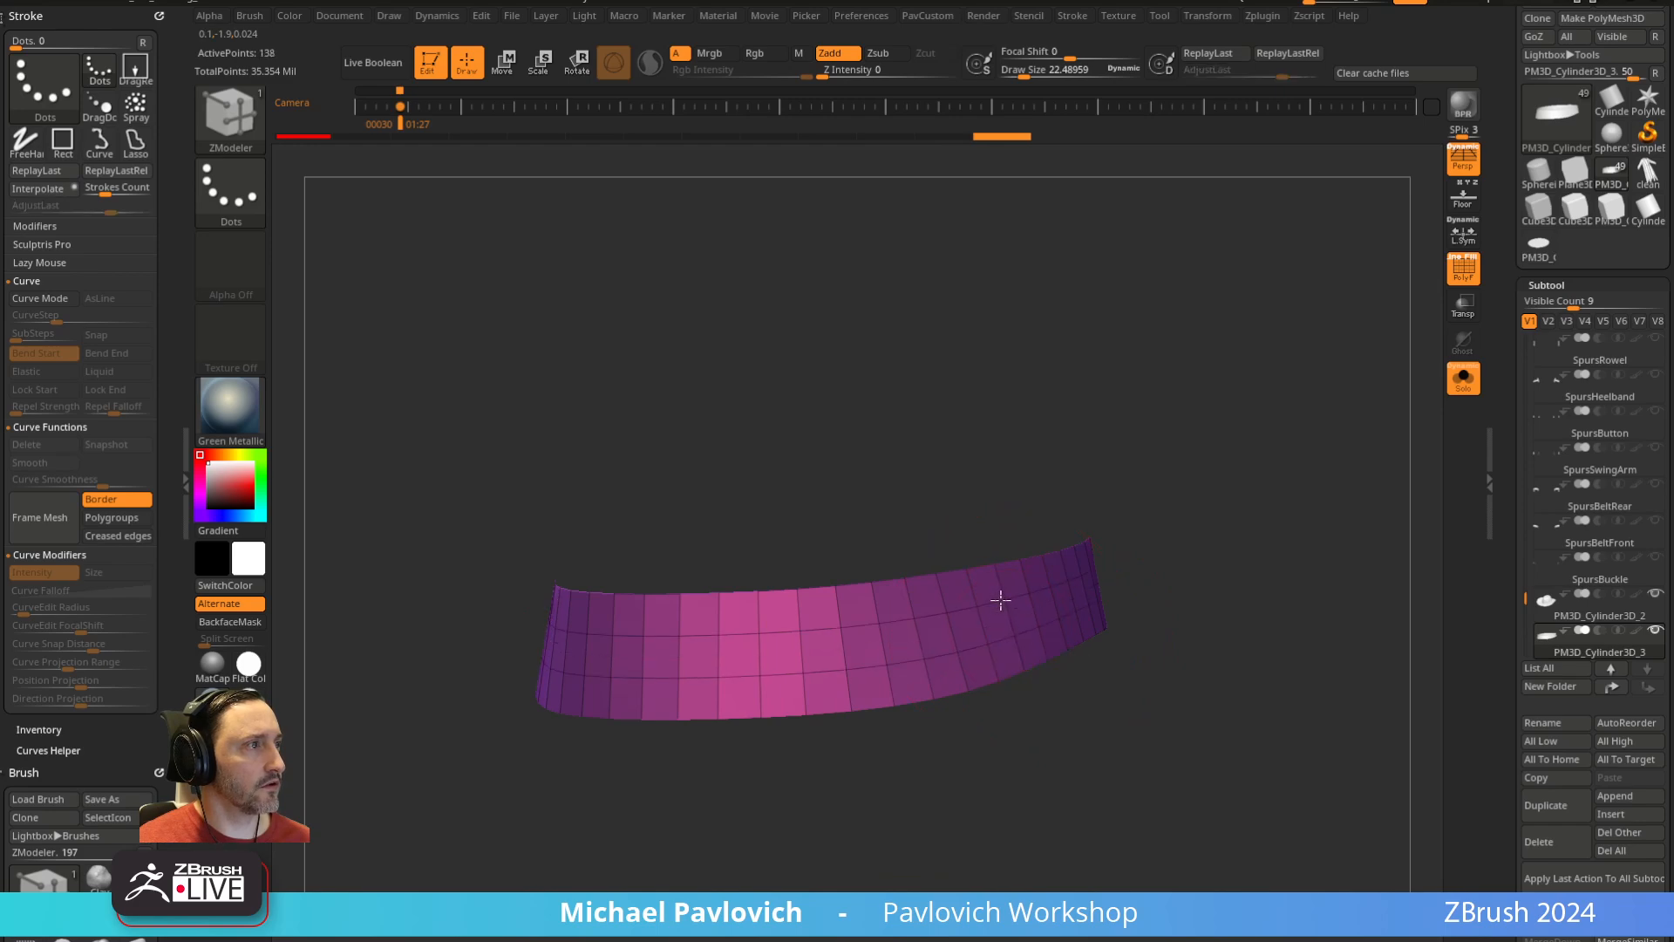
mouse_move(1228, 518)
left_mouse_down()
mouse_move(1151, 523)
mouse_move(1235, 520)
left_mouse_up()
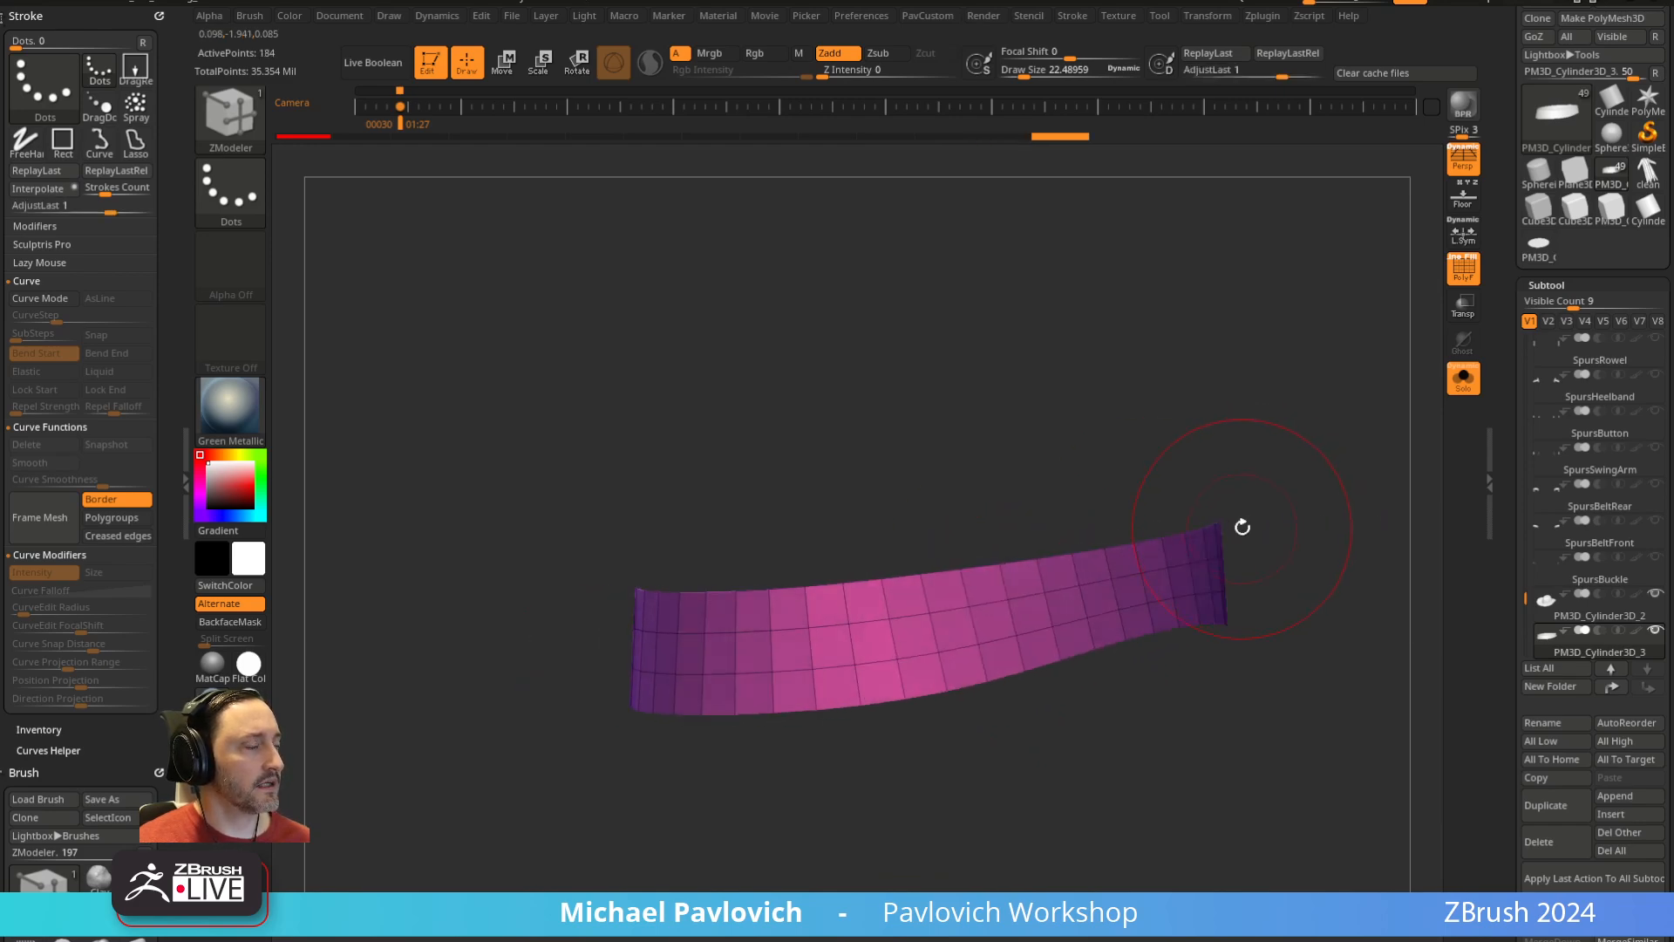
Thicken the band into a thin closed shell with ZModeler and turn on Dynamic Subdiv
left_click(979, 586)
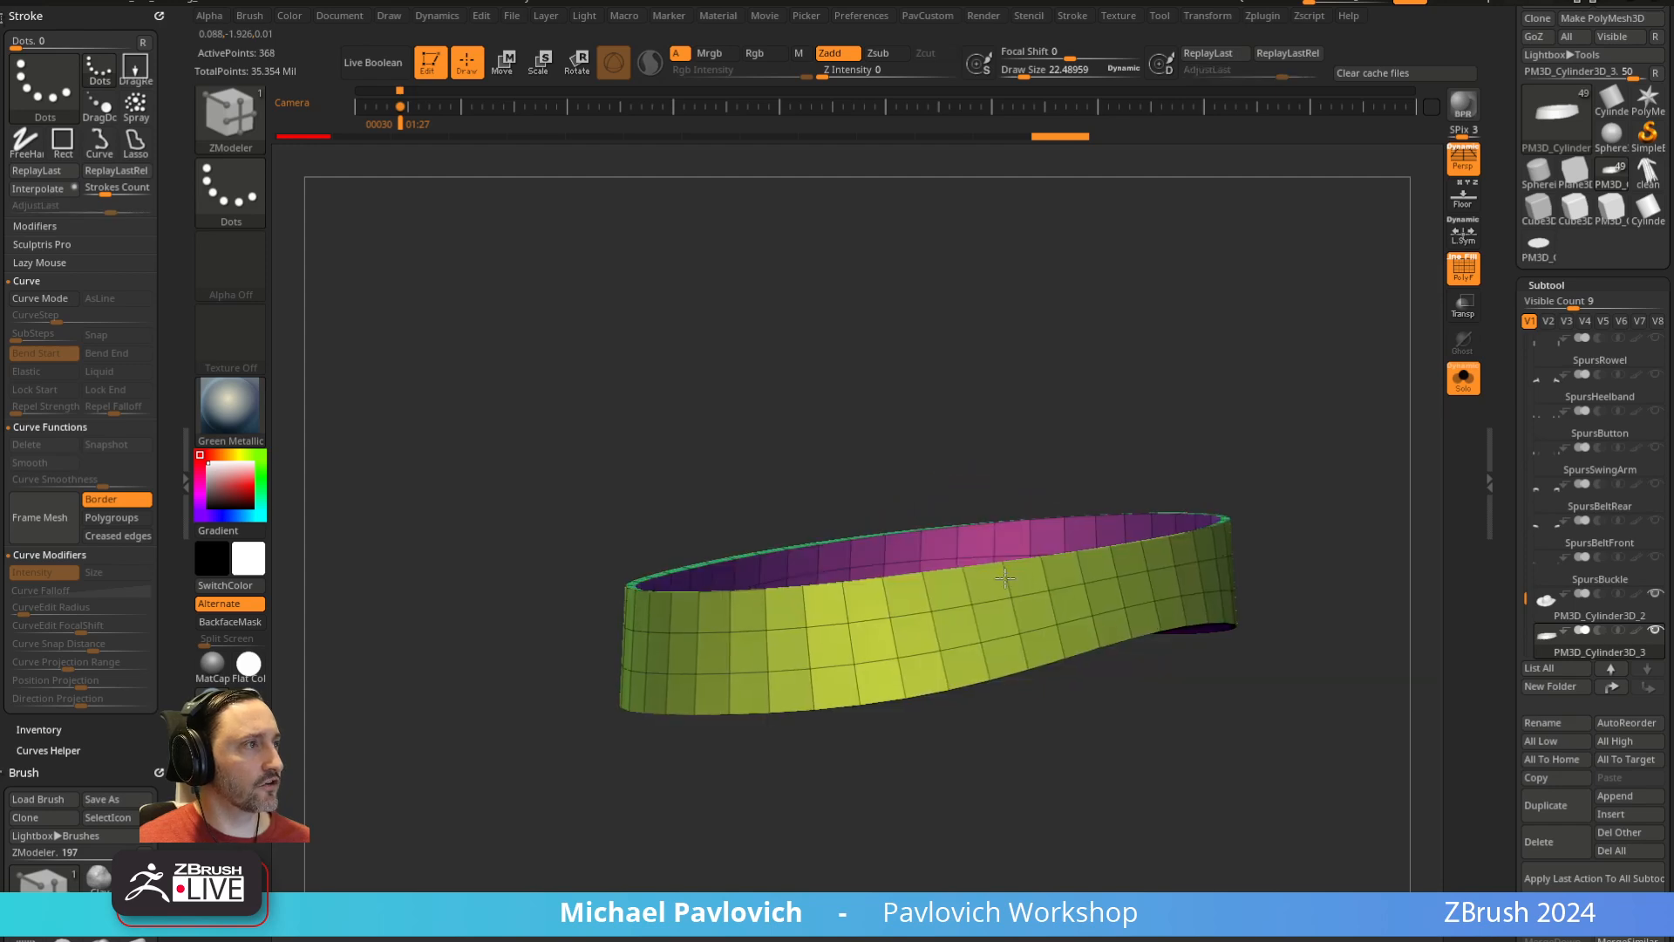
left_click_drag(1369, 470, 1383, 610)
key("grave")
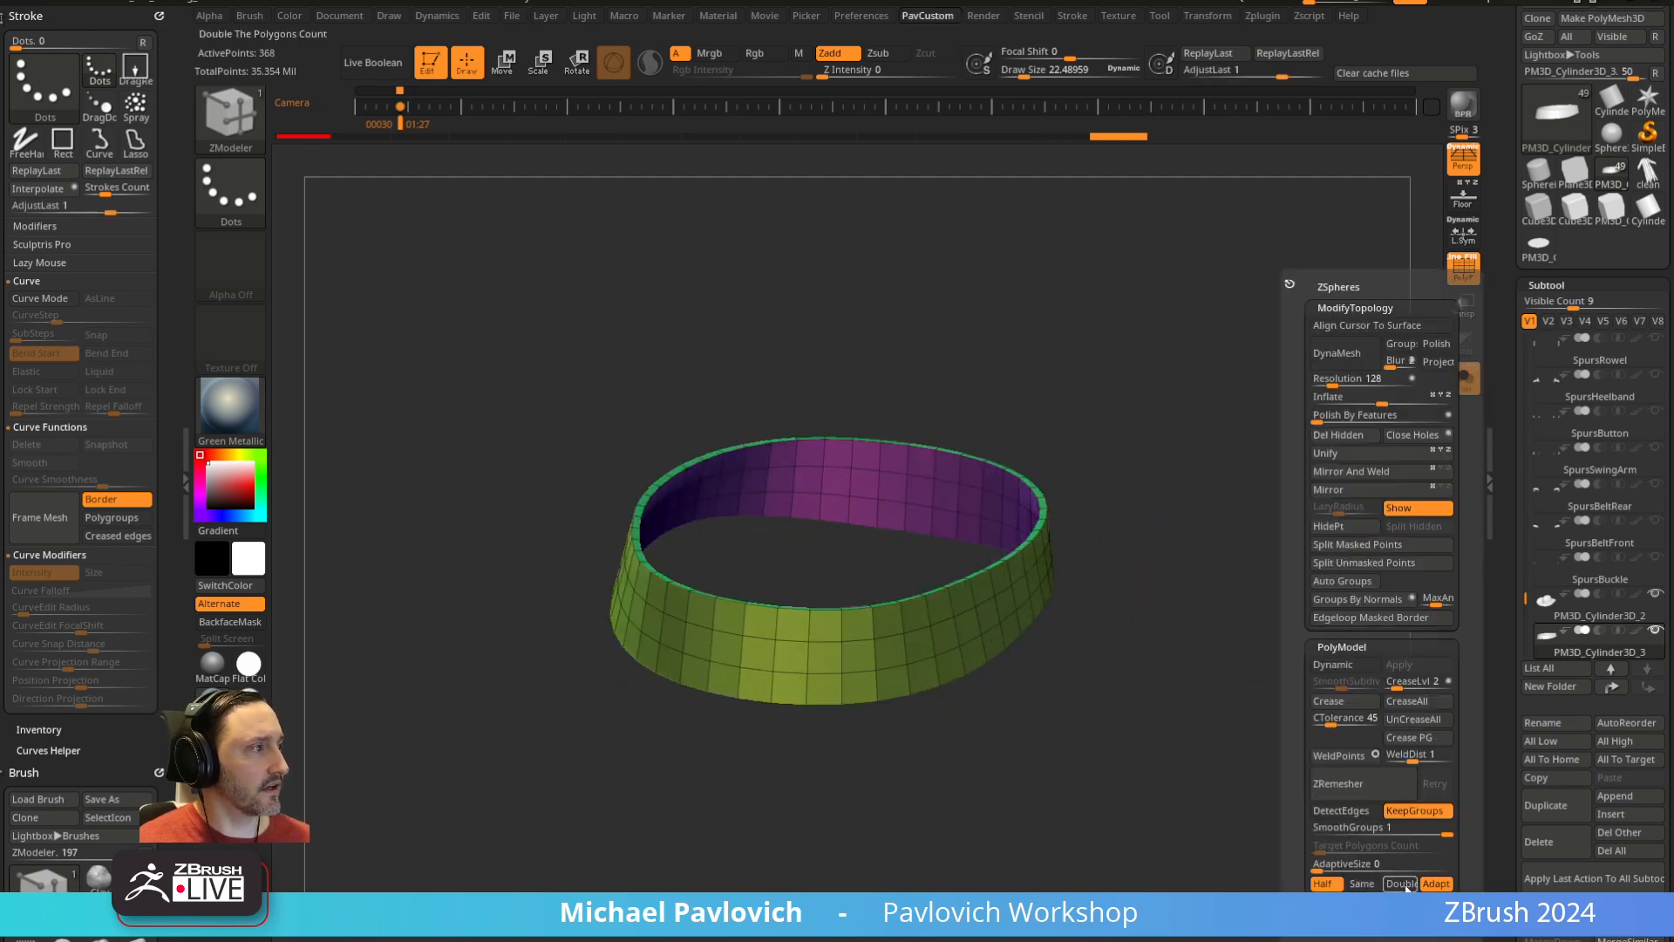
left_click(1333, 665)
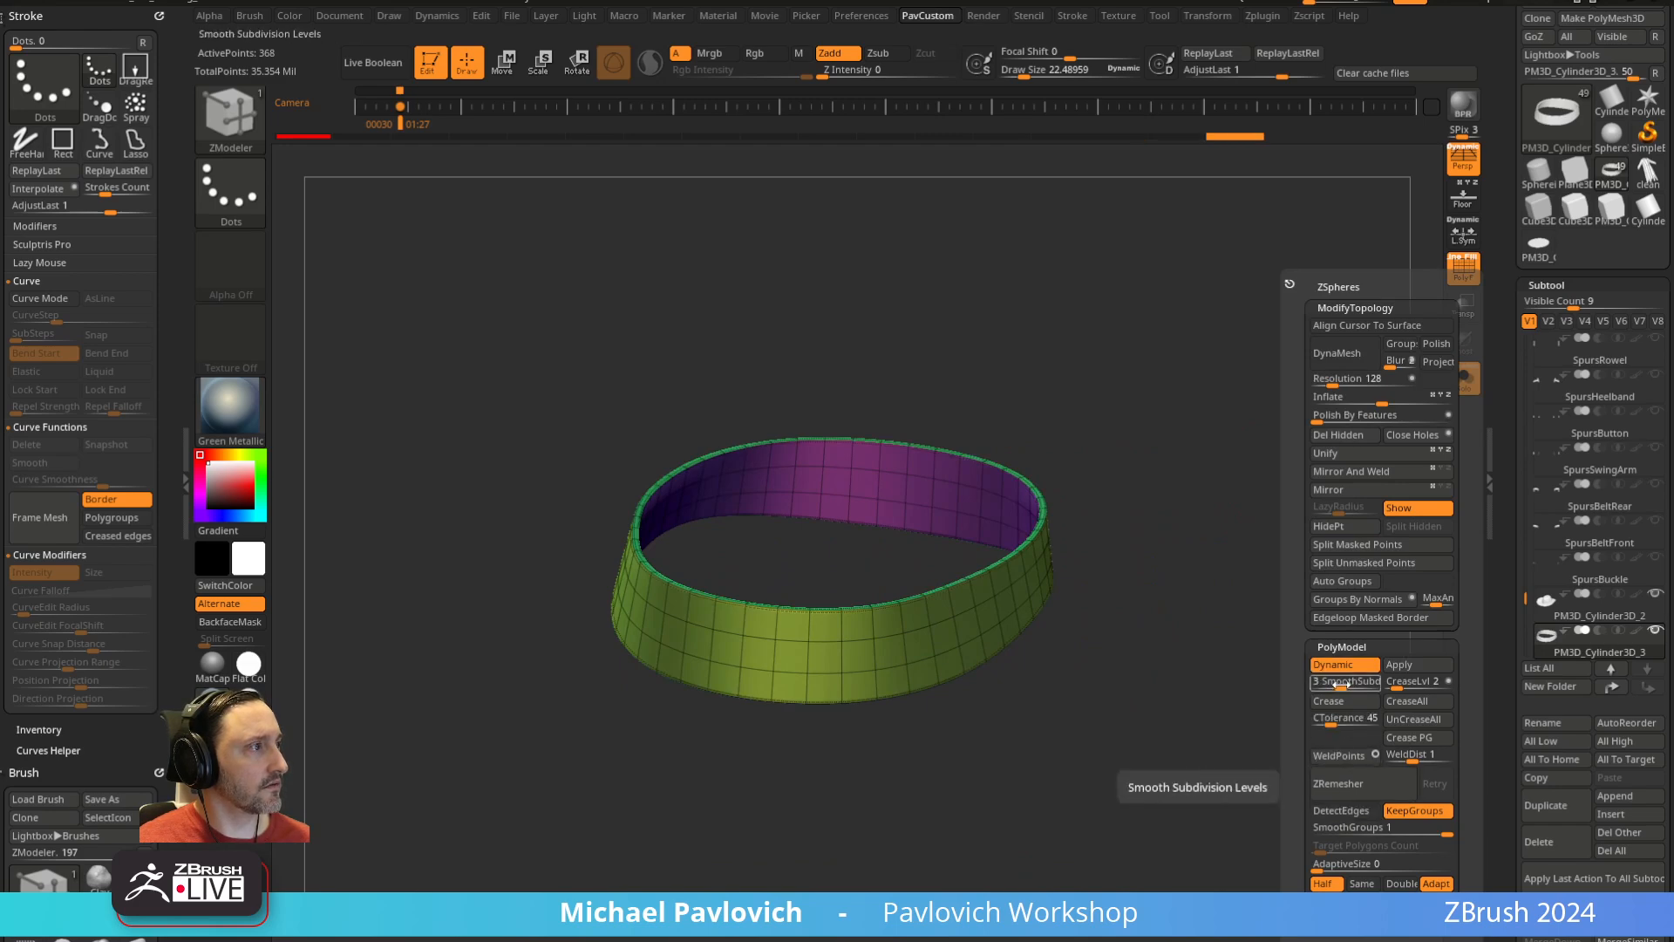
Show the band together with the full hat, without Solo or polyframe, and examine its fit from several angles
left_click(1463, 267)
left_click(1463, 377)
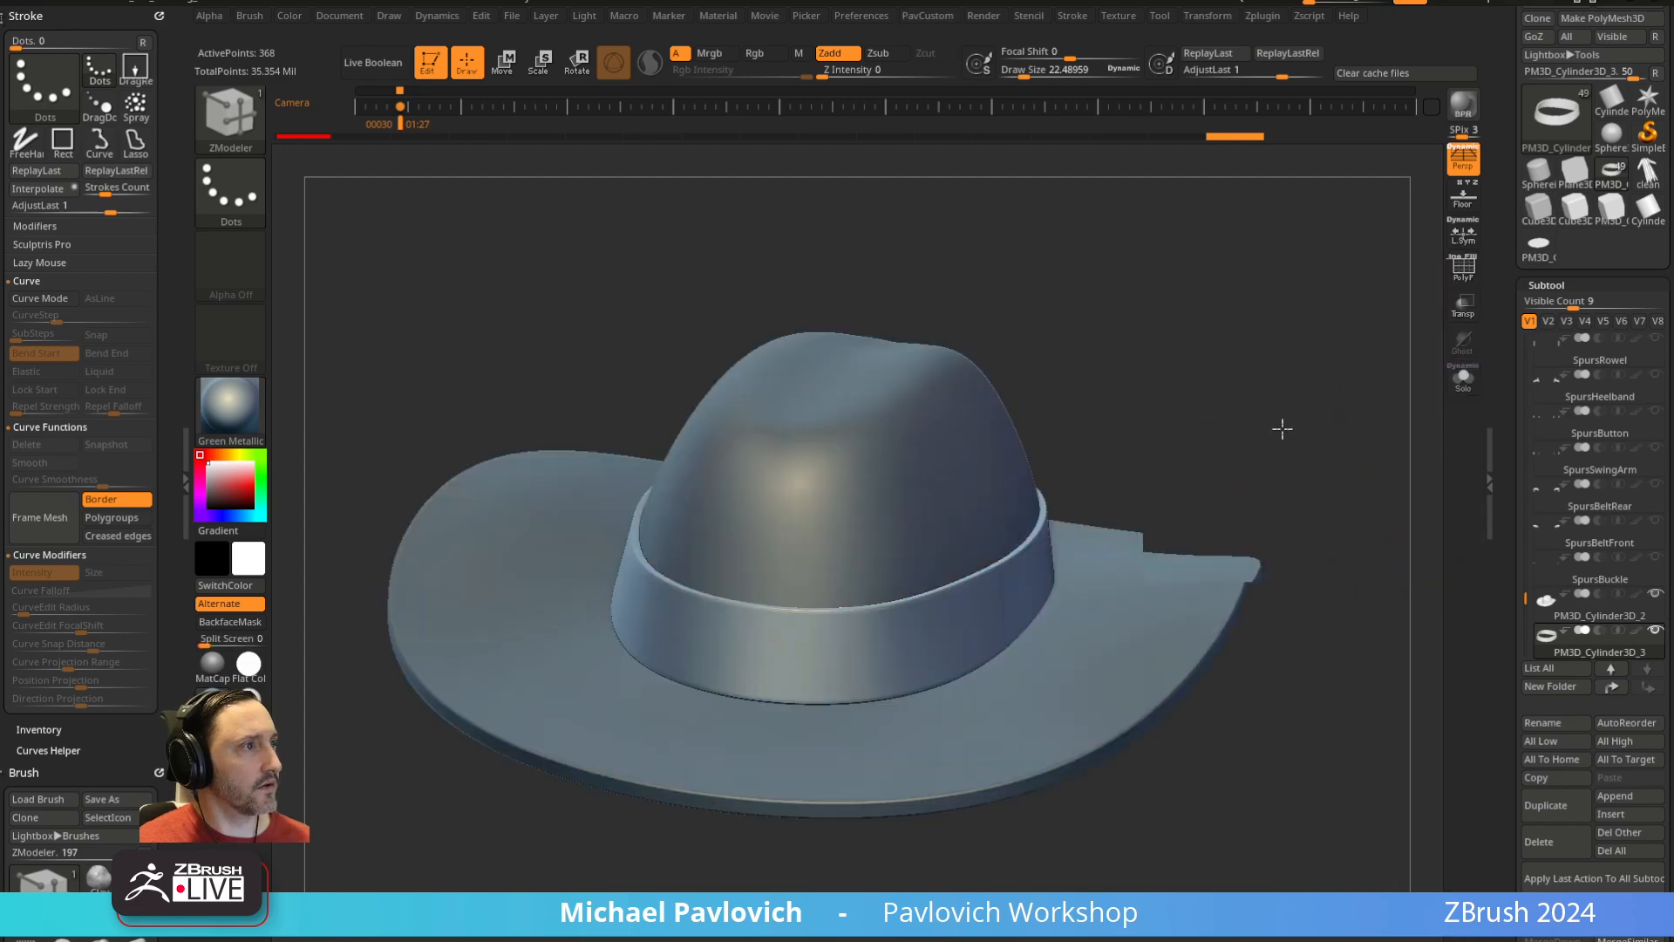
mouse_move(1281, 426)
left_mouse_down()
mouse_move(1236, 412)
mouse_move(1173, 519)
left_mouse_up()
mouse_move(1217, 453)
left_mouse_down()
mouse_move(1230, 433)
mouse_move(1230, 455)
mouse_move(1204, 454)
left_mouse_up()
key("2")
key("s")
mouse_move(1212, 449)
left_mouse_down("shift")
mouse_move(1149, 405)
mouse_move(1171, 399)
mouse_move(1098, 433)
mouse_move(1233, 422)
mouse_move(1270, 479)
left_mouse_up("shift")
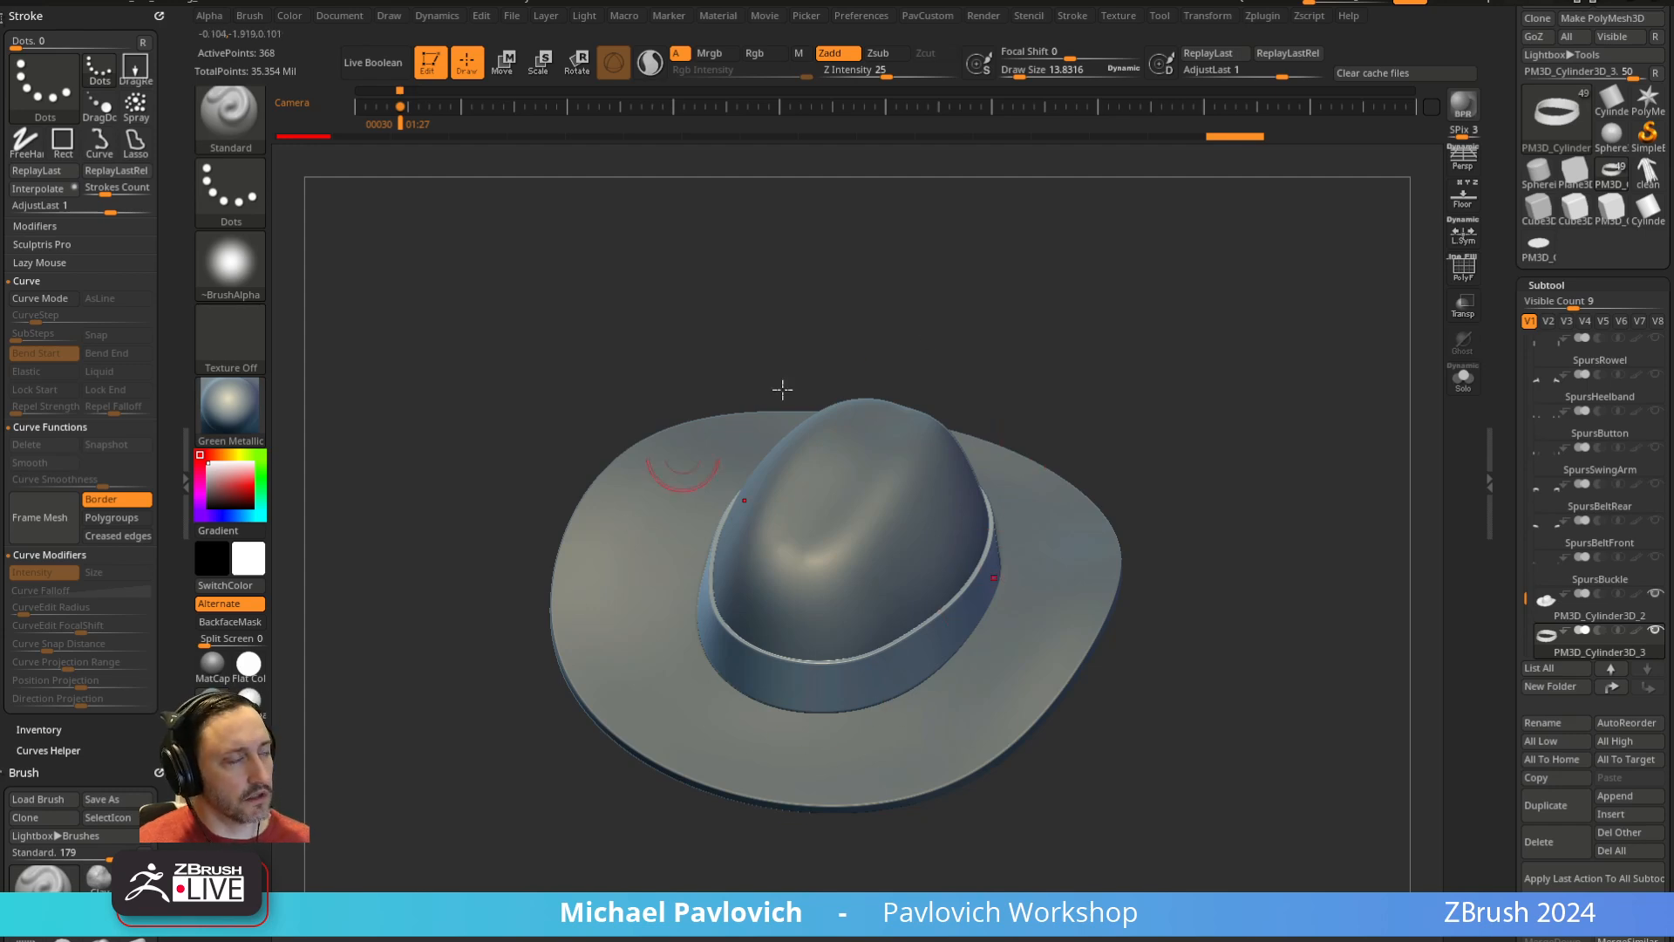
left_click_drag(1160, 471, 1182, 400)
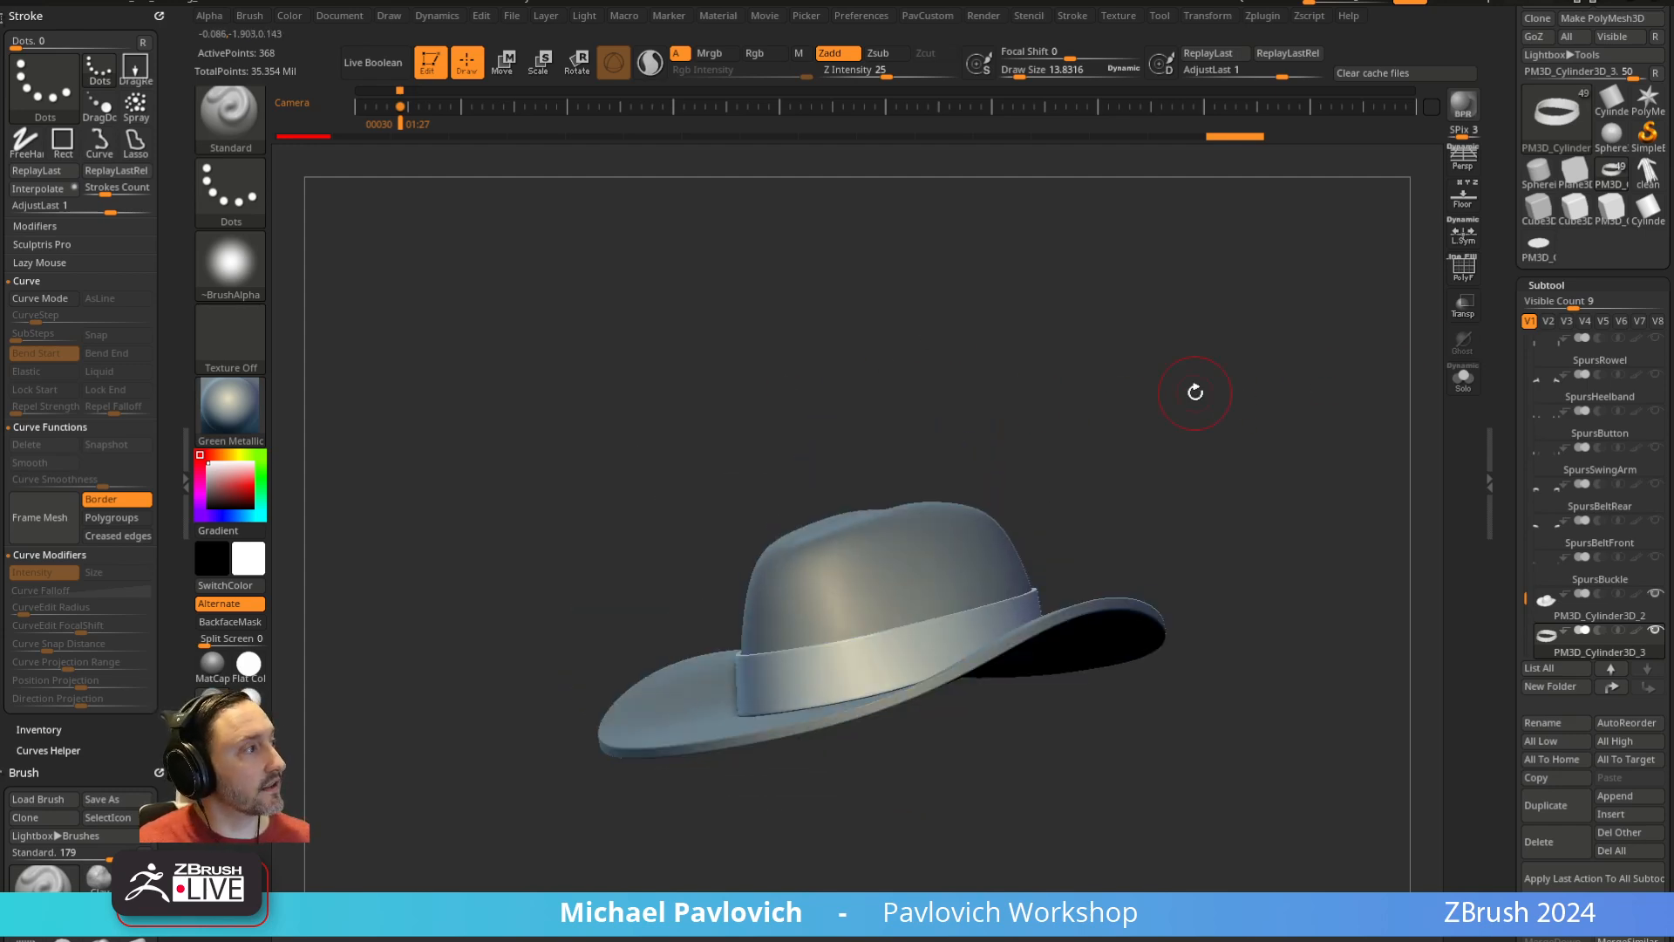
Delete the demonstration hat subtool and its hat band subtool
left_click(1532, 615)
scroll(1536, 741, "down", 2)
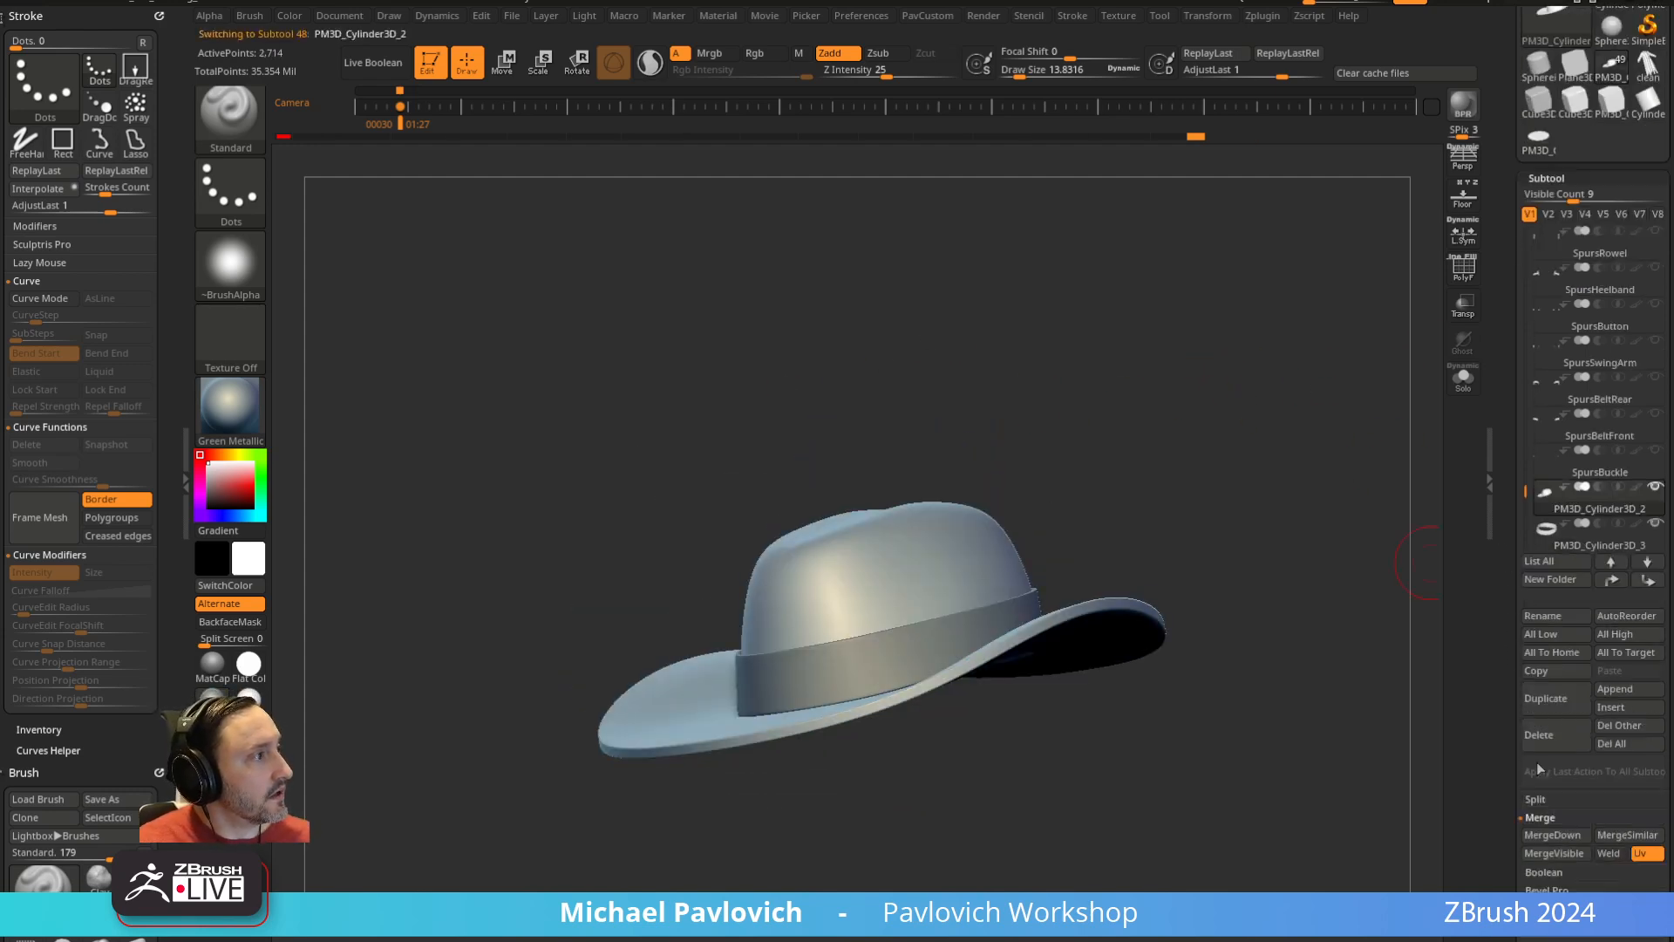
left_click(1551, 741)
left_click(1550, 741)
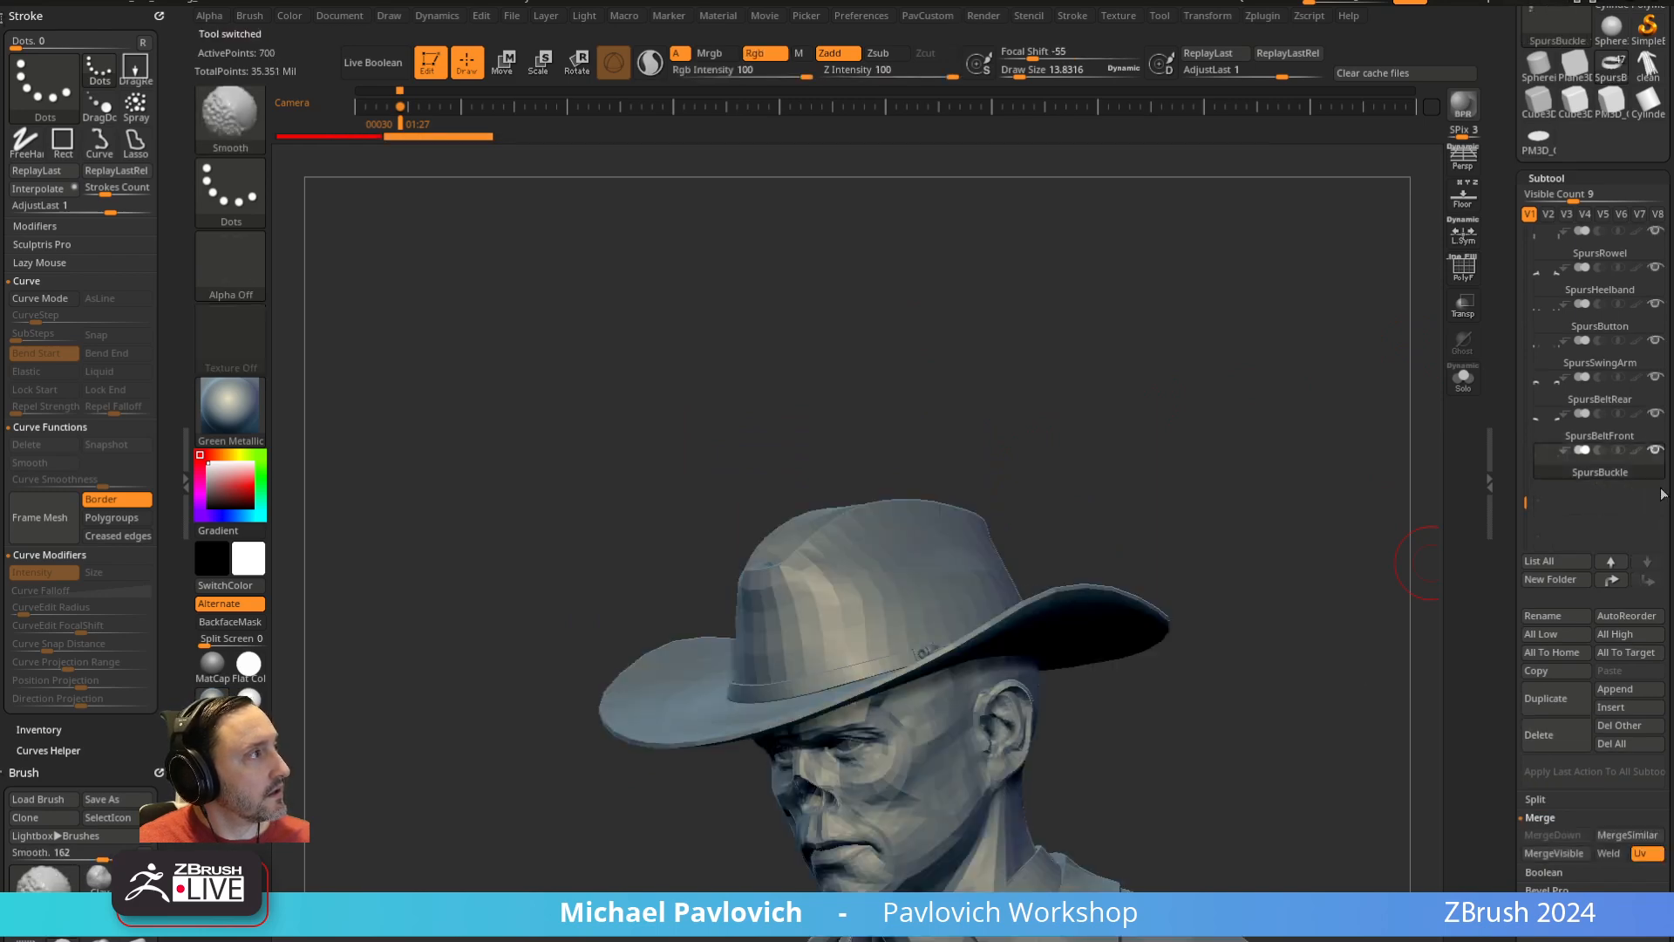
Examine the character's finished hat, hat band and upper outfit from the front, side and above
left_click_drag(1265, 436, 1283, 564)
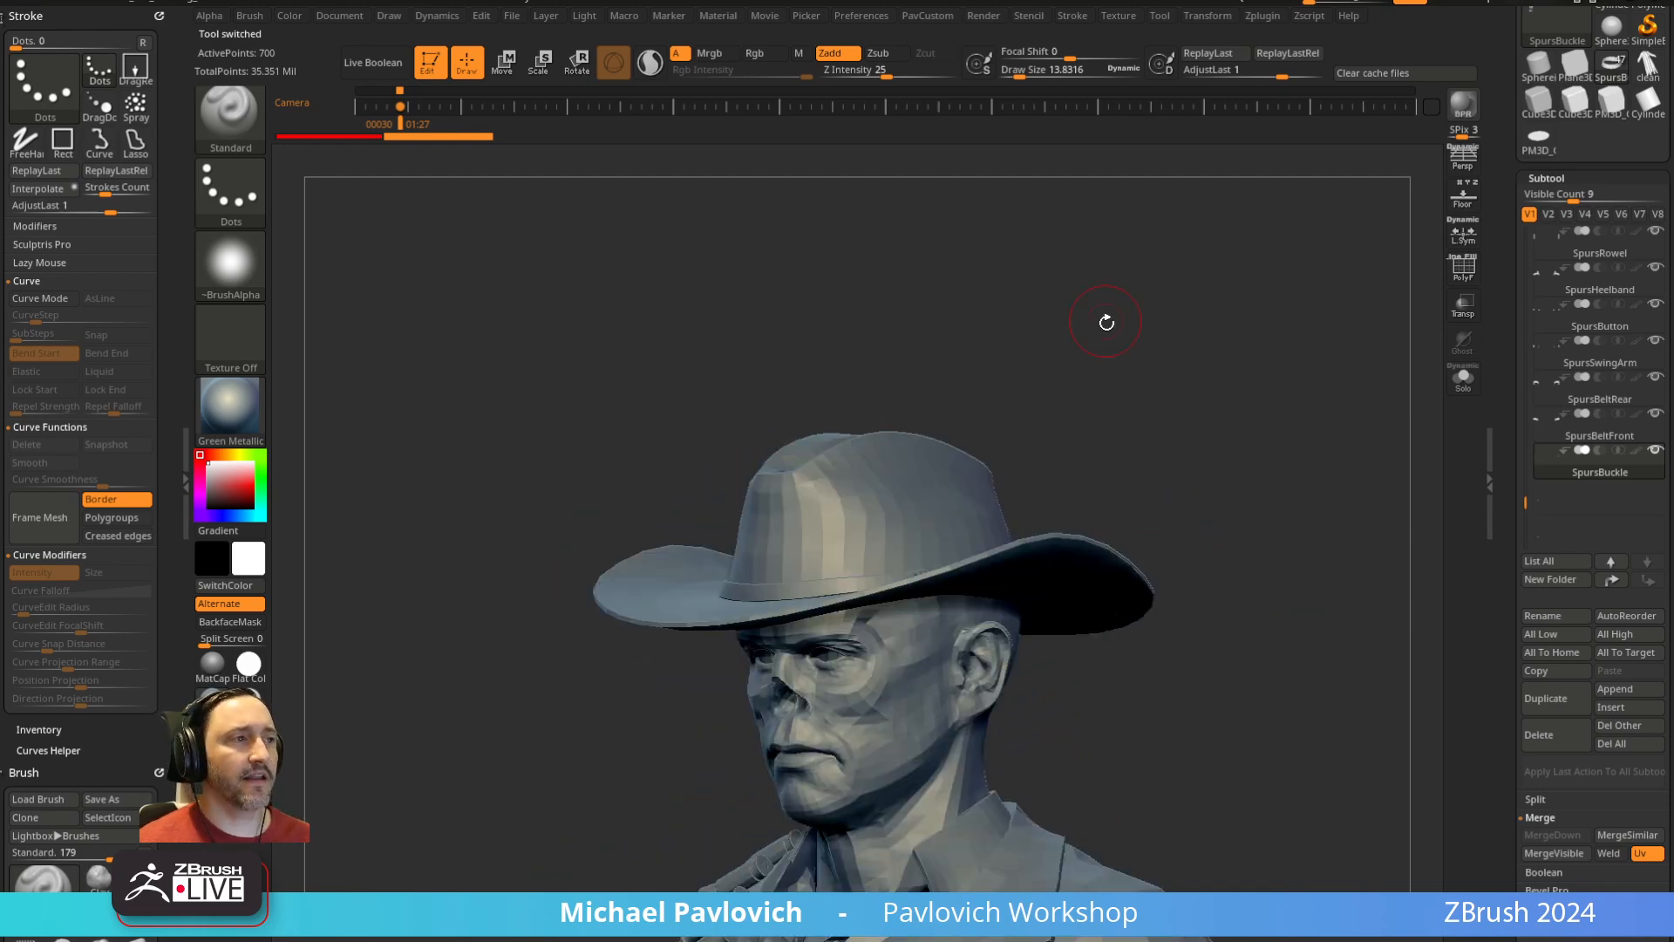
mouse_move(1106, 323)
left_mouse_down()
mouse_move(1110, 489)
mouse_move(1177, 553)
mouse_move(1160, 468)
mouse_move(1179, 475)
mouse_move(755, 381)
left_mouse_up()
key("s")
key("s")
left_click(1184, 477)
key("s")
left_click_drag(1017, 414, 994, 415)
left_click_drag(1125, 449, 929, 419)
left_click_drag(1146, 479, 1108, 540)
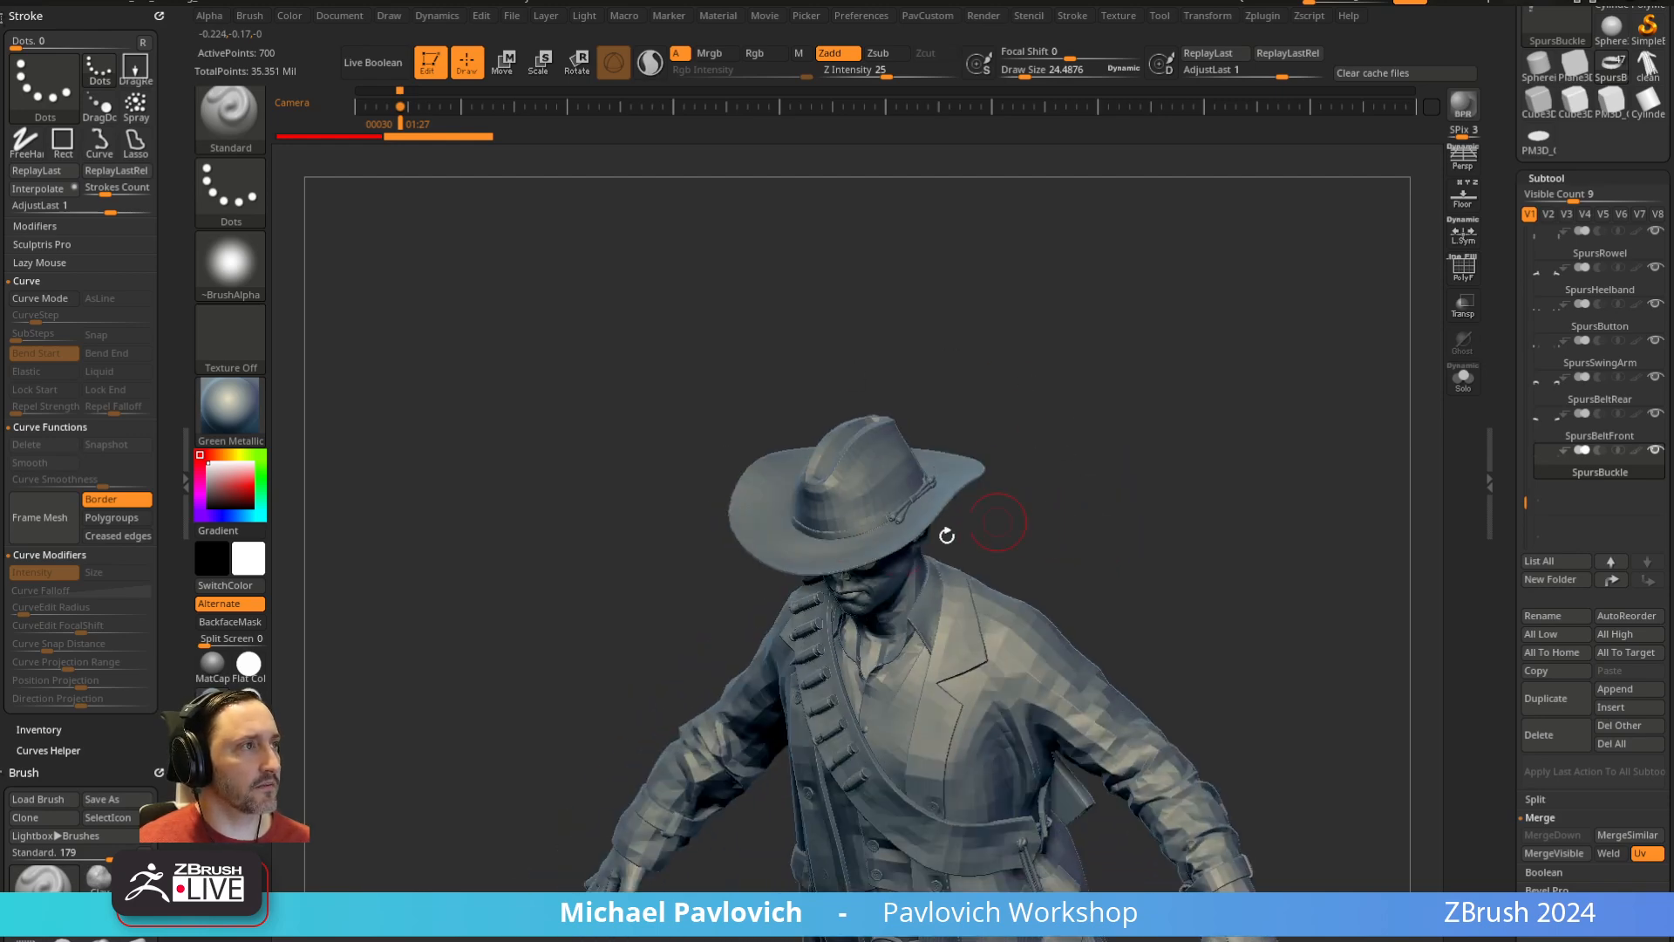
left_click_drag(1154, 457, 1131, 480)
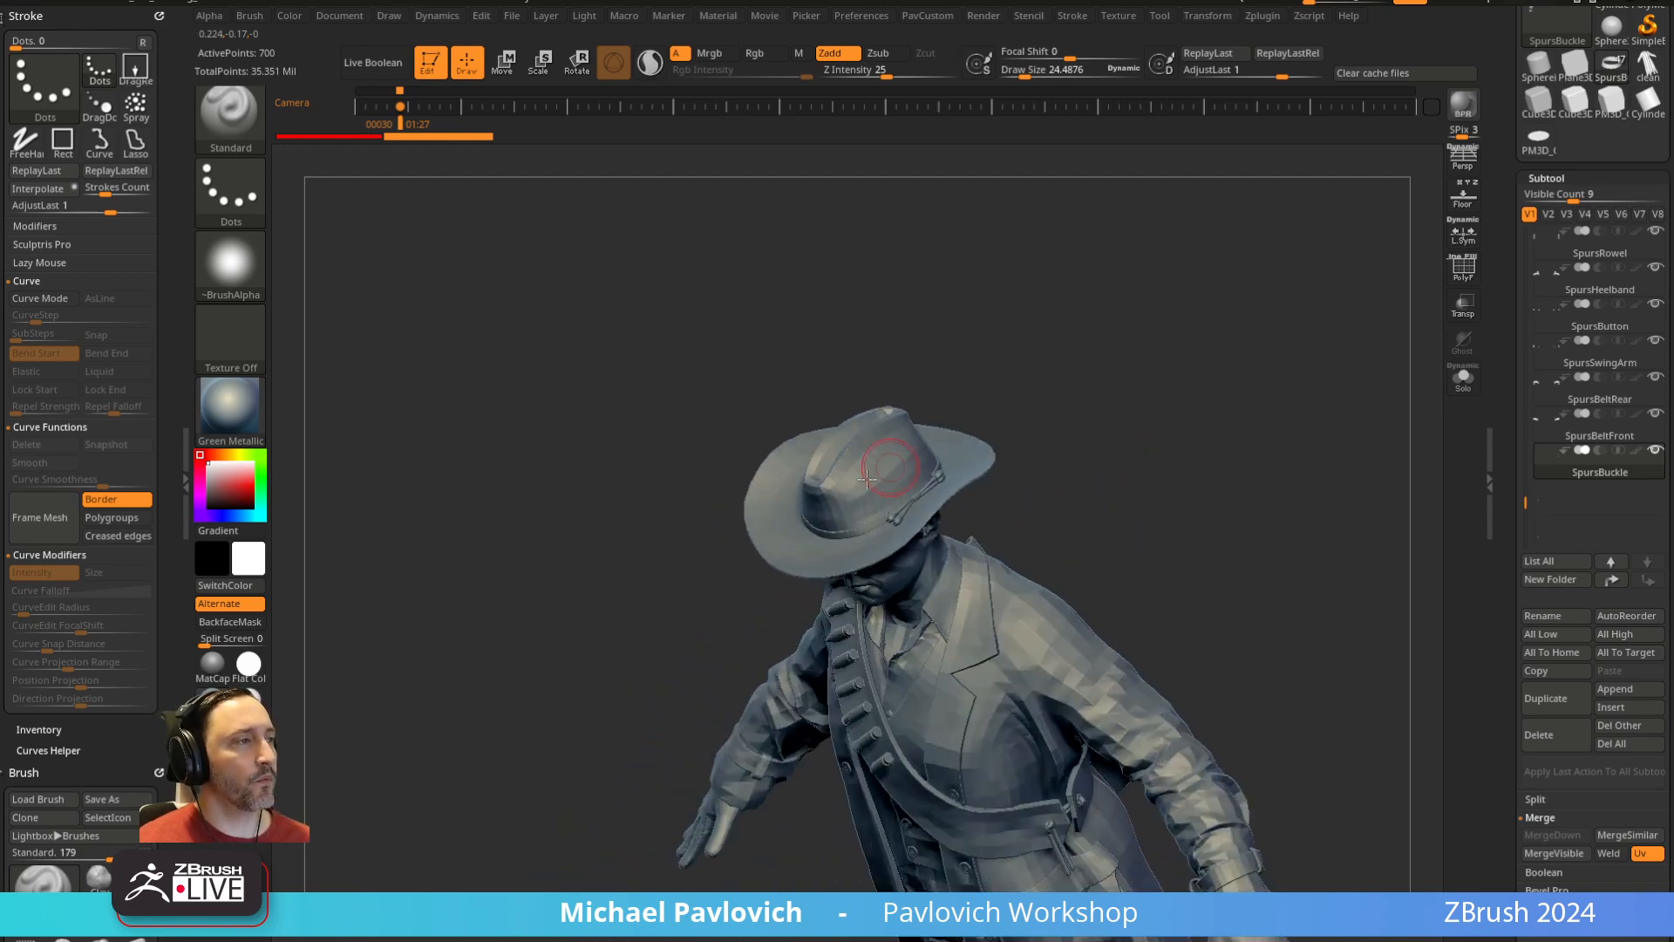
left_click_drag(1047, 436, 912, 452)
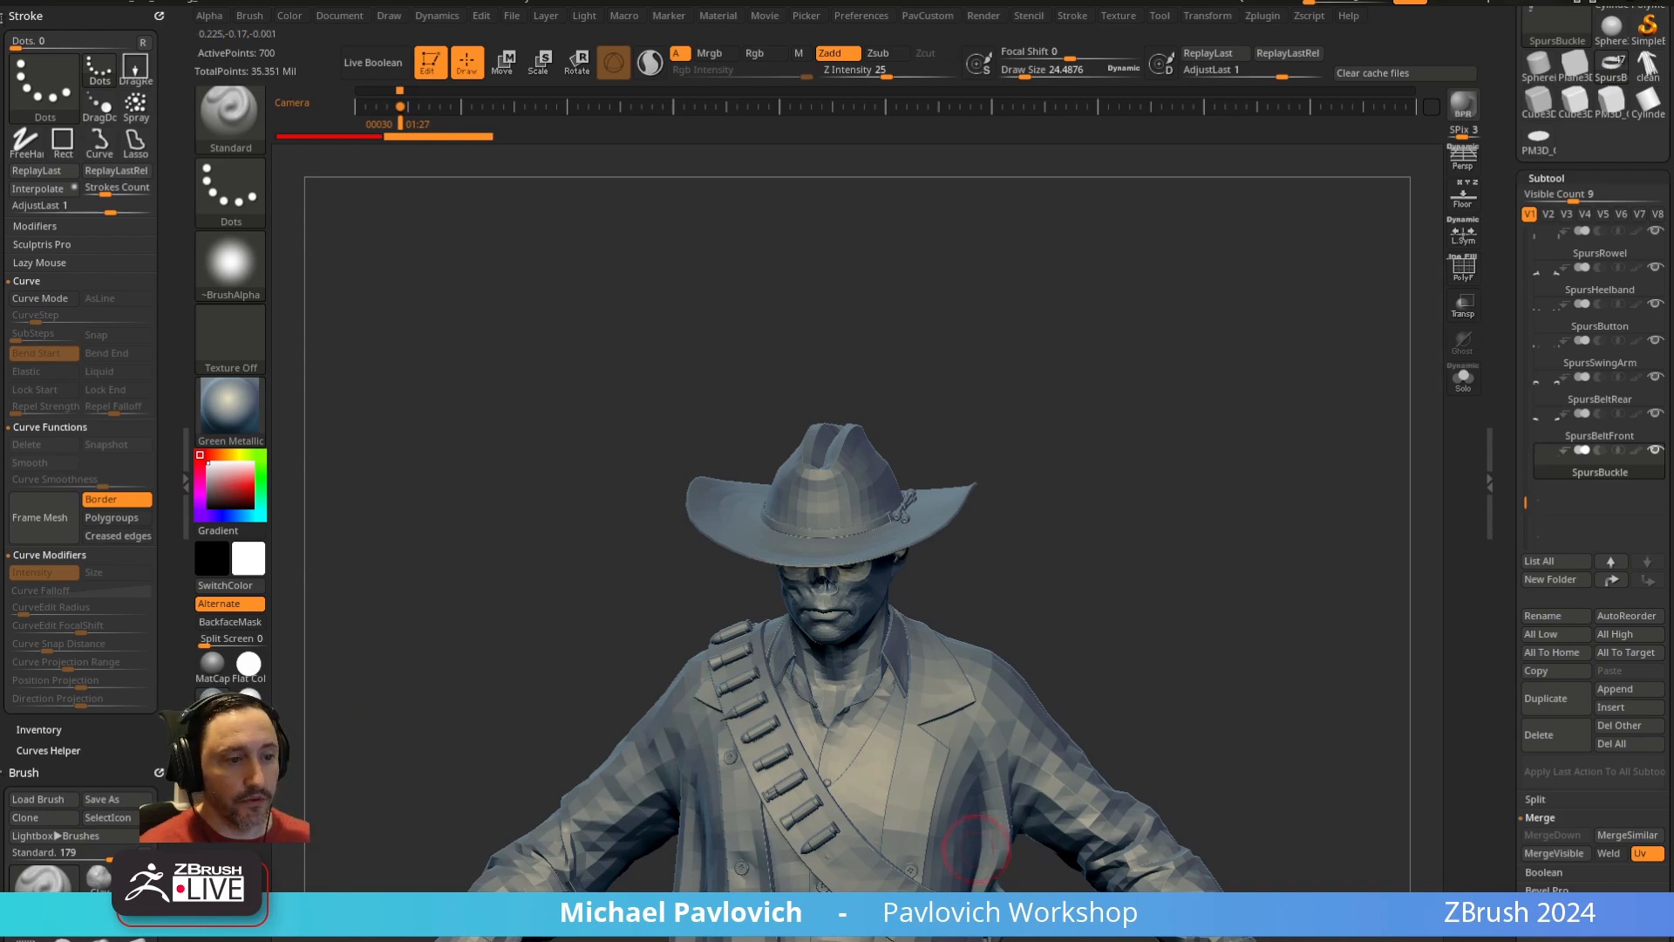
Switch to the browser and look through the YouTube channel's playlists and livestream episodes, then return to ZBrush
left_click_drag(1090, 0, 1281, 185)
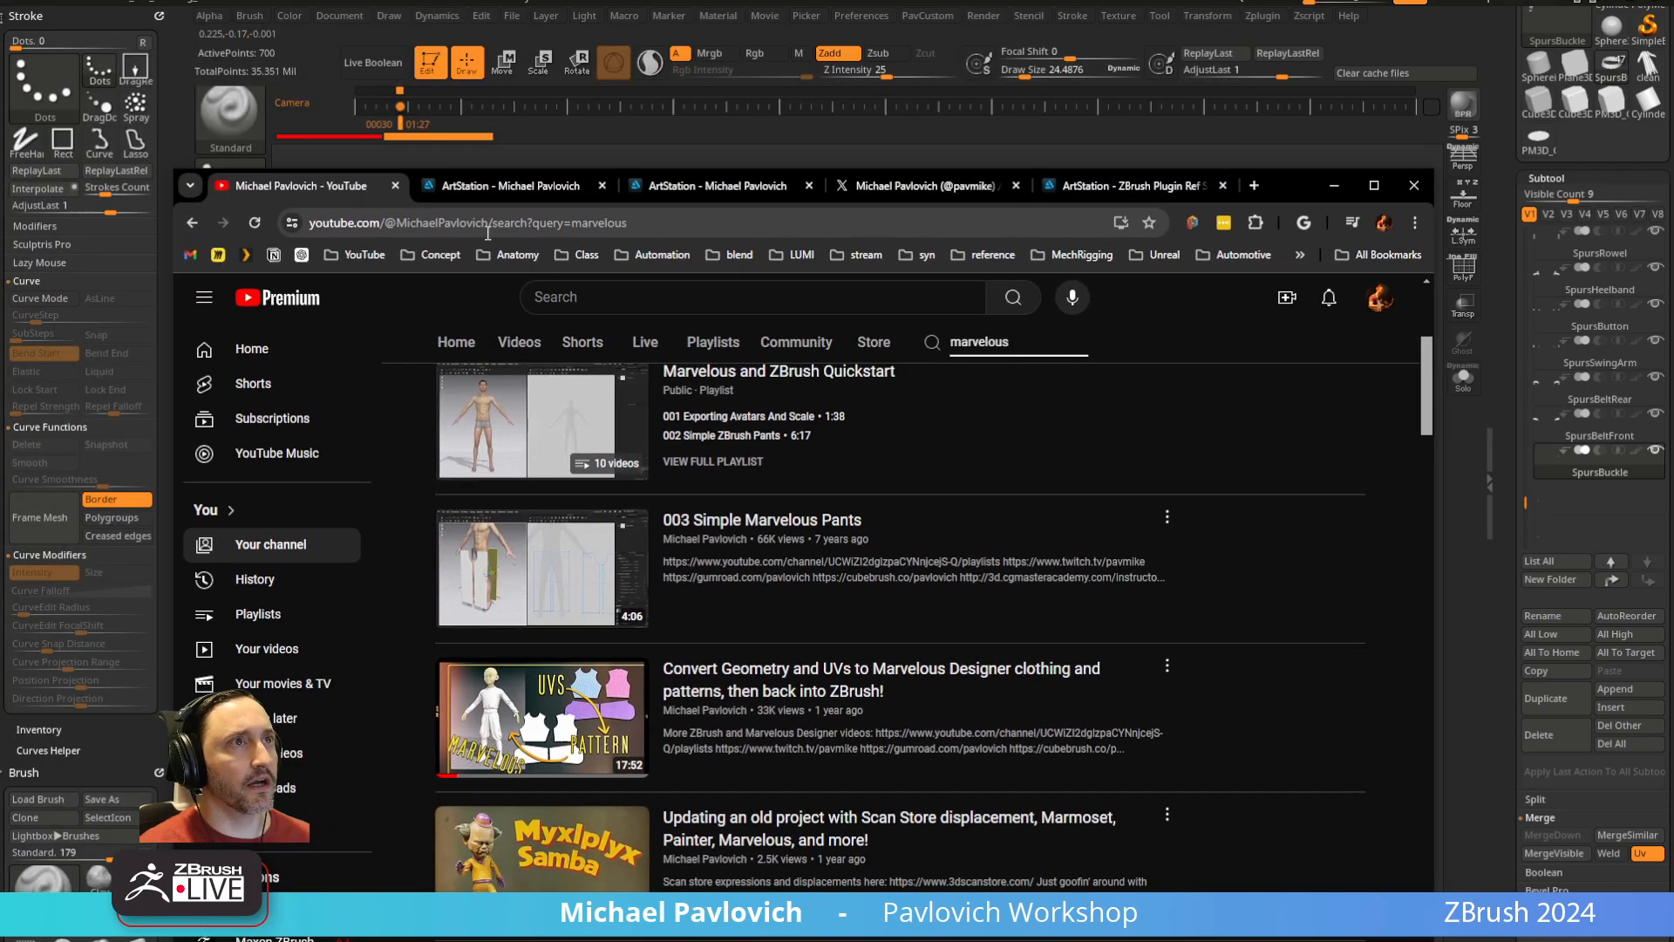
left_click(194, 226)
scroll(497, 492, "down", 4)
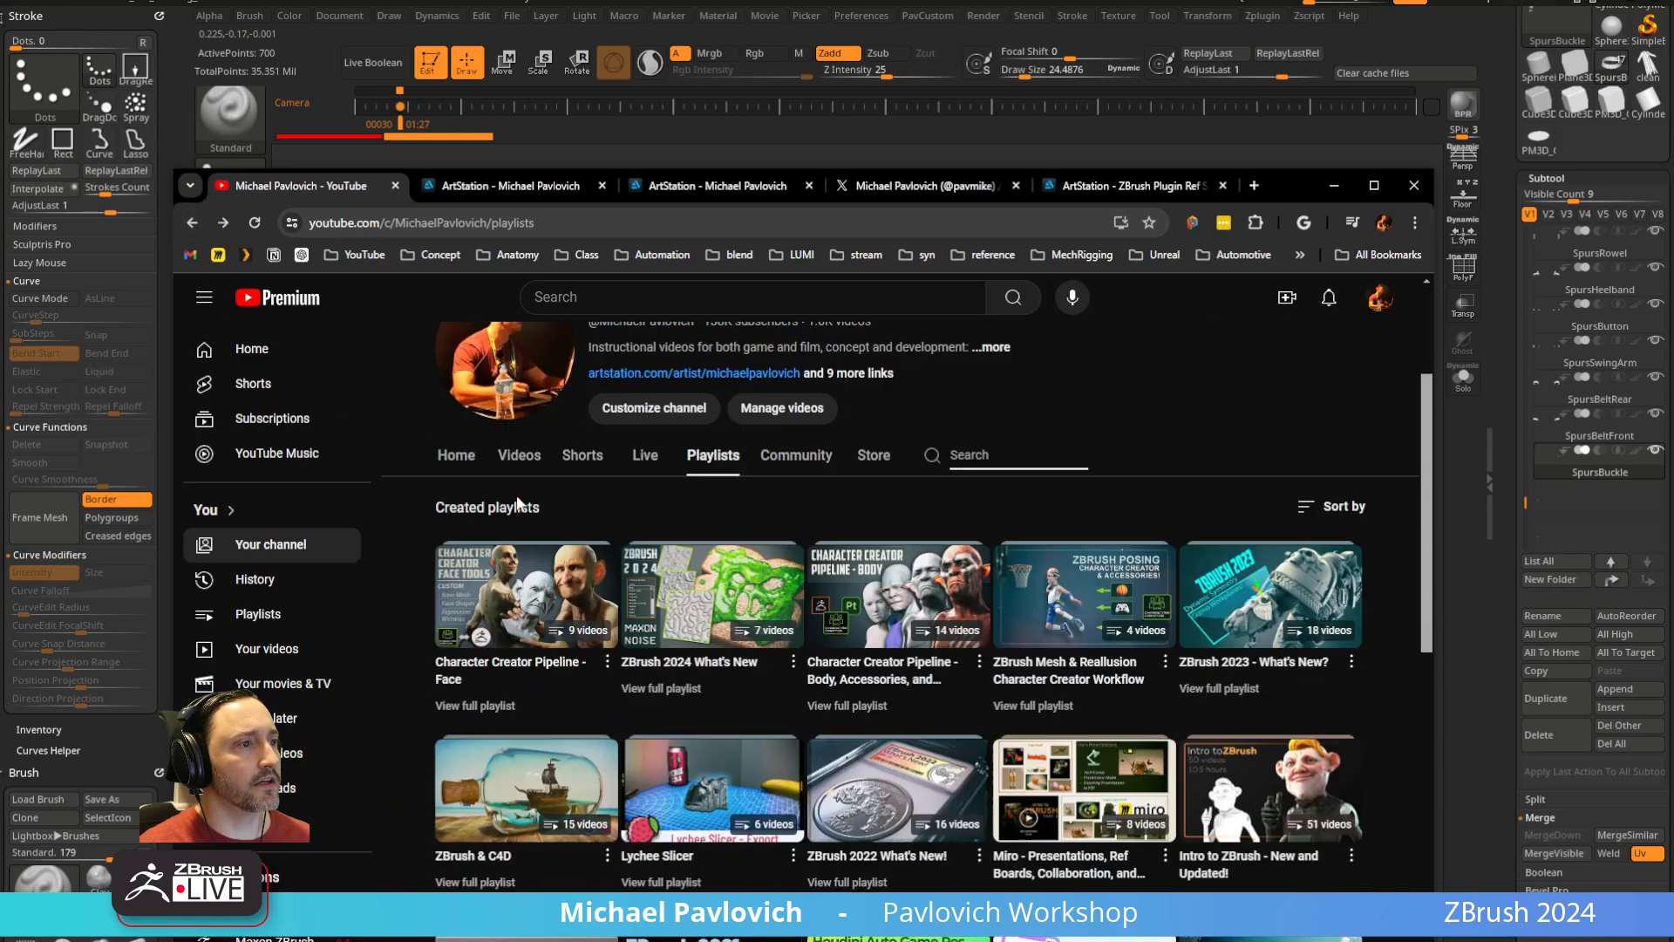
left_click(445, 340)
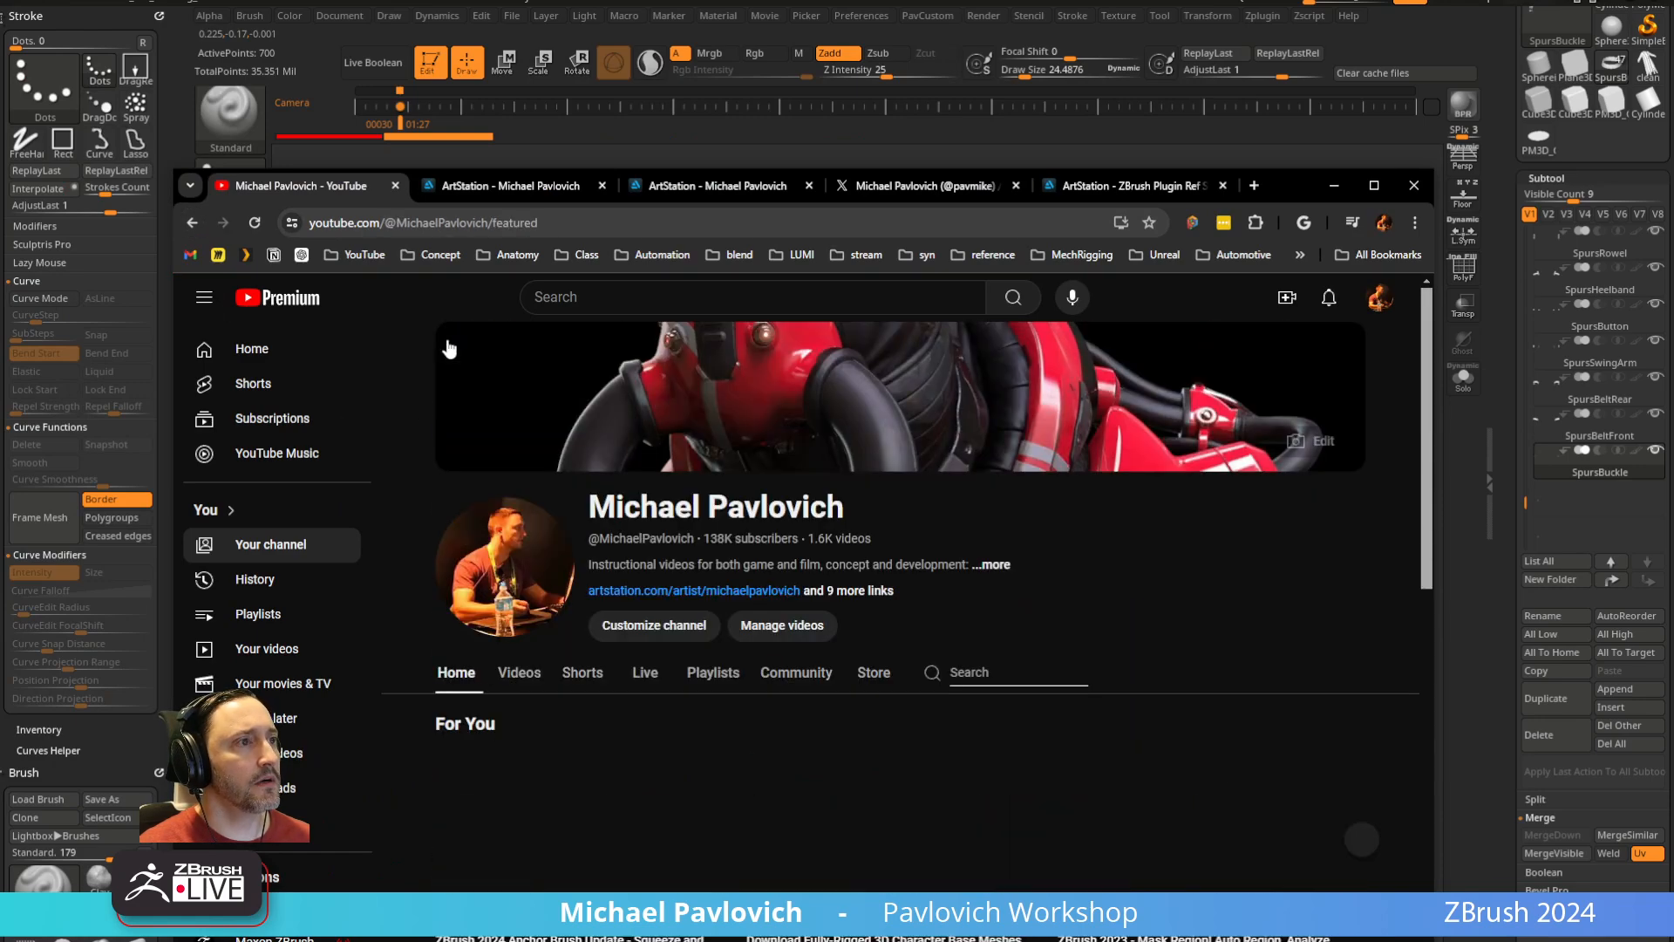
scroll(449, 348, "down", 12)
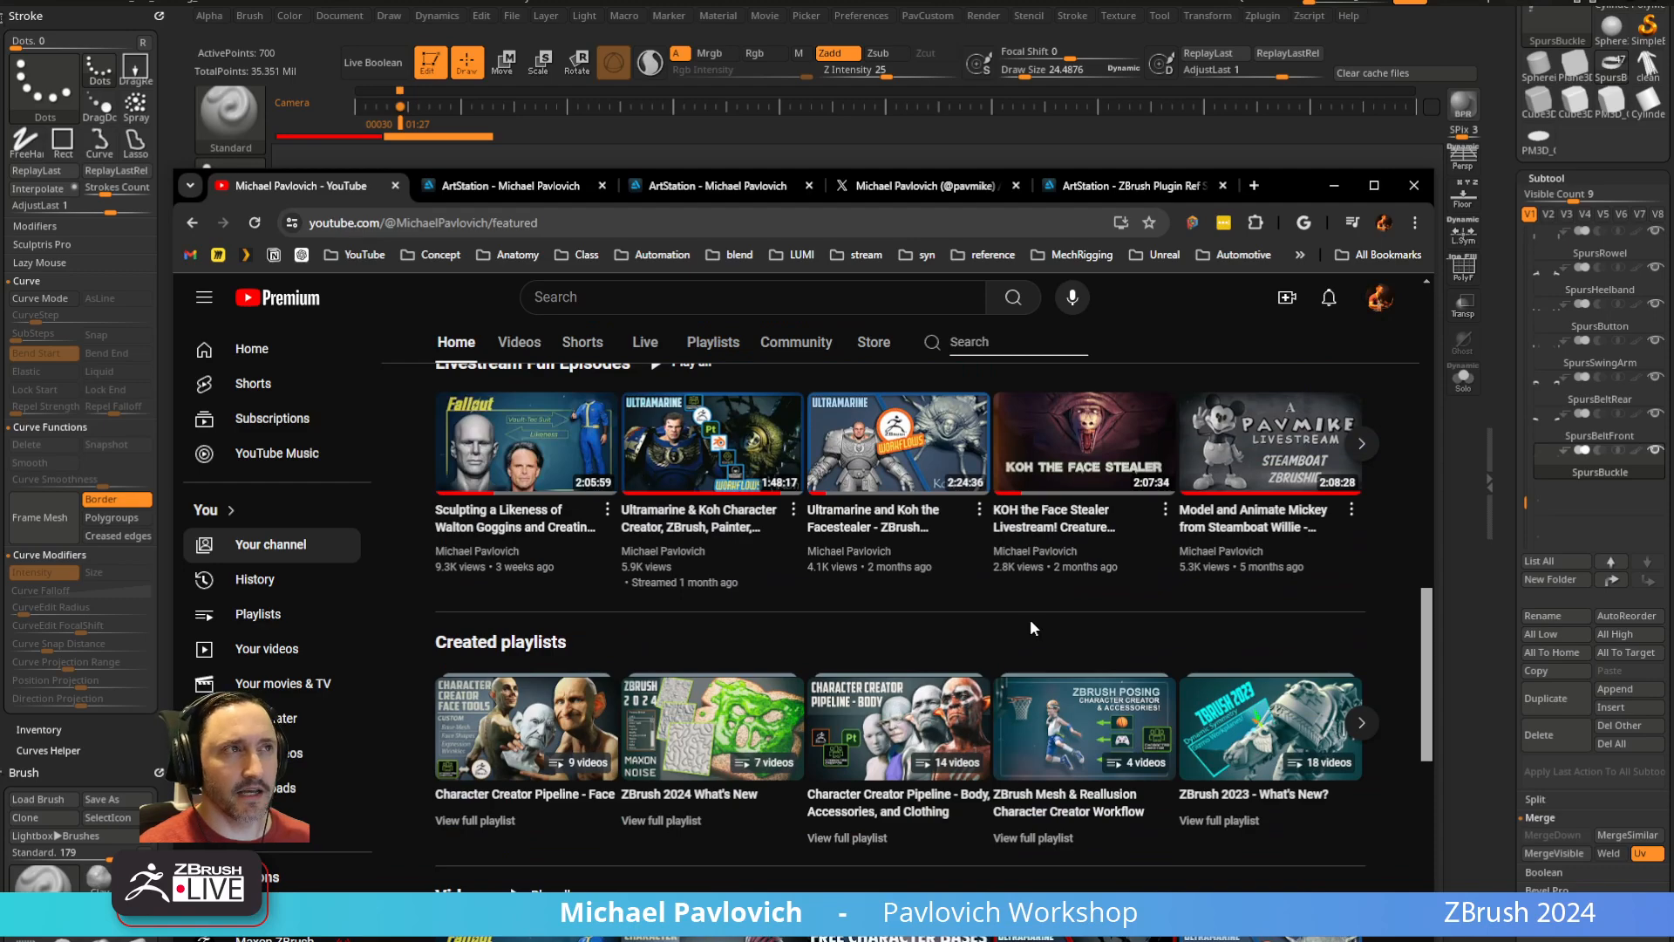
left_click_drag(1284, 186, 1202, 940)
Select the rifle holster subtool on the character's back
left_click_drag(1277, 627, 1266, 585)
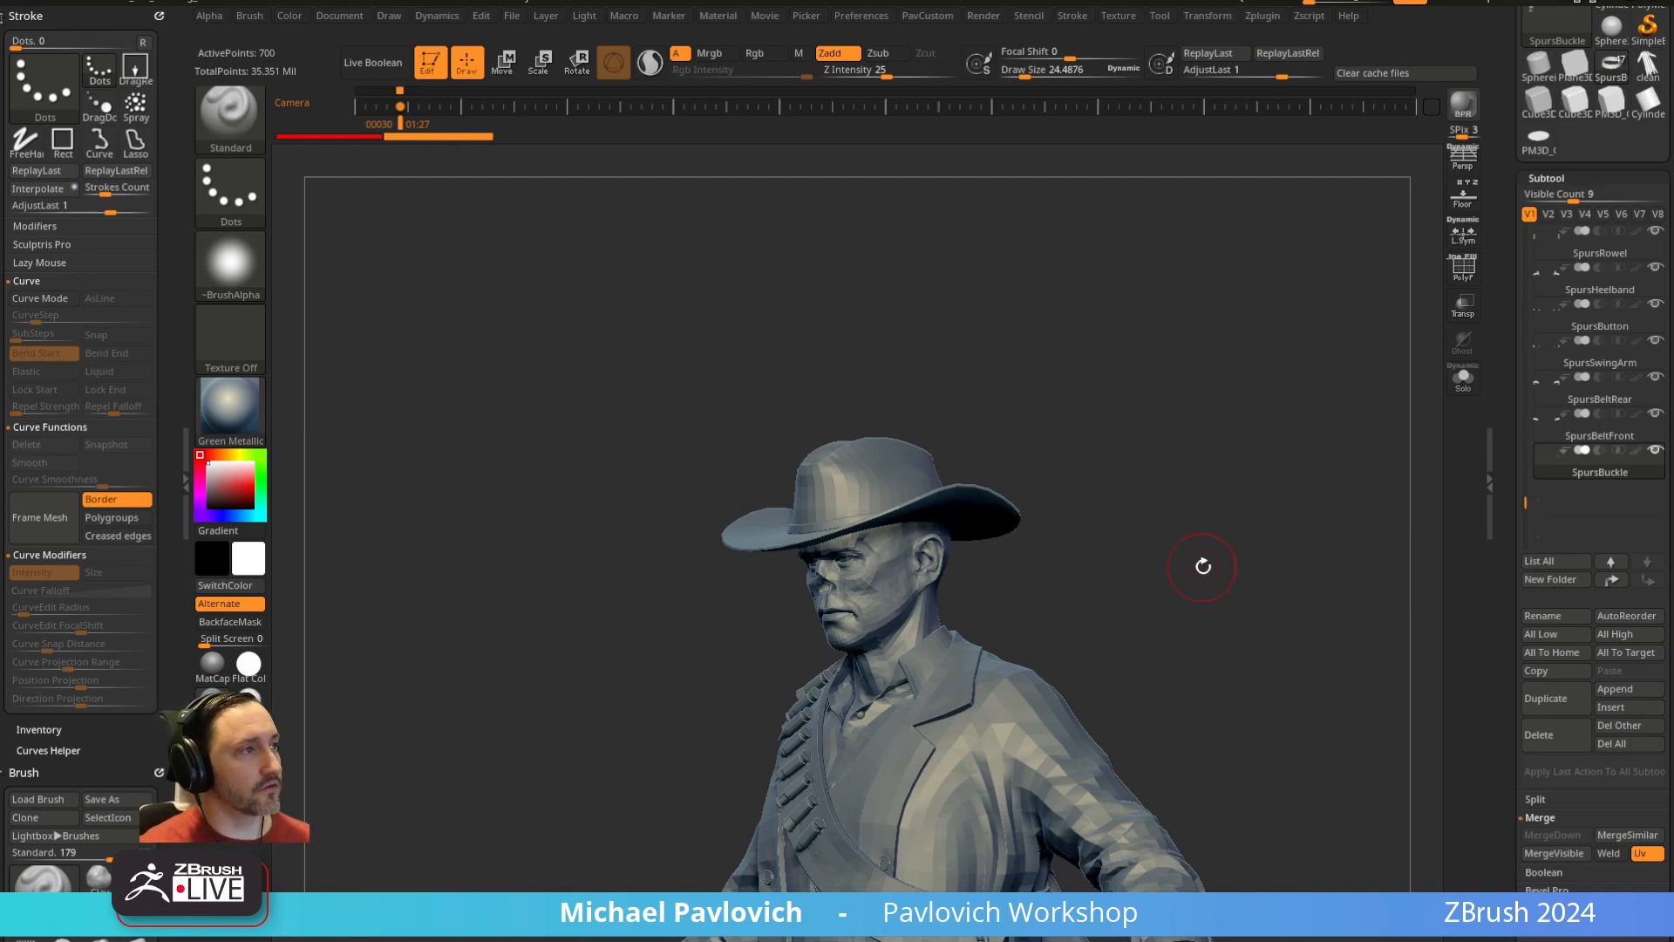
left_click_drag(1202, 565, 1239, 625)
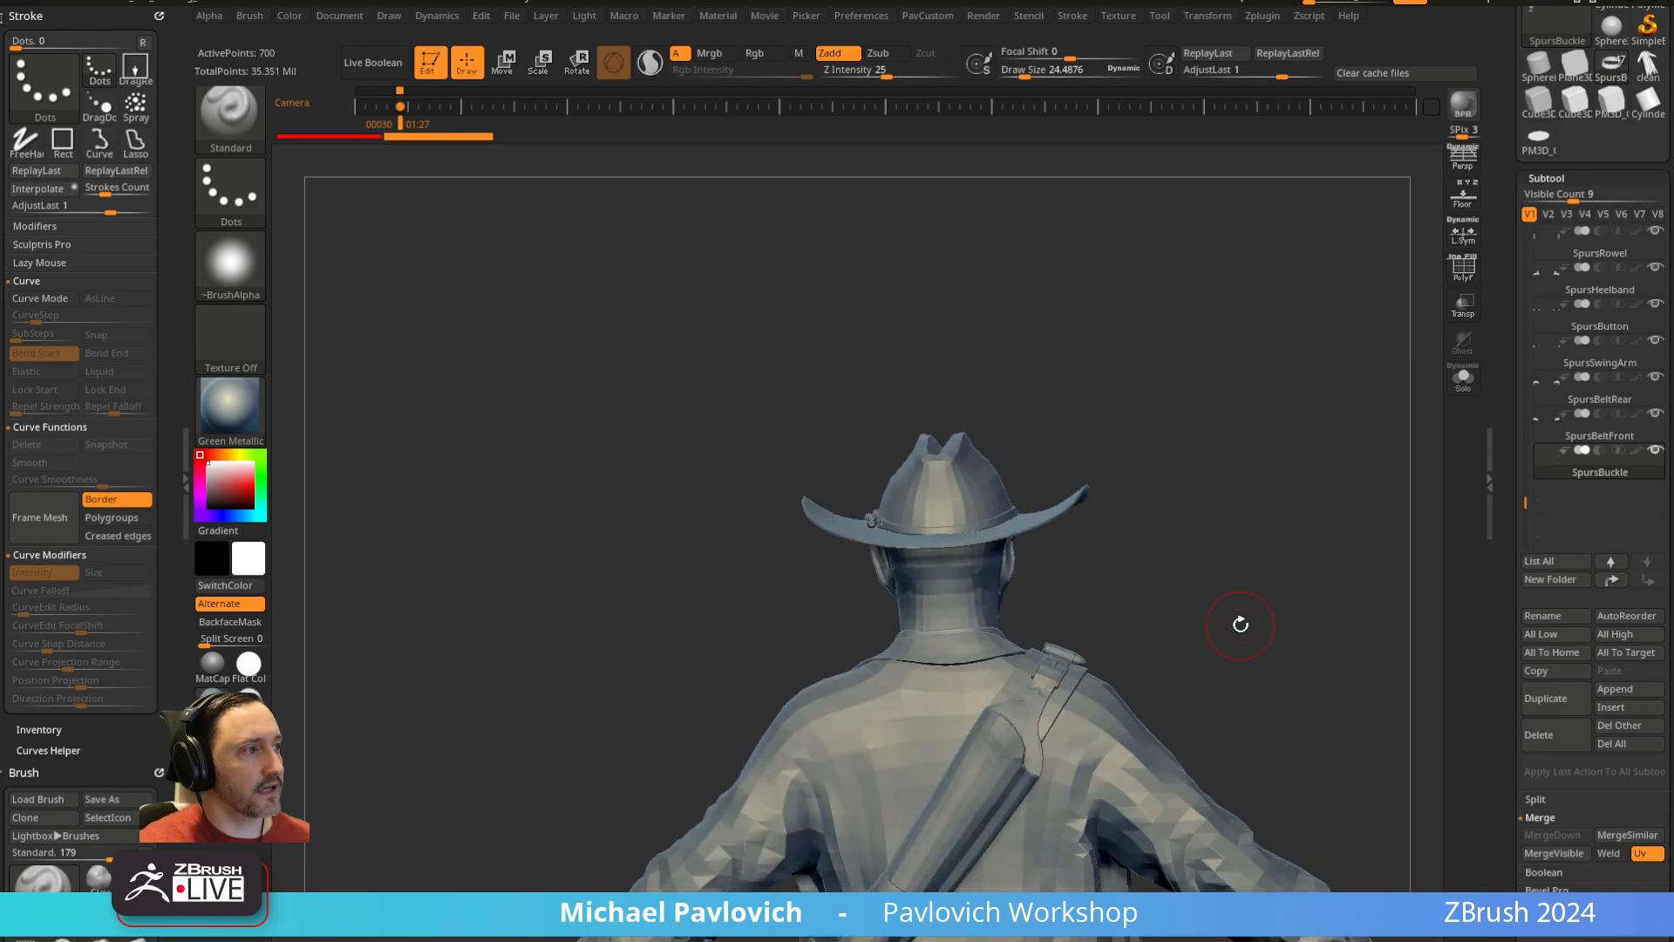
left_click_drag(1274, 446, 1268, 418)
left_click(947, 571, "alt")
left_click_drag(1164, 392, 1169, 449)
left_click_drag(1112, 548, 1248, 436)
Examine the rifle holster in Solo mode with polyframe on, and return to the full character seen from behind
left_click(1465, 381)
left_click_drag(1347, 423, 1331, 503)
left_click(1465, 272)
key("f")
left_click_drag(963, 647, 670, 551)
left_click_drag(775, 629, 1235, 327)
left_click_drag(1236, 327, 930, 745, "alt")
left_click(1464, 379)
left_click(1464, 272)
mouse_move(1349, 417)
left_mouse_down("shift")
mouse_move(1245, 437)
mouse_move(1256, 287)
left_mouse_up("shift")
key("s")
mouse_move(1226, 524)
left_mouse_down("alt")
mouse_move(1234, 340)
mouse_move(1201, 378)
left_mouse_up("alt")
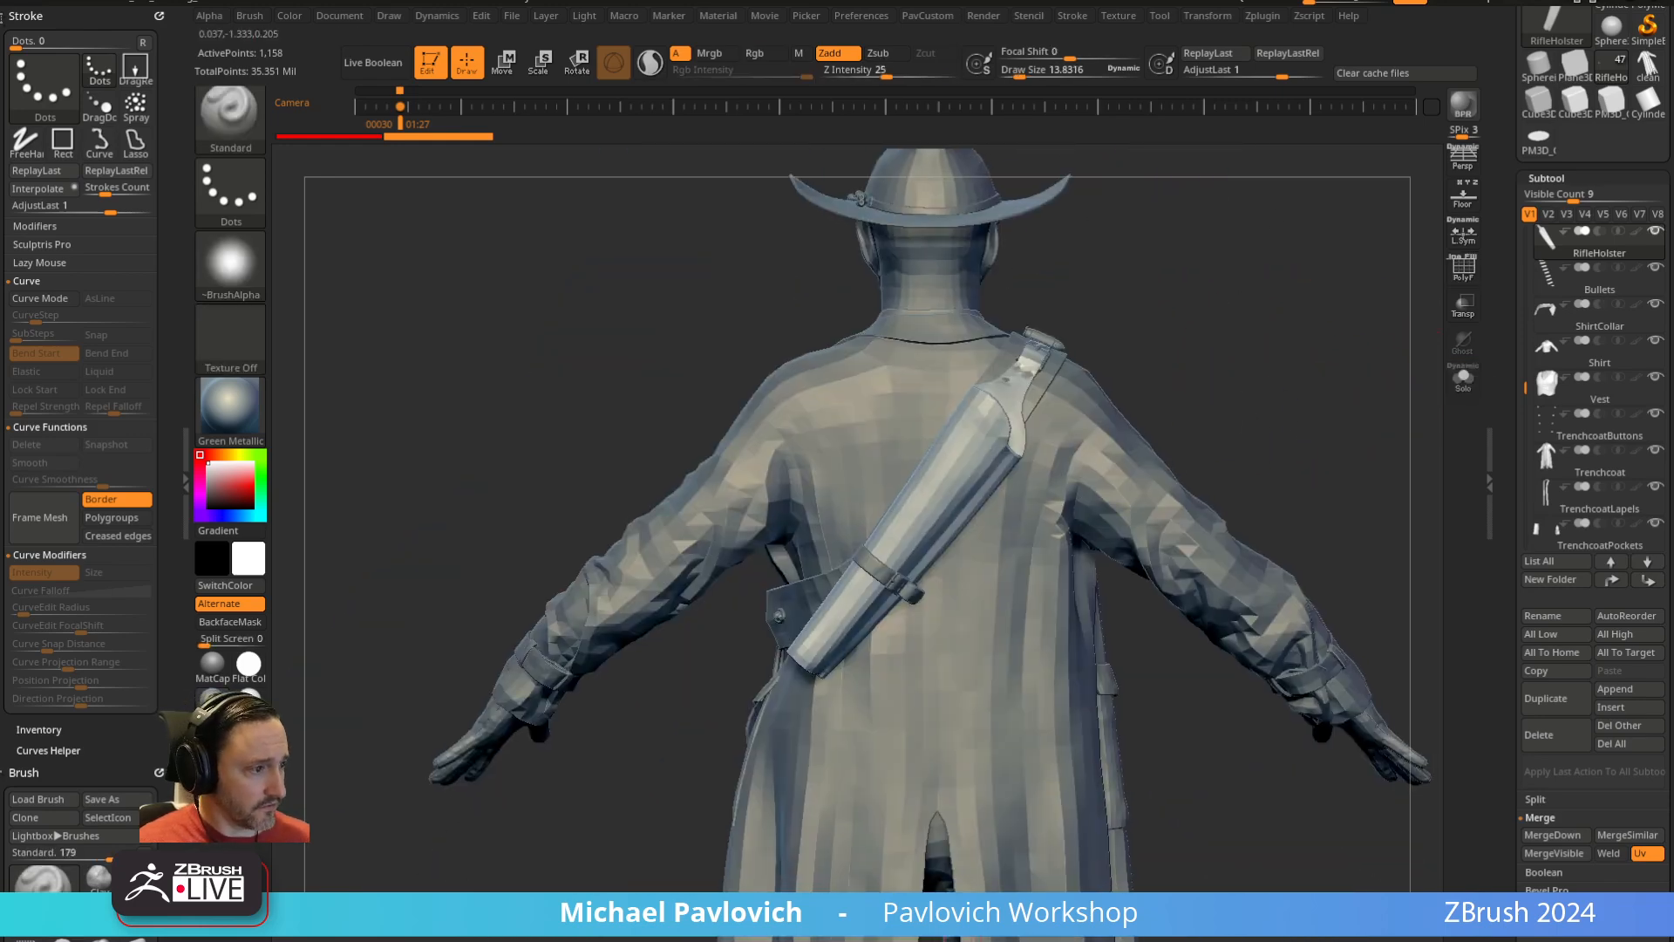
Switch to the Goggins Miro board in the browser, examine the reference photos of the rifle holster from behind, and return to ZBrush
key("alt+Tab")
scroll(907, 611, "down", 4)
right_click_drag(987, 599, 397, 491)
right_click_drag(1117, 611, 741, 580)
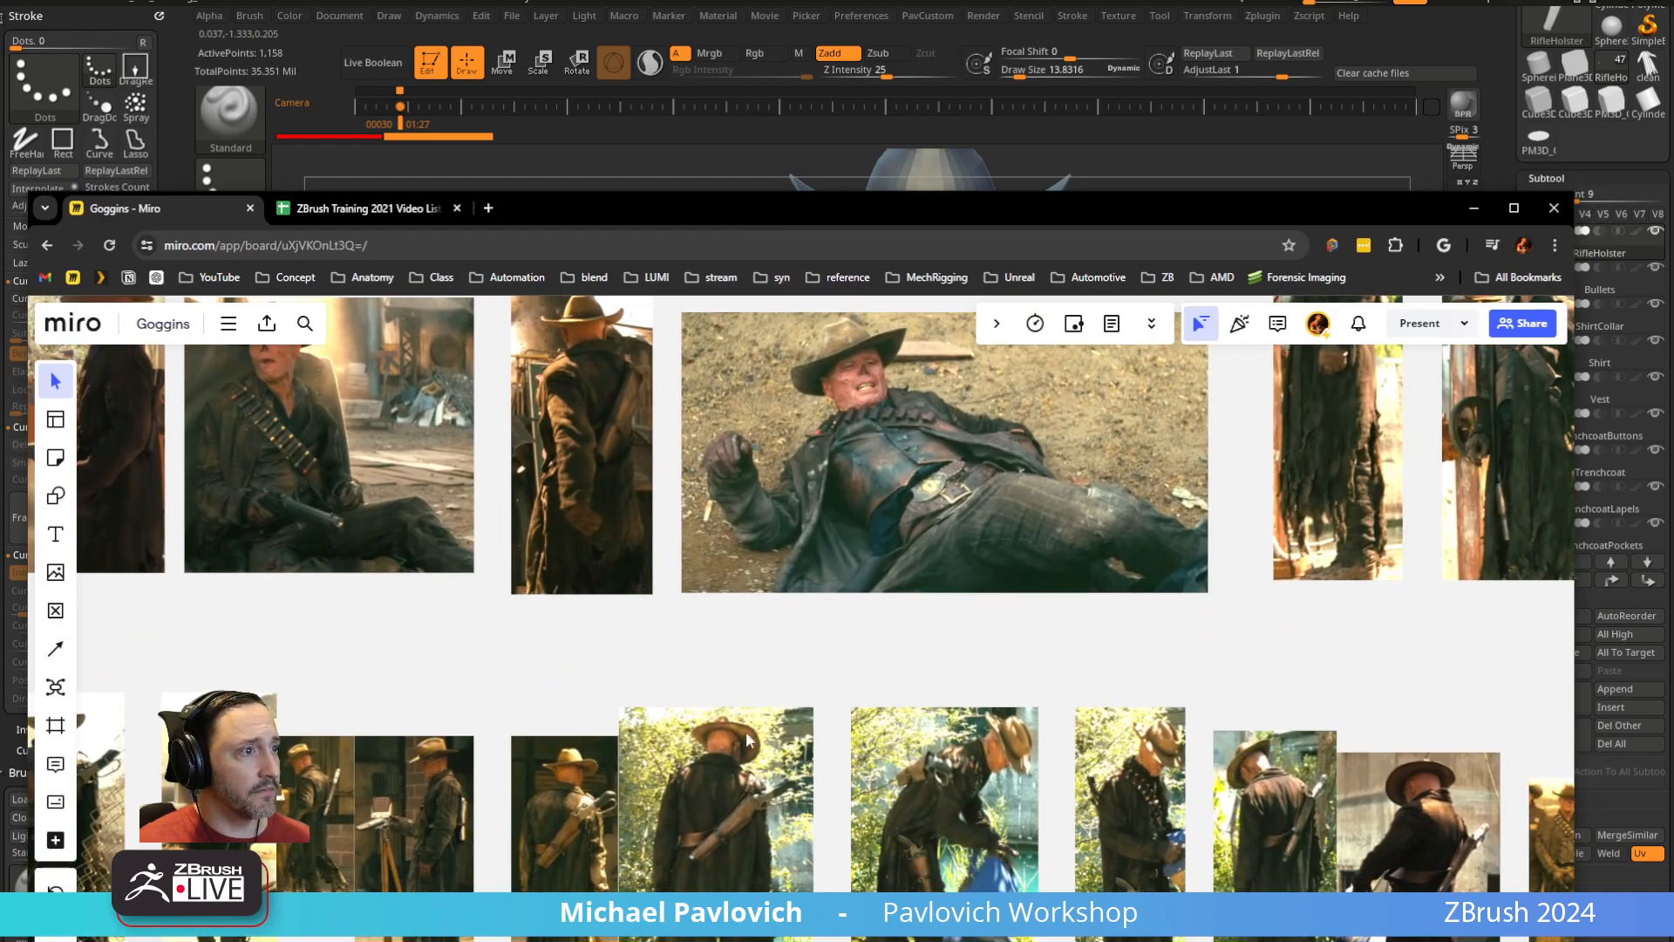
scroll(747, 741, "up", 6)
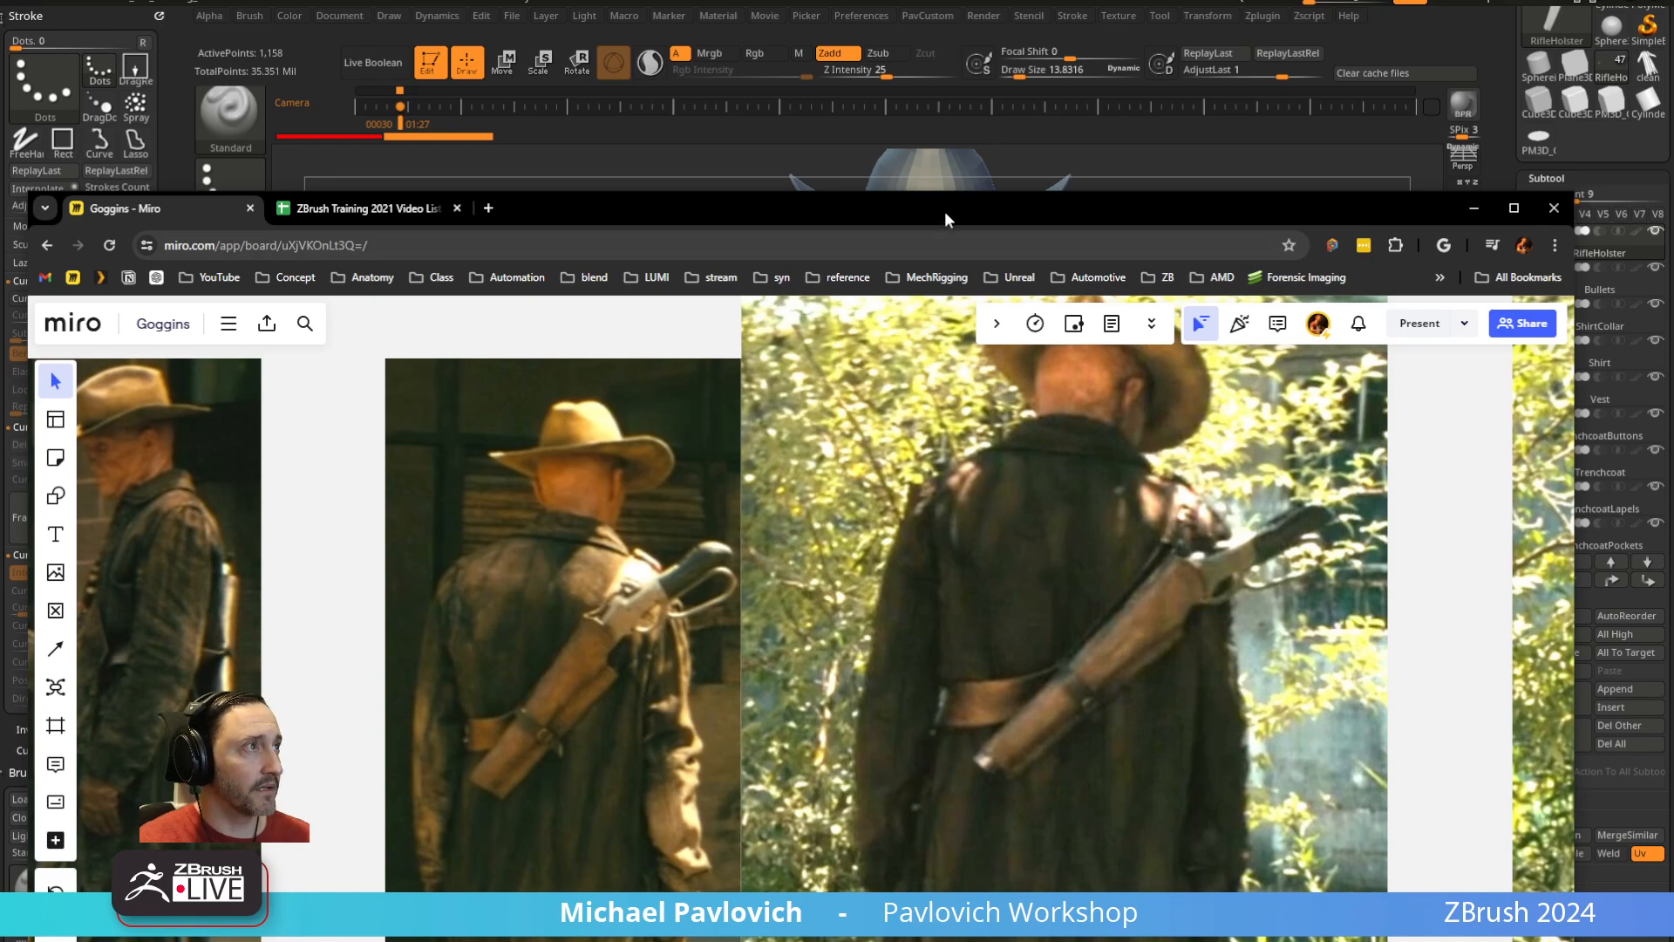
left_click_drag(946, 219, 977, 940)
Examine how the rifle holster sits across the back of the trenchcoat from several angles
mouse_move(1167, 375)
left_mouse_down()
mouse_move(1146, 363)
mouse_move(1121, 390)
mouse_move(1164, 391)
mouse_move(1080, 396)
mouse_move(1133, 404)
mouse_move(1218, 369)
mouse_move(1162, 345)
left_mouse_up()
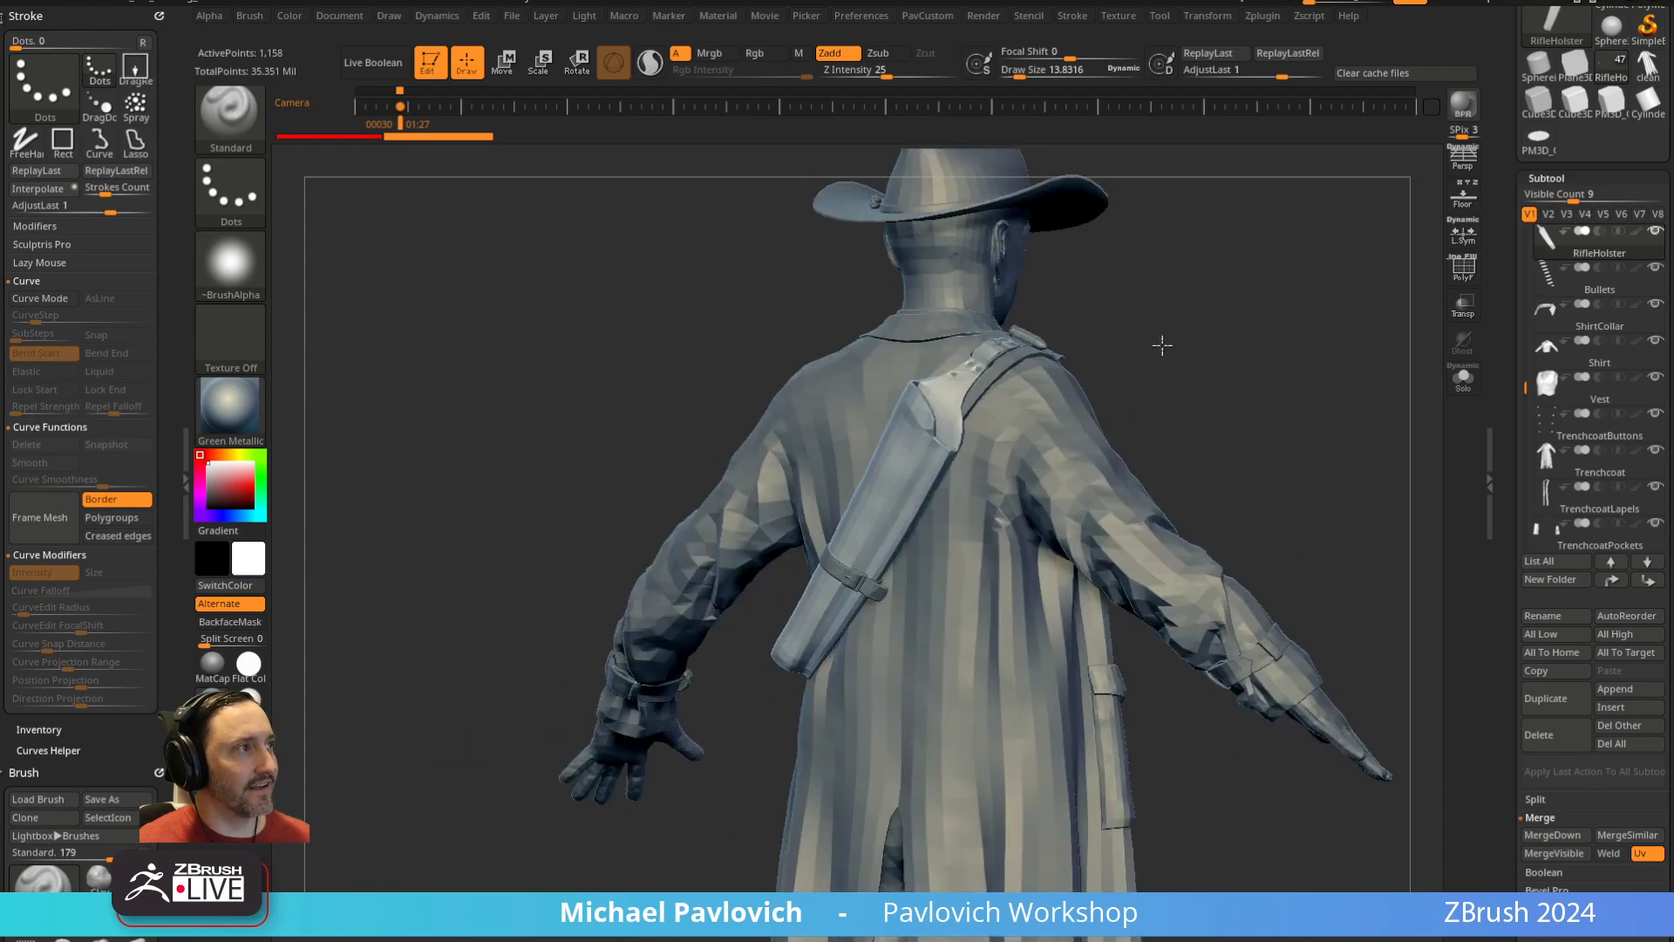
left_click_drag(1262, 382, 1325, 406)
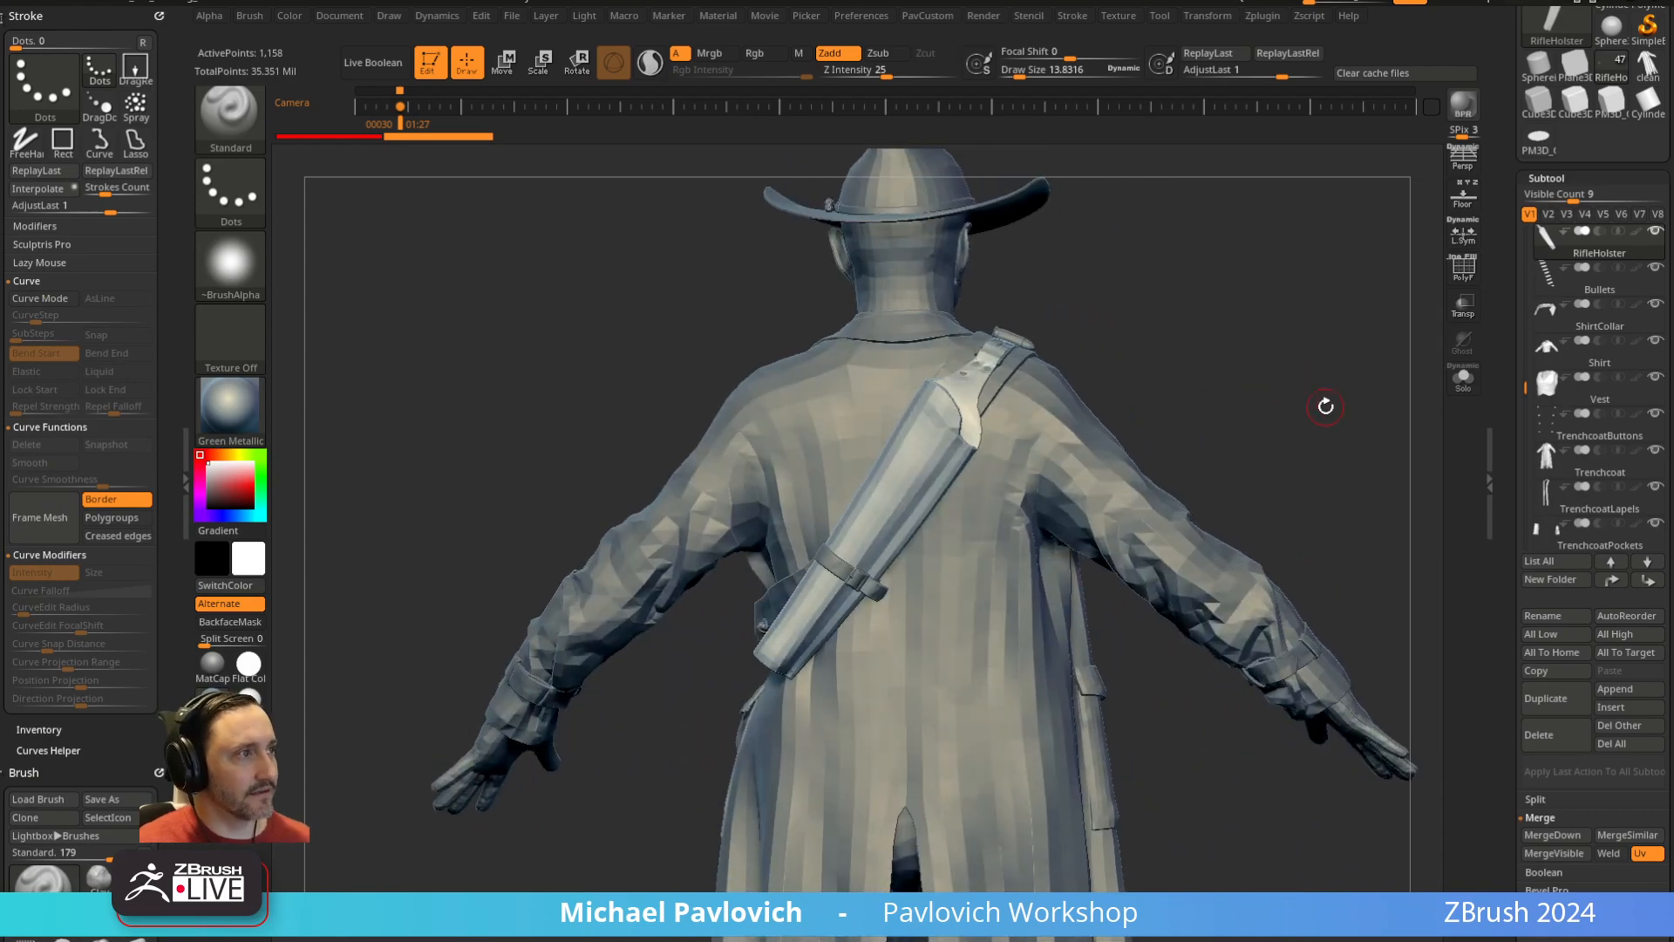
left_click_drag(1138, 421, 978, 382)
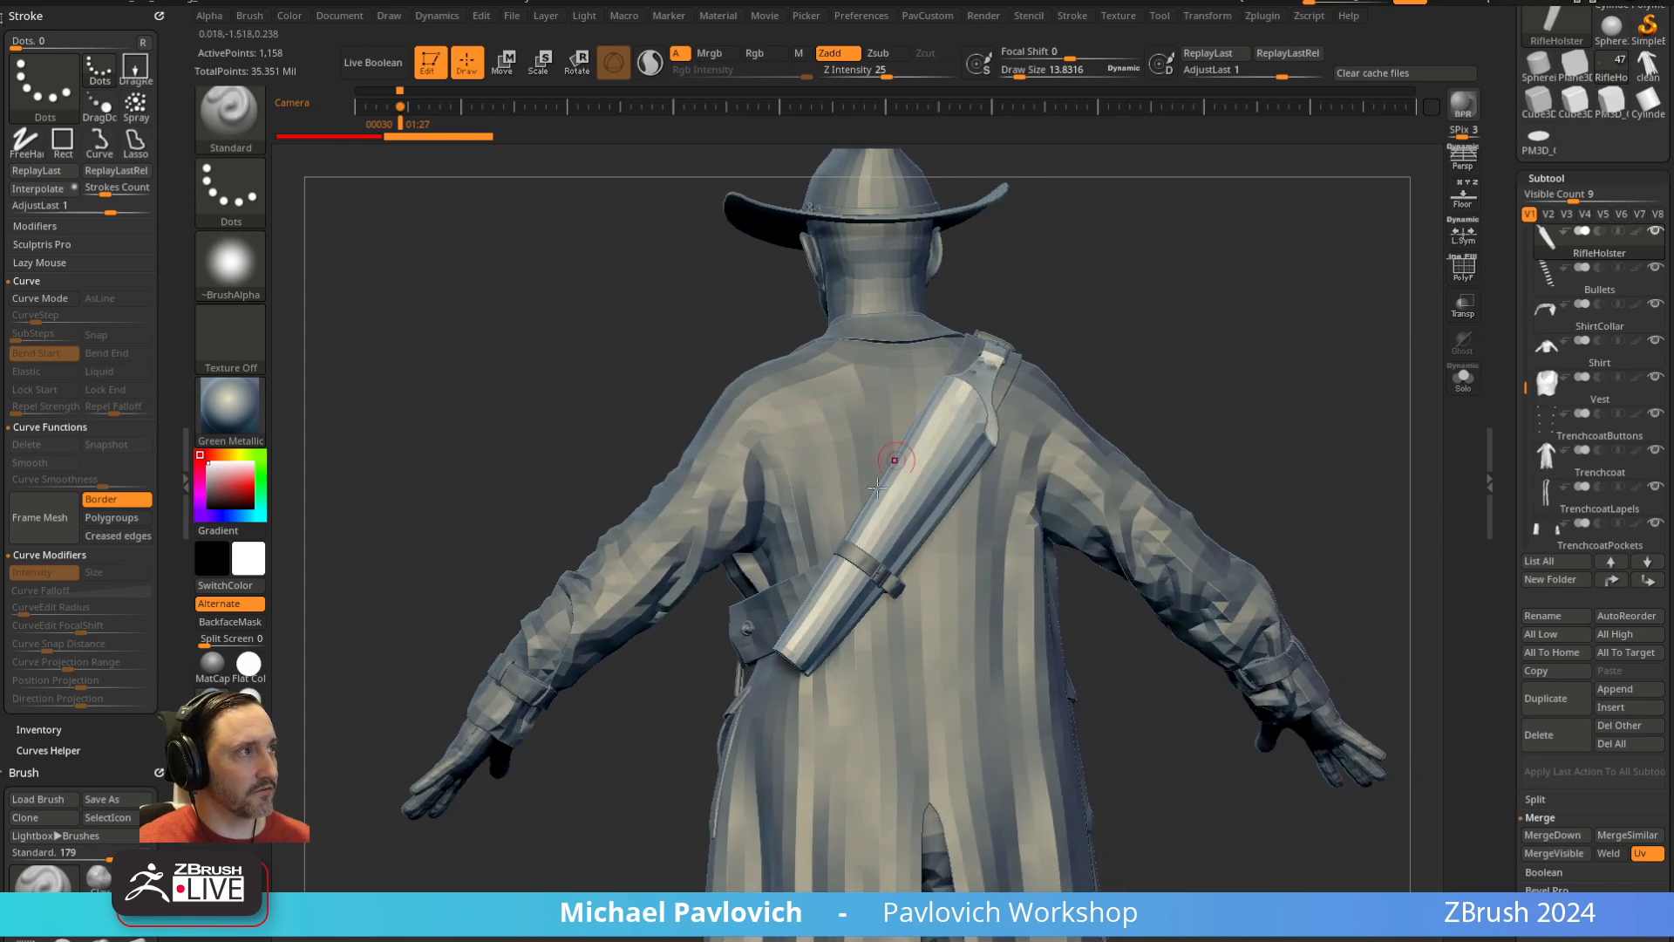
left_click_drag(1231, 397, 1317, 318)
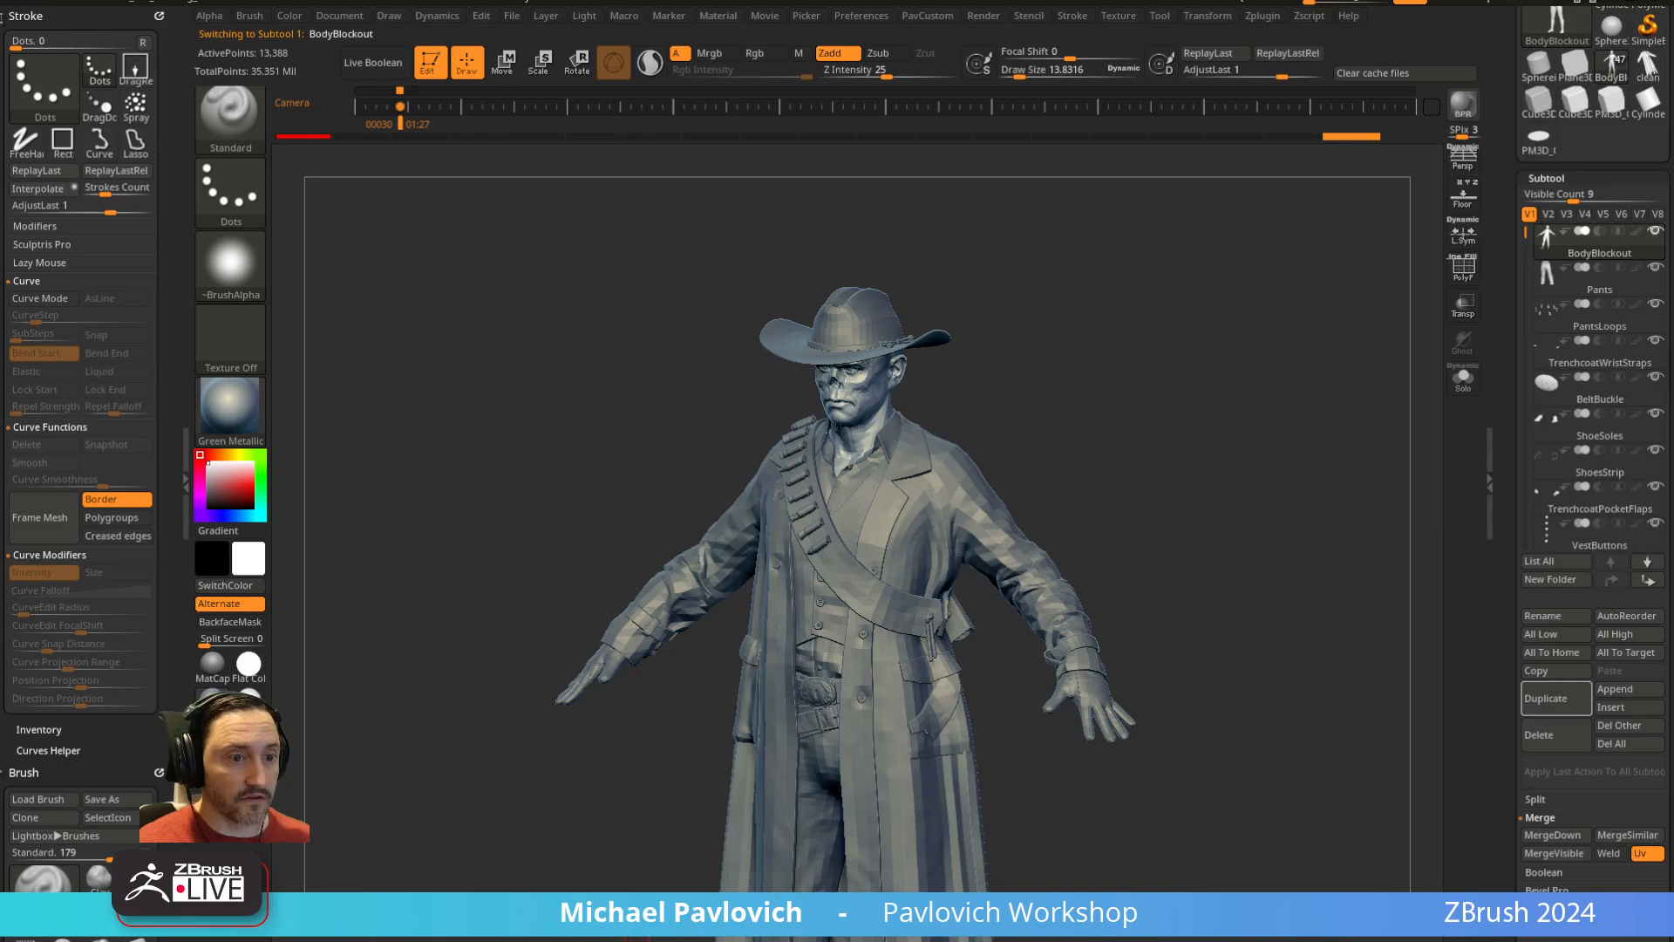
Switch to the browser, find the Boot ZBrush Tutorial in the ArtStation portfolio and open its project page for viewing
left_click_drag(872, 941, 1239, 109)
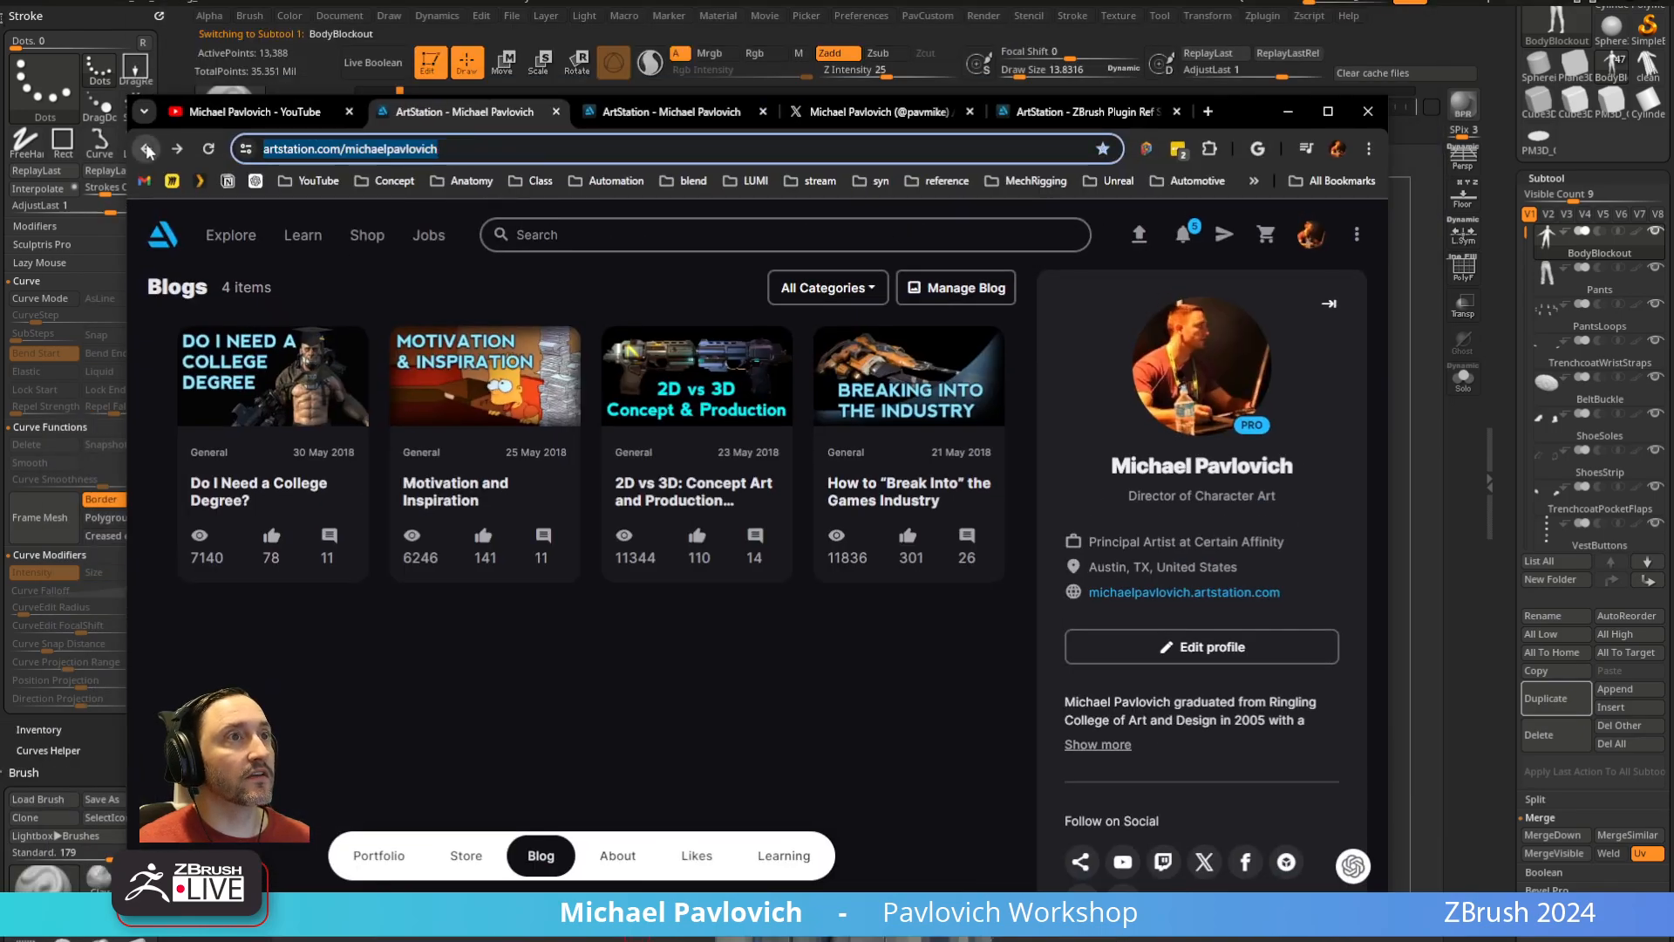
left_click(146, 149)
scroll(403, 454, "down", 10)
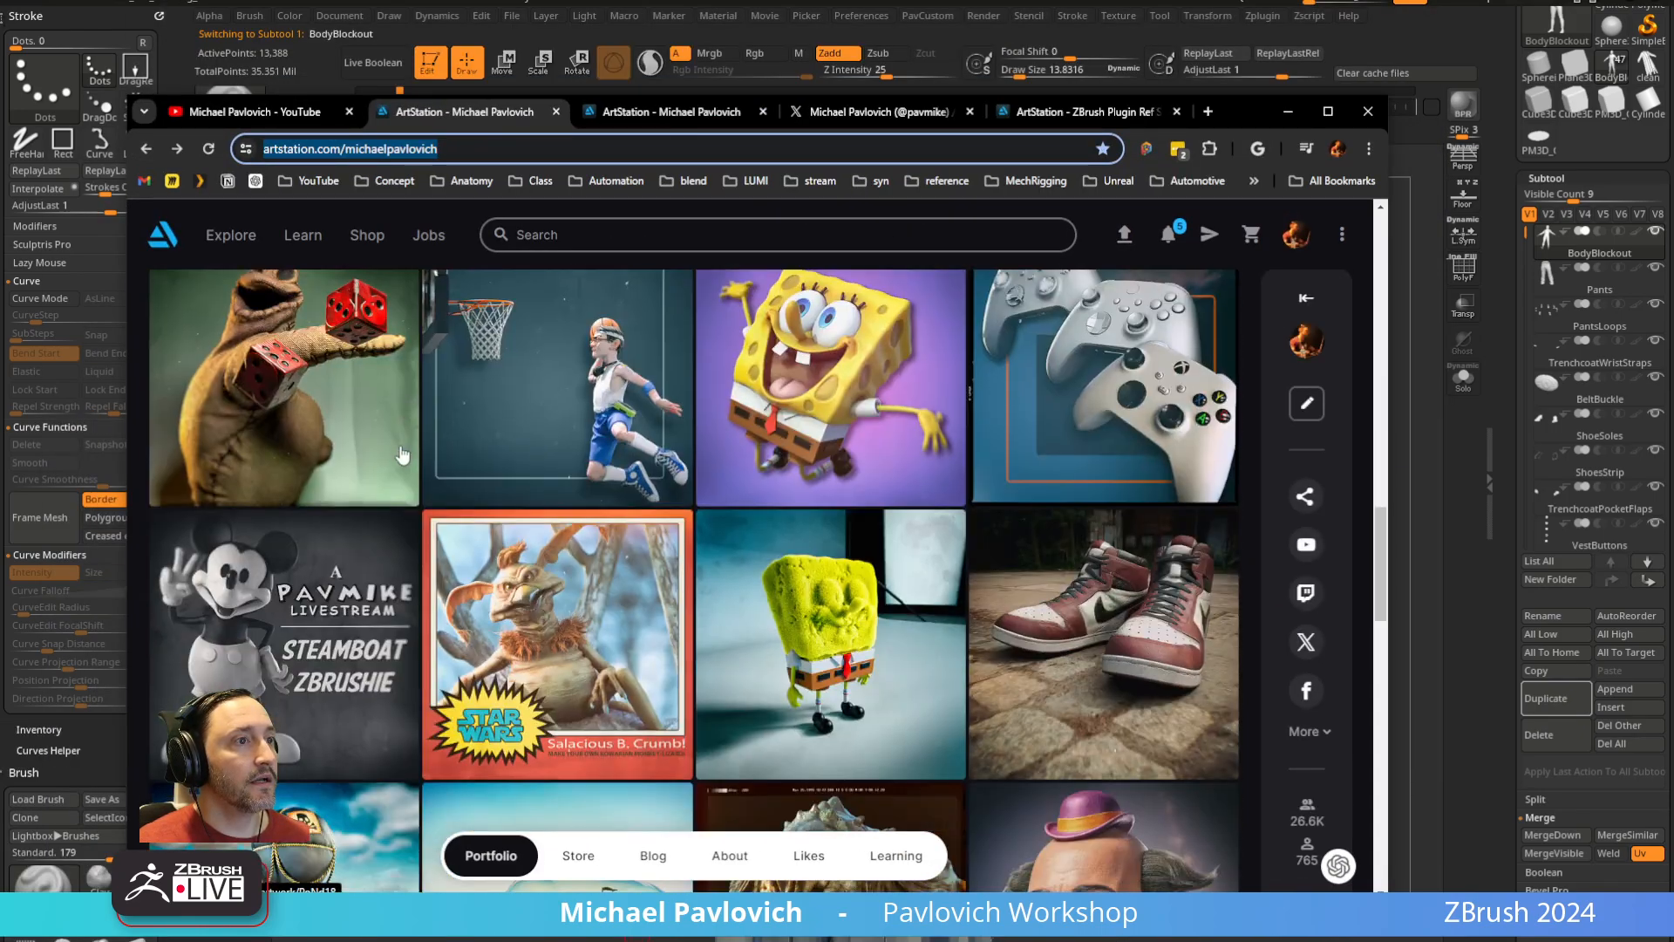
scroll(403, 454, "down", 15)
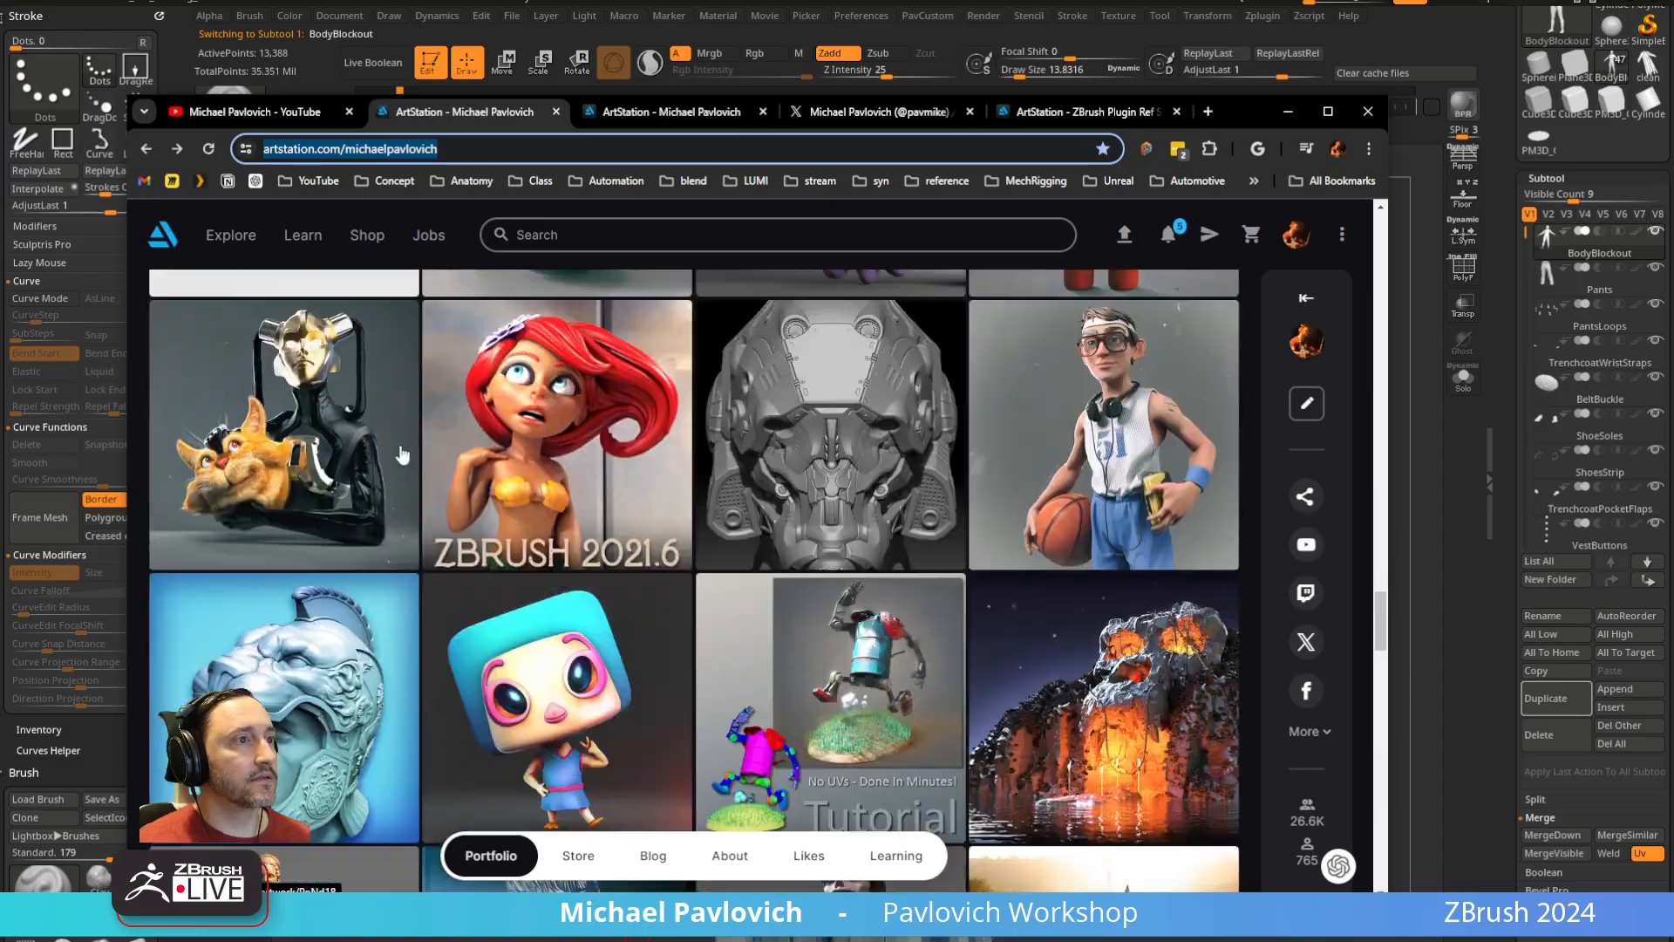
scroll(403, 454, "down", 10)
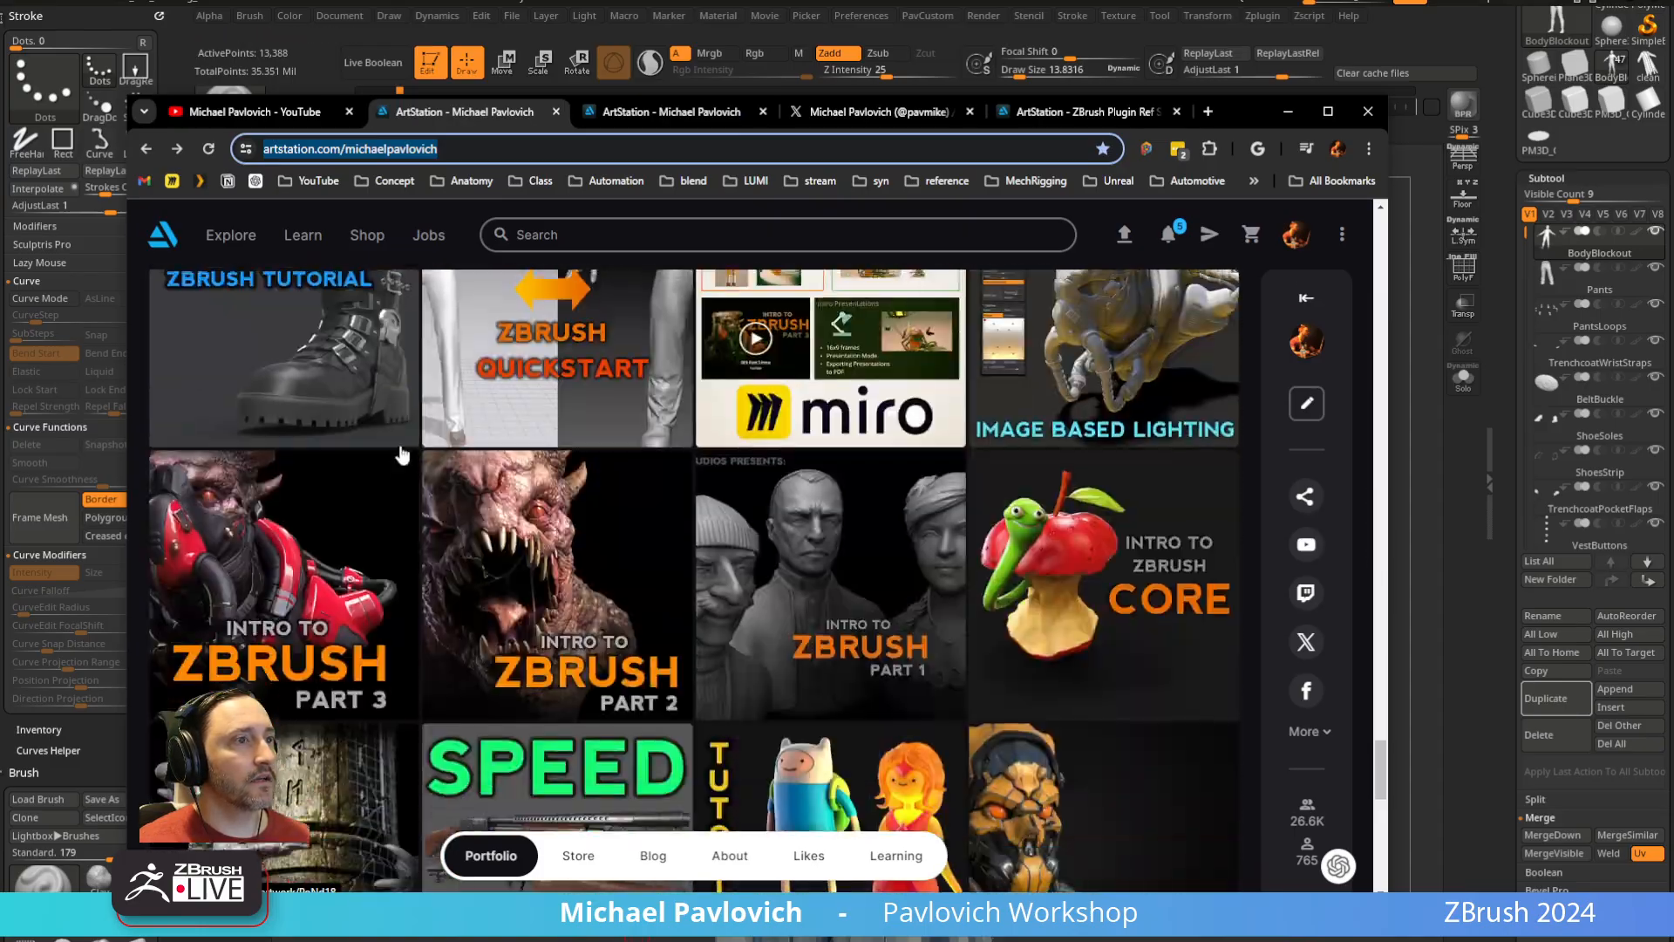
left_click(332, 392)
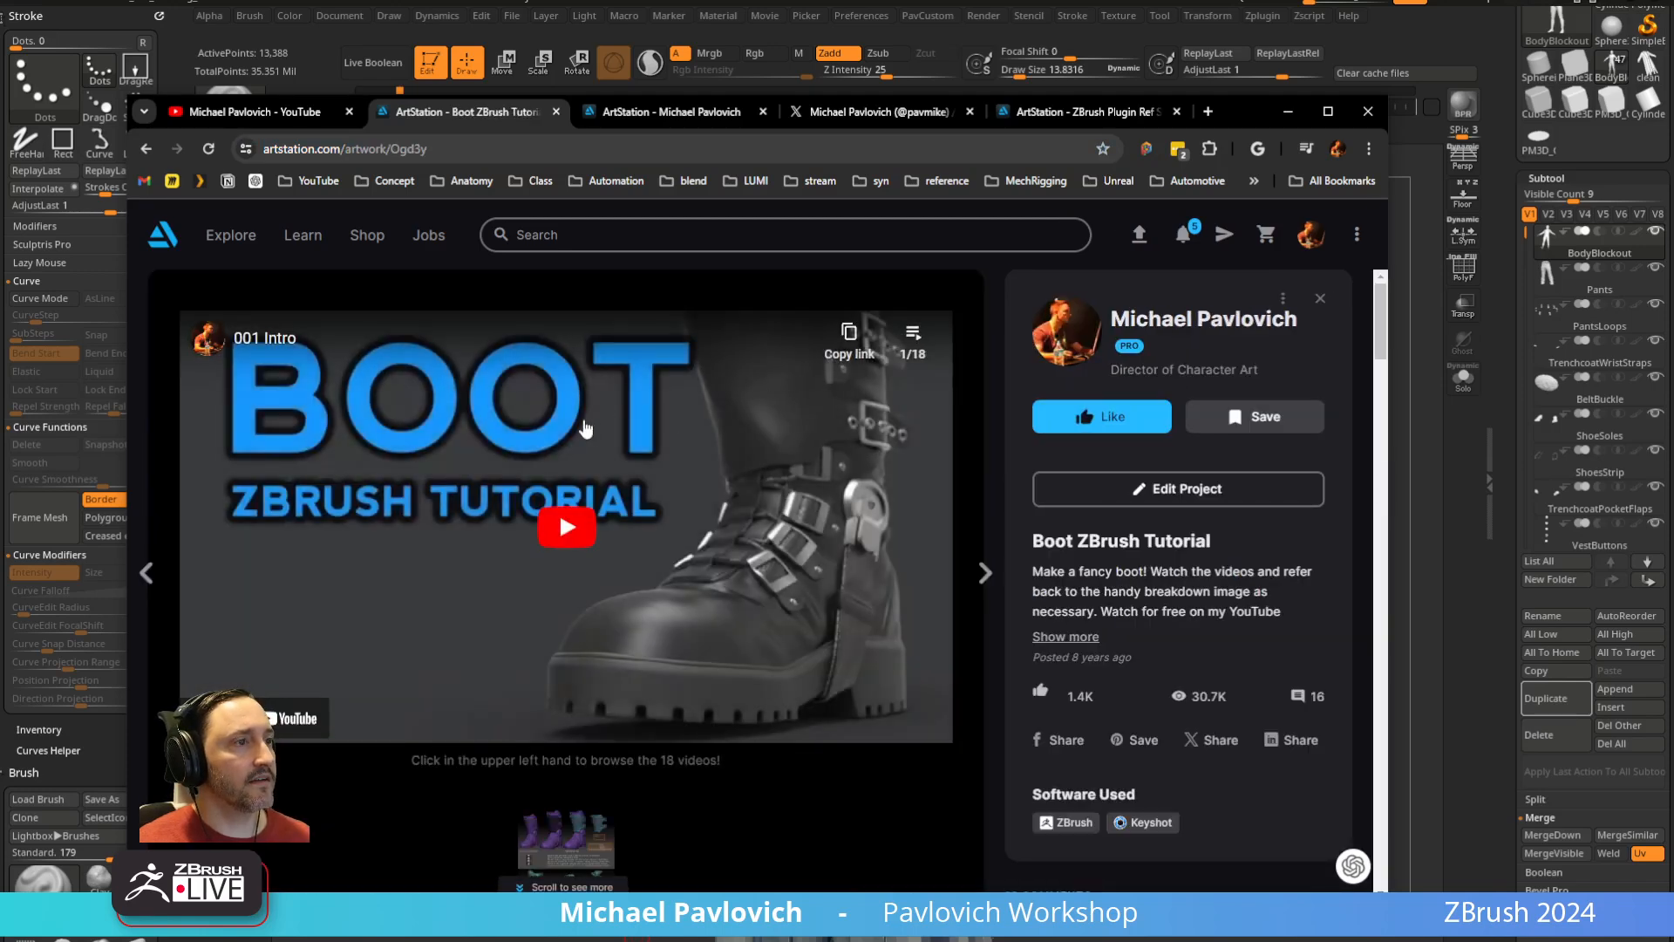
scroll(584, 427, "down", 5)
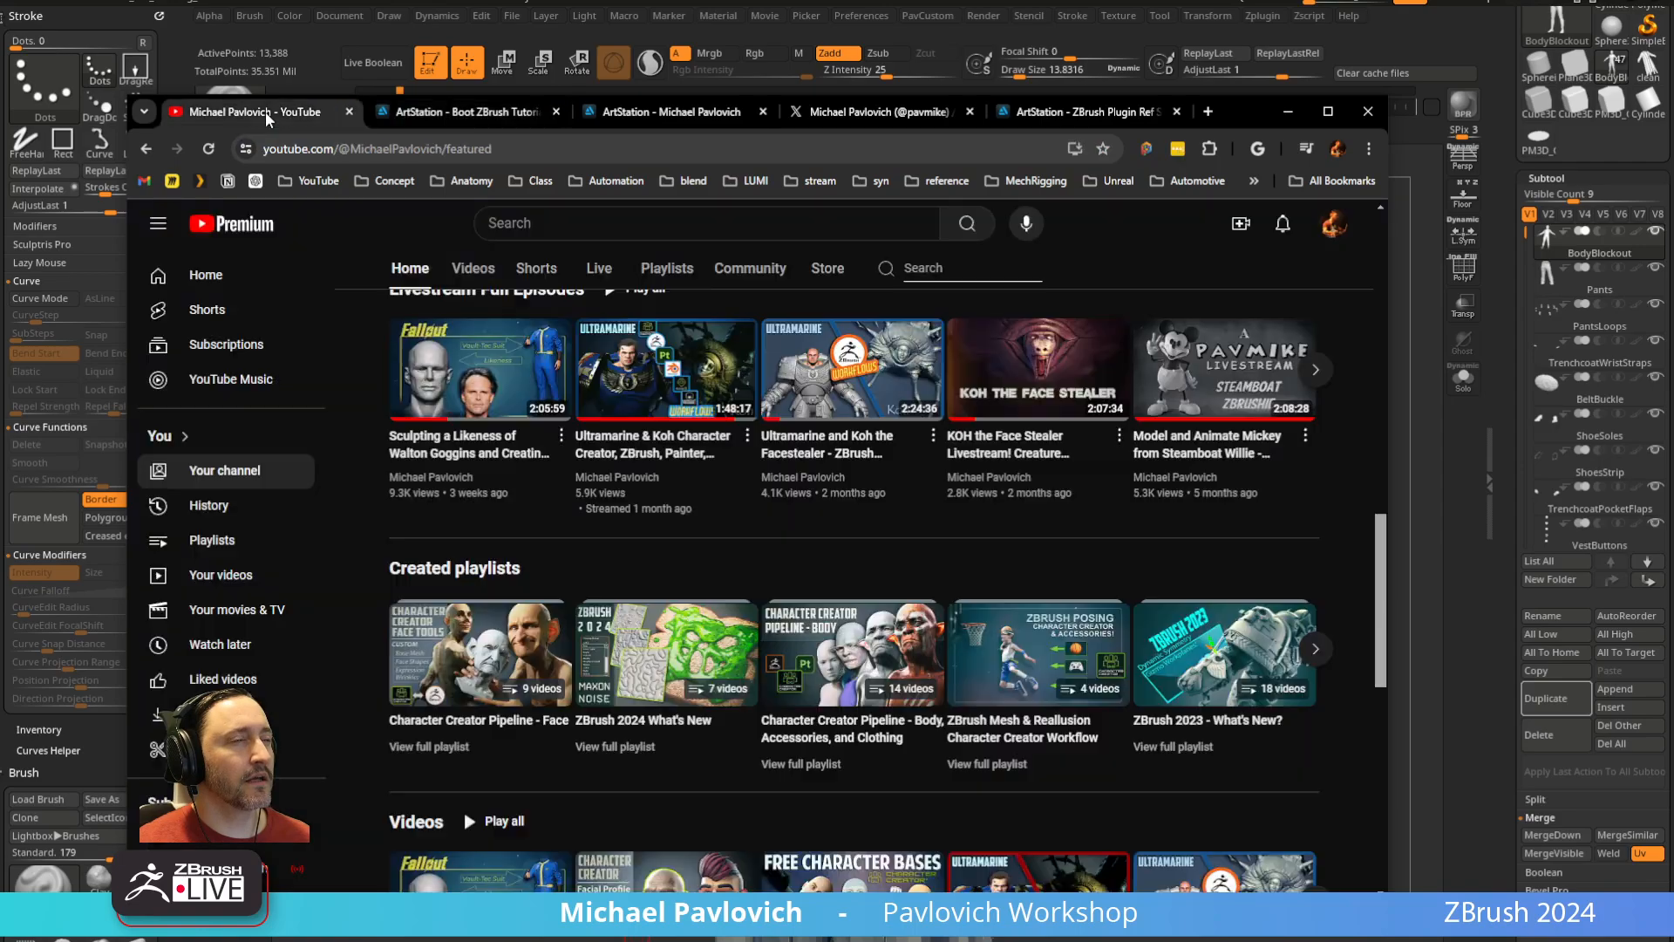
Search the YouTube channel for "shoe", look through the resulting videos, and return to ZBrush
left_click(252, 112)
scroll(663, 523, "up", 10)
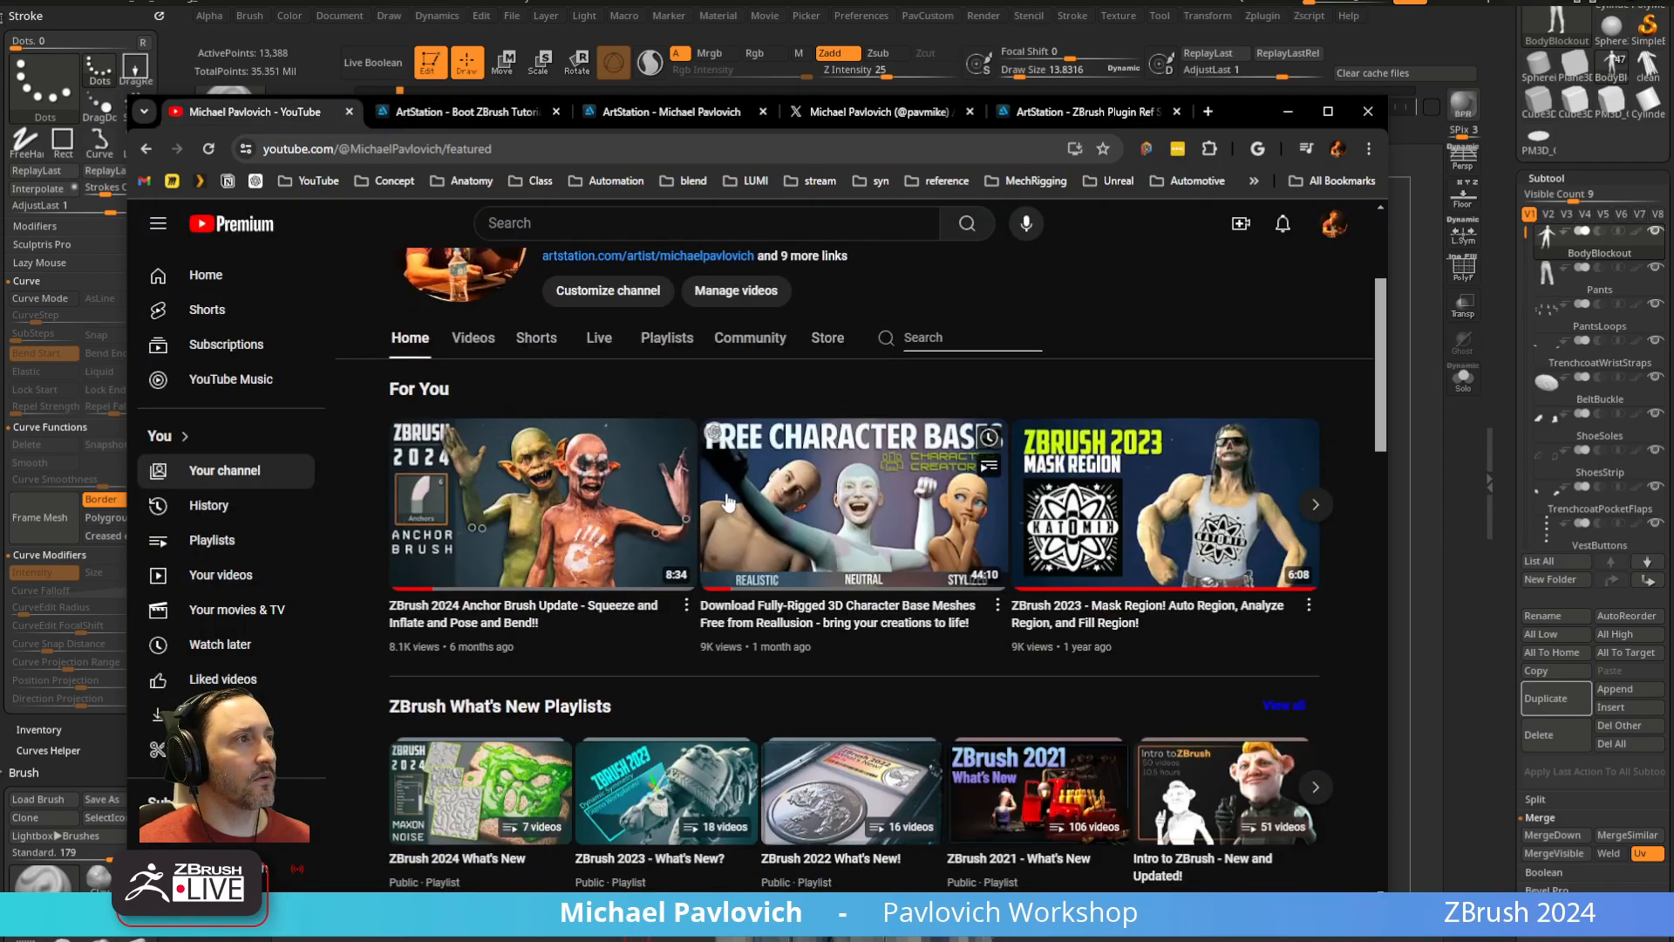
left_click(938, 598)
type("sho")
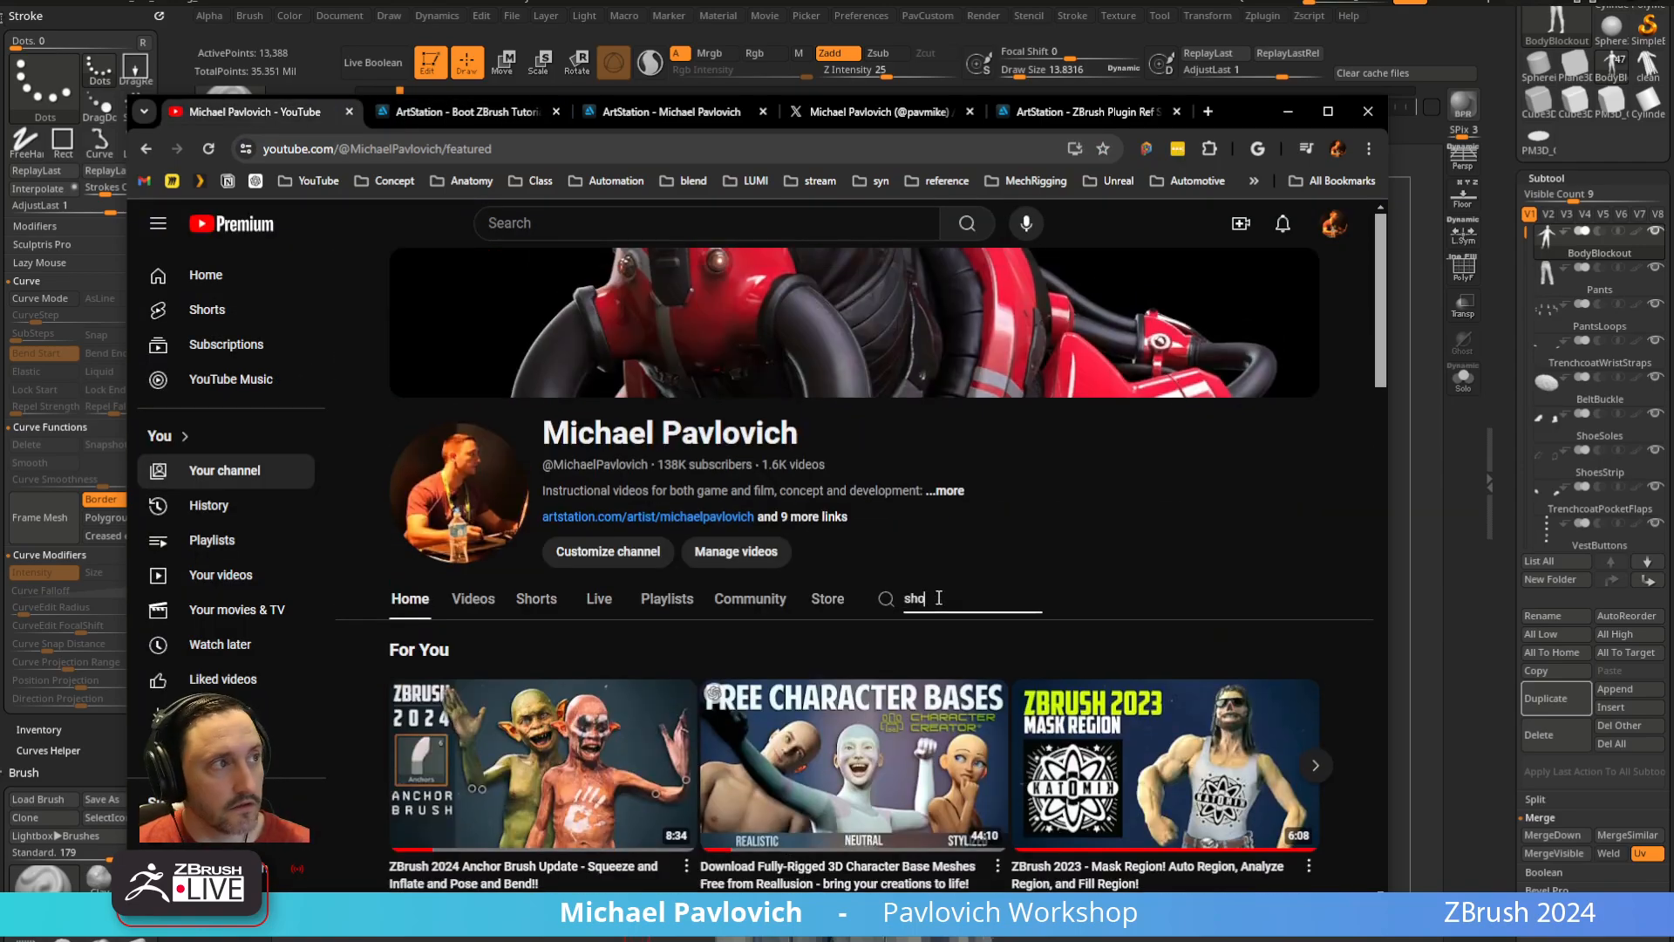
type("e")
key("Return")
scroll(889, 645, "down", 4)
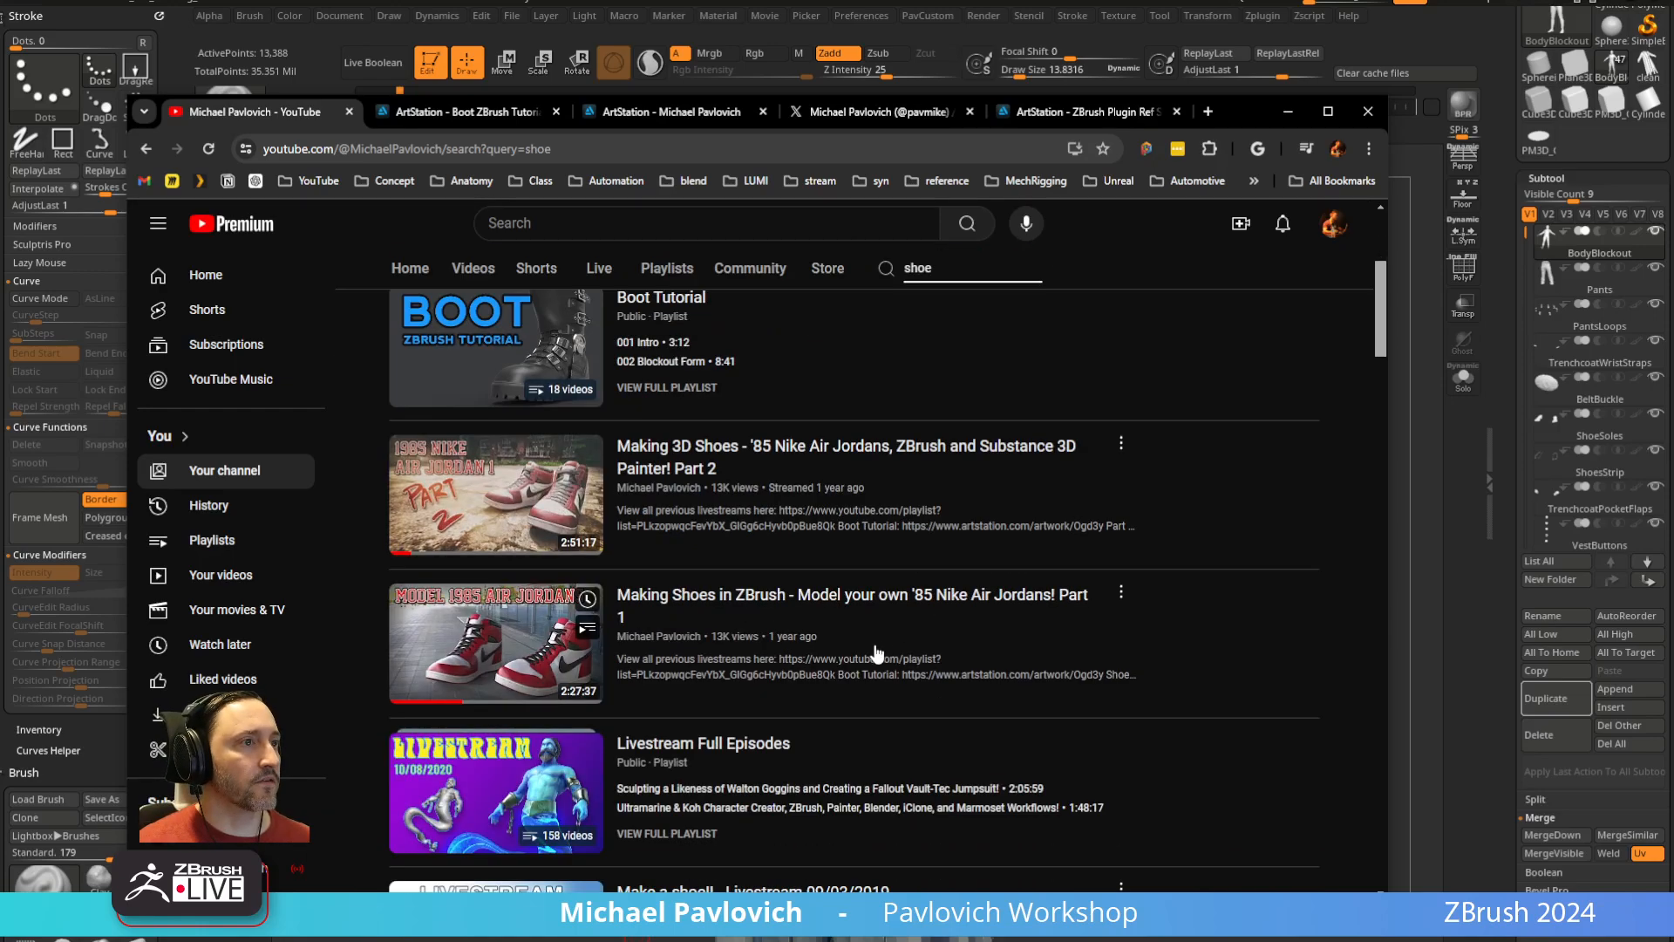
scroll(872, 649, "down", 4)
scroll(569, 747, "down", 3)
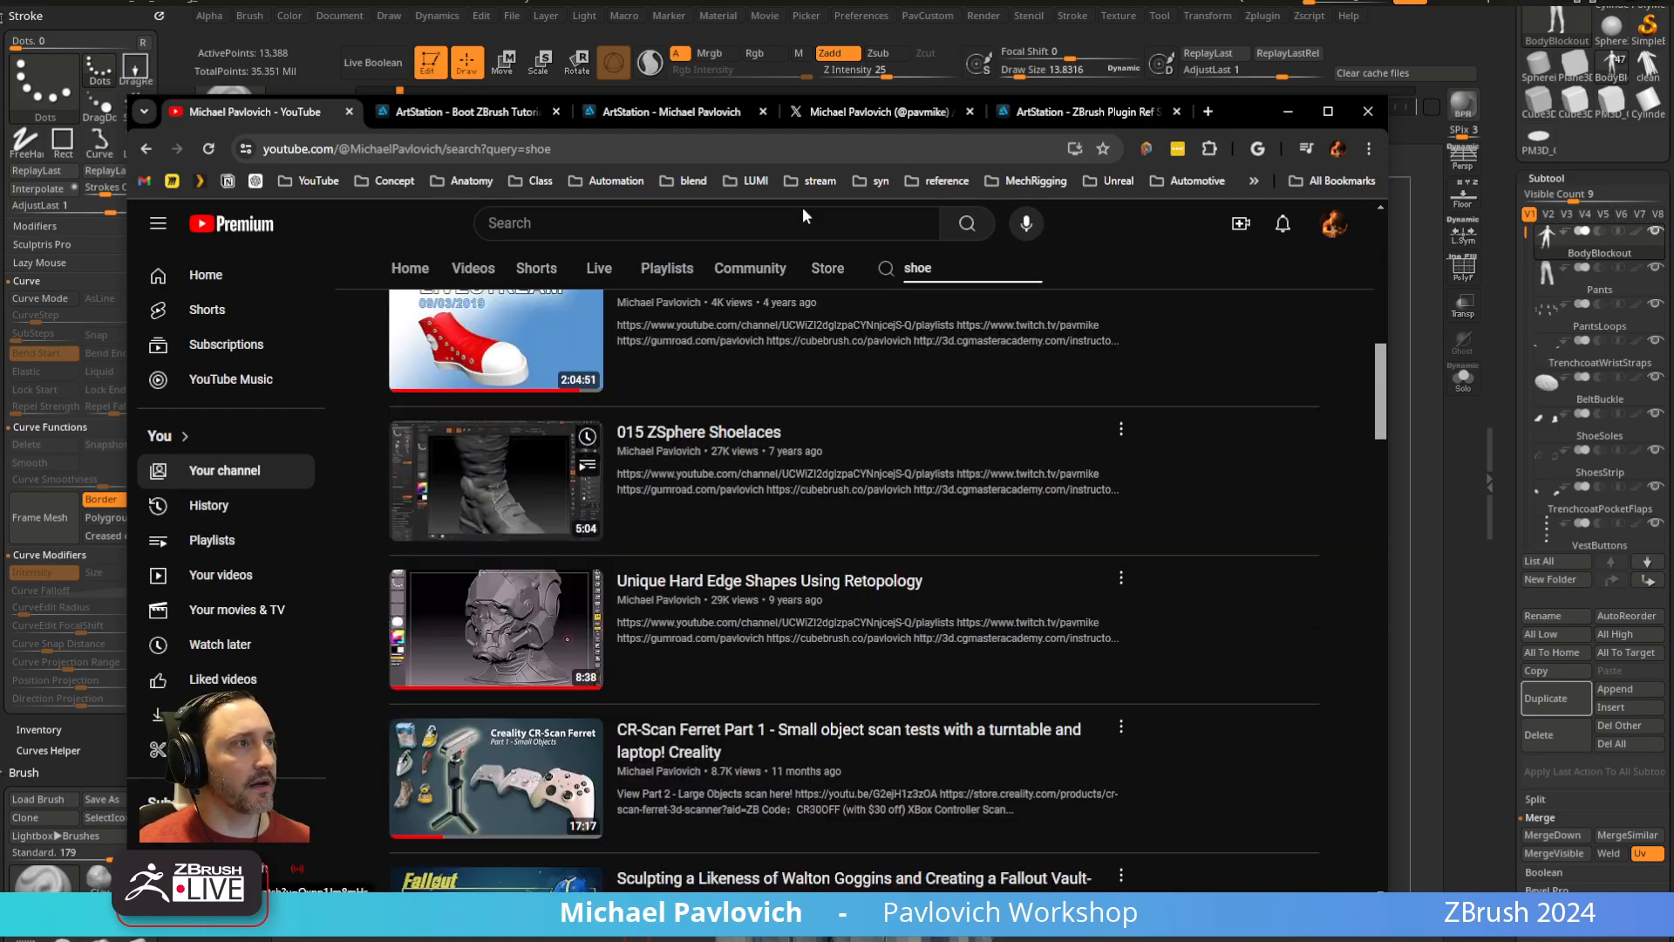
left_click(1287, 112)
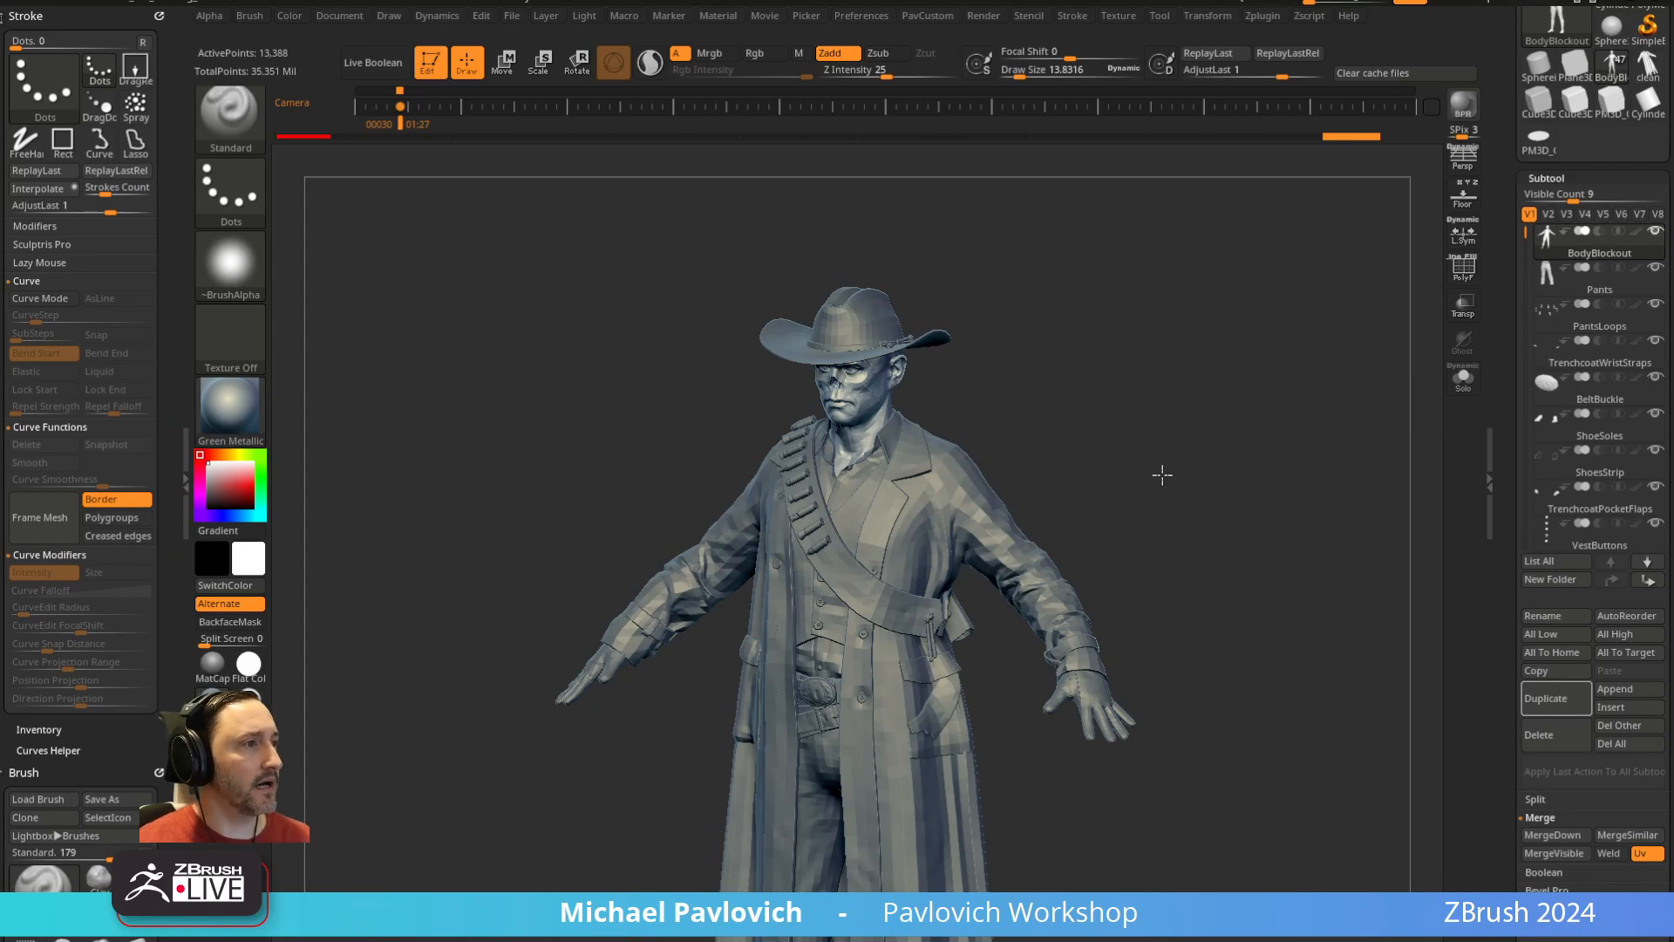
Duplicate the BodyBlockout subtool, placing the copy at the end of the subtool list, and hide all other subtools
left_click_drag(1196, 597, 1167, 234, "alt")
left_click_drag(1029, 623, 1037, 691)
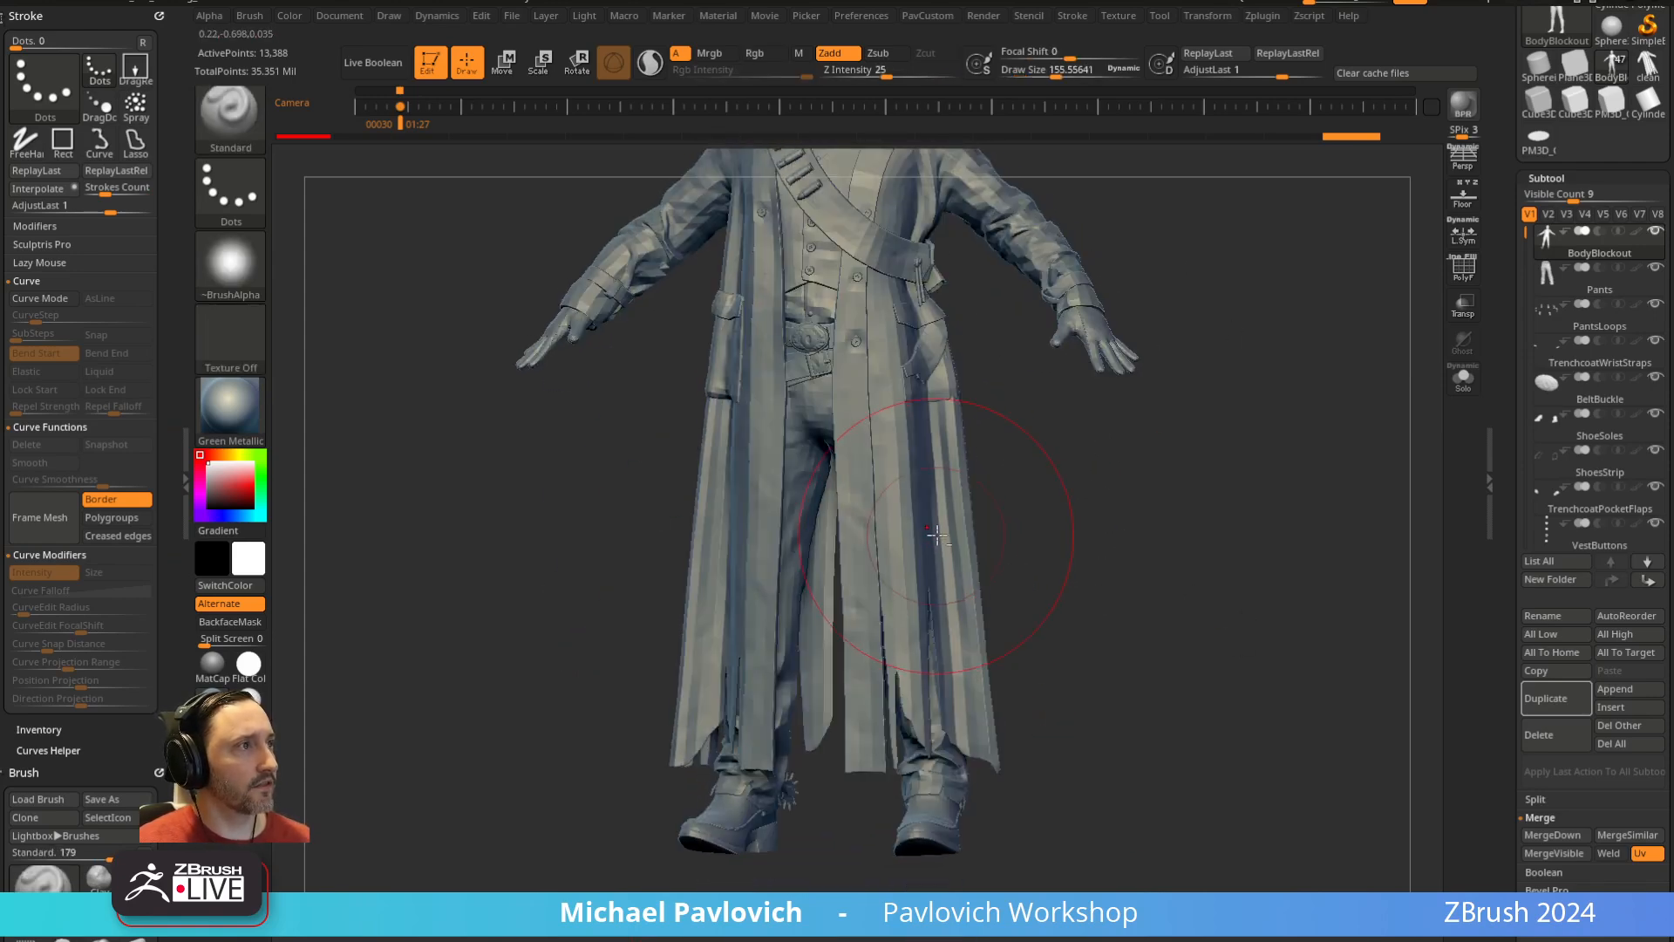
key("s")
left_click_drag(938, 535, 918, 535)
left_click_drag(1083, 478, 1063, 737, "alt")
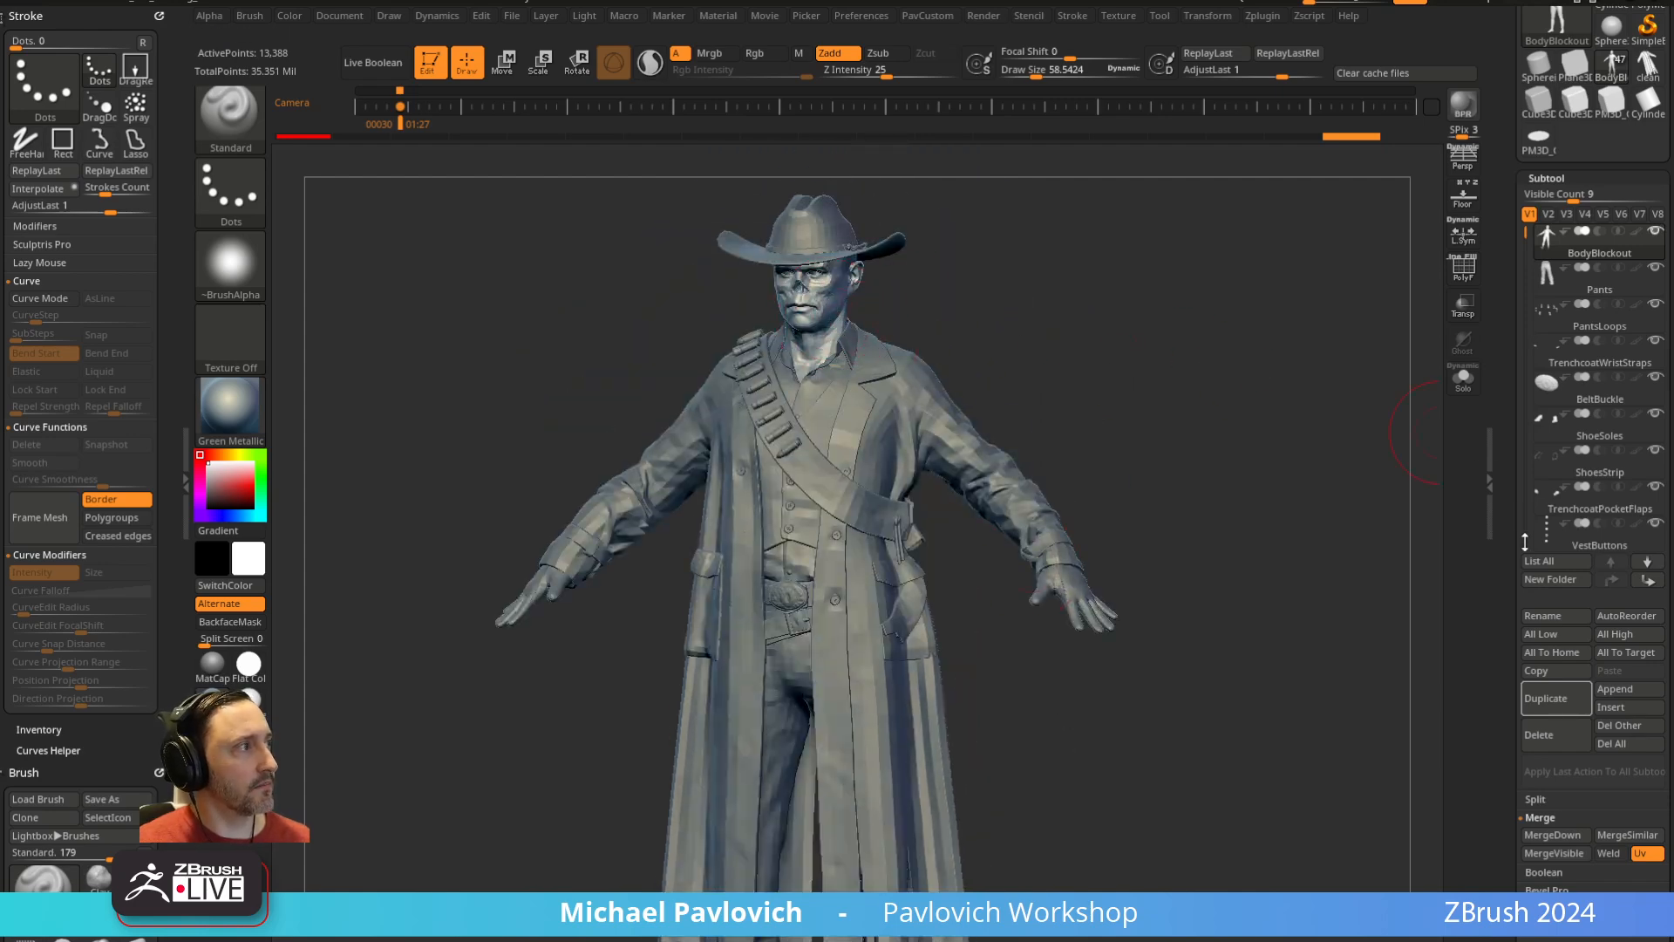
left_click(1528, 698)
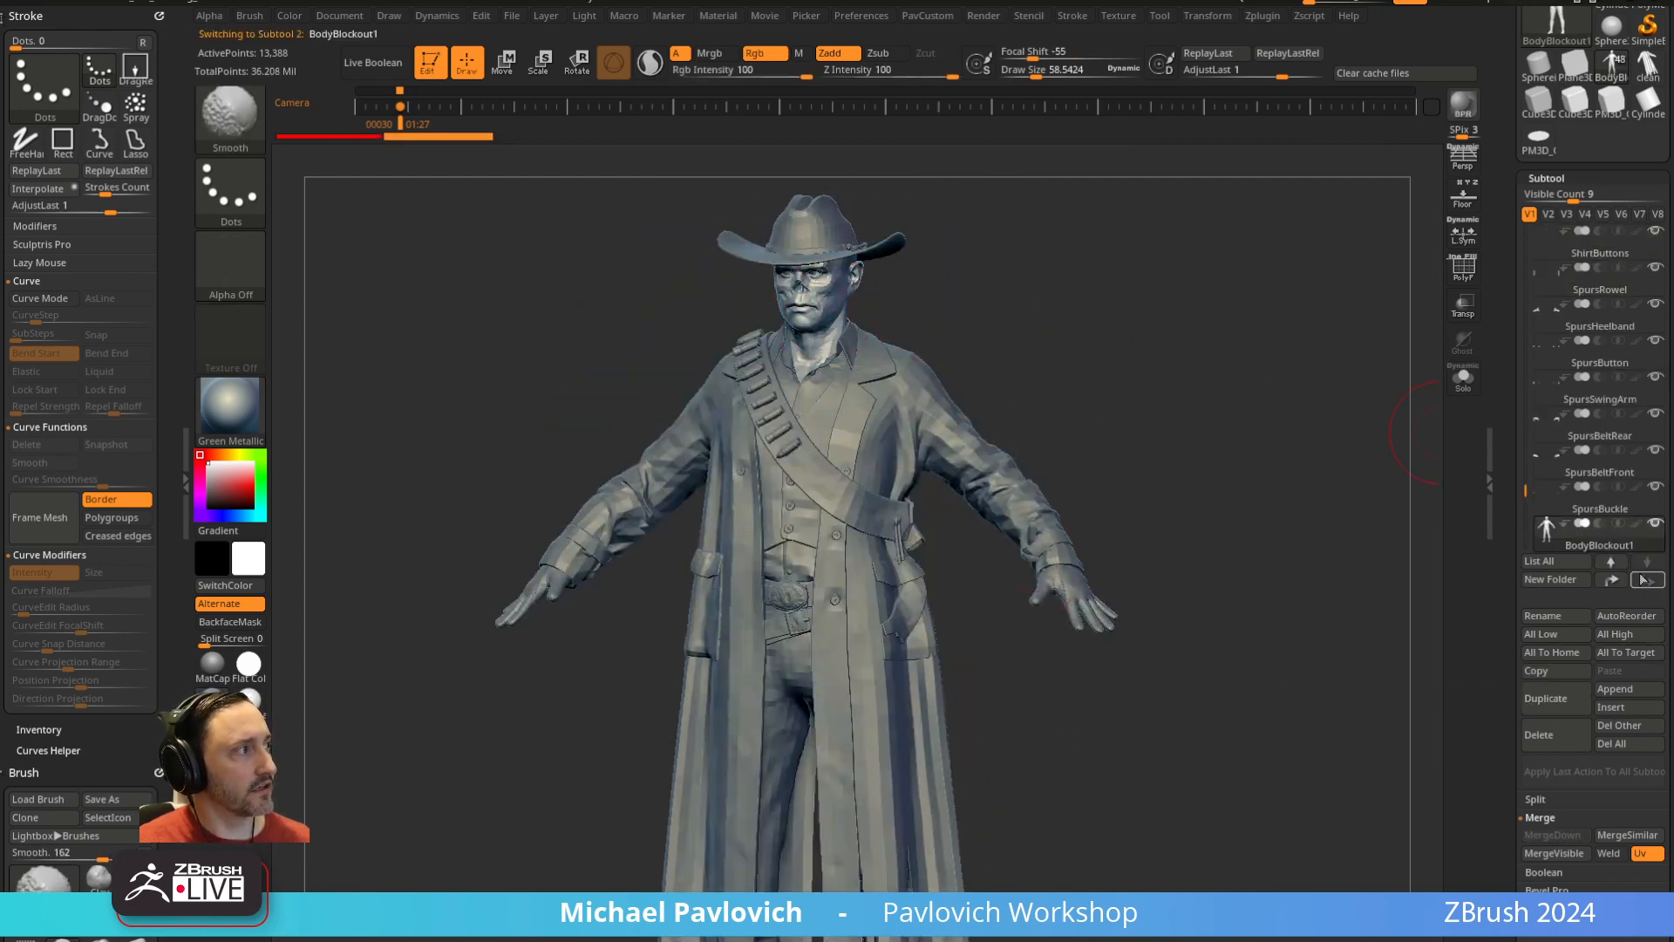
left_click(1654, 525, "shift")
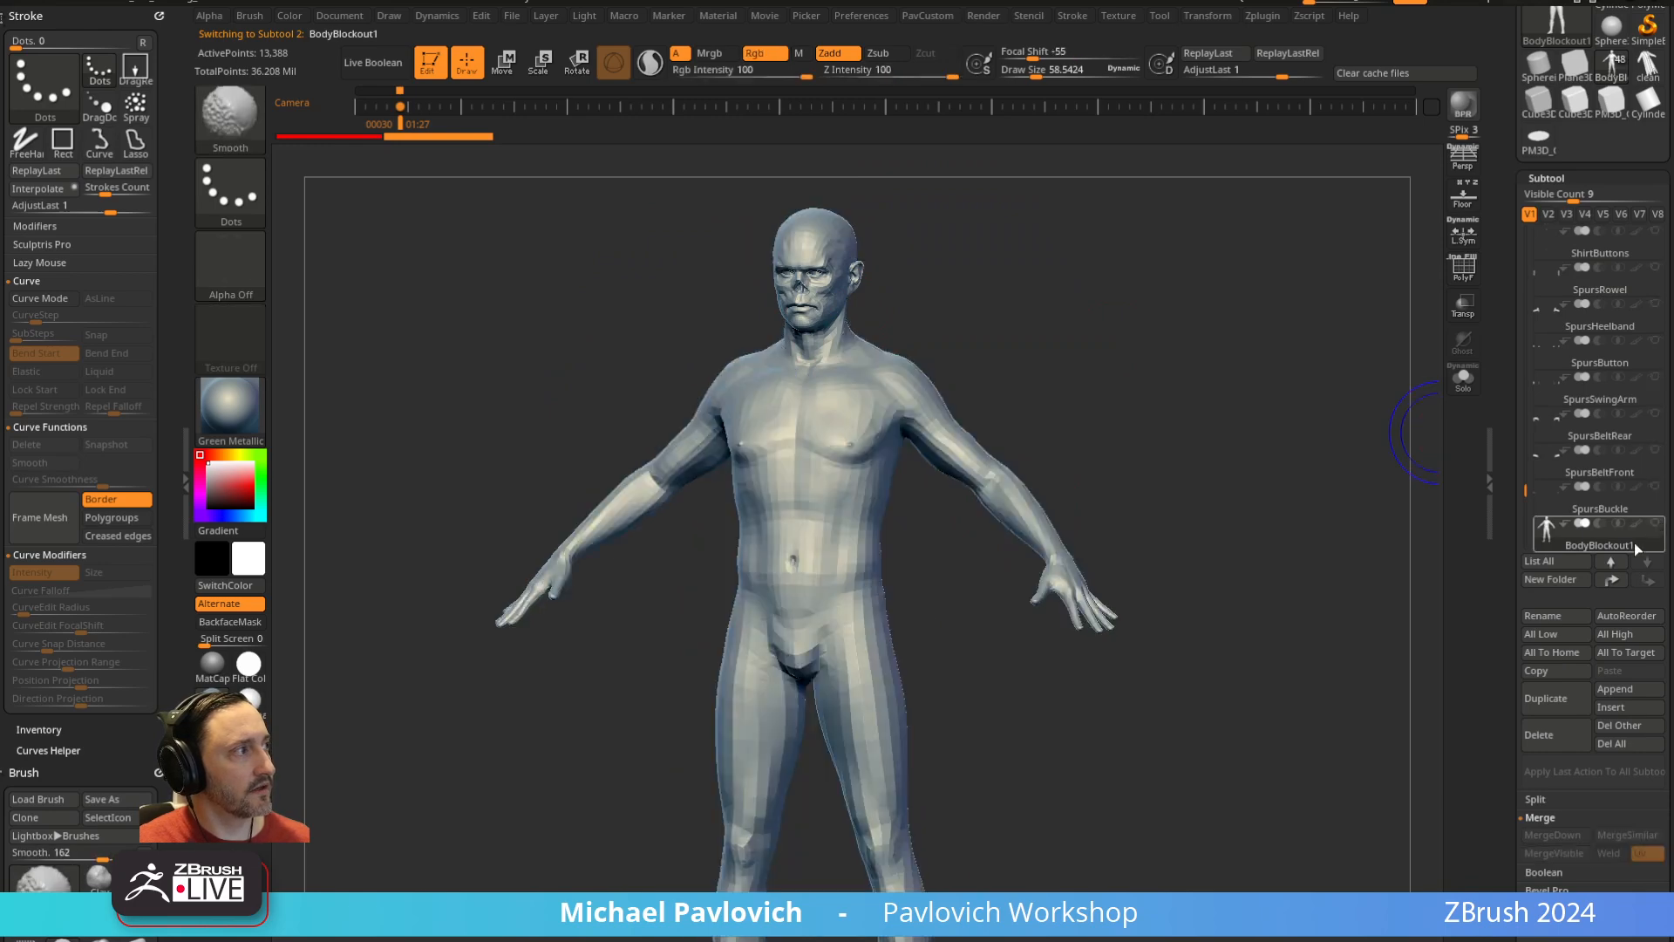
Choose the KnifeCurve brush, display the polyframe, and try to cut the body straight across the shins from the side view
left_click_drag(1222, 641, 1194, 571, "alt")
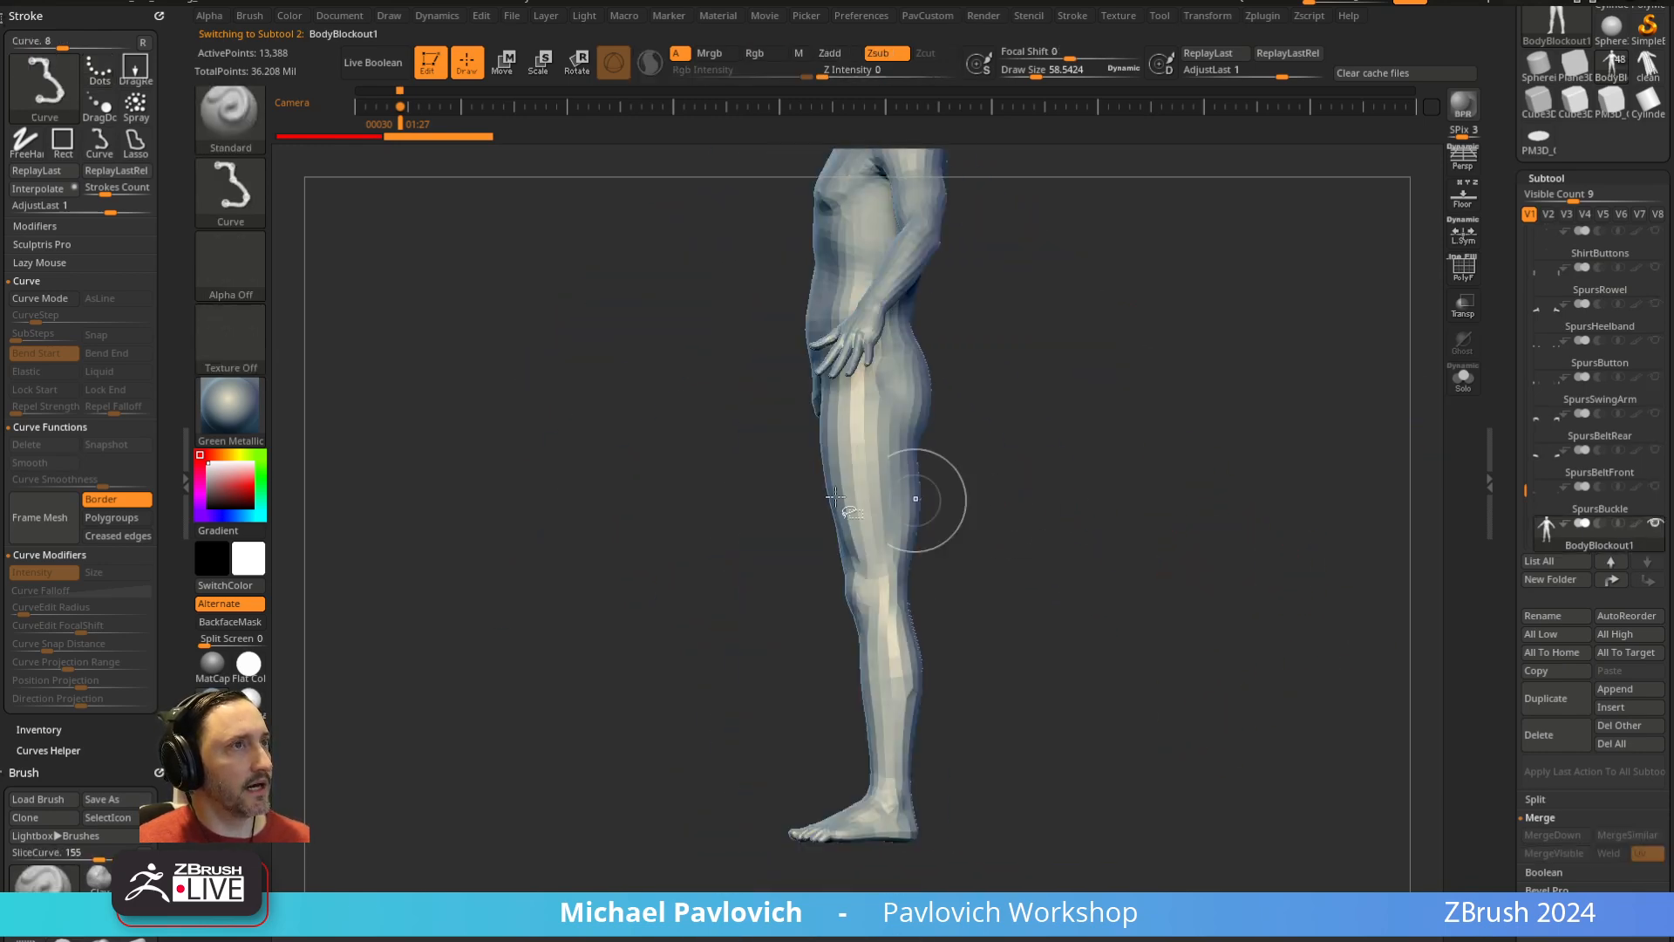
key("ctrl+shift+b")
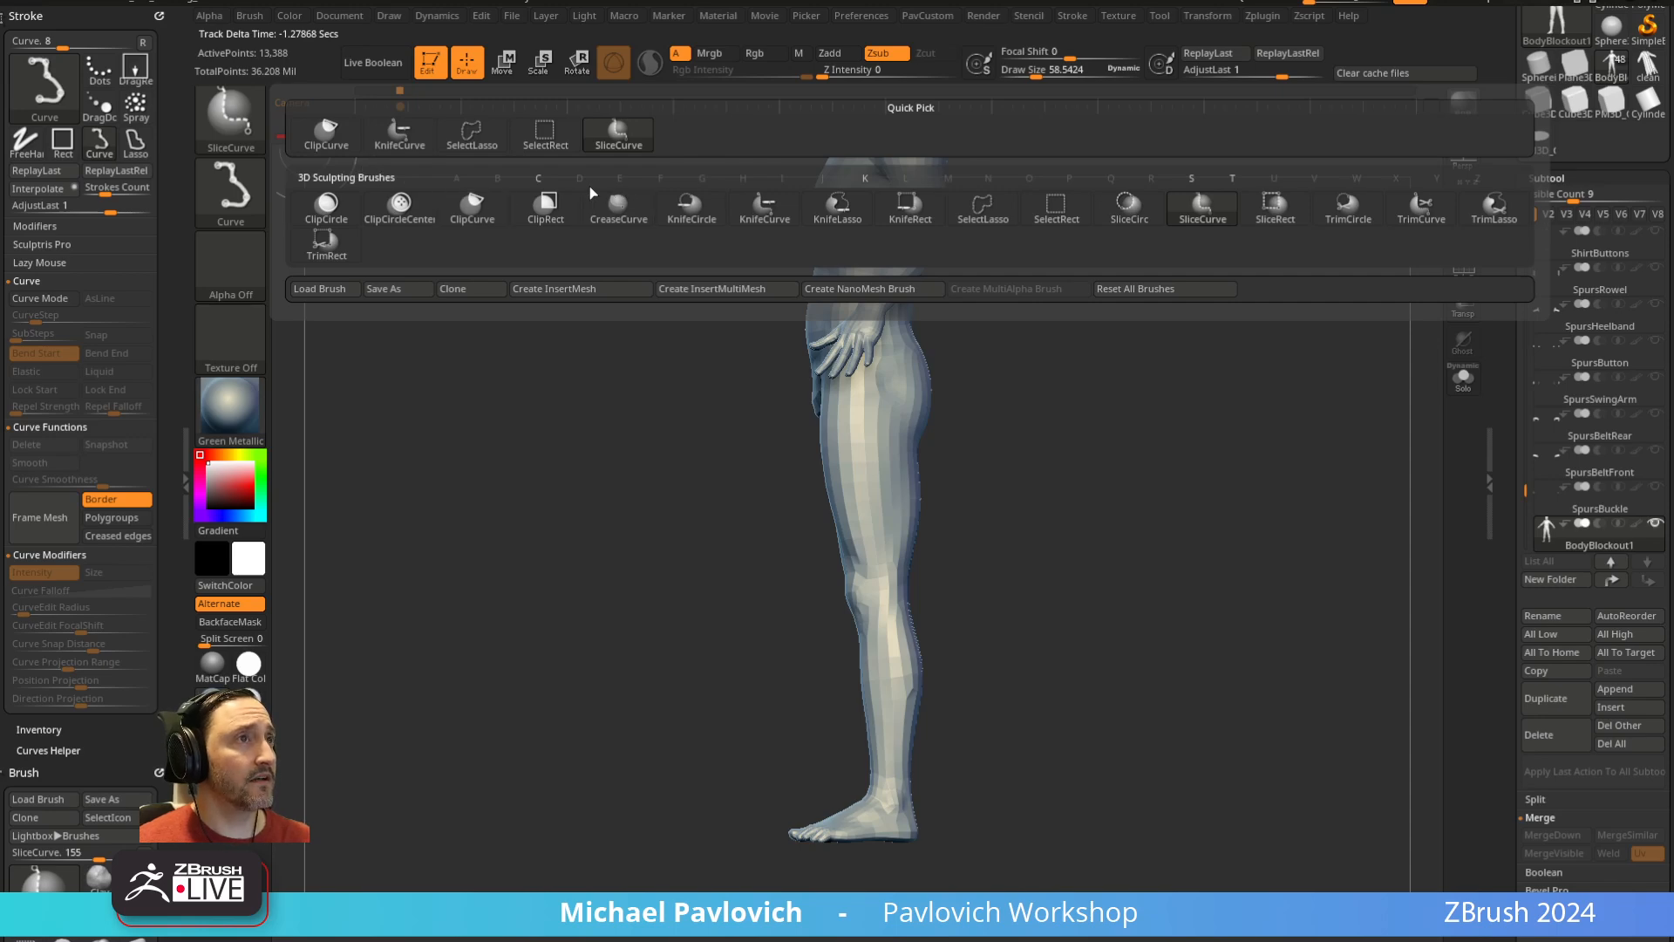
key("shift+f")
mouse_move(1375, 329)
left_mouse_down()
mouse_move(1305, 363)
mouse_move(1271, 436)
left_mouse_up()
left_click_drag(493, 689, 1299, 689, "ctrl+shift")
Raise the body copy to subdivision level 3 and delete its lower subdivision levels
scroll(1574, 604, "down", 5)
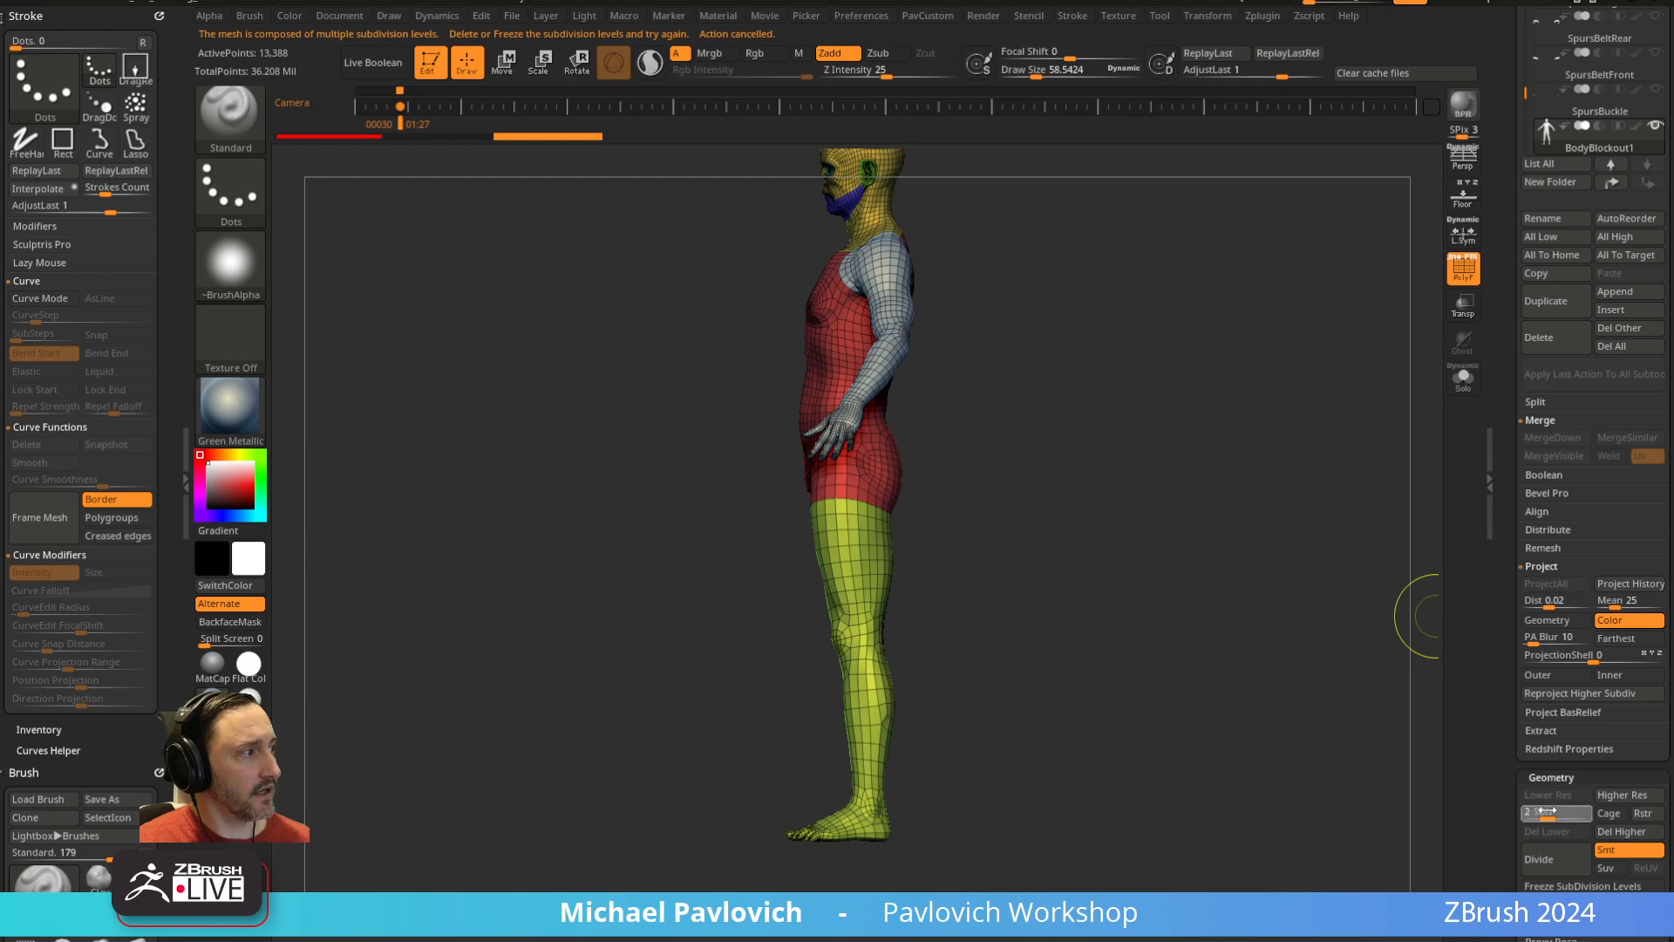
left_click_drag(1541, 811, 1567, 811)
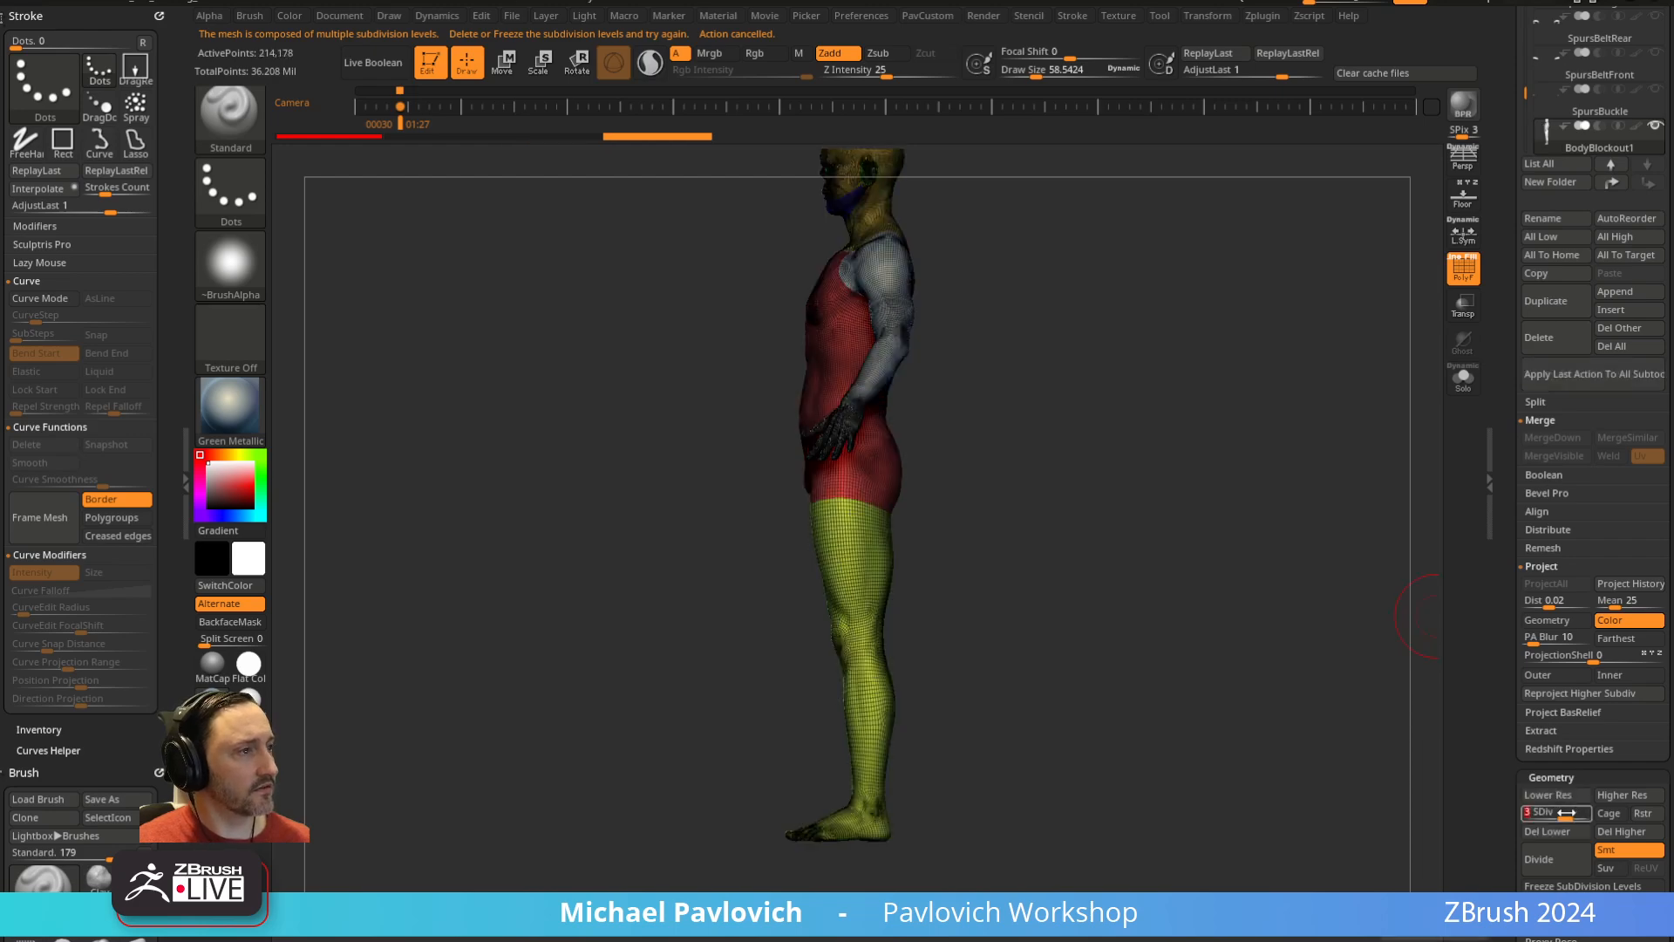
left_click(1580, 832)
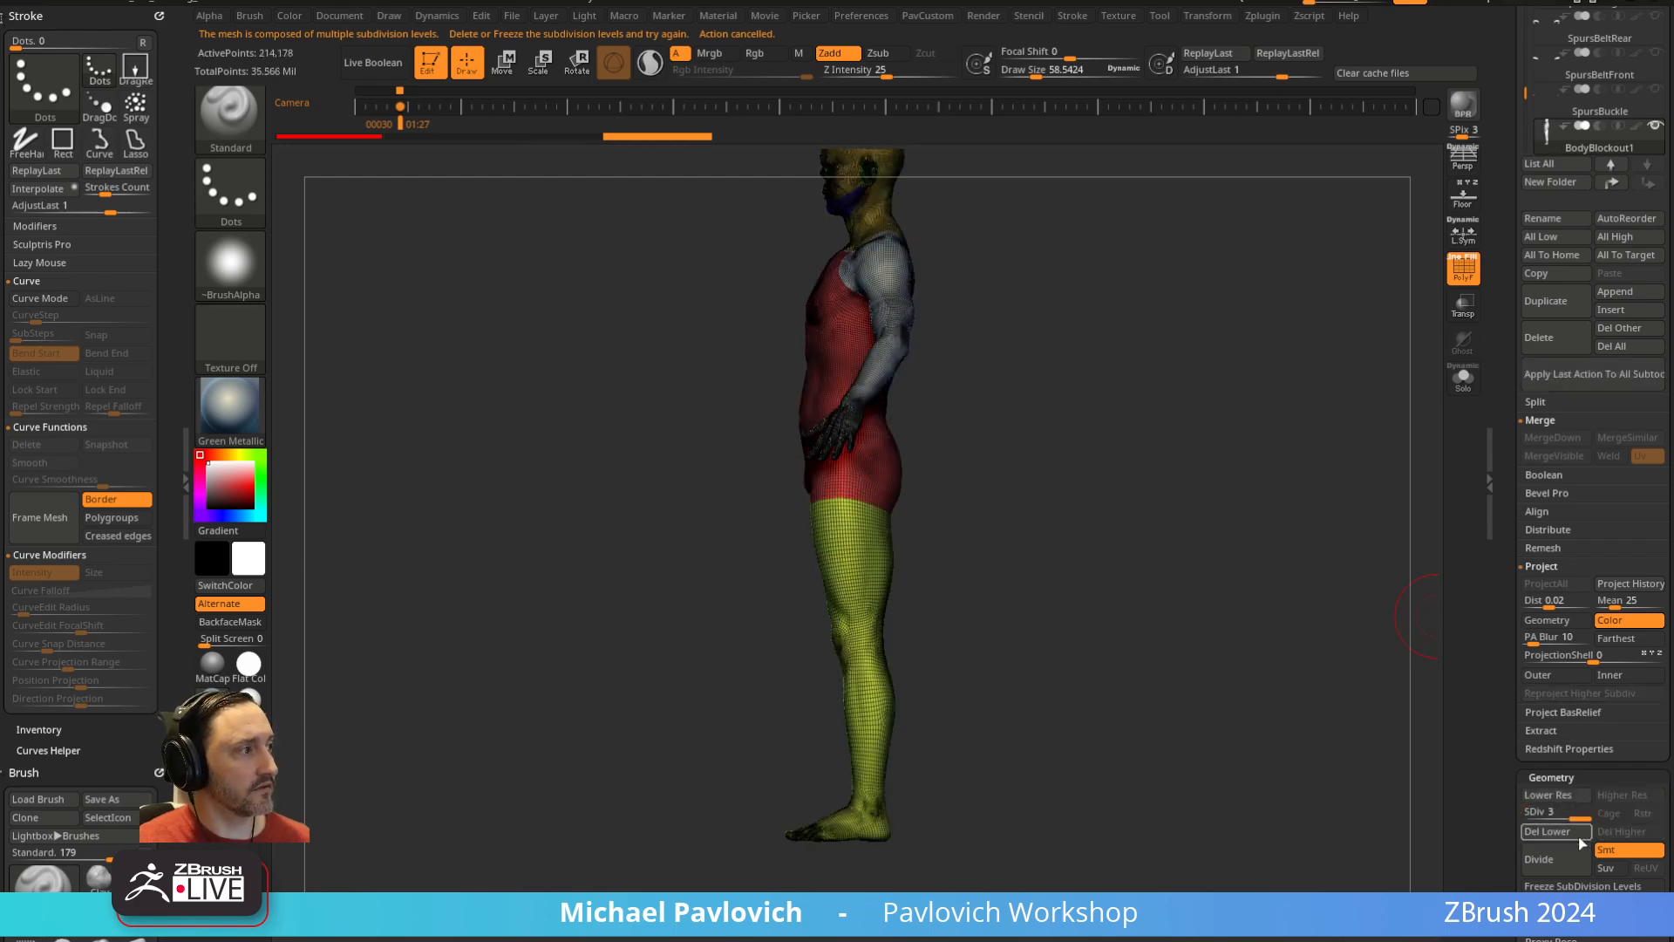
Slice away the body above the shins with the KnifeCurve brush, keeping only the lower legs and feet, and hide the polyframe
mouse_move(463, 693)
left_mouse_down("ctrl+shift")
mouse_move(1350, 702)
mouse_move(1233, 598)
mouse_move(1289, 756)
mouse_move(1277, 533)
left_mouse_up("ctrl+shift")
left_click_drag(1277, 534, 1181, 569)
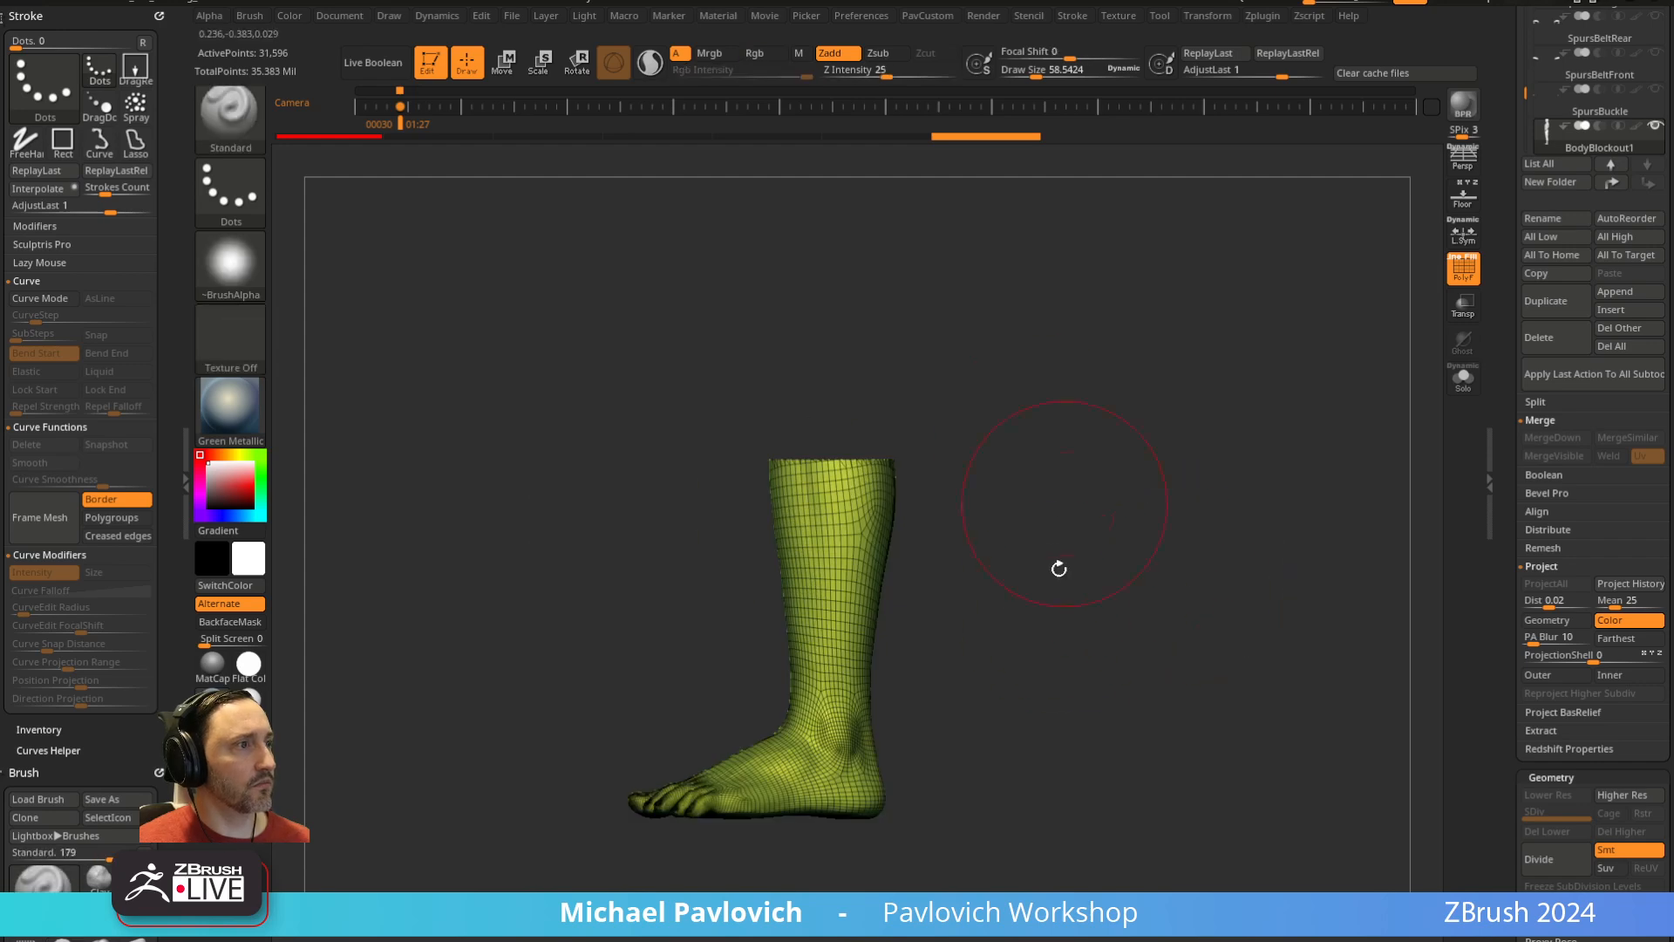
left_click_drag(1058, 569, 1160, 620)
left_click(1463, 272)
left_click_drag(1224, 415, 1207, 509)
Try to DynaMesh the two lower legs at resolution 128
key("2")
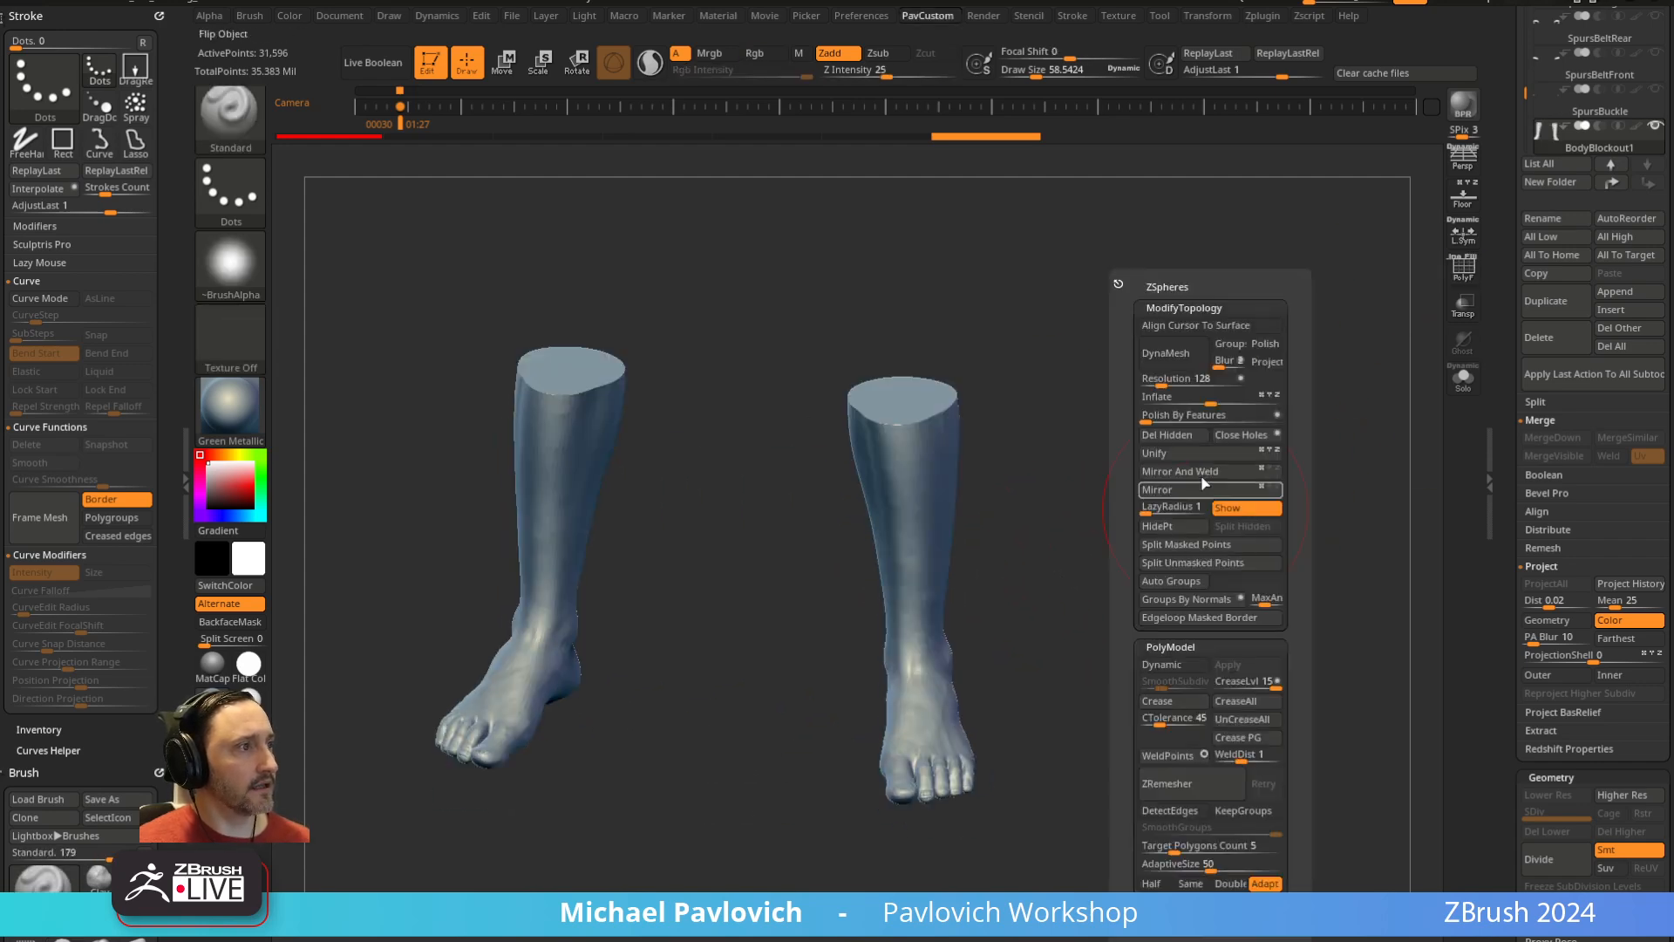
left_click(1166, 352)
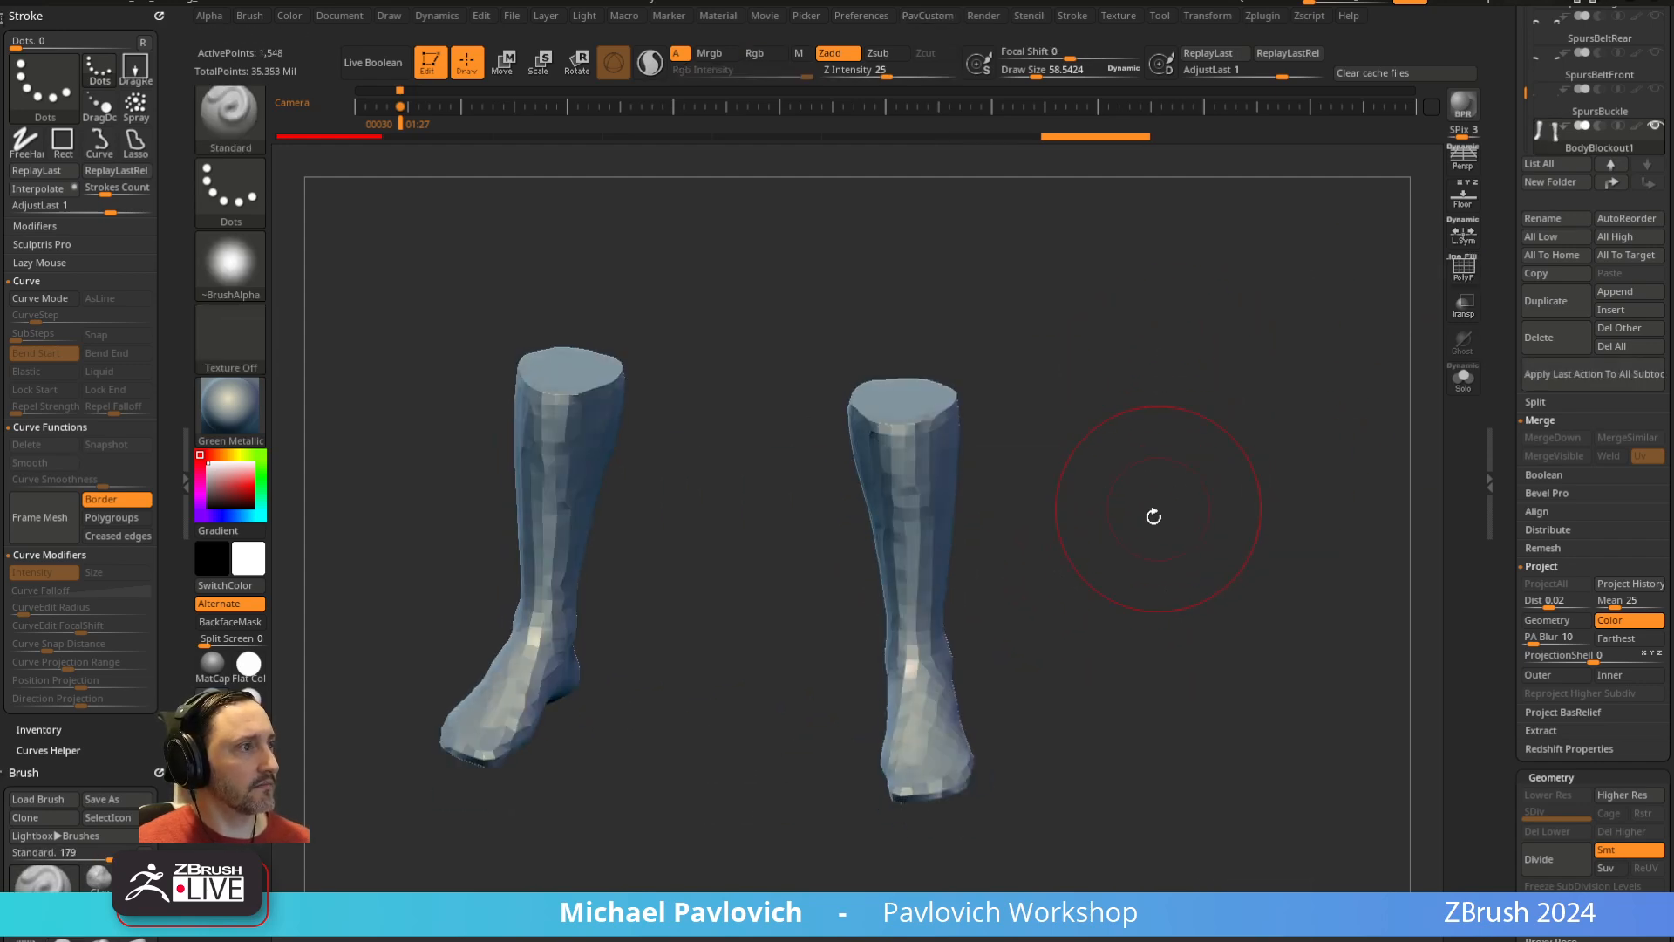
key("2")
key("ctrl+z")
DynaMesh the two lower legs at resolution 416
left_click(1127, 376)
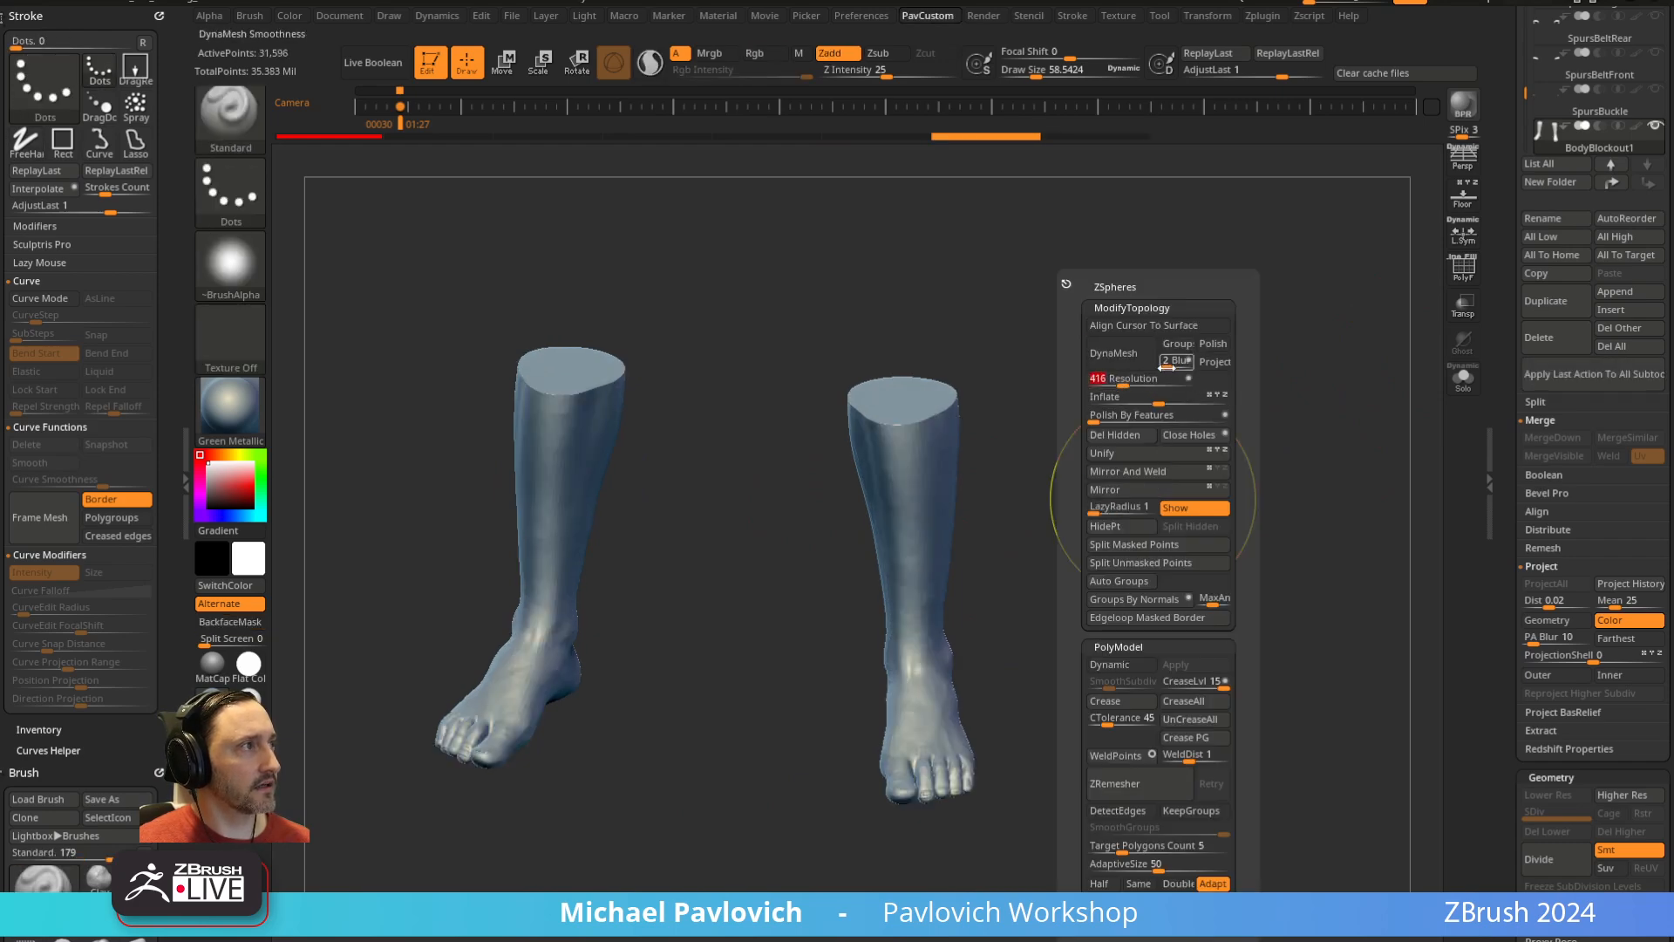
type("512")
key("Return")
left_click_drag(1083, 630, 1097, 529)
Select the hPolish brush and open its Auto Masking settings
key("b")
key("h")
key("p")
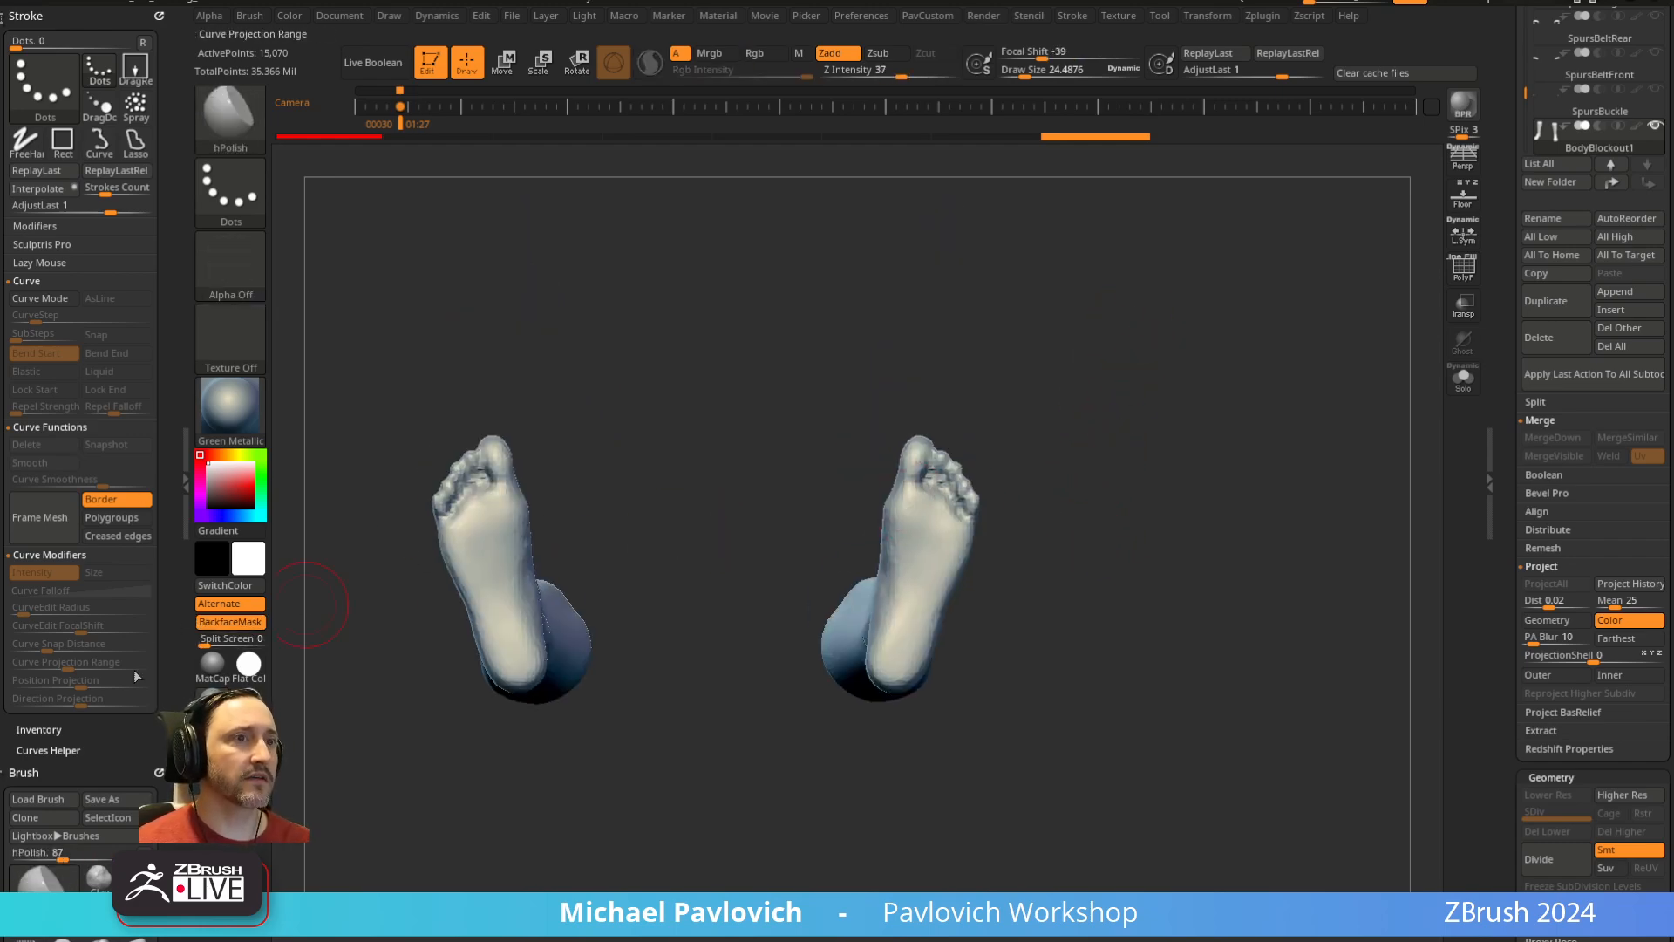
scroll(137, 677, "down", 15)
key("shift")
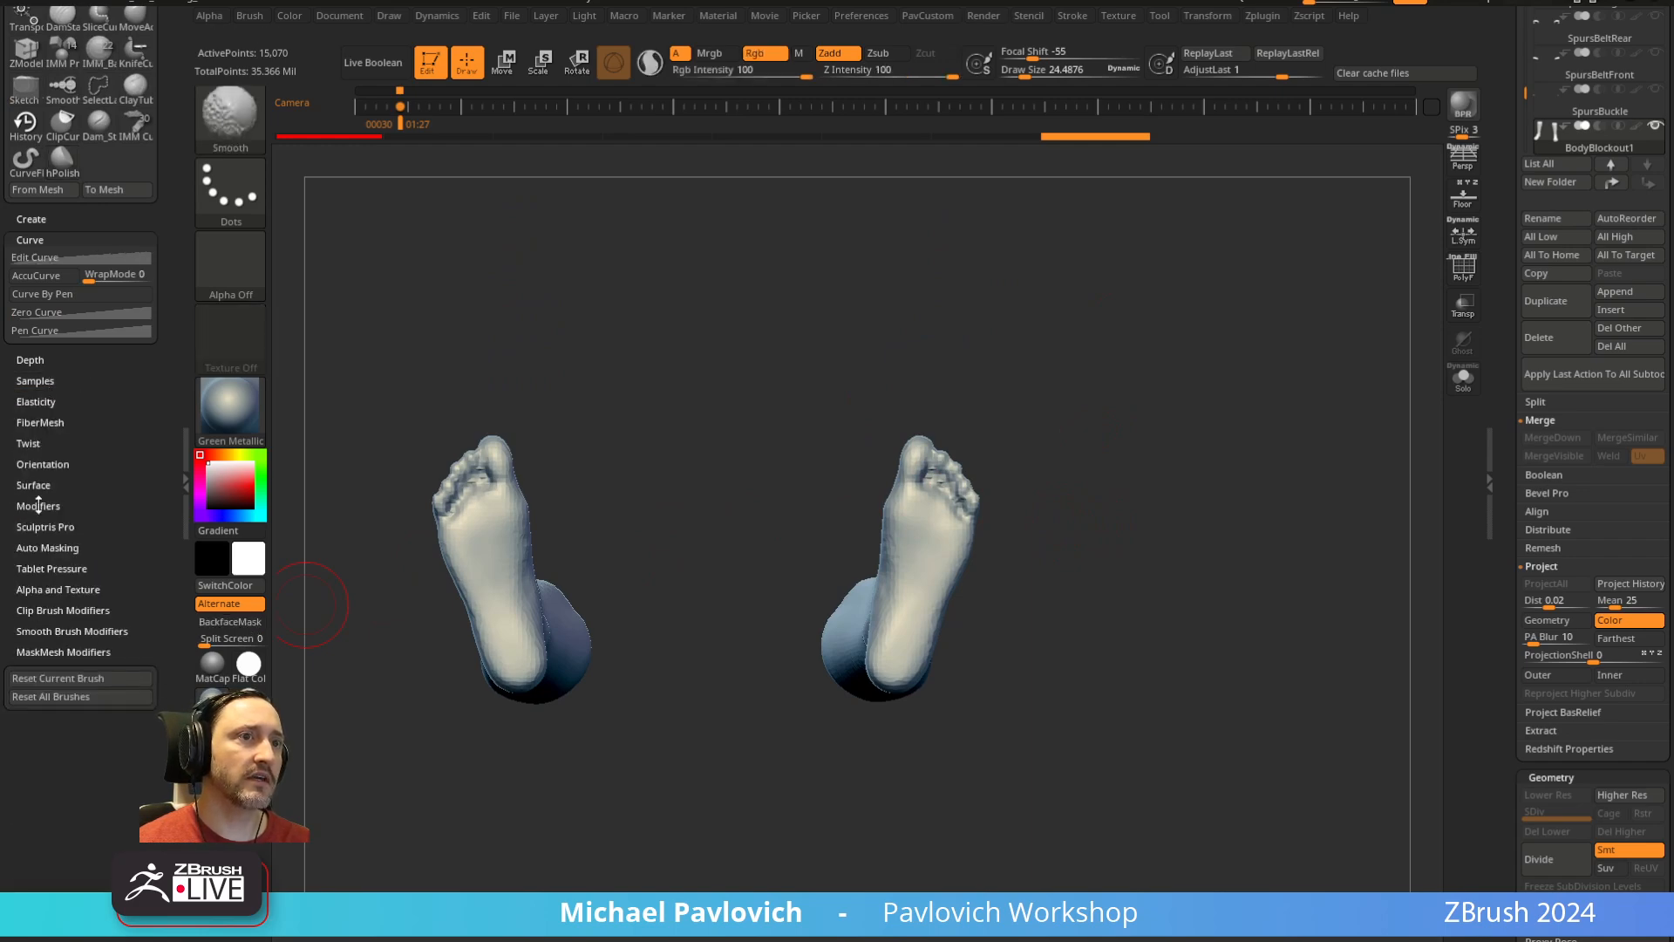
left_click(39, 548)
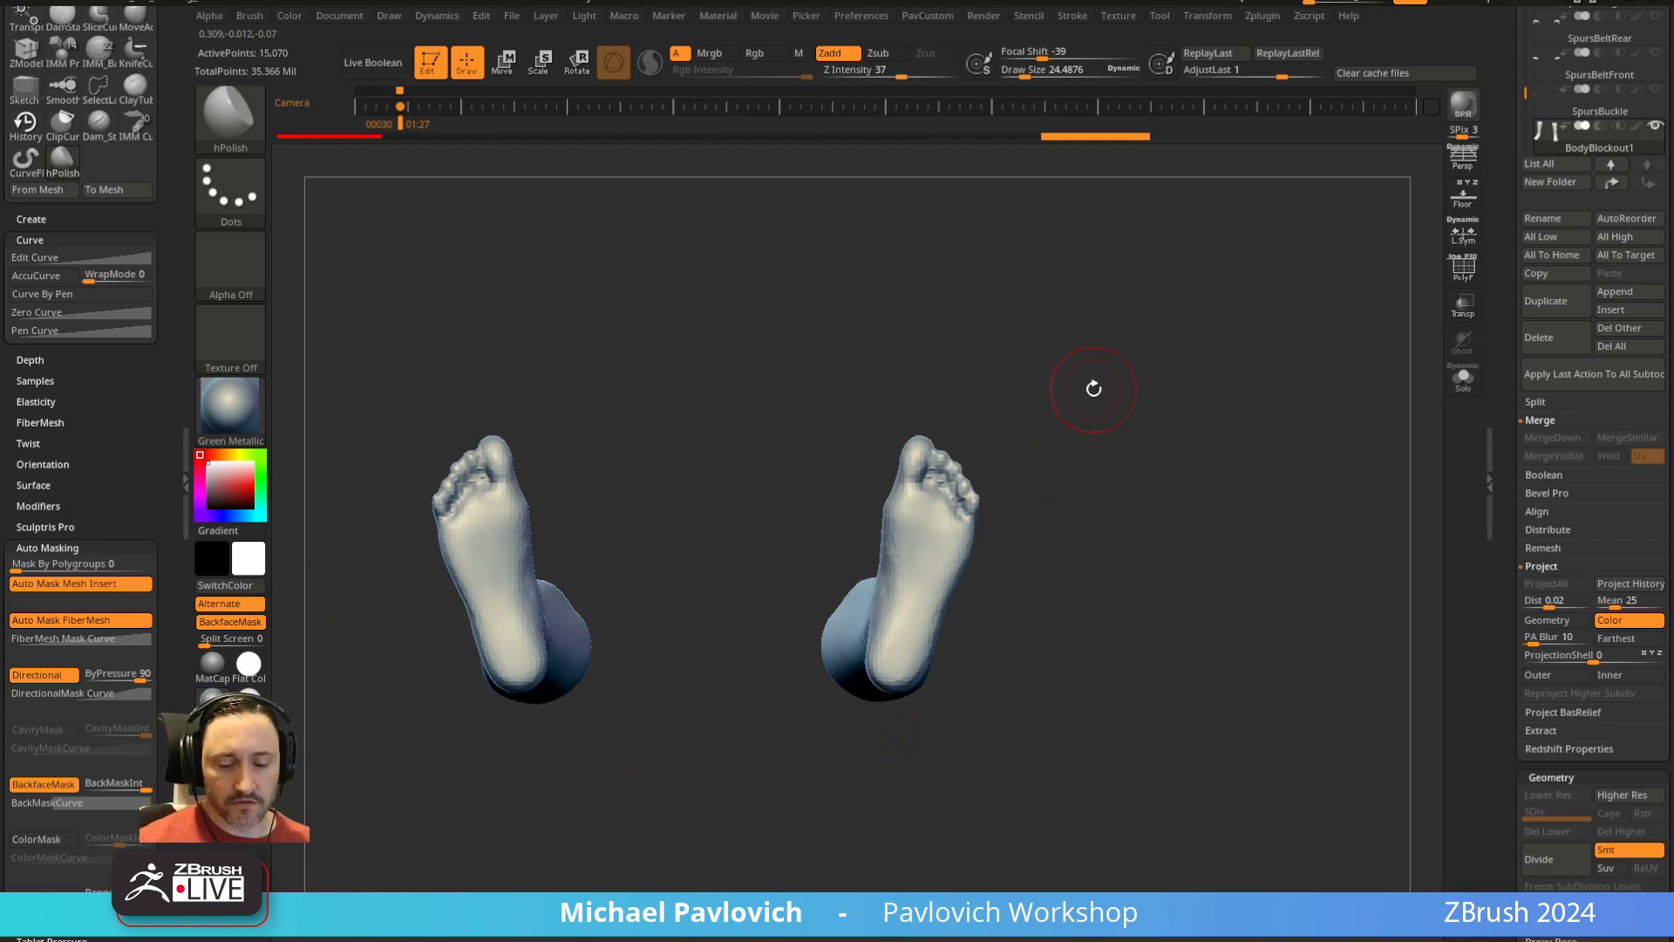
Try to flatten one sole with the hPolish brush at a draw size of about 69
key("s")
mouse_move(913, 515)
left_mouse_down()
mouse_move(933, 515)
mouse_move(933, 556)
left_mouse_up()
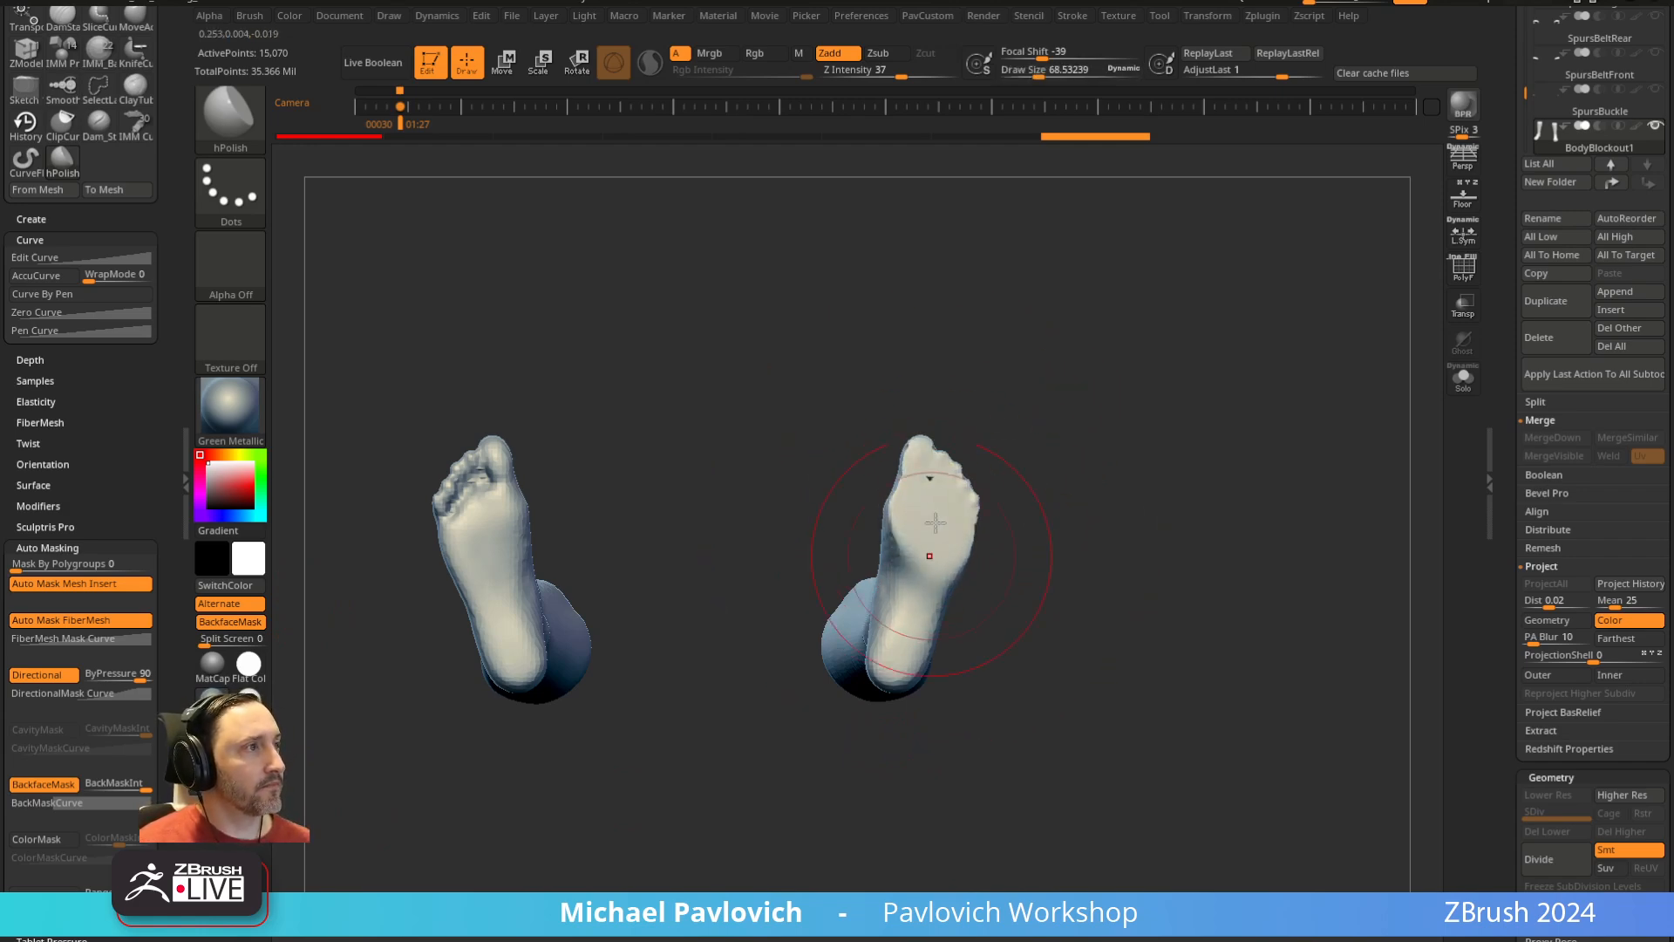
key("ctrl+z")
Isolate one lower leg and delete the hidden one
left_click_drag(1081, 441, 1051, 490)
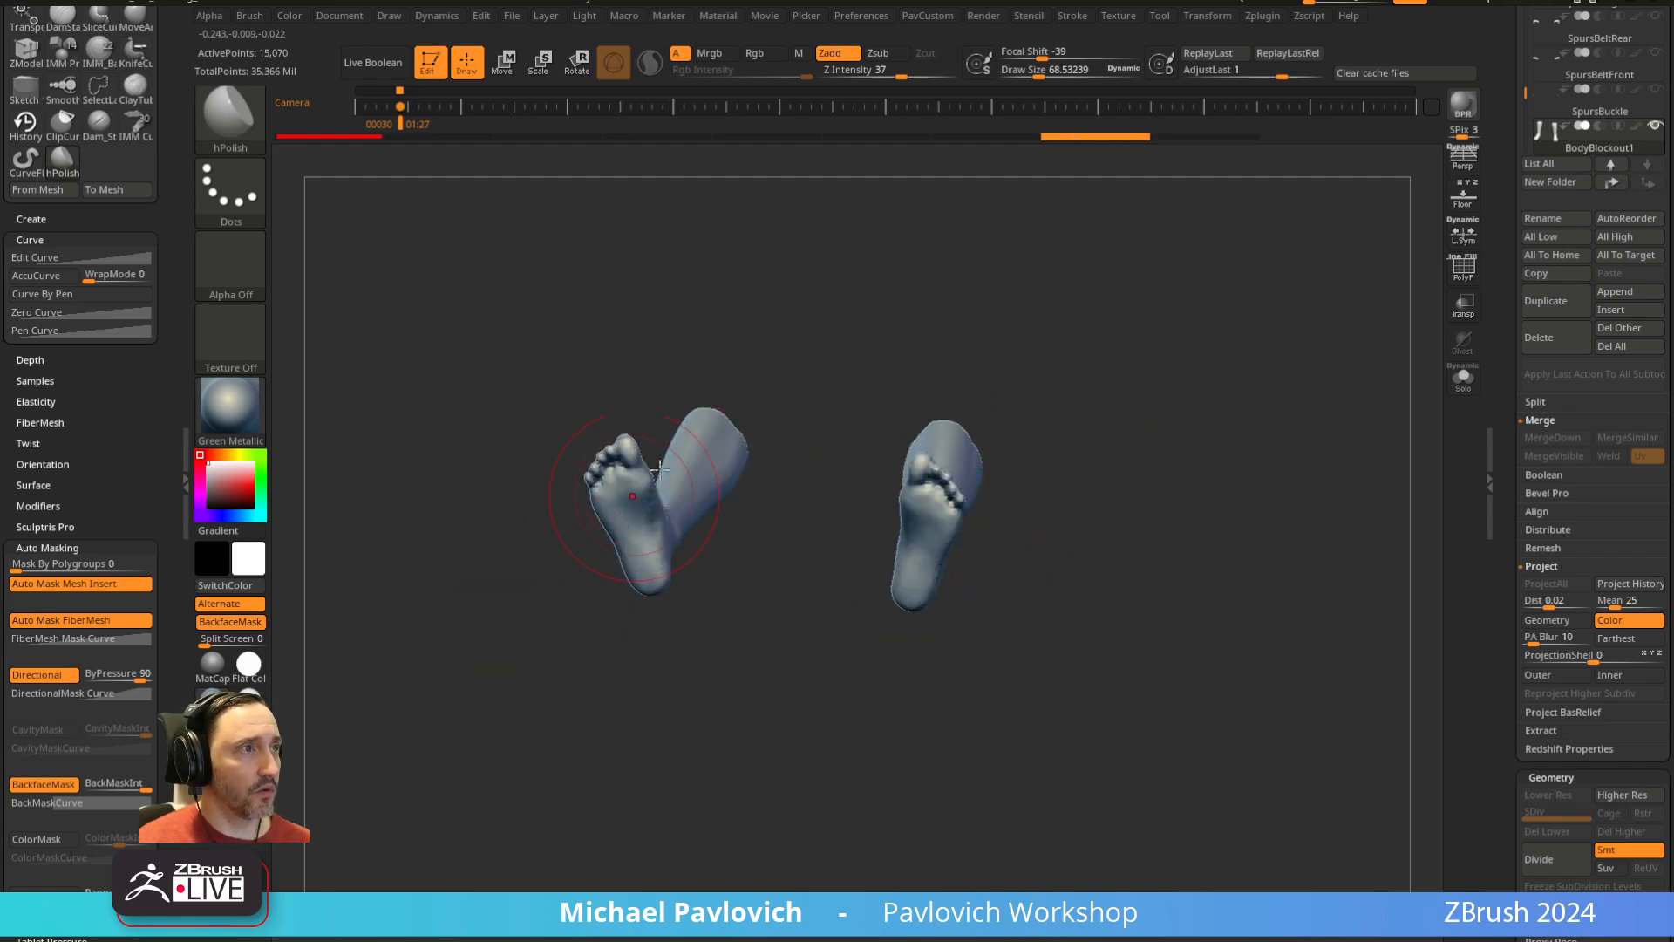
left_click_drag(855, 348, 988, 702, "ctrl+shift")
key("3")
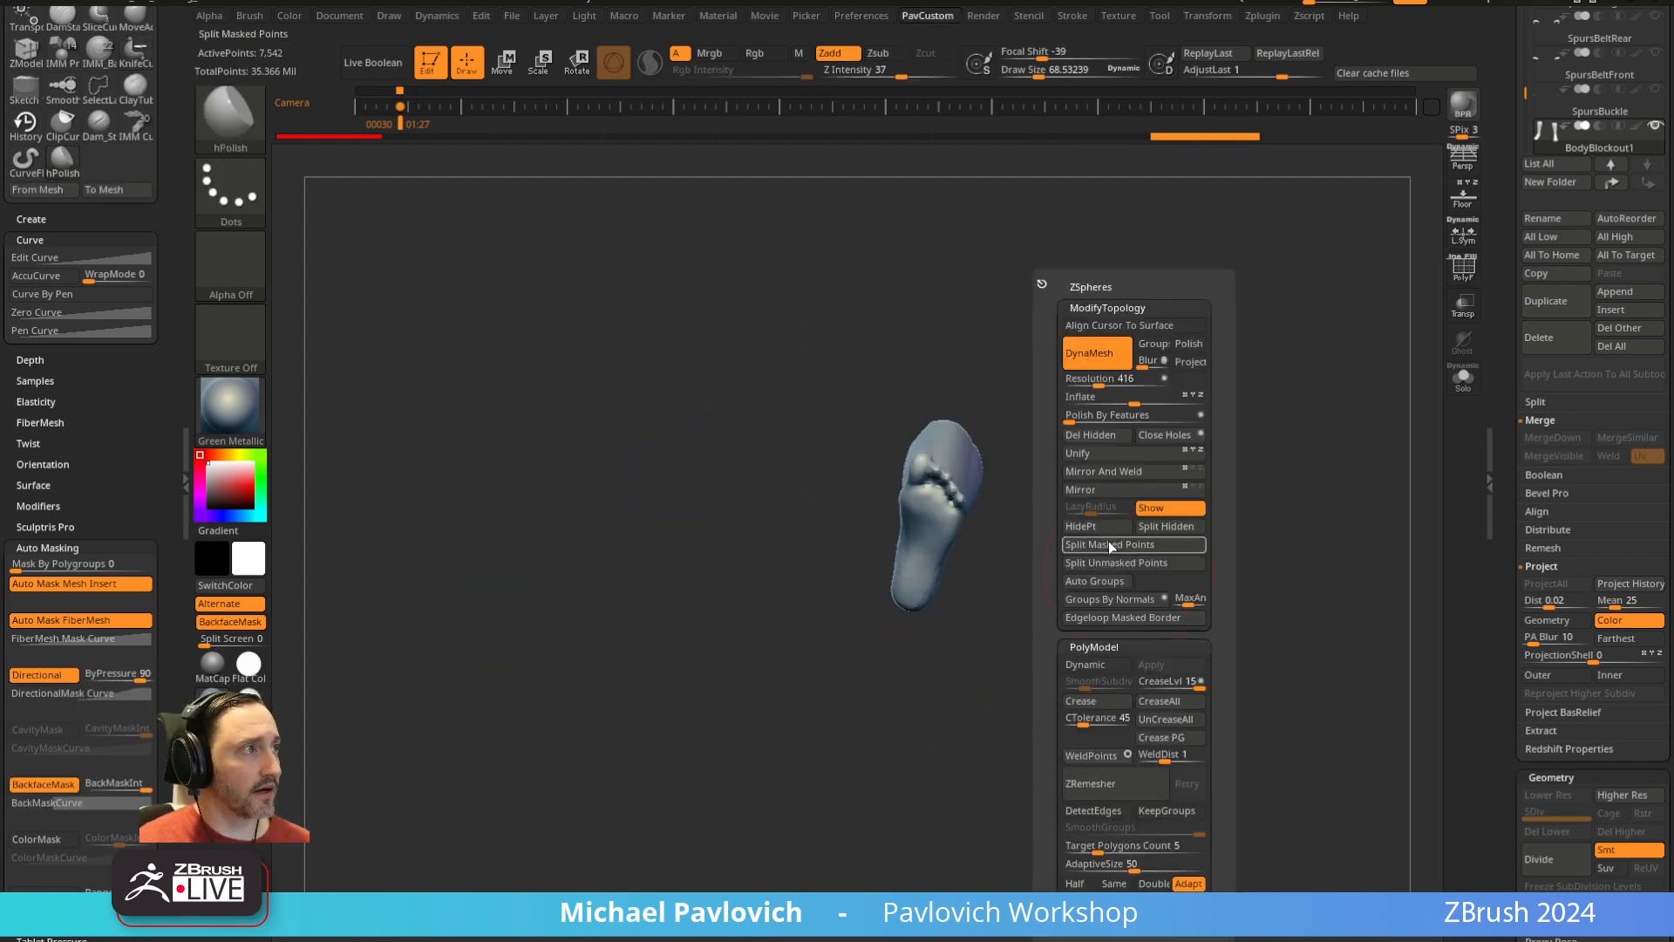
left_click(1092, 435)
Flatten the sole with the hPolish brush and trim the foot's underside with a straight horizontal knife cut
mouse_move(1093, 462)
left_mouse_down()
mouse_move(1110, 527)
mouse_move(919, 551)
mouse_move(889, 575)
mouse_move(846, 732)
mouse_move(888, 536)
mouse_move(856, 688)
mouse_move(864, 673)
left_mouse_up()
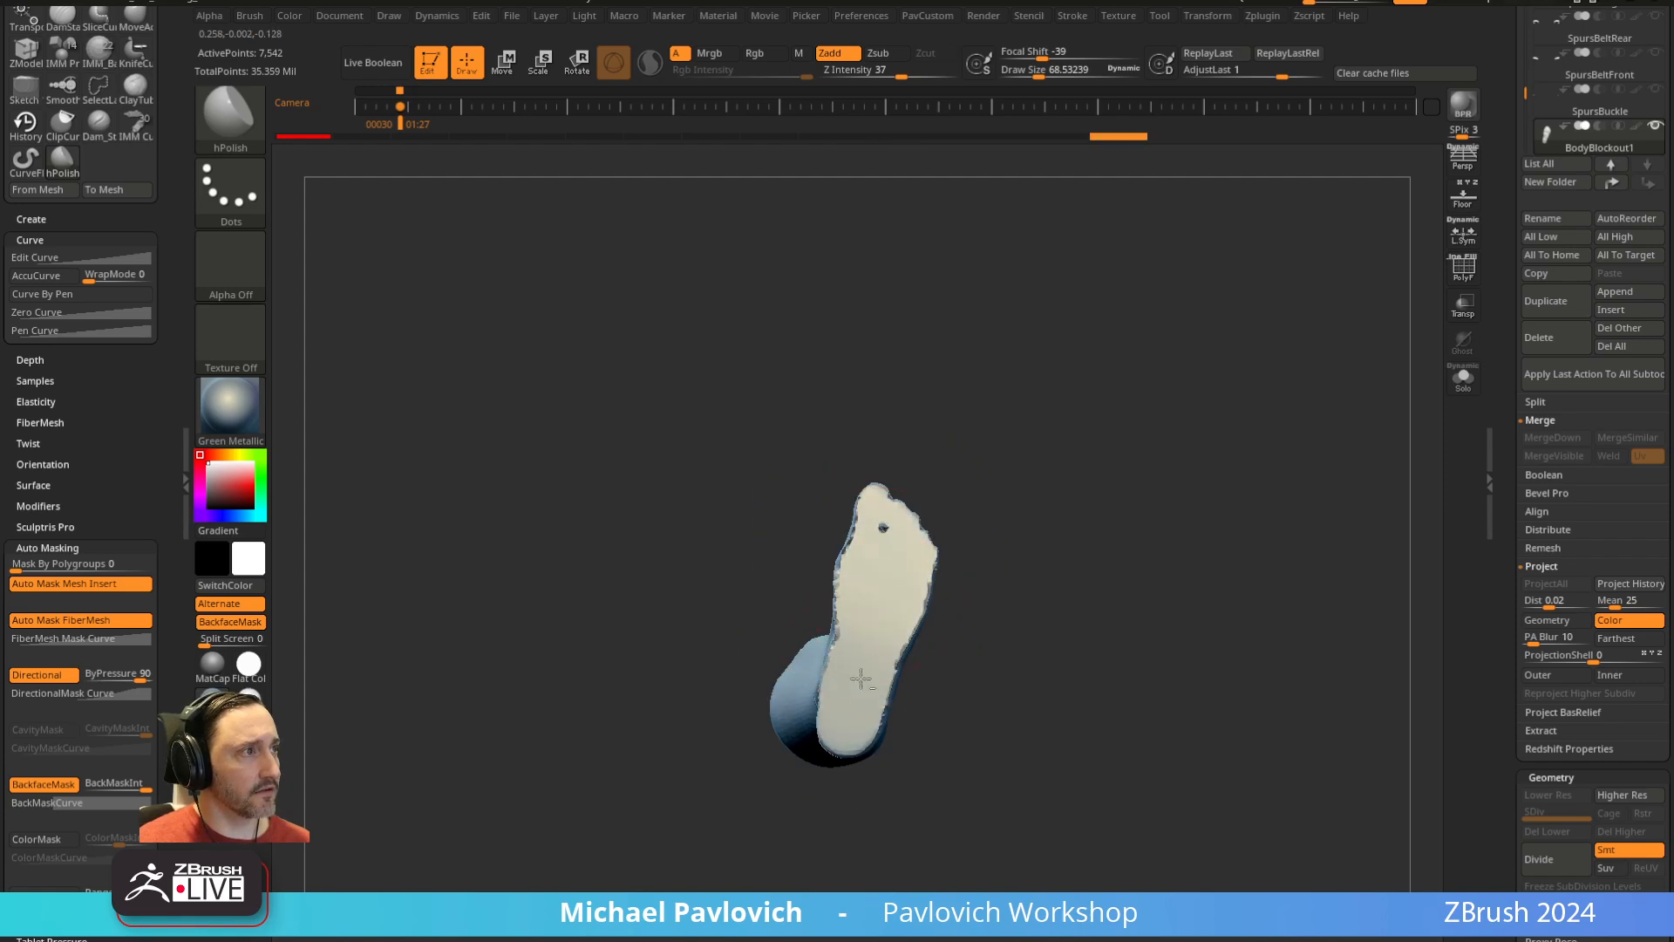
left_click_drag(1133, 567, 1212, 606, "ctrl")
mouse_move(1179, 546)
left_mouse_down()
mouse_move(1179, 604)
mouse_move(1158, 541)
mouse_move(599, 568)
mouse_move(614, 545)
left_mouse_up()
key("ctrl+shift")
mouse_move(1245, 532)
left_mouse_down()
mouse_move(1265, 437)
mouse_move(1229, 357)
left_mouse_up()
Mask everything except the flat sole and extrude the sole straight down with the move gizmo
key("w")
left_click(973, 559, "ctrl")
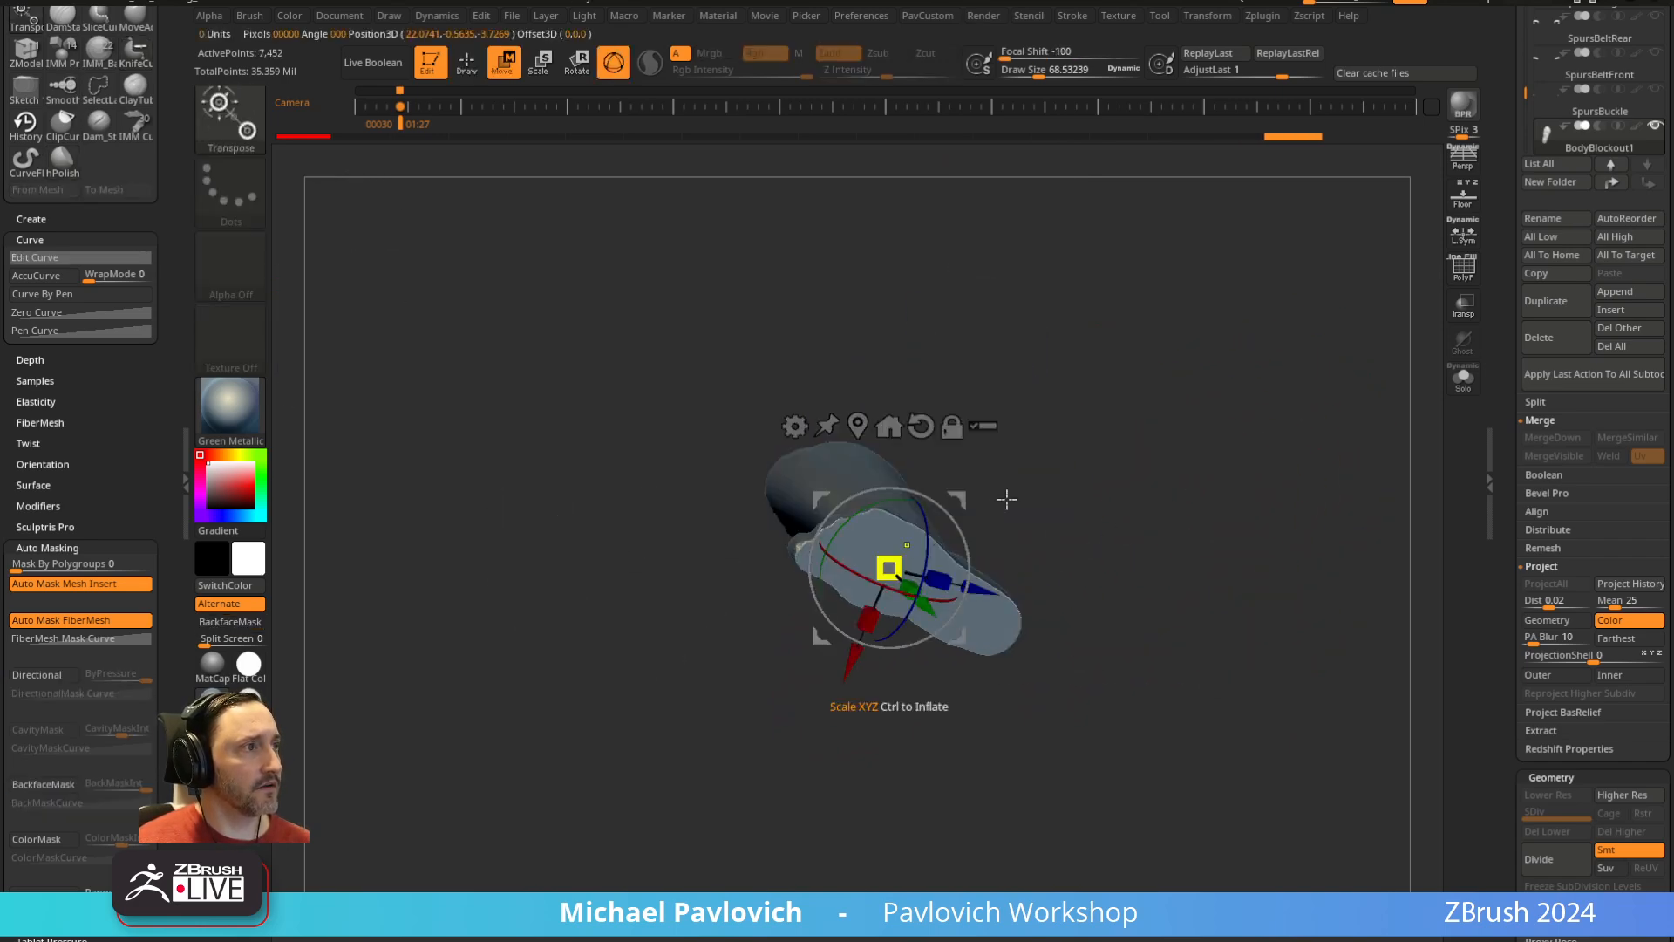
left_click_drag(1005, 497, 1002, 645)
left_click_drag(910, 672, 913, 688, "ctrl")
Clear the mask in draw mode and remesh the extruded foot with DynaMesh
key("q")
left_click_drag(1205, 440, 1205, 602, "ctrl")
left_click_drag(1294, 428, 1222, 574, "ctrl")
Hide a small patch at the back of the heel and close the hole it leaves
left_click_drag(1223, 513, 1102, 636, "alt")
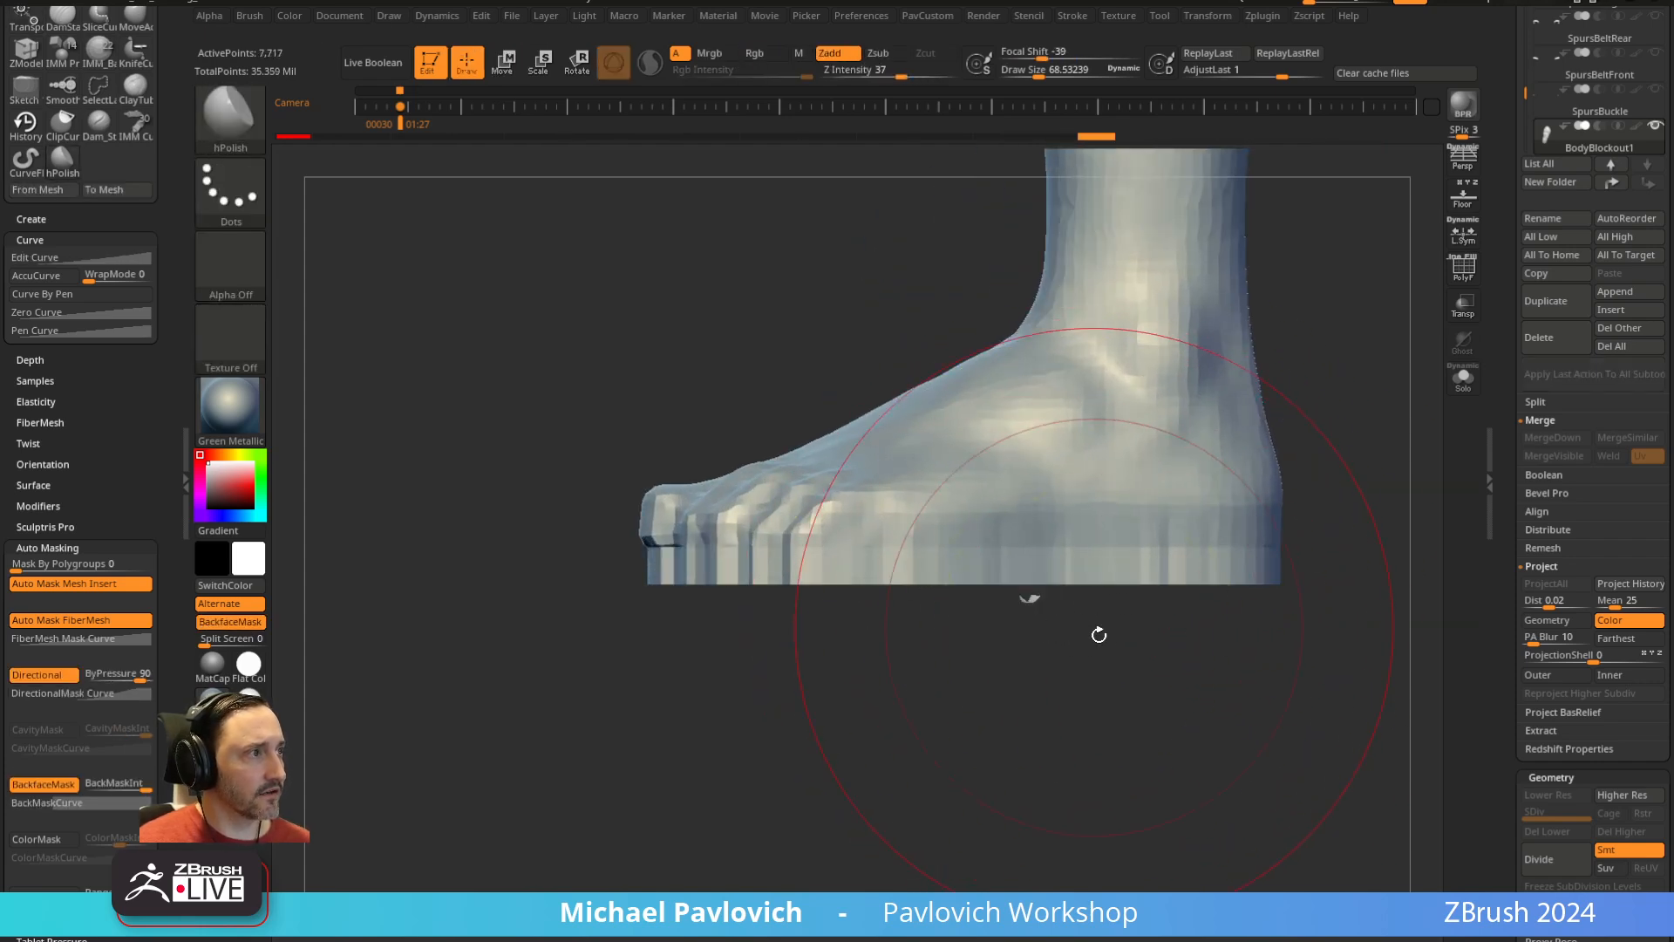
mouse_move(1326, 381)
left_mouse_down("ctrl+shift")
mouse_move(1219, 457)
mouse_move(1239, 464)
left_mouse_up("ctrl+shift")
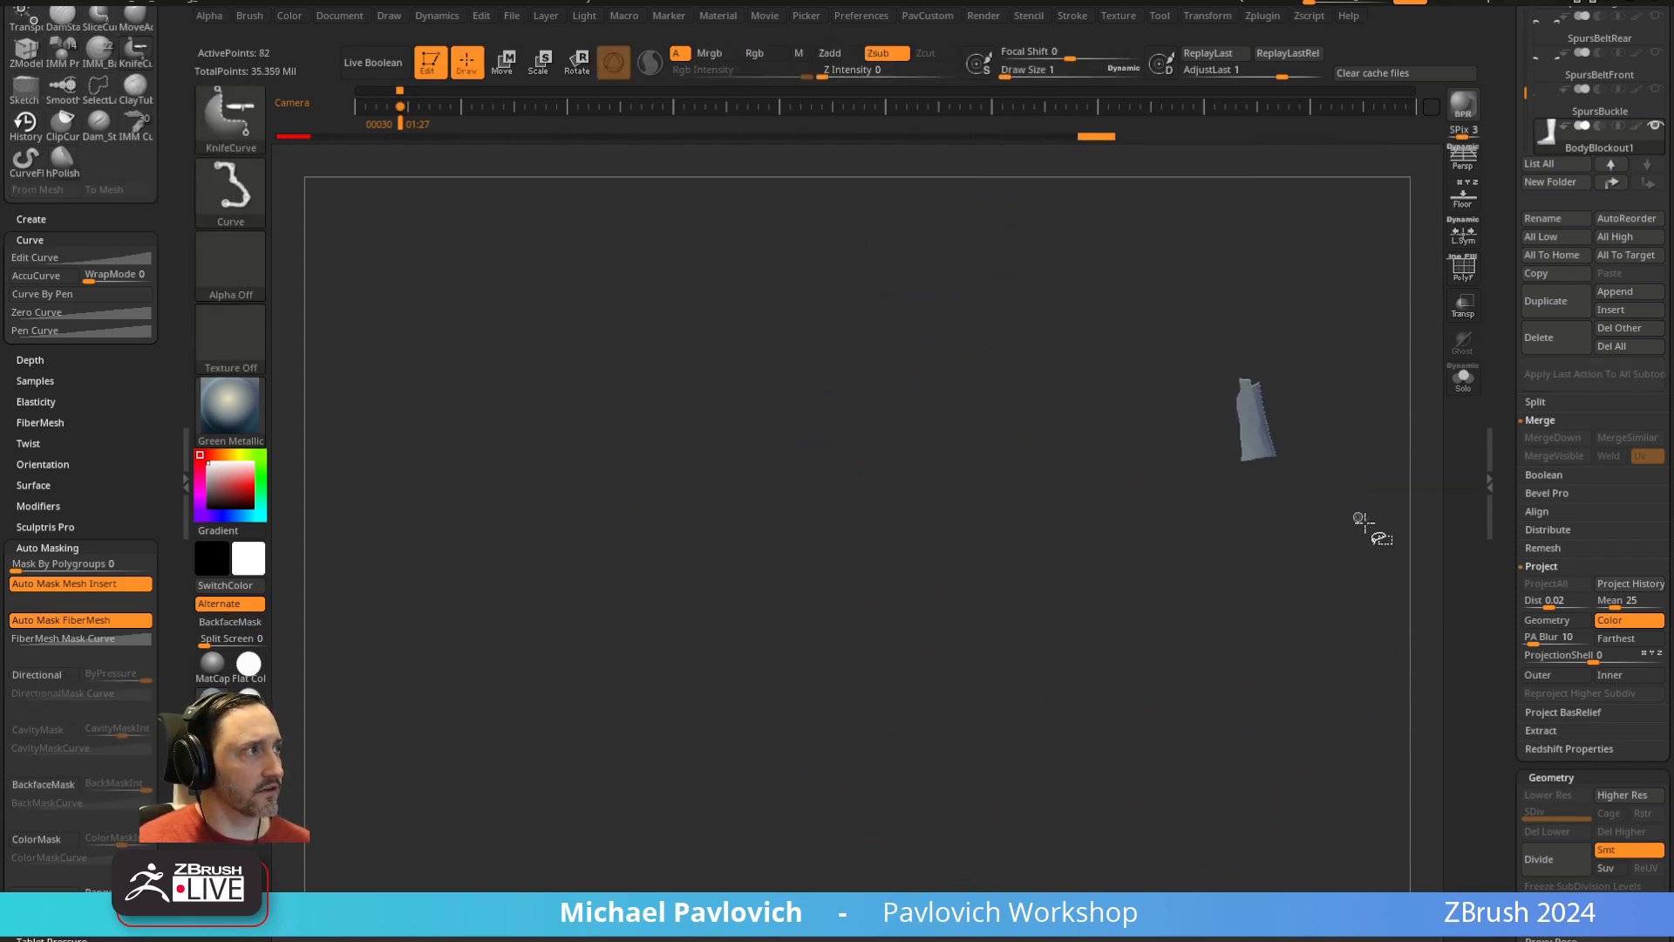
left_click(1360, 520, "ctrl+shift")
key("3")
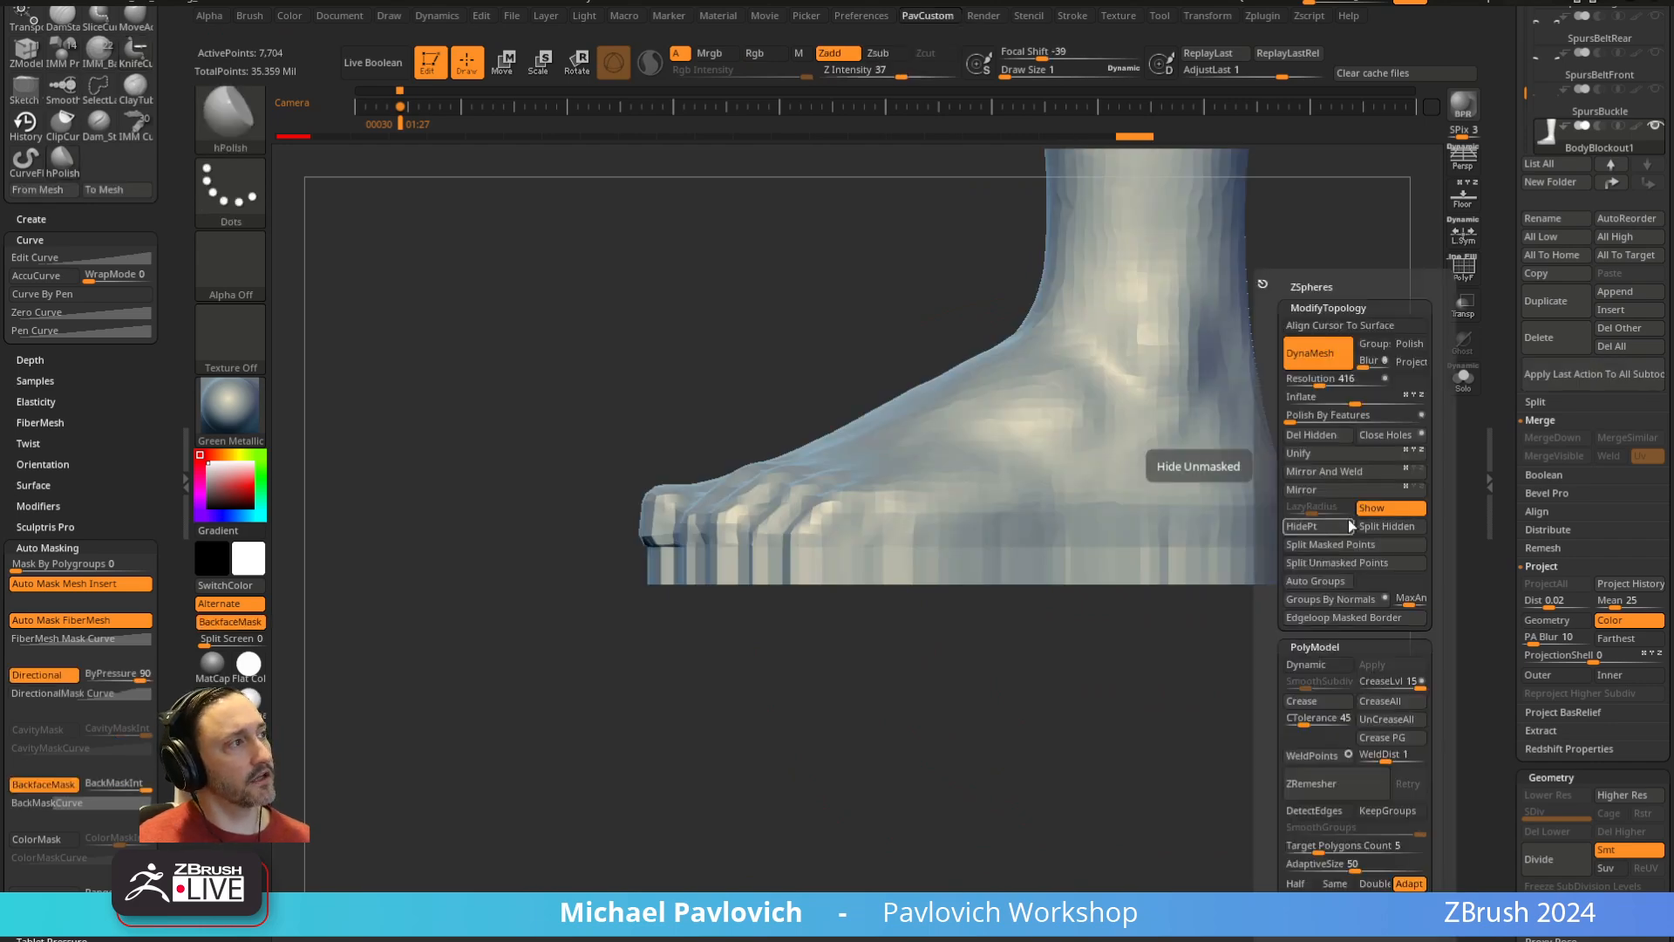
left_click(1384, 433)
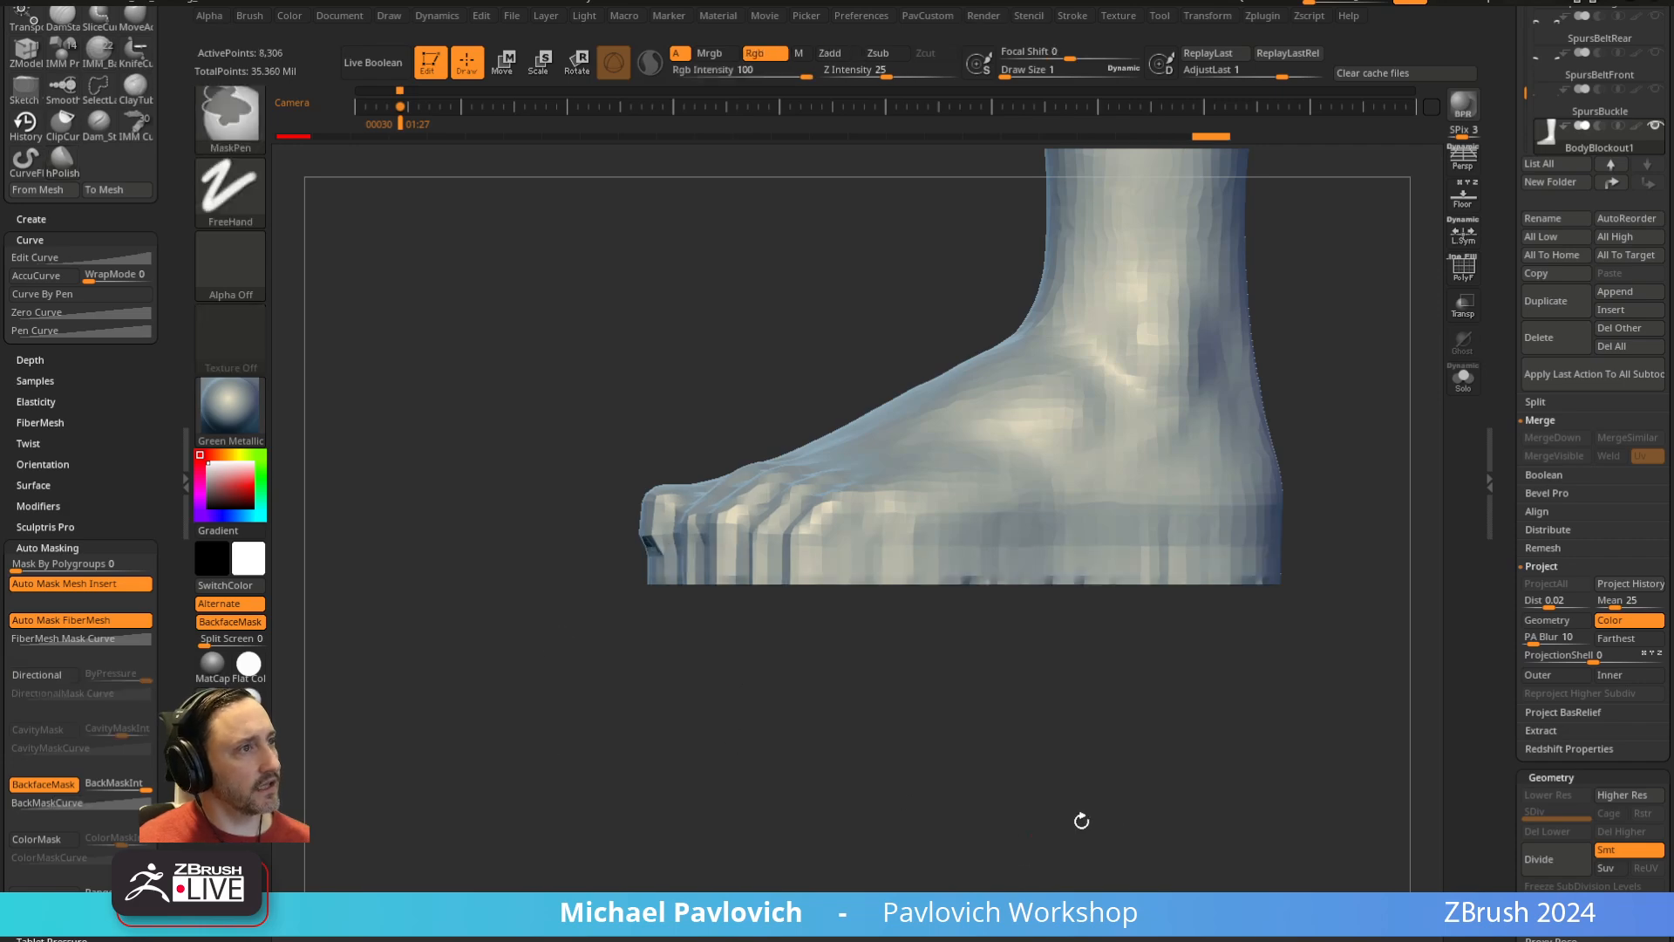
Round out the toe area of the flat sole with the Move brush, working from below at a draw size of about 19
left_click_drag(1080, 819, 1136, 498)
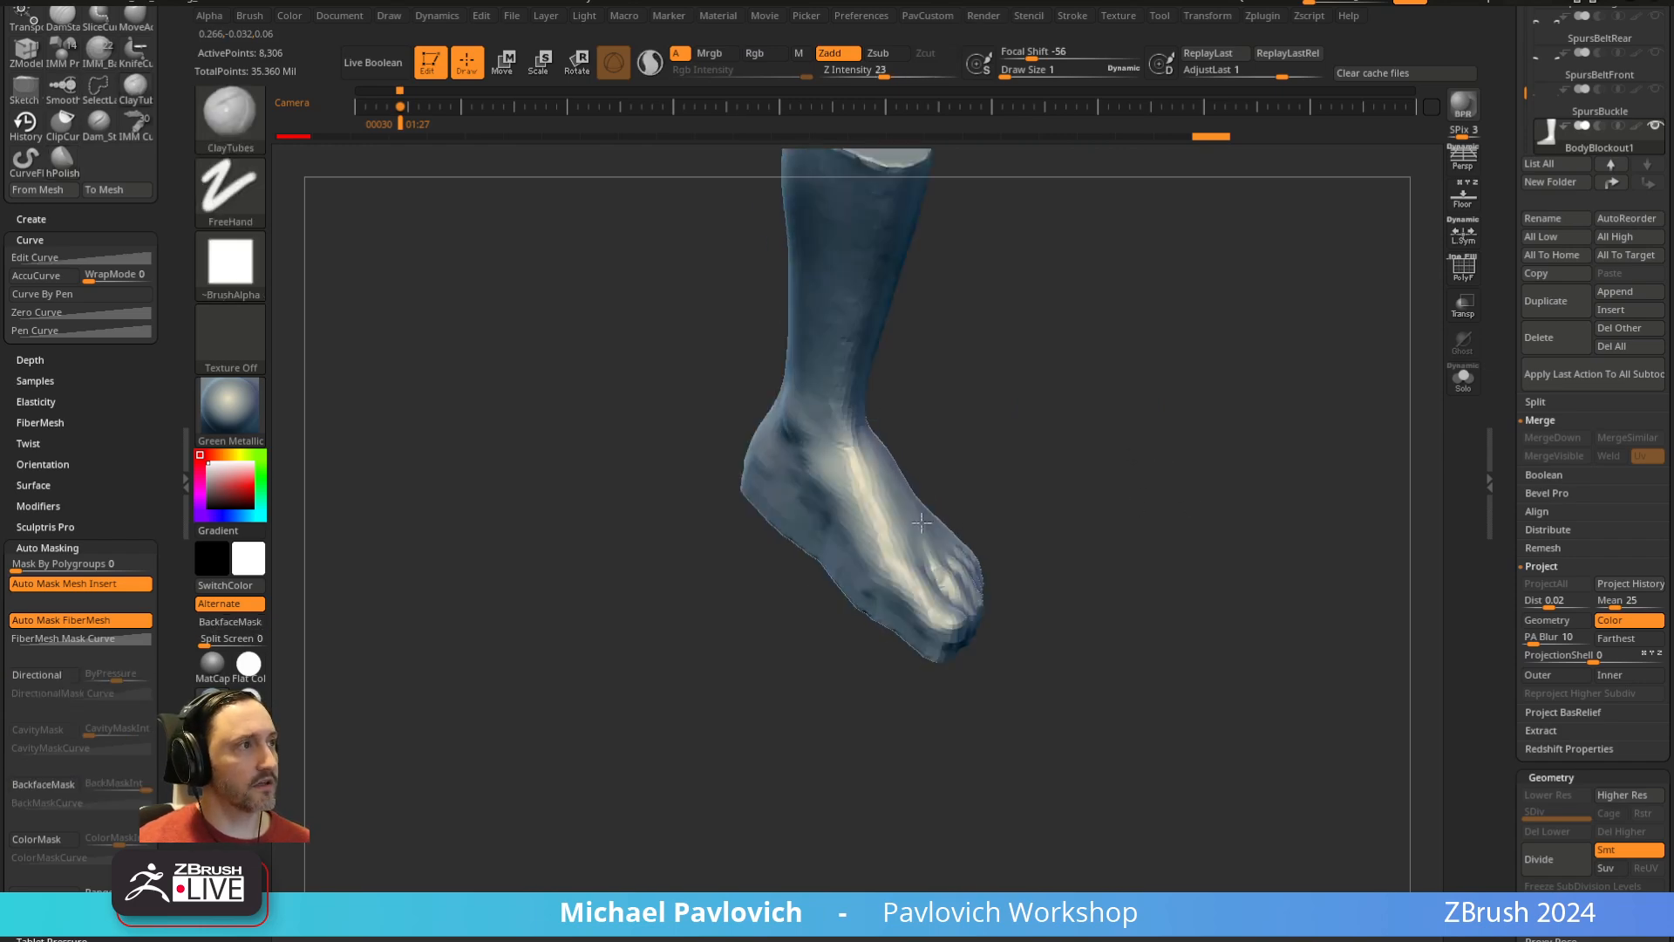
left_click_drag(1134, 541, 1110, 374, "shift")
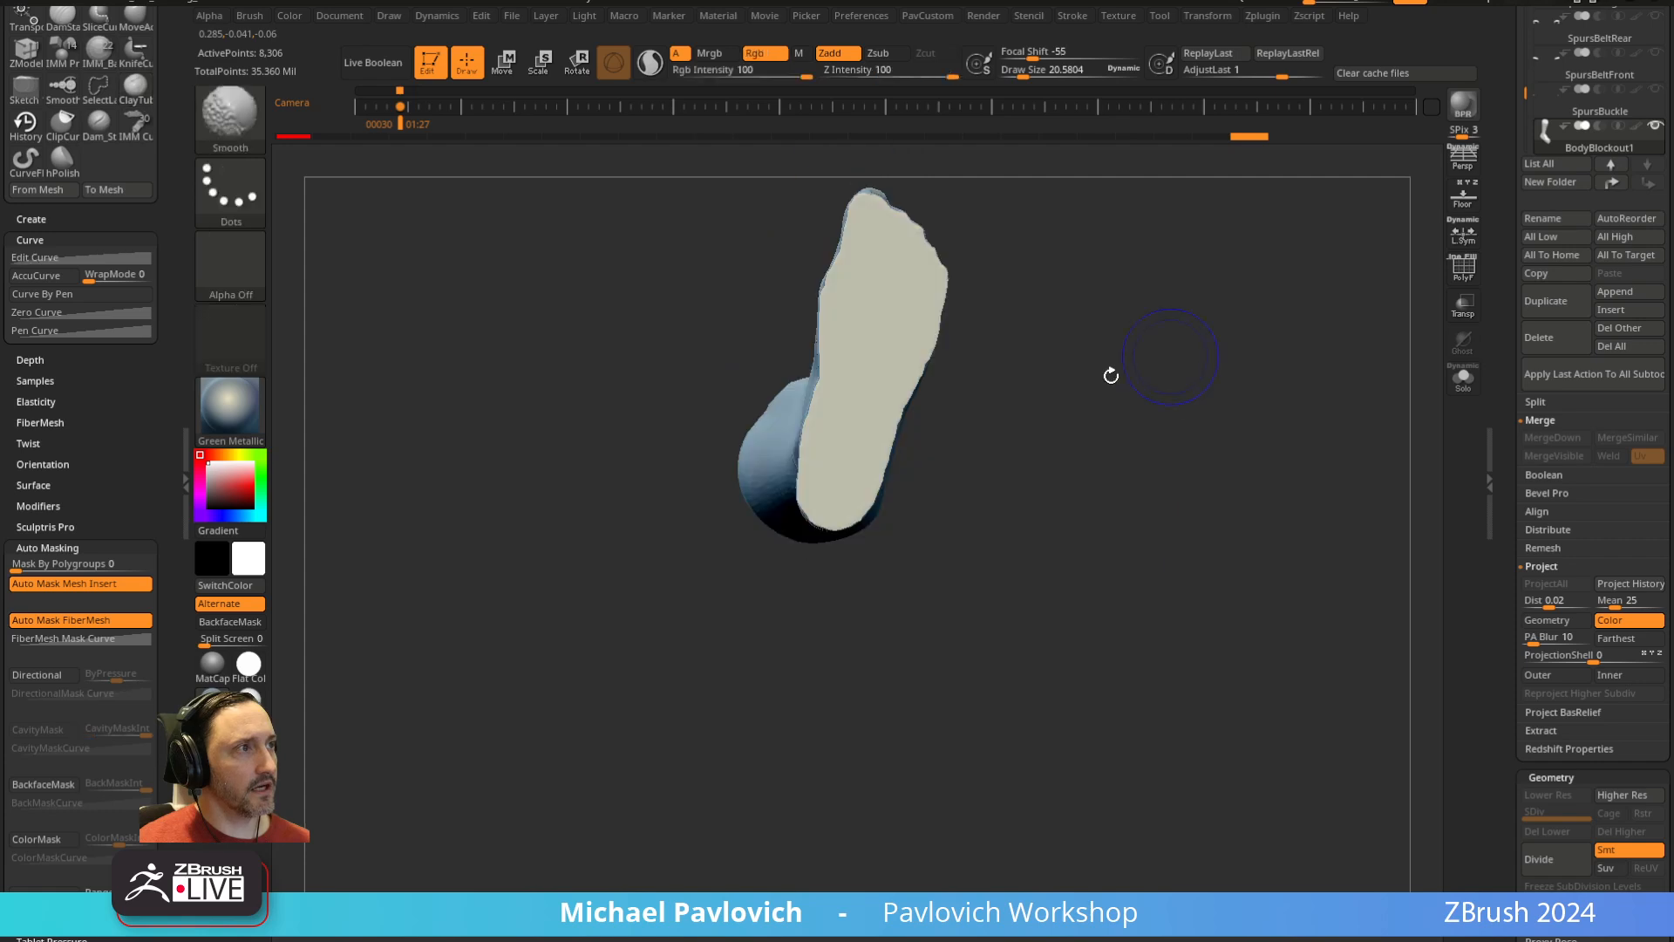
left_click_drag(1026, 293, 1015, 447, "alt")
key("s")
mouse_move(879, 407)
left_mouse_down()
mouse_move(809, 402)
mouse_move(888, 359)
left_mouse_up()
key("b")
key("m")
key("v")
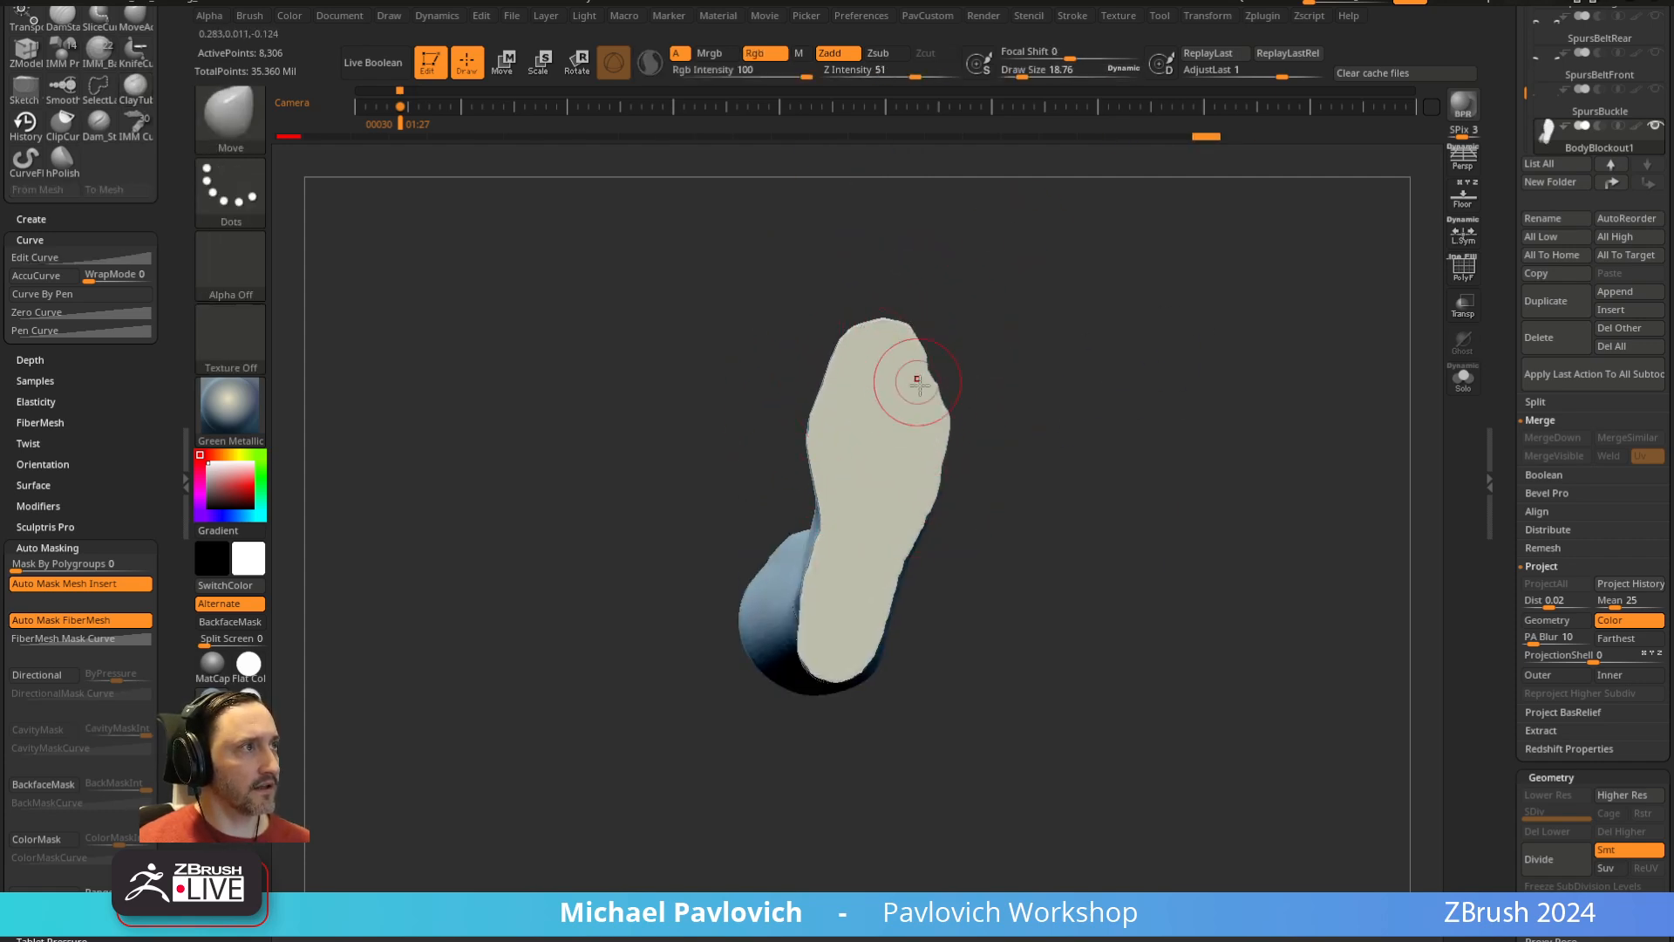
key("ctrl+z")
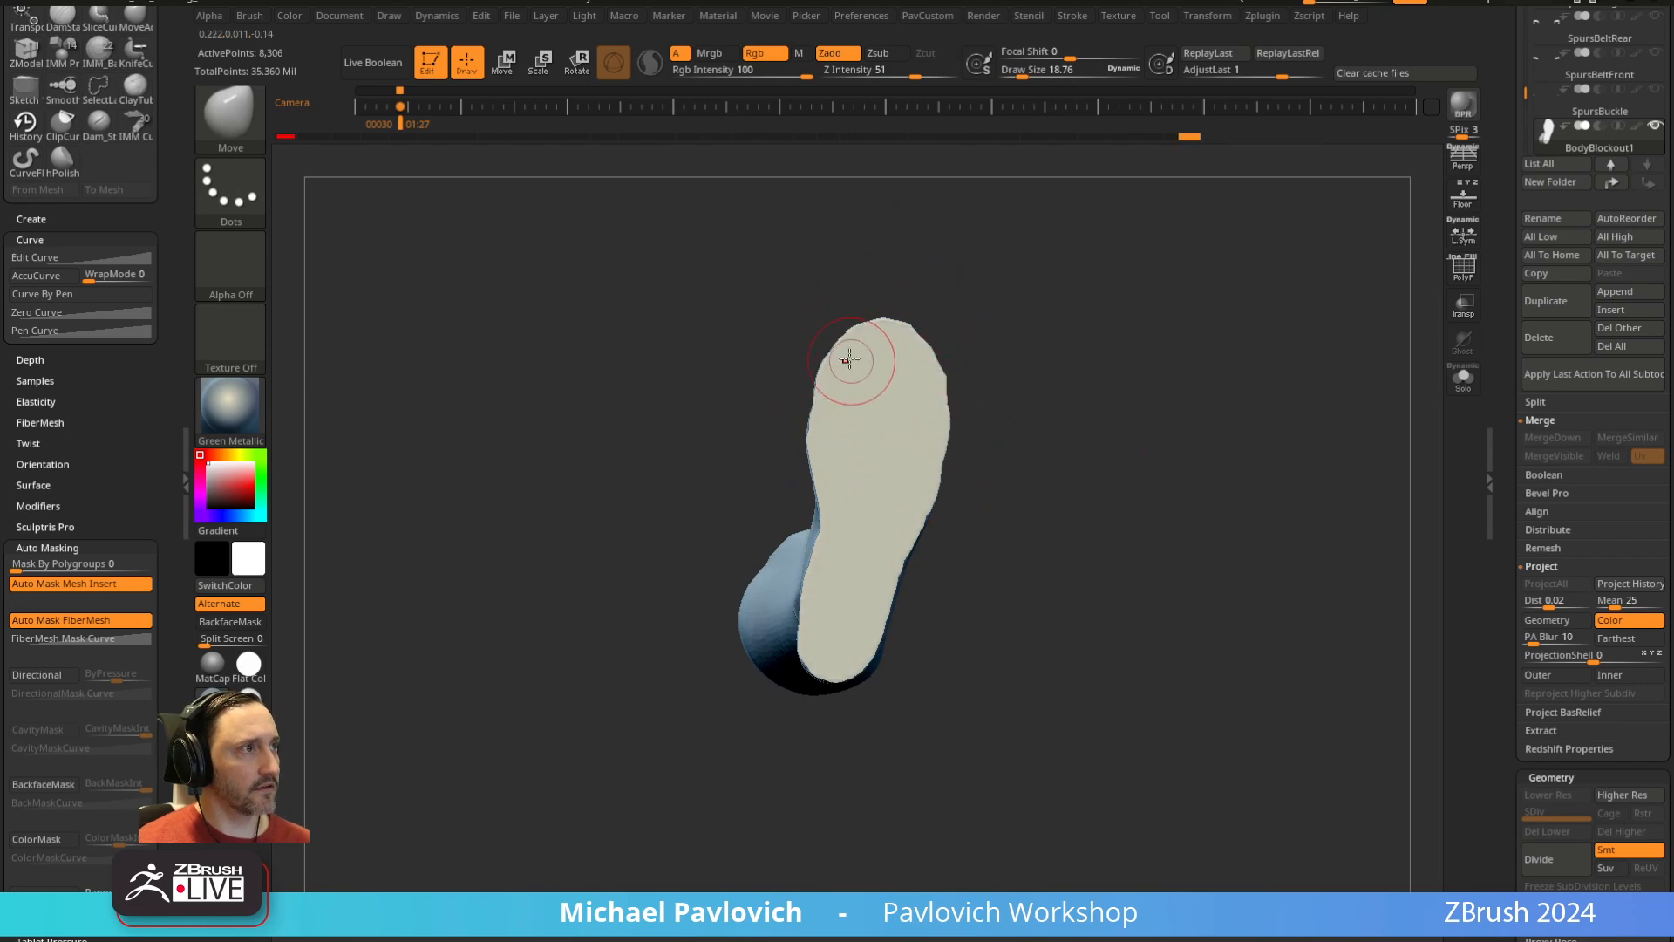
Even out the sole's outline along the arch and heel with the Move brush at a draw size of 28.75
key("s")
mouse_move(808, 577)
left_mouse_down()
mouse_move(852, 541)
mouse_move(872, 575)
left_mouse_up()
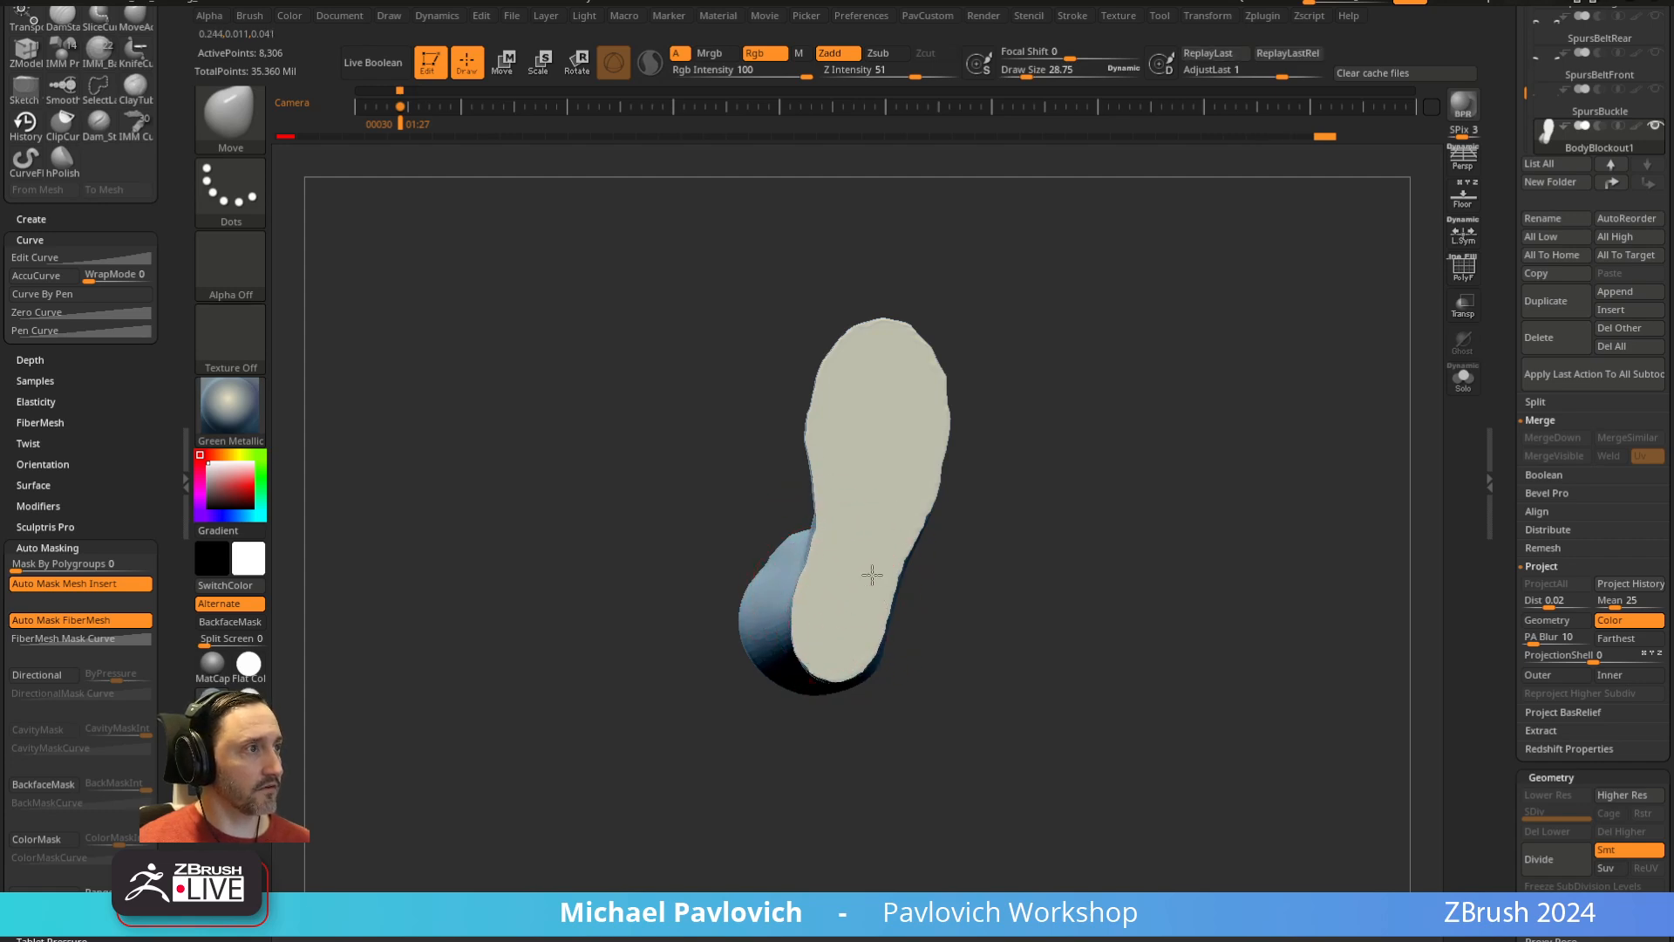
key("ctrl+z")
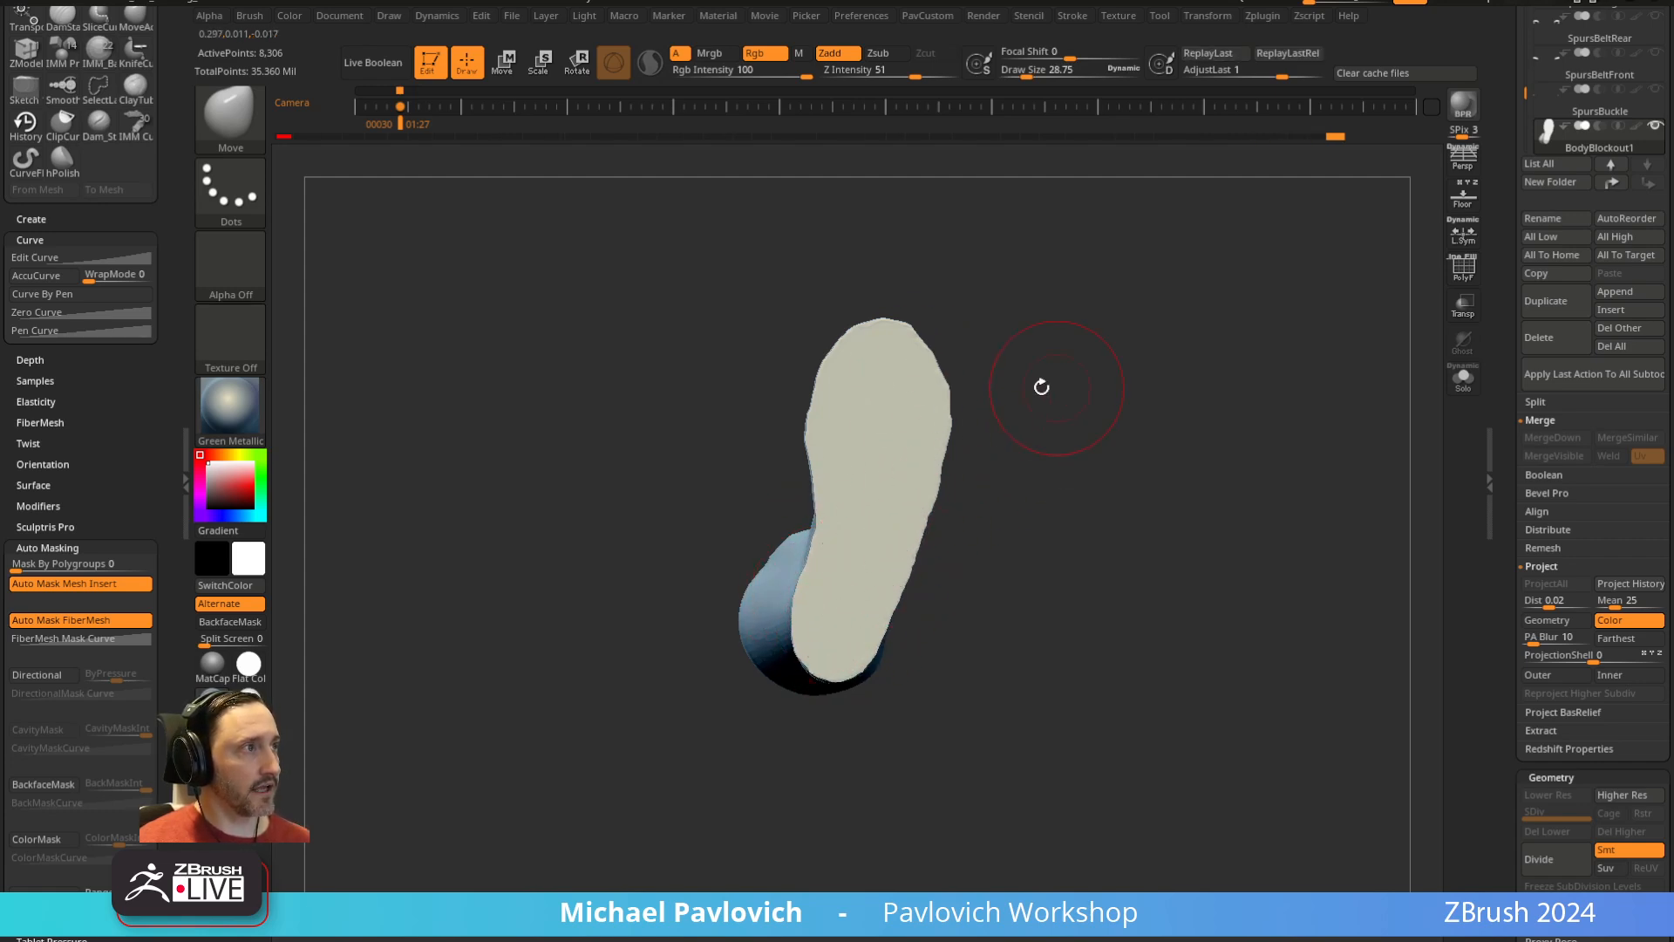
left_click_drag(1041, 386, 1140, 576)
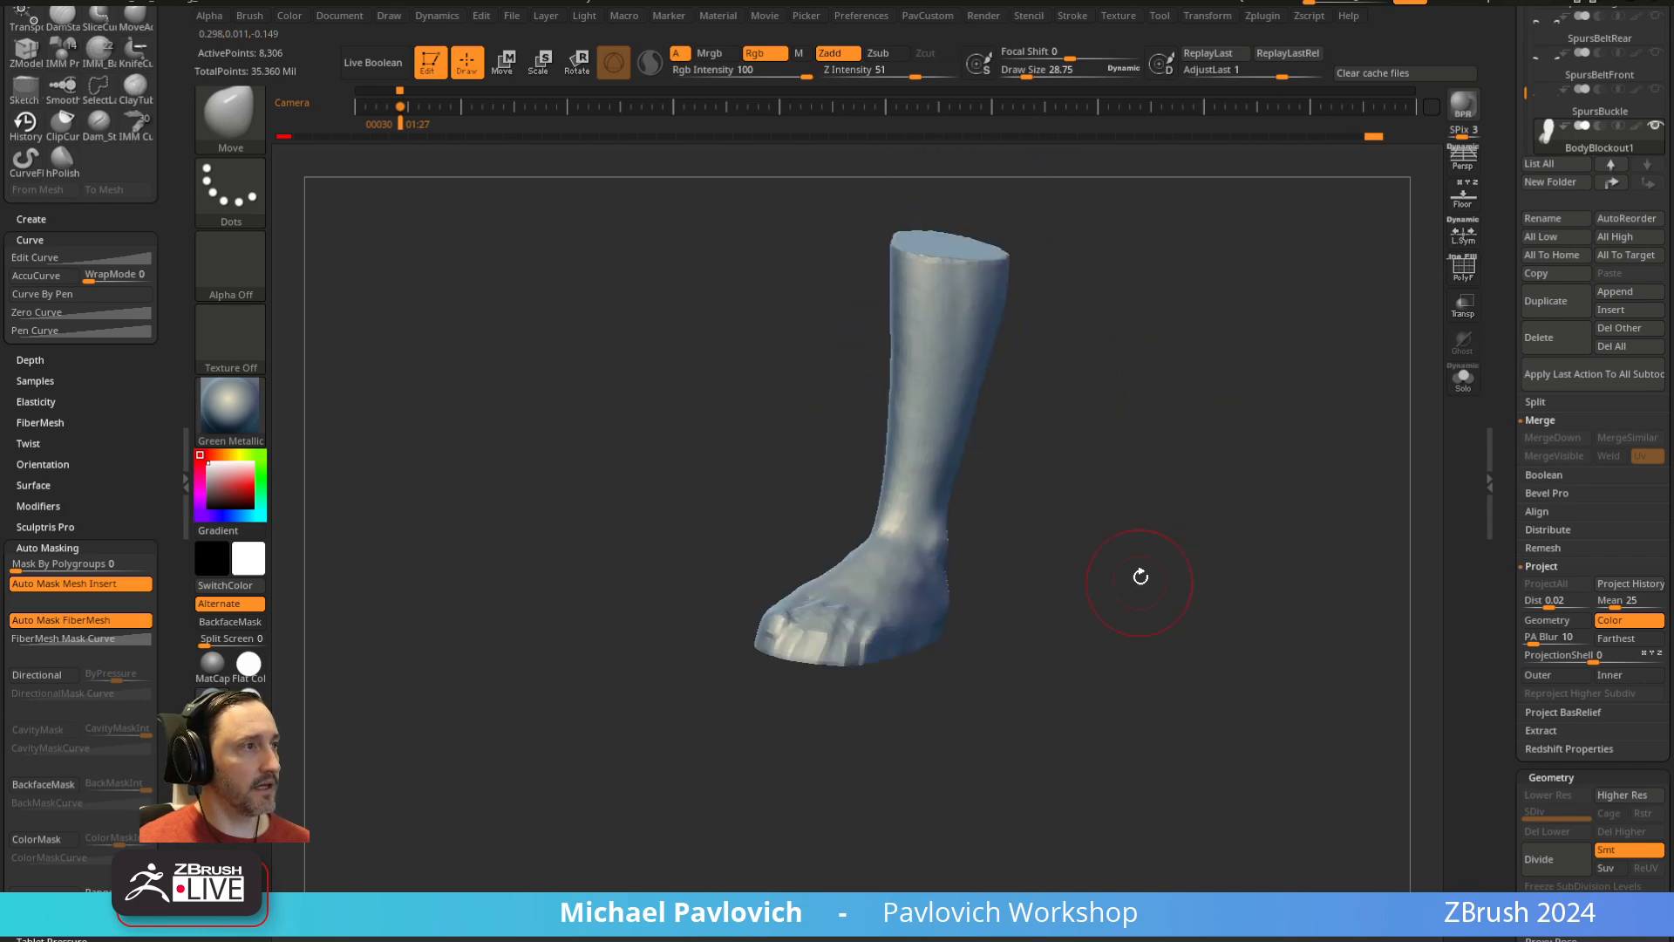
Polish the foot mesh by features and remesh it with DynaMesh
key("3")
left_click(1086, 415)
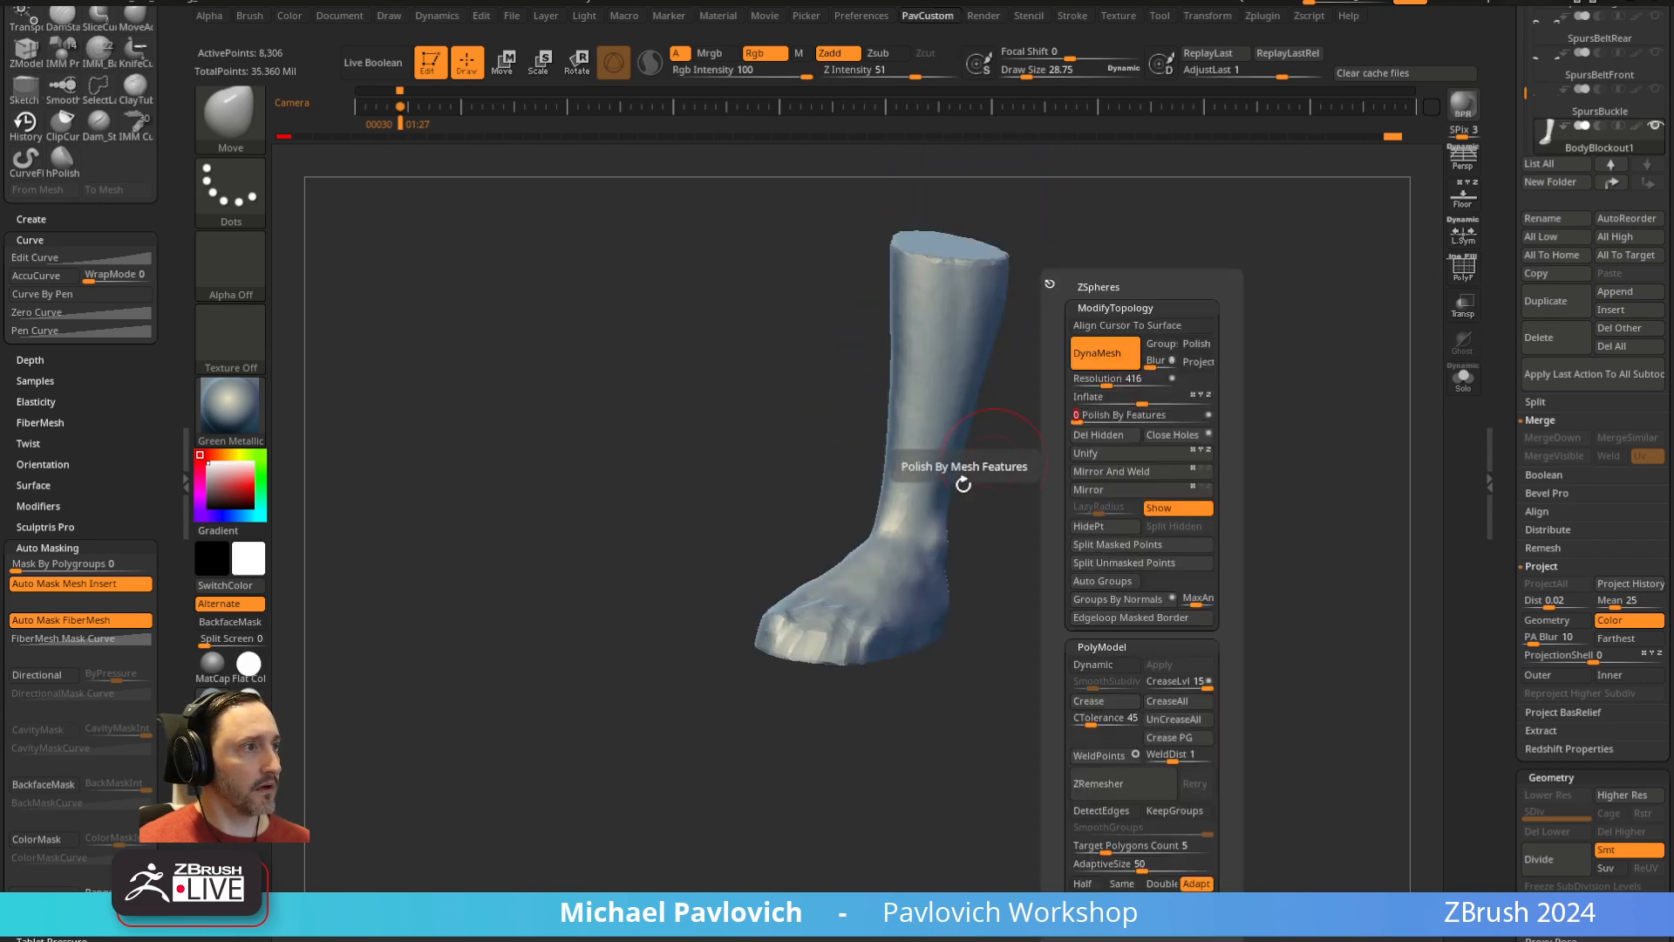
key("2")
Smooth away the toes, instep and ankle detail to get a plain shoe shape
left_click_drag(785, 614, 841, 579, "shift")
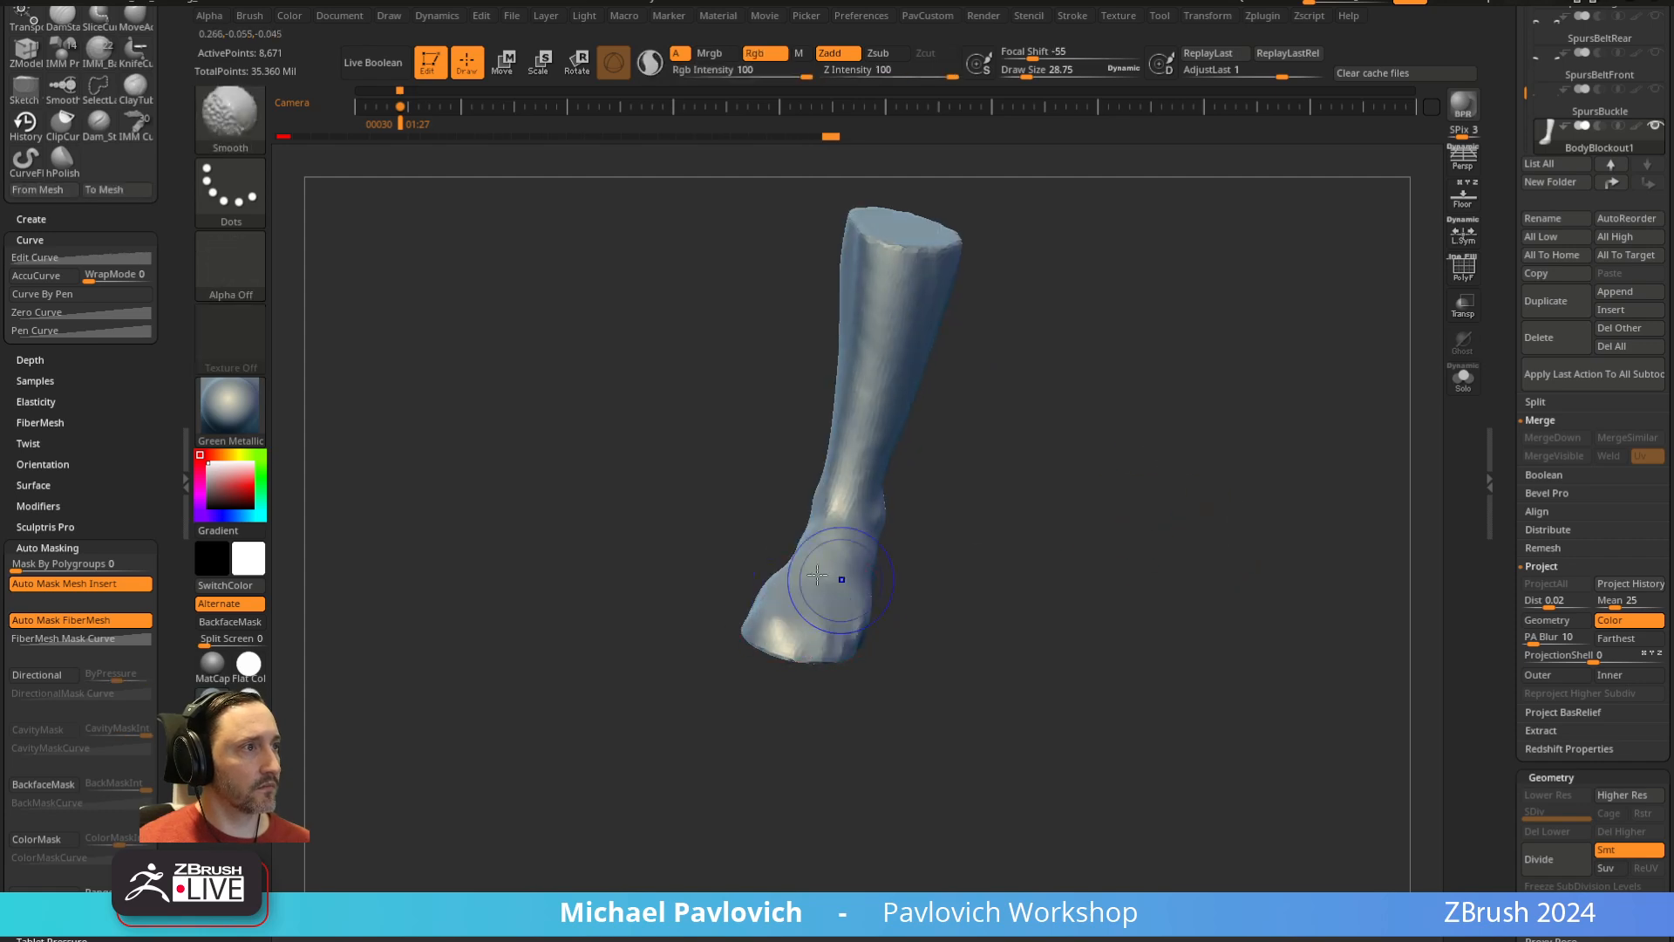
left_click_drag(1088, 524, 964, 524)
left_click_drag(859, 612, 913, 538, "shift")
left_click_drag(1148, 513, 1043, 554)
left_click_drag(864, 615, 955, 534, "shift")
Inflate the boot mesh slightly and remesh it with DynaMesh
left_click_drag(1131, 389, 1168, 462, "alt")
left_click_drag(1168, 462, 1193, 462)
key("space")
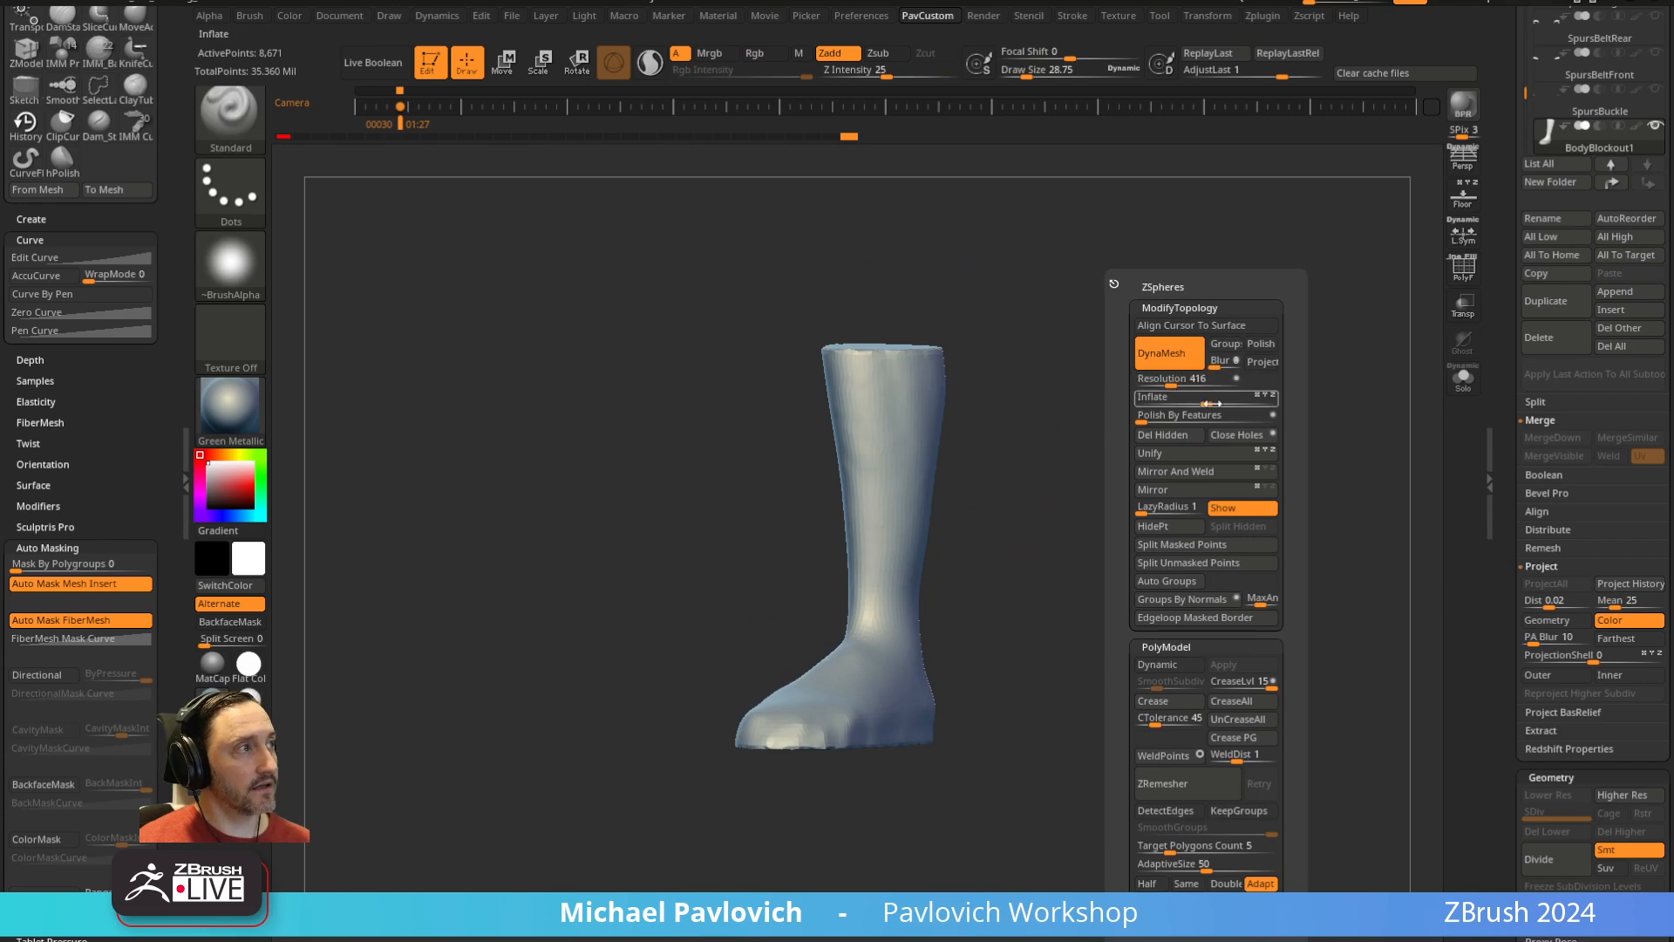
left_click_drag(1209, 403, 1215, 403)
left_click_drag(1059, 340, 1208, 523, "ctrl")
Turn on the visibility of all subtools so the full dressed character is shown around the boot
left_click_drag(1499, 357, 1499, 608)
left_click(1656, 377, "shift")
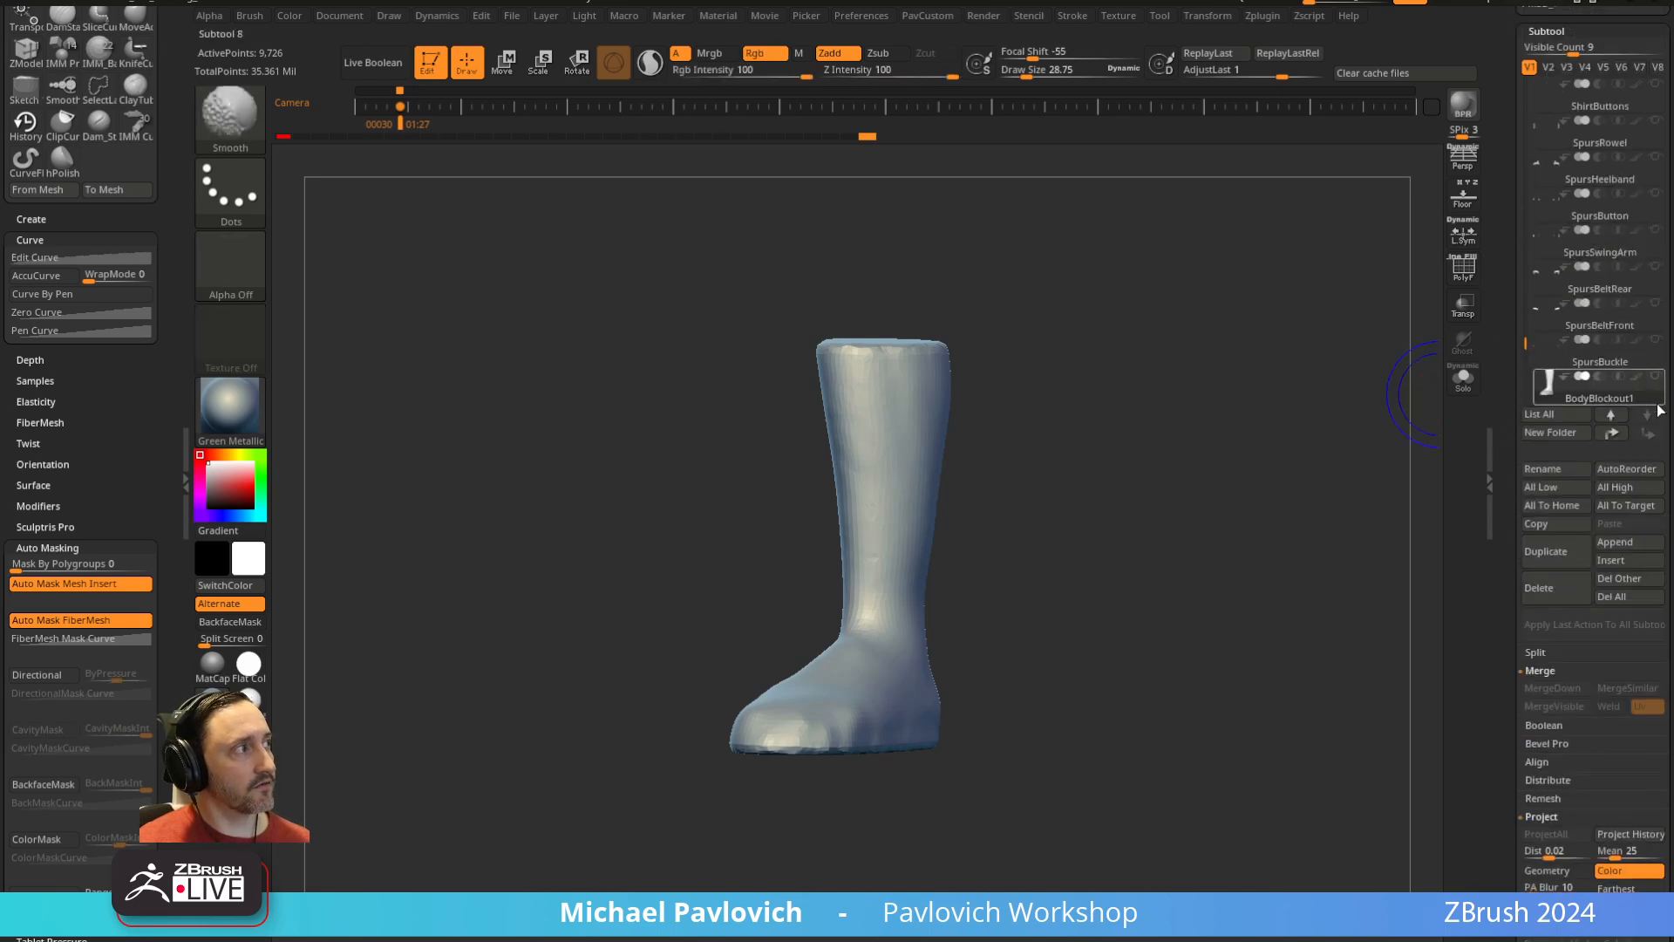
left_click(1654, 377, "shift")
mouse_move(1090, 509)
left_mouse_down("alt")
mouse_move(1076, 325)
mouse_move(1112, 501)
left_mouse_up("alt")
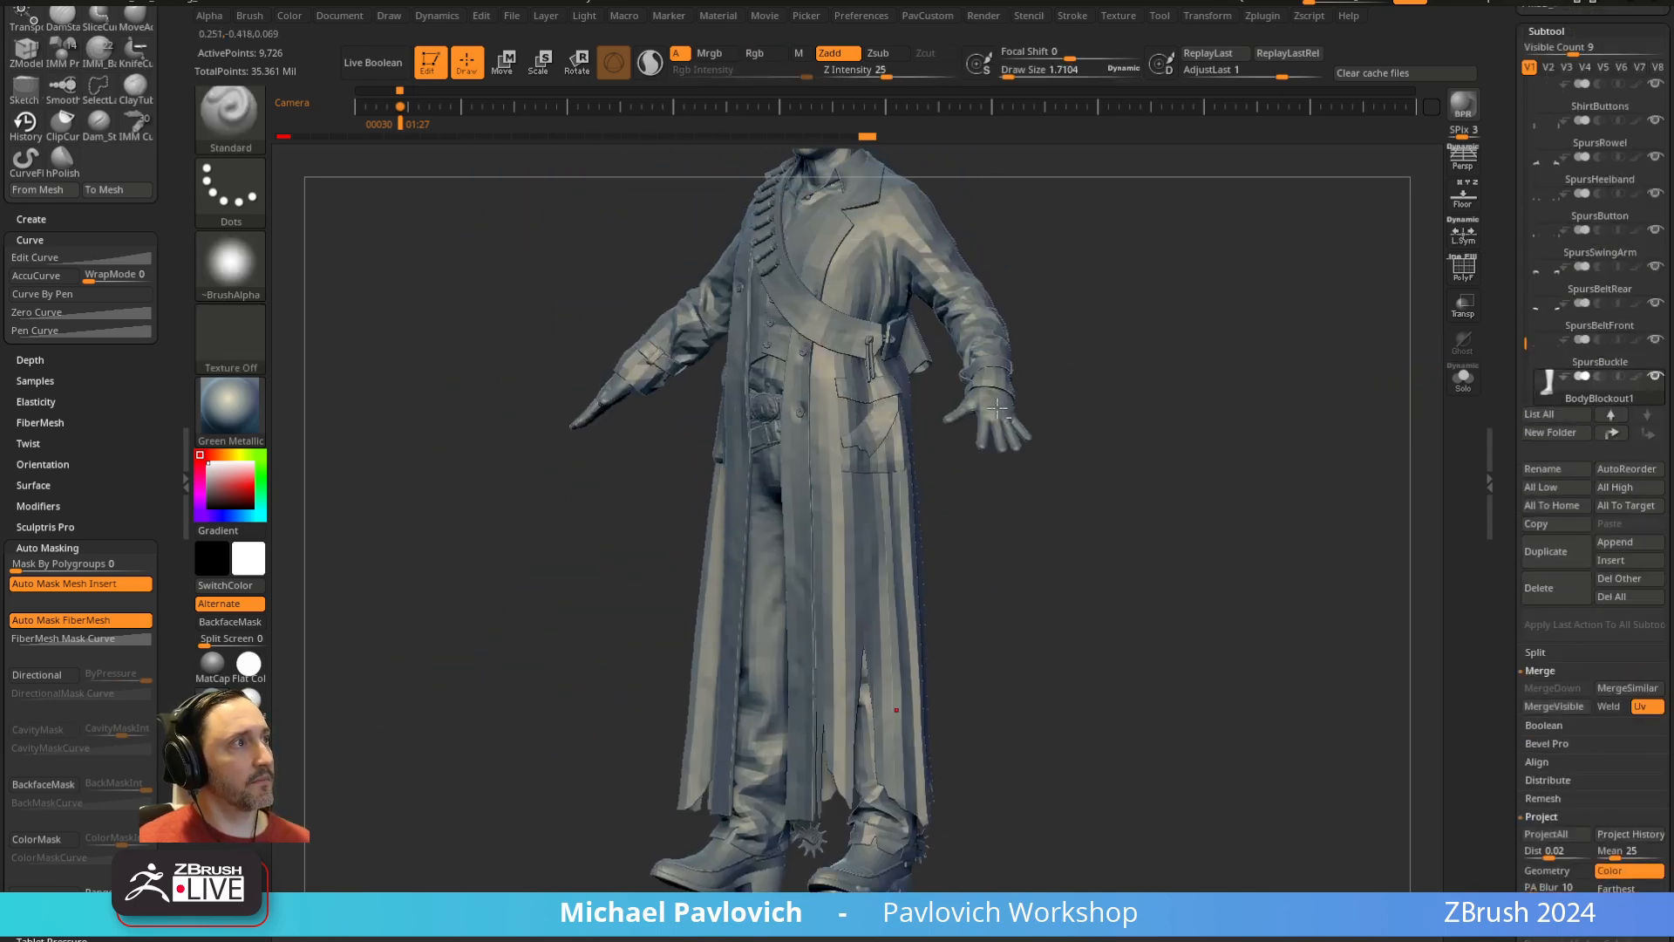
left_click_drag(1077, 333, 1100, 518, "alt")
Move the BodyBlockout subtool to the end of the list, show only it and BodyBlockout1, and reselect the boot
left_click(851, 332, "alt")
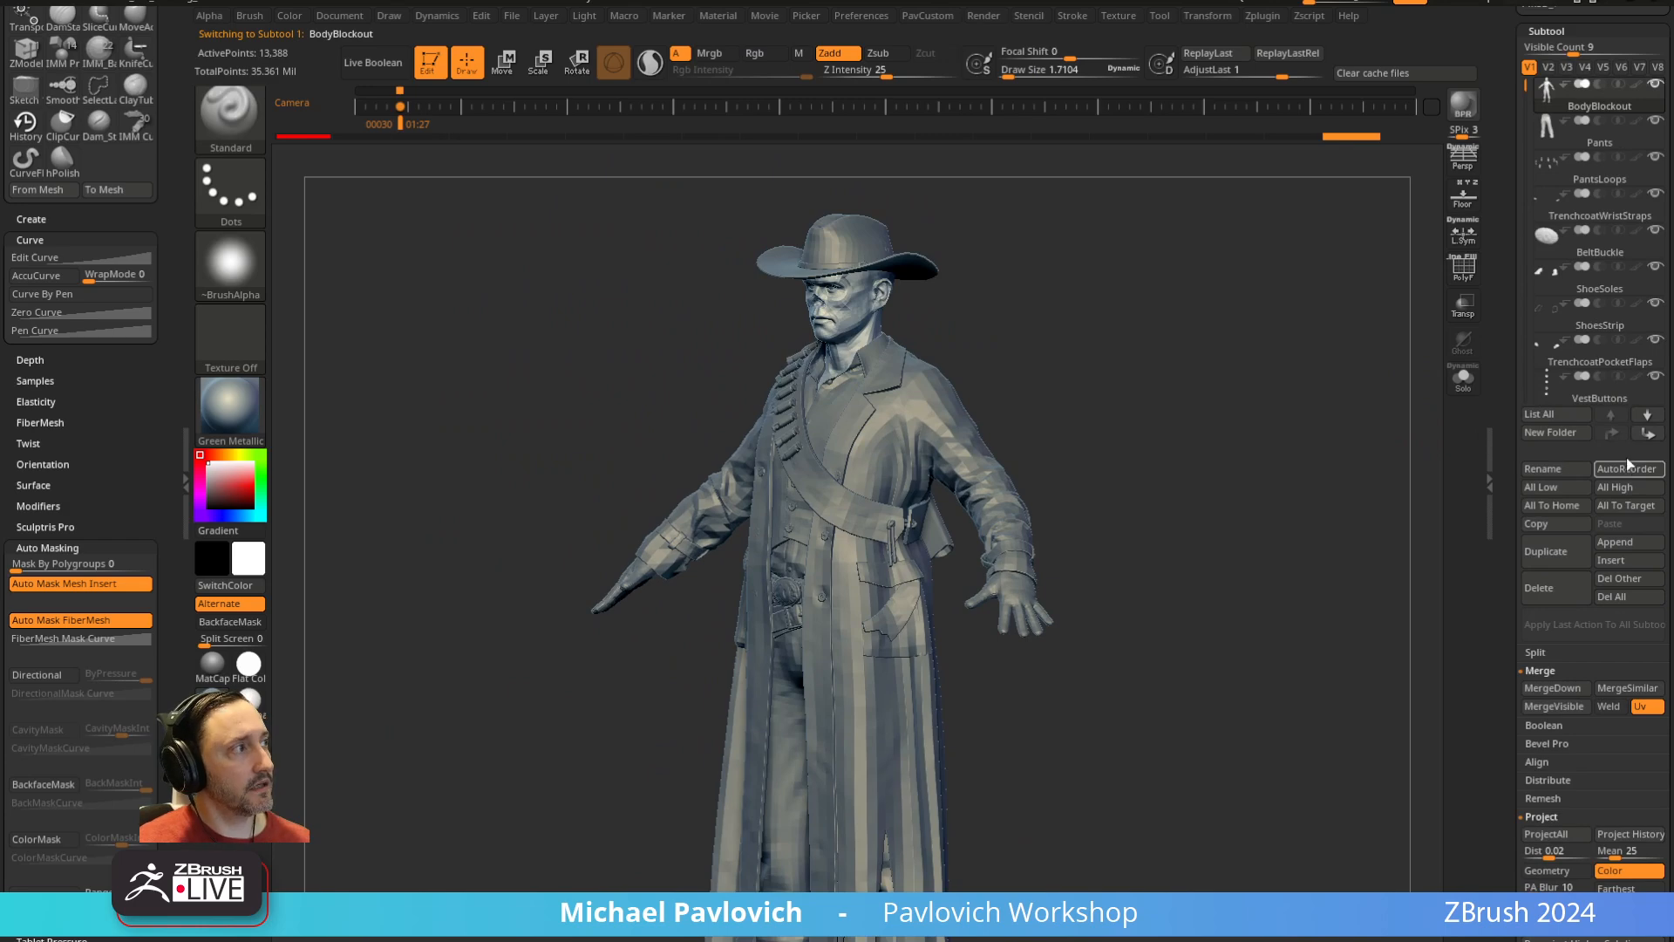
left_click(1647, 432, "shift")
left_click(1655, 379, "shift")
left_click(1653, 342)
left_click_drag(1306, 561, 1221, 392, "alt")
left_click(888, 596, "alt")
left_click_drag(1107, 523, 1127, 450)
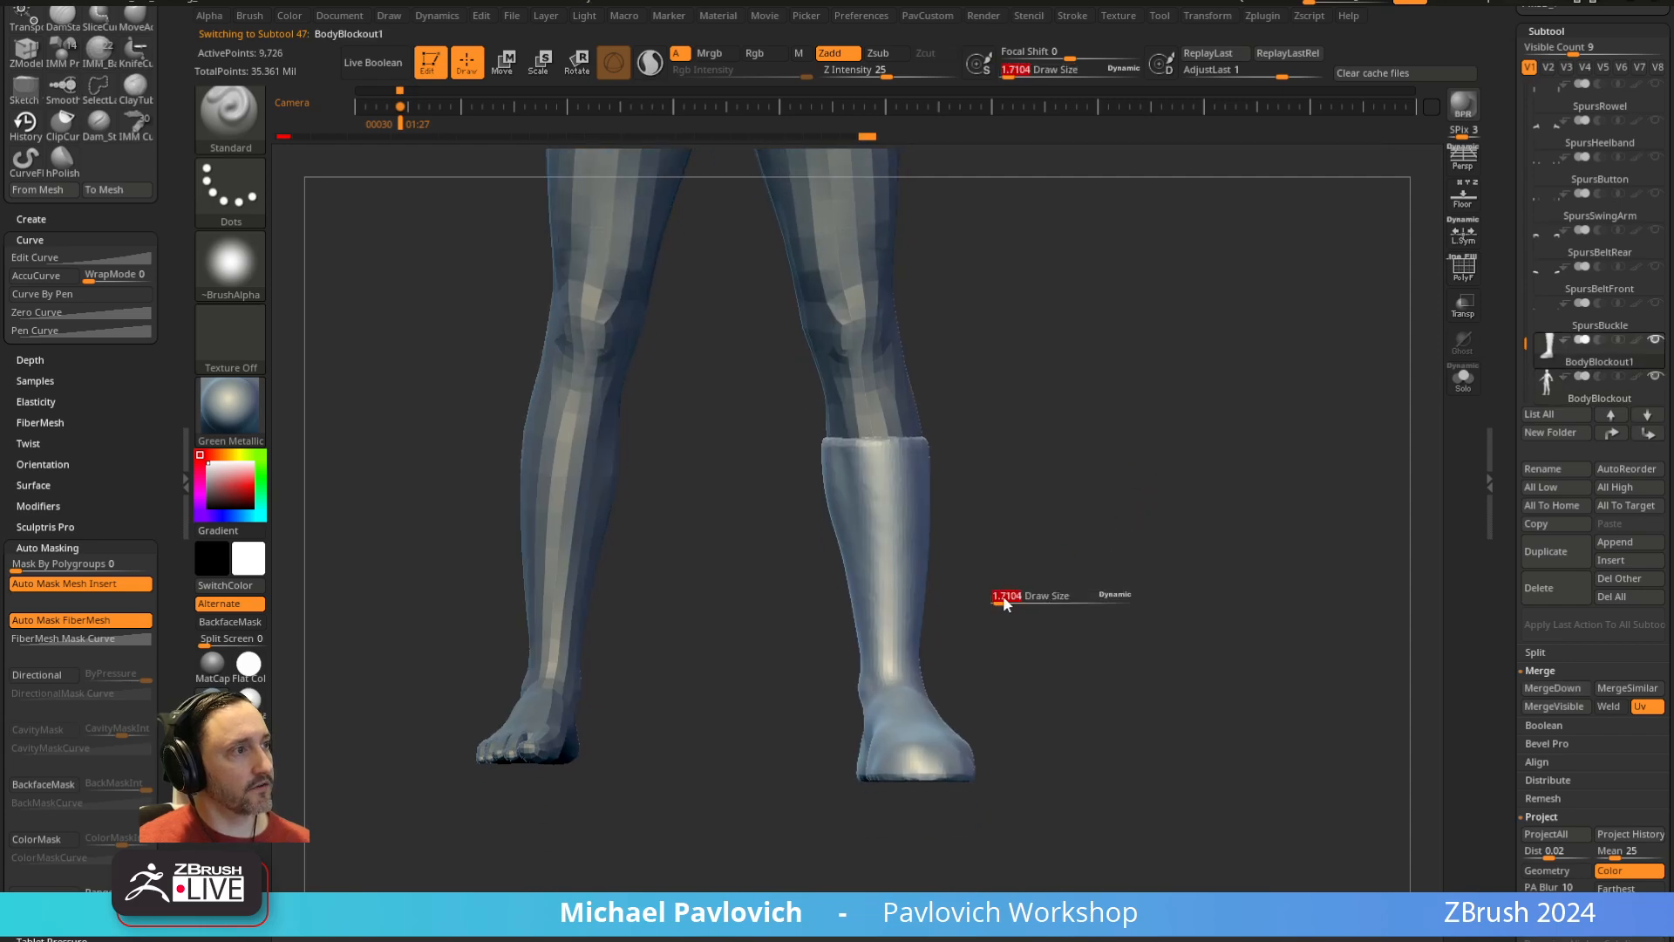
Build up the boot's ankle and lower shaft with the ClayTubes brush at a draw size of 28.75, smoothing the strokes
left_click_drag(1029, 592, 930, 620, "alt")
key("b")
key("m")
key("v")
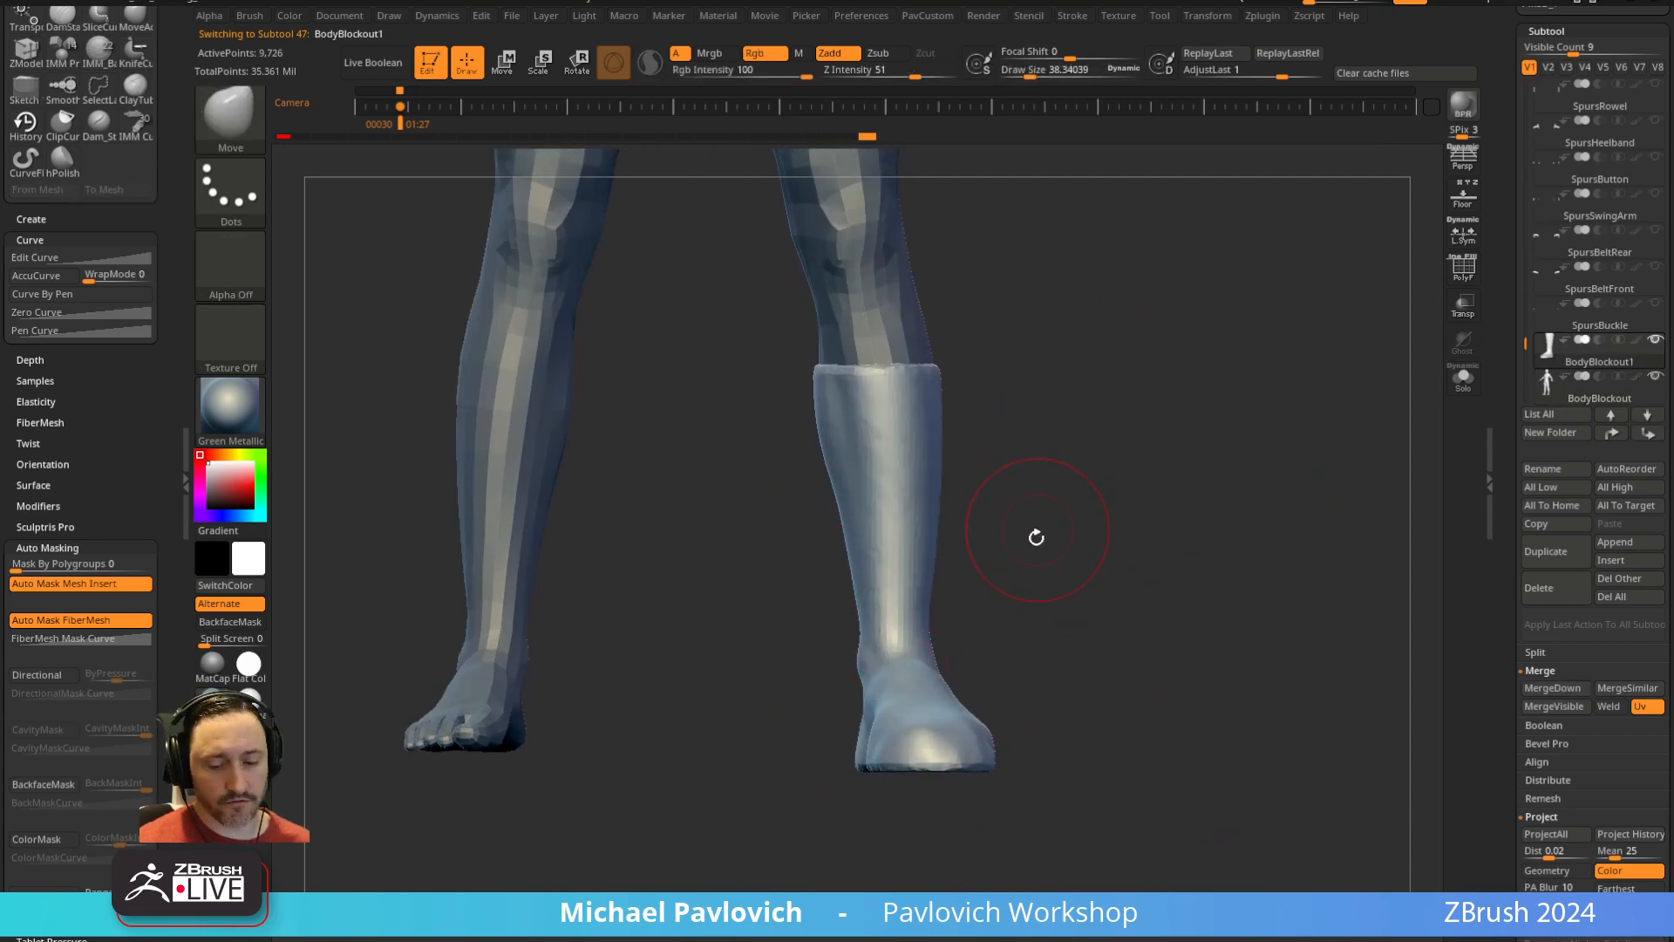
key("b")
key("c")
key("t")
left_click_drag(1002, 512, 893, 672)
key("s")
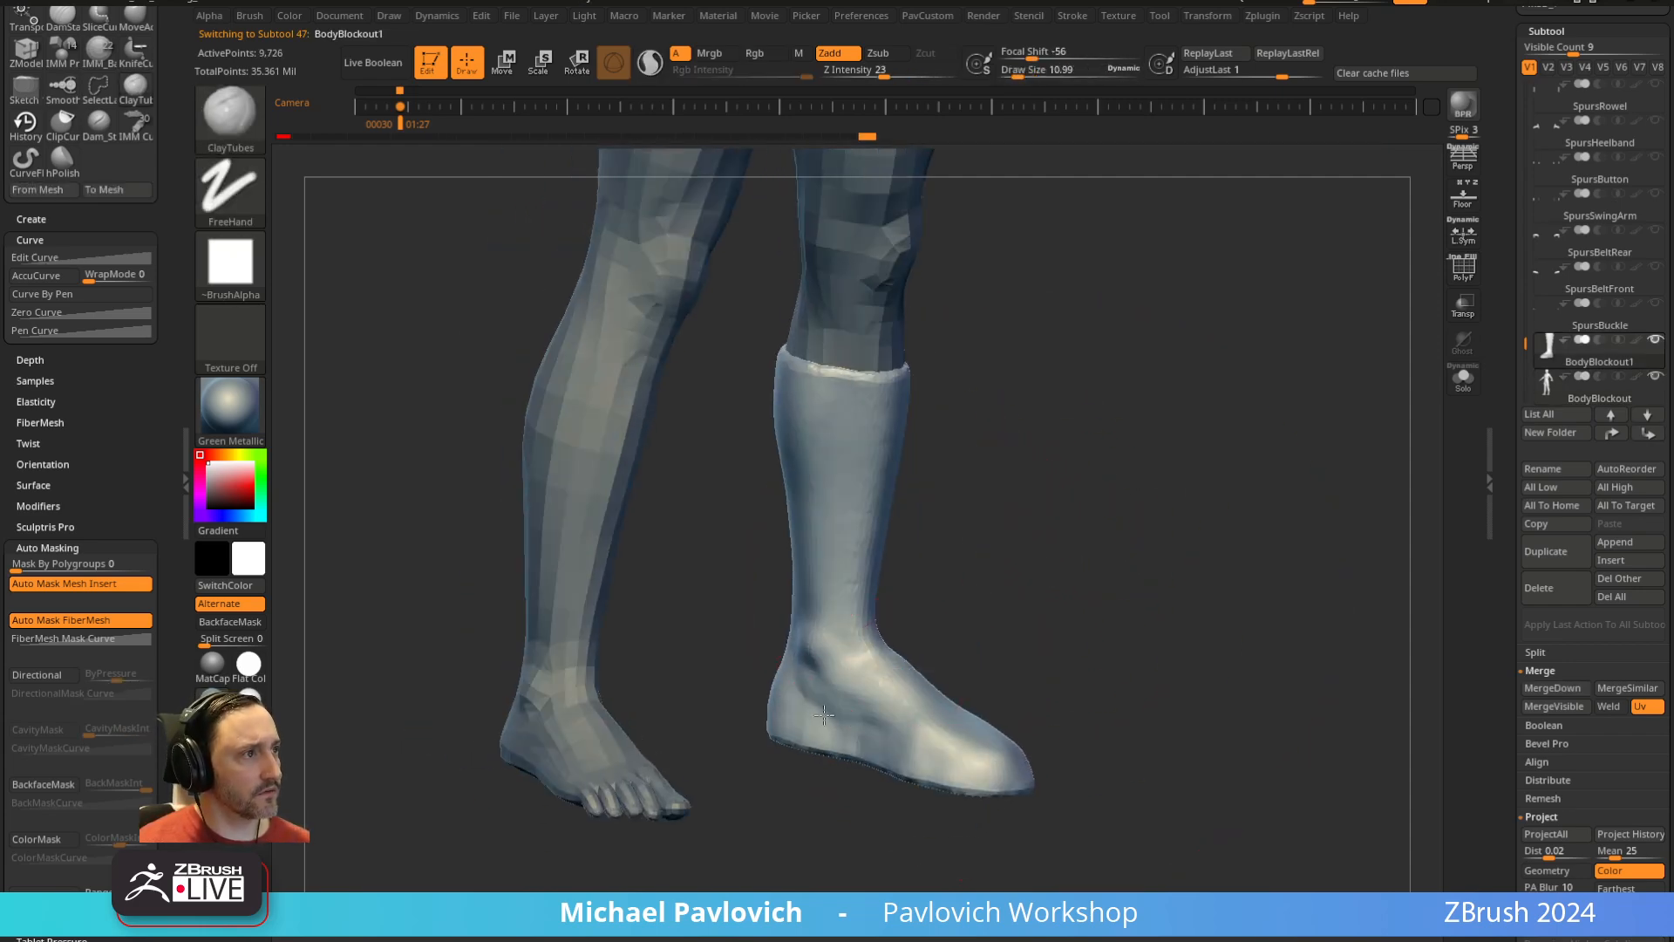
key("s")
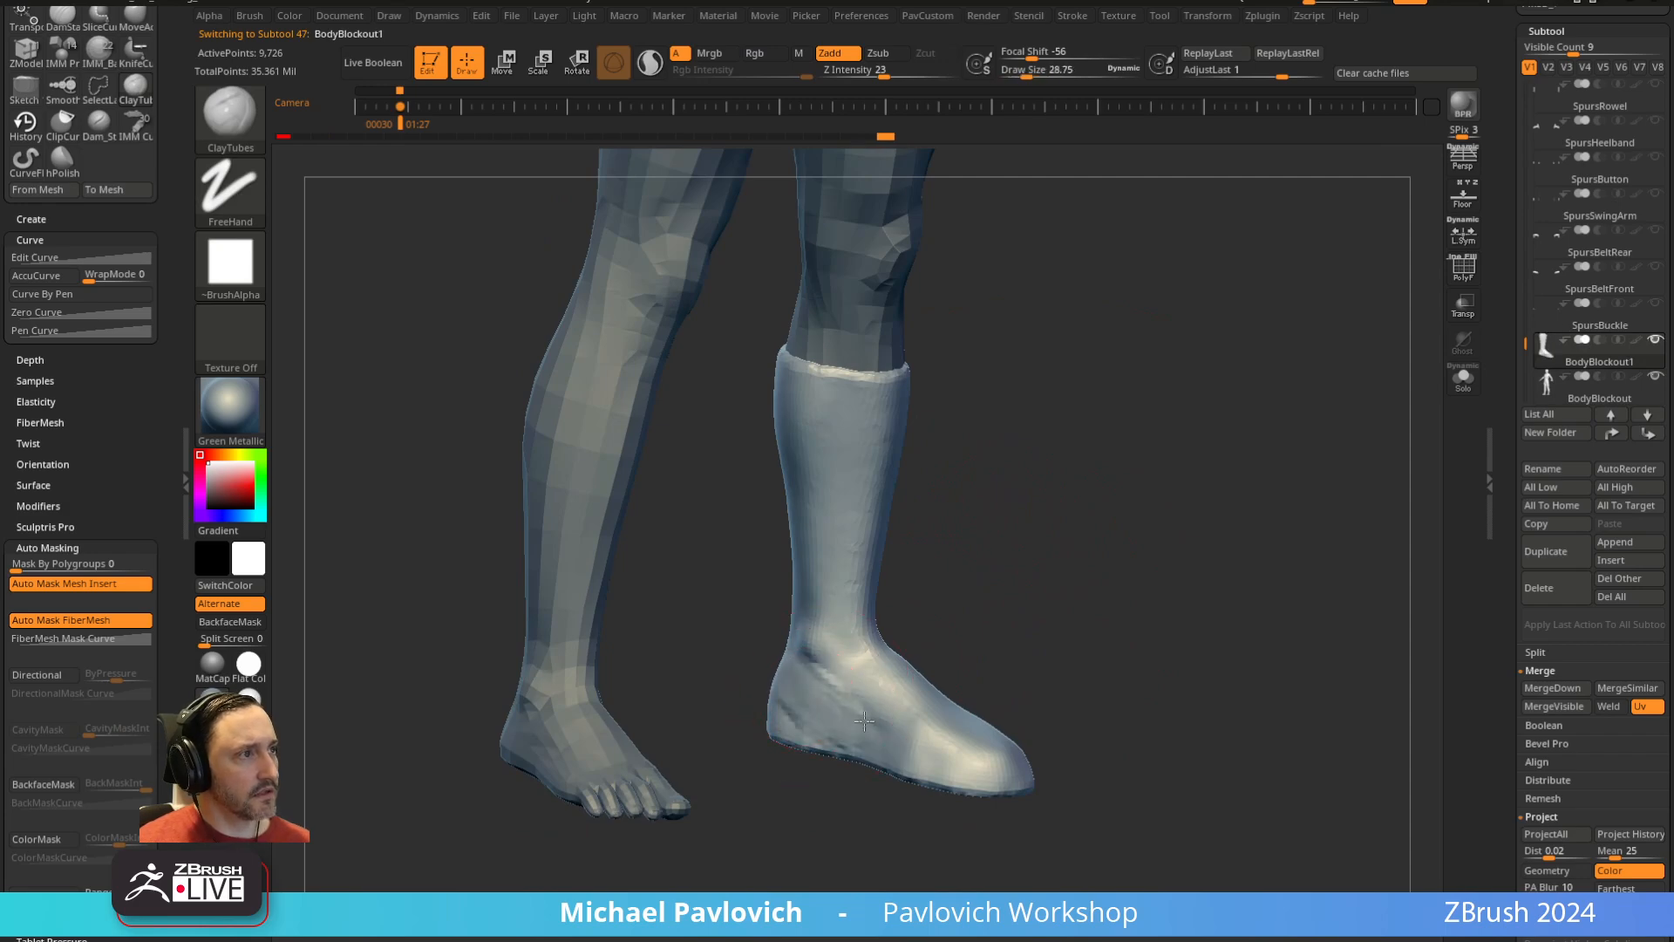
left_click_drag(946, 571, 920, 554)
mouse_move(884, 642)
left_mouse_down()
mouse_move(945, 572)
mouse_move(812, 685)
mouse_move(886, 587)
mouse_move(866, 676)
left_mouse_up()
mouse_move(1014, 660)
left_mouse_down()
mouse_move(814, 714)
mouse_move(912, 610)
mouse_move(769, 699)
left_mouse_up()
left_click_drag(764, 577, 744, 570, "shift")
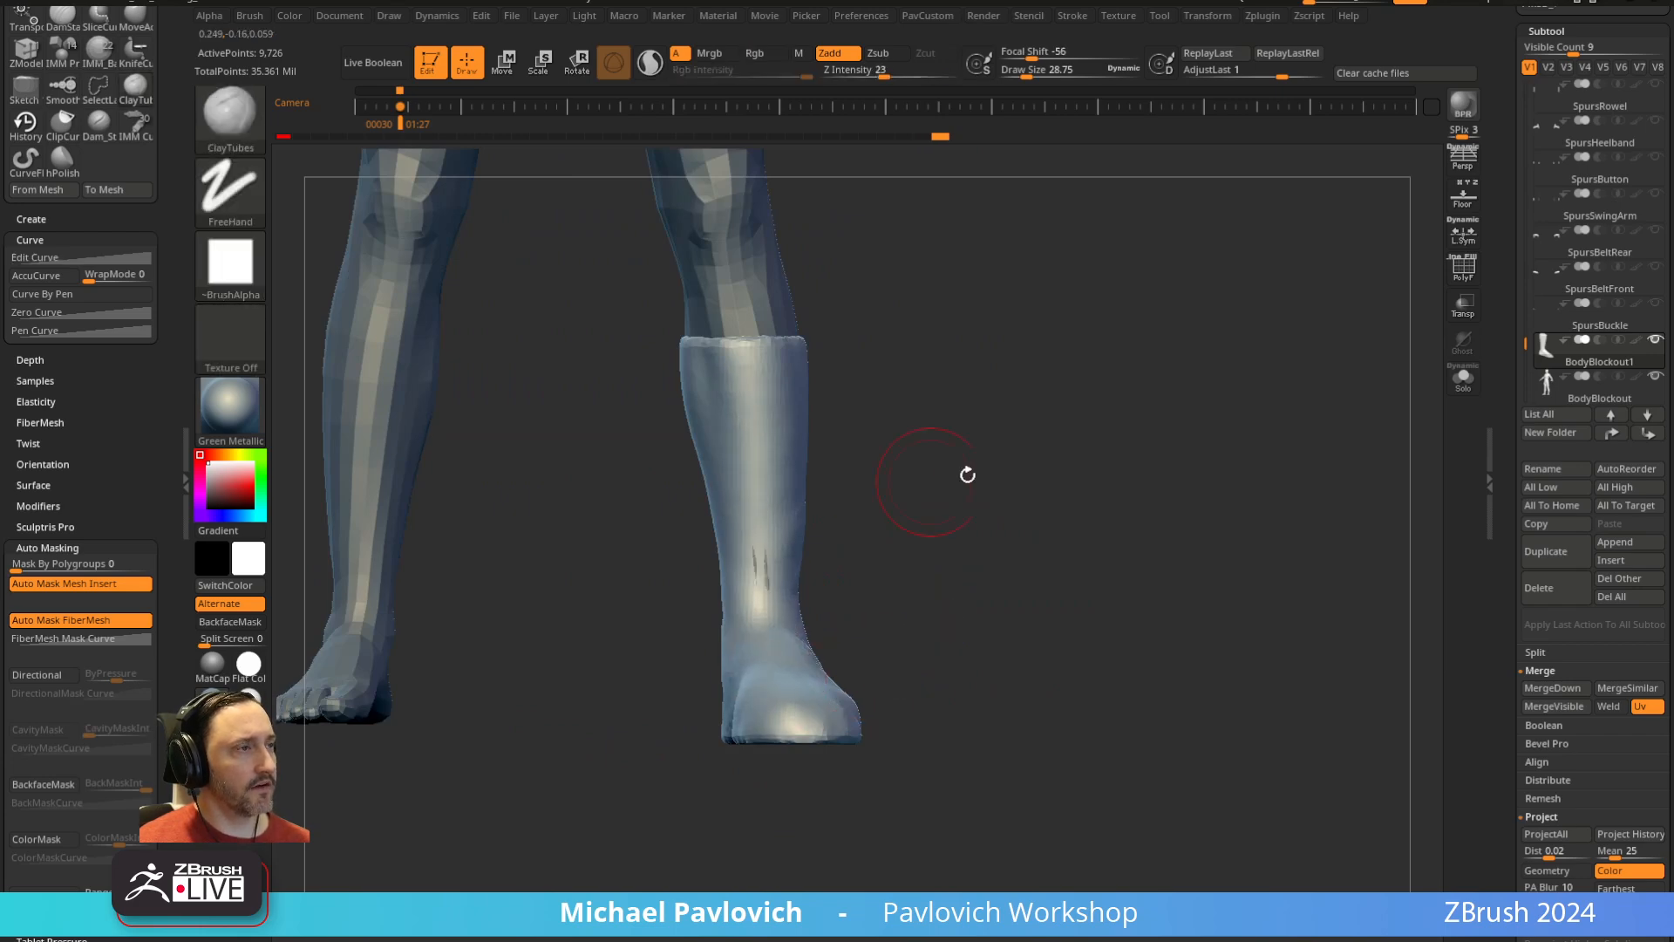
Remesh the built-up boot with DynaMesh
left_click_drag(968, 475, 1002, 550)
left_click_drag(978, 438, 1086, 495, "ctrl")
left_click_drag(1099, 569, 1116, 497)
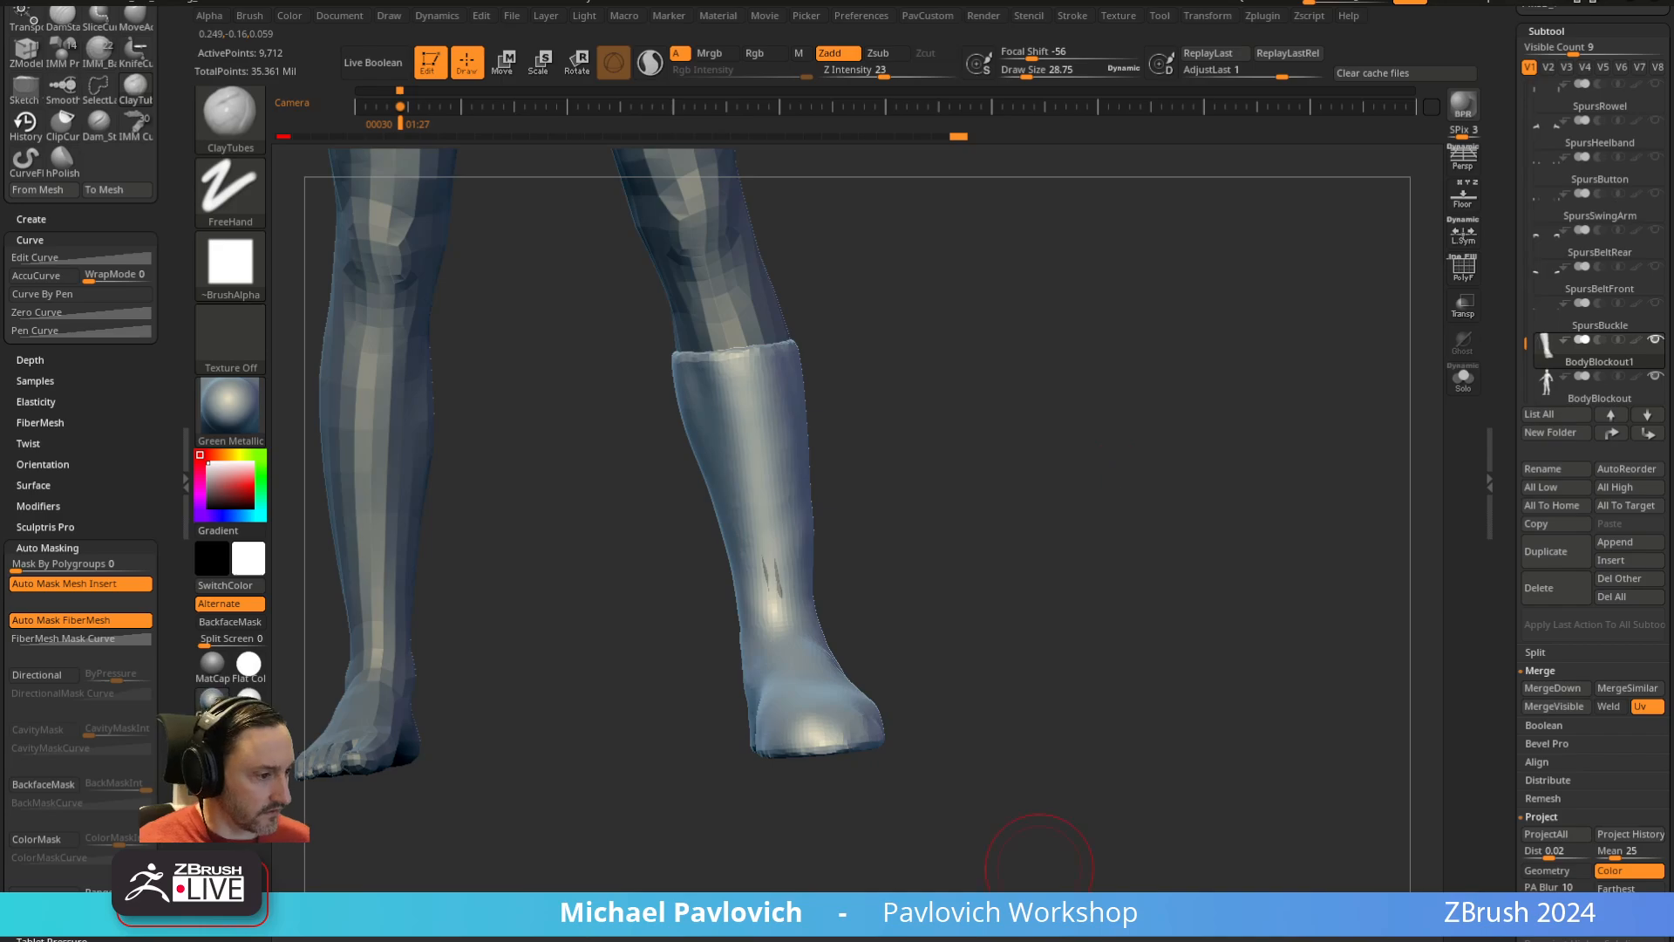
Switch to the Miro reference board and examine the close-ups of the worn leather shoes and their soles
left_click_drag(1039, 941, 830, 61)
scroll(833, 493, "down", 10)
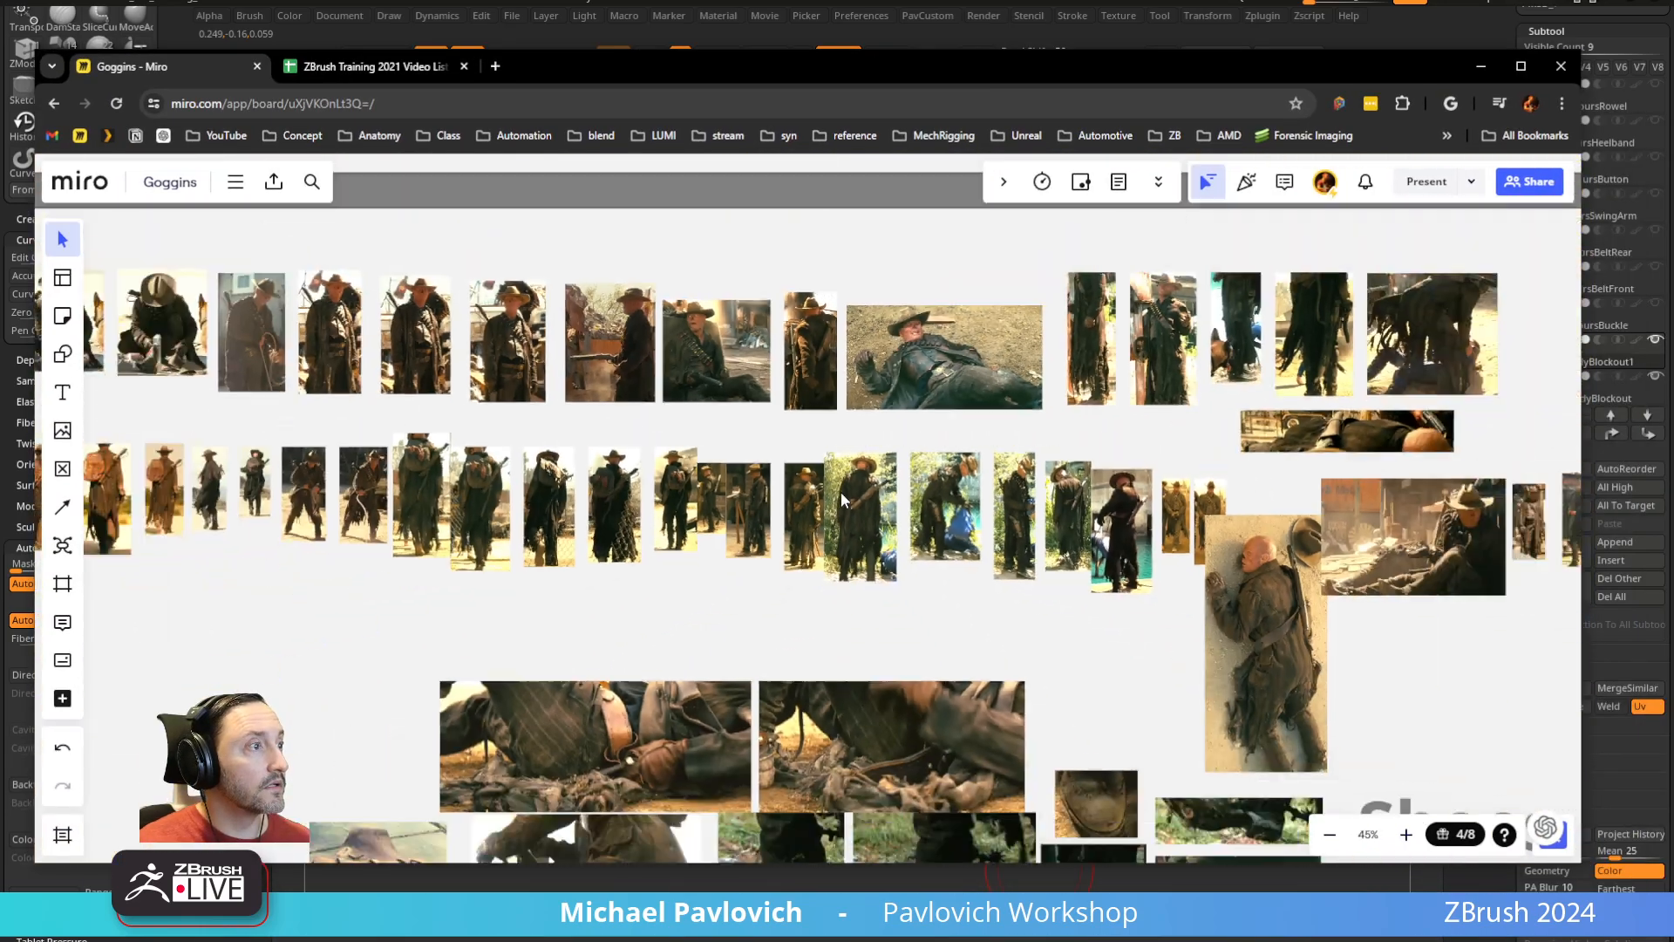
middle_click_drag(780, 455, 208, 118)
scroll(843, 413, "up", 10)
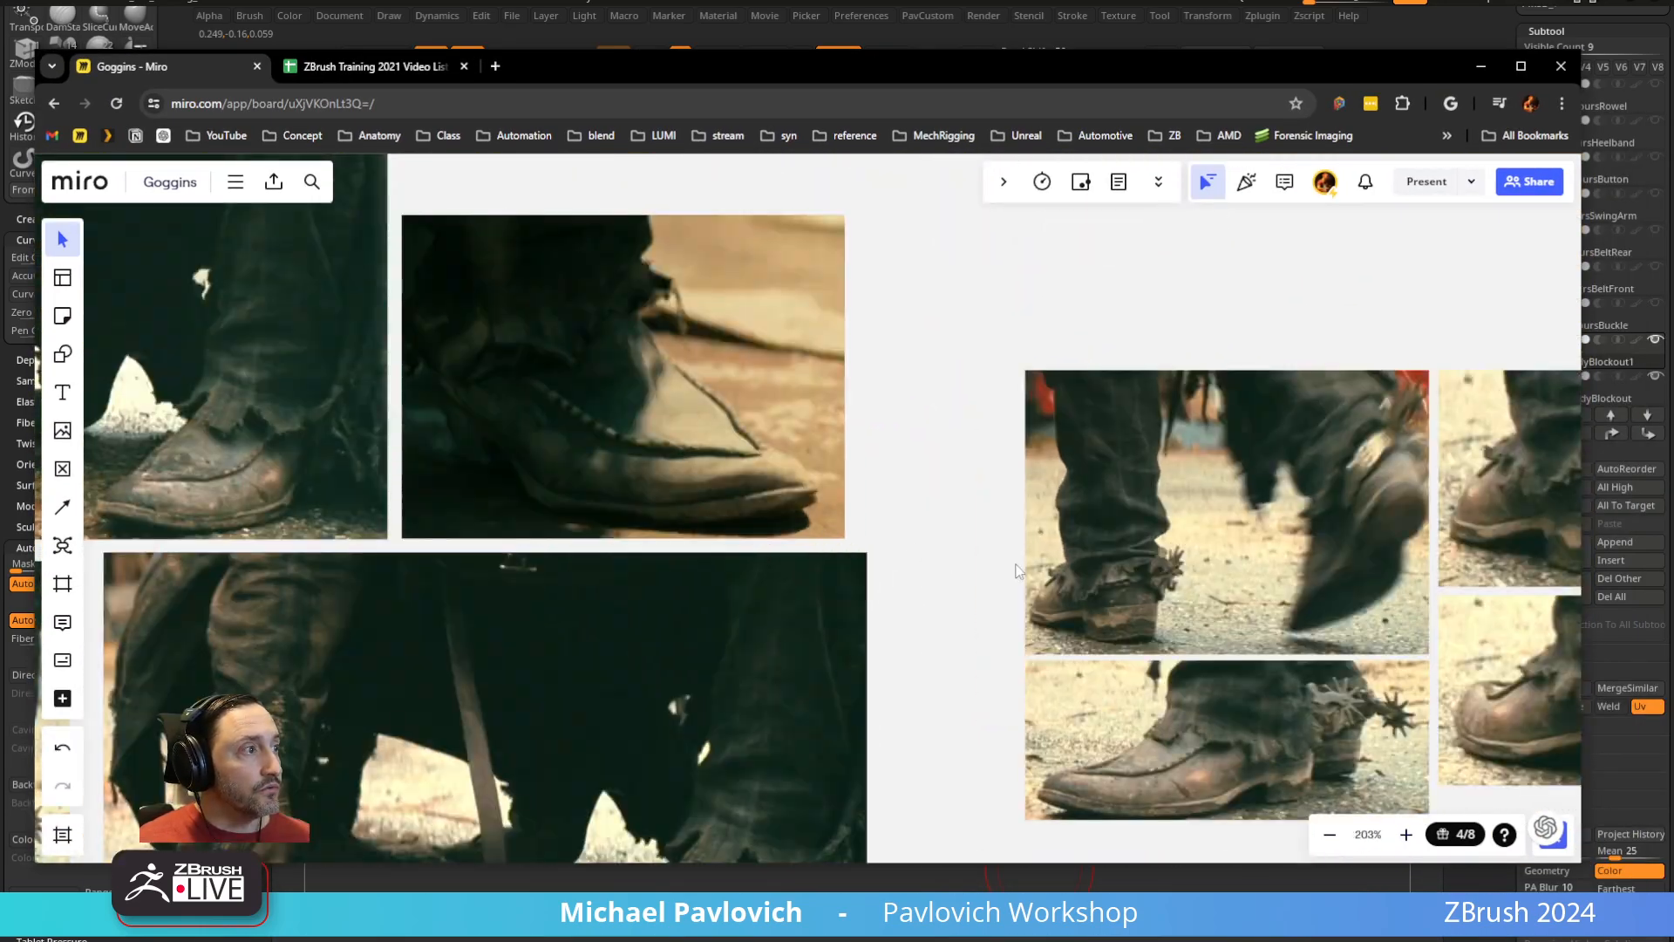
scroll(846, 460, "down", 5)
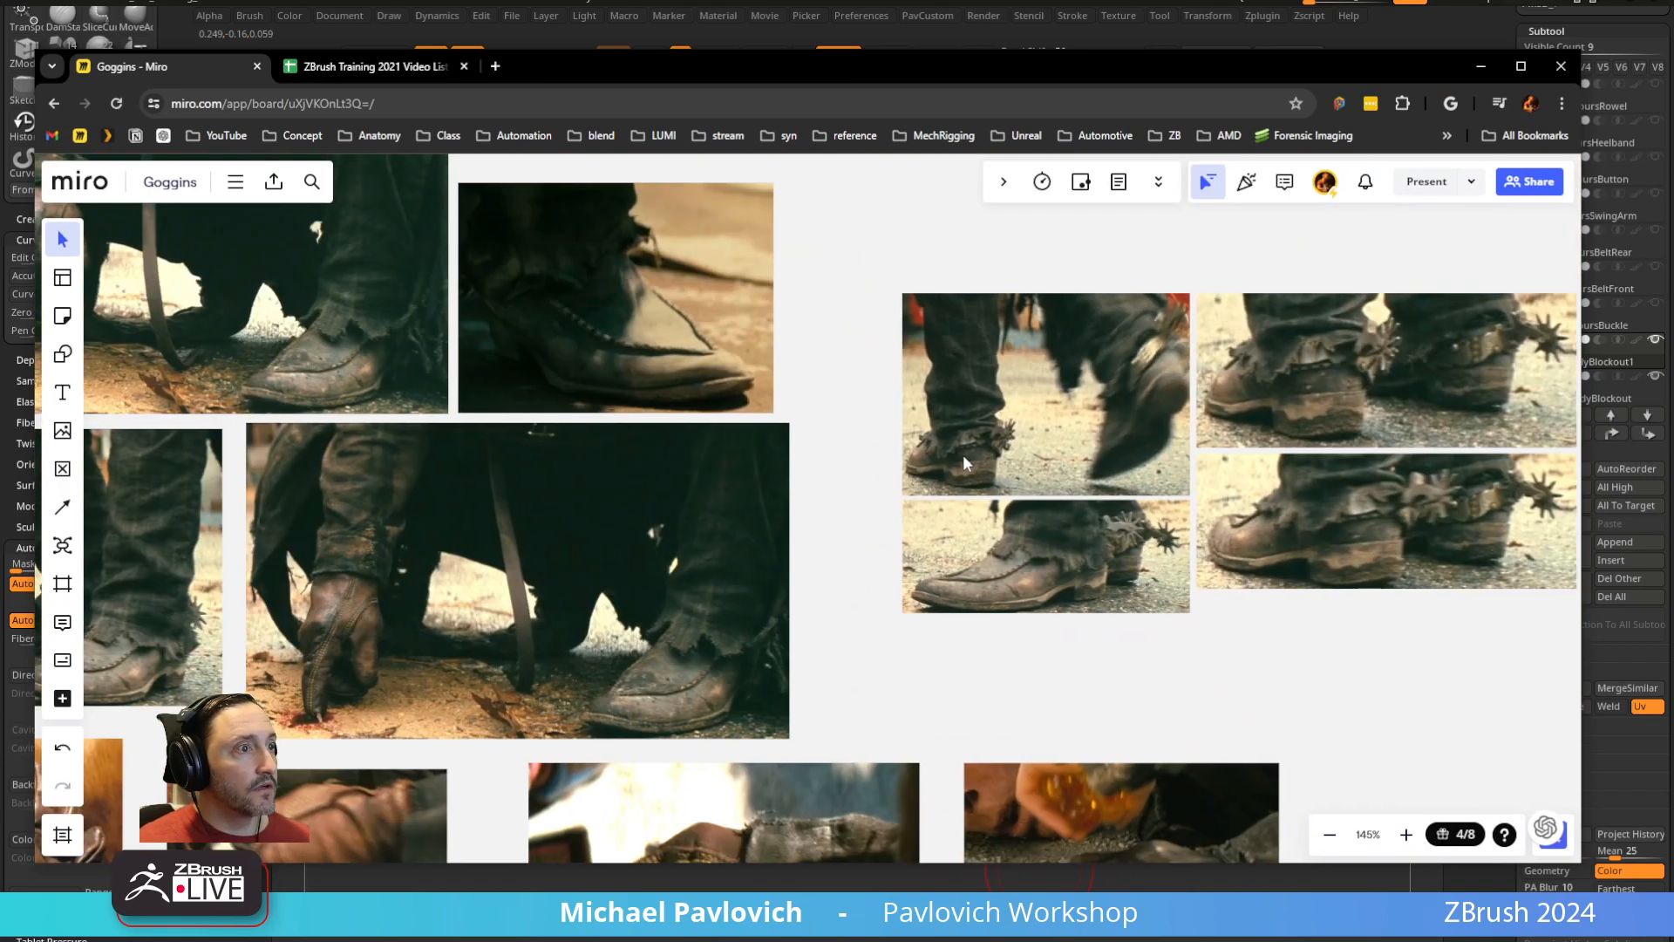
middle_click_drag(963, 462, 1148, 514)
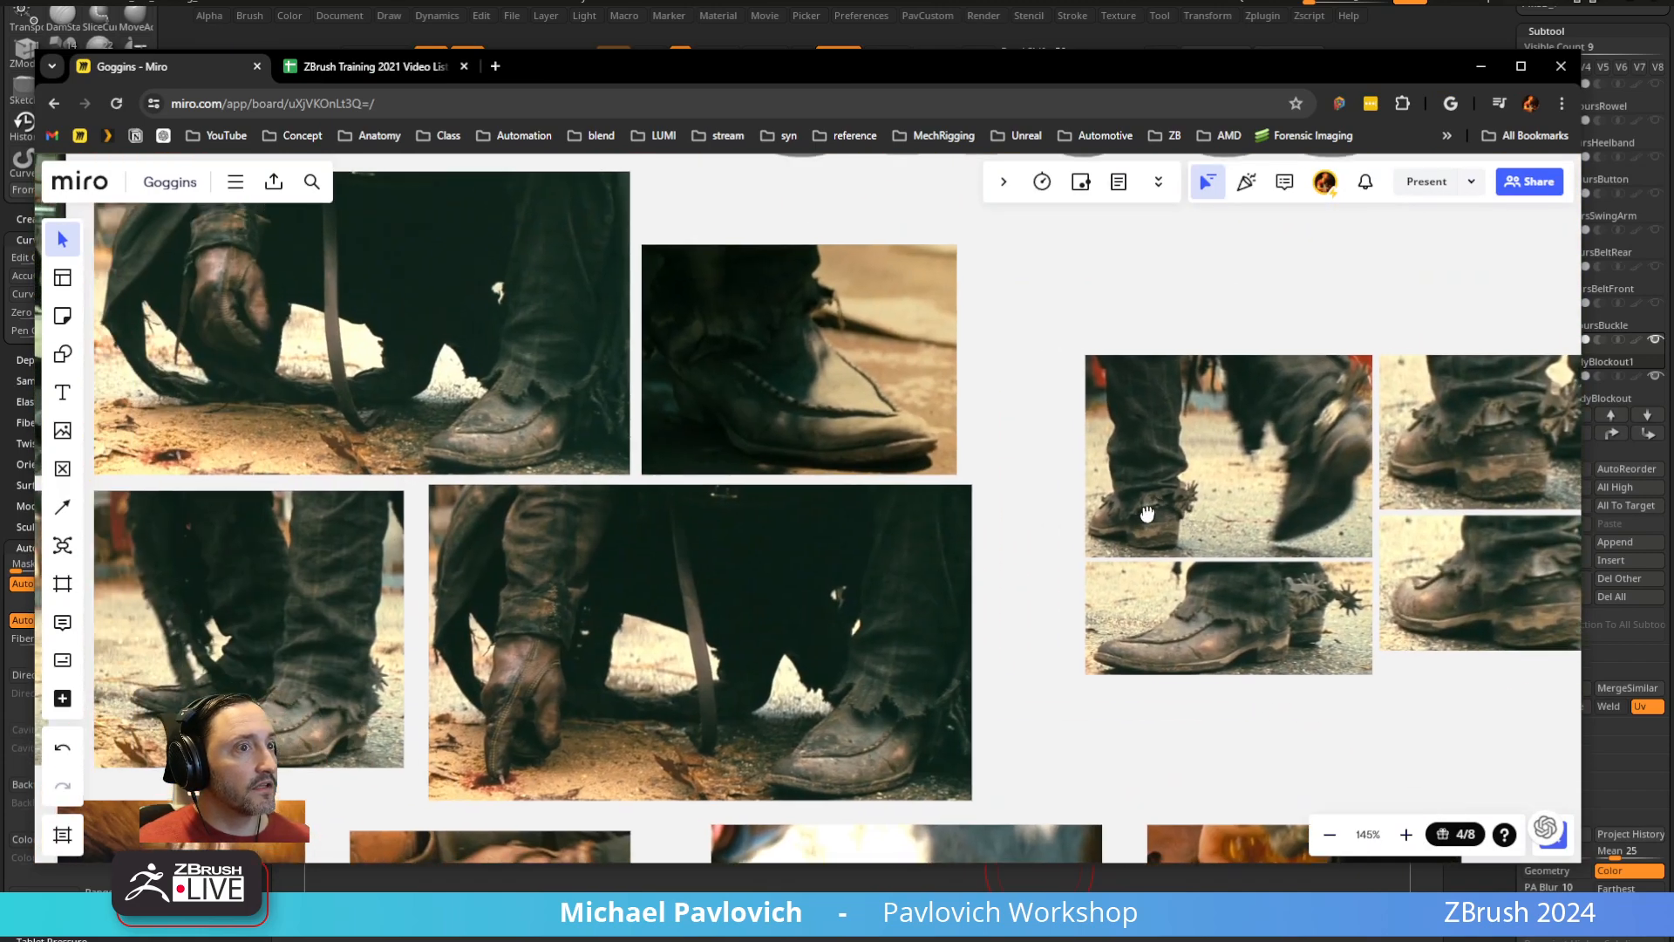
left_click_drag(751, 56, 819, 937)
Return to ZBrush and carve a groove along the side of the boot's foot with the DamStandard brush
left_click_drag(1073, 537, 1203, 557)
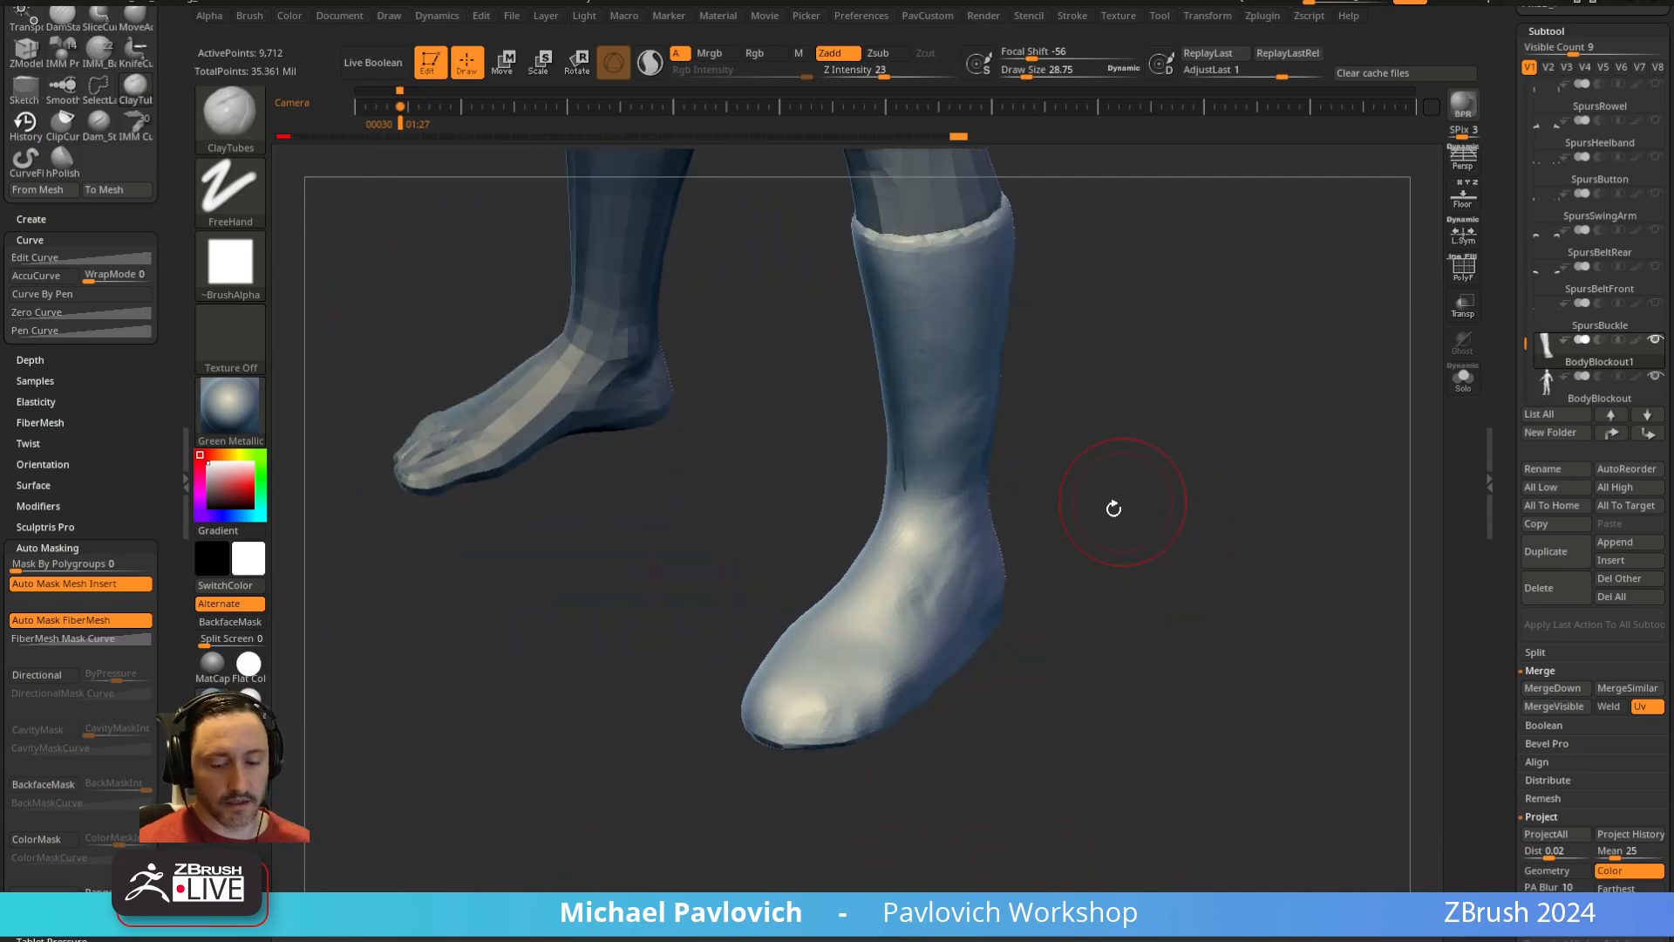
key("b")
key("d")
key("s")
key("s")
left_click_drag(882, 650, 874, 650)
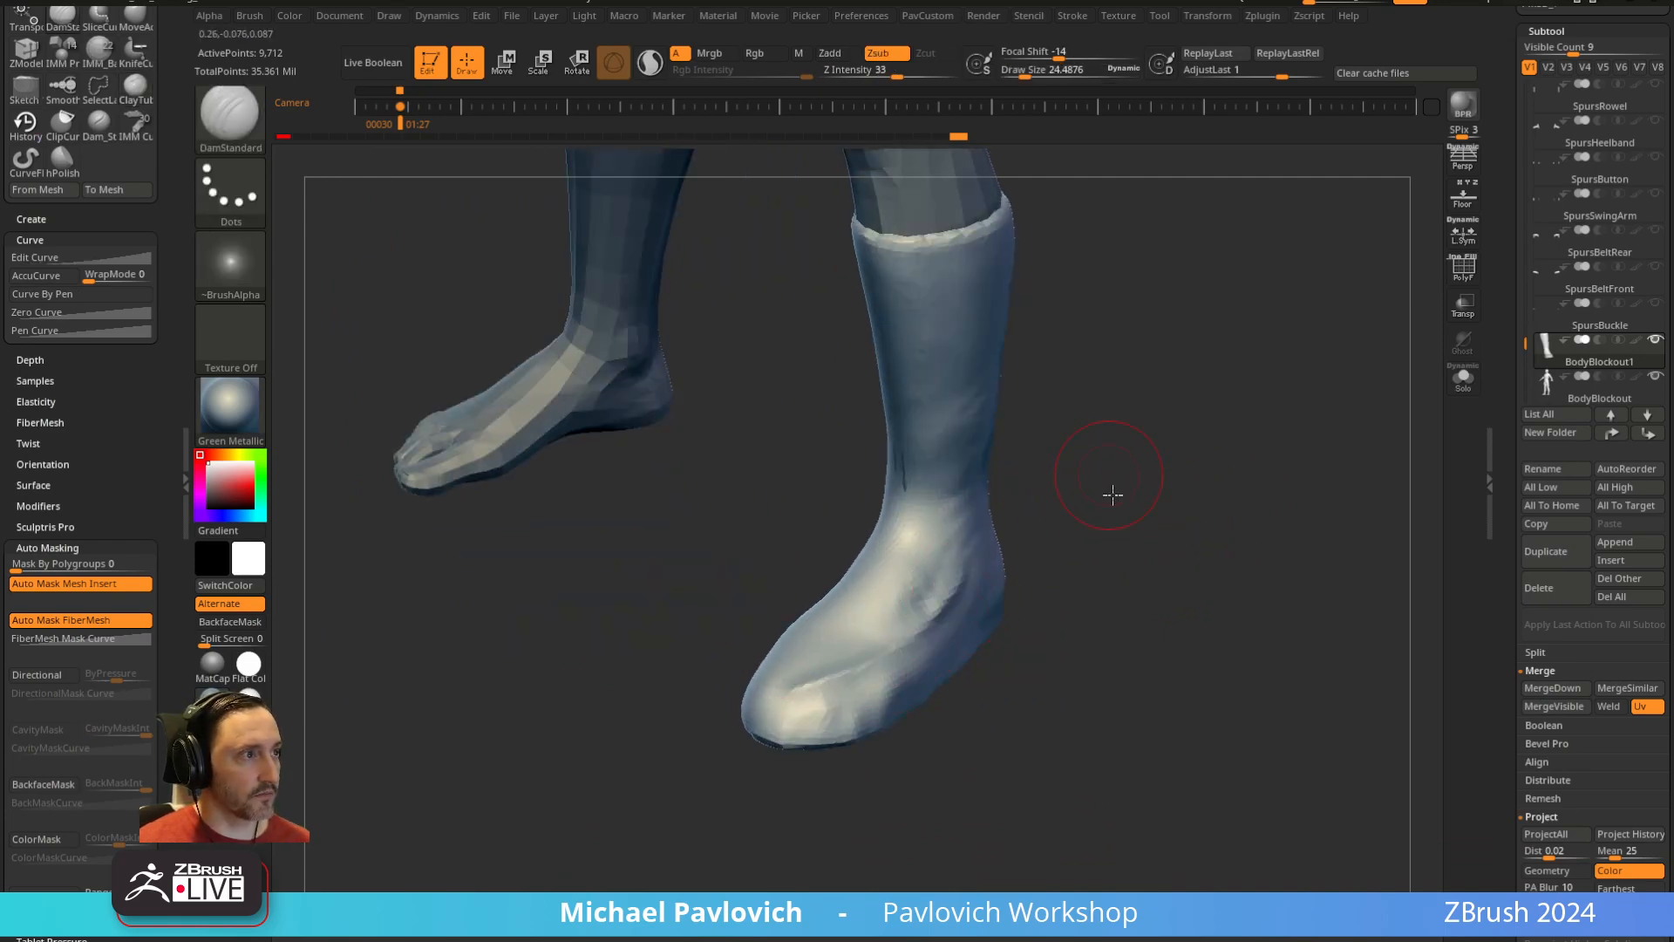
left_click_drag(1112, 495, 1144, 601)
Carry the DamStandard groove around the toe at a draw size of about 17 to separate the upper from the sole rim
key("s")
left_click_drag(842, 660, 838, 660)
left_click_drag(839, 808, 818, 767)
mouse_move(1011, 680)
left_mouse_down()
mouse_move(1012, 600)
mouse_move(968, 532)
left_mouse_up()
left_click_drag(855, 558, 861, 772)
left_click_drag(954, 763, 930, 700)
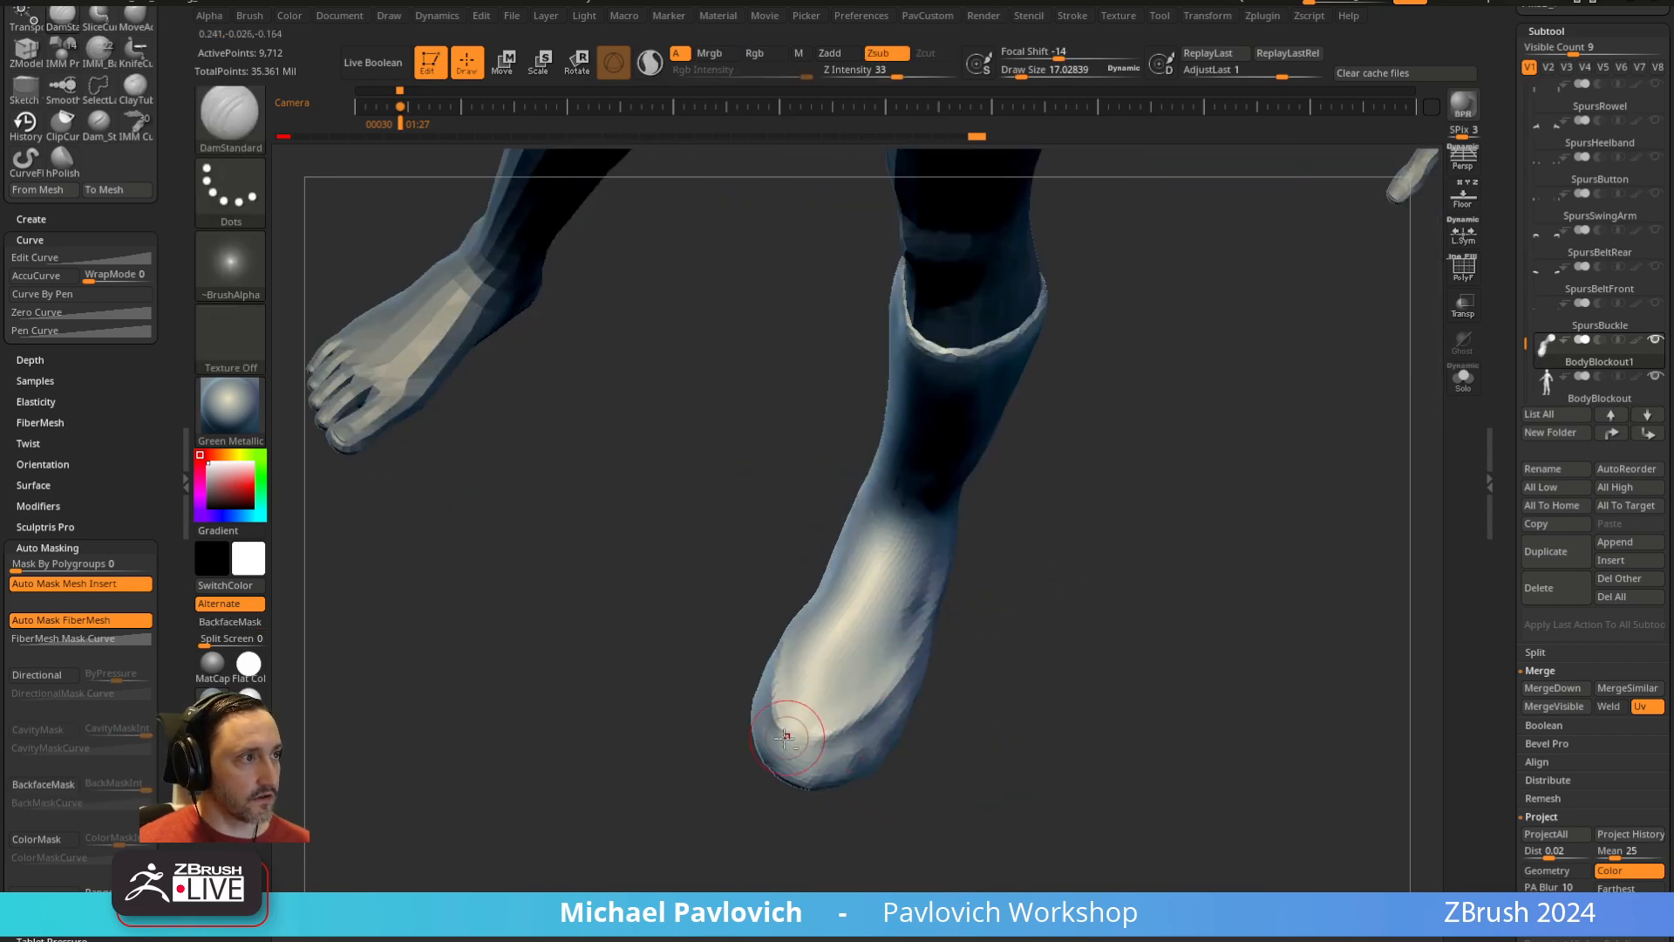
left_click_drag(786, 738, 833, 746)
mouse_move(929, 705)
left_mouse_down()
mouse_move(979, 751)
mouse_move(994, 680)
left_mouse_up()
Pull the sole rim around the toe outward with the MoveAccu brush
key("b")
key("m")
key("a")
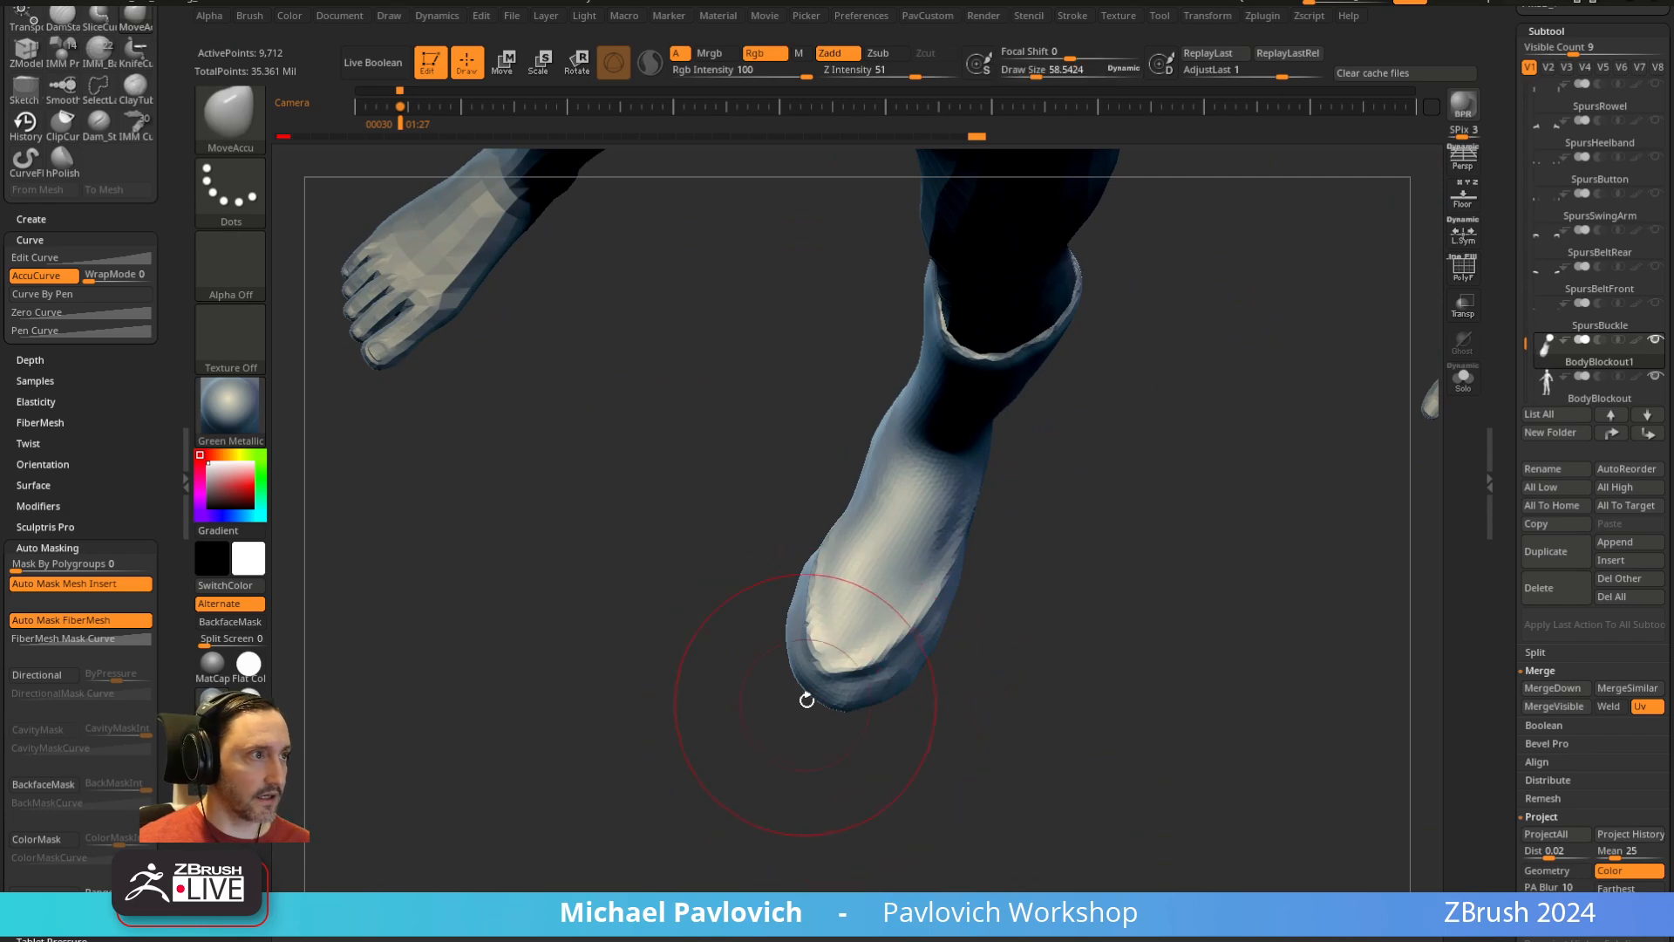
left_click_drag(813, 687, 800, 701)
key("s")
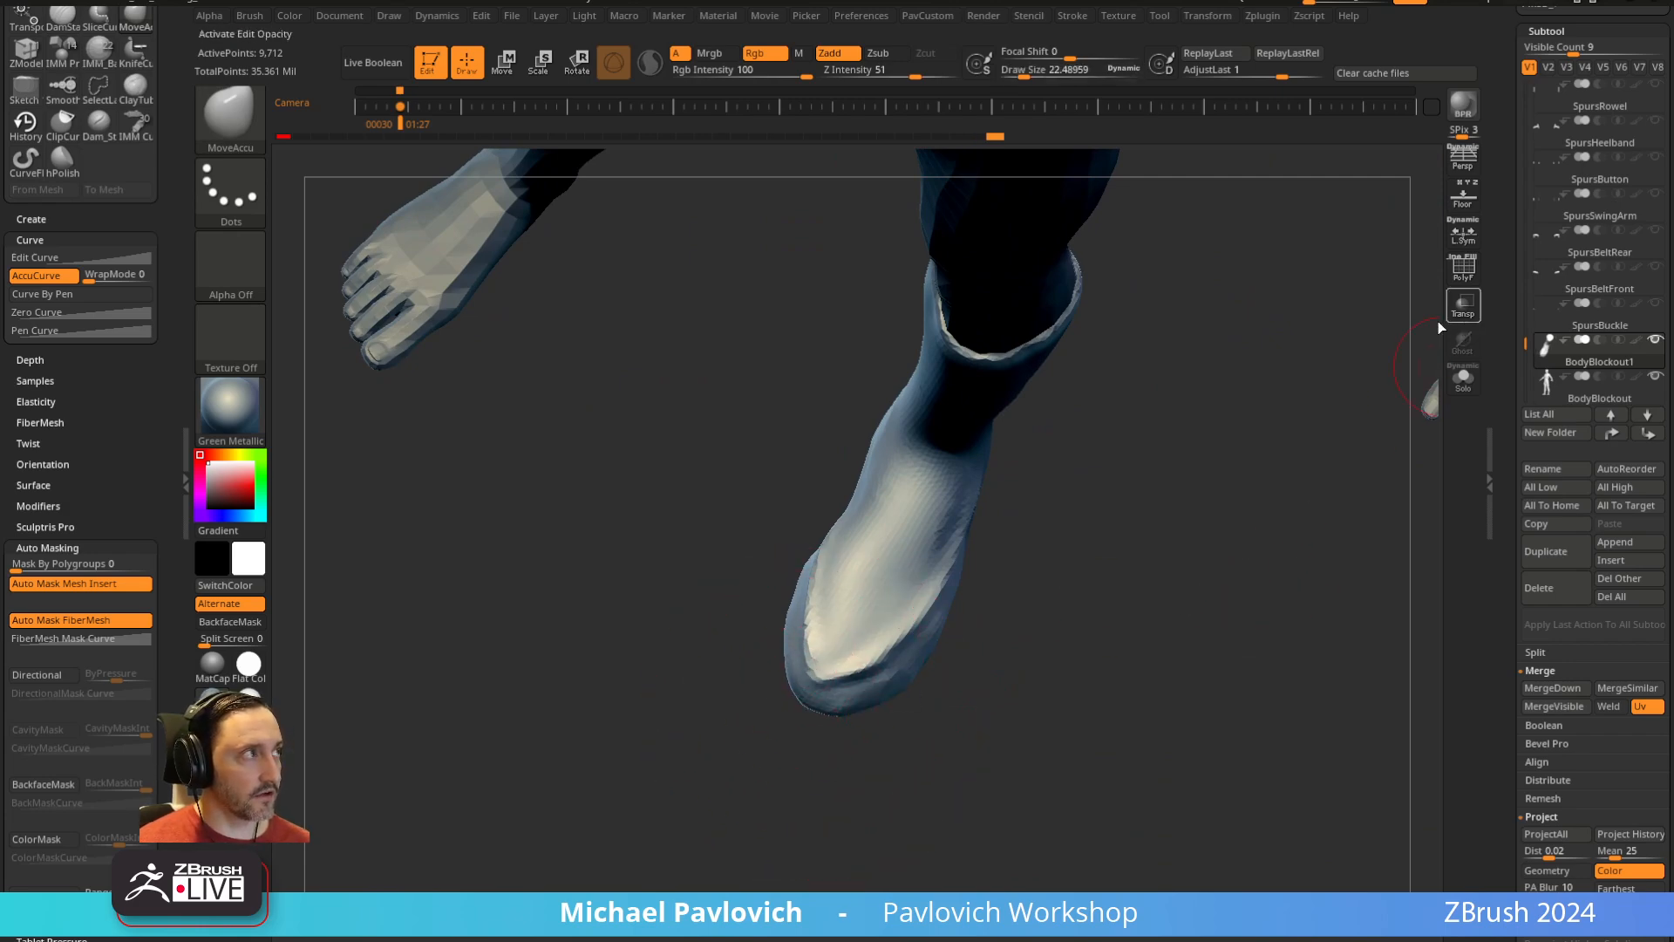
Turn on transparency and raise the boot slightly with the move gizmo to fit it around the foot inside
left_click(1462, 305)
left_click_drag(1395, 393, 1011, 578)
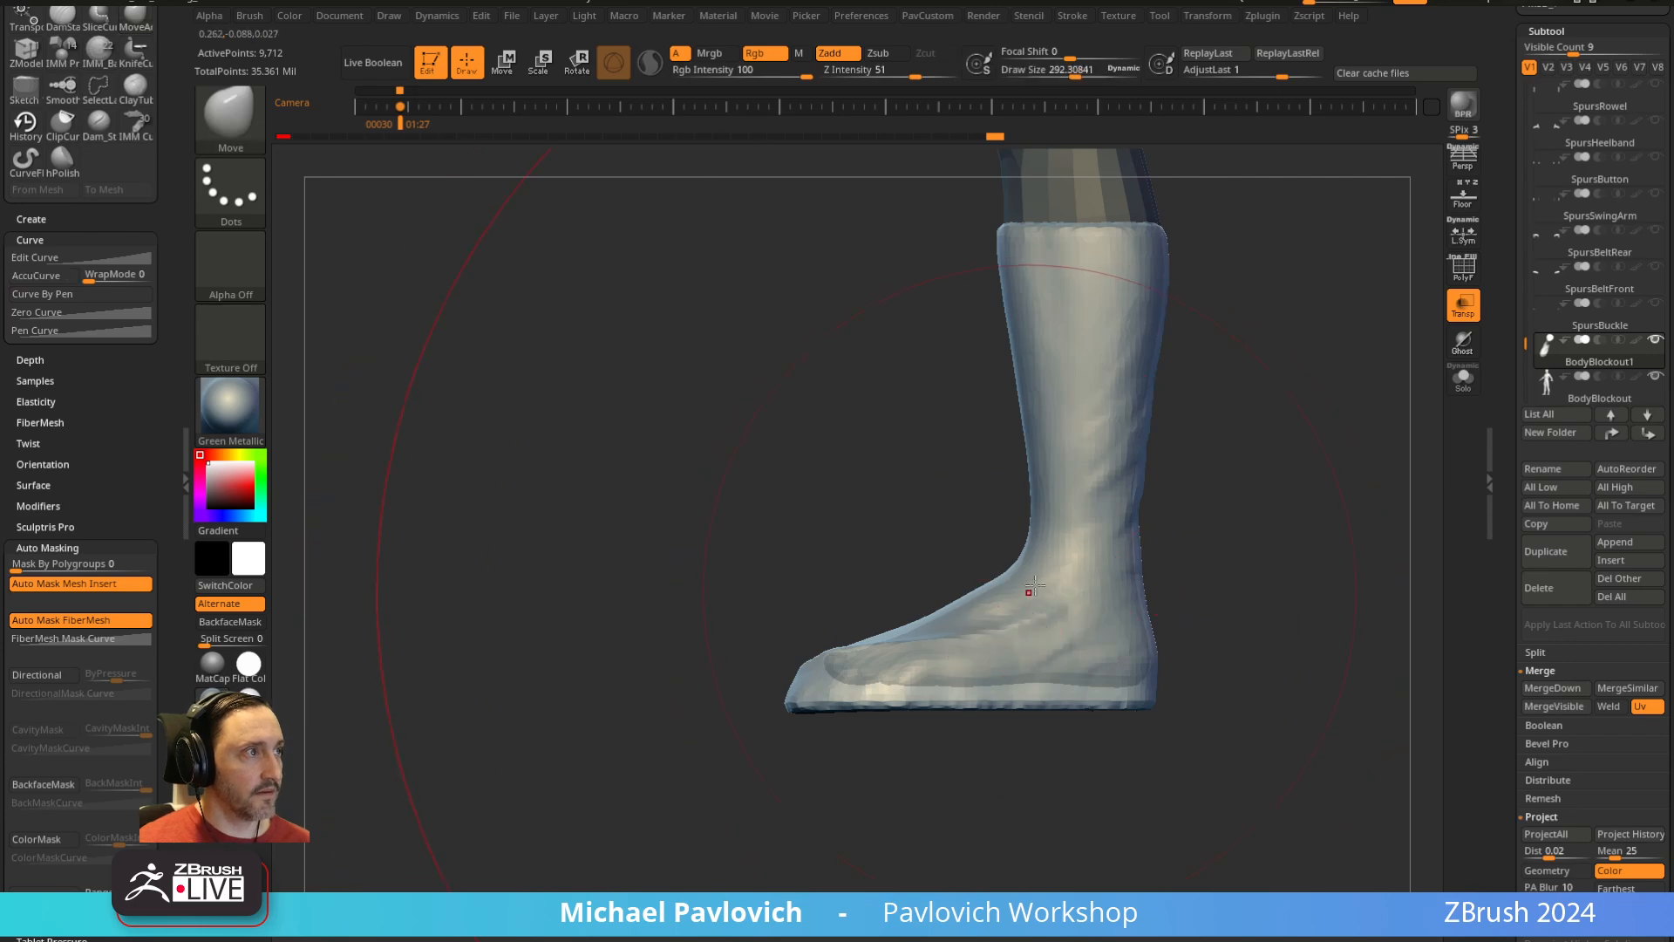
key("w")
left_click_drag(951, 794, 950, 783)
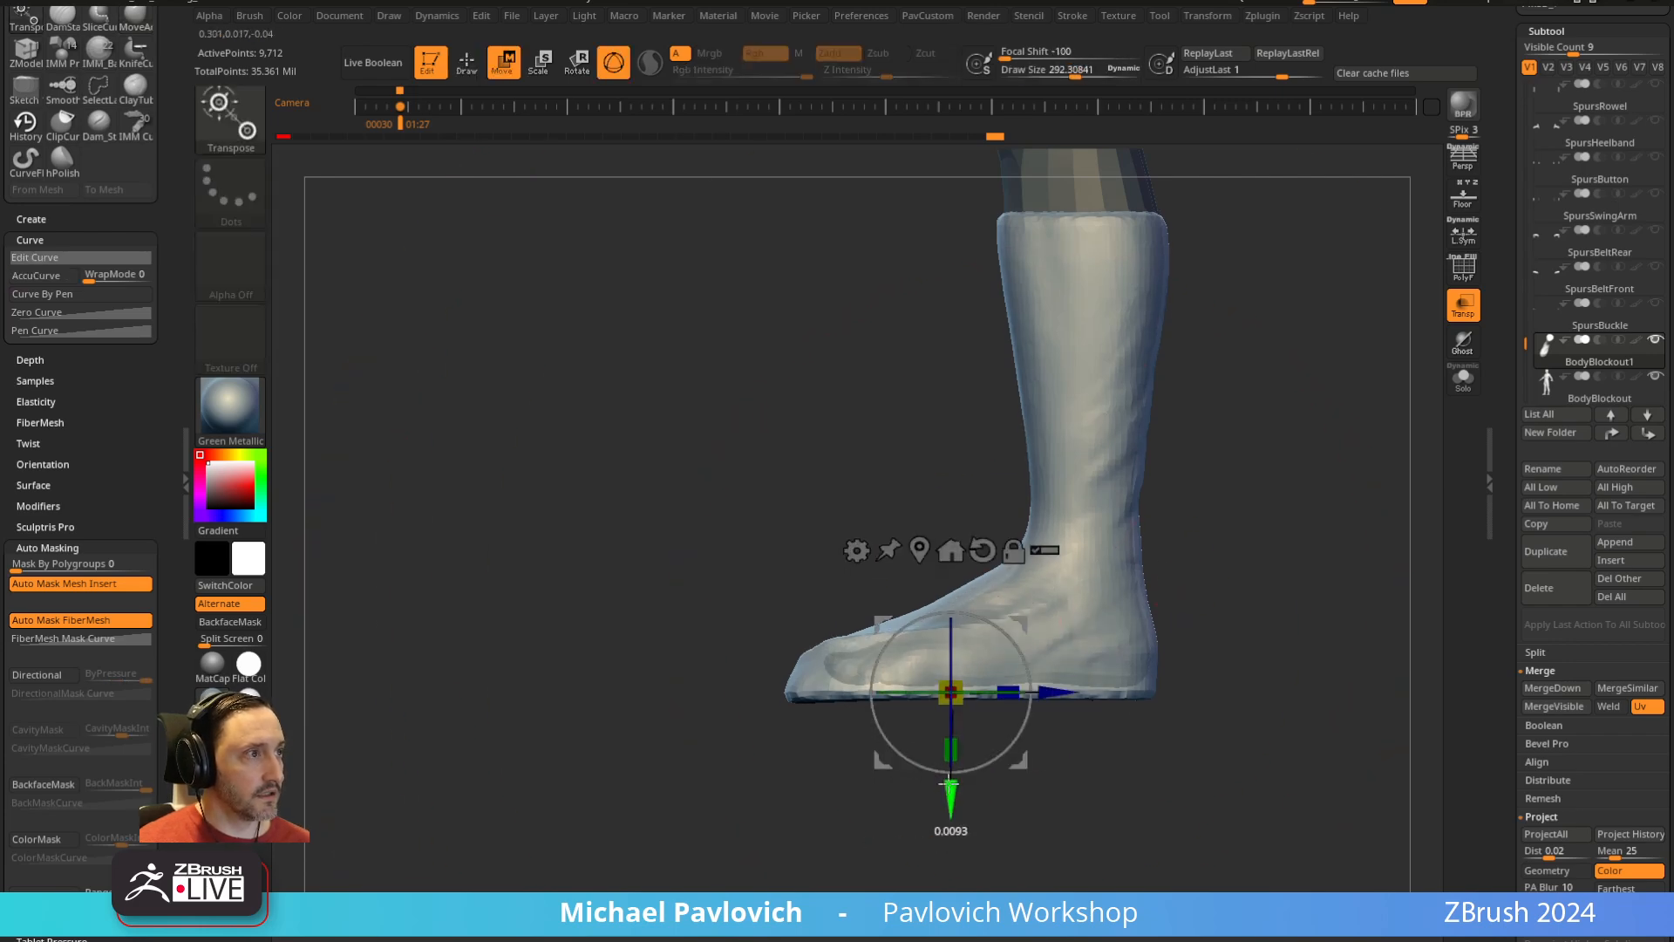
key("q")
Lift the boot's toe in side view with the MoveAccu brush at a draw size of about 95
left_click_drag(1238, 579, 1180, 580)
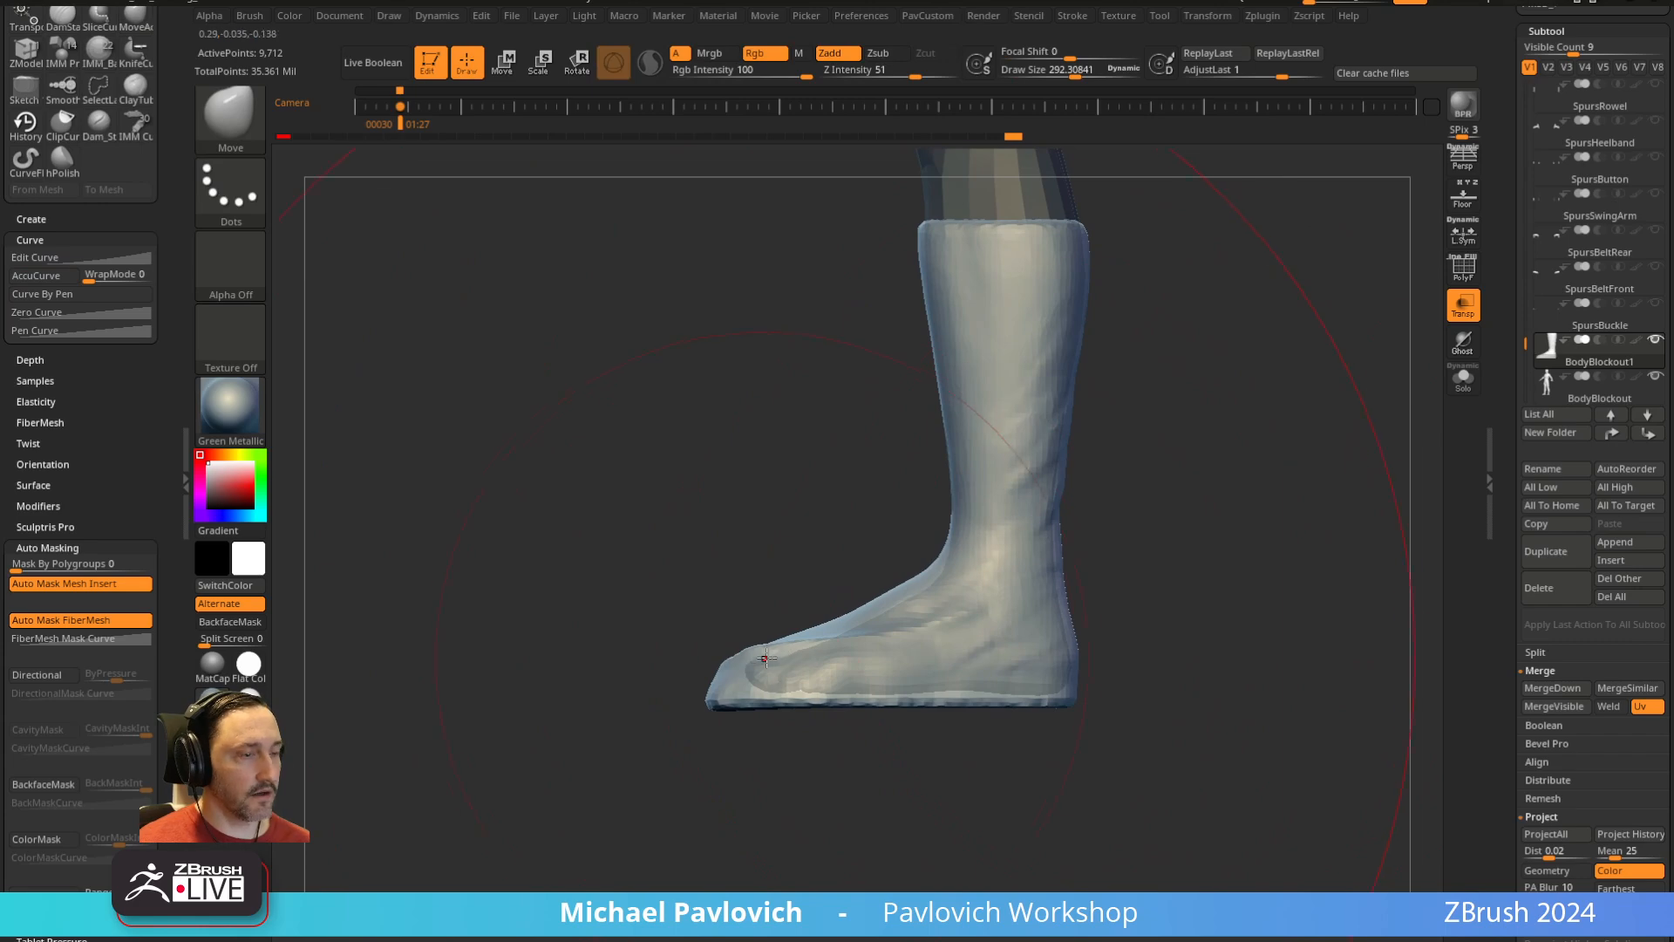
key("s")
left_click_drag(721, 688, 704, 671)
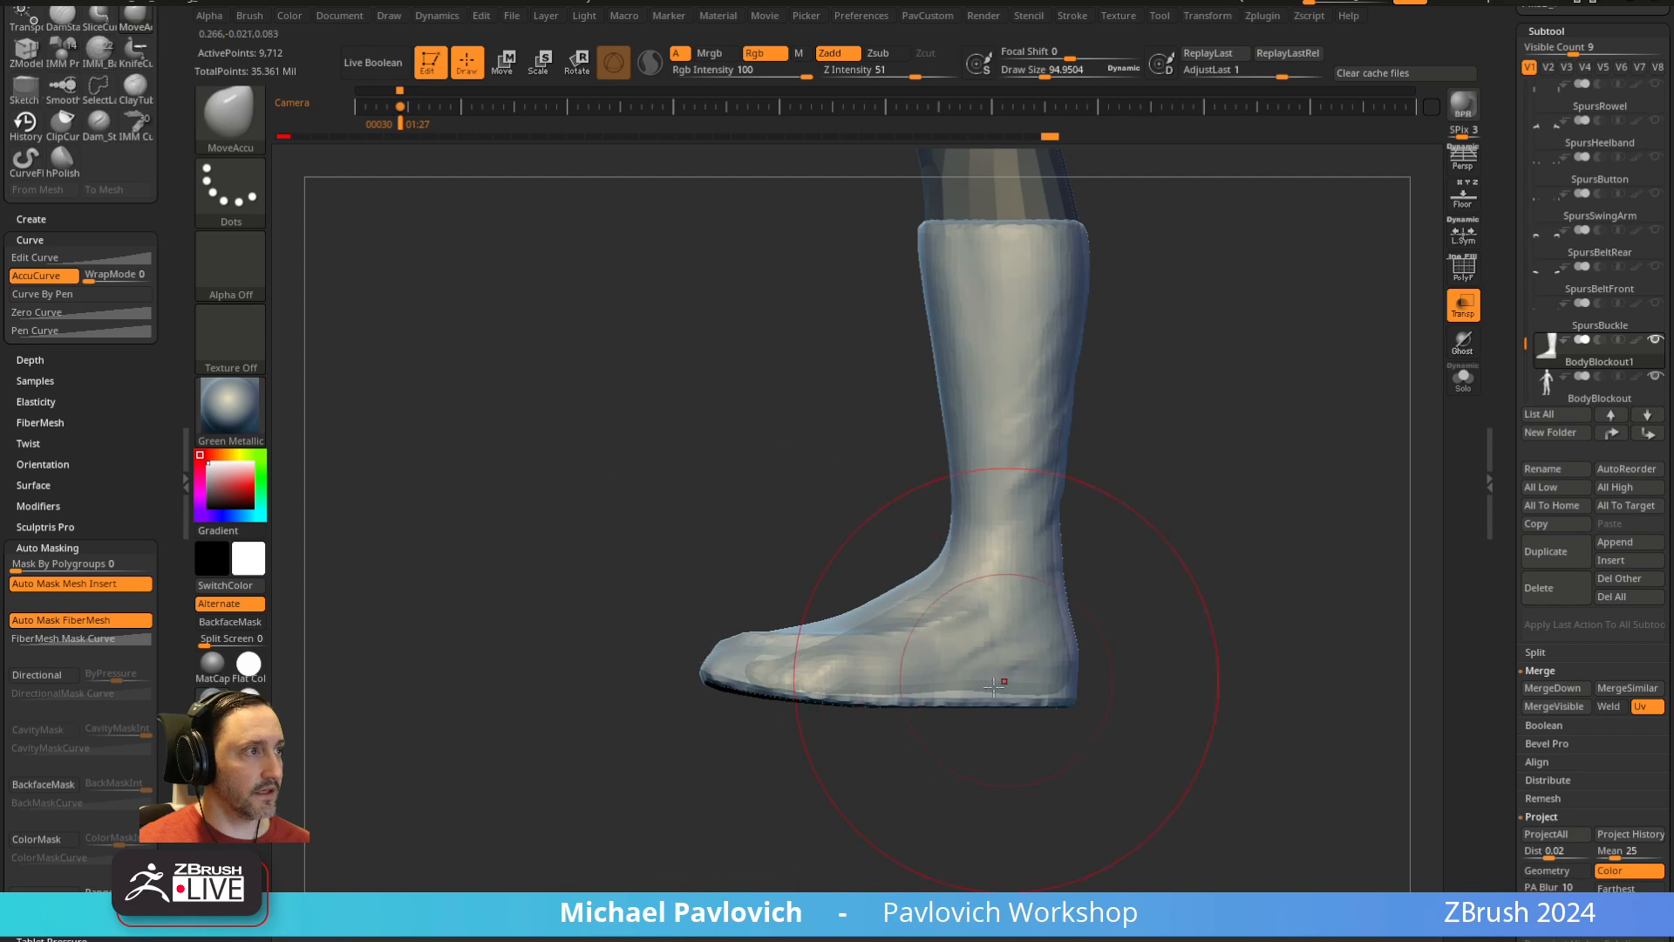
Remesh the boot more densely and smooth the surface of its shaft
key("space")
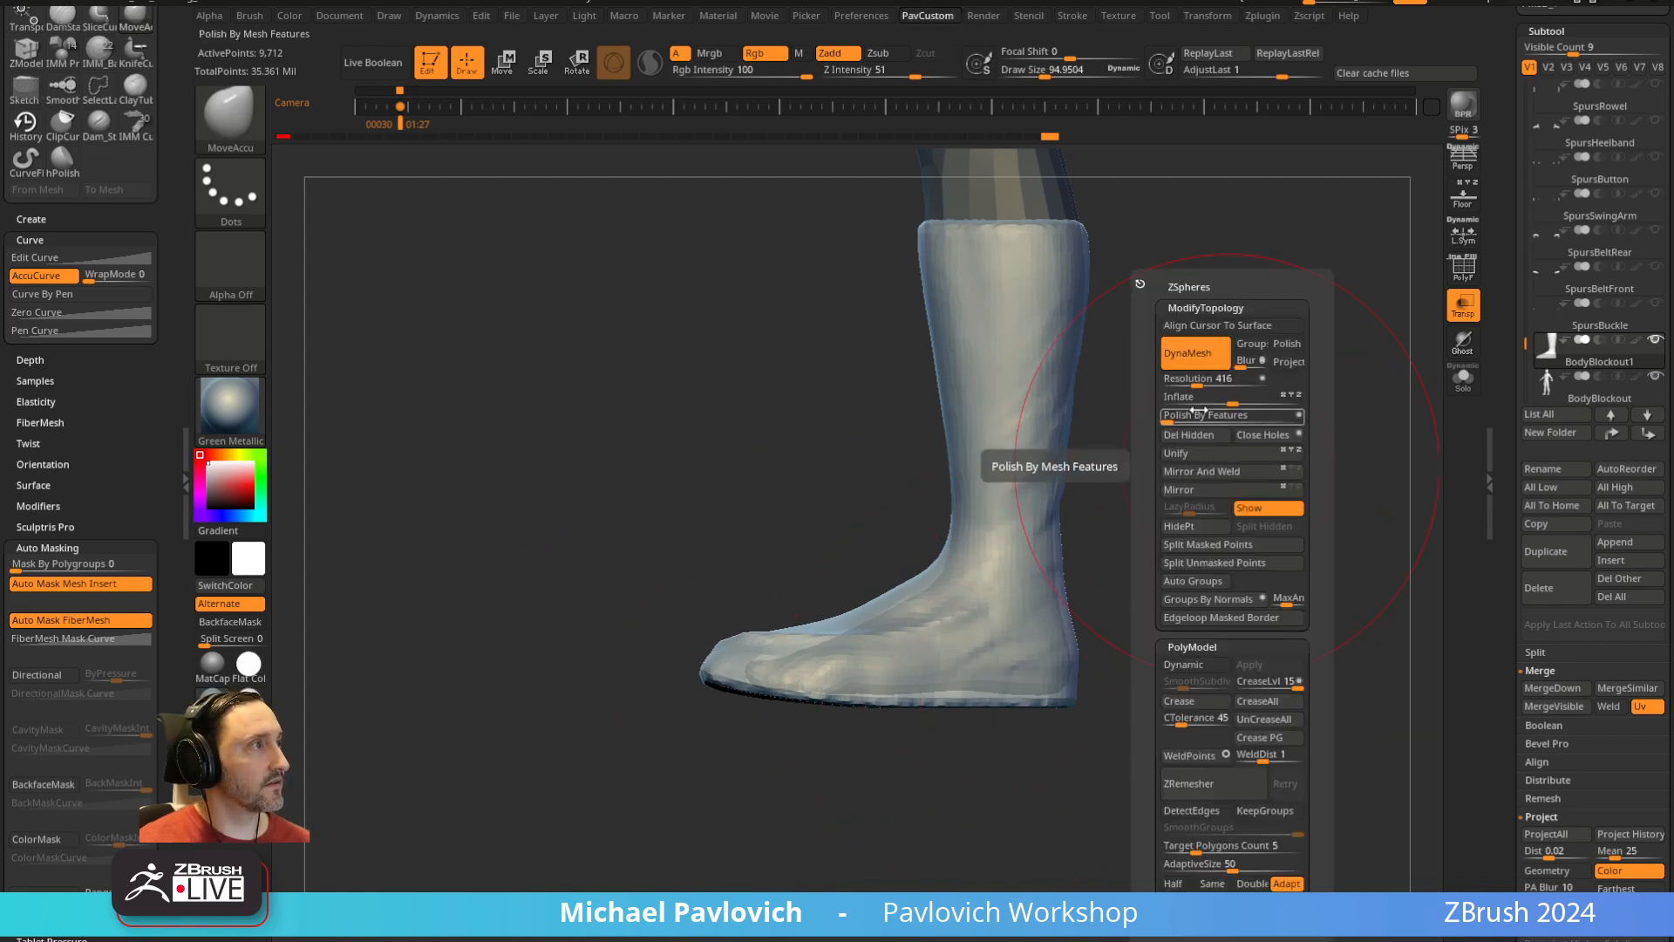
left_click_drag(1012, 490, 1099, 459, "shift")
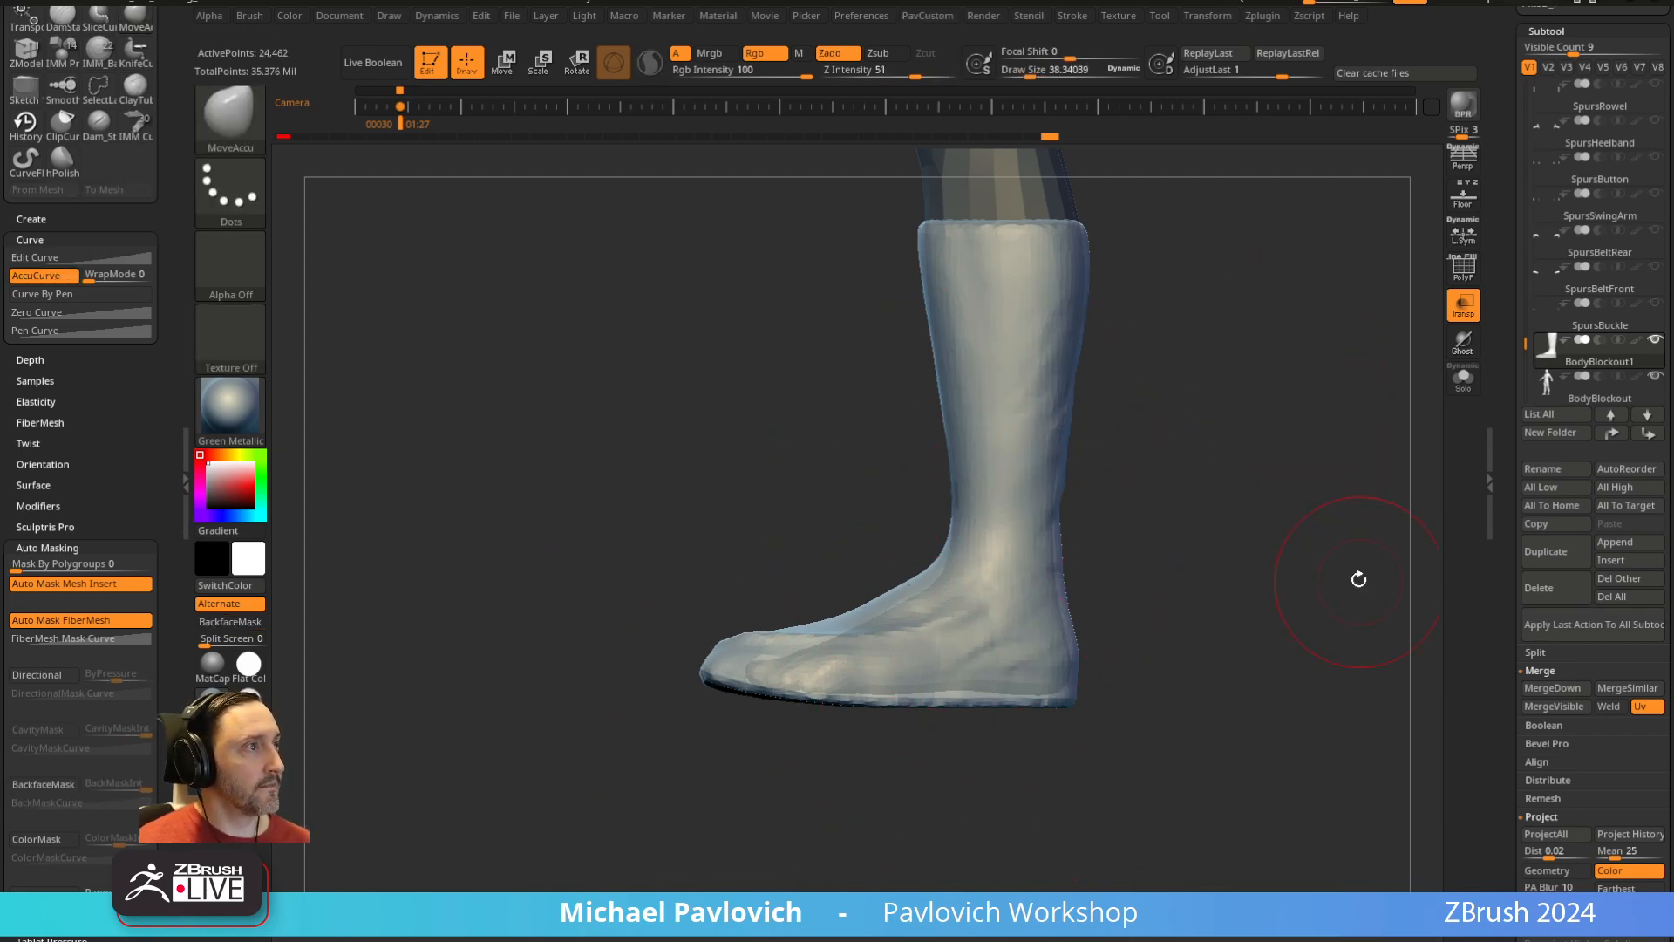
Try to clip the boot's sole upward ahead of the heel in straight side view with the ClipCurve brush
left_click(230, 113, "ctrl+shift")
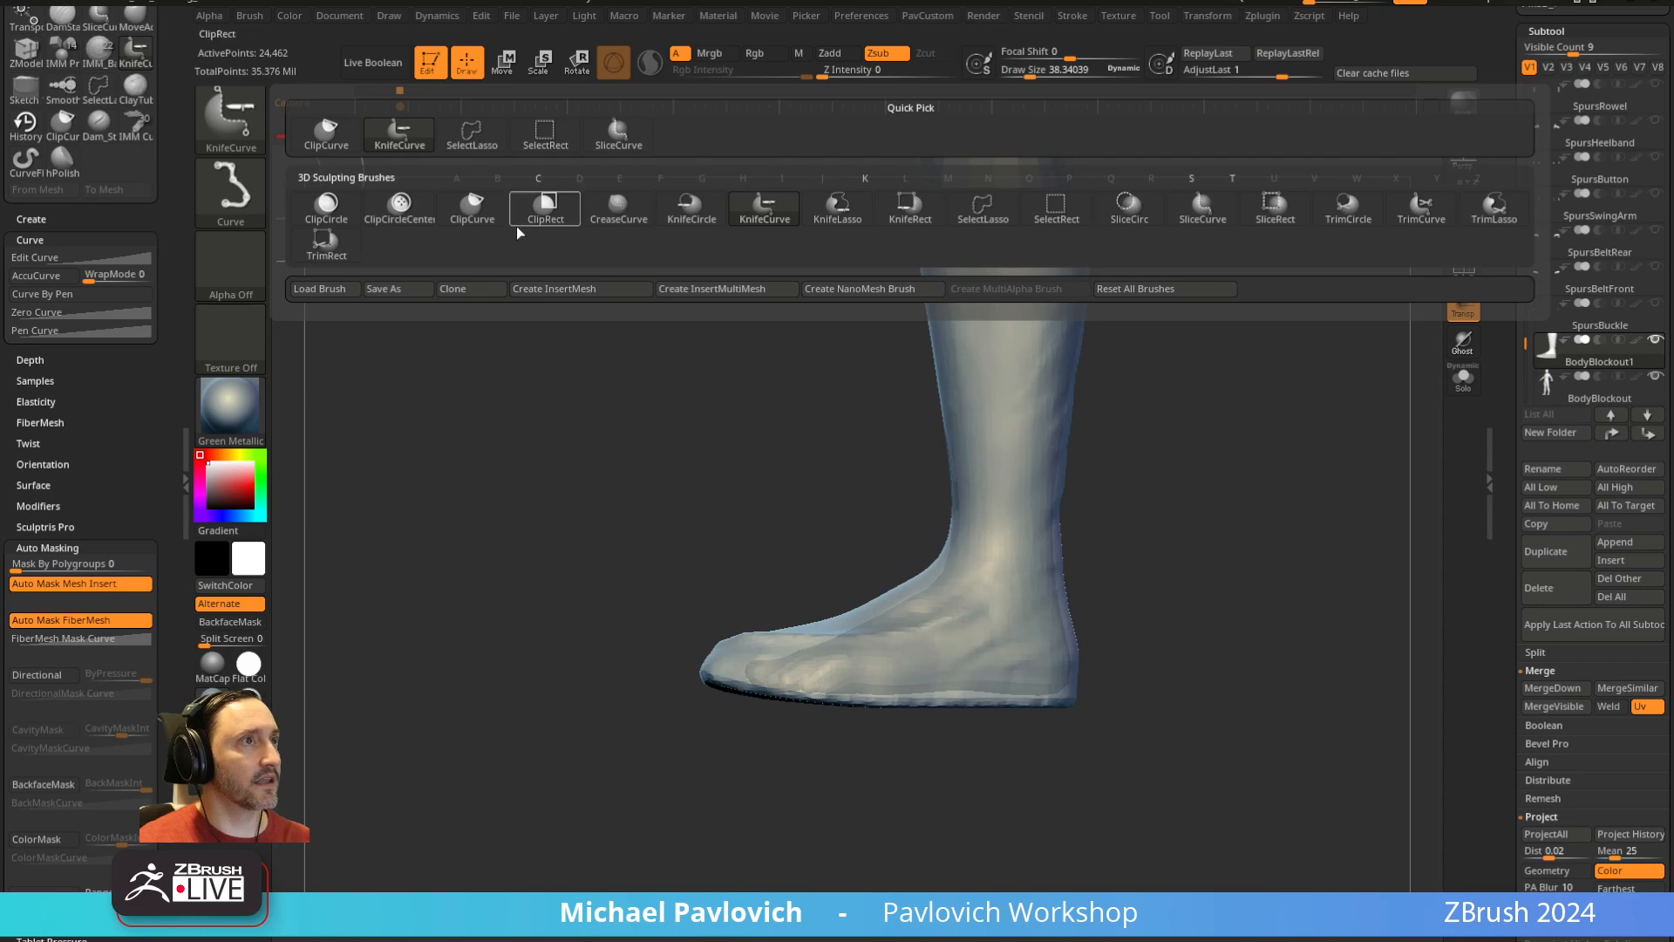
left_click(476, 210, "ctrl+shift")
left_click_drag(1013, 748, 987, 676, "ctrl+shift")
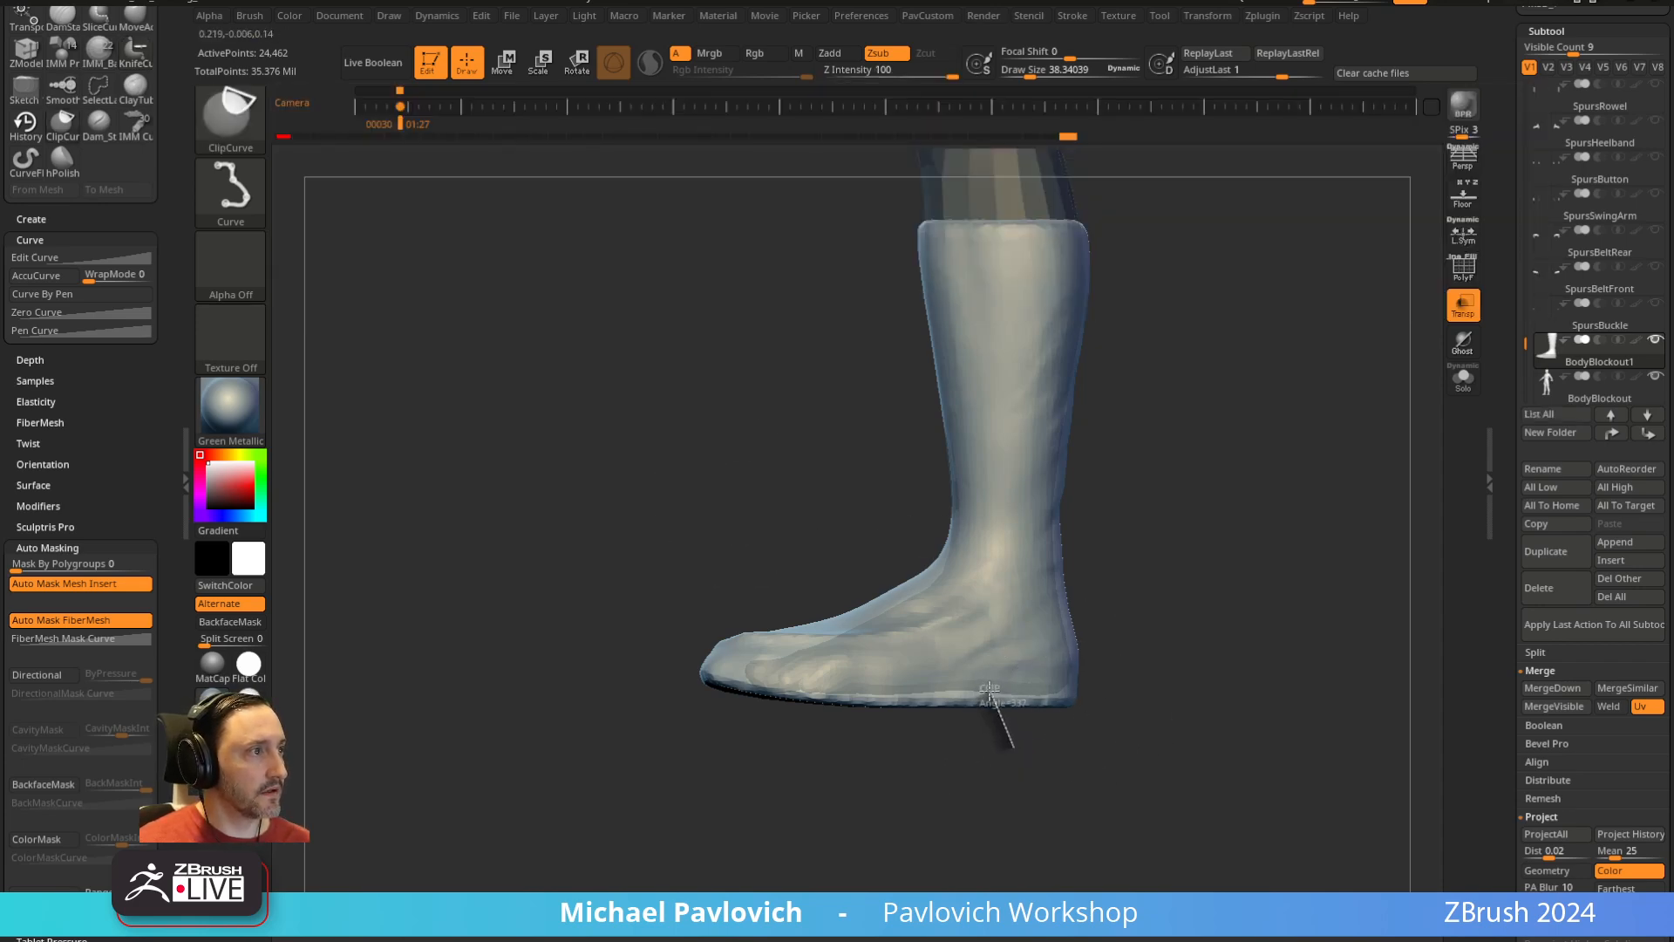
mouse_move(872, 698)
left_mouse_down("ctrl+shift")
mouse_move(509, 702)
mouse_move(487, 689)
left_mouse_up("ctrl+shift")
key("ctrl")
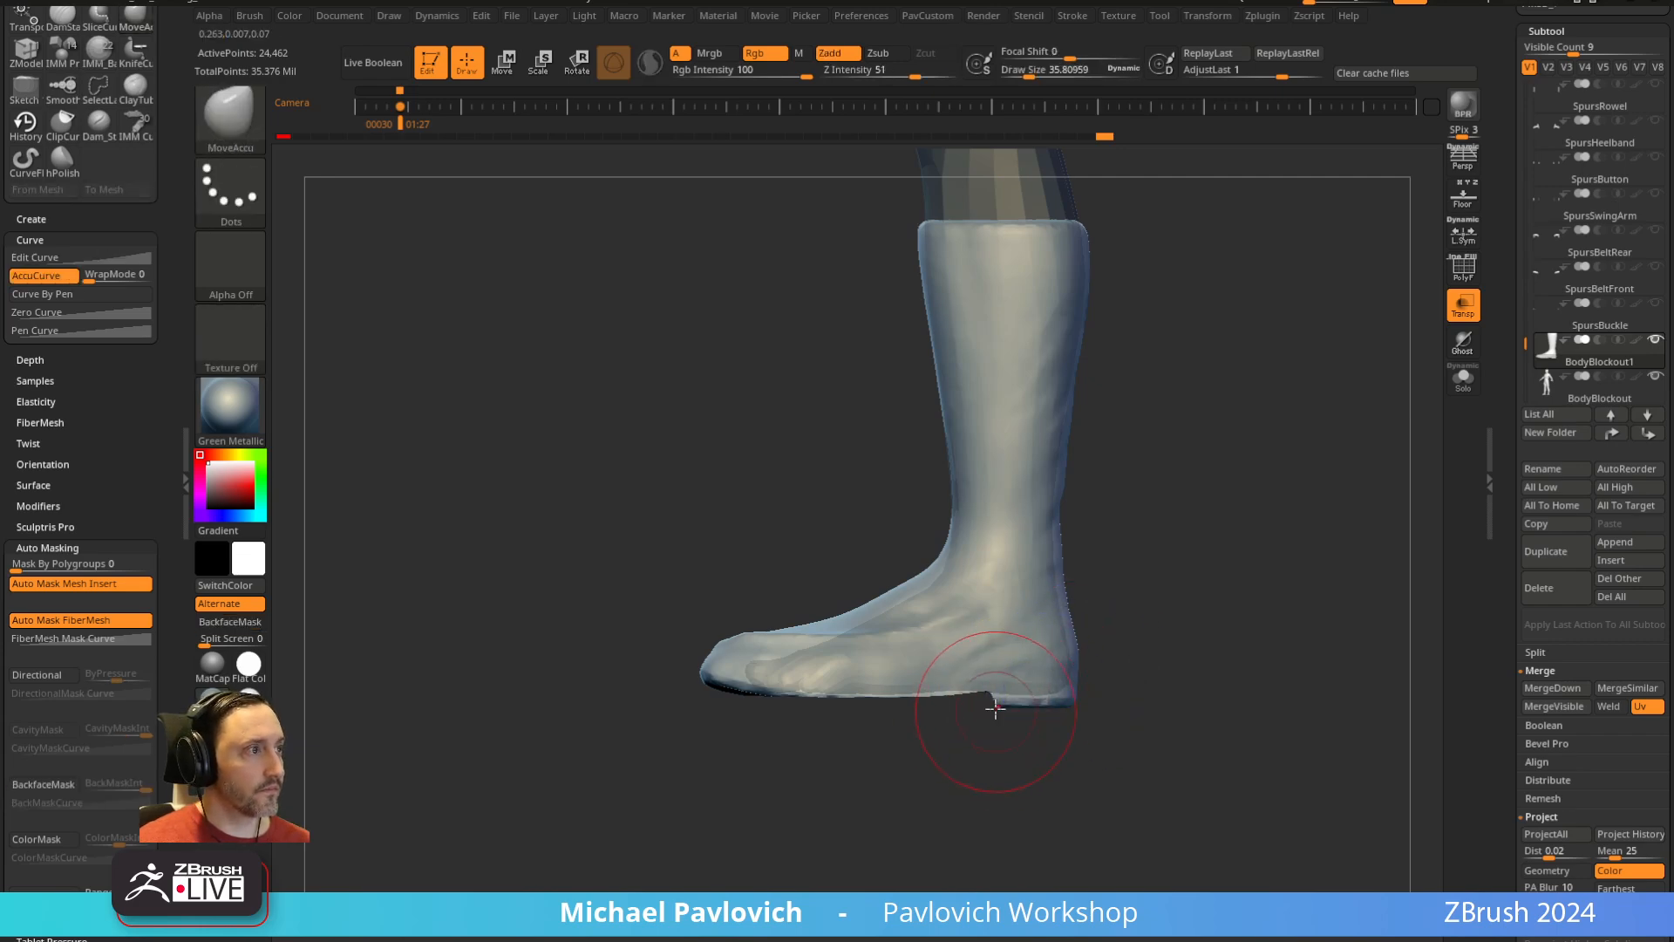
left_click_drag(1144, 662, 1210, 556)
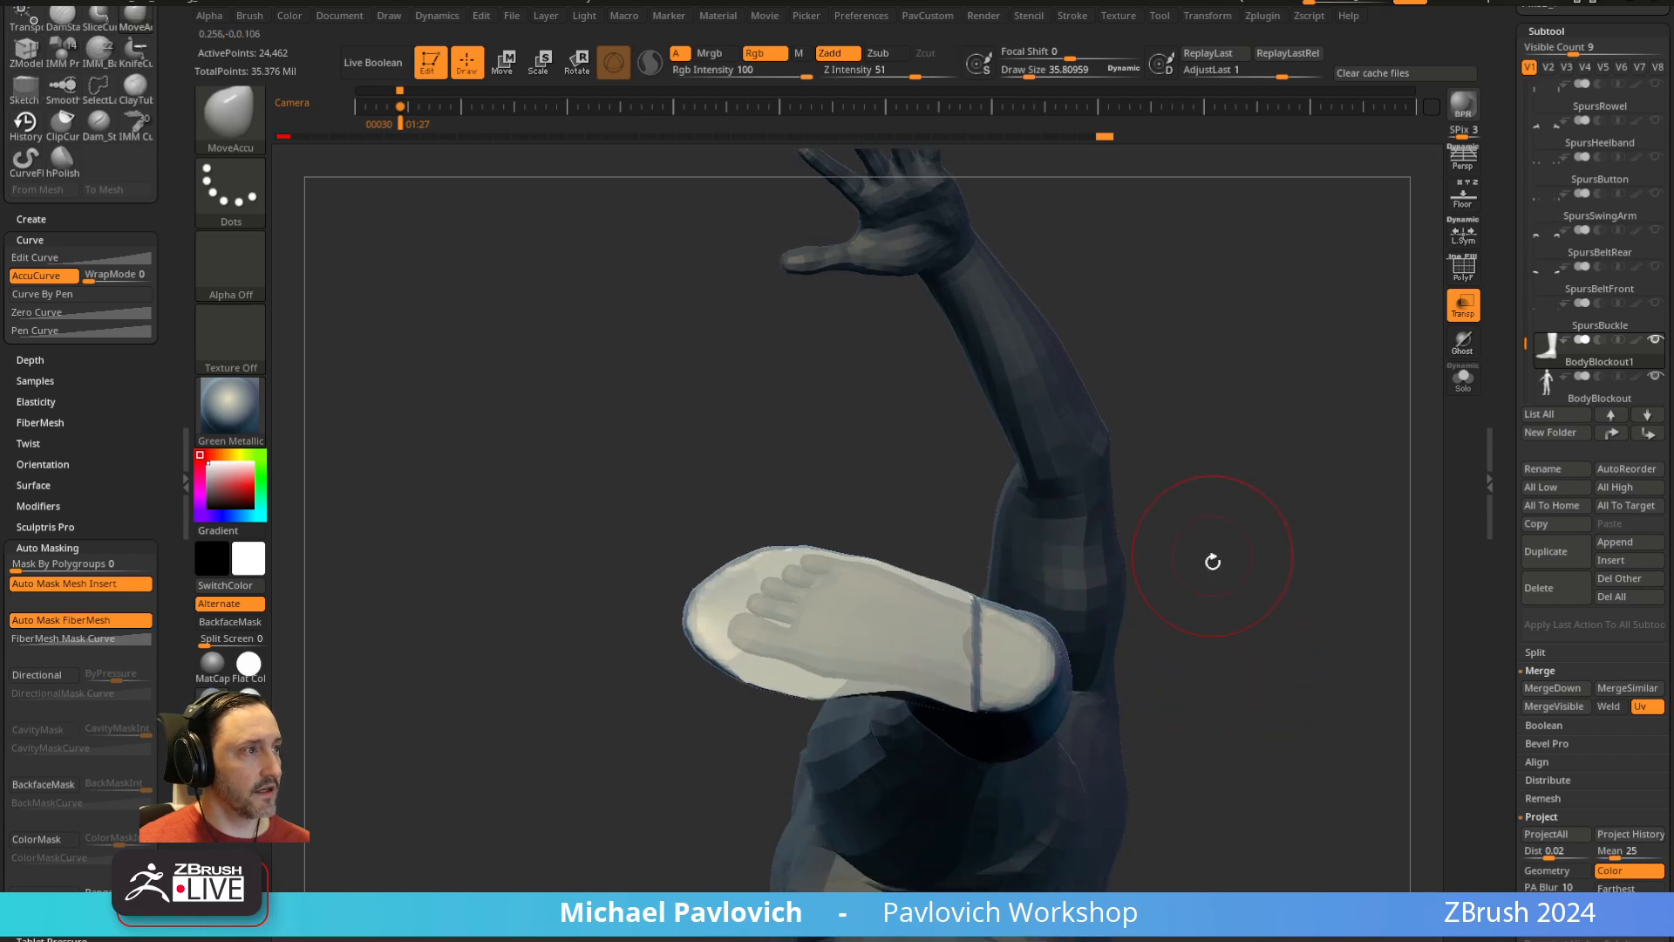
left_click_drag(1210, 489, 1241, 640)
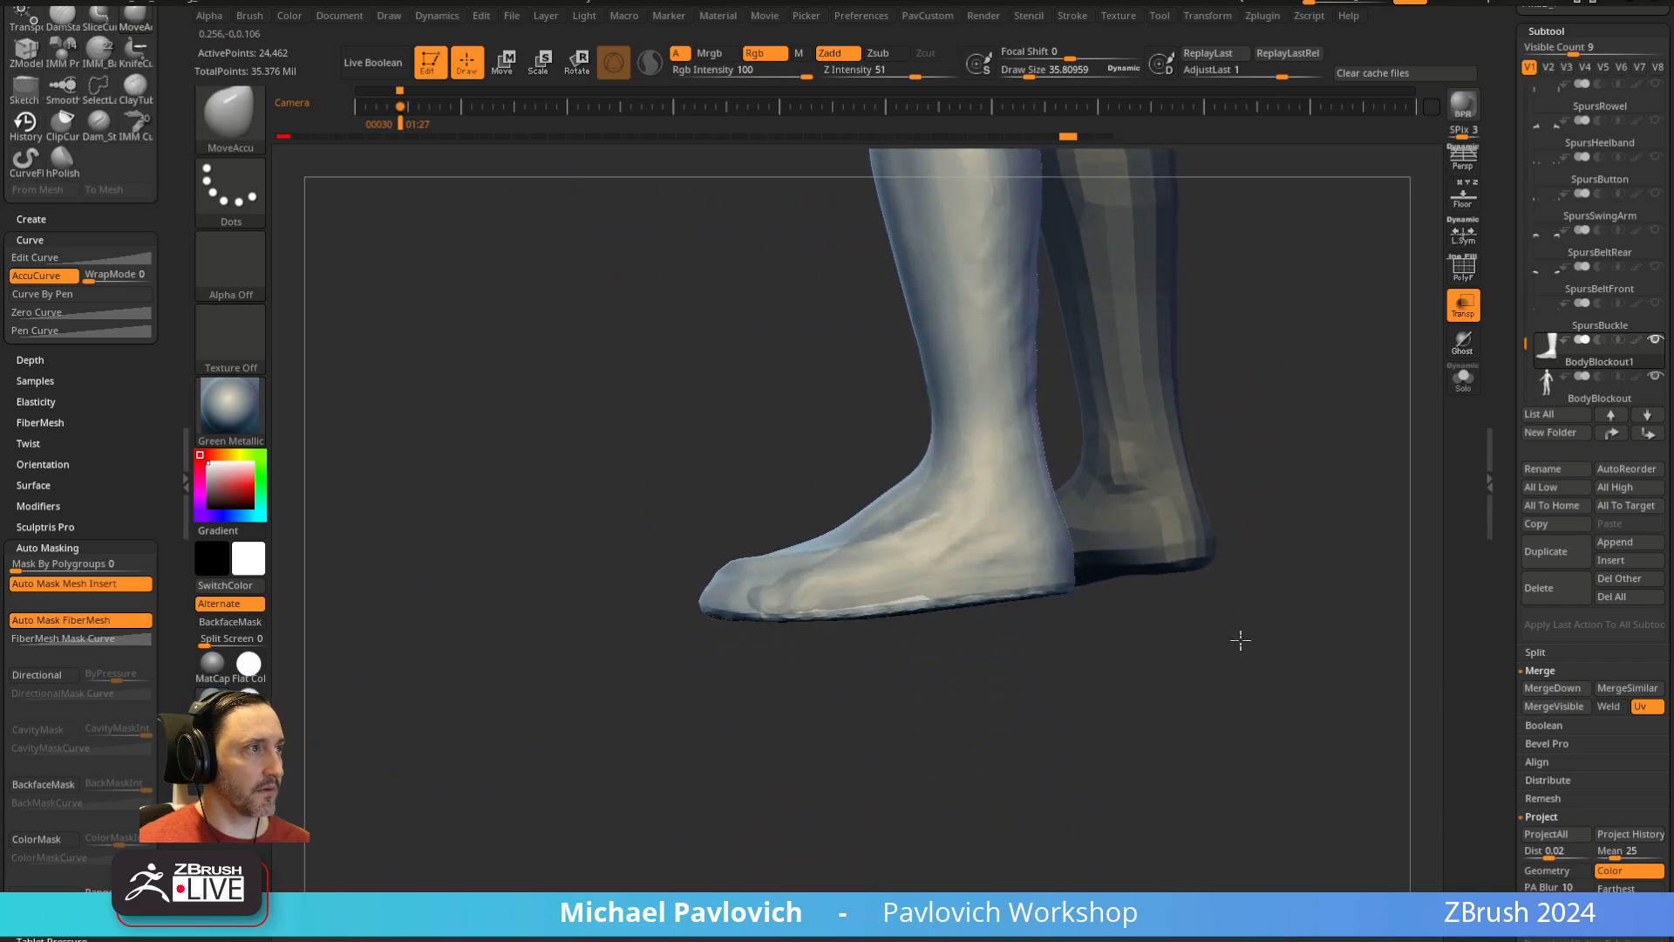
Clip the sole with ClipCurve from a slightly turned view, leaving a stepped heel whose front edge runs diagonally across the sole
left_click_drag(1012, 670, 983, 580, "ctrl+shift")
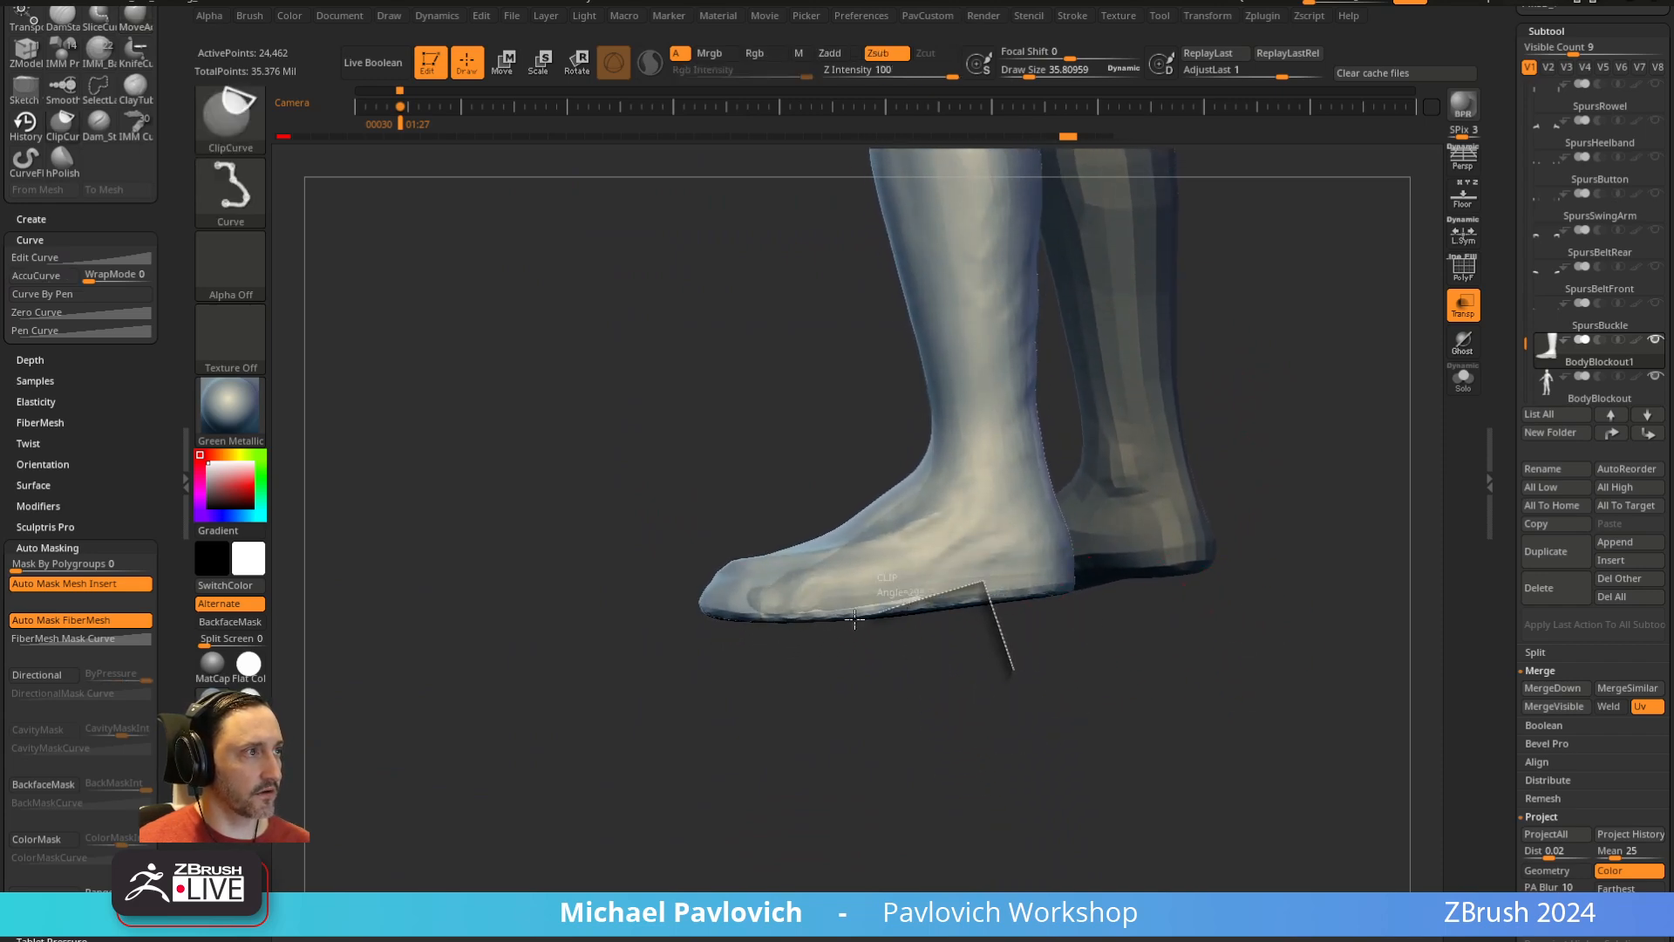
left_click_drag(854, 619, 644, 636, "ctrl+shift")
mouse_move(1290, 558)
left_mouse_down()
mouse_move(1345, 493)
mouse_move(1170, 538)
mouse_move(1138, 640)
left_mouse_up()
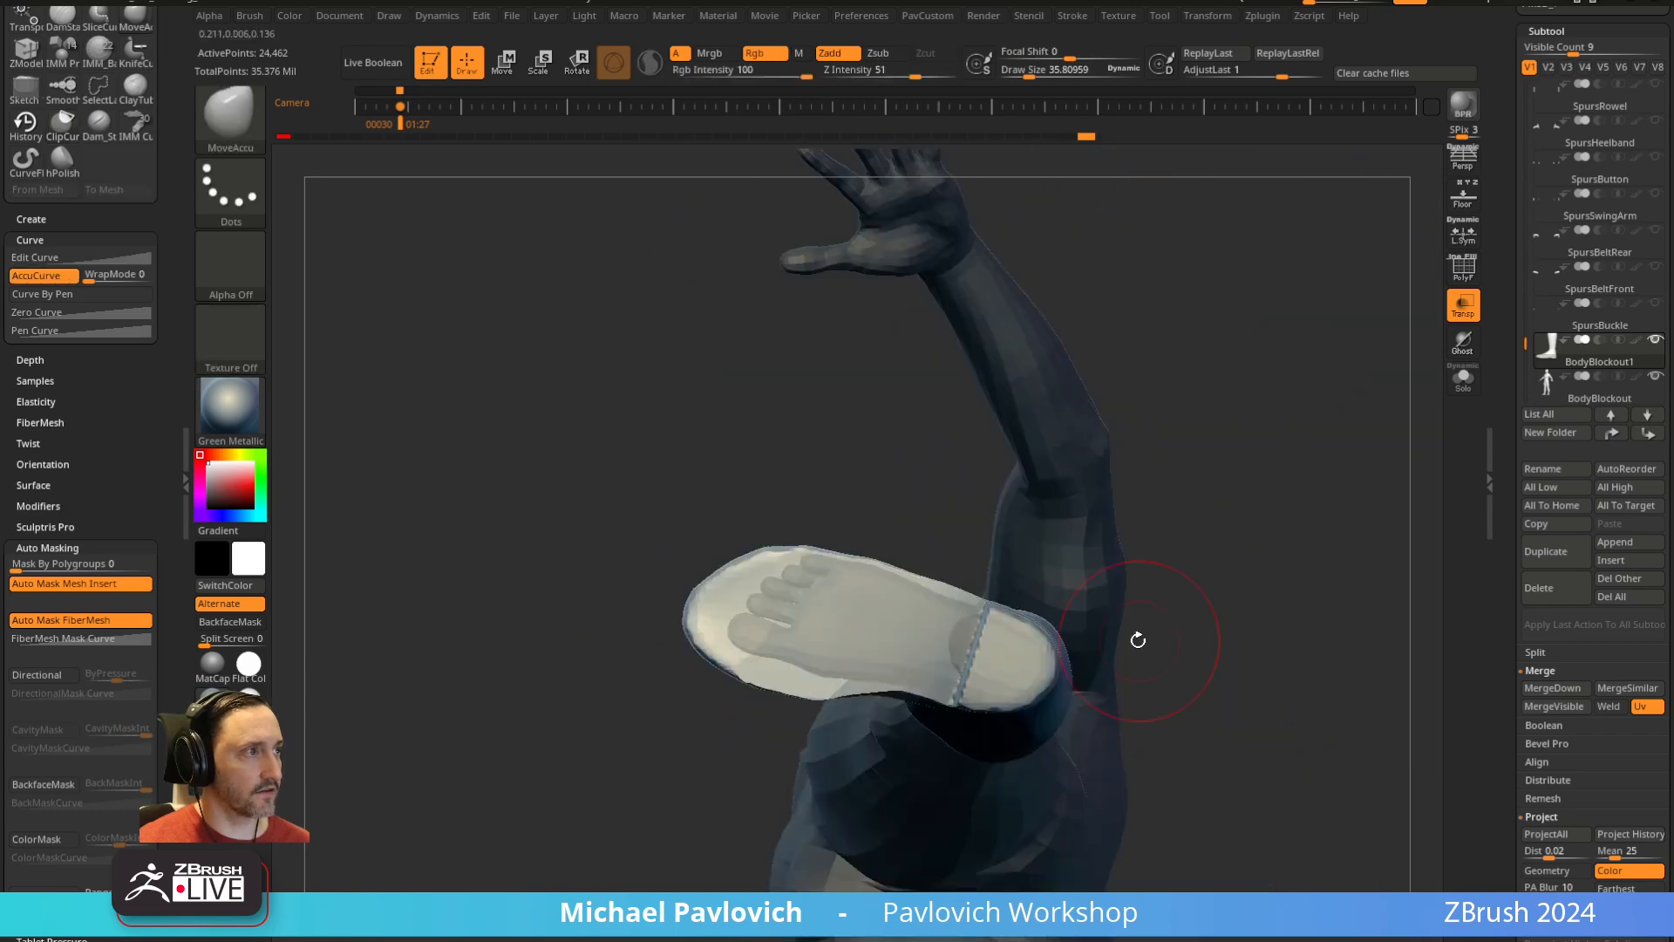
left_click_drag(1225, 545, 960, 666)
Isolate the boot, soften the step at the heel and remesh it with DynaMesh
left_click(1463, 379)
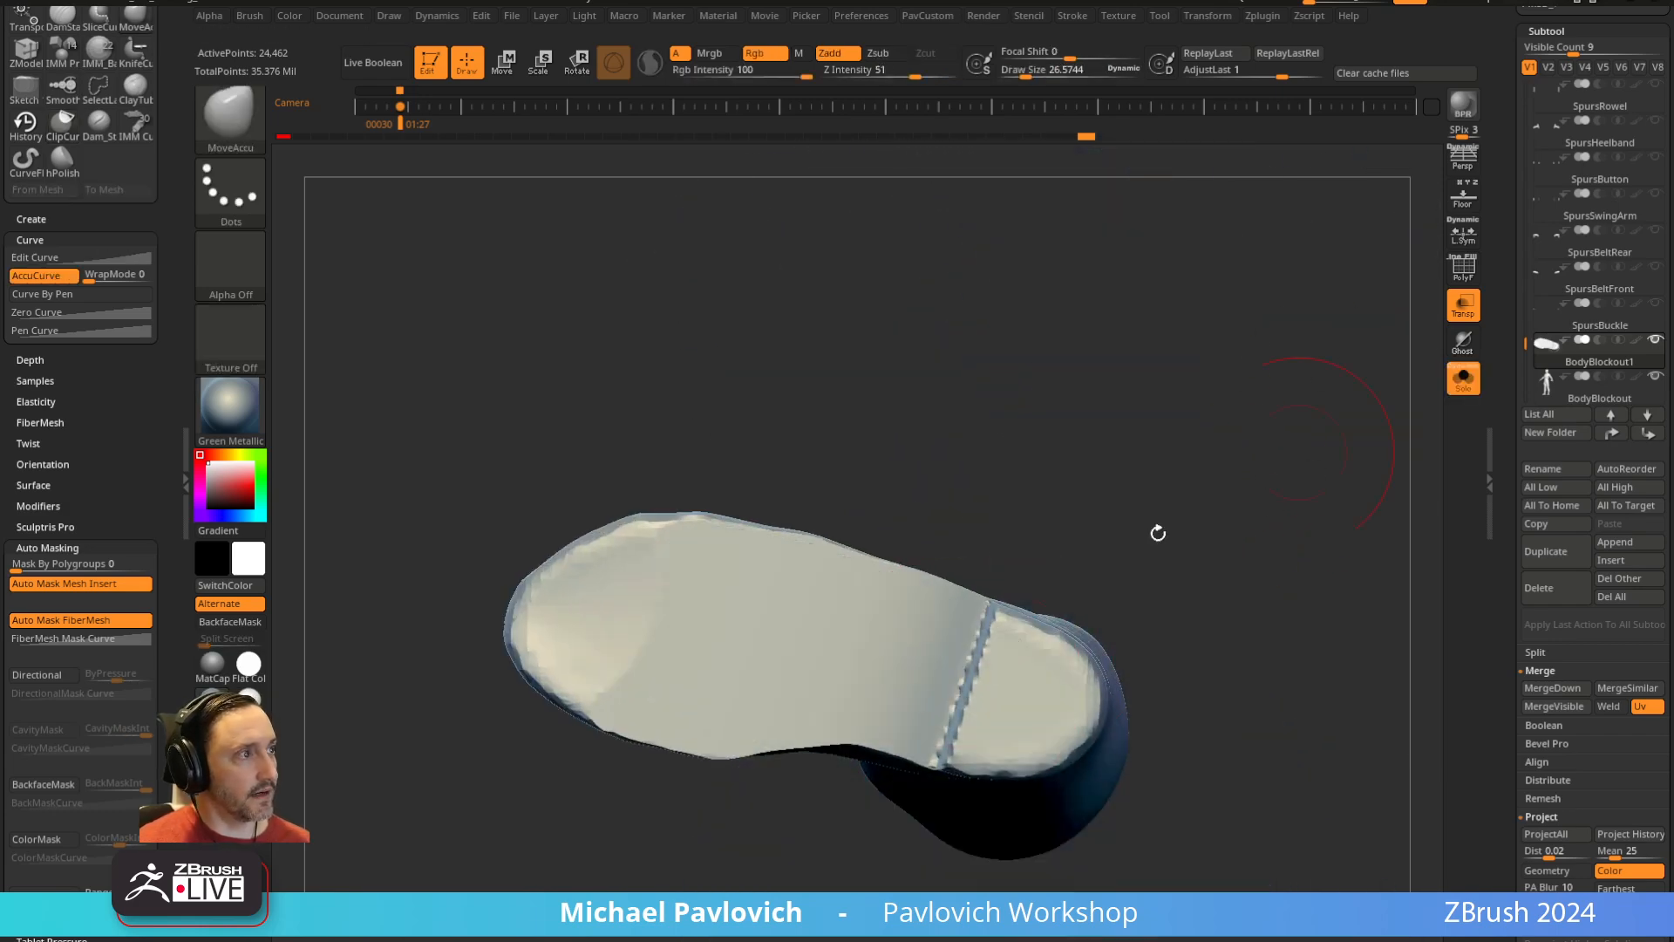
mouse_move(972, 615)
left_mouse_down()
mouse_move(968, 671)
mouse_move(937, 708)
left_mouse_up()
right_click_drag(902, 732, 1168, 471, "ctrl")
left_click_drag(1175, 464, 1212, 608, "ctrl")
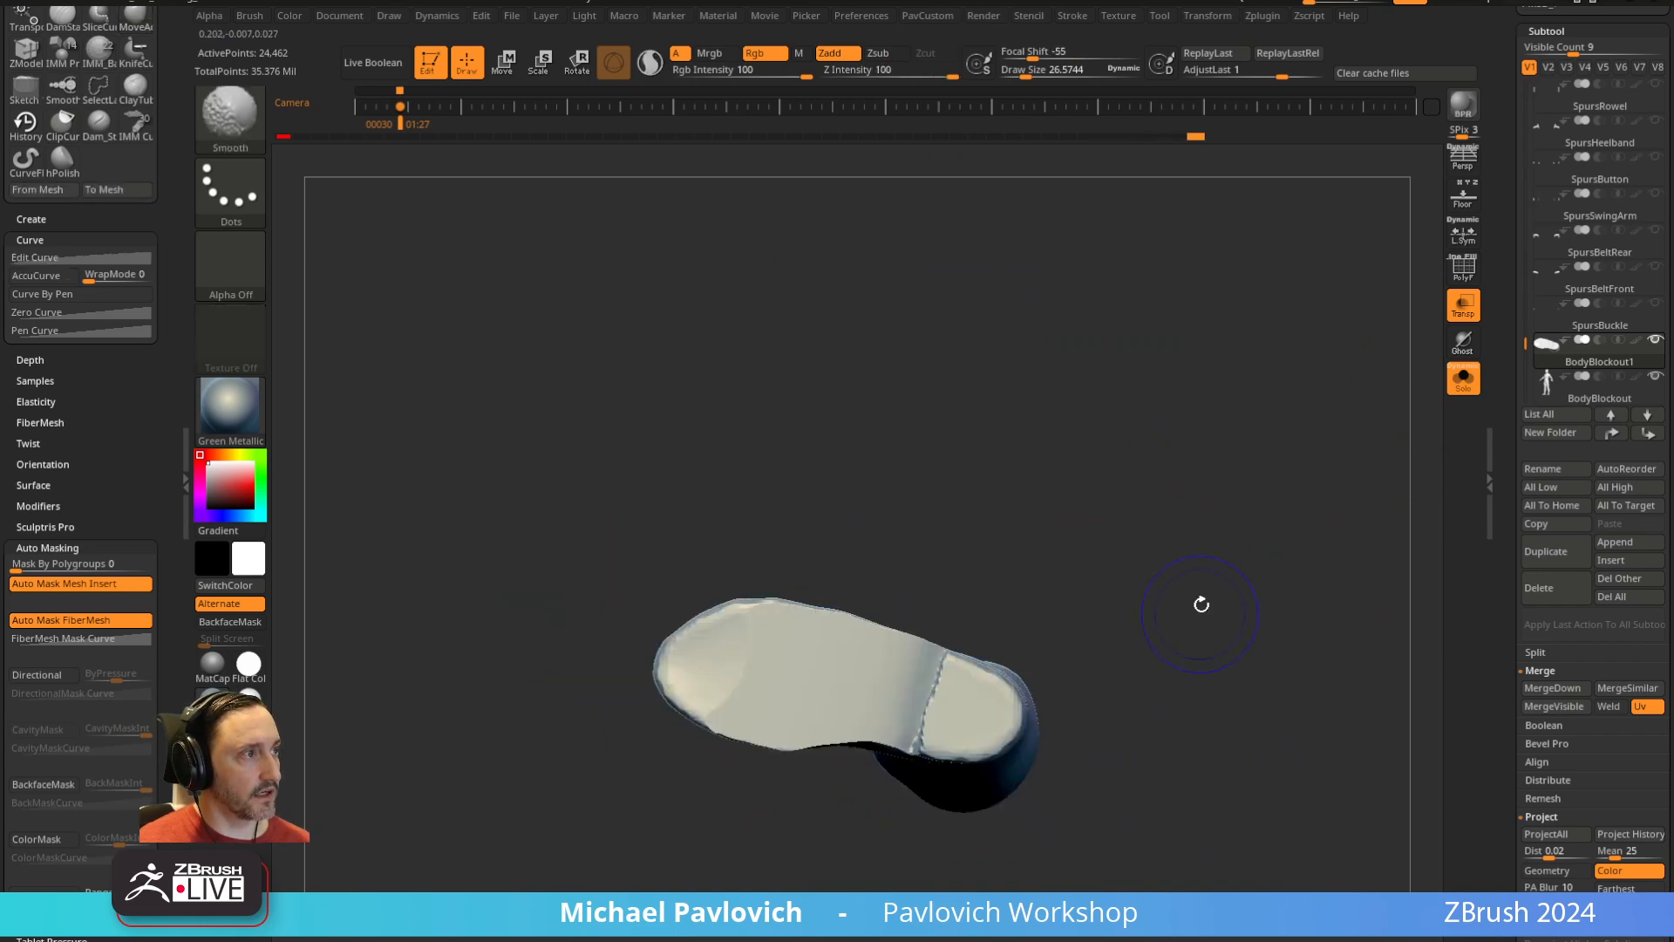
left_click_drag(1220, 427, 1306, 639, "ctrl")
Flatten the sole and the edges of the heel step with the hPolish brush
mouse_move(1207, 563)
right_mouse_down()
mouse_move(1225, 669)
mouse_move(1221, 641)
mouse_move(1262, 673)
right_mouse_up()
key("4")
right_click_drag(1261, 672, 1221, 550)
mouse_move(972, 695)
right_mouse_down()
mouse_move(1169, 561)
mouse_move(932, 708)
right_mouse_up()
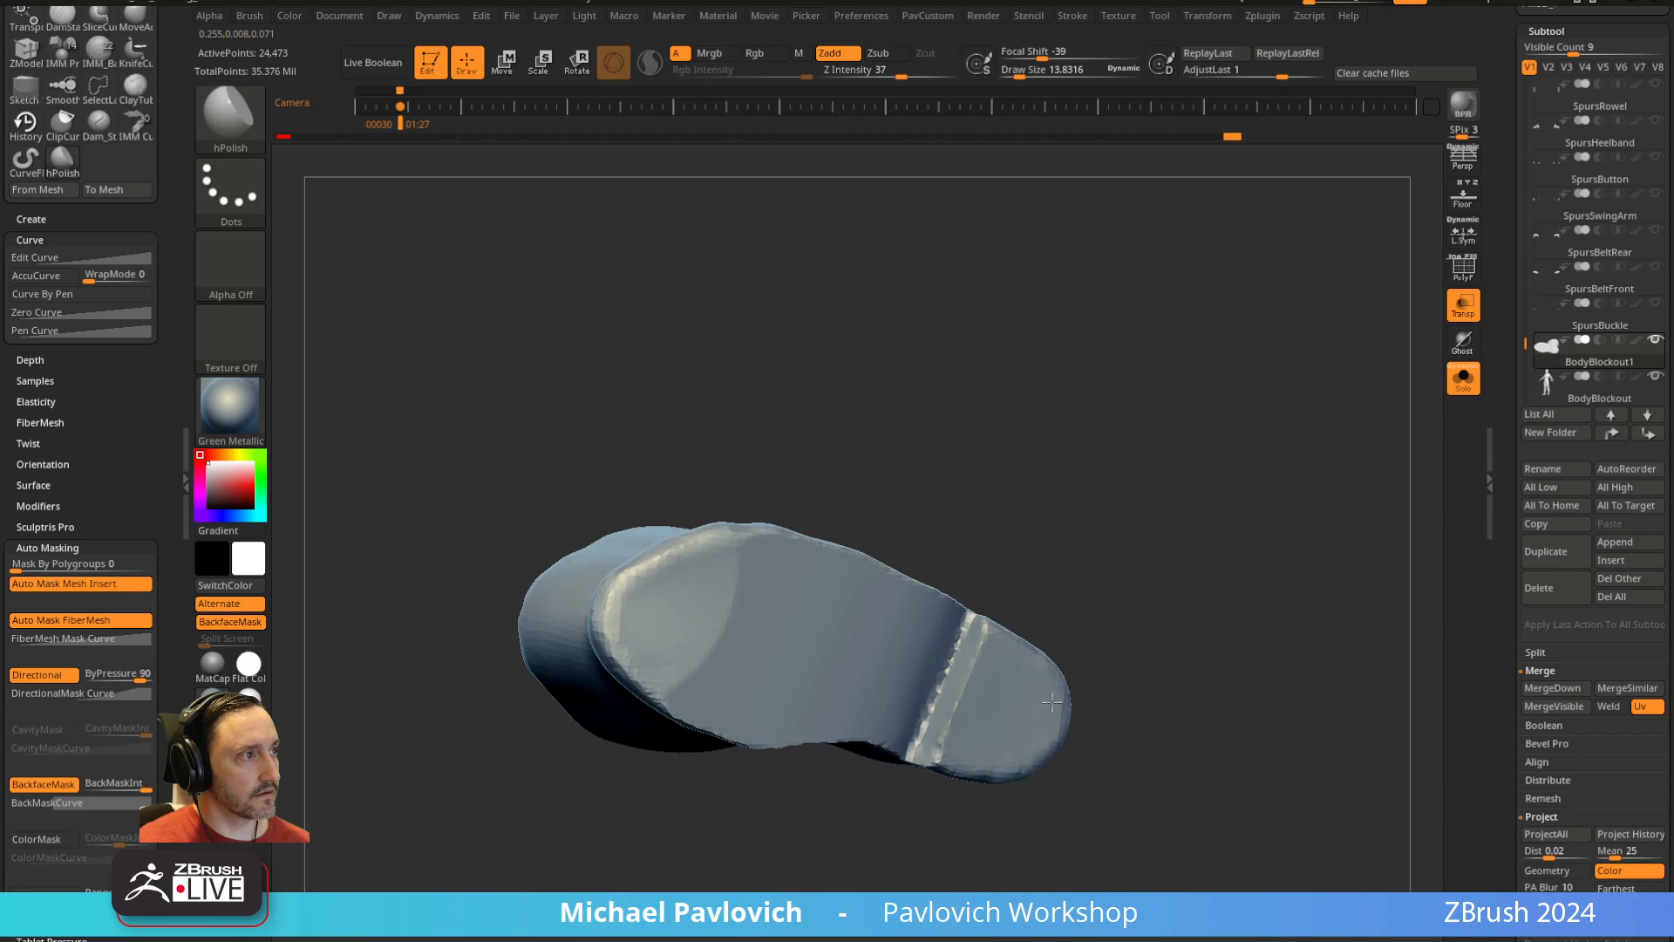
mouse_move(1051, 702)
right_mouse_down()
mouse_move(1244, 520)
mouse_move(1267, 661)
mouse_move(1270, 631)
mouse_move(1222, 614)
mouse_move(1264, 610)
right_mouse_up()
mouse_move(1158, 616)
right_mouse_down()
mouse_move(1279, 597)
mouse_move(1223, 427)
mouse_move(1262, 487)
right_mouse_up()
Carve the seam between upper and sole around the heel and along the foot with the DamStandard brush
key("3")
right_click_drag(1262, 487, 1168, 593)
mouse_move(960, 514)
right_mouse_down()
mouse_move(1091, 546)
mouse_move(811, 606)
right_mouse_up()
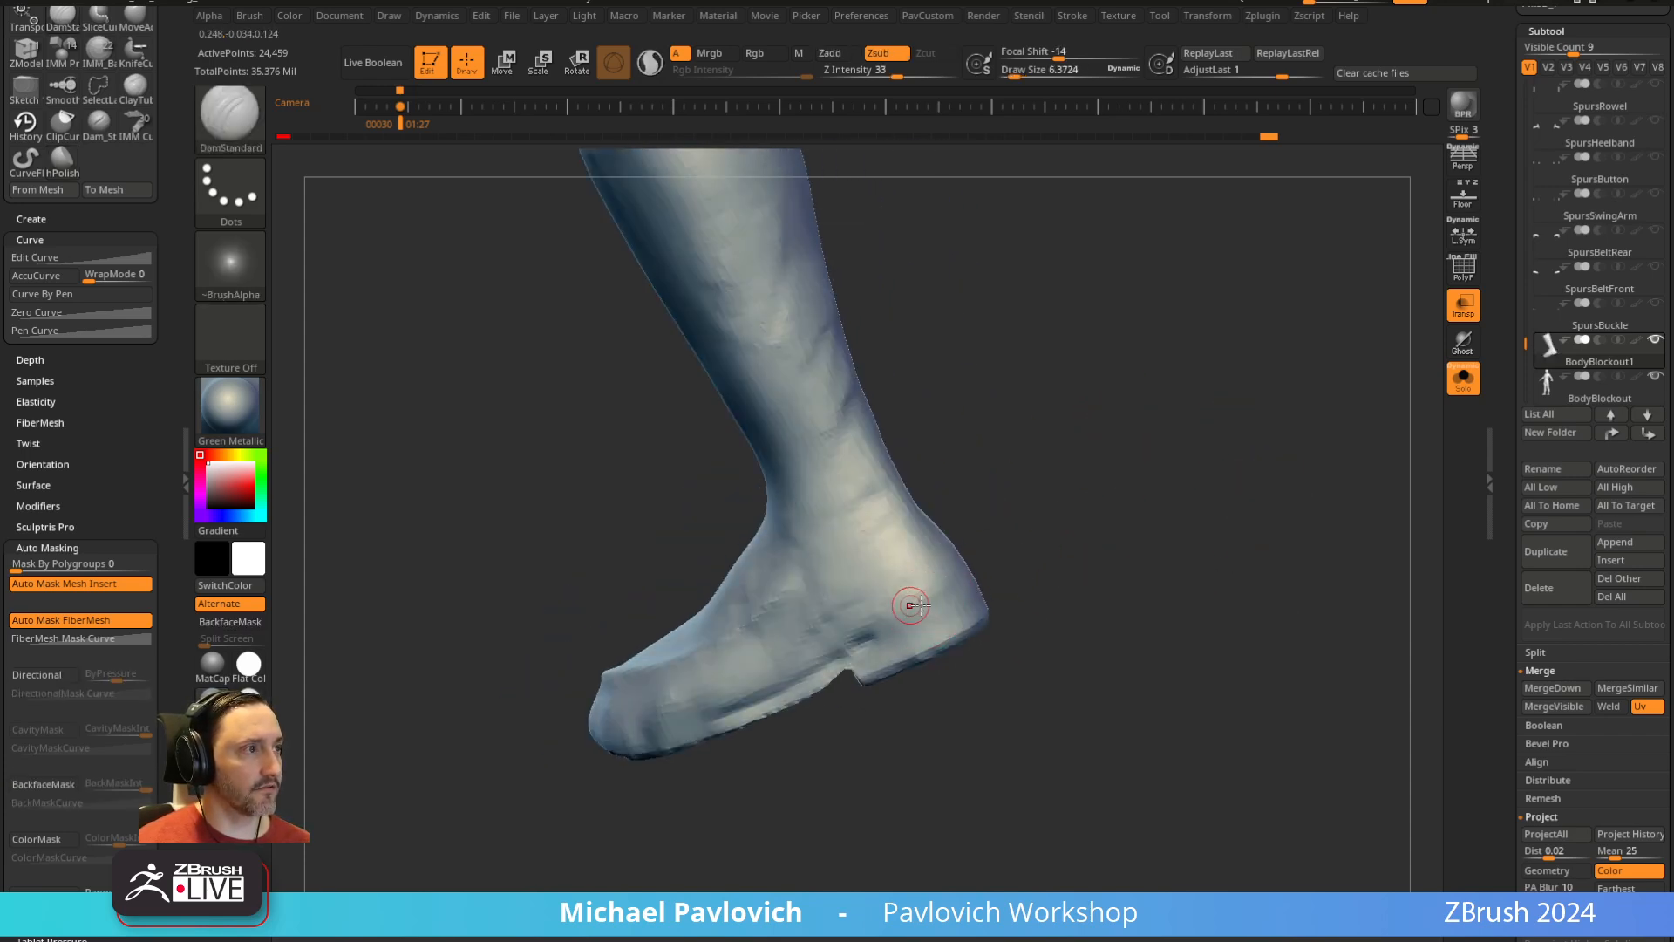
right_click_drag(945, 536, 932, 579)
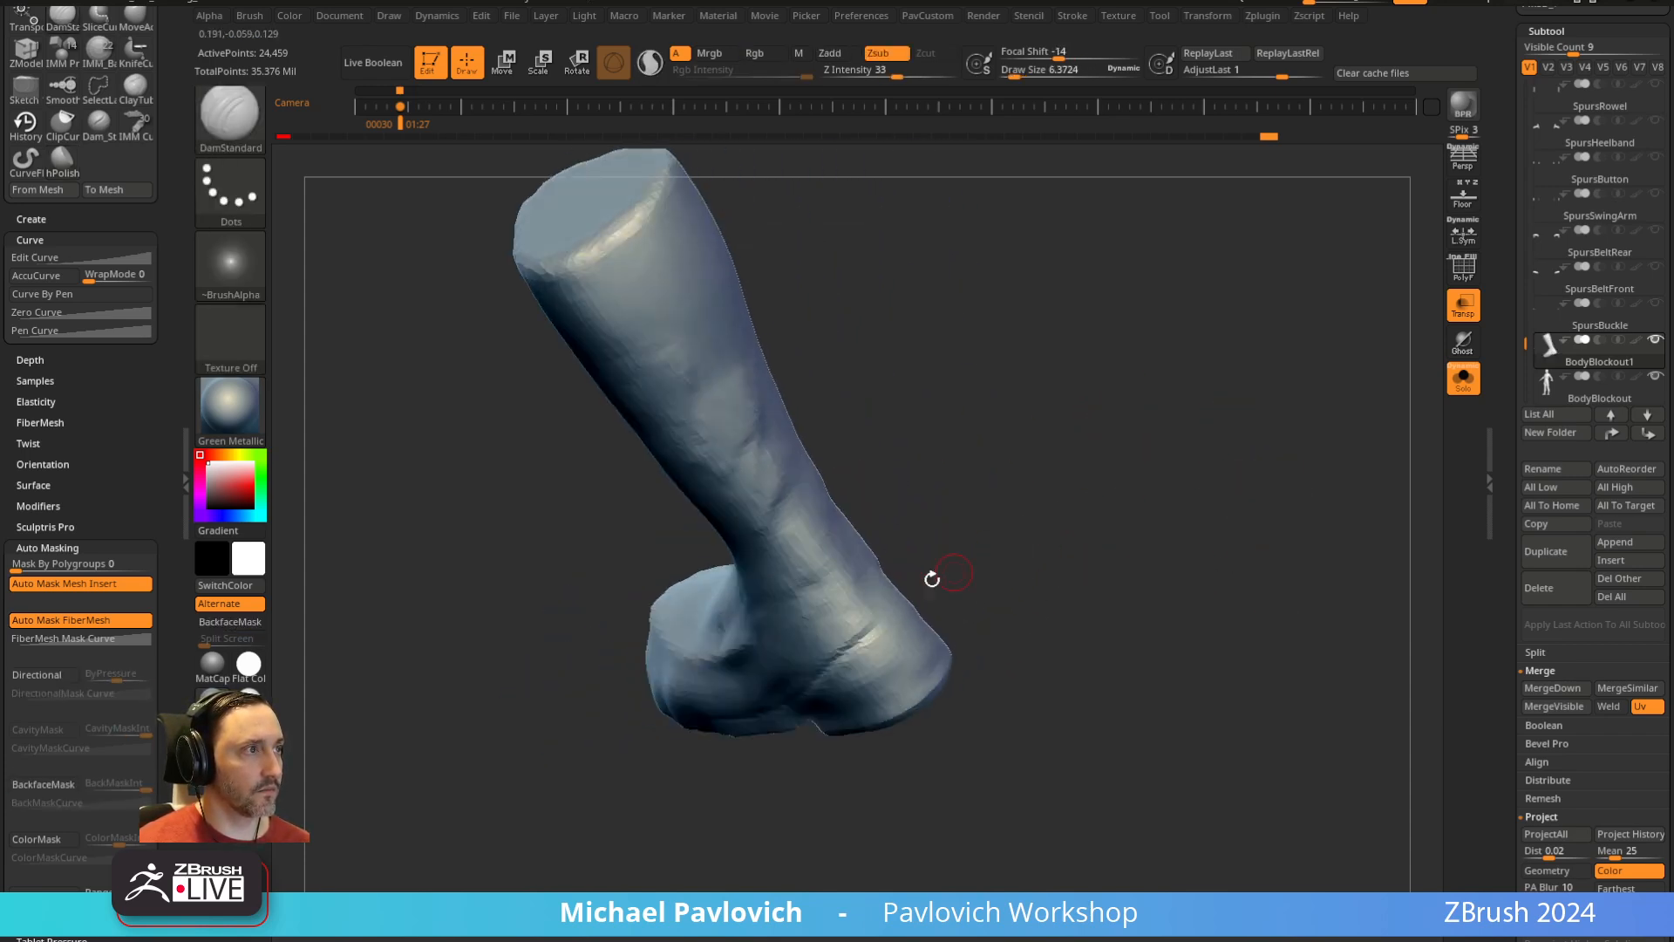
right_click_drag(1003, 507, 863, 645)
mouse_move(1017, 526)
right_mouse_down()
mouse_move(1133, 519)
mouse_move(888, 639)
right_mouse_up()
mouse_move(1126, 395)
right_mouse_down()
mouse_move(1089, 531)
mouse_move(1158, 516)
right_mouse_up()
right_click_drag(1186, 343, 1044, 585)
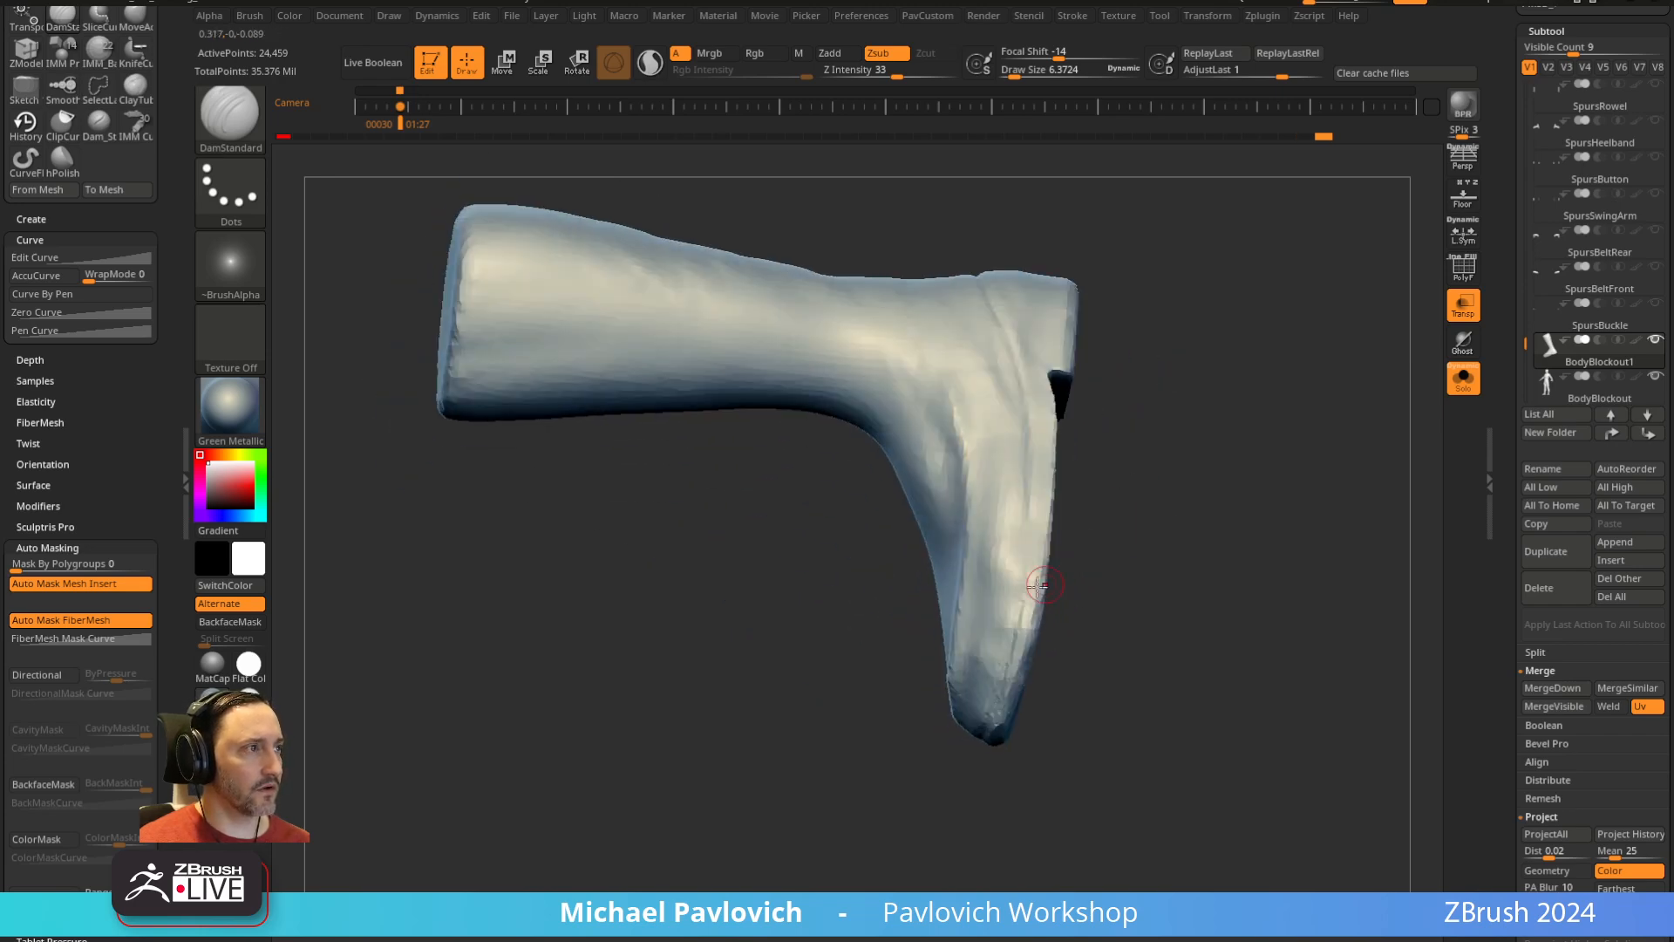
right_click_drag(1042, 413, 1072, 551)
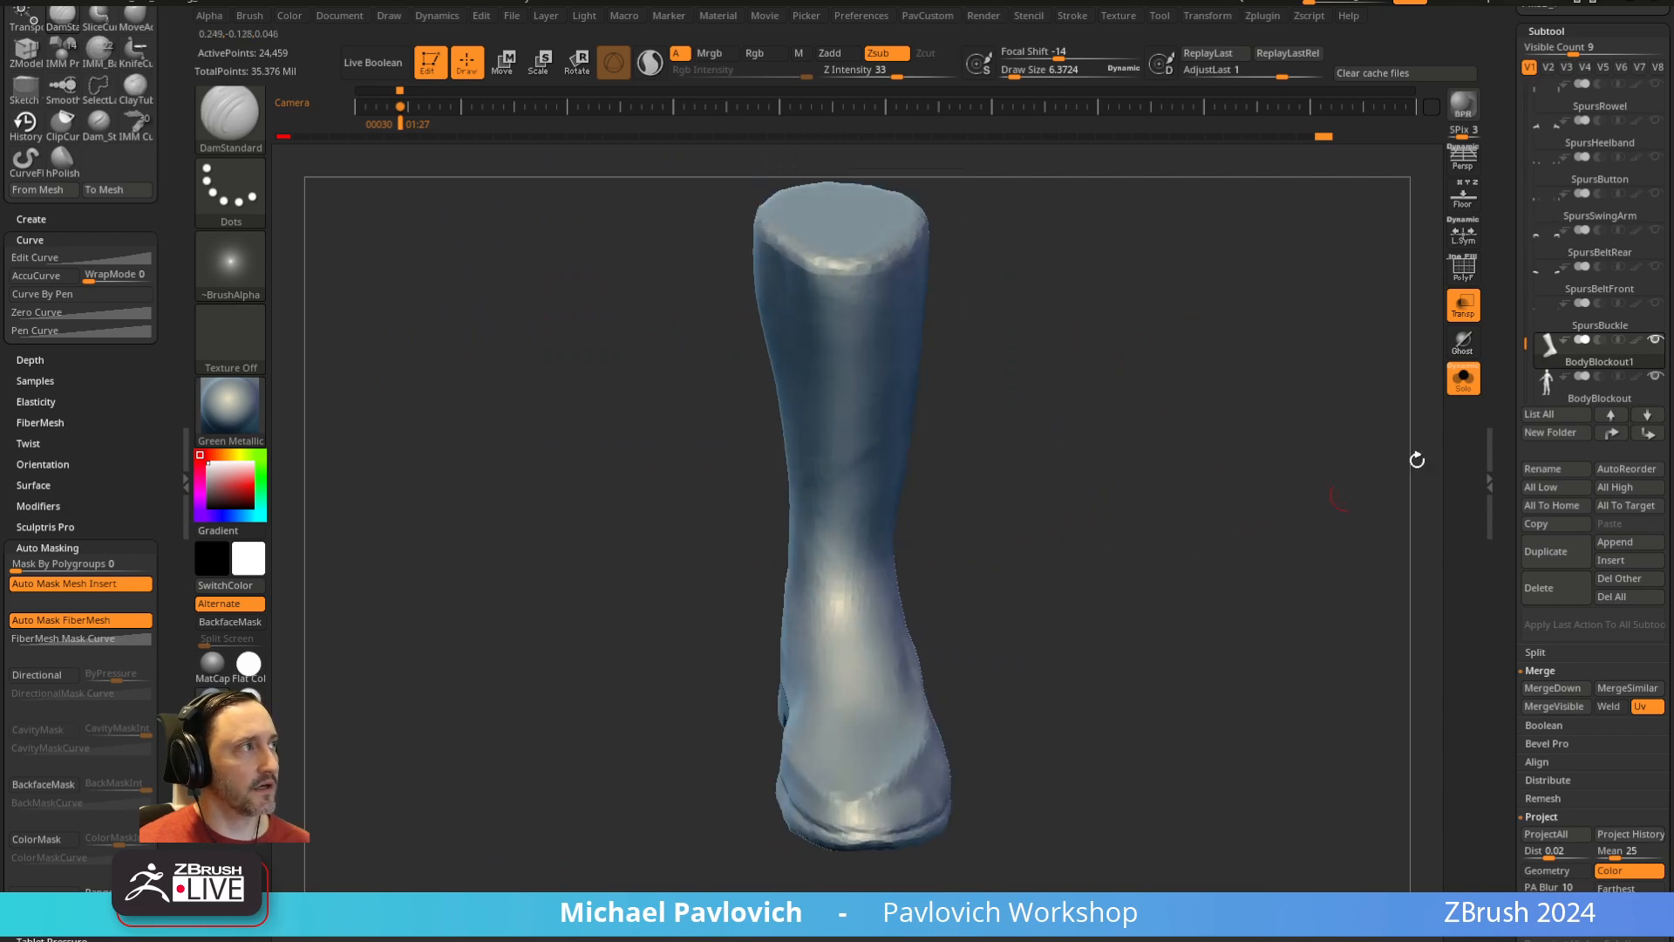
Show all the character's subtools with solo and transparency turned off
left_click_drag(1501, 369, 1494, 624)
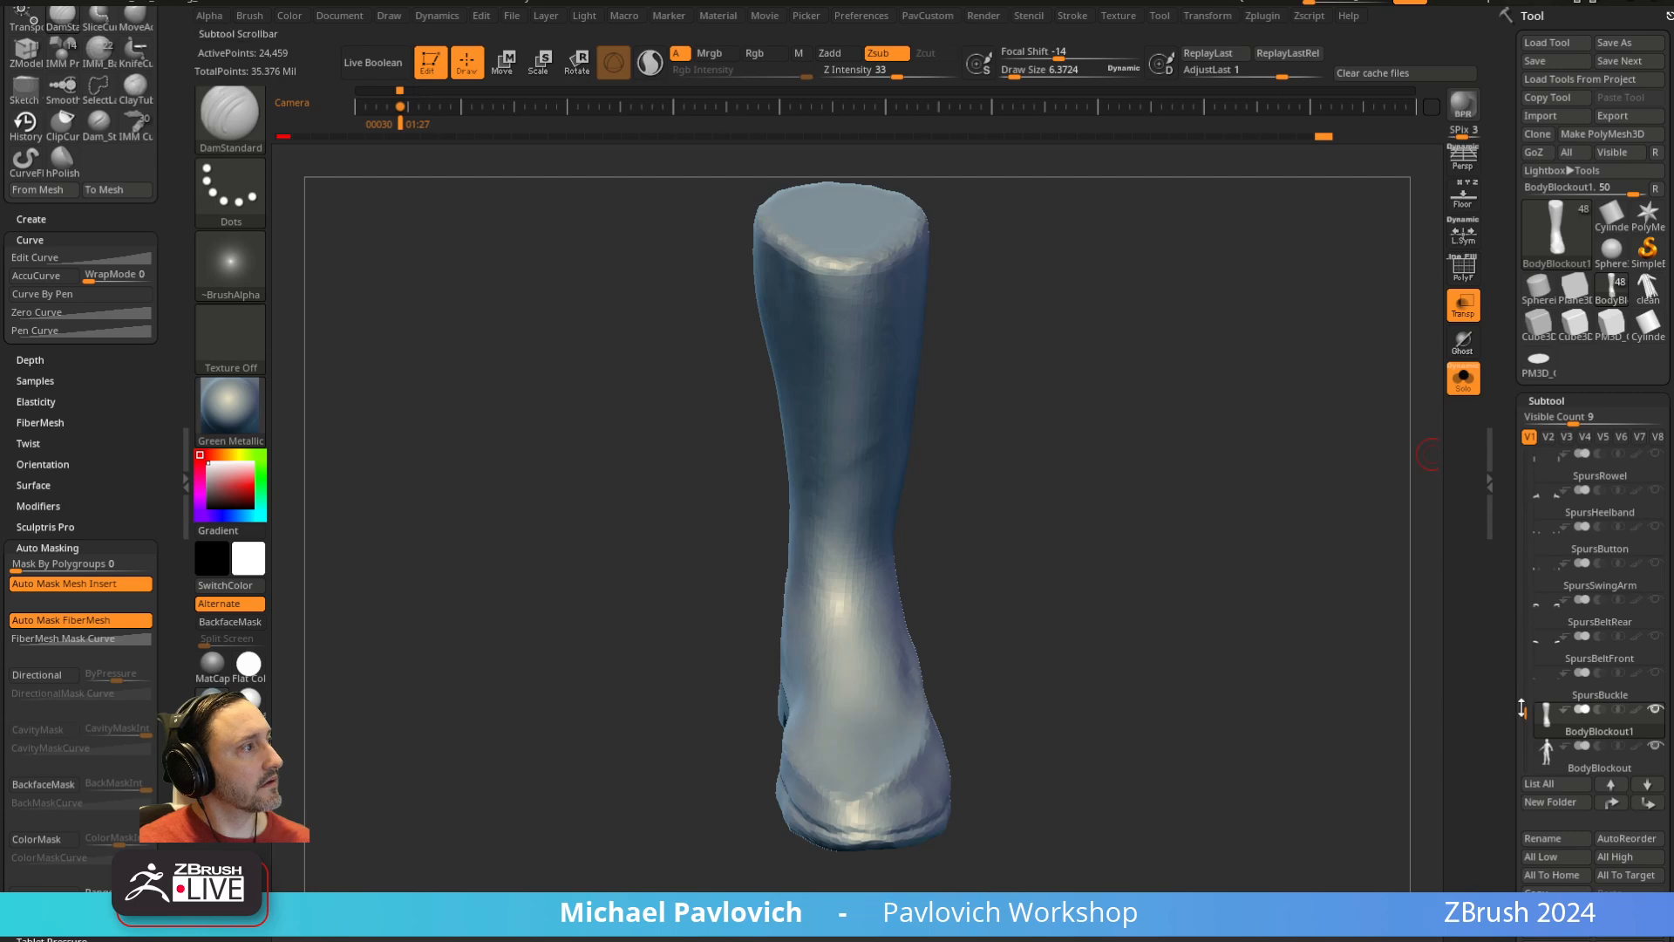
mouse_move(1521, 708)
left_mouse_down()
mouse_move(1515, 568)
mouse_move(1523, 721)
left_mouse_up()
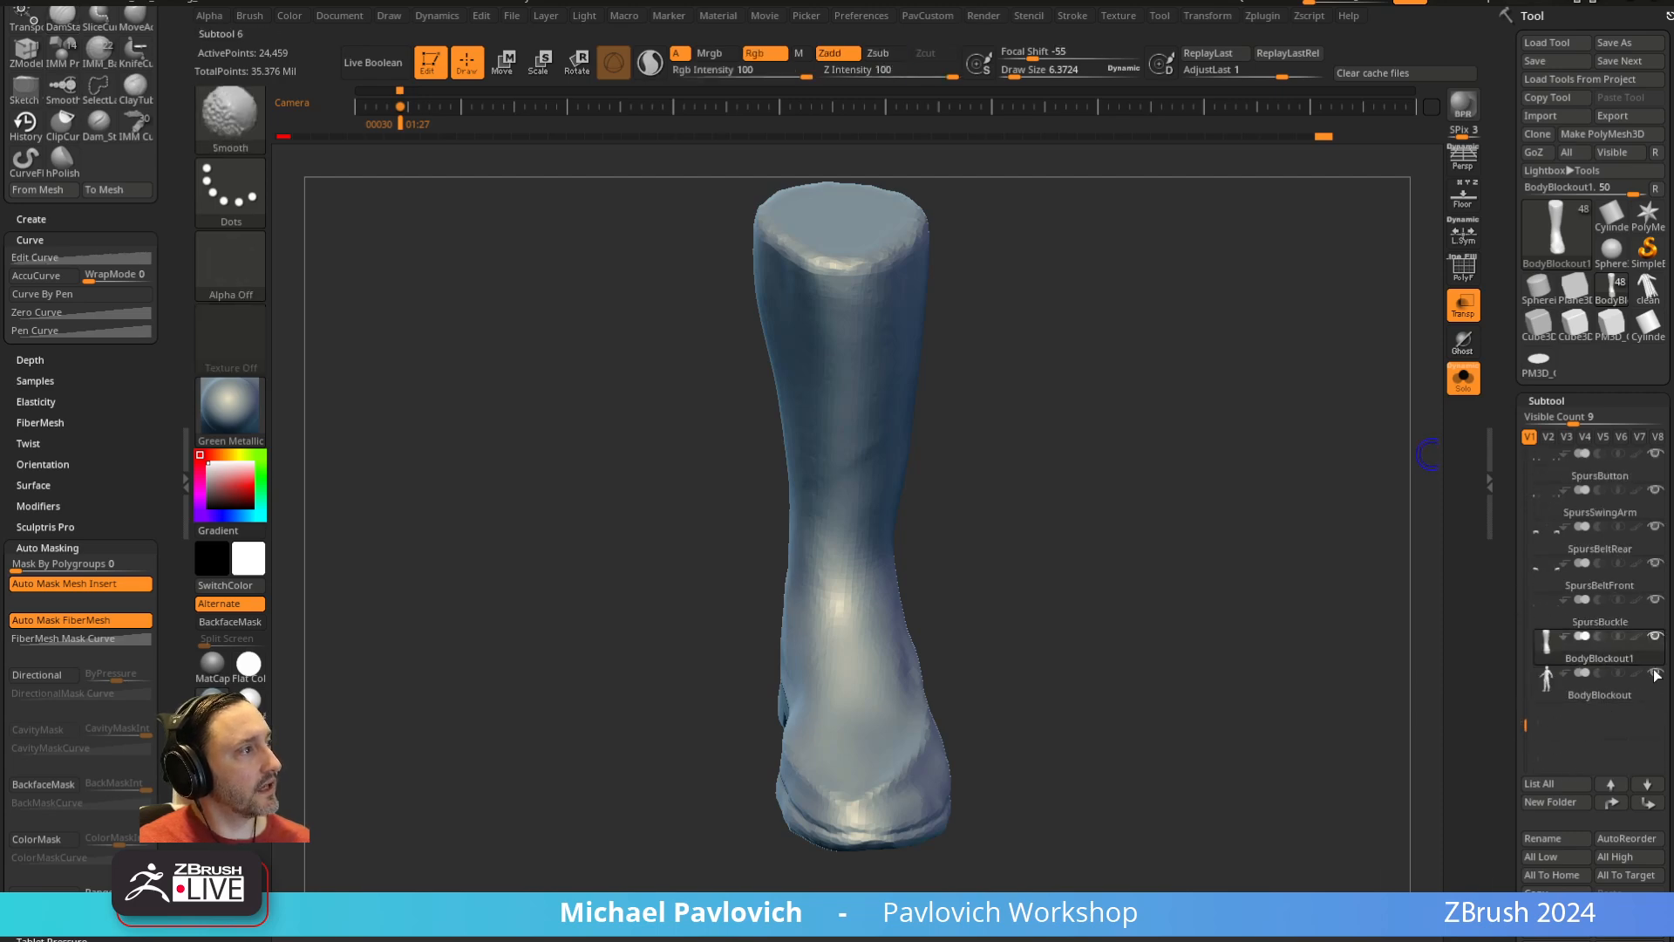
left_click(1473, 385)
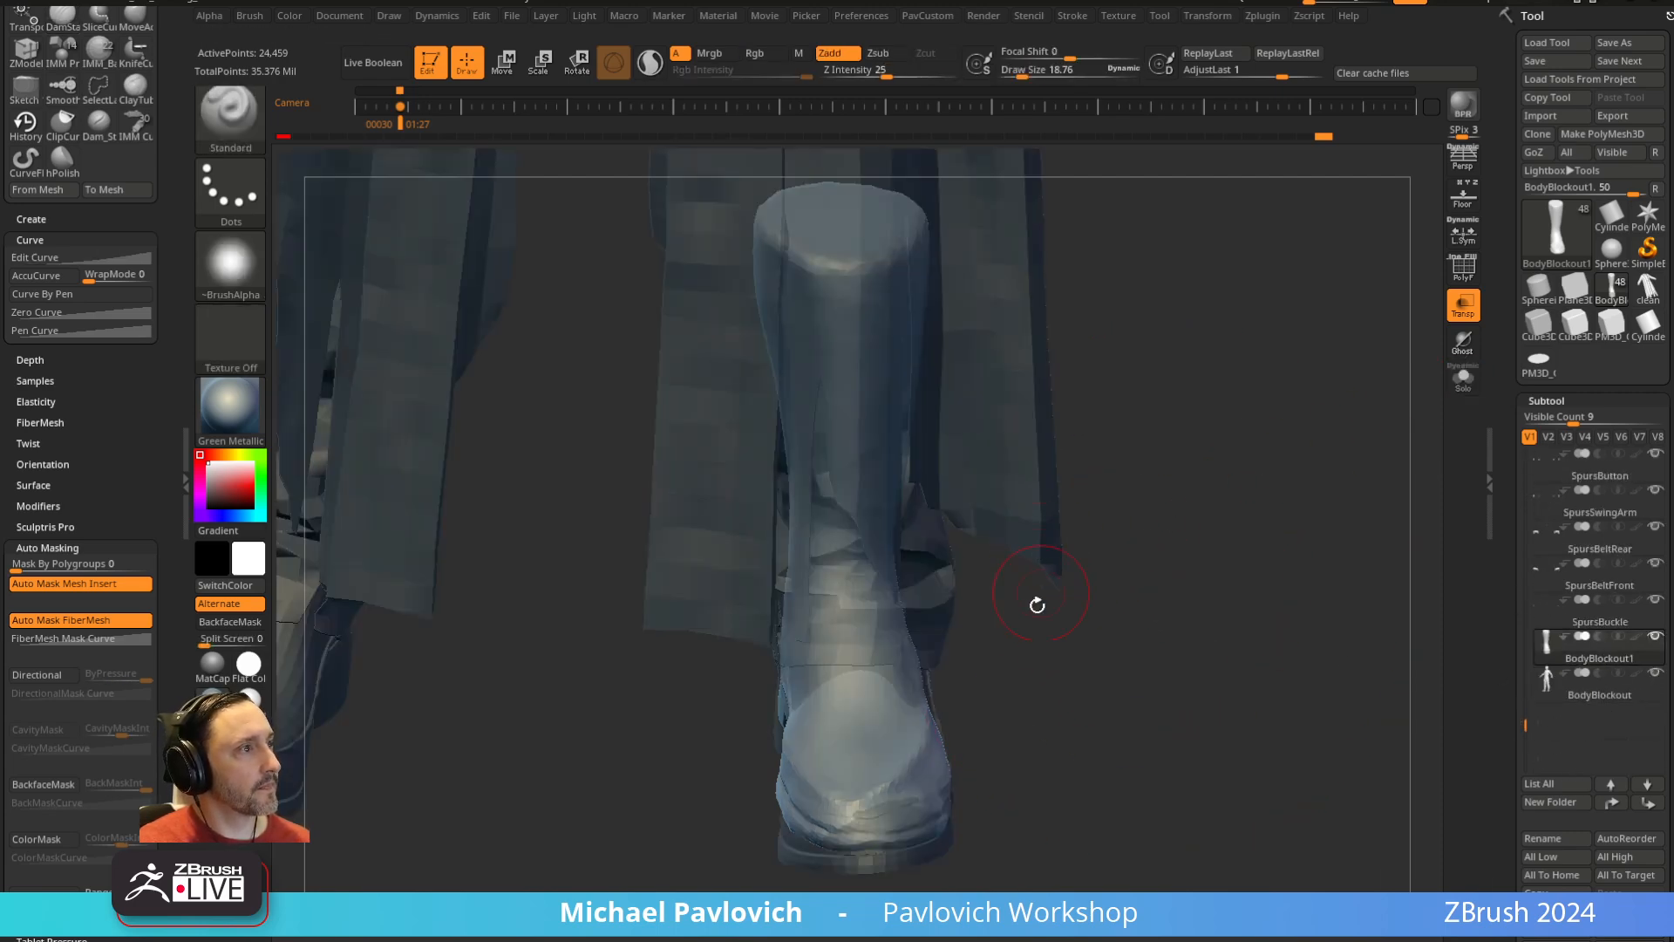
left_click(1465, 311)
left_click_drag(1222, 602, 1089, 576, "alt")
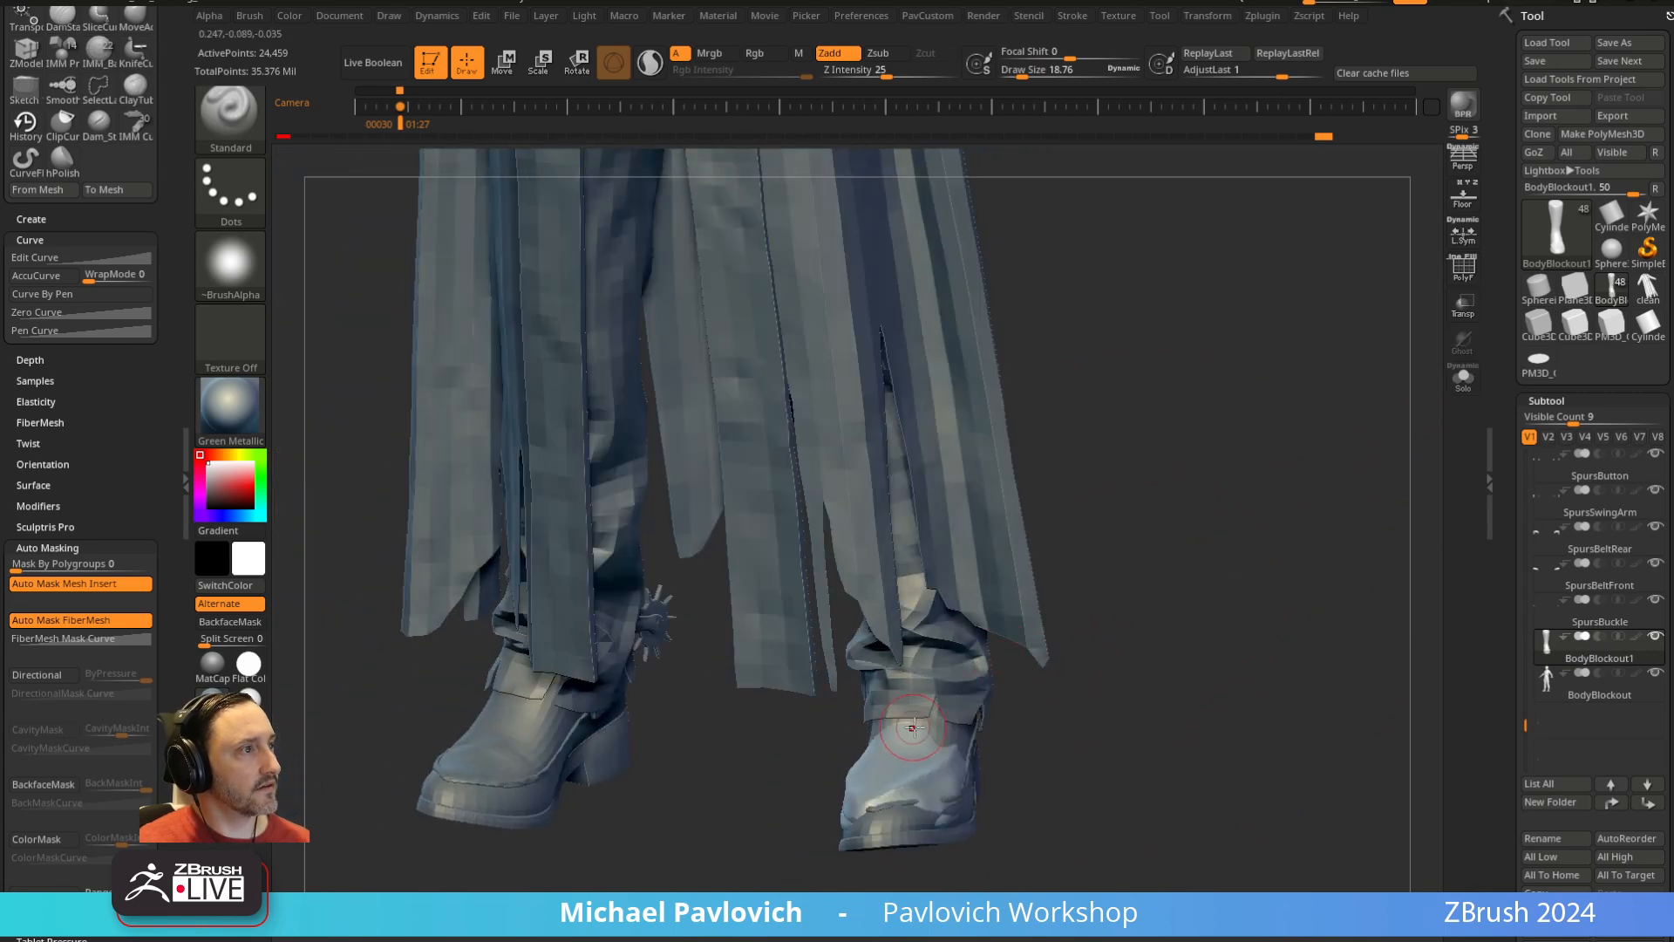
Select the BootsFront subtool and leave only BootsFront and BootsMain visible
left_click(910, 744, "alt")
left_click_drag(1064, 674, 1276, 637)
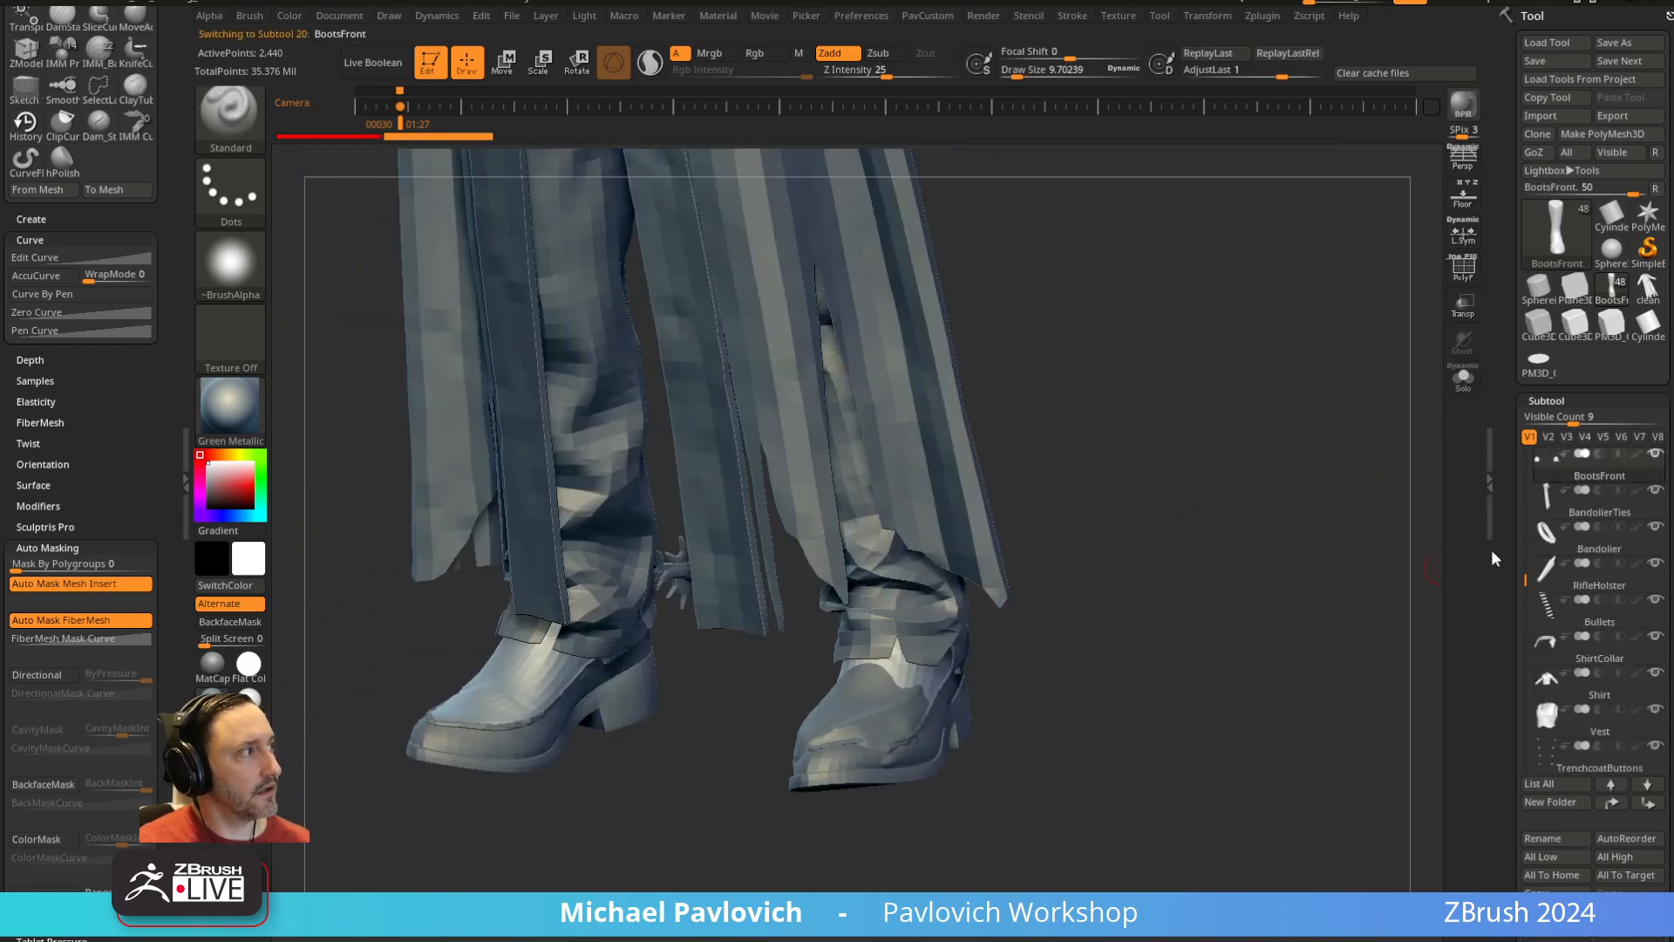
left_click(1654, 454, "shift")
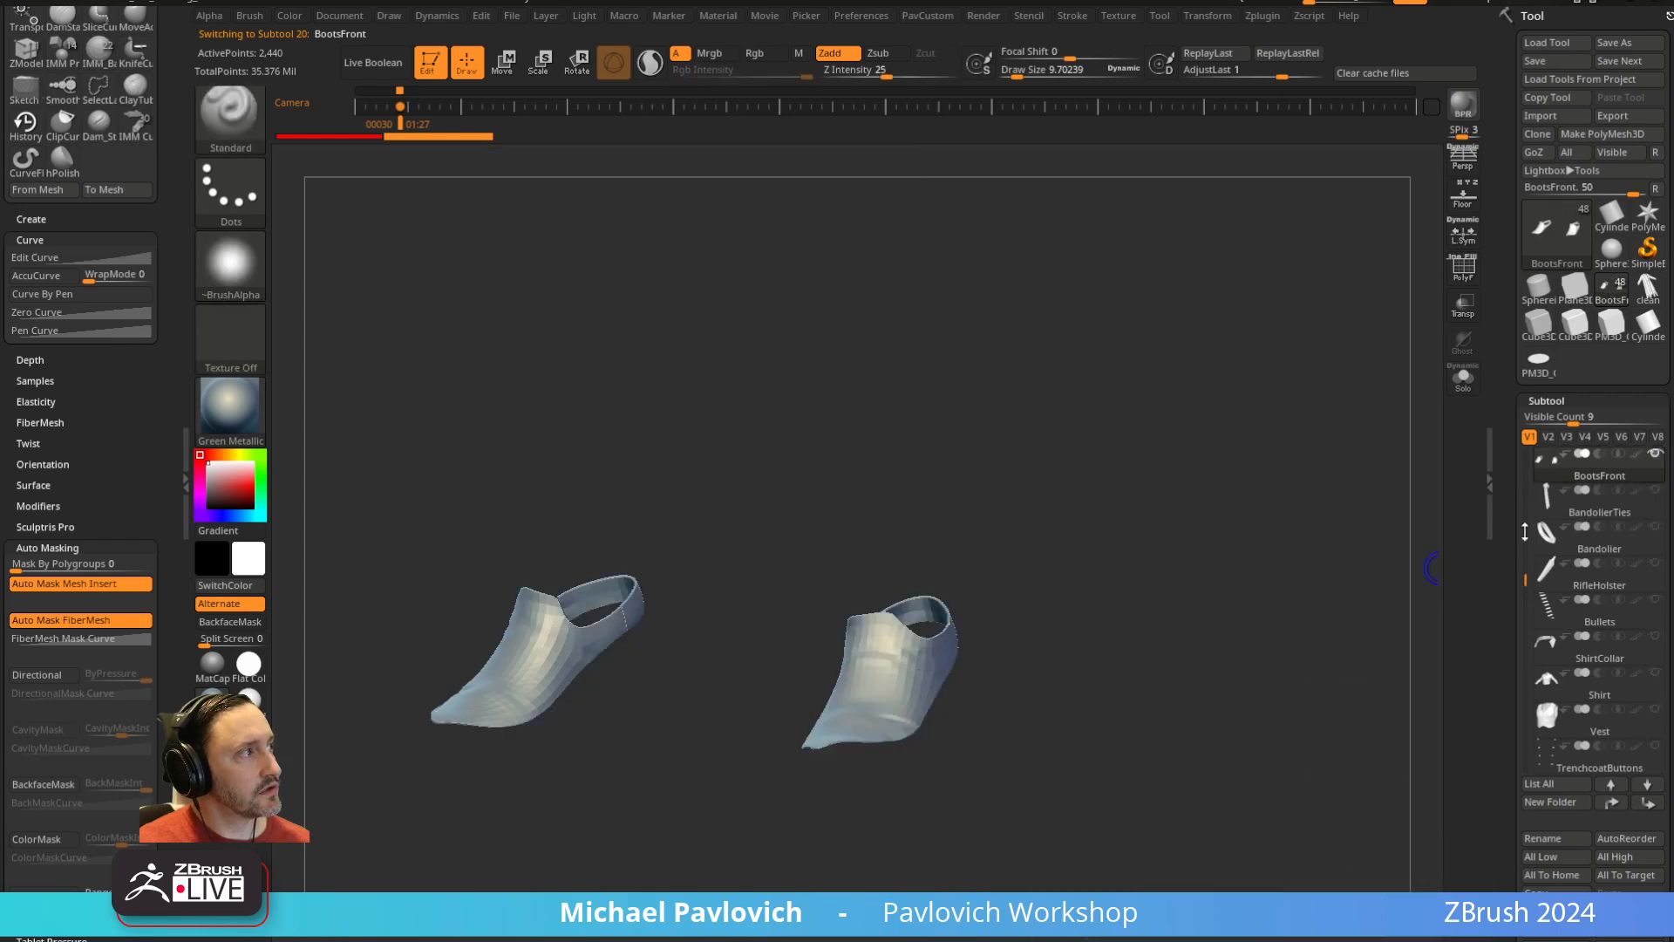
left_click_drag(1526, 568, 1526, 536)
left_click(1655, 637)
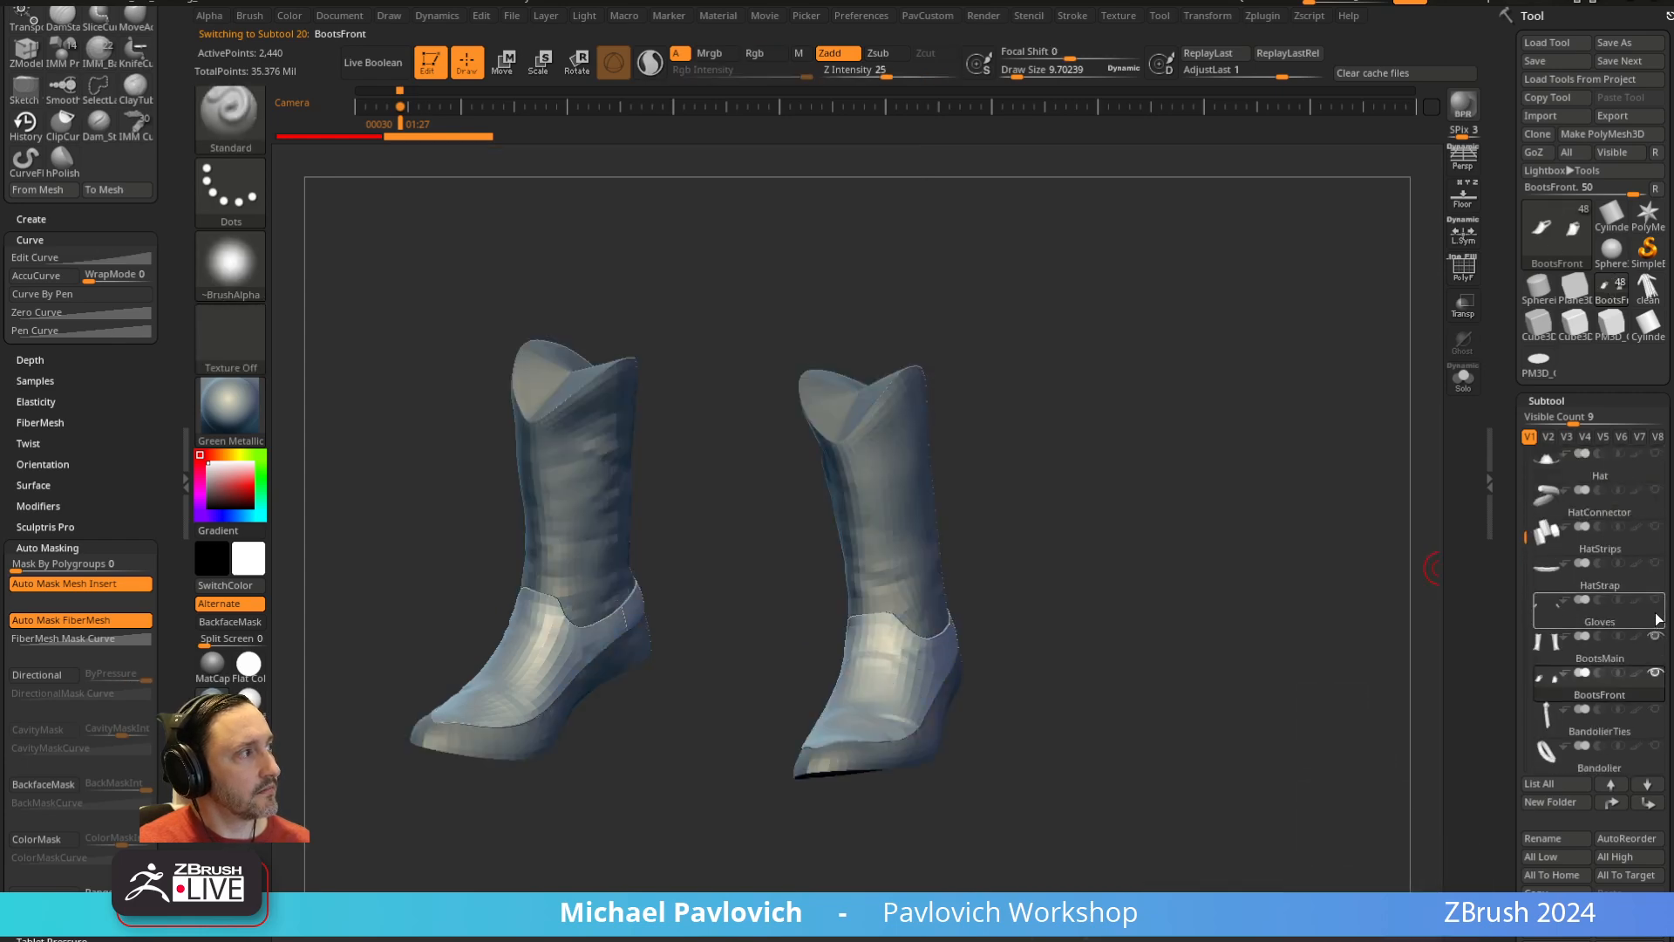
mouse_move(1655, 620)
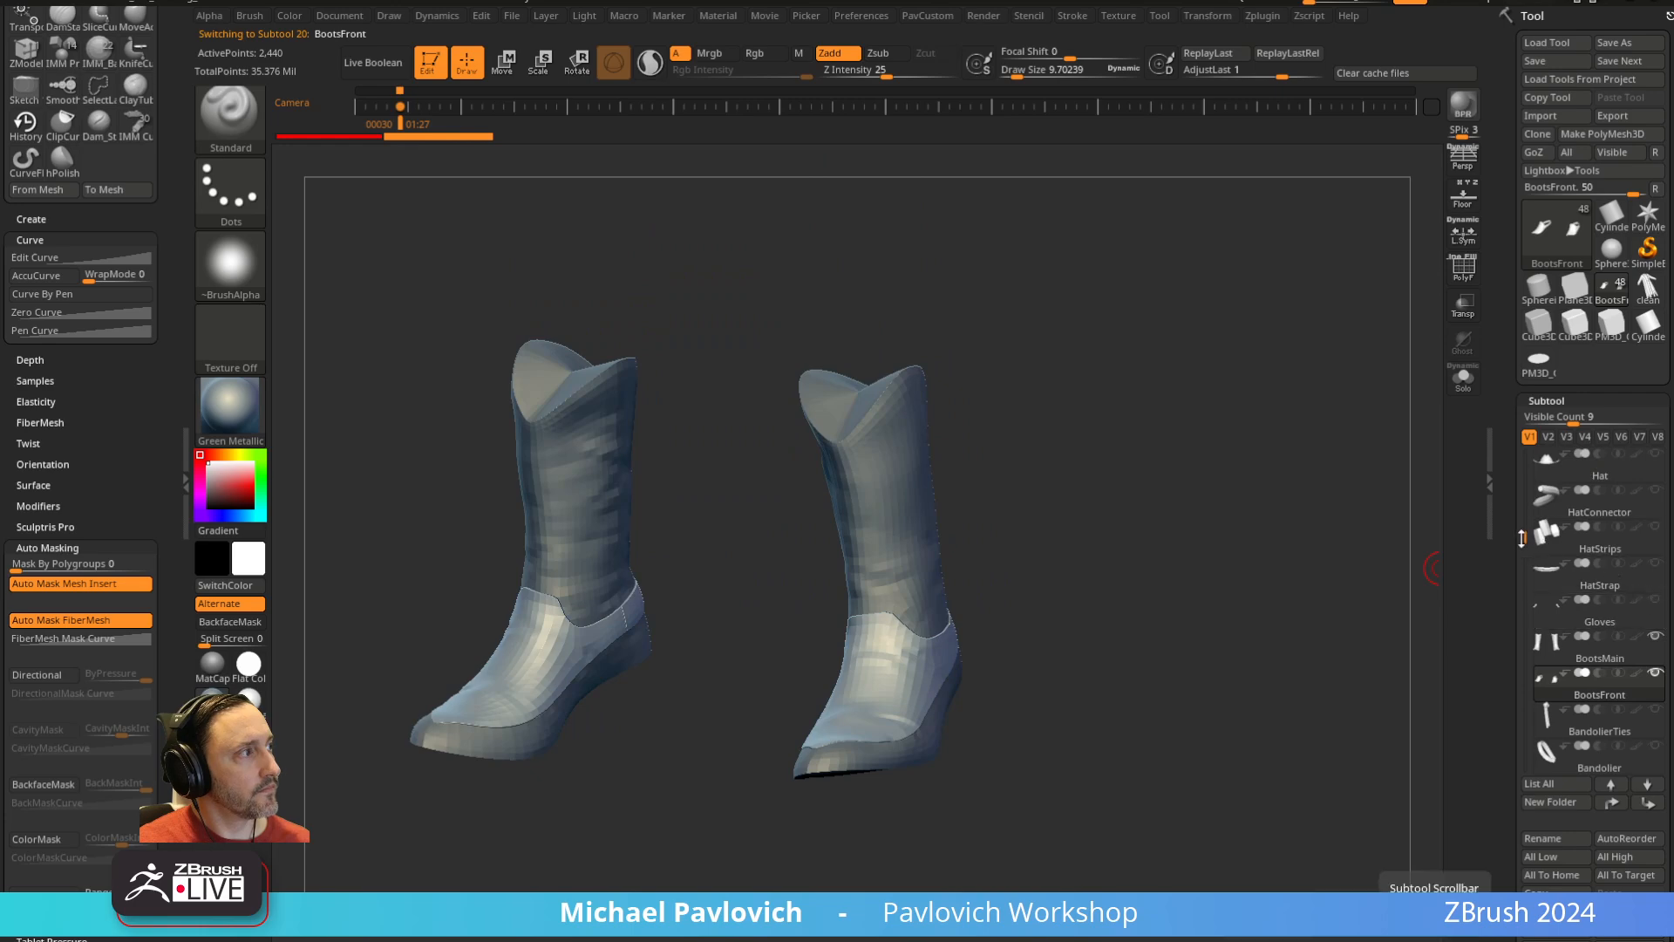
Move BootsMain and BootsFront to the end of the subtool list and show all subtools
mouse_move(1526, 536)
left_mouse_down()
mouse_move(1519, 500)
mouse_move(1521, 570)
mouse_move(1522, 554)
left_mouse_up()
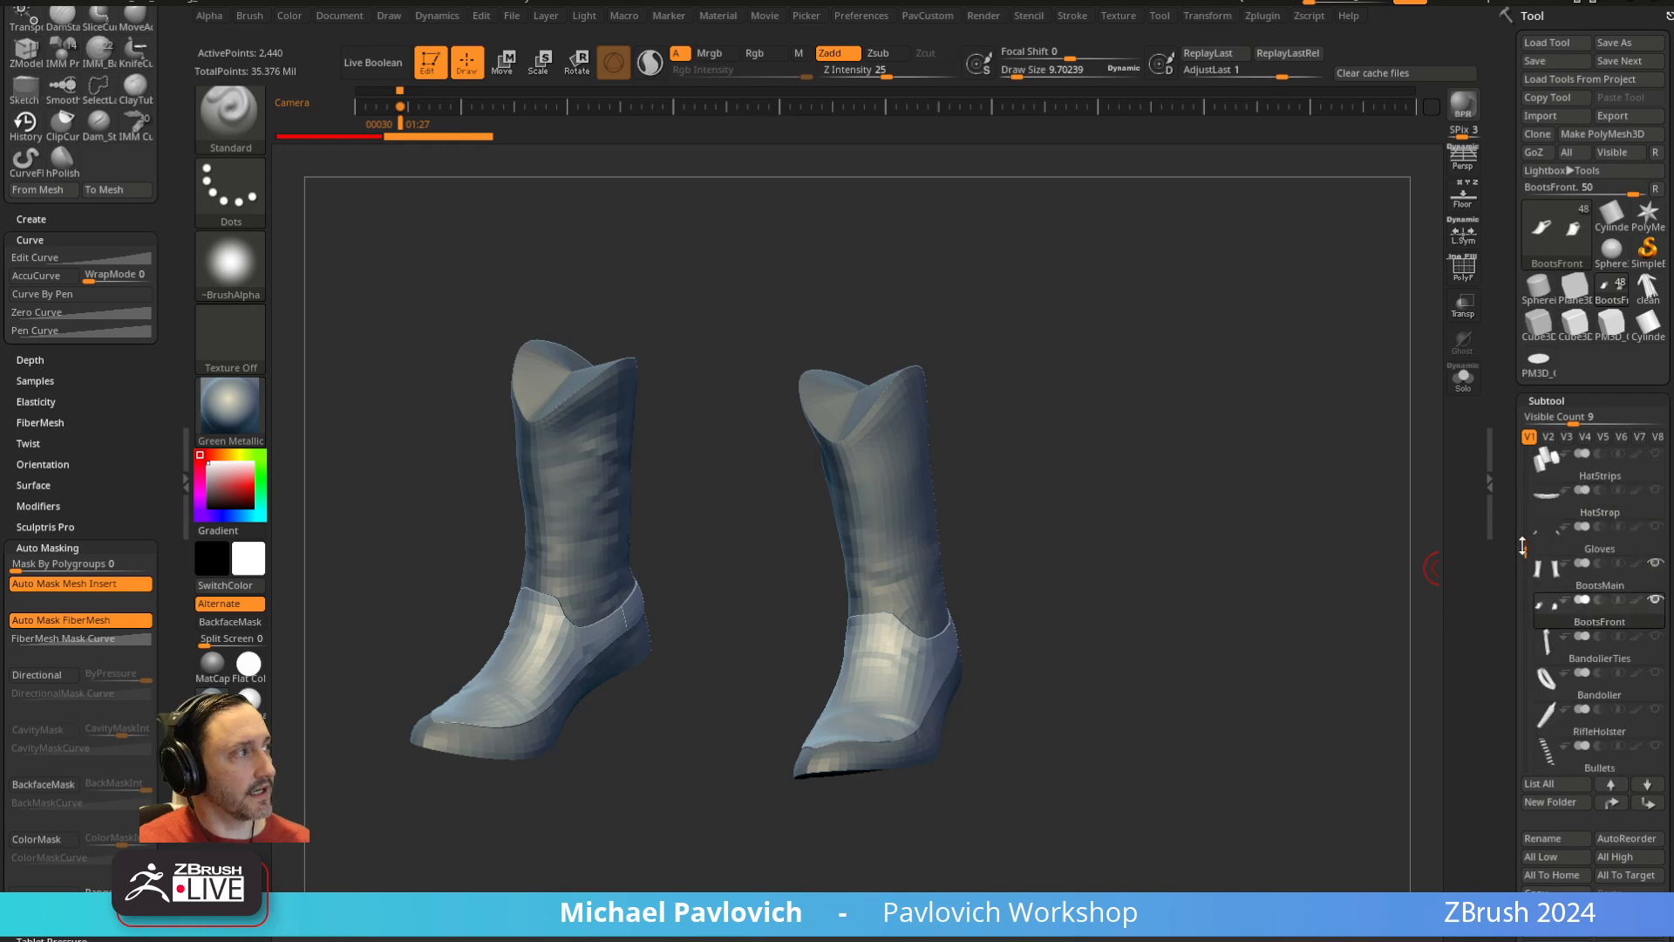
left_click(1603, 578)
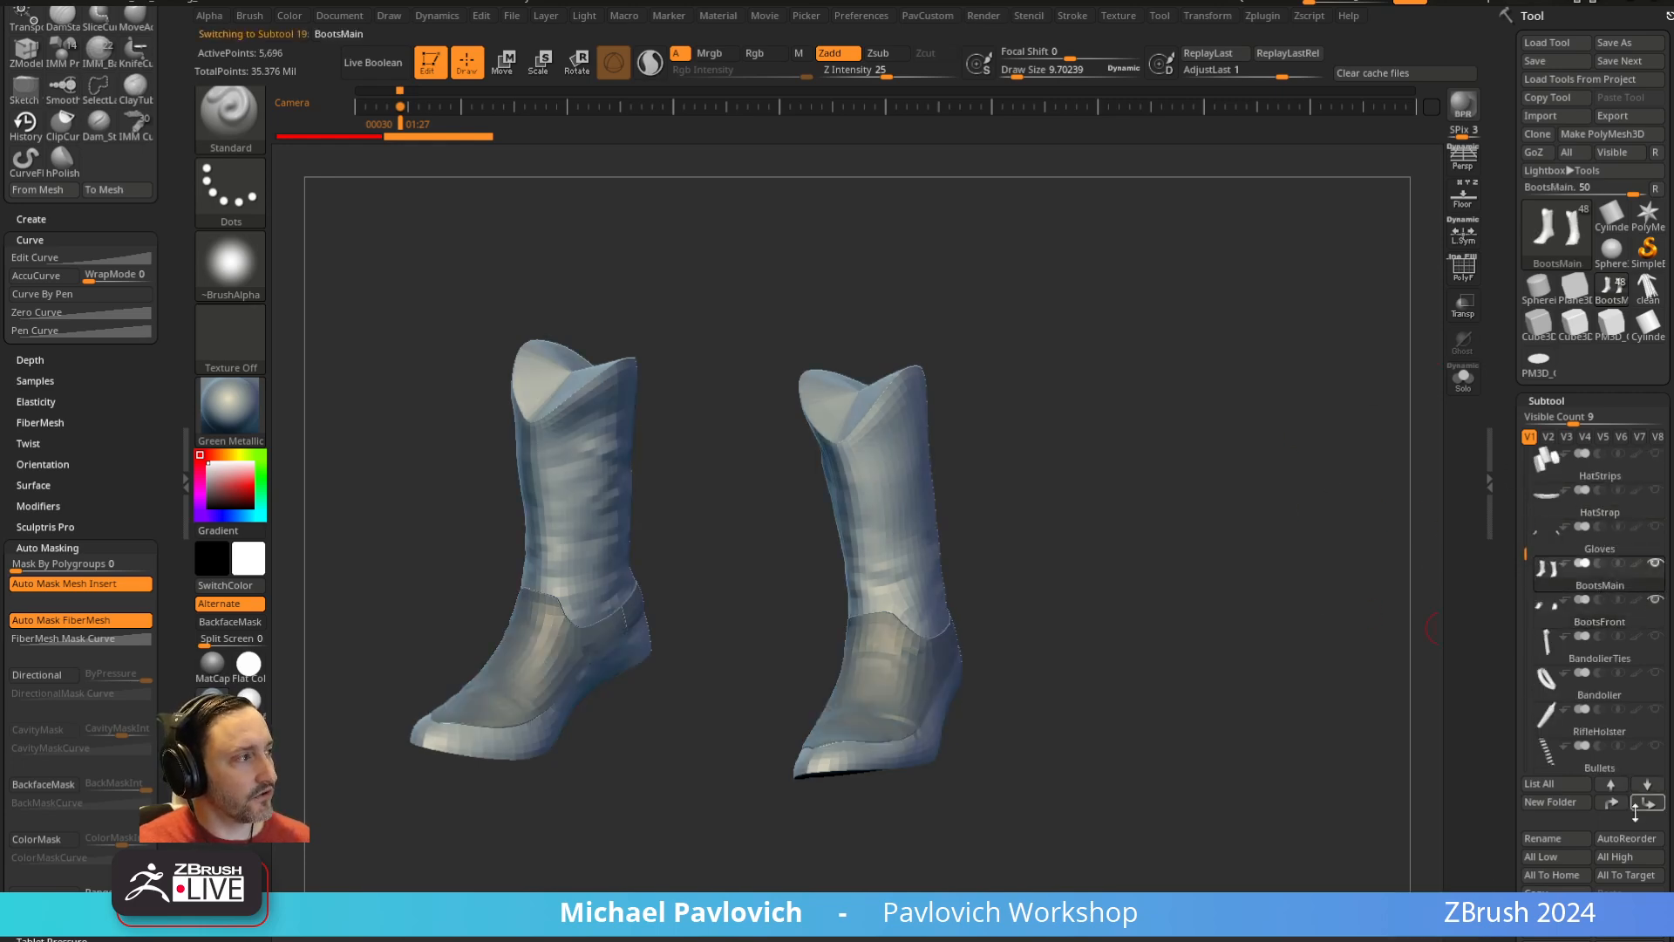
left_click(1647, 784)
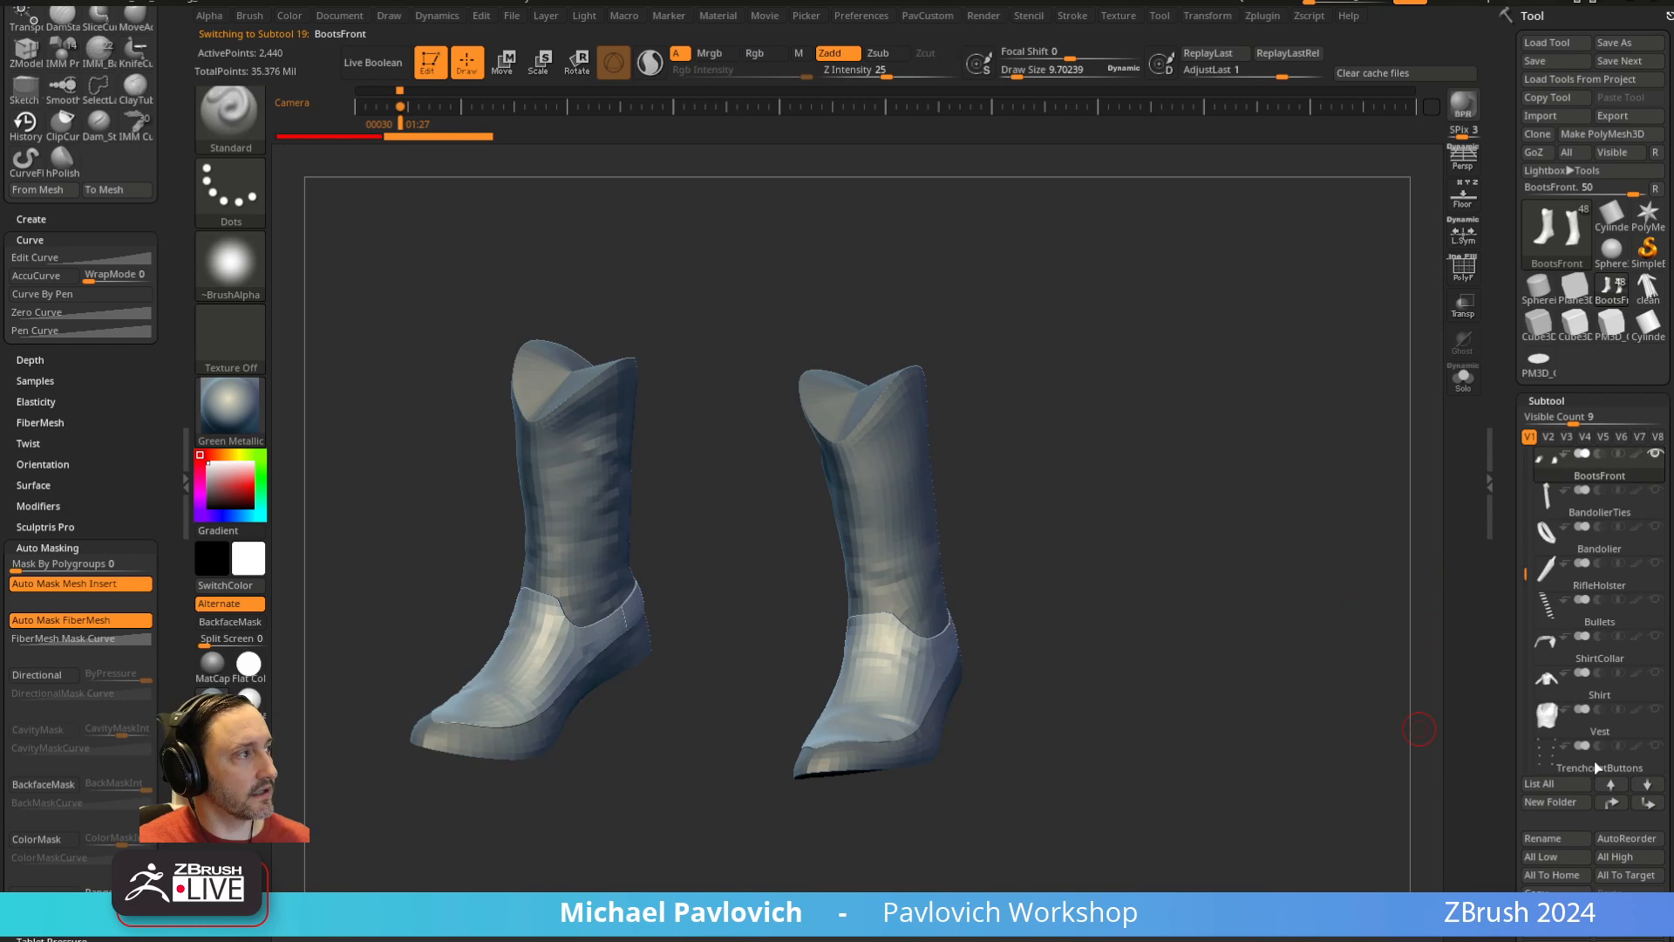
left_click(1648, 801, "shift")
left_click(1655, 711, "shift")
left_click(1655, 712, "shift")
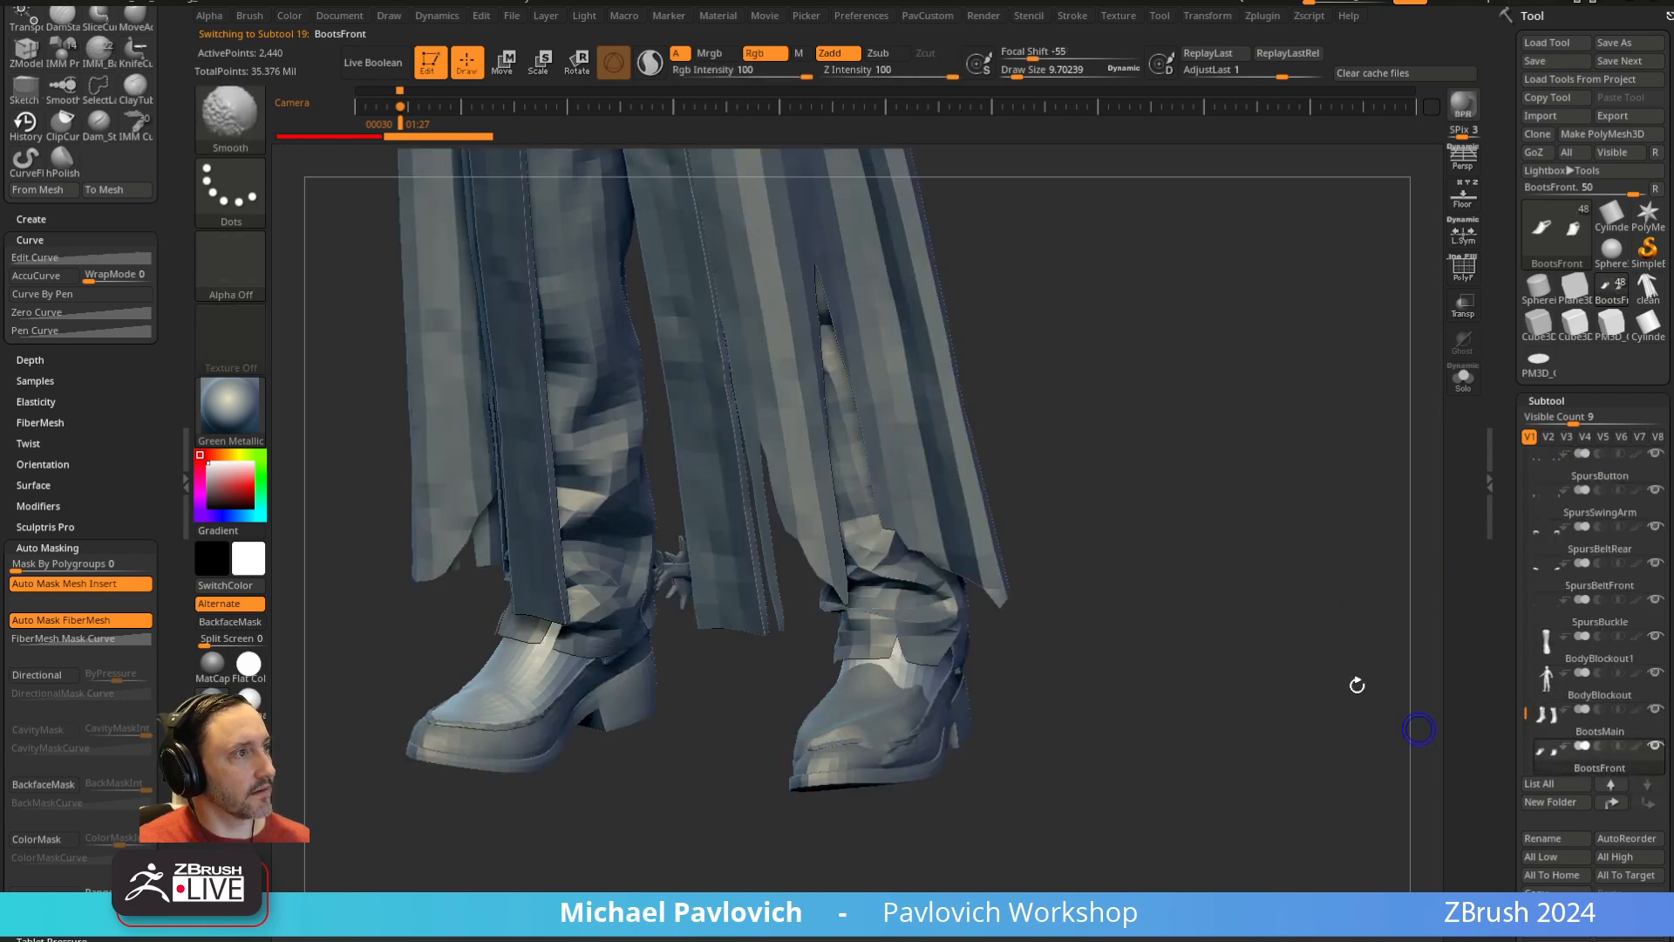
Hide BodyBlockout1 and move the ShoeSoles subtool to the end of the subtool list below BootsFront
left_click(889, 722, "alt")
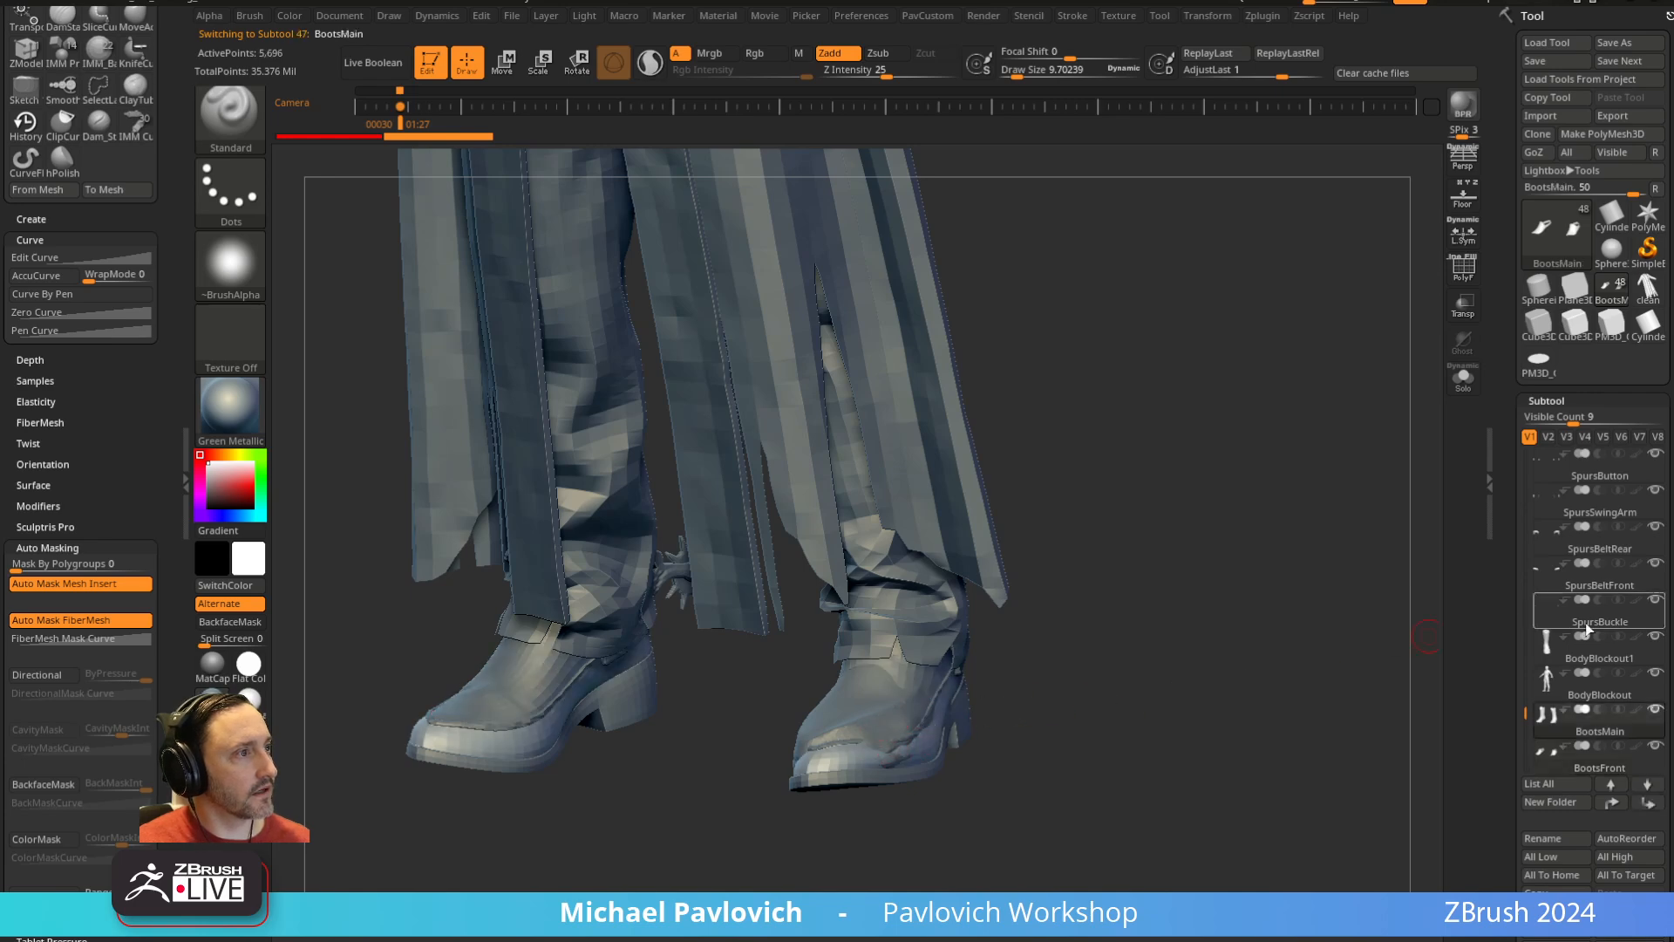
left_click(884, 718, "alt")
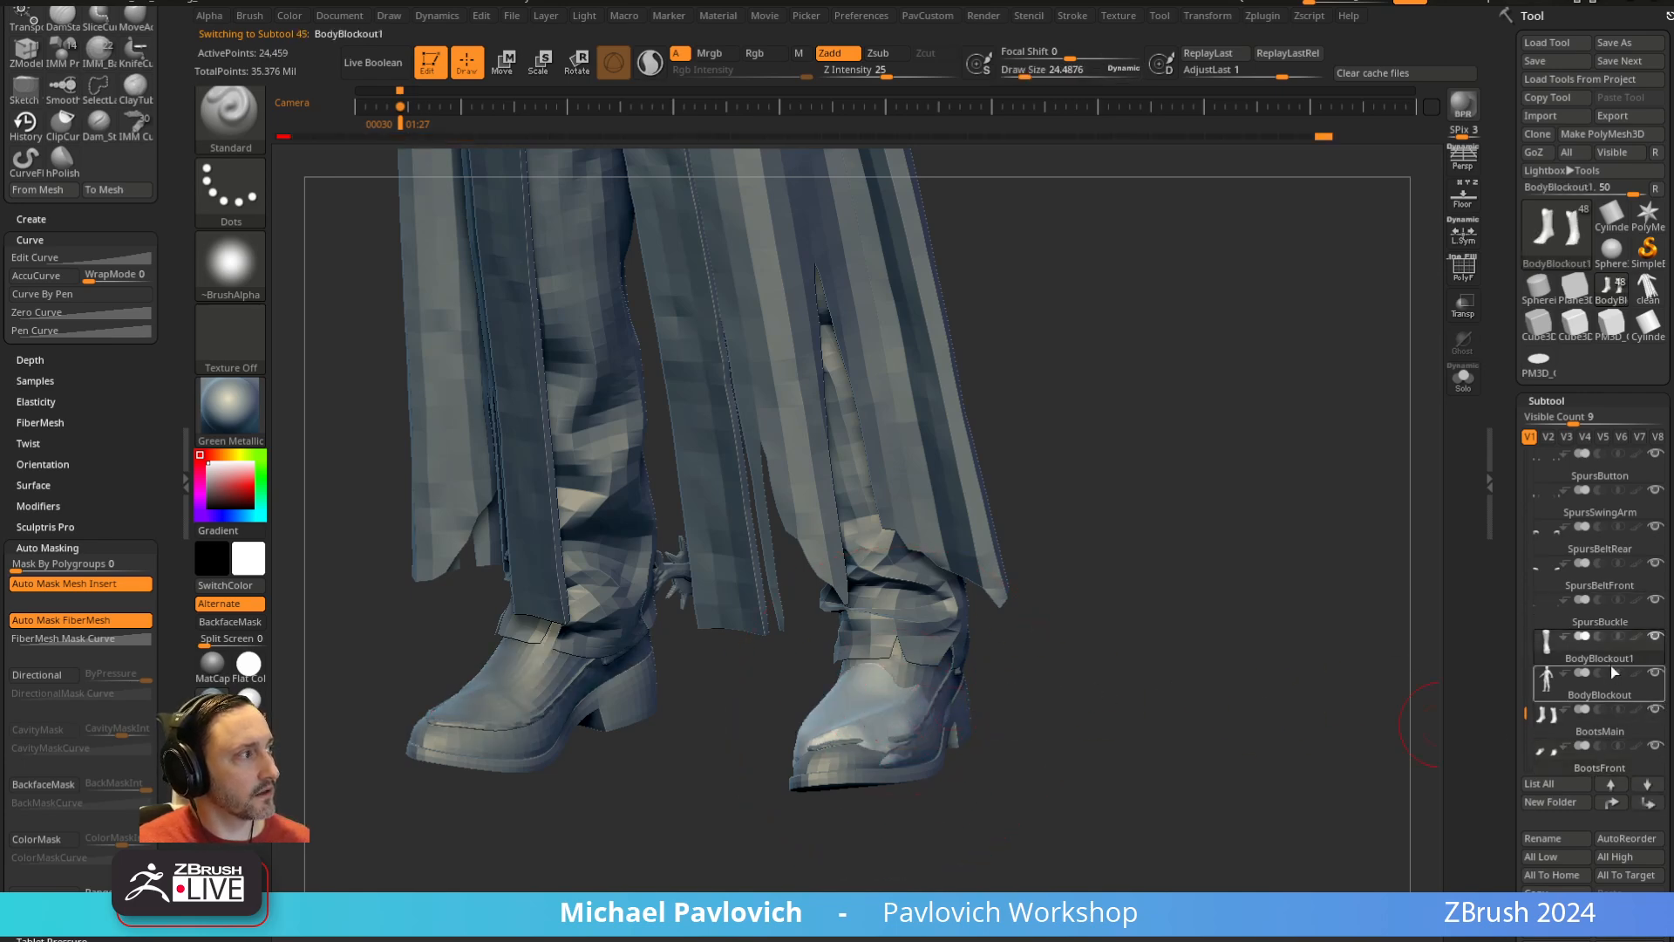
left_click(937, 688, "alt")
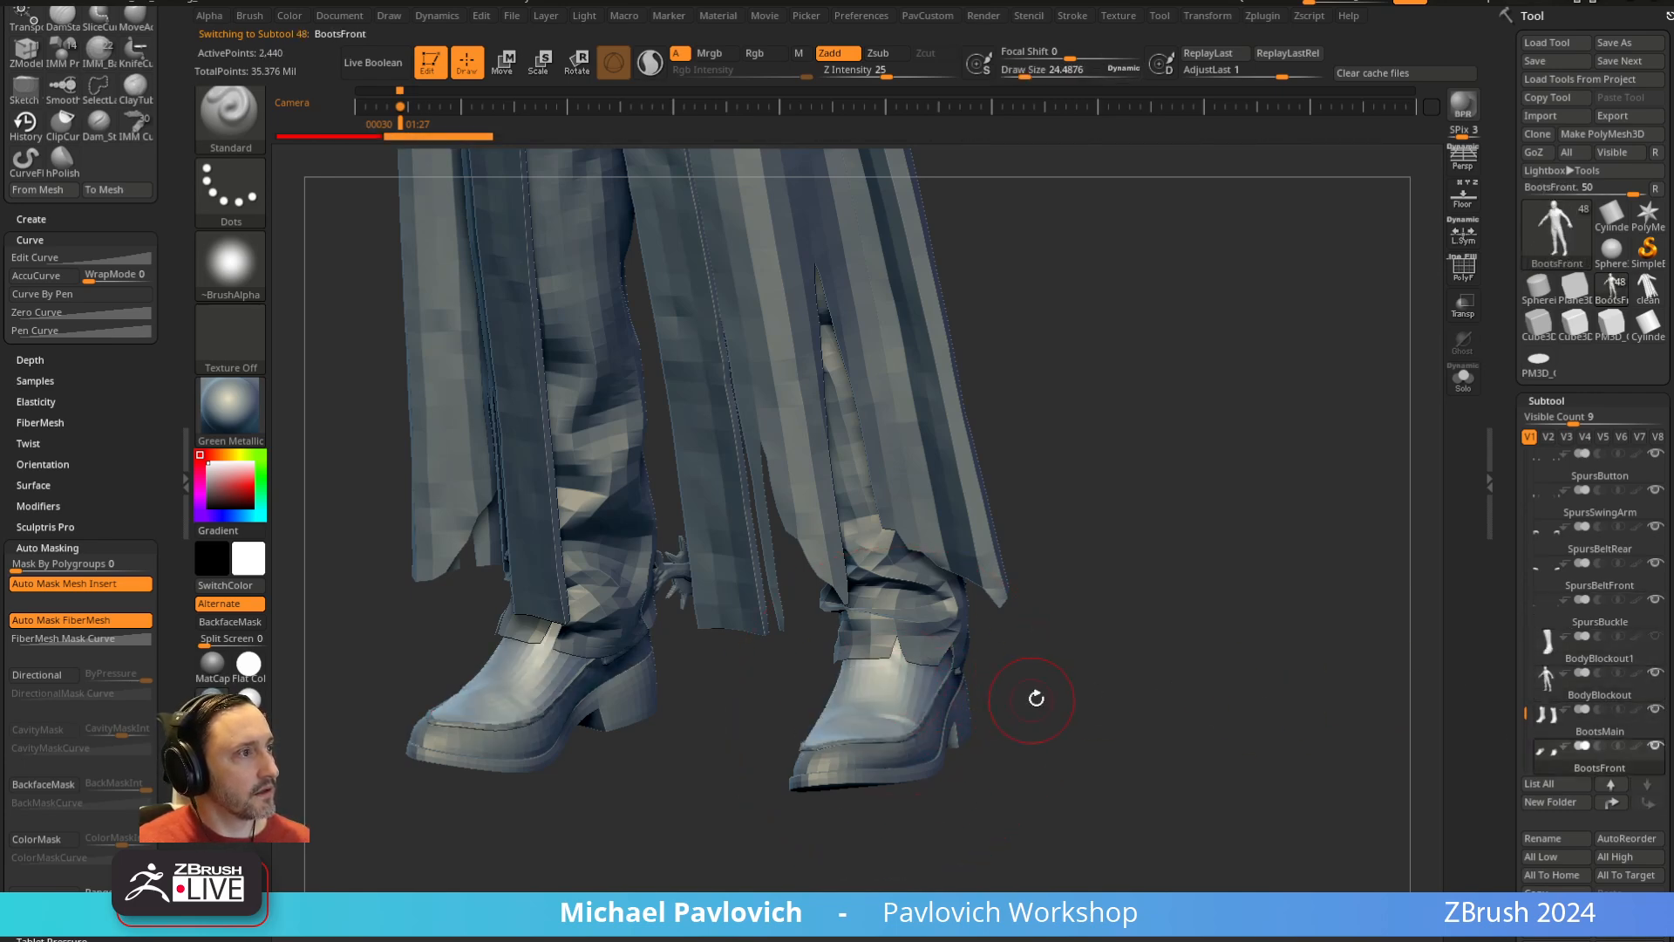
left_click(926, 716, "alt")
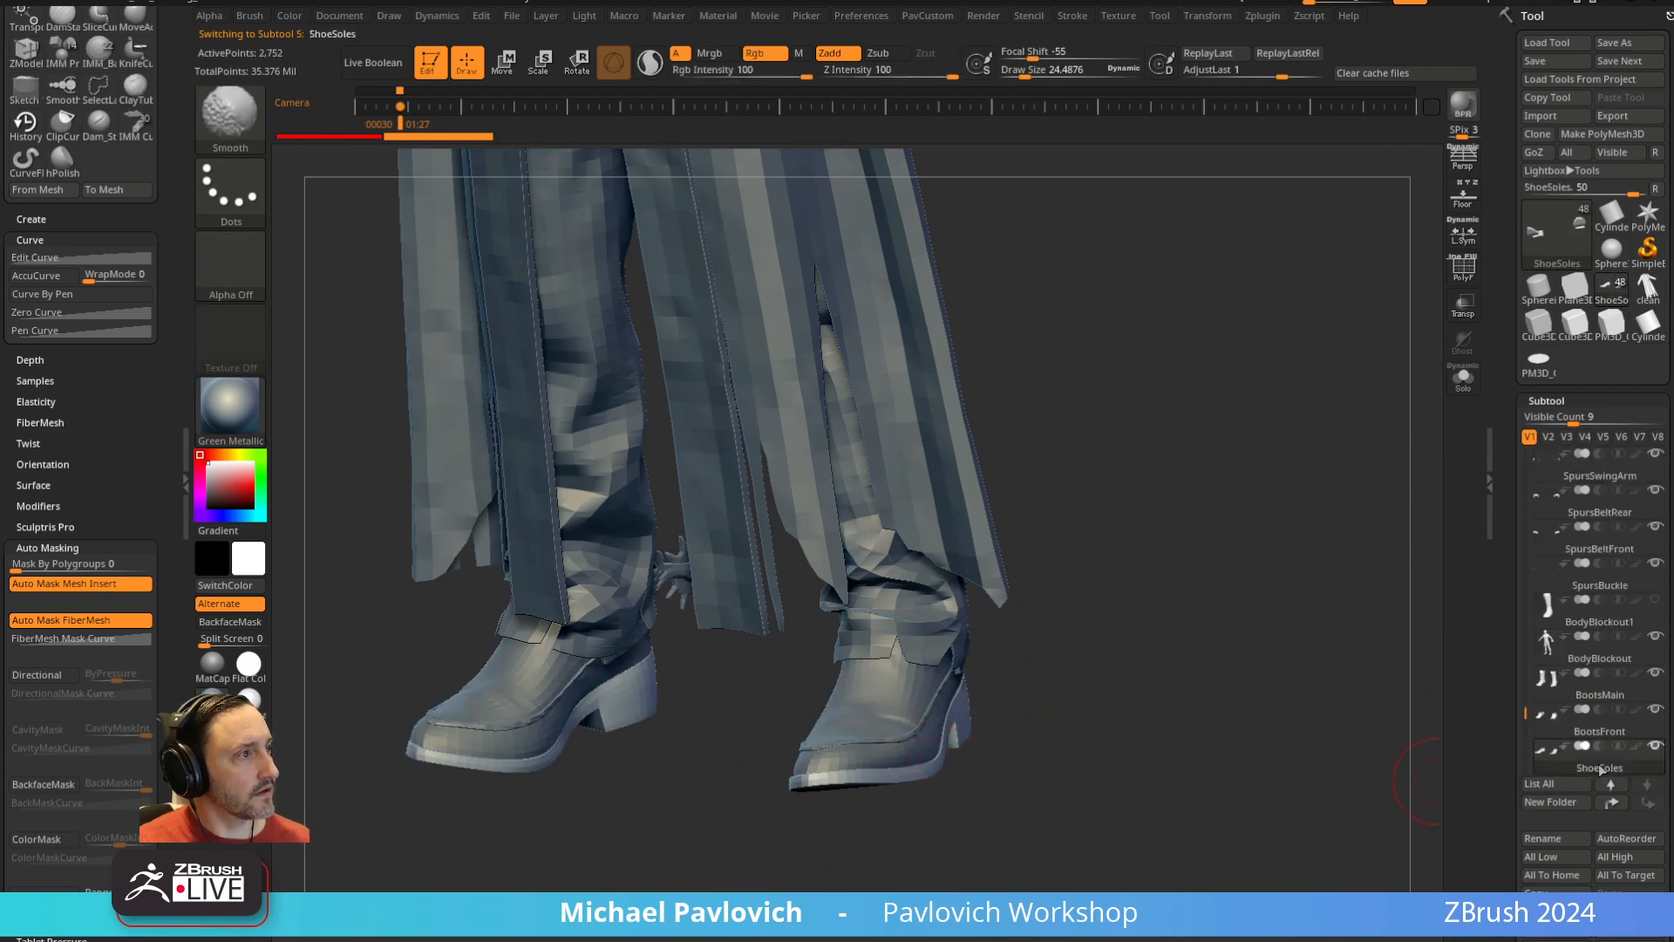
mouse_move(924, 761)
left_mouse_down()
mouse_move(1215, 676)
mouse_move(1200, 683)
mouse_move(1252, 705)
left_mouse_up()
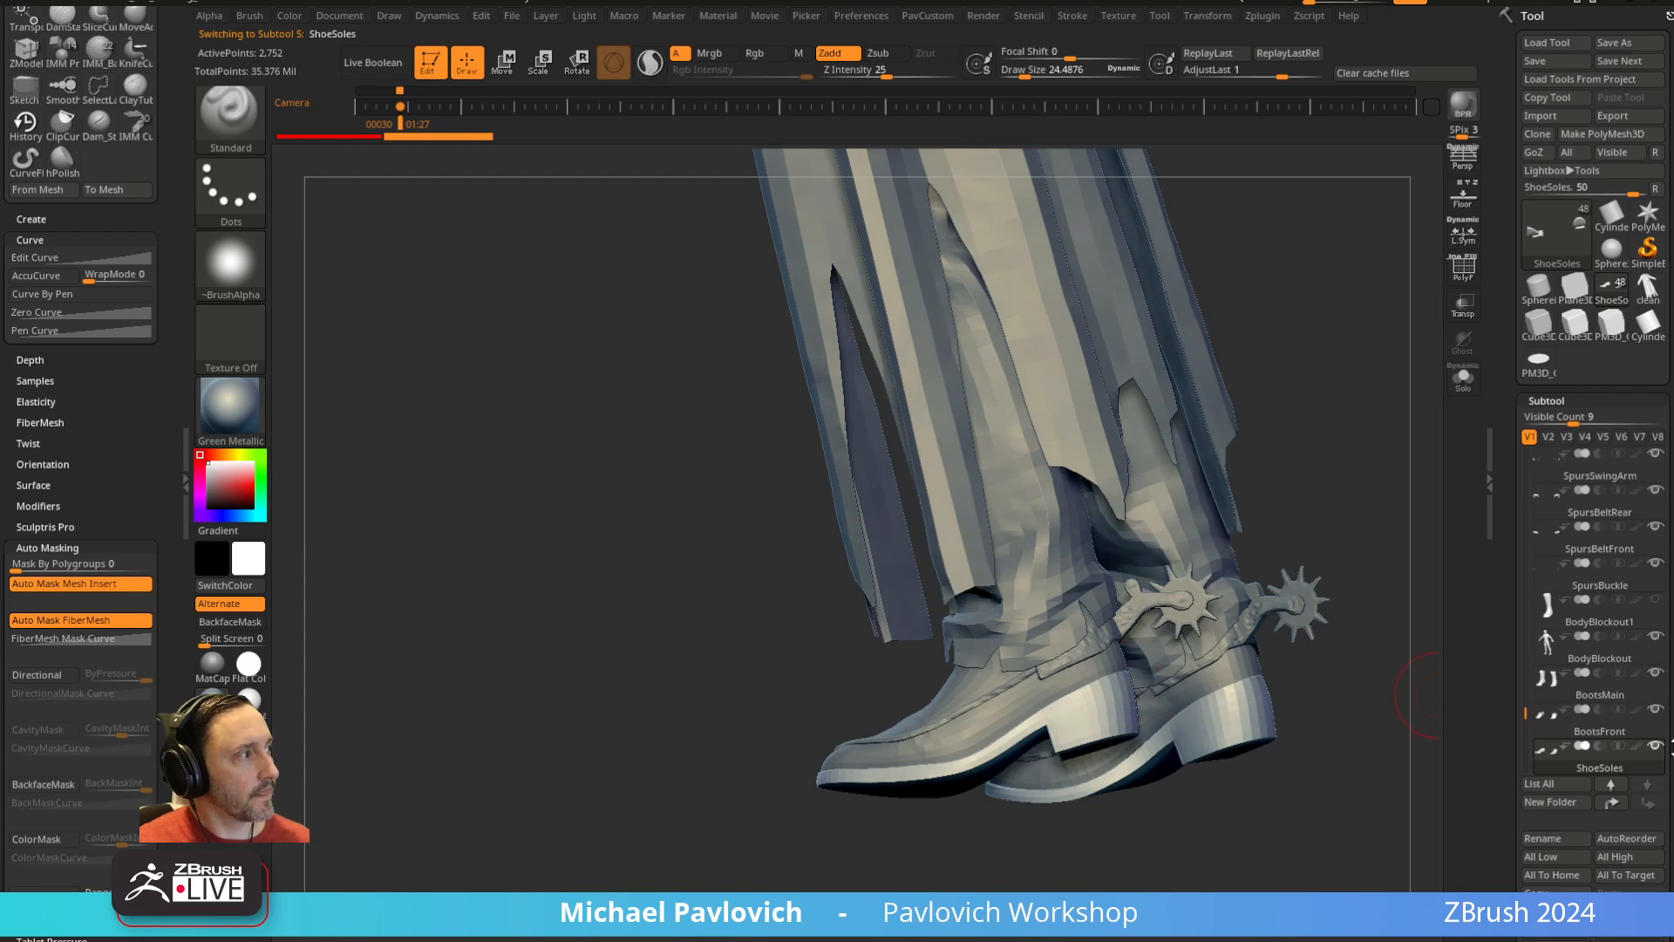
Show only the BootsMain, BootsFront and ShoeSoles subtools and switch all subtools to their highest subdivision level
left_click(1656, 746)
left_click(1656, 709)
left_click(1656, 673)
left_click_drag(1327, 524, 1342, 486)
scroll(1610, 579, "down", 5)
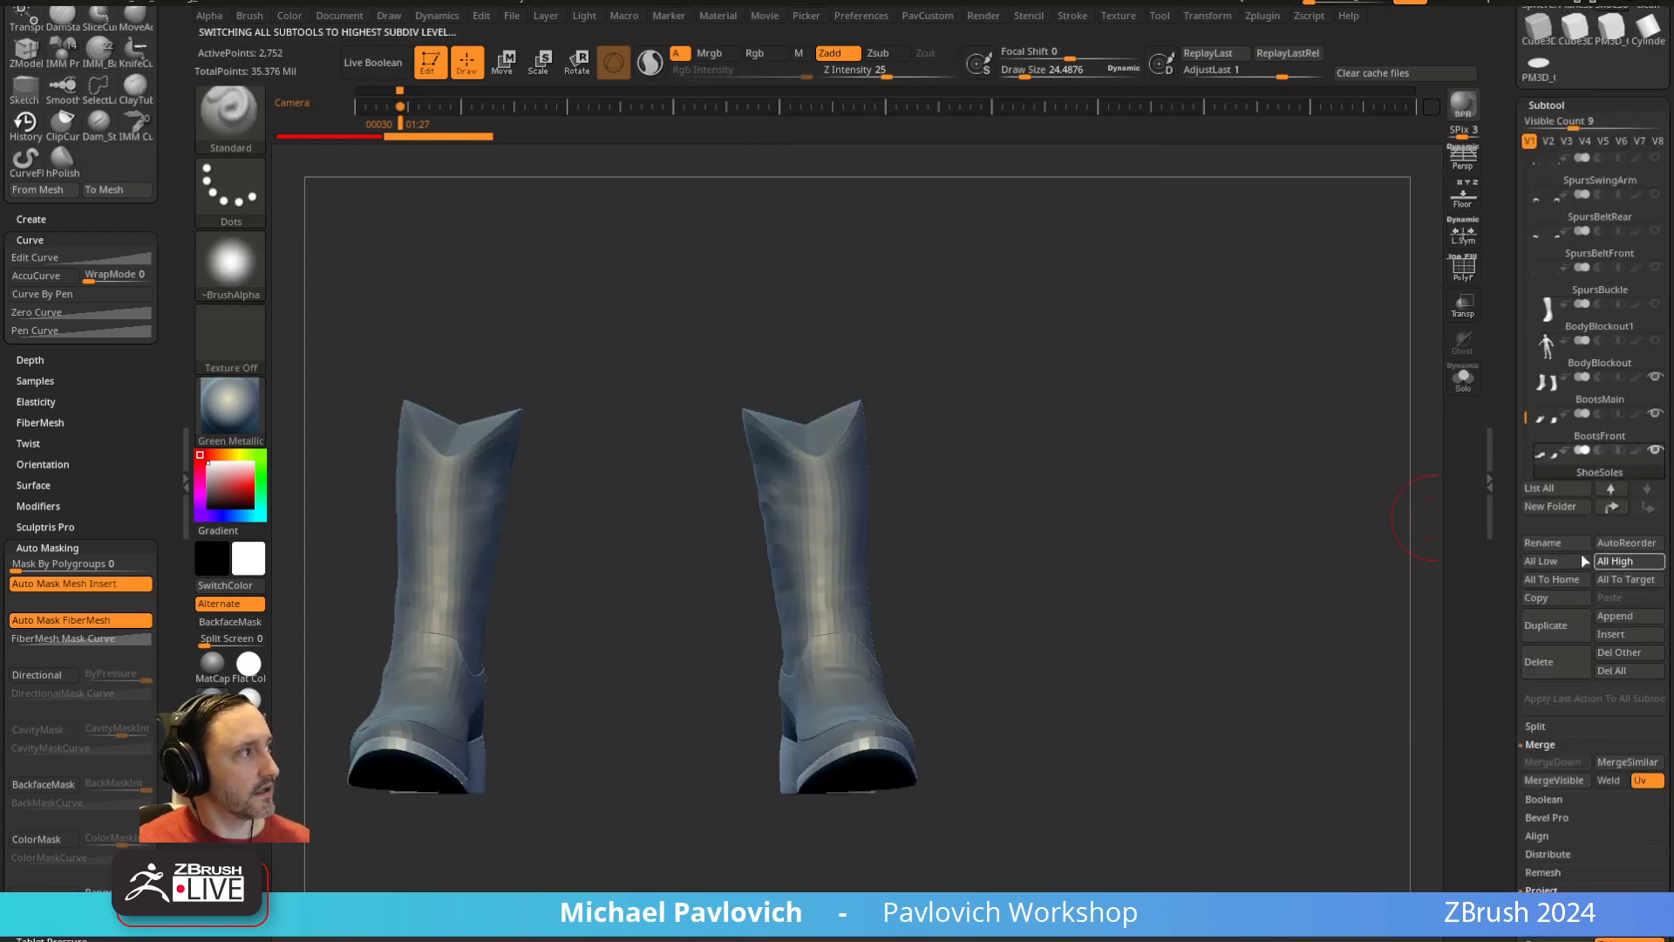
left_click_drag(1293, 519, 1227, 541)
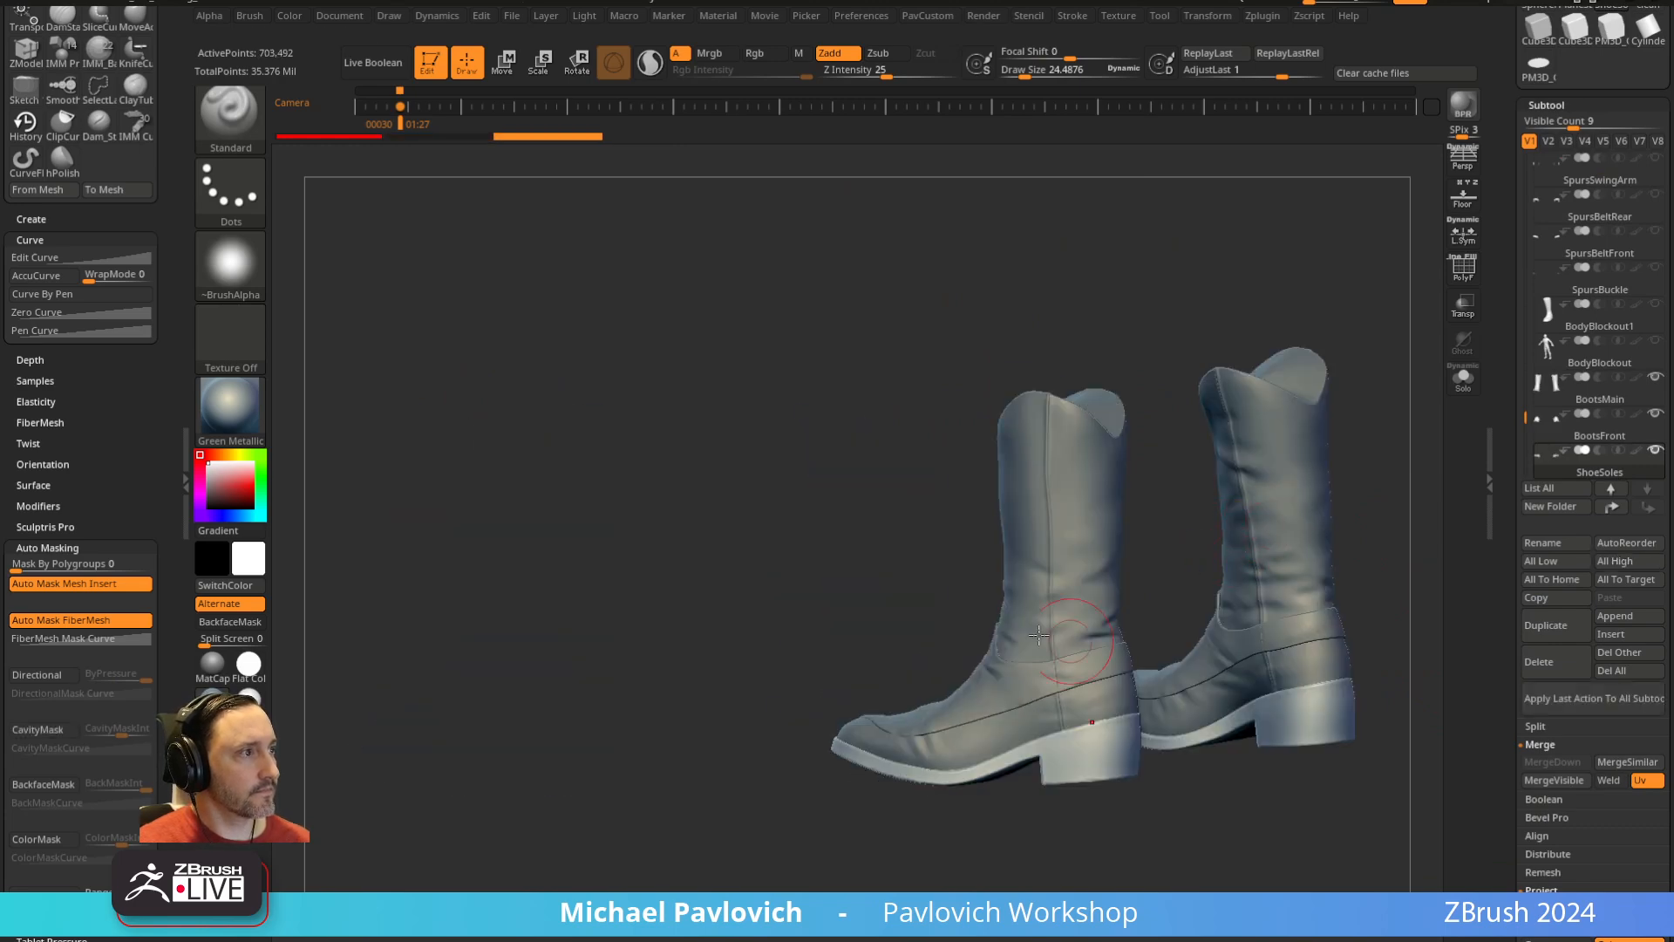
Select BootsMain and place canvas snapshots of the finished boots from different angles, clearing the first attempt
mouse_move(1039, 635)
left_mouse_down("alt")
mouse_move(908, 594)
mouse_move(1255, 546)
mouse_move(1233, 568)
mouse_move(1205, 553)
mouse_move(1297, 579)
mouse_move(1169, 579)
mouse_move(1238, 553)
mouse_move(1185, 572)
mouse_move(1201, 569)
left_mouse_up("alt")
key("s")
left_click_drag(1149, 513, 1111, 551)
left_click(1024, 475, "alt")
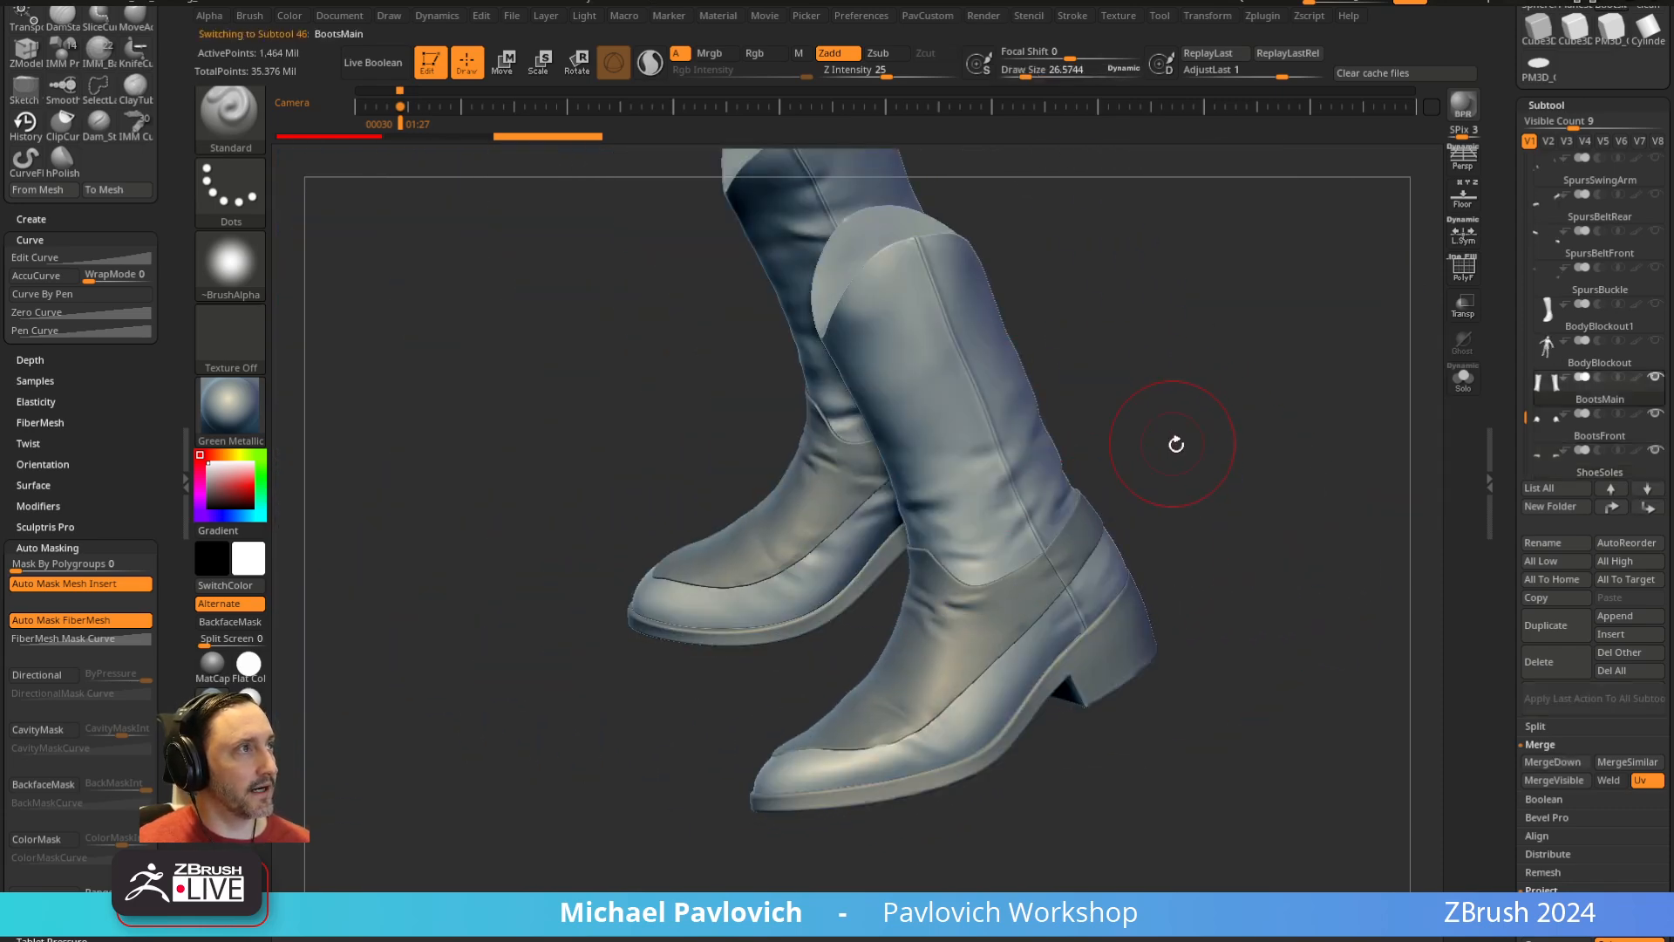
left_click_drag(1175, 445, 1195, 426)
mouse_move(1430, 506)
left_mouse_down()
mouse_move(1375, 535)
mouse_move(1378, 553)
mouse_move(1140, 474)
mouse_move(1273, 569)
mouse_move(986, 426)
mouse_move(979, 407)
mouse_move(1264, 494)
mouse_move(1119, 502)
mouse_move(1132, 482)
mouse_move(1229, 515)
mouse_move(1127, 513)
mouse_move(1247, 882)
left_mouse_up()
key("shift+s")
mouse_move(1273, 587)
left_mouse_down()
mouse_move(1181, 650)
mouse_move(1324, 652)
mouse_move(1255, 662)
mouse_move(912, 384)
mouse_move(915, 290)
mouse_move(1214, 392)
mouse_move(1282, 369)
mouse_move(1046, 369)
mouse_move(1169, 572)
mouse_move(1174, 784)
left_mouse_up()
key("ctrl+n")
key("shift+s")
key("shift+s")
left_click_drag(1173, 785, 1430, 481)
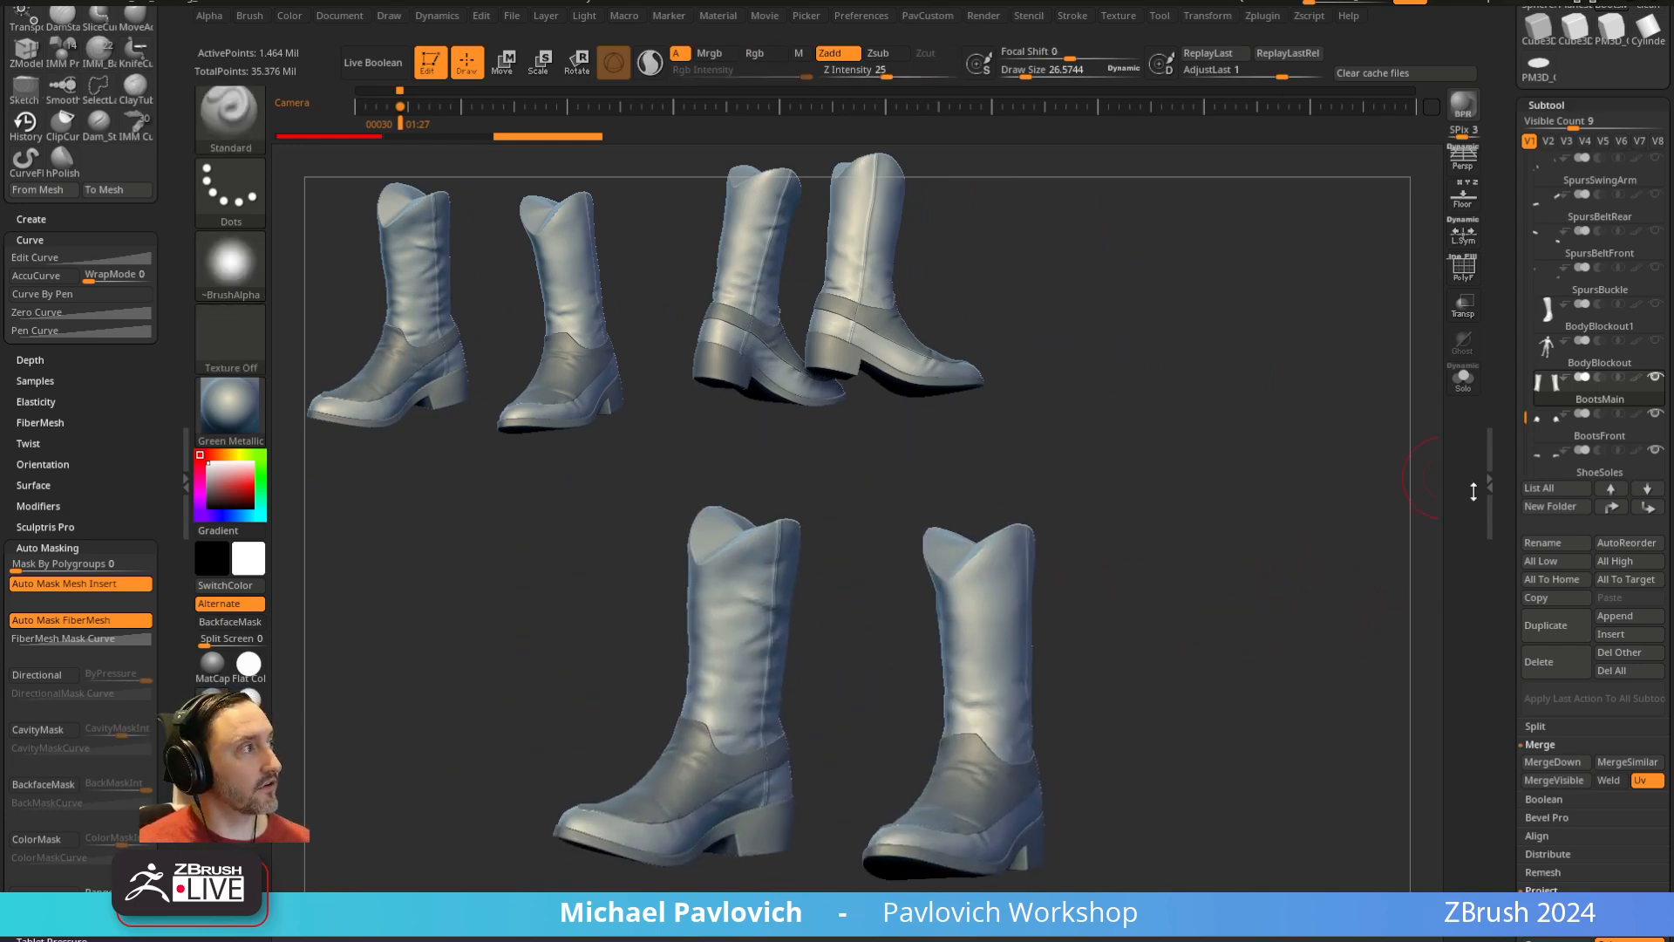
Select the BodyBlockout1 subtool and show only it, placed below the canvas snapshots of the finished boots
left_click(1612, 330)
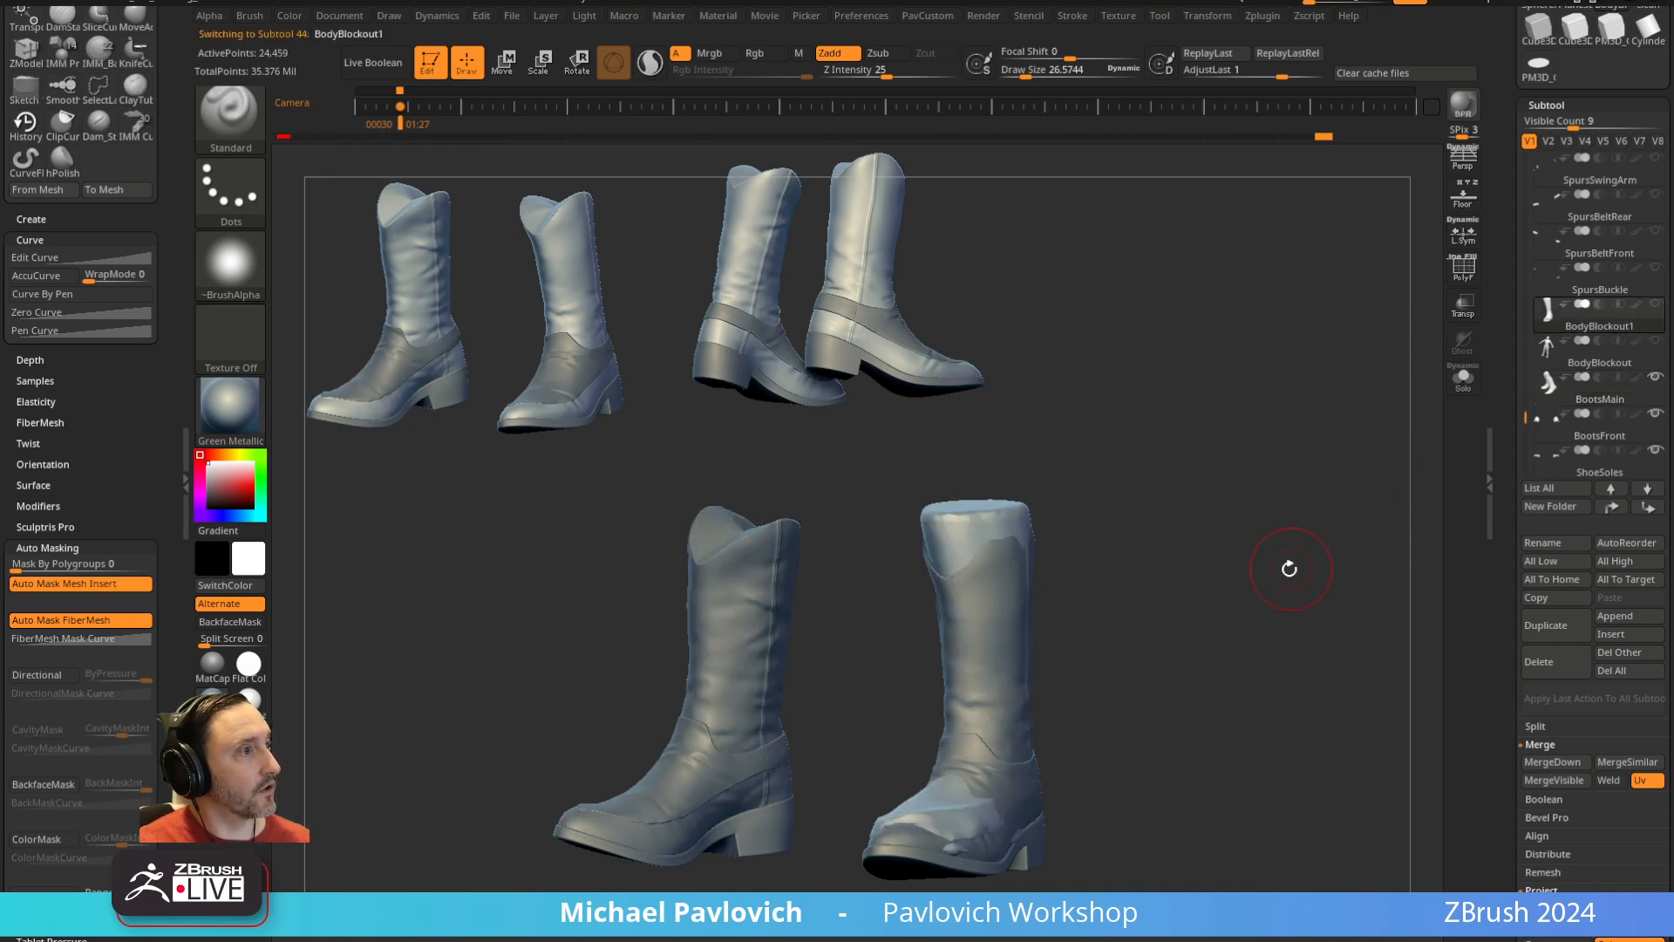
left_click(1654, 307, "shift")
left_click(1654, 307, "shift")
mouse_move(1210, 572)
left_mouse_down()
mouse_move(1226, 583)
mouse_move(1255, 549)
mouse_move(1297, 568)
mouse_move(1259, 587)
mouse_move(1345, 582)
mouse_move(1251, 567)
left_mouse_up()
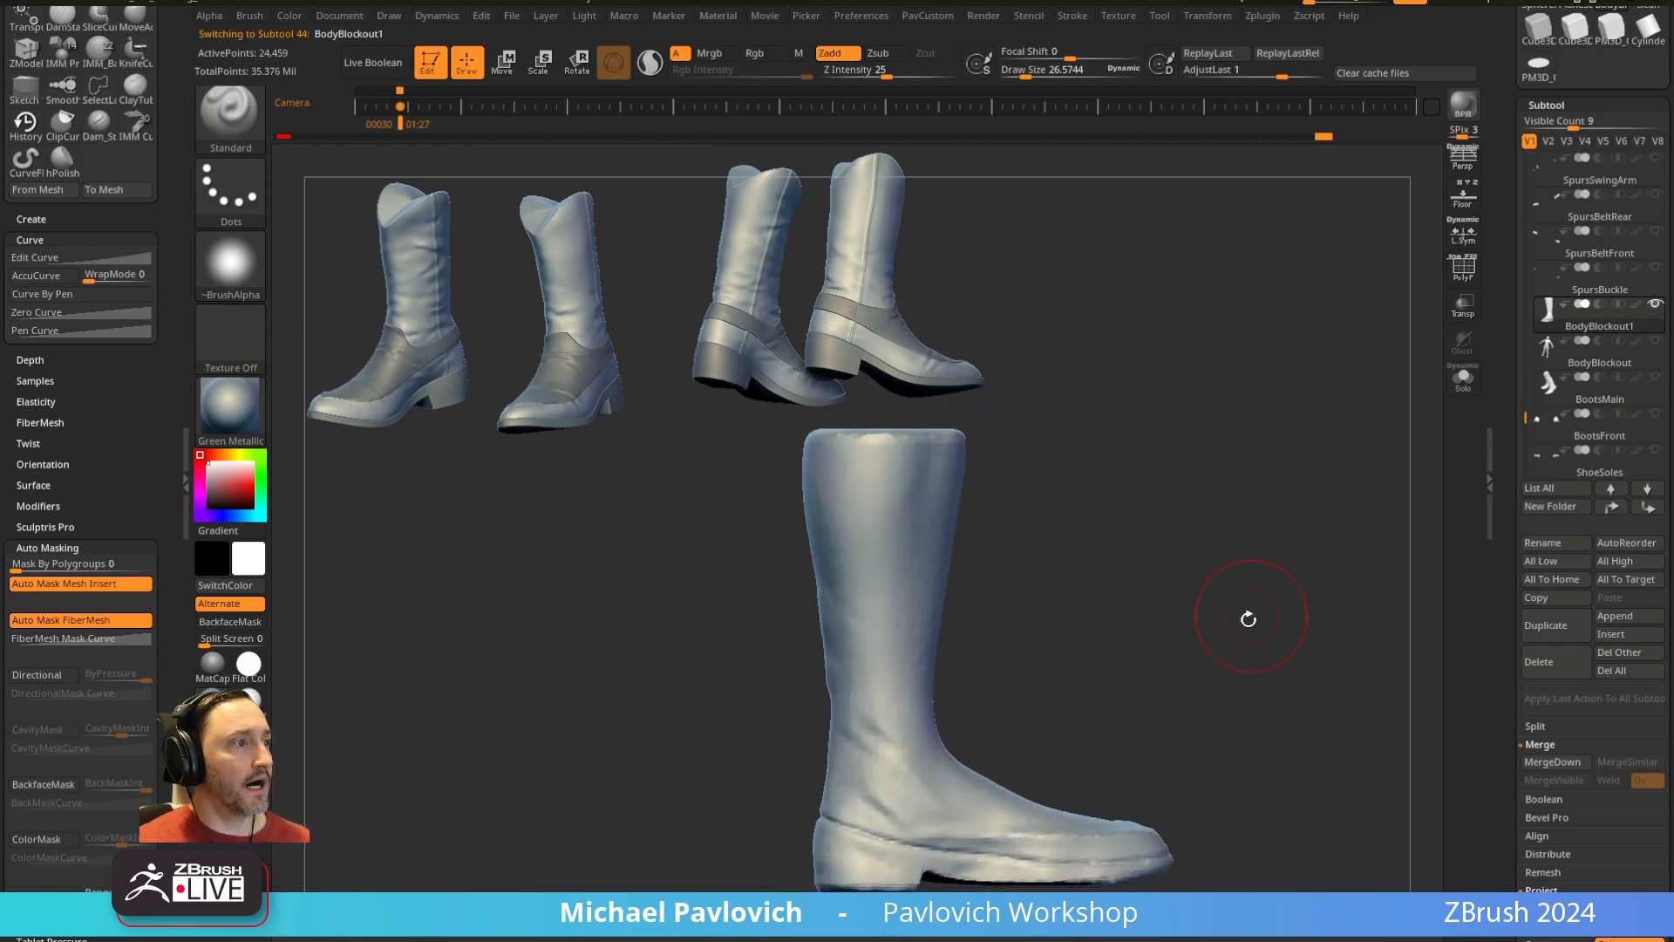
mouse_move(1249, 629)
left_mouse_down("alt")
mouse_move(1169, 625)
mouse_move(1143, 599)
left_mouse_up("alt")
Reshape the sole, toe and heel of the boot blockout with the MoveAccu brush to match the reference boots
key("2")
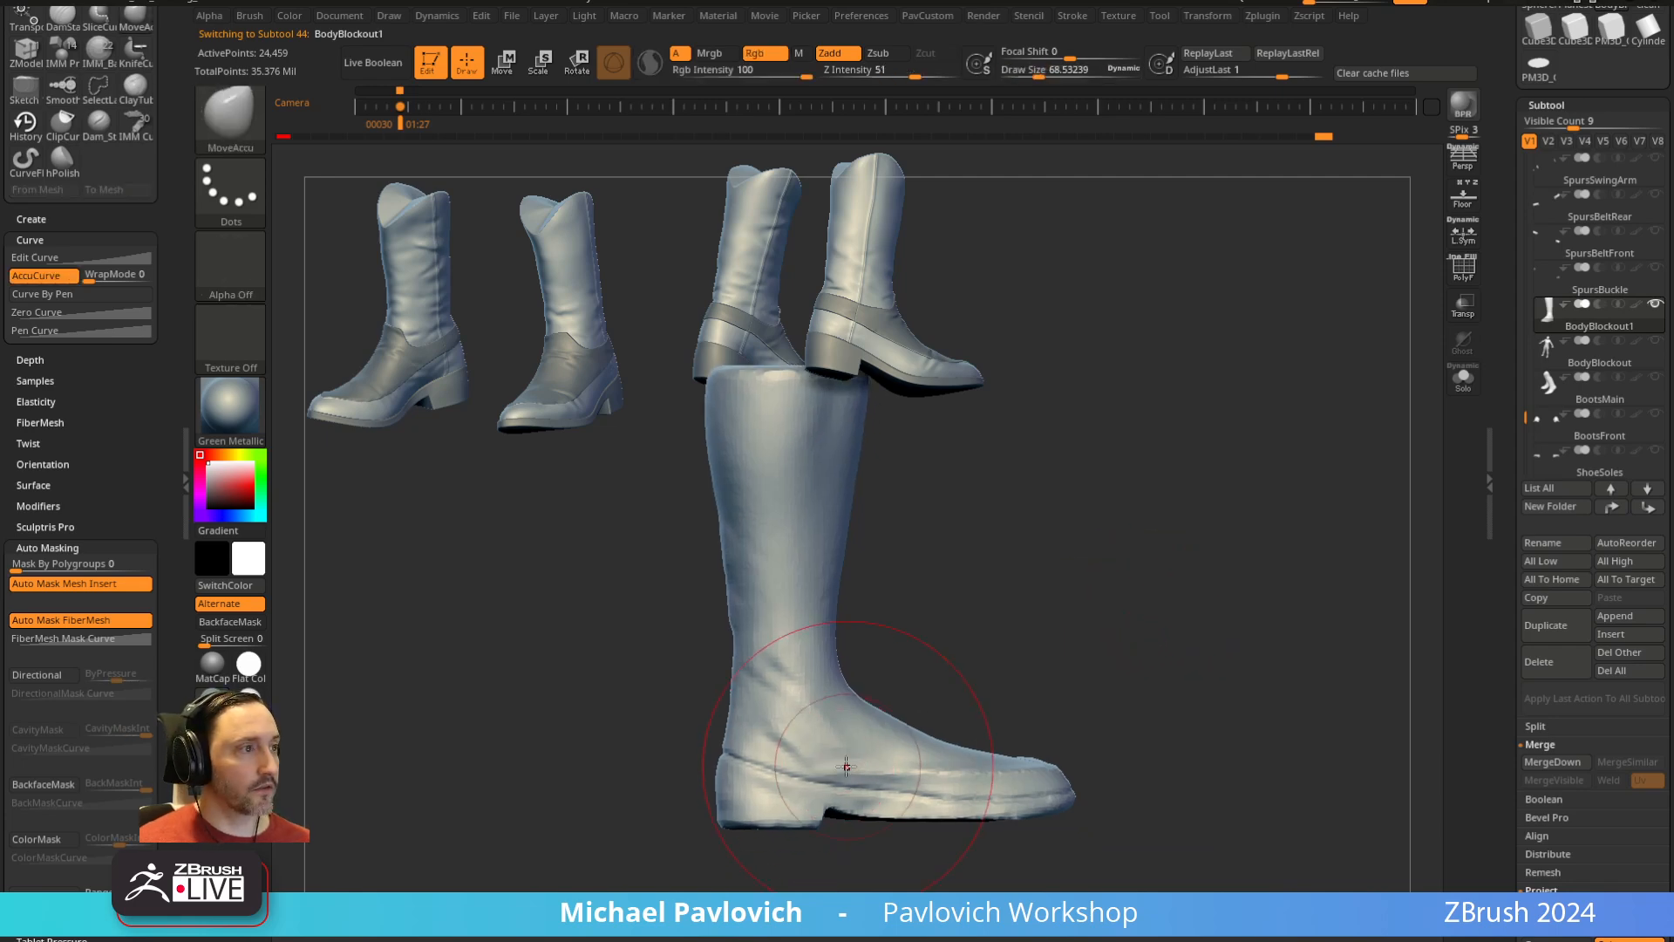
left_click_drag(852, 771, 847, 748)
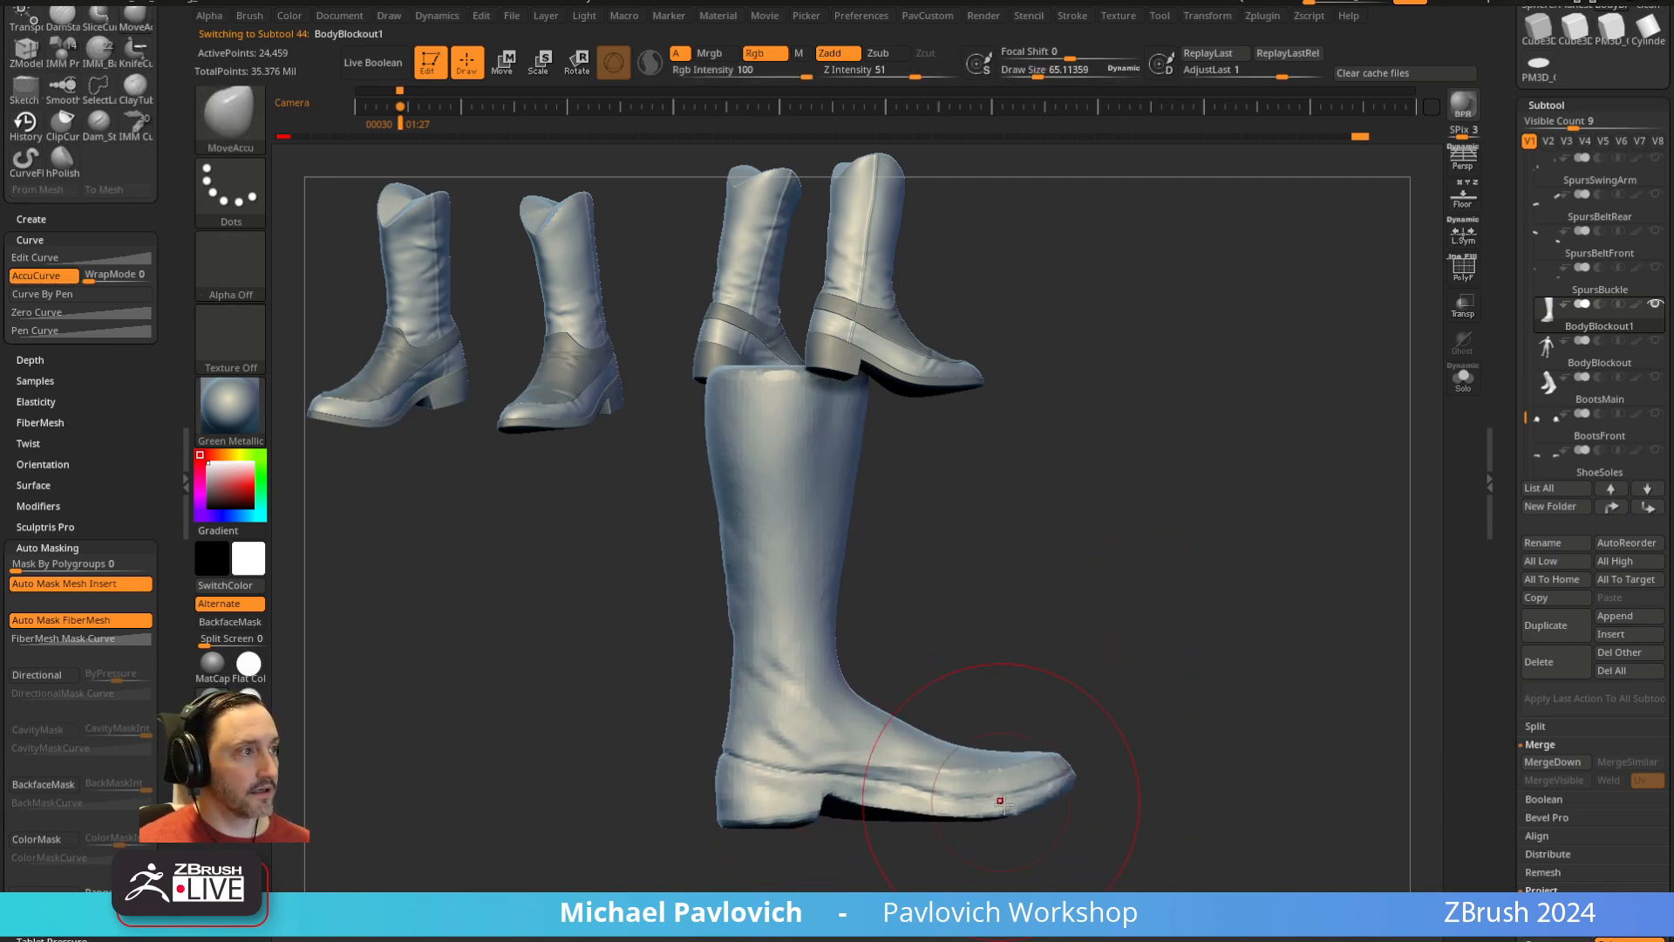
left_click_drag(1003, 804, 1002, 796)
left_click_drag(721, 815, 710, 817)
key("s")
mouse_move(800, 754)
left_mouse_down()
mouse_move(1159, 617)
mouse_move(1113, 636)
left_mouse_up()
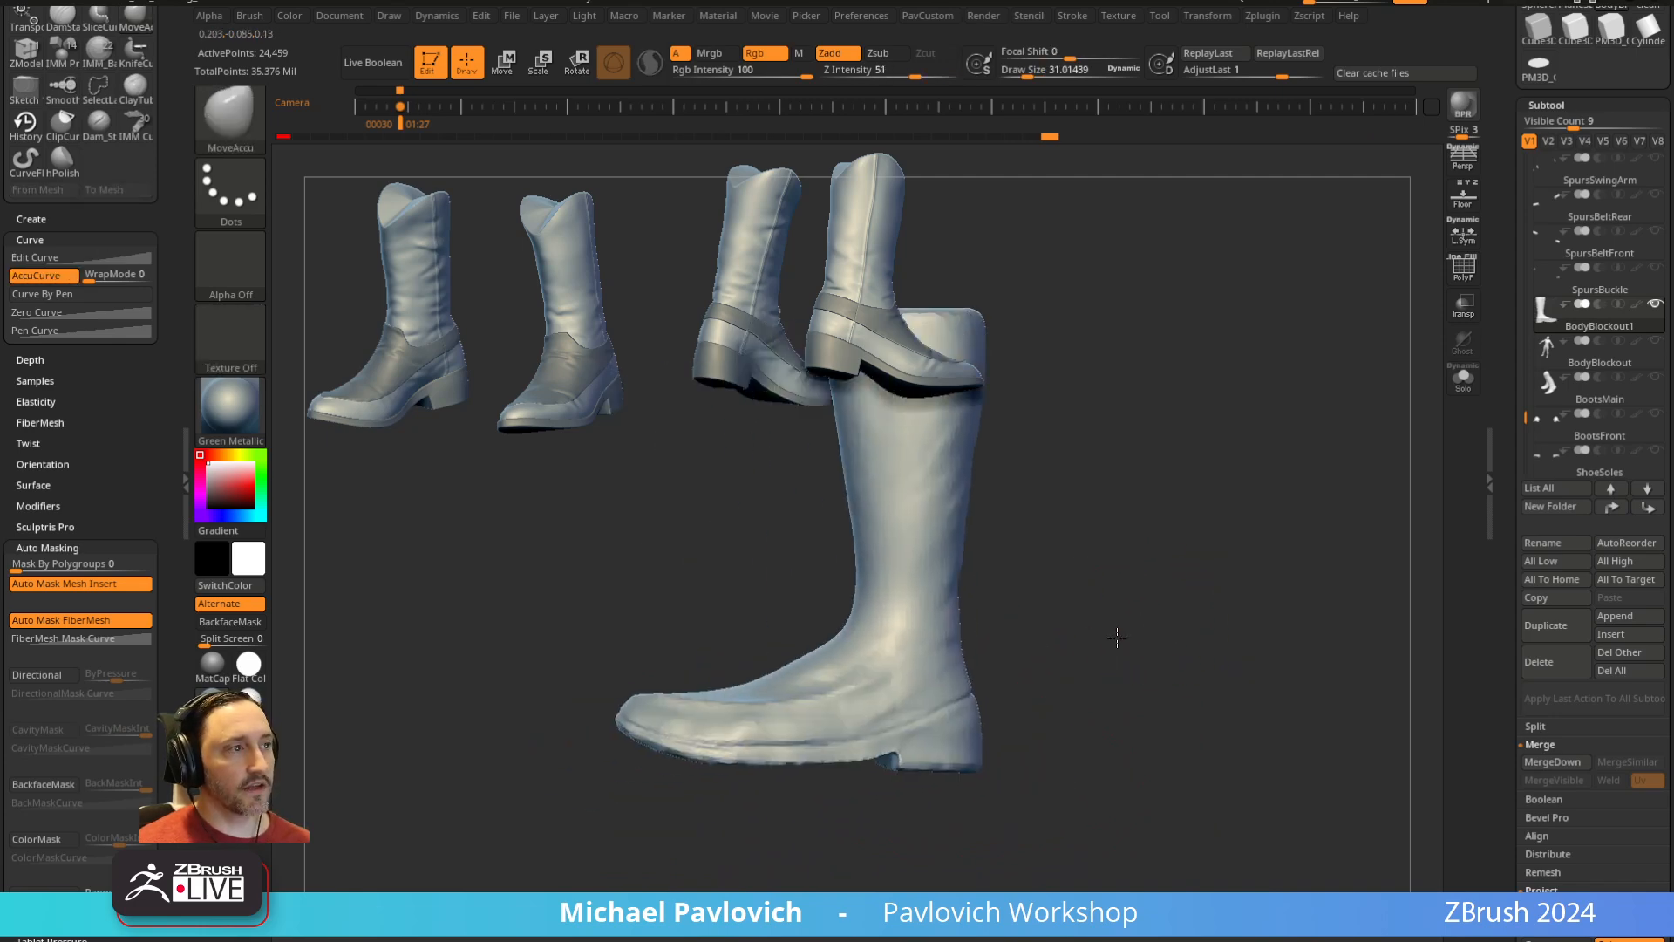
key("s")
left_click_drag(828, 714, 855, 713)
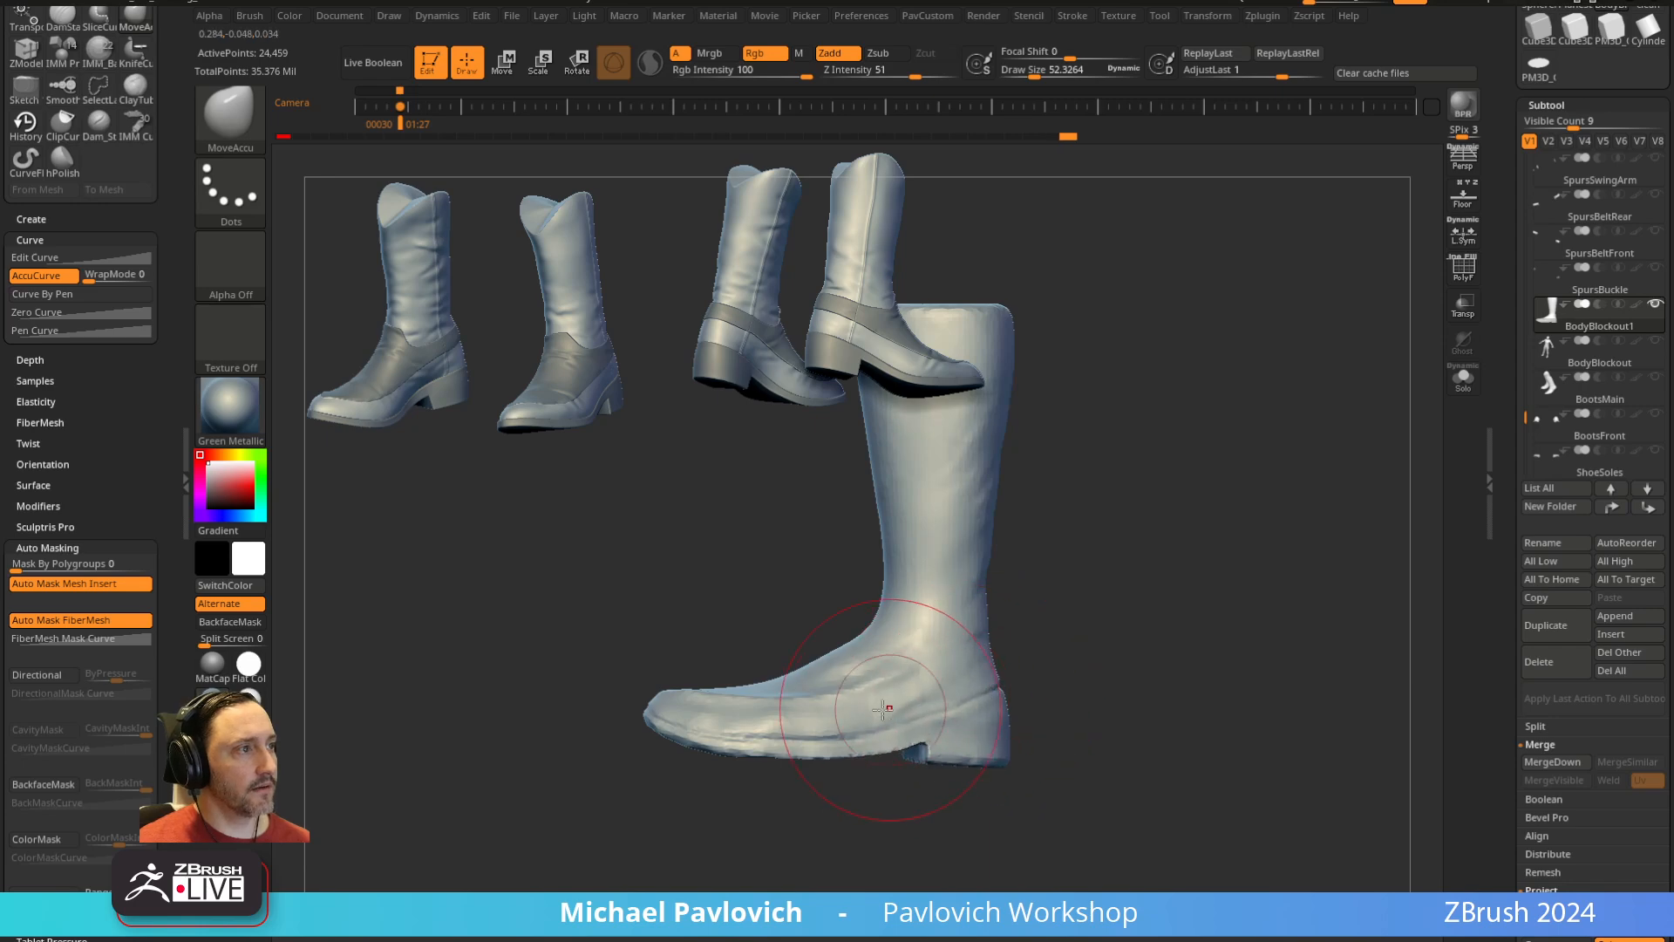
Pull the front of the boot shaft's upper rim down into a V-shaped notch with the MoveAccu brush
left_click_drag(558, 767, 689, 772)
key("2")
key("s")
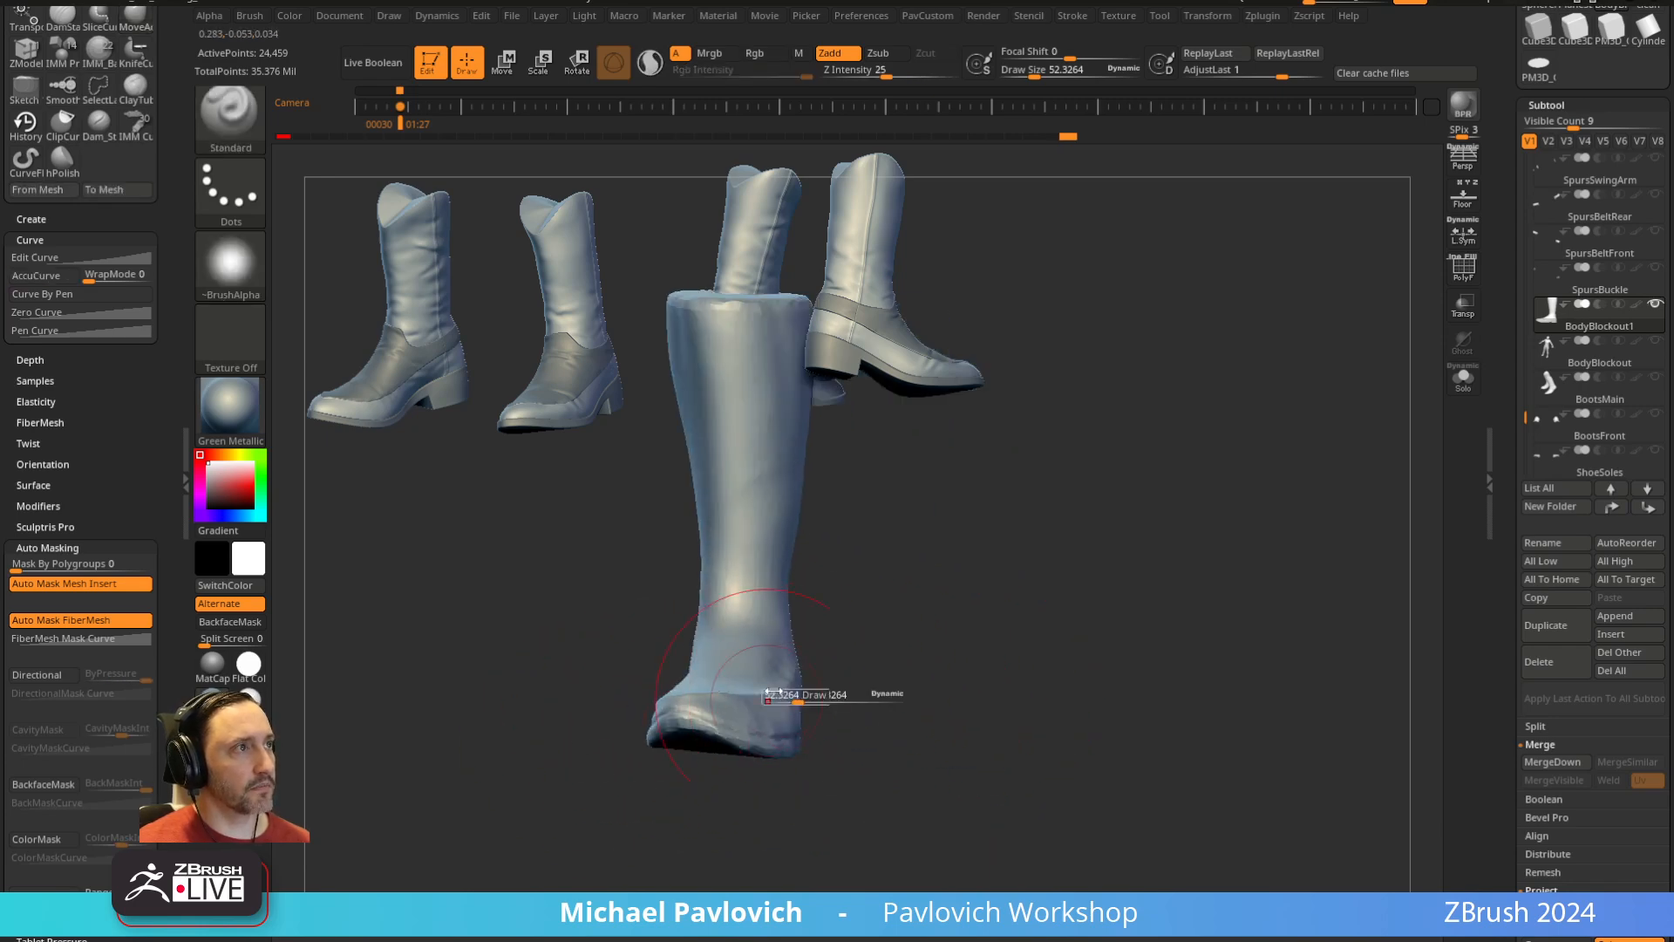
mouse_move(976, 579)
left_mouse_down("alt")
mouse_move(1070, 679)
mouse_move(1024, 669)
mouse_move(945, 567)
left_mouse_up("alt")
left_click_drag(917, 455, 935, 572, "alt")
key("1")
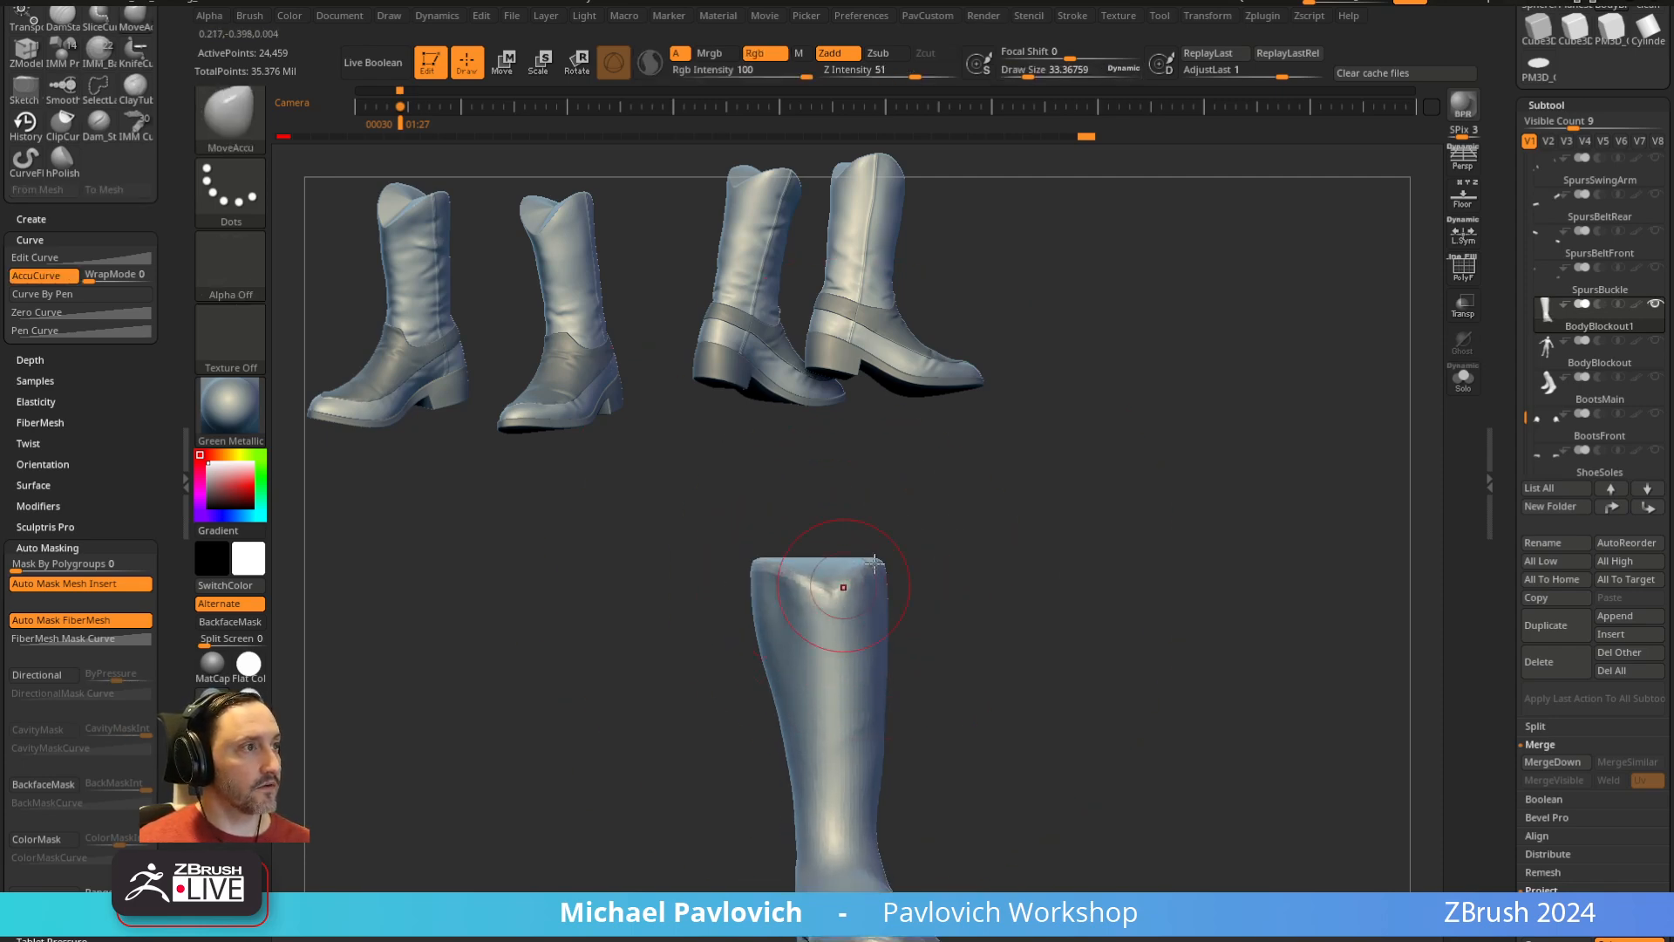
right_click_drag(874, 563, 861, 570)
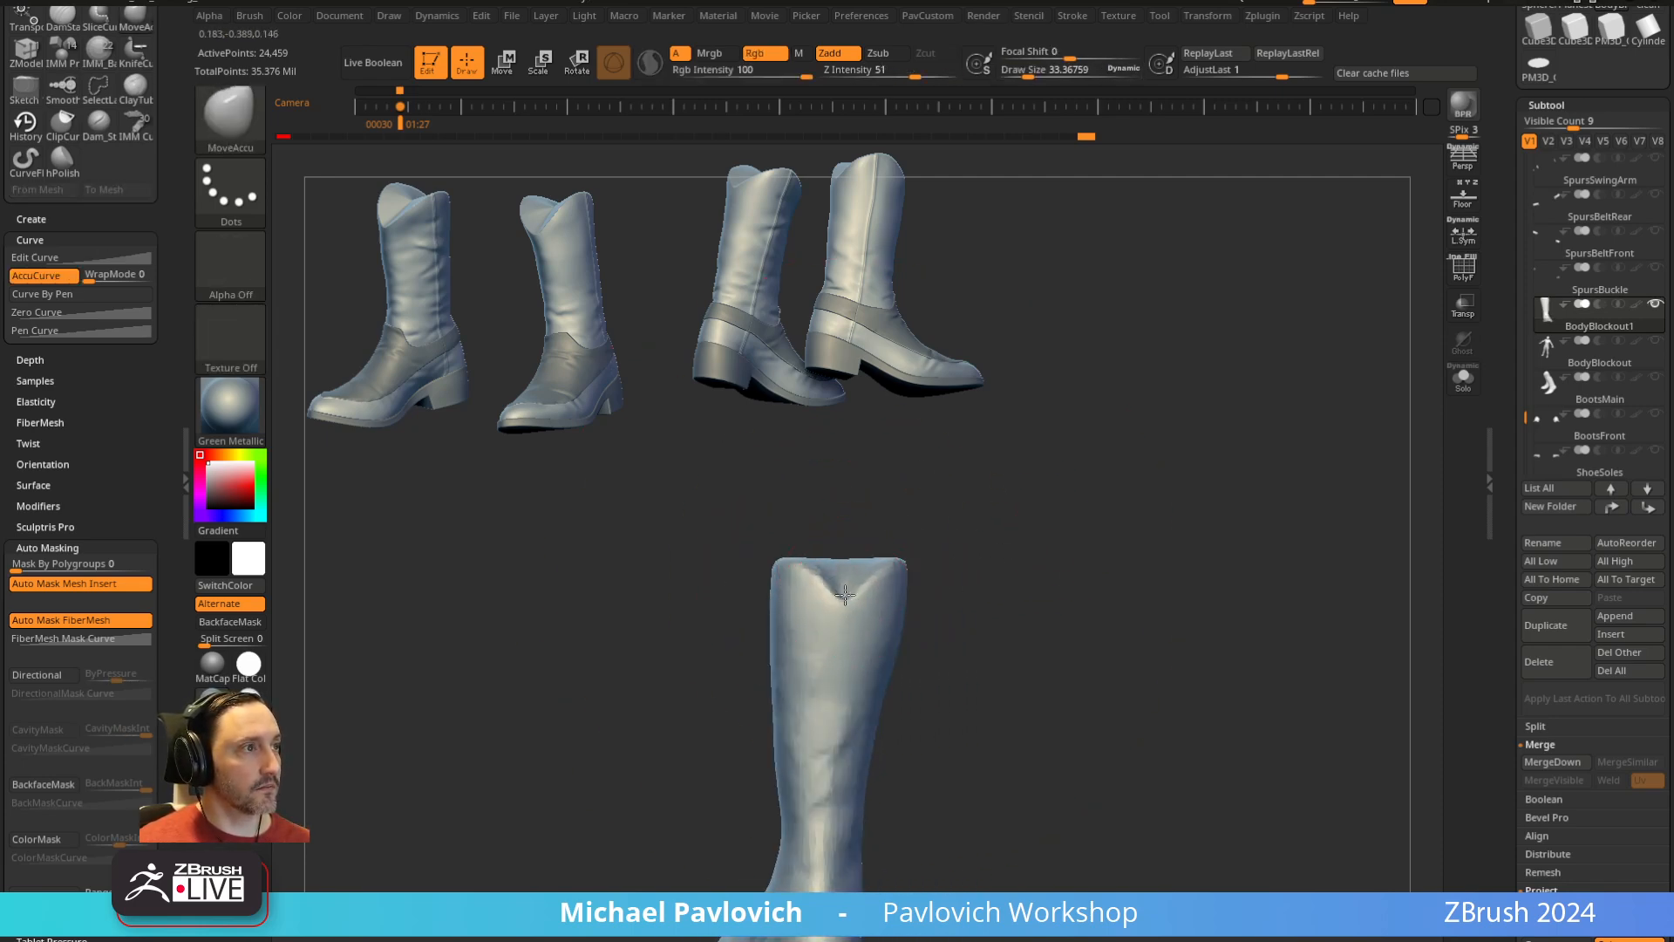
Display the polyframe, merge the boot blockout into one polygroup and choose the Standard brush at a draw size of about 14
left_click_drag(969, 561, 934, 545)
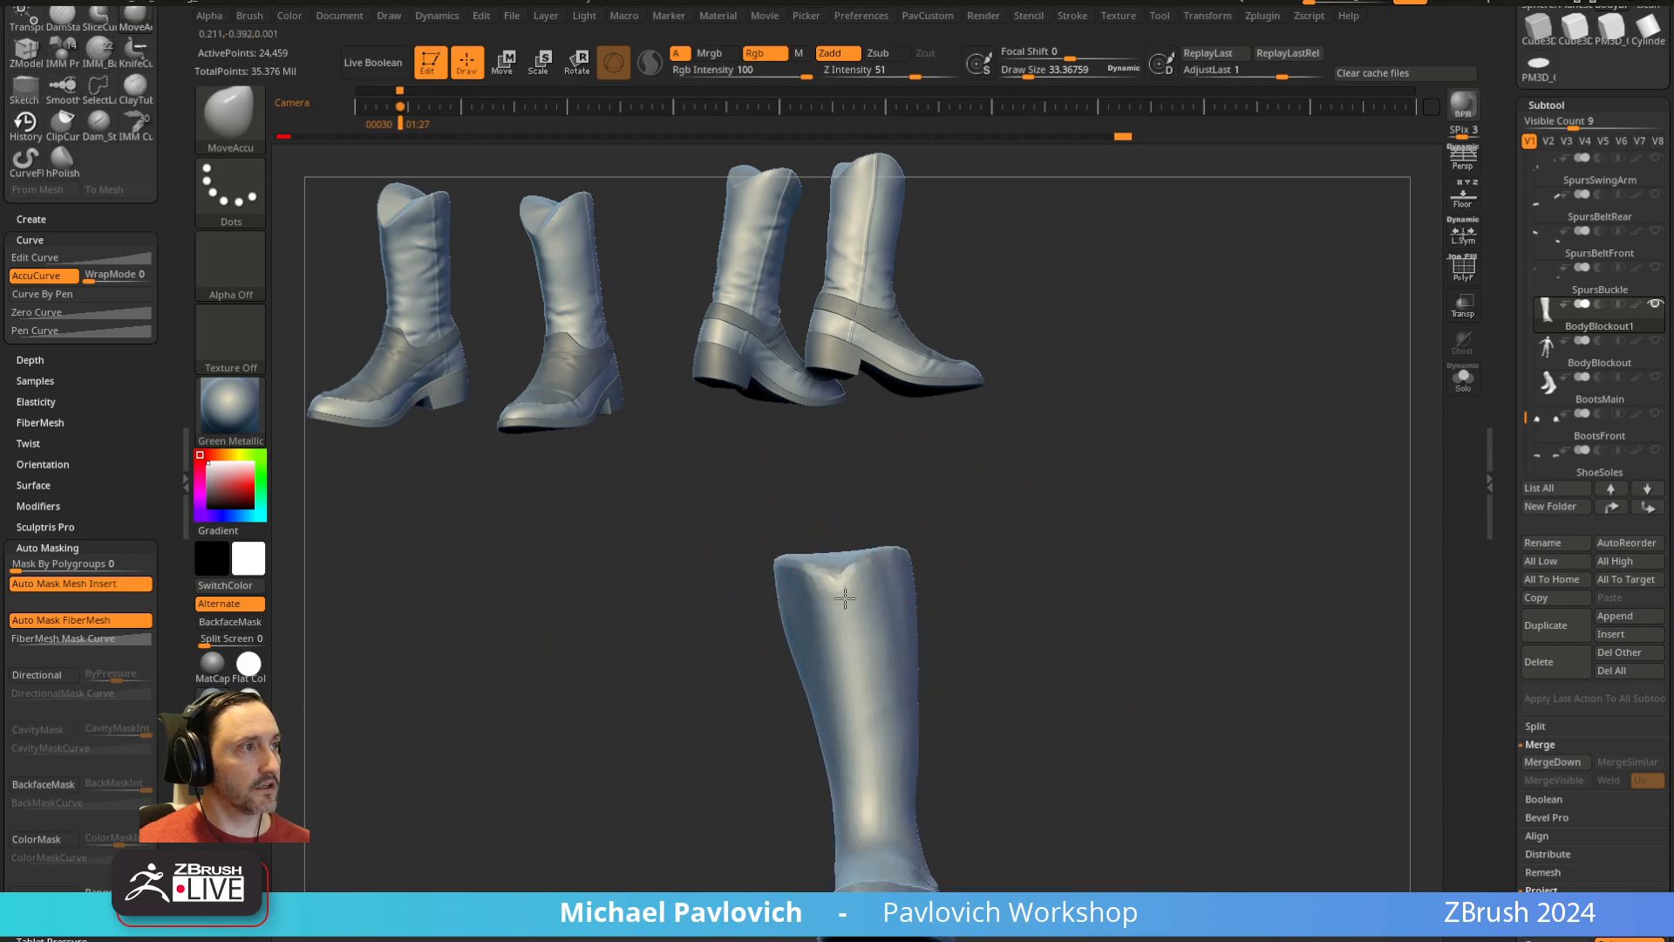
left_click(1462, 272)
left_click_drag(1282, 488, 1231, 621)
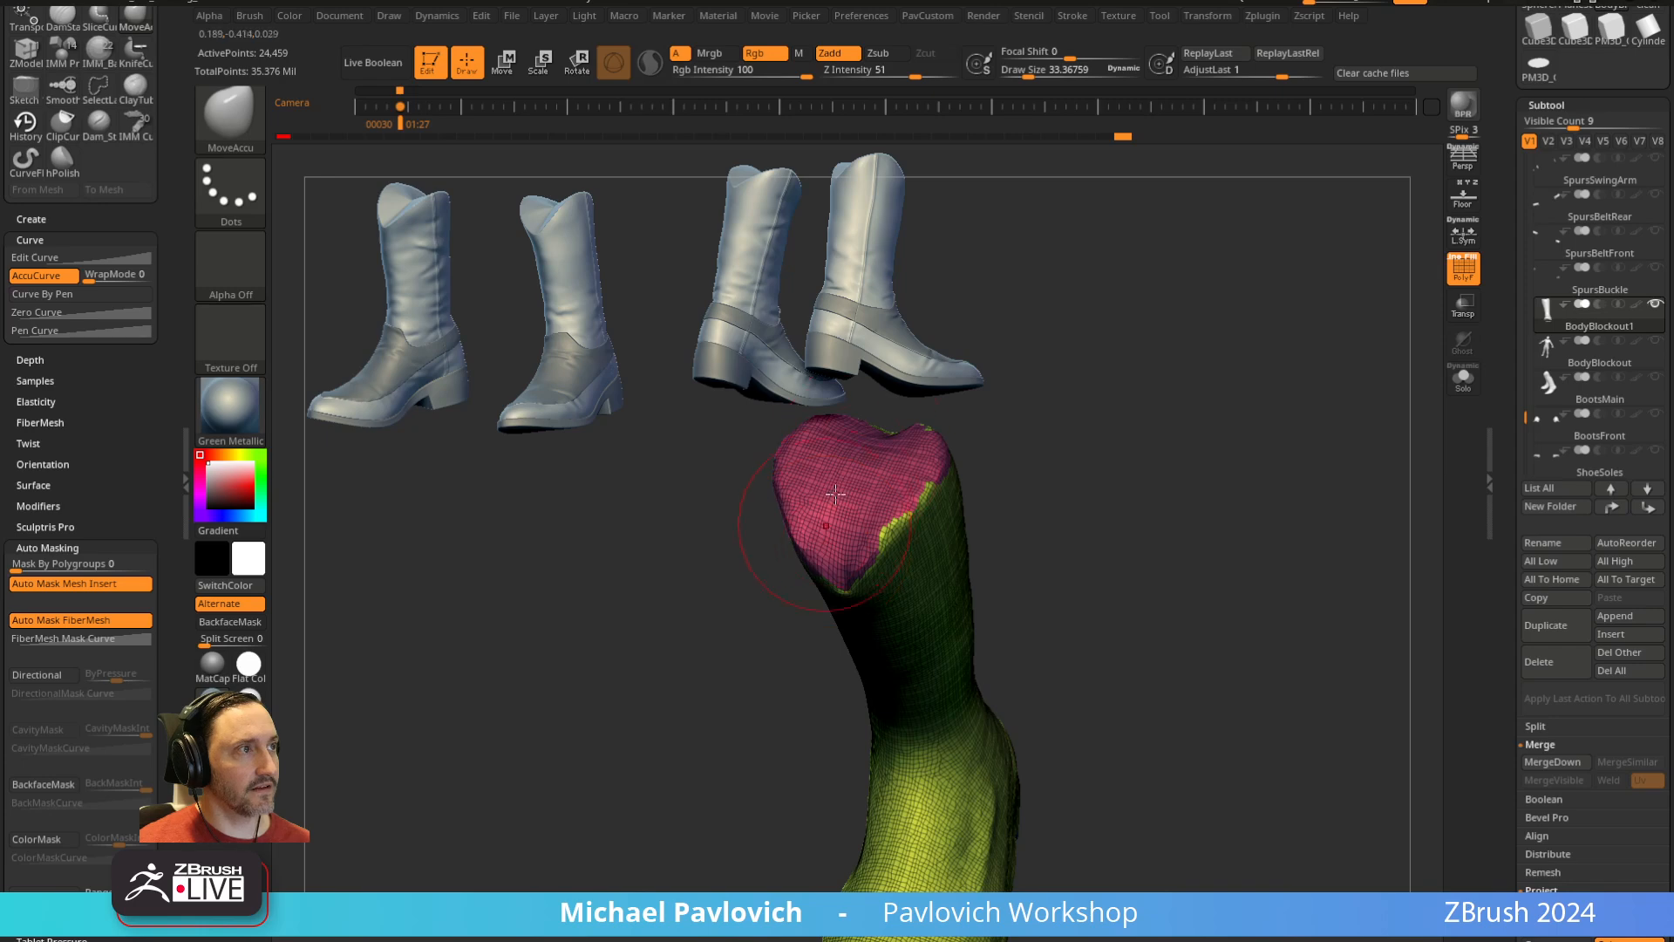
key("ctrl+w")
mouse_move(1113, 500)
left_mouse_down()
mouse_move(1147, 520)
mouse_move(1046, 553)
mouse_move(1100, 486)
mouse_move(1080, 568)
mouse_move(1128, 553)
mouse_move(1038, 610)
left_mouse_up()
key("b")
key("s")
key("t")
right_click_drag(907, 500, 874, 508)
key("s")
left_click_drag(875, 507, 882, 506)
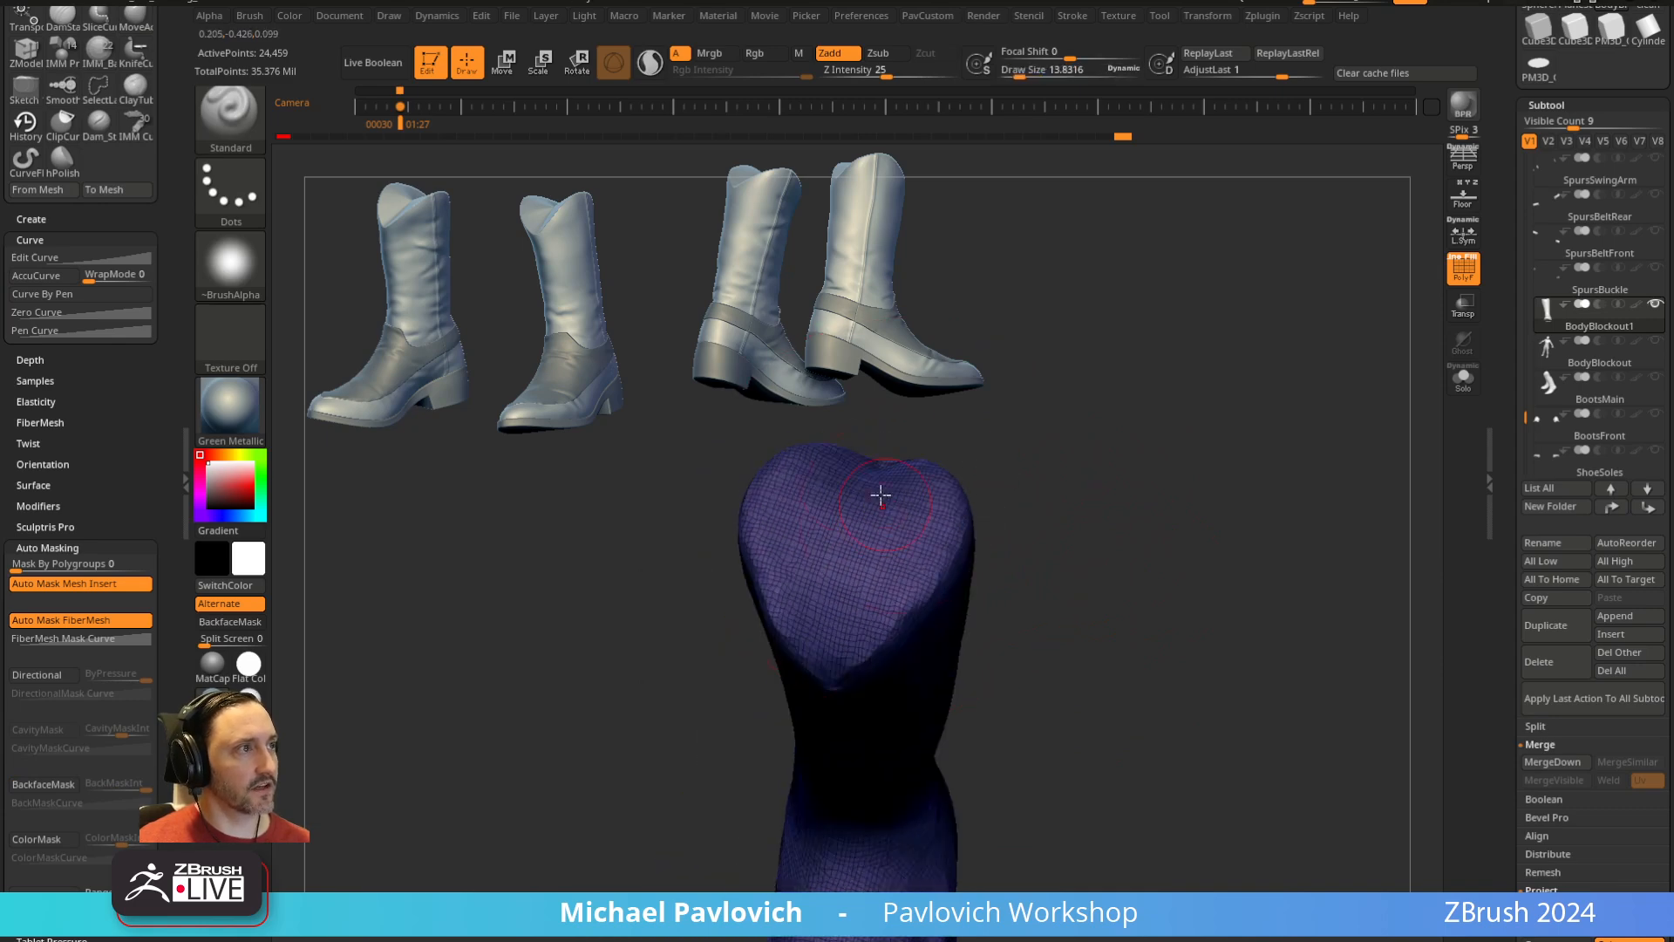
Turn off the polyframe and paint a narrow MaskPen band around the boot shaft following its V-notched rim
left_click_drag(1040, 508, 964, 560)
key("ctrl")
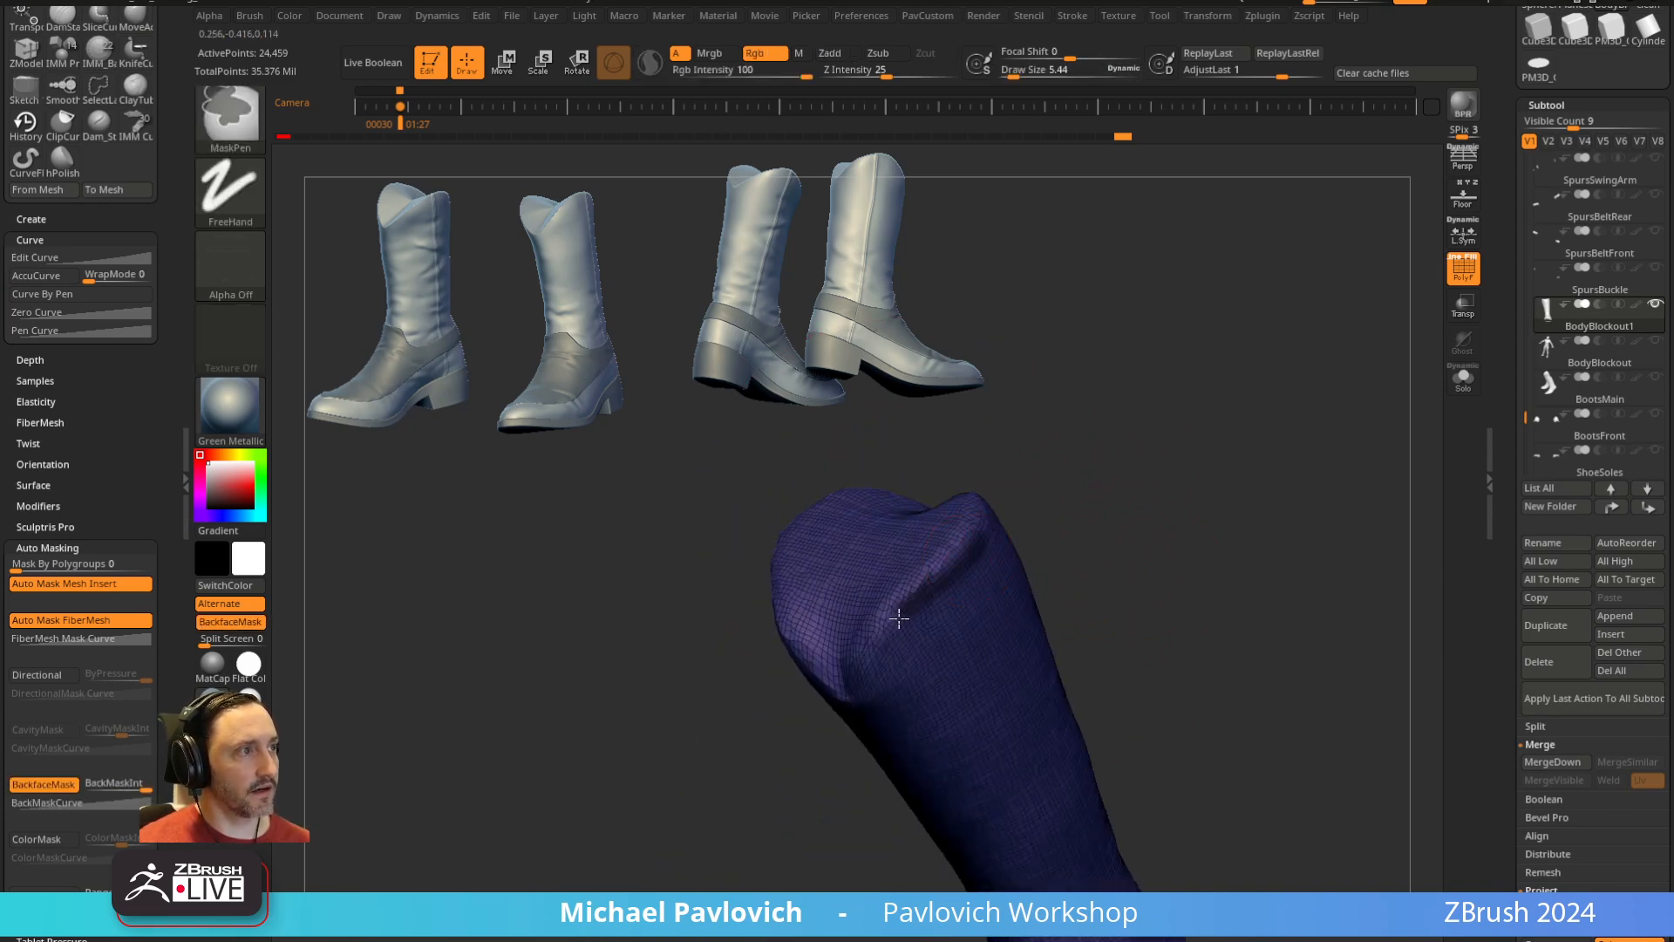
left_click_drag(1065, 542, 959, 555)
mouse_move(896, 665)
right_mouse_down()
mouse_move(1038, 567)
mouse_move(939, 561)
right_mouse_up()
key("shift+f")
mouse_move(1305, 413)
right_mouse_down()
mouse_move(1338, 396)
mouse_move(1039, 568)
right_mouse_up()
key("ctrl")
right_click_drag(986, 660, 888, 568)
right_click_drag(987, 649, 962, 643)
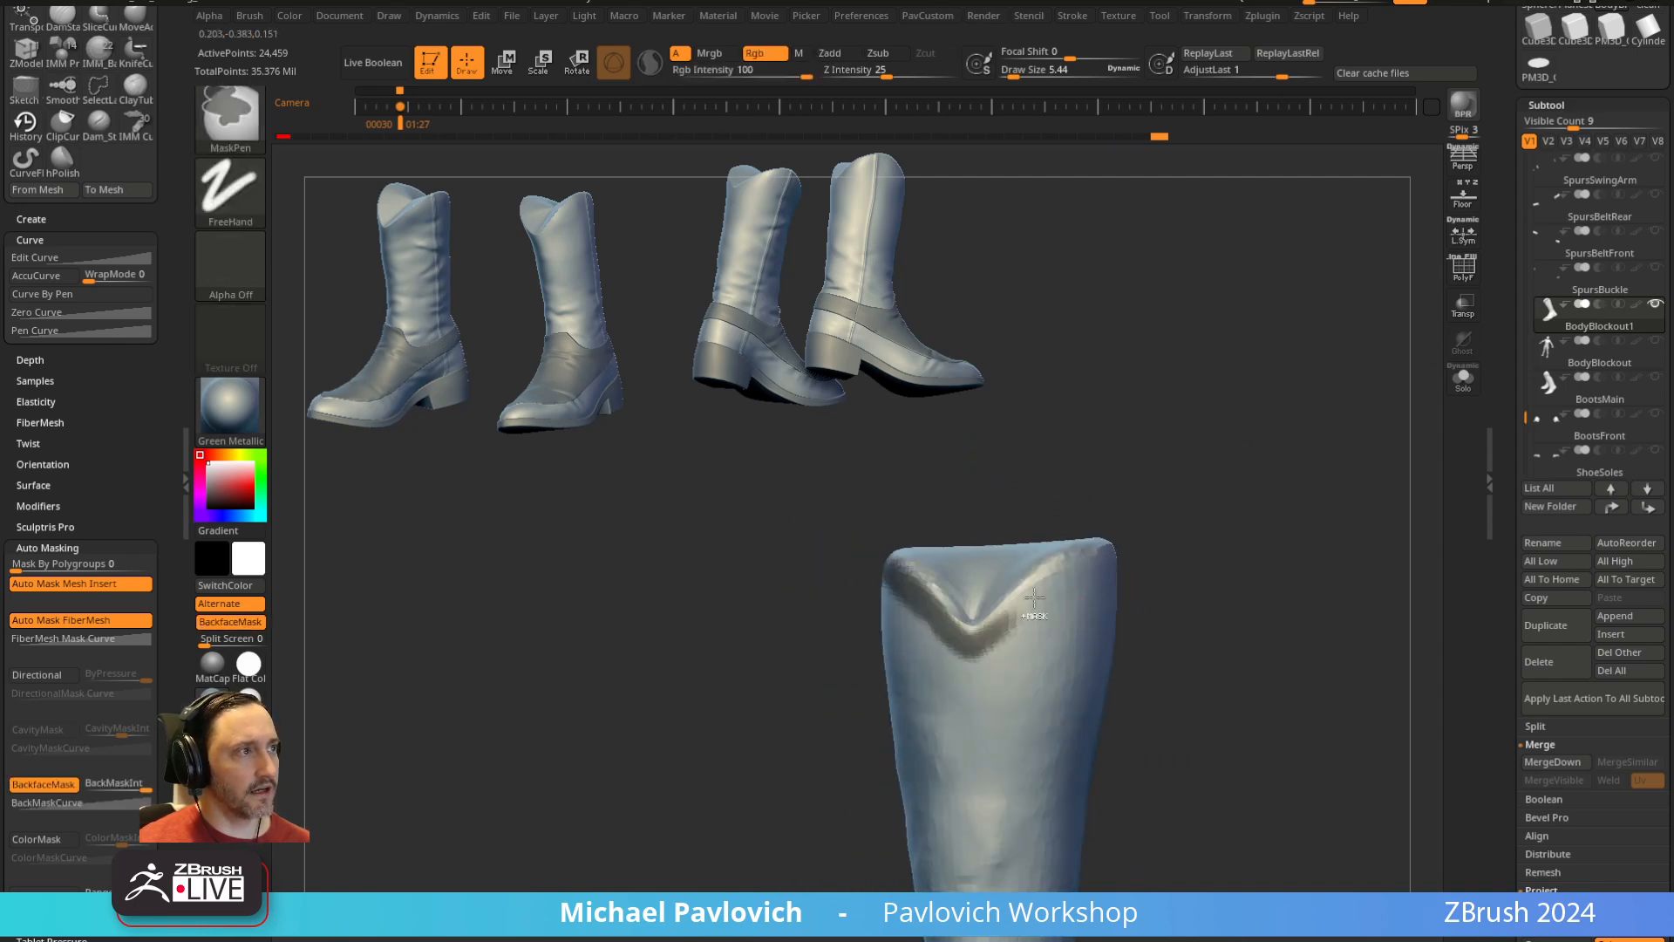
right_click_drag(1033, 592, 1042, 569)
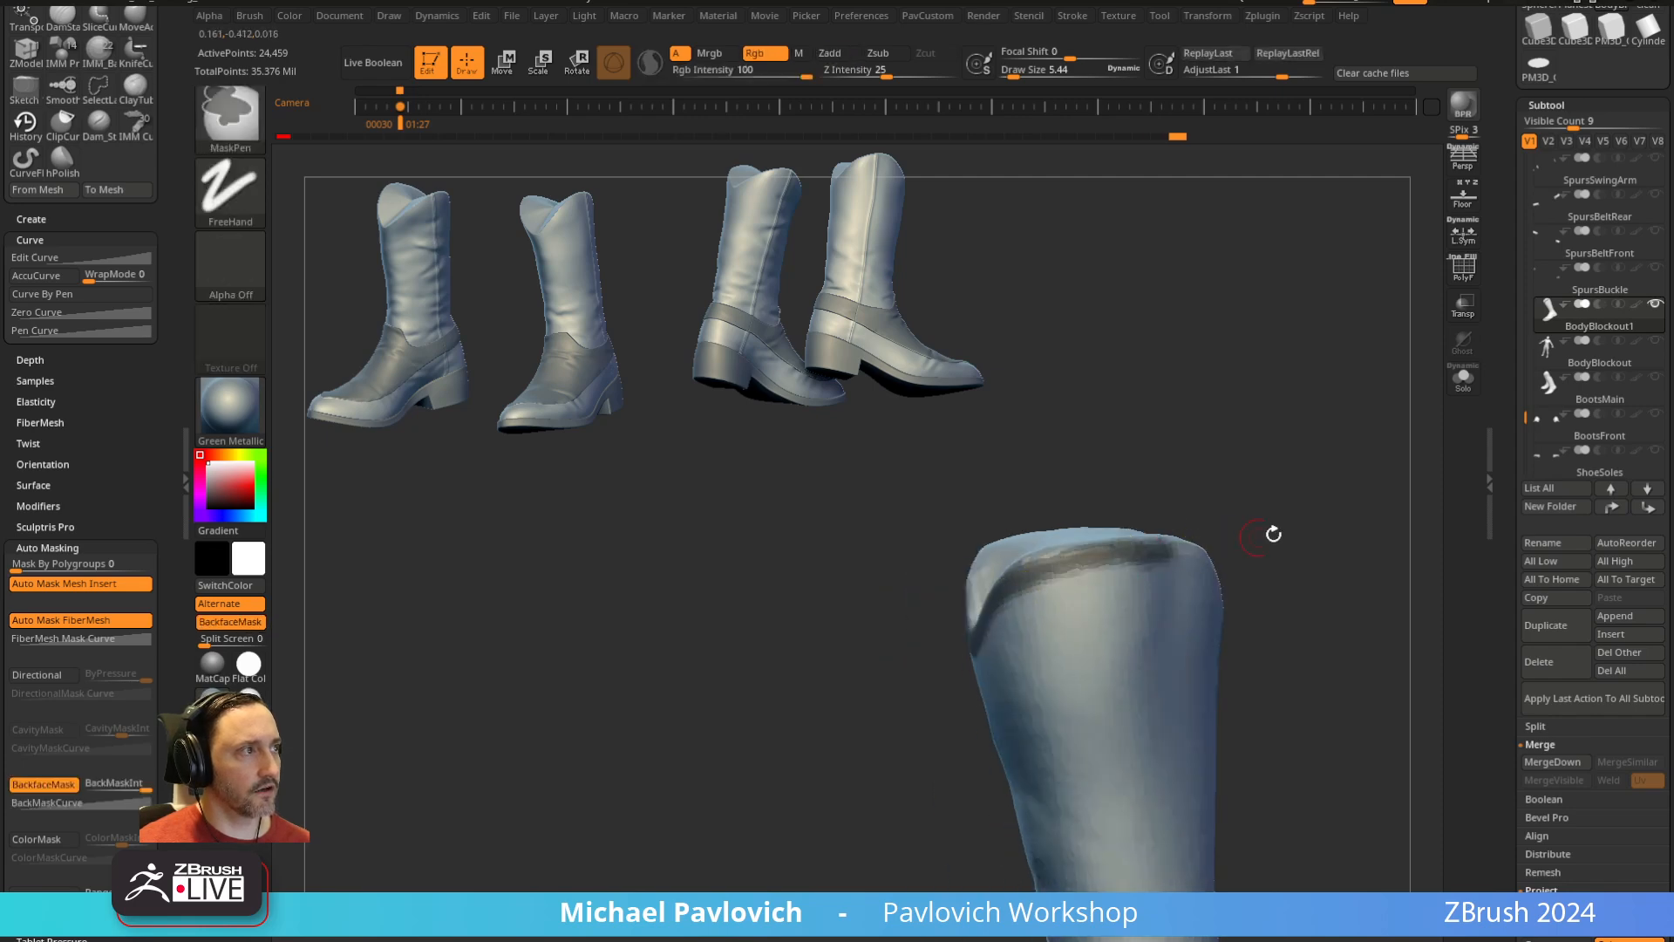
mouse_move(1273, 534)
right_mouse_down()
mouse_move(1113, 553)
mouse_move(1195, 524)
mouse_move(1154, 471)
mouse_move(1110, 489)
mouse_move(1042, 422)
mouse_move(1229, 662)
mouse_move(1159, 511)
mouse_move(1293, 505)
mouse_move(1147, 544)
mouse_move(1159, 598)
mouse_move(1099, 606)
mouse_move(1196, 547)
right_mouse_up()
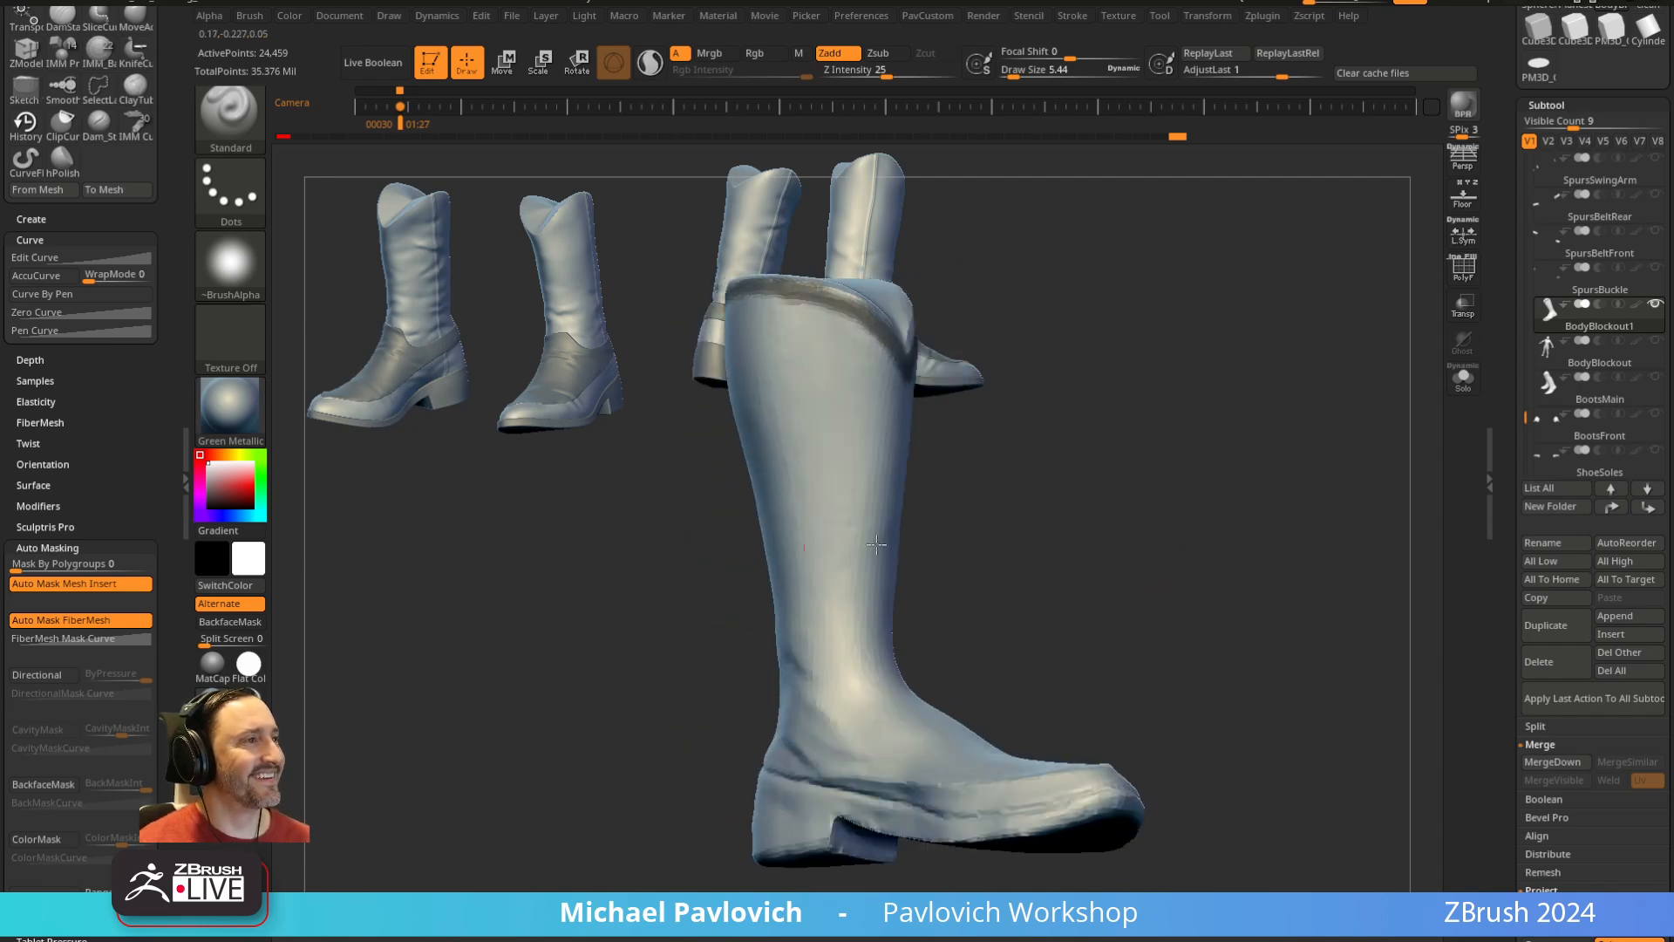
Delete the BodyBlockout1 subtool and clear the boot snapshots from the canvas
left_click(1548, 668)
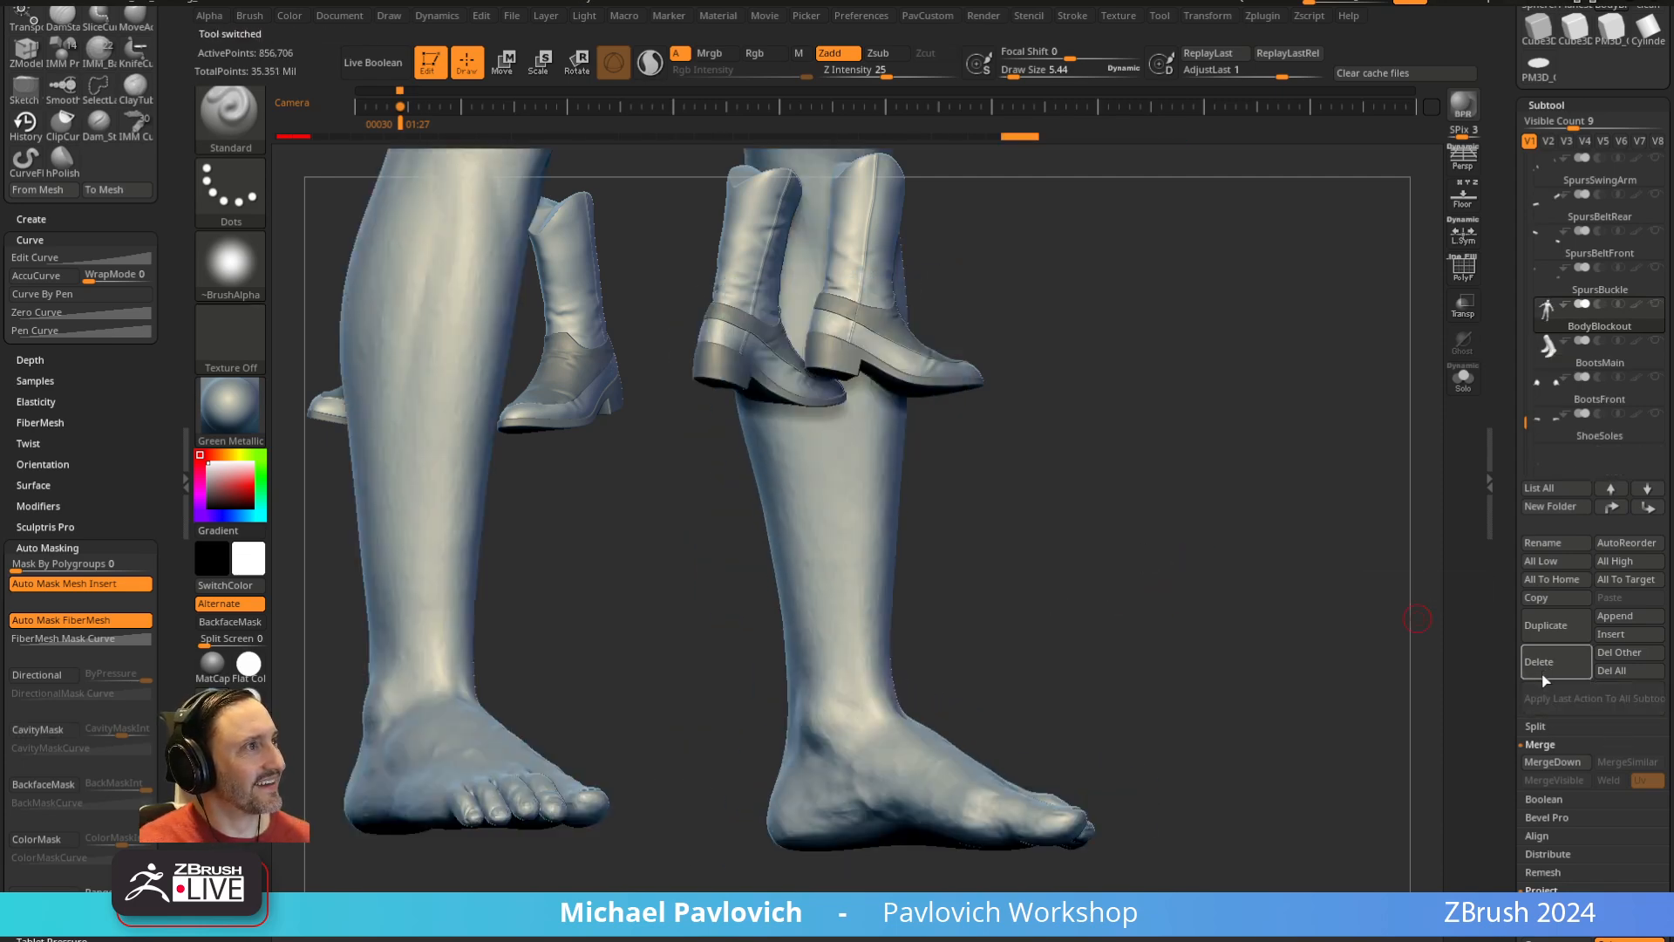
key("ctrl+n")
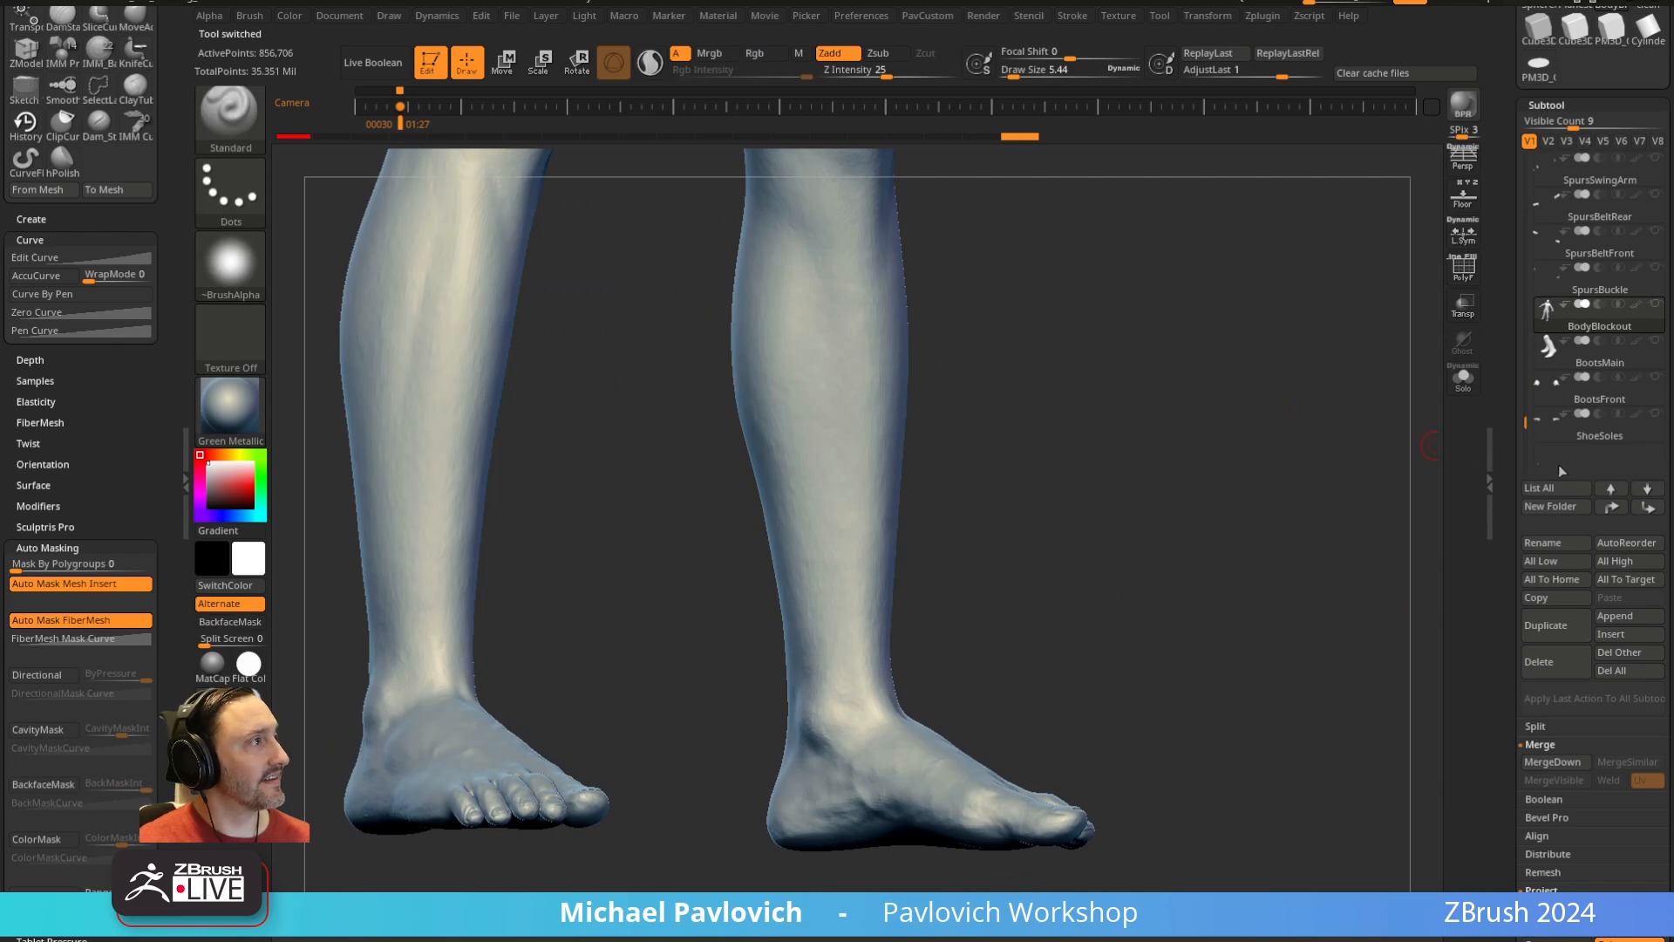
Select BootsMain and show it together with the BootsFront and ShoeSoles subtools
left_click(1602, 359)
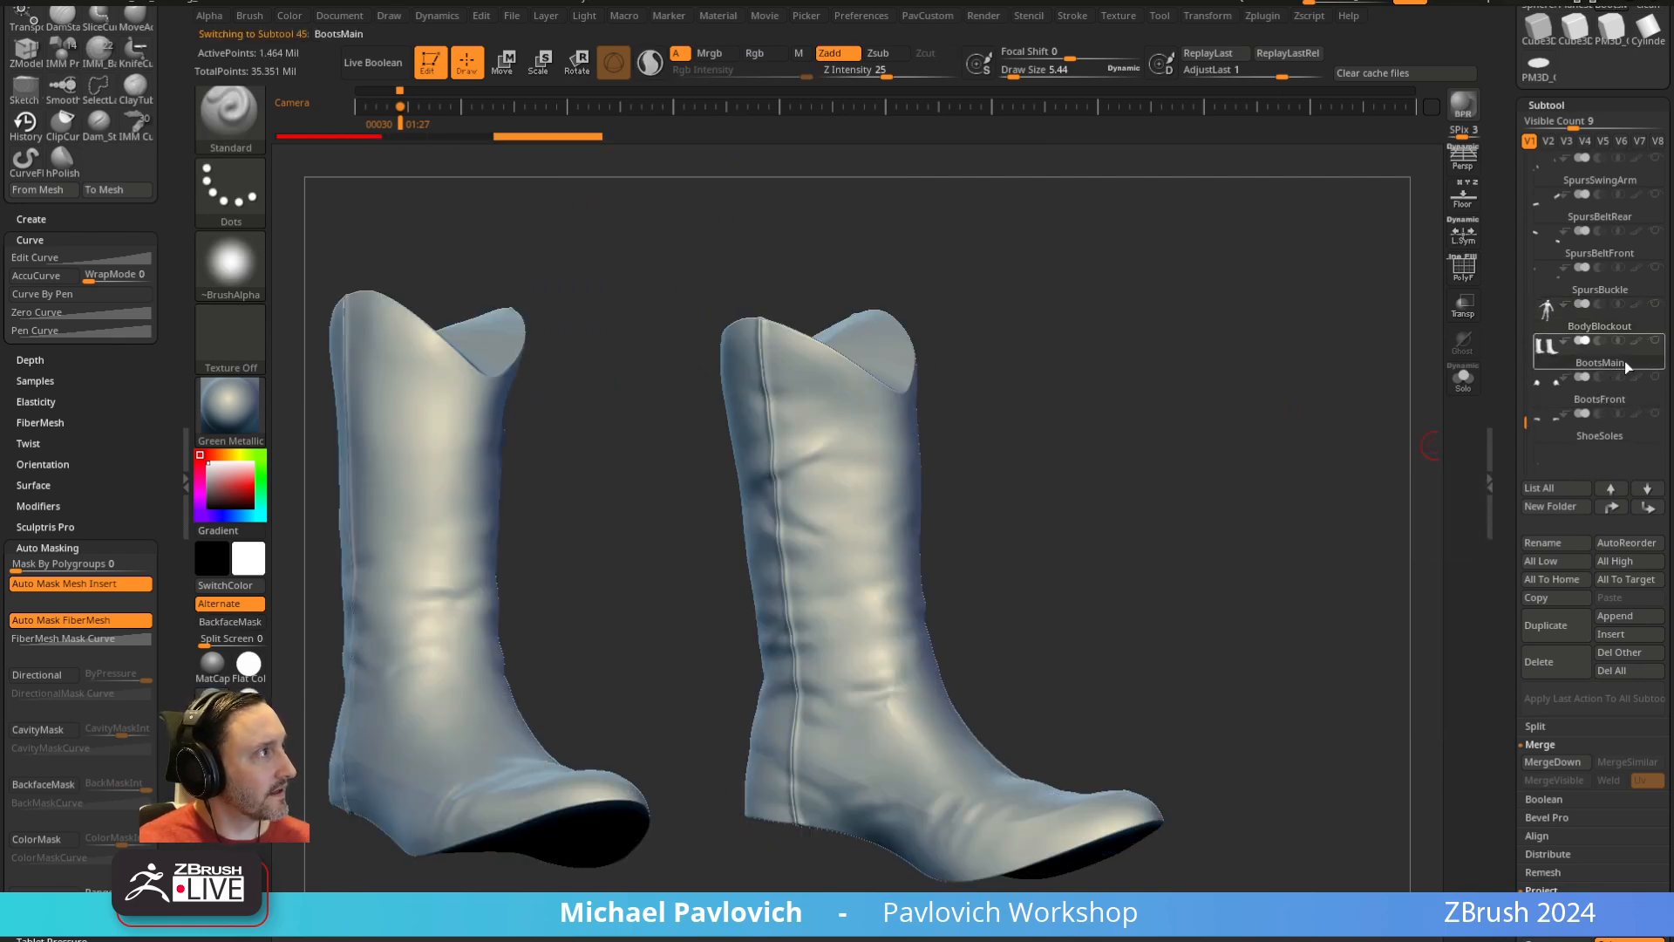
left_click(1655, 380)
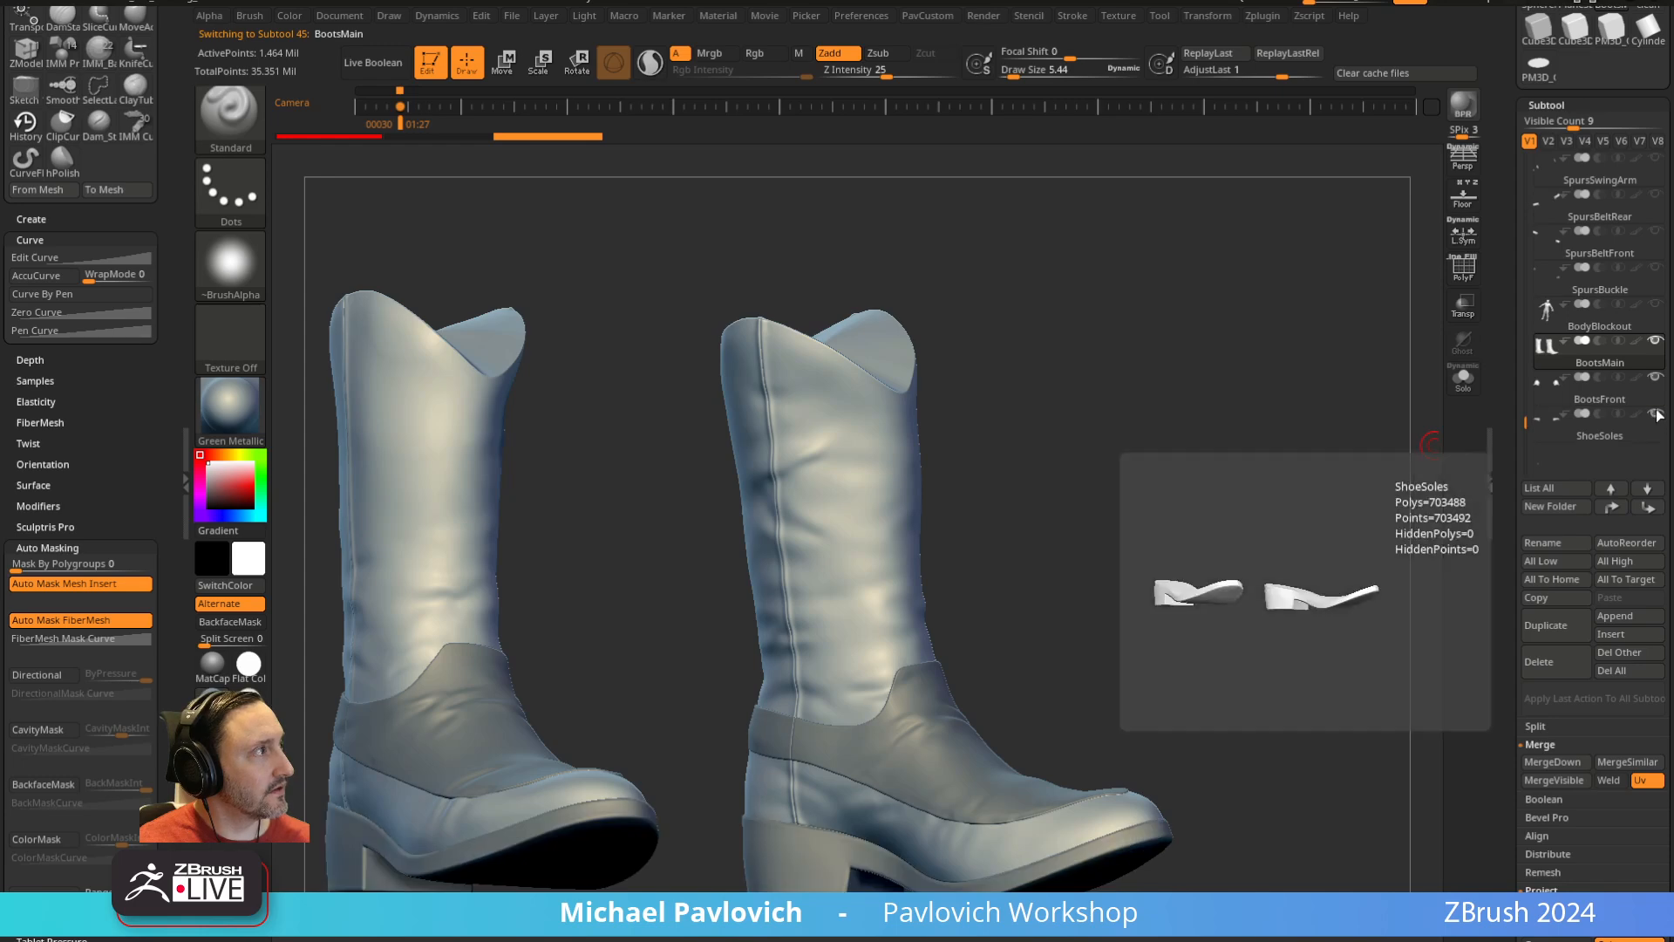
left_click(1656, 380)
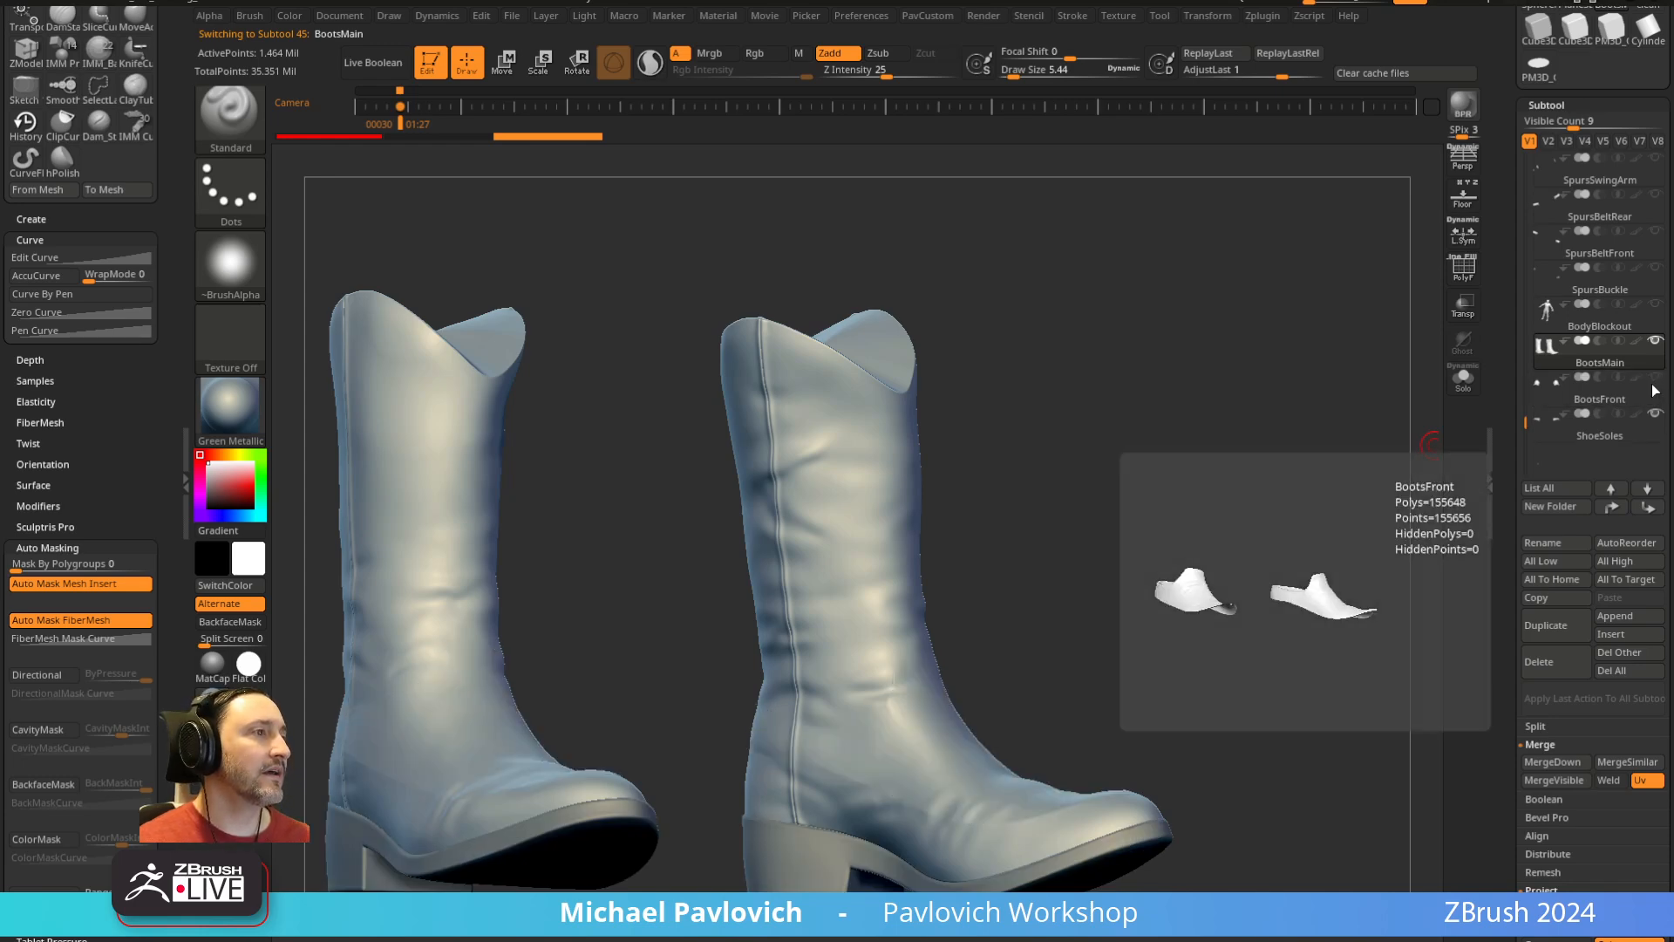
left_click_drag(1274, 567, 1272, 550)
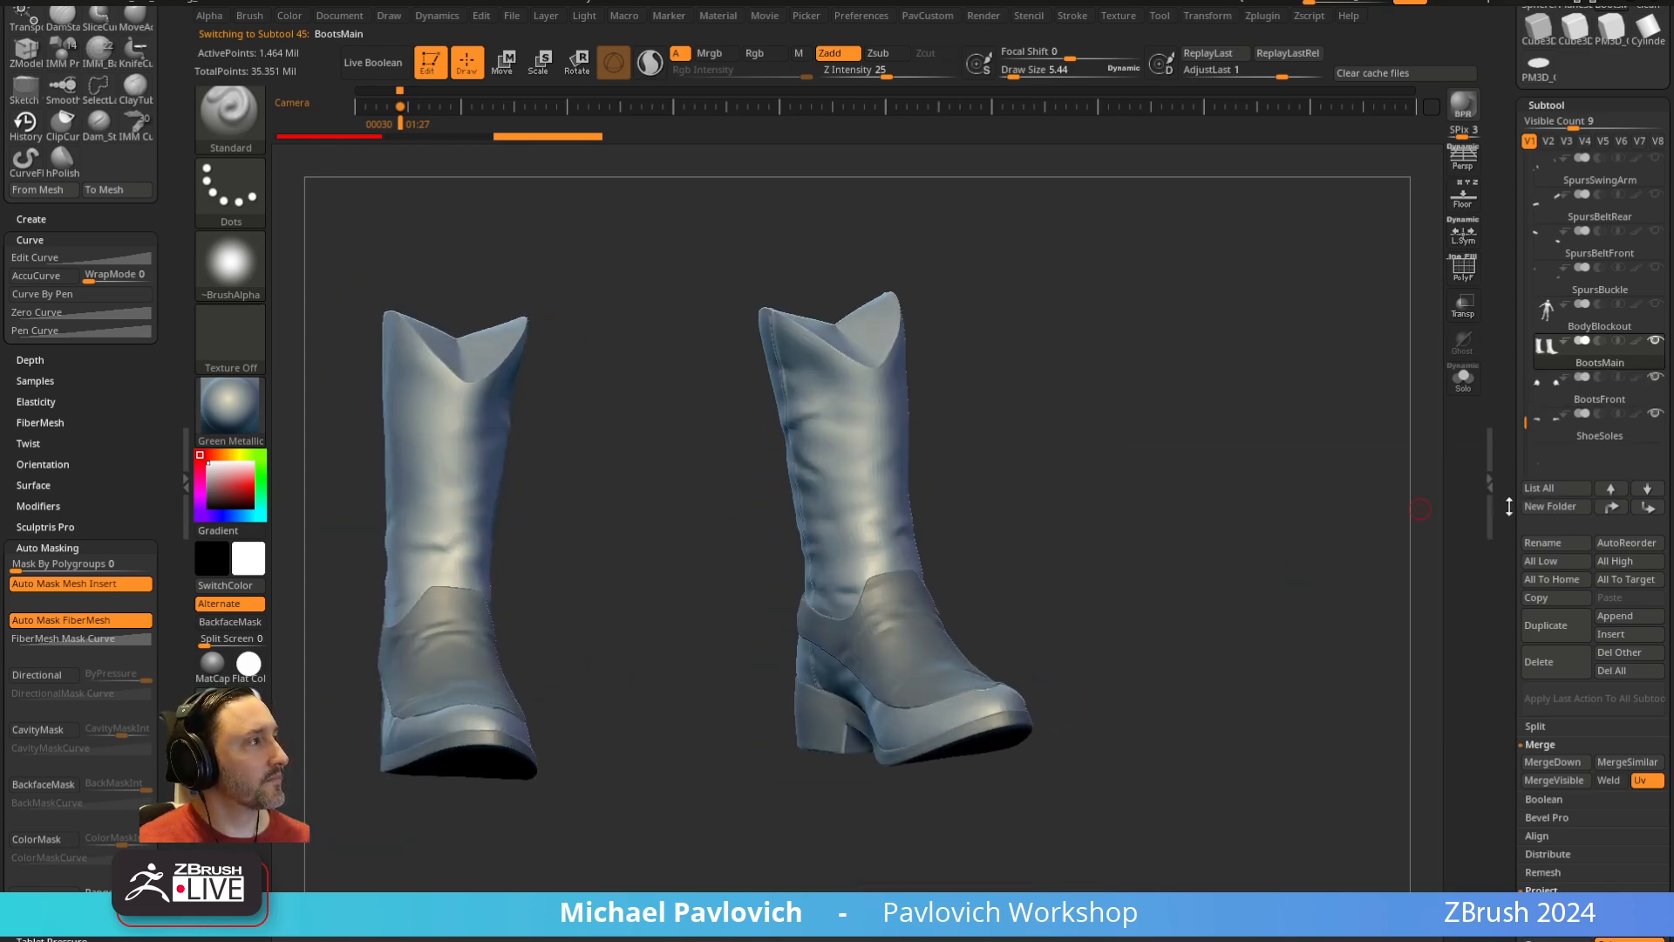
Merge the visible boot subtools into a new tool, append it to the subtool list and select it
scroll(1551, 668, "down", 1)
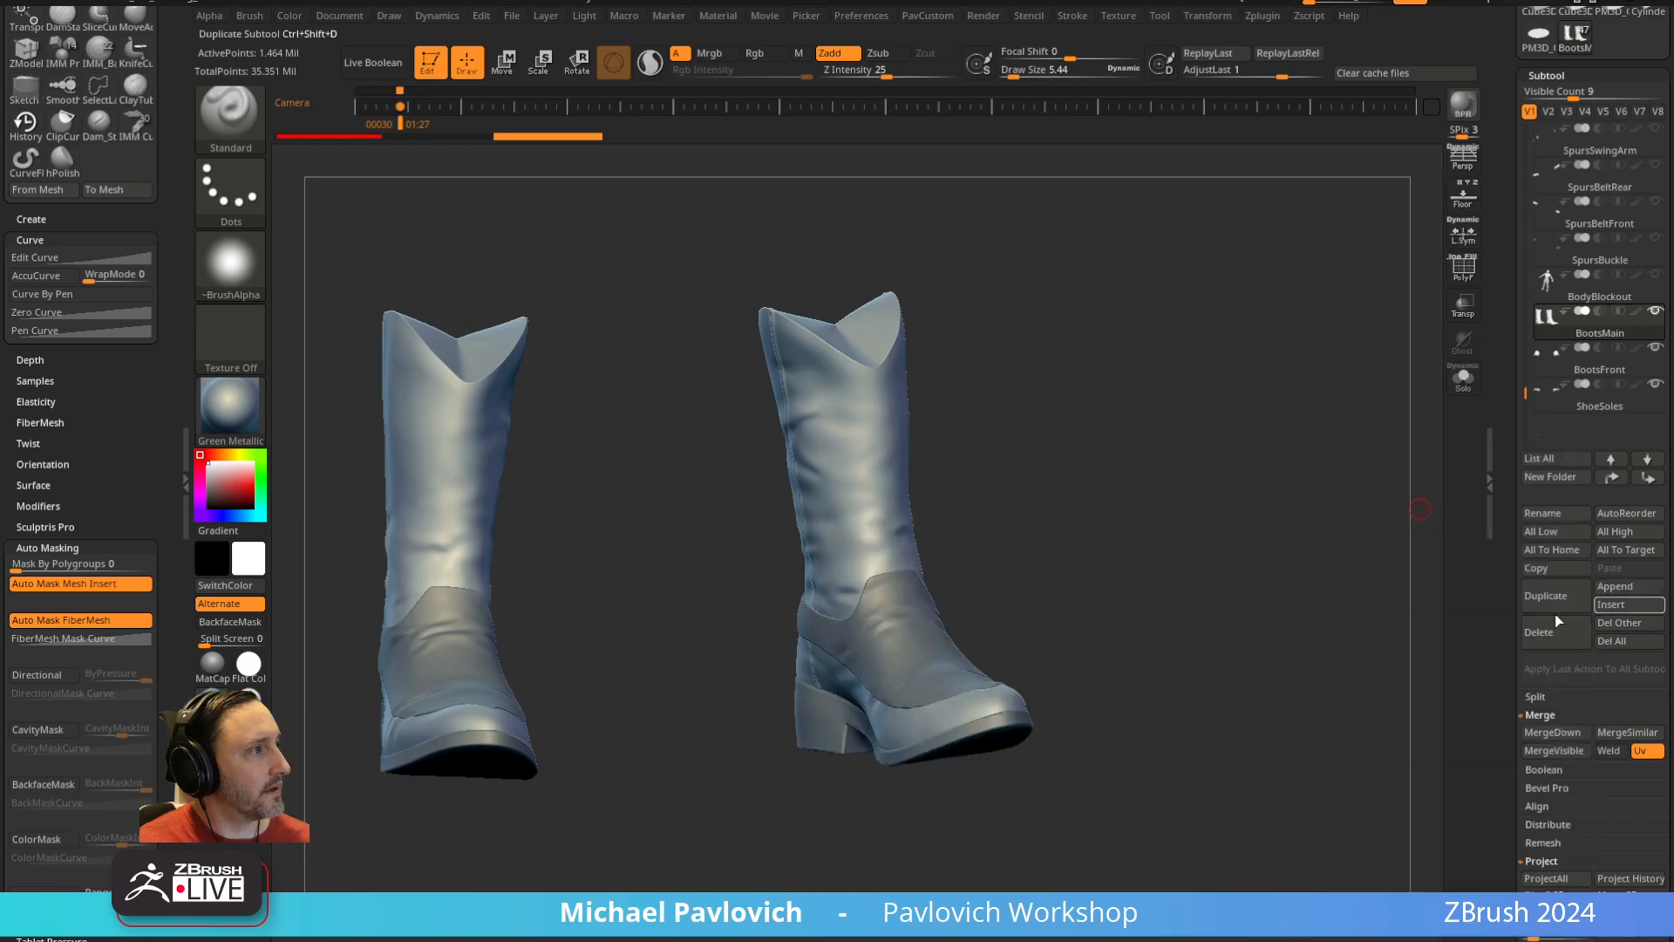
left_click(1626, 587)
left_click(1063, 740)
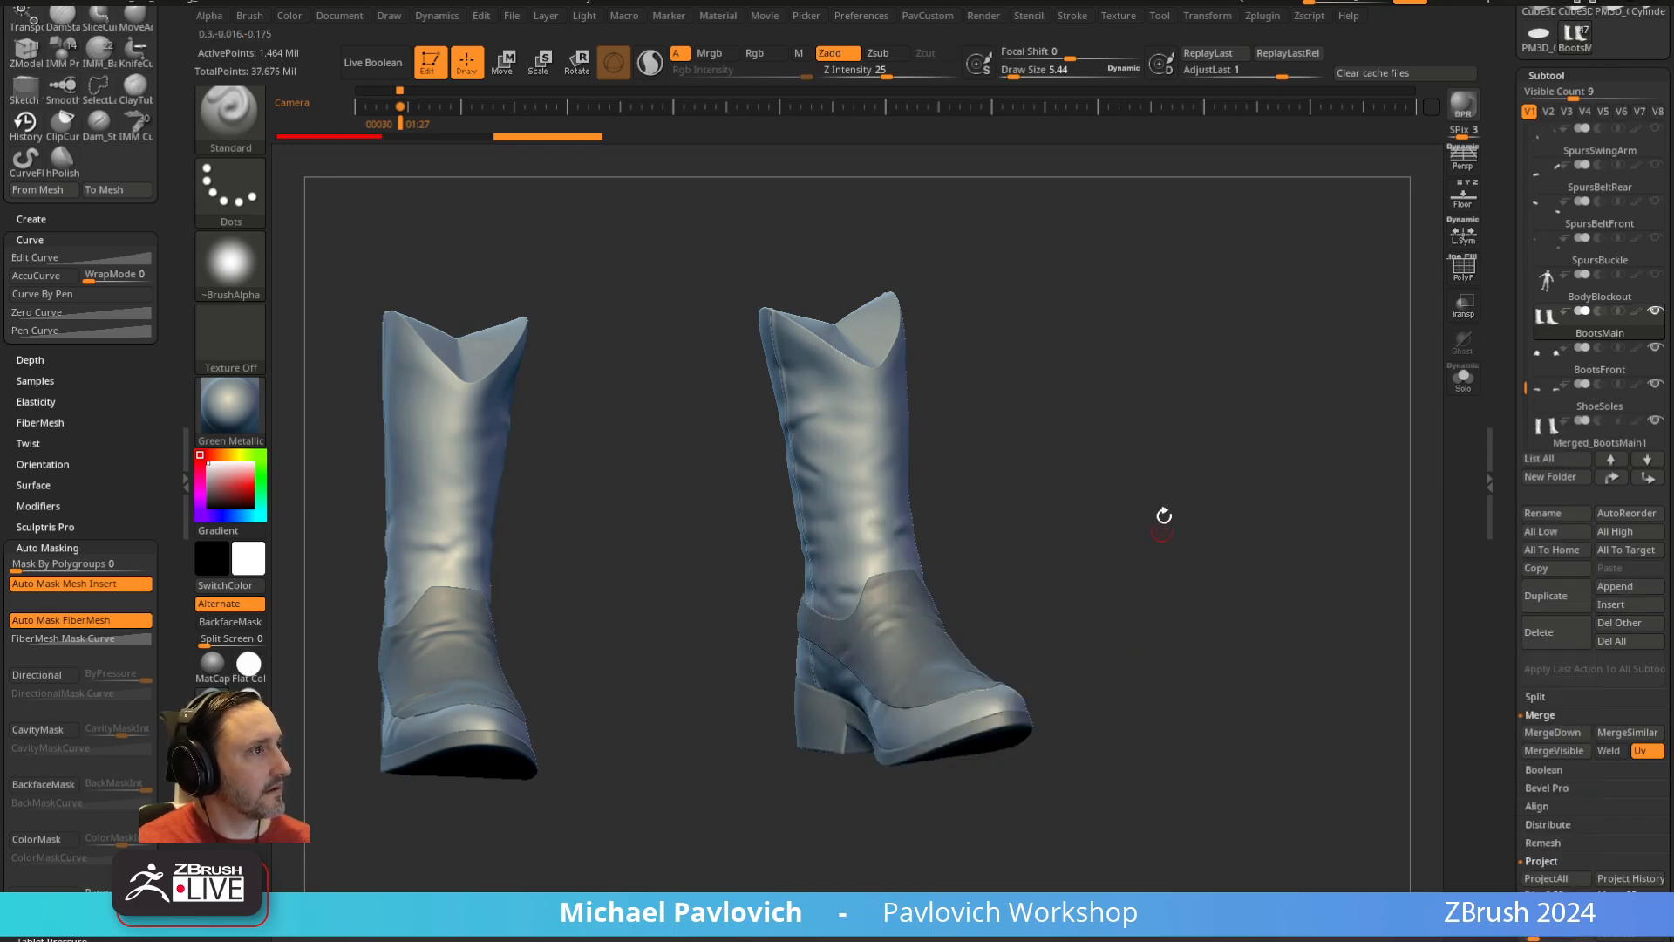
left_click_drag(1167, 513, 1297, 526)
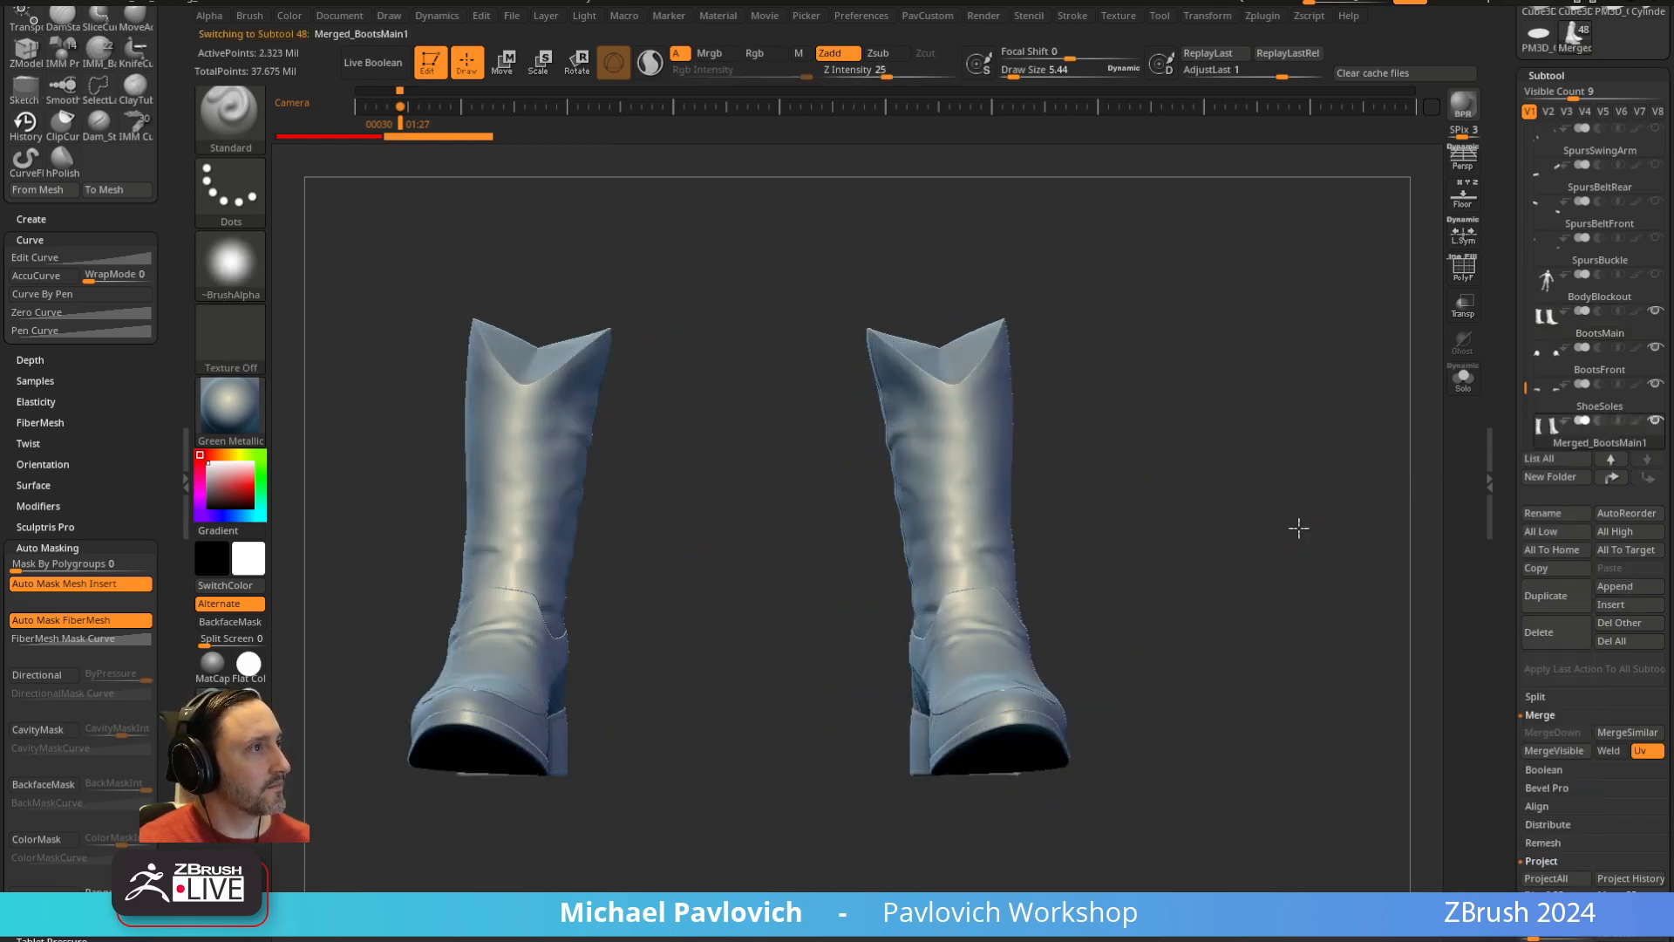
Isolate one boot of the merged pair, delete its lower subdivision levels and delete the hidden boot
mouse_move(796, 311)
left_mouse_down("ctrl+shift")
mouse_move(886, 567)
mouse_move(1140, 880)
left_mouse_up("ctrl+shift")
key("grave")
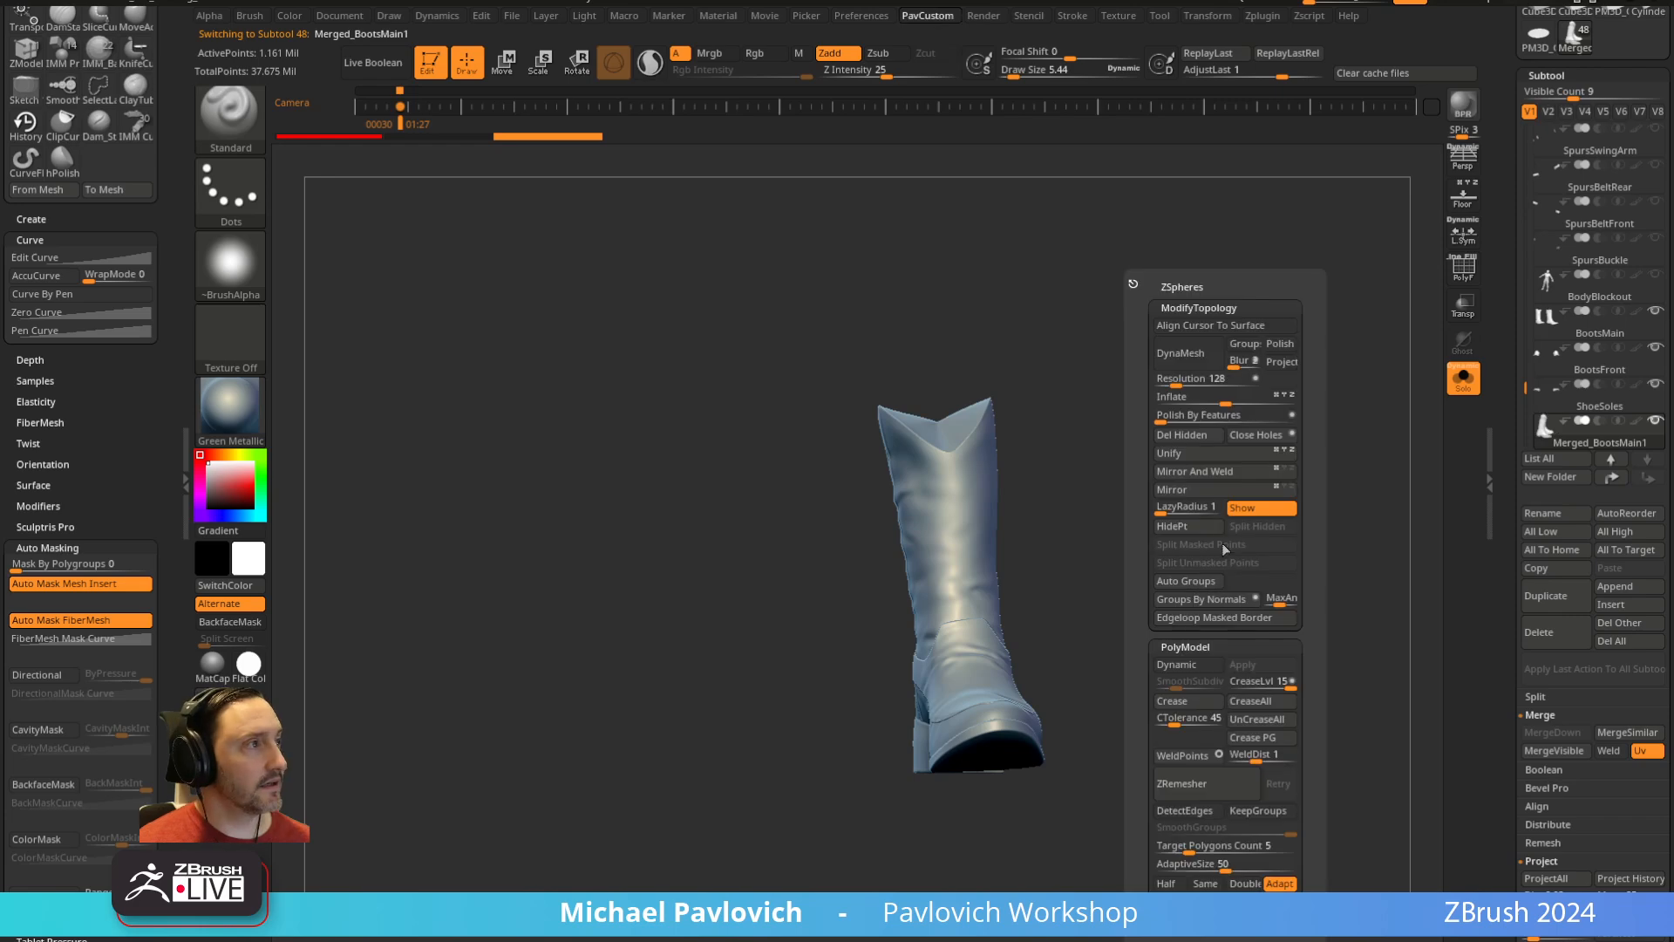
left_click(1183, 436)
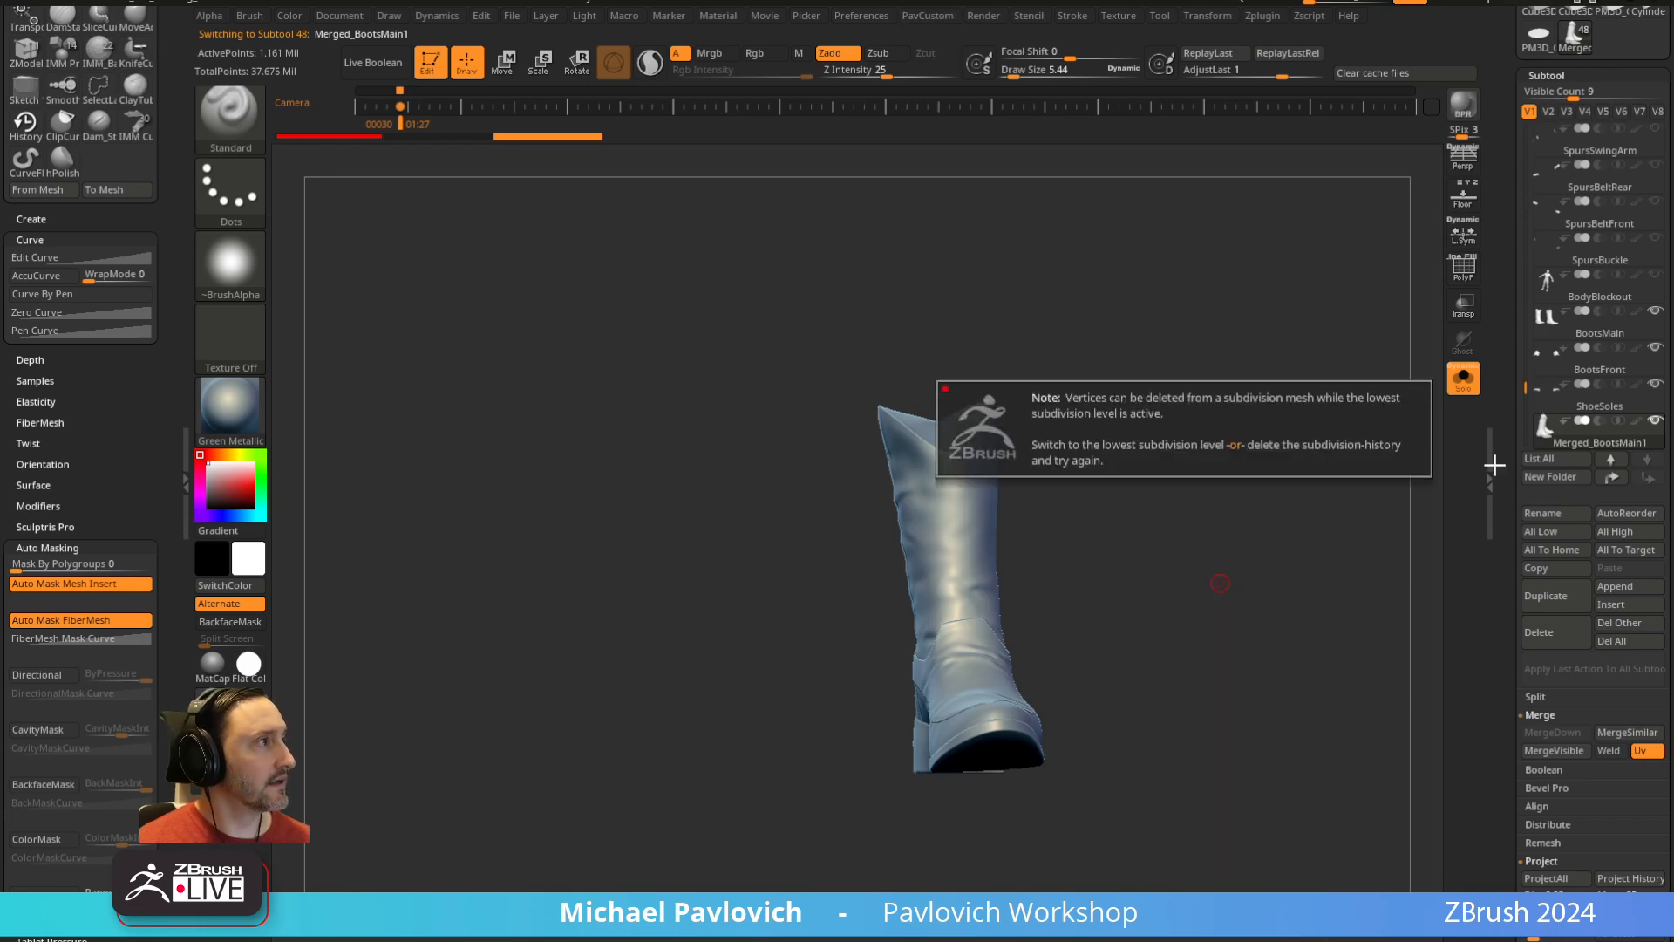
left_click_drag(1506, 579, 1499, 390)
left_click(1555, 407)
key("grave")
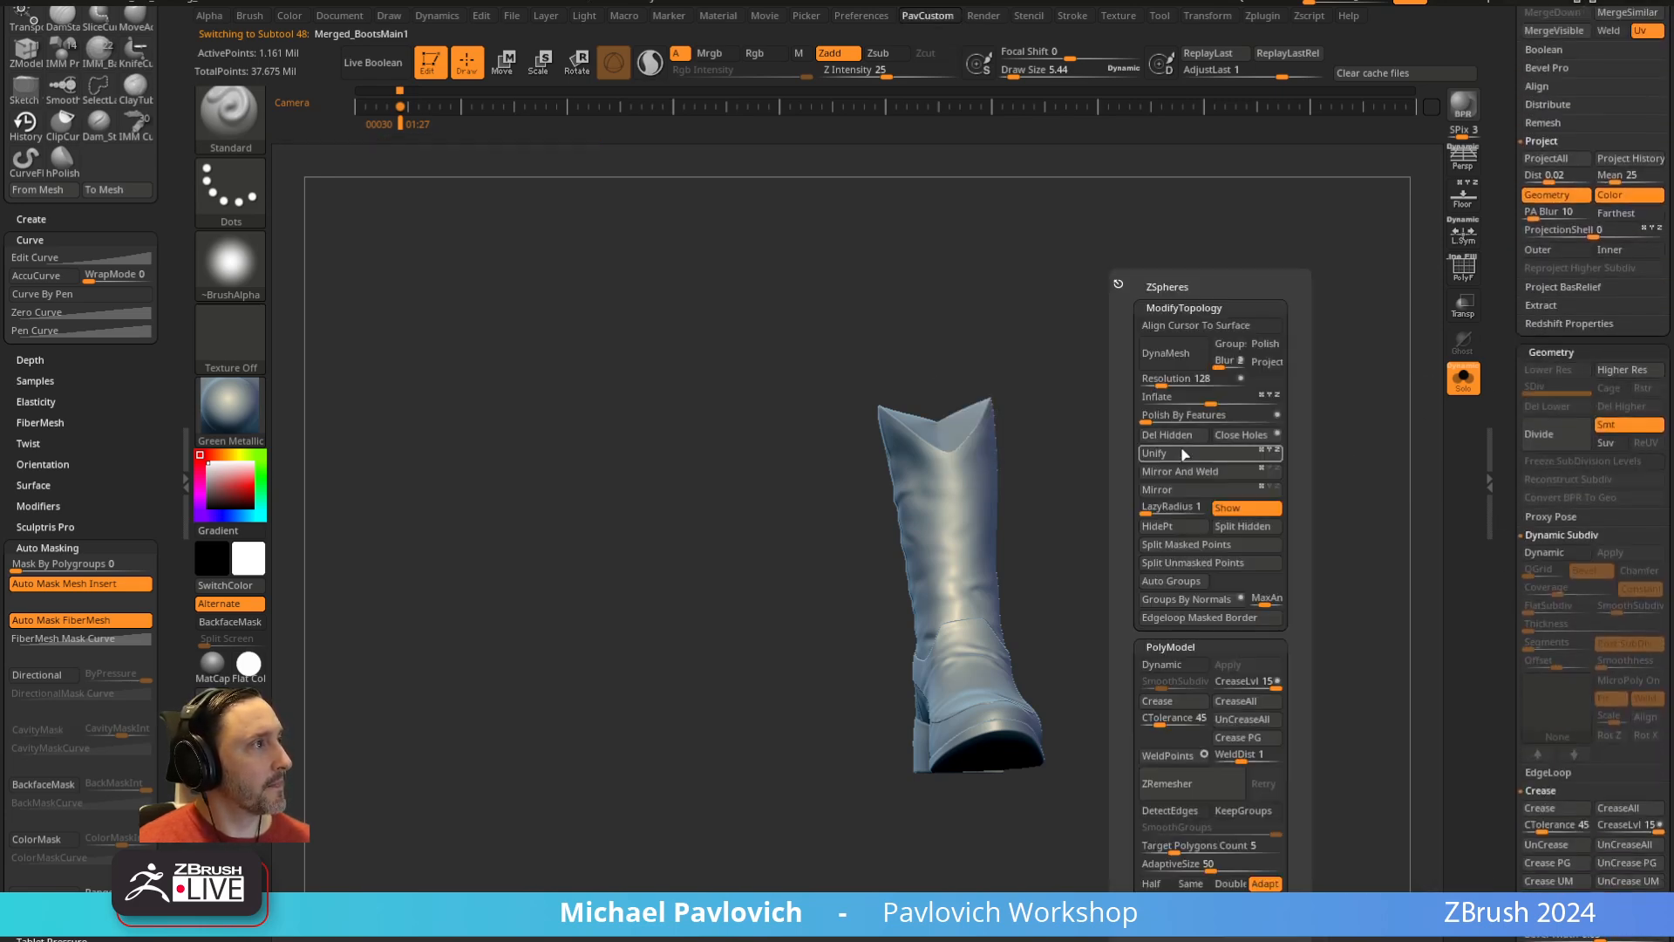
left_click(1173, 436)
Adjust the DynaMesh resolution and DynaMesh the remaining boot's parts into one continuous mesh
key("grave")
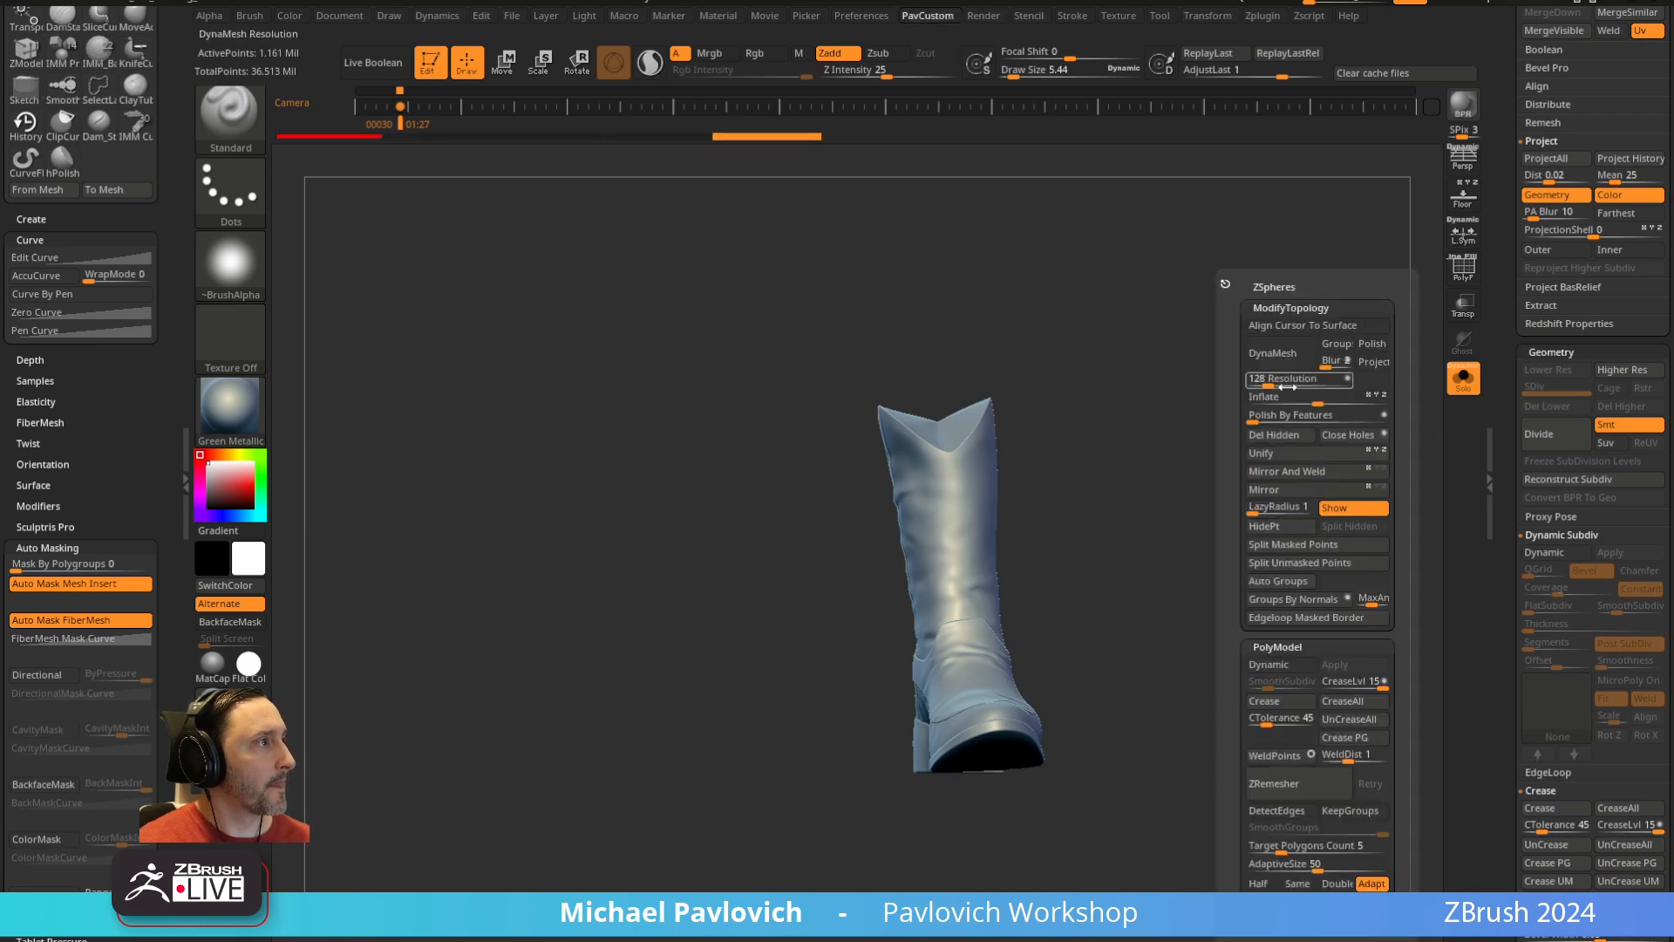
left_click_drag(976, 521, 975, 522)
key("grave")
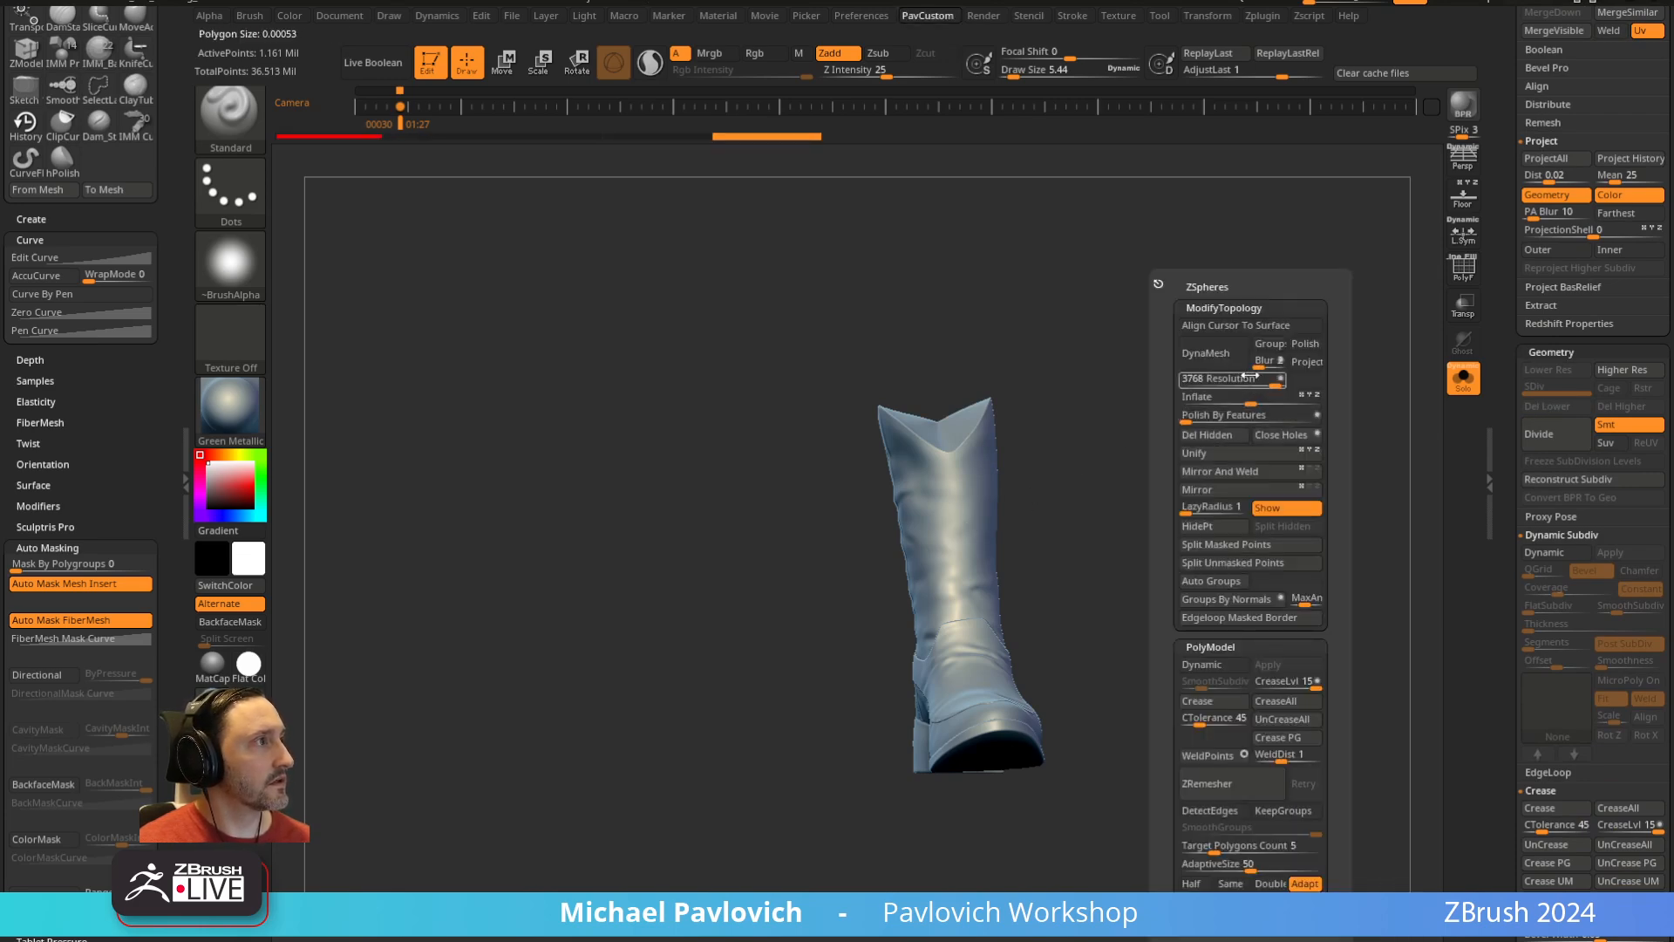
left_click_drag(1278, 458, 1253, 443)
left_click_drag(1254, 442, 1206, 445, "alt")
key("grave")
left_click_drag(1235, 380, 1174, 385)
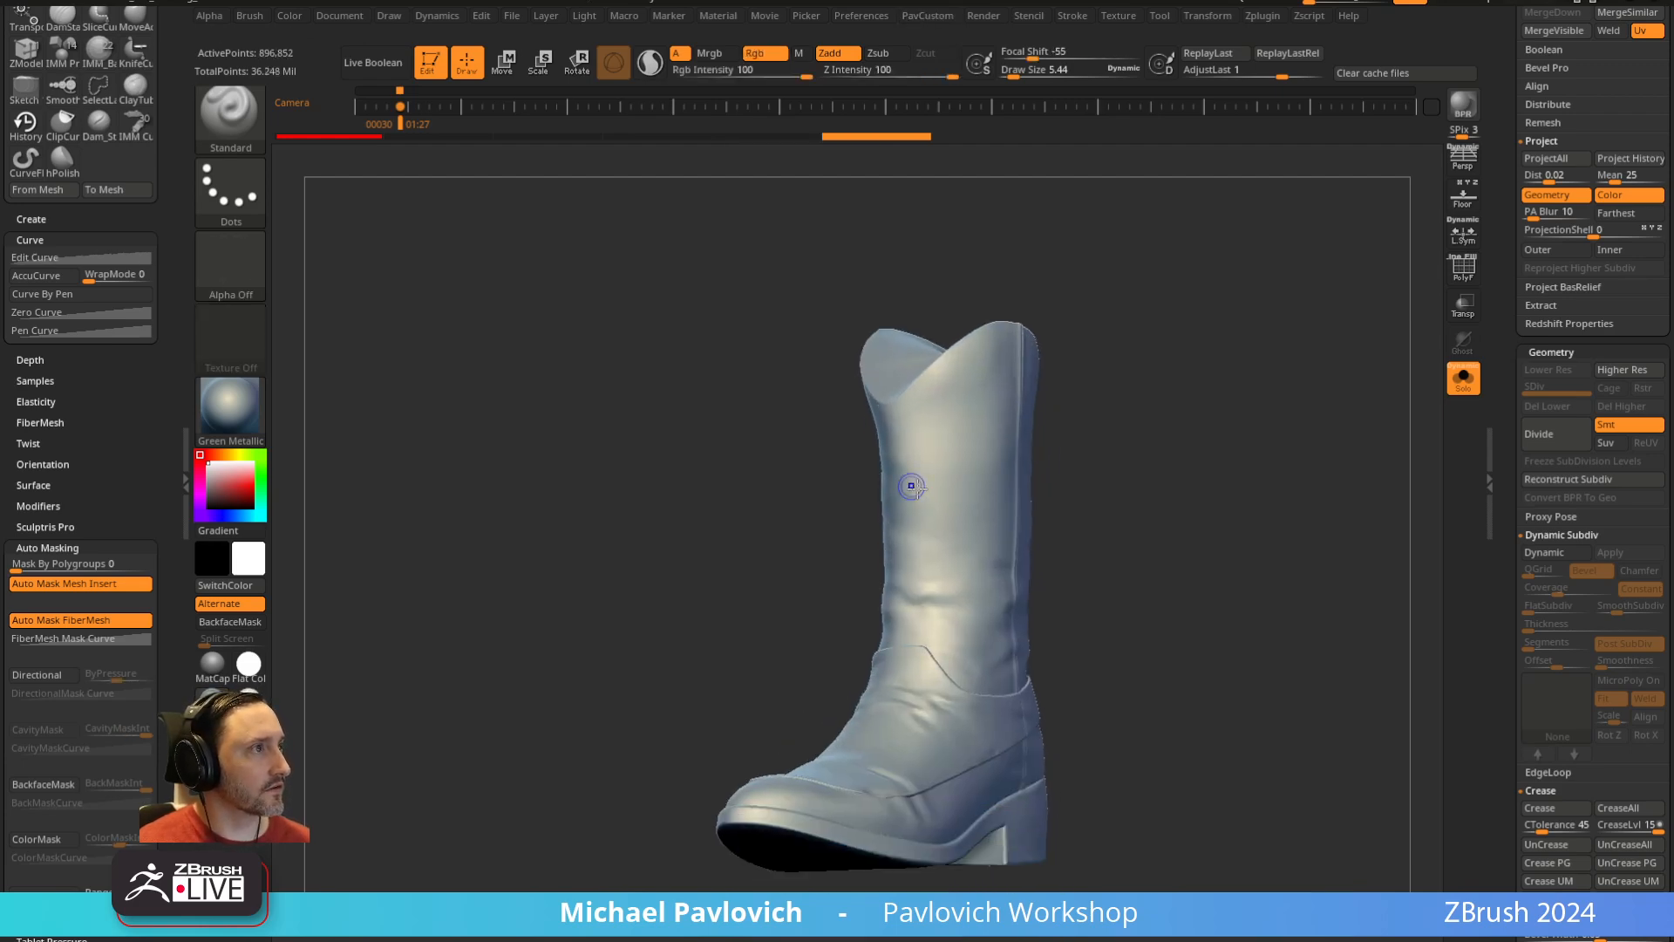
left_click_drag(1237, 285, 1303, 492, "ctrl")
Smooth away the seam along one side of the boot shaft with the Smooth brush at a draw size of about 12
mouse_move(1308, 595)
left_mouse_down()
mouse_move(1215, 601)
mouse_move(1224, 587)
mouse_move(1214, 600)
mouse_move(1299, 610)
mouse_move(1236, 579)
mouse_move(1055, 615)
left_mouse_up()
key("s")
left_click(1222, 602)
key("shift")
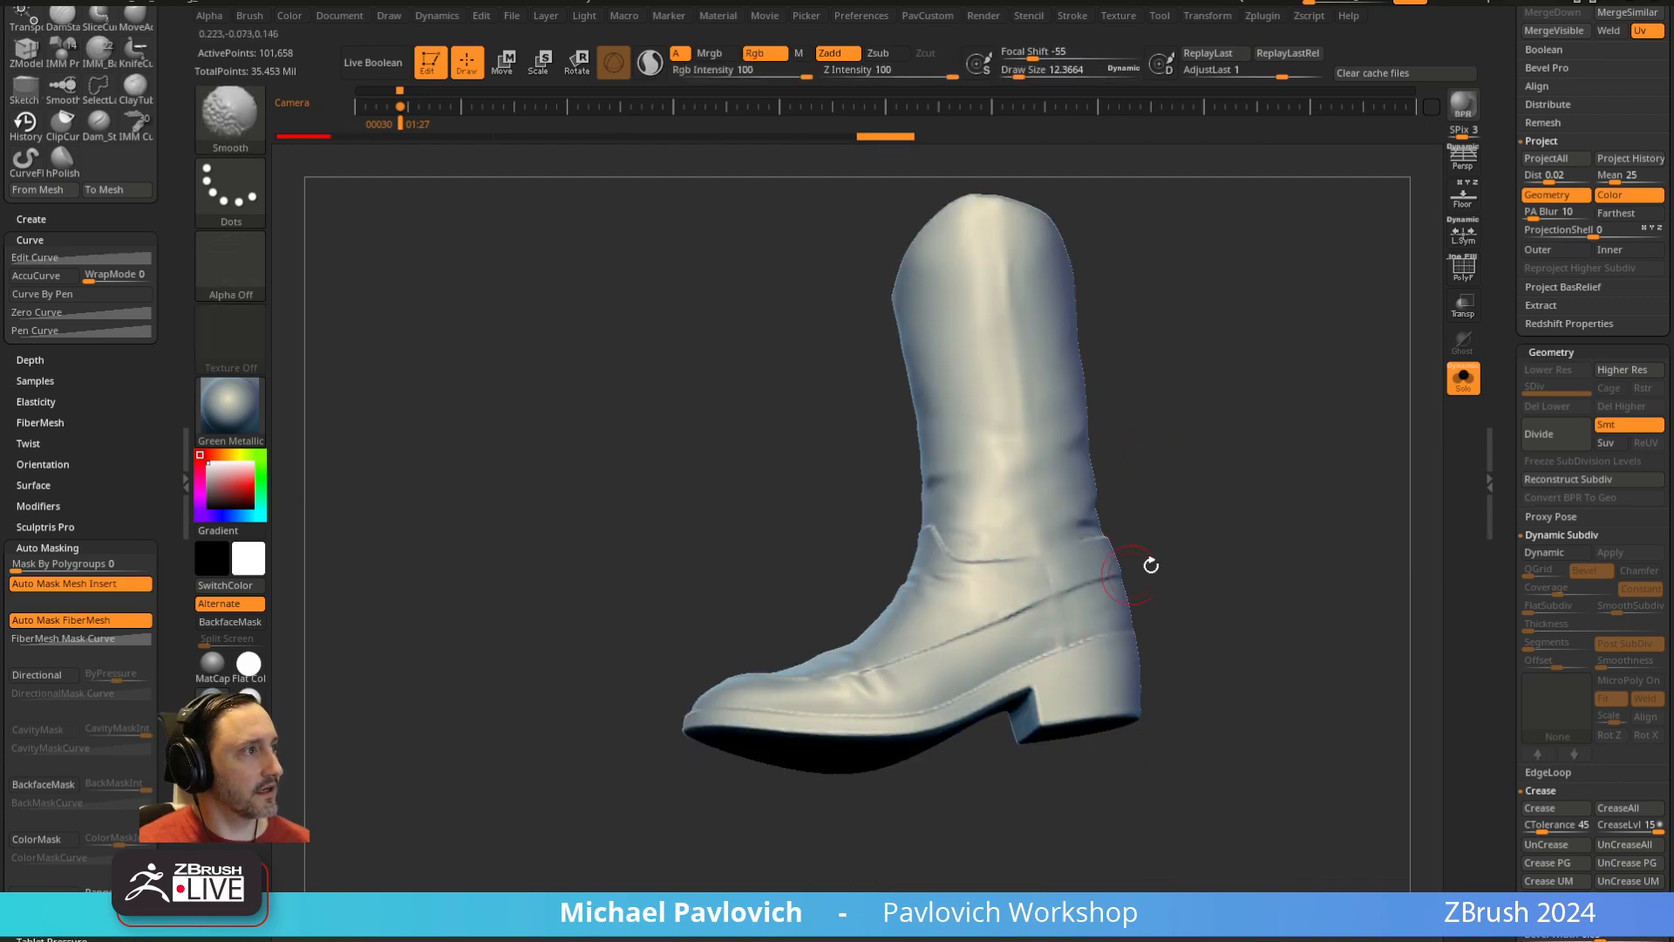
mouse_move(1148, 564)
left_mouse_down()
mouse_move(1198, 589)
mouse_move(1280, 523)
mouse_move(1233, 409)
mouse_move(1226, 480)
left_mouse_up()
Smooth away the vertical seam on the opposite side of the boot shaft and bumps at the ankle, using a Smooth draw size of about 14
mouse_move(1354, 497)
left_mouse_down()
mouse_move(1233, 411)
mouse_move(1278, 482)
mouse_move(1282, 526)
mouse_move(1334, 523)
left_mouse_up()
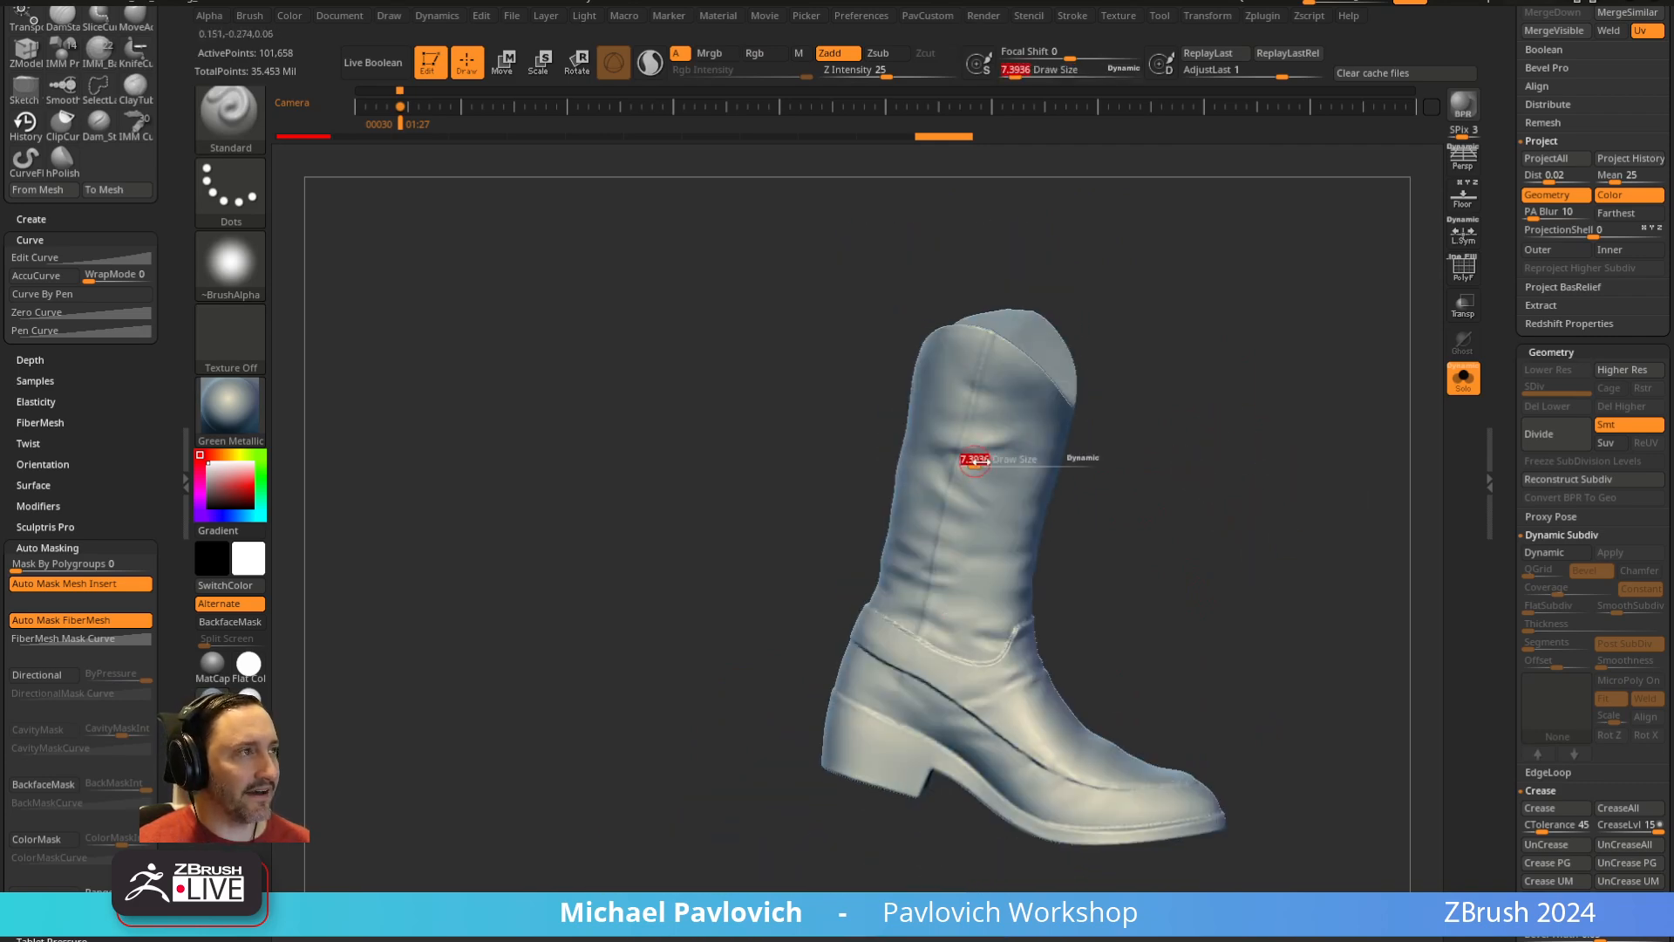
key("shift")
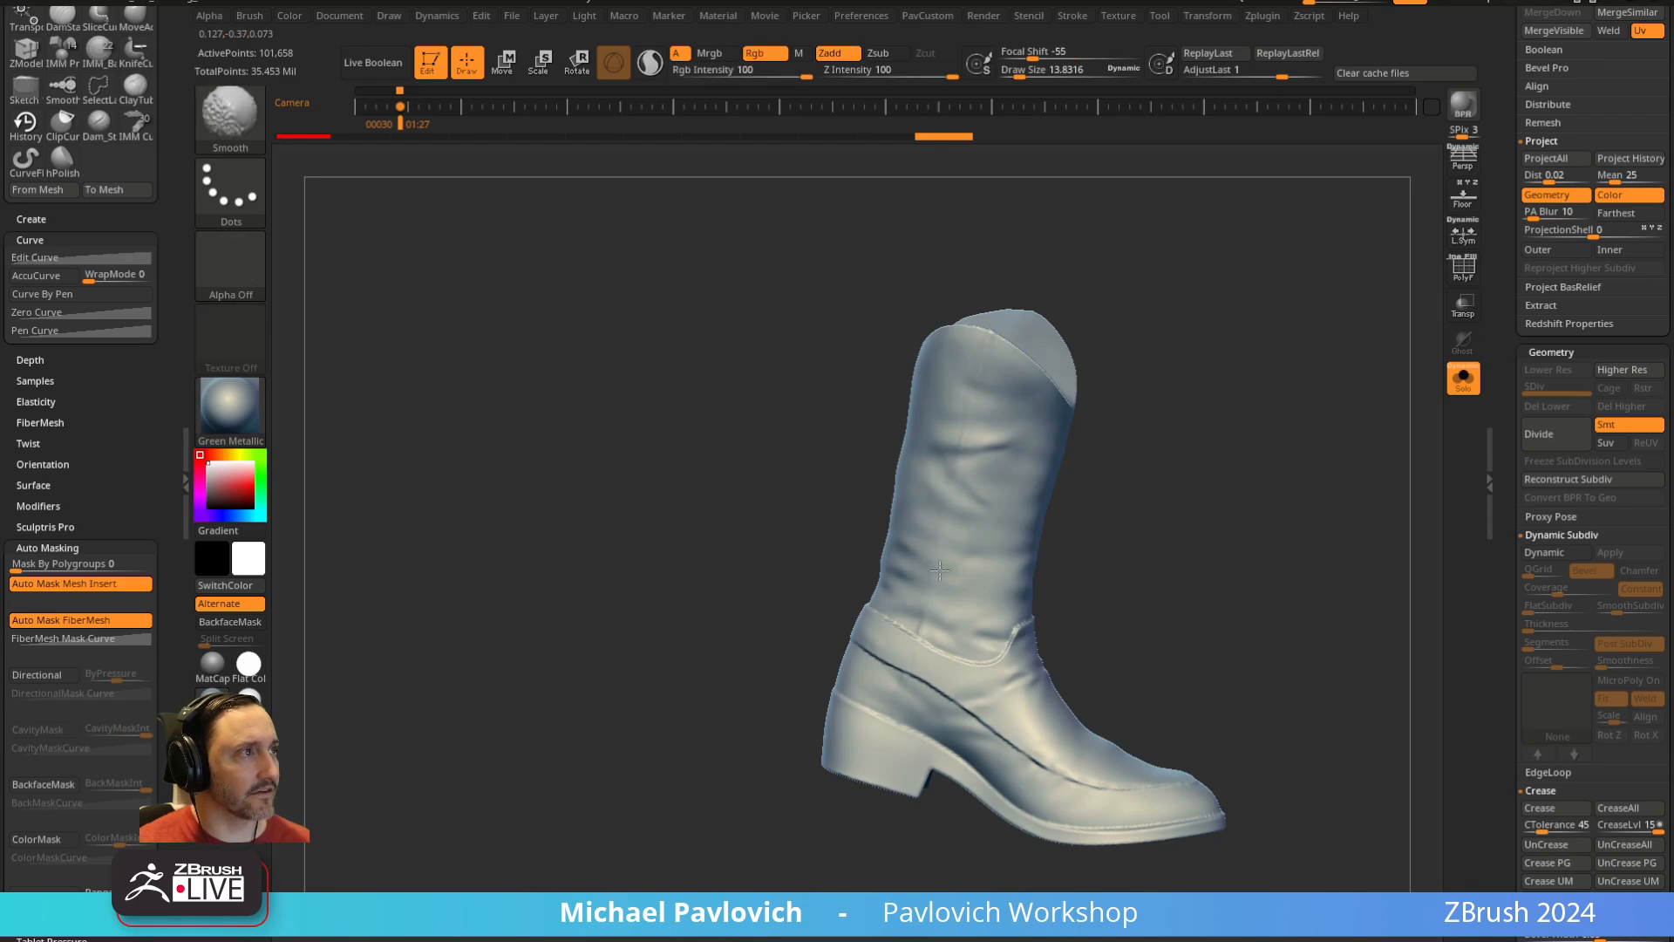
left_click_drag(940, 570, 942, 571, "shift")
mouse_move(1317, 388)
left_mouse_down()
mouse_move(1211, 453)
mouse_move(1249, 553)
left_mouse_up()
left_click_drag(1249, 553, 1238, 511, "alt")
left_click_drag(959, 661, 980, 657, "shift")
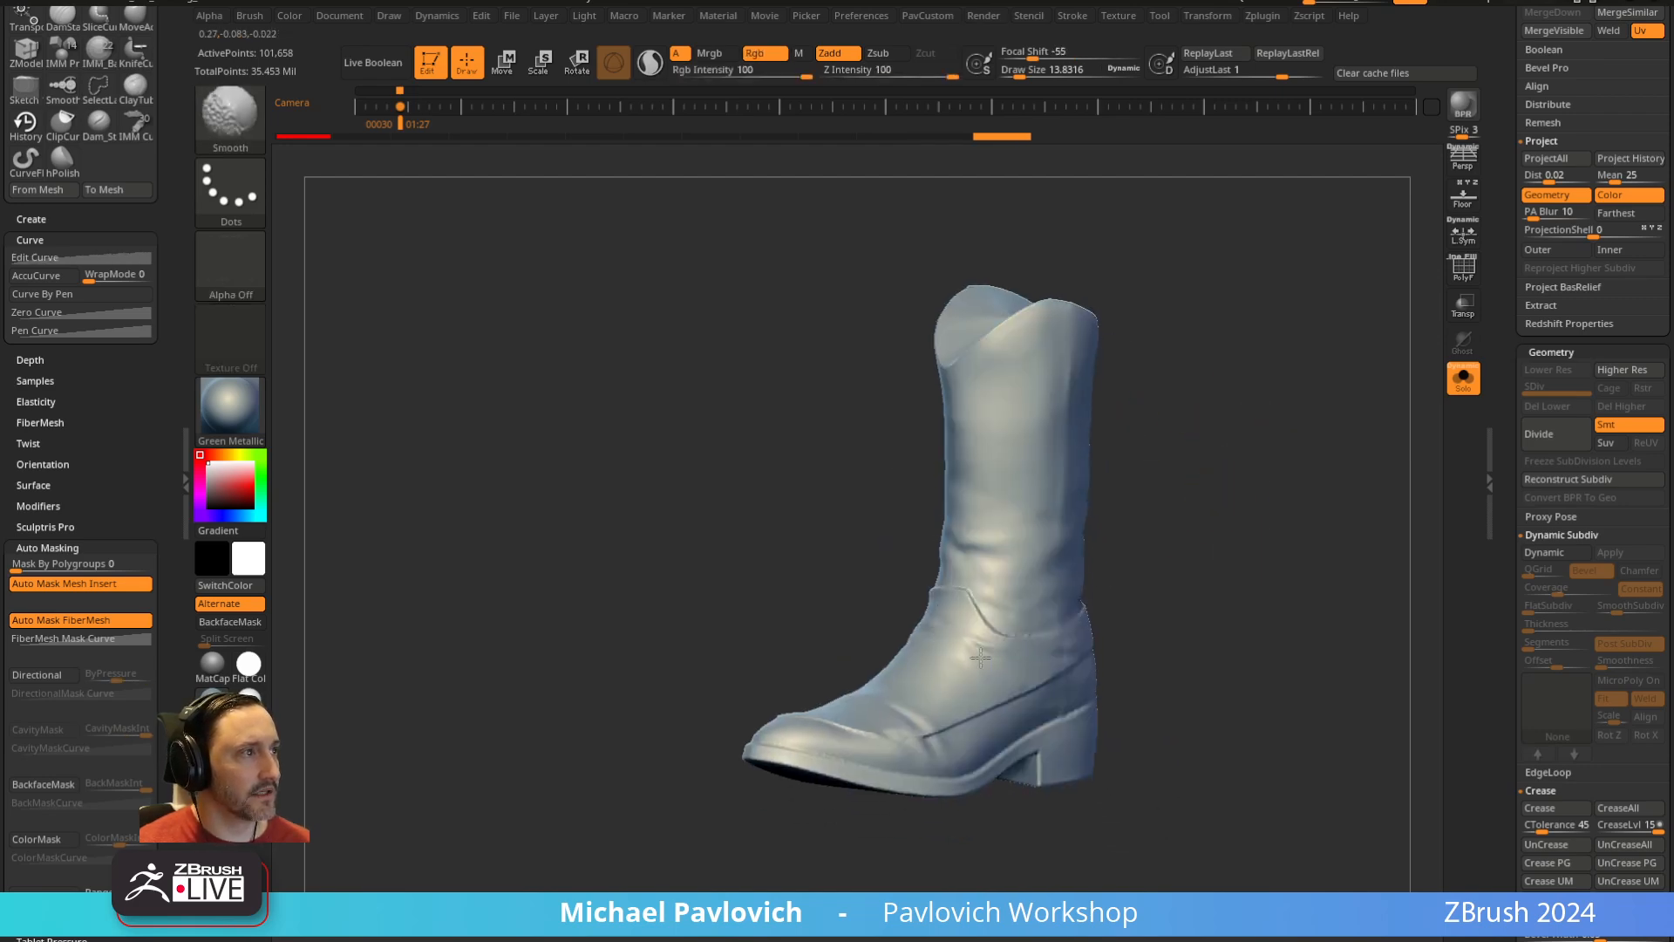
Smooth the surface details on the foot and around the back of the ankle
mouse_move(1158, 557)
left_mouse_down()
mouse_move(1159, 591)
mouse_move(1056, 630)
left_mouse_up()
left_click_drag(979, 703, 981, 723, "shift")
left_click_drag(1275, 454, 1194, 481)
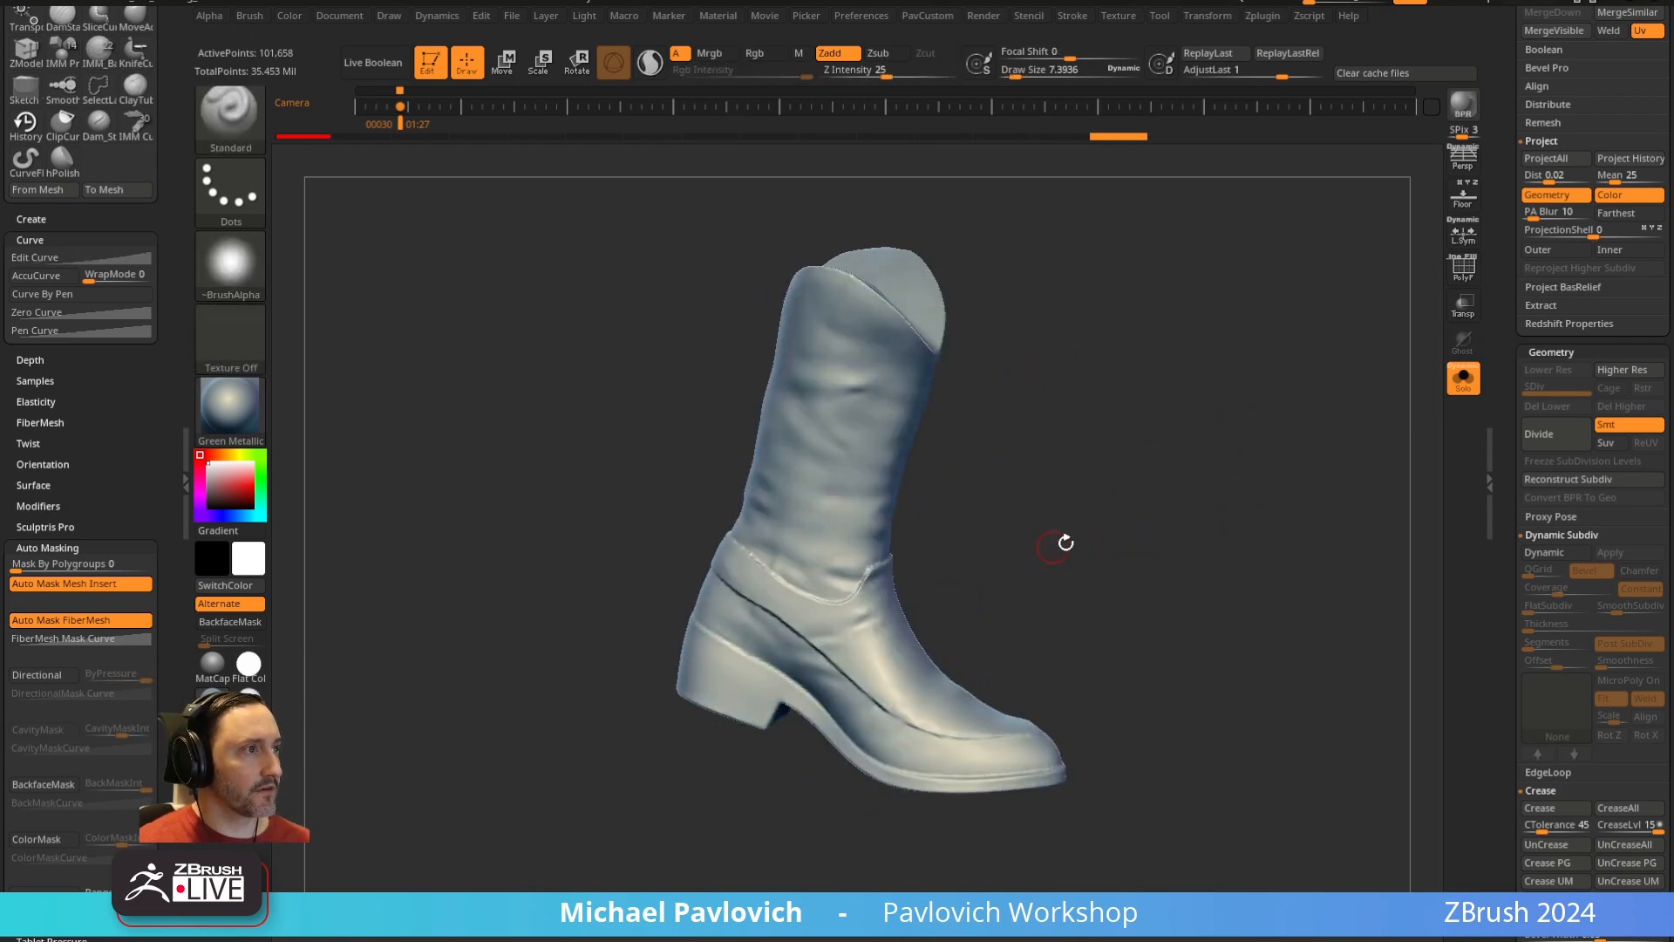
left_click_drag(1065, 542, 1043, 553)
left_click_drag(753, 546, 779, 599, "shift")
left_click_drag(1134, 550, 992, 516)
Set the draw size to about 19 and mark the latest undo history state as the projection source
key("s")
mouse_move(977, 529)
left_mouse_down()
mouse_move(1003, 528)
mouse_move(984, 529)
left_mouse_up()
left_click_drag(944, 492, 1055, 564, "alt")
key("s")
left_click_drag(937, 527, 841, 566)
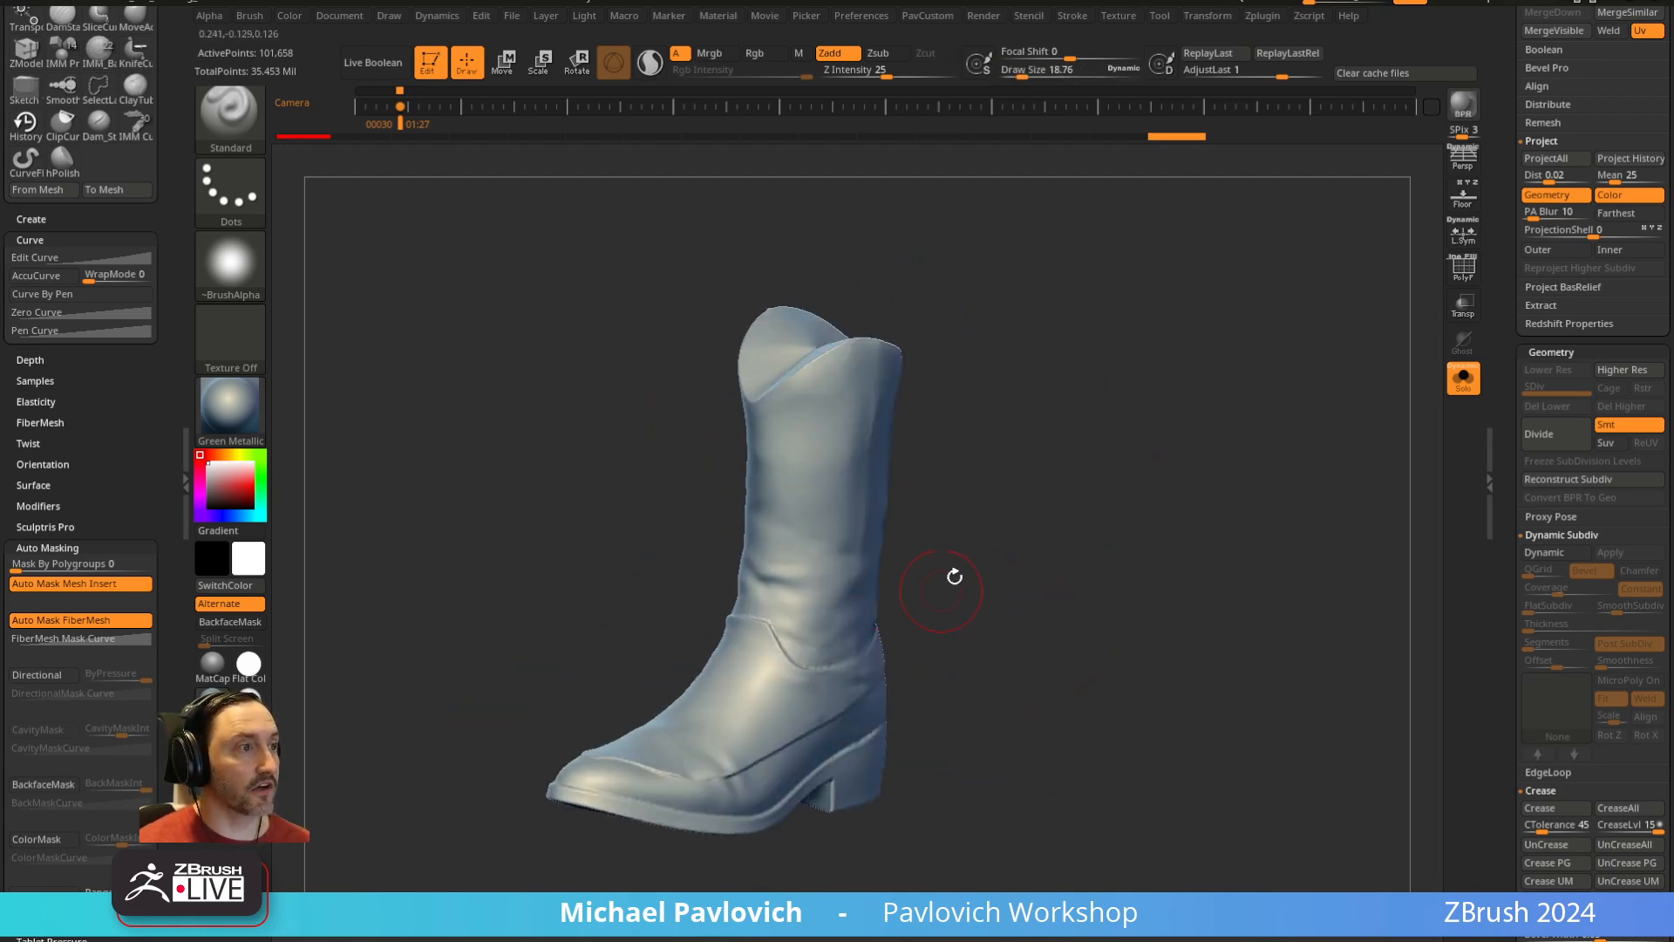
left_click(1194, 135, "ctrl")
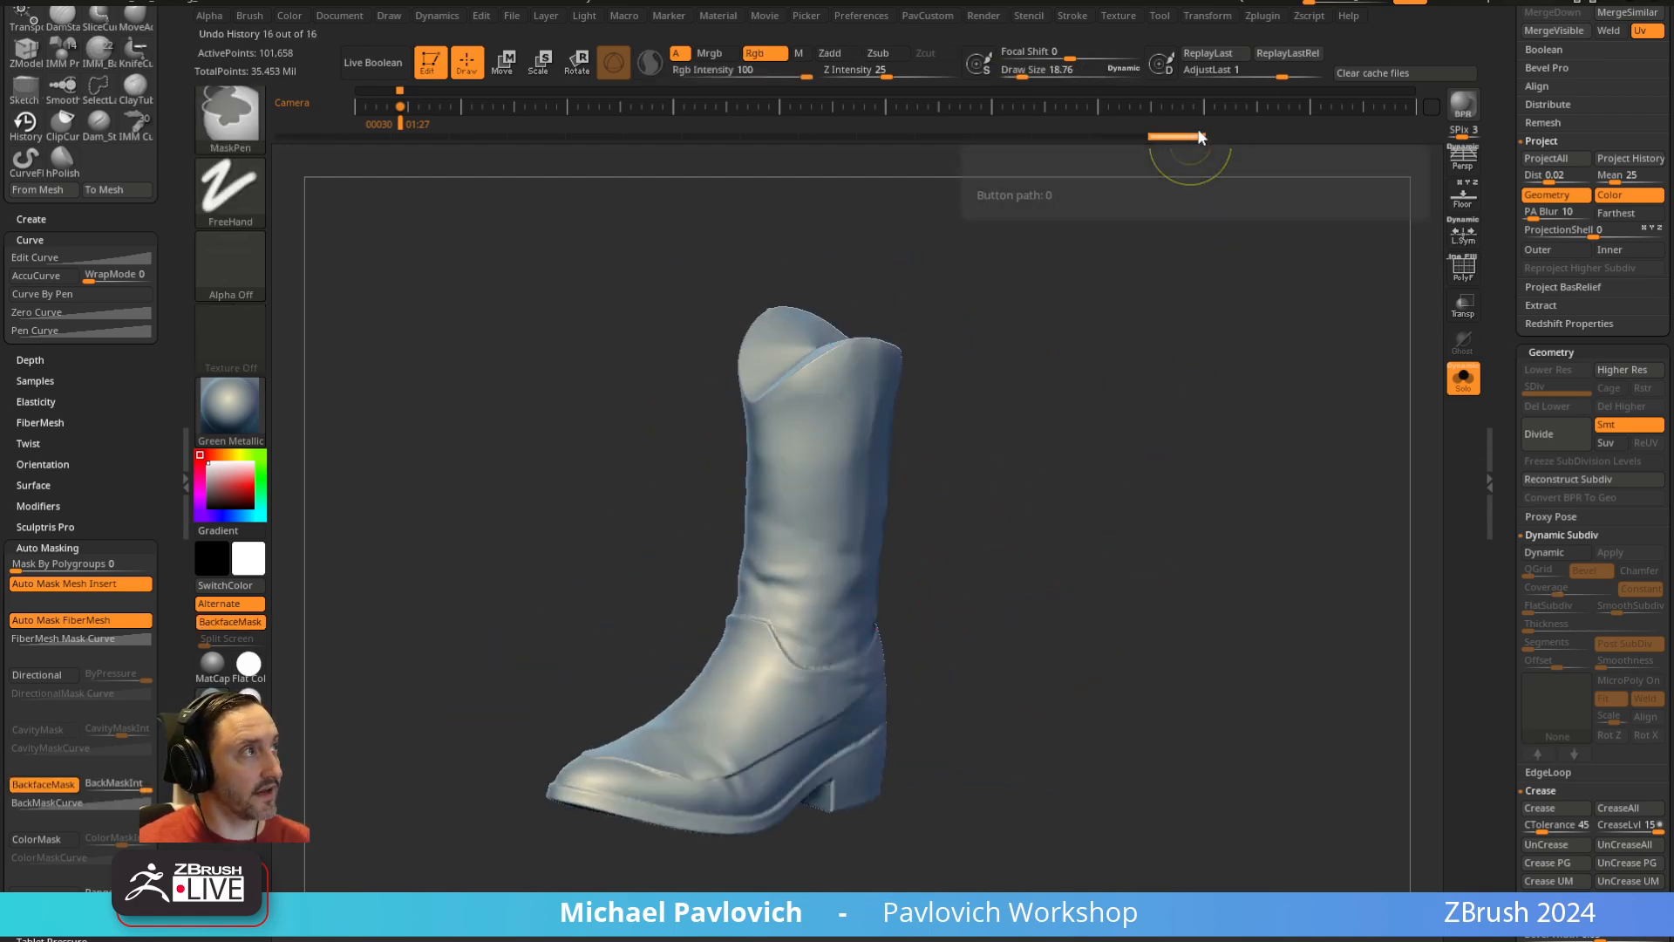
Show the polyframe and assign the whole boot mesh to a single polygroup
mouse_move(1100, 510)
left_mouse_down()
mouse_move(907, 558)
mouse_move(798, 619)
left_mouse_up()
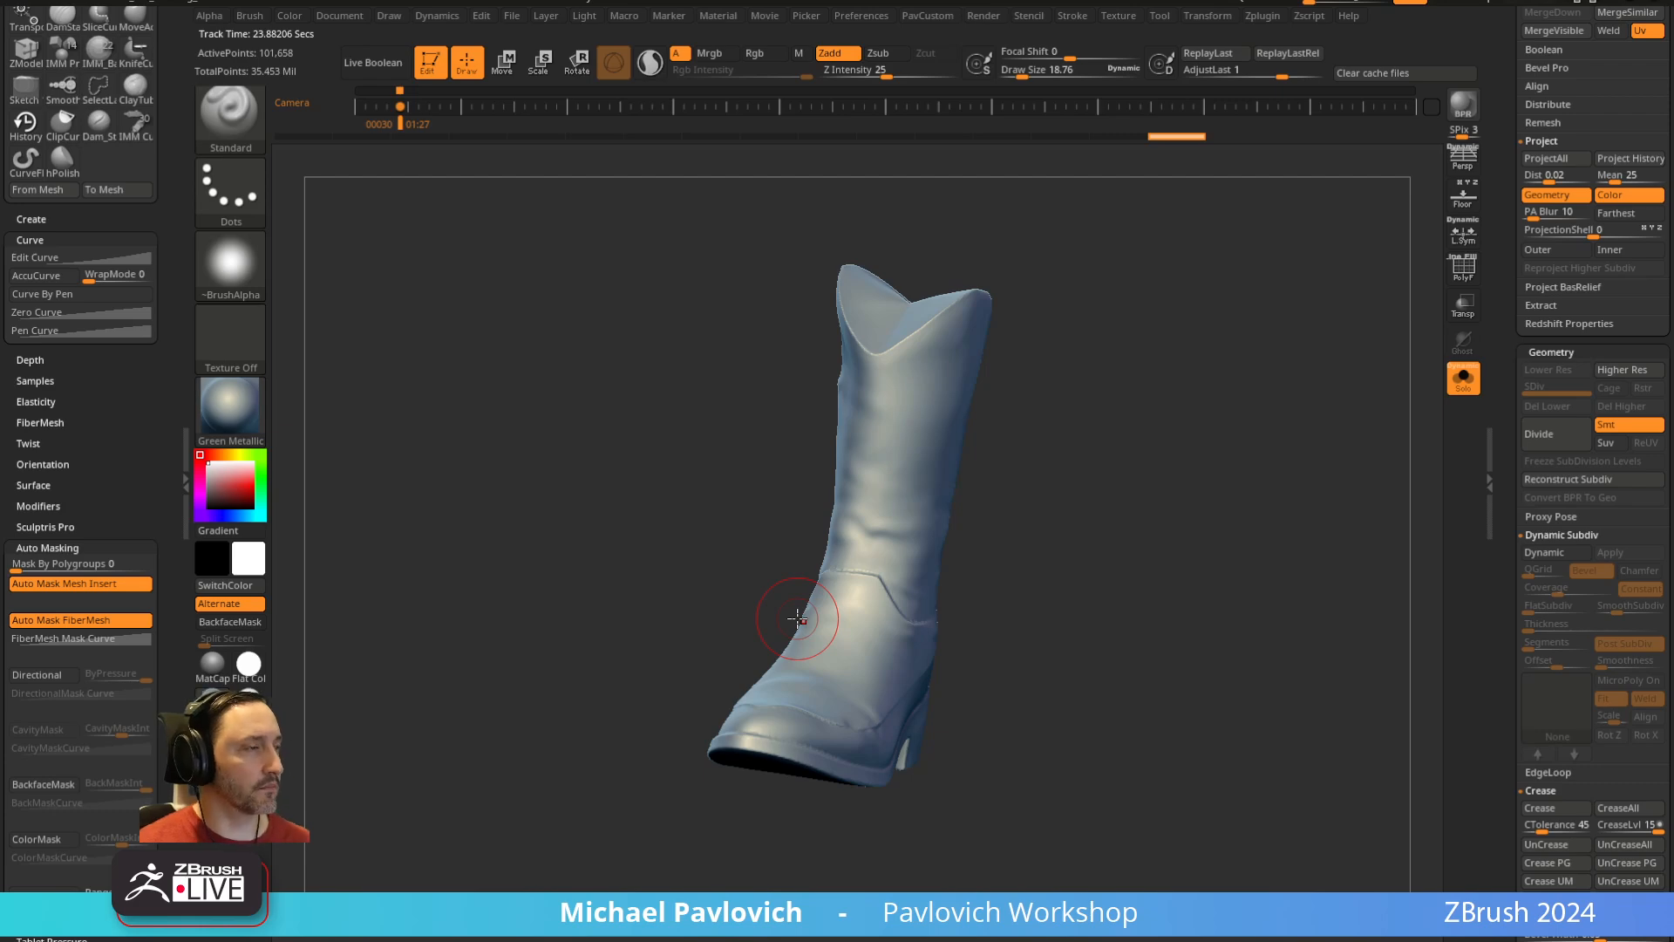
left_click_drag(1118, 490, 886, 480)
left_click_drag(1075, 400, 1125, 540, "alt")
left_click_drag(1108, 523, 1247, 488)
left_click(1470, 274)
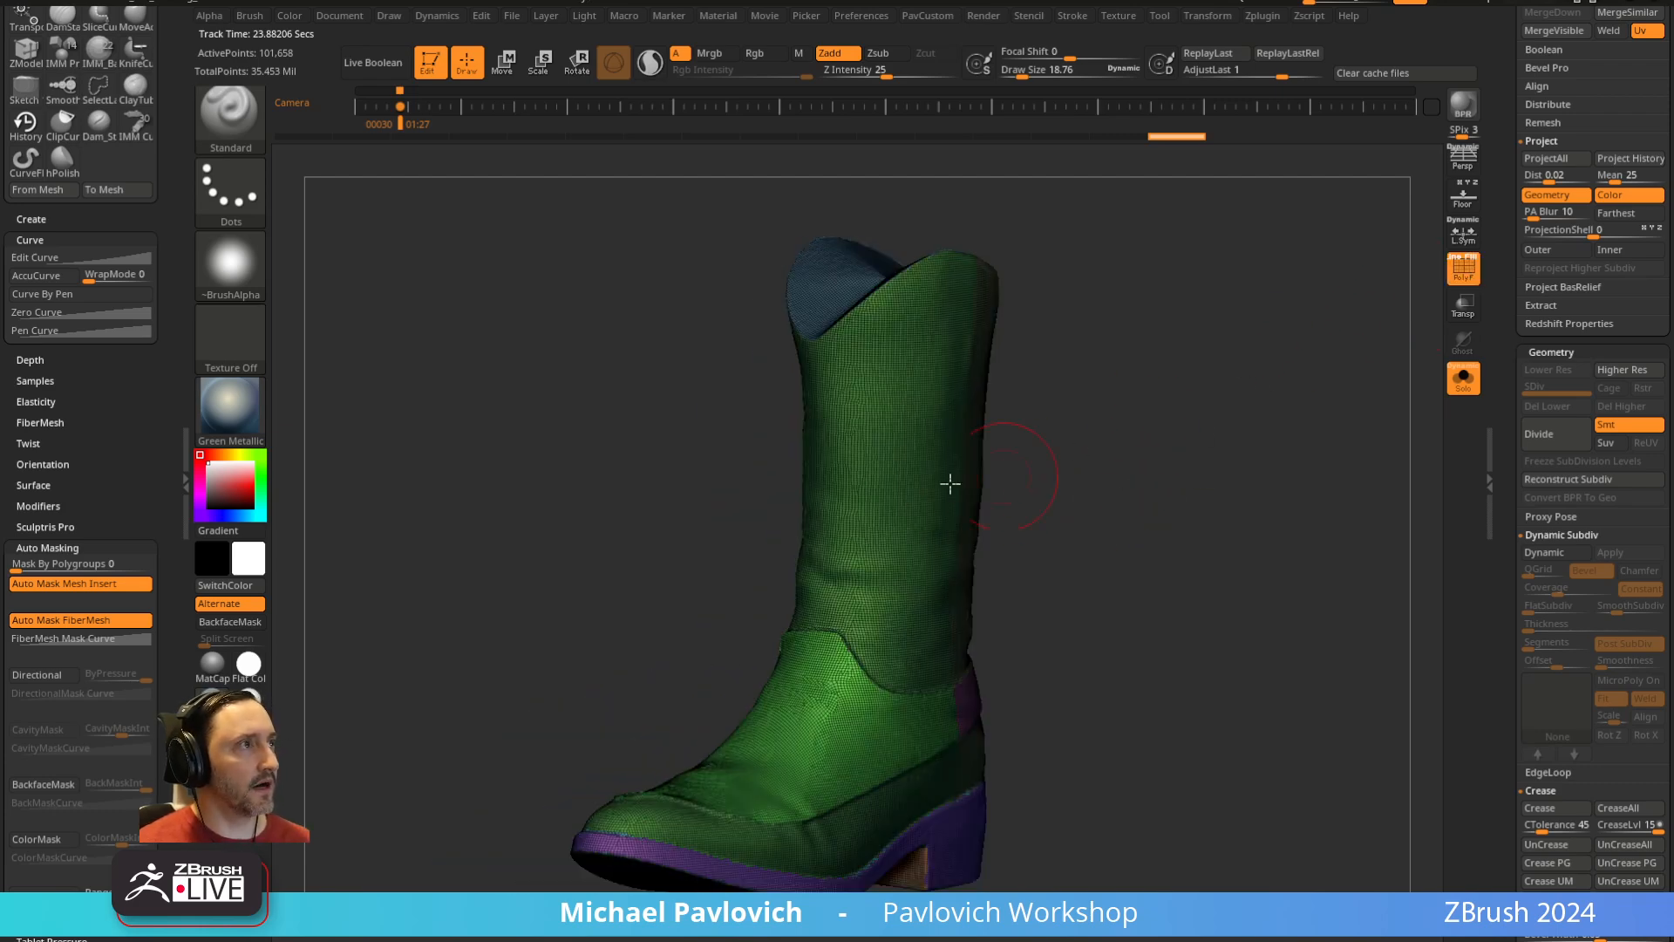
left_click_drag(1128, 392, 956, 489, "alt")
key("ctrl+w")
Hide the polyframe and start painting a mask band just below the shaft's top rim with MaskPen at draw size about 4.6
mouse_move(1096, 424)
left_mouse_down()
mouse_move(998, 433)
mouse_move(1072, 430)
left_mouse_up()
mouse_move(1064, 271)
left_mouse_down("alt")
mouse_move(1116, 523)
mouse_move(1094, 488)
left_mouse_up("alt")
key("s")
left_click_drag(1068, 419, 1100, 485, "alt")
left_click_drag(1100, 485, 1127, 488)
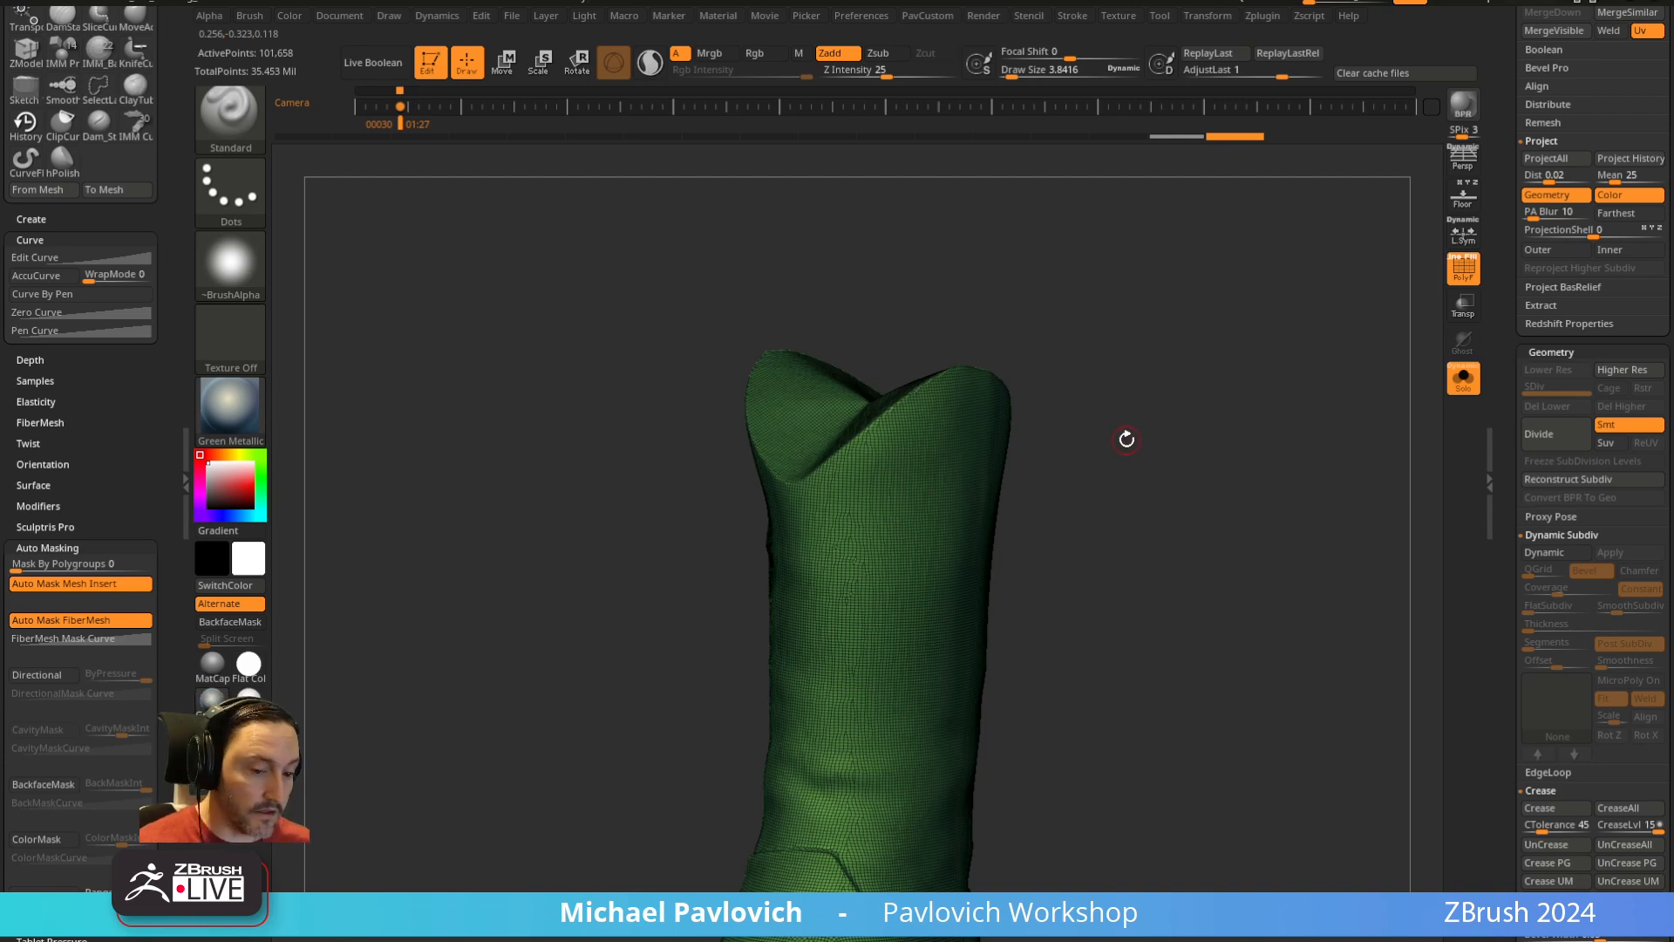
left_click_drag(1100, 359, 1098, 460, "alt")
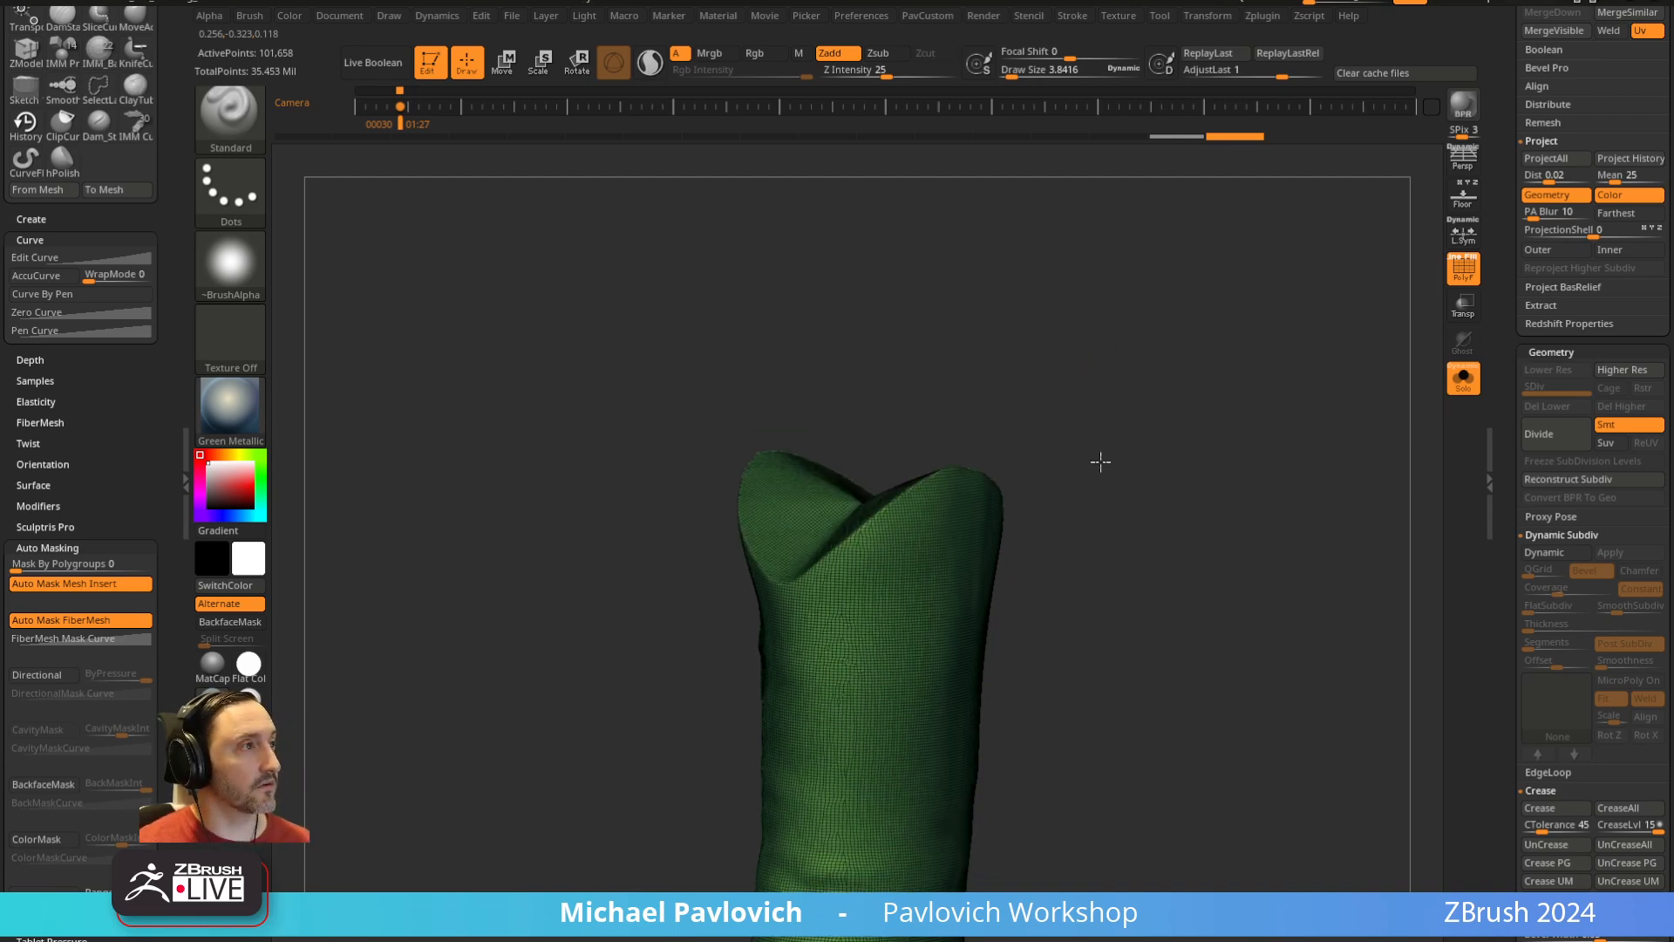
left_click(1464, 272)
key("s")
left_click_drag(817, 586, 920, 510)
left_click_drag(1092, 415, 870, 551)
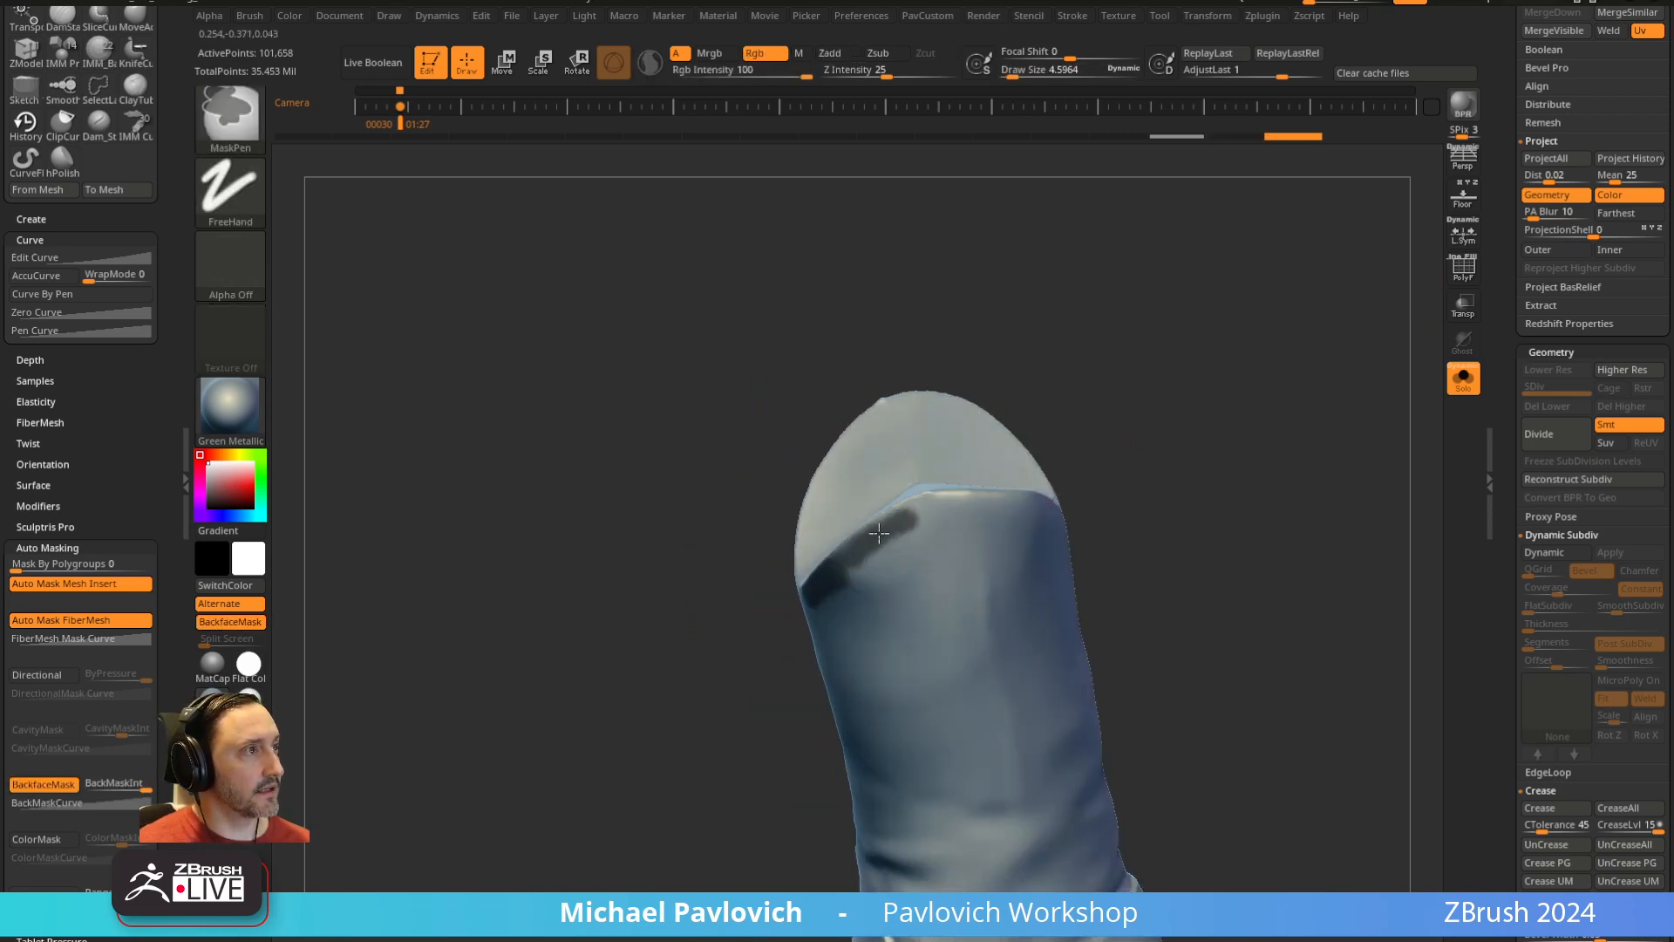
left_click_drag(991, 507, 1019, 510, "ctrl")
left_click_drag(1133, 461, 1057, 497)
left_click_drag(893, 513, 1062, 524, "ctrl")
Continue the mask band around the remaining sides of the shaft's top rim to close the loop
left_click_drag(1199, 434, 981, 529)
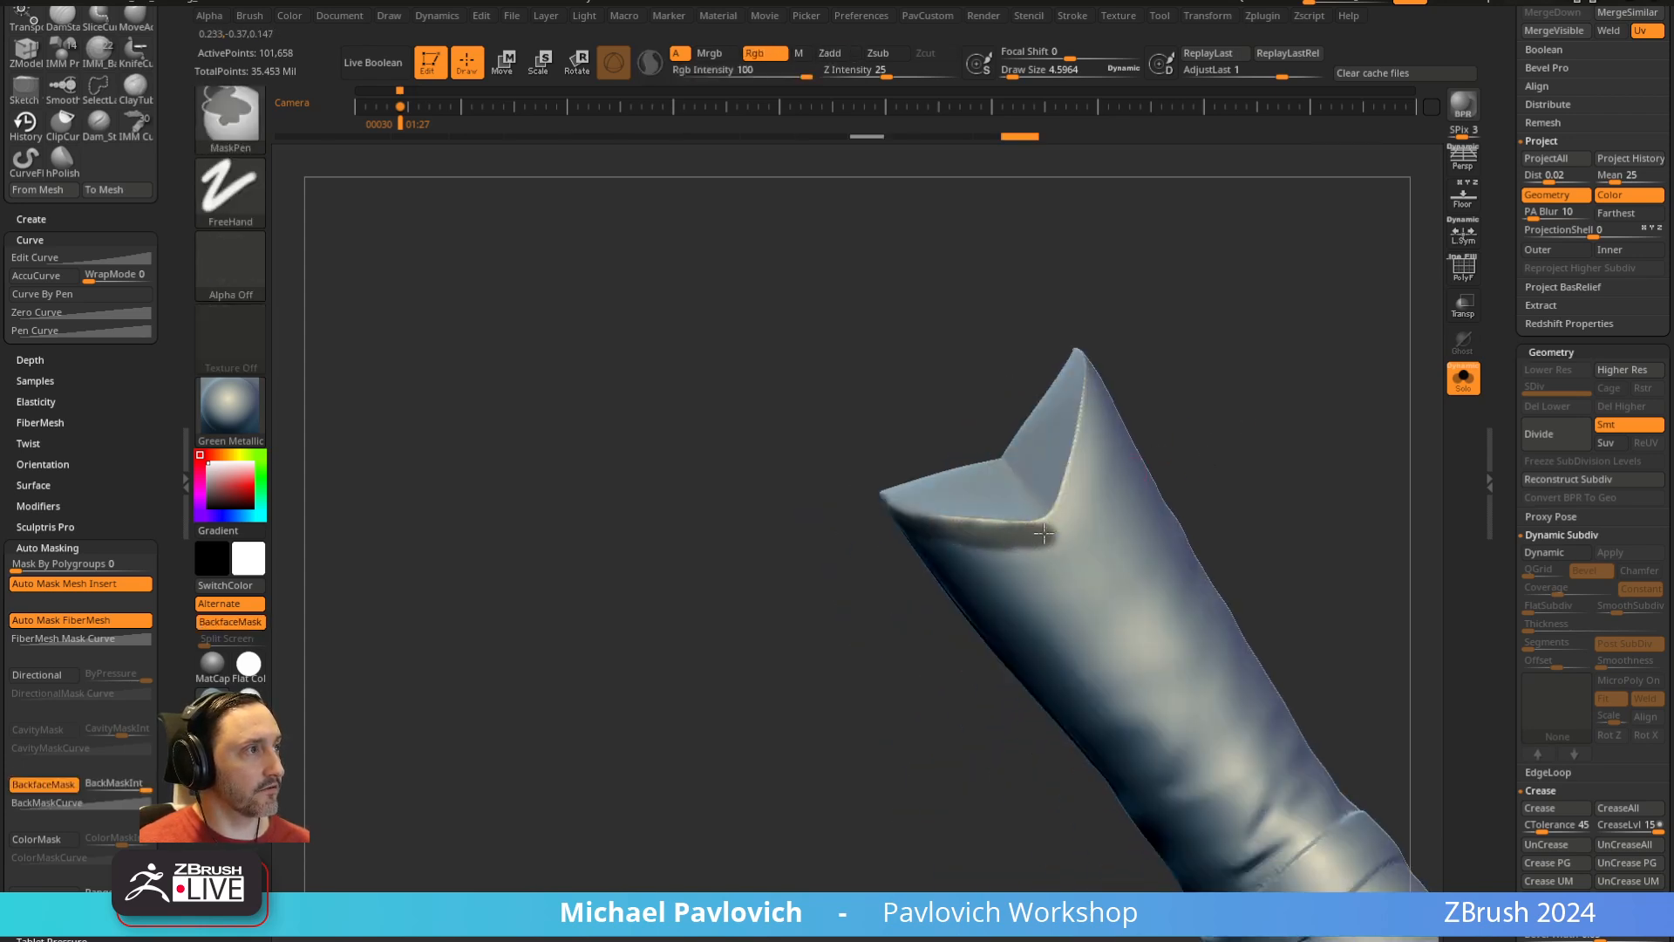
left_click_drag(1190, 392, 1055, 414)
left_click_drag(938, 583, 986, 413, "ctrl")
left_click_drag(1112, 375, 968, 445)
mouse_move(887, 654)
left_mouse_down("ctrl")
mouse_move(923, 574)
mouse_move(1005, 513)
left_mouse_up("ctrl")
left_click_drag(1090, 456, 908, 586)
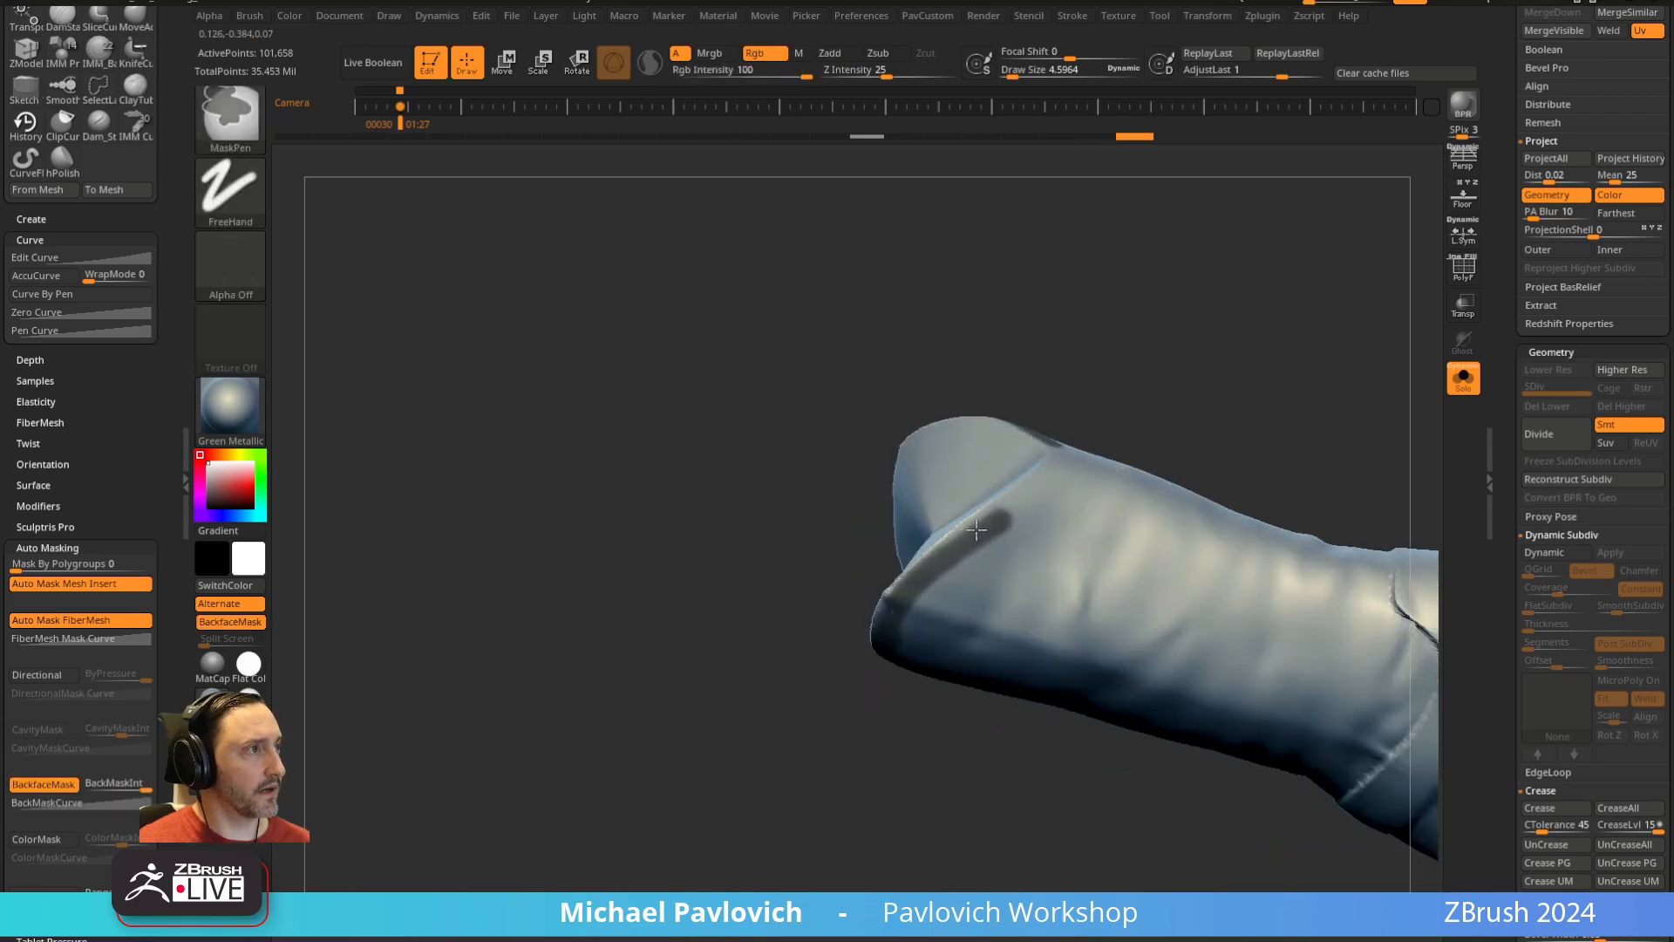
left_click_drag(976, 529, 1047, 481, "ctrl")
left_click_drag(1100, 392, 1046, 479)
left_click_drag(998, 534, 1032, 502, "ctrl")
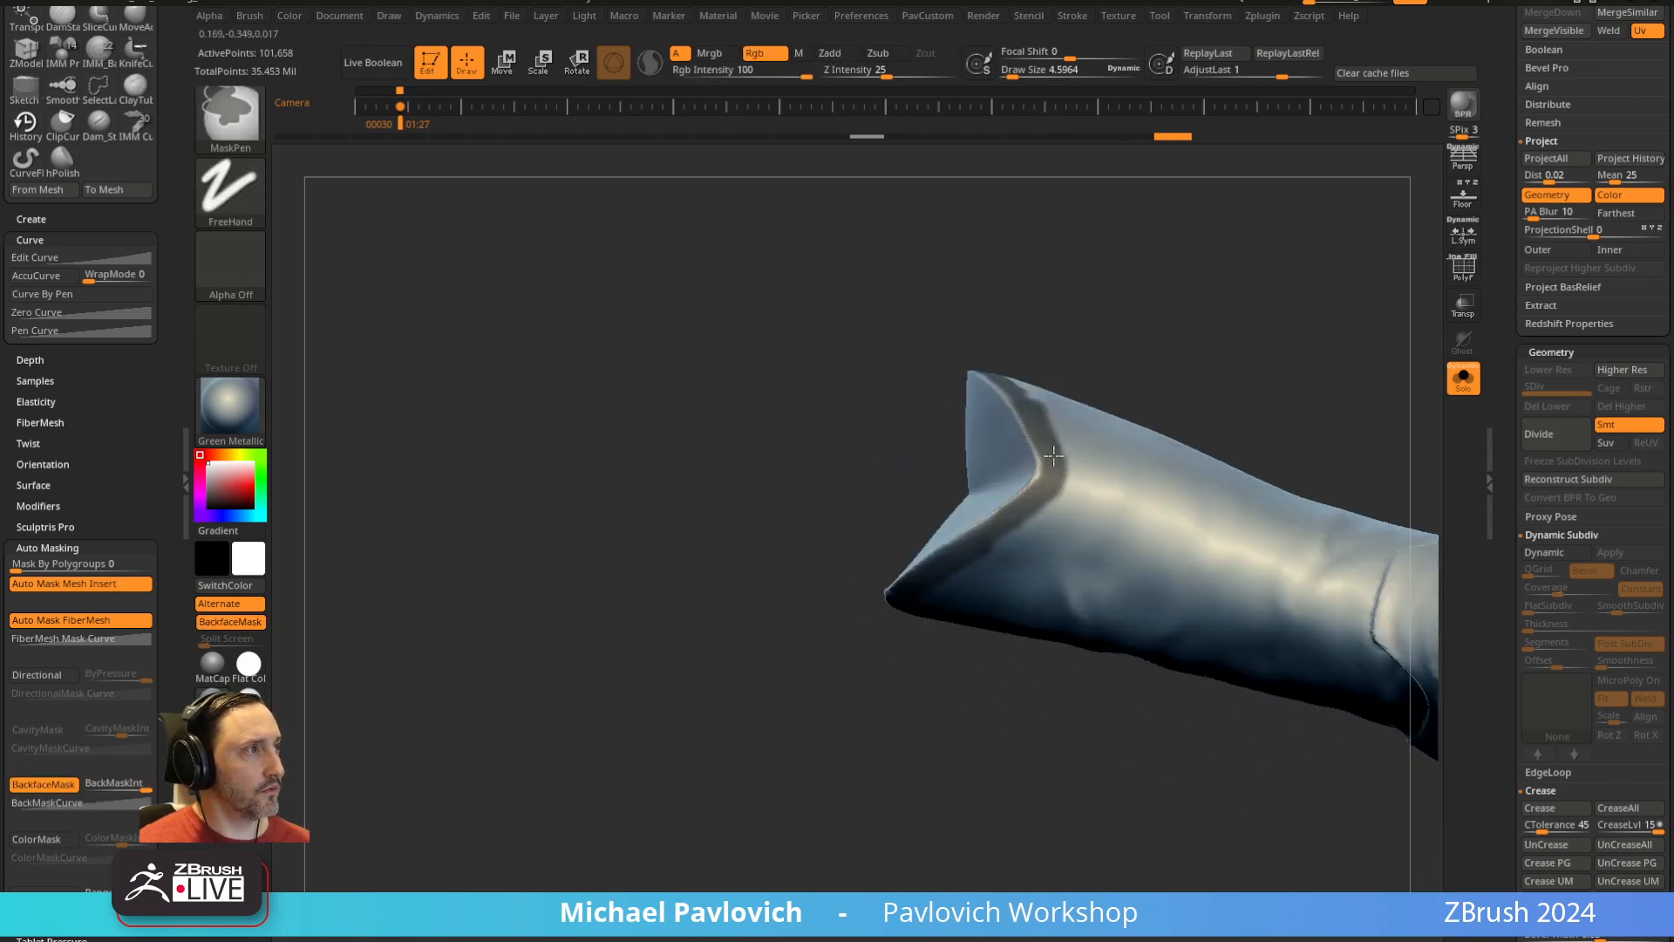
Paint a mask band just above the welt along one side of the foot, from the toe to the heel
left_click_drag(1159, 367, 1221, 201)
left_click_drag(1038, 501, 1217, 471)
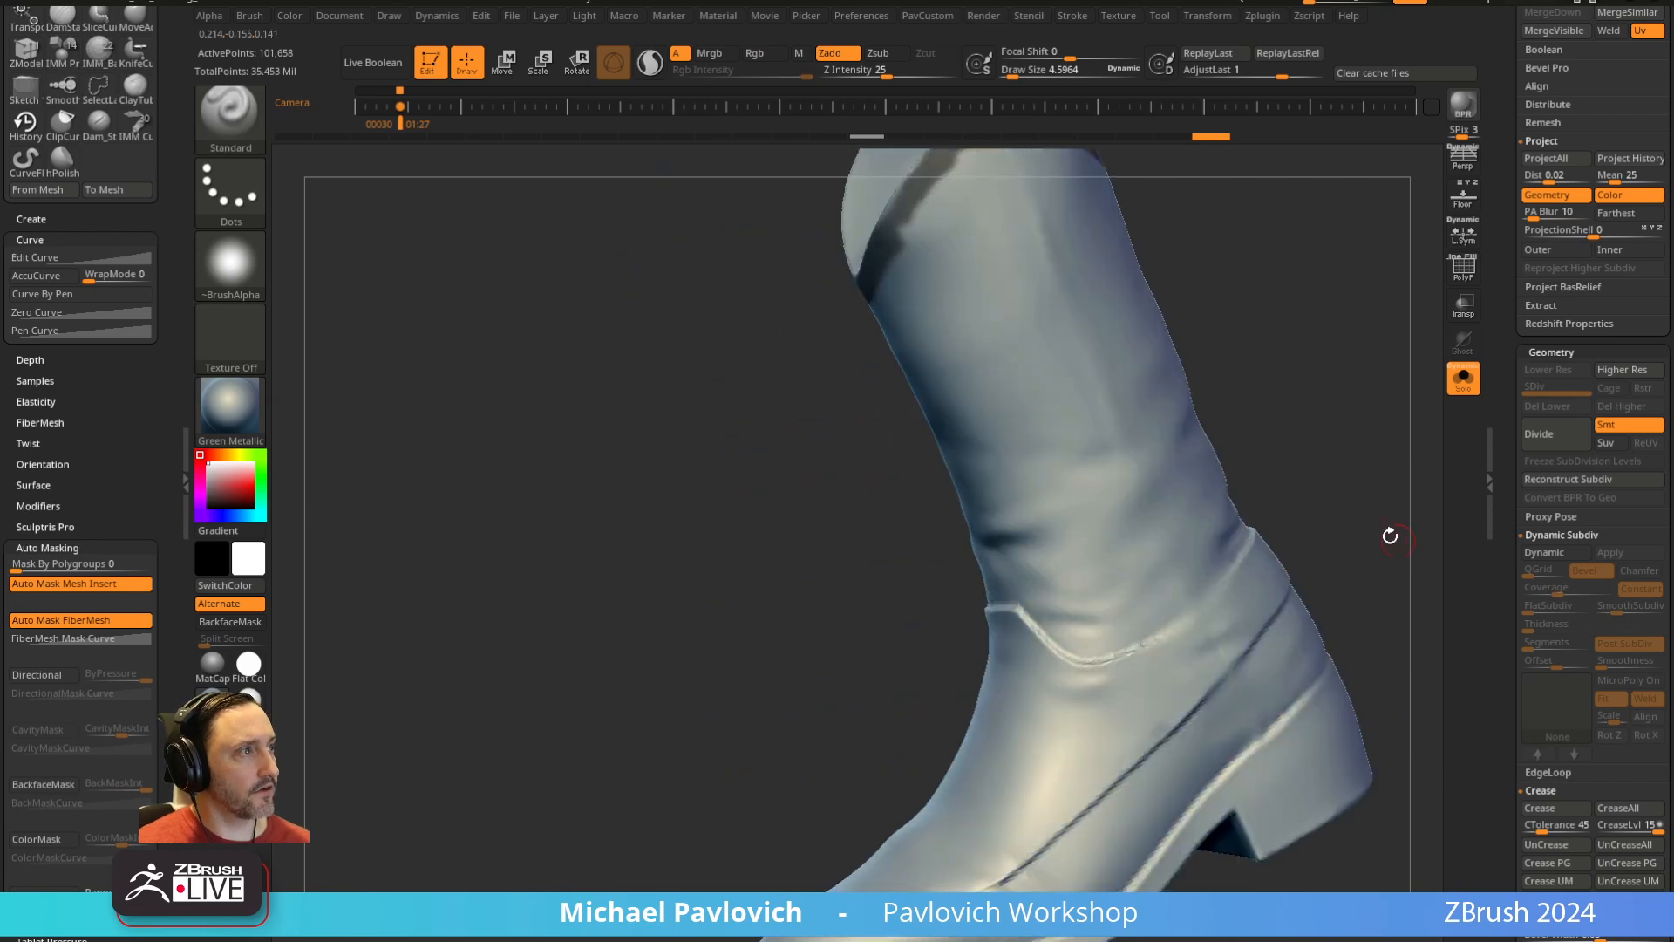
mouse_move(1390, 535)
left_mouse_down("alt")
mouse_move(1196, 355)
mouse_move(1242, 351)
left_mouse_up("alt")
left_click_drag(715, 696, 859, 684, "ctrl")
mouse_move(1264, 488)
left_mouse_down()
mouse_move(1305, 436)
mouse_move(1238, 466)
left_mouse_up()
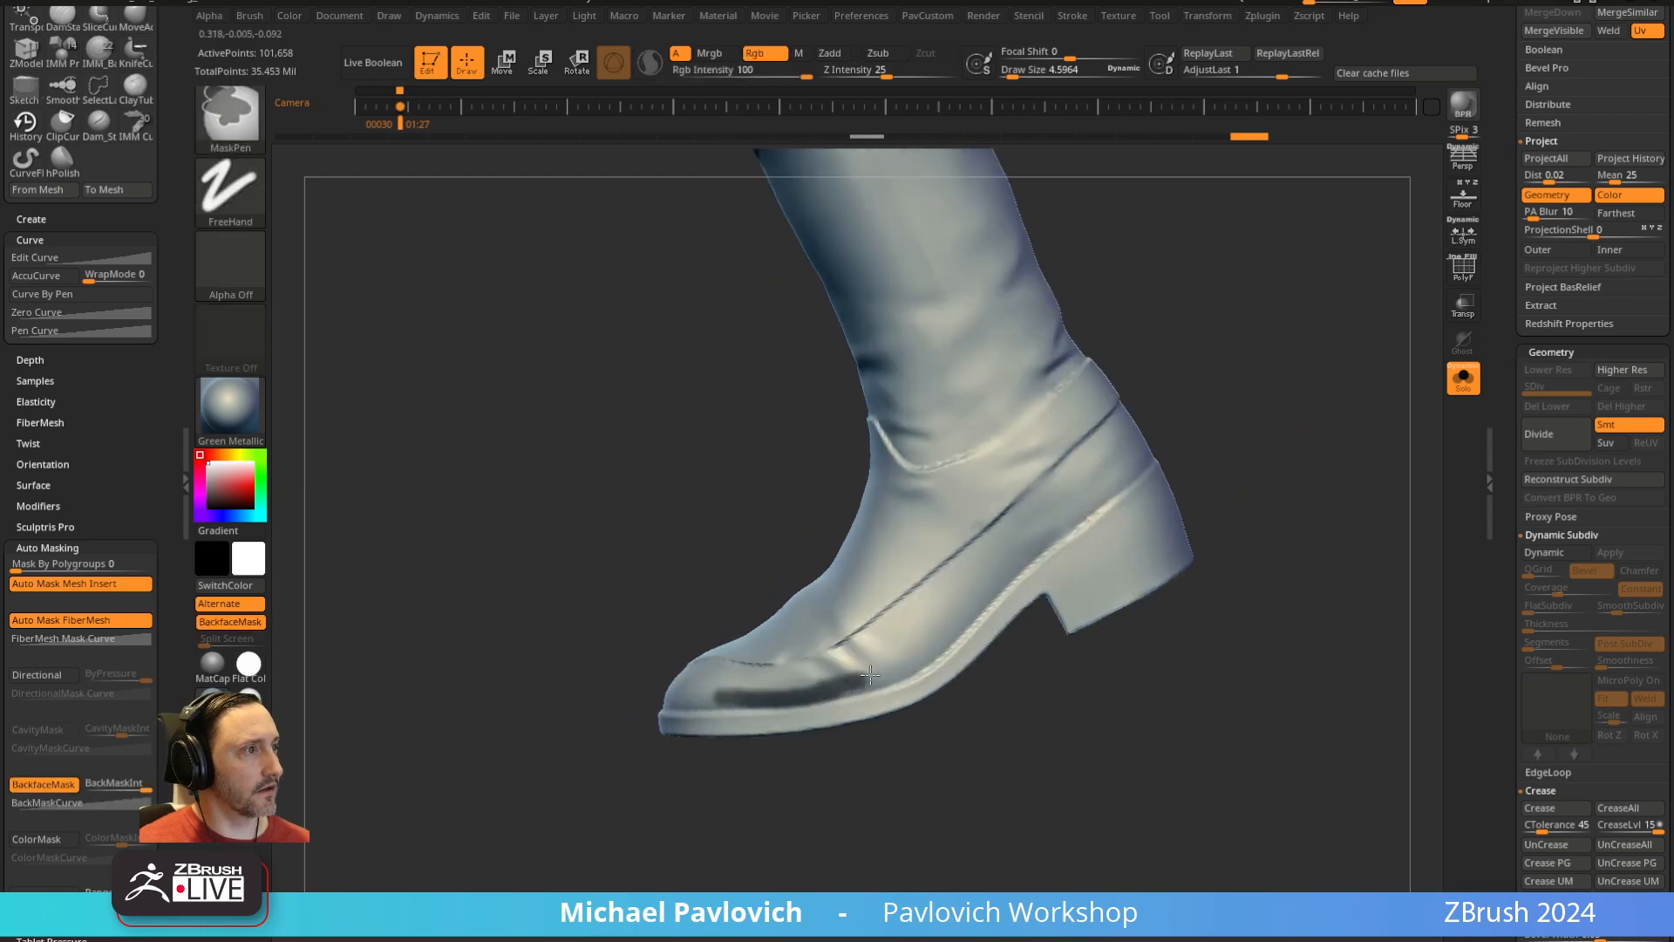
left_click_drag(959, 634, 1142, 462, "ctrl")
left_click_drag(1251, 387, 1225, 493)
Complete the mask band above the welt around the toe and the foot's other side, thickening it at draw size about 5.4
left_click_drag(703, 725, 832, 660, "ctrl")
mouse_move(1173, 563)
left_mouse_down()
mouse_move(1080, 587)
mouse_move(1072, 497)
left_mouse_up()
mouse_move(1194, 514)
left_mouse_down()
mouse_move(1105, 497)
mouse_move(1198, 475)
left_mouse_up()
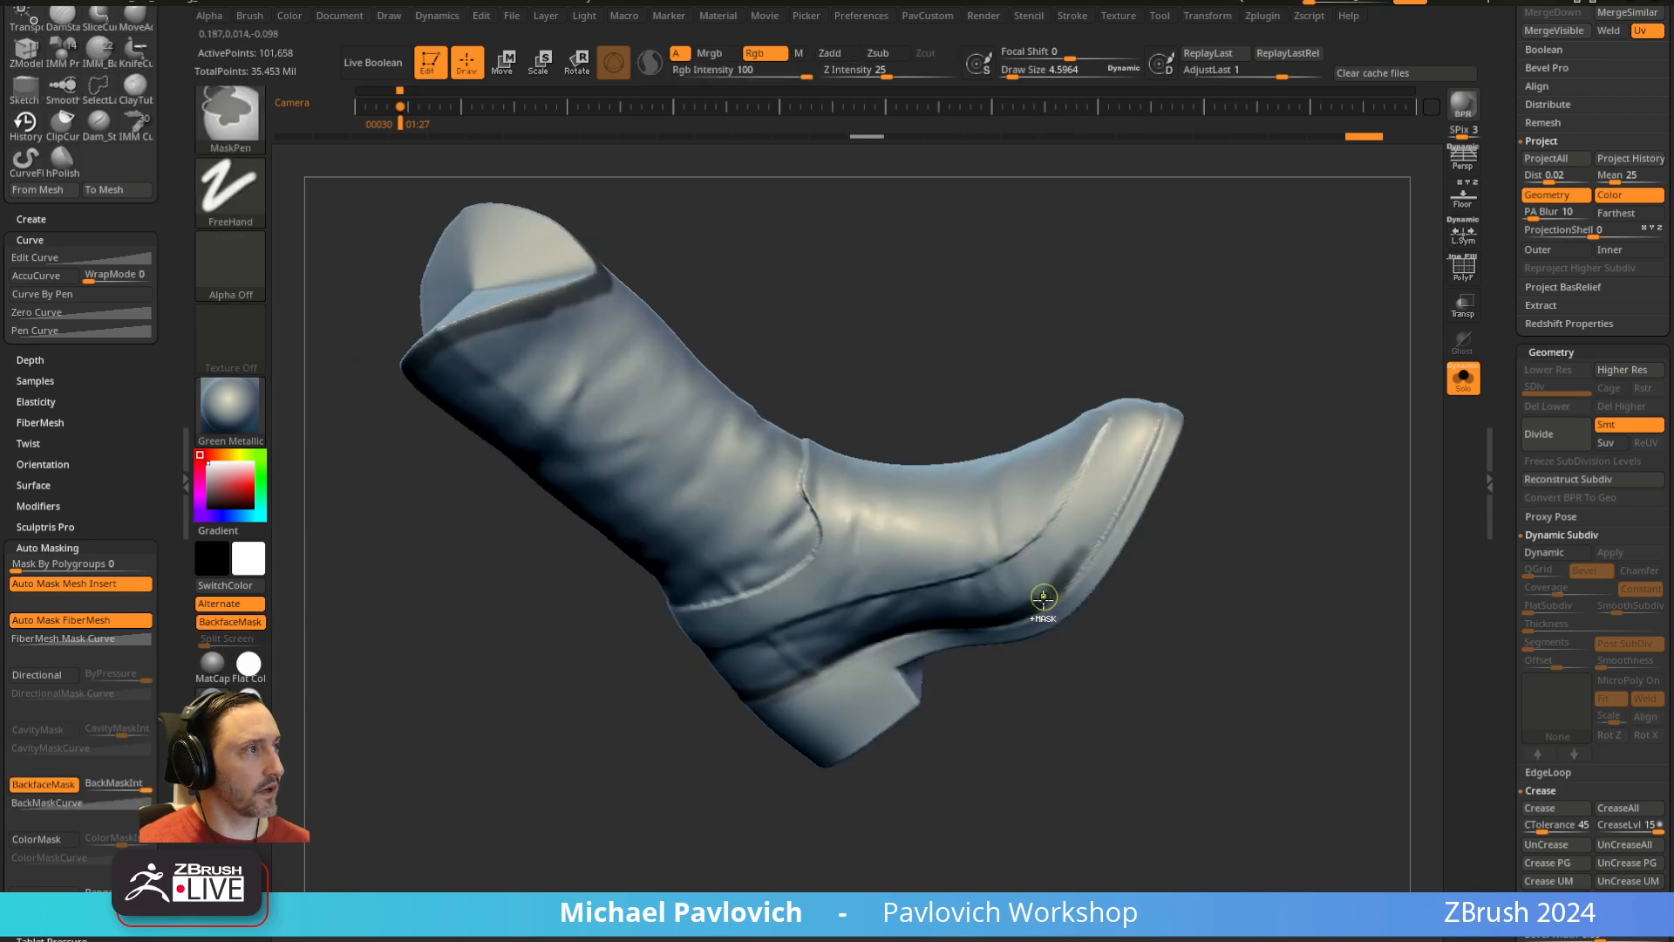
left_click_drag(1056, 590, 1165, 415, "ctrl")
left_click_drag(1227, 366, 1200, 475)
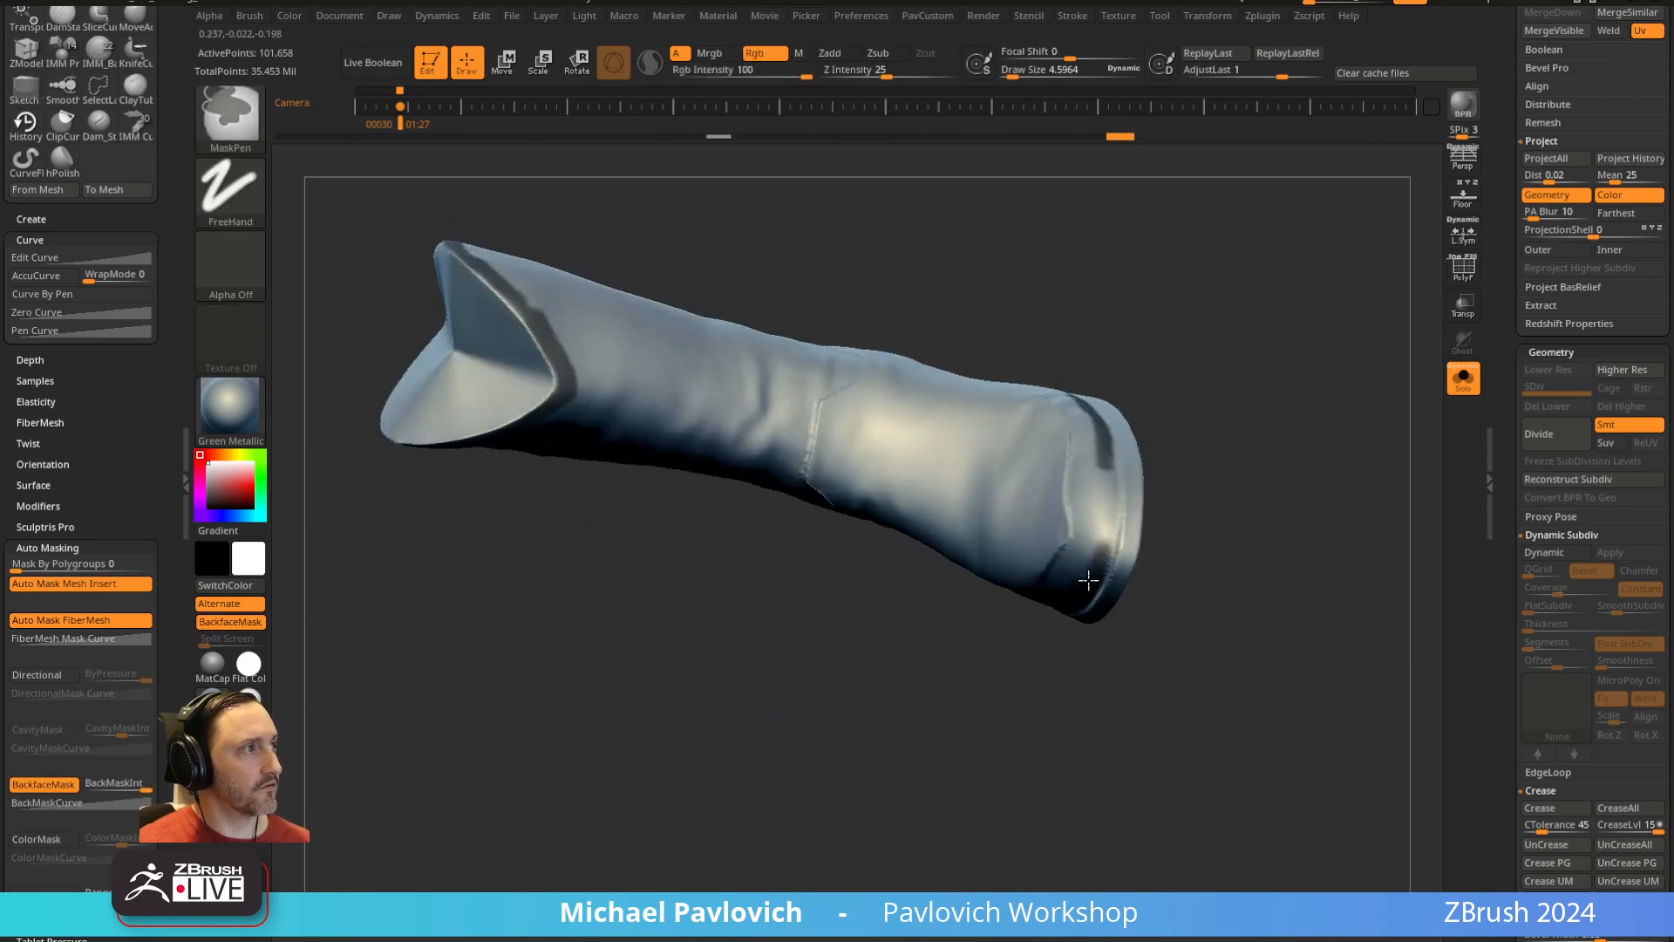
mouse_move(1109, 429)
left_mouse_down()
mouse_move(1140, 462)
mouse_move(1133, 449)
left_mouse_up()
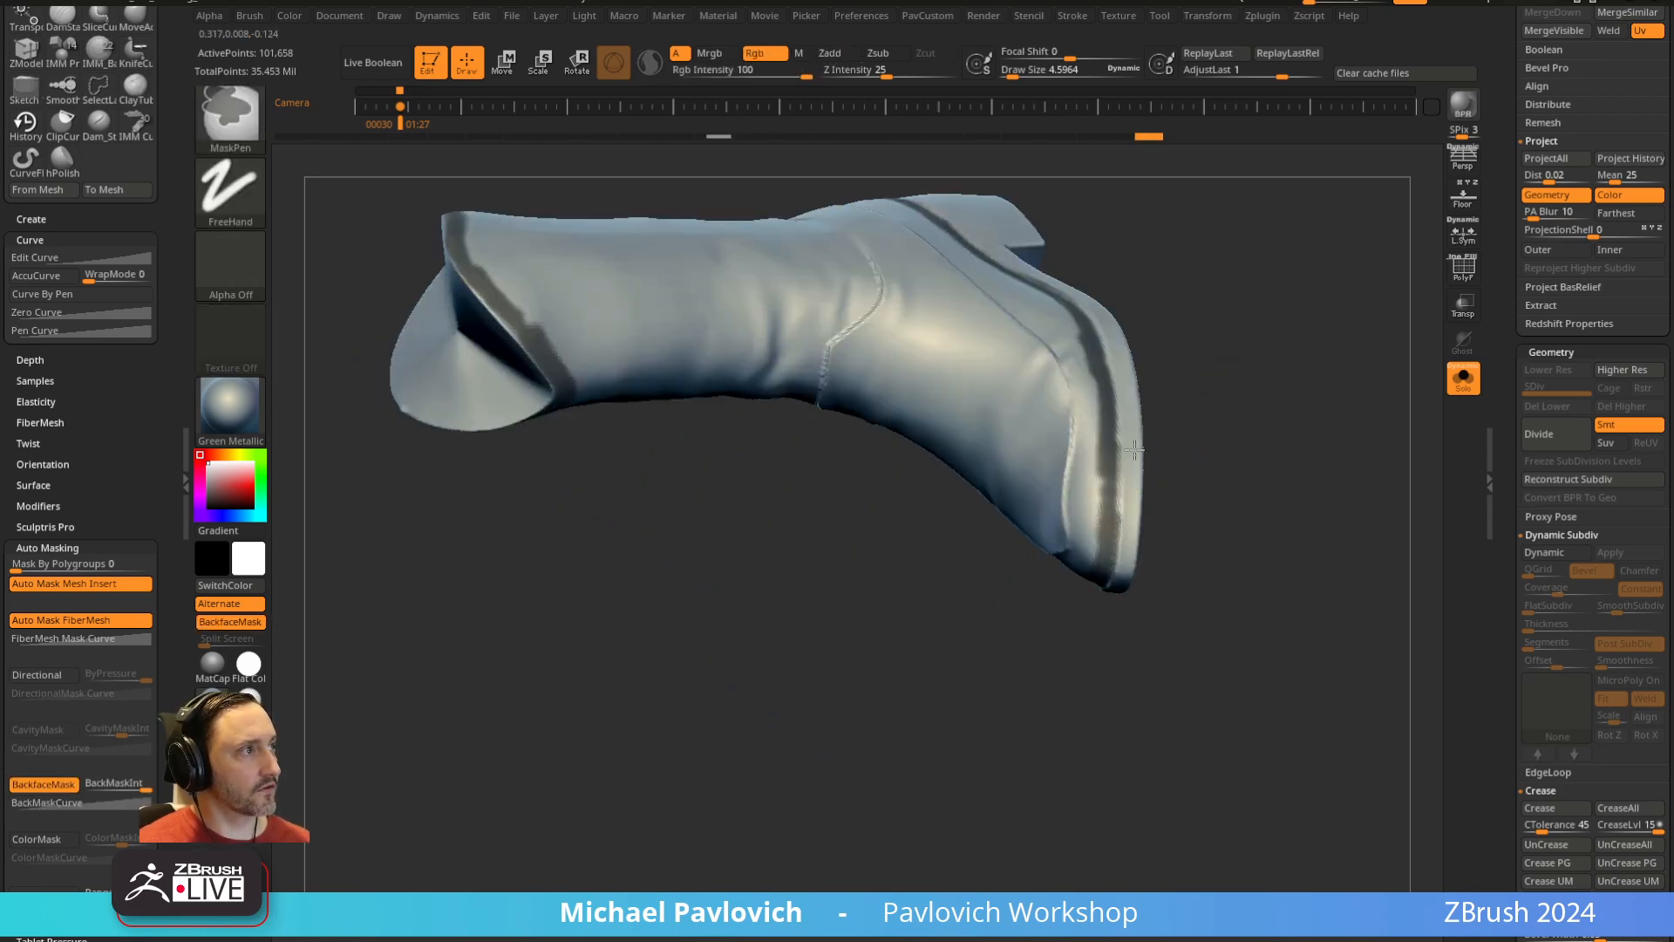
left_click_drag(1124, 530, 1130, 520, "ctrl")
mouse_move(1203, 436)
left_mouse_down()
mouse_move(1282, 280)
mouse_move(1326, 242)
mouse_move(1159, 535)
left_mouse_up()
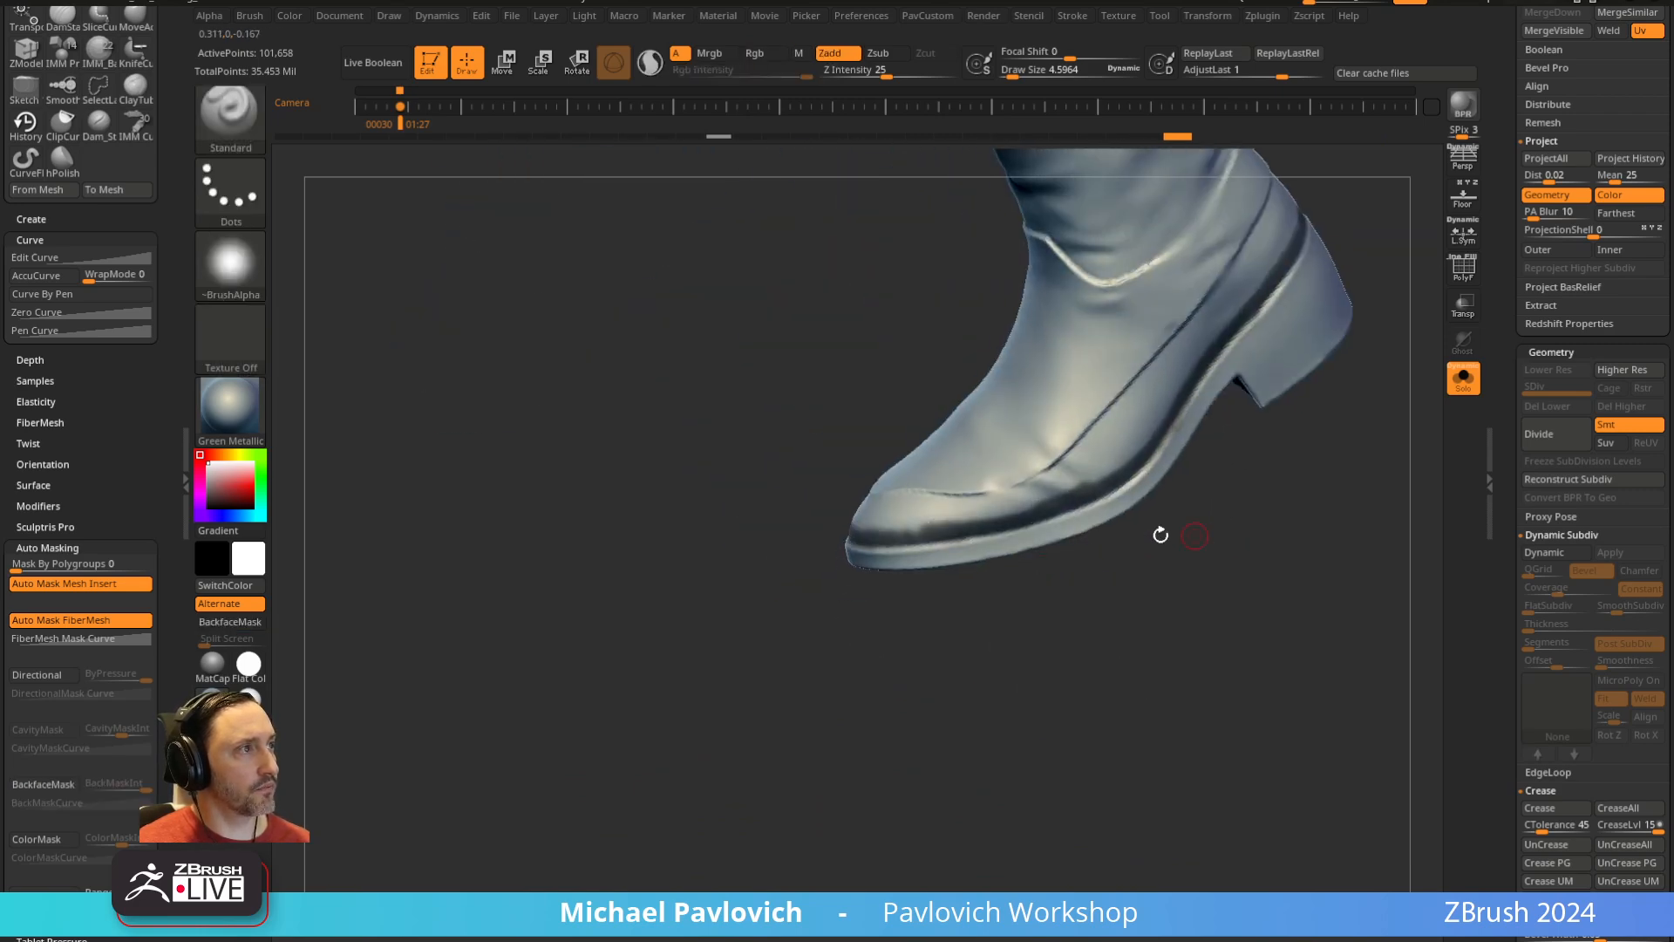
key("[")
mouse_move(914, 527)
left_mouse_down("ctrl")
mouse_move(891, 528)
mouse_move(956, 521)
left_mouse_up("ctrl")
mouse_move(1207, 549)
left_mouse_down()
mouse_move(1175, 630)
mouse_move(1259, 544)
left_mouse_up()
Analyze the mask regions, mark the boot's upper and fill that region with mask
left_click_drag(1499, 471, 1499, 206)
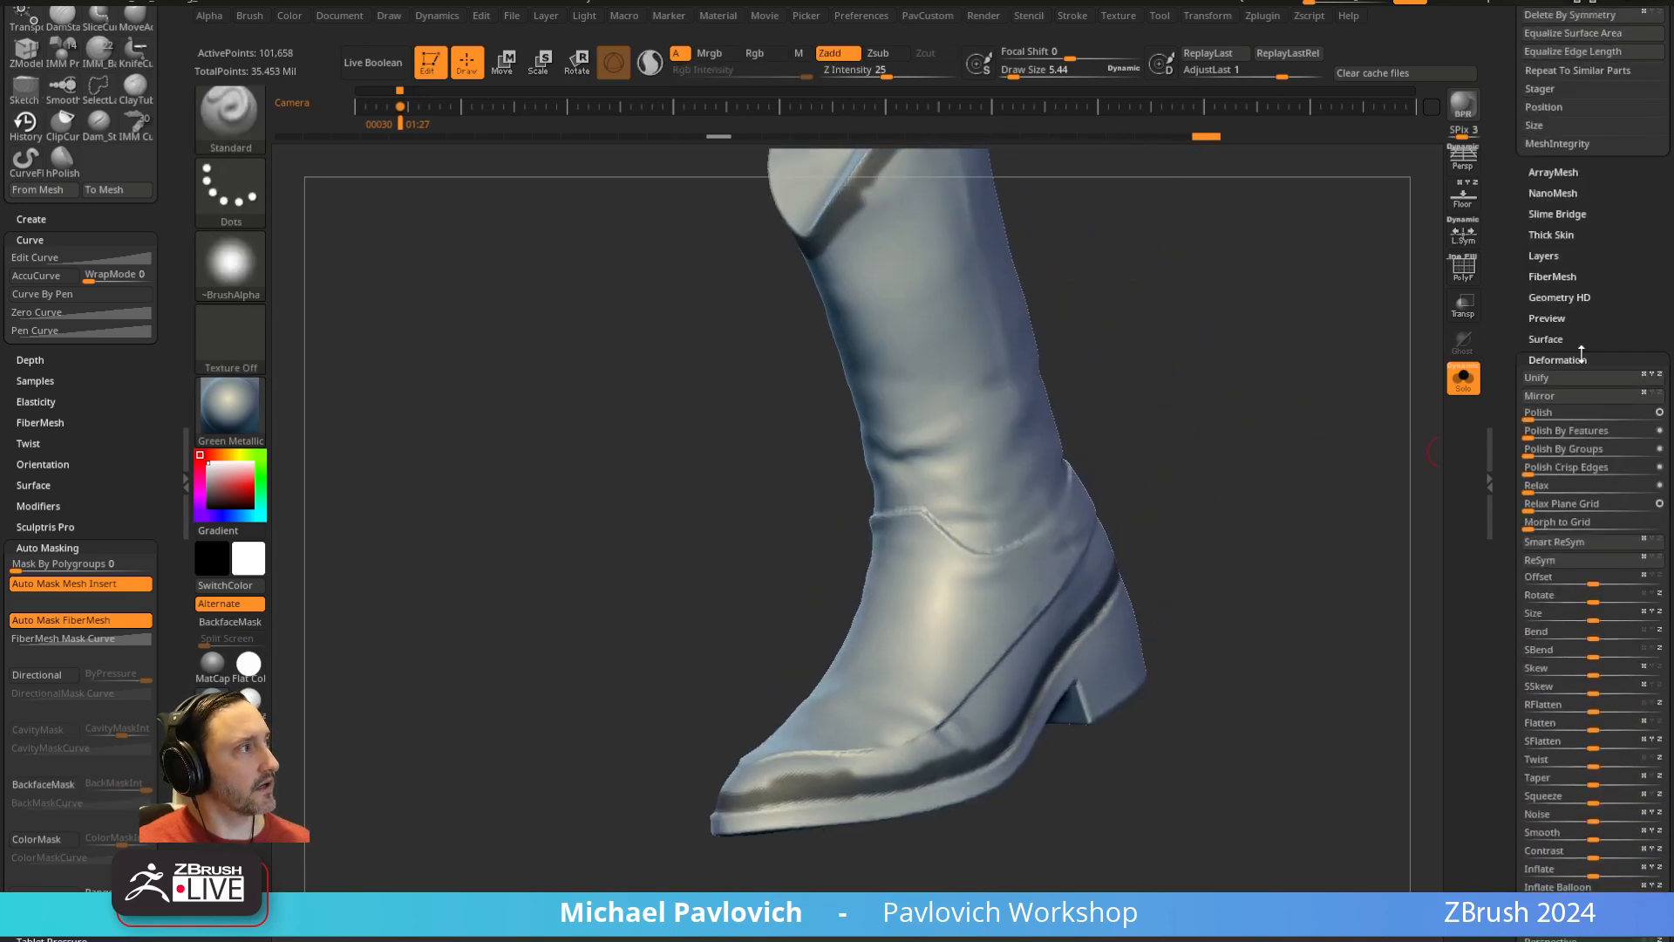
left_click(1556, 354, "shift")
left_click(1545, 381, "shift")
left_click_drag(1506, 567, 1503, 400)
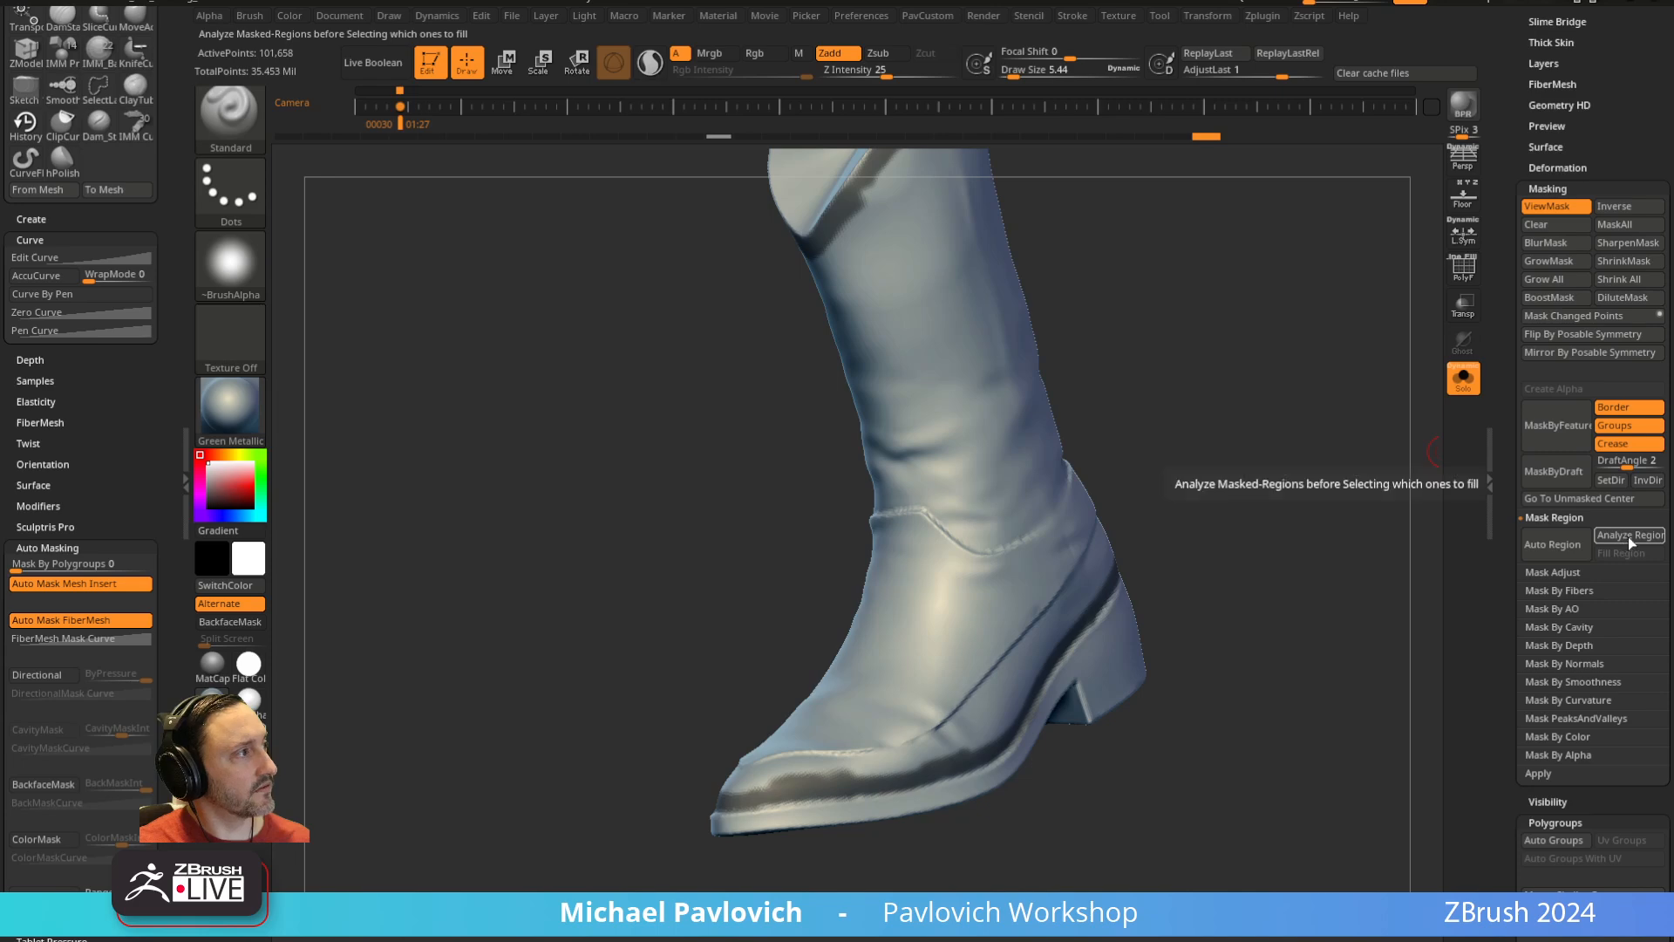
key("ctrl")
left_click_drag(959, 586, 961, 583, "ctrl")
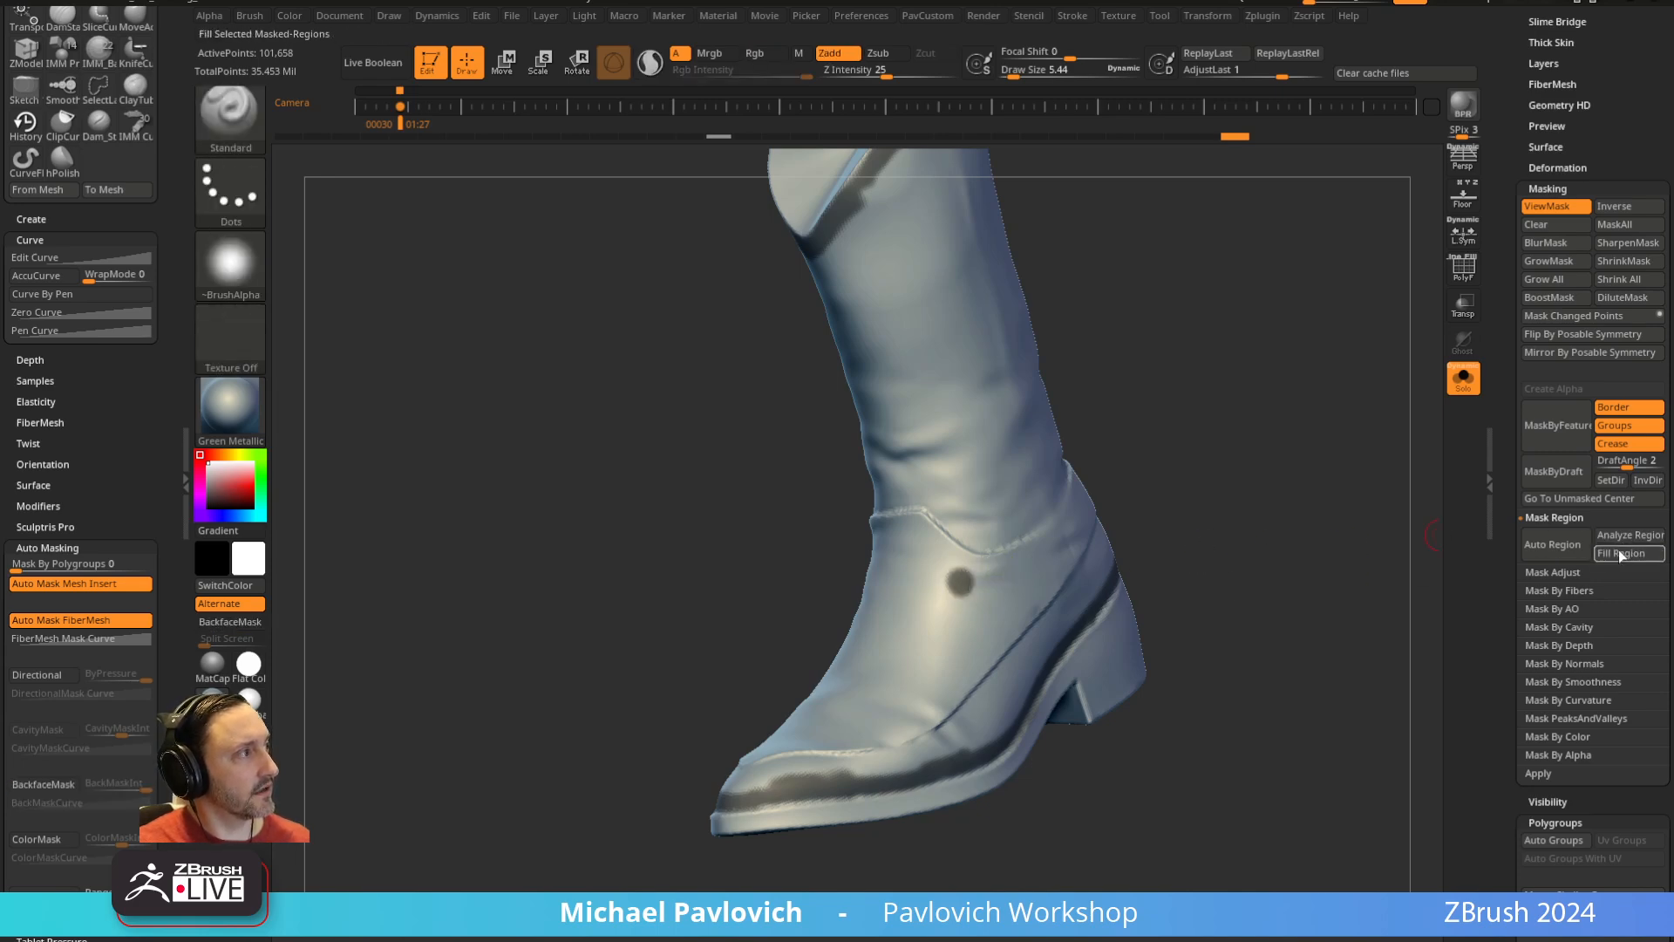
left_click(1618, 551)
Turn the masked upper into its own polygroup, clear the mask and display the polyframe
mouse_move(1245, 486)
left_mouse_down()
mouse_move(1209, 421)
mouse_move(1105, 430)
mouse_move(1263, 453)
mouse_move(1259, 475)
mouse_move(1029, 554)
left_mouse_up()
key("ctrl")
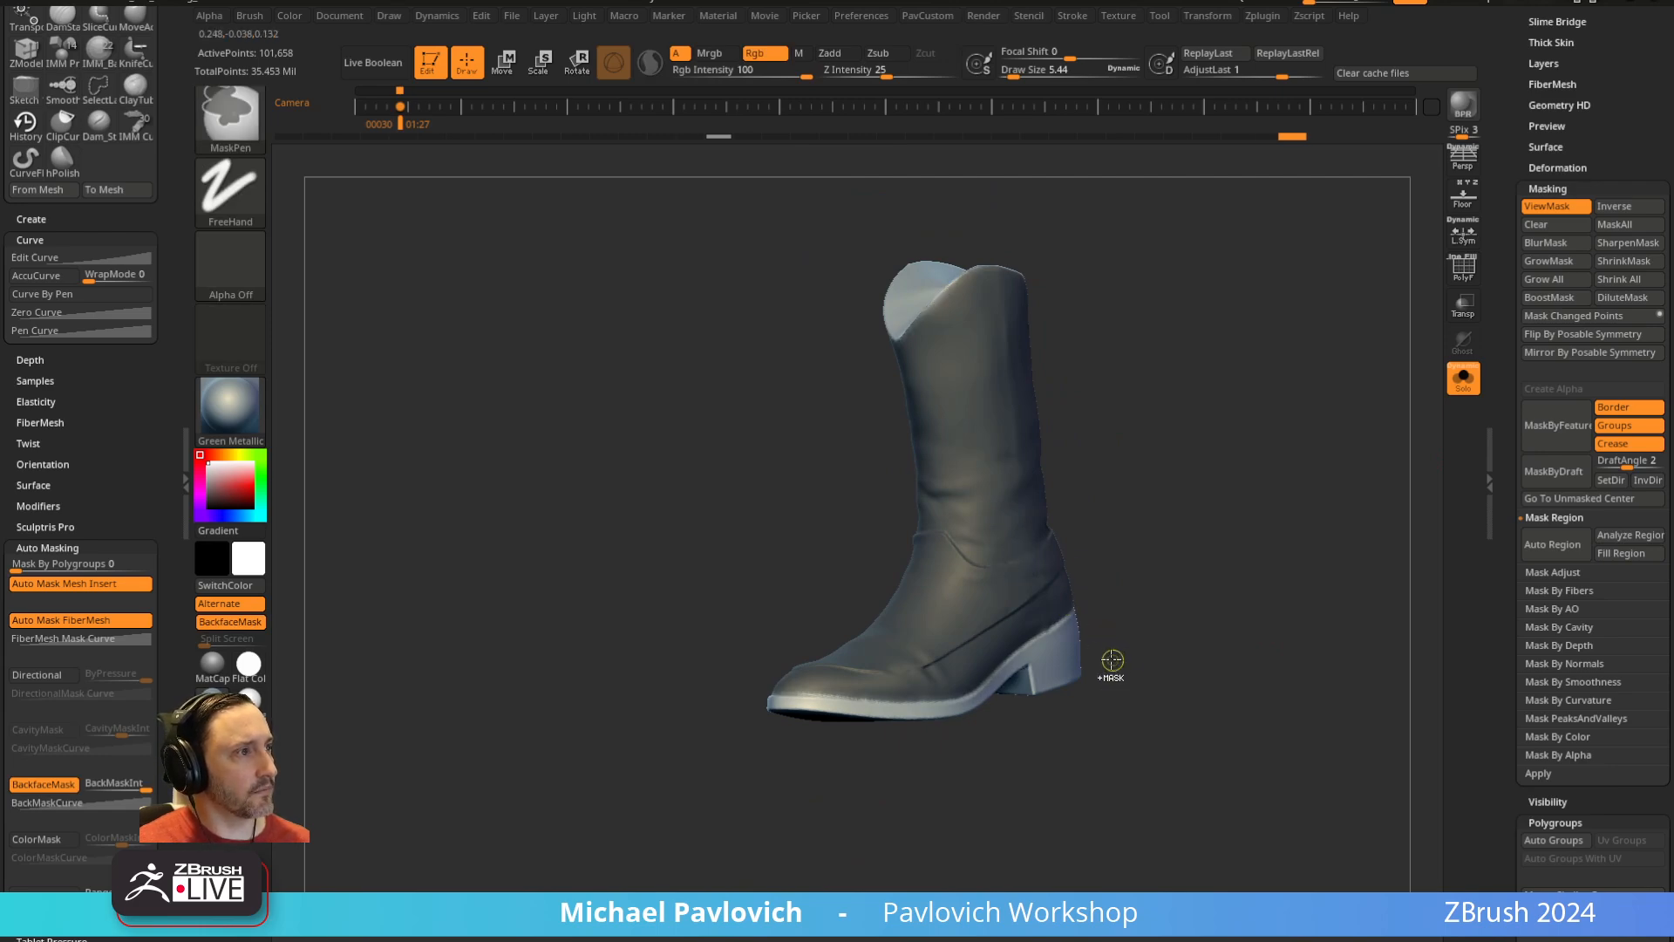
left_click(1057, 661, "ctrl")
mouse_move(1212, 572)
left_mouse_down("alt")
mouse_move(1322, 527)
mouse_move(1352, 569)
left_mouse_up("alt")
mouse_move(649, 775)
left_mouse_down("ctrl")
mouse_move(737, 778)
mouse_move(701, 788)
left_mouse_up("ctrl")
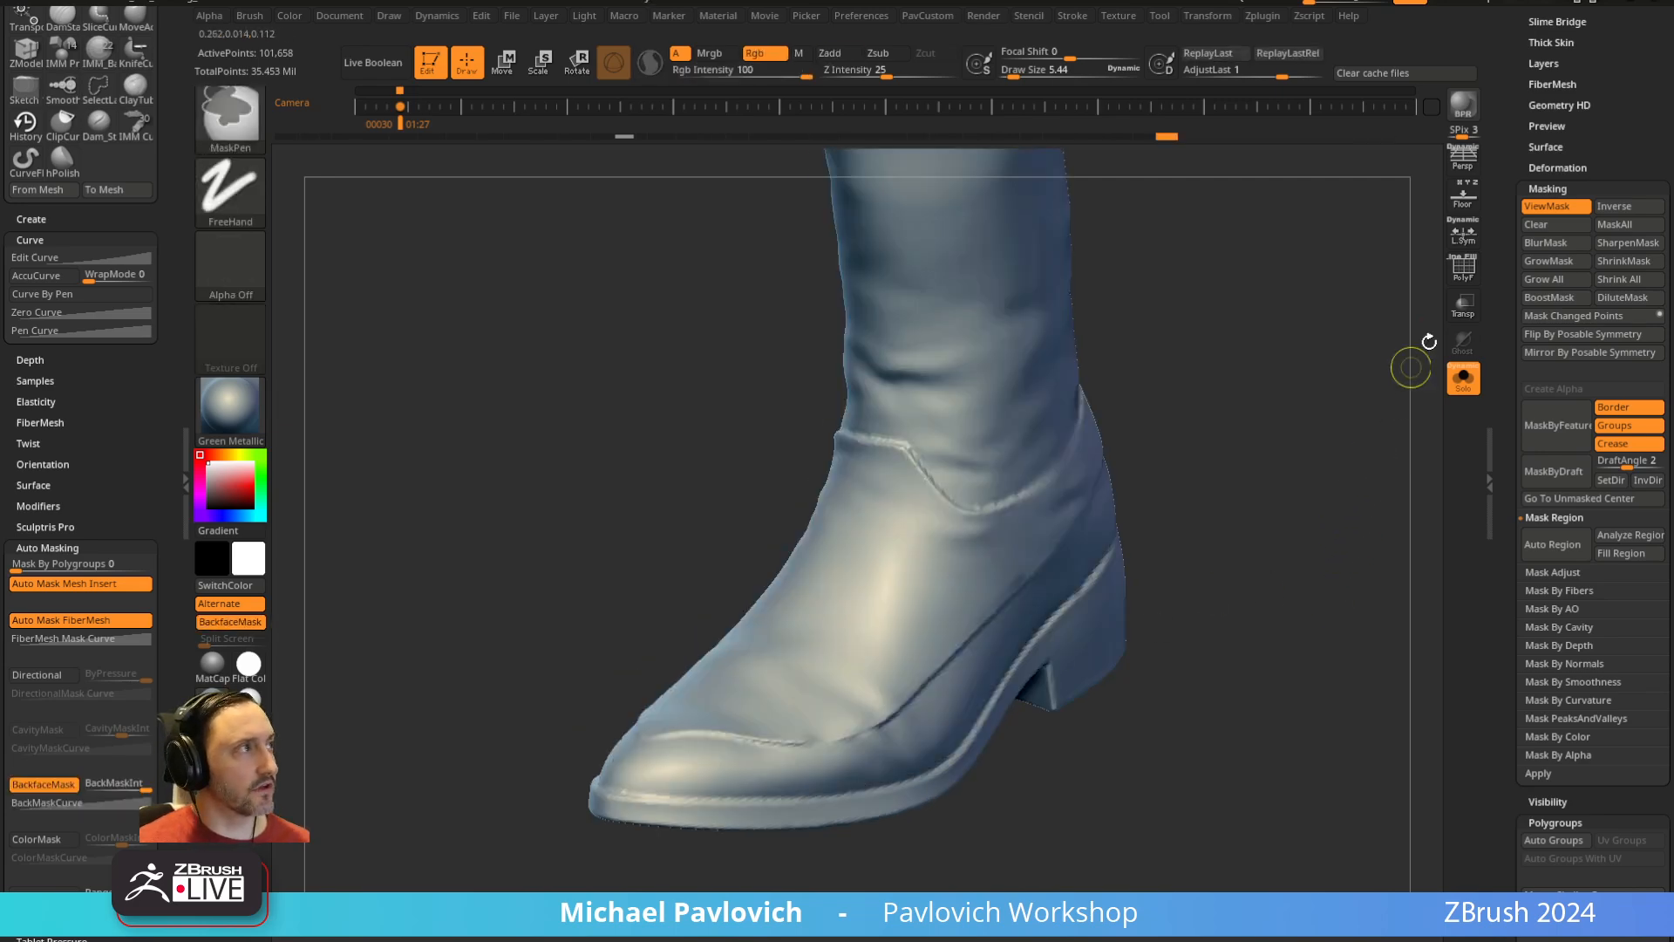
key("shift+f")
left_click_drag(1220, 558, 1297, 679)
left_click_drag(1296, 679, 1138, 717)
left_click_drag(1291, 643, 1255, 550)
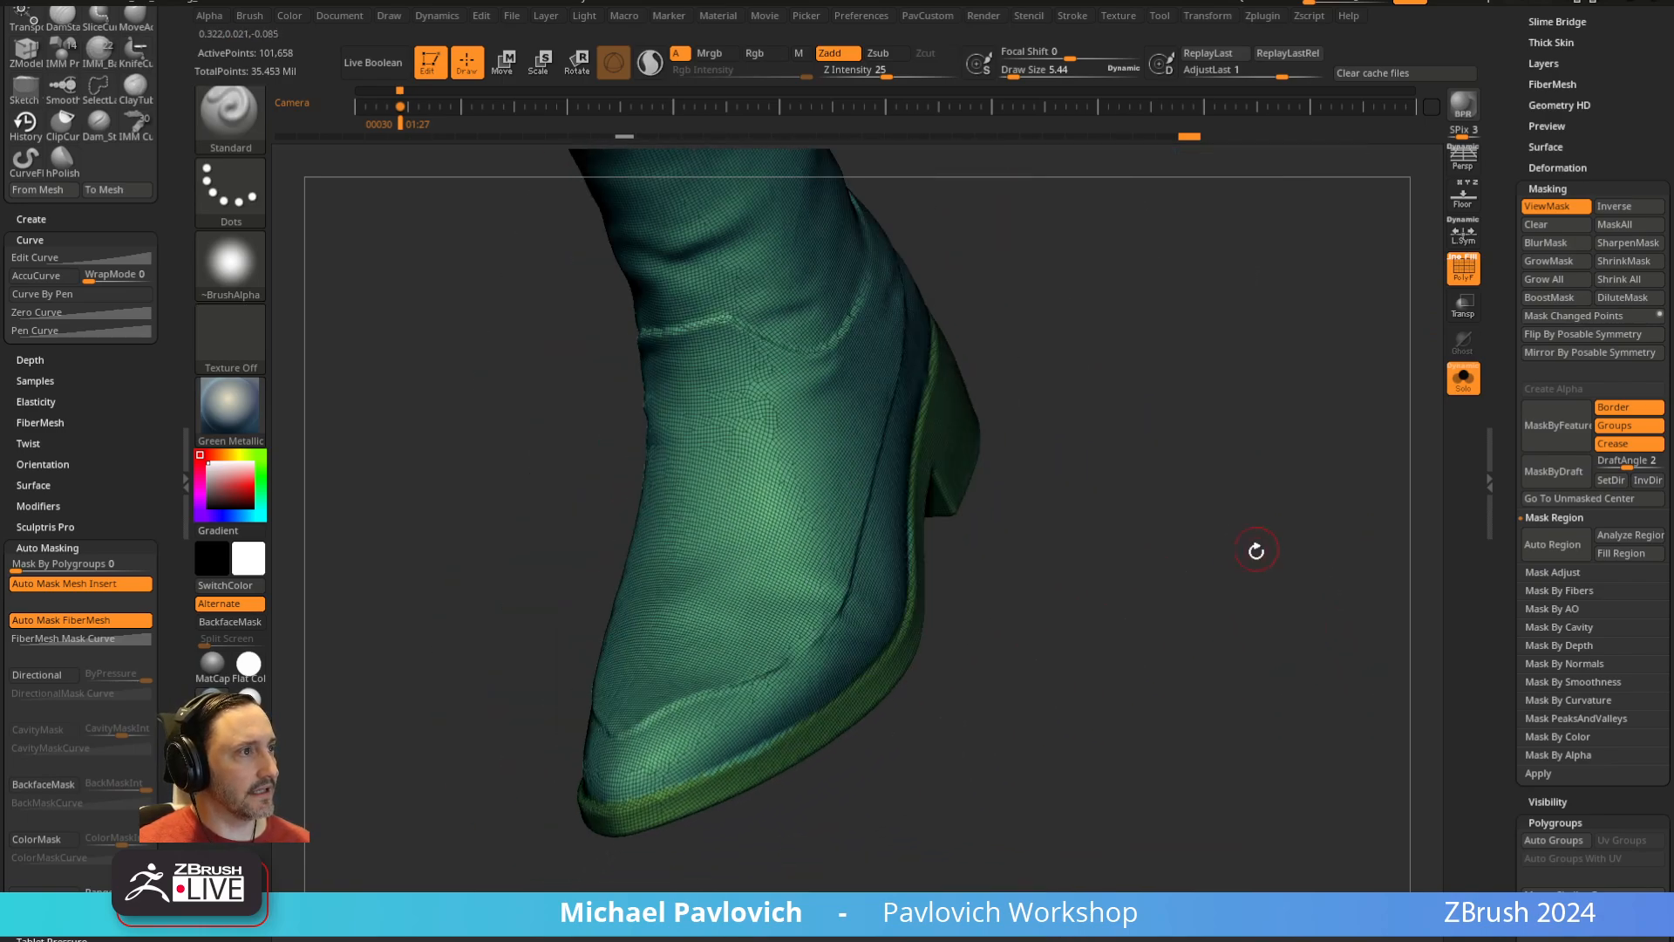
Mask the polygroup borders with MaskByFeatures, with Groups on and Border and Crease off
left_click_drag(1507, 542, 1508, 284)
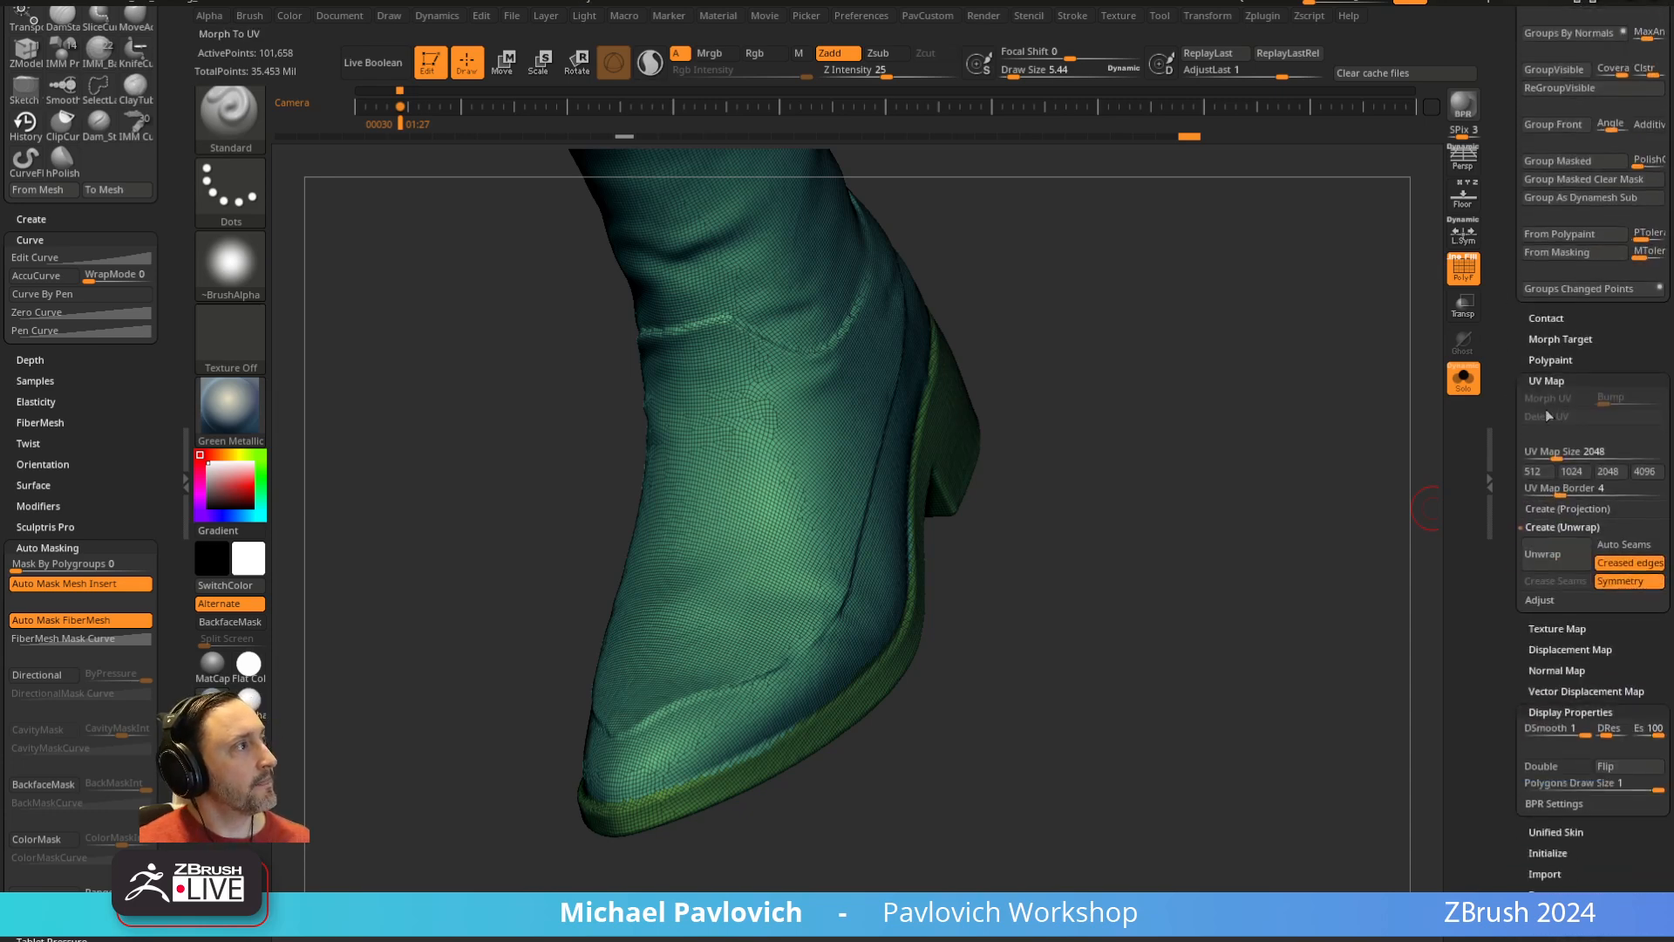
left_click(1545, 380, "shift")
mouse_move(1525, 399)
left_mouse_down()
mouse_move(1513, 610)
mouse_move(1527, 567)
left_mouse_up()
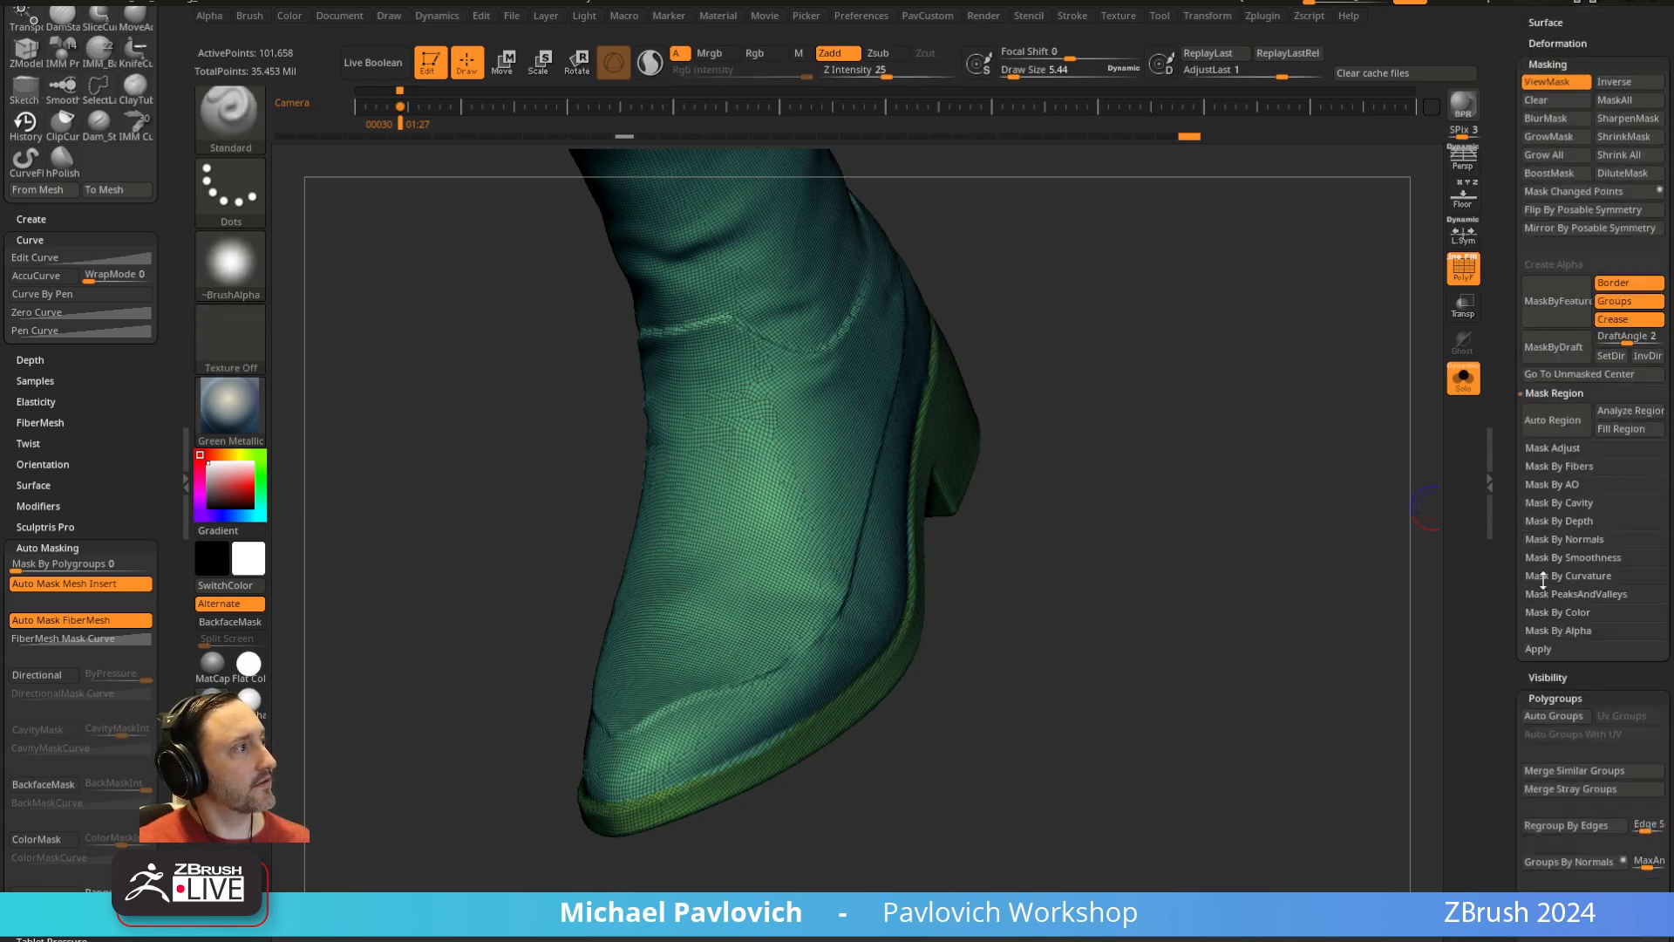
left_click(1625, 319)
left_click(1618, 300)
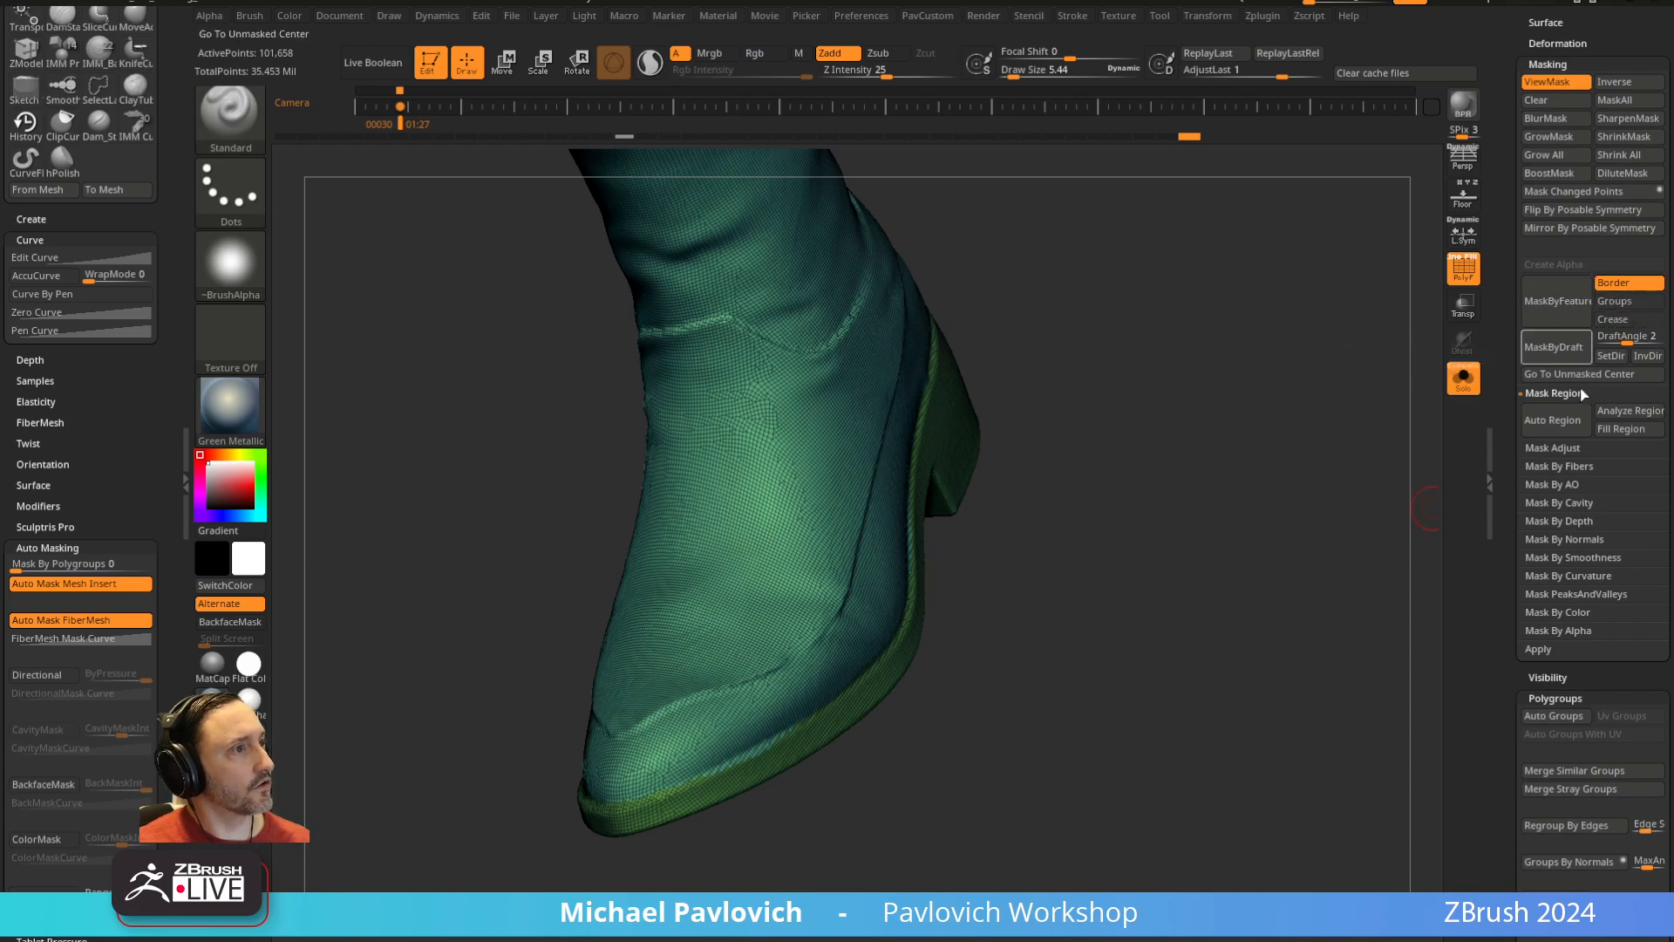
left_click(1627, 301)
left_click(1627, 283)
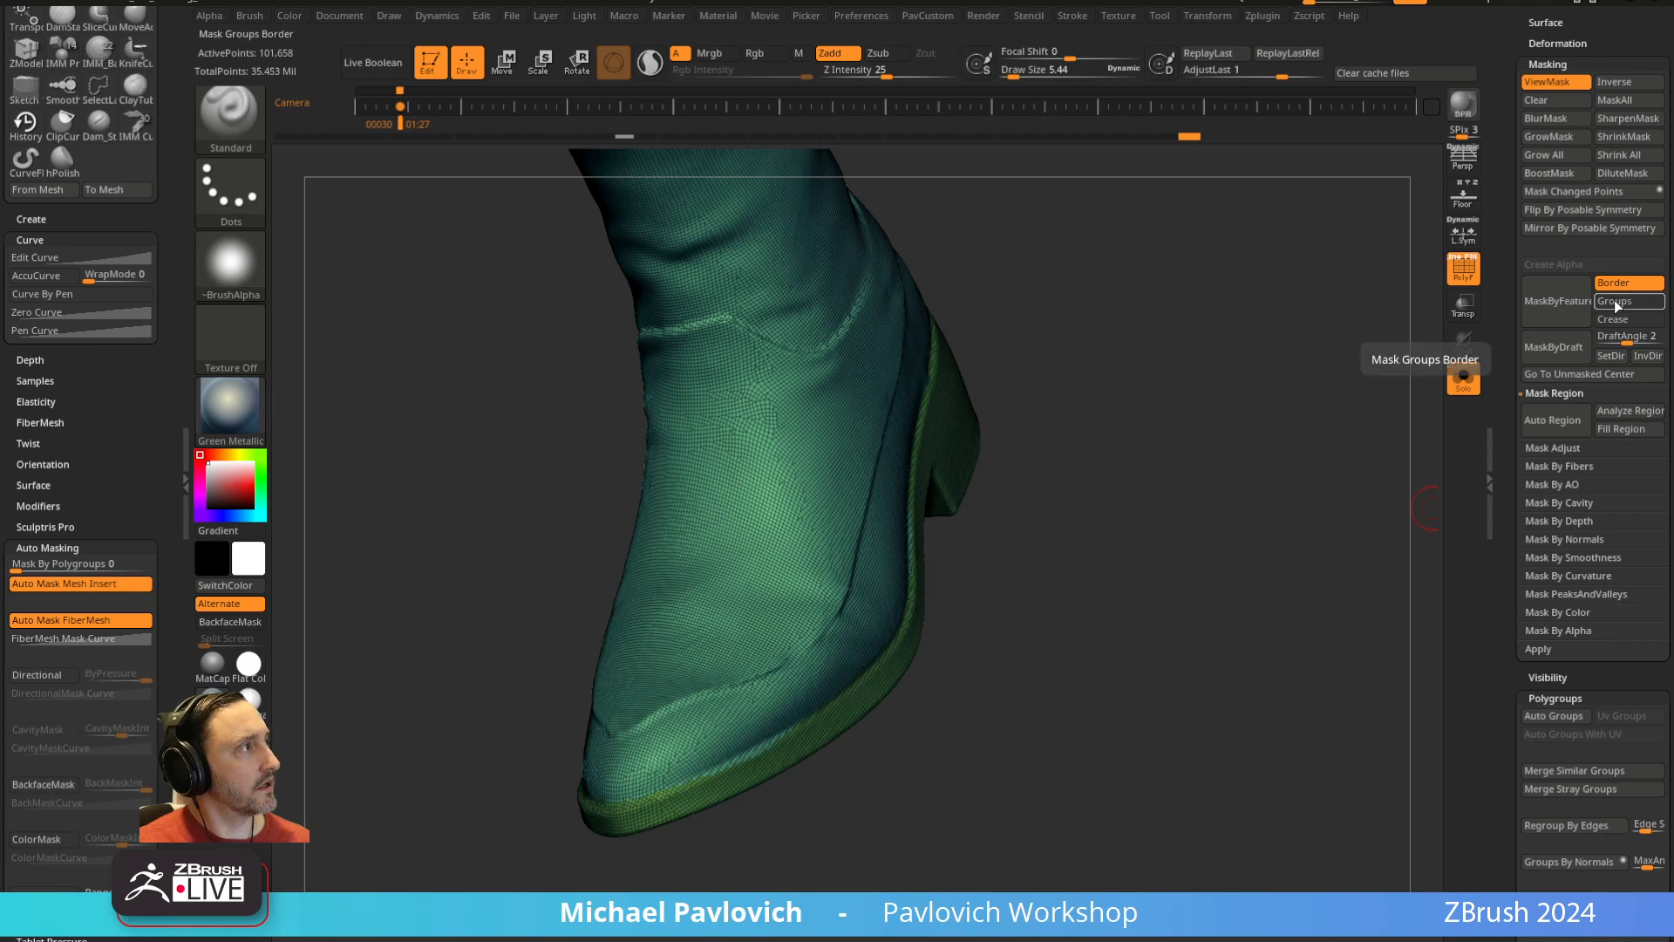
left_click(1565, 307)
Grow the polygroup border mask and invert it so only the border area can be edited
left_click_drag(1323, 422, 1360, 403)
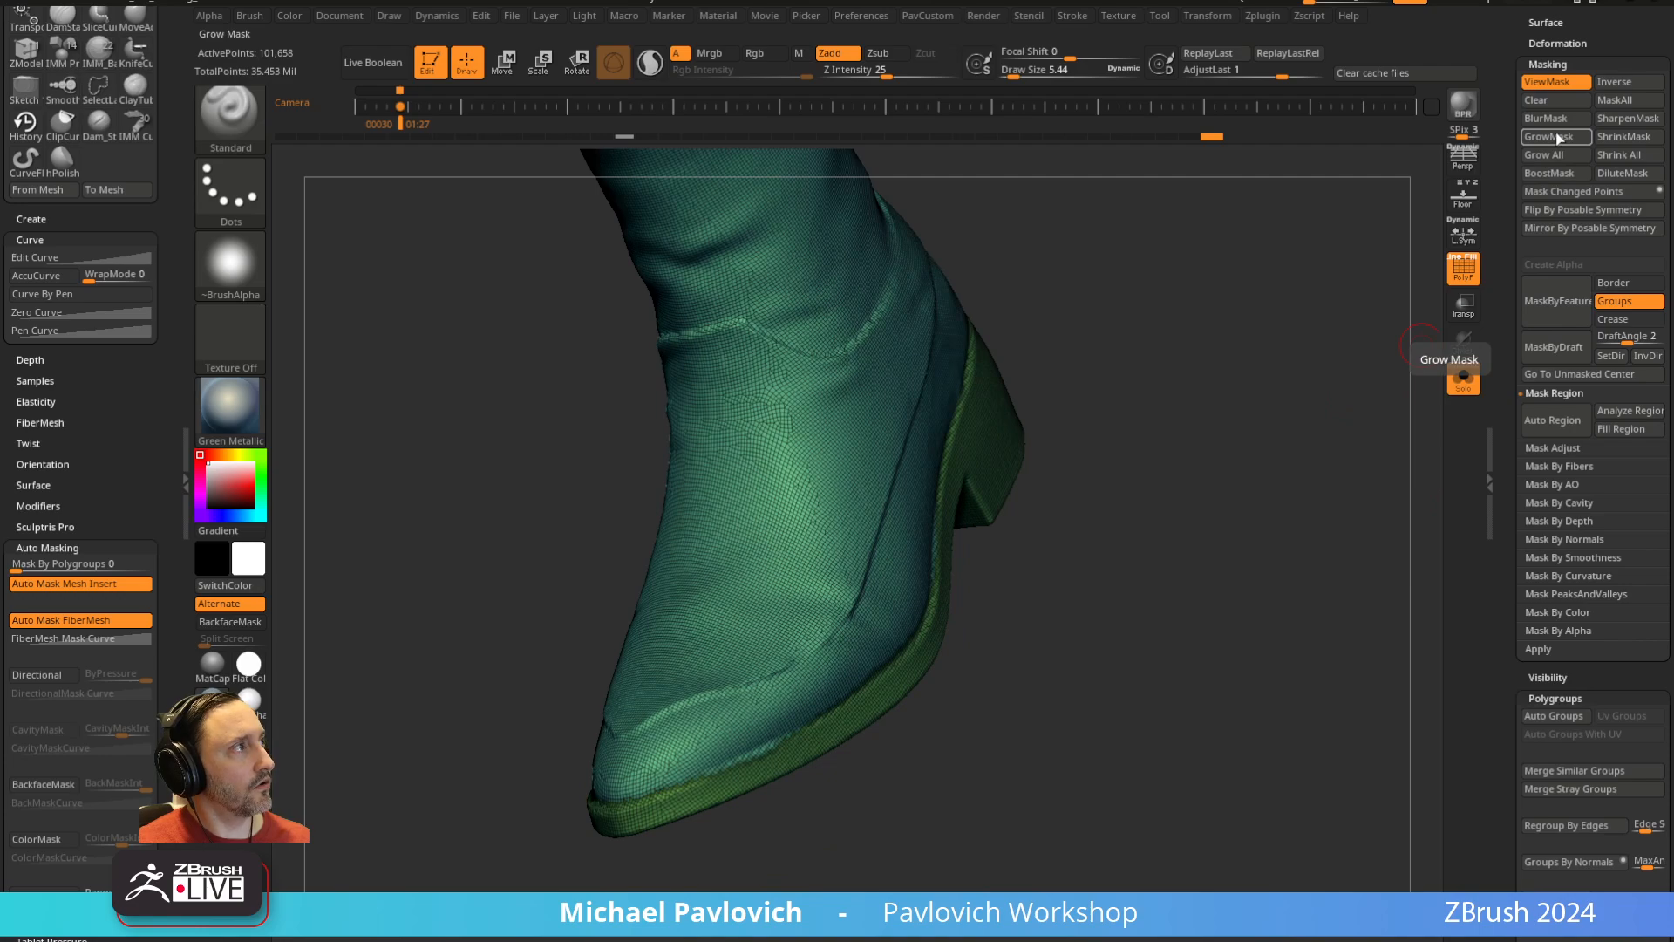
left_click(1561, 137)
left_click(1348, 312, "ctrl")
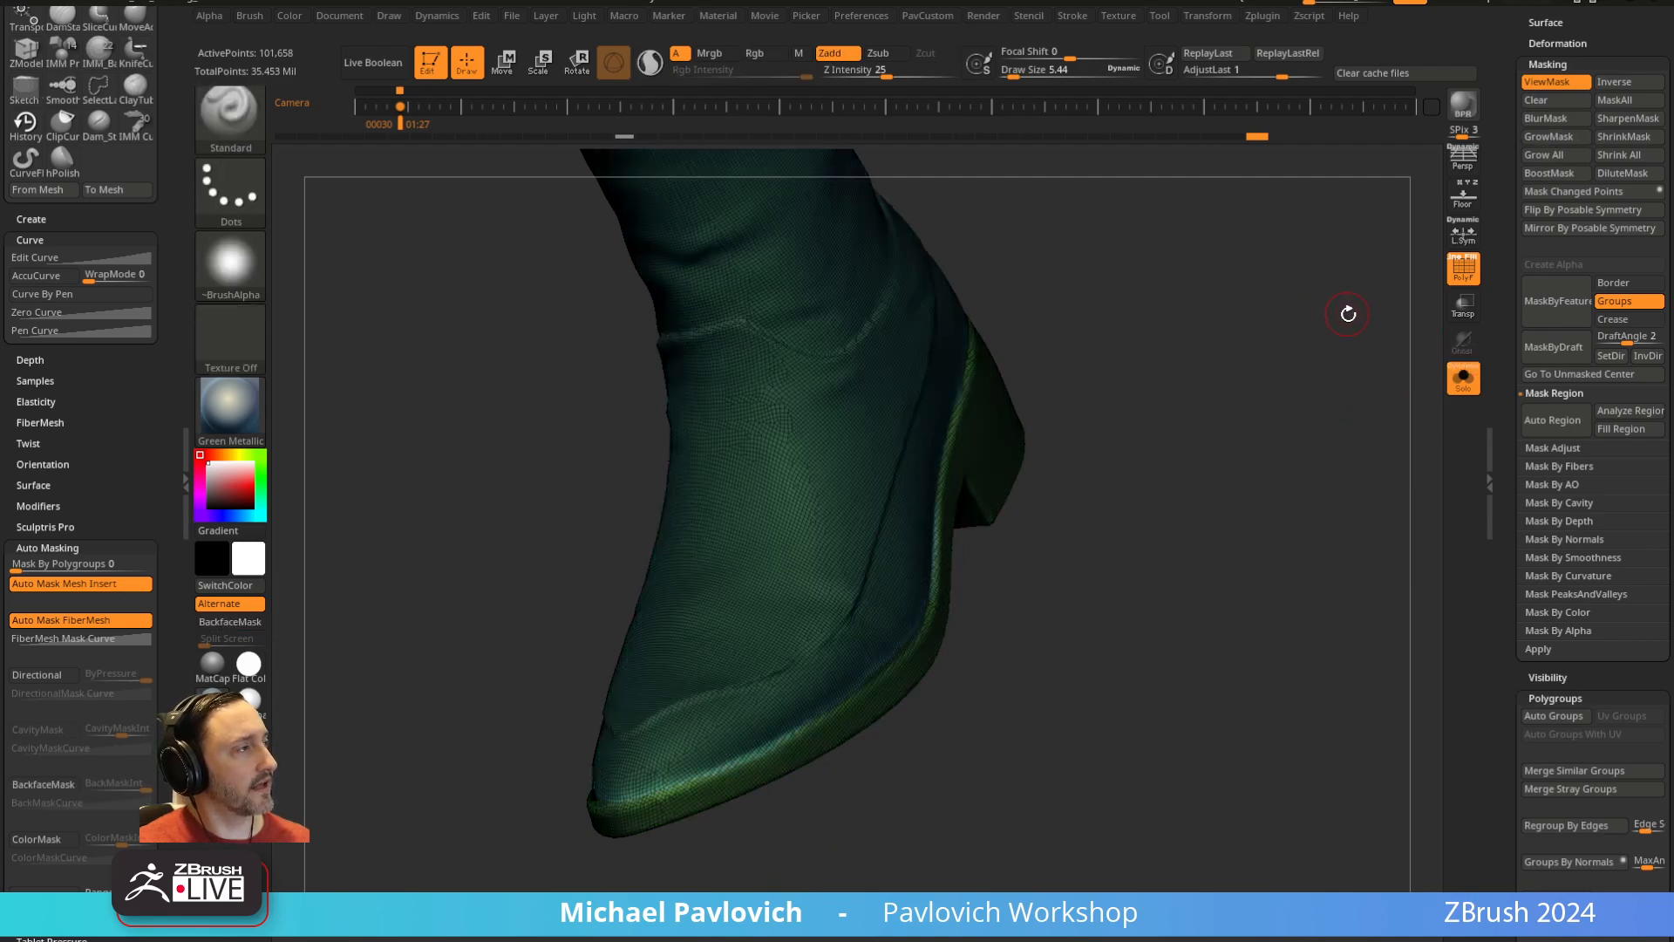
Switch the Polish By Features mode, polish the unmasked polygroup border and clear the mask
key("grave")
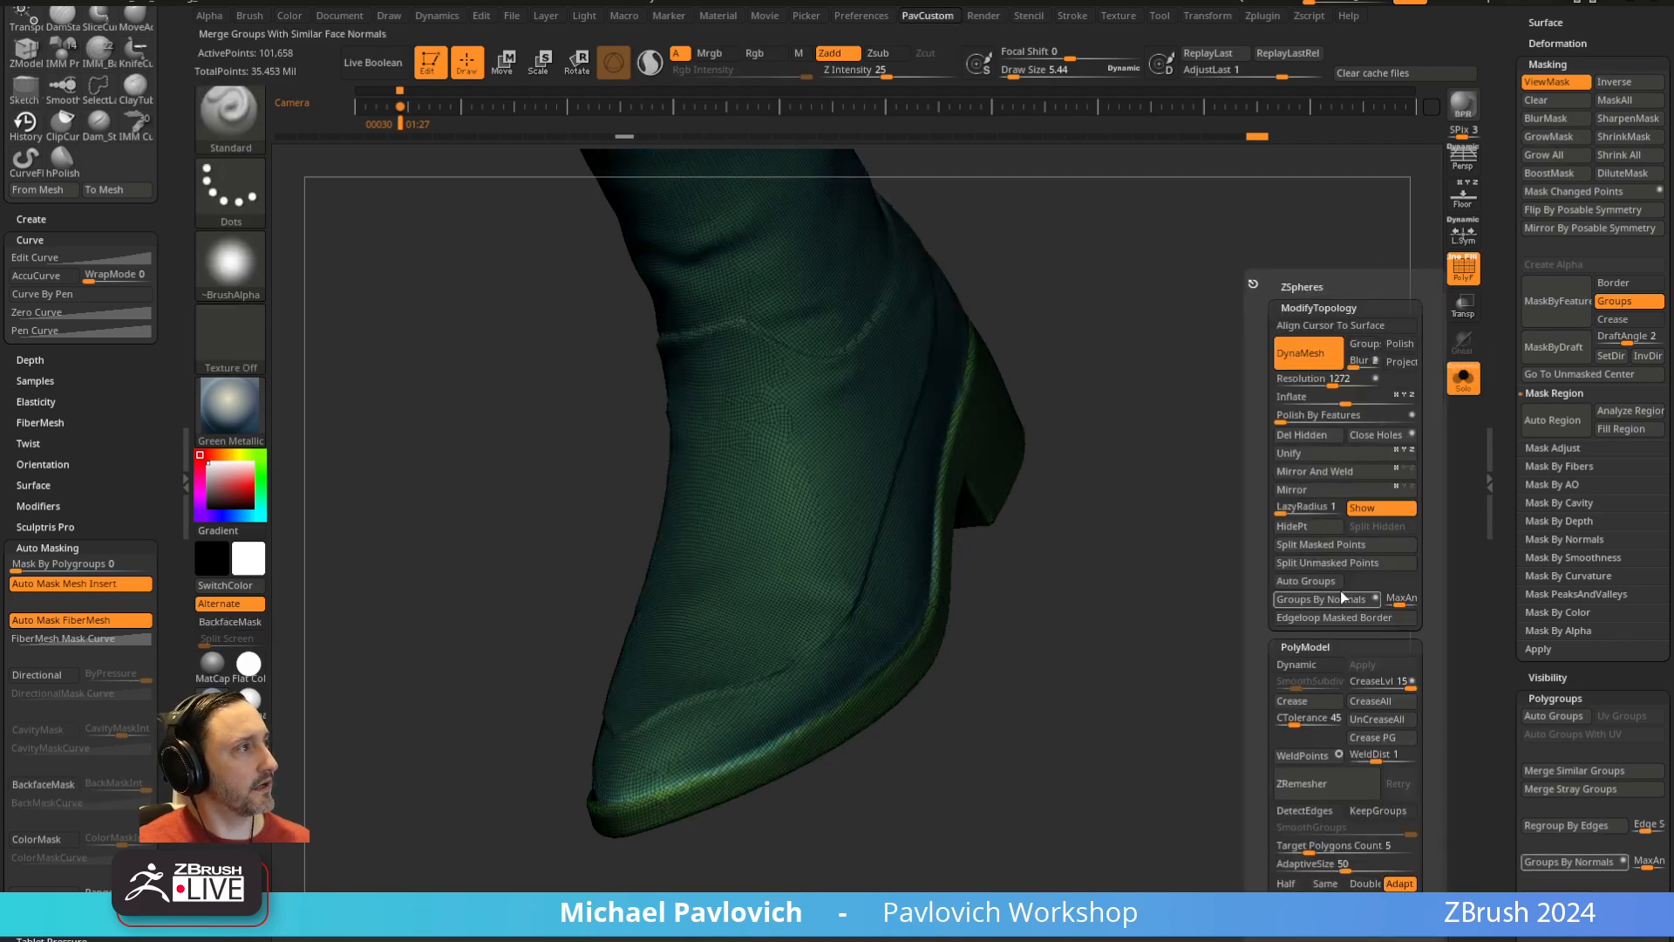
left_click(1410, 416)
left_click(1282, 417)
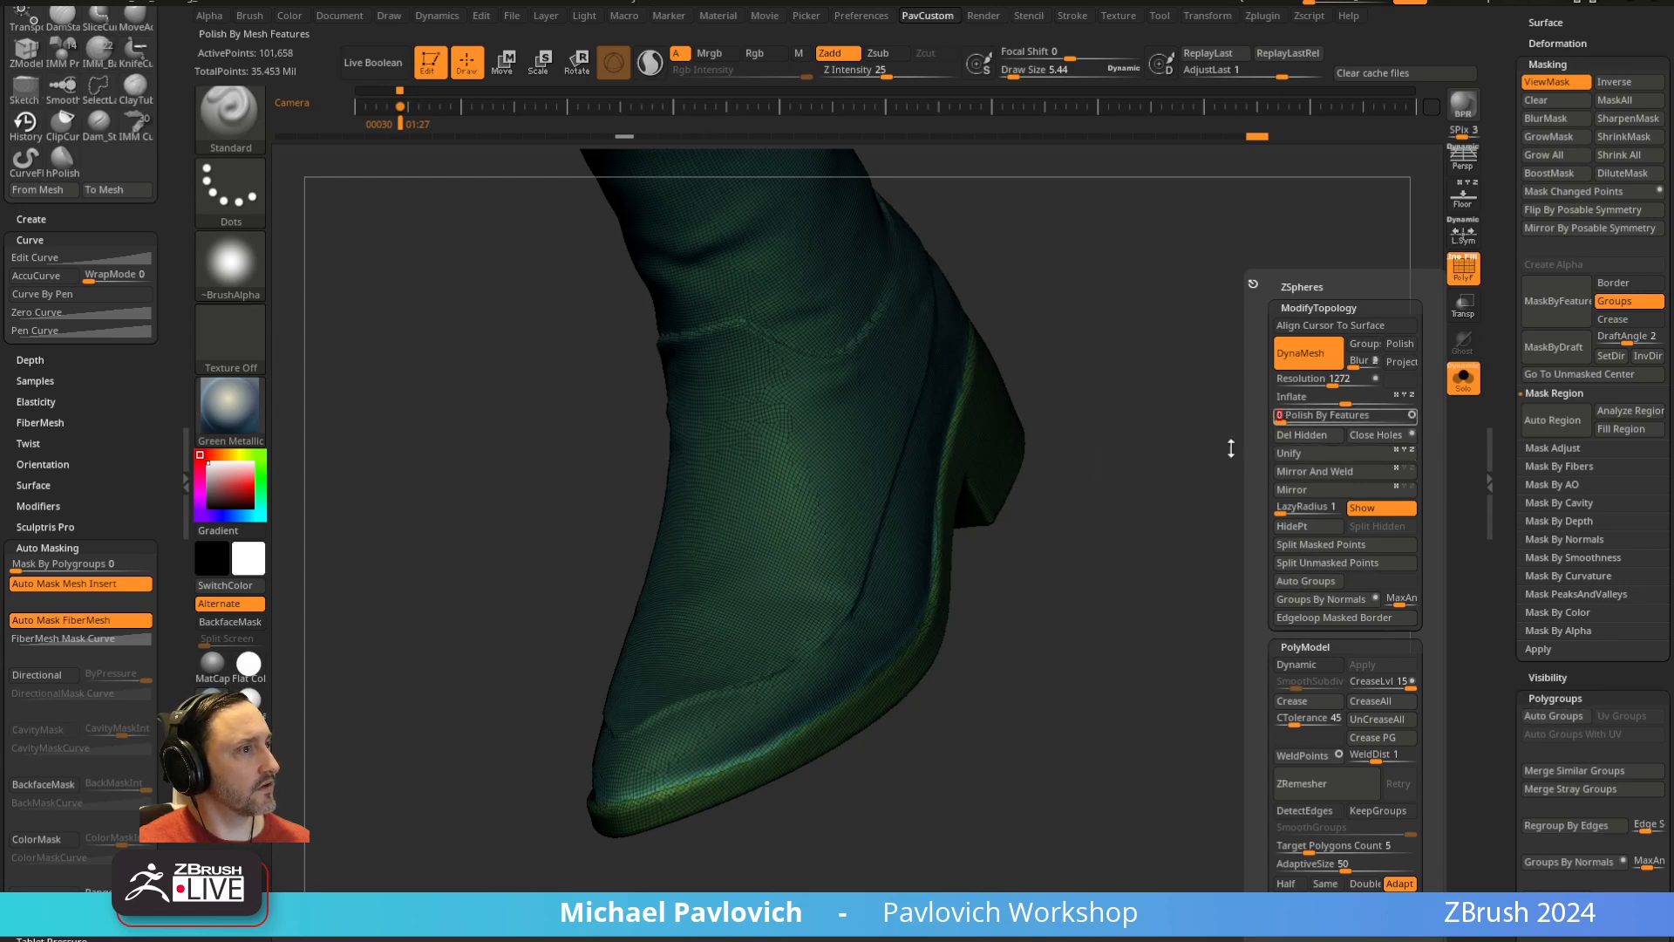
left_click_drag(1164, 520, 1116, 575, "ctrl")
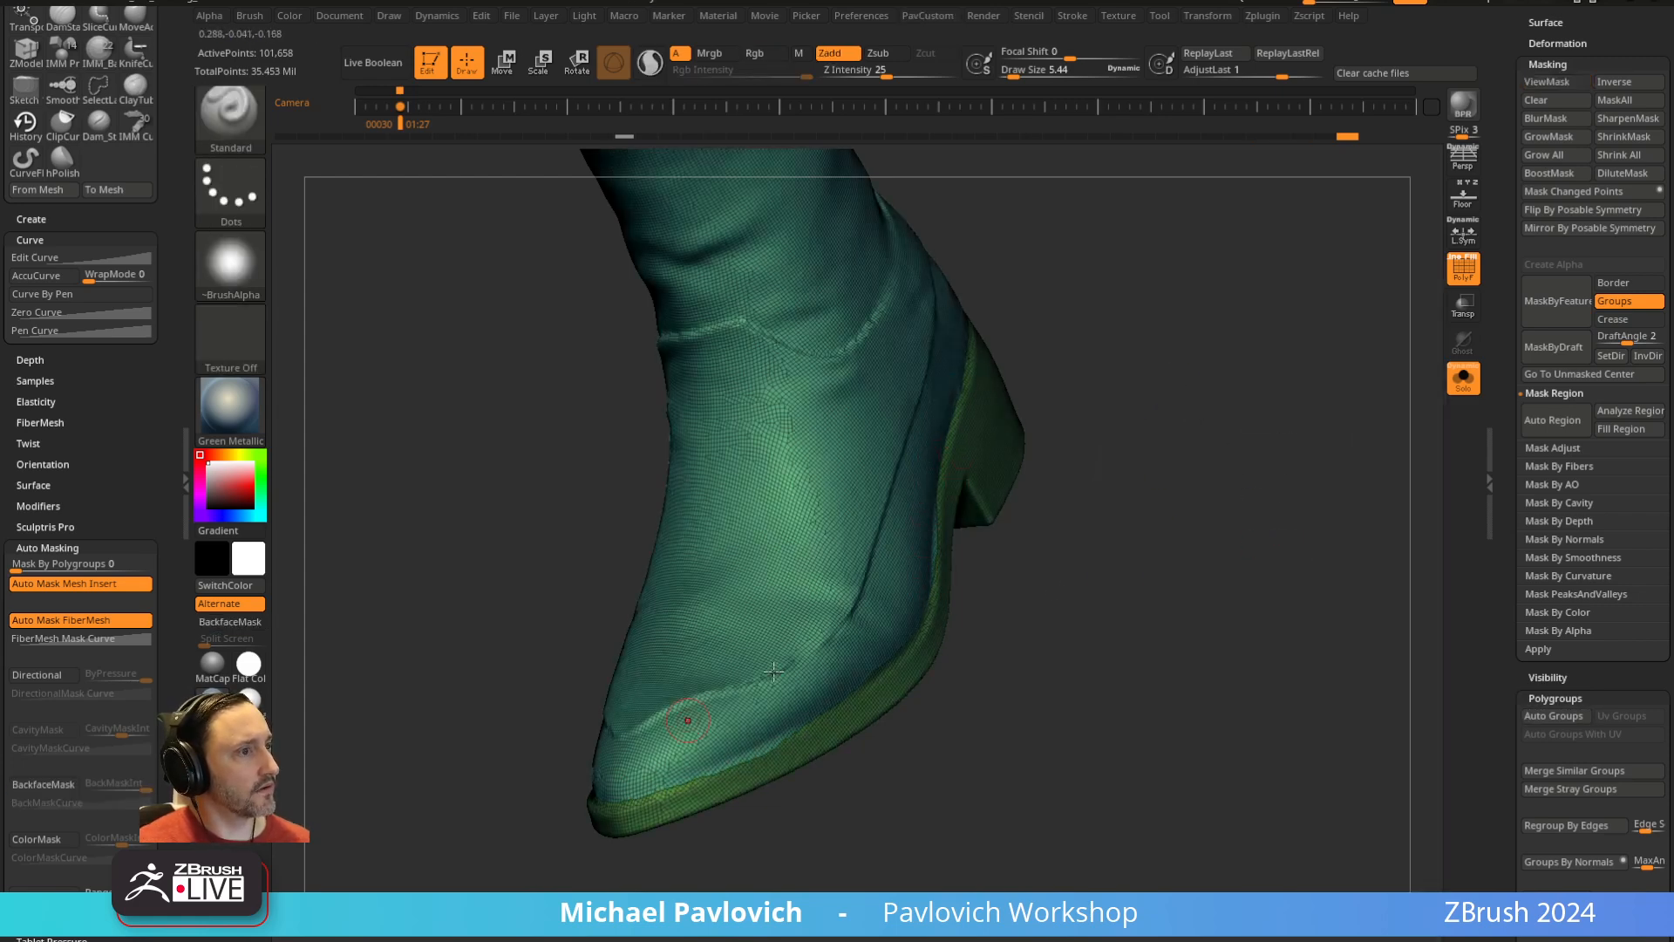
Isolate the boot upper's polygroup and delete the hidden sole and lining geometry
left_click_drag(1279, 520, 1195, 369)
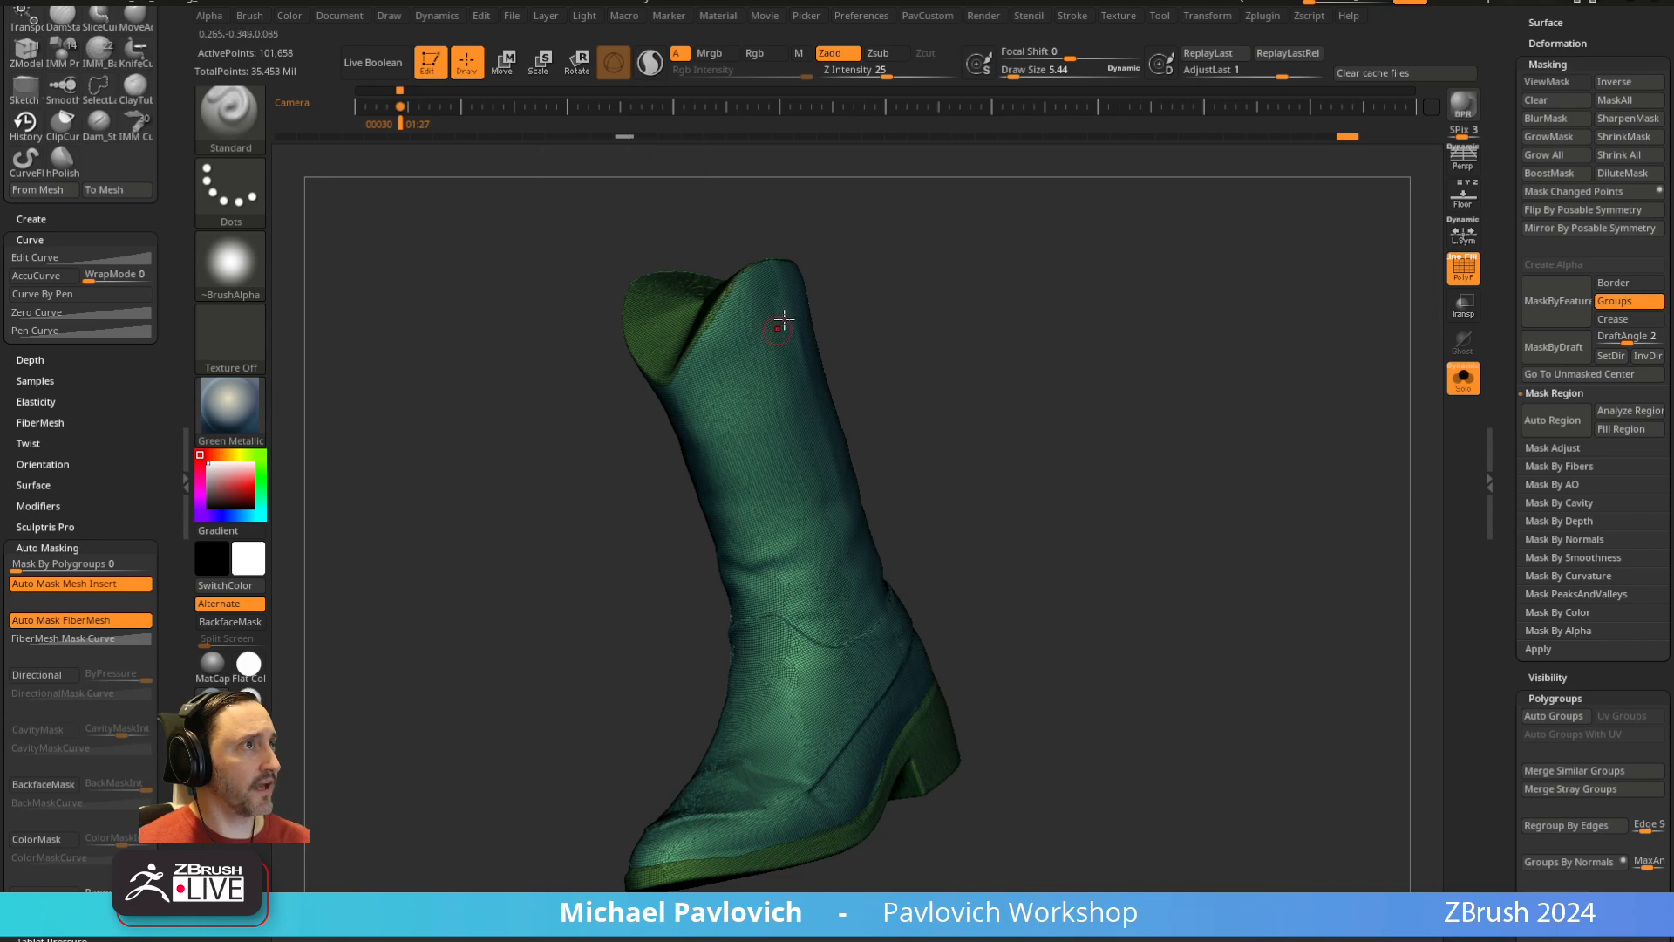
left_click_drag(1025, 574, 968, 584)
left_click_drag(1071, 539, 1079, 571)
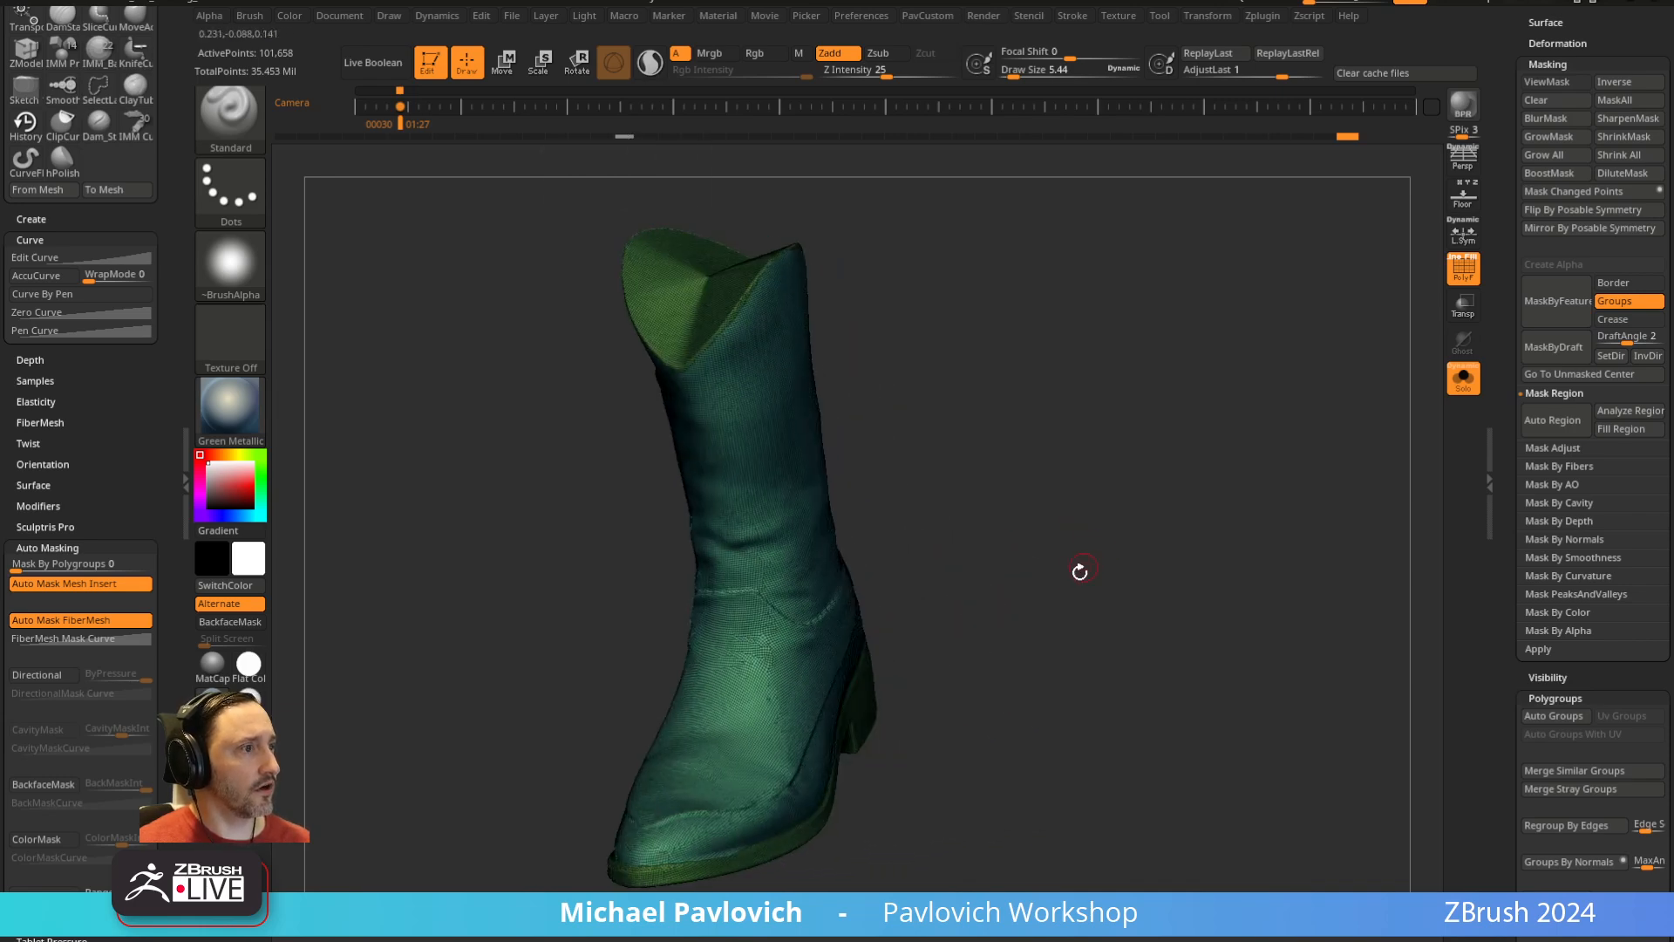
left_click(824, 645, "ctrl+shift")
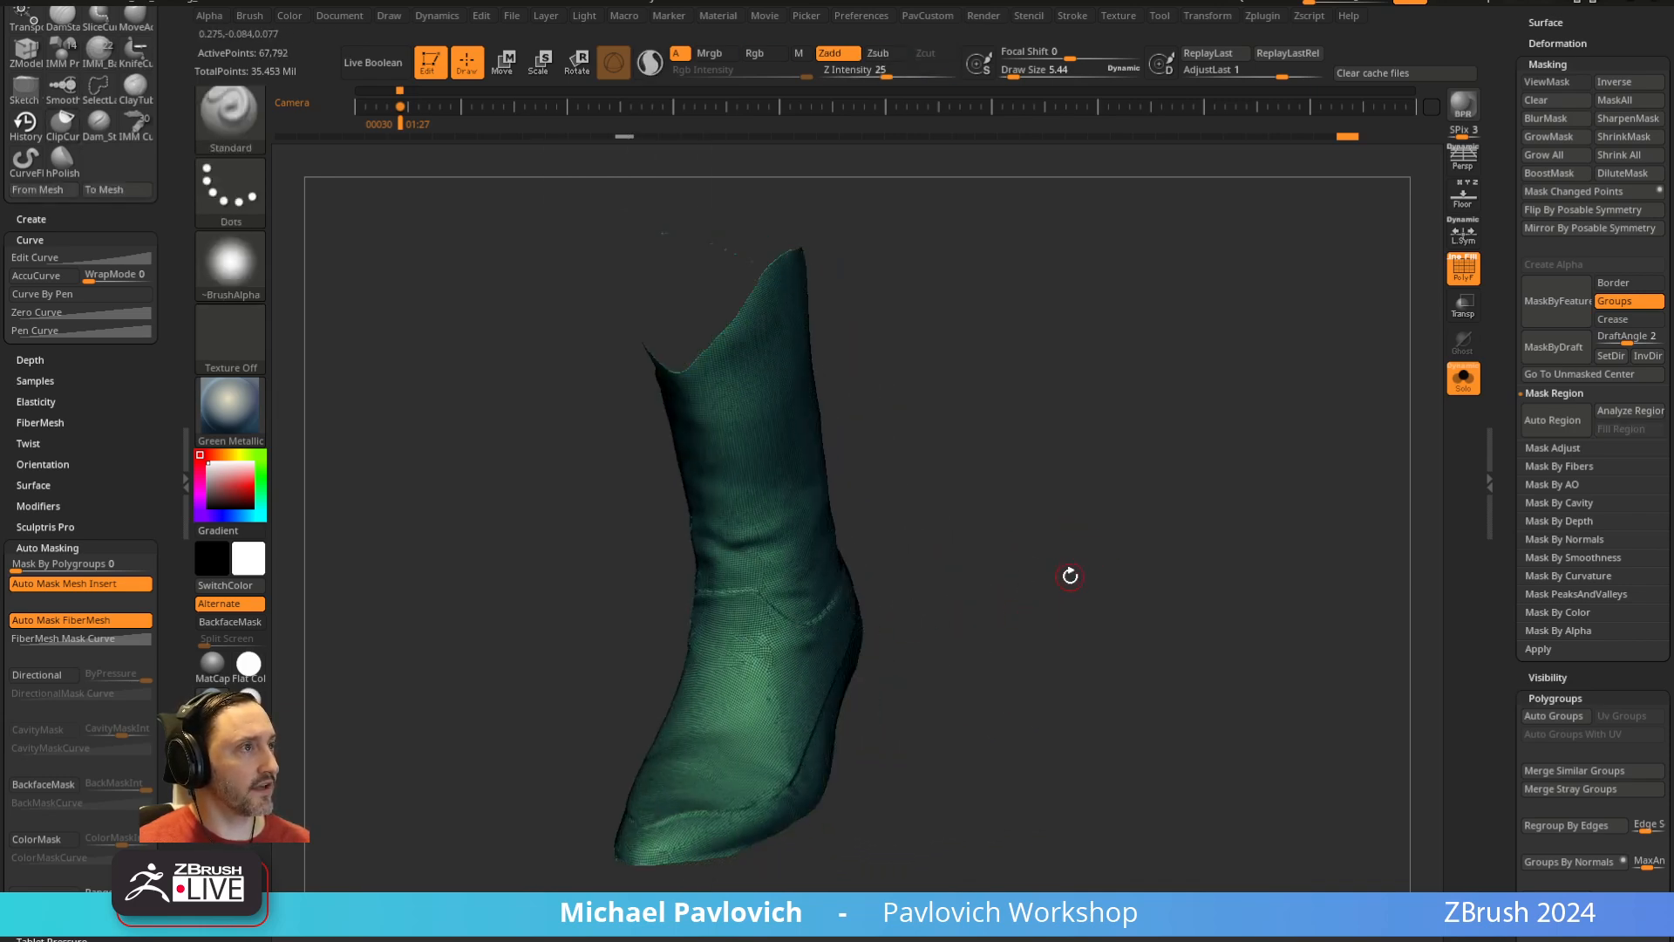
key("space")
left_click(1030, 435)
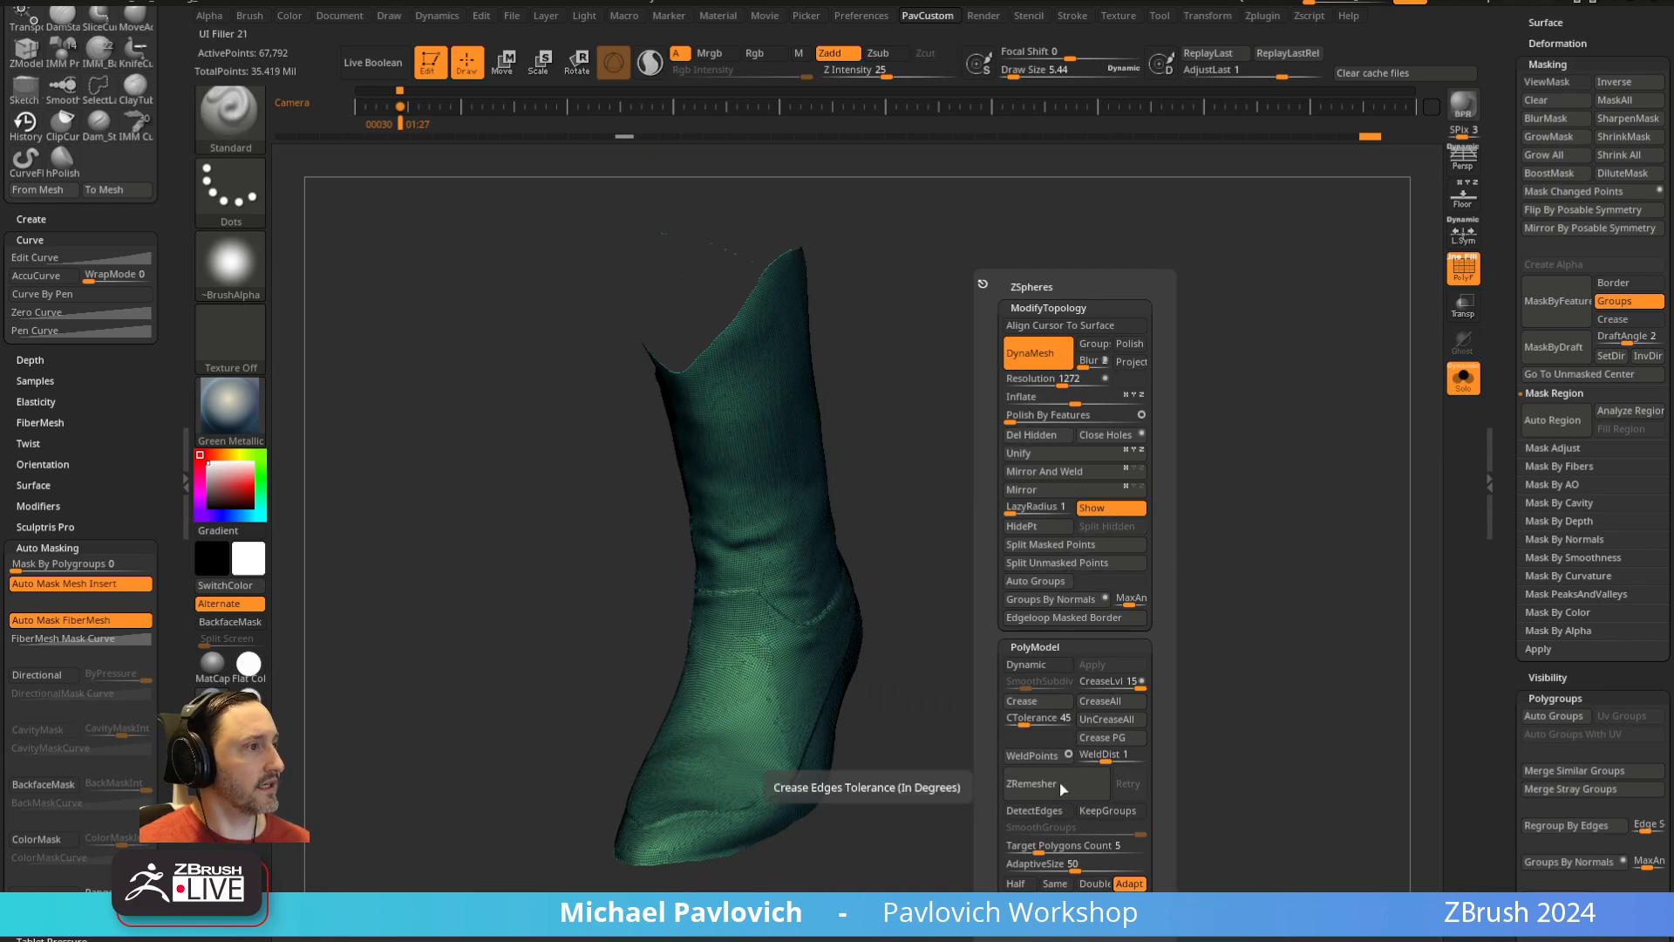
Set ZRemesher to Half with an AdaptiveSize of 0
left_click(1015, 883)
left_click_drag(1062, 865, 1006, 865)
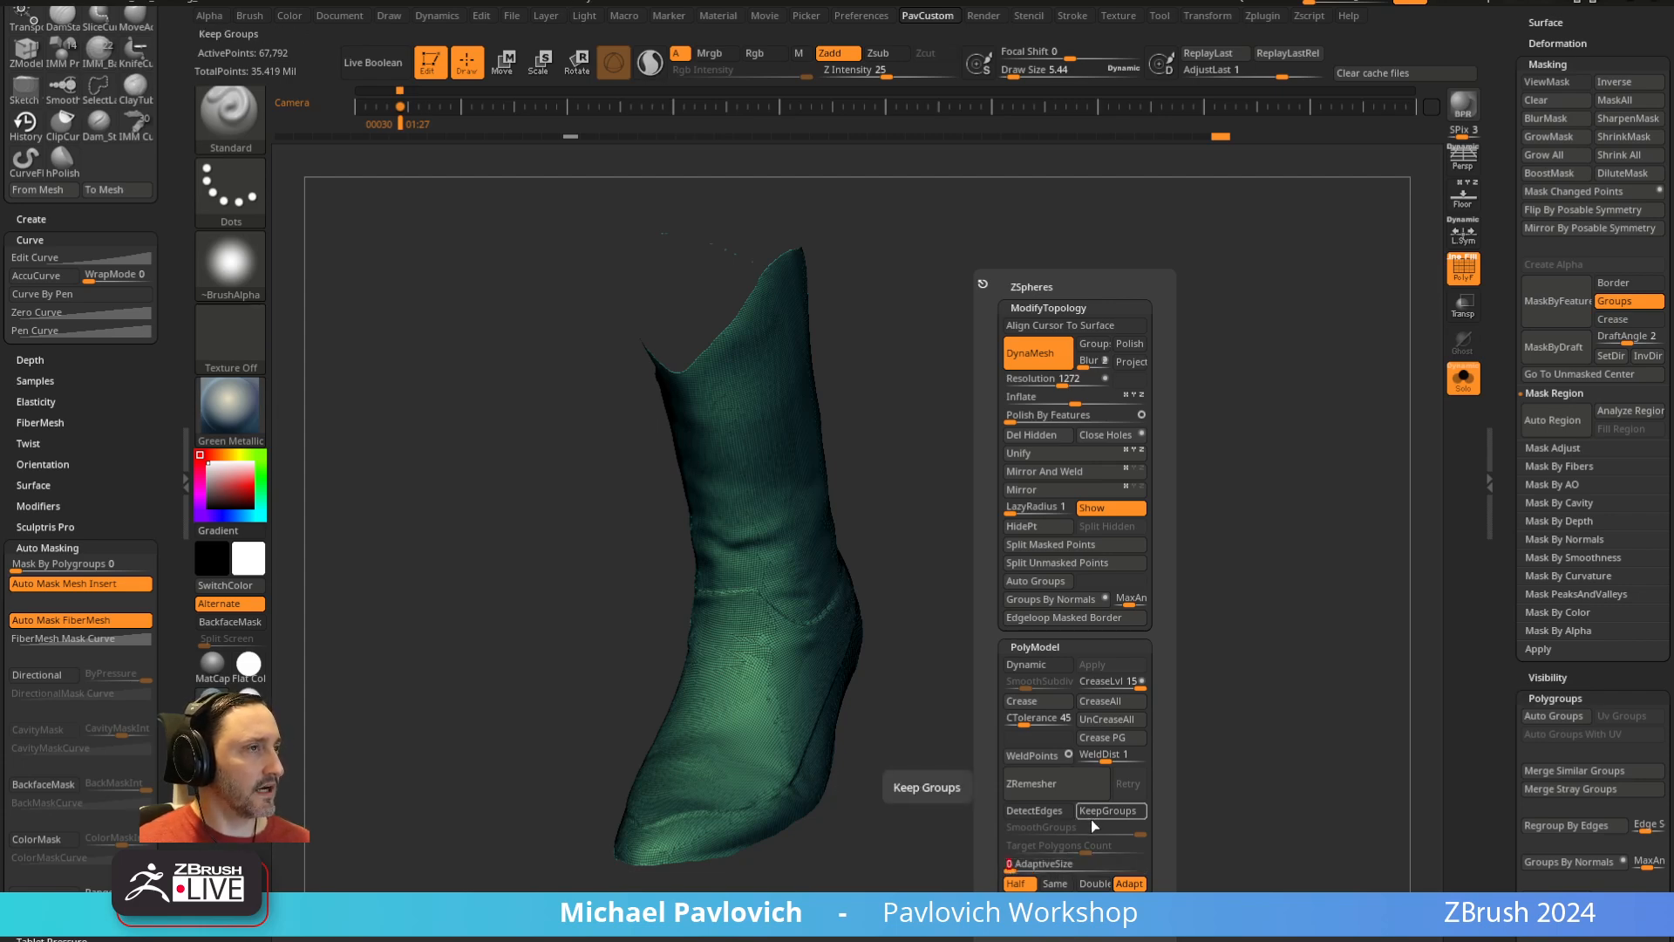
Slice the upper vertically through the shaft and heel in side view with SliceCurve, giving the rear strip its own polygroup
right_click_drag(819, 688, 990, 622, "shift")
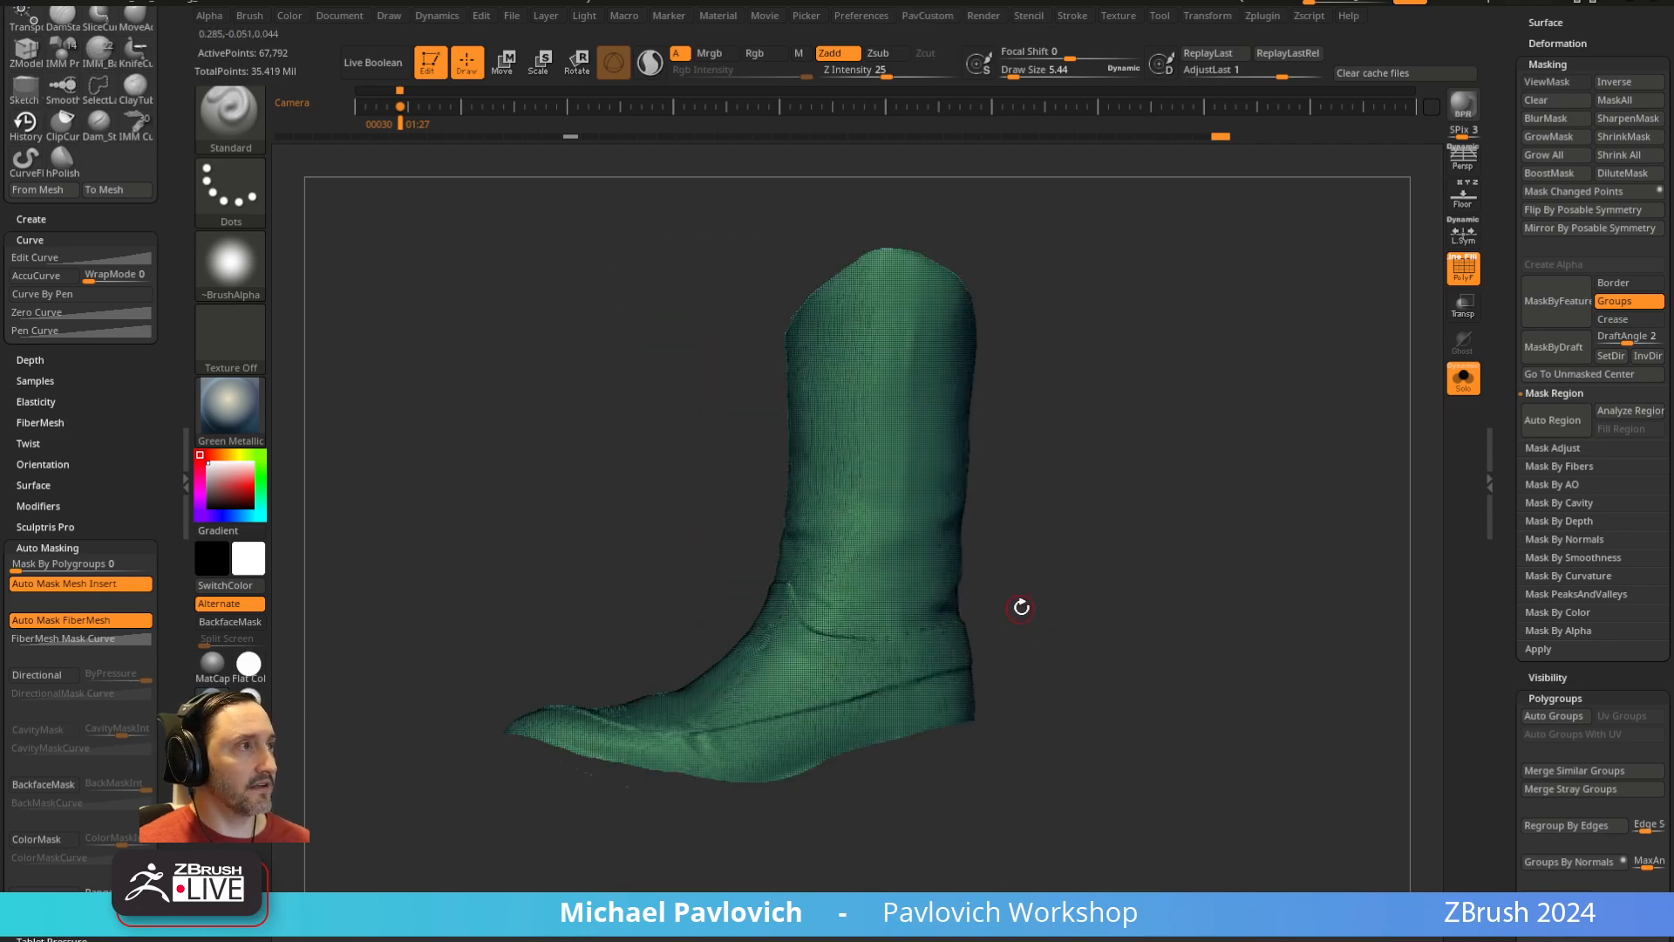
left_click(230, 118)
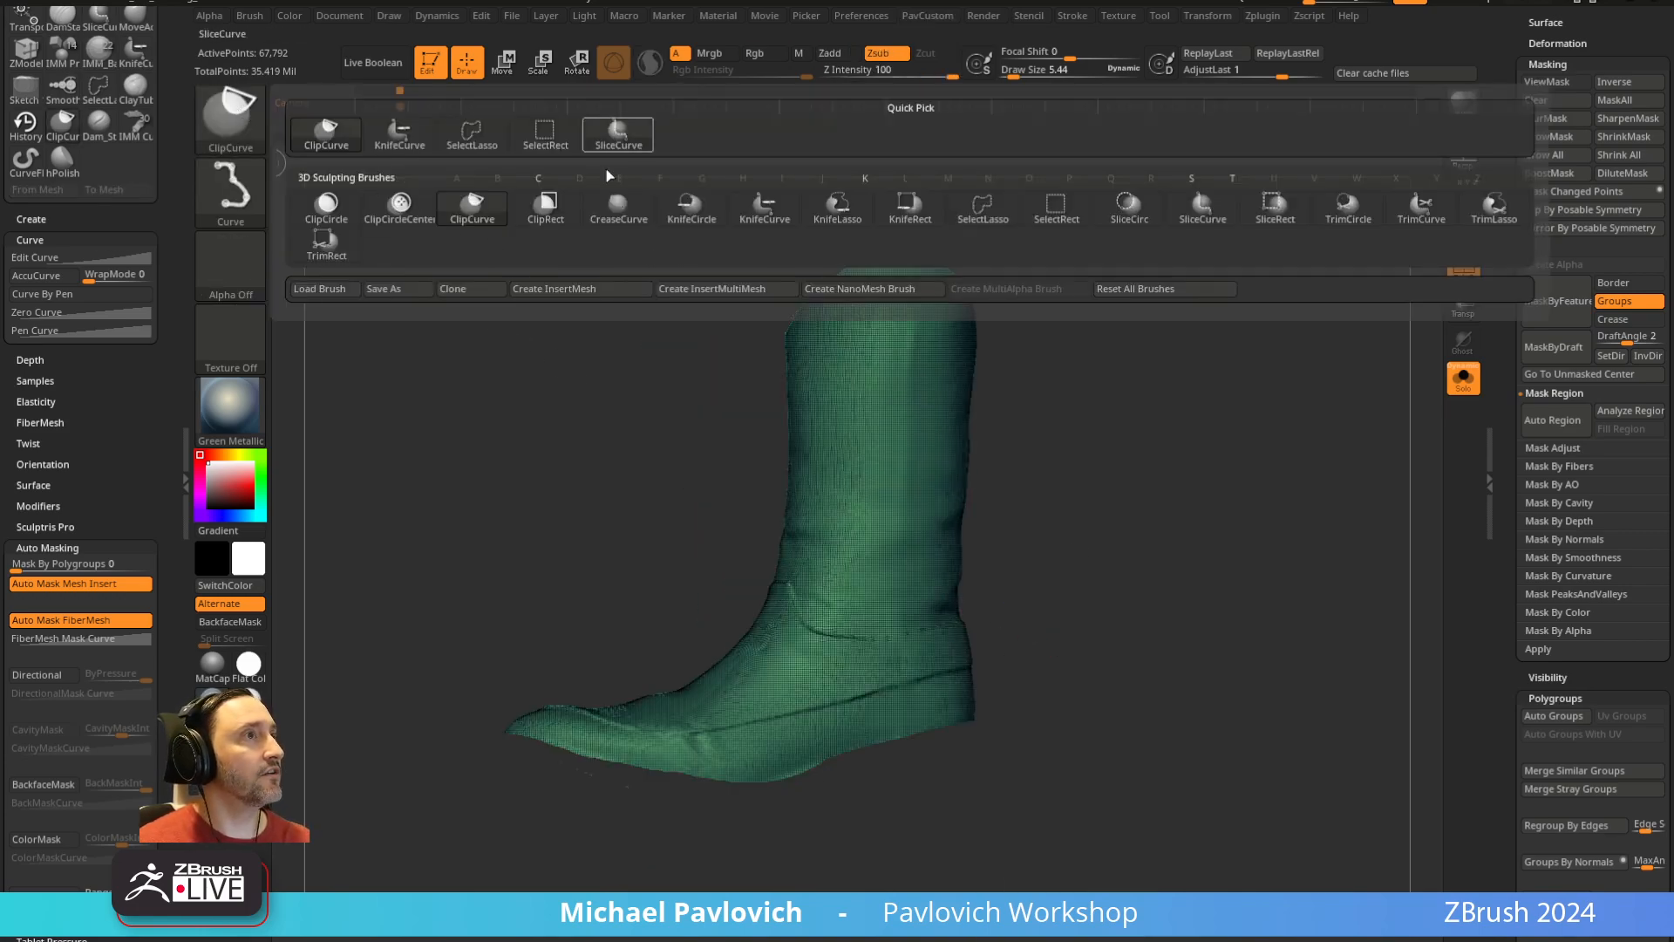
left_click(619, 131)
mouse_move(901, 218)
left_mouse_down("ctrl+shift")
mouse_move(897, 838)
mouse_move(885, 811)
mouse_move(878, 829)
mouse_move(897, 855)
left_mouse_up("ctrl+shift")
mouse_move(1119, 651)
left_mouse_down()
mouse_move(1237, 587)
mouse_move(1286, 587)
mouse_move(887, 618)
mouse_move(1109, 643)
left_mouse_up()
Open the full ZRemesher settings of the Geometry section for the sliced upper
key("space")
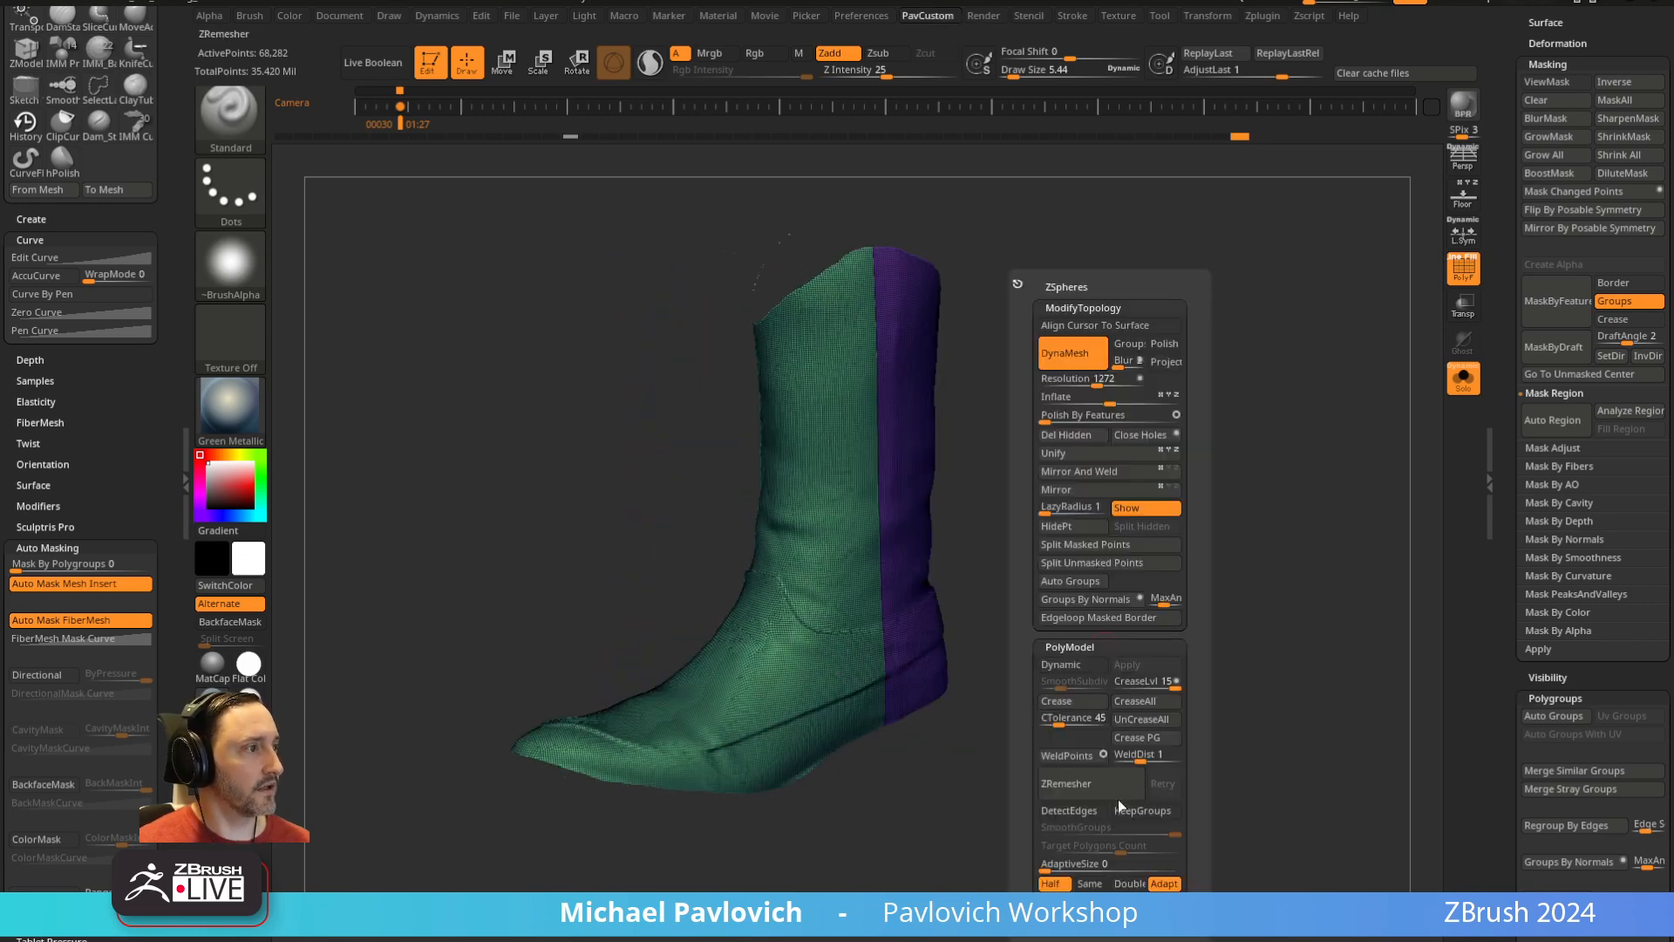
left_click_drag(1505, 436, 1501, 630)
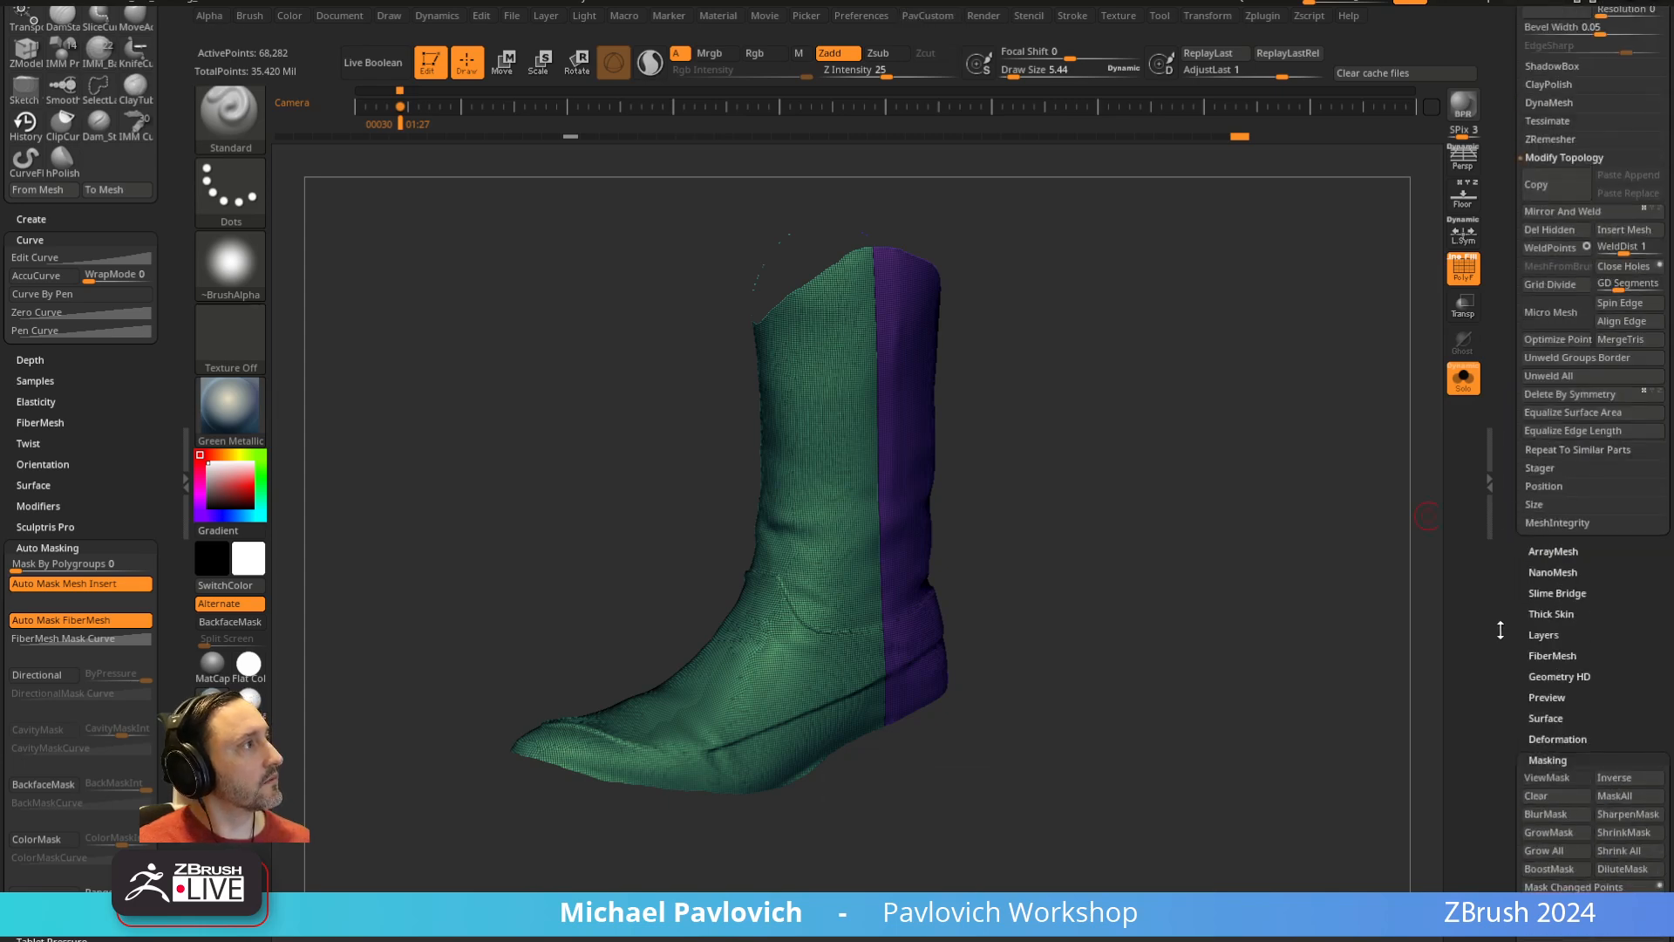
left_click(1551, 139)
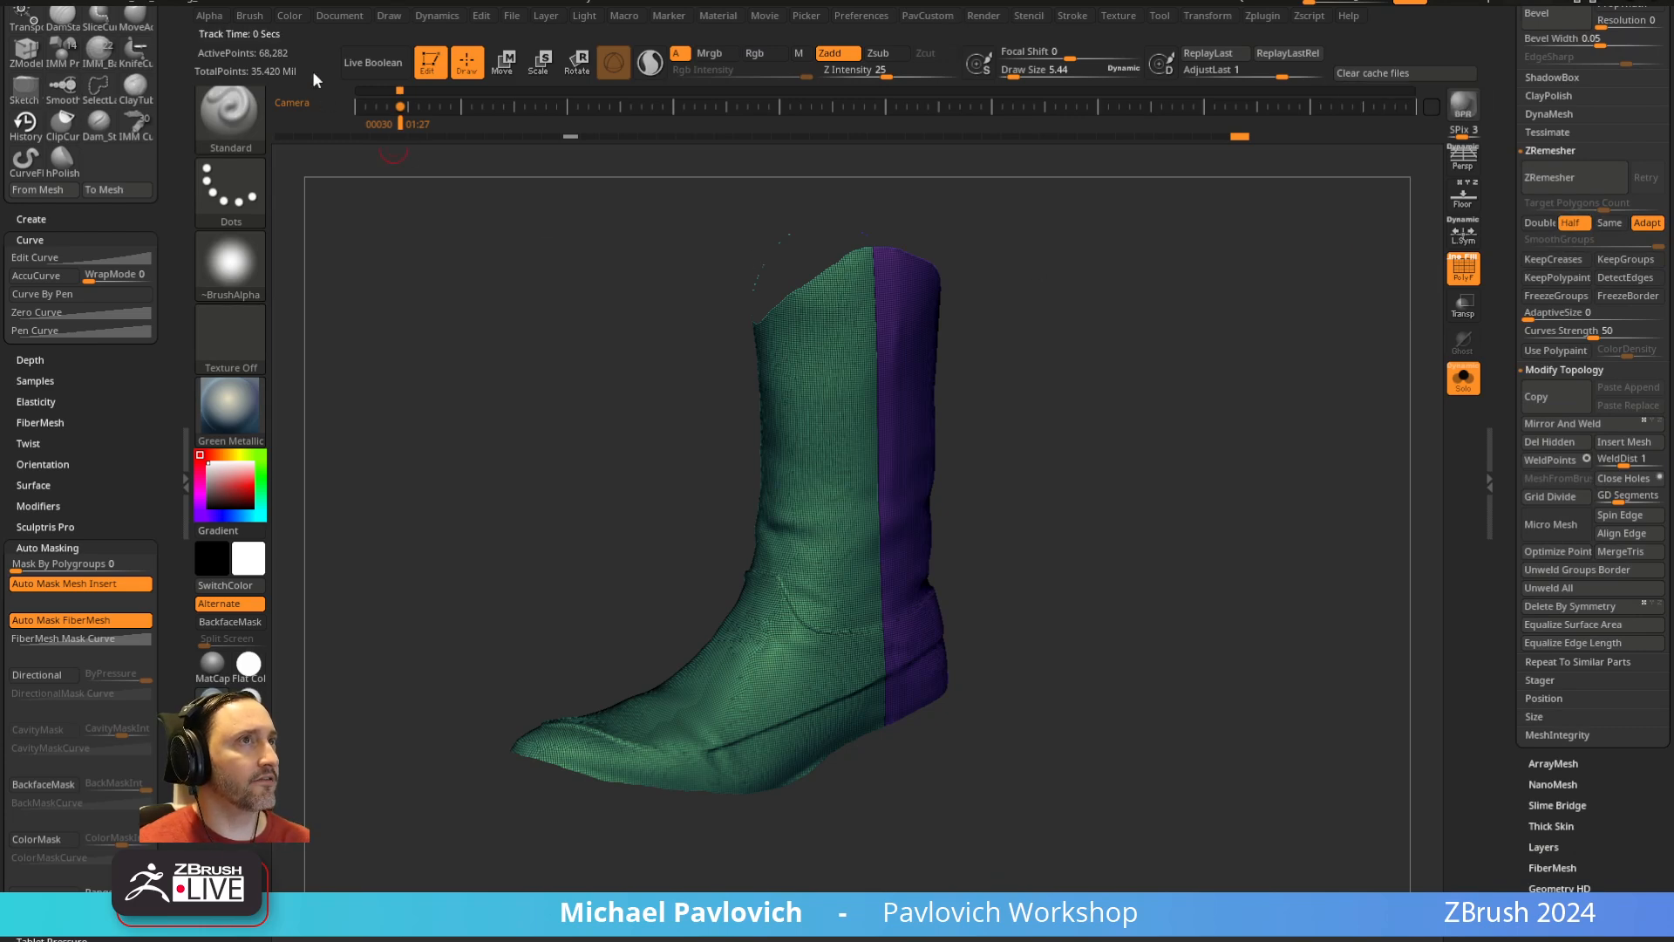
left_click(1572, 229)
left_click_drag(1603, 205, 1569, 203)
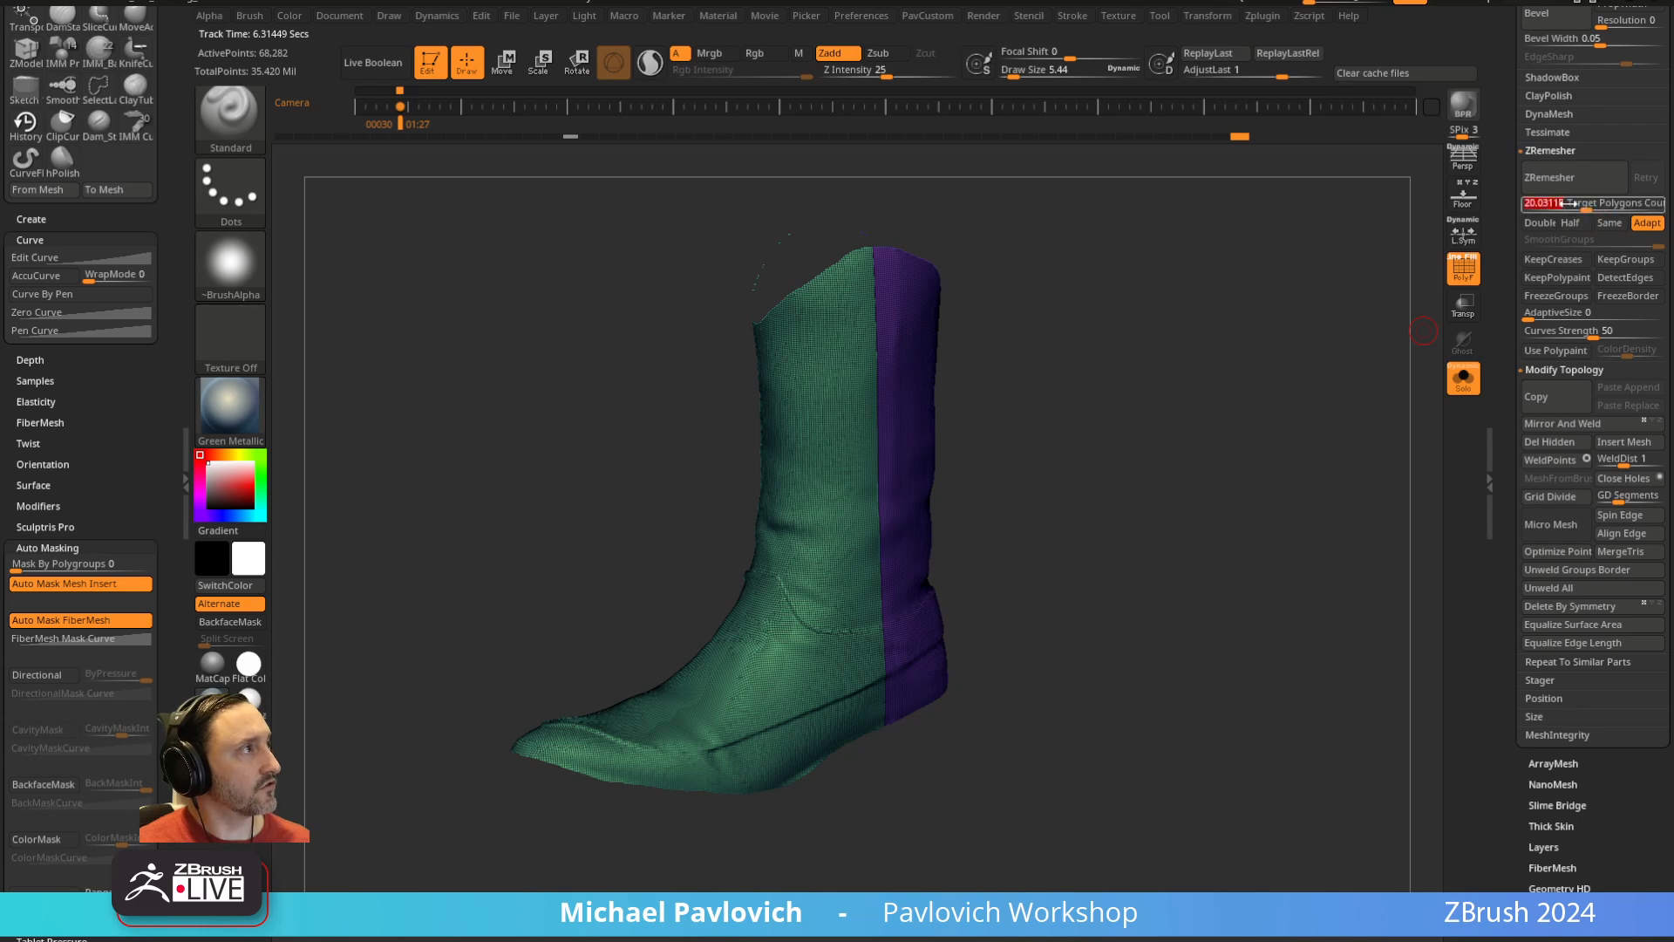
left_click(1579, 224)
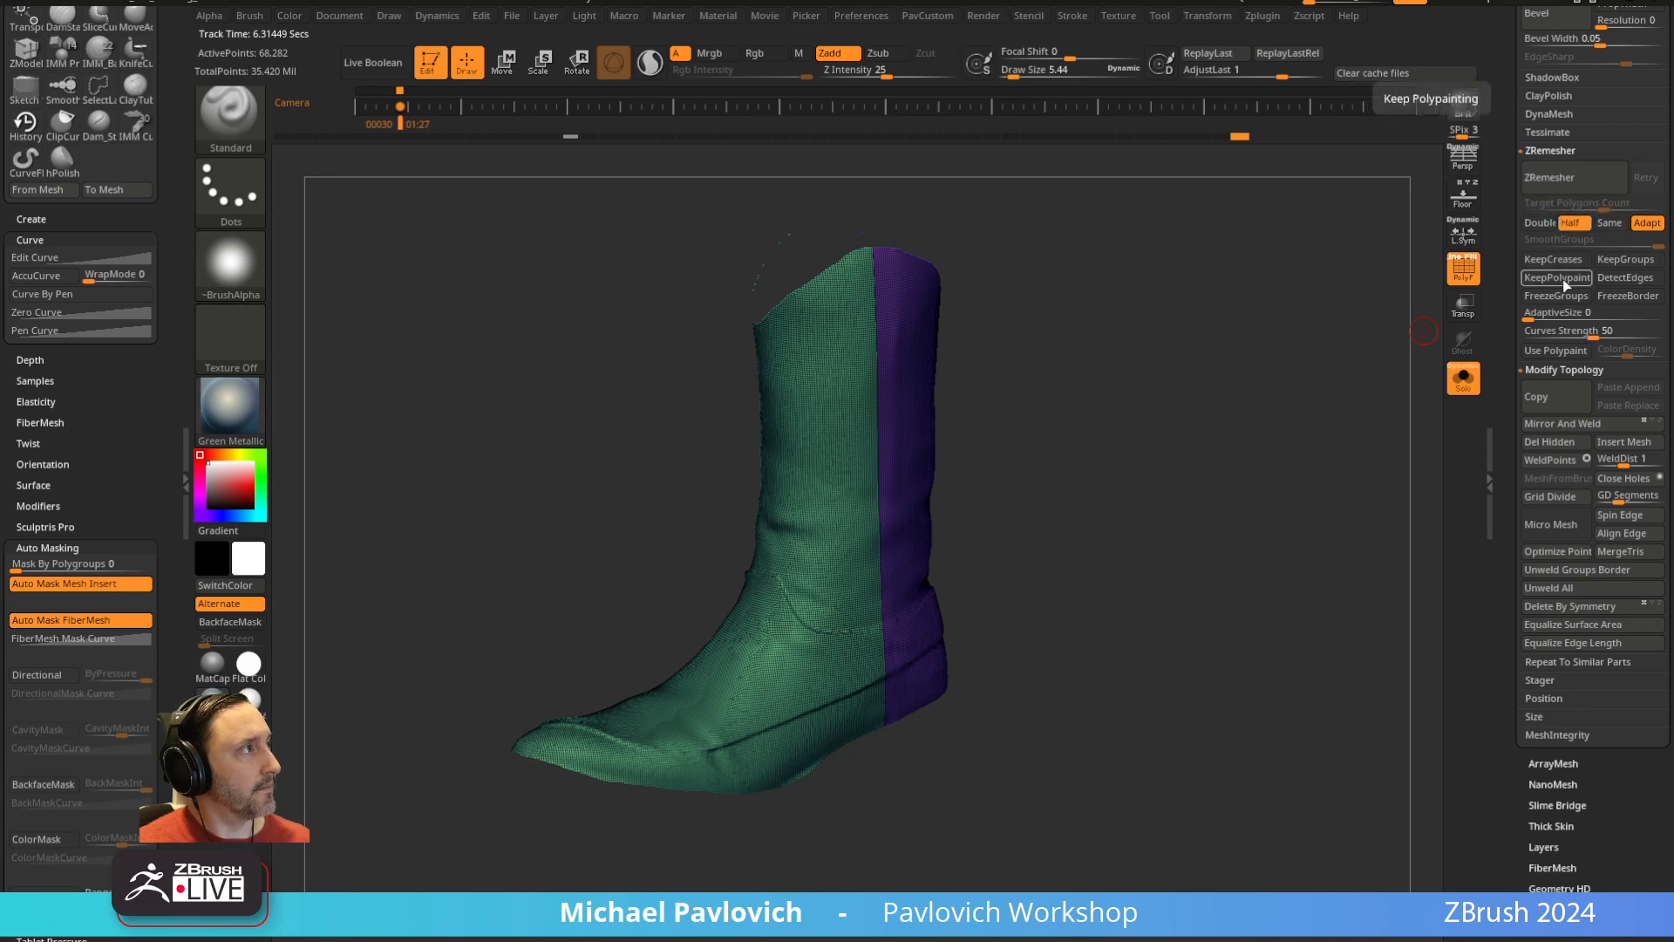
ZRemesh the upper at Half with KeepGroups on, SmoothGroups 0 and AdaptiveSize 0
left_click(1613, 260)
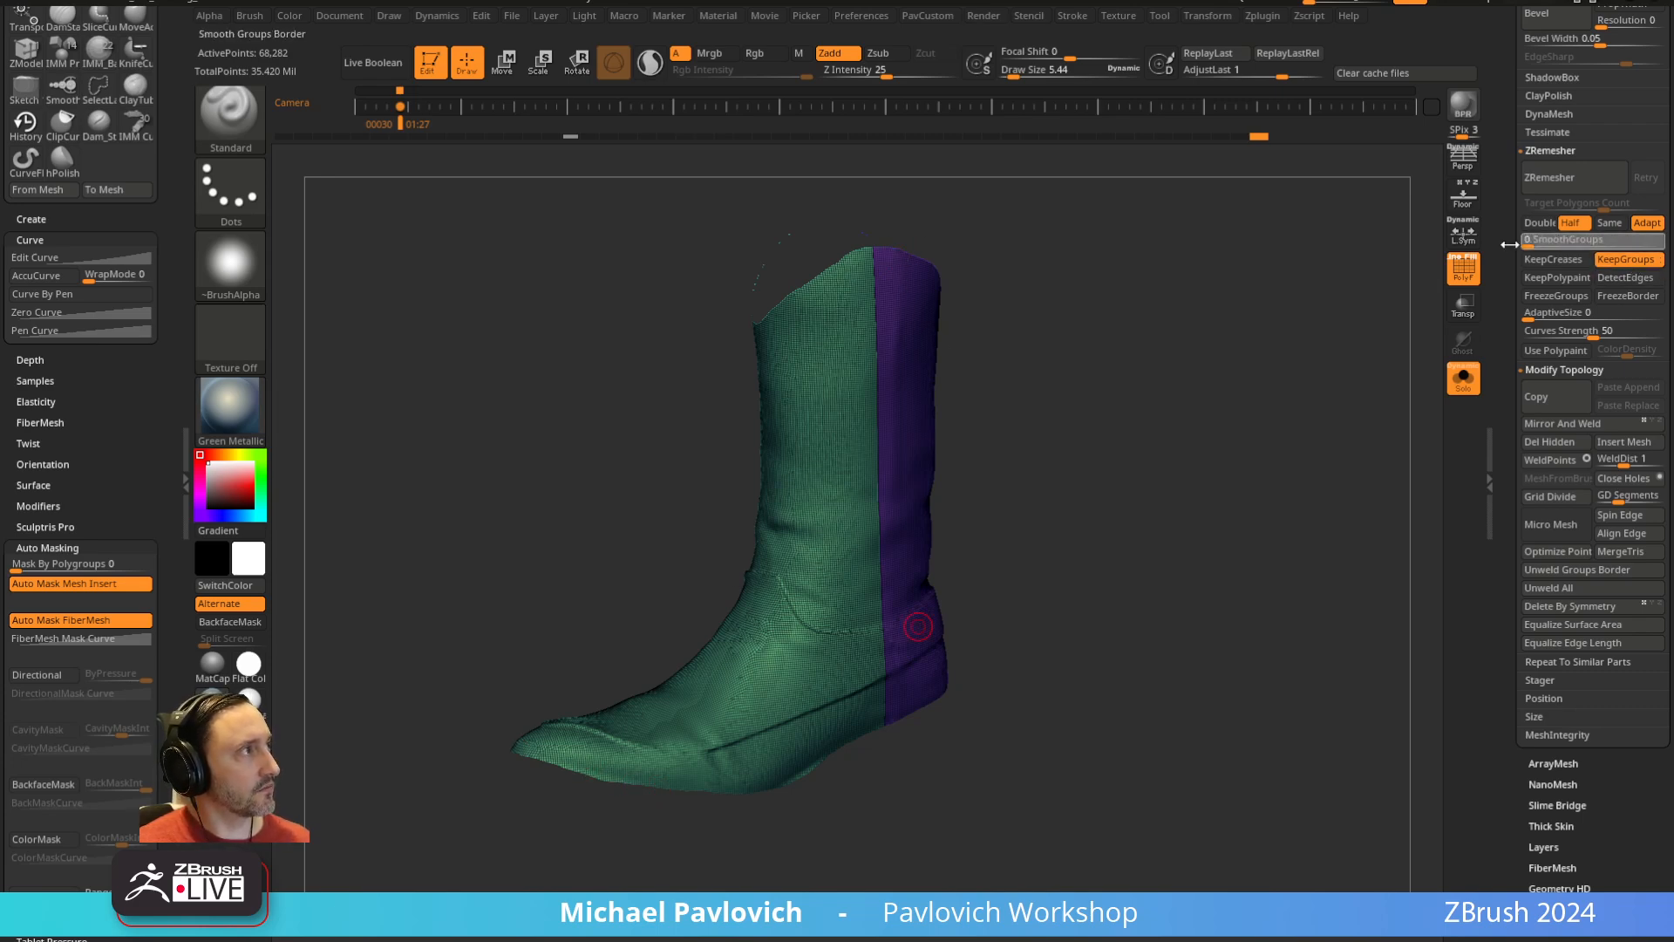
left_click_drag(1605, 240, 1528, 241)
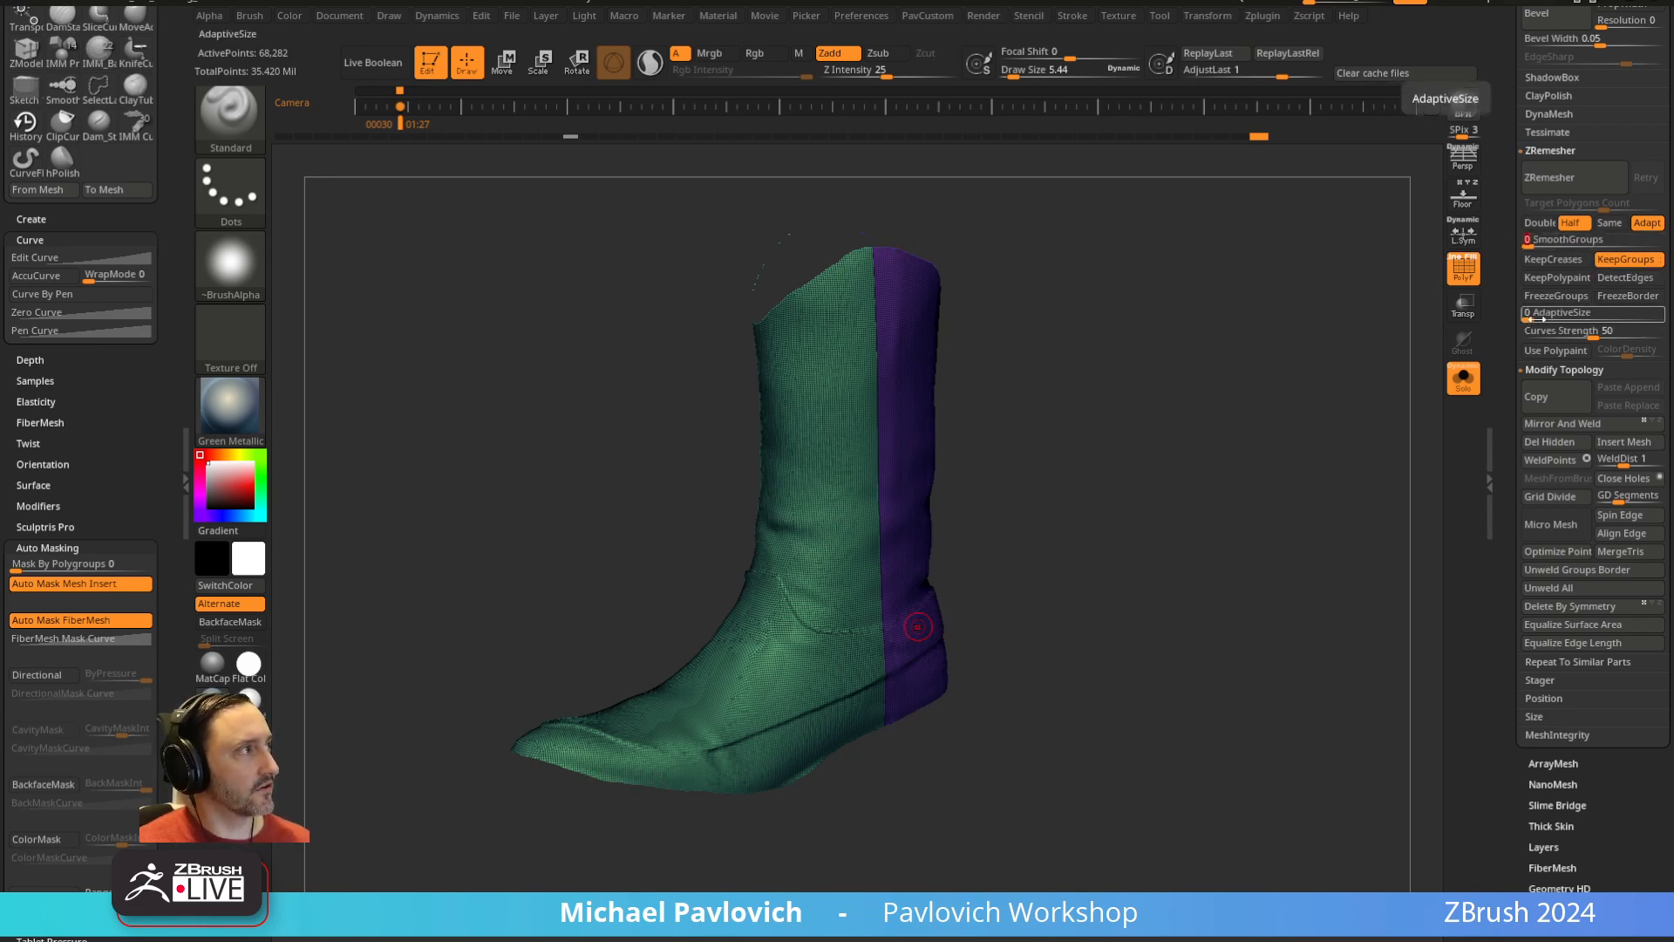
left_click_drag(1537, 312, 1555, 312)
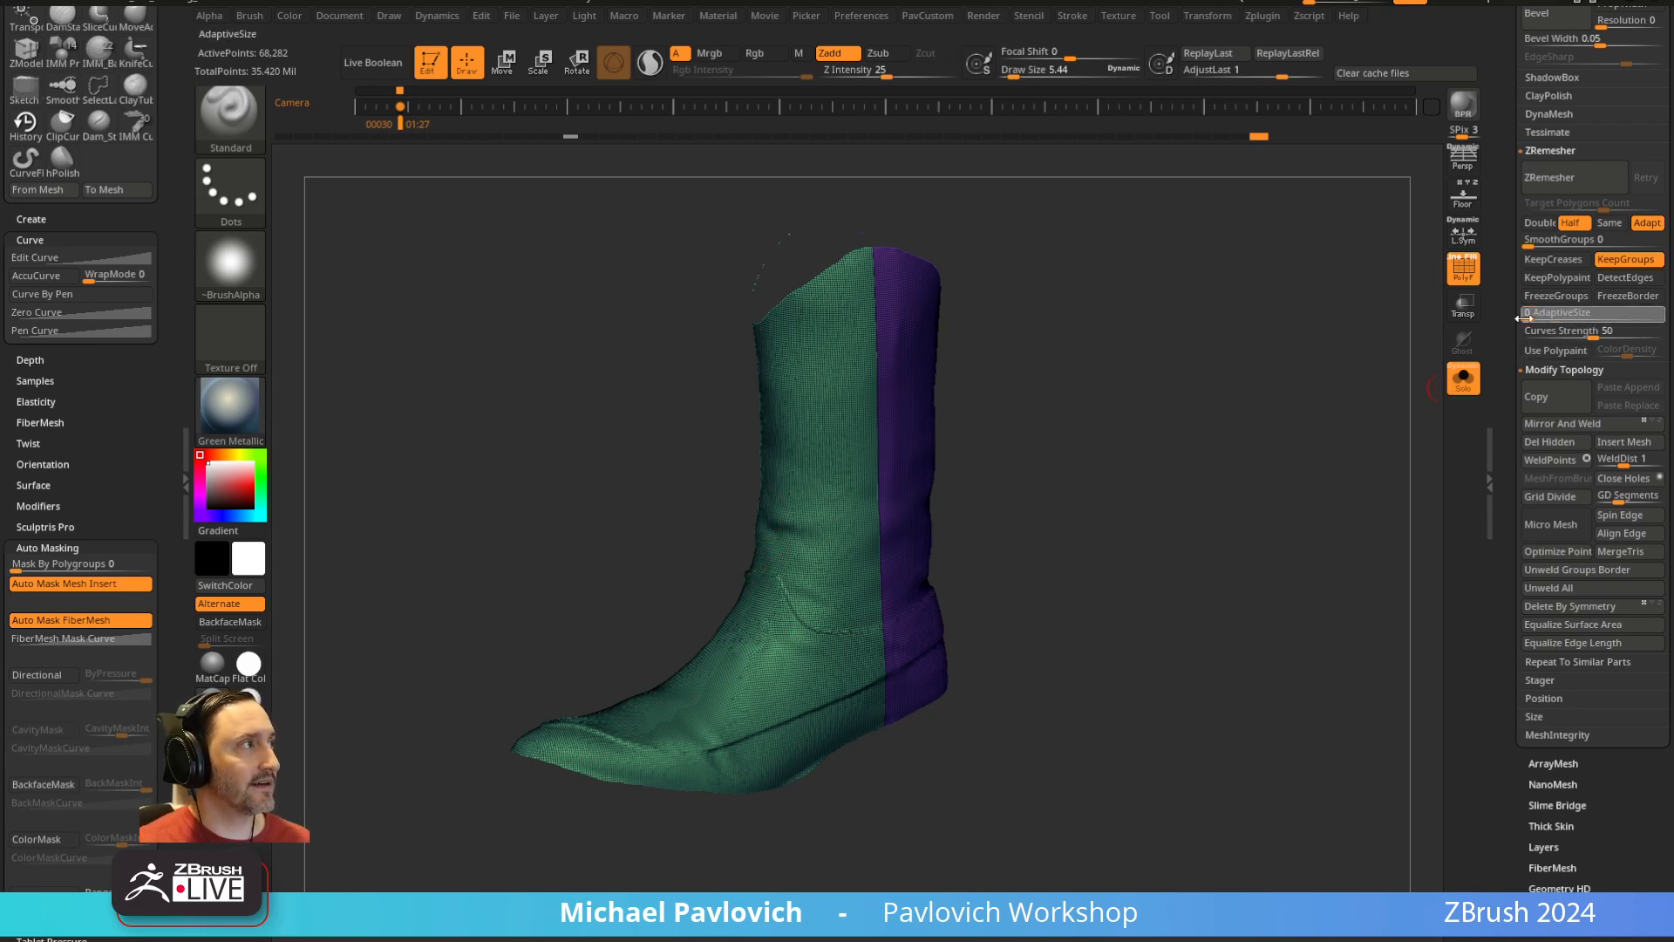
left_click_drag(1555, 312, 1527, 314)
left_click(1570, 177)
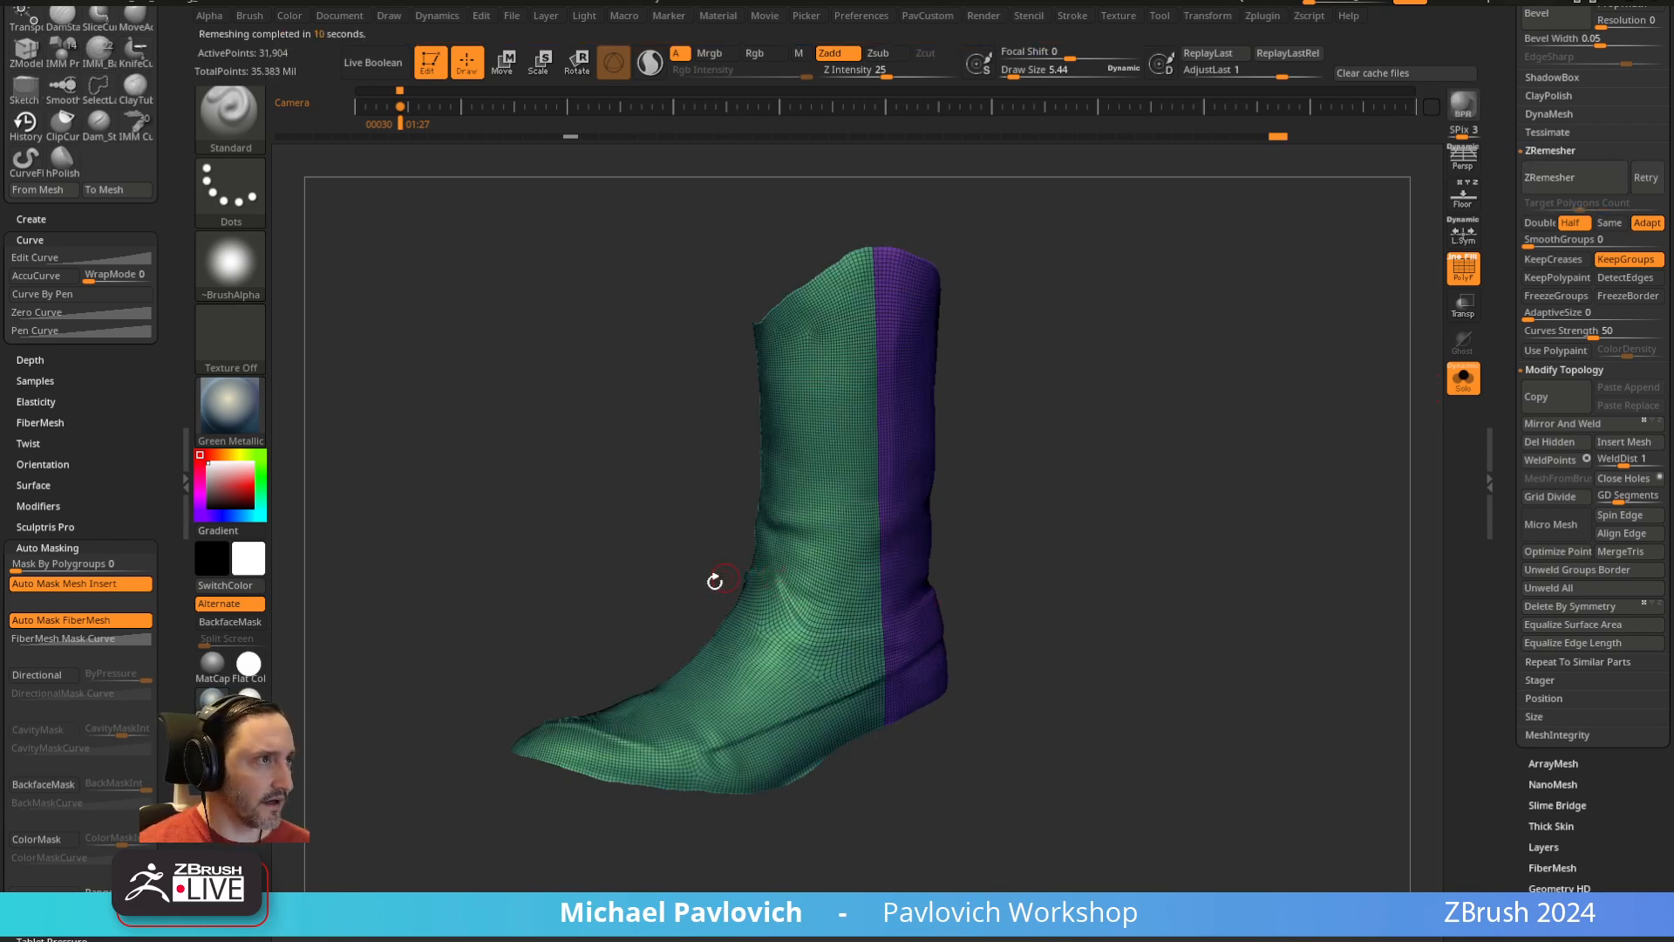
Duplicate the remeshed upper, then revert the original subtool through its undo history to the complete boot with sole and seams
left_click_drag(715, 582, 871, 663)
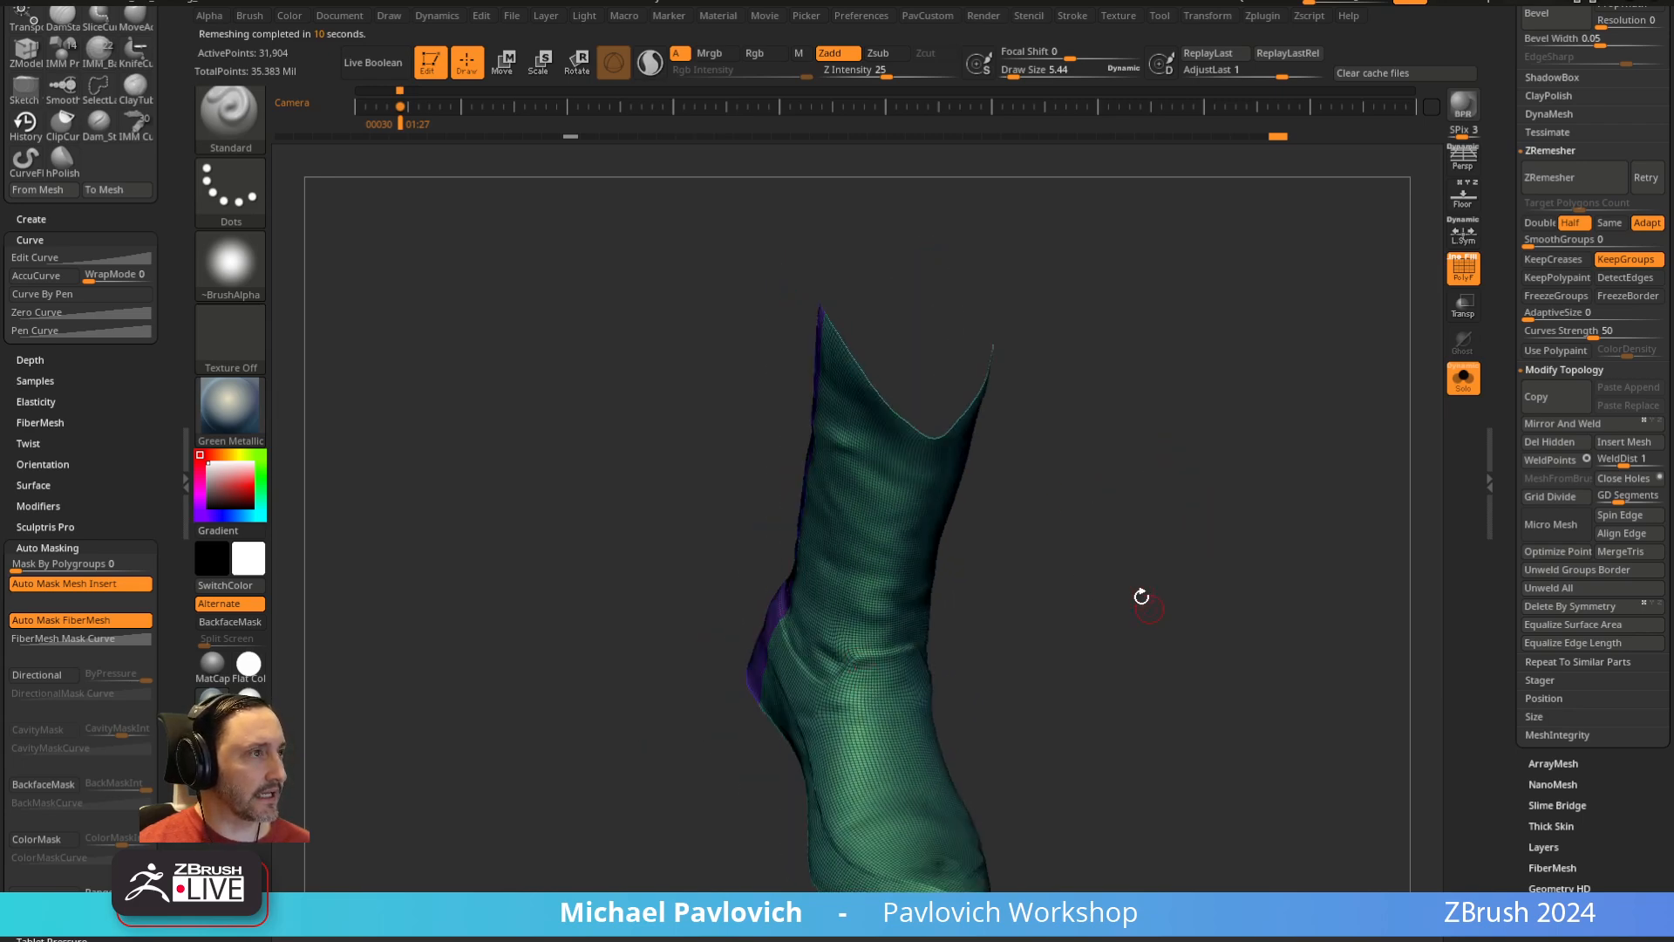
left_click_drag(1141, 596, 1047, 505)
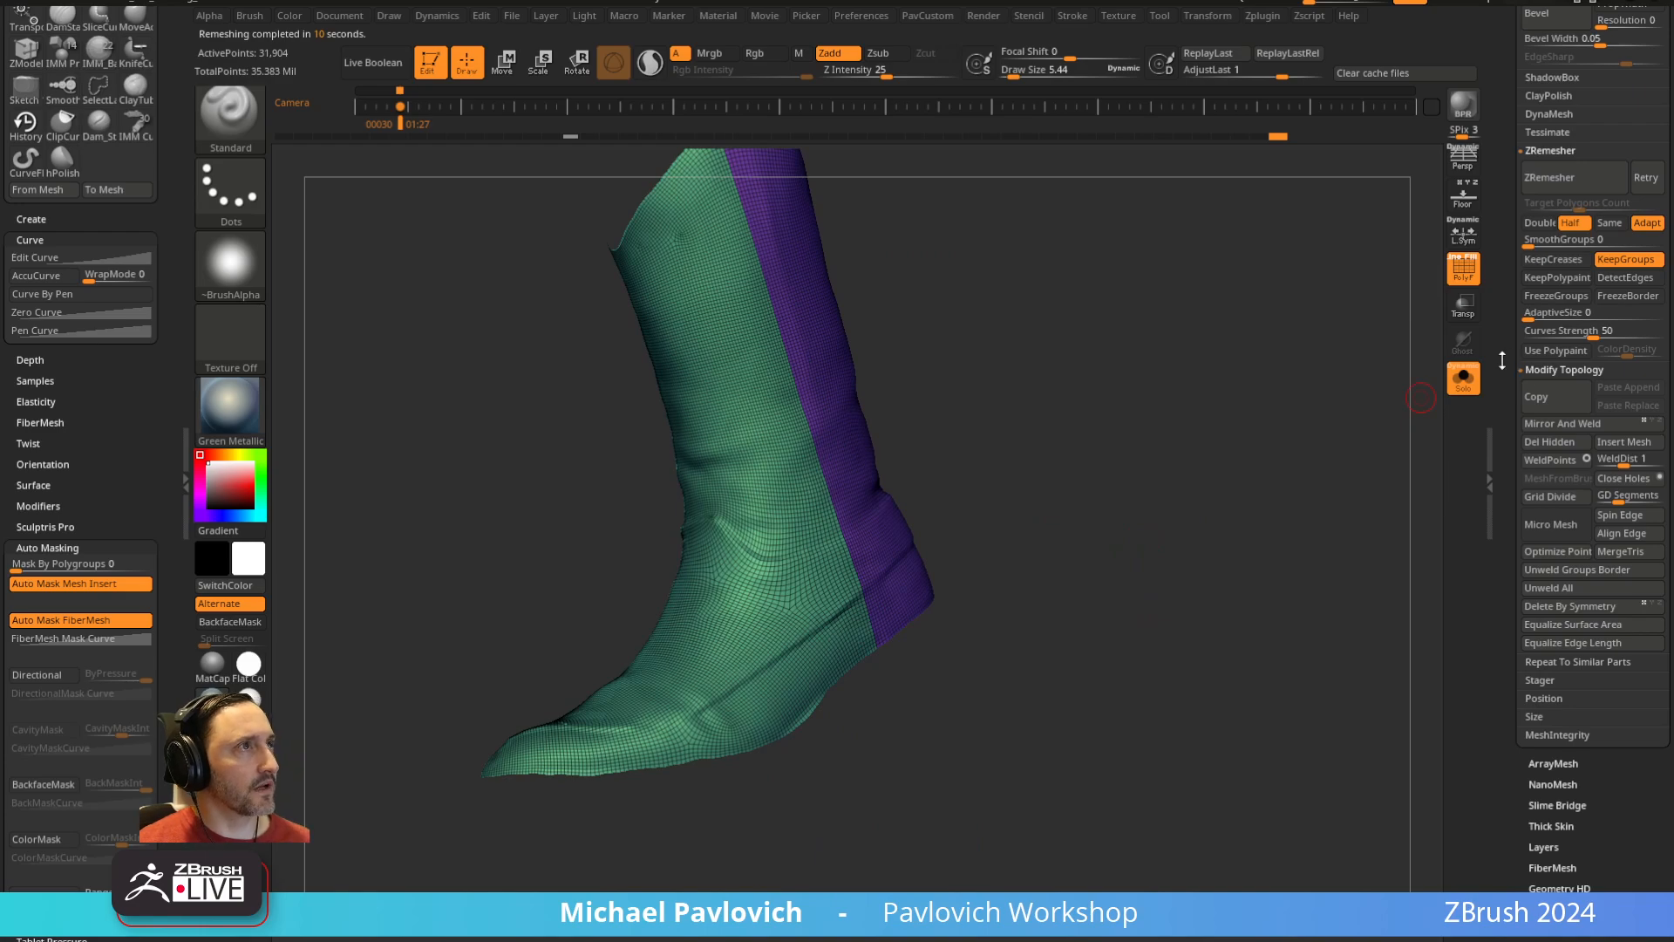
left_click_drag(1500, 354, 1510, 510)
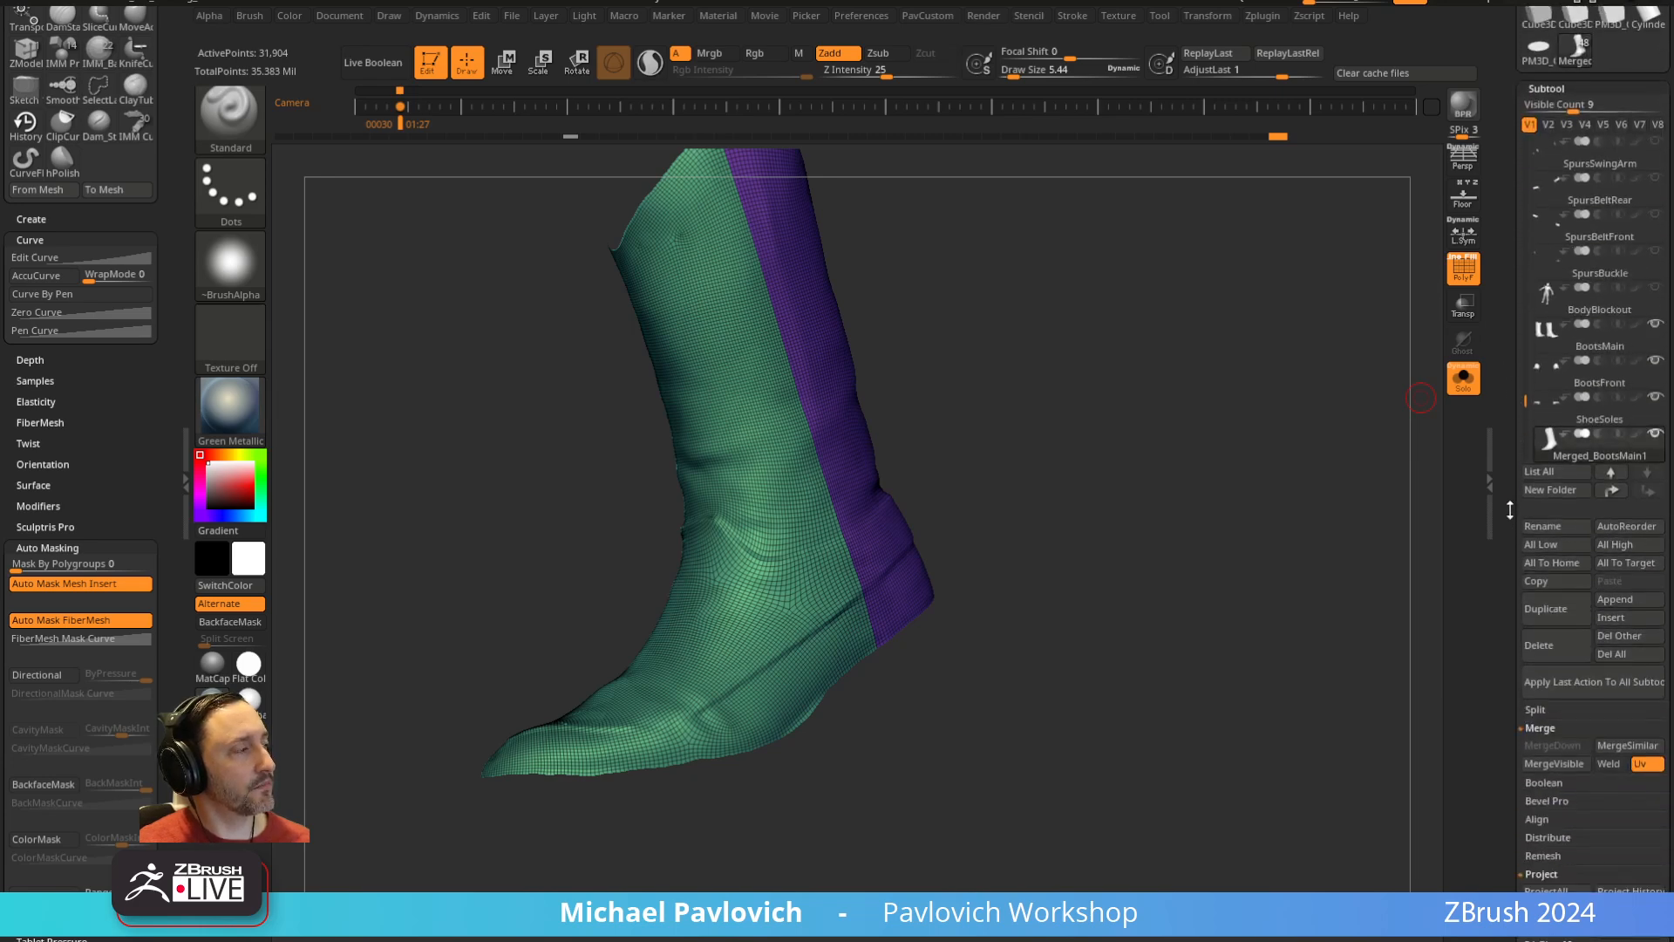
left_click(1546, 608)
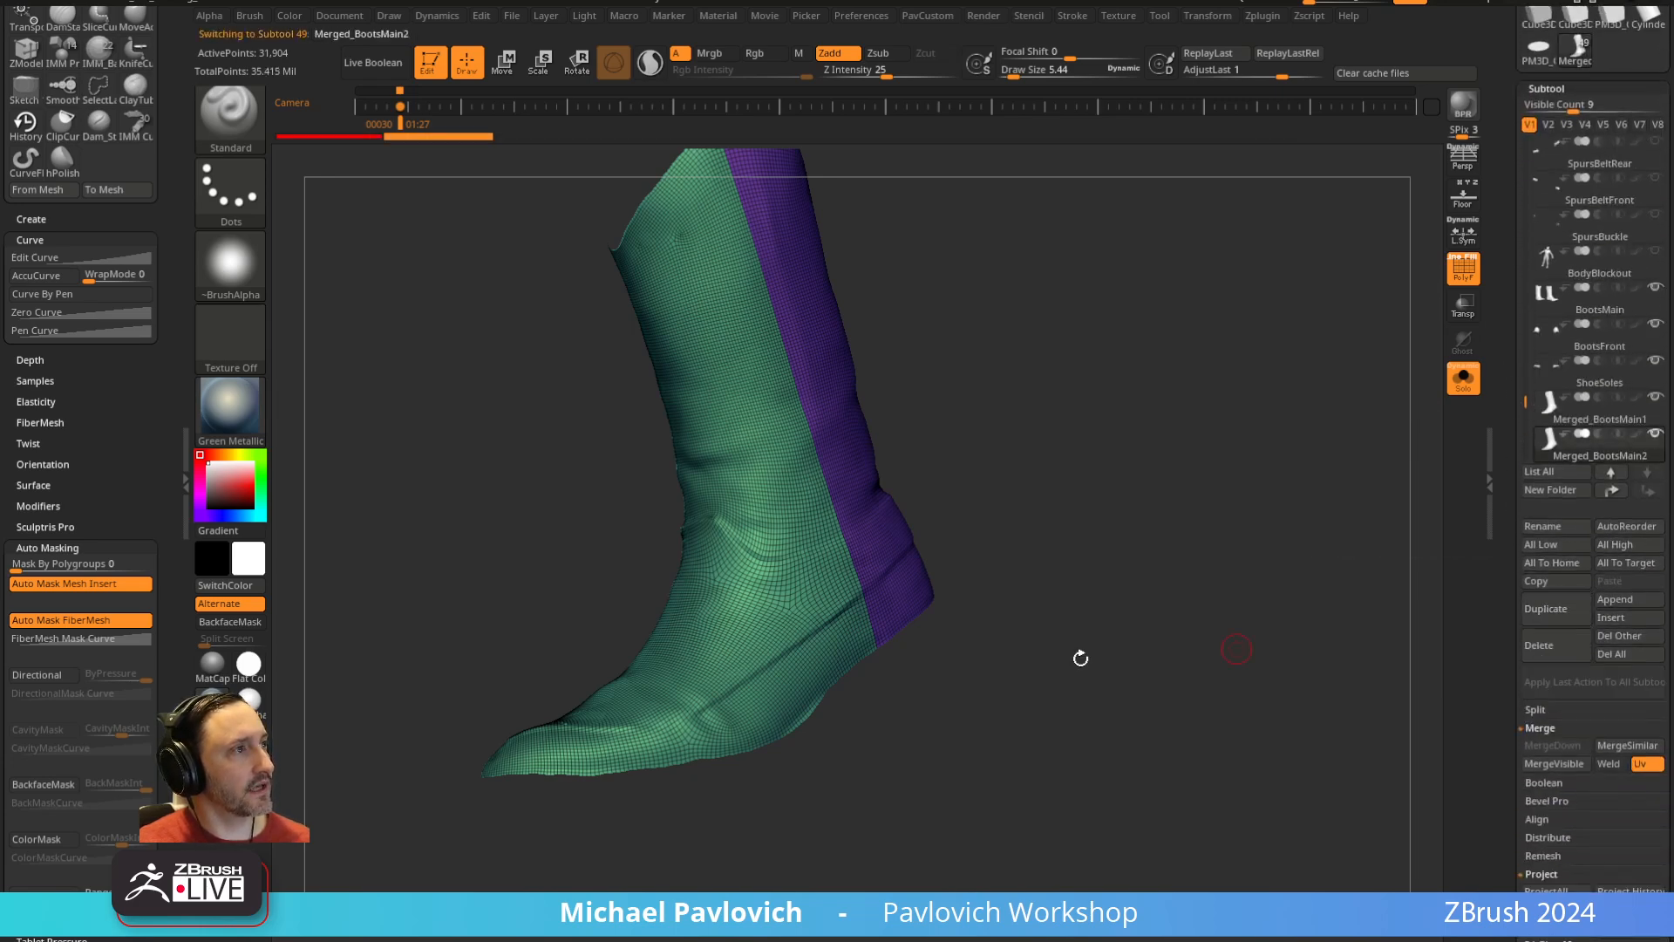
left_click_drag(1425, 500, 1219, 472)
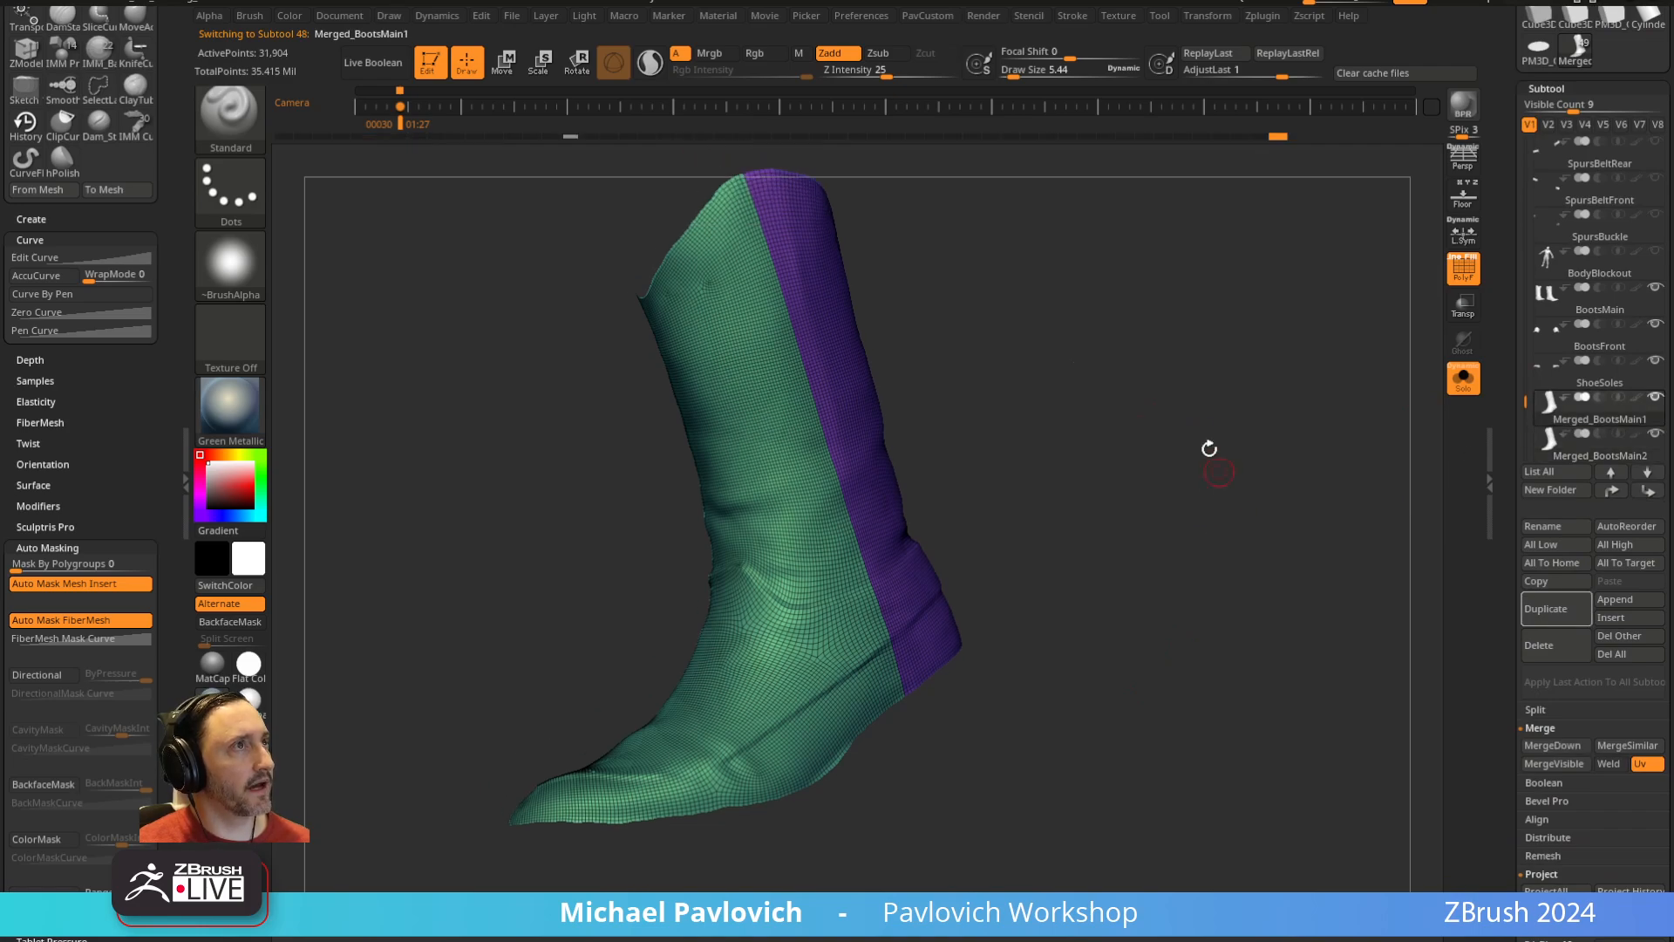
left_click(570, 136)
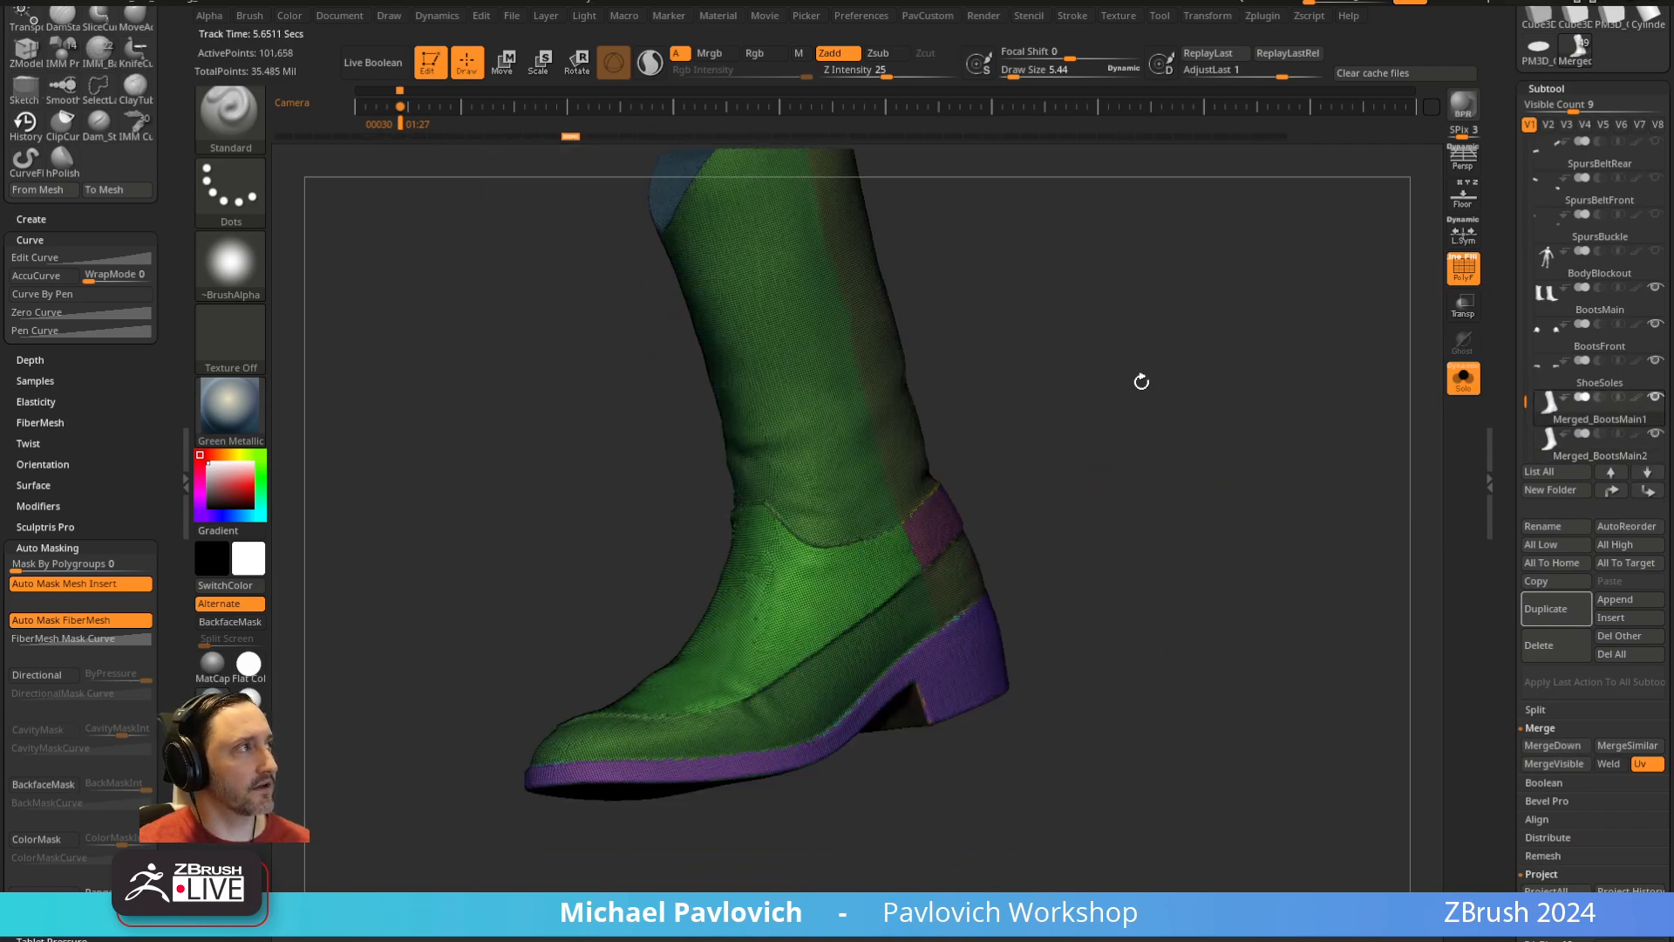
Duplicate the restored boot with the polyframe off and the draw size at about 12.4
left_click(1453, 278)
left_click_drag(1316, 317, 1345, 365)
key("s")
mouse_move(791, 582)
left_mouse_down()
mouse_move(815, 581)
mouse_move(792, 580)
left_mouse_up()
left_click_drag(1078, 490, 1365, 497)
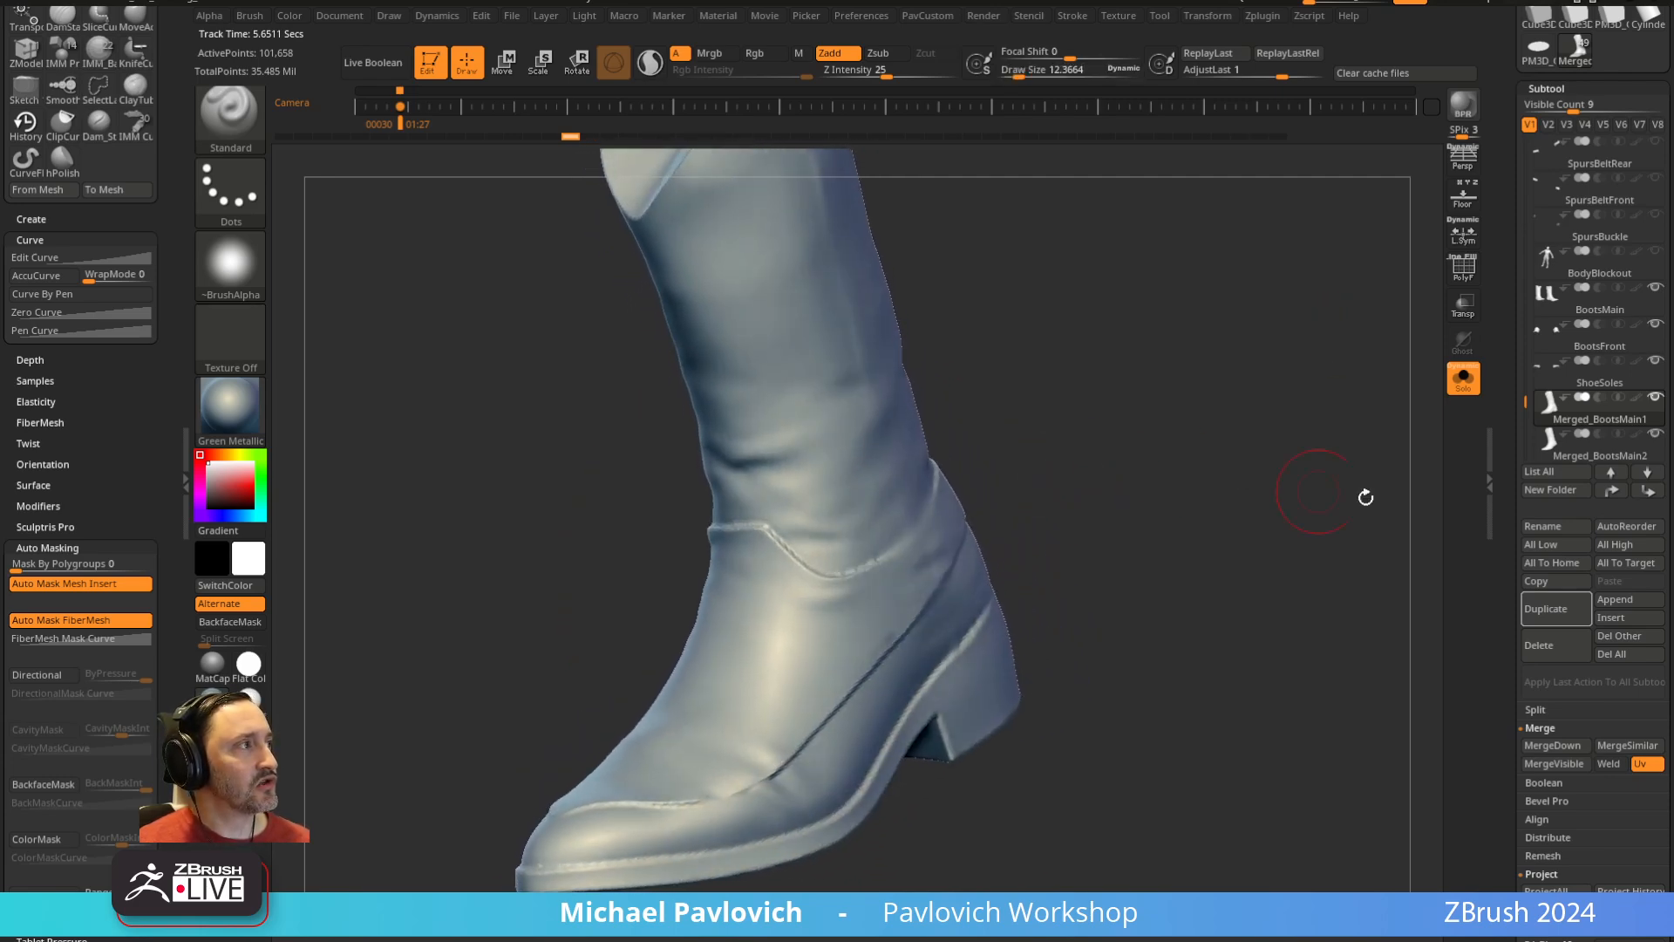
left_click(1541, 611)
Smooth away the raised ankle seam all around the duplicated boot
mouse_move(1255, 556)
left_mouse_down()
mouse_move(1266, 467)
mouse_move(1299, 471)
left_mouse_up()
left_click_drag(760, 492, 819, 526, "shift")
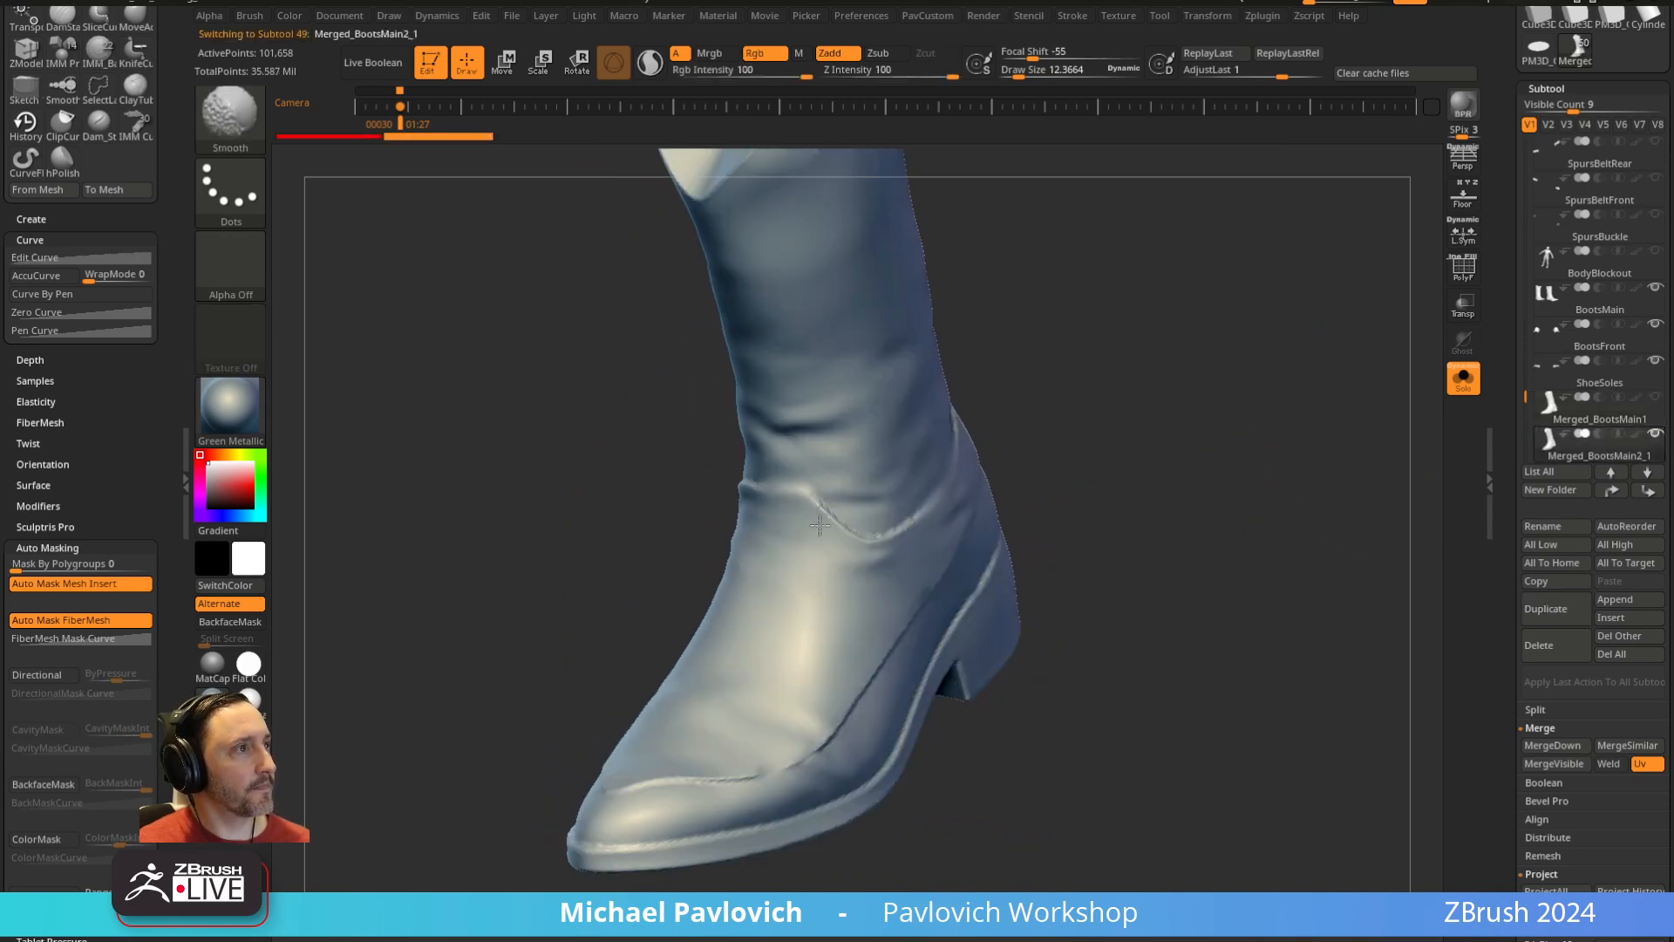
left_click_drag(1156, 359, 1060, 388)
left_click_drag(980, 474, 980, 438, "shift")
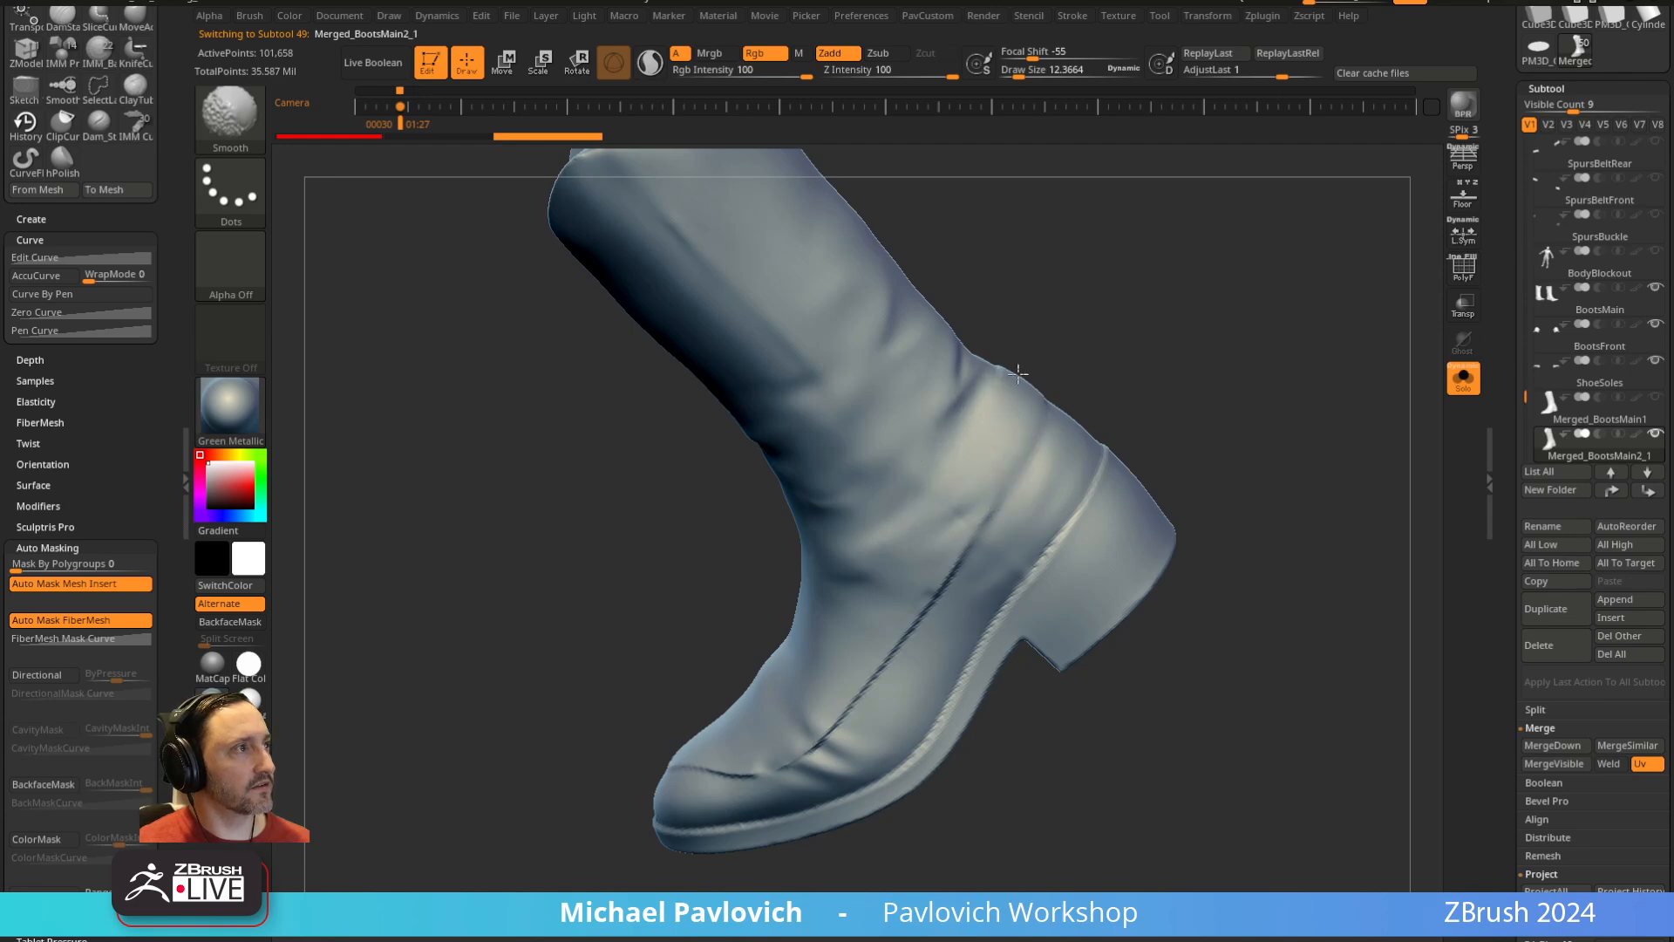
left_click_drag(1018, 373, 979, 497)
left_click_drag(1090, 384, 1229, 373)
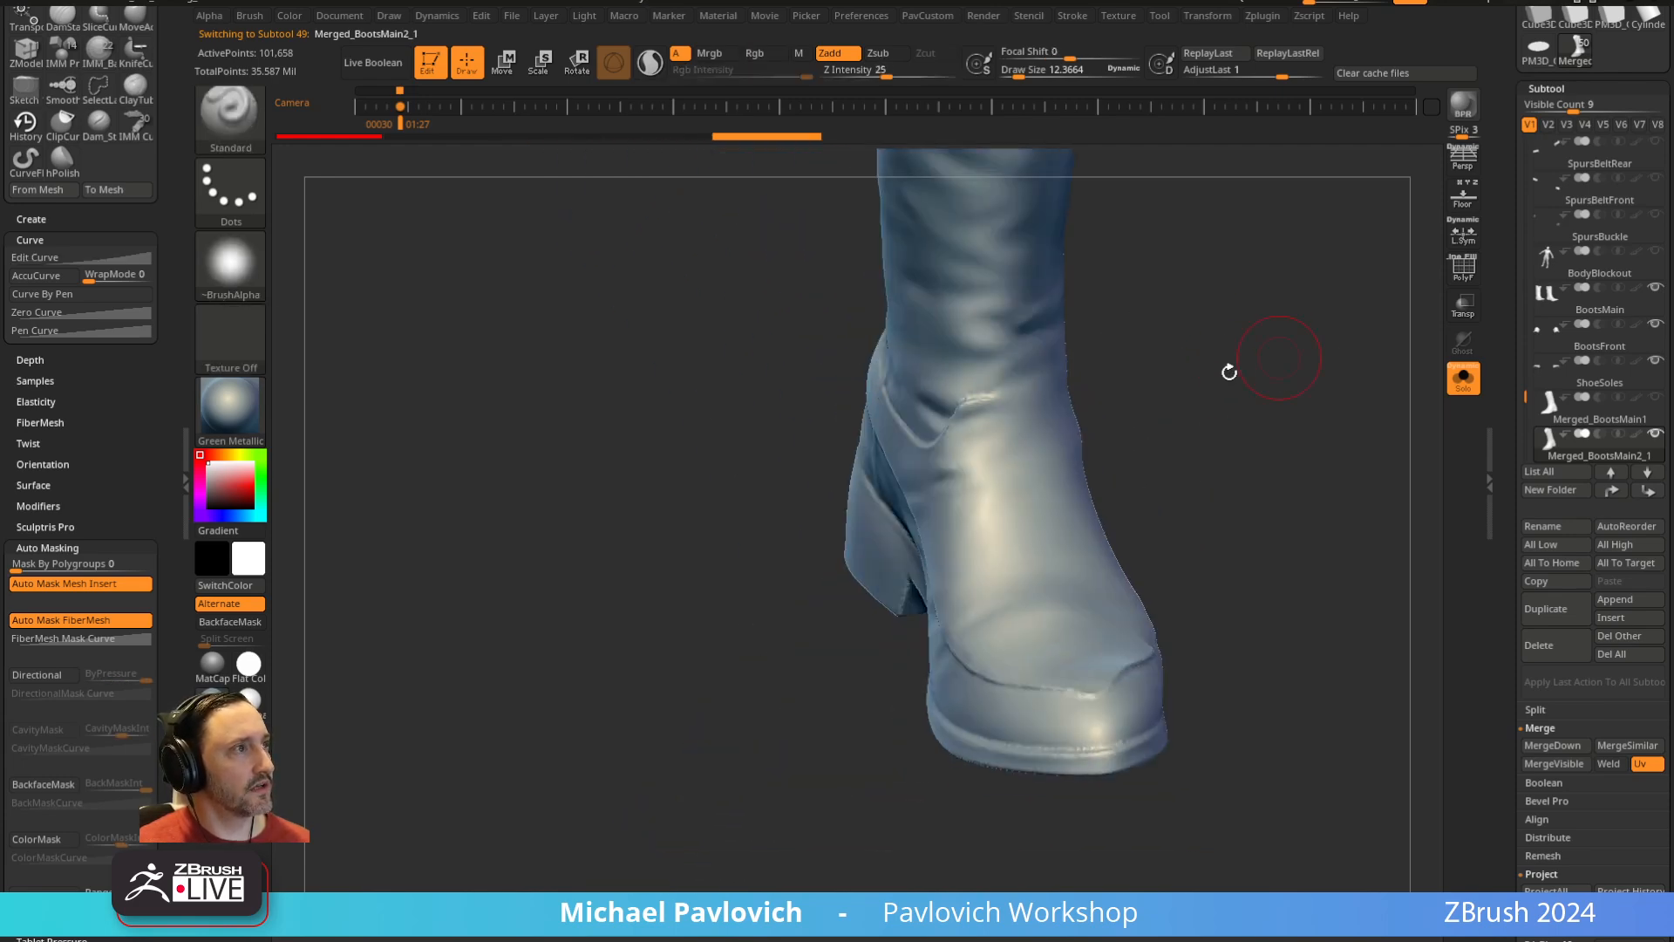
left_click_drag(984, 425, 977, 436, "shift")
left_click_drag(1060, 417, 1143, 409)
mouse_move(877, 474)
left_mouse_down("shift")
mouse_move(774, 475)
mouse_move(768, 527)
left_mouse_up("shift")
left_click_drag(1072, 523, 825, 569)
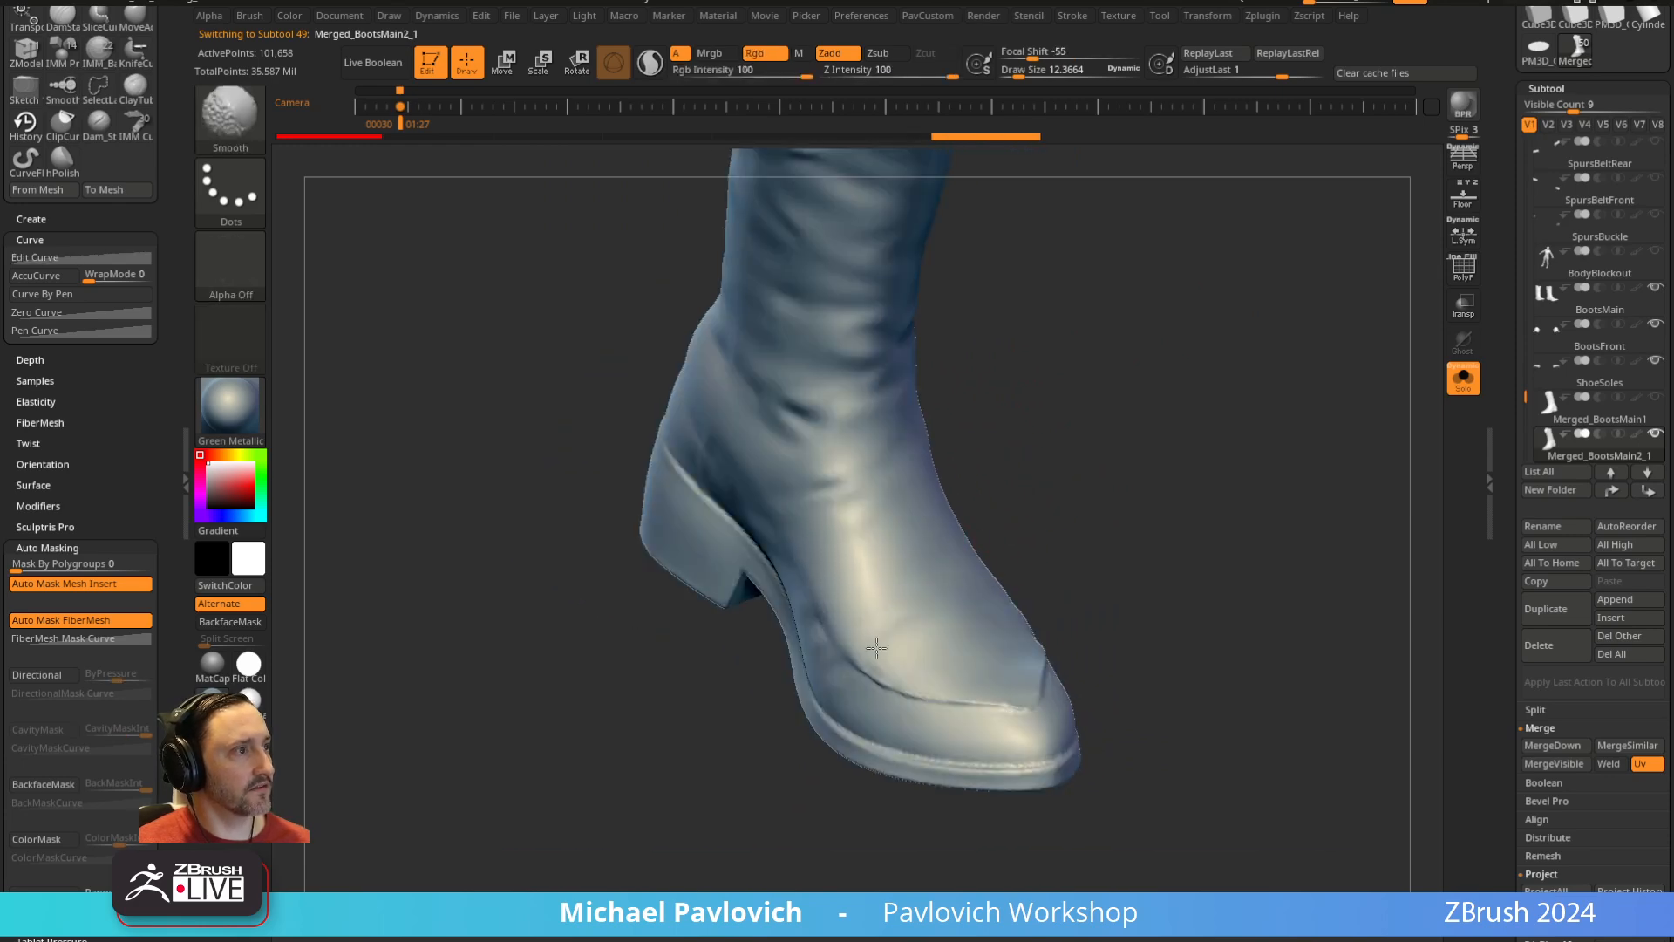
Smooth away the toe cap seam and the seam along the boot's side, leaving the sole edge intact
left_click_drag(949, 675, 968, 670, "shift")
mouse_move(1090, 624)
left_mouse_down()
mouse_move(985, 685)
mouse_move(1029, 681)
left_mouse_up()
mouse_move(1124, 610)
left_mouse_down()
mouse_move(1259, 441)
mouse_move(1345, 482)
mouse_move(1158, 456)
left_mouse_up()
left_click_drag(896, 737, 1020, 577, "shift")
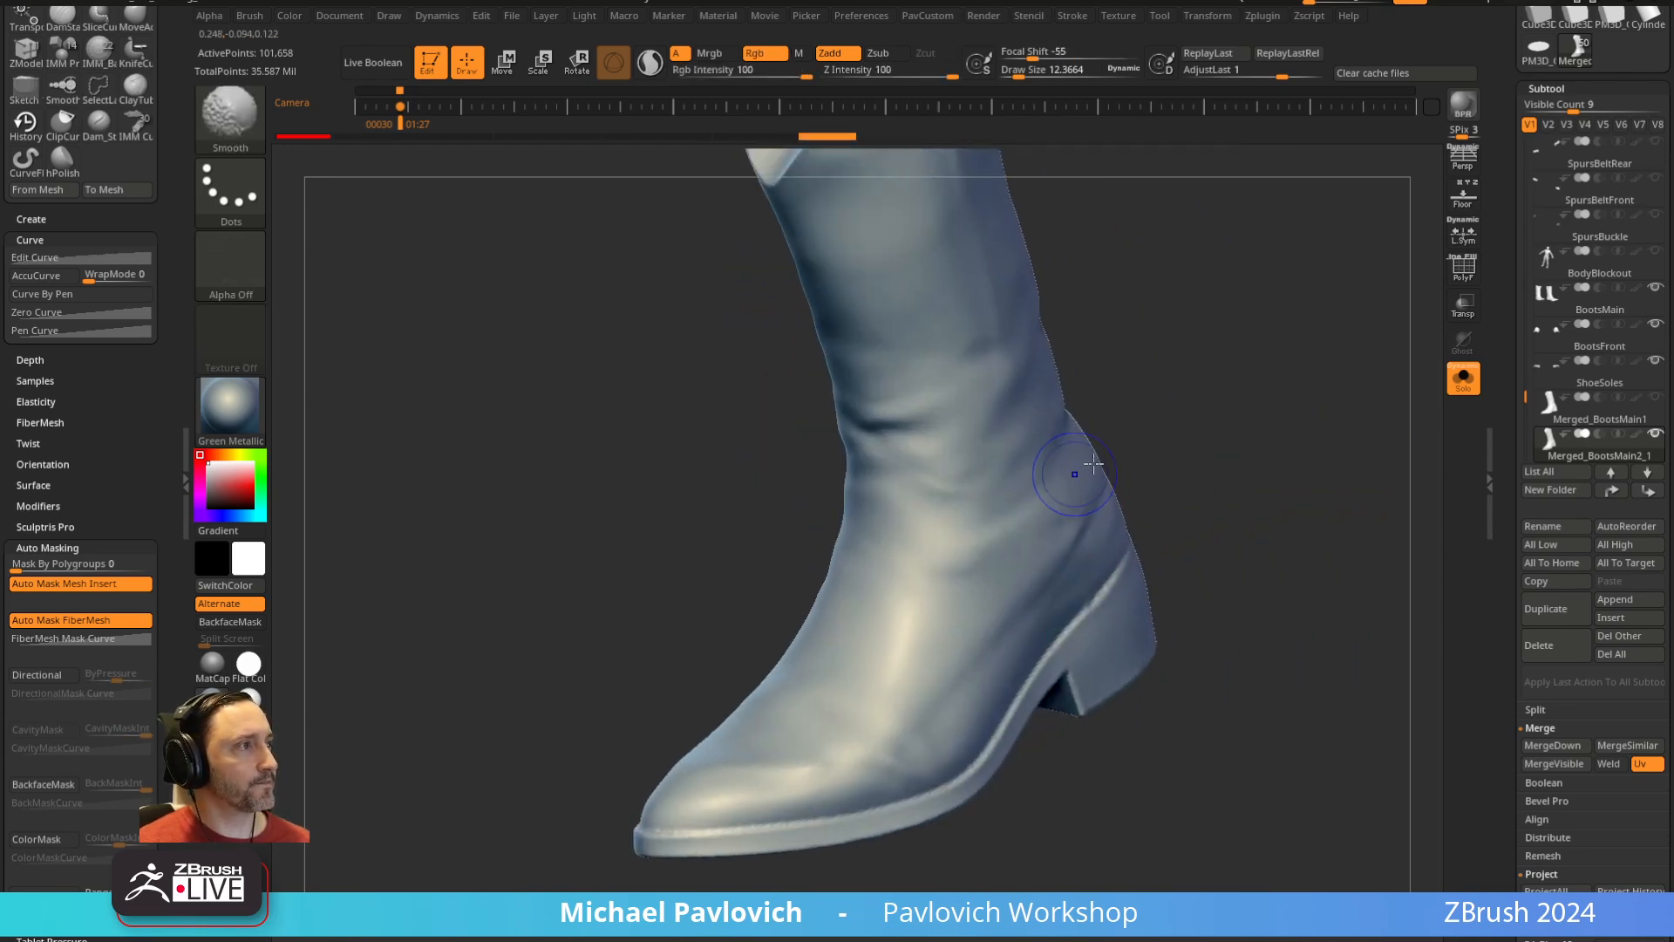
left_click_drag(1173, 514, 1160, 493)
left_click_drag(1057, 589, 935, 593, "shift")
left_click_drag(1151, 506, 1177, 491)
Reduce the draw size to about 3.8 and mark the smoothed boot's current state in the undo history
key("s")
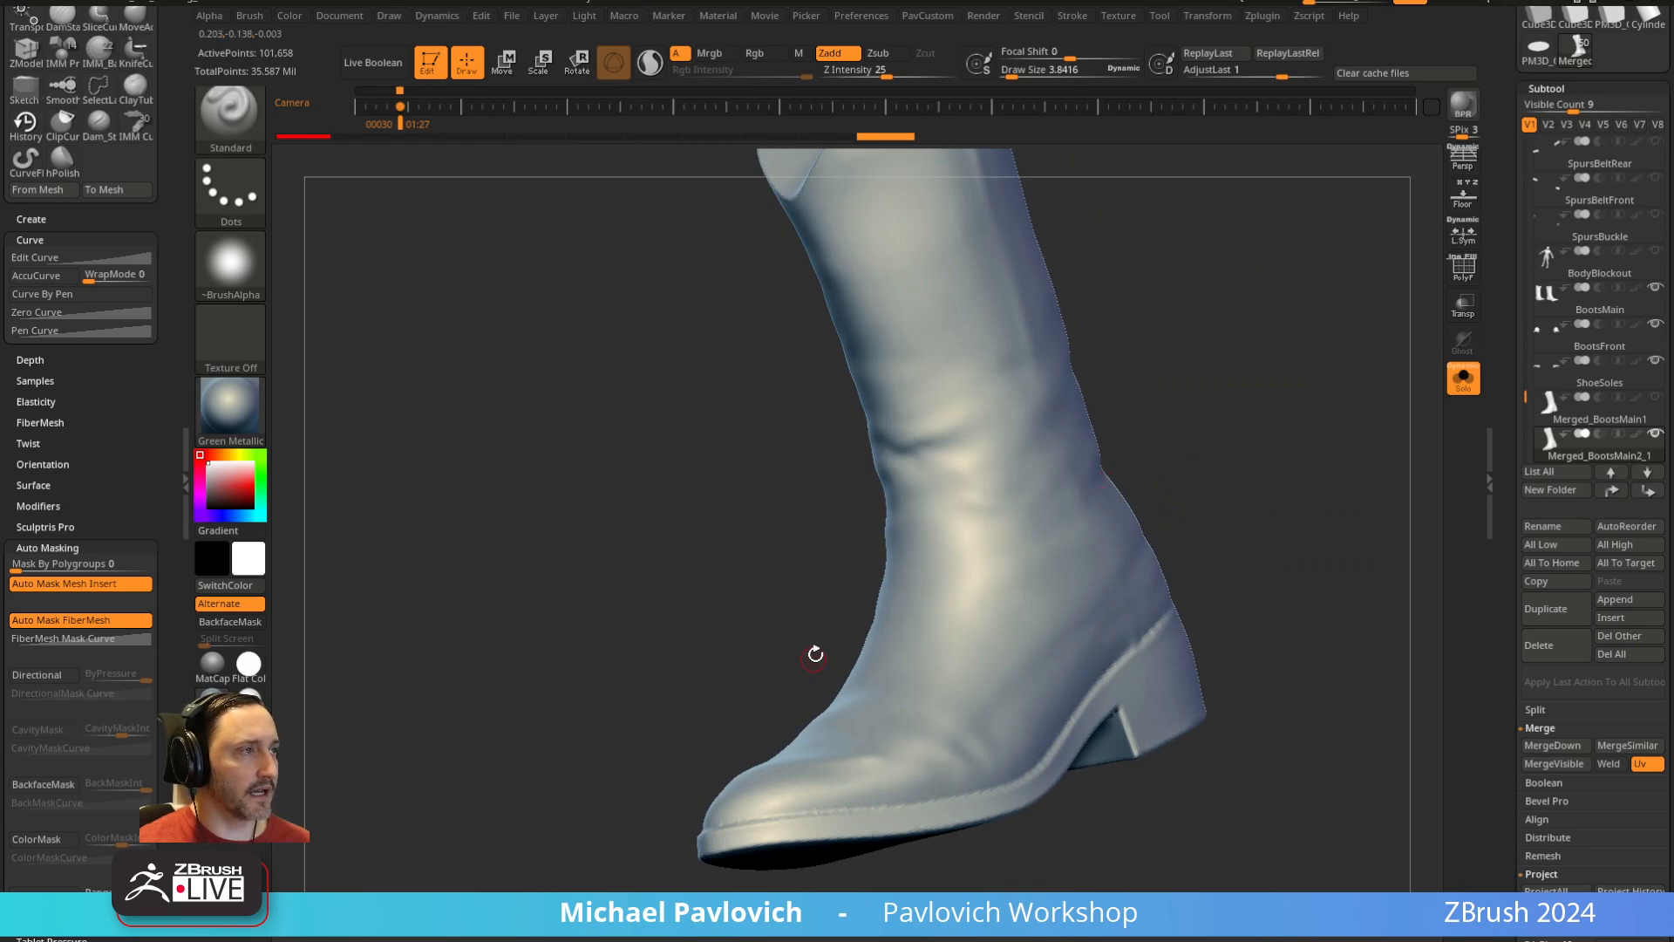
mouse_move(1280, 398)
left_mouse_down("alt")
mouse_move(1196, 474)
mouse_move(1151, 419)
mouse_move(1159, 463)
mouse_move(1084, 501)
mouse_move(1052, 491)
left_mouse_up("alt")
left_click(896, 137, "ctrl")
key("s")
mouse_move(1053, 492)
left_mouse_down()
mouse_move(1072, 490)
mouse_move(901, 474)
left_mouse_up()
key("s")
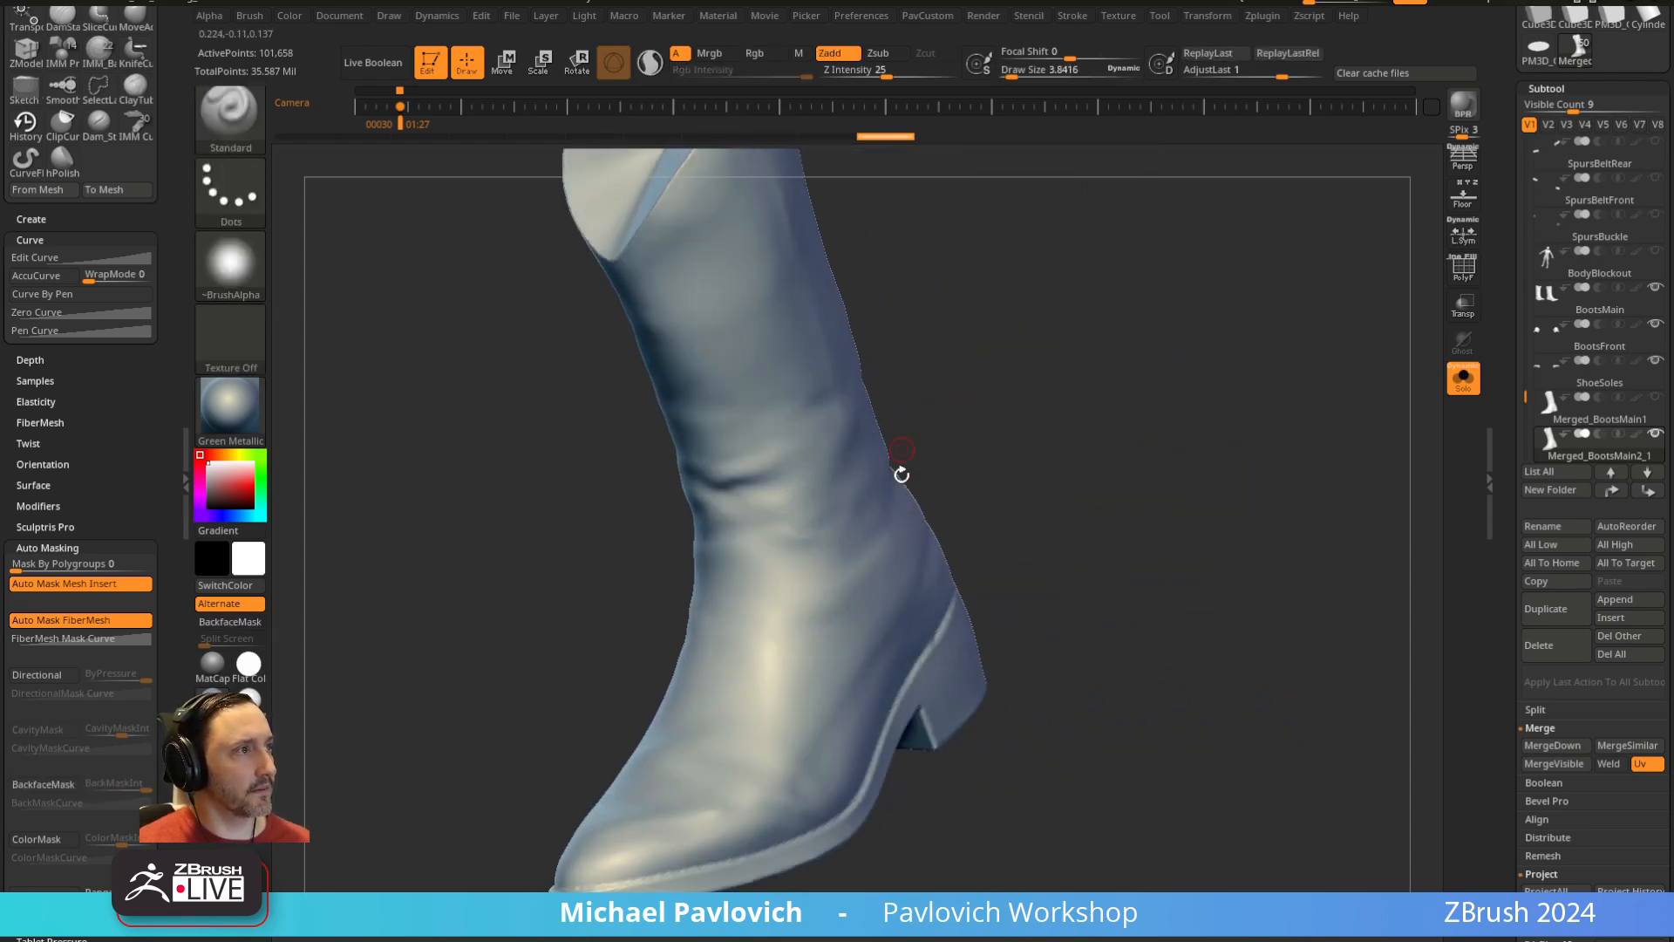
left_click_drag(681, 647, 973, 524)
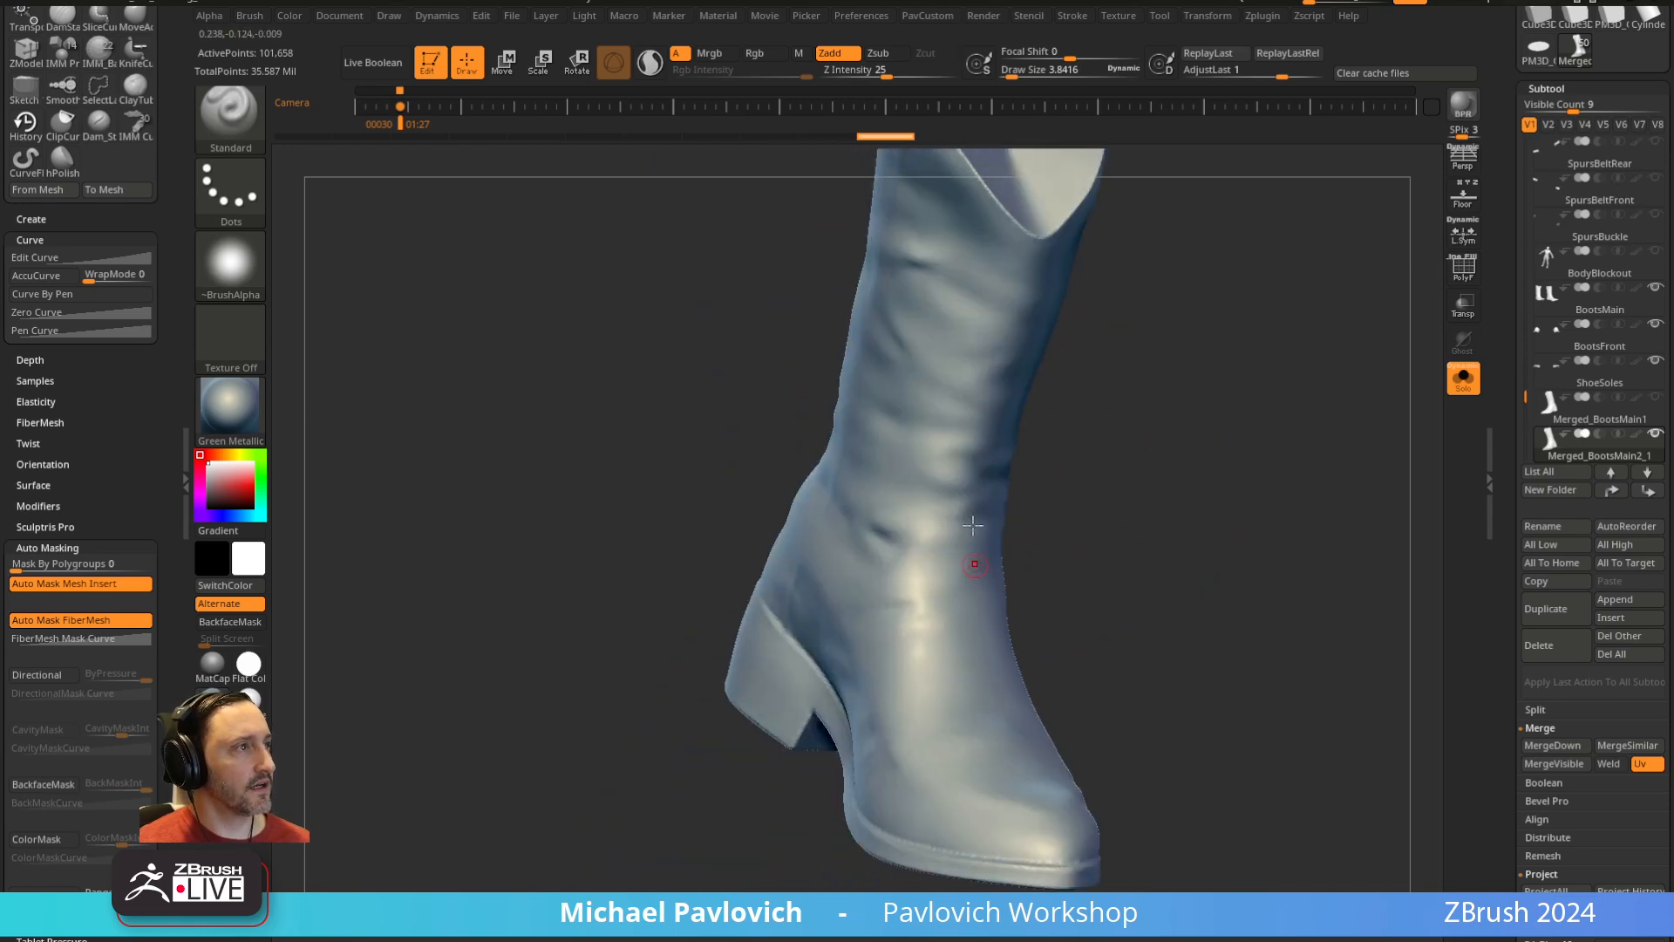
mouse_move(1159, 610)
left_mouse_down()
mouse_move(1174, 590)
mouse_move(1144, 613)
left_mouse_up()
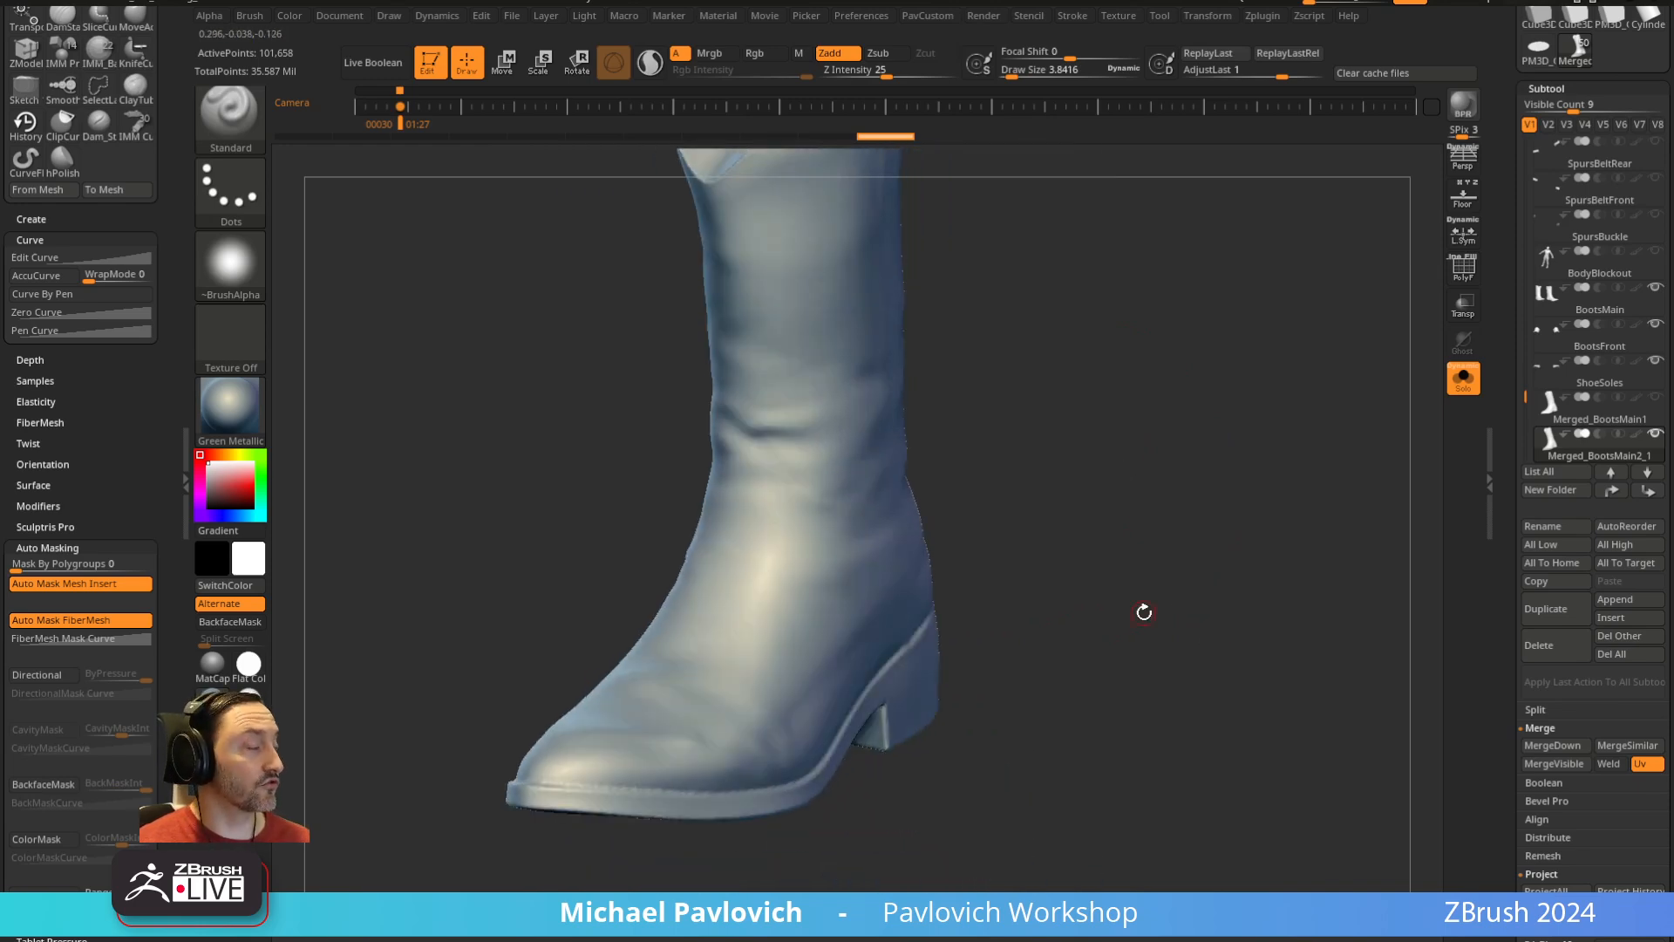
Select the remeshed upper subtool Merged_BootsMain2 and display its polyframe
scroll(1506, 394, "down", 1)
left_click(1582, 393)
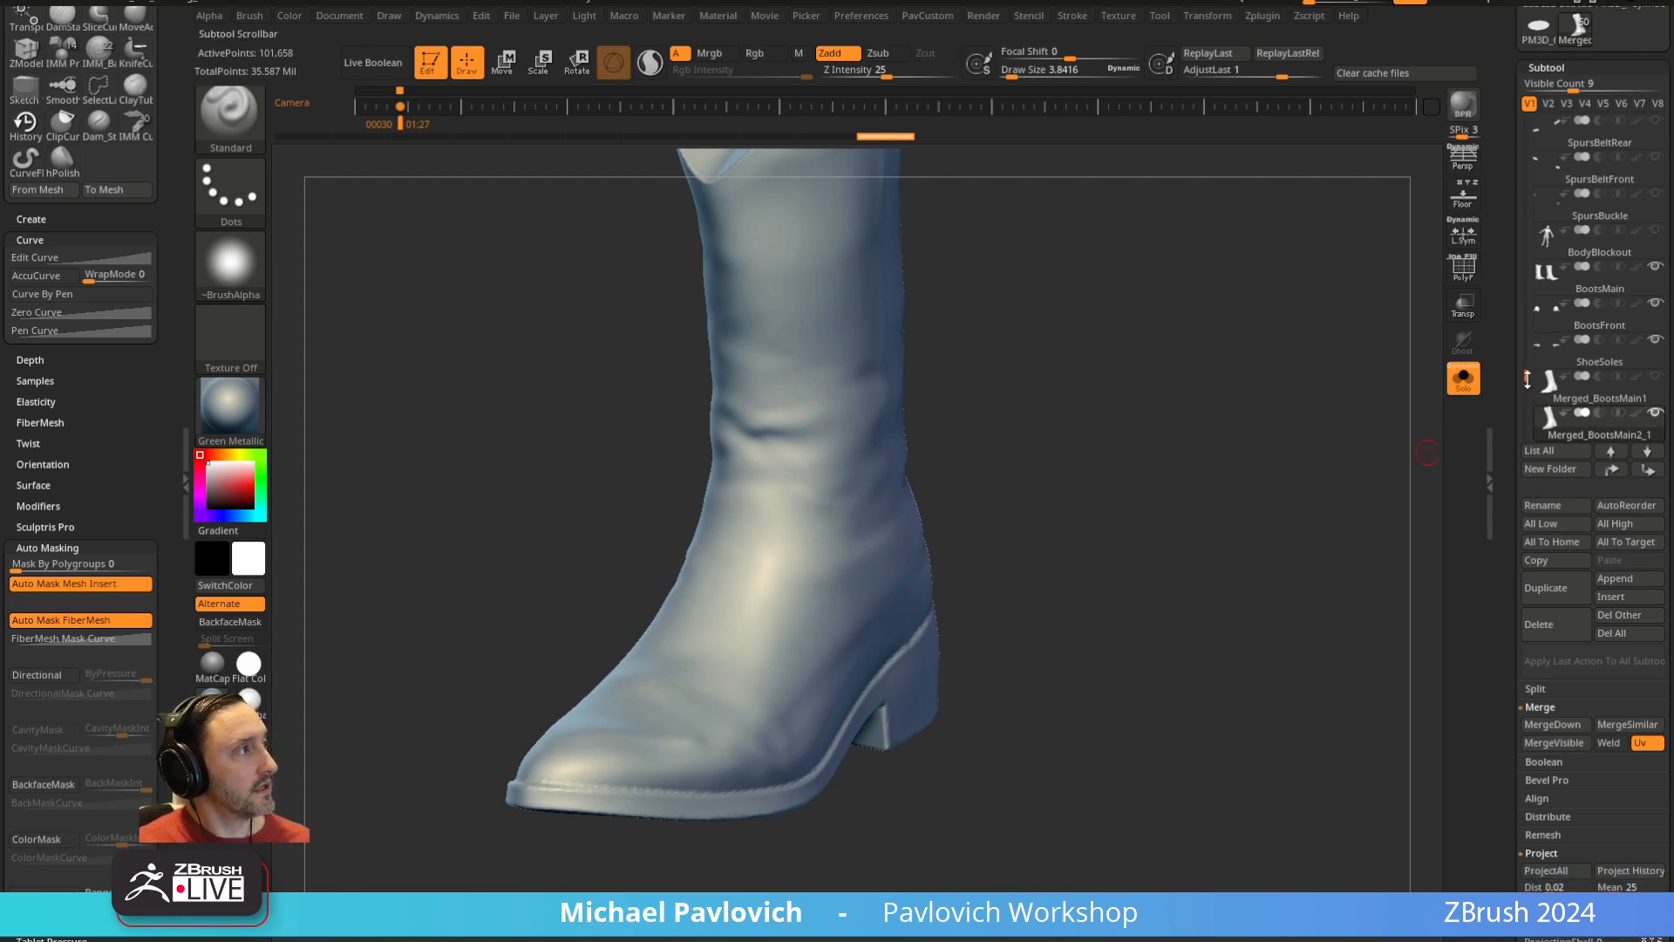
left_click_drag(1518, 388, 1521, 401)
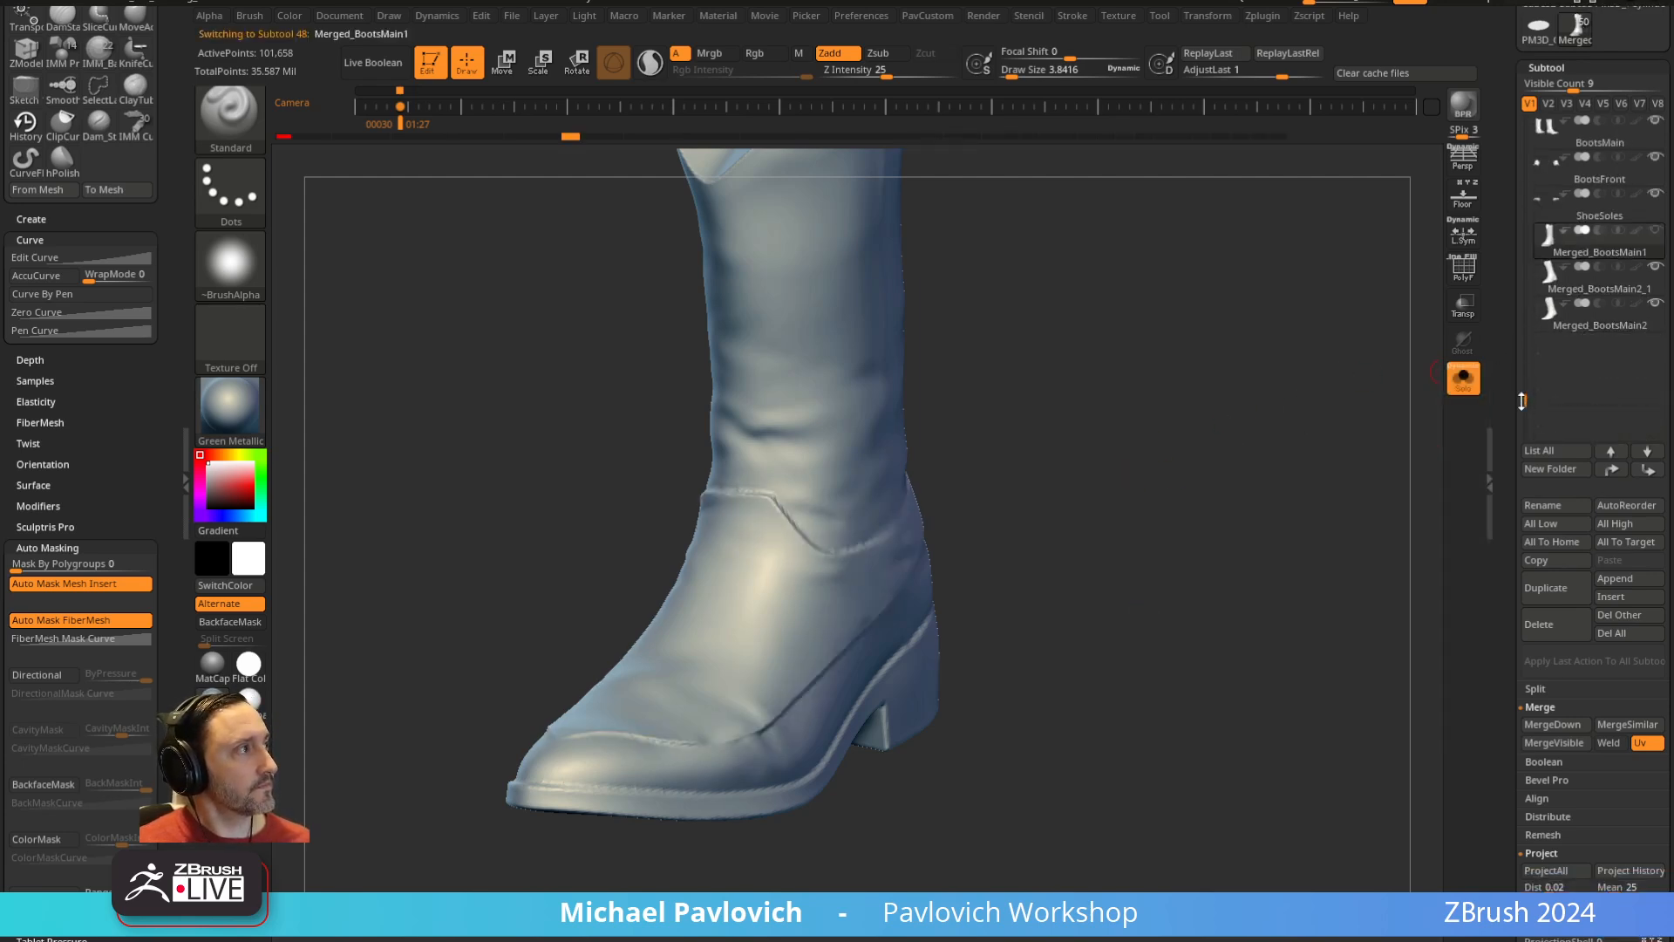
left_click(1598, 324)
left_click(1454, 279)
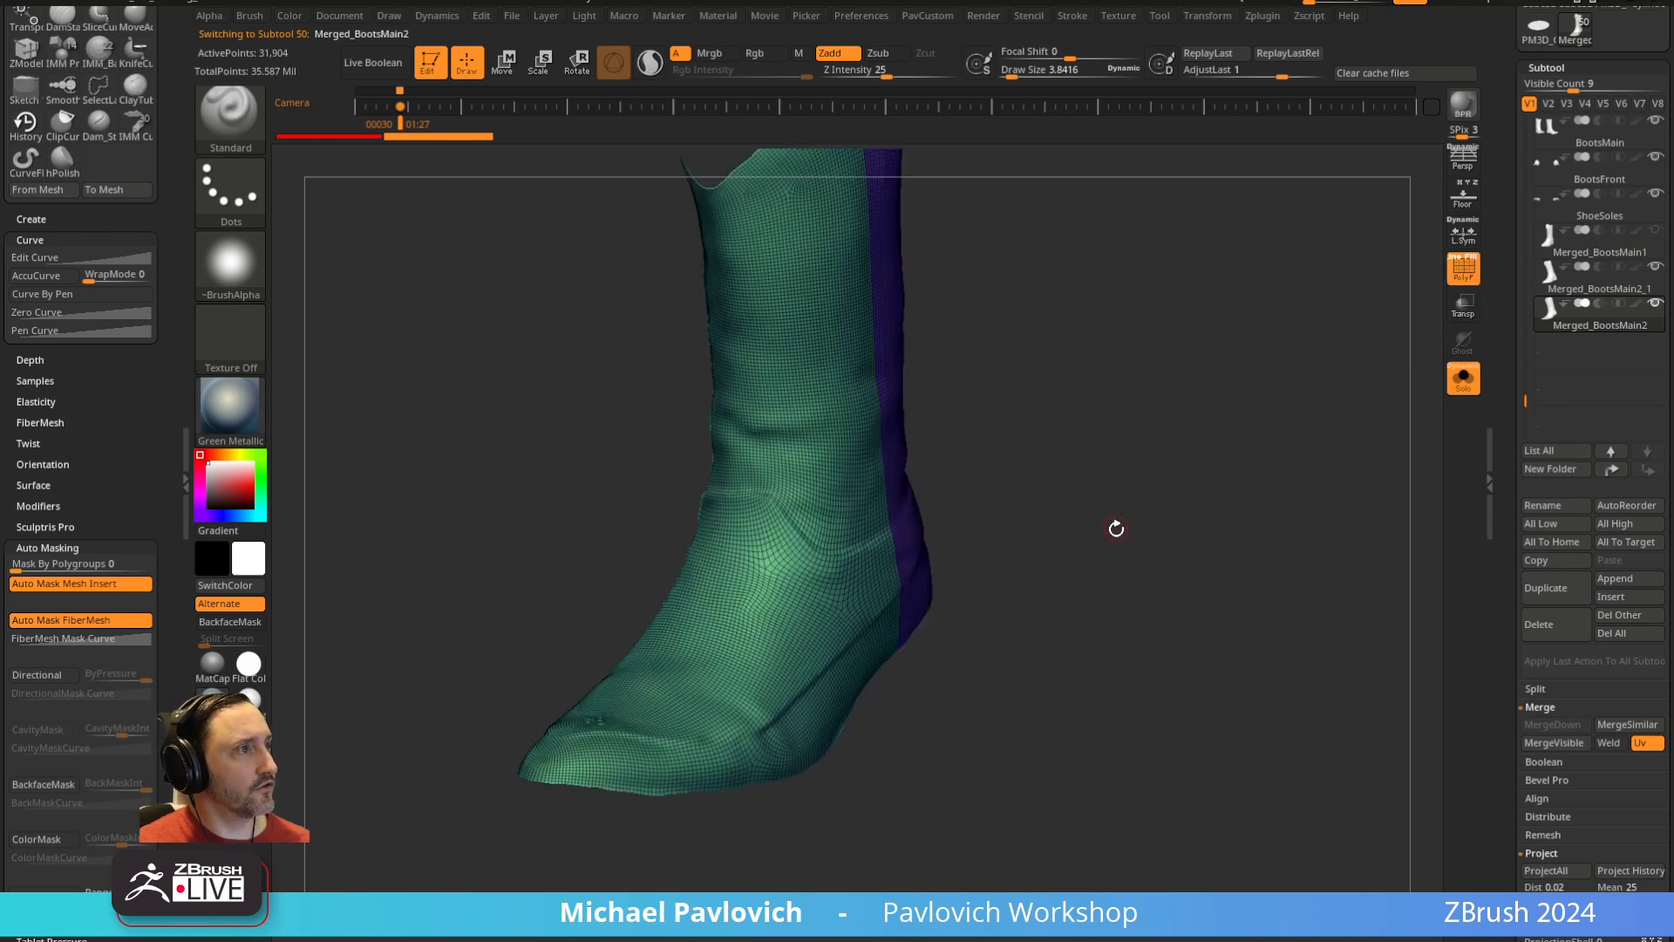
ZRemesh the upper at half its polygon count with its polygroups kept
key("space")
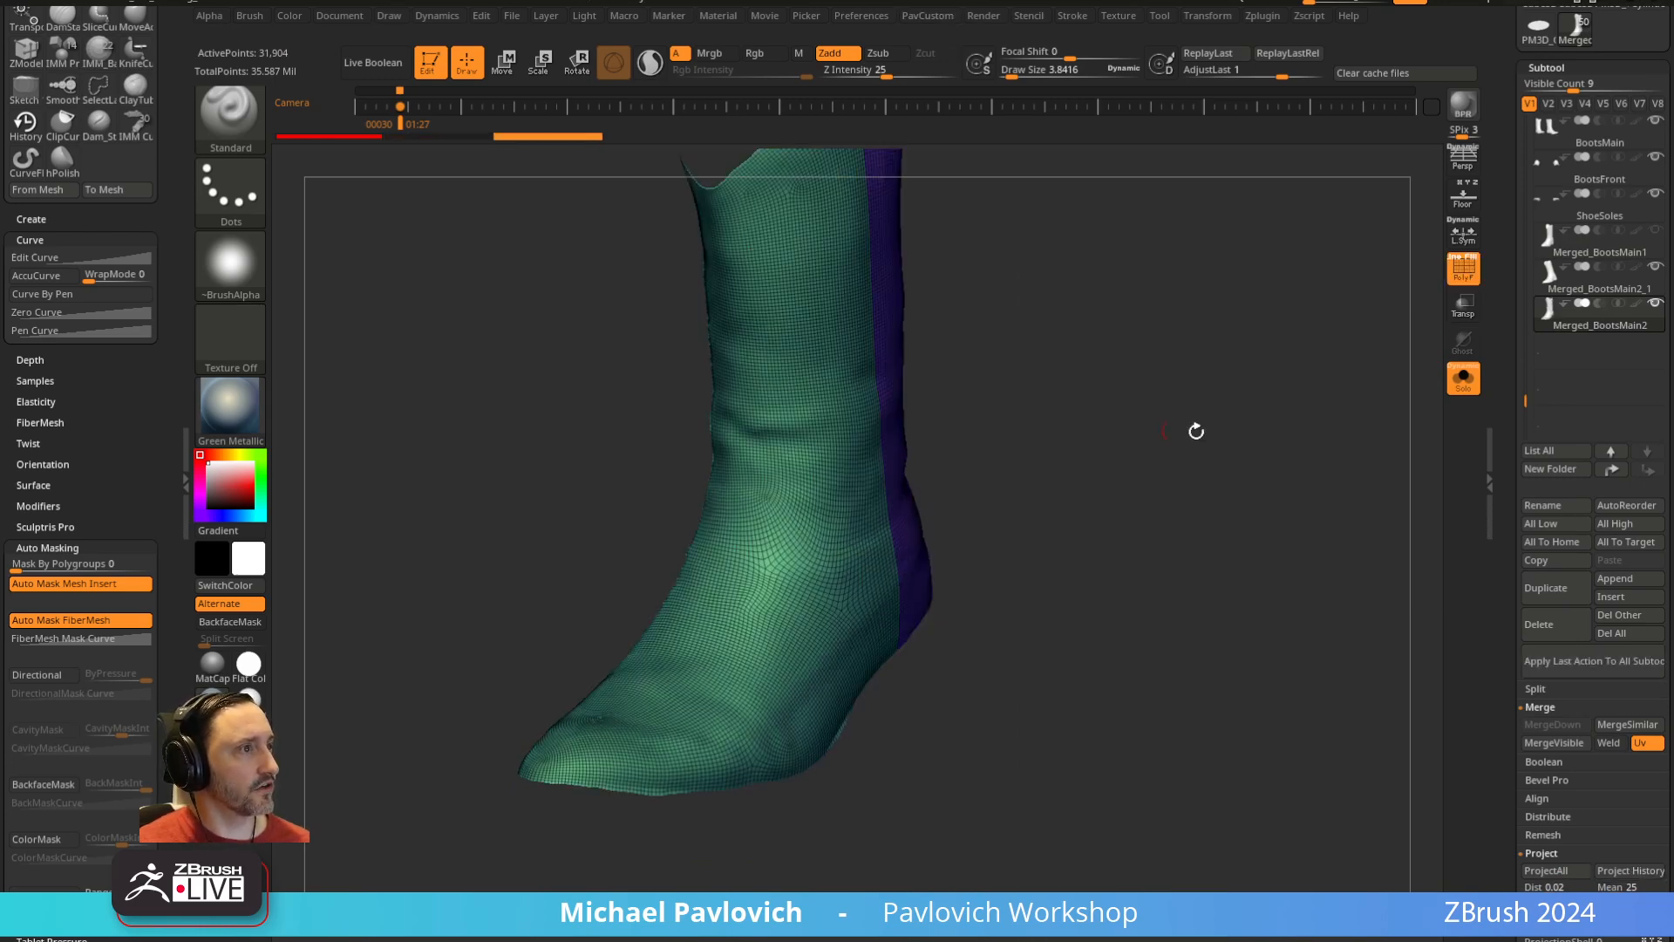
left_click_drag(1196, 431, 1133, 419)
mouse_move(1252, 499)
left_mouse_down()
mouse_move(1147, 497)
mouse_move(1231, 504)
left_mouse_up()
key("space")
left_click(1218, 789)
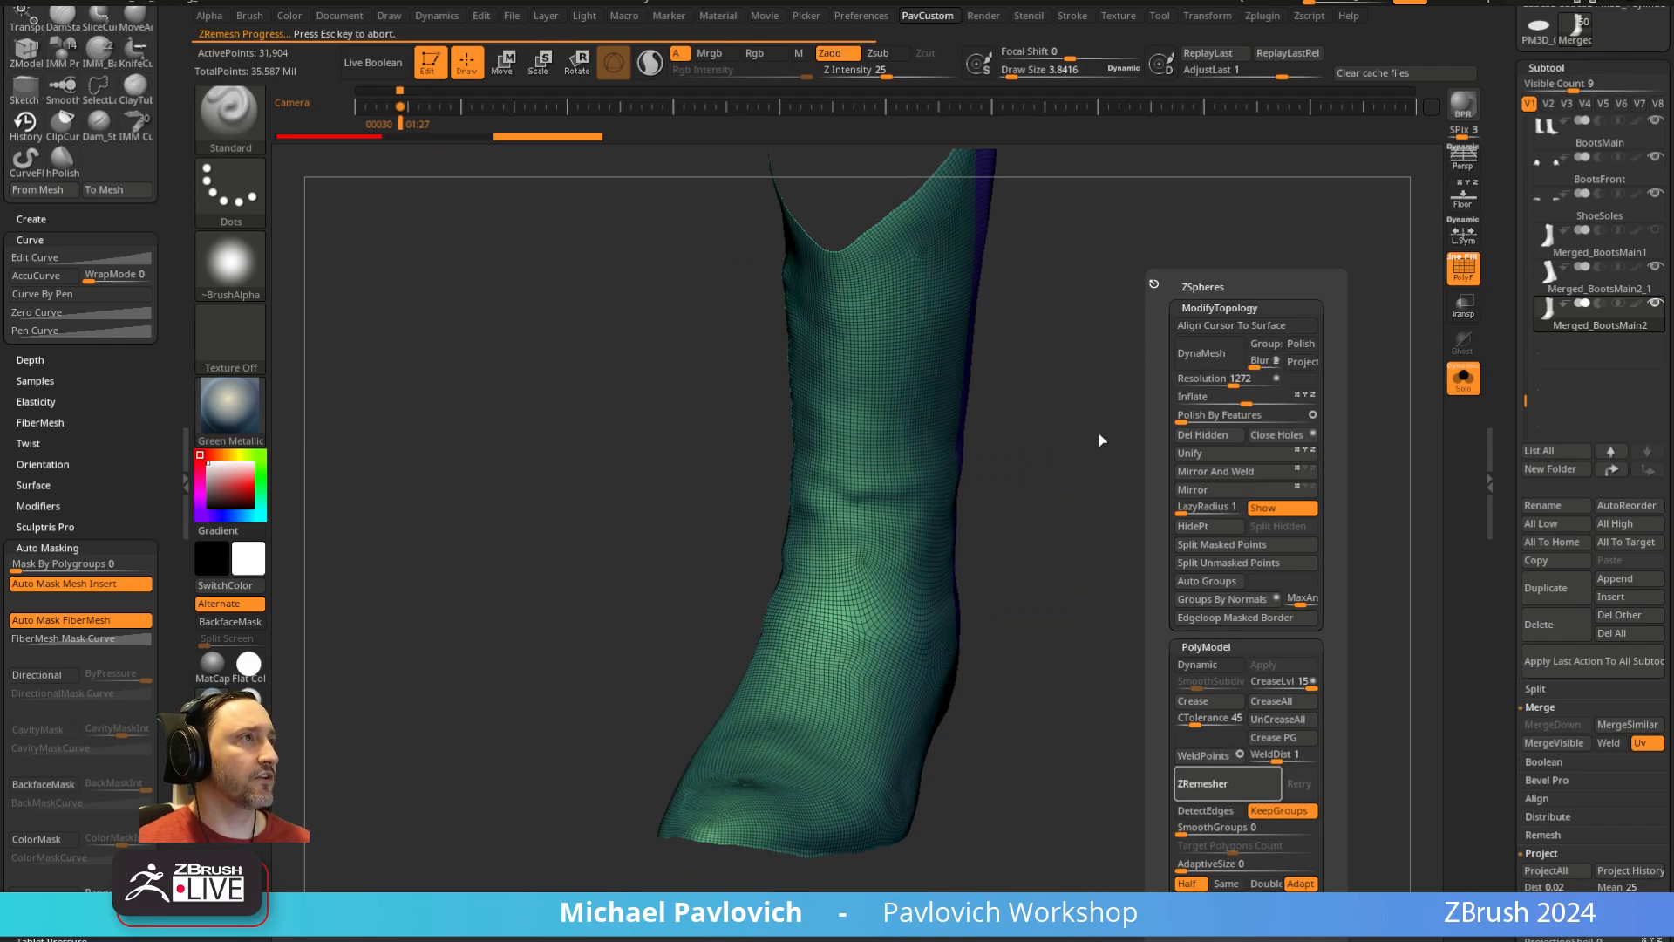
left_click_drag(1186, 450, 1125, 672, "shift")
Collapse one edge on the border between the purple and green polygroups using ZModeler's Collapse edge action
right_click_drag(1012, 458, 1229, 636, "ctrl")
right_click_drag(1095, 362, 906, 558, "alt")
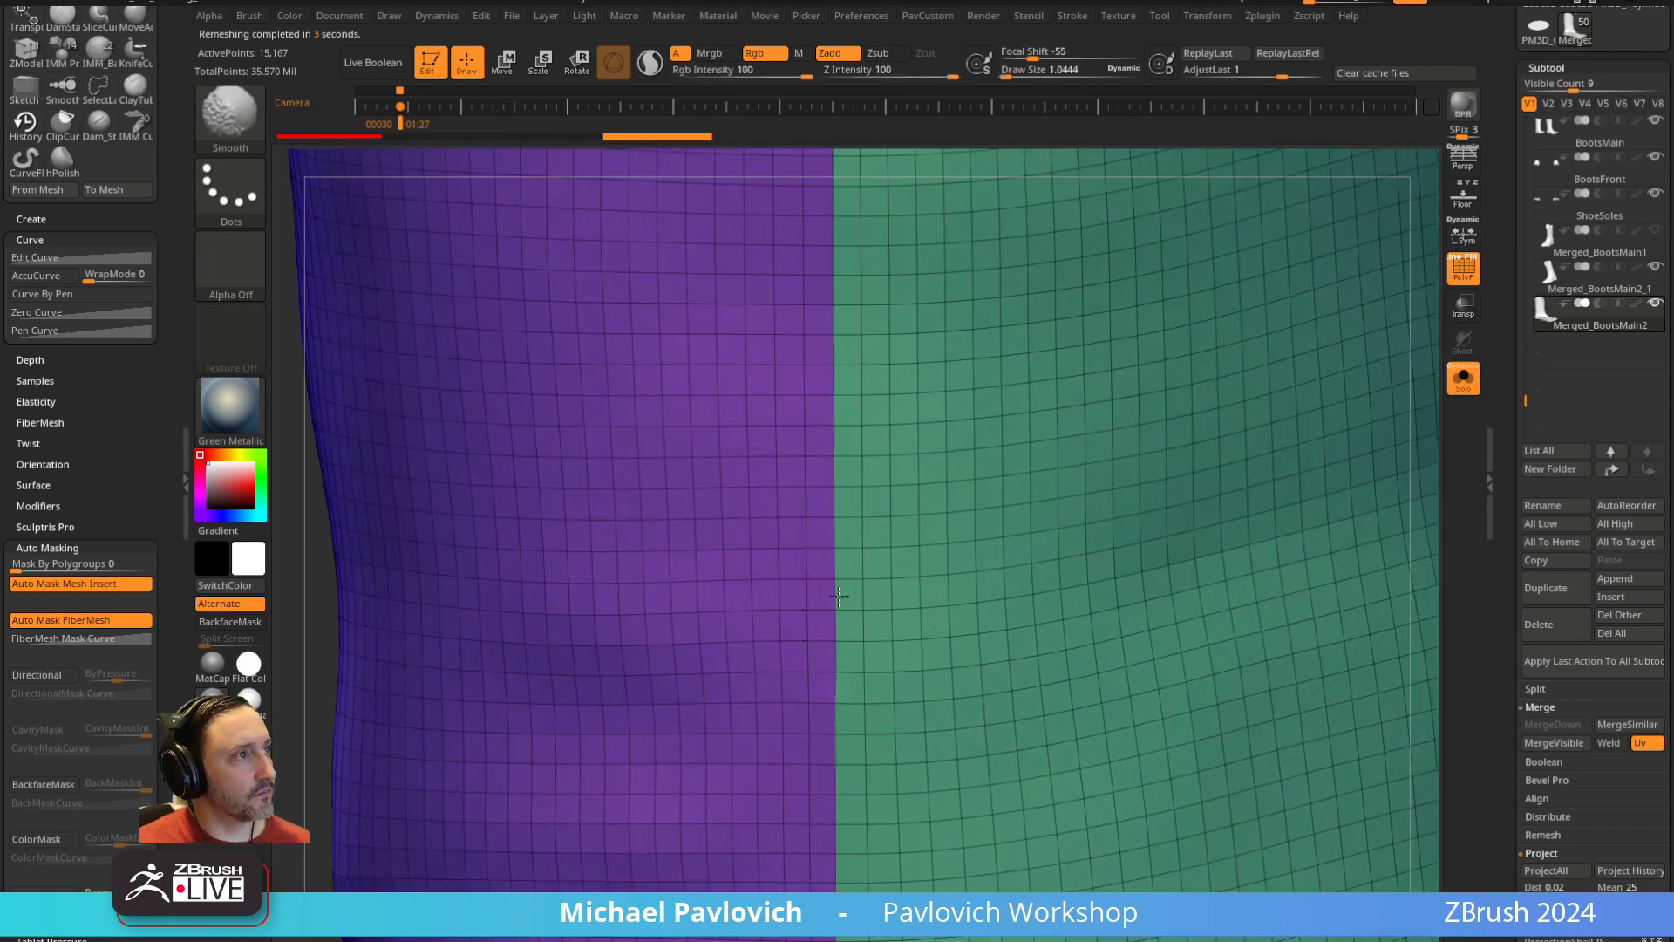
key("b")
key("z")
key("m")
key("space")
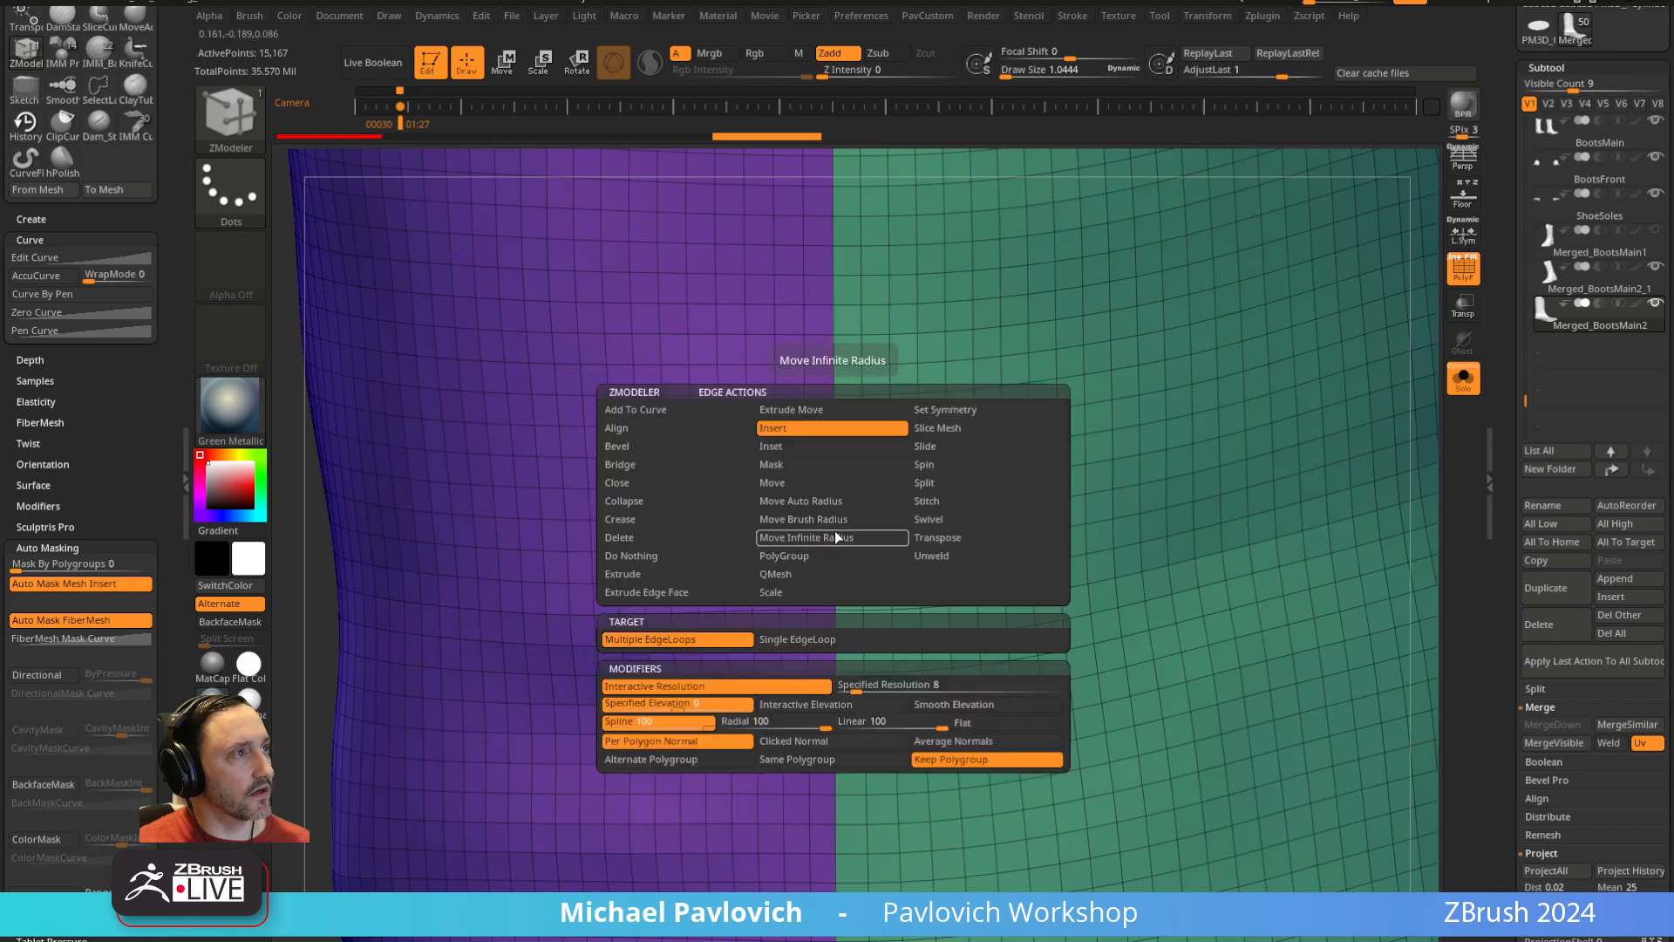
left_click(654, 502)
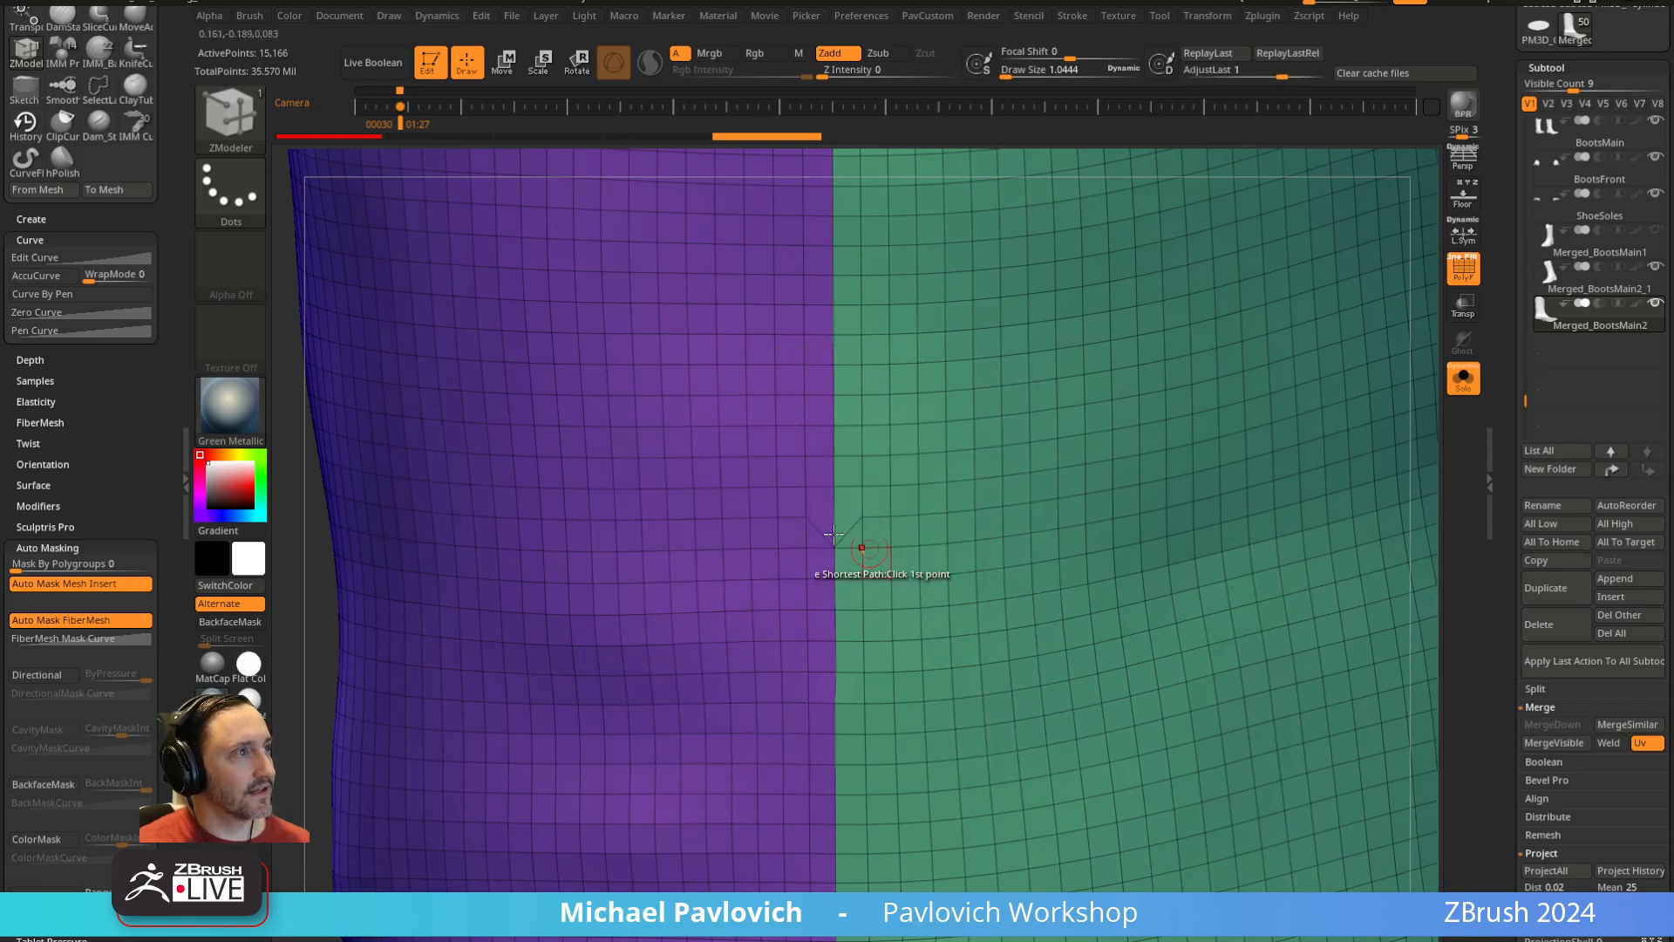
Try collapsing a second edge just below on the polygroup border, and undo it
right_click_drag(833, 533, 796, 671, "ctrl")
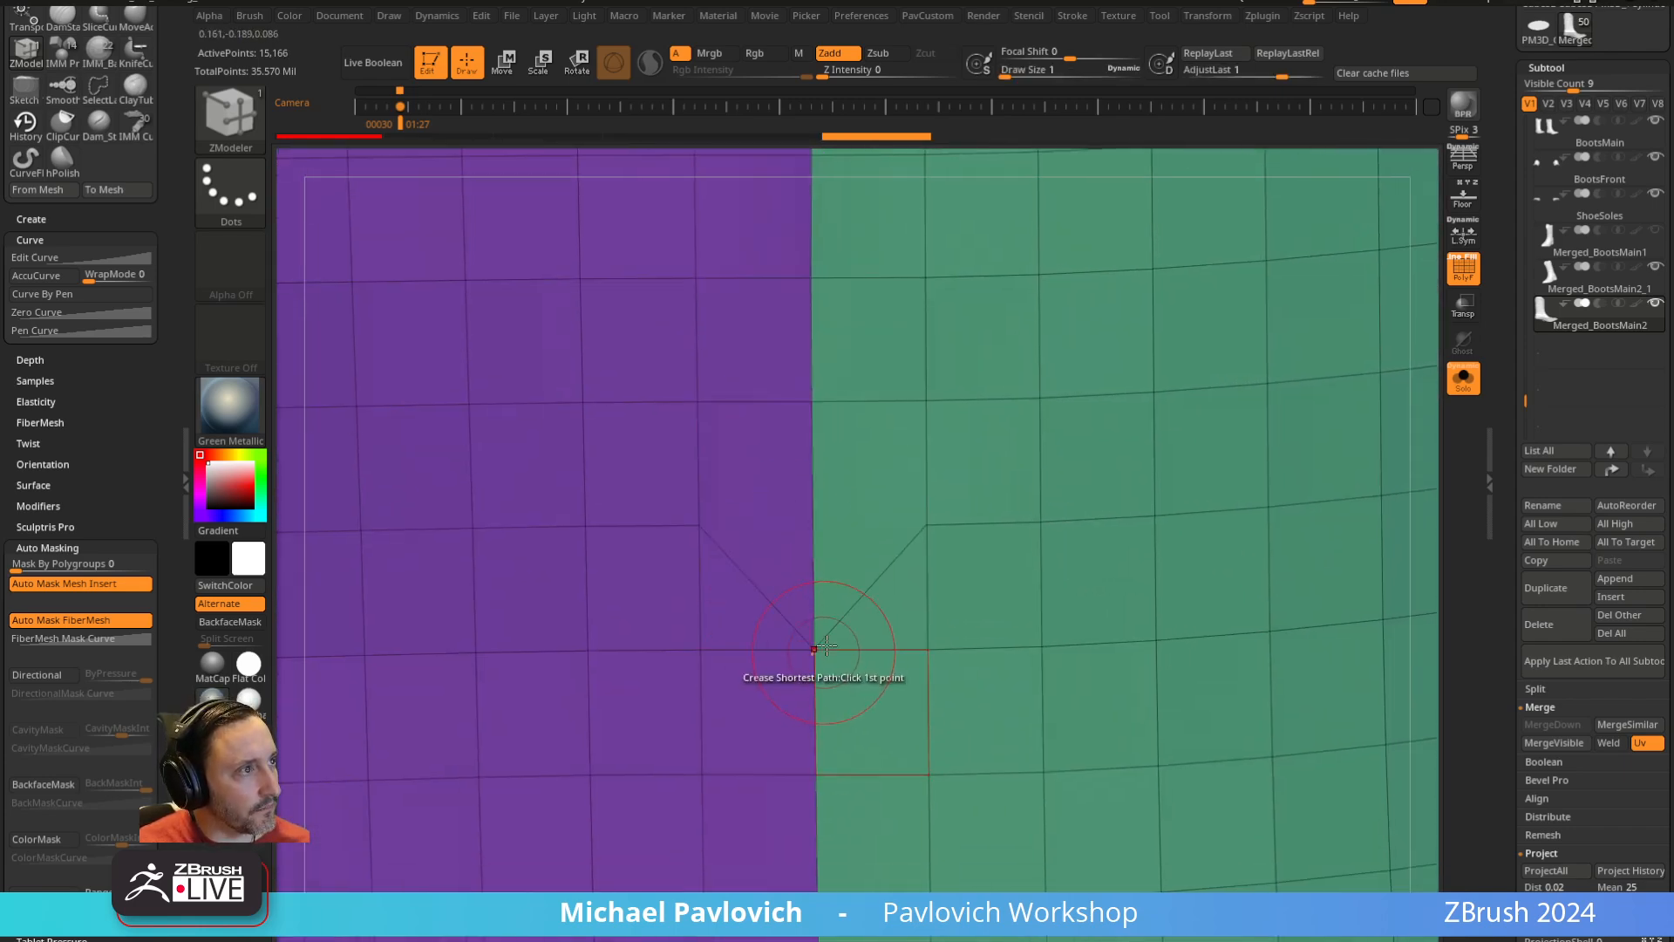
left_click_drag(821, 650, 828, 741, "shift")
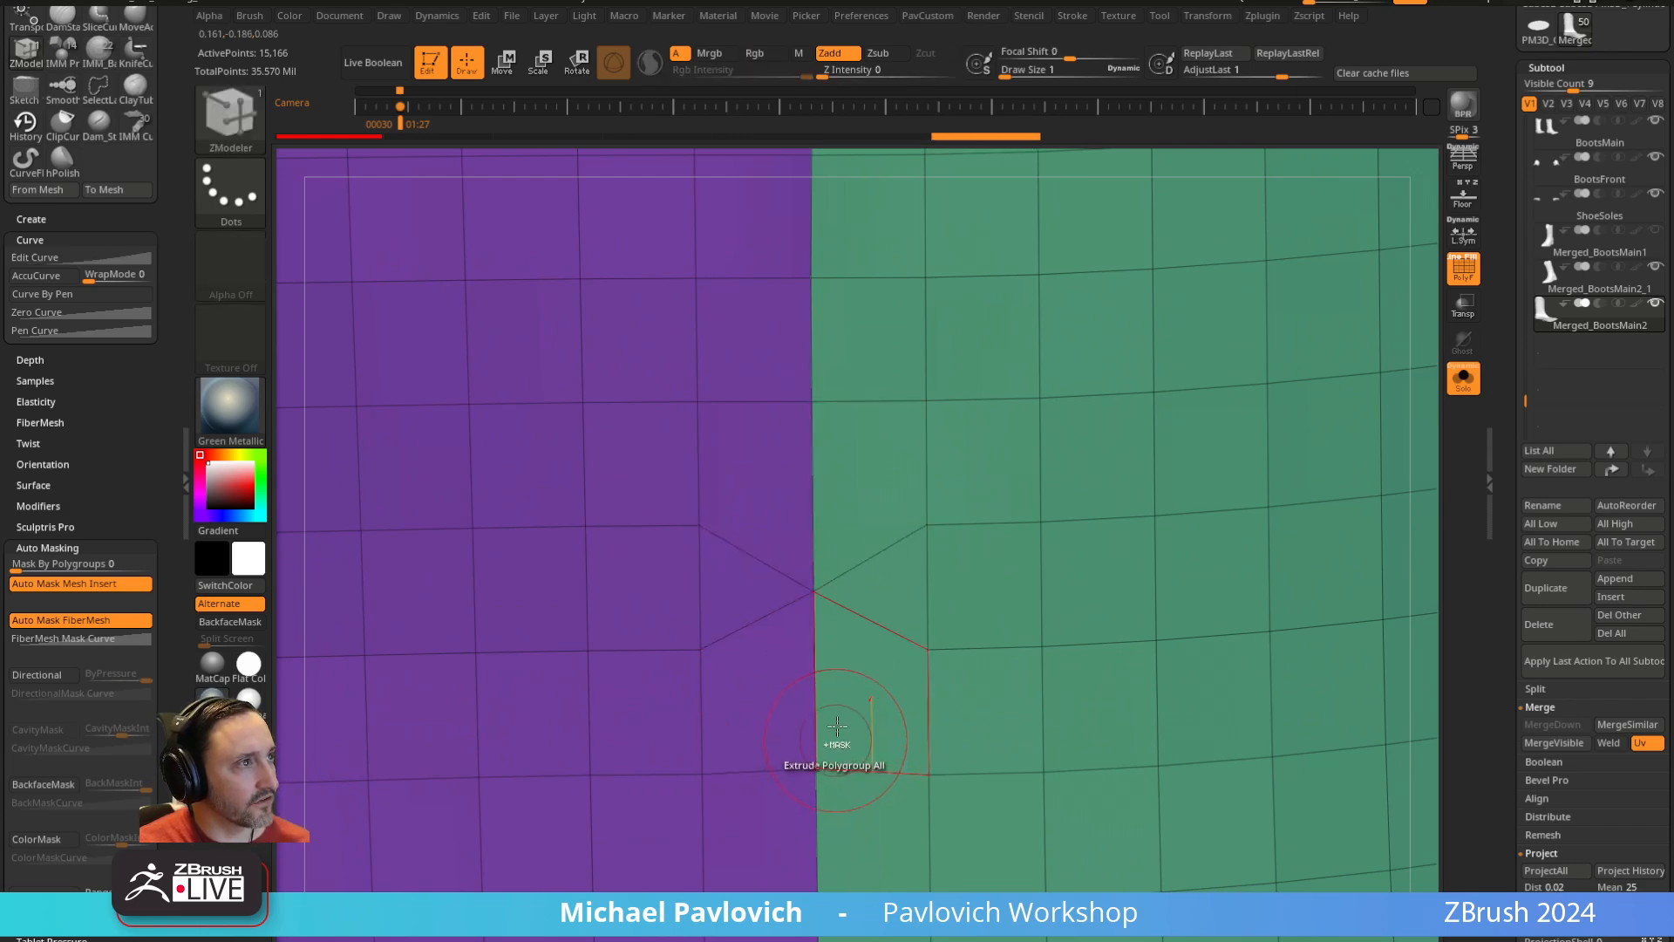
key("ctrl+z")
key("space")
left_click(804, 446)
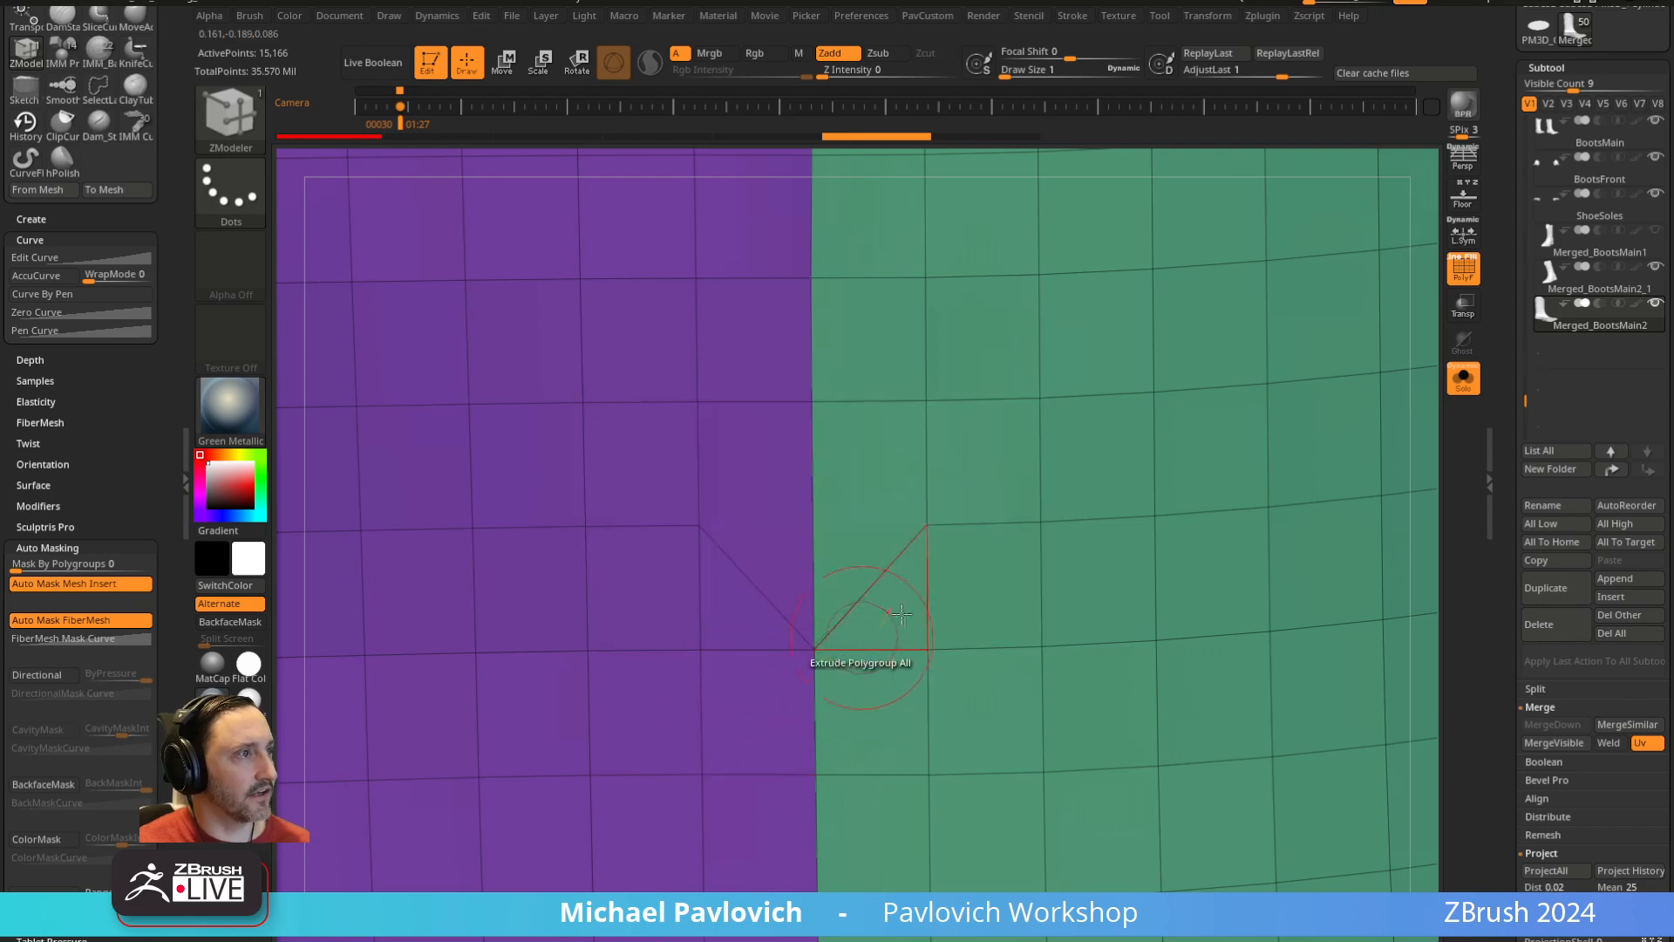
key("2")
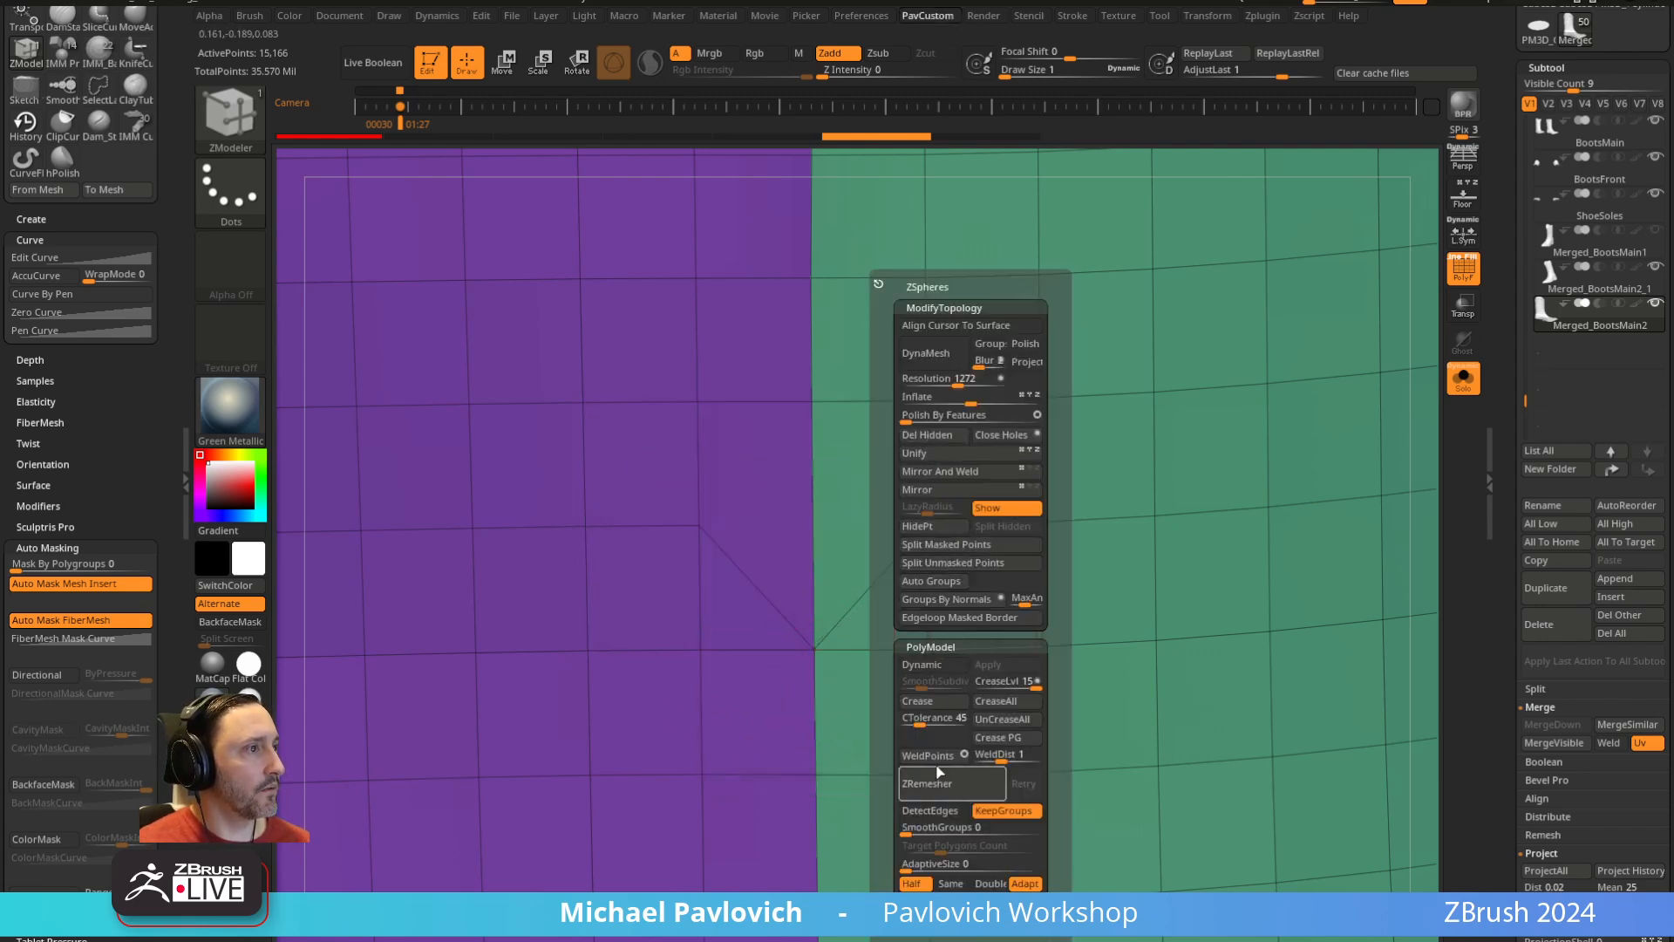
right_click_drag(908, 592, 1193, 265, "ctrl")
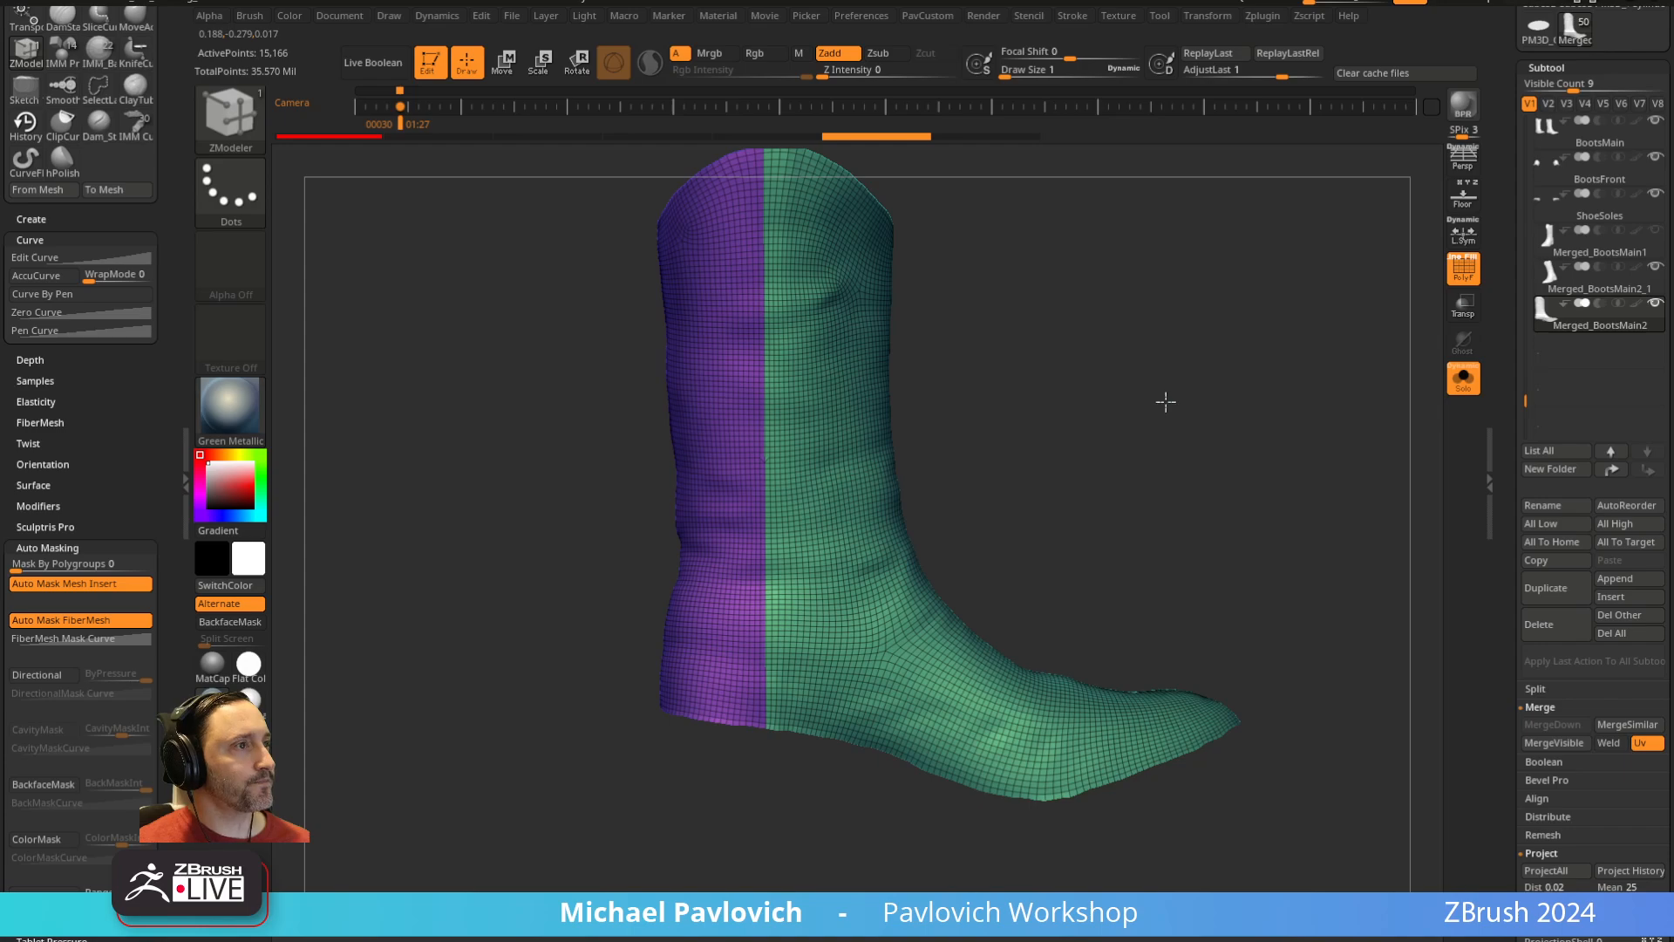
ZRemesh the boot upper again at half density, keeping the polygroups
right_click_drag(1165, 402, 770, 404)
right_click_drag(700, 520, 1022, 478)
right_click_drag(1157, 432, 1107, 493)
key("2")
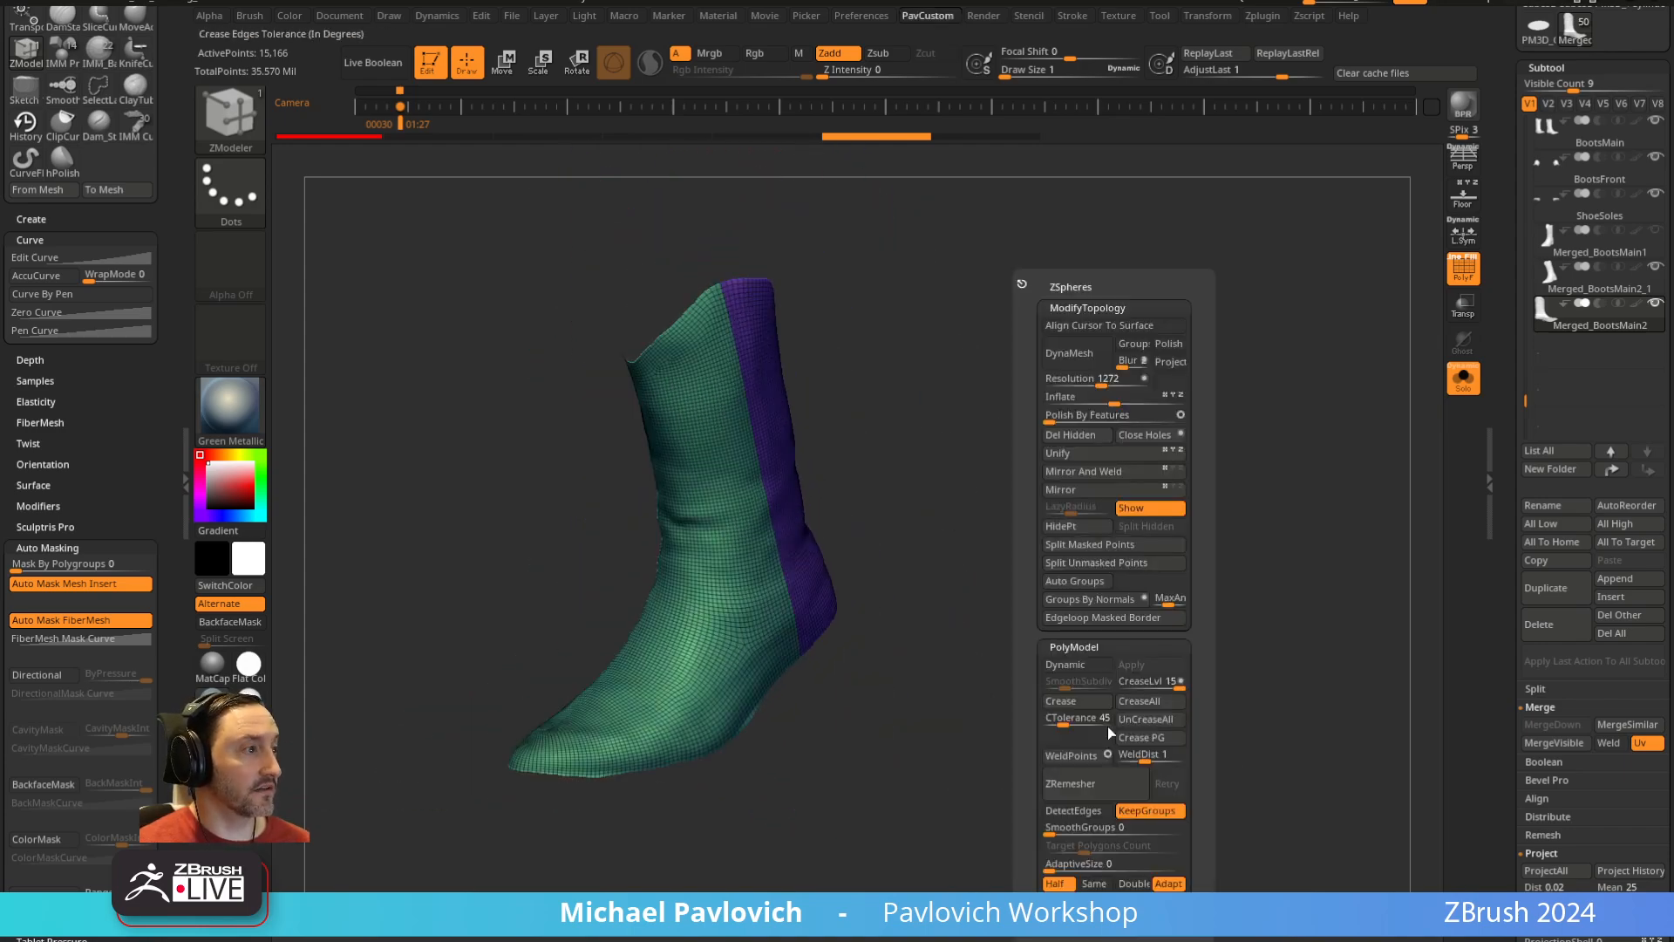
left_click(1100, 790)
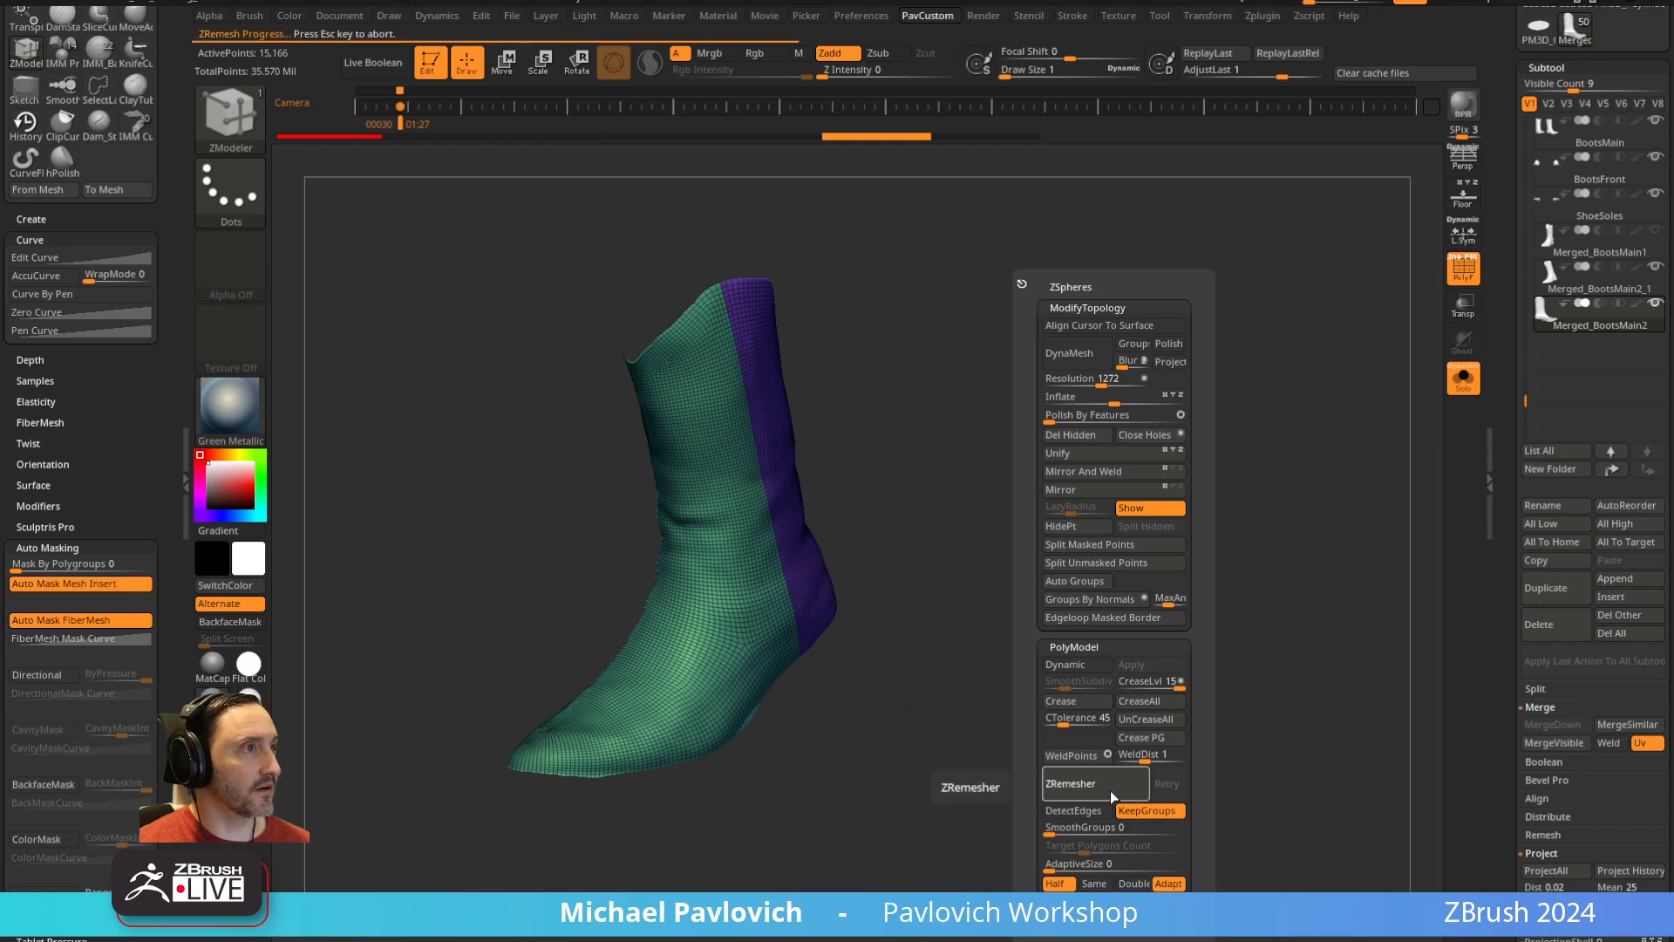
right_click_drag(898, 558, 1033, 568, "alt")
Repeat the half-density ZRemesher pass twice more to bring the upper down to a very light mesh
key("2")
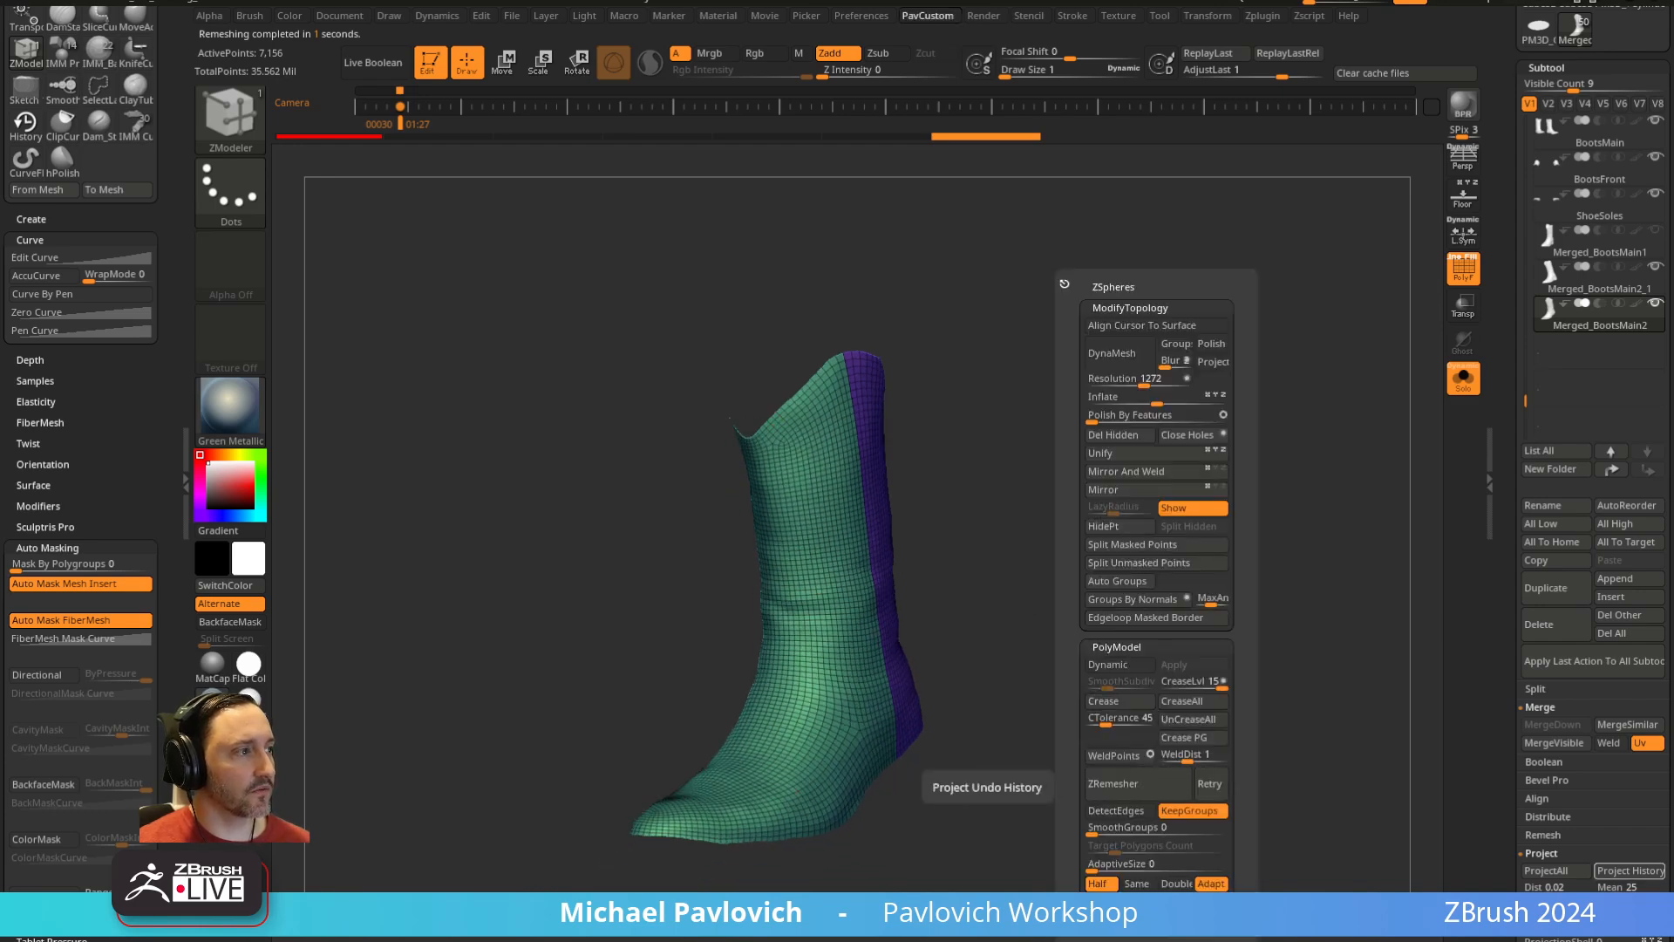
left_click(1140, 785)
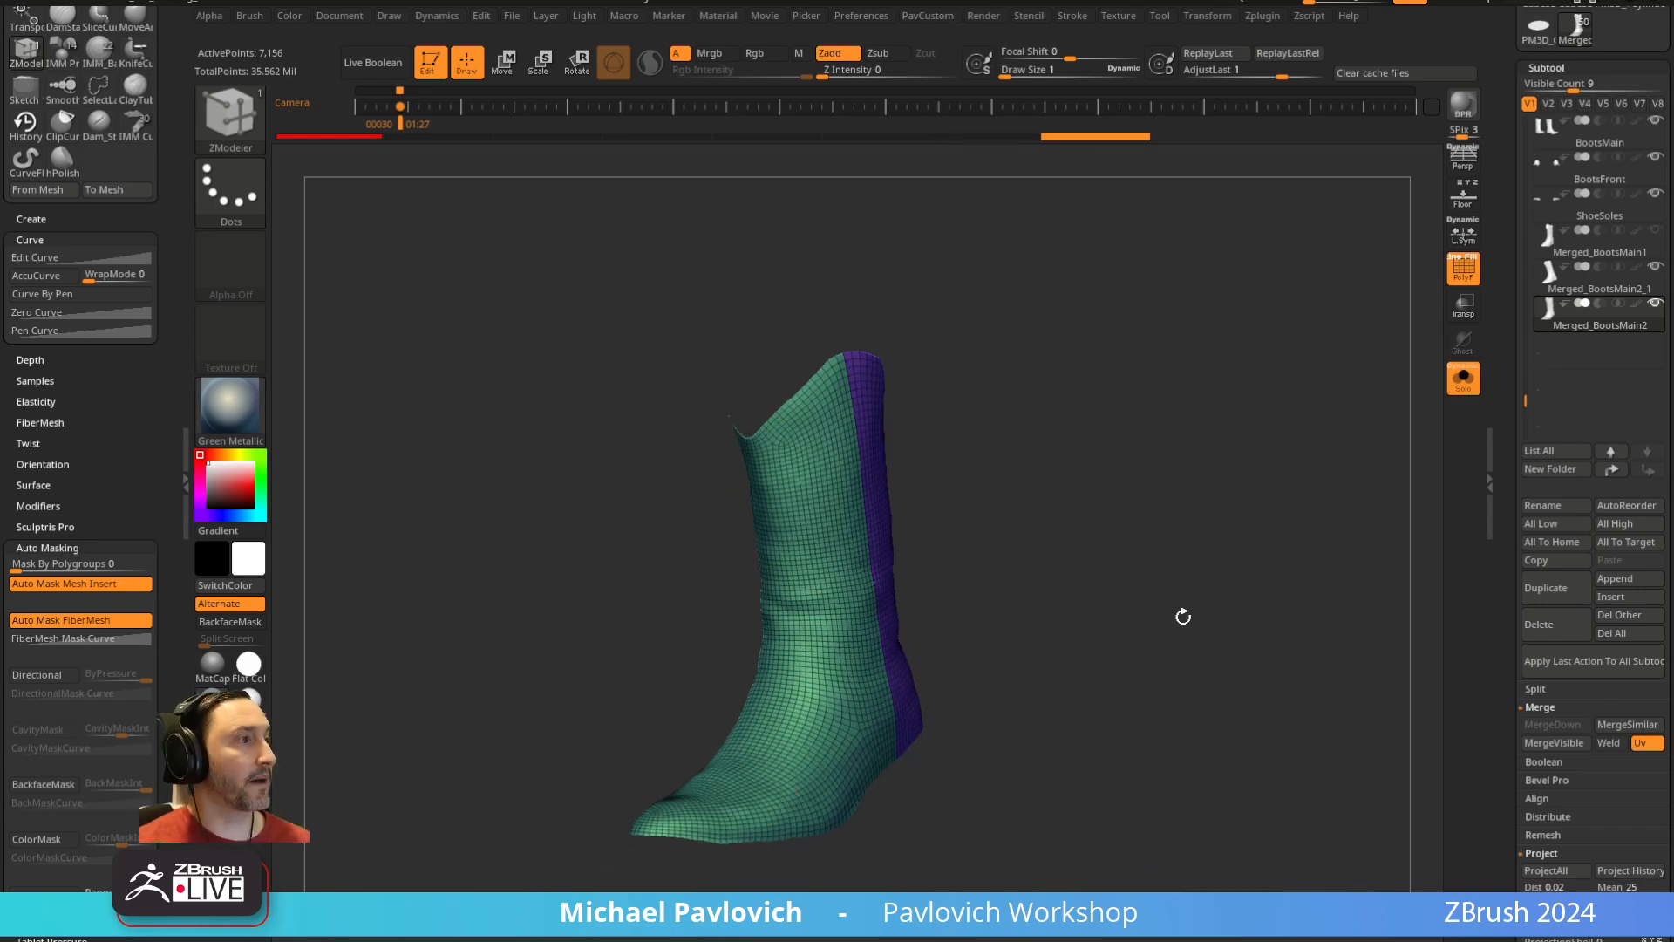
key("2")
left_click(1177, 789)
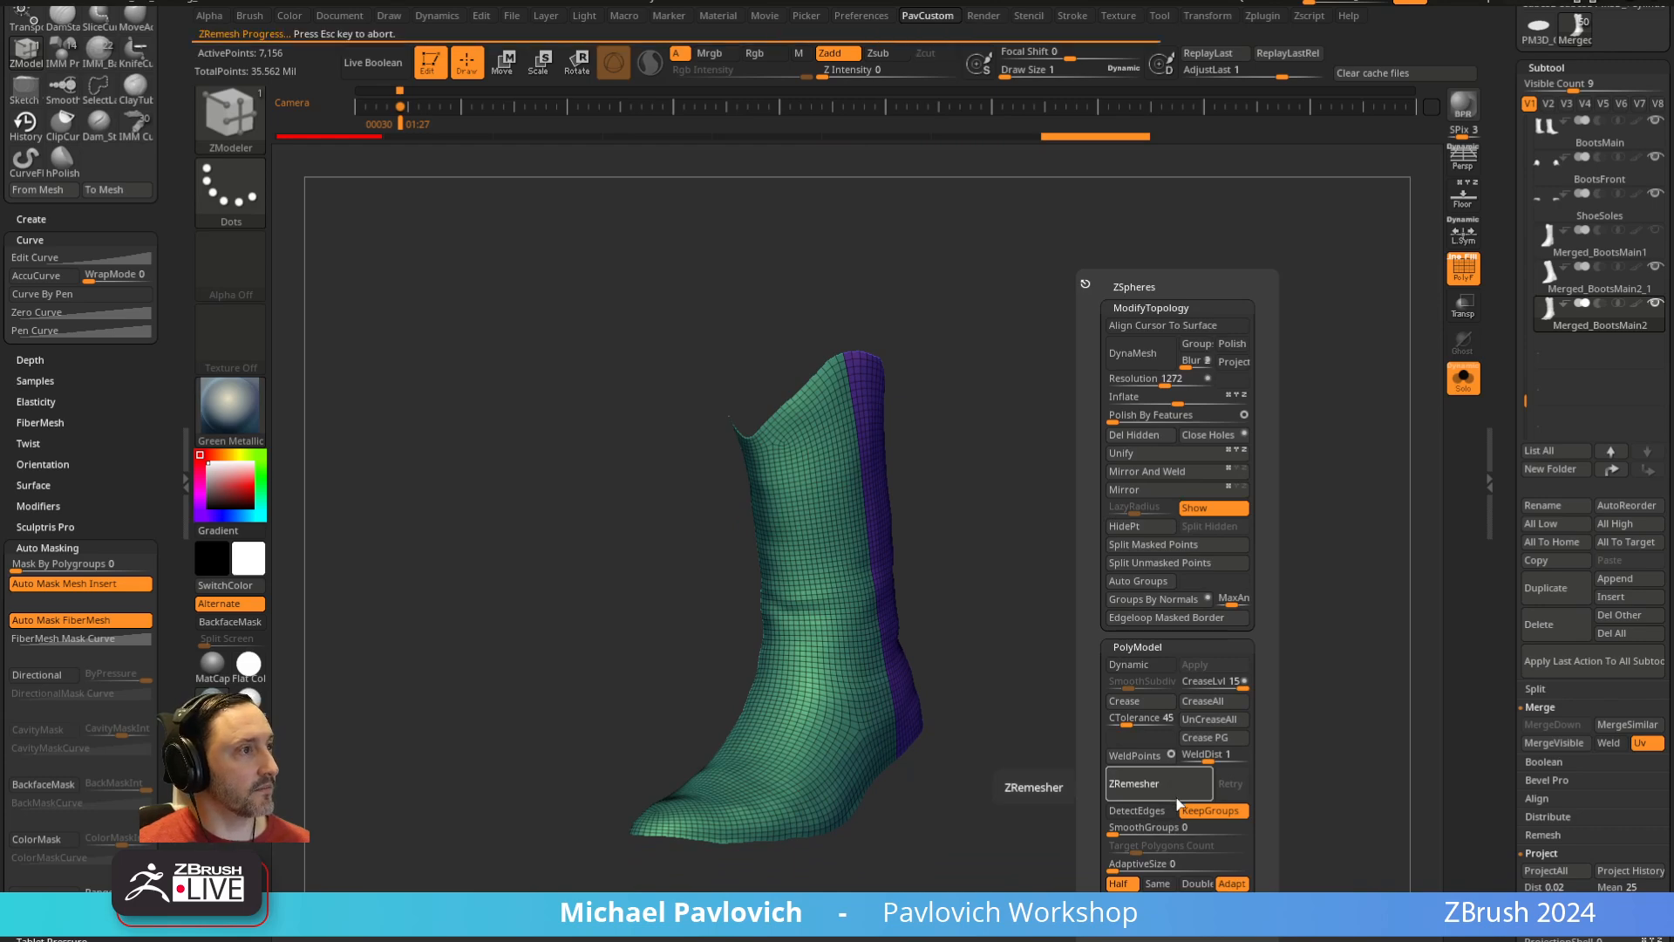
left_click(1181, 908)
key("2")
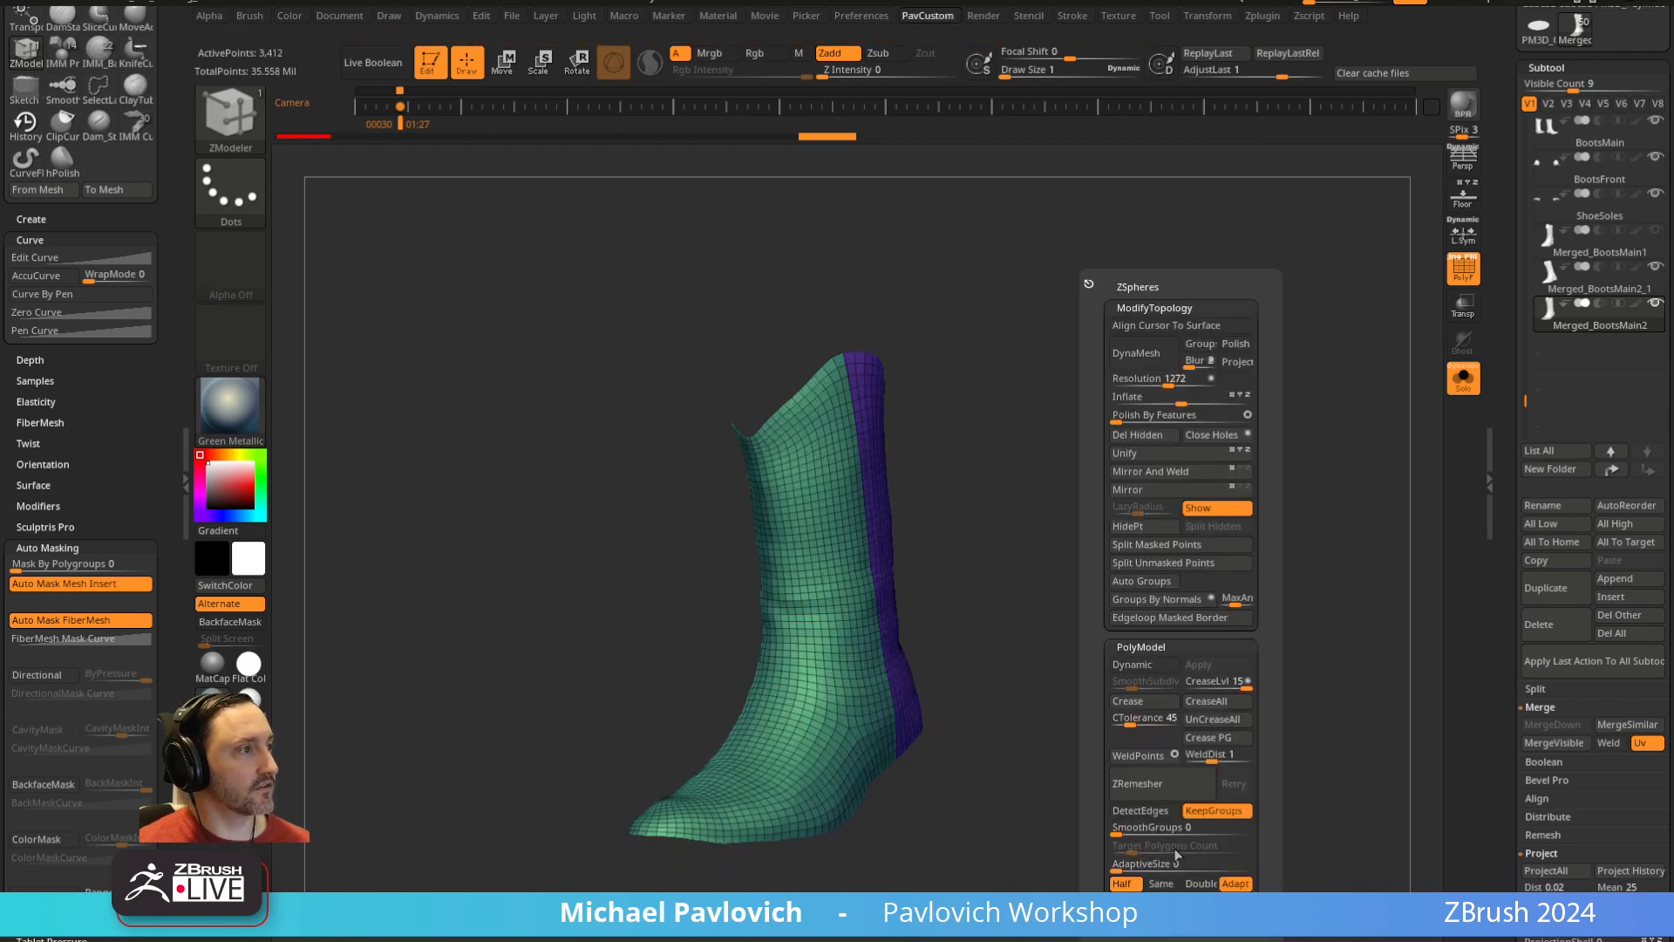
left_click(1155, 789)
left_click_drag(1168, 611, 1179, 573)
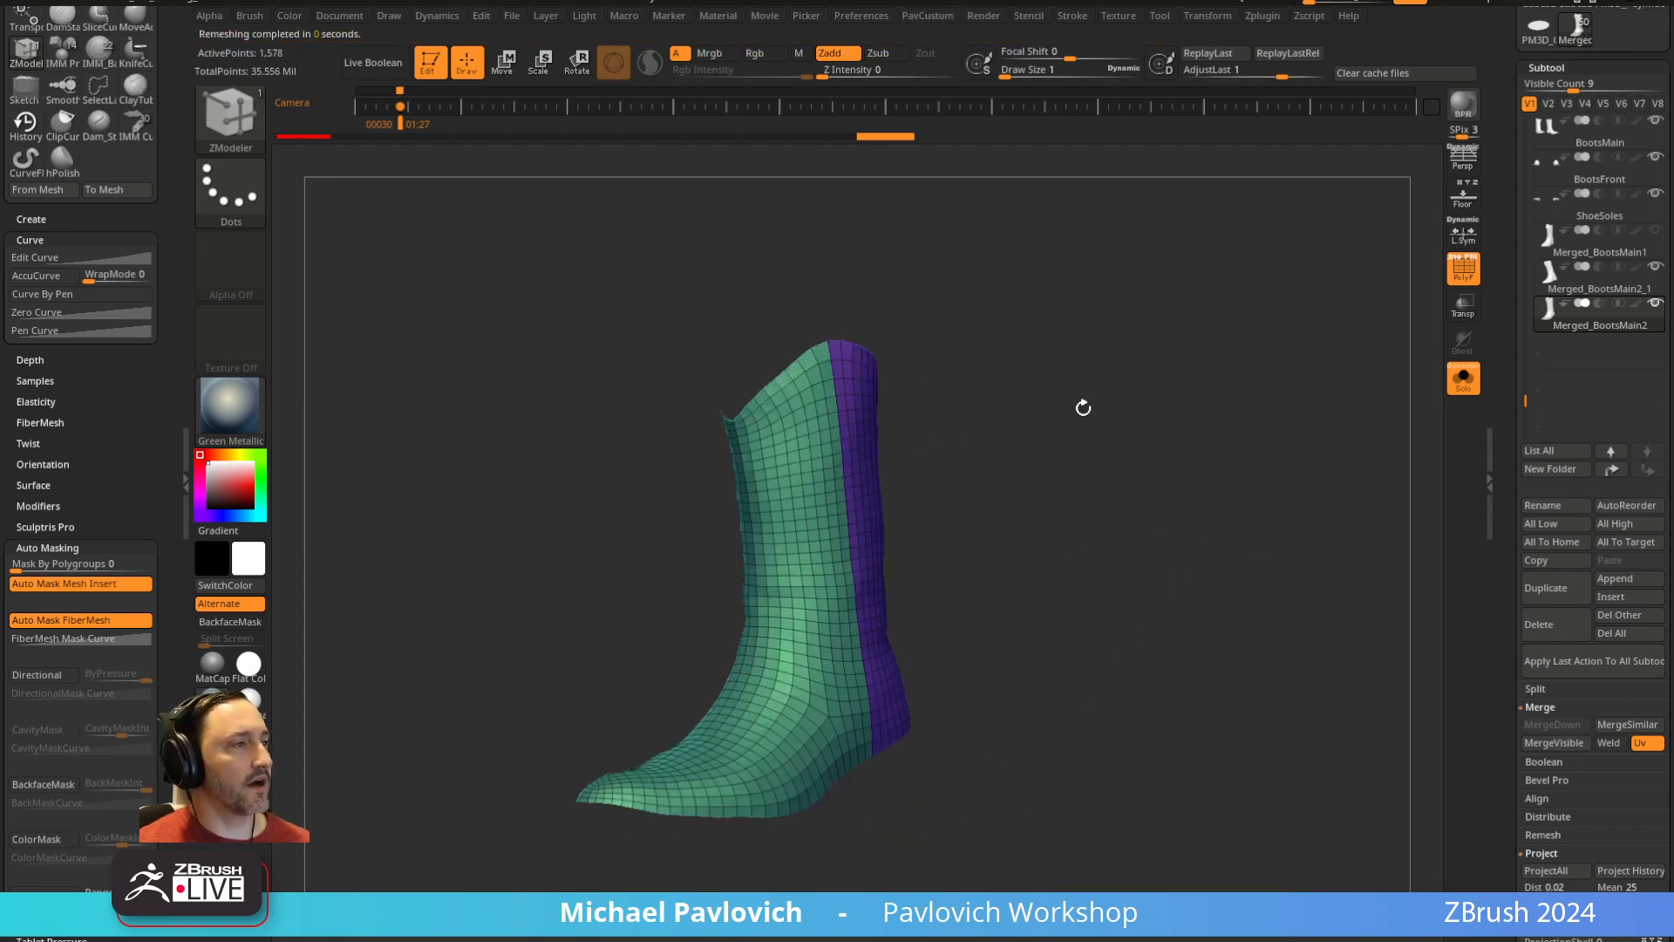
Close the open bottom of the boot with ZModeler's Close edge action set to Concave Hole
left_click_drag(1132, 654, 1040, 499)
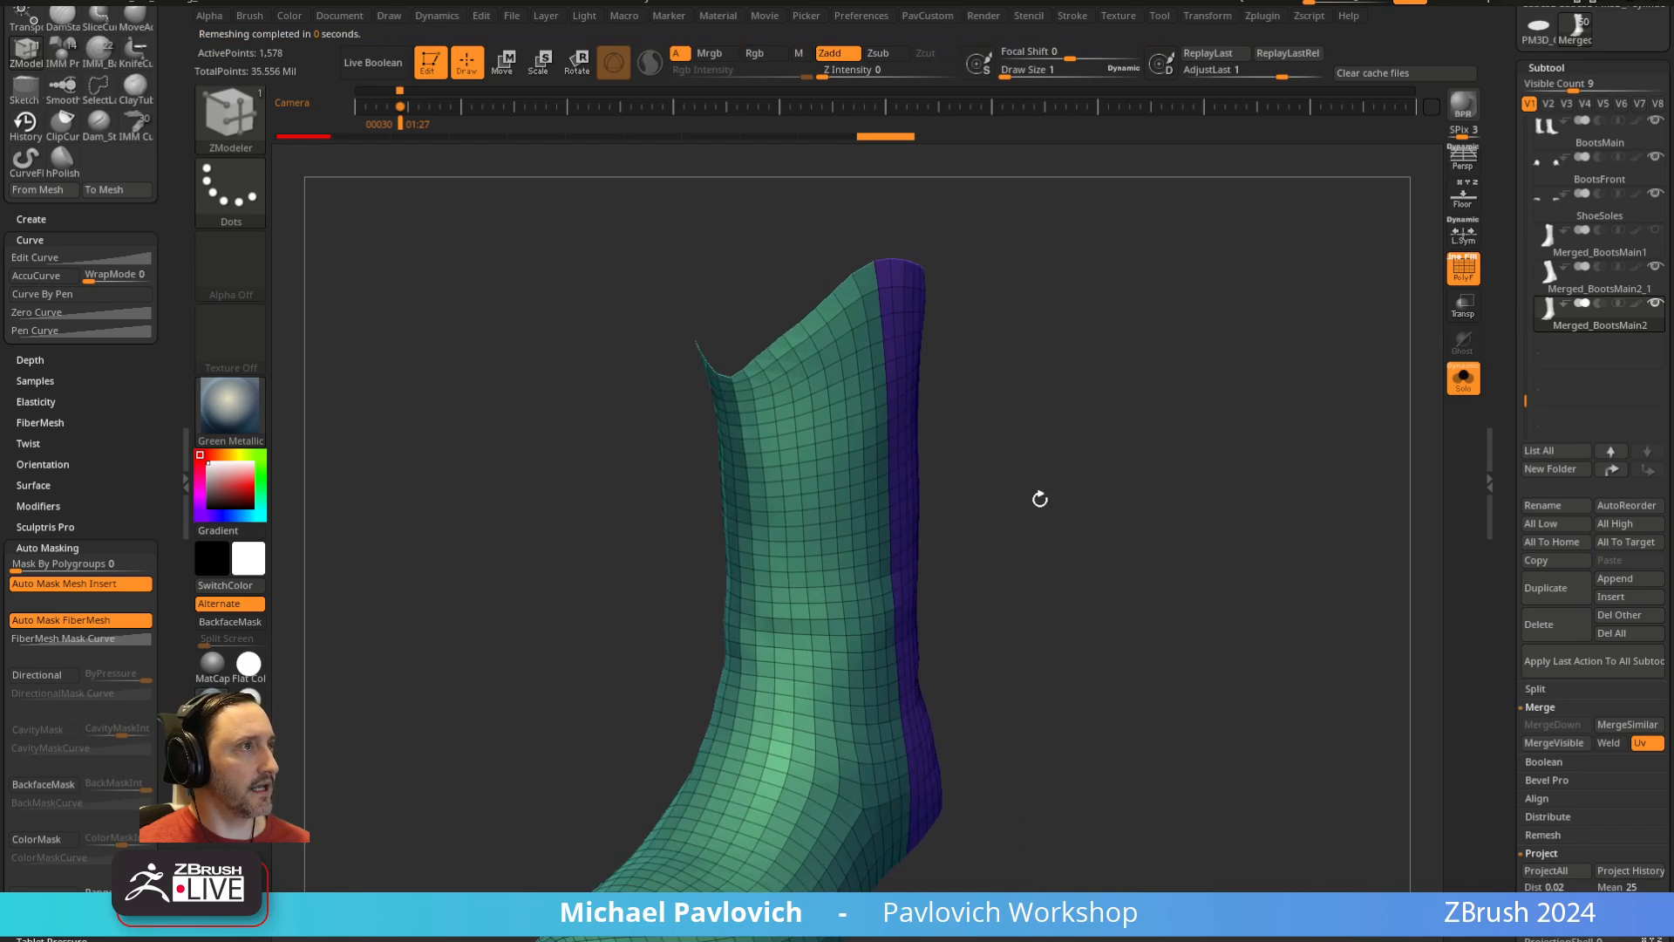
left_click_drag(823, 282, 1084, 531)
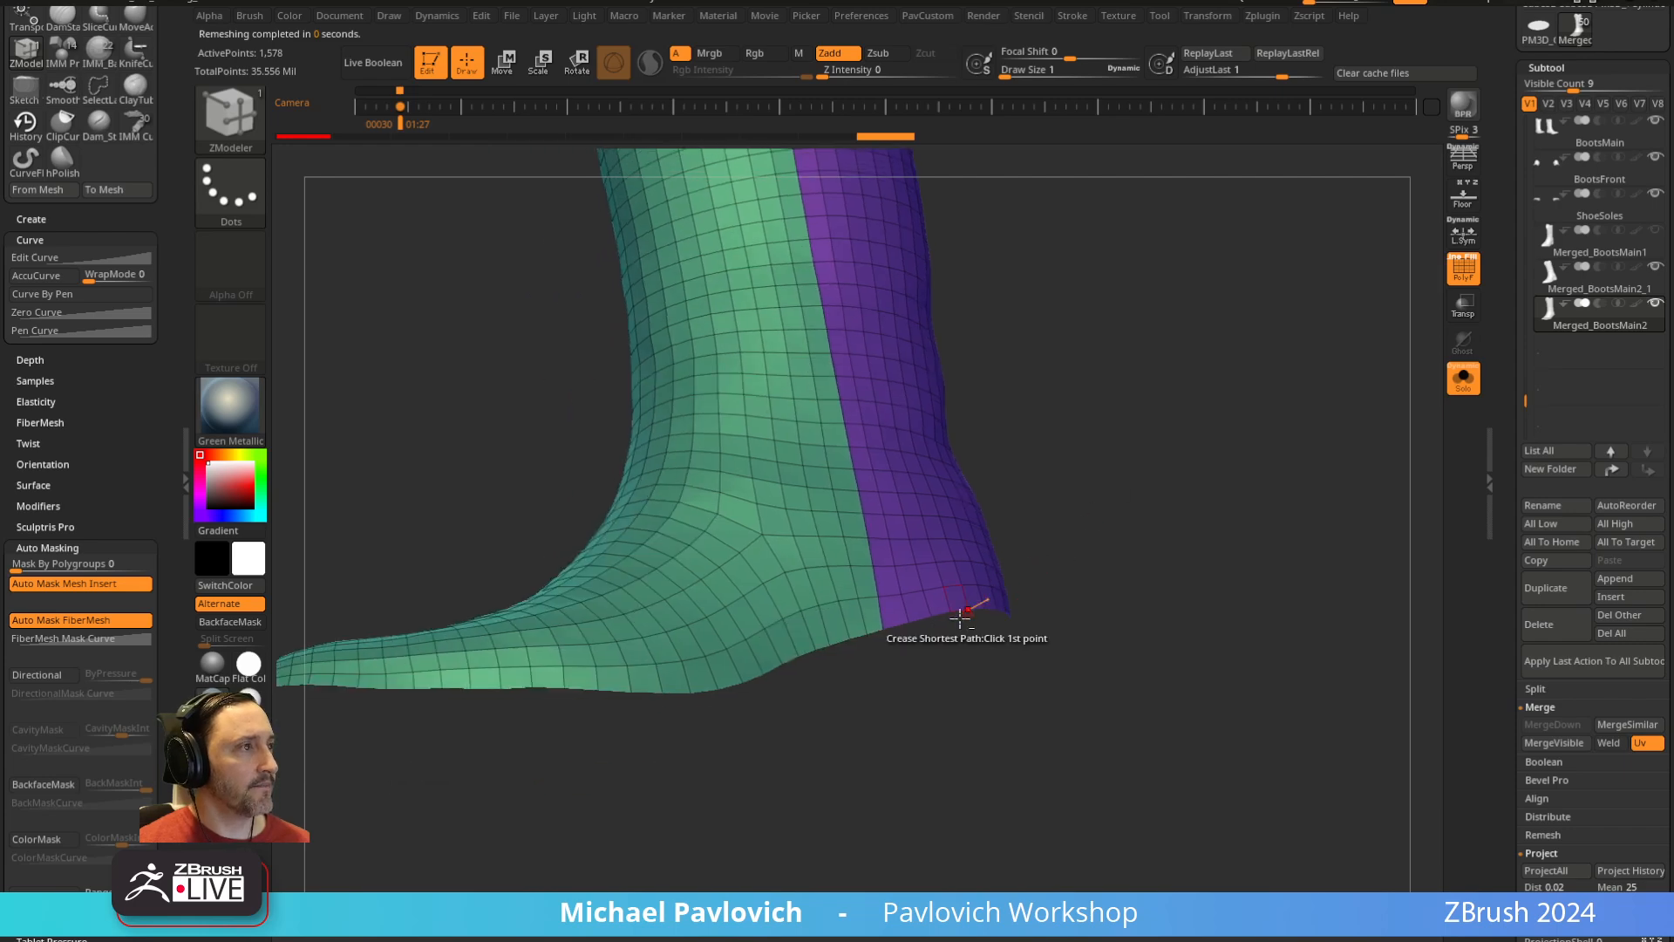
key("space")
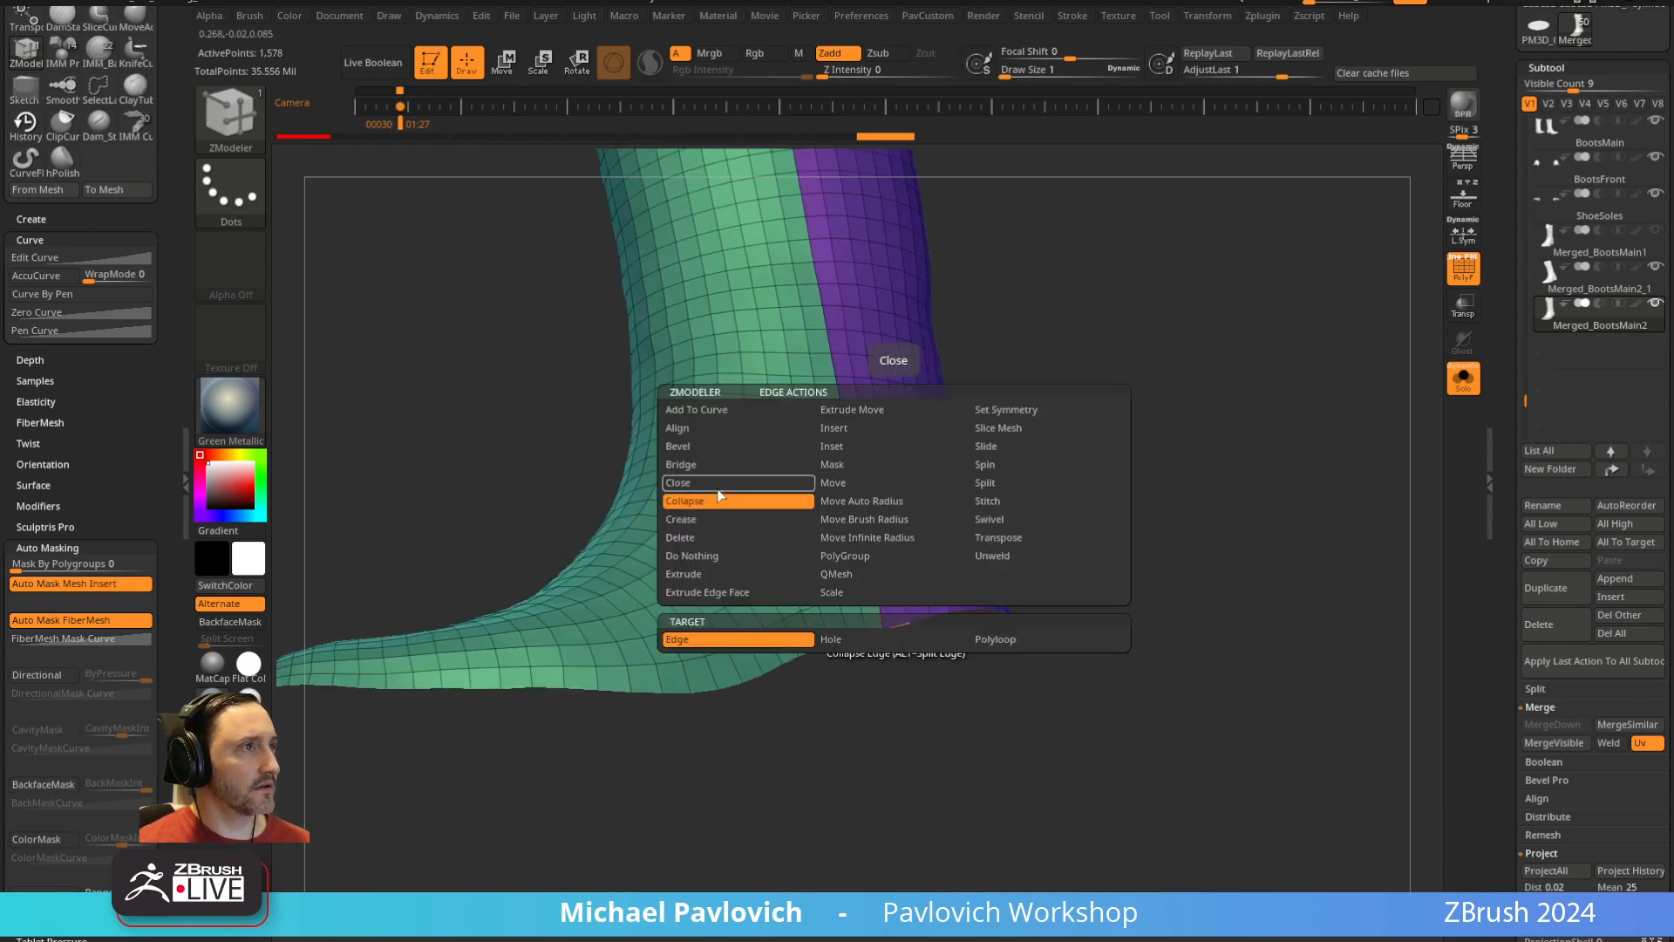
left_click(721, 489)
left_click(879, 639)
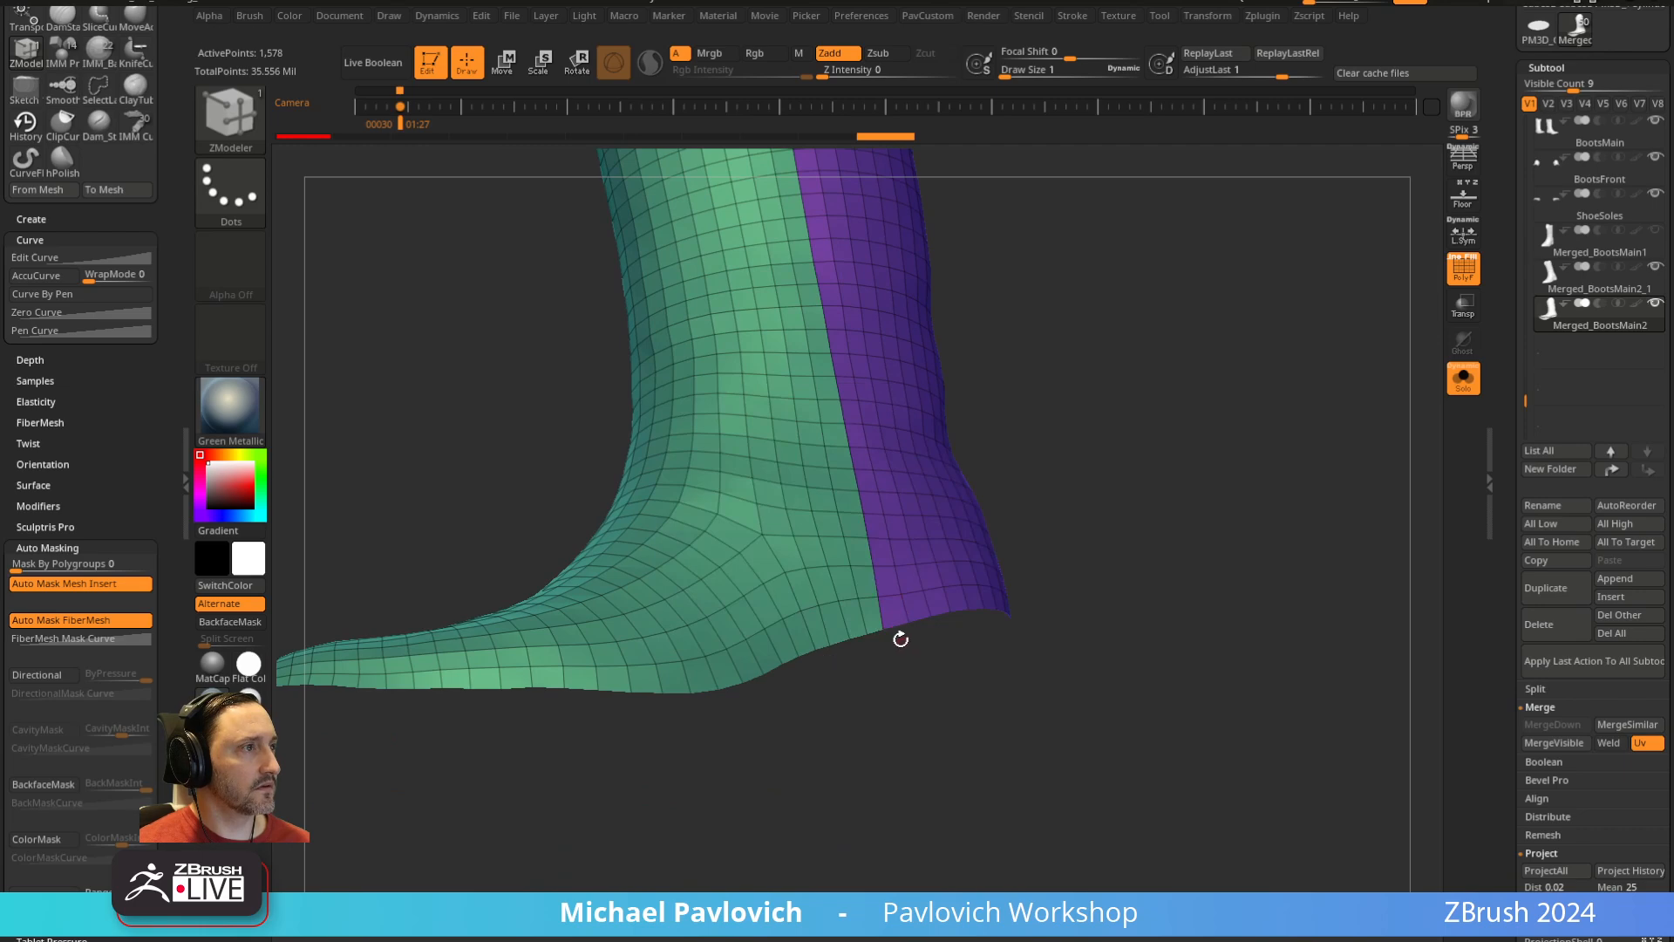
left_click(890, 630)
left_click_drag(1076, 525, 977, 549)
key("ctrl+z")
key("space")
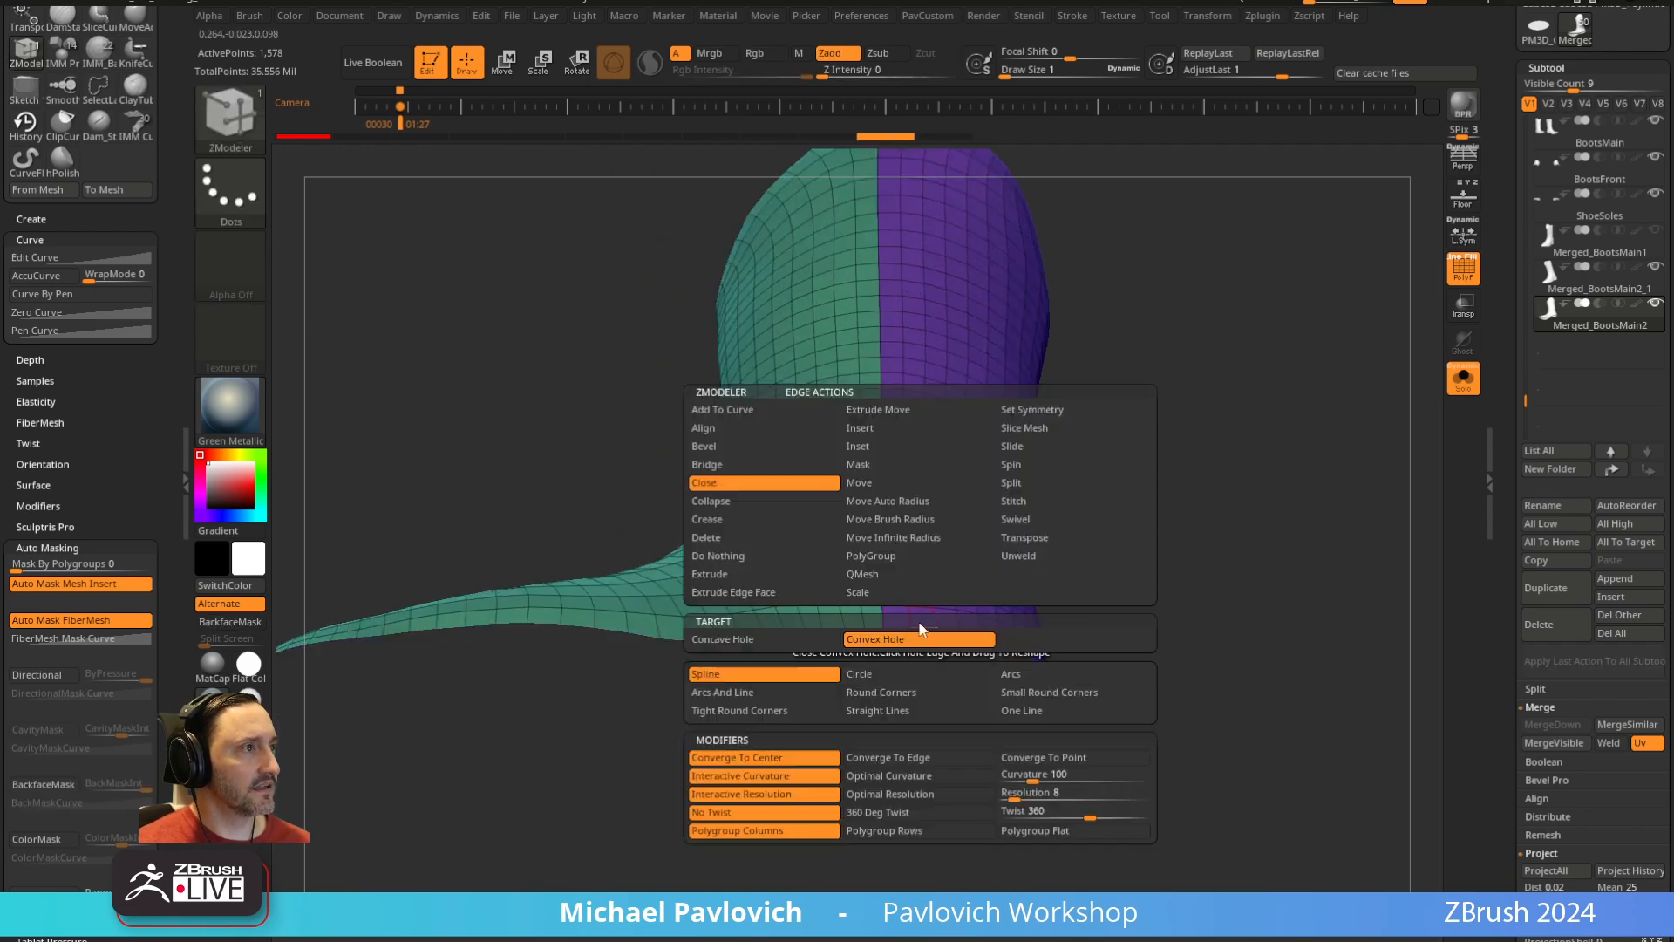
left_click(793, 643)
left_click(921, 630)
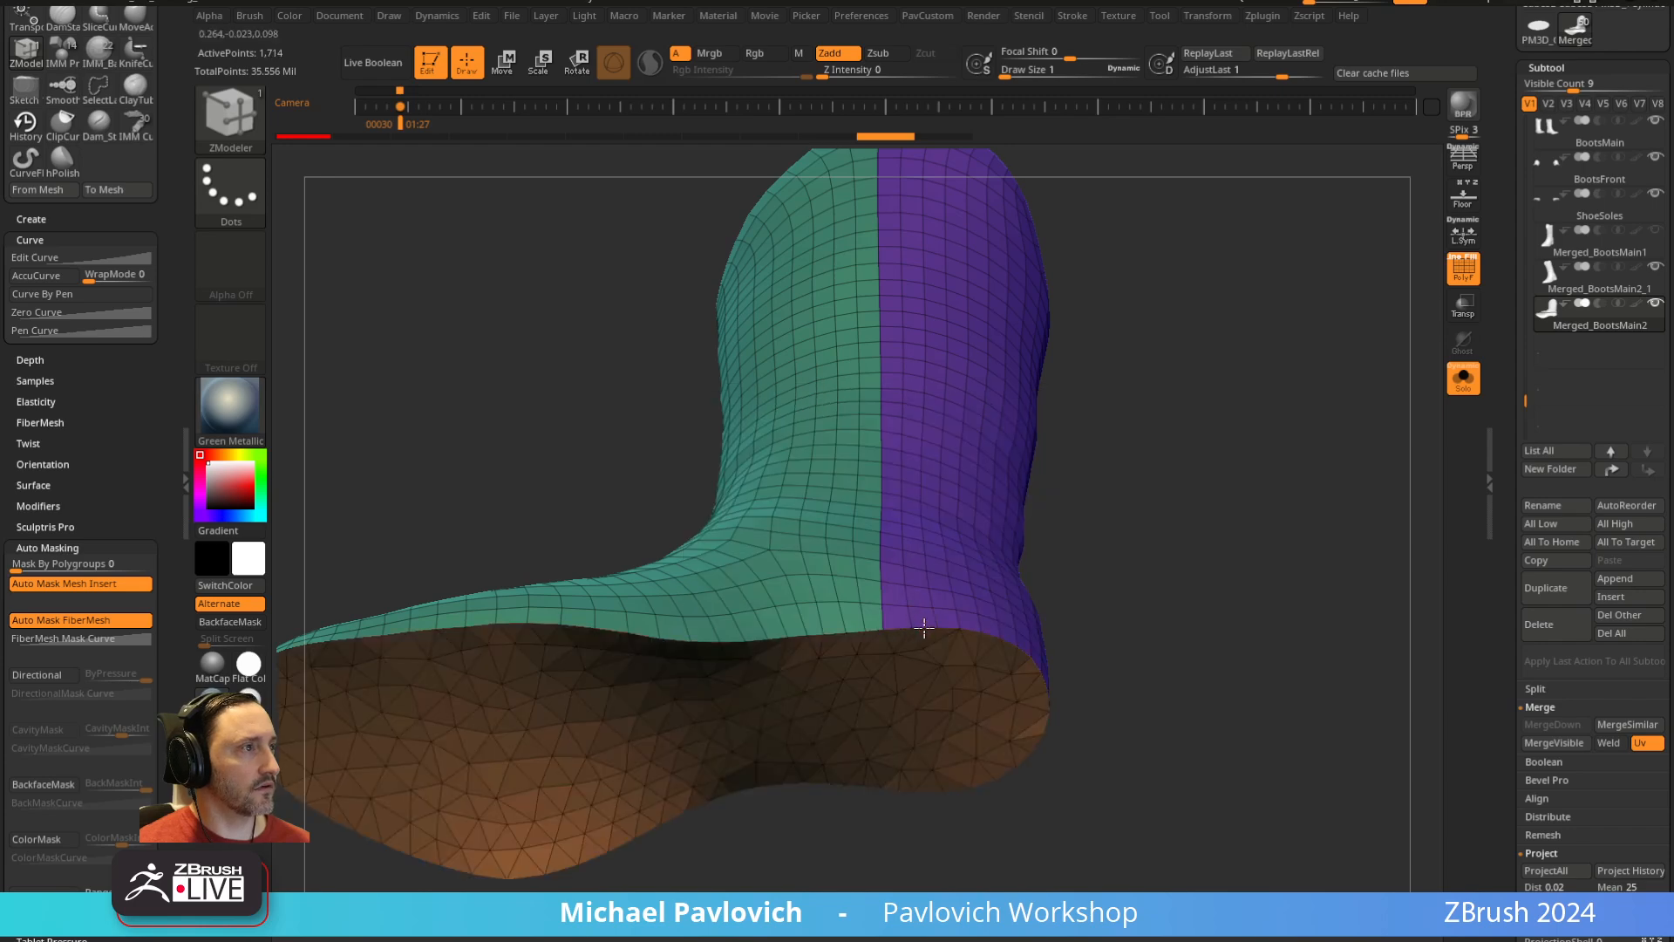
Close the boot shaft's top opening with the same concave hole action
right_click_drag(1047, 602, 1053, 535, "ctrl")
left_click_drag(1053, 535, 979, 509)
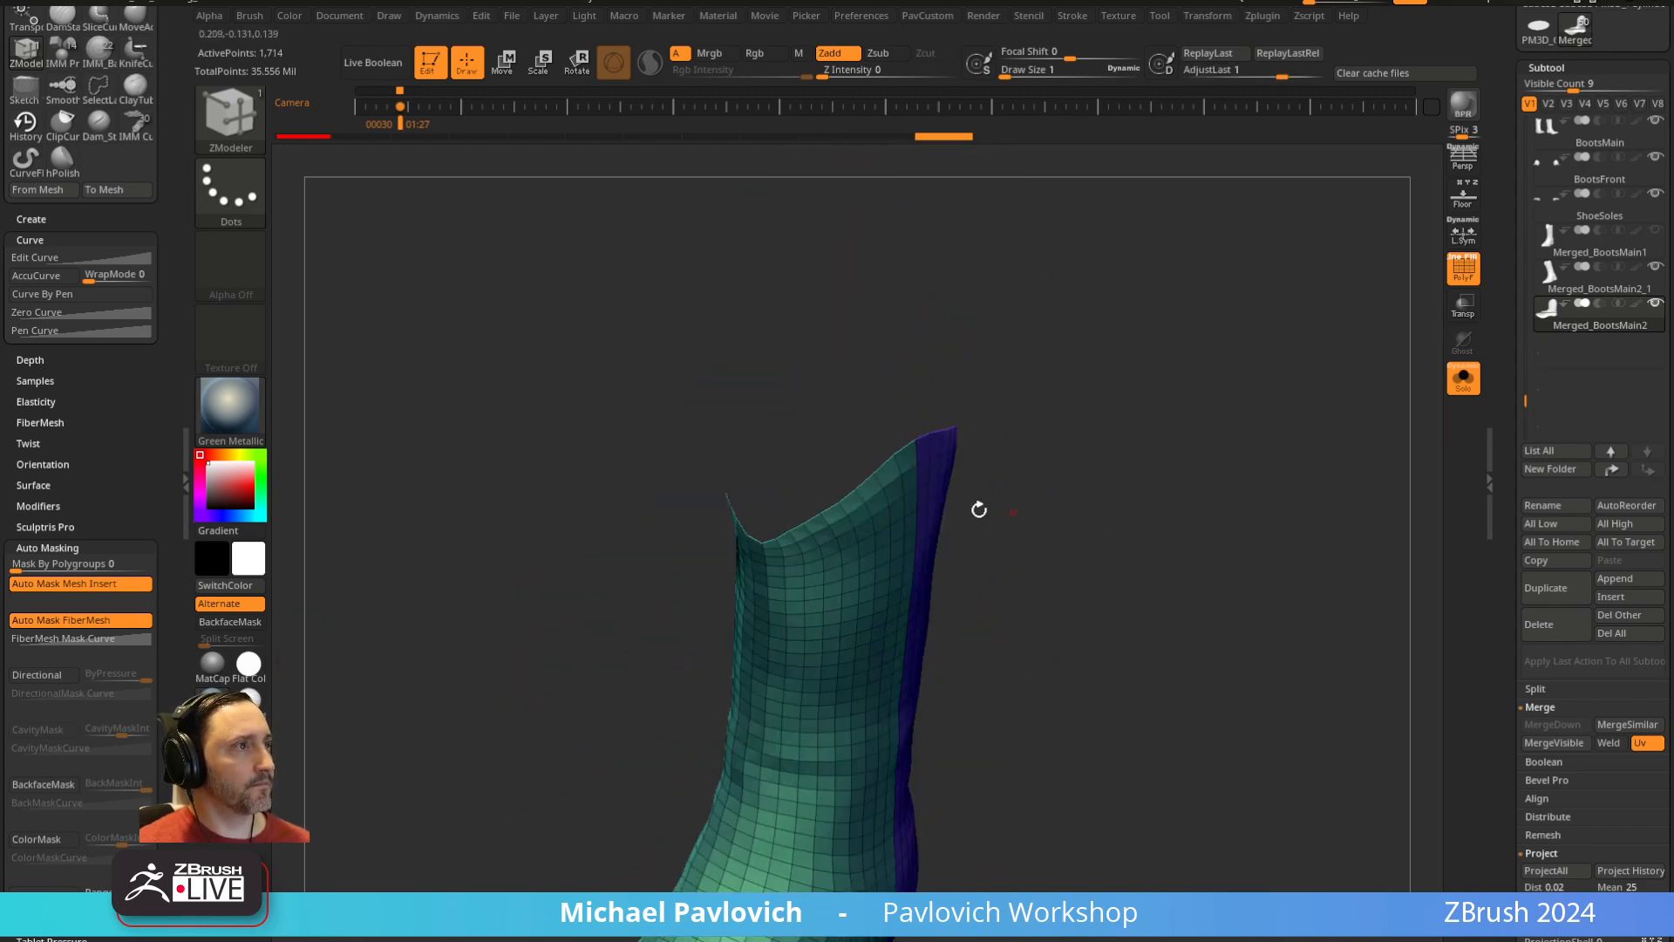
left_click(864, 480)
left_click_drag(1117, 512, 1119, 410, "alt")
right_click_drag(1119, 409, 1121, 489, "ctrl")
left_click_drag(1121, 489, 1108, 443)
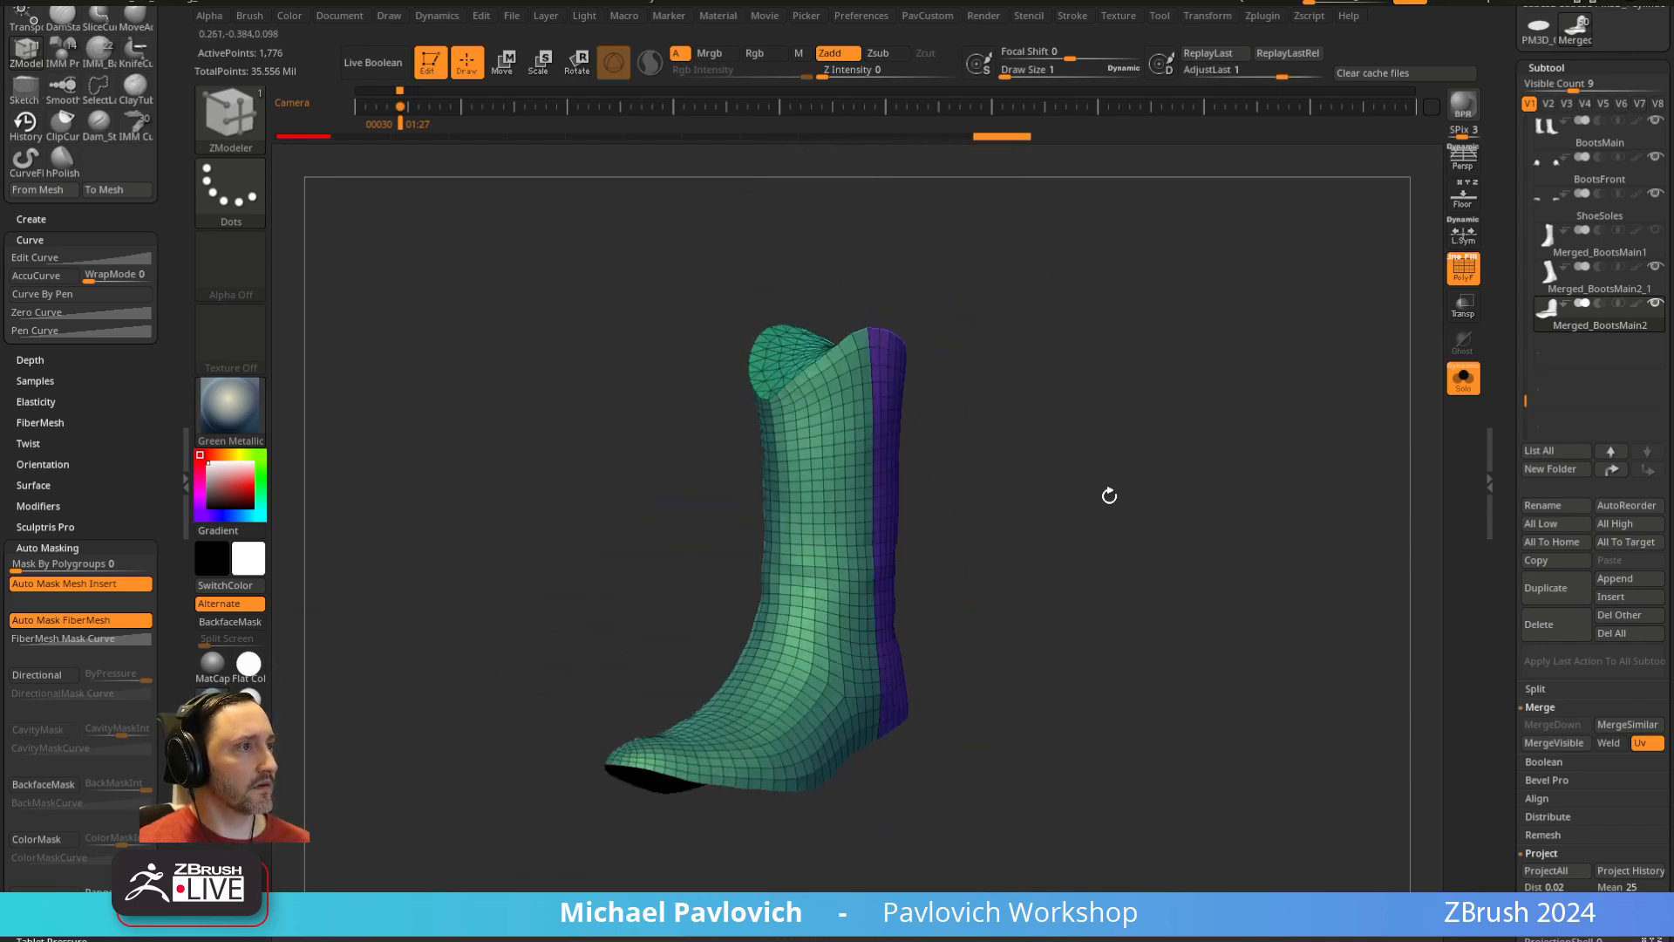
ZRemesh the capped boot at half density with groups kept
key("grave")
left_click(1107, 789)
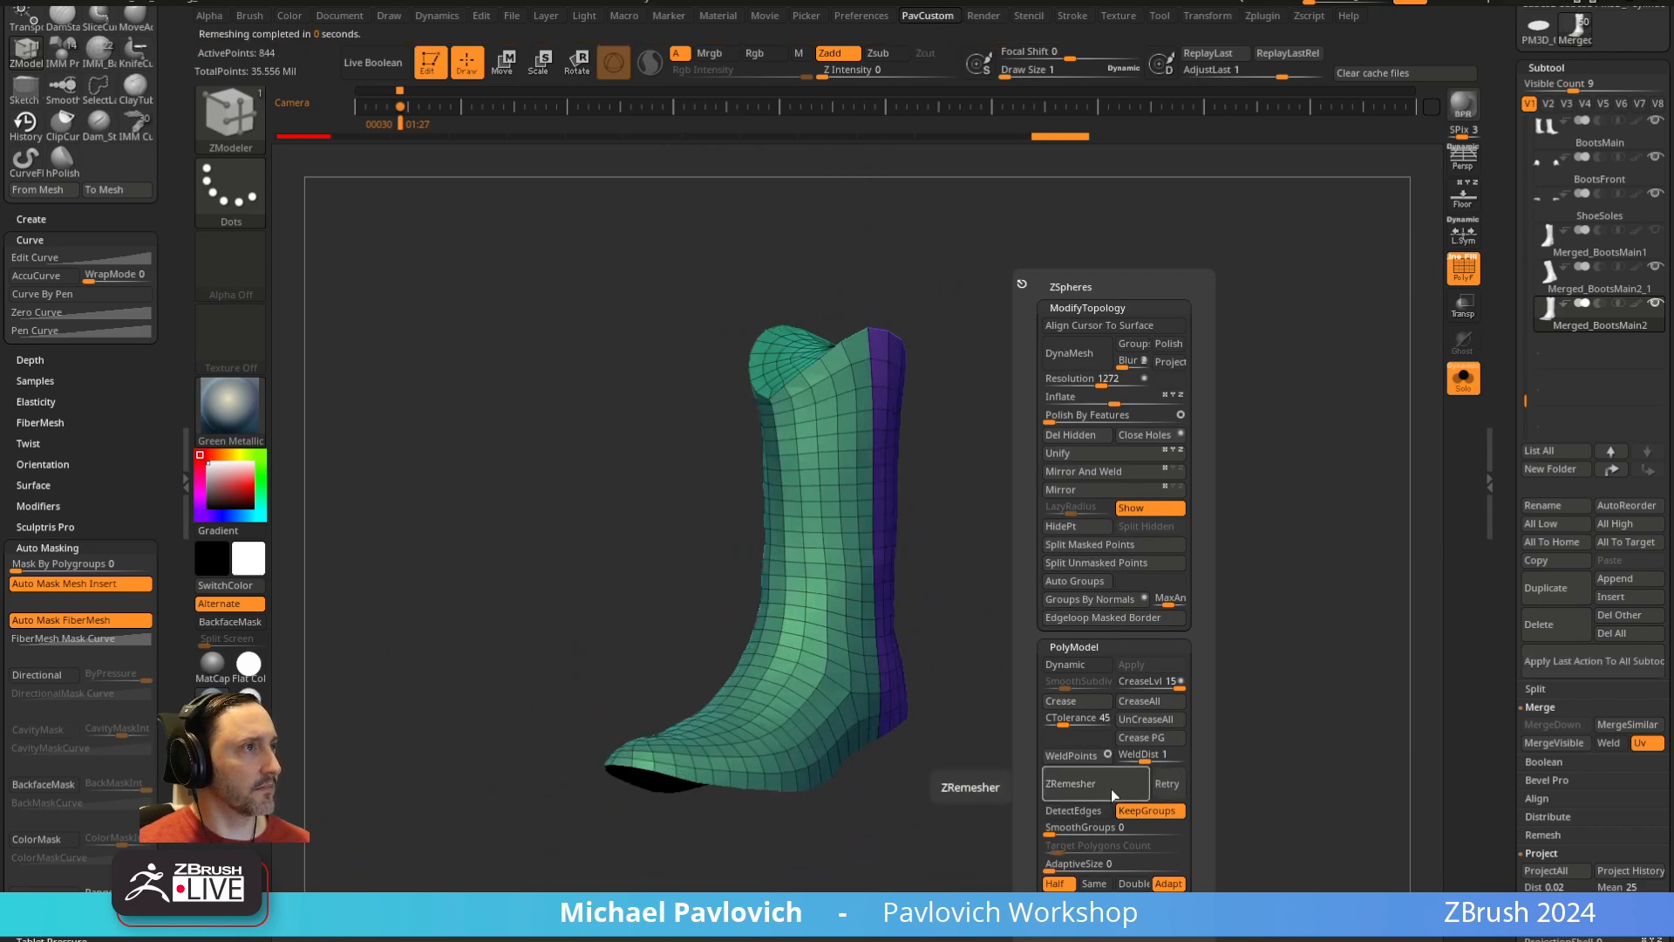
left_click_drag(1052, 701, 751, 644)
left_click_drag(1071, 440, 1106, 579)
Isolate the top cap's polygroup, invert the visibility with SelectRect and delete the hidden cap
left_click(822, 338, "ctrl+shift")
left_click_drag(1101, 288, 1091, 468, "alt")
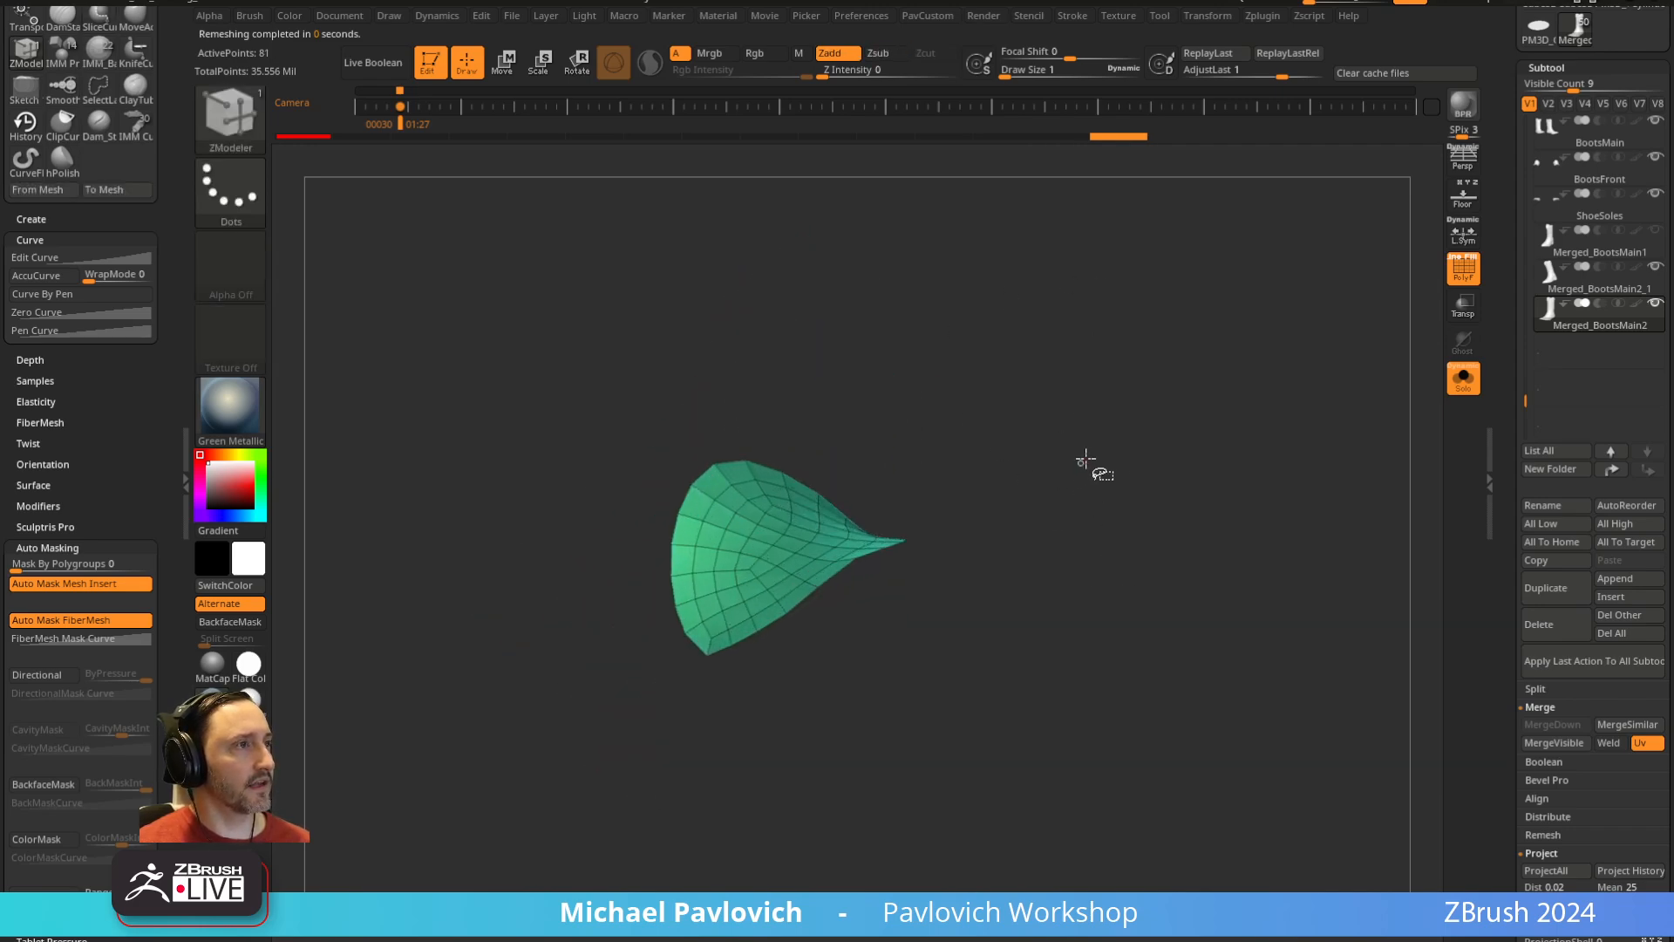
left_click(1087, 464, "ctrl+shift")
left_click(792, 546, "ctrl+shift")
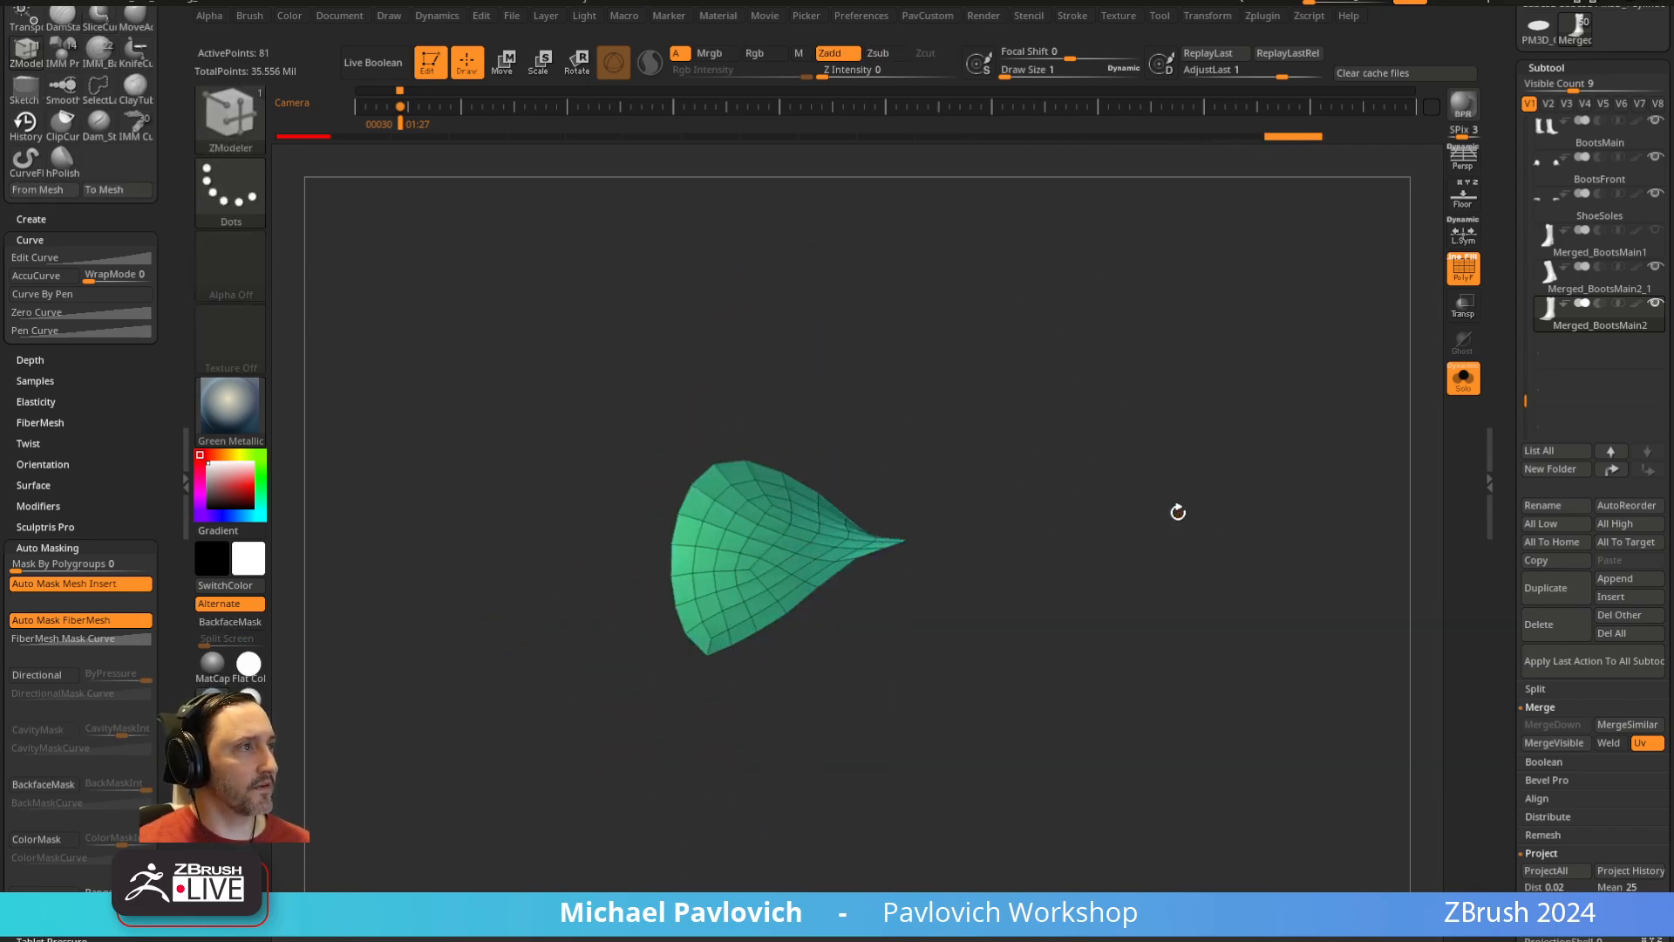
left_click(230, 118)
left_click(536, 148, "ctrl+shift")
left_click_drag(1144, 558, 1181, 594, "ctrl+shift")
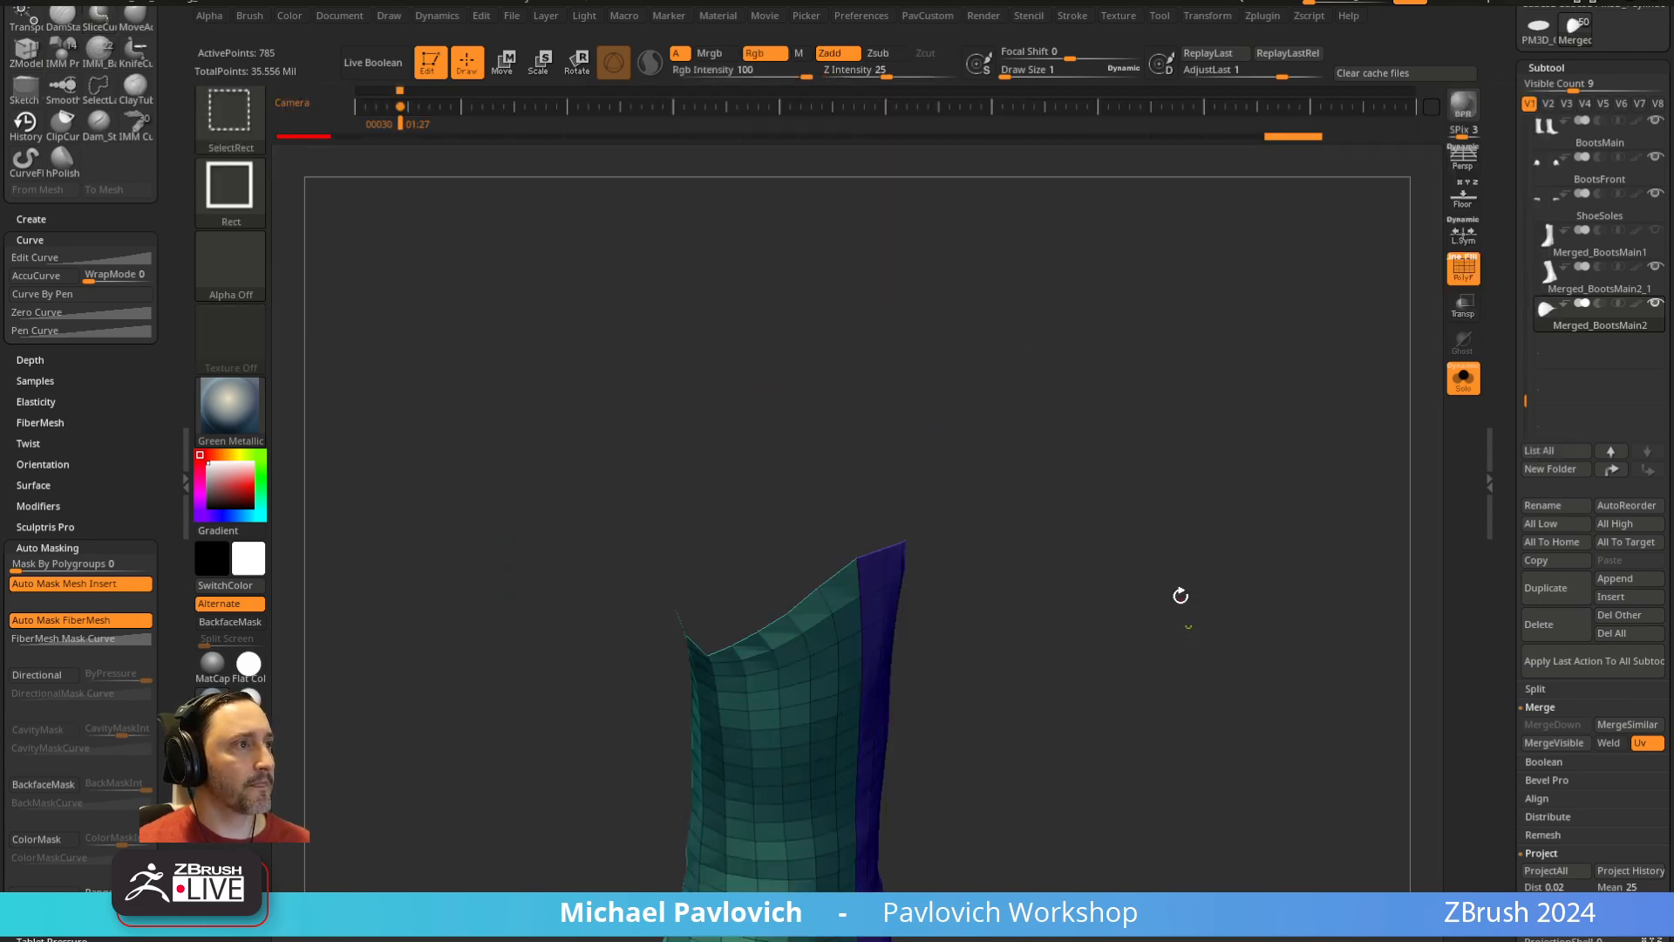
key("g")
left_click(1136, 525)
Close the shaft's top opening as a Convex Hole and give all the cap's wedges one polygroup
key("space")
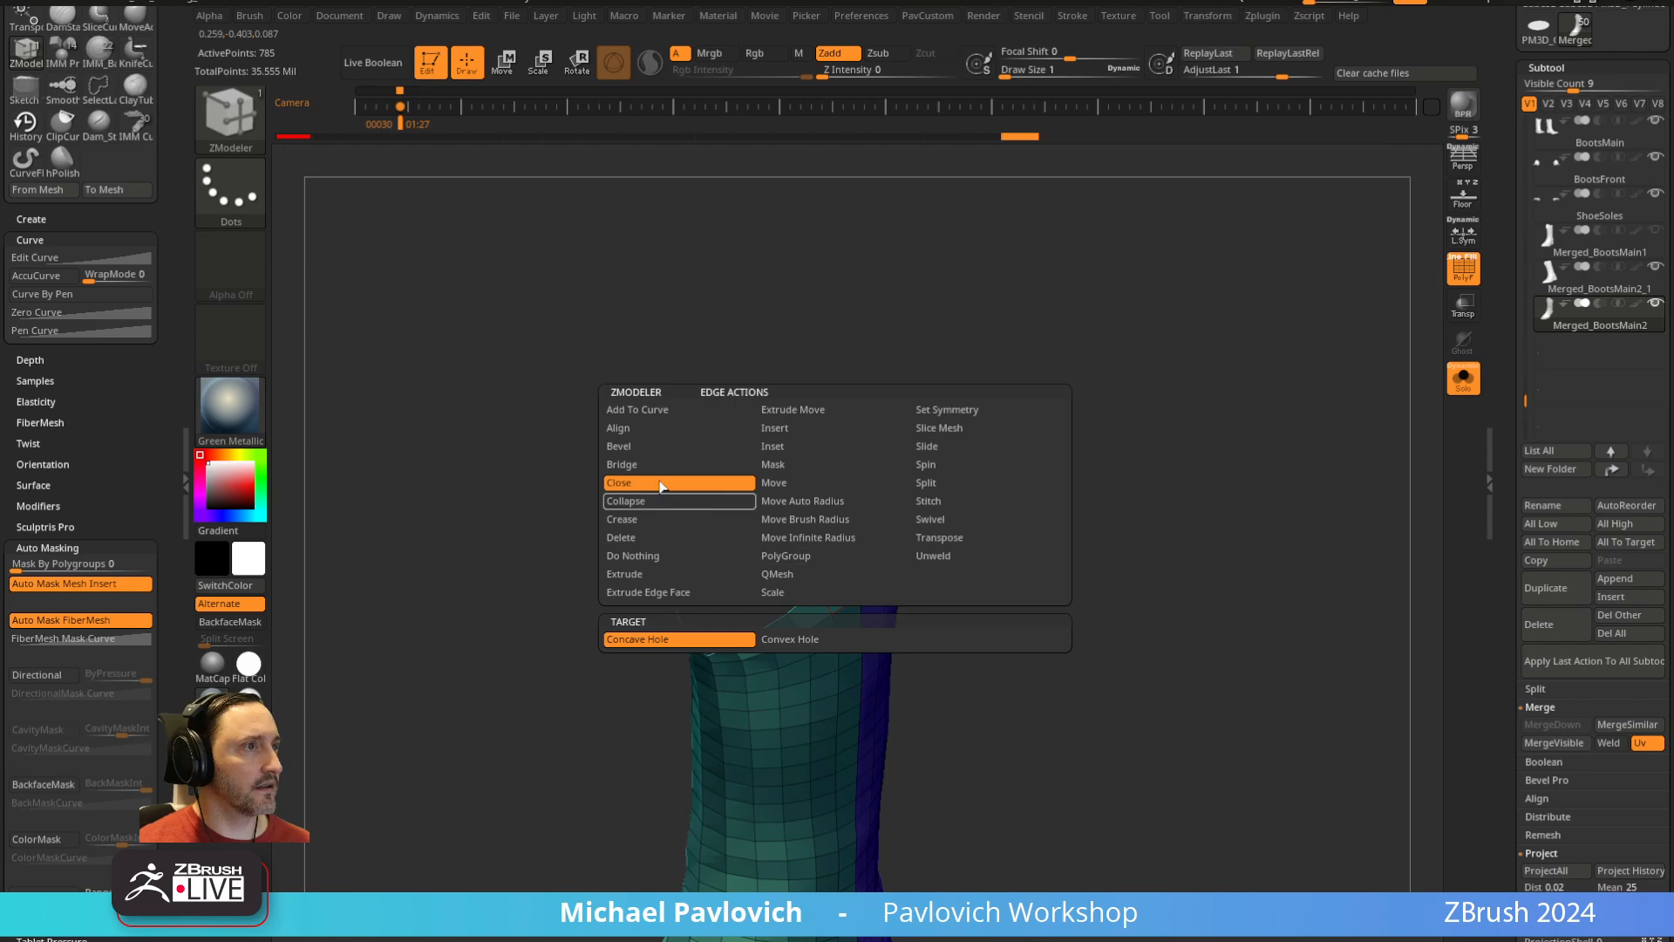
left_click(788, 641)
left_click(834, 579)
left_click_drag(901, 504, 903, 558)
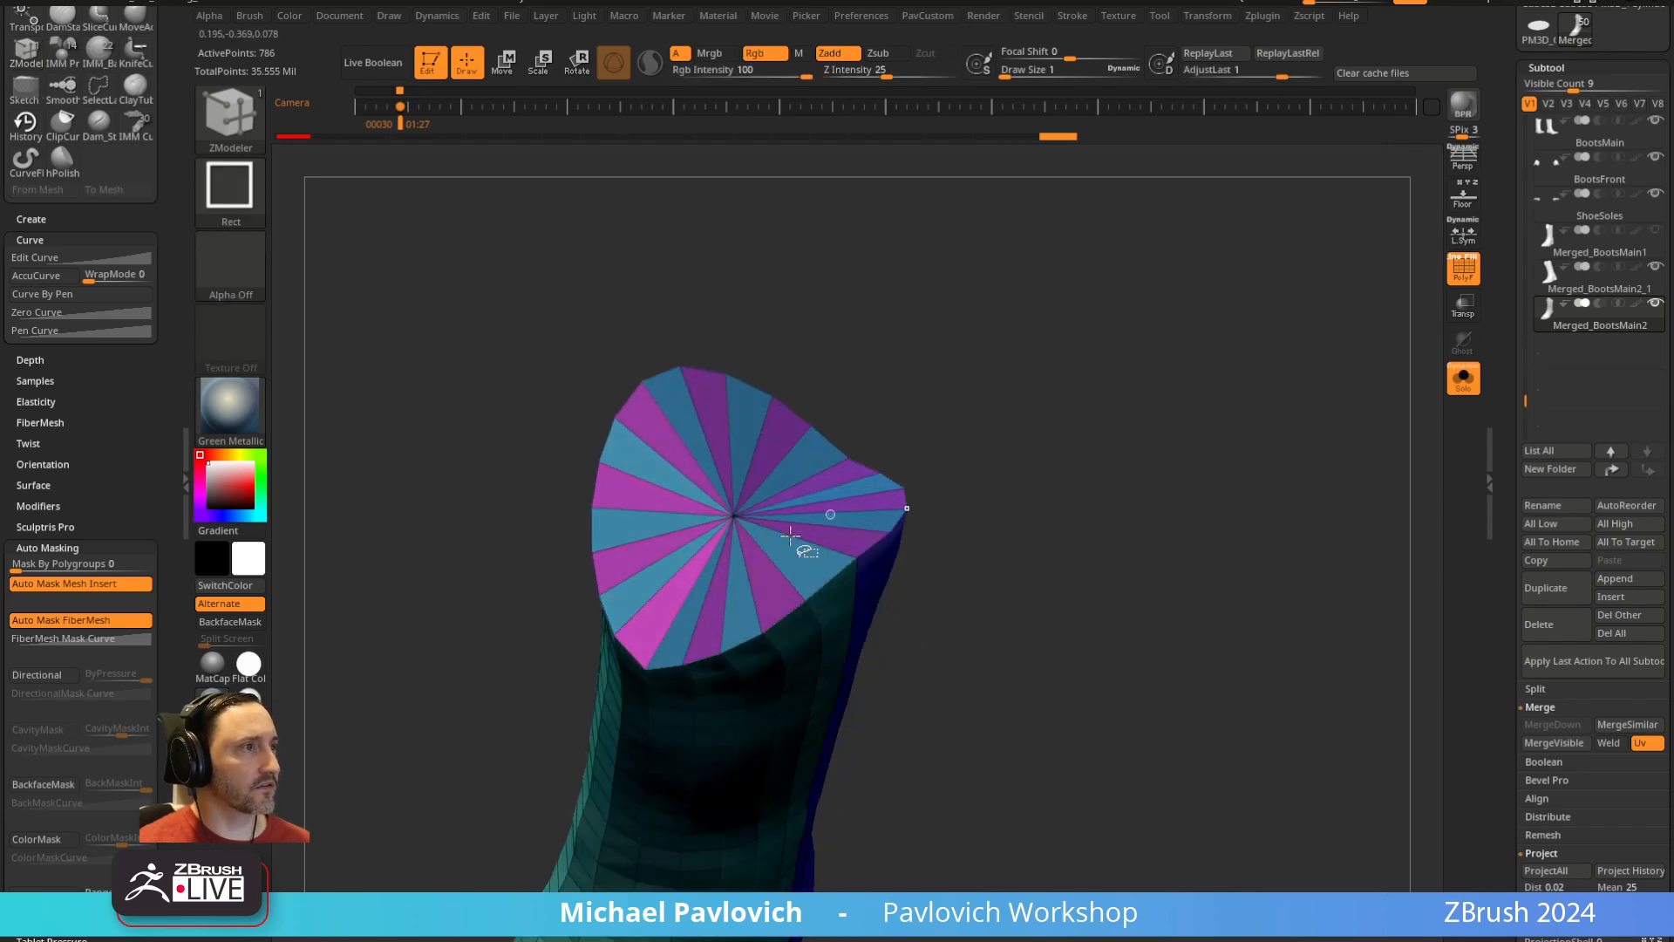
left_click(820, 519, "ctrl+shift")
left_click(867, 479, "ctrl+shift")
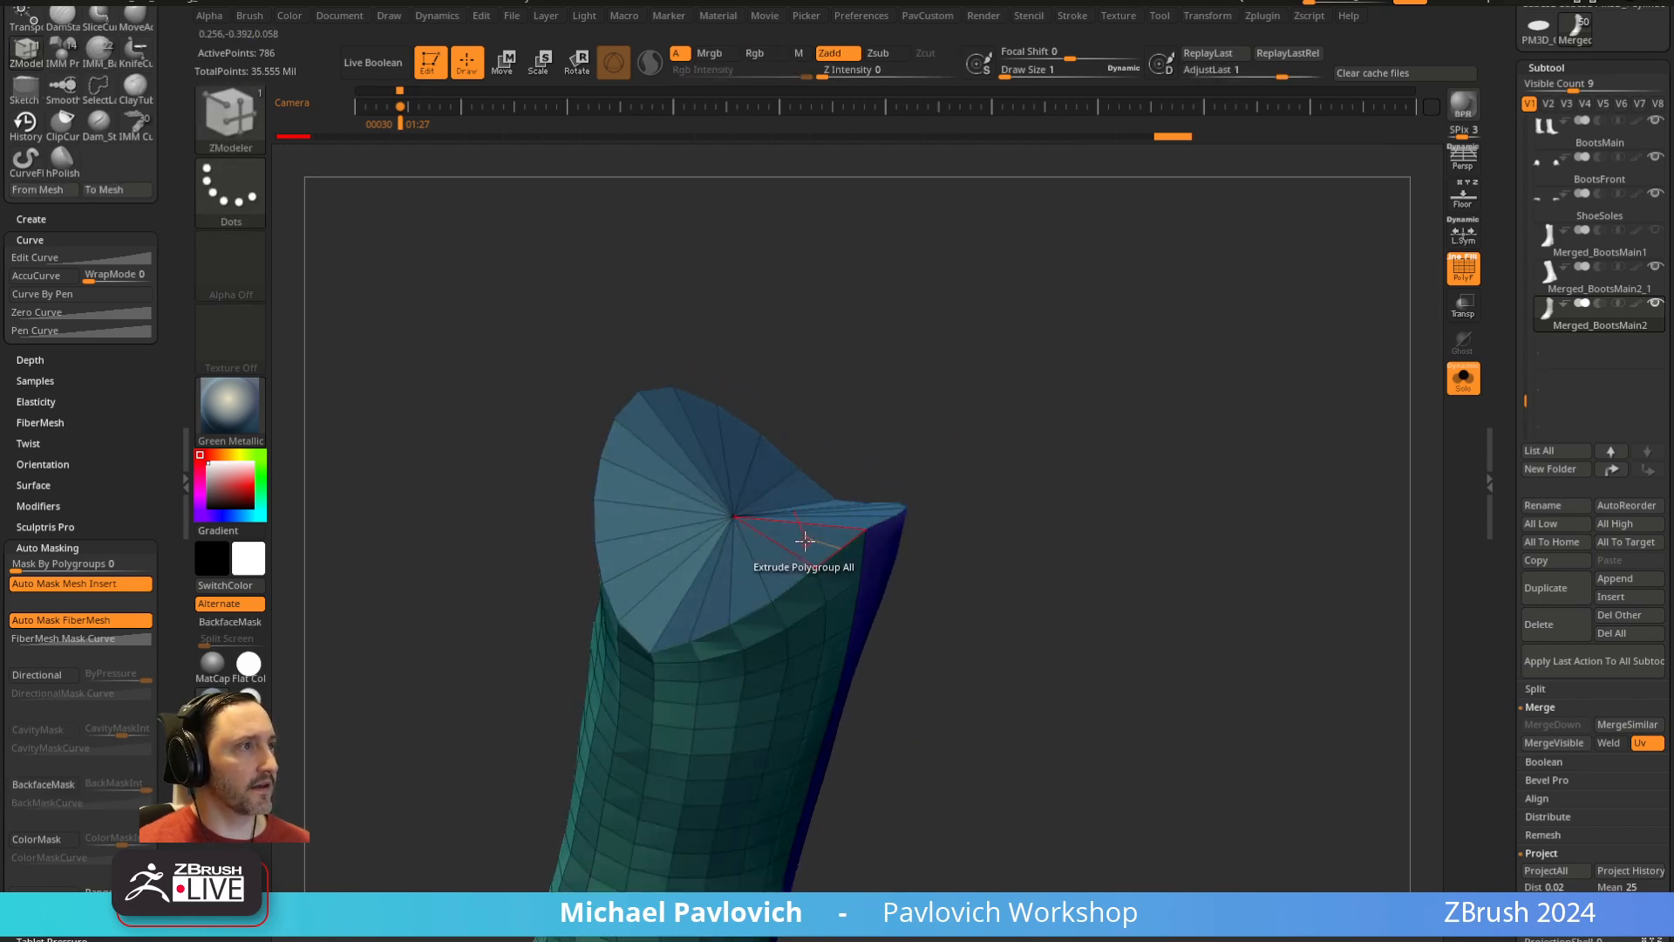
Inset the top cap with ZModeler's Inset polygon action targeting Polygroup All
key("space")
left_click(767, 318)
left_click(929, 526)
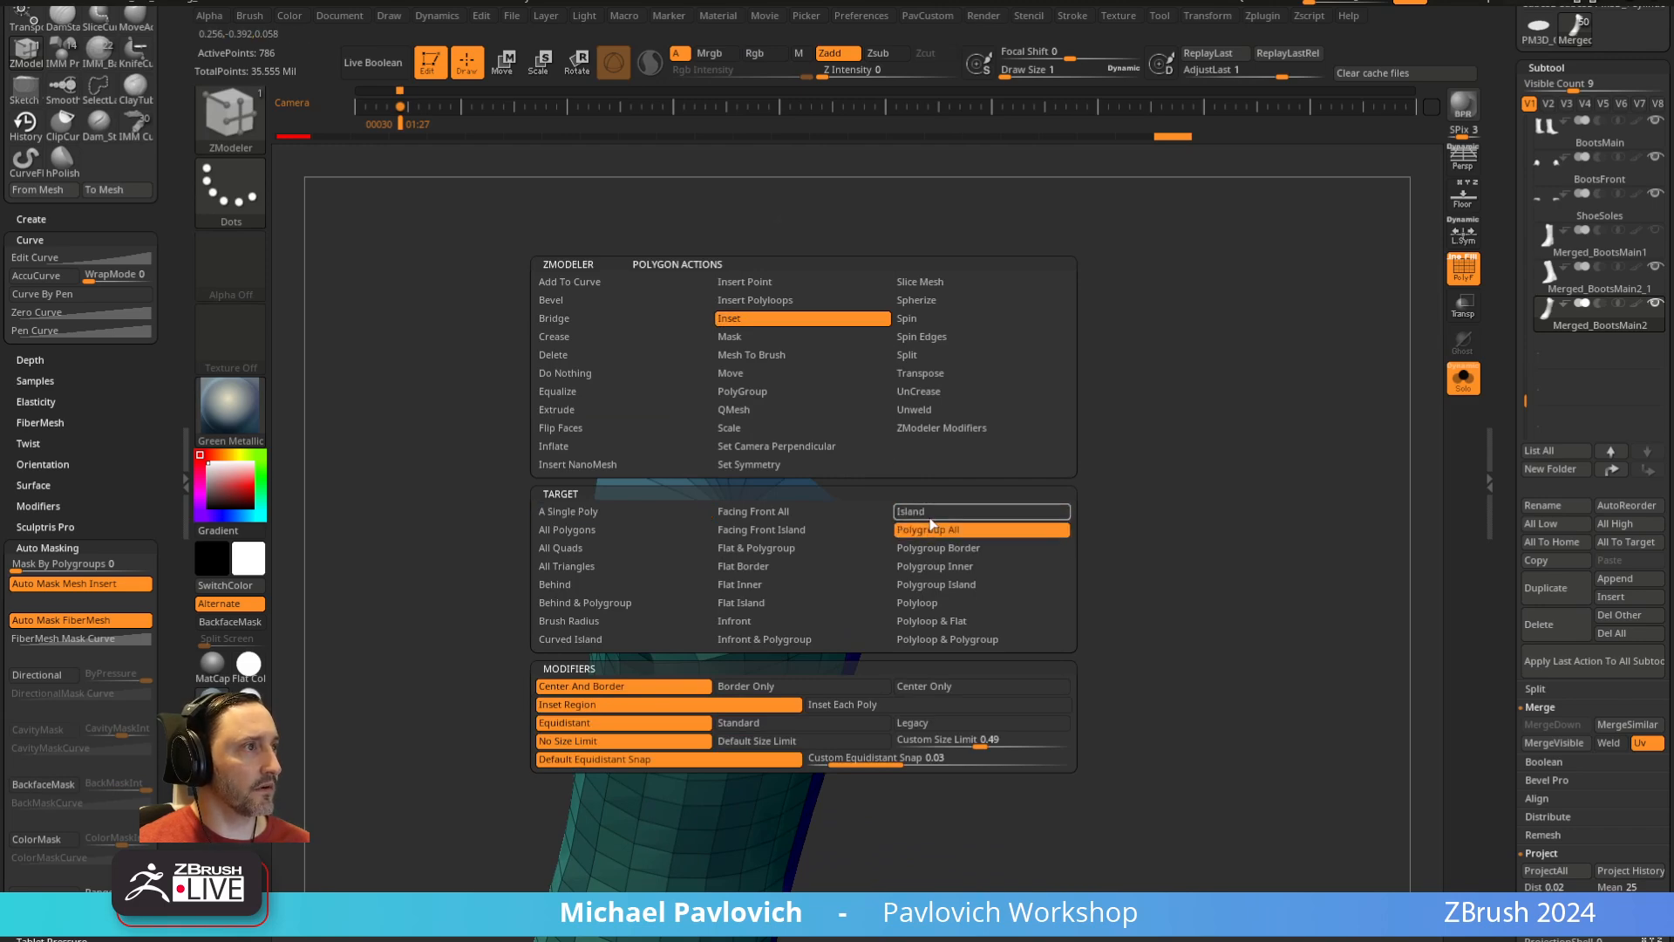
left_click_drag(1064, 478, 1042, 536)
left_click_drag(795, 563, 778, 539)
mouse_move(1020, 536)
left_mouse_down()
mouse_move(1092, 587)
mouse_move(985, 571)
mouse_move(1119, 598)
left_mouse_up()
Hide and delete the inner faces of the inset top cap, leaving only its thin rim
left_click(784, 571, "ctrl+shift")
key("3")
left_click(1030, 439)
left_click_drag(1094, 527, 1073, 442)
left_click_drag(1073, 442, 975, 489)
left_click_drag(984, 589, 1033, 545)
left_click_drag(1042, 601, 1058, 563)
key("space")
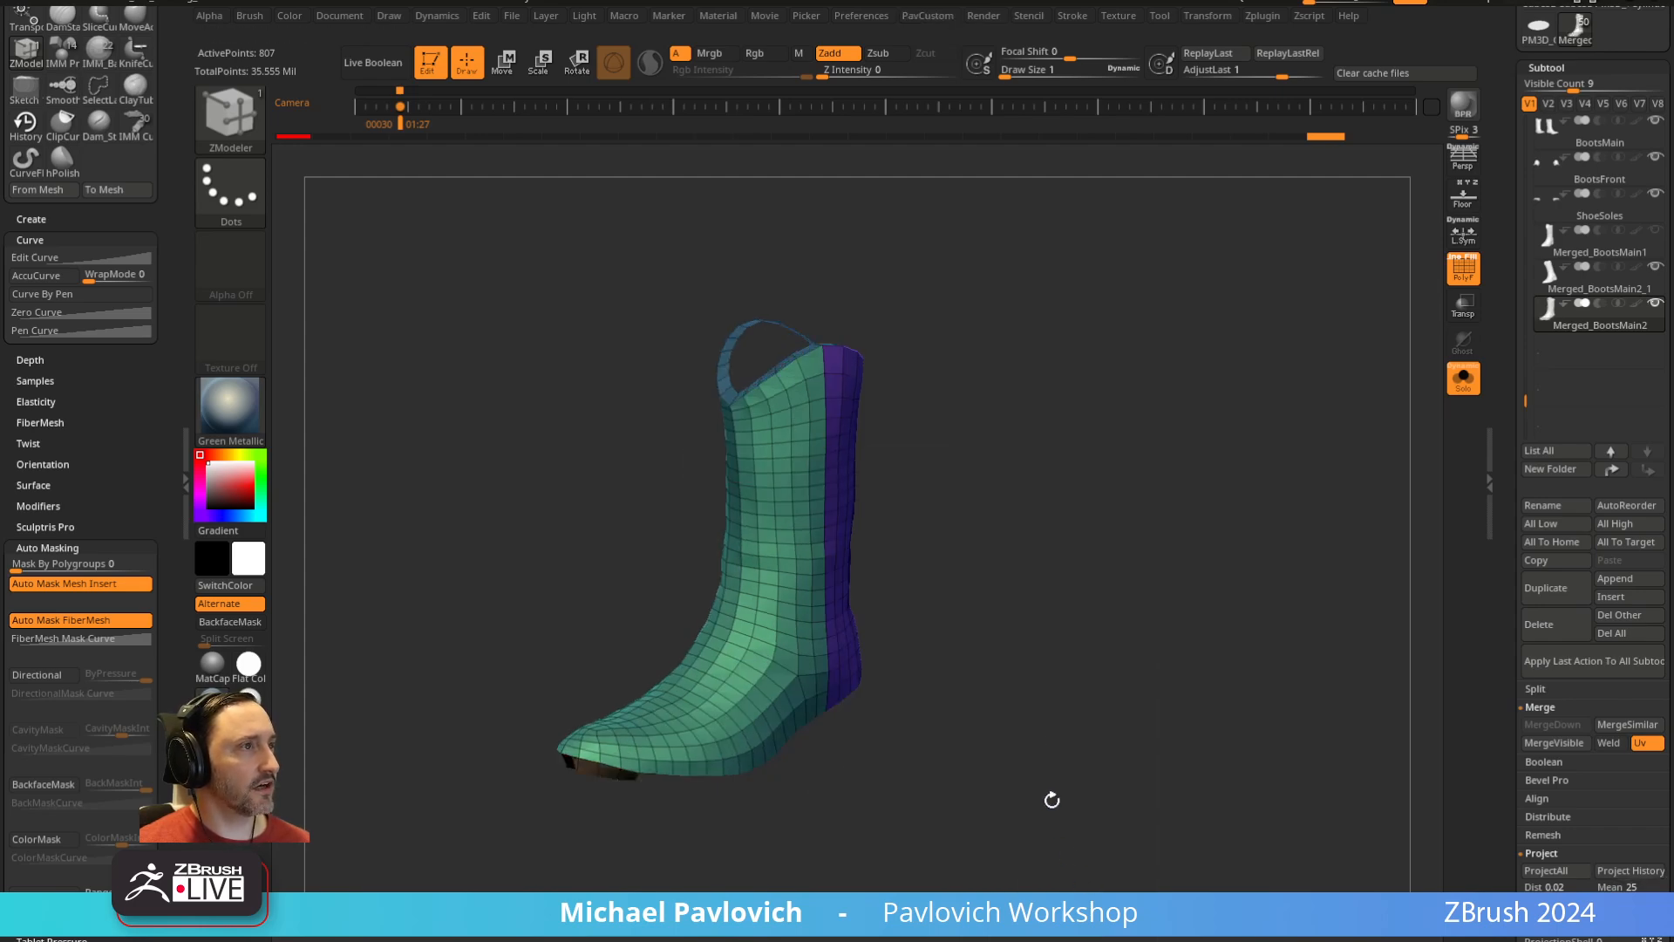
Isolate the upper's front and heel-strip polygroups, hiding the rim and sole, and project them onto the original boot
left_click_drag(1052, 800, 874, 624)
left_click(789, 588, "ctrl+shift")
left_click_drag(940, 542, 895, 555, "ctrl+shift")
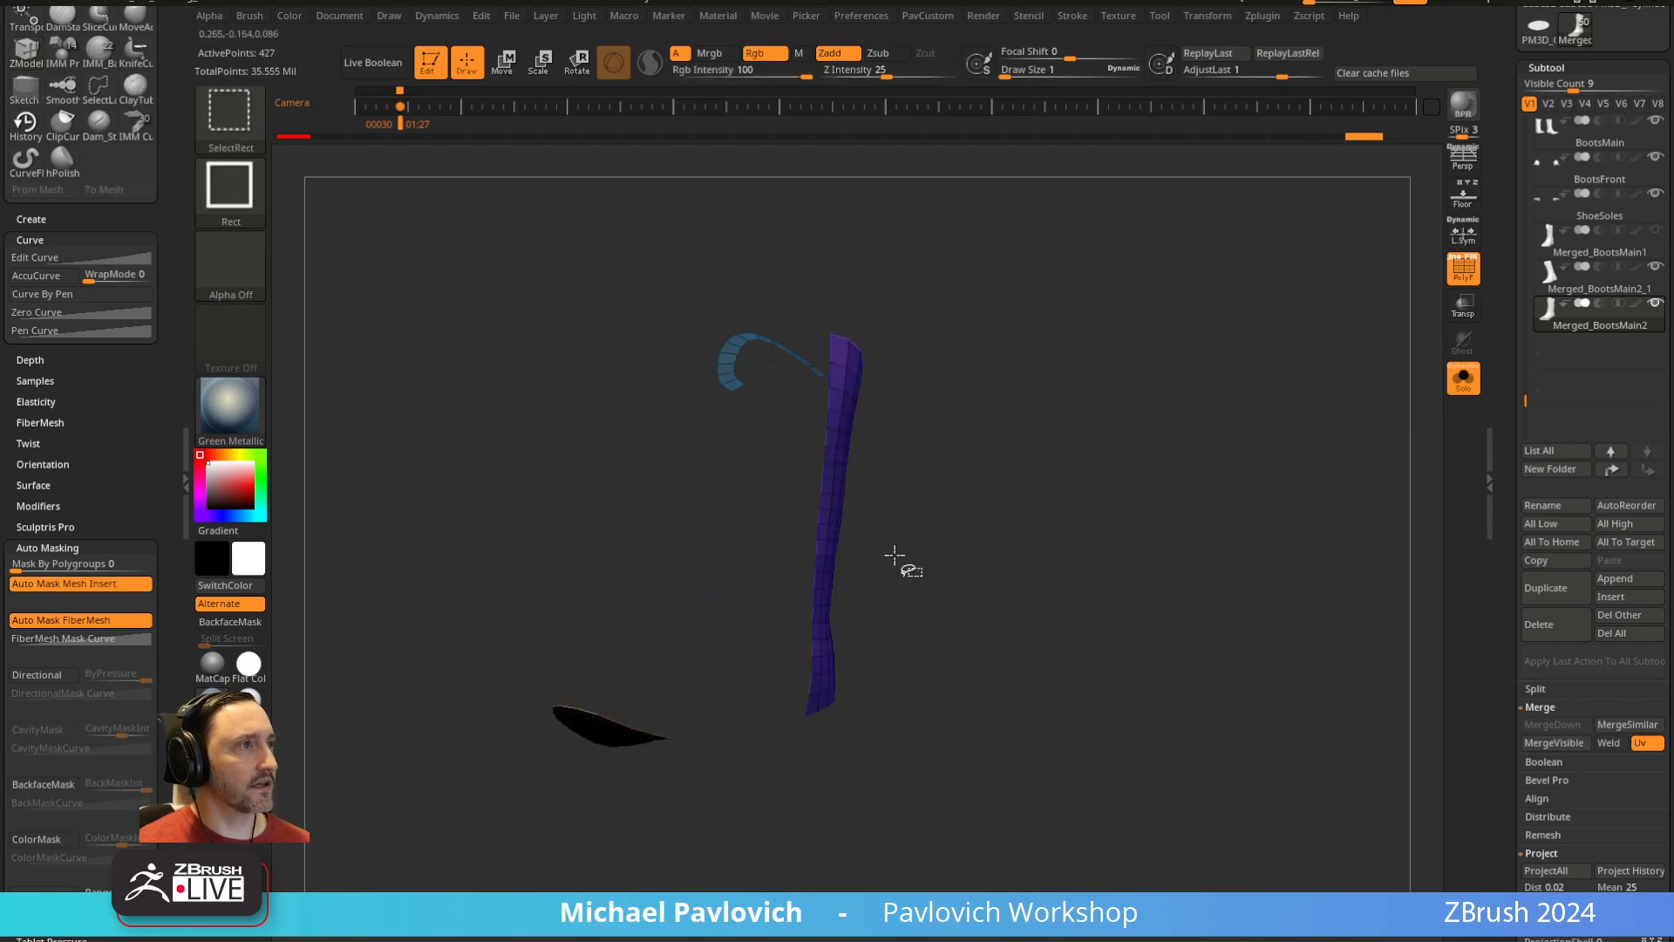
left_click(825, 526, "ctrl+shift")
left_click_drag(1030, 437, 1100, 579, "ctrl+shift")
key("space")
left_click(1163, 885)
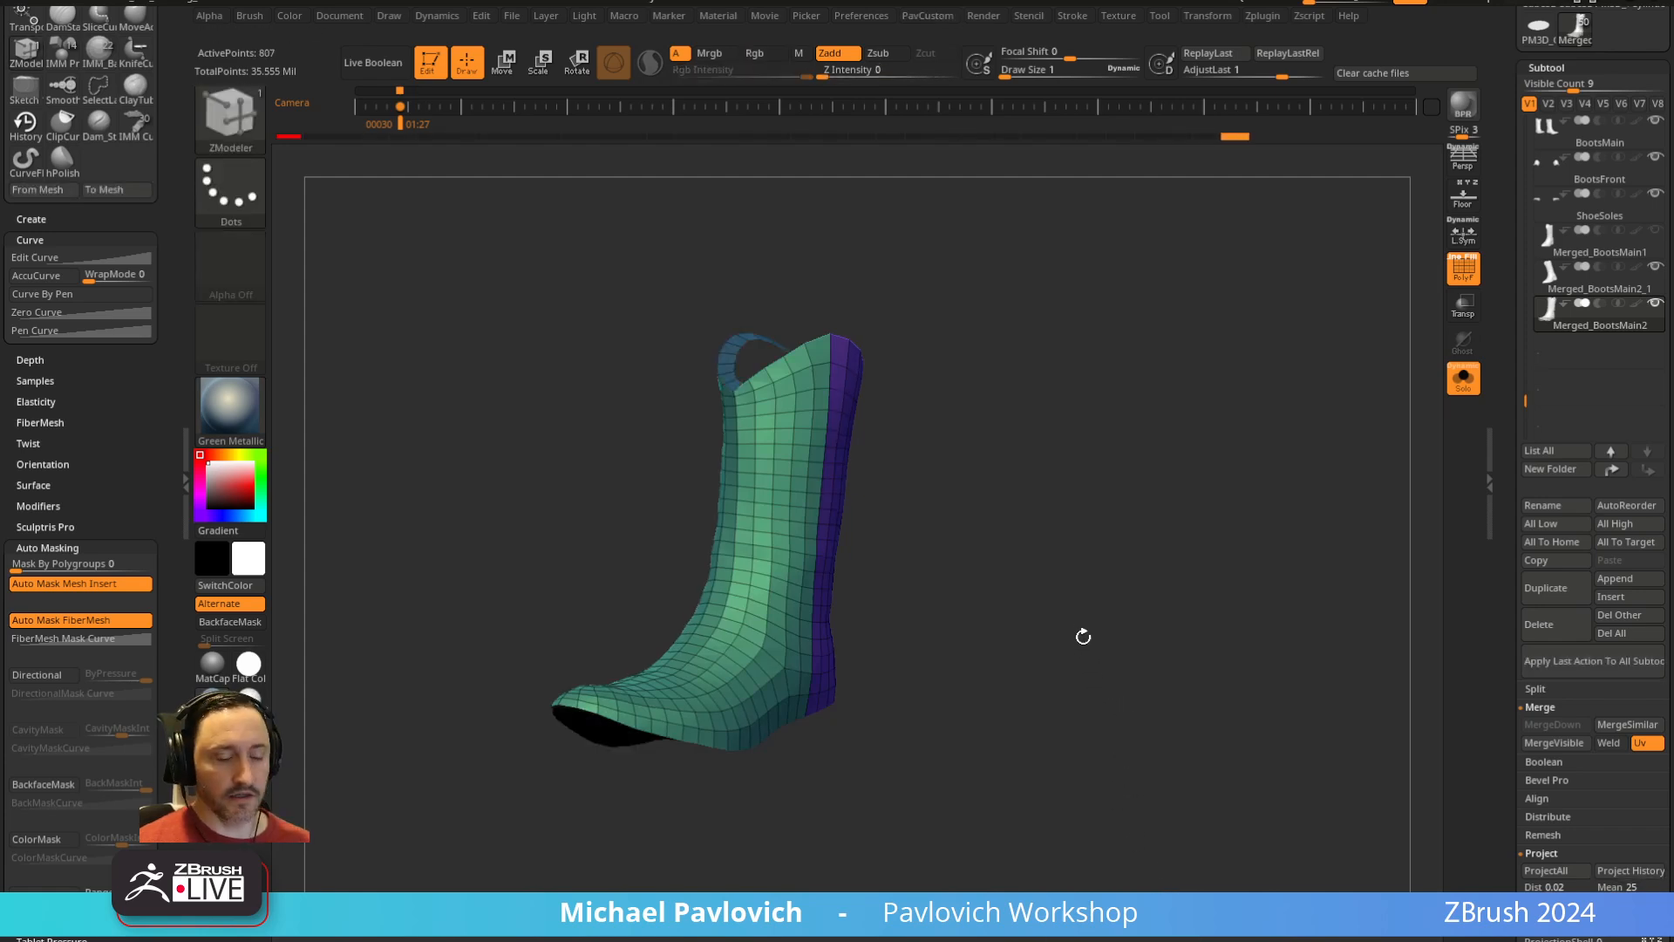
Crease the boot's polygroup borders with Crease PG and subdivide the mesh once
key("space")
left_click(1120, 743)
left_click_drag(972, 640, 1050, 665, "alt")
key("ctrl+d")
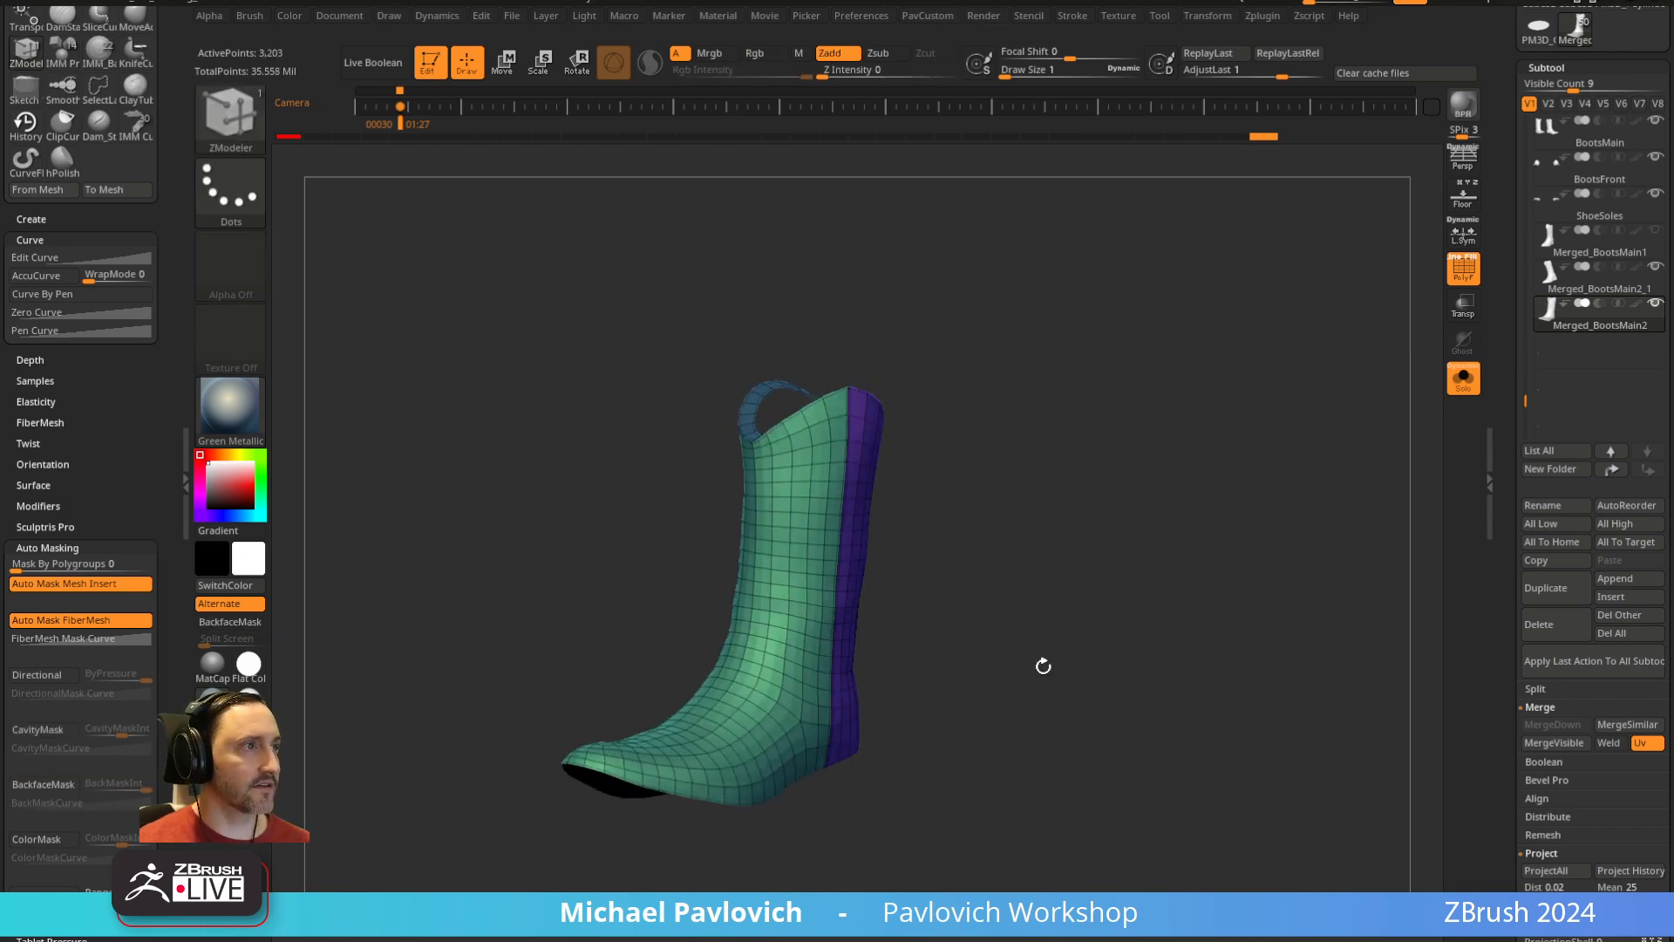
Hide the rim and sole of the subdivided boot and project the upper again at subdivision level 2
left_click(820, 580, "ctrl+shift")
left_click(819, 580, "ctrl+shift")
left_click(856, 571, "ctrl+shift")
left_click_drag(1158, 443, 1199, 497, "ctrl+shift")
key("space")
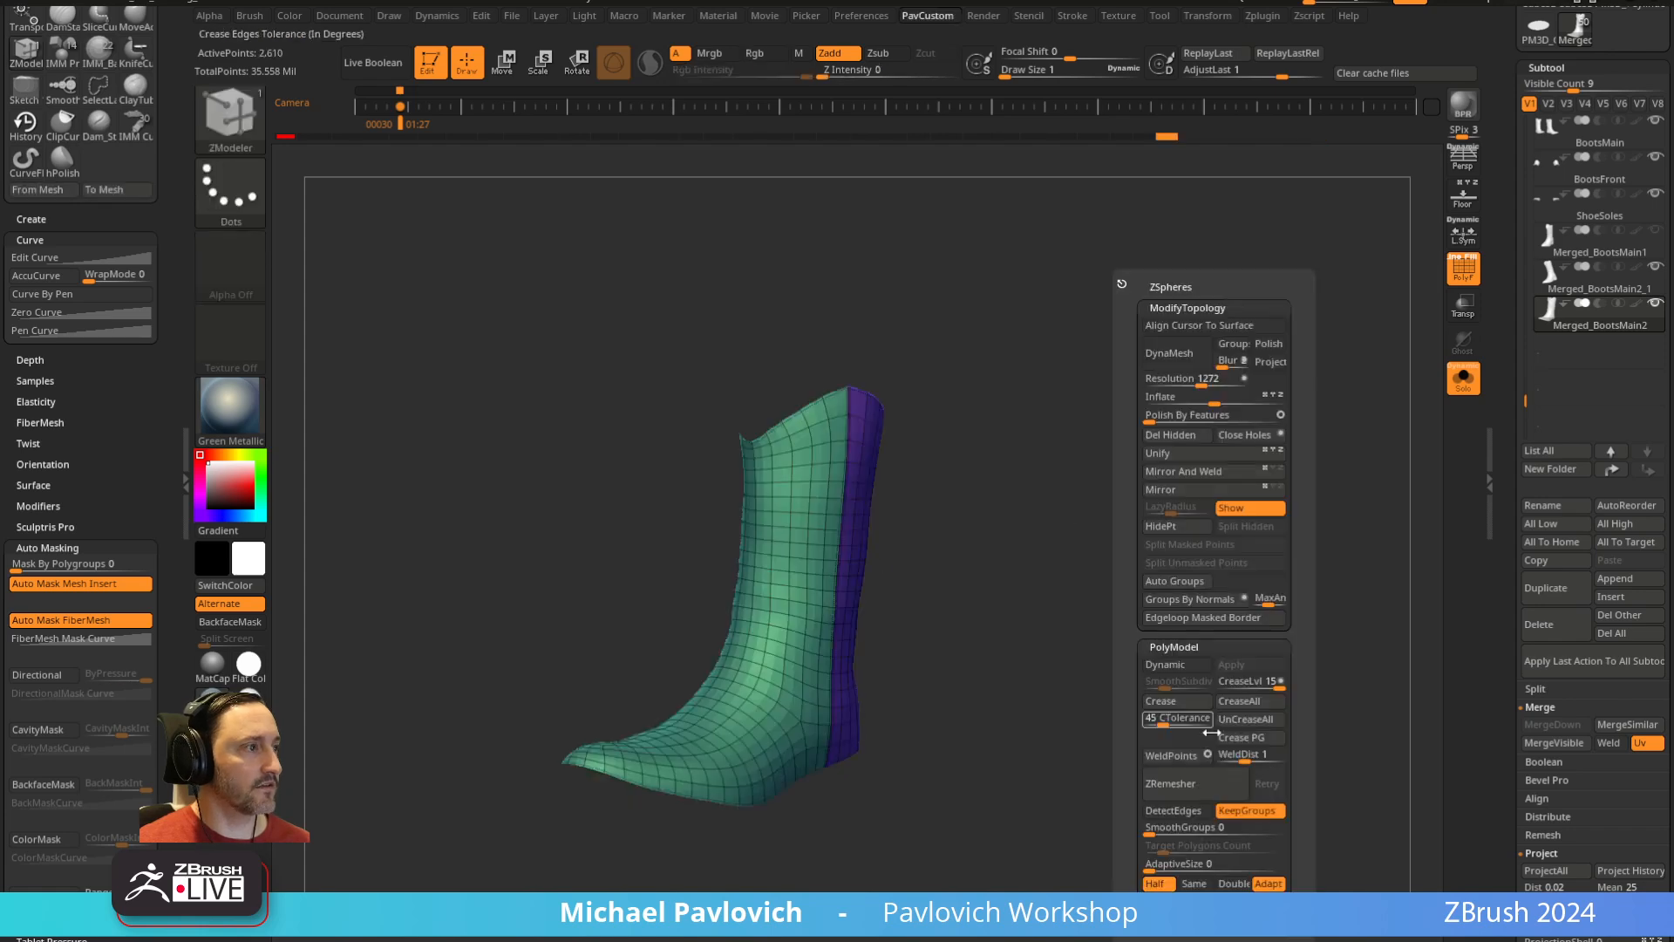
left_click(1159, 774, "ctrl+shift")
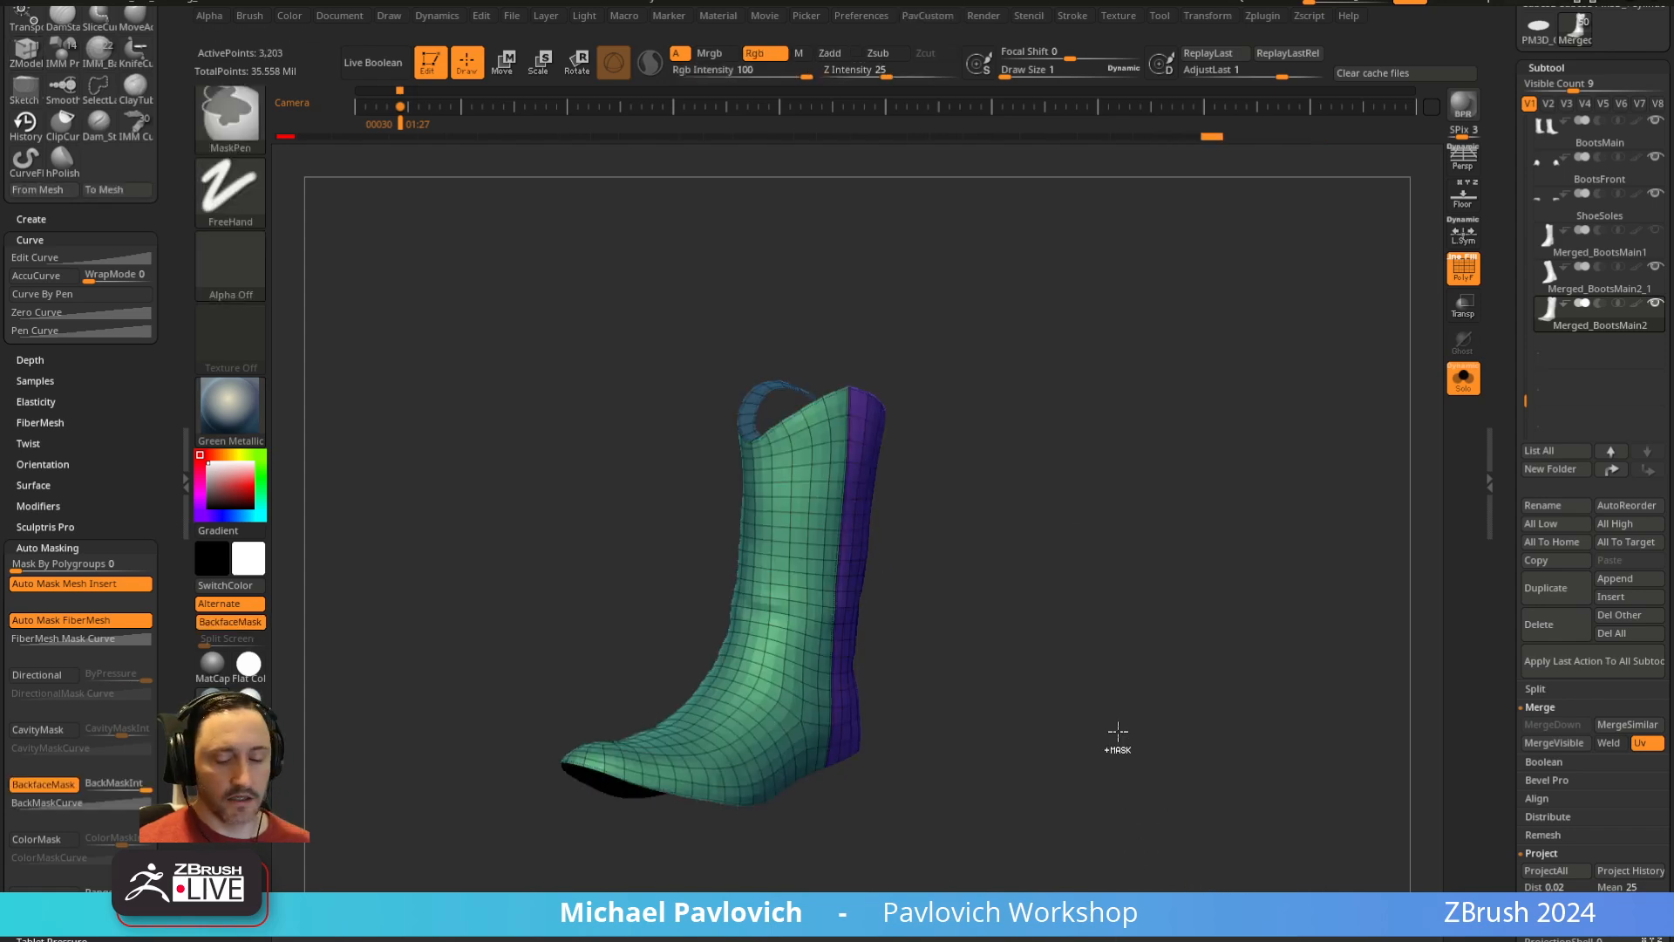
Divide the boot to subdivision level 3, project only the upper's polygroups and show the whole mesh
left_click(811, 580, "ctrl+shift")
left_click(908, 553, "ctrl+shift")
left_click(852, 586, "ctrl+shift")
left_click(1147, 727, "ctrl+shift")
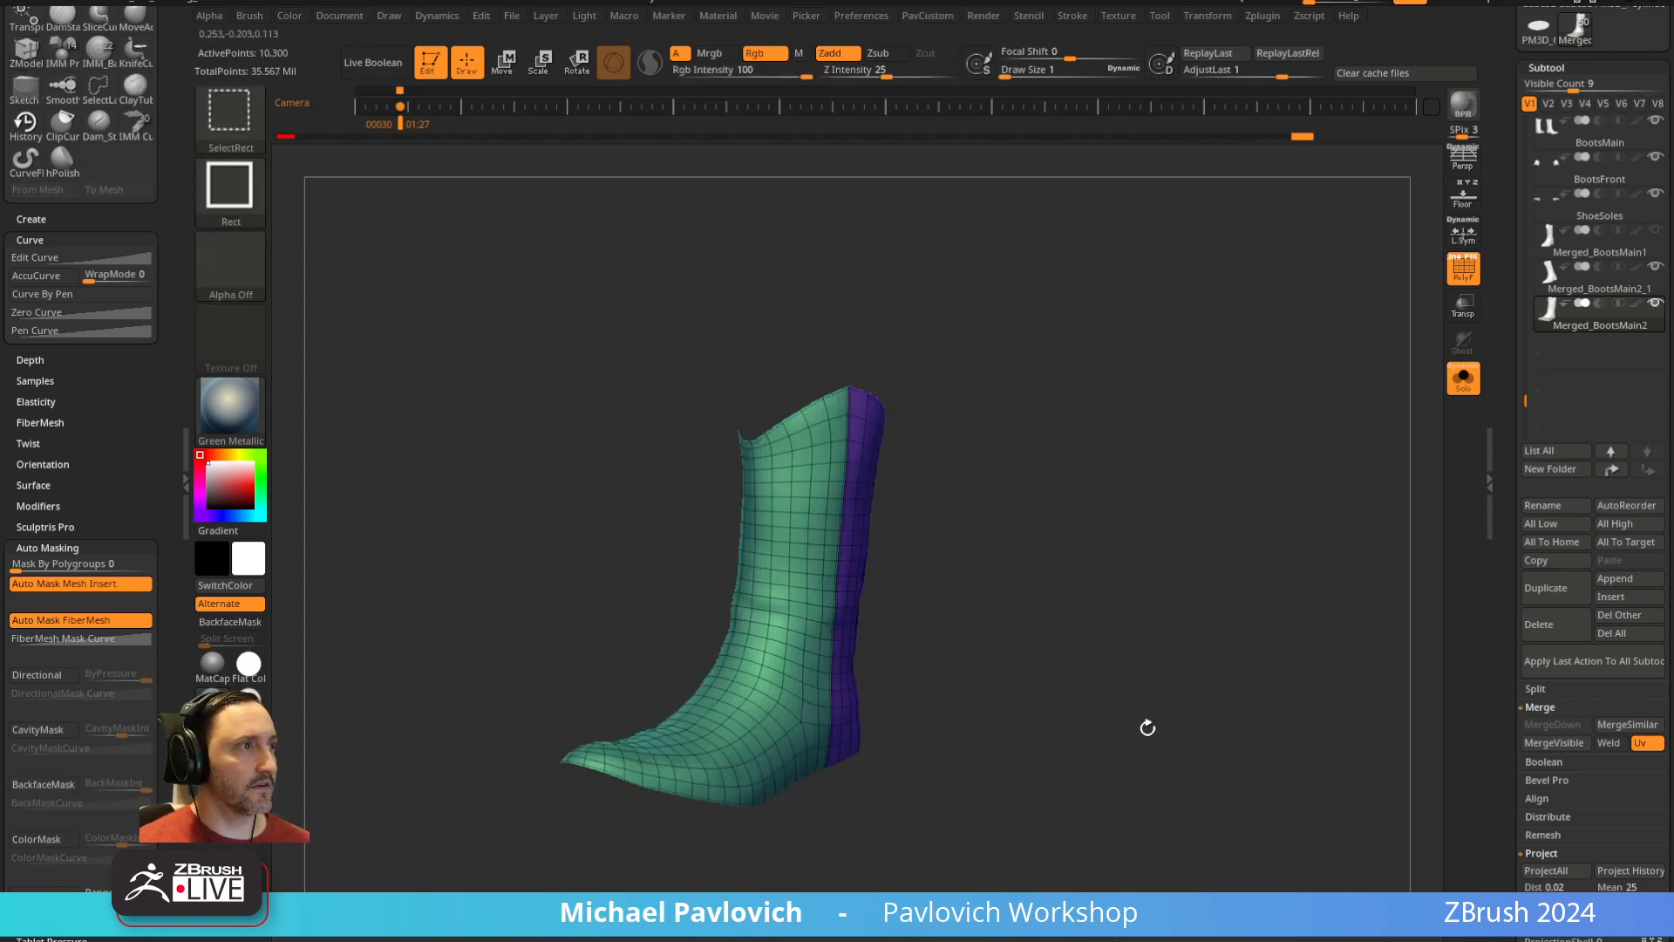
key("space")
left_click(1136, 886)
left_click(1061, 500, "ctrl+shift")
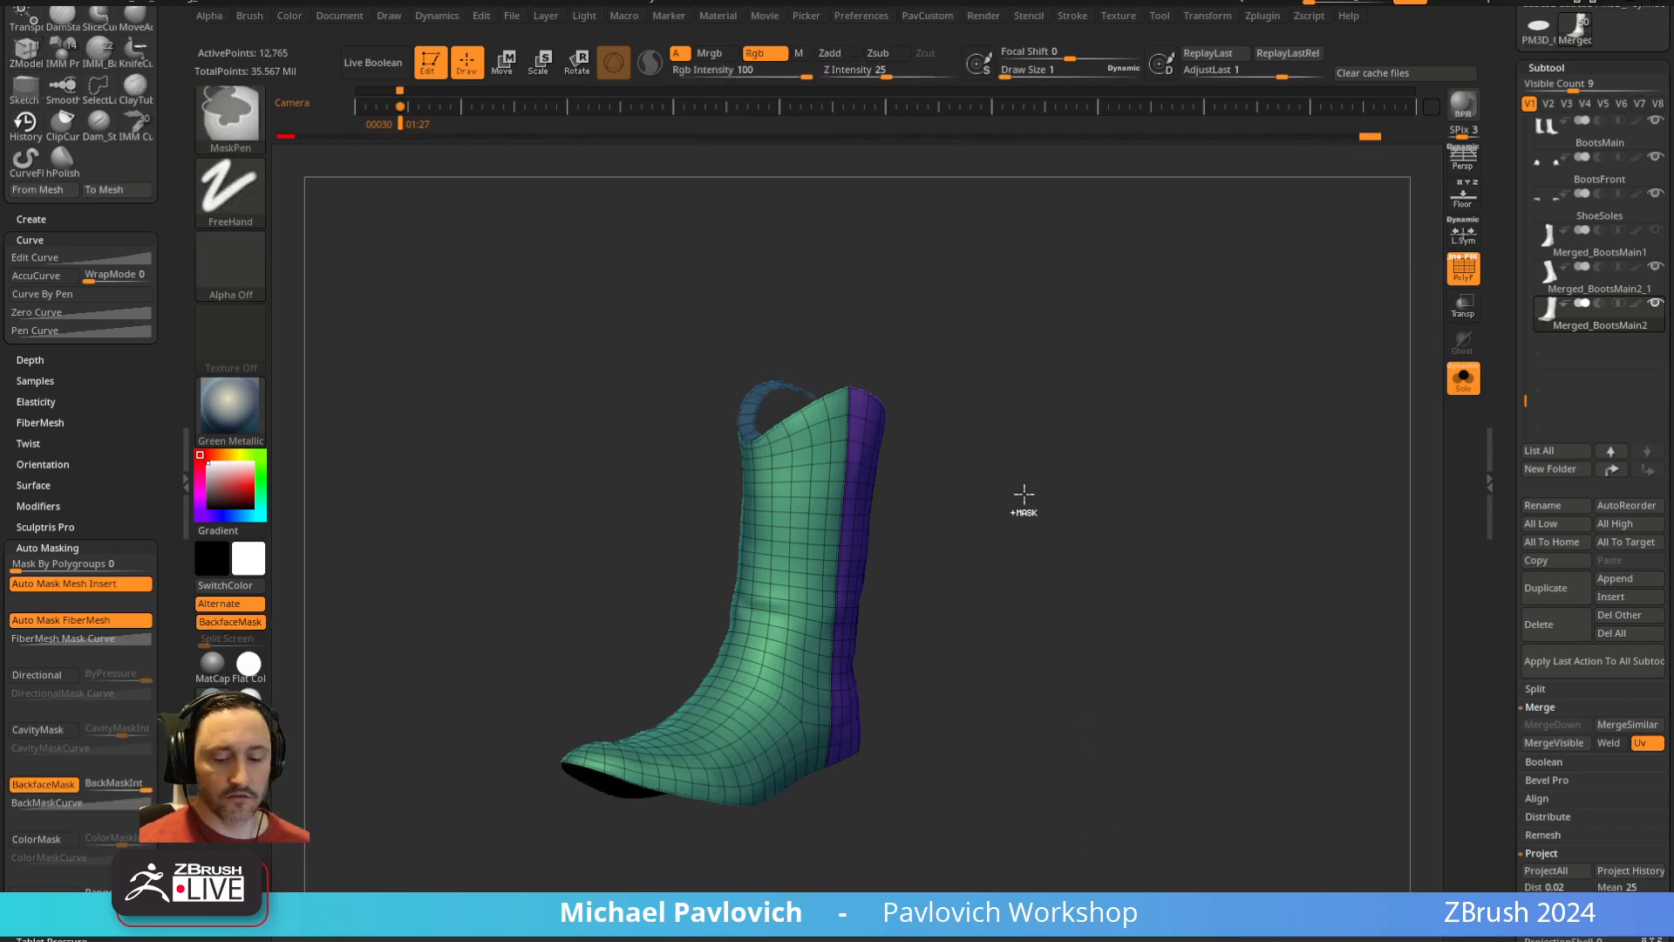
Divide the boot to level 4, project the upper without rim and sole, and unhide all parts
key("ctrl+d")
left_click(818, 636, "ctrl+shift")
left_click_drag(990, 652, 1048, 685, "ctrl+shift")
left_click(853, 590, "ctrl+shift")
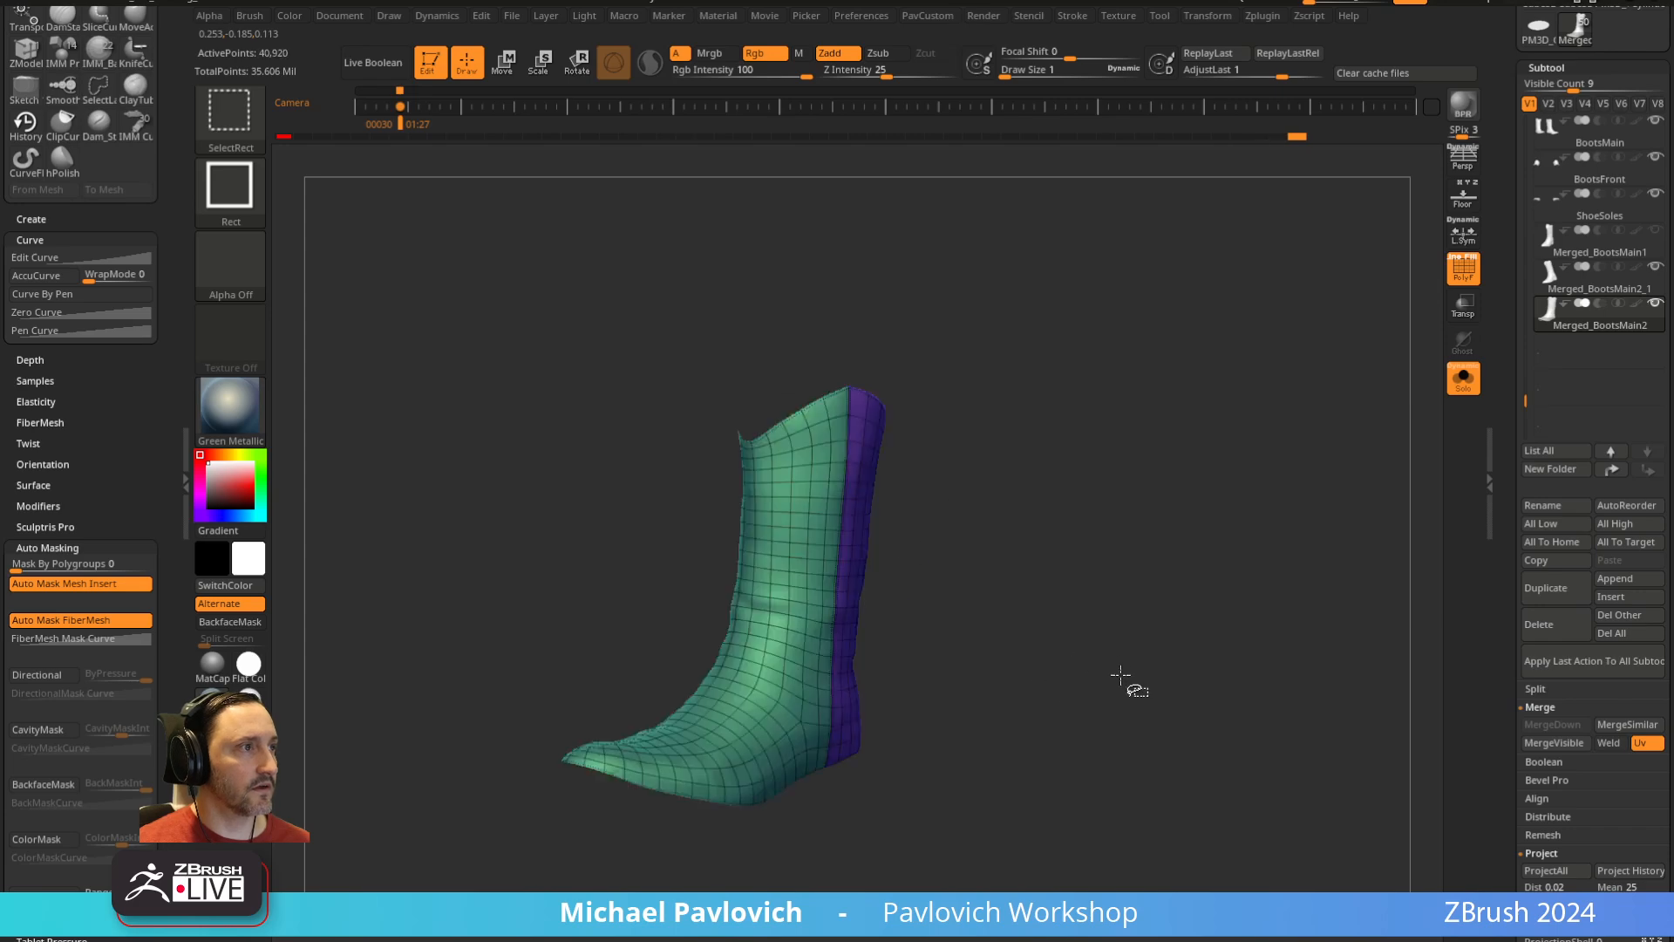
key("space")
left_click(1159, 885)
left_click(1195, 474, "ctrl+shift")
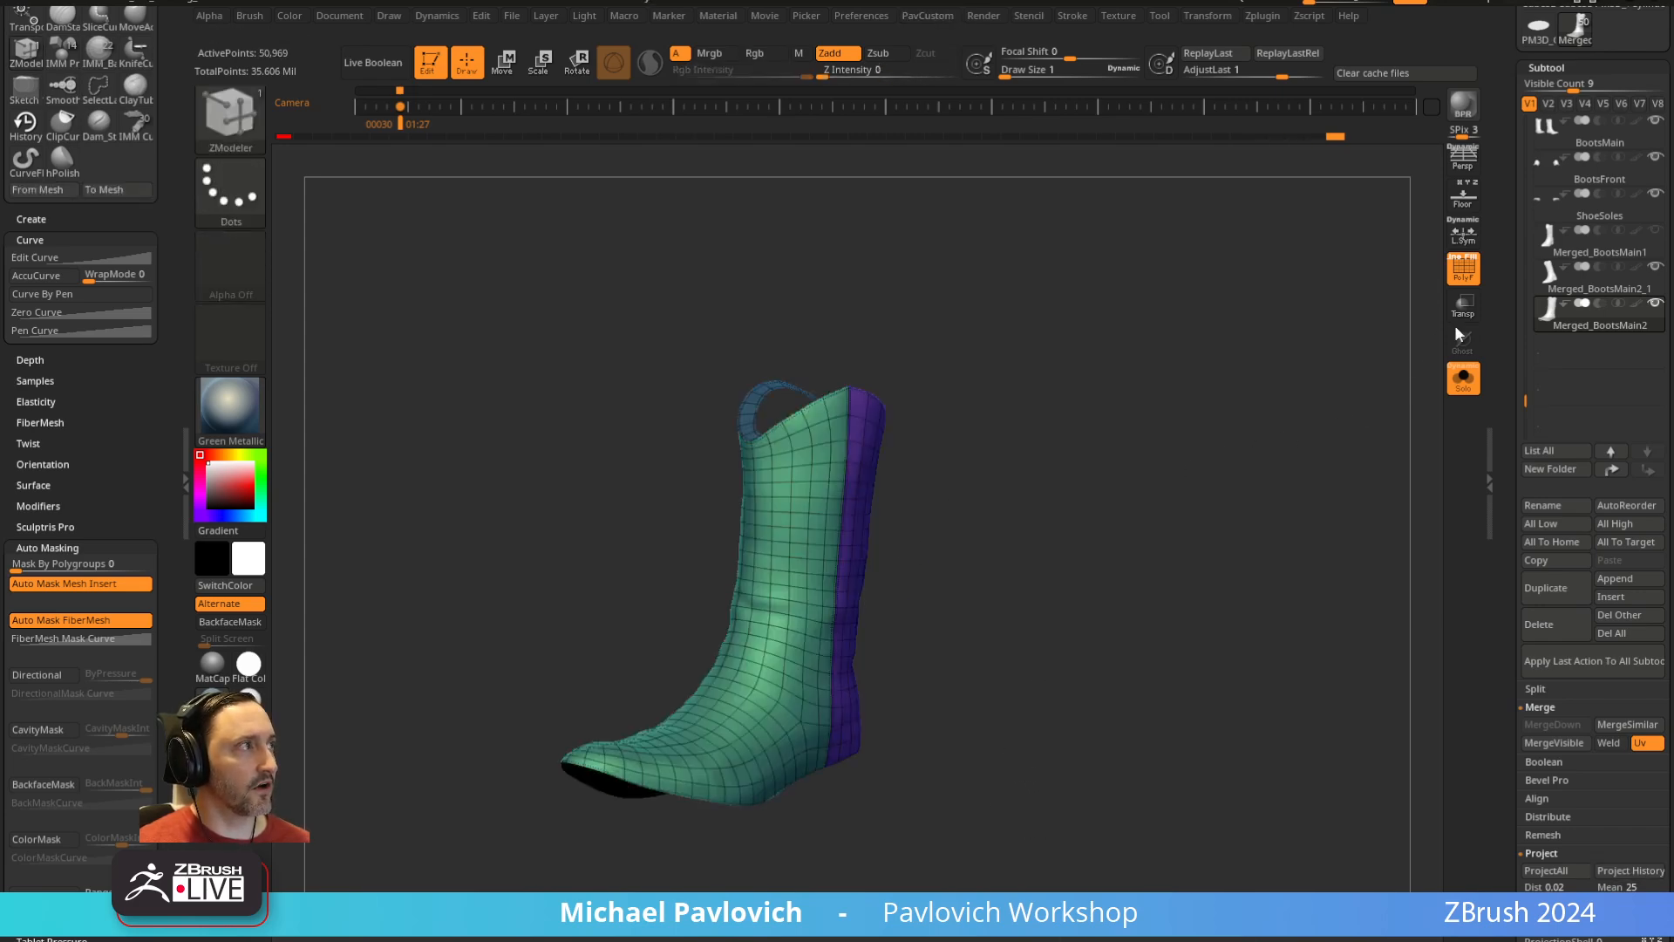
Hide the polyframe and switch to the Standard brush with a draw size of about 31
key("shift+f")
mouse_move(1181, 463)
left_mouse_down()
mouse_move(1049, 603)
mouse_move(1017, 601)
left_mouse_up()
key("s")
left_click_drag(1017, 600, 1048, 593)
key("b")
key("s")
key("t")
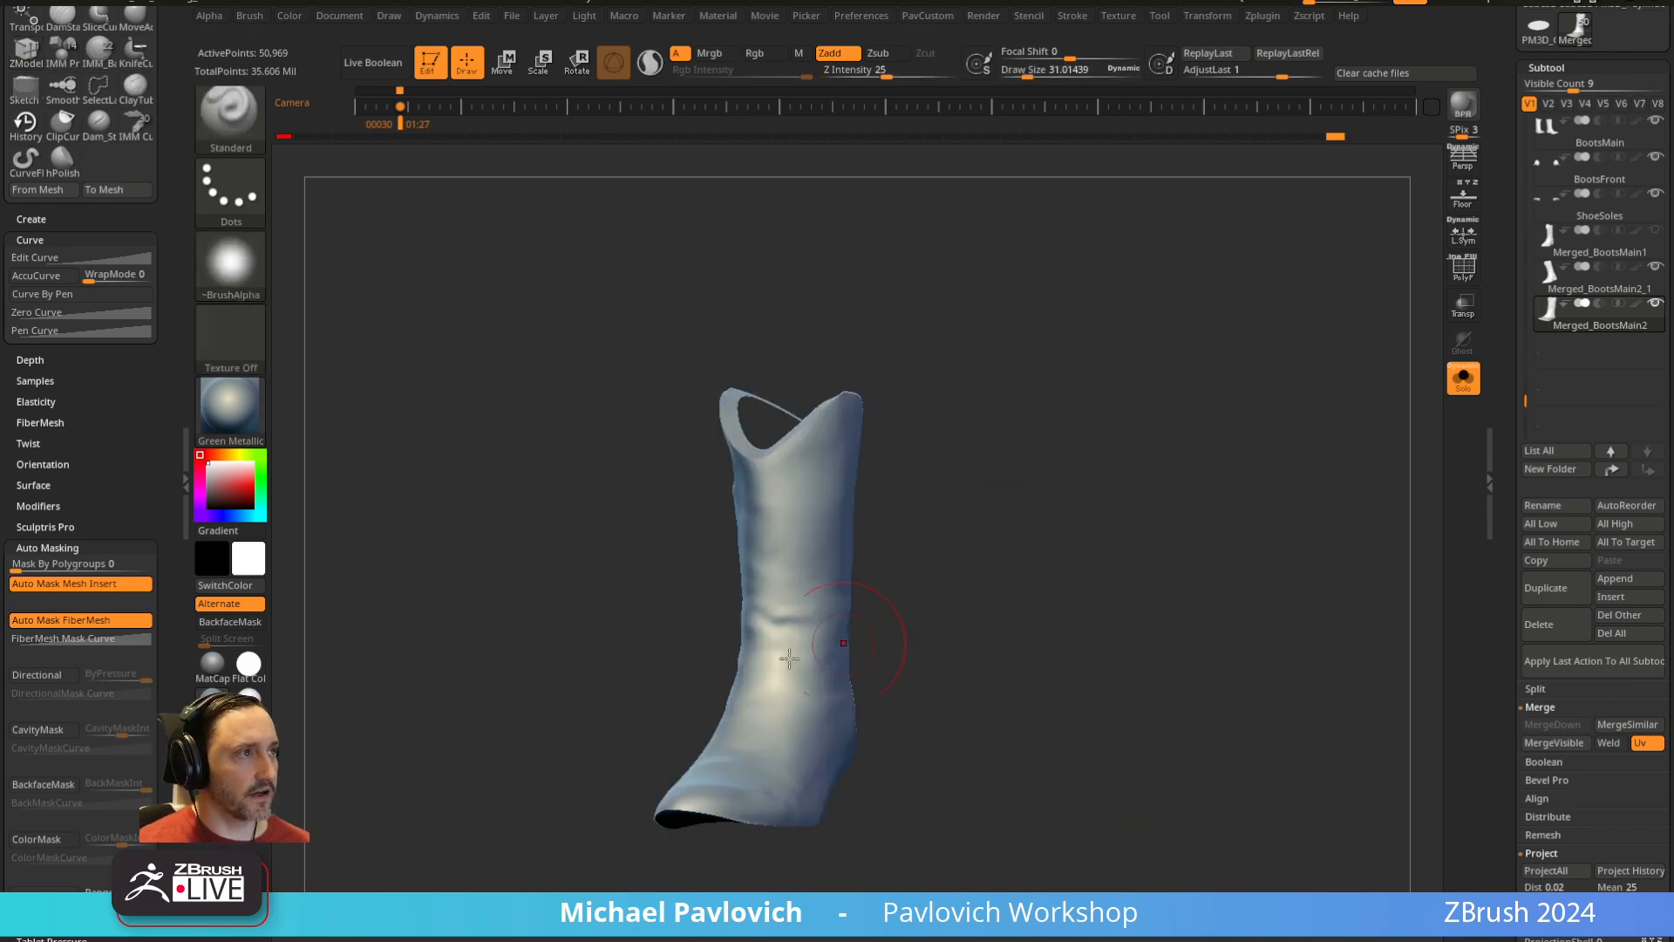
key("f")
left_click_drag(1047, 531, 994, 540)
Step down to subdivision level 3 and carve wrinkle folds around the ankle at a draw size of about 10
scroll(1570, 480, "down", 10)
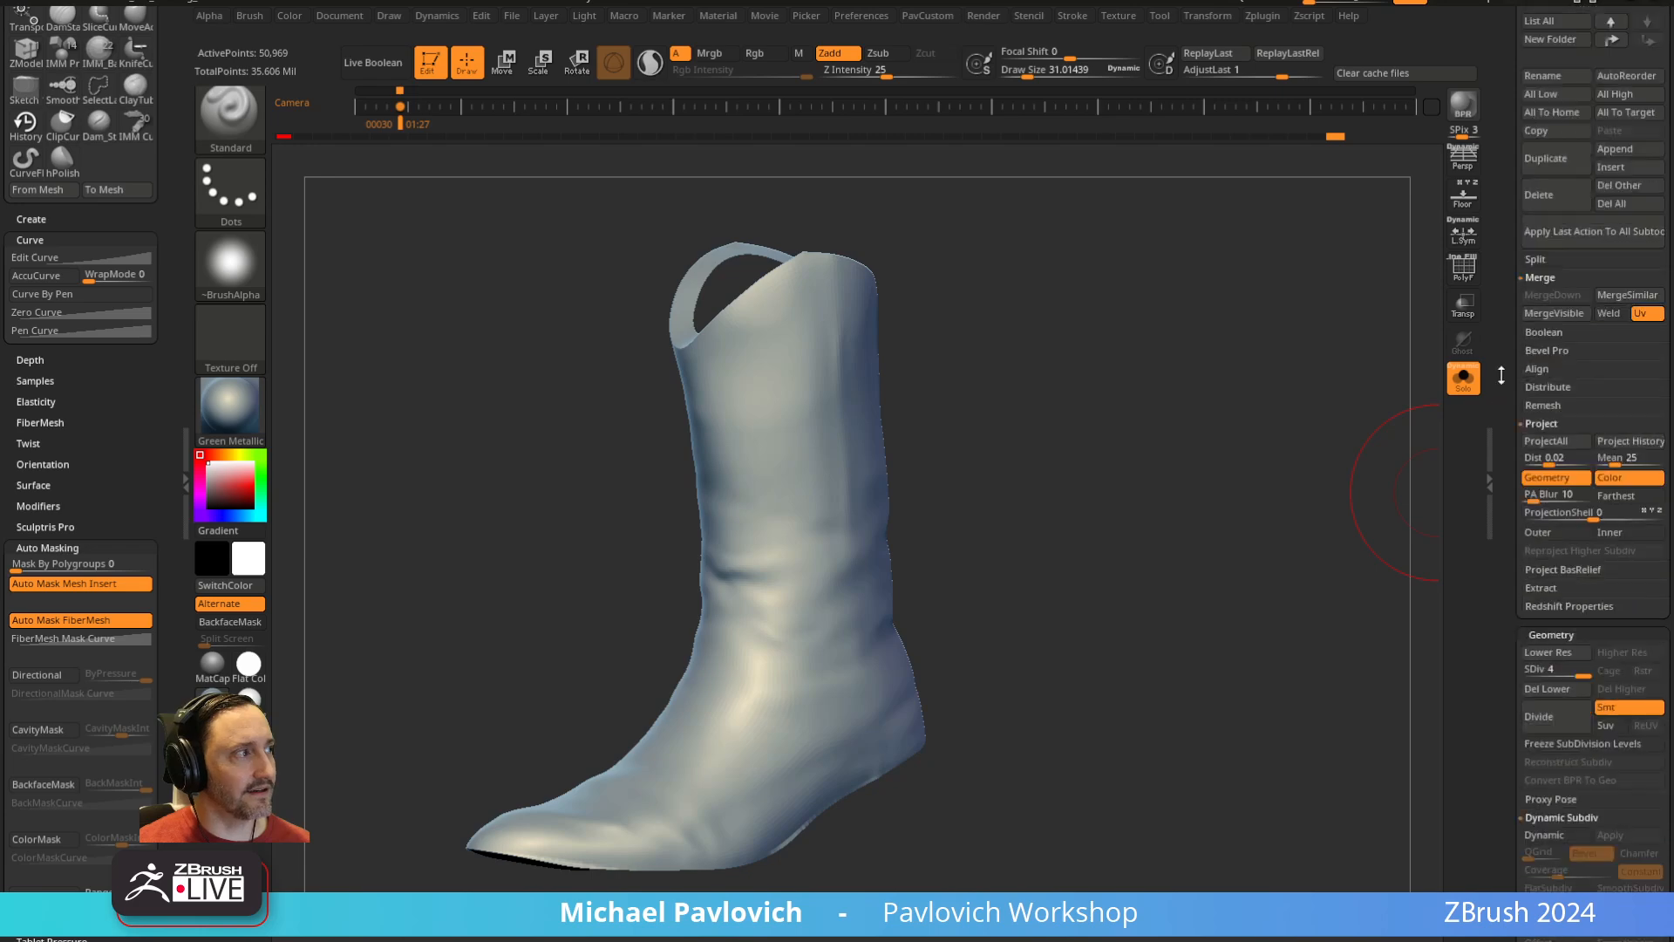
left_click_drag(1566, 460, 1553, 456)
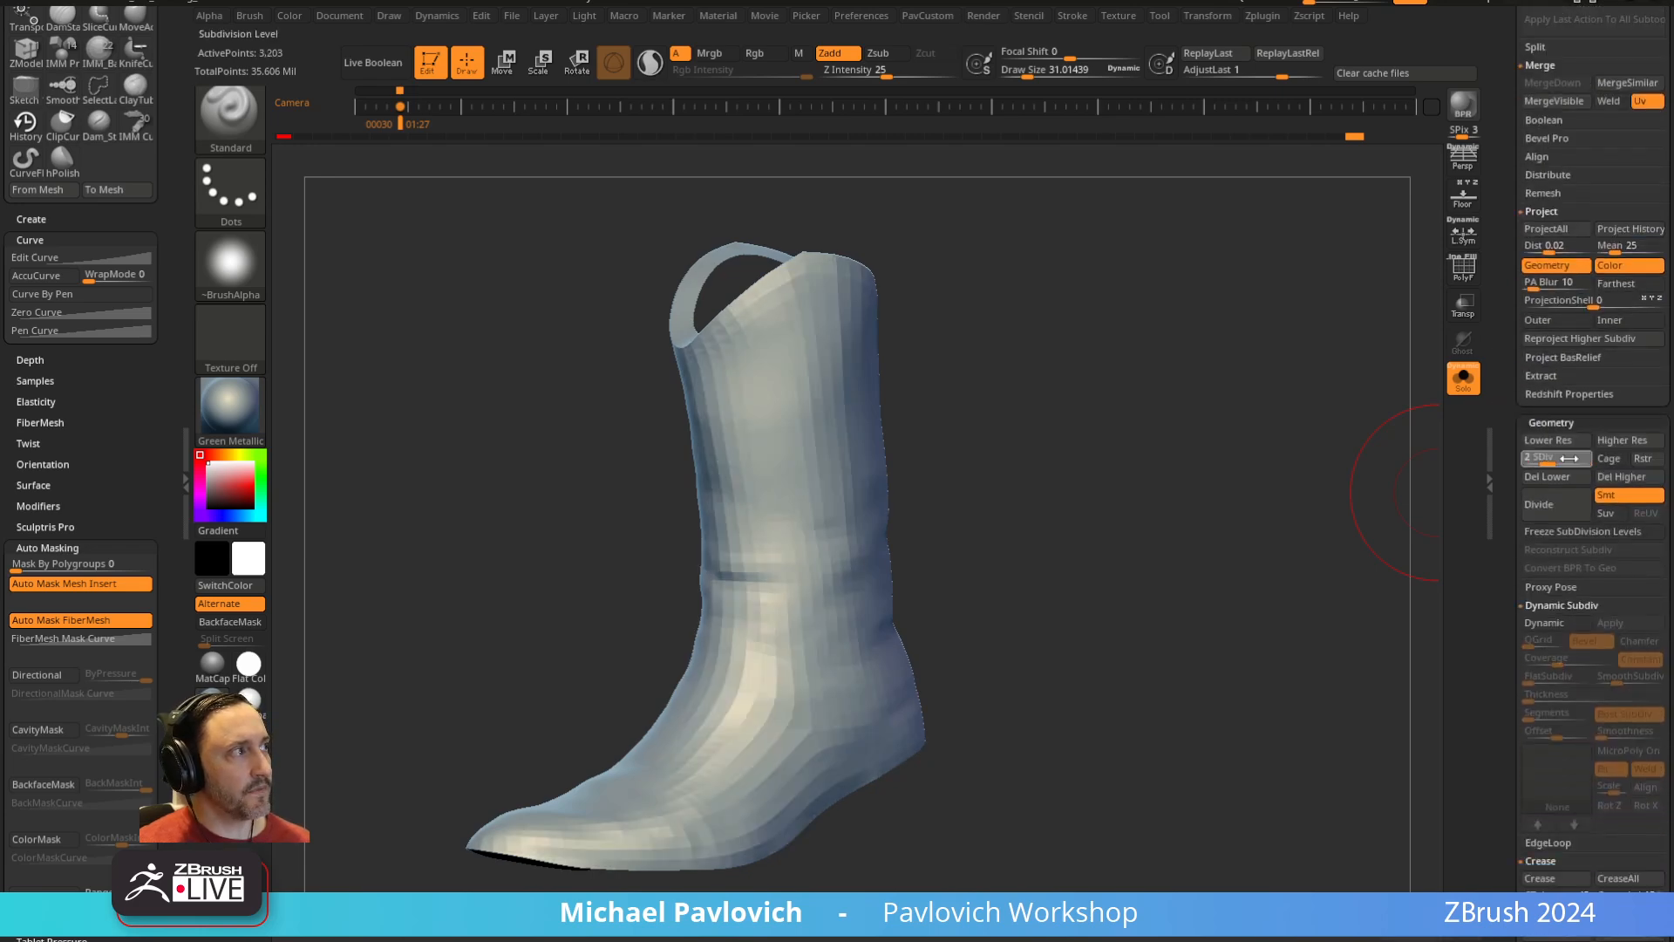
left_click(1570, 459)
left_click(1543, 458)
left_click(1572, 458)
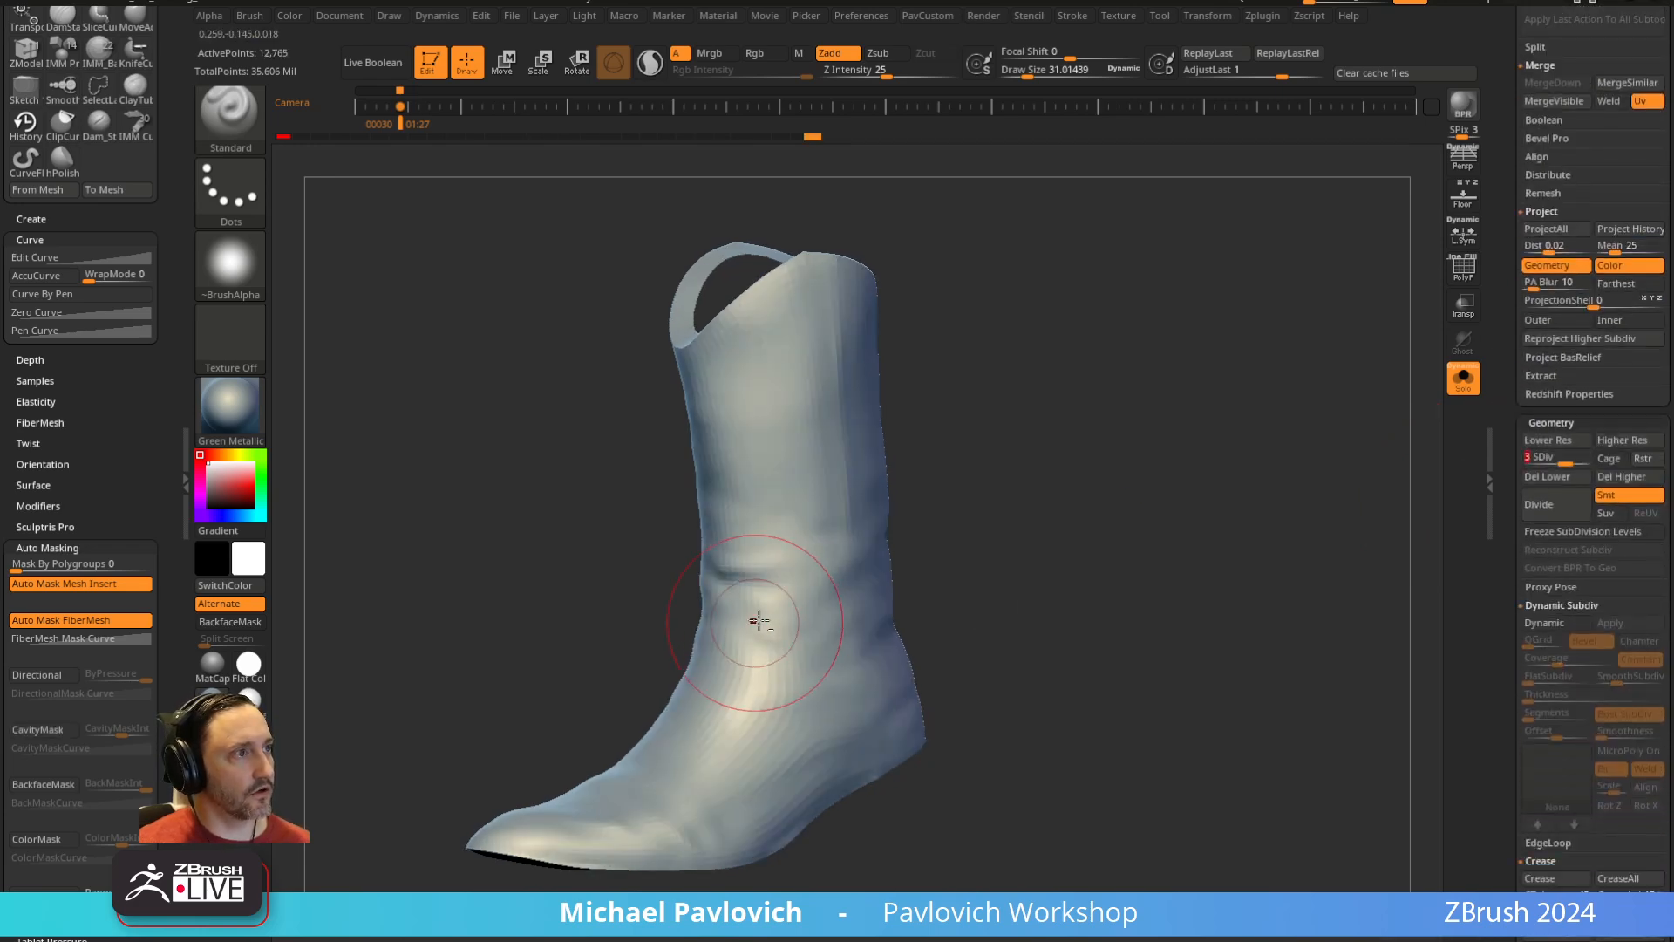
left_click_drag(756, 621, 727, 580)
left_click(778, 593)
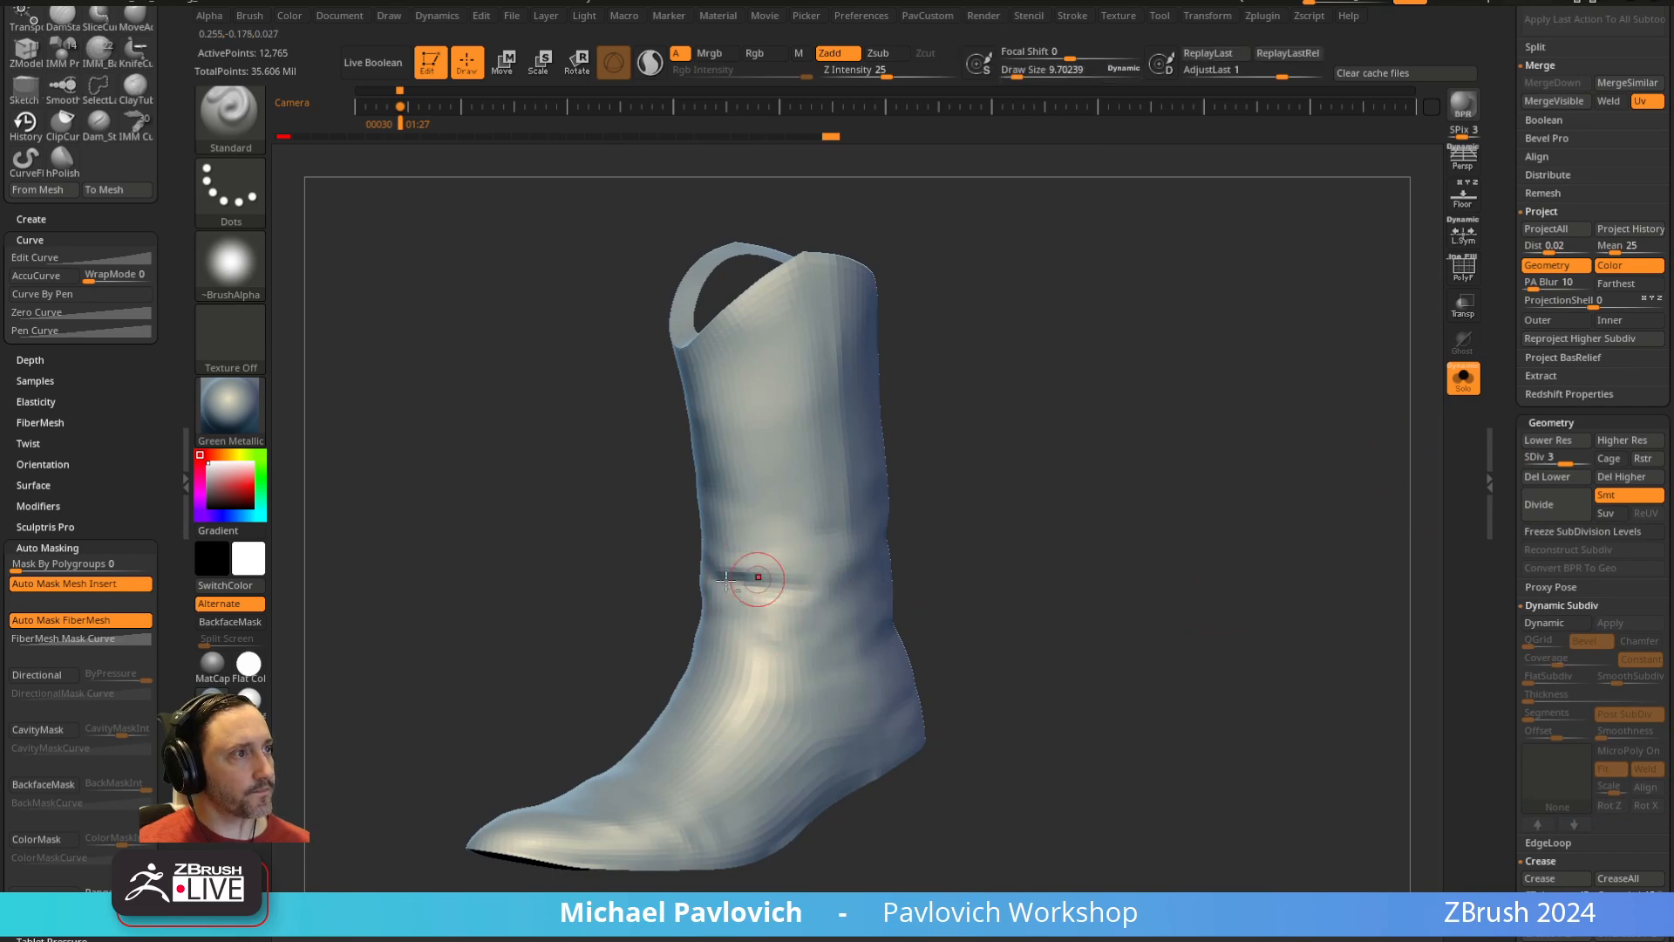
left_click_drag(984, 505, 884, 568)
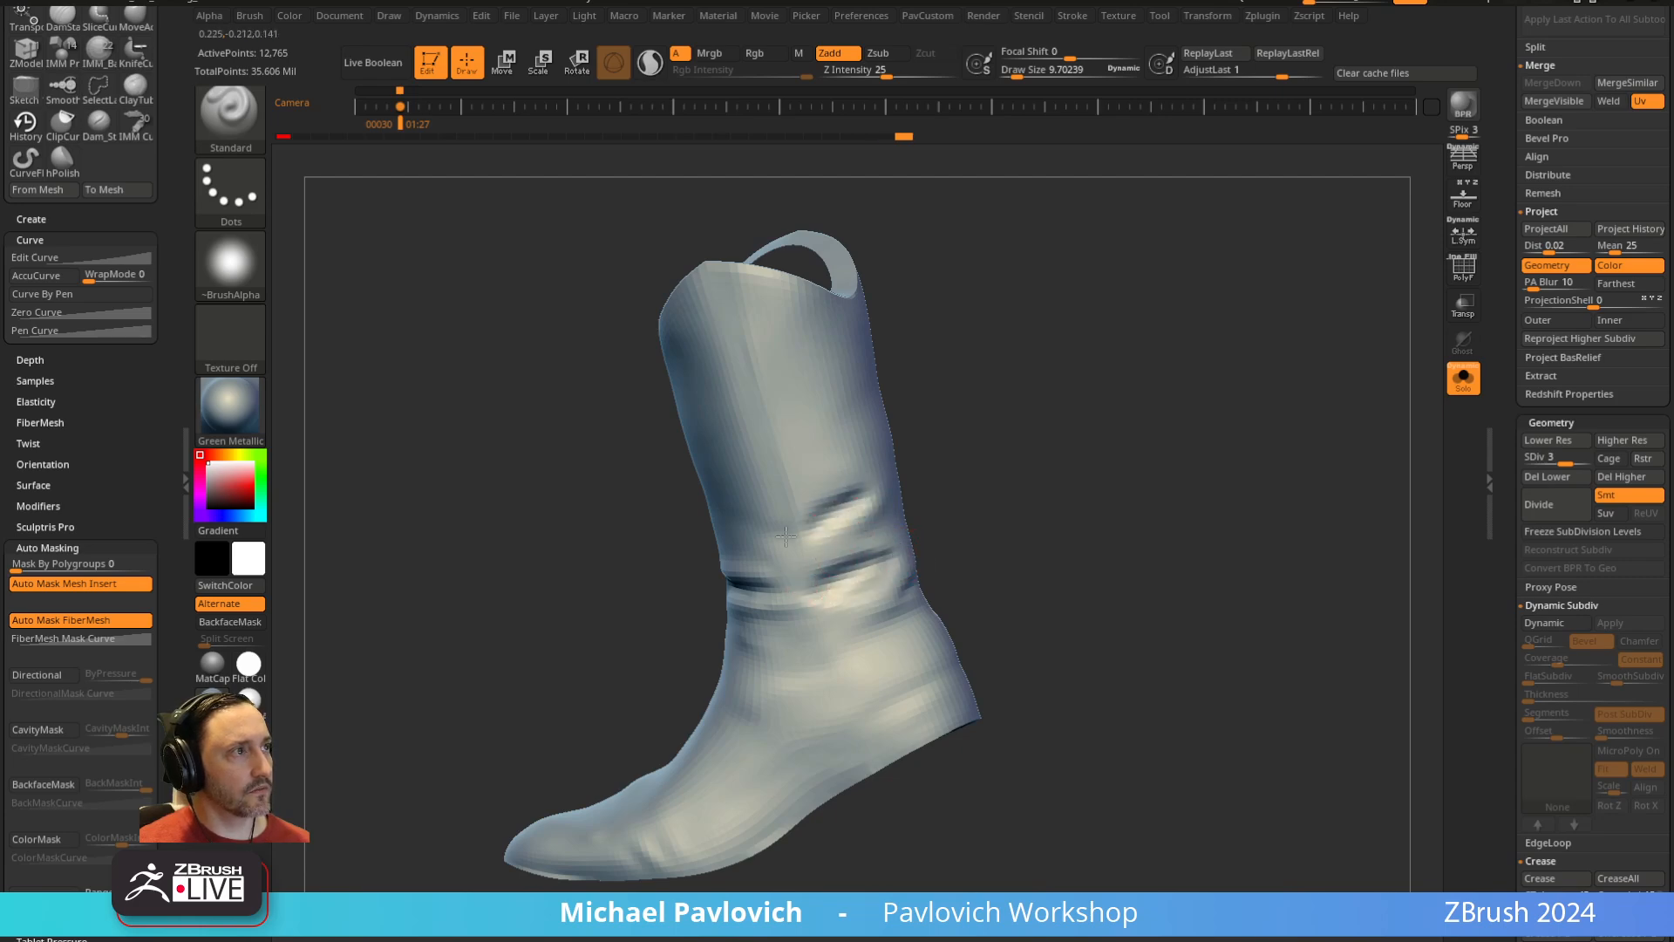
left_click_drag(891, 529, 859, 546)
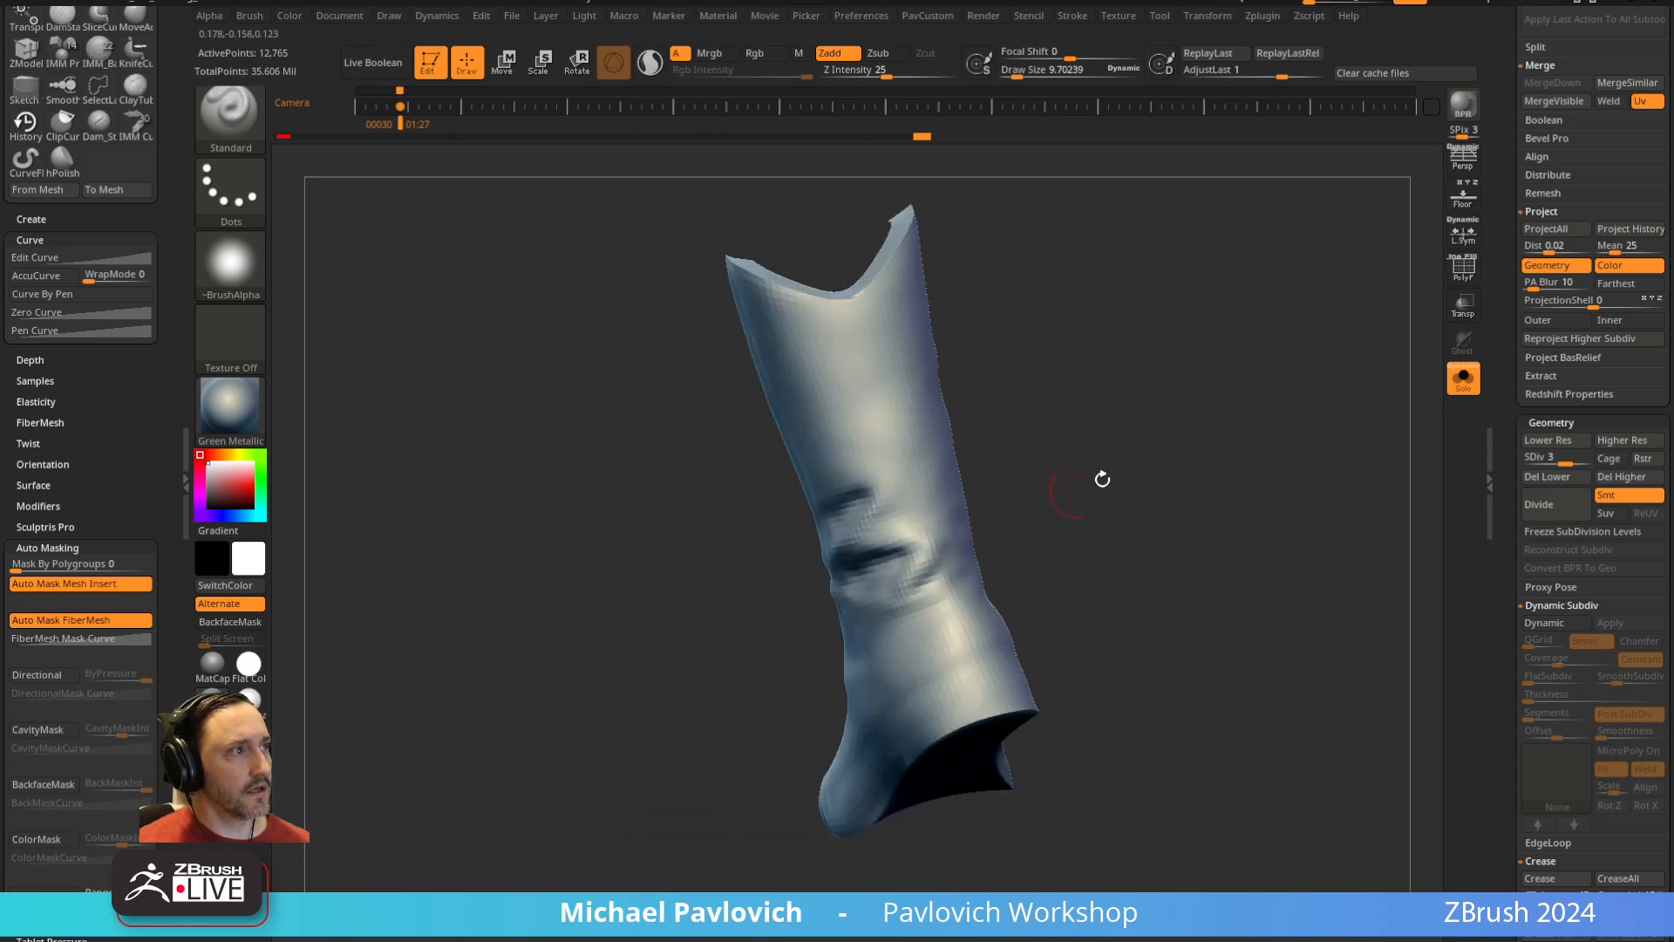
Switch to the Pinch brush and set Simulation Iterations to 100 in its Elasticity settings
left_click_drag(1102, 478, 1084, 520)
key("b")
key("p")
key("i")
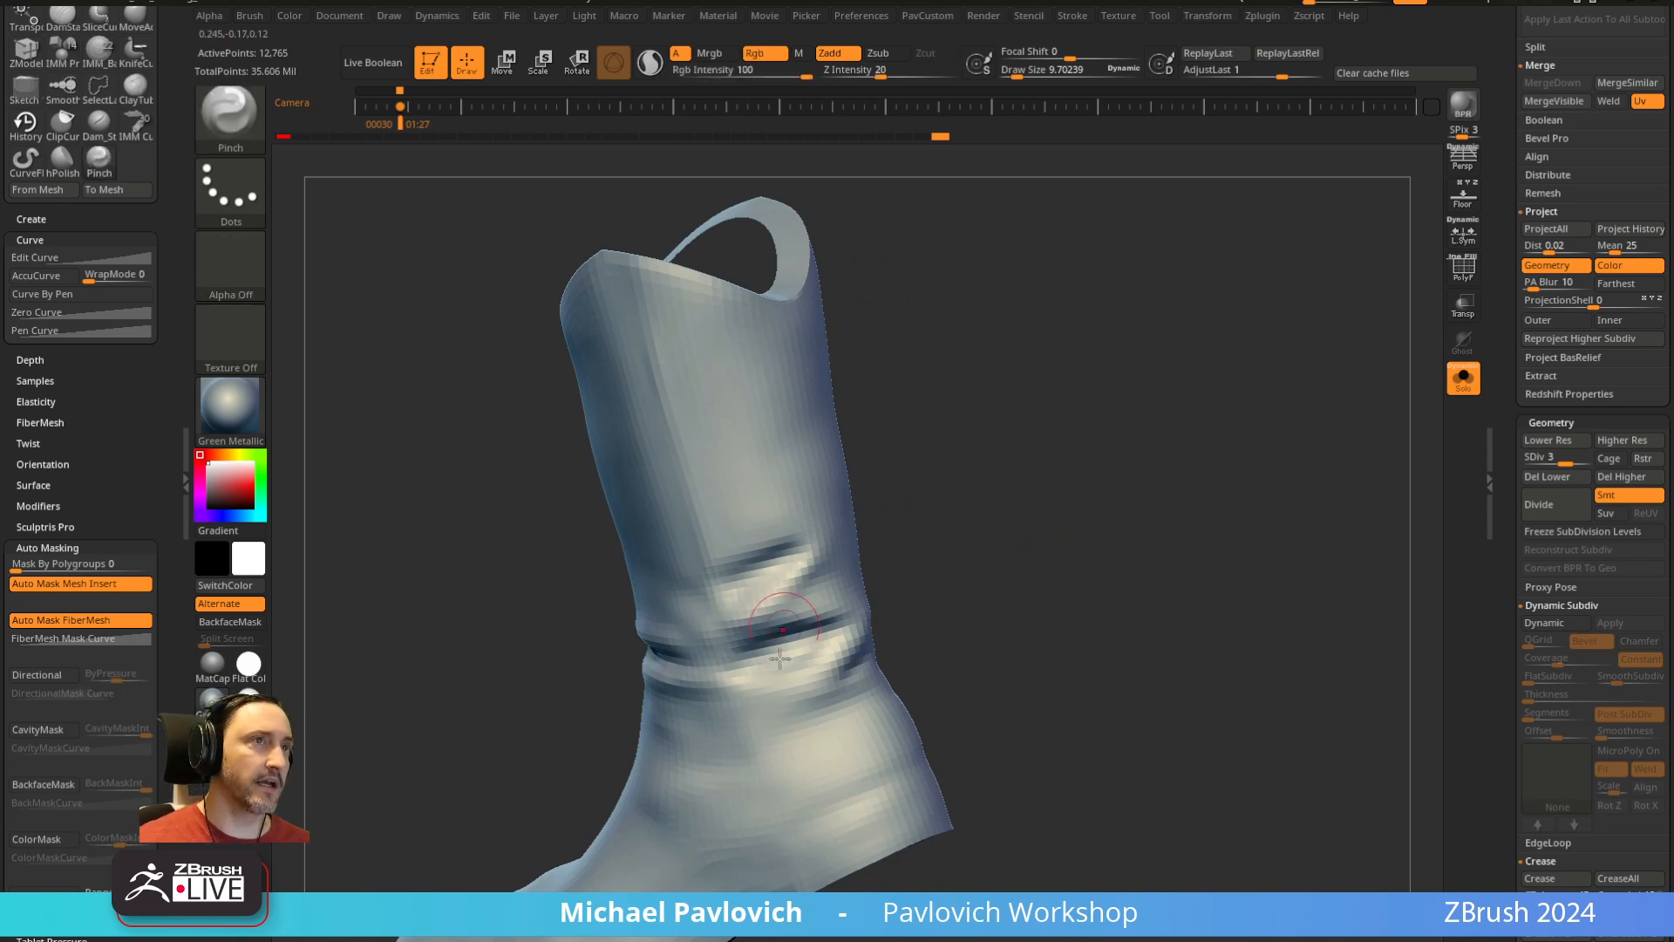
left_click_drag(979, 526, 1027, 472, "alt")
key("shift")
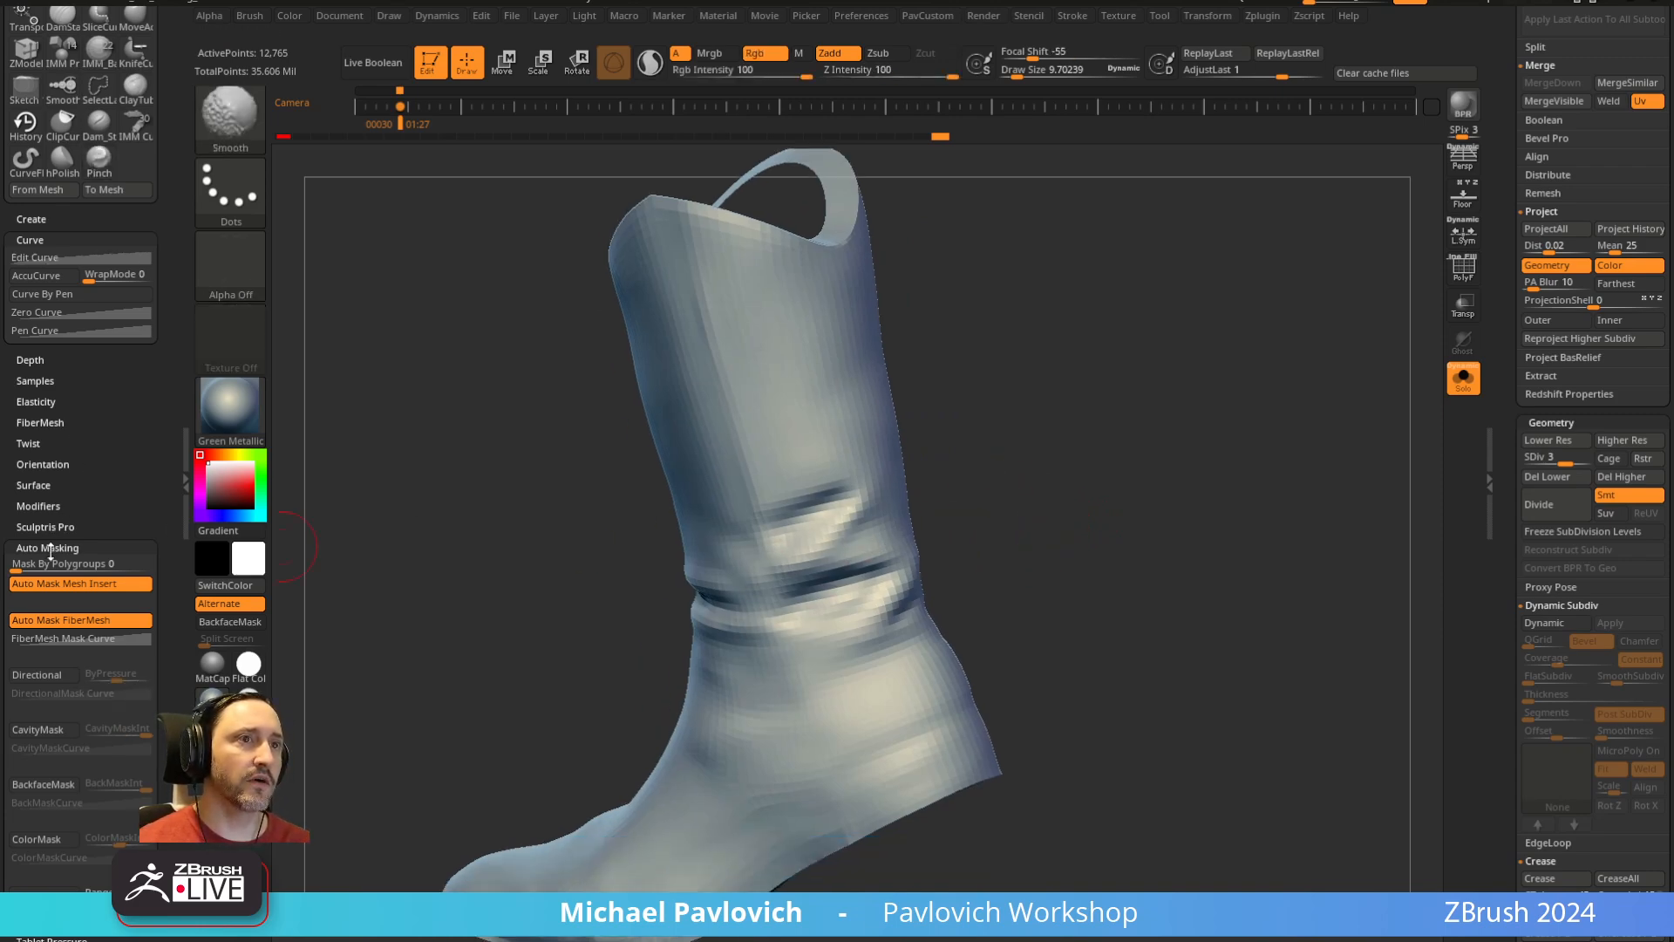
left_click(54, 547, "shift")
left_click(37, 403)
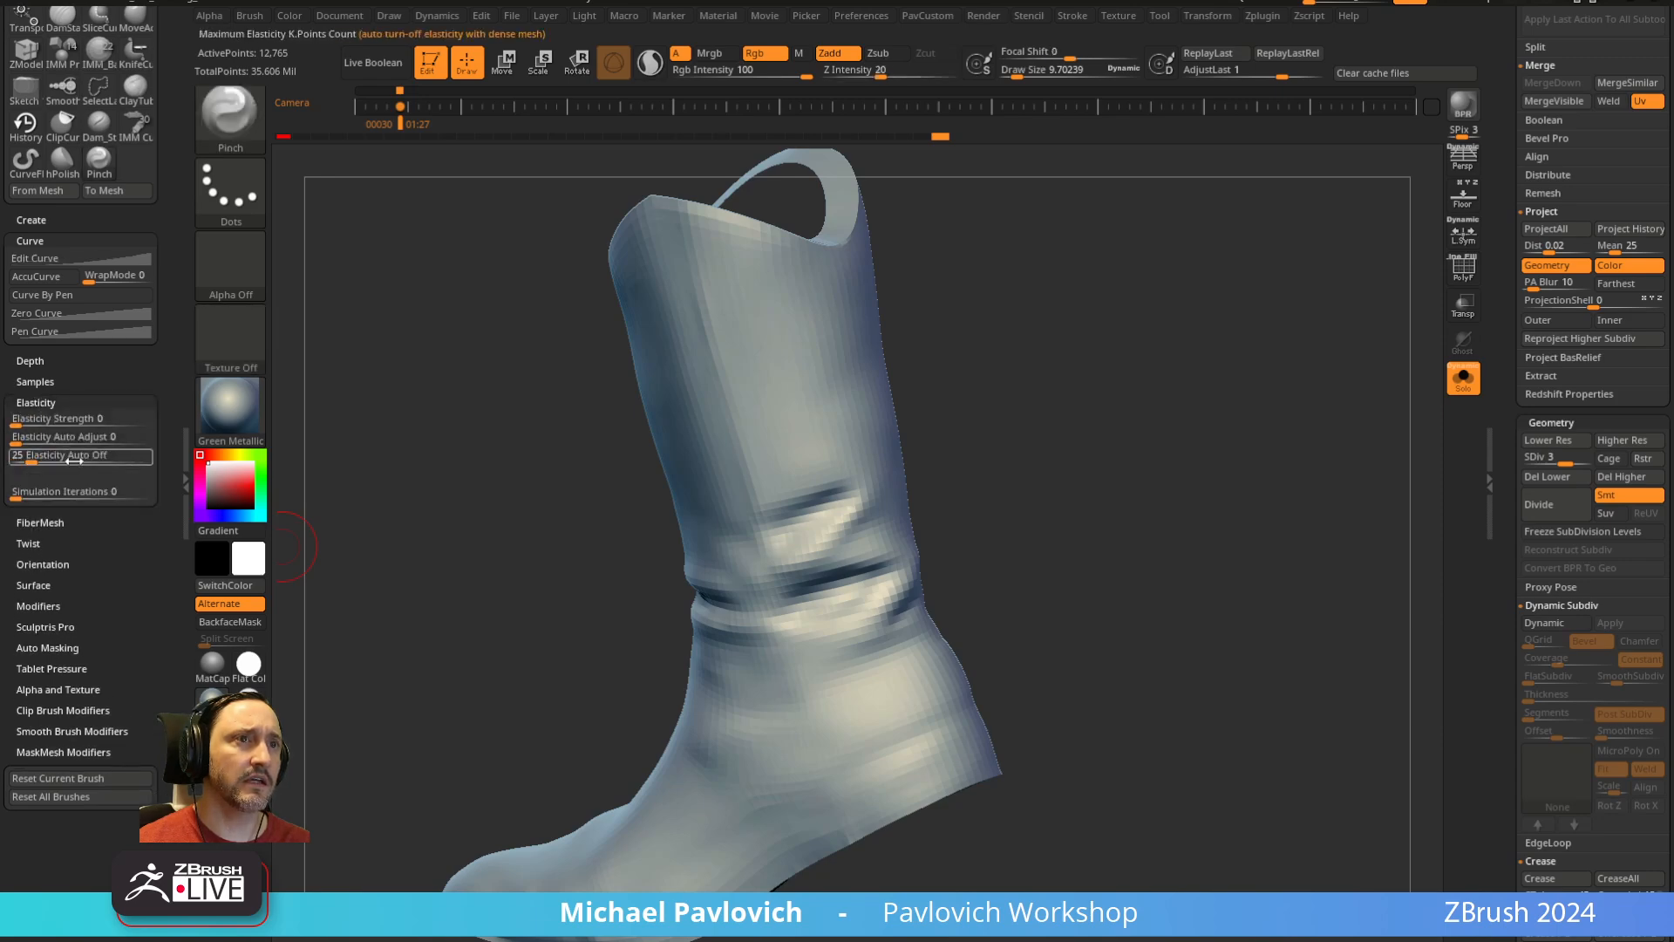
Enlarge the draw size to about 31 and pinch the wrinkle folds around the ankle sharper
key("s")
left_click(865, 558)
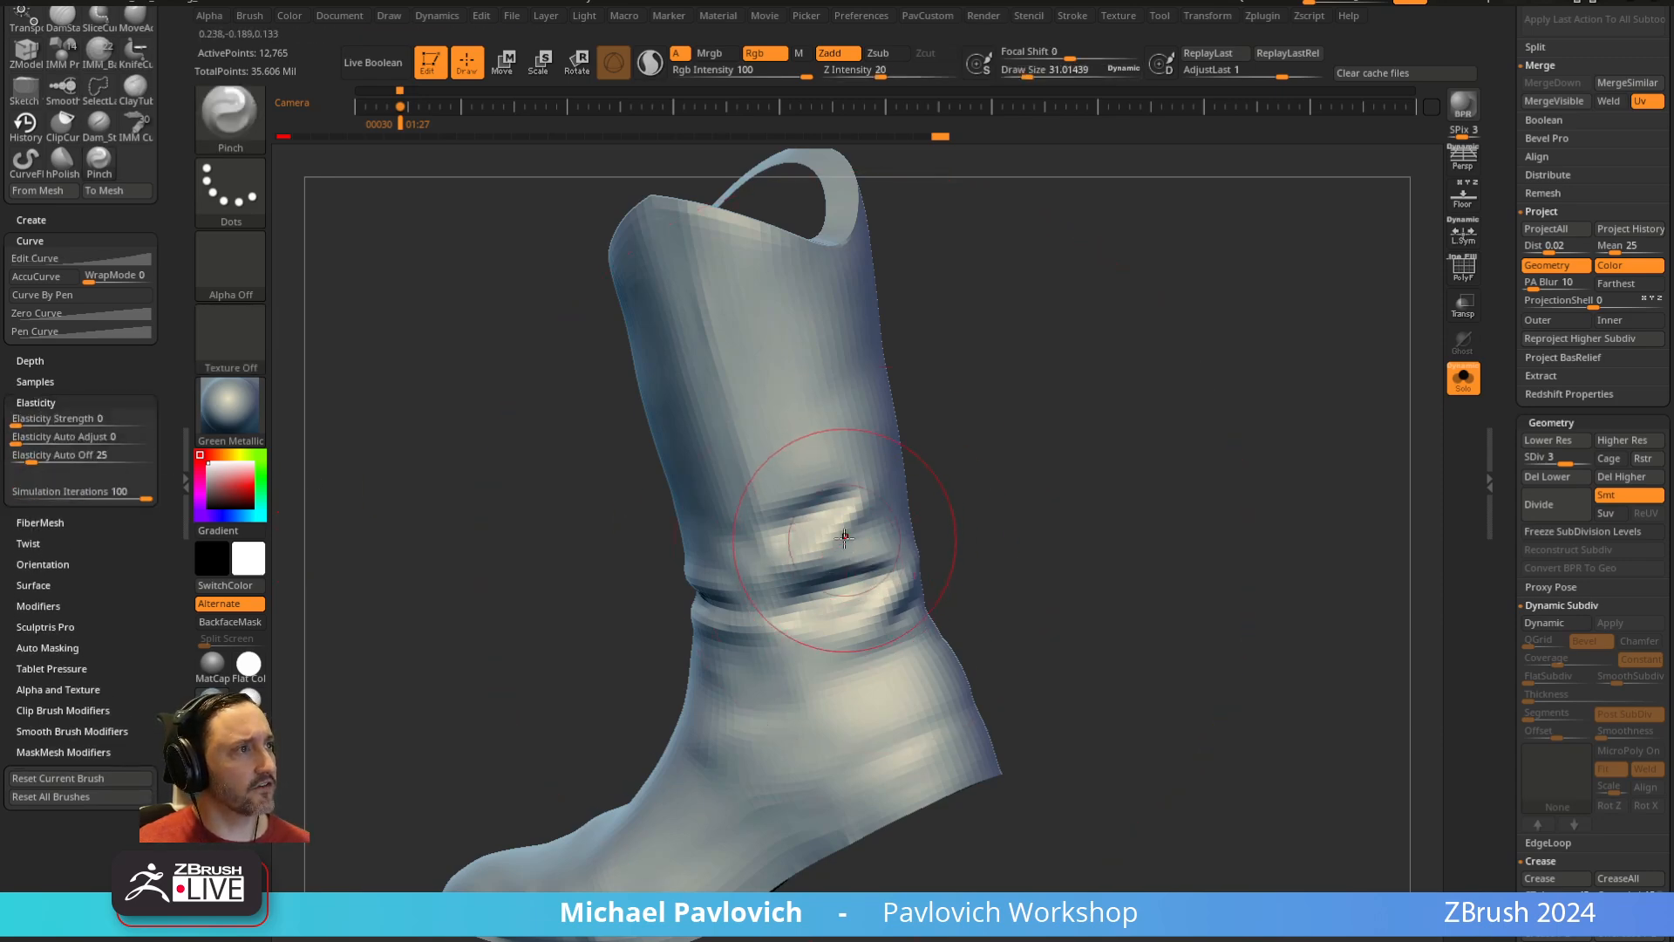
left_click_drag(872, 567, 811, 589)
left_click_drag(780, 517, 846, 499)
left_click_drag(963, 567, 1038, 566)
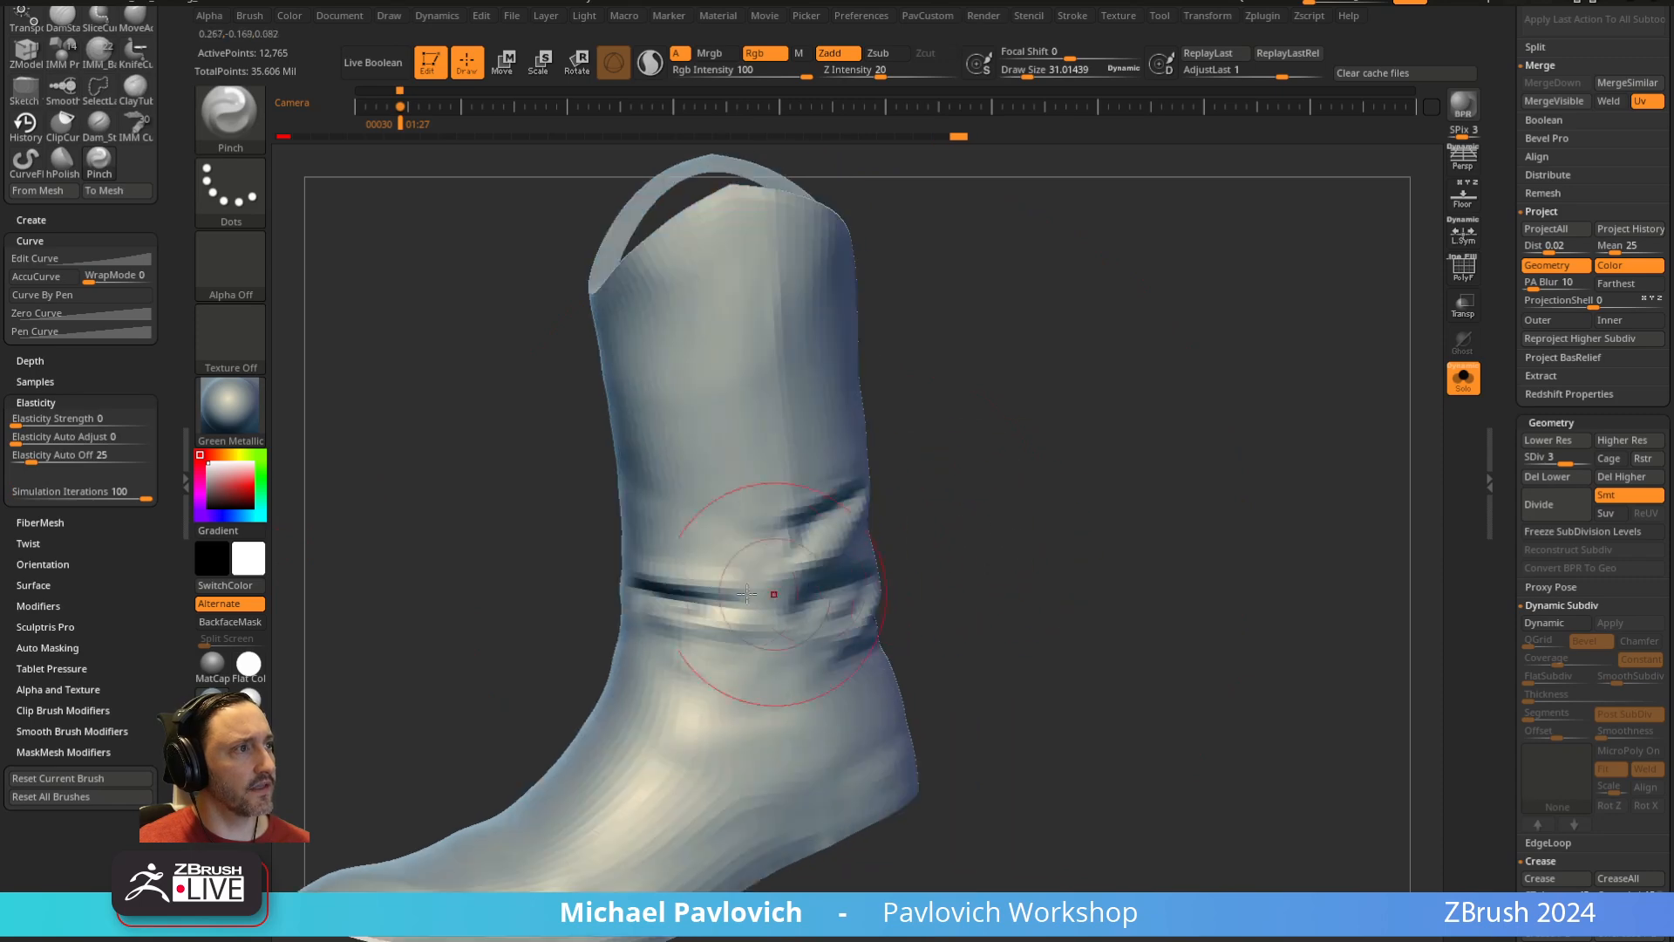
left_click_drag(777, 590, 799, 587)
left_click_drag(968, 558, 1072, 549)
left_click_drag(709, 580, 689, 589)
Show the polyframe and duplicate the boot subtool
mouse_move(872, 558)
left_mouse_down()
mouse_move(900, 511)
mouse_move(915, 553)
mouse_move(1166, 429)
mouse_move(1378, 422)
mouse_move(1151, 528)
mouse_move(1197, 488)
mouse_move(1226, 555)
mouse_move(1335, 390)
left_mouse_up()
left_click(1474, 279)
left_click_drag(1203, 520, 1343, 484, "alt")
left_click_drag(1502, 349, 1483, 575)
left_click_drag(1316, 603, 1180, 617, "alt")
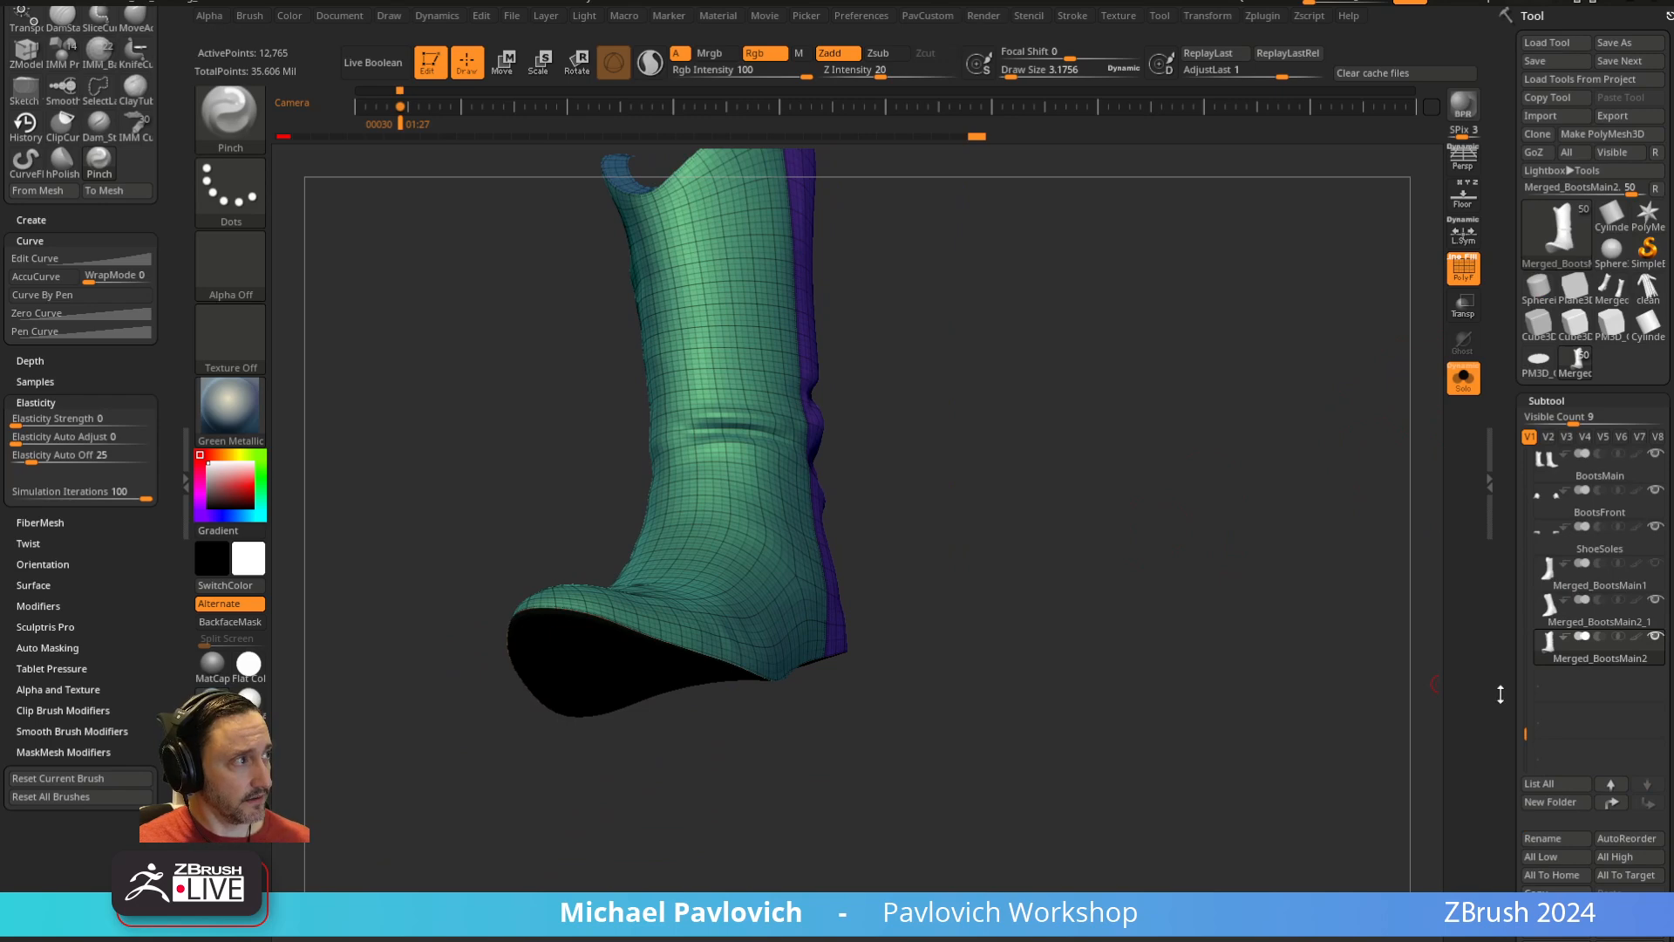
left_click_drag(1501, 693, 1498, 389)
left_click(1544, 639)
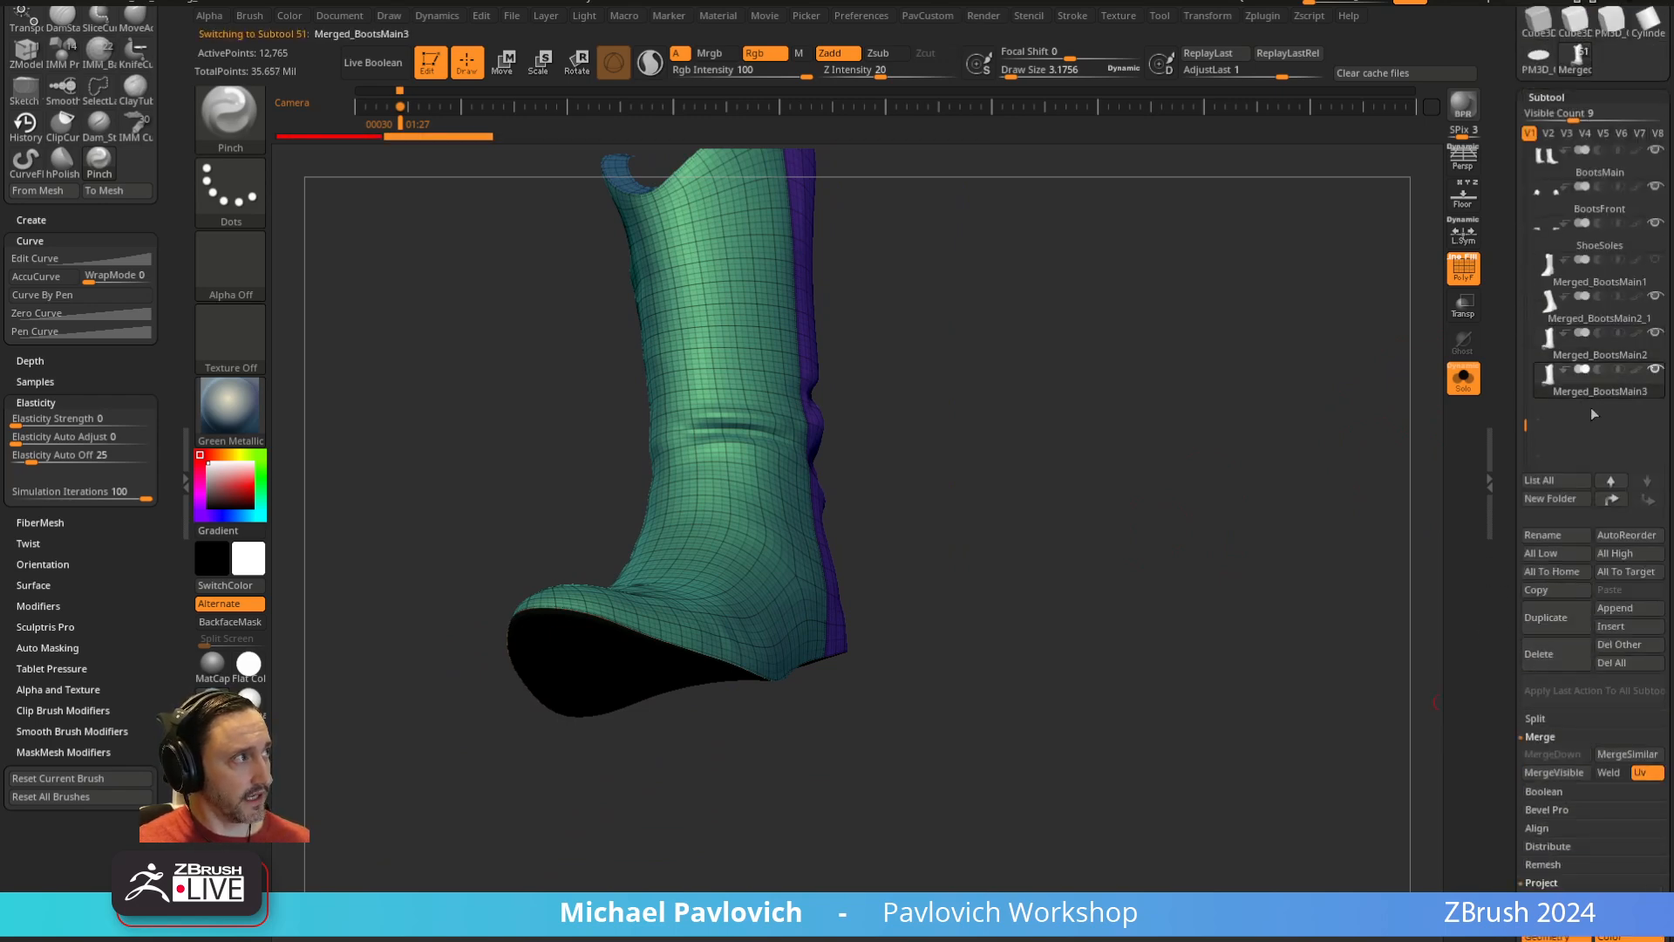
Drop the duplicate to its lowest subdivision level and delete the higher levels
scroll(1564, 589, "down", 8)
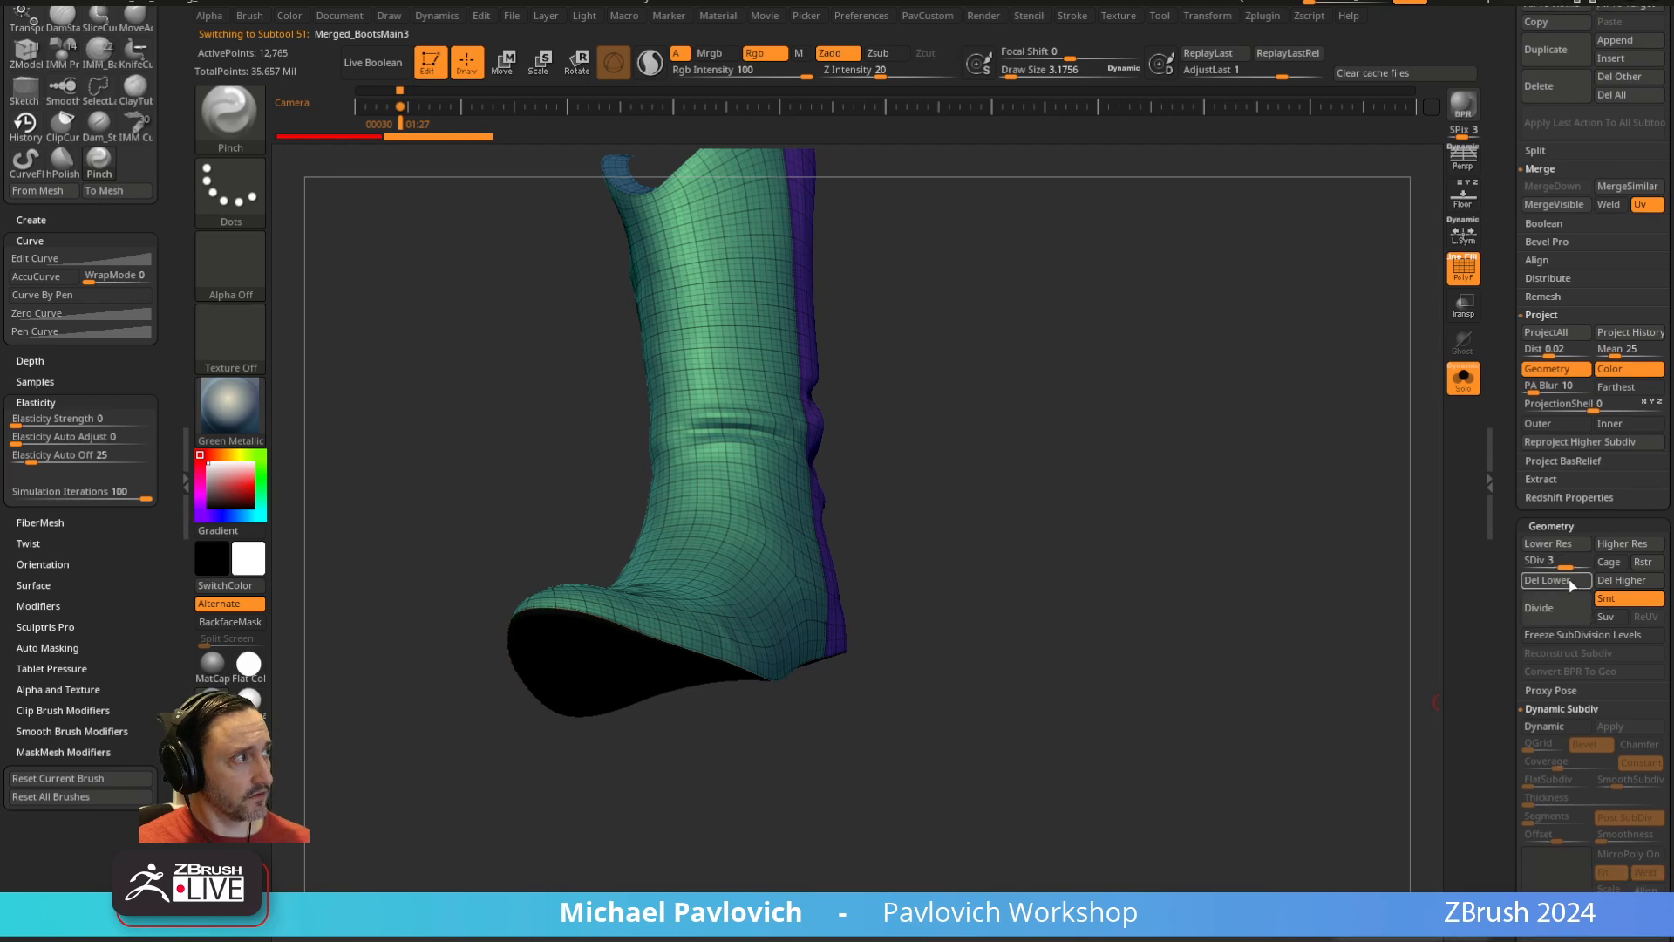
left_click(1528, 567)
left_click(1613, 583)
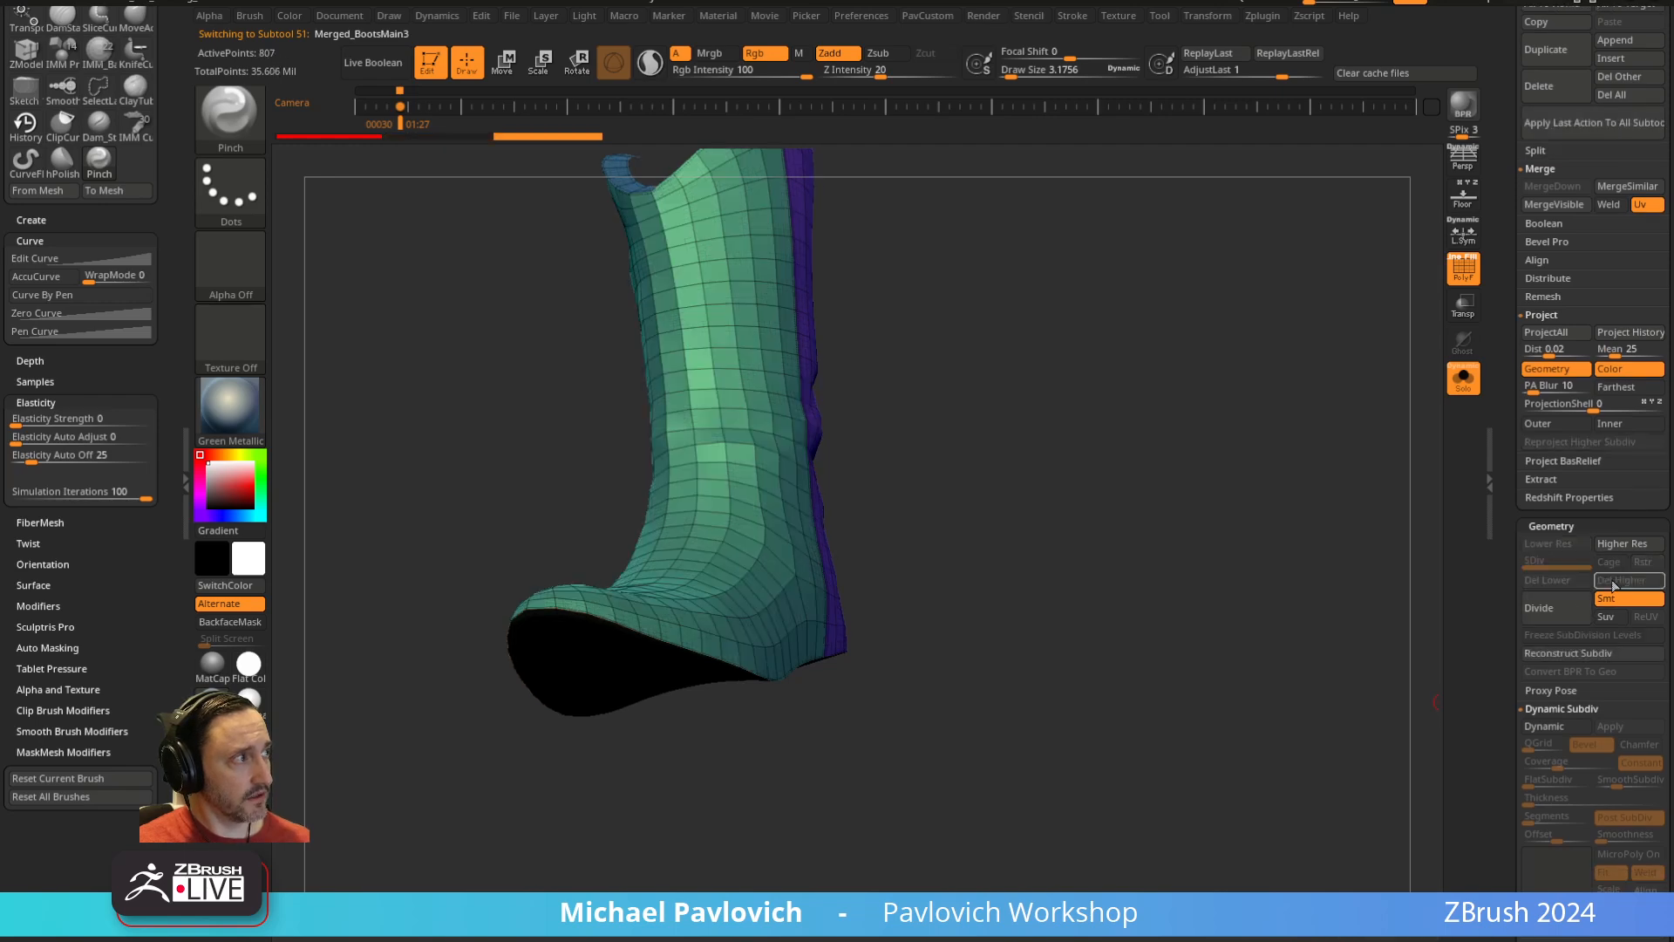
Isolate the sole's polygroup on the duplicate's underside and delete the hidden rest
left_click(1463, 377)
left_click_drag(1413, 475, 1044, 468)
left_click(680, 508, "alt")
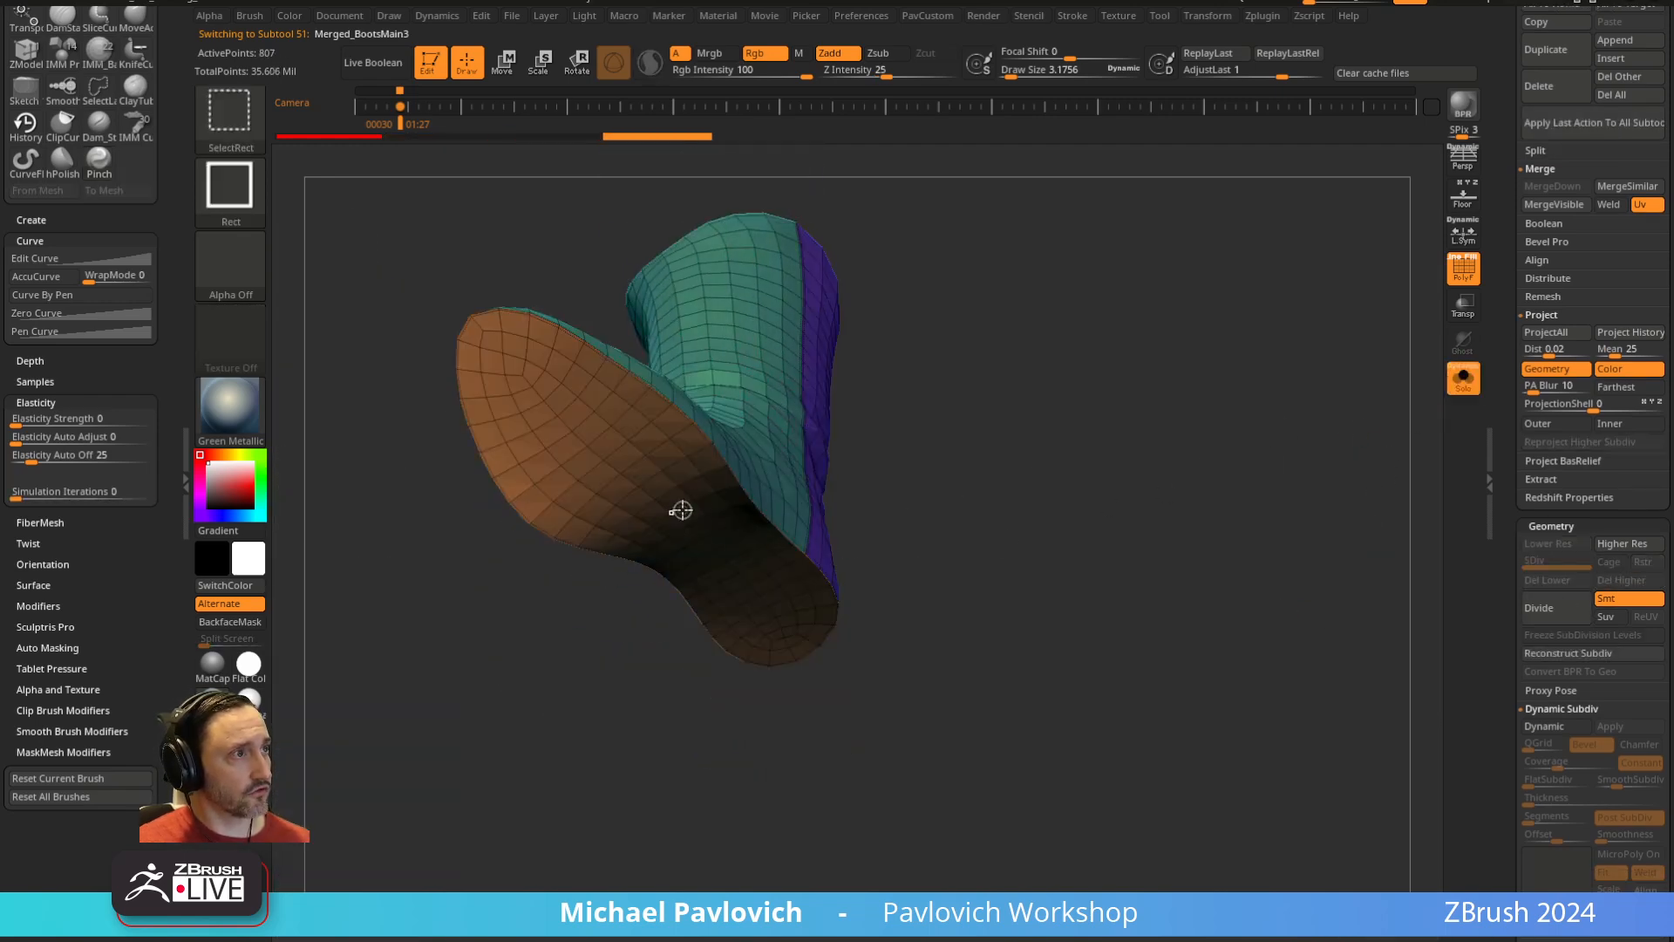
Extrude the sole into a thin slab with ZModeler's Extrude polygon action targeting Polygroup All
key("b")
key("z")
key("m")
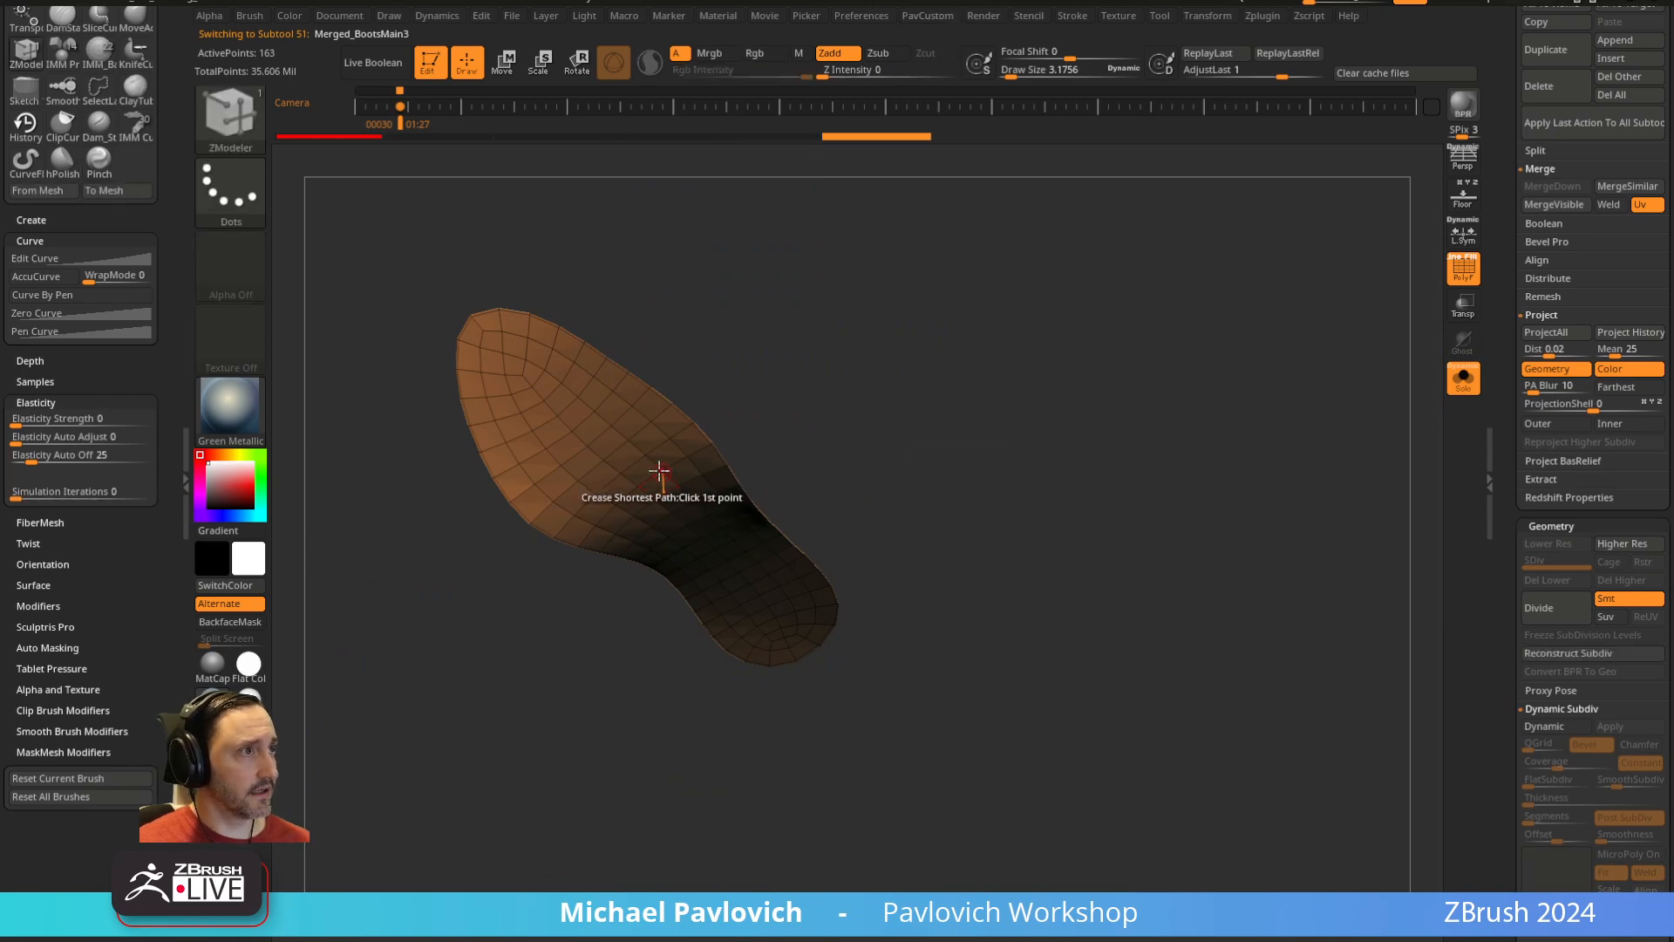
key("space")
left_click(415, 409)
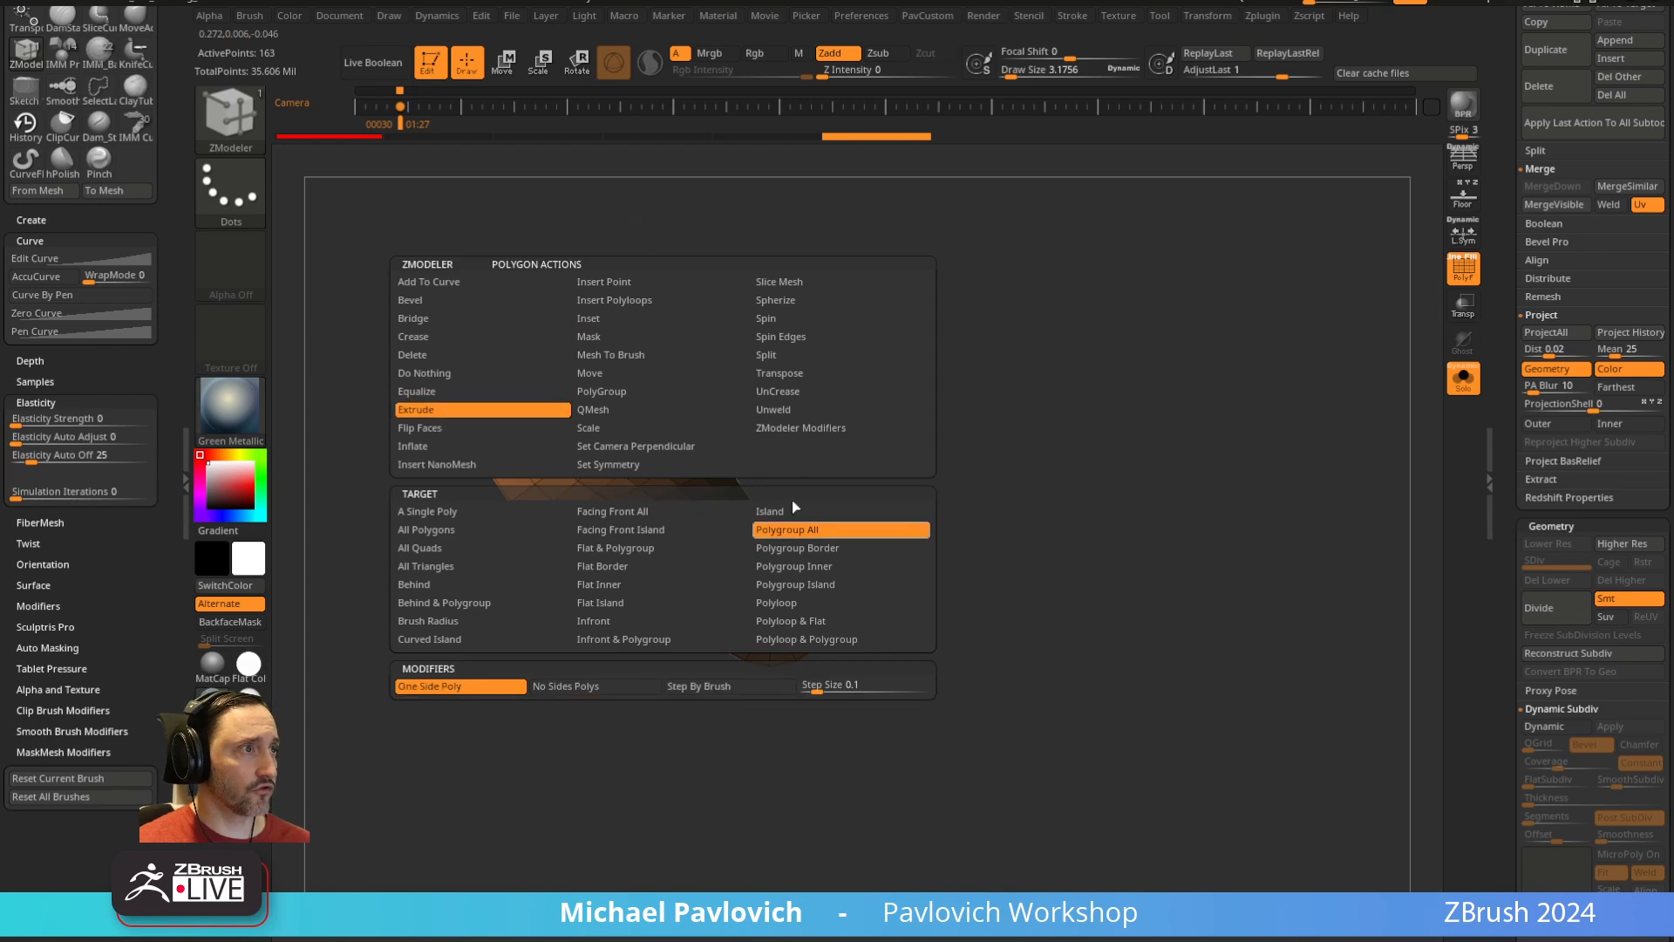
left_click_drag(624, 497, 639, 483)
right_click_drag(639, 482, 827, 424)
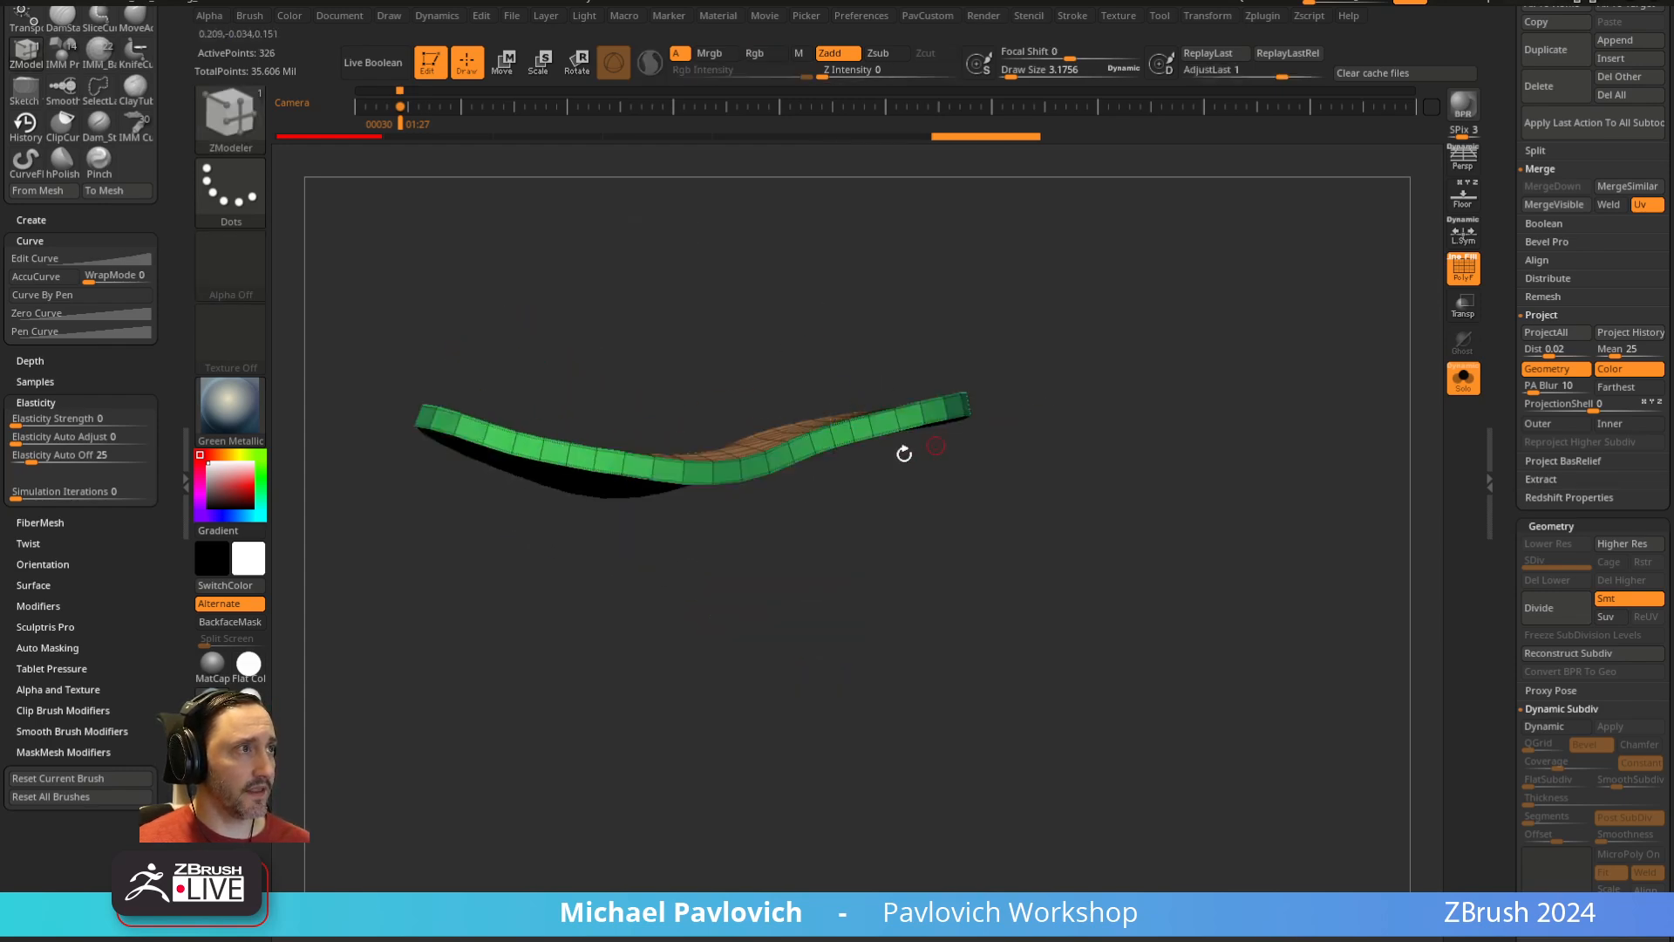
right_click_drag(1149, 359, 1247, 491, "alt")
right_click_drag(1226, 430, 1212, 532, "ctrl")
right_click_drag(1038, 636, 953, 561)
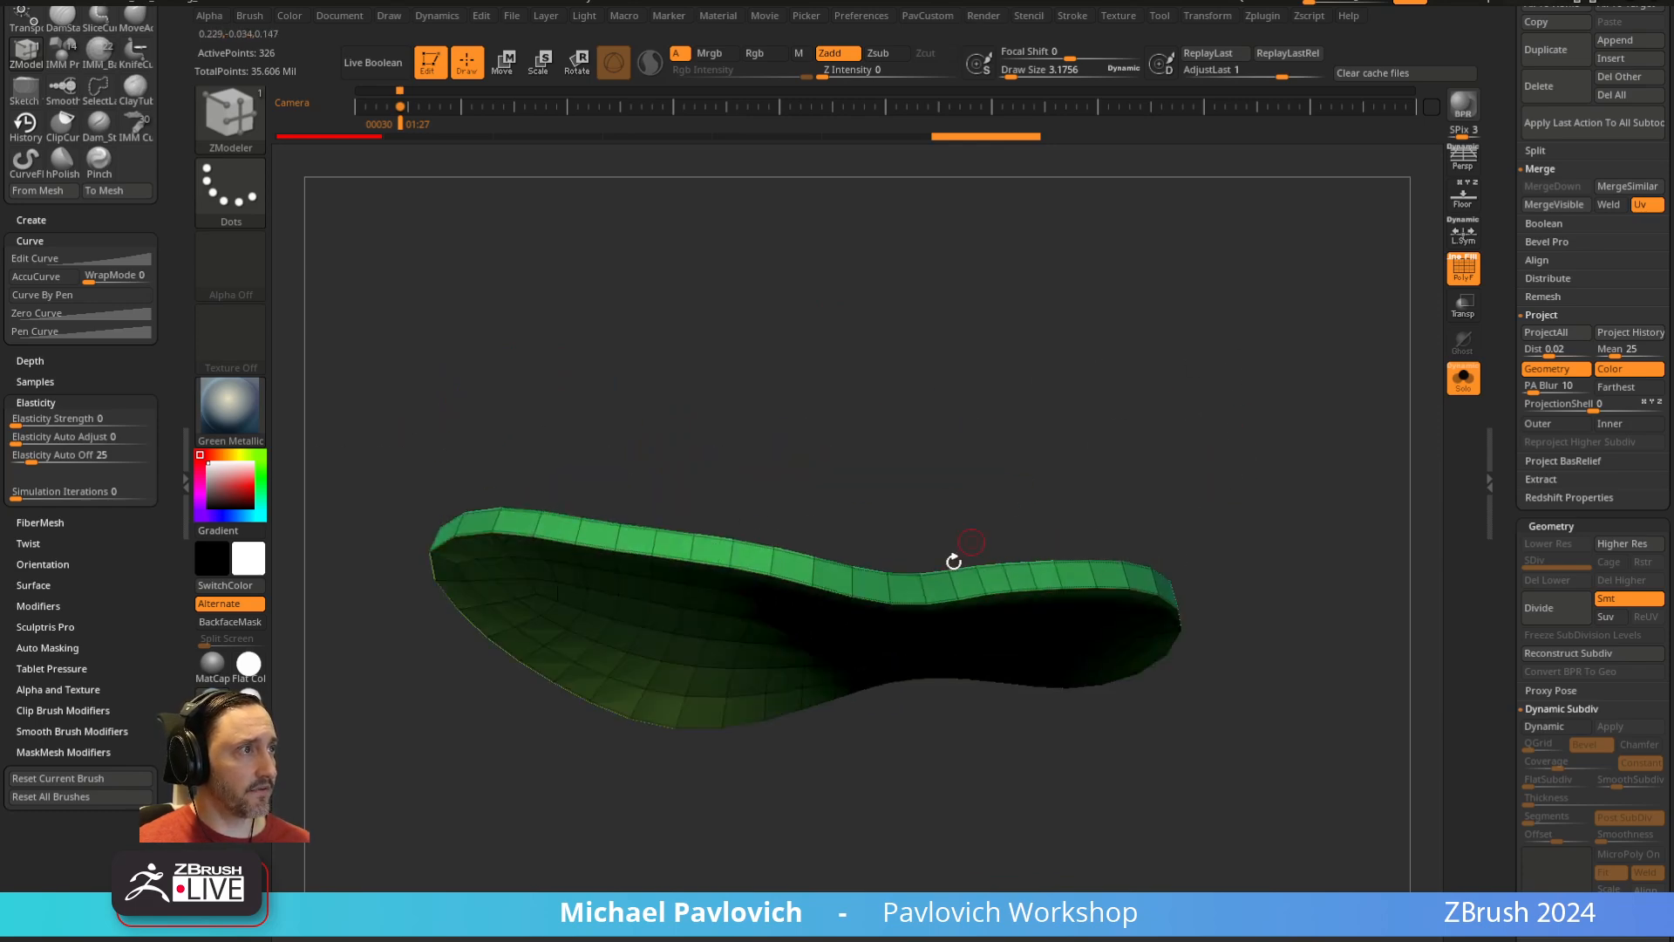
right_click_drag(790, 590, 784, 574)
Give the sole slab one polygroup and show it without polyframe among the other subtools, with Transparency and Ghost on
key("ctrl+w")
left_click(1463, 378)
left_click(1463, 269)
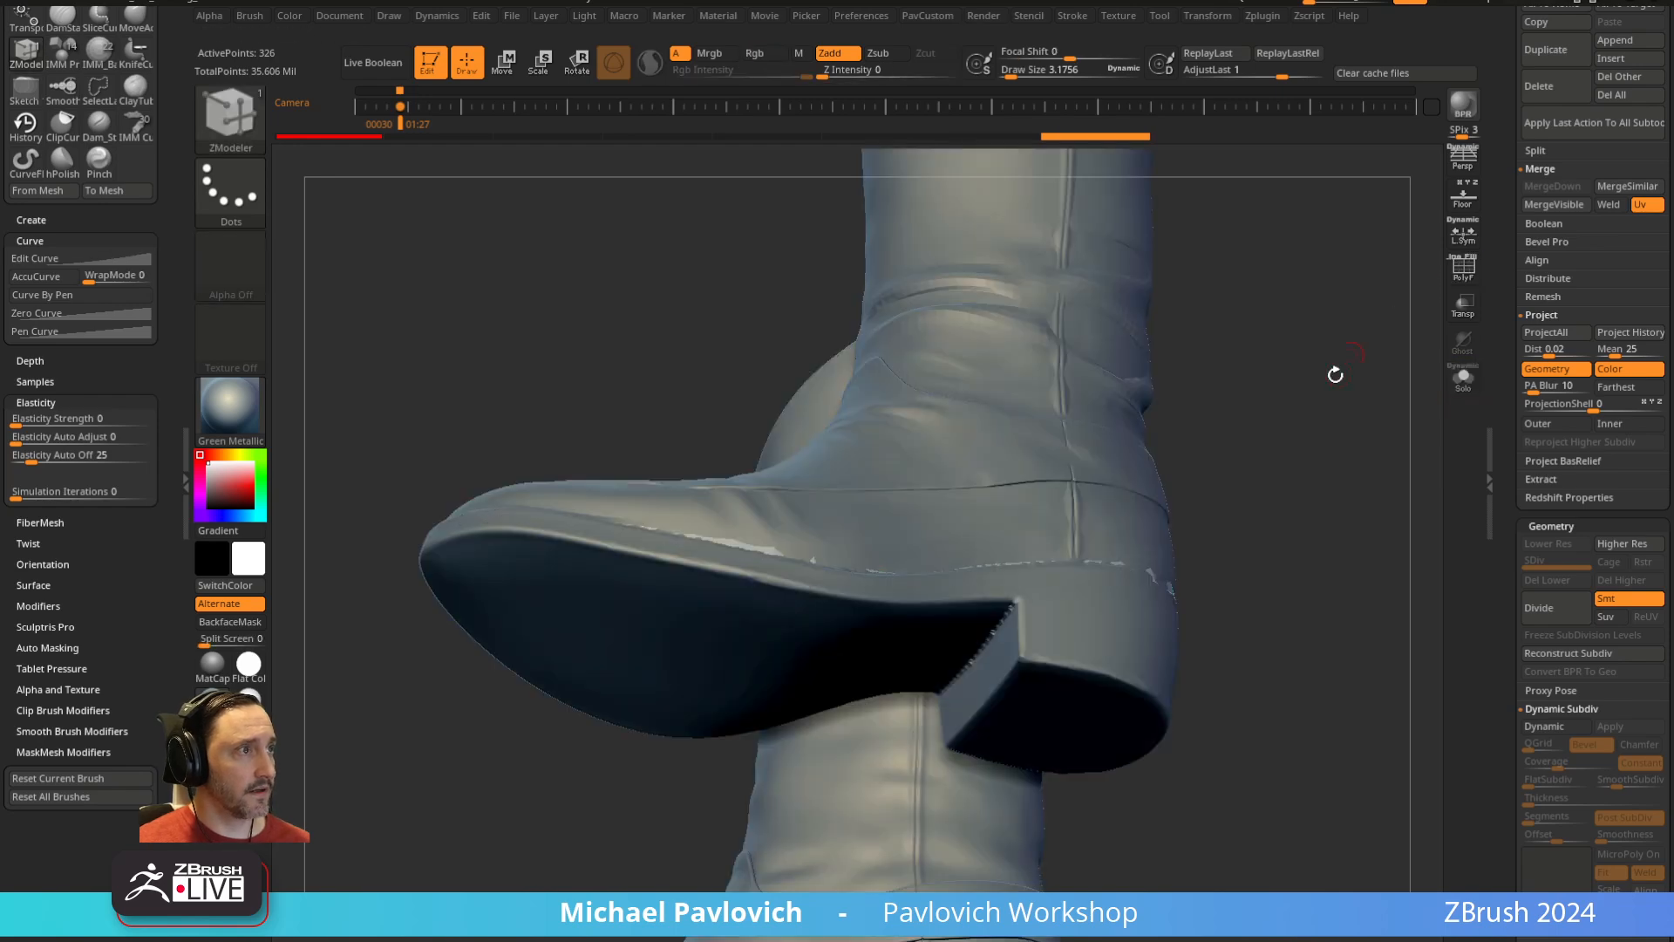
mouse_move(1334, 374)
right_mouse_down()
mouse_move(1374, 436)
mouse_move(1338, 427)
mouse_move(1350, 327)
right_mouse_up()
left_click(1464, 309)
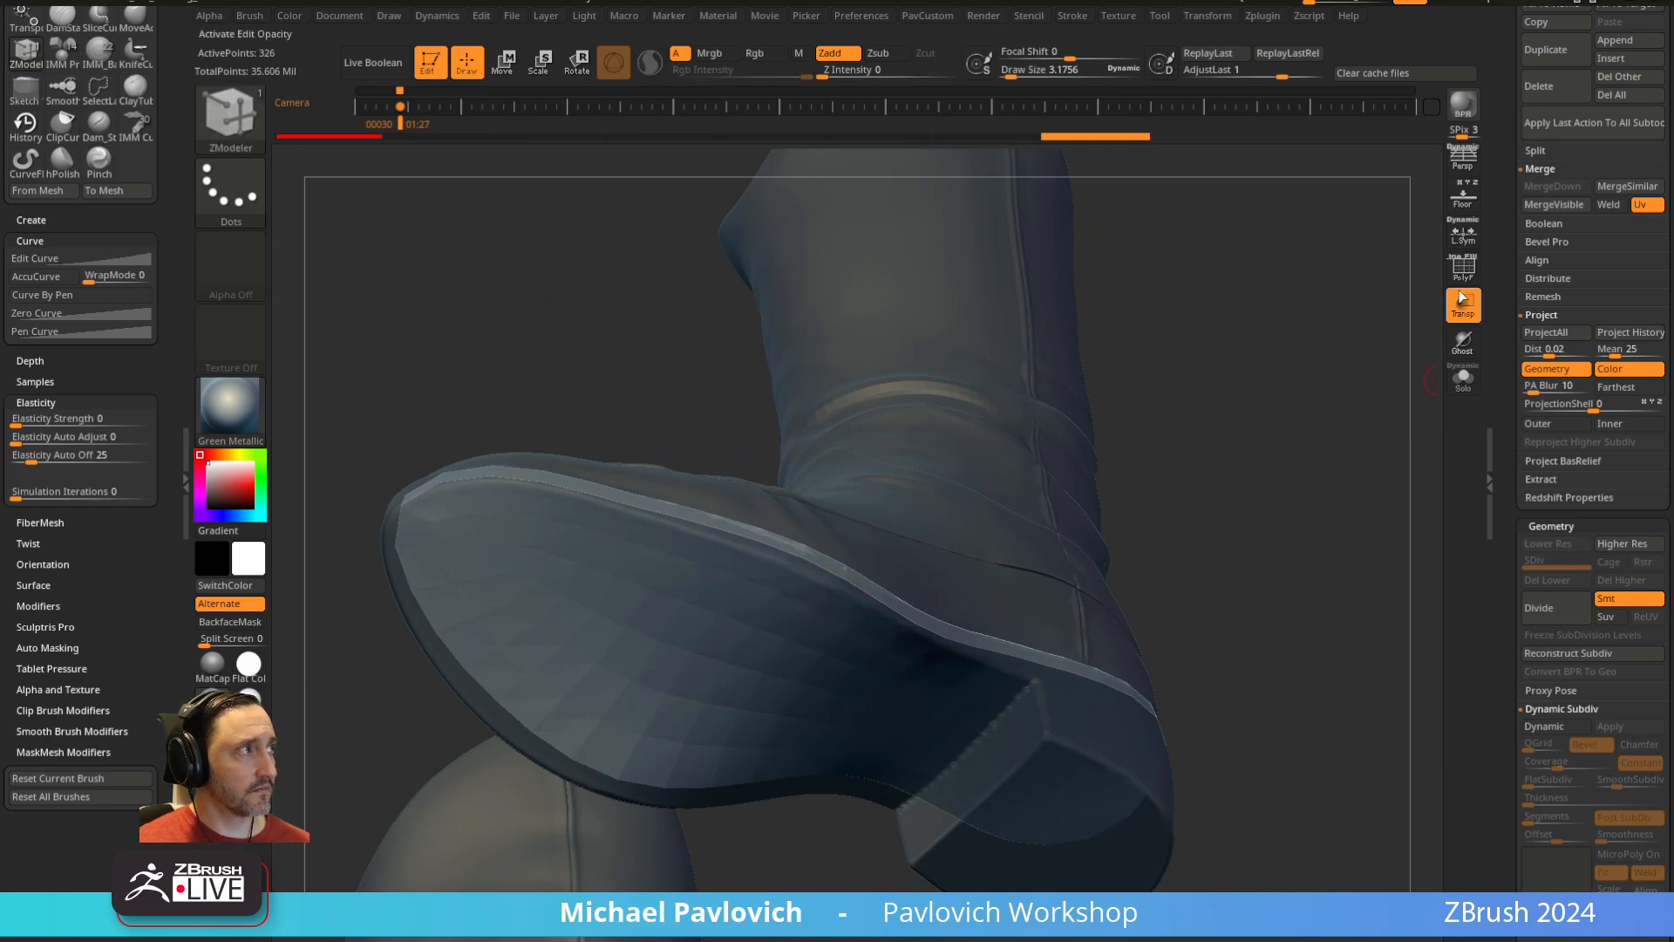
left_click(1463, 340)
Extrude the sole's whole surface slightly outward to thicken the slab against the ghosted boot
right_click_drag(1243, 475, 1223, 487)
left_click_drag(753, 595, 744, 613)
right_click_drag(1190, 408, 1351, 474)
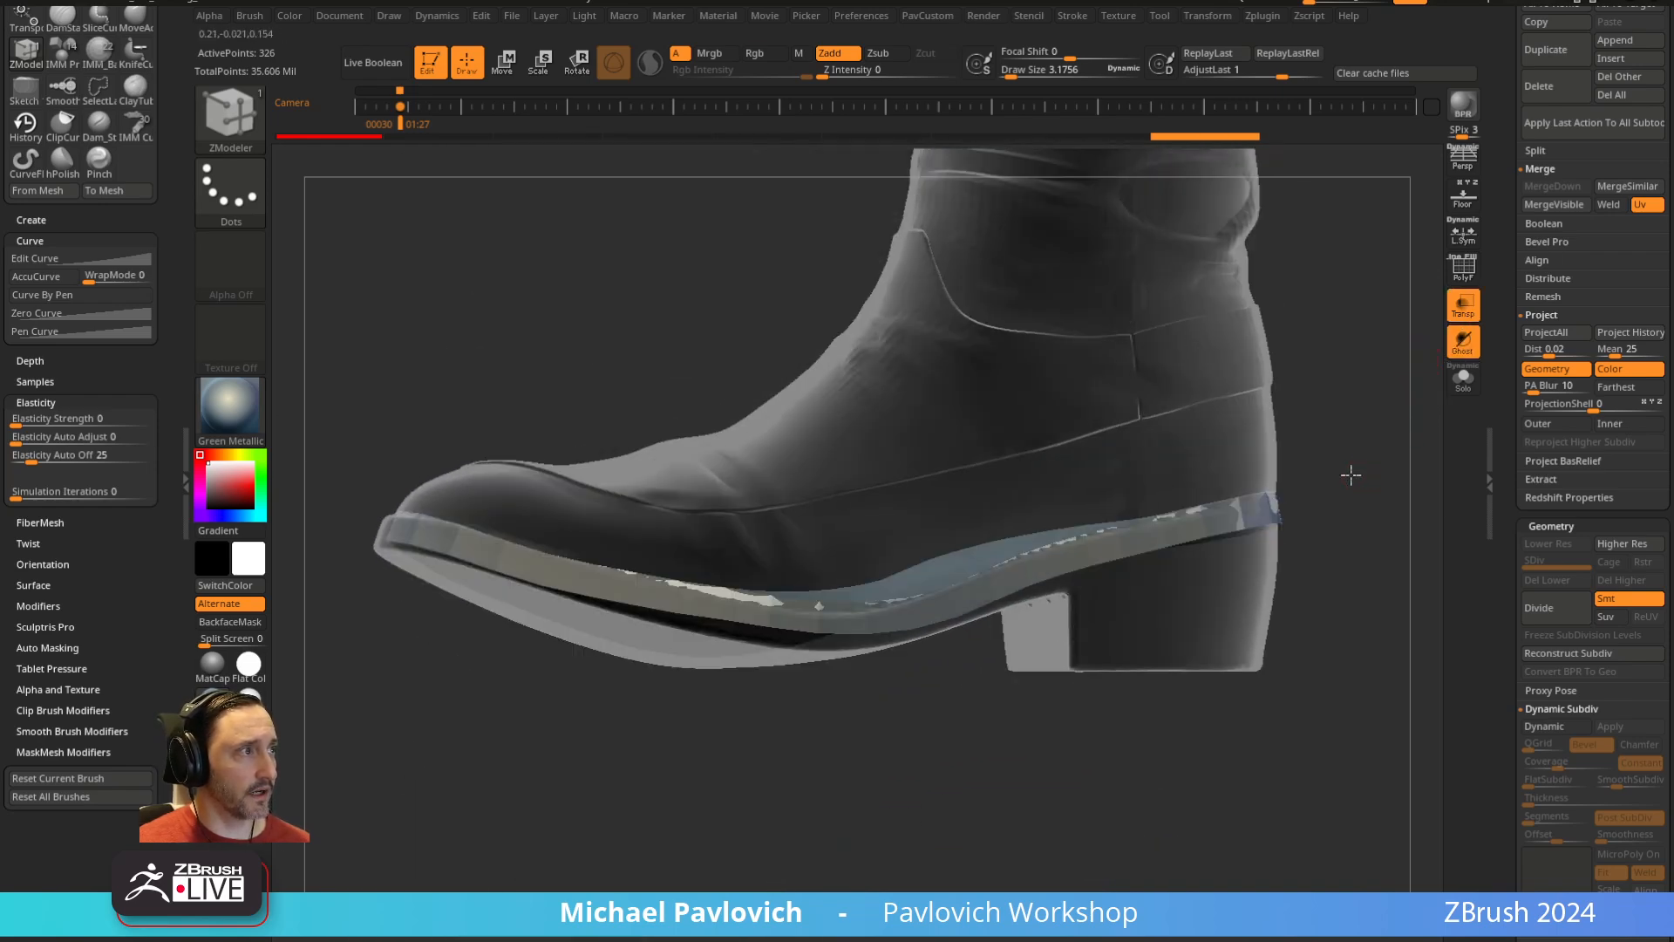
Enable BackfaceMask for the Move brush and adjust the sole slab's underside to follow the ghosted boot
key("b")
key("m")
key("v")
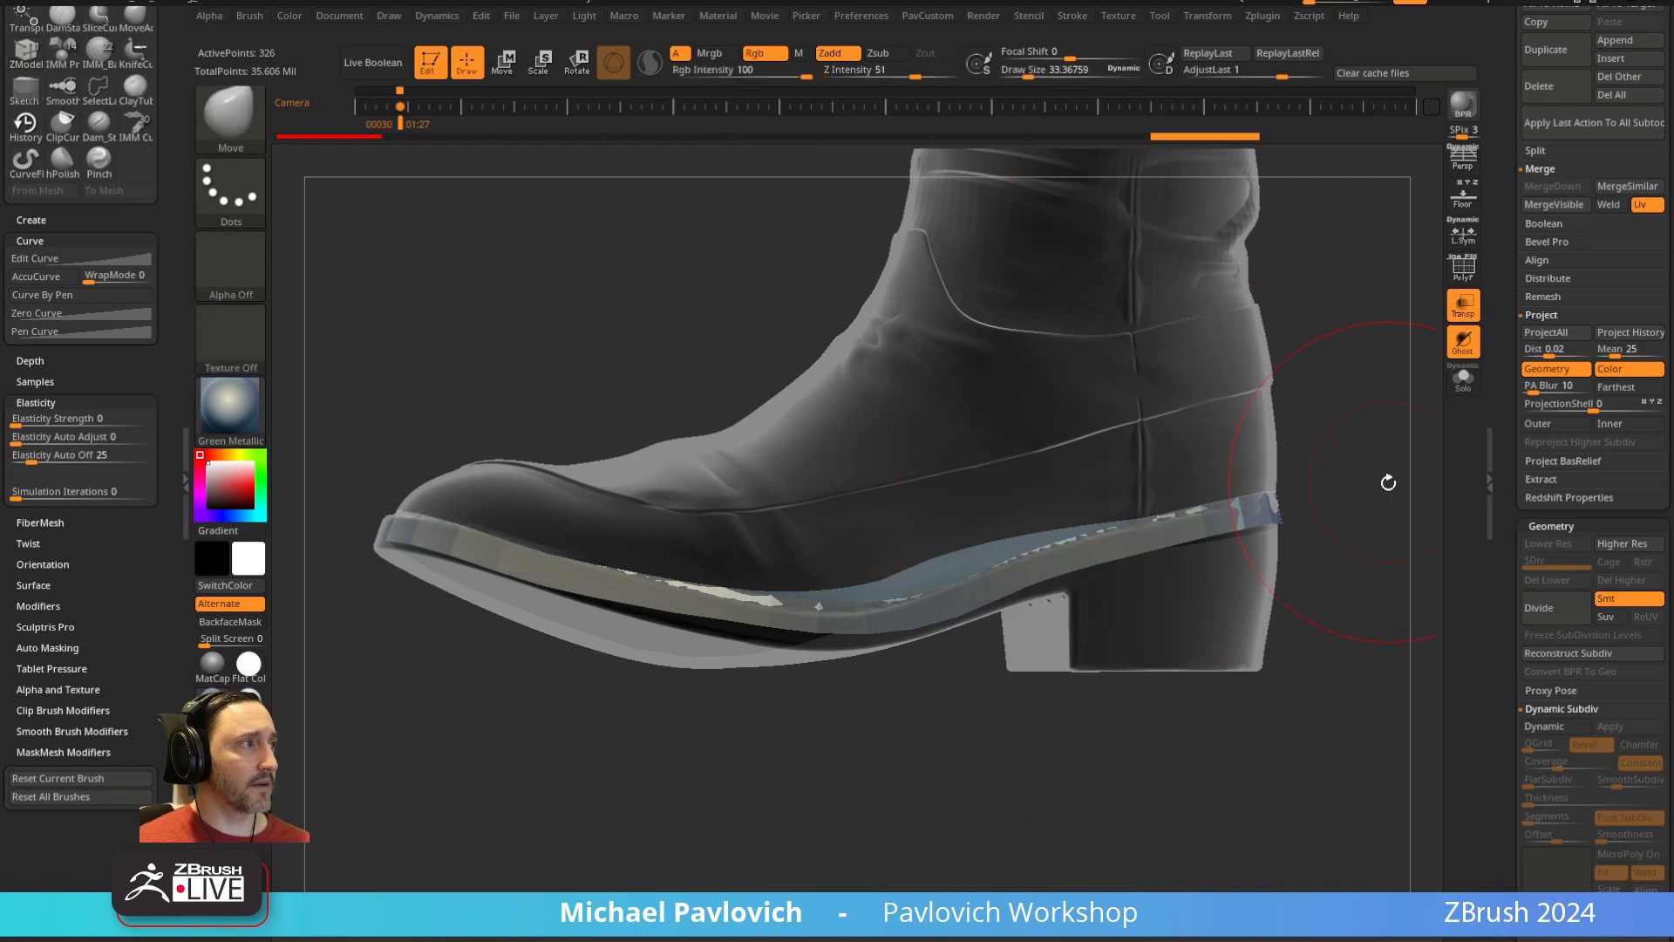
key("shift")
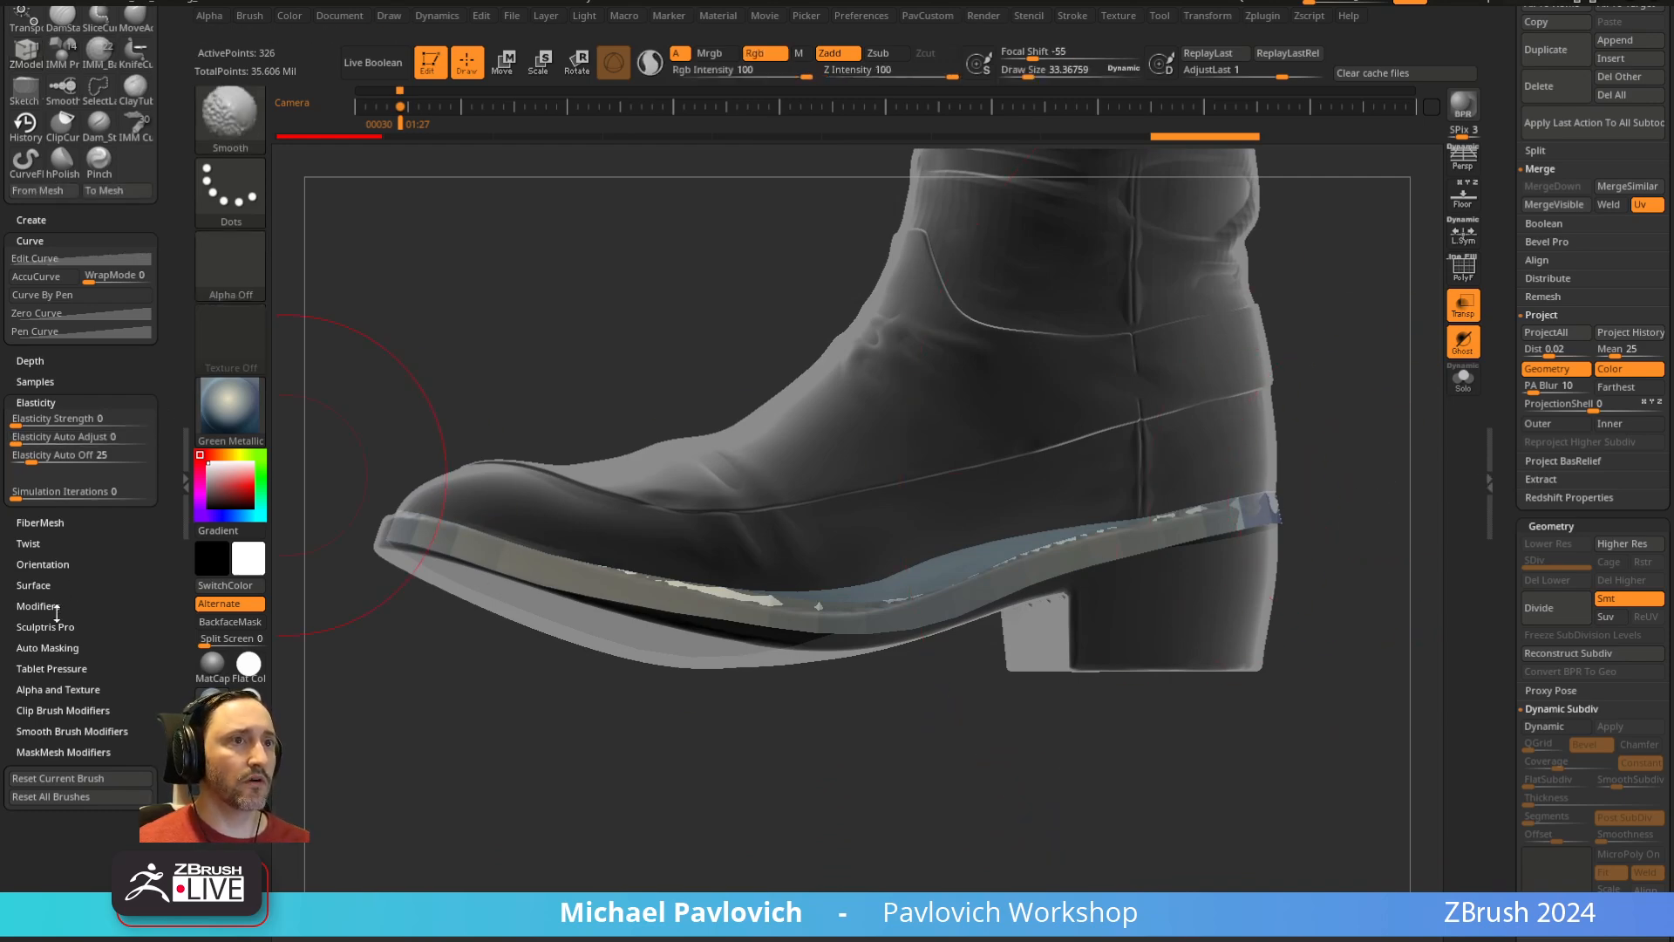
left_click(53, 647)
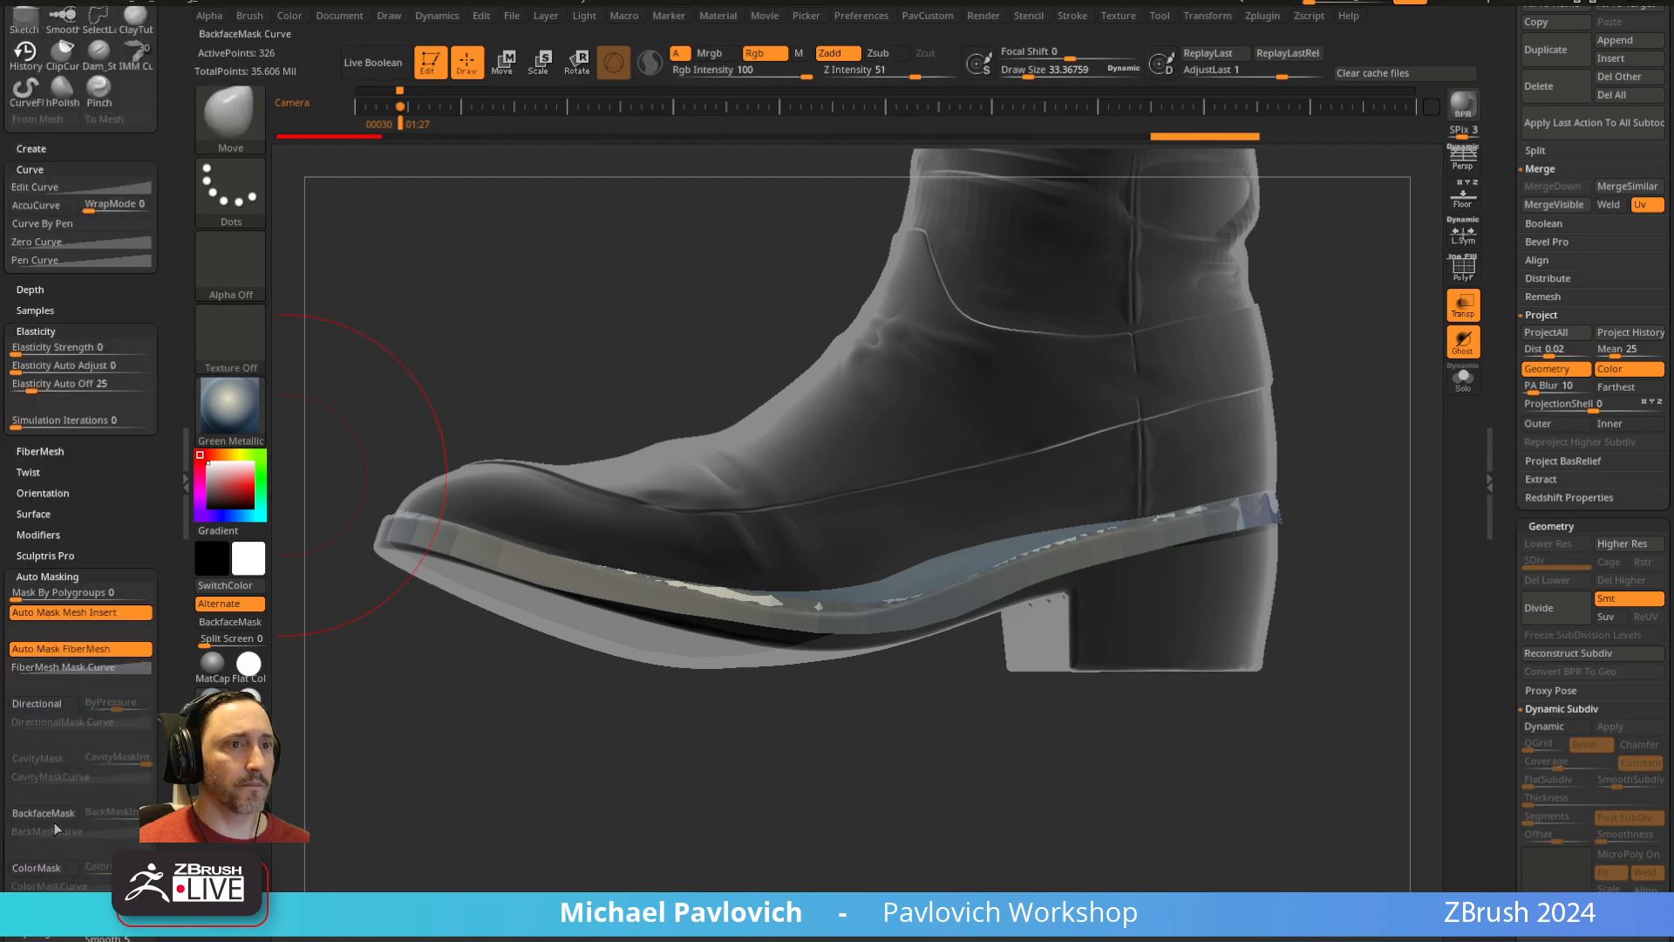
mouse_move(855, 776)
left_mouse_down()
mouse_move(927, 665)
mouse_move(661, 677)
mouse_move(683, 649)
left_mouse_up()
key("s")
mouse_move(613, 579)
left_mouse_down()
mouse_move(611, 609)
mouse_move(668, 629)
left_mouse_up()
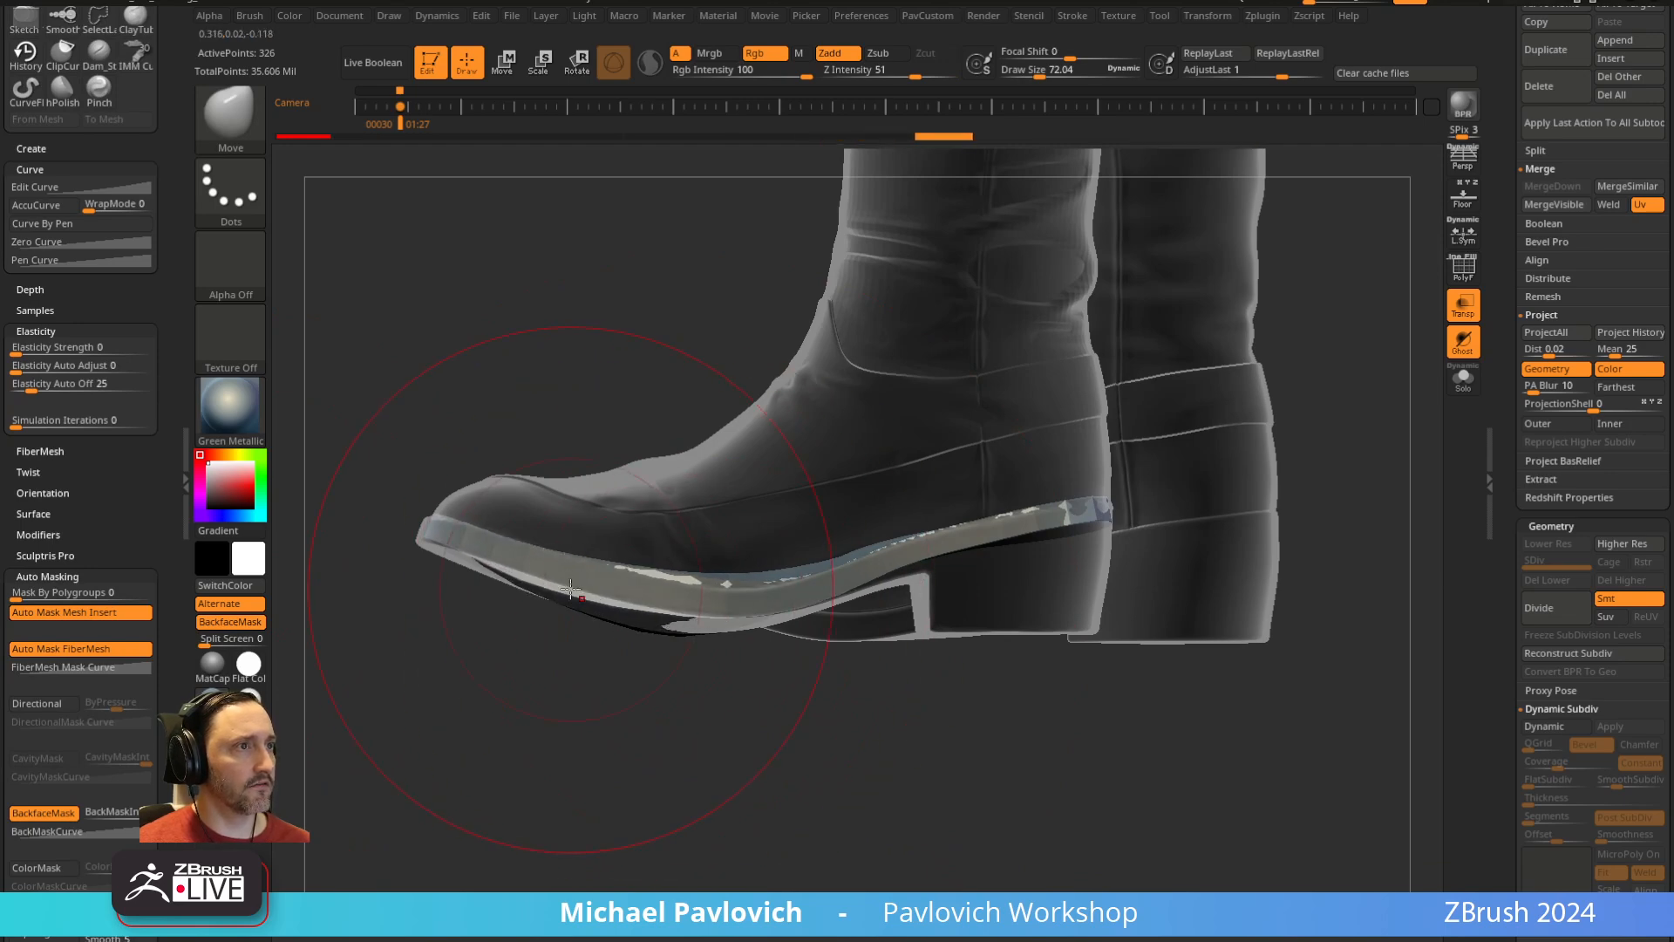
left_click_drag(998, 684, 966, 660)
key("ctrl+z")
left_click_drag(1089, 518, 777, 559)
left_click_drag(1084, 446, 1427, 303)
Show the slab's polyframe and mark the heel area's underside polygons with ZModeler, isolating the sole
left_click(1463, 270)
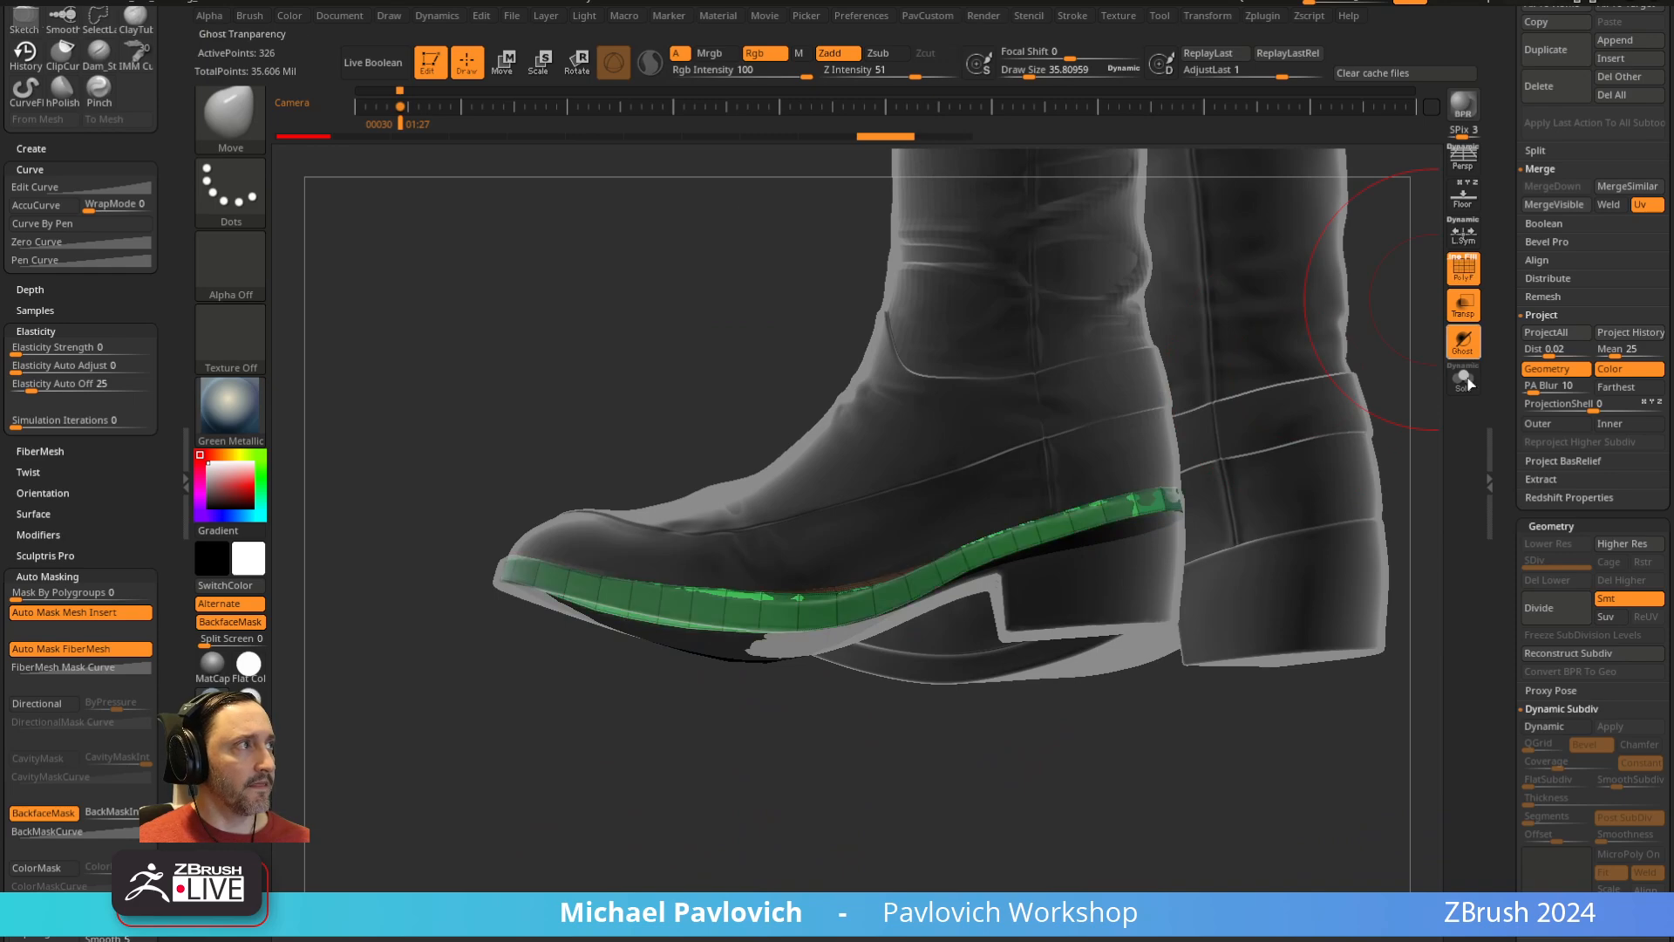
left_click(1463, 379)
left_click_drag(1323, 583, 1357, 384)
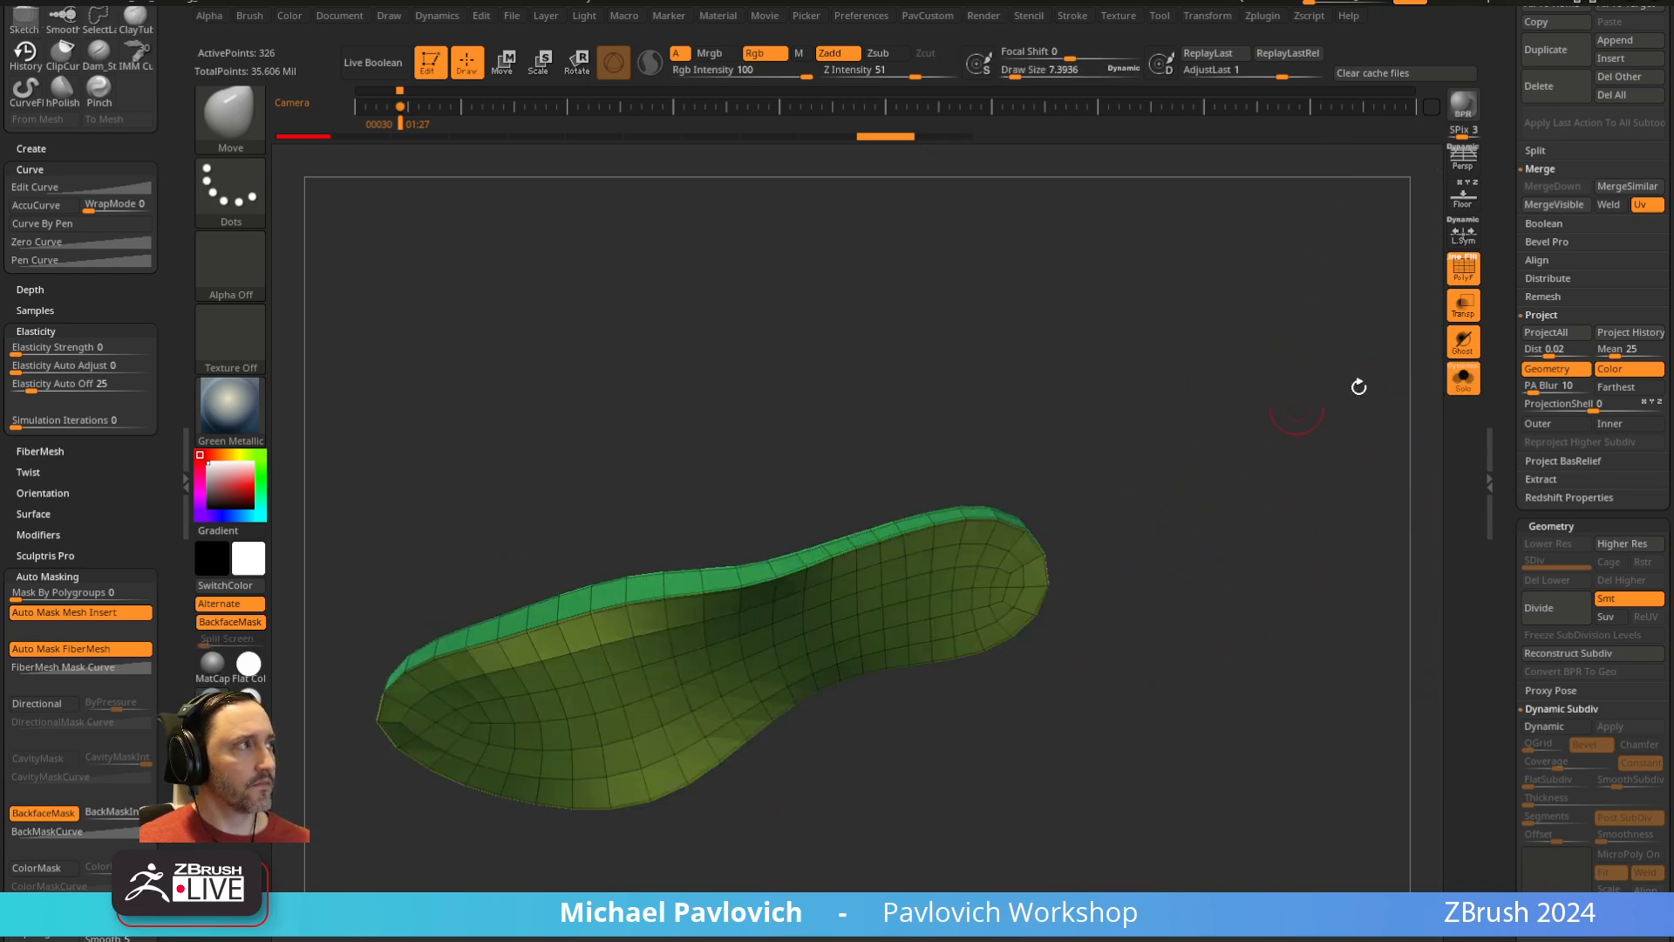
left_click(1463, 378)
mouse_move(1320, 479)
left_mouse_down()
mouse_move(1276, 490)
mouse_move(1252, 425)
left_mouse_up()
key("b")
key("z")
key("m")
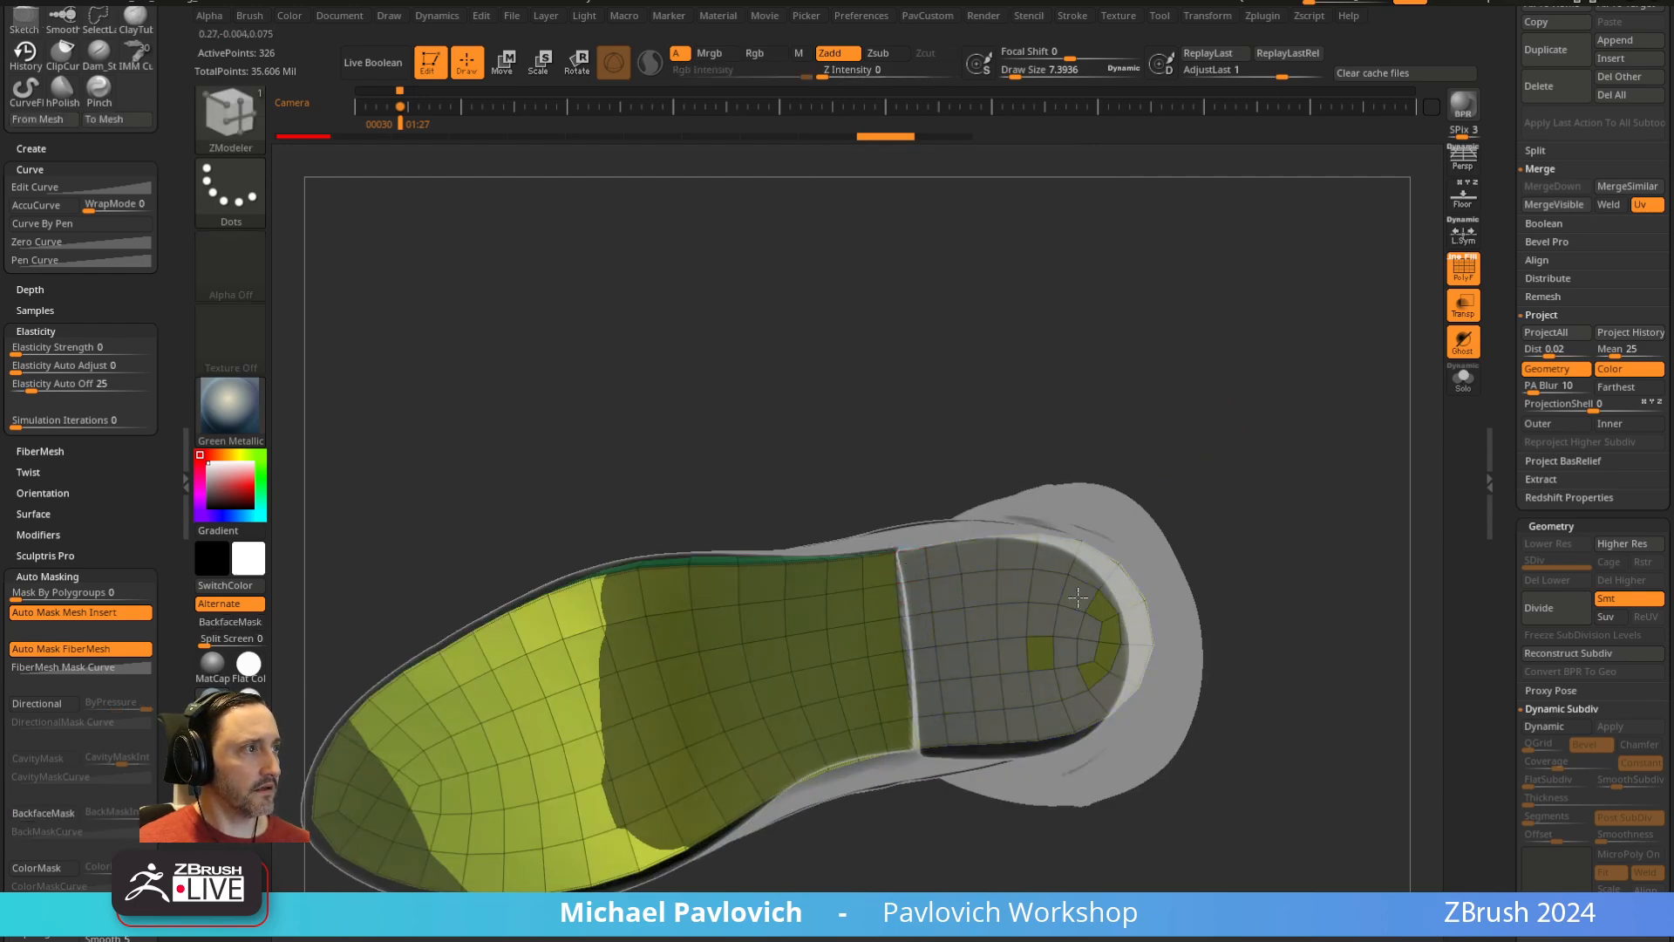
left_click(1463, 378)
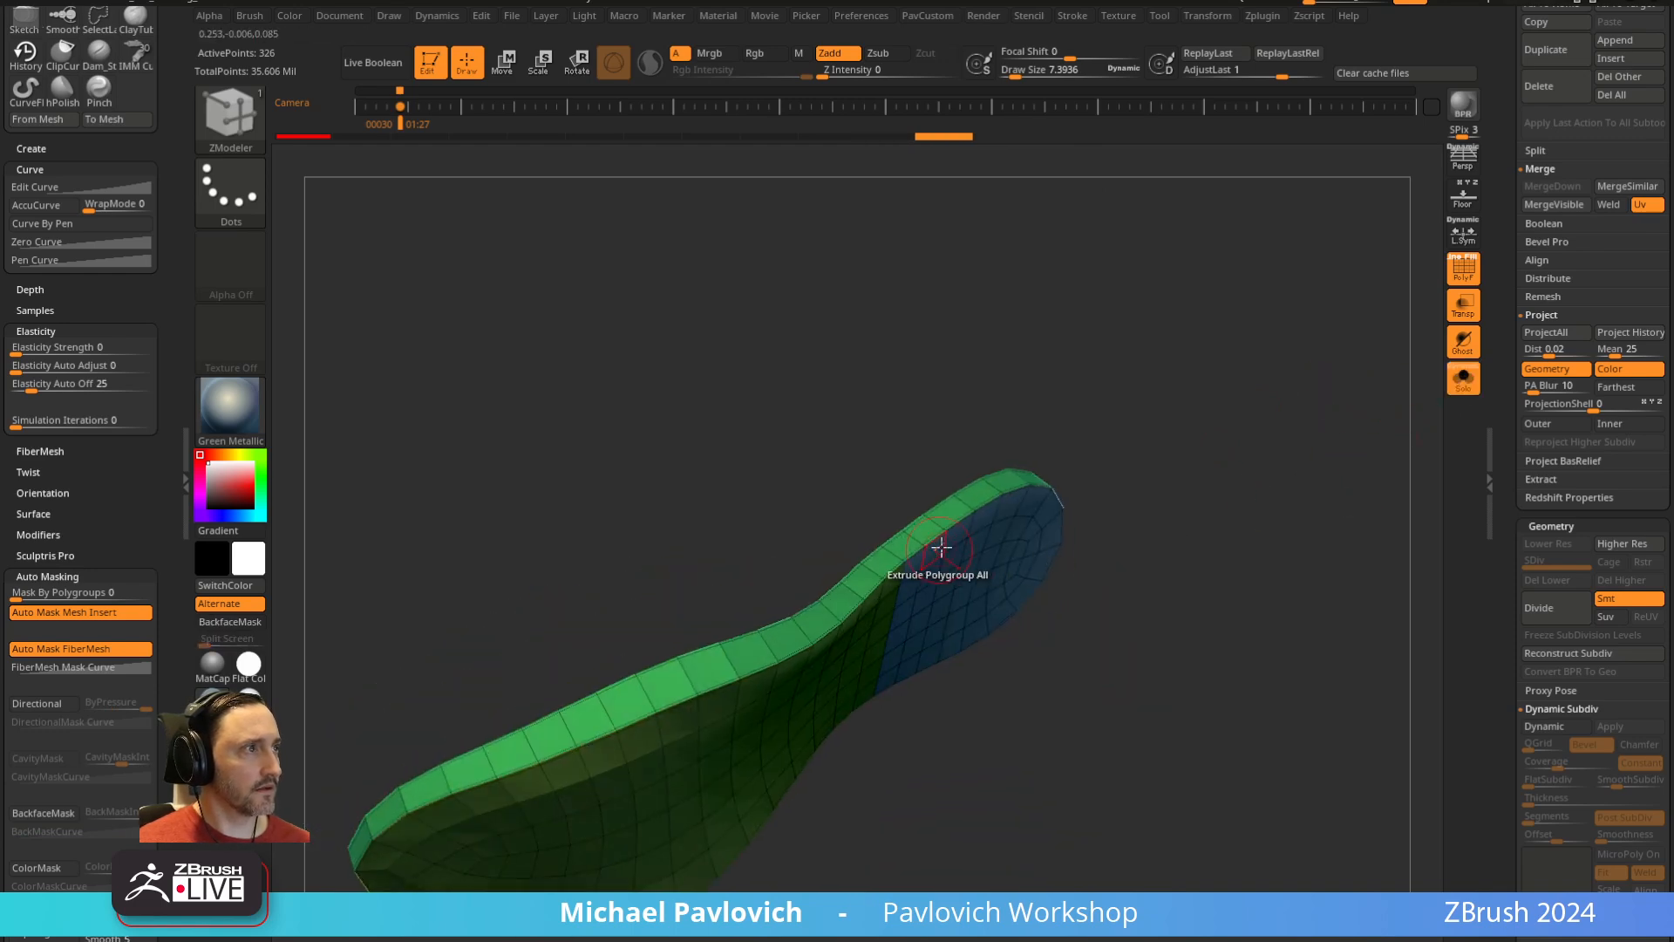
Extrude the marked heel polygons downward into a heel block with Extrude Polygroup All
left_click_drag(953, 533, 988, 575)
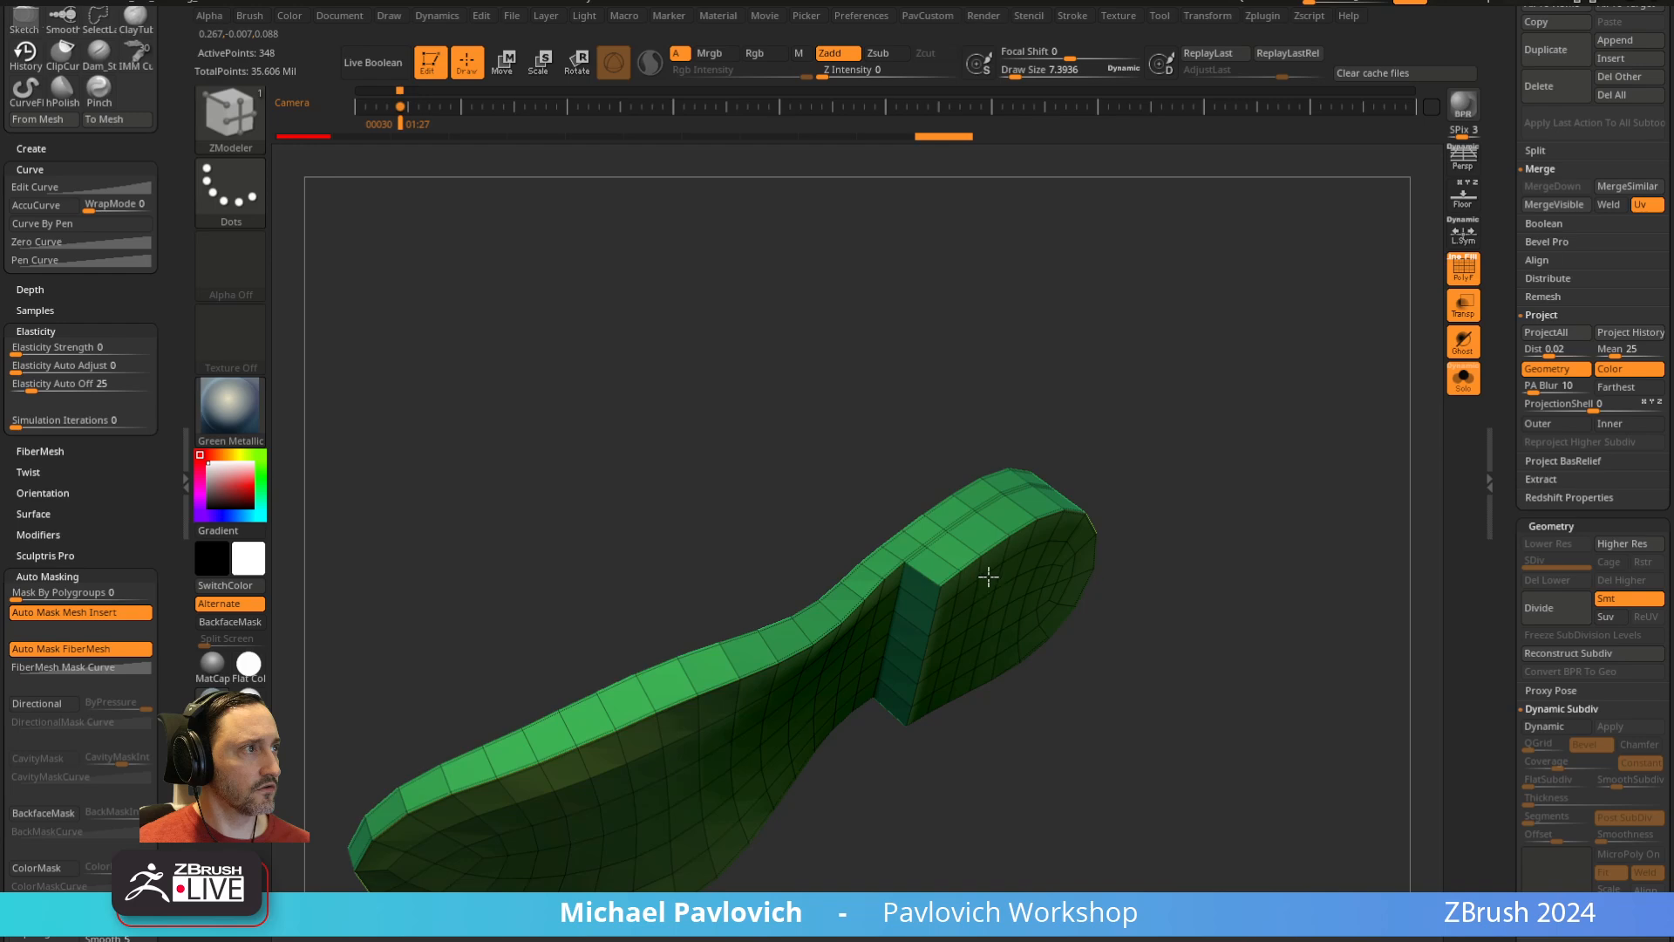
left_click(1468, 391)
left_click(1465, 380)
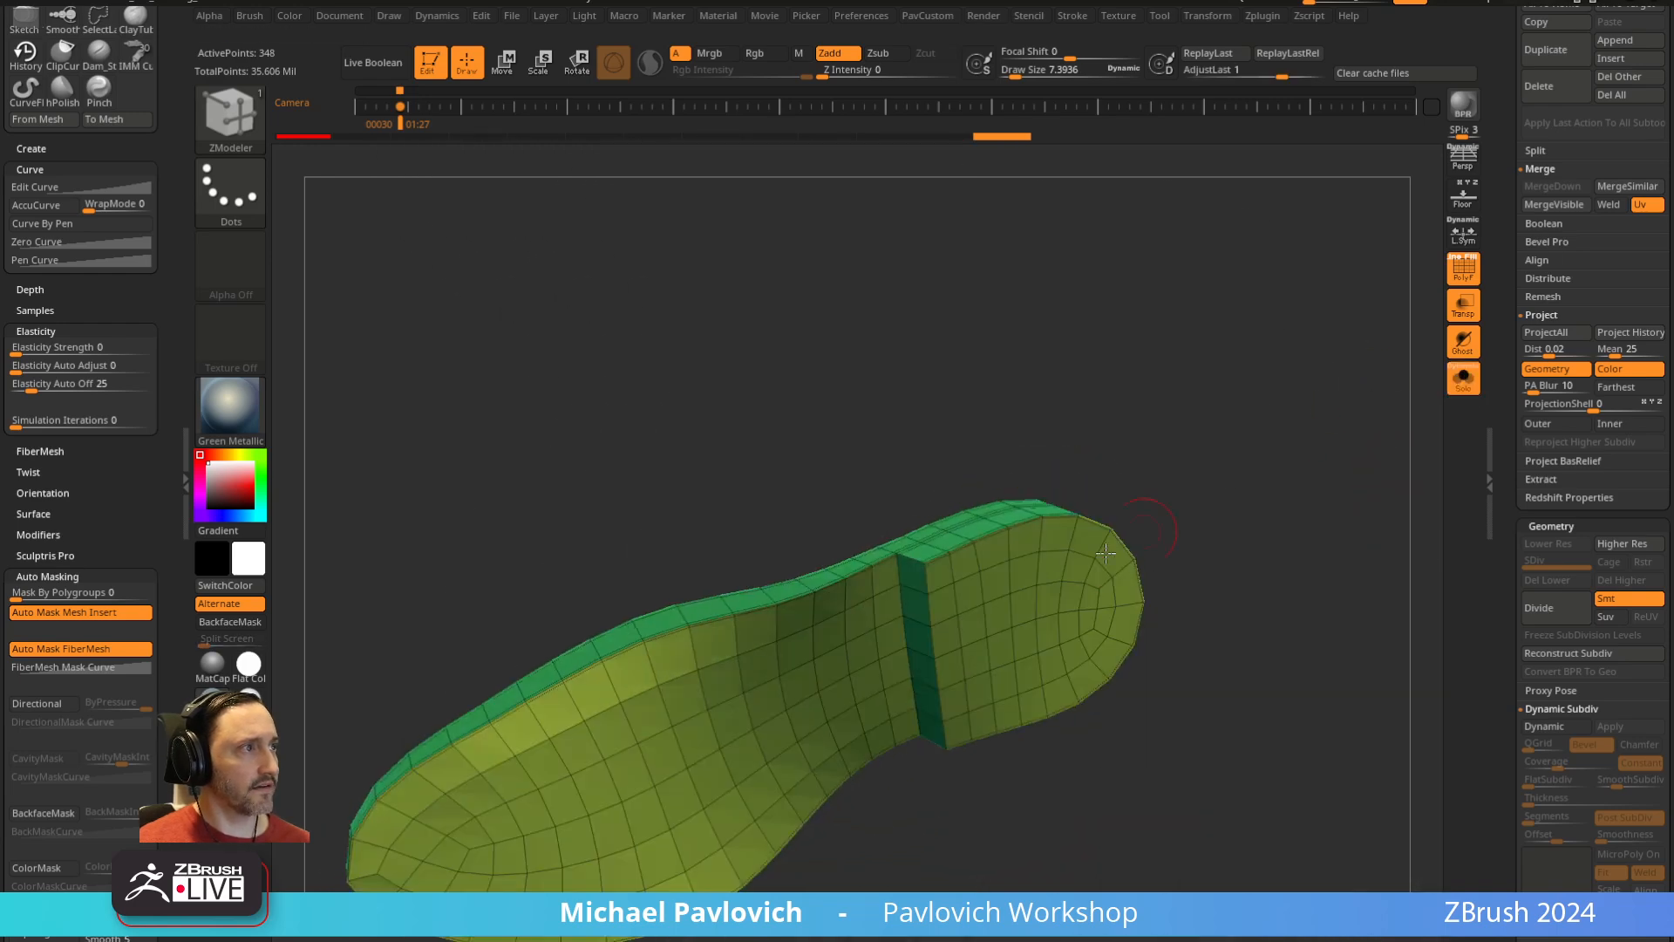
Isolate the underside faces, give their separate pieces individual polygroups with Auto Groups, and unhide the whole sole
left_click(1030, 602, "ctrl+shift")
key("grave")
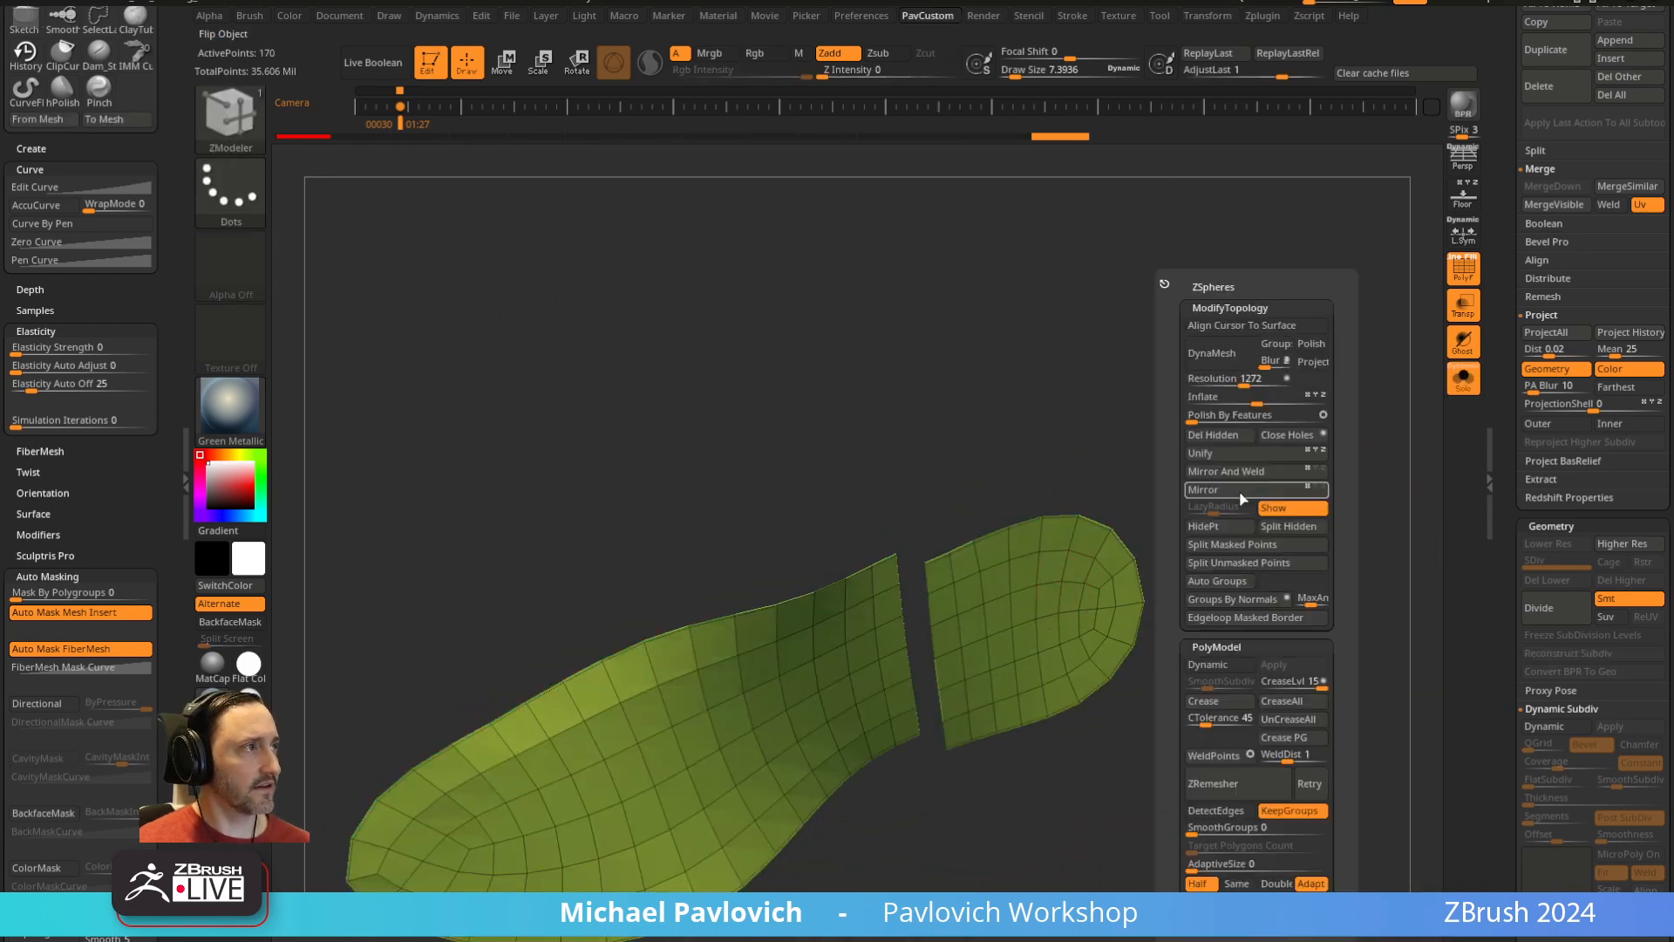
left_click(1216, 586)
left_click(1165, 520, "ctrl+shift")
Mask everything except the heel's bottom faces and move them down to lengthen the heel toward the ghosted boot's
key("w")
left_click(1051, 624, "ctrl")
left_click_drag(1202, 558, 1244, 607)
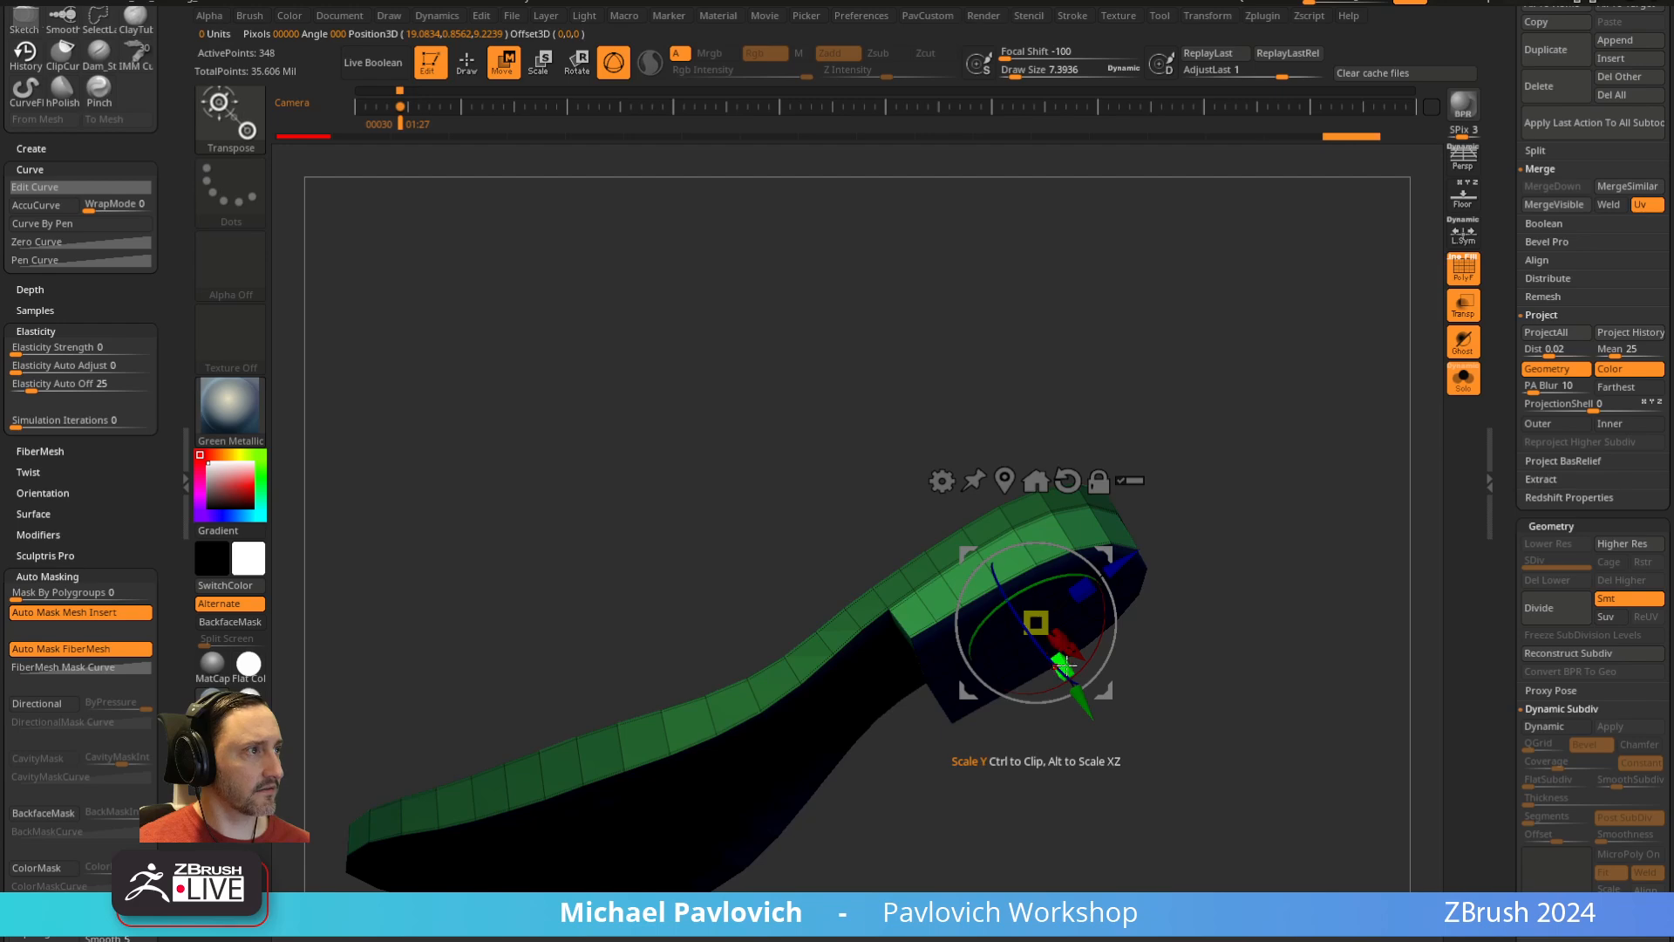
left_click_drag(1193, 523, 1166, 581)
left_click_drag(1053, 724, 1061, 765)
mouse_move(1112, 638)
left_mouse_down()
mouse_move(1114, 652)
mouse_move(1113, 635)
left_mouse_up()
key("ctrl+z")
key("ctrl+z")
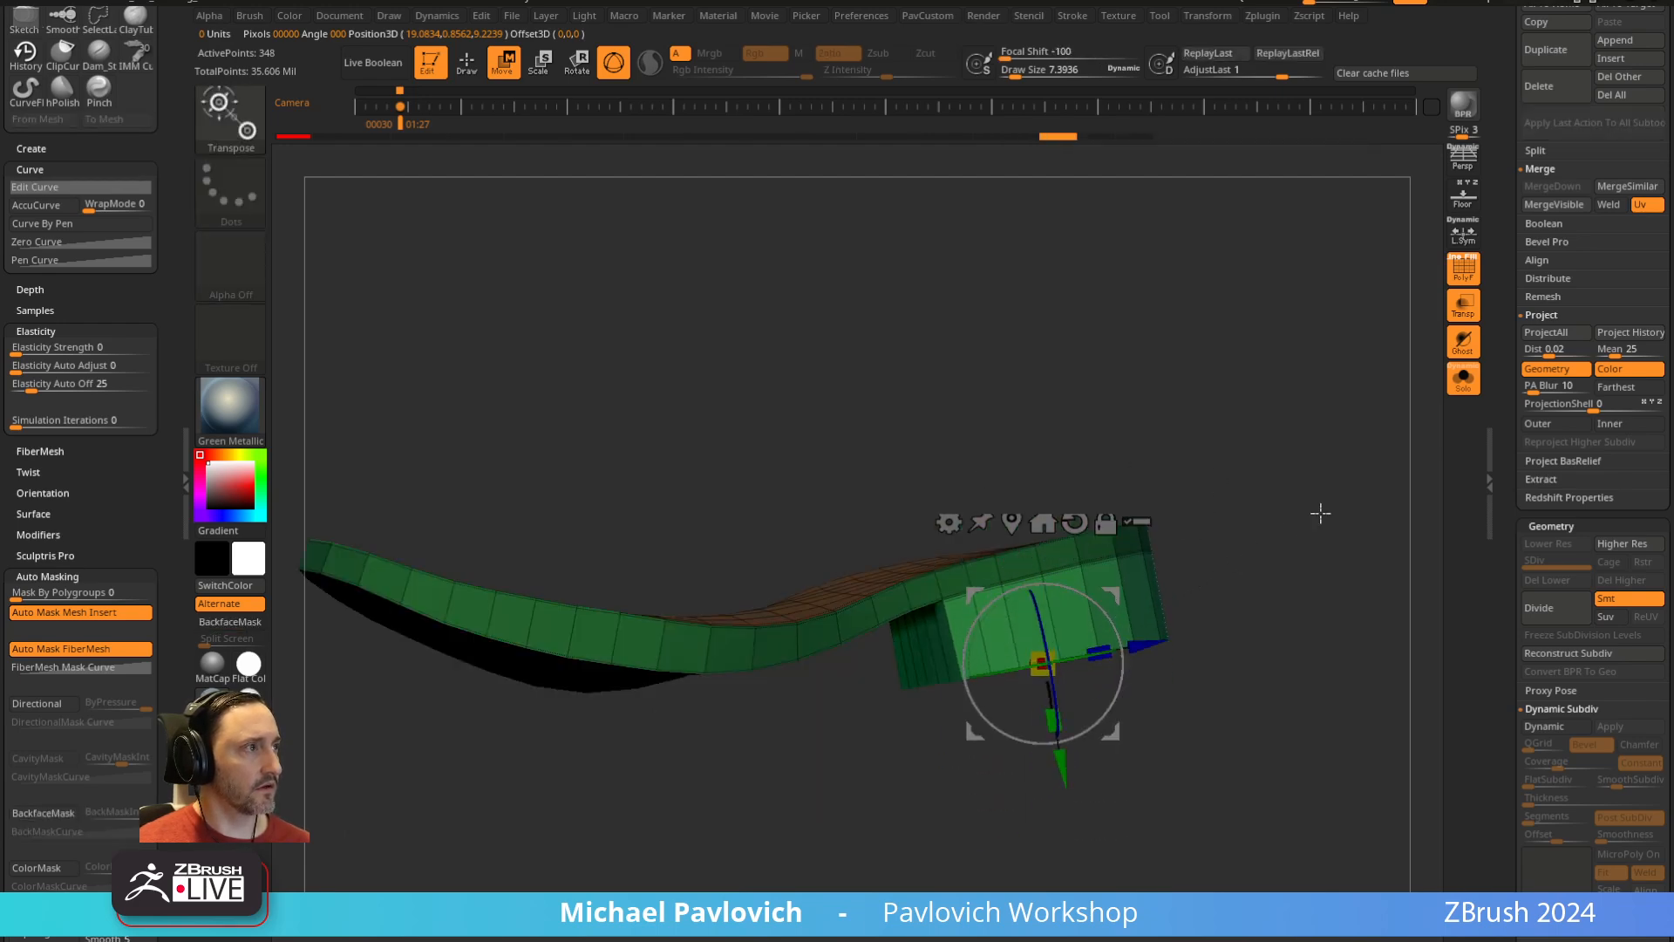
key("q")
left_click(1463, 376)
mouse_move(1296, 486)
left_mouse_down()
mouse_move(1290, 512)
mouse_move(1353, 453)
mouse_move(1058, 606)
mouse_move(1068, 583)
left_mouse_up()
key("w")
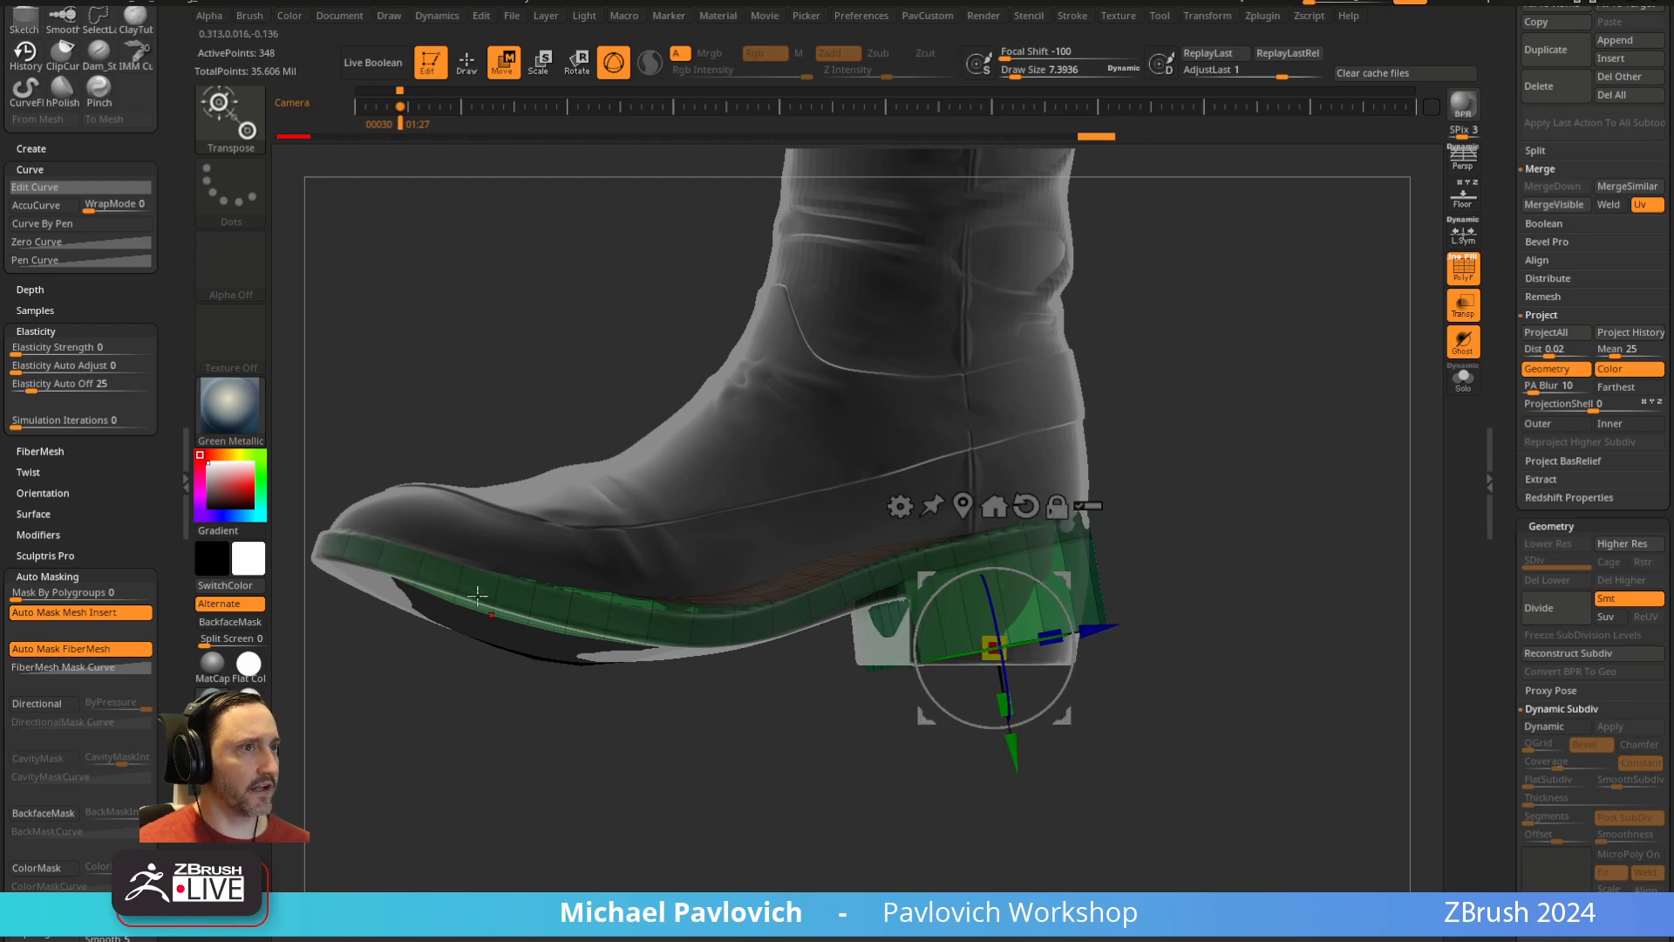
mouse_move(1142, 576)
left_mouse_down()
mouse_move(1293, 460)
mouse_move(1307, 492)
left_mouse_up()
Isolate the sole and mask it so that only the heel's bottom stays editable
key("q")
left_click(1463, 380)
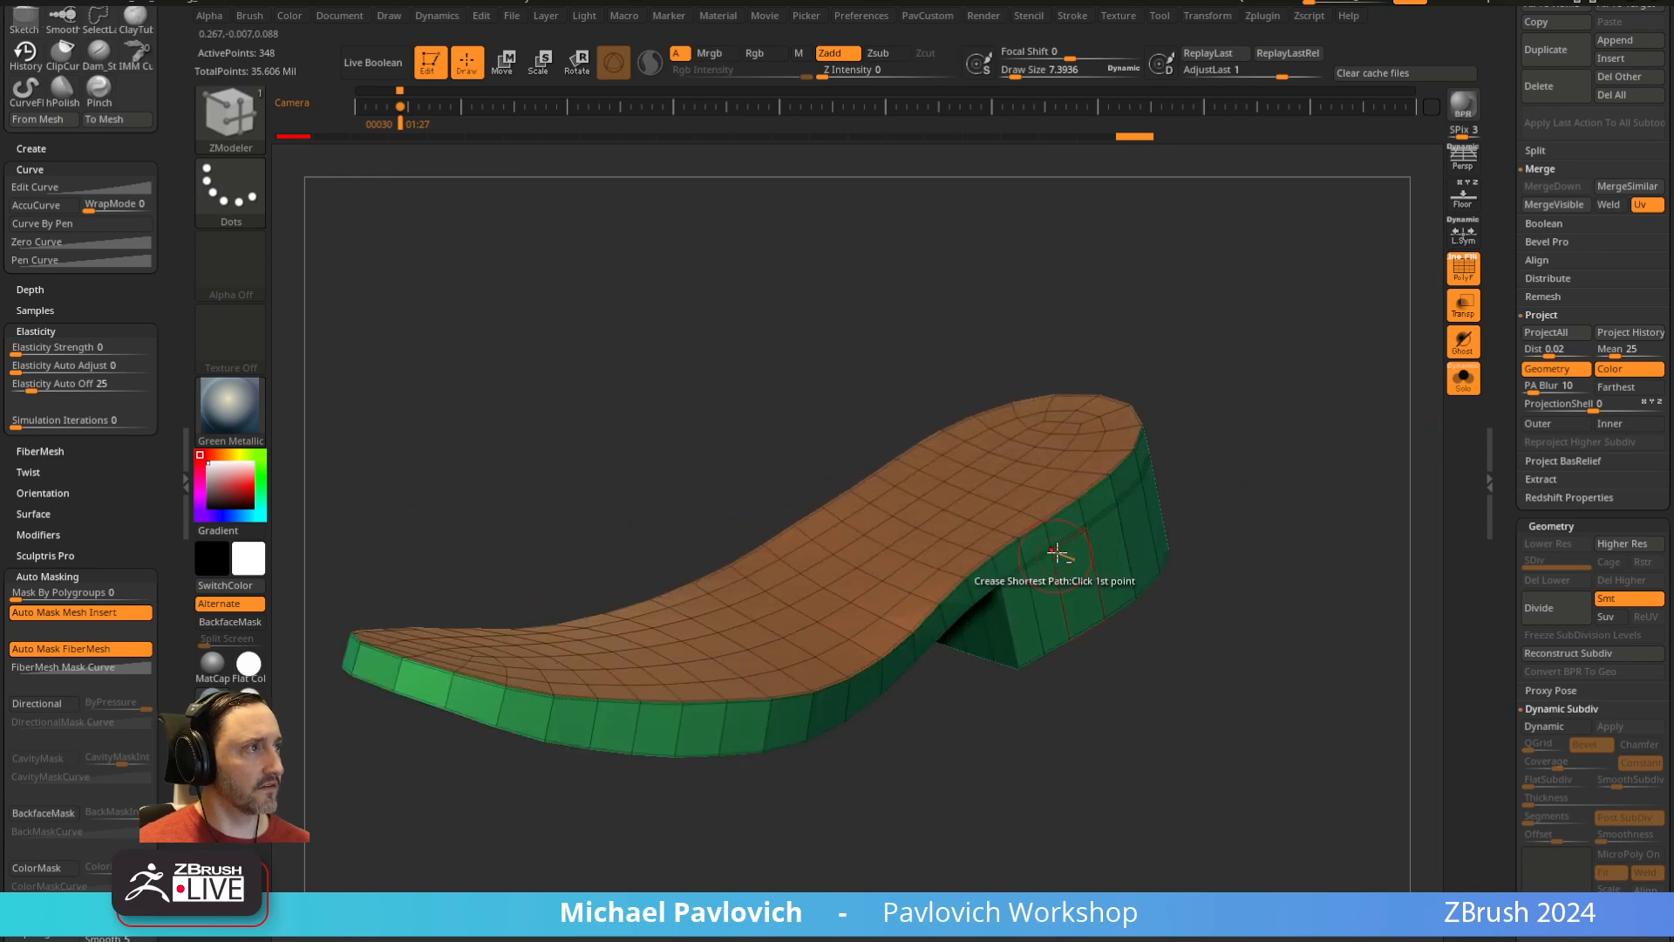
key("space")
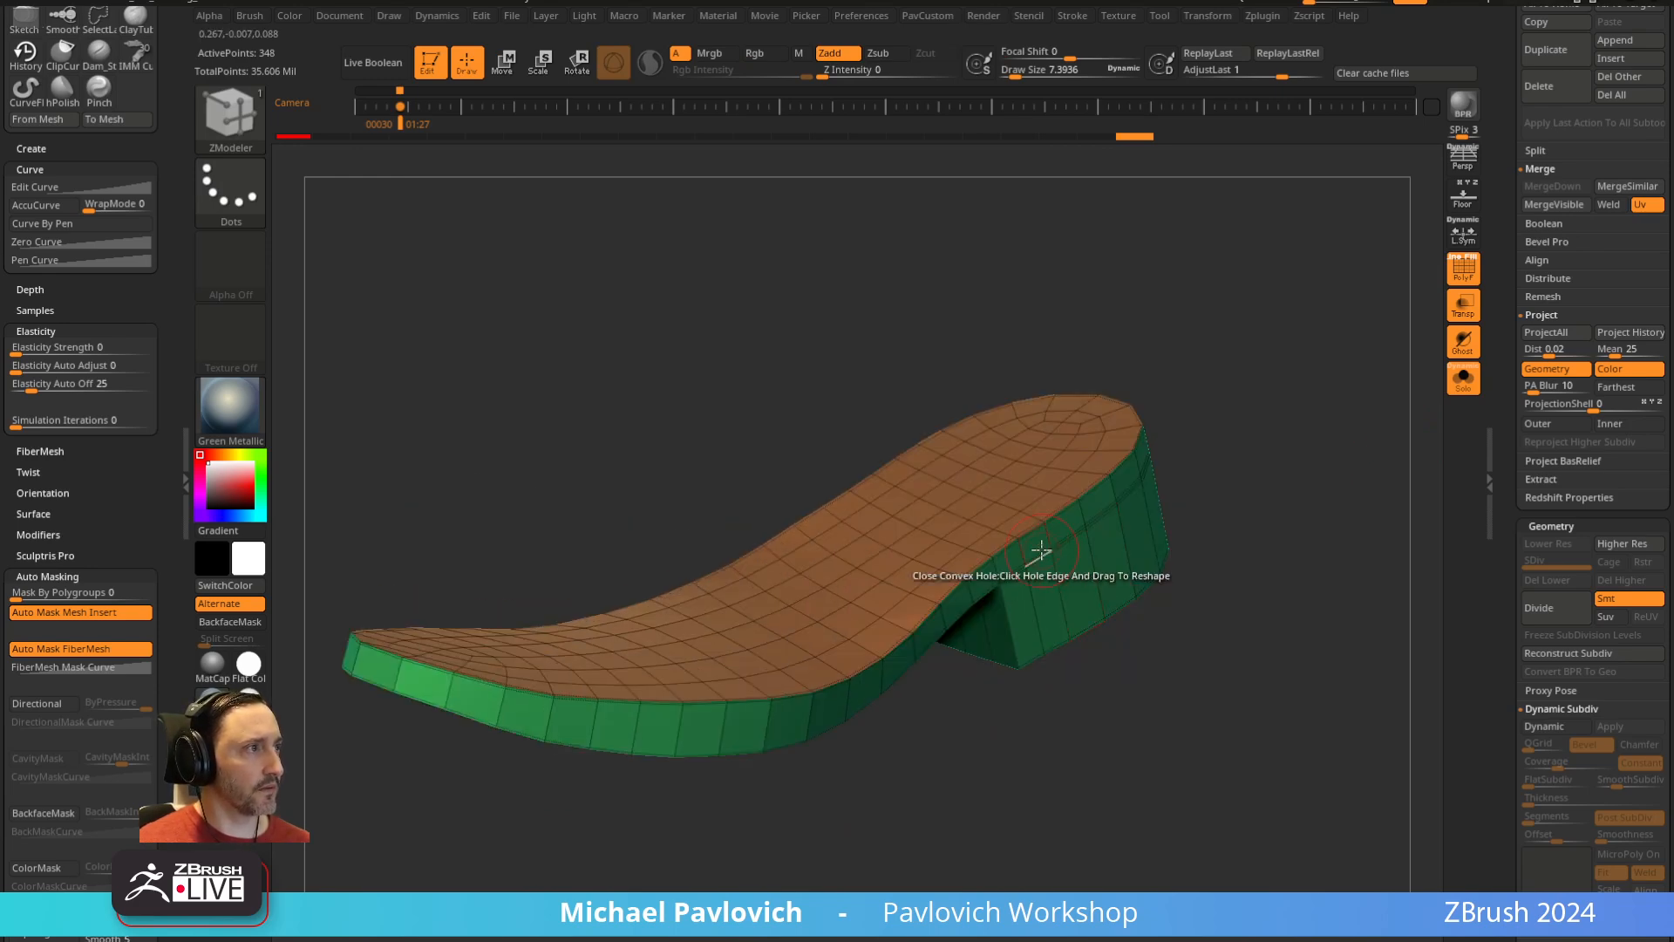
left_click_drag(1204, 510, 1086, 494)
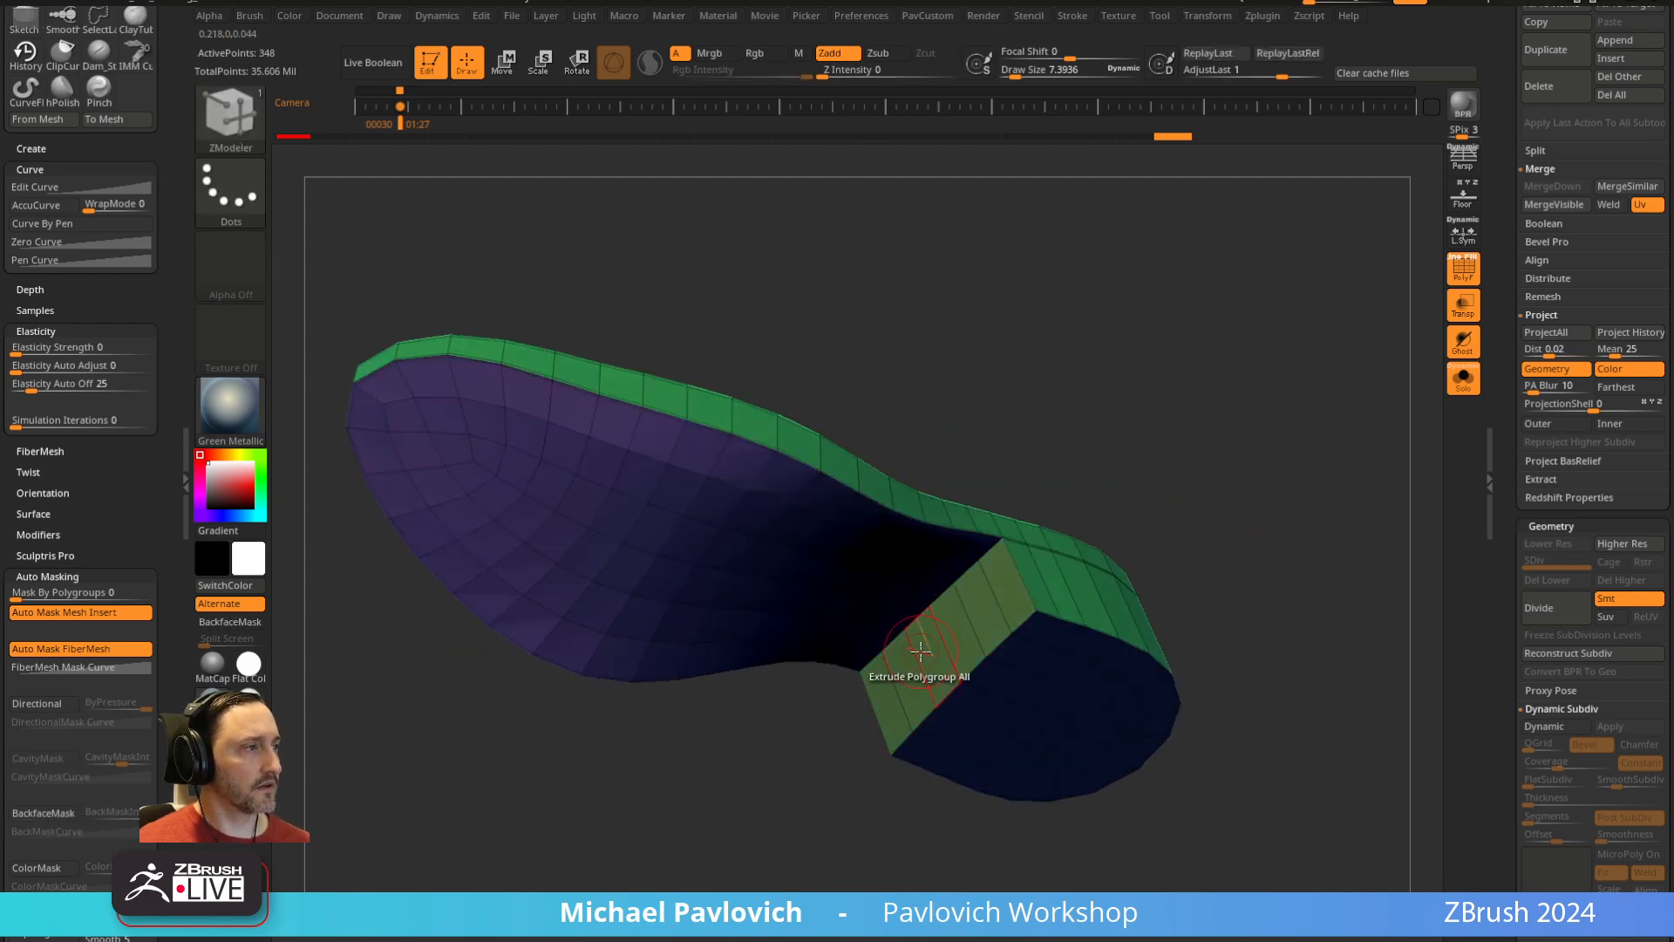
left_click_drag(1256, 541, 1235, 513)
right_click_drag(1145, 518, 1248, 538, "ctrl")
mouse_move(1253, 537)
left_mouse_down("ctrl")
mouse_move(883, 625)
mouse_move(871, 738)
left_mouse_up("ctrl")
right_click_drag(1256, 558, 1299, 375)
Reposition the transform gizmo at the heel's front bottom edge and show the sole with the ghosted boot from the side
key("w")
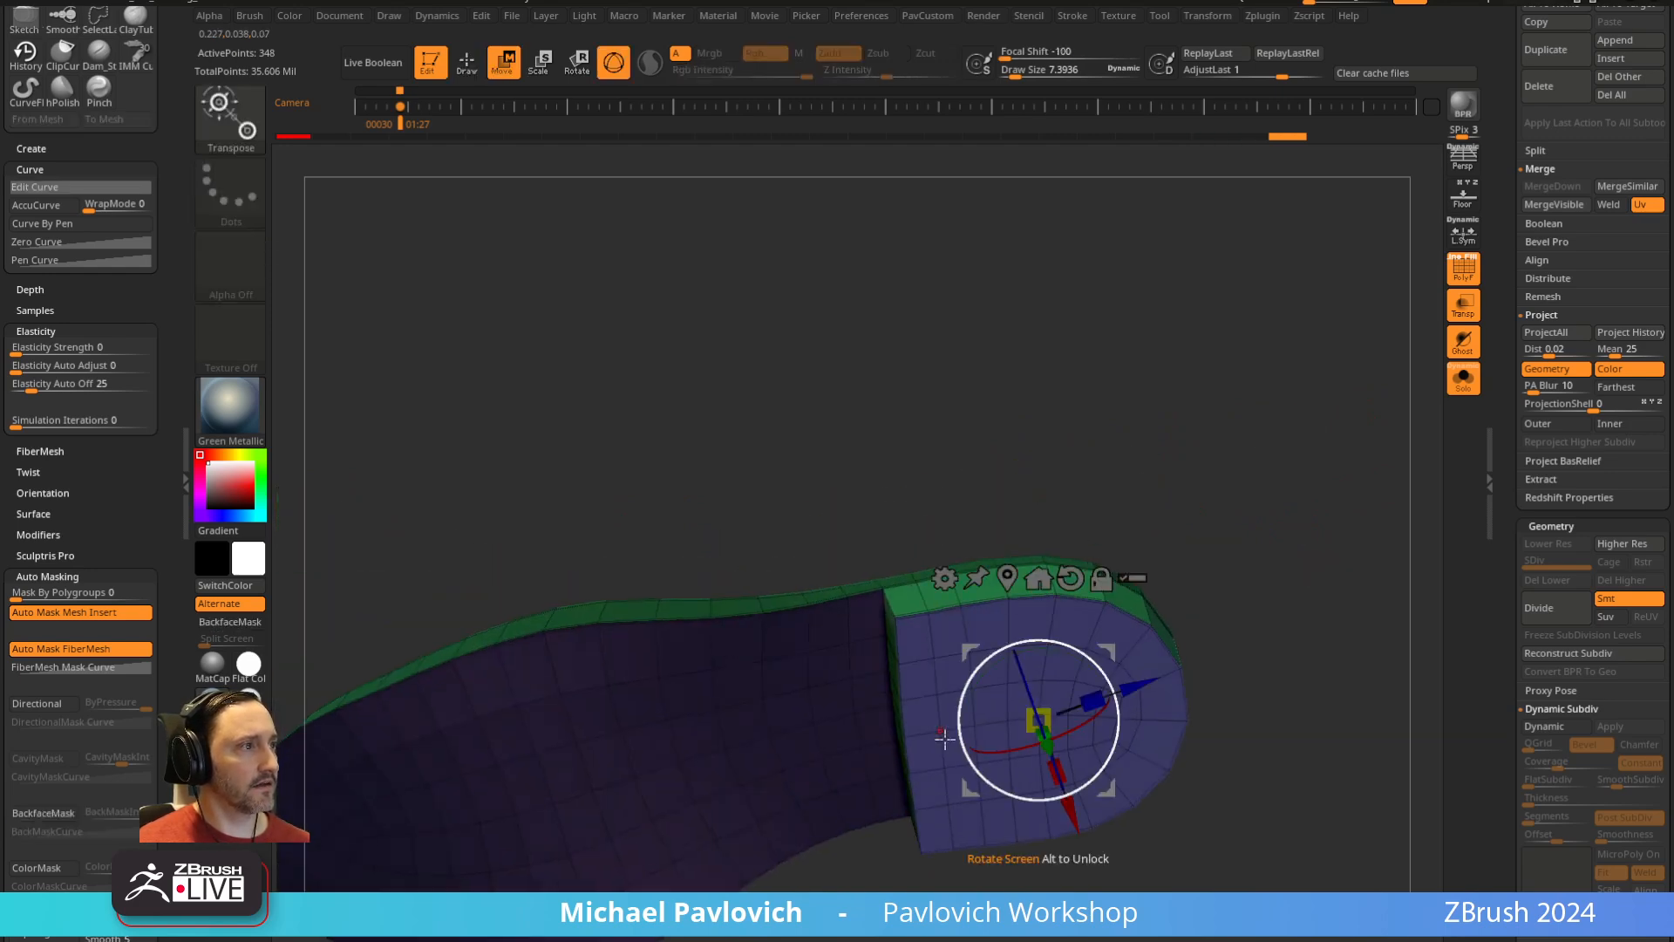
left_click(904, 737, "alt")
right_click_drag(1053, 646, 1060, 635, "shift")
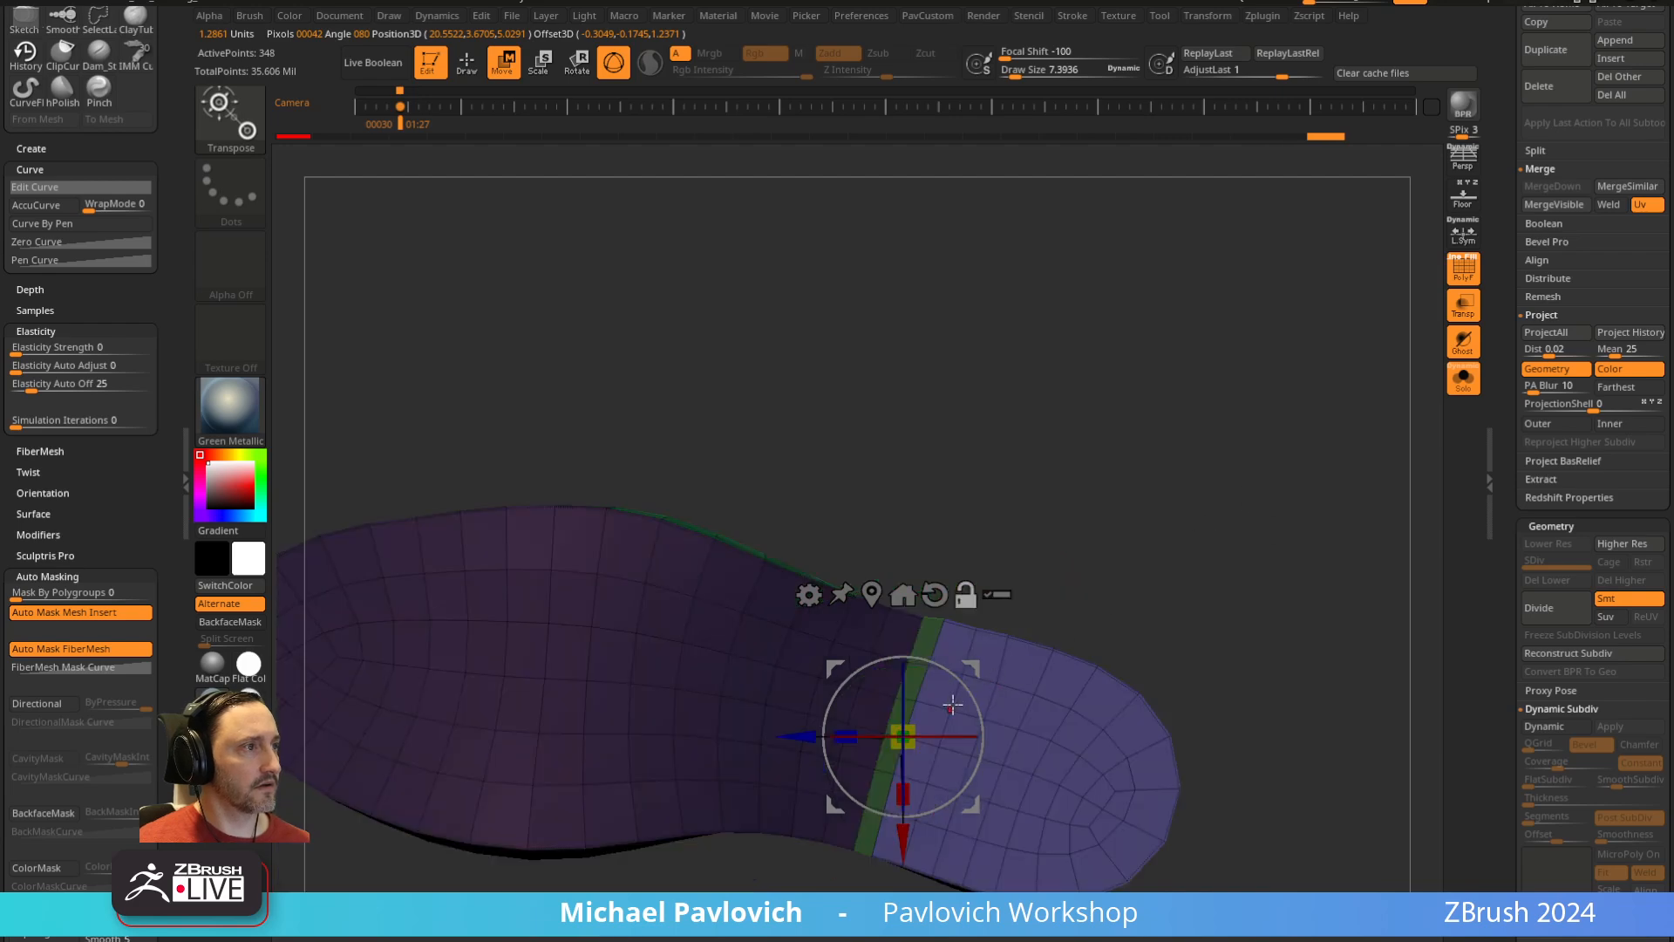
left_click_drag(952, 704, 971, 703)
right_click_drag(1173, 488, 1226, 553)
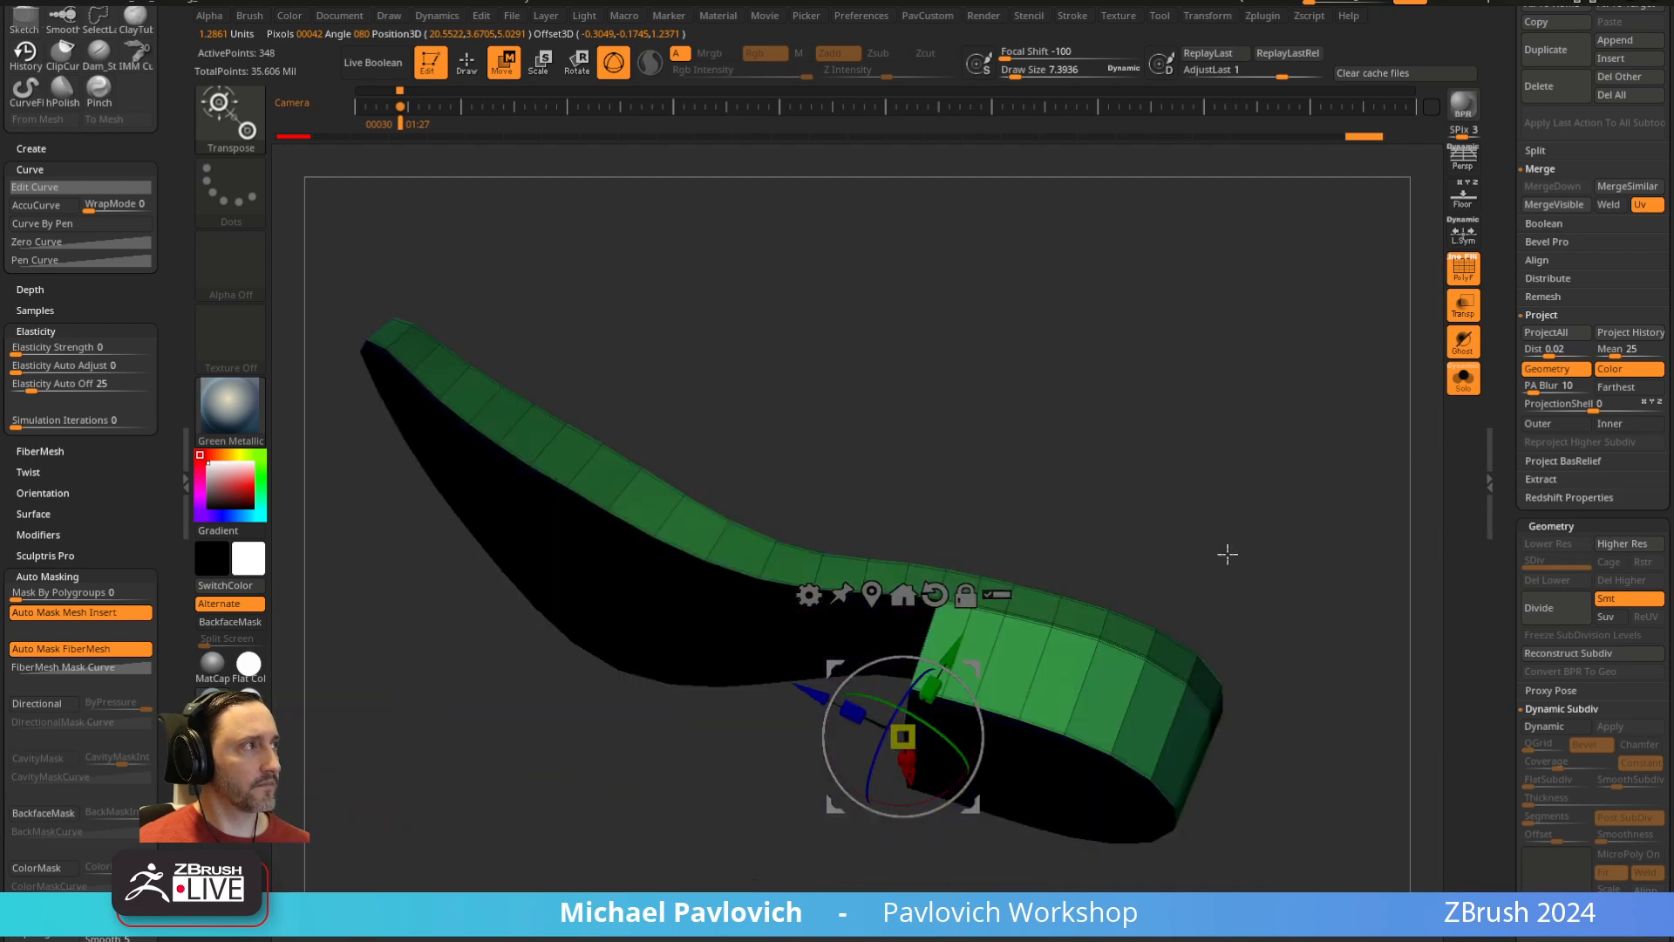
left_click(1463, 390)
right_click_drag(1371, 522, 1193, 649)
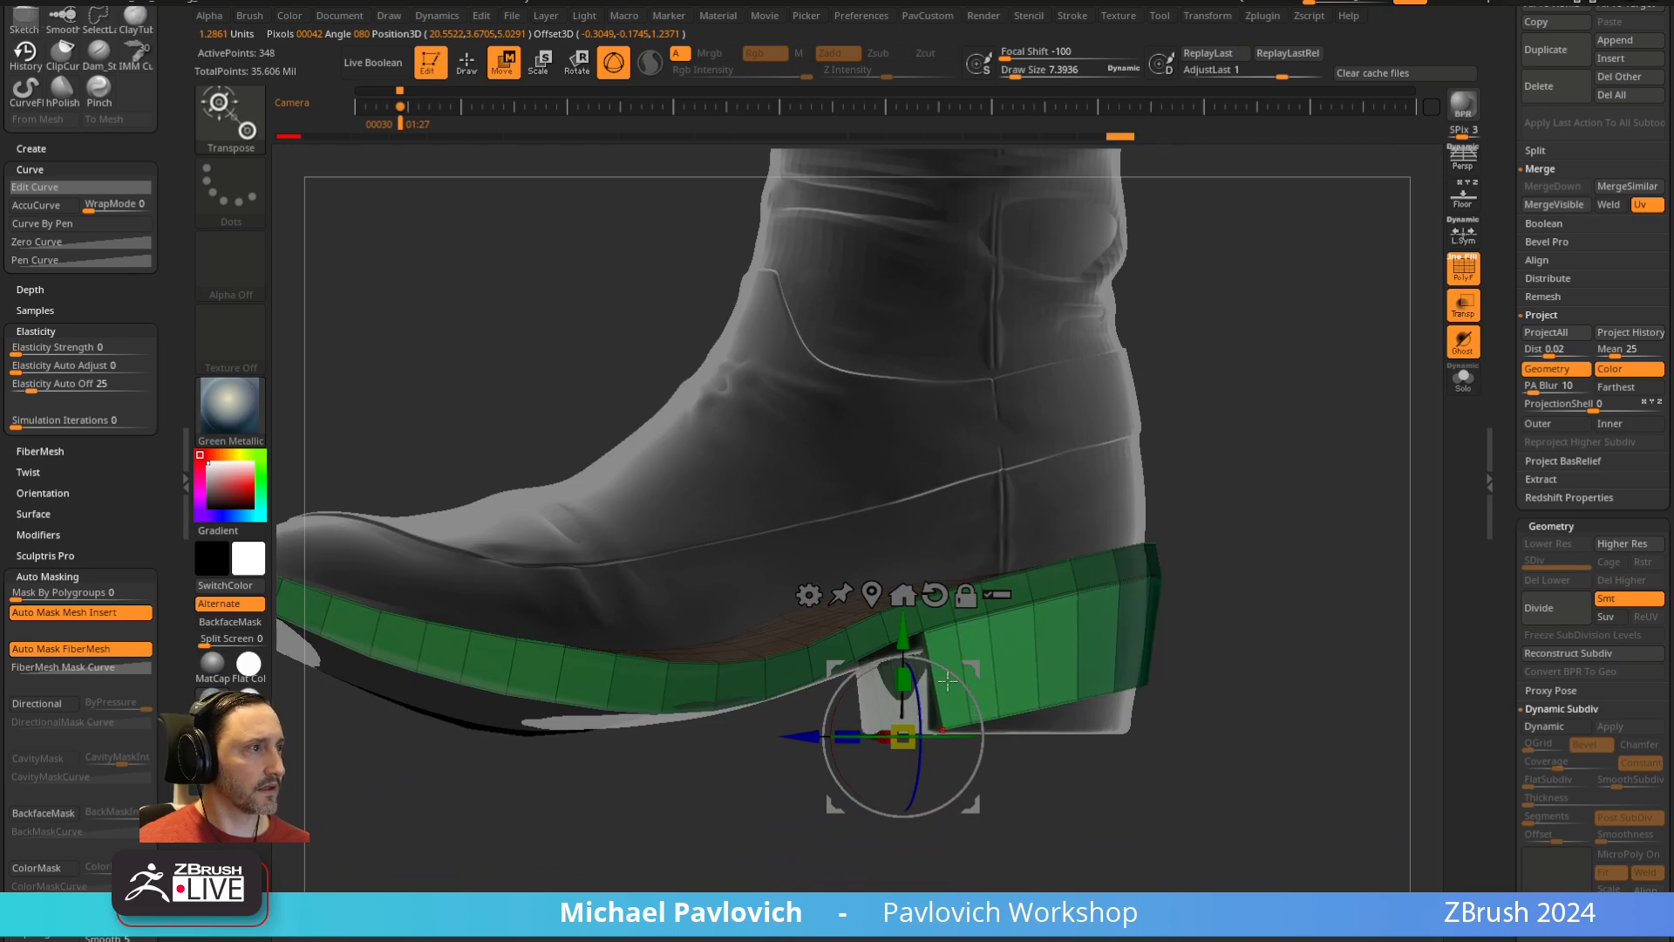
Rotate the heel's bottom level with the ghosted boot's heel and scale it slightly shorter front to back
mouse_move(947, 675)
left_mouse_down()
mouse_move(955, 686)
mouse_move(921, 688)
left_mouse_up()
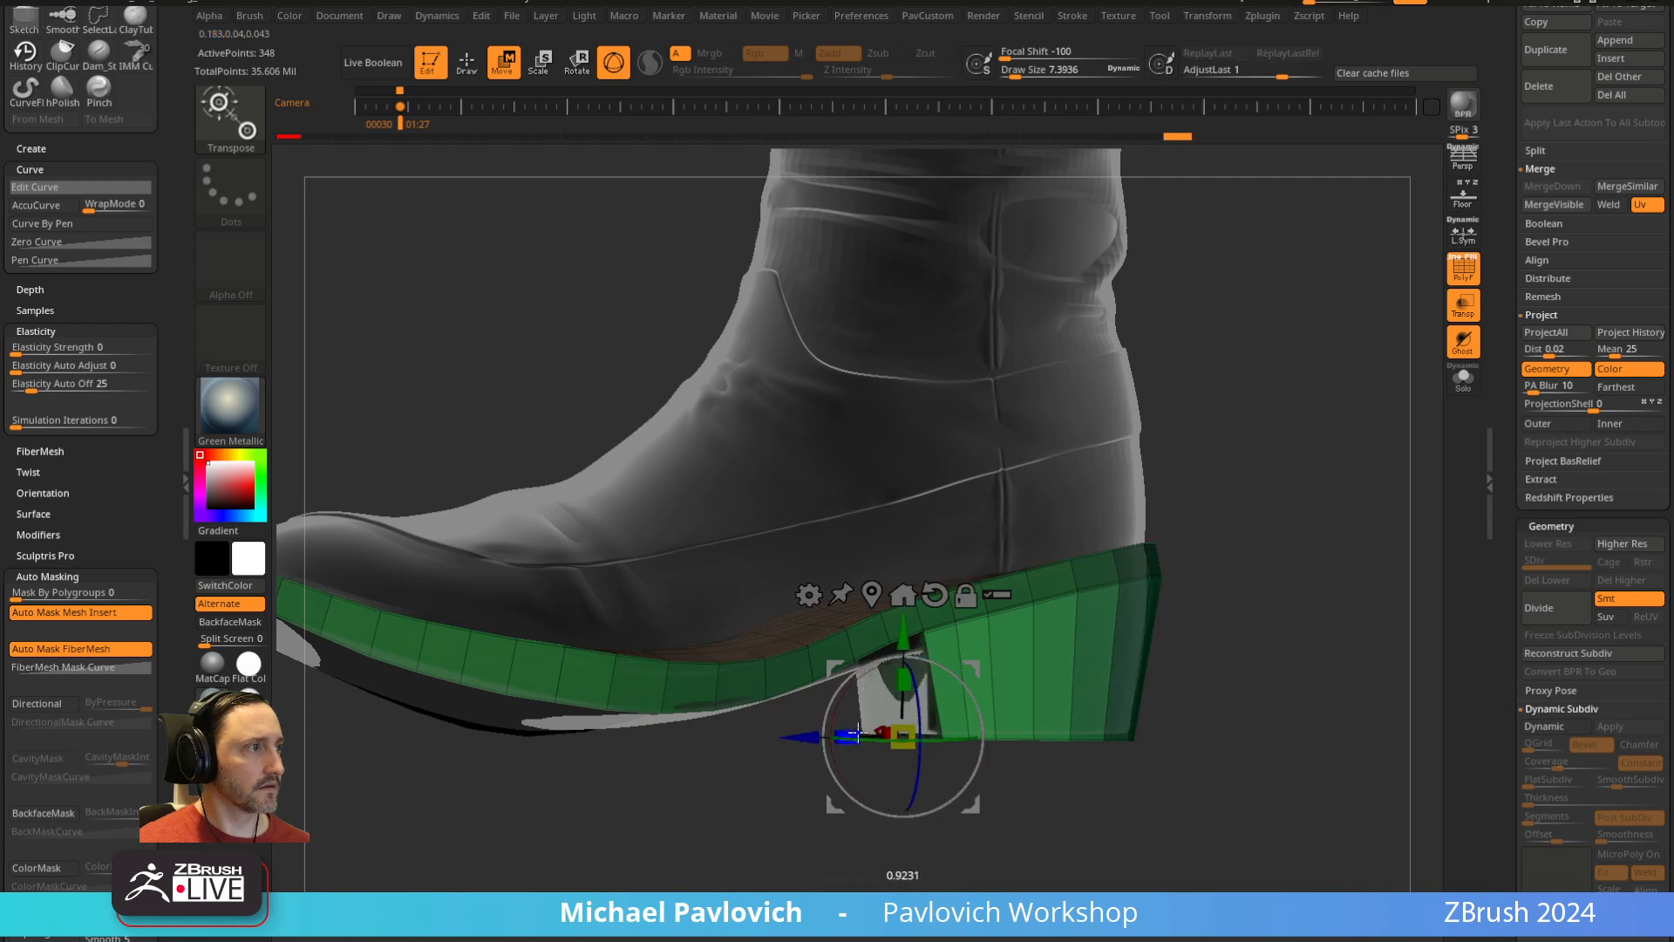
key("q")
right_click_drag(1289, 593, 1177, 602)
key("s")
left_click_drag(1015, 699, 1035, 699)
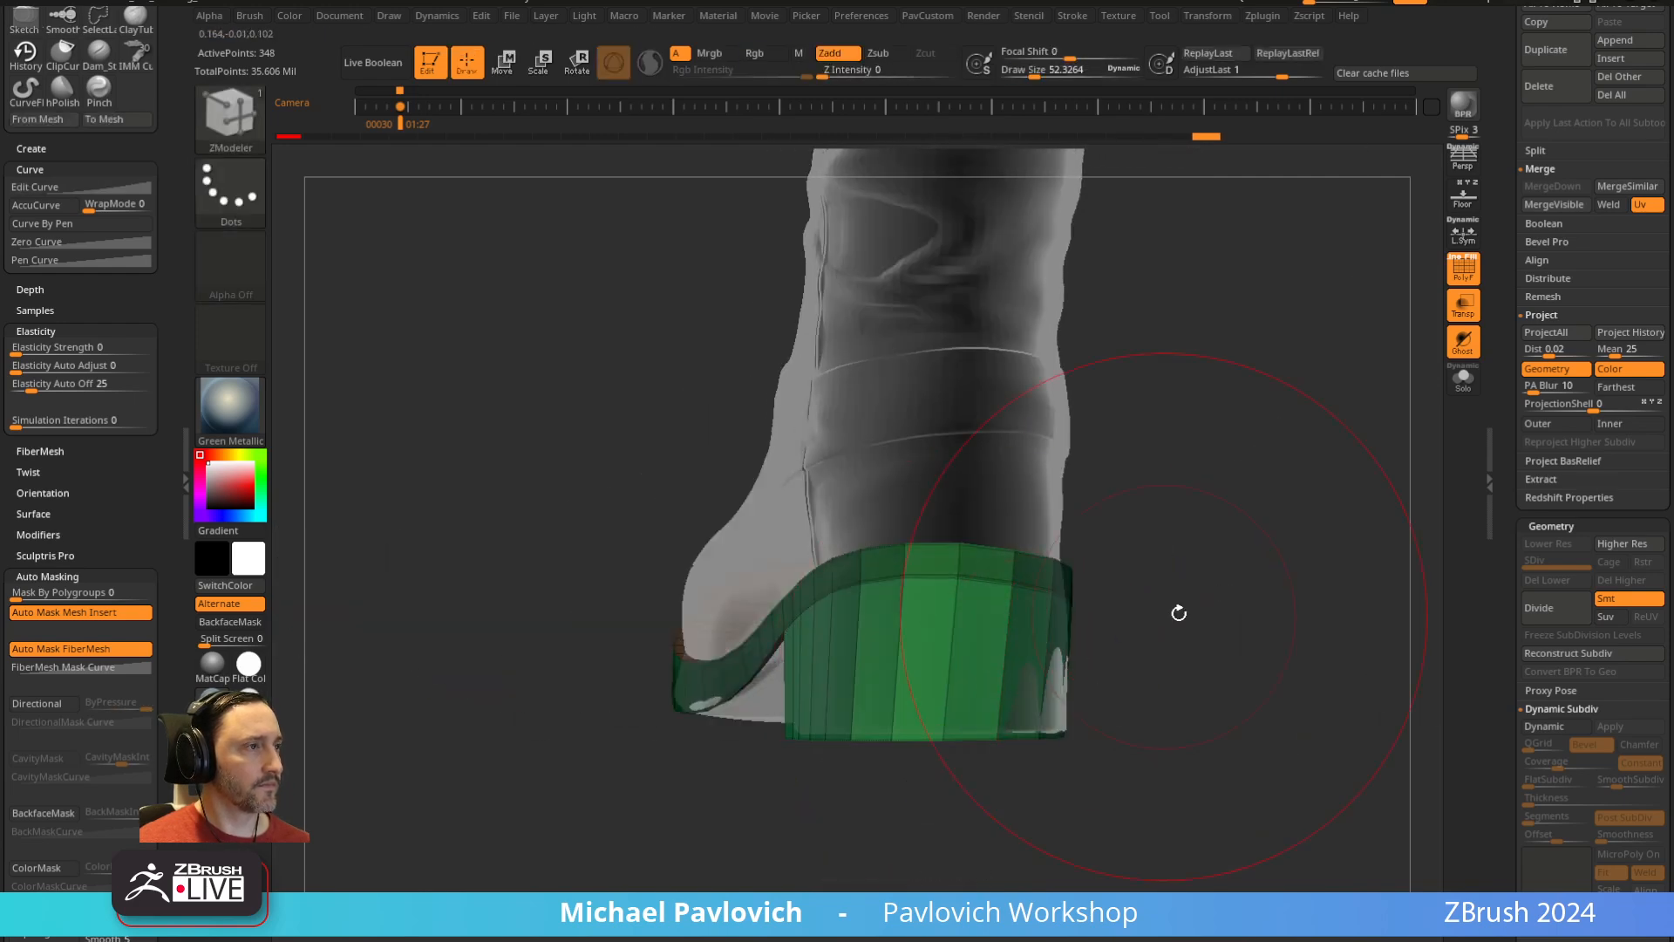
right_click_drag(1177, 613, 1134, 546, "ctrl")
right_click_drag(1121, 624, 1238, 601)
left_click(1463, 381)
Insert multiple horizontal edge loops around the heel's side with ZModeler's Insert edge action and Interactive Resolution
right_click_drag(1256, 445, 1290, 523)
key("2")
left_click(1305, 812)
right_click_drag(1133, 741, 1107, 697)
key("space")
left_click(1084, 428)
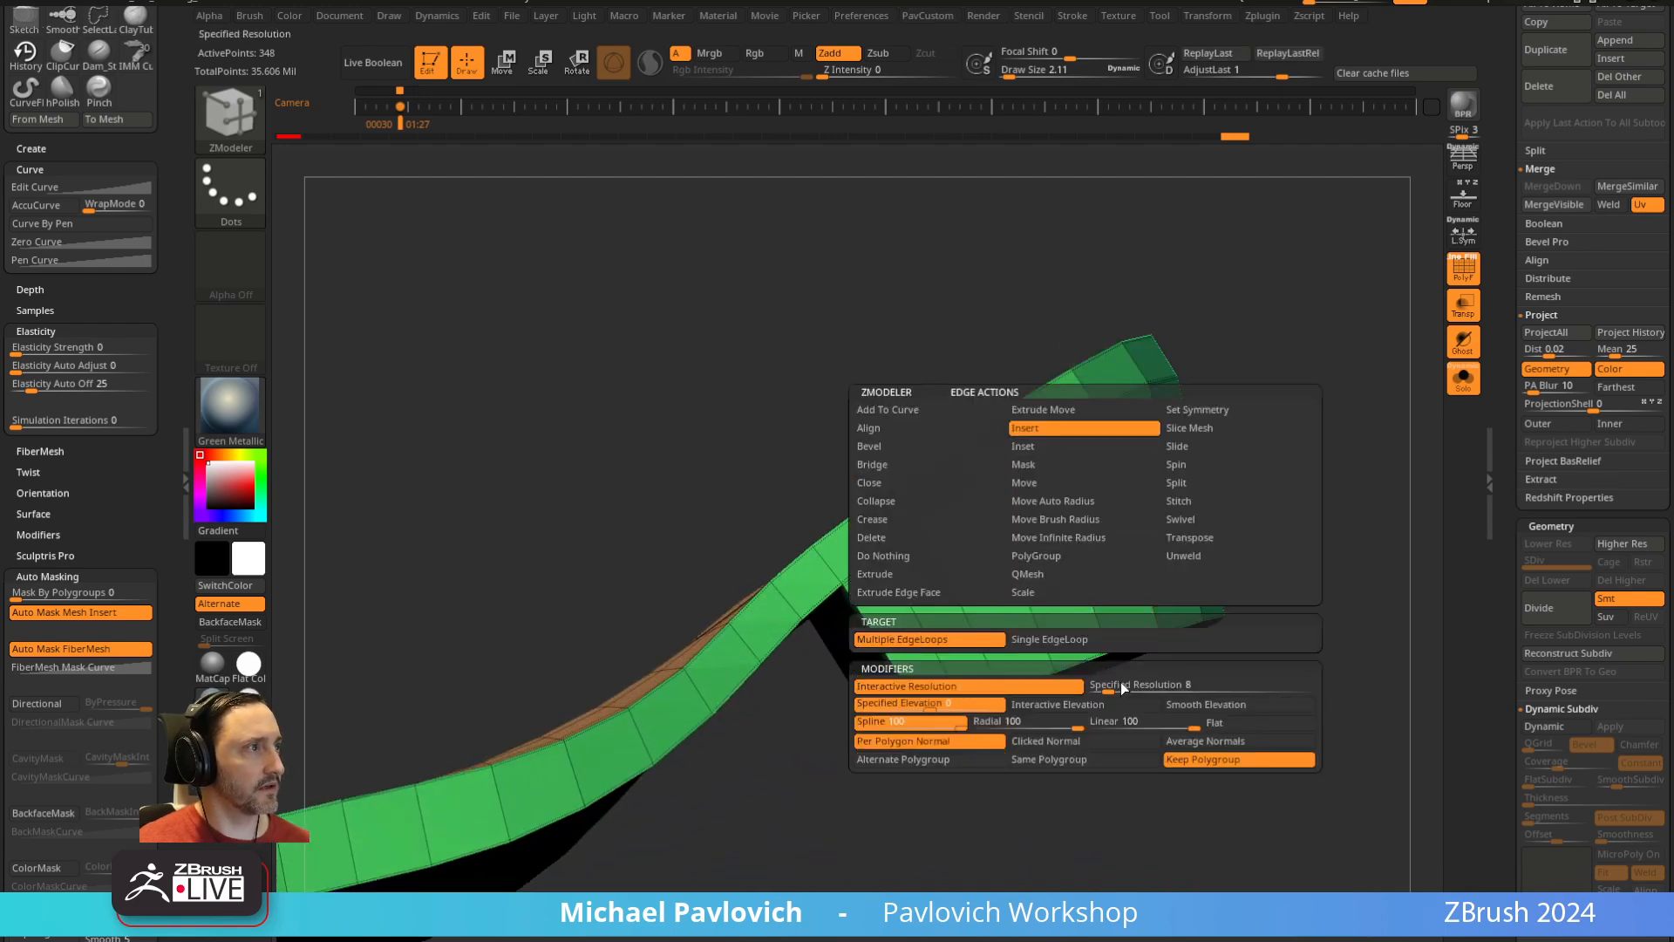
left_click_drag(1077, 607, 1255, 555)
Crease the sole's polygroup borders with Crease PG and preview it under Dynamic Subdivision beside the ghosted boots
key("2")
left_click(1307, 730)
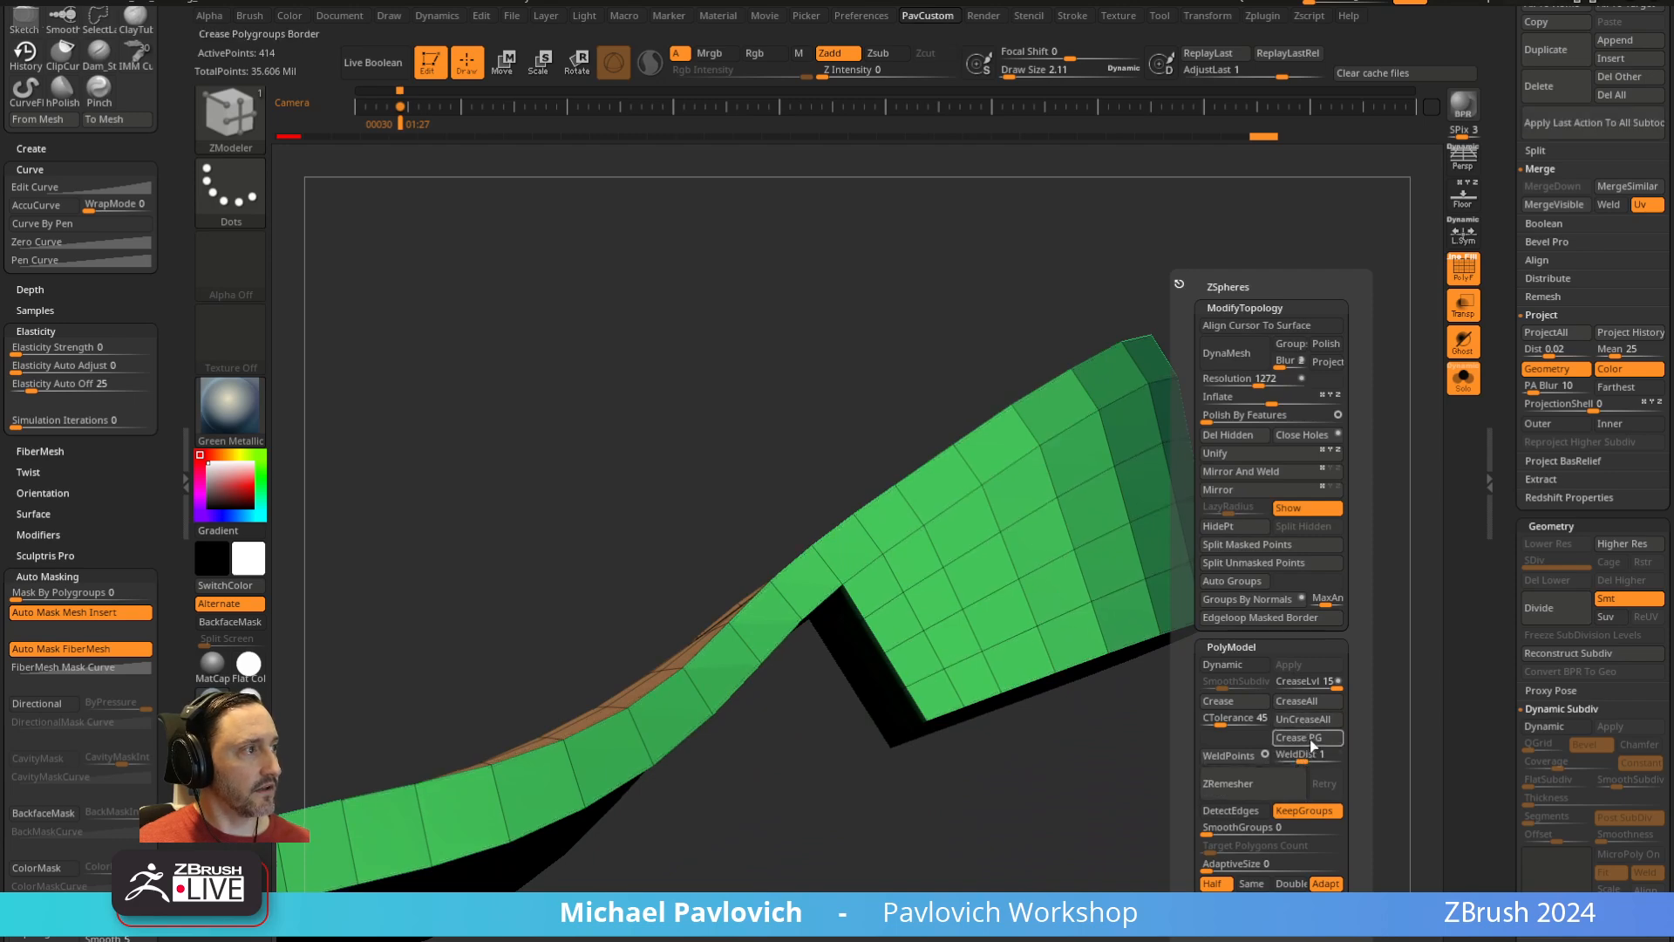
right_click_drag(1075, 814, 1275, 735)
key("2")
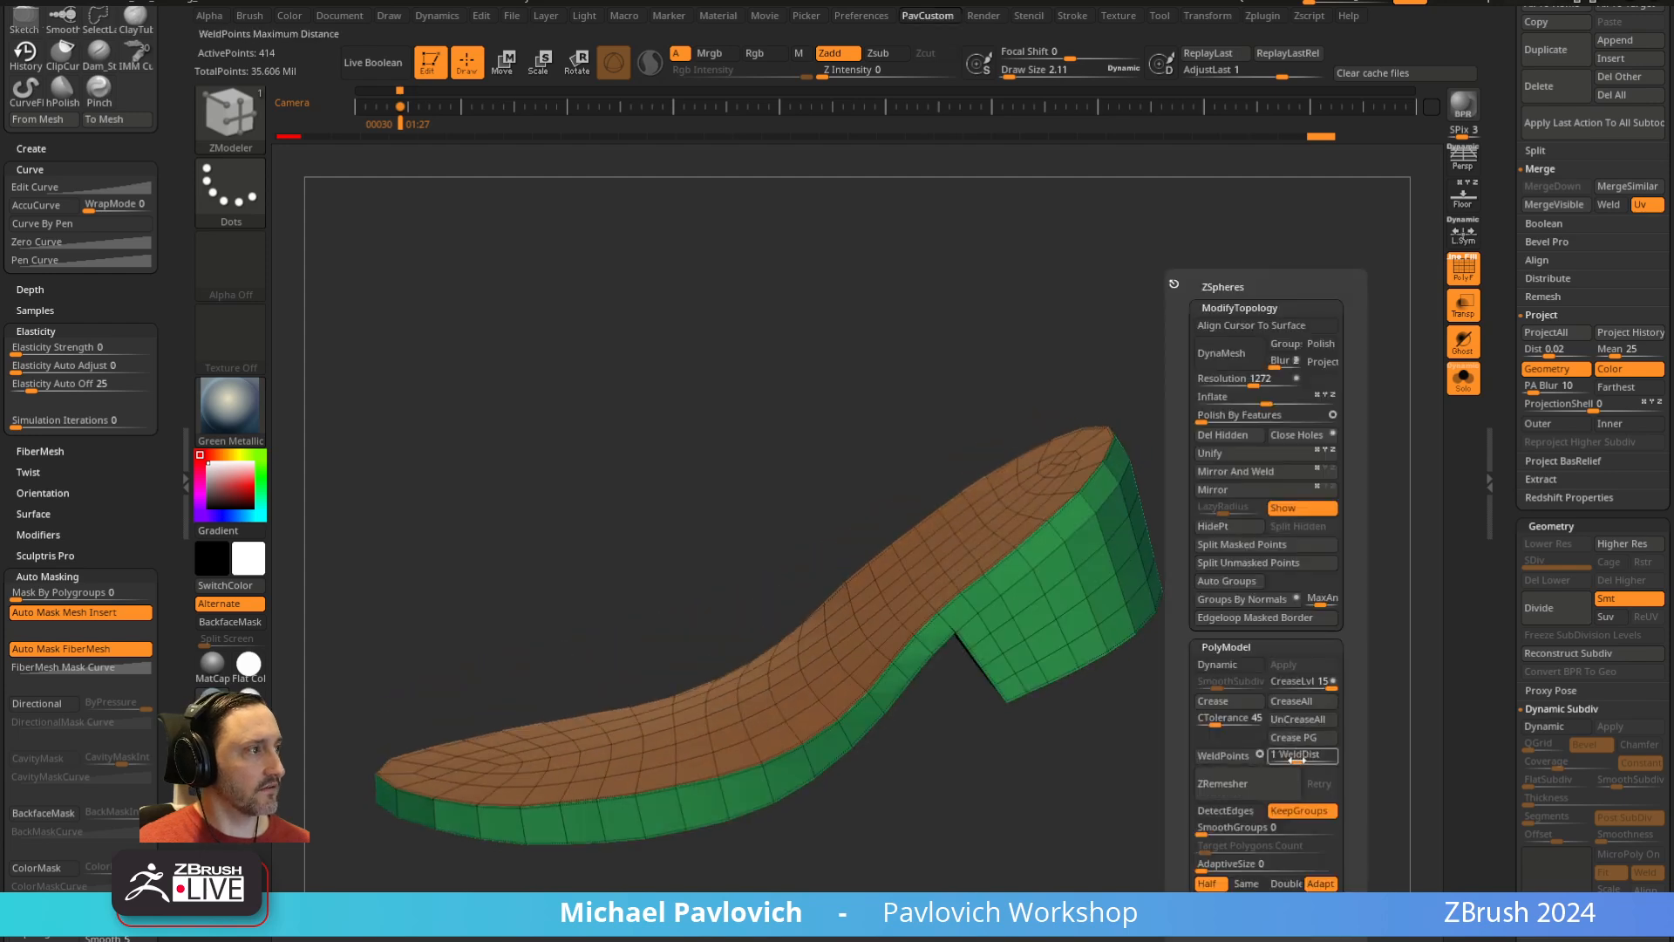
left_click_drag(1290, 759, 1307, 756)
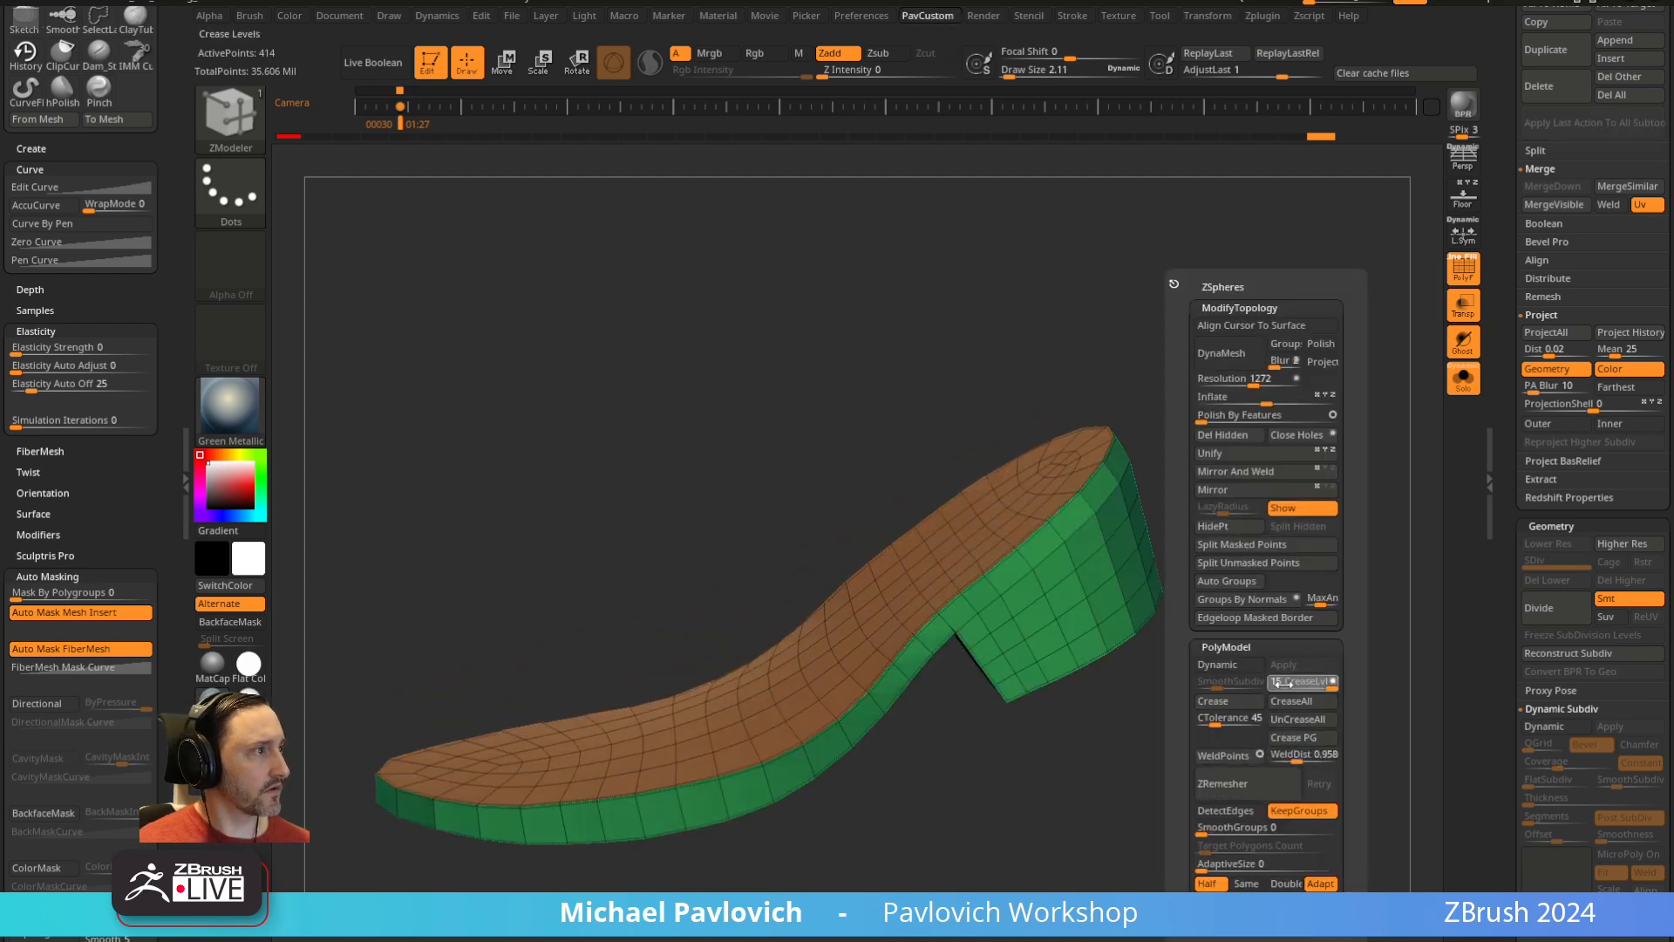
left_click(1222, 666)
left_click_drag(1217, 684, 1228, 685)
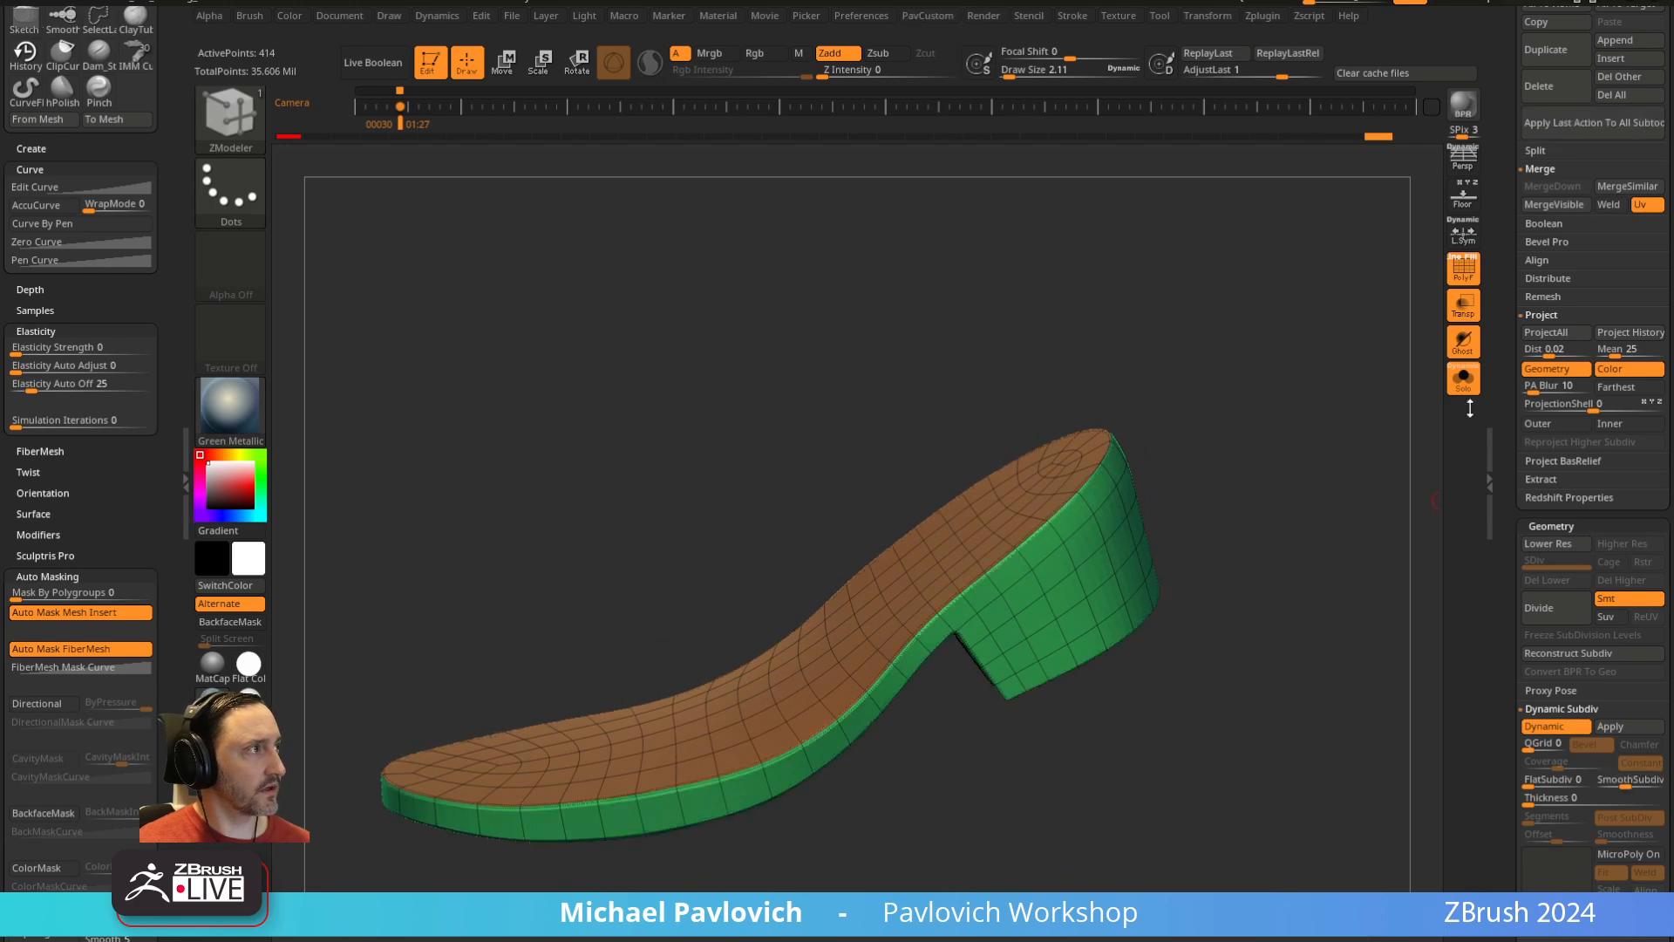
left_click(1464, 381)
right_click_drag(1323, 506, 1295, 461, "ctrl")
right_click_drag(1295, 460, 1323, 488)
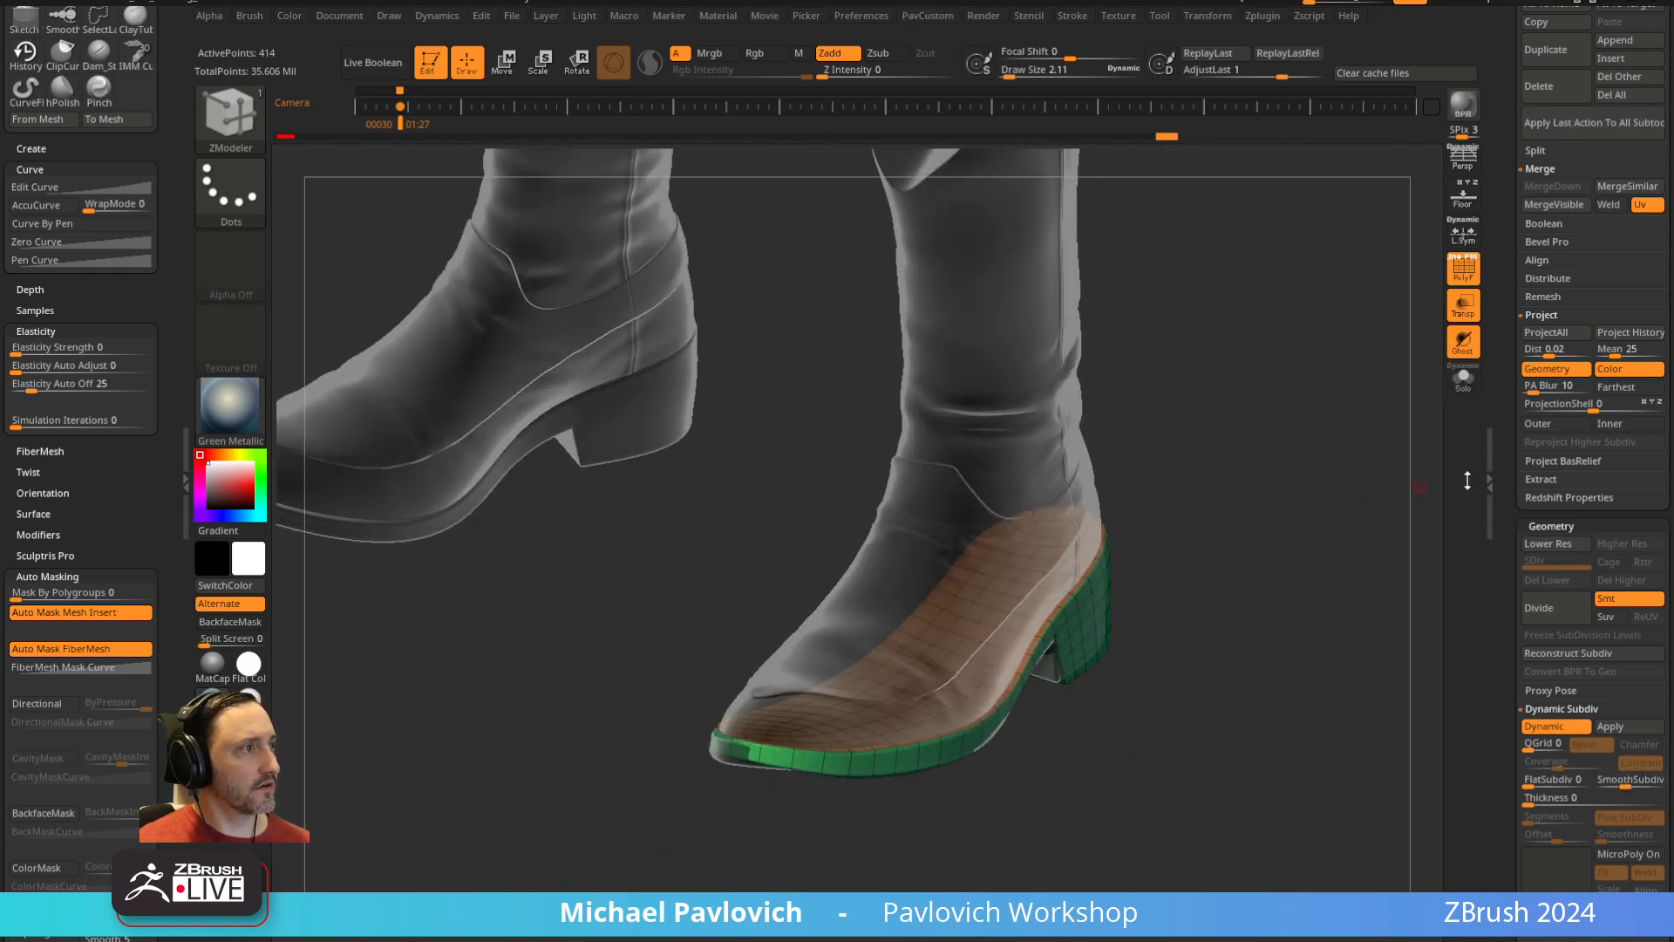
Delete the subtools Merged_BootsMain3, Merged_BootsMain2, Merged_BootsMain2_1 and Merged_BootsMain1
left_click_drag(1503, 441, 1500, 650)
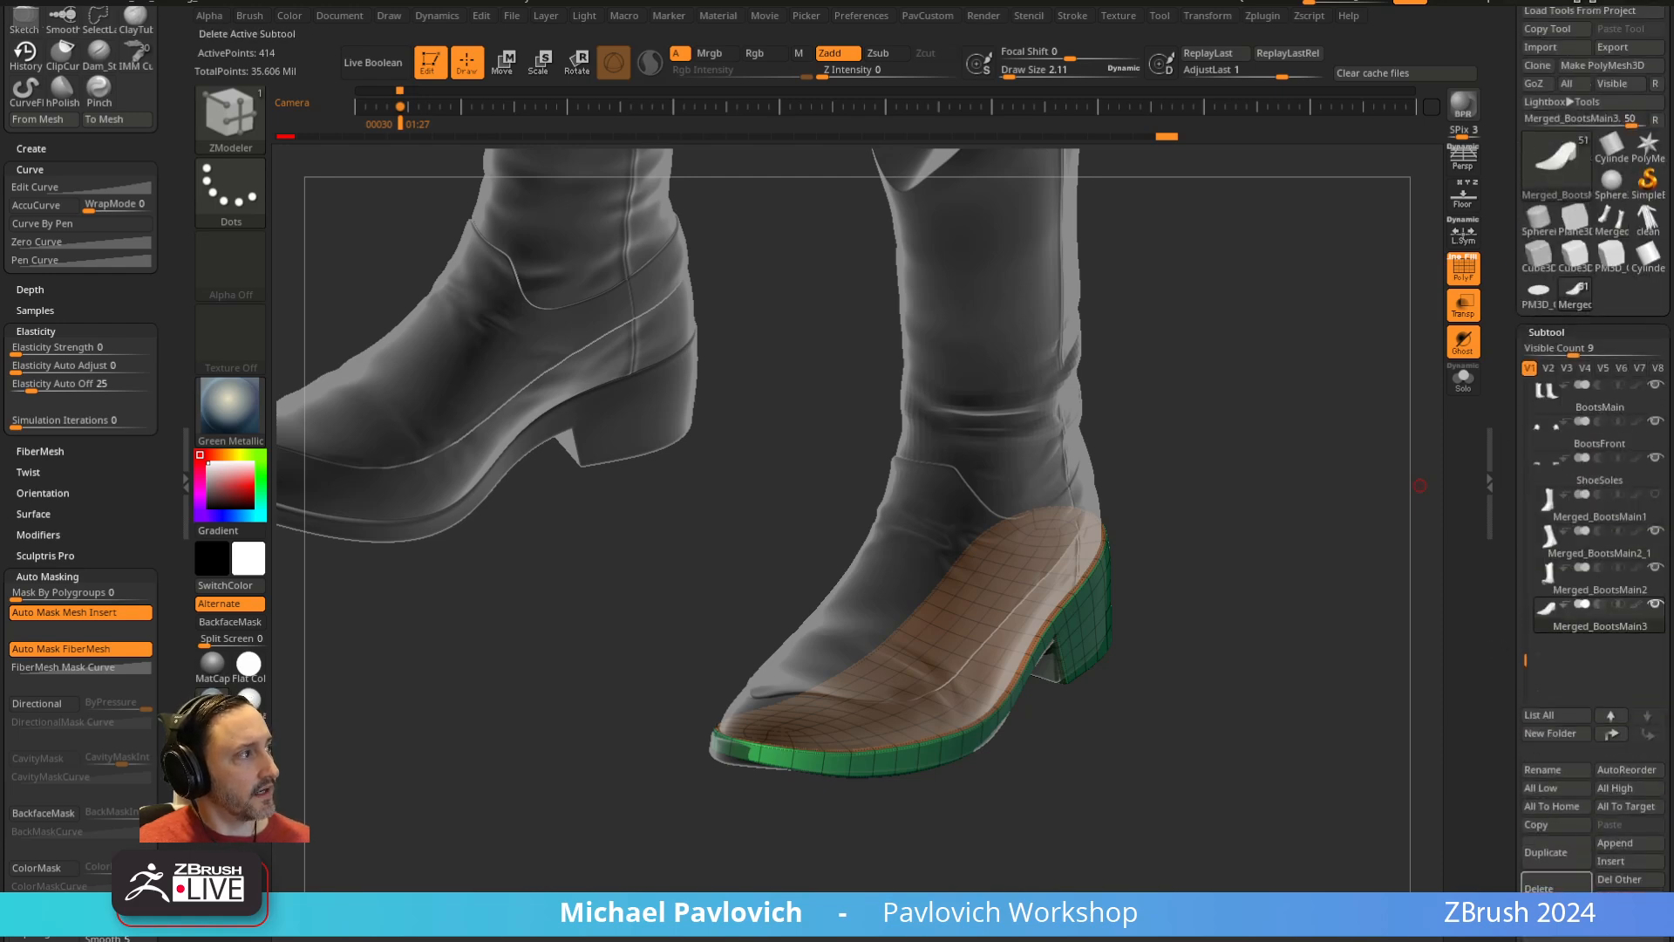
left_click(1539, 888)
left_click(1459, 381)
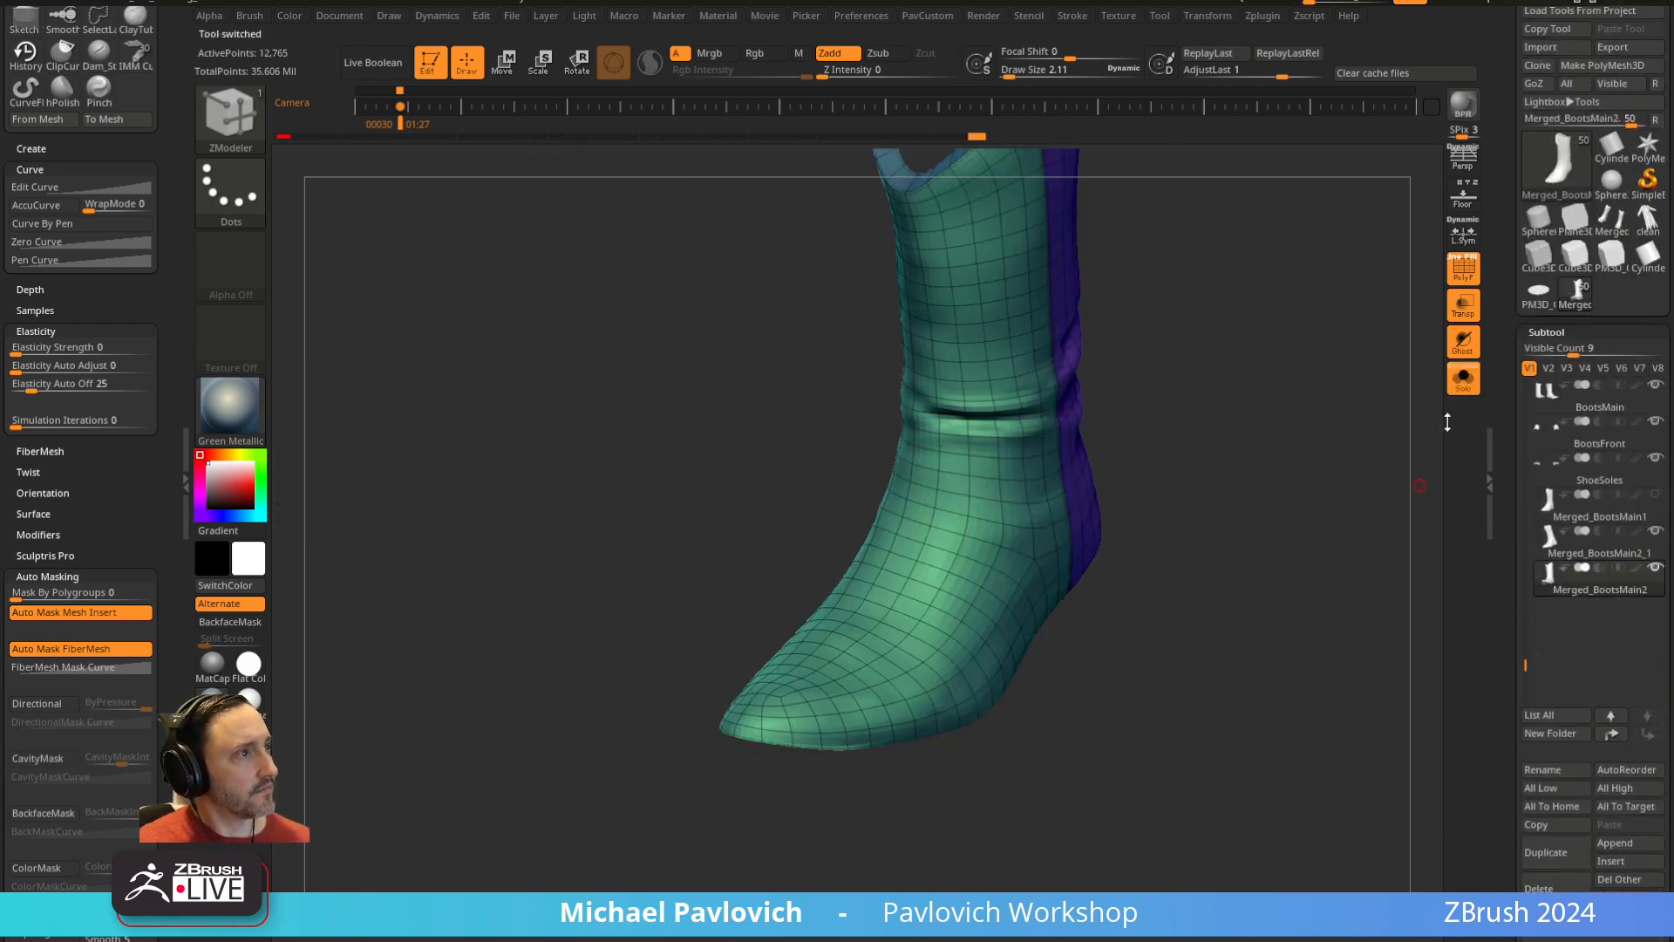
left_click_drag(1380, 463, 1325, 581)
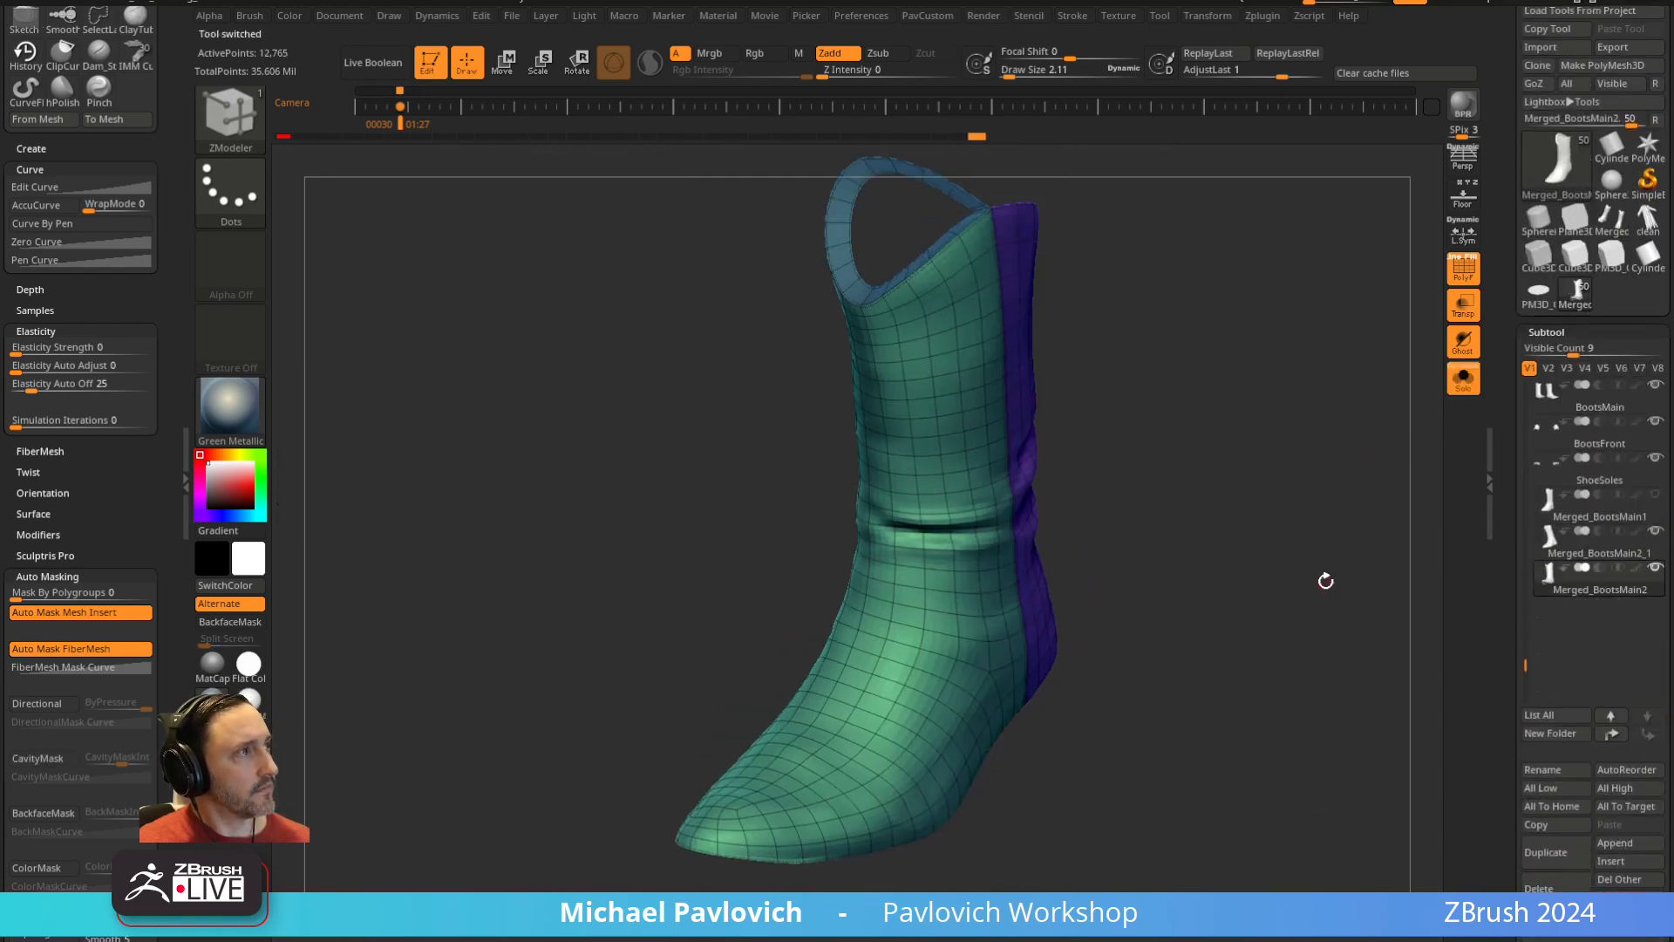
left_click(1545, 888)
left_click(1540, 887)
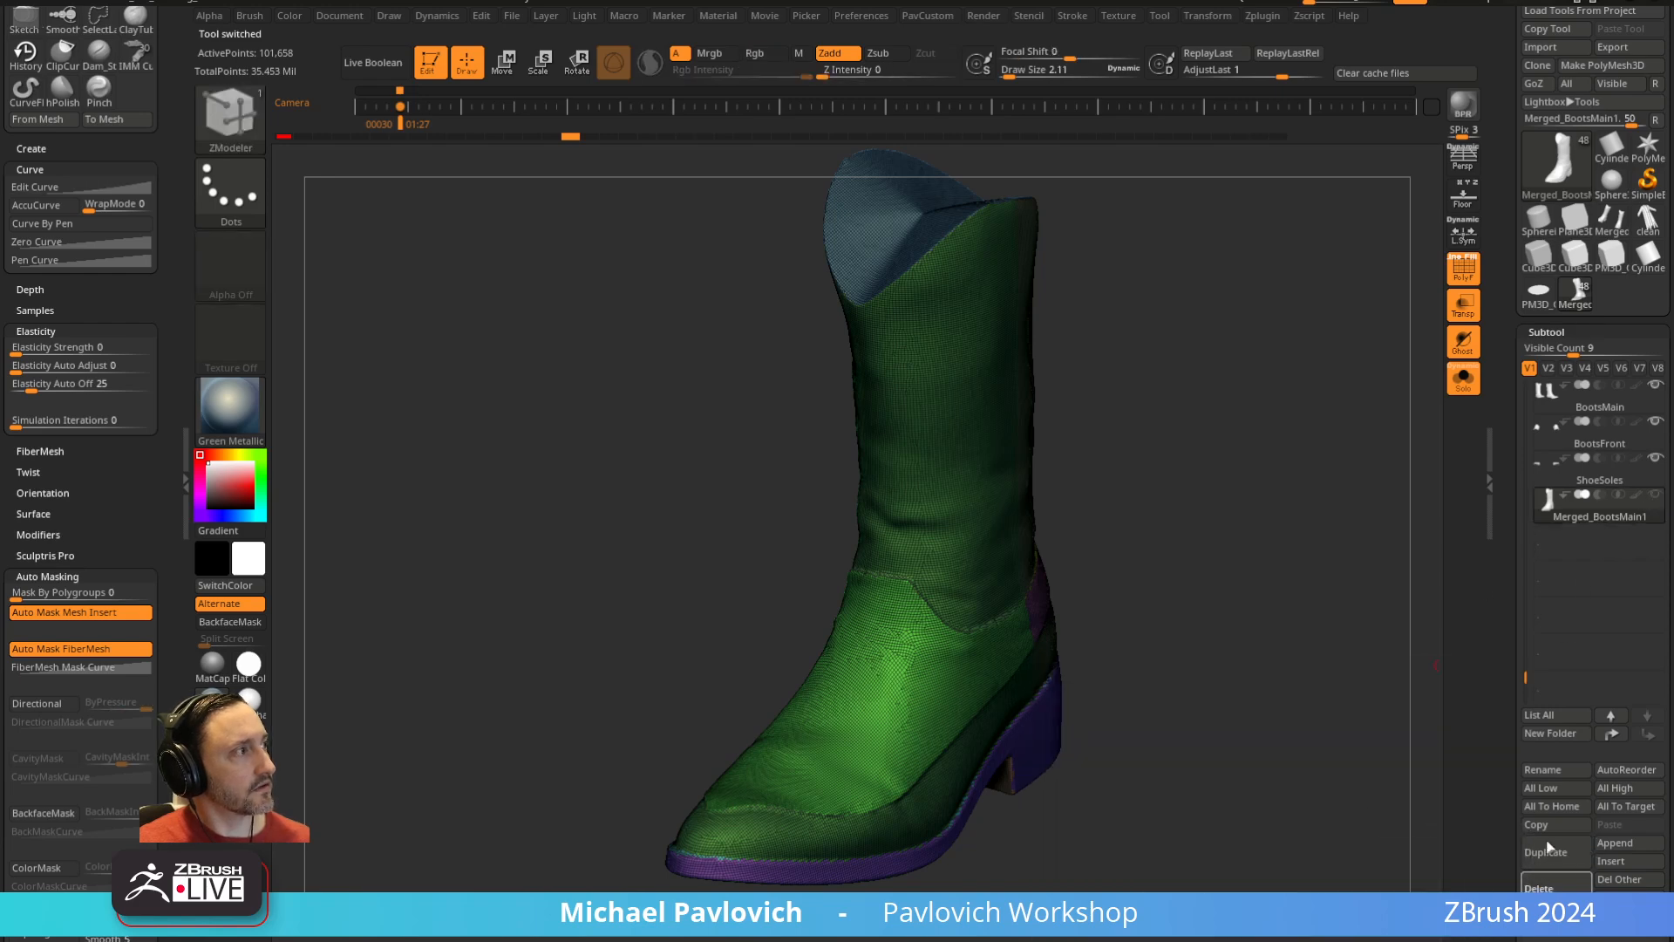
left_click(1540, 888)
Limit the visible subtools to ShoeSoles and BootsFront
left_click(1654, 462)
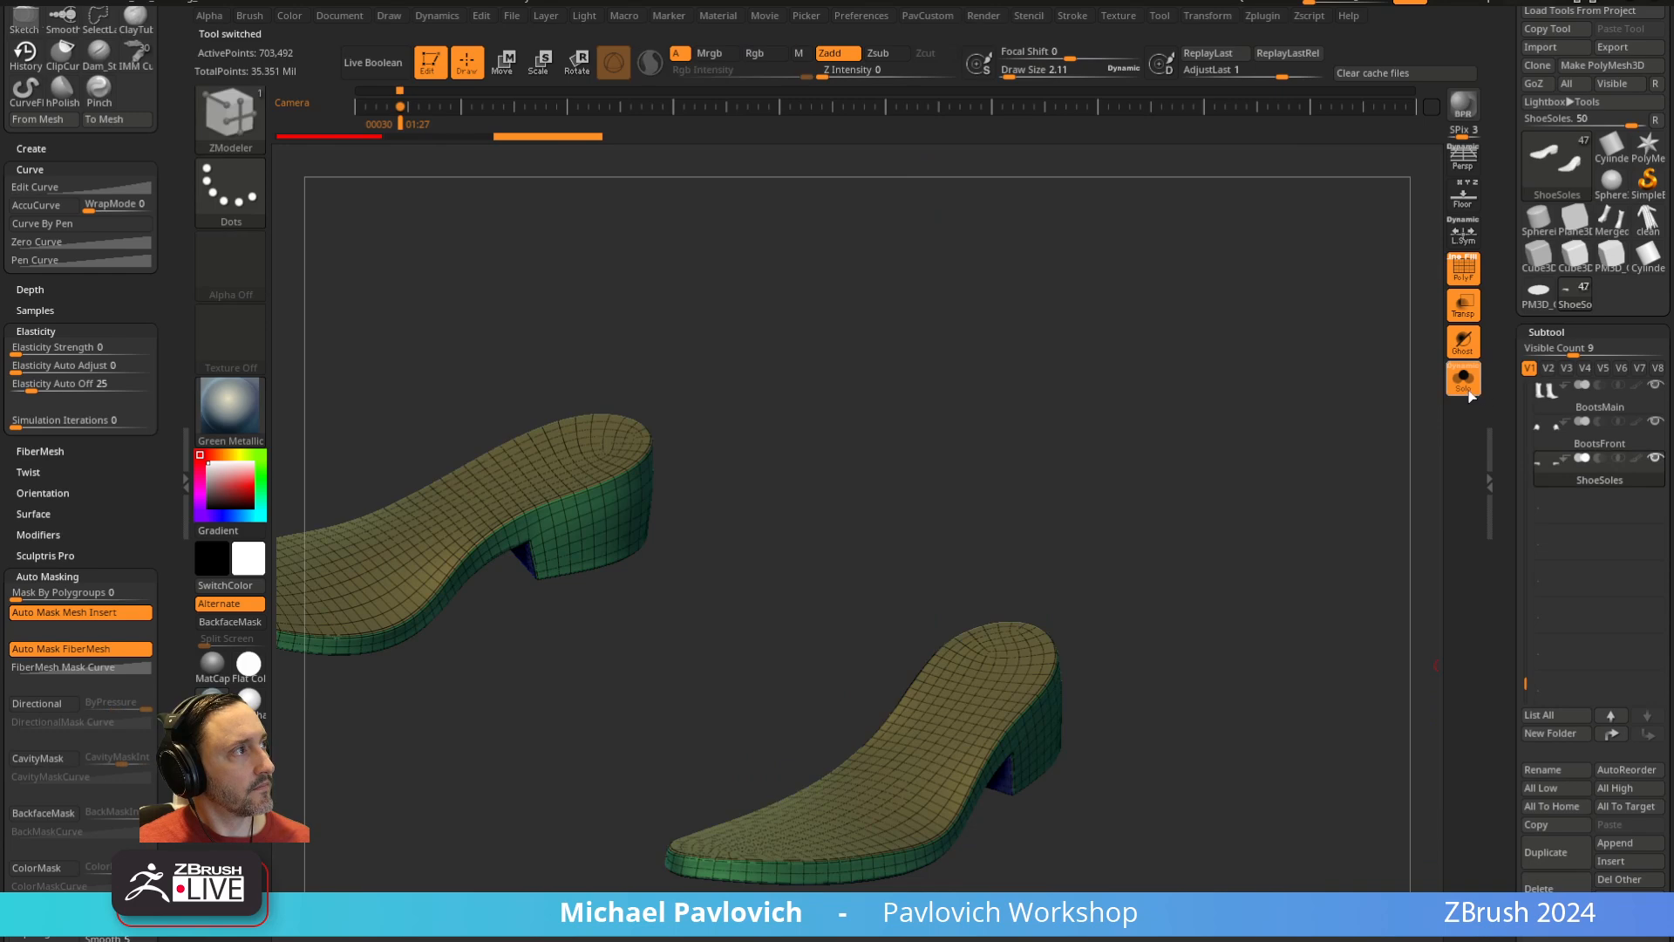
left_click(1653, 461, "shift")
left_click(1654, 422)
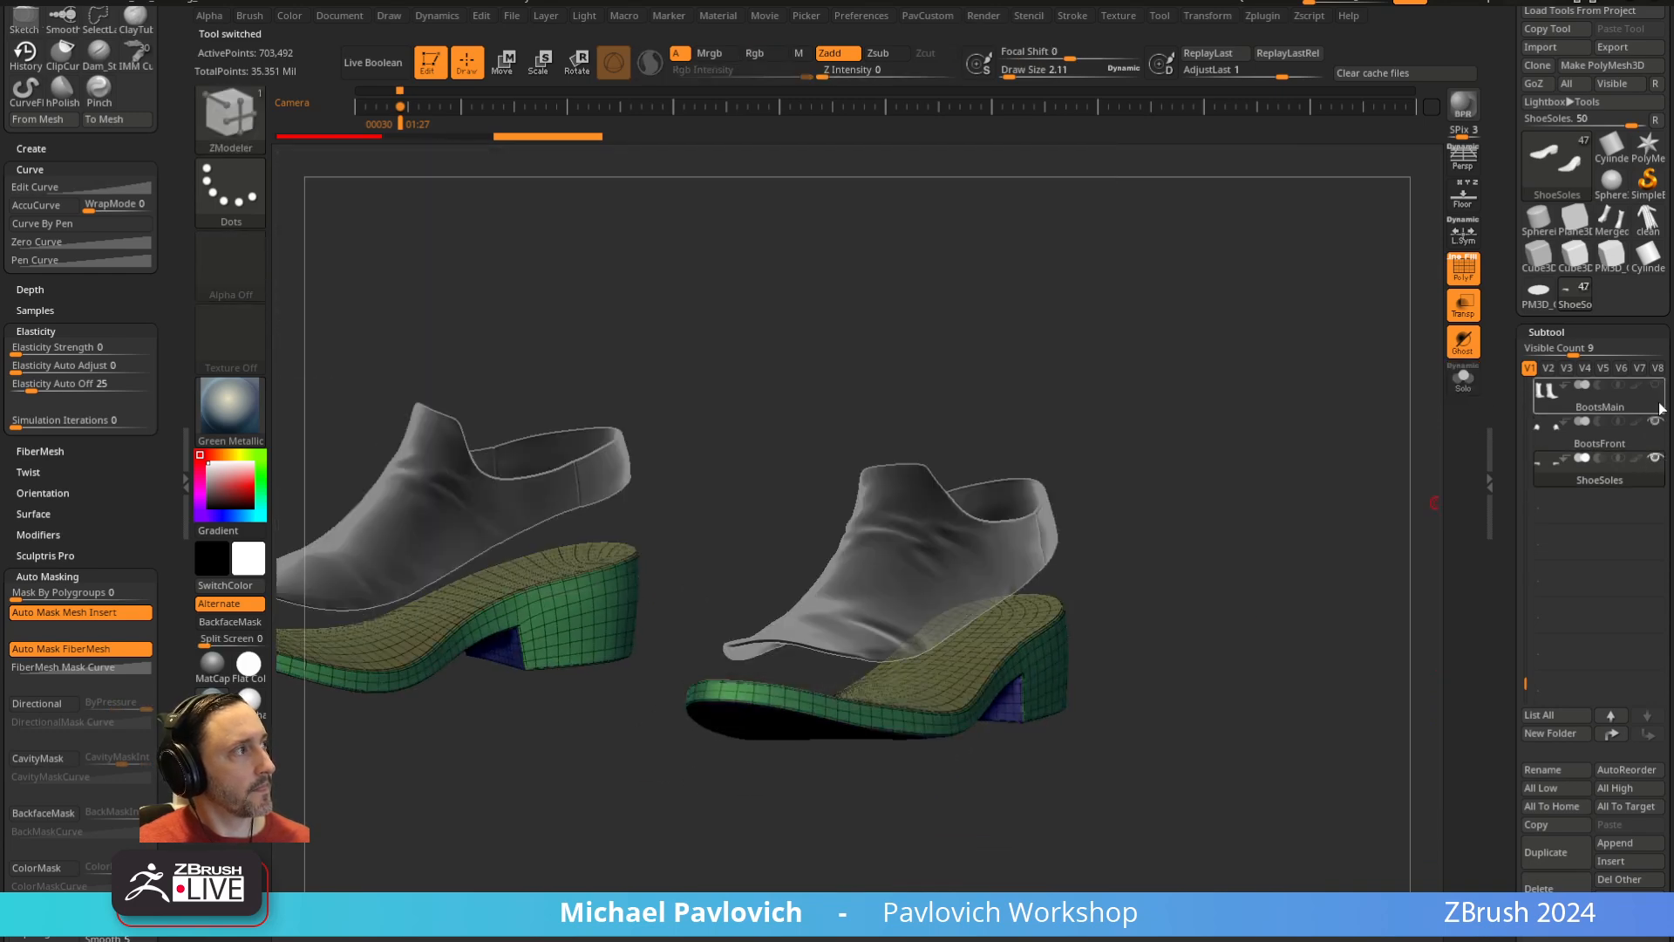
Show BootsMain with the other boot subtools, turning off transparency and the polyframe display
left_click(1651, 385)
left_click(1463, 304)
left_click(1463, 272)
left_click_drag(1278, 471, 1266, 542)
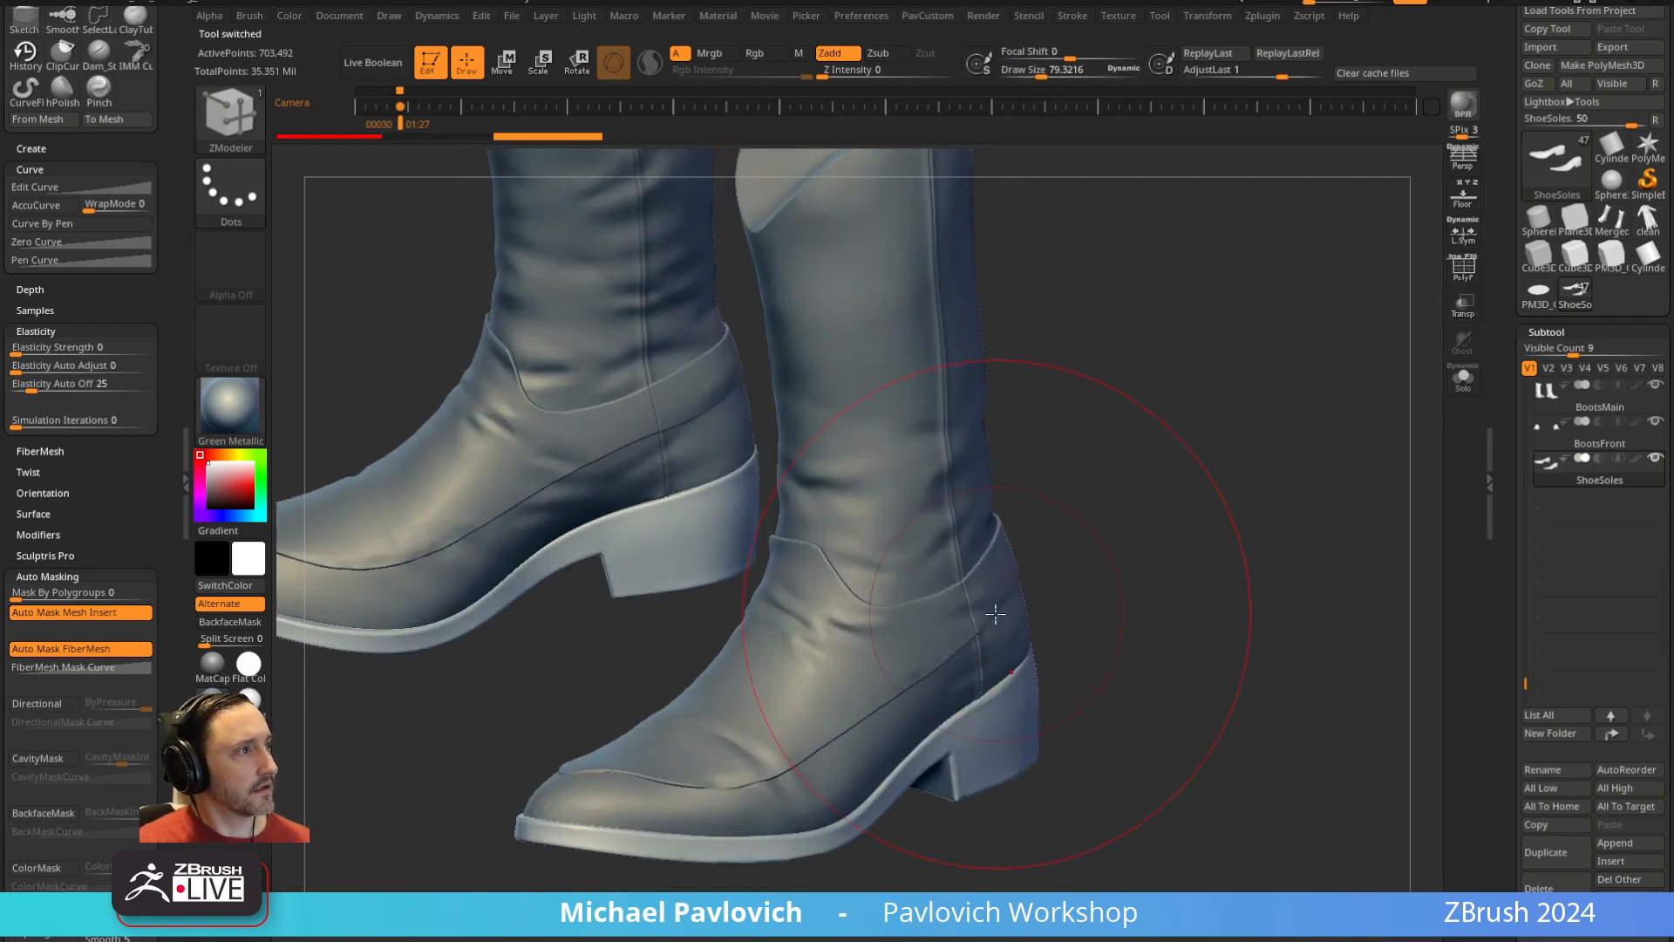
Hide BootsFront, make BootsMain the active subtool and display its polyframe
left_click(1042, 601, "alt")
left_click(1609, 480)
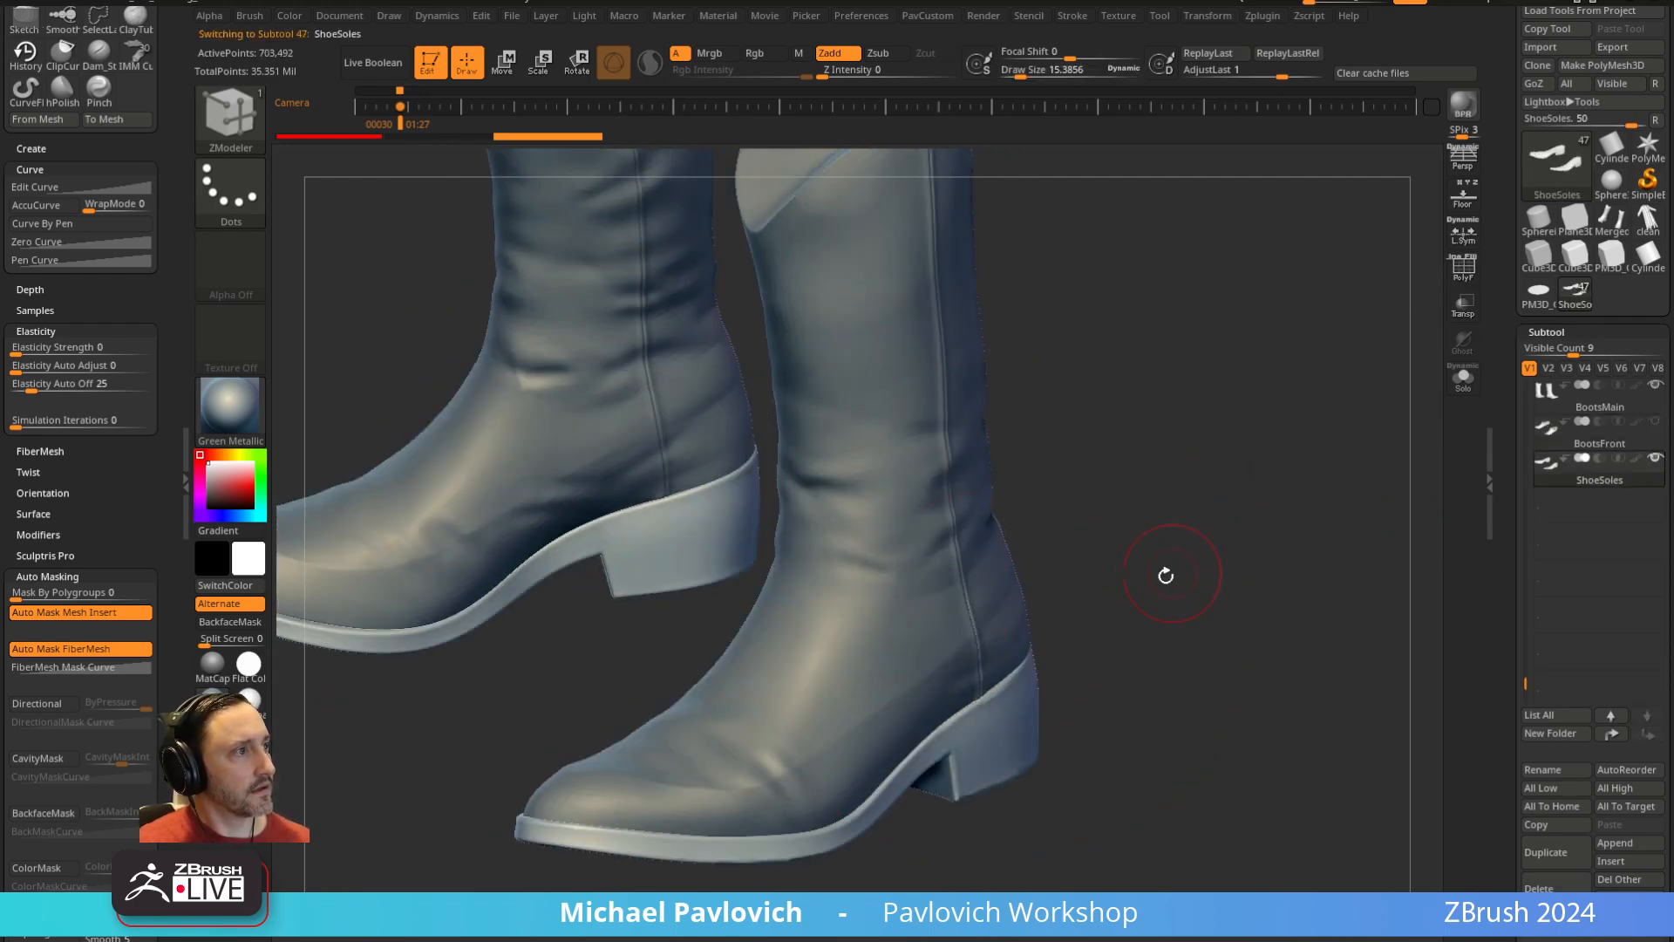
left_click_drag(1122, 592, 1197, 537)
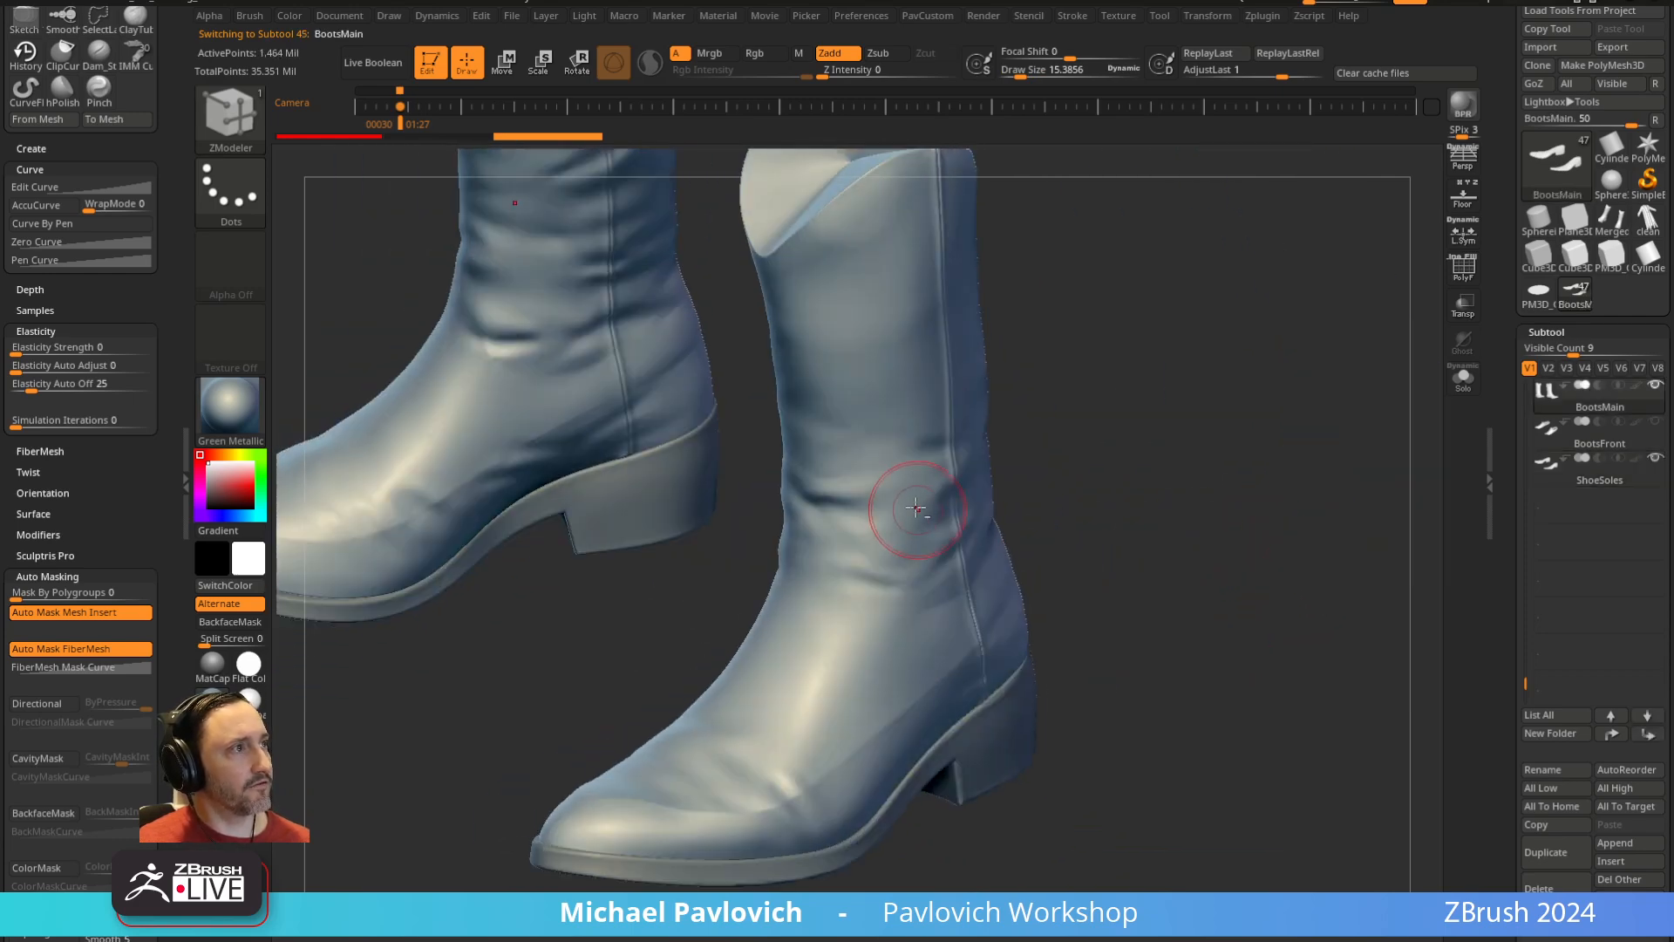
left_click_drag(1103, 449, 1035, 453)
left_click(1463, 270)
left_click_drag(1267, 445, 1319, 459)
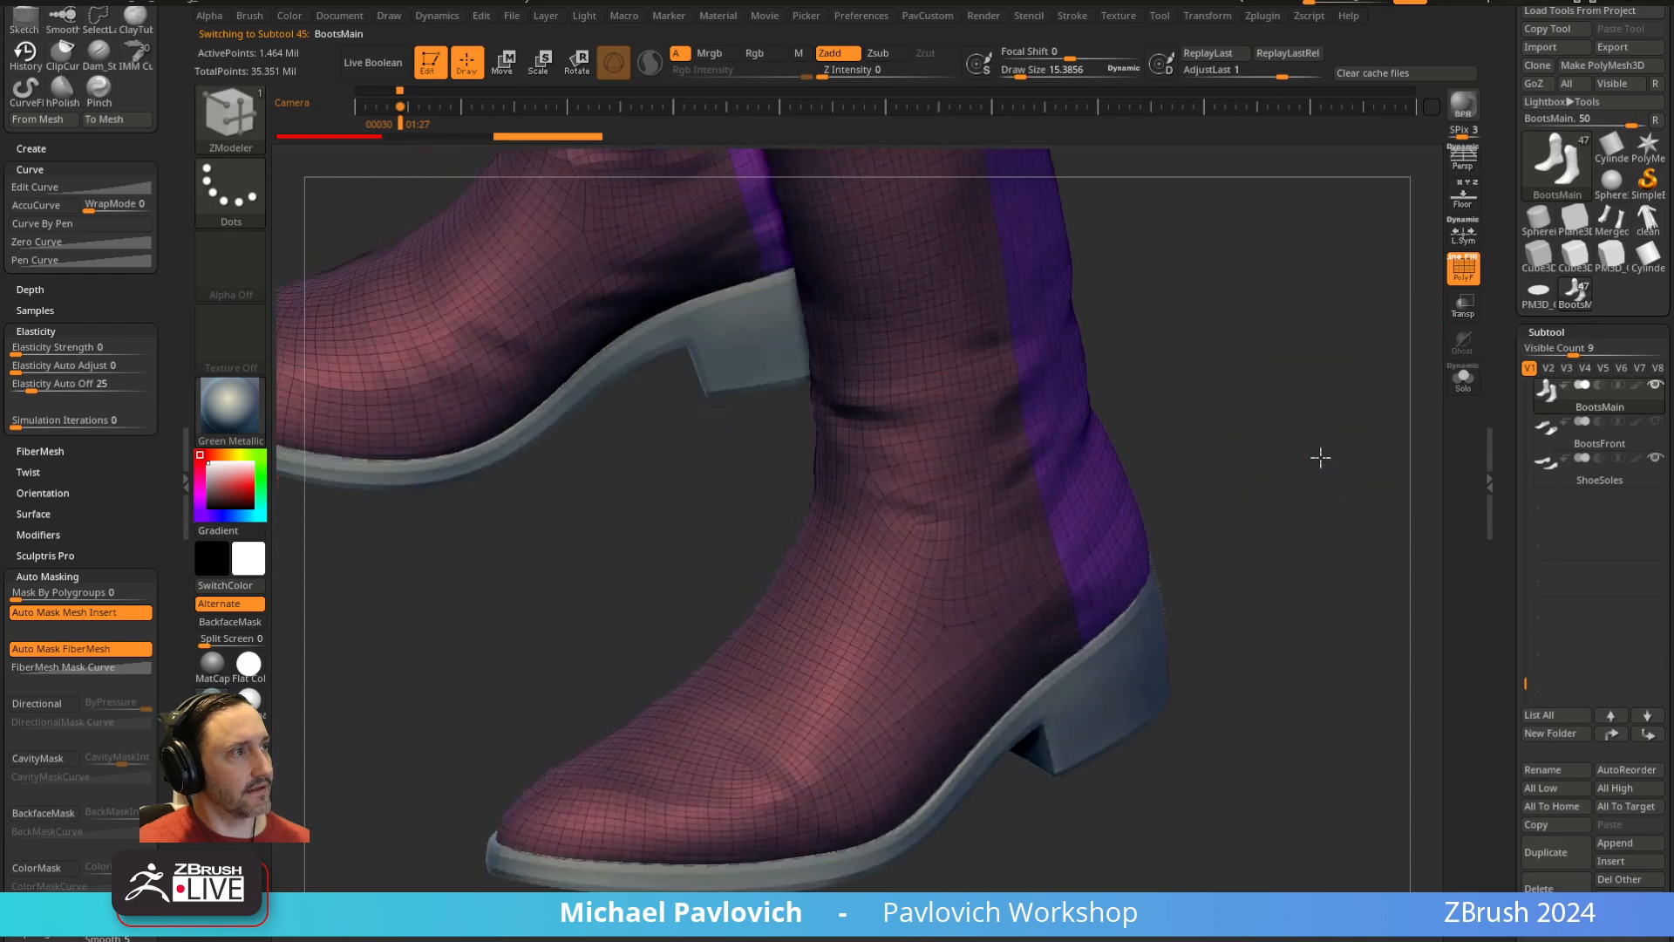
Try to edit the multi-level BootsMain mesh around the ankle with ZModeler
left_click_drag(1099, 411, 1235, 430)
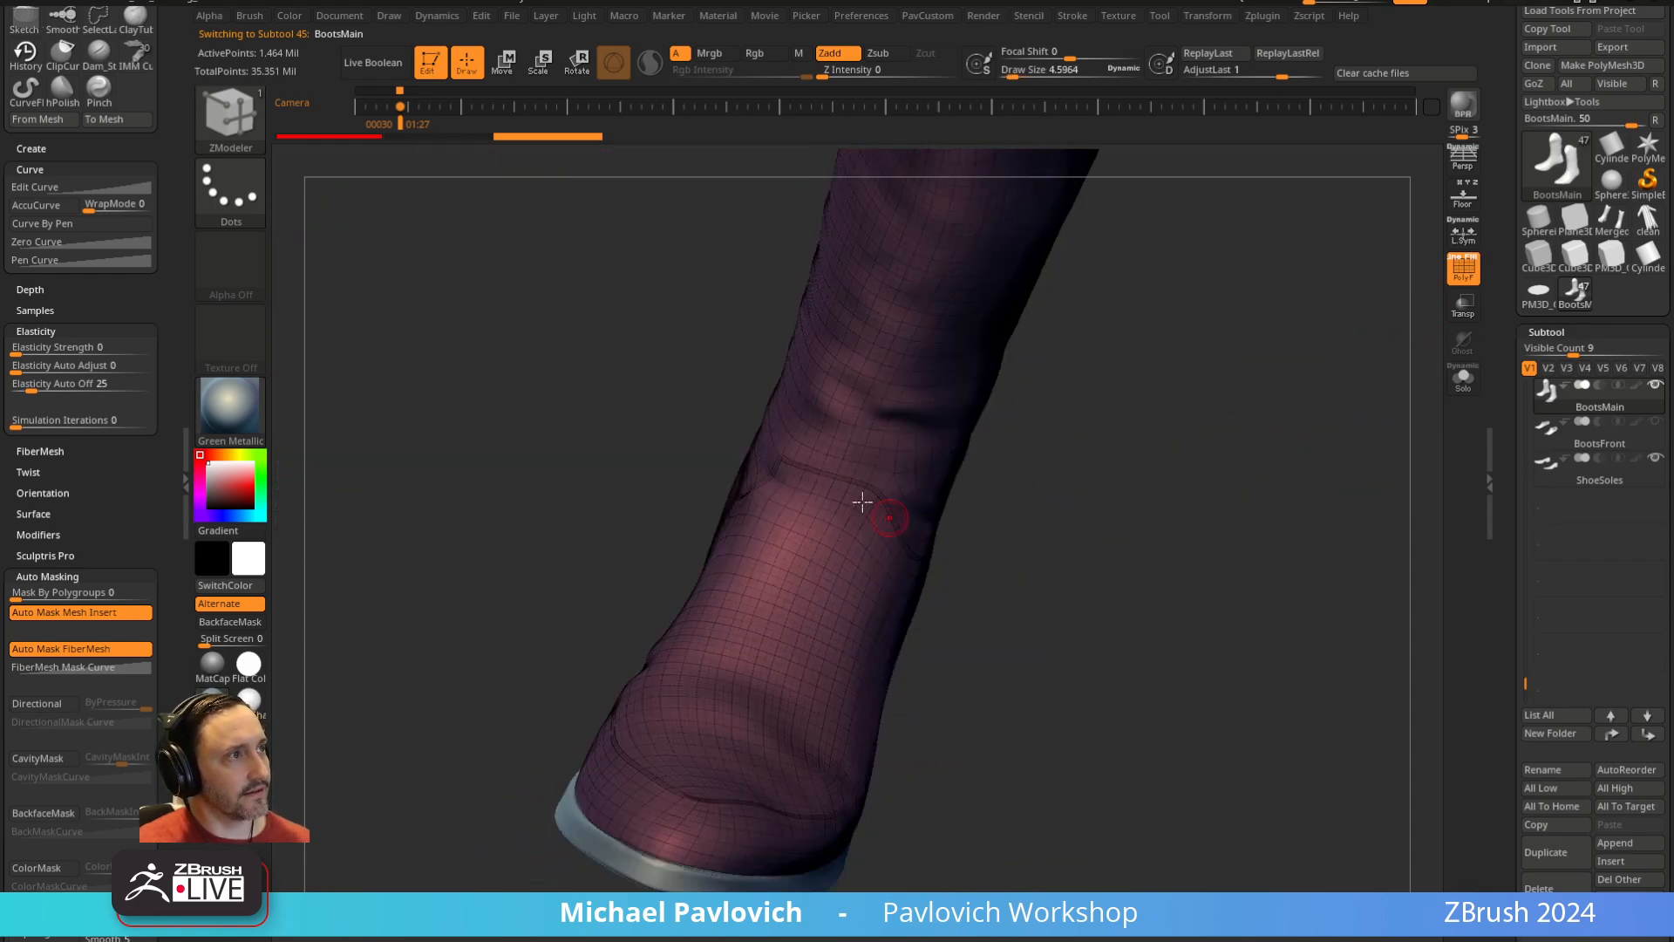
left_click_drag(667, 513, 1080, 523)
left_click(771, 546)
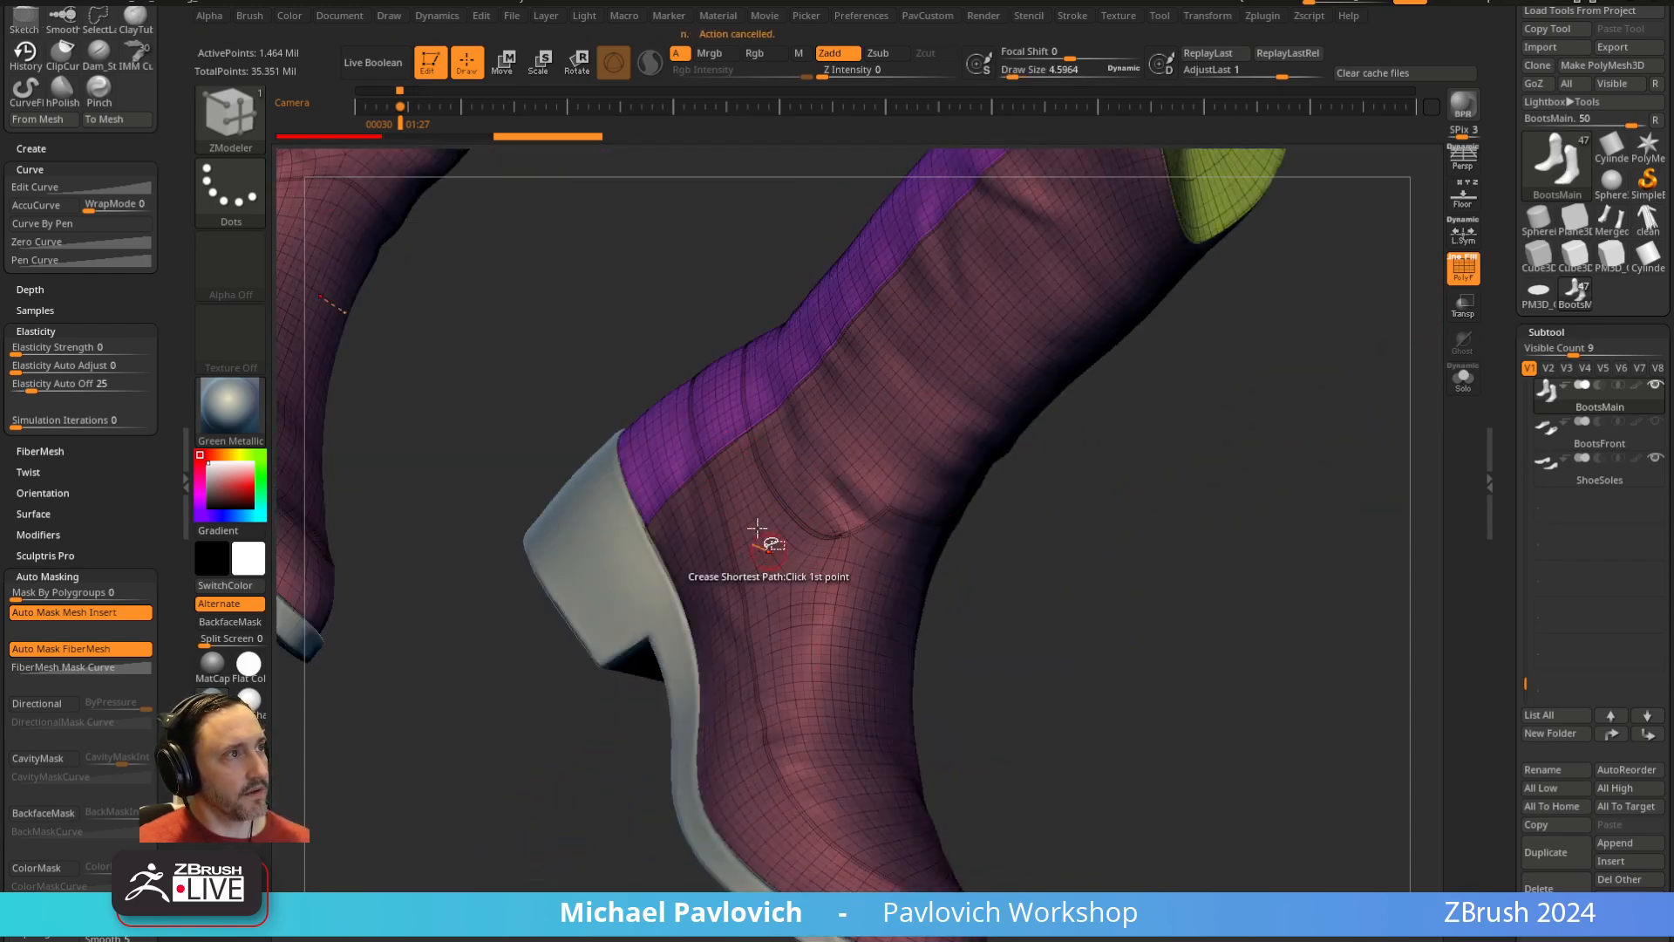
left_click(764, 551)
mouse_move(1220, 567)
left_mouse_down()
mouse_move(986, 558)
mouse_move(907, 512)
left_mouse_up()
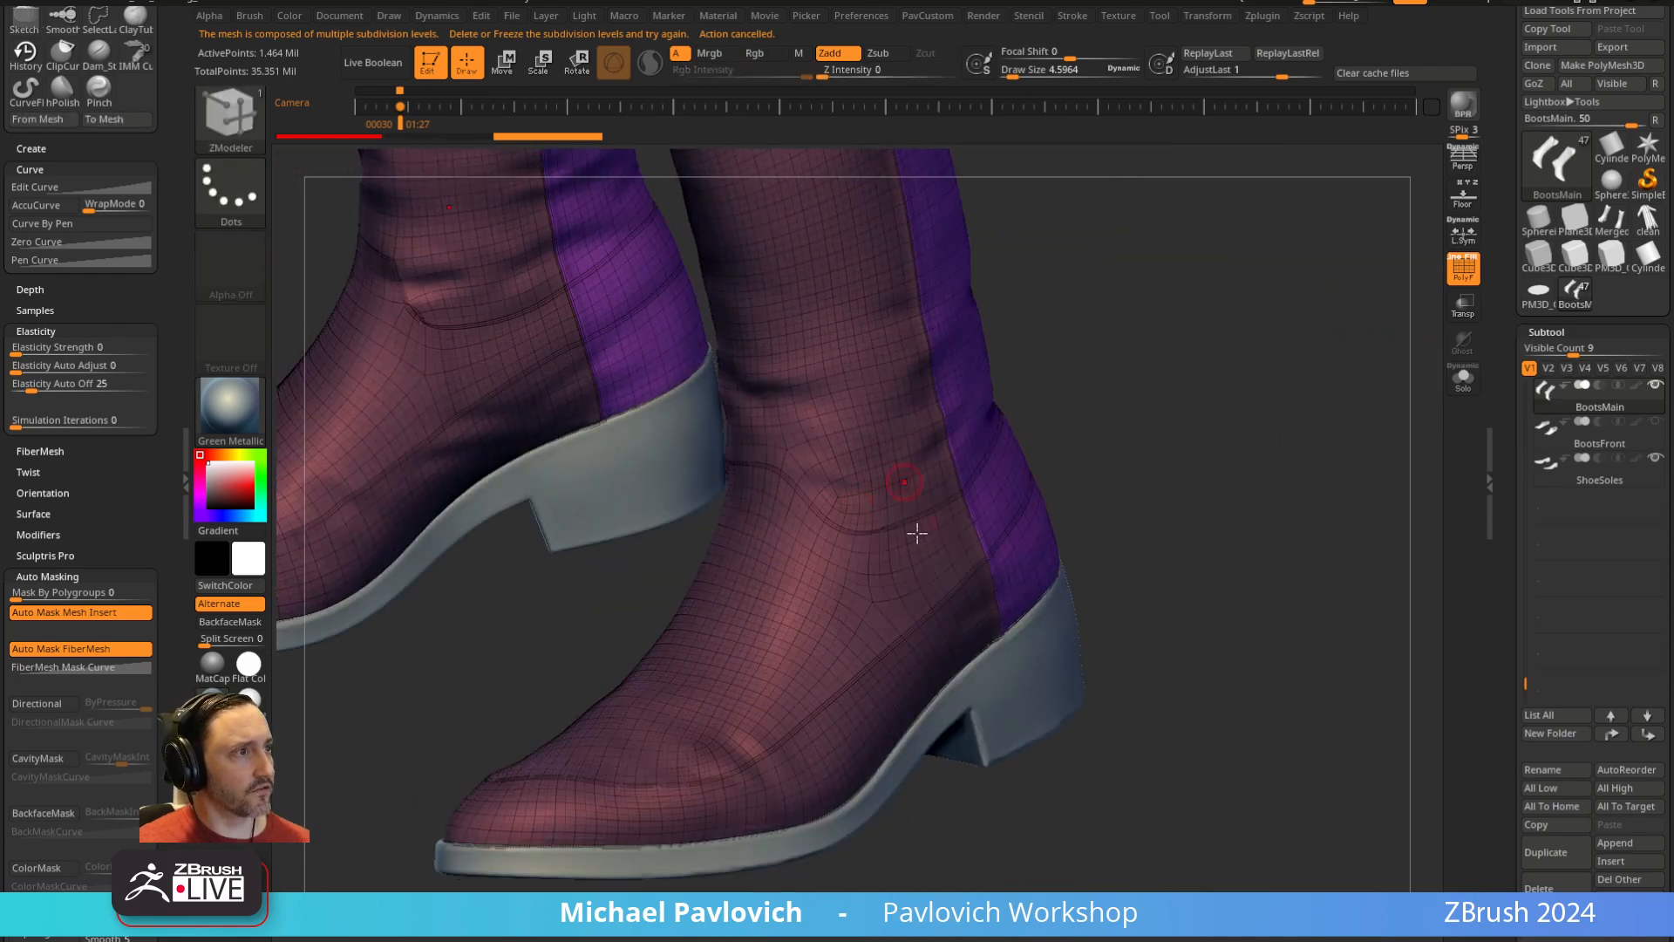
Duplicate BootsMain and isolate the copy in solo view at its lowest subdivision level
scroll(1517, 458, "down", 5)
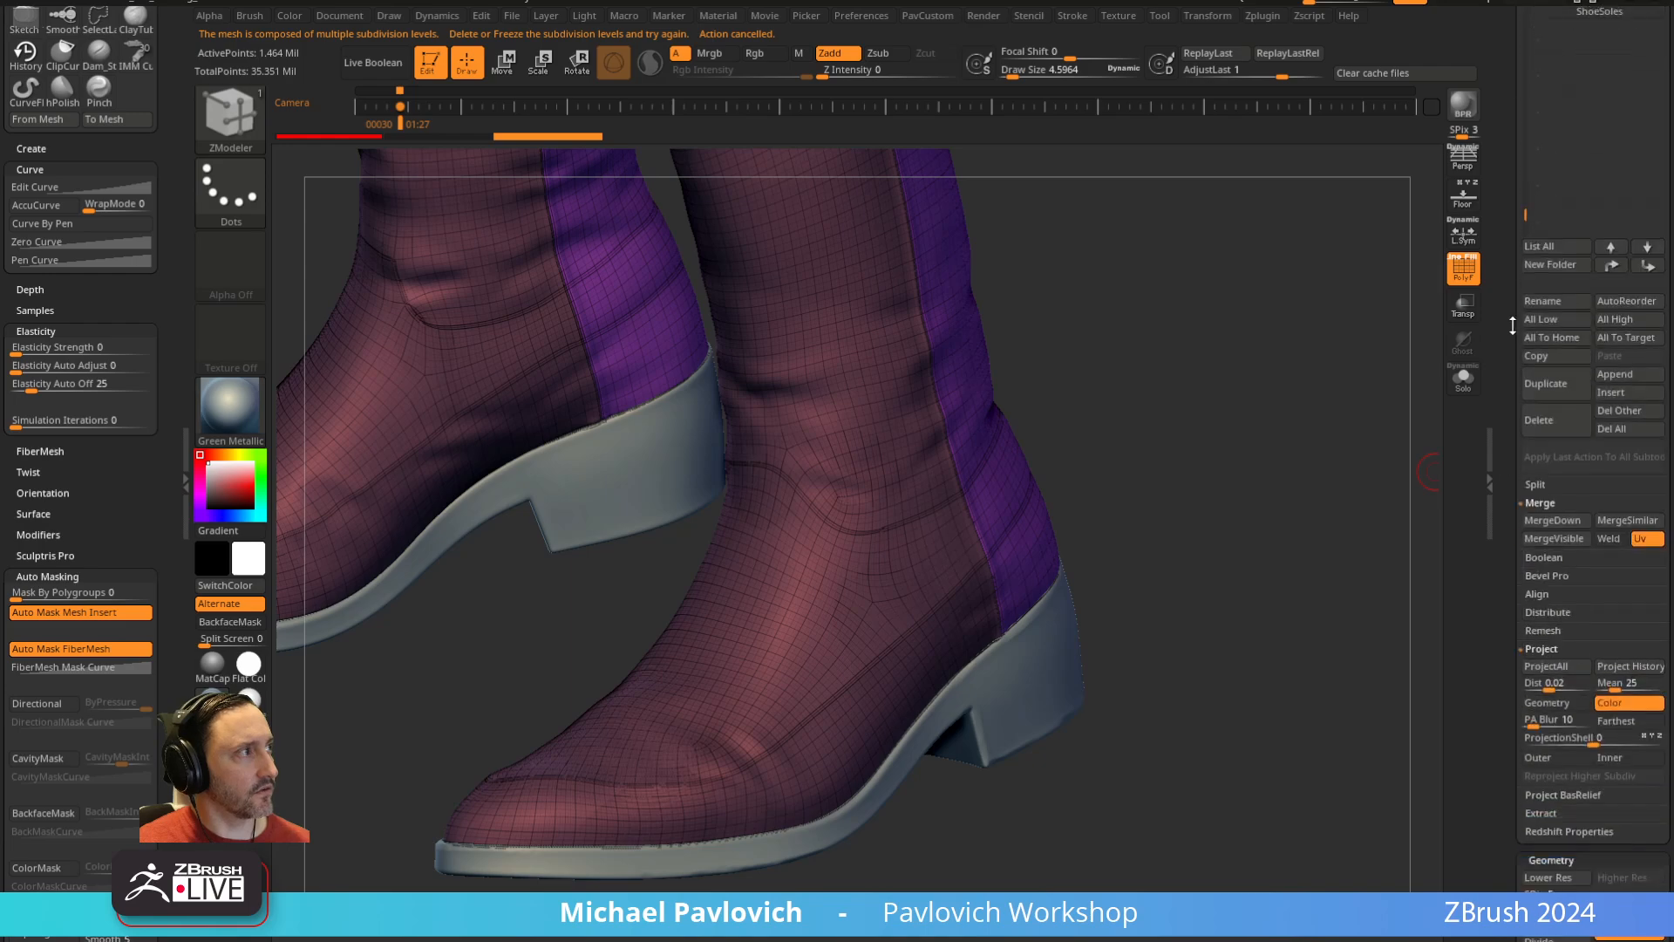
left_click_drag(1506, 665, 1507, 719)
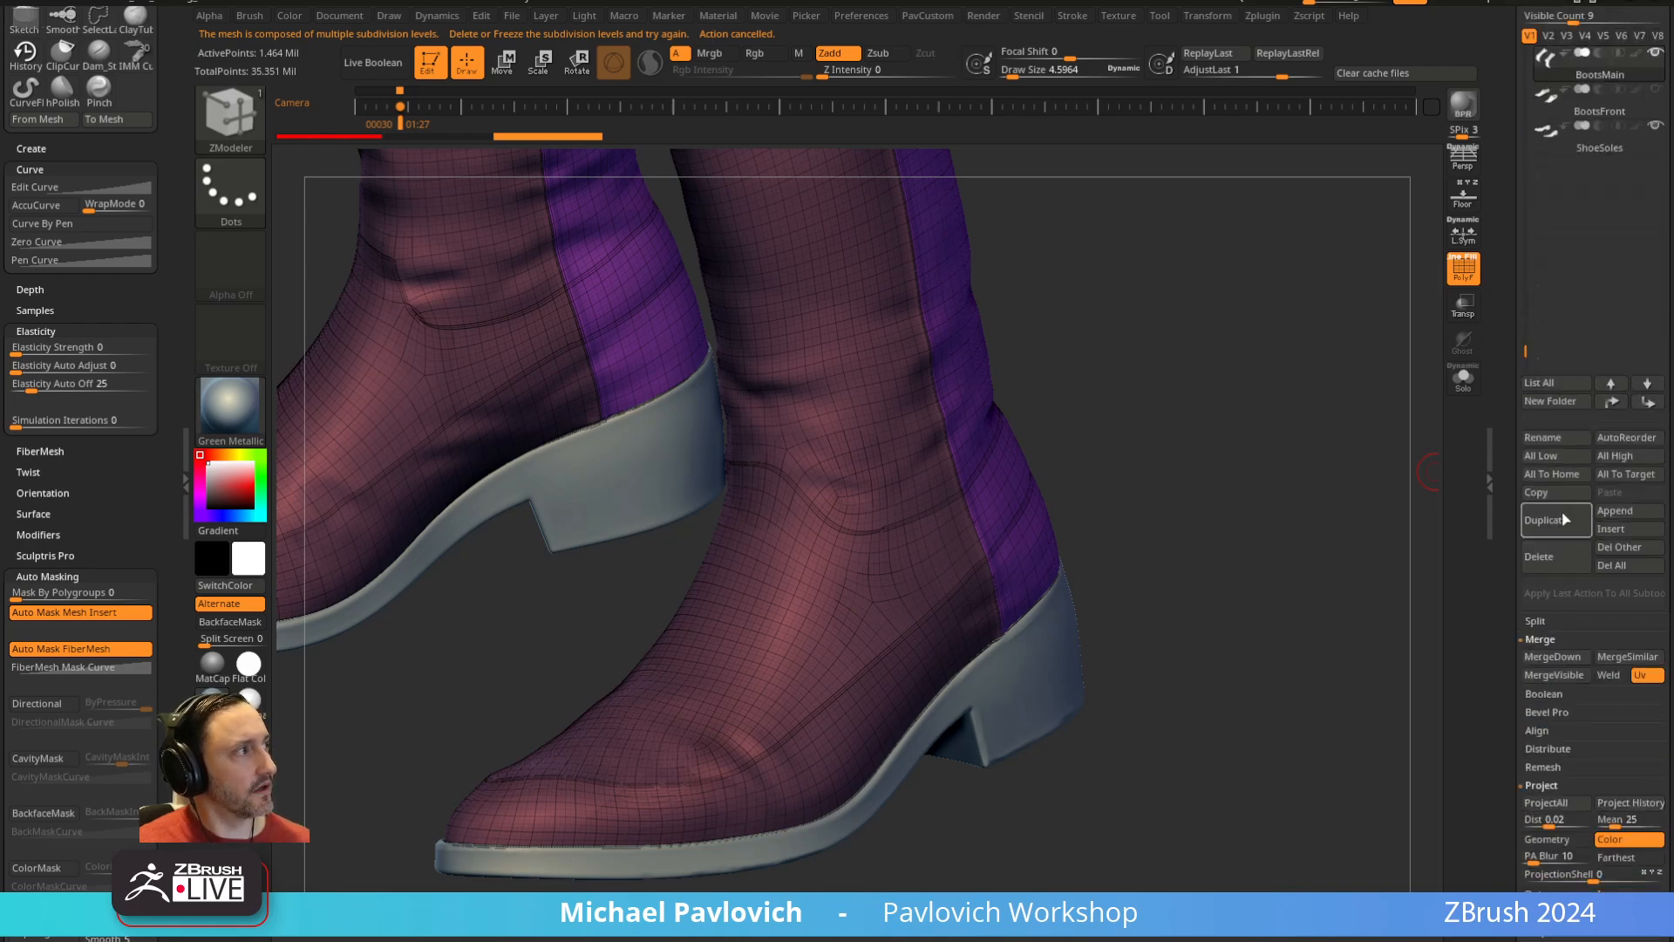
left_click(1561, 520)
left_click_drag(1489, 569, 1496, 440)
left_click_drag(1539, 511, 1246, 468)
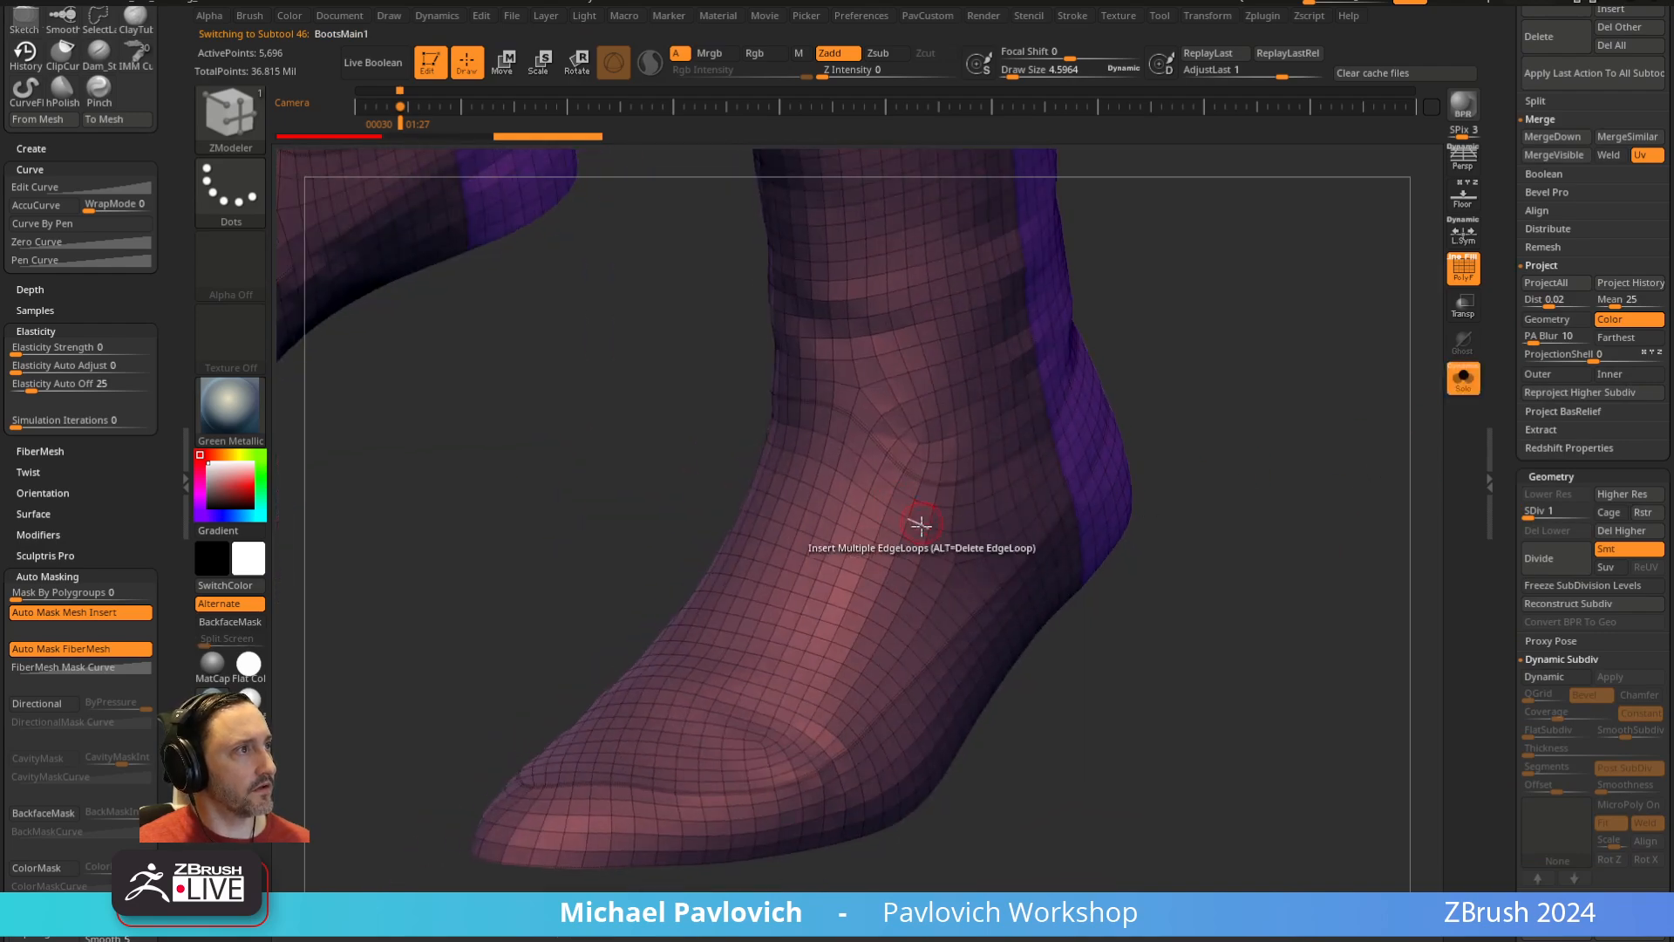
Fill the vamp and heel band with a new polygroup using ZModeler's PolyGroup Fill action, stopping at creased edges
key("space")
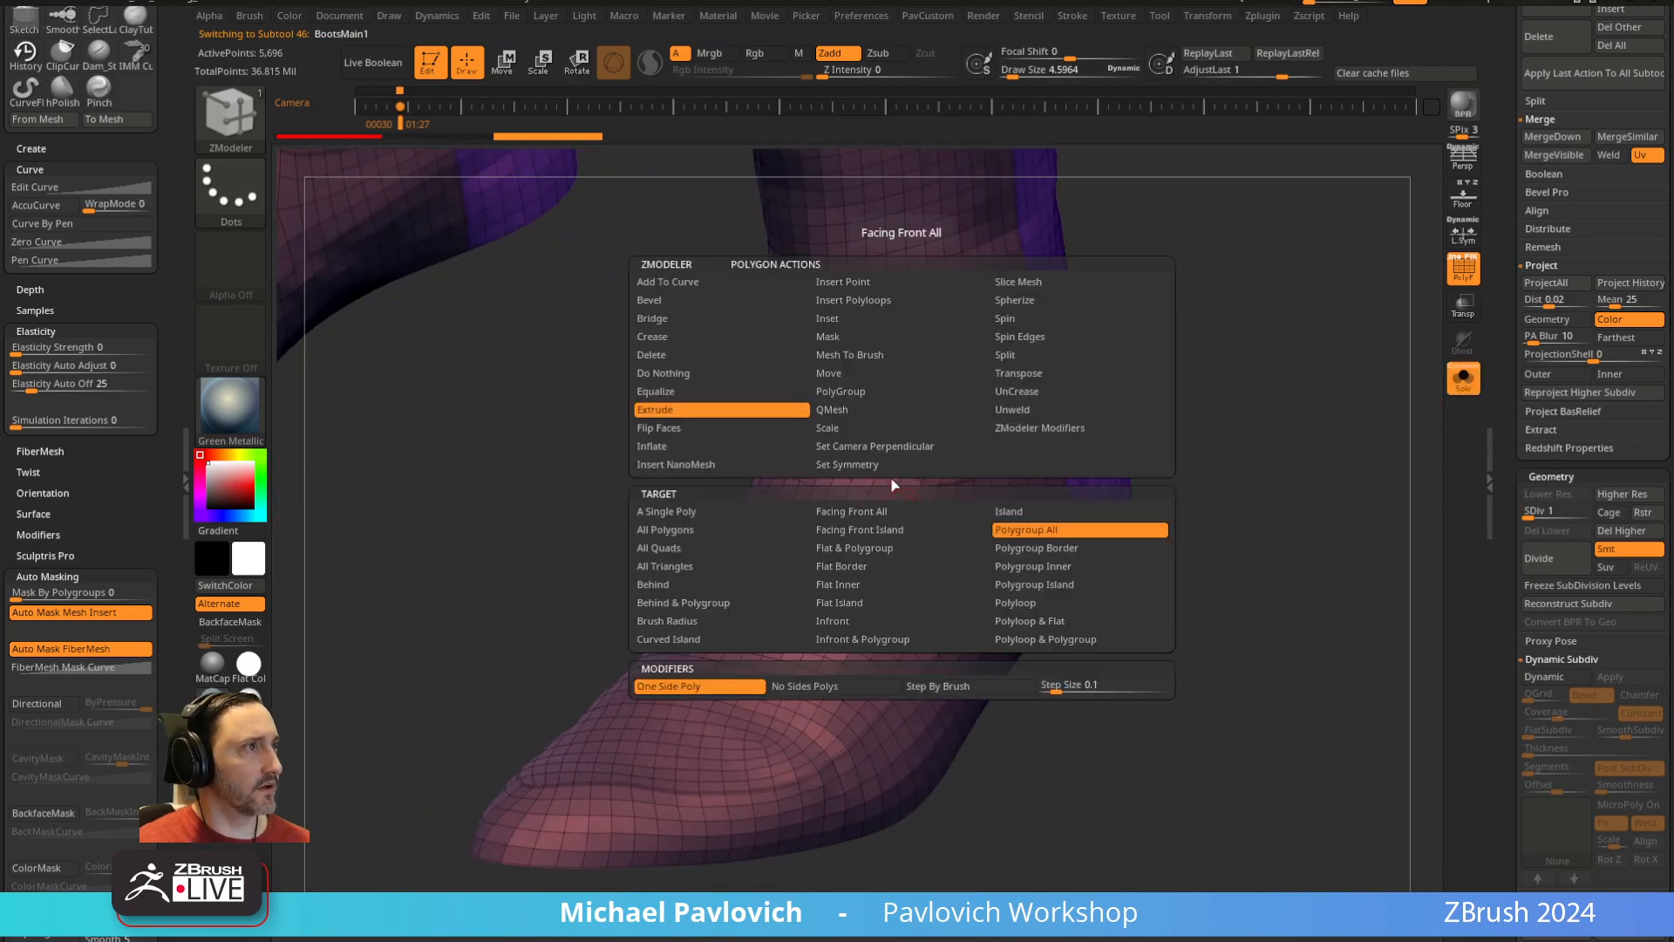
left_click(845, 396)
left_click(836, 529)
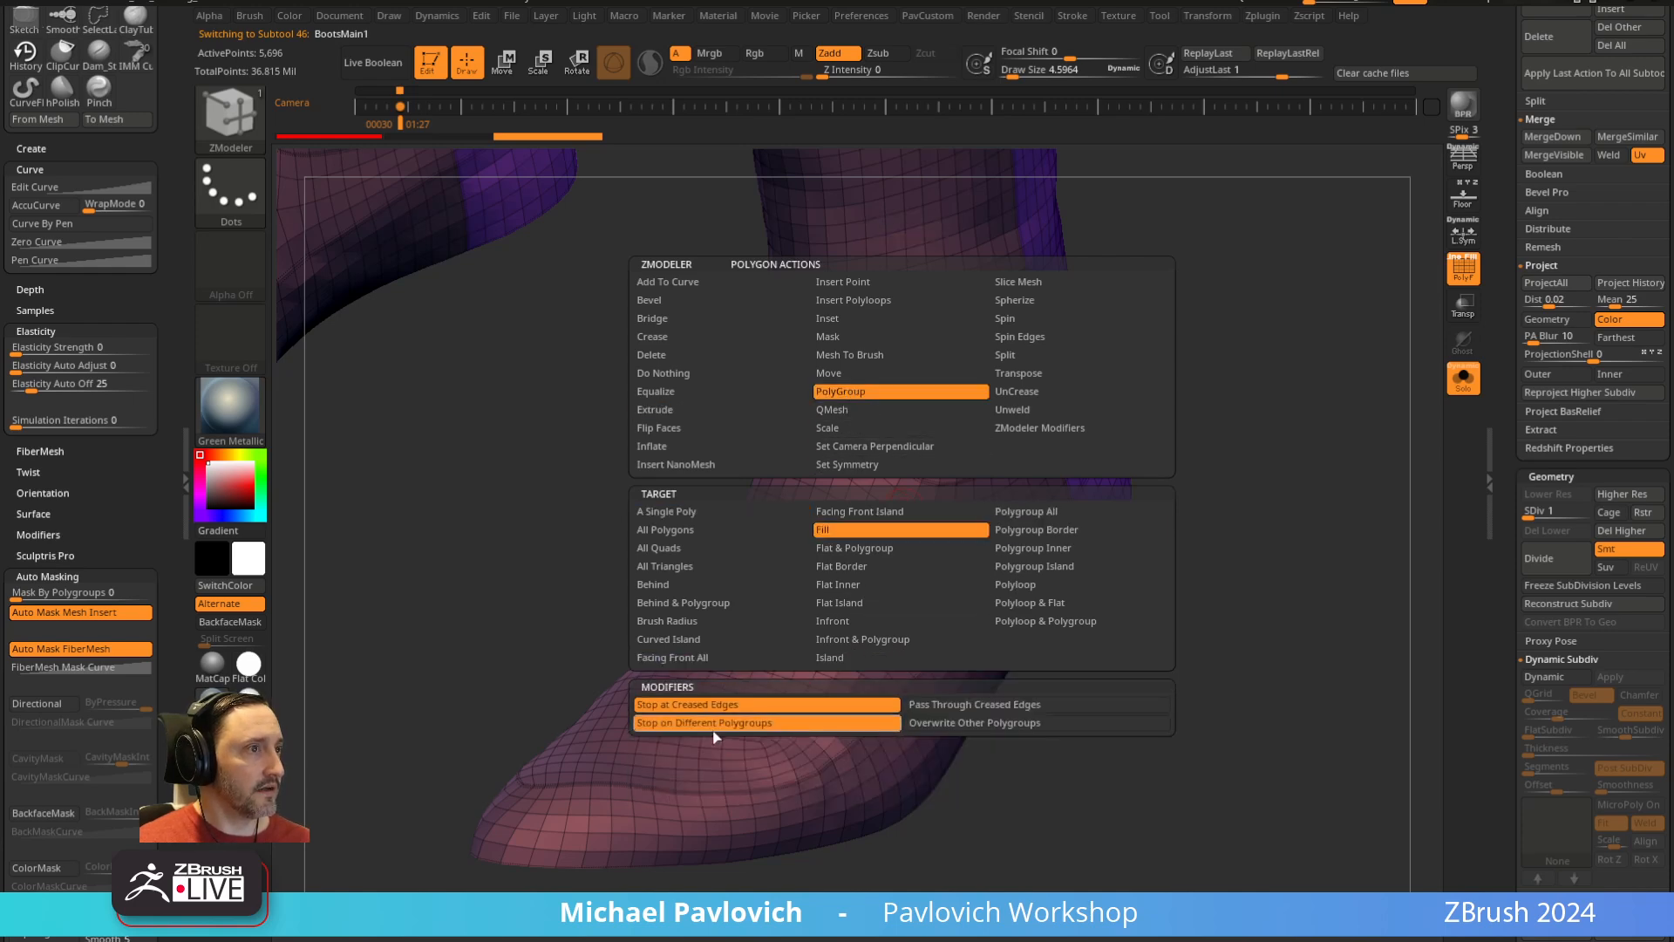
left_click(733, 710)
left_click(796, 702)
left_click_drag(1259, 429, 1109, 449)
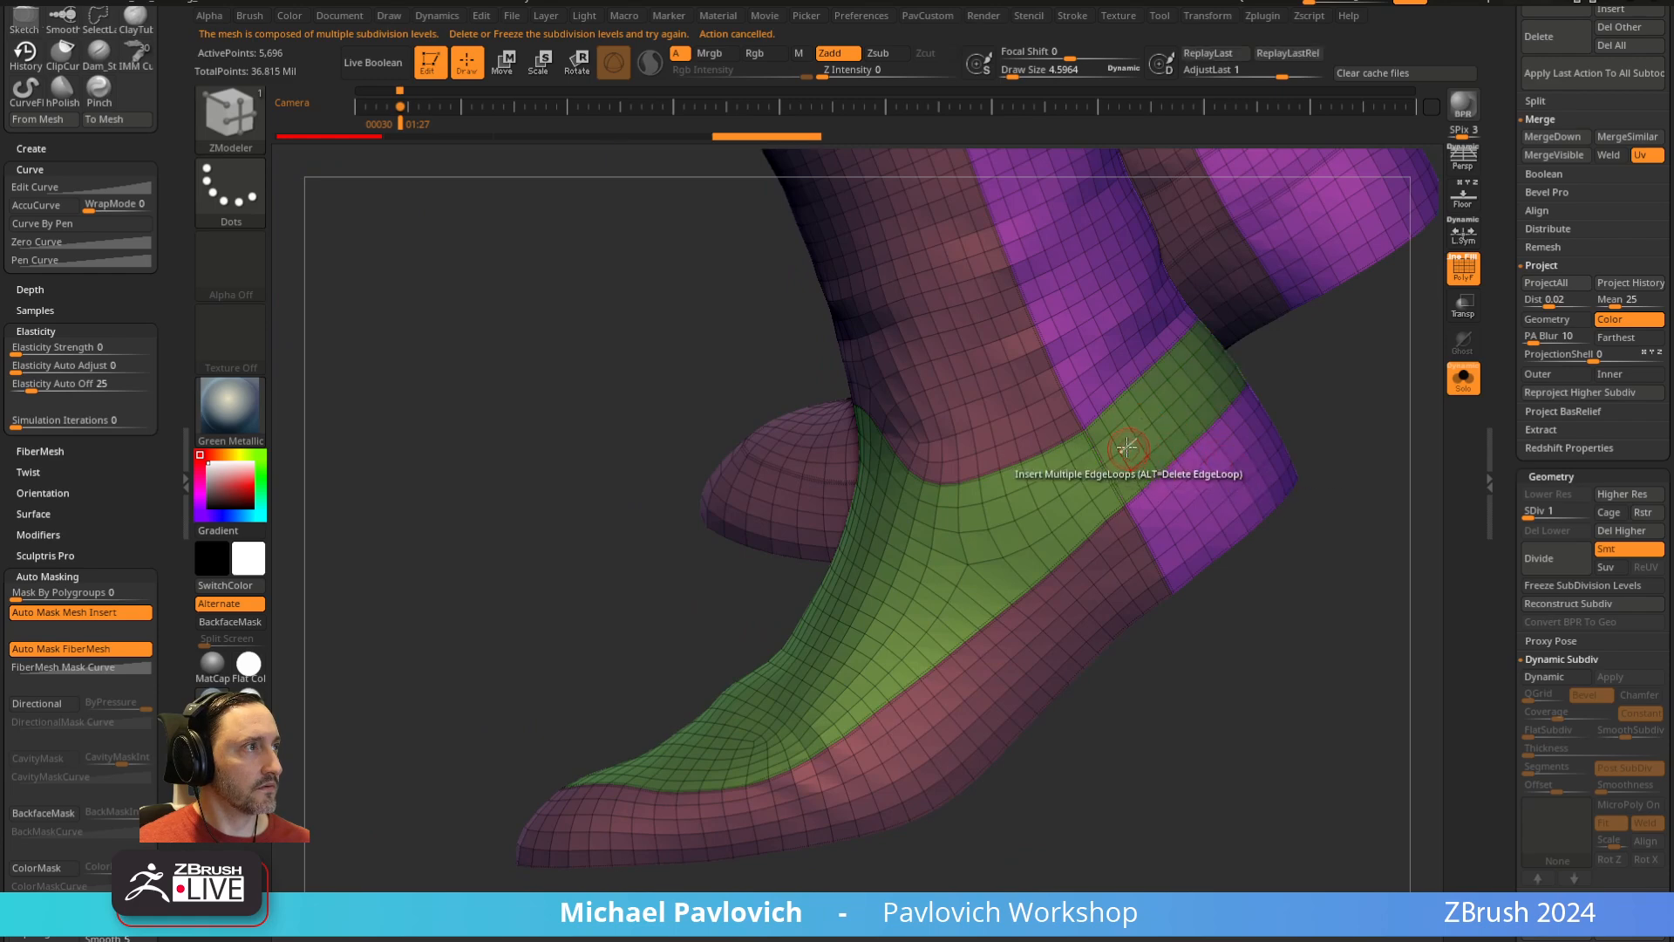
Isolate the newly filled polygroup and fill the band around the heel with its own polygroup
left_click(1112, 462, "ctrl+shift")
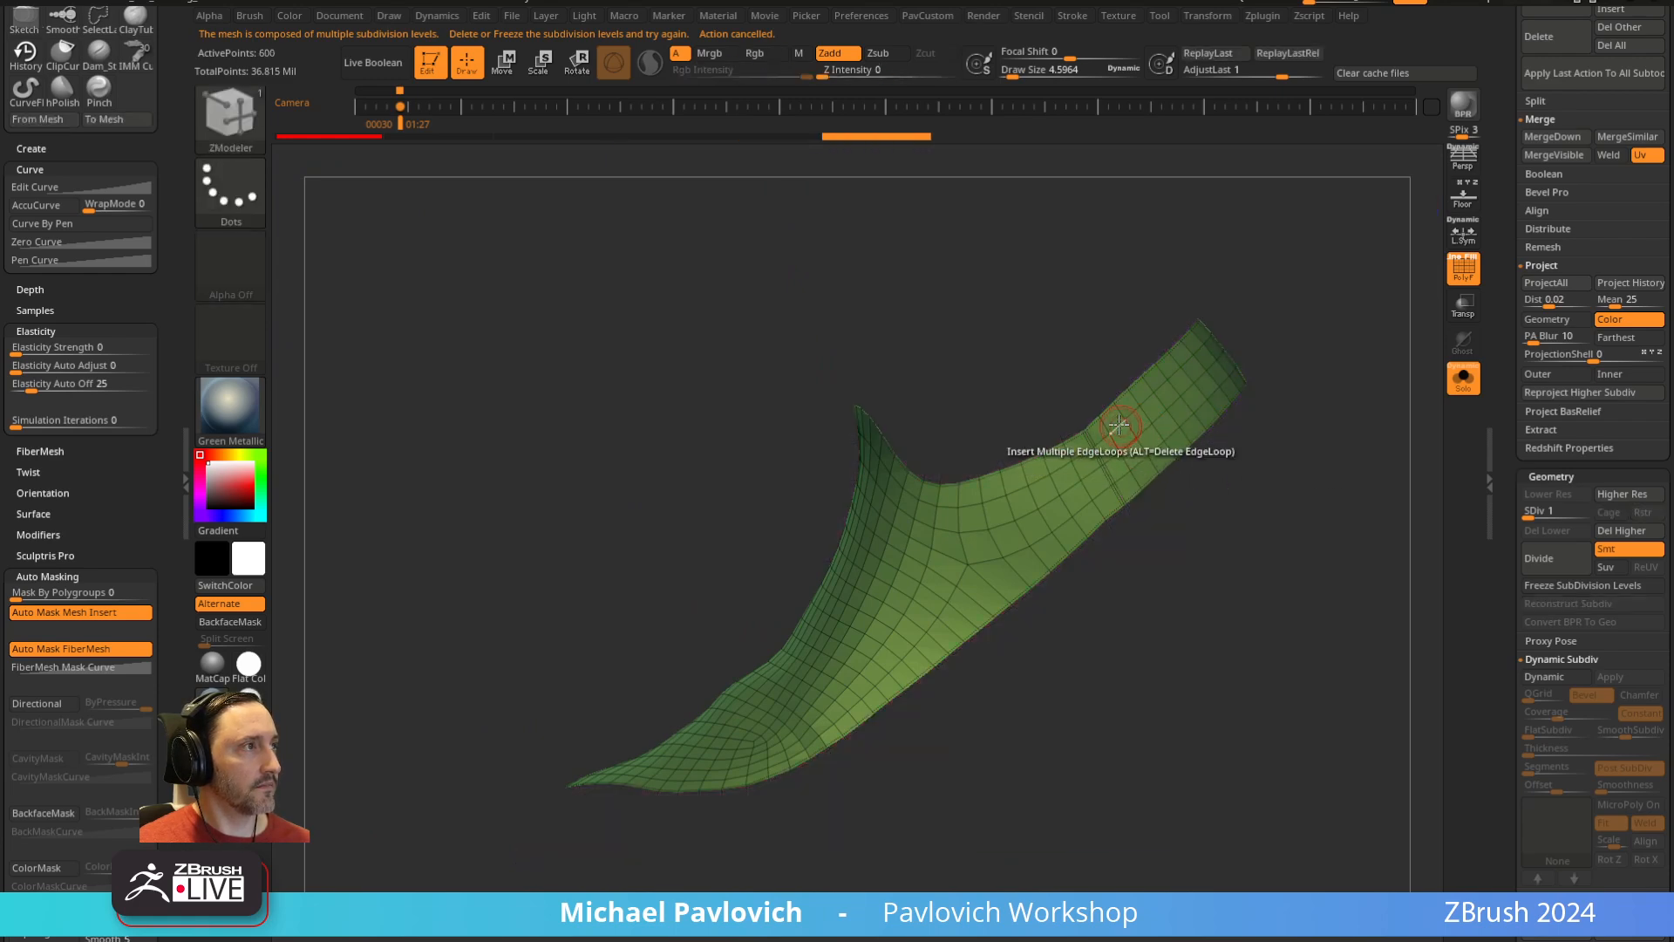
left_click(1113, 423)
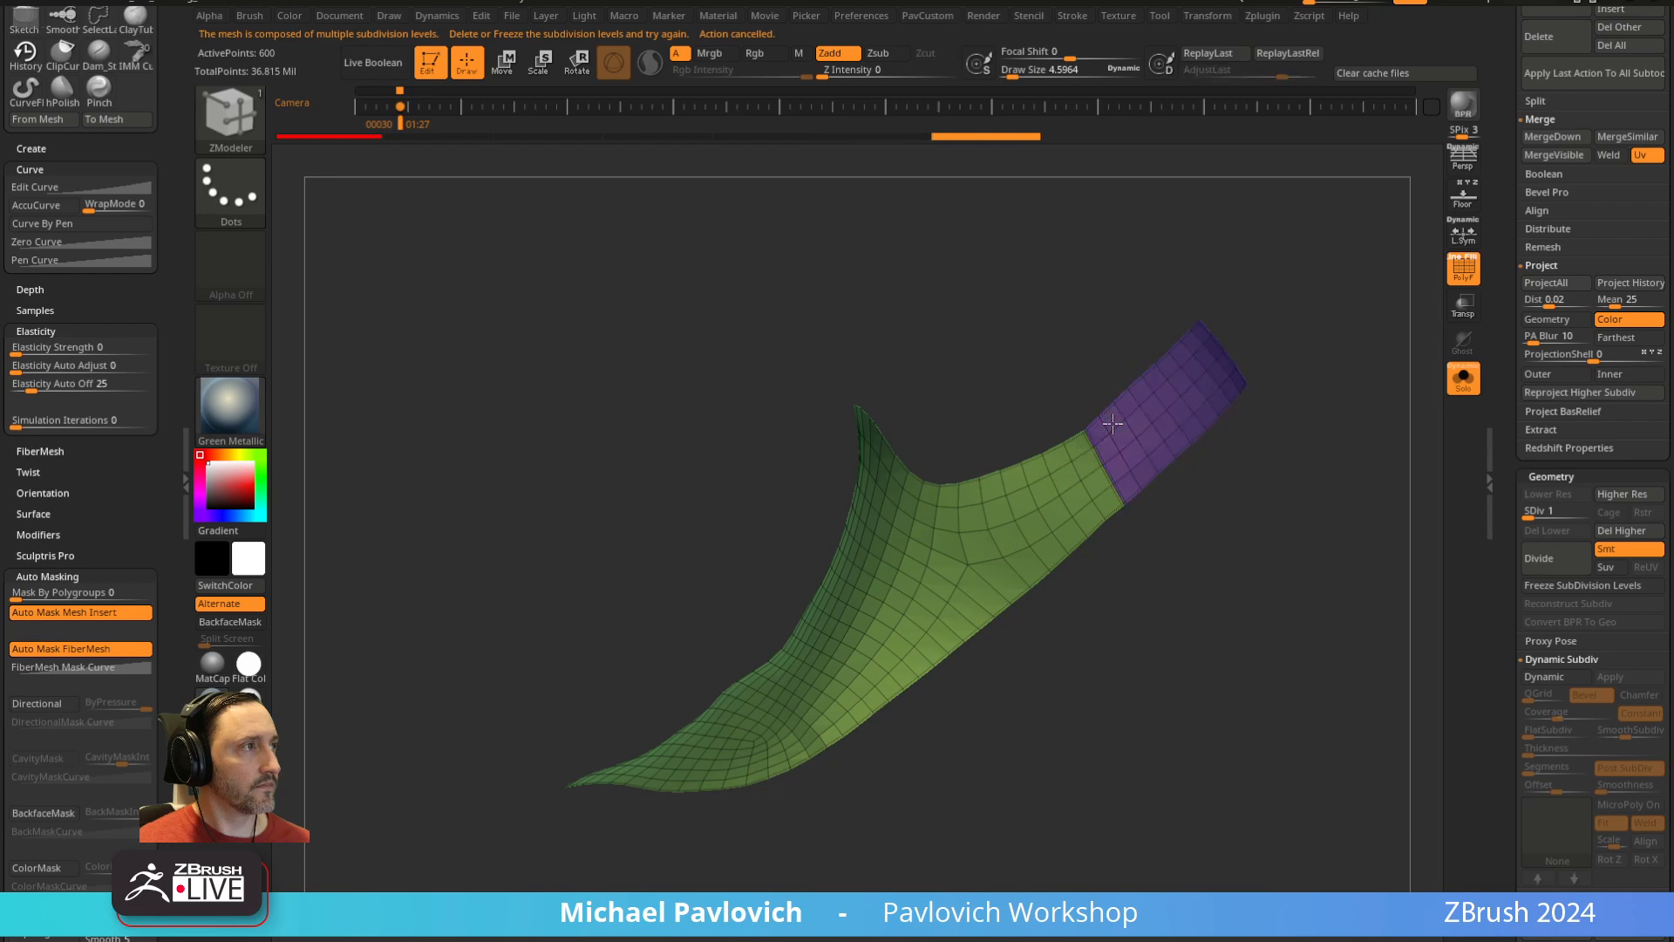
left_click_drag(1216, 514, 1294, 498)
Delete the hidden geometry and the higher subdivision levels of the isolated vamp piece
key("3")
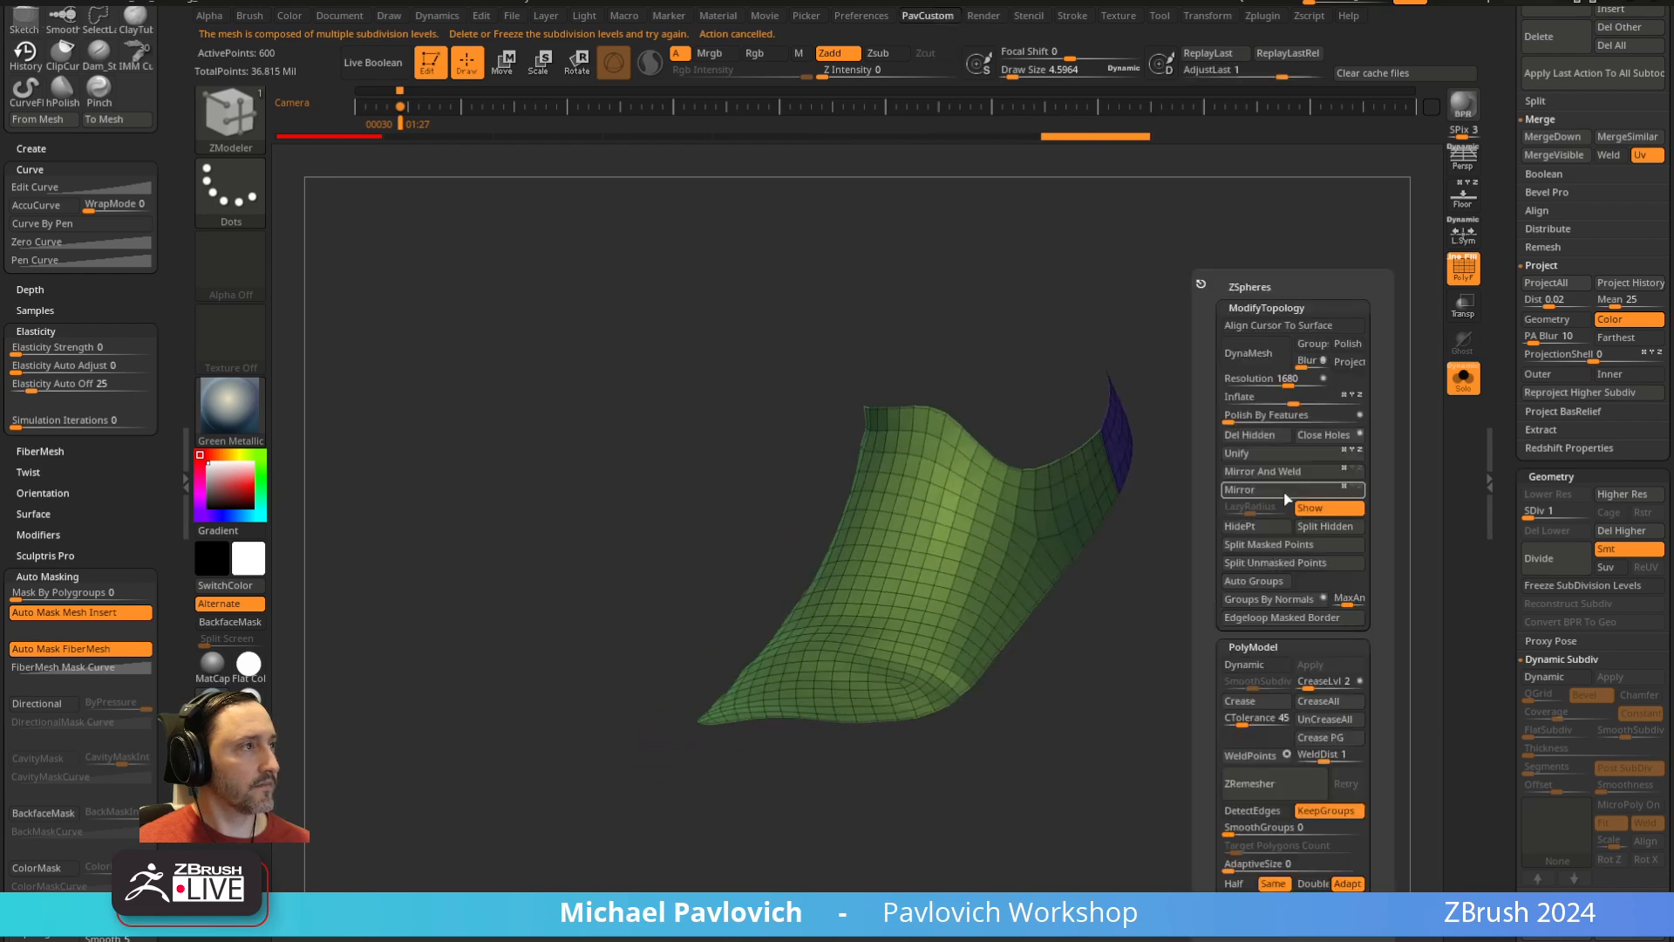
left_click(1256, 435)
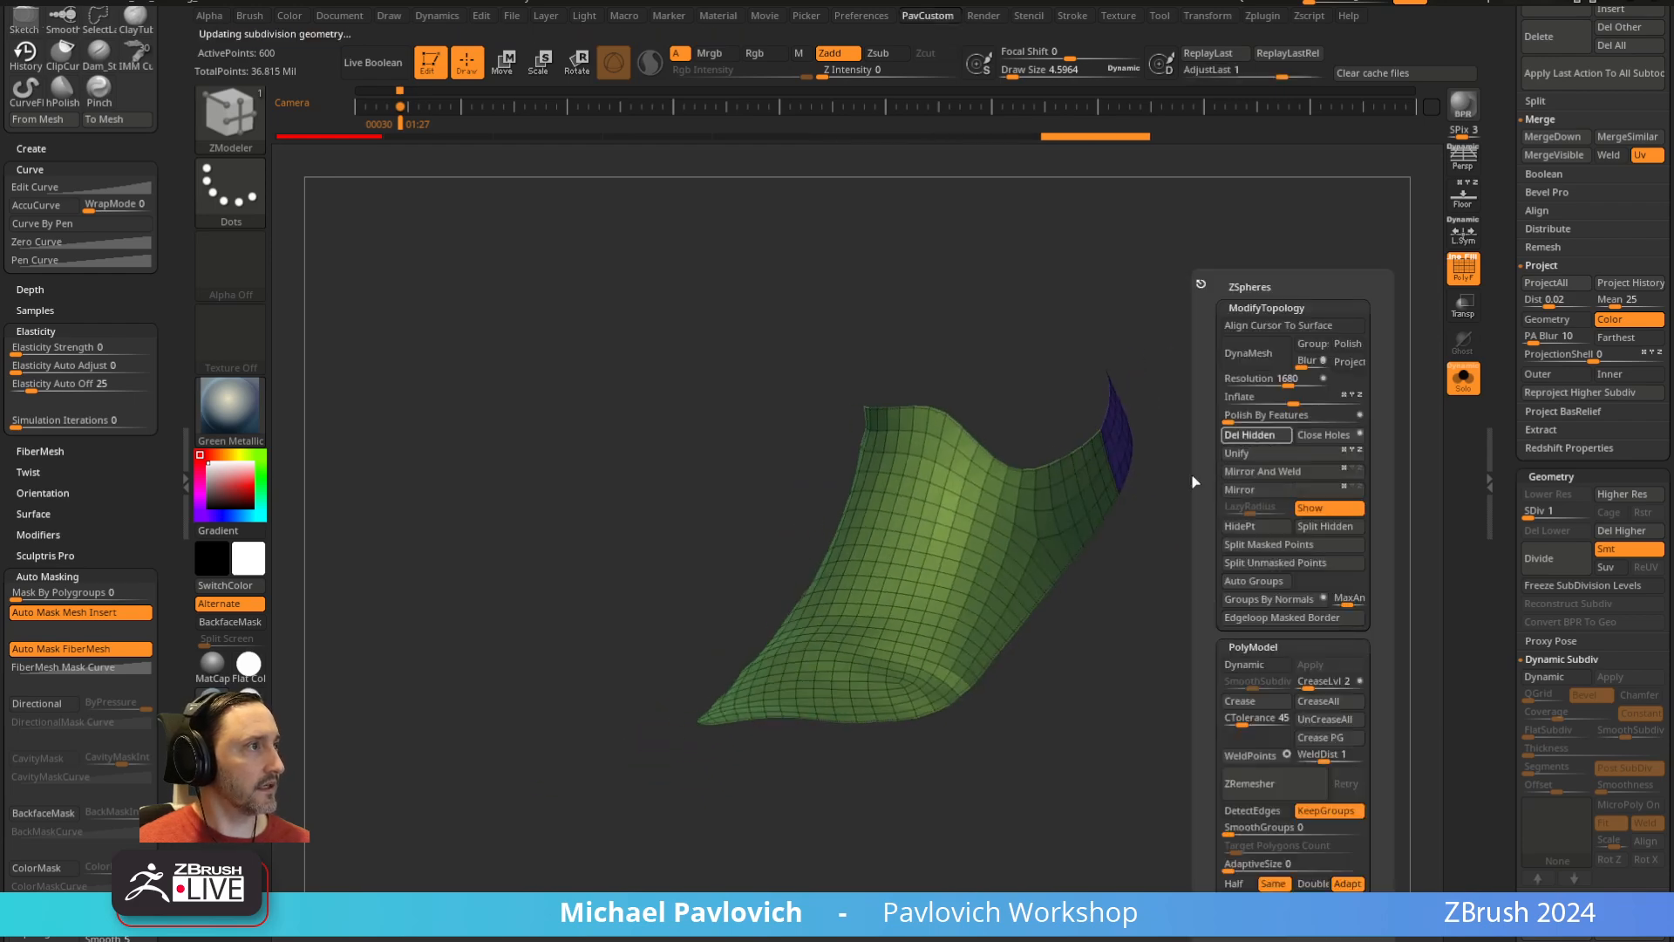
left_click(1609, 534)
key("2")
left_click(1168, 434)
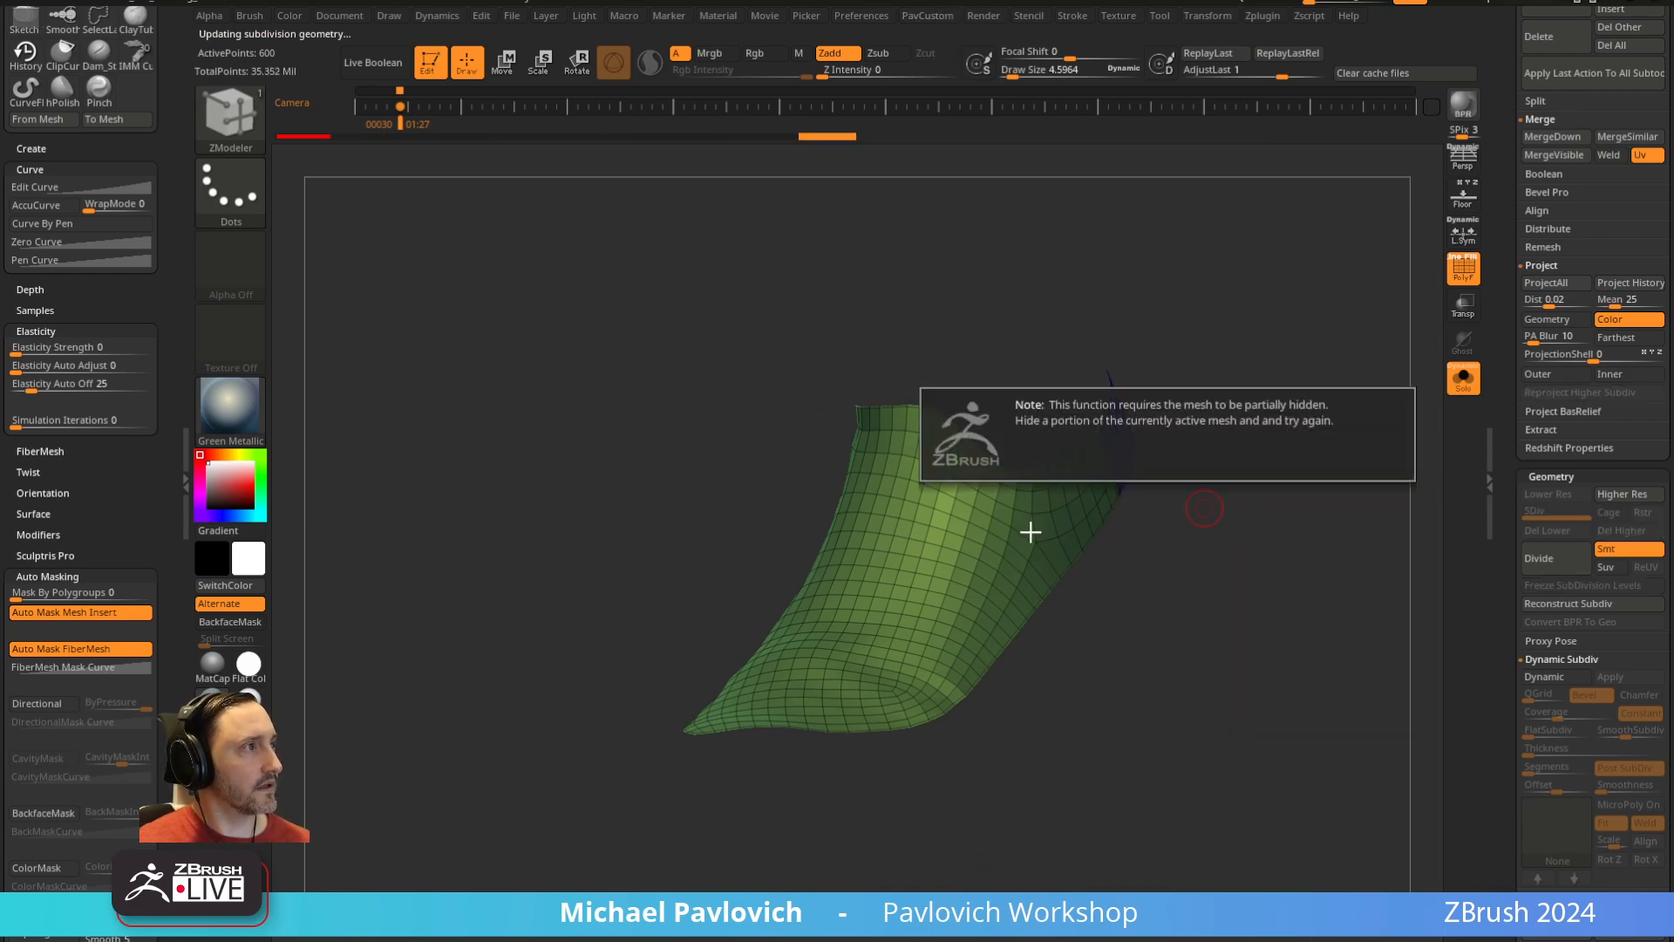
Isolate the front vamp polygroup and delete the hidden heel band
left_click(1065, 546, "ctrl+shift")
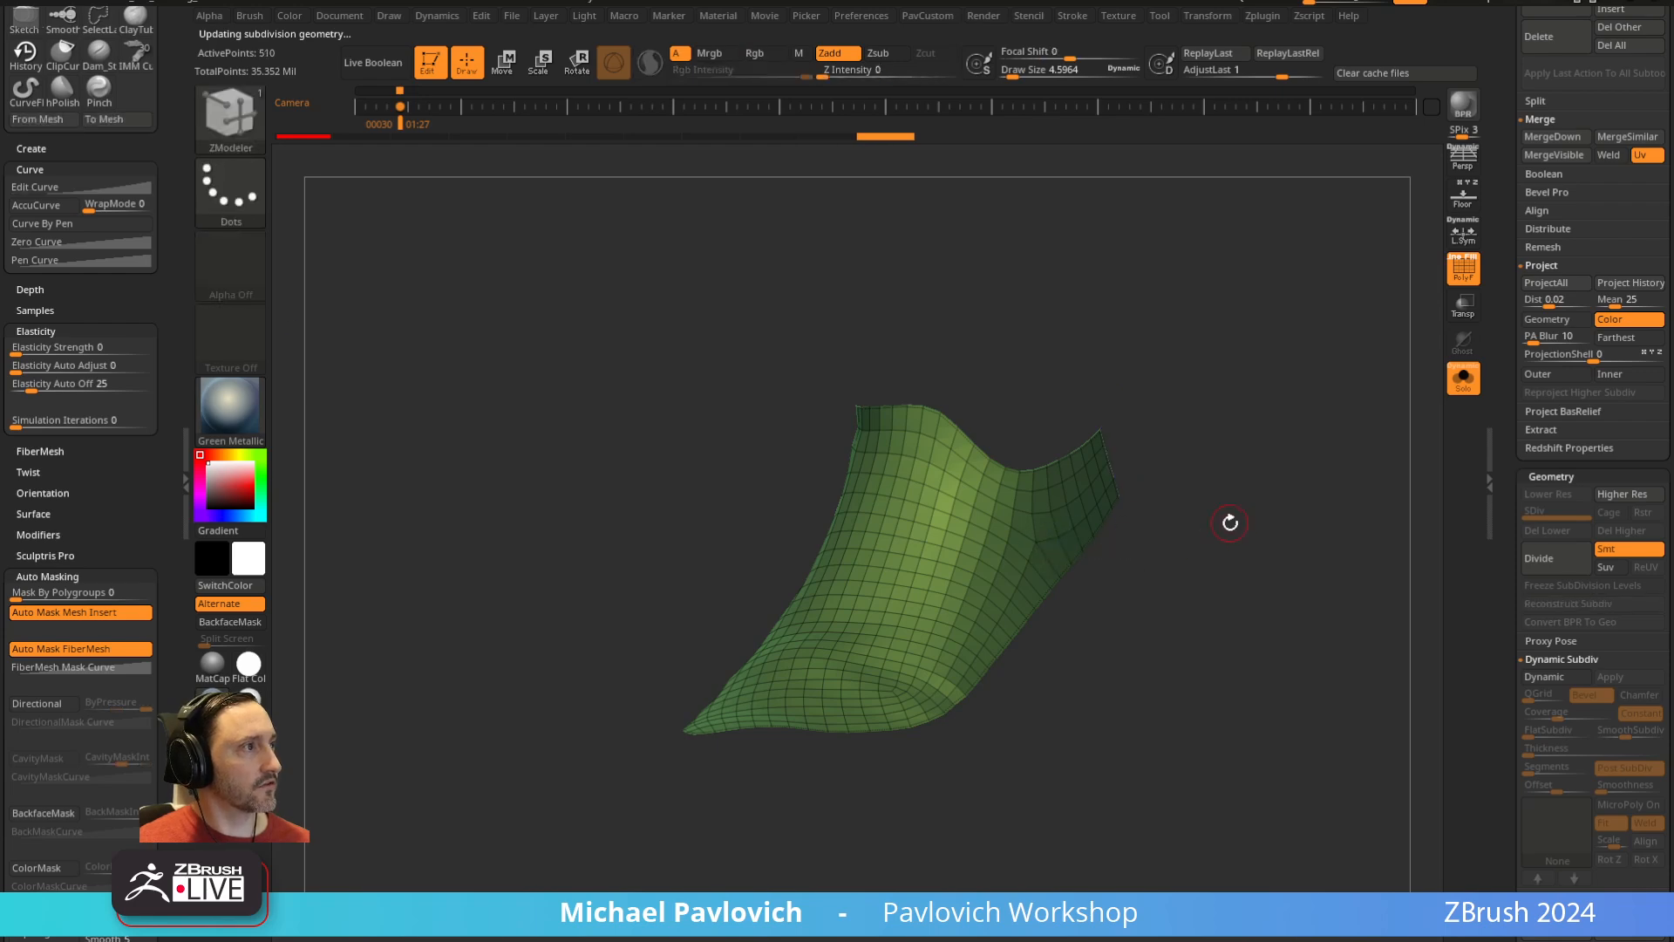
key("2")
left_click(1267, 529)
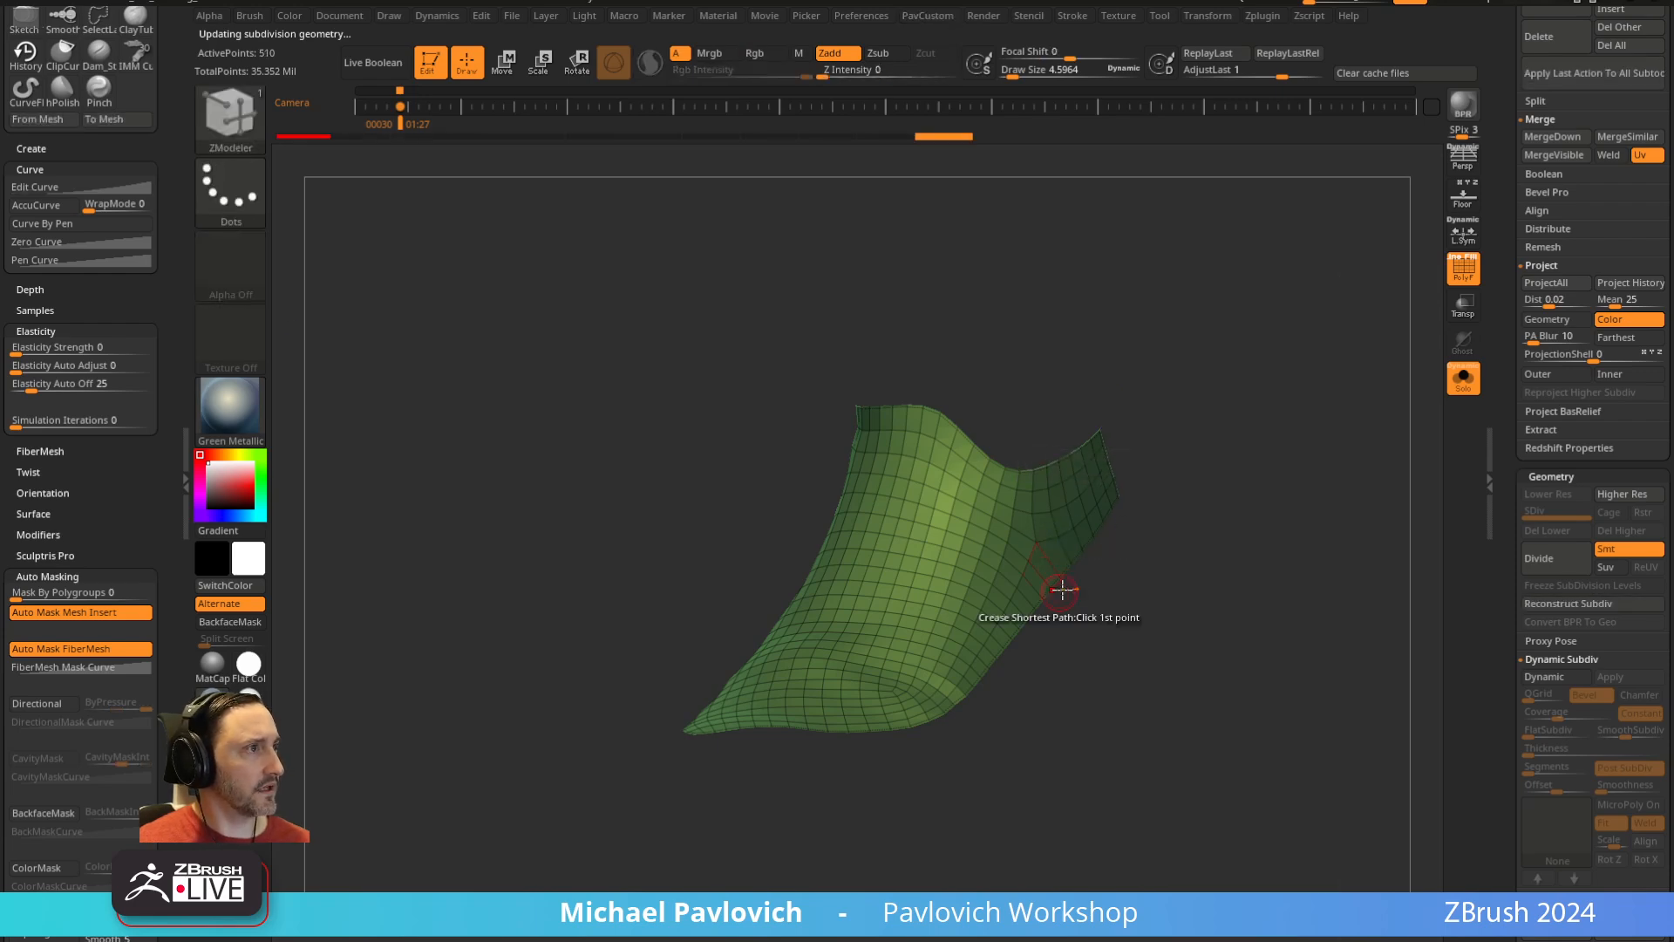
Thicken the vamp piece into a thin shell with ZModeler's QMesh polygon action
key("space")
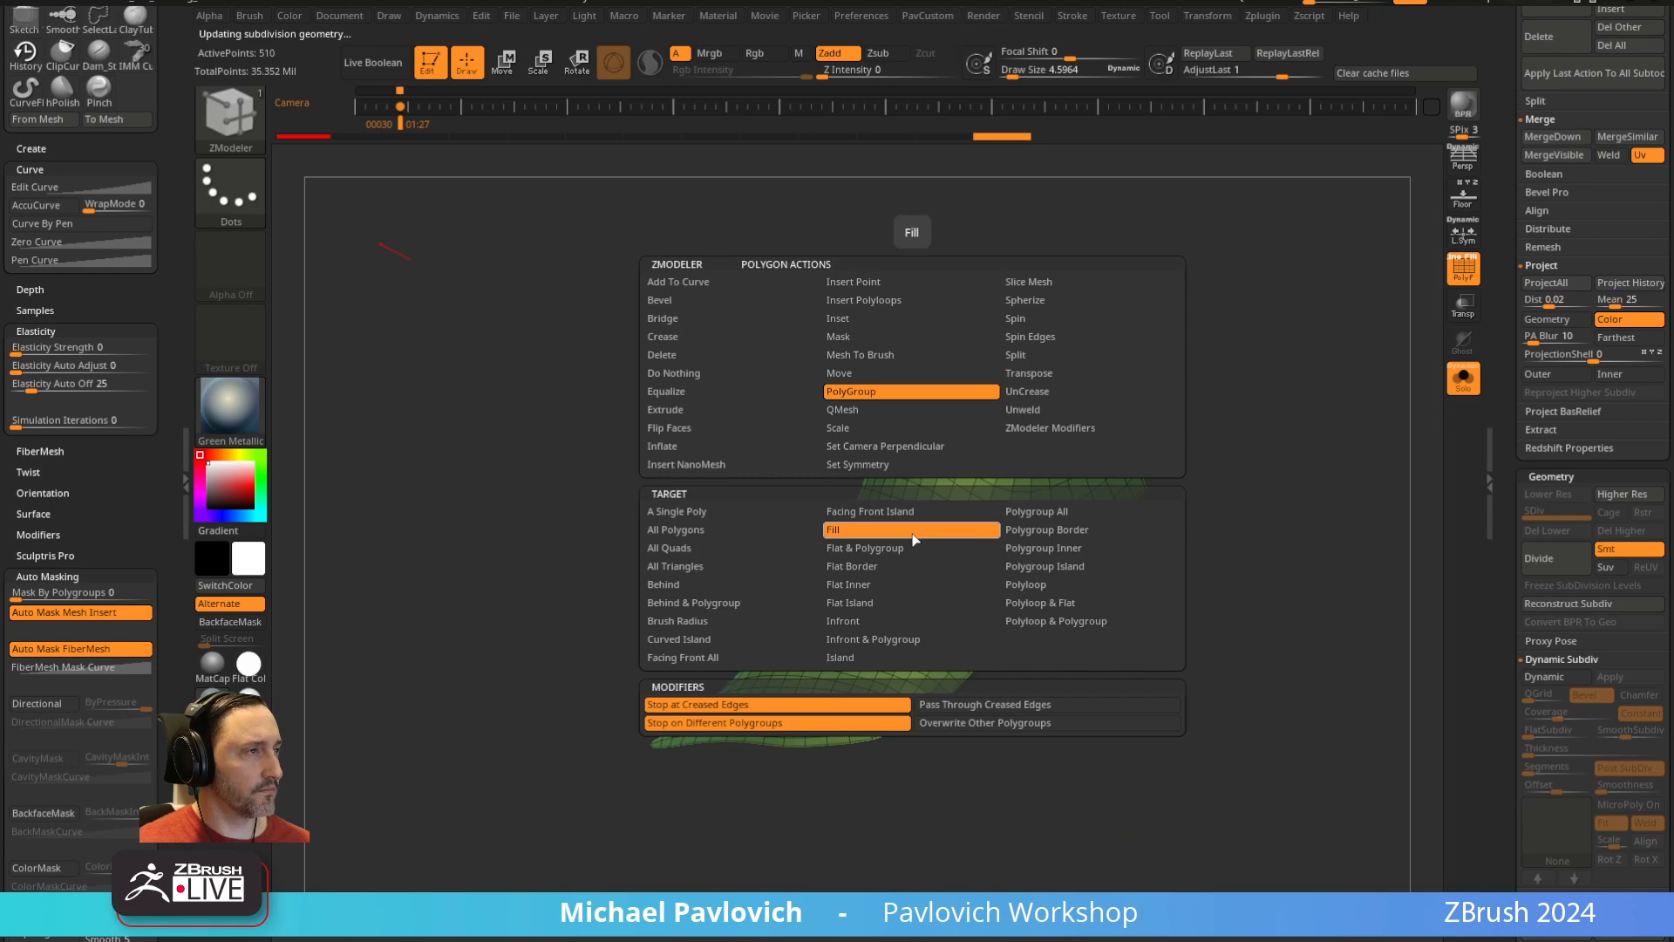
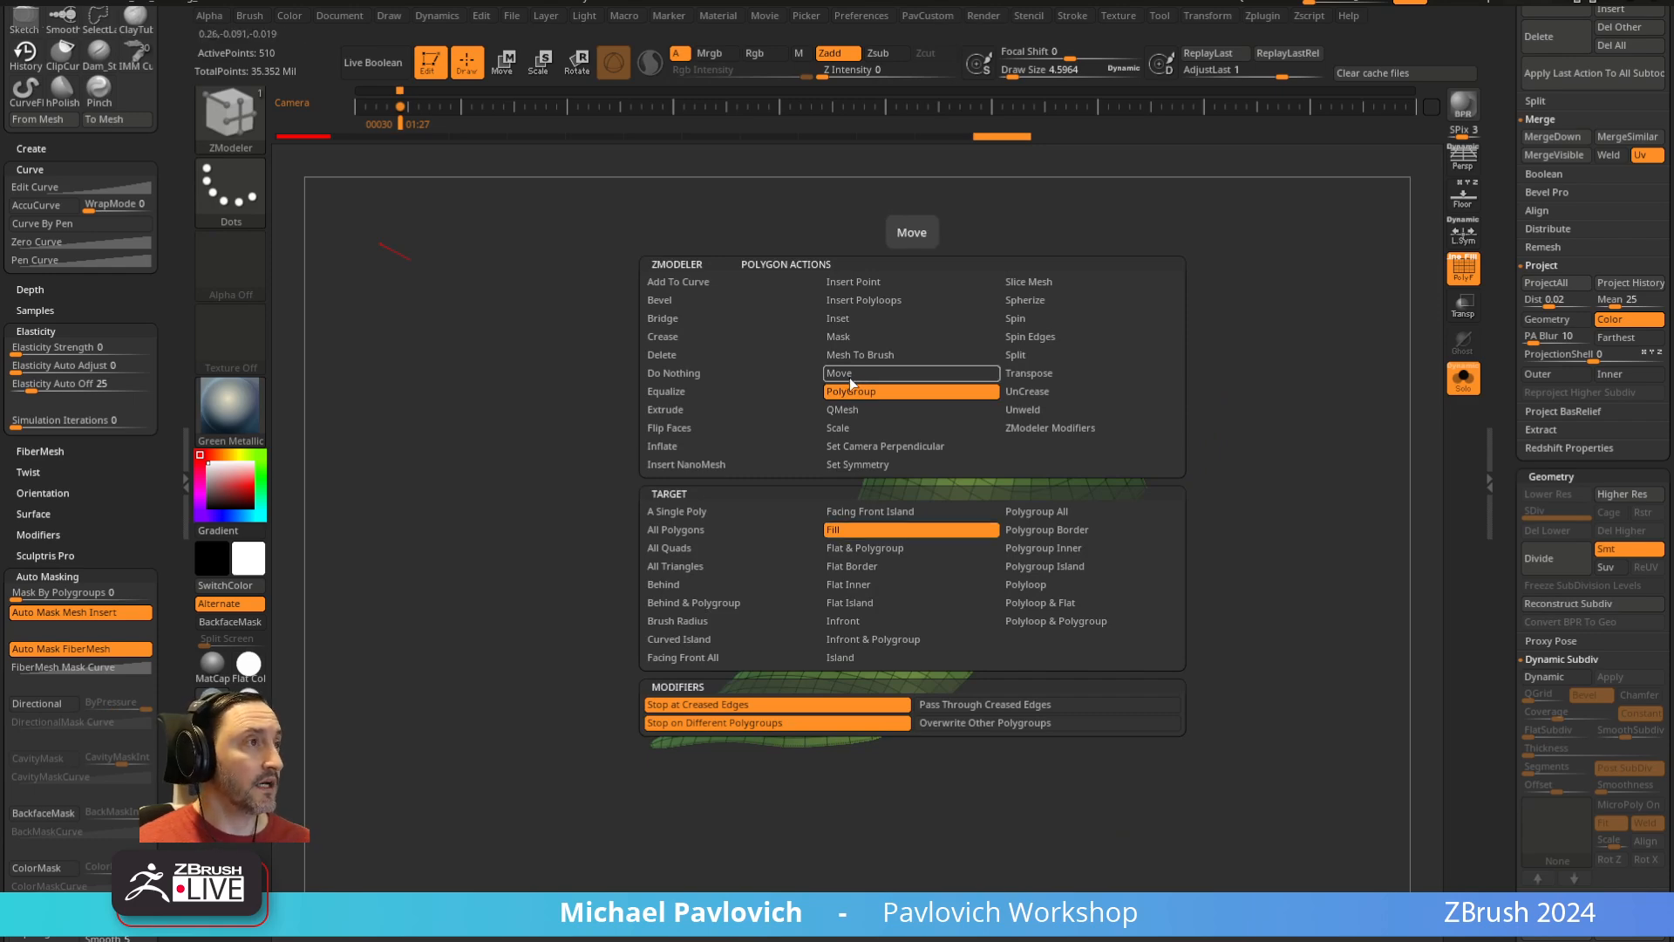
left_click(848, 408)
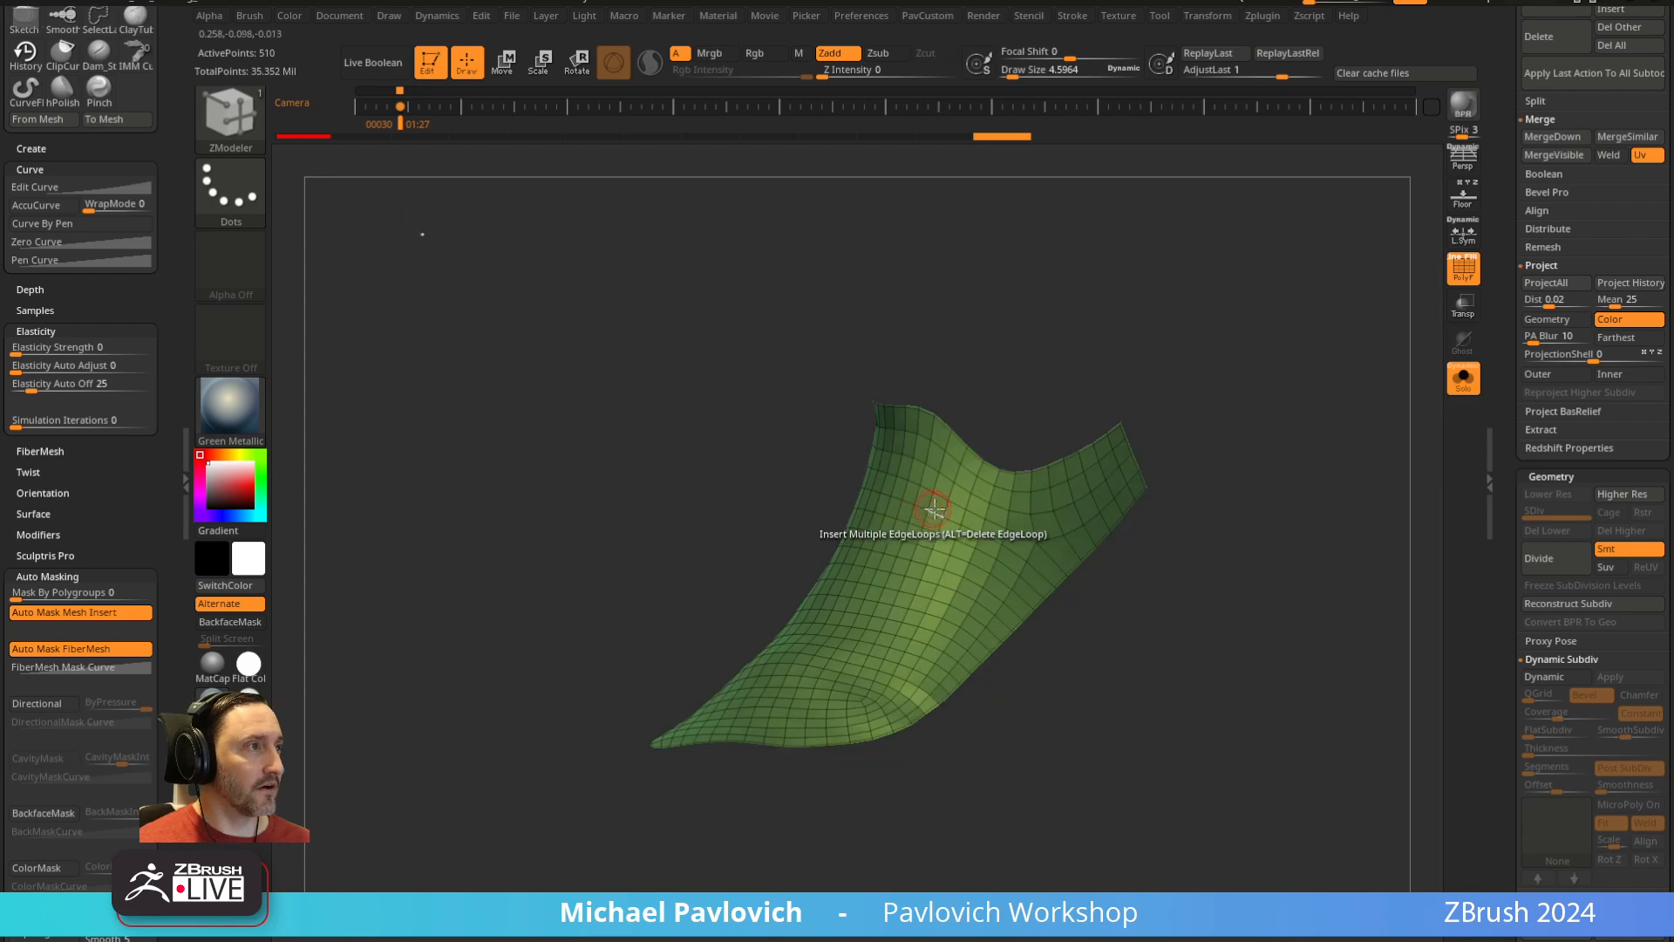
left_click_drag(934, 508, 913, 504)
left_click_drag(1334, 354, 1218, 616, "alt")
Regroup the thickened vamp piece by normals so its faces and rim form separate polygroups
key("2")
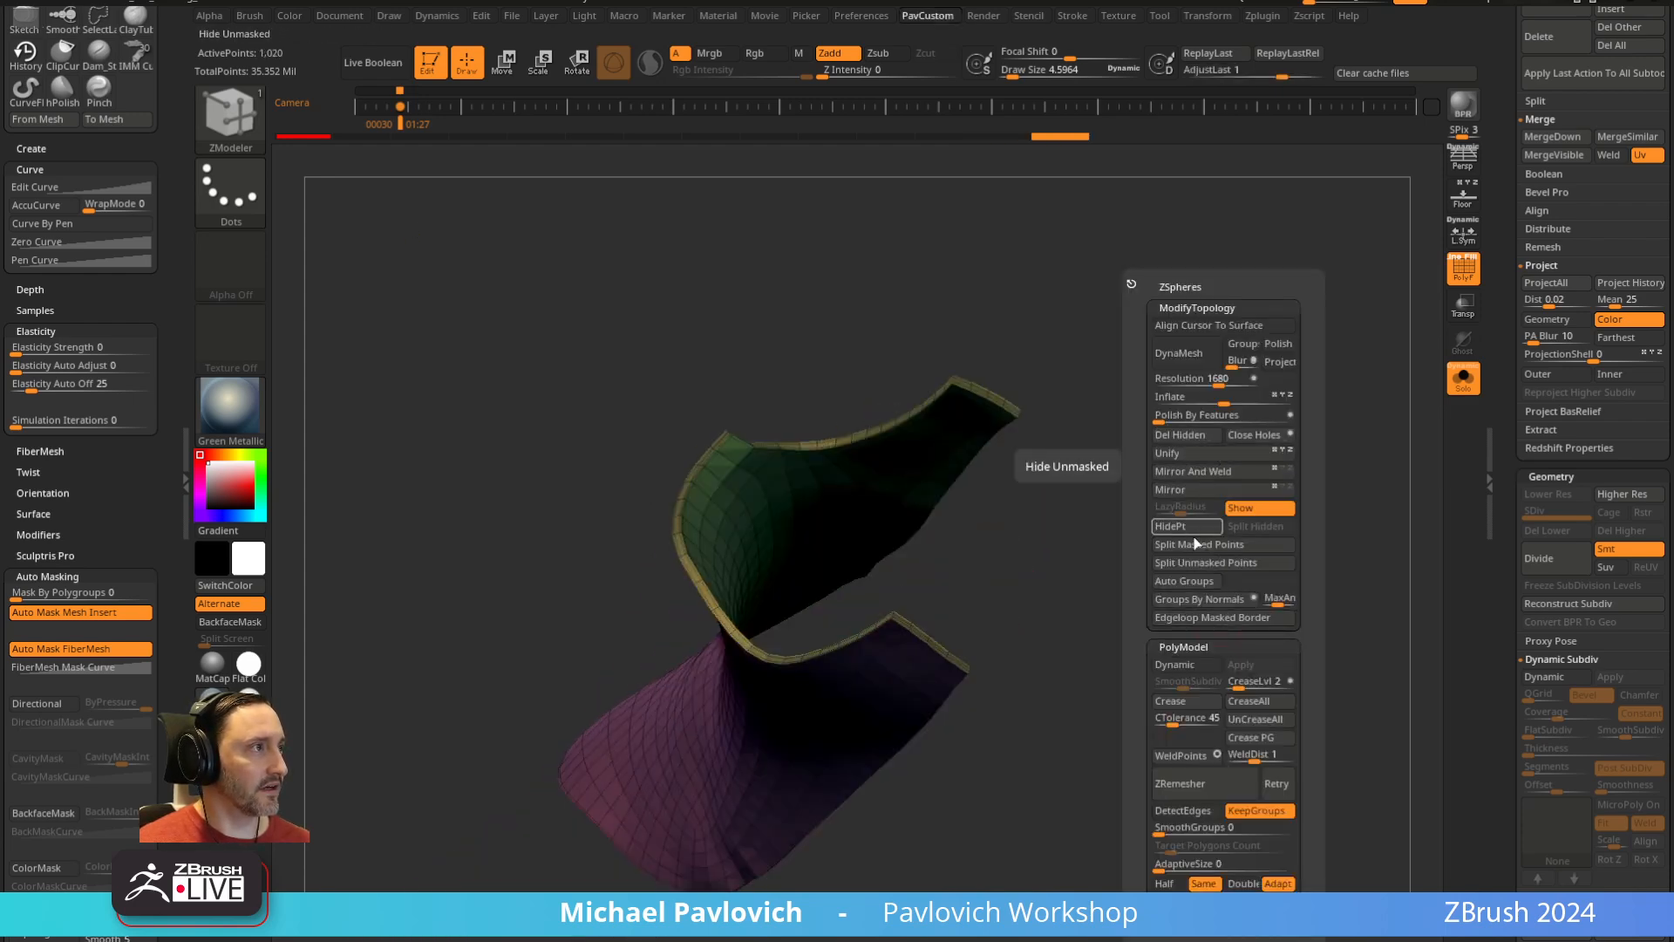
left_click(1188, 584)
left_click_drag(1003, 653, 1114, 584)
Set the crease level to 1 and preview the vamp under Dynamic Subdivision on the full boots without polyframe
key("2")
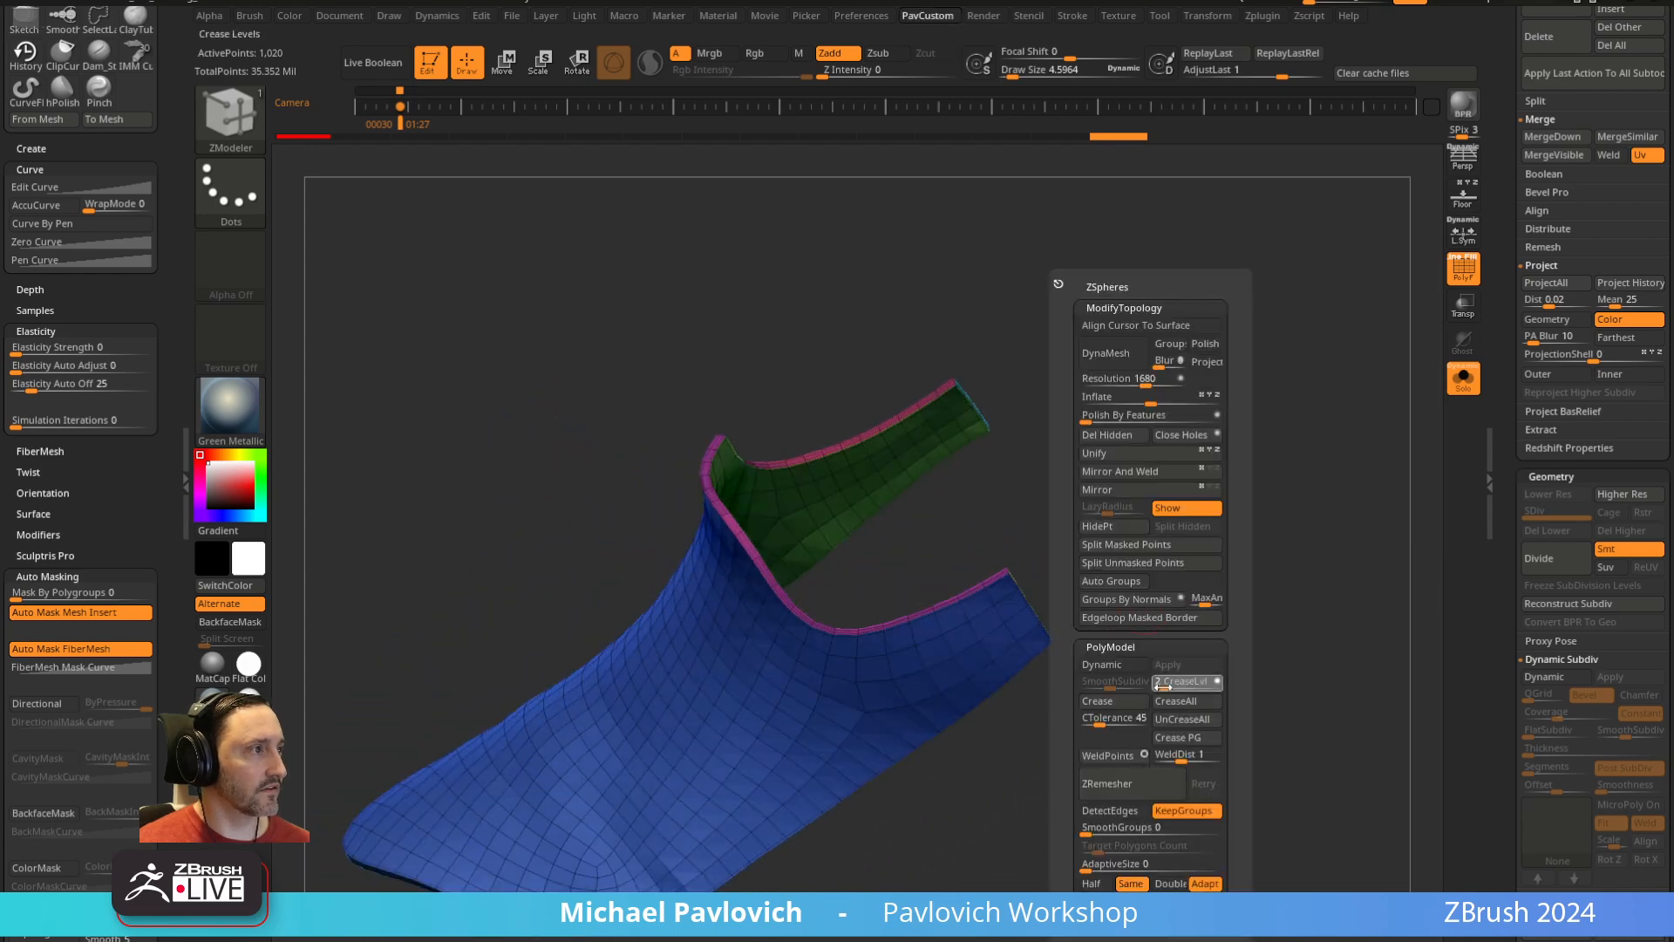
key("d")
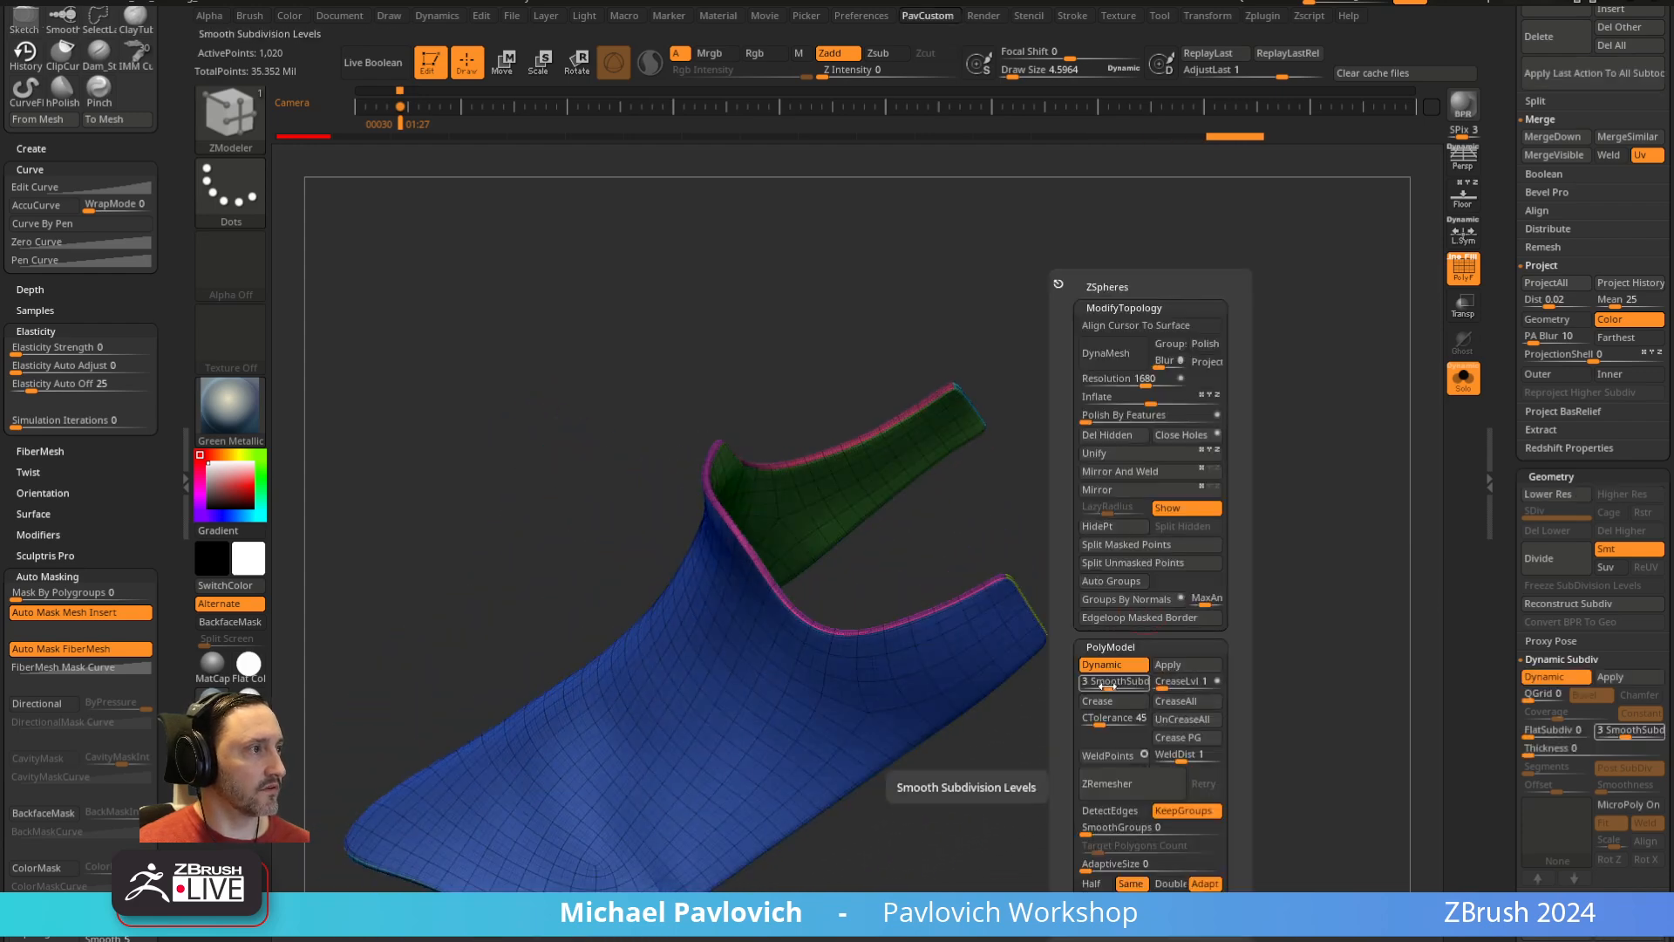
left_click_drag(1103, 686, 1081, 685)
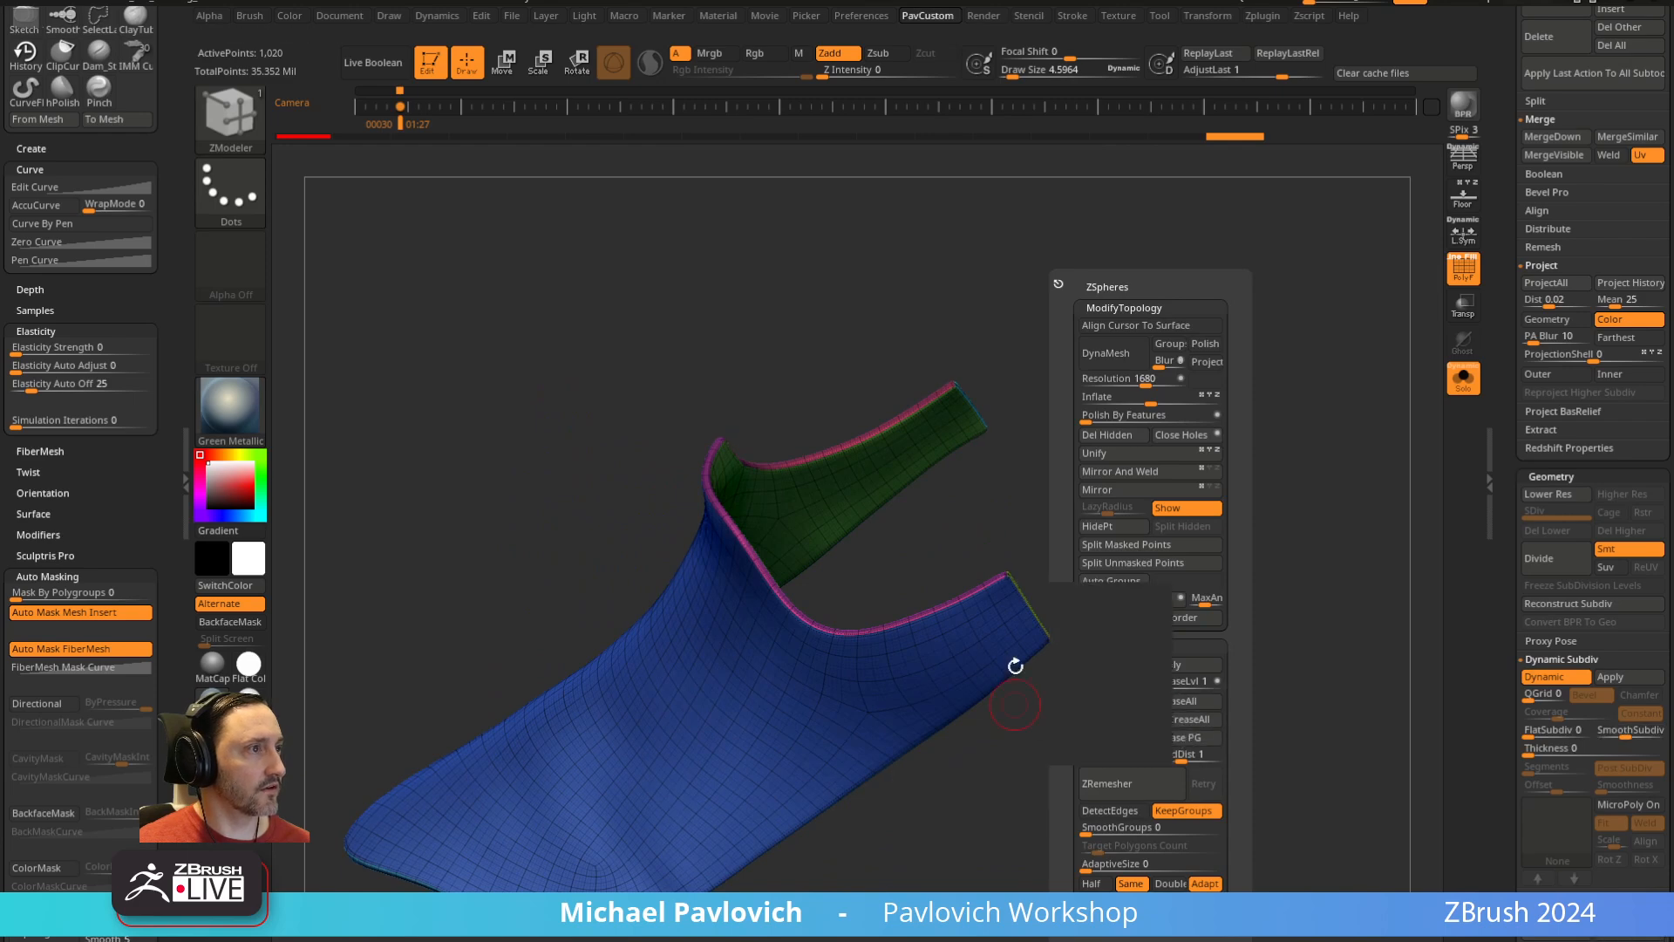
left_click(1467, 382)
key("shift+f")
mouse_move(1303, 470)
left_mouse_down()
mouse_move(1309, 422)
mouse_move(1343, 504)
mouse_move(1282, 463)
mouse_move(1264, 541)
mouse_move(1281, 493)
left_mouse_up()
Select the Standard brush with a draw size of about 3.2
key("b")
key("s")
key("t")
key("s")
Try Standard brush strokes on the side of the dynamically subdivided vamp and undo them
left_click(862, 650)
key("ctrl+z")
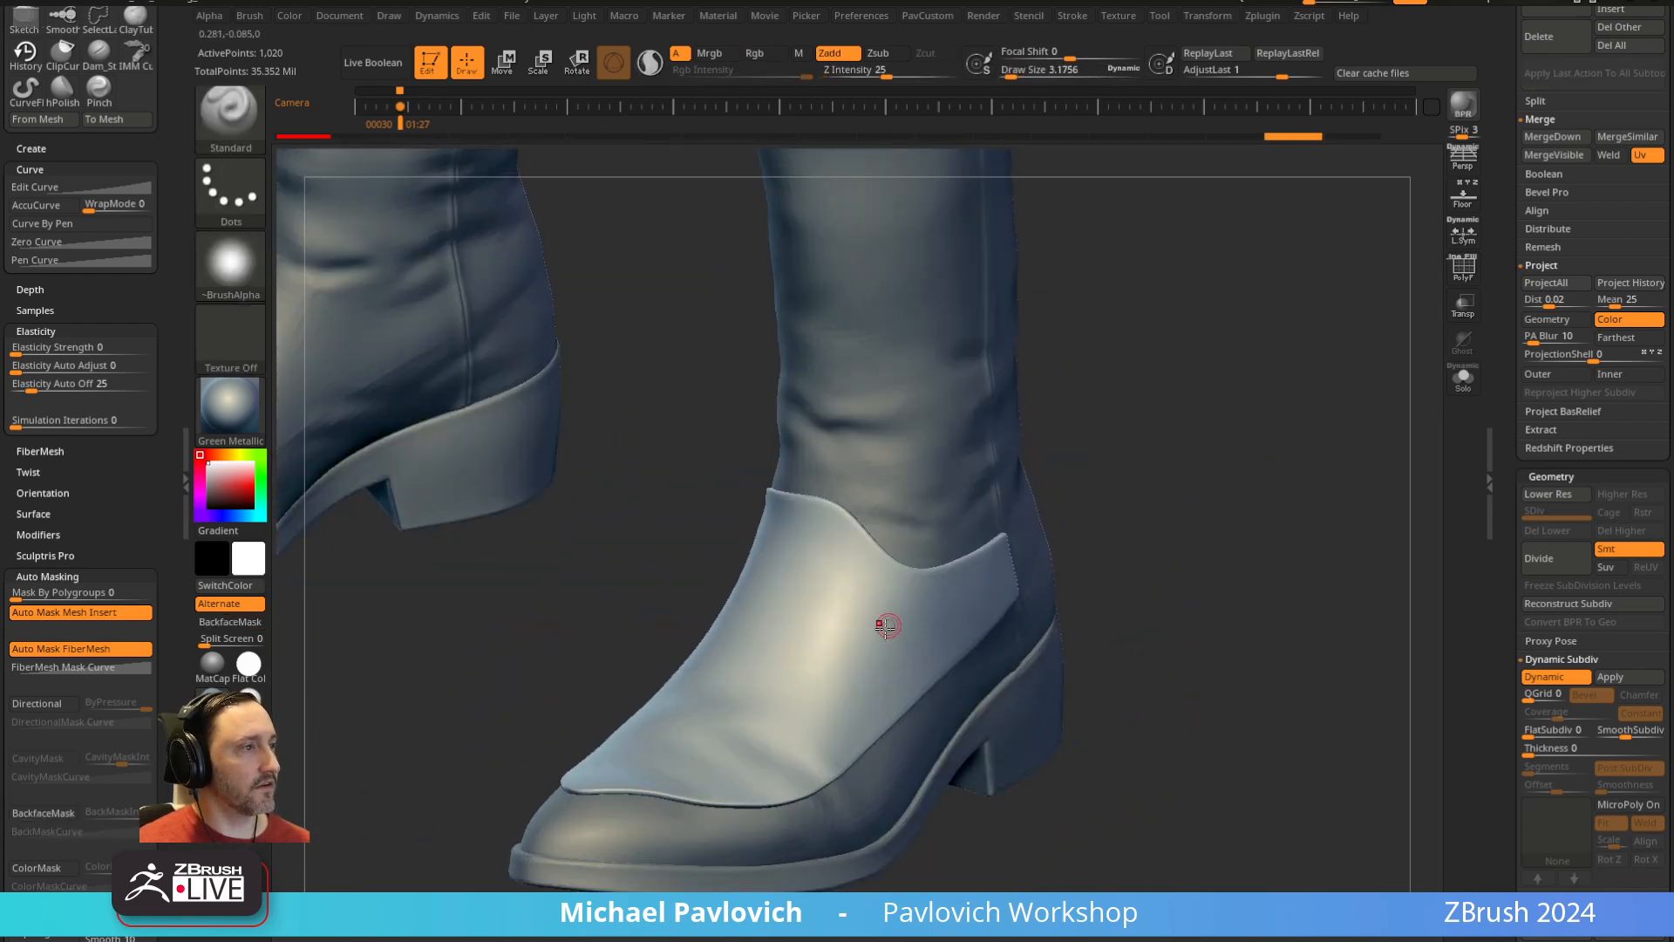
key("s")
mouse_move(888, 625)
left_mouse_down()
mouse_move(919, 635)
mouse_move(879, 622)
left_mouse_up()
key("ctrl+z")
key("s")
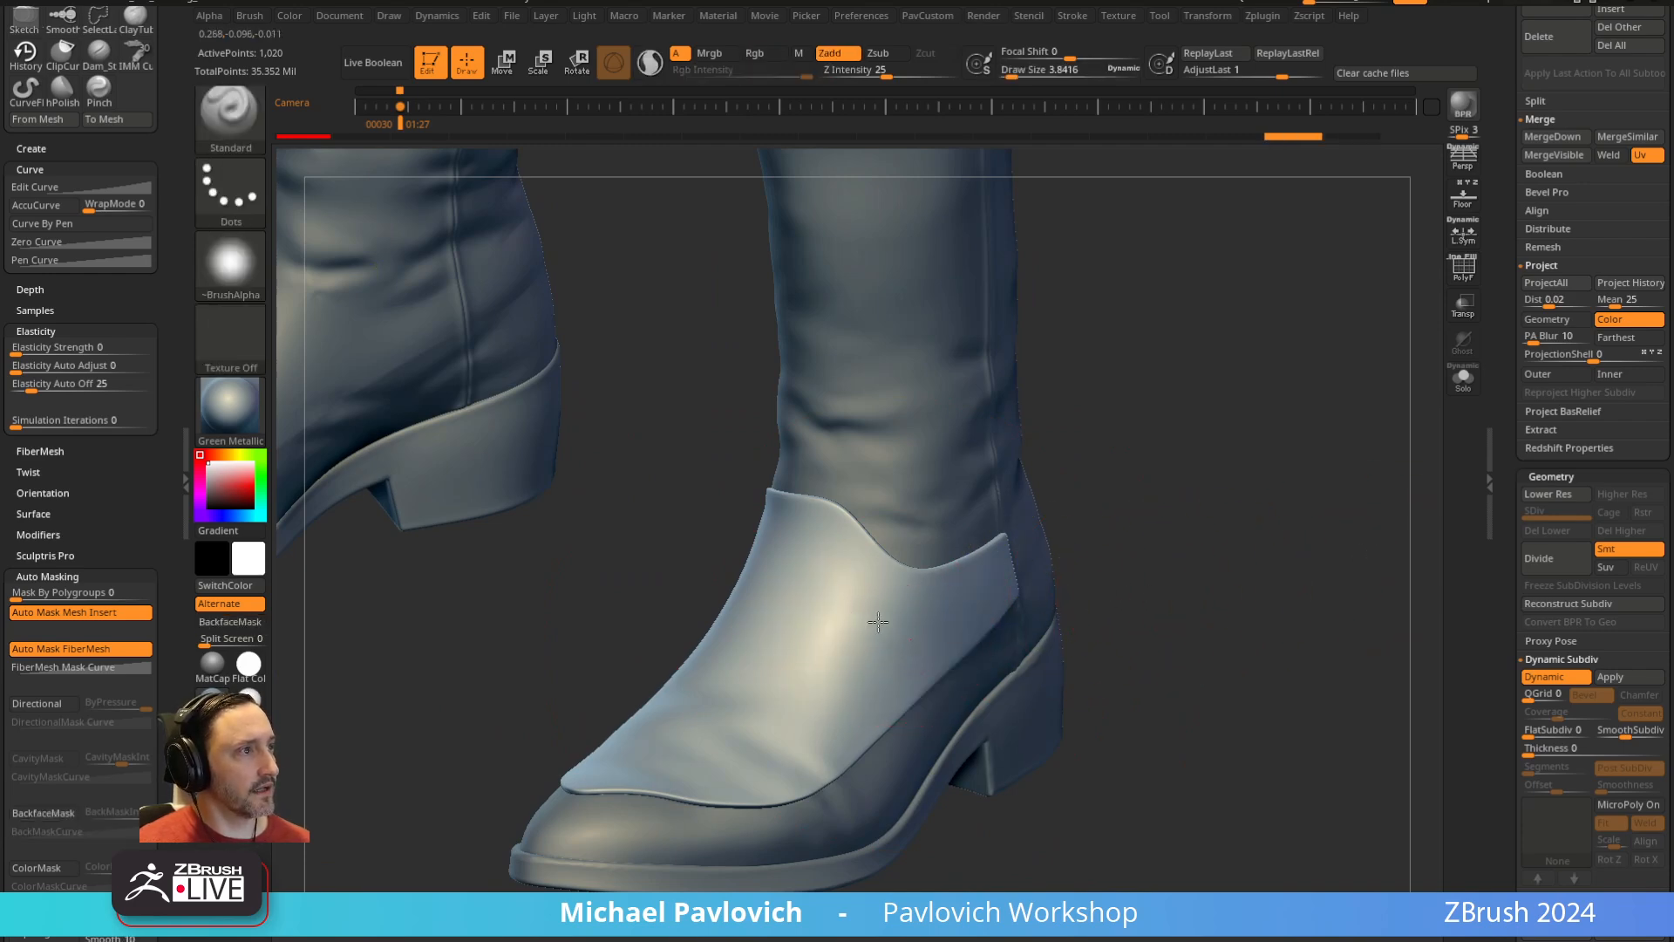
Turn off Dynamic Subdivision, show the polyframe and try a stroke on the low-poly vamp, undoing it
left_click(1526, 680)
left_click(1464, 277)
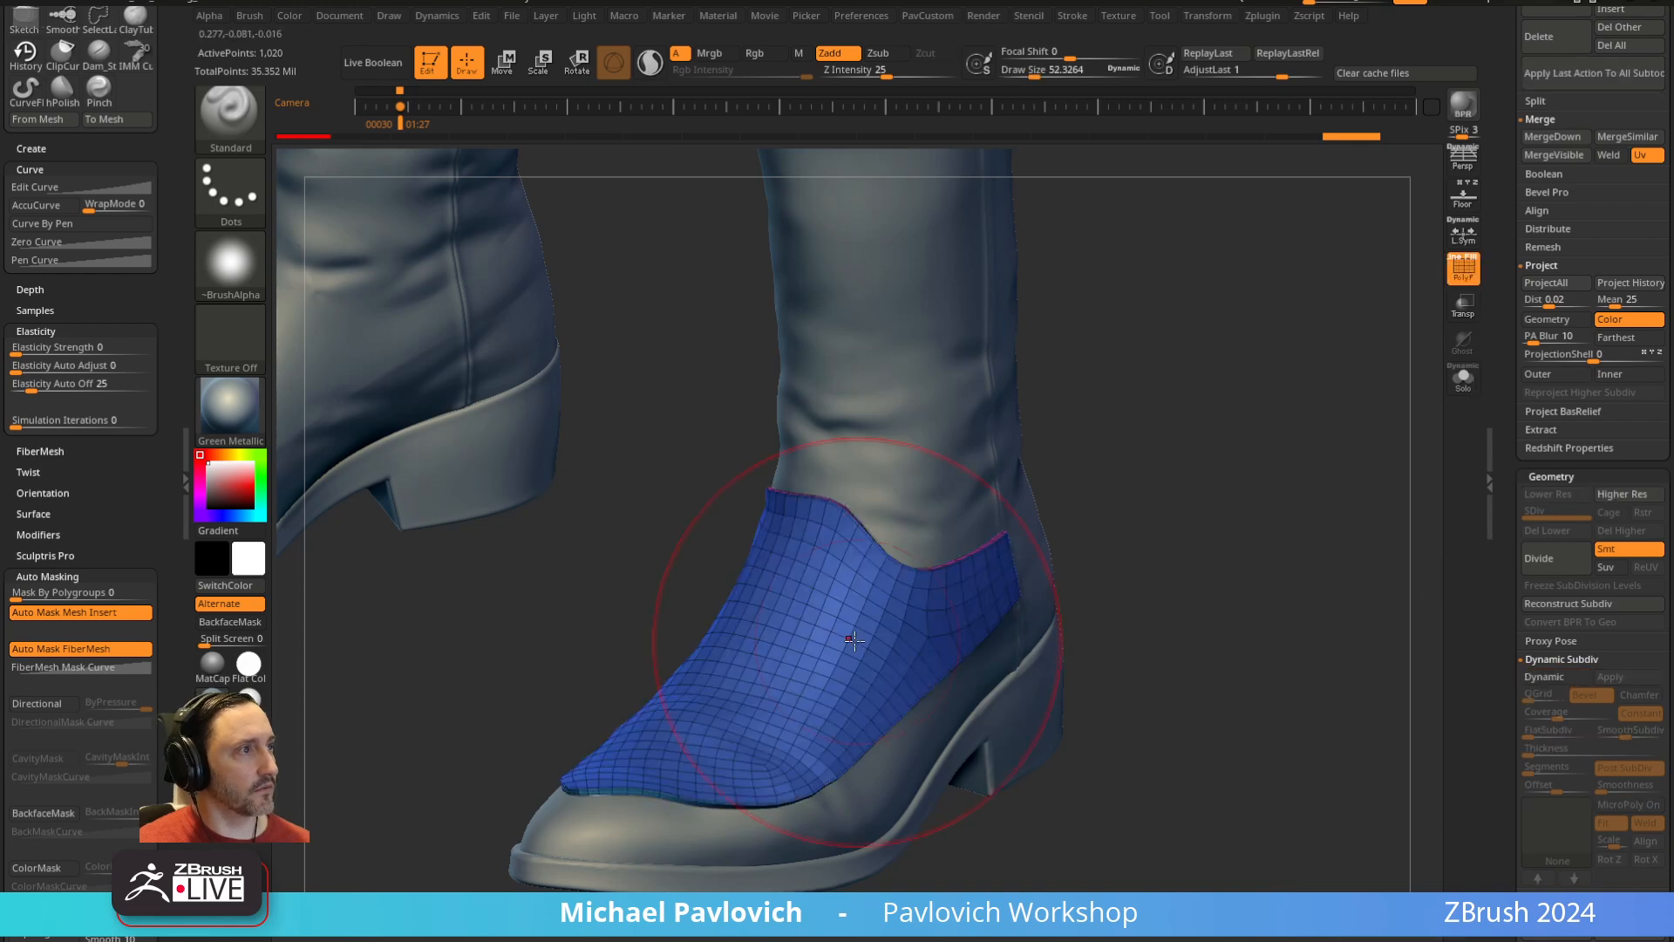
key("s")
left_click_drag(811, 619, 827, 617)
left_click_drag(1081, 515, 1143, 595)
key("ctrl+z")
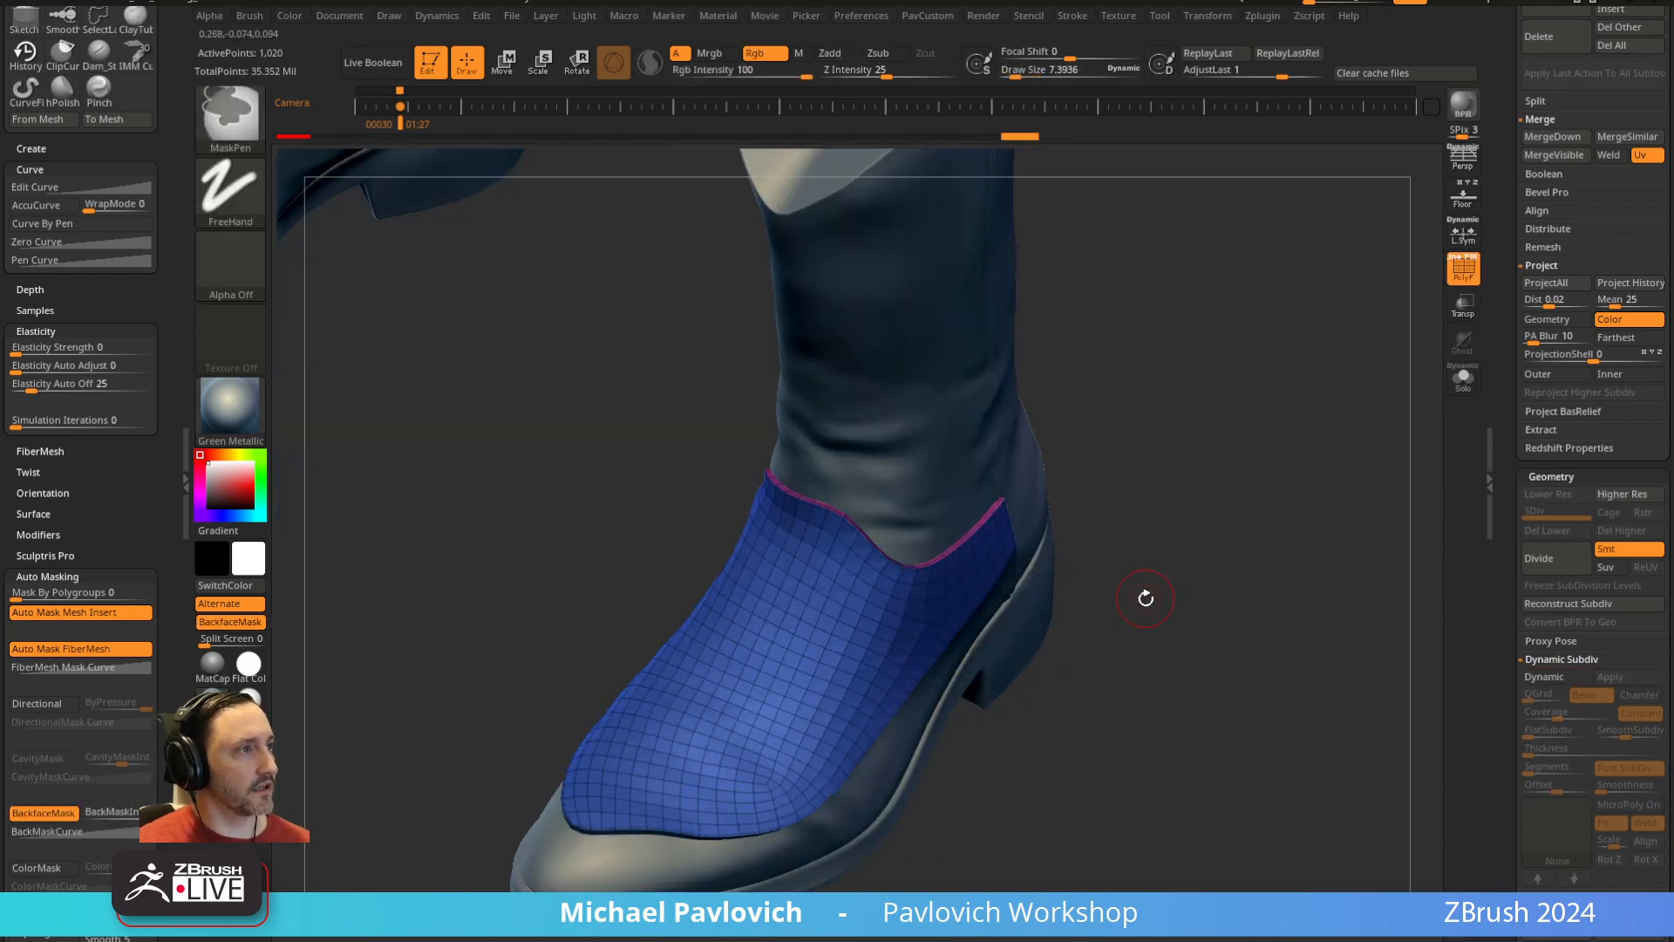
Restore the smooth vamp preview without polyframe and apply Dynamic Subdivision as real subdivision levels
left_click_drag(1262, 601, 1239, 537)
key("d")
key("shift+f")
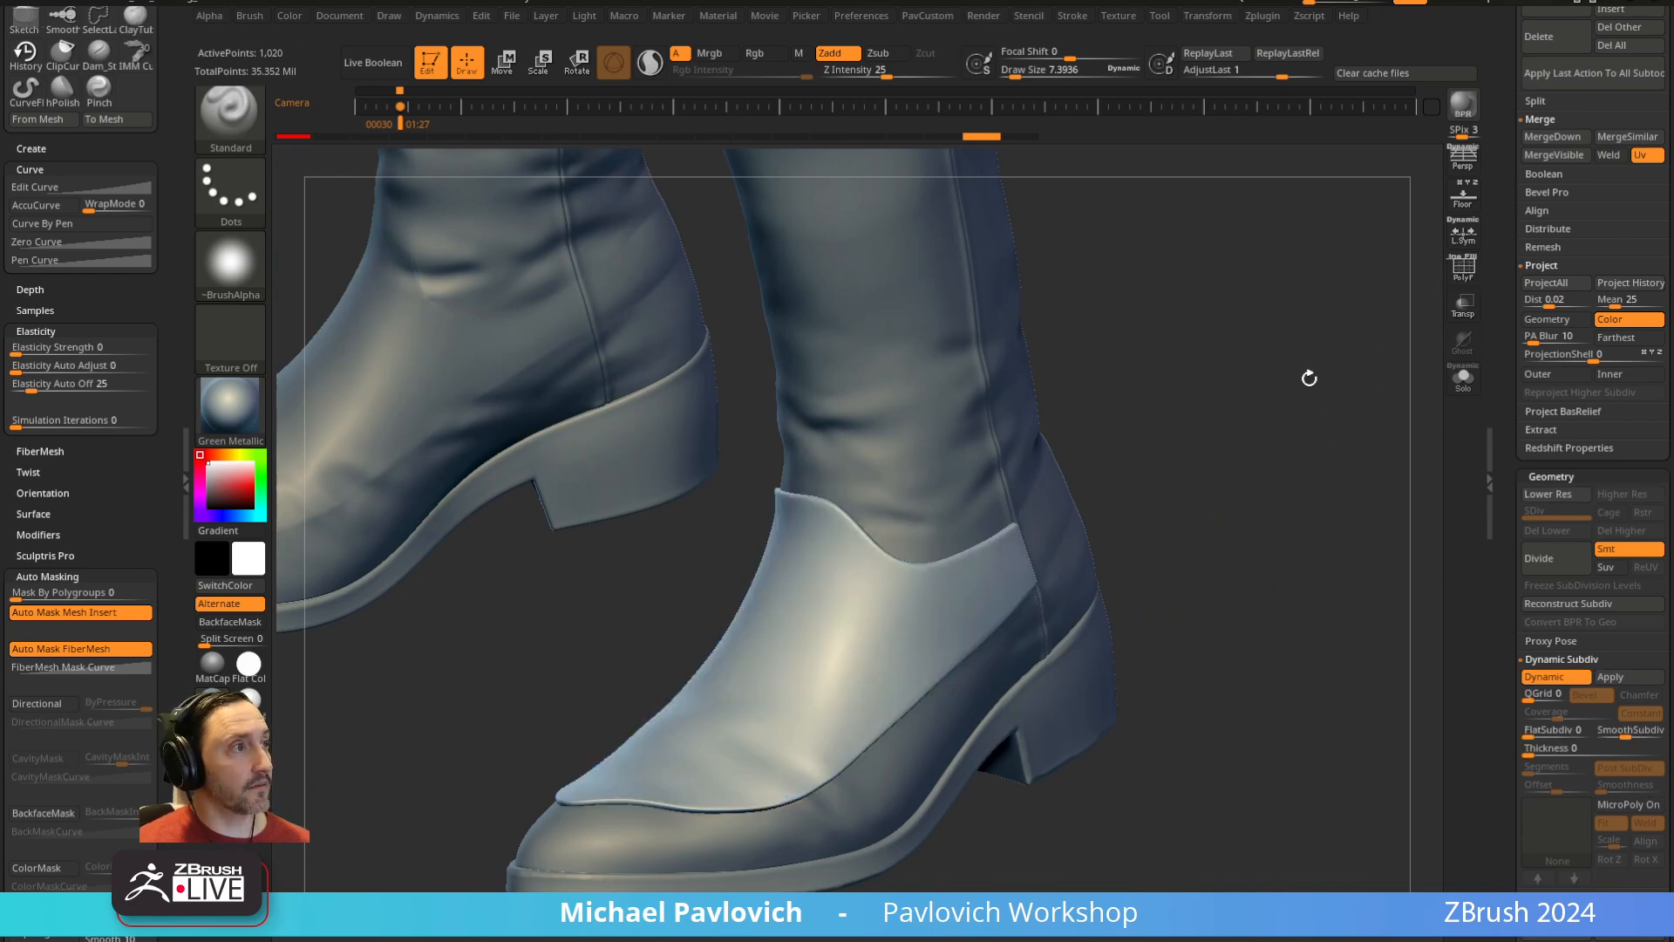
left_click_drag(1191, 479, 1205, 478)
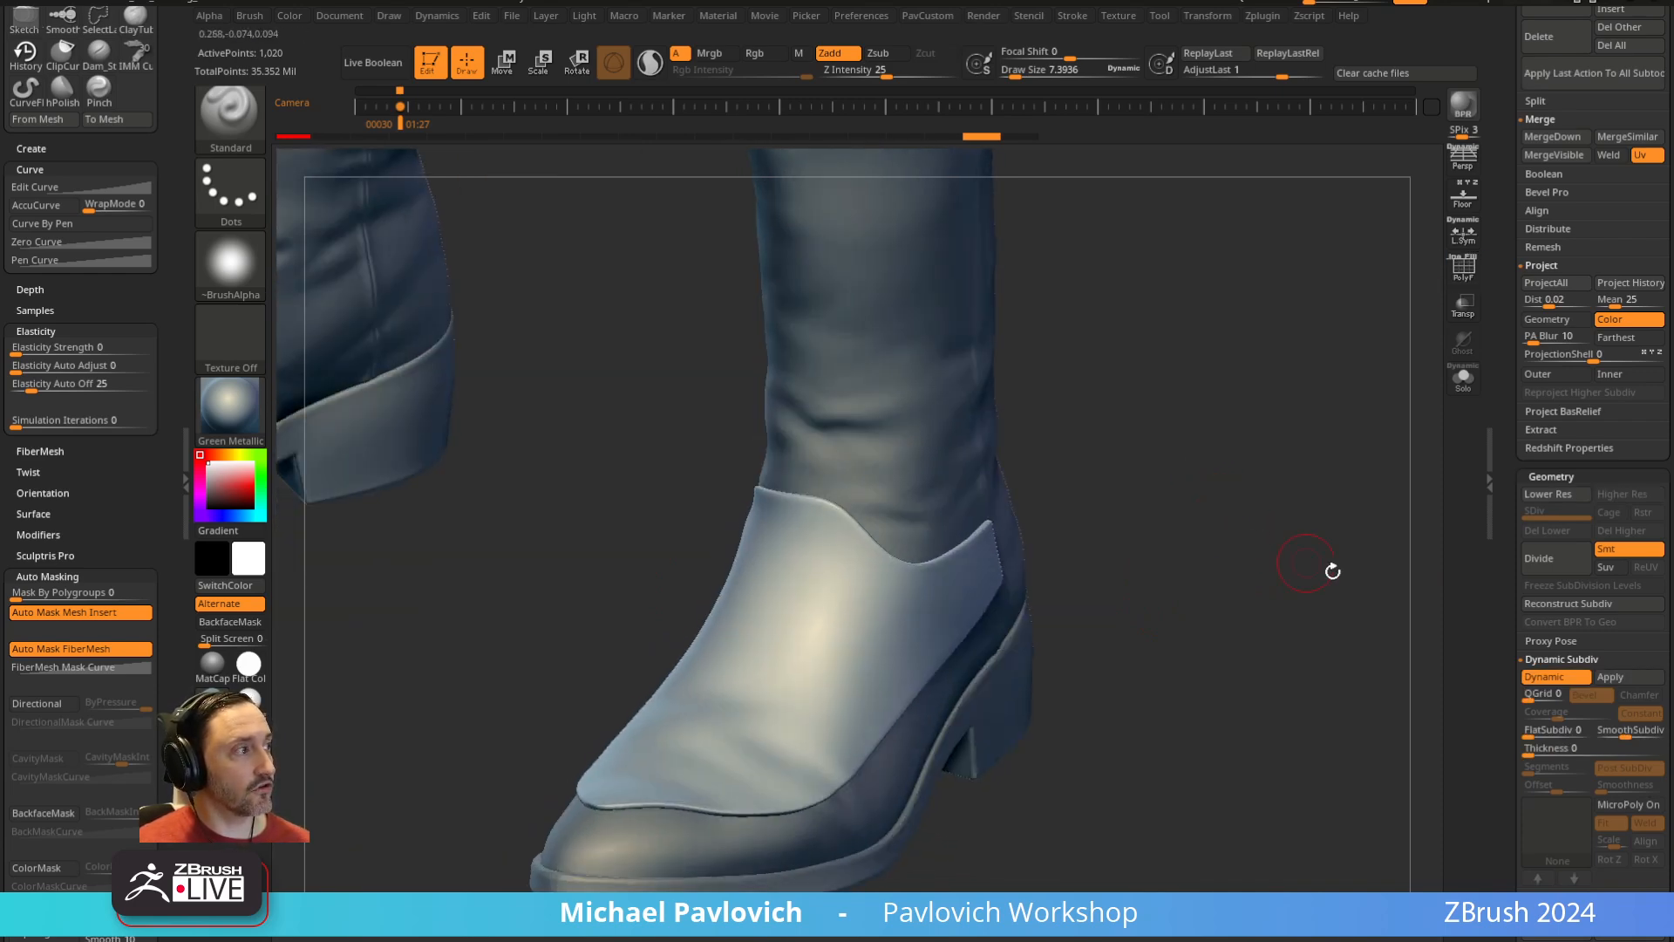
left_click(1609, 676)
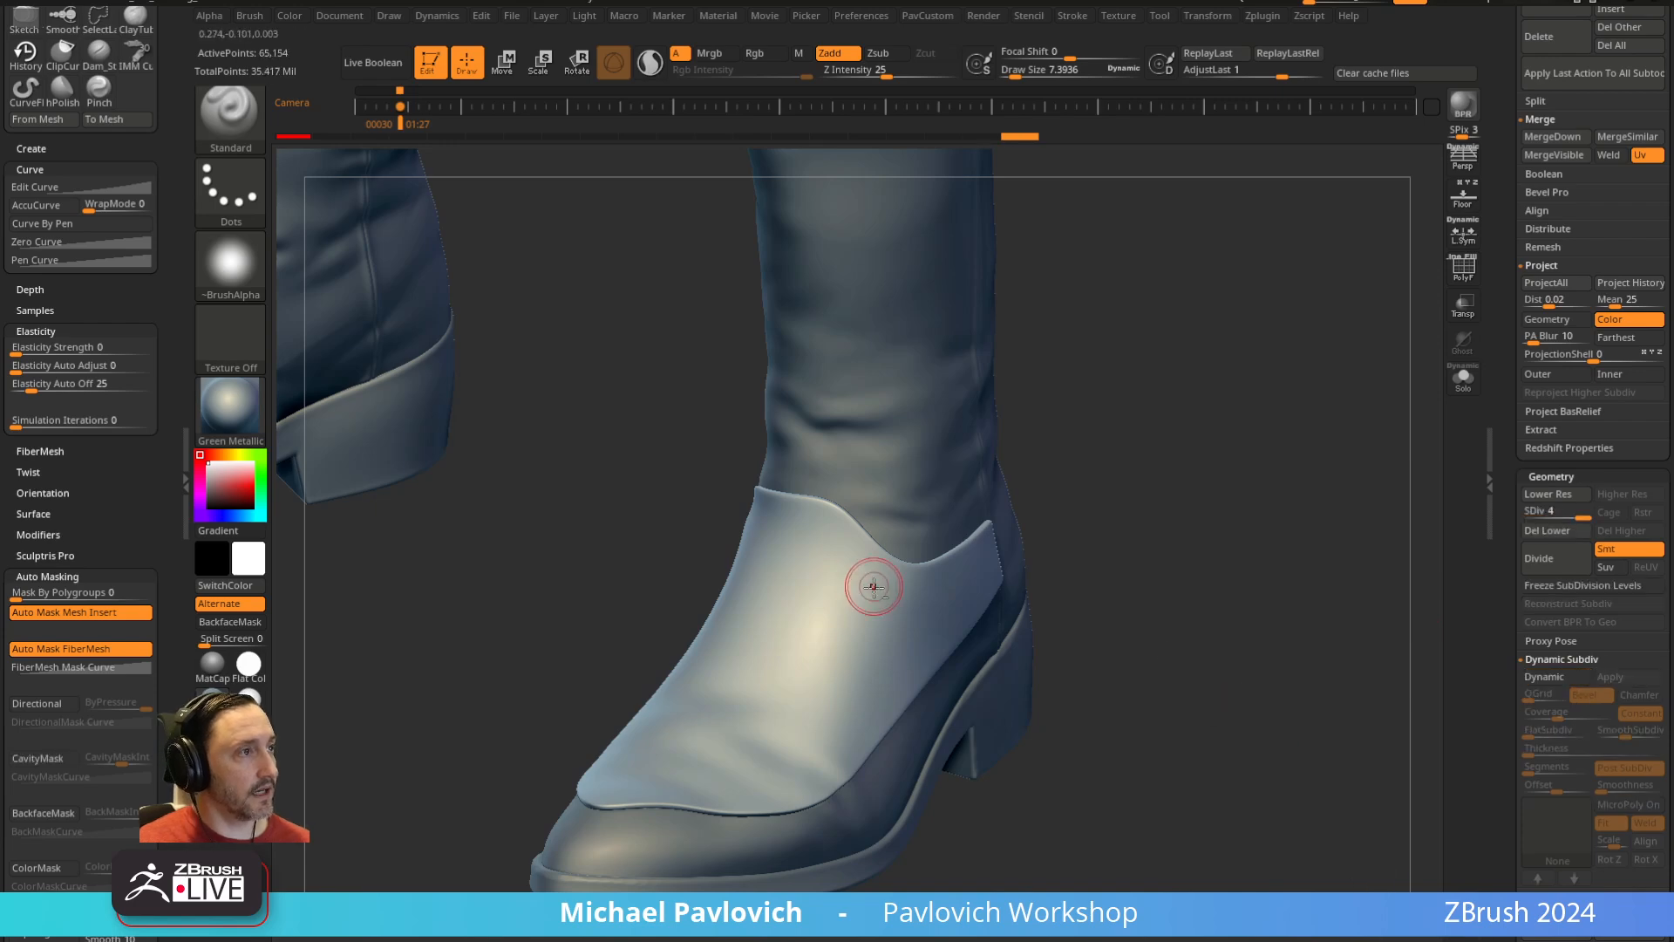
left_click_drag(1110, 535, 1211, 489)
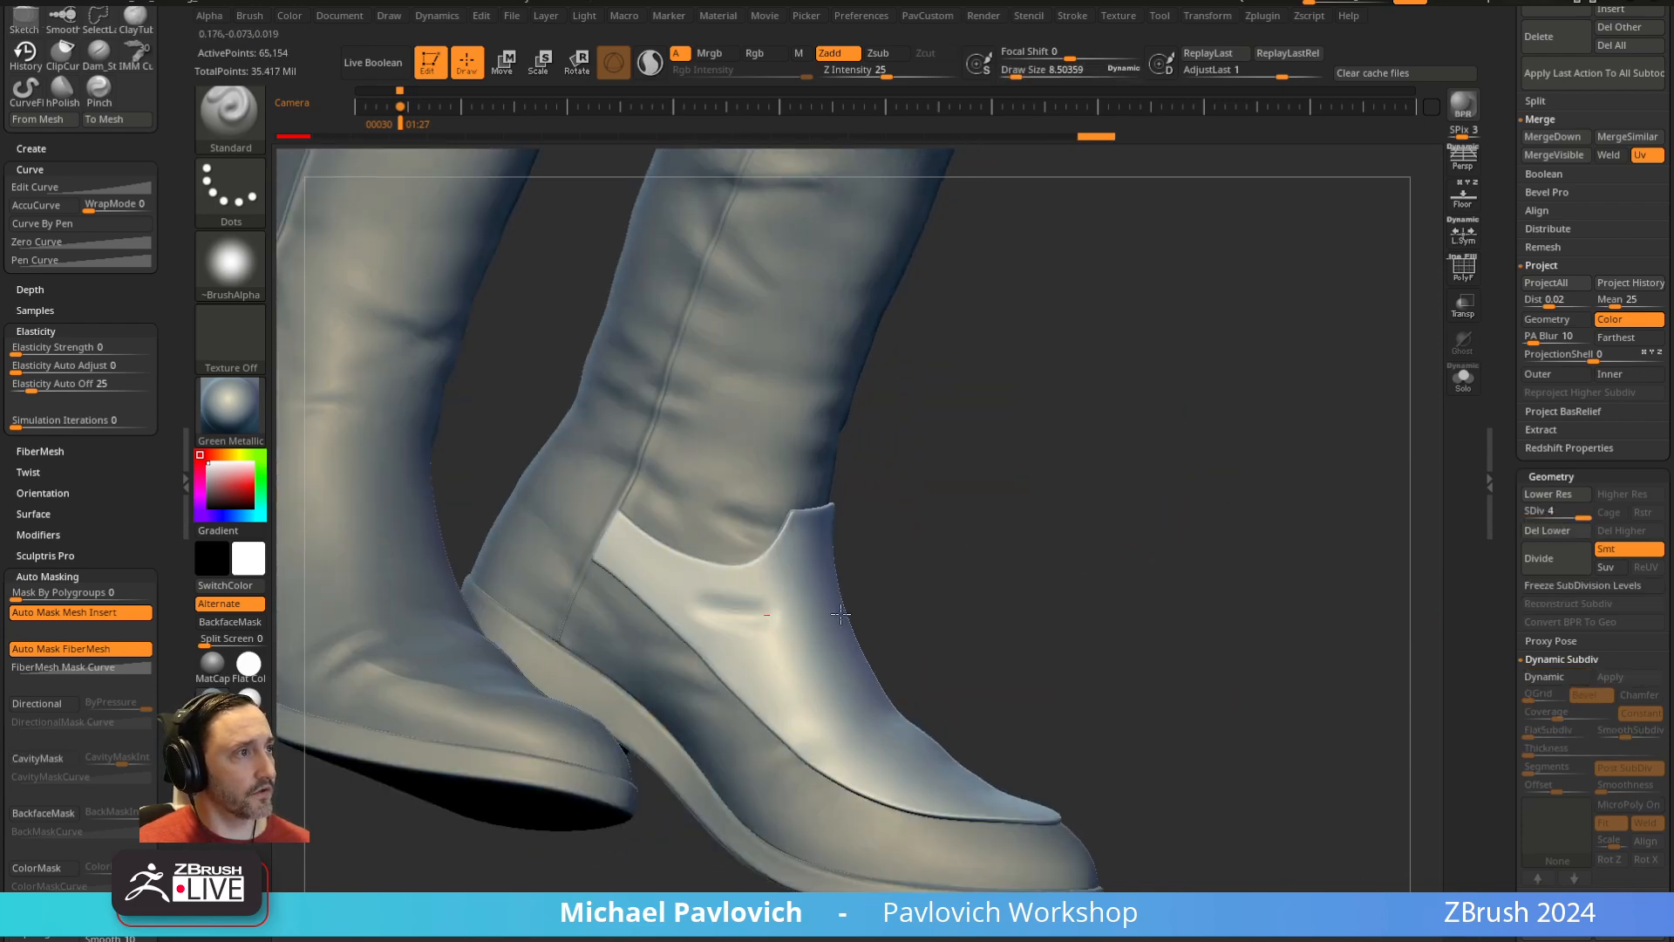
Try sculpting and smoothing wrinkles across the instep of the subdivided vamp with the Standard brush, and undo the last strokes
left_click_drag(1022, 550, 881, 558)
left_click_drag(724, 580, 798, 598)
left_click_drag(1061, 564, 1002, 601)
left_click_drag(772, 649, 802, 661, "shift")
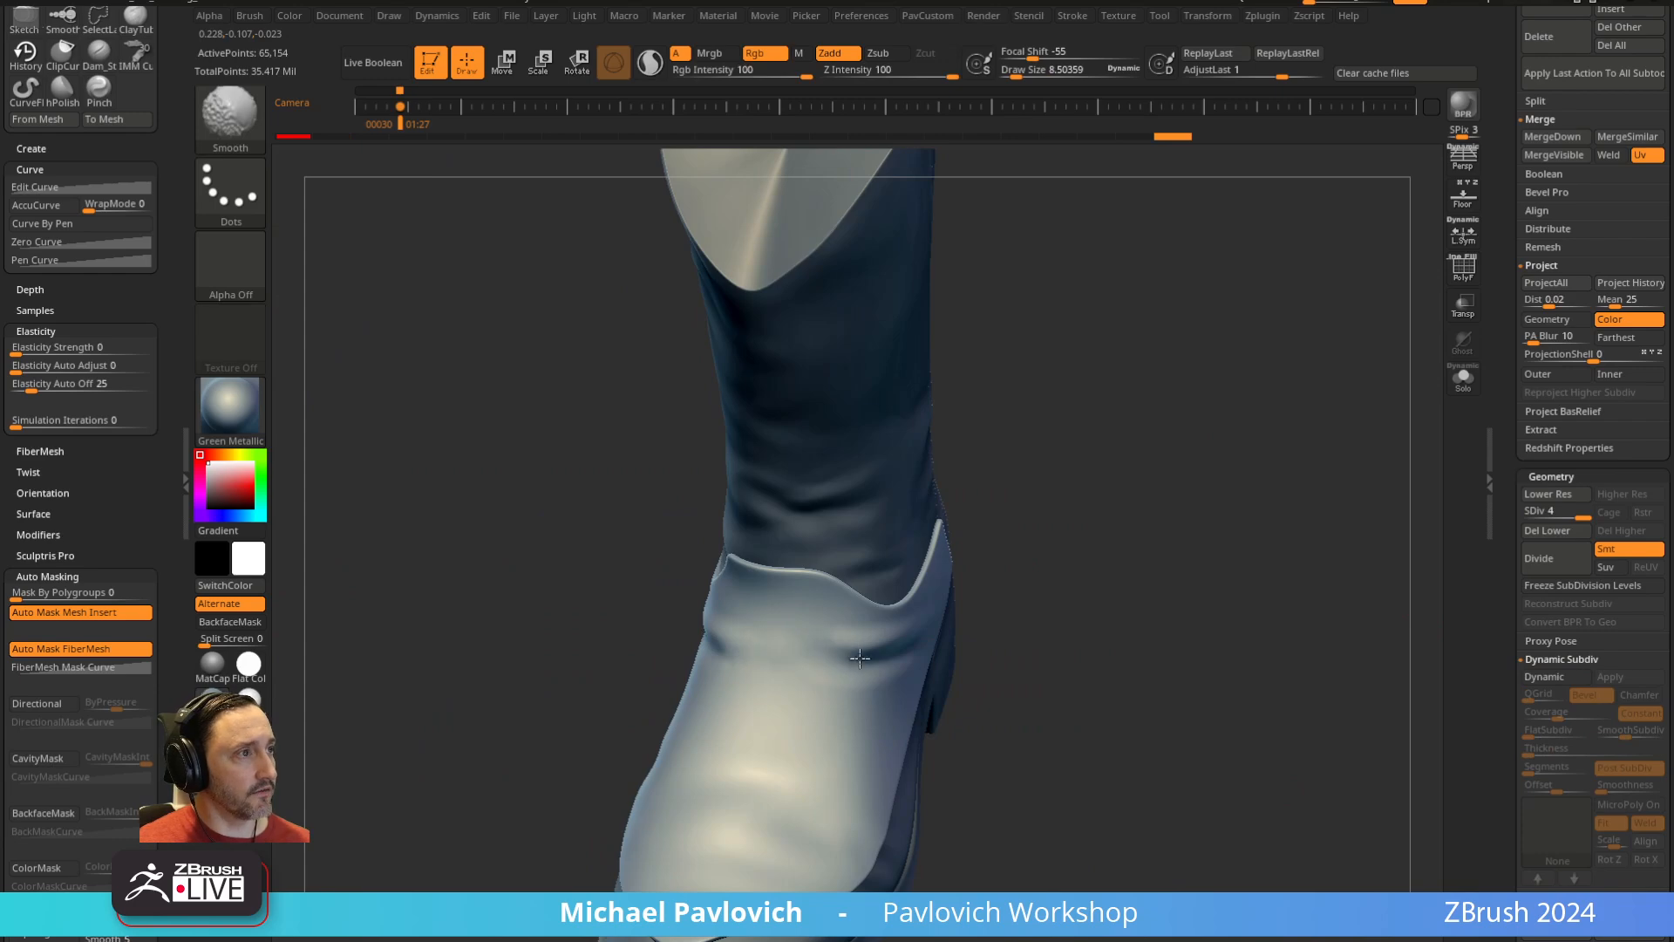
mouse_move(1580, 511)
left_mouse_down()
mouse_move(1554, 512)
mouse_move(1582, 511)
left_mouse_up()
left_click_drag(1133, 575, 1035, 598)
left_click_drag(863, 660, 933, 649)
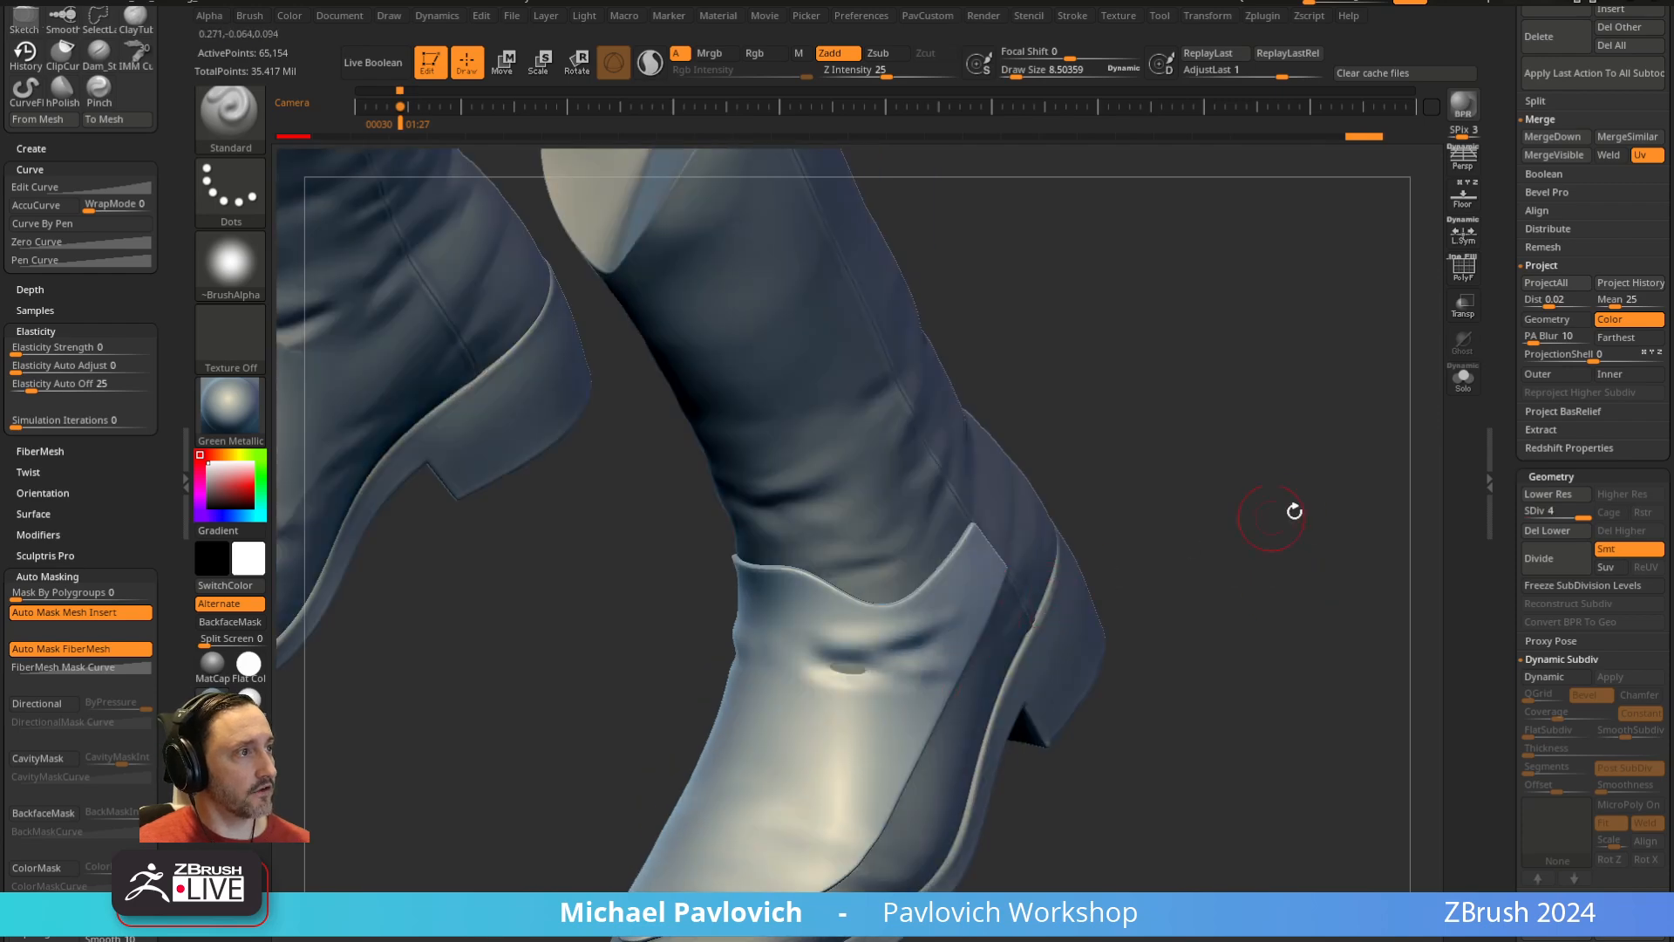
key("ctrl+z")
key("ctrl+z")
Delete the BootsMain1 subtool holding the practice vamp panel
mouse_move(1229, 505)
left_mouse_down()
mouse_move(1166, 492)
mouse_move(1121, 397)
left_mouse_up()
key("f")
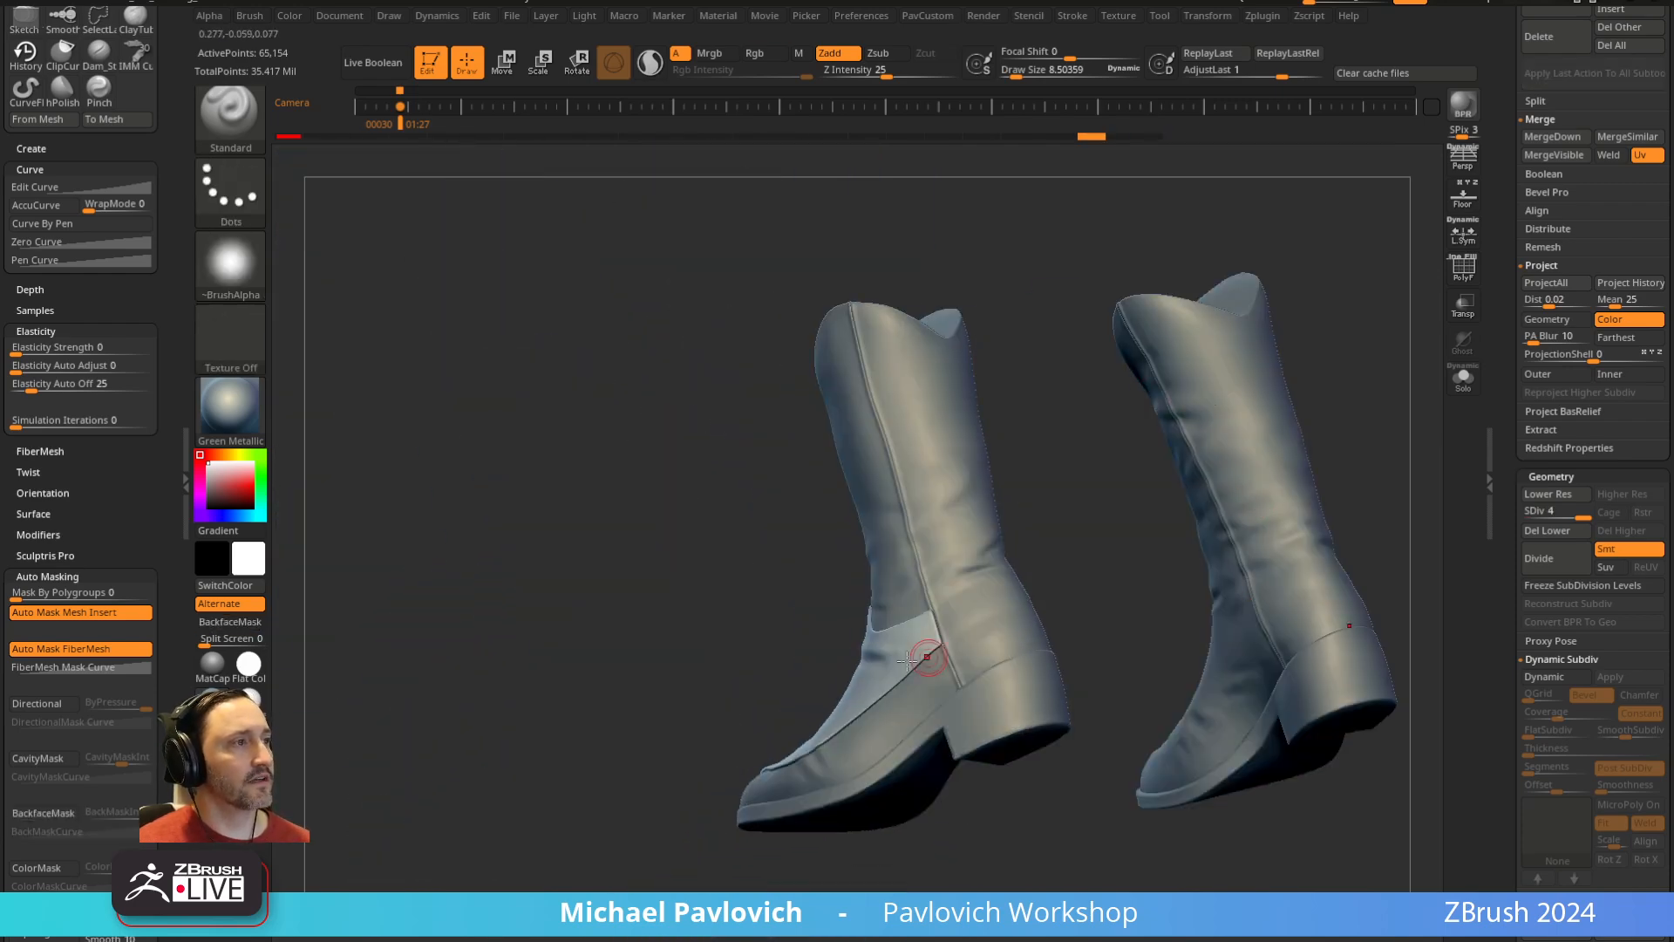
left_click_drag(755, 642, 839, 652, "shift")
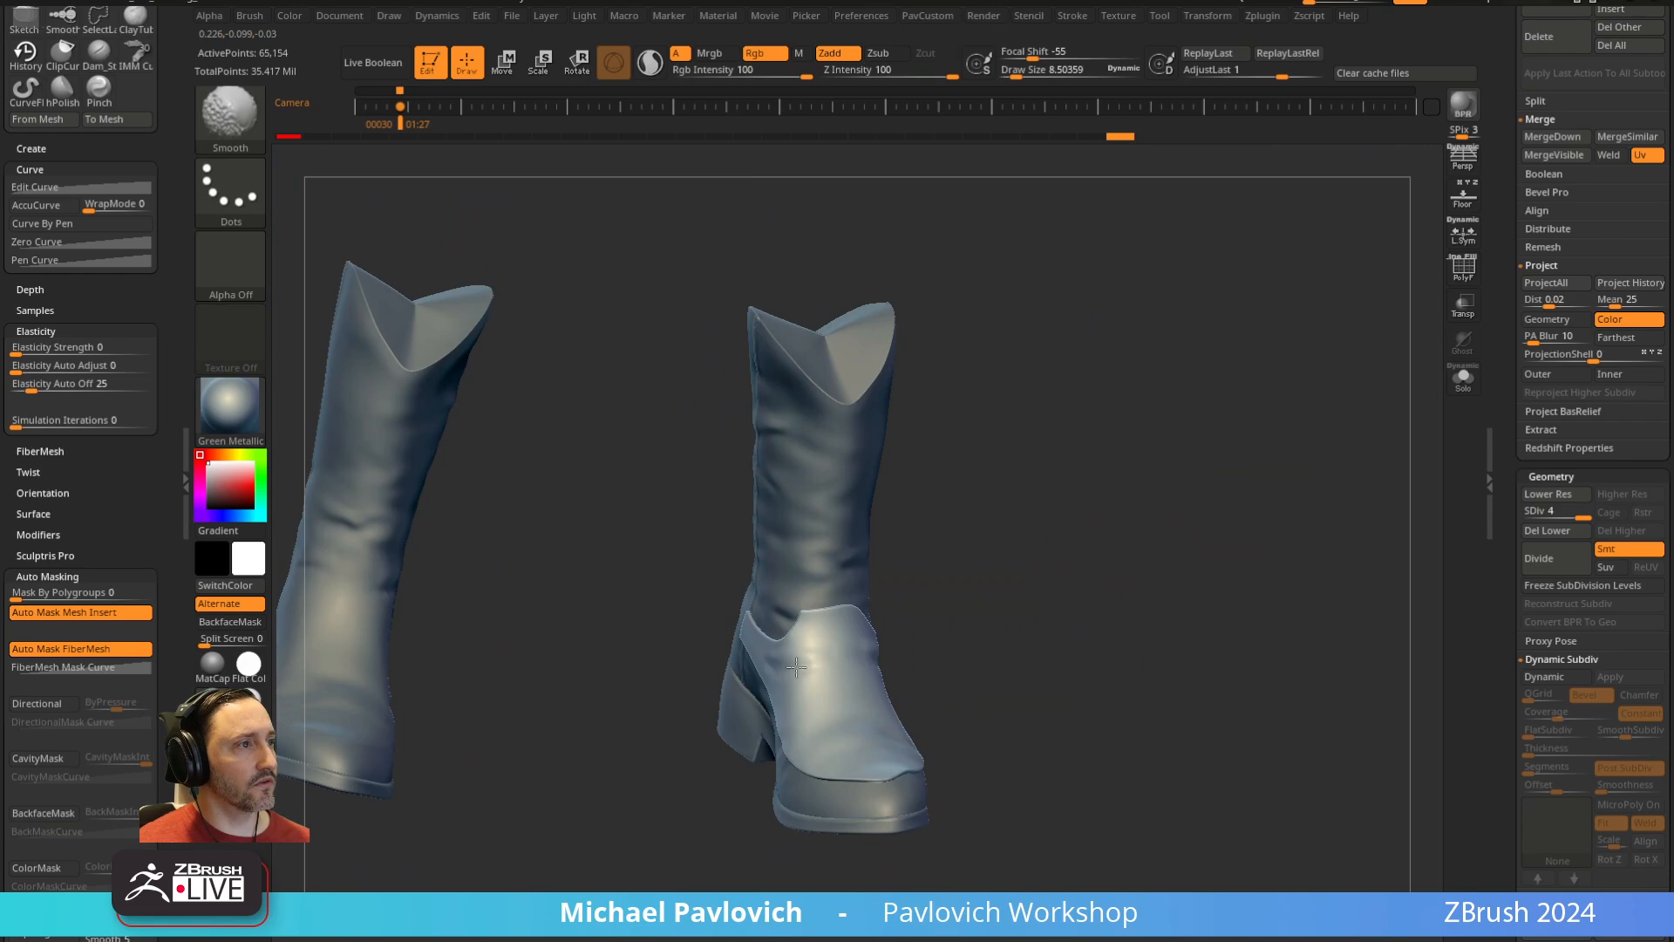
key("f")
left_click_drag(1113, 542, 1379, 546)
left_click_drag(1509, 463, 1504, 751)
scroll(1502, 824, "down", 3)
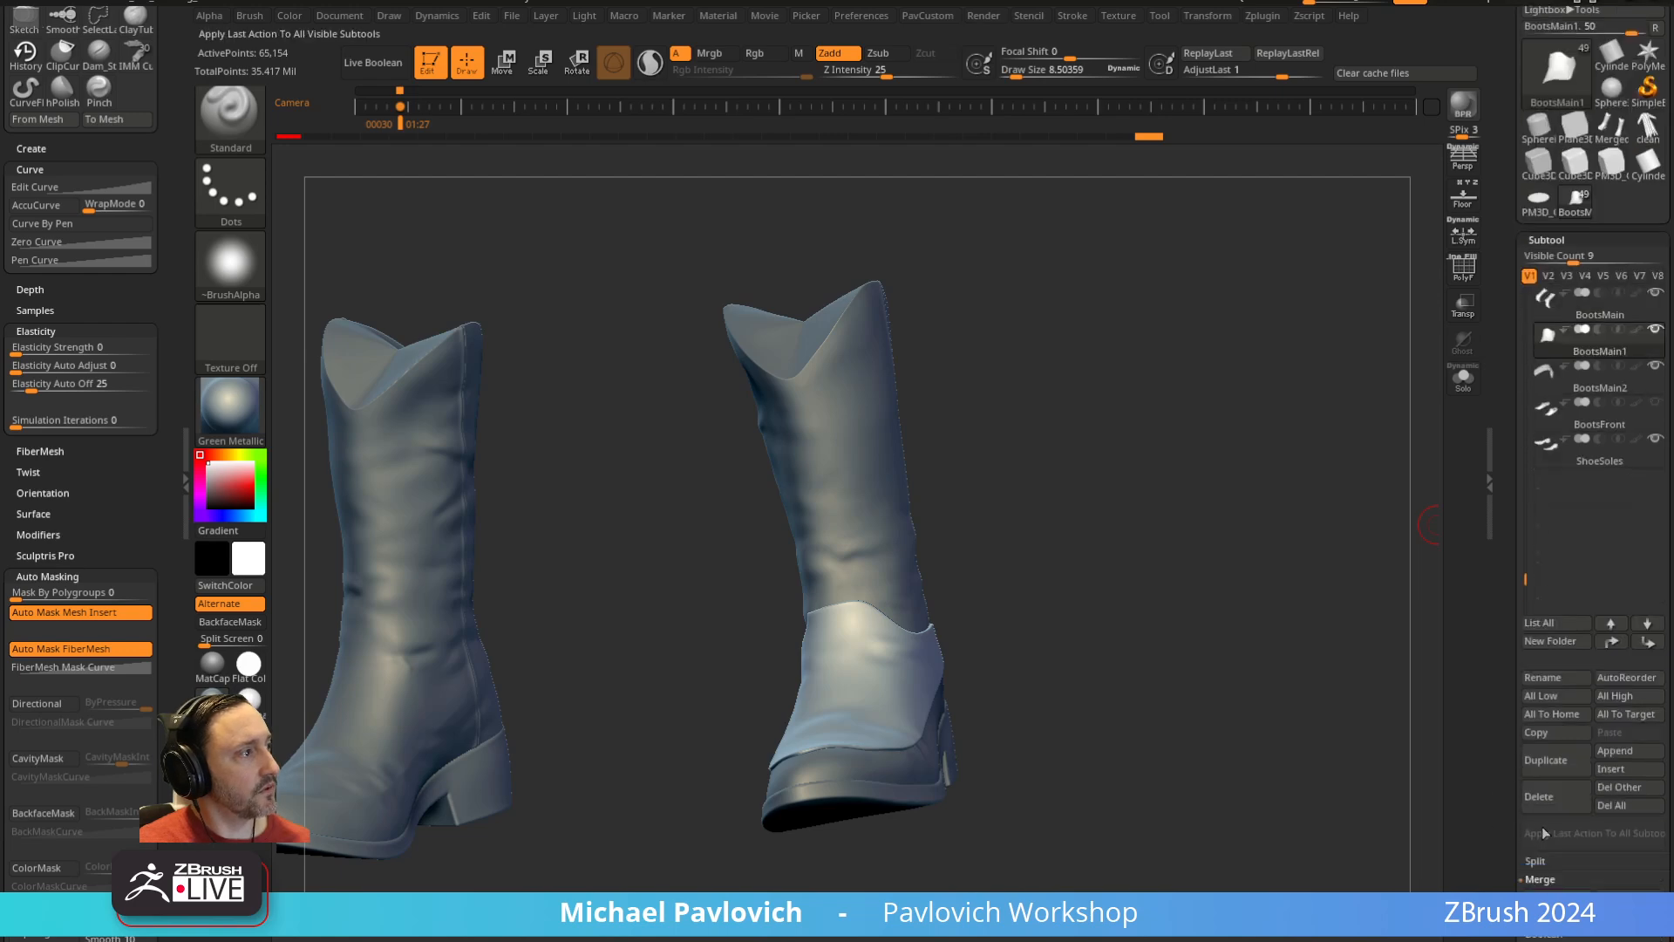
left_click(1540, 806)
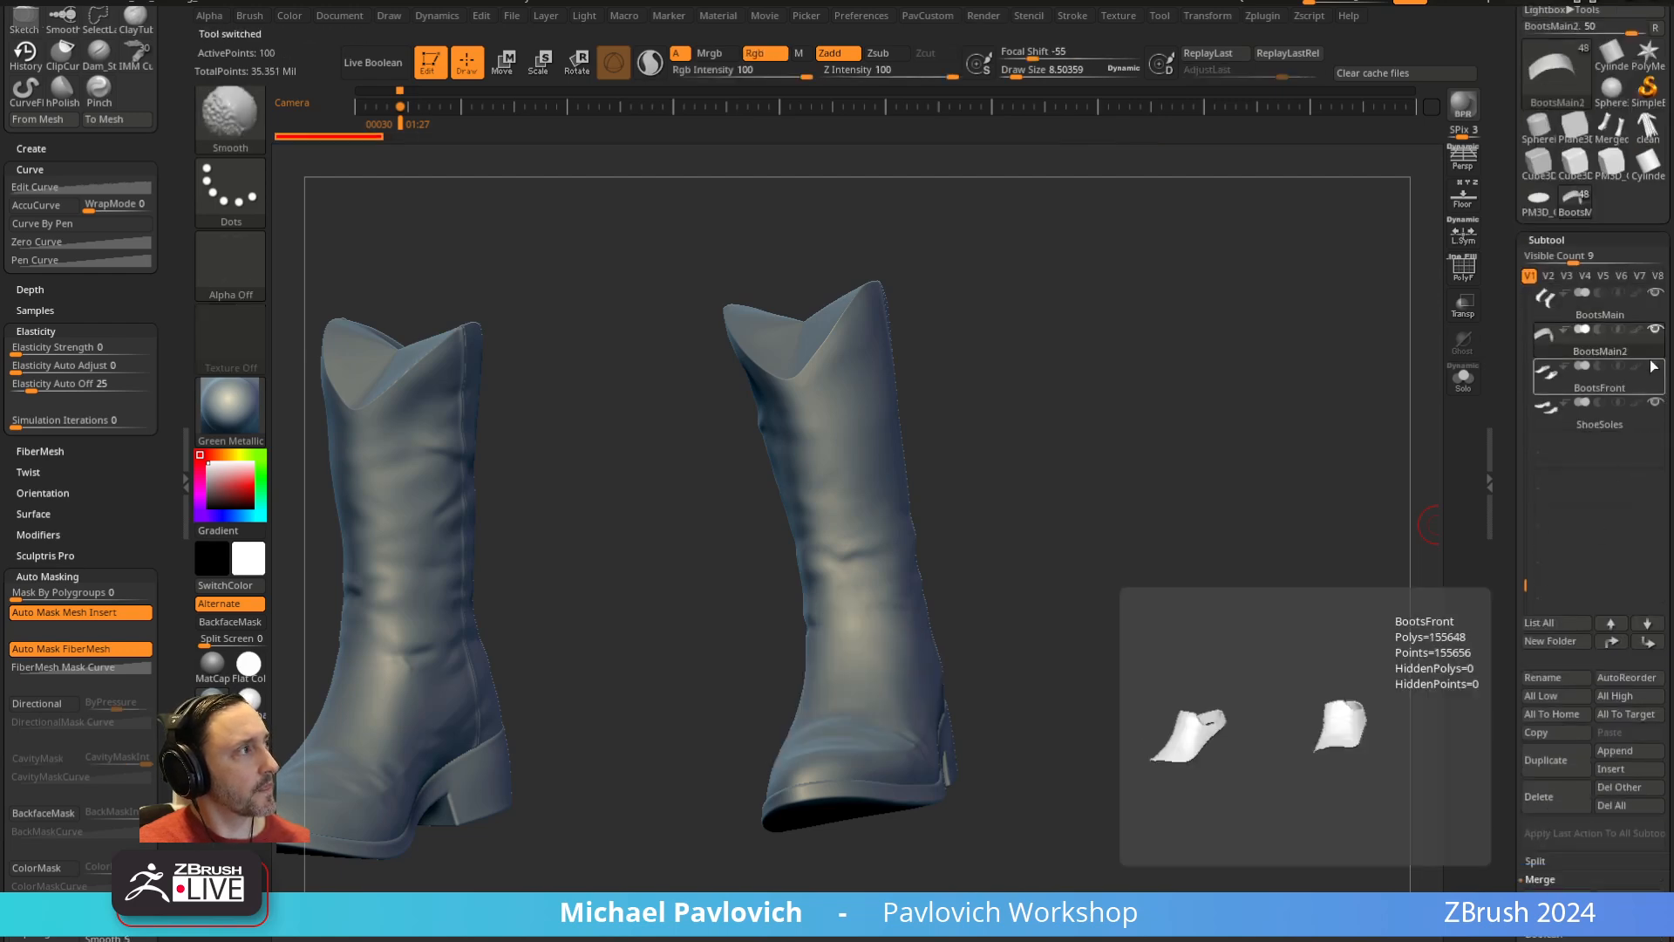
Show the finished BootsFront subtool on the boots and switch to visibility set 2
left_click_drag(1321, 524, 1294, 555)
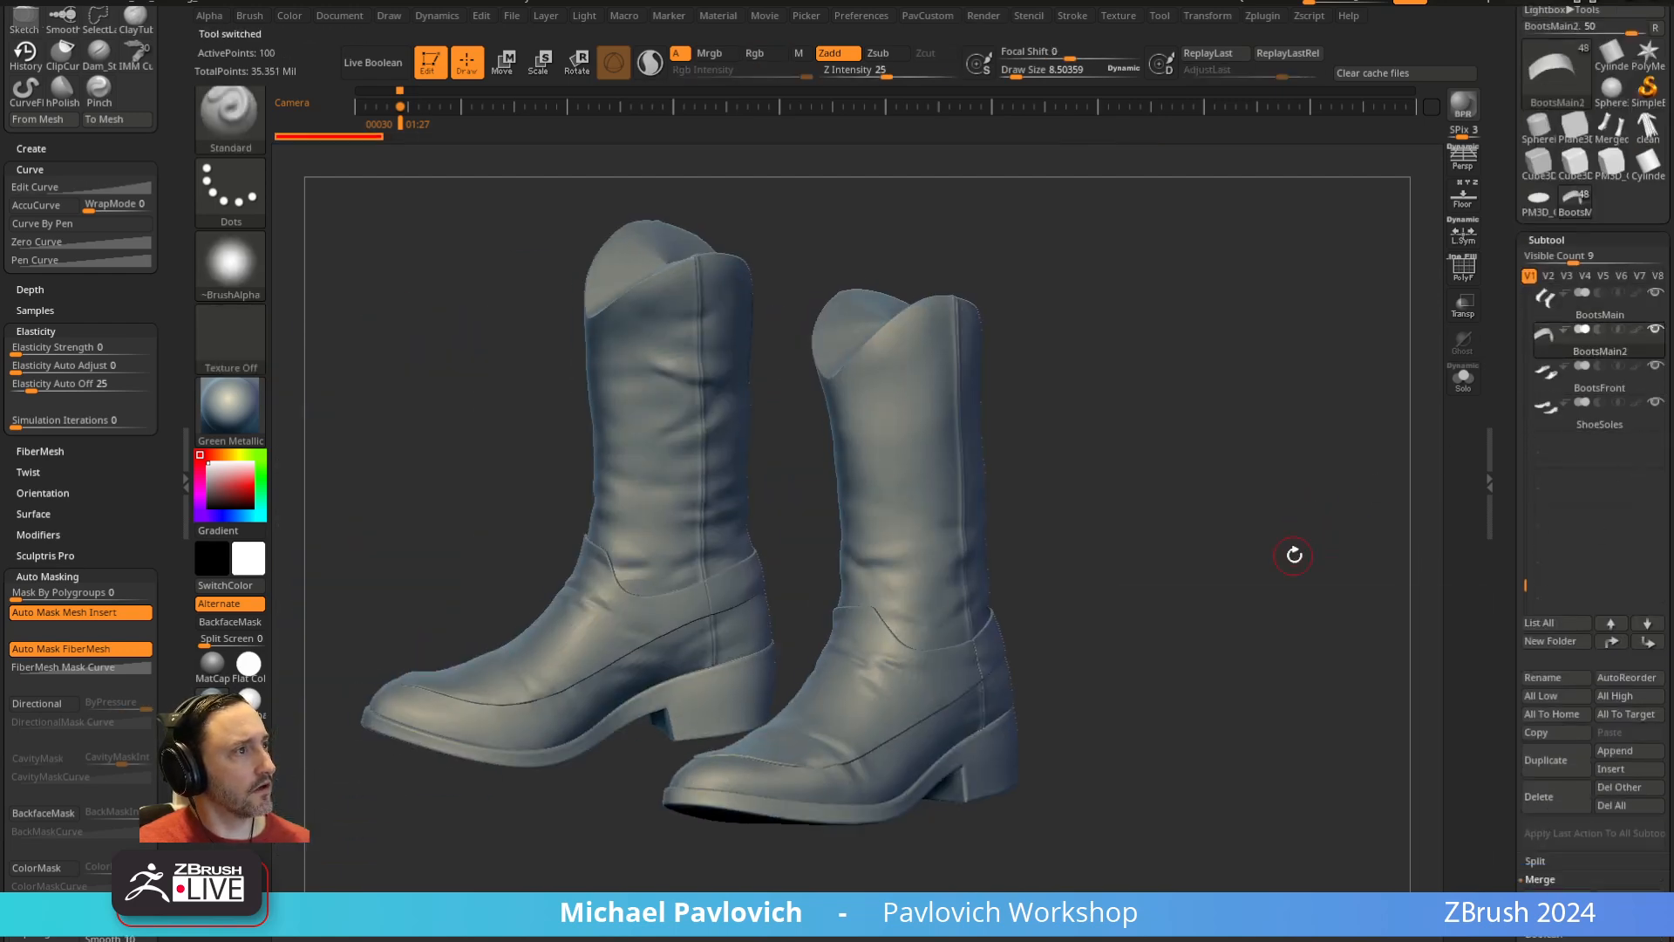
mouse_move(986, 435)
left_mouse_down()
mouse_move(1058, 553)
mouse_move(1636, 384)
left_mouse_up()
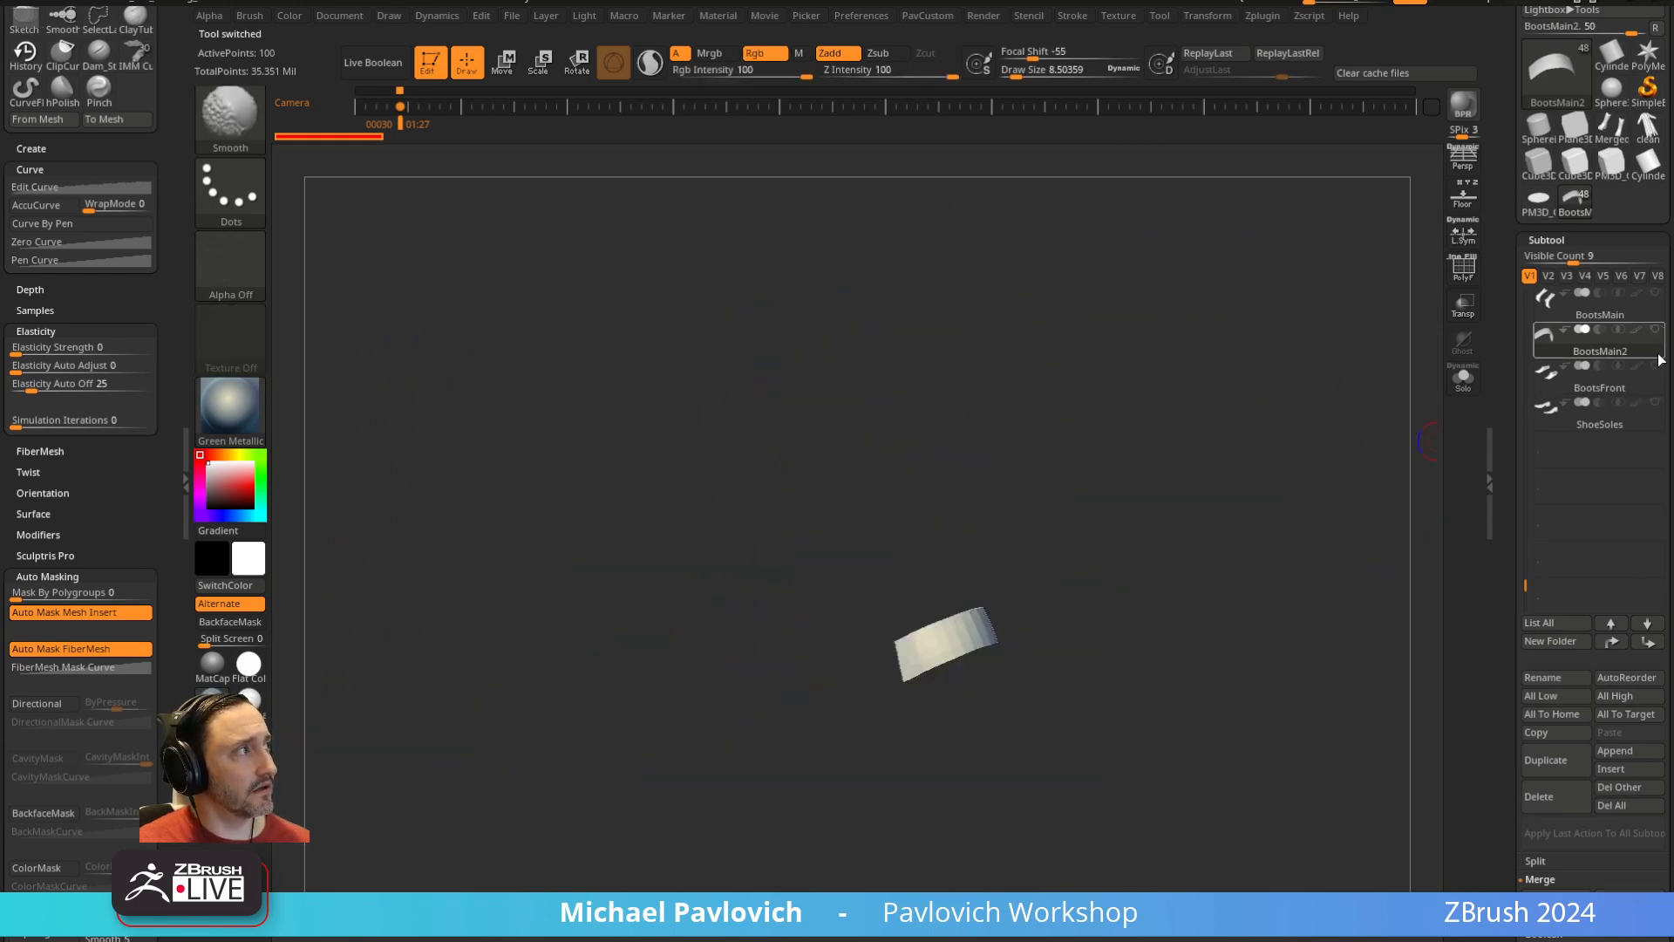
left_click(1548, 275)
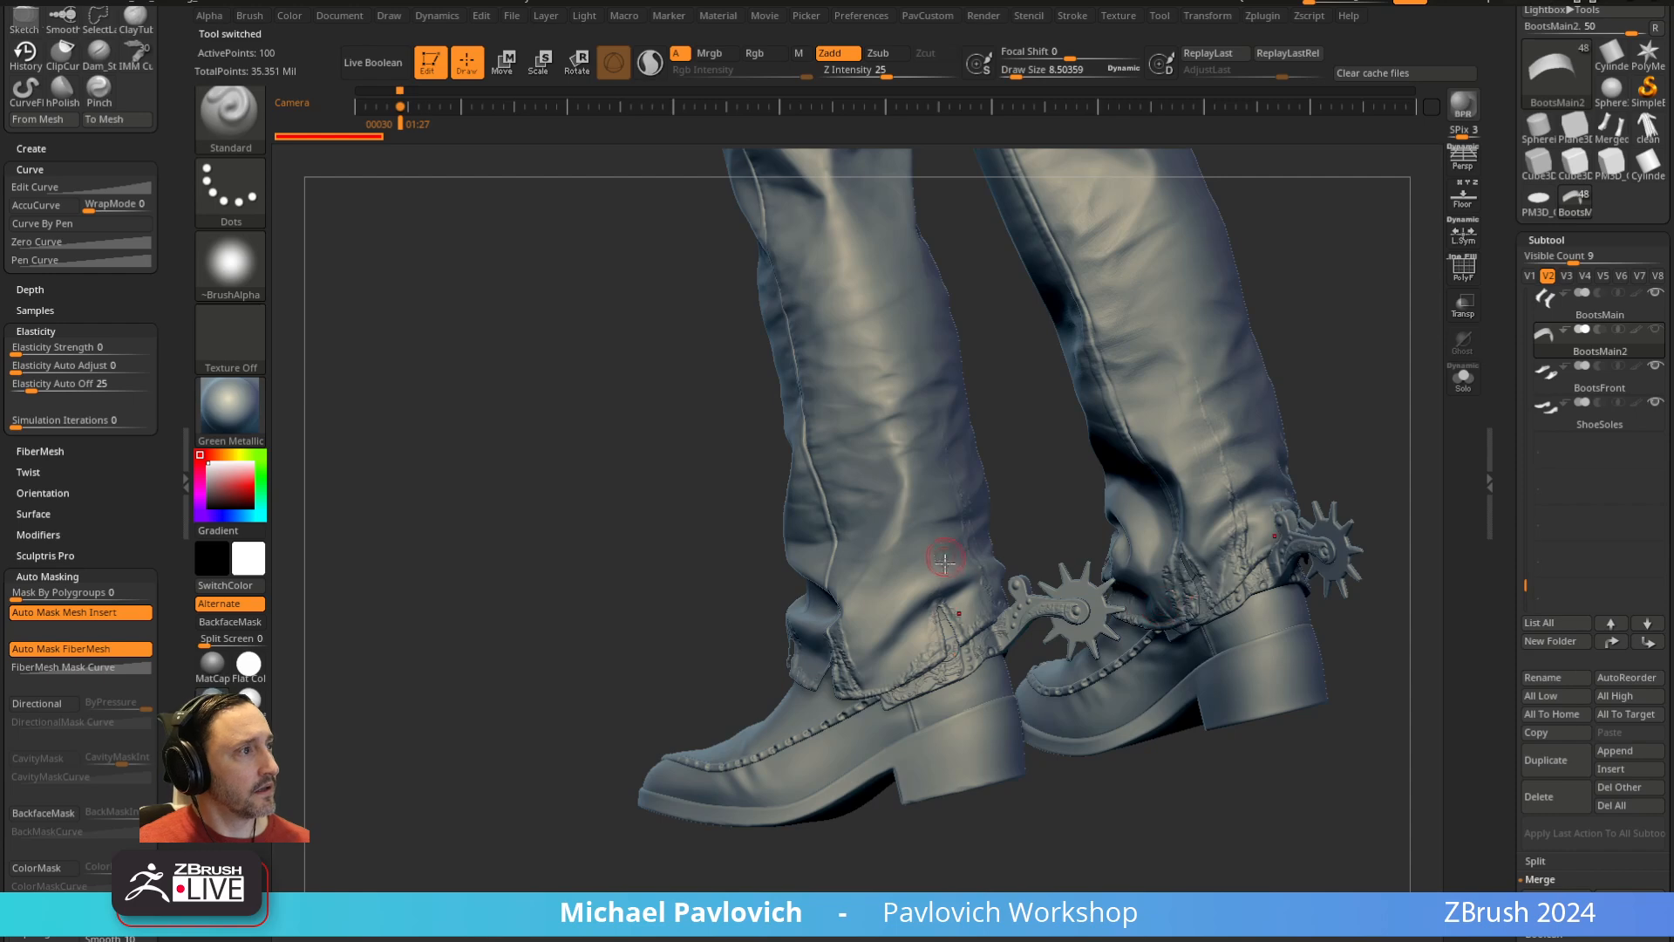
Show the character's other clothing subtools and hide the Pants to expose the boots with their spurs and straps
left_click(976, 702, "alt")
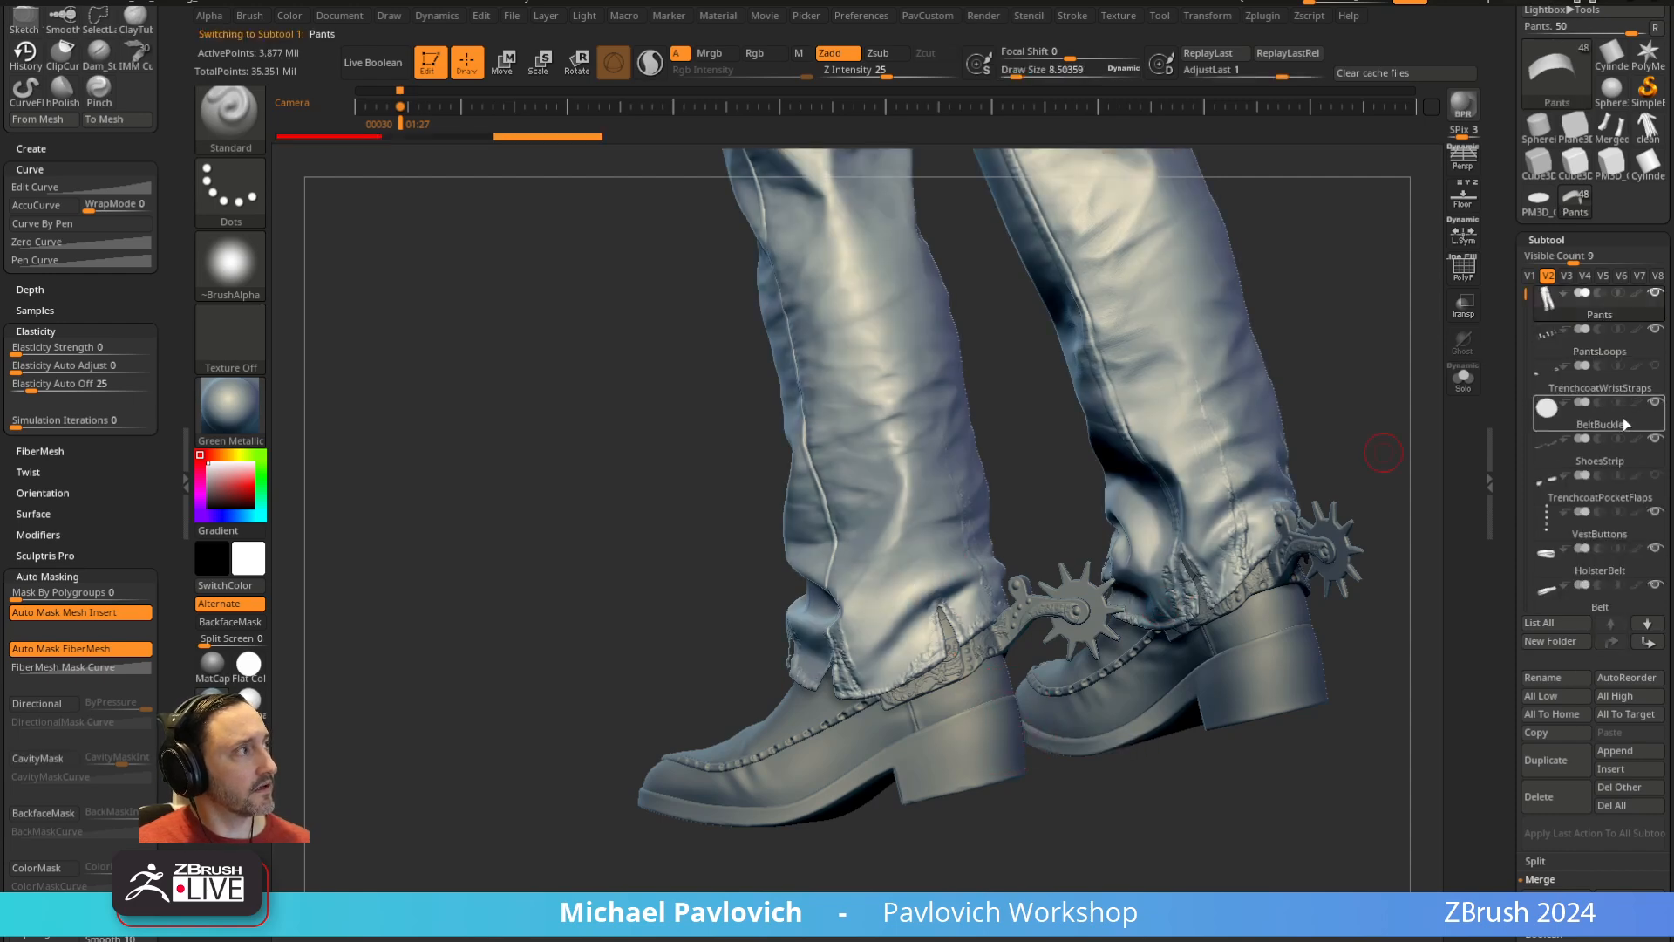
left_click(1613, 331)
left_click_drag(1062, 769, 1247, 712)
left_click_drag(1055, 521, 1059, 574)
left_click(973, 592, "alt")
left_click(1655, 586, "shift")
left_click(1655, 586, "shift")
left_click_drag(1345, 602, 1127, 572)
key("shift+Up")
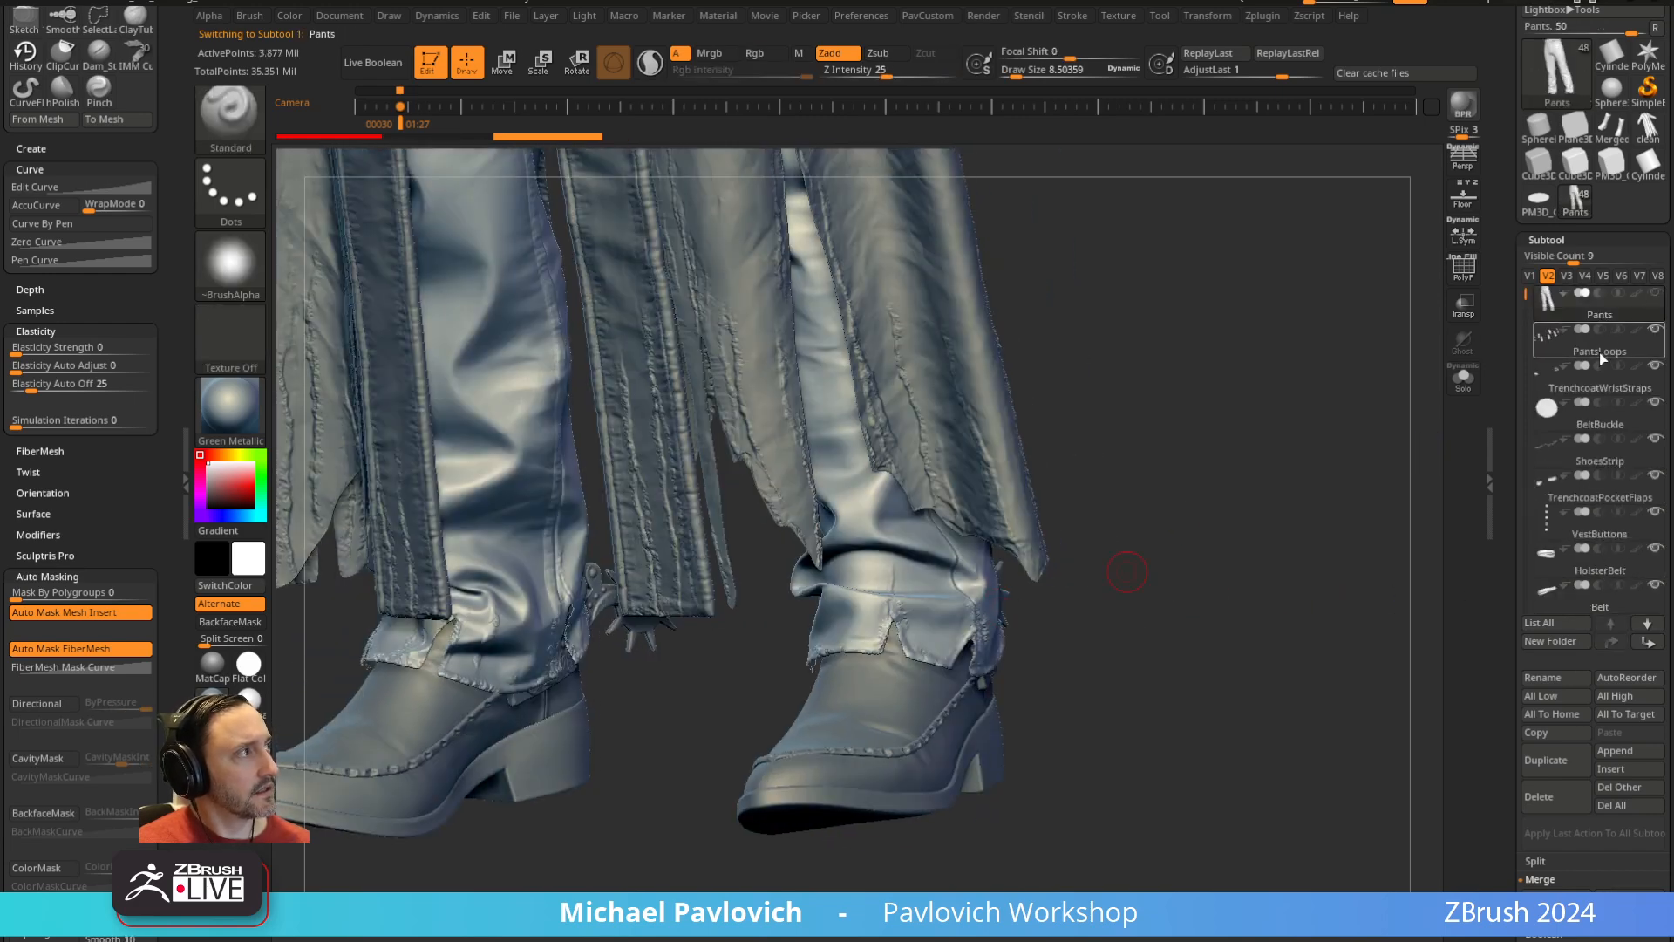
left_click(1600, 349)
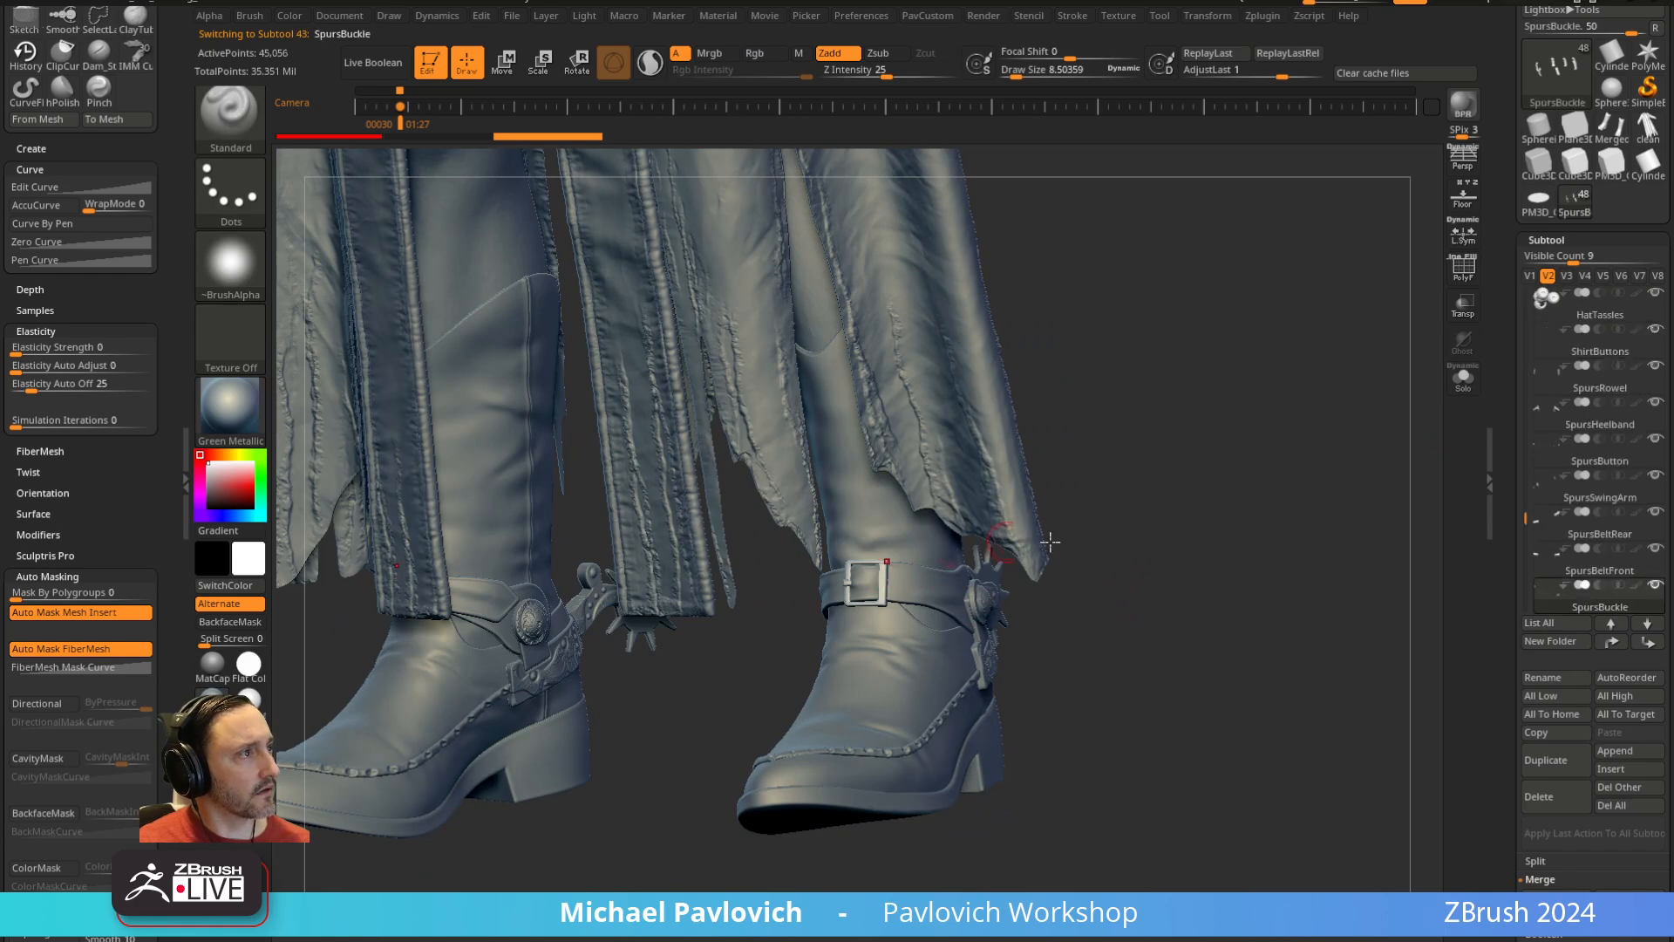
left_click(1646, 623, "shift")
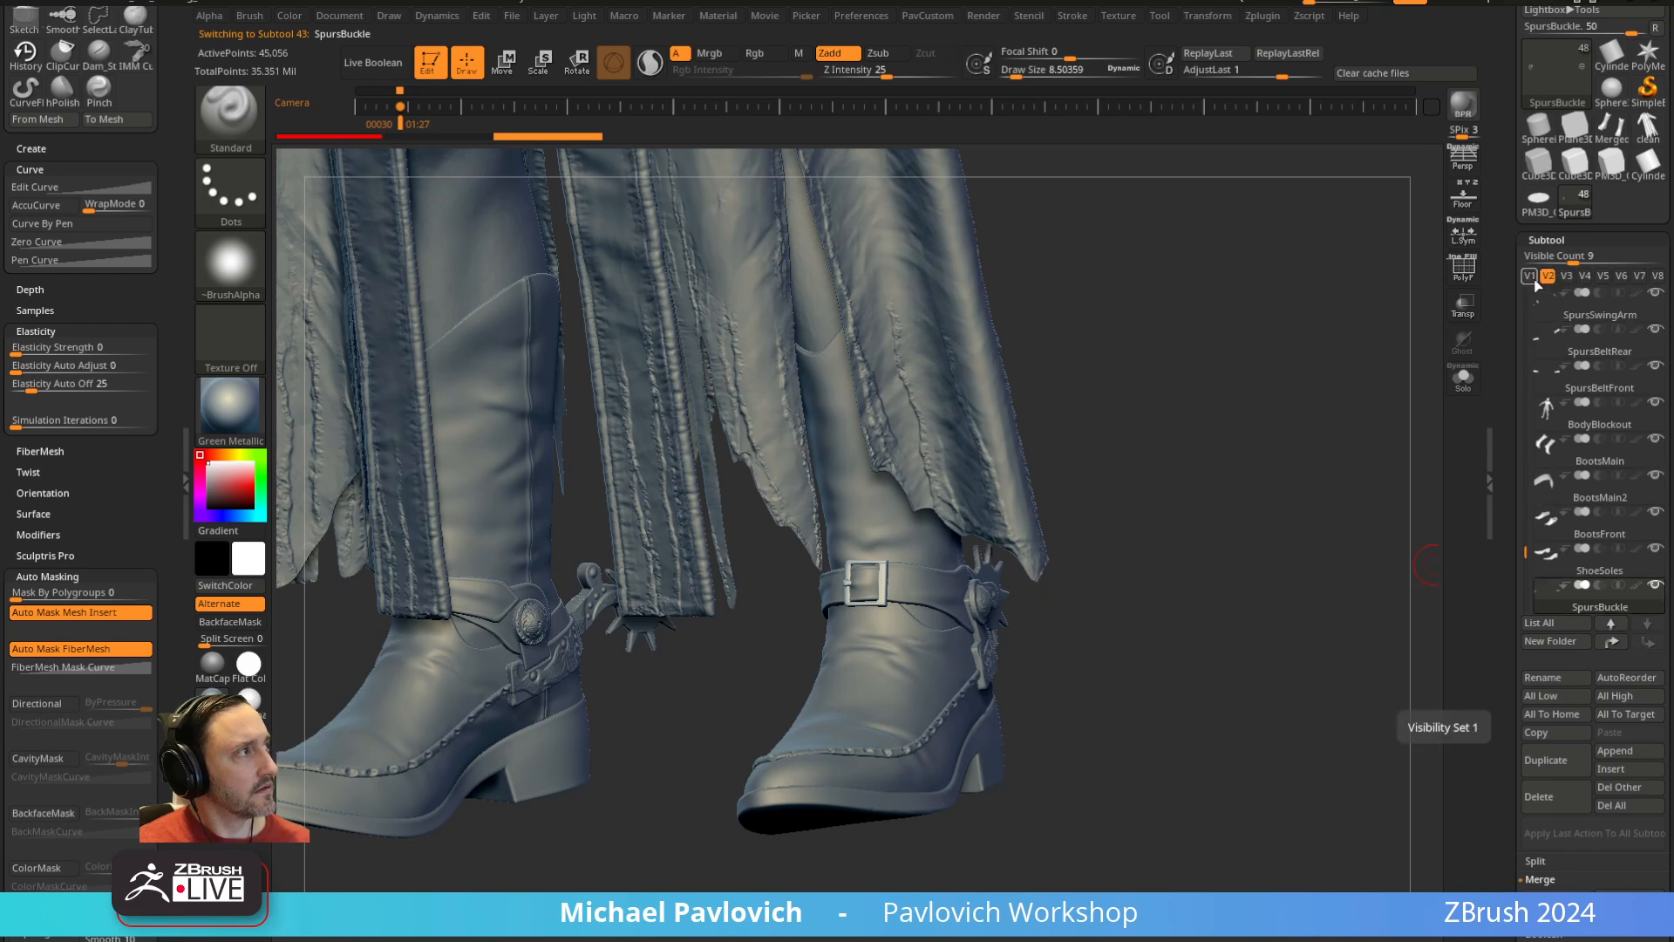
Hide the Trenchcoat and TrenchcoatLapels subtools hanging in front of the boots
left_click_drag(1279, 444, 1017, 506)
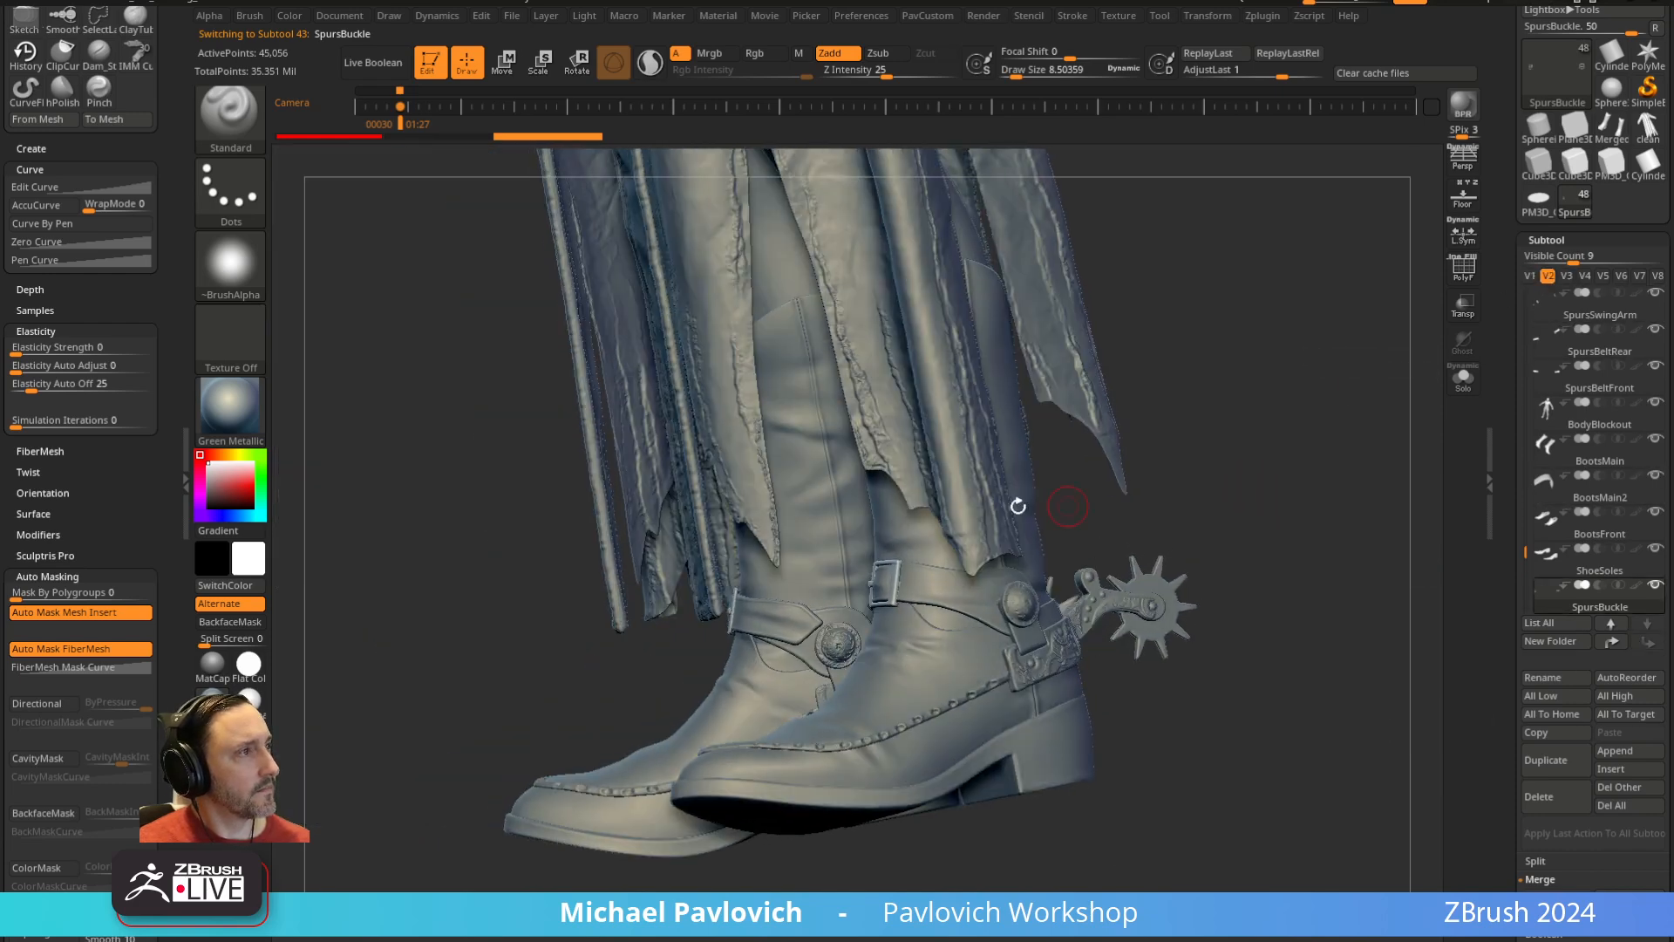
left_click(1018, 506, "alt")
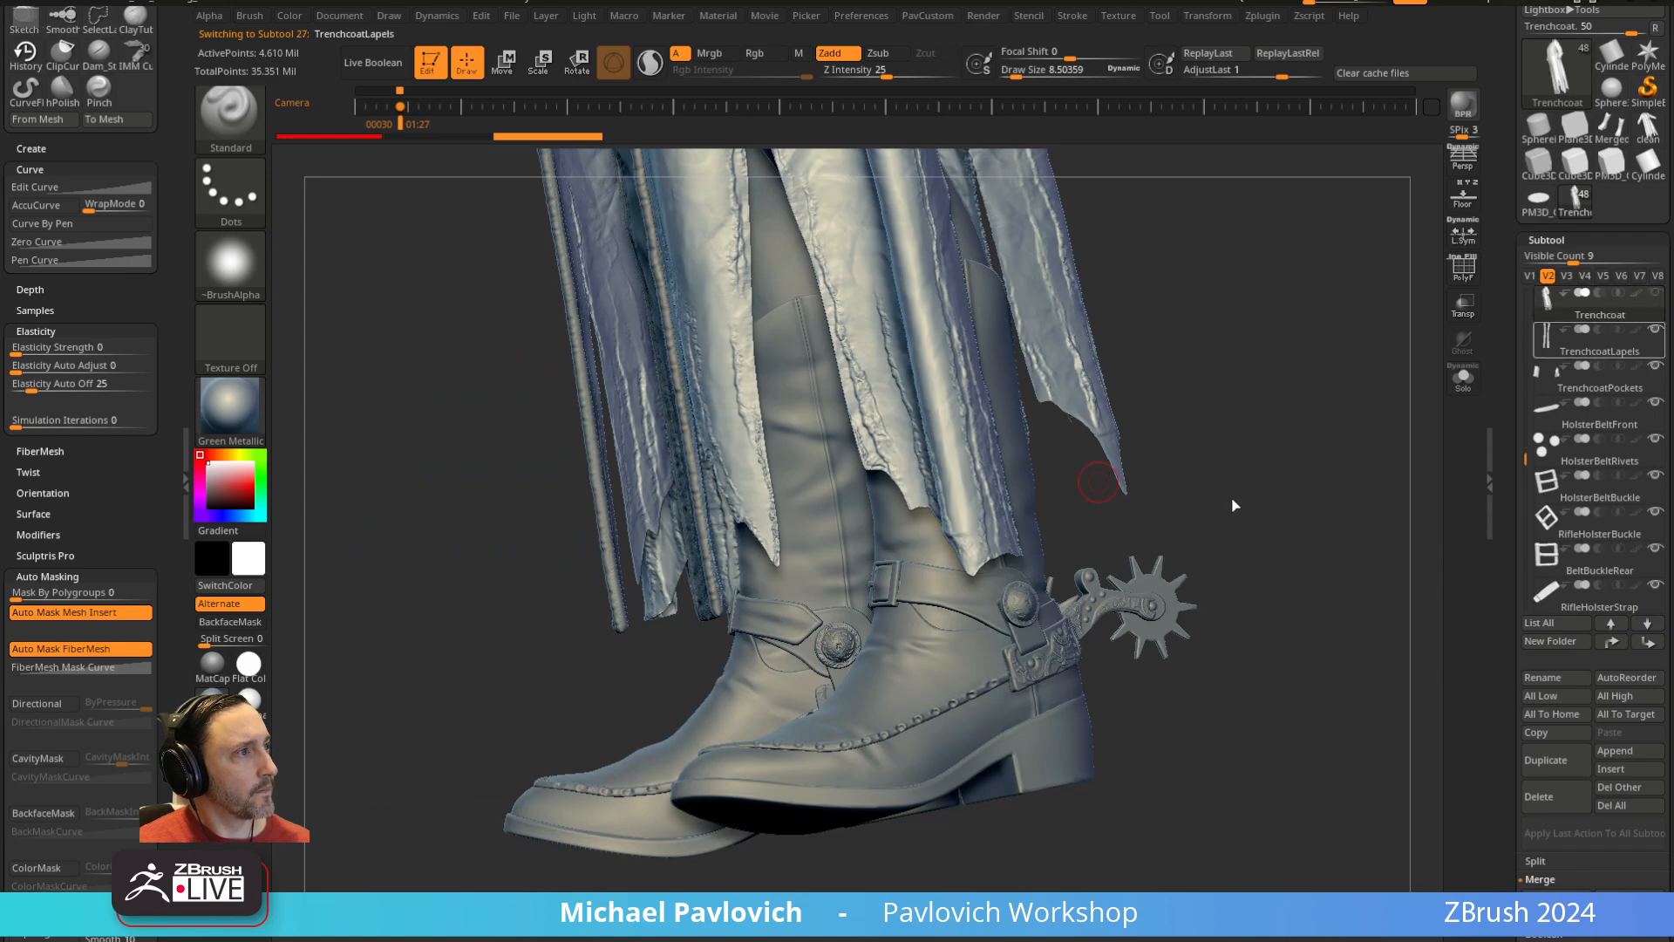
left_click_drag(1234, 506, 1286, 614)
left_click(1619, 385)
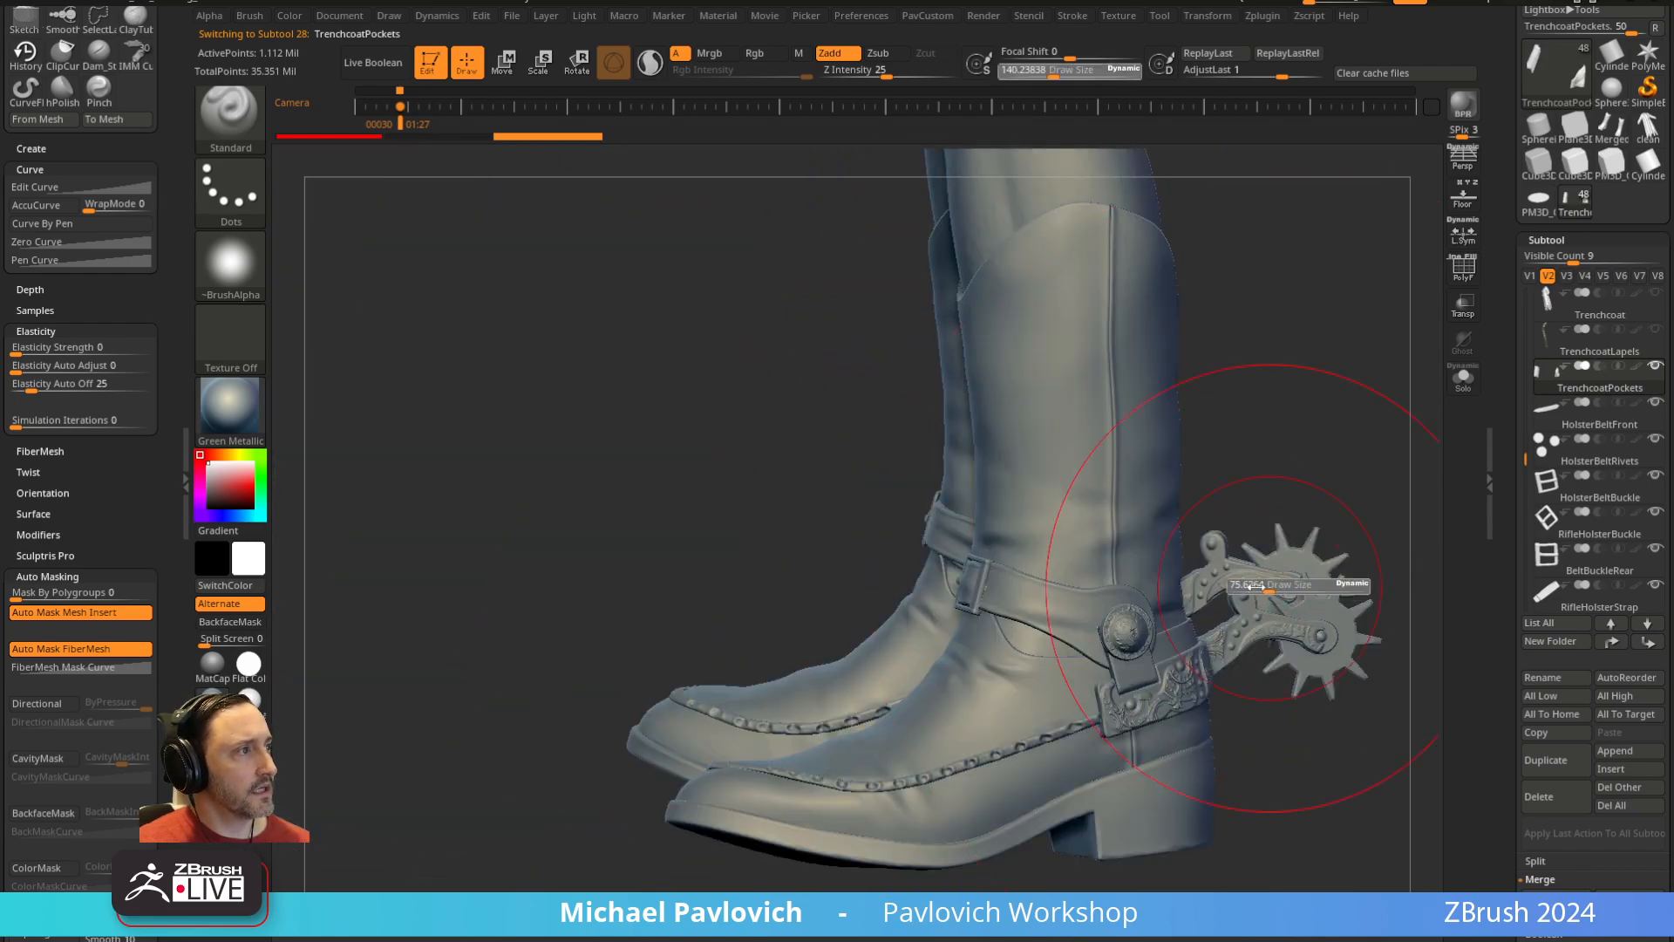
Hide the spur strap parts SpursBeltRear, SpursBuckle and SpursBeltFront around the boot ankles
left_click_drag(1328, 485, 1225, 484)
left_click(1120, 522, "alt")
left_click_drag(1326, 347, 1329, 322)
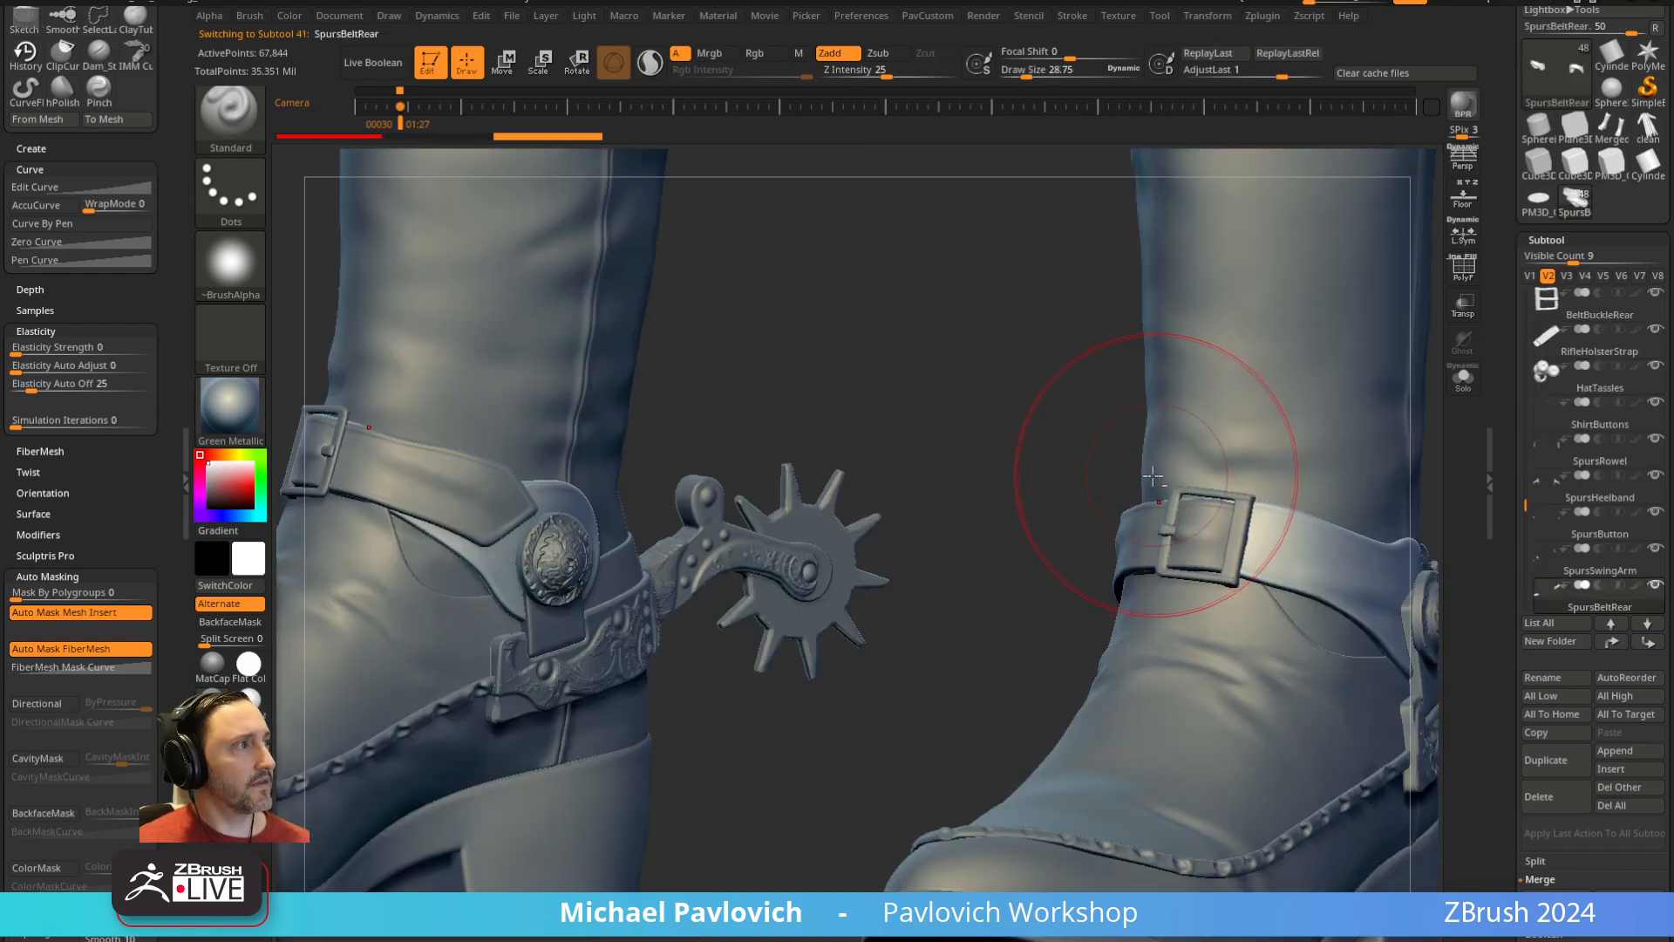
left_click_drag(1045, 486, 1091, 449, "alt")
left_click_drag(1320, 437, 1146, 514)
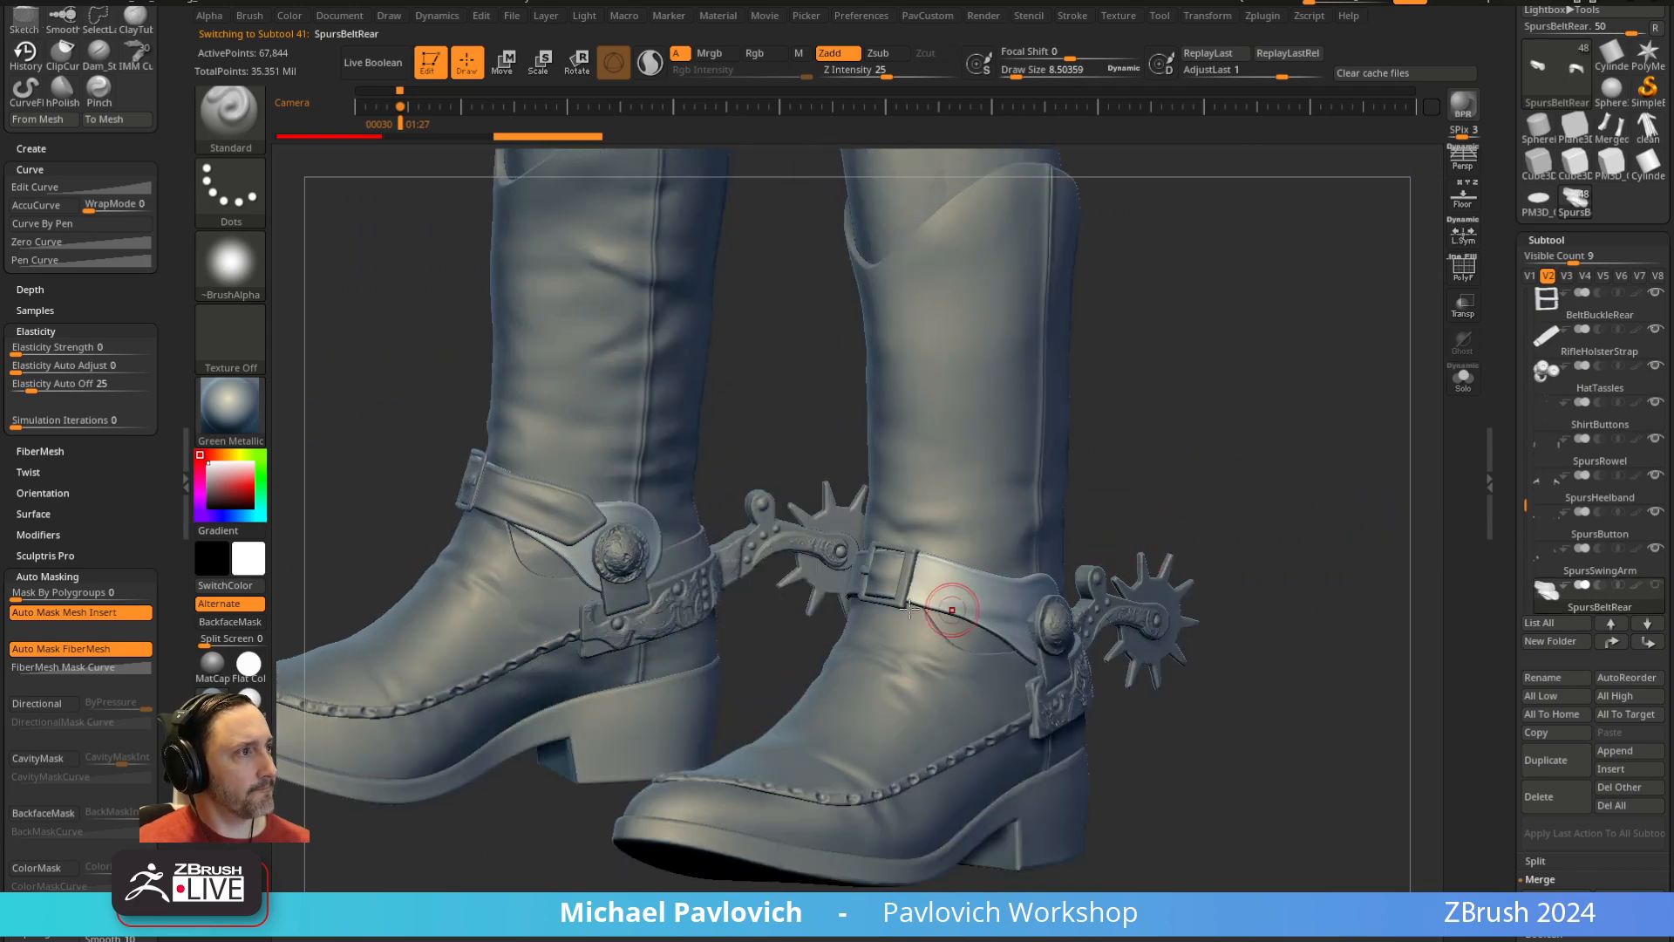
left_click(902, 578, "alt")
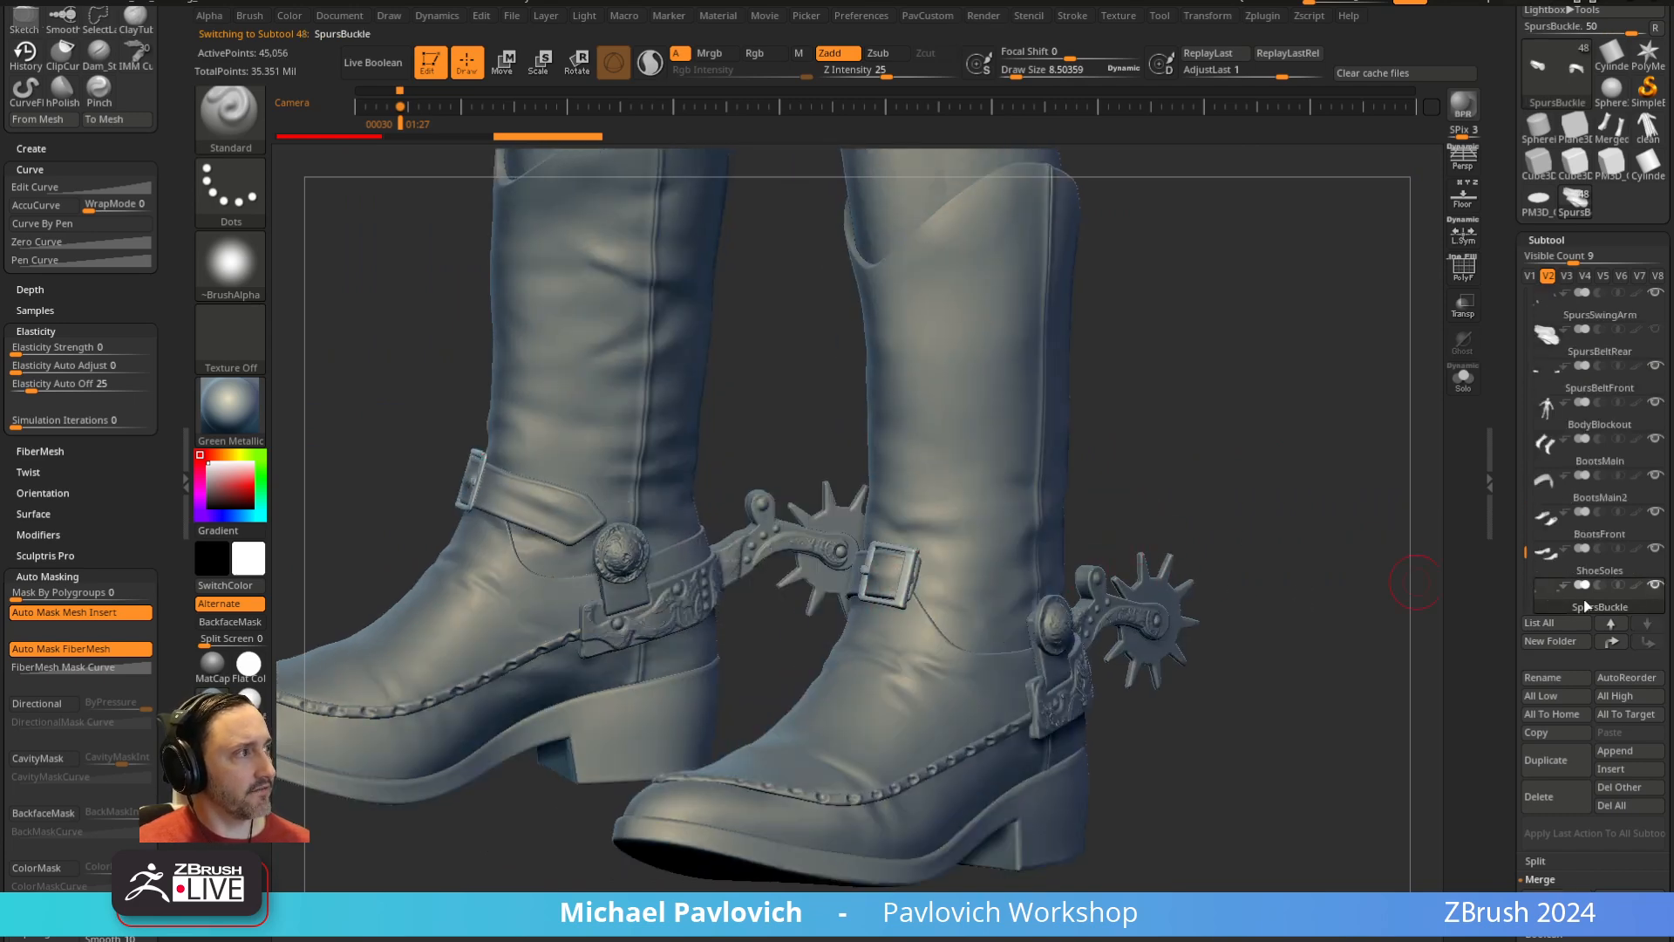
left_click(890, 580, "alt")
left_click(1608, 400)
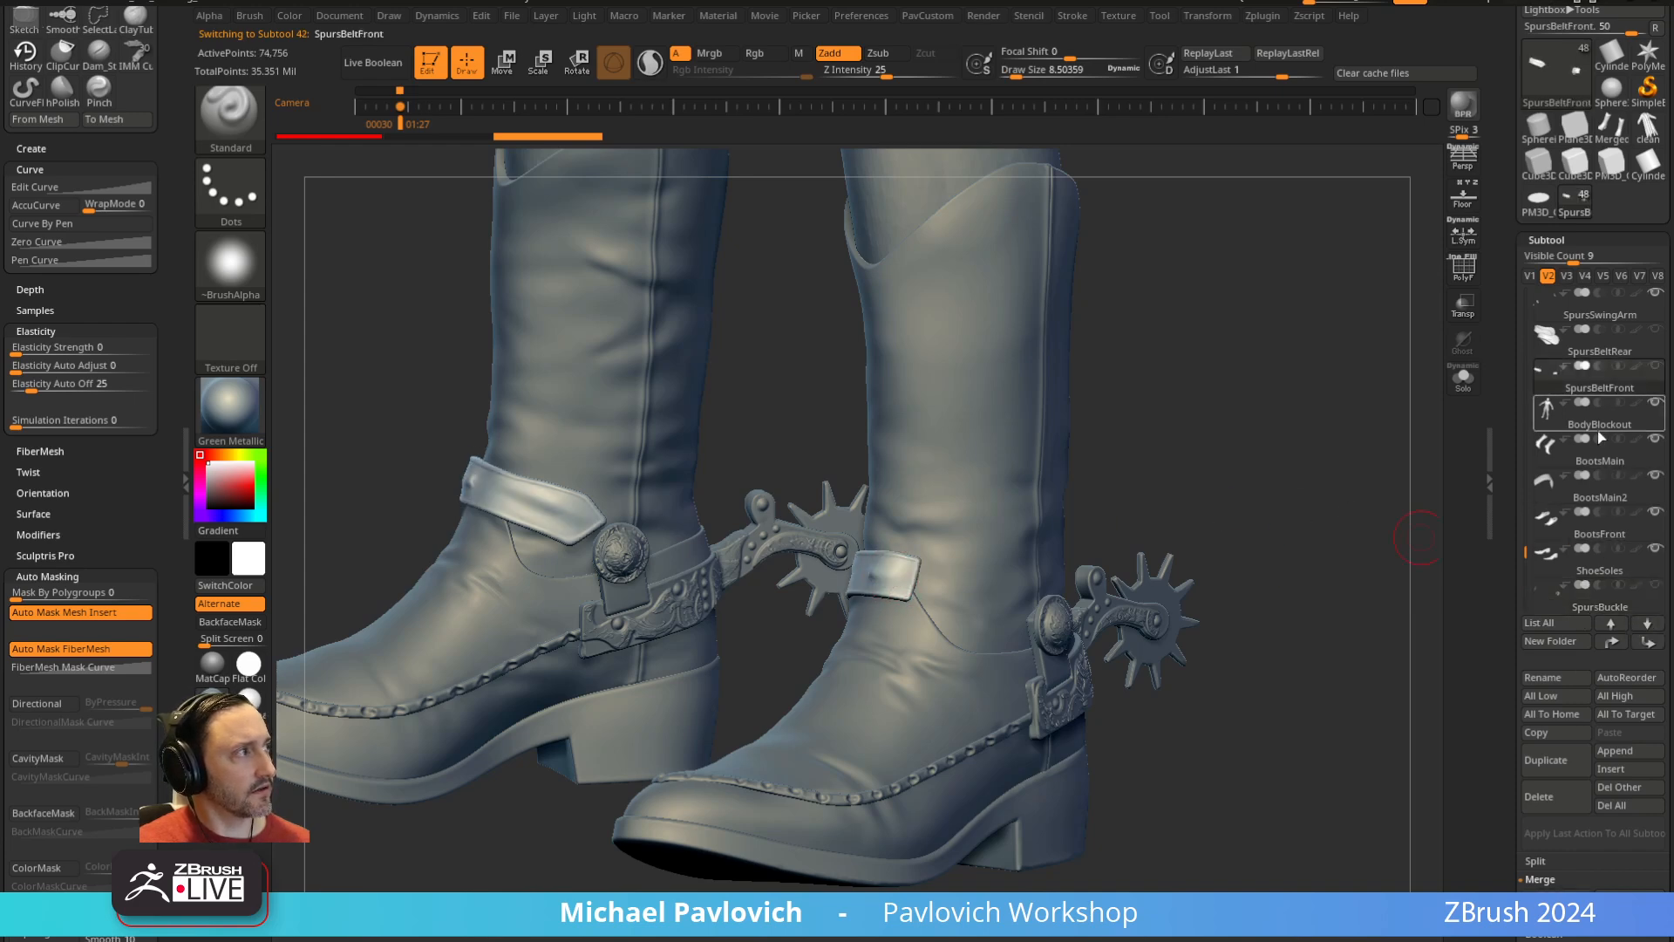
Make BodyBlockout the active subtool and switch to the Topology brush with a draw size of about 12.4
mouse_move(1264, 514)
left_mouse_down()
mouse_move(1136, 530)
mouse_move(782, 635)
left_mouse_up()
key("s")
key("b")
key("t")
key("o")
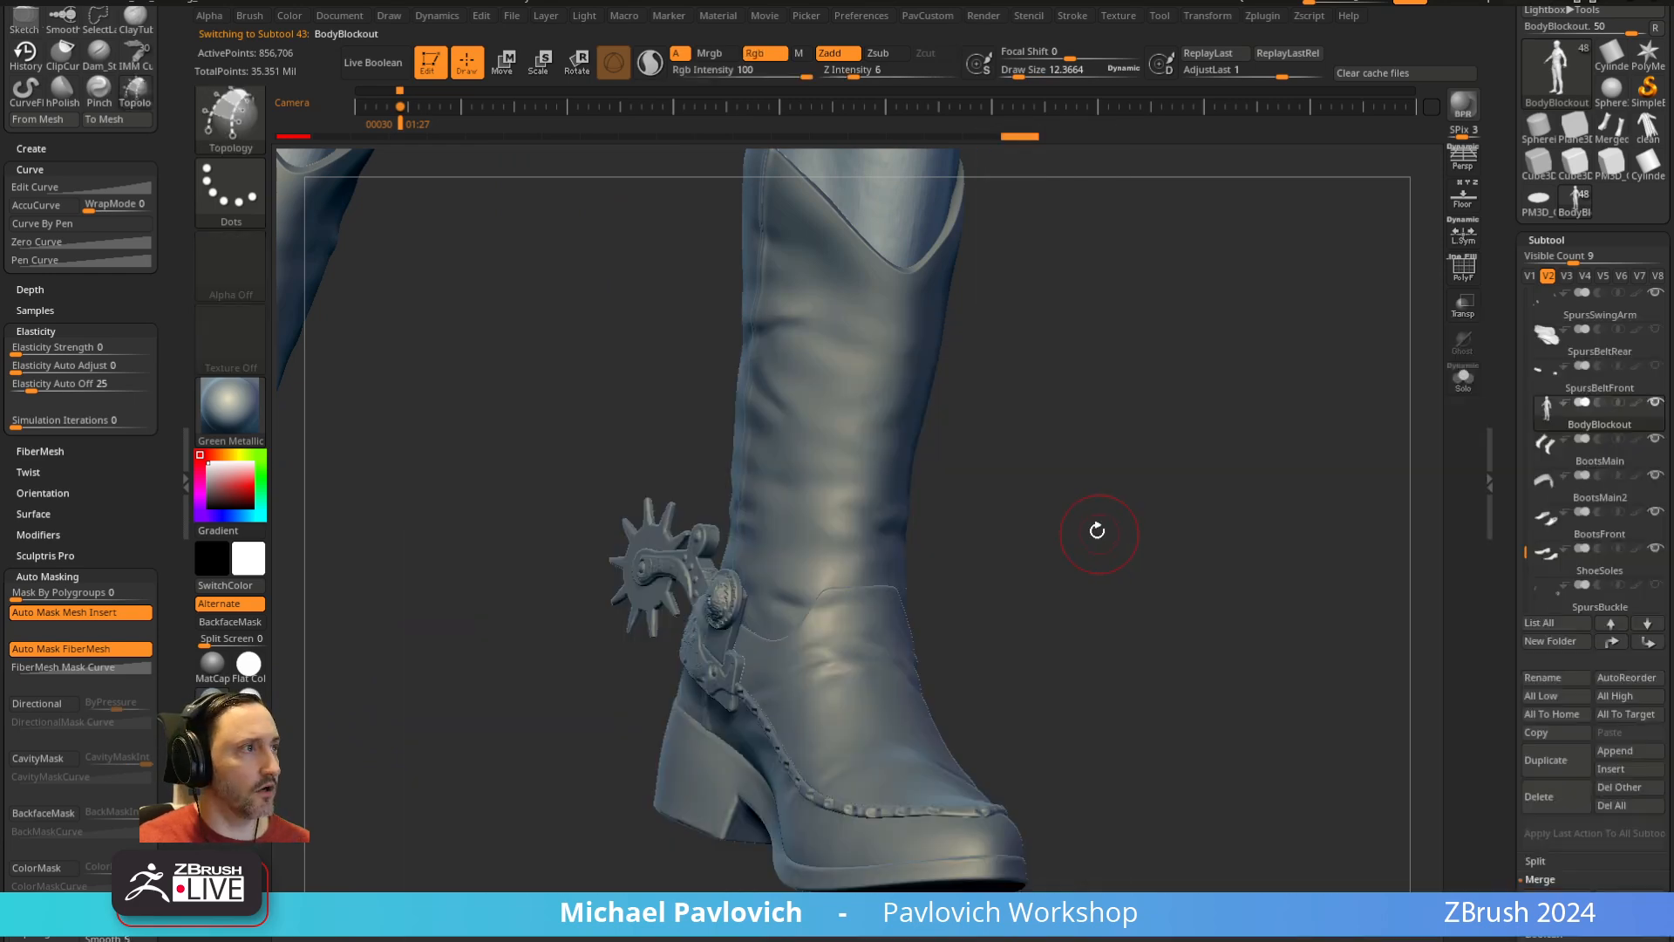
mouse_move(1095, 526)
left_mouse_down()
mouse_move(1081, 527)
mouse_move(1119, 551)
left_mouse_up()
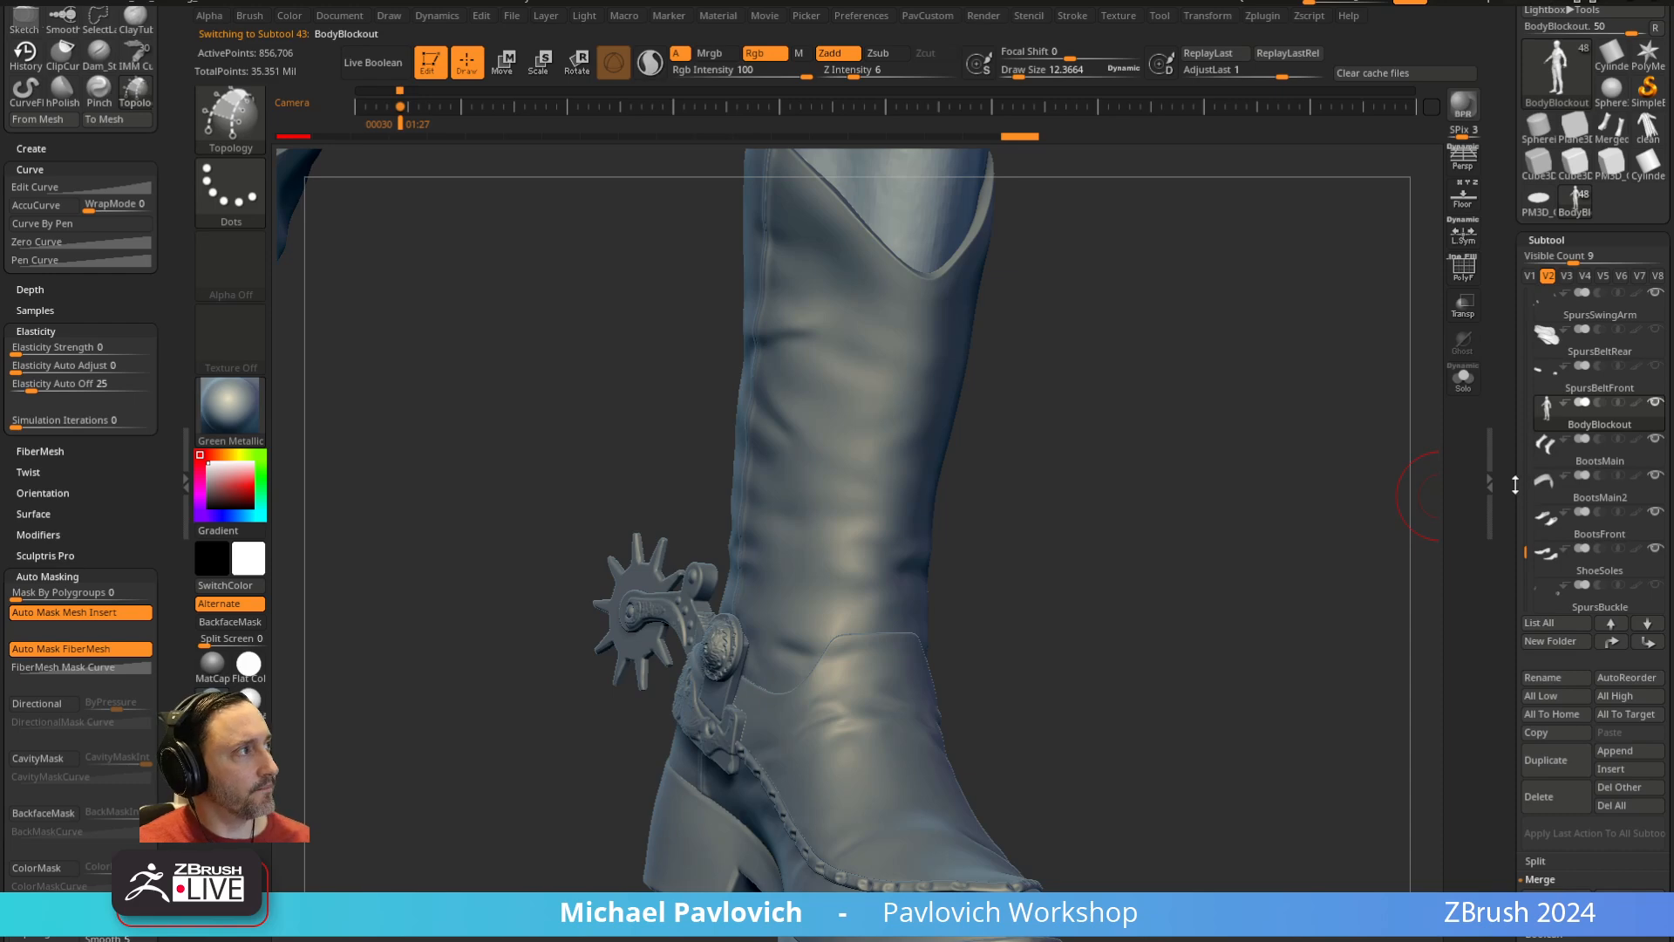
Delete the lower subdivision levels of the BodyBlockout subtool
scroll(1577, 419, "down", 8)
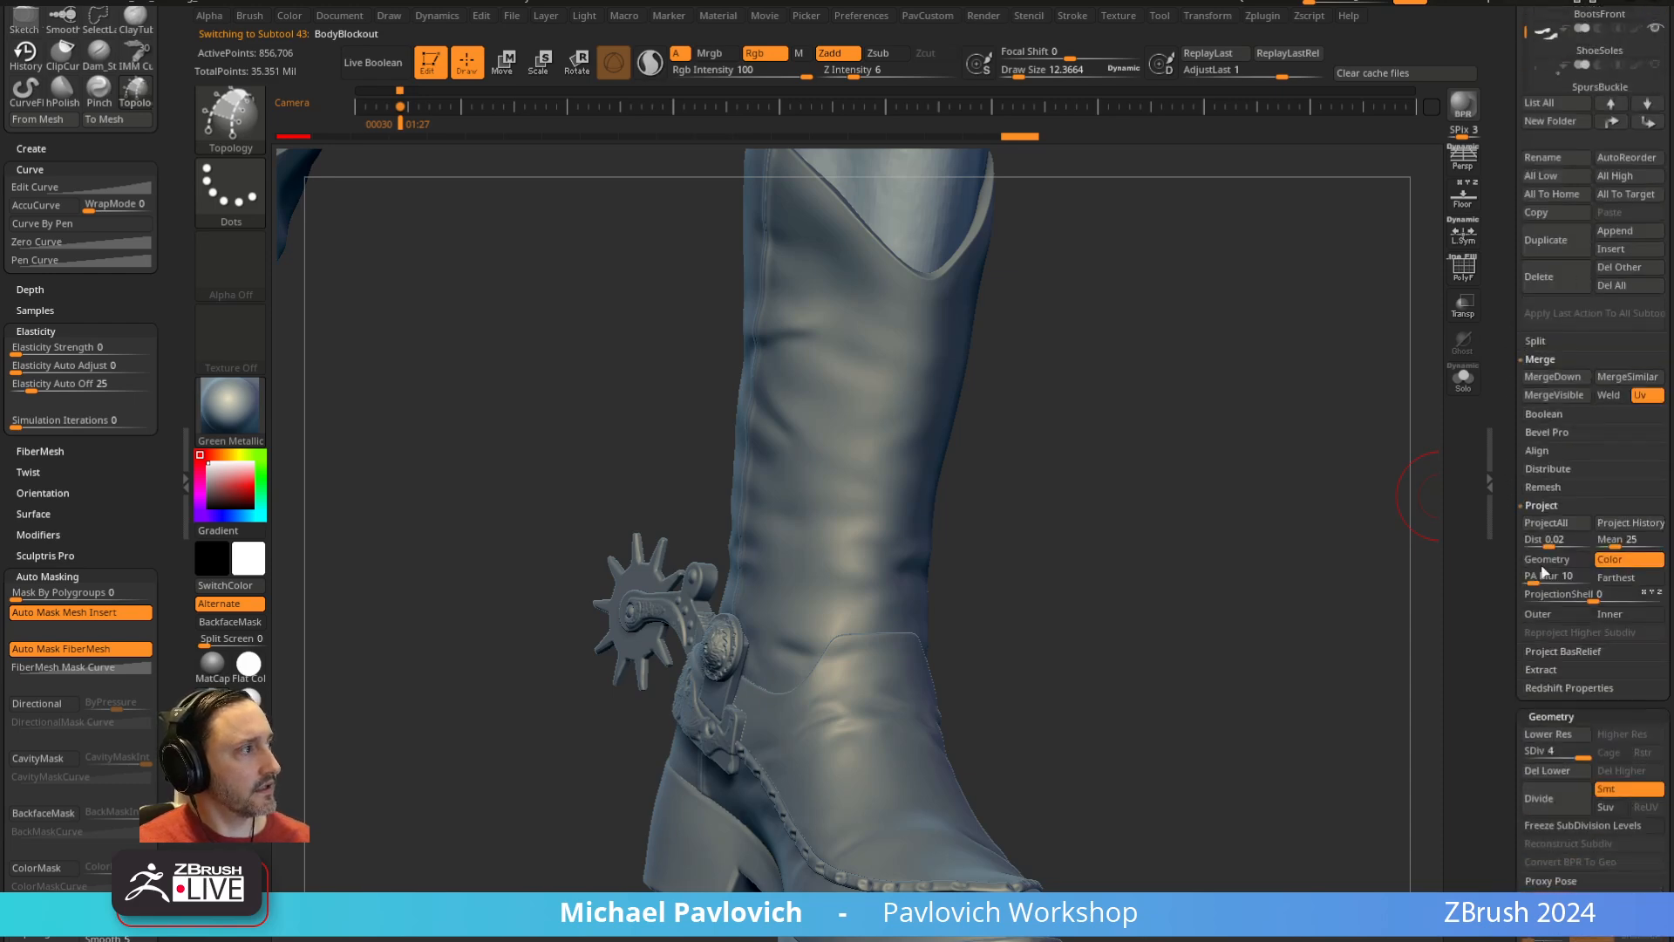
left_click(1533, 773)
left_click_drag(1095, 453, 755, 596)
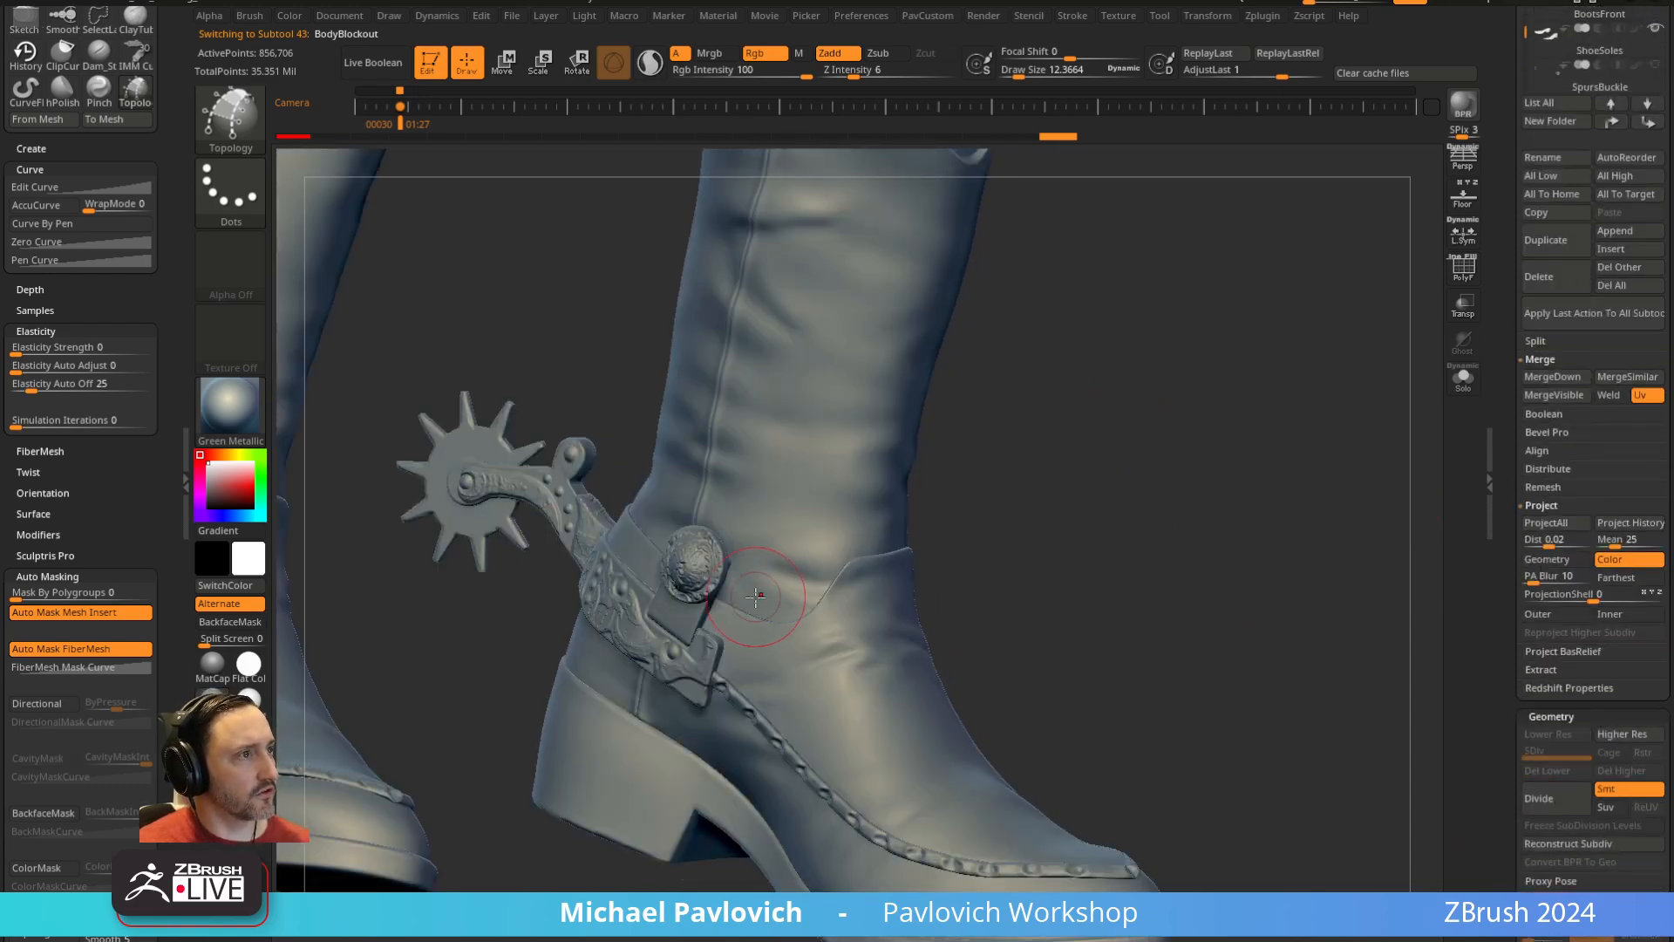
mouse_move(1125, 586)
left_mouse_down()
mouse_move(1062, 635)
mouse_move(1064, 611)
left_mouse_up()
key("ctrl+z")
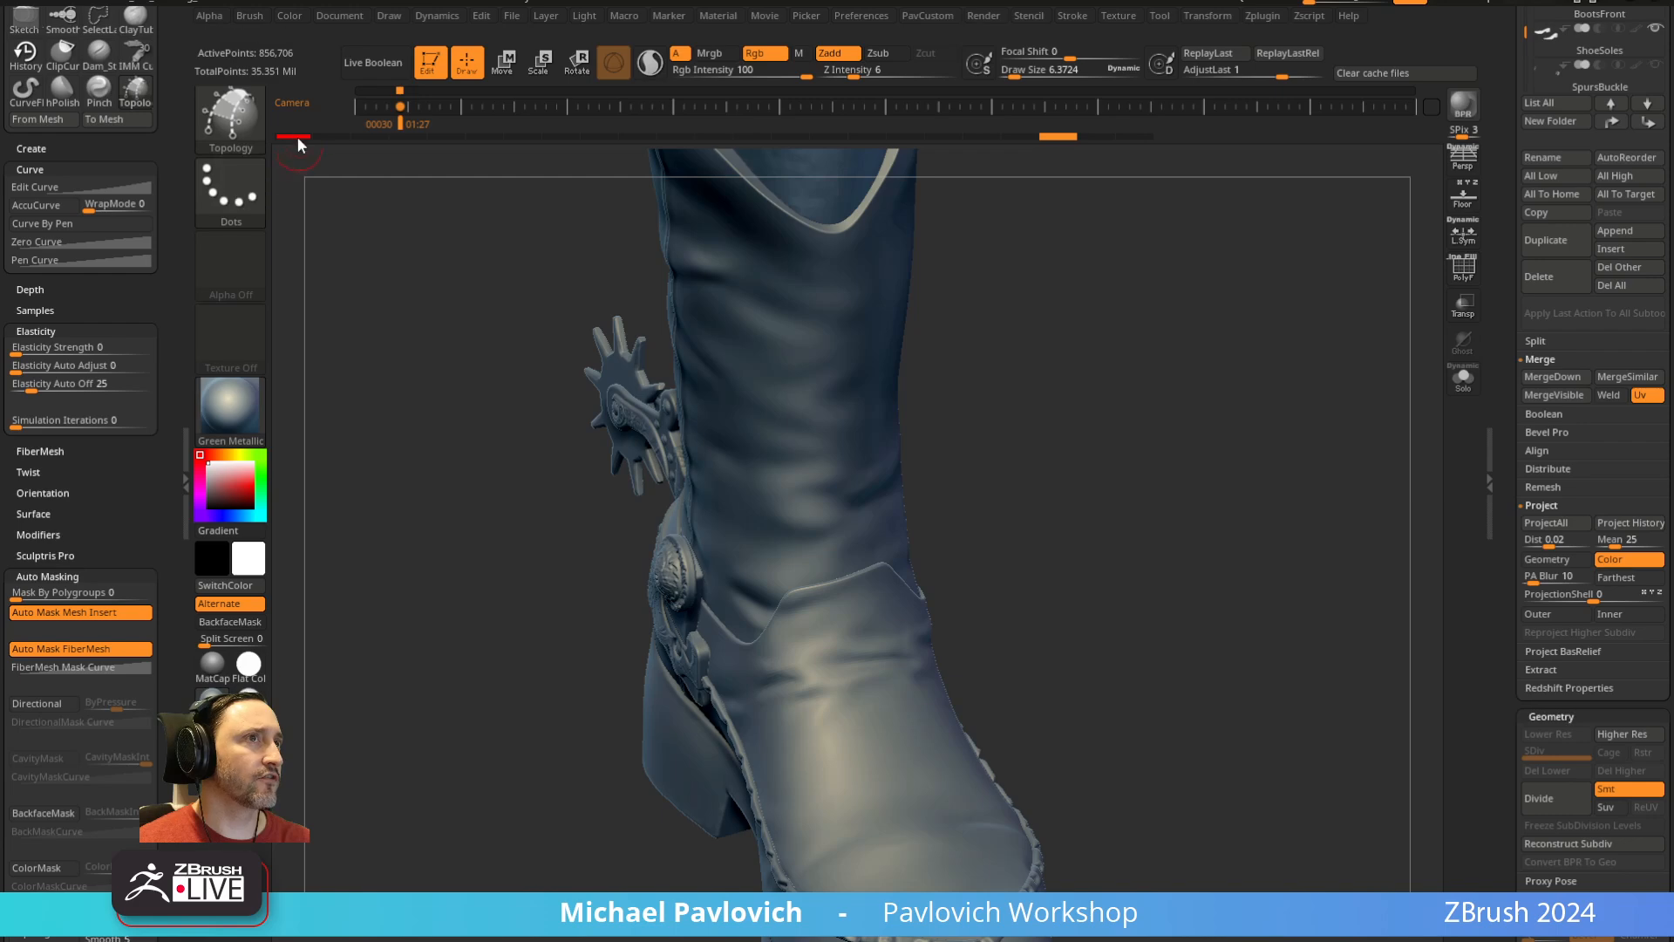
key("ctrl")
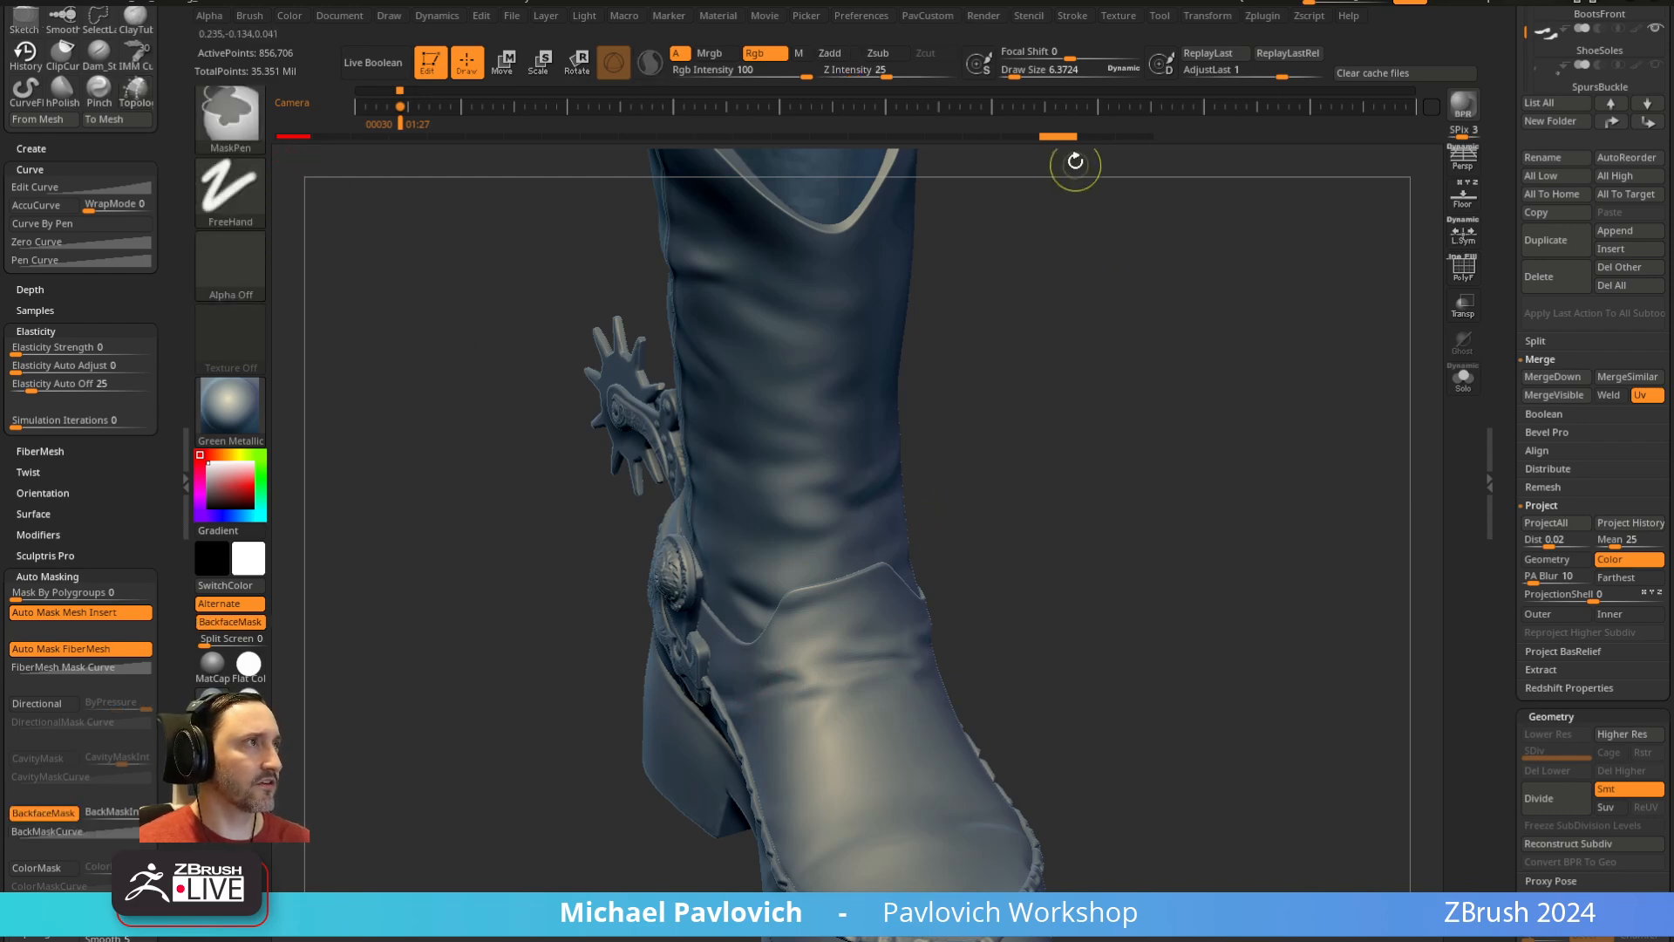
left_click(1063, 136, "ctrl")
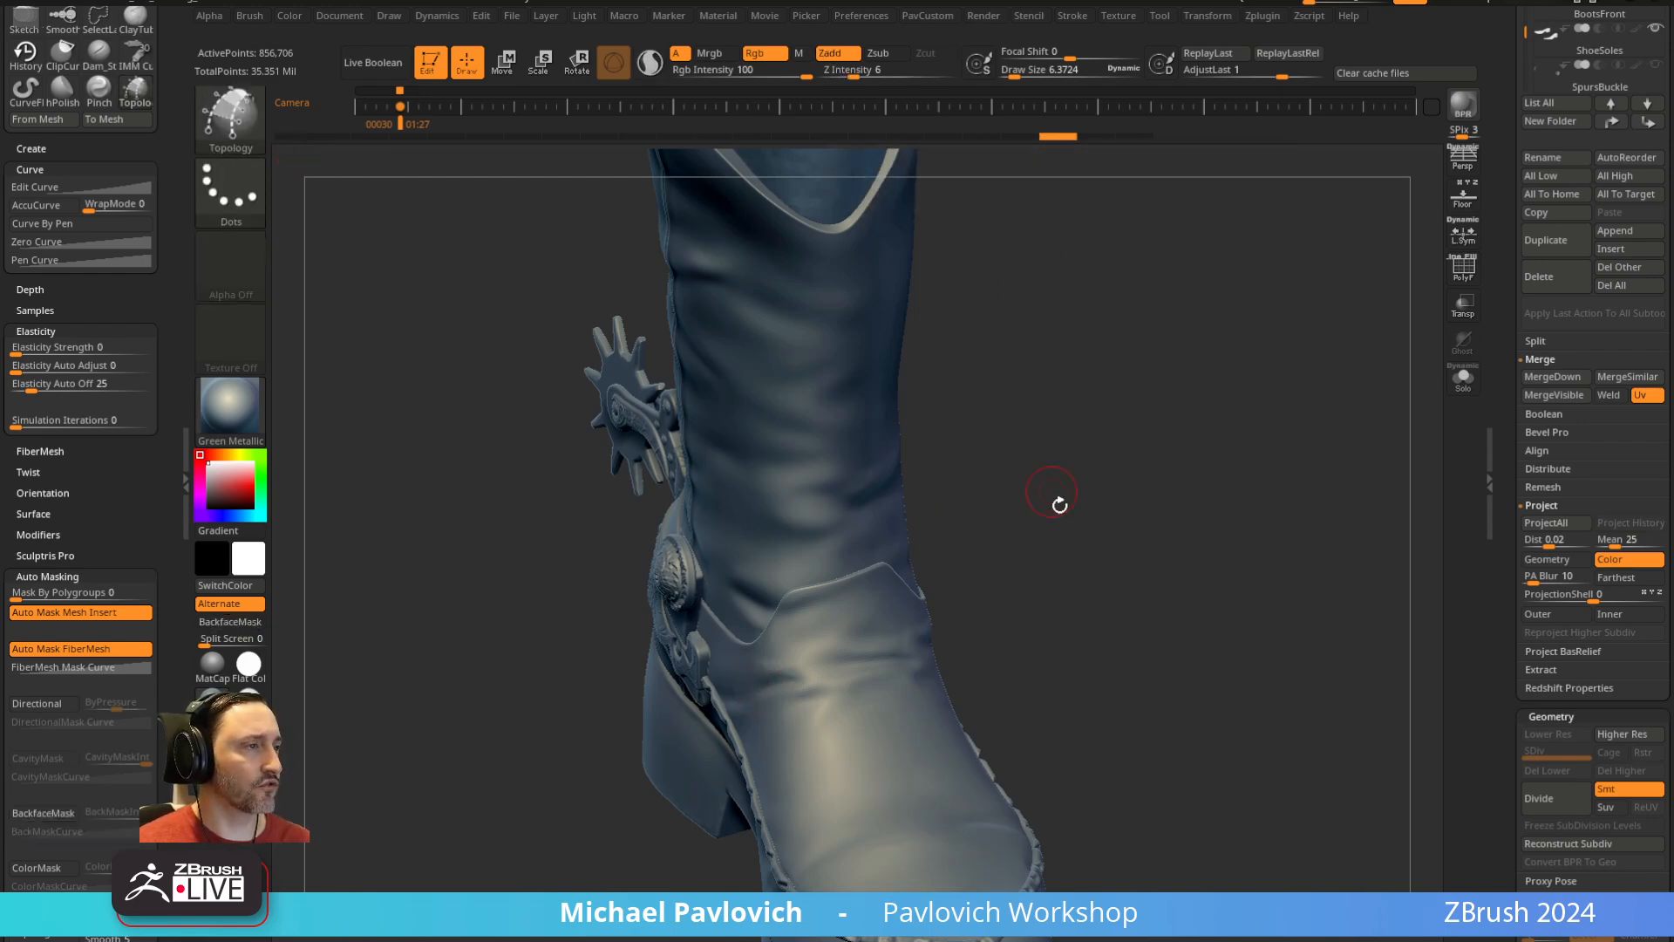
left_click_drag(1058, 504, 1151, 489)
right_click_drag(707, 470, 836, 574)
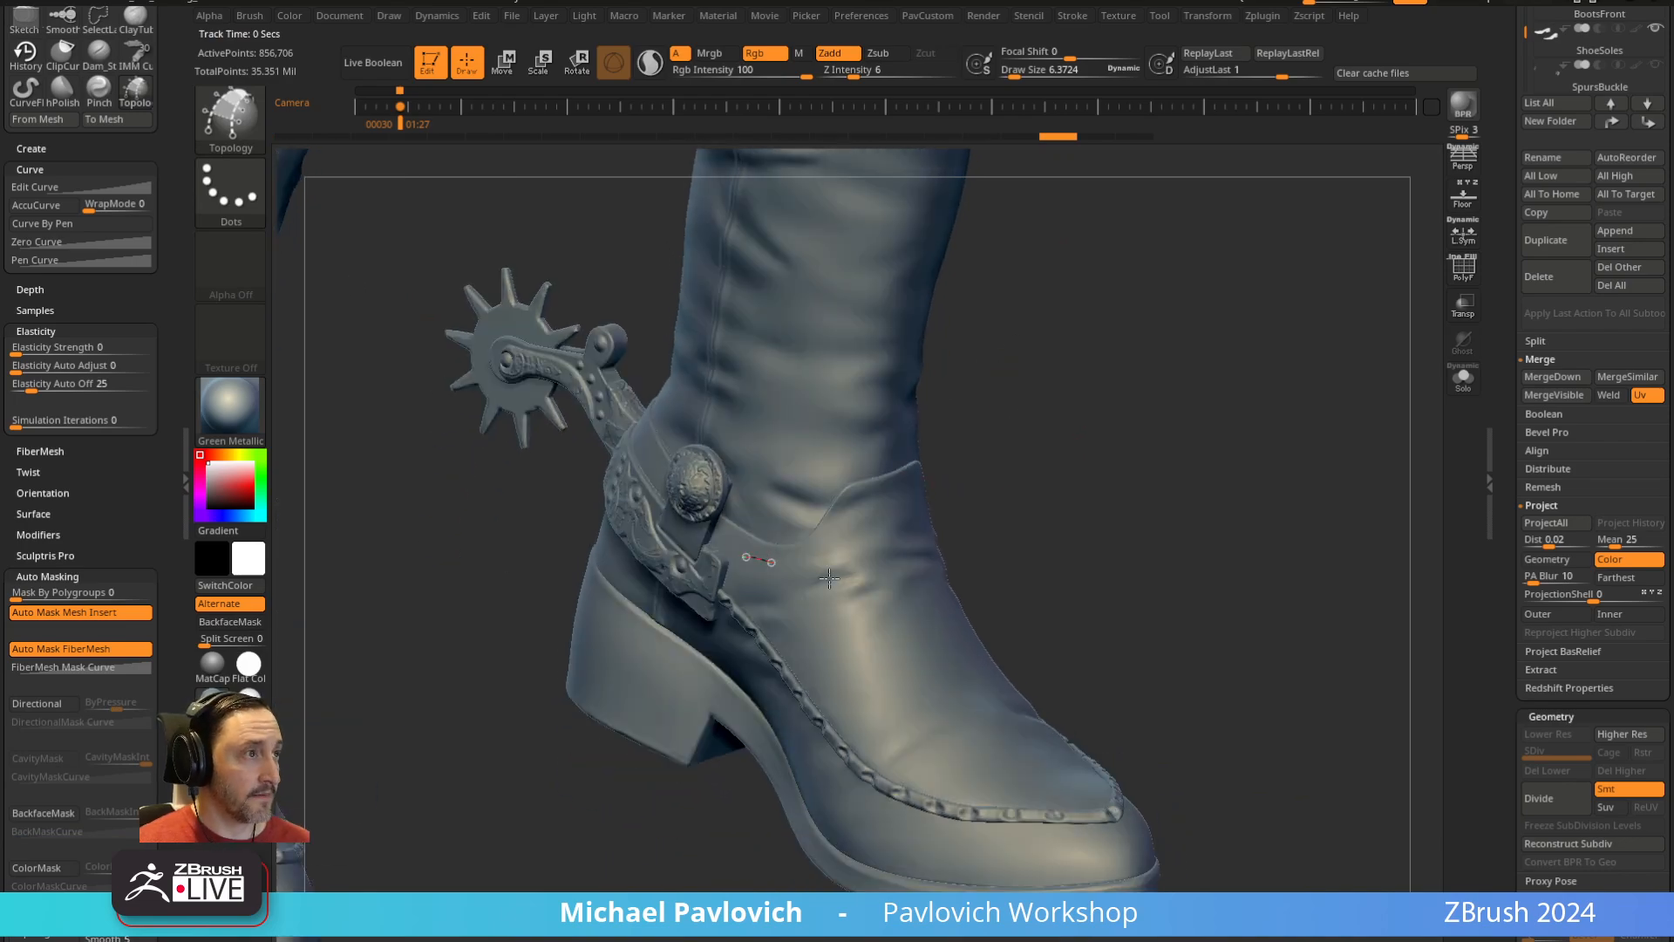
mouse_move(1076, 521)
right_mouse_down()
mouse_move(1005, 583)
mouse_move(785, 558)
mouse_move(944, 578)
right_mouse_up()
key("ctrl+z")
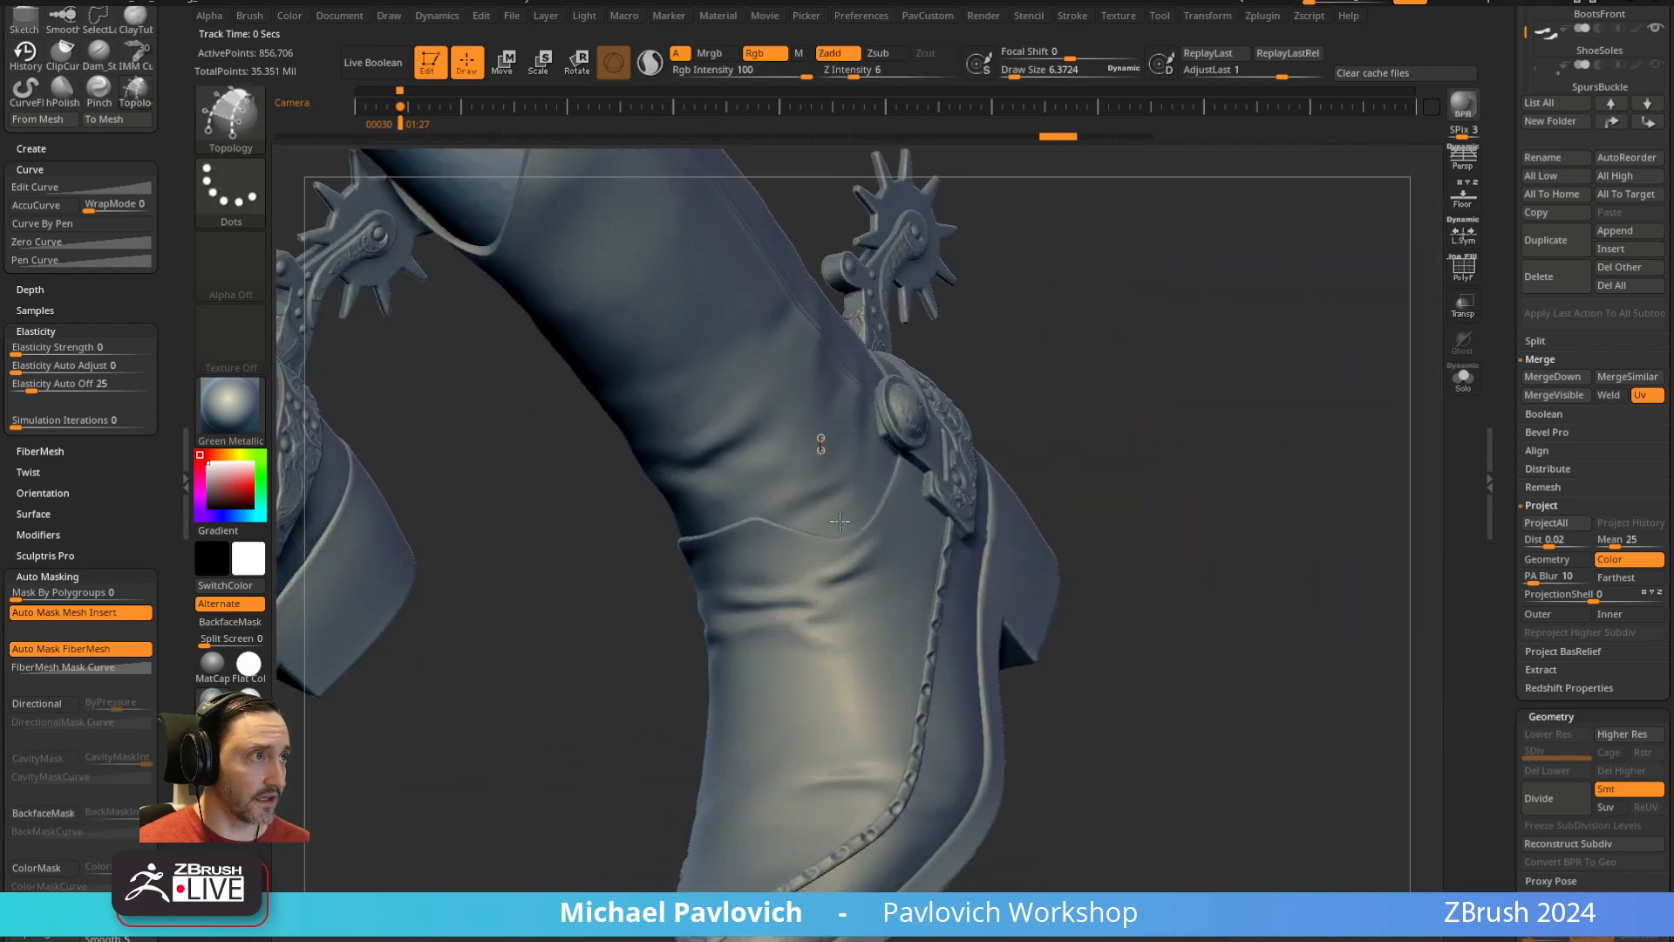
Draw a grid of crossing topology curves on the side of the boot's ankle and build a curved strip from it
left_click_drag(871, 462, 882, 649)
mouse_move(1064, 558)
right_mouse_down()
mouse_move(1011, 515)
mouse_move(1233, 396)
mouse_move(1159, 483)
mouse_move(785, 472)
right_mouse_up()
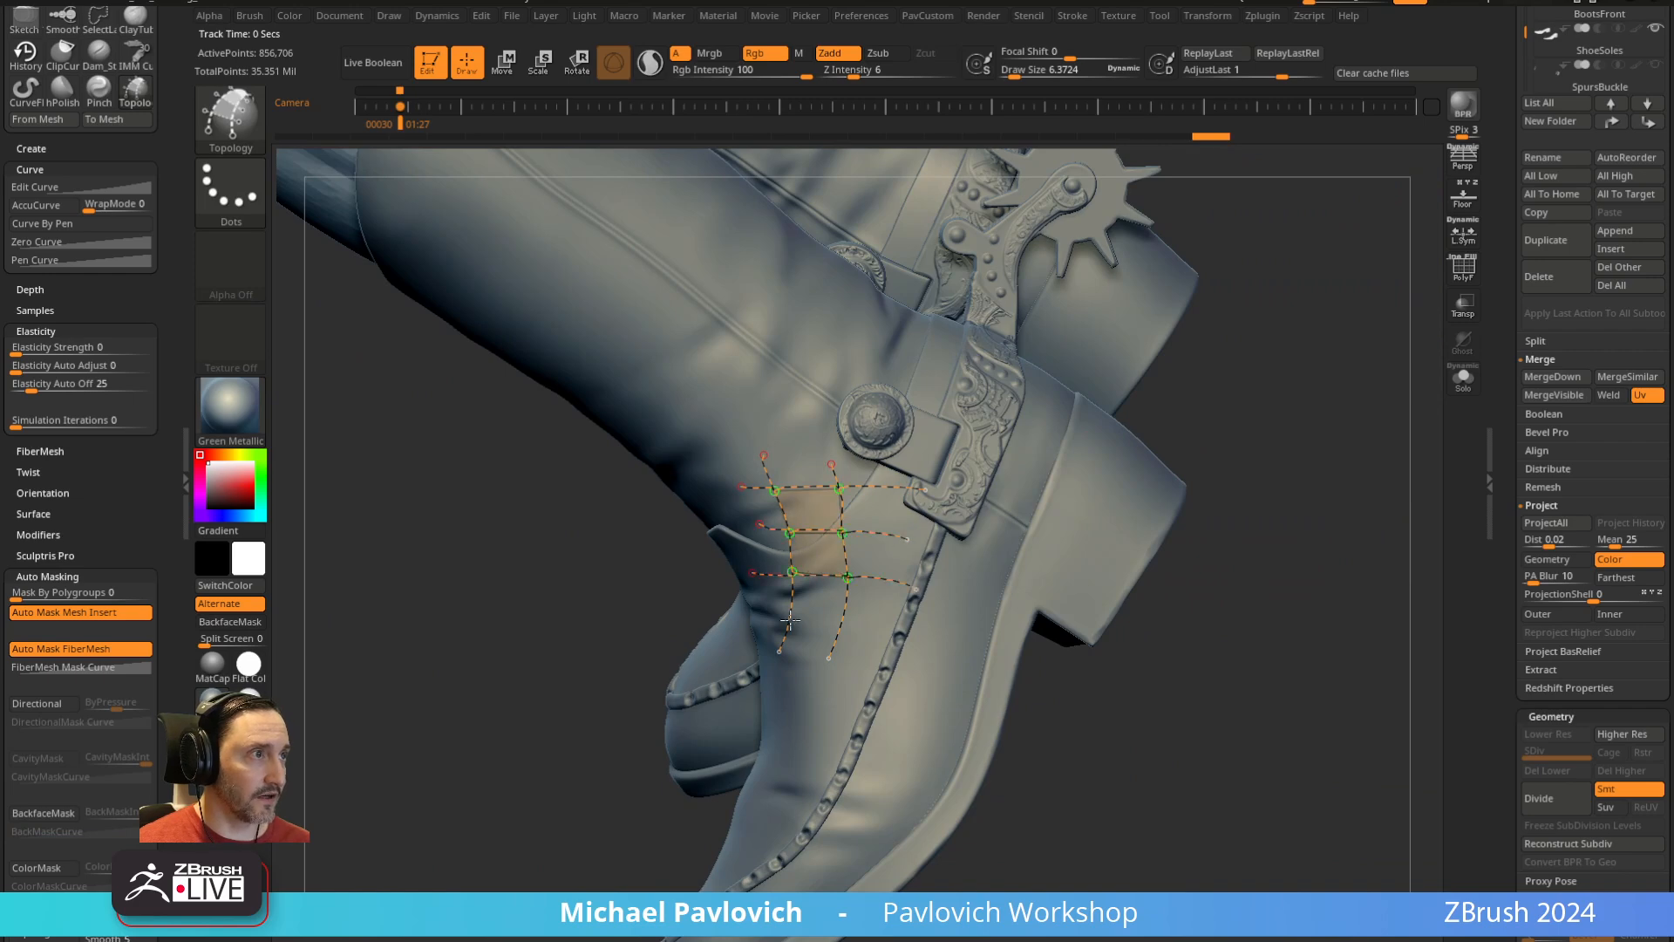
right_click_drag(838, 654, 866, 524)
left_click(902, 648)
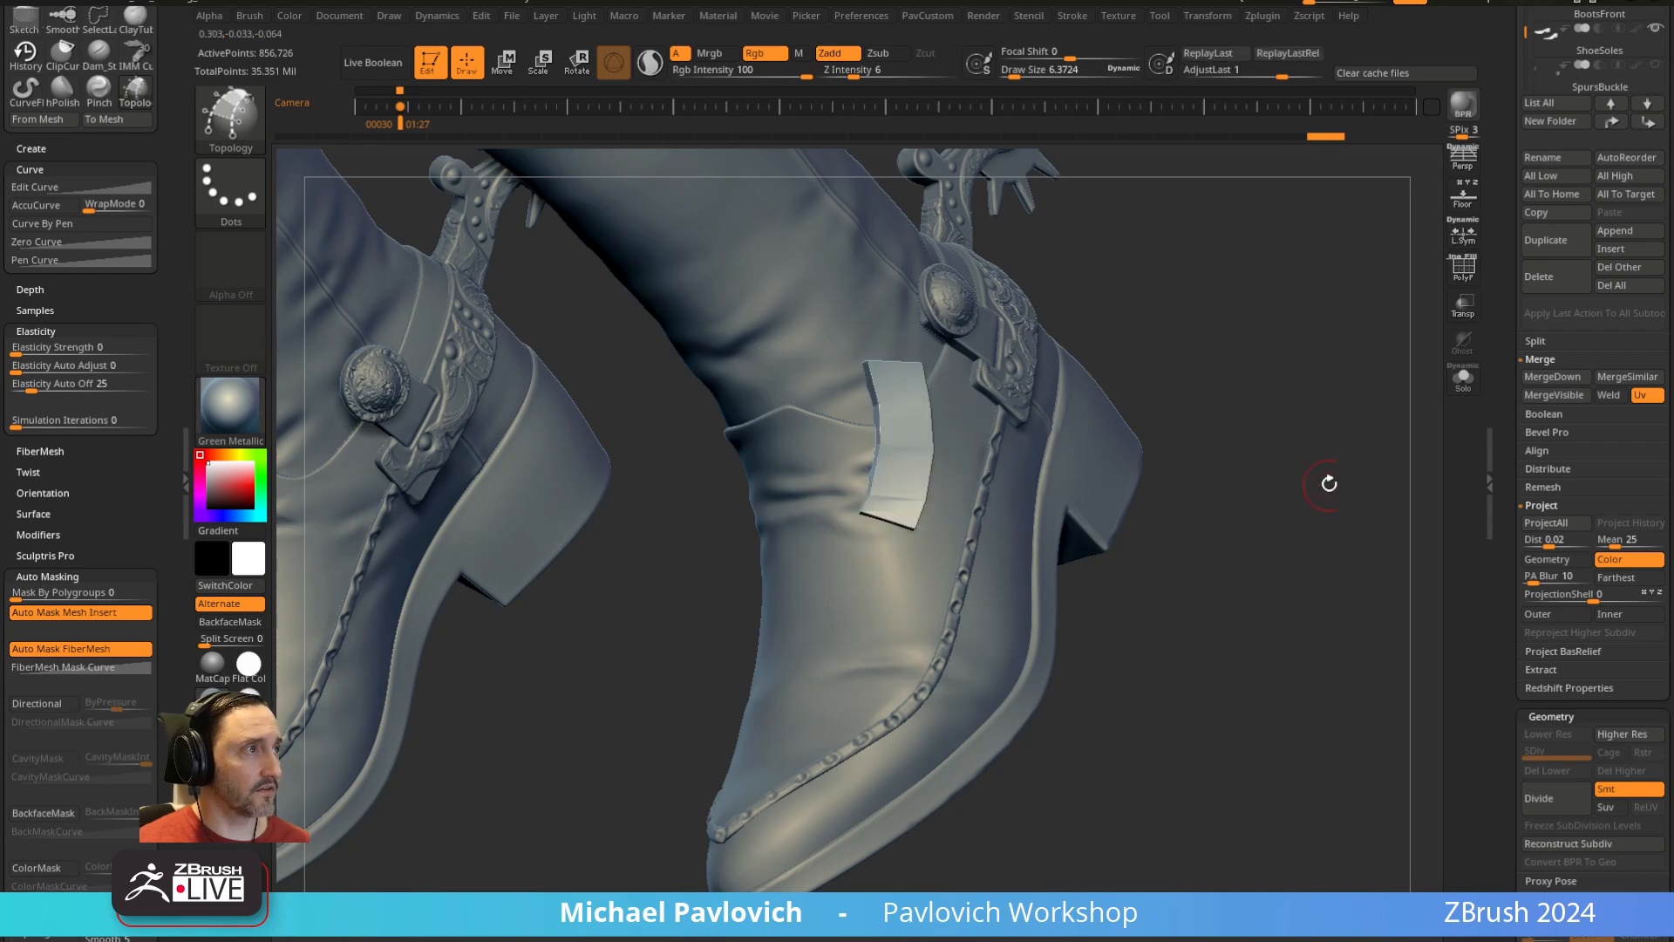
Split the new ankle strip into its own subtool and isolate it in Solo mode
key("grave")
left_click(1316, 549)
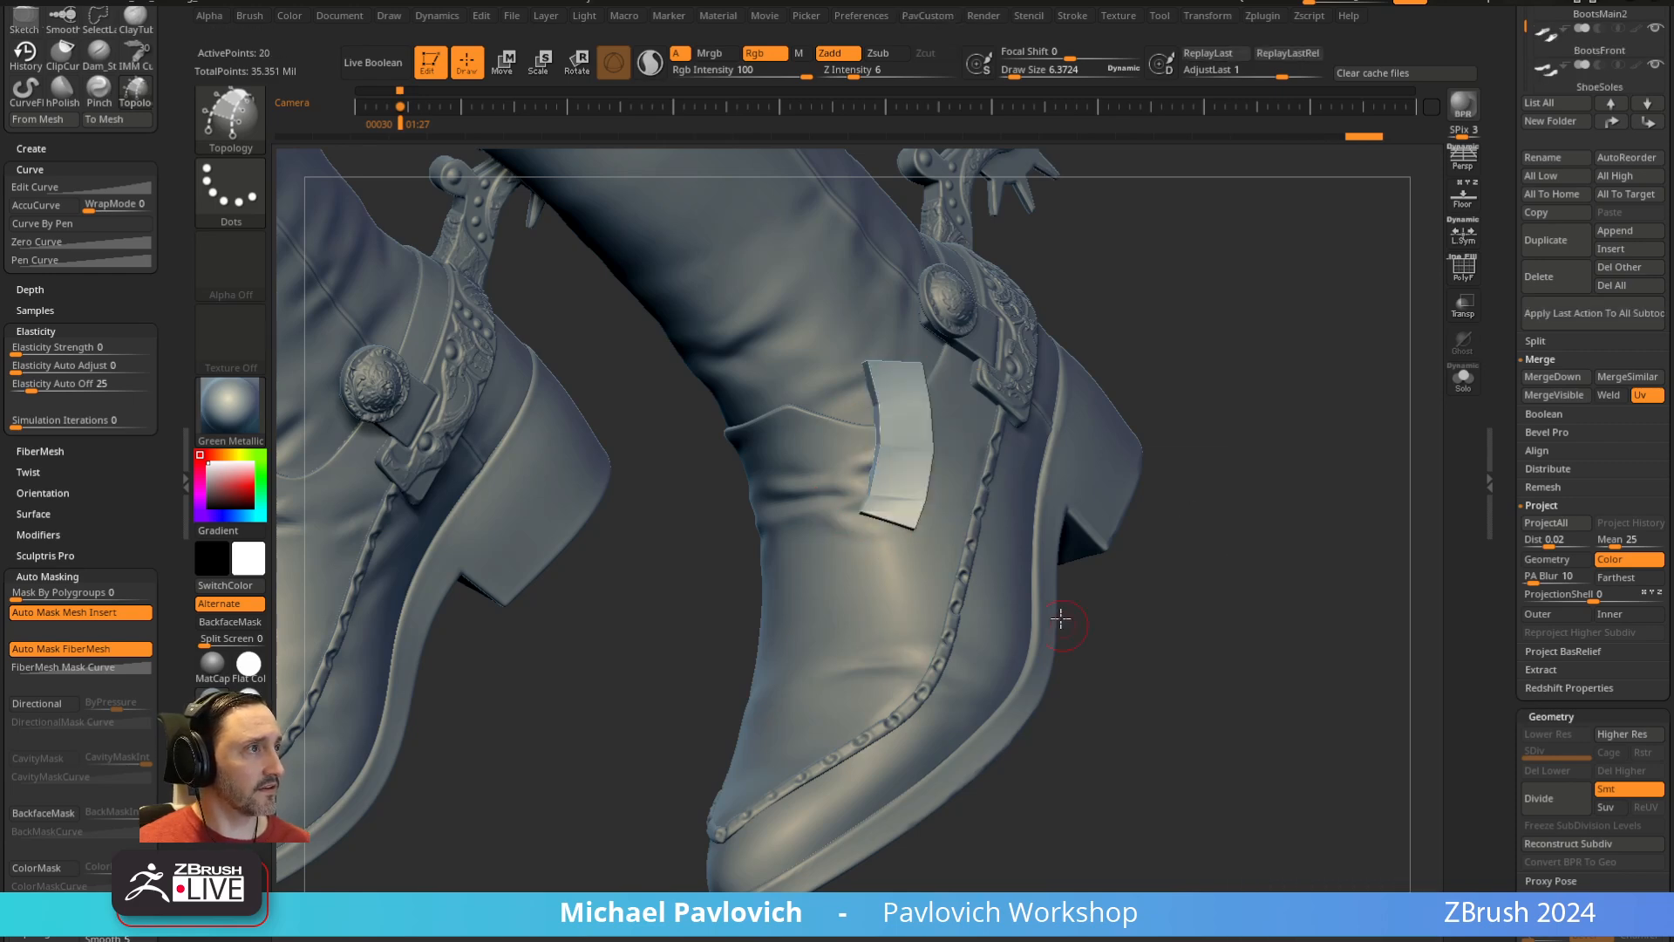
right_click_drag(1221, 494, 1259, 500, "alt")
left_click(1334, 427)
right_click_drag(1378, 405, 914, 509)
Switch to the ZModeler brush, crease the strip's edges and turn on its dynamic subdivision preview
key("b")
key("z")
key("m")
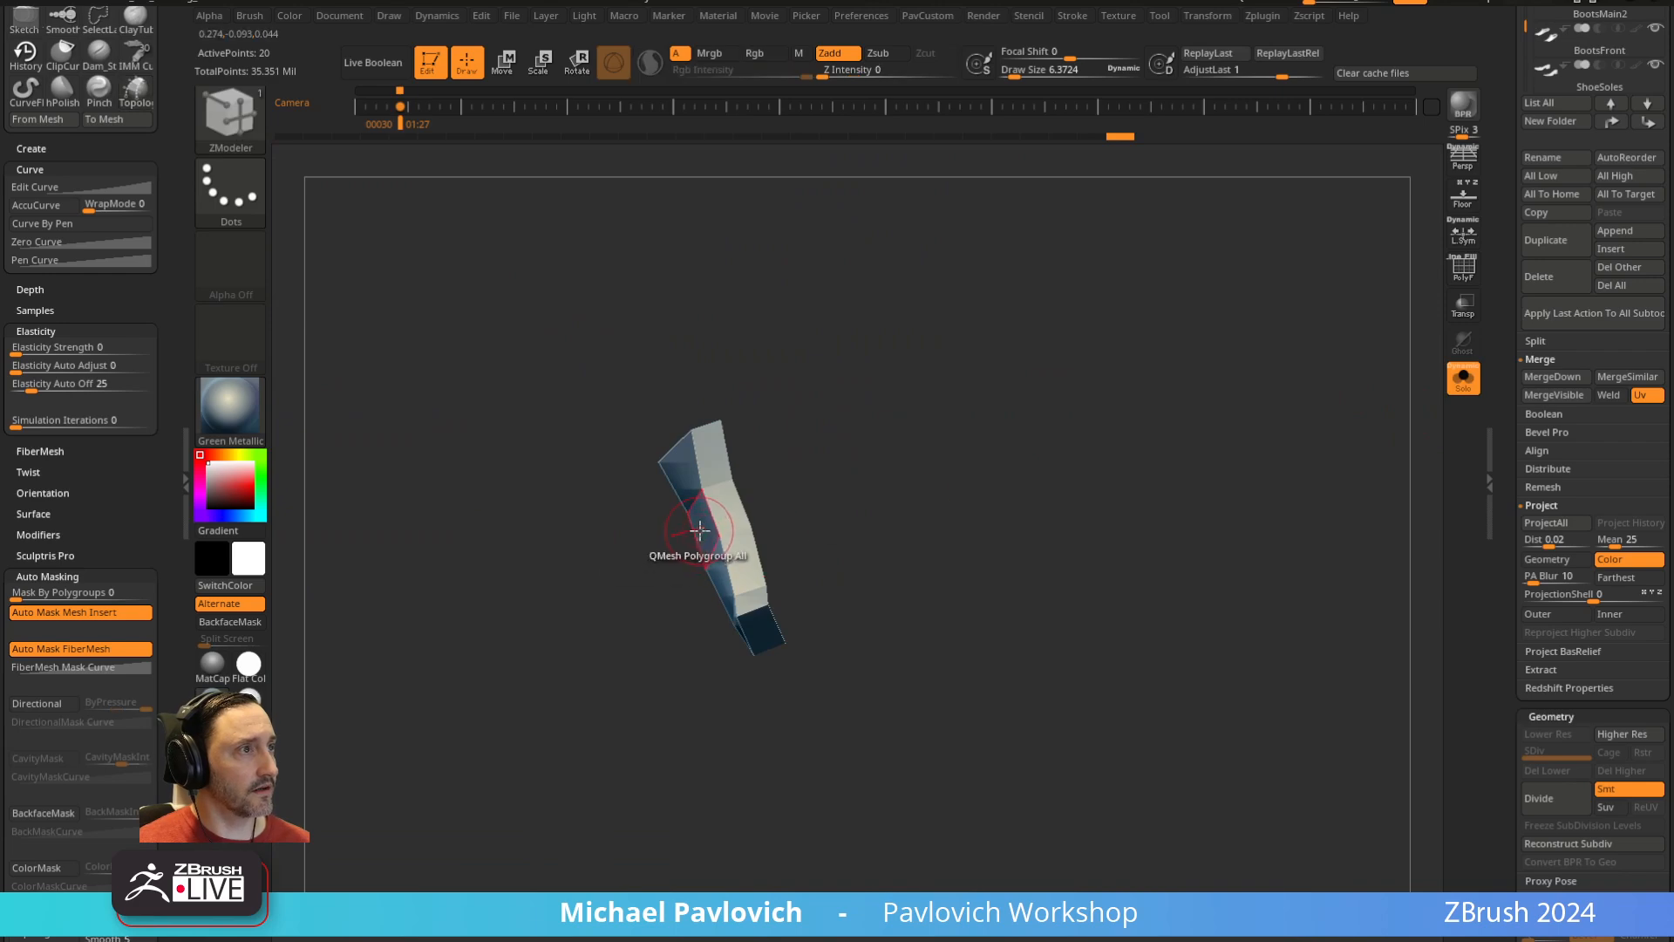
right_click_drag(701, 530, 721, 526)
right_click_drag(1107, 499, 999, 511)
key("2")
left_click(1000, 511)
key("d")
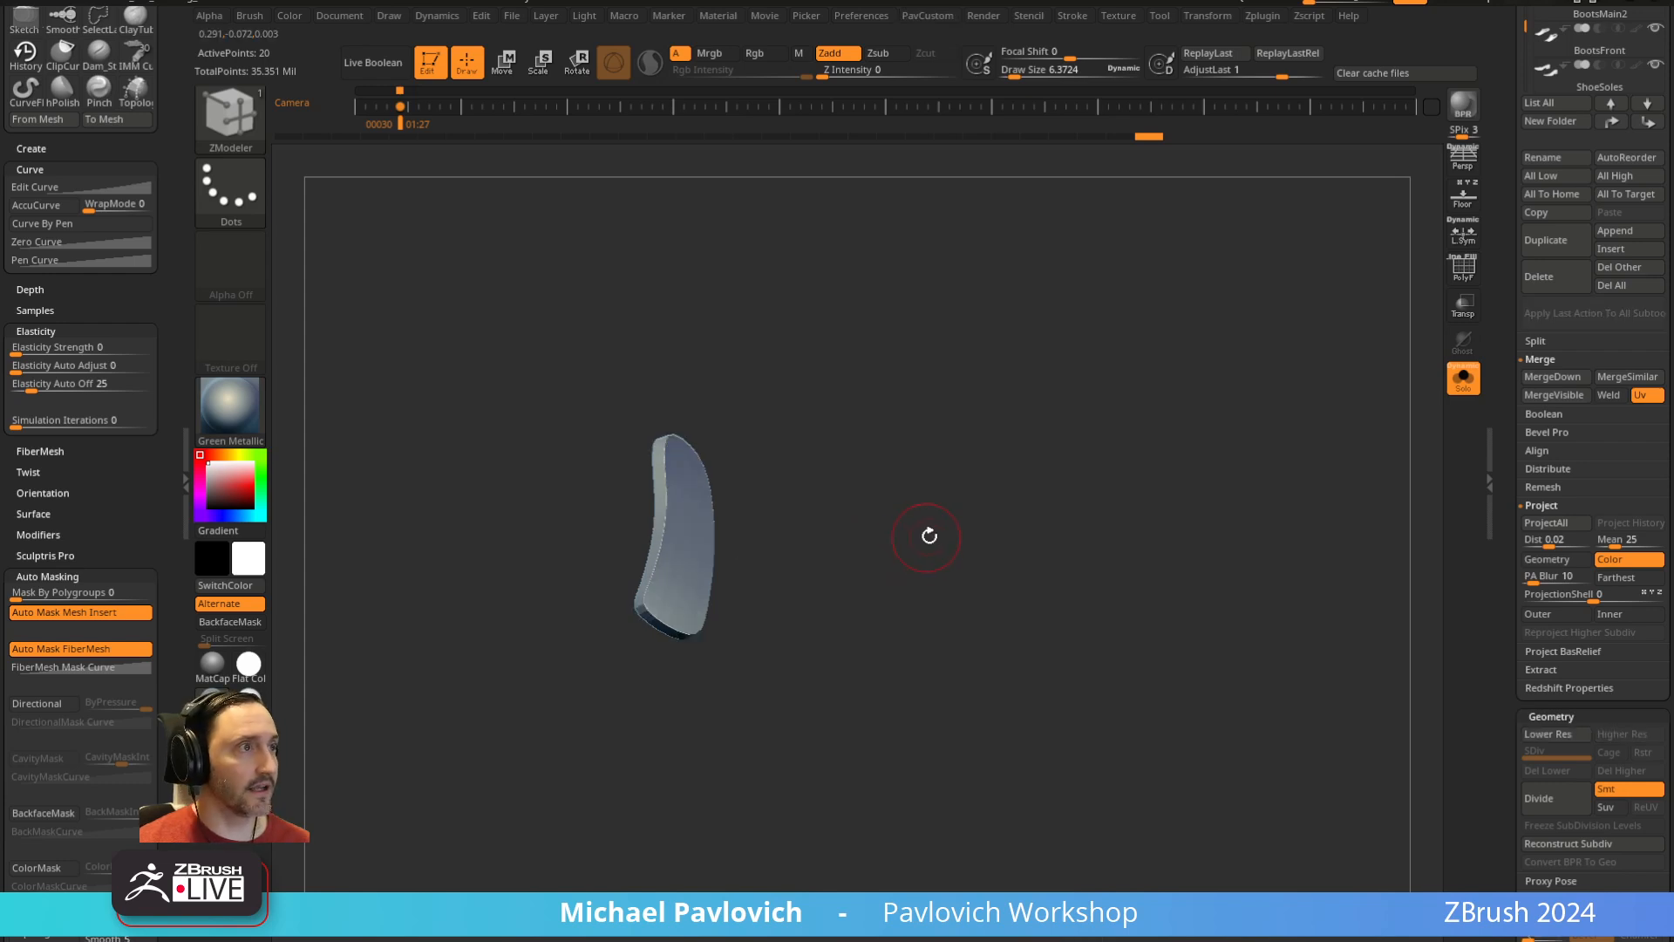
Set the strip's crease level to 2 and adjust its smooth subdivision level
key("2")
left_click_drag(957, 685, 945, 687)
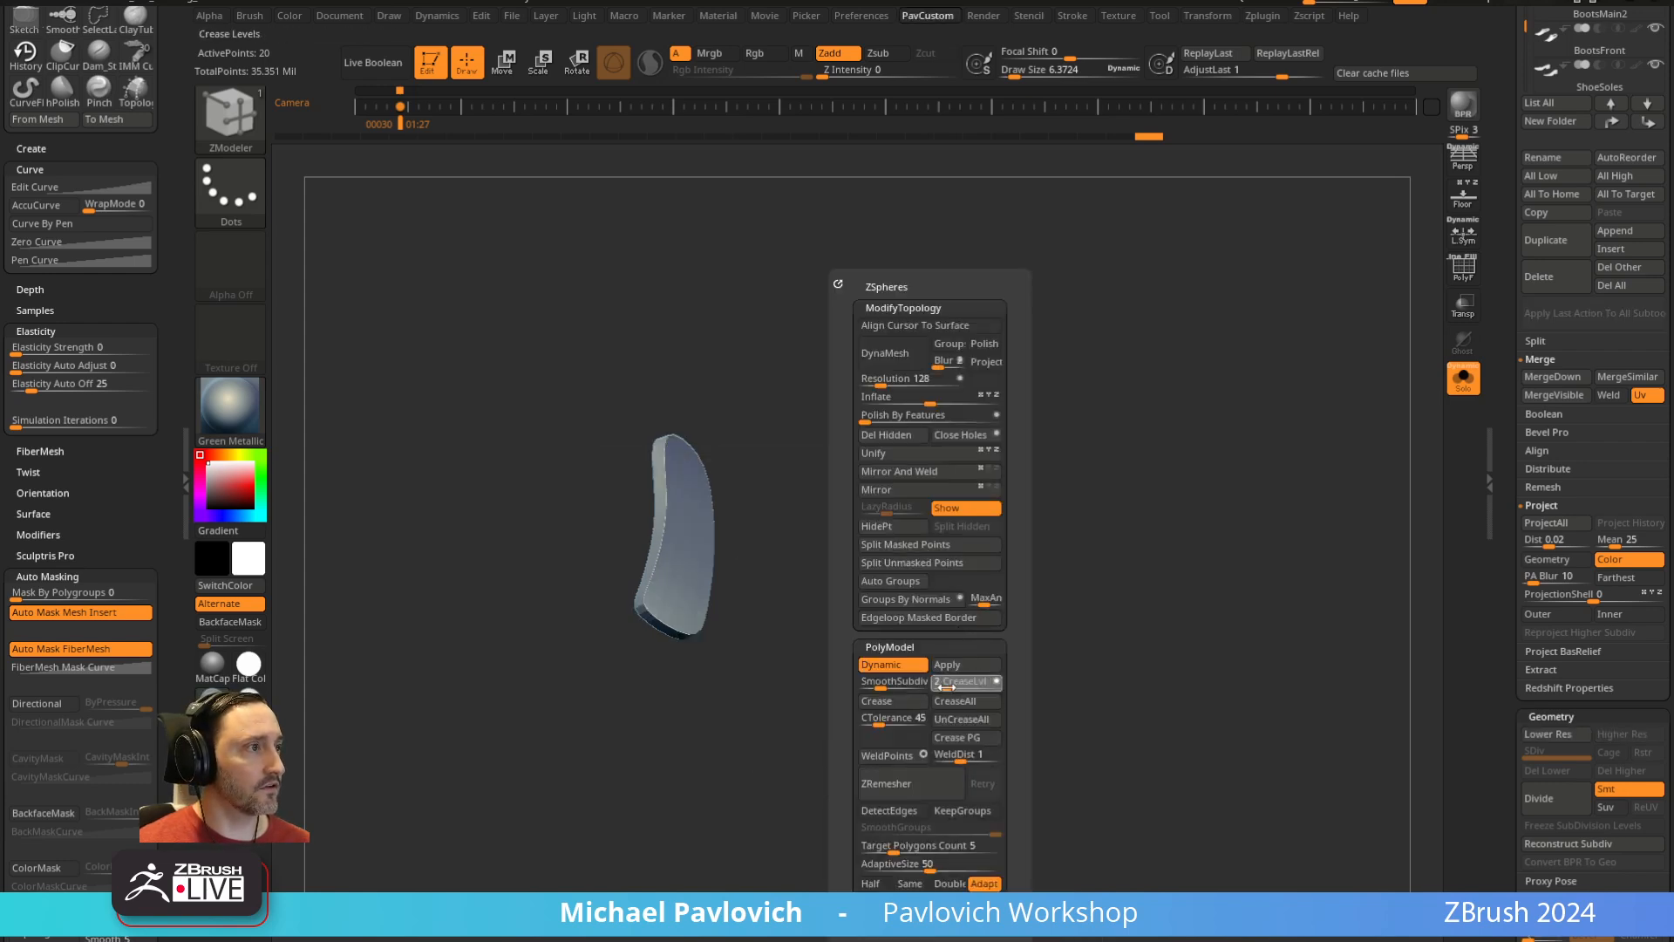
left_click(886, 688)
Show the strip's polyframe and turn off its dynamic subdivision preview
right_click_drag(1334, 422, 1380, 489, "alt")
left_click(1463, 270)
right_click_drag(1284, 422, 1258, 432)
key("shift+d")
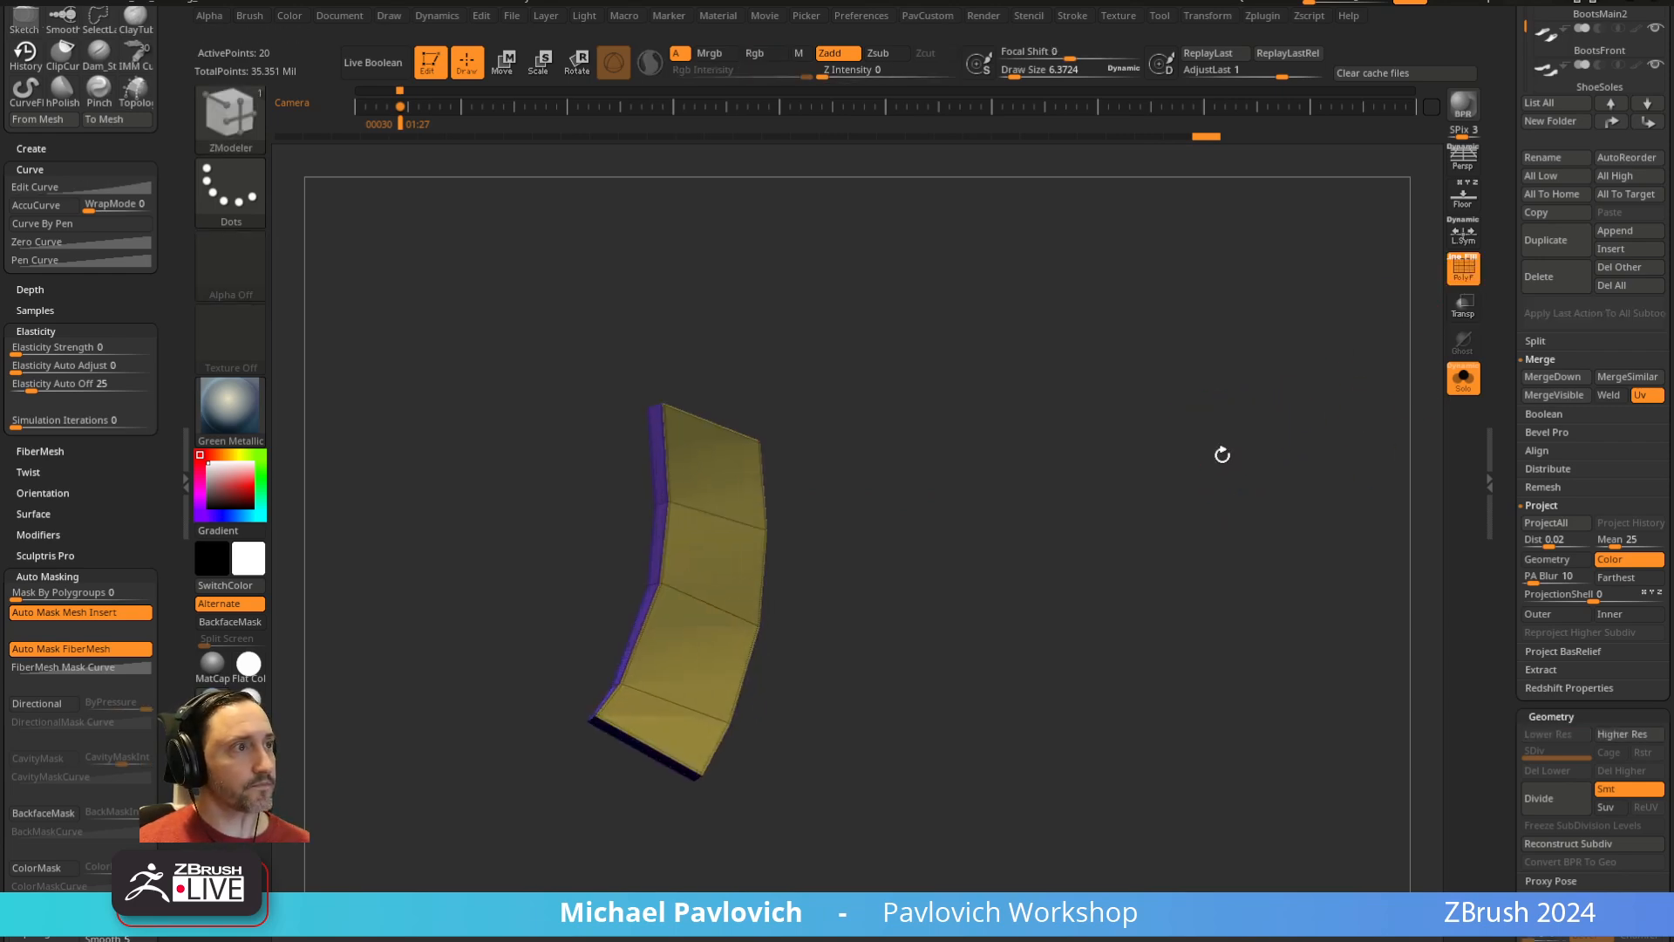
Build a second layer with QMesh over the strip's lower three faces, offset from it by a narrow gap
key("space")
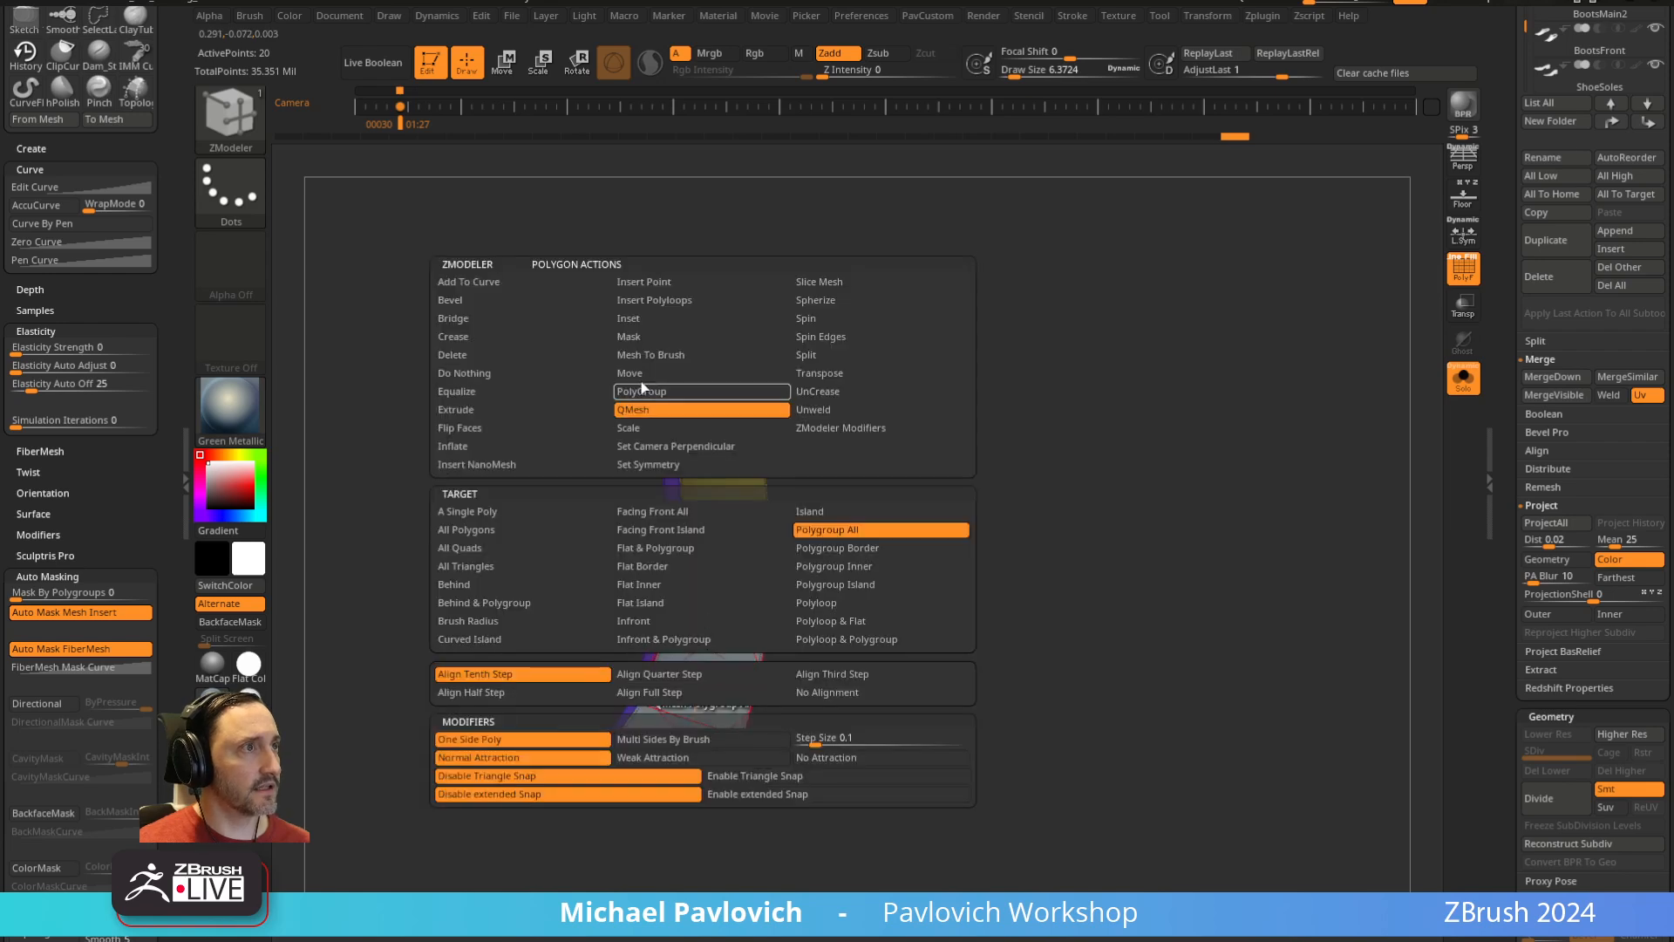
left_click_drag(700, 660, 779, 667)
left_click_drag(826, 605, 976, 567)
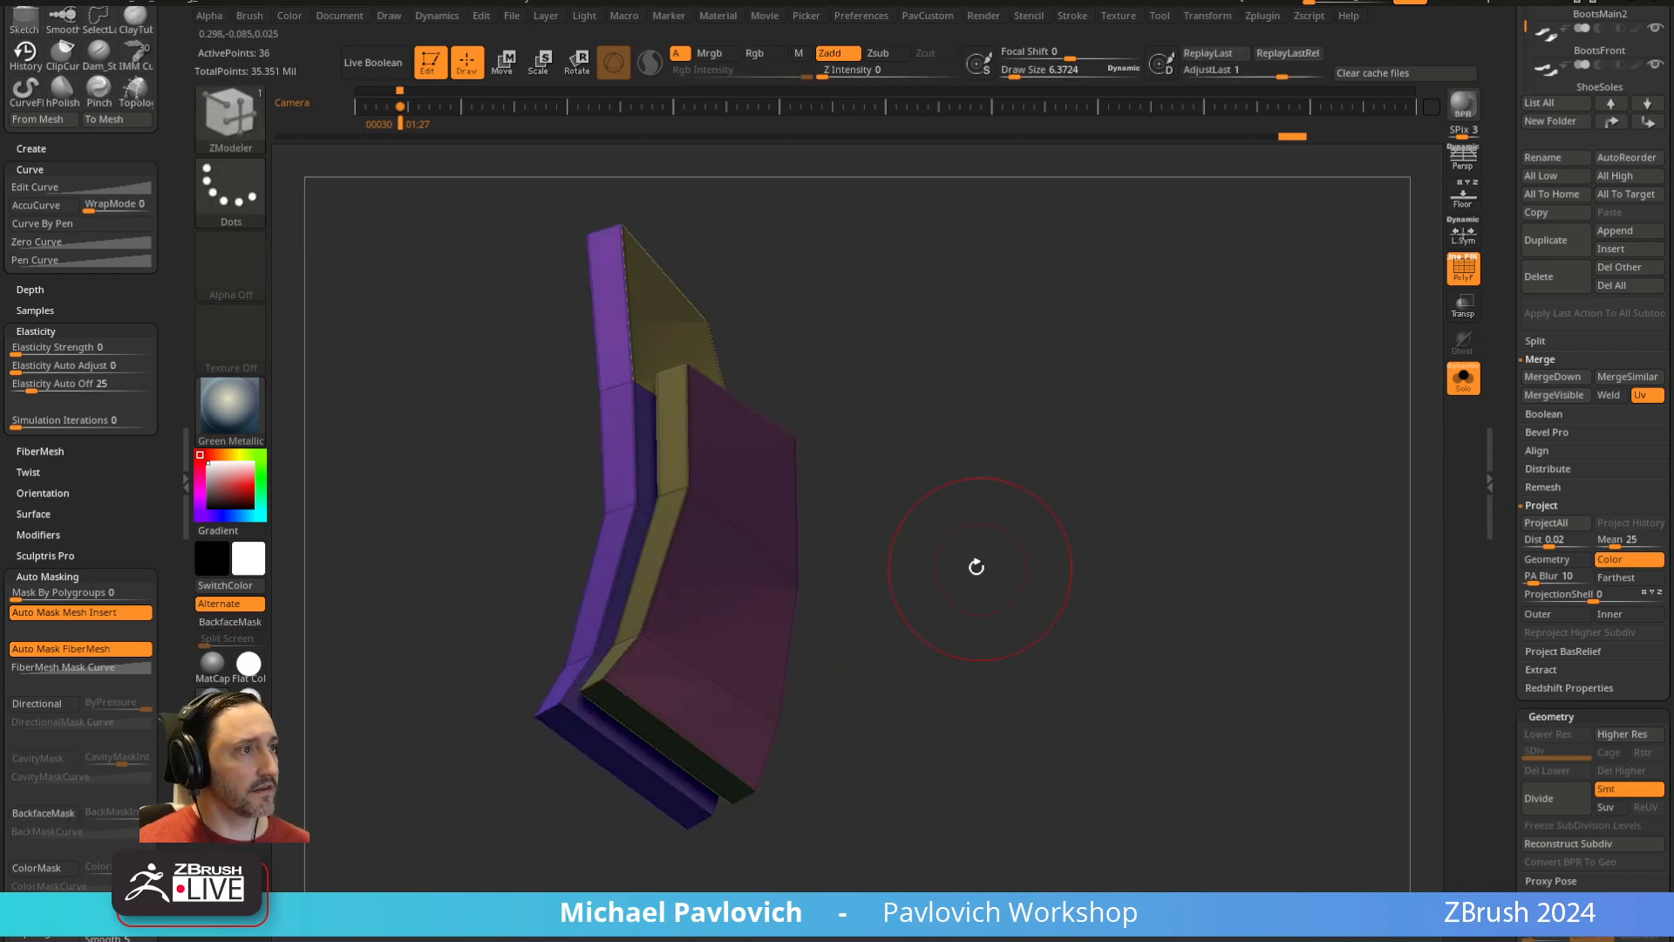
key("ctrl+z")
left_click_drag(713, 617, 738, 608)
right_click_drag(749, 597, 755, 656)
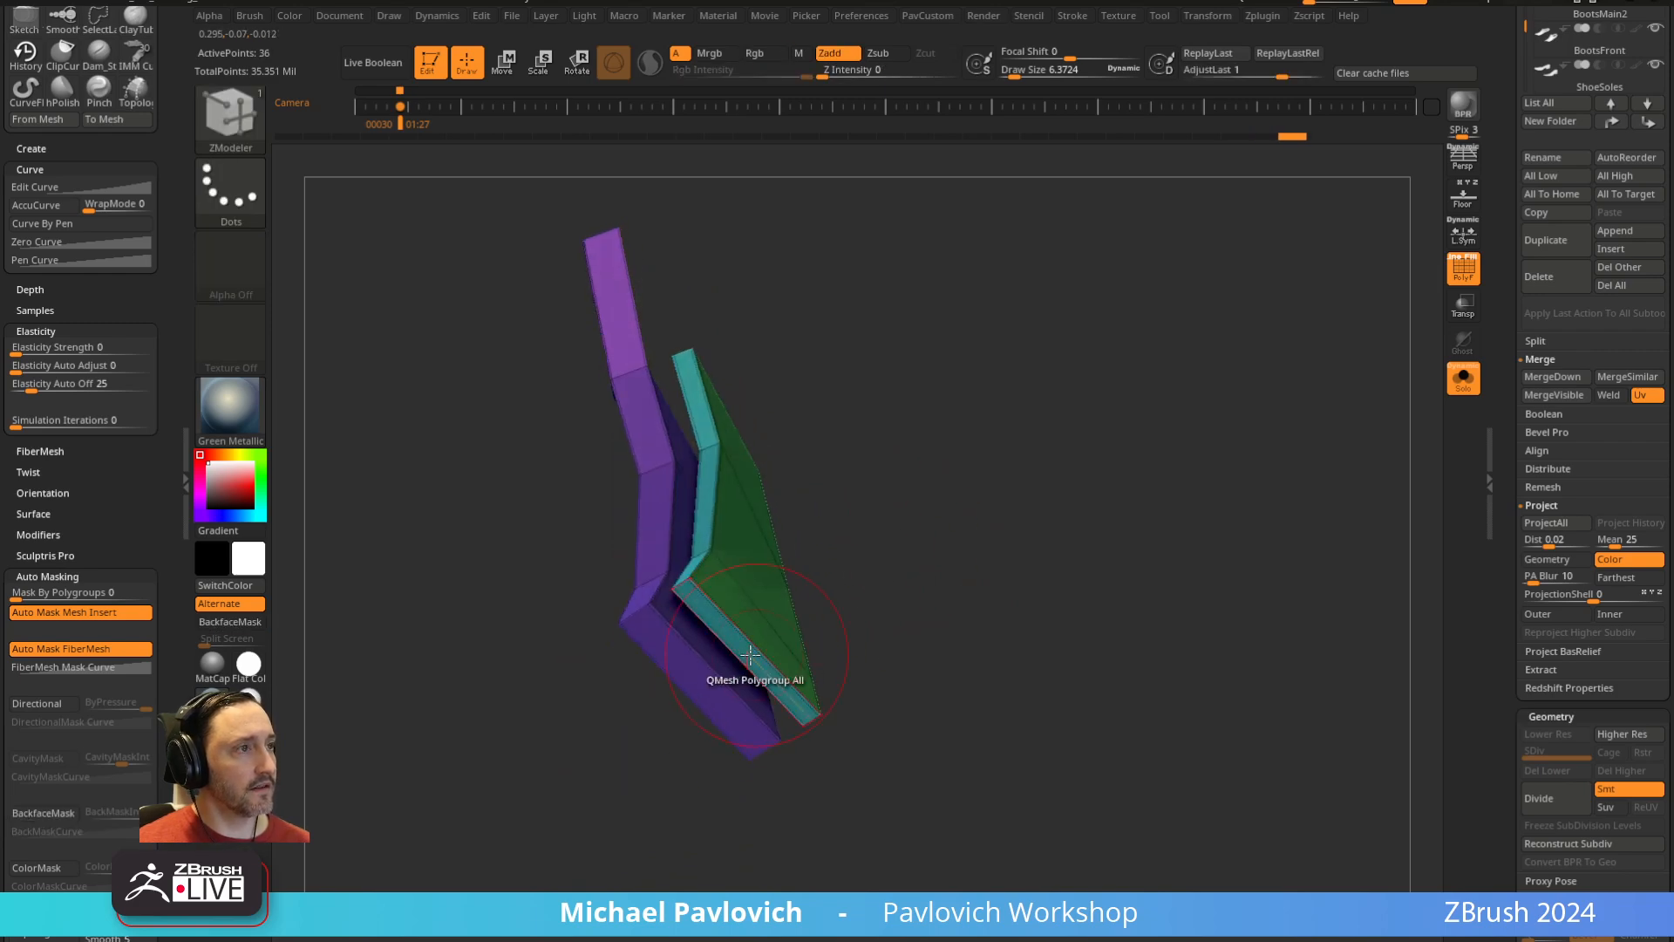
Delete the single polygons closing the lower ends of both strip layers
key("space")
left_click(506, 373)
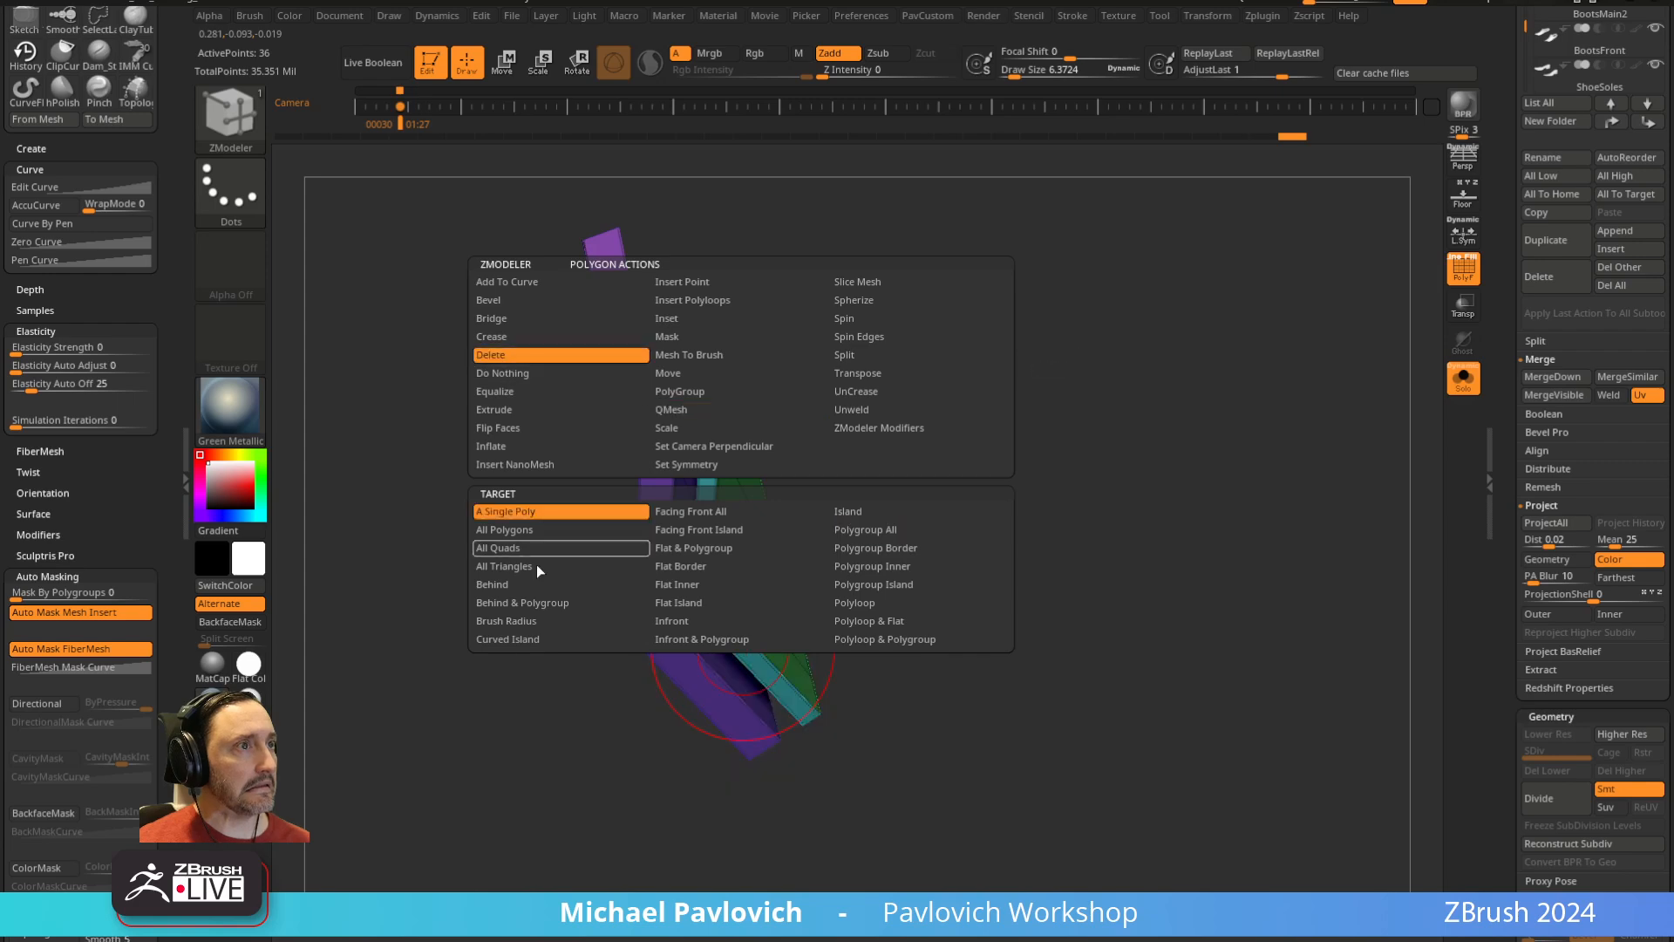
left_click(537, 563)
Bridge the open lower ends of the two layers to form a folded strap
key("space")
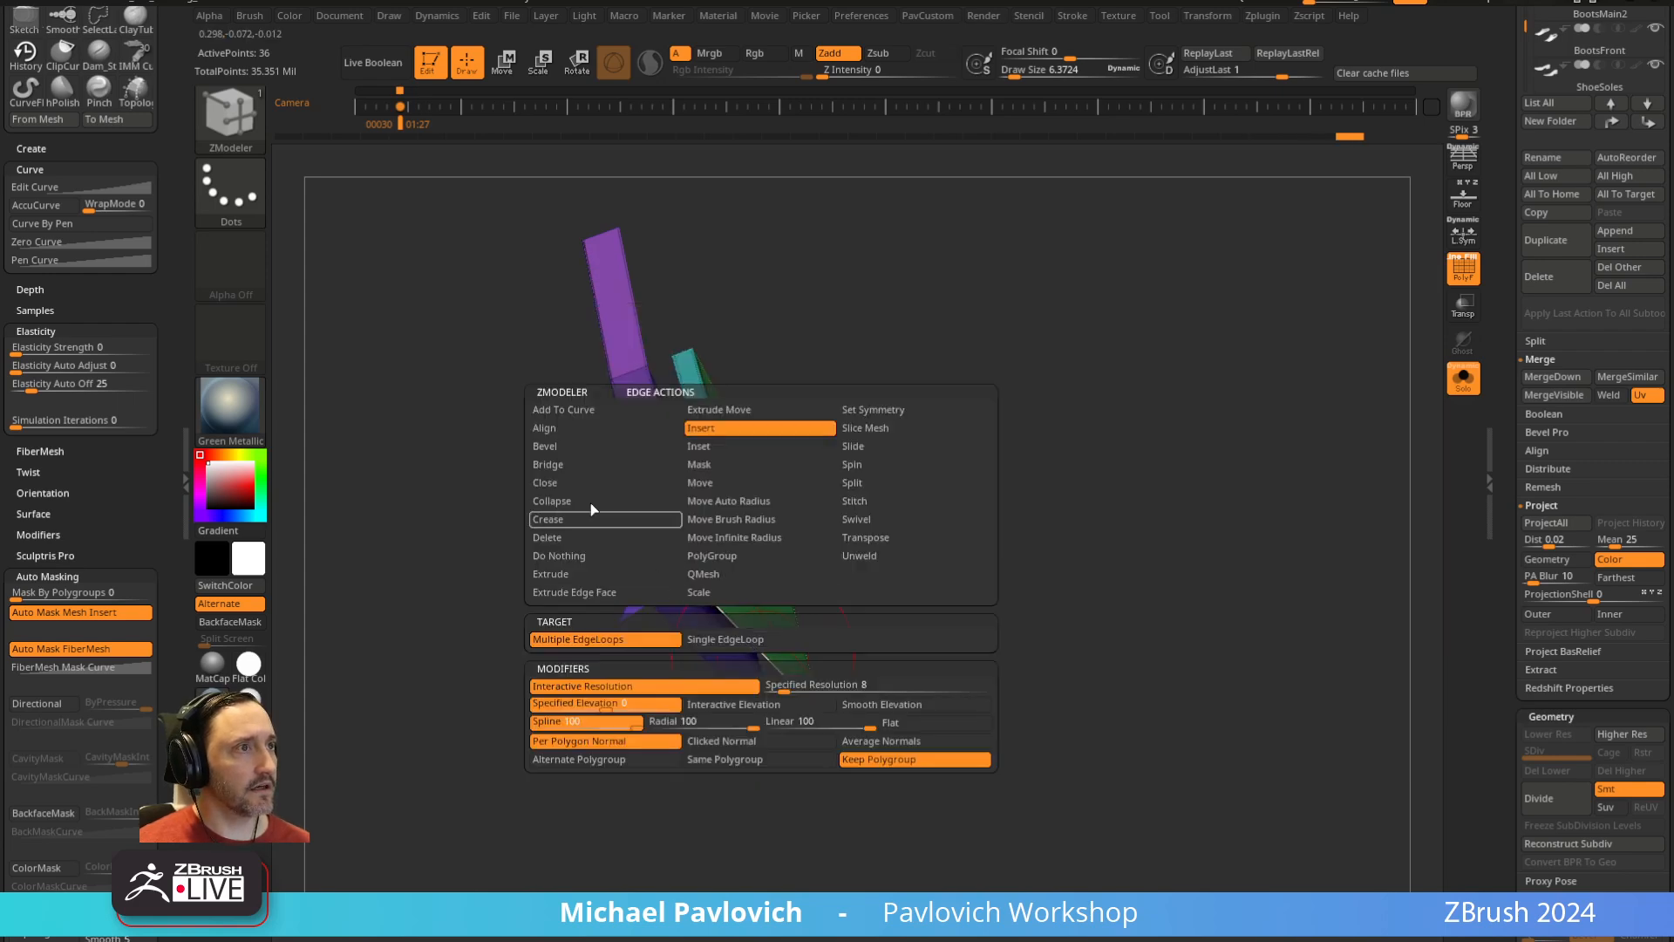
left_click(714, 640)
left_click_drag(724, 645, 830, 678)
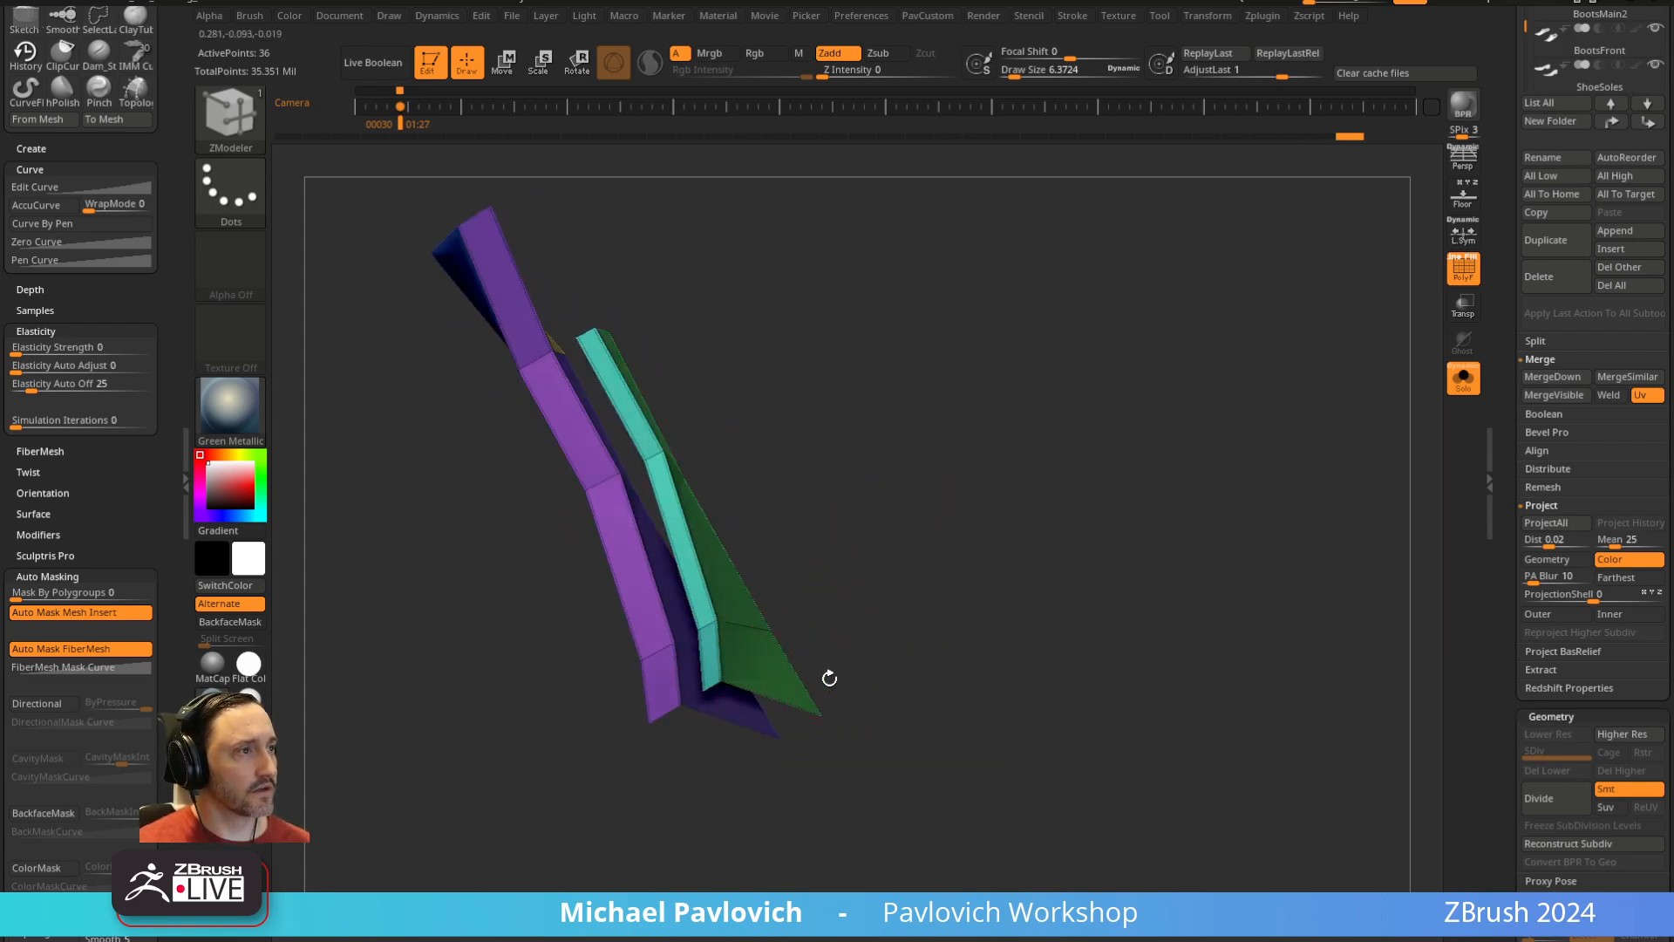
left_click(769, 691)
left_click(684, 711)
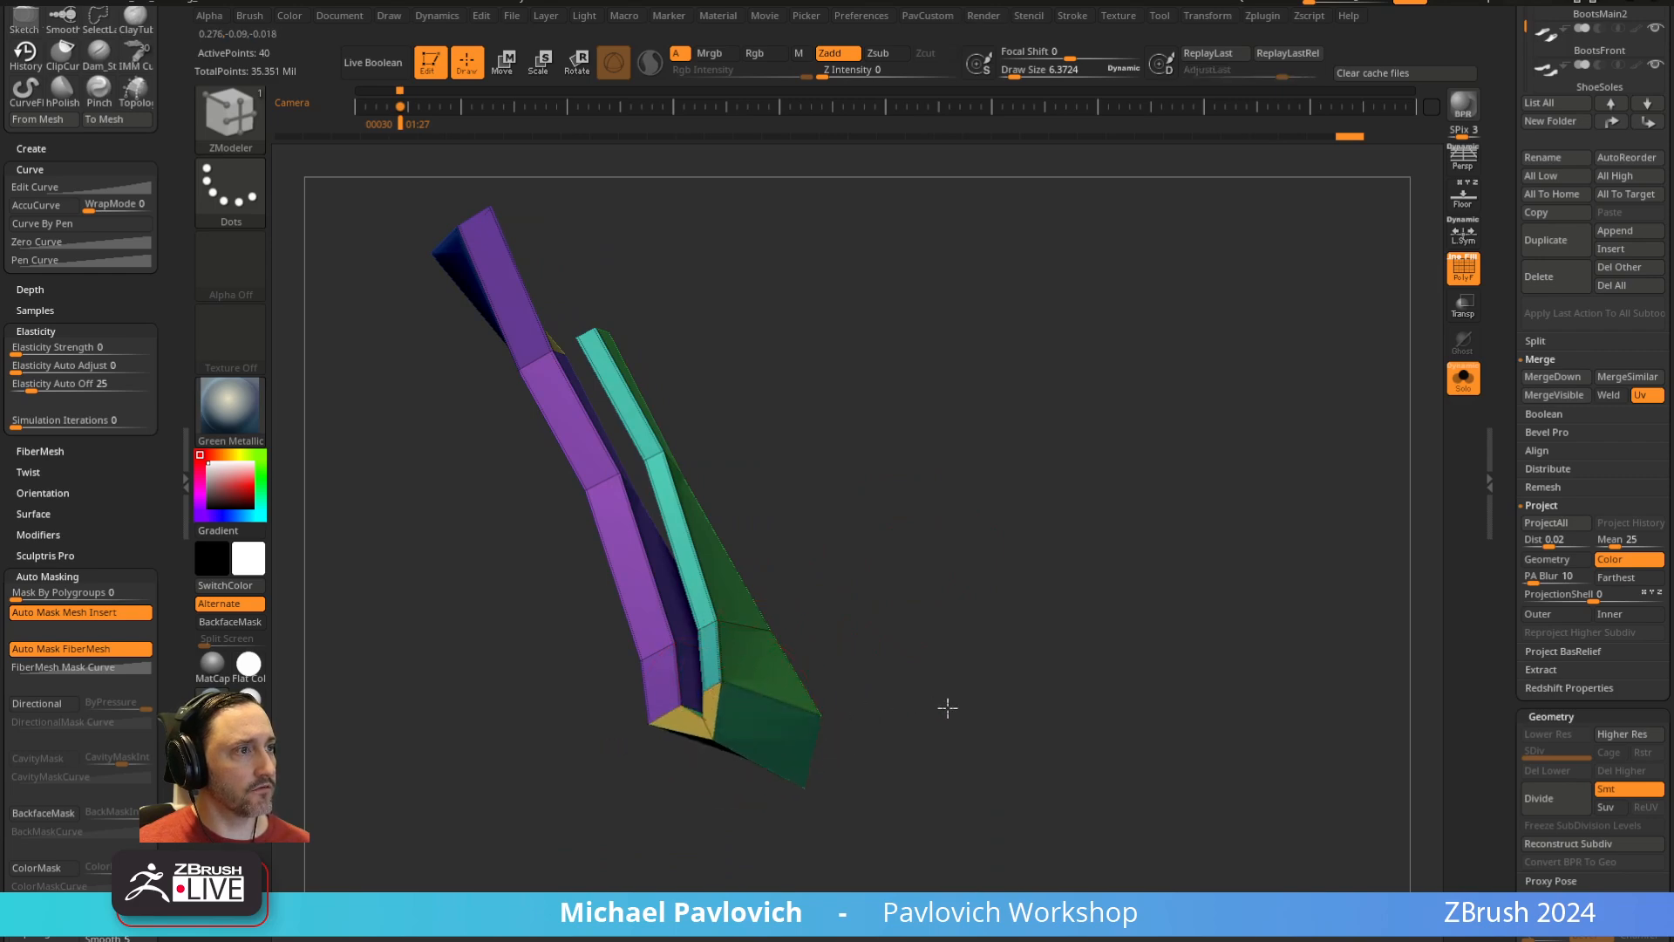
Choose the SelectLasso brush and hide the polygon loop along the folded strap's narrow sides
mouse_move(947, 707)
left_mouse_down("alt")
mouse_move(1062, 569)
mouse_move(814, 422)
left_mouse_up("alt")
key("ctrl+shift")
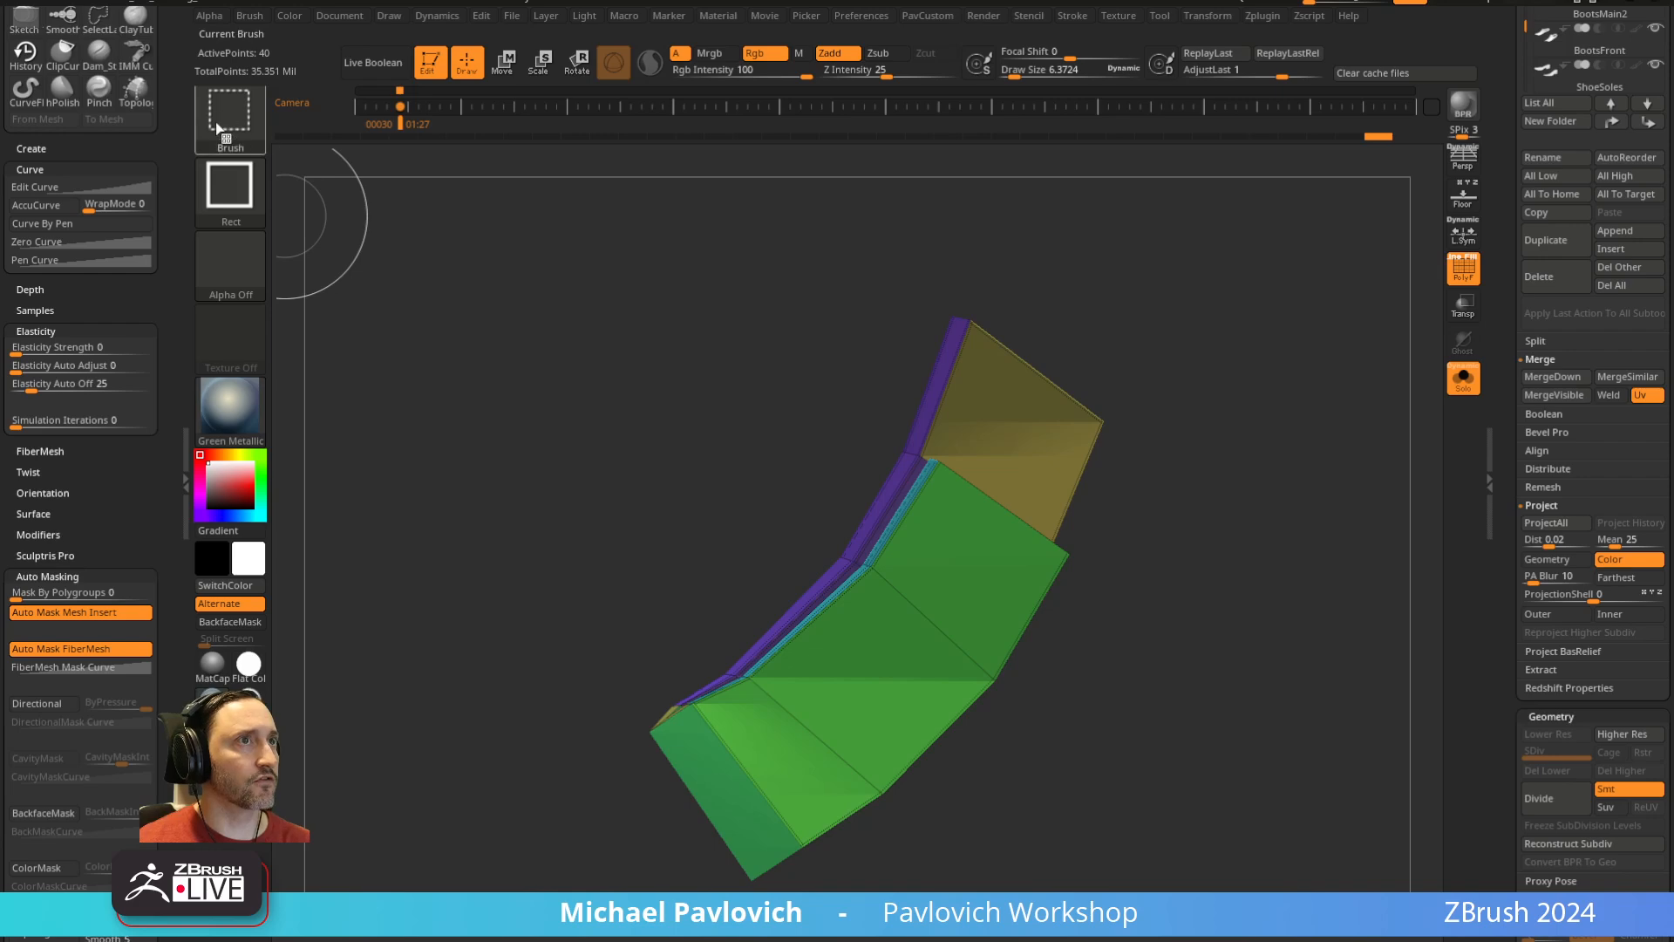
left_click(218, 129)
left_click(987, 210)
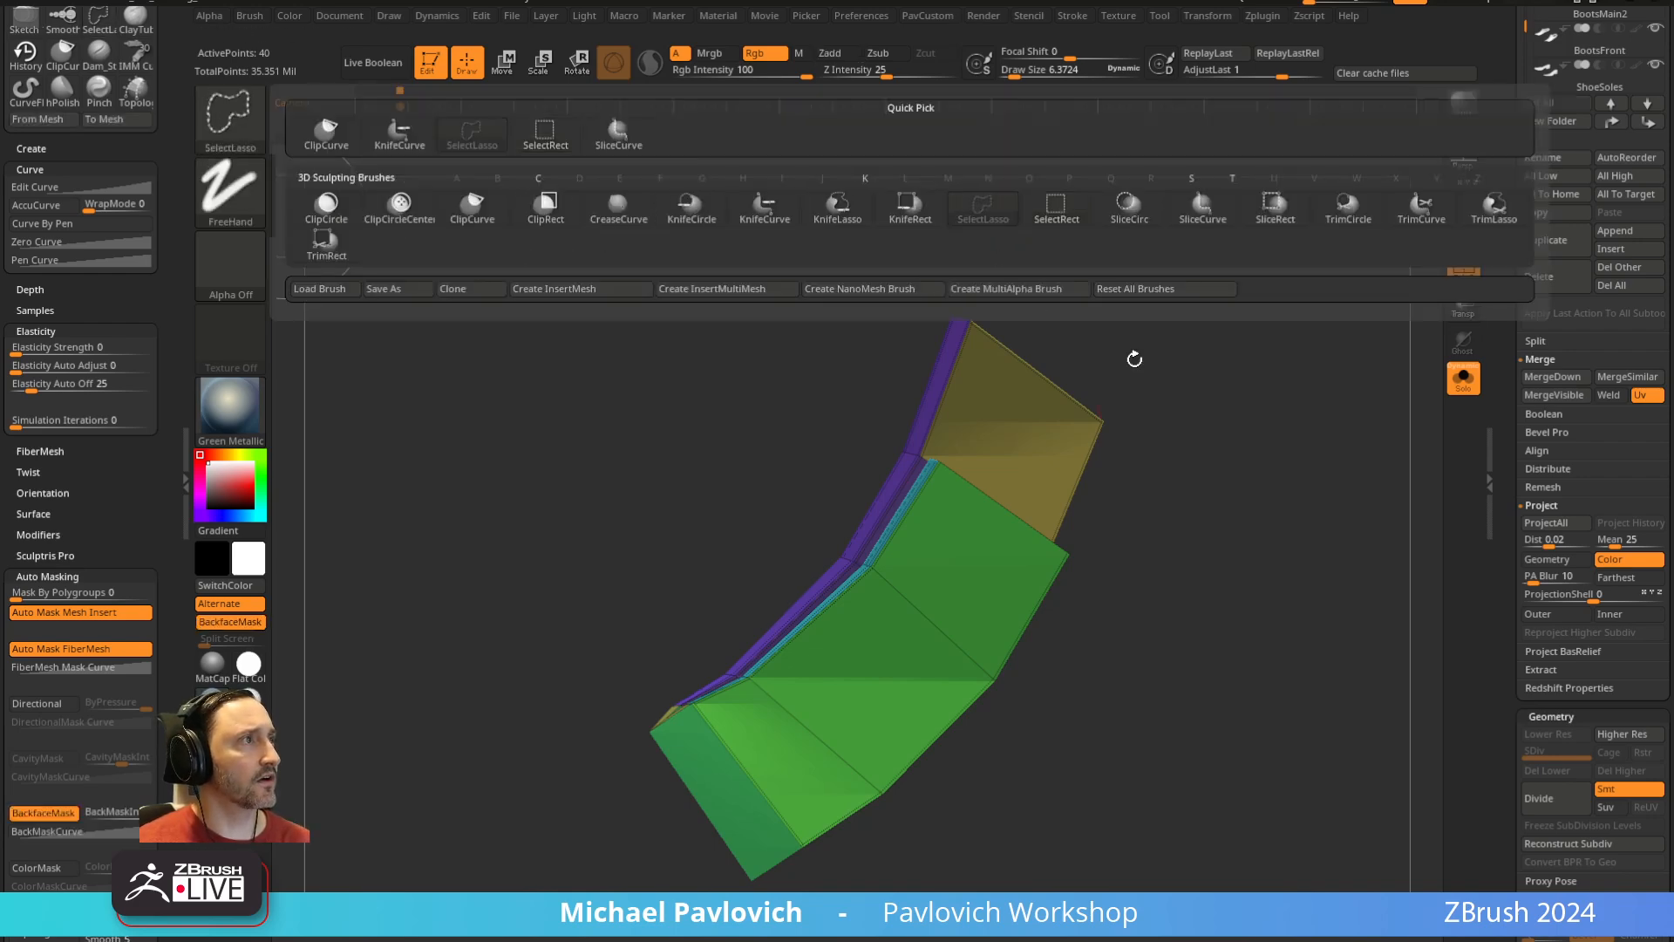
left_click_drag(1133, 359, 1064, 508)
left_click(941, 469, "ctrl+shift")
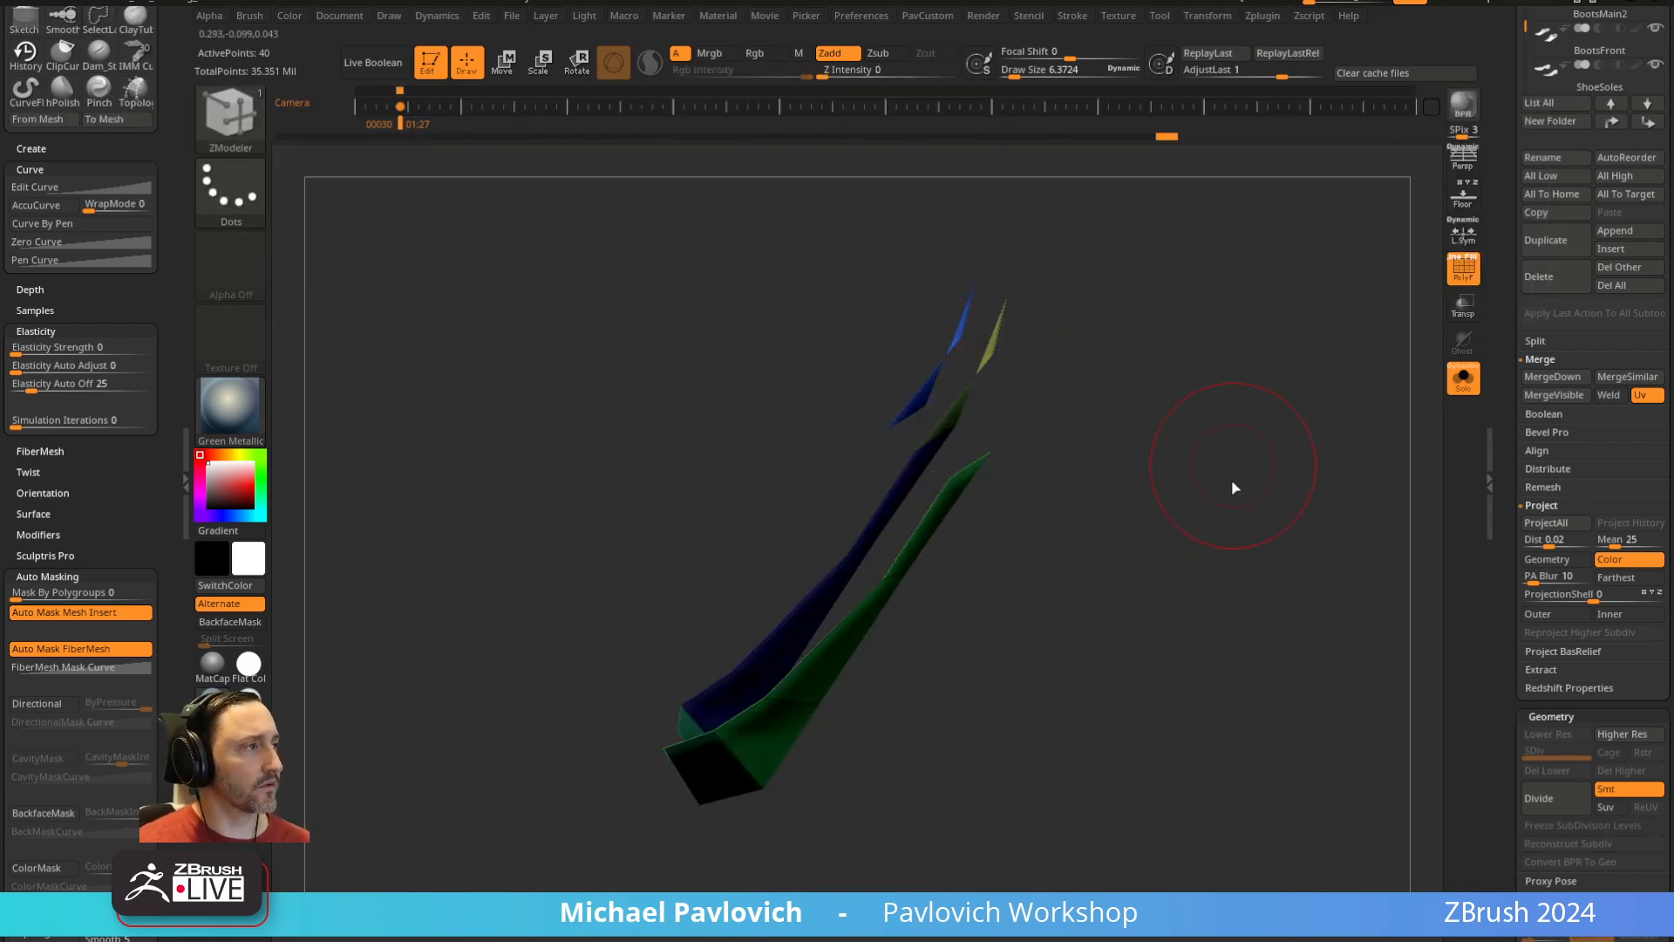
Regroup the strap's broad faces separately from its side loop, unhide everything and preview it with dynamic subdivision
key("2")
left_click(1182, 578)
mouse_move(1177, 576)
left_mouse_down("ctrl+shift")
mouse_move(1248, 581)
mouse_move(1209, 542)
mouse_move(1242, 463)
left_mouse_up("ctrl+shift")
left_click(1248, 580, "ctrl+shift")
key("d")
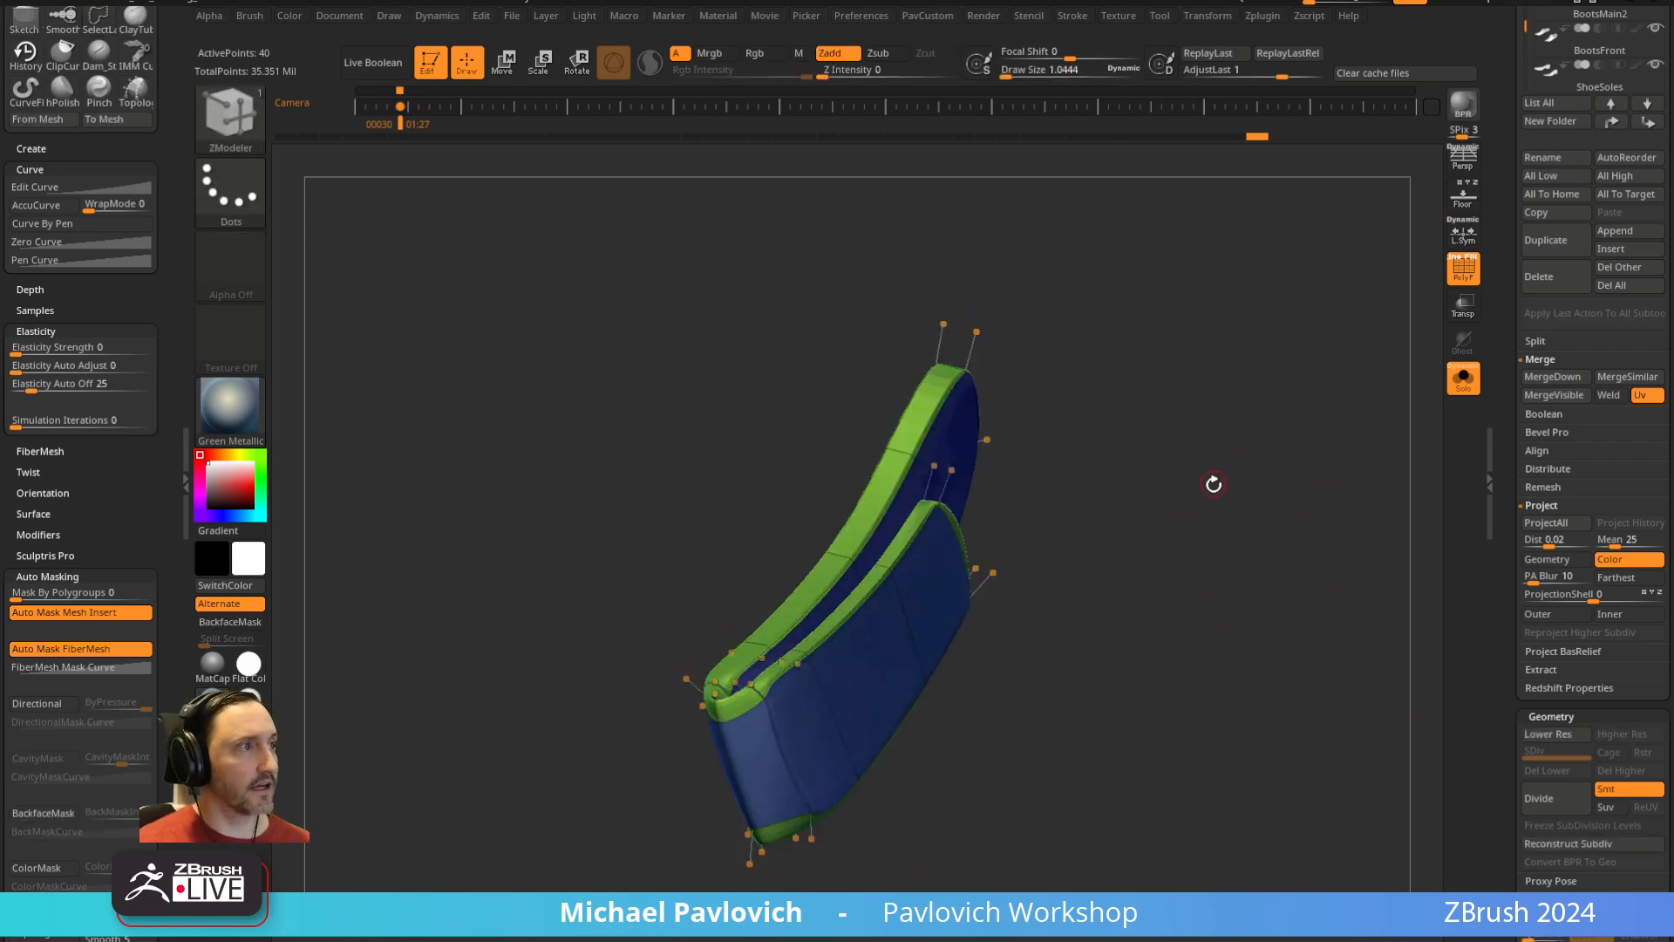
Uncrease all of the strap's edges, crease it by polygroup and leave Solo mode
key("2")
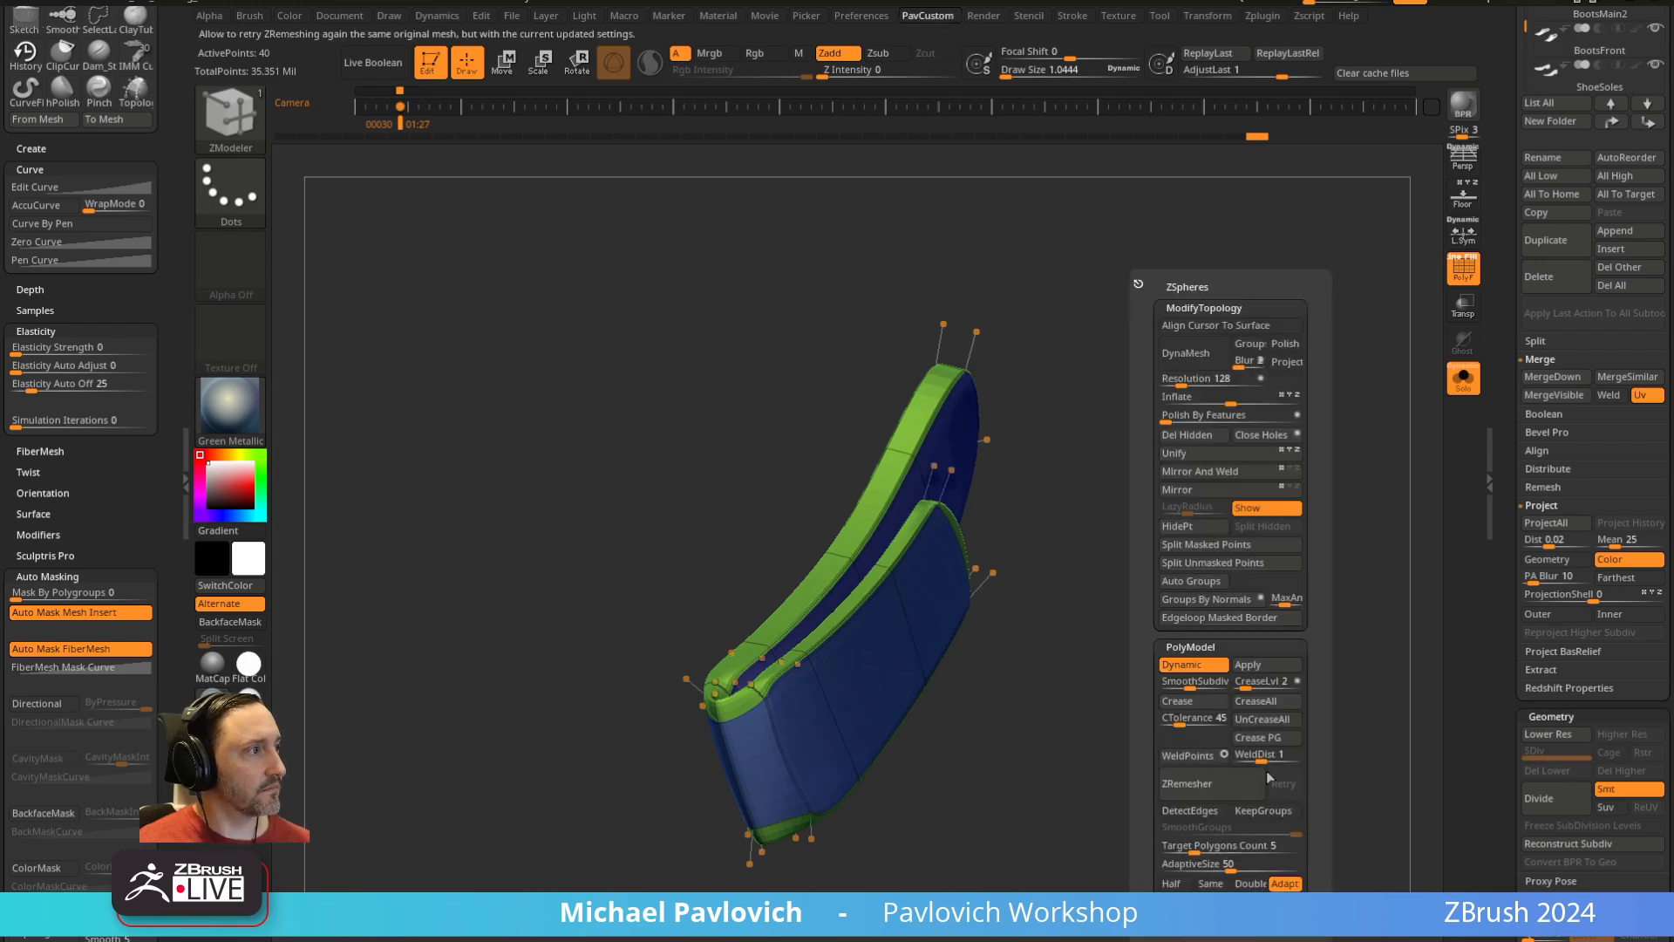
left_click(1264, 721)
left_click(1261, 740)
left_click_drag(1256, 497, 1240, 449, "alt")
left_click(1472, 382)
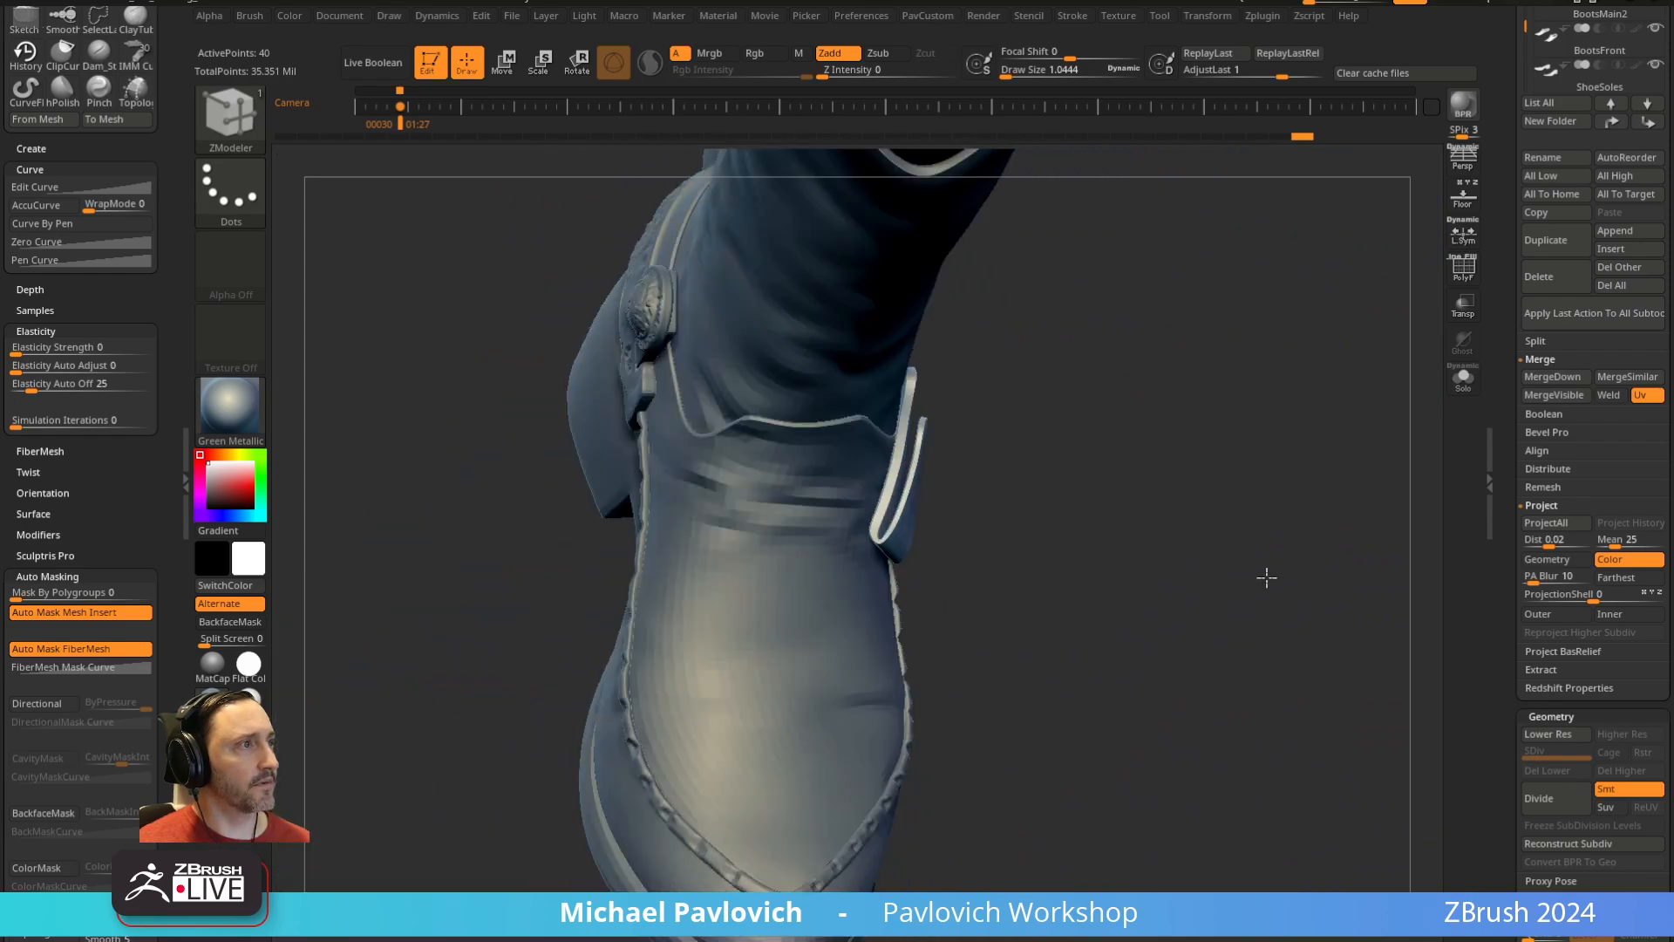
Check the folded strap against the boot and delete its subtool
left_click_drag(1169, 316, 1287, 603)
left_click_drag(1499, 358, 1503, 511)
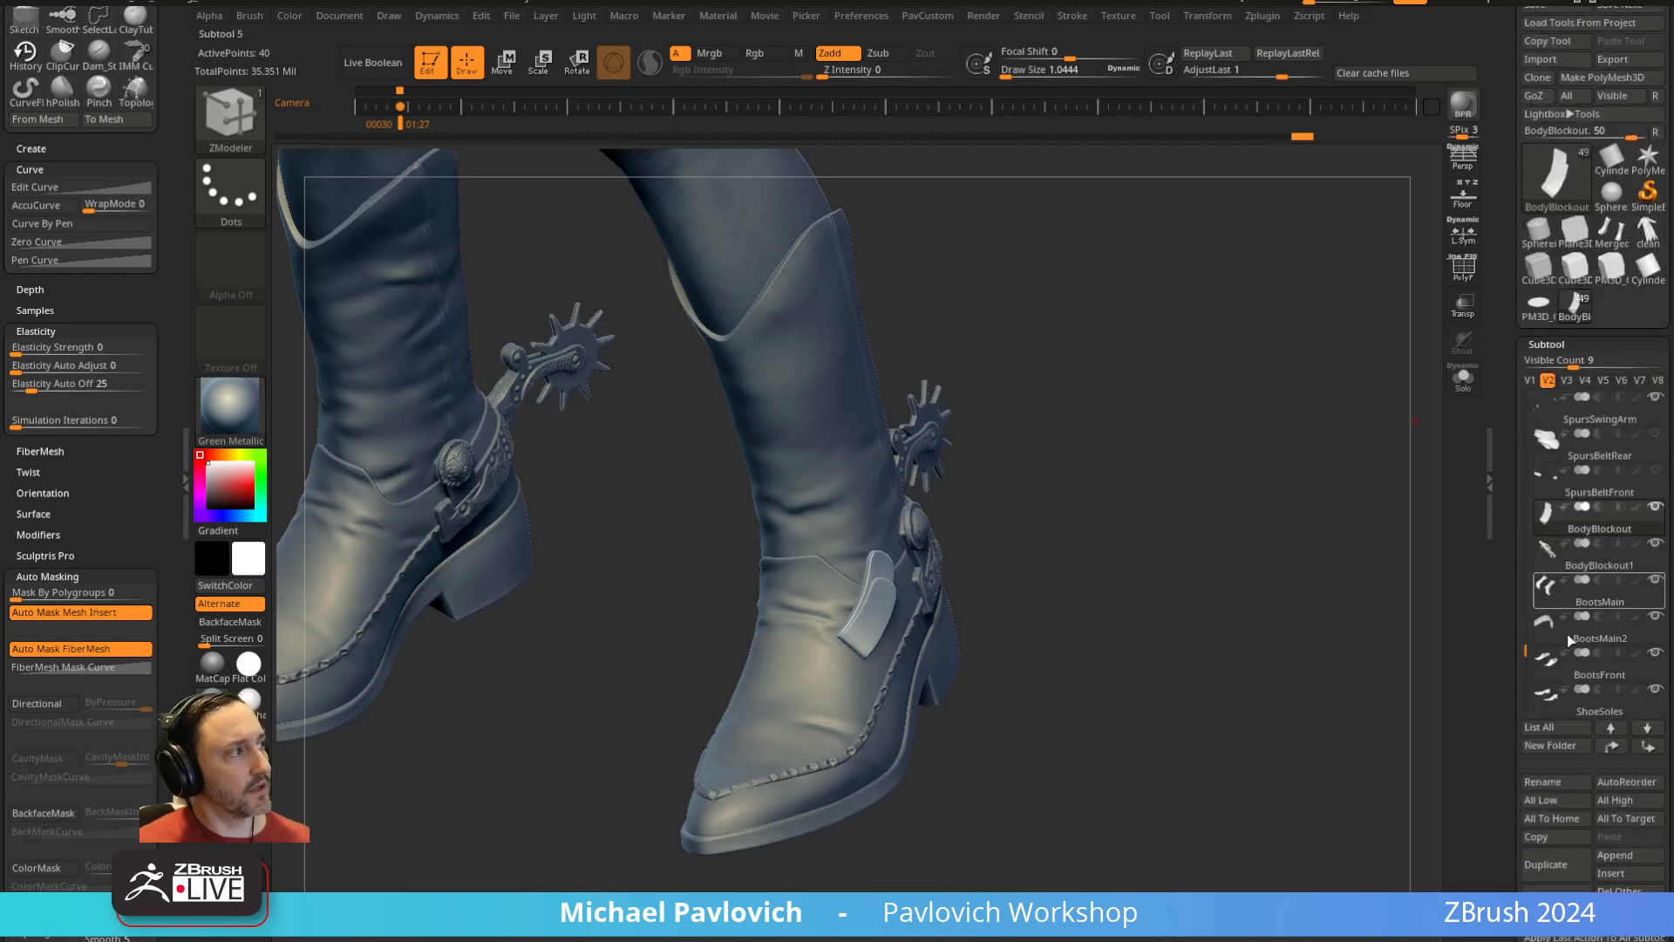
left_click(1557, 899)
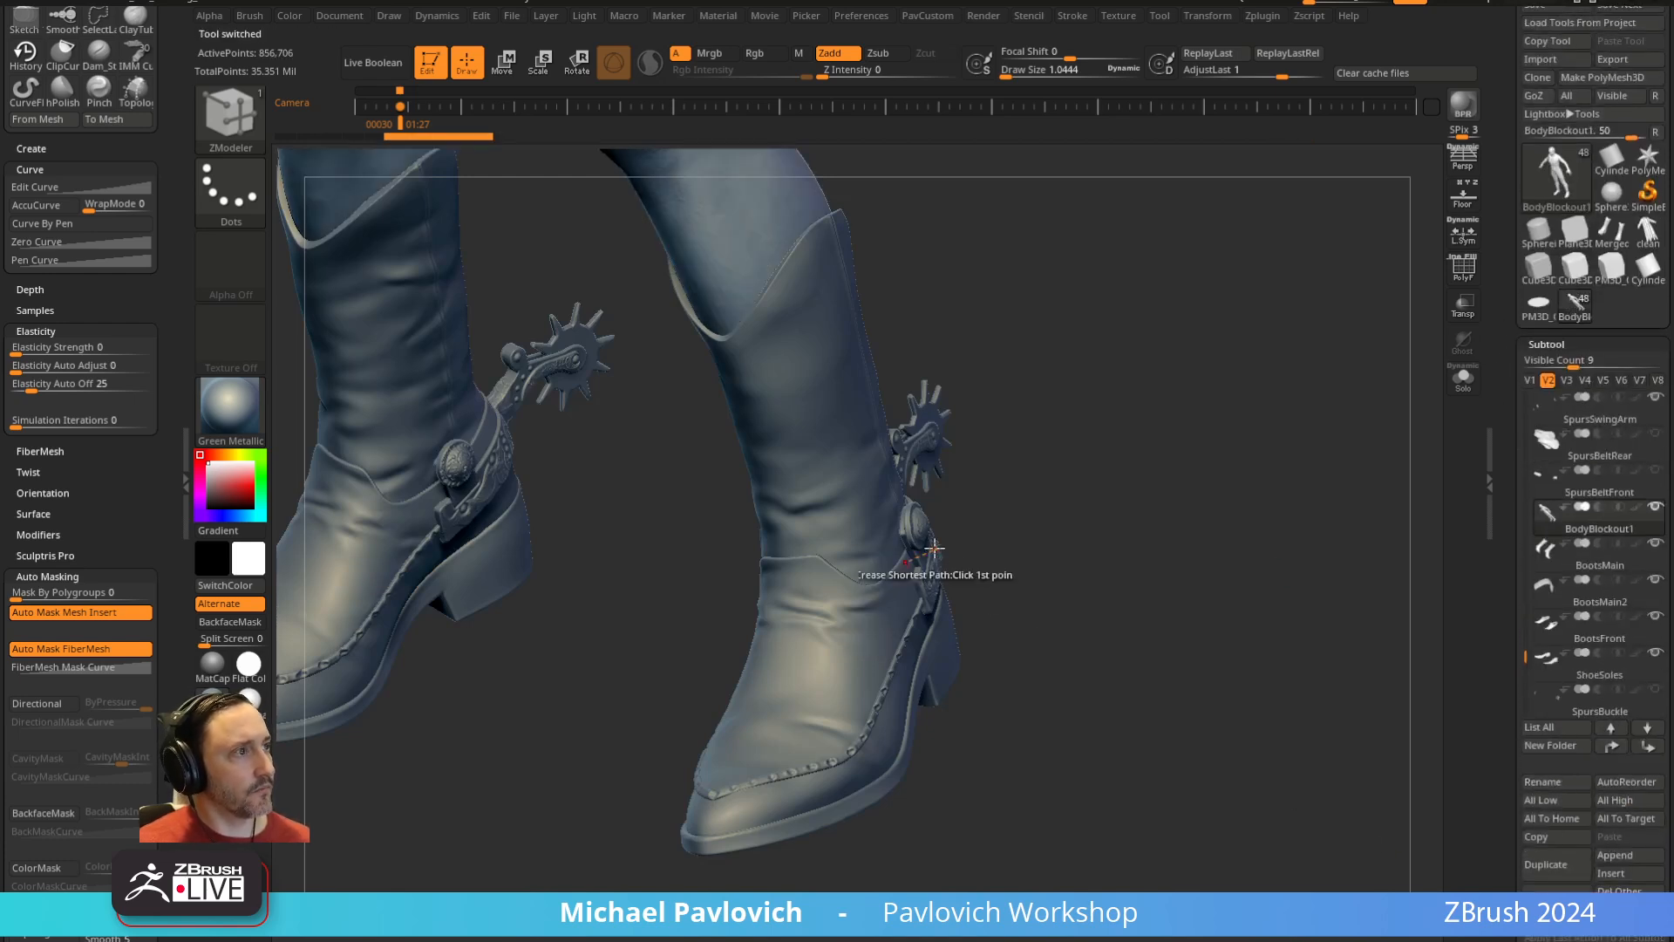
Select the BootsFront subtool and set the brush draw size to 10.99
left_click(896, 610, "alt")
left_click_drag(1102, 538, 1062, 504, "alt")
key("s")
left_click_drag(1062, 505, 1092, 504)
left_click_drag(1088, 507, 1164, 509)
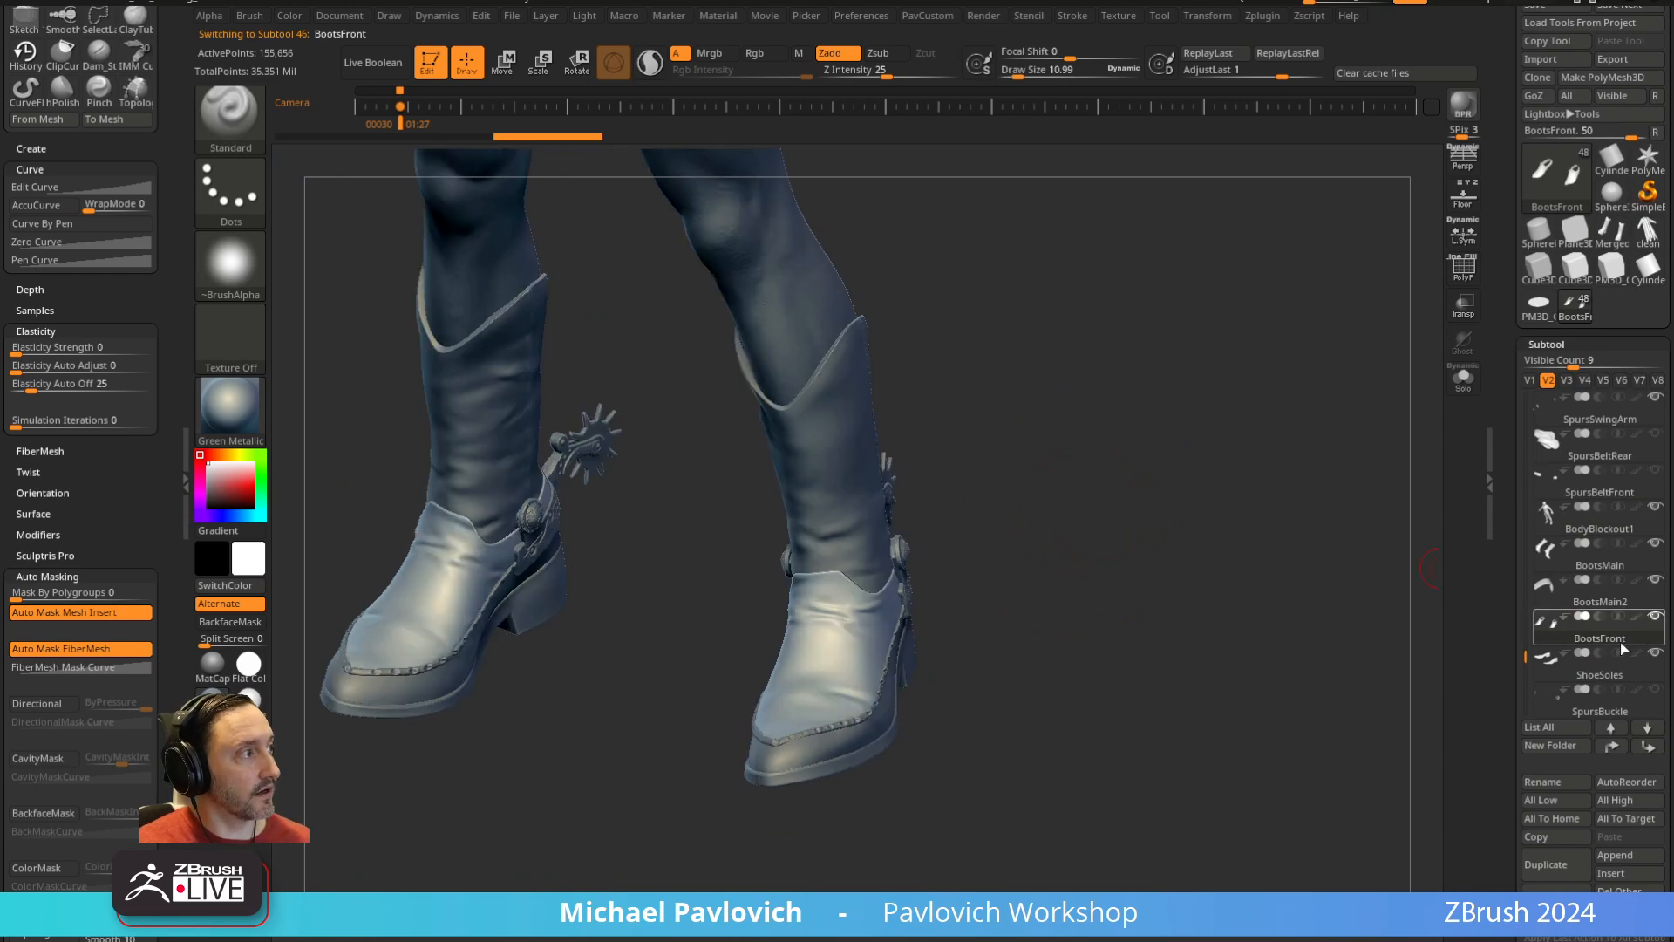
Limit the visible subtools to BootsMain, BootsMain2, BootsFront and ShoeSoles
left_click(1655, 617)
left_click(1656, 652)
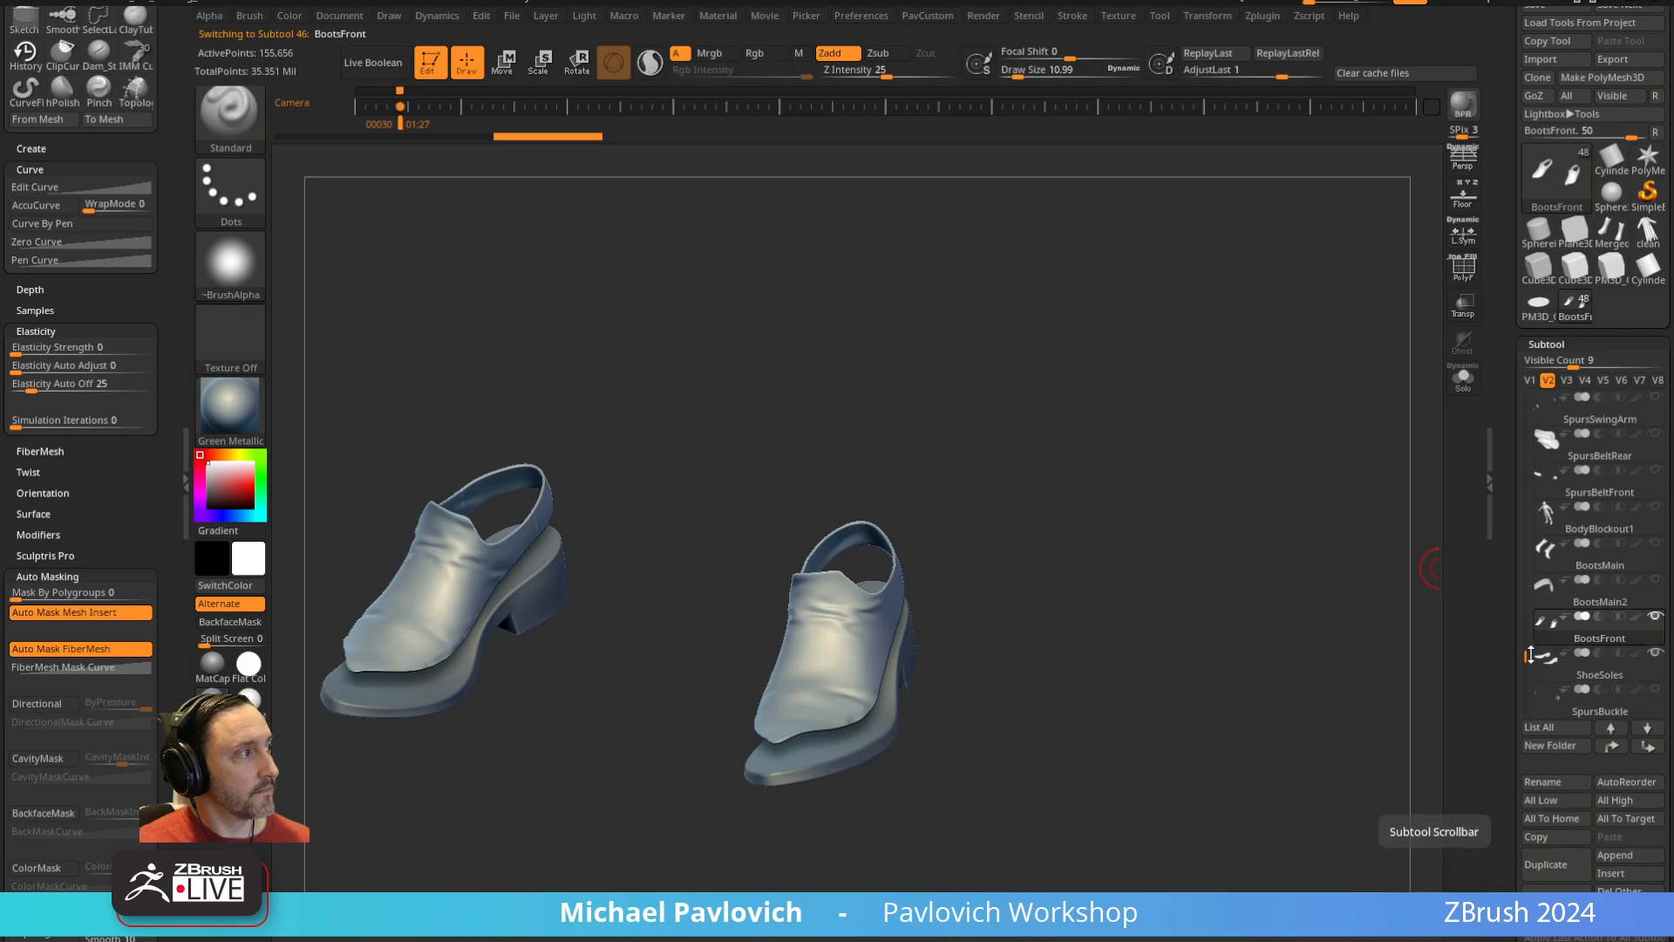
mouse_move(1530, 654)
left_mouse_down()
mouse_move(1529, 678)
mouse_move(1530, 661)
left_mouse_up()
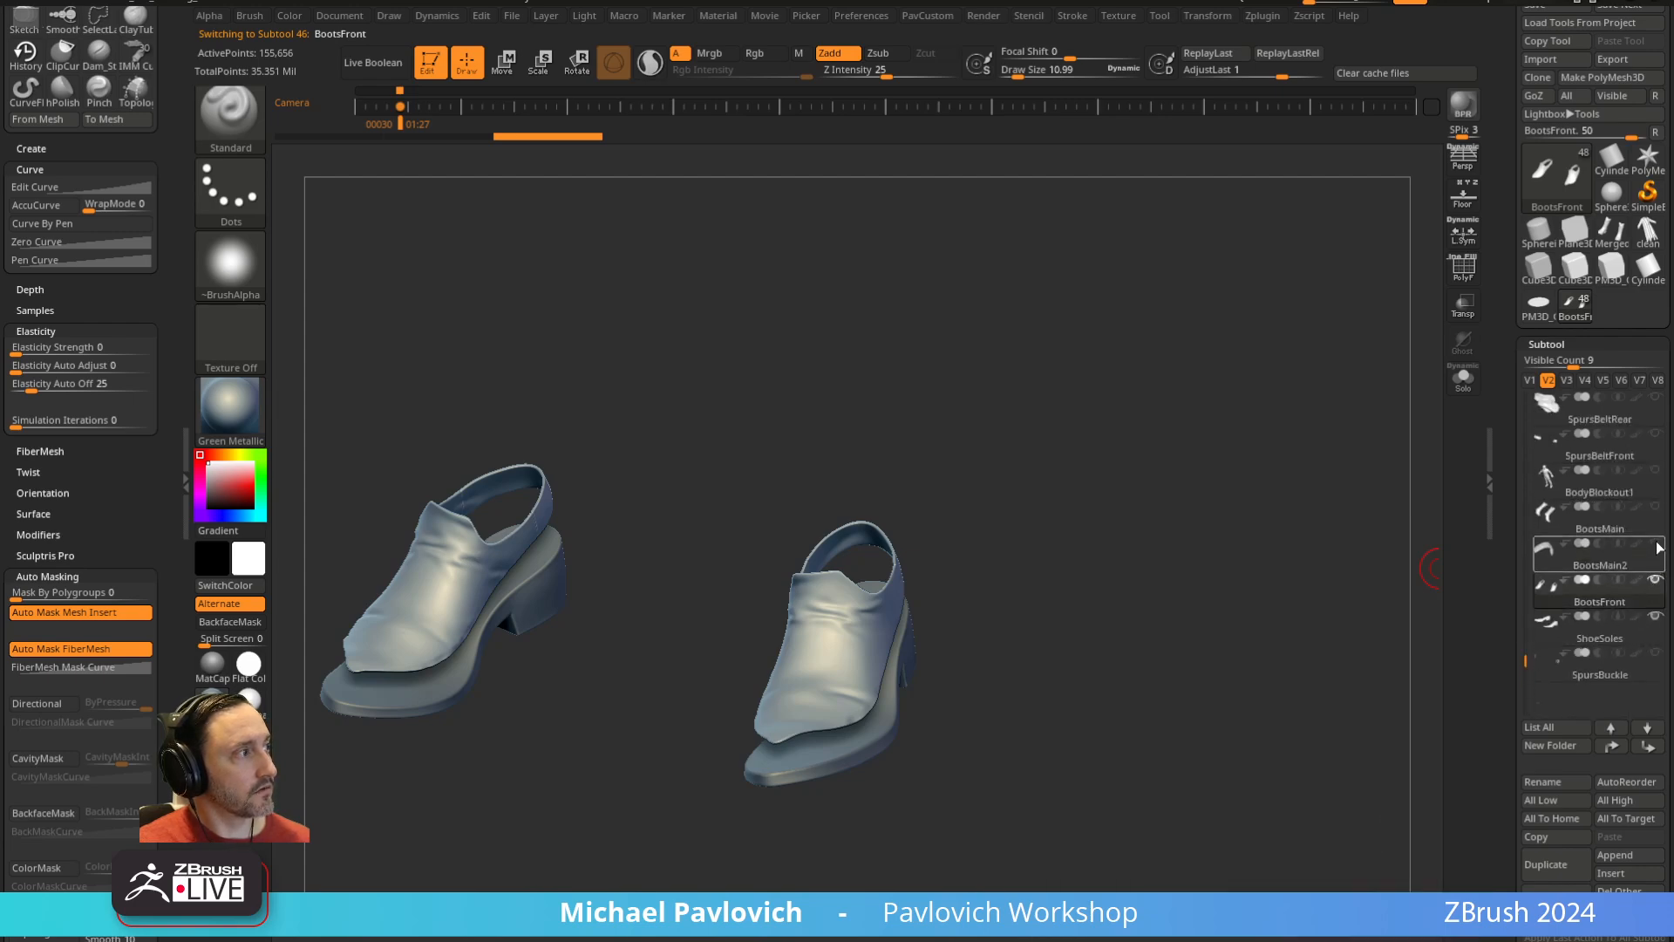
mouse_move(1656, 553)
left_click(1655, 506)
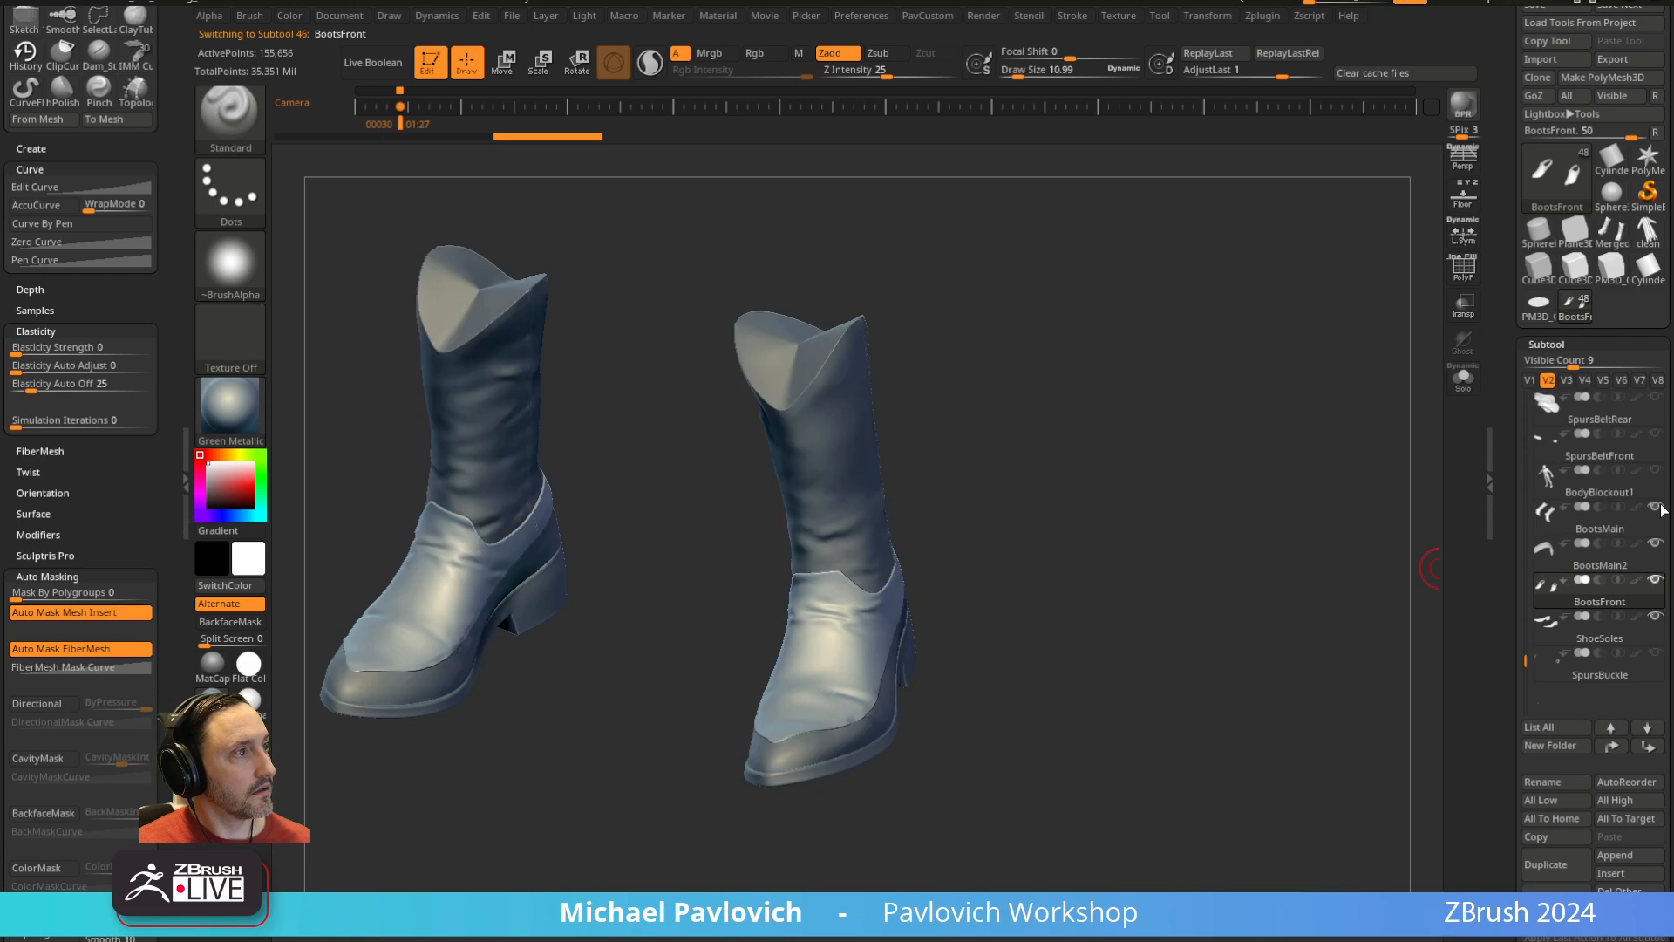
Merge the visible boot subtools into one mesh and append it to the subtool list
left_click_drag(1479, 635, 1505, 493)
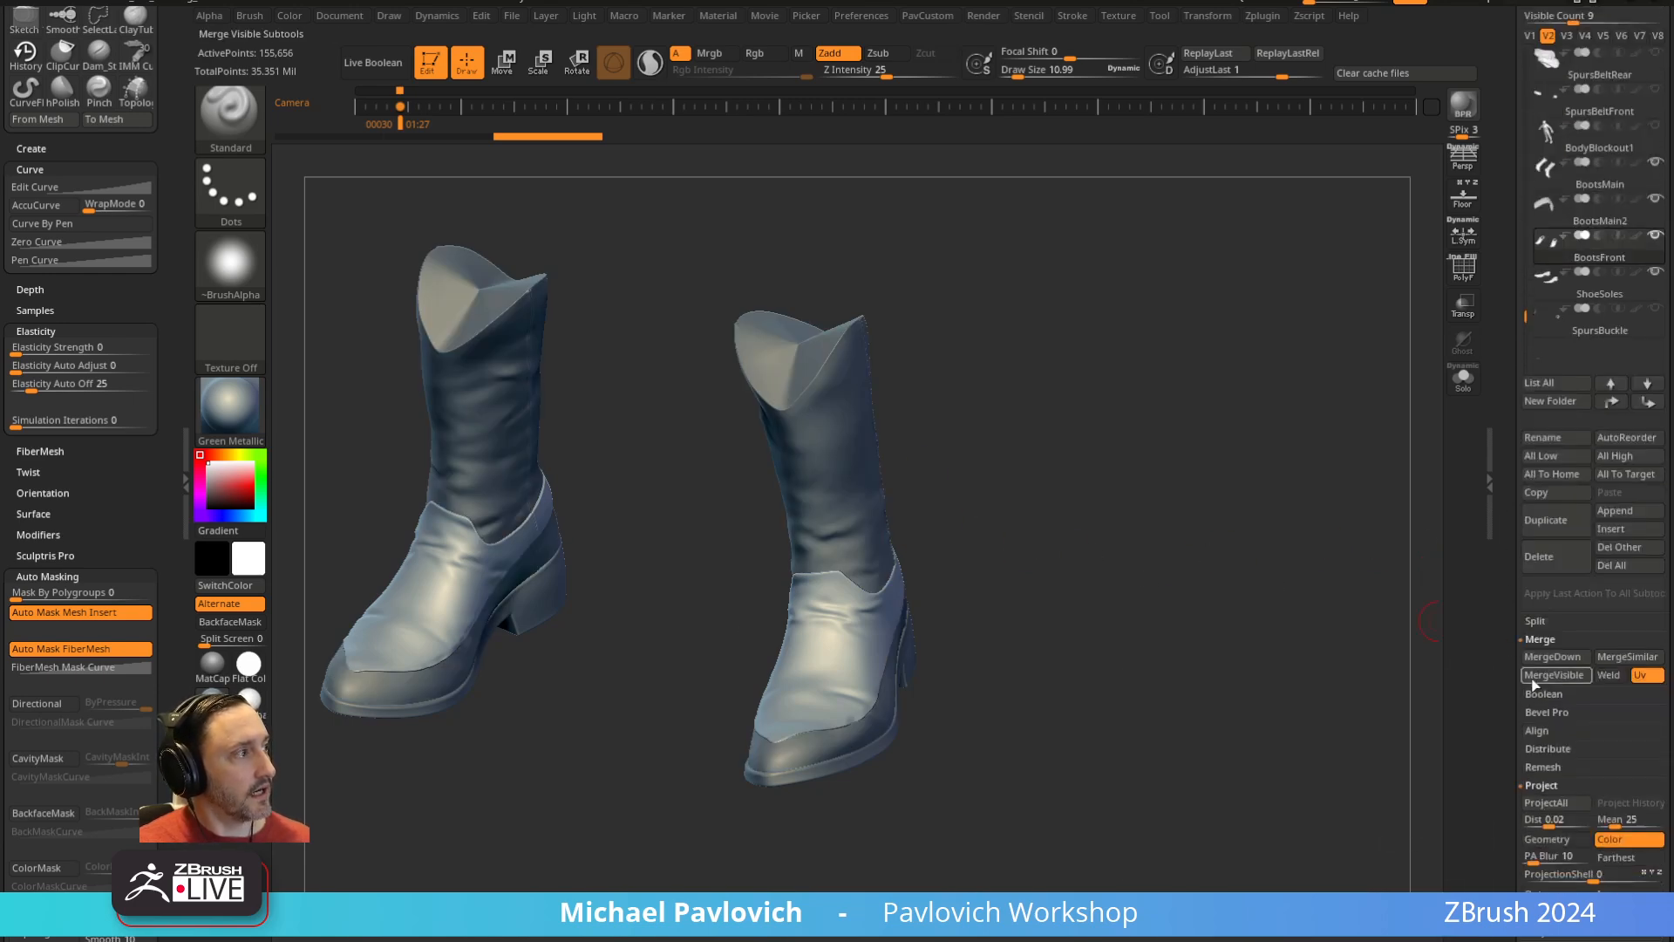
left_click(1604, 530)
left_click(1103, 722)
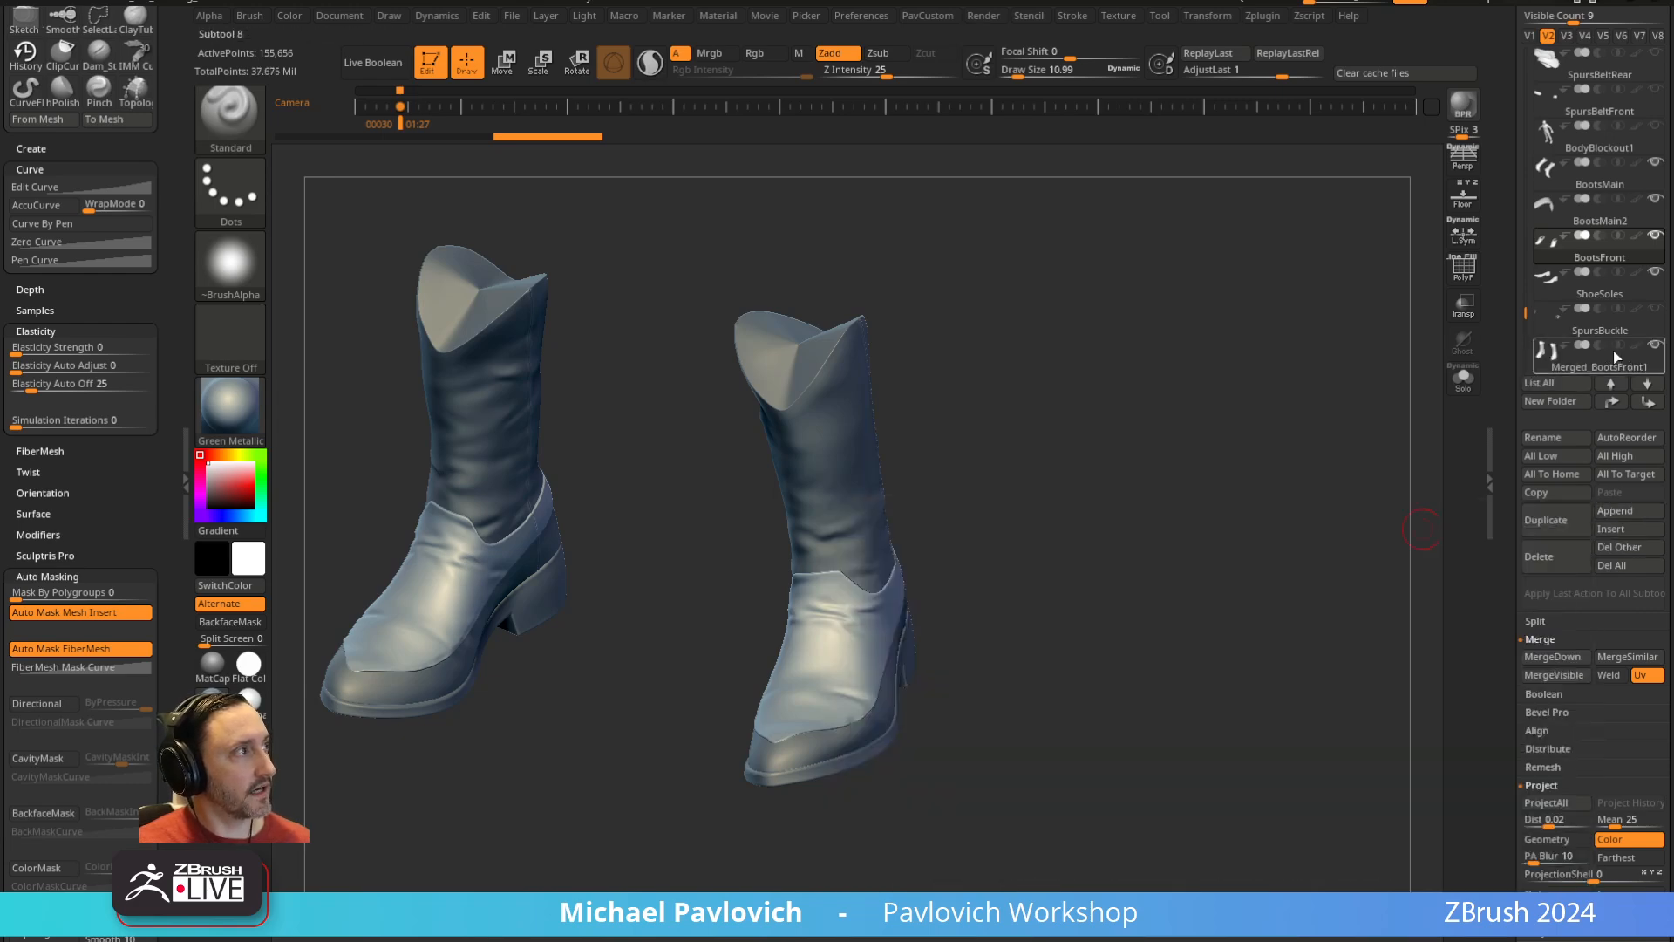
Solo the merged boots, isolate a single boot and delete the hidden geometry of the other one
left_click_drag(1130, 539, 1081, 547, "shift")
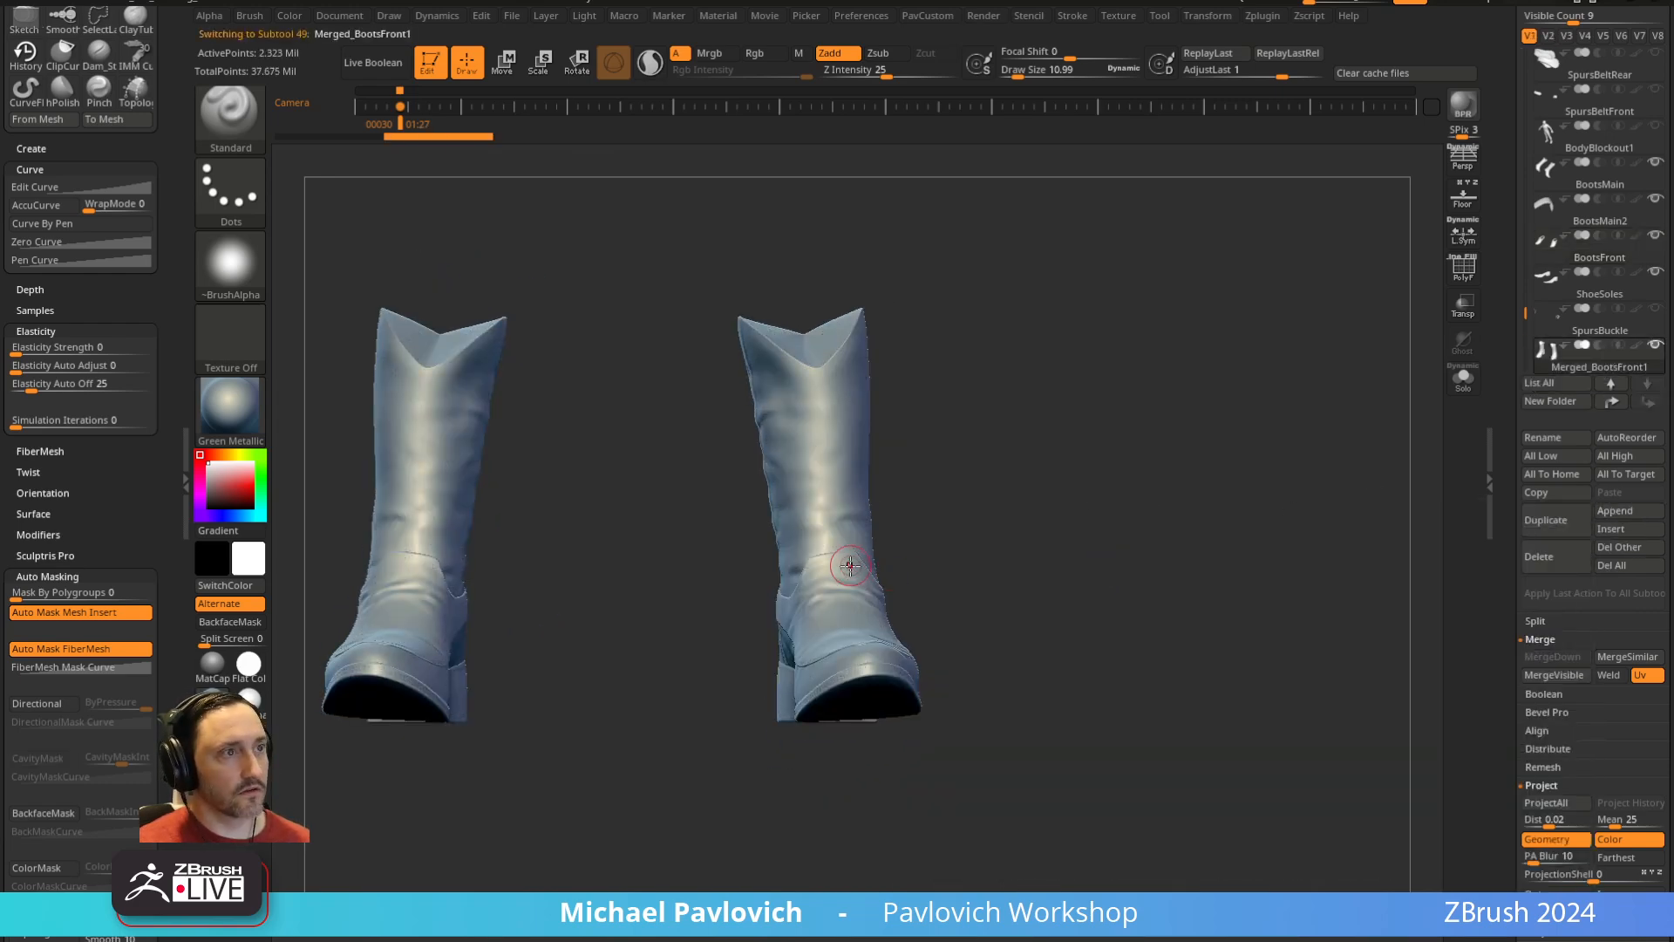
left_click(1463, 379)
left_click_drag(1336, 428, 1291, 349, "alt")
mouse_move(946, 303)
left_mouse_down("ctrl+shift")
mouse_move(773, 819)
mouse_move(711, 554)
left_mouse_up("ctrl+shift")
key("ctrl+shift+a")
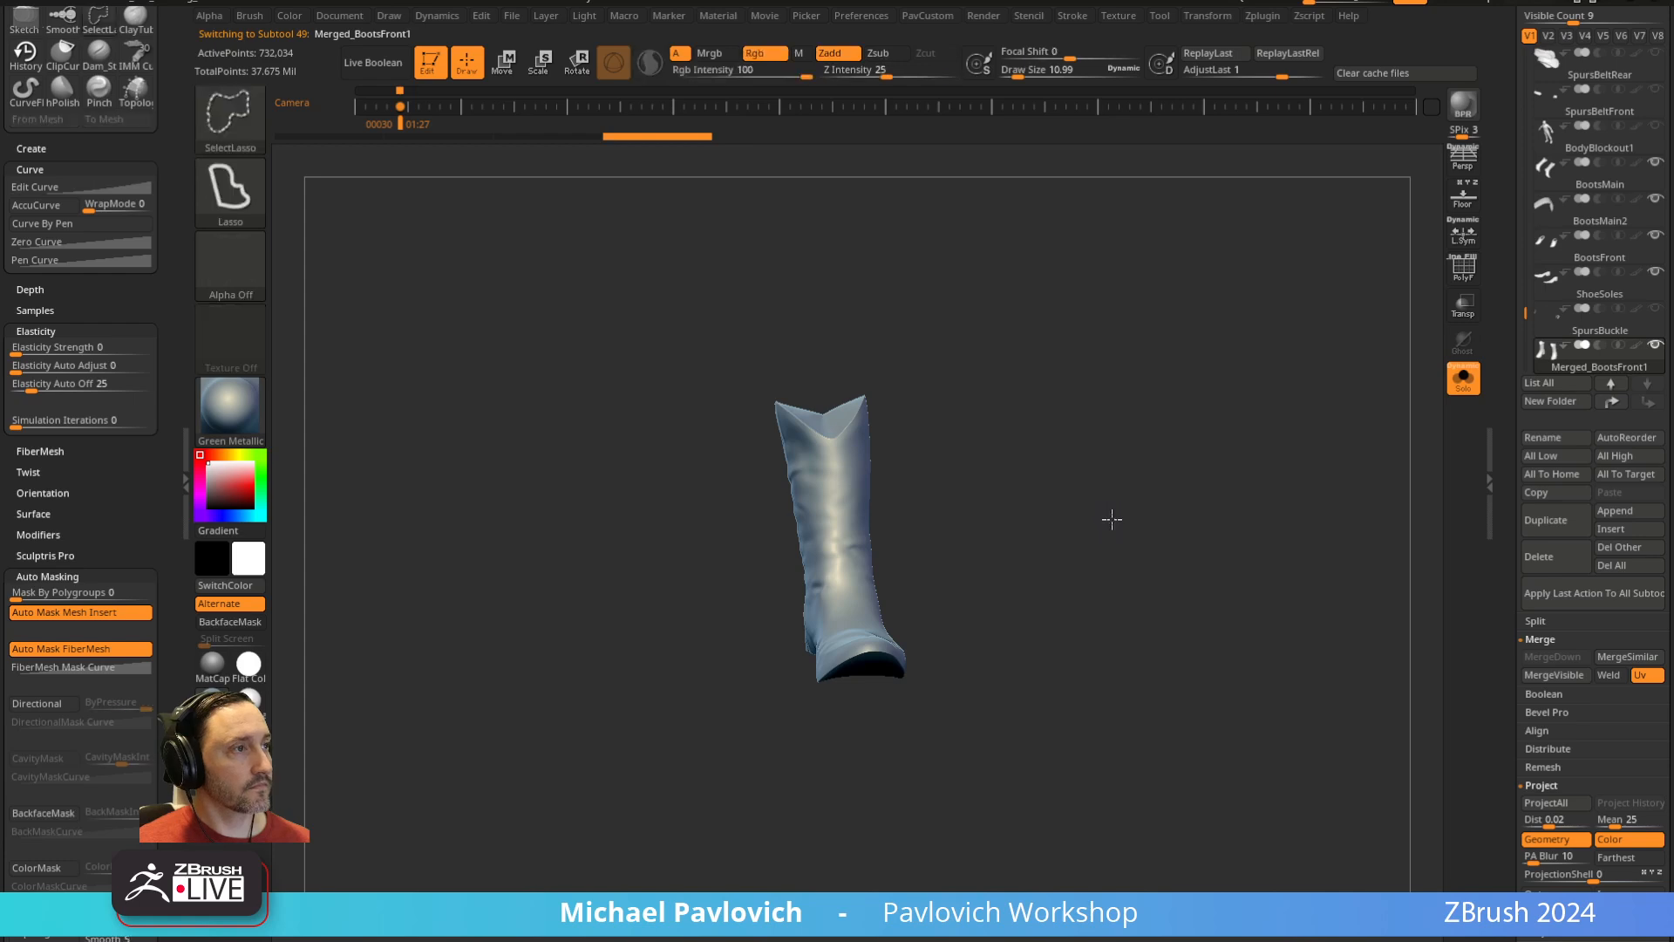
left_click(1110, 519, "ctrl+shift")
mouse_move(983, 338)
left_mouse_down("ctrl+shift")
mouse_move(737, 815)
mouse_move(1089, 351)
left_mouse_up("ctrl+shift")
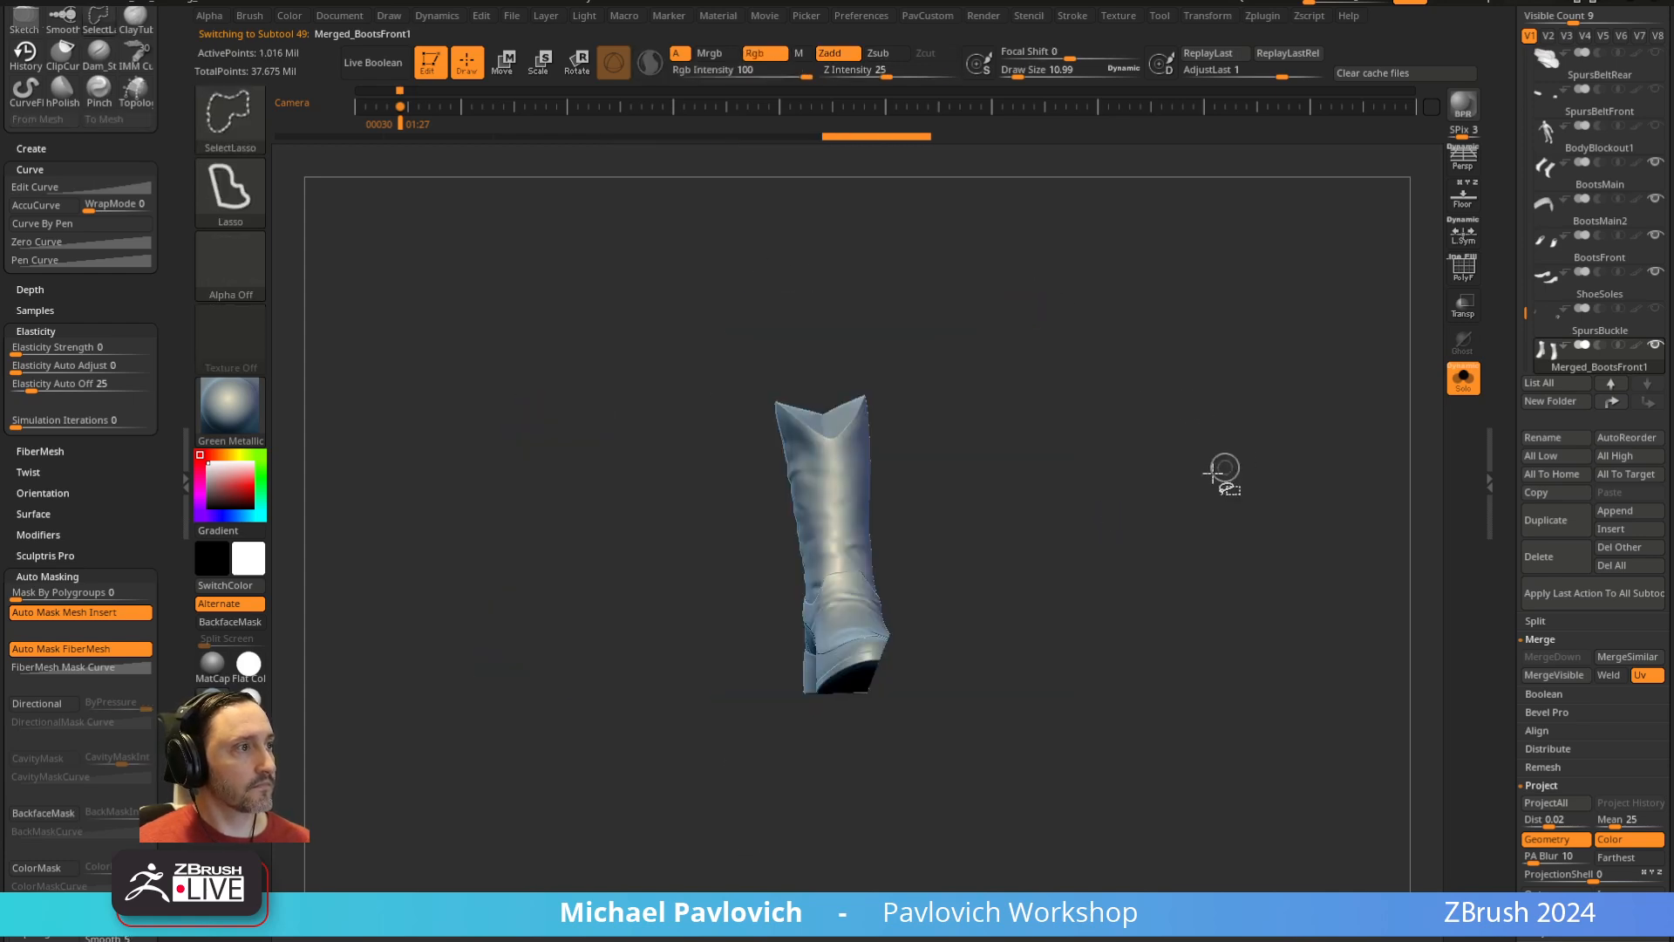
key("ctrl+shift+a")
key("3")
left_click(1170, 436)
left_click_drag(965, 558, 1141, 498)
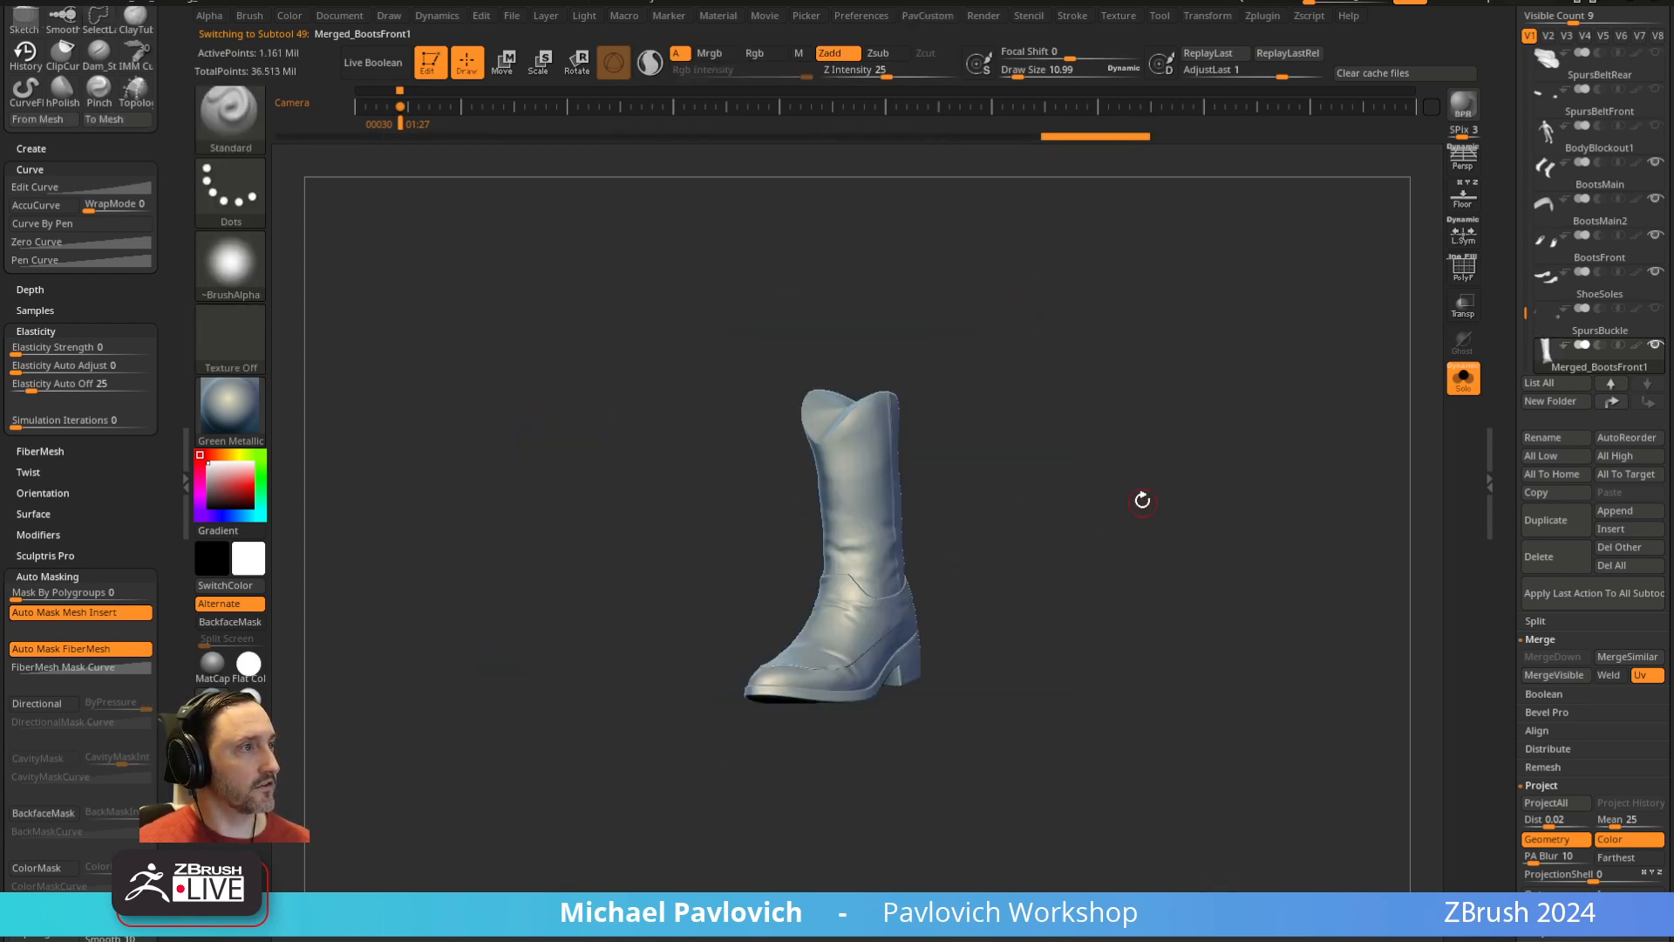
DynaMesh the remaining boot at resolution 544
type("3")
type("544")
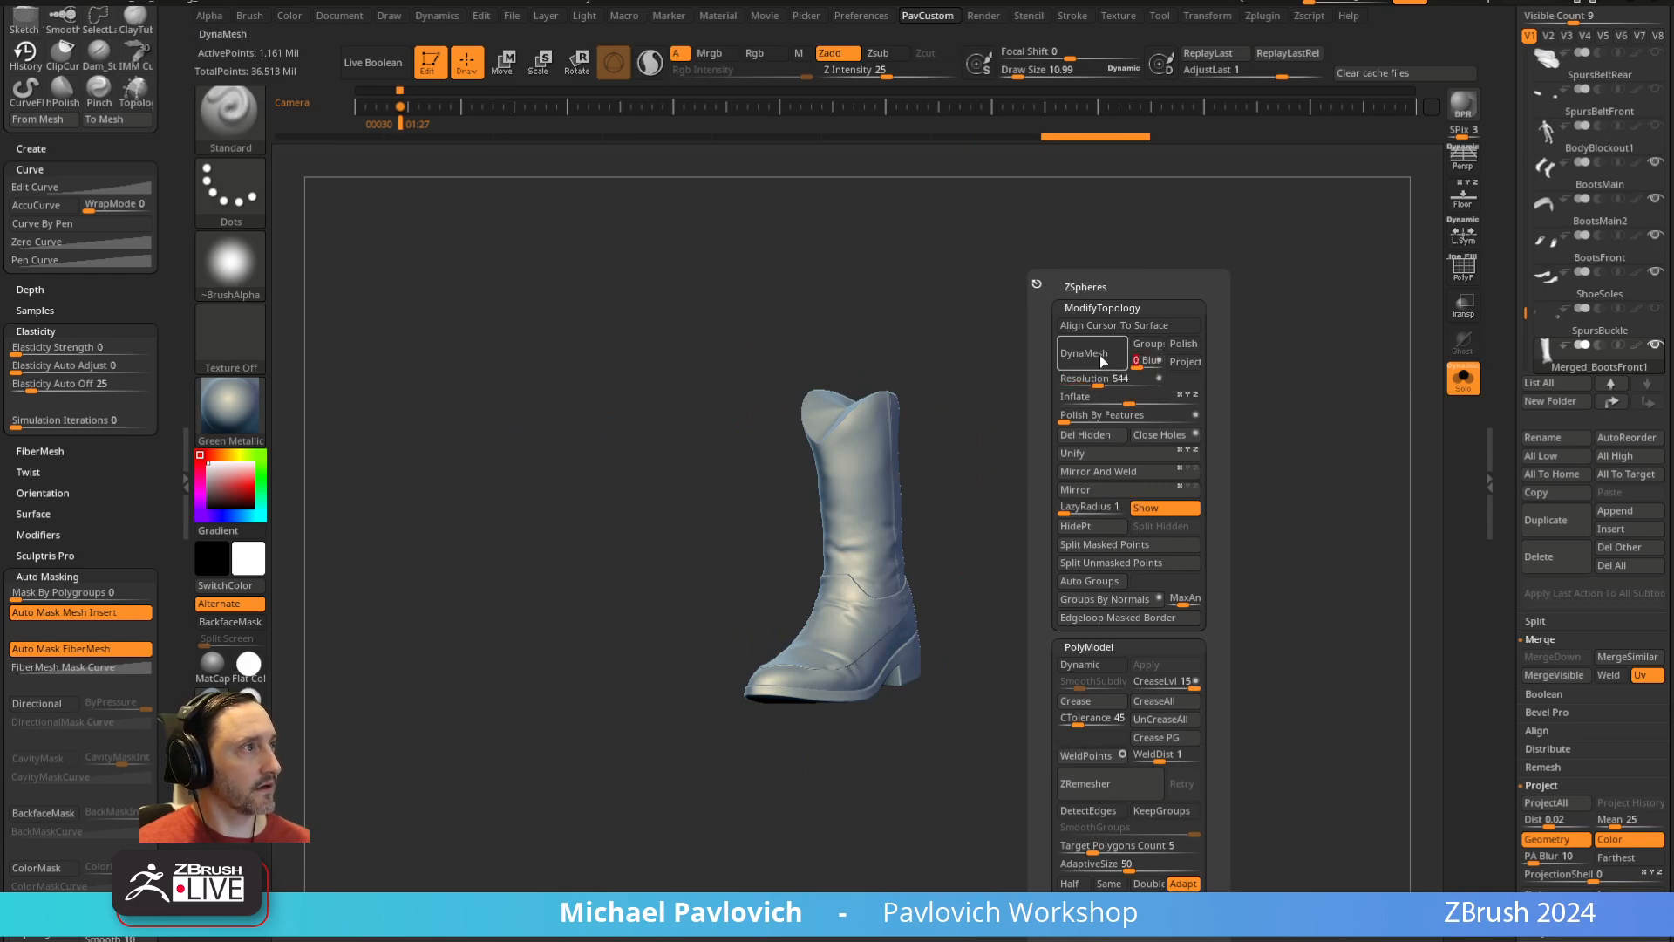
left_click(1100, 354)
Smooth the rough DynaMesh surface around the boot's ankle, instep and foot on both sides
mouse_move(956, 486)
right_mouse_down("ctrl")
mouse_move(1139, 497)
mouse_move(672, 672)
right_mouse_up("ctrl")
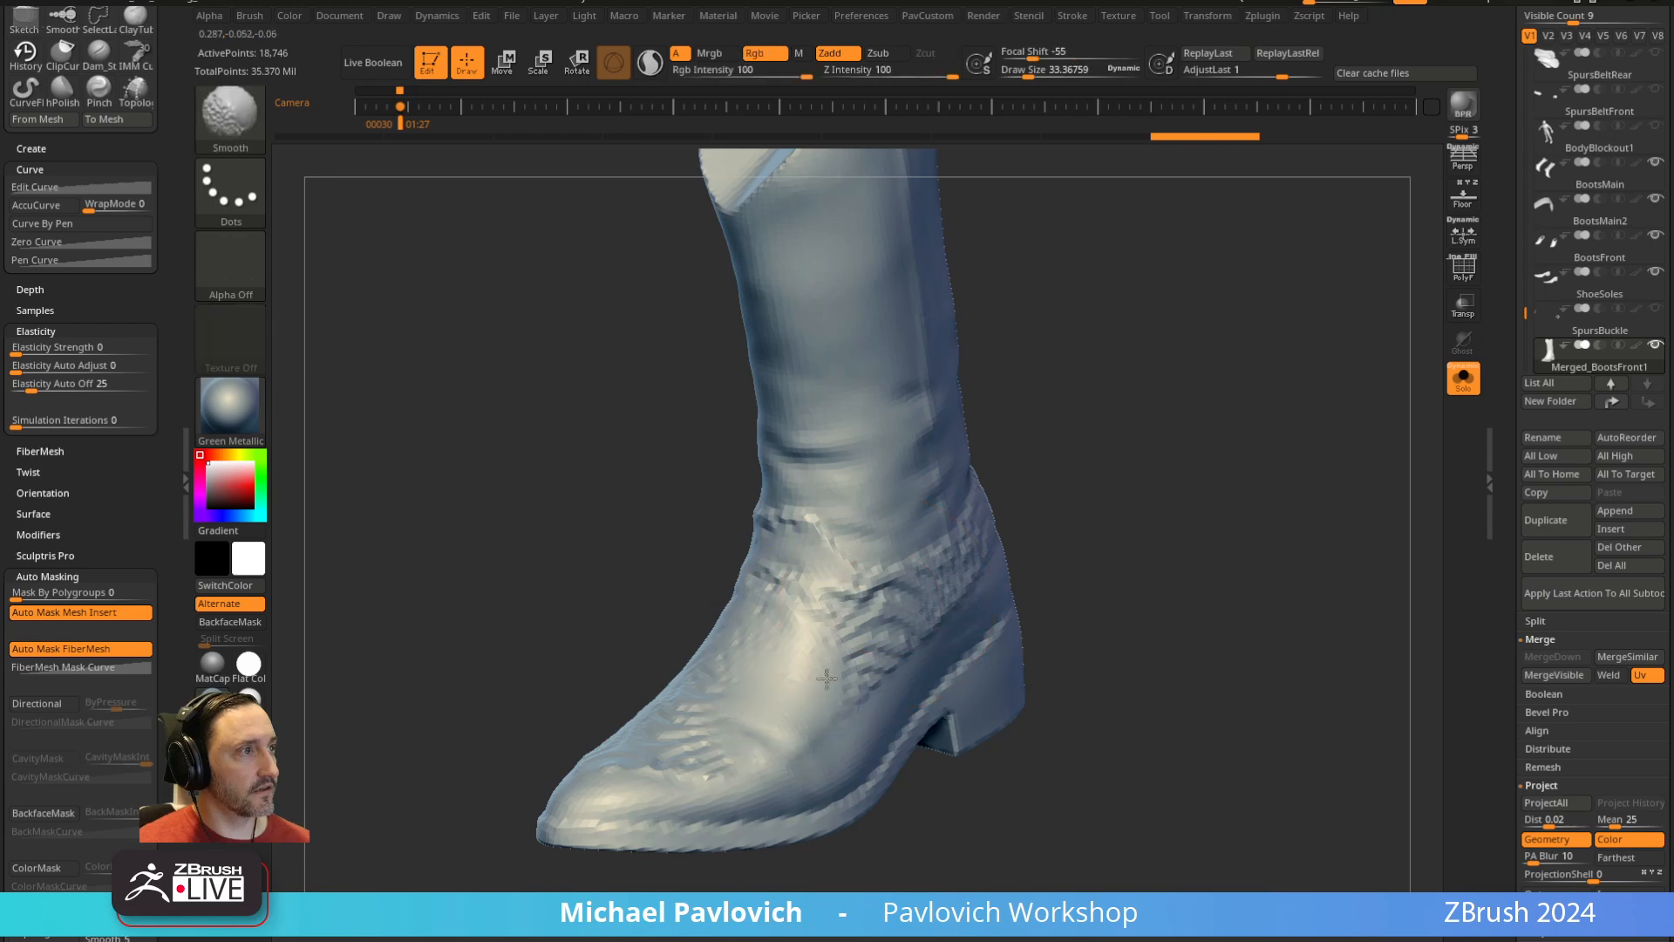
left_click_drag(827, 679, 872, 611, "shift")
mouse_move(1081, 611)
right_mouse_down("ctrl")
mouse_move(1147, 468)
mouse_move(1238, 471)
right_mouse_up("ctrl")
mouse_move(804, 639)
left_mouse_down("shift")
mouse_move(715, 598)
mouse_move(698, 626)
left_mouse_up("shift")
right_click_drag(811, 619, 938, 635)
left_click_drag(601, 575, 662, 671, "shift")
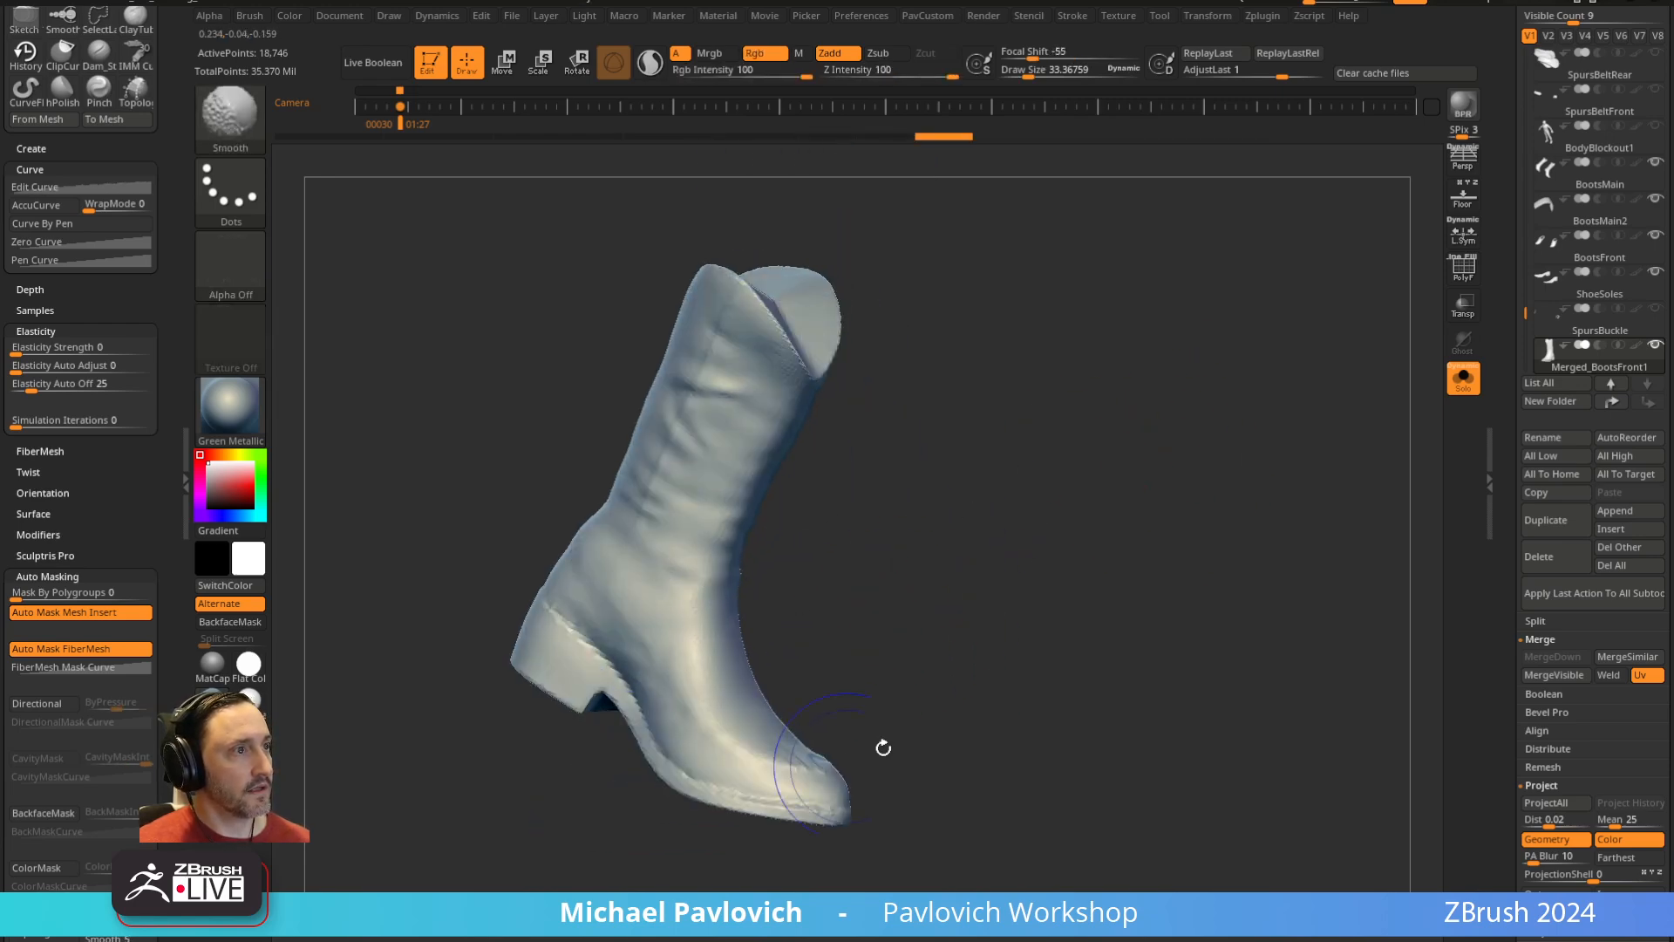
mouse_move(883, 747)
right_mouse_down()
mouse_move(1028, 553)
mouse_move(959, 580)
mouse_move(1118, 563)
right_mouse_up()
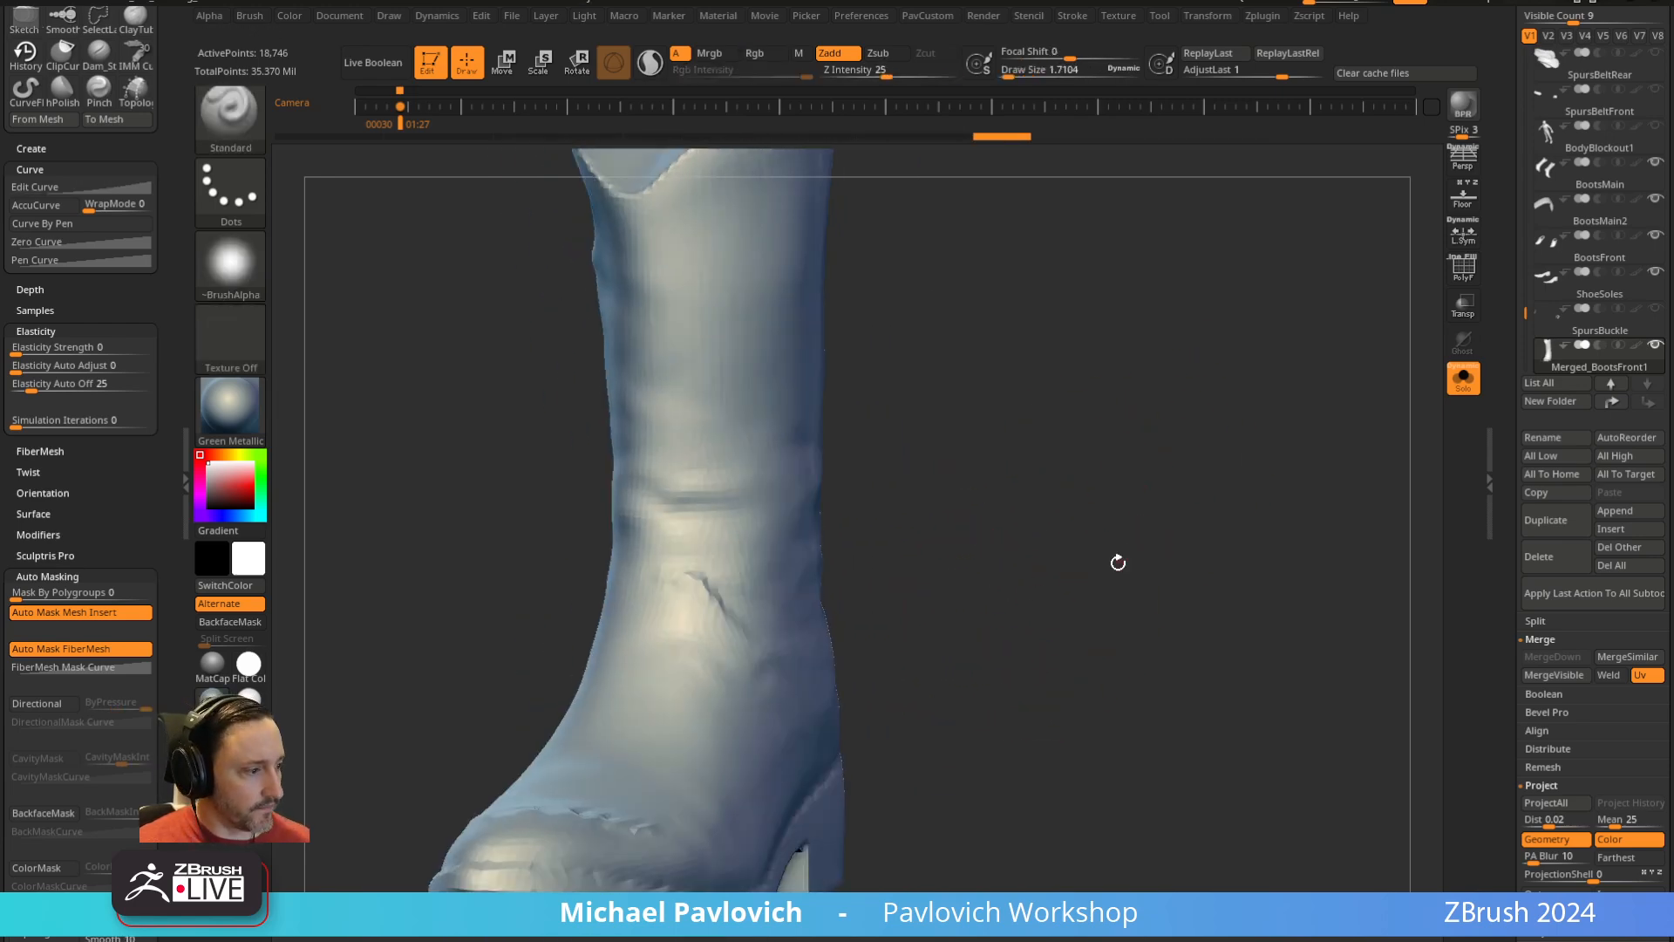
right_click_drag(1015, 505, 977, 667)
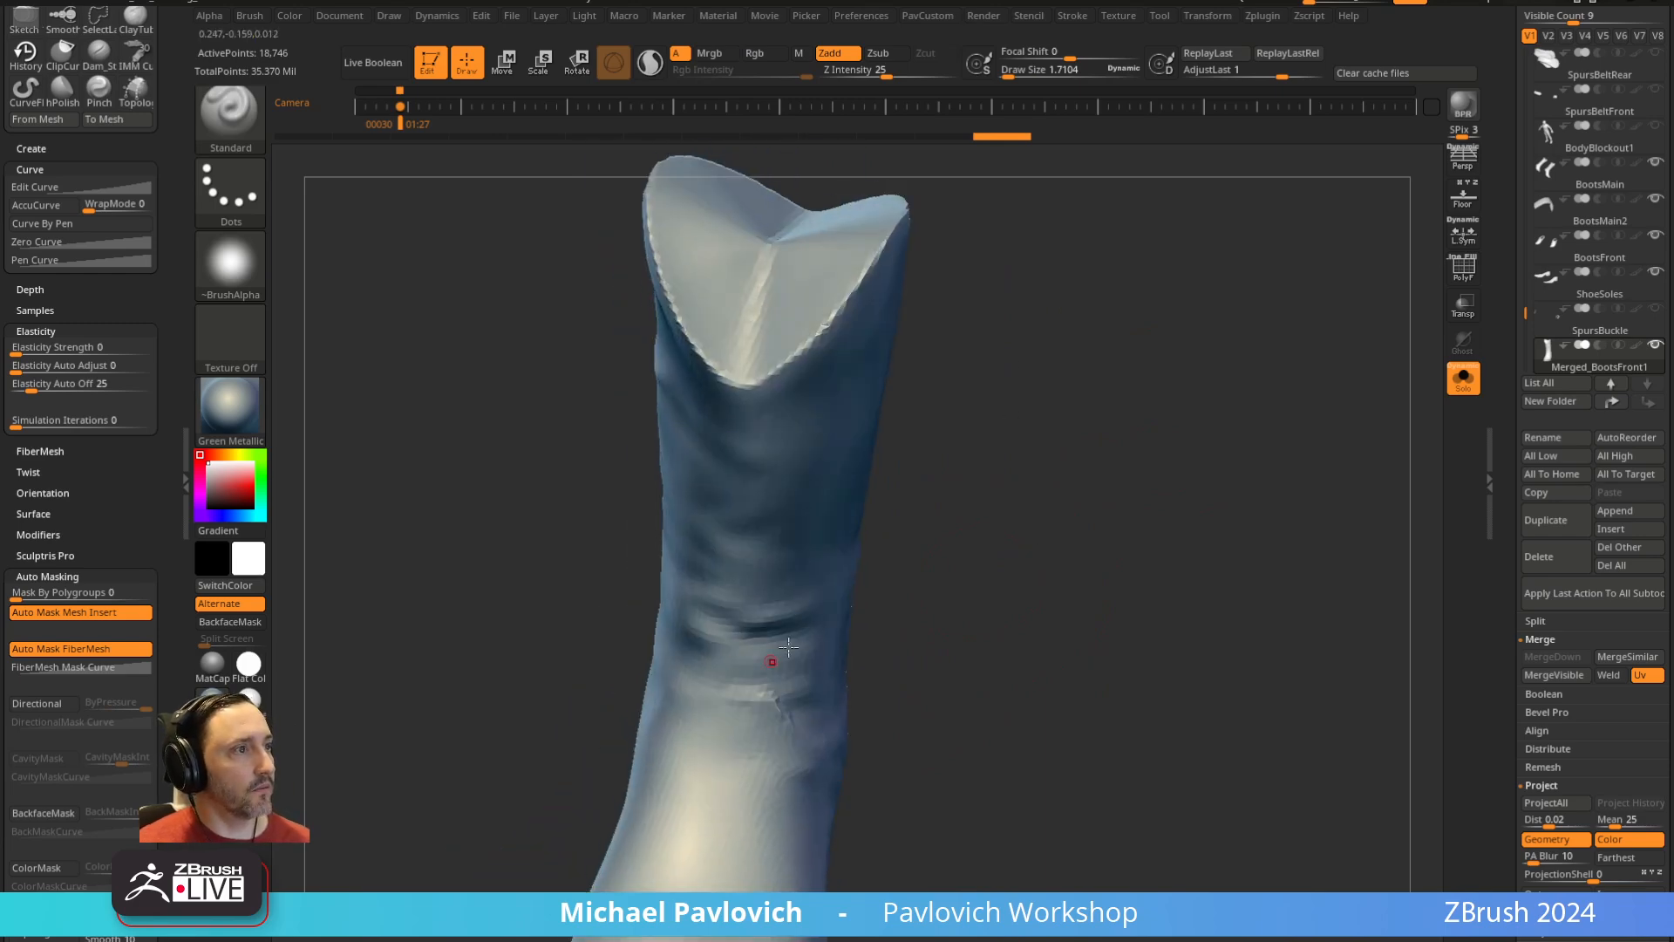
right_click_drag(773, 665, 927, 511)
Mask a round strap end on each side of the boot's ankle at draw size 17.03
key("bracketright")
key("bracketright")
key("bracketright")
key("bracketleft")
key("bracketleft")
key("bracketleft")
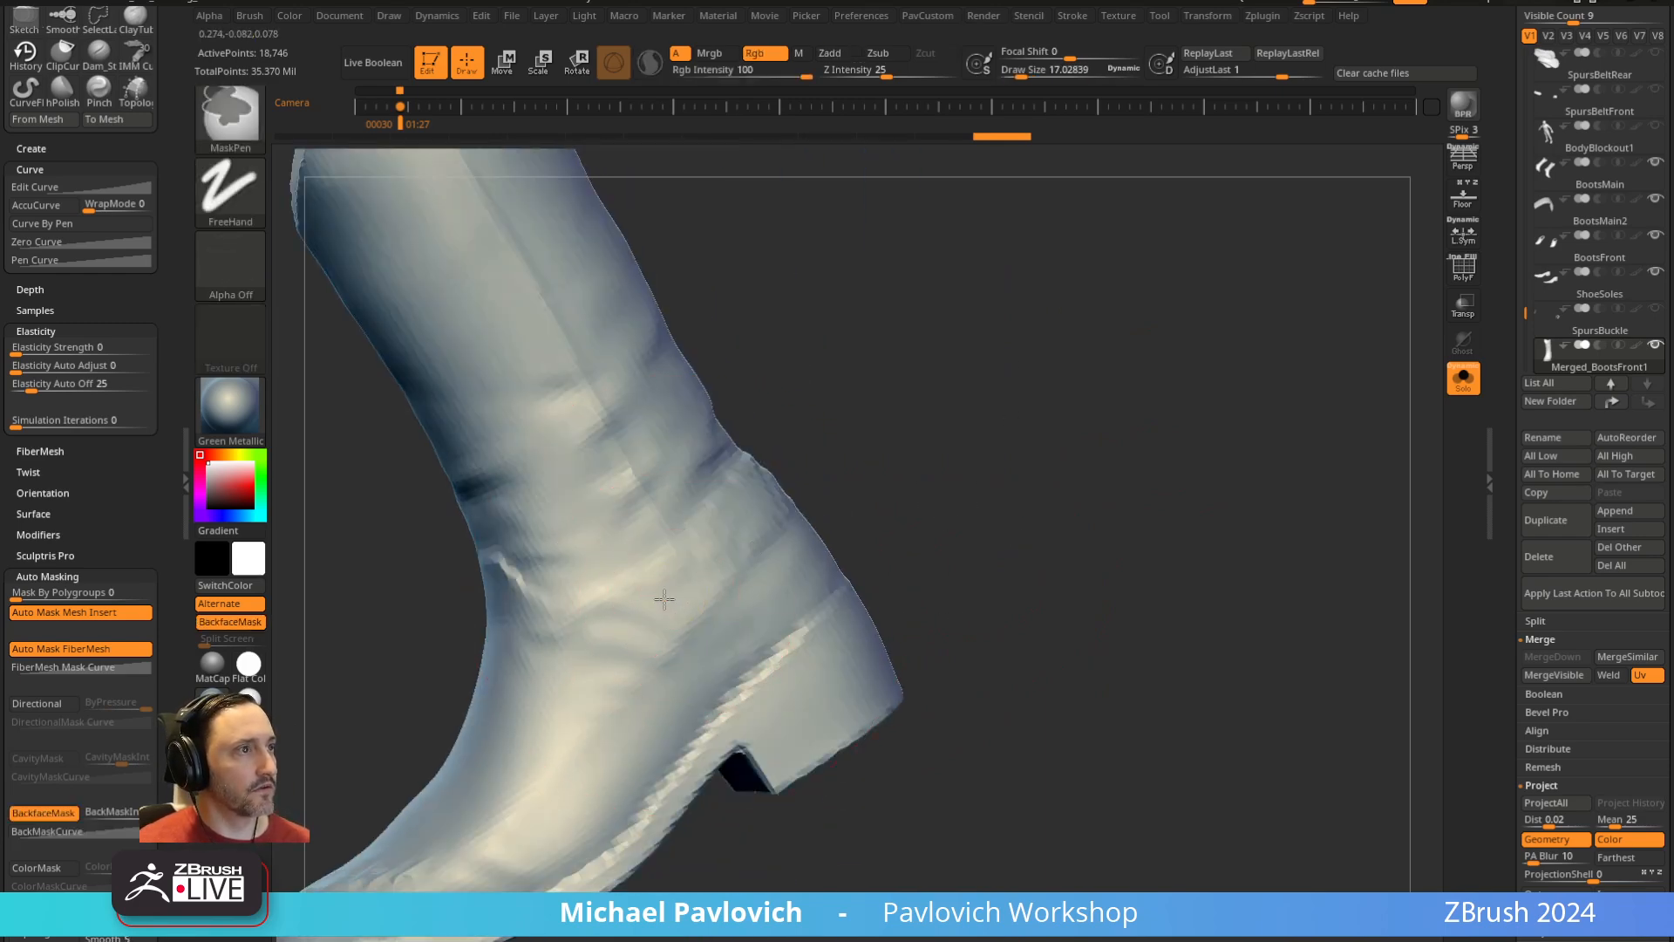
mouse_move(691, 590)
left_mouse_down("ctrl")
mouse_move(672, 584)
mouse_move(677, 599)
left_mouse_up("ctrl")
mouse_move(994, 417)
right_mouse_down()
mouse_move(1054, 407)
mouse_move(1207, 435)
right_mouse_up()
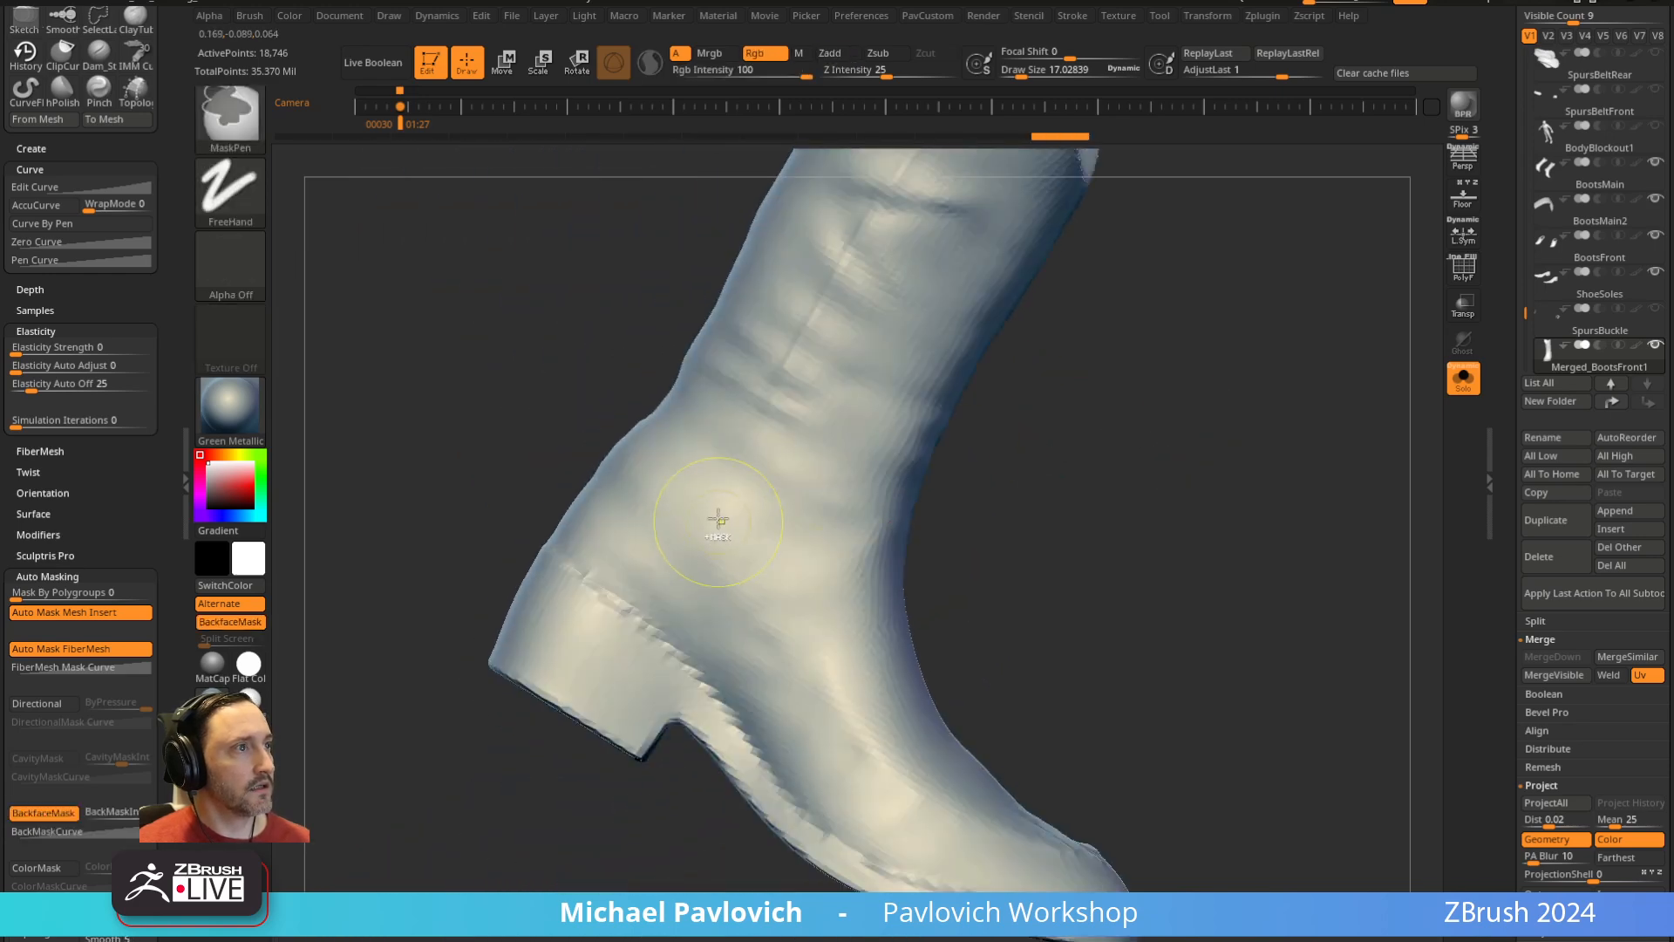
left_click_drag(721, 526, 714, 553, "ctrl")
mouse_move(1020, 497)
right_mouse_down()
mouse_move(1117, 543)
mouse_move(1033, 402)
right_mouse_up()
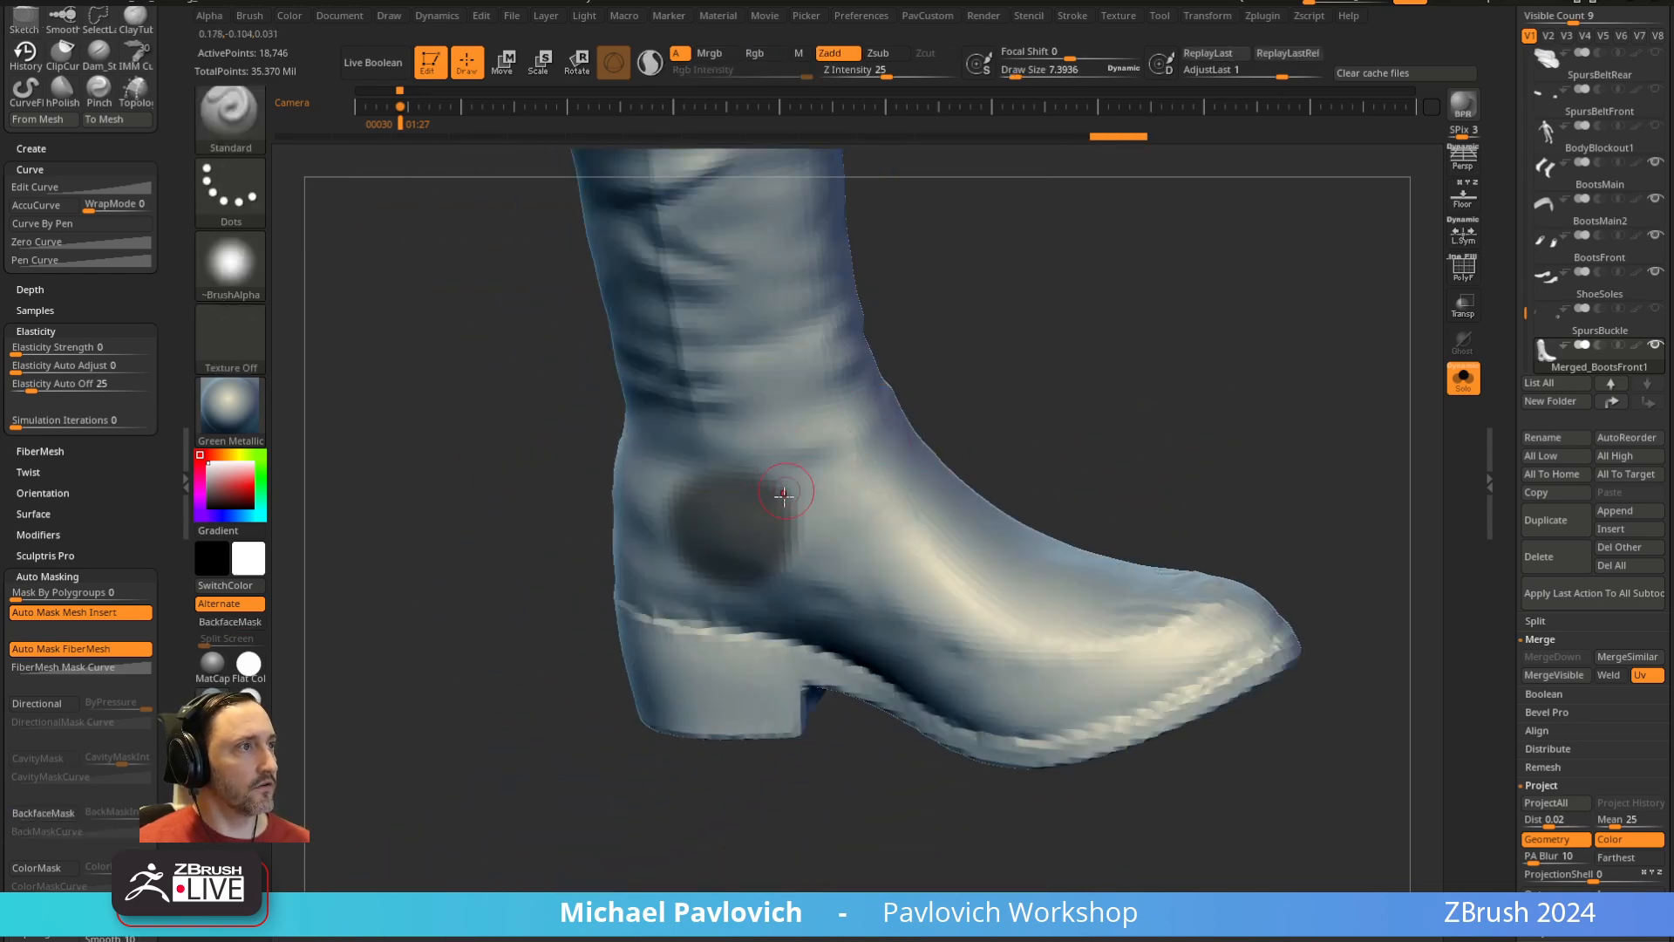
Extend the ankle mask across the instep as a narrower strap band at draw size 7.39
mouse_move(784, 494)
left_mouse_down("ctrl")
mouse_move(747, 497)
mouse_move(899, 432)
mouse_move(747, 515)
mouse_move(916, 417)
left_mouse_up("ctrl")
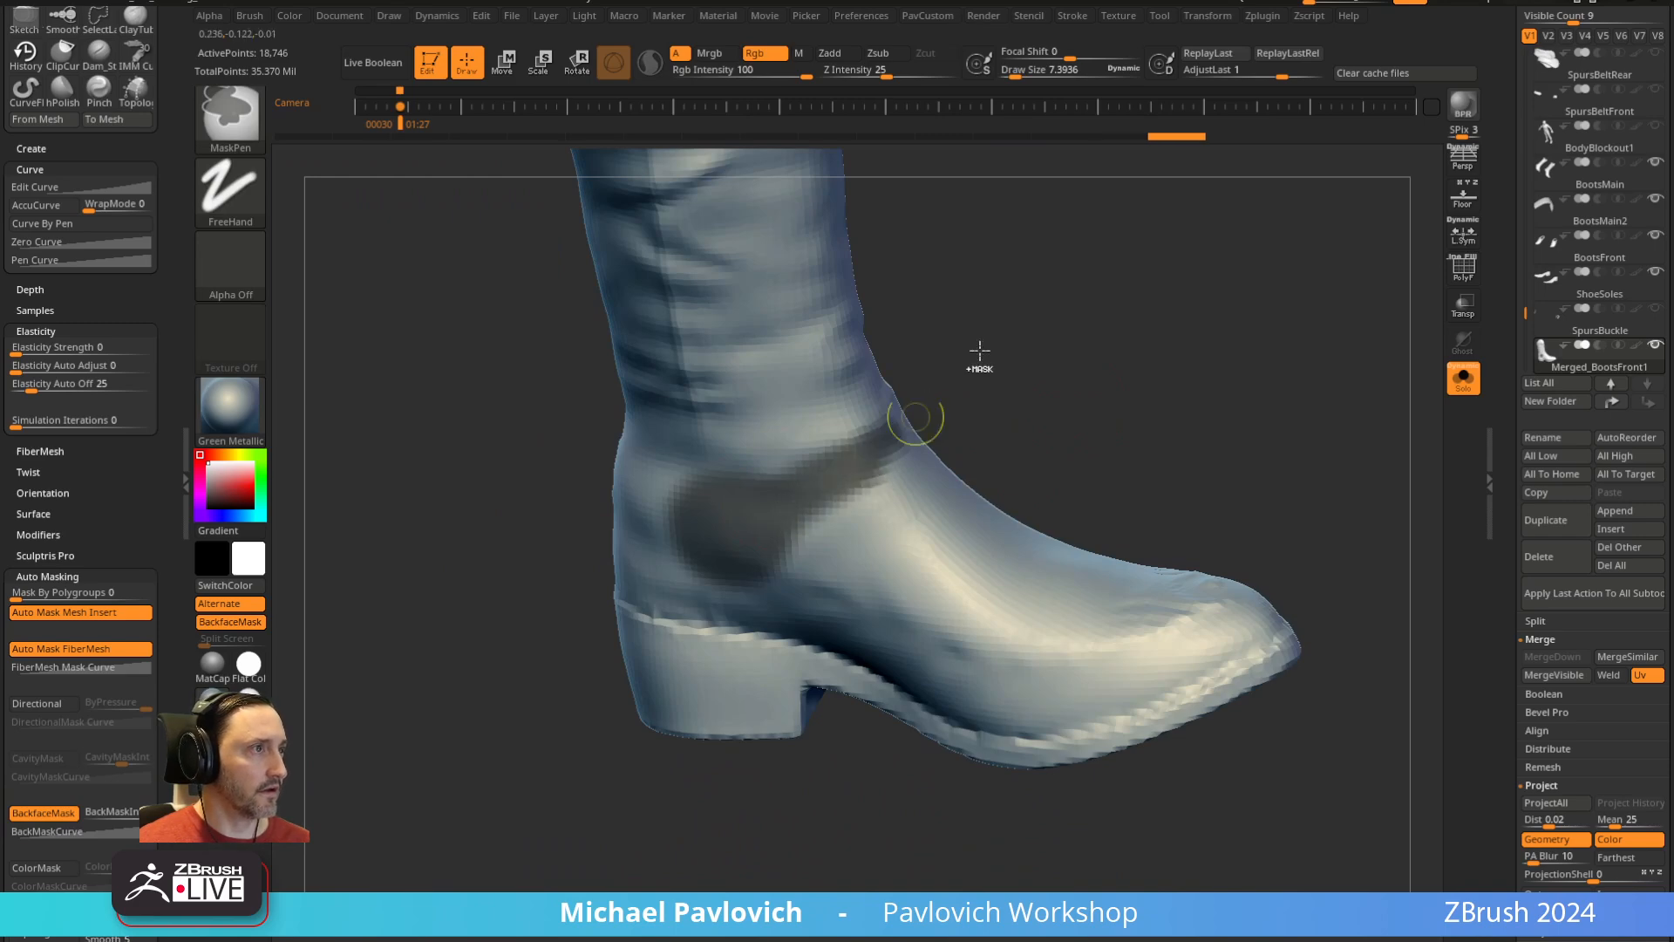
right_click_drag(980, 350, 880, 436)
mouse_move(757, 512)
left_mouse_down("ctrl")
mouse_move(881, 423)
mouse_move(806, 489)
left_mouse_up("ctrl")
mouse_move(906, 445)
left_mouse_down("ctrl")
mouse_move(838, 488)
mouse_move(848, 471)
left_mouse_up("ctrl")
right_click_drag(906, 445, 1024, 436)
left_click_drag(898, 453, 878, 463, "ctrl")
right_click_drag(1039, 396, 1107, 366)
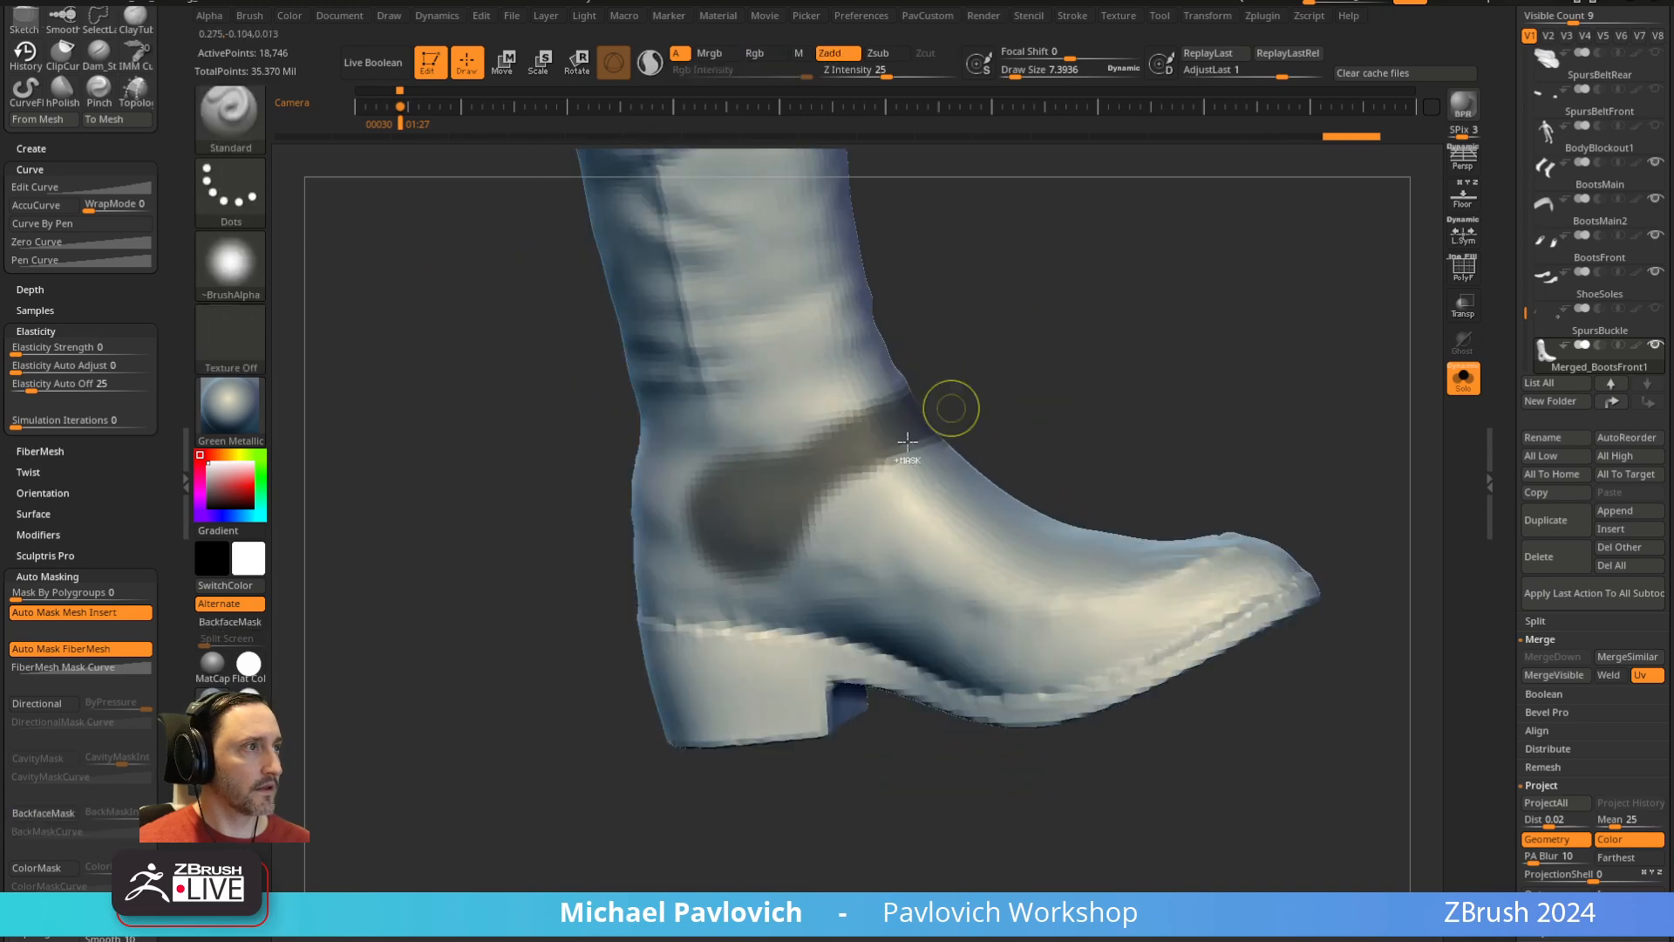
mouse_move(896, 449)
left_mouse_down("ctrl")
mouse_move(797, 507)
mouse_move(844, 493)
left_mouse_up("ctrl")
right_click_drag(1065, 392, 989, 416, "alt")
Show the polyframe, clear the mask and assign the whole boot to a single polygroup
left_click(1463, 269)
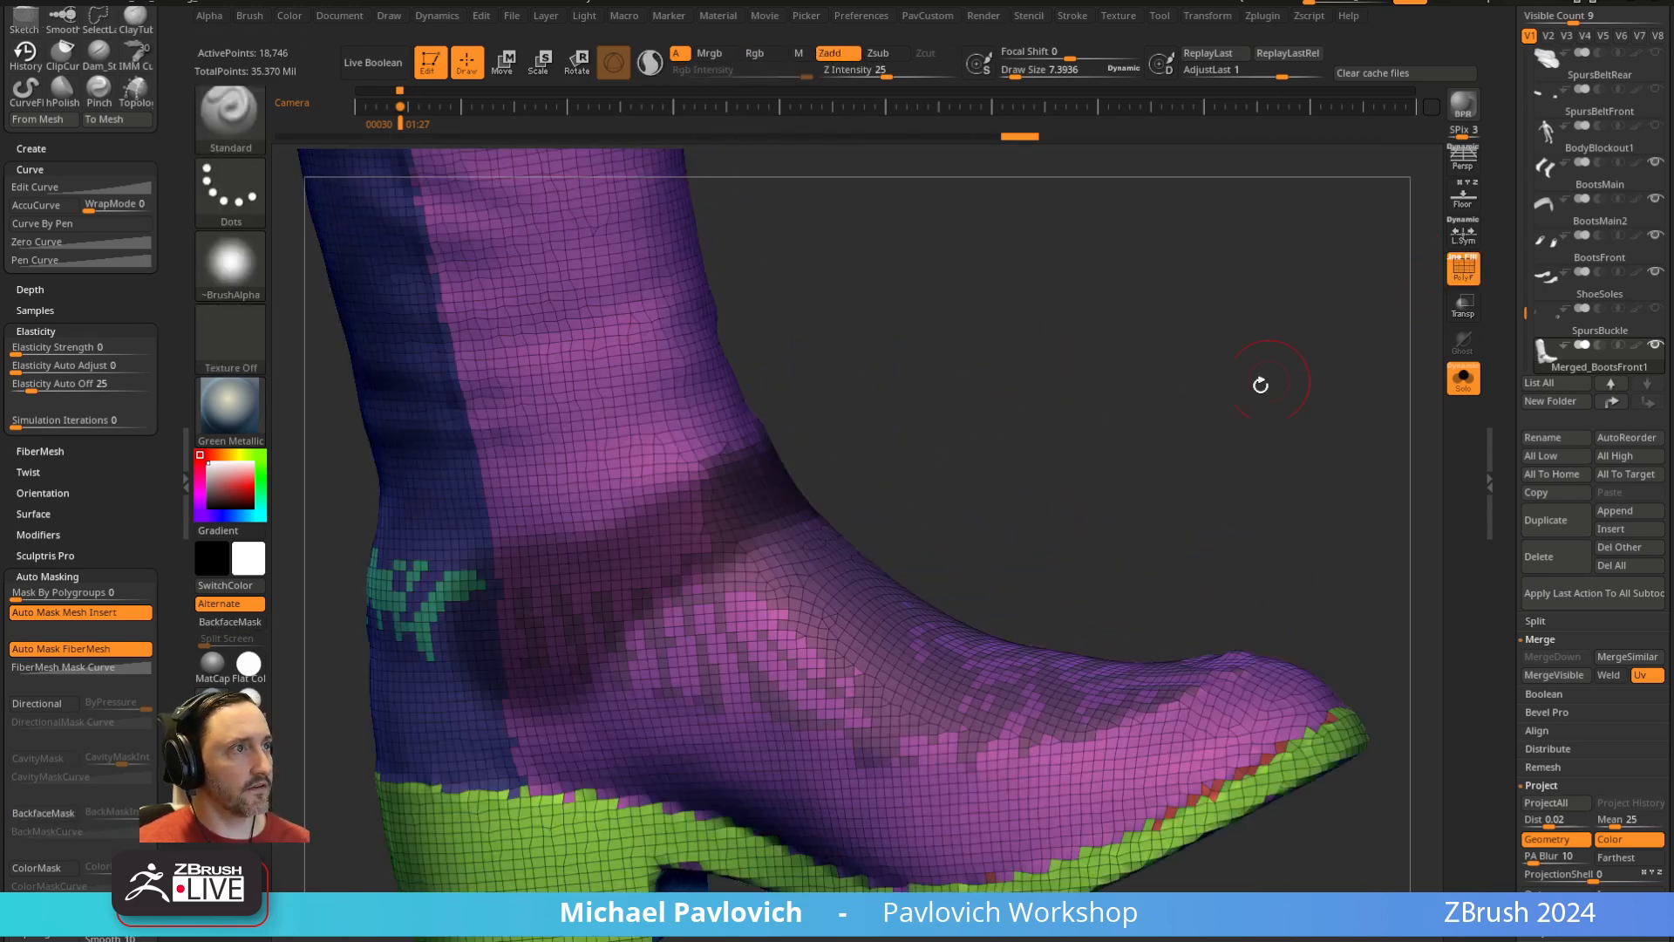
key("ctrl+w")
key("ctrl+z")
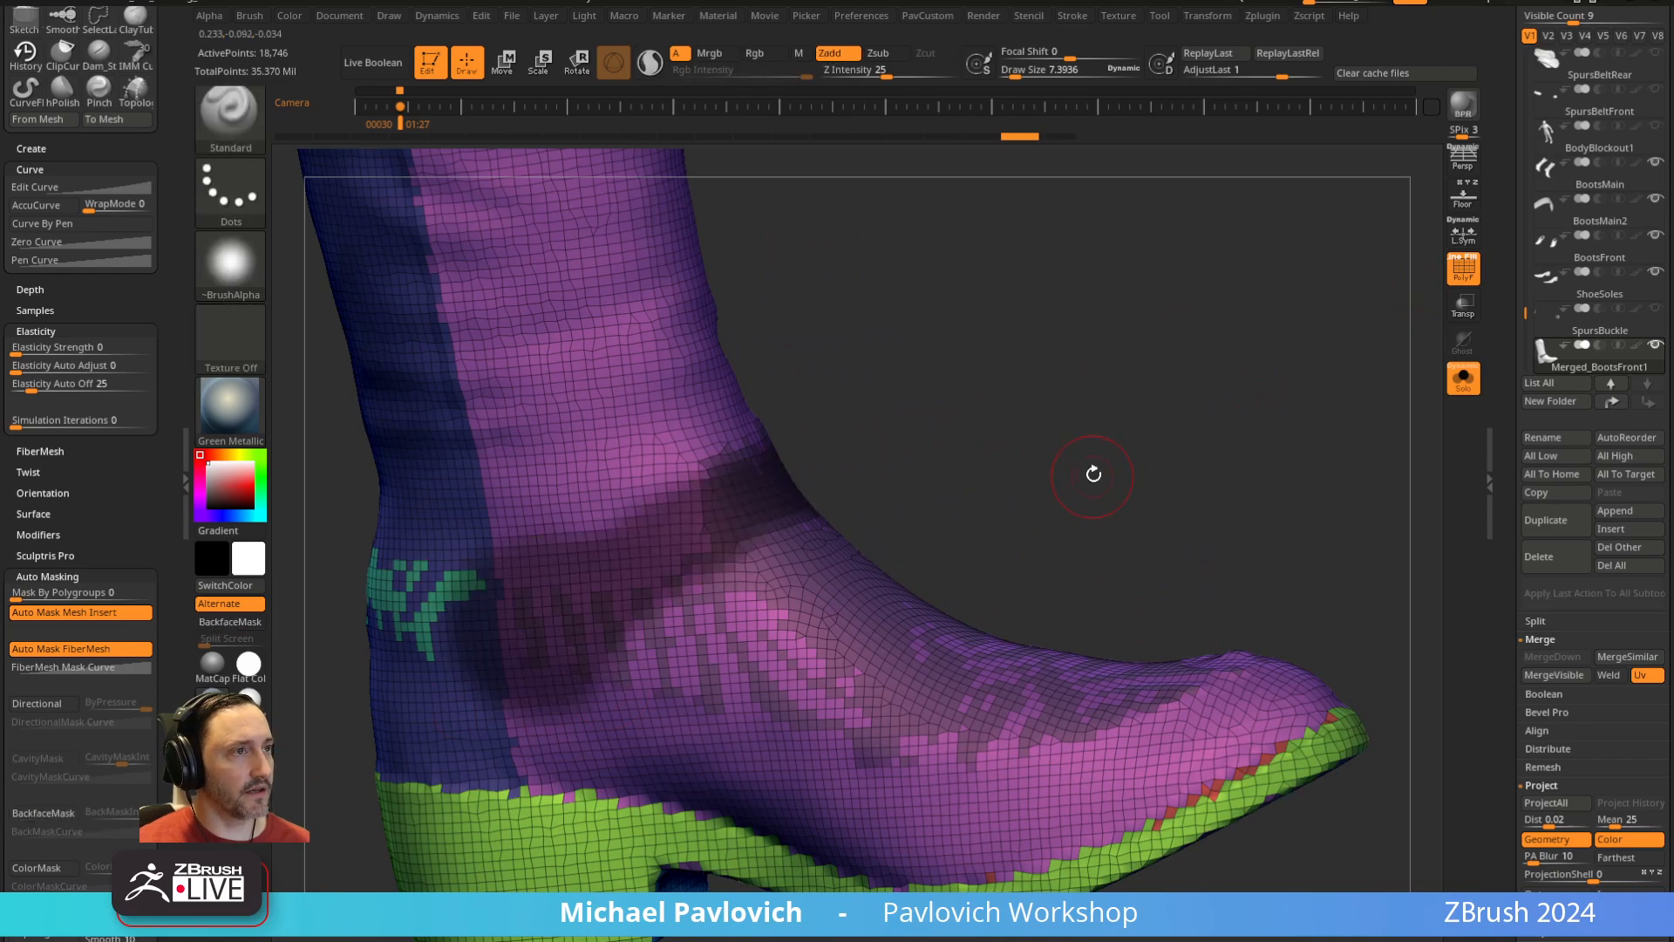
left_click_drag(1142, 497, 1192, 520, "ctrl")
key("ctrl+w")
right_click_drag(848, 412, 821, 354, "alt")
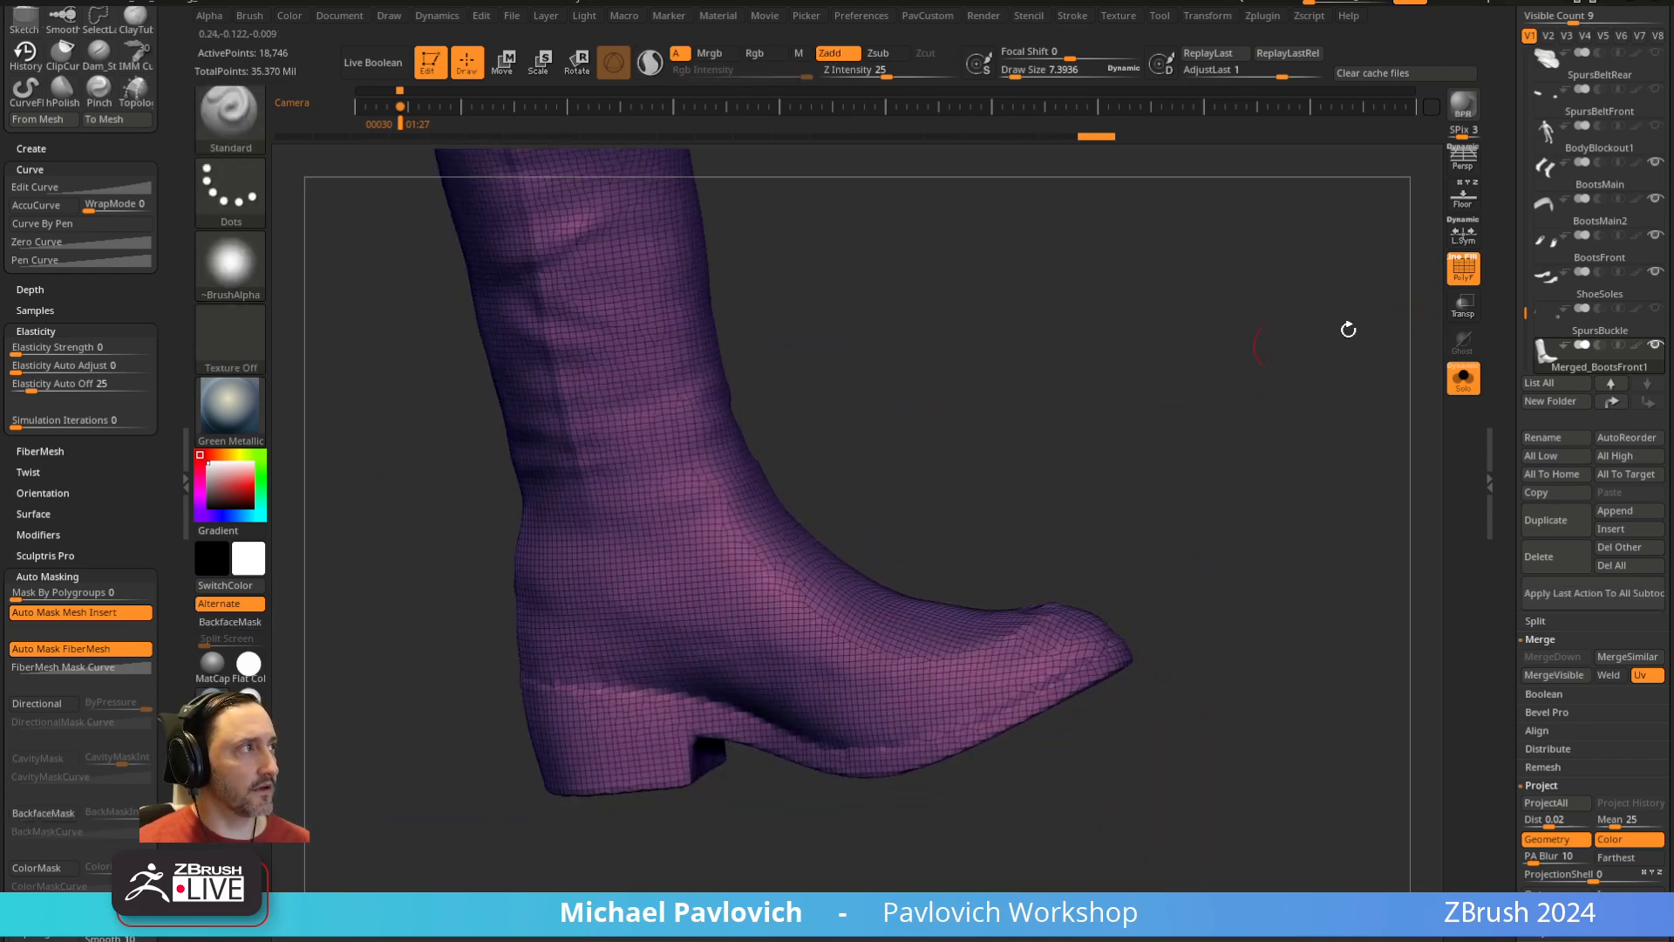
Hide the polyframe and mask a larger round strap end on each side of the ankle at draw size 20.56
left_click(1463, 269)
left_click(1028, 74)
left_click_drag(598, 569, 608, 577, "ctrl")
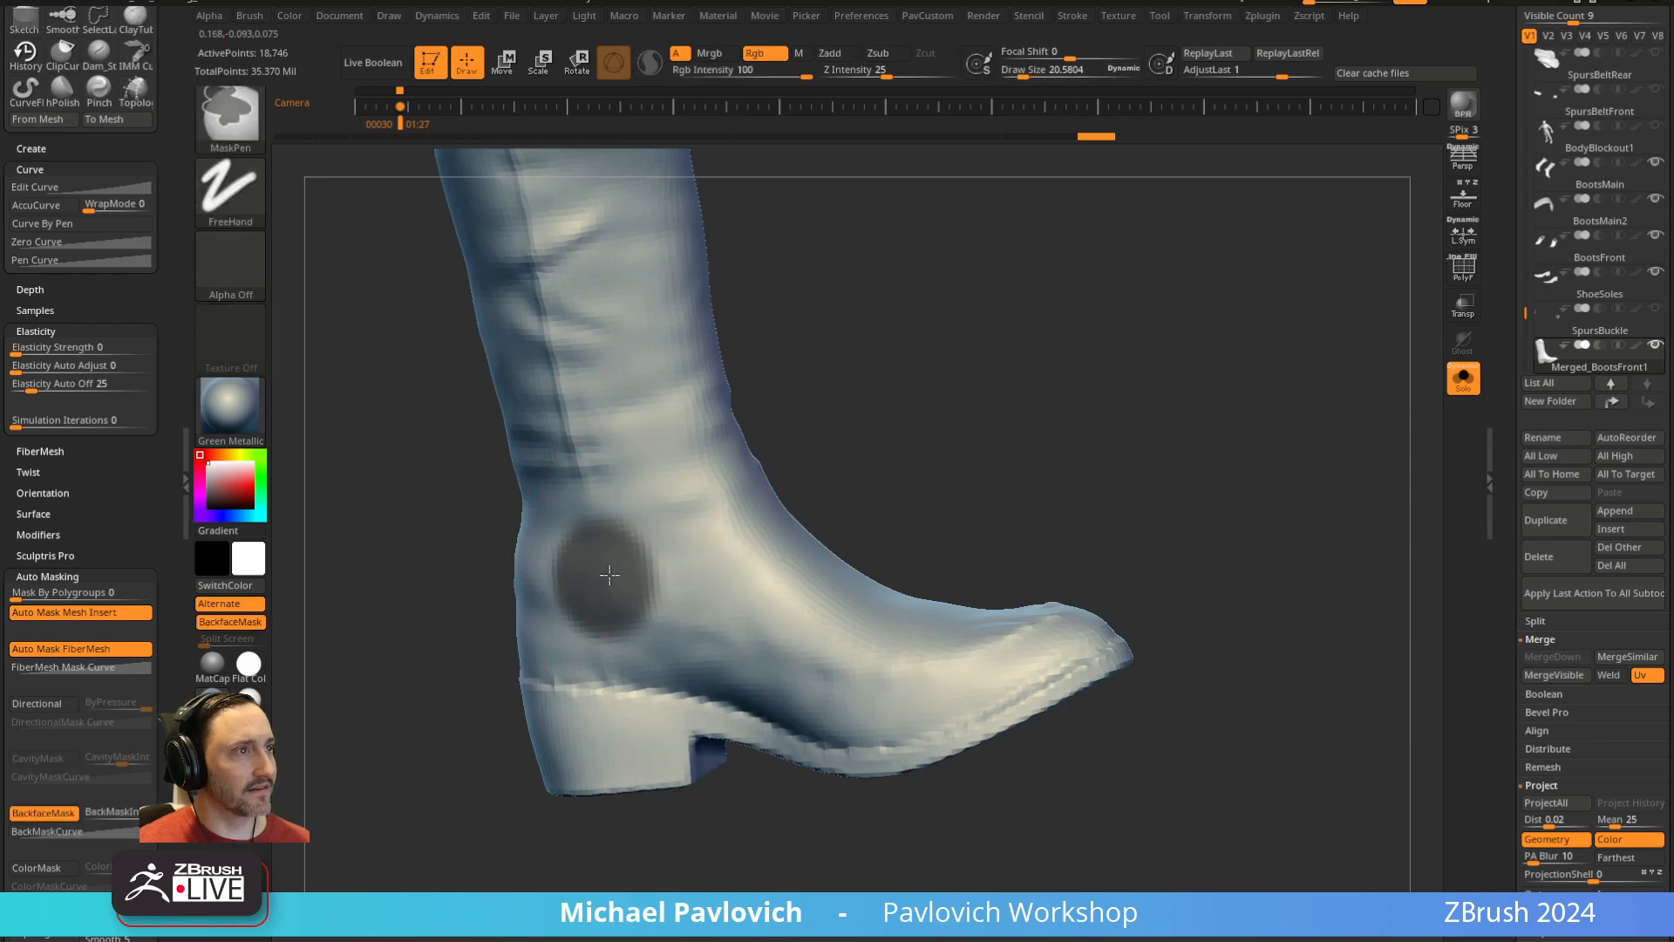
left_click_drag(880, 331, 1160, 392)
left_click_drag(635, 621, 632, 623, "ctrl")
mouse_move(1150, 384)
left_mouse_down()
mouse_move(1032, 411)
mouse_move(901, 475)
left_mouse_up()
Connect the two round masks with a strap band over the instep at draw size 10.99
key("bracketleft")
mouse_move(617, 634)
left_mouse_down("ctrl")
mouse_move(551, 640)
mouse_move(673, 613)
left_mouse_up("ctrl")
left_click_drag(771, 531, 641, 611)
left_click_drag(541, 680, 622, 655, "ctrl")
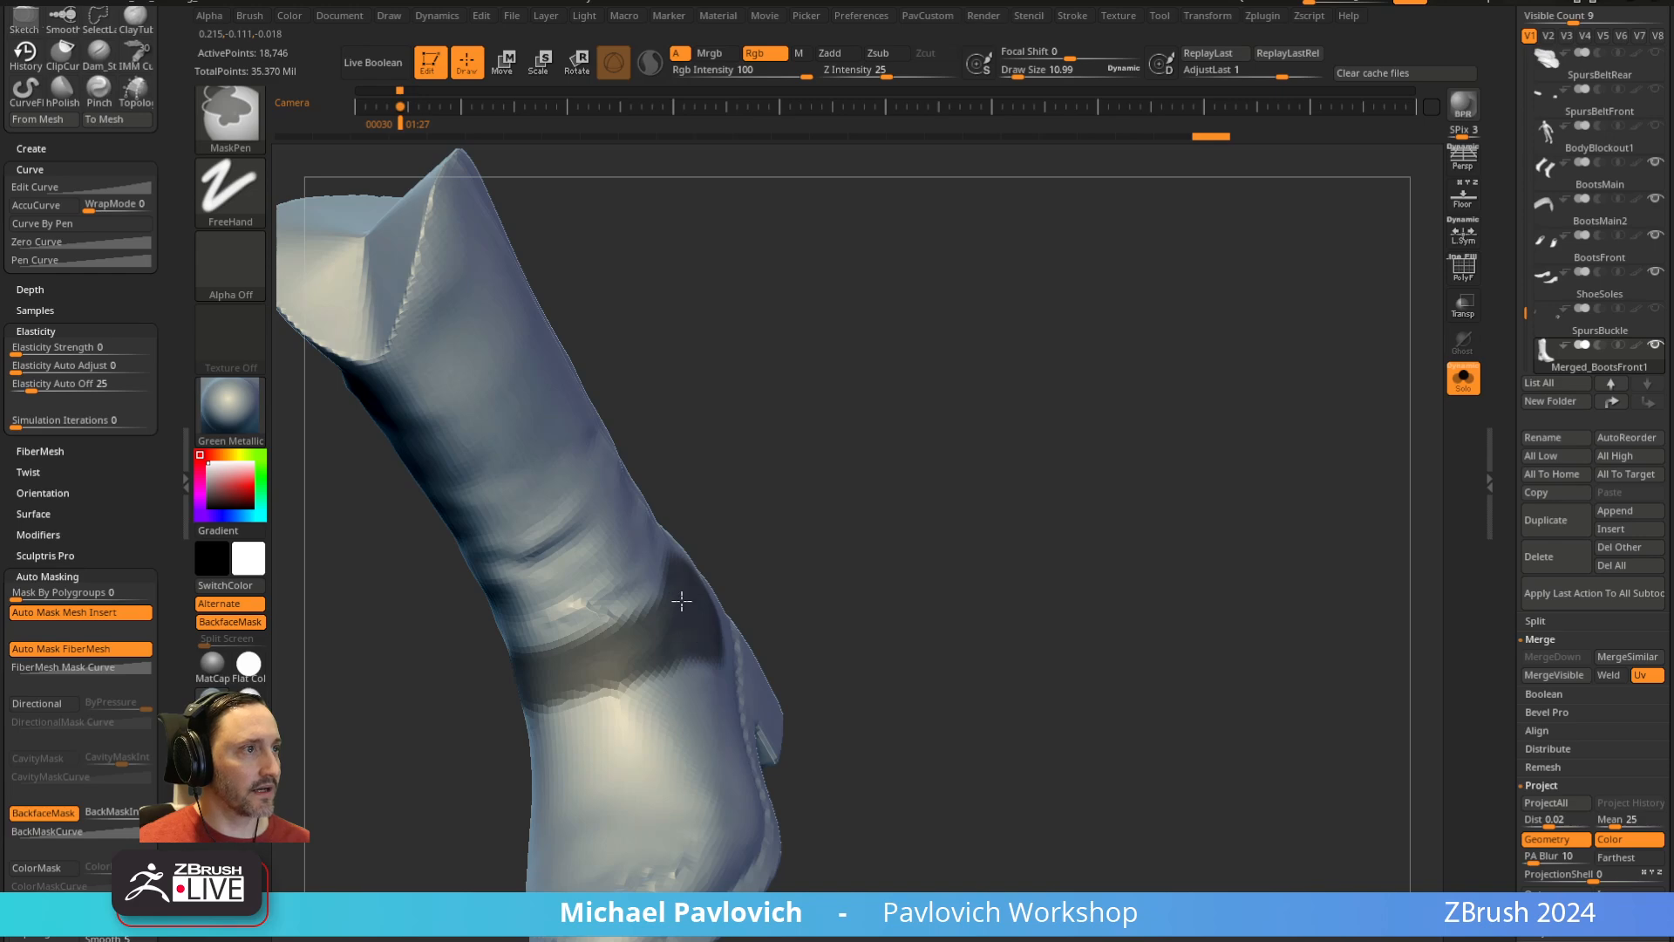
left_click_drag(803, 549, 431, 656)
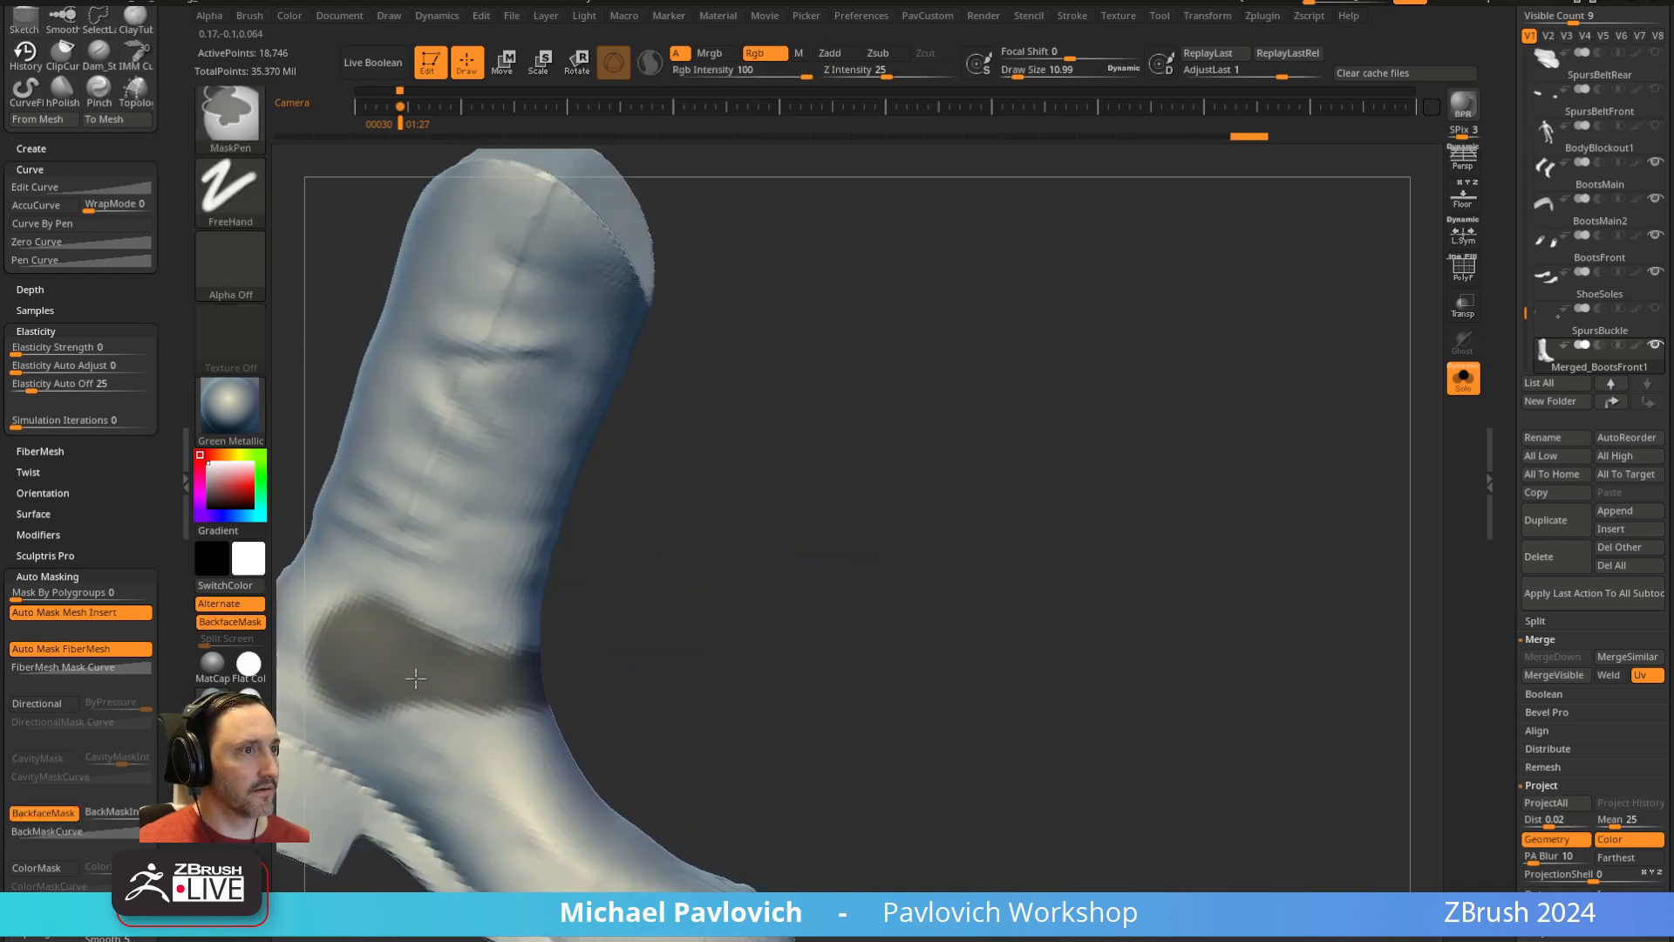
mouse_move(628, 613)
left_mouse_down("alt")
mouse_move(863, 572)
mouse_move(841, 575)
left_mouse_up("alt")
left_click_drag(610, 600, 668, 607, "ctrl")
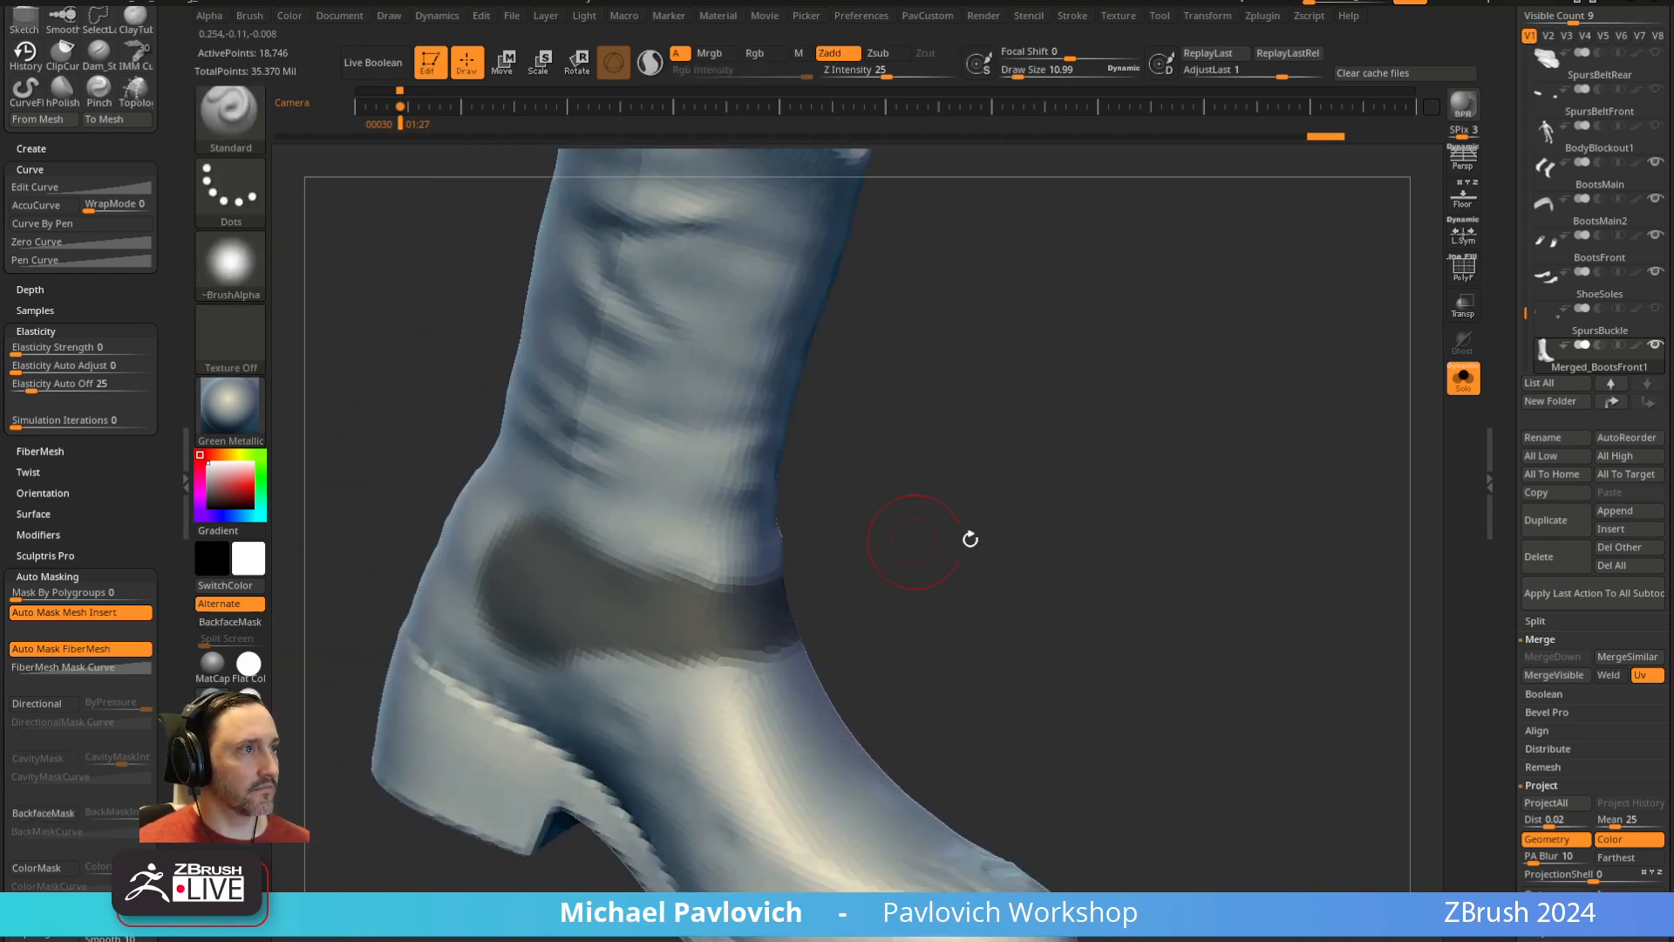
left_click_drag(913, 540, 985, 500)
Show the polyframe and try to turn the masked strap area into its own polygroup, then undo the grouping
left_click(1451, 277)
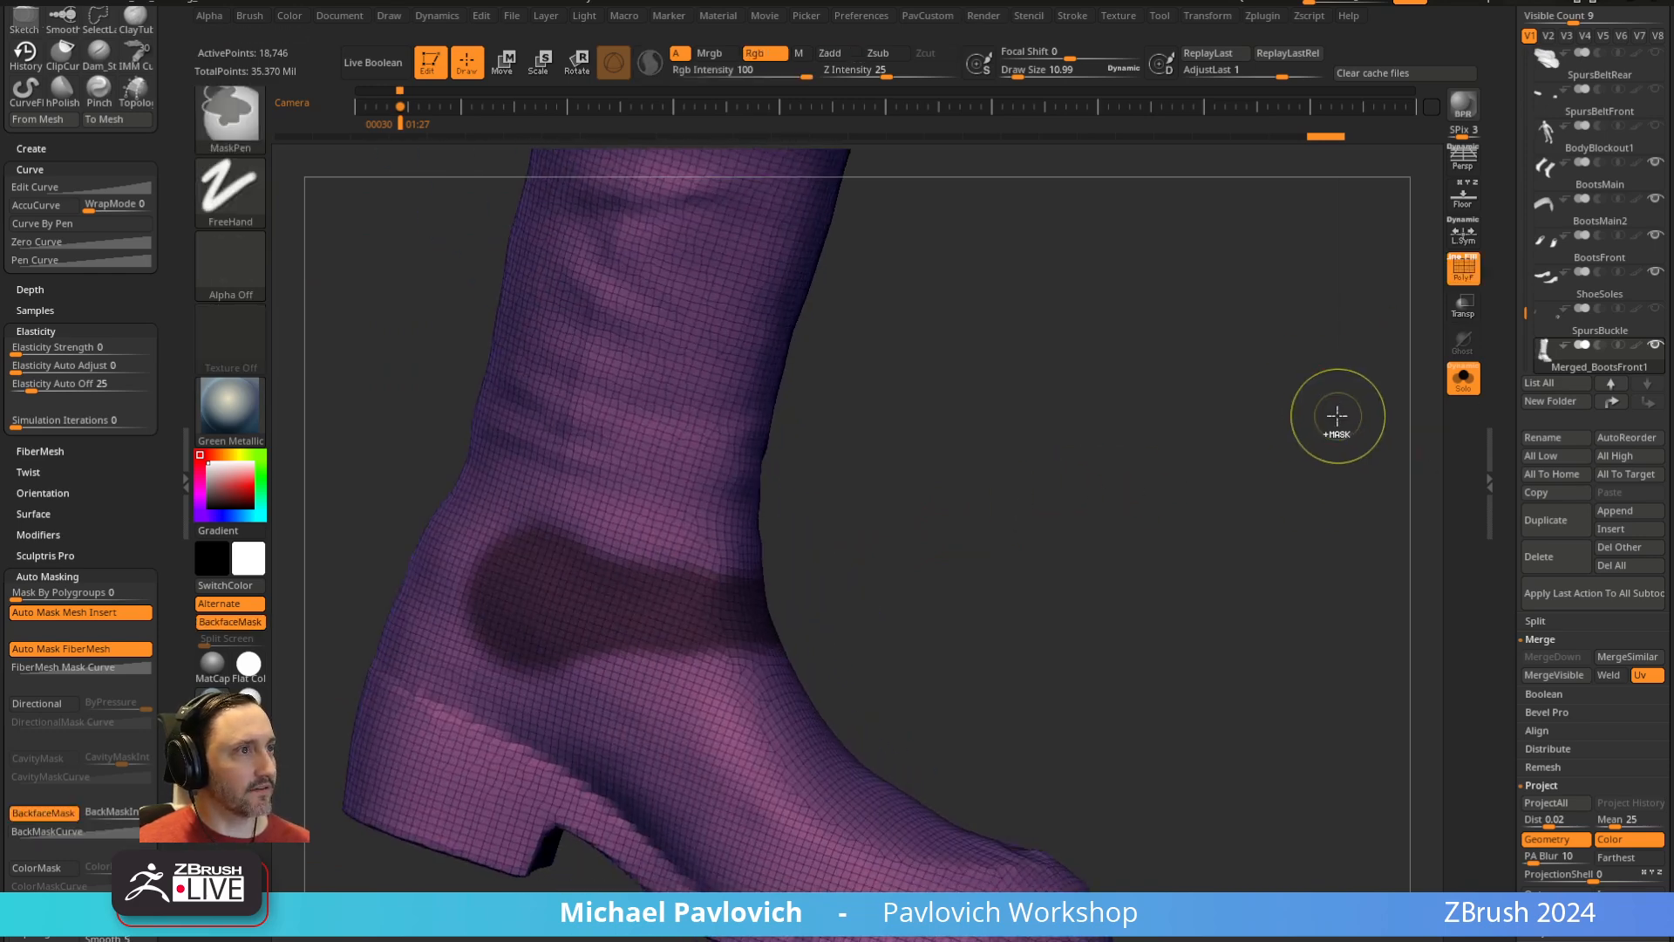
key("ctrl+w")
left_click_drag(1281, 441, 1231, 525, "alt")
key("ctrl+z")
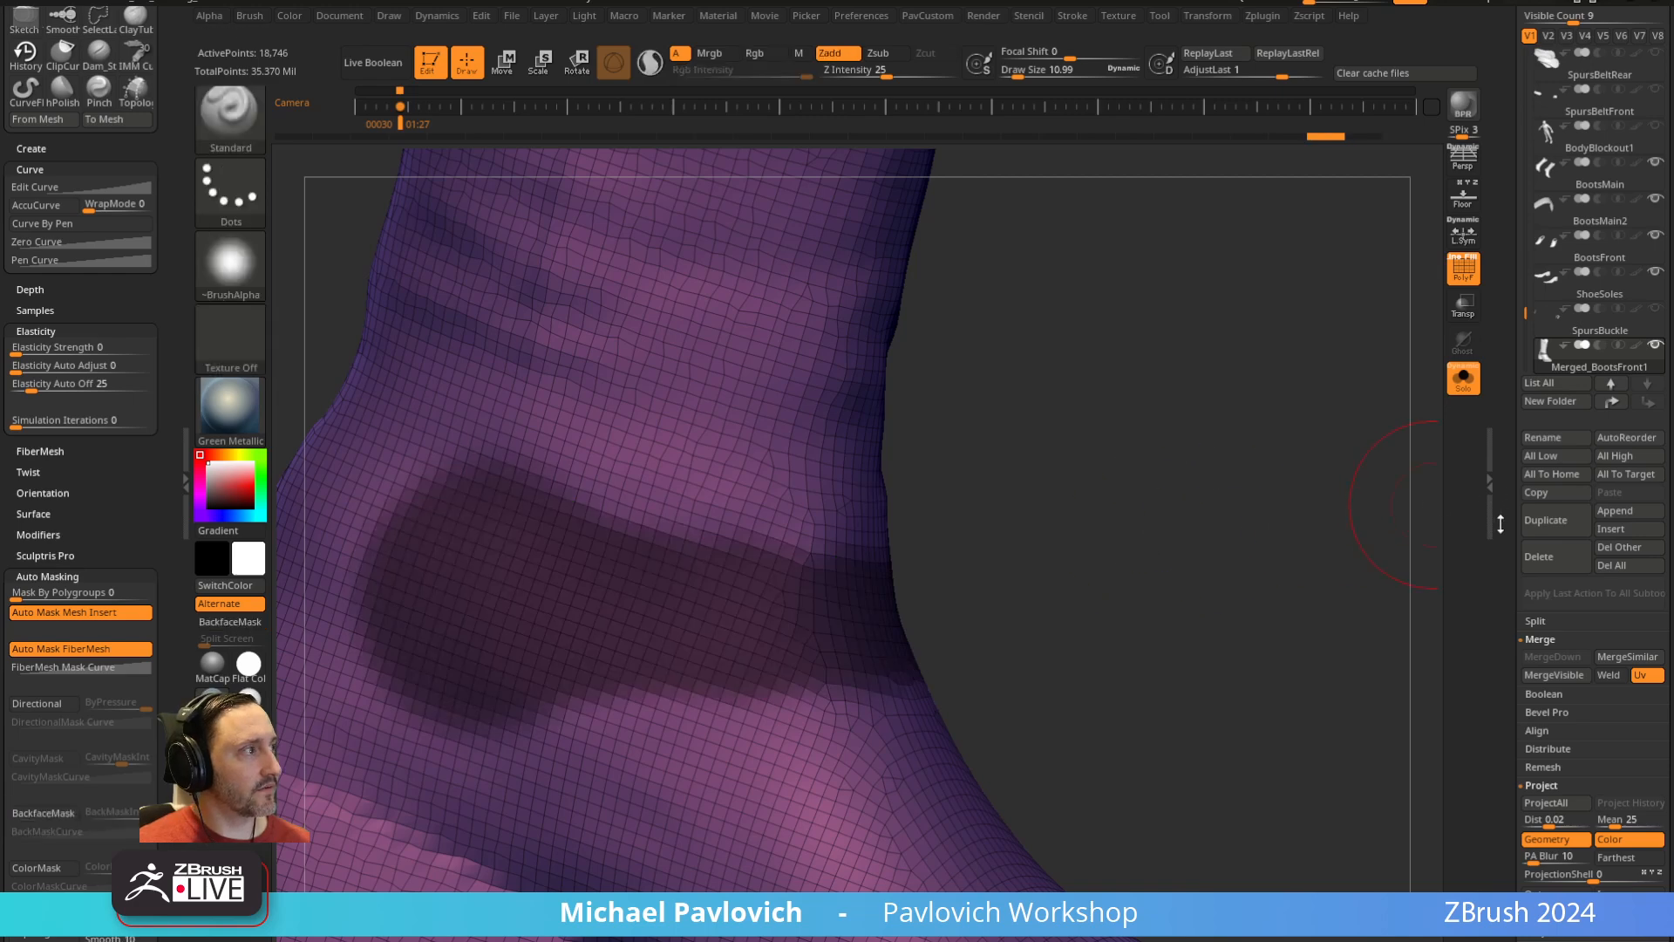
Apply Edgeloop Masked Border to the masked strap shape to give it a clean outline and its own polygroup
left_click_drag(1499, 523, 1515, 309)
left_click(1532, 410)
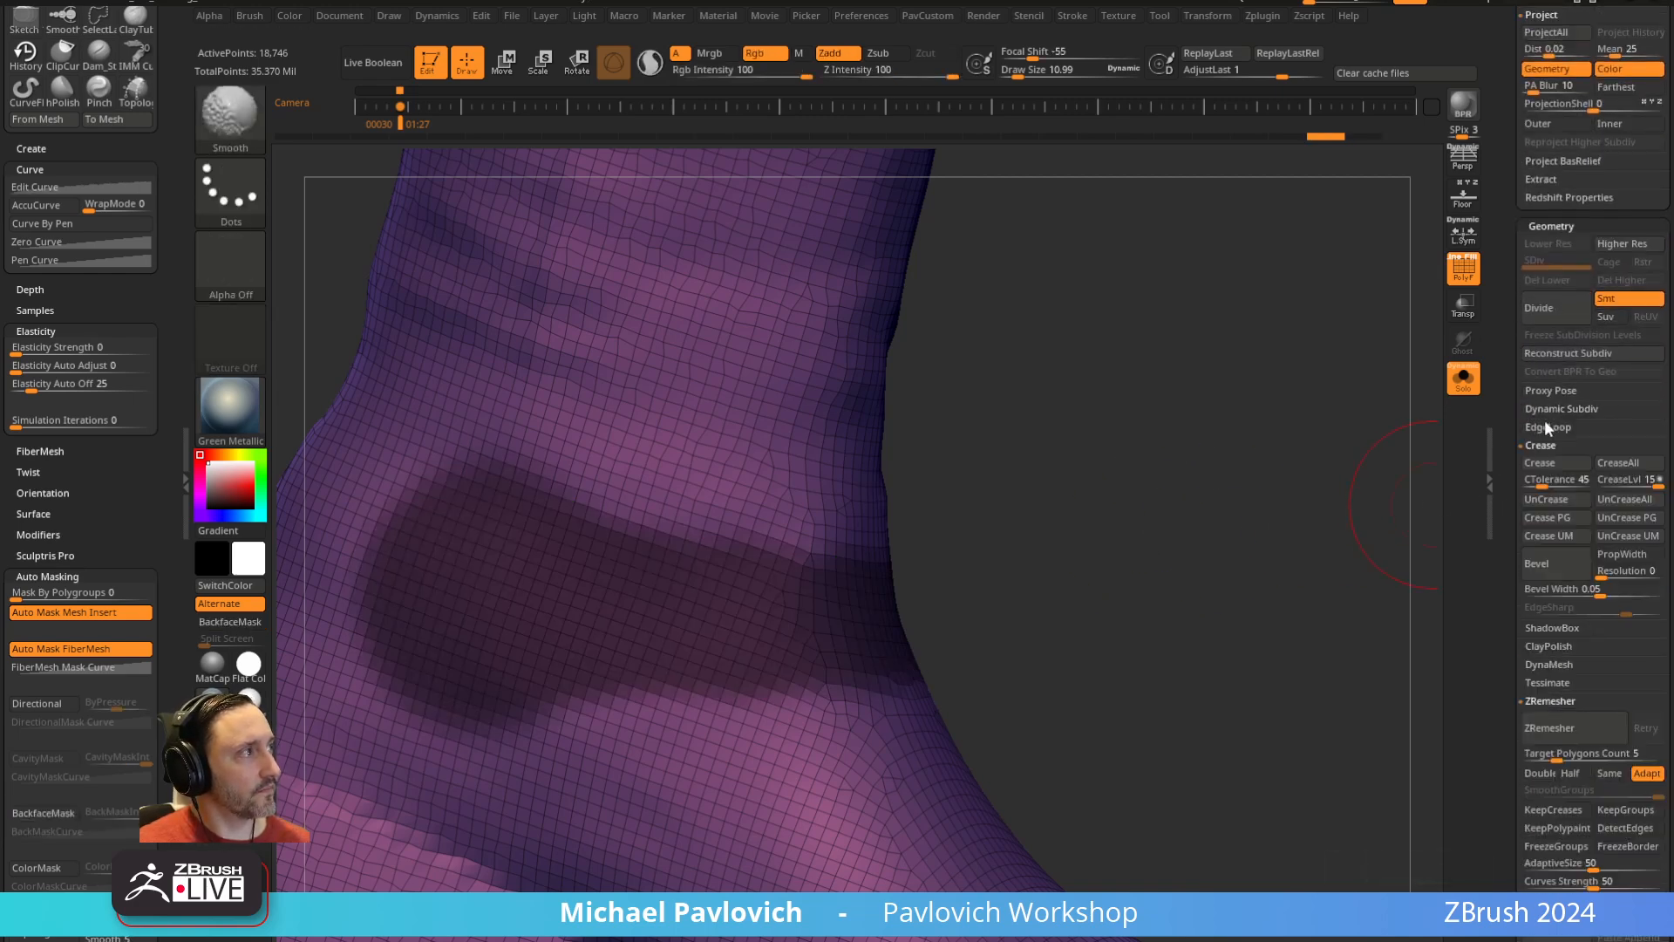
left_click(1547, 426)
left_click(1550, 445)
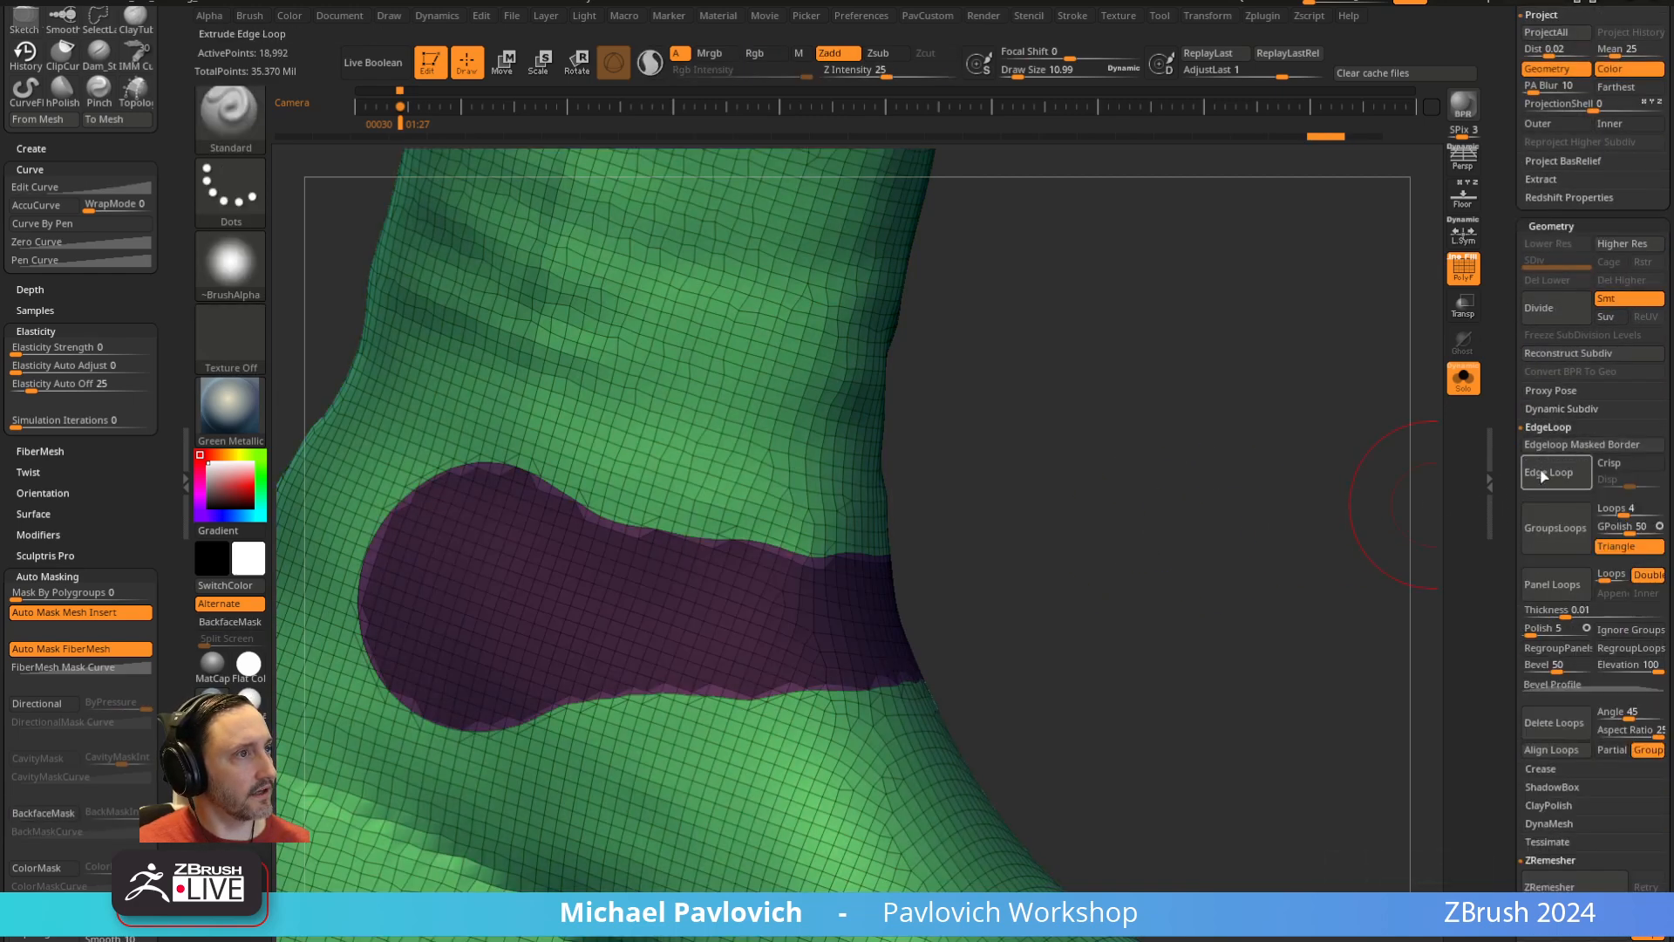
Isolate the strap polygroup and delete the hidden rest of the boot
right_click_drag(1074, 555, 1037, 506, "ctrl")
mouse_move(1037, 505)
right_mouse_down()
mouse_move(931, 515)
mouse_move(1038, 512)
right_mouse_up()
left_click(754, 598, "ctrl+shift")
key("space")
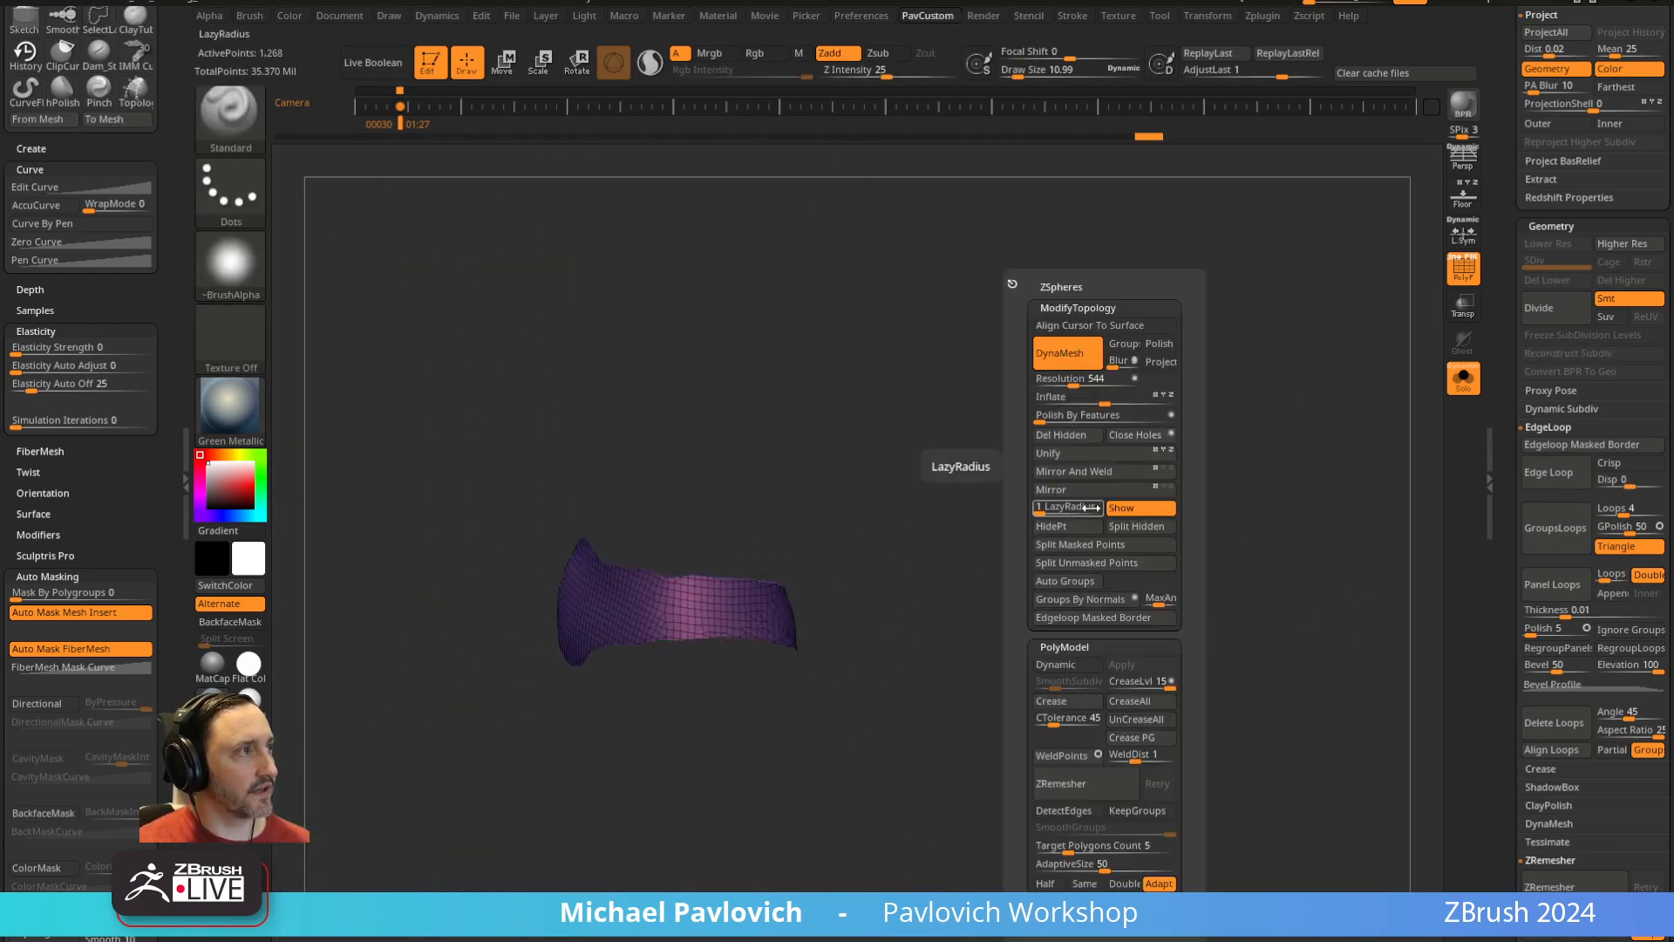
left_click(1060, 435)
ZRemesh the strap repeatedly with Half and AdaptiveSize 0 to reduce it to a coarse quad mesh
left_click_drag(1046, 866, 1034, 866)
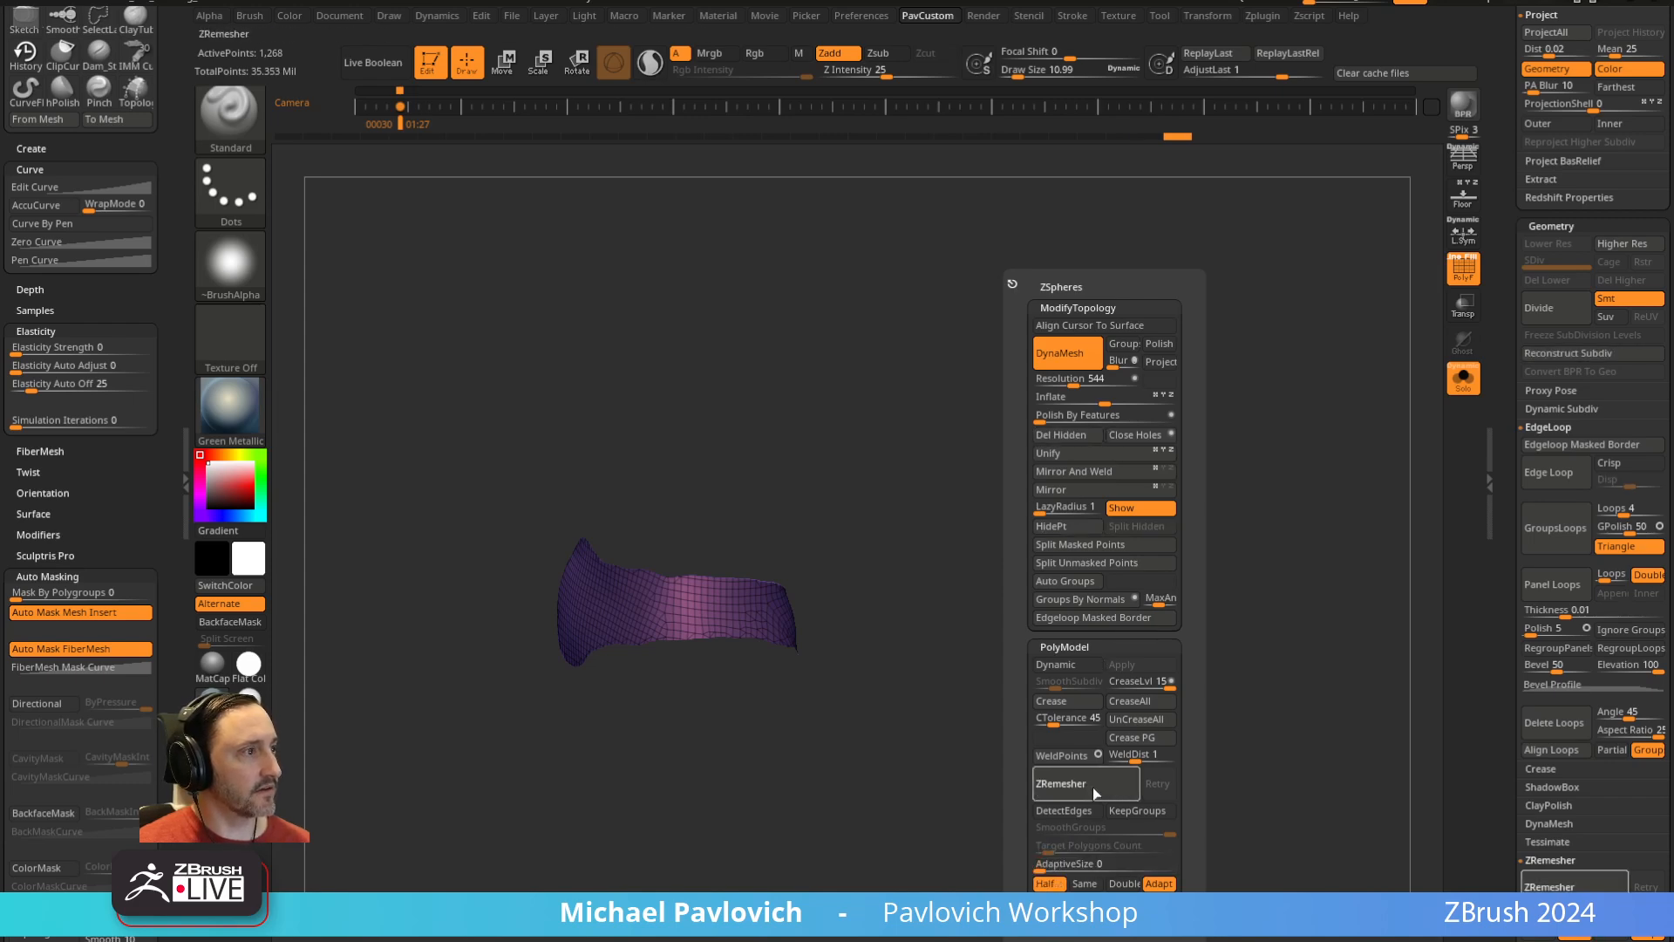
left_click(1093, 787)
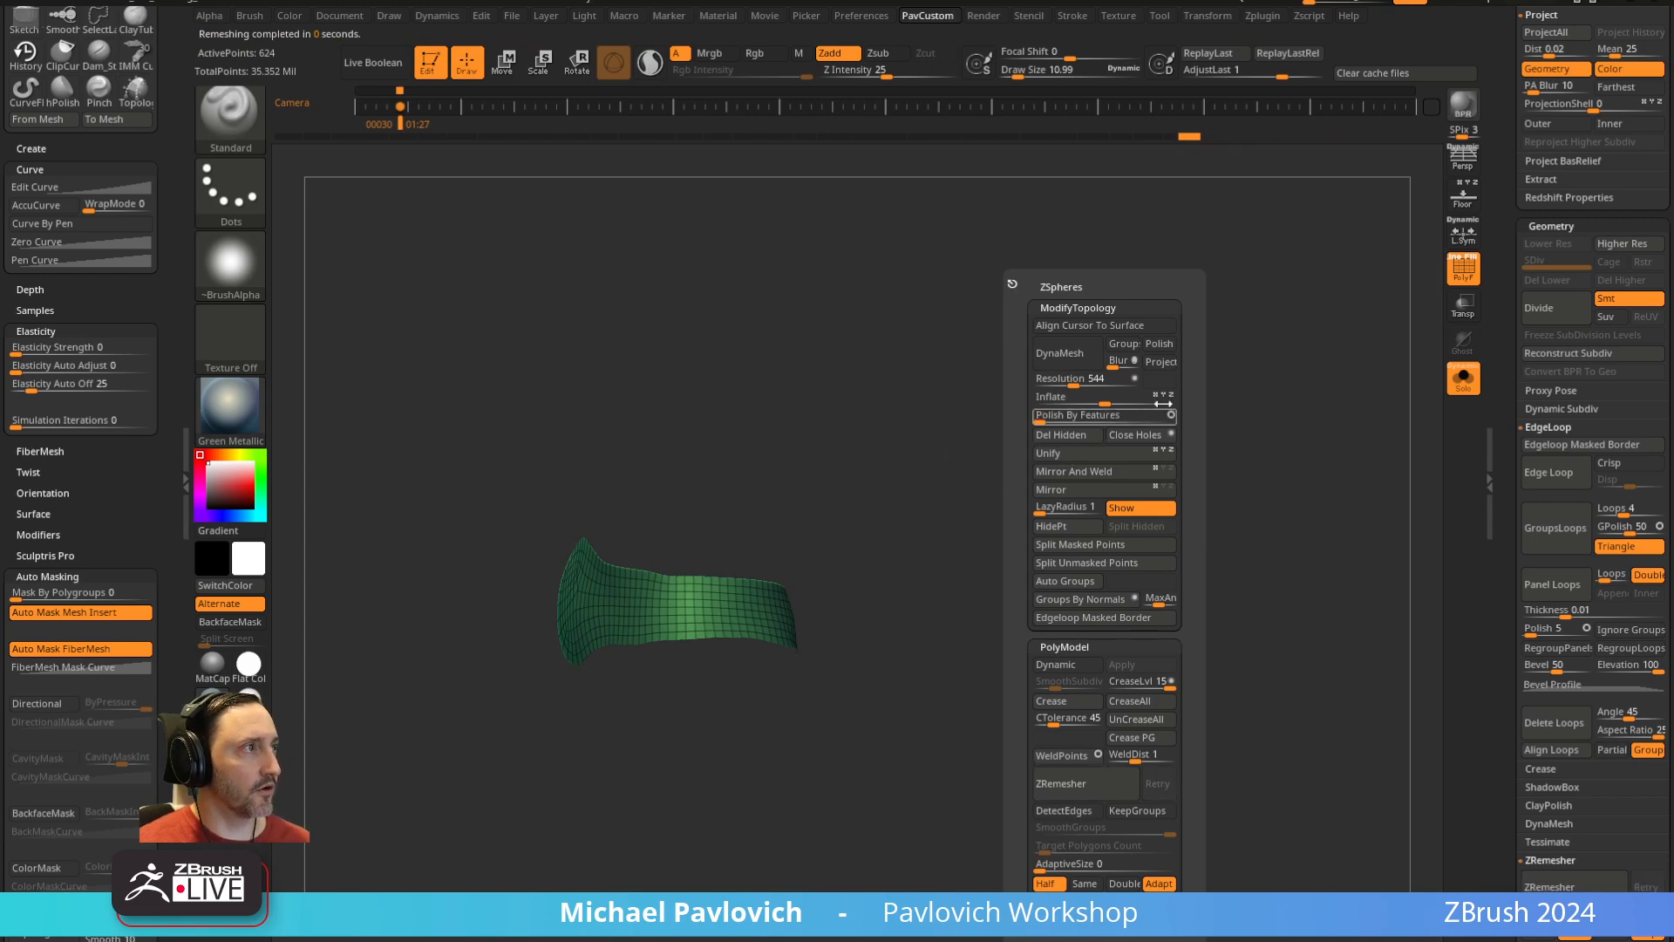
left_click(1085, 783)
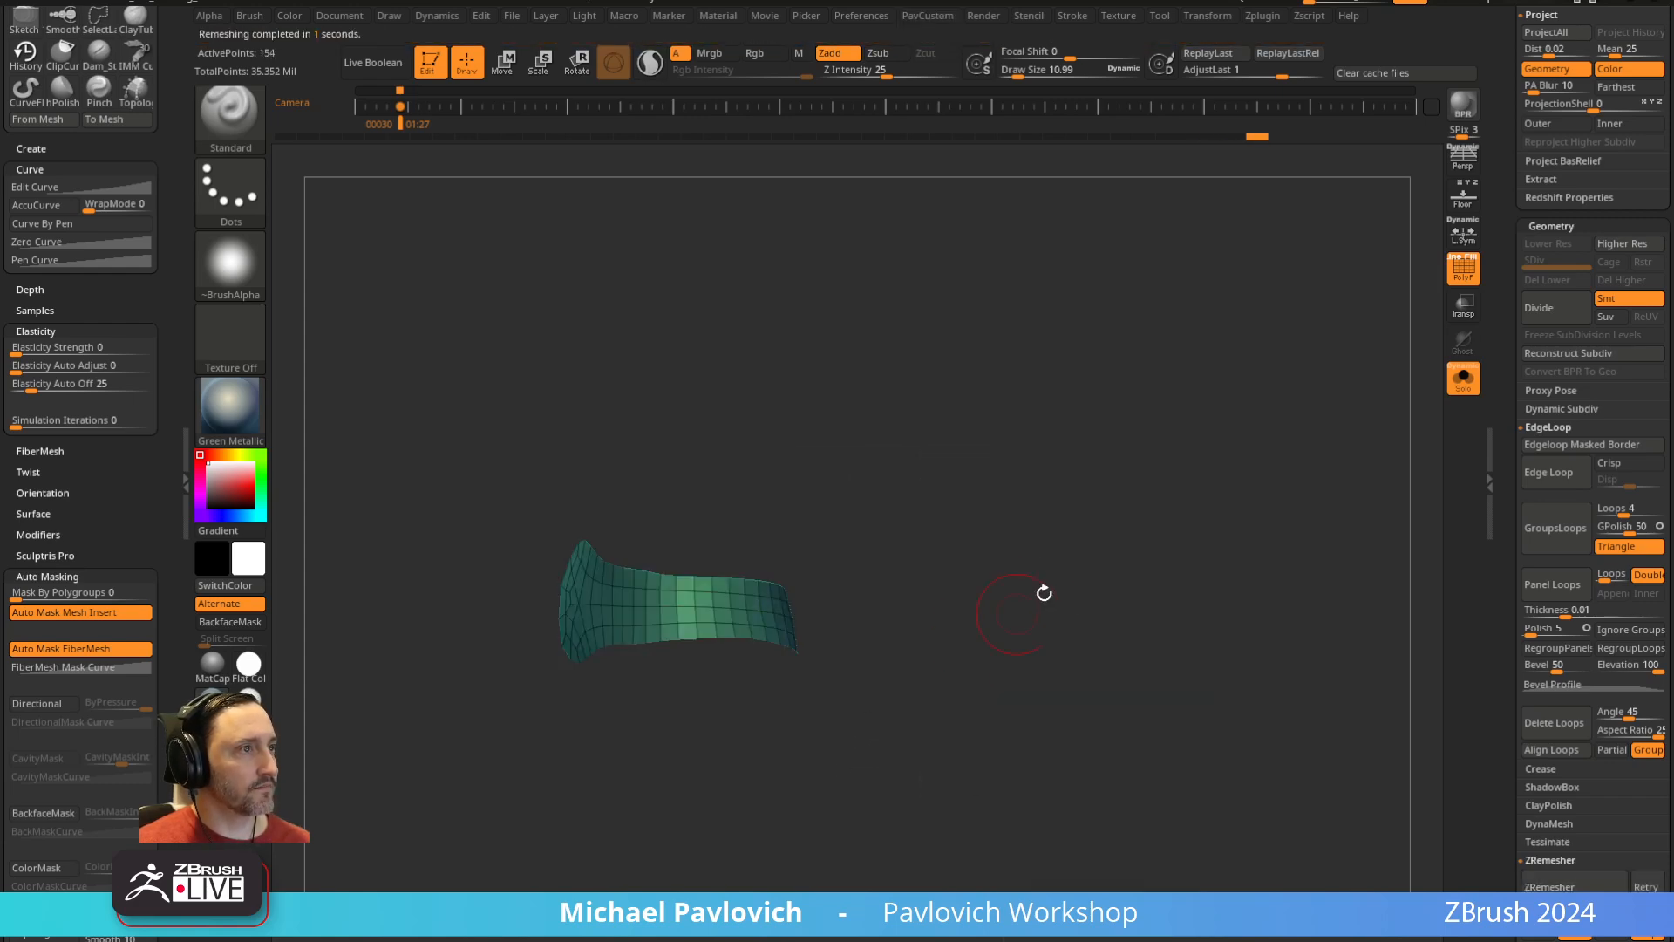
mouse_move(1044, 593)
left_mouse_down()
mouse_move(1088, 515)
mouse_move(1054, 598)
left_mouse_up()
Thicken the strap with the ZModeler QMesh action applied across its whole polygroup
key("b")
key("z")
key("m")
key("space")
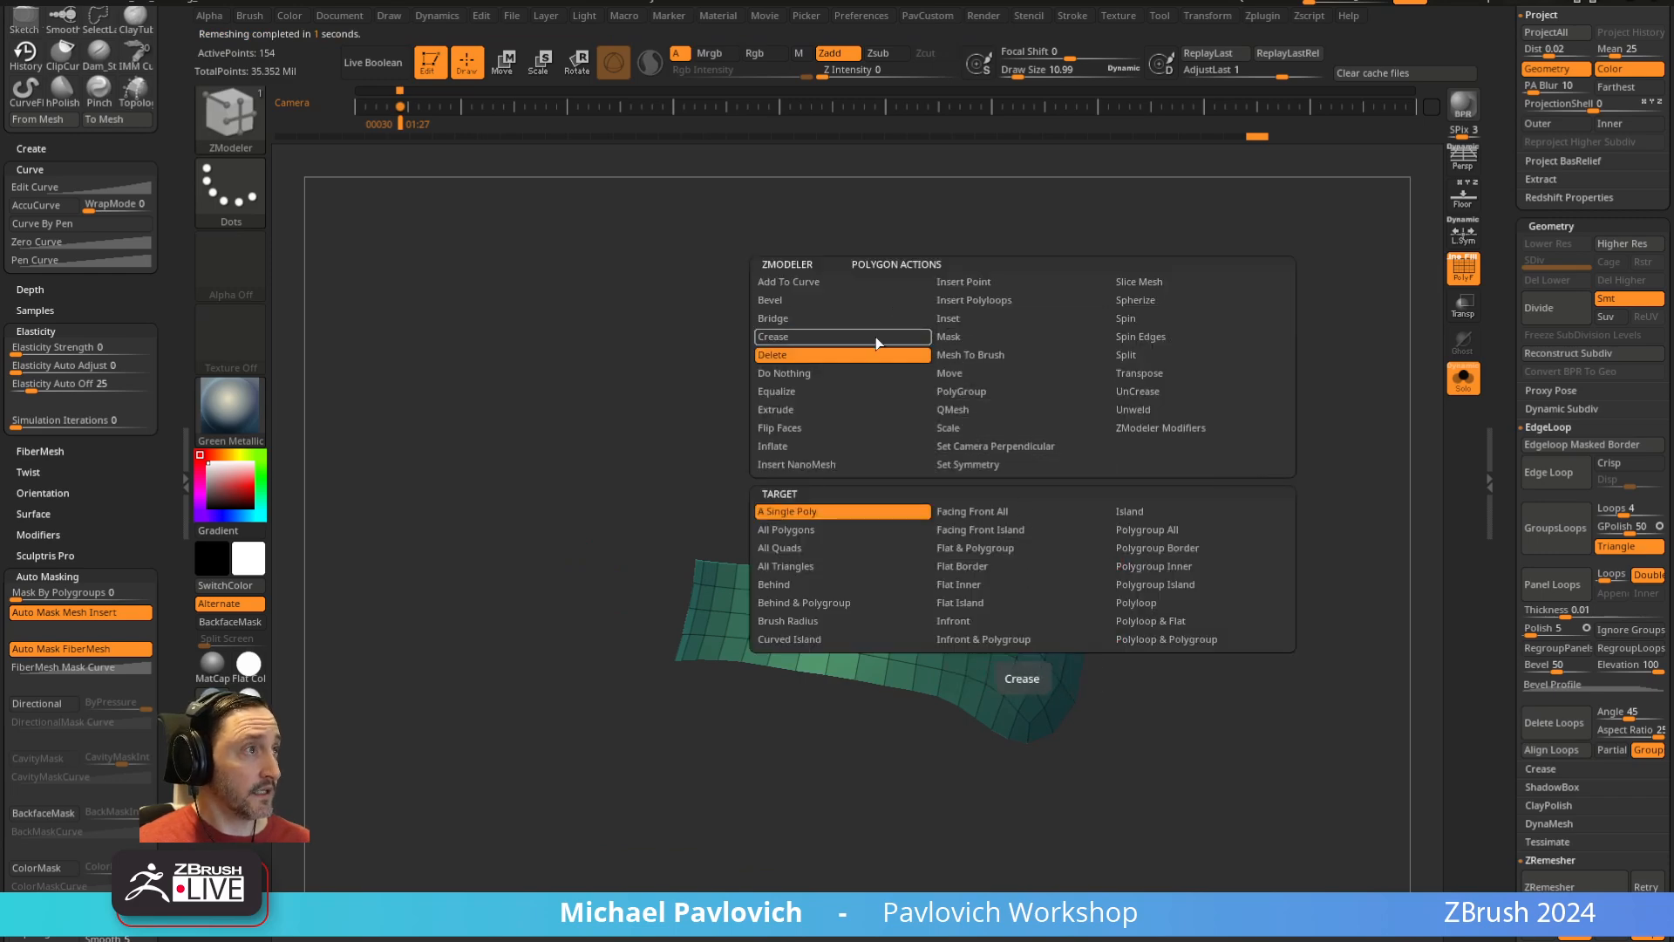
left_click(951, 409)
left_click(1142, 547)
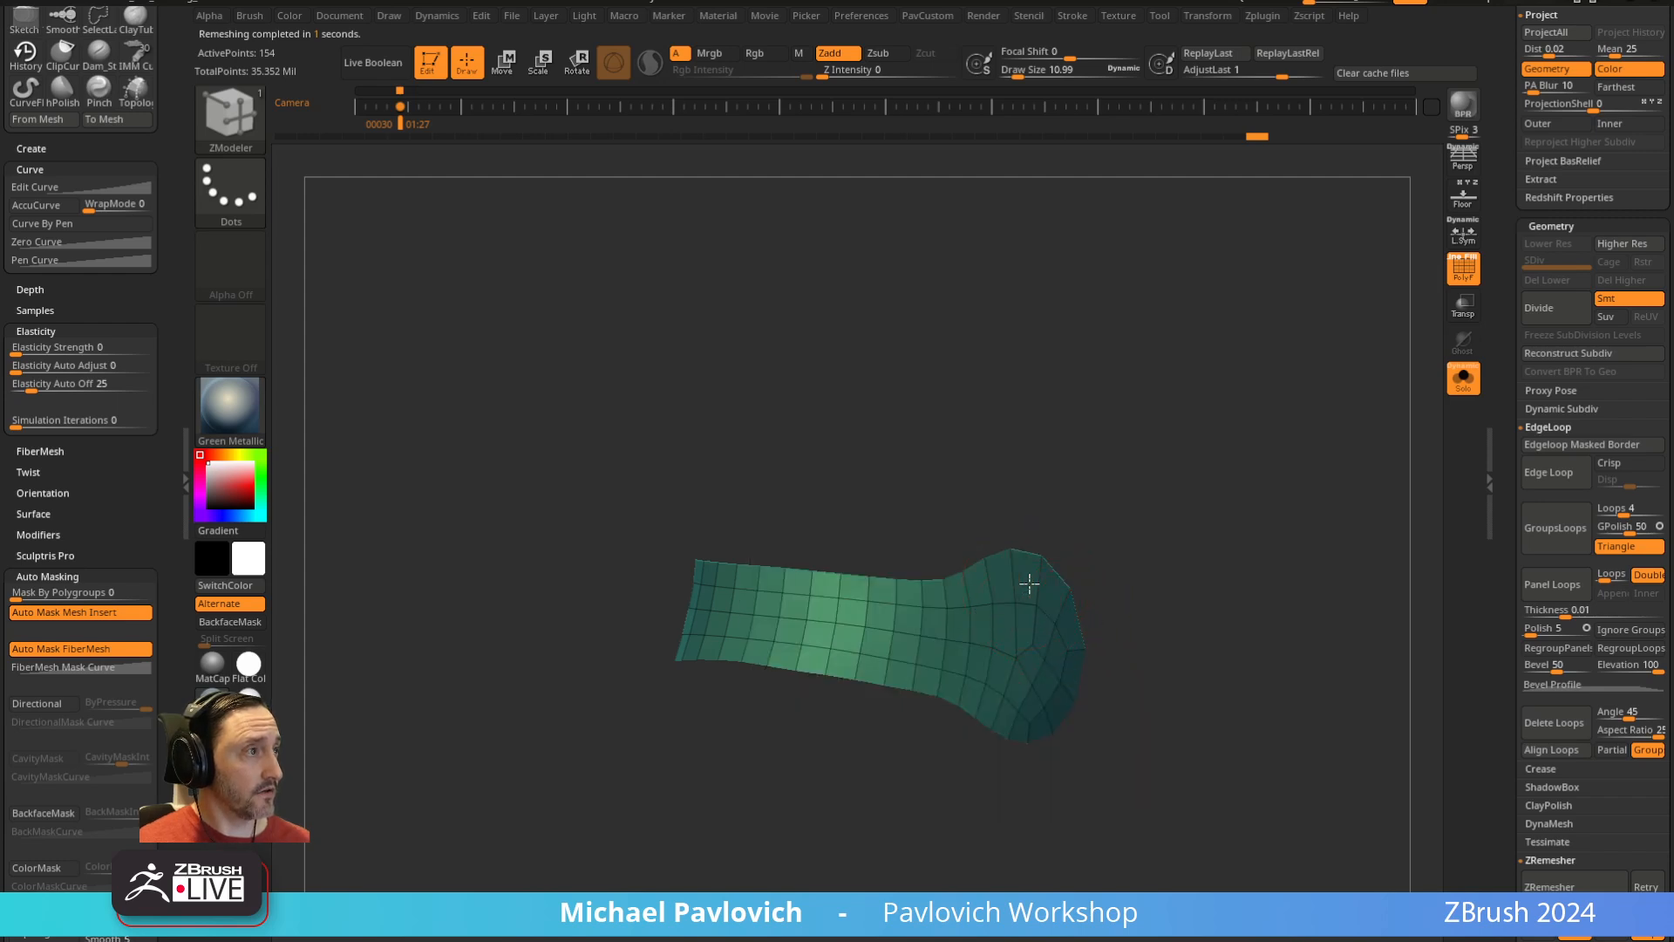
left_click_drag(1029, 582, 1073, 610)
mouse_move(1127, 550)
left_mouse_down()
mouse_move(1177, 515)
mouse_move(1178, 544)
mouse_move(1188, 523)
mouse_move(1098, 562)
left_mouse_up()
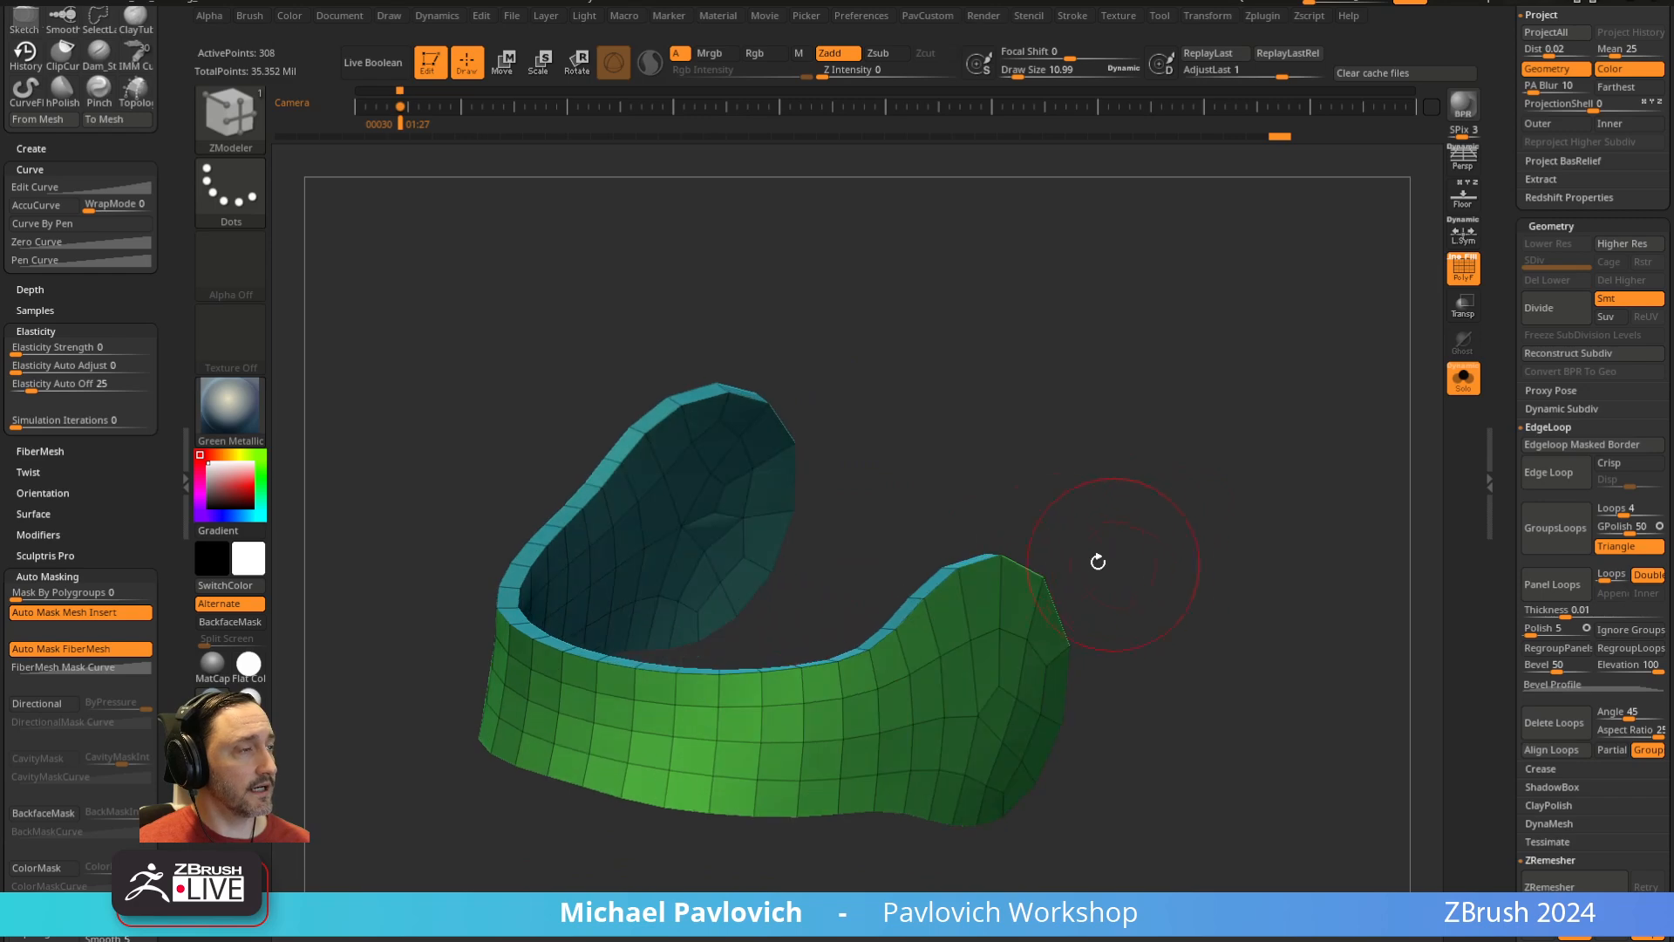
Set the strap's crease level to 2, smooth it with Dynamic Subdivision and show it on the boots with the polyframe on
key("2")
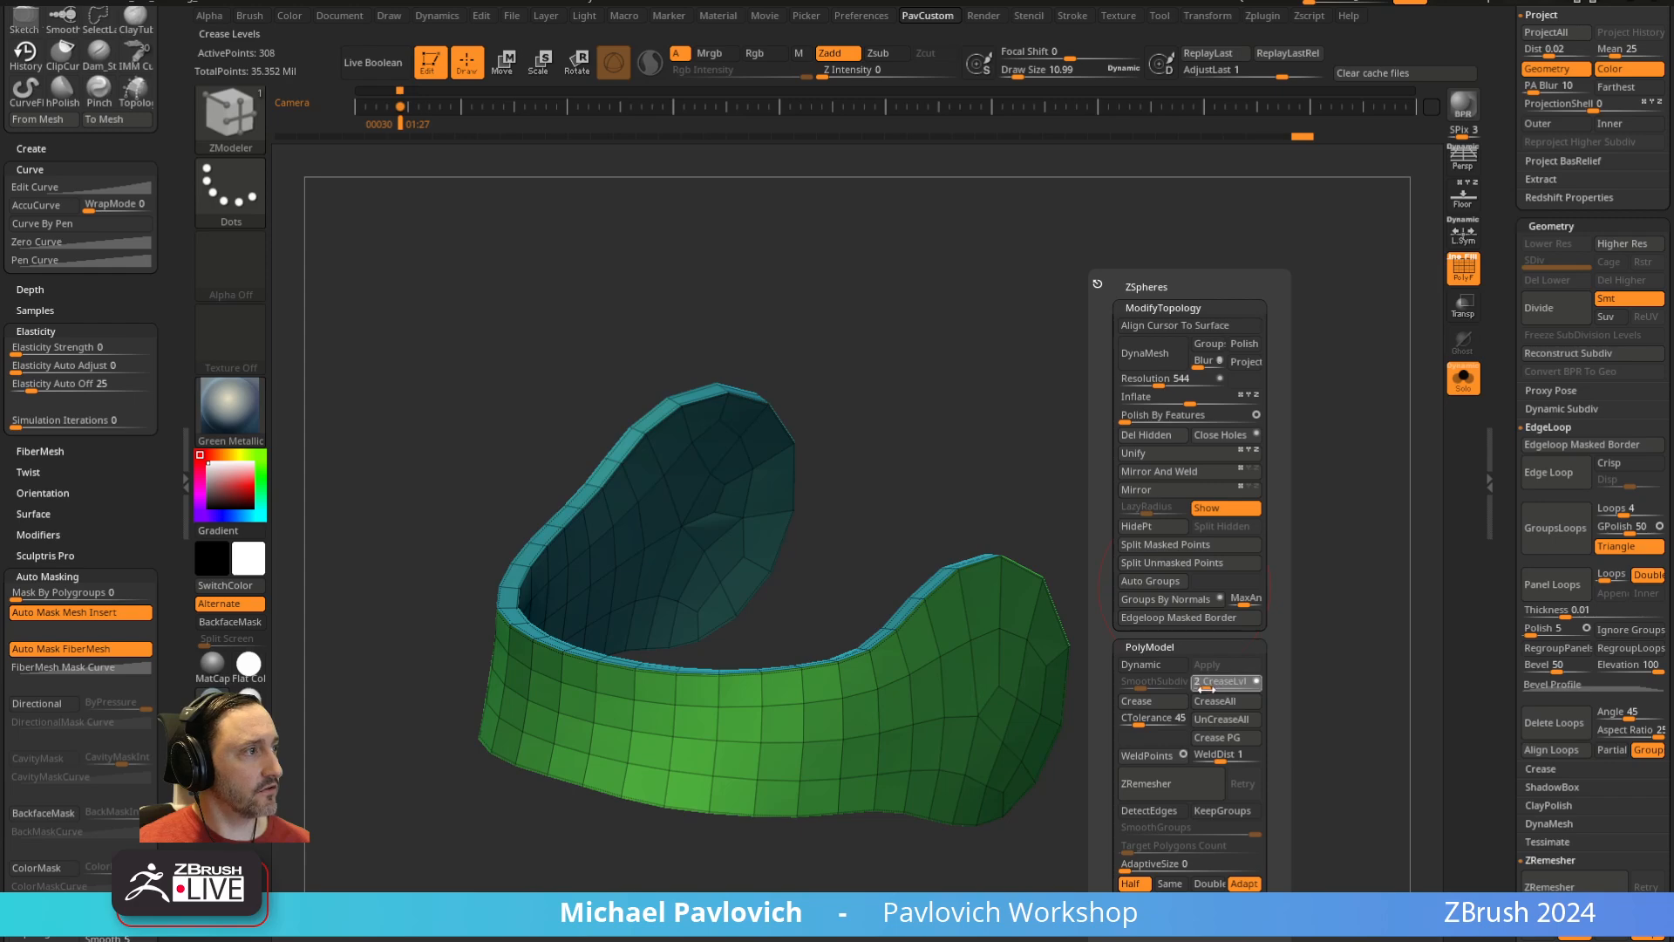
key("d")
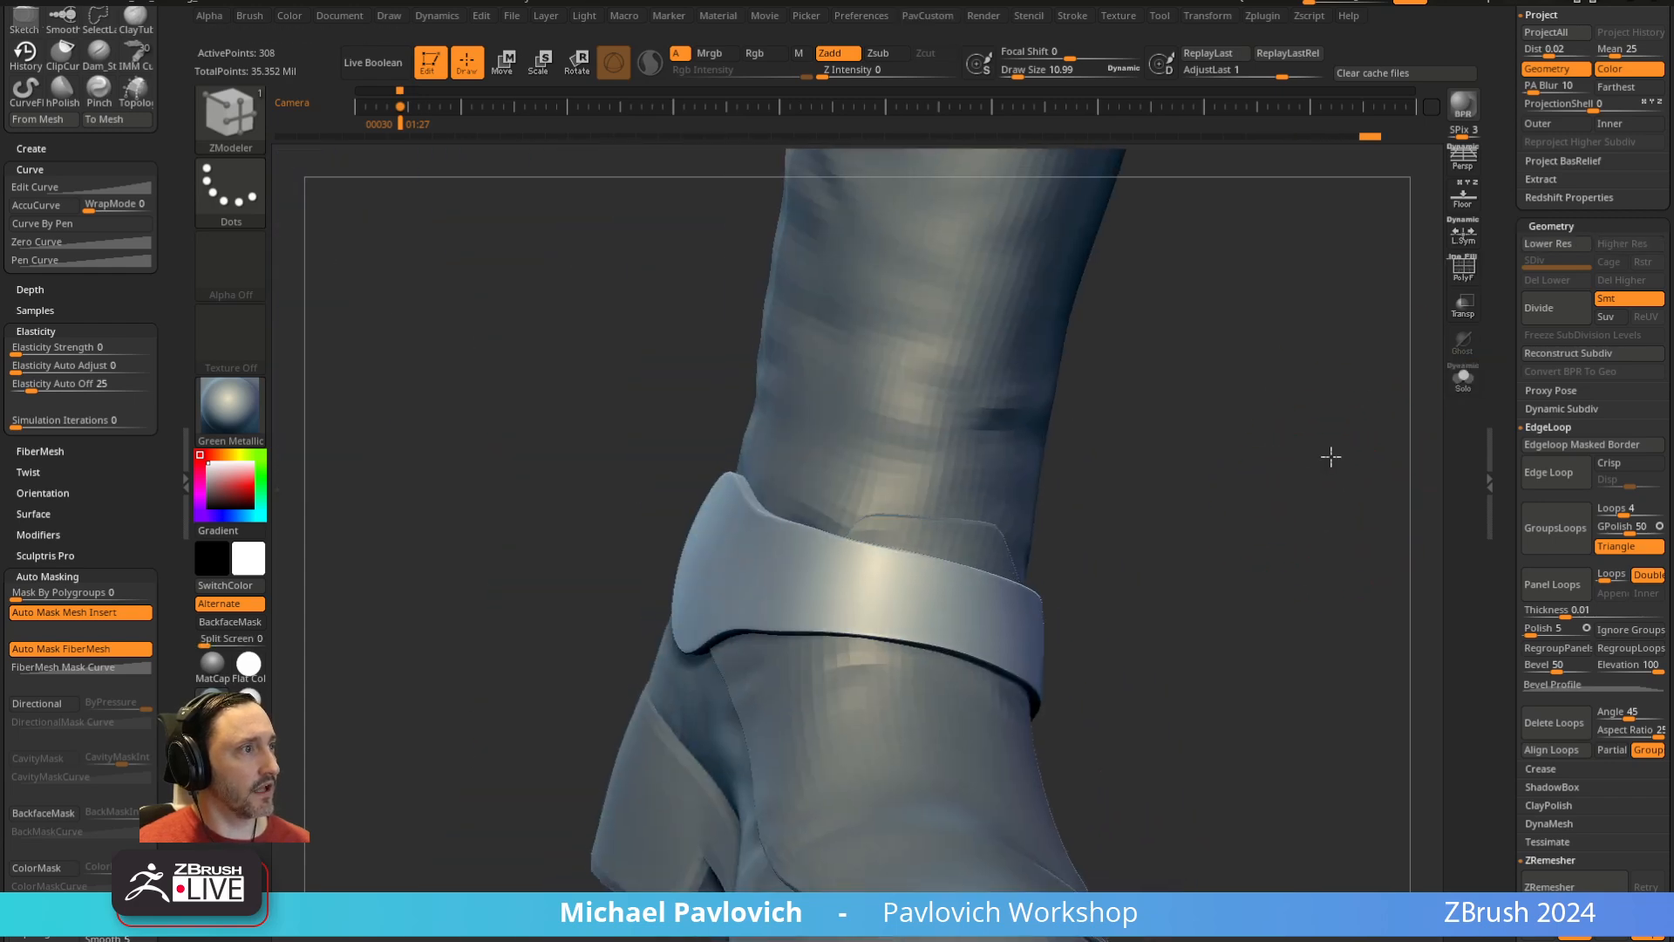
left_click_drag(1331, 456, 1168, 530)
left_click(1465, 277)
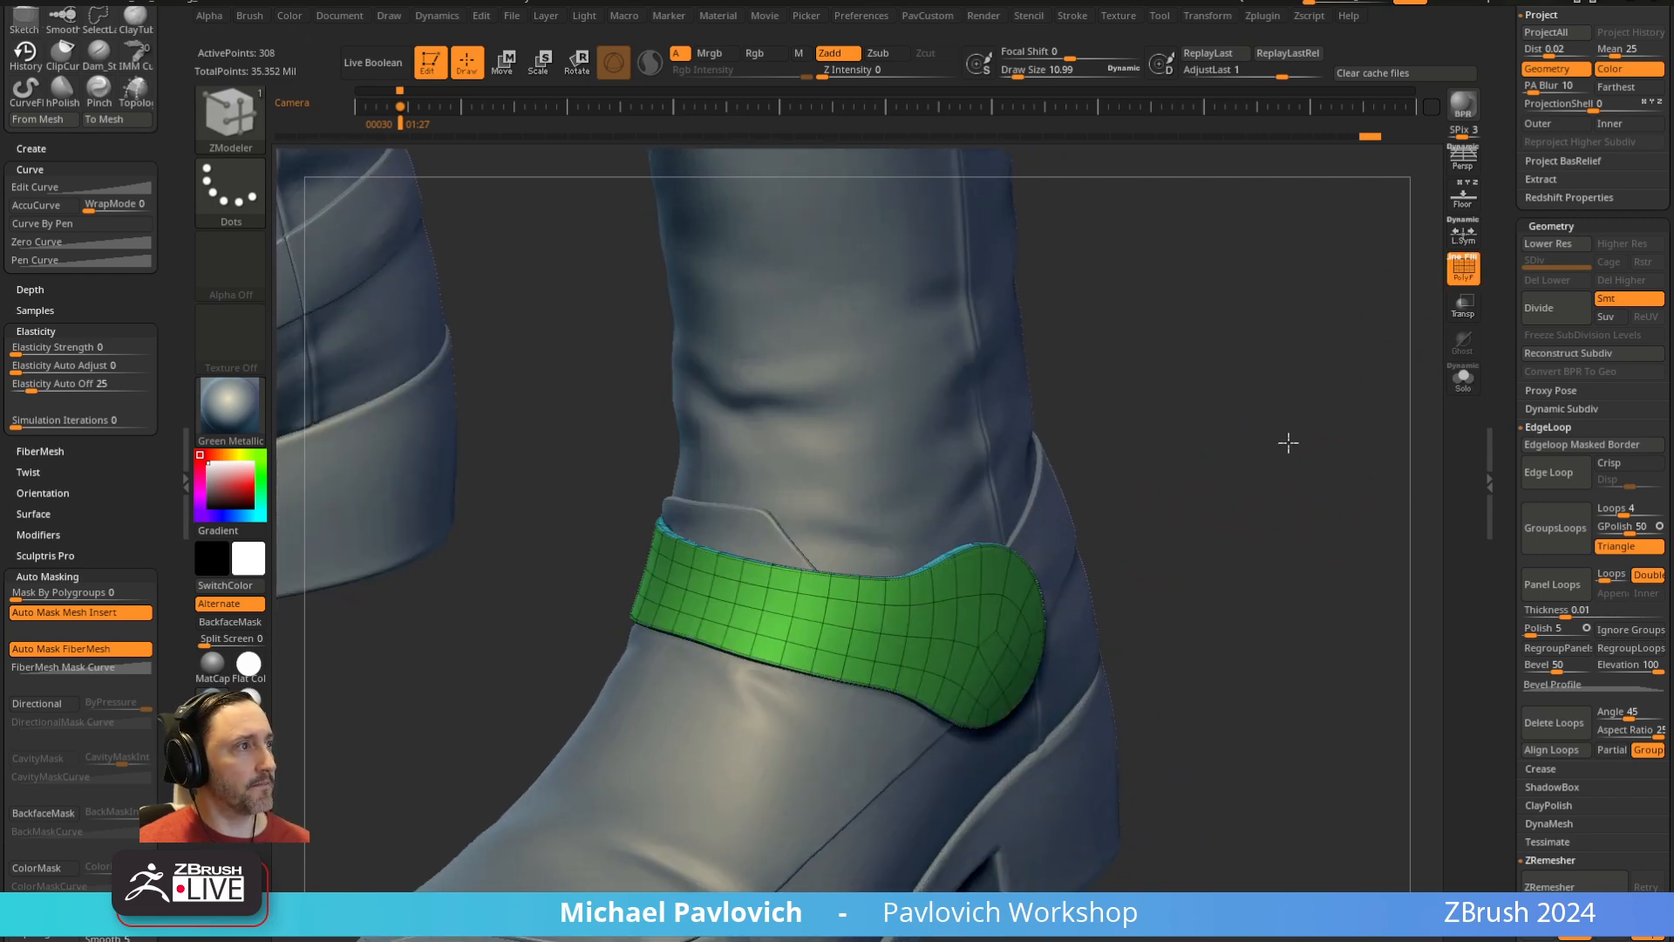
Try a raised rim along the strap's edges with a ZModeler polygon action, smoothing it with Dynamic Subdivision and checking it on the boot
left_click_drag(1270, 443, 1255, 489)
left_click(1462, 383)
key("space")
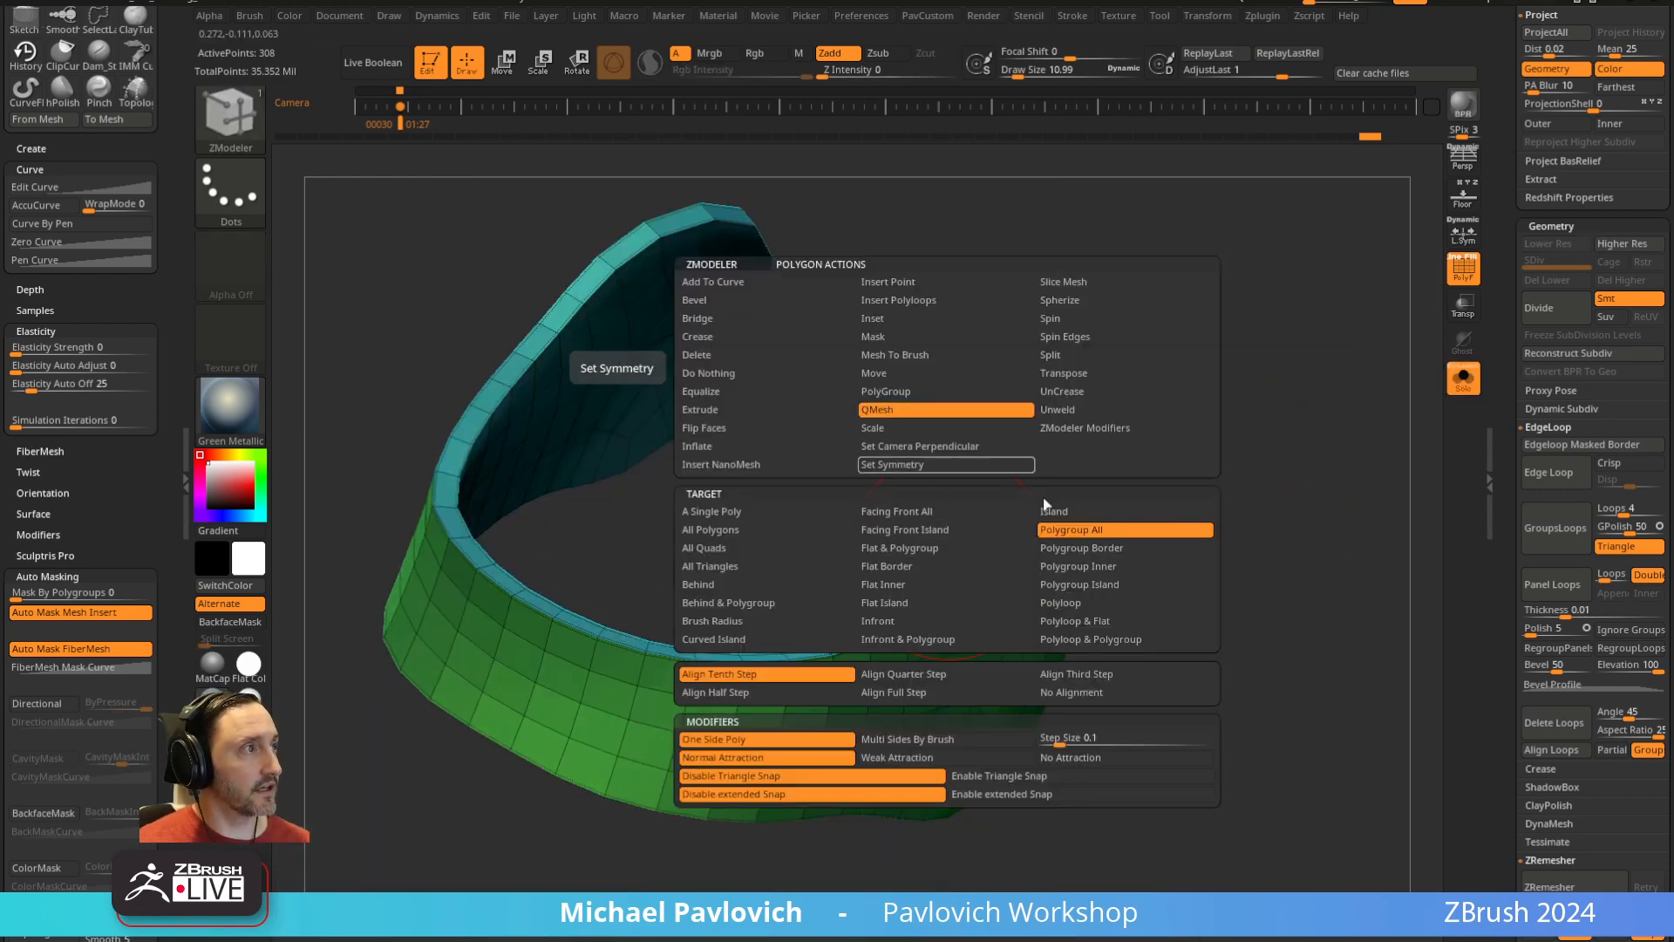
left_click_drag(947, 548, 1017, 529)
key("space")
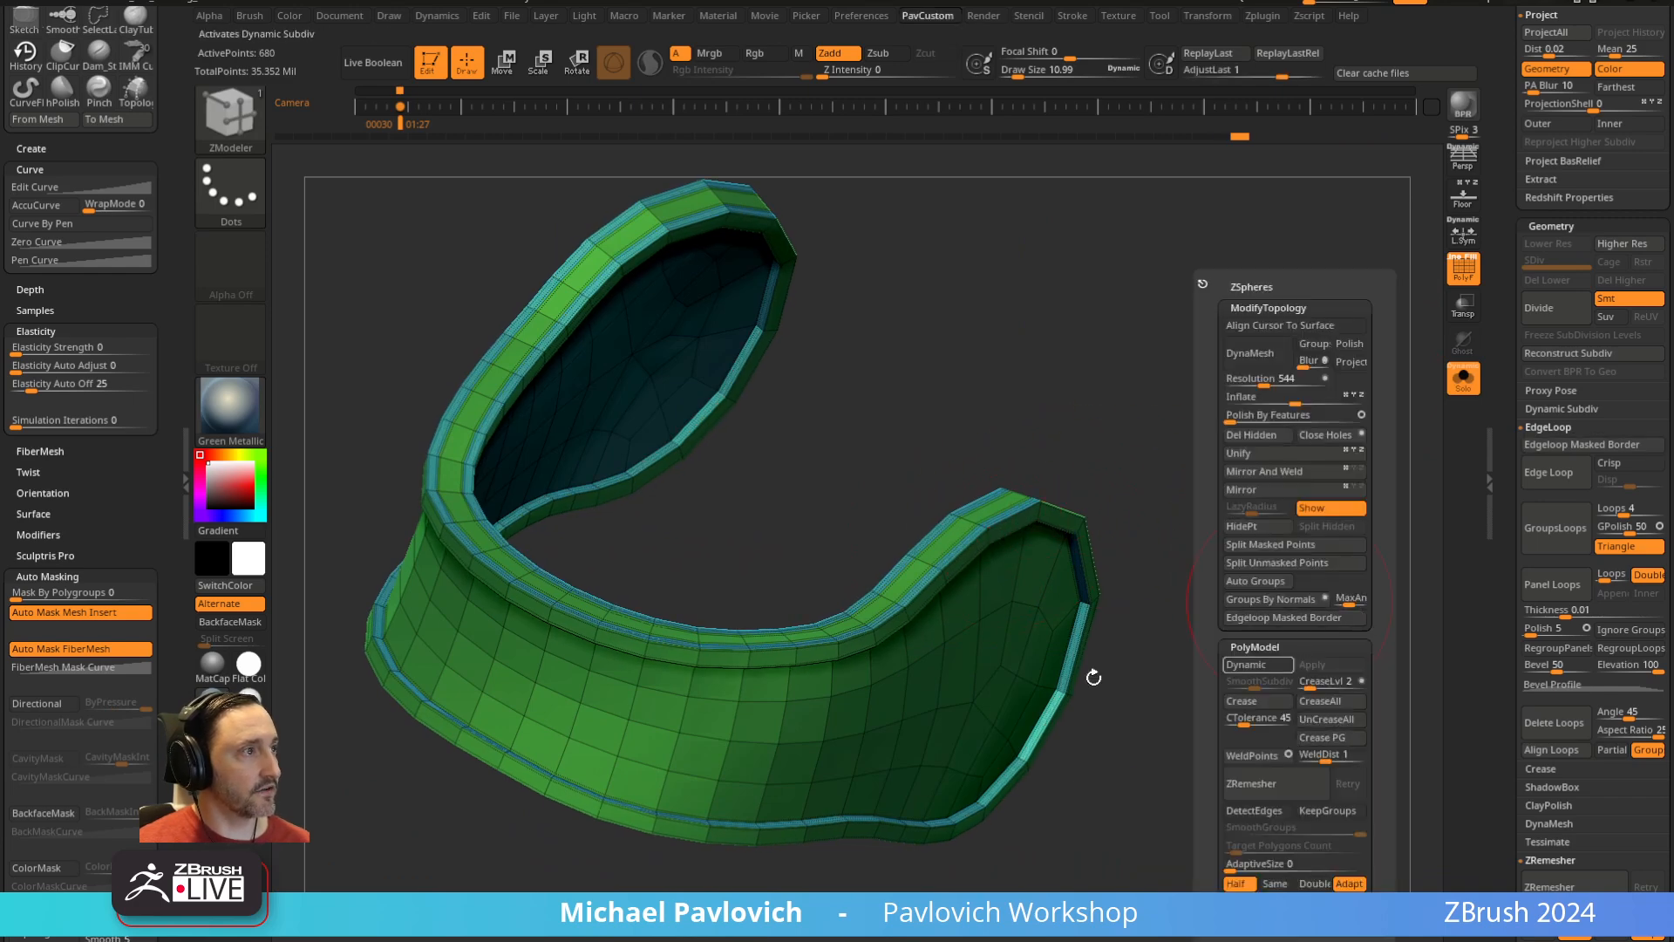
key("d")
left_click(1460, 374)
key("shift+f")
left_click_drag(1373, 506, 828, 793)
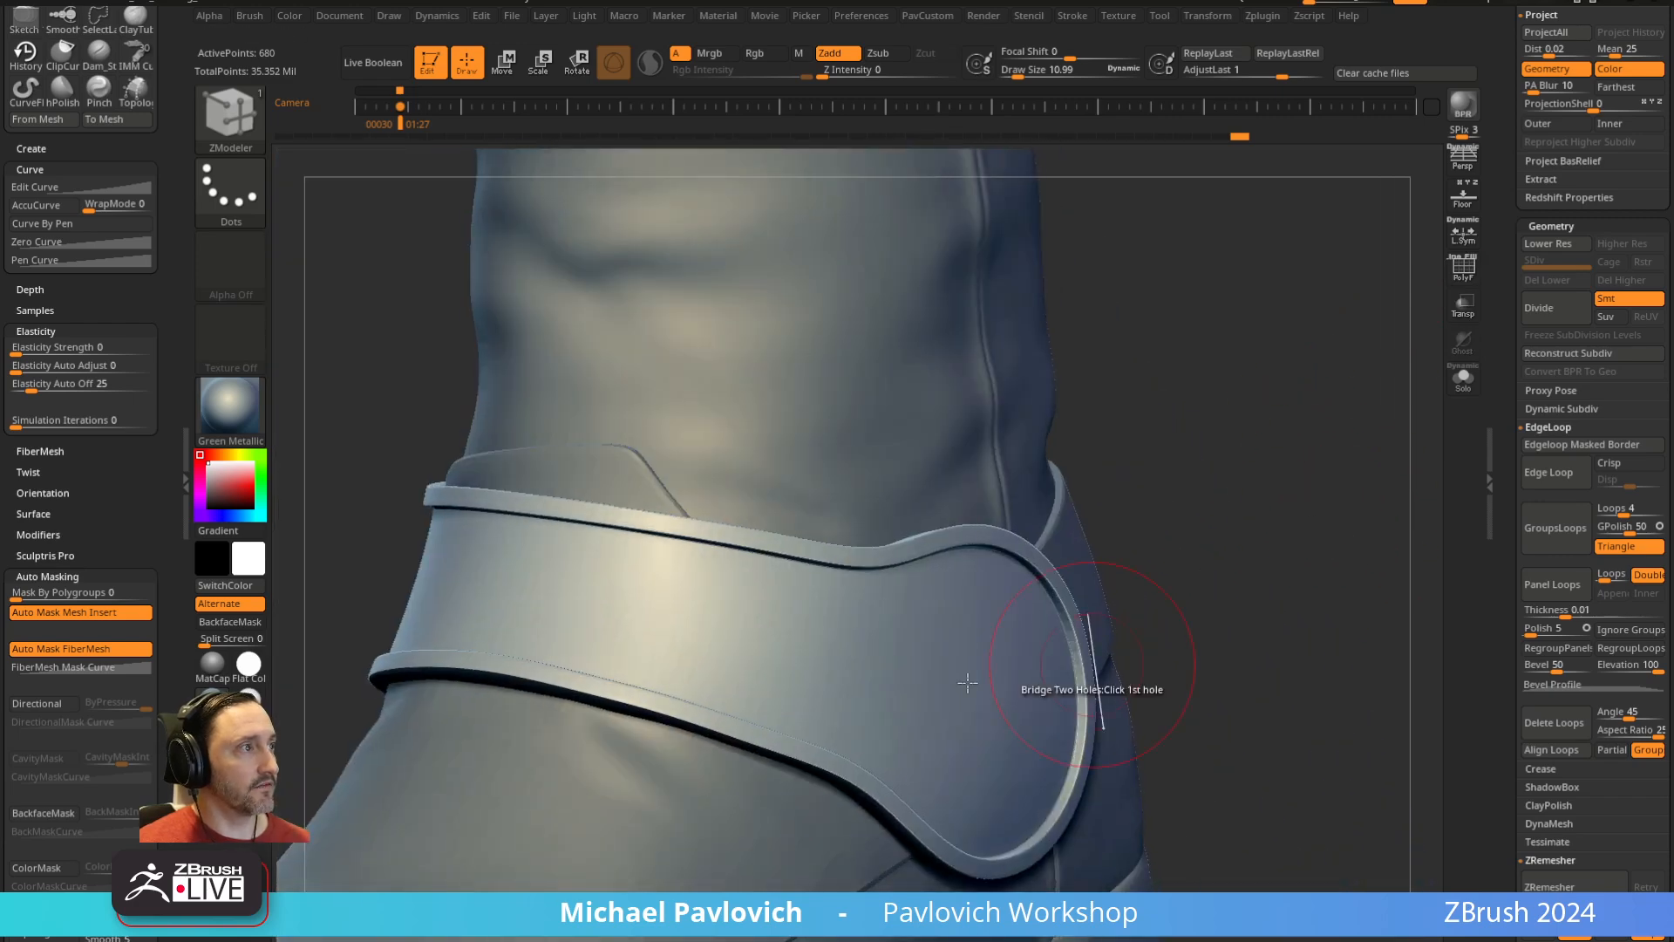
left_click(1464, 378)
key("shift+d")
key("shift+f")
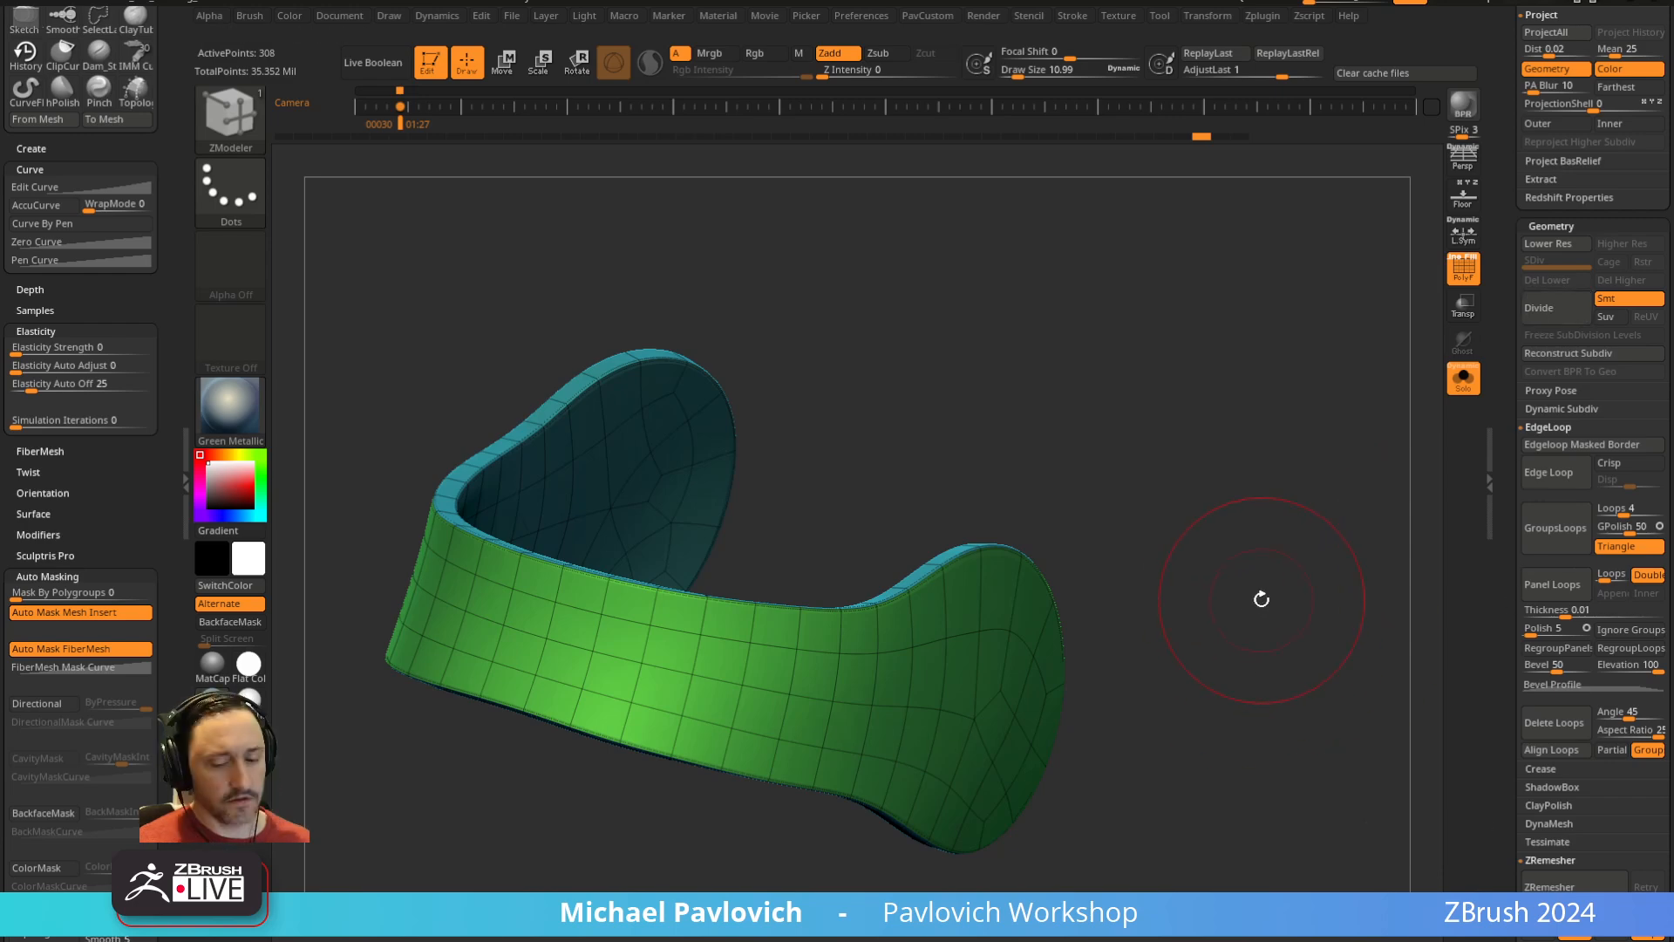
Apply the strap's Dynamic Subdivision as real subdivision levels and divide it once more to SDiv 5
scroll(1501, 556, "up", 8)
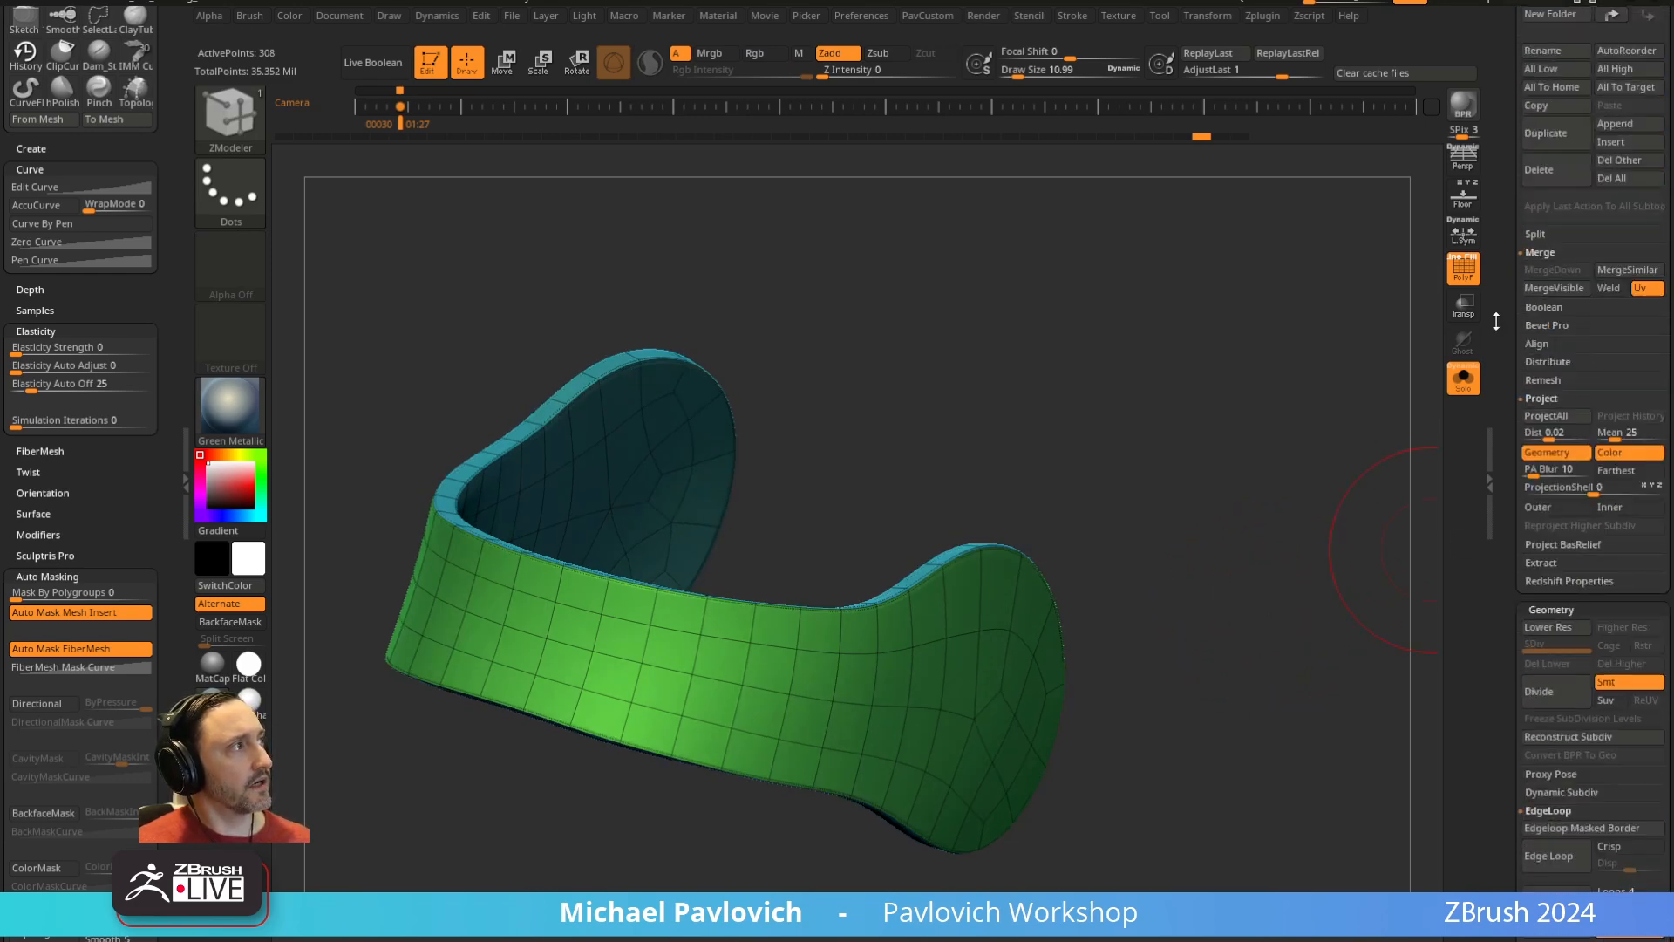
scroll(1545, 498, "down", 8)
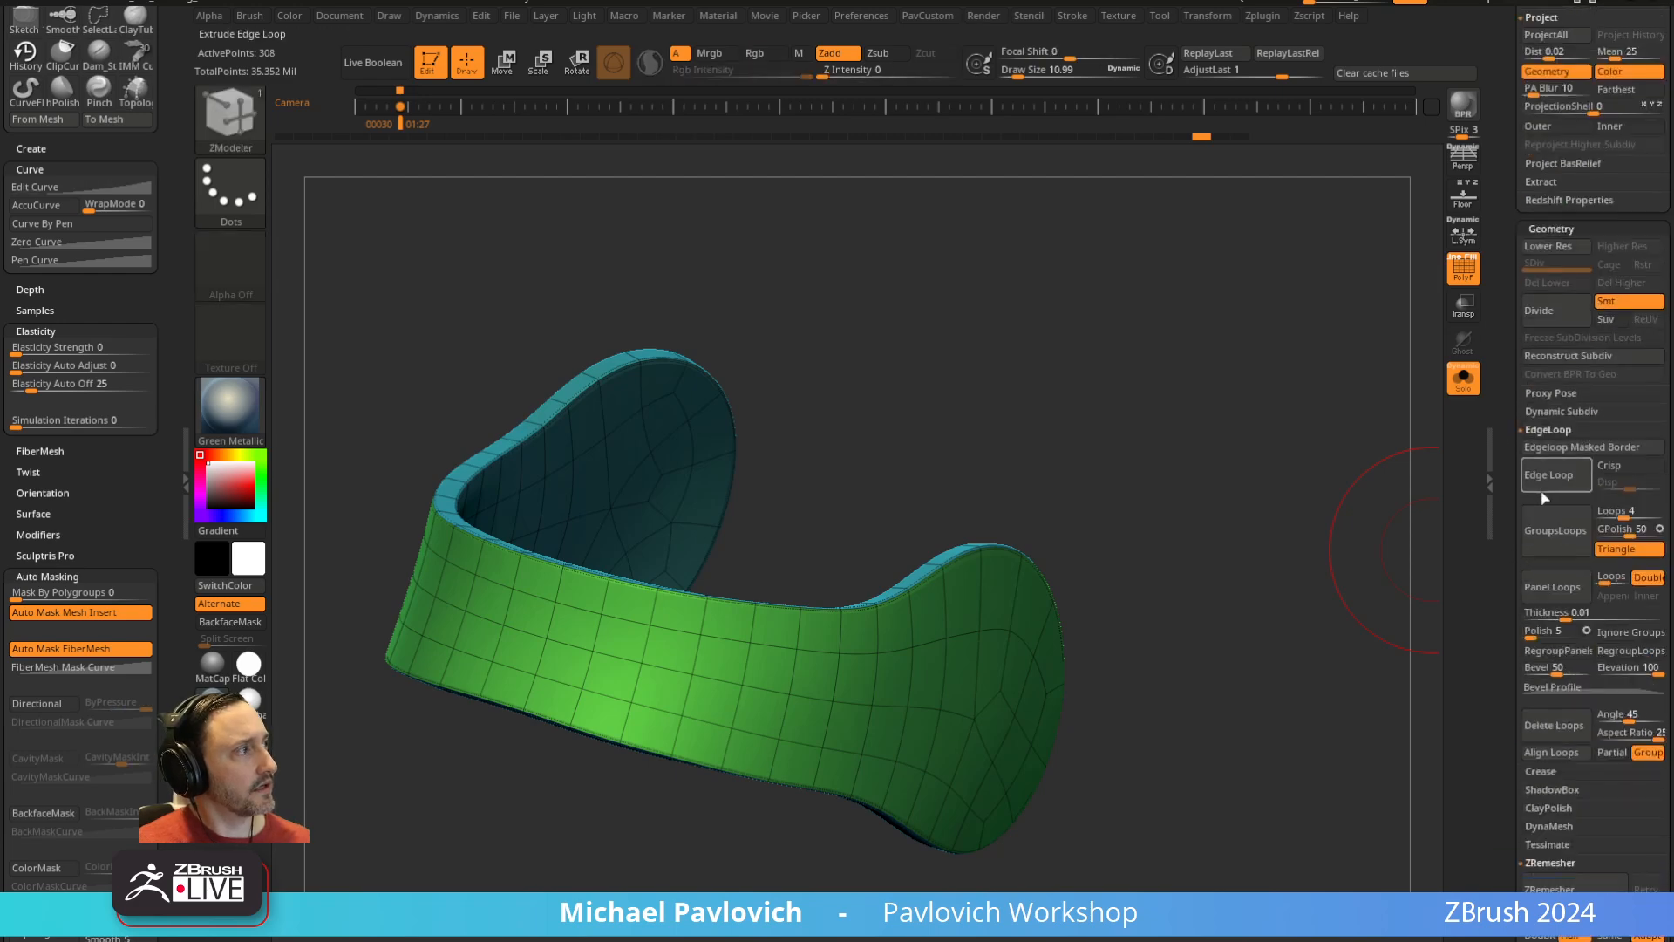
left_click(1549, 429)
left_click(1550, 410)
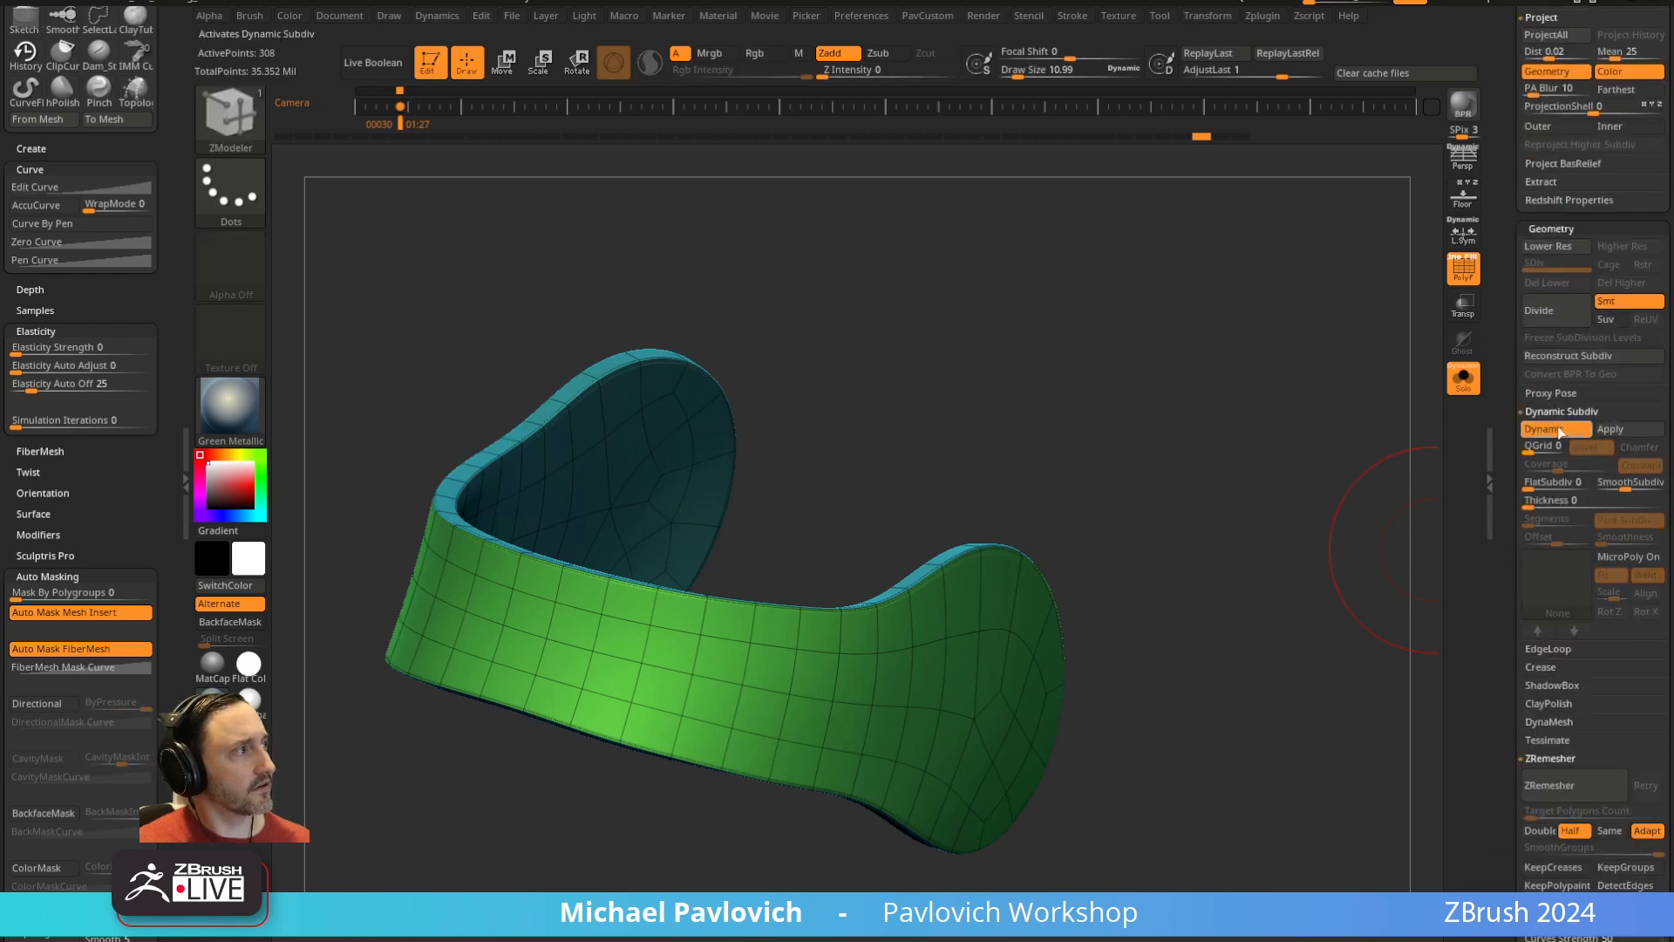
left_click(1610, 429)
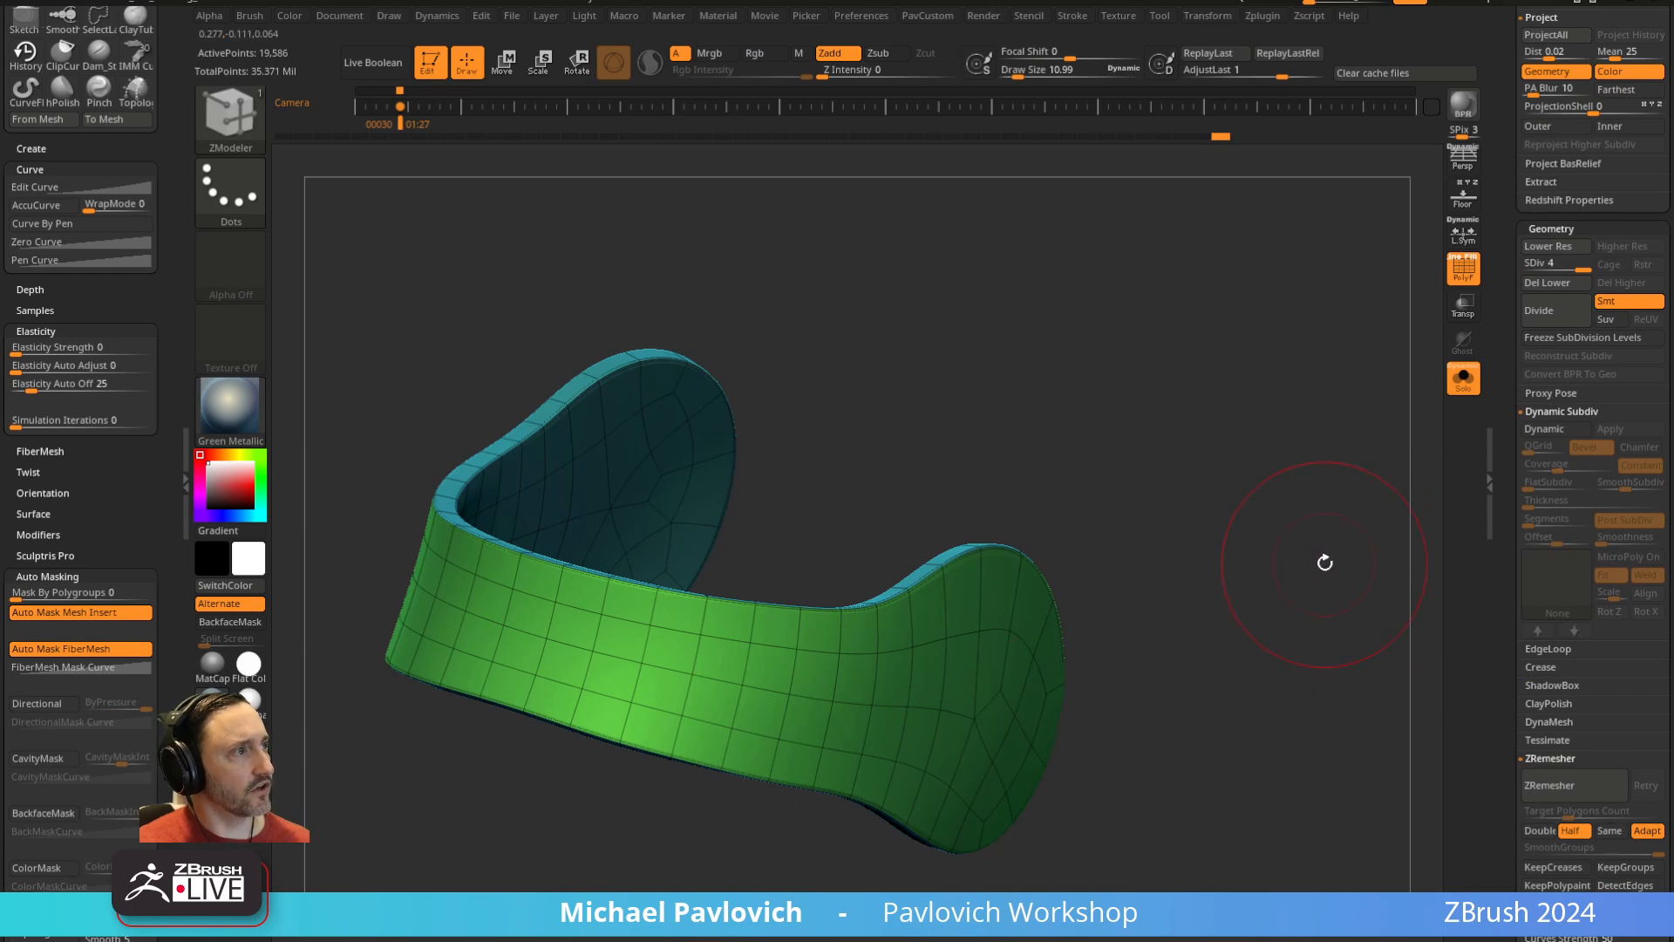
key("ctrl+d")
key("shift+f")
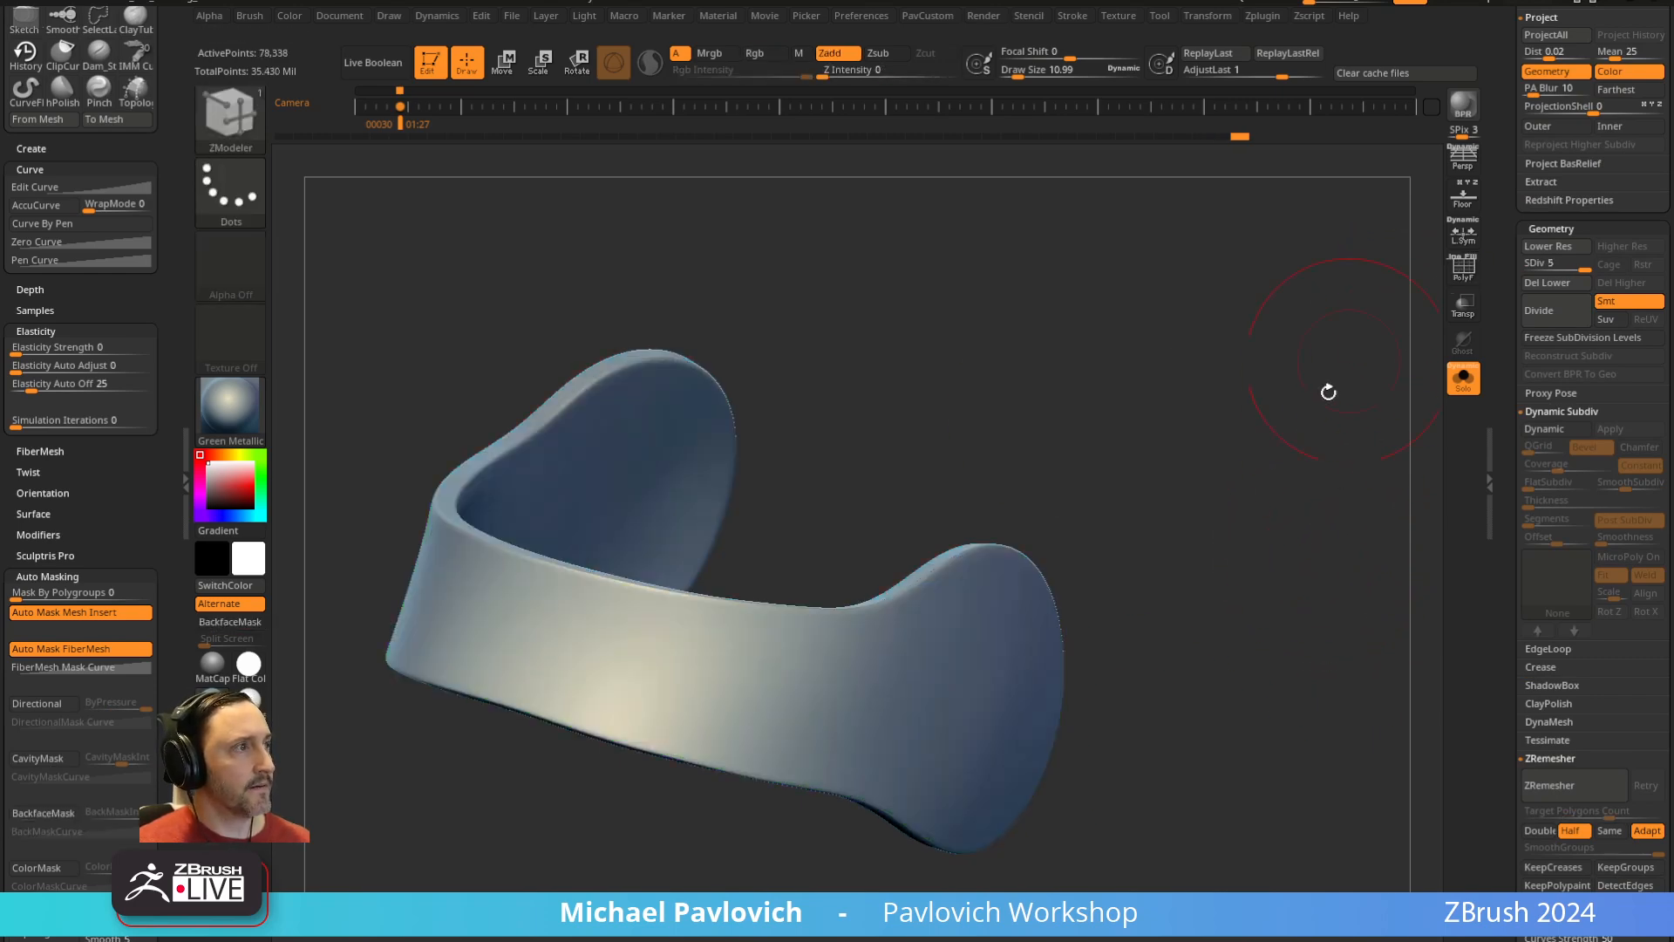
Choose the Standard brush for sculpting and isolate the strap's thin edge polygroup with SelectRect
key("1")
mouse_move(1328, 391)
left_mouse_down()
mouse_move(1154, 500)
mouse_move(1172, 484)
mouse_move(1140, 463)
mouse_move(1111, 485)
left_mouse_up()
key("s")
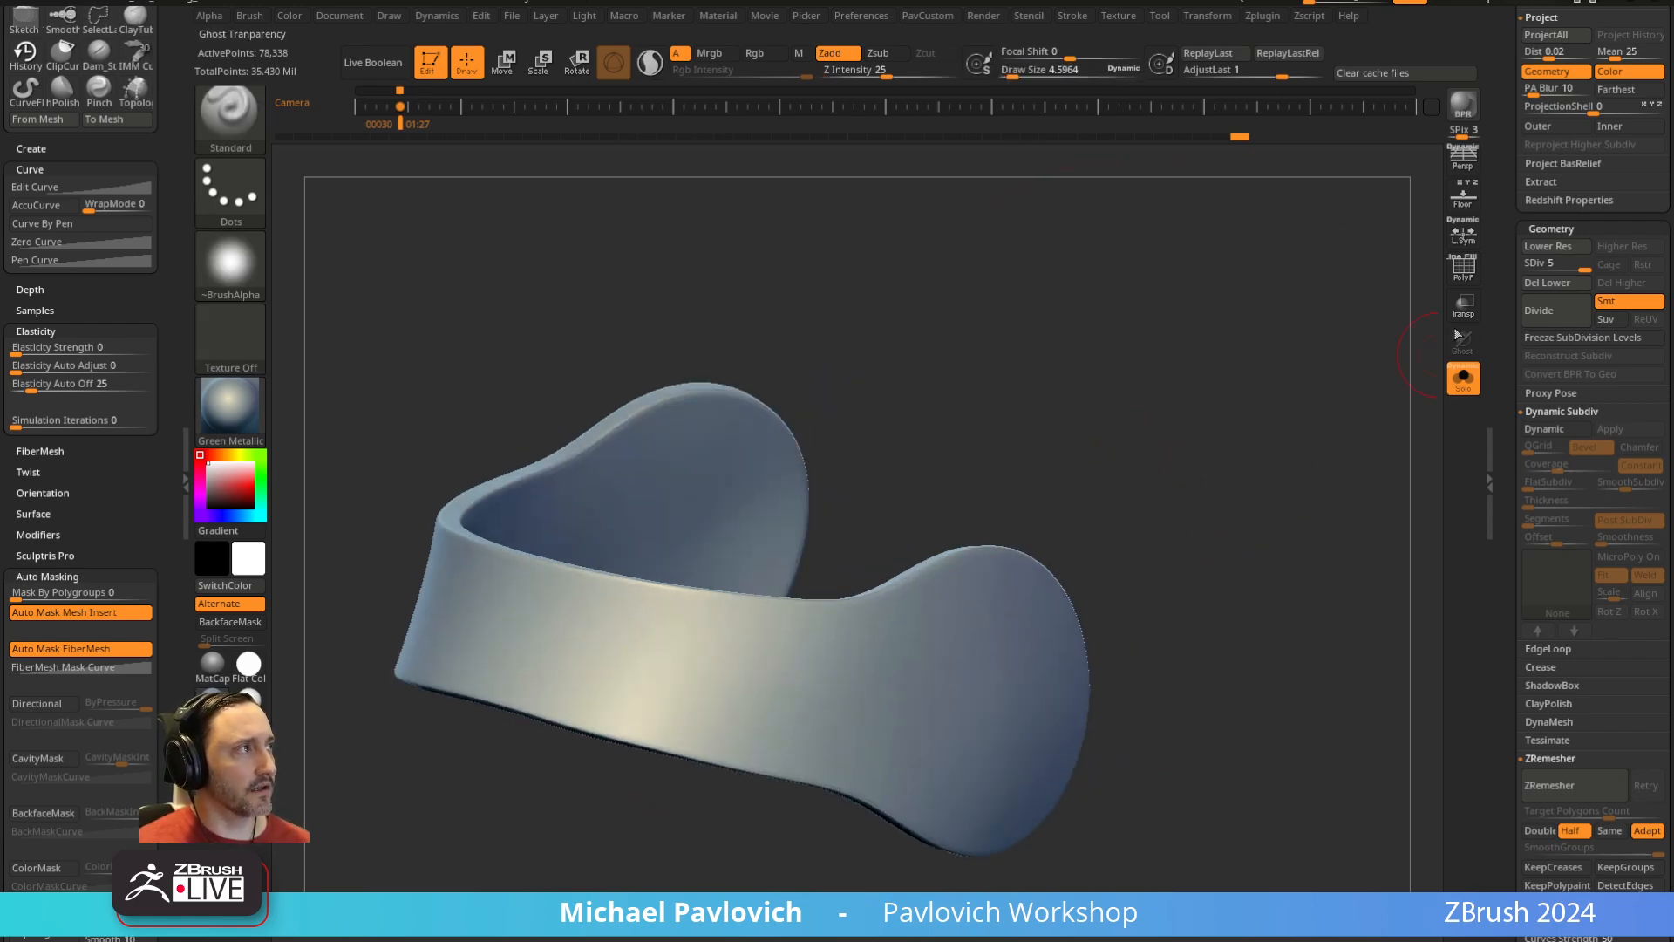
key("shift+f")
mouse_move(1345, 460)
left_mouse_down()
mouse_move(1326, 497)
mouse_move(942, 553)
mouse_move(972, 542)
mouse_move(994, 444)
left_mouse_up()
left_click(231, 114, "ctrl+shift")
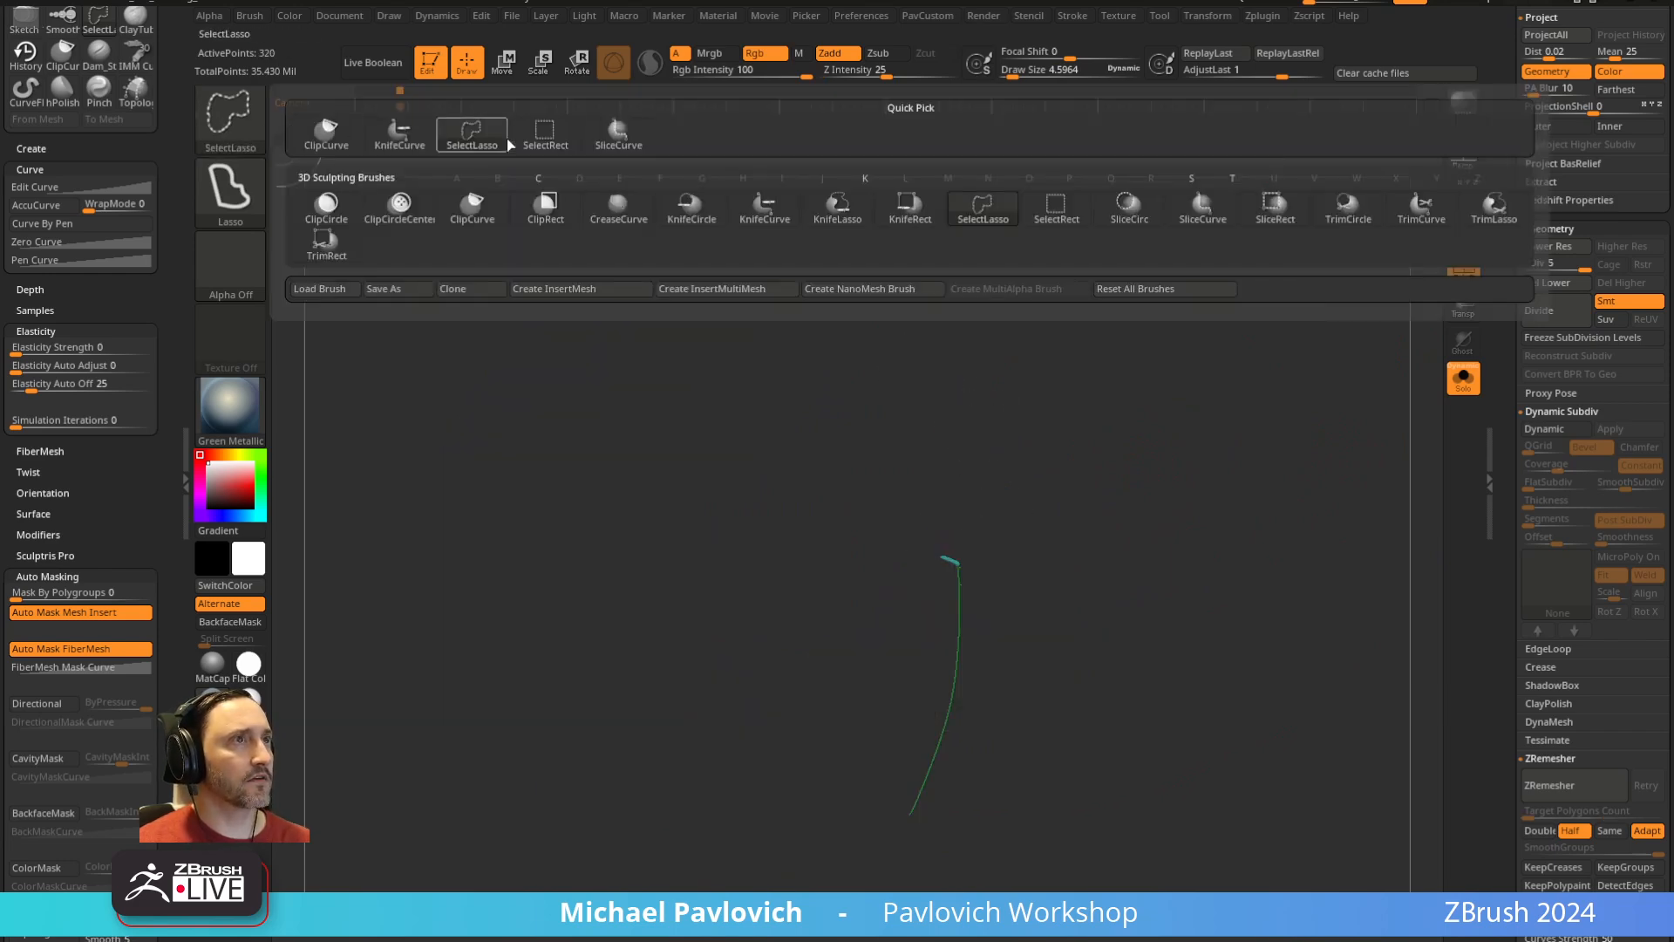
left_click(542, 138, "ctrl+shift")
left_click(1068, 484, "ctrl+shift")
left_click(970, 551, "ctrl+shift")
left_click_drag(1285, 522, 1287, 484)
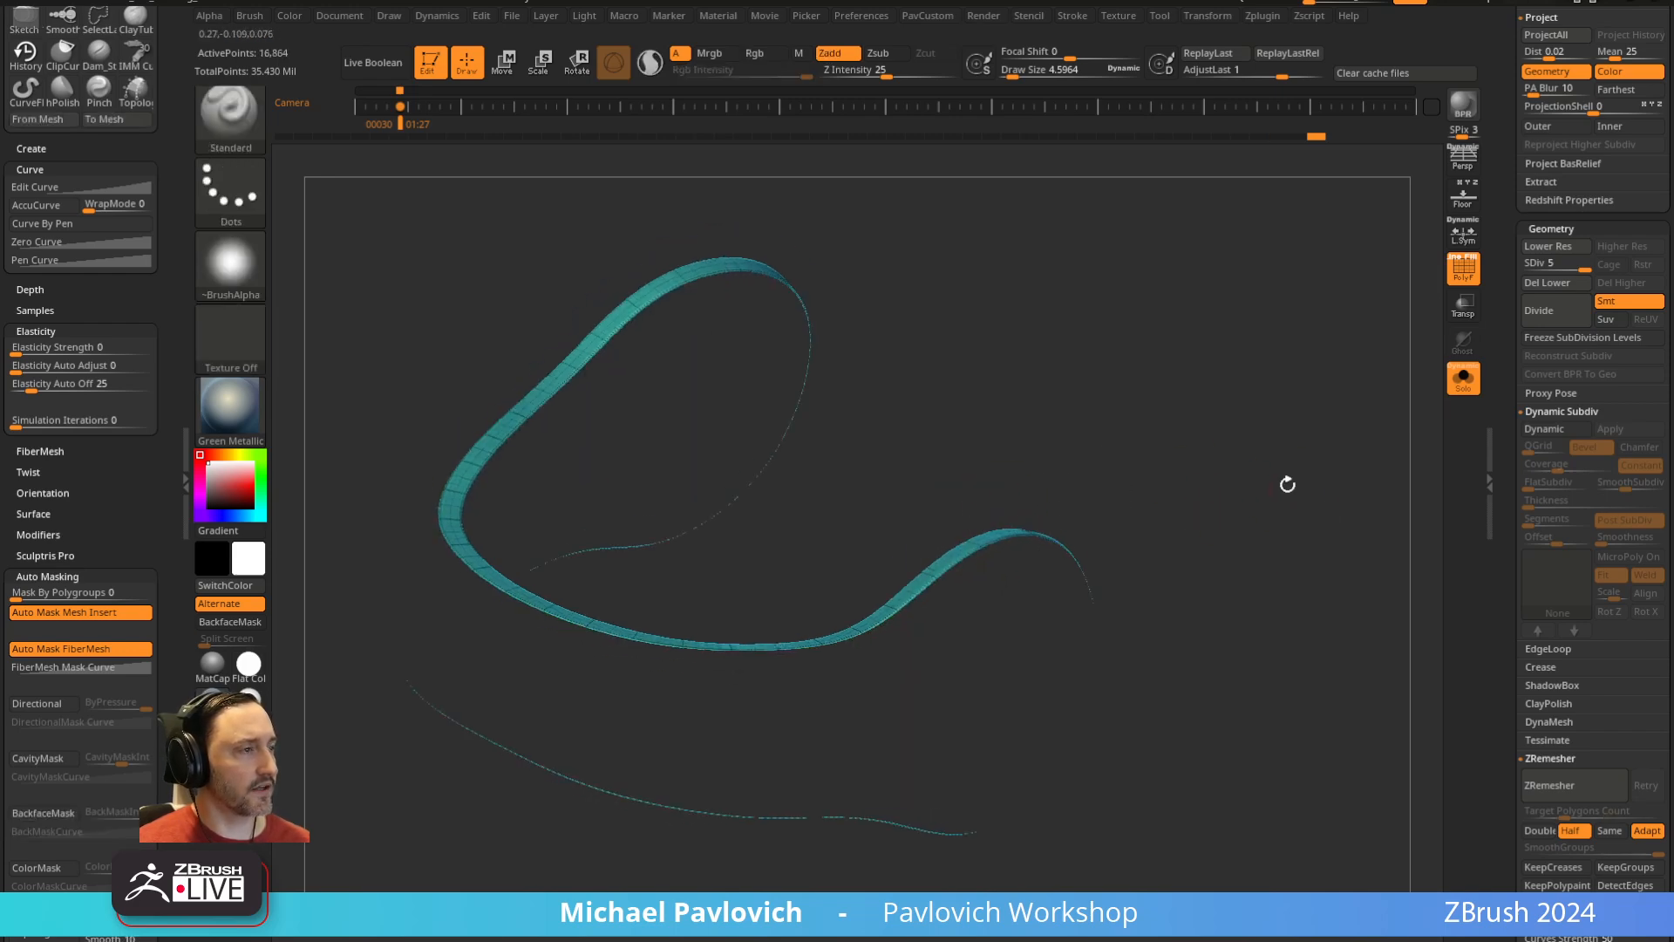
Grow the visible edge strip slightly onto the strap's faces and mask everything on the strap outside that rim
key("ctrl+shift")
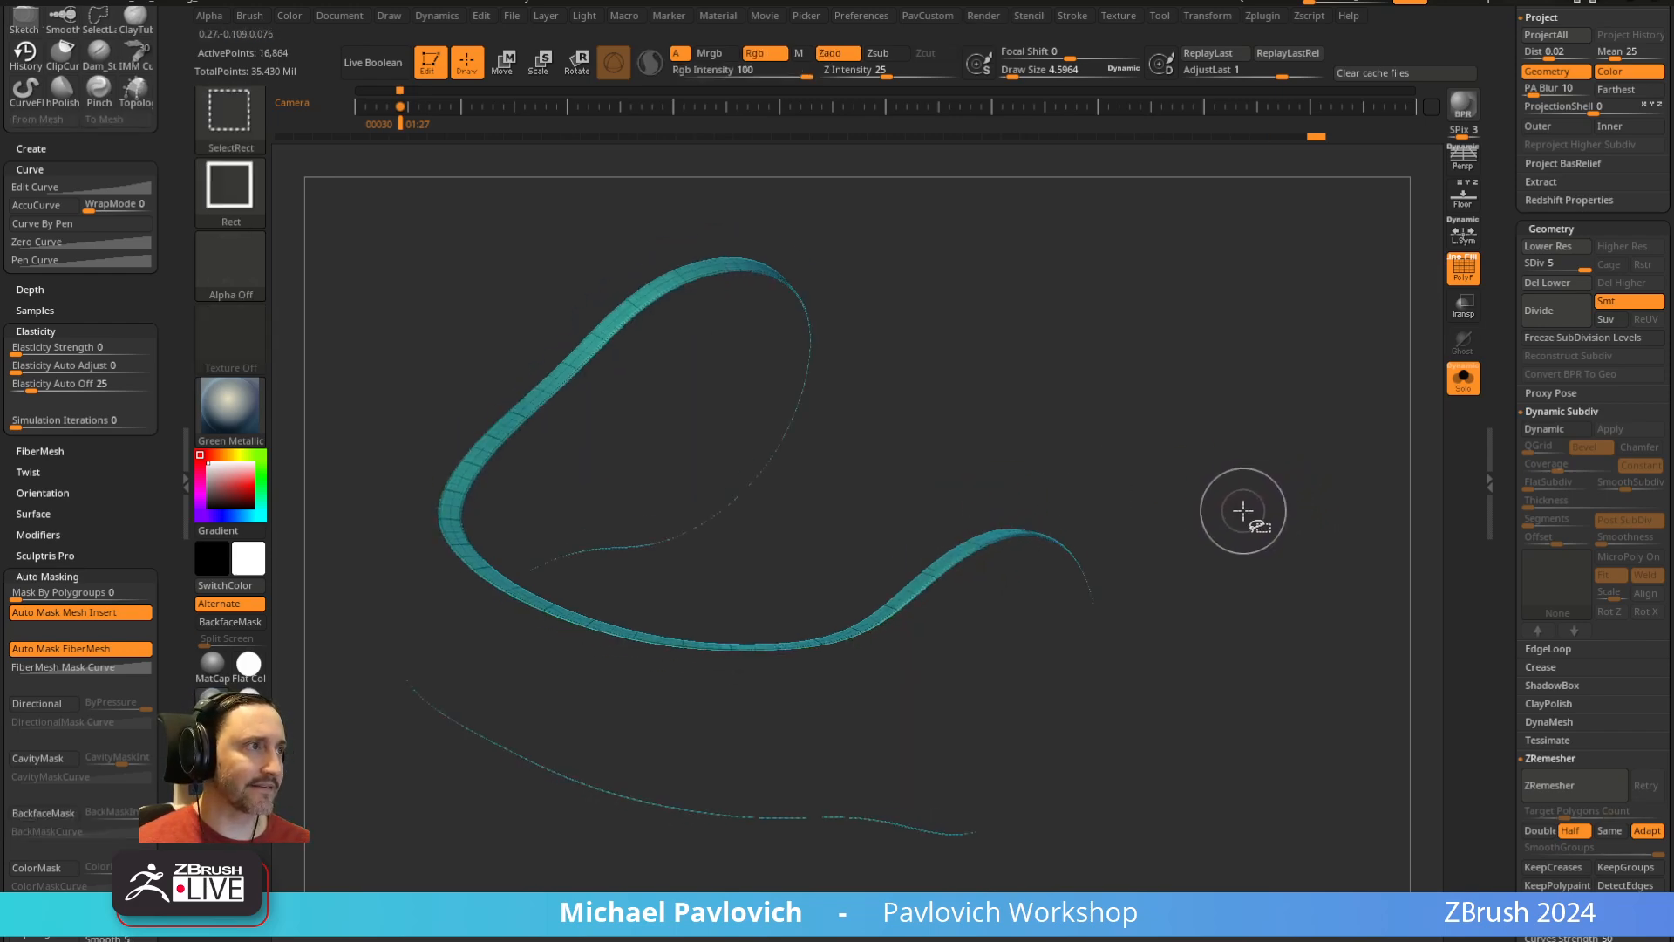
left_click(1243, 510, "ctrl+shift")
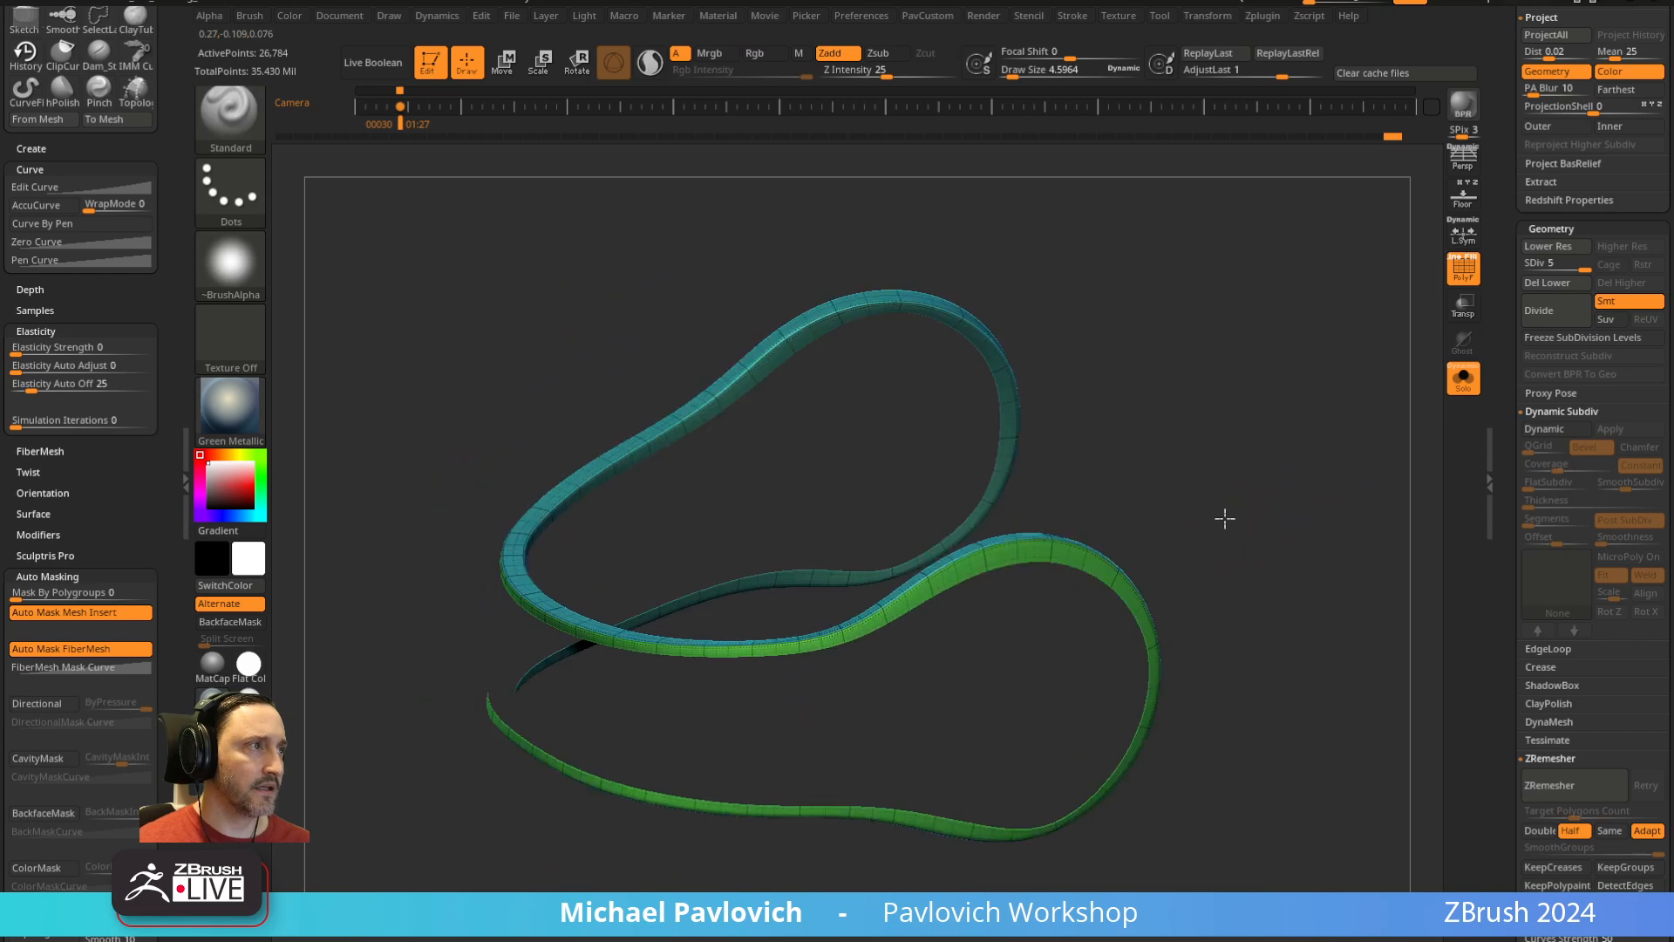
left_click_drag(1225, 519, 1245, 510)
left_click(1239, 475, "ctrl")
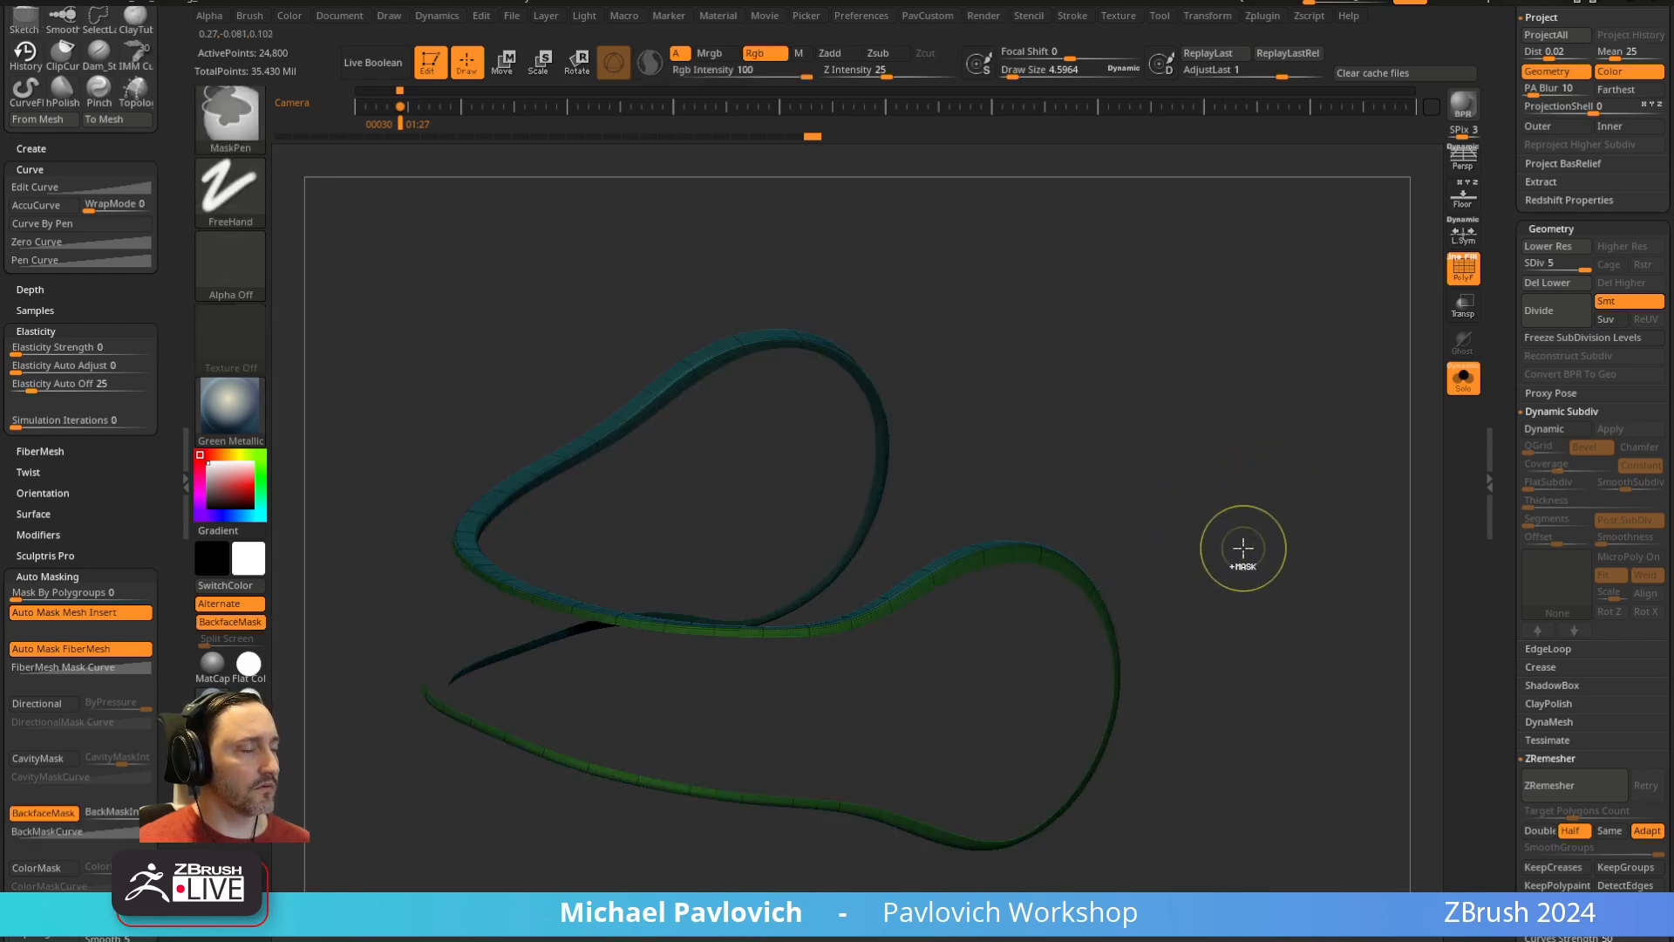
left_click(1278, 519, "ctrl+shift")
key("shift+f")
mouse_move(1383, 343)
left_mouse_down()
mouse_move(1259, 489)
mouse_move(1357, 456)
mouse_move(1274, 508)
mouse_move(1300, 516)
left_mouse_up()
Inflate the strap's unmasked rim by 5 to form a raised border
left_click_drag(1511, 469, 1499, 227)
left_click(1559, 344, "shift")
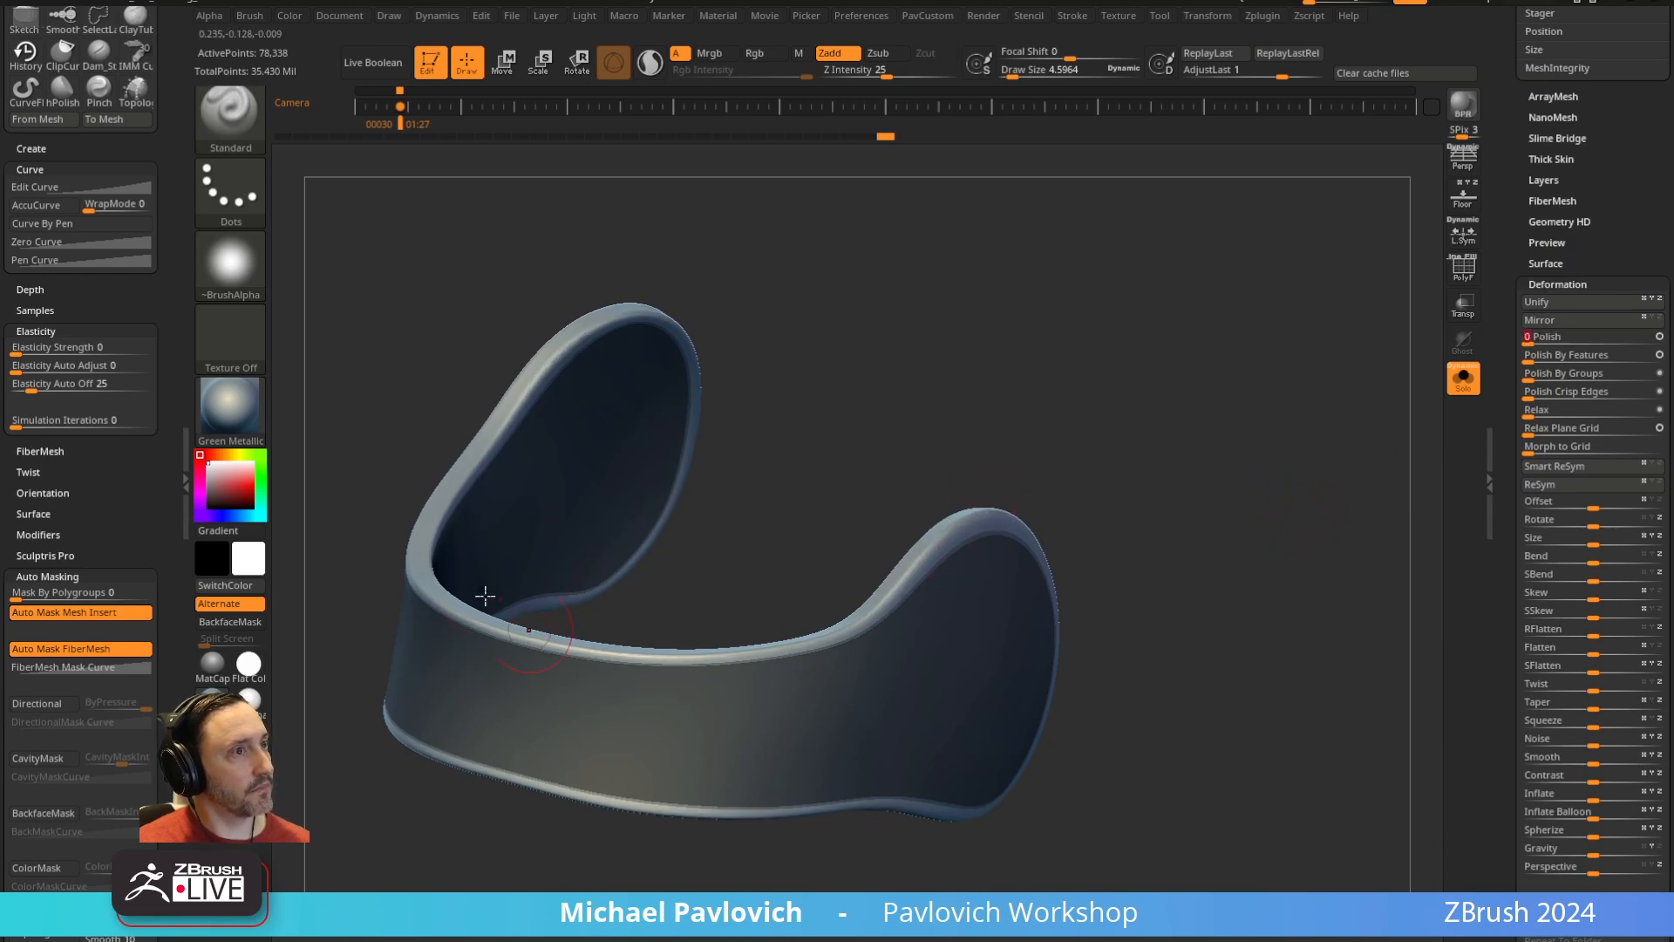
left_click_drag(1197, 504, 1212, 473)
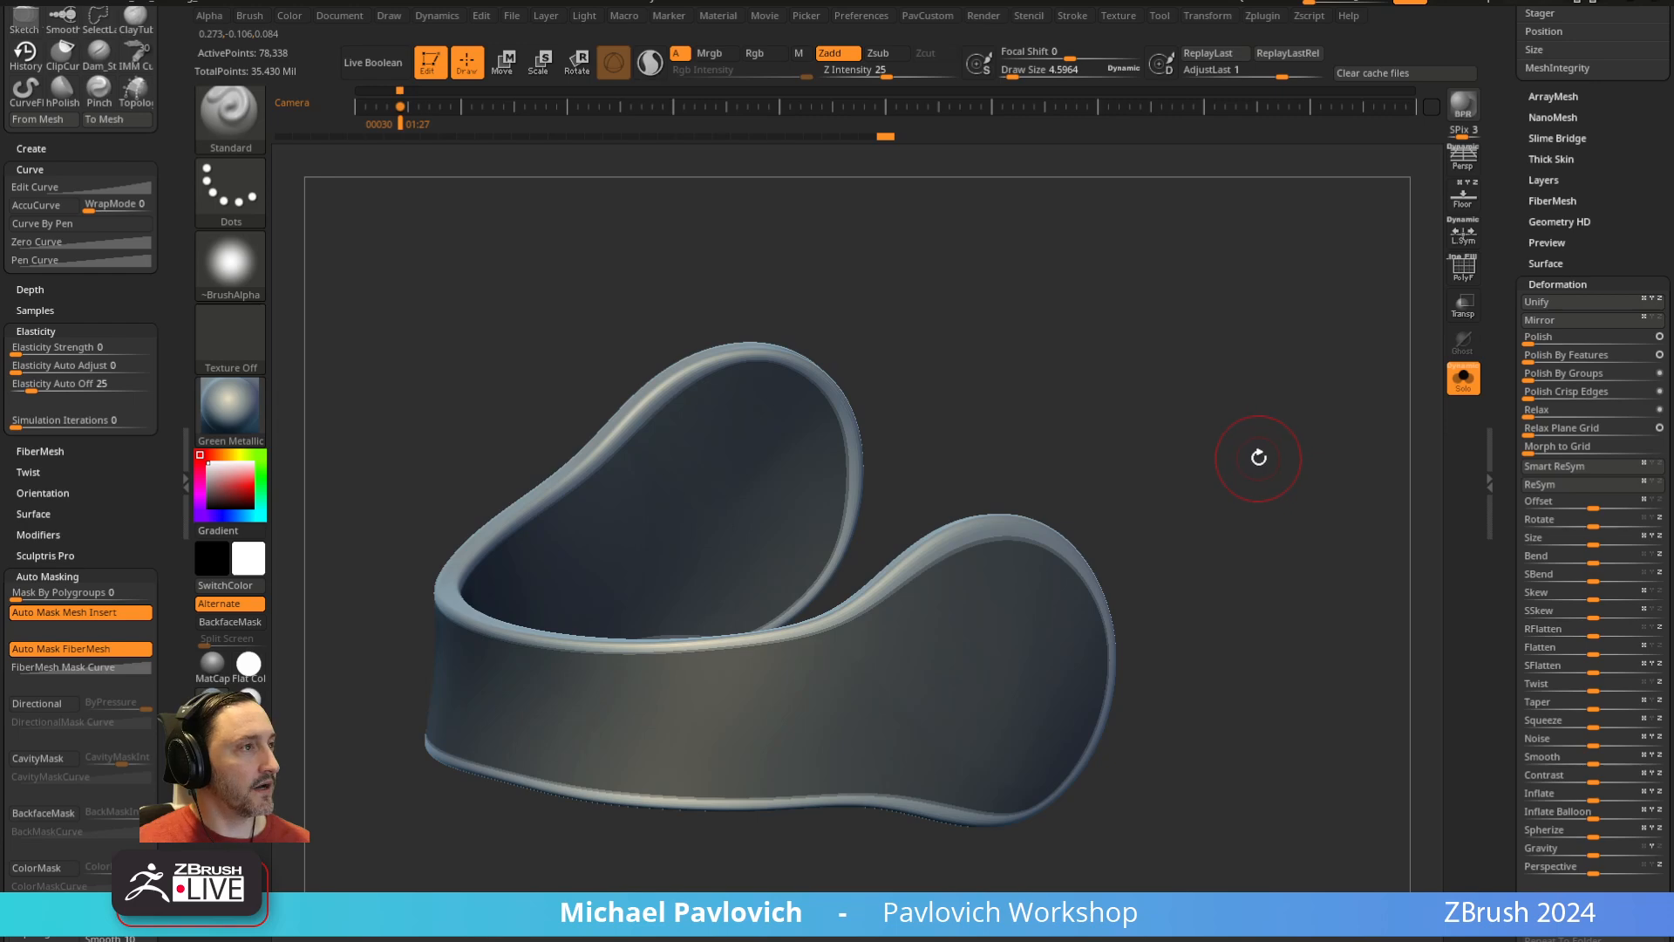
key("5")
left_click(1258, 401)
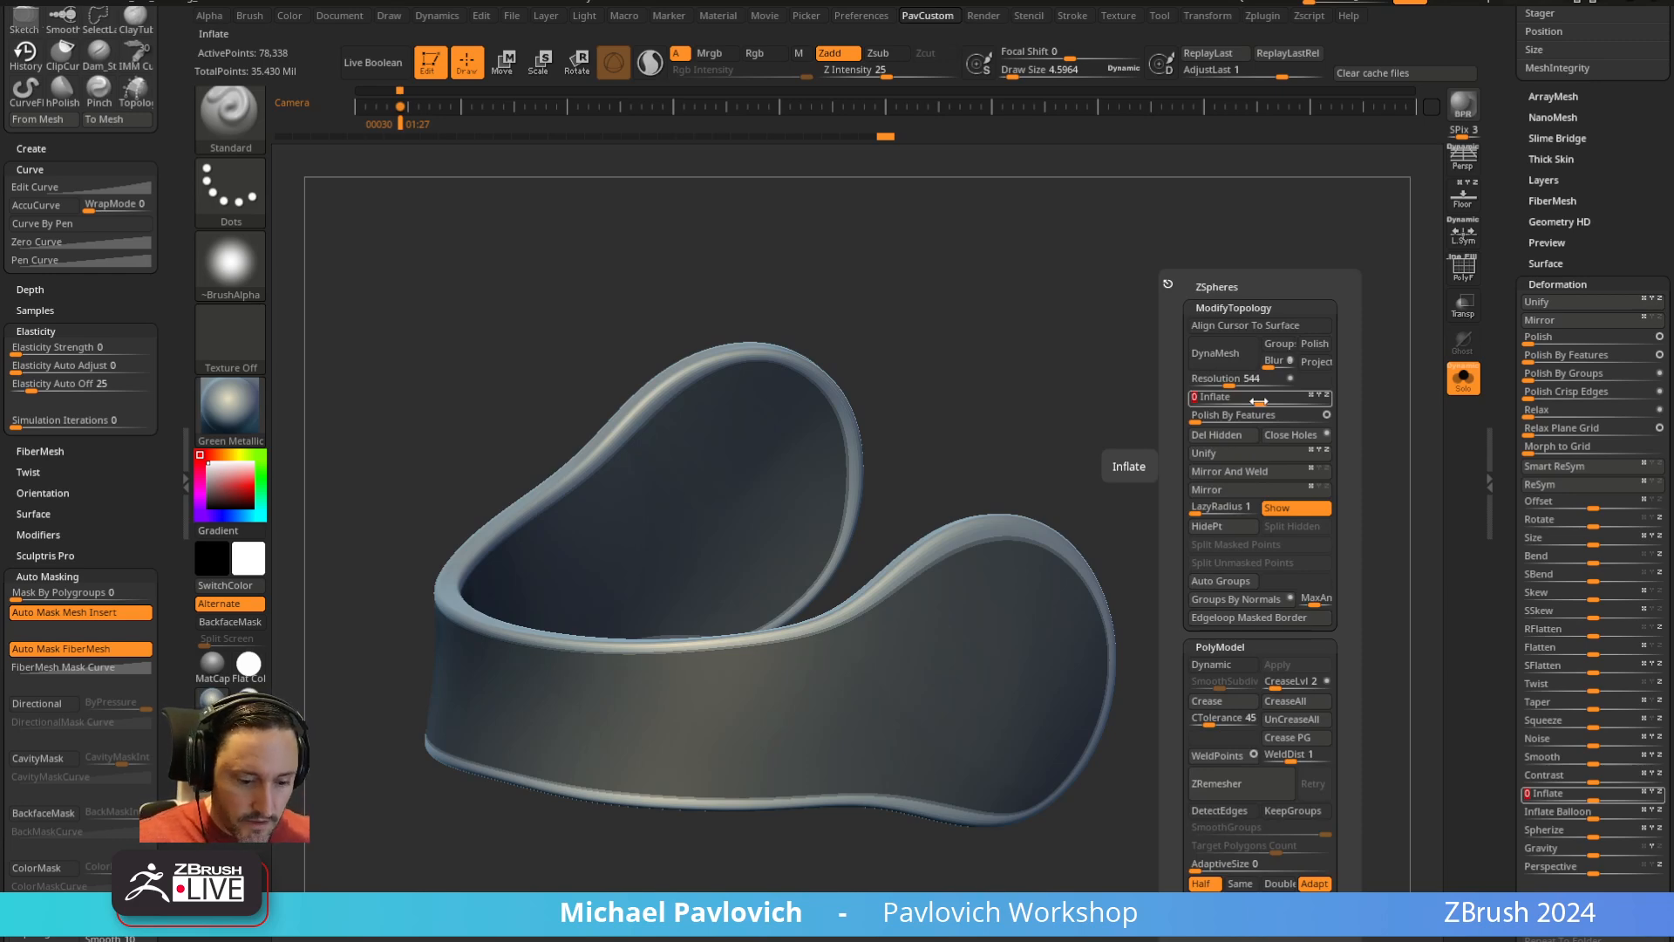
key("Return")
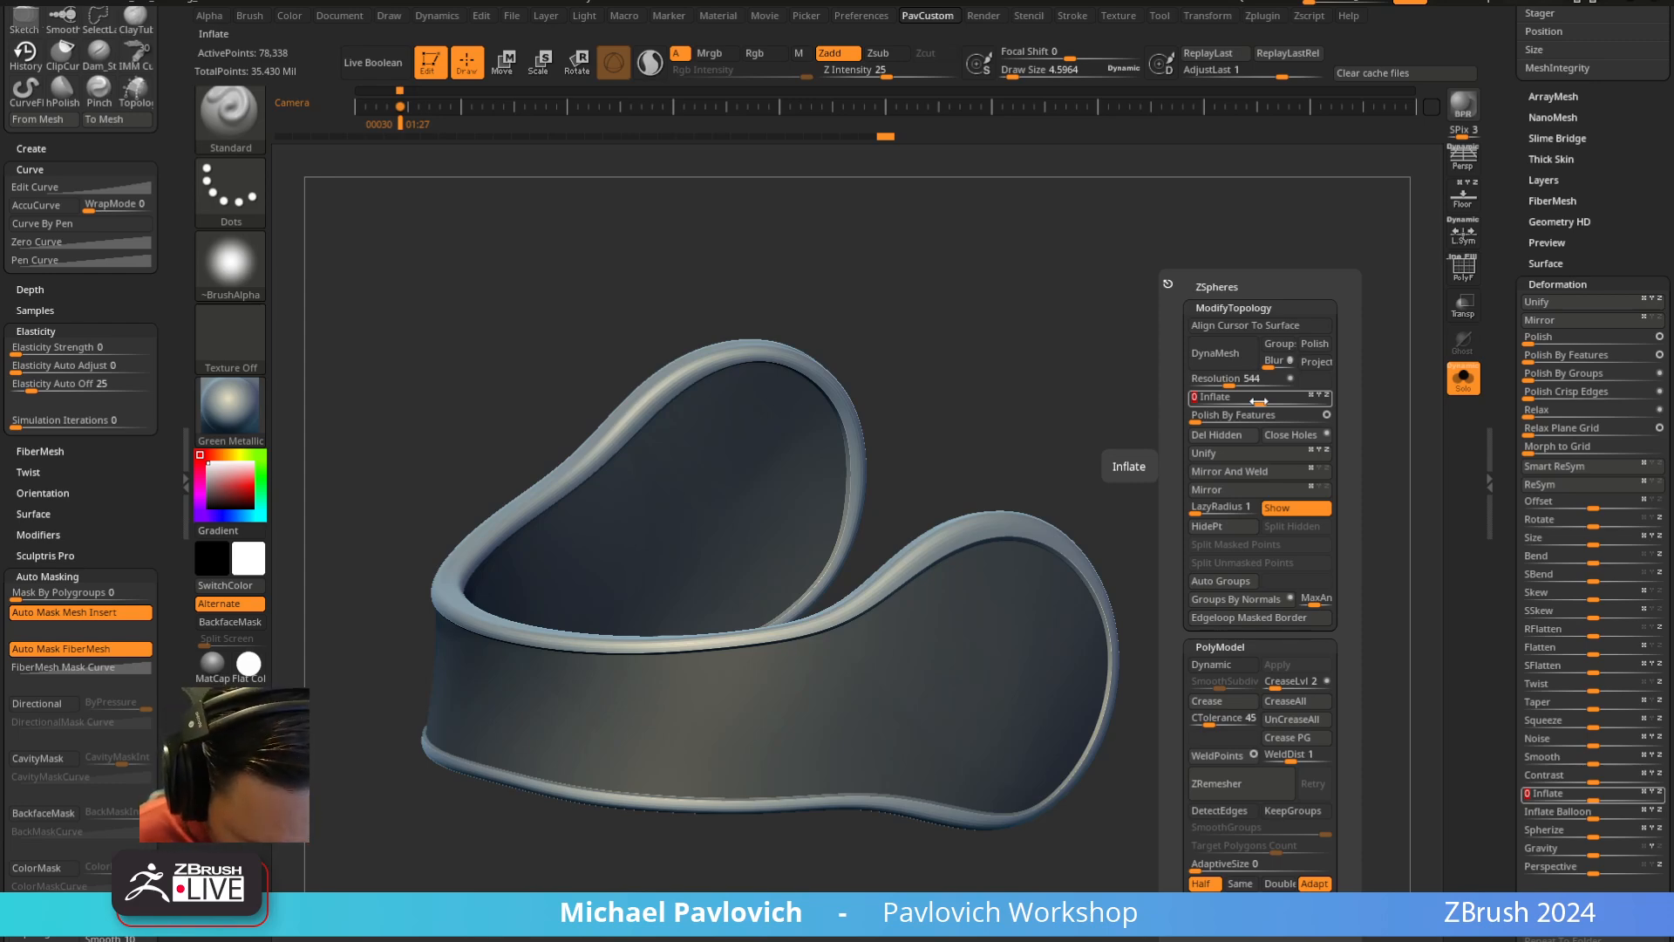
Clear the mask and polish the strap with Polish By Features in its filled-circle mode
left_click_drag(601, 872, 275, 911)
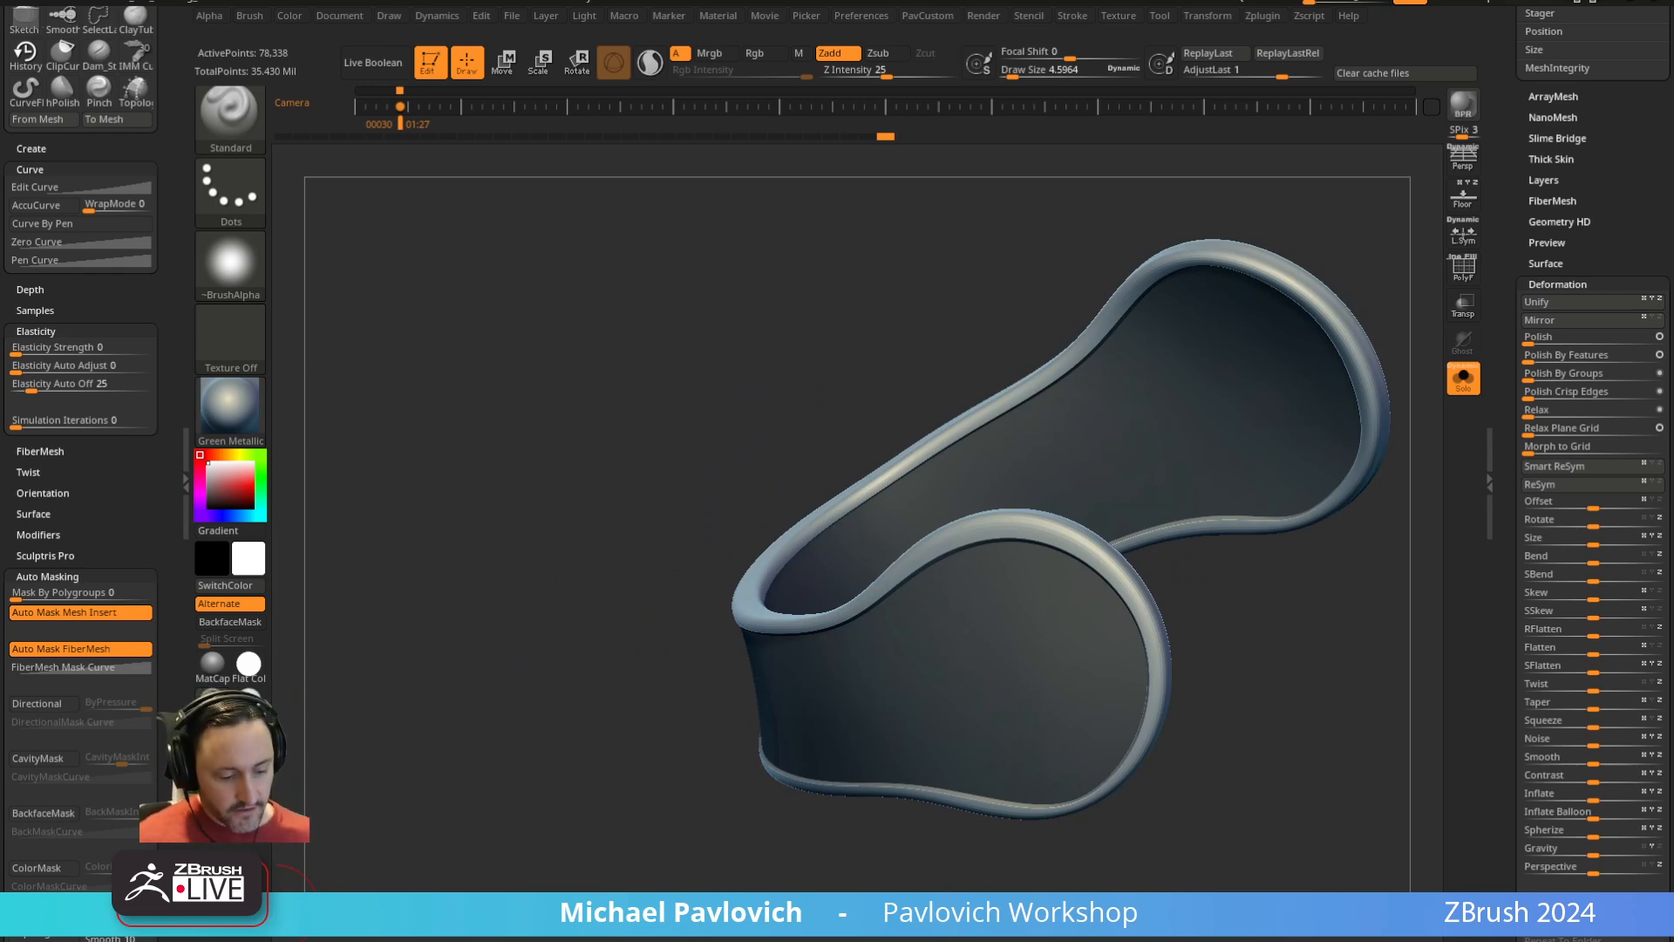
left_click_drag(1343, 663, 1091, 558)
key("space")
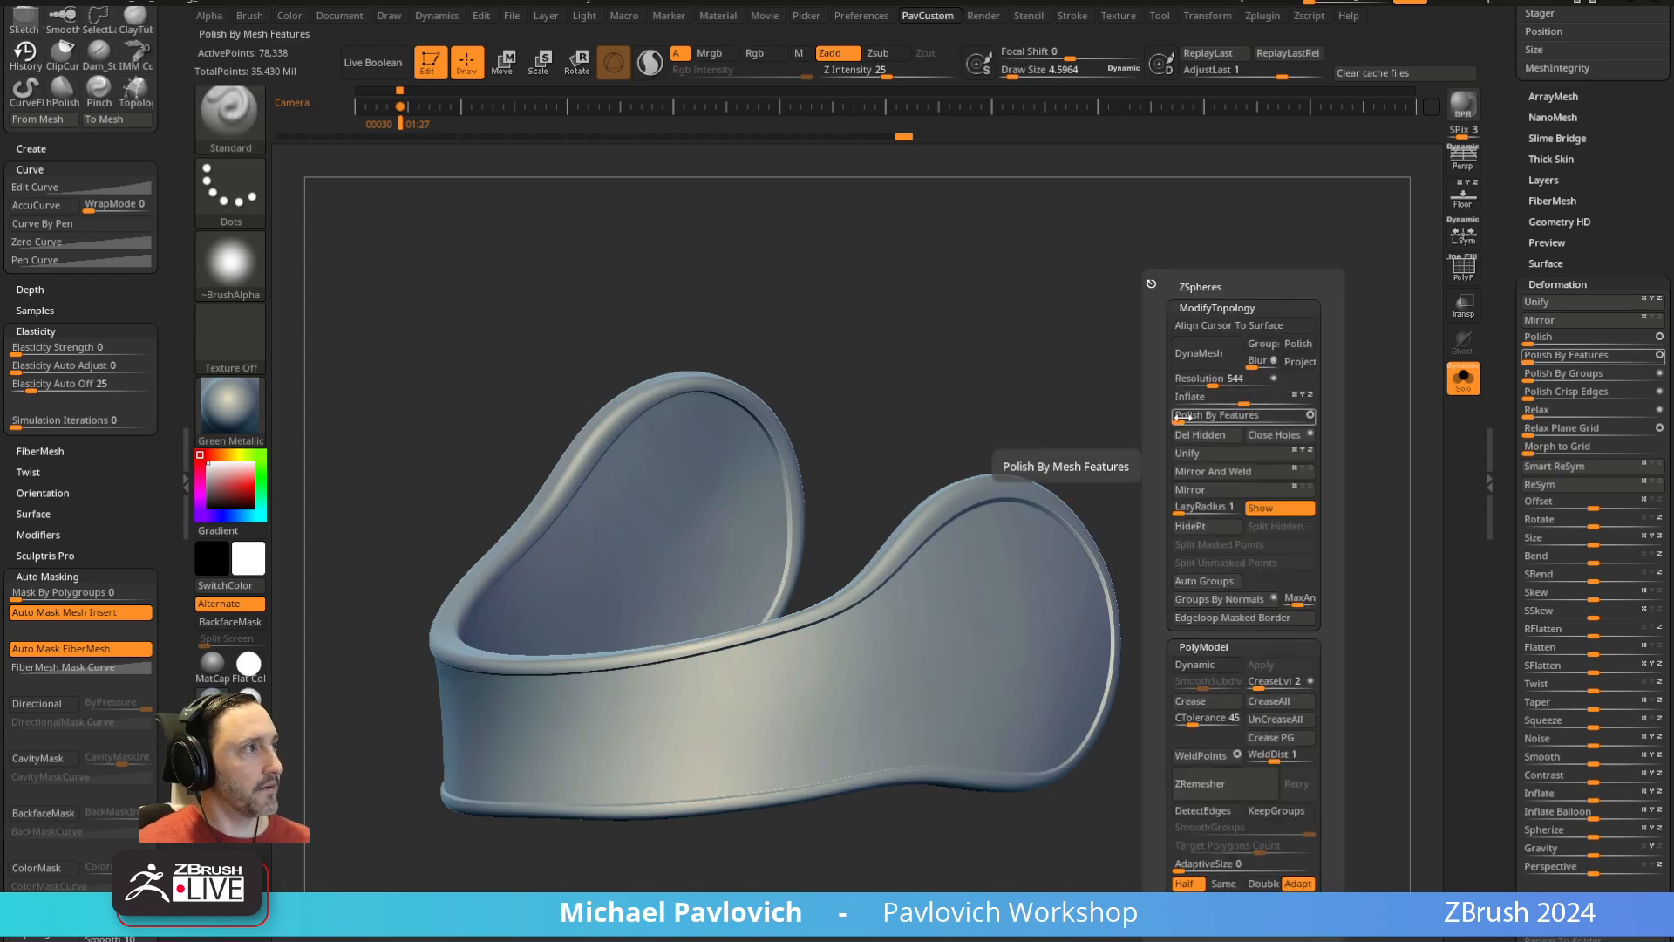
left_click(1305, 414)
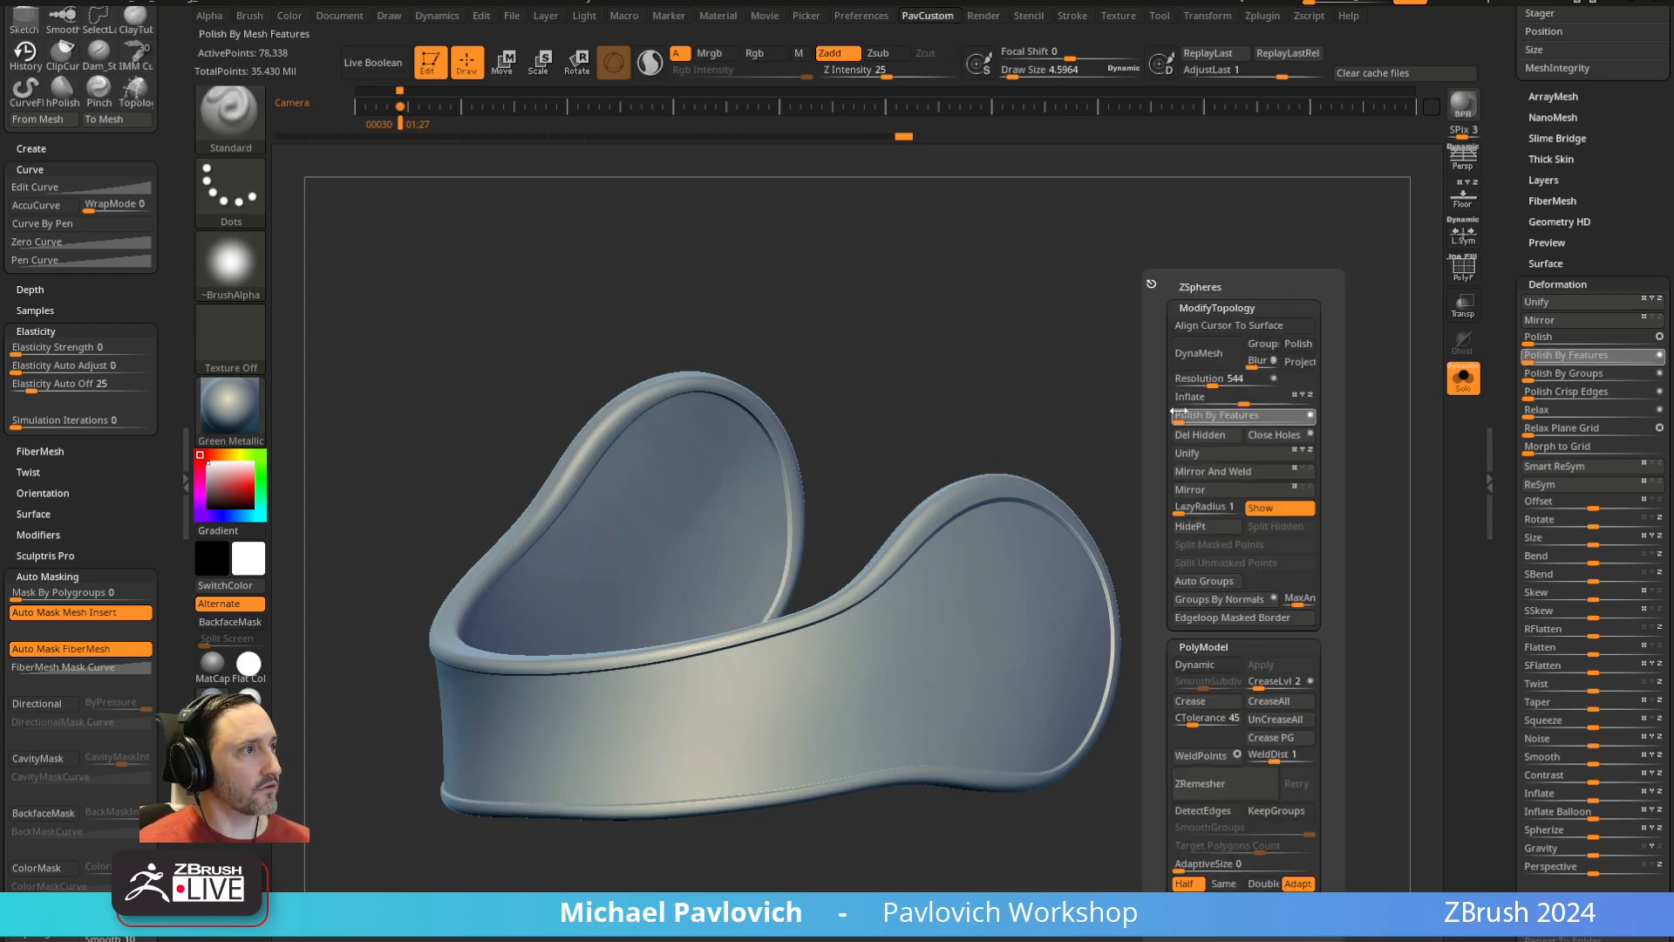
left_click_drag(1207, 443, 1257, 446)
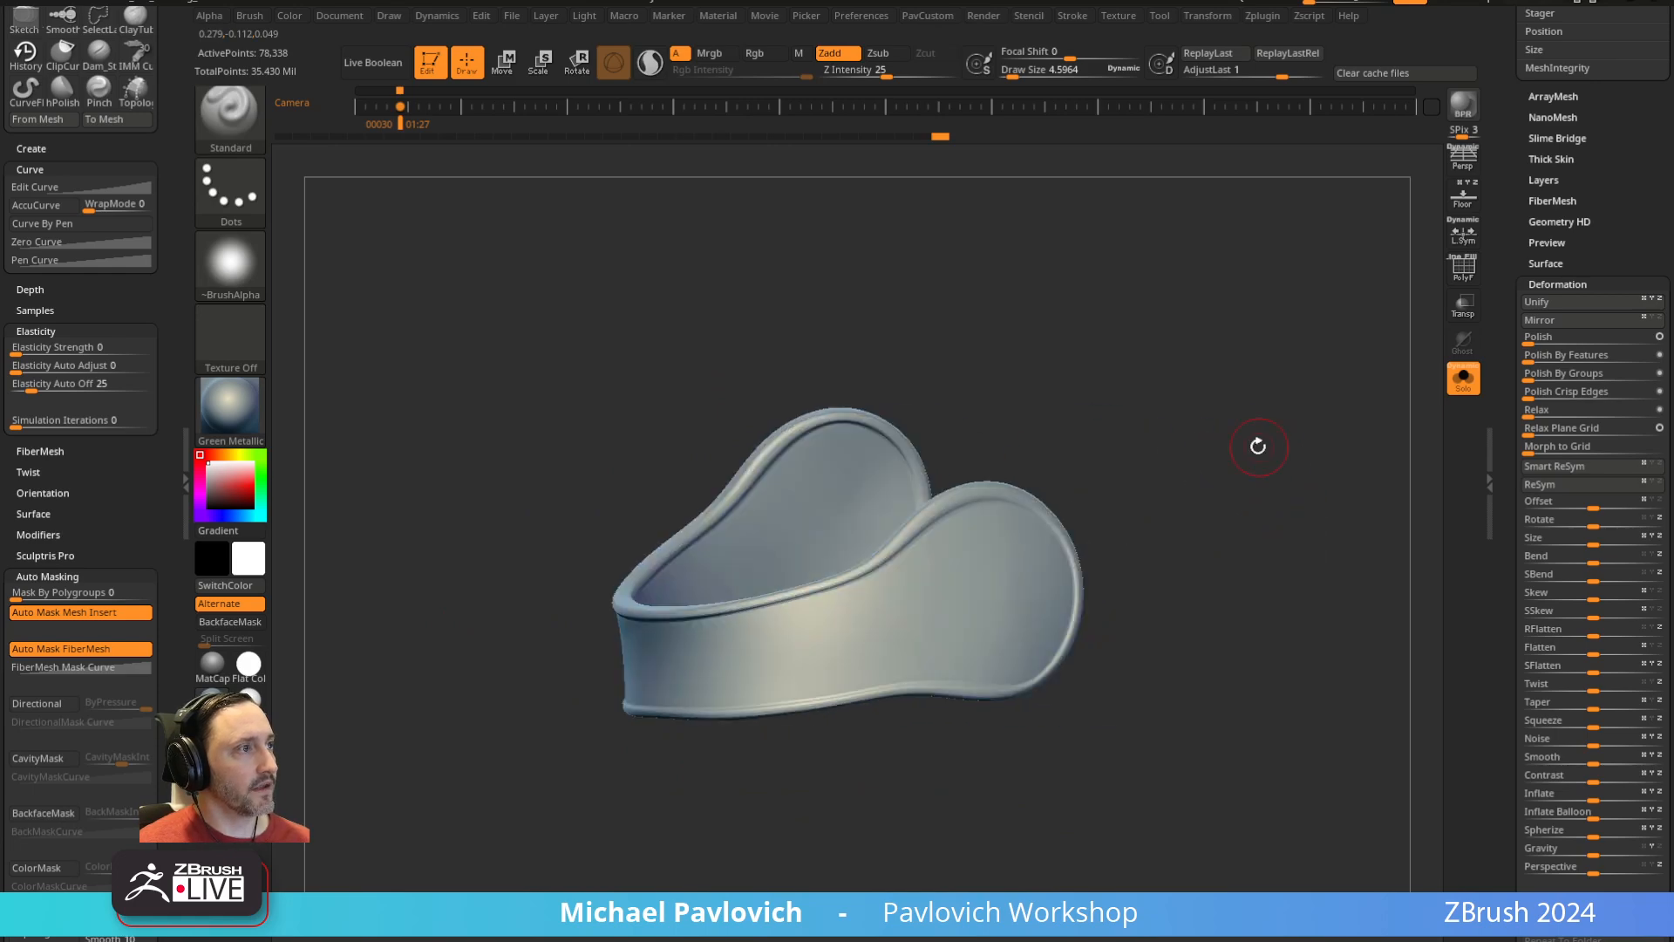
Try sculpting fold strokes on the strap's front with the Standard brush at subdivision levels 5, 4 and 3
left_click_drag(600, 777, 765, 669)
key("s")
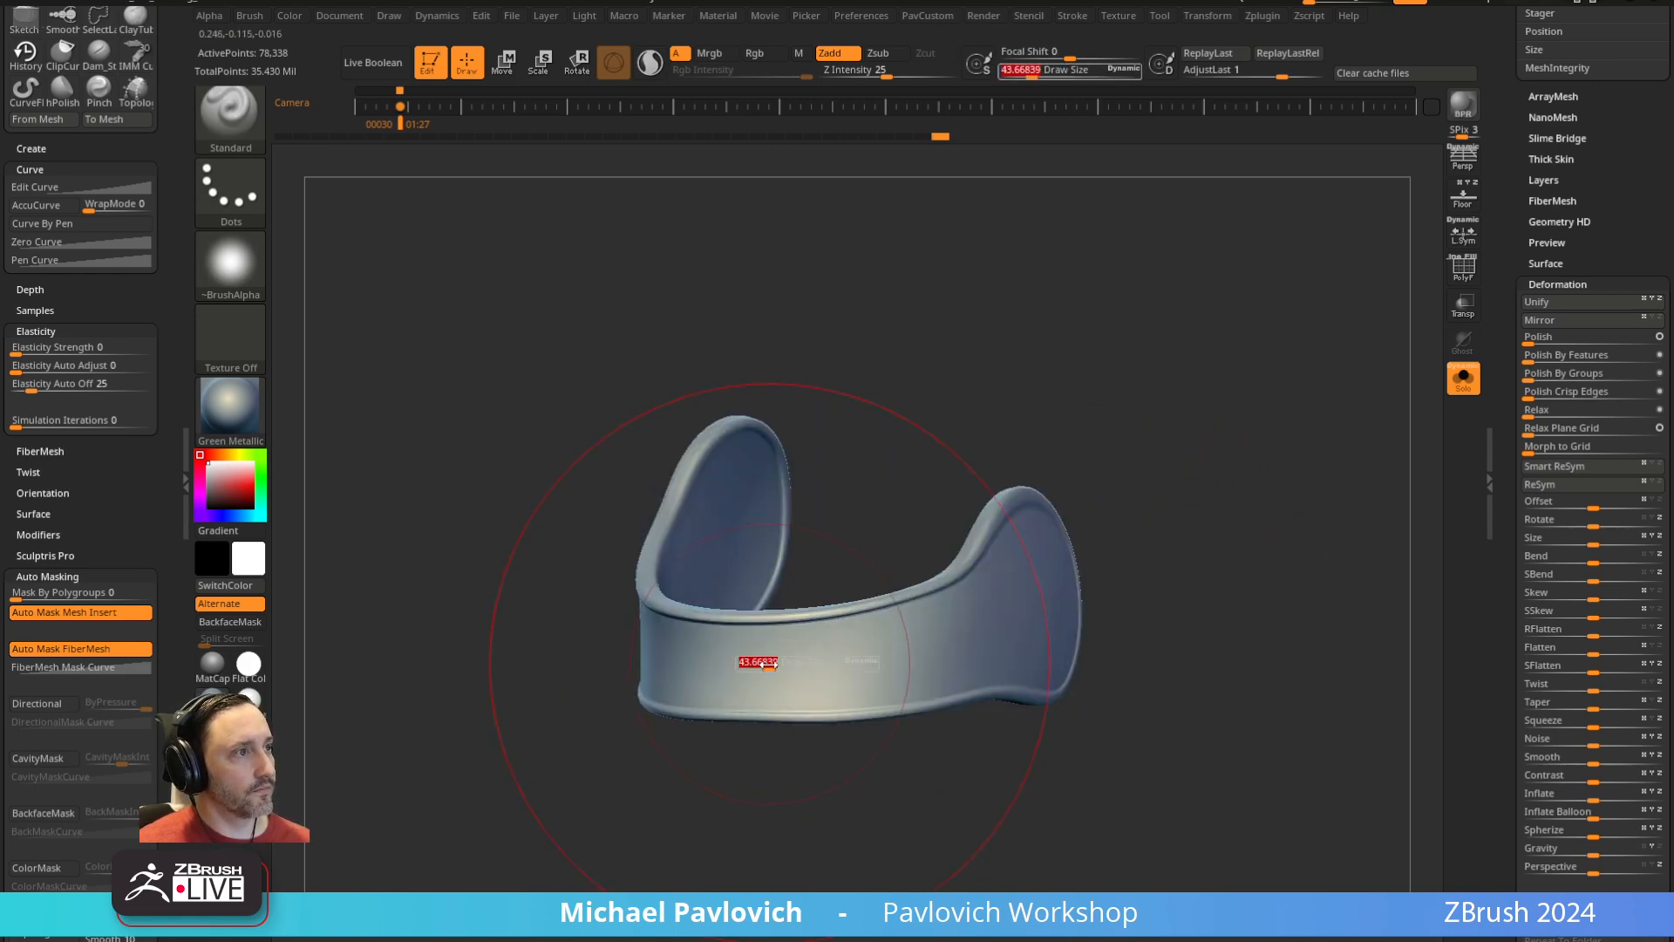
left_click_drag(1222, 572, 1231, 568)
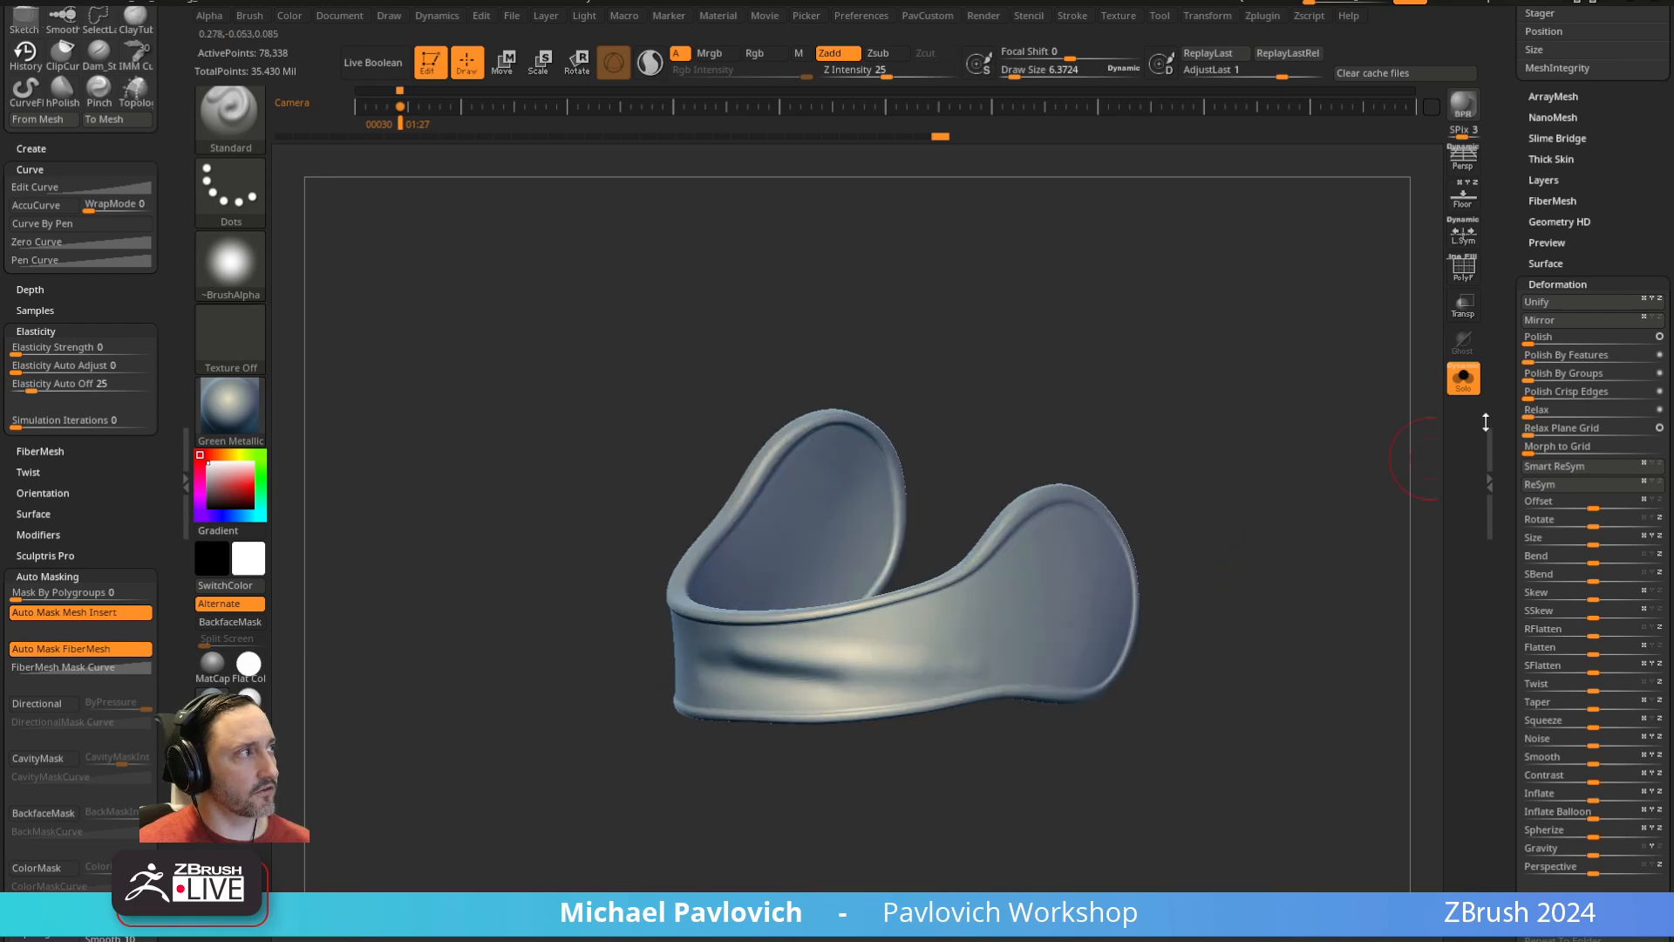
scroll(1507, 338, "up", 10)
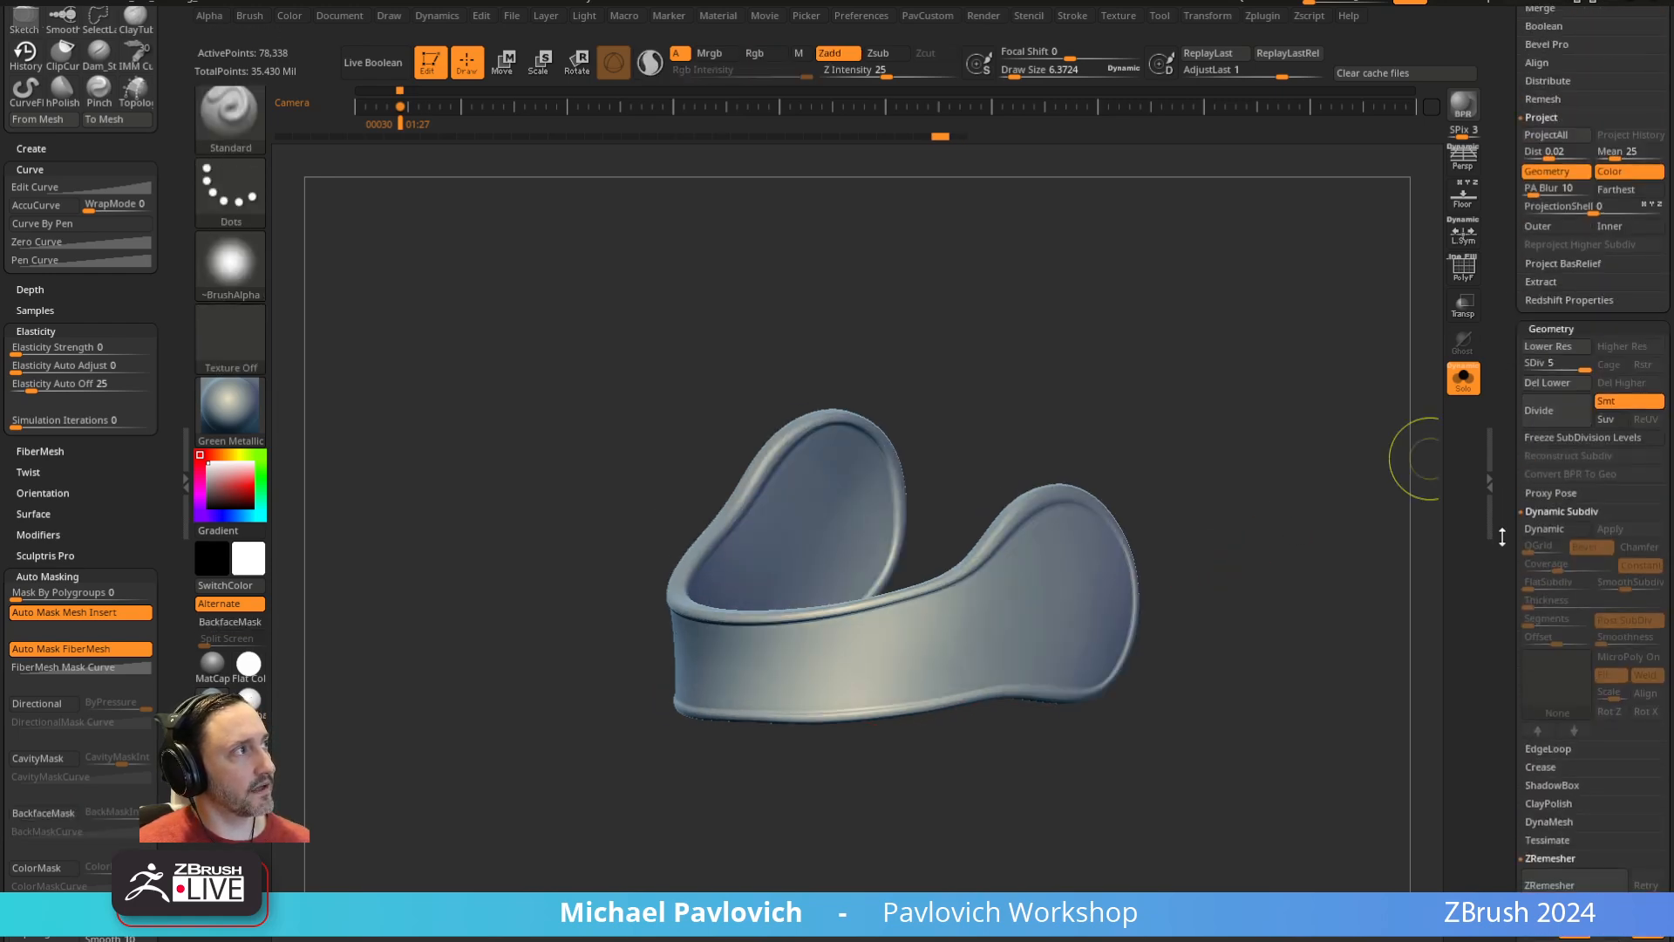
left_click(1573, 348)
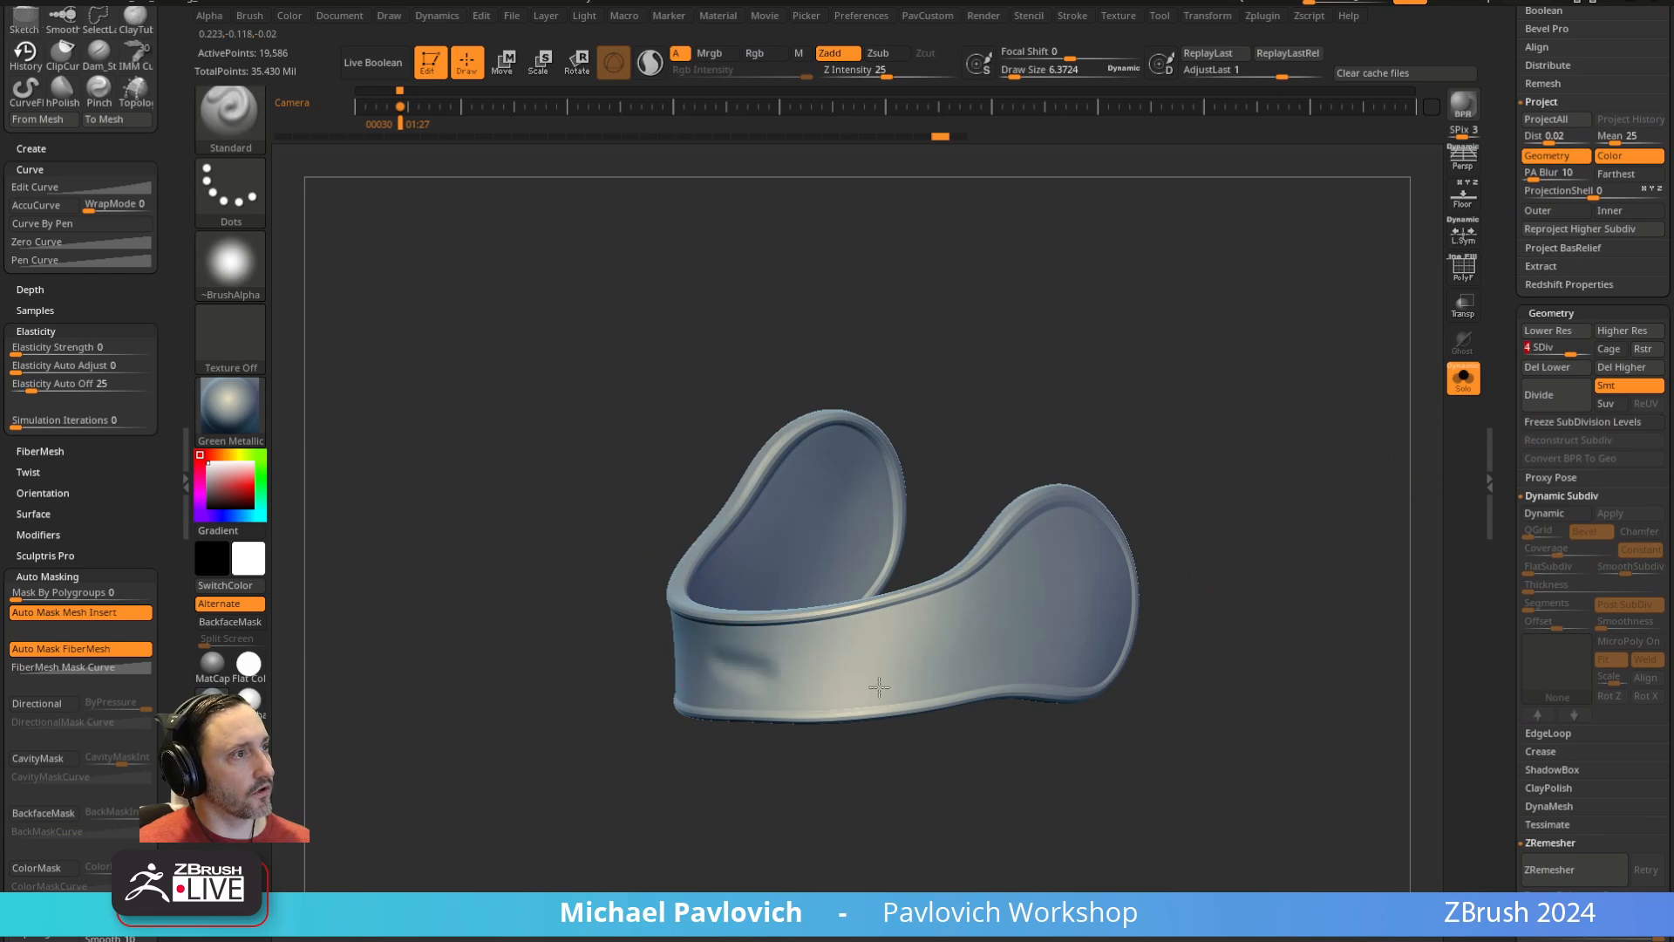
key("shift+d")
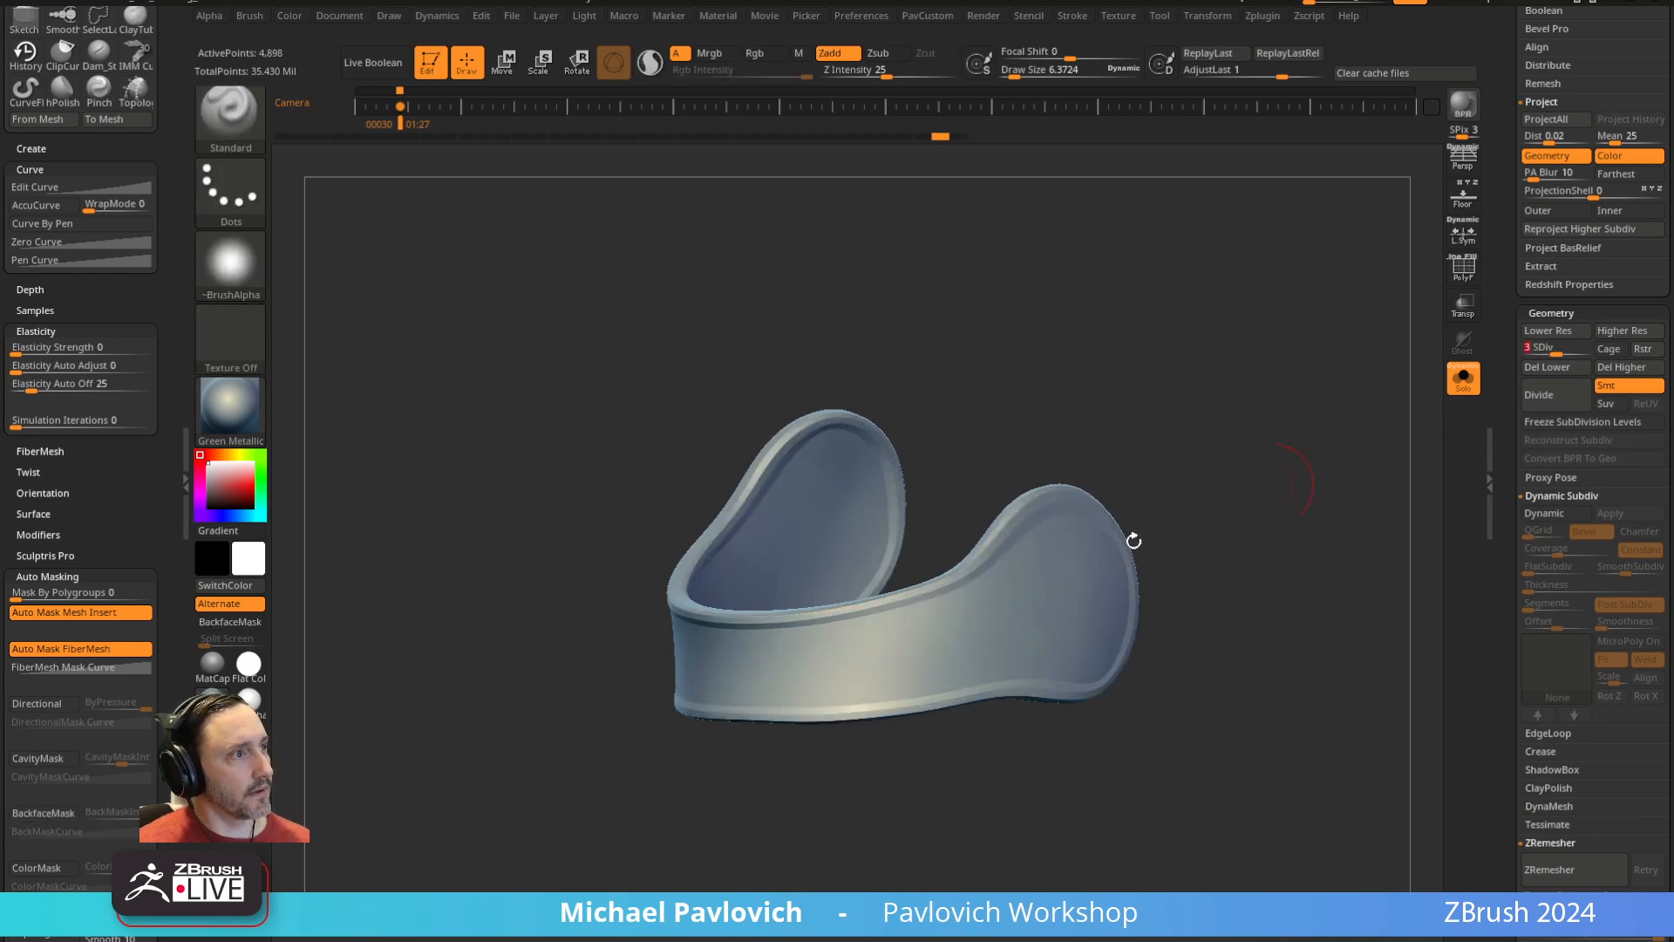
mouse_move(1188, 586)
left_mouse_down()
mouse_move(1322, 512)
mouse_move(1256, 494)
mouse_move(614, 660)
mouse_move(1128, 504)
mouse_move(1275, 597)
mouse_move(1370, 553)
mouse_move(1228, 573)
mouse_move(1051, 649)
left_mouse_up()
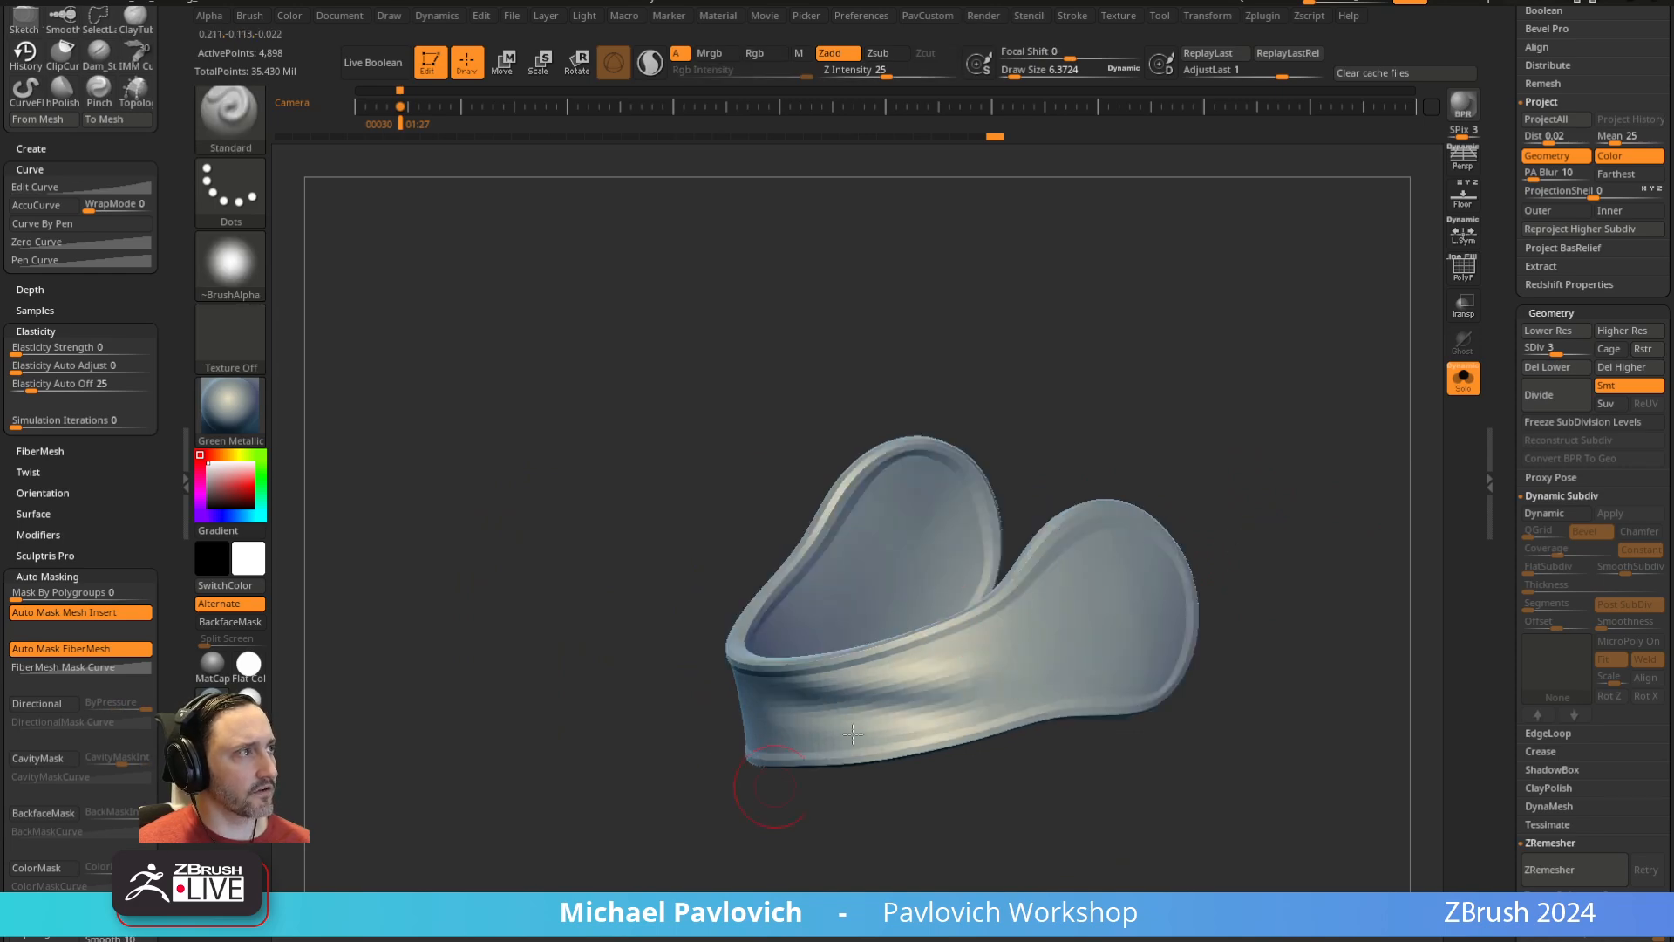
Show the strap together with the boots and set its subdivision level to 5
left_click(1469, 392)
left_click_drag(1556, 350, 1587, 350)
left_click_drag(1259, 448, 1285, 516, "alt")
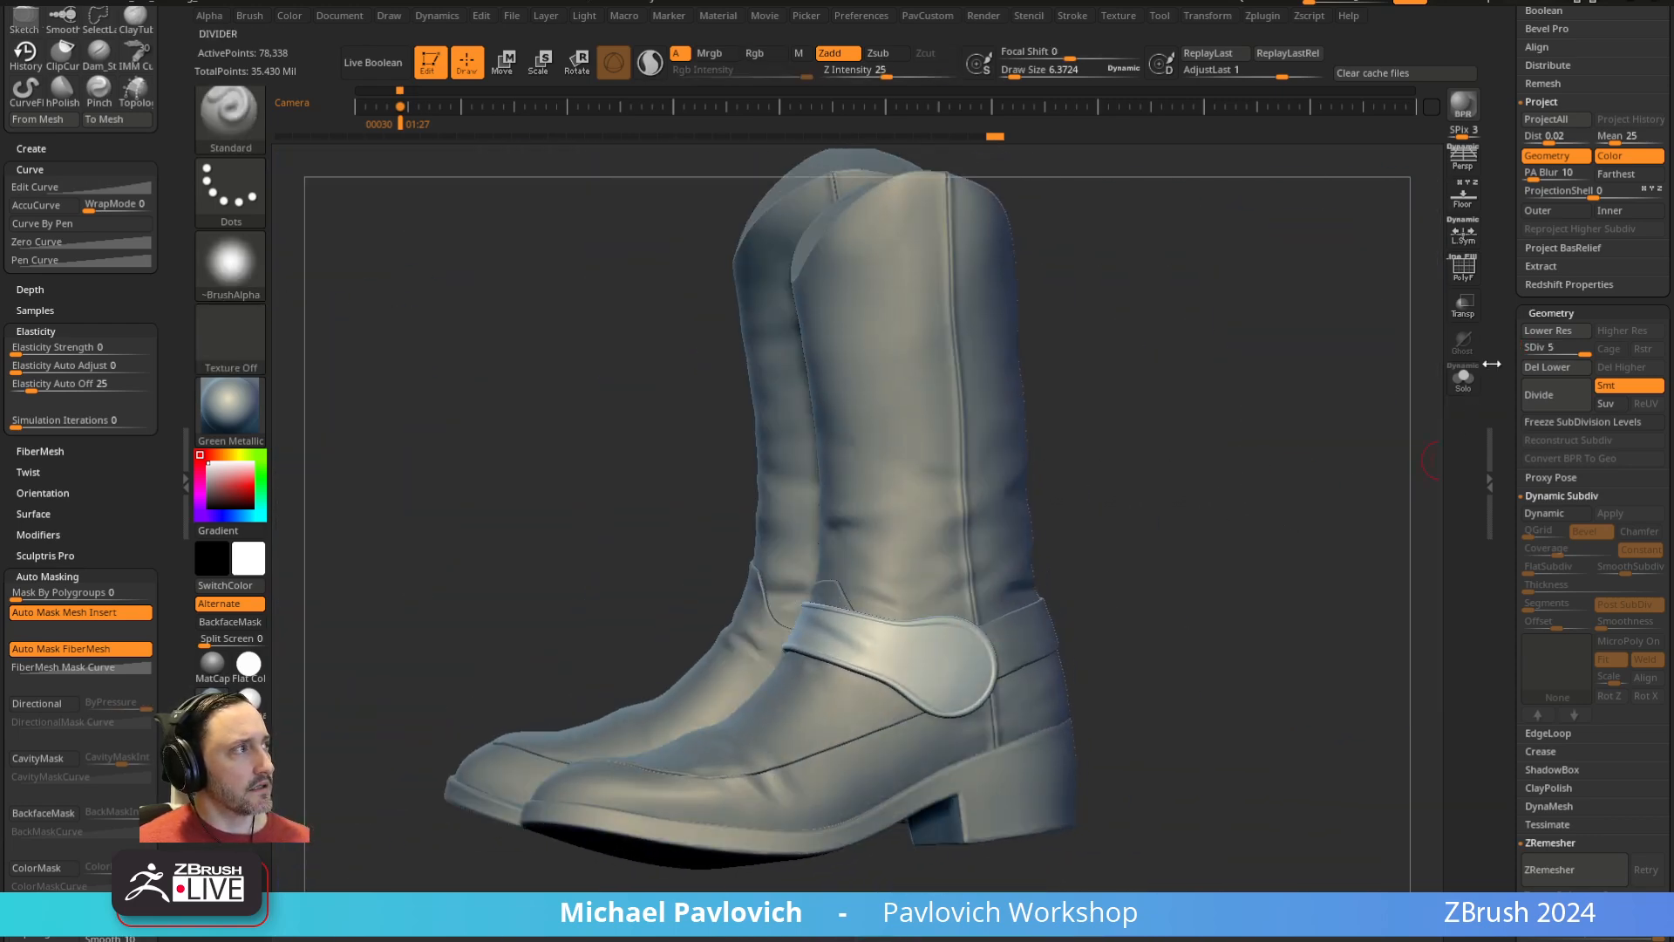
Switch to the finished cowboy character tool and examine the spurs, buckles and straps around the boots
left_click_drag(1513, 377, 1573, 643)
left_click(1654, 746)
left_click(1655, 746)
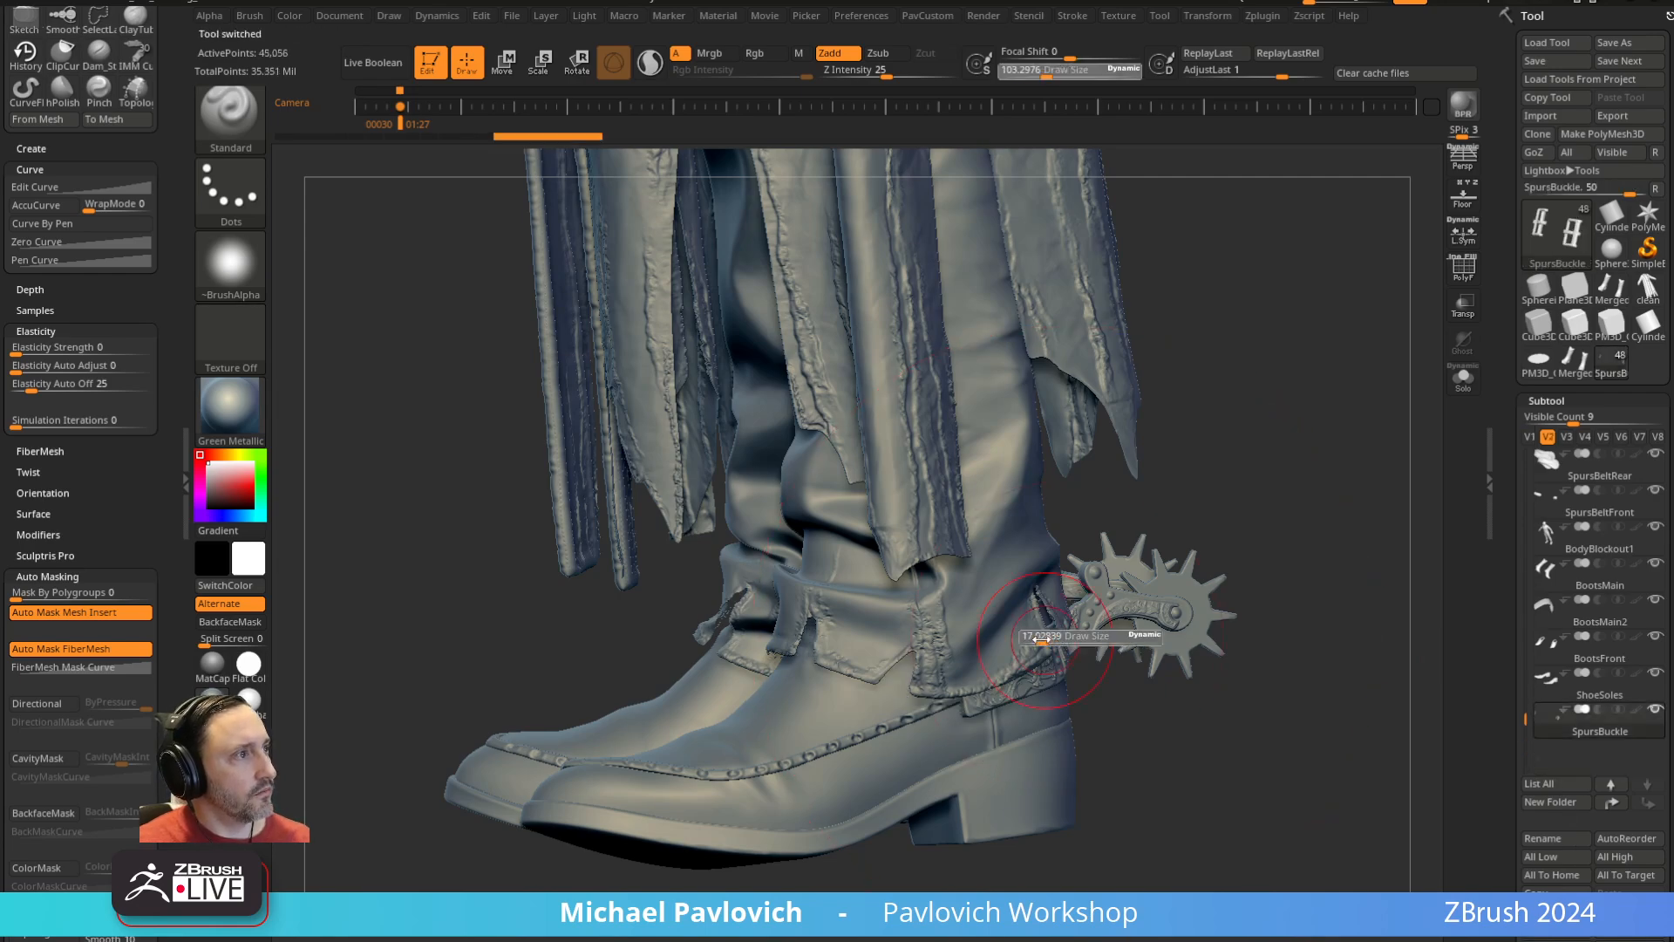
left_click_drag(1042, 639, 1039, 639)
mouse_move(1195, 558)
left_mouse_down("alt")
mouse_move(1185, 474)
mouse_move(1226, 418)
mouse_move(1145, 560)
left_mouse_up("alt")
mouse_move(1149, 567)
left_mouse_down()
mouse_move(1043, 587)
mouse_move(1002, 576)
left_mouse_up()
mouse_move(1209, 573)
left_mouse_down()
mouse_move(1043, 577)
mouse_move(1203, 701)
mouse_move(1132, 617)
mouse_move(1114, 619)
left_mouse_up()
key("s")
left_click_drag(1133, 623, 1168, 678)
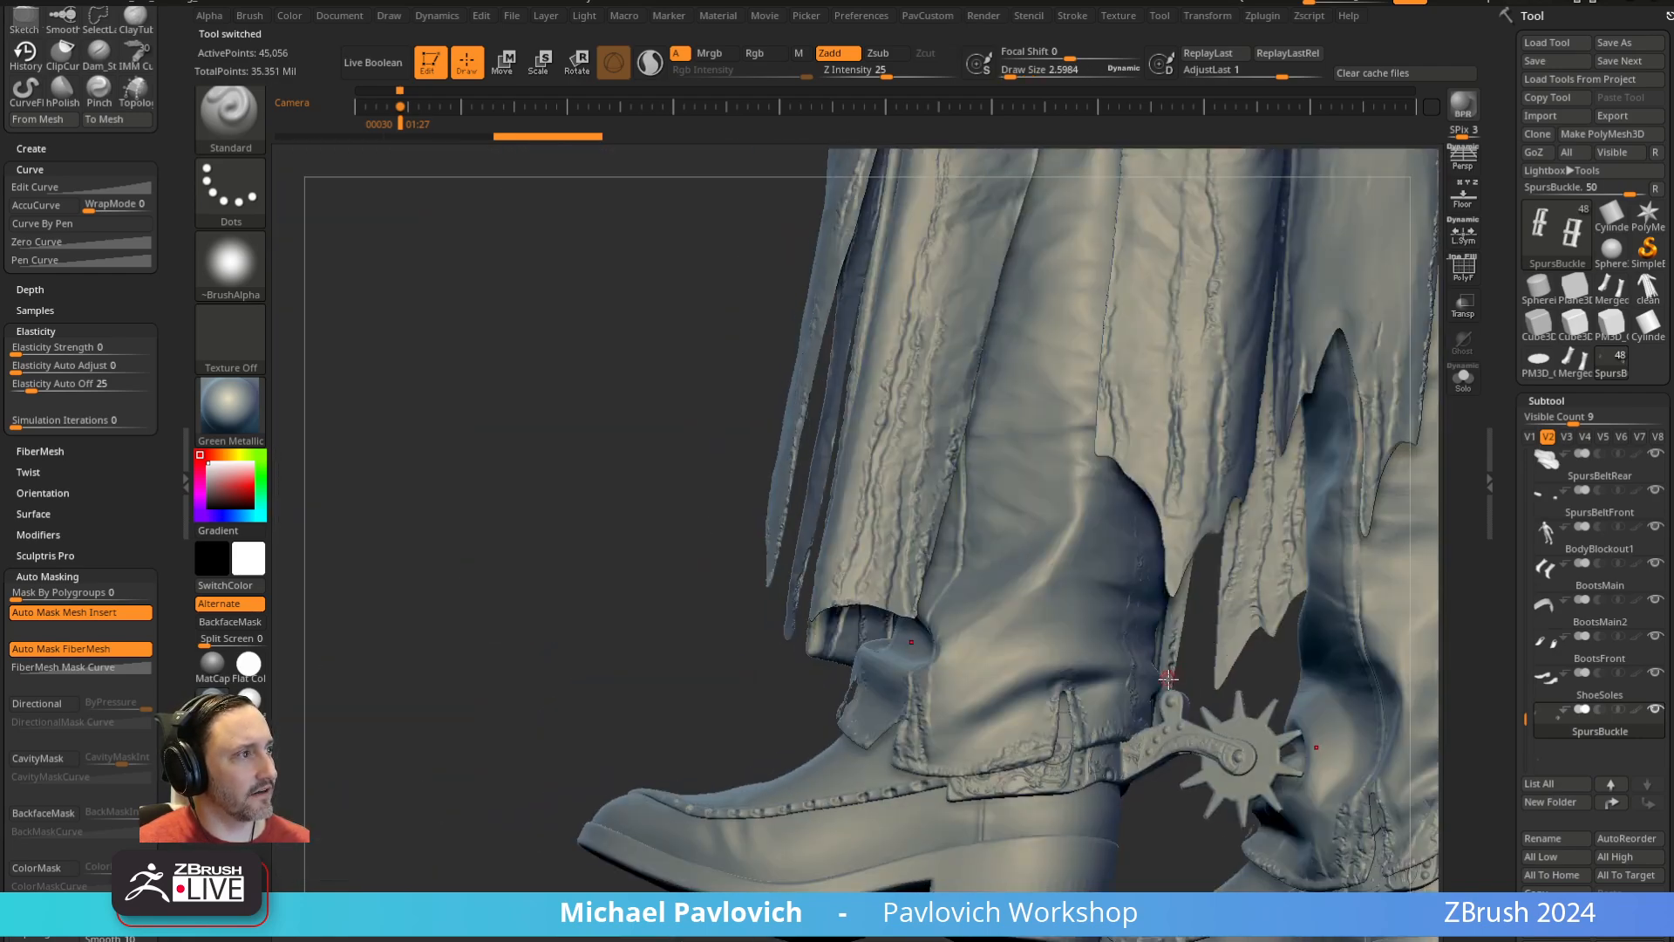
mouse_move(680, 558)
left_mouse_down("alt")
mouse_move(598, 359)
mouse_move(616, 646)
mouse_move(1081, 558)
mouse_move(1152, 518)
mouse_move(789, 577)
mouse_move(771, 697)
mouse_move(793, 563)
mouse_move(807, 565)
left_mouse_up("alt")
key("s")
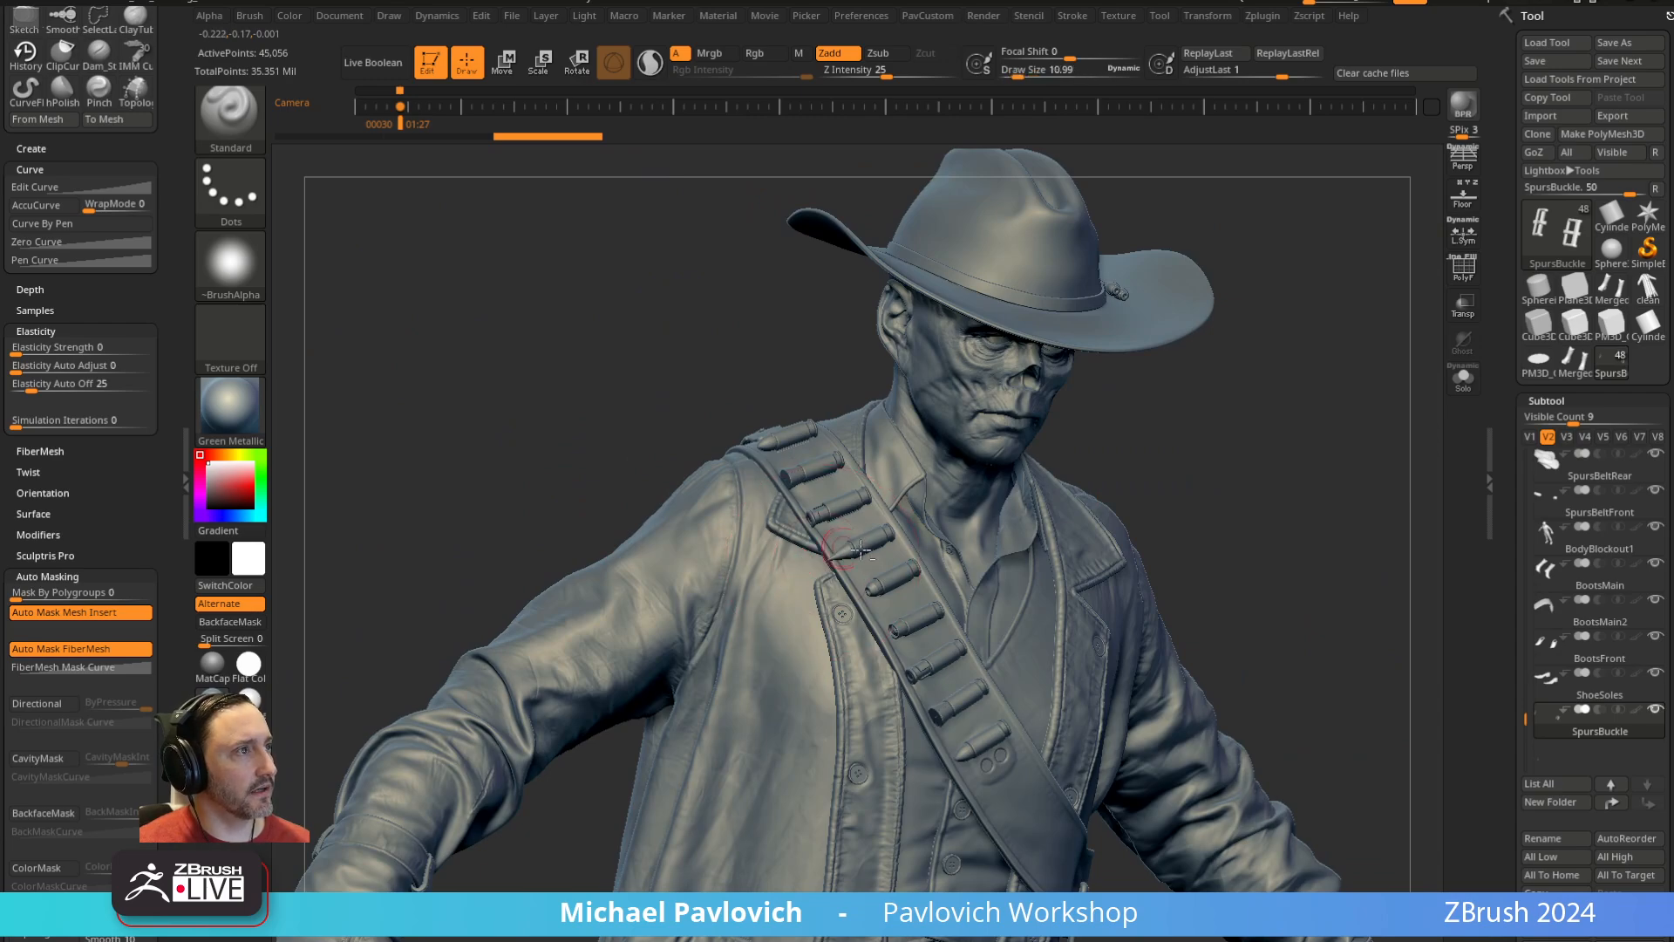
Select the BandolierLoops and Bullets subtools and examine how the bandolier sits across the character's chest
left_click(1001, 738, "alt")
mouse_move(1308, 444)
left_mouse_down("alt")
mouse_move(1192, 471)
mouse_move(1251, 441)
left_mouse_up("alt")
left_click_drag(1360, 255, 879, 667, "alt")
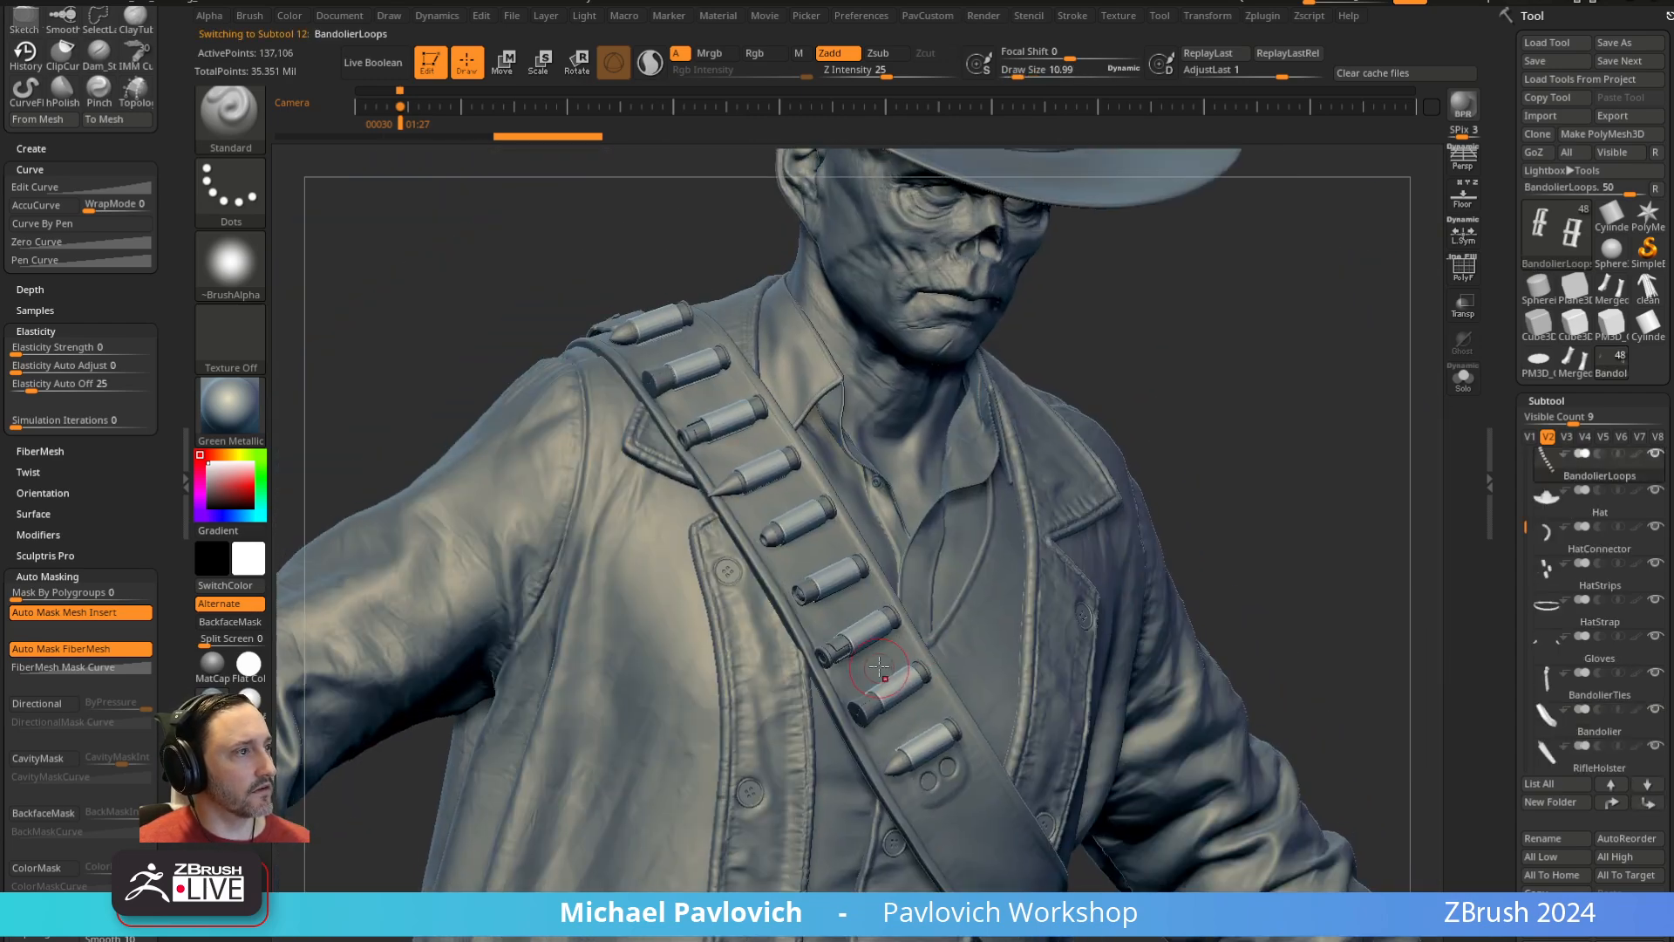
left_click_drag(1140, 539, 1326, 401)
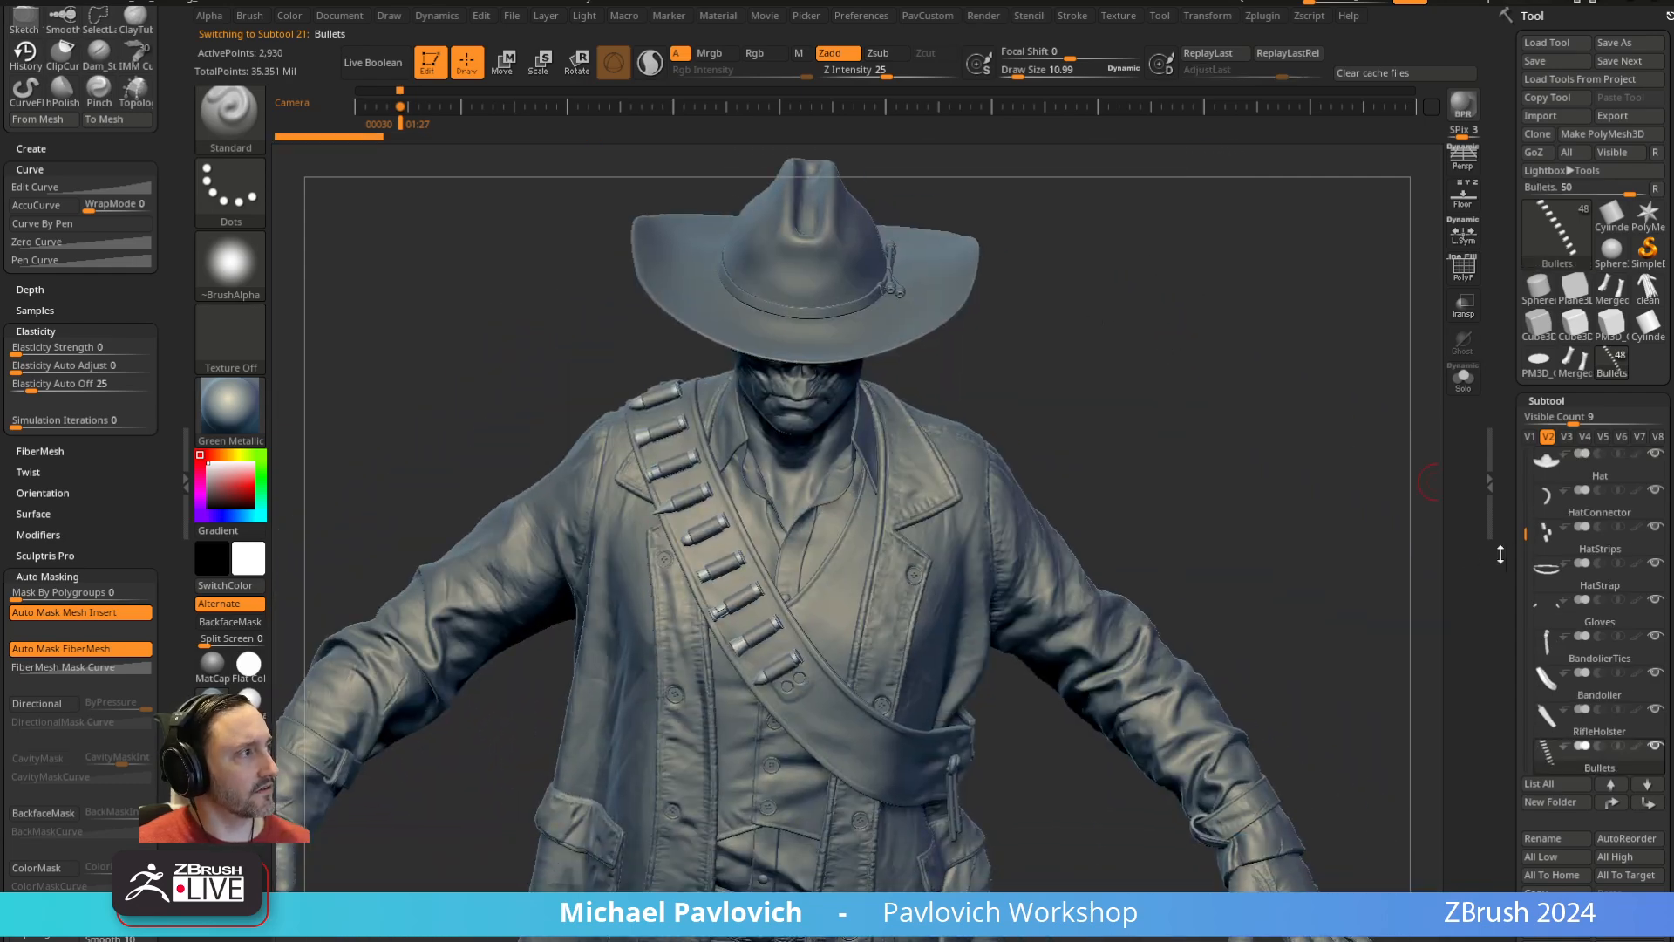
Switch to the Cylinder3D primitive, frame it and show its polygon wireframe
left_click_drag(1501, 555, 1507, 375)
left_click_drag(1499, 241, 1498, 535)
left_click(1551, 259)
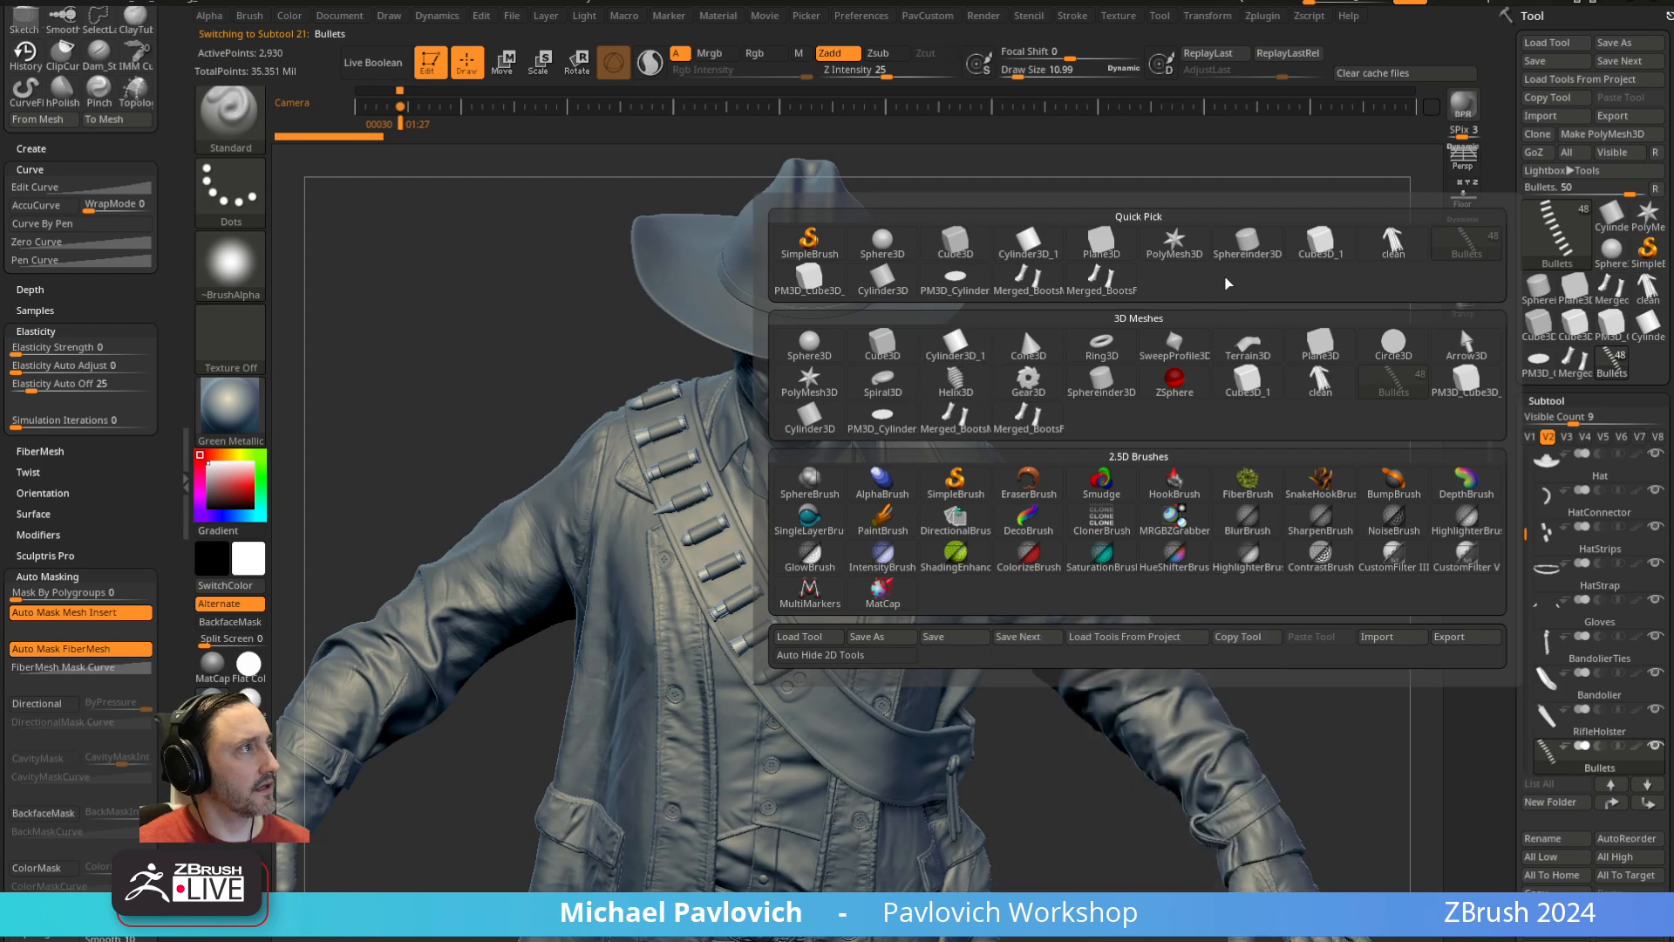
left_click(976, 351)
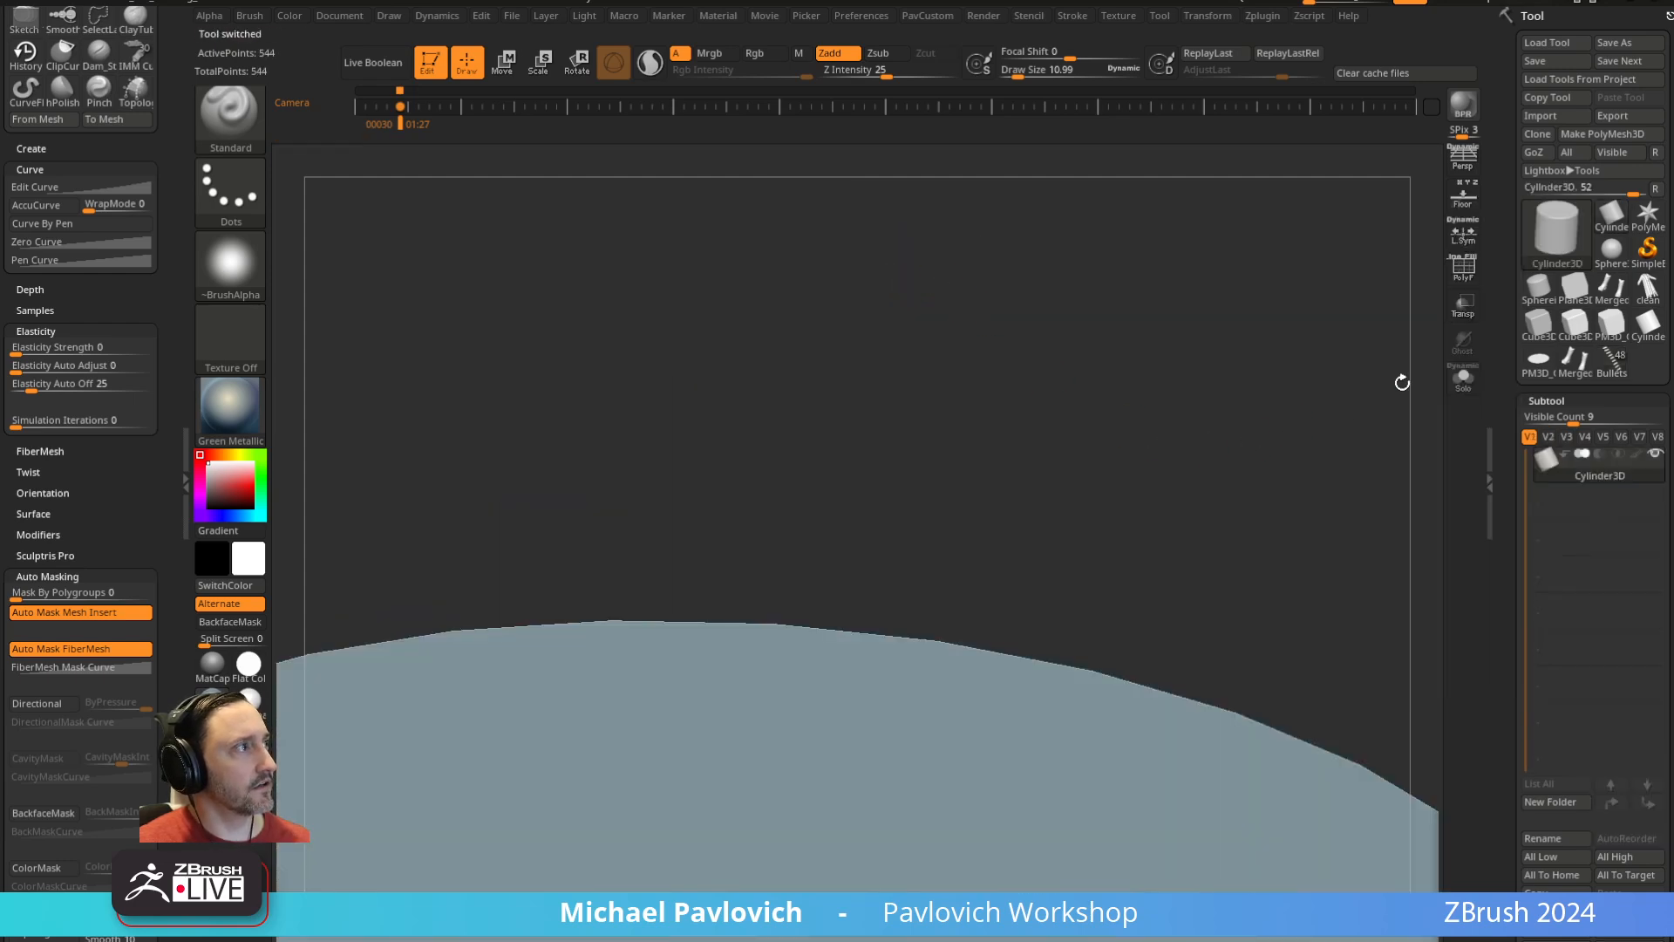
key("f")
left_click_drag(1326, 422, 964, 483)
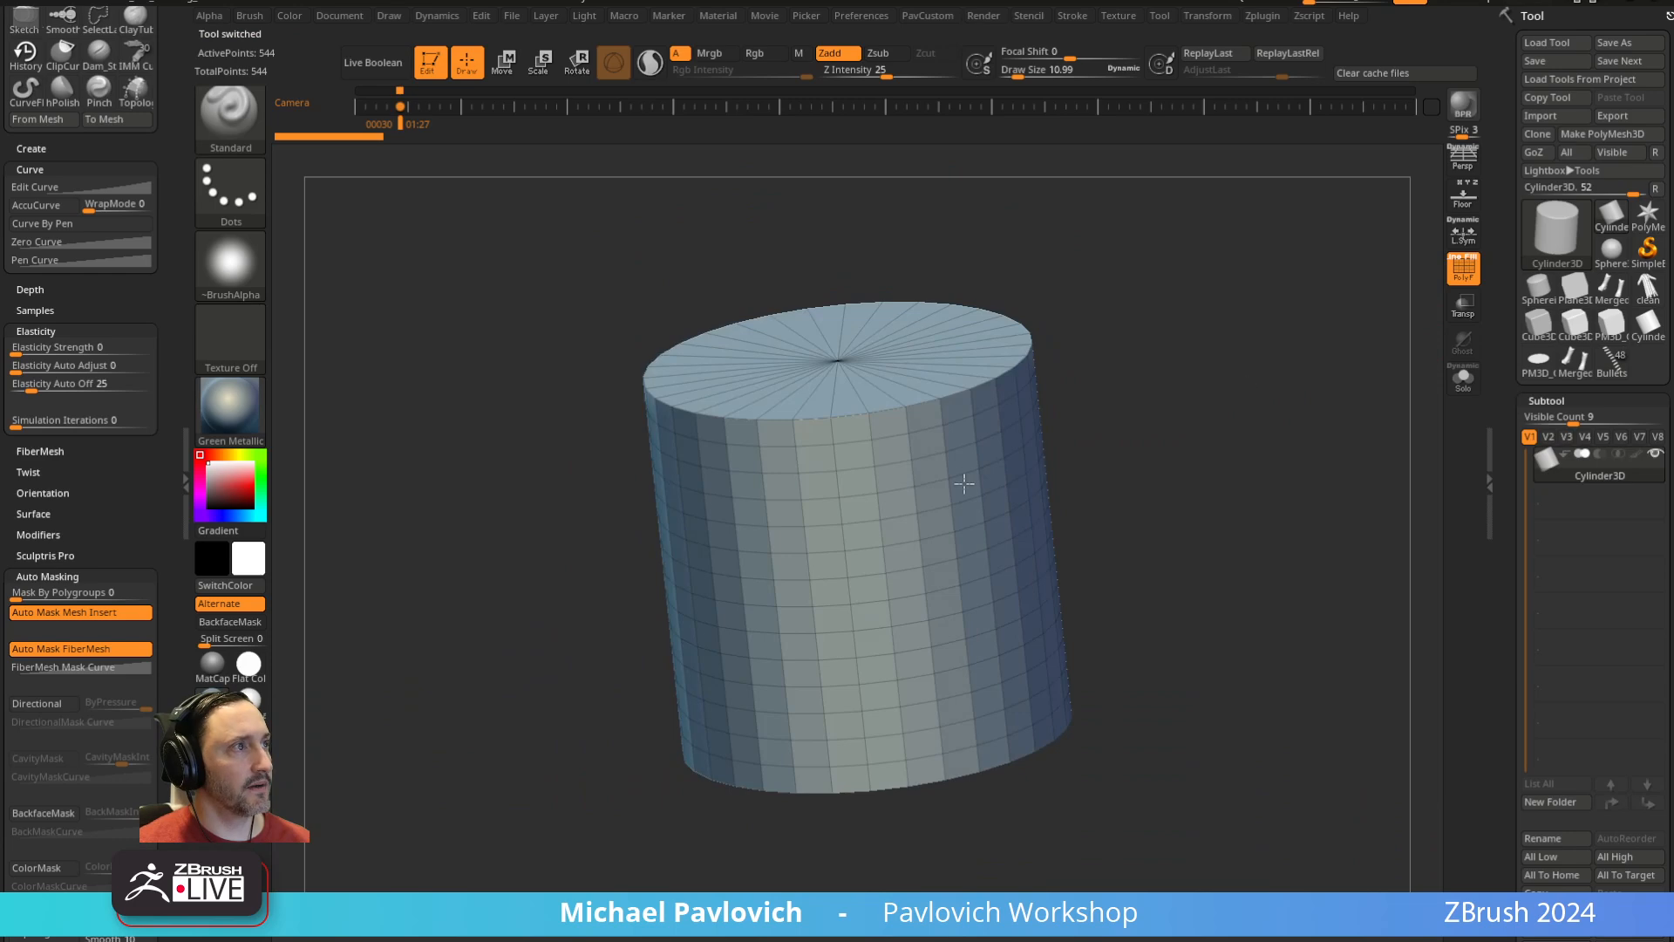
Initialize the cylinder with a horizontal subdivision count of 24 and a vertical subdivision count of 4
left_click_drag(1518, 534, 1512, 206)
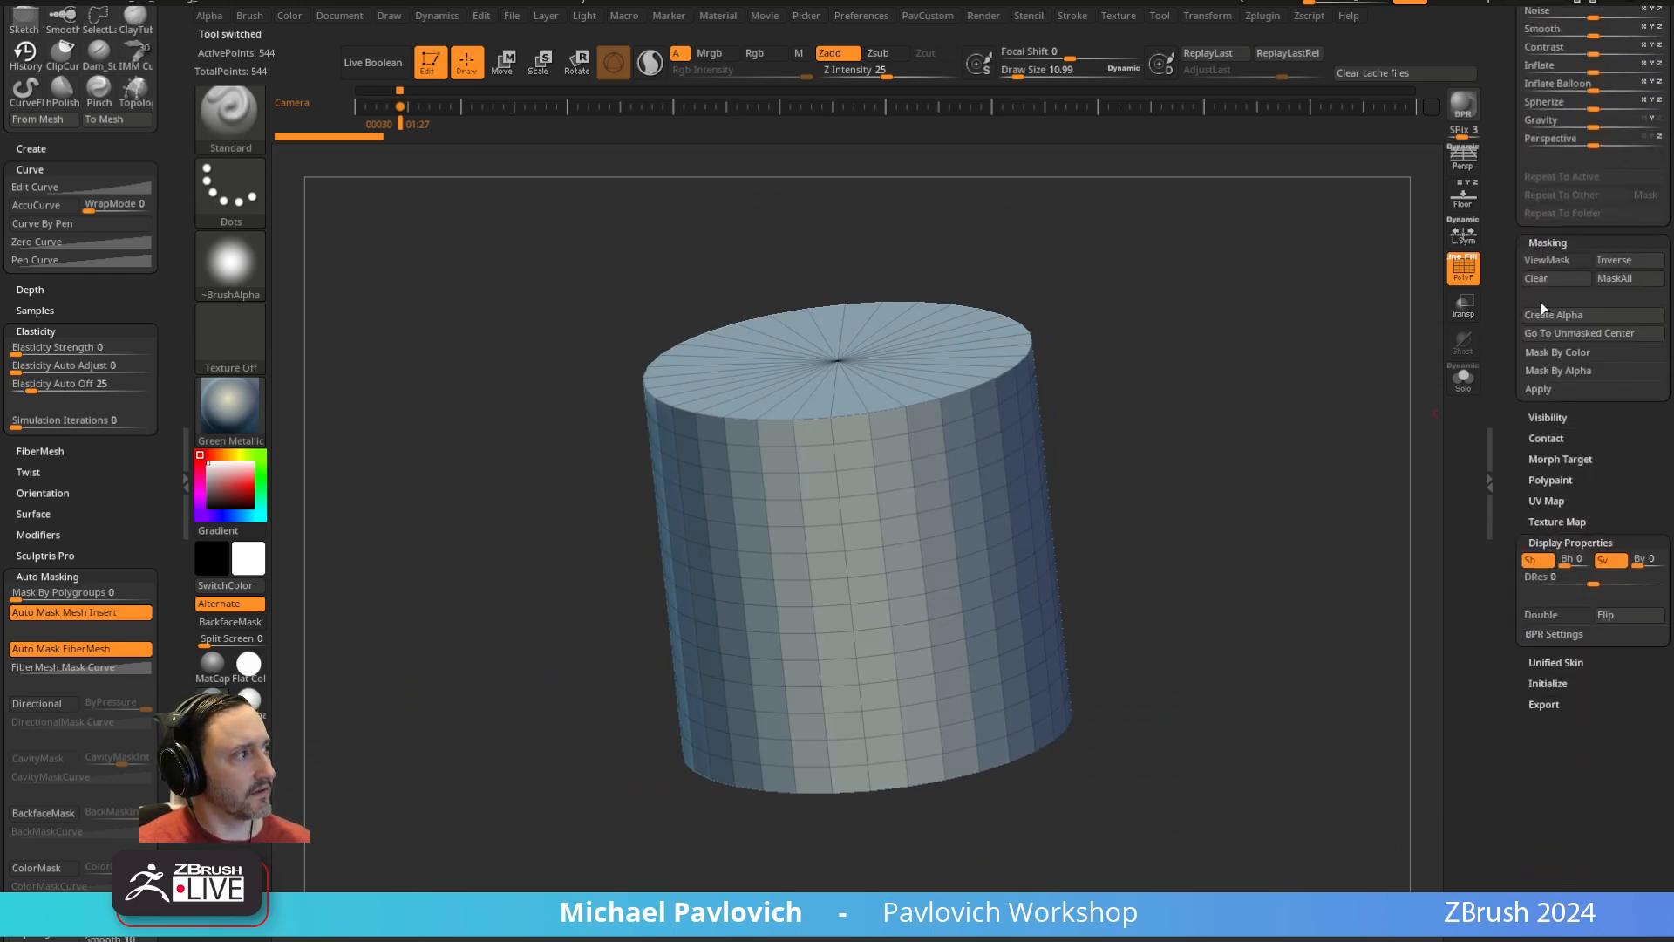
left_click(1543, 542, "shift")
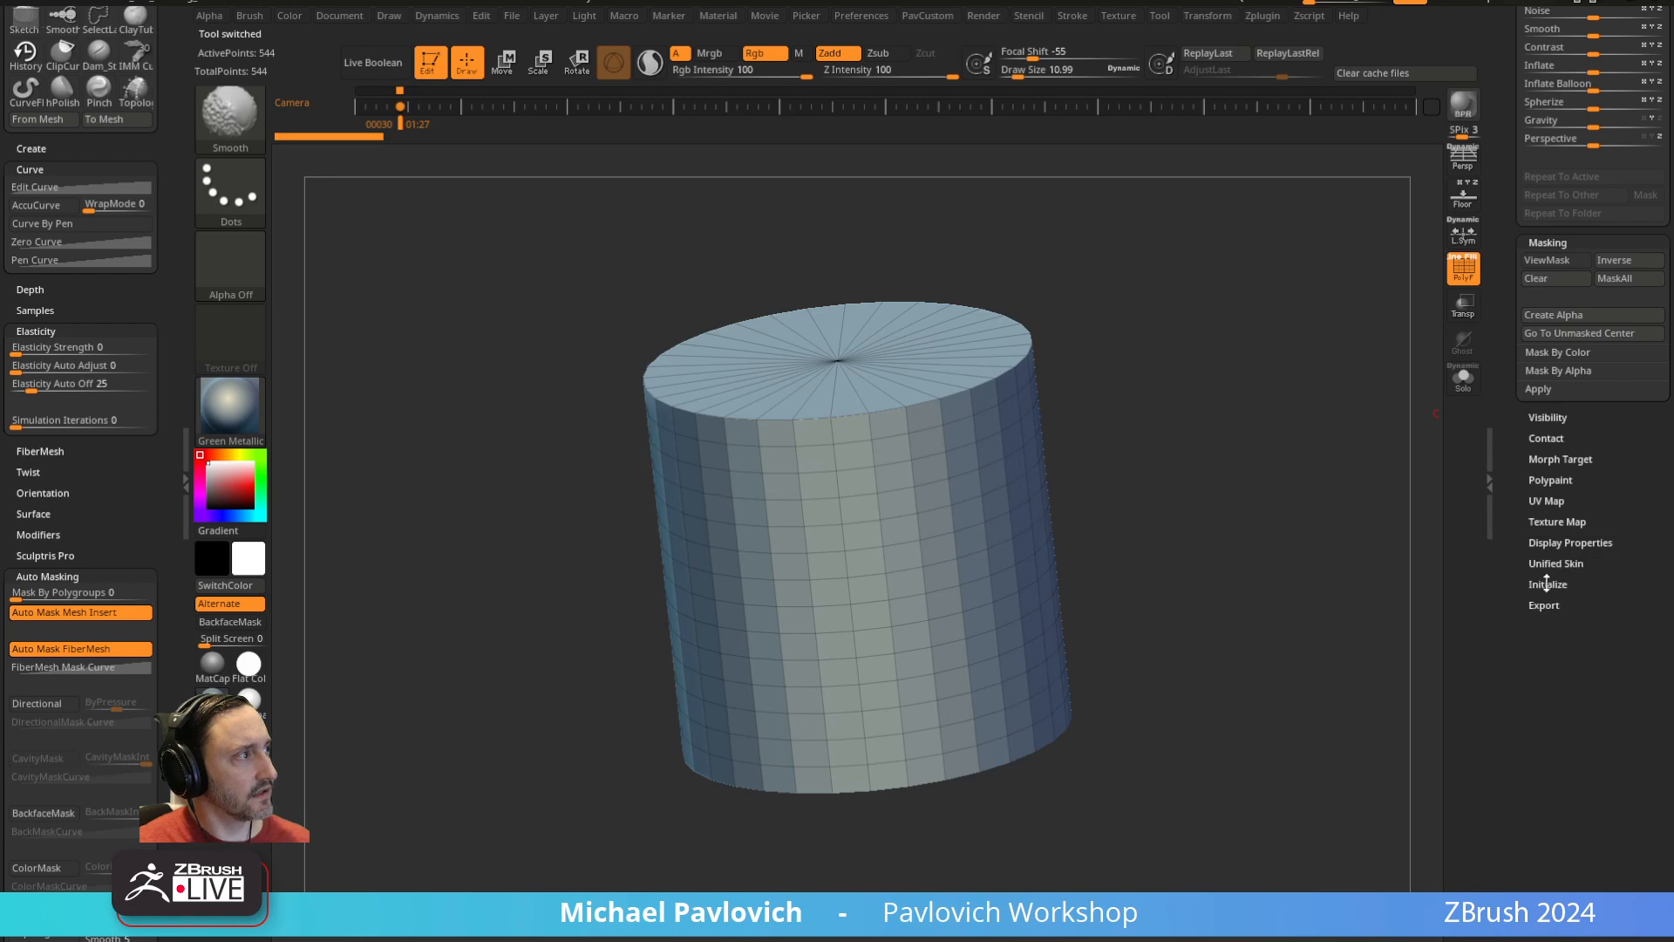
left_click(1546, 584, "shift")
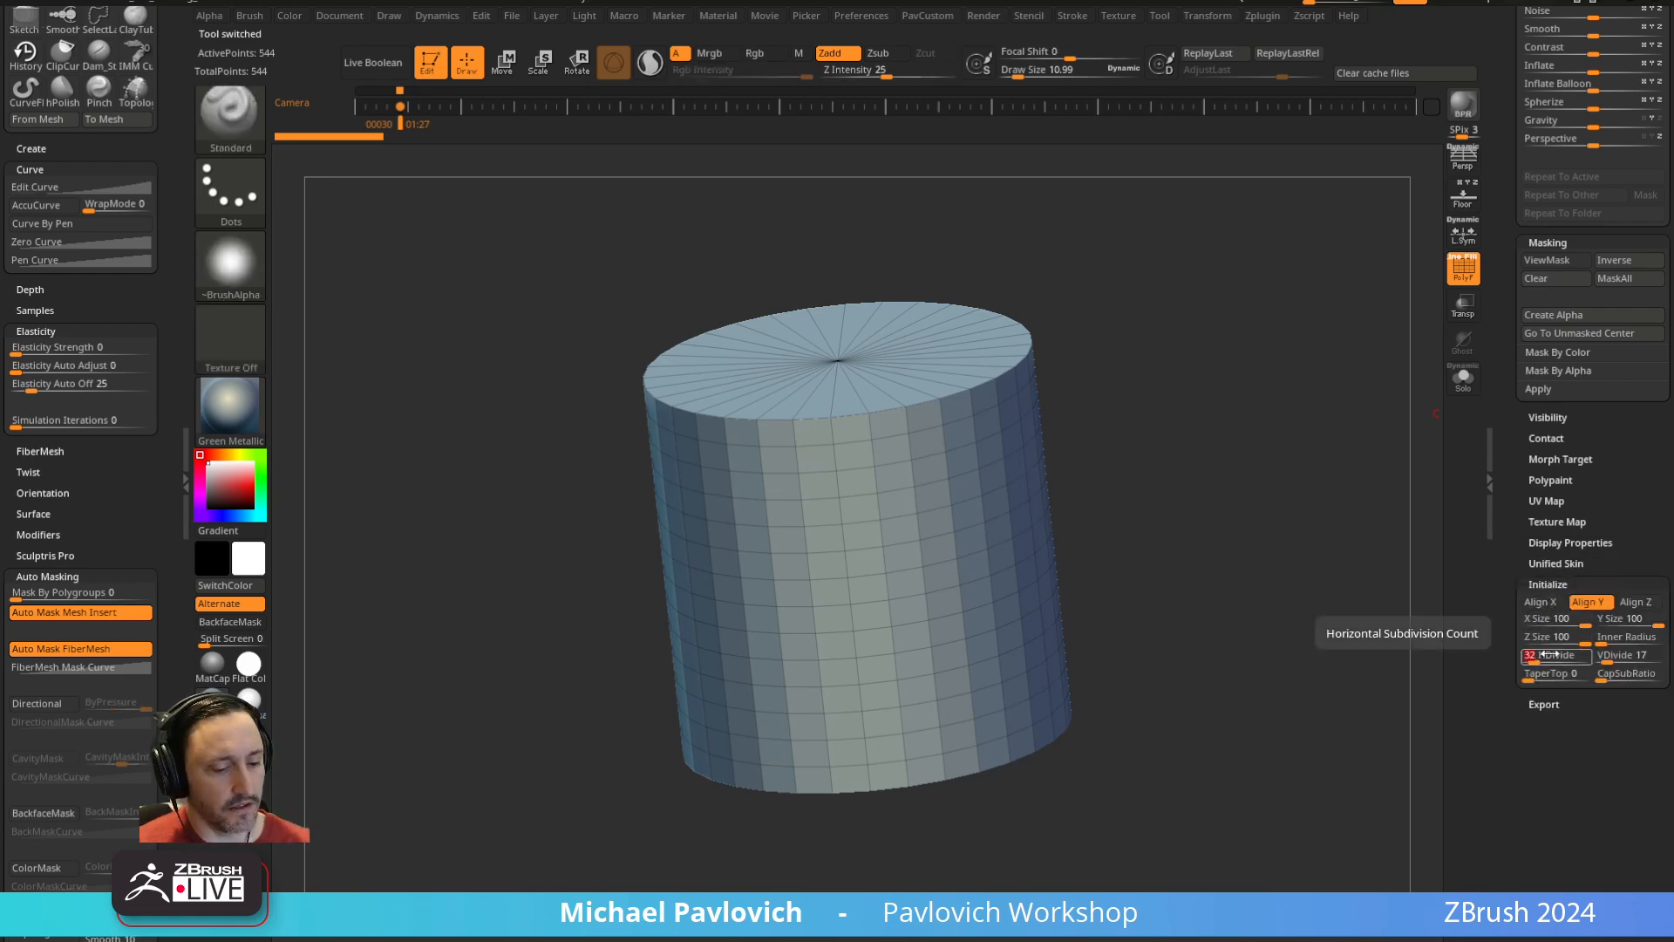
key("Tab")
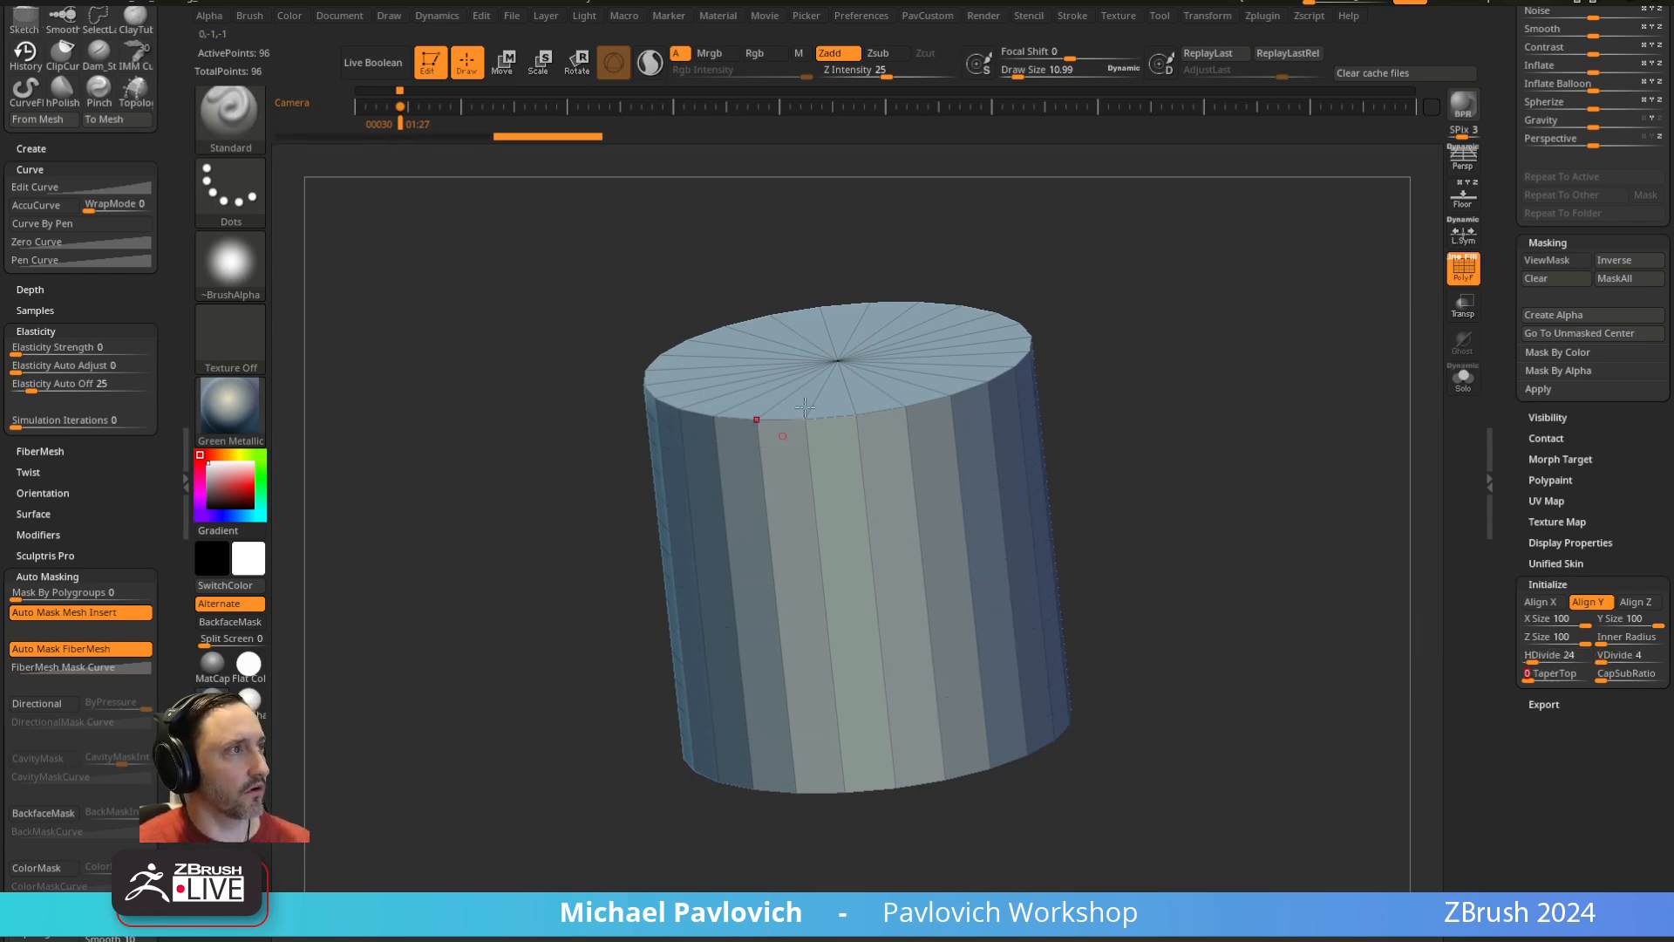
mouse_move(1180, 435)
right_mouse_down()
mouse_move(1346, 453)
mouse_move(1198, 448)
right_mouse_up()
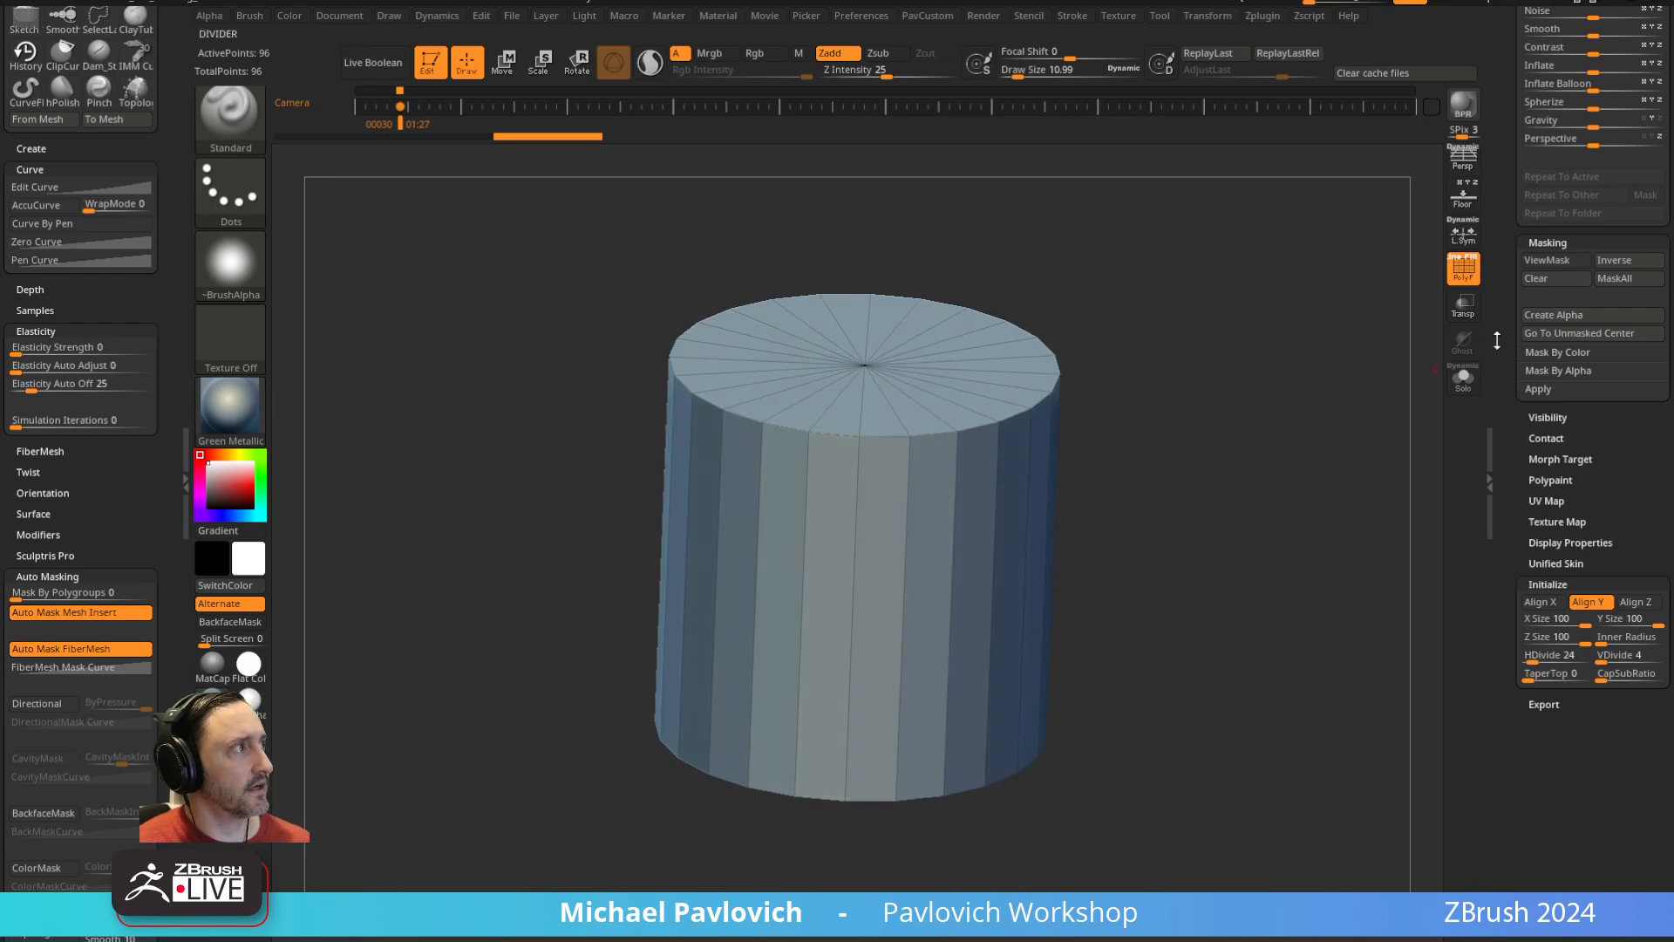
Convert the cylinder to a PolyMesh3D and scale it down in X and Z into a slim shell body
left_click_drag(1503, 344, 1513, 638)
left_click(1623, 136)
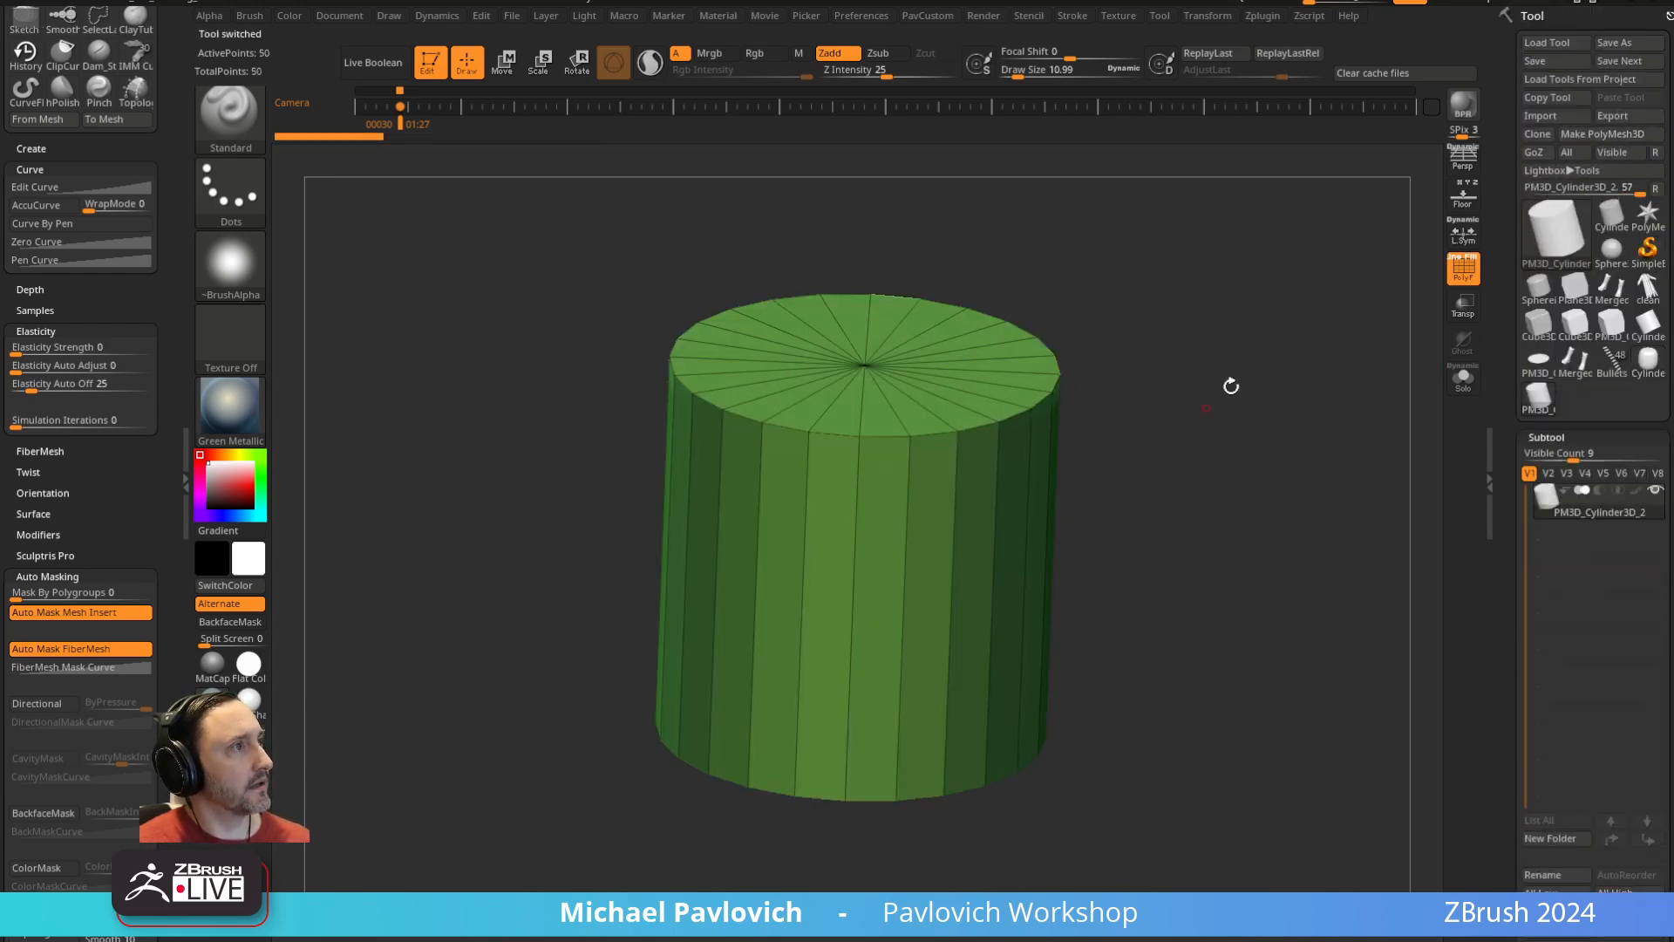
key("w")
right_click_drag(844, 498, 874, 489)
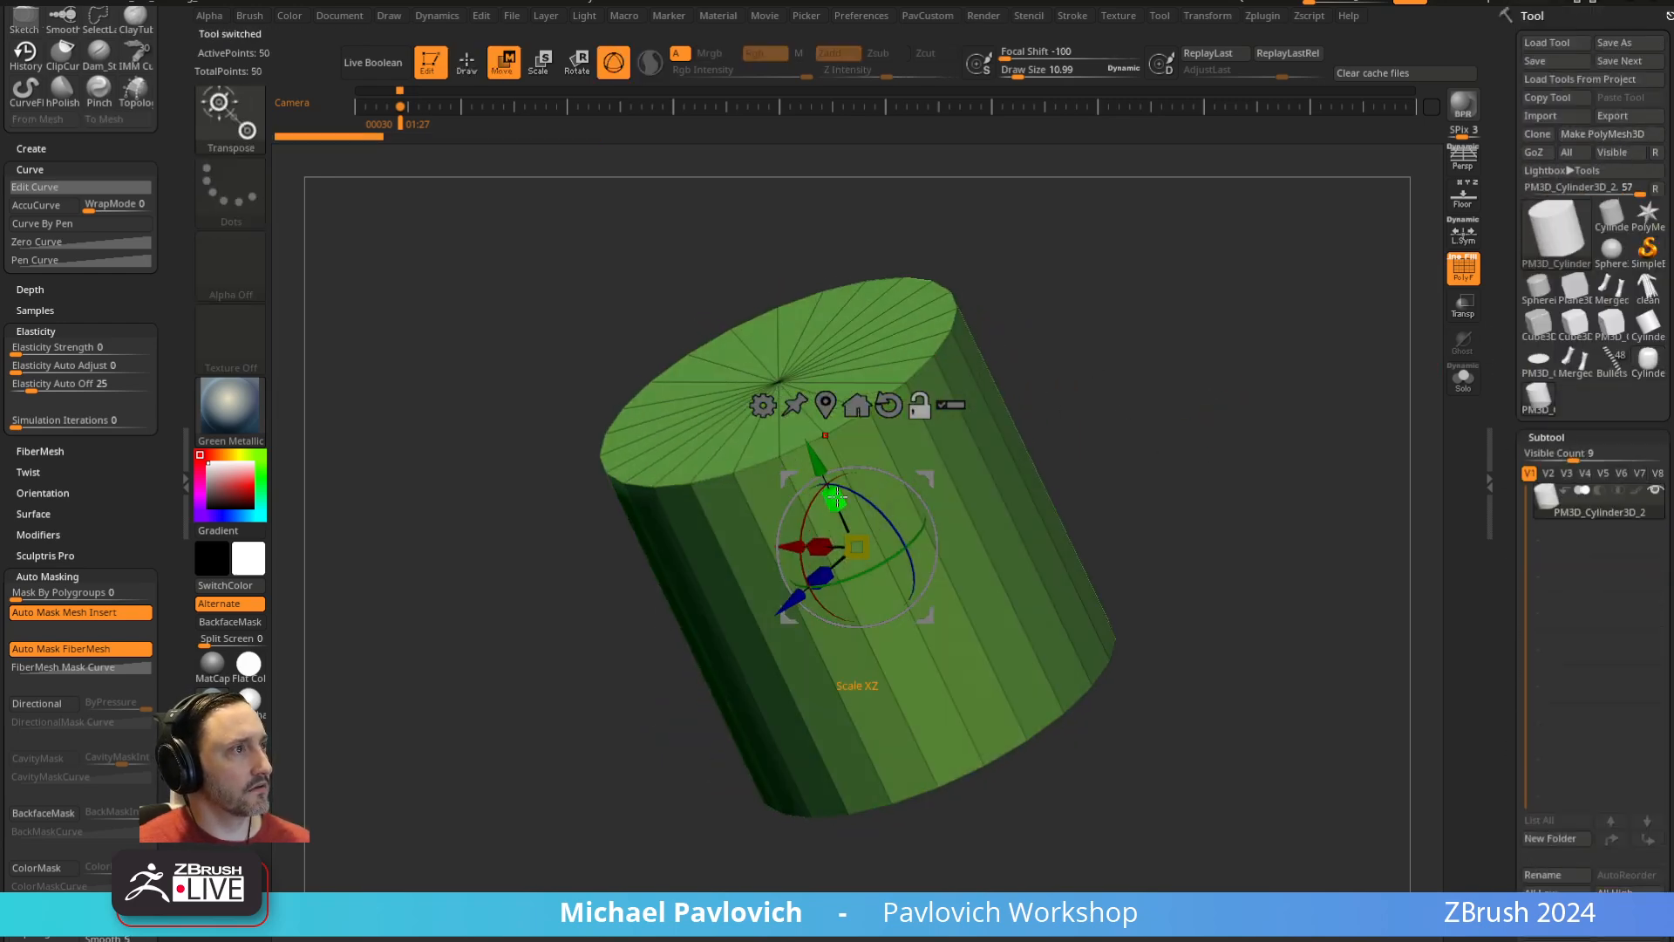
left_click_drag(836, 498, 902, 655)
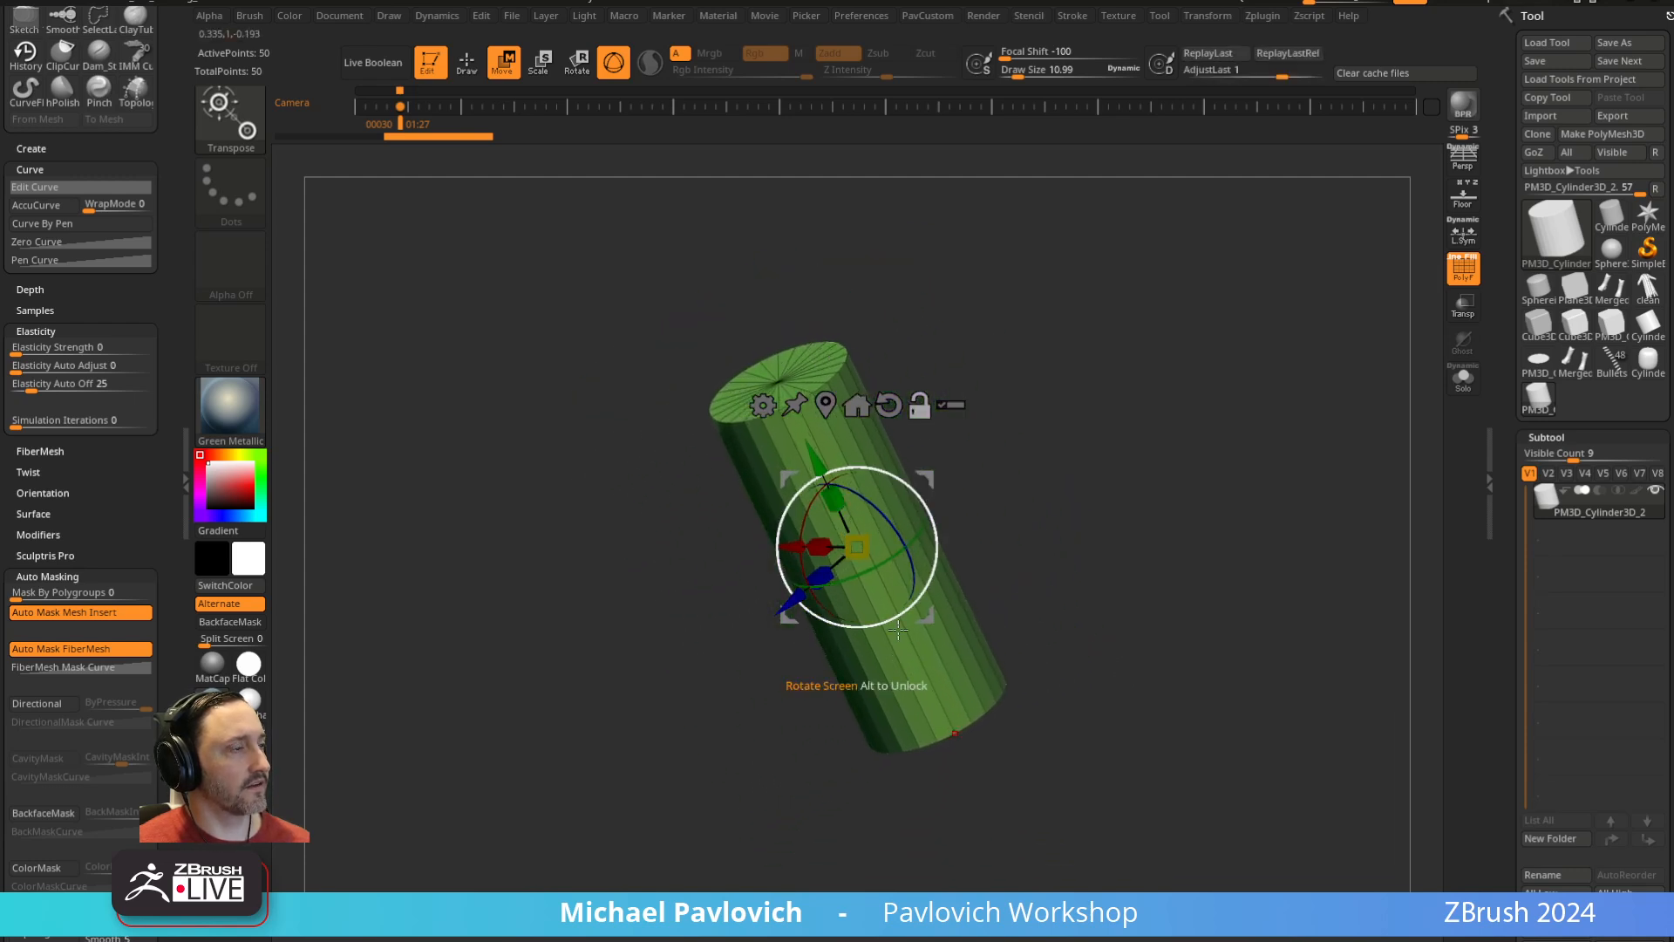
Regroup the slim cylinder so its side wall and end caps have separate polygroups
key("q")
mouse_move(1173, 610)
left_mouse_down()
mouse_move(1162, 583)
mouse_move(1054, 545)
mouse_move(1217, 465)
mouse_move(1136, 501)
mouse_move(1143, 445)
mouse_move(982, 453)
mouse_move(1209, 462)
mouse_move(1199, 500)
mouse_move(1277, 484)
left_mouse_up()
key("grave")
left_click(1208, 583)
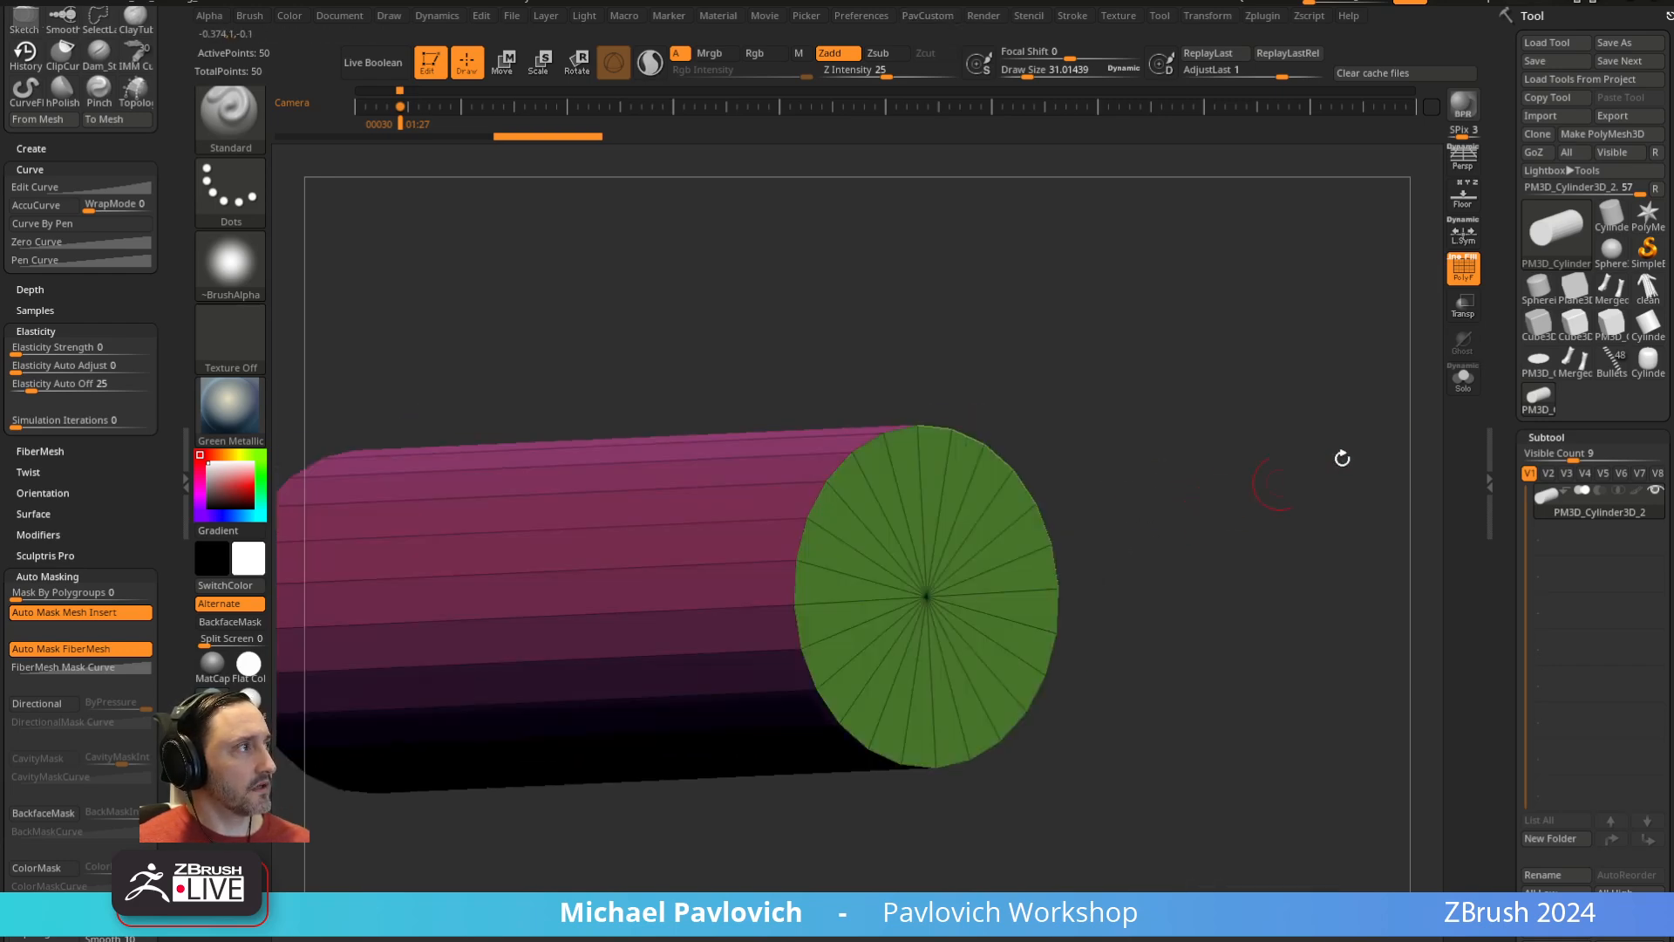
Switch to the cowboy's Bullets subtool, isolate it, and leave a canvas snapshot of the row of shells as reference
left_click(1603, 374)
left_click_drag(1145, 534, 1353, 510)
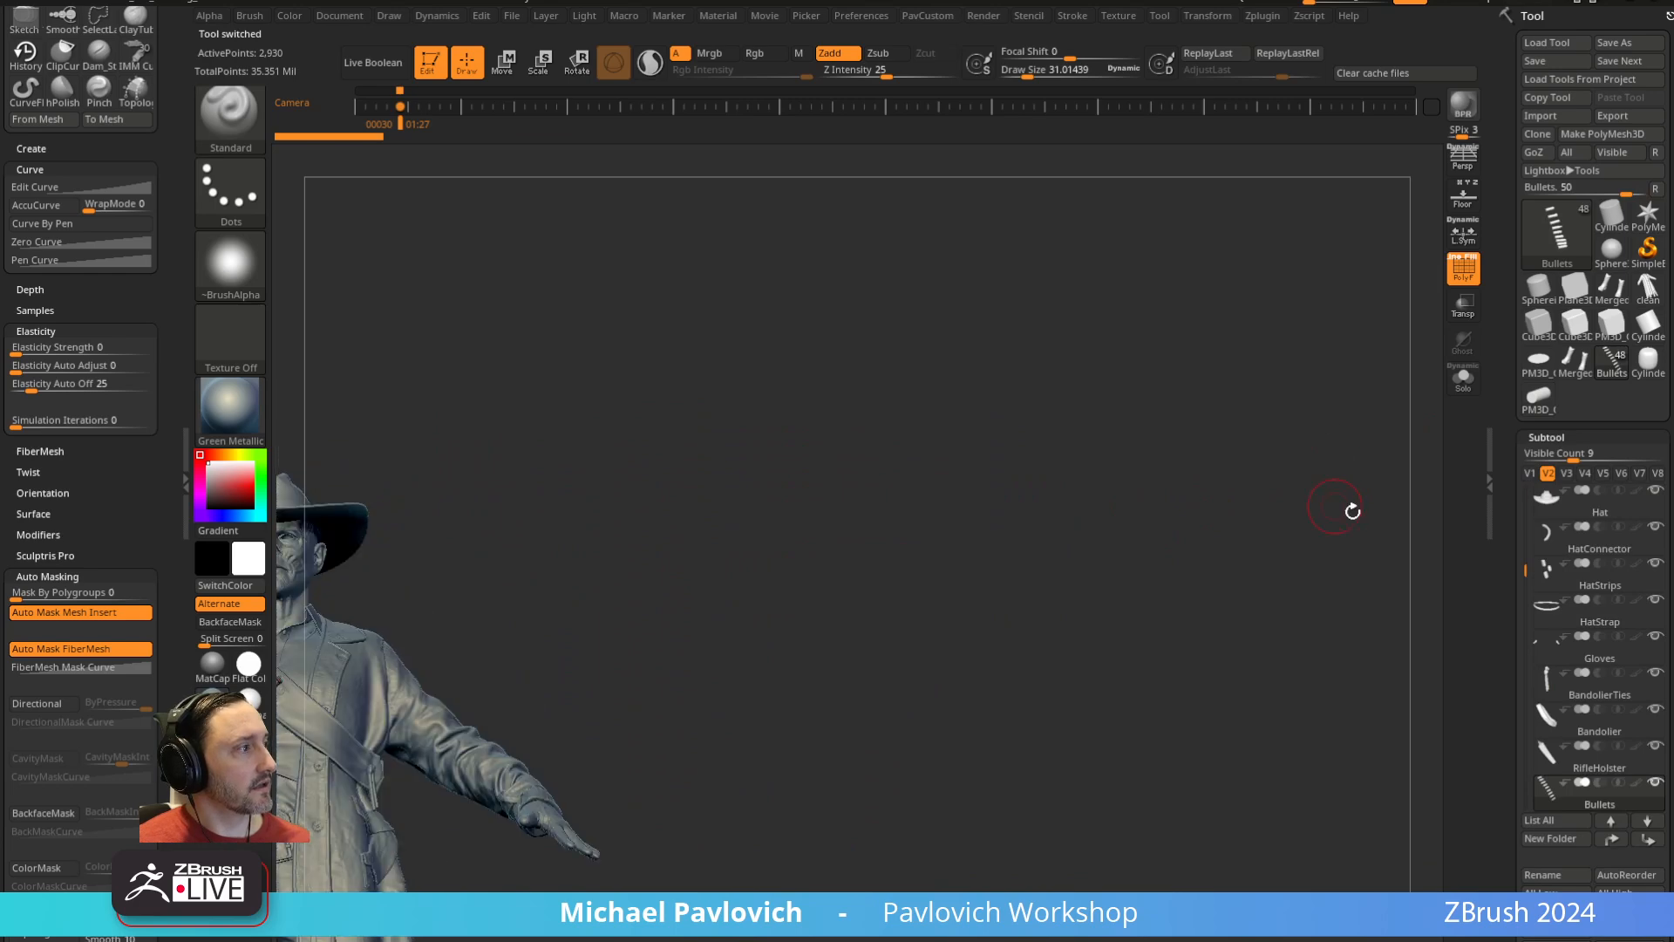
left_click(1468, 387)
key("f")
left_click(1462, 271)
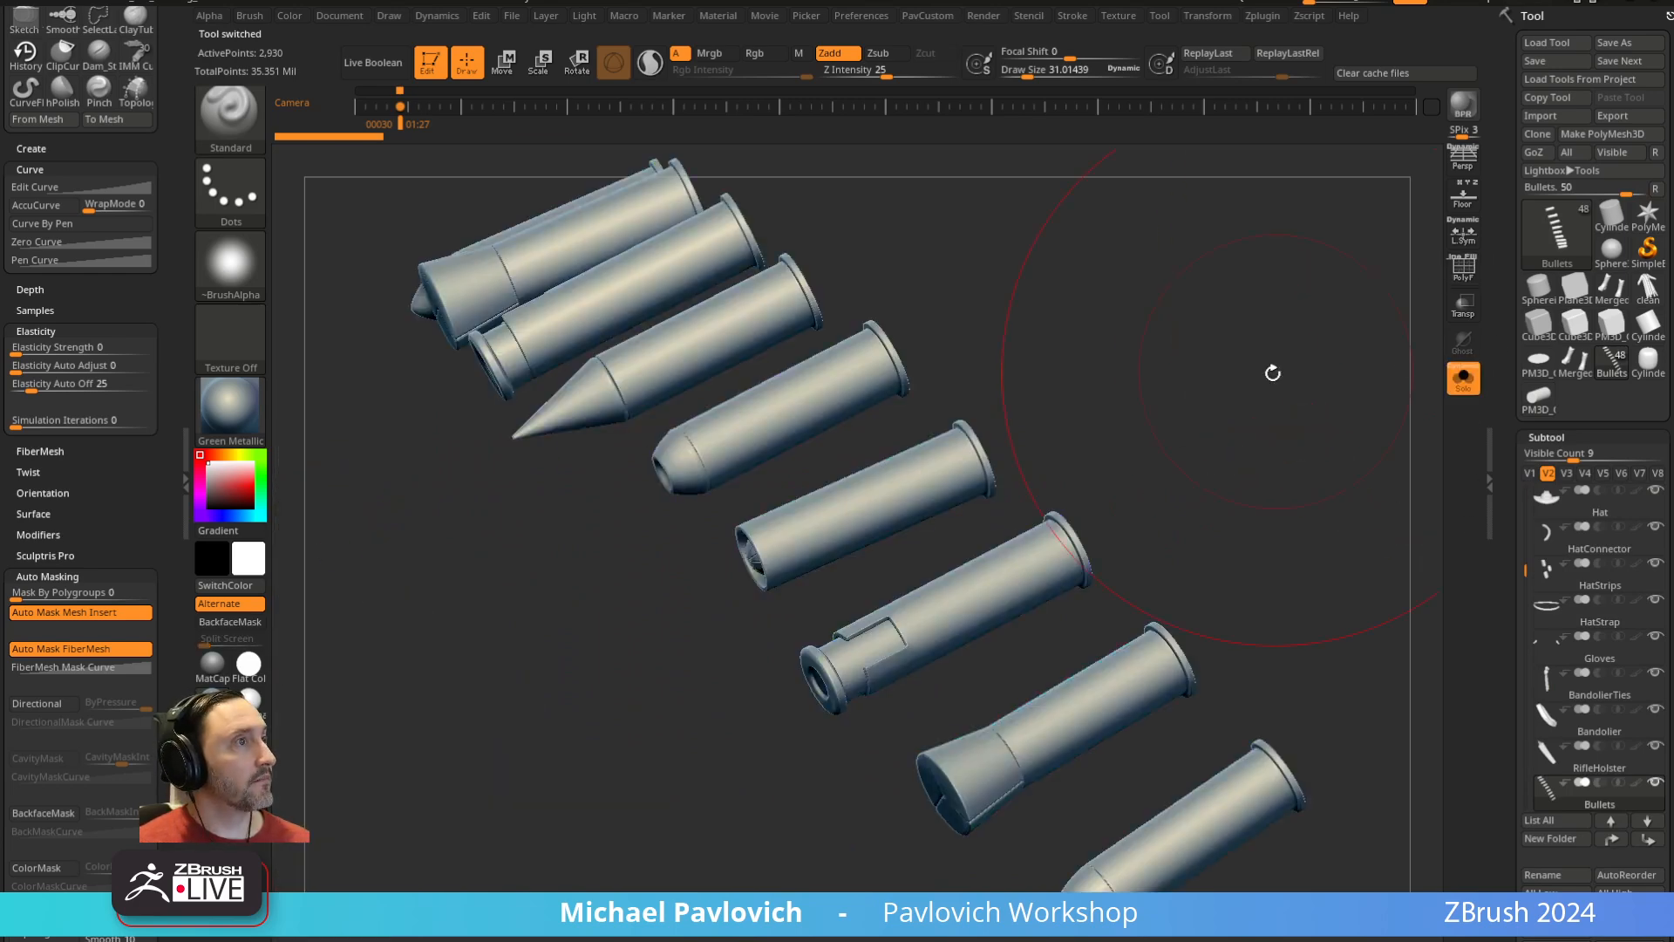
mouse_move(1270, 369)
left_mouse_down()
mouse_move(1337, 363)
mouse_move(1284, 298)
mouse_move(1293, 250)
mouse_move(1342, 400)
mouse_move(1331, 538)
mouse_move(1279, 477)
mouse_move(1308, 479)
mouse_move(1281, 489)
left_mouse_up()
key("shift")
key("shift+s")
left_click_drag(1322, 400, 1312, 860, "alt")
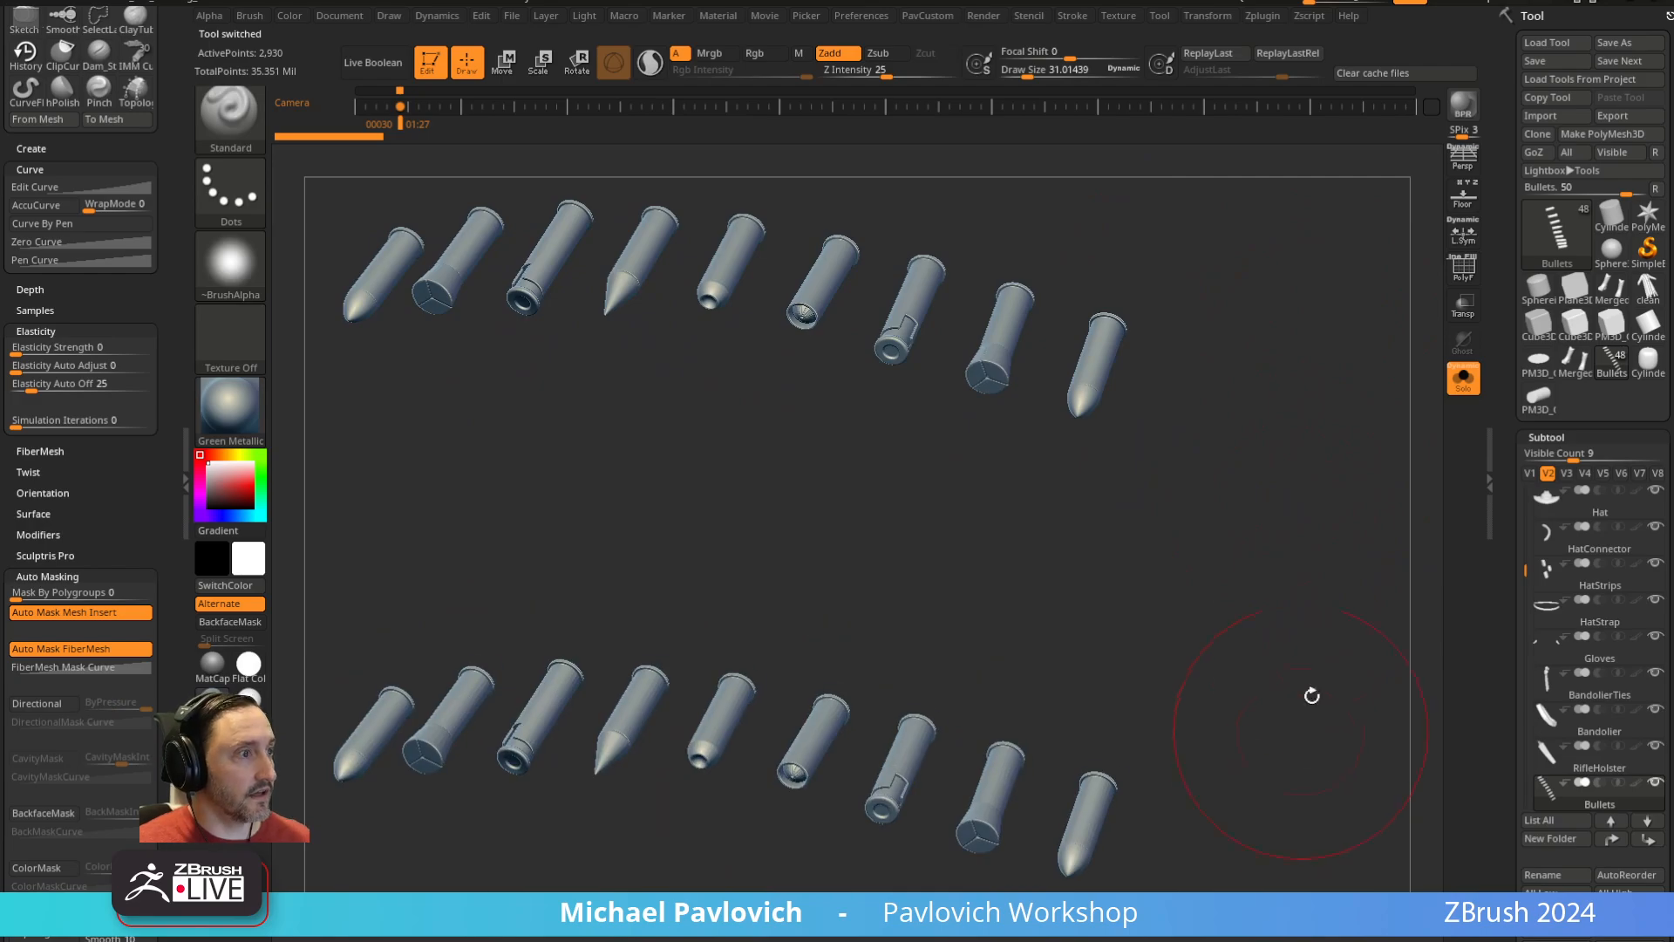
Switch to the Goggins reference board in Miro and examine the close-up bandolier photos for the shotgun shell shapes
left_click_drag(1046, 940, 1093, 41)
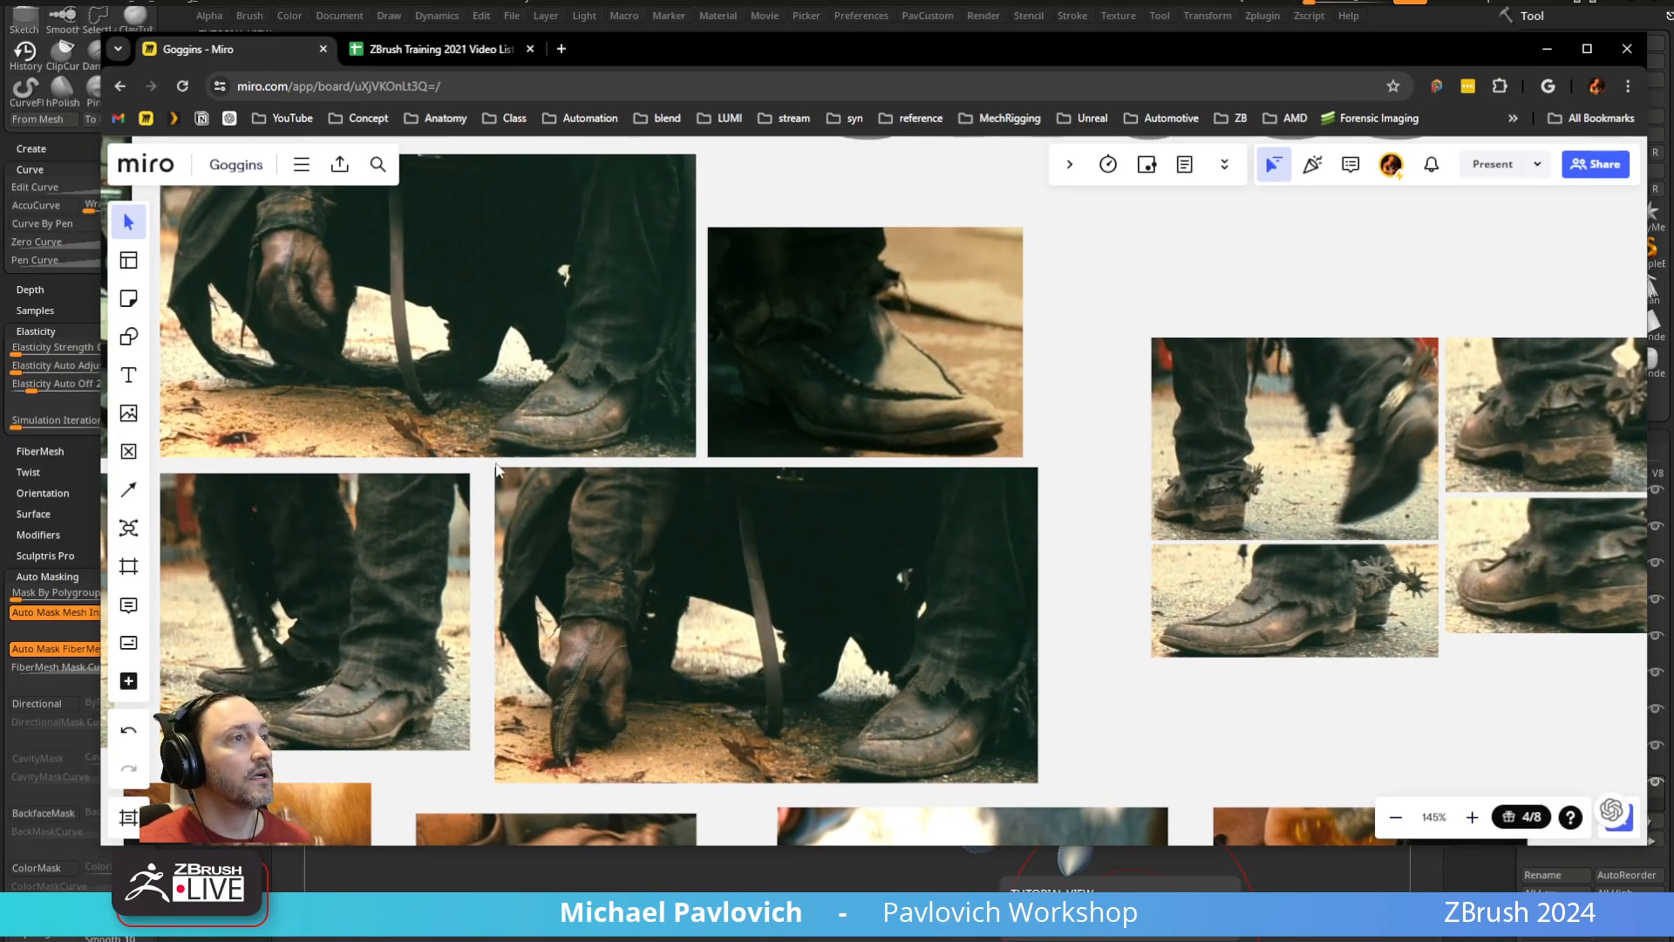
scroll(534, 486, "down", 8)
middle_click_drag(637, 486, 647, 649)
scroll(1240, 582, "up", 9)
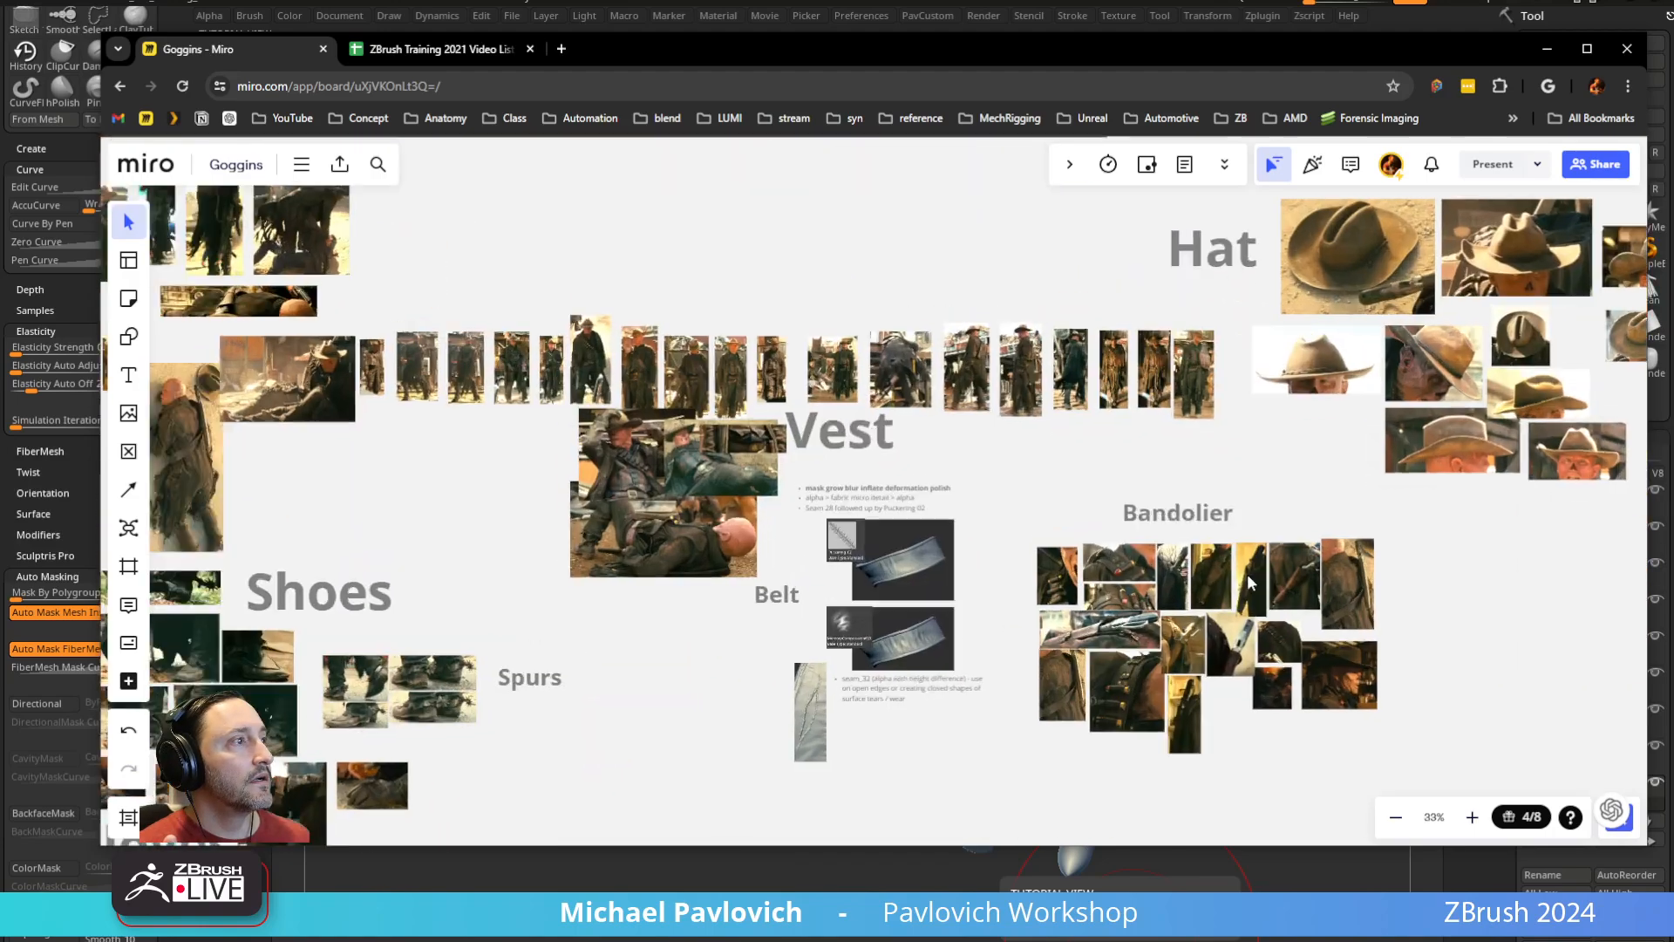
middle_click_drag(1078, 722, 1356, 203)
middle_click_drag(970, 512, 1162, 190)
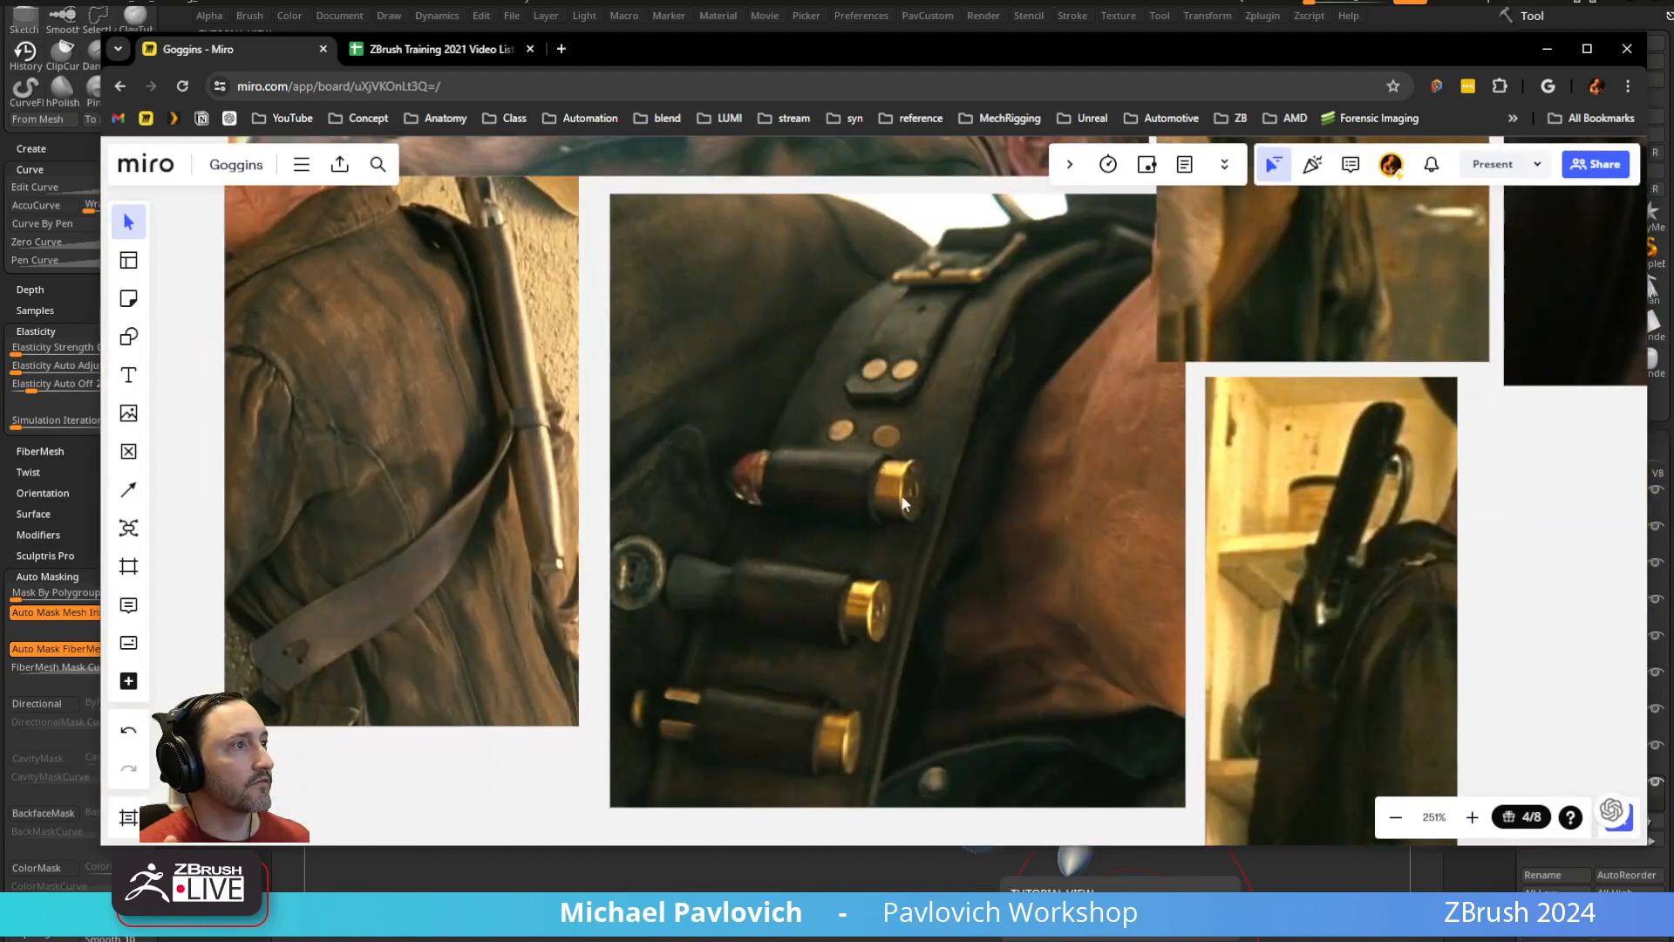
scroll(904, 504, "up", 3)
middle_click_drag(852, 512, 1006, 342)
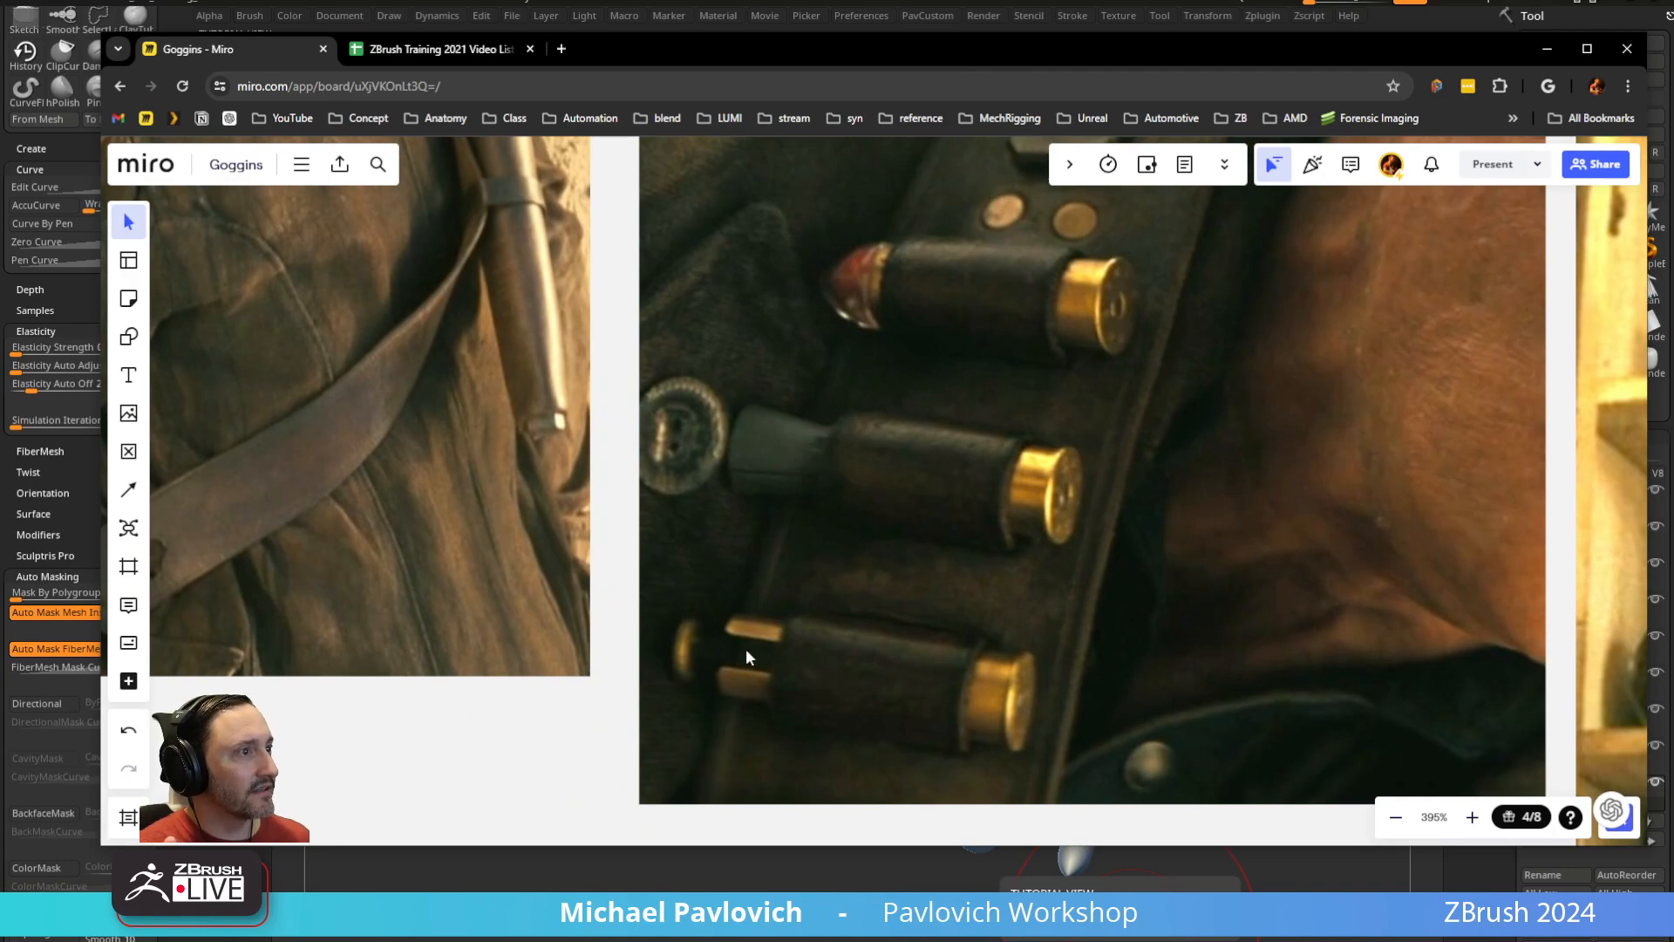
scroll(747, 654, "down", 4)
middle_click_drag(767, 488, 794, 896)
scroll(814, 449, "up", 4)
middle_click_drag(1018, 414, 760, 498)
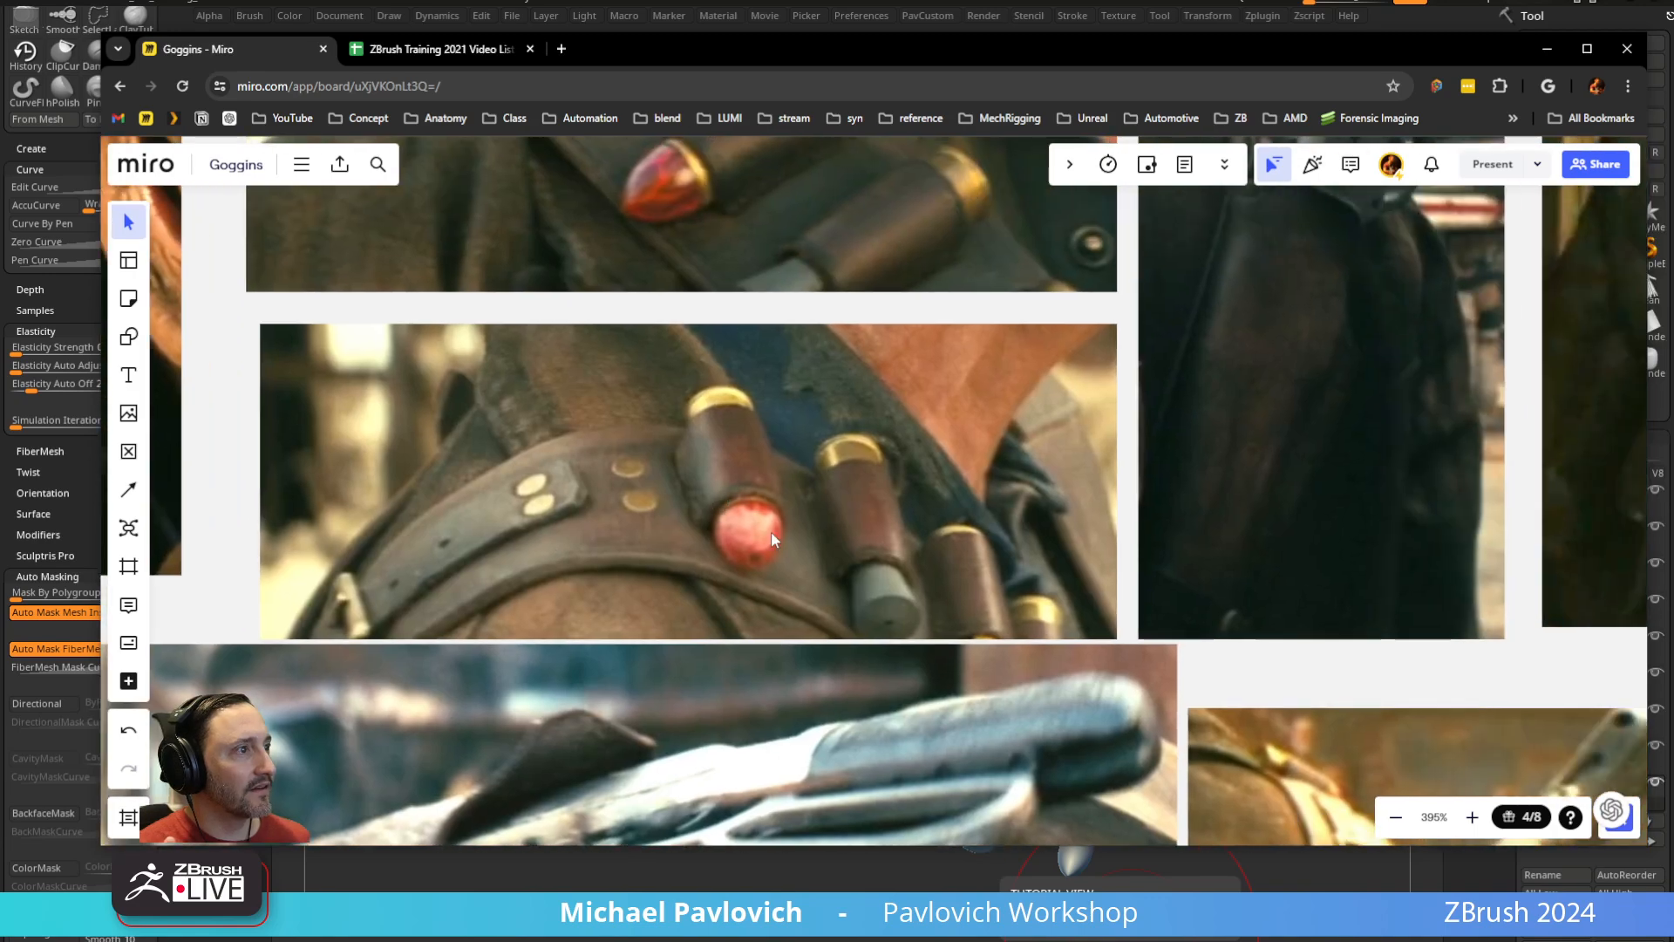
Examine the remaining bandolier photos on the board, from the shoulder buckle to the full row of shells across the chest
middle_click_drag(879, 318, 927, 613)
middle_click_drag(805, 436, 1441, 424)
scroll(1295, 449, "down", 4)
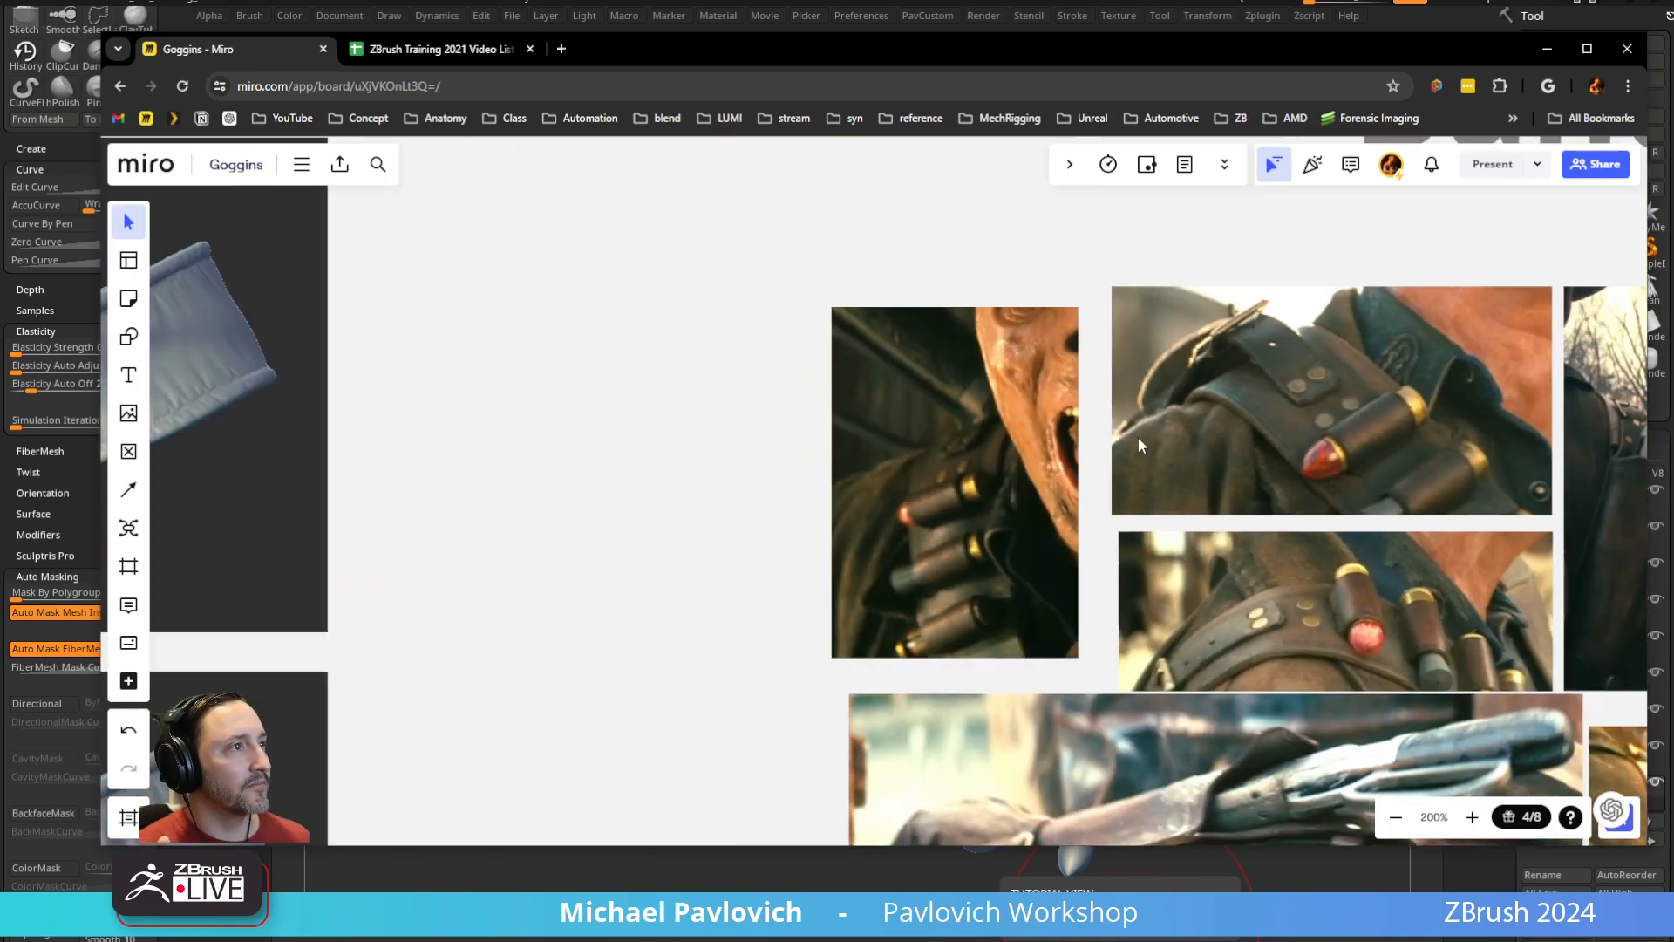
middle_click_drag(1296, 449, 530, 504)
middle_click_drag(1301, 542, 512, 452)
middle_click_drag(1128, 474, 1321, 16)
middle_click_drag(849, 816, 674, 732)
scroll(674, 732, "down", 4)
scroll(703, 468, "up", 7)
middle_click_drag(877, 599, 979, 602)
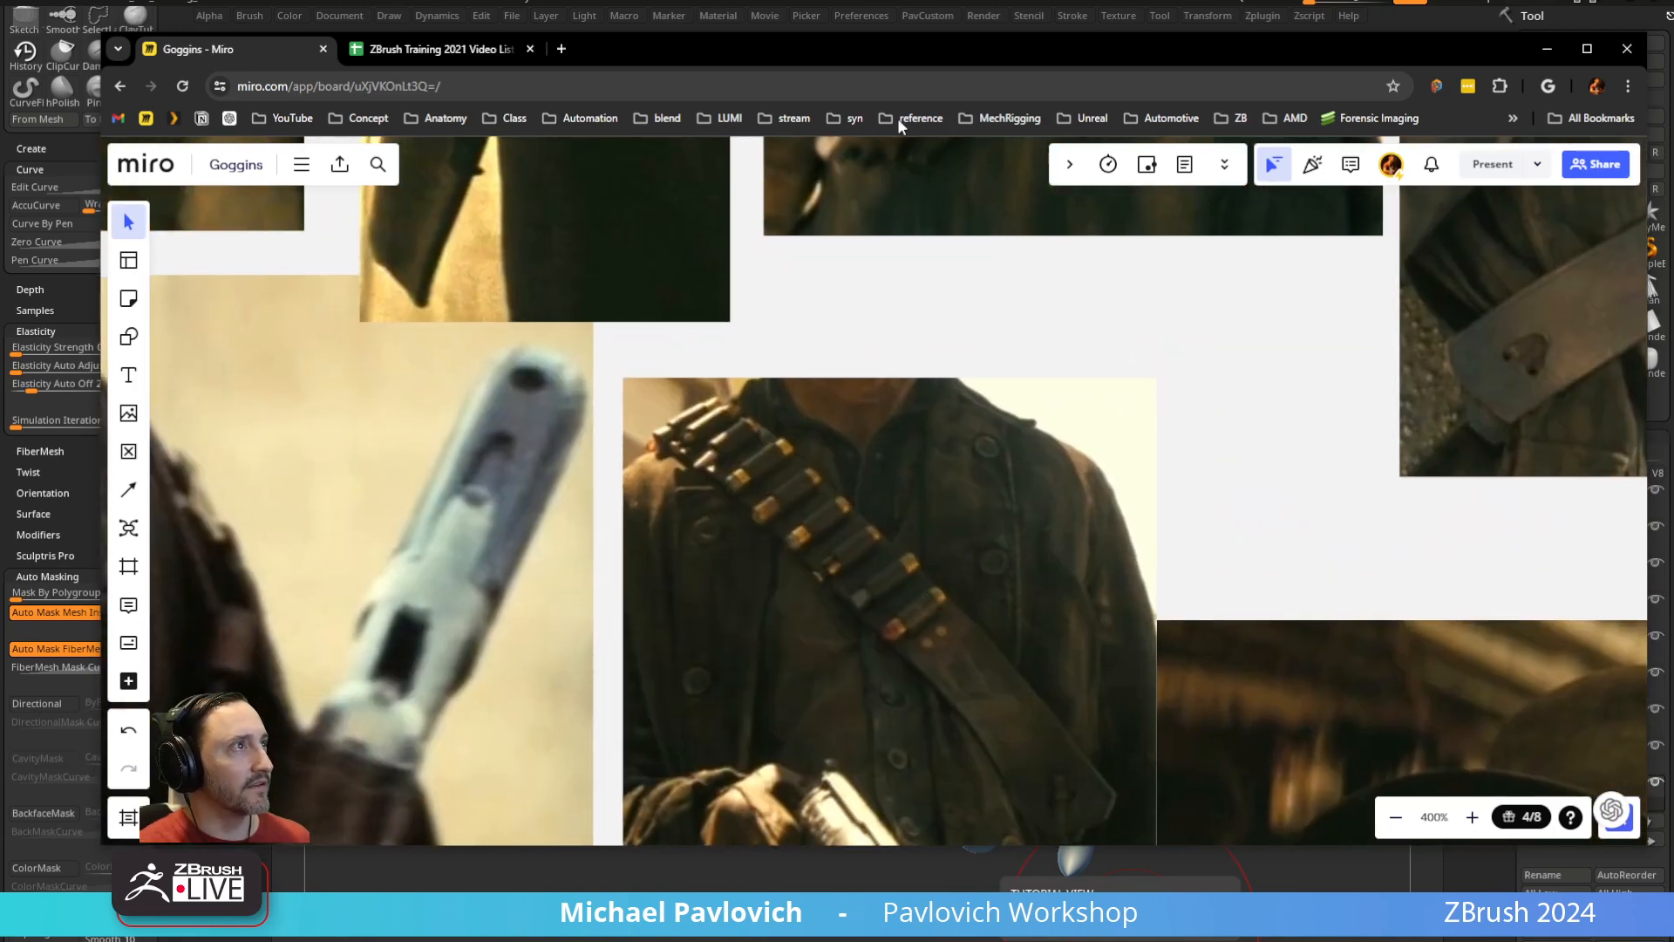
Return to ZBrush, select the slim polymesh cylinder and turn its end cap into view with the wireframe shown
left_click_drag(891, 50, 1046, 941)
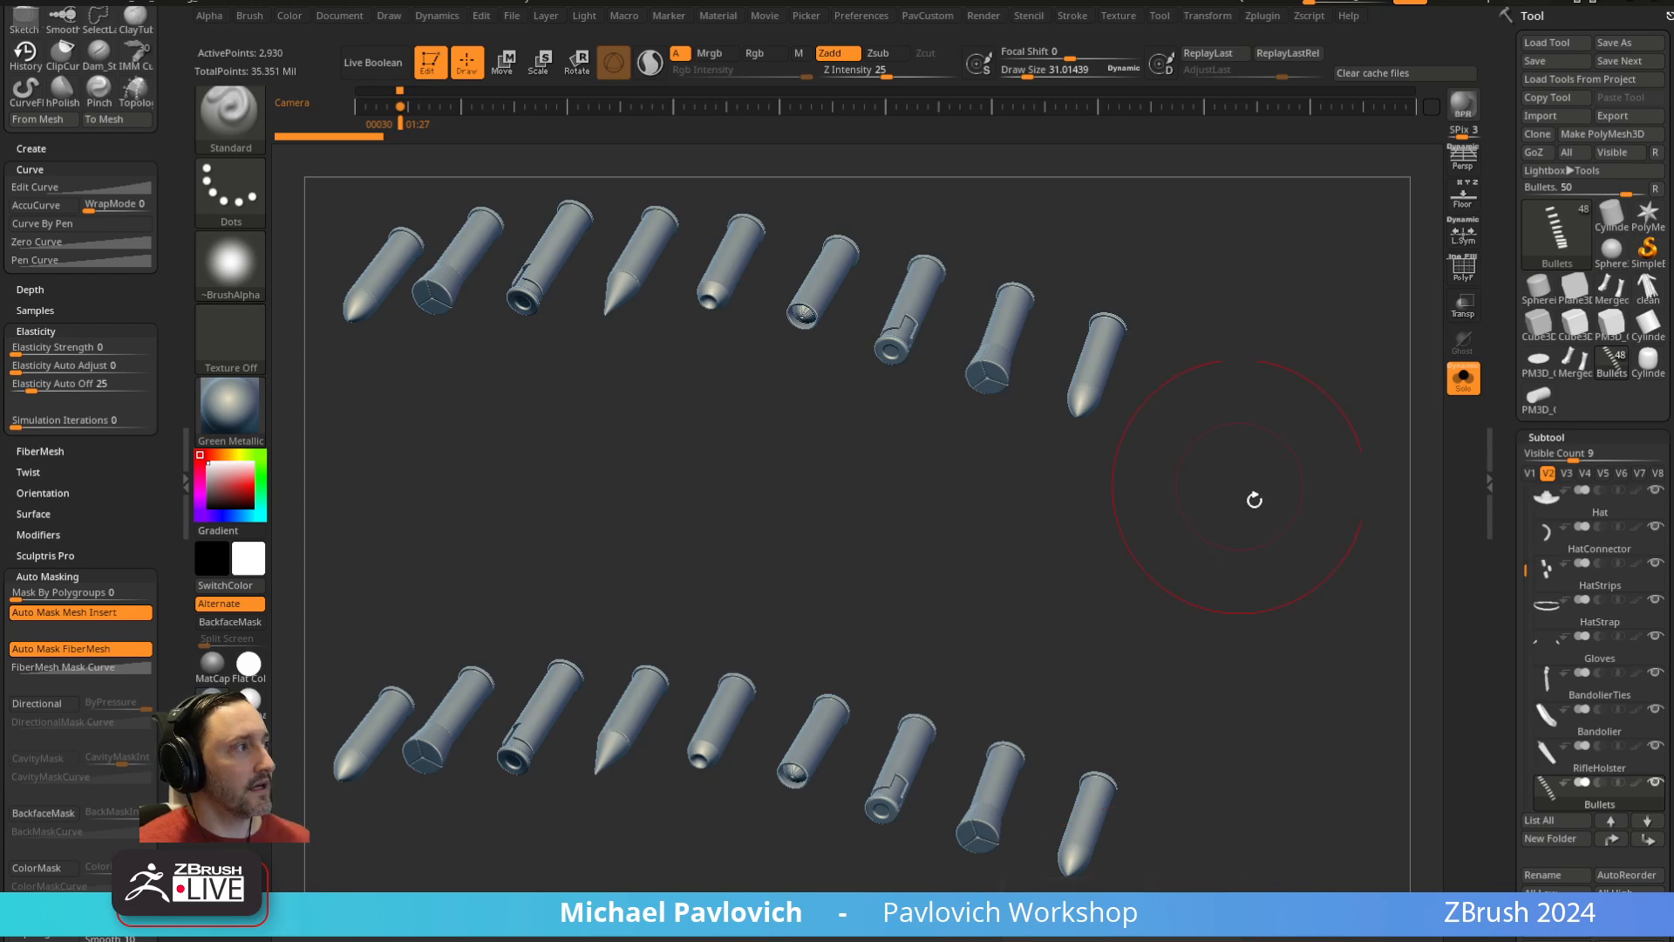
left_click(1538, 398)
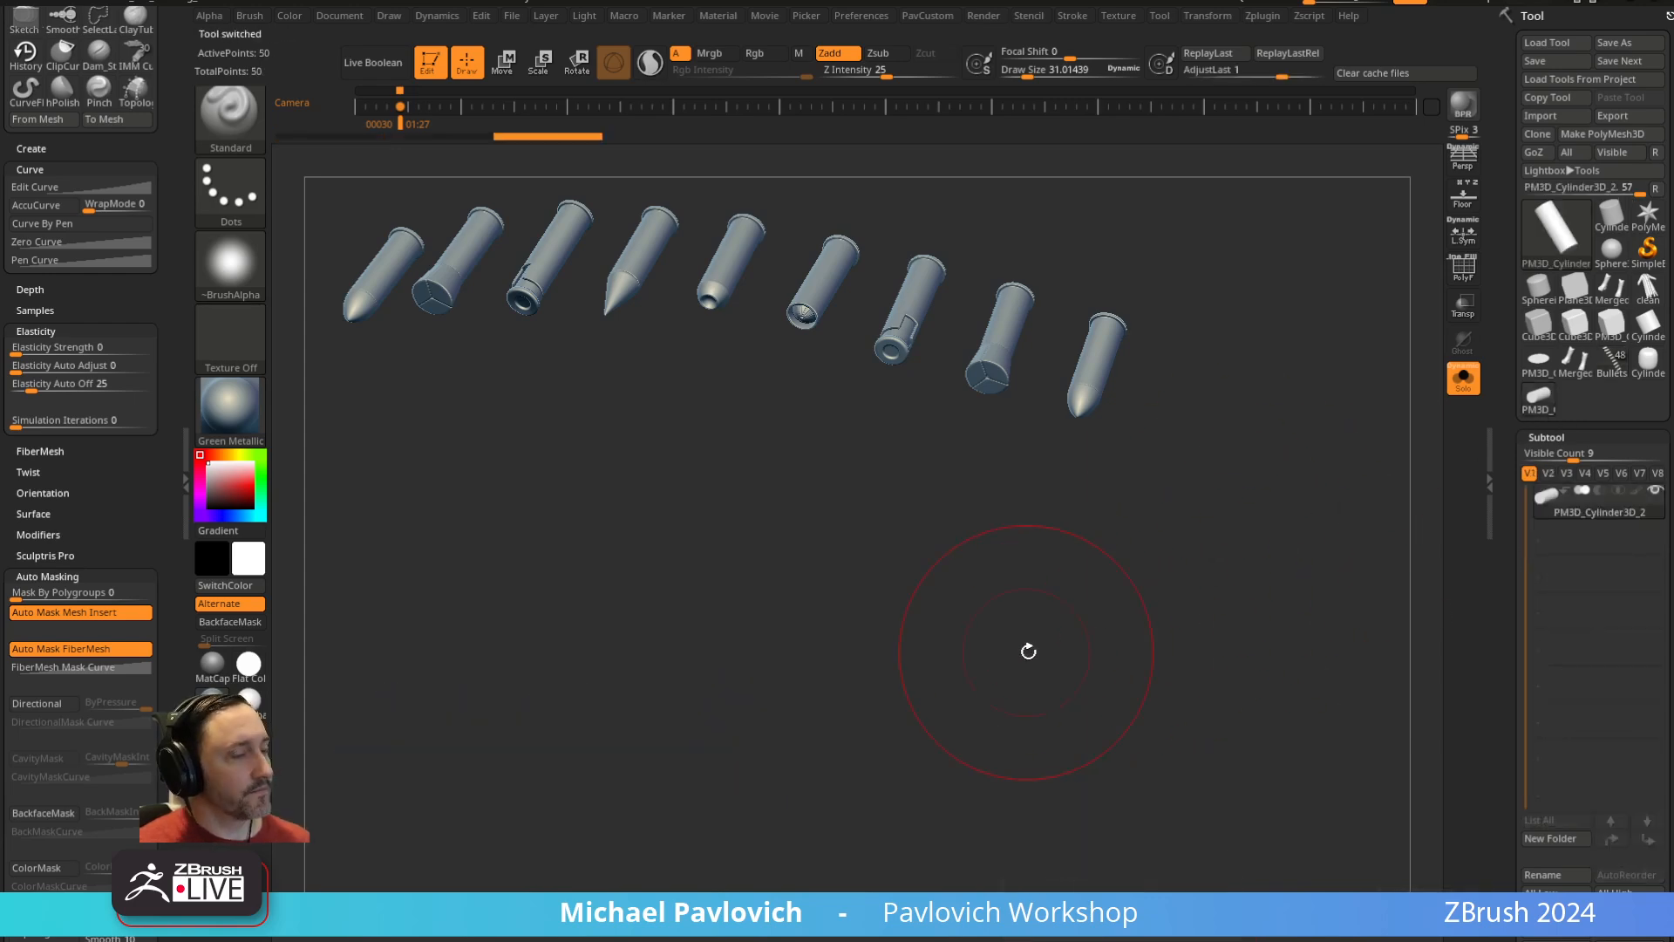
key("f")
left_click_drag(1200, 561, 1103, 533)
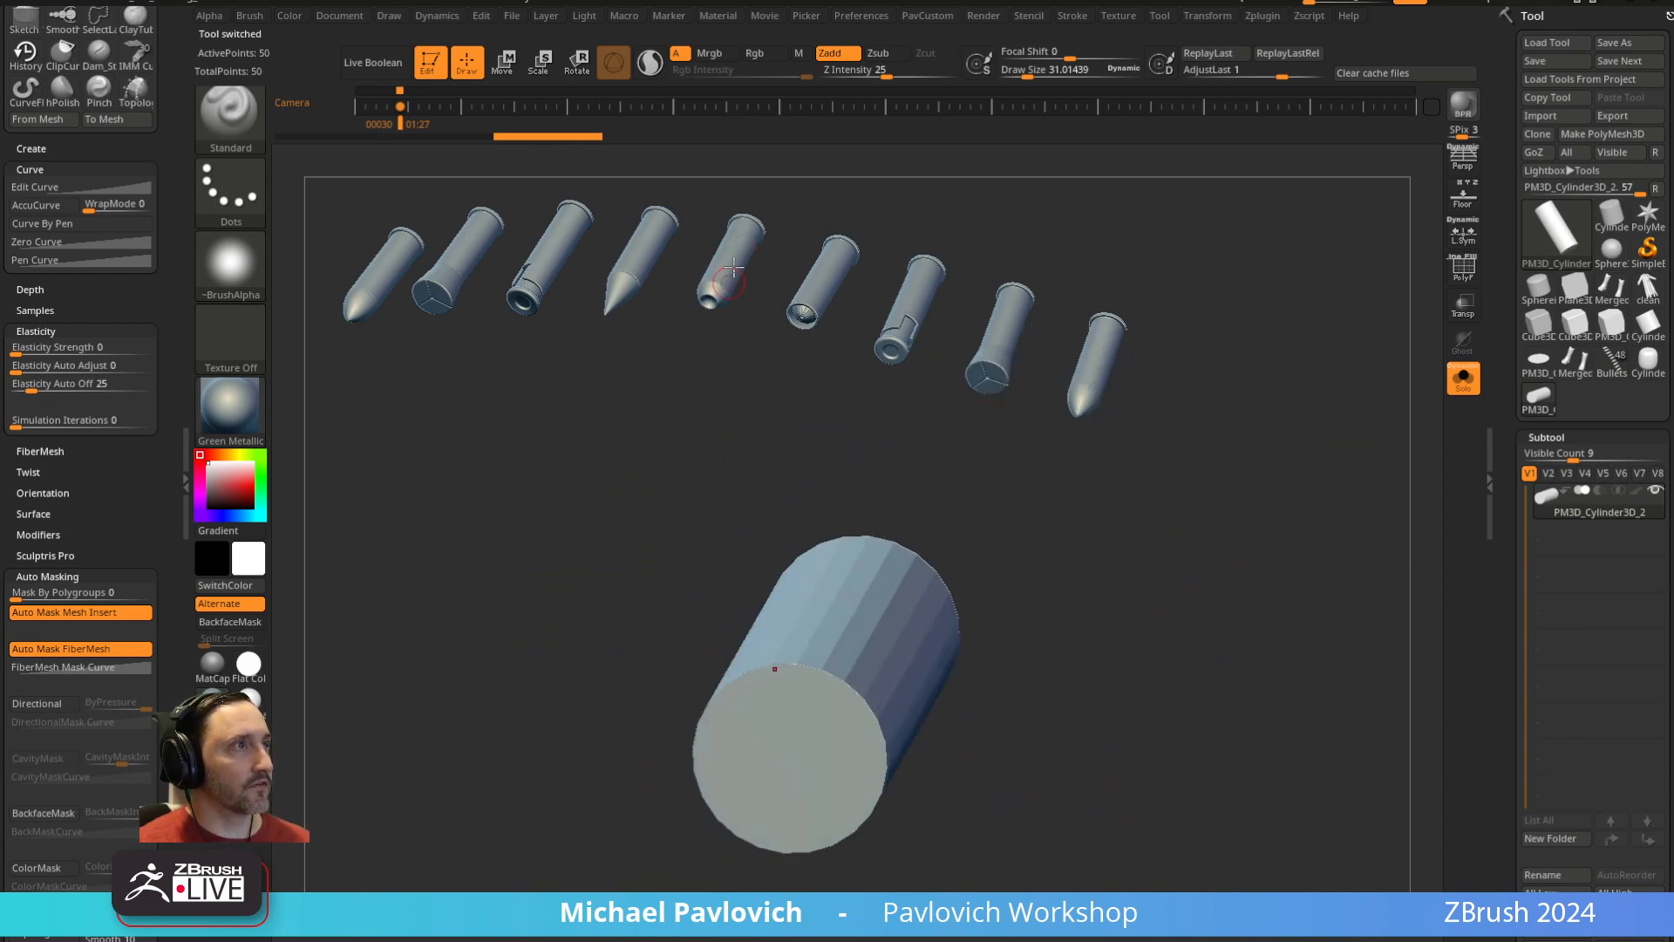
left_click_drag(1002, 469, 1128, 500)
key("shift+f")
mouse_move(1382, 329)
left_mouse_down()
mouse_move(1151, 628)
mouse_move(776, 641)
left_mouse_up()
Use the ZModeler brush's QMesh action on Polygroup All to build a protruding rim around the cylinder's end
key("b")
key("z")
key("m")
key("space")
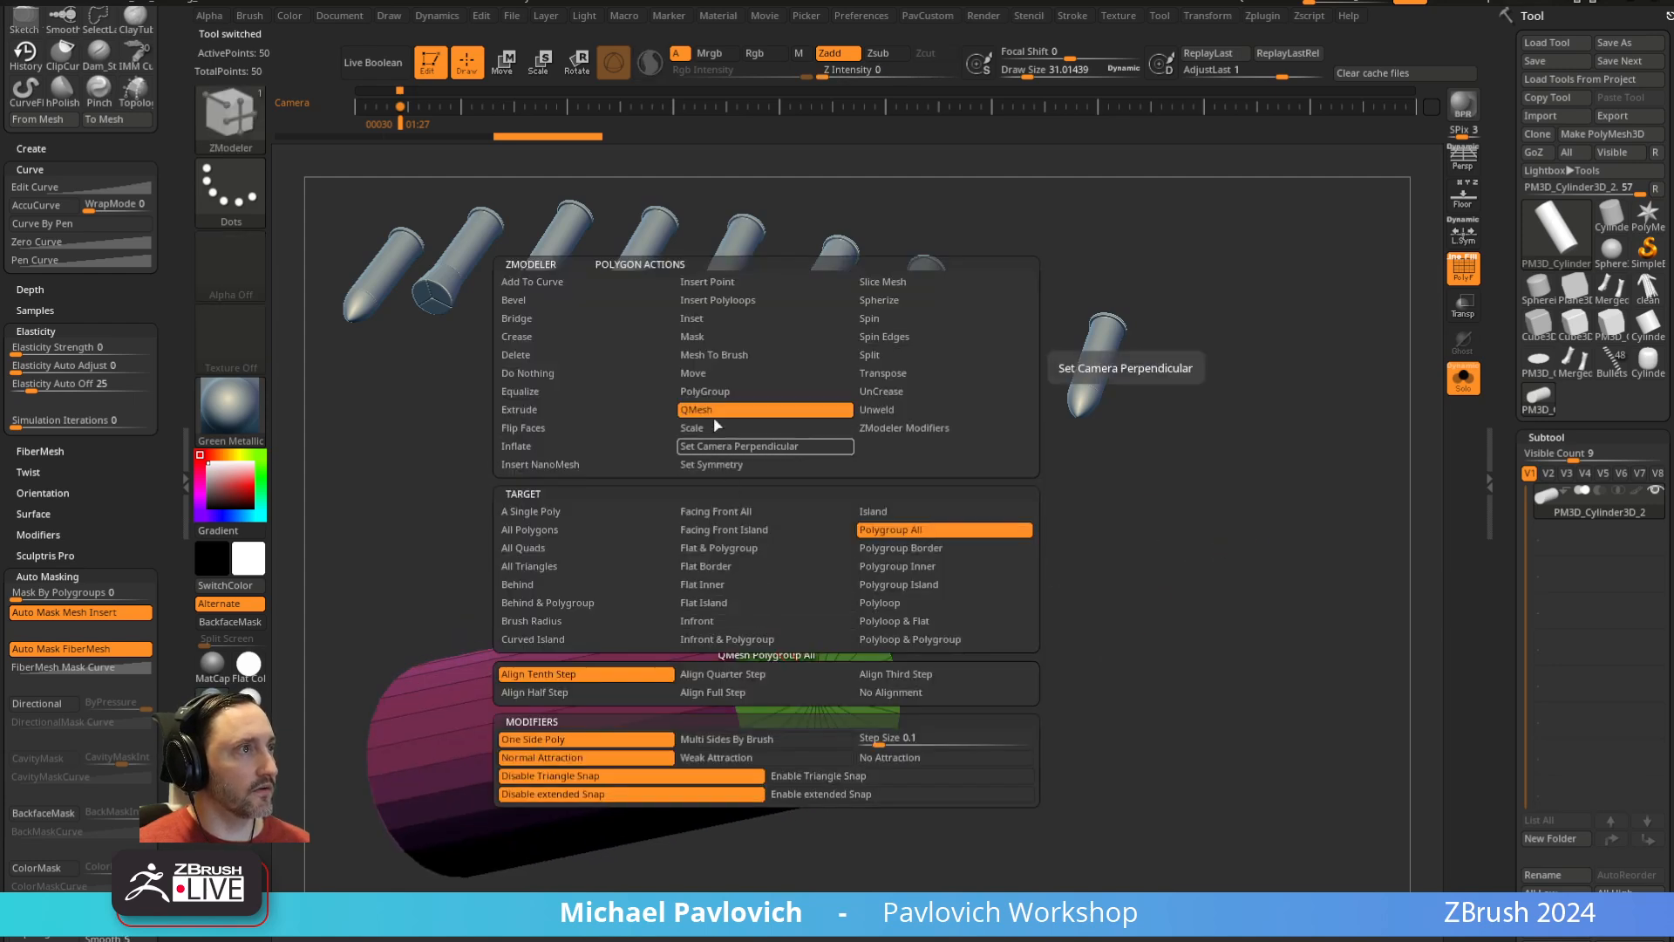
left_click_drag(1059, 545, 1064, 614, "alt")
left_click_drag(813, 594, 773, 583)
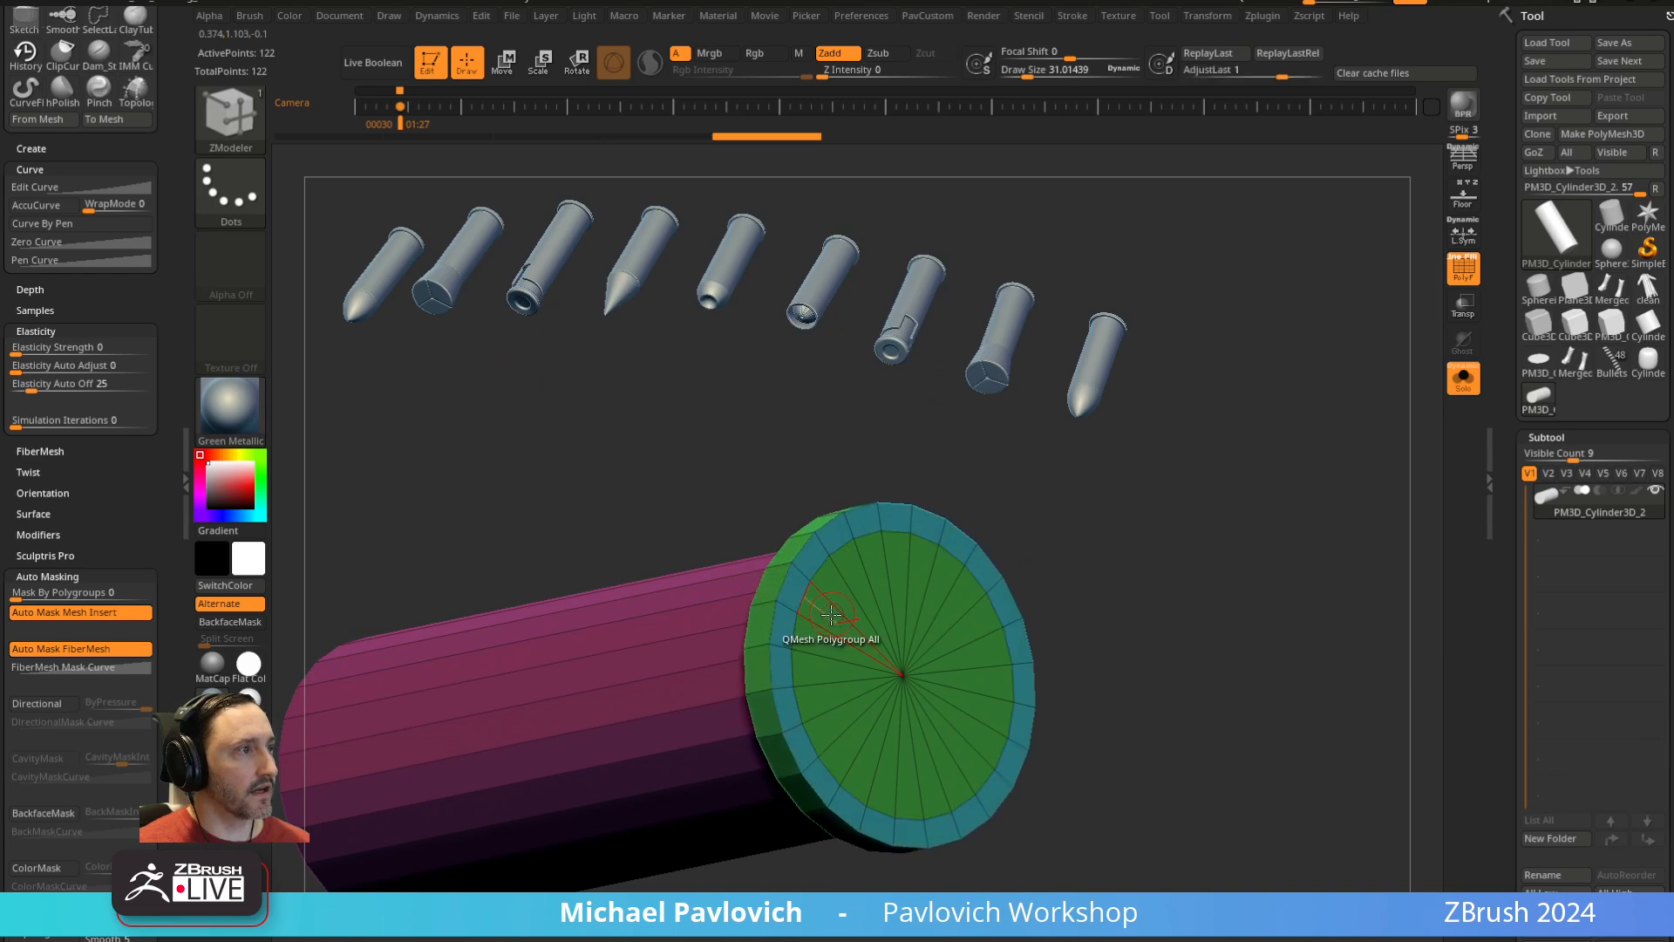
Inset the end cap twice with the Polygroup Island target to form a small central primer circle with a ring around it
key("space")
left_click(771, 321)
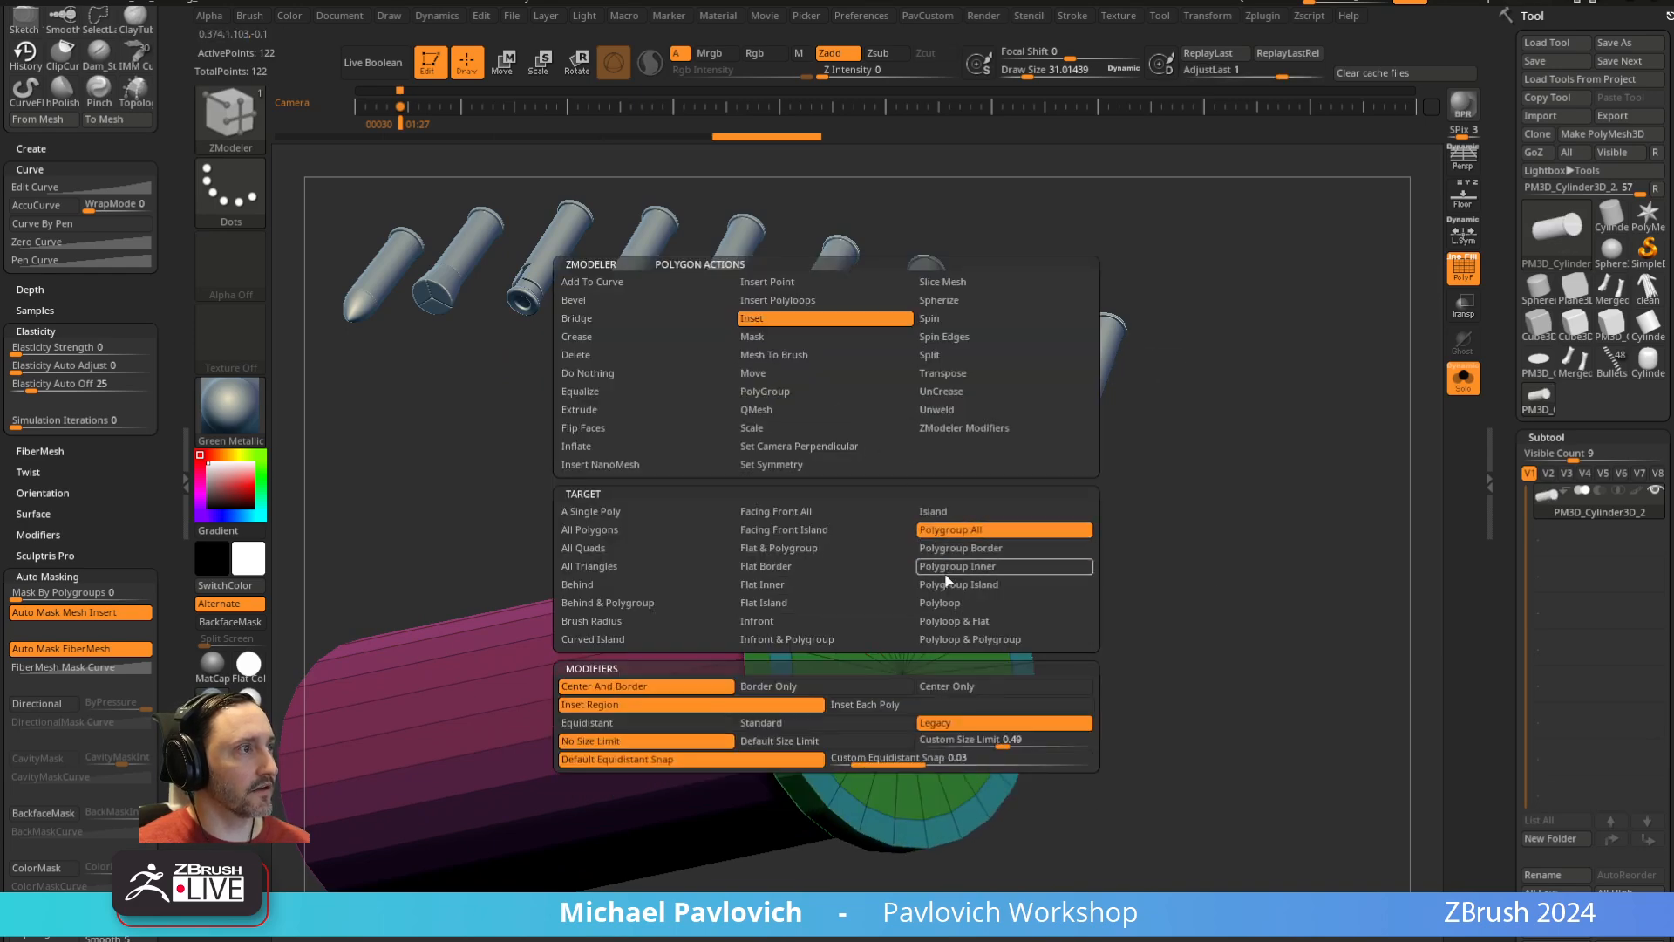
left_click(949, 584)
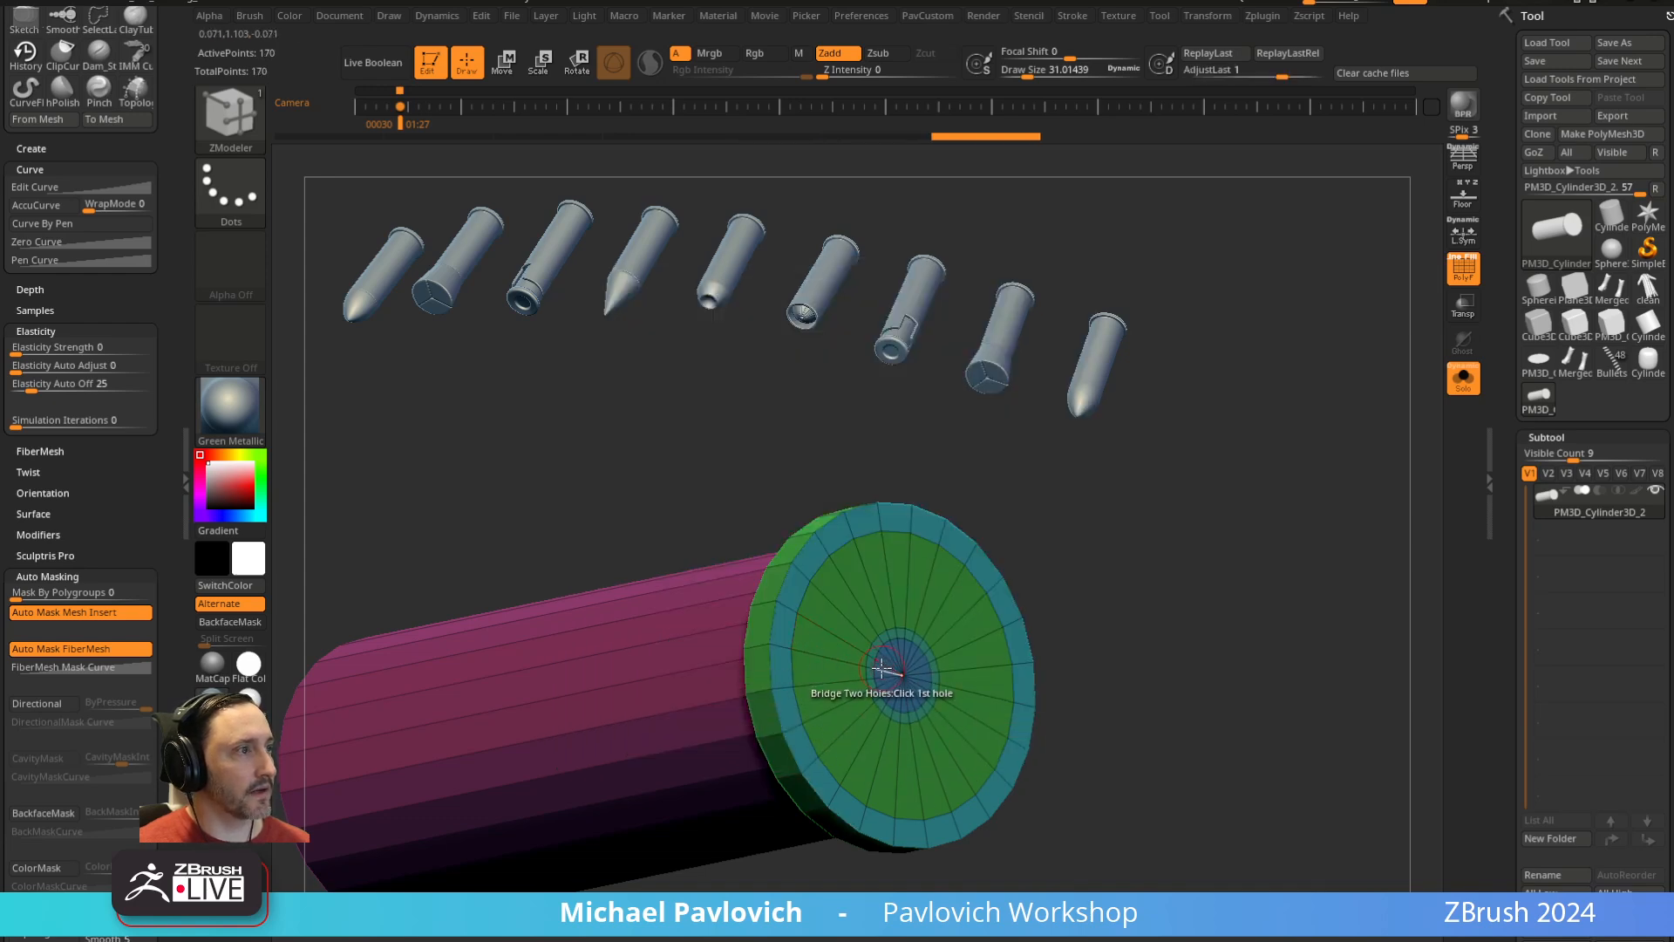
left_click_drag(1090, 536, 1145, 653)
key("space")
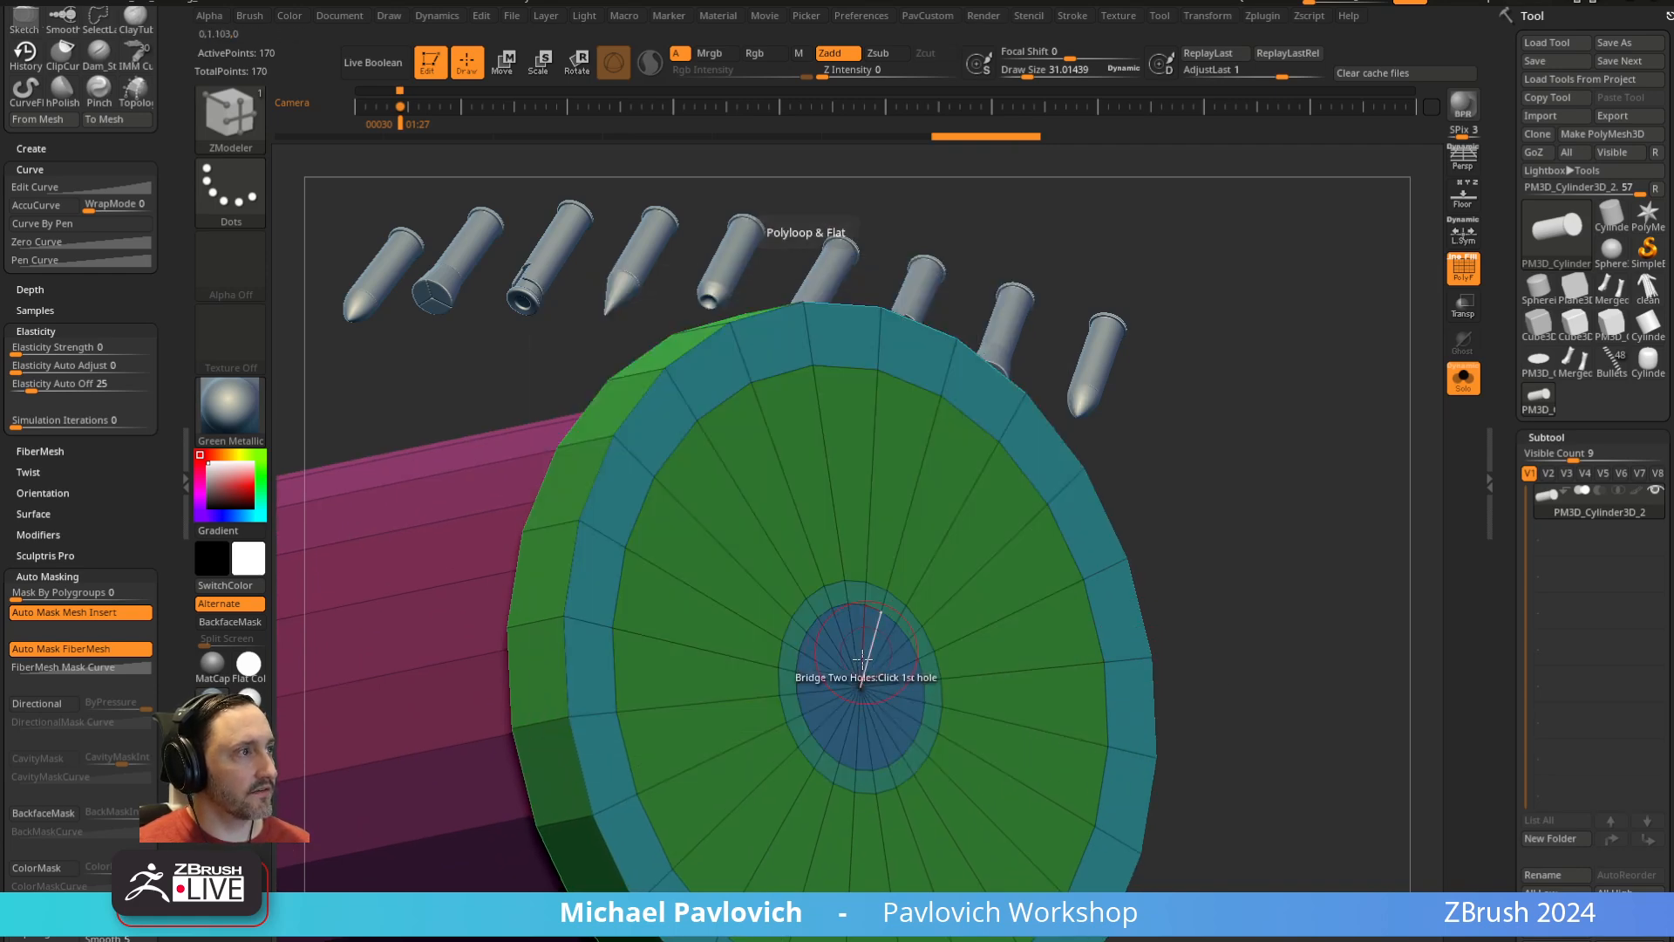
left_click(802, 626)
Recess the ring around the central primer circle into a groove using QMesh with the Polygroup Island target
key("space")
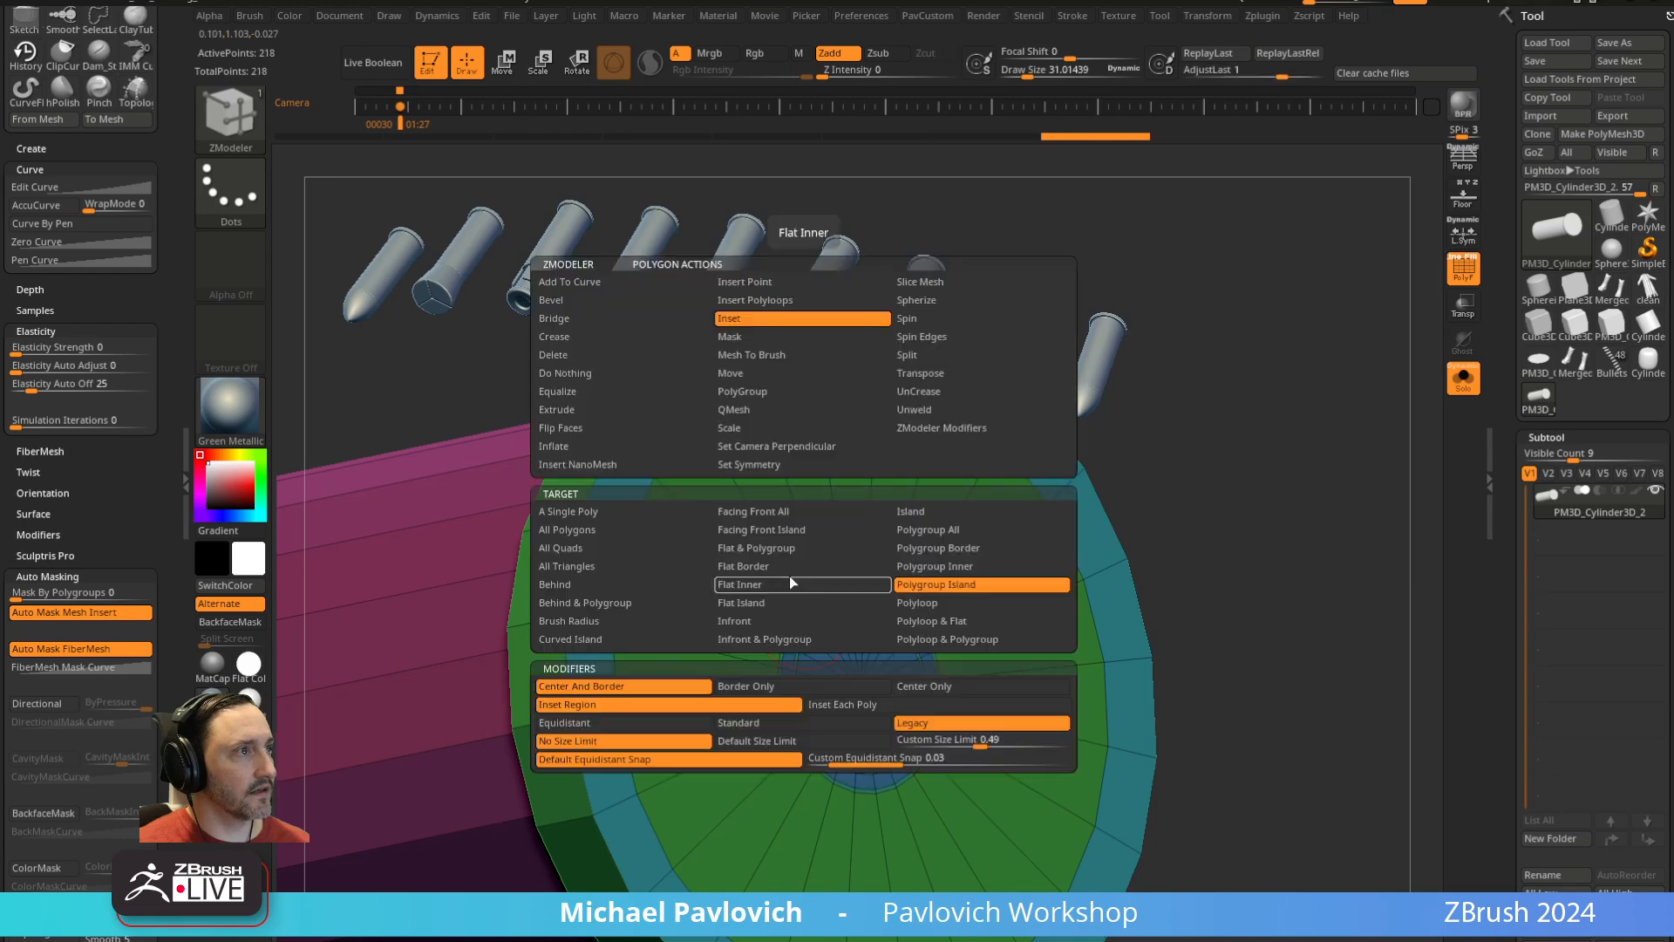
left_click(750, 427)
right_click_drag(950, 562, 830, 626)
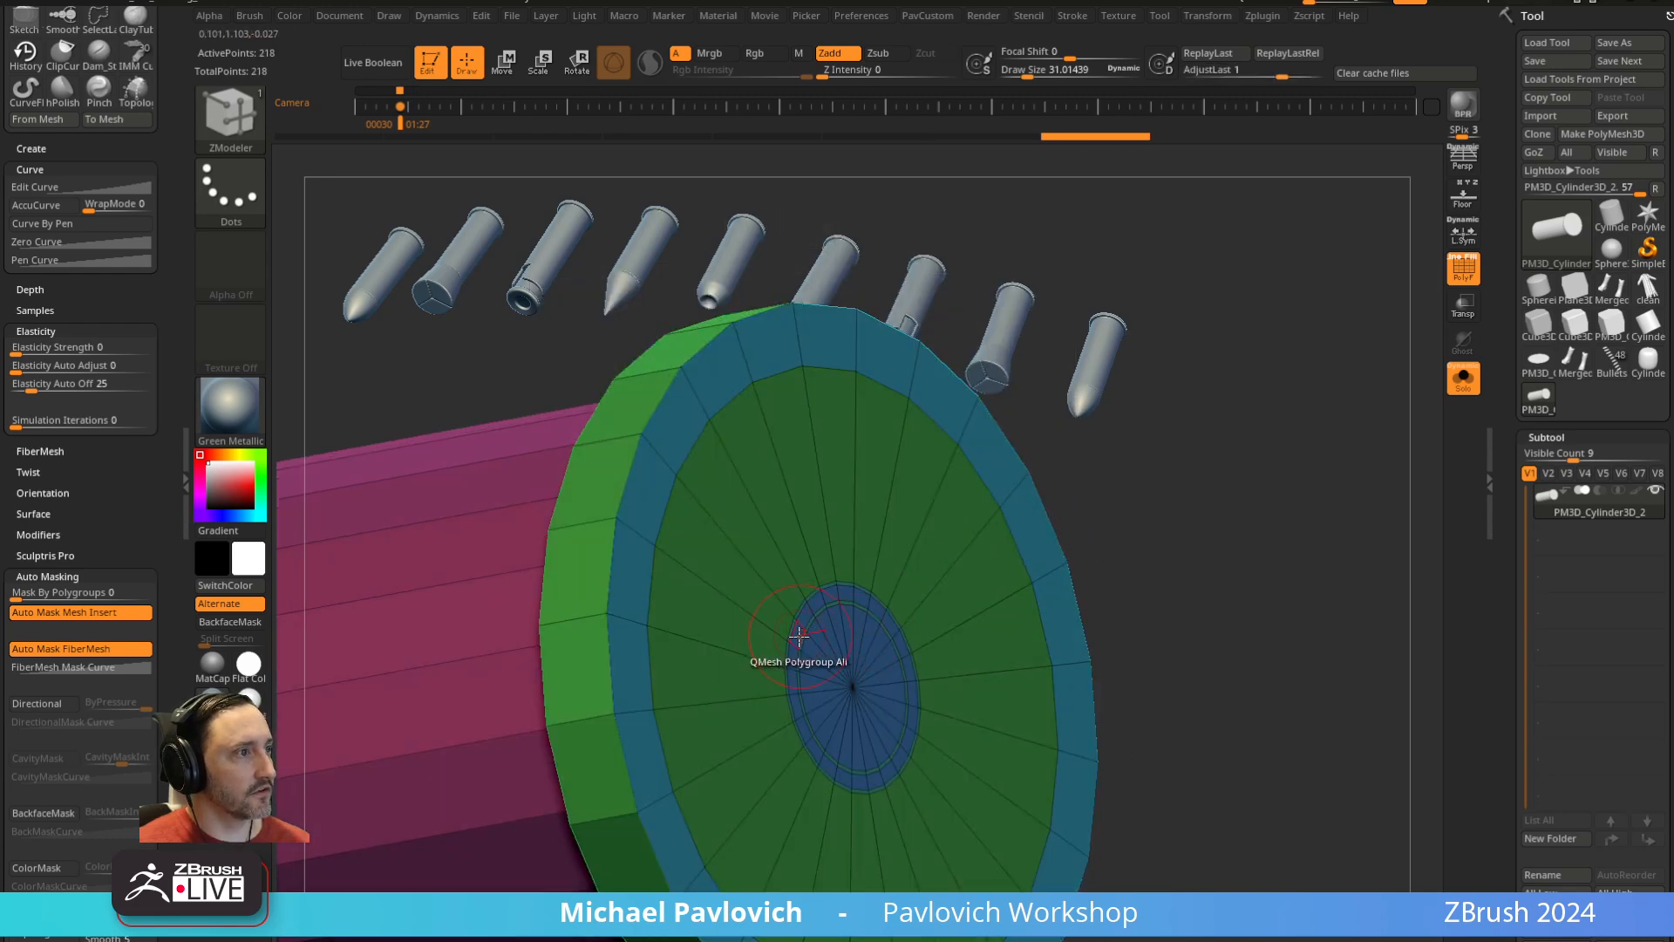
left_click_drag(796, 633, 784, 636)
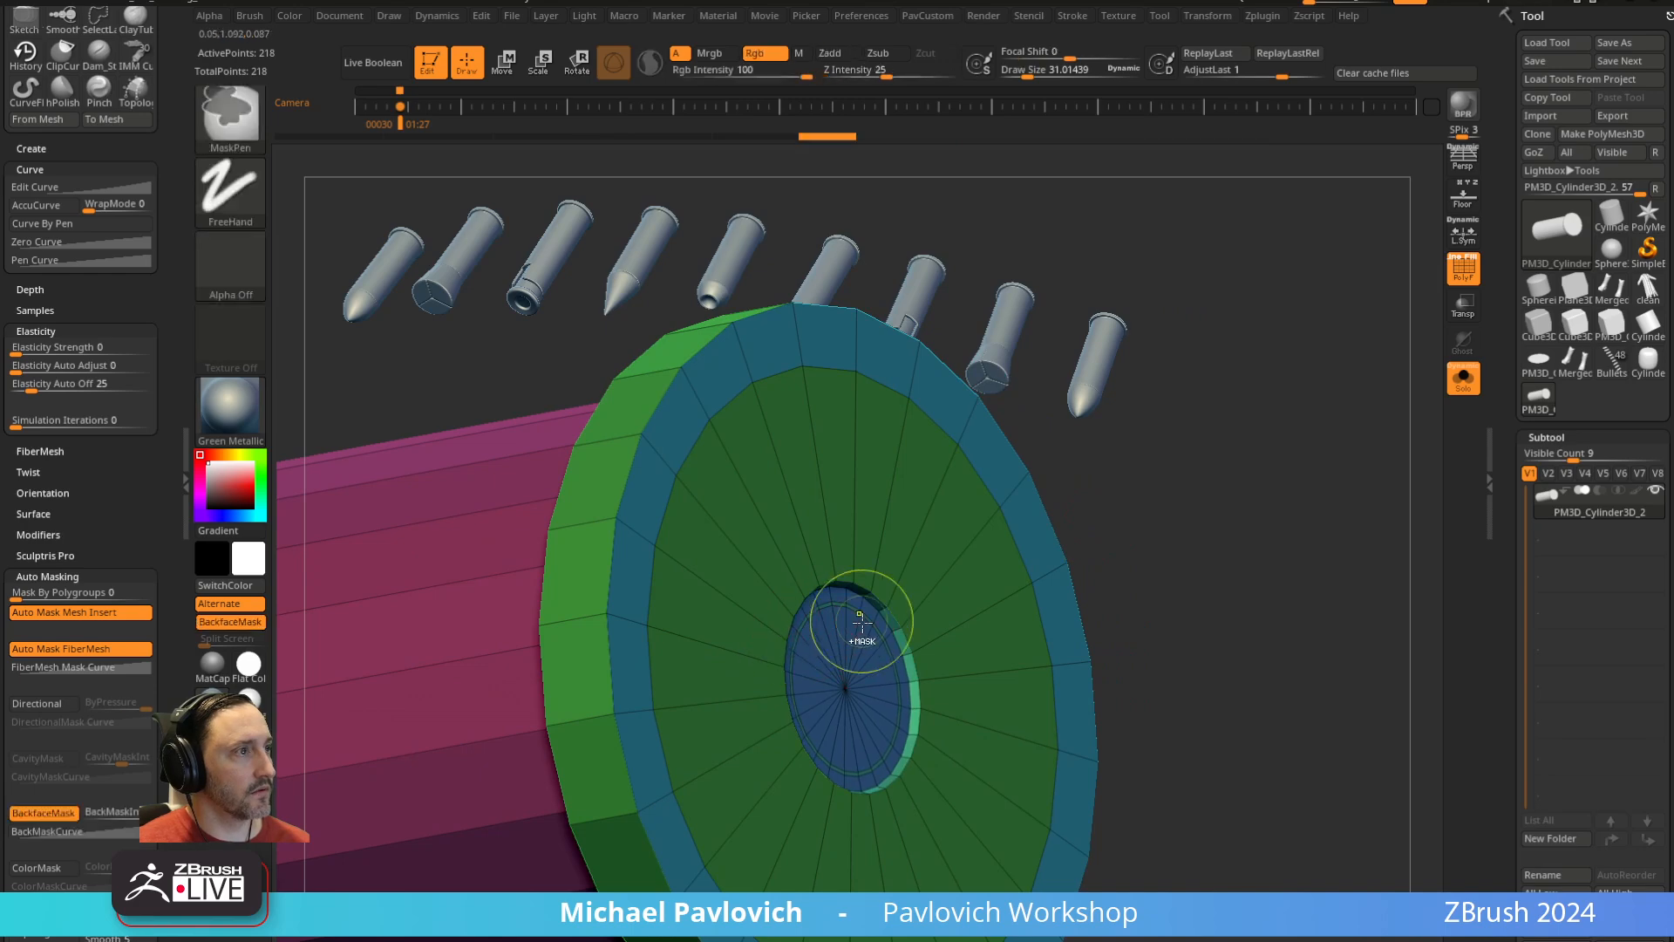
key("space")
left_click(944, 569)
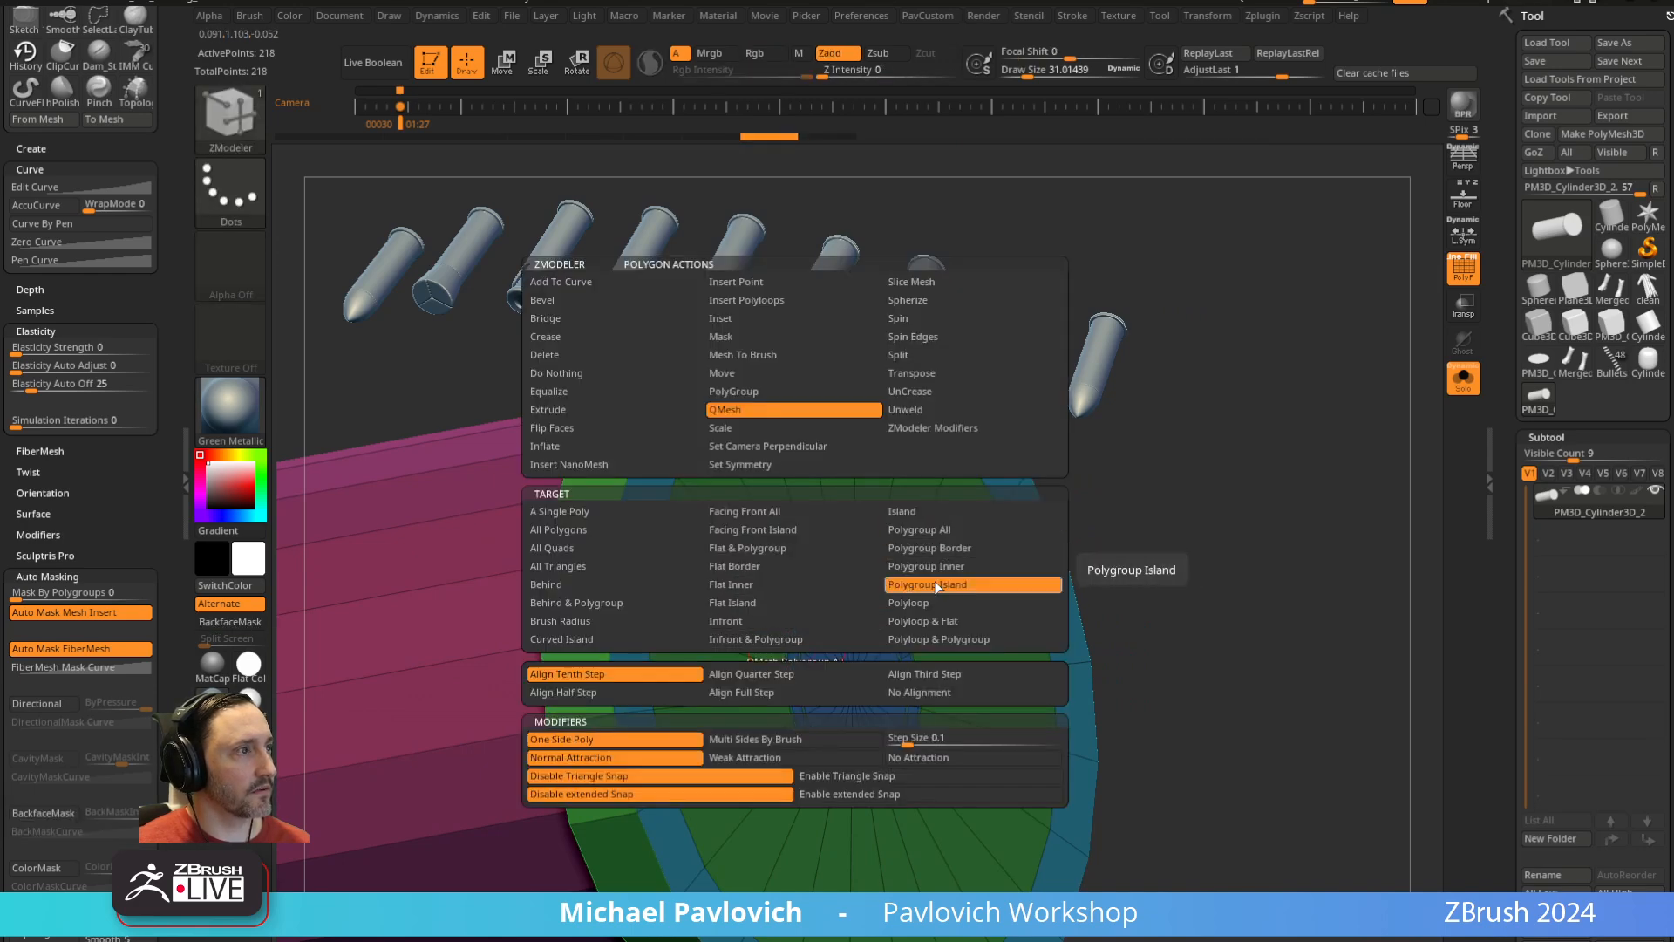
left_click_drag(796, 638, 784, 631)
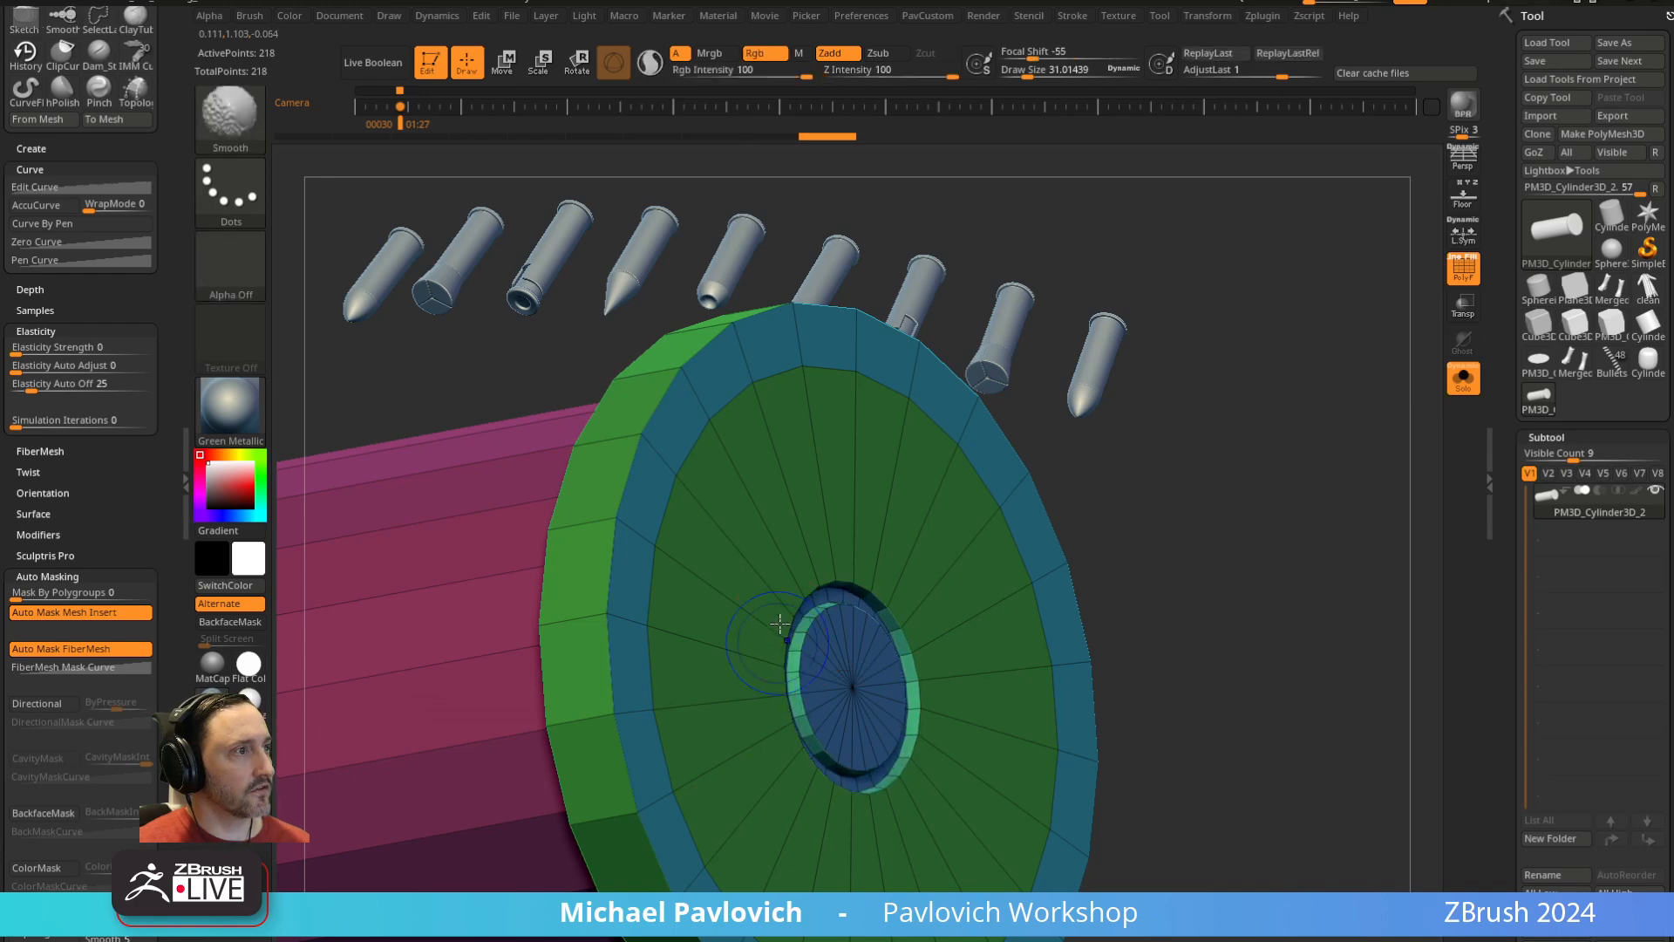
Inset the cylinder's side wall using ZModeler with the Polygroup Island target, adding a narrow border loop at each end
right_click_drag(776, 620, 789, 545, "ctrl")
key("3")
left_click(1248, 740)
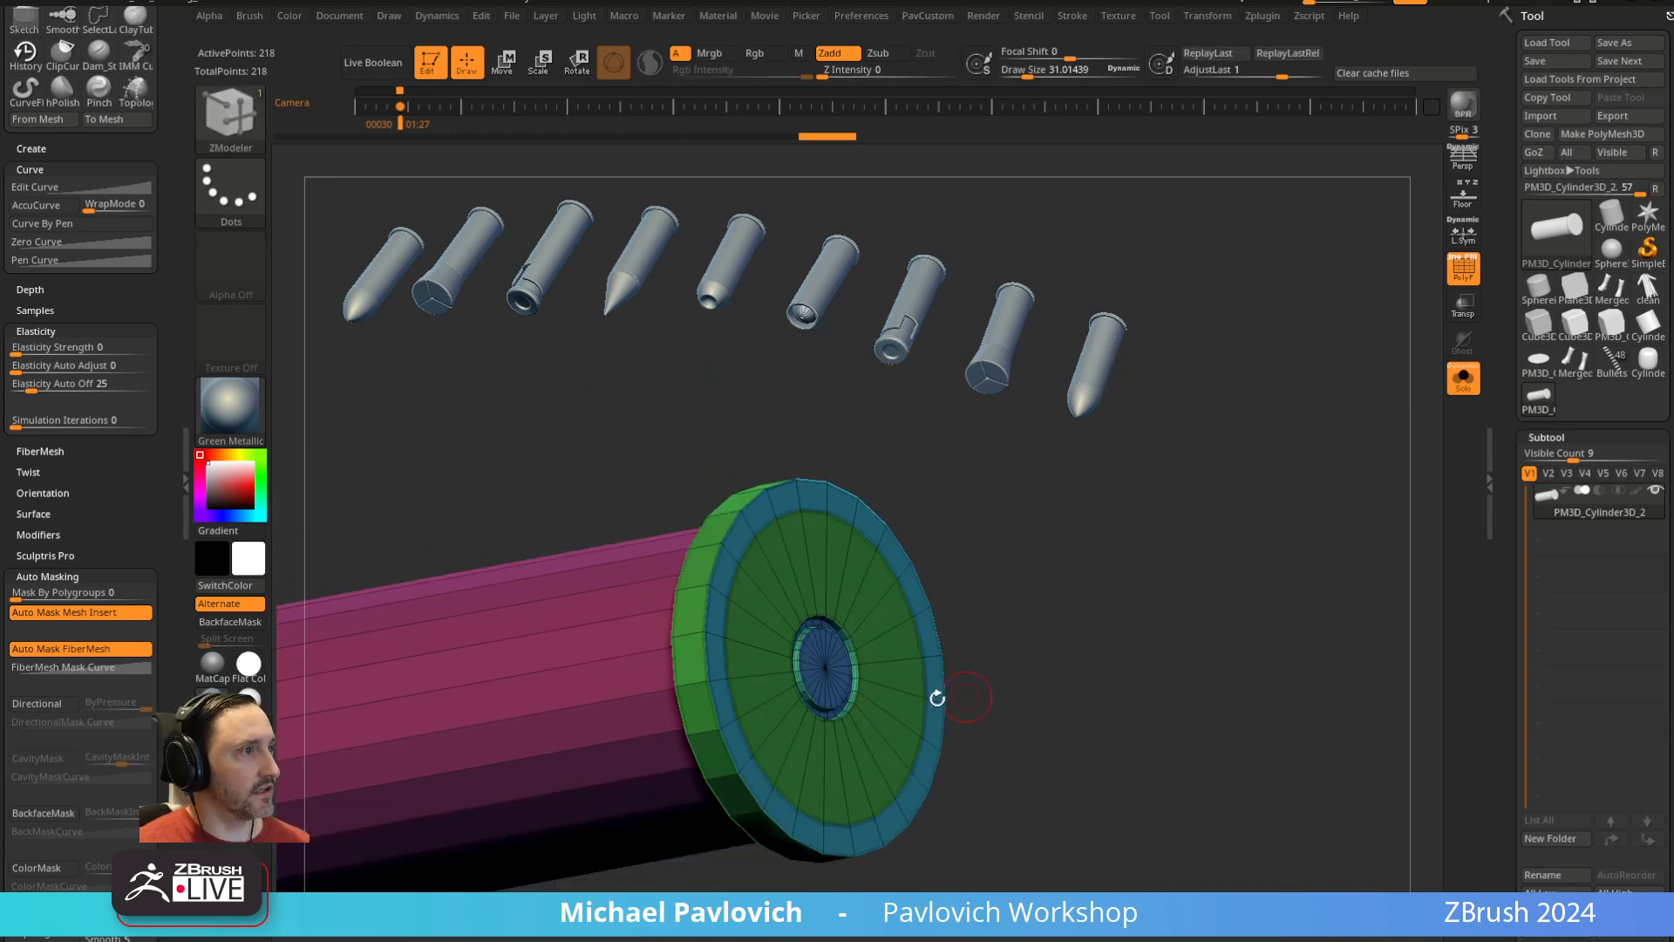
left_click_drag(1334, 552, 1265, 556)
right_click(877, 637)
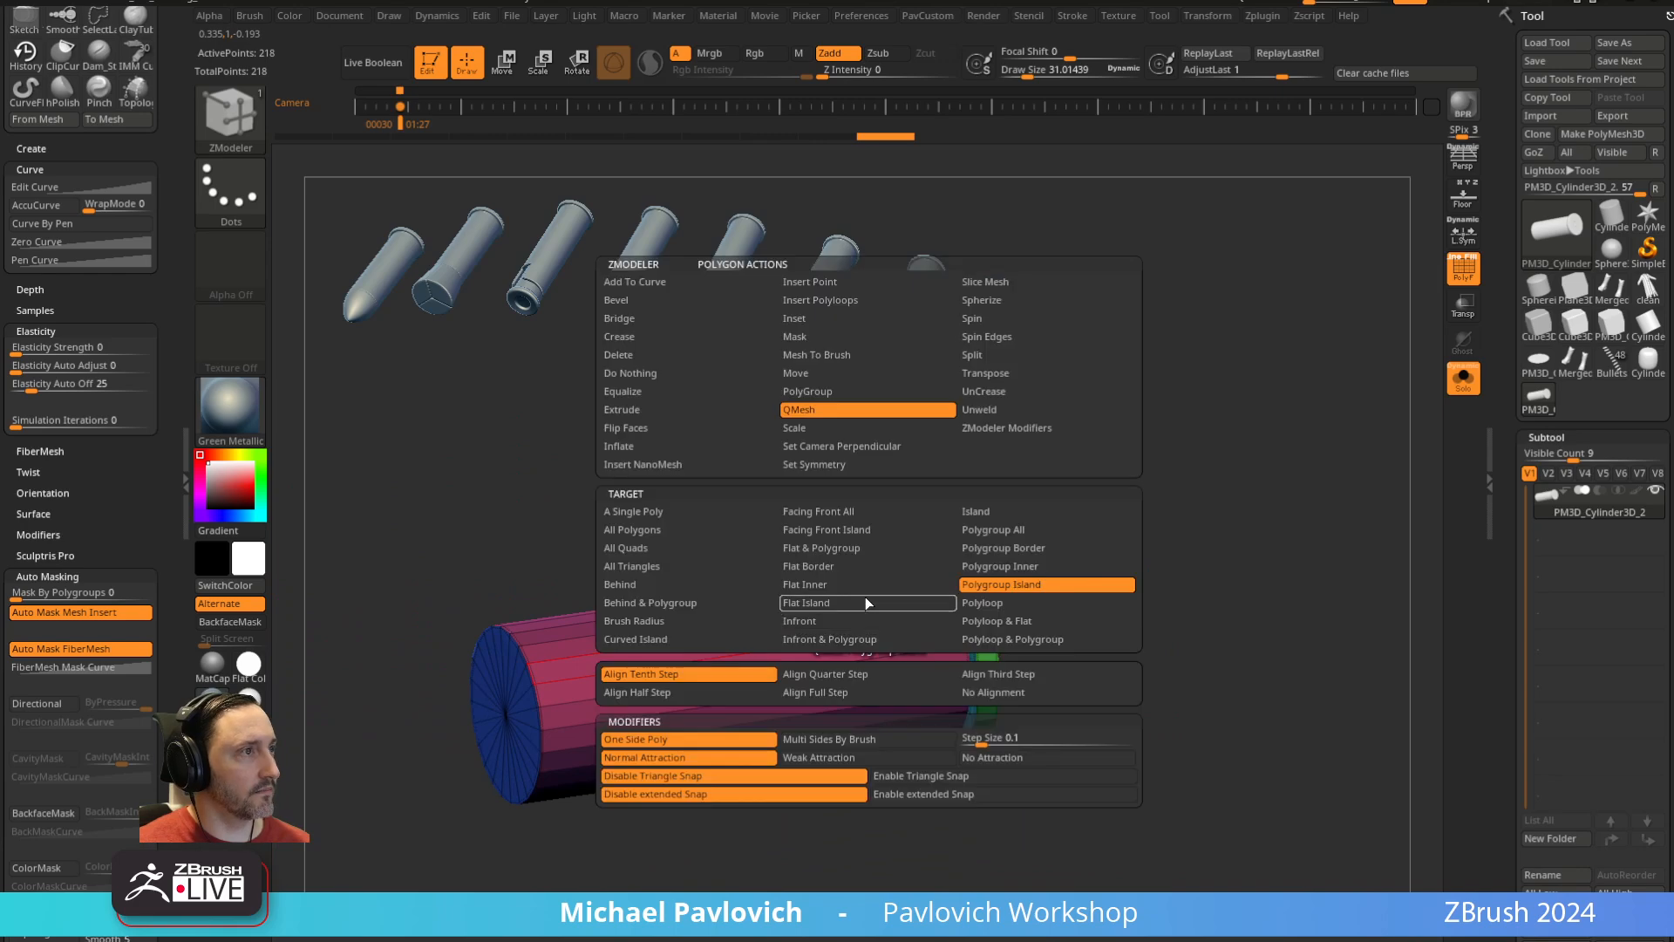
left_click(828, 335)
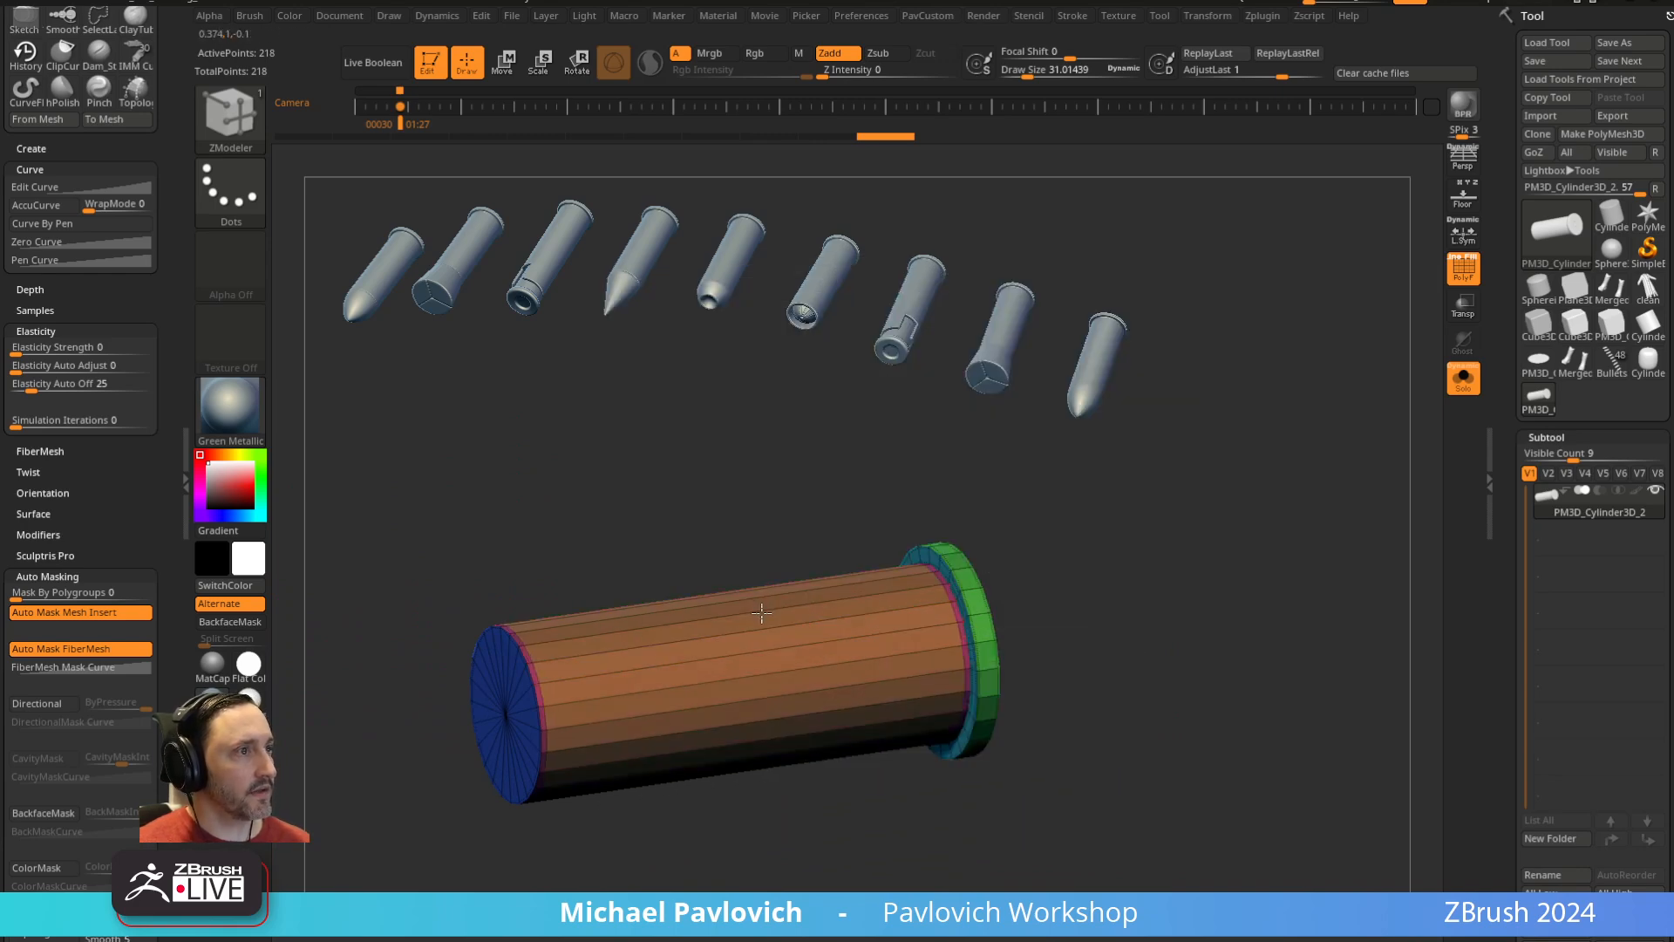
Regroup the shell's polygons by normals and preview it smoothed with dynamic subdivision at crease level 2
key("2")
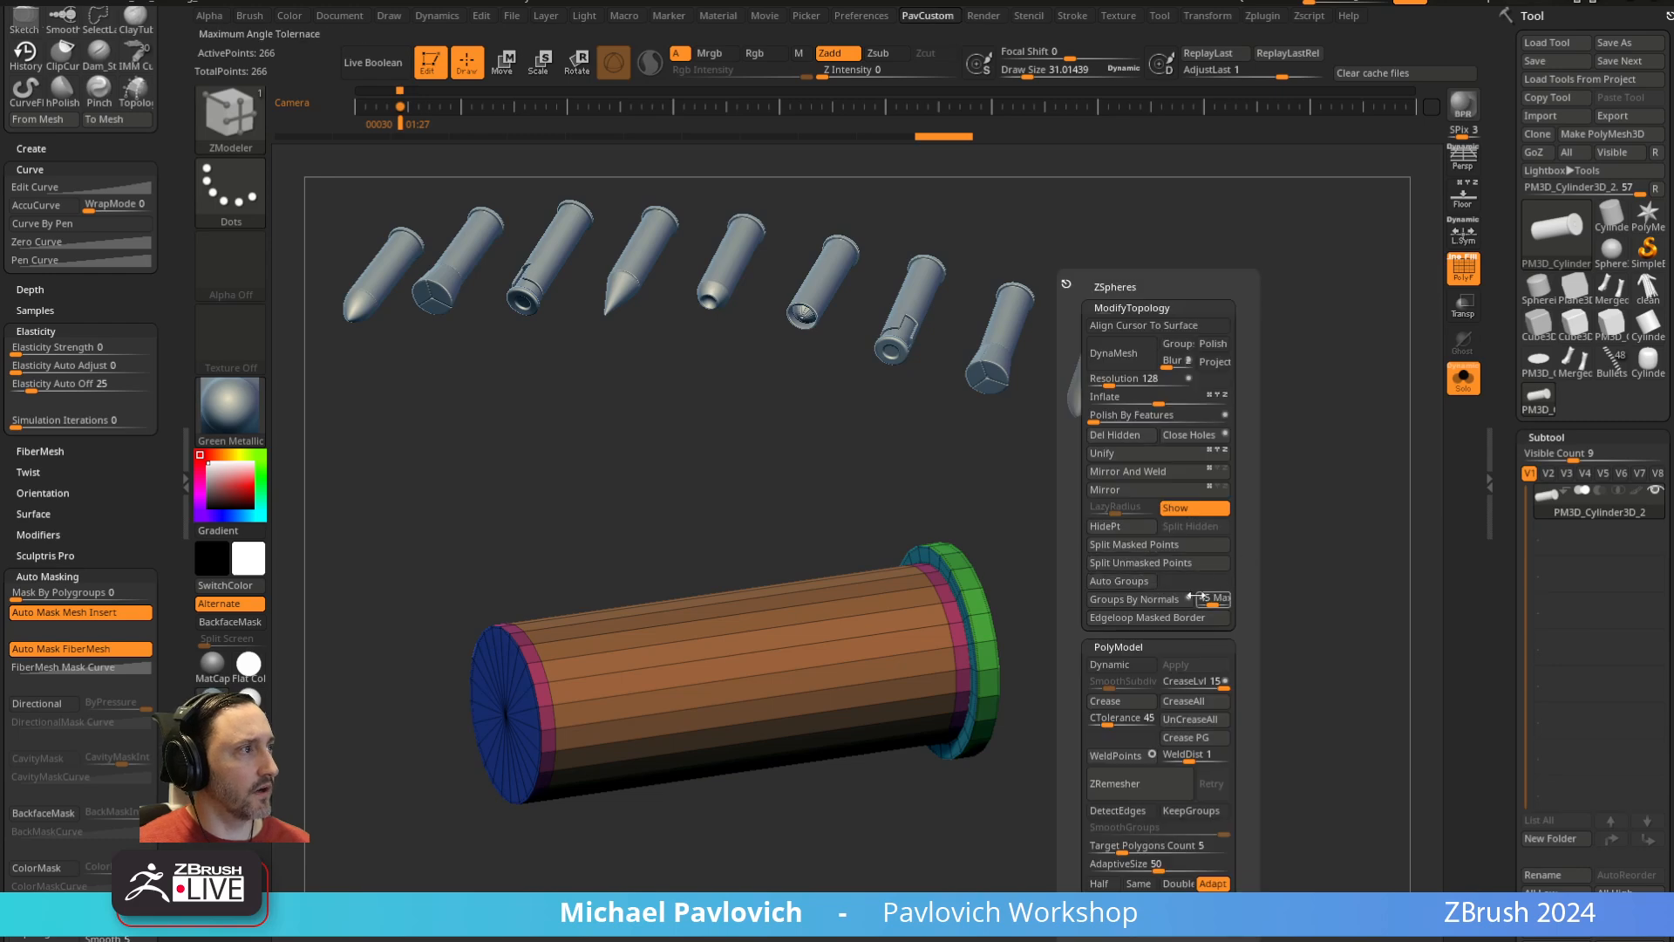
left_click(1105, 601)
left_click_drag(1273, 610, 1182, 555)
key("2")
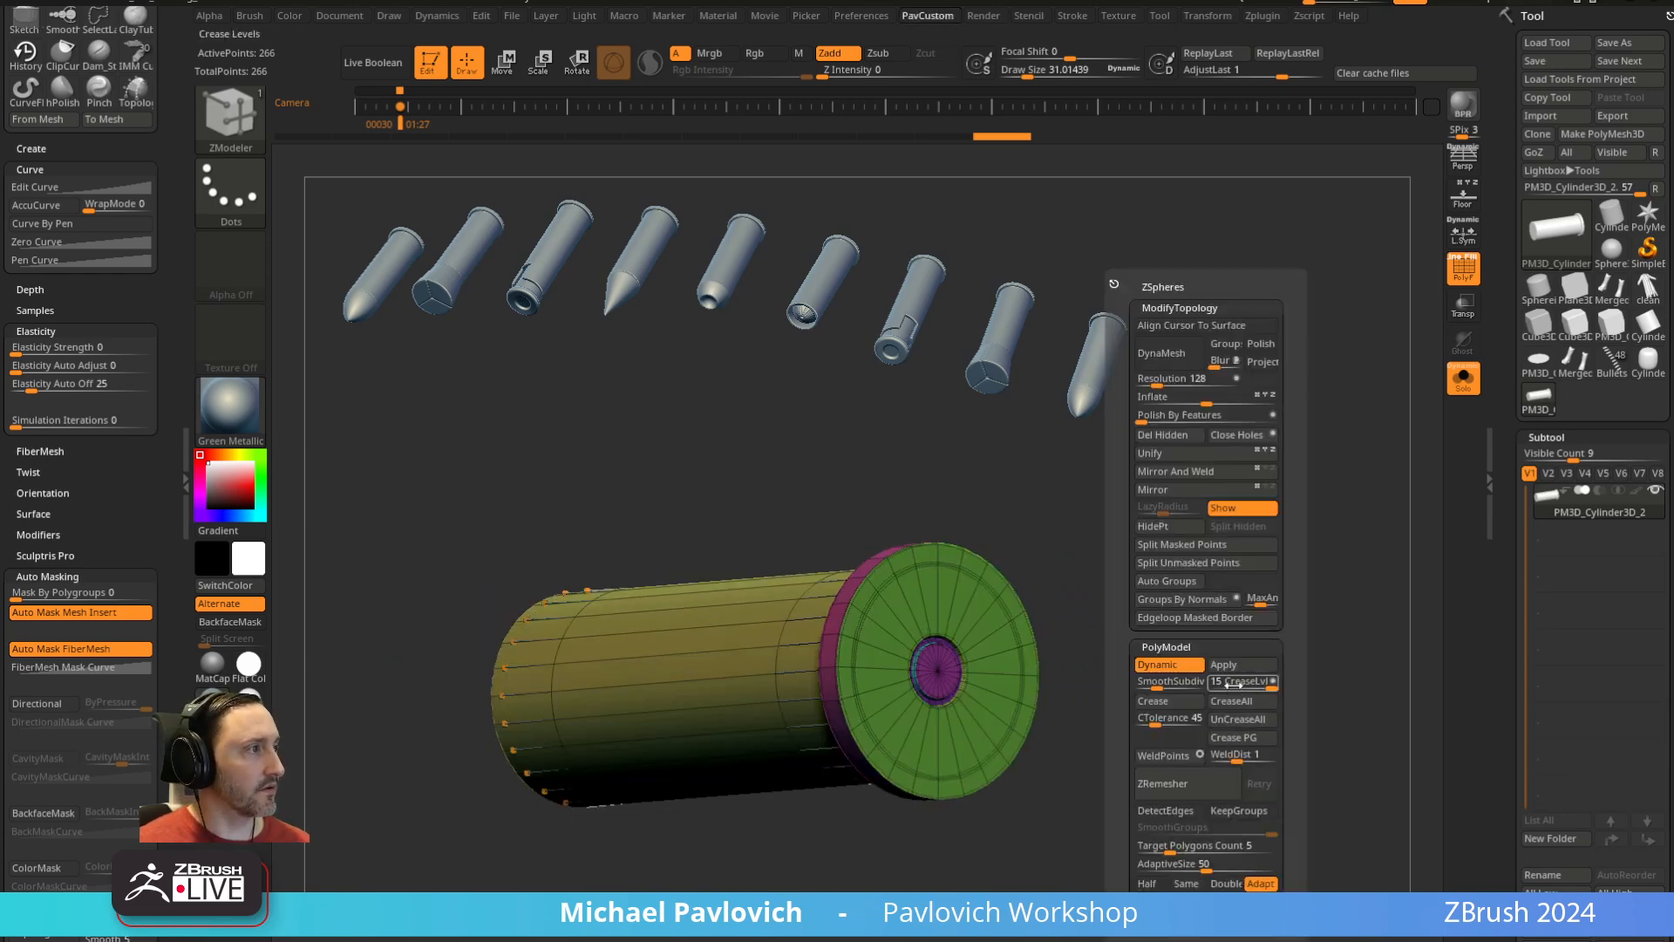
left_click(1222, 688)
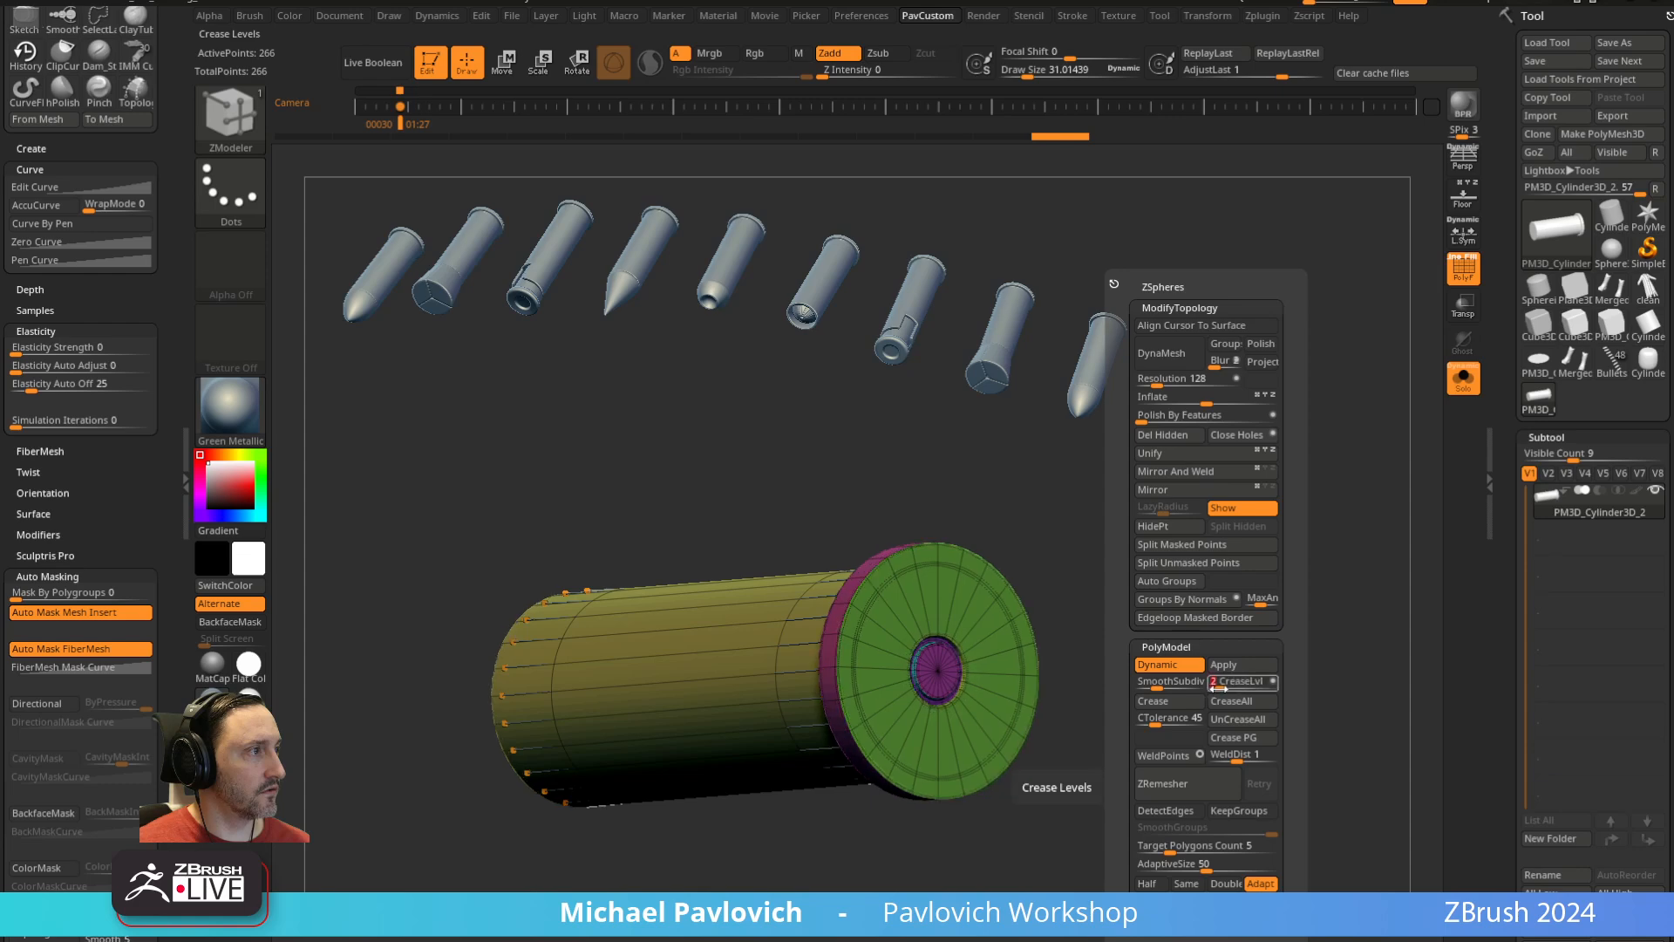
left_click(1165, 685)
key("shift+f")
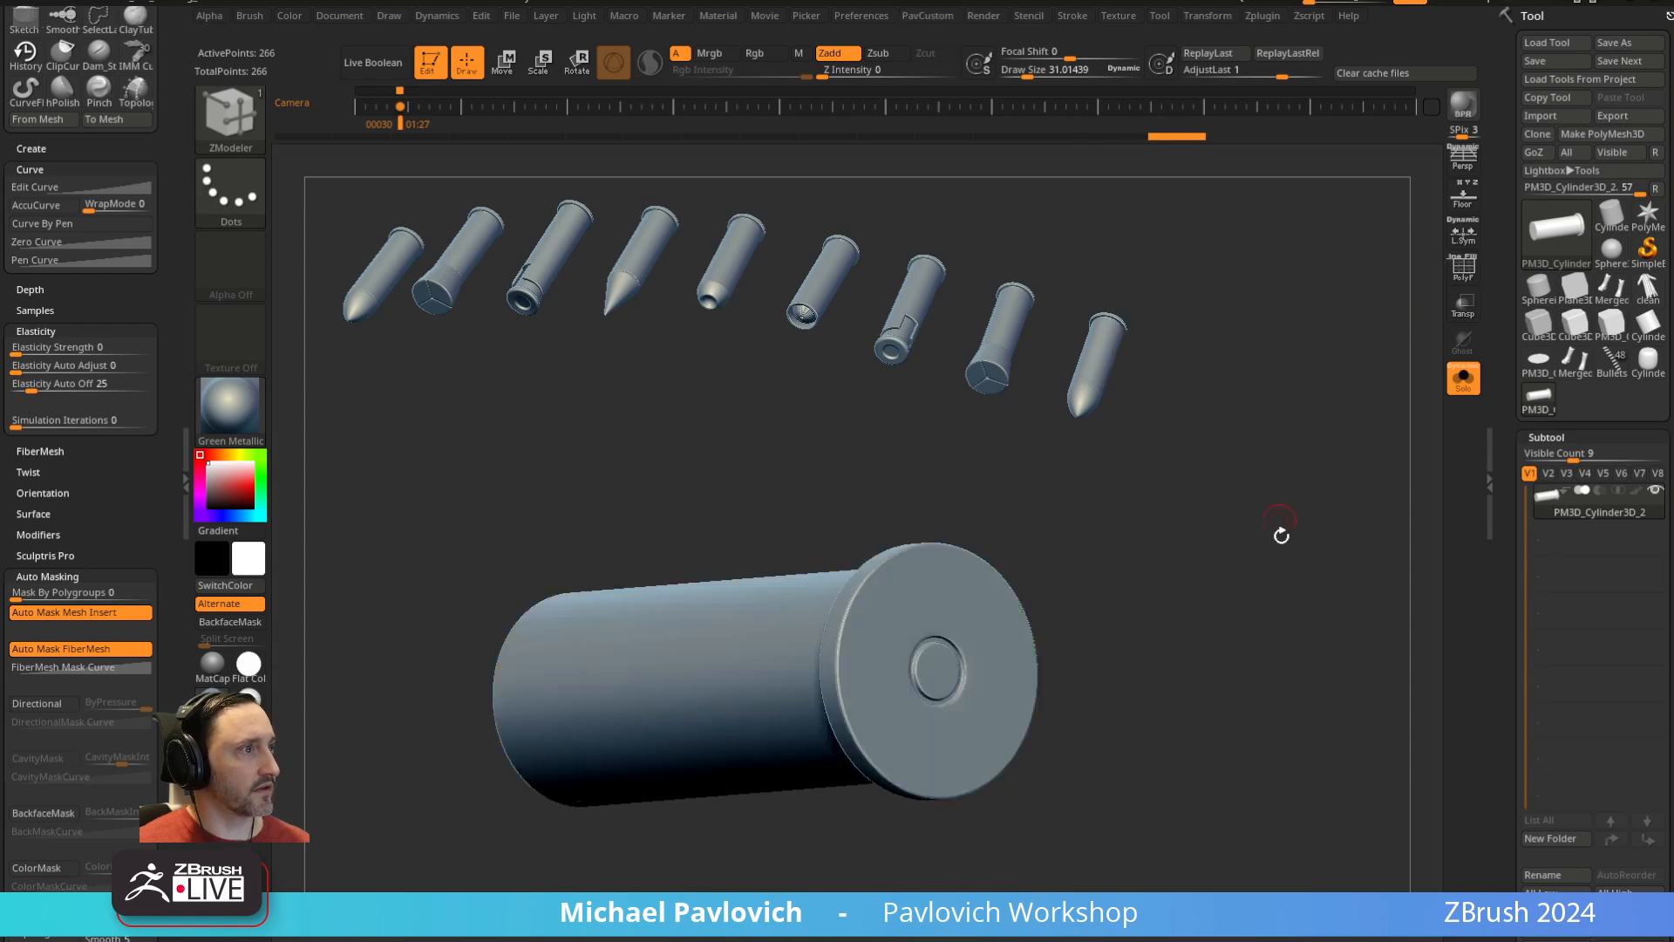
left_click_drag(1281, 535, 1129, 576)
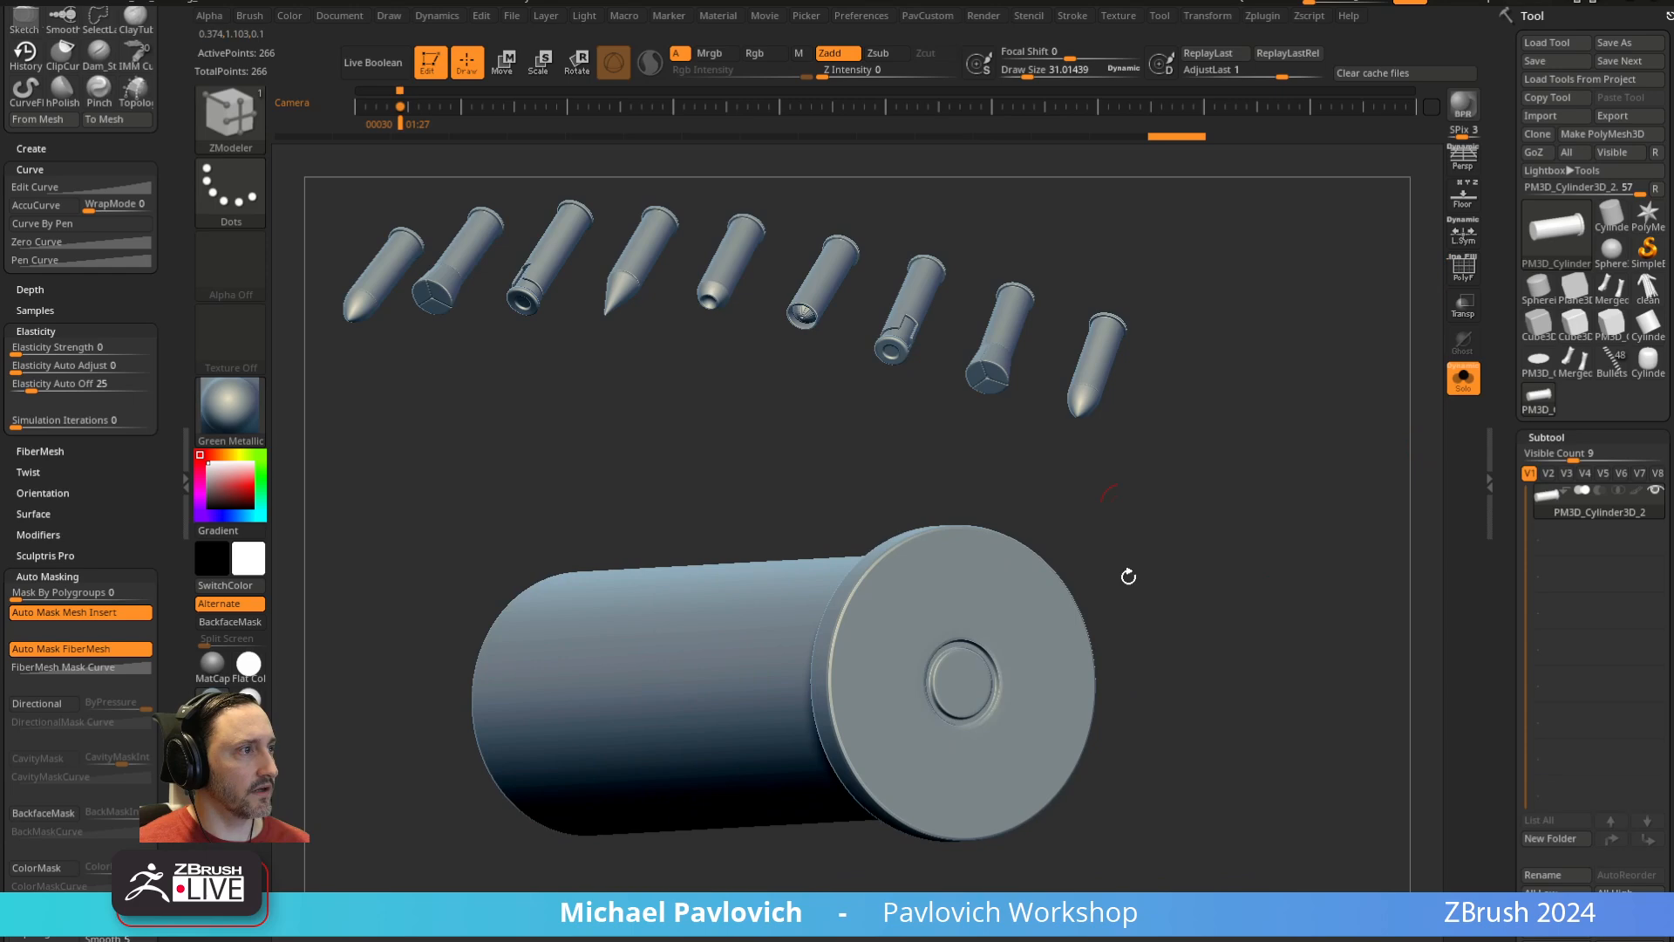
Show the wireframe and apply a slight QMesh with the Polygroup Island target at the ring around the central primer
left_click(1458, 278)
left_click_drag(1277, 482, 1095, 641)
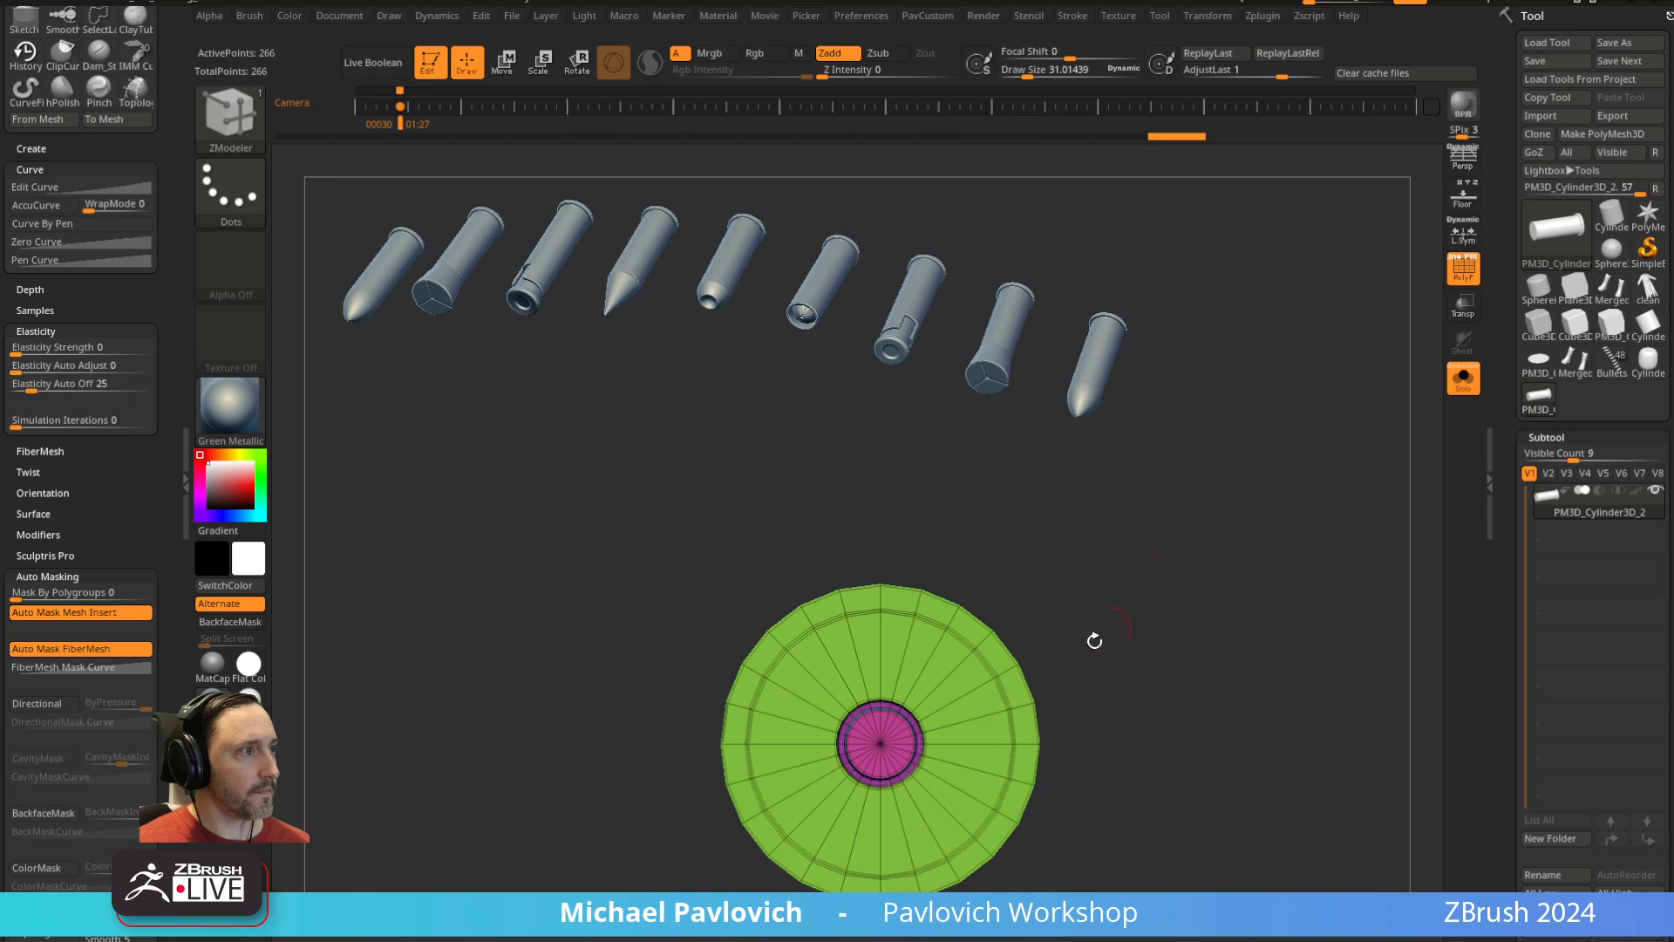
left_click_drag(1219, 576, 1295, 532, "alt")
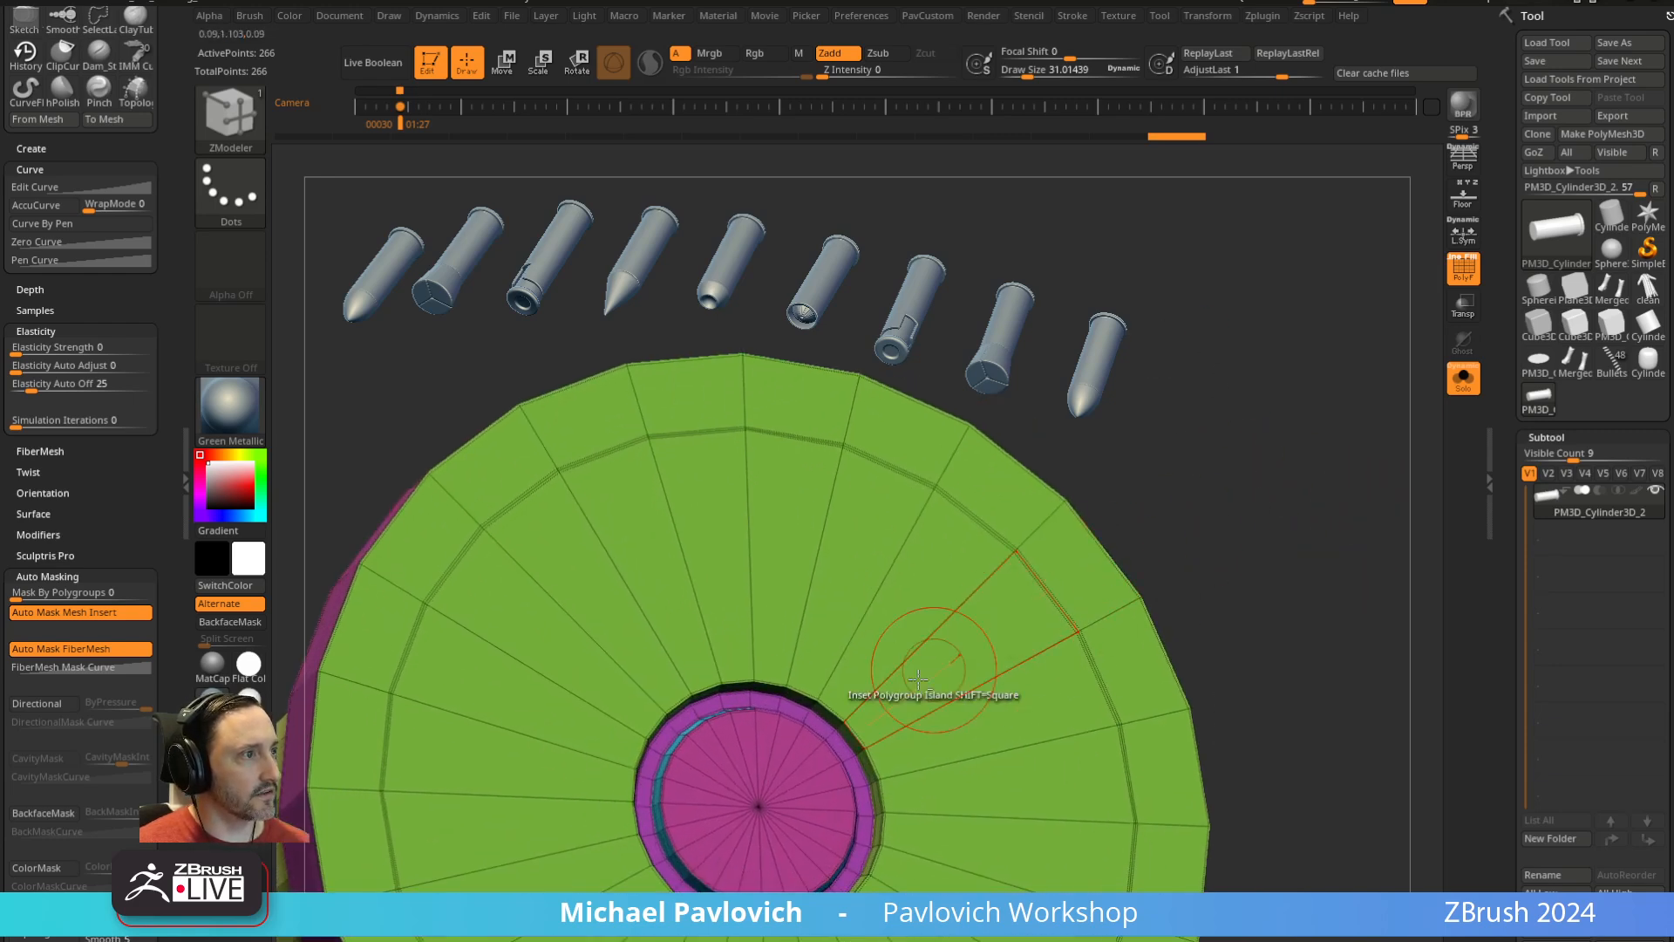
key("space")
left_click(779, 410)
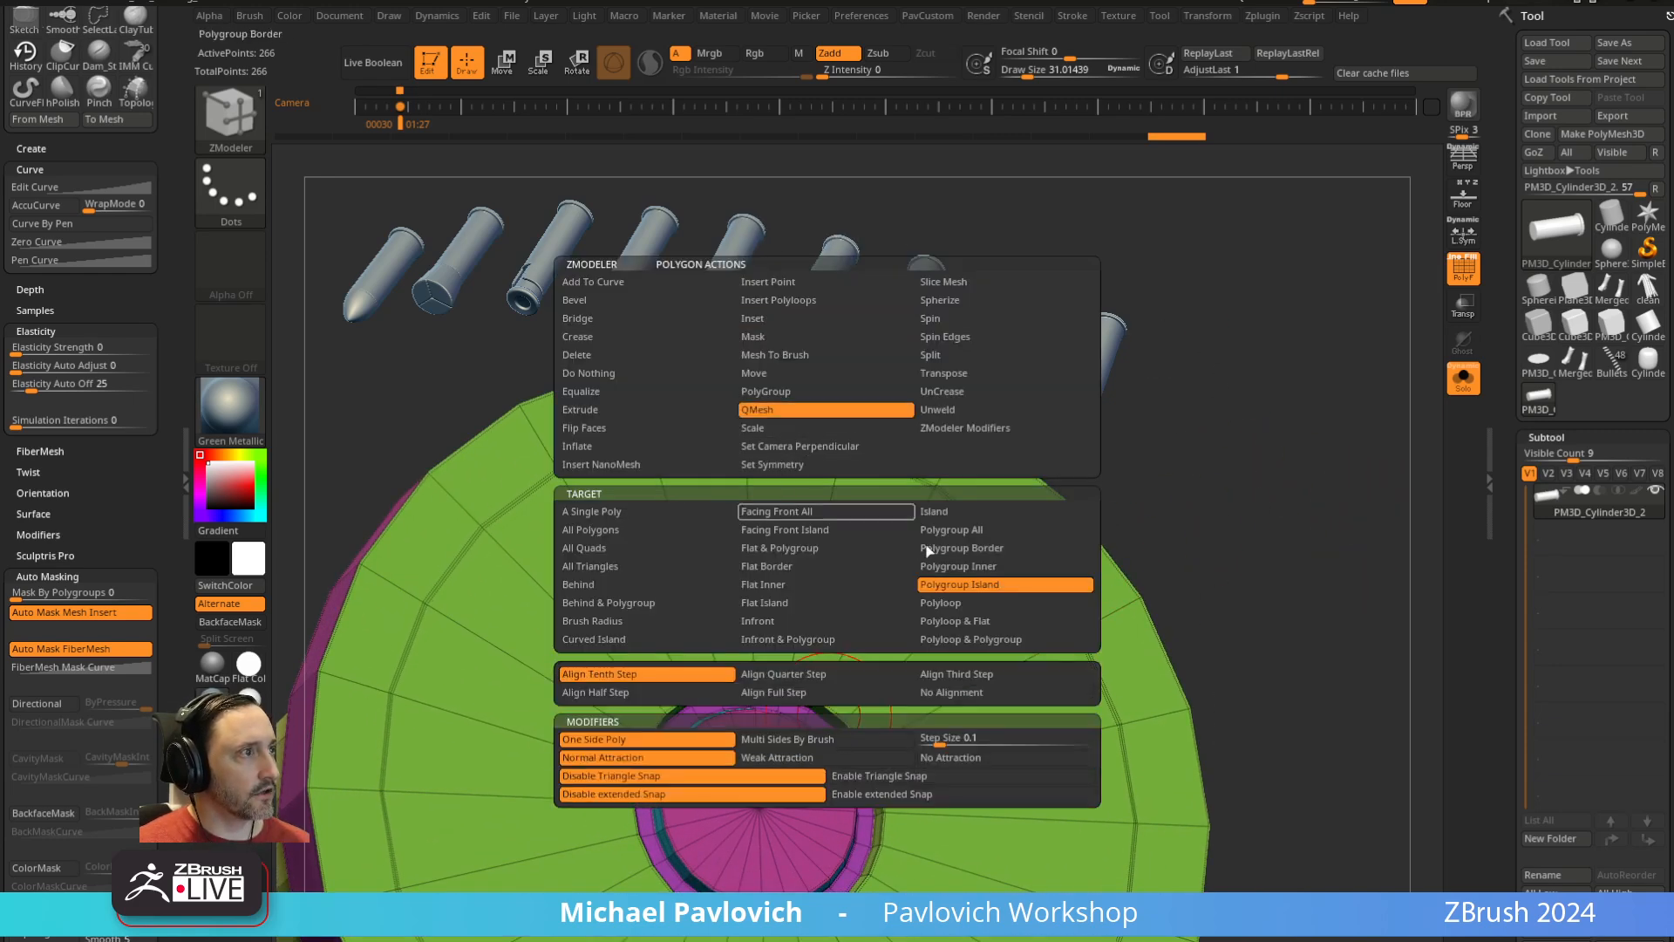
mouse_move(825, 715)
left_mouse_down()
mouse_move(837, 693)
mouse_move(829, 708)
left_mouse_up()
Face the end cap straight on and mask everything around its central primer with a soft falloff
left_click_drag(1212, 558, 1188, 479, "alt")
mouse_move(1188, 480)
left_mouse_down("shift")
mouse_move(1180, 526)
mouse_move(1184, 468)
left_mouse_up("shift")
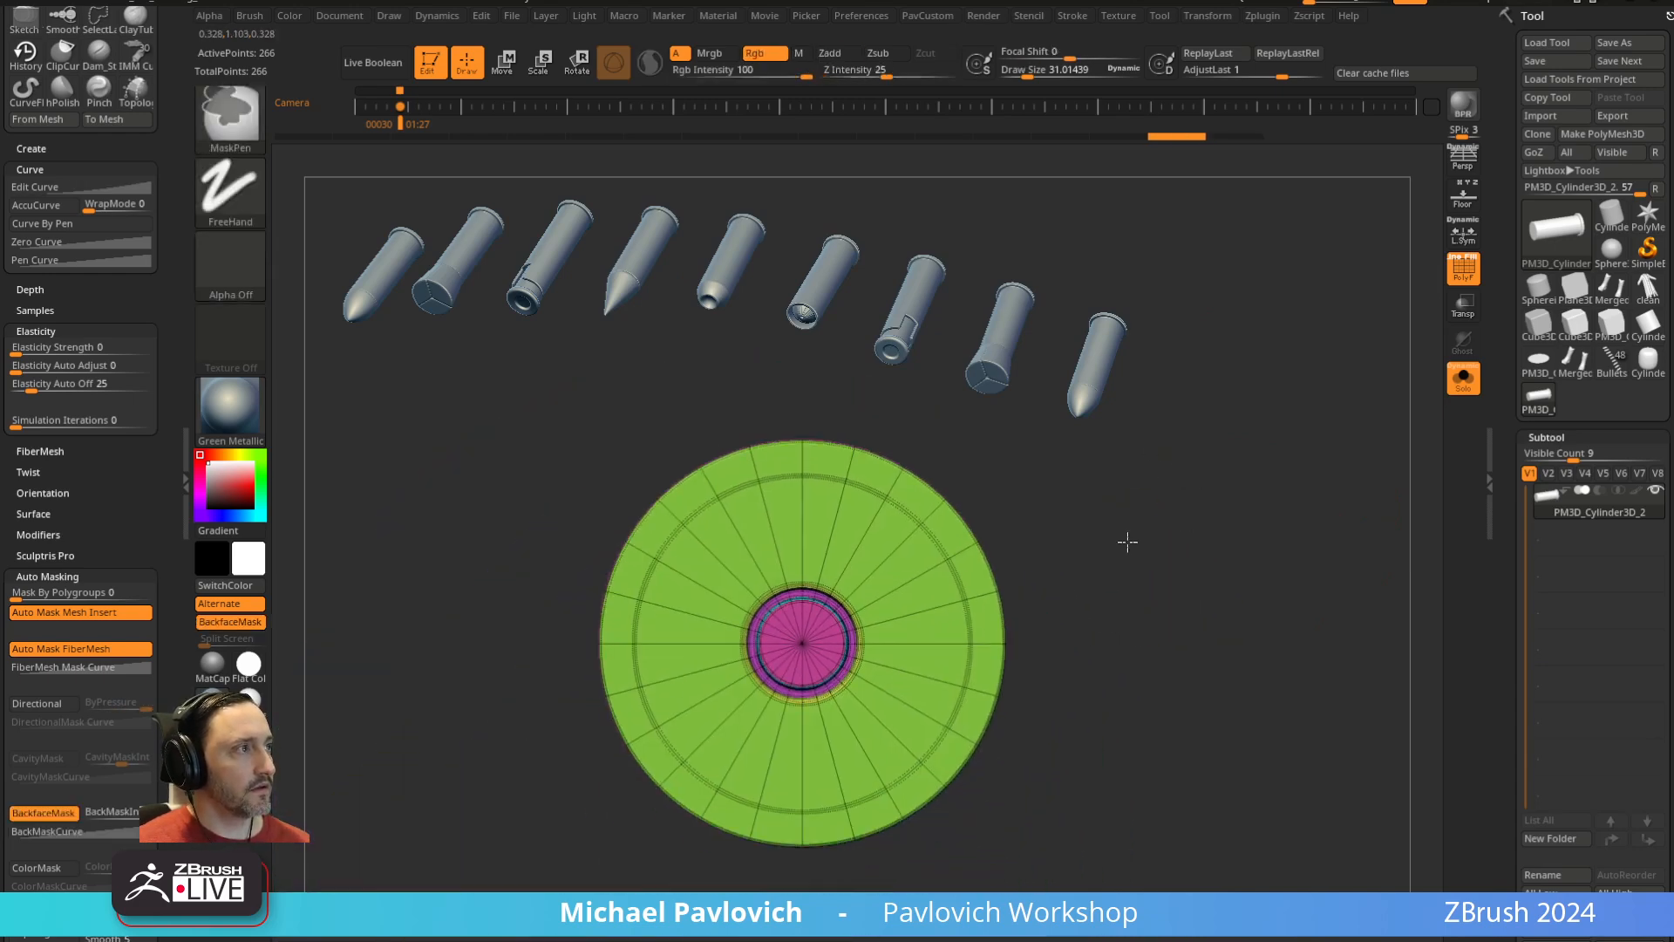
left_click_drag(1105, 514, 869, 709, "ctrl")
left_click(1155, 545, "ctrl")
key("w")
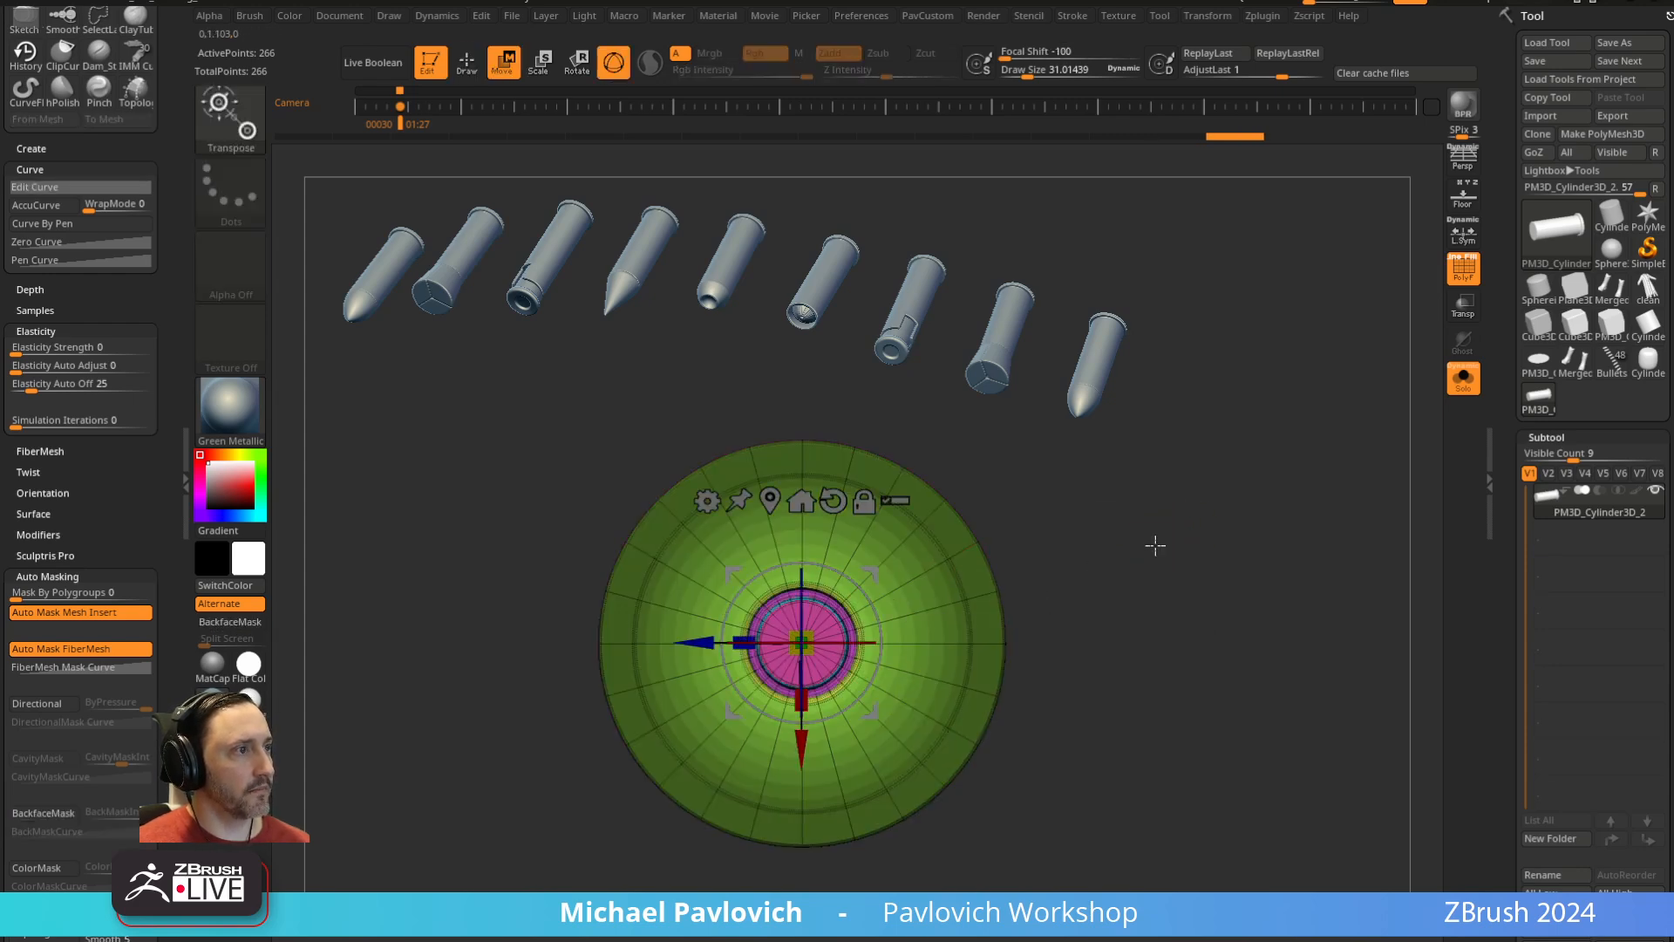
Centre the gizmo on the unmasked primer area, sink it slightly into the end cap along the shell's axis, and clear the mask
left_click_drag(1046, 550, 1212, 531)
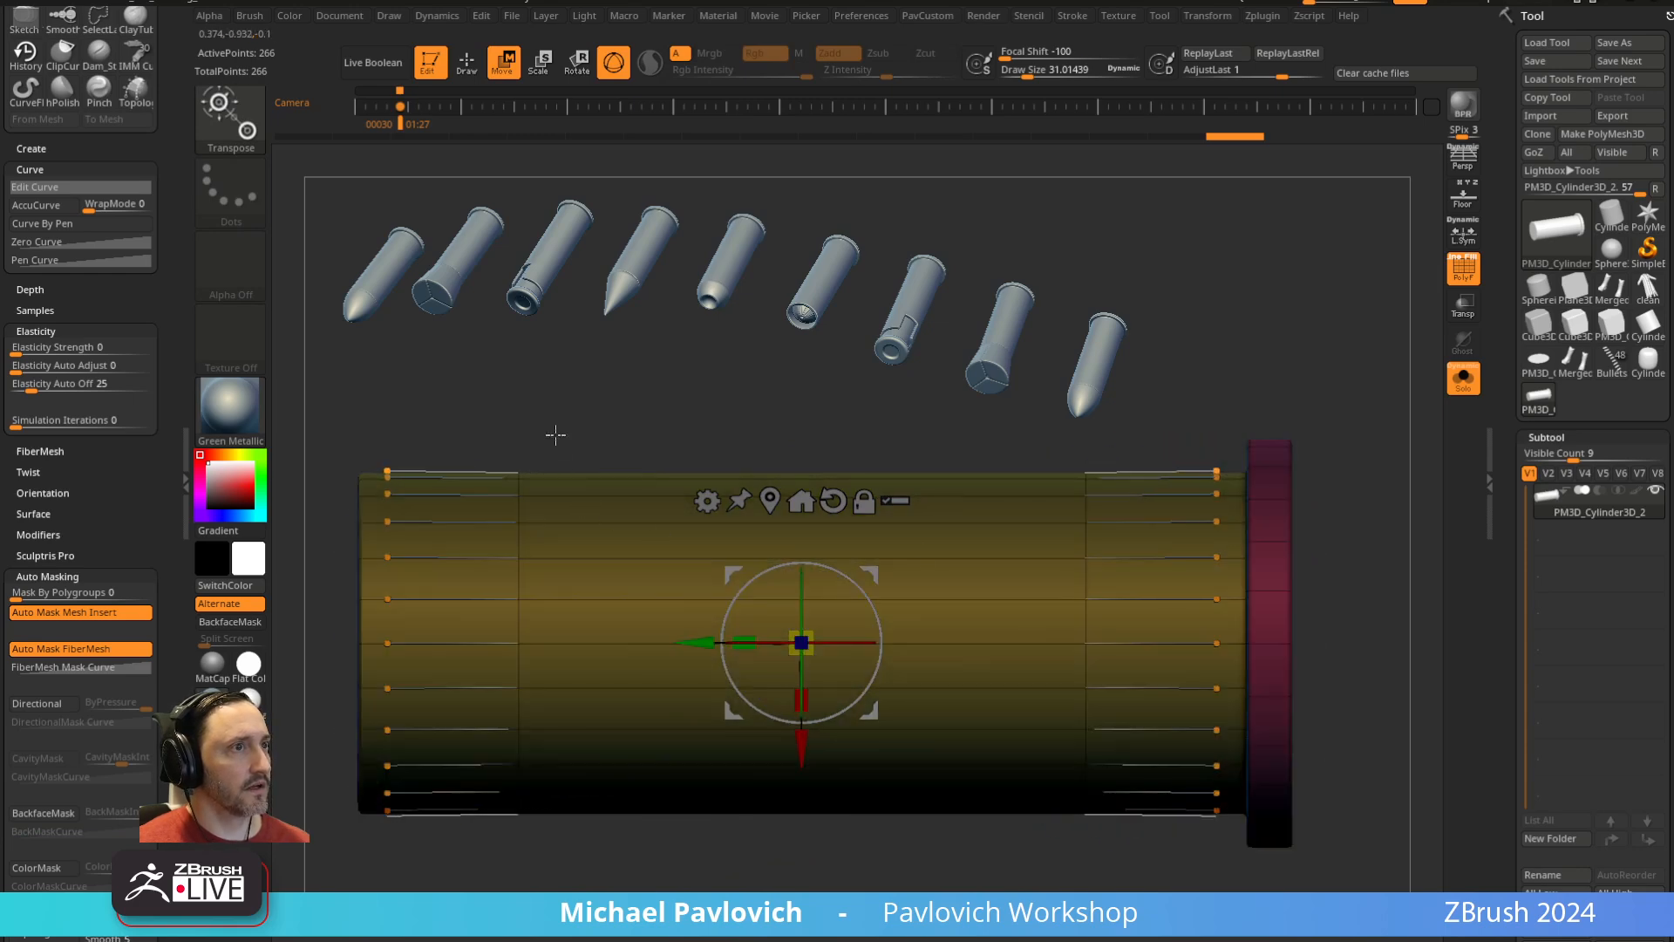
left_click(770, 502, "alt")
left_click_drag(1387, 463, 1330, 405)
left_click_drag(1331, 405, 1151, 393, "alt")
left_click_drag(1151, 393, 1179, 472)
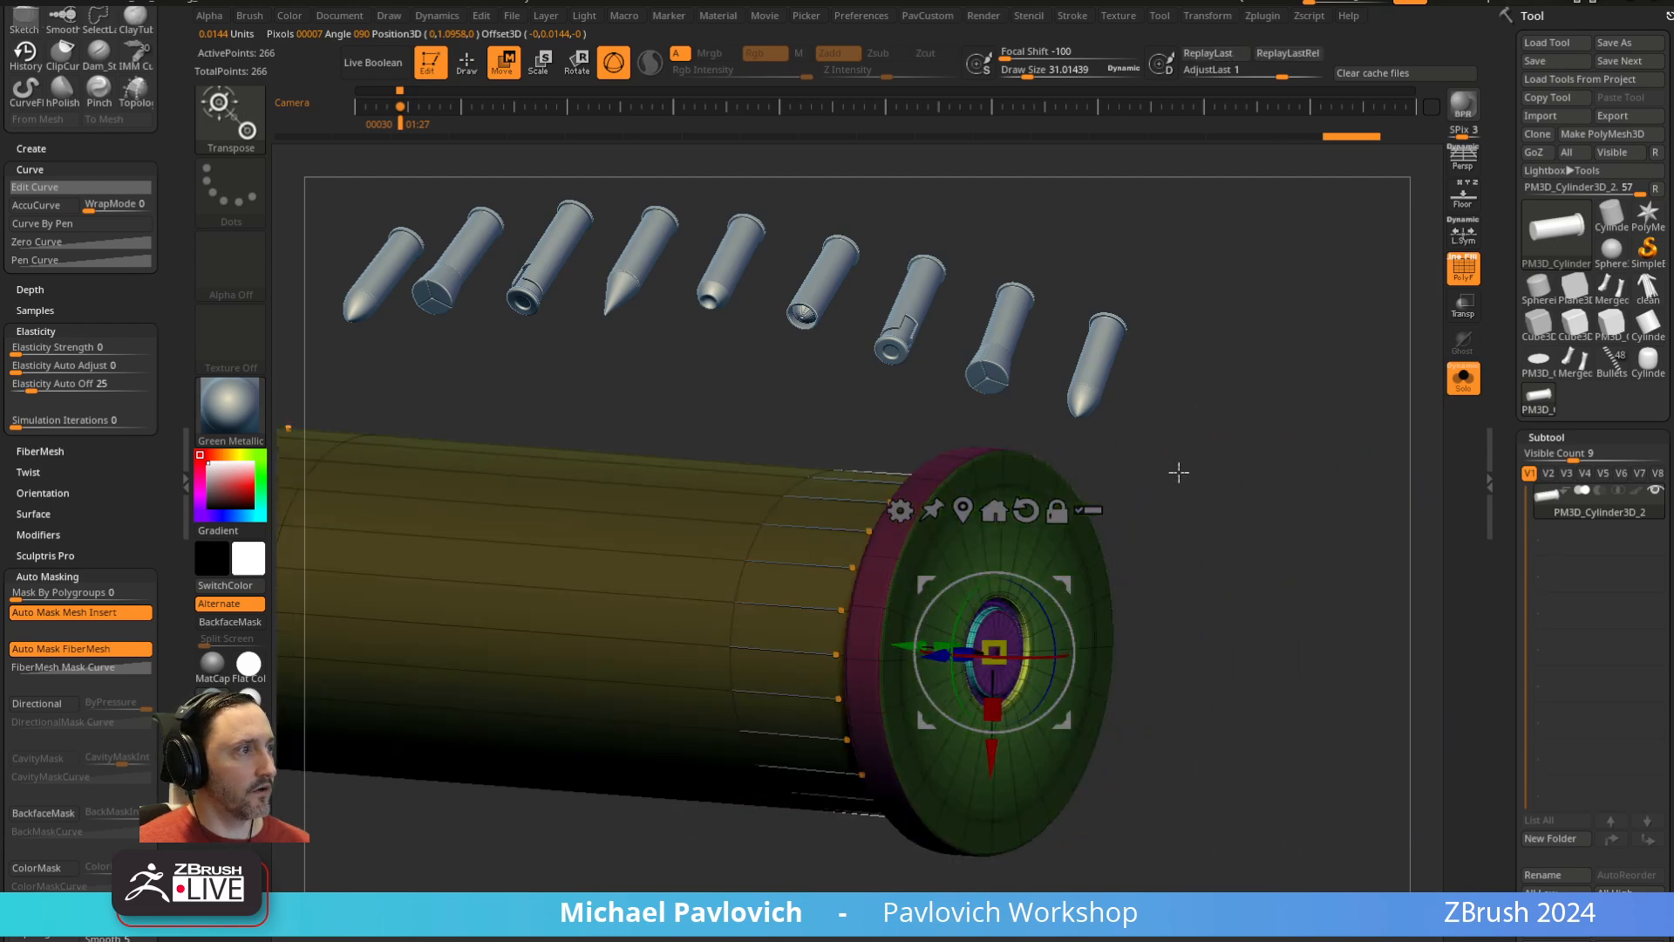
left_click_drag(944, 645, 895, 645)
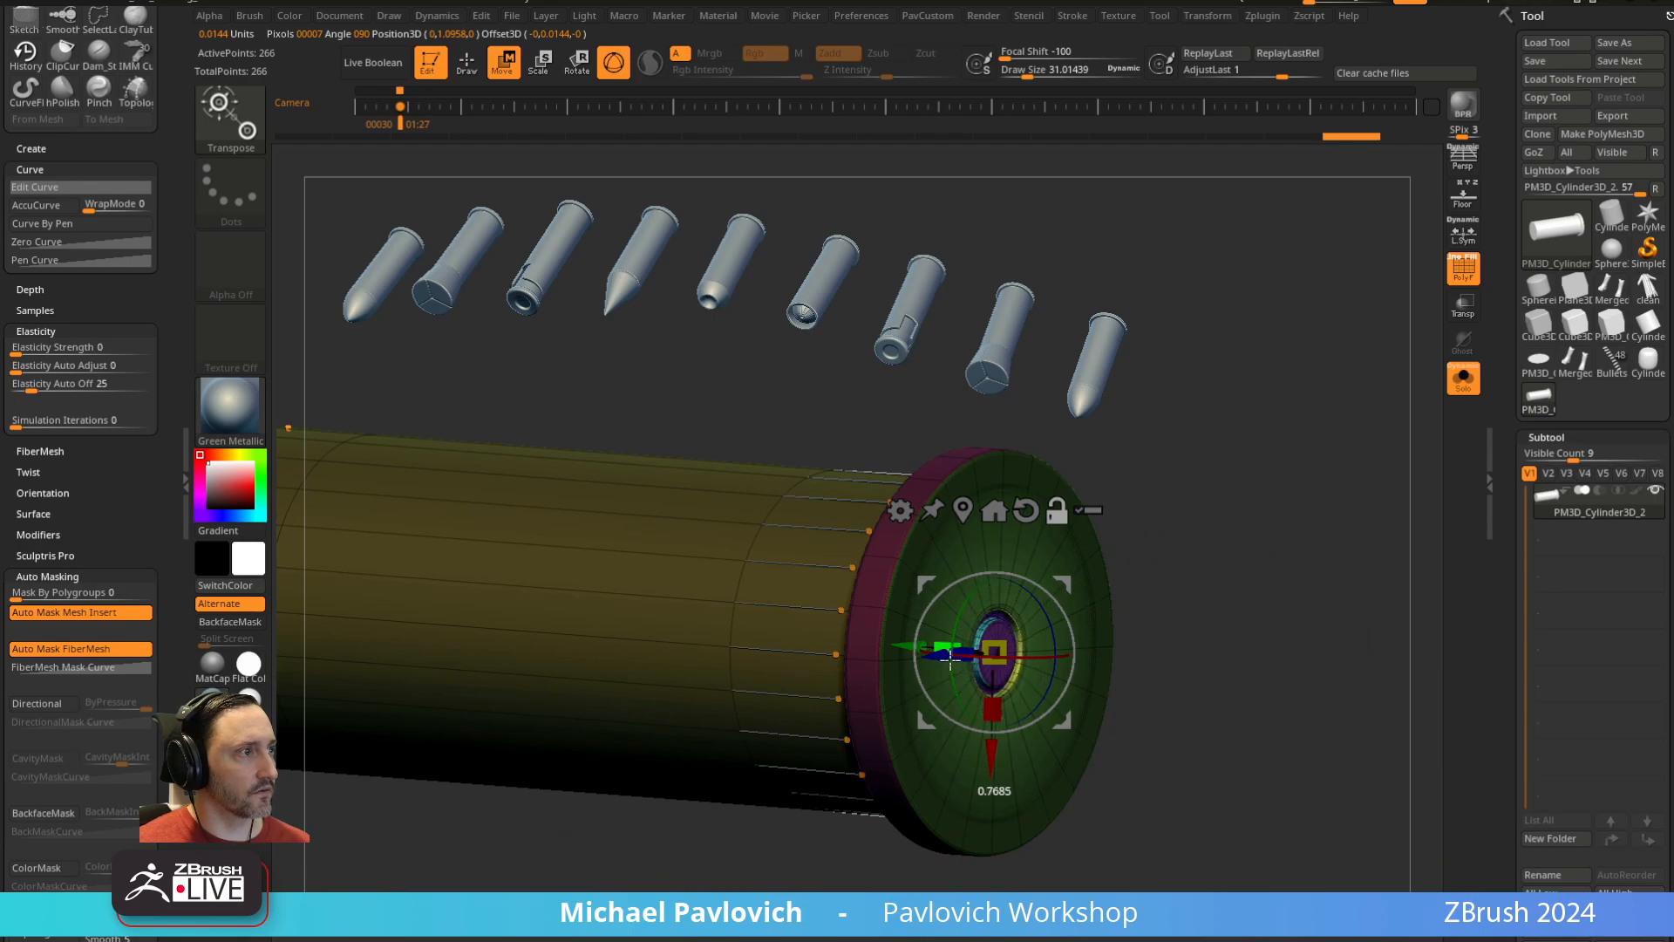
left_click_drag(951, 660, 947, 660)
mouse_move(1365, 556)
left_mouse_down()
mouse_move(1211, 550)
mouse_move(1327, 489)
left_mouse_up()
left_click_drag(1326, 446, 1343, 539, "ctrl")
key("q")
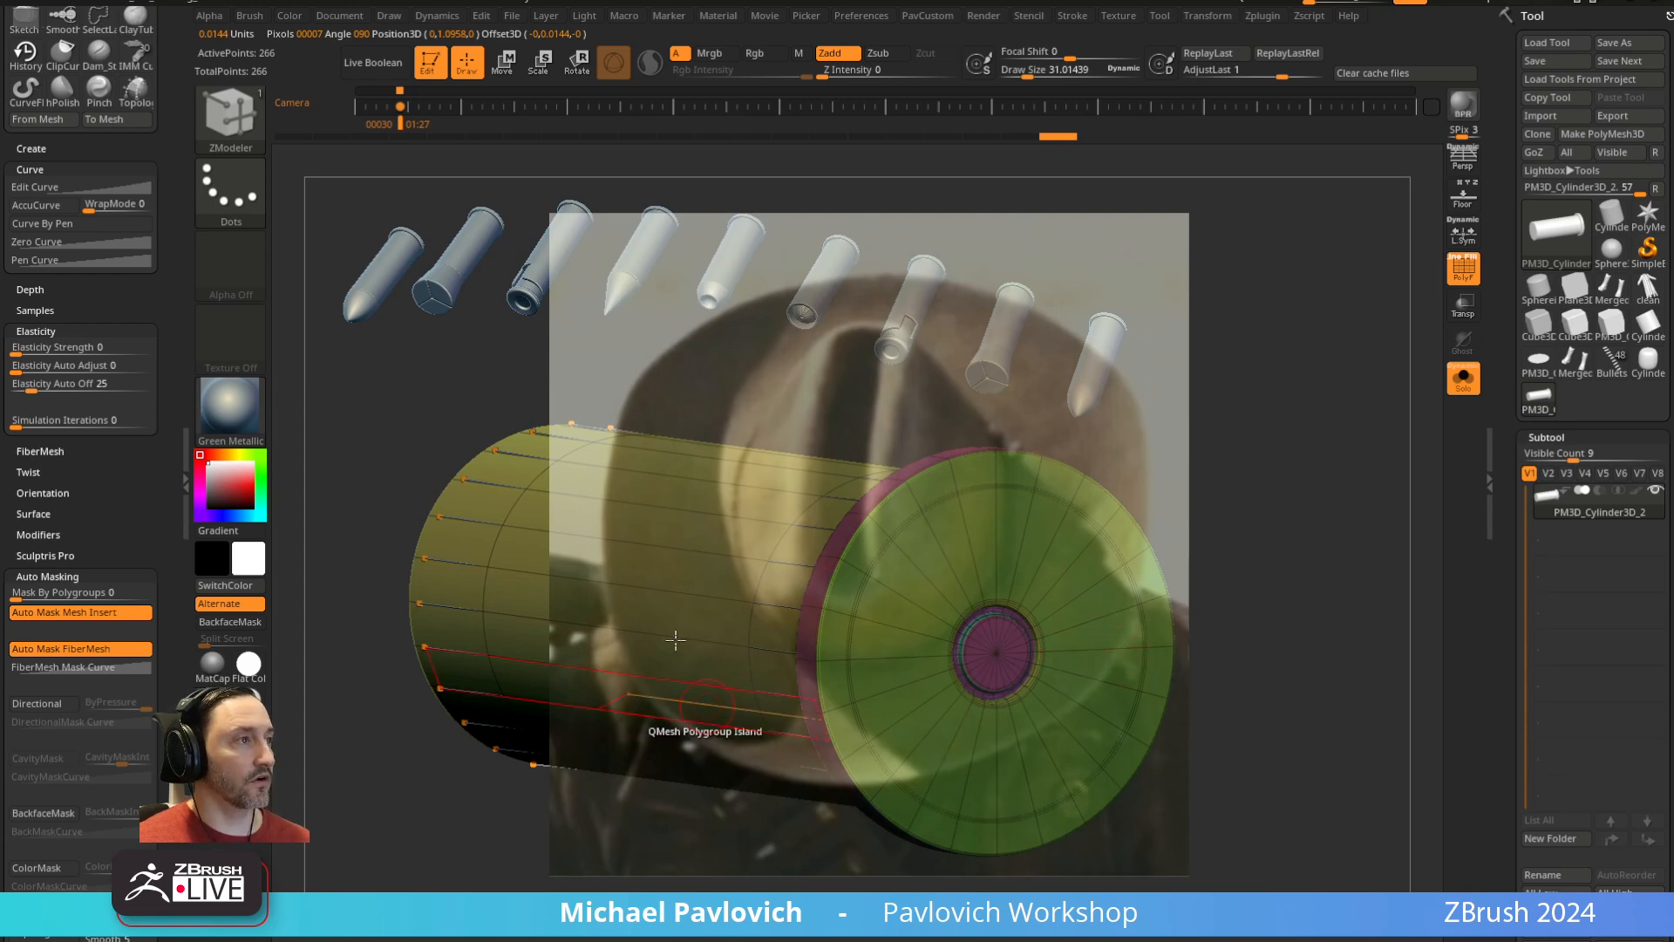
Hide the hat reference photo overlaying the canvas
left_click_drag(1217, 528, 1071, 546, "alt")
key("z")
key("z")
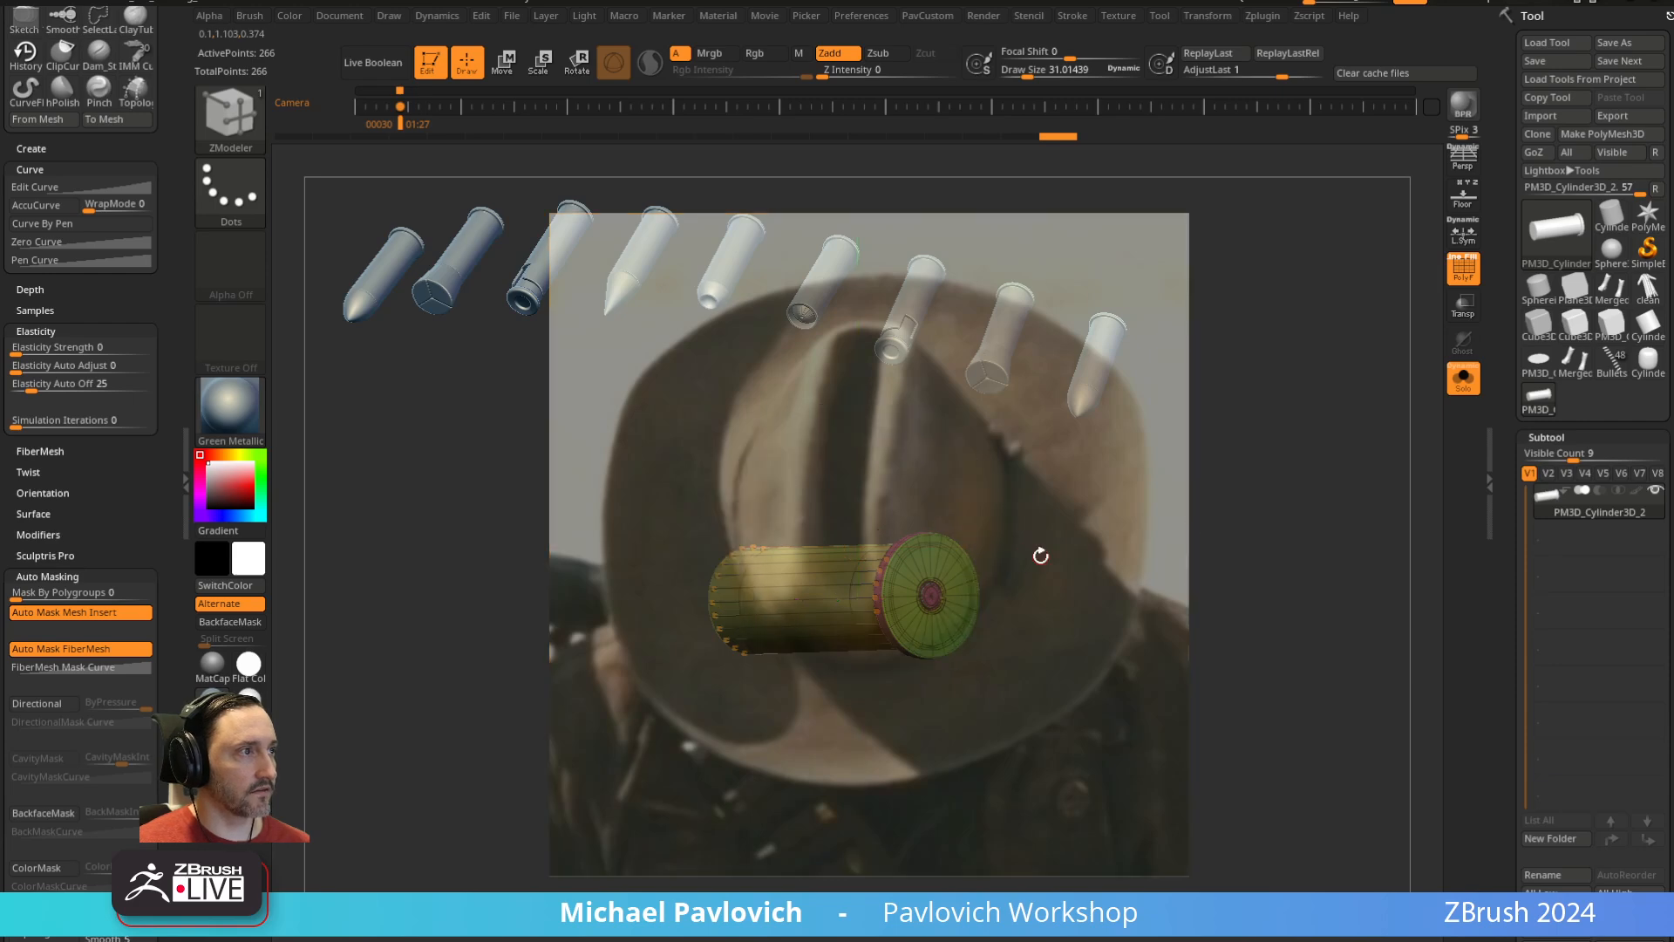
key("z")
key("z")
key("shift+z")
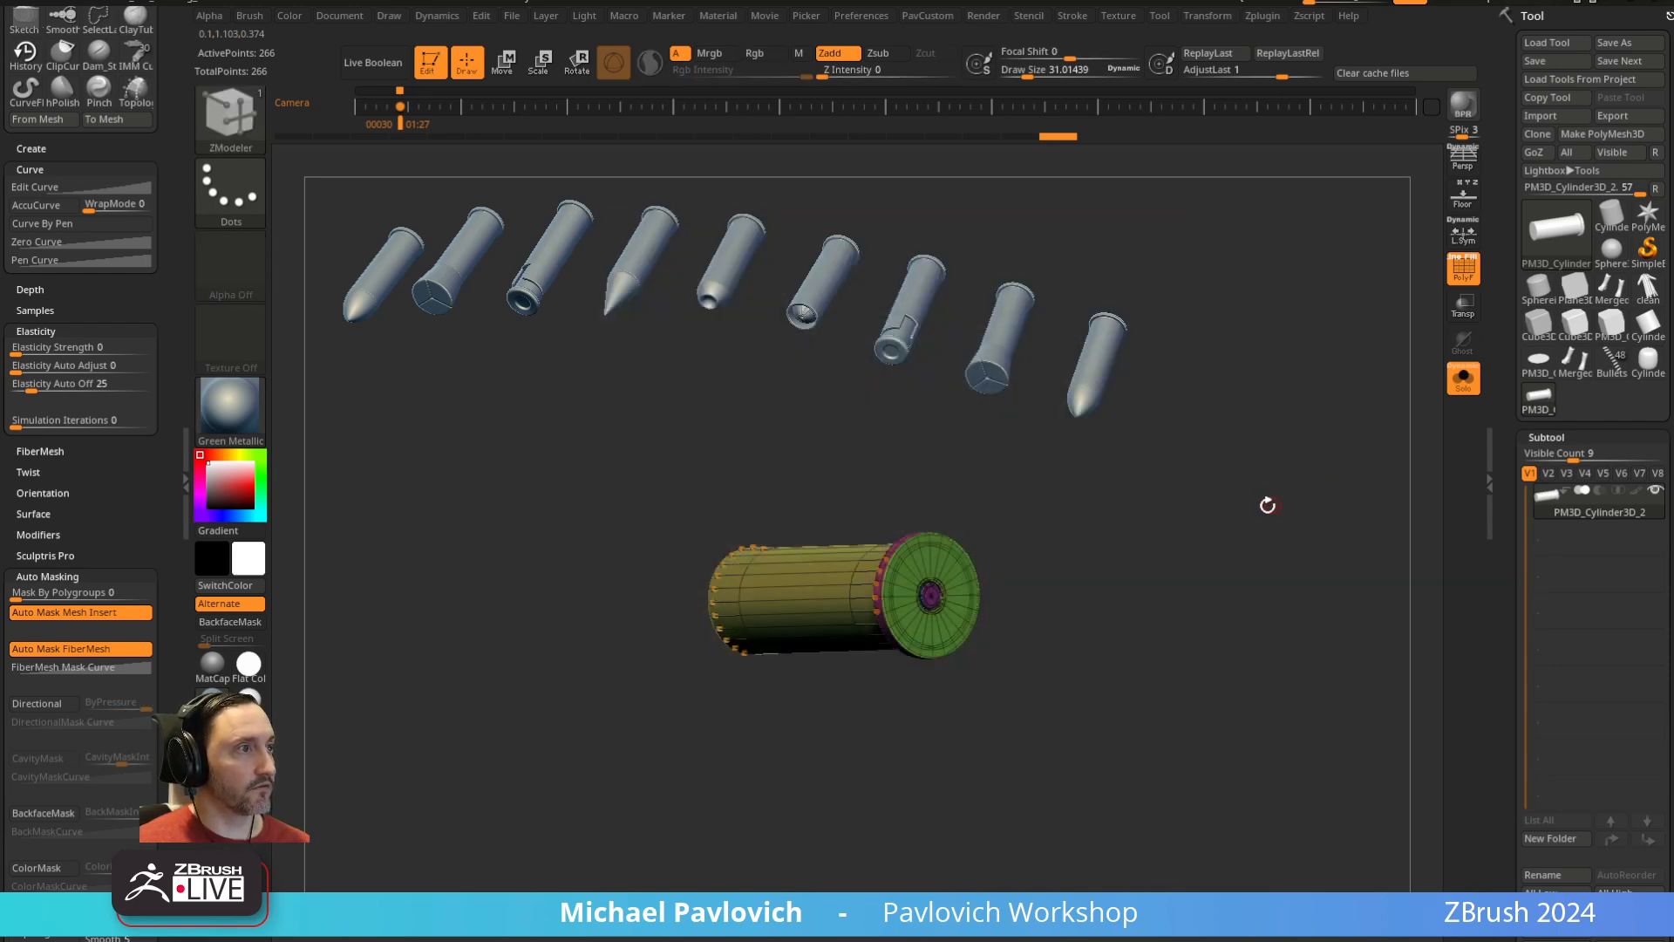
Duplicate the shell as a second subtool and reduce the copy to its rimless end cap by deleting all other polygons
right_click_drag(1222, 521, 1226, 534, "ctrl")
left_click_drag(1226, 534, 1225, 569)
right_click_drag(1224, 569, 1223, 506, "ctrl")
left_click_drag(1222, 506, 1242, 463)
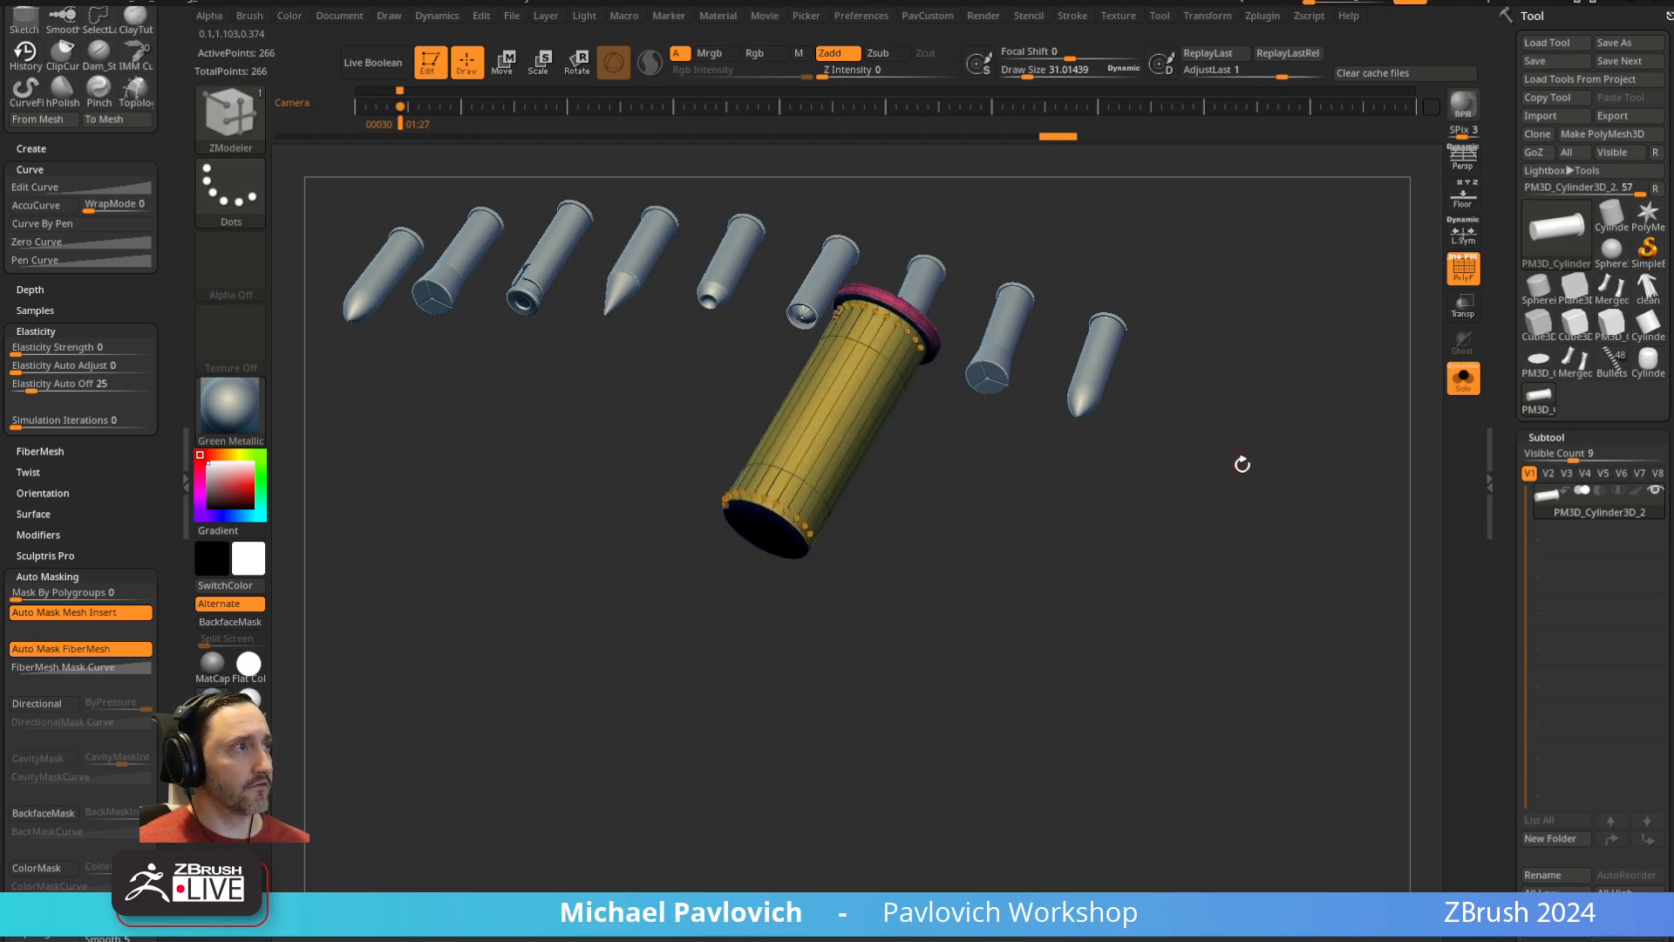
right_click_drag(1241, 463, 1201, 371, "ctrl")
left_click_drag(1201, 372, 1175, 616)
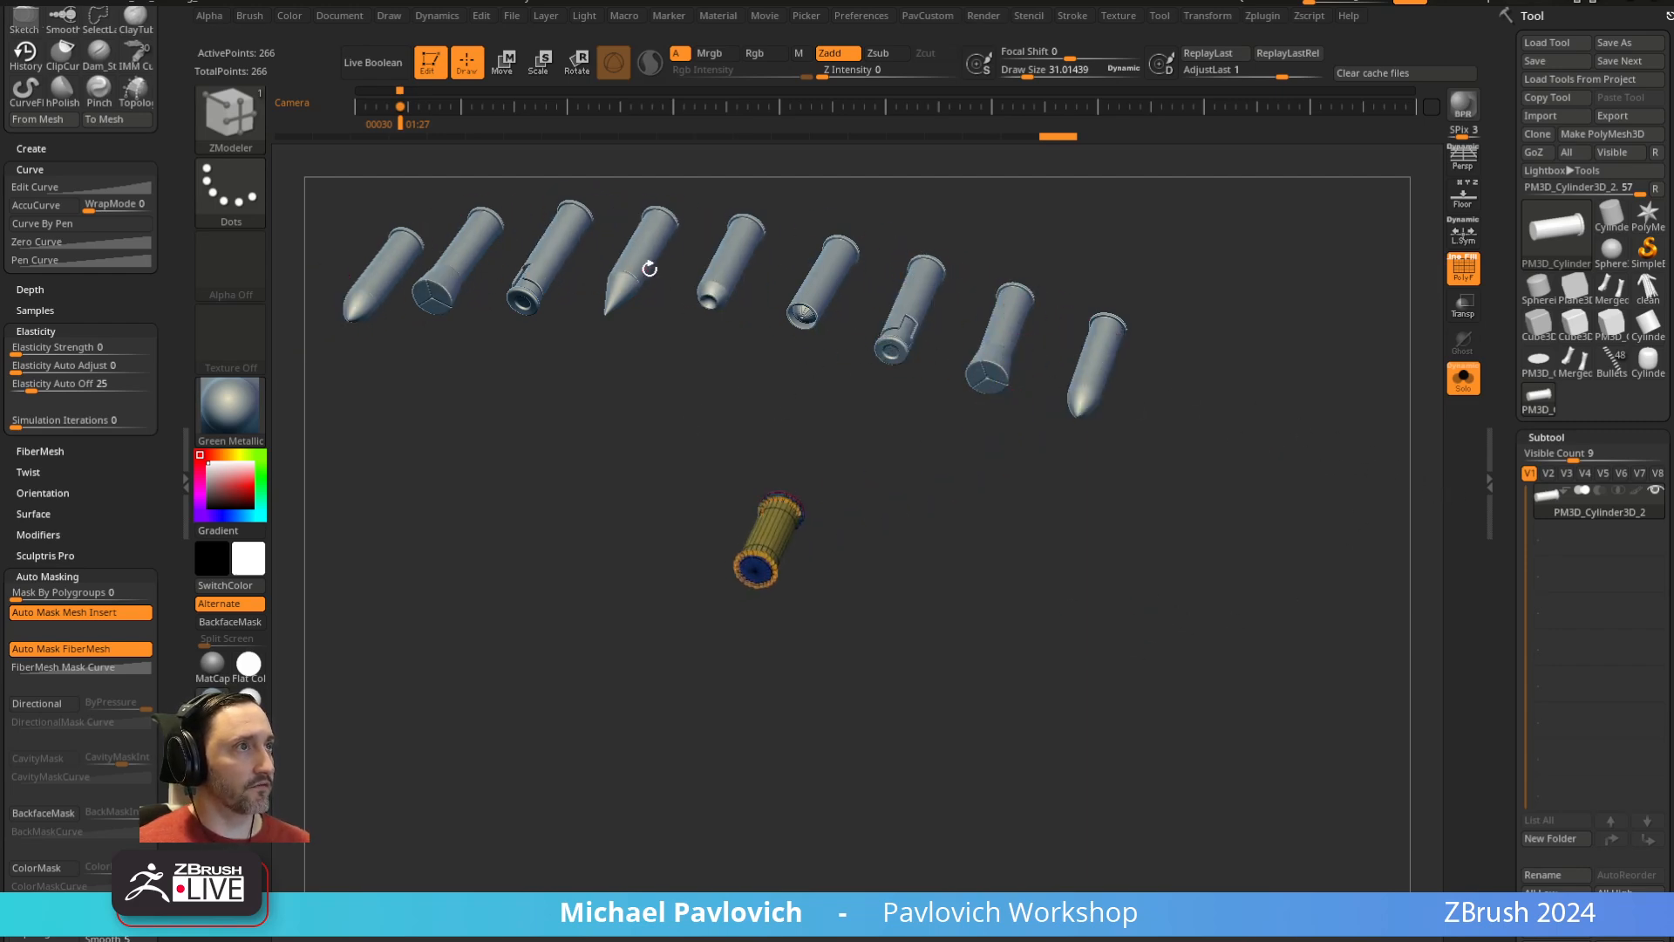
left_click_drag(778, 355, 1087, 695, "alt")
left_click_drag(1049, 584, 1142, 670, "alt")
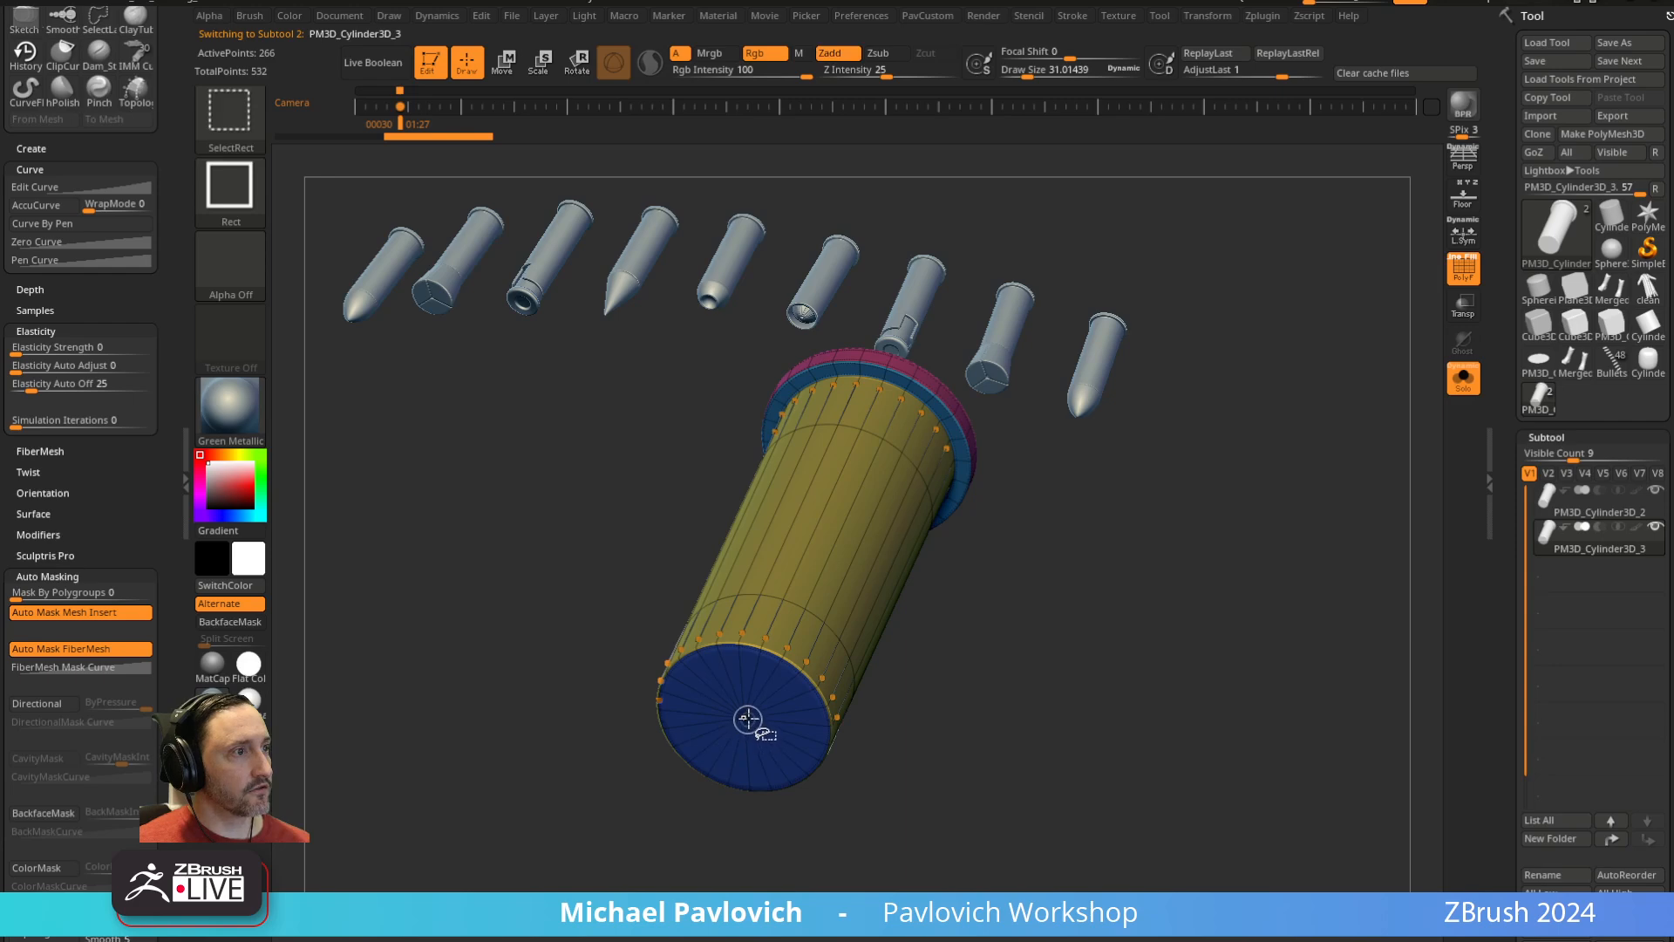
left_click(748, 718, "ctrl+shift")
key("4")
left_click(1161, 438)
Extrude the isolated disc a short distance with QMesh on the Polygroup Island target
left_click_drag(1080, 643, 959, 621, "alt")
key("space")
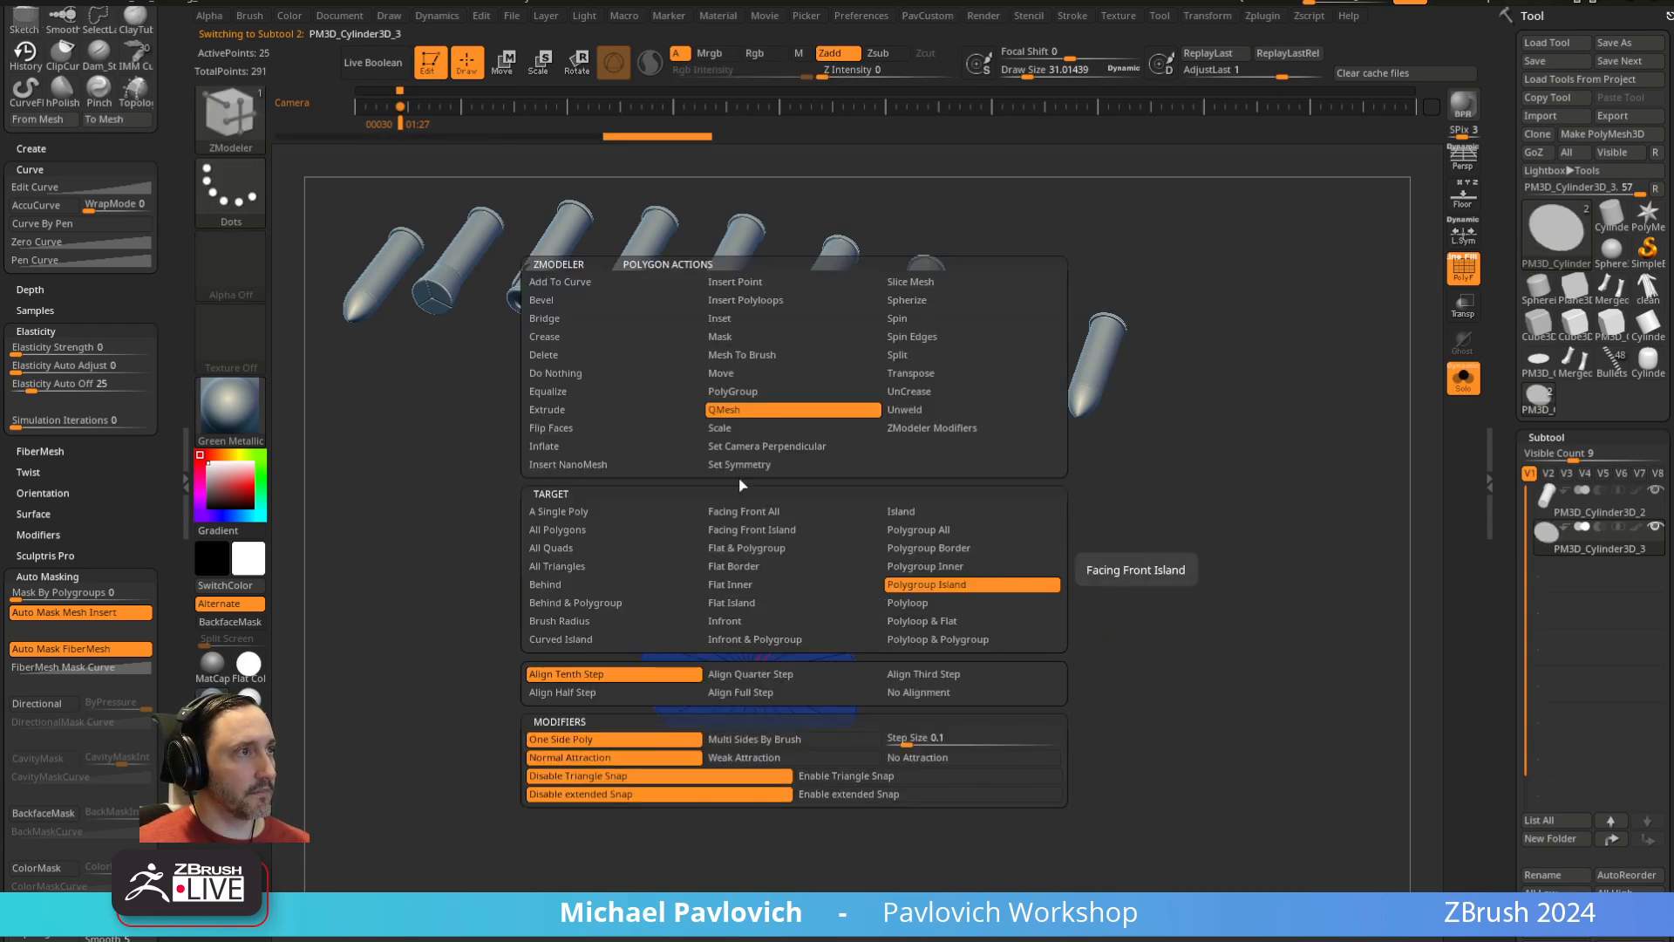
left_click_drag(1040, 583, 1035, 587)
key("shift+d")
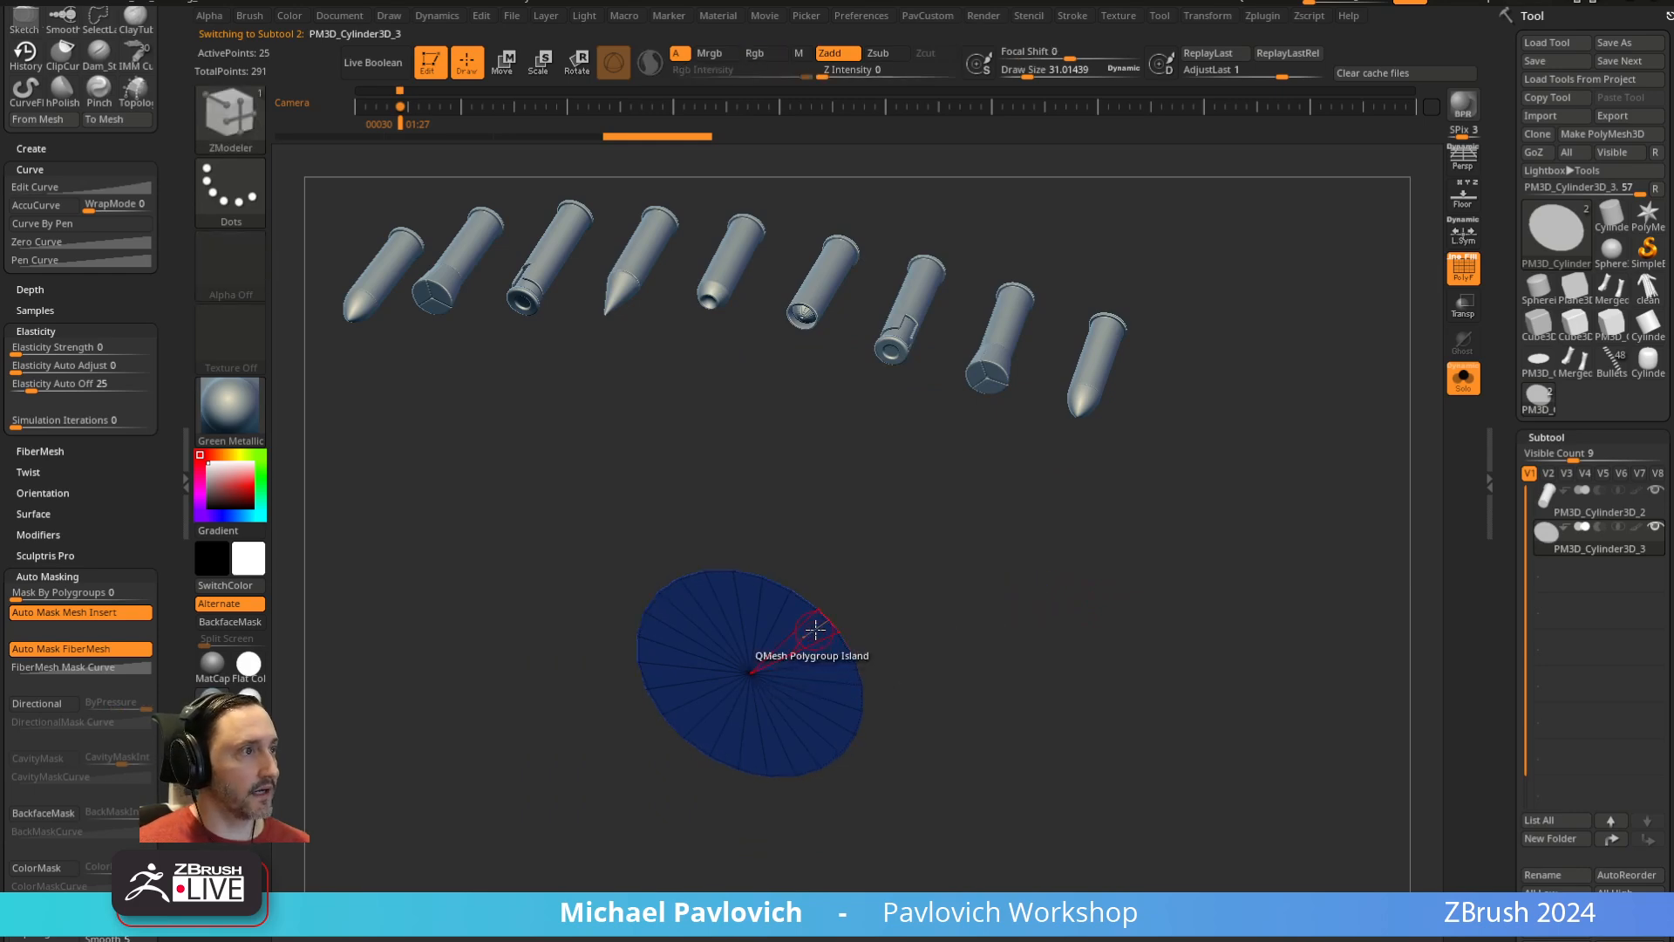
left_click_drag(815, 628, 793, 650)
Delete the extruded disc's front face, keeping the narrow side band
left_click(739, 692, "ctrl+shift")
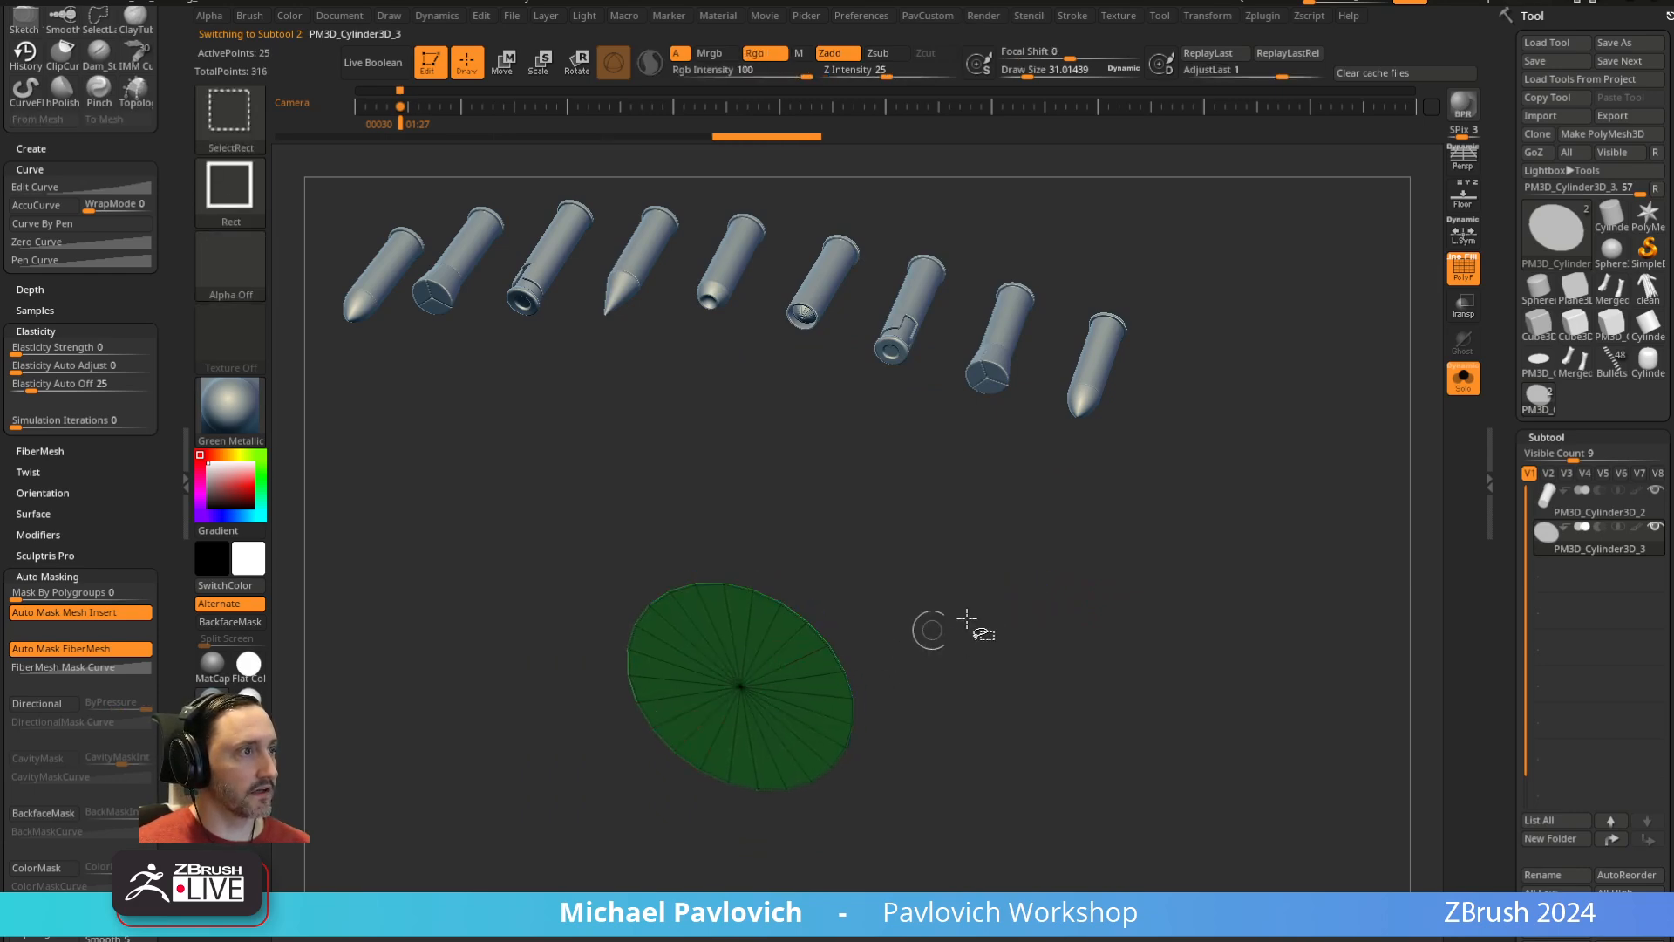
left_click_drag(1009, 567, 1055, 602, "ctrl+shift")
key("4")
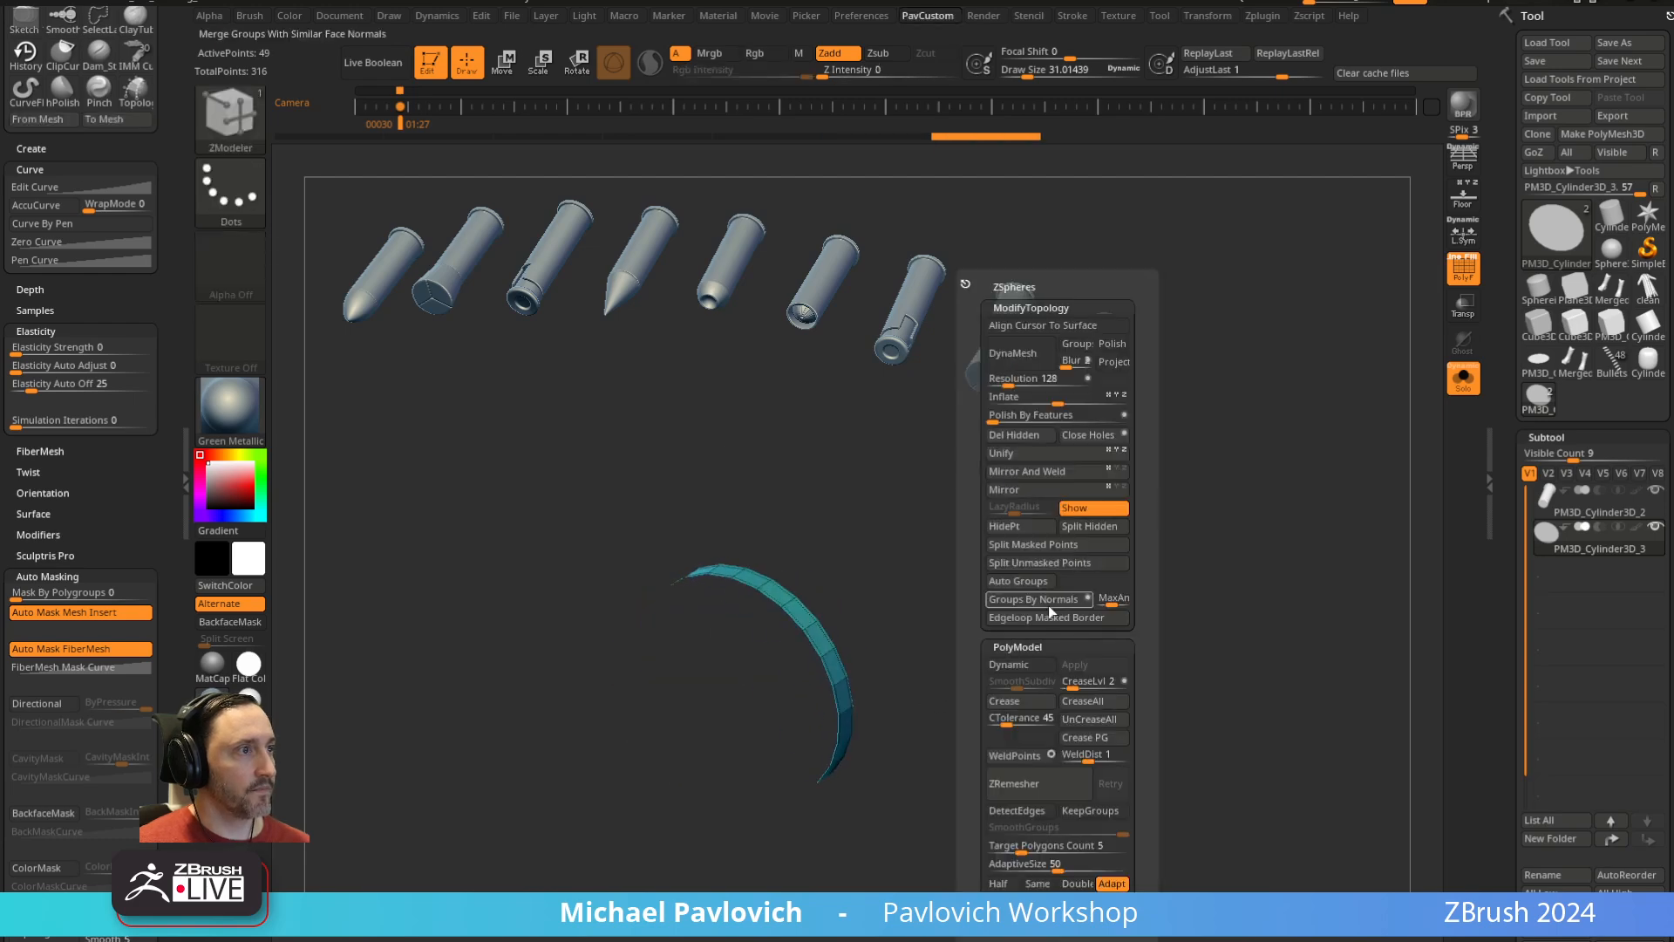
left_click(1014, 434)
Close the band's open edge with ZModeler's Close action on Convex Hole, pulling the fill out into a rounded bullet dome
key("space")
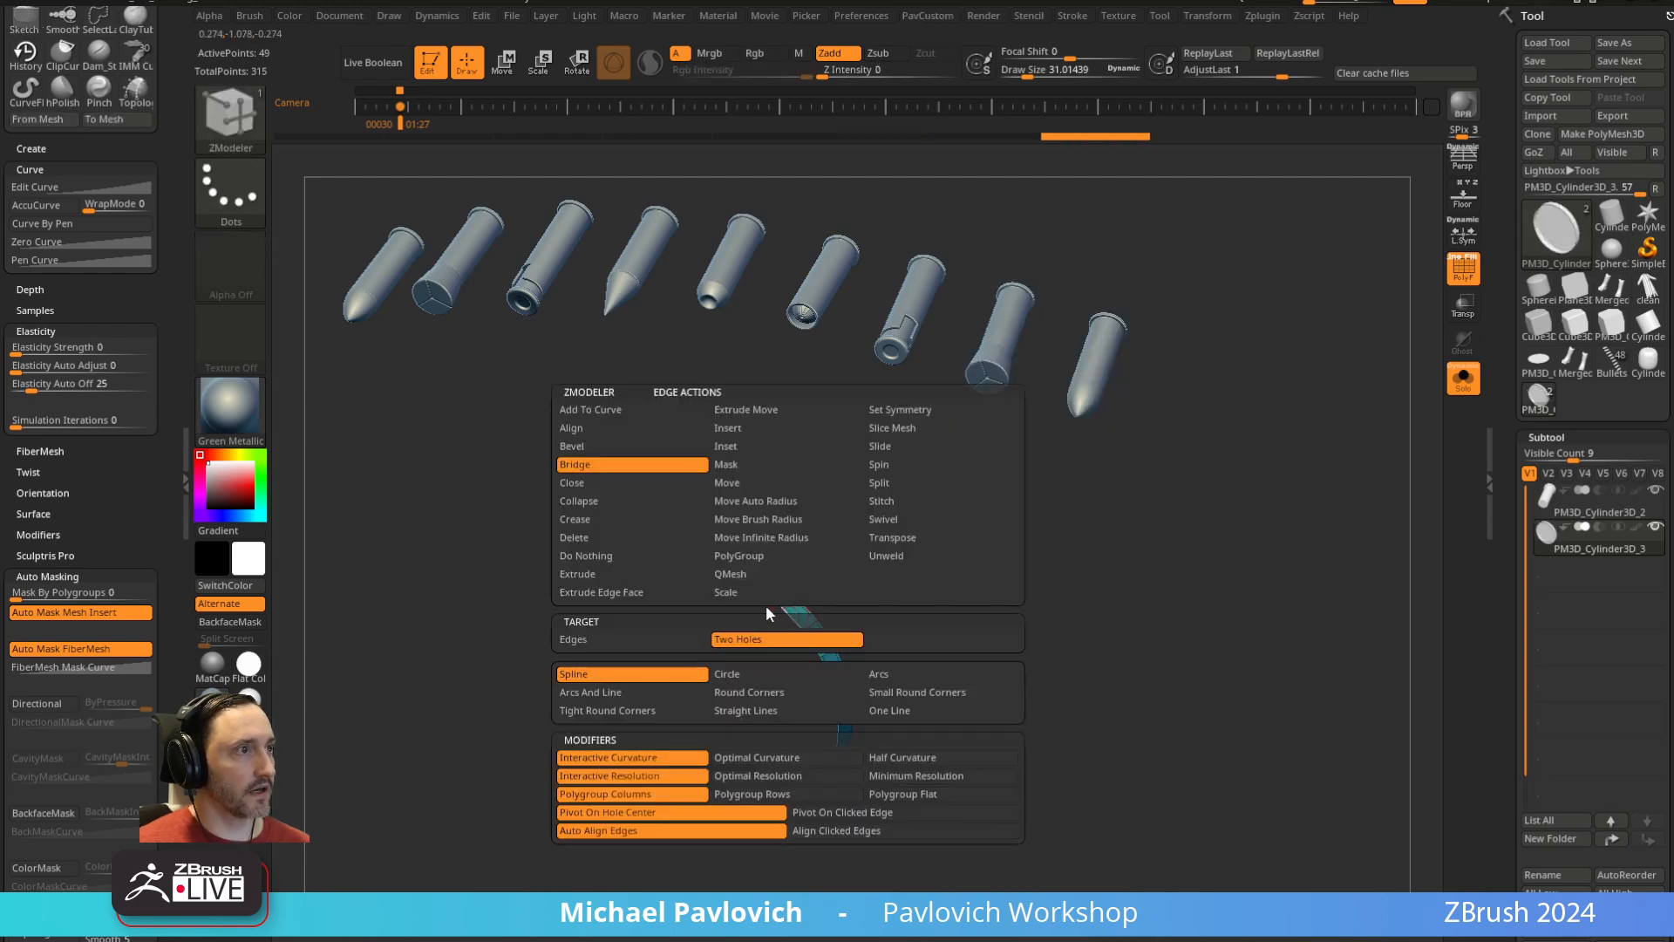
left_click(576, 482)
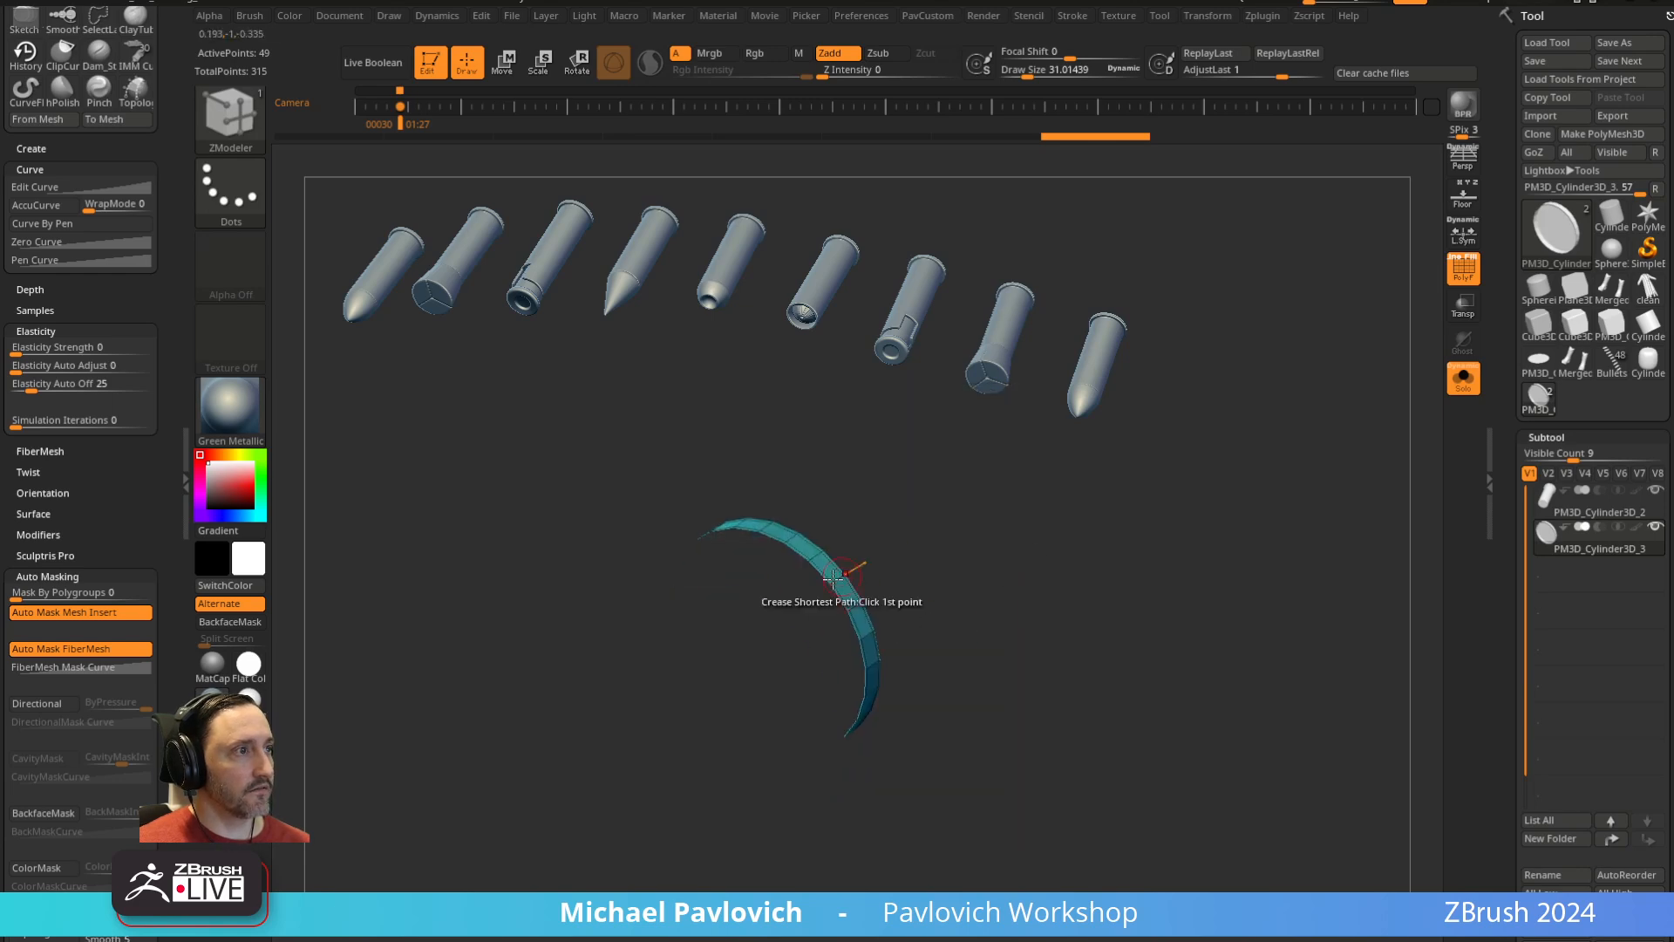
left_click(836, 571)
left_click_drag(836, 571, 995, 530)
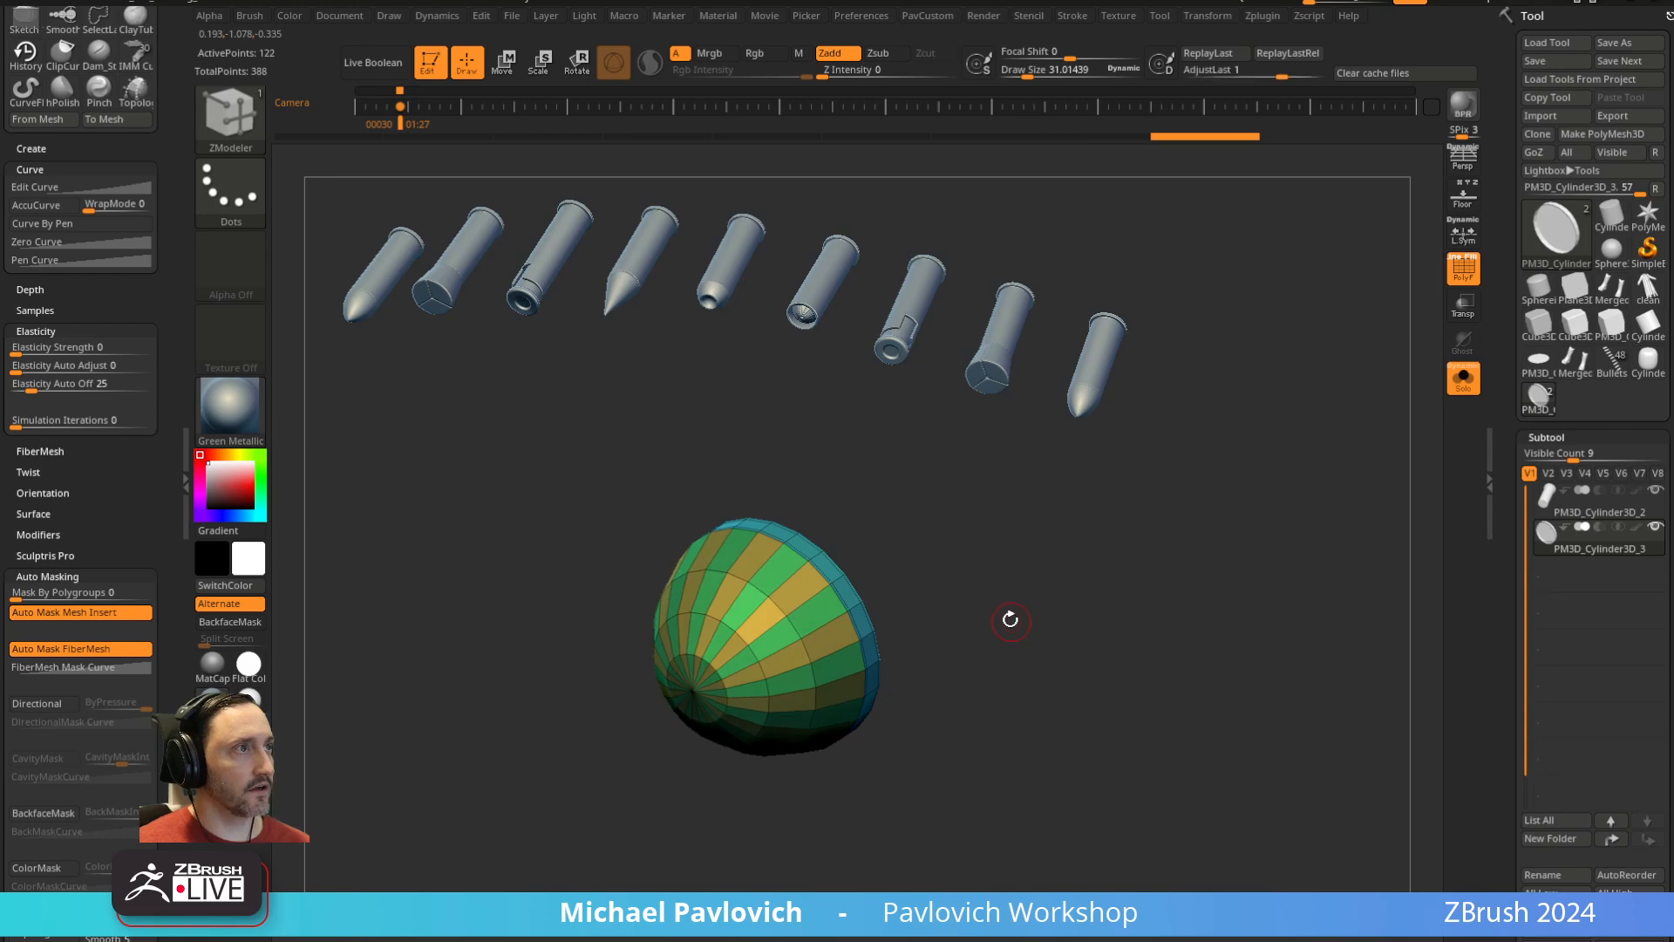
Merge the dome's striped segments into a single polygroup separate from the edge band
left_click(796, 620, "ctrl+shift")
key("ctrl+w")
left_click(946, 566, "ctrl+shift")
left_click_drag(984, 555, 1003, 598, "alt")
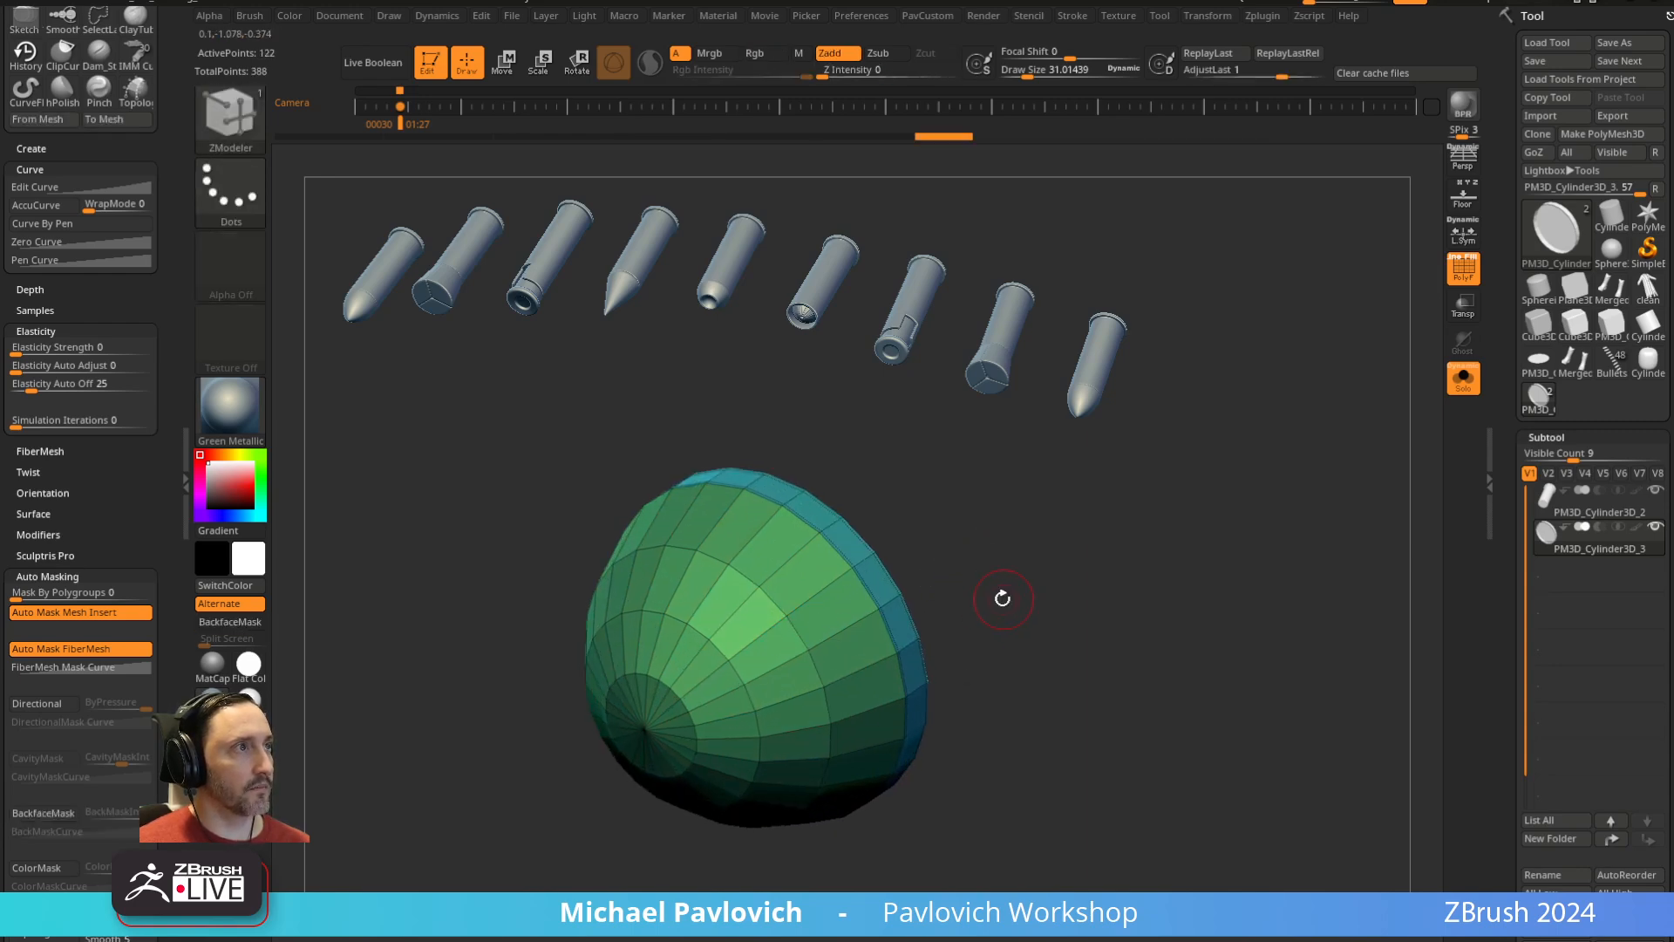
left_click_drag(975, 528, 1060, 546)
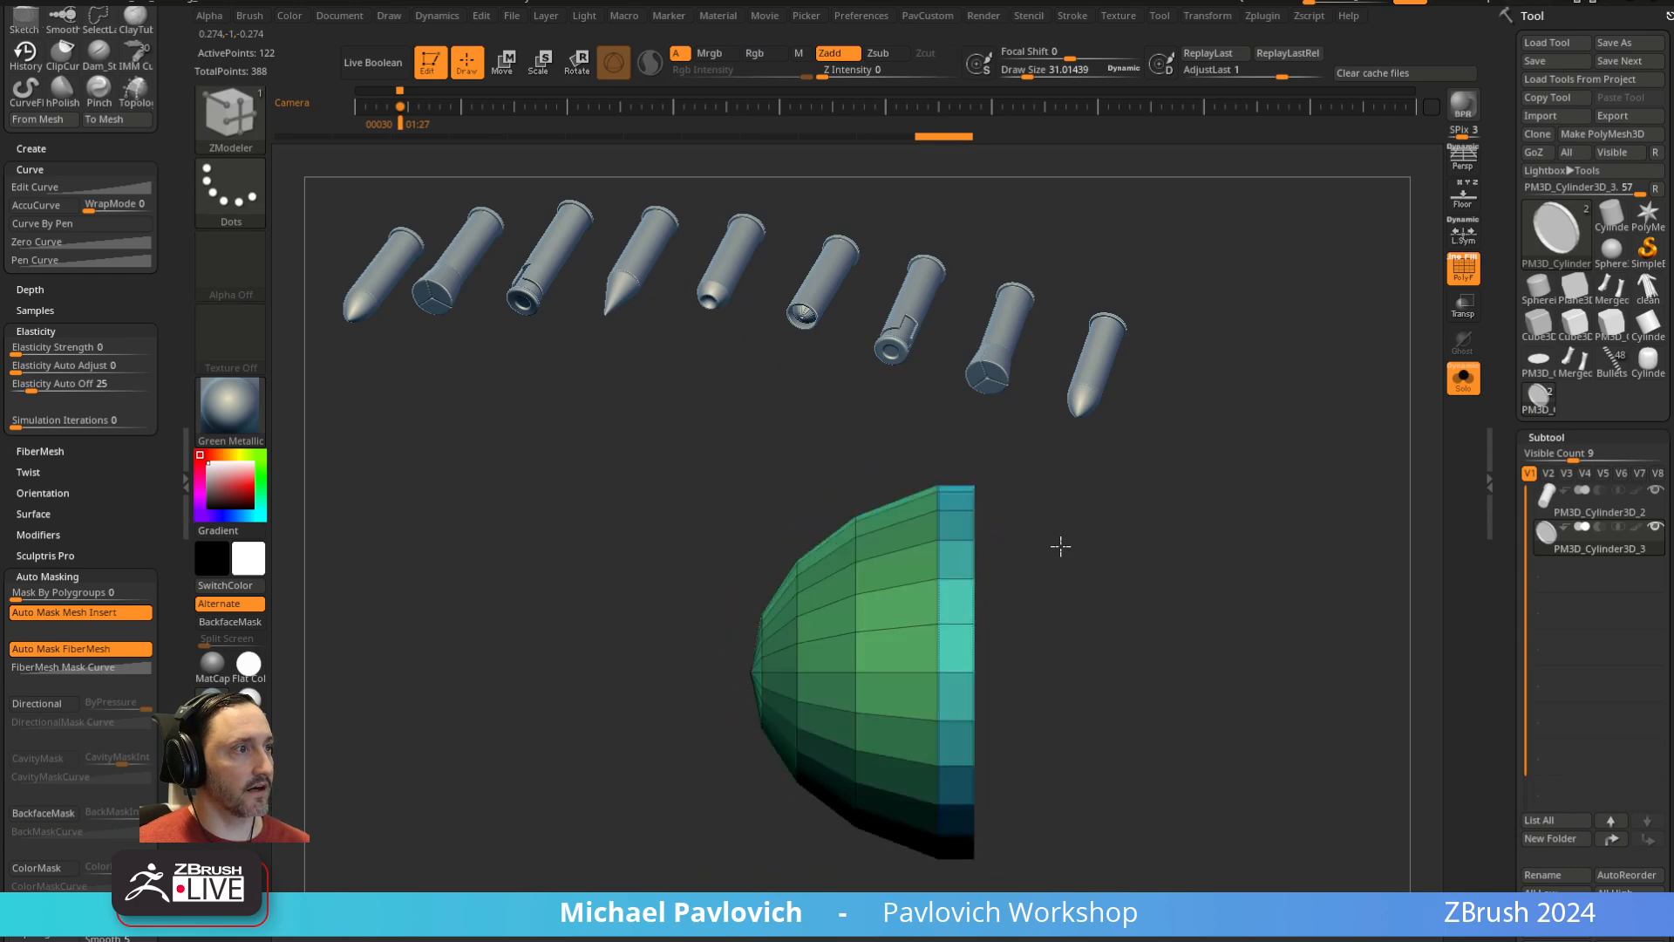
left_click_drag(680, 524, 788, 783, "ctrl+alt+shift")
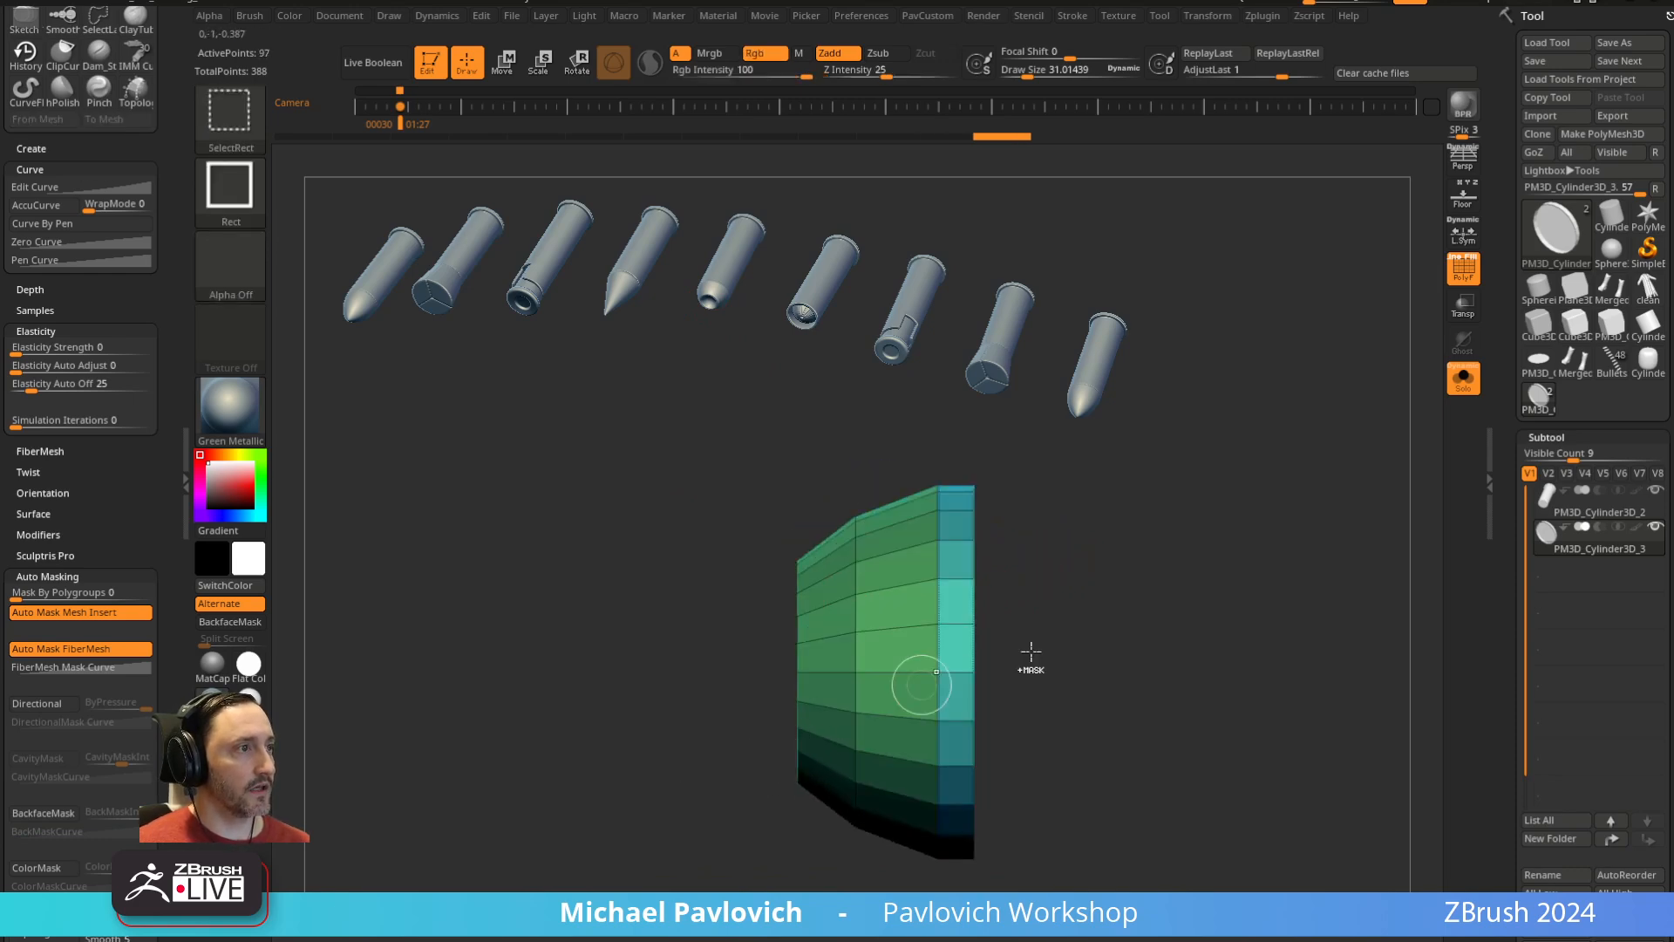
left_click_drag(1082, 621, 1207, 587)
key("grave")
left_click(1237, 434)
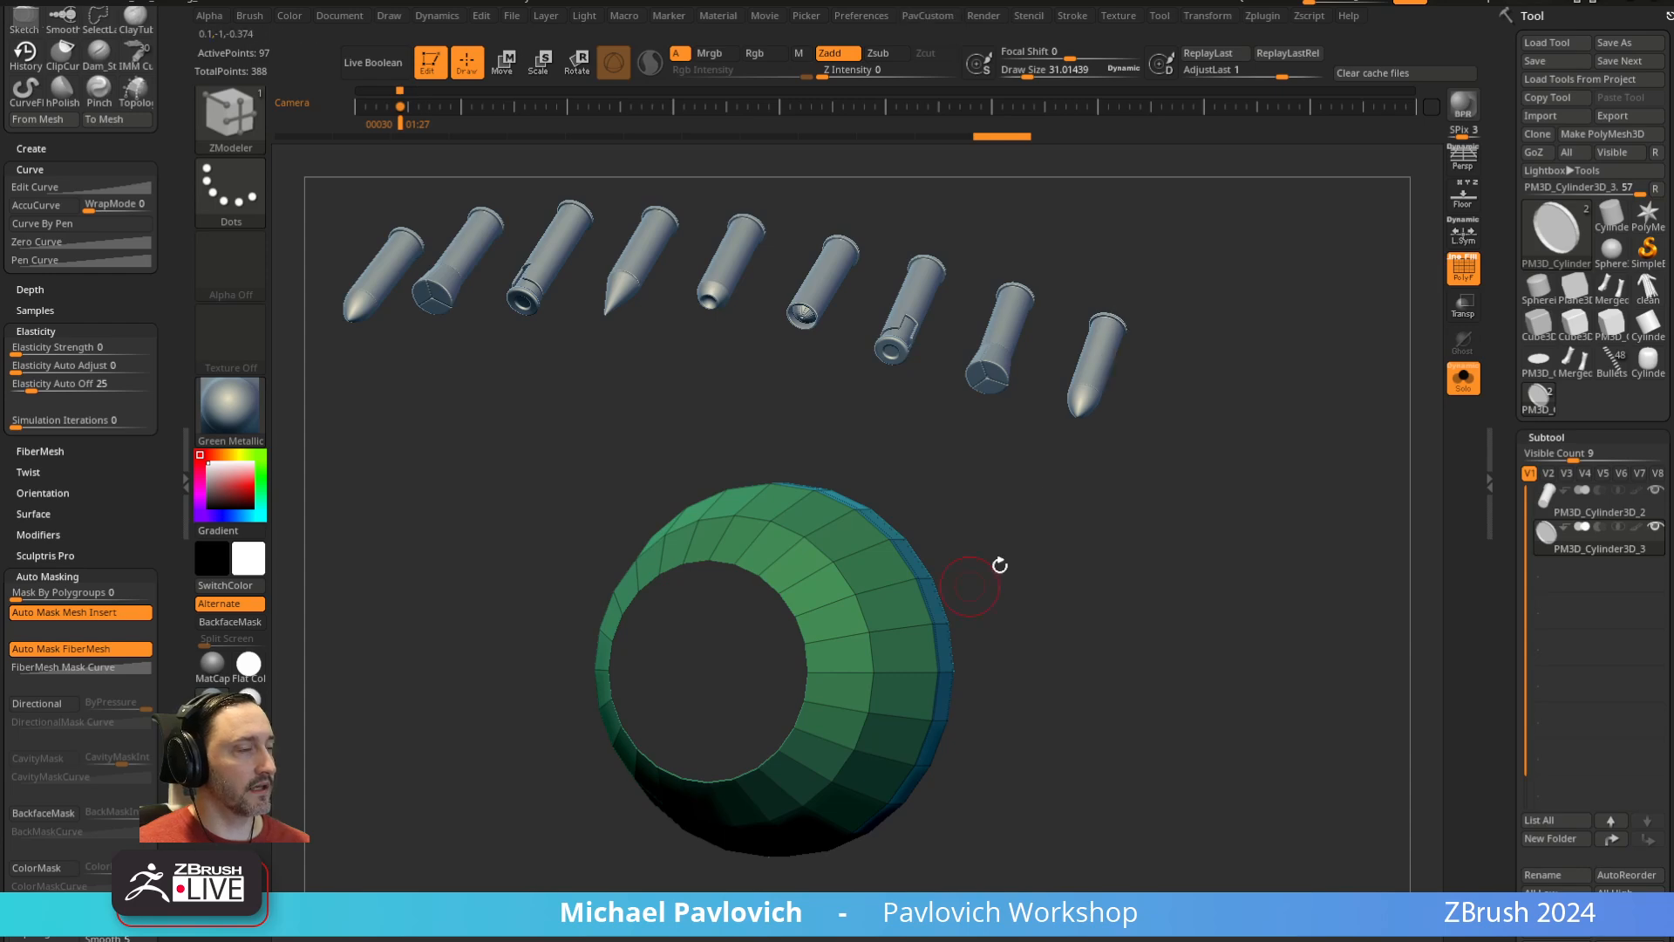
left_click_drag(998, 564, 1093, 555)
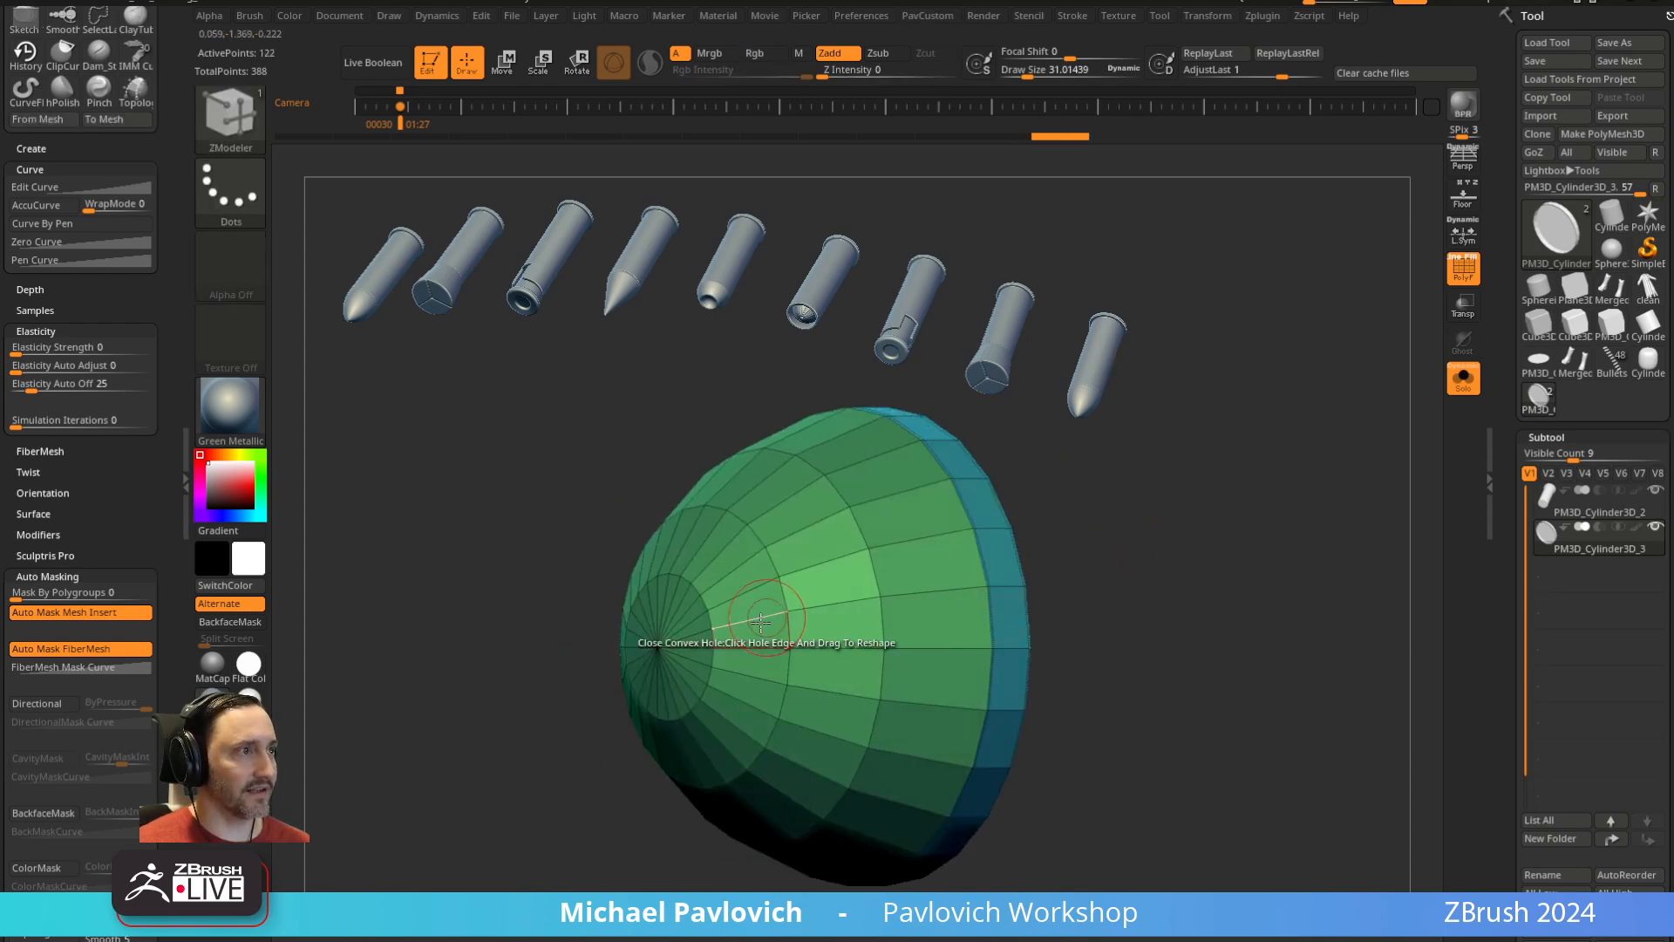
Insert an extra edge loop around the dome near its tip with the ZModeler Insert edge action
key("space")
left_click(715, 574)
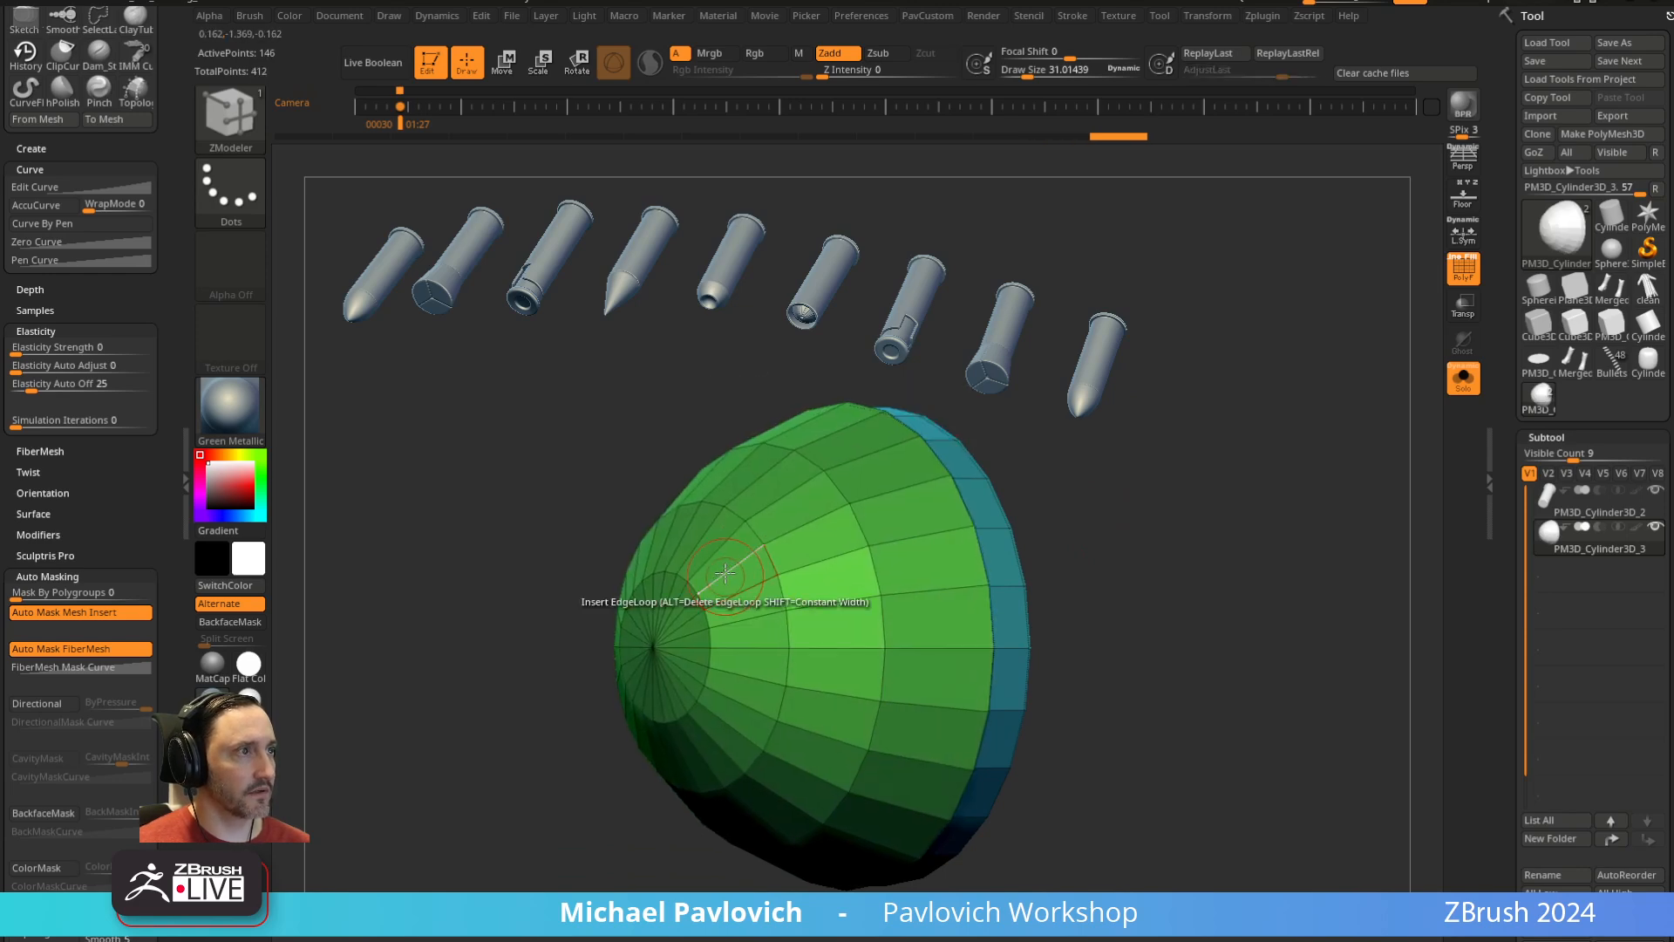
Insert another edge loop near the dome's tip, hide the tip from side view and delete the hidden geometry, leaving a round opening
left_click_drag(741, 566, 723, 574)
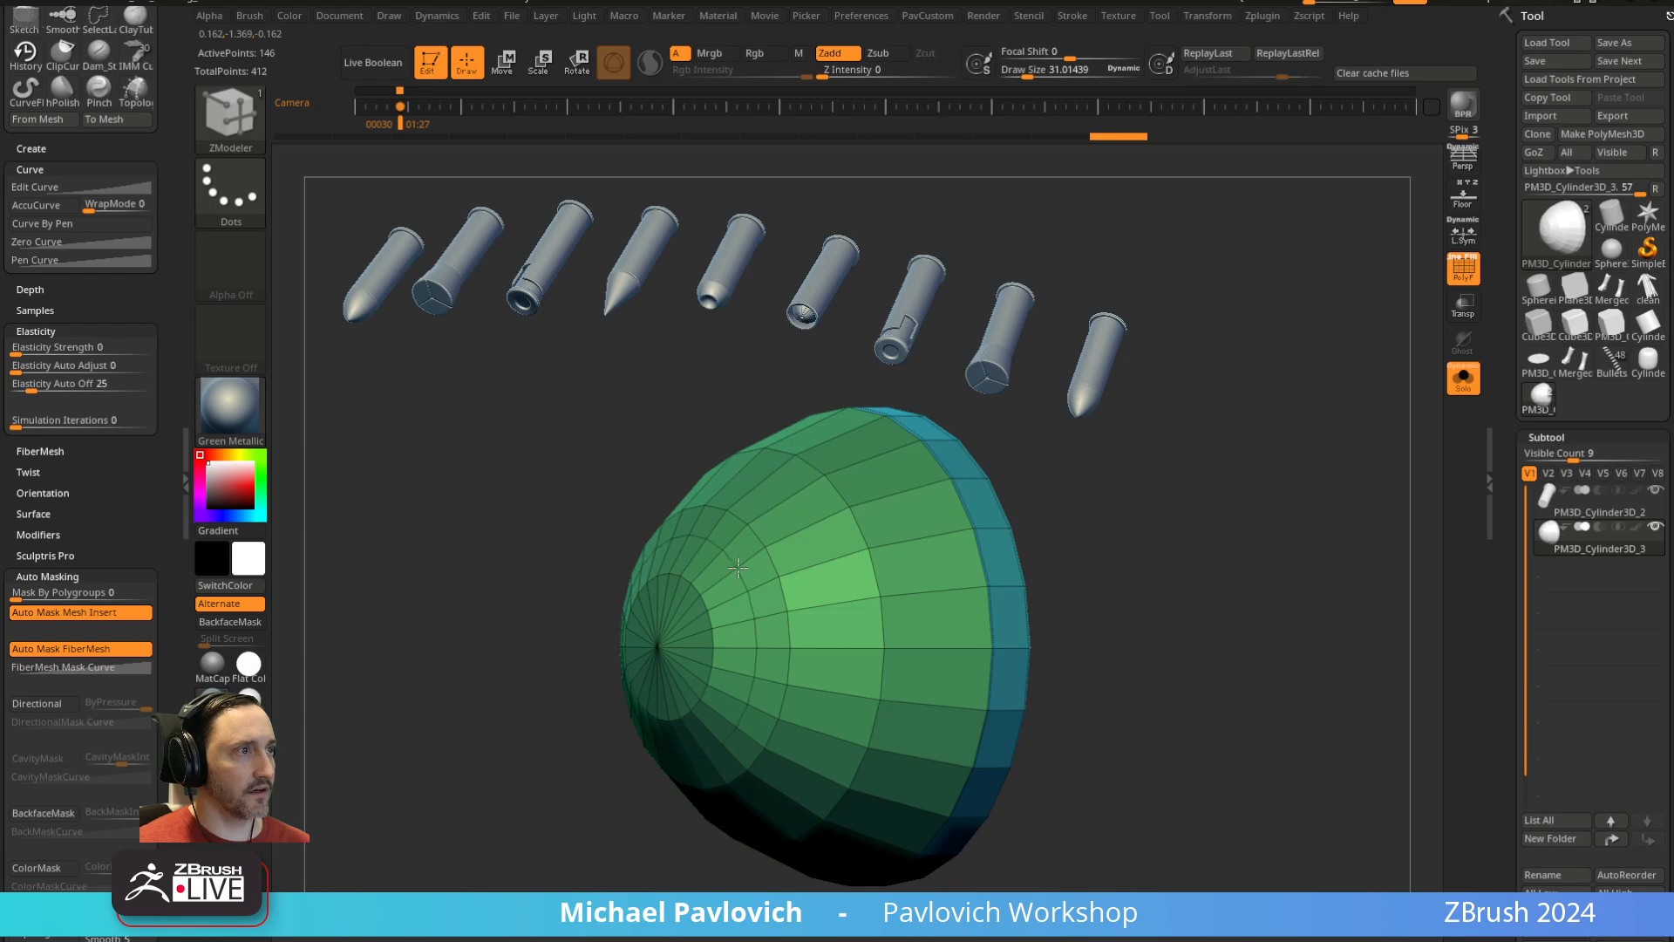
right_click_drag(751, 601, 591, 628, "shift")
left_click_drag(609, 513, 734, 776, "ctrl+alt+shift")
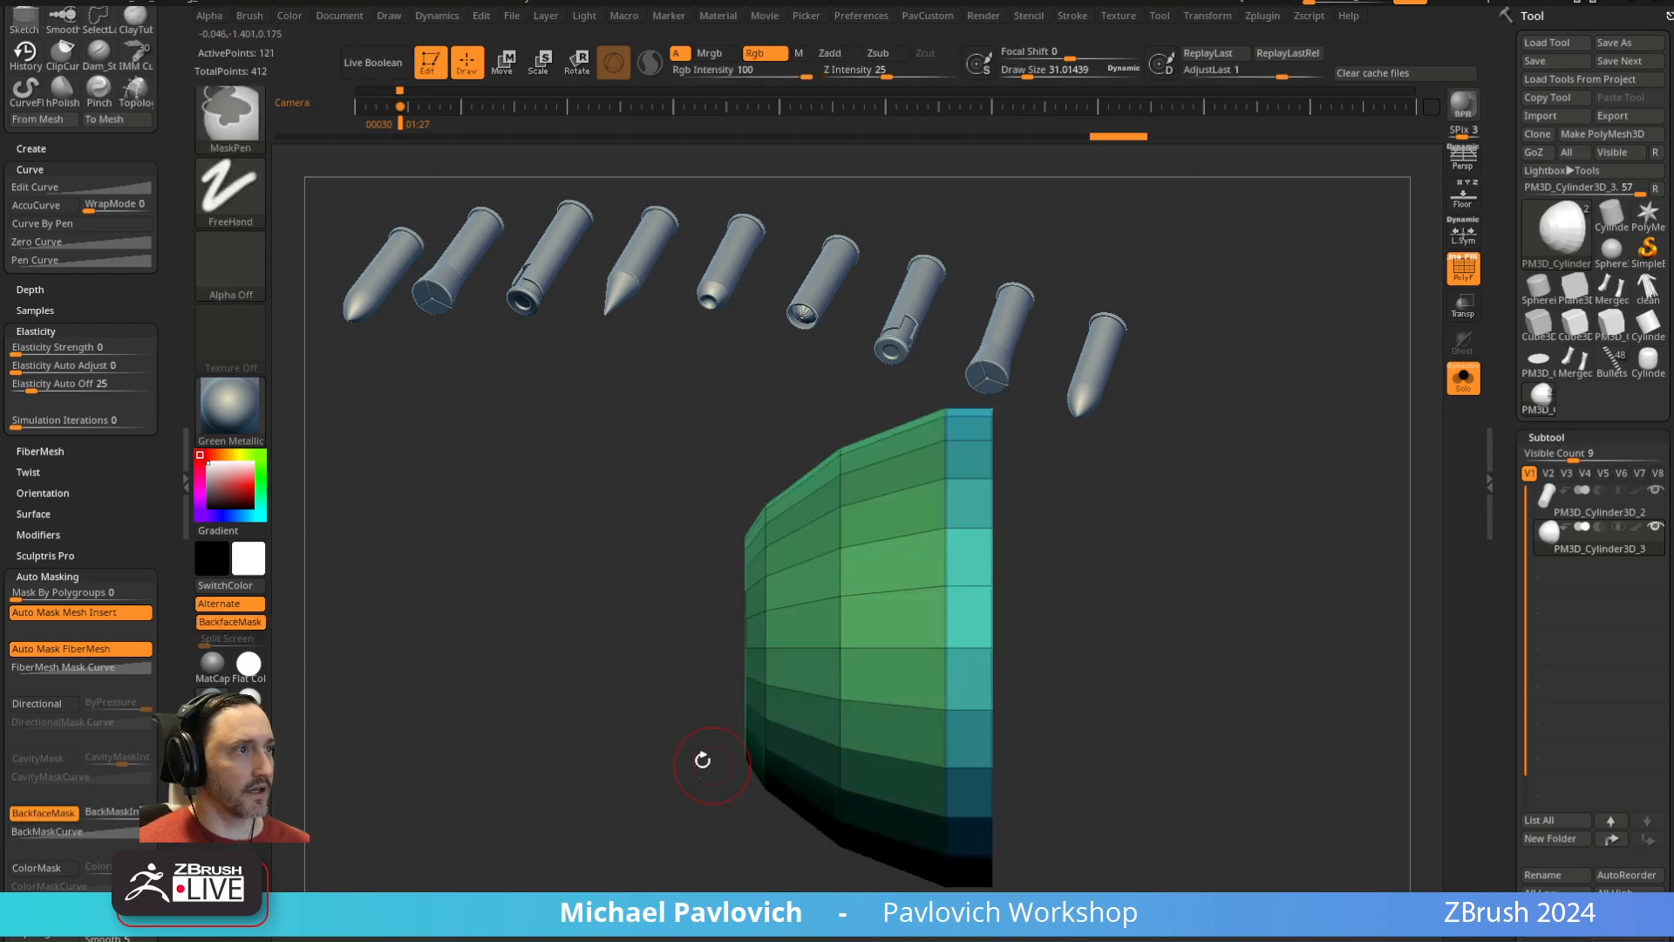
key("space")
left_click(611, 434)
left_click_drag(415, 584, 720, 560)
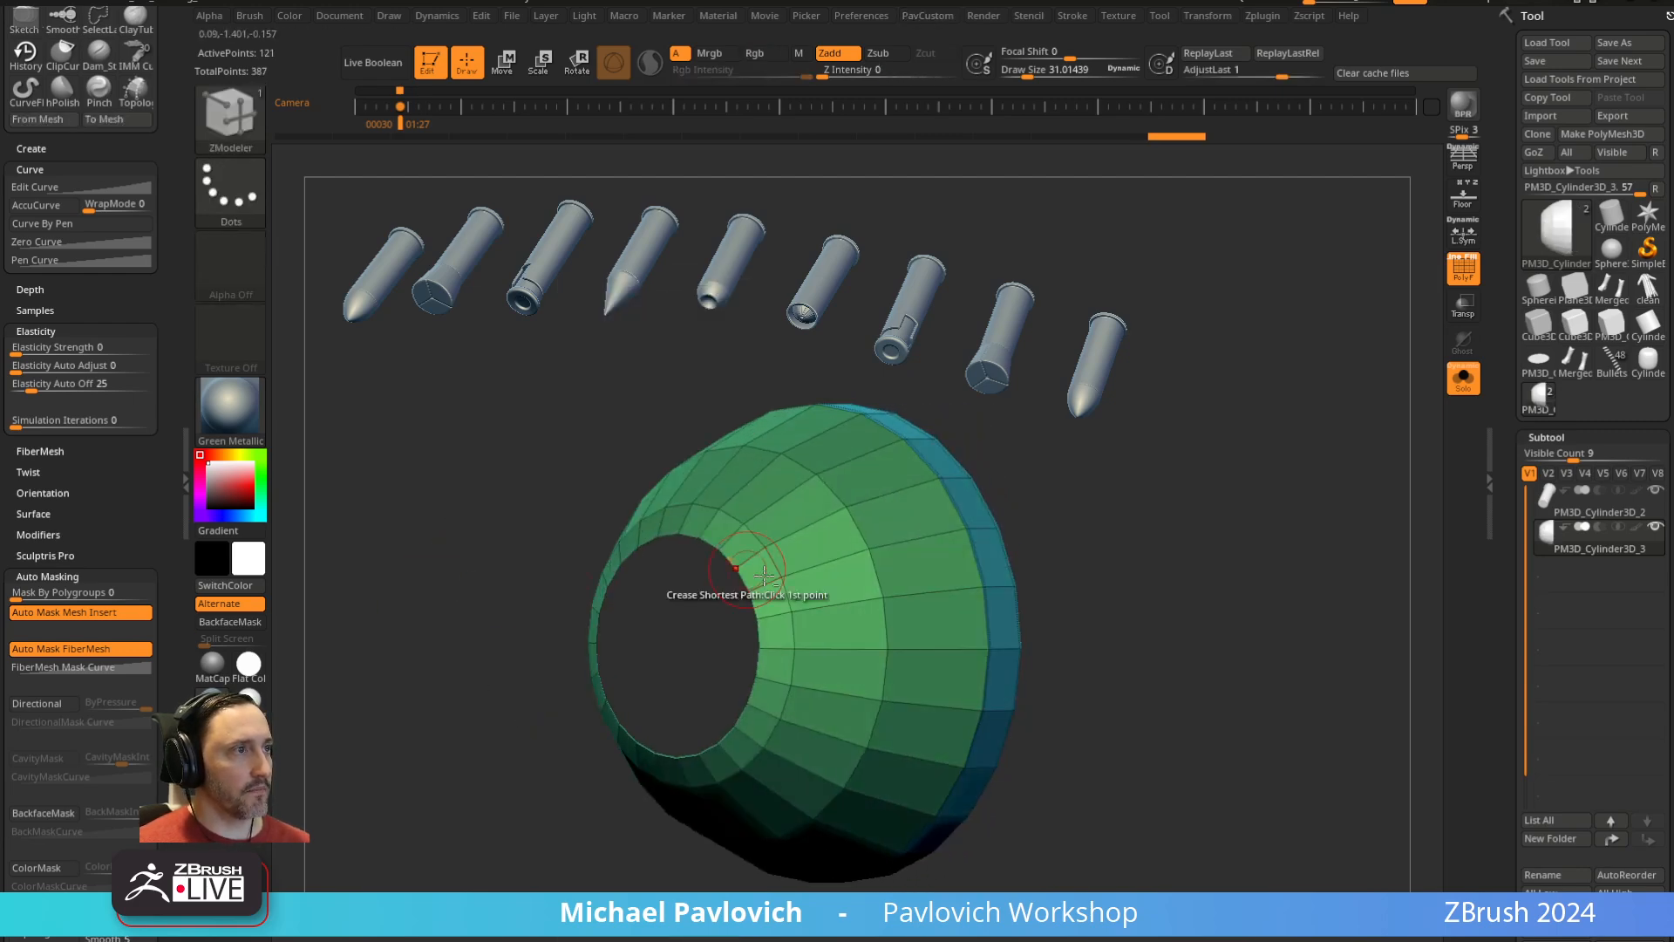
Try to fill the tip opening outward with ZModeler's edge Close action on Convex Hole using the Circle option, and undo it
key("space")
left_click(558, 483)
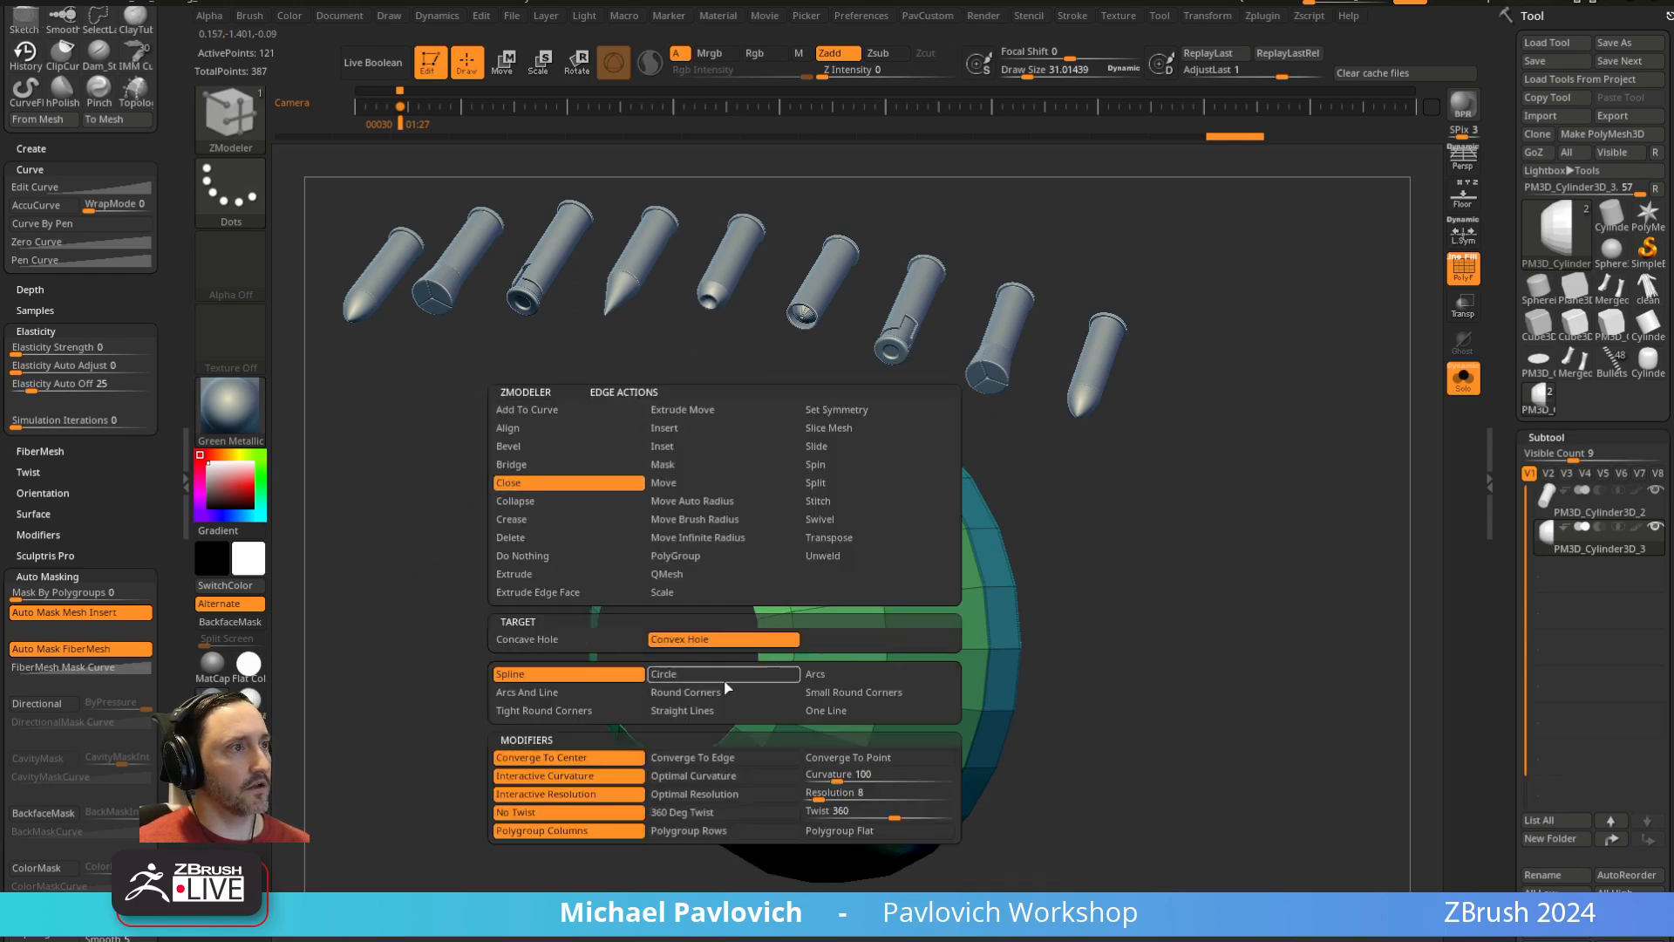
left_click(724, 678)
left_click_drag(735, 559, 873, 505)
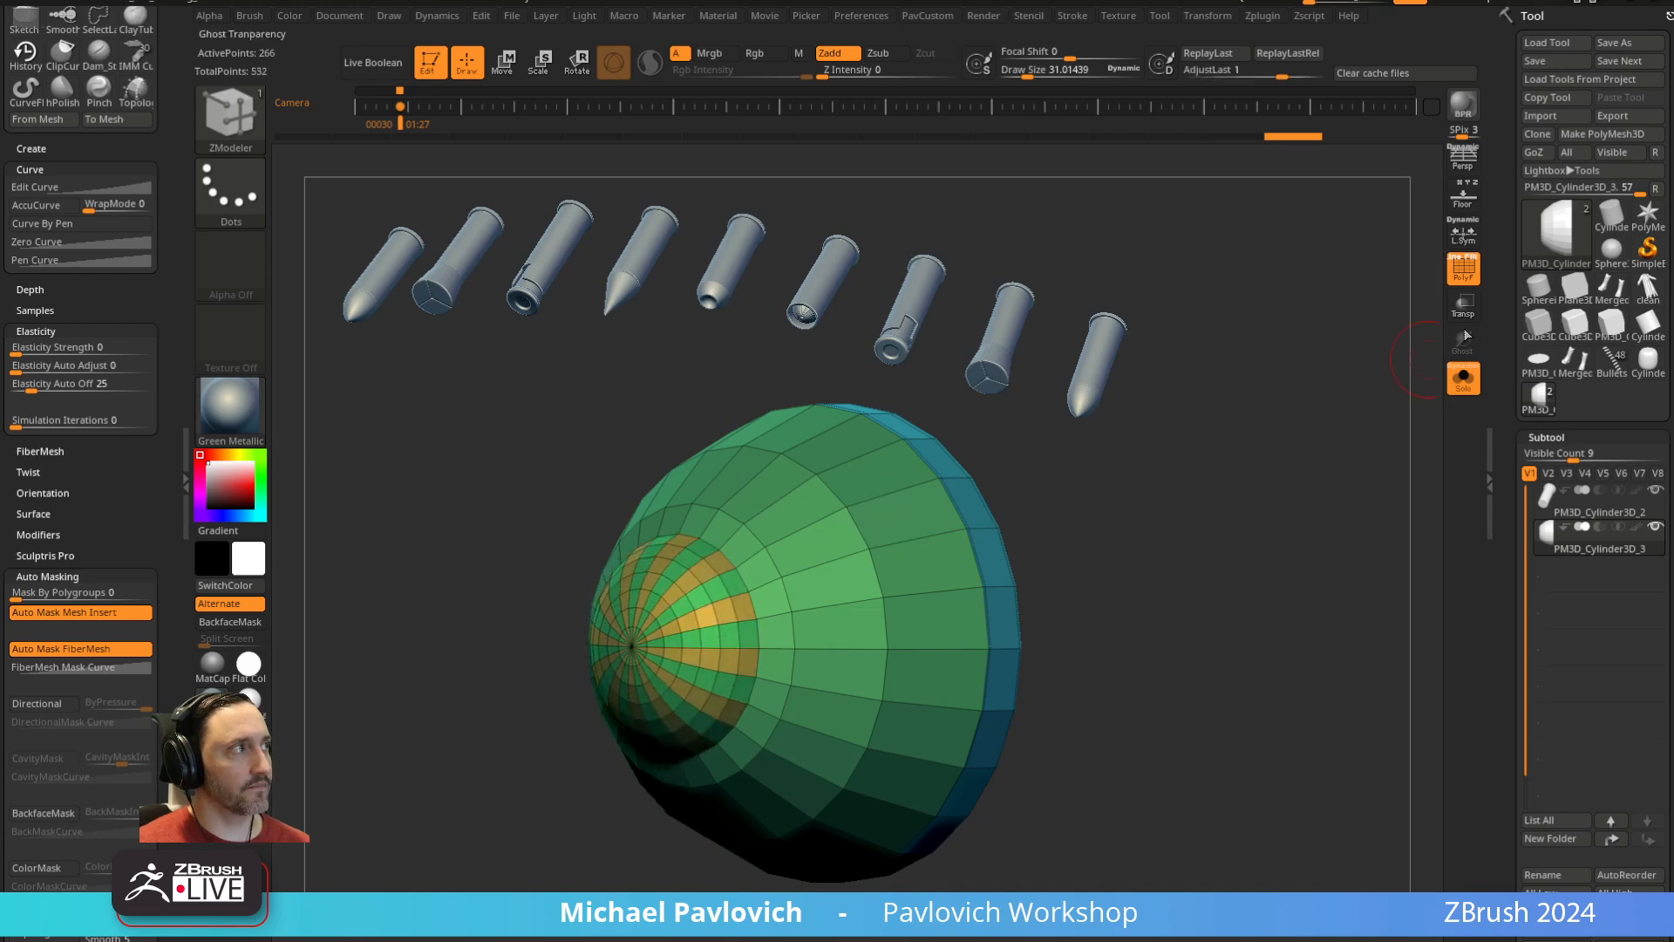
left_click(1463, 272)
mouse_move(1312, 417)
left_mouse_down()
mouse_move(1378, 423)
mouse_move(1338, 415)
left_mouse_up()
key("ctrl+z")
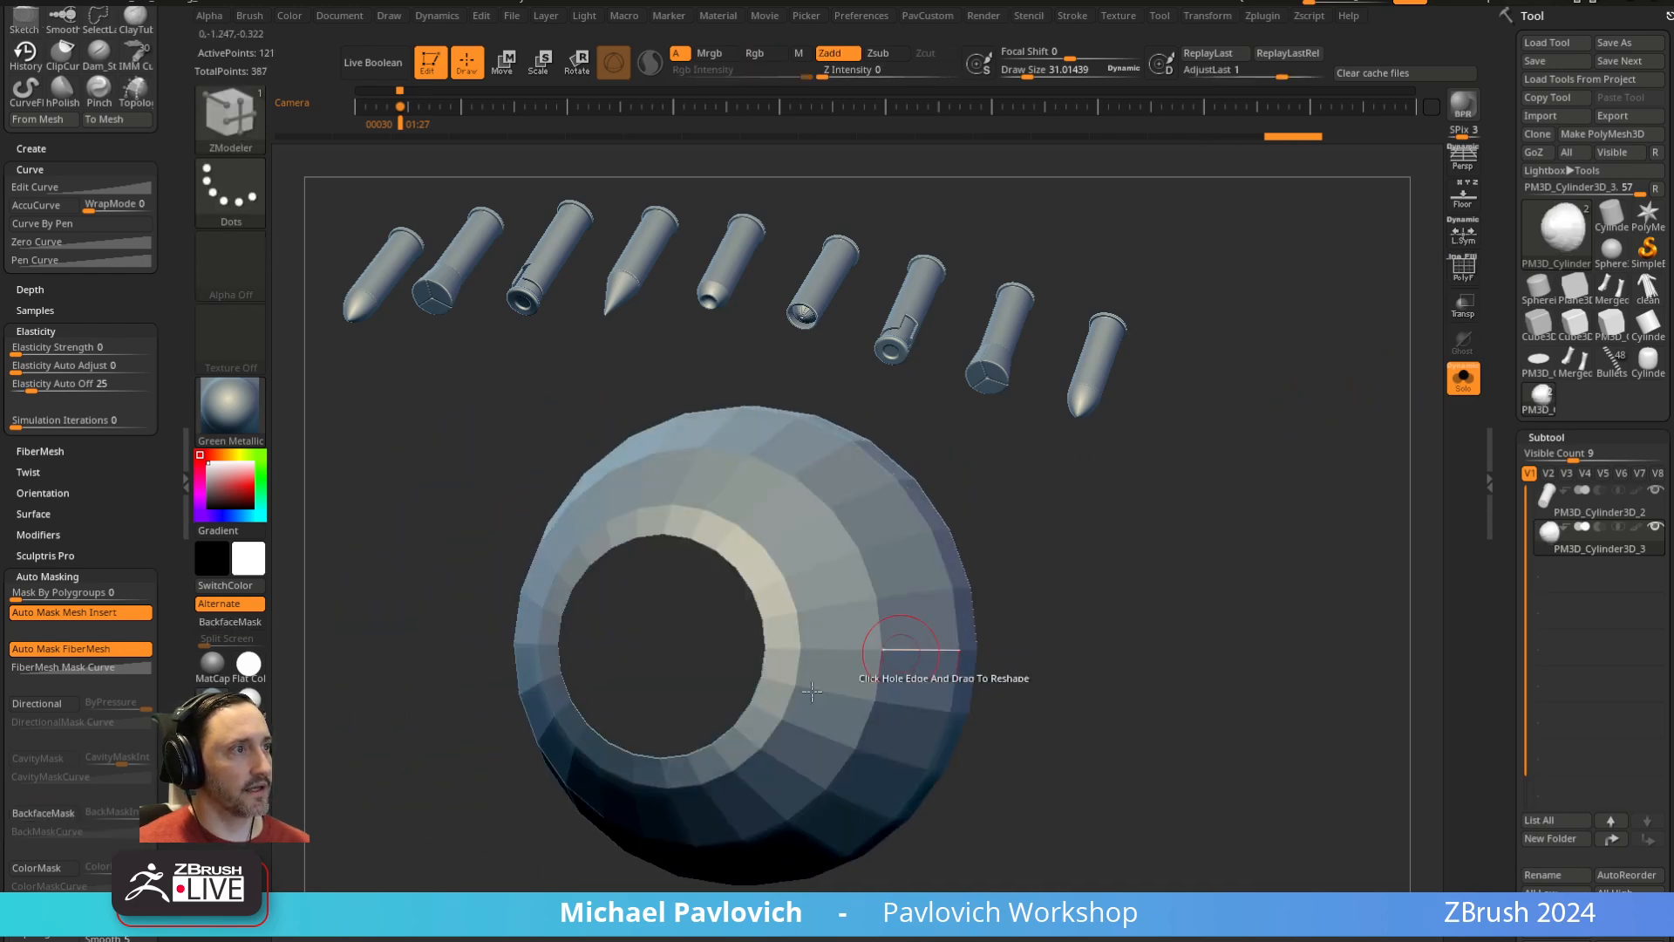
Flip the open dome's normals in the Display Properties so its inside faces are displayed
left_click_drag(1171, 524, 1133, 540)
left_click_drag(1497, 471, 1509, 20)
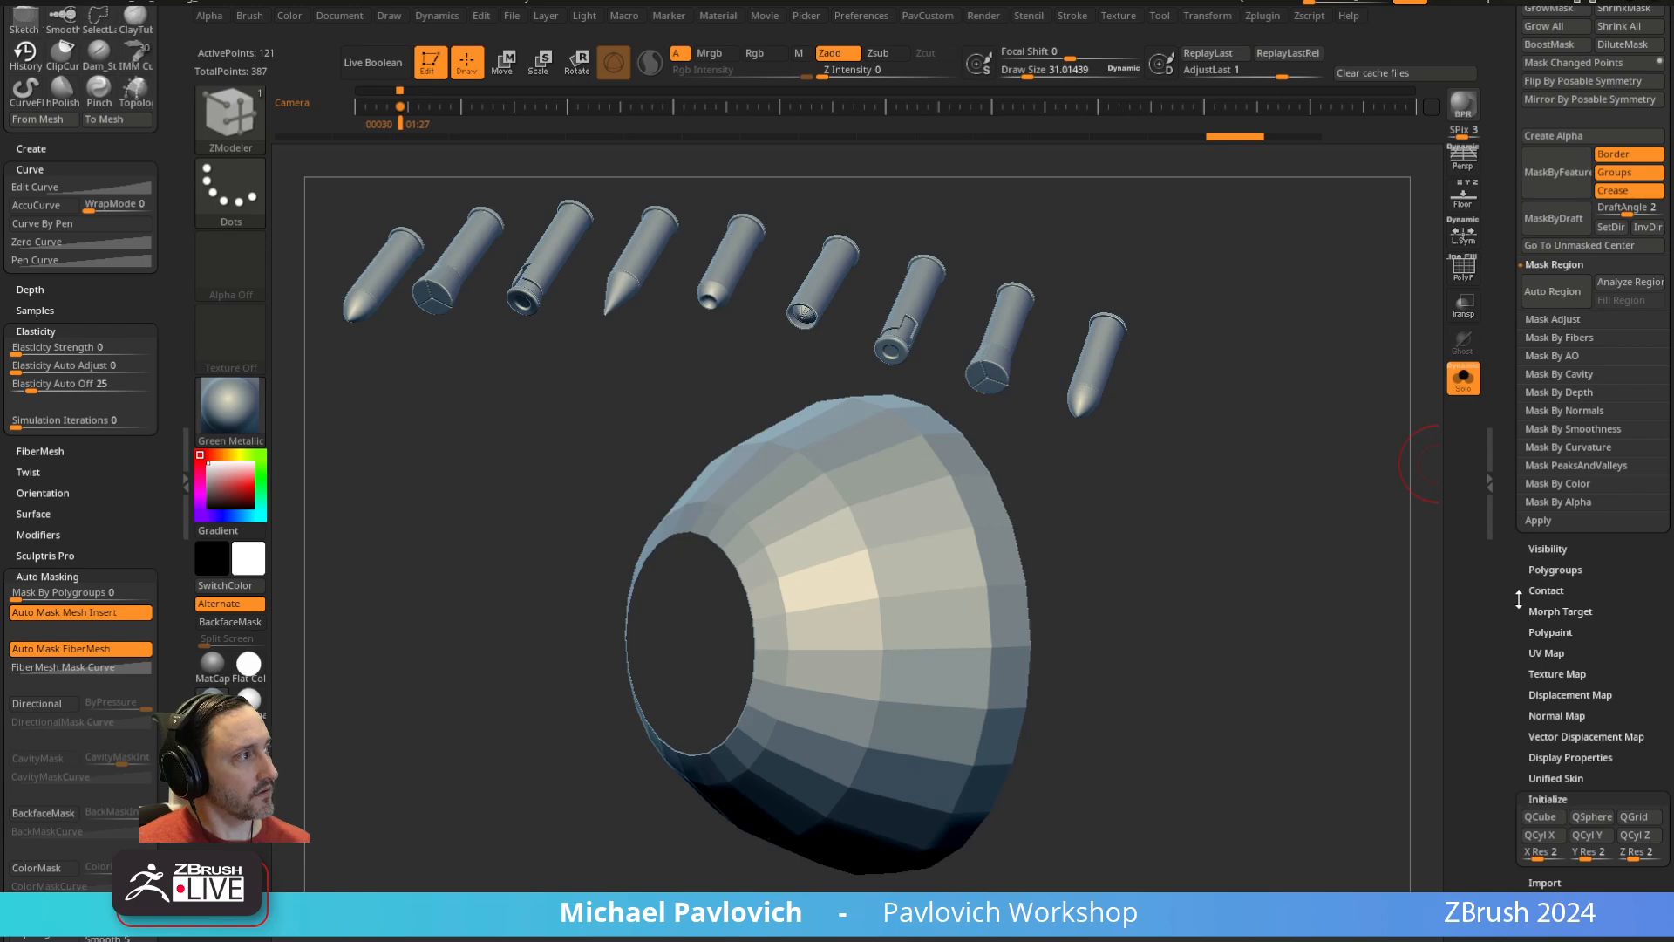
key("shift")
key("shift")
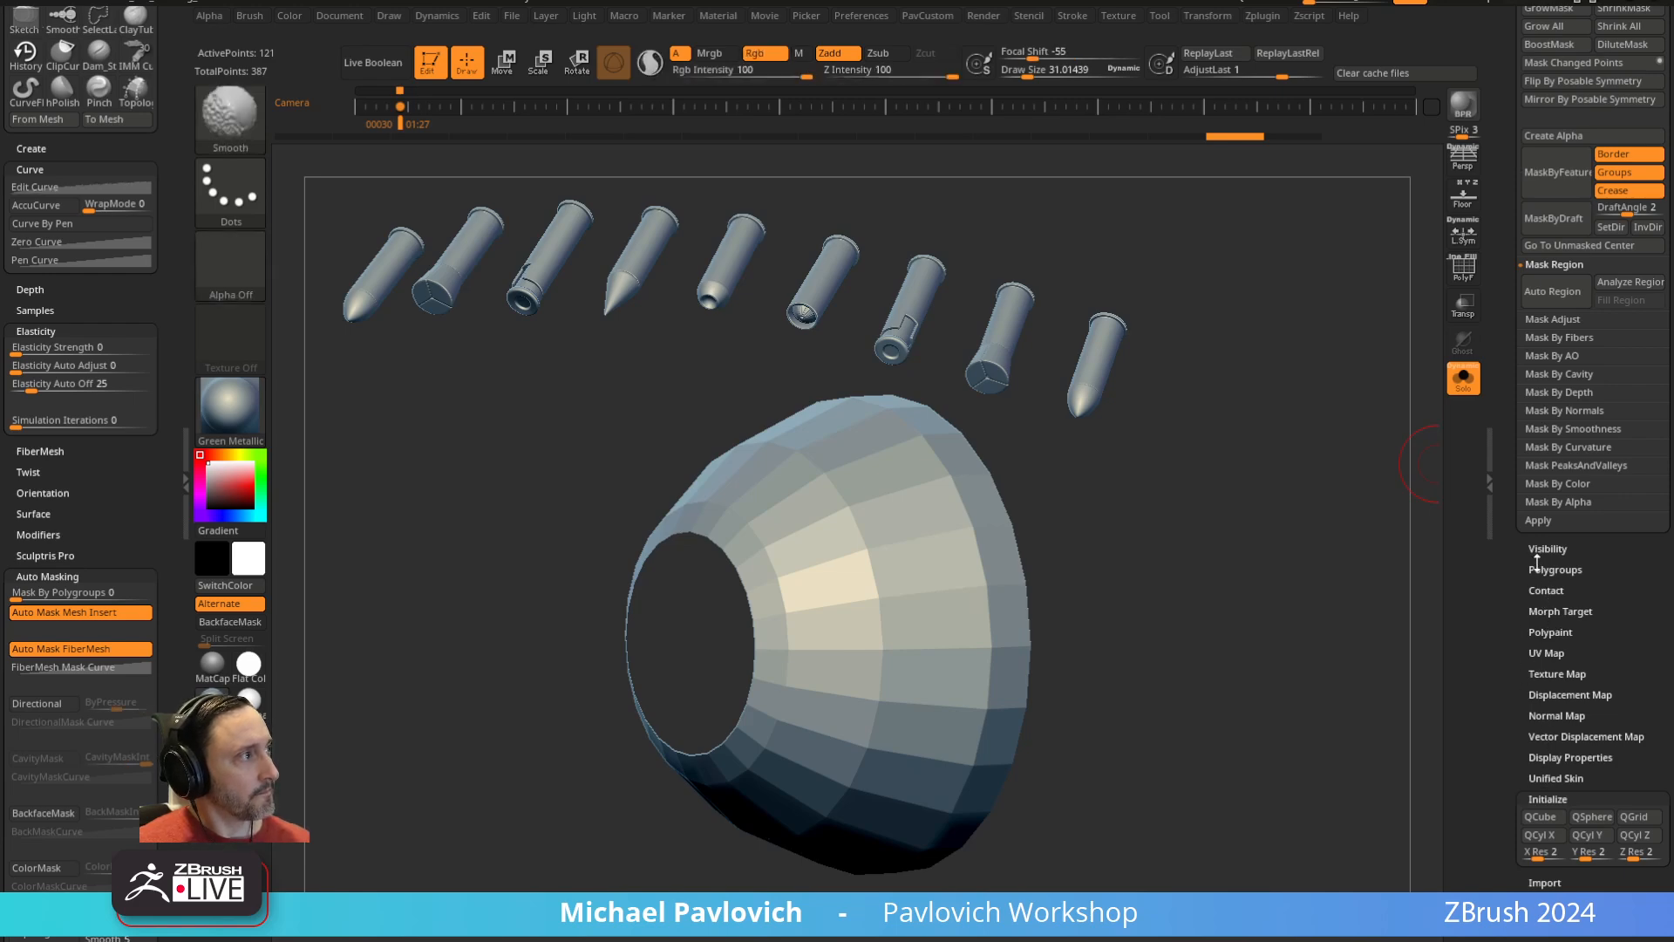
left_click_drag(1518, 633, 1518, 582)
left_click(1537, 704)
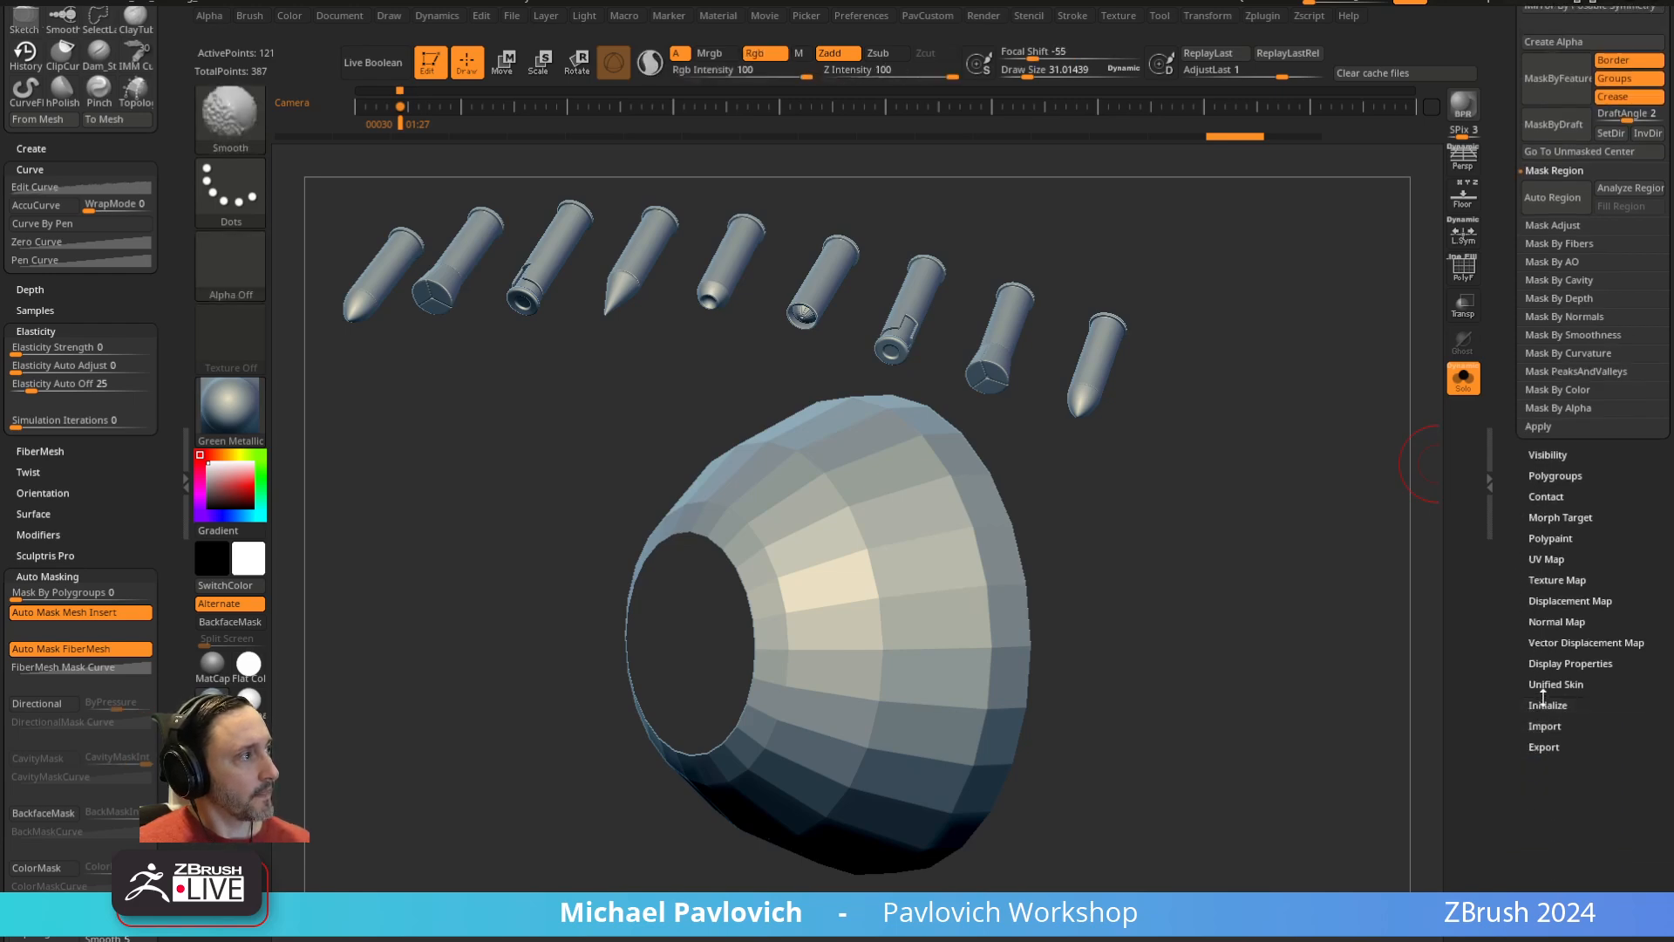
left_click(1548, 666)
left_click(1593, 718)
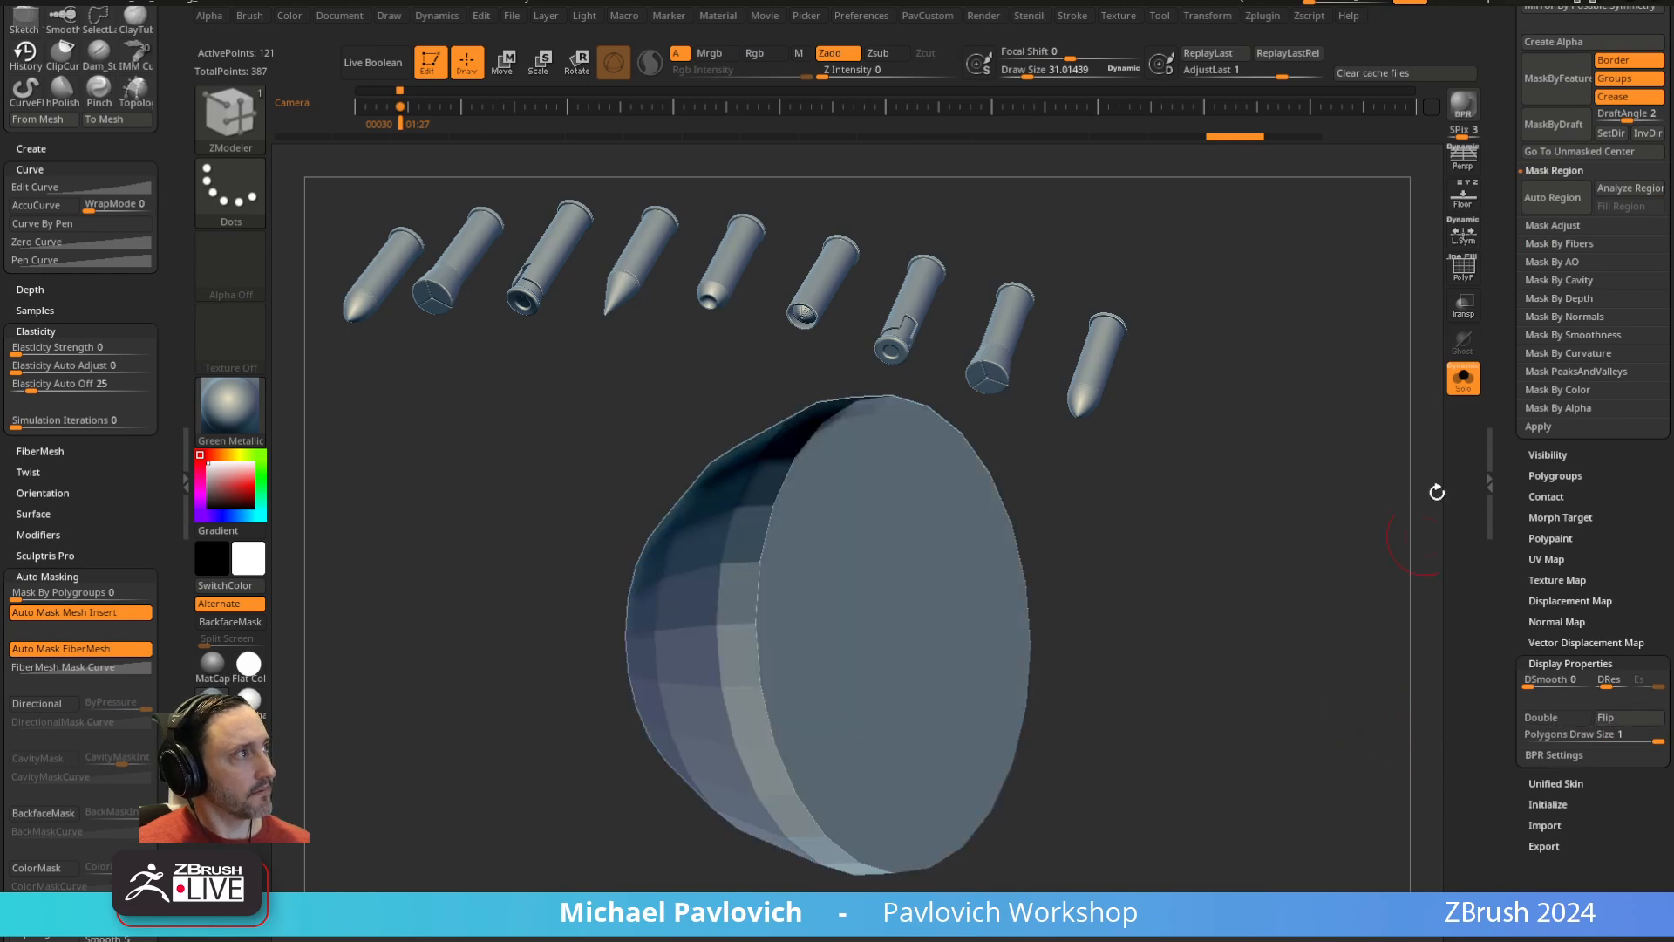
key("shift+f")
left_click_drag(1437, 493, 1142, 554)
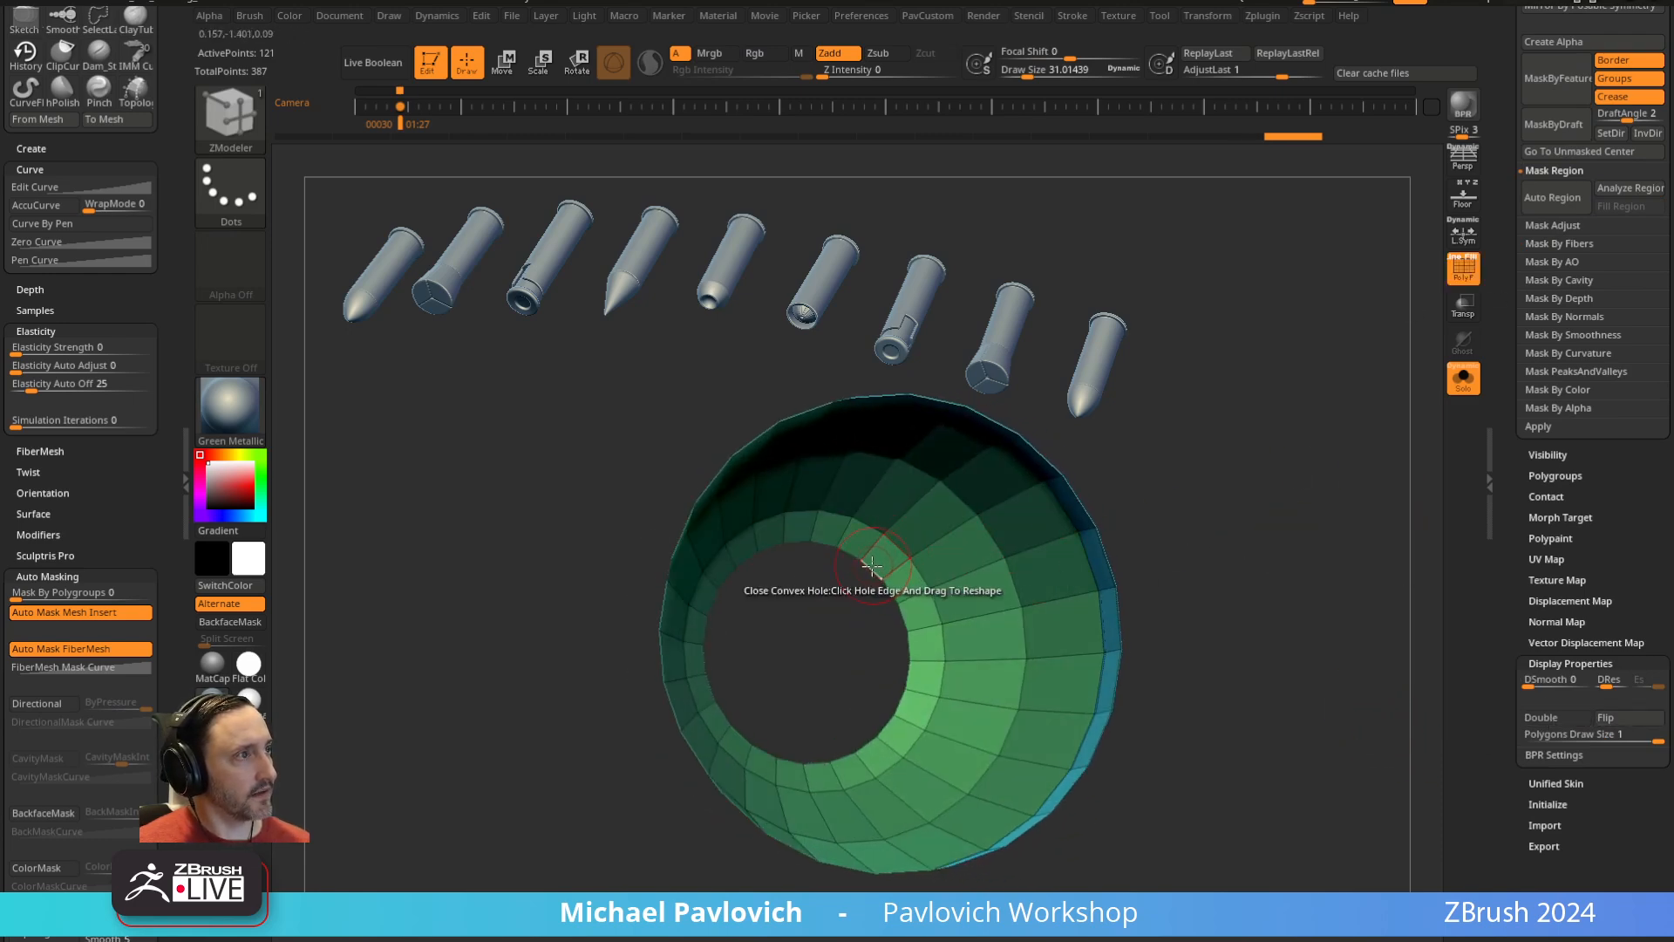
Close the tip opening with the Close Convex Hole action, shaping the fill into an inward hollow, and merge it into one polygroup
left_click_drag(872, 565, 1027, 531)
left_click(838, 644, "ctrl+shift")
key("ctrl+w")
left_click(1155, 506, "ctrl+shift")
left_click_drag(1162, 505, 1354, 508)
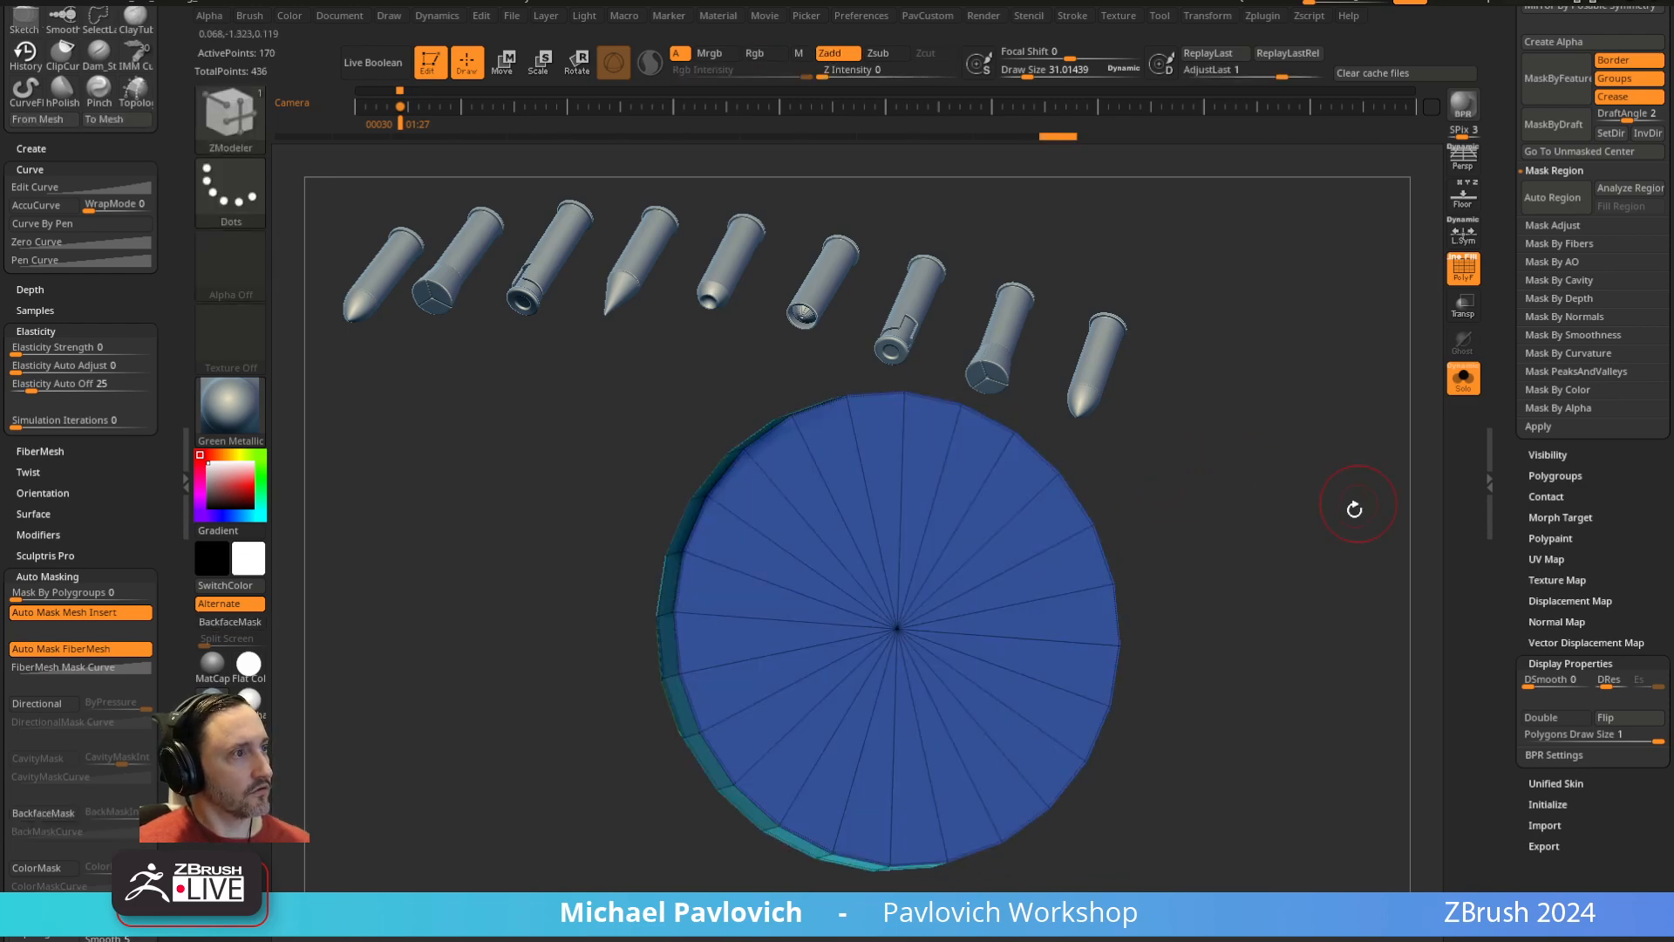
Flip the bullet tip's normals back so its outer surface faces outward
key("space")
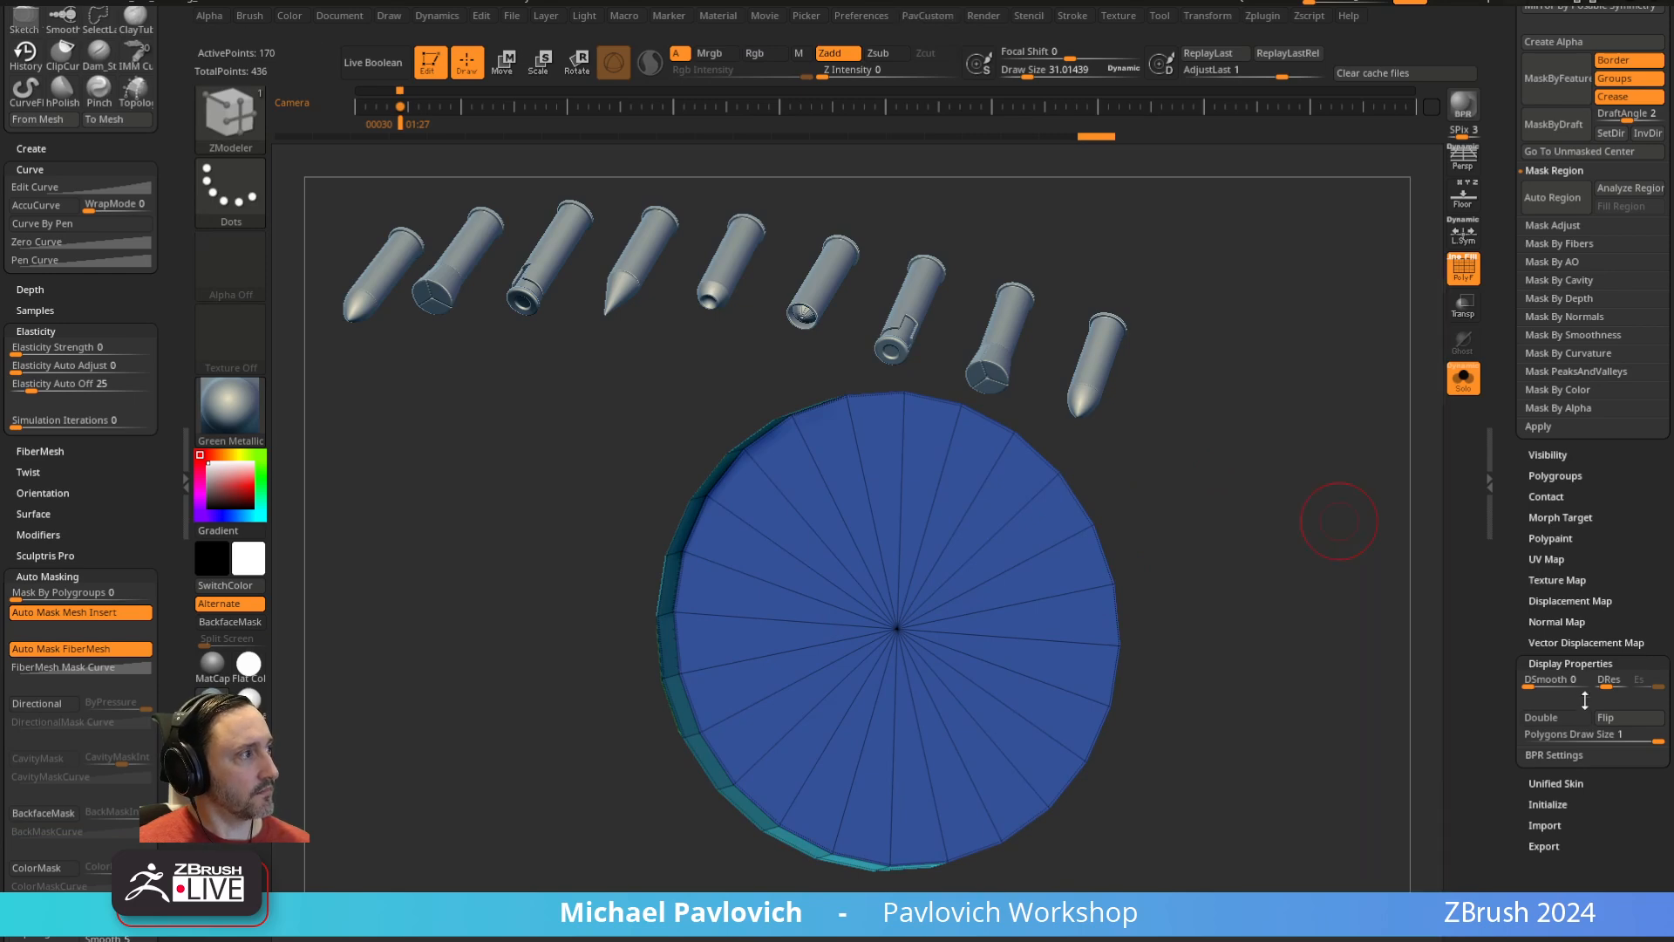
left_click(1607, 721)
left_click_drag(1300, 605, 1259, 553)
Turn on Dynamic subdivision for the hollow-point tip and display it together with the shell, without polyframe or Solo
key("space")
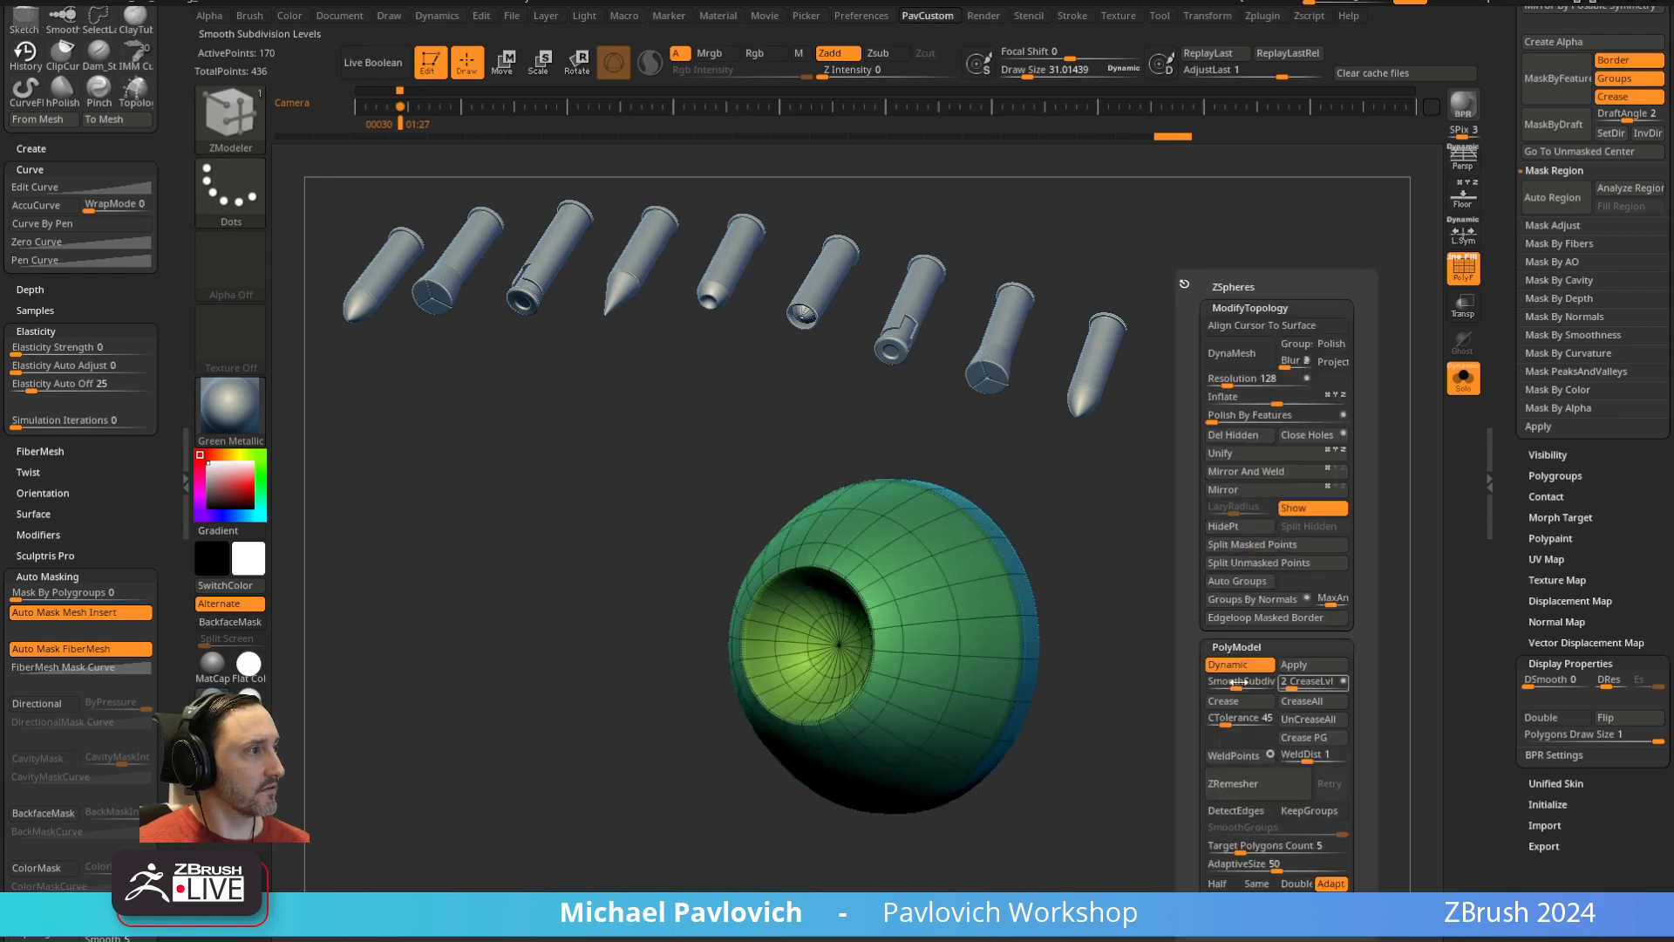
left_click(1463, 380)
left_click(1463, 270)
left_click_drag(1367, 355, 1299, 388)
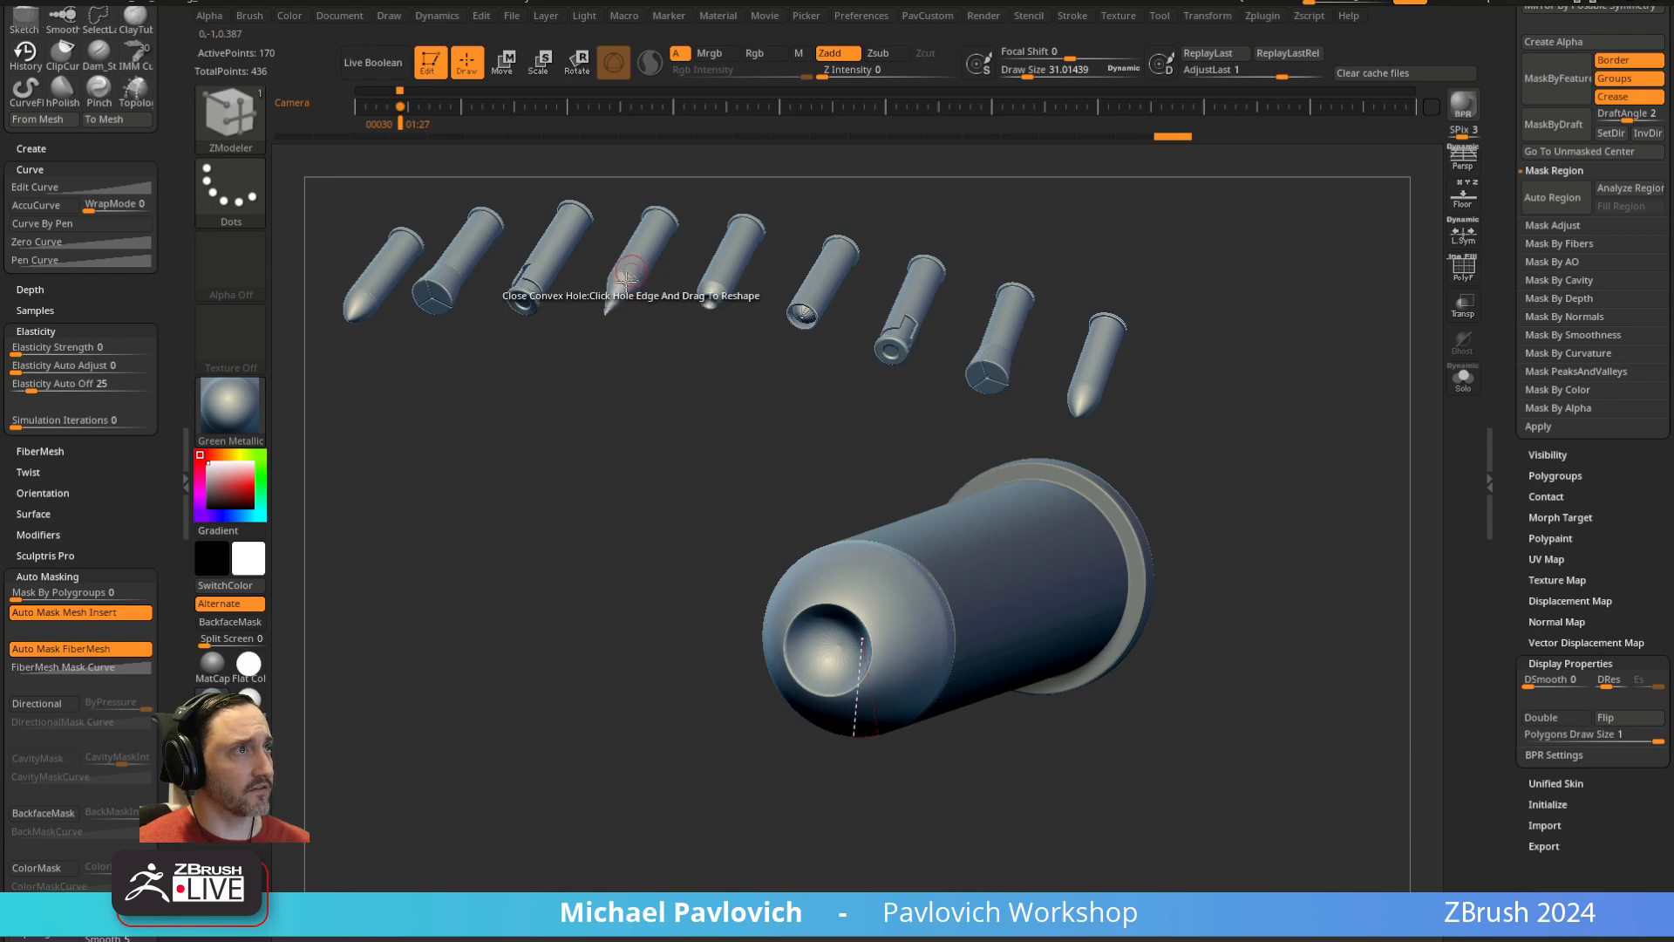
left_click_drag(567, 493, 641, 520)
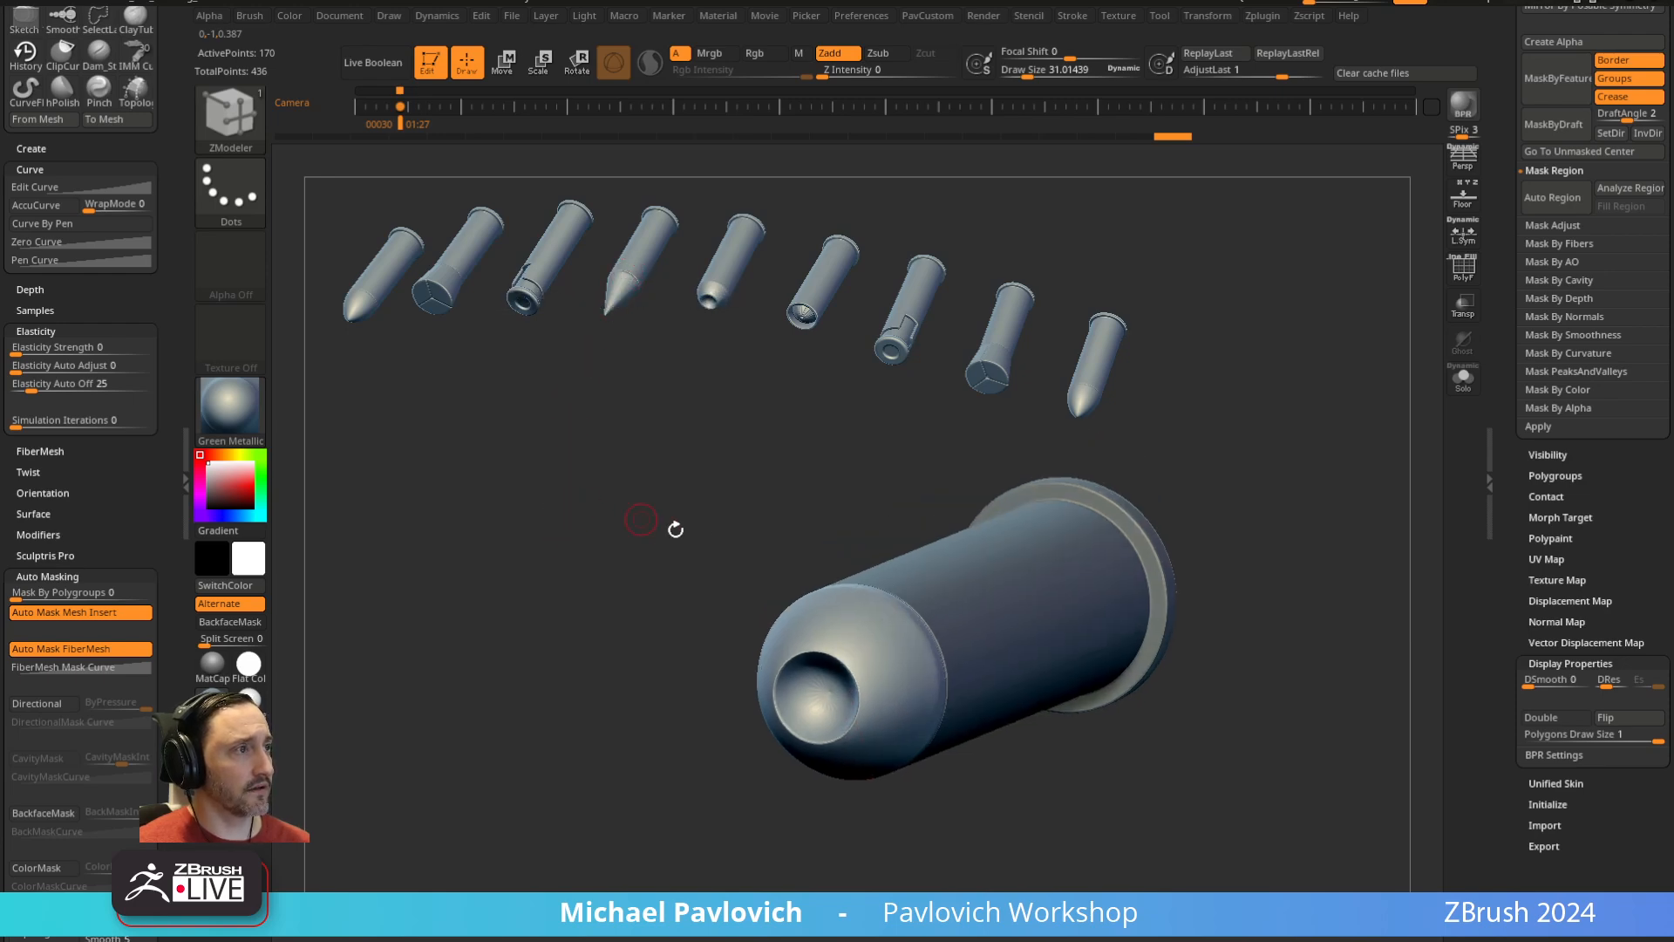
Delete the hollow-point tip subtool and duplicate the shell subtool
mouse_move(1497, 423)
left_mouse_down()
mouse_move(1483, 812)
mouse_move(1491, 430)
left_mouse_up()
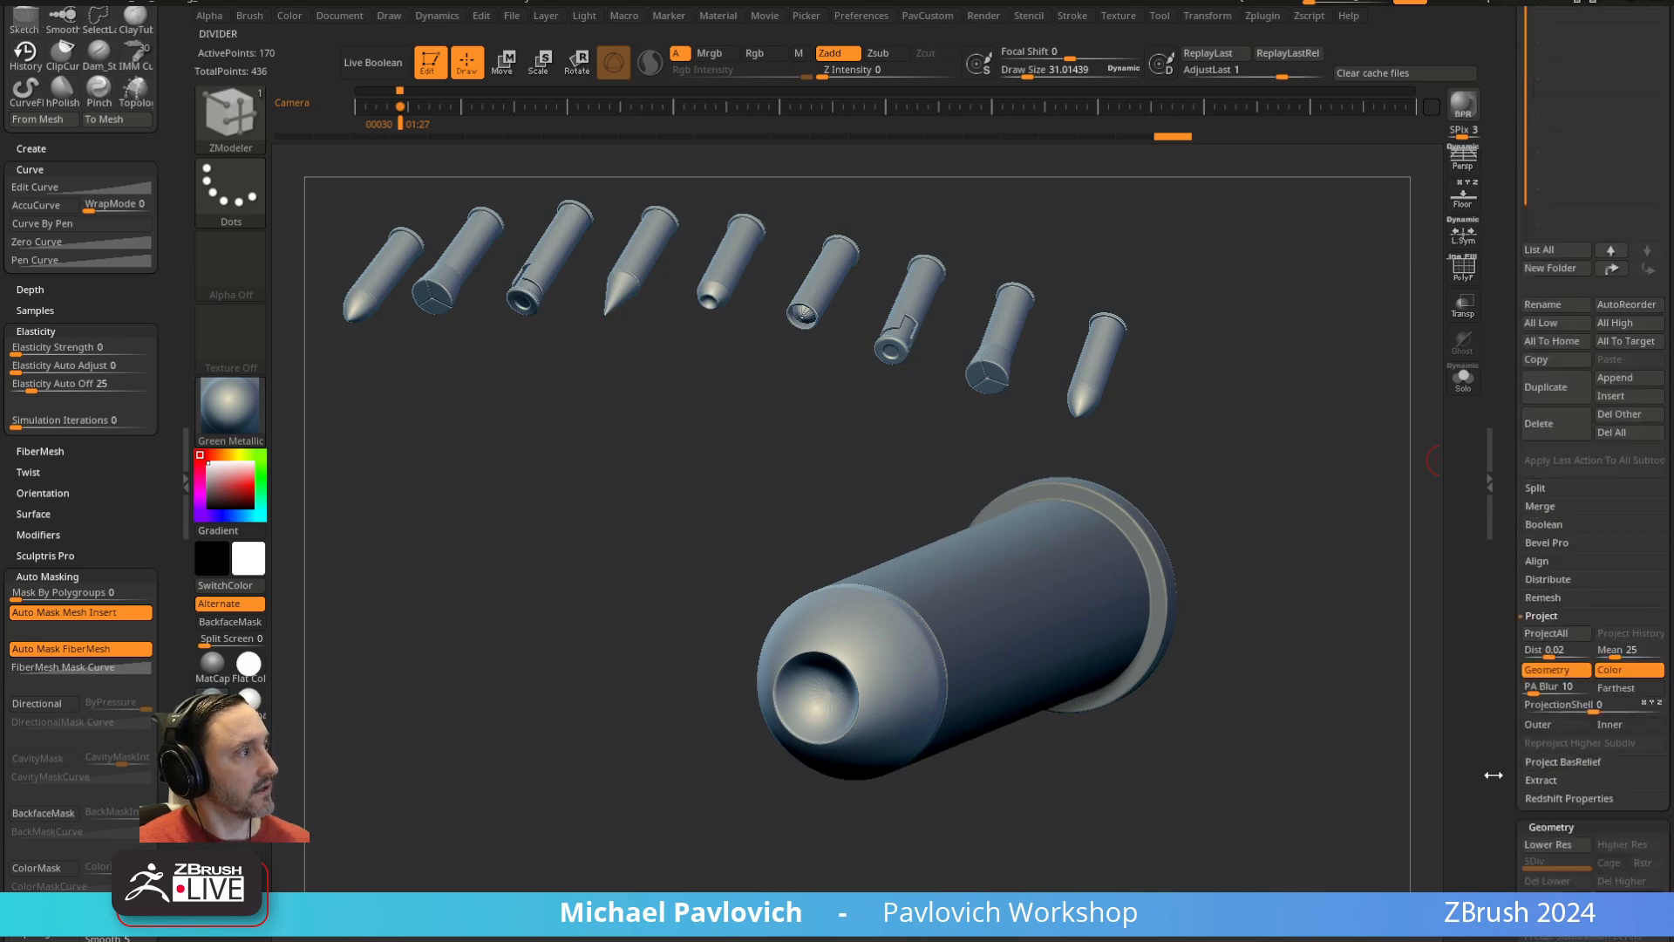
left_click(1539, 423)
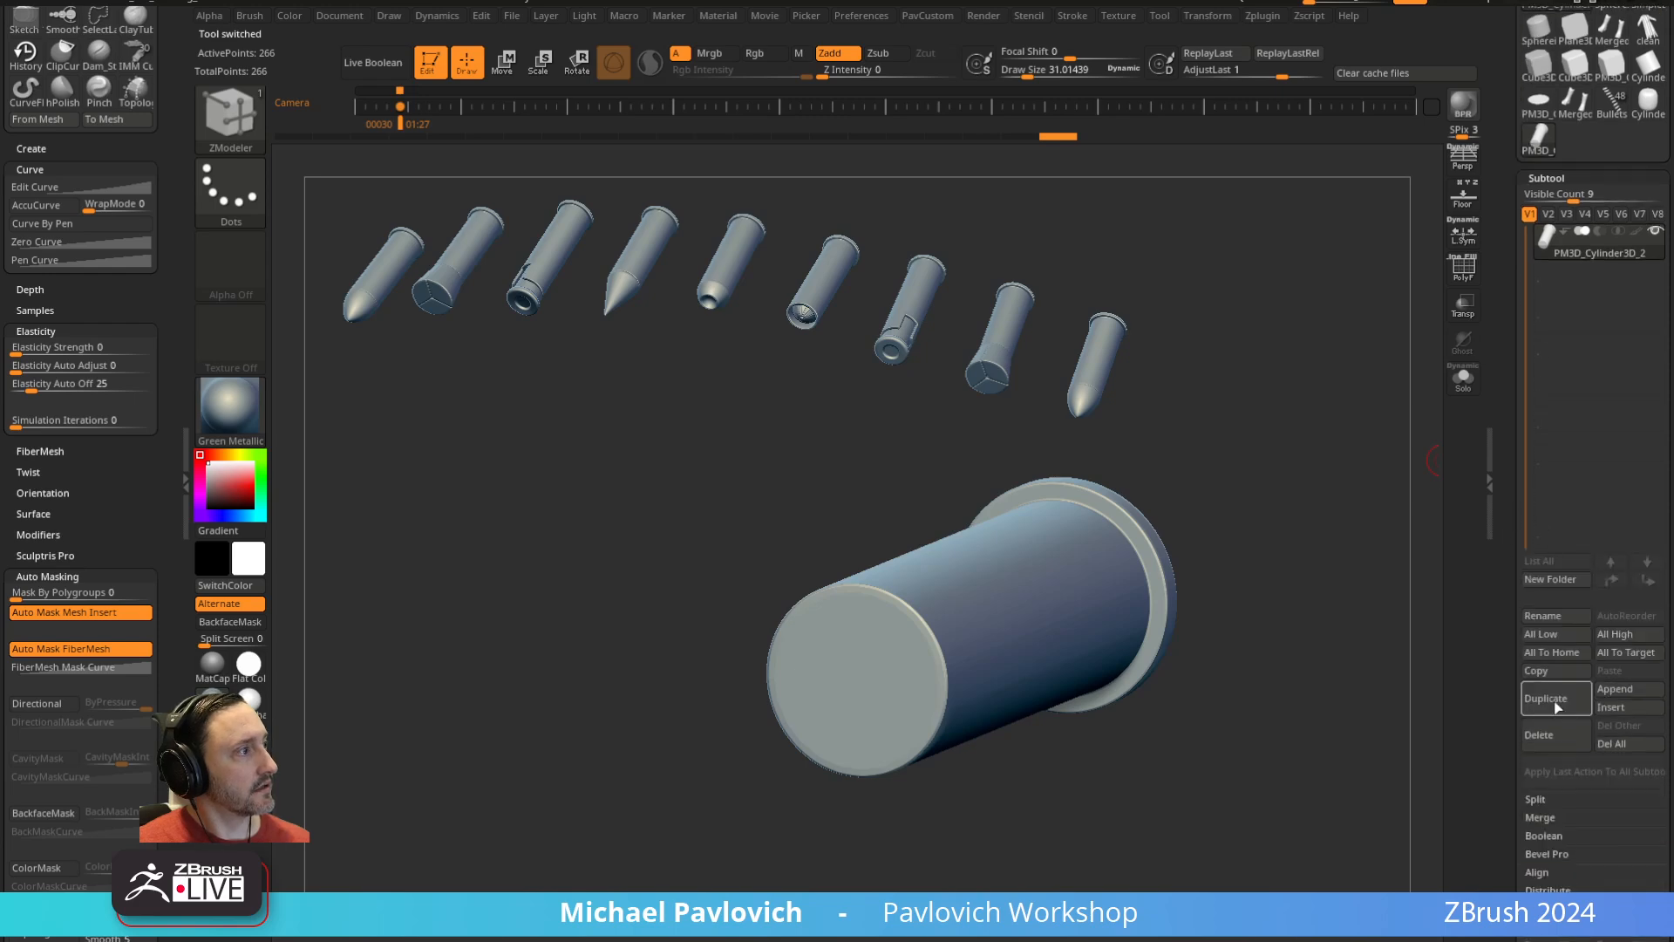
left_click(1558, 701)
Isolate the duplicate shell's front cap, delete all its other hidden geometry and show the remaining disc in Solo mode
left_click(1460, 283)
left_click(854, 674, "ctrl+shift")
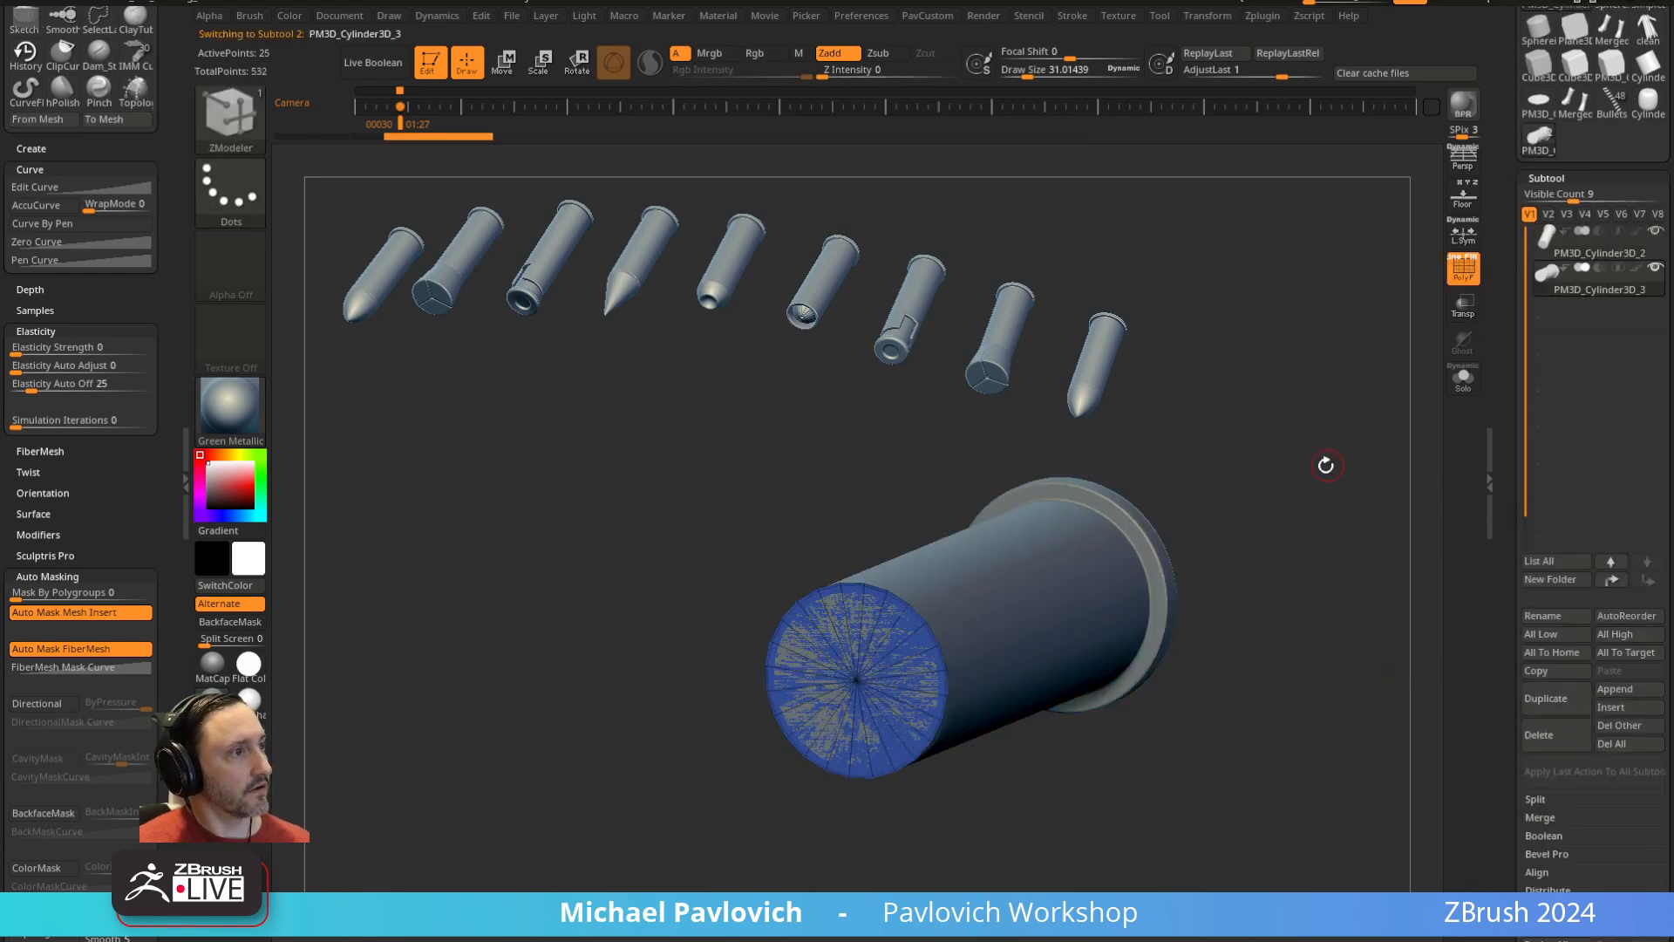
key("3")
left_click(1280, 437)
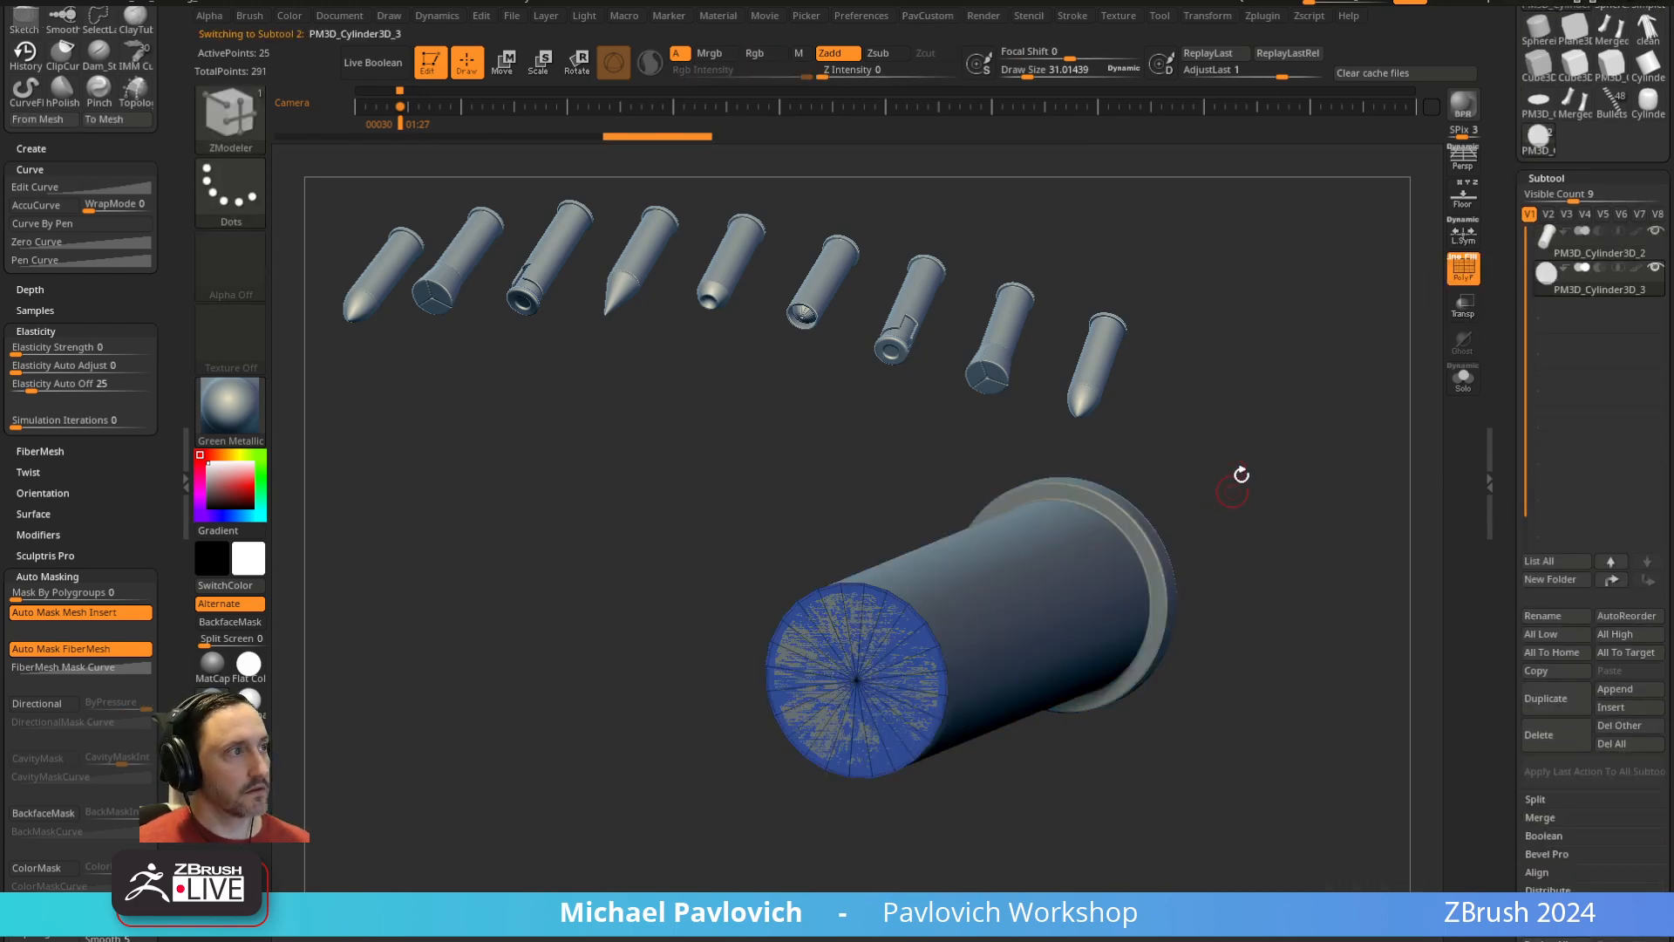
left_click_drag(1241, 474, 1257, 422, "alt")
left_click(1461, 378)
Pull the disc's centre point forward with ZModeler's point Transpose action to form a pointed cone, and clear the mask
key("space")
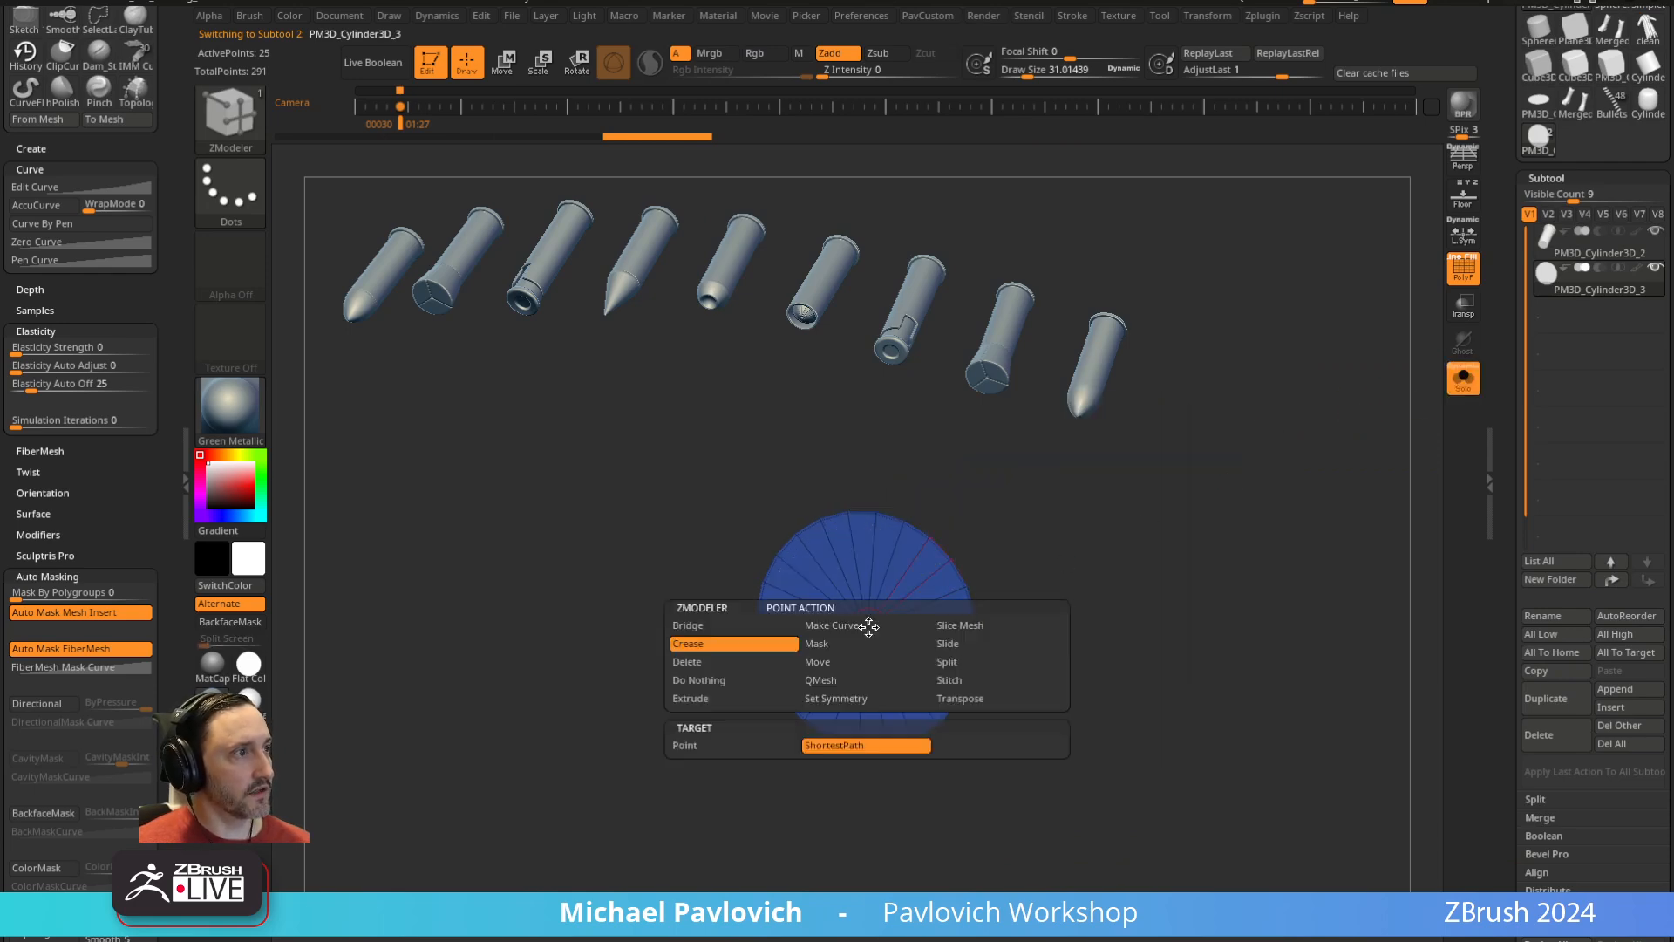
key("space")
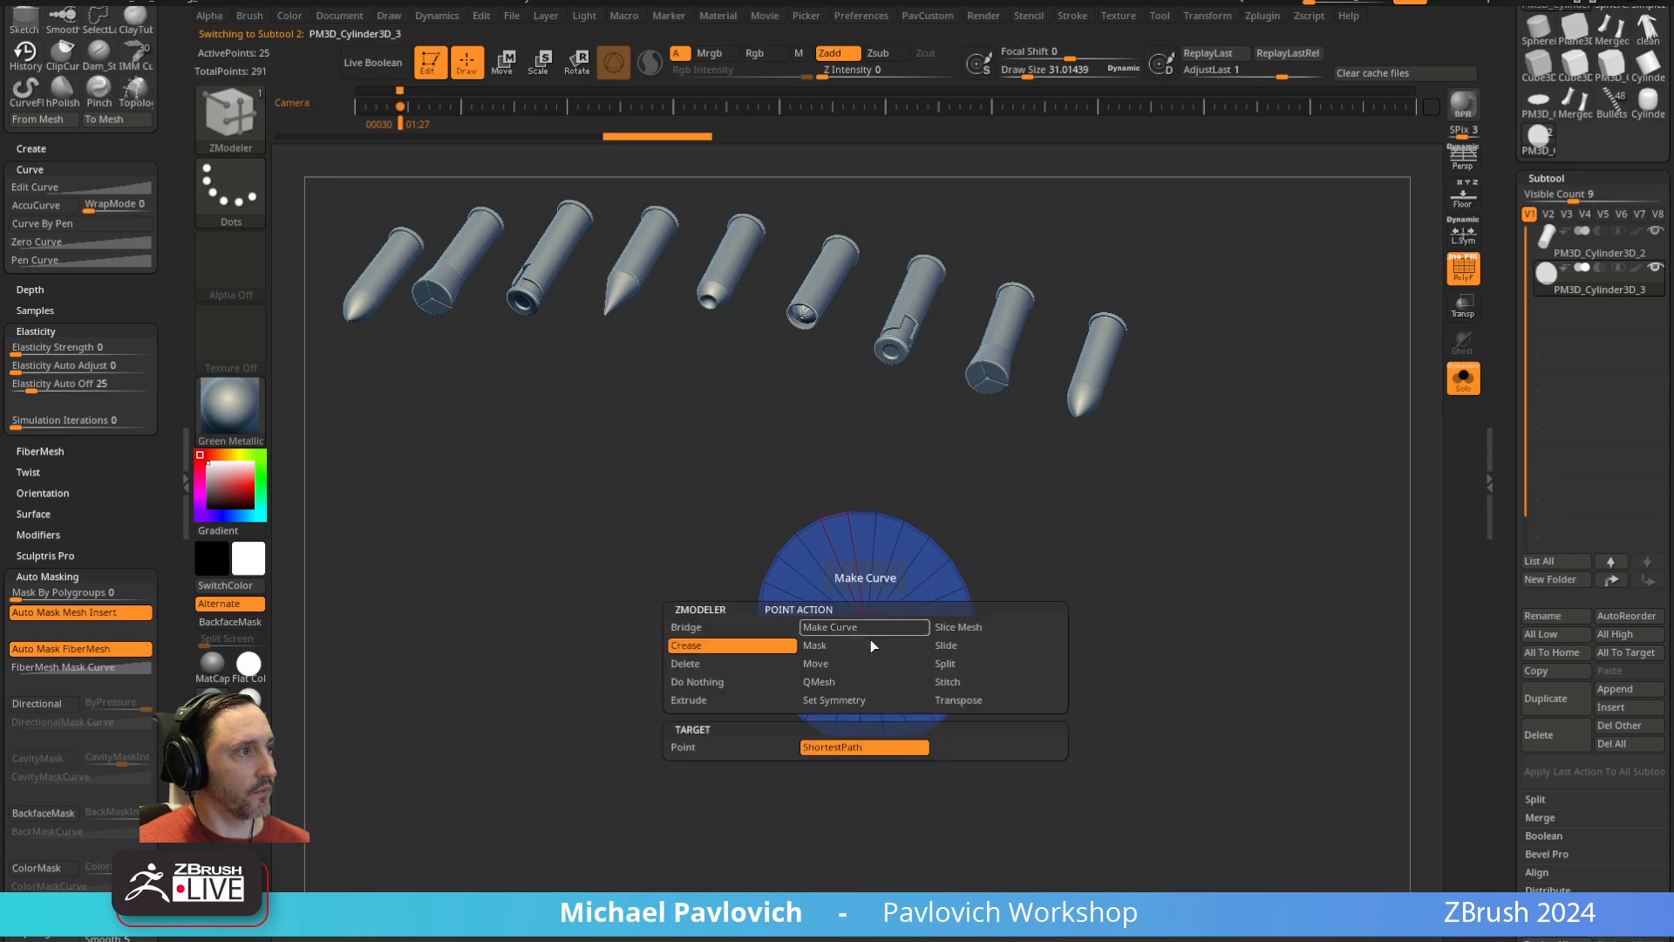
left_click(956, 700)
left_click(865, 630)
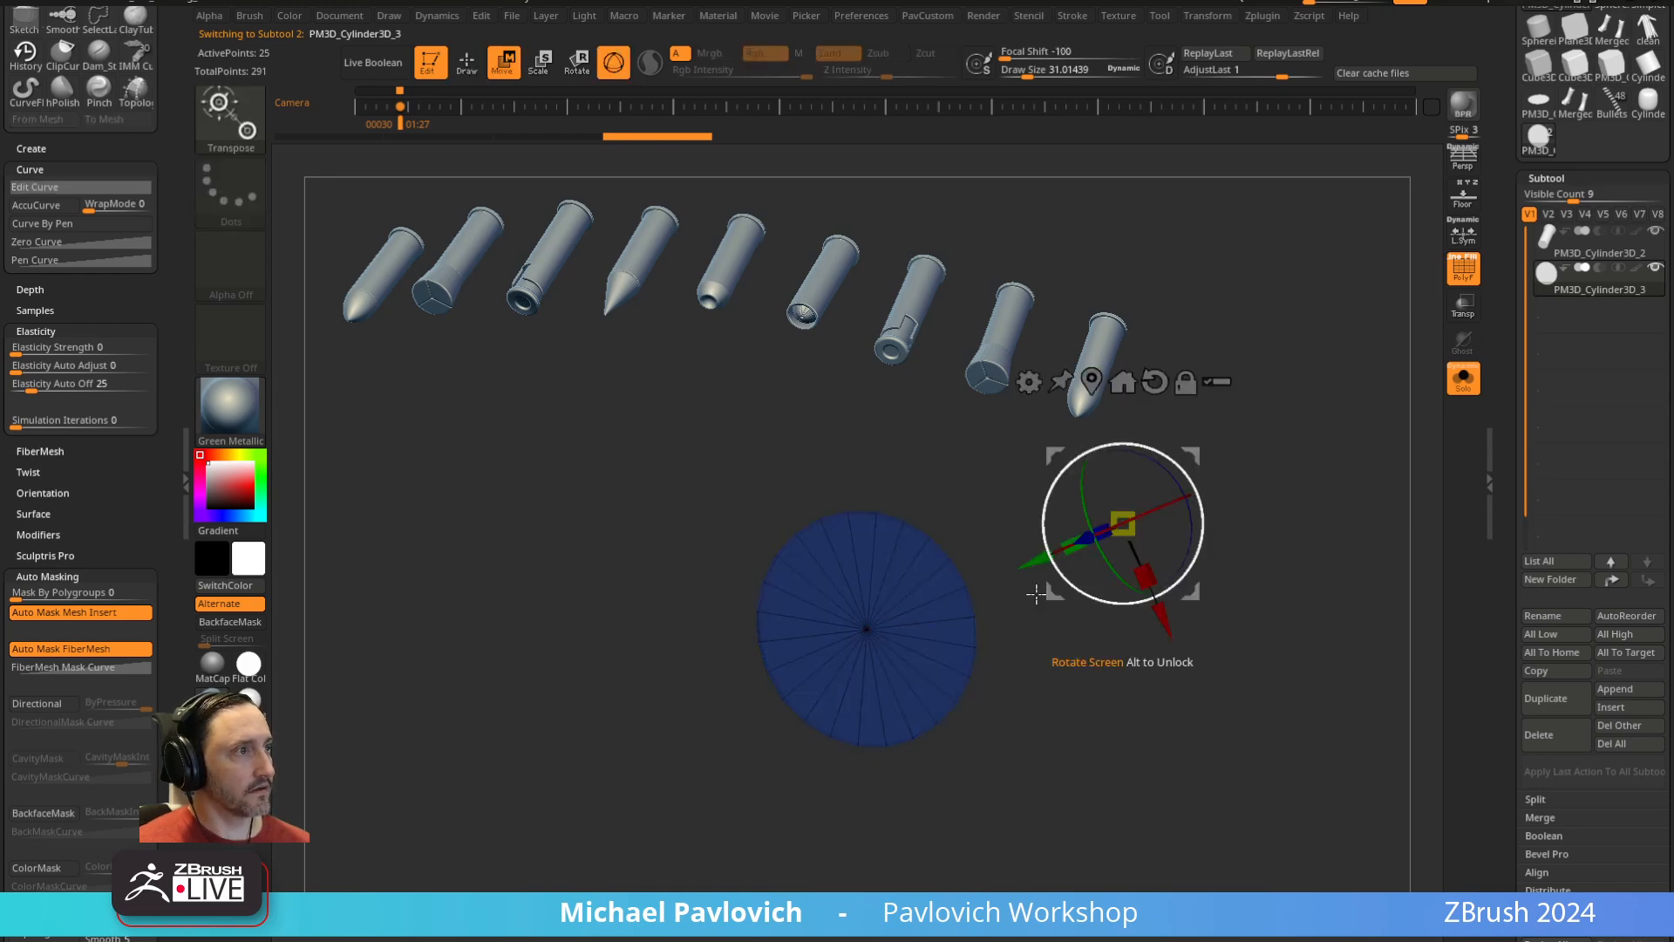
left_click_drag(1040, 560, 914, 611)
mouse_move(1236, 490)
left_mouse_down("ctrl")
mouse_move(1264, 575)
mouse_move(1211, 586)
left_mouse_up("ctrl")
key("q")
Close the cone's open base with ZModeler's Close action on Convex Hole and merge the fill's segments into one polygroup
key("space")
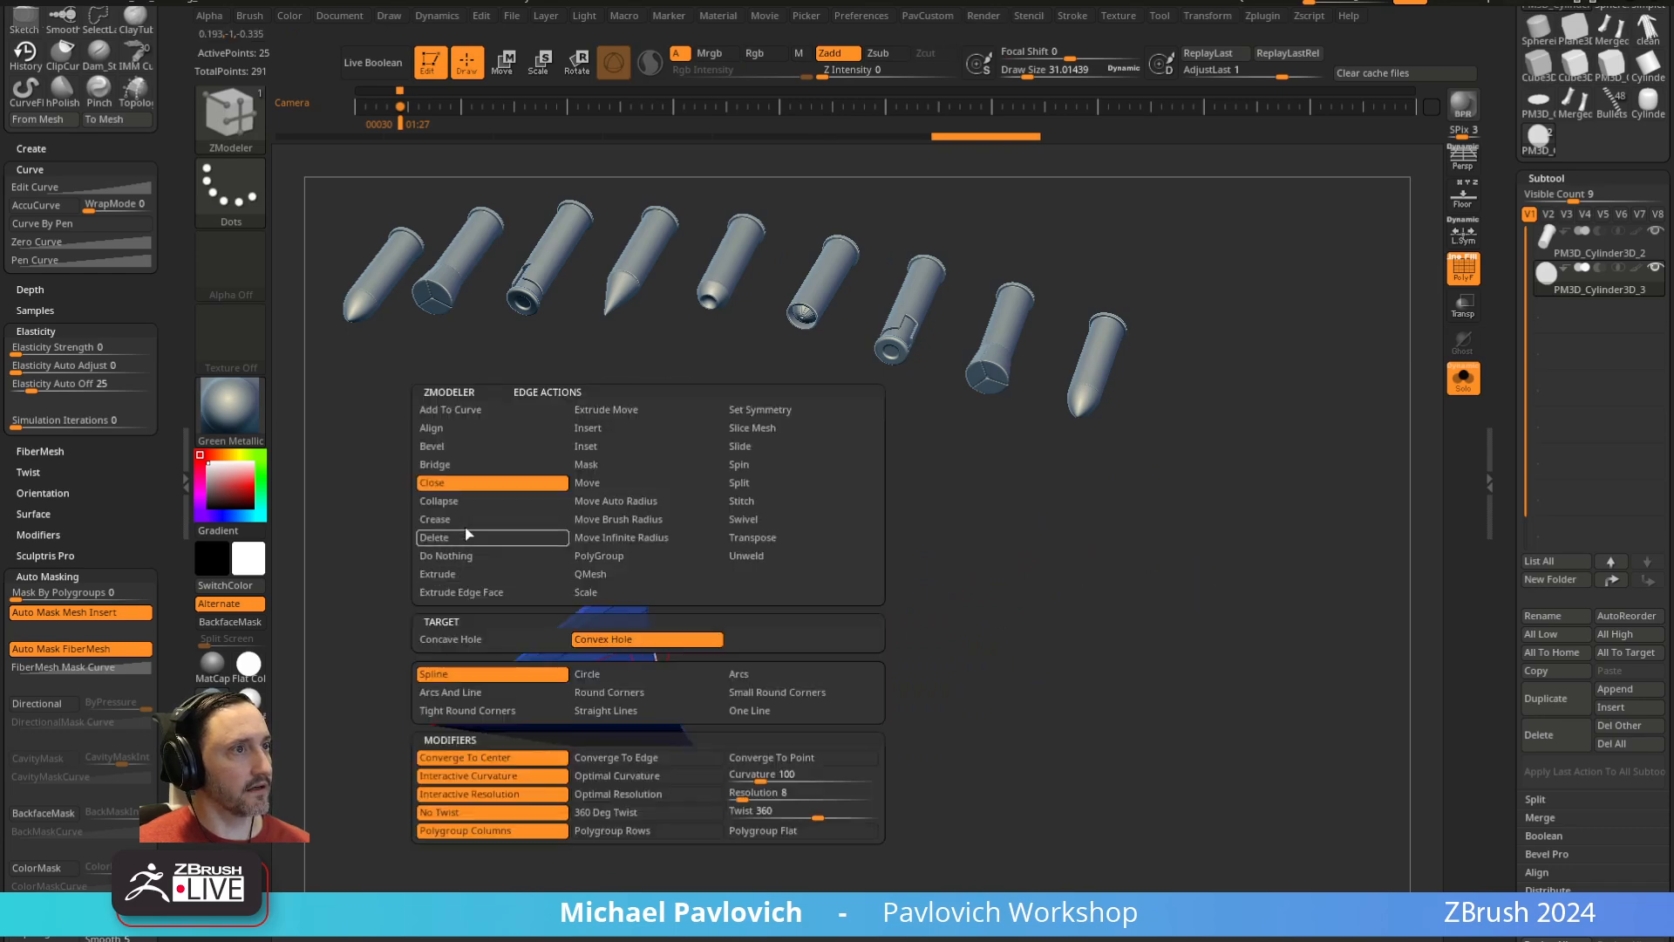
left_click(652, 627)
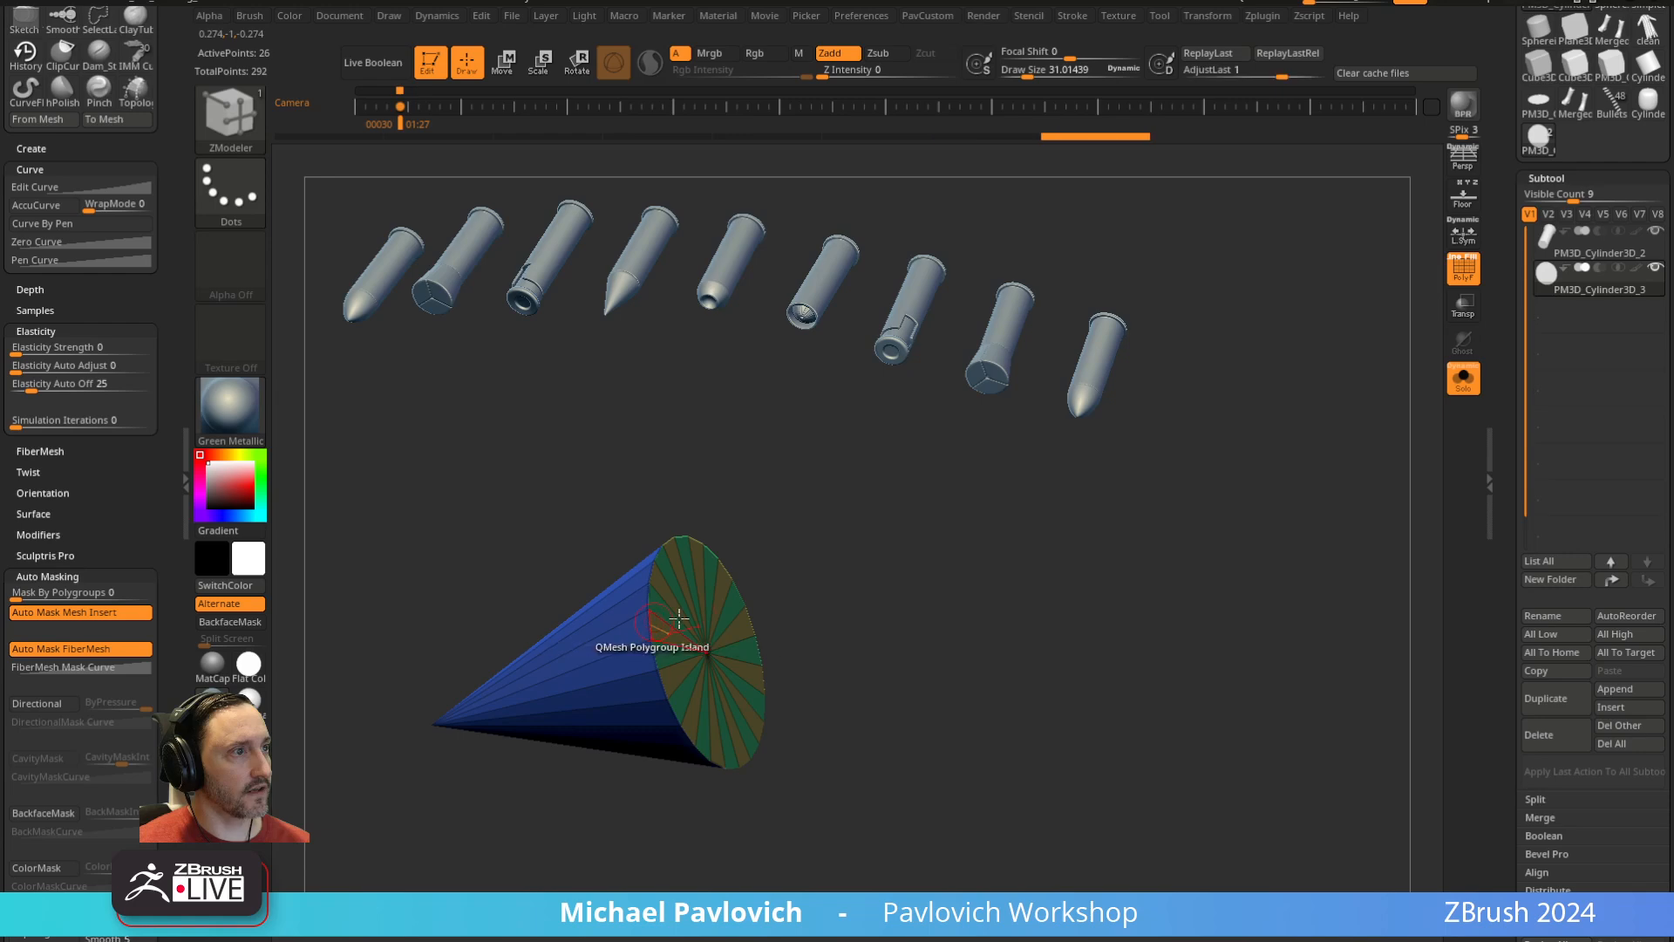
left_click(687, 617, "ctrl+shift")
key("ctrl+w")
left_click(872, 579, "ctrl+shift")
left_click_drag(1042, 608, 1038, 560)
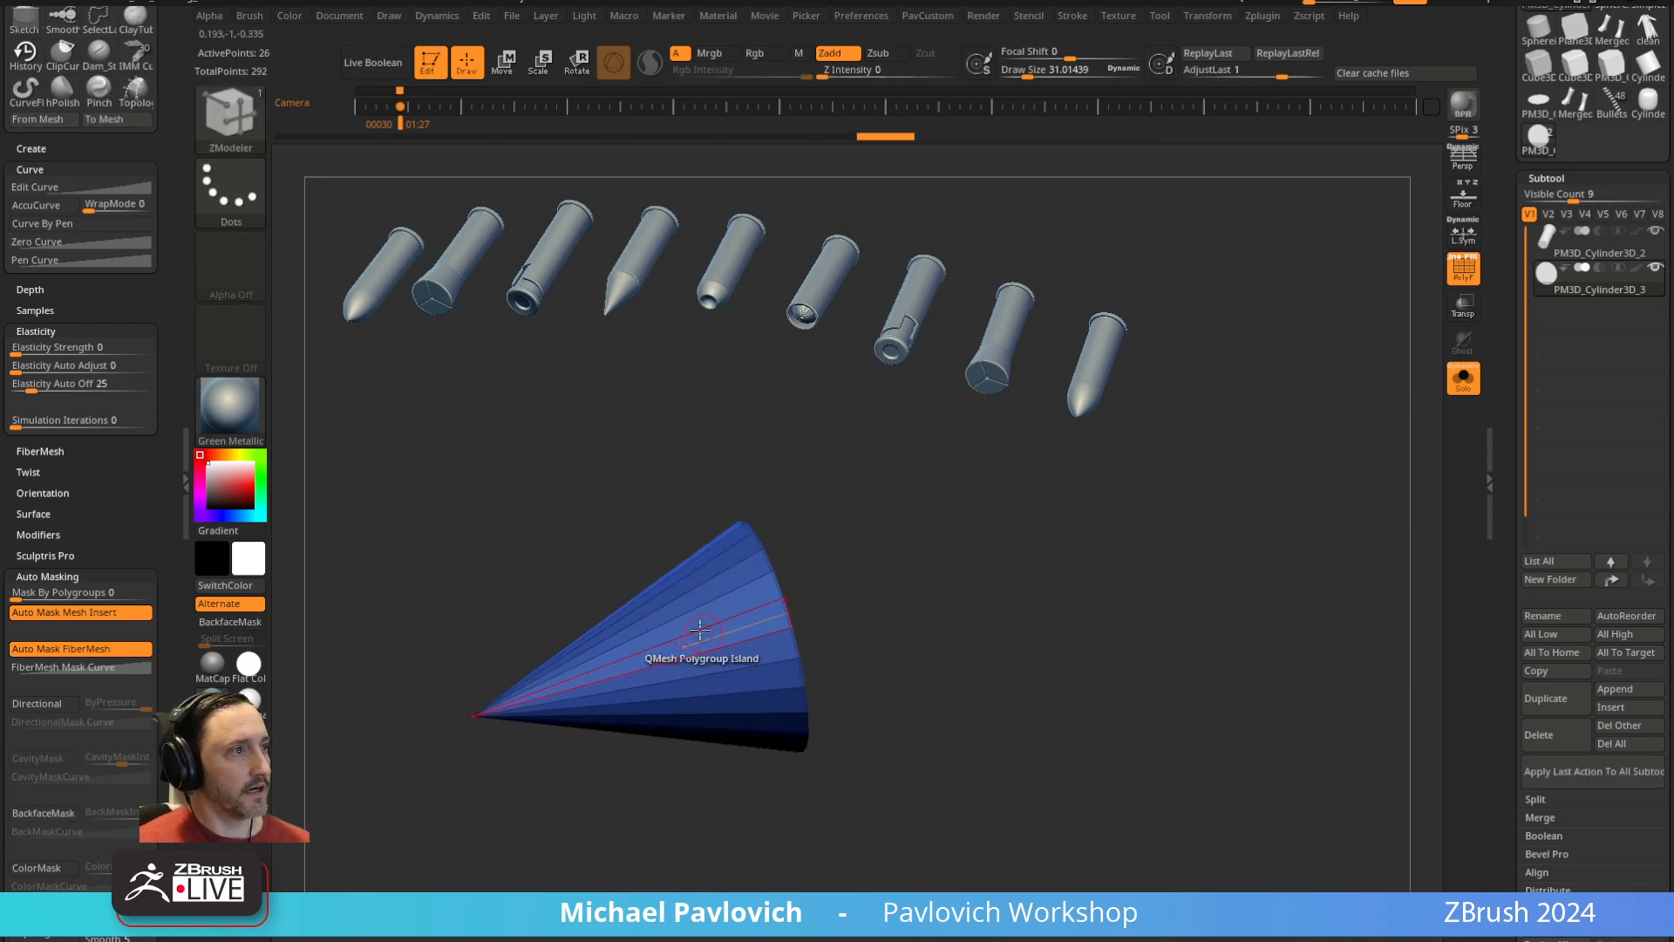
Try adding edge loops to the cone with ZModeler's Insert action on Single EdgeLoop, and undo them
key("space")
left_click(663, 428)
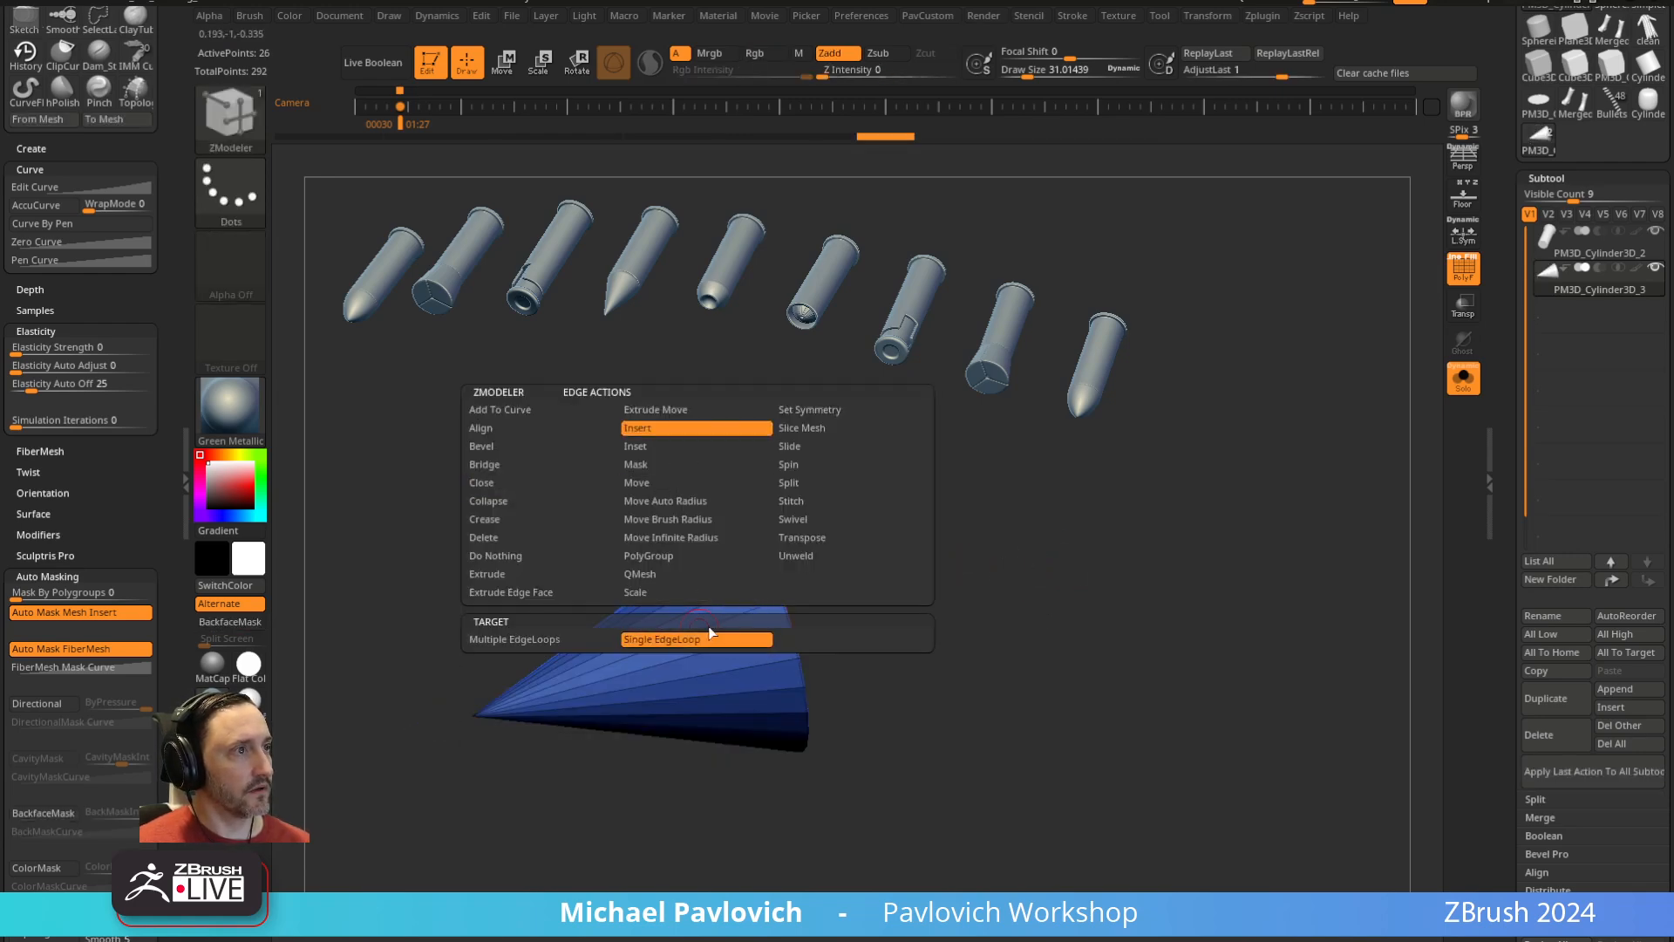
left_click_drag(754, 602, 767, 596)
left_click_drag(614, 662, 514, 701)
key("ctrl+z")
left_click(635, 672)
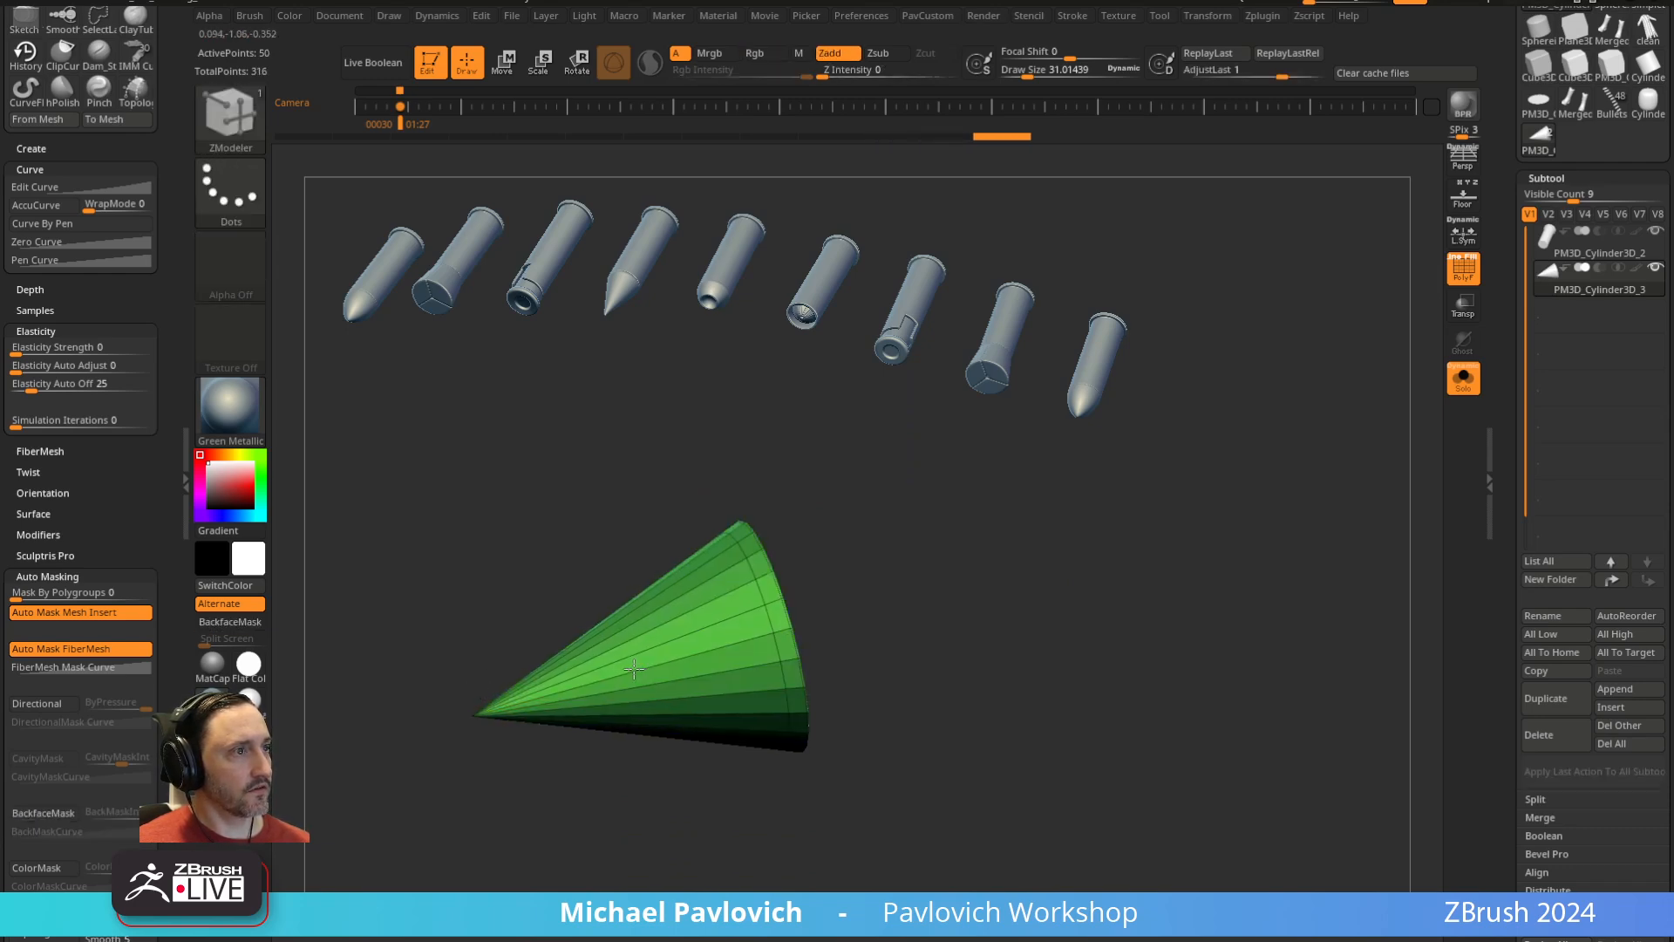
key("ctrl+z")
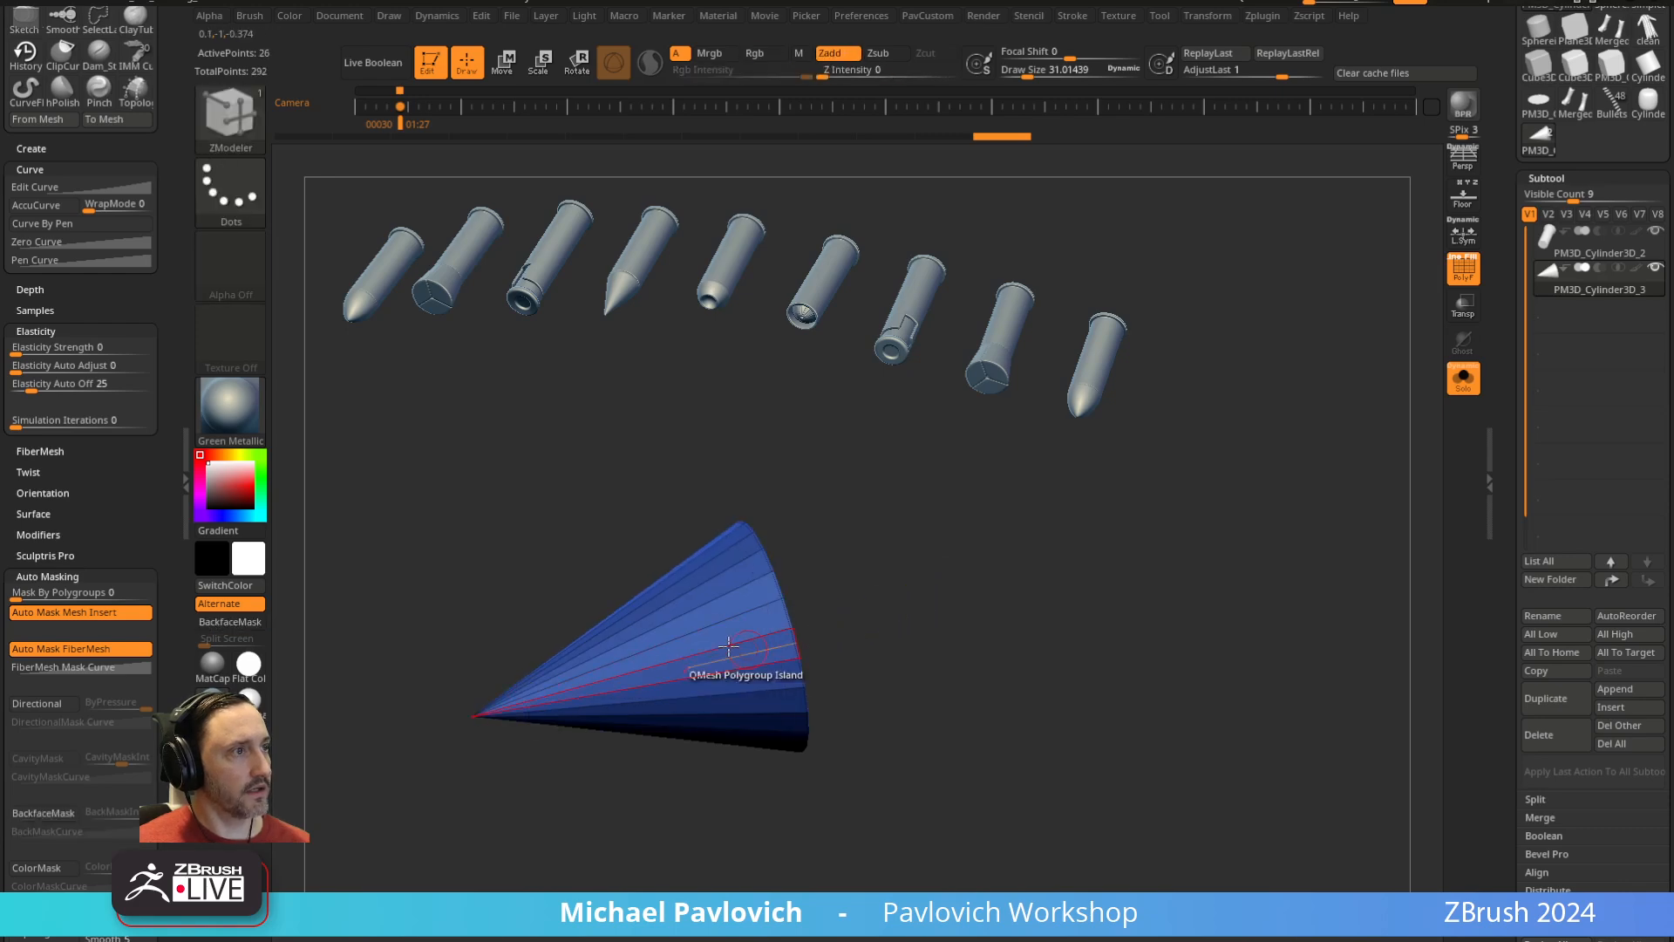
Insert five evenly spaced loops around the cone with ZModeler's Insert action set to Multiple EdgeLoops
key("space")
left_click(576, 640)
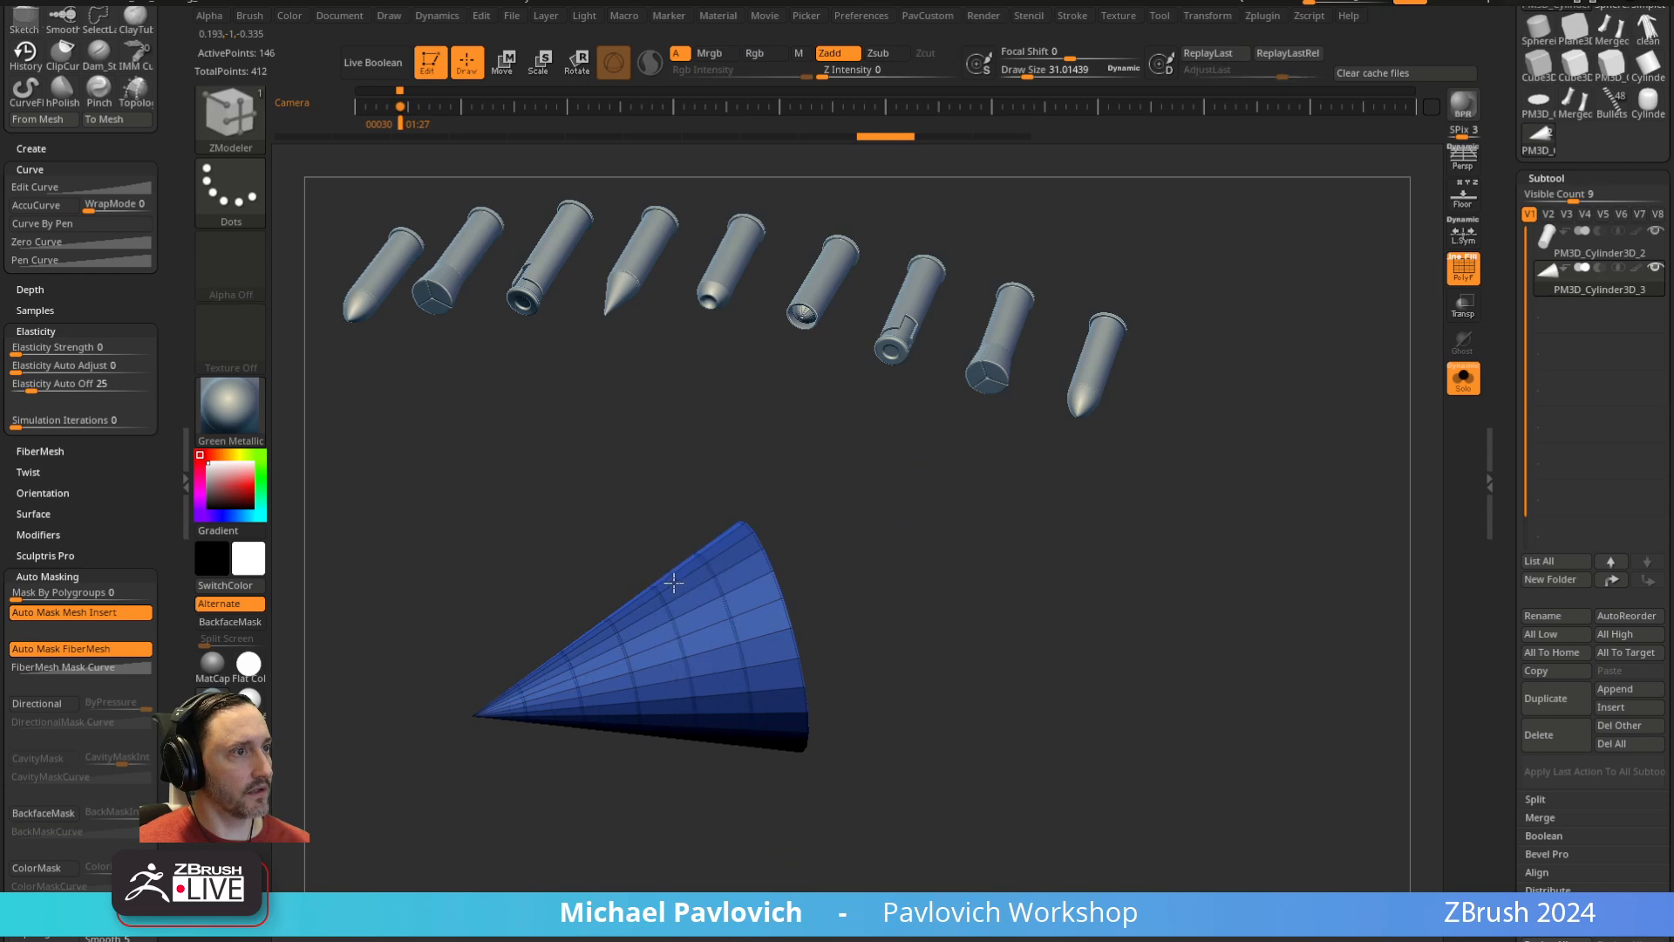
left_click_drag(1021, 592, 928, 571)
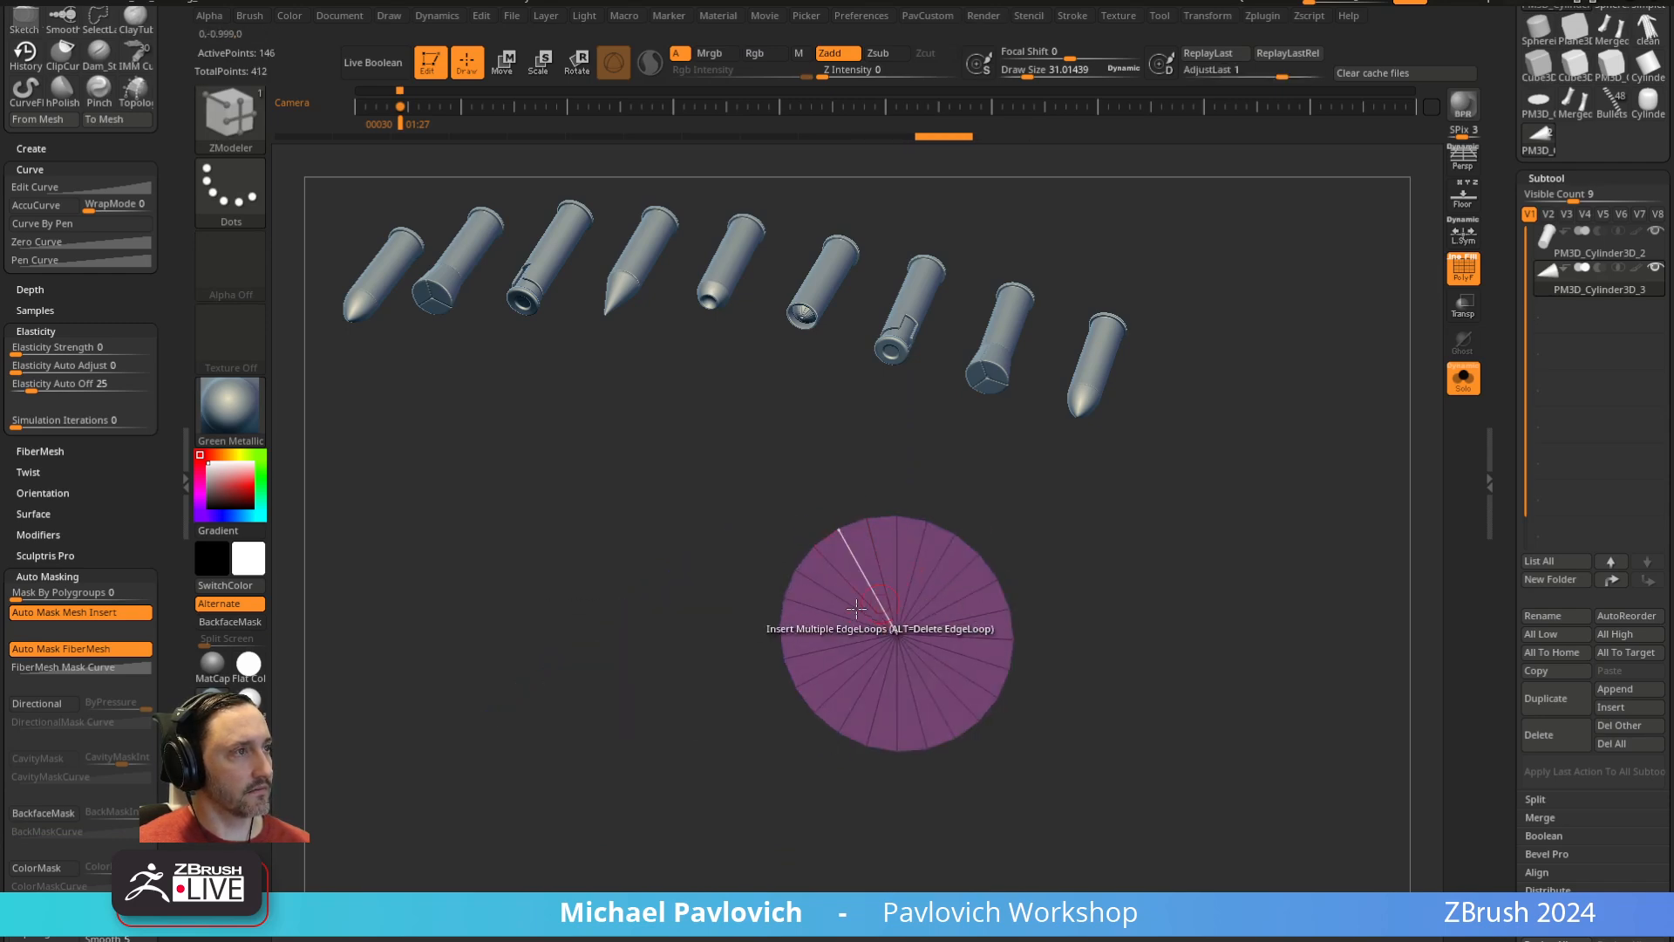
Inset the cone's flat base as a Polygroup Island, leaving a narrow border ring around its edge
key("space")
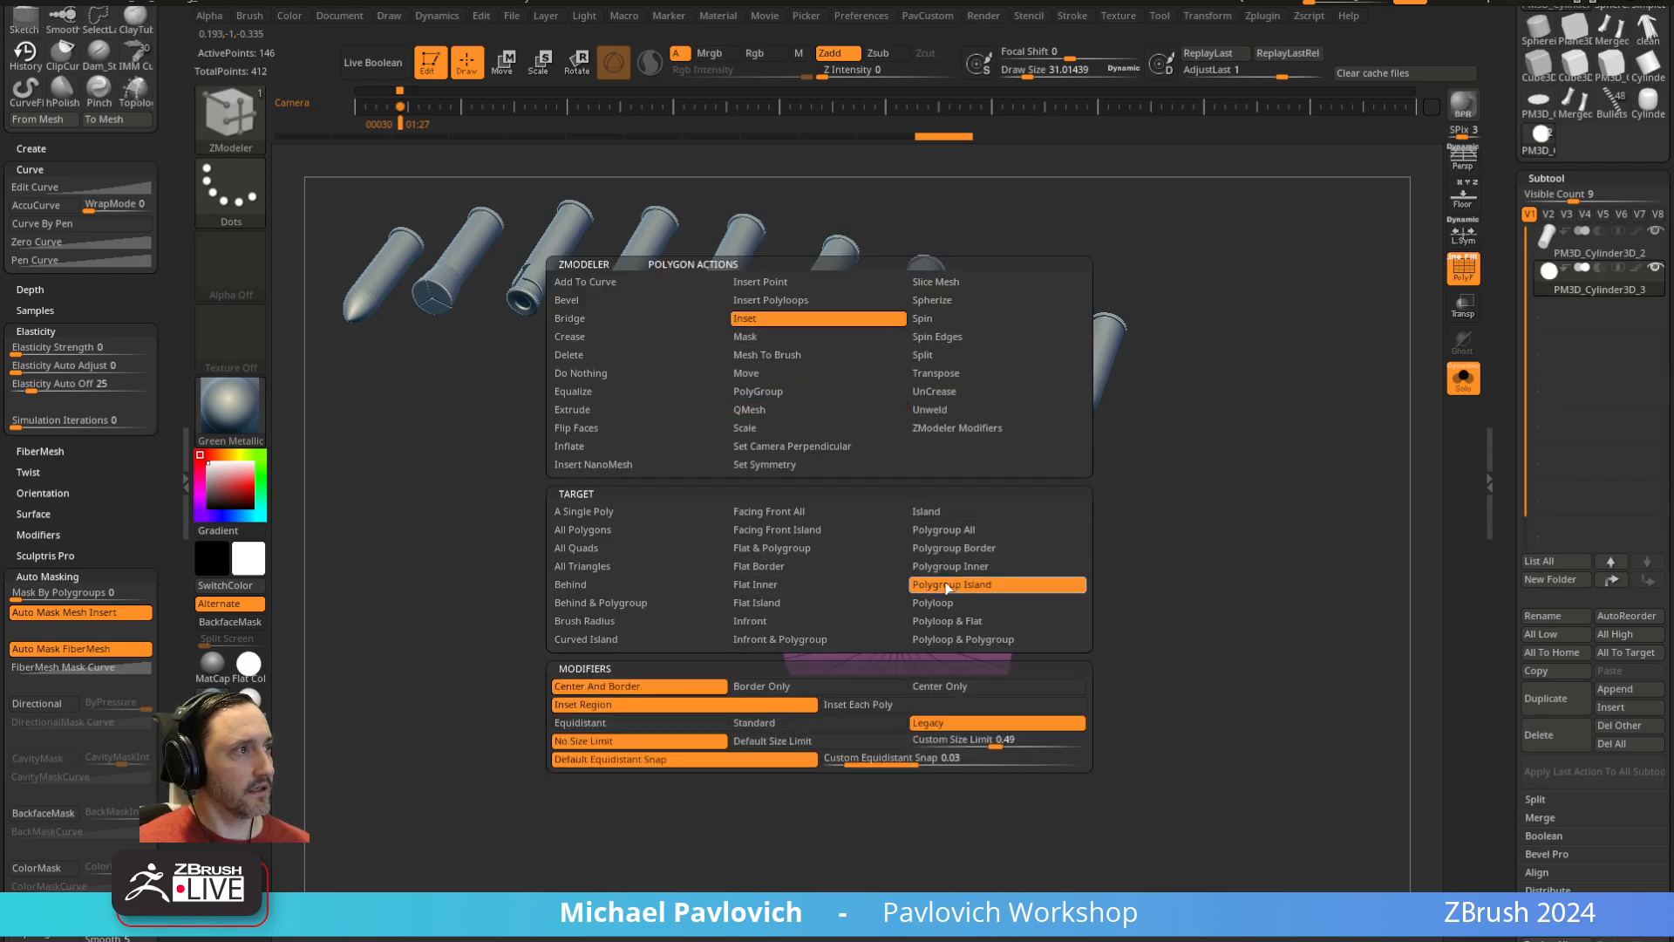
left_click(985, 588)
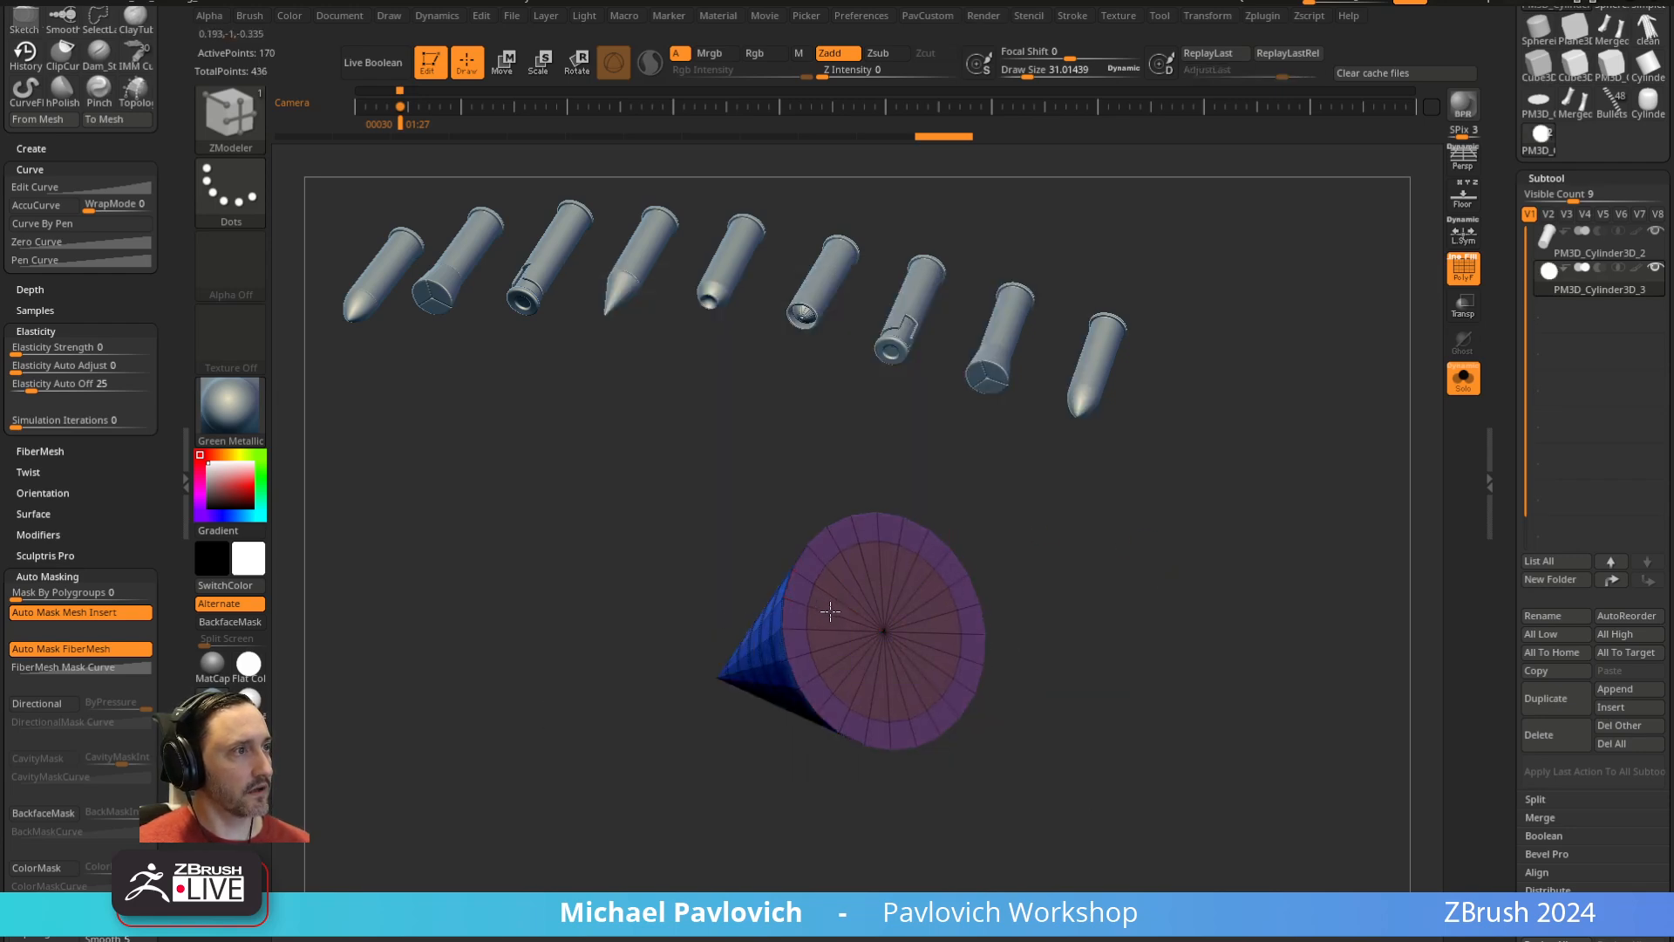
left_click_drag(830, 611, 828, 611)
Remove all creases from the cone with UnCreaseAll
left_click_drag(1020, 562, 1153, 563)
key("2")
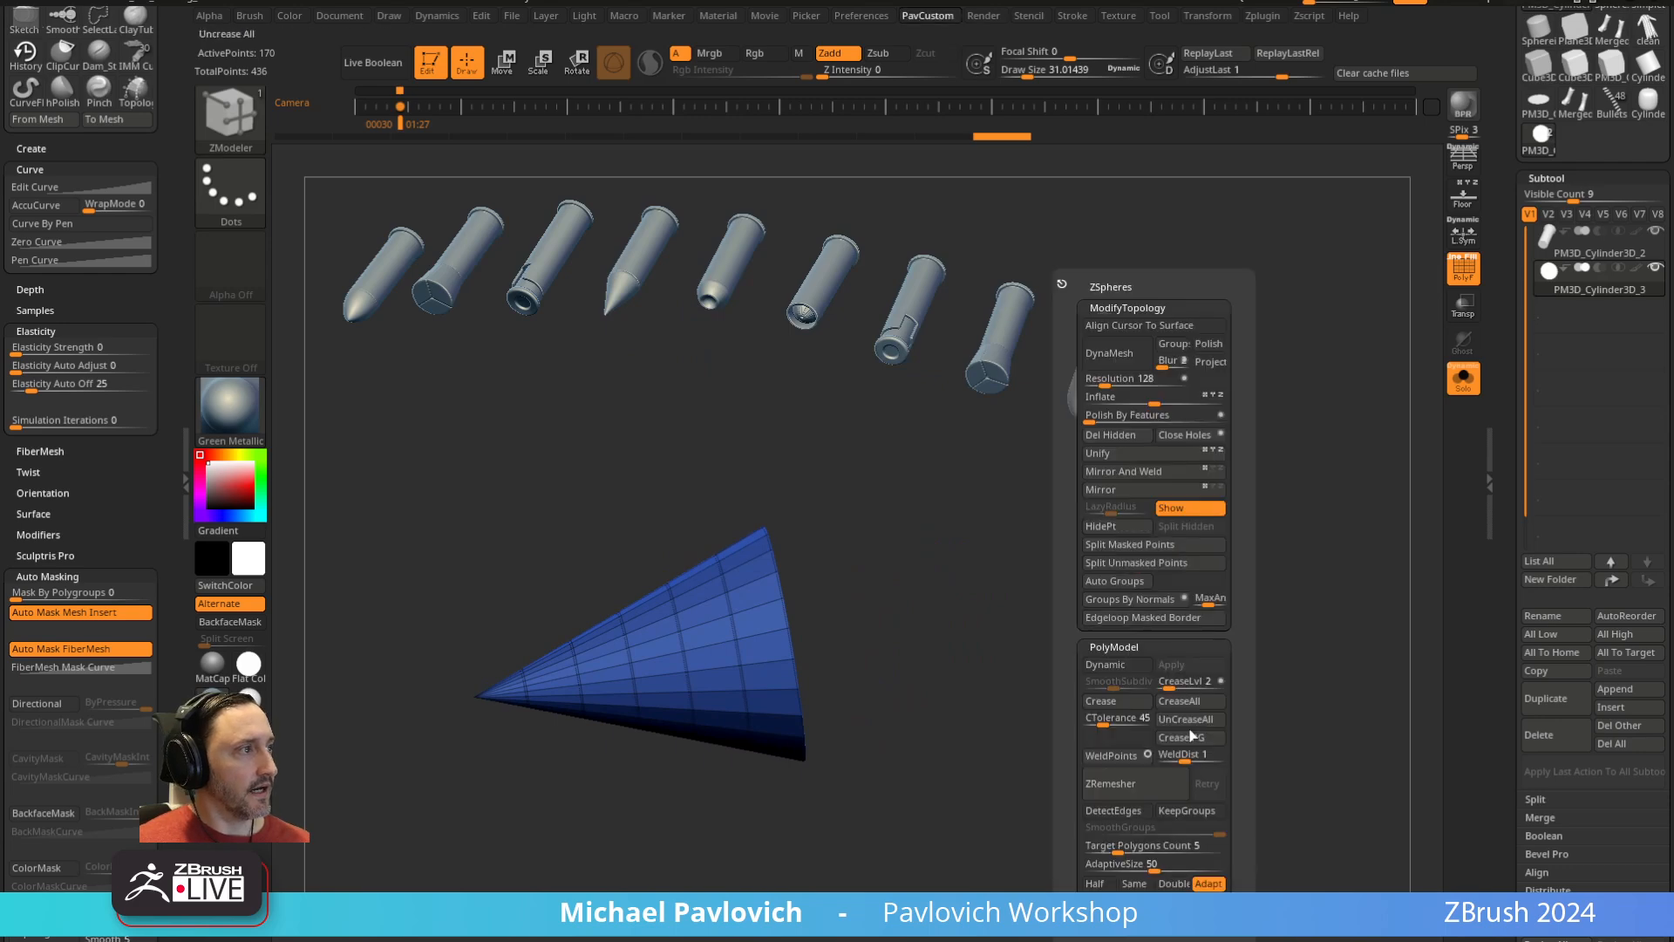
left_click(1182, 718)
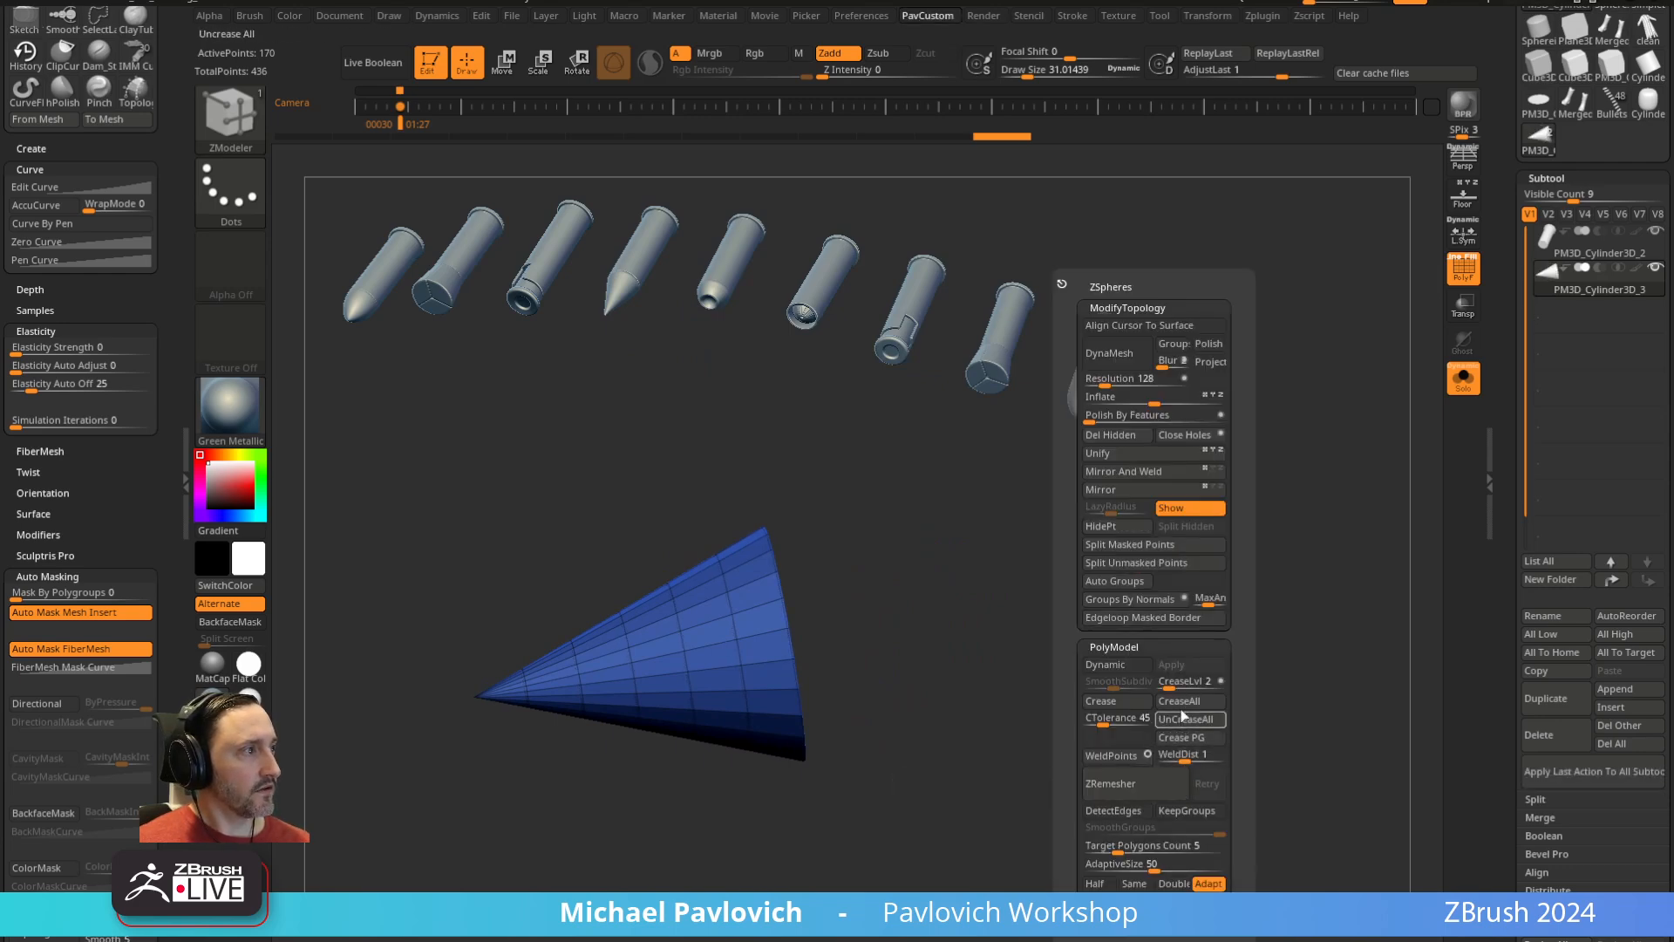
Turn off Solo mode and the polyframe display to view the cone tip together with the rimmed shell
left_click_drag(1072, 612, 1111, 575)
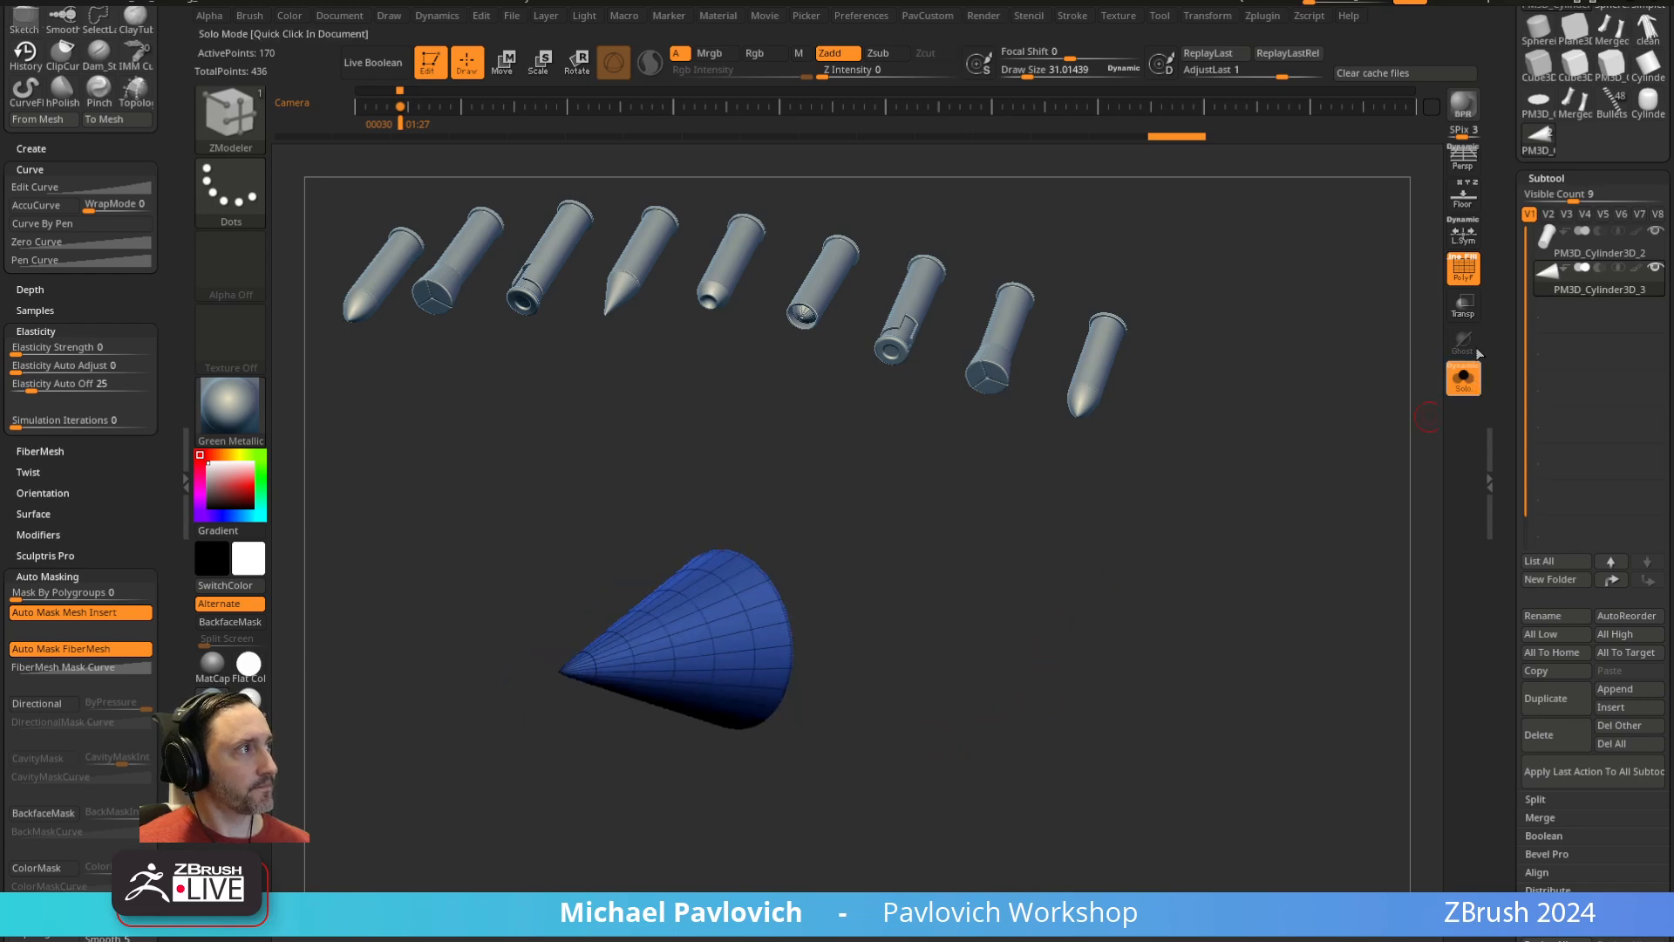
left_click(1463, 379)
key("shift+f")
left_click_drag(1278, 497, 1304, 512)
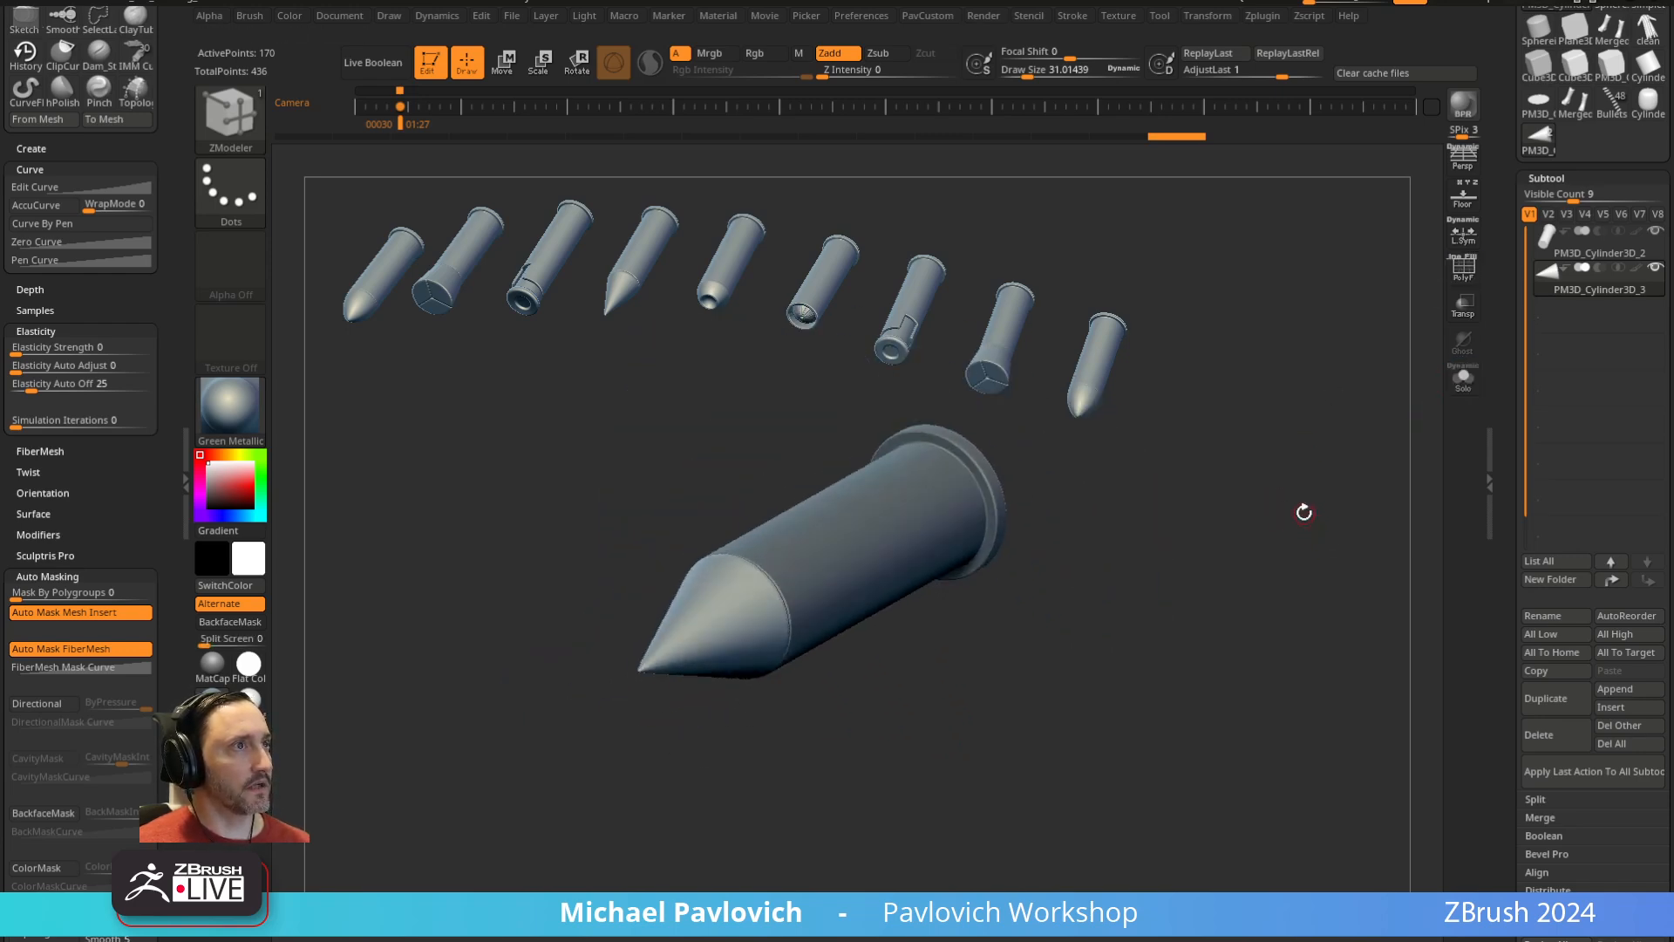
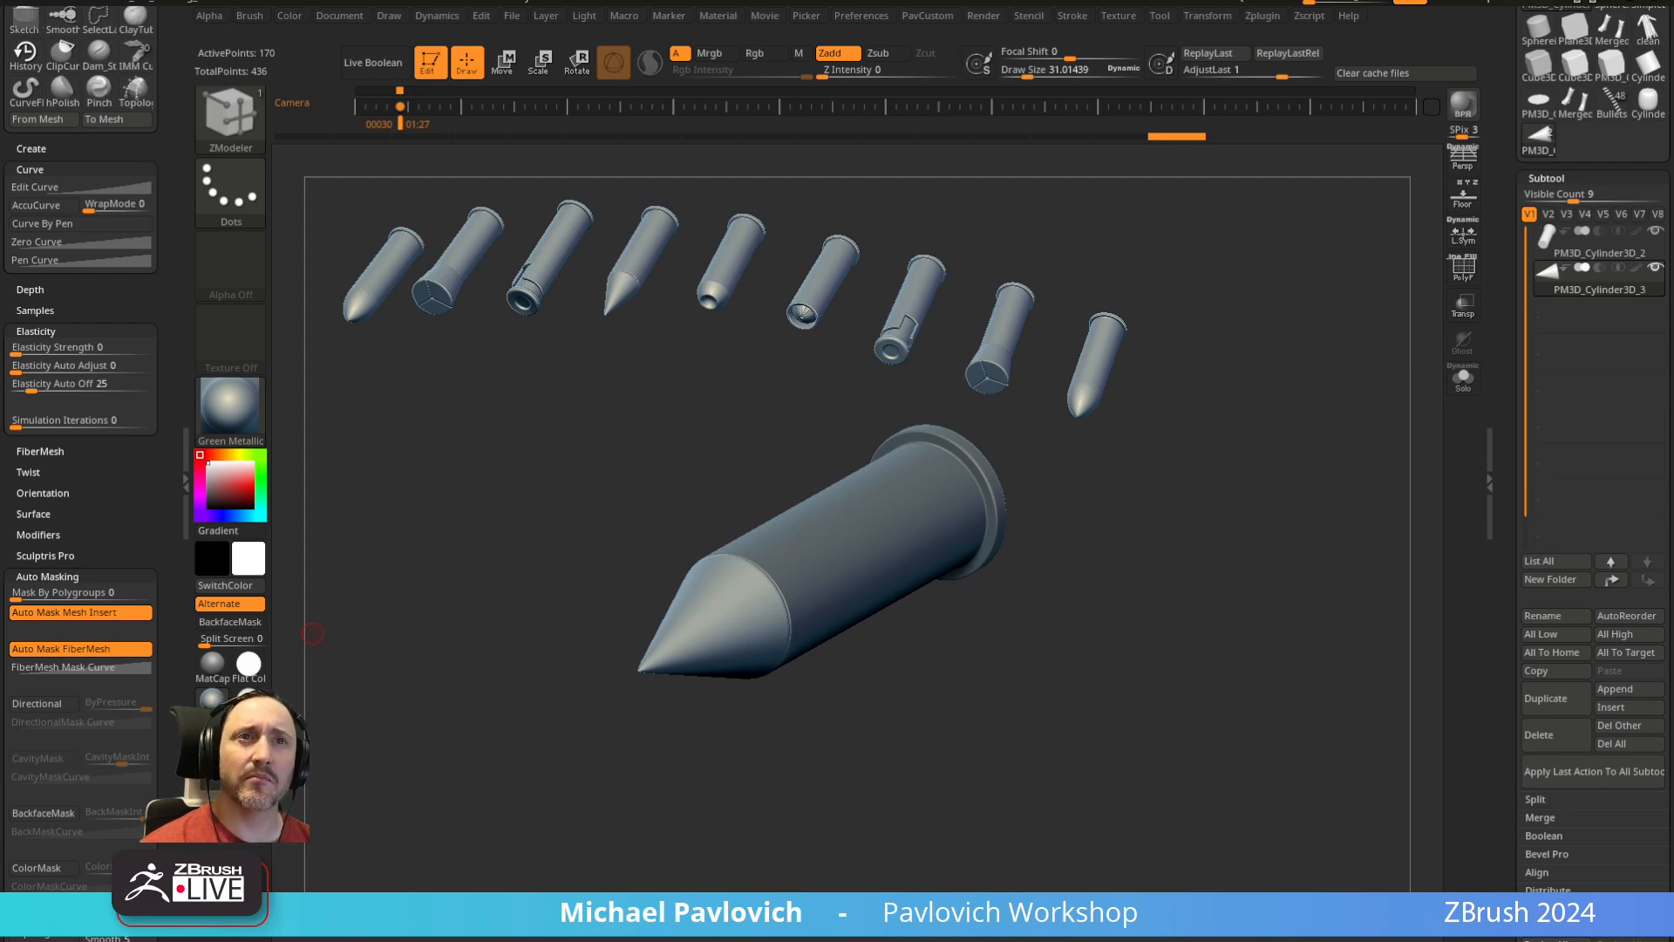
left_click_drag(1283, 512, 1226, 479)
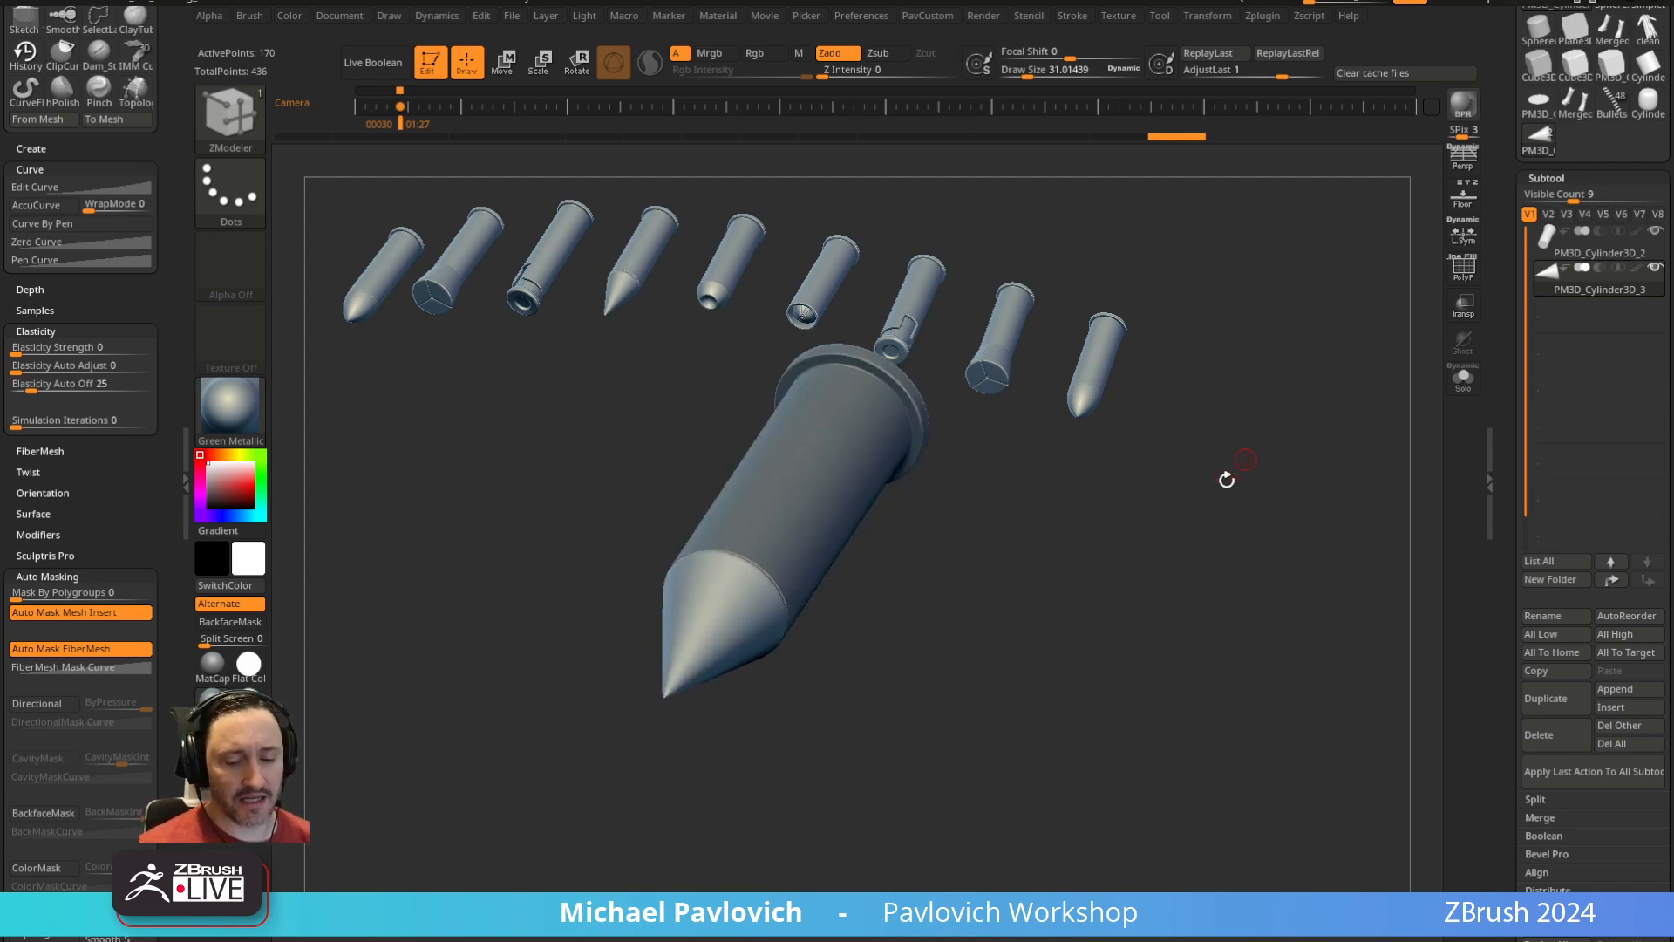
Browse the tool and brush folders in LightBox, including the custom brush packs, and close it
key("comma")
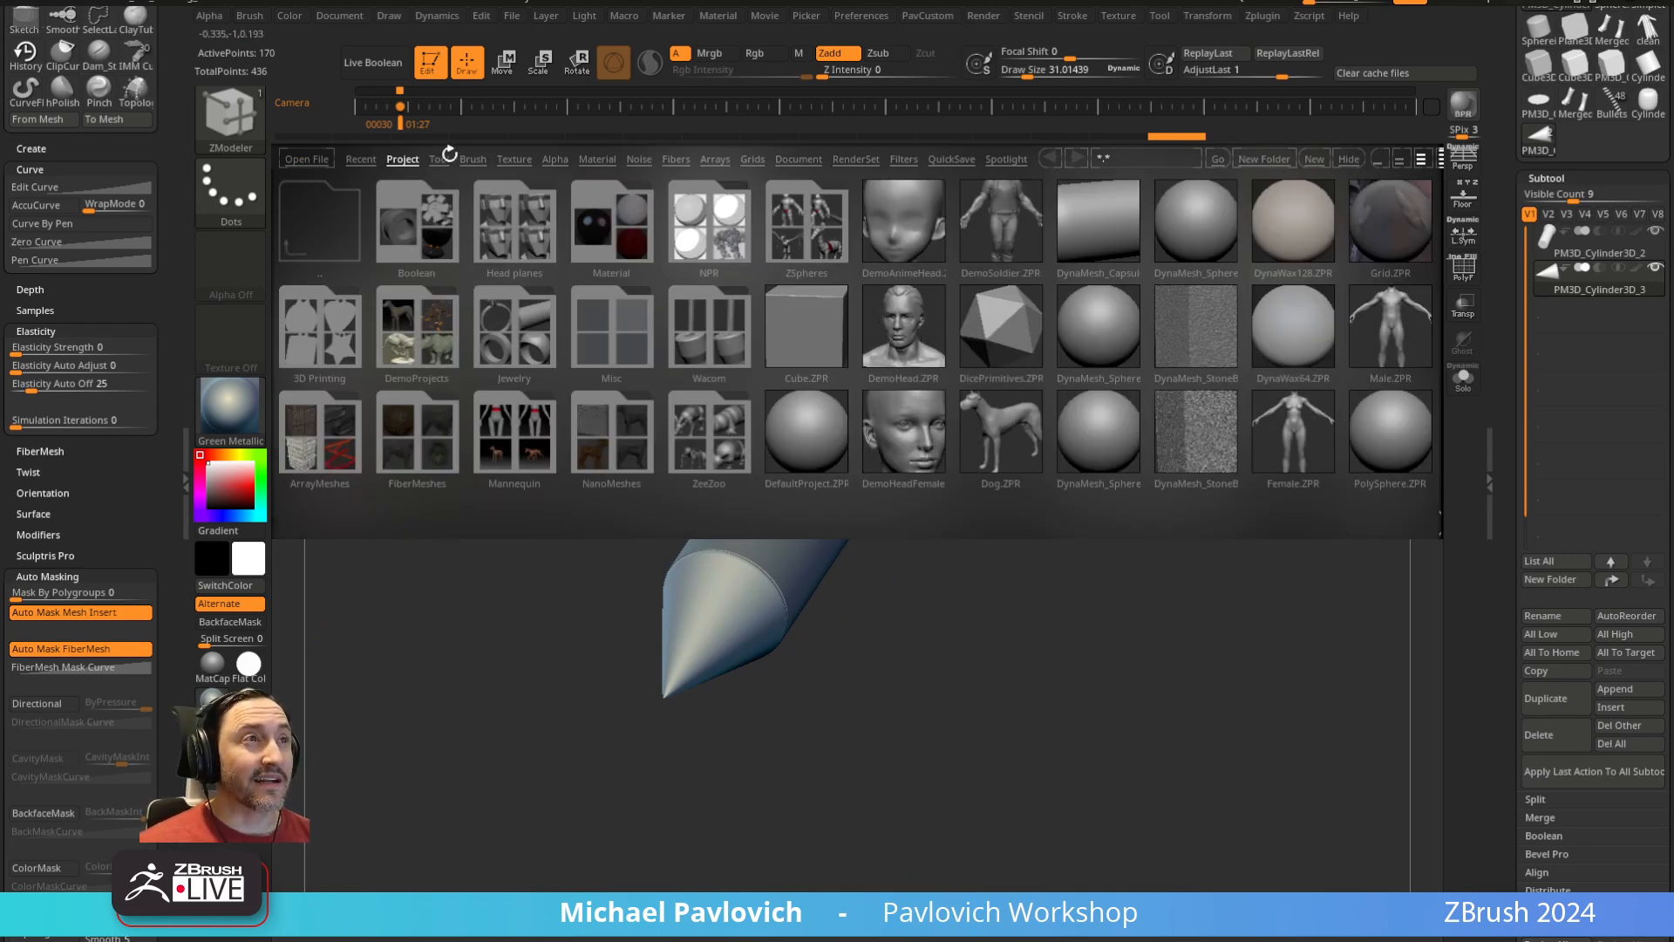
left_click(447, 156)
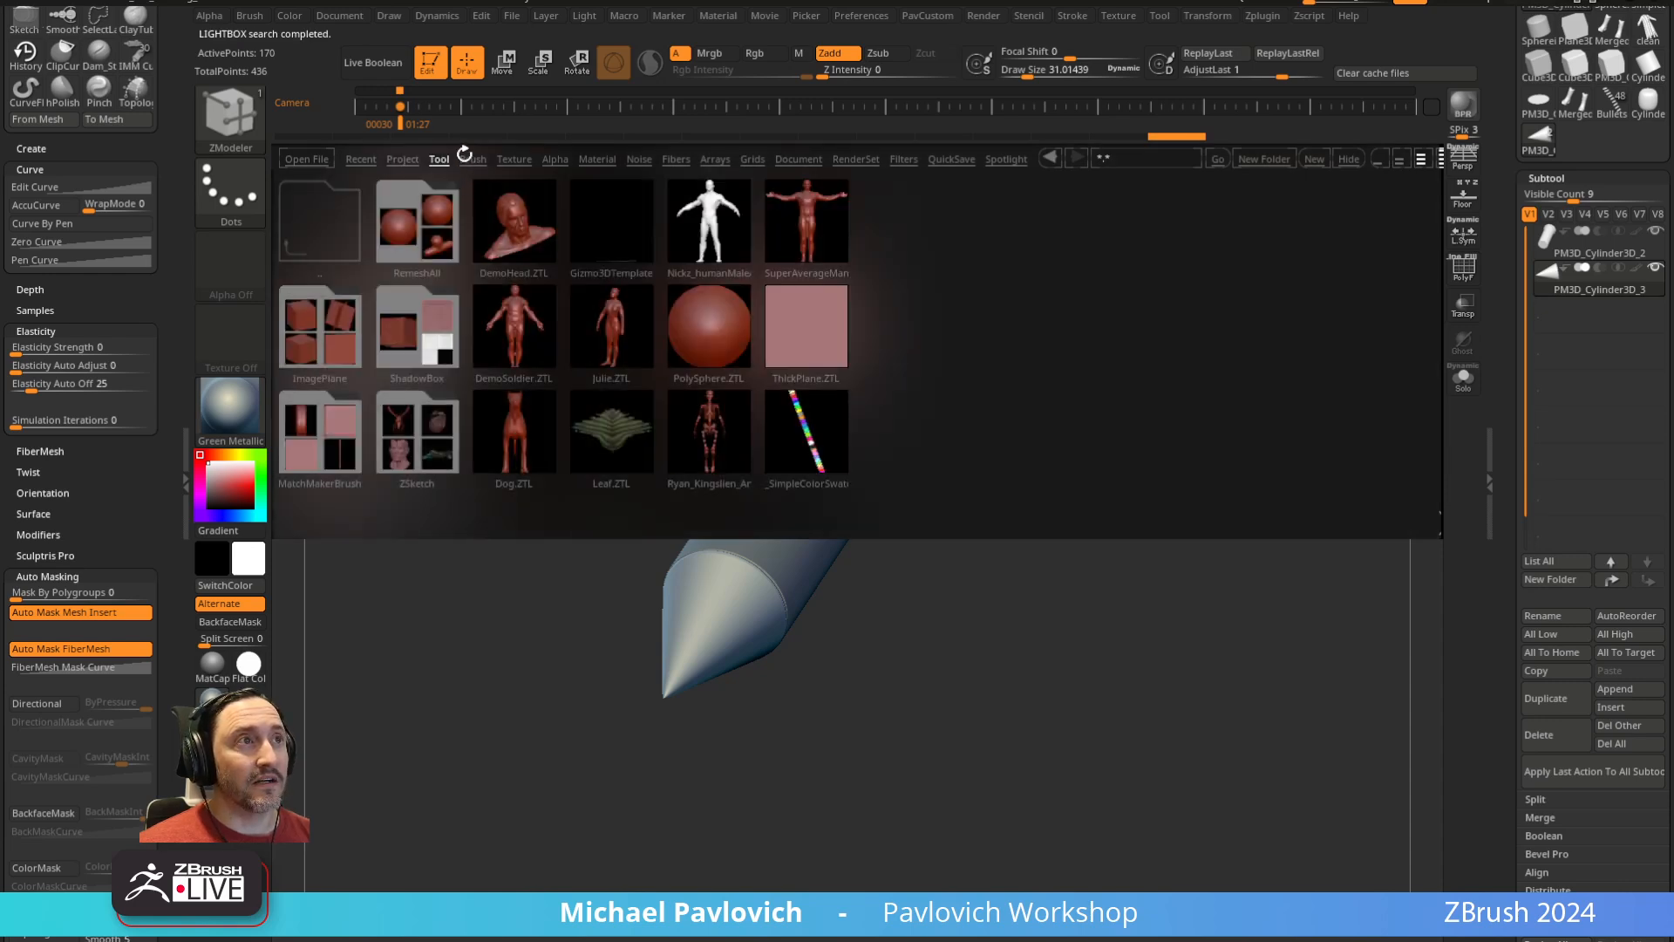
left_click(470, 158)
key("comma")
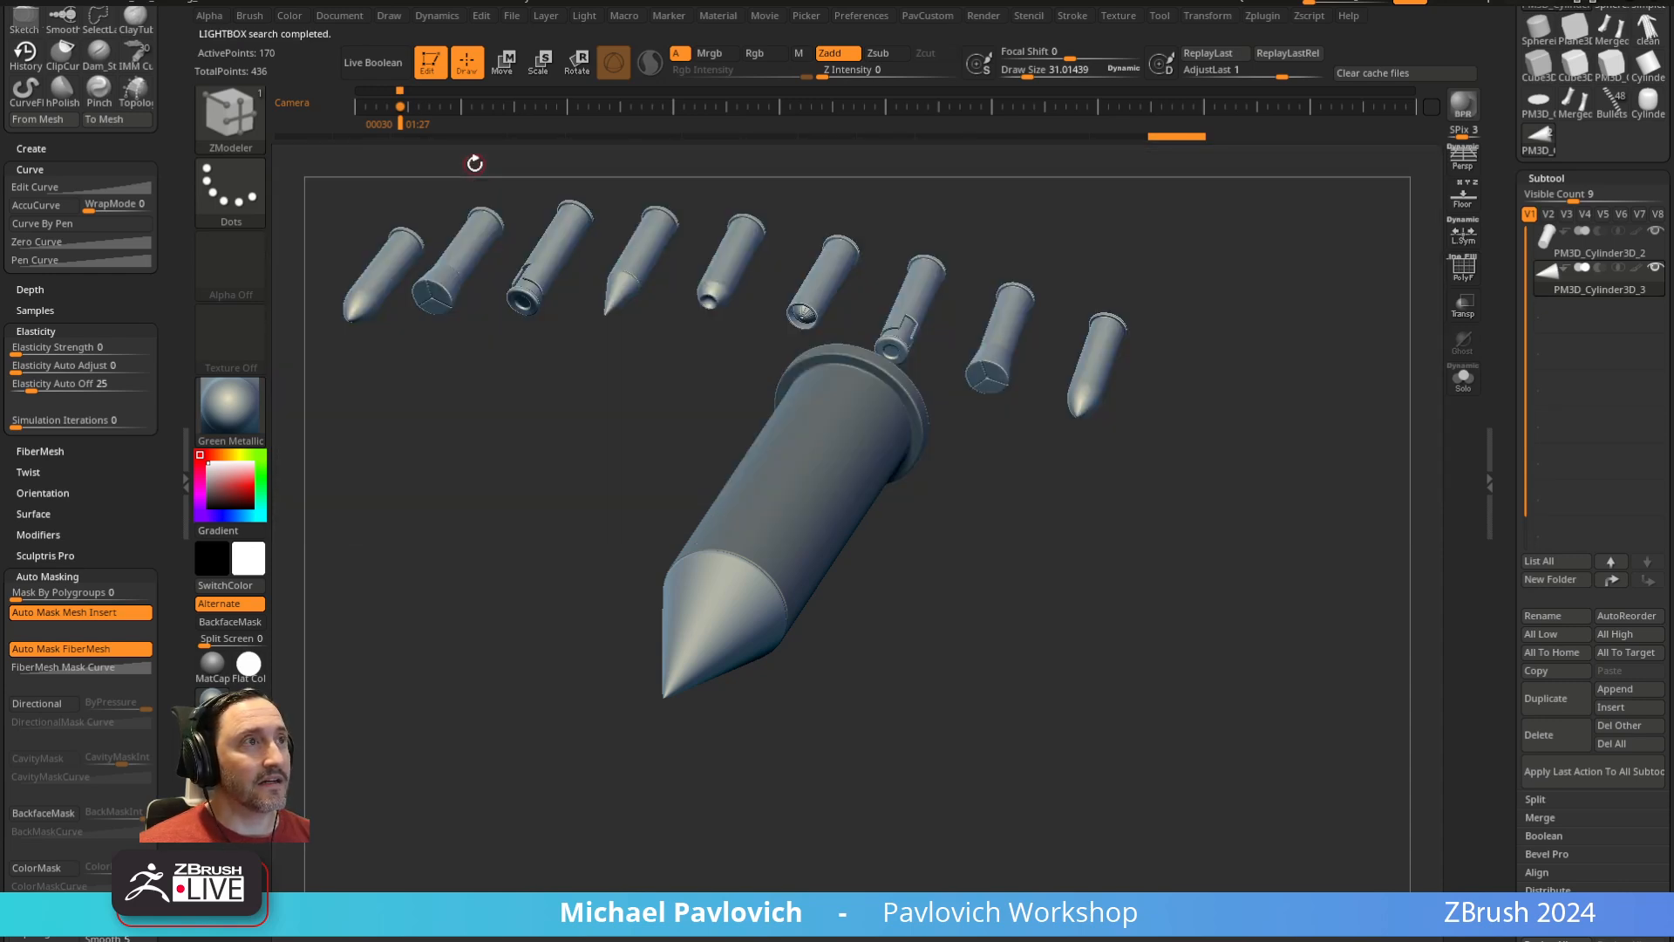
key("comma")
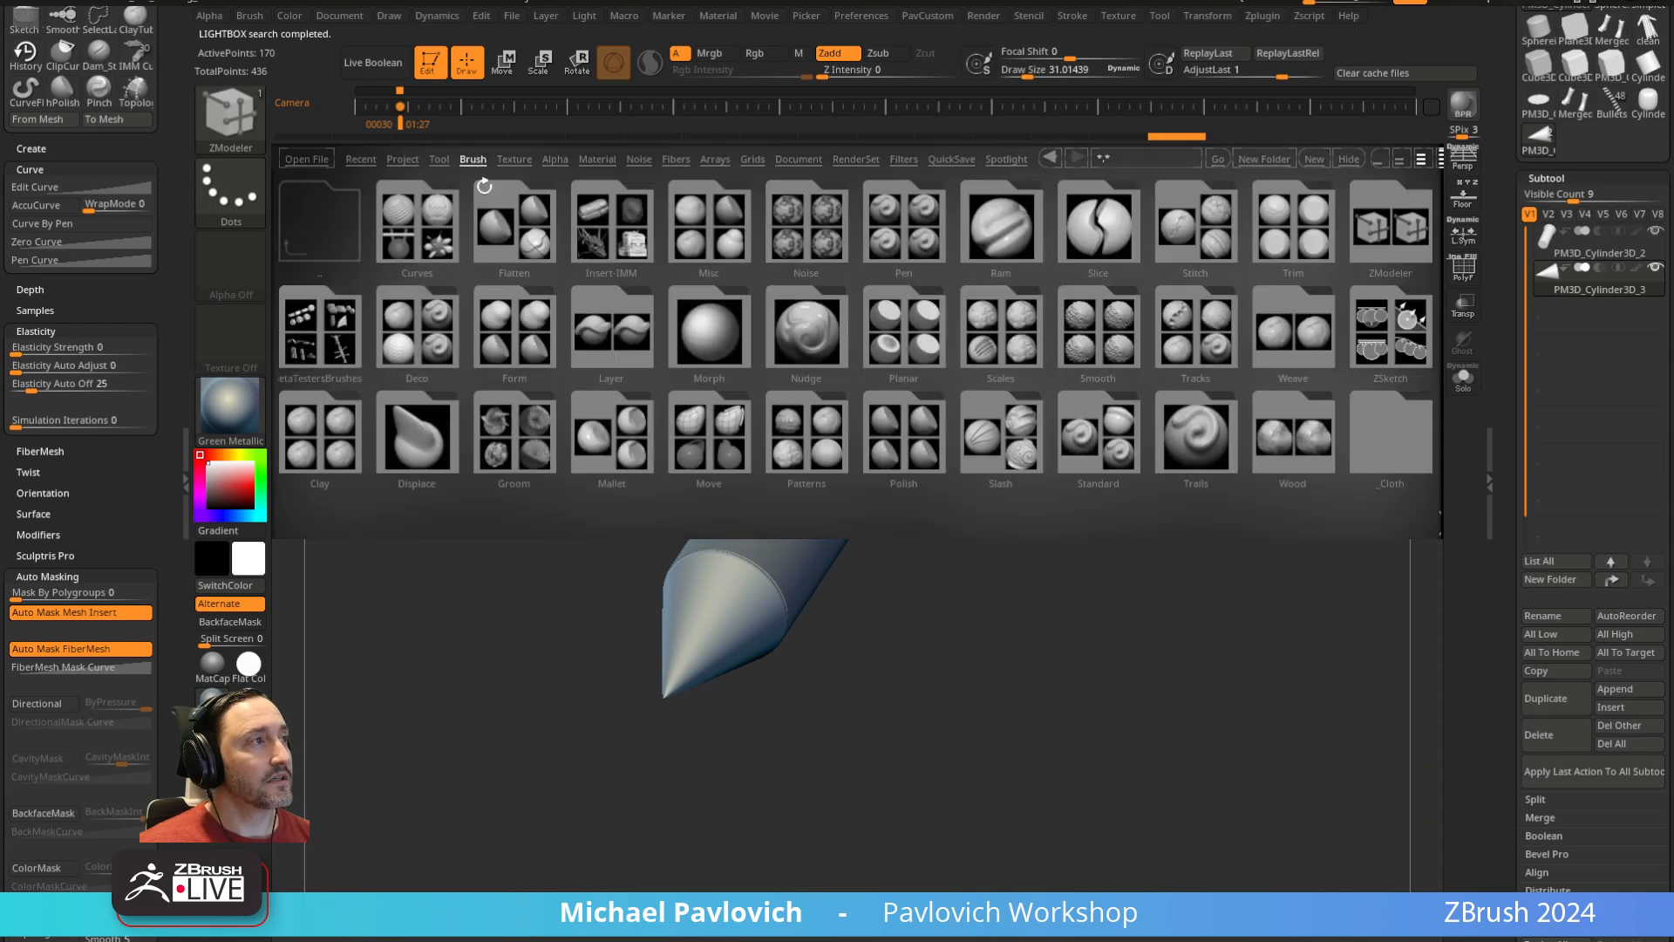
scroll(436, 260, "down", 6)
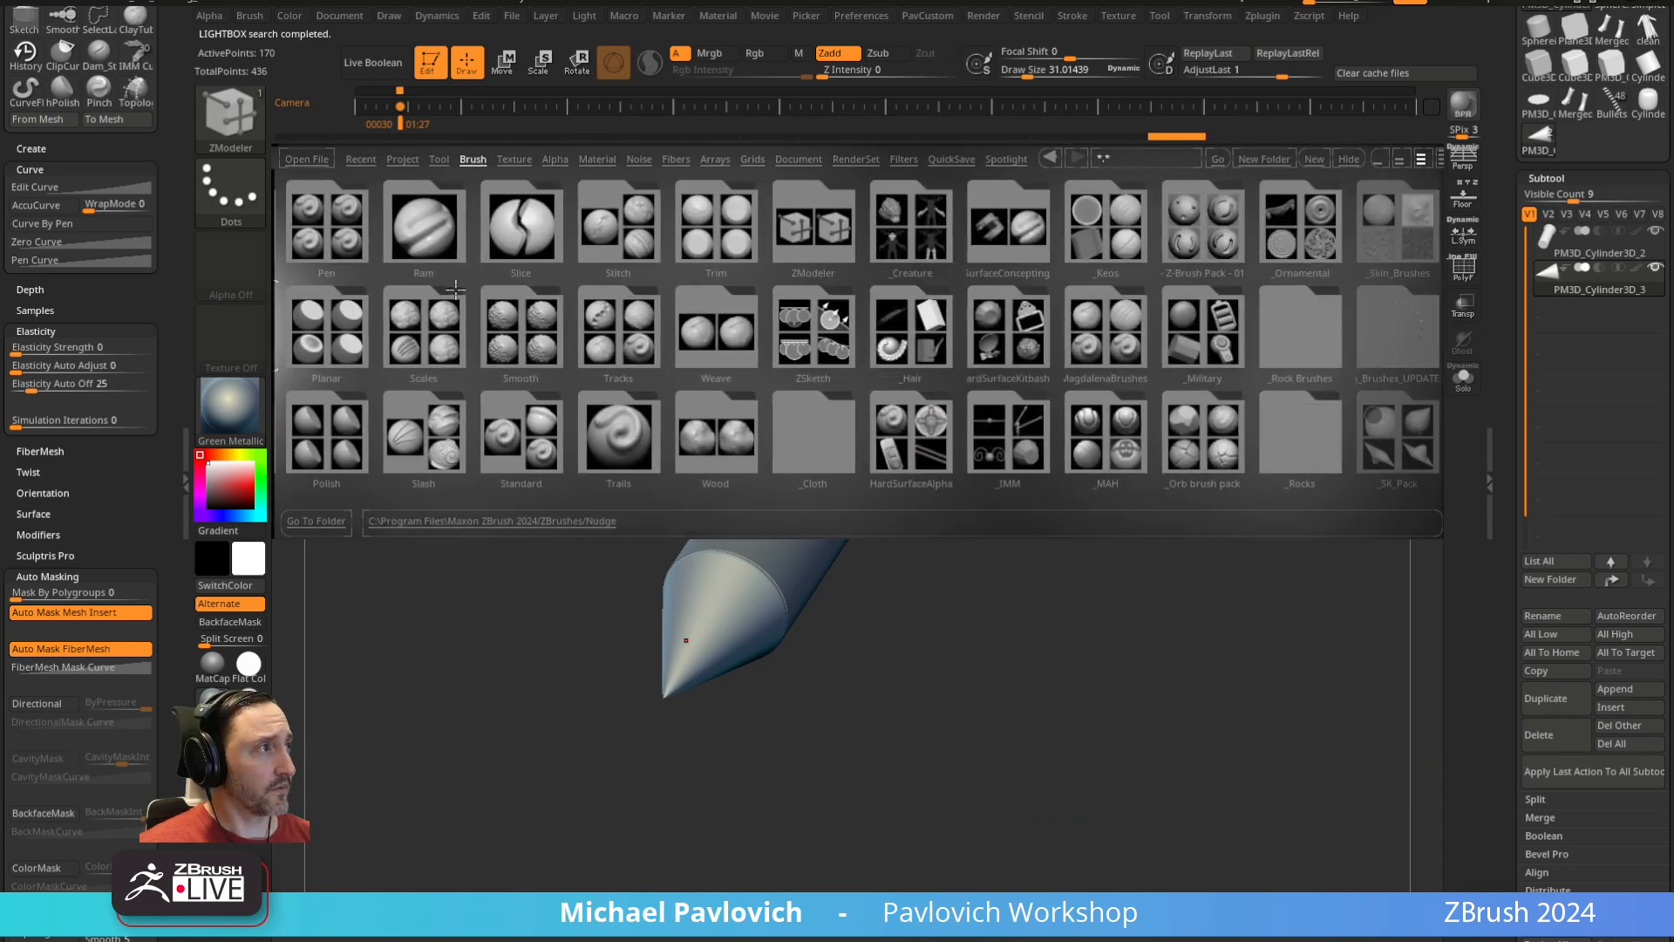
scroll(455, 288, "down", 2)
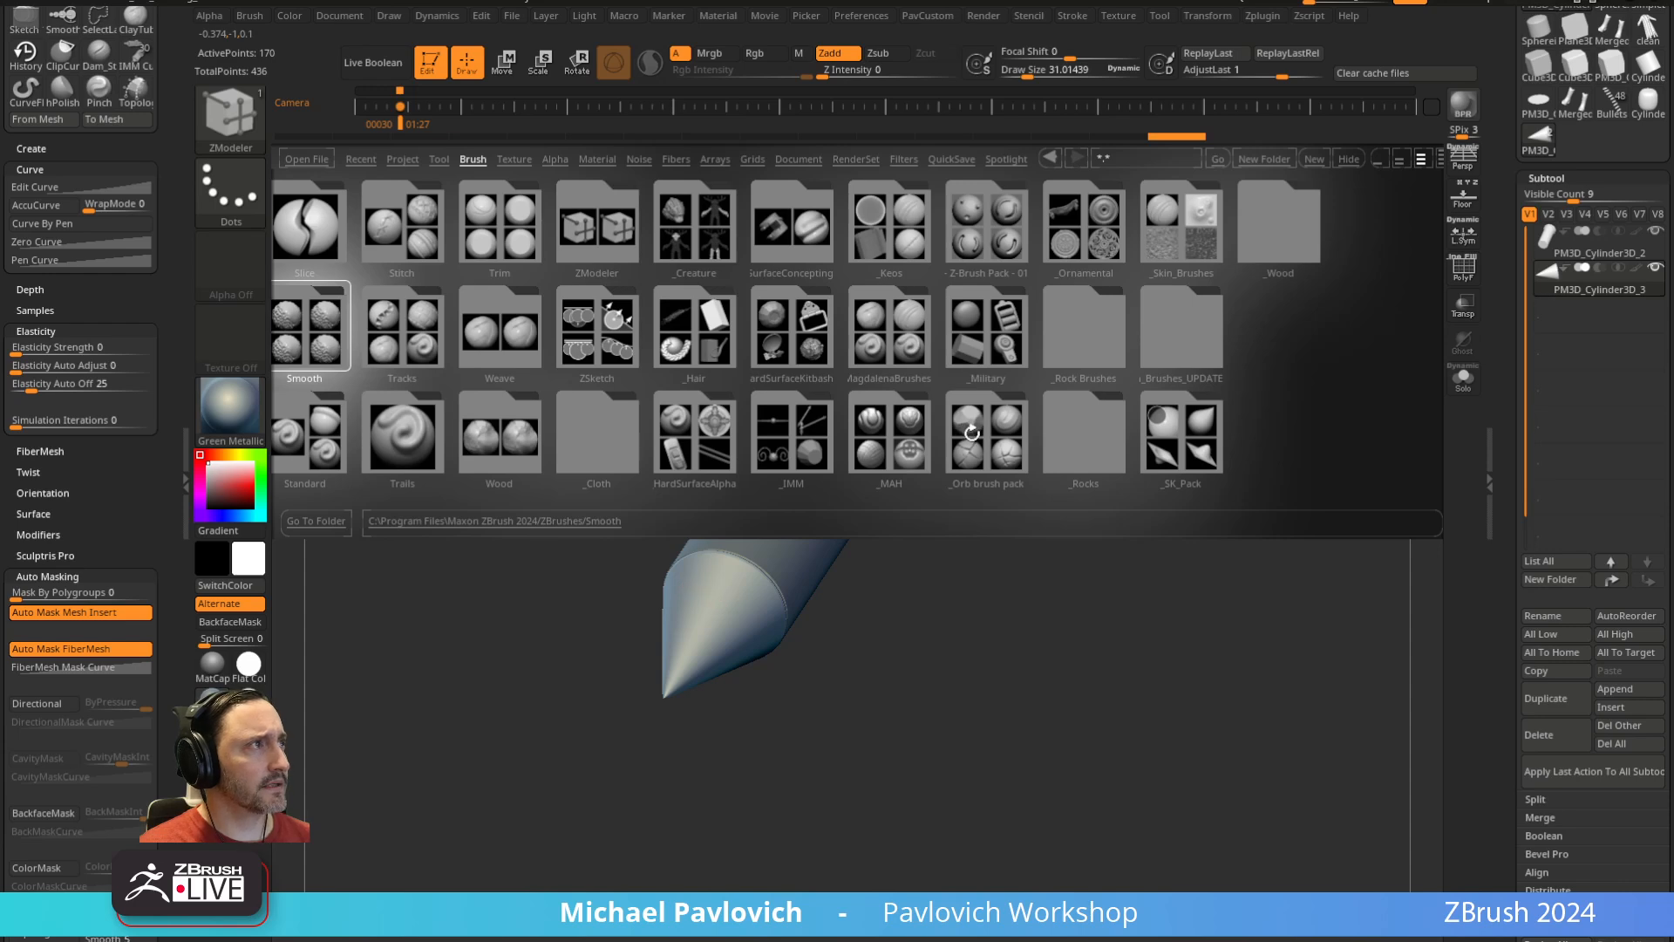
left_click_drag(1505, 174, 1505, 433)
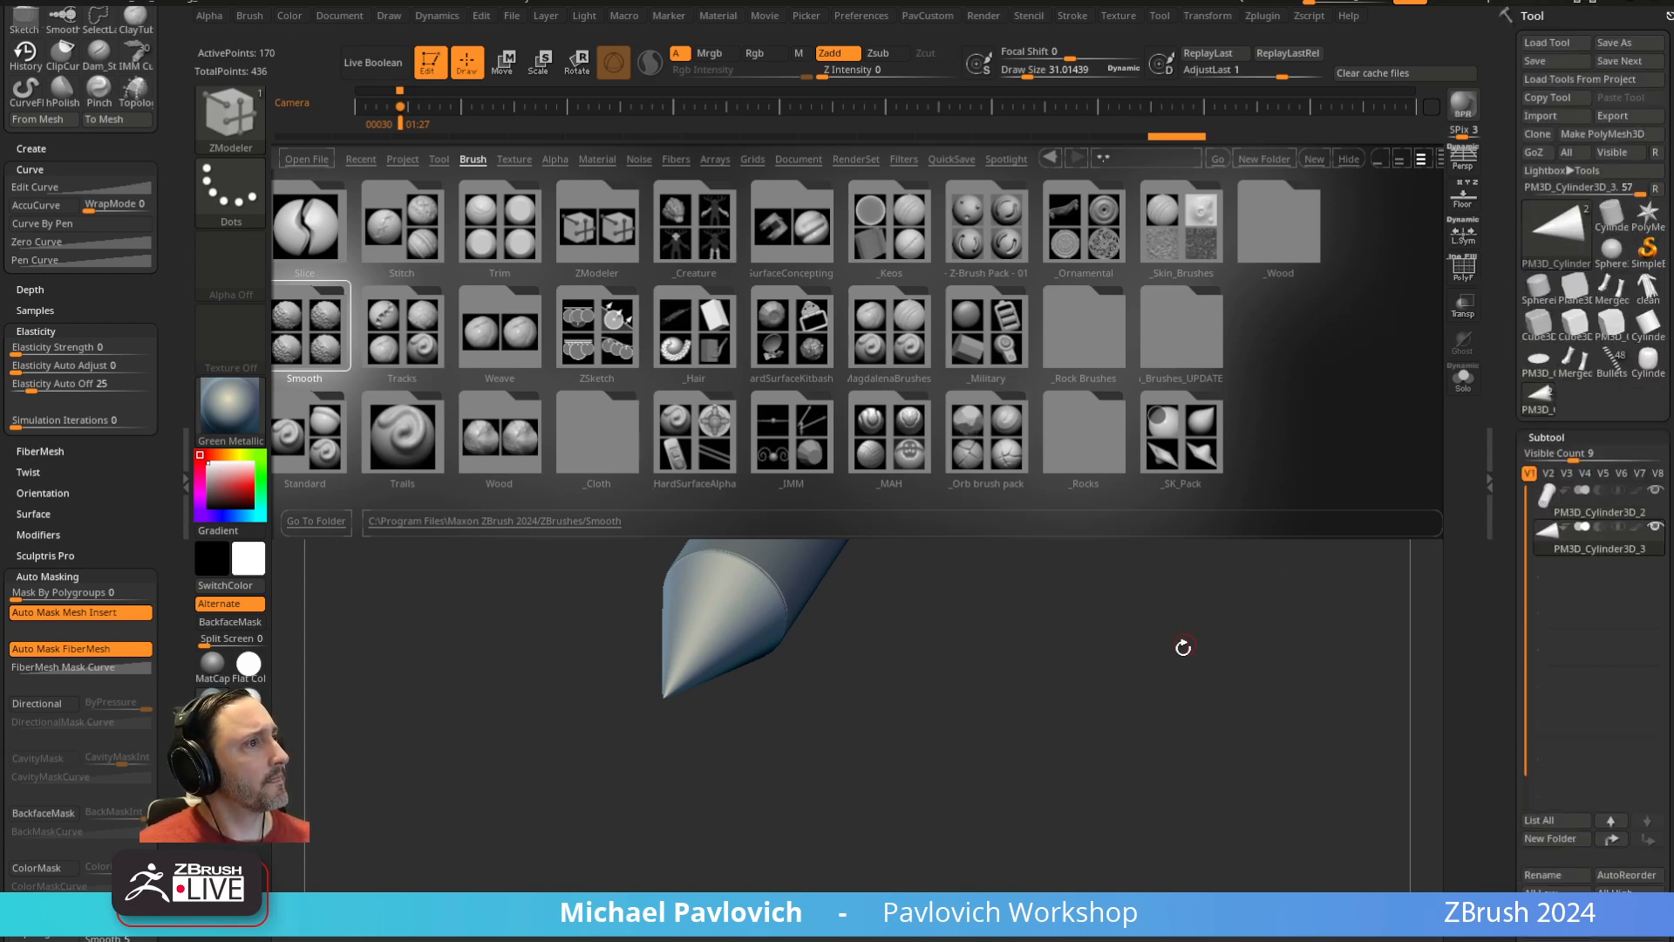
left_click_drag(1183, 647, 1203, 610)
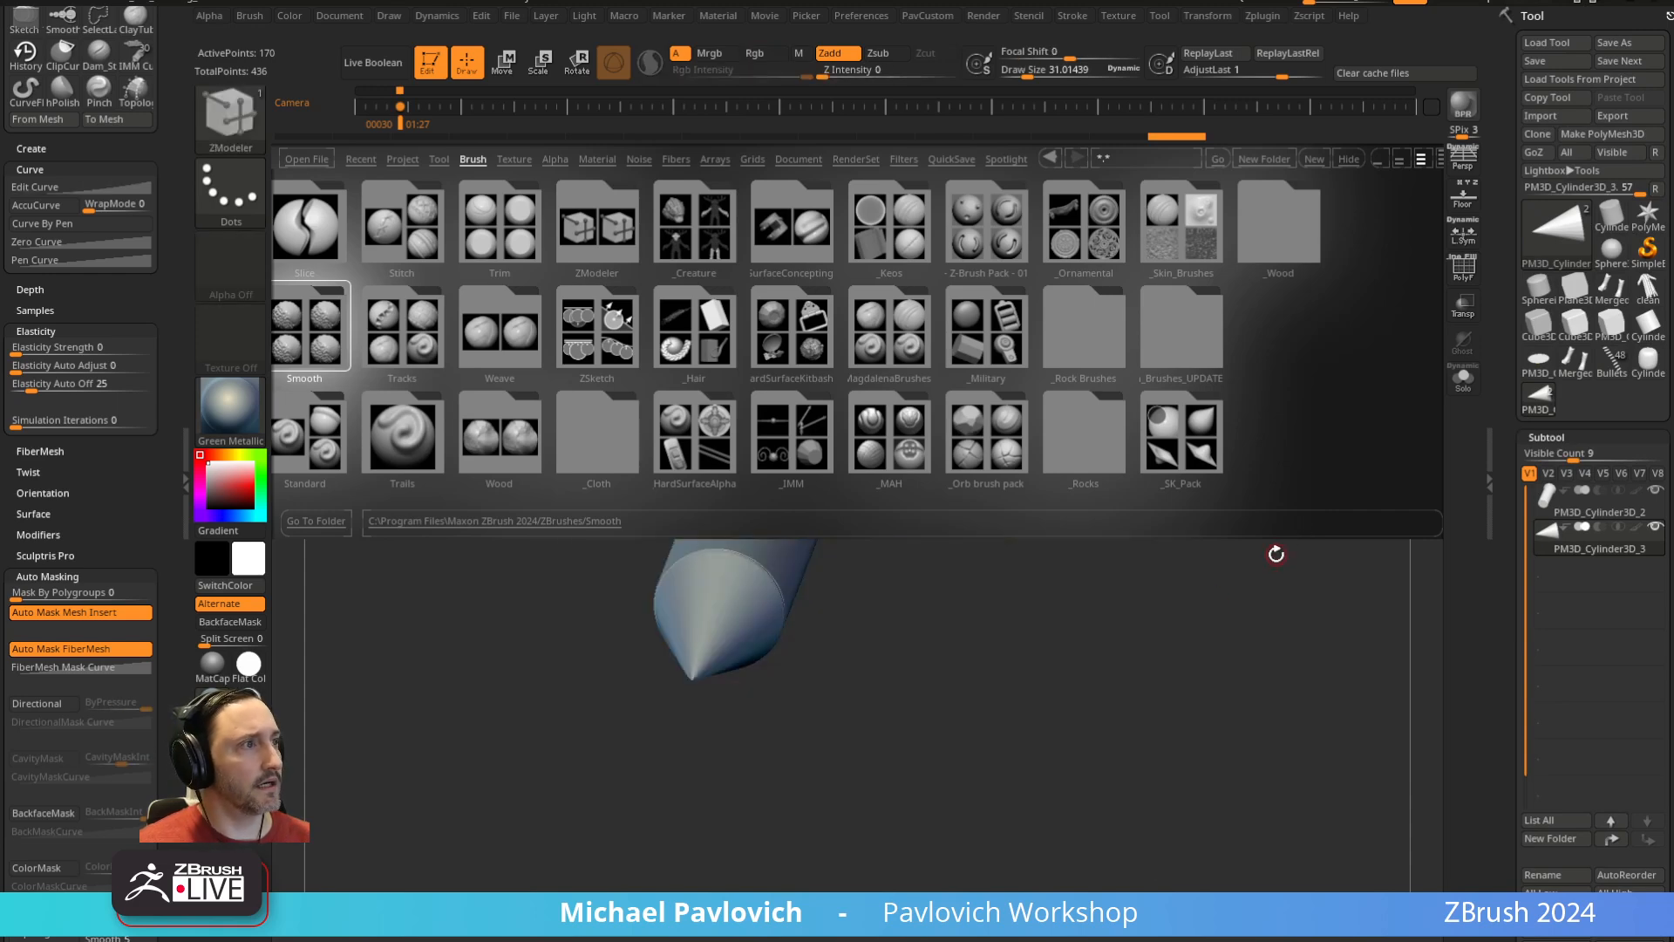
key("comma")
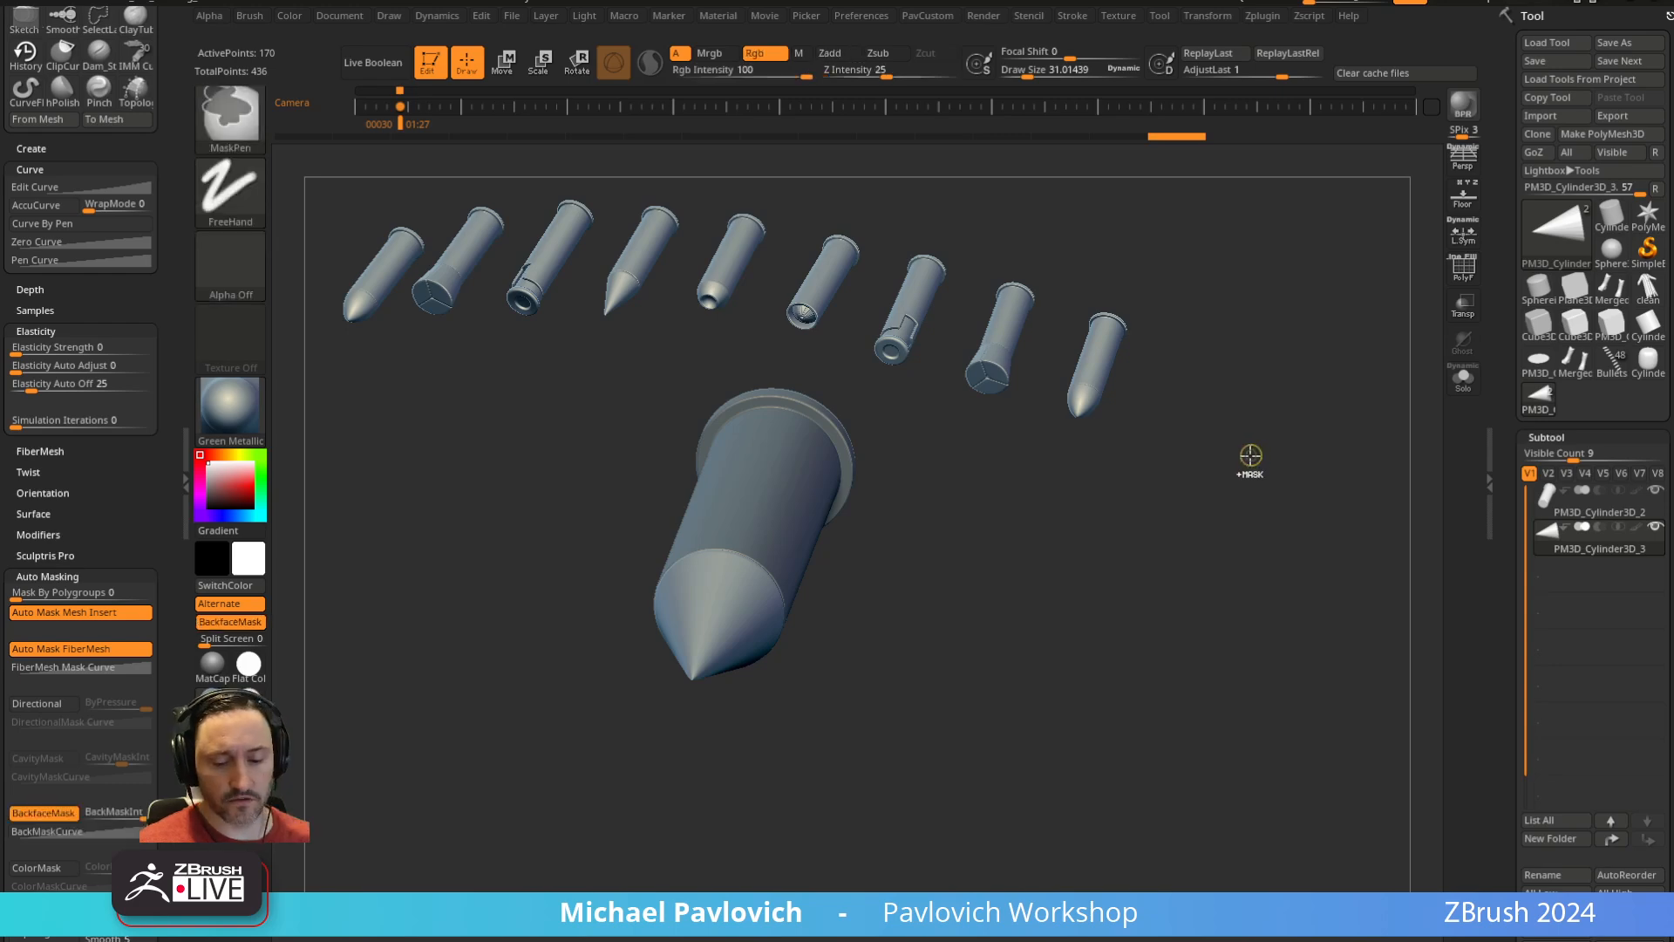
Switch to the Cylinder3D_2 primitive, convert it to a PolyMesh3D and show its polyframe
left_click(1557, 231)
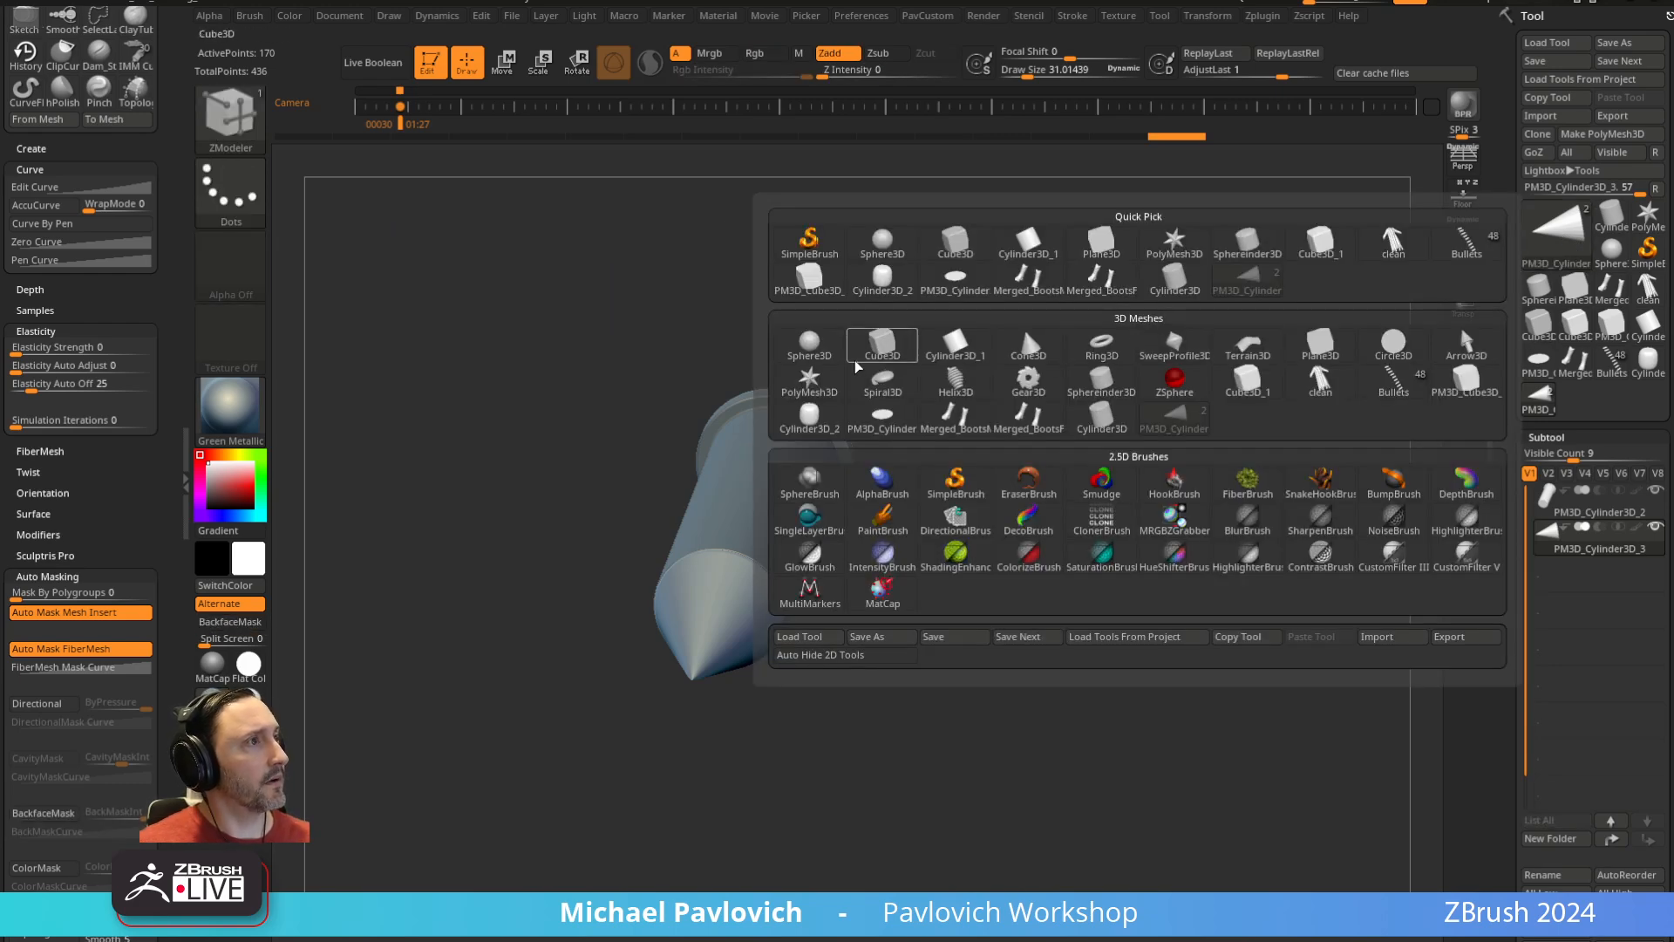
mouse_move(863, 362)
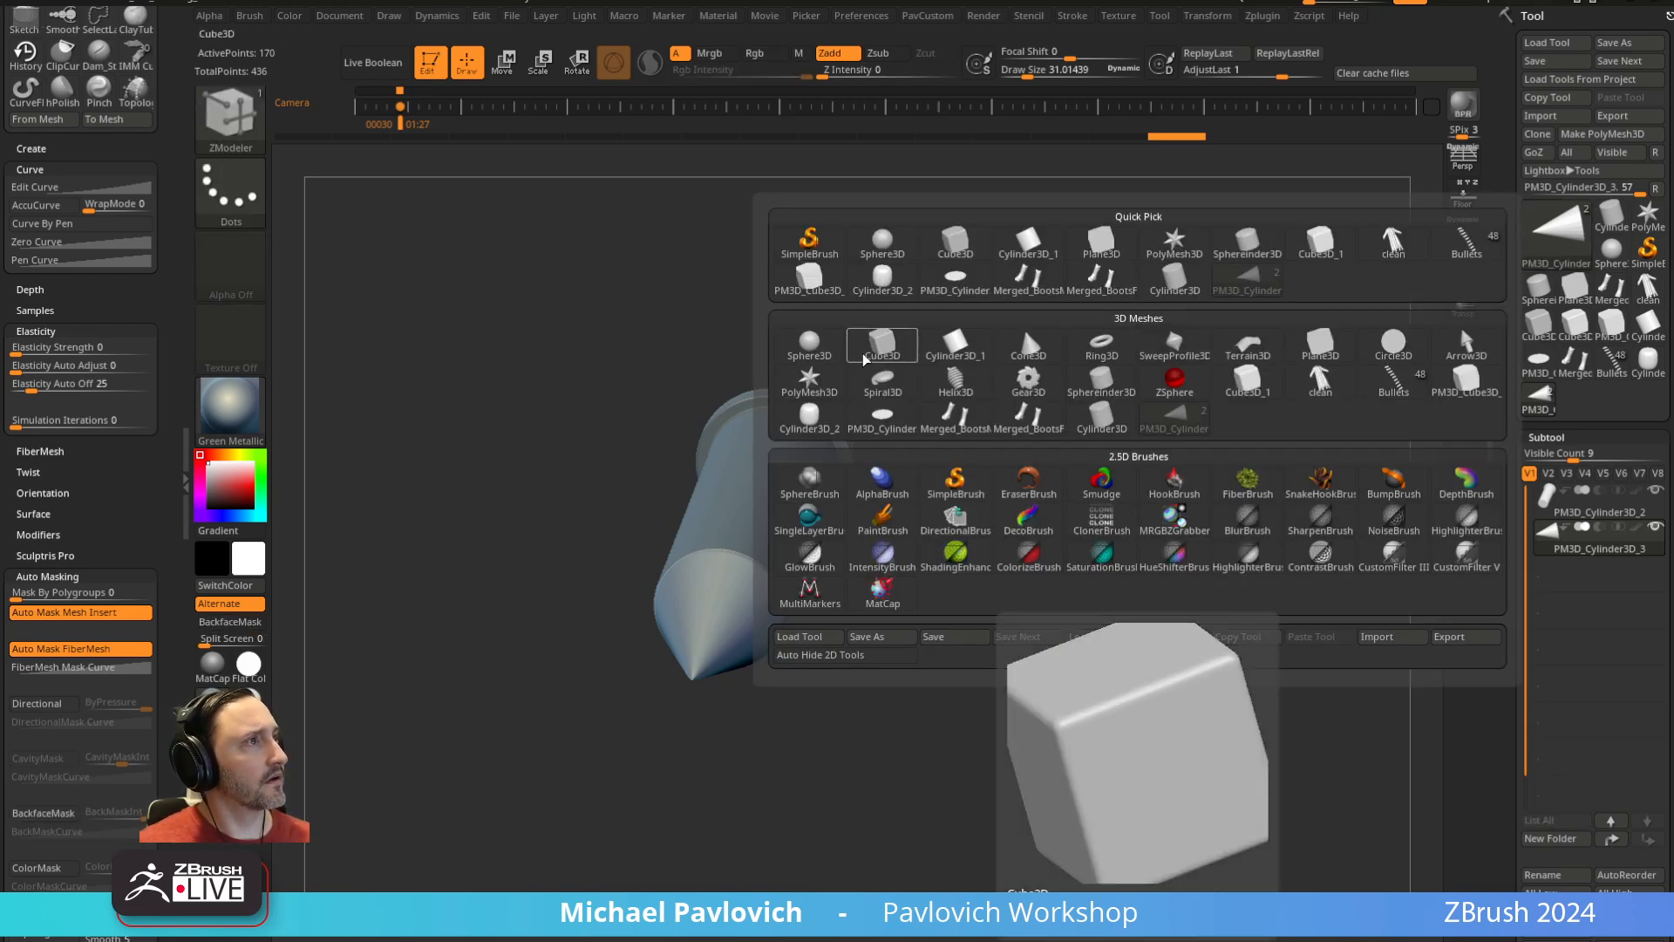
left_click(831, 417)
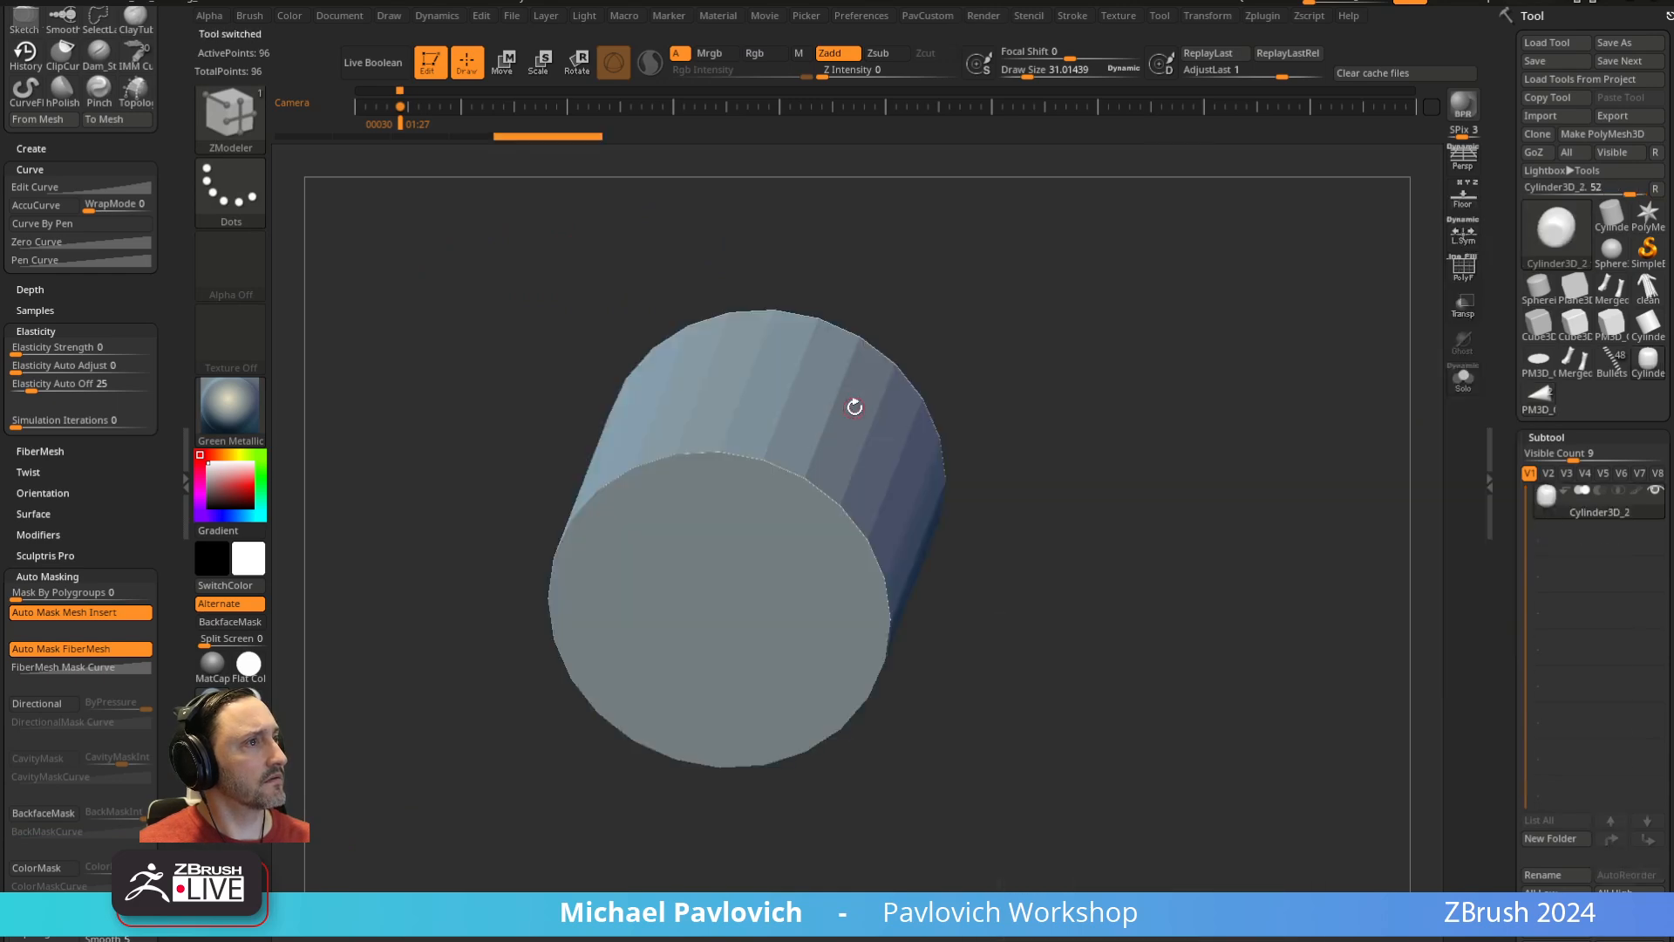
left_click(1607, 135)
key("shift+f")
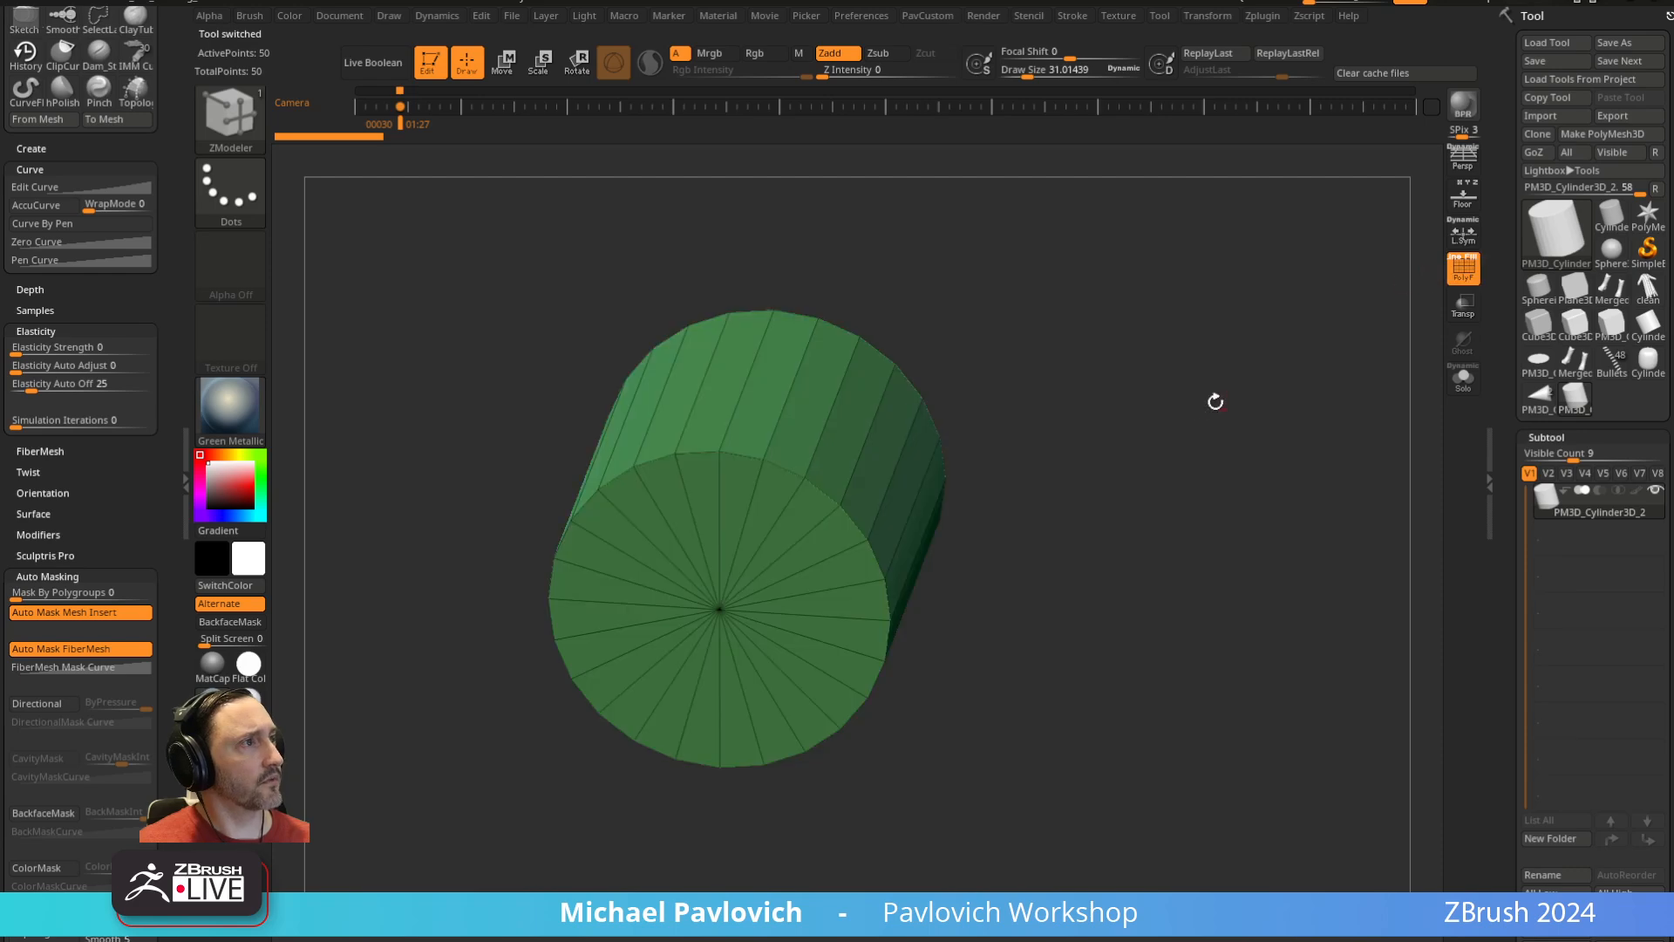
left_click_drag(1214, 399, 1151, 411, "shift")
key("w")
left_click_drag(1196, 324, 1133, 405)
key("q")
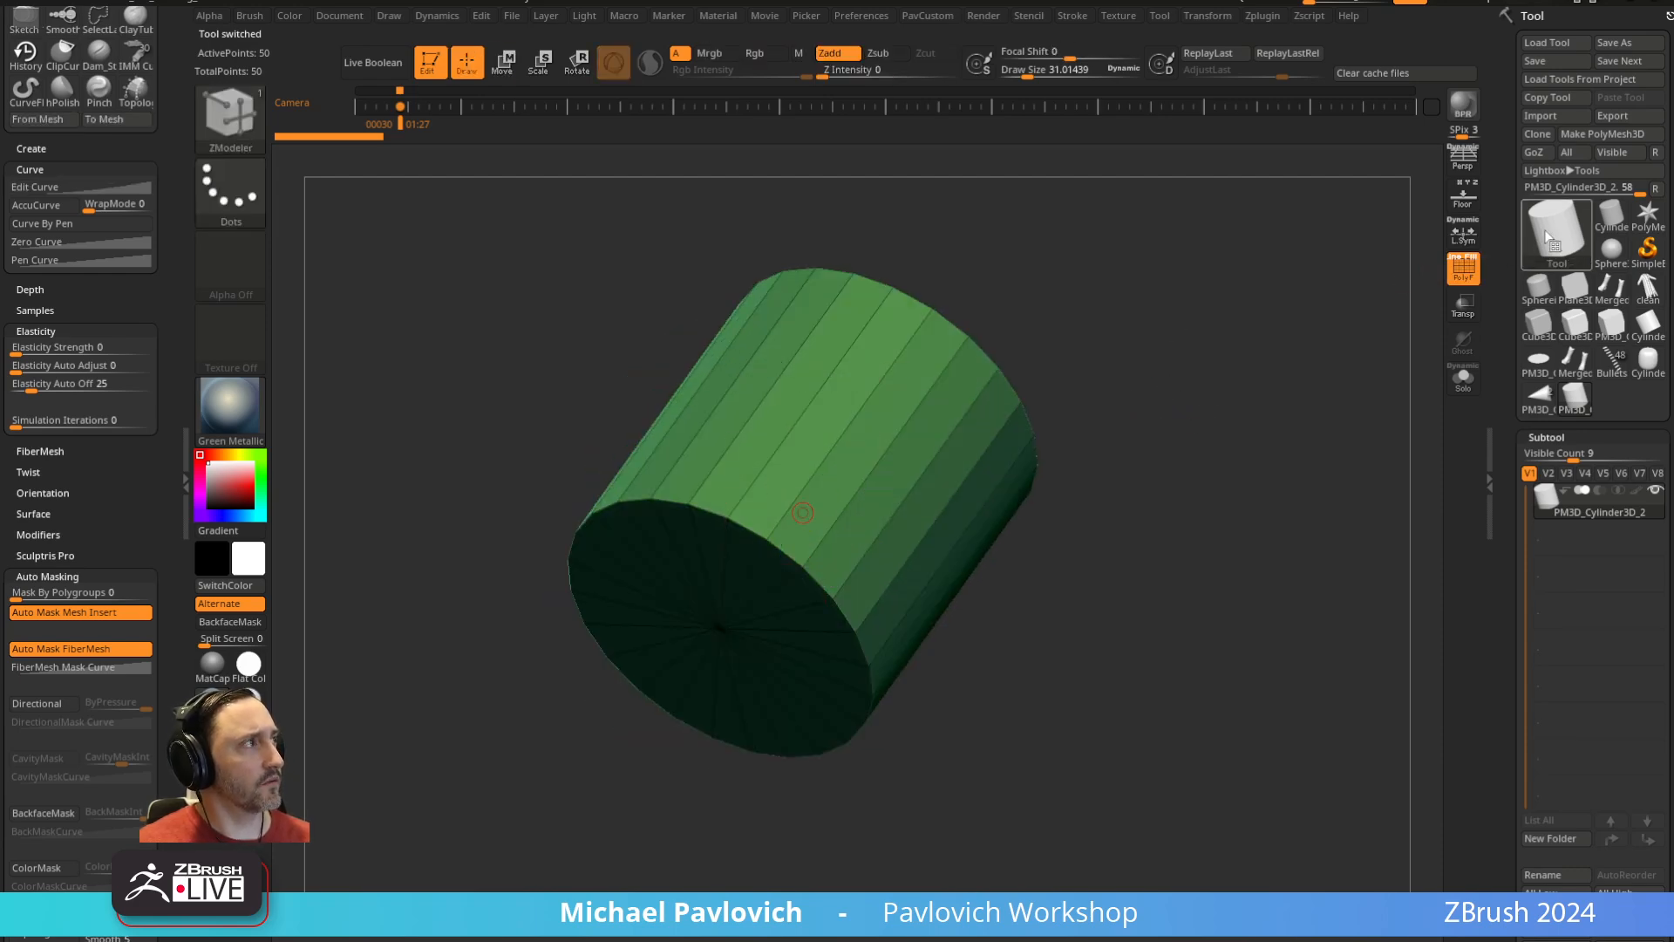
Switch to the Cylinder3D primitive and convert it to a PolyMesh3D
left_click(1556, 234)
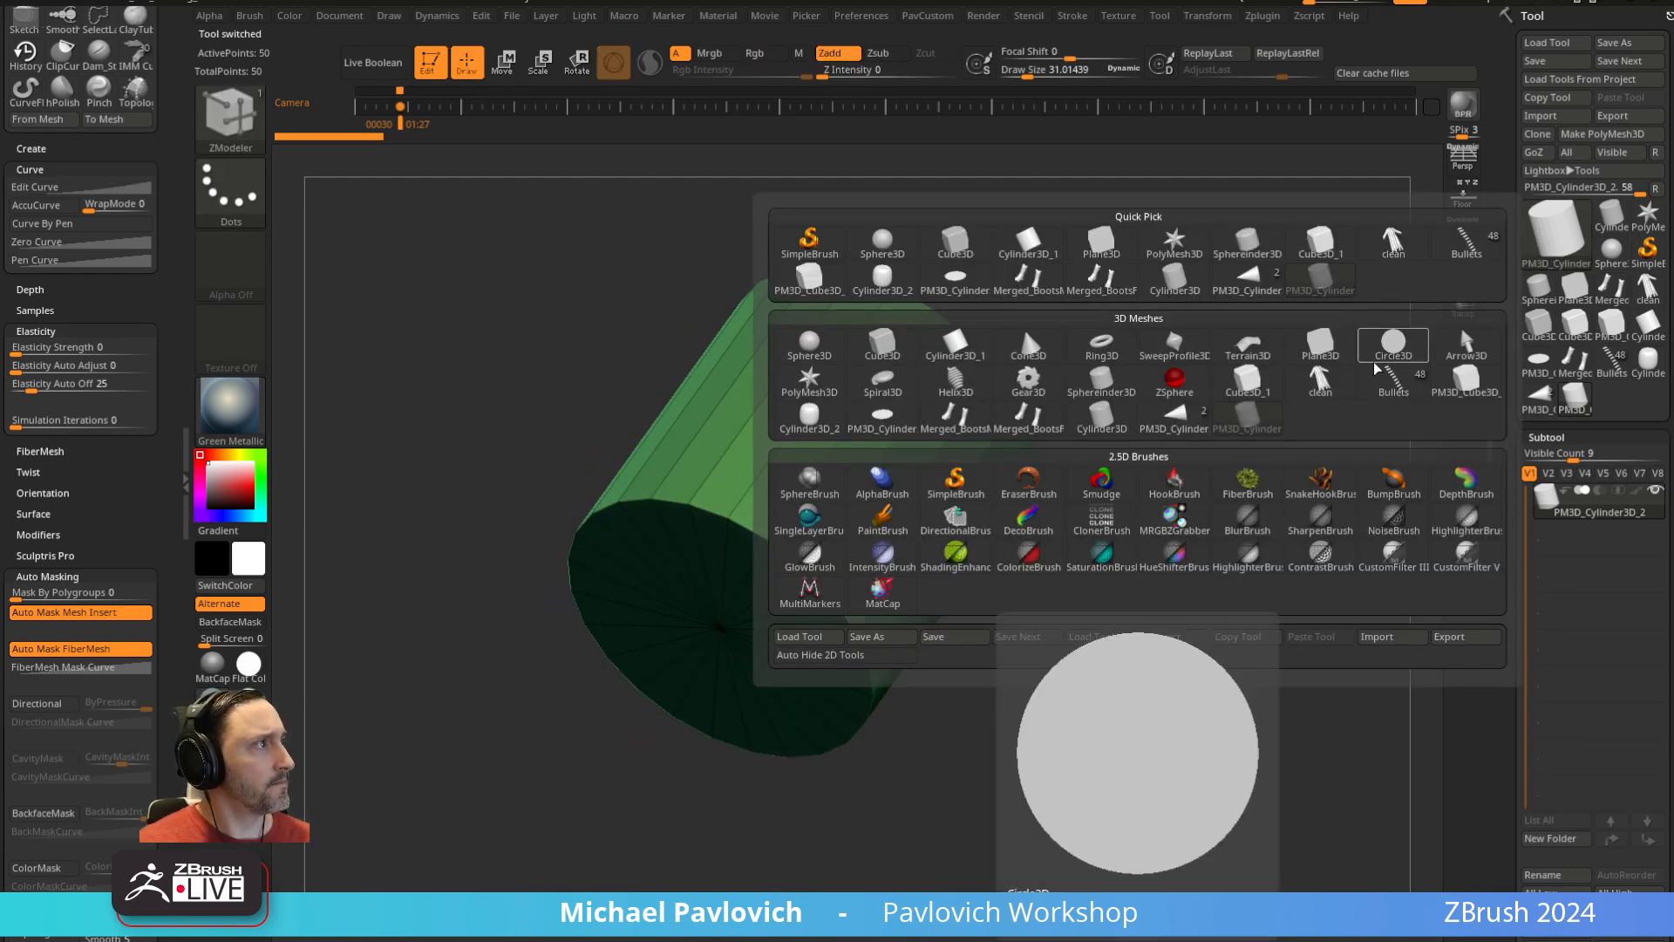
left_click(1106, 412)
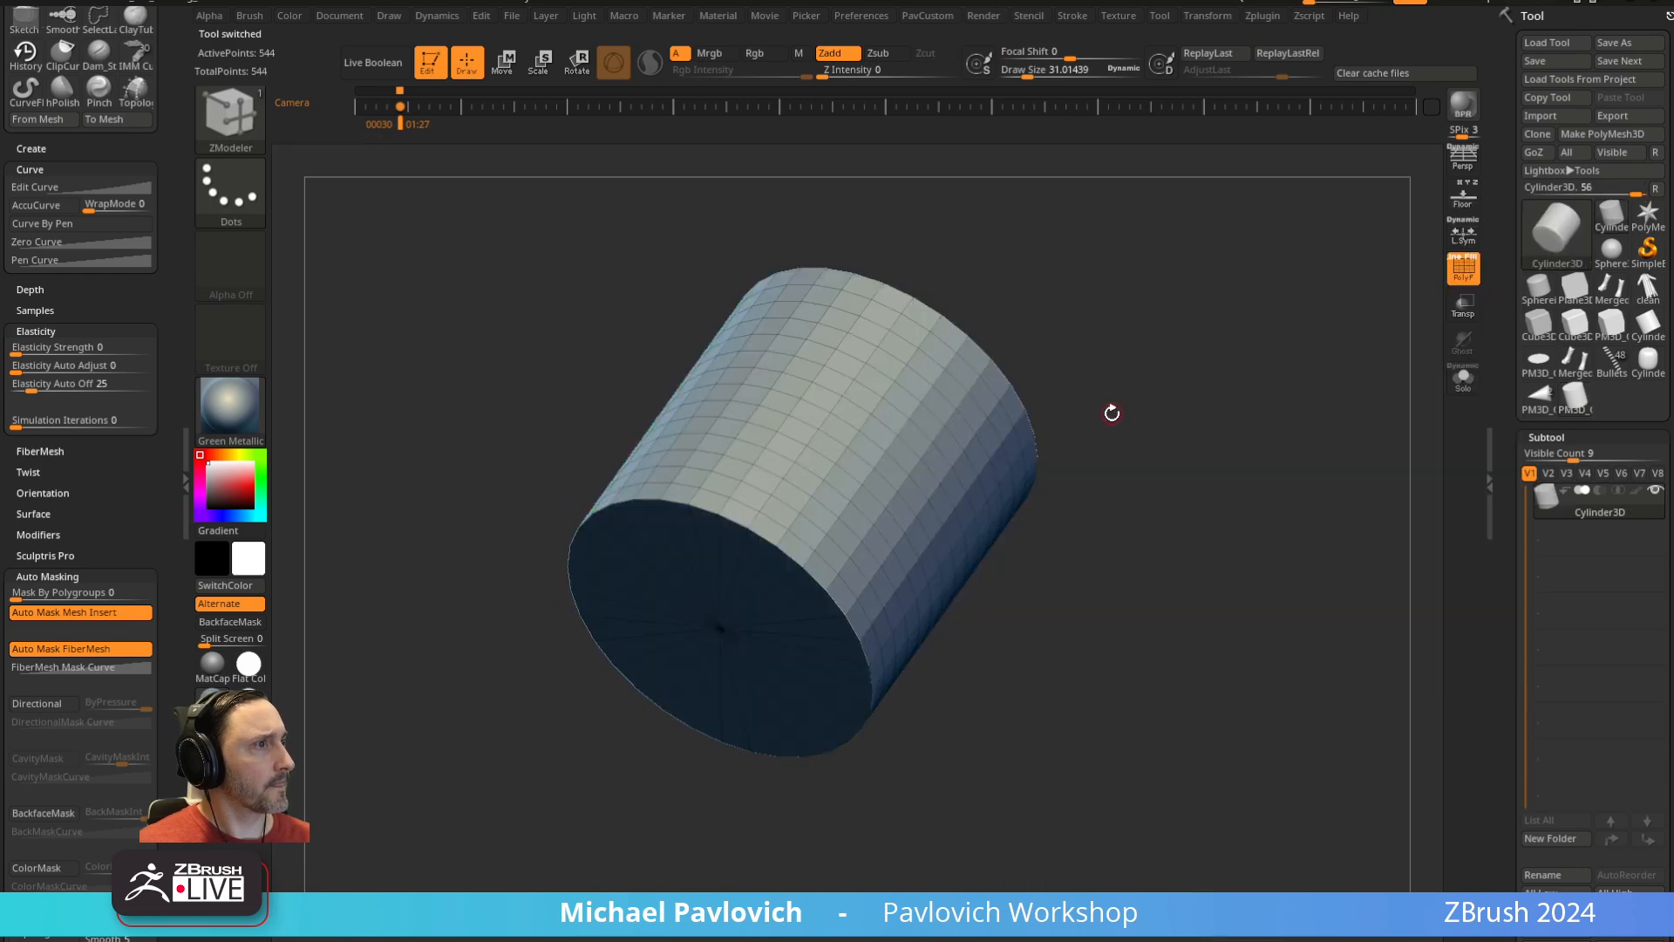
left_click(1613, 138)
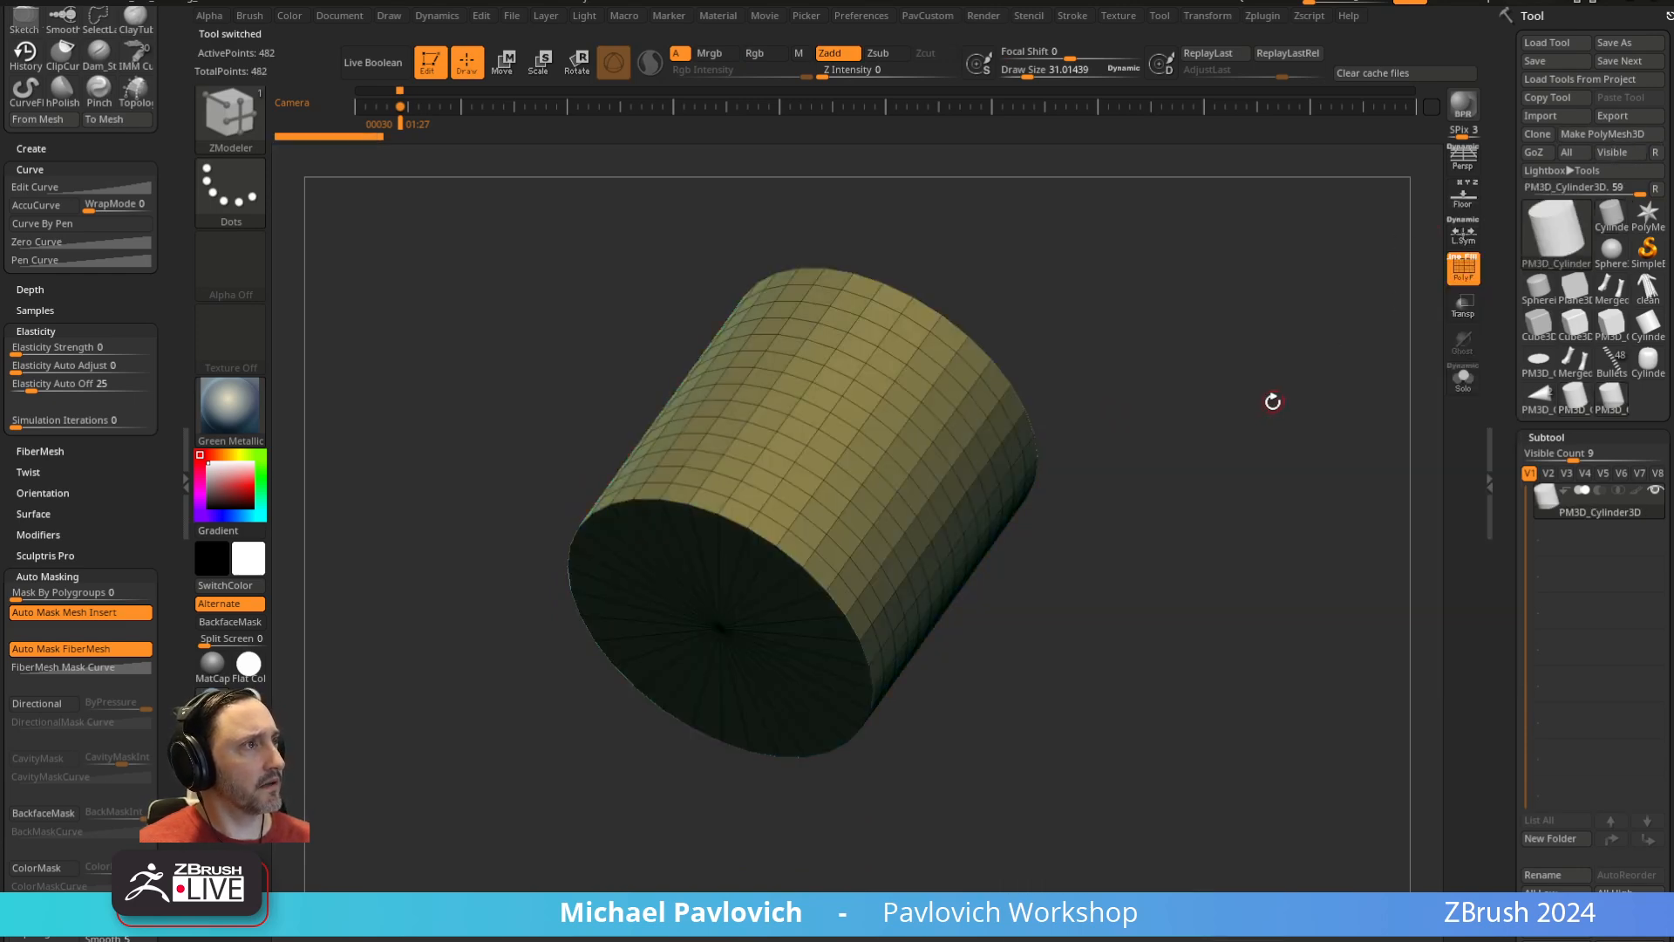
Scale the cylinder down along its axis with the gizmo to flatten it into a thin disc
left_click_drag(1236, 442, 1196, 384)
key("w")
left_click_drag(865, 507, 968, 510)
key("q")
left_click_drag(1215, 362, 1244, 417)
key("ctrl+z")
key("w")
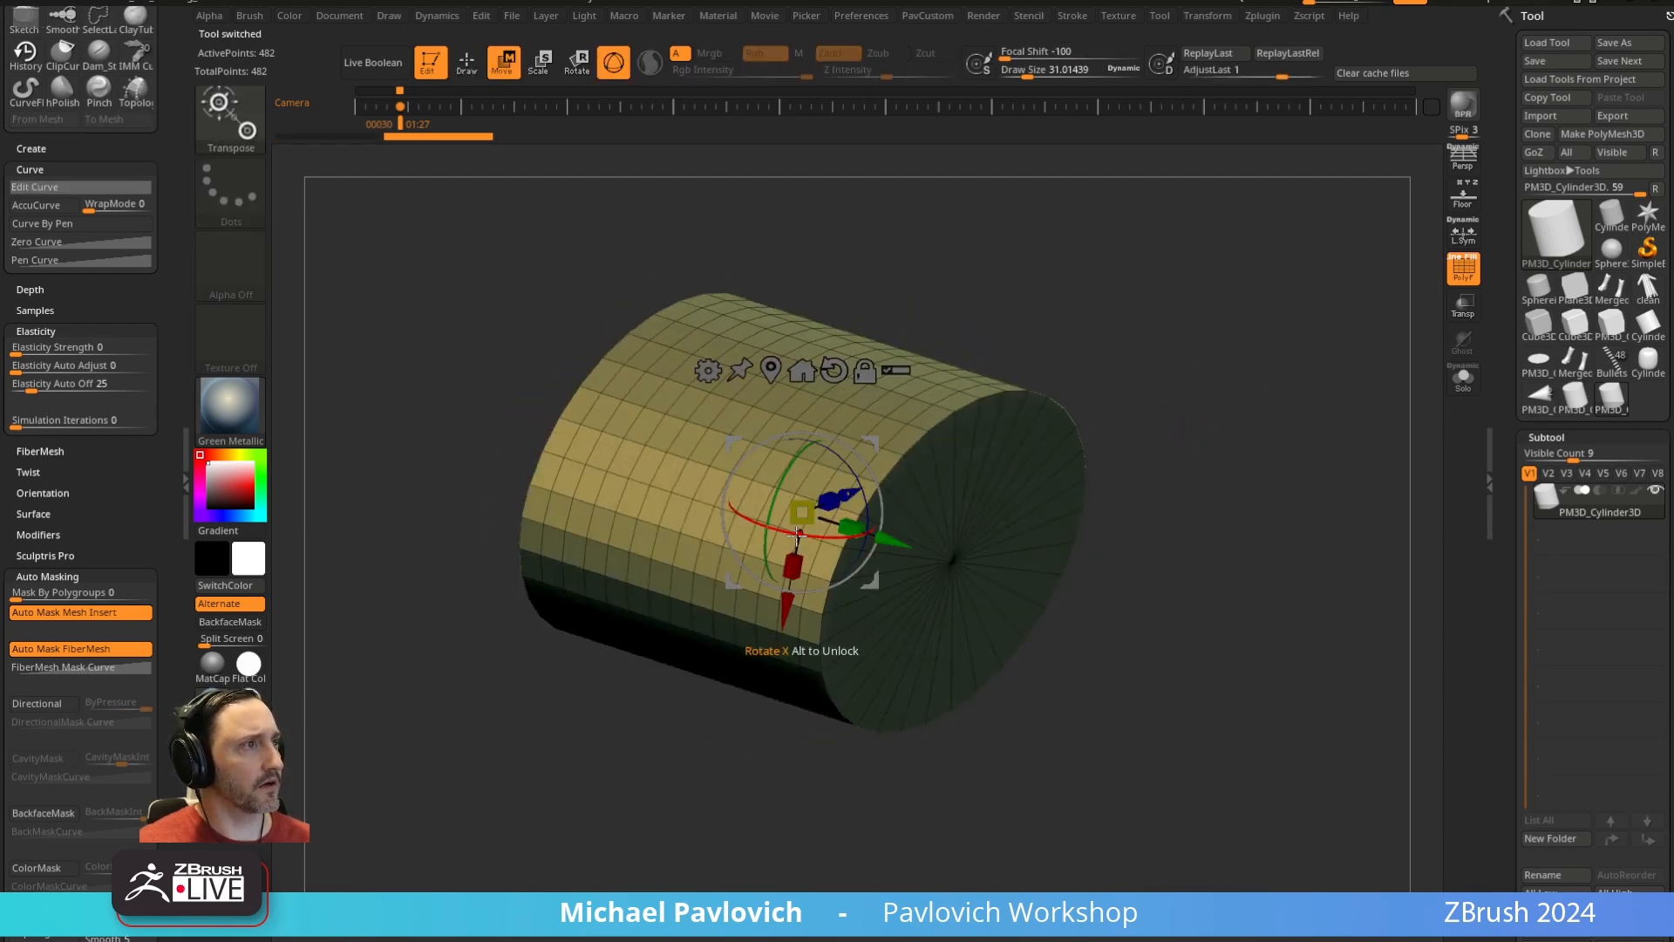
left_click_drag(851, 527, 638, 437)
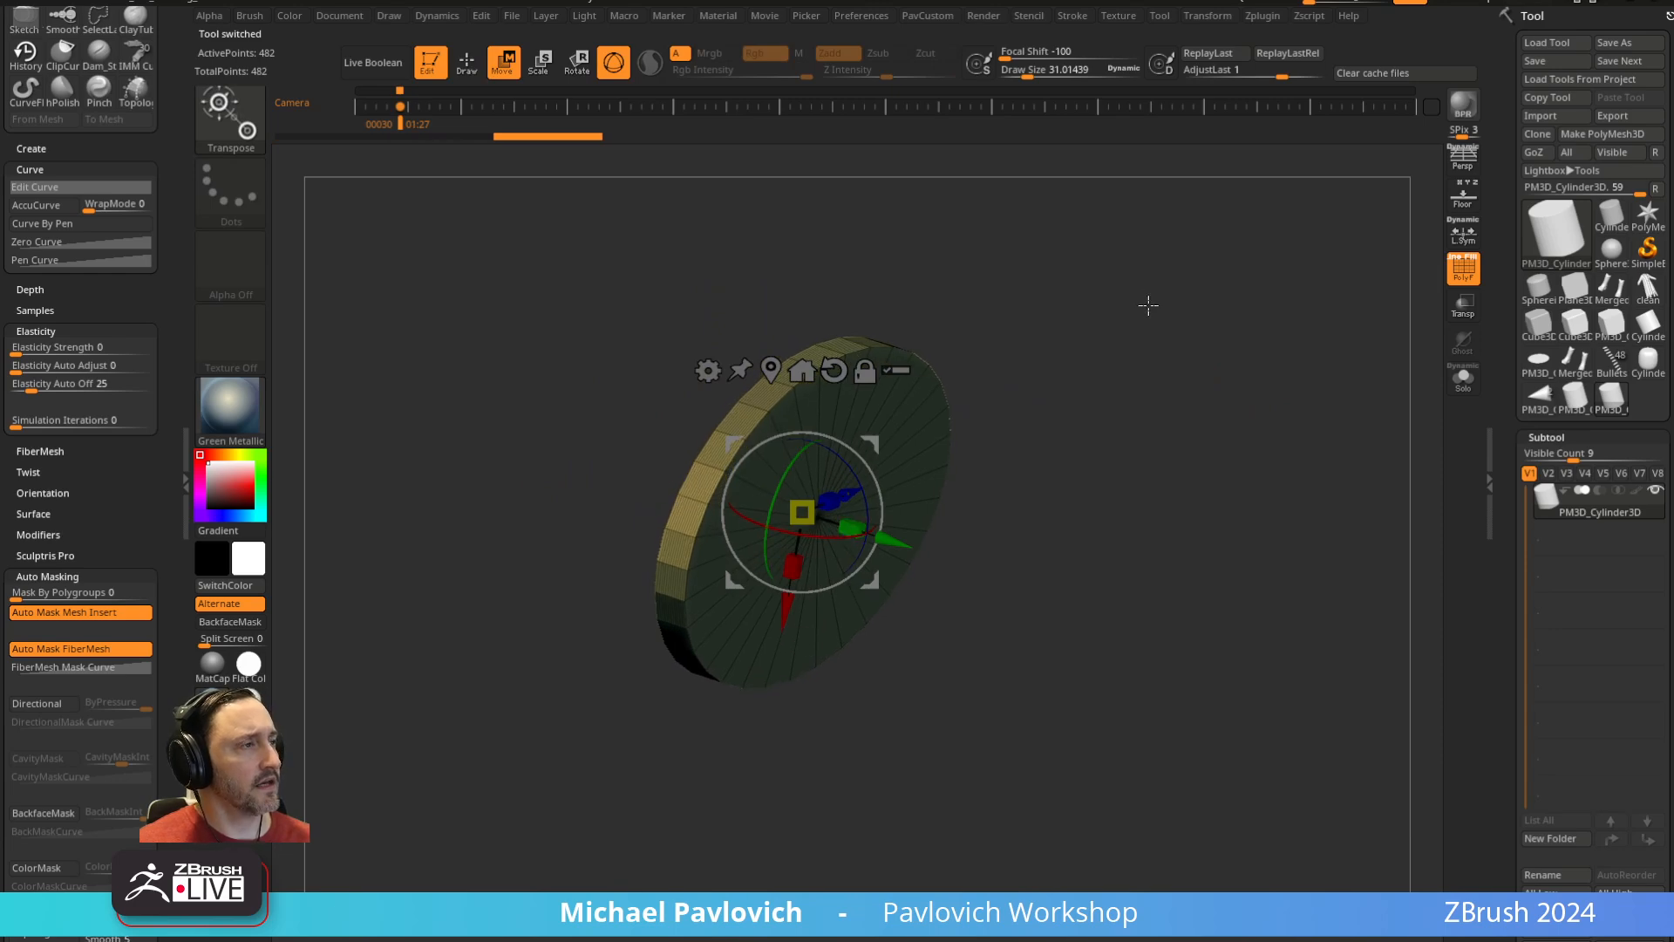
key("q")
left_click_drag(1147, 303, 1240, 374)
Try reducing the disc's dense side loops with Delete Loops from the EdgeLoop settings, and undo it
left_click_drag(1499, 455, 1504, 176)
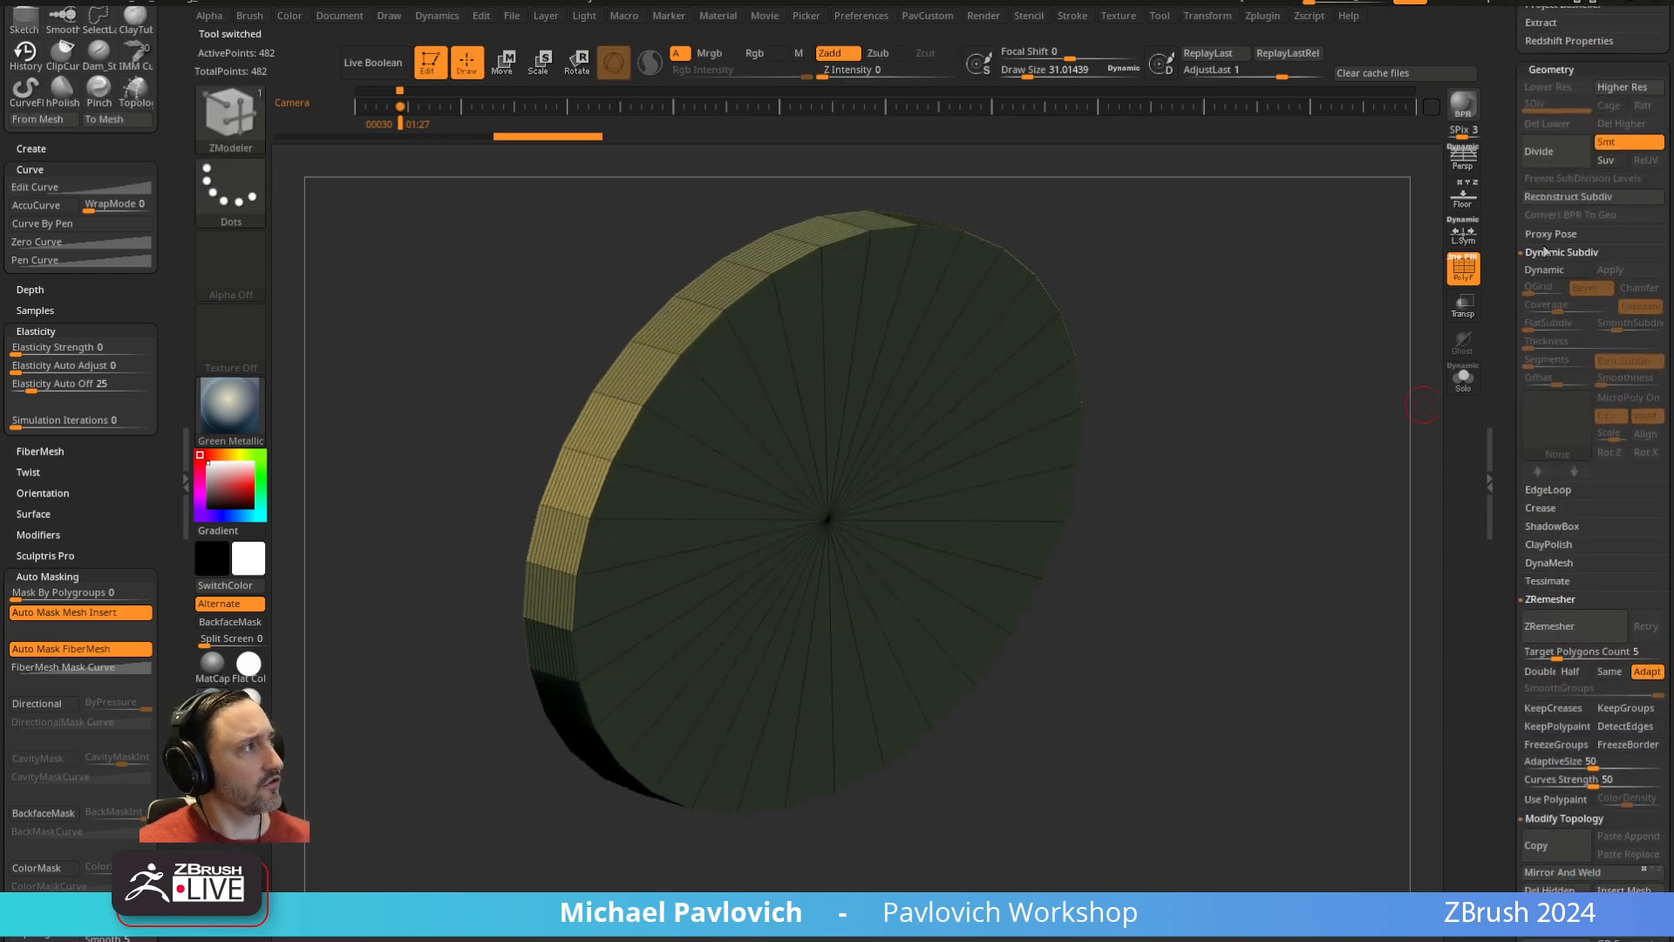
left_click(1548, 490)
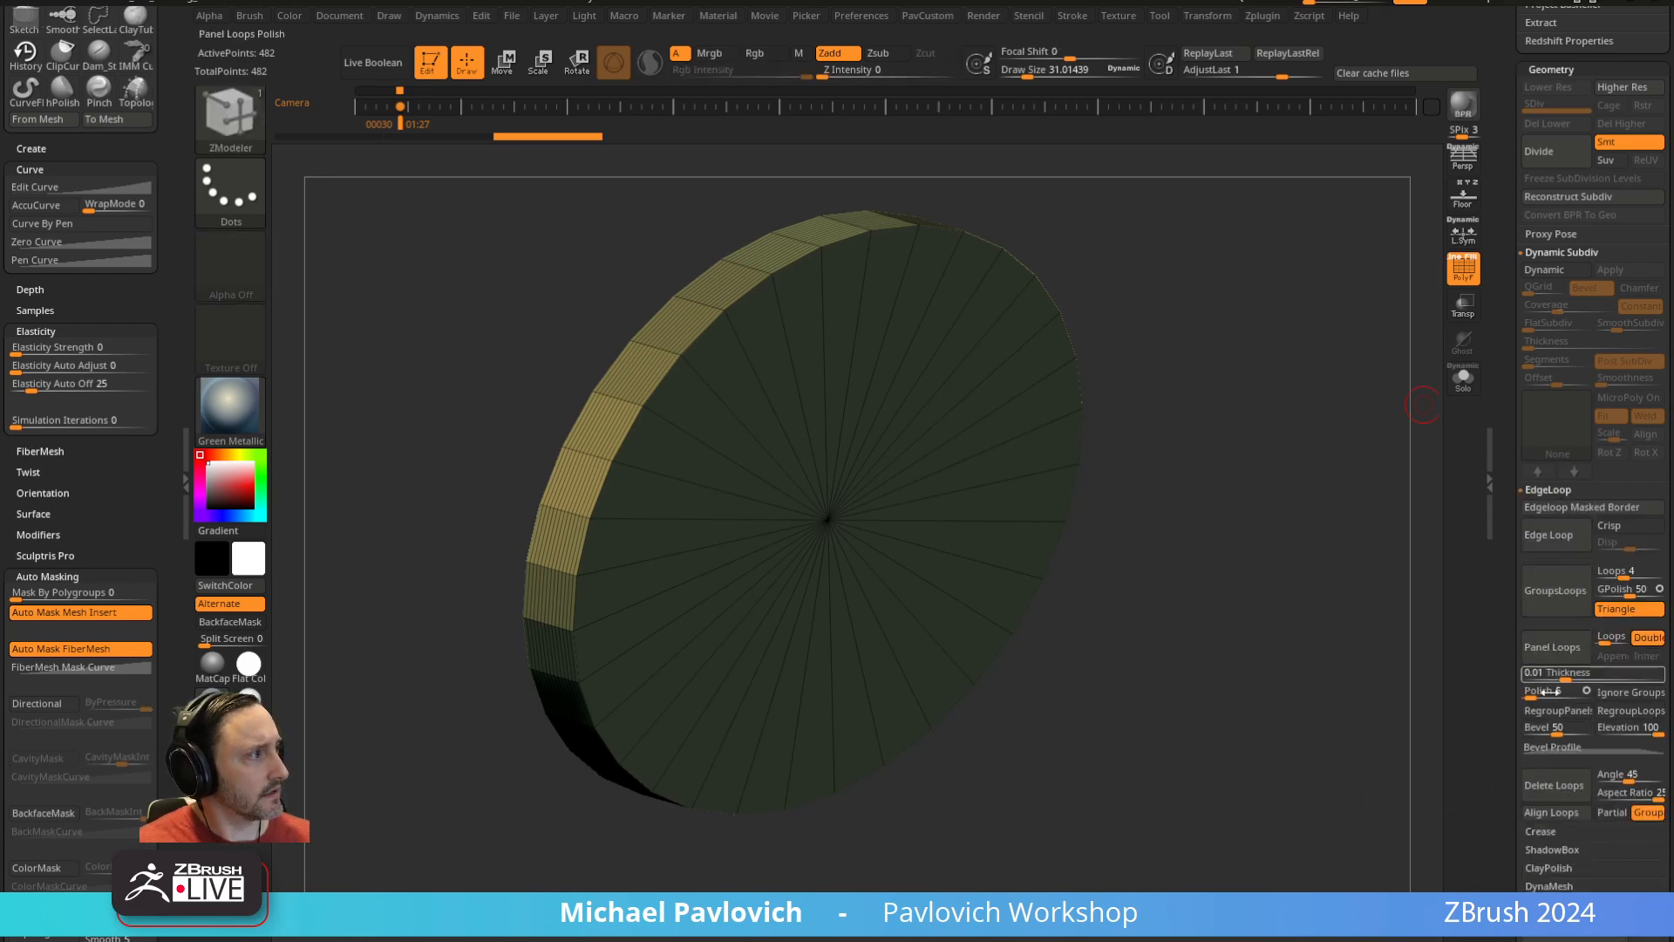
left_click(1561, 785)
left_click_drag(1395, 706, 1177, 658)
key("ctrl+z")
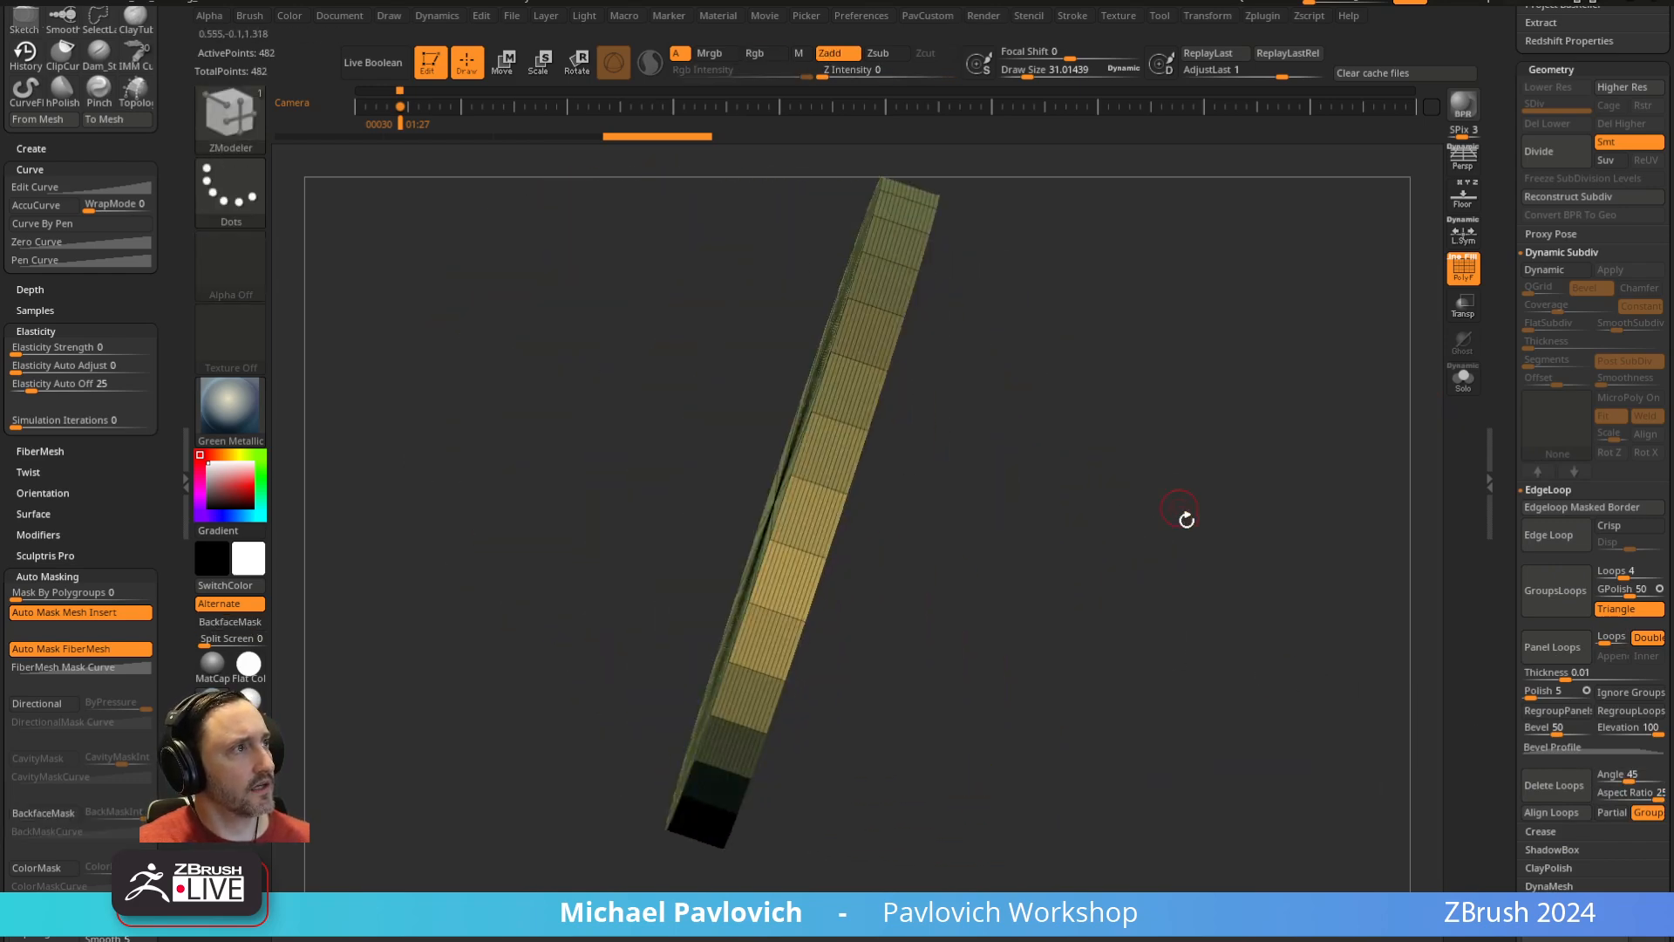
left_click_drag(1185, 516, 1304, 463)
key("ctrl+z")
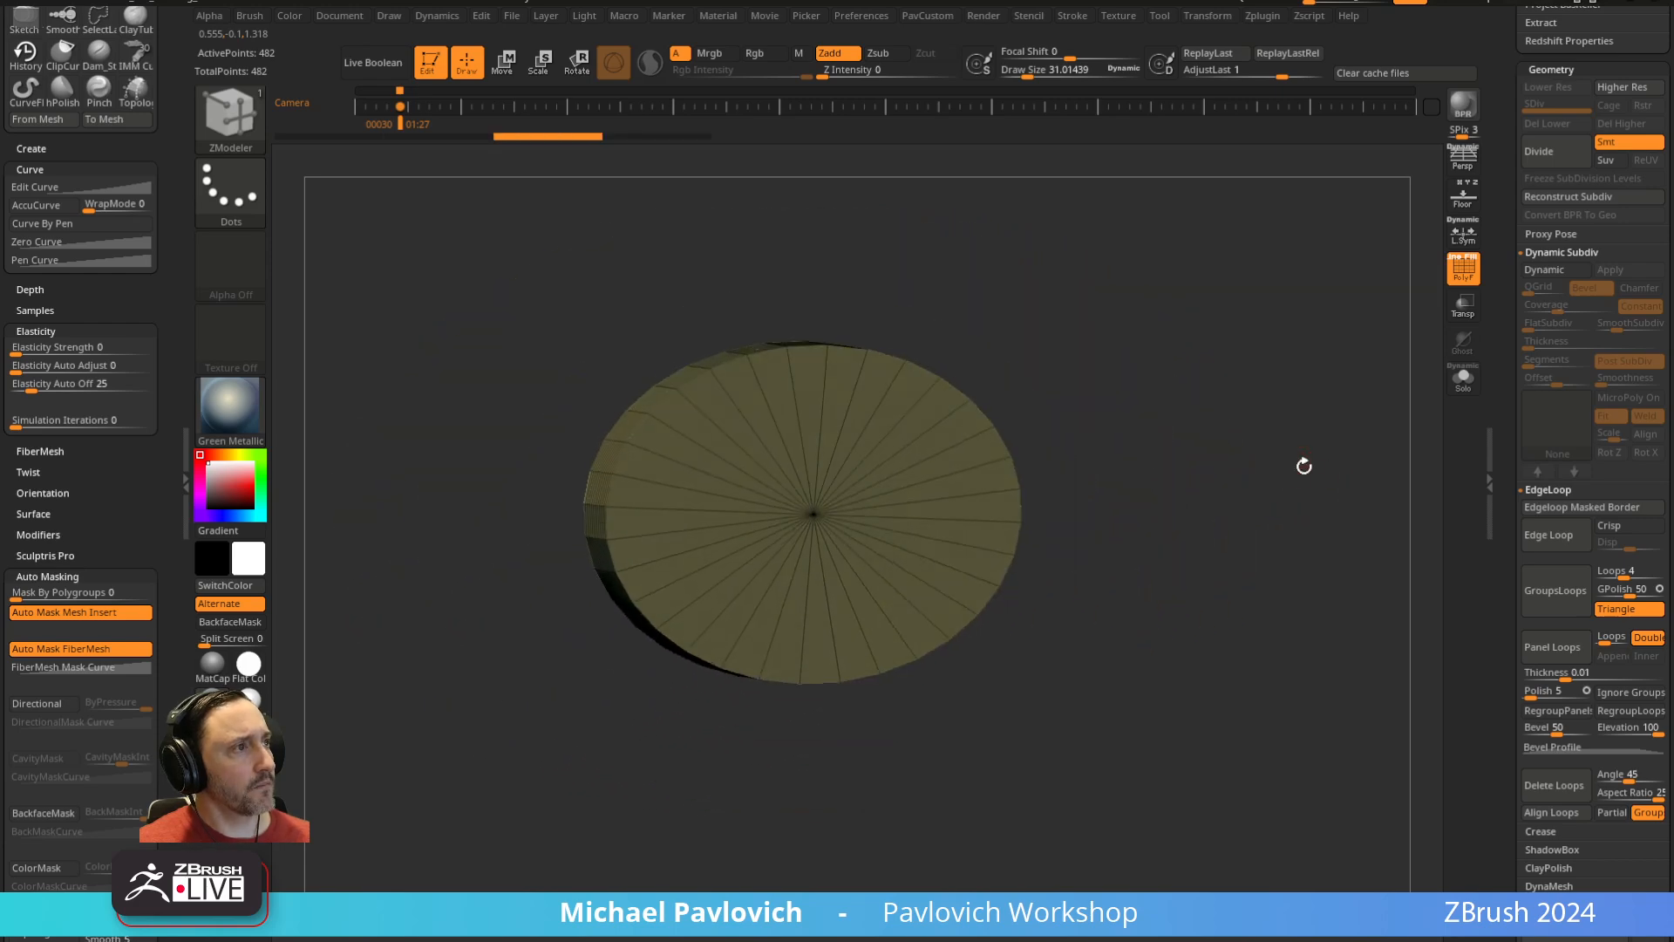
Split the disc's faces and rim into separate polygroups with Groups By Normals
key("2")
key("2")
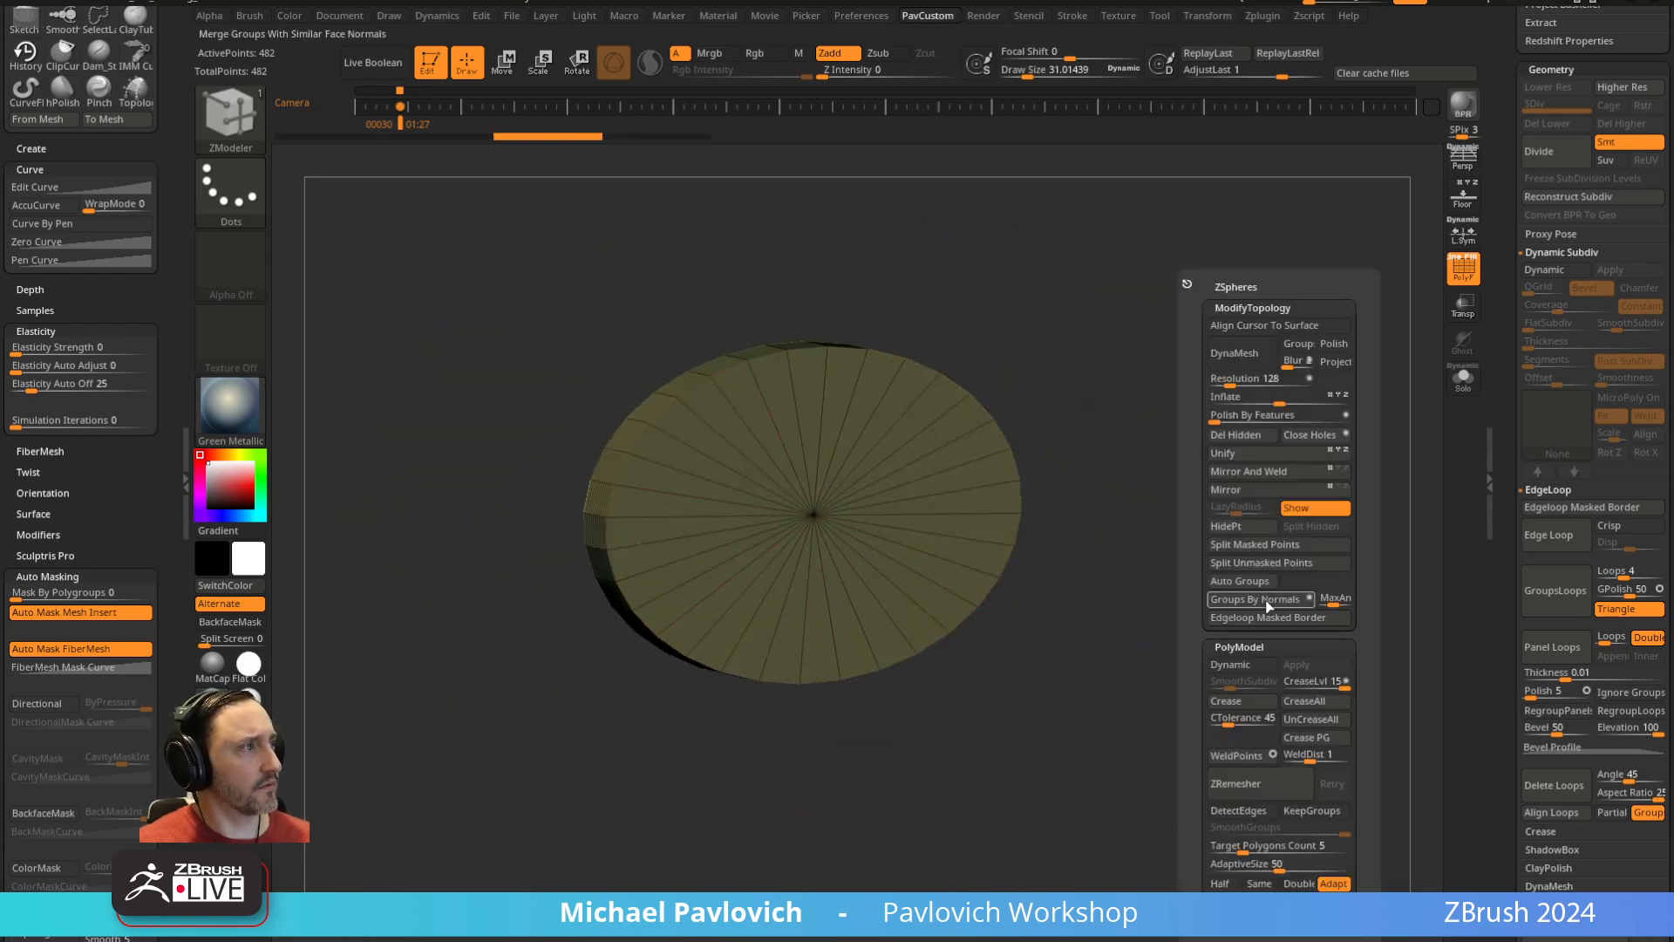
left_click(1267, 601)
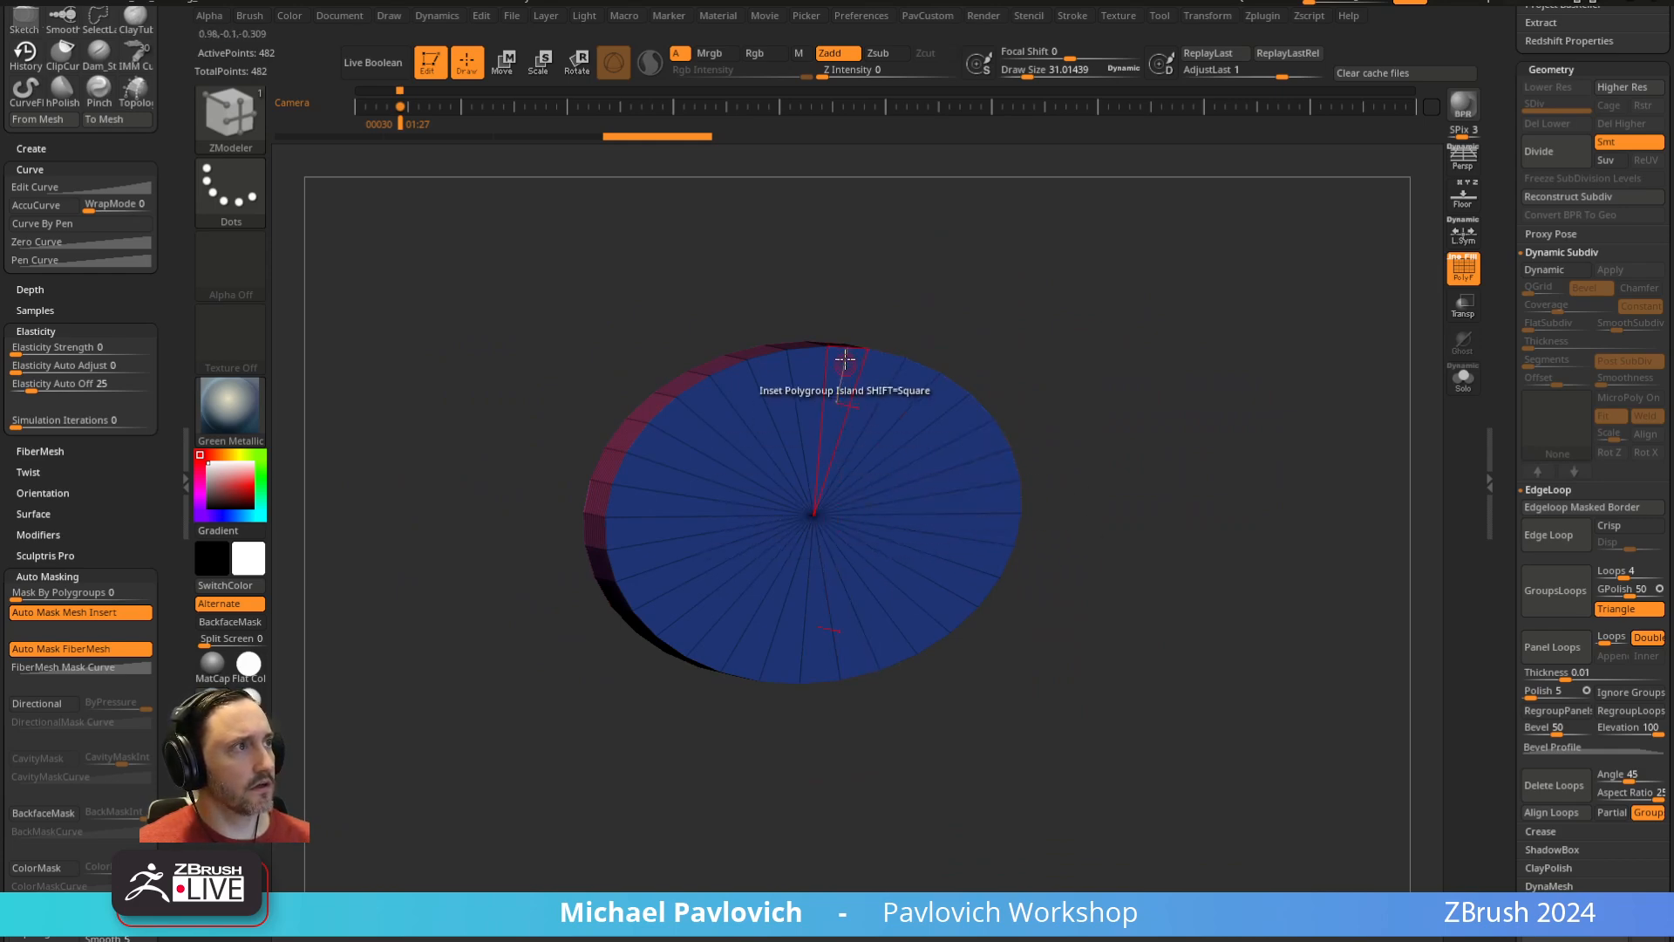
Scale the disc with the gizmo, narrower along Z and wider along X, into a broad oval plate
left_click_drag(964, 299, 1203, 366)
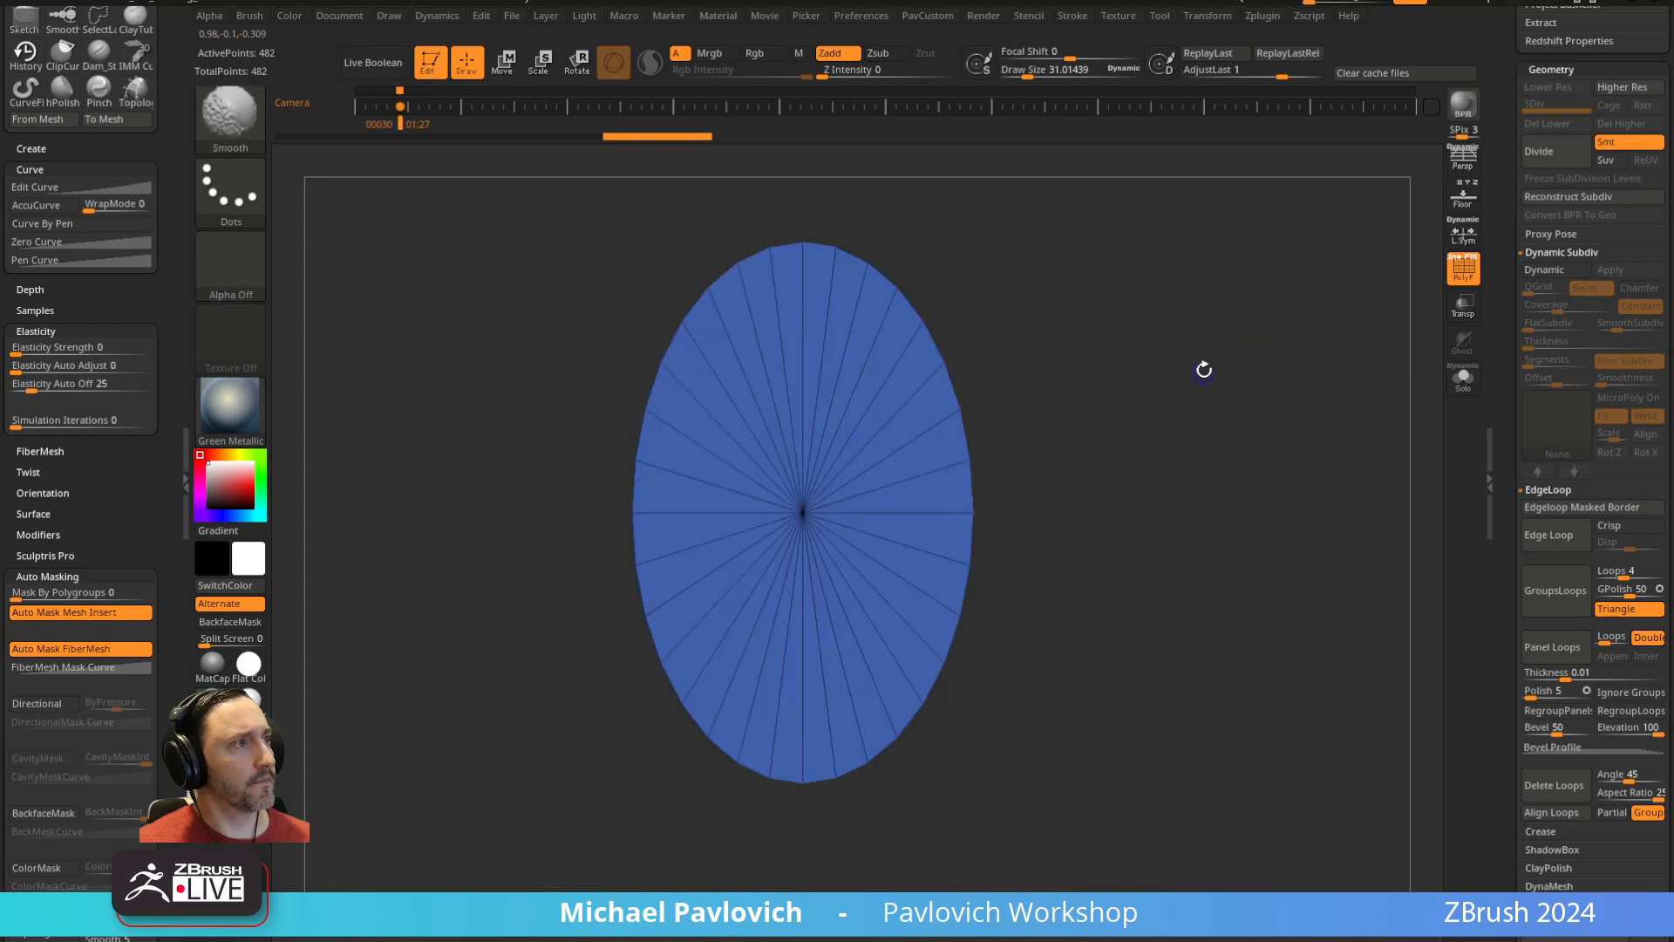
key("w")
left_click_drag(805, 461, 804, 423)
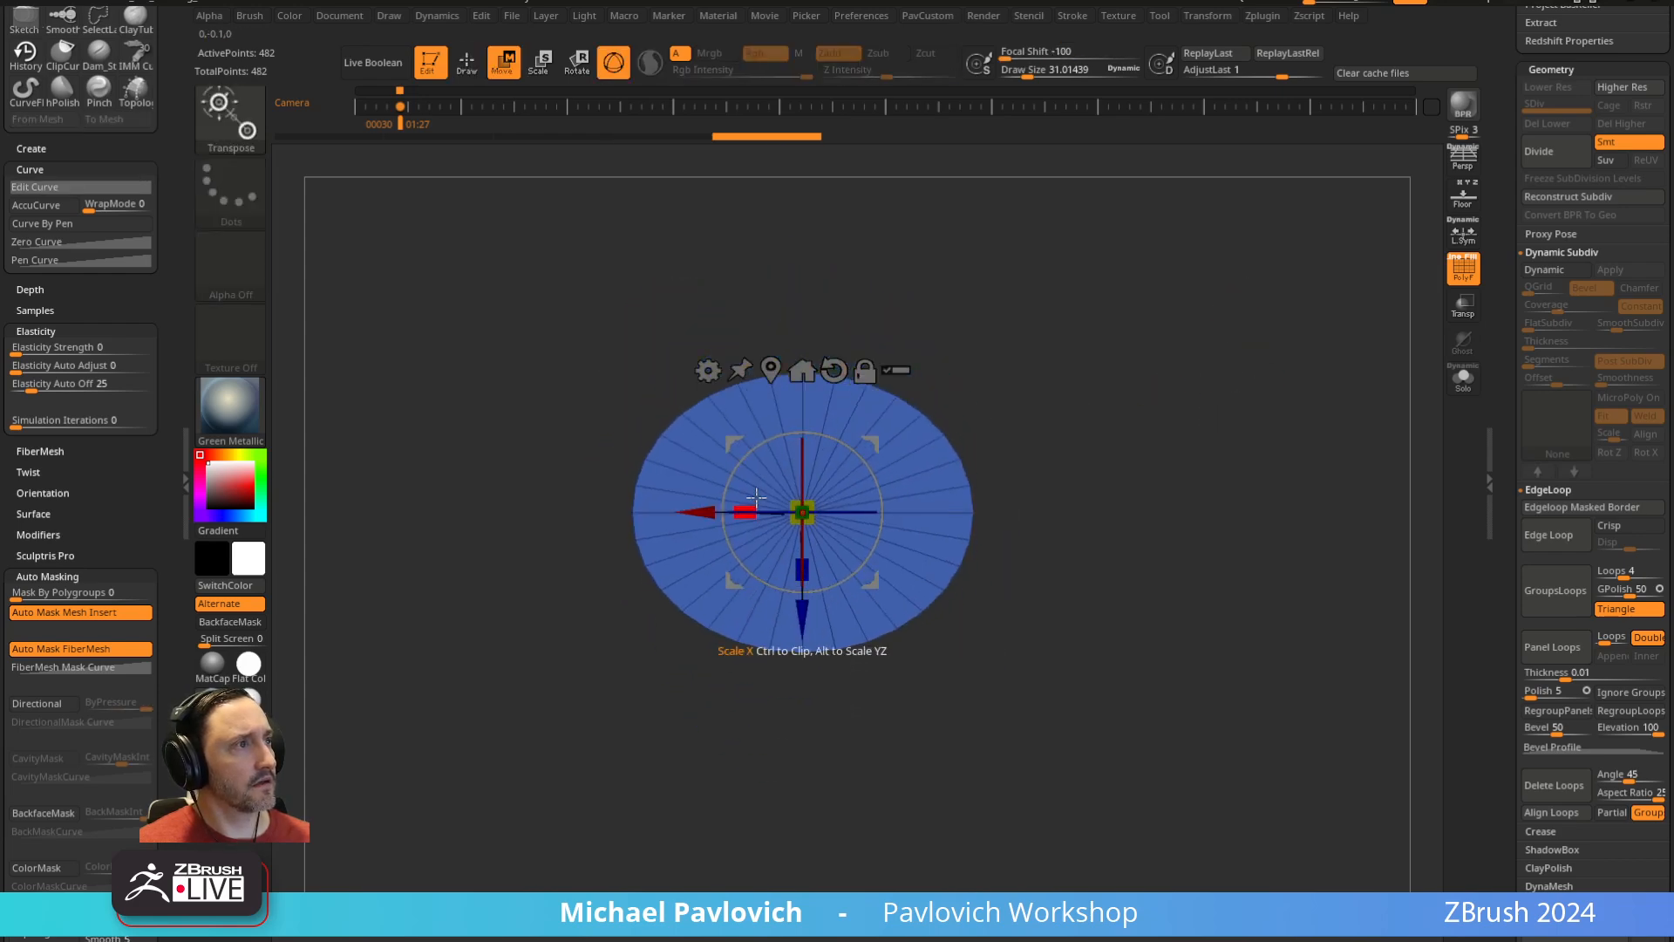
left_click_drag(745, 511, 514, 512)
key("q")
left_click_drag(1264, 431, 1183, 468)
Remesh the oval plate with ZRemesher using the Same polygon count option and AdaptiveSize 0
key("space")
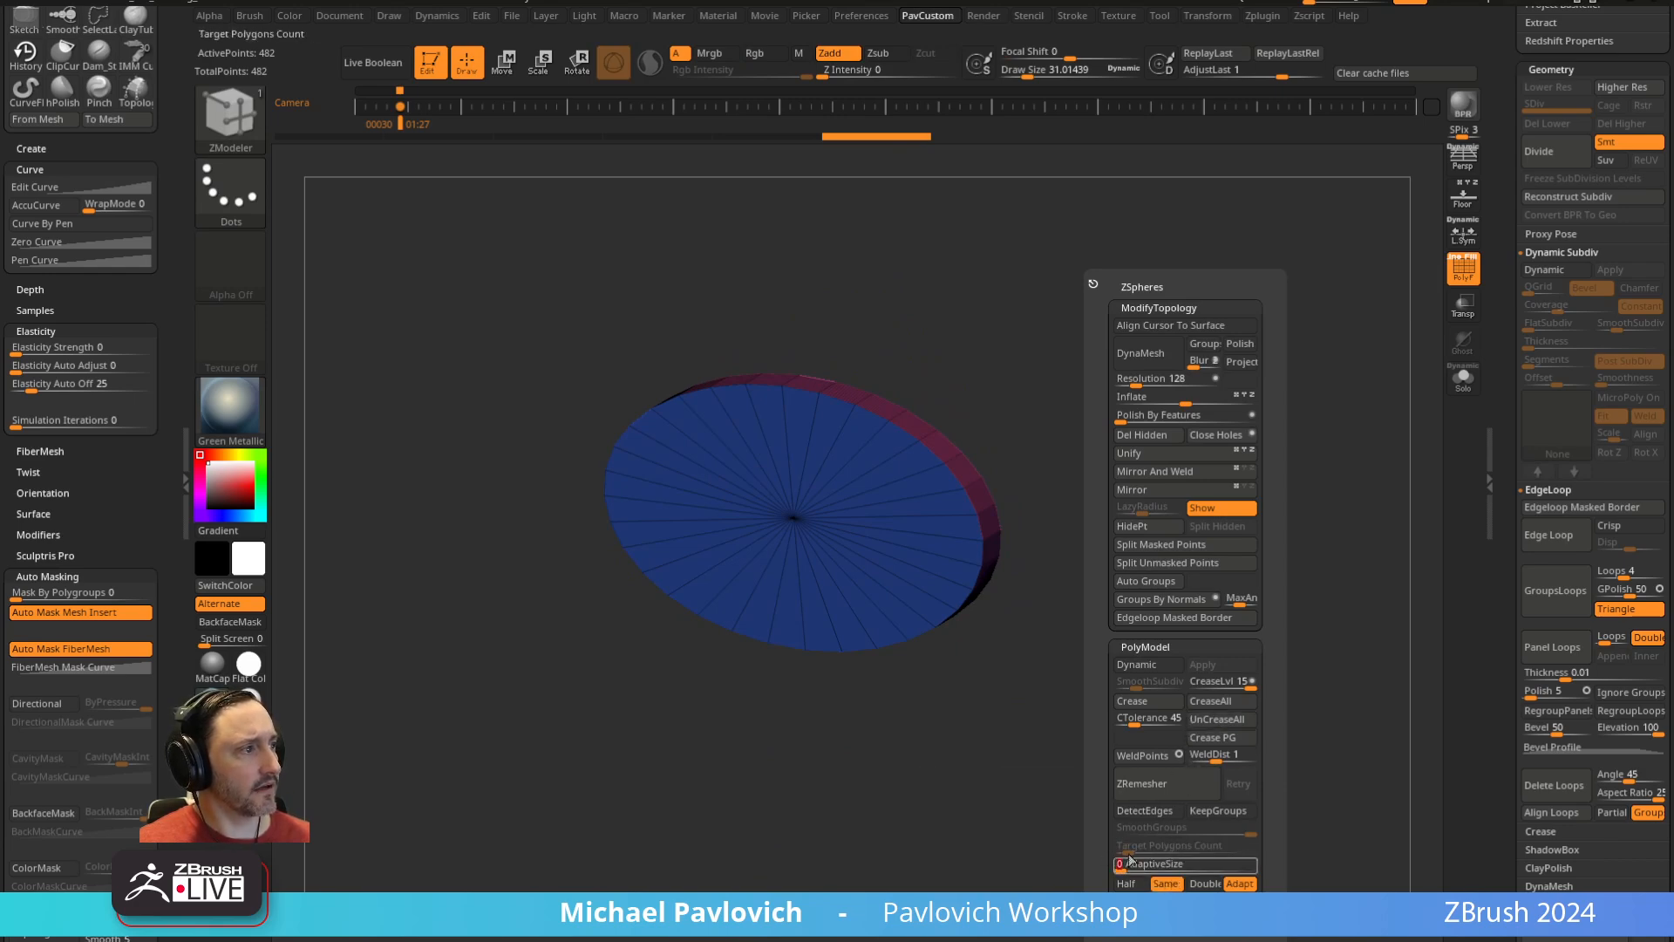
left_click(1156, 784)
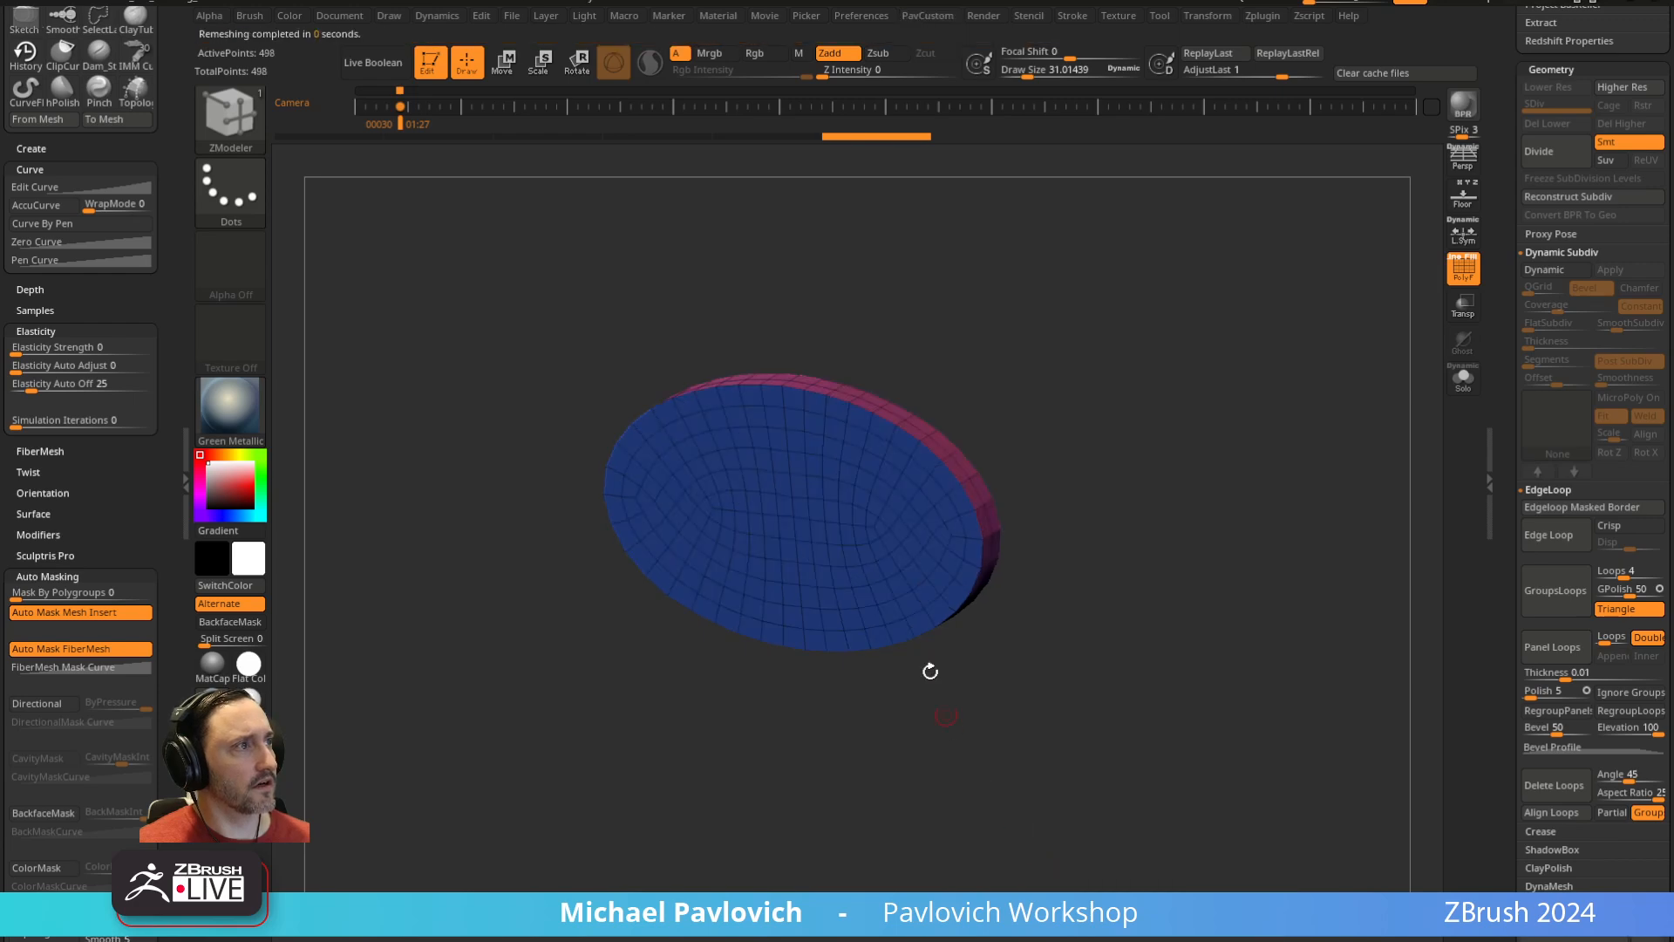
left_click_drag(930, 671, 1233, 462)
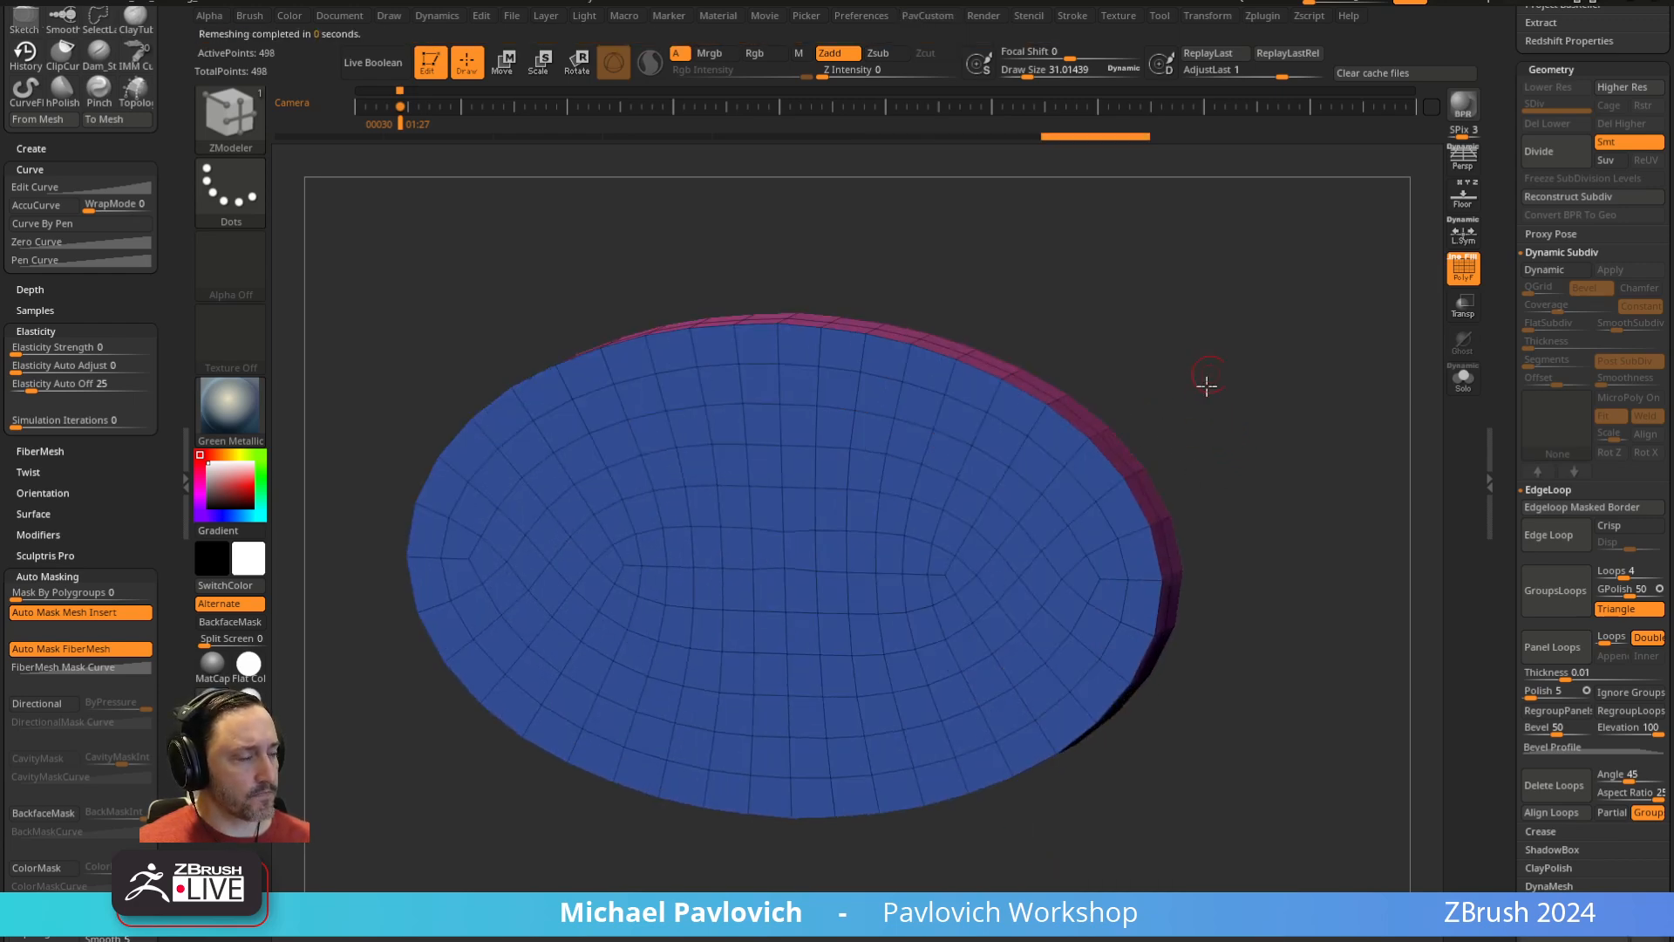
Inset the oval plate's front face polygroup into a narrow rim band, then try QMesh on it and undo that
left_click_drag(1207, 383, 1177, 415)
key("space")
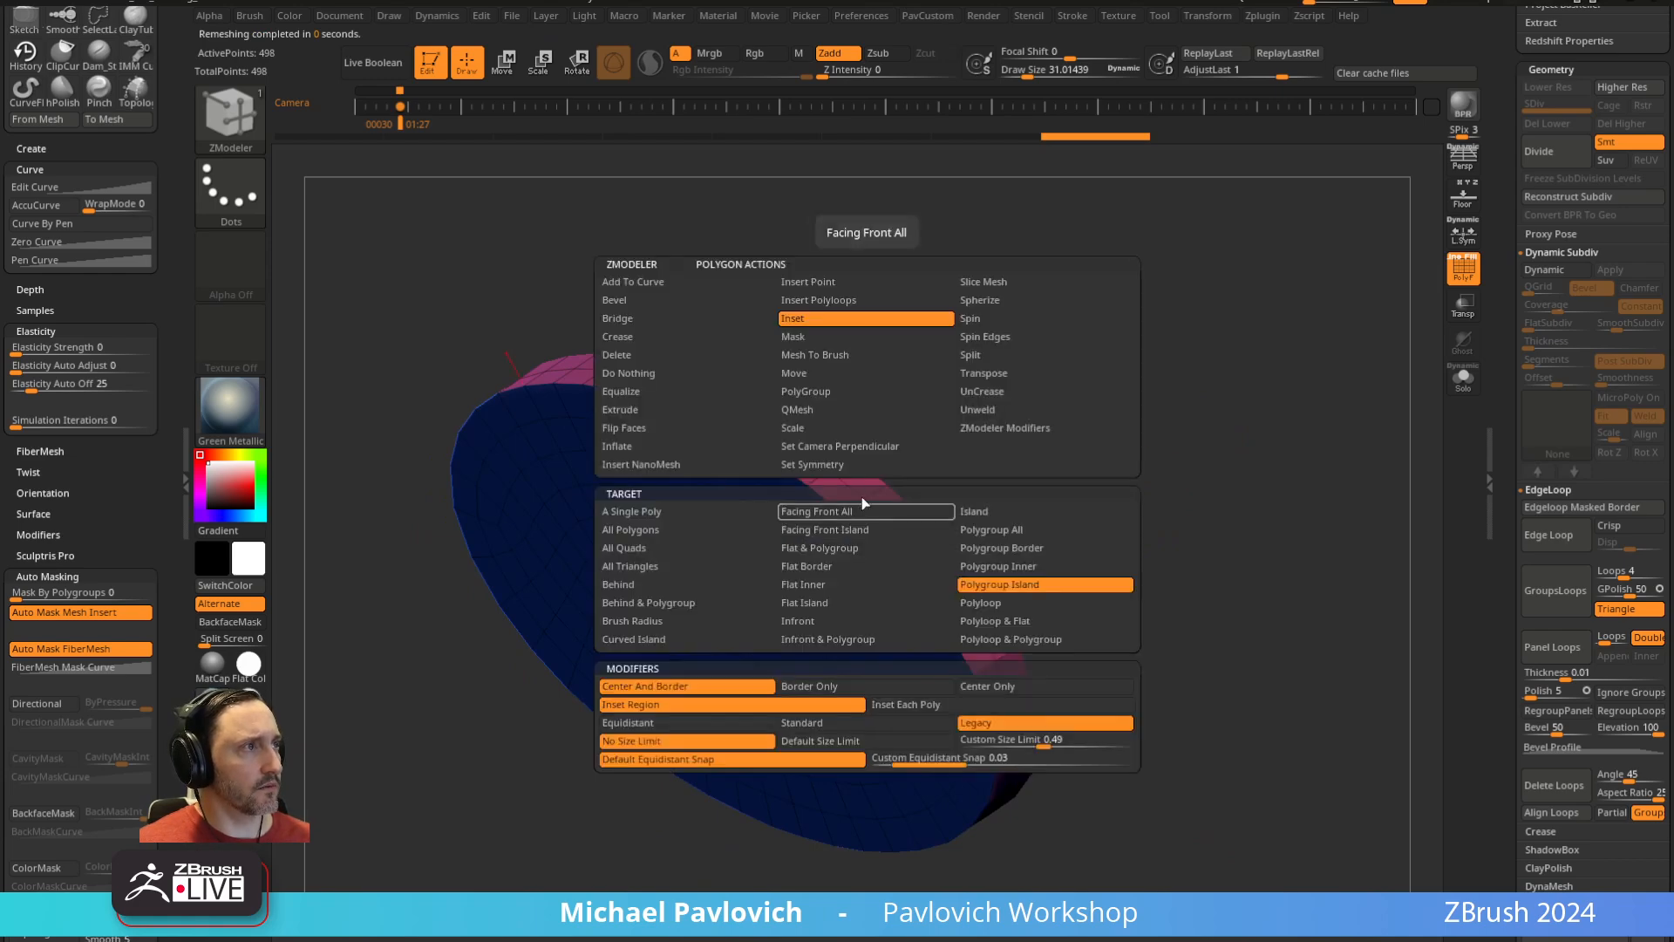
left_click(834, 413)
left_click_drag(900, 539, 889, 468)
left_click_drag(926, 450, 853, 515)
key("ctrl+z")
Inset the rim band with ZModeler's Inset action, targeting Polygroup Island
key("space")
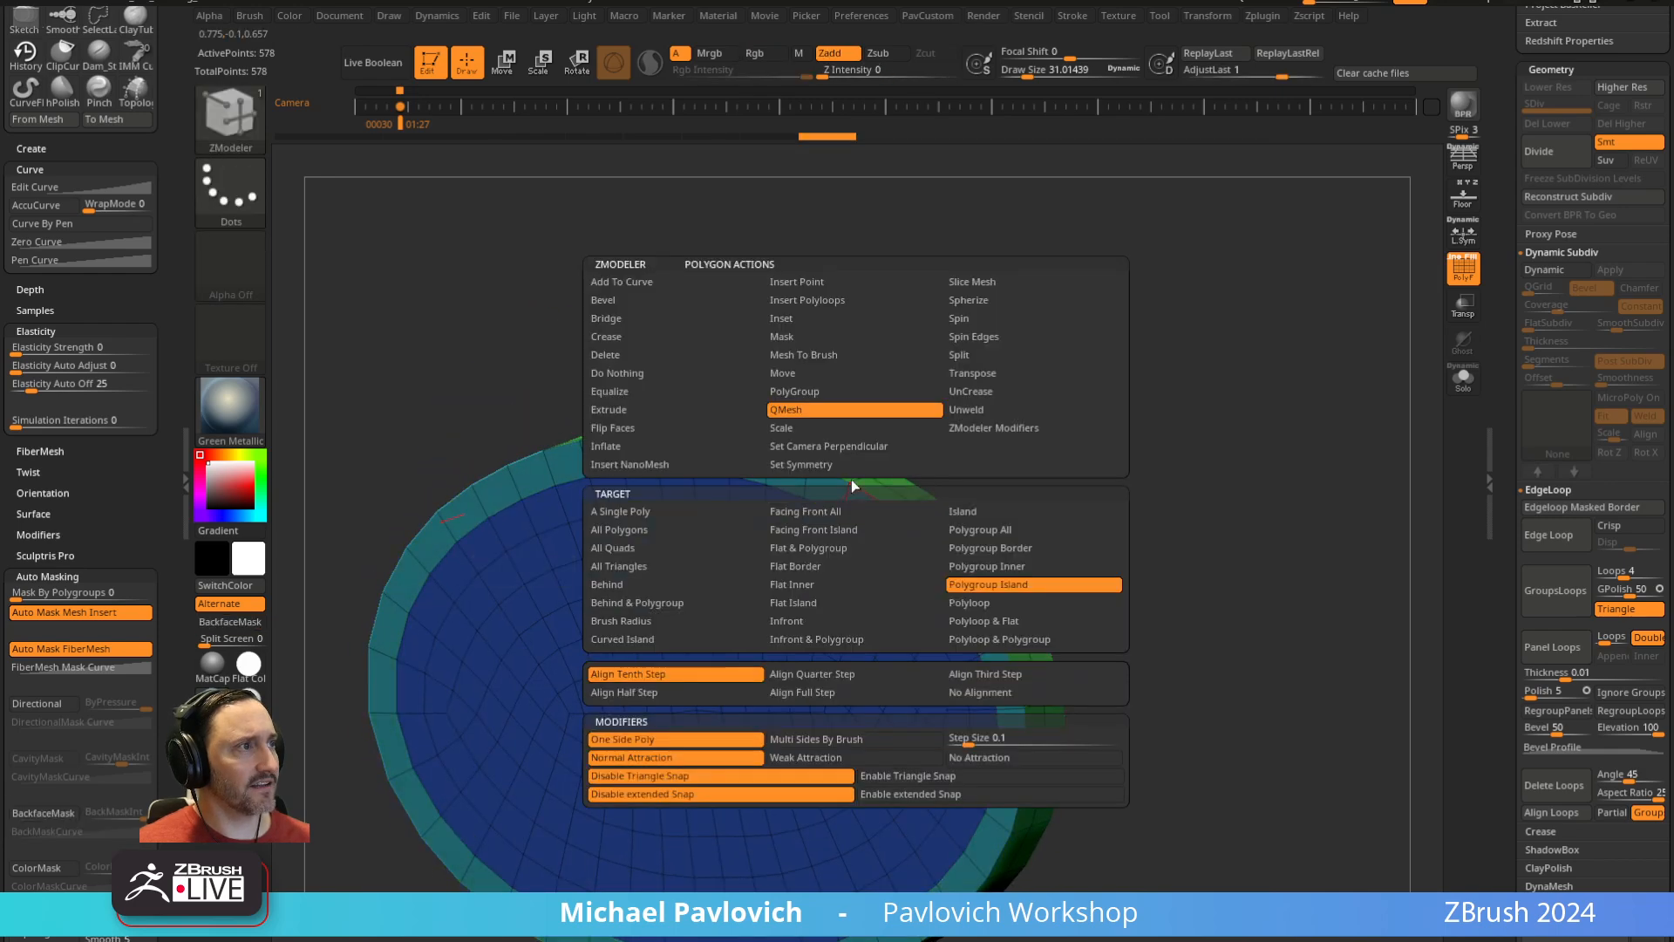
left_click(833, 323)
left_click(1001, 584)
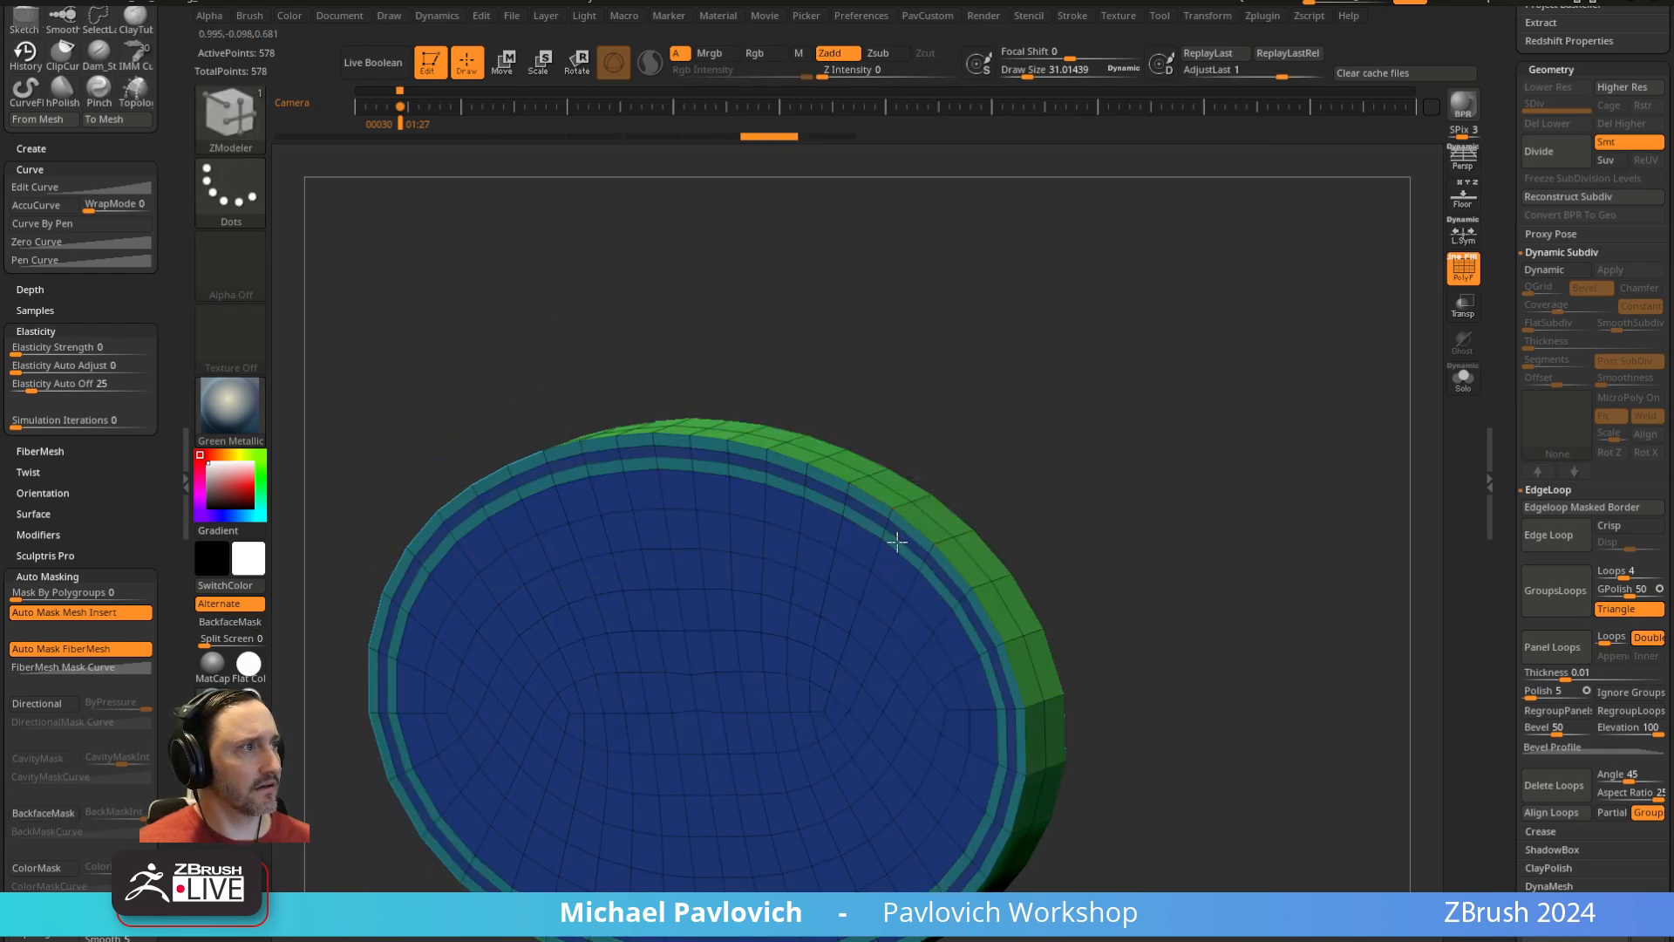
left_click_drag(897, 541, 901, 536)
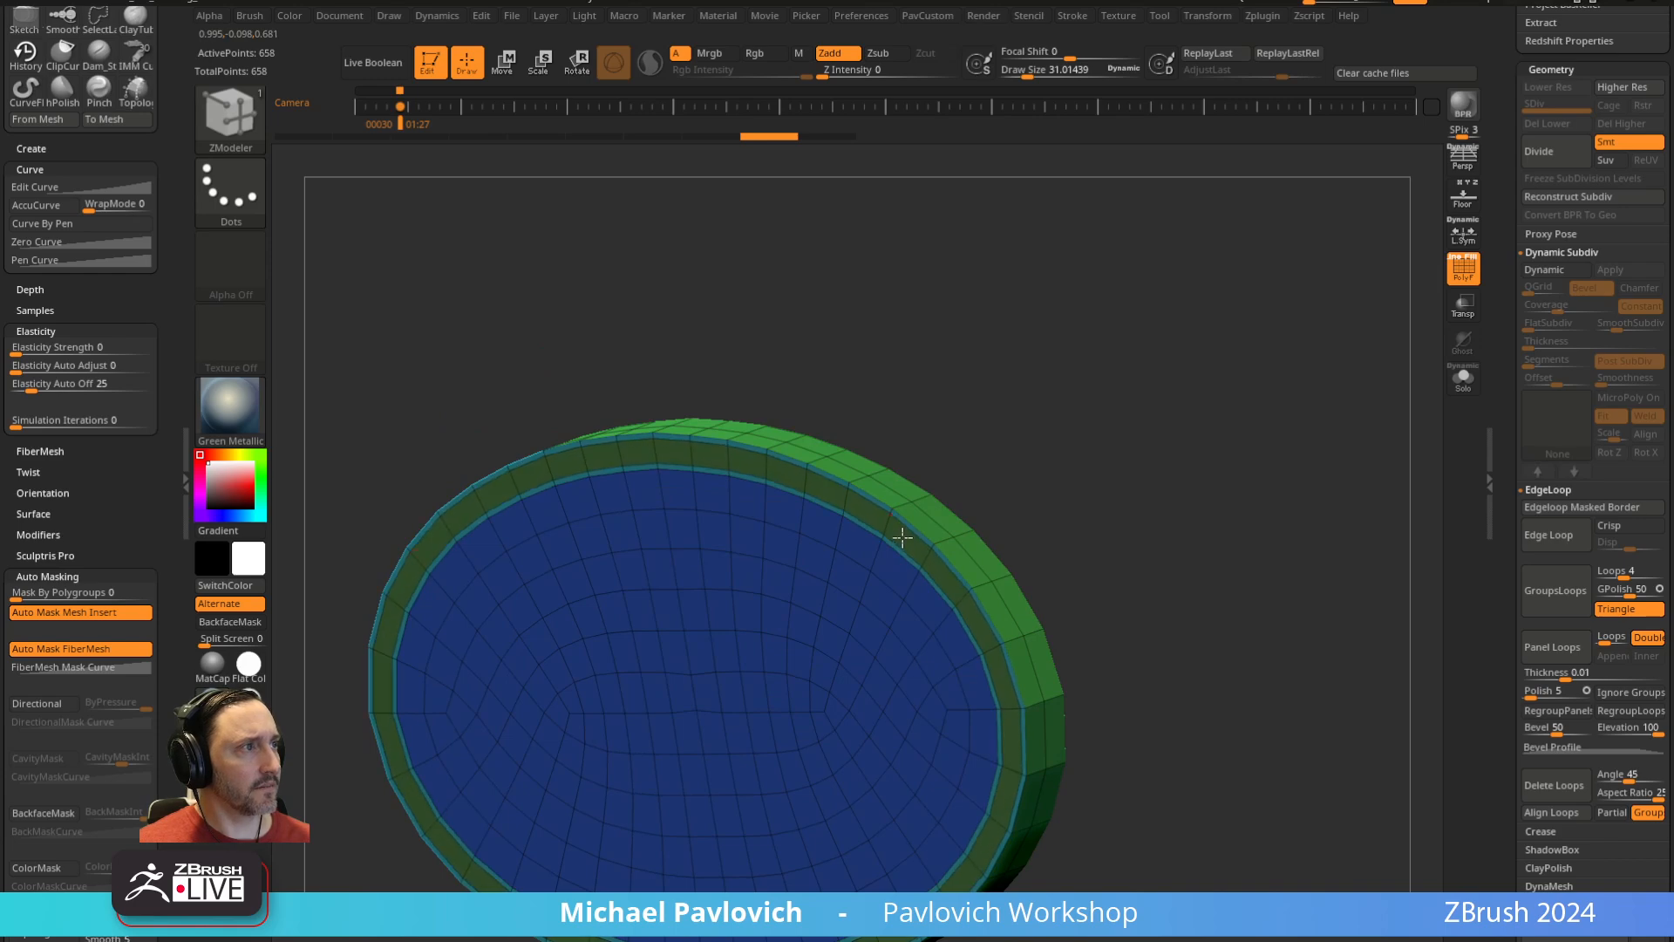
Offset the inner rim band with QMesh on its polygroup island to form a stepped border around the face
key("space")
left_click(871, 413)
left_click_drag(1077, 472, 1033, 478)
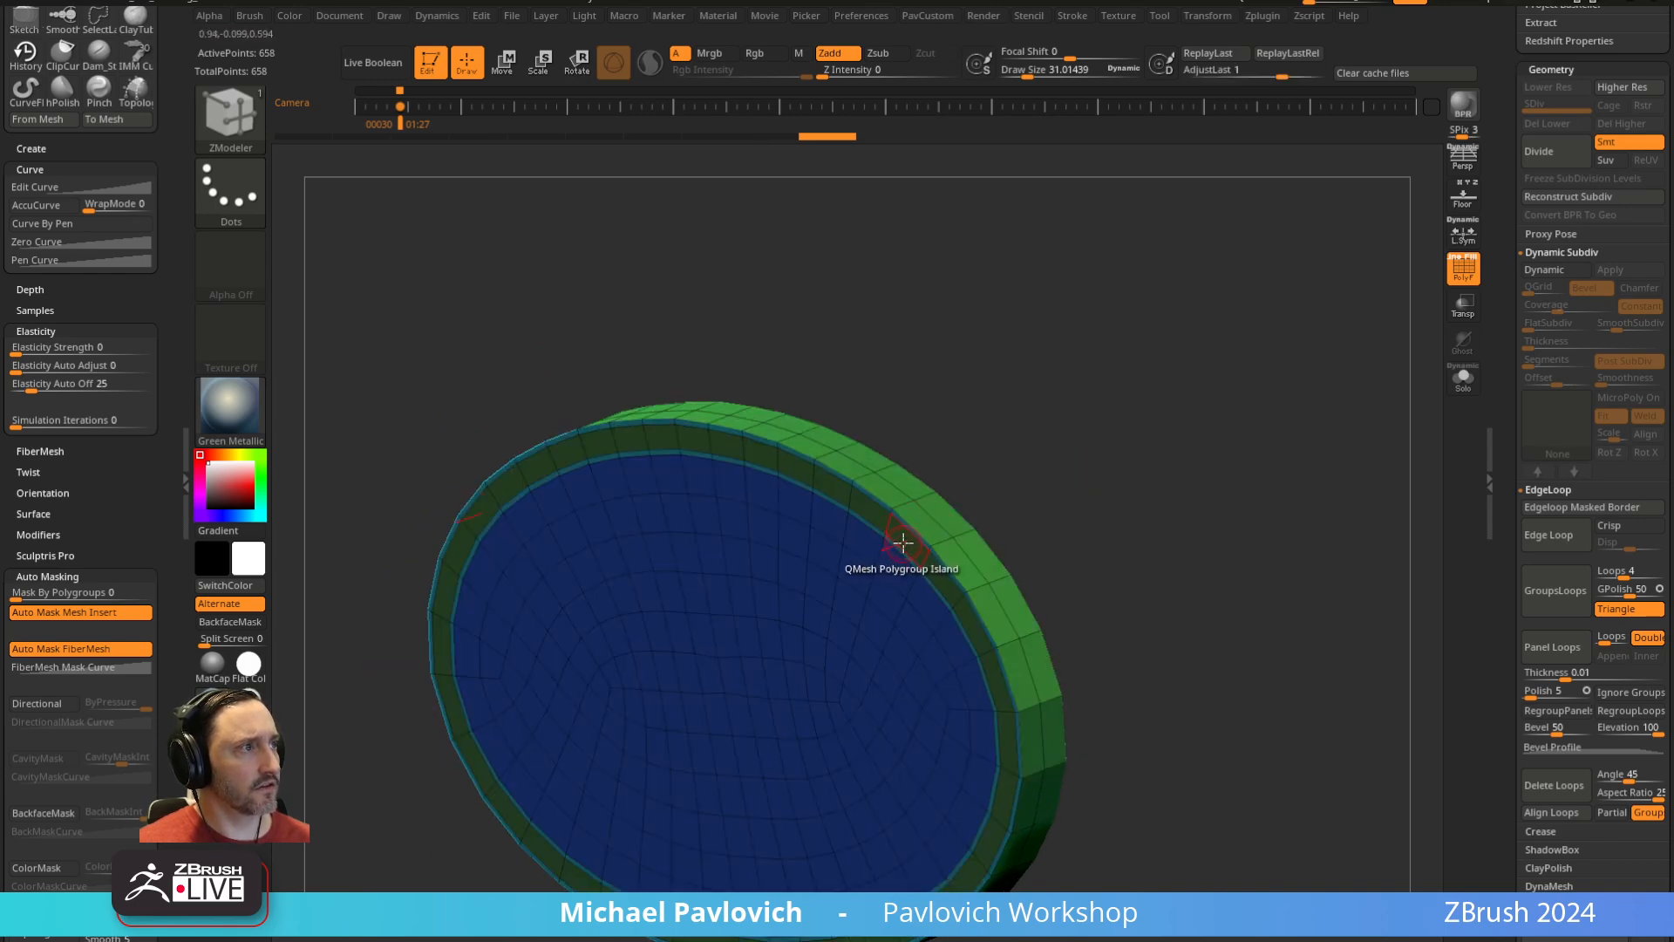
left_click_drag(903, 543, 891, 539)
left_click_drag(1086, 531, 1164, 552)
Crease the plate's polygroup borders with Crease PG and turn on dynamic subdivision
key("3")
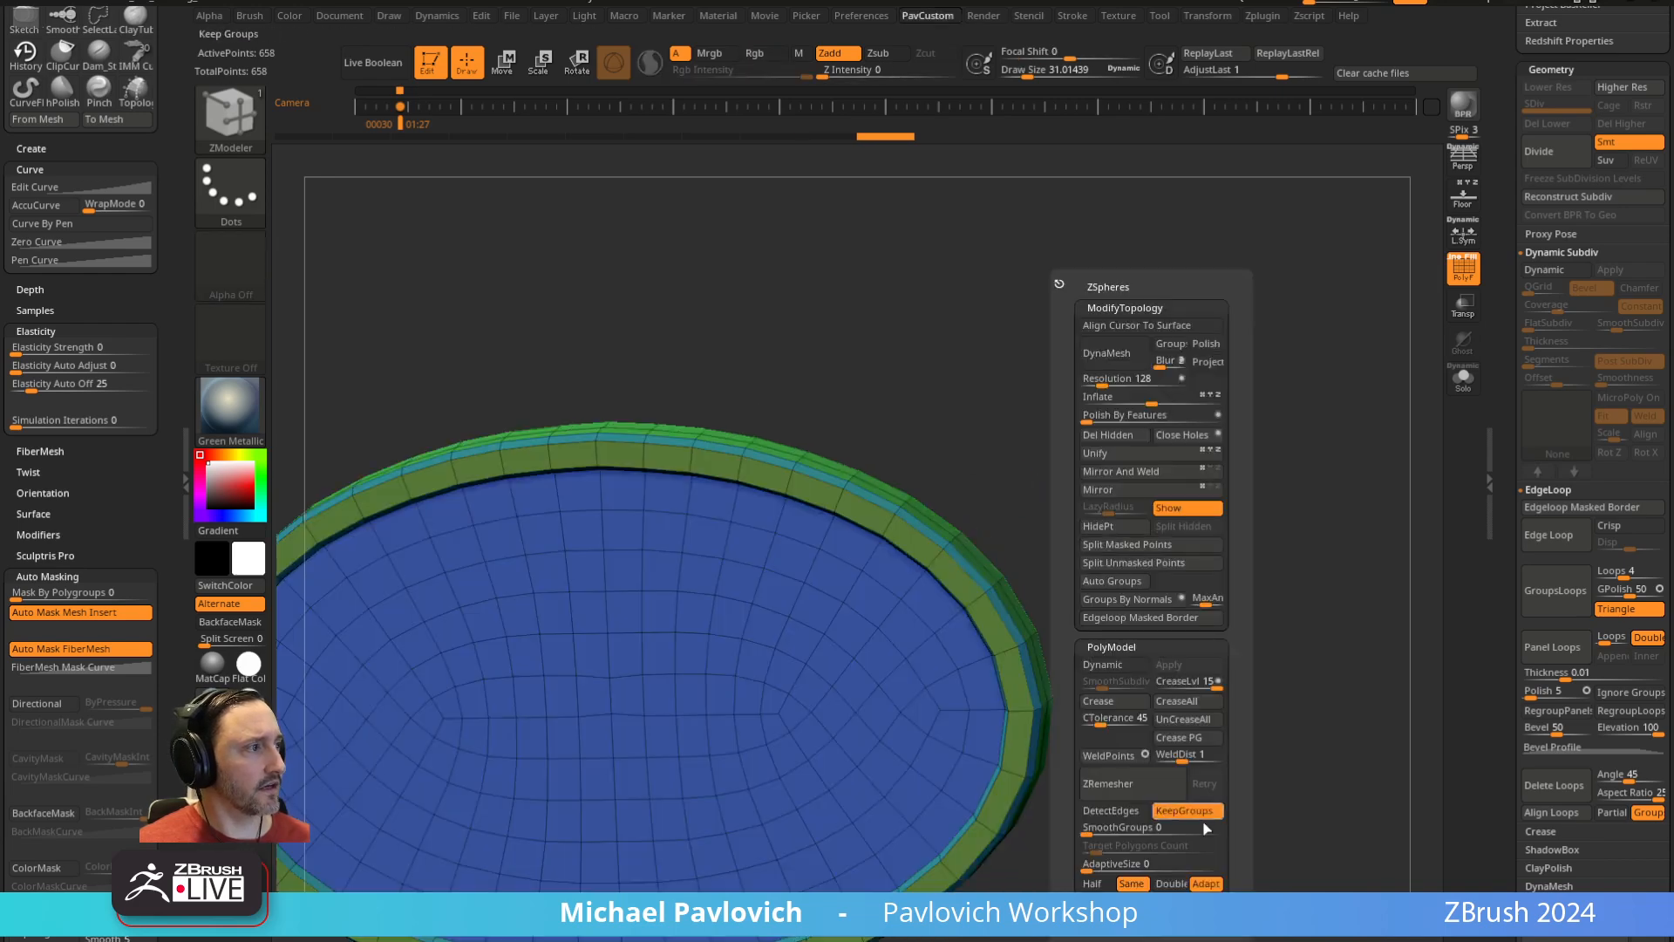
left_click(1188, 739)
key("d")
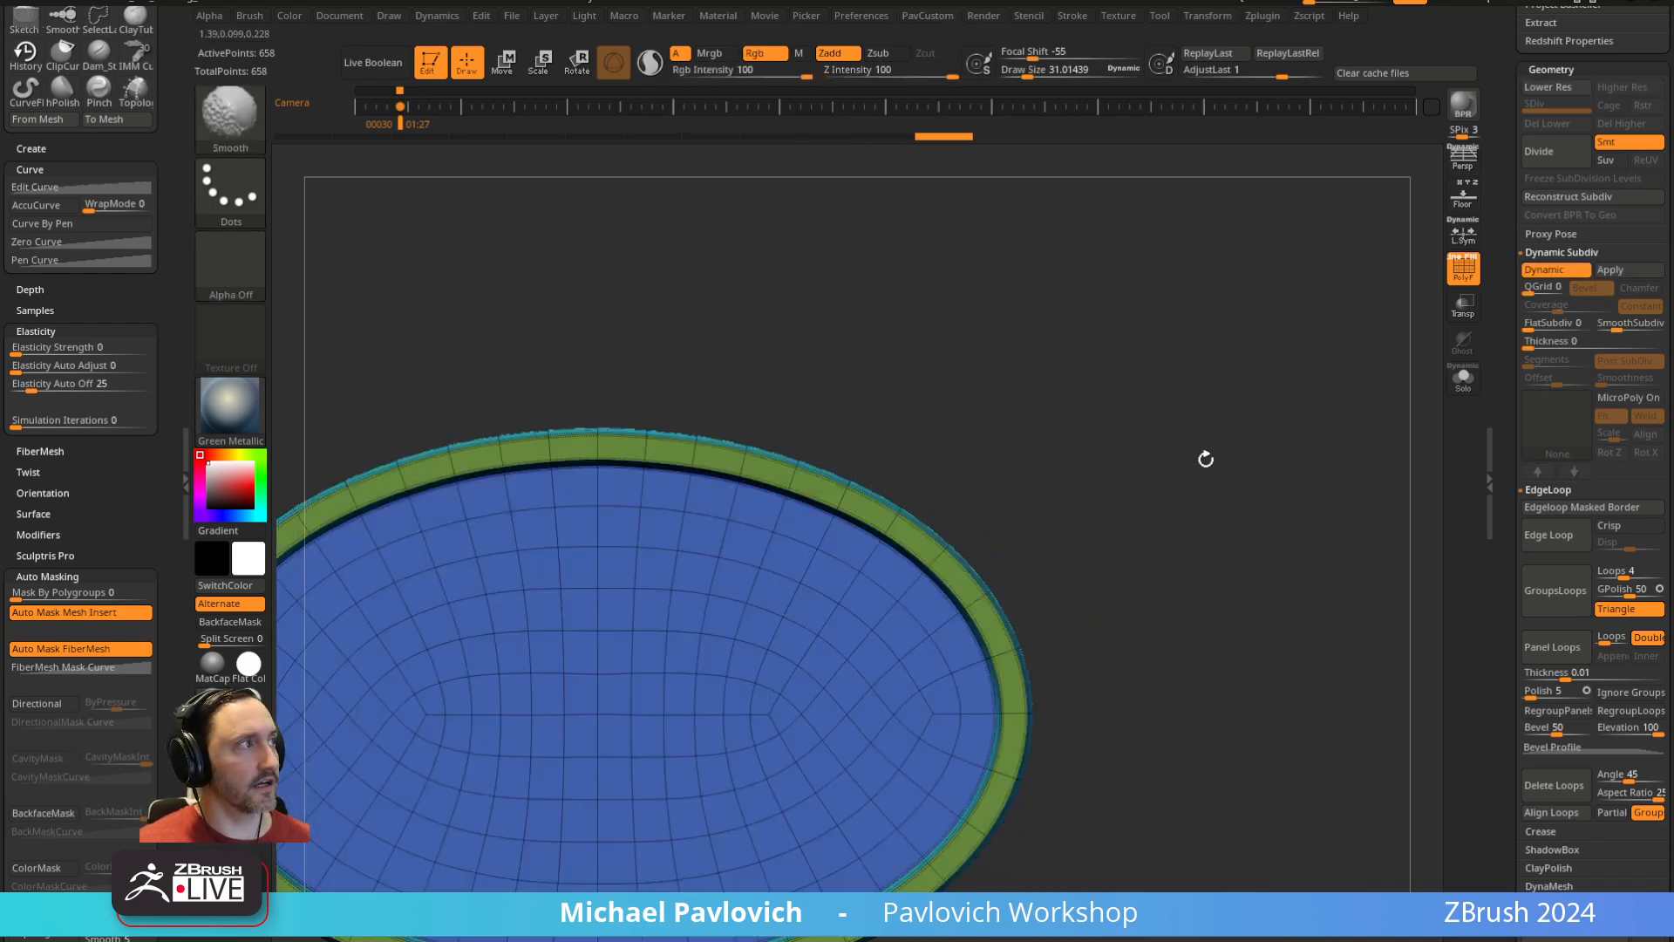
Set the plate's CreaseLvl to 2 and SmoothSubdiv to 3, and hide the polyframe
key("f")
key("3")
left_click(1208, 683)
type("2")
key("Return")
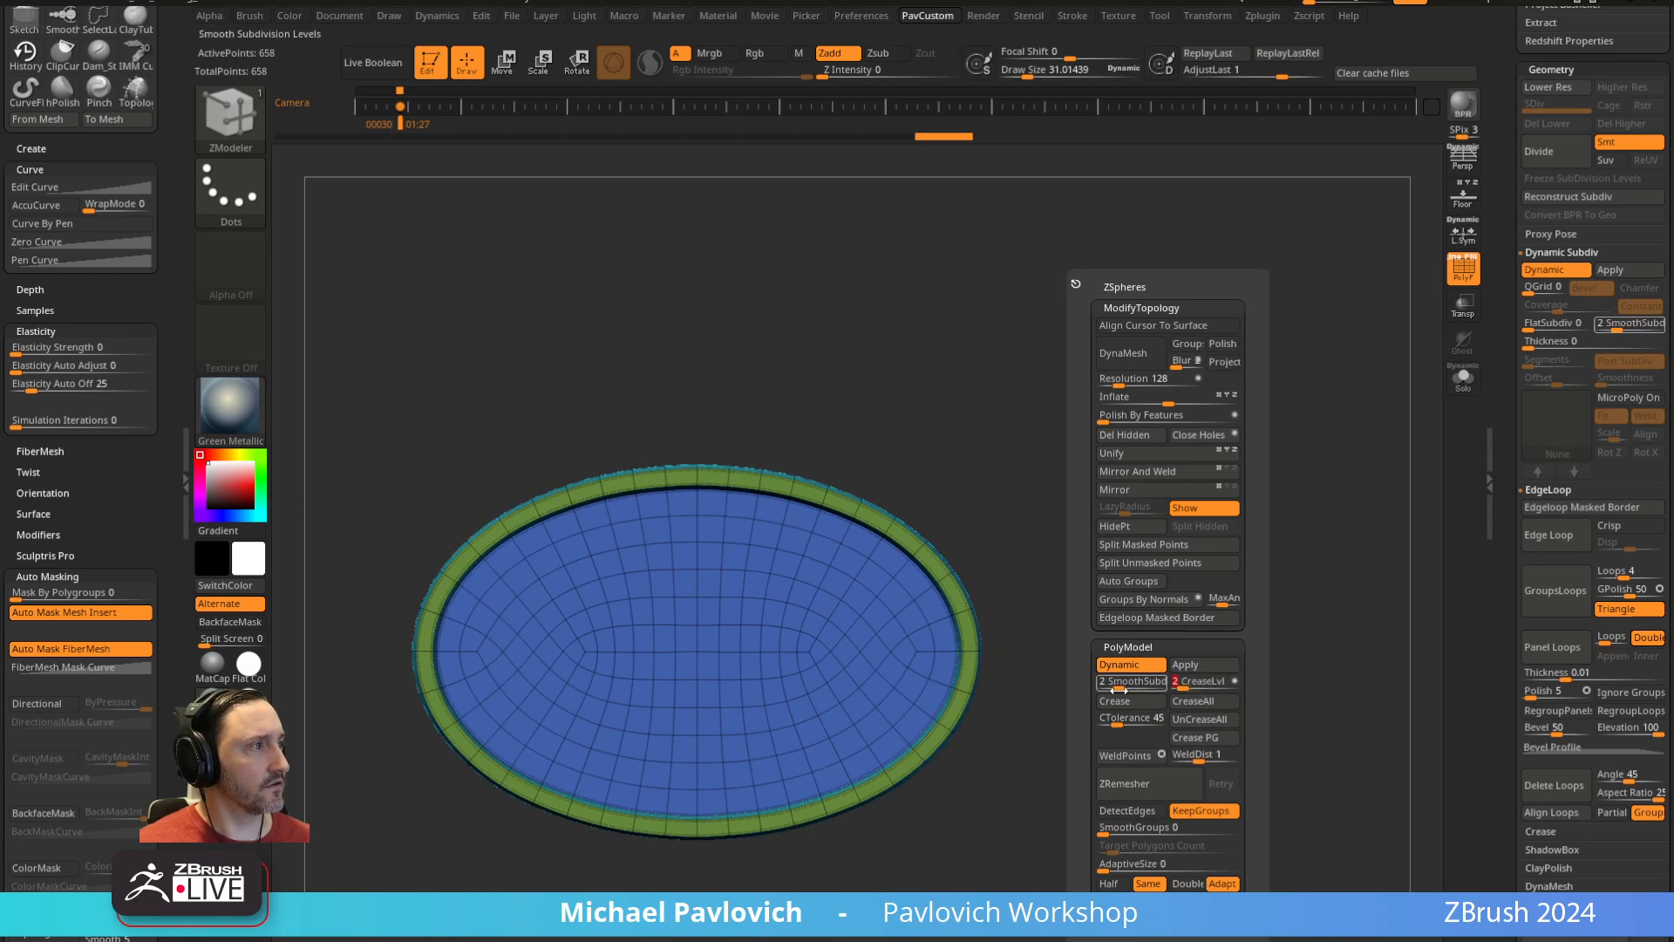
left_click(1115, 685)
type("3")
key("Return")
left_click(1465, 274)
mouse_move(1286, 350)
left_mouse_down()
mouse_move(1216, 393)
mouse_move(1236, 383)
left_mouse_up()
left_click_drag(1130, 458, 1180, 456, "alt")
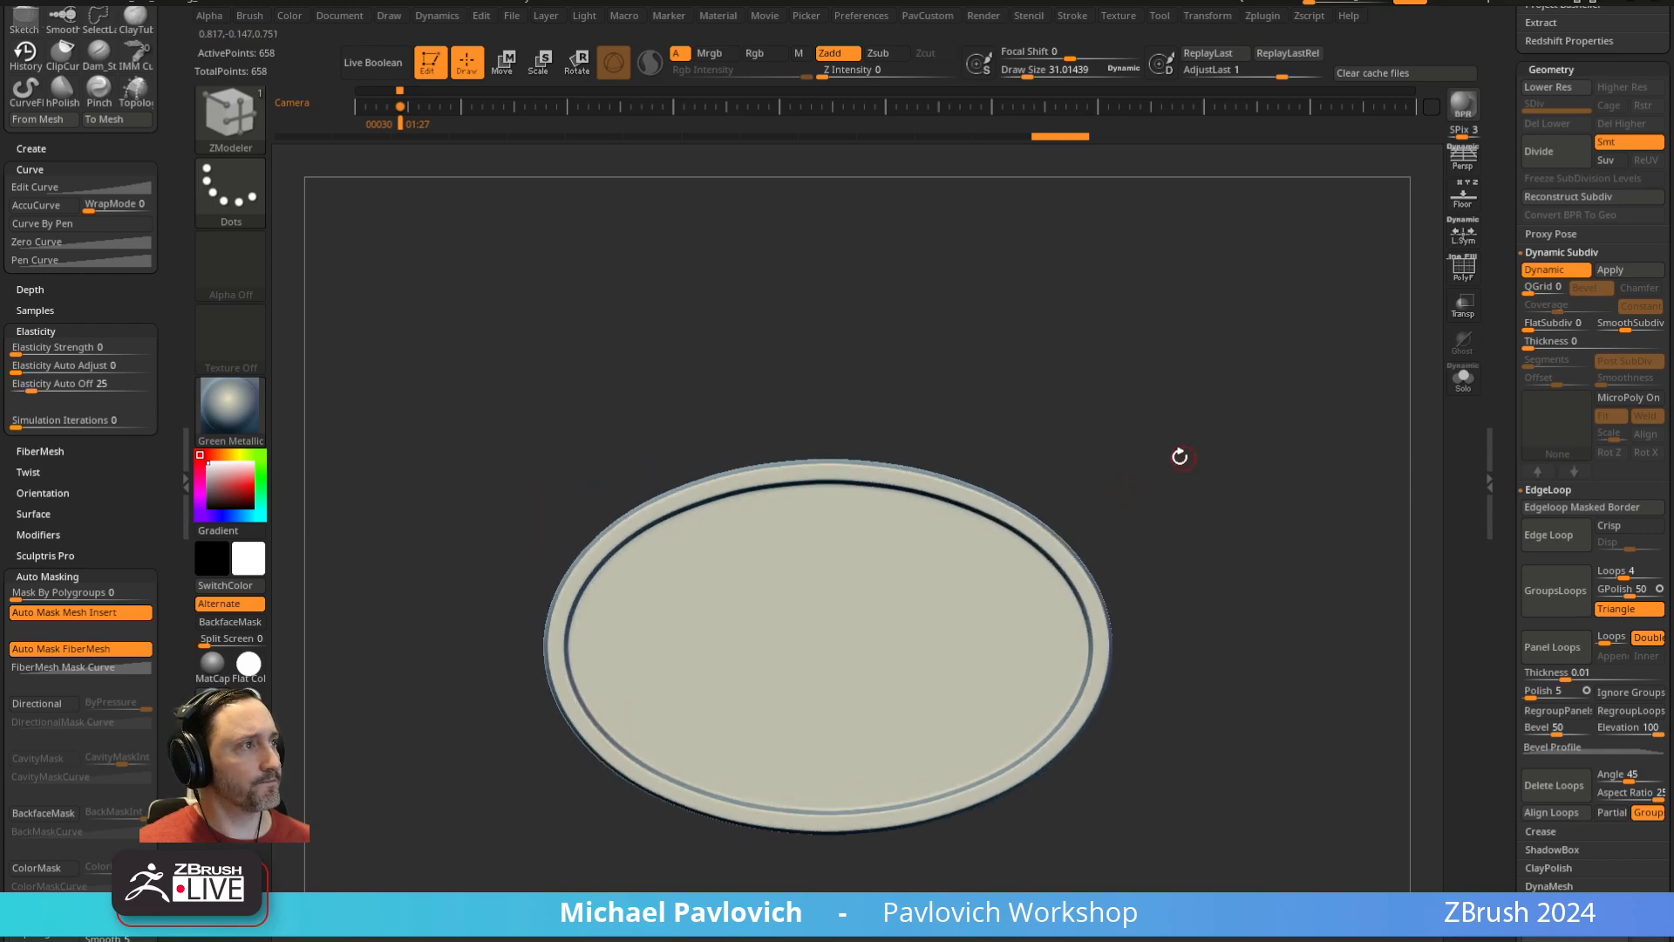
Apply the dynamic subdivision as real subdivision levels, then test a Standard brush stroke on the plate and undo it
key("s")
key("3")
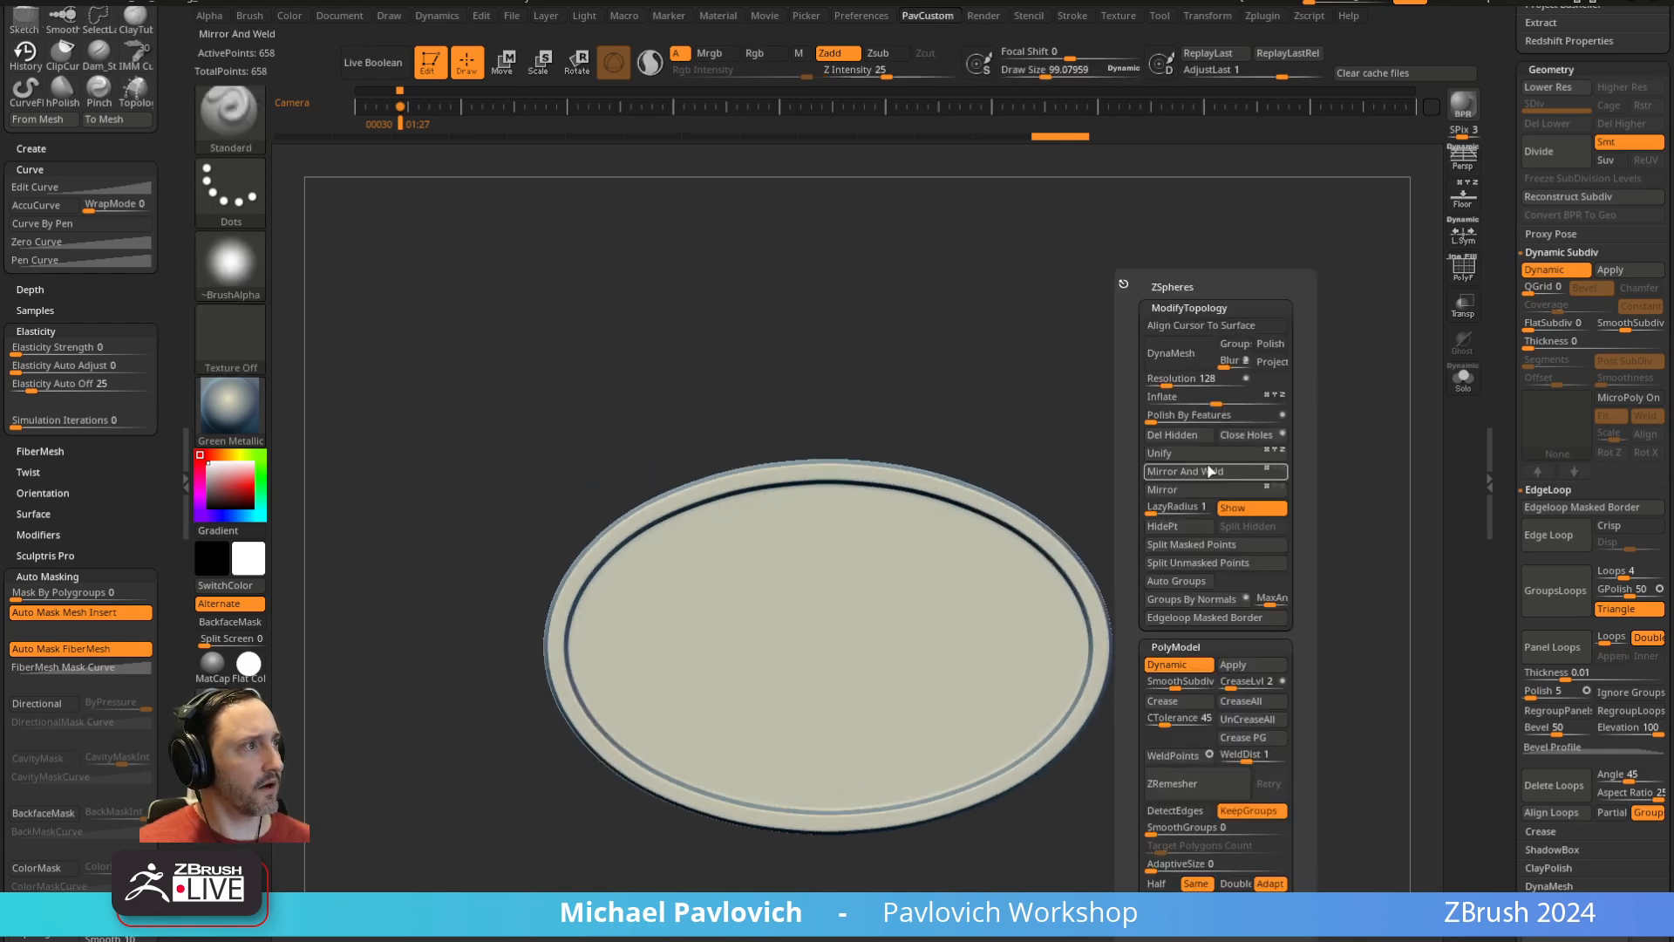
left_click(1244, 667)
mouse_move(850, 556)
left_mouse_down()
mouse_move(949, 660)
mouse_move(1097, 641)
left_mouse_up()
key("ctrl+z")
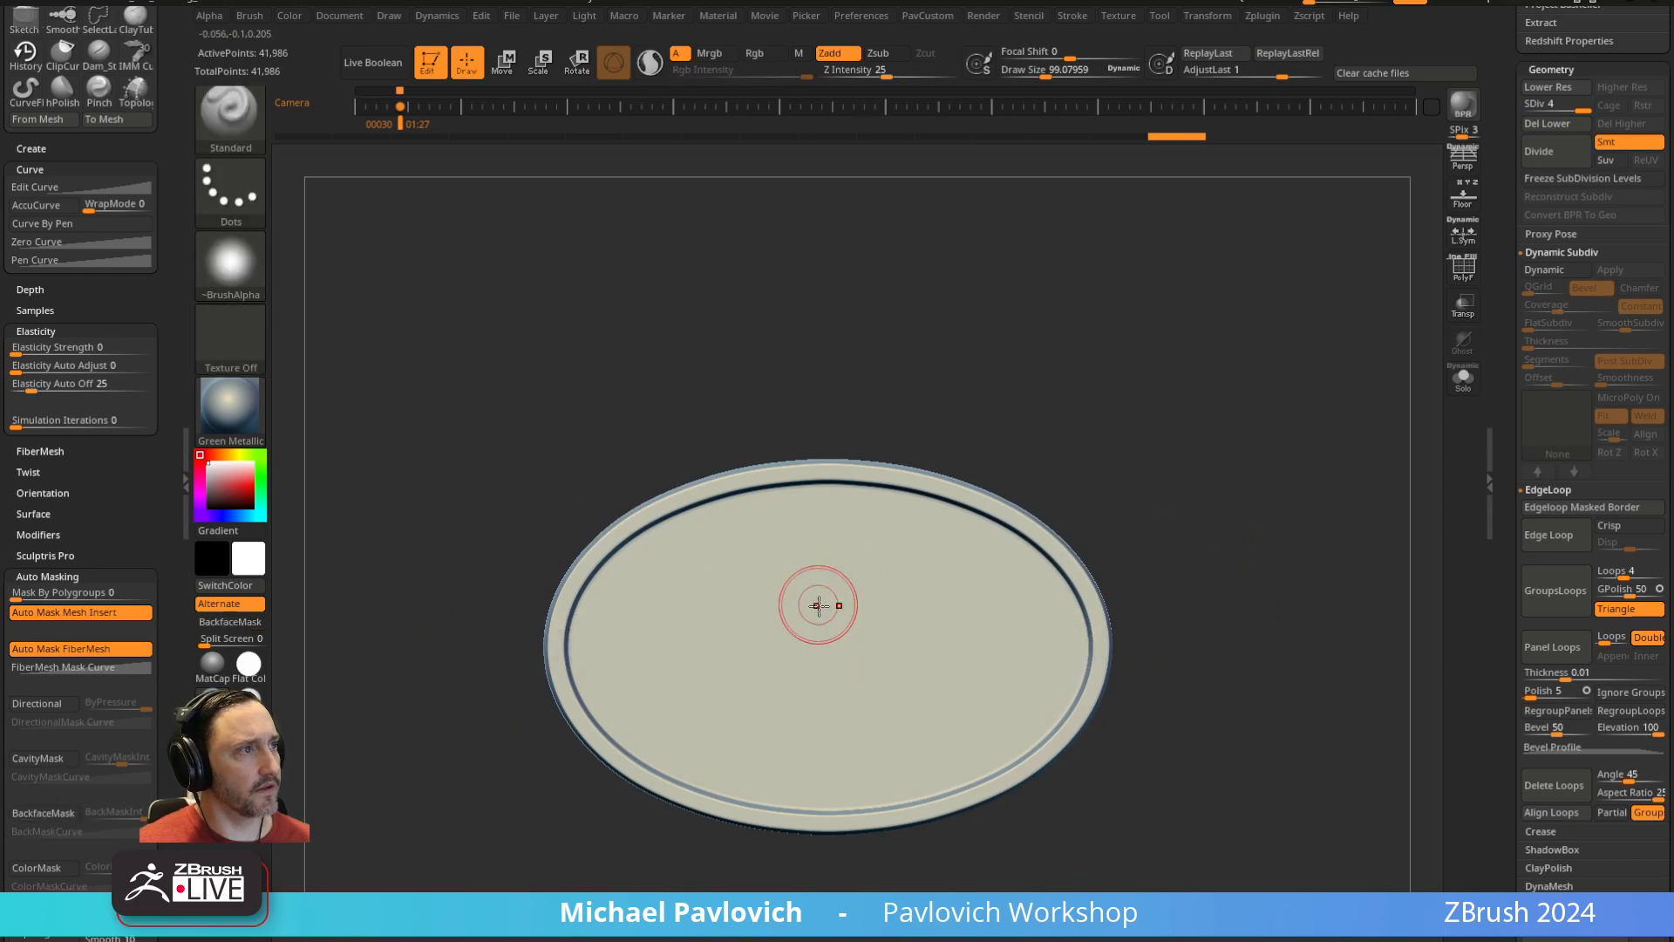
Mask a large 0 in the plate's centre, invert the mask, raise the 0 with the gizmo, and clear the mask
mouse_move(847, 539)
left_mouse_down("ctrl")
mouse_move(828, 739)
mouse_move(863, 523)
mouse_move(842, 715)
mouse_move(907, 540)
mouse_move(837, 510)
left_mouse_up("ctrl")
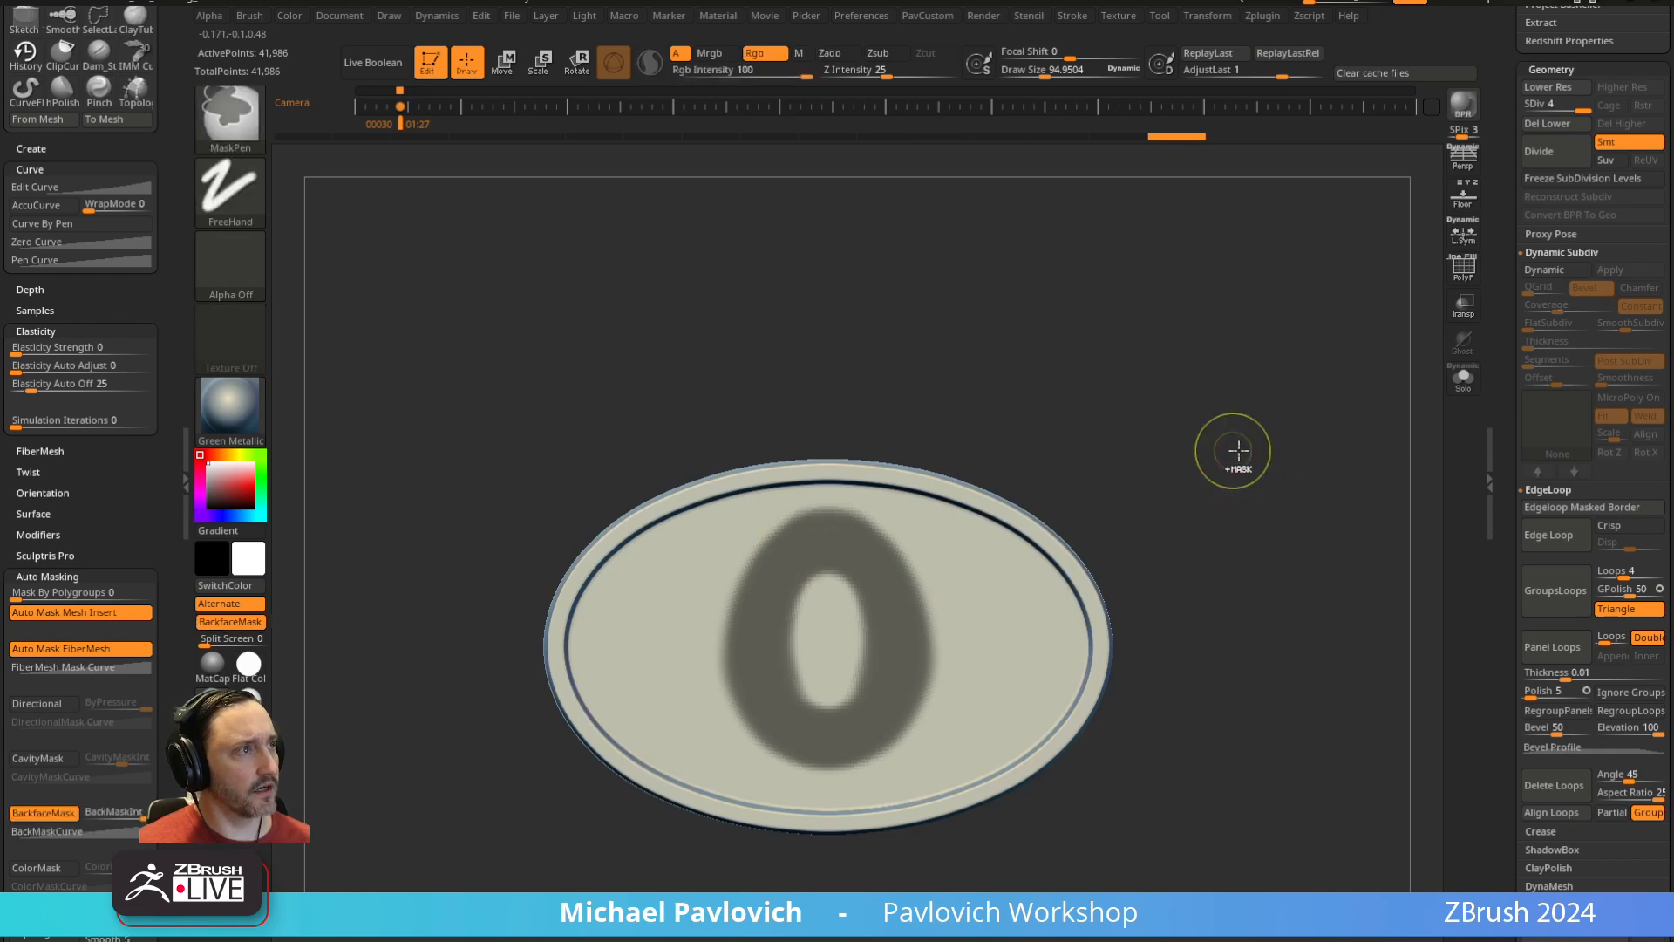
left_click(1247, 410, "ctrl")
key("w")
left_click(871, 532, "alt")
mouse_move(1149, 417)
left_mouse_down()
mouse_move(1263, 423)
mouse_move(1144, 426)
left_mouse_up()
left_click_drag(933, 544, 942, 546)
key("q")
left_click_drag(1225, 436, 1246, 448, "ctrl")
Divide the plate to SDiv 5 and plane the raised 0's outer and inner edges with the TrimDynamic brush
key("ctrl+d")
key("b")
key("t")
key("d")
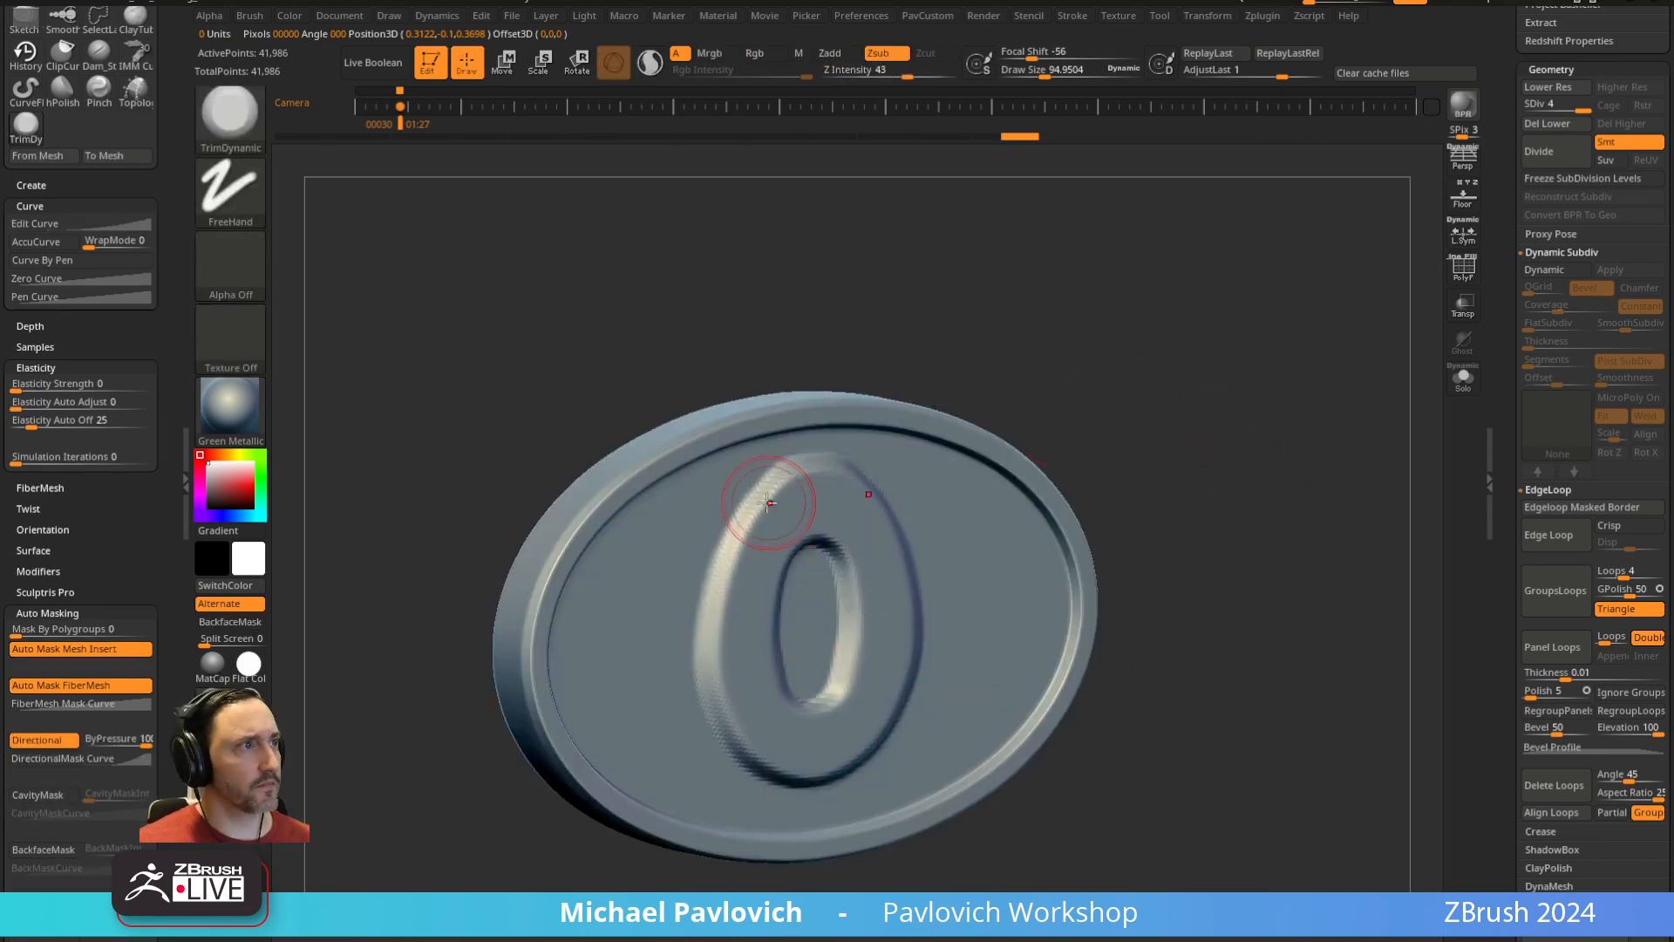
key("s")
left_click_drag(813, 501, 803, 501)
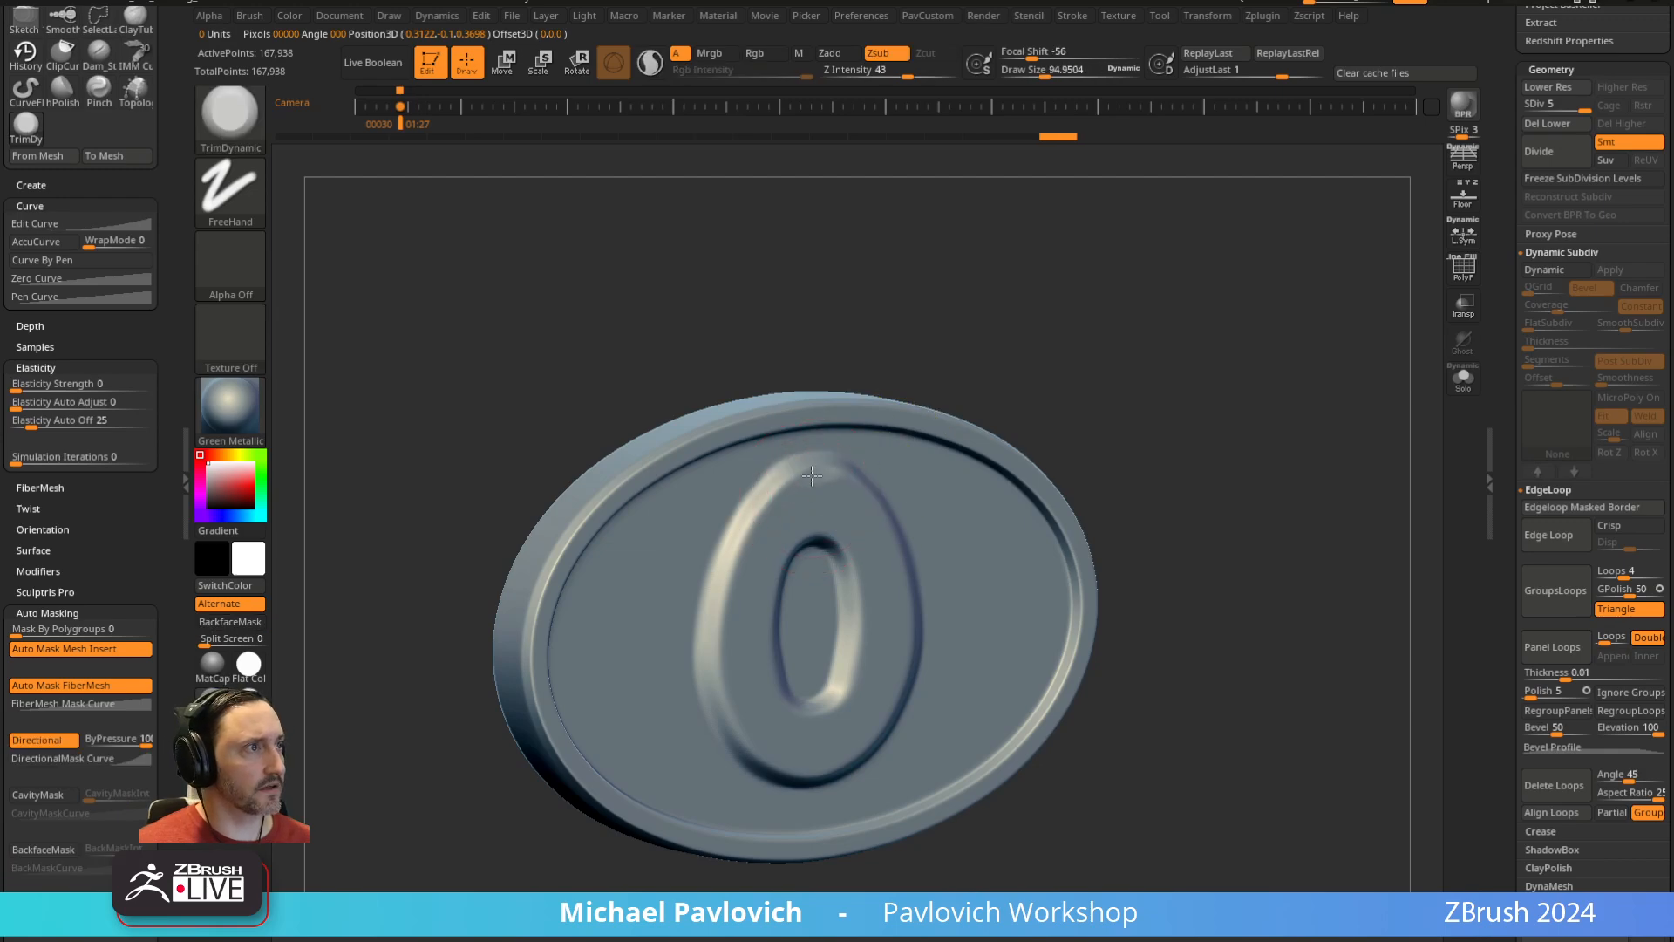
left_click_drag(735, 624, 809, 770)
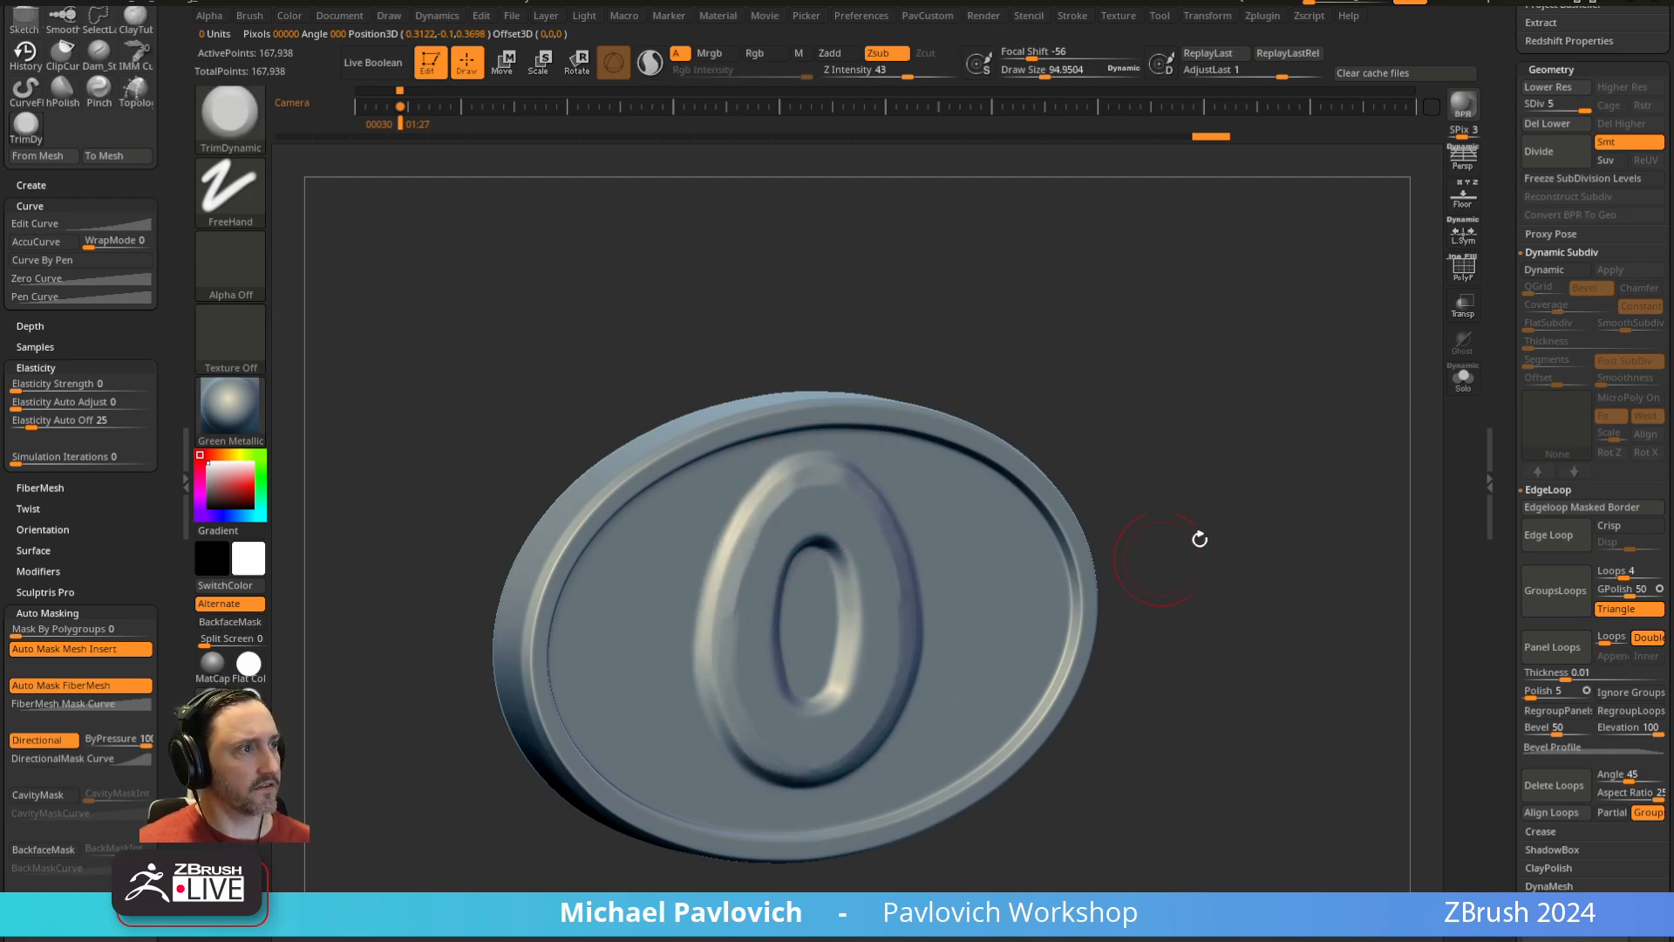
left_click_drag(1200, 538, 1125, 488)
mouse_move(822, 564)
left_mouse_down()
mouse_move(792, 654)
mouse_move(832, 722)
left_mouse_up()
mouse_move(1131, 437)
left_mouse_down()
mouse_move(1095, 489)
mouse_move(1087, 613)
left_mouse_up()
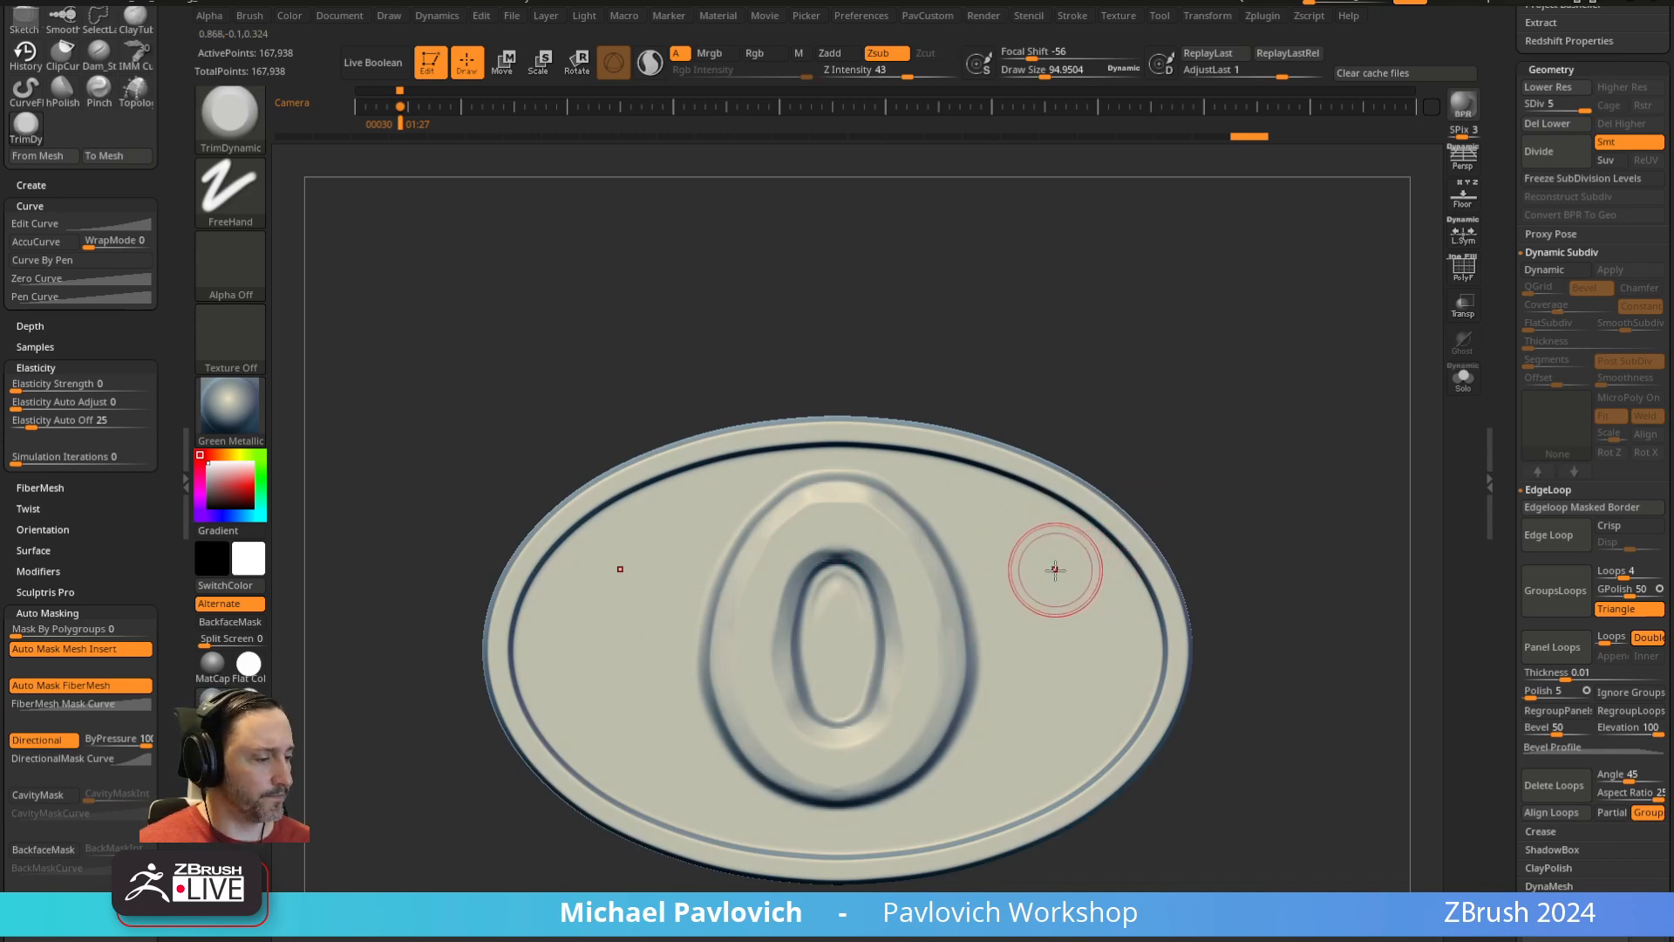
left_click_drag(1261, 449, 1233, 434, "alt")
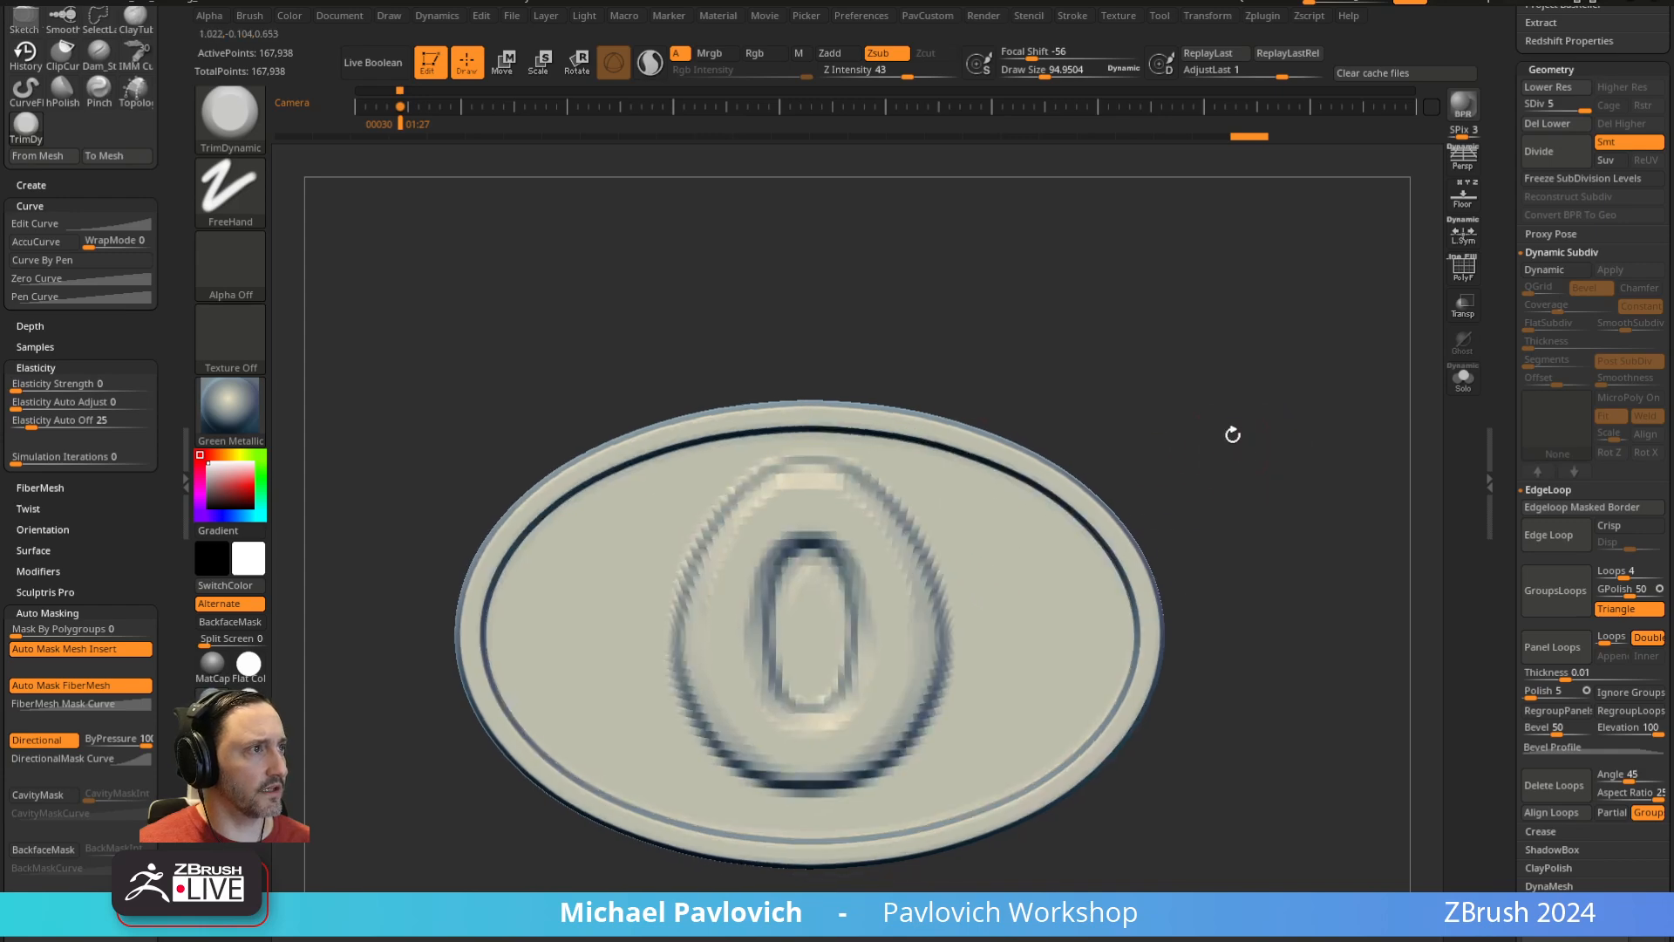
Switch to the Standard brush, show the polyframe, and isolate the polygroup of the recessed face carrying the 0
key("b")
key("s")
key("t")
left_click(1463, 277)
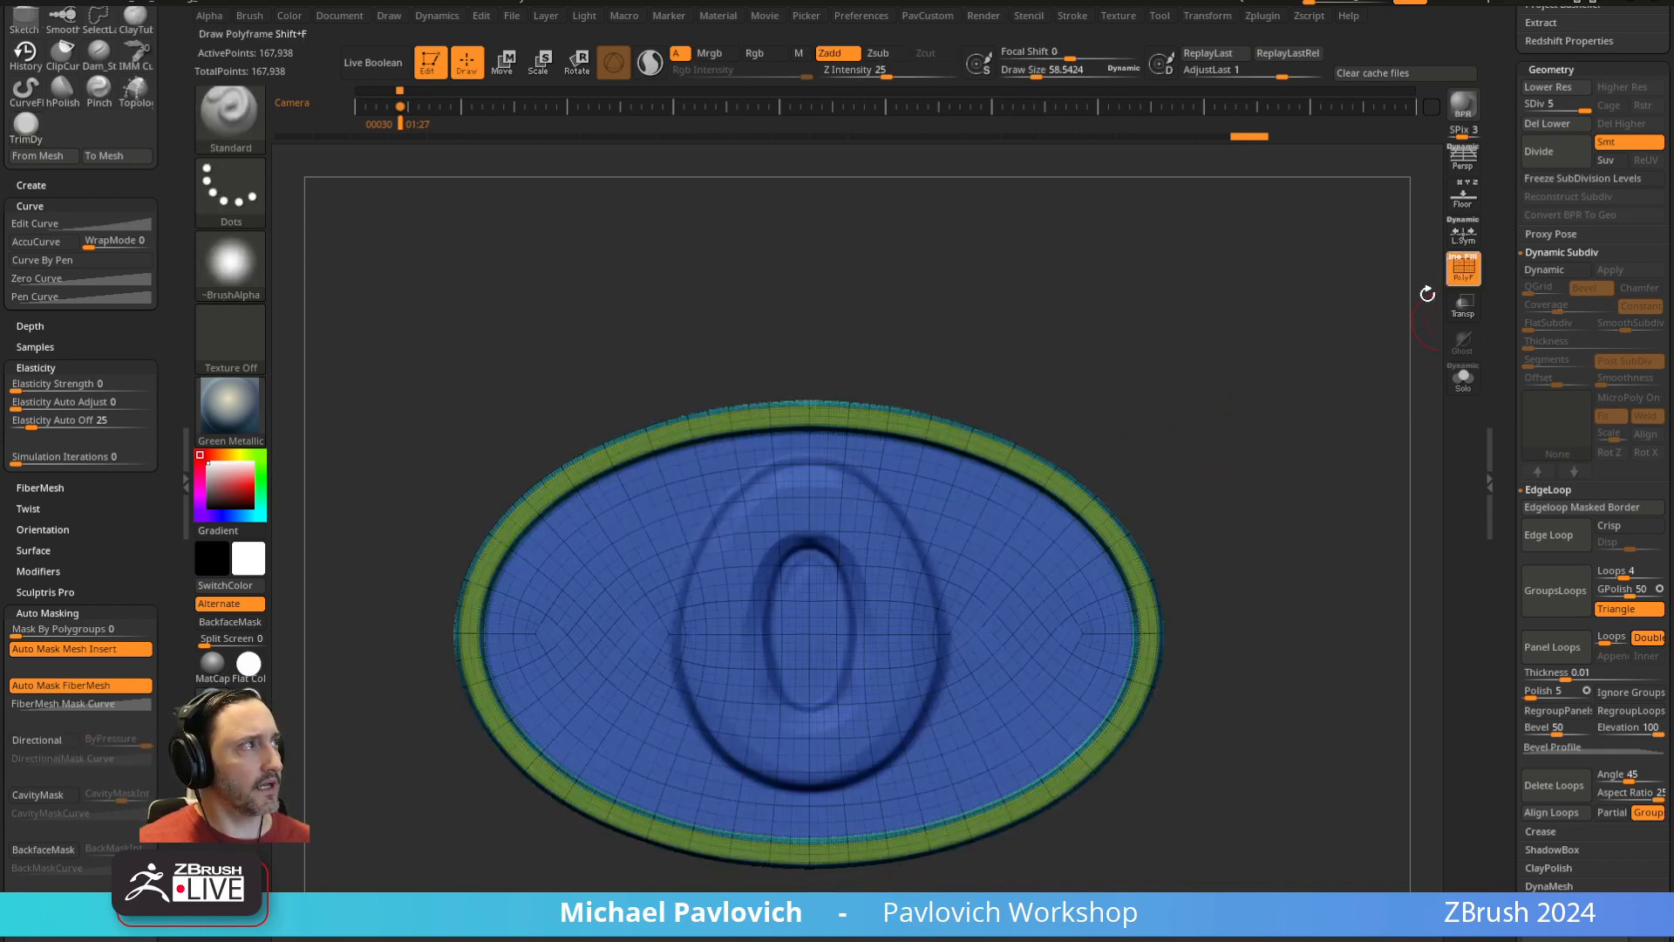
left_click_drag(1247, 375, 1291, 393)
left_click(1003, 561, "ctrl+shift")
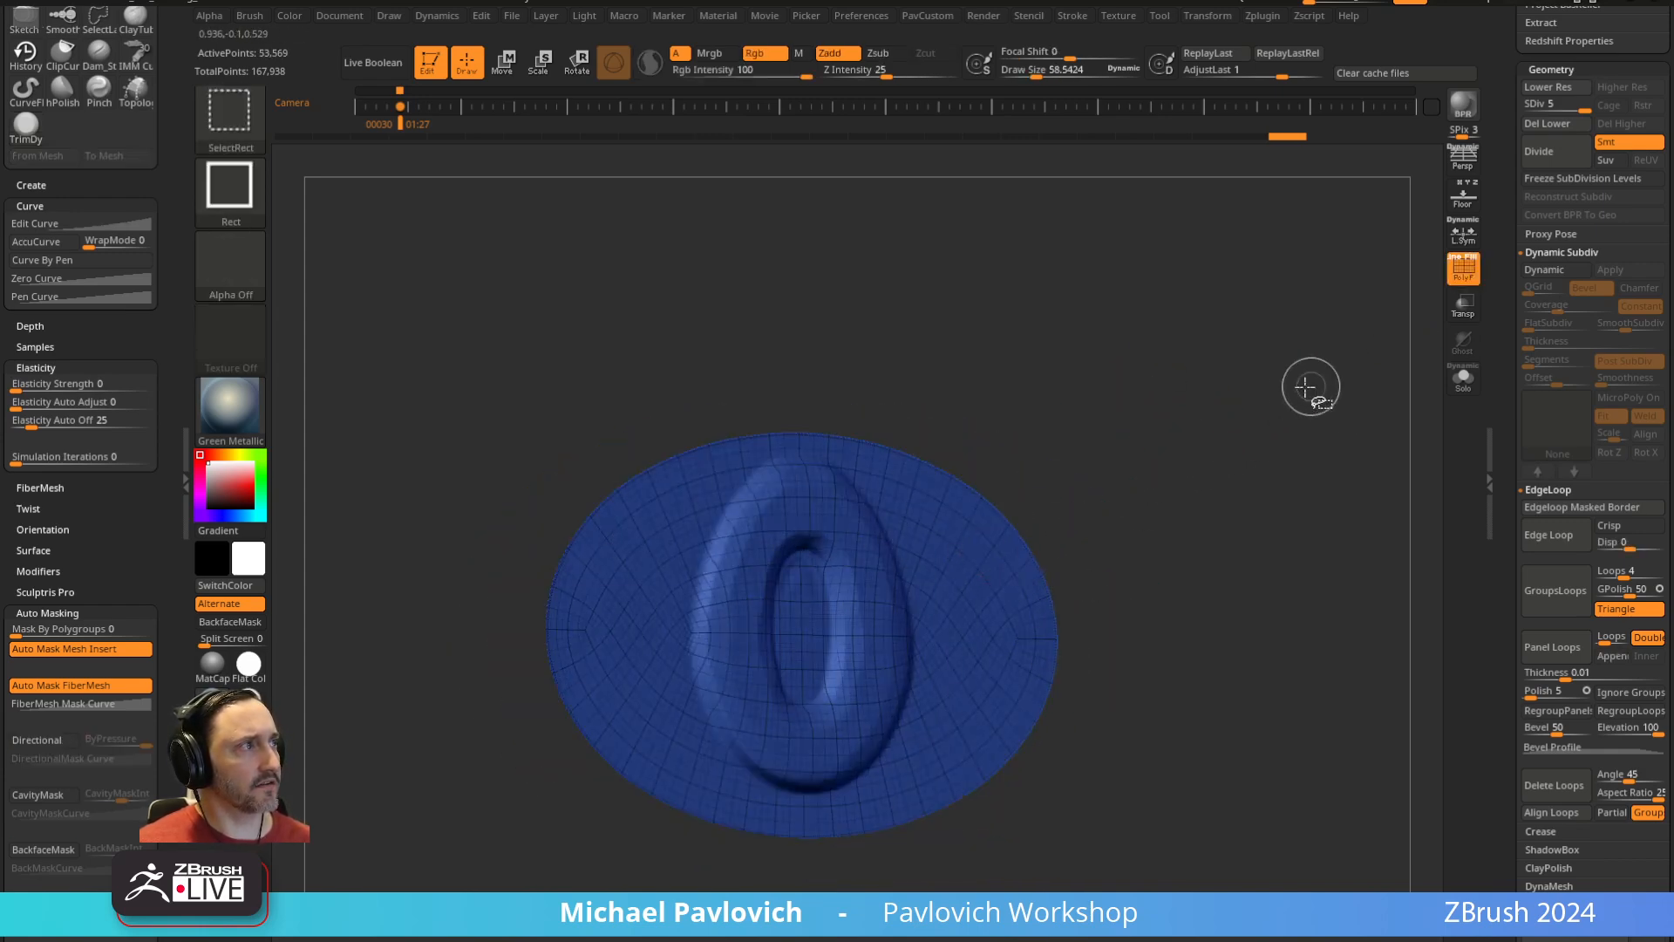
left_click(1299, 392, "ctrl+shift")
left_click(976, 525, "ctrl+shift")
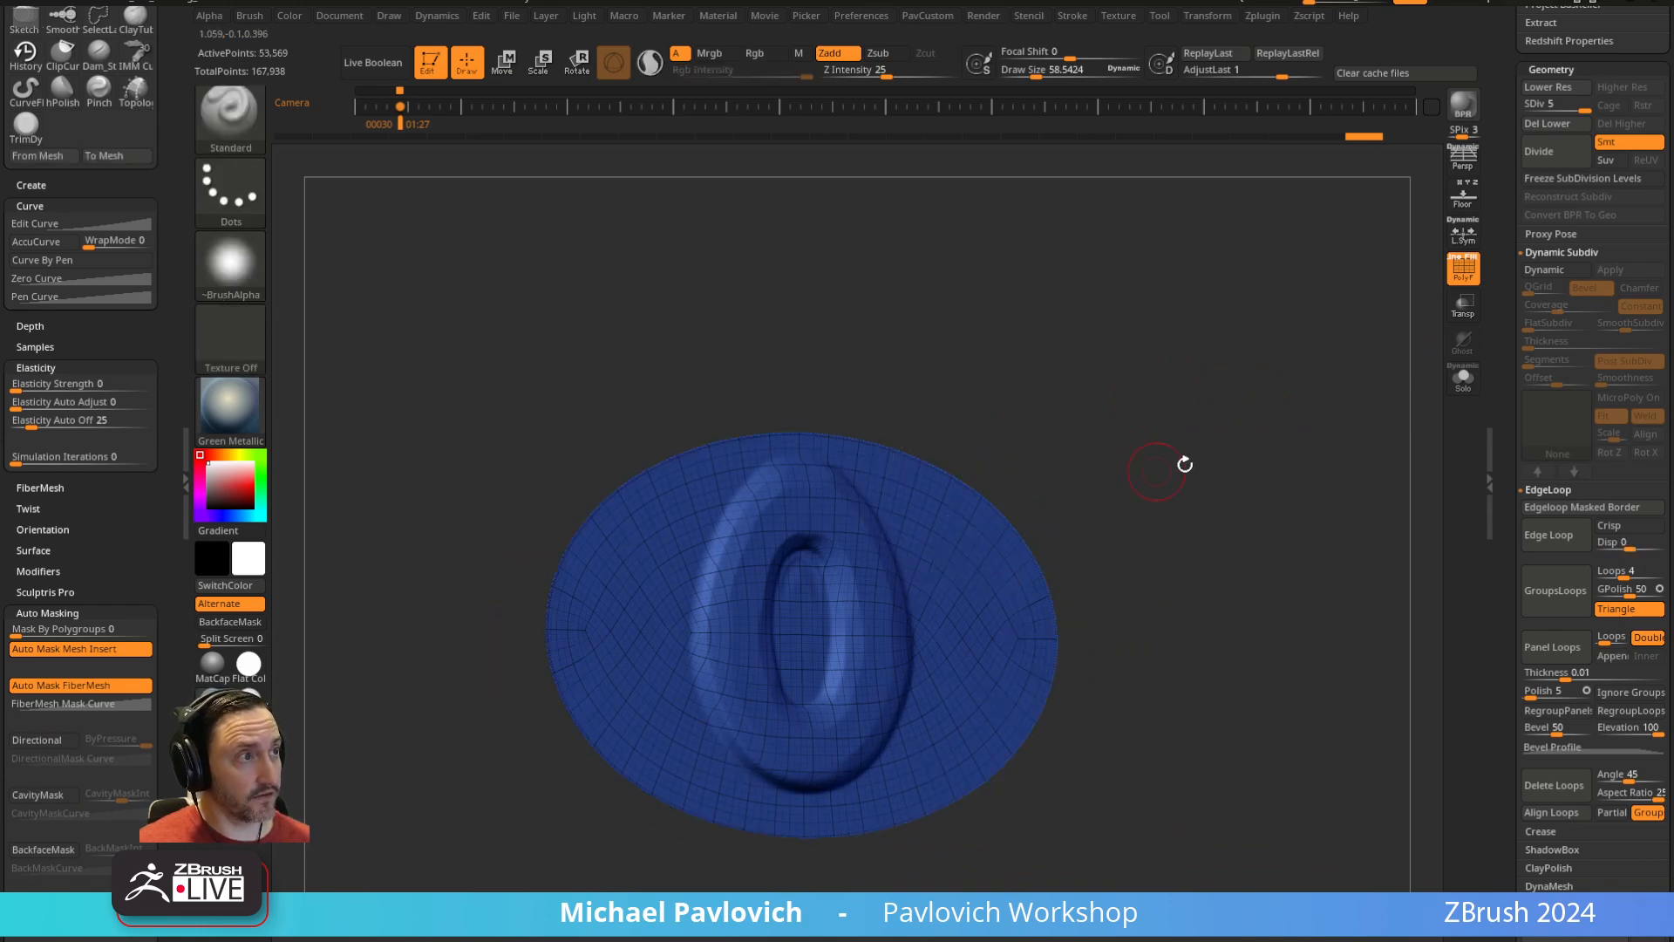
Mask the raised 0 by painting along its outline and filling the enclosed region, and bring up the Masking settings
mouse_move(1003, 461)
left_mouse_down()
mouse_move(736, 516)
mouse_move(740, 480)
mouse_move(667, 544)
mouse_move(634, 626)
mouse_move(647, 700)
mouse_move(684, 762)
mouse_move(740, 777)
left_mouse_up()
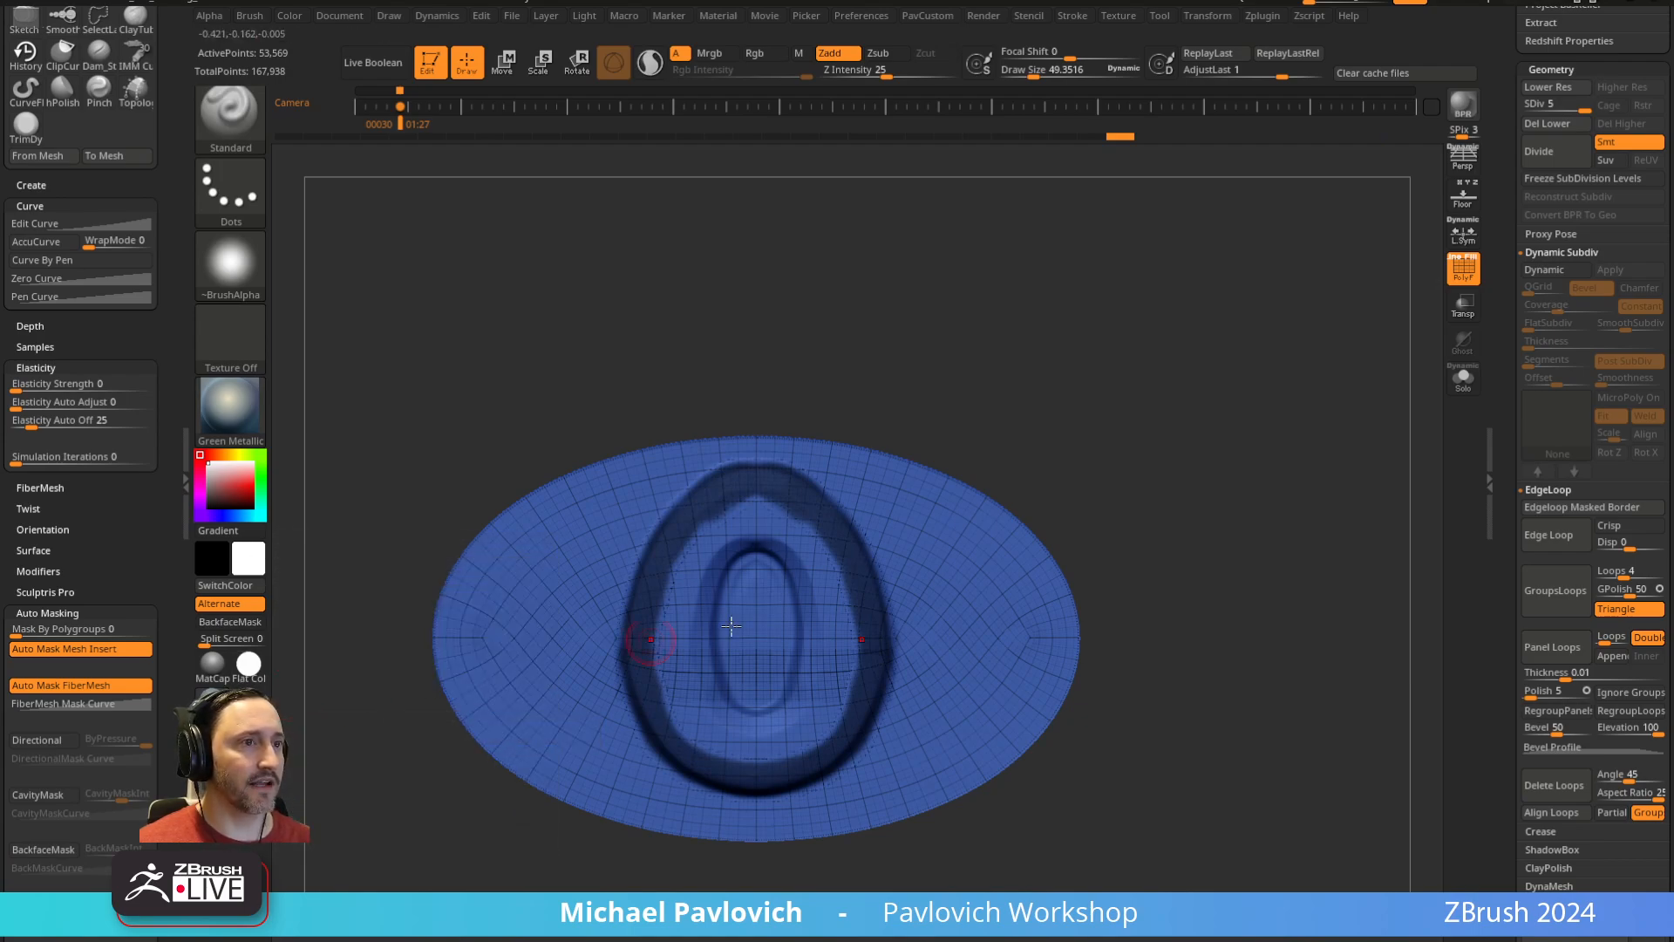
left_click(755, 616, "ctrl")
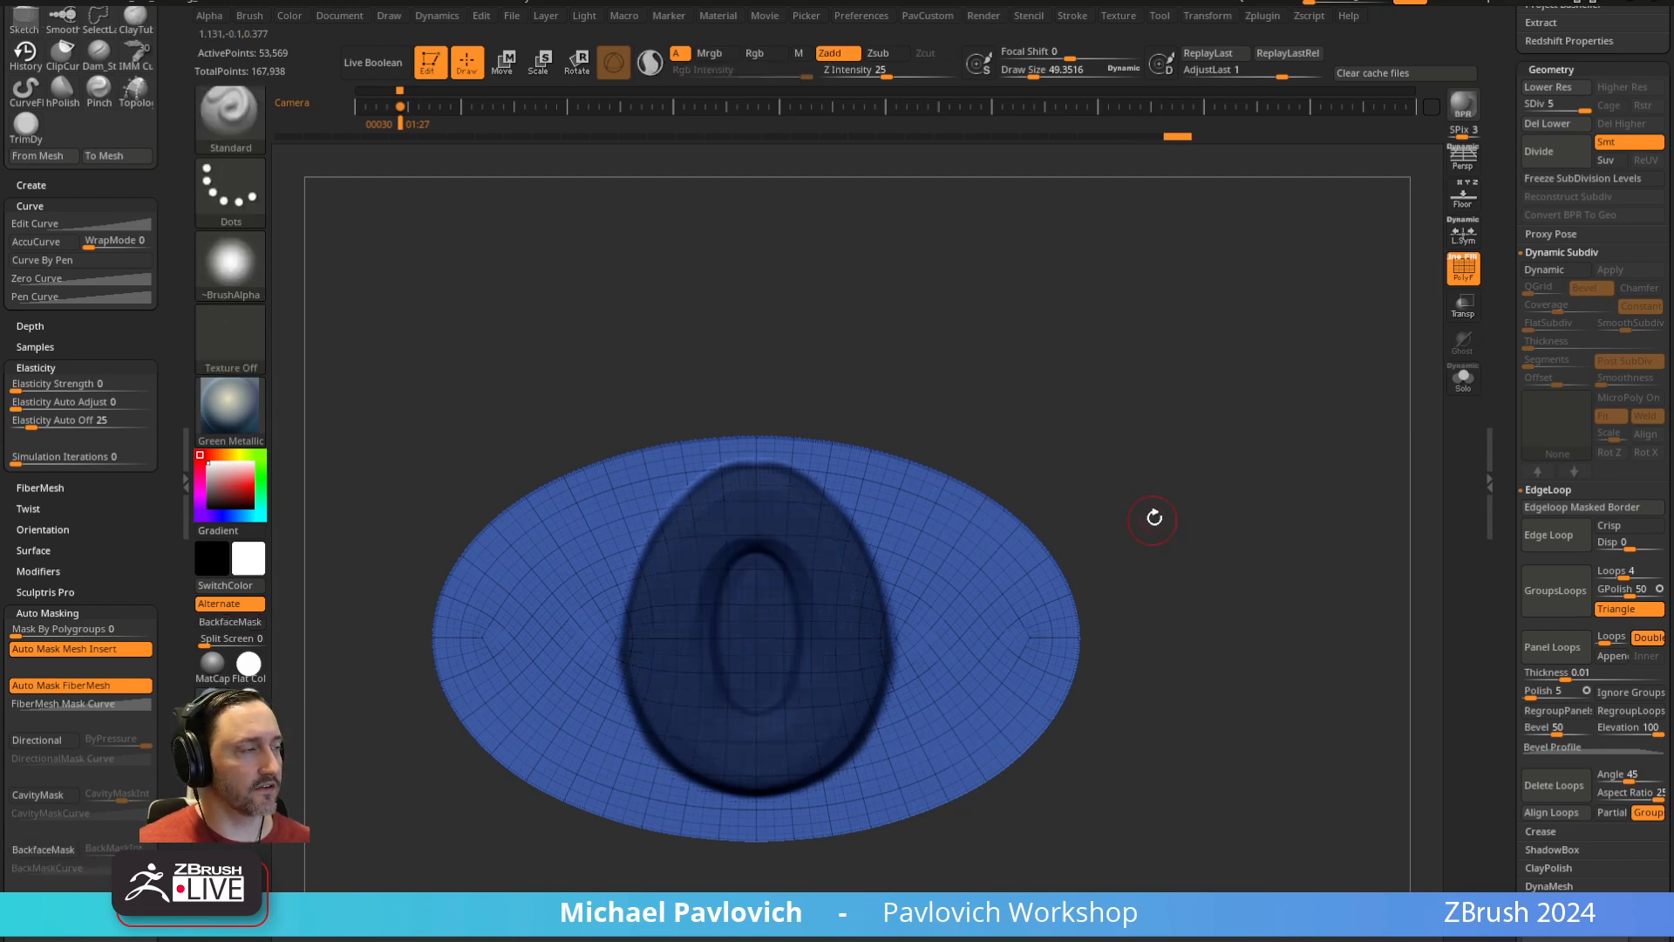
scroll(1503, 436, "down", 5)
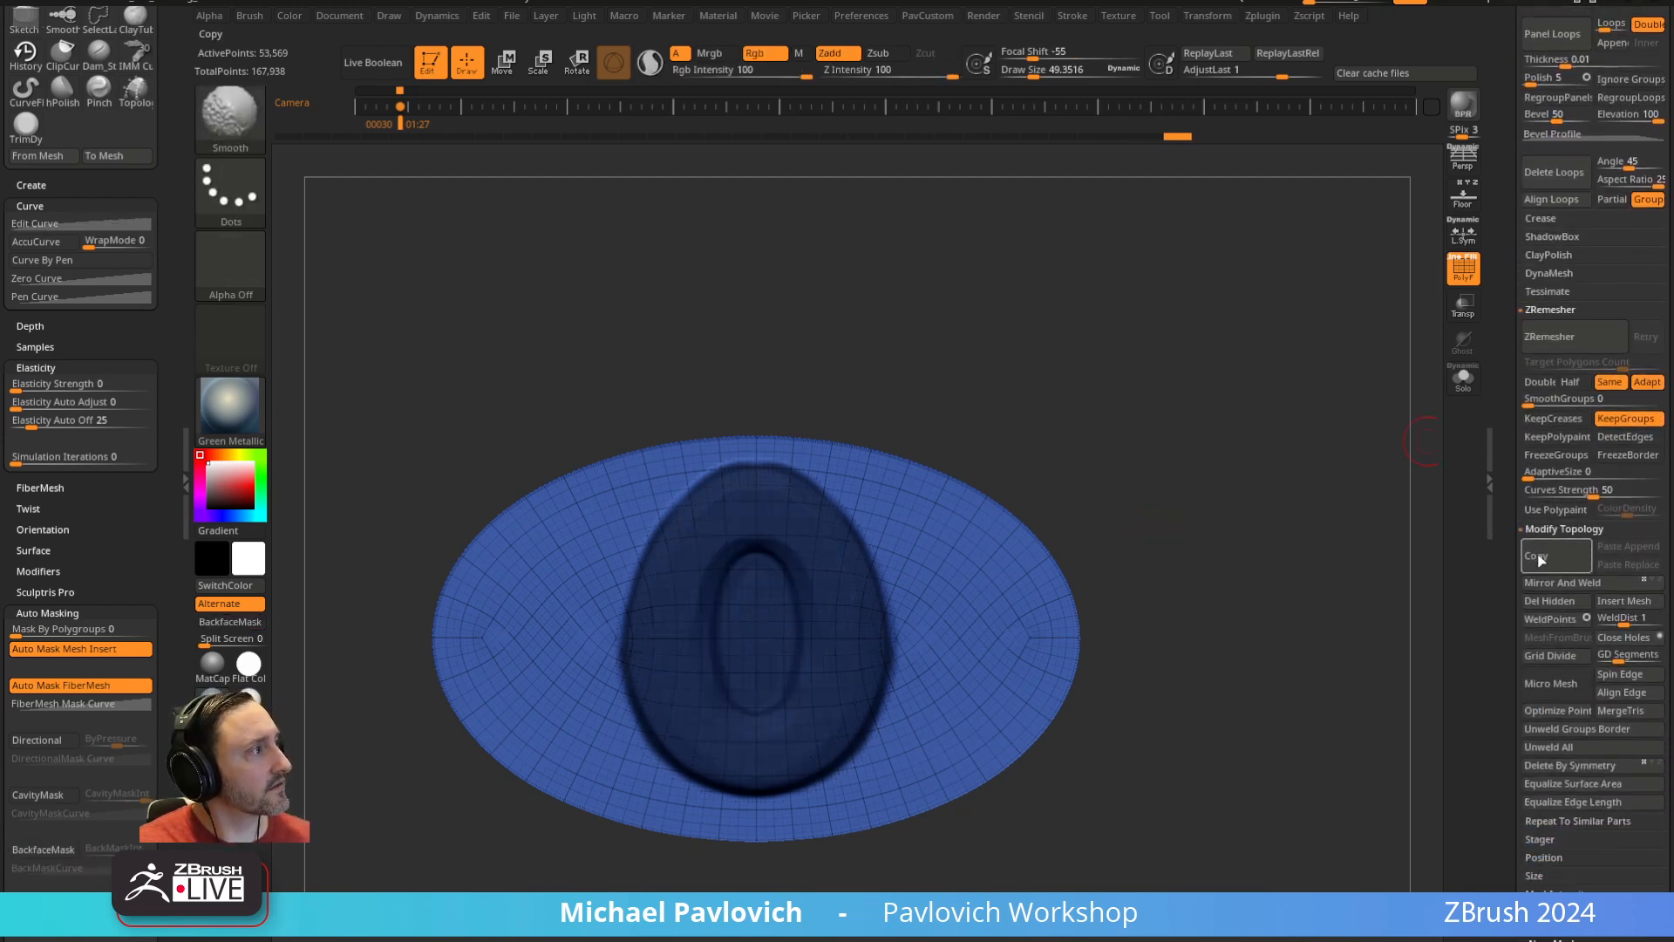
left_click(1527, 529)
scroll(1555, 613, "down", 4)
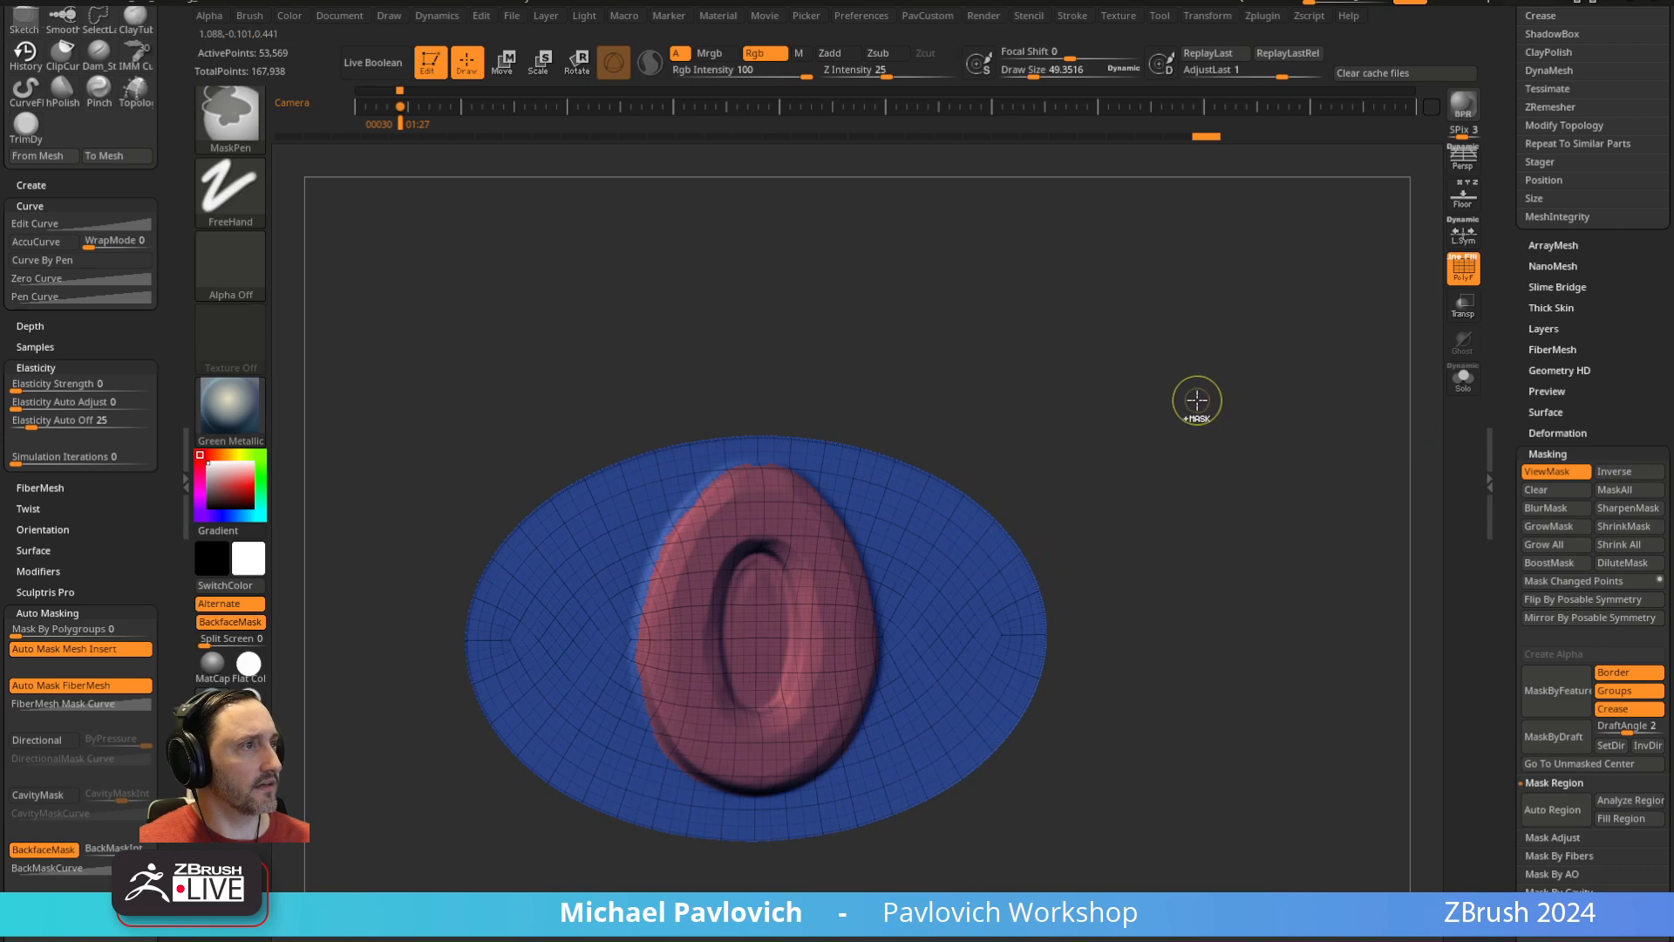
Undo the first regrouping, turn the masked 0 into its own polygroup again, and hide the polyframe
key("ctrl+z")
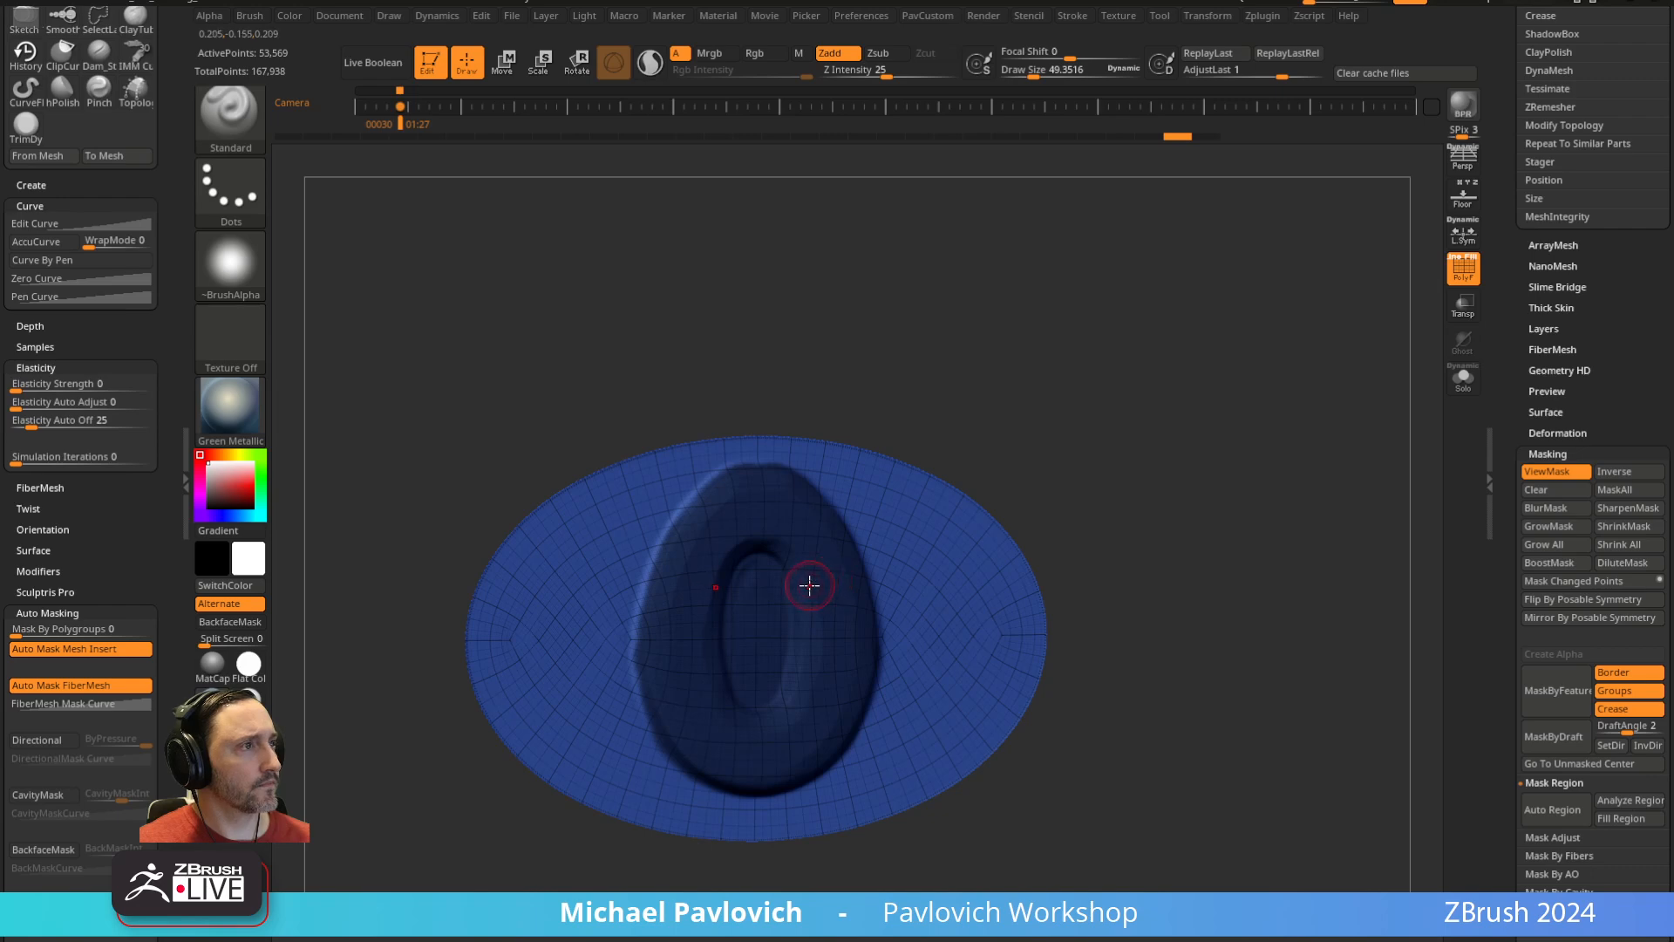
key("ctrl+w")
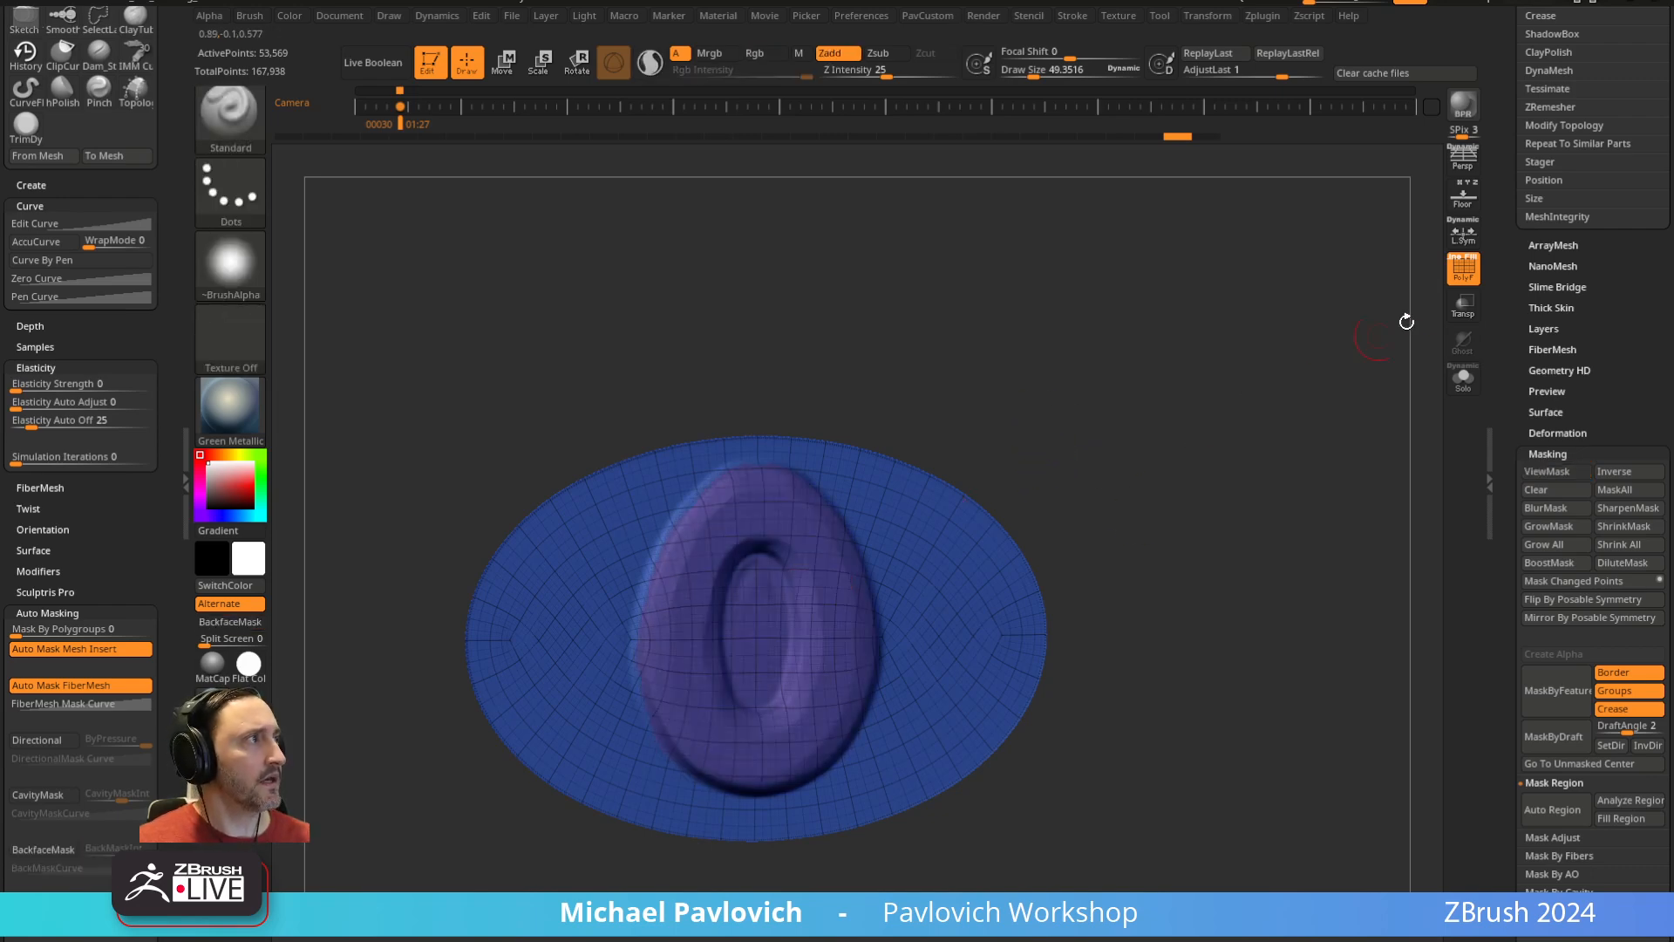
left_click(1463, 269)
Isolate the background around the 0, mask it, show the whole plate, and invert the mask to protect the 0 and rim
left_click(900, 602, "ctrl+shift")
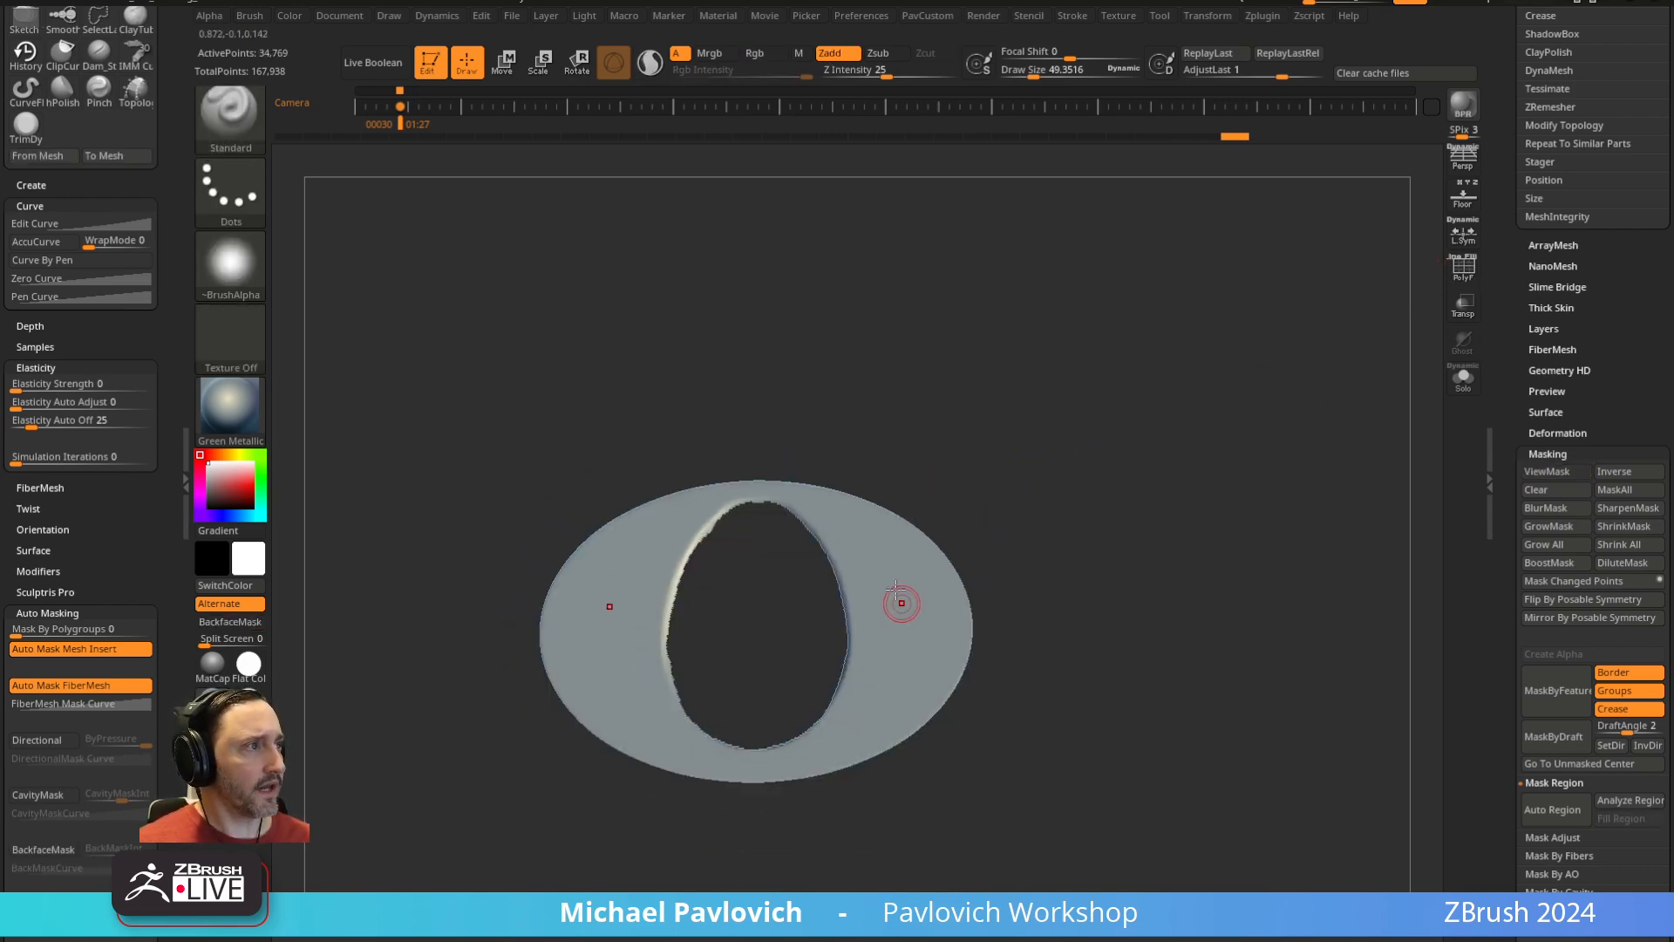
left_click(1168, 483, "ctrl+shift")
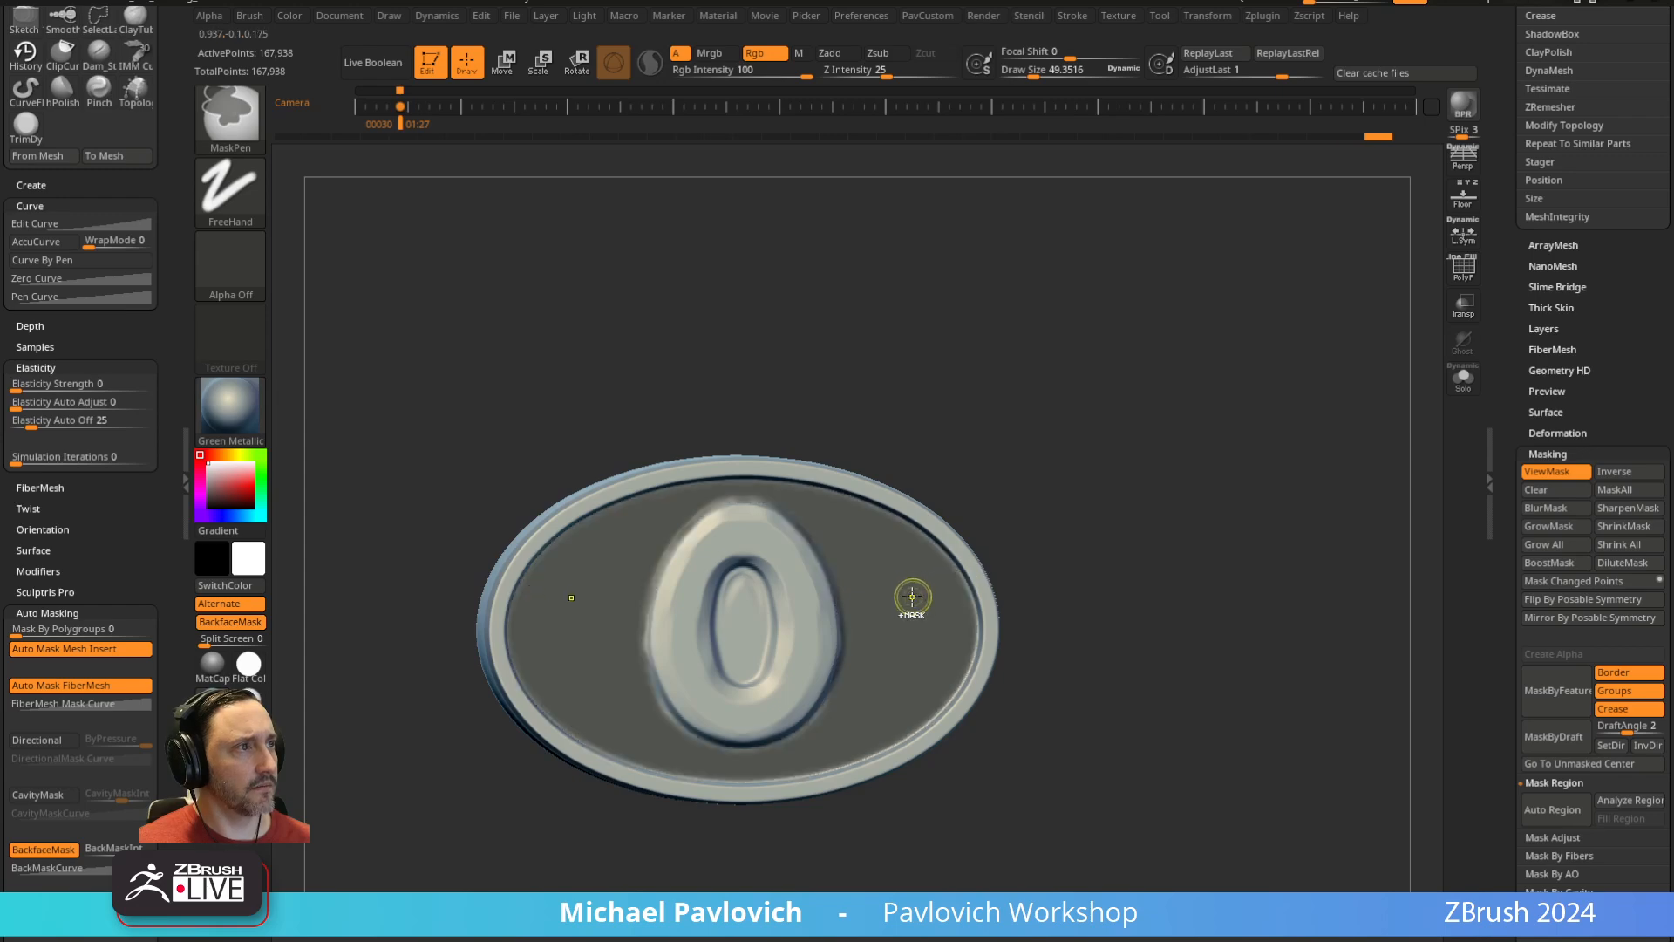
left_click(1195, 464, "ctrl")
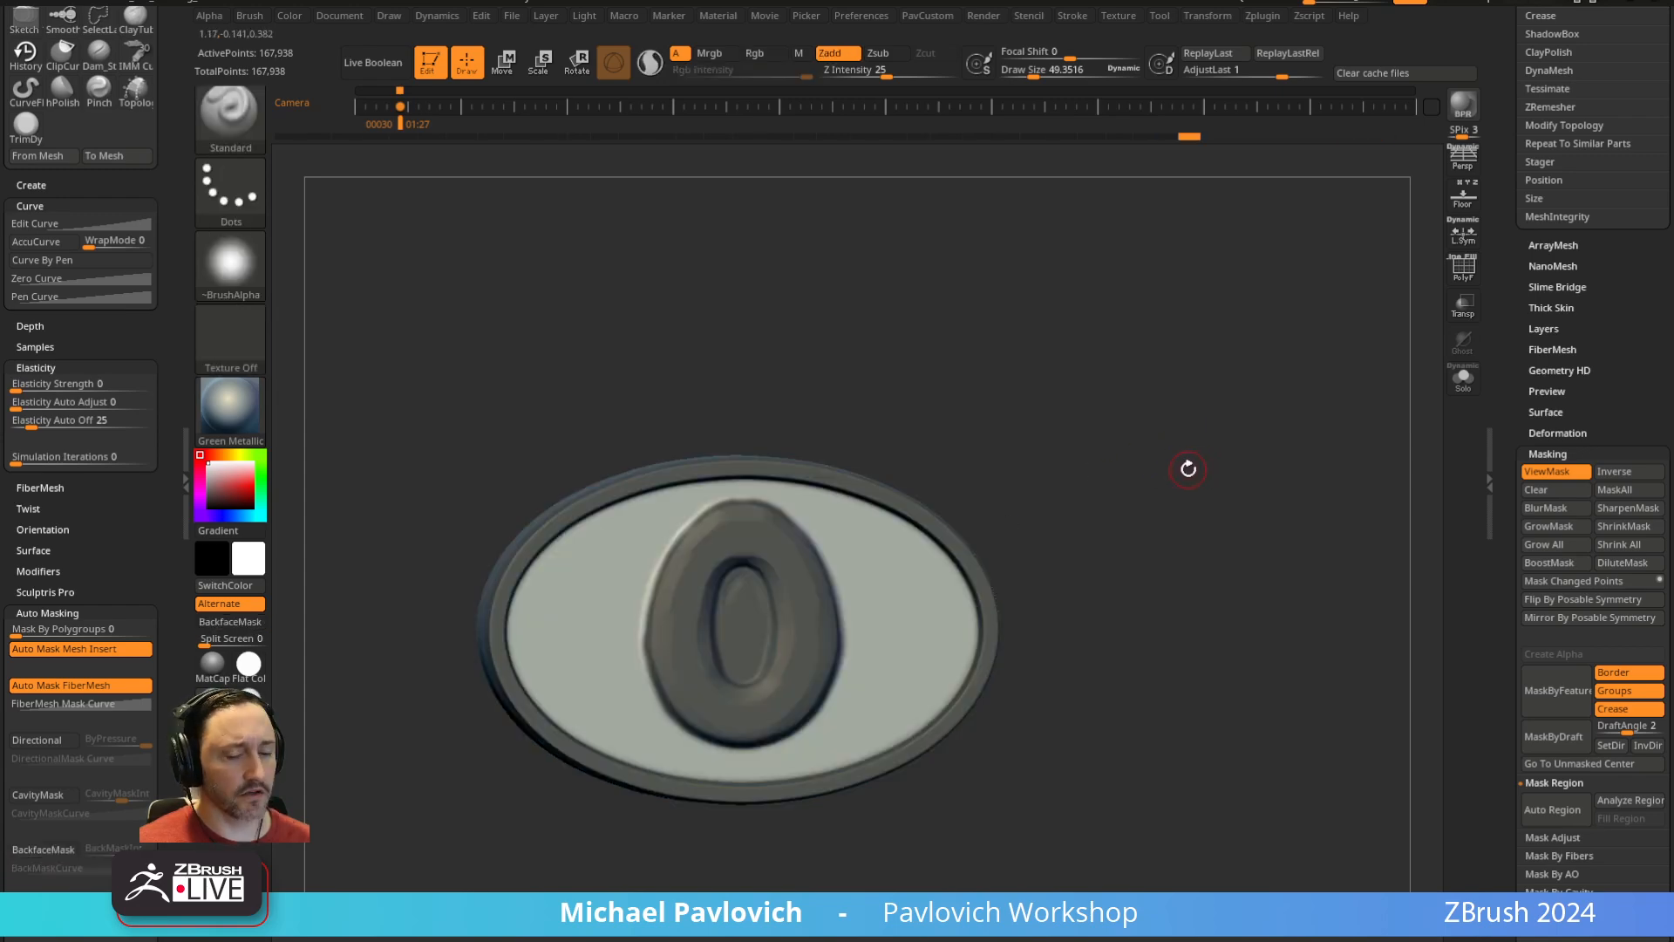
Turn off ViewMask, test a Standard brush stroke across the plate's background, and undo the stroke
left_click(1547, 472)
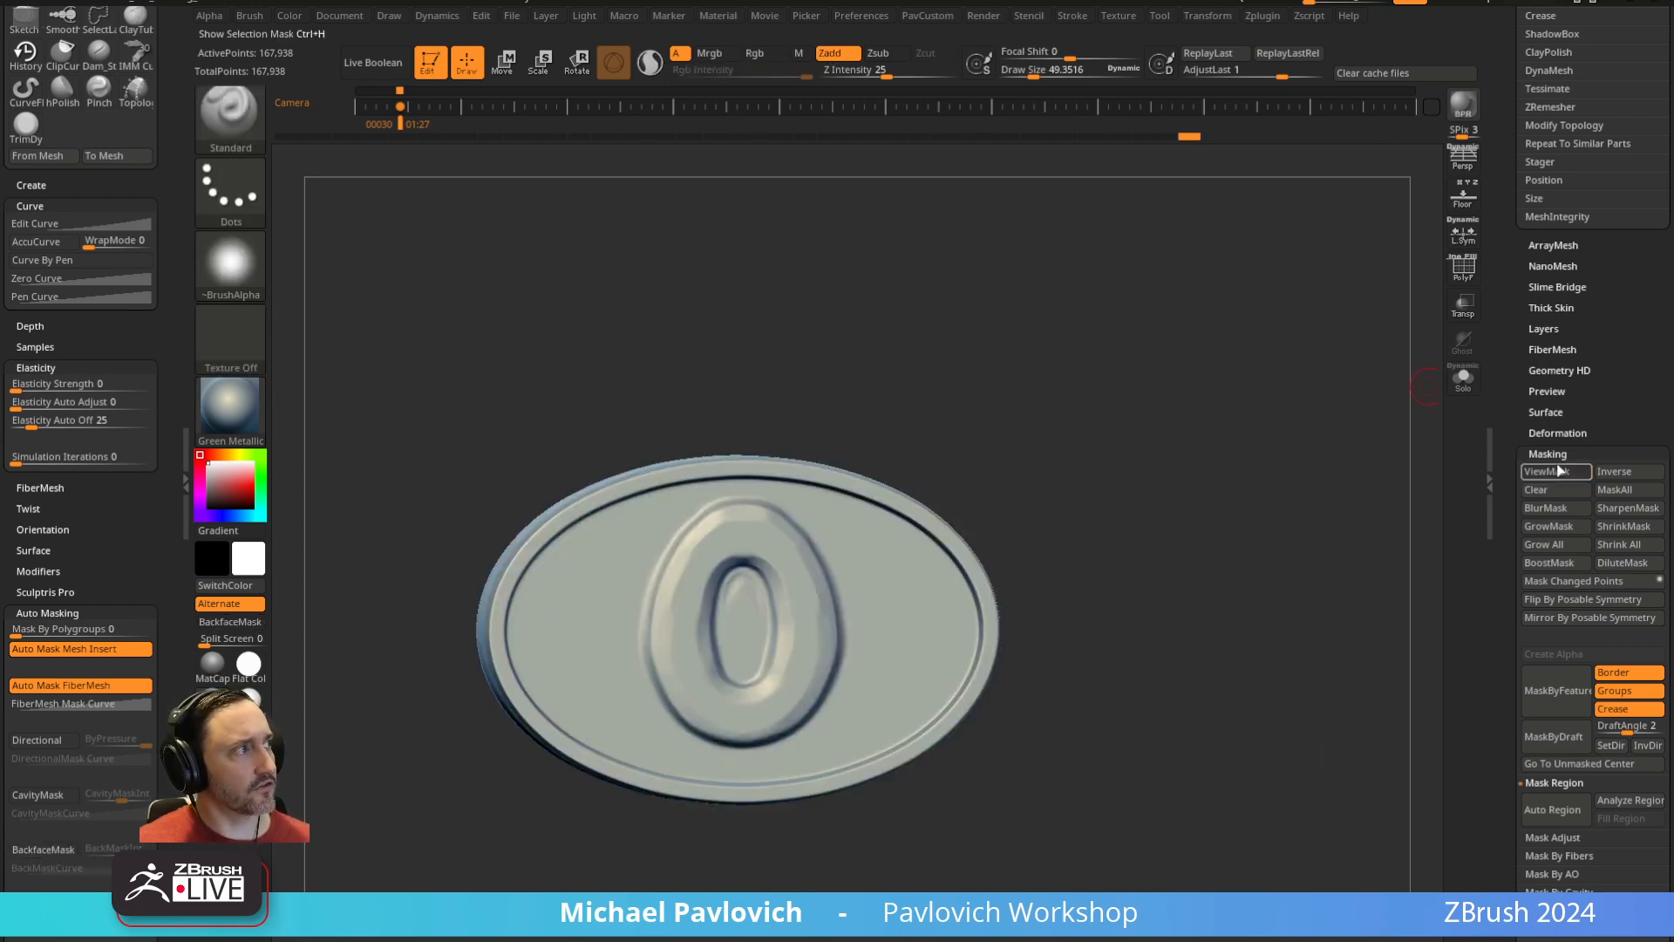
mouse_move(811, 618)
left_mouse_down()
mouse_move(758, 576)
mouse_move(687, 570)
mouse_move(859, 628)
mouse_move(983, 613)
left_mouse_up()
key("ctrl+z")
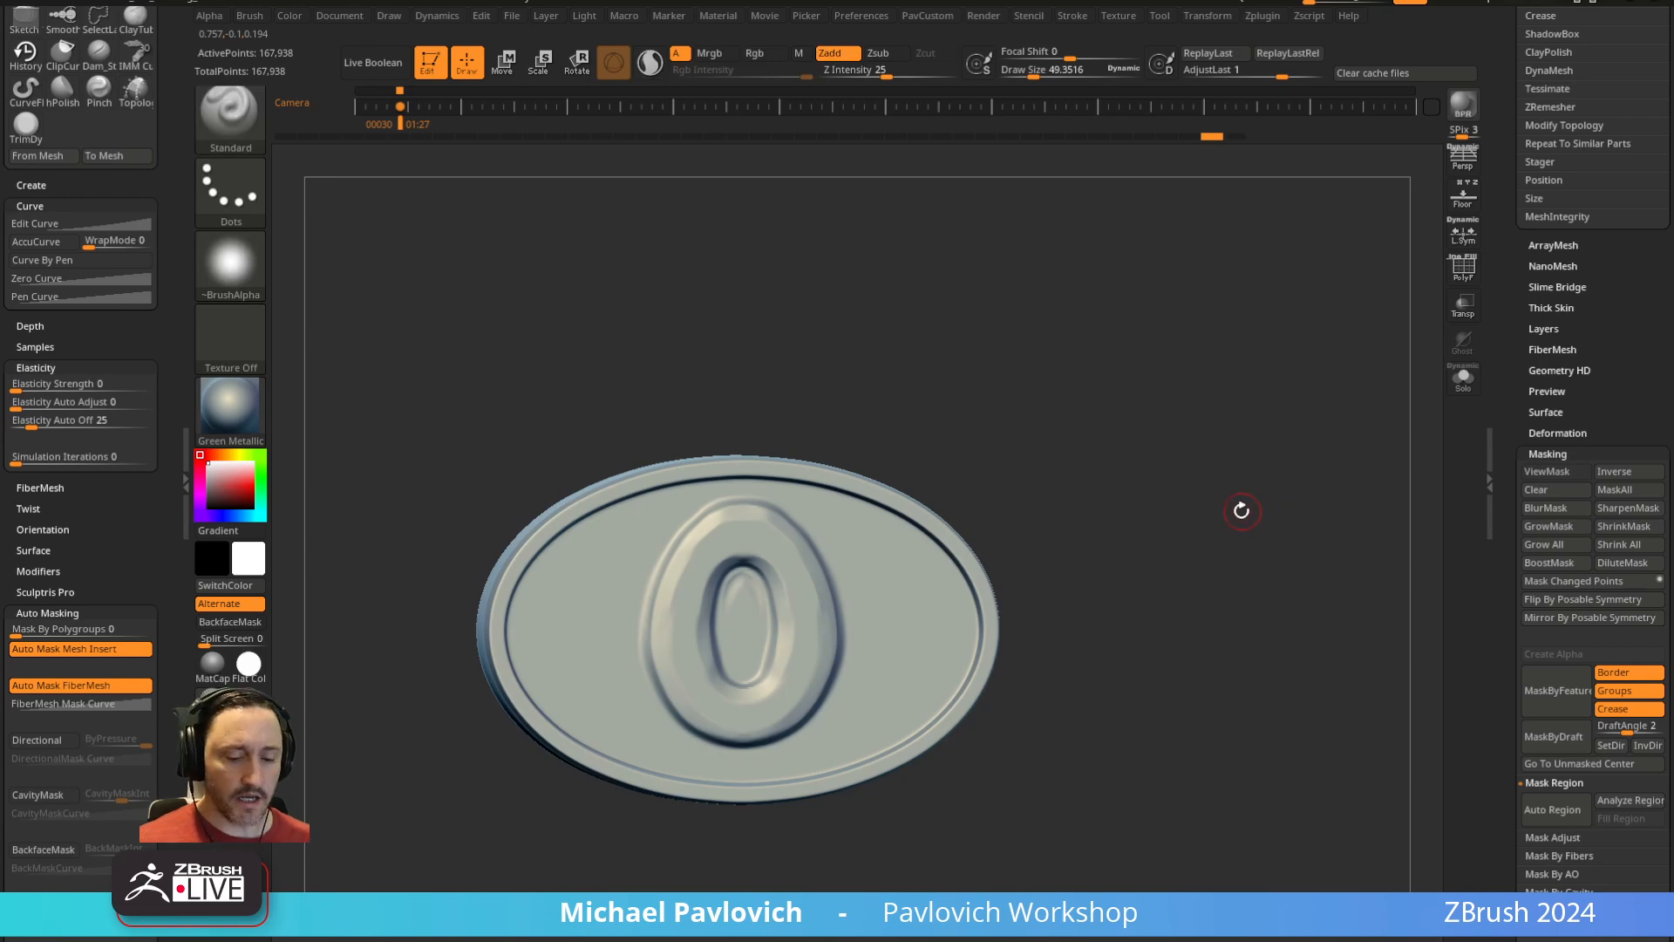
Find the _Ornamental folder in LightBox's brushes, load the Ornament Vol2 Alphas brush, and close LightBox
key("comma")
left_click(473, 160)
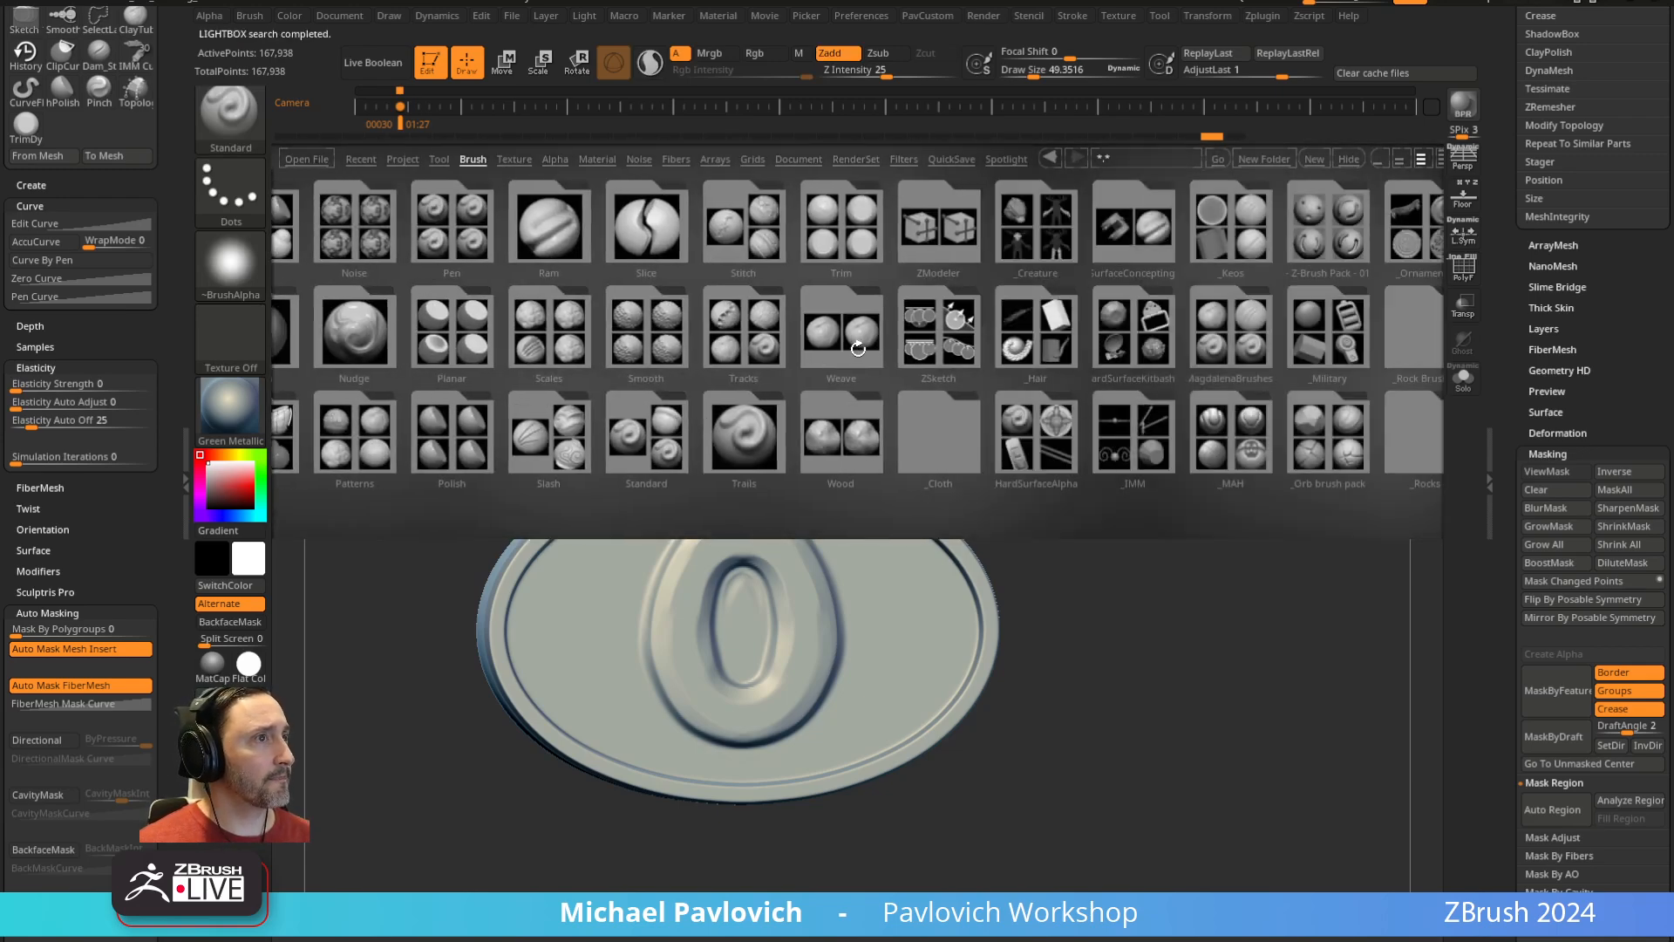
left_click(858, 347)
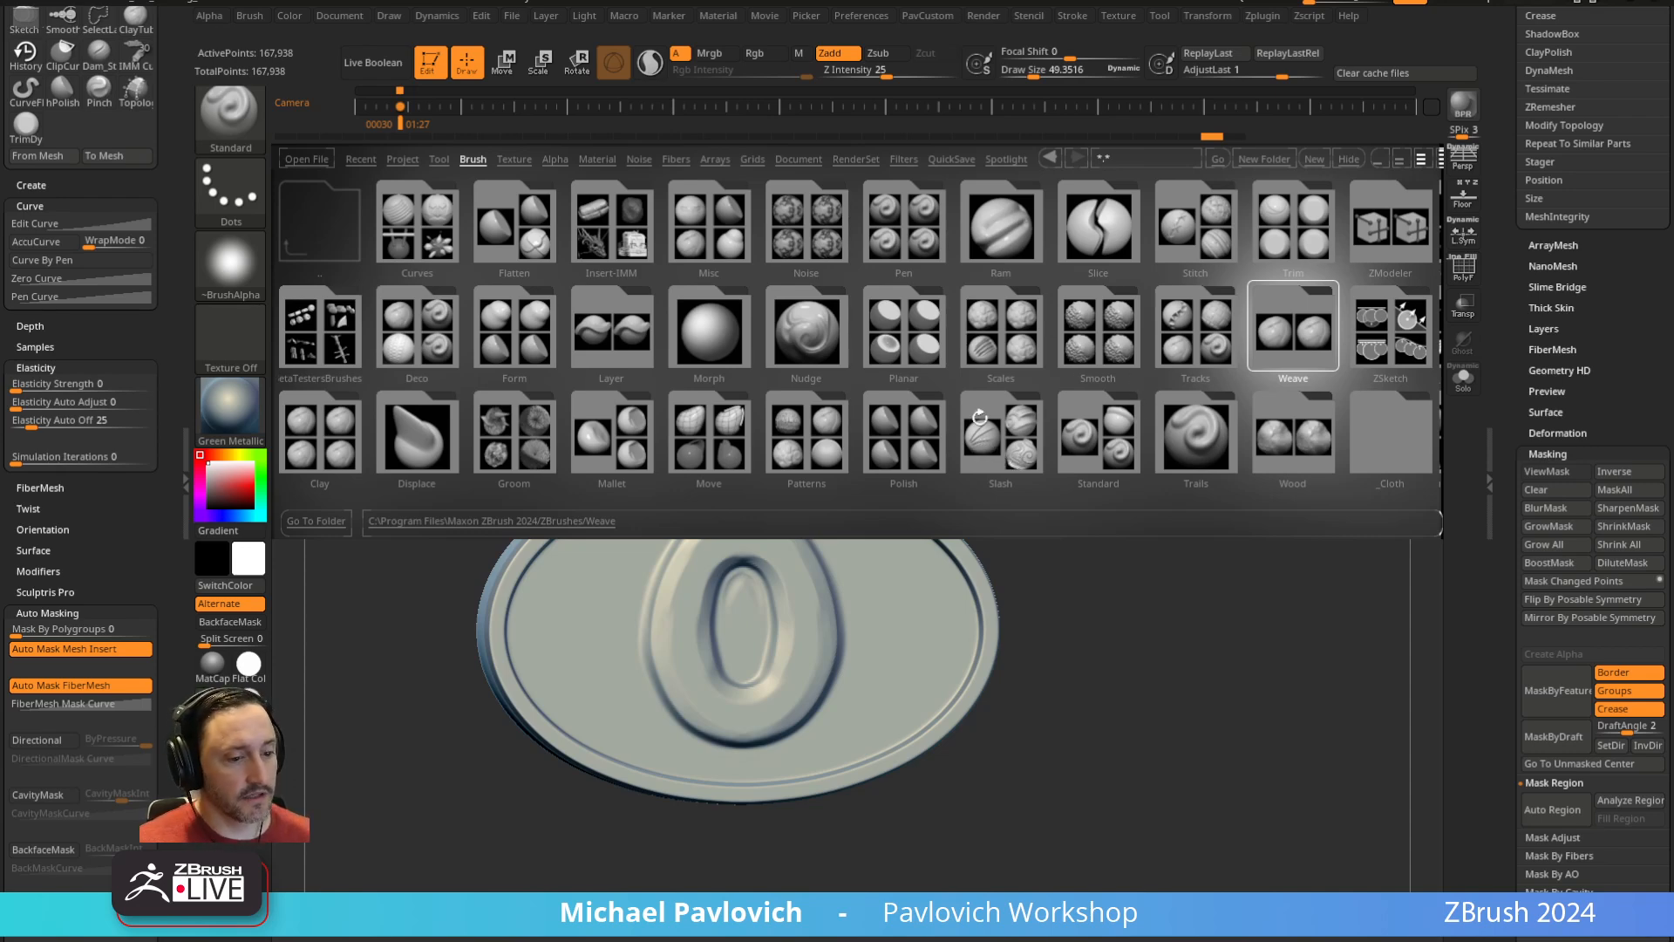
left_click_drag(1079, 375, 820, 404)
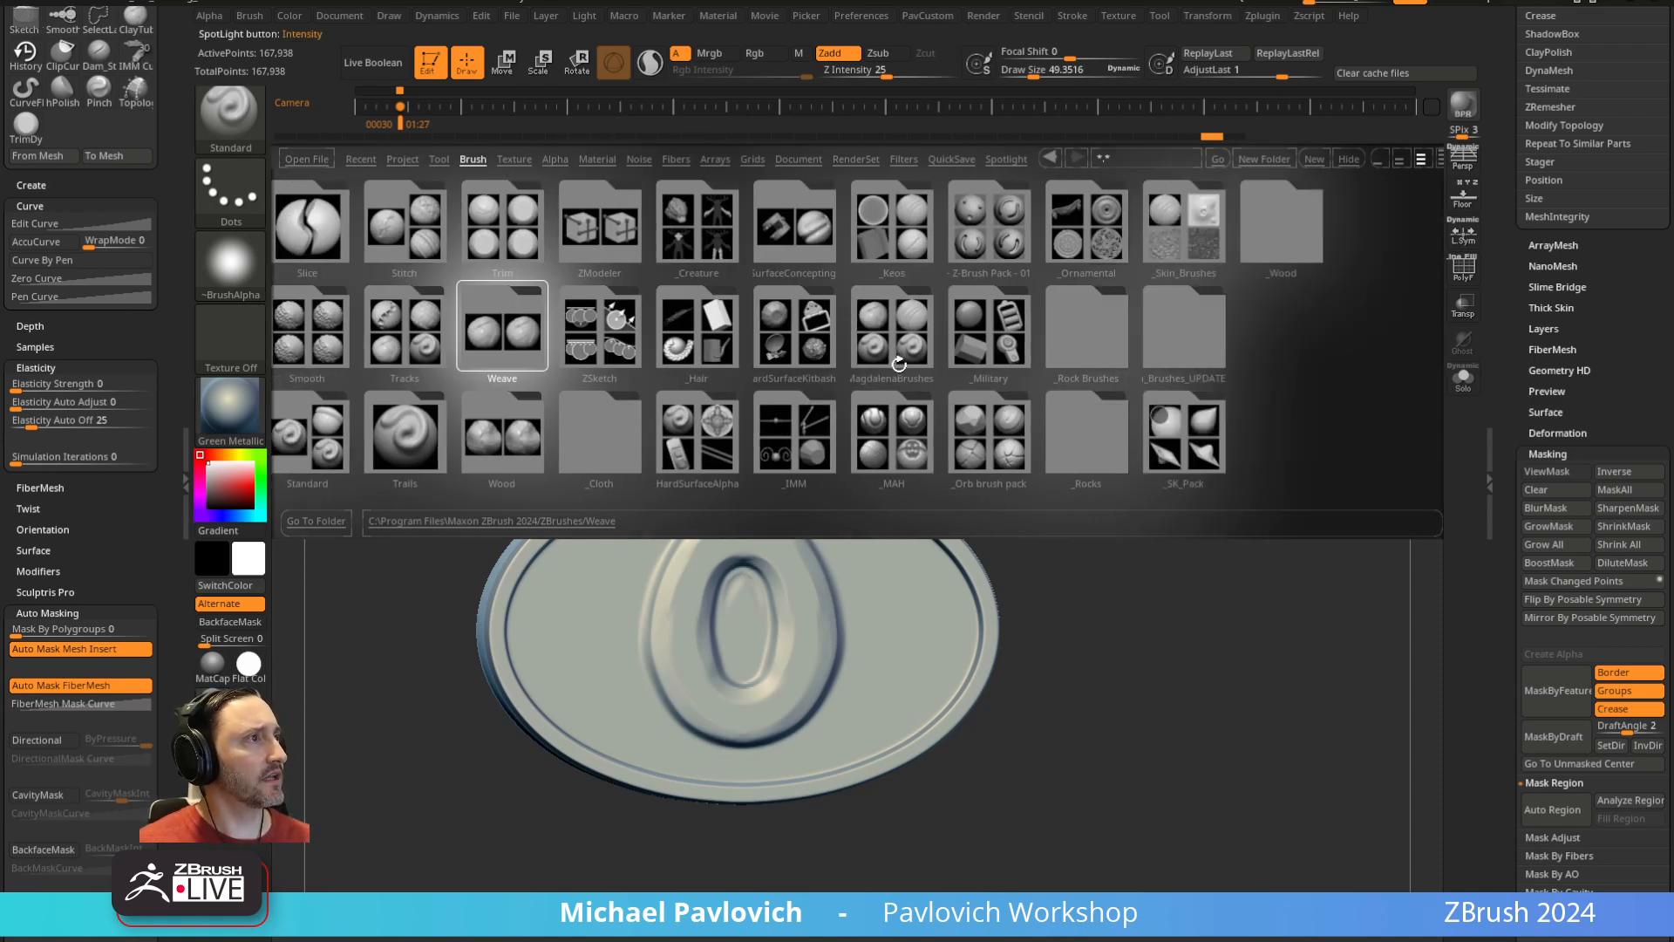
left_click(1095, 228)
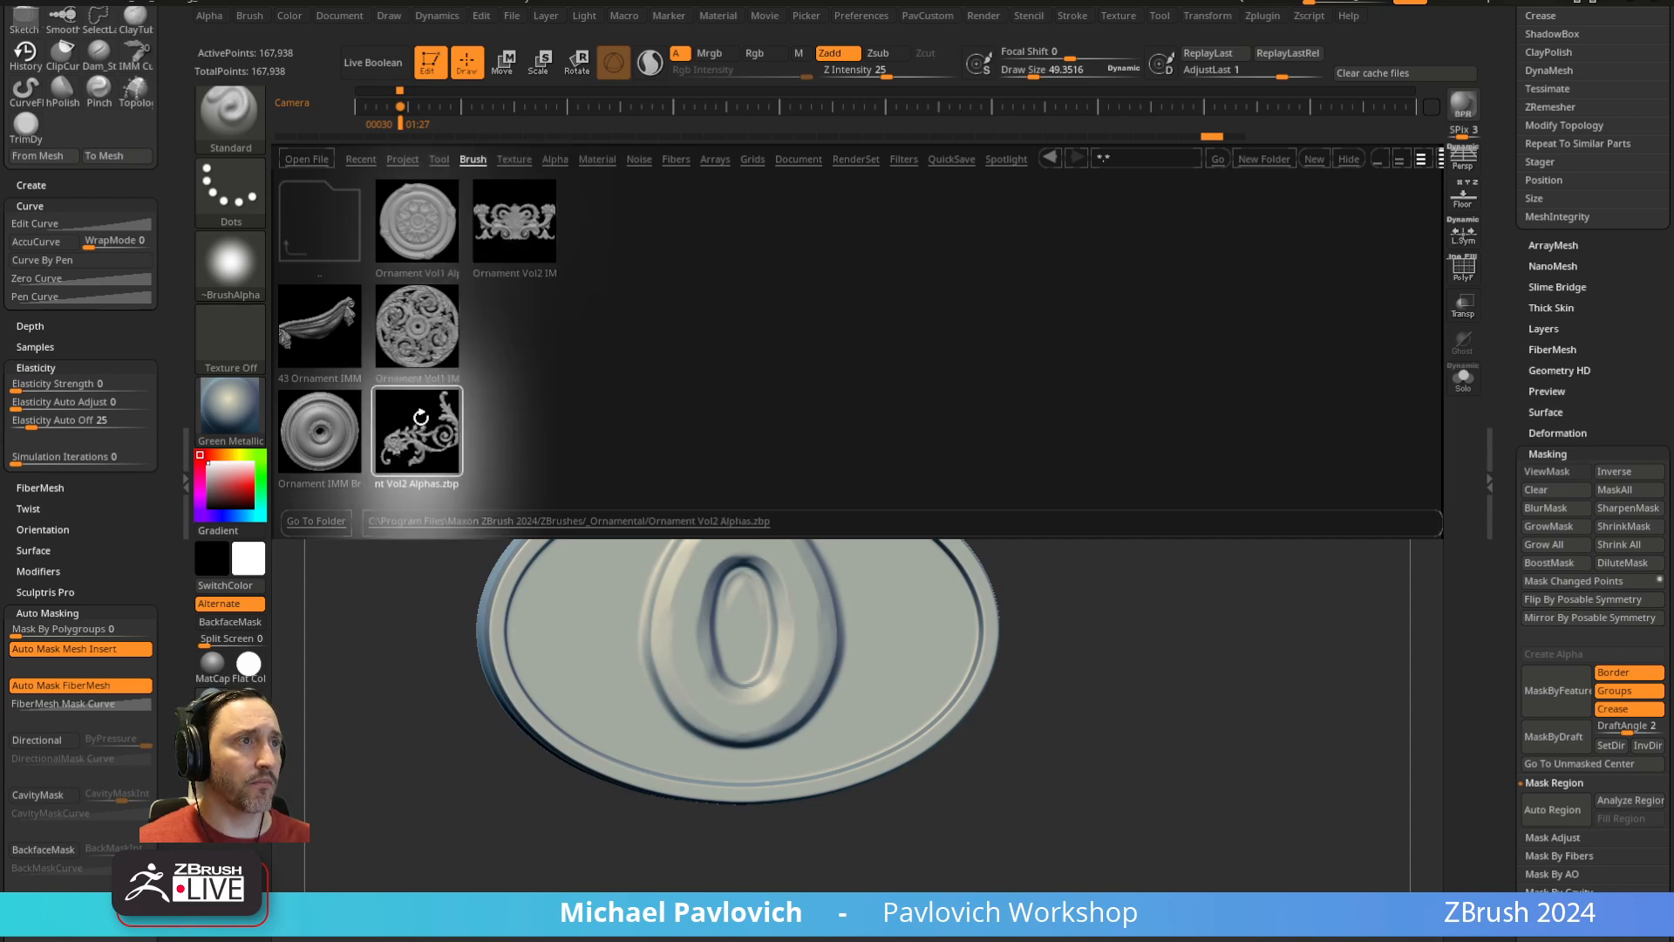
double_click(434, 423)
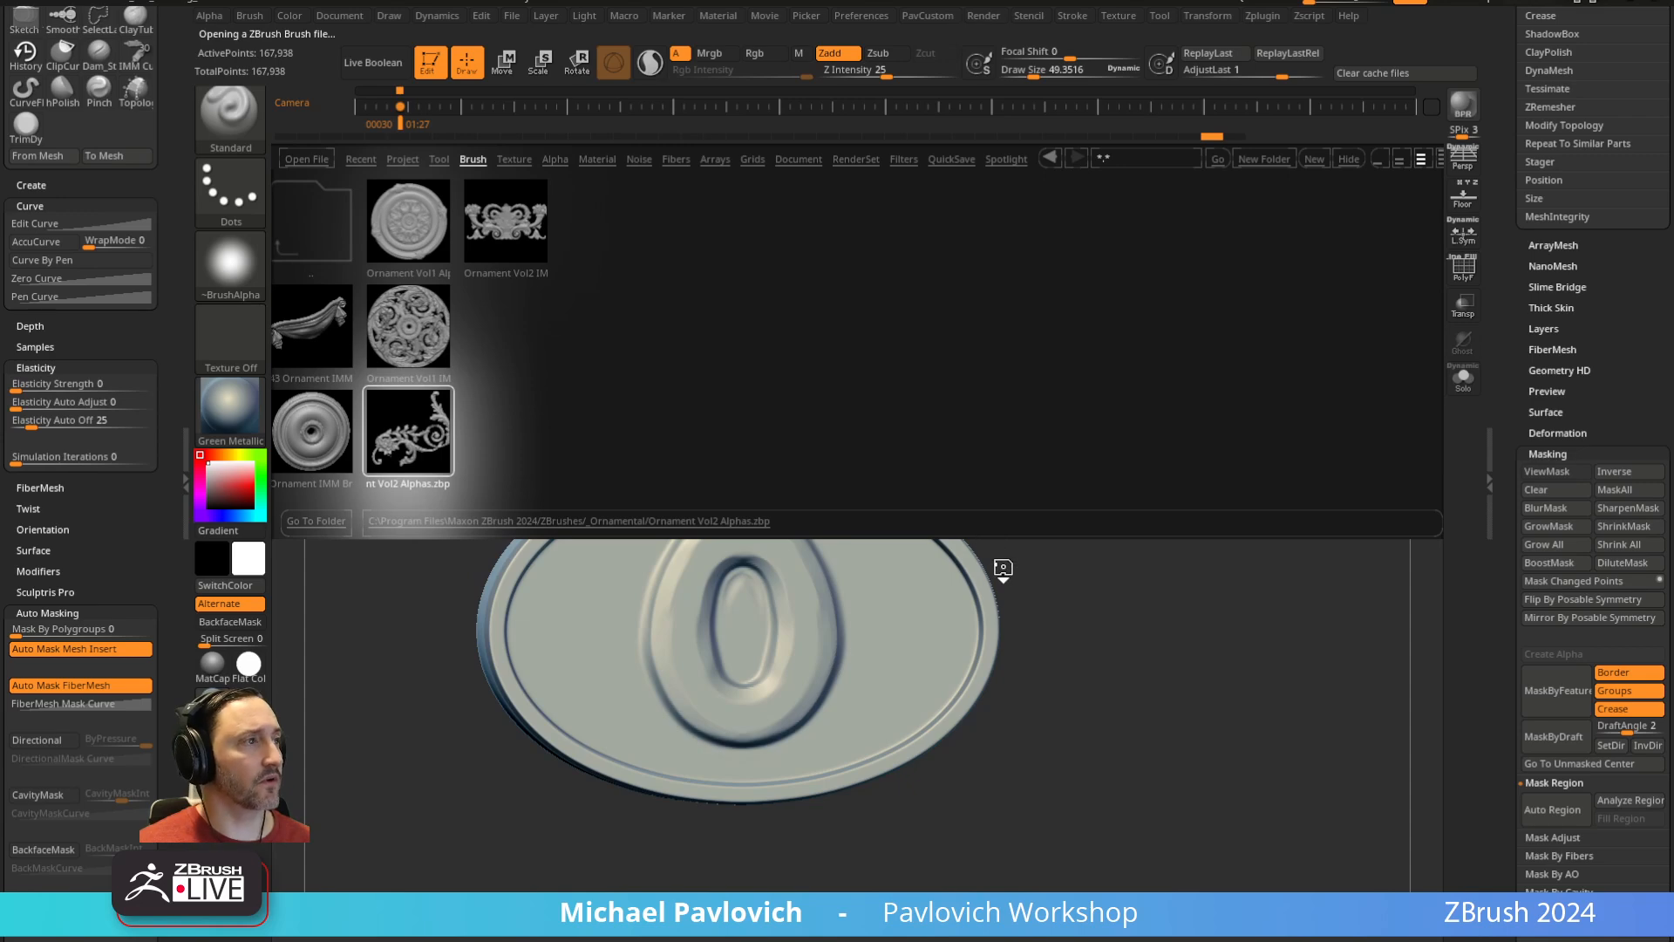
key("comma")
key("comma")
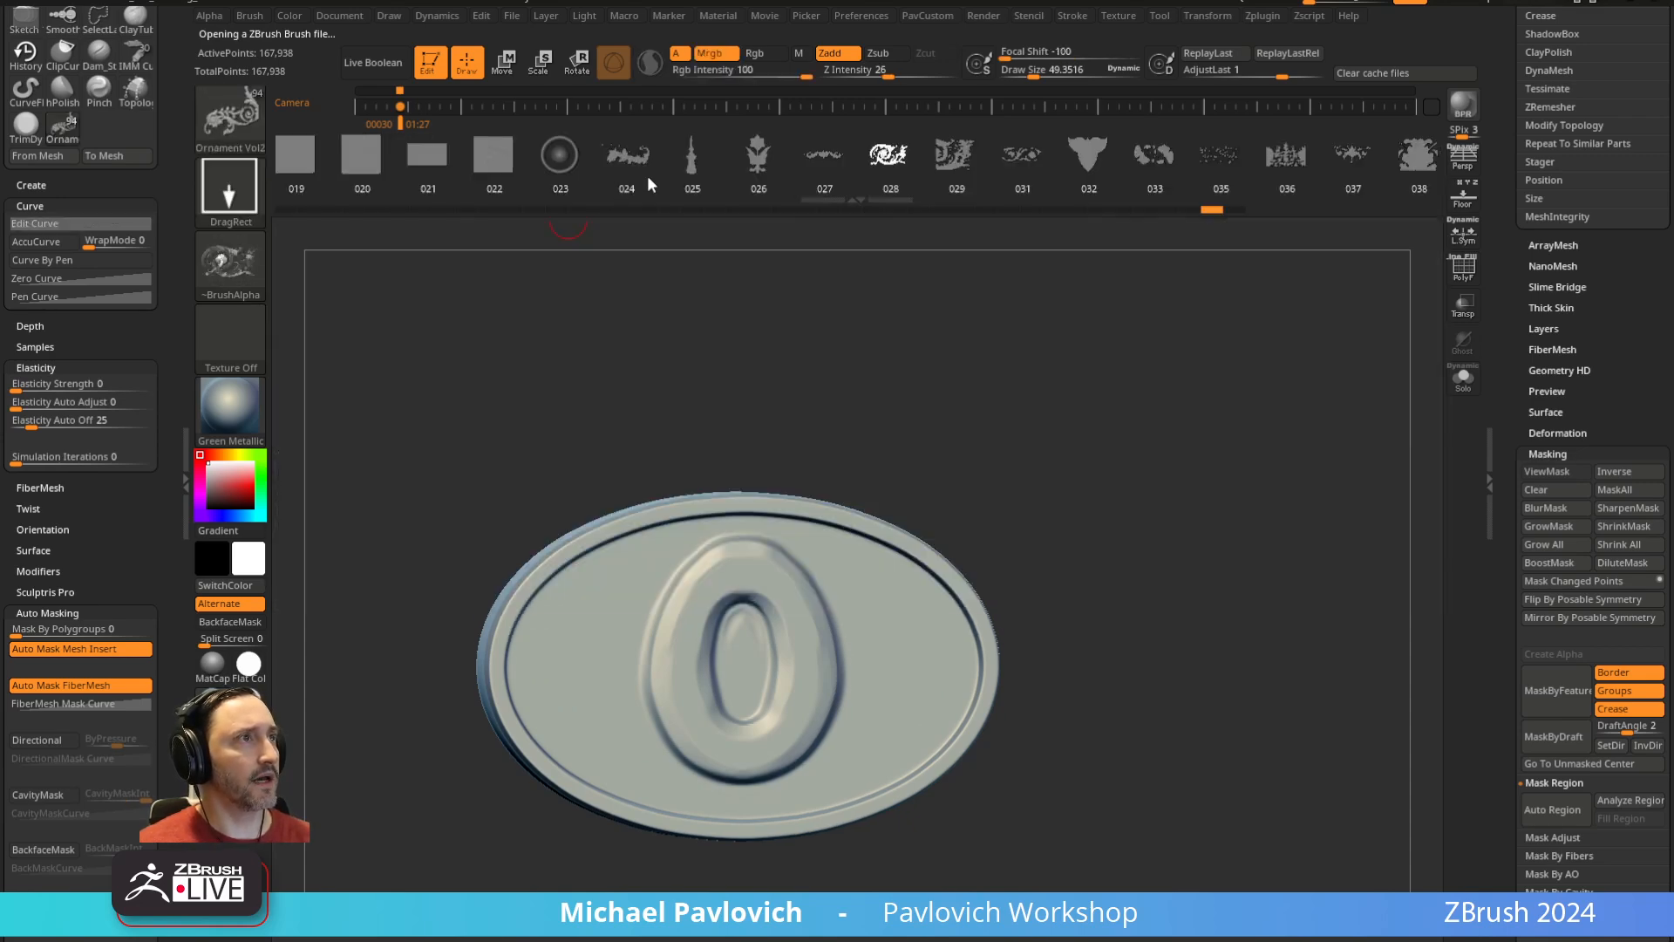
Browse the loaded brush's ornament alphas and select the mirrored pair of S-shaped scrolls
mouse_move(629, 172)
left_mouse_down()
mouse_move(926, 155)
mouse_move(512, 180)
mouse_move(1231, 160)
left_mouse_up()
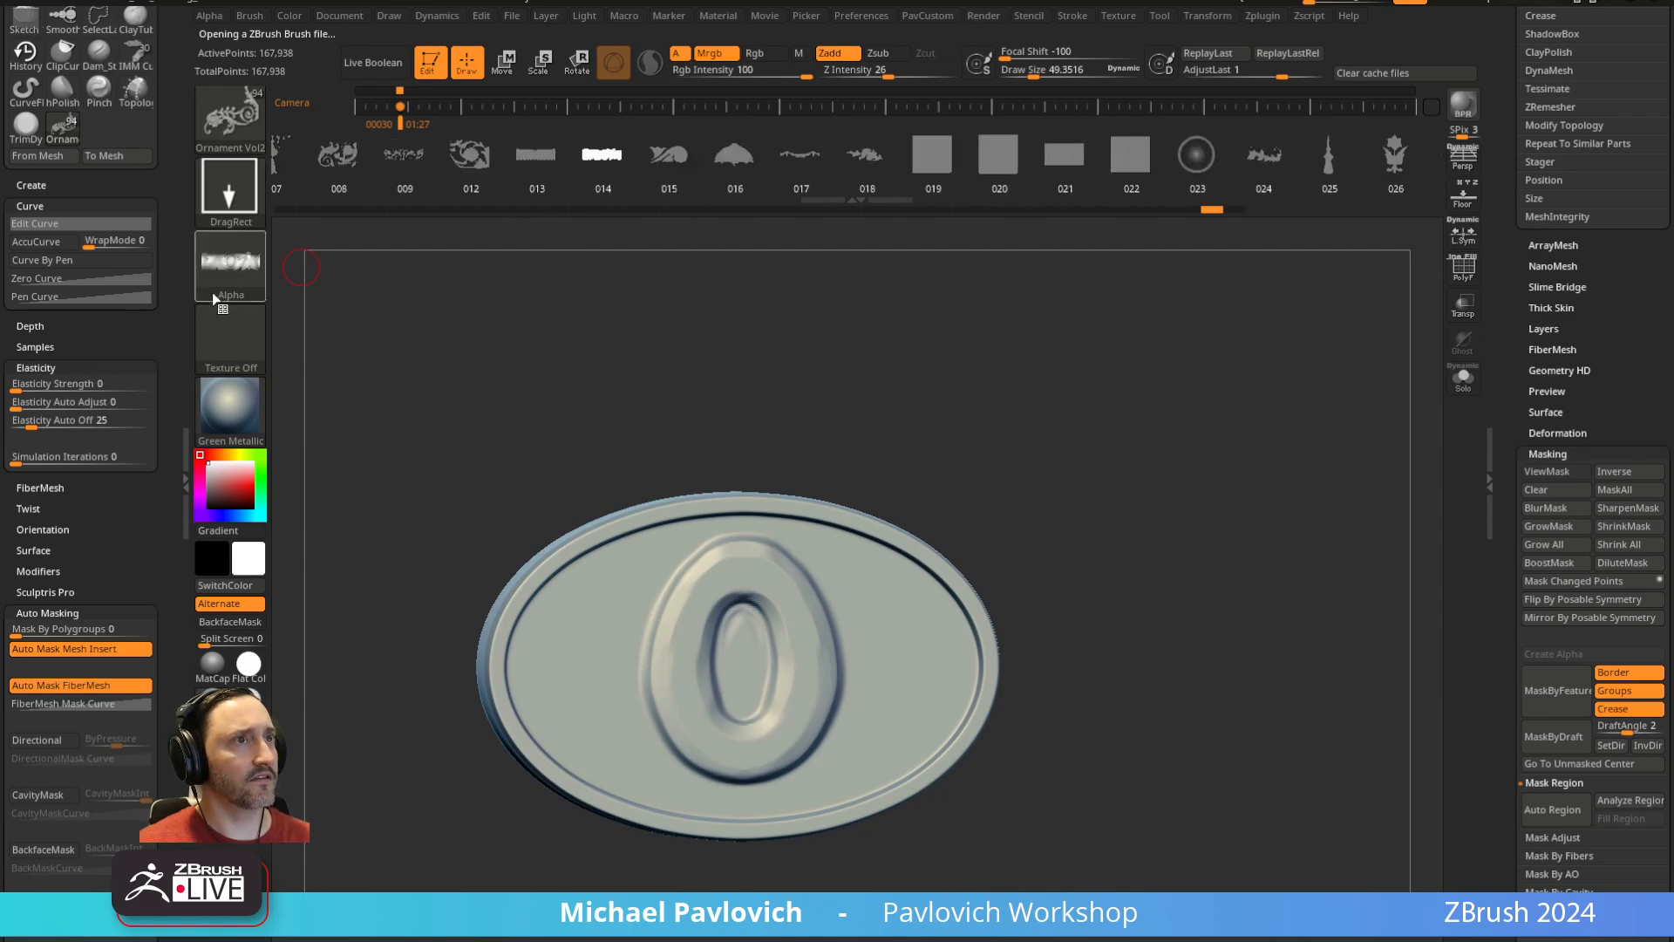
left_click_drag(418, 160, 1207, 143)
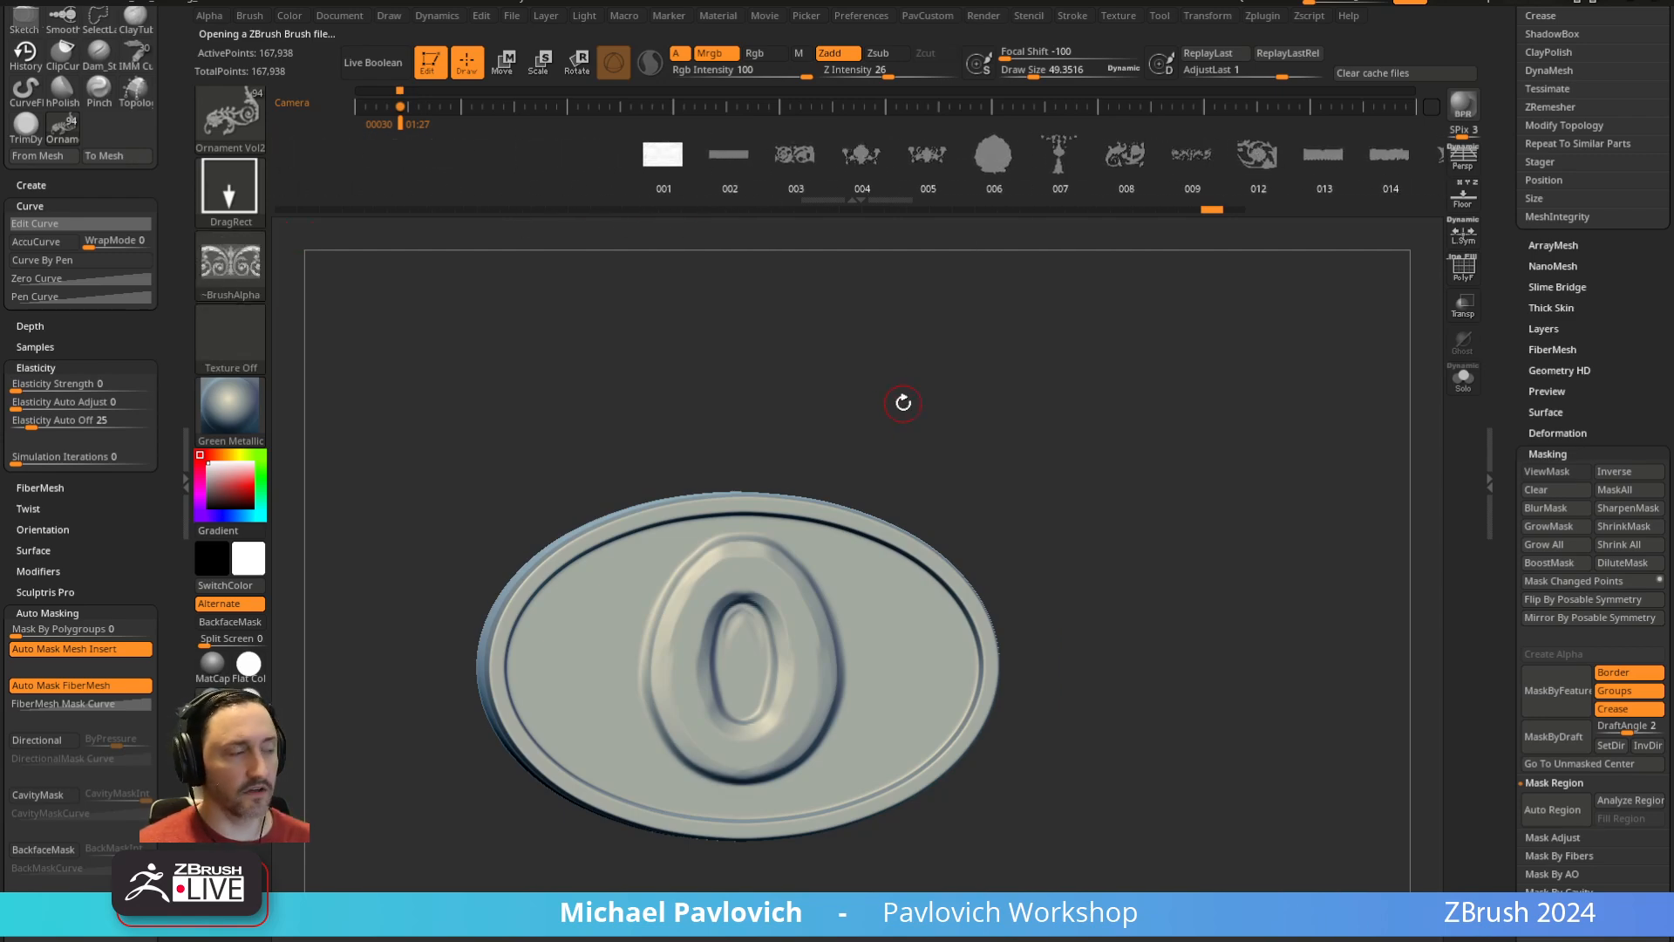
key("m")
key("comma")
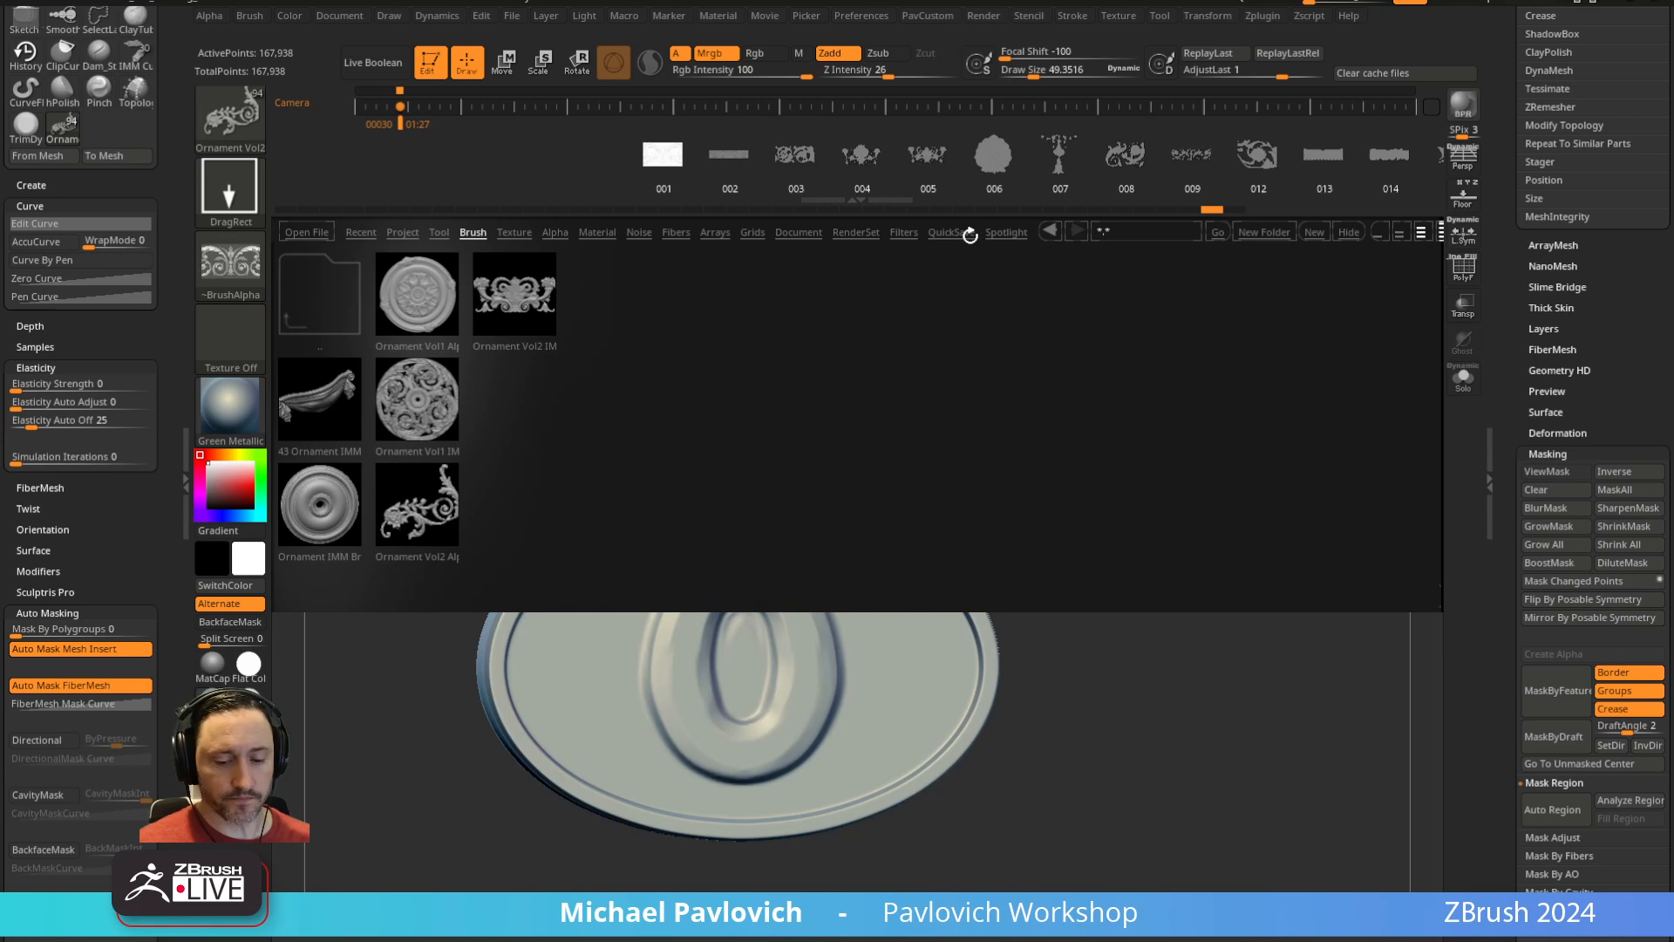
key("comma")
key("m")
left_click(823, 562)
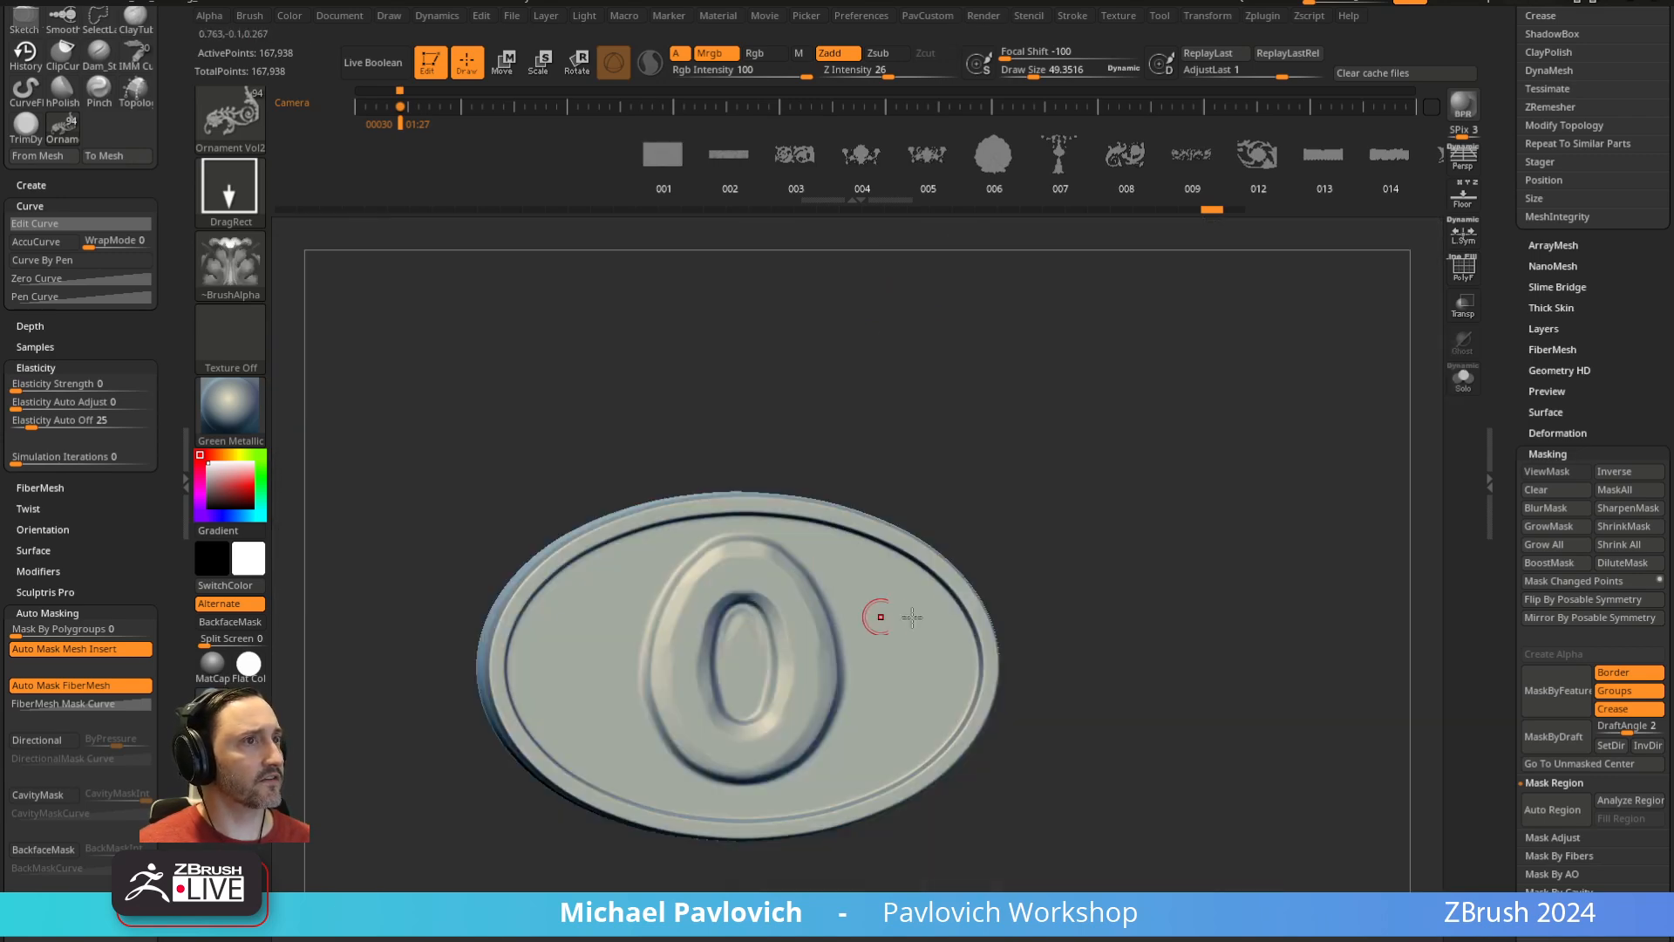
key("m")
left_click(666, 734)
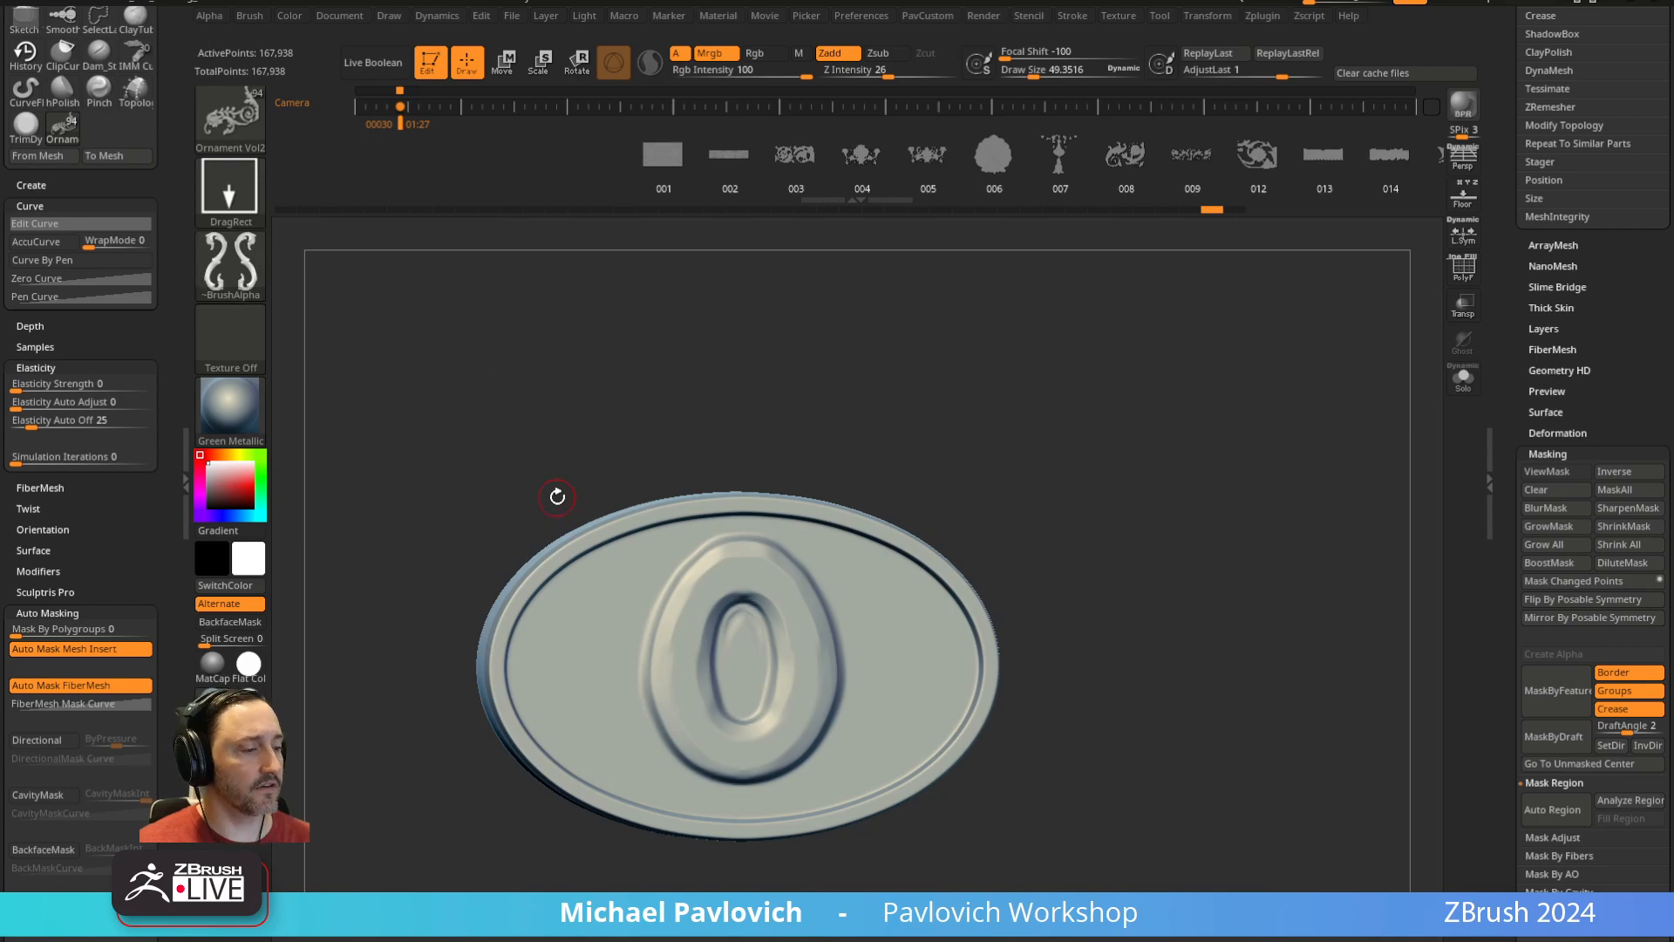
Switch to the web browser, search the open YouTube channel for "IMM alpha", and return to ZBrush
left_click_drag(1125, 933, 1308, 104)
scroll(753, 264, "up", 12)
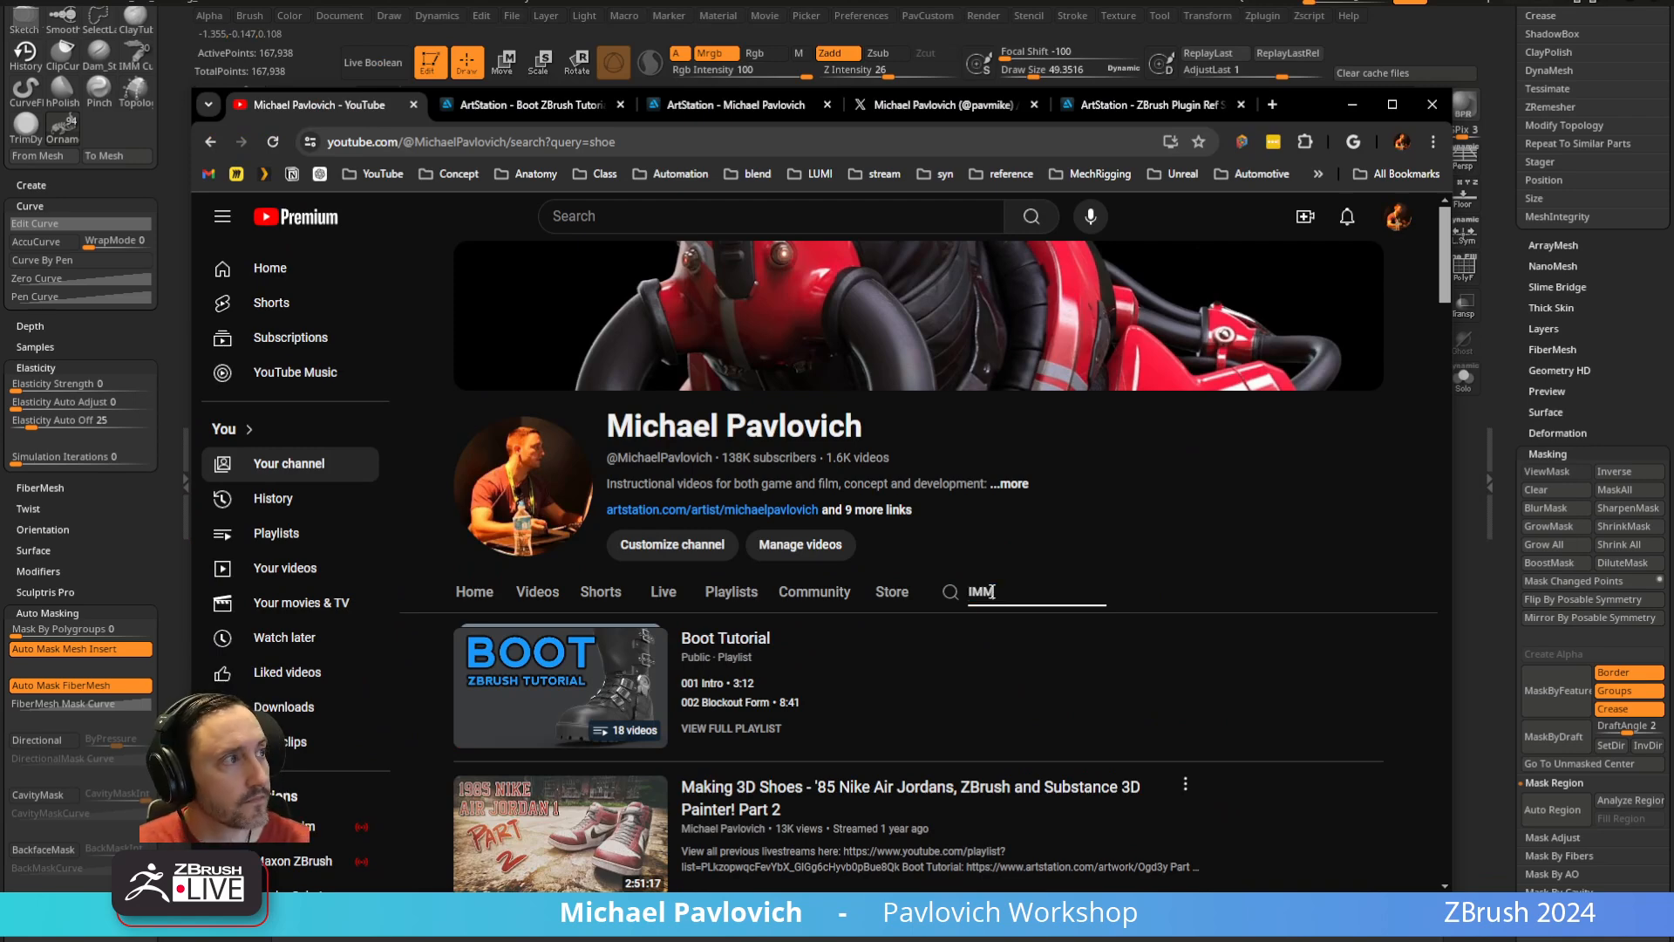
key("Return")
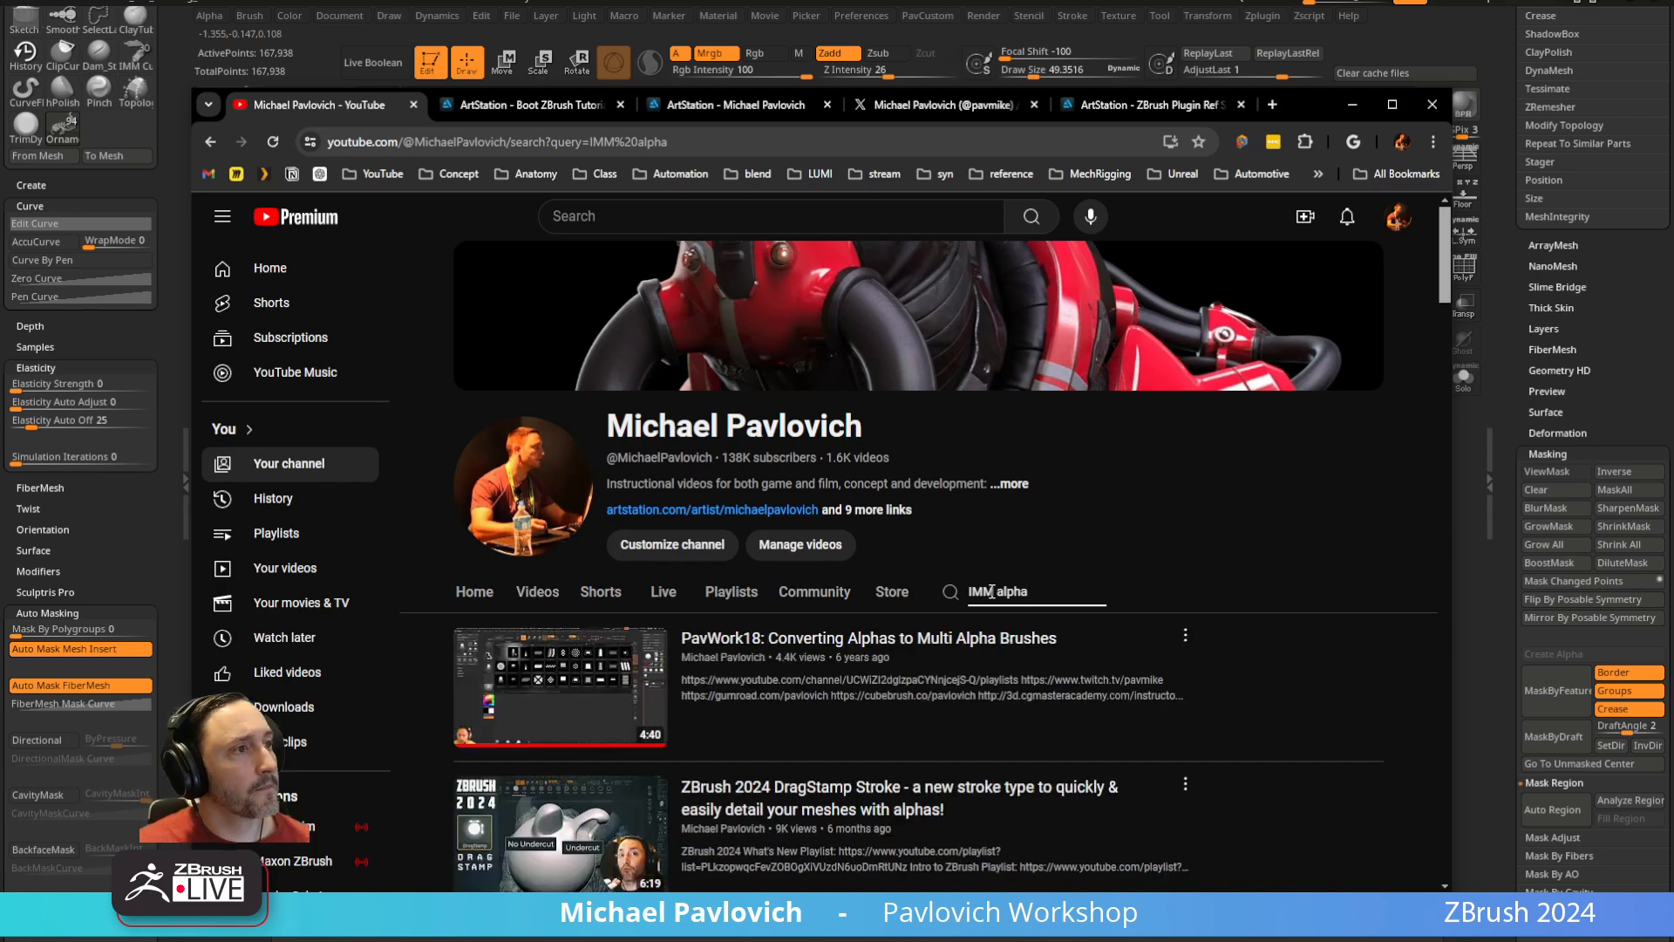
left_click(696, 143)
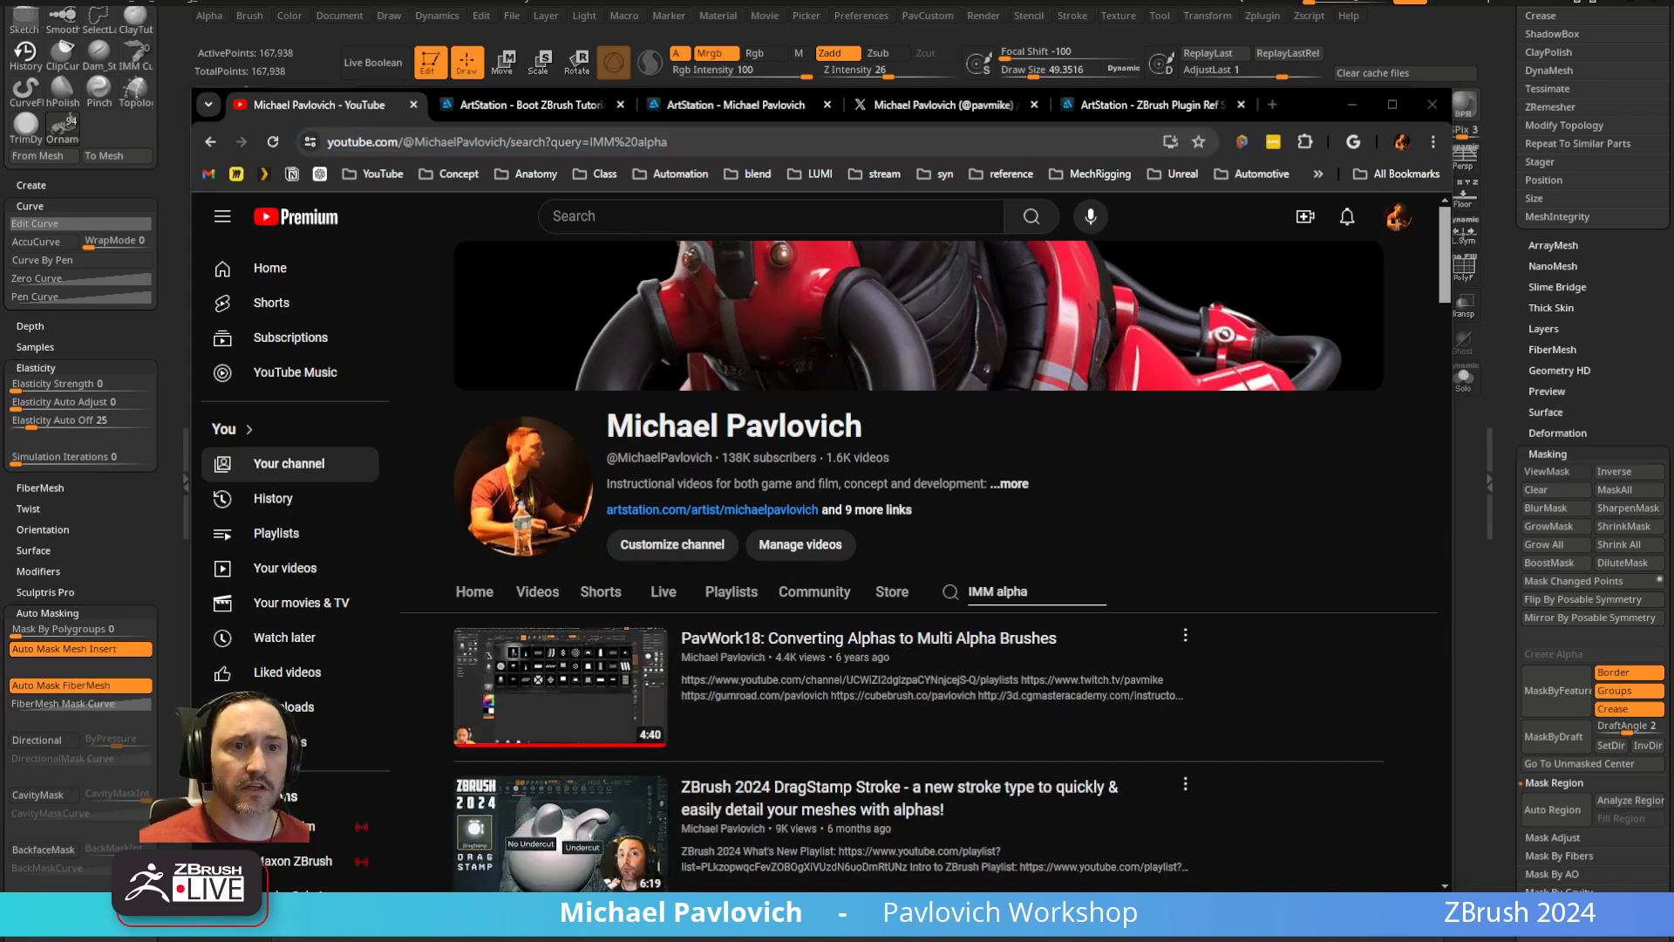
left_click(1353, 104)
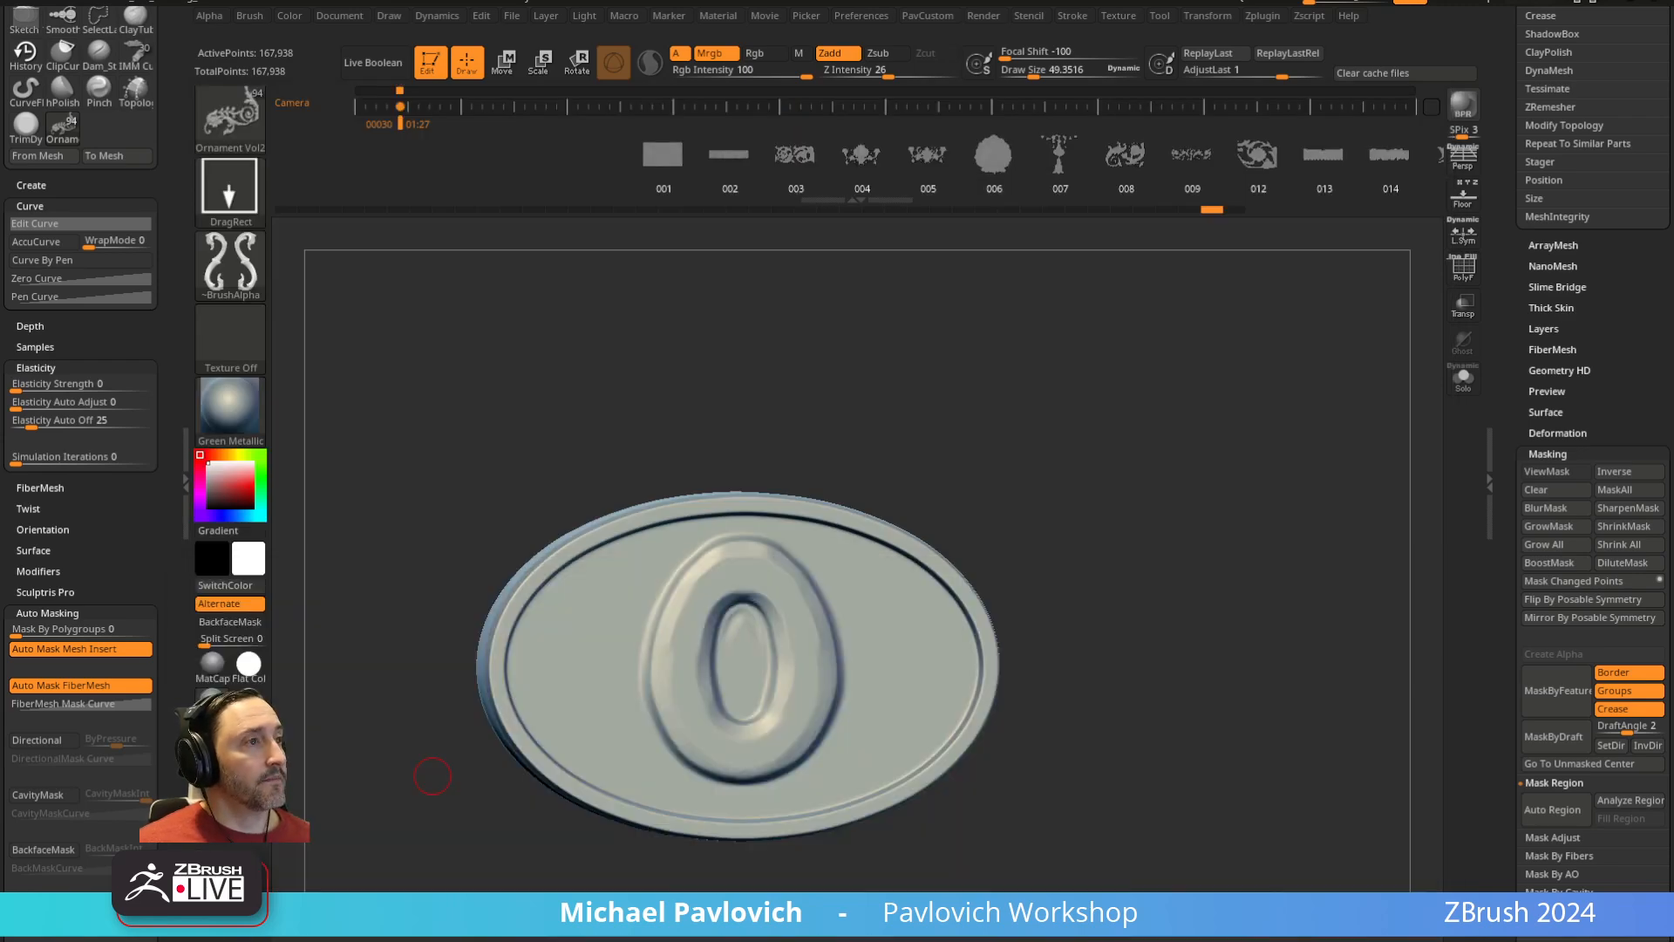
Turn on ViewMask and choose ornament alpha 074 for the brush
left_click_drag(1043, 419, 896, 587)
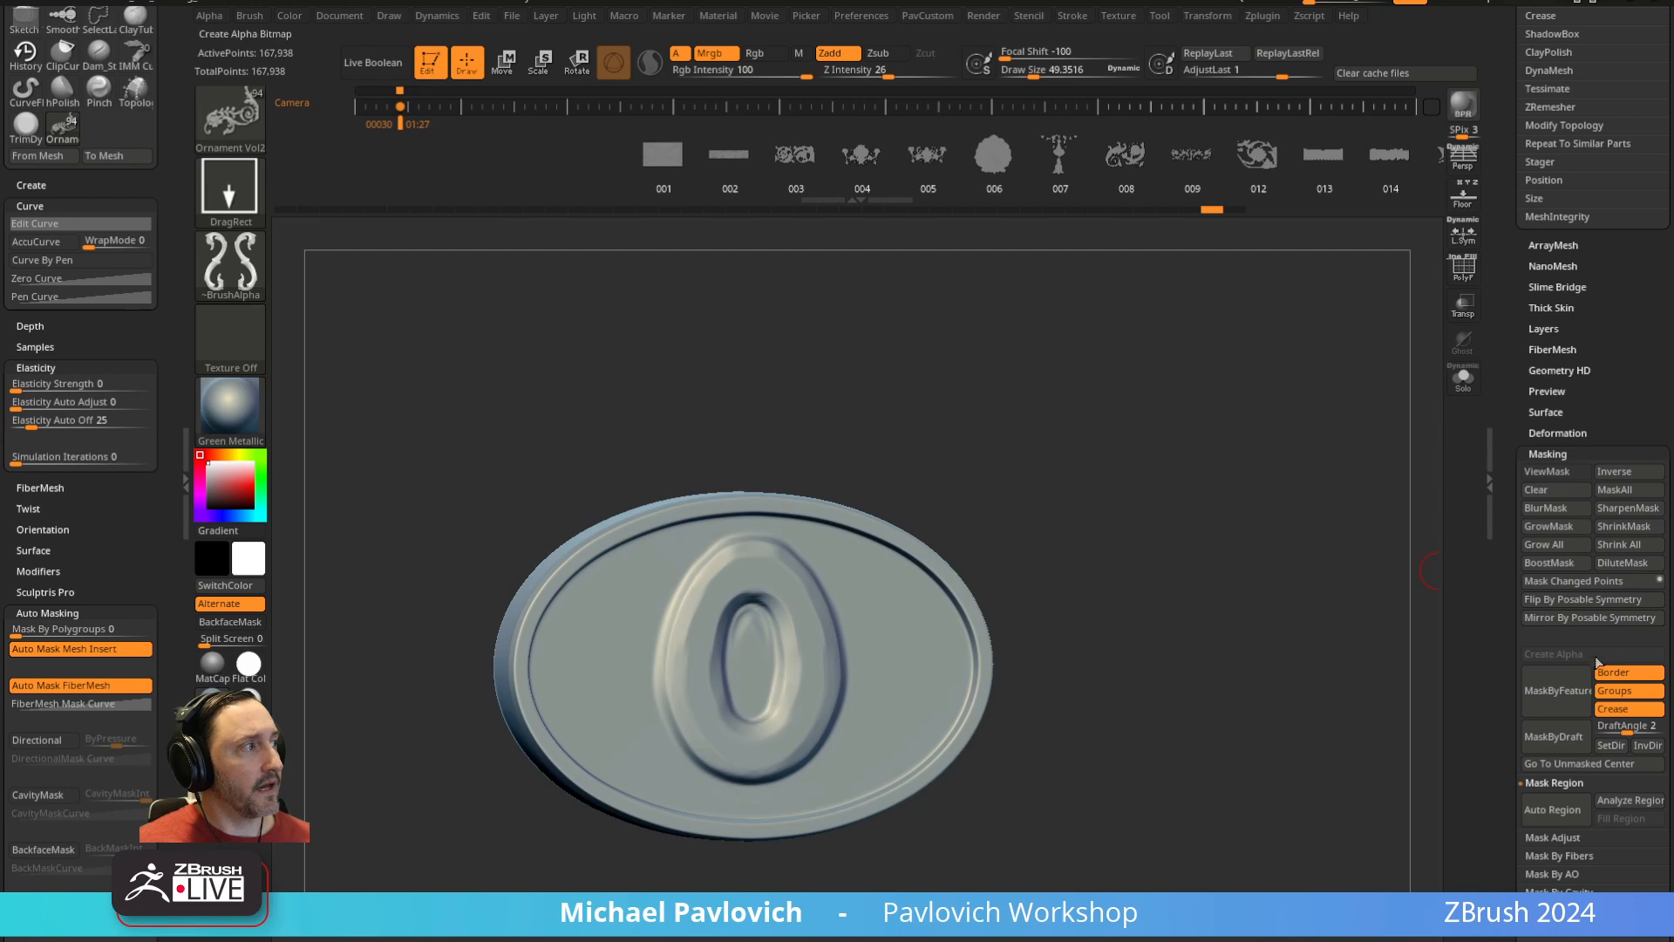
left_click(1557, 470)
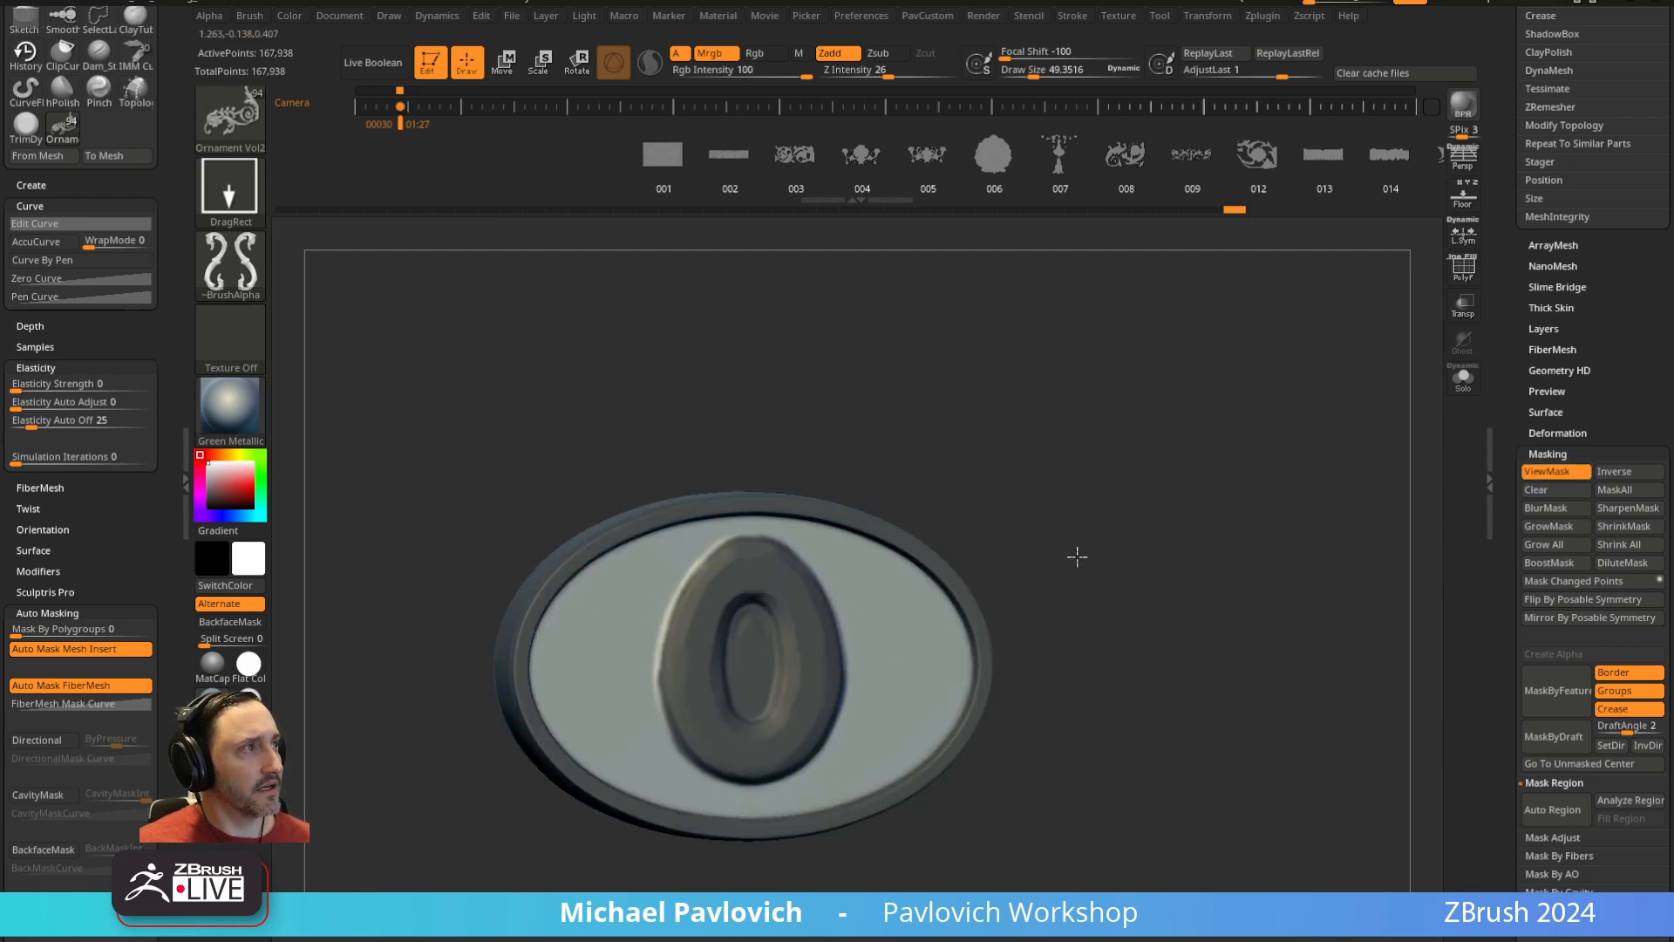
left_click_drag(1076, 557, 1065, 214)
key("m")
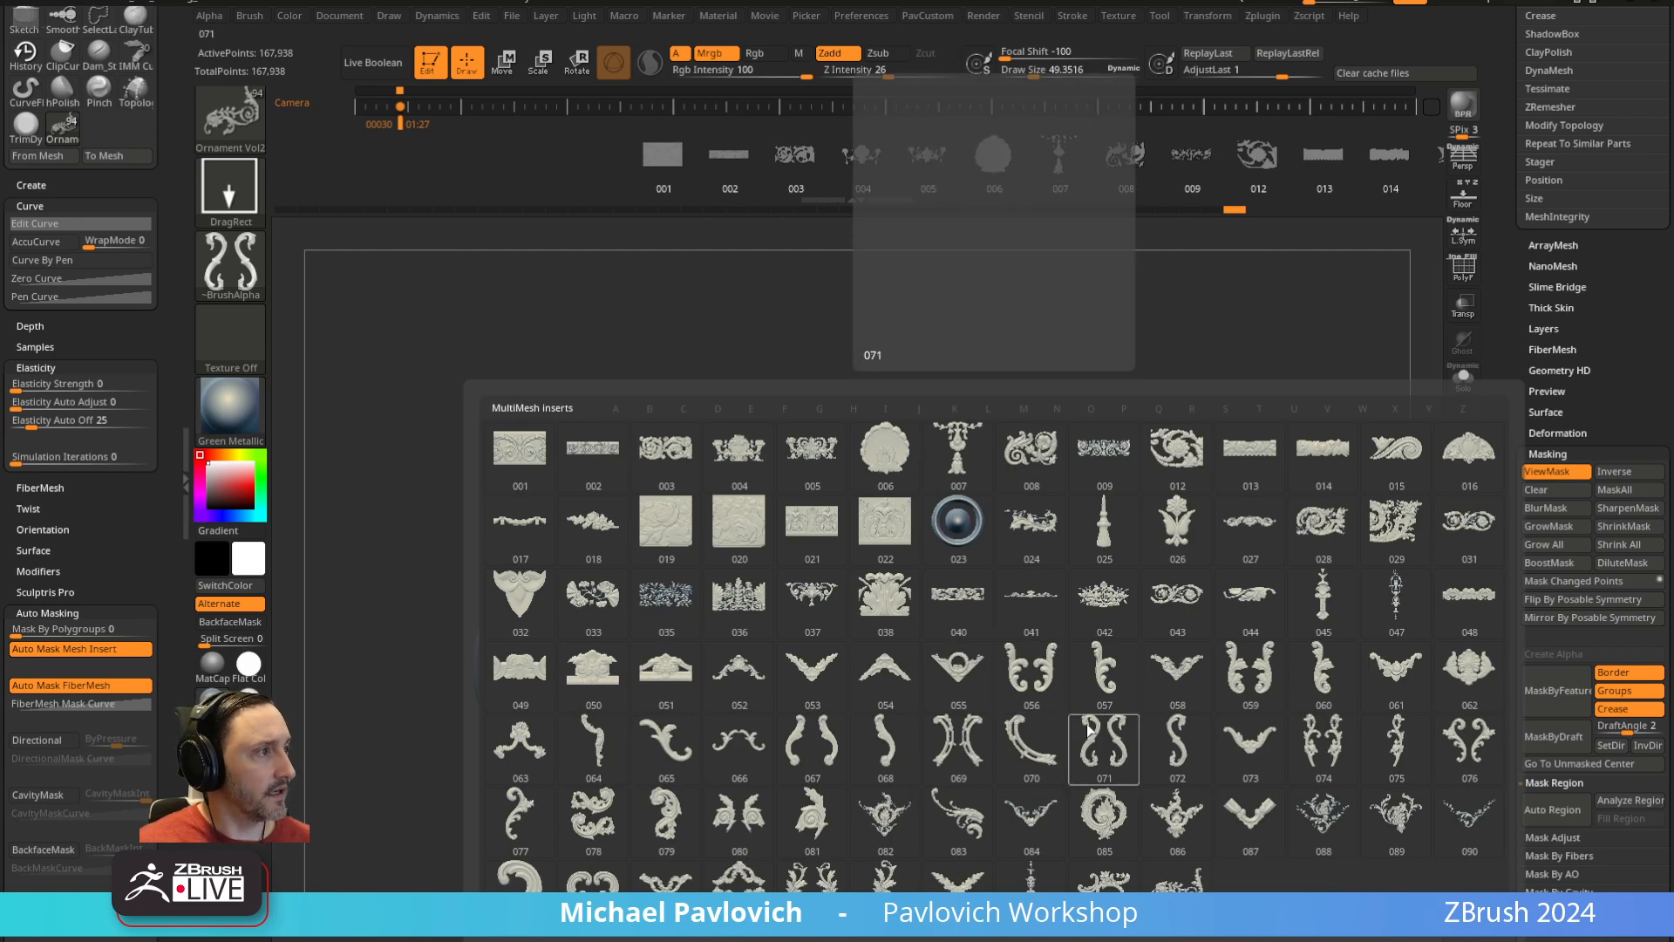
left_click(1324, 741)
Test the ornament stamp across the plate's background, undo it, and set Z Intensity to 21
left_click_drag(1246, 586, 1269, 505, "alt")
left_click_drag(889, 558, 1203, 575)
left_click_drag(1112, 513, 1156, 504)
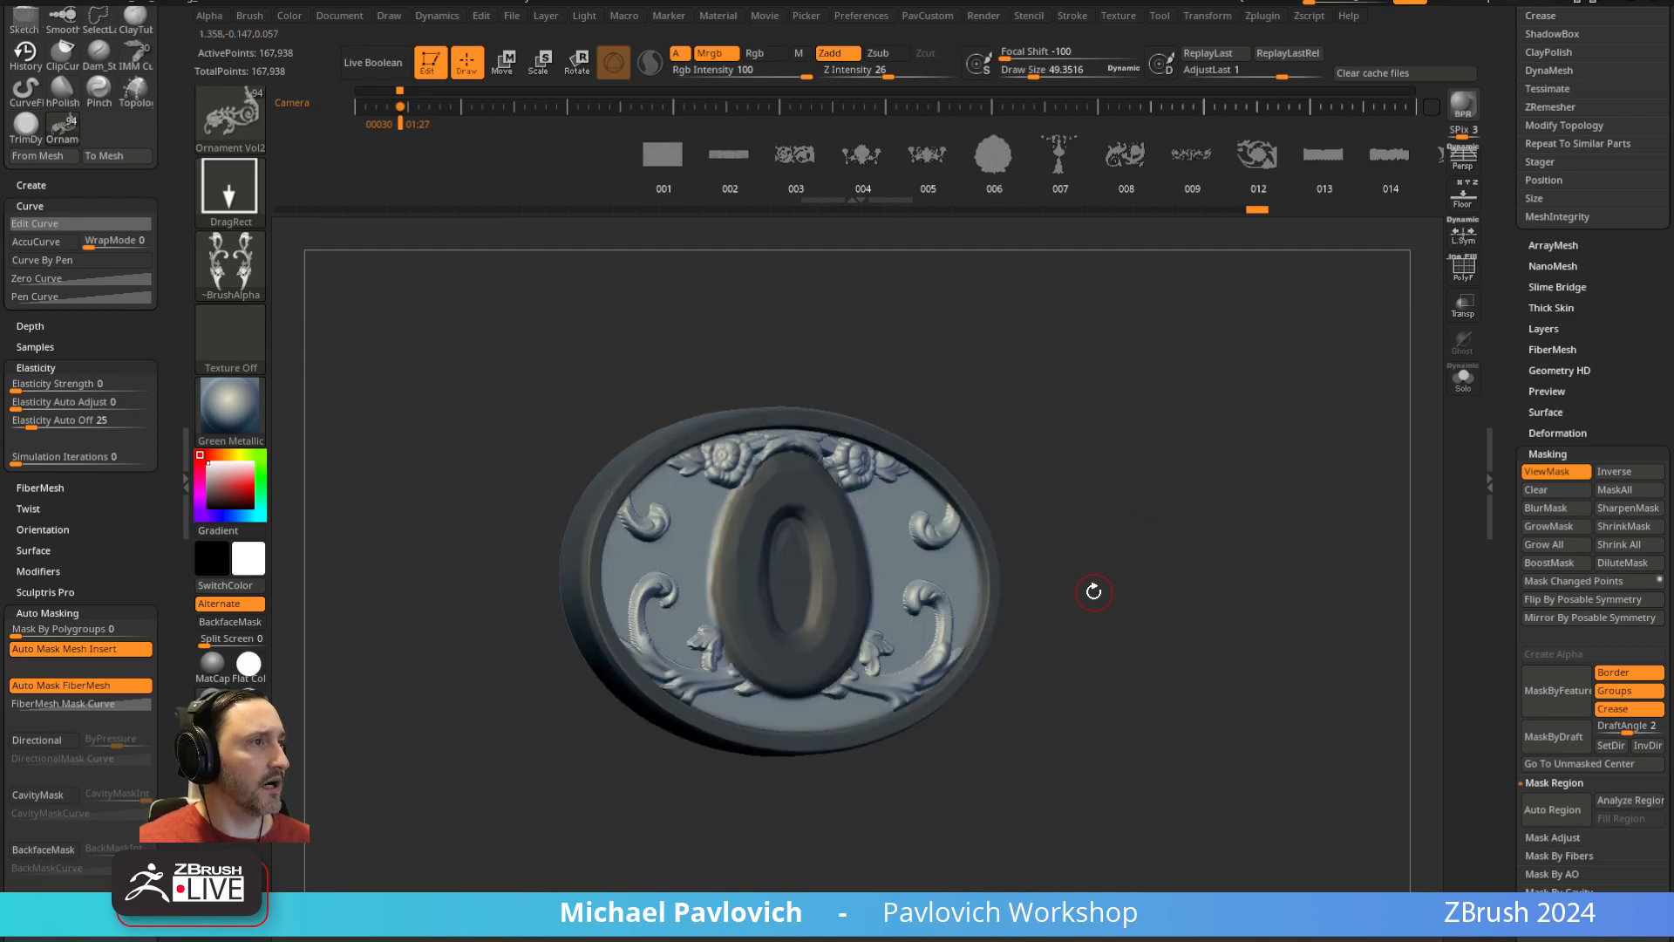
key("ctrl+z")
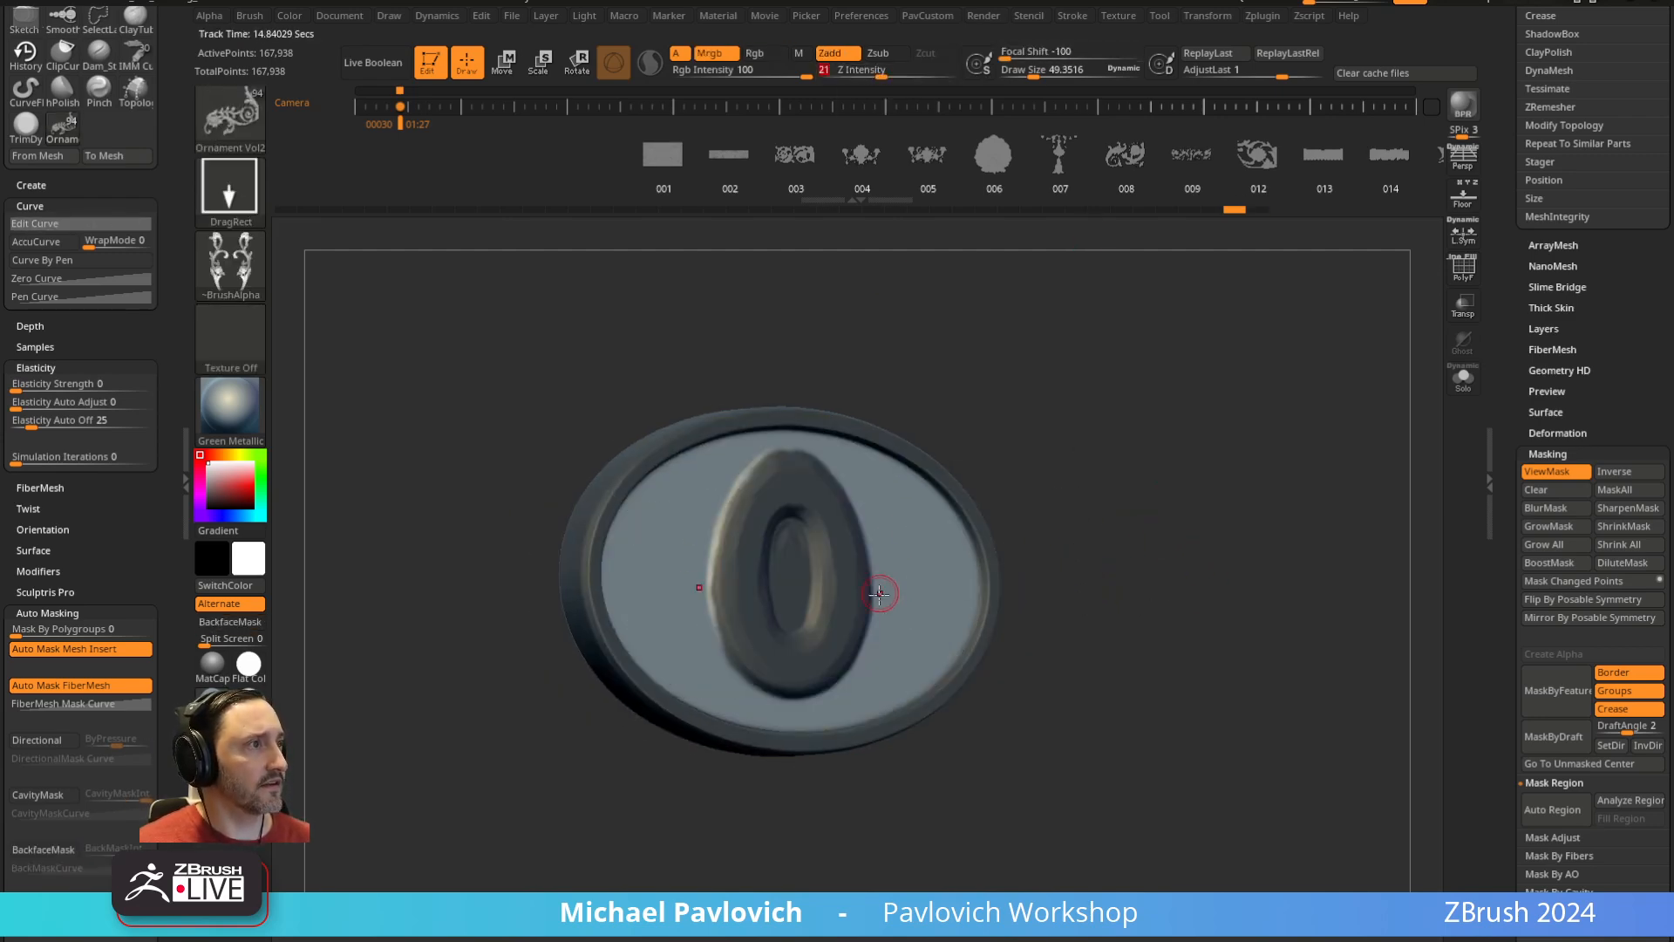
key("ctrl+shift+z")
key("ctrl+z")
left_click_drag(1214, 553, 1170, 527)
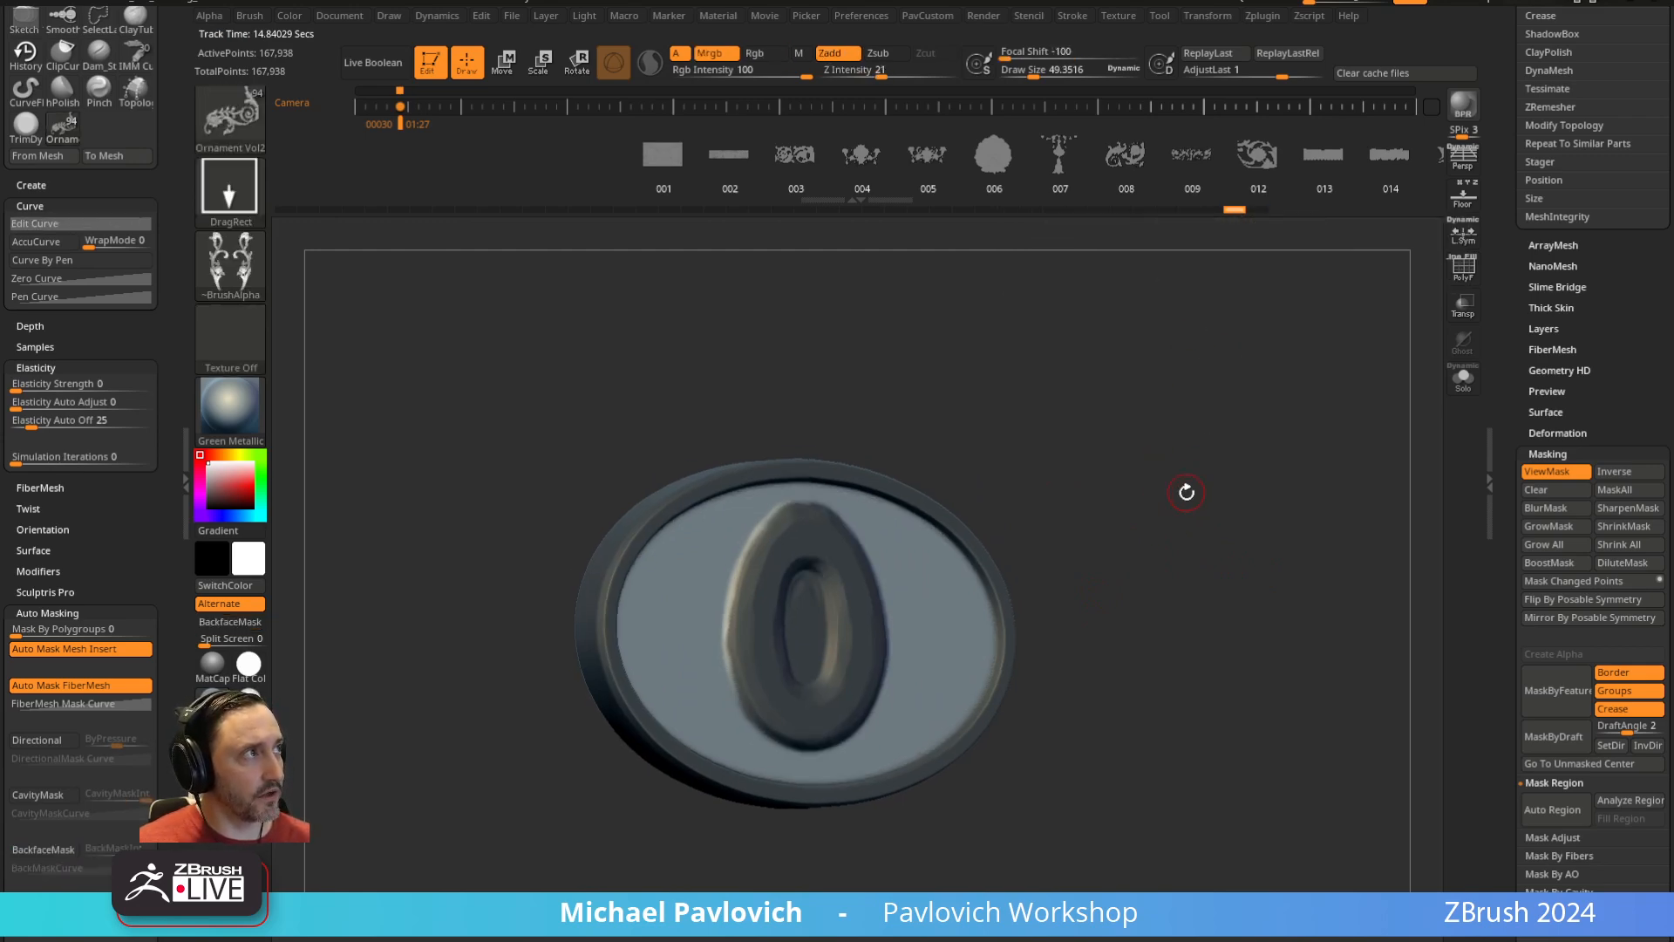
Stamp overlapping ornaments around the raised 0, try AdjustLast, and revert to the undecorated plate
left_click_drag(914, 619, 1147, 614)
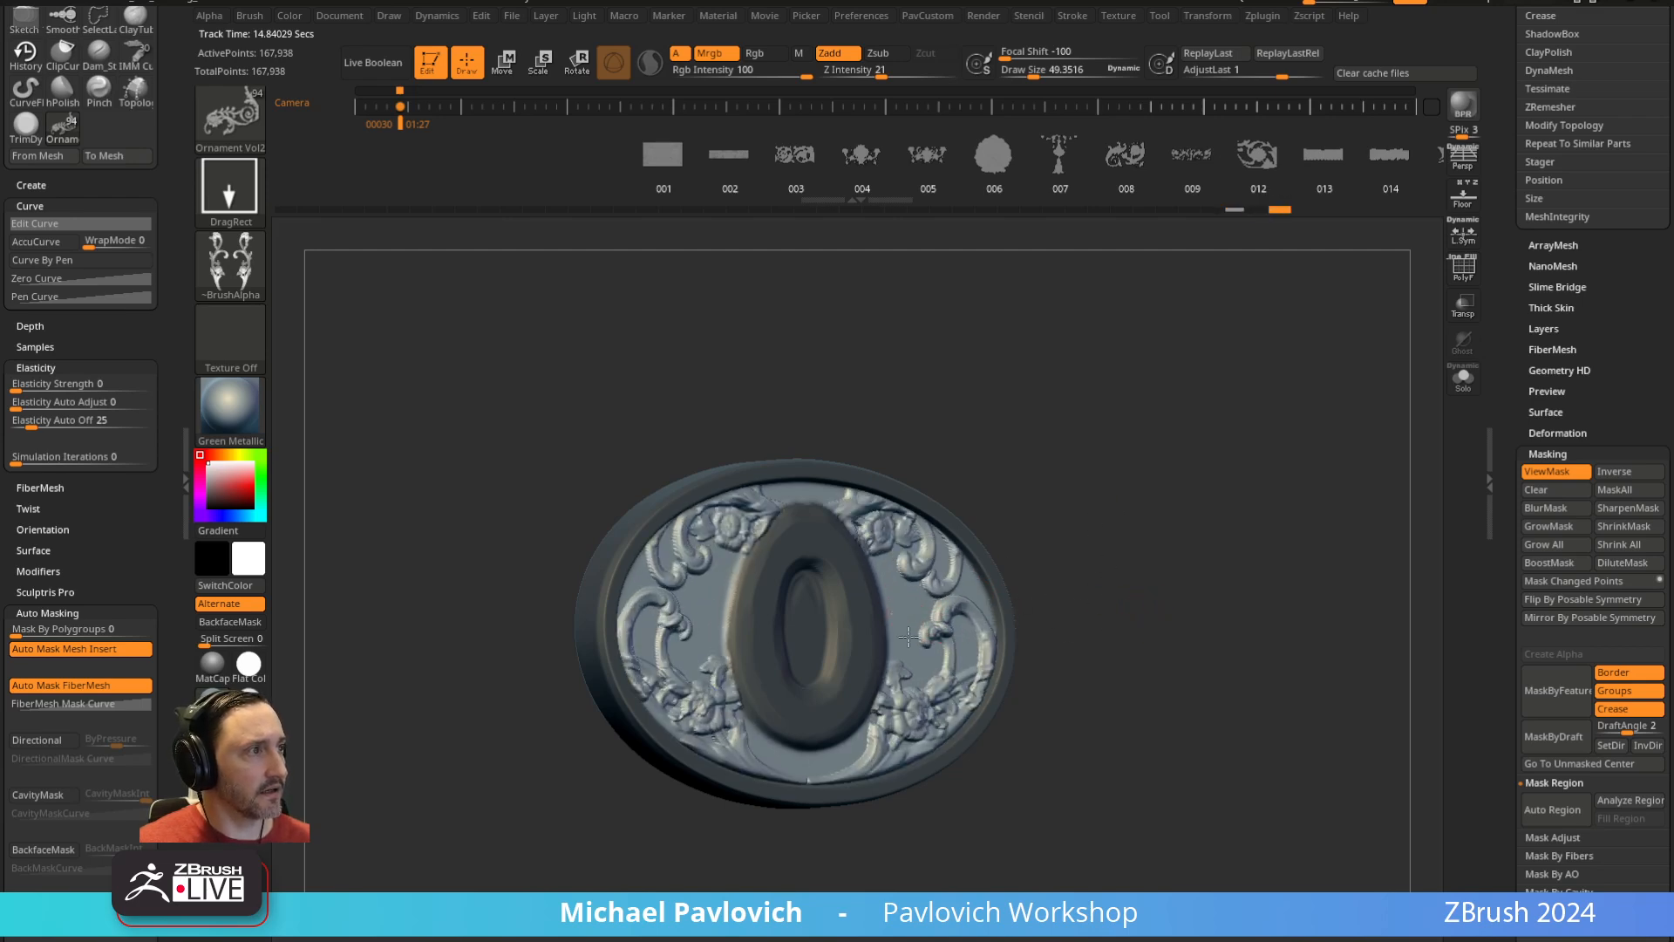
left_click_drag(909, 637, 949, 611)
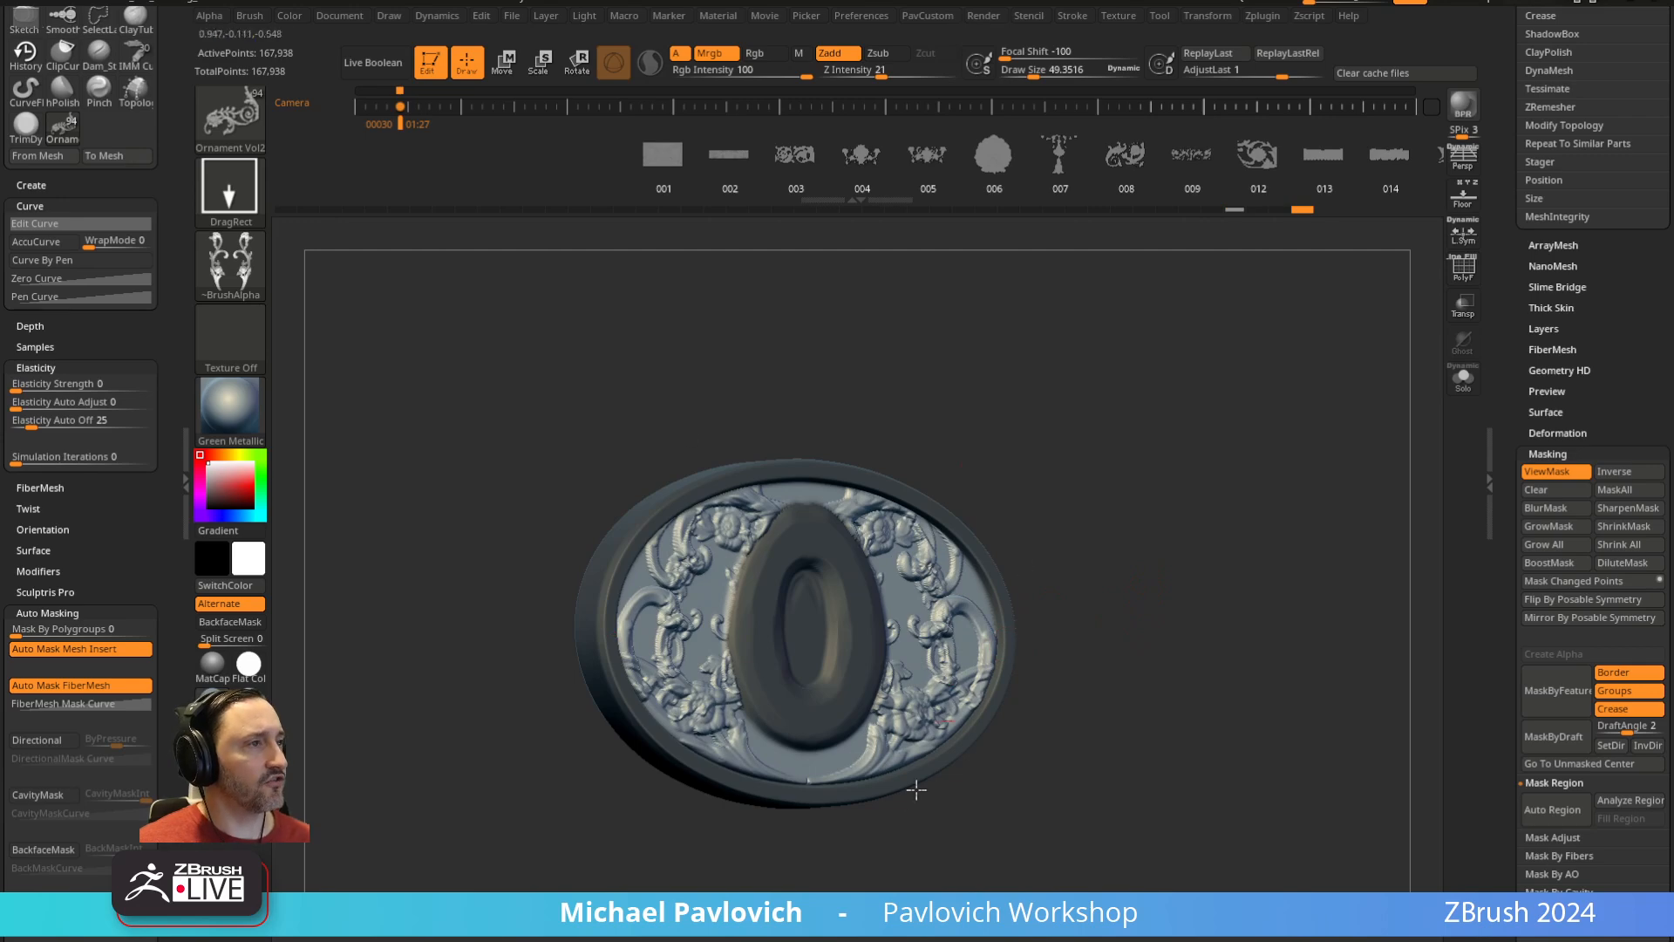
right_click_drag(911, 732, 1007, 636)
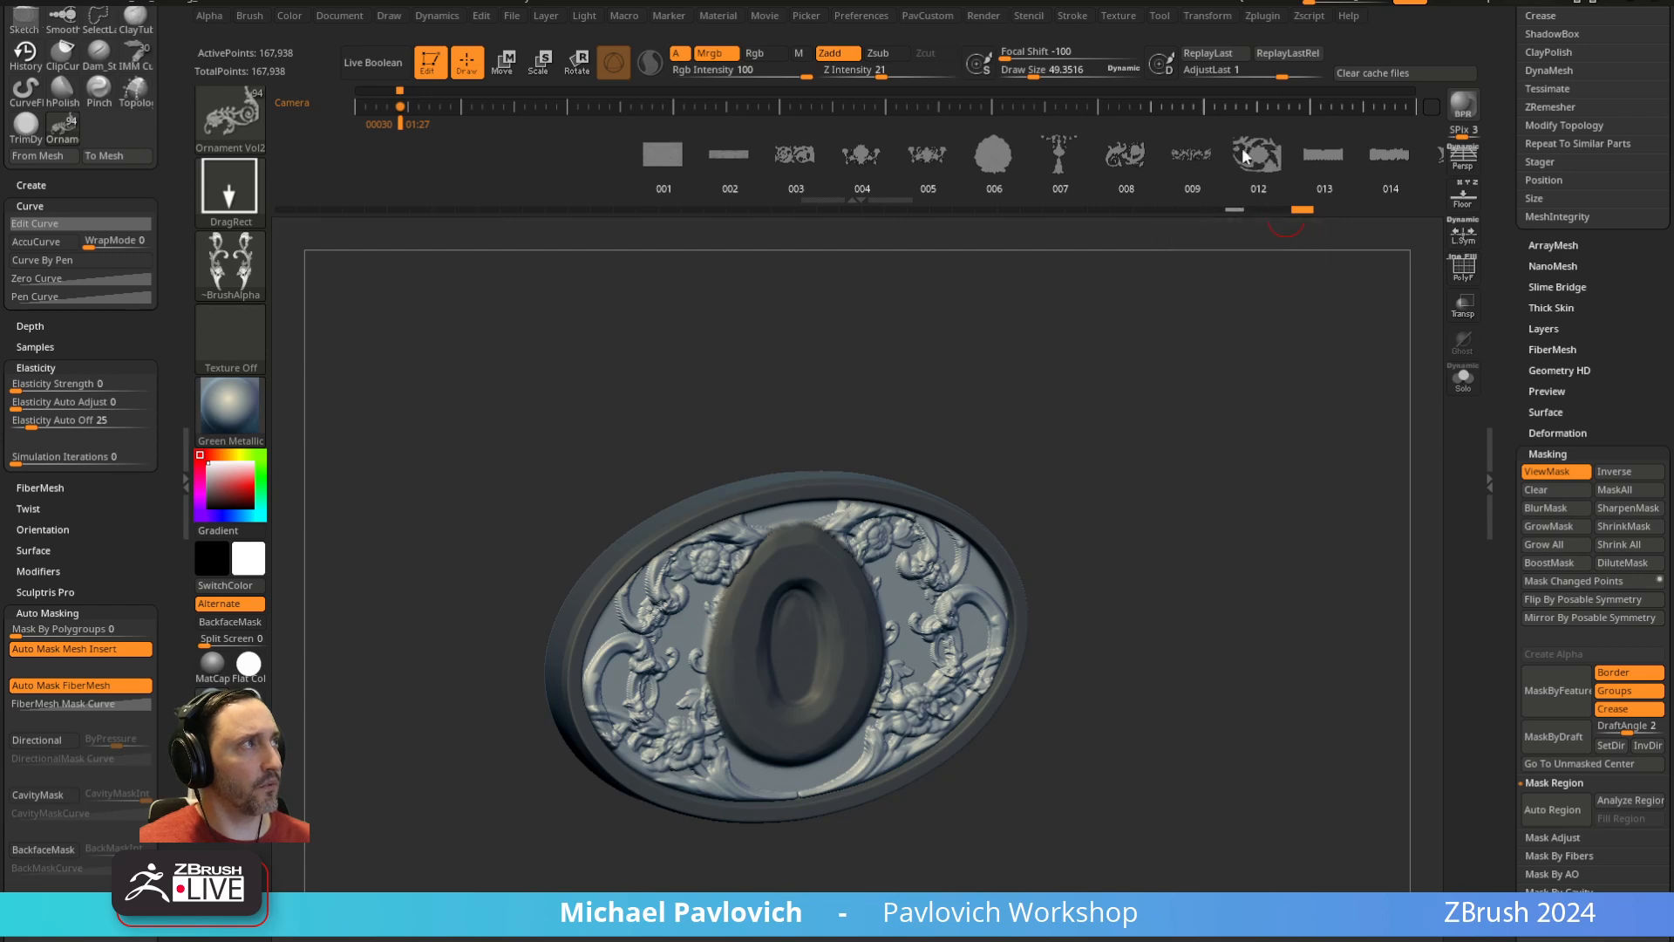
mouse_move(1279, 70)
left_mouse_down()
mouse_move(1220, 73)
mouse_move(1299, 74)
mouse_move(1260, 77)
mouse_move(1274, 76)
left_mouse_up()
key("ctrl+z")
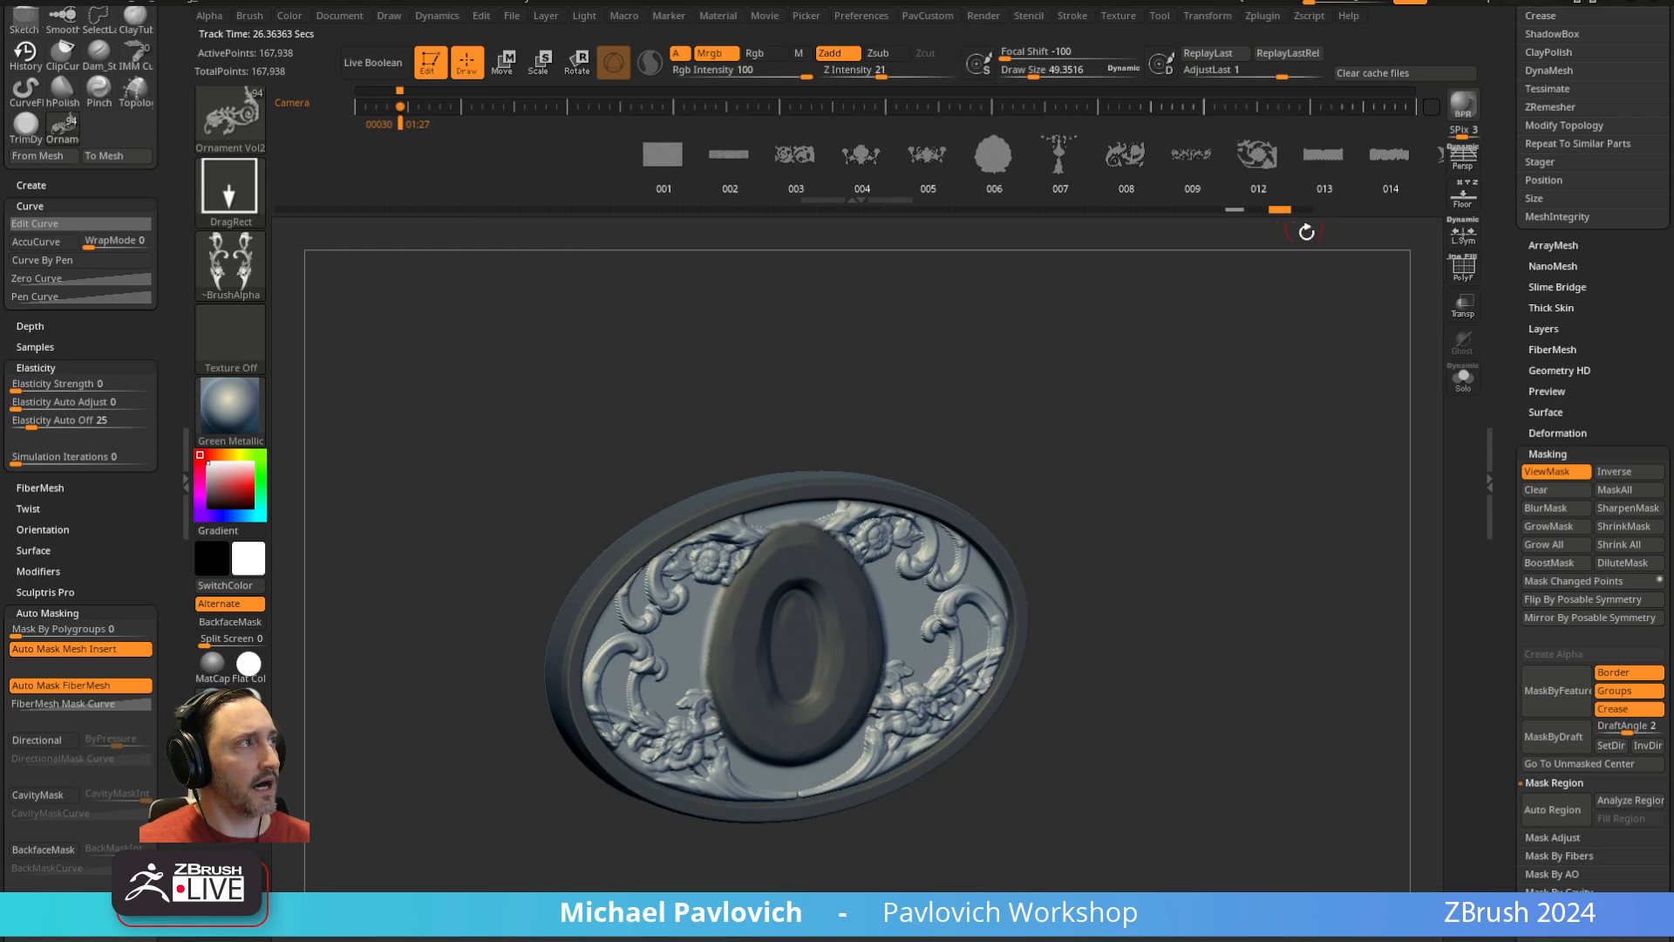
left_click(1233, 209)
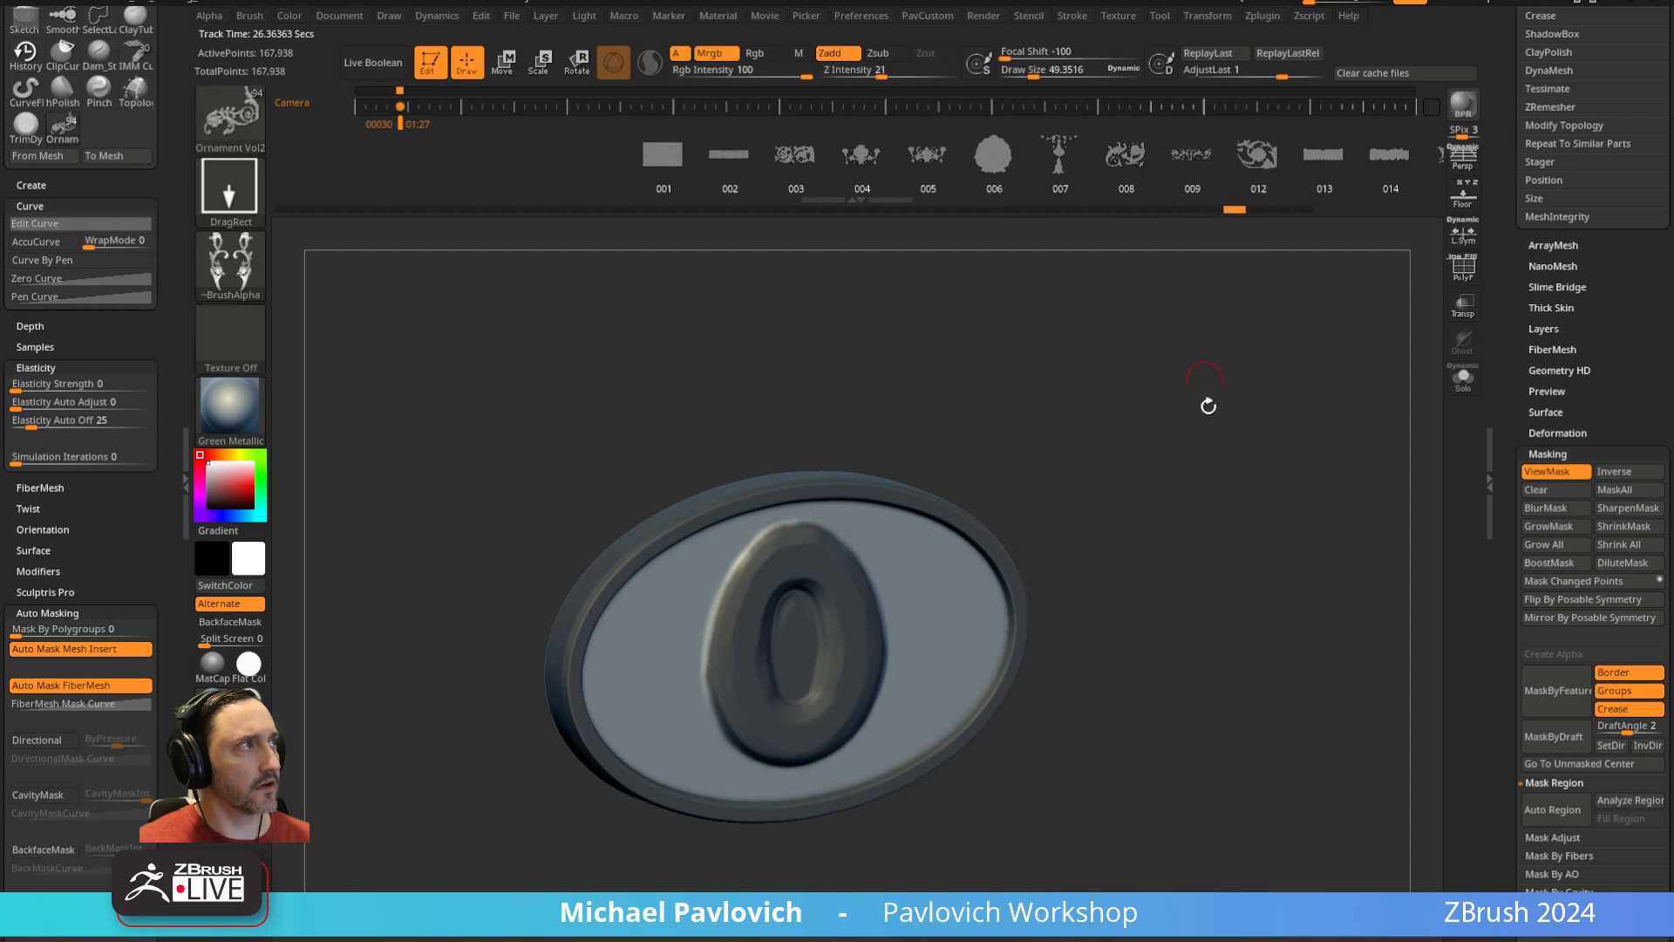
Make two trial ornament stamps on the background, vary each one's strength with AdjustLast, and undo each
left_click_drag(967, 659, 1101, 829)
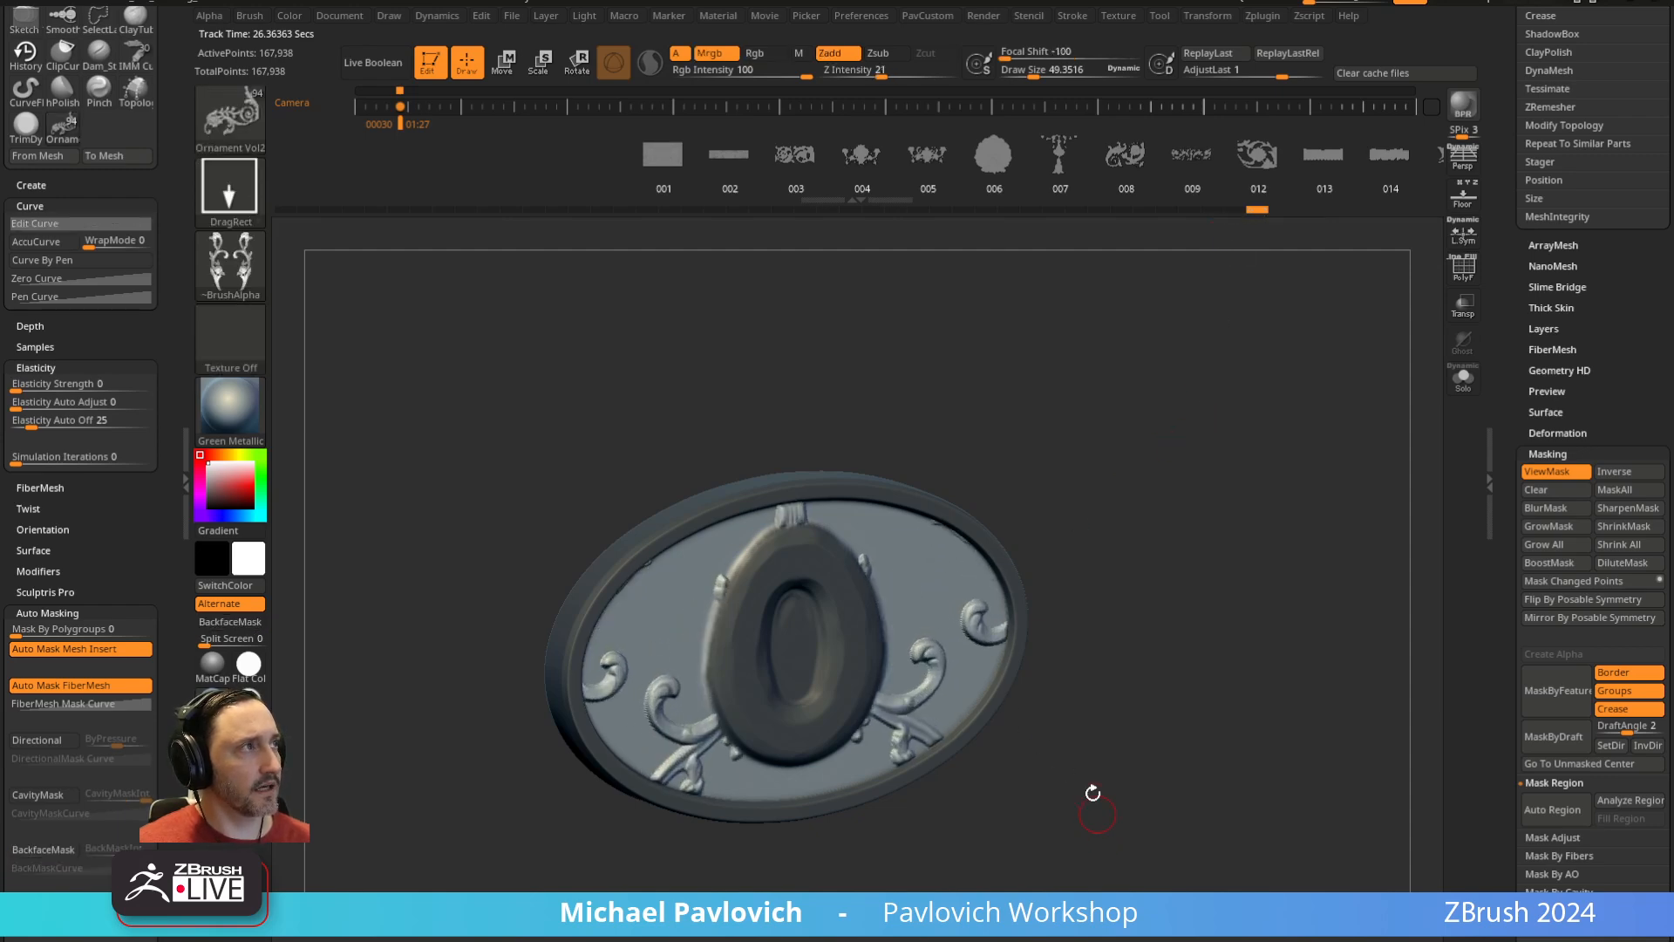
mouse_move(1281, 76)
left_mouse_down()
mouse_move(1255, 76)
mouse_move(1282, 76)
left_mouse_up()
key("ctrl+z")
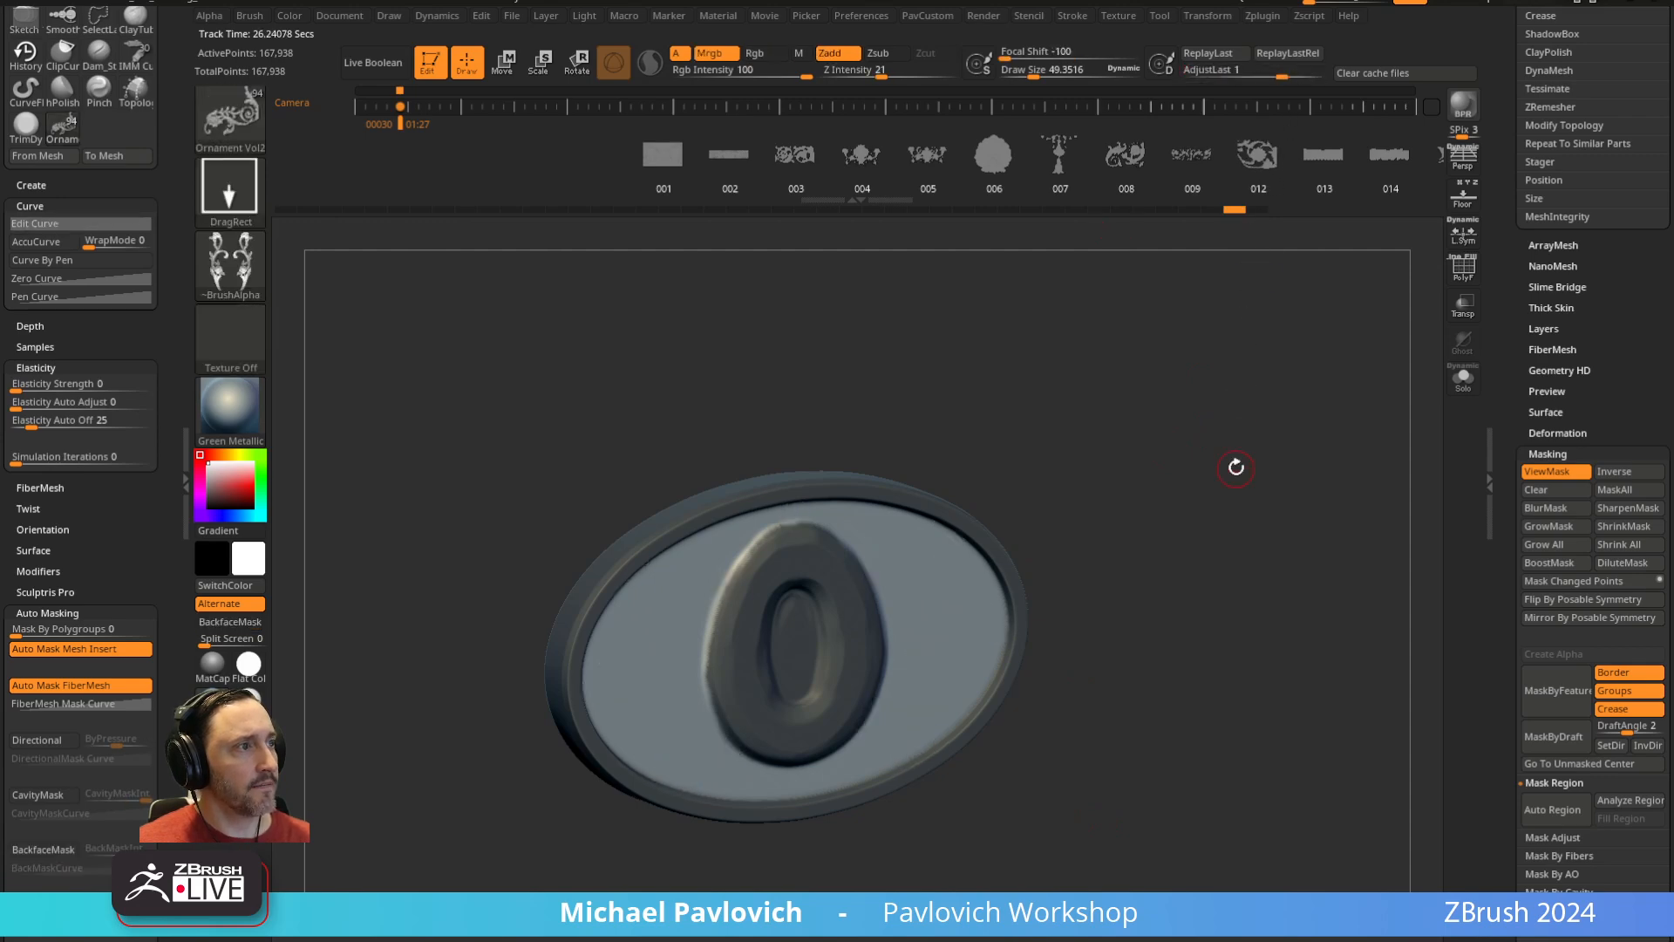
mouse_move(959, 628)
left_mouse_down()
mouse_move(1046, 643)
mouse_move(1212, 741)
left_mouse_up()
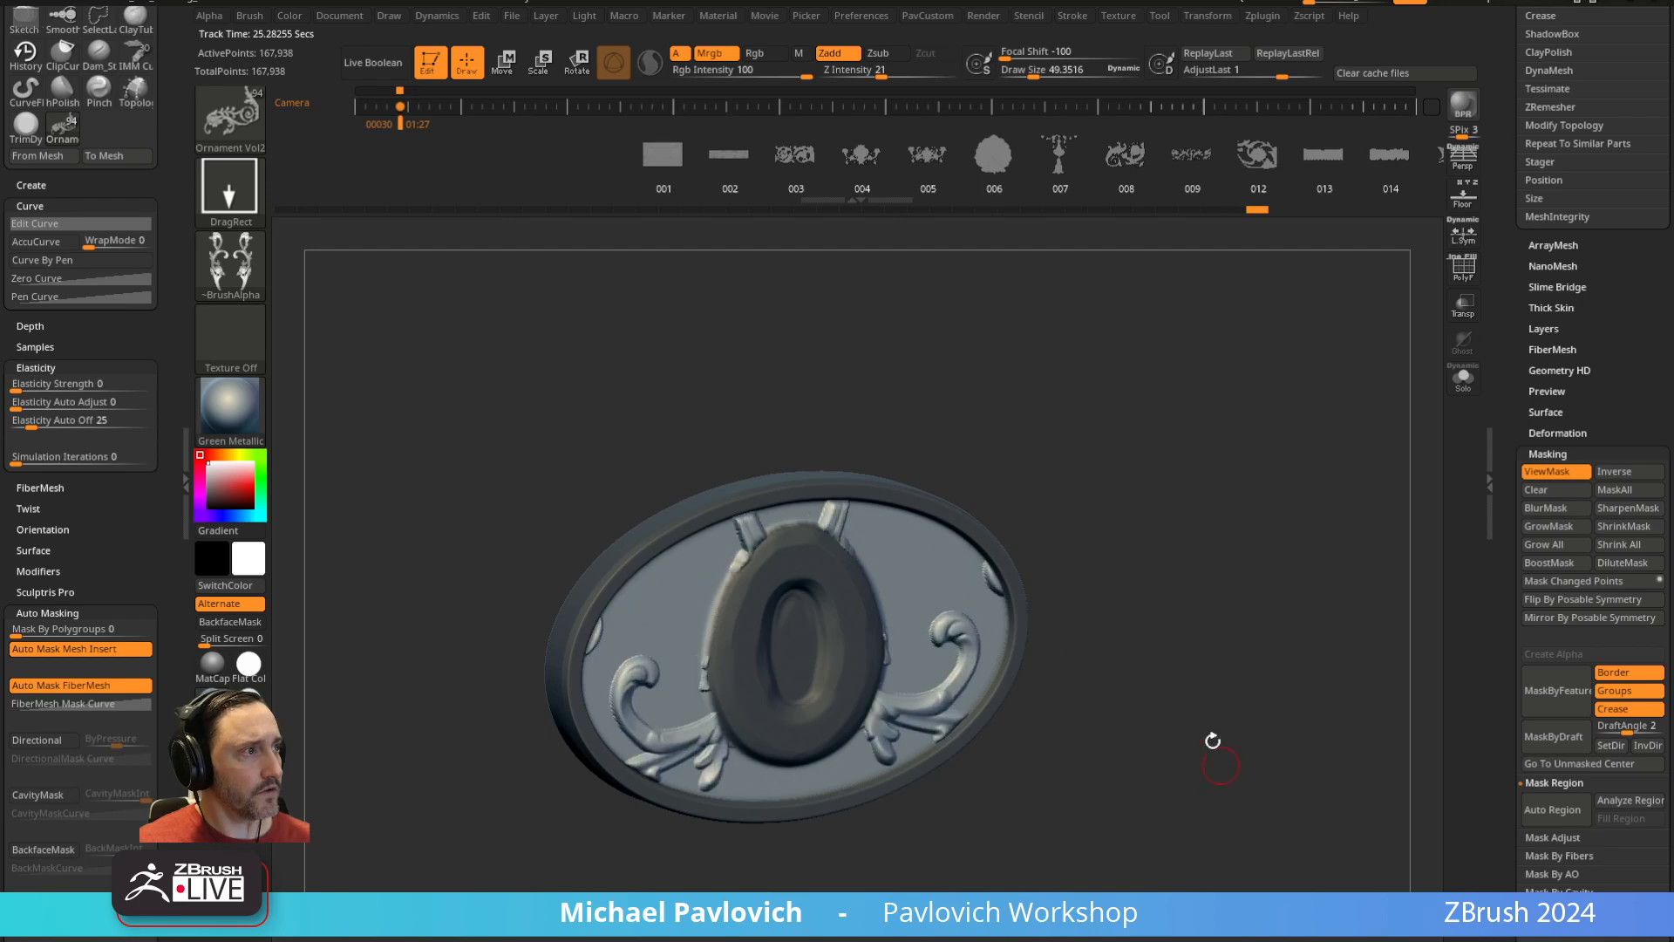
left_click_drag(1259, 76, 1220, 80)
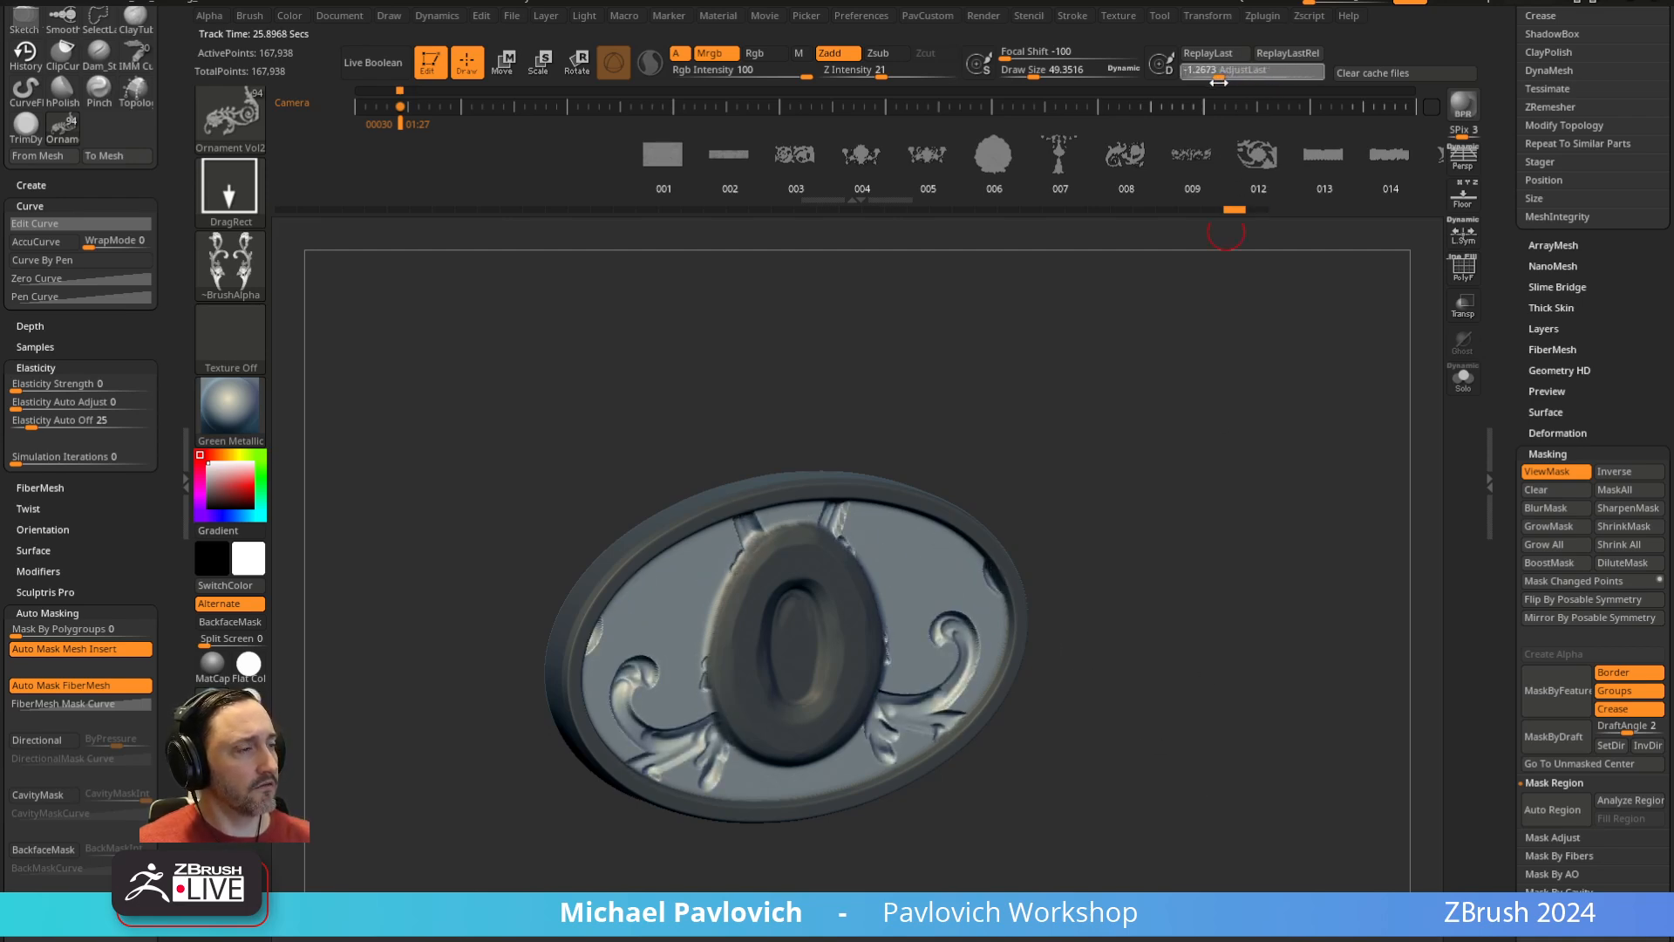
key("ctrl+z")
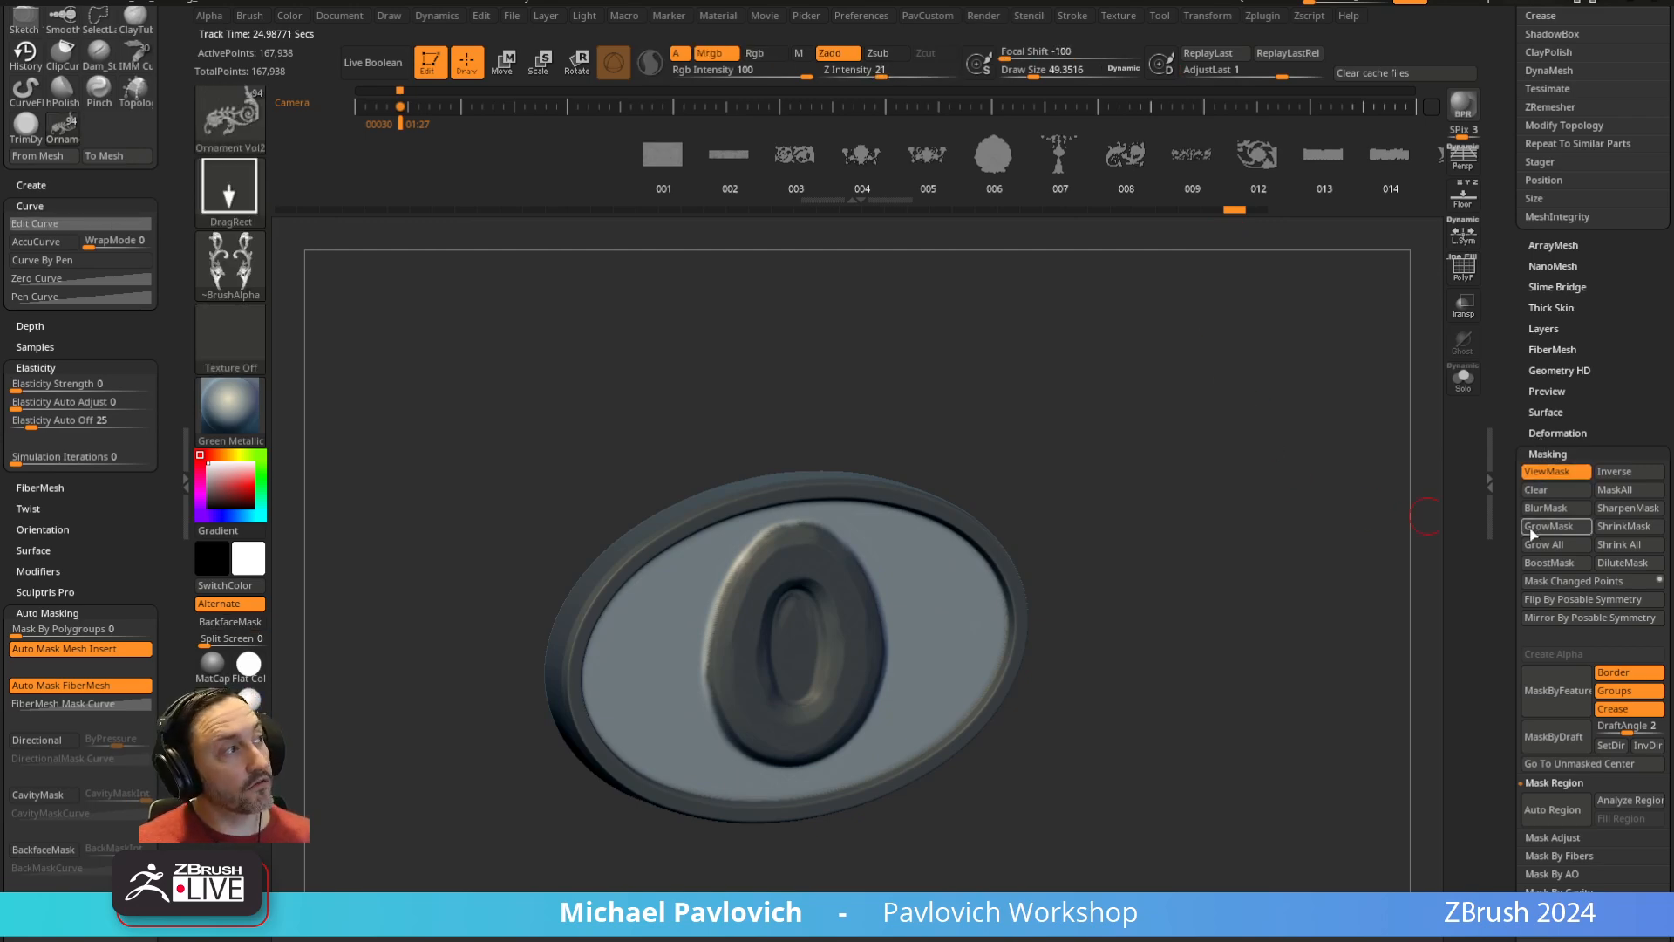
Load the Ornament Vol1 Alphas brush, choose ornament alpha 073, and stamp it across the plate's background
left_click_drag(898, 829, 1171, 471)
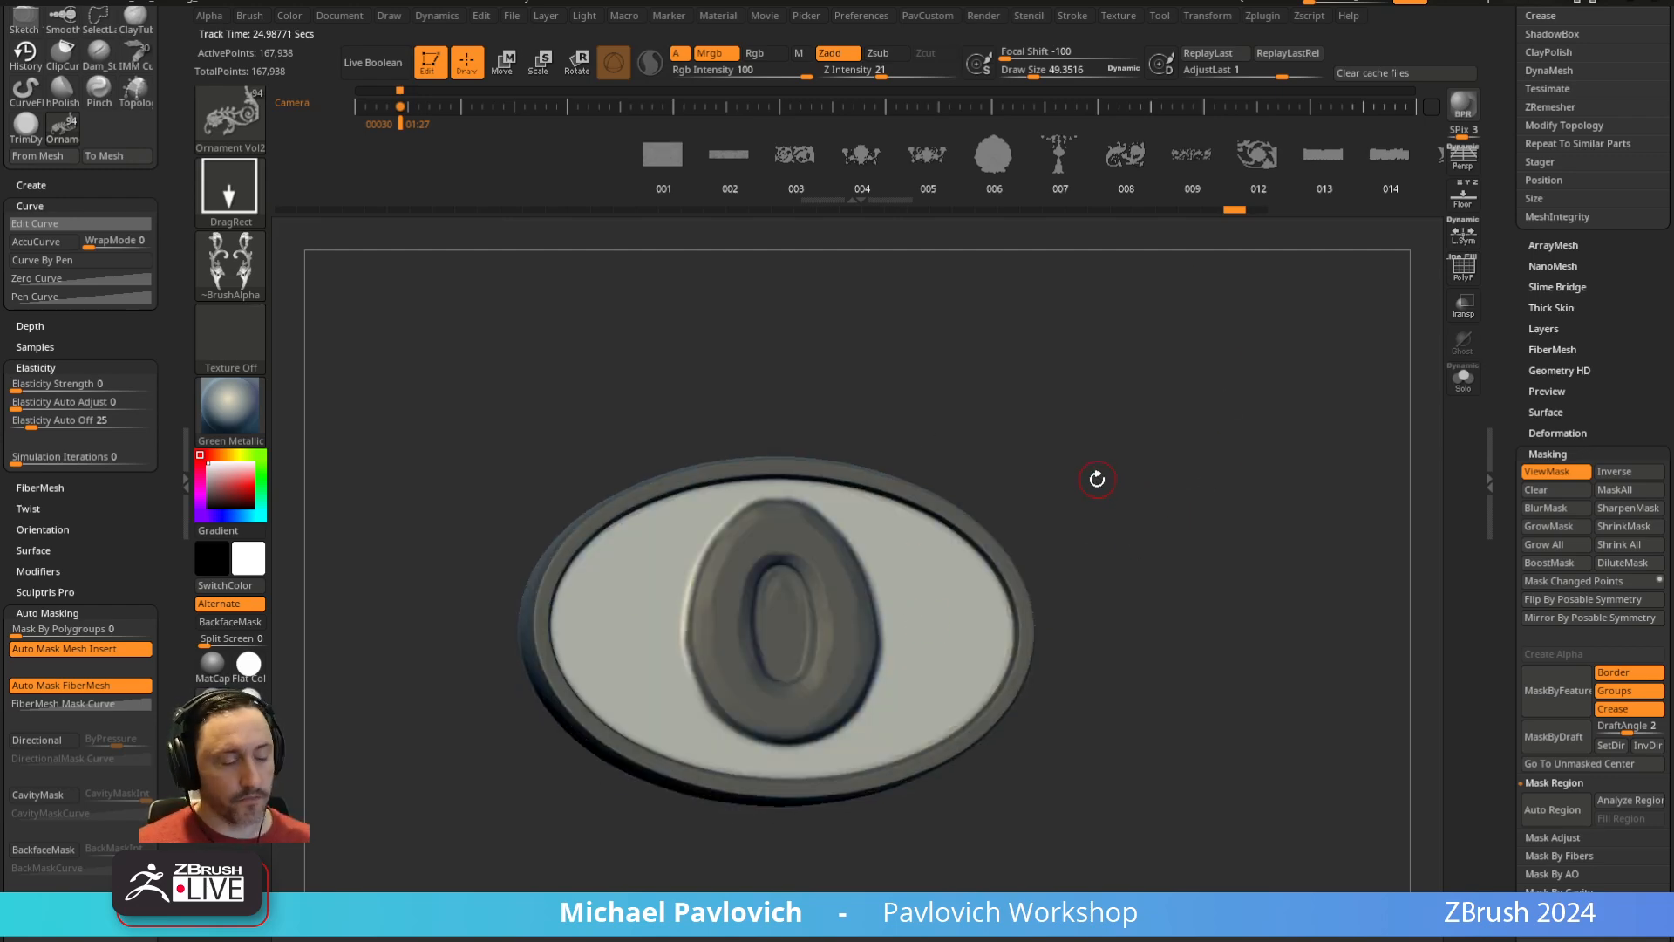
key("m")
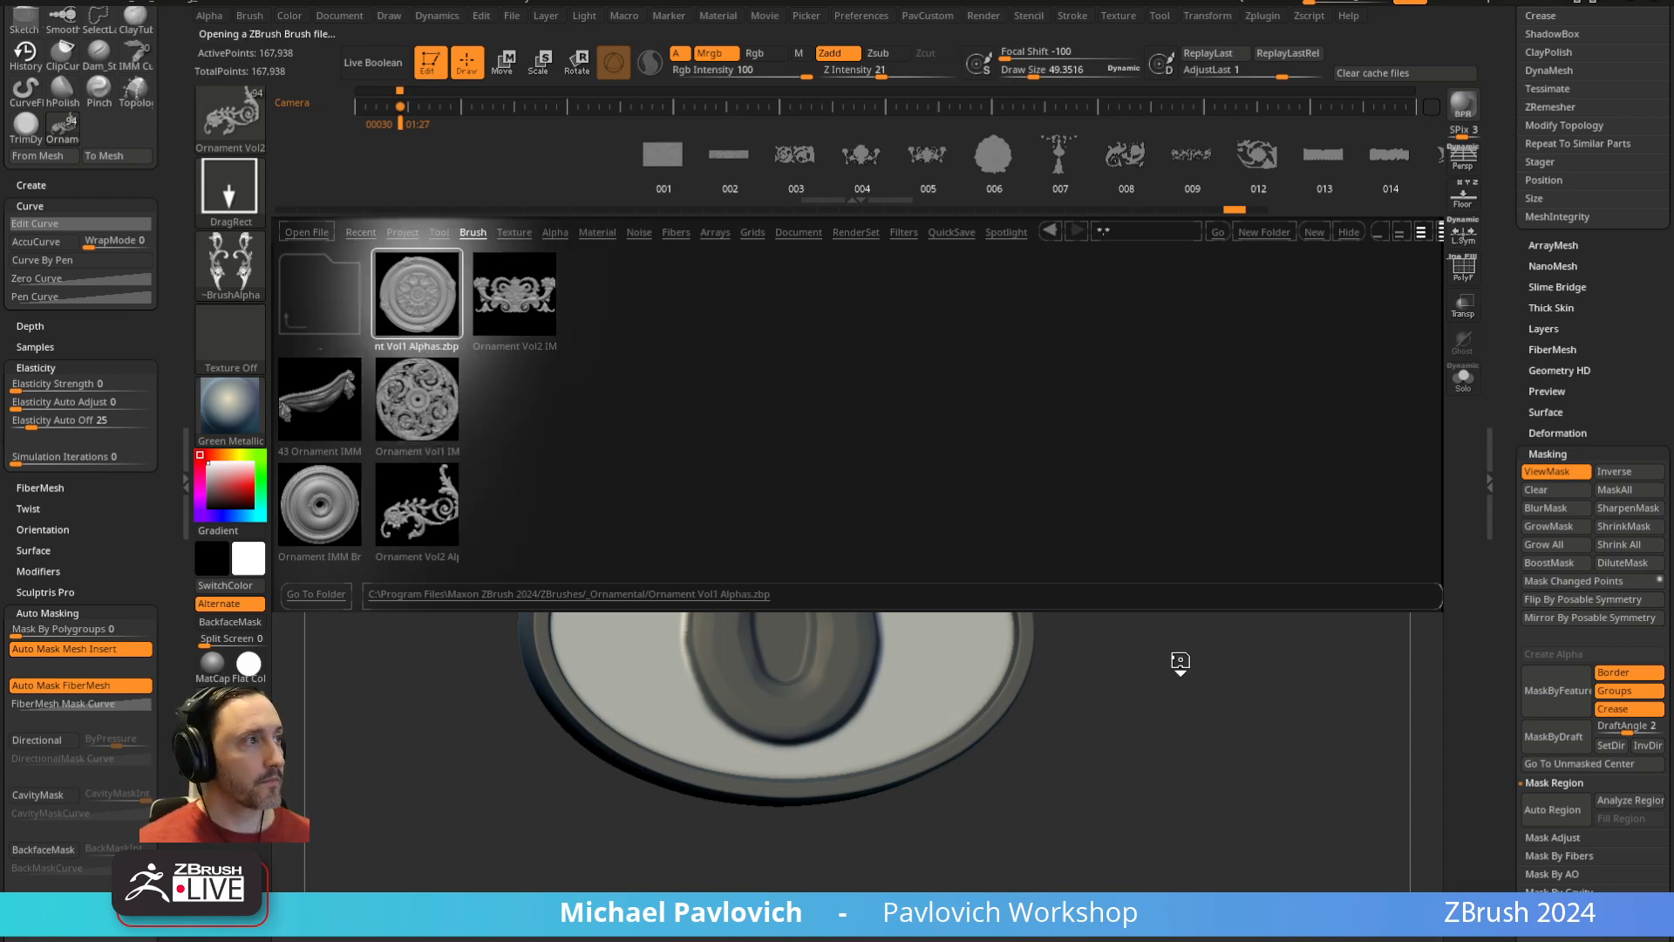
key("m")
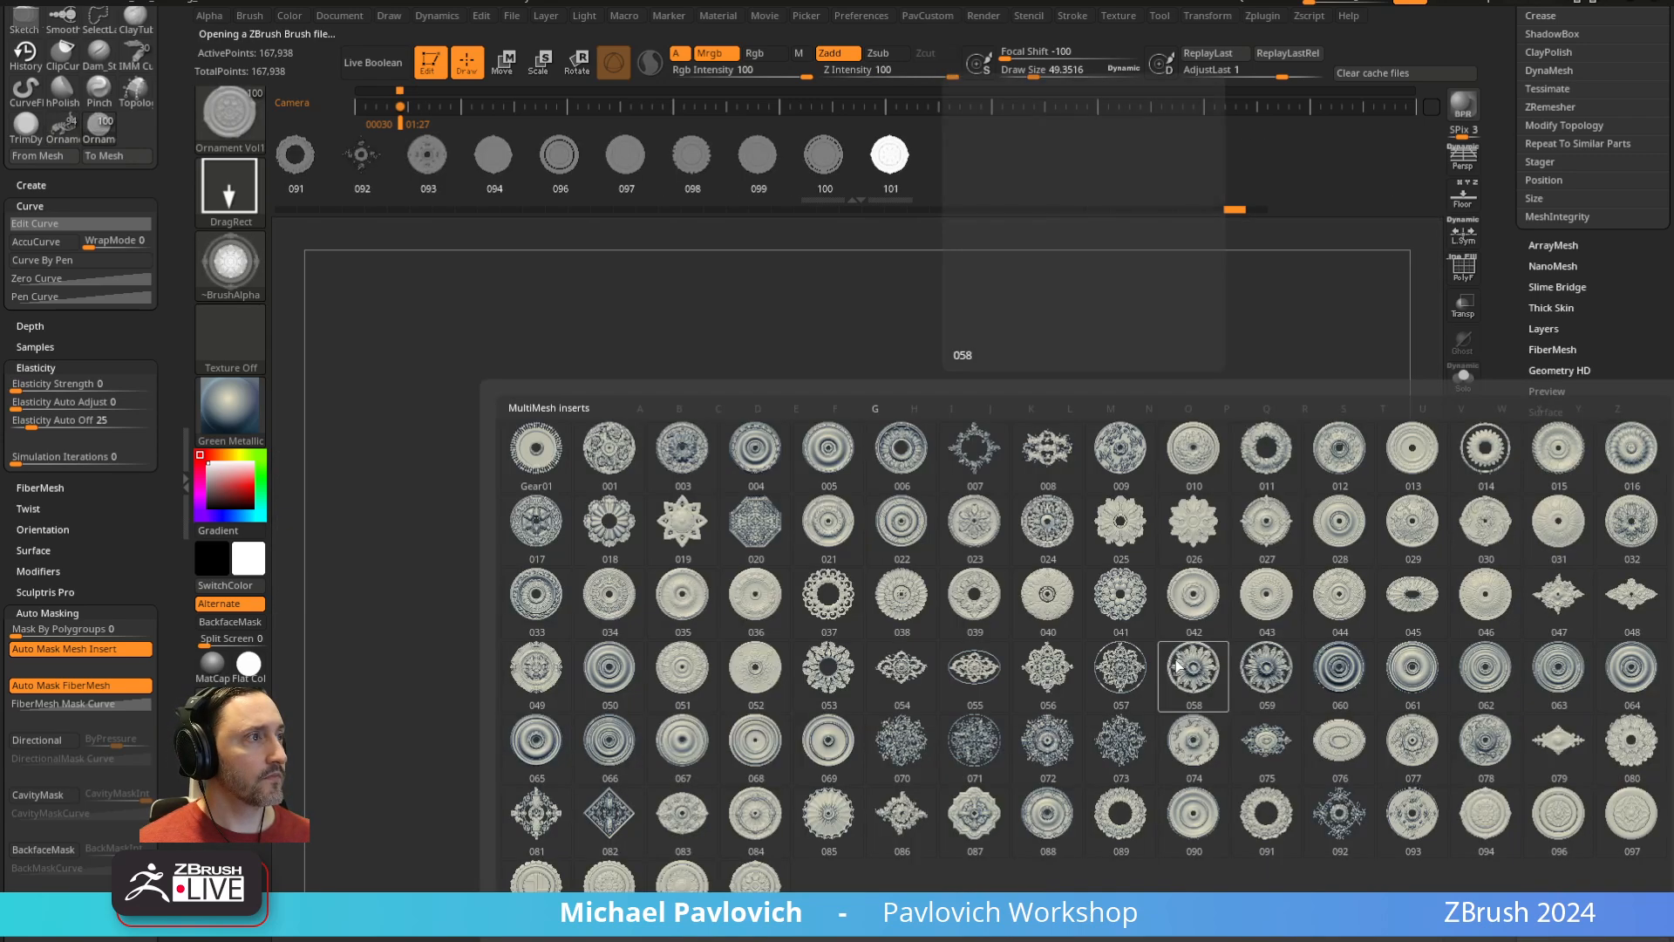
left_click(1113, 755)
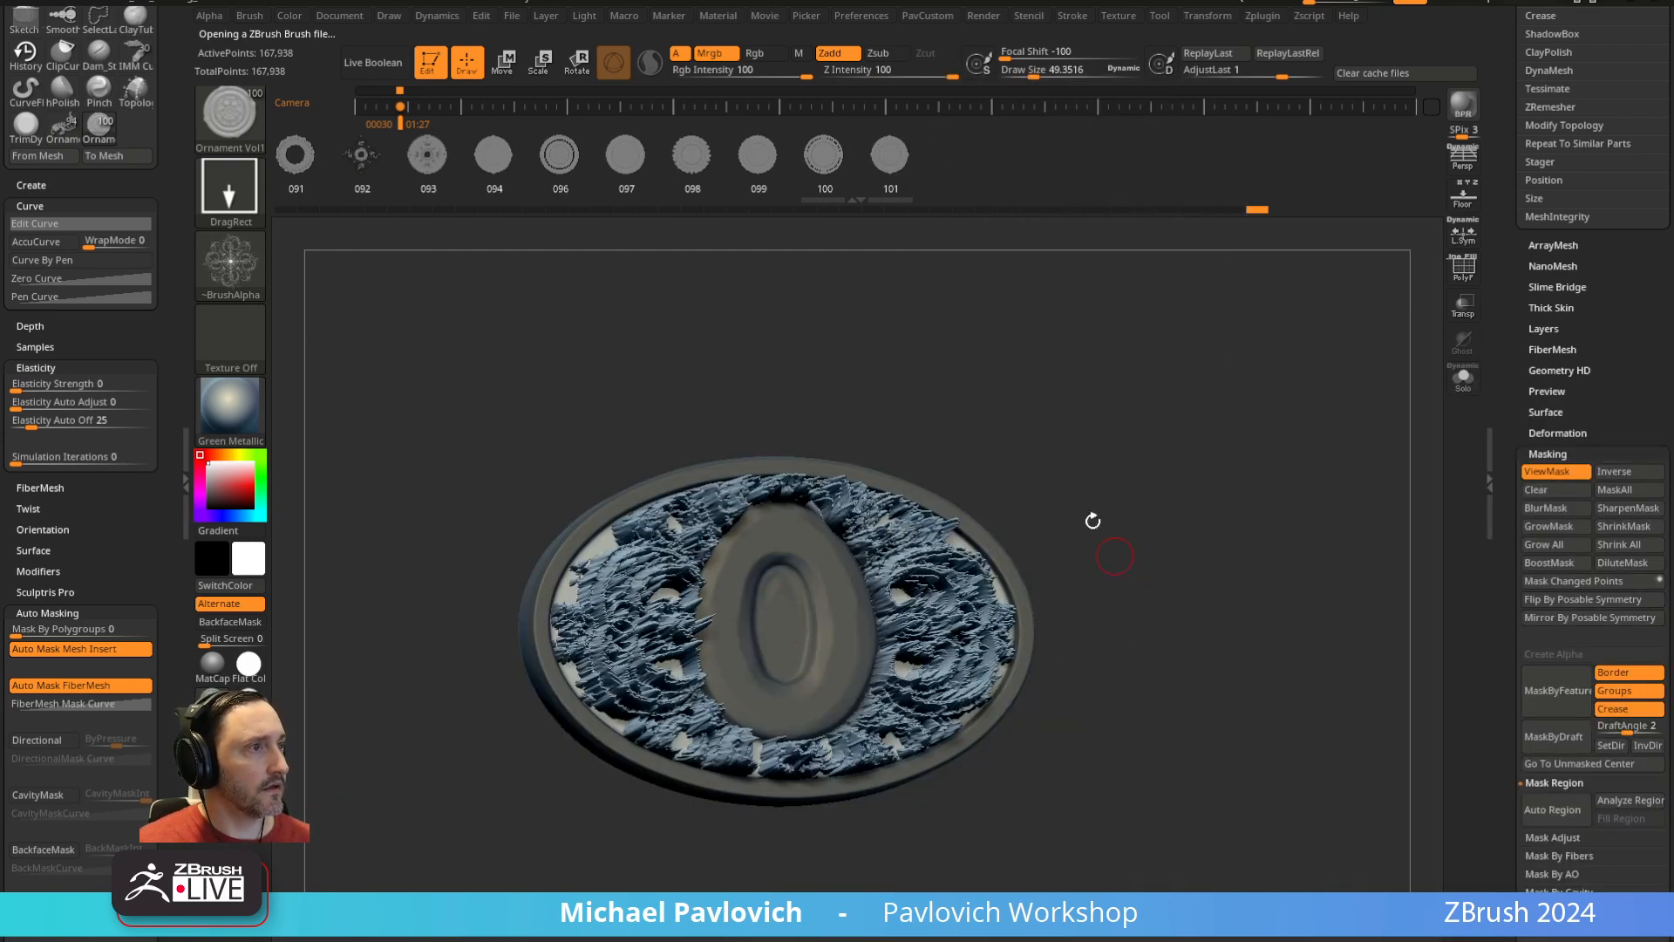
Stamp the ornament across the plate's background around the 0 at Z Intensity 29, and hide the mask display
left_click_drag(944, 73, 891, 74)
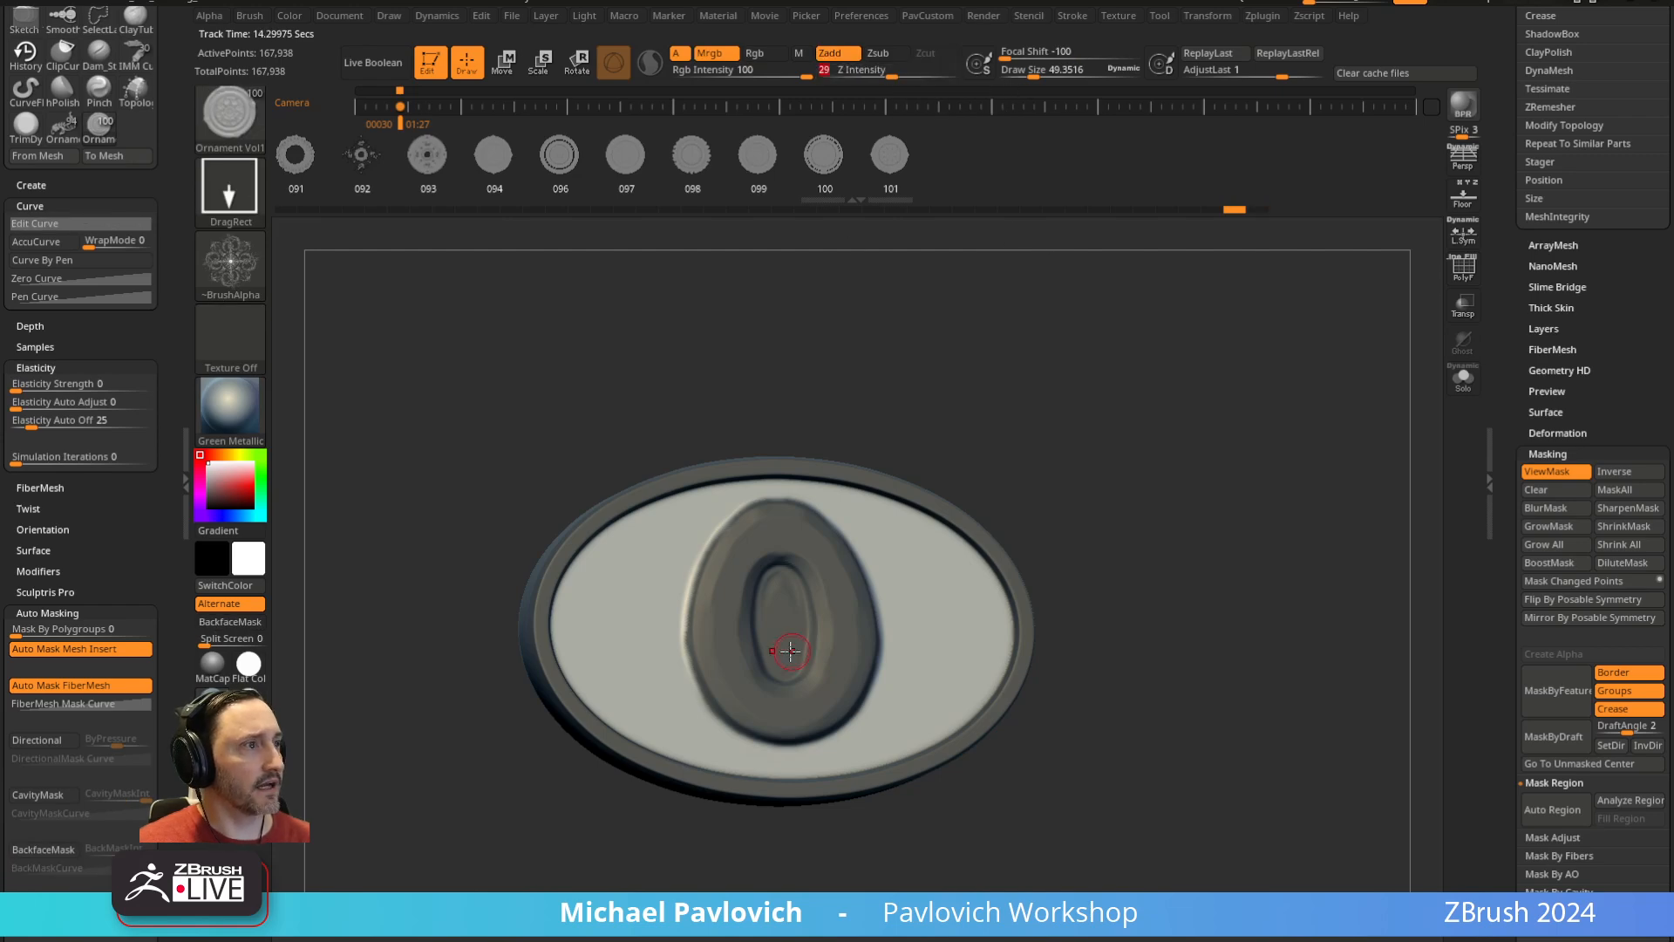
left_click_drag(787, 628, 1377, 602)
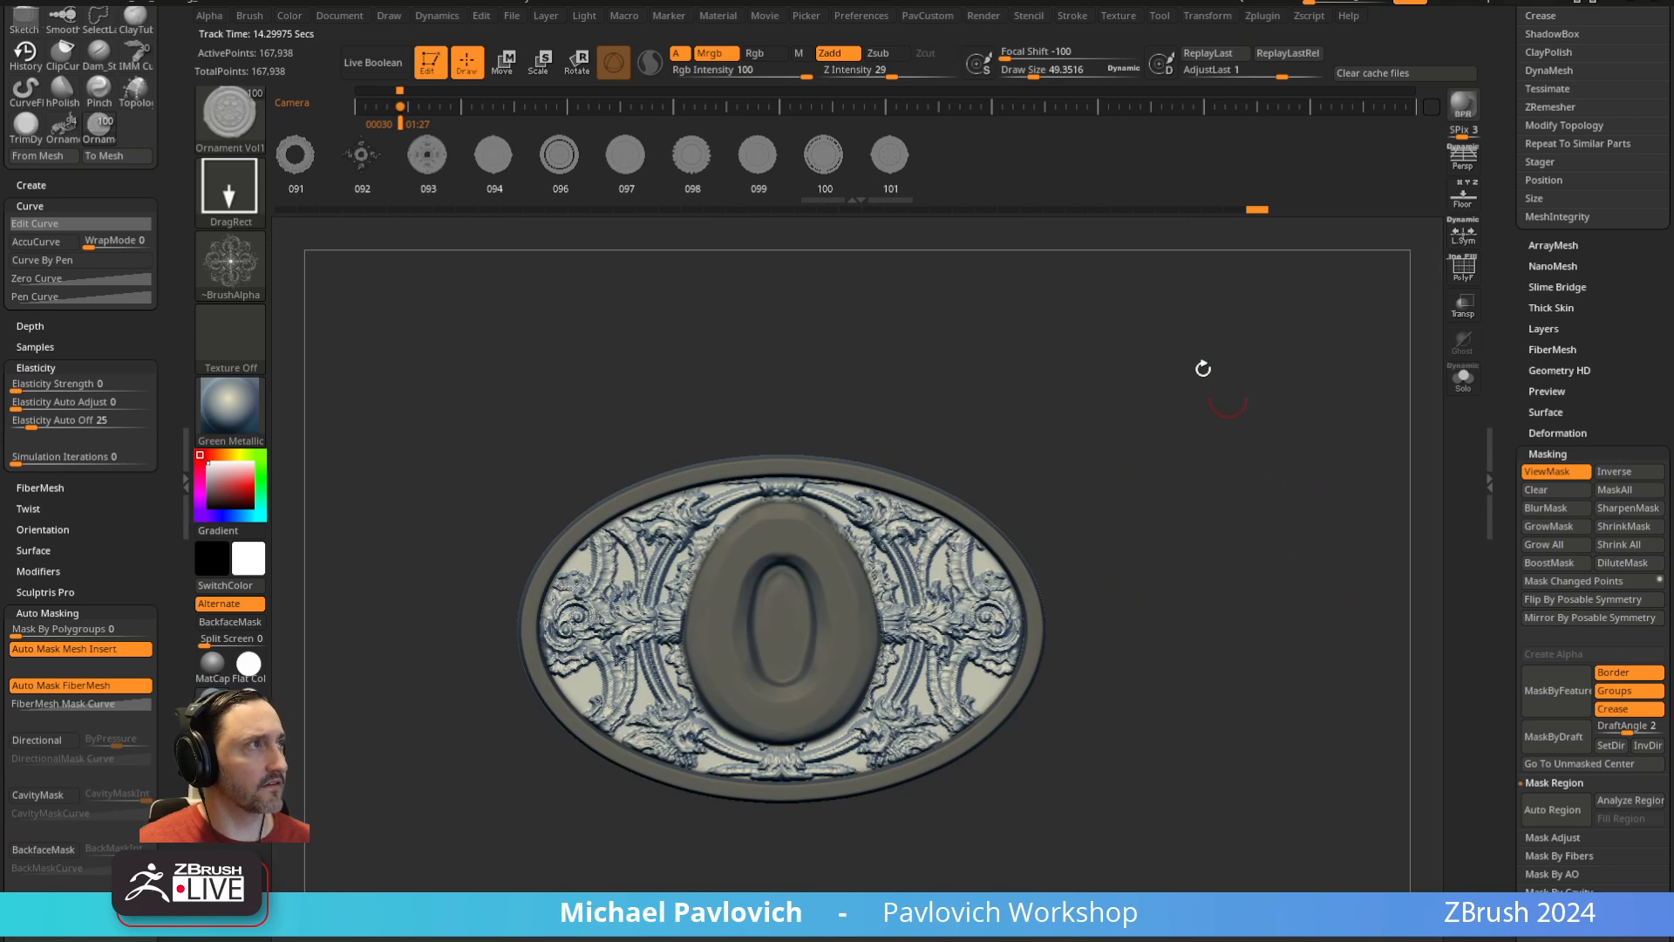
left_click_drag(1277, 75, 1263, 75)
mouse_move(1131, 403)
left_mouse_down()
mouse_move(1203, 415)
mouse_move(1133, 422)
mouse_move(1160, 431)
left_mouse_up()
key("ctrl+h")
left_click_drag(1257, 503, 1191, 450, "alt")
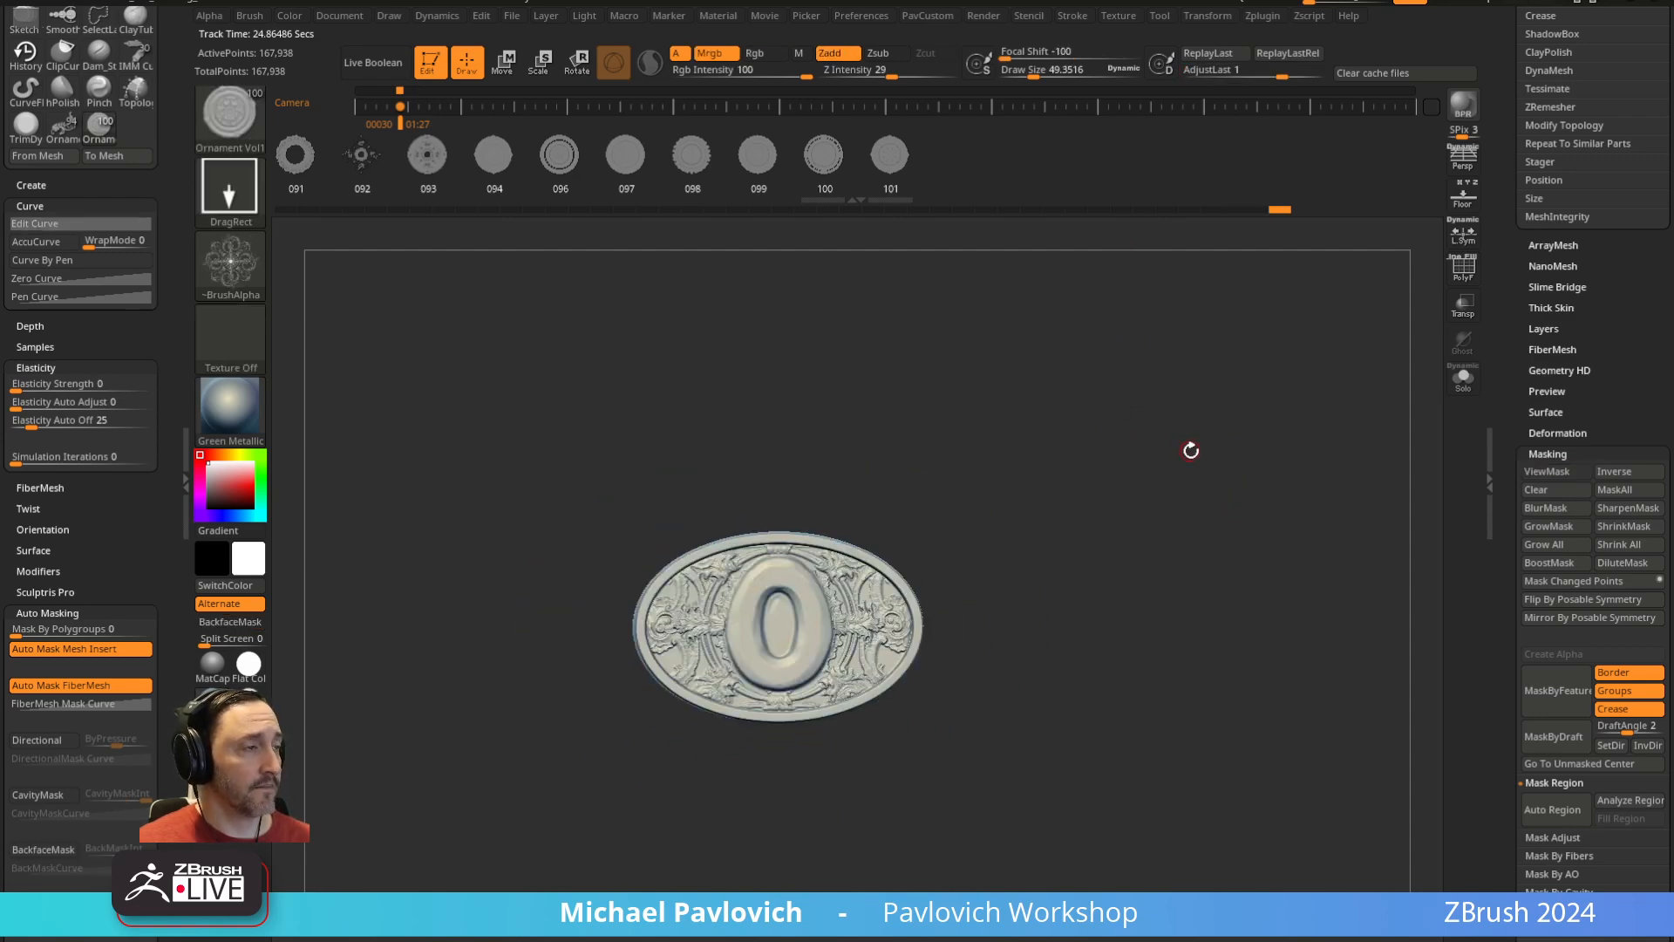
Switch to the cowboy character tool and choose the Standard brush with a reduced draw size
left_click_drag(1497, 377, 1477, 811)
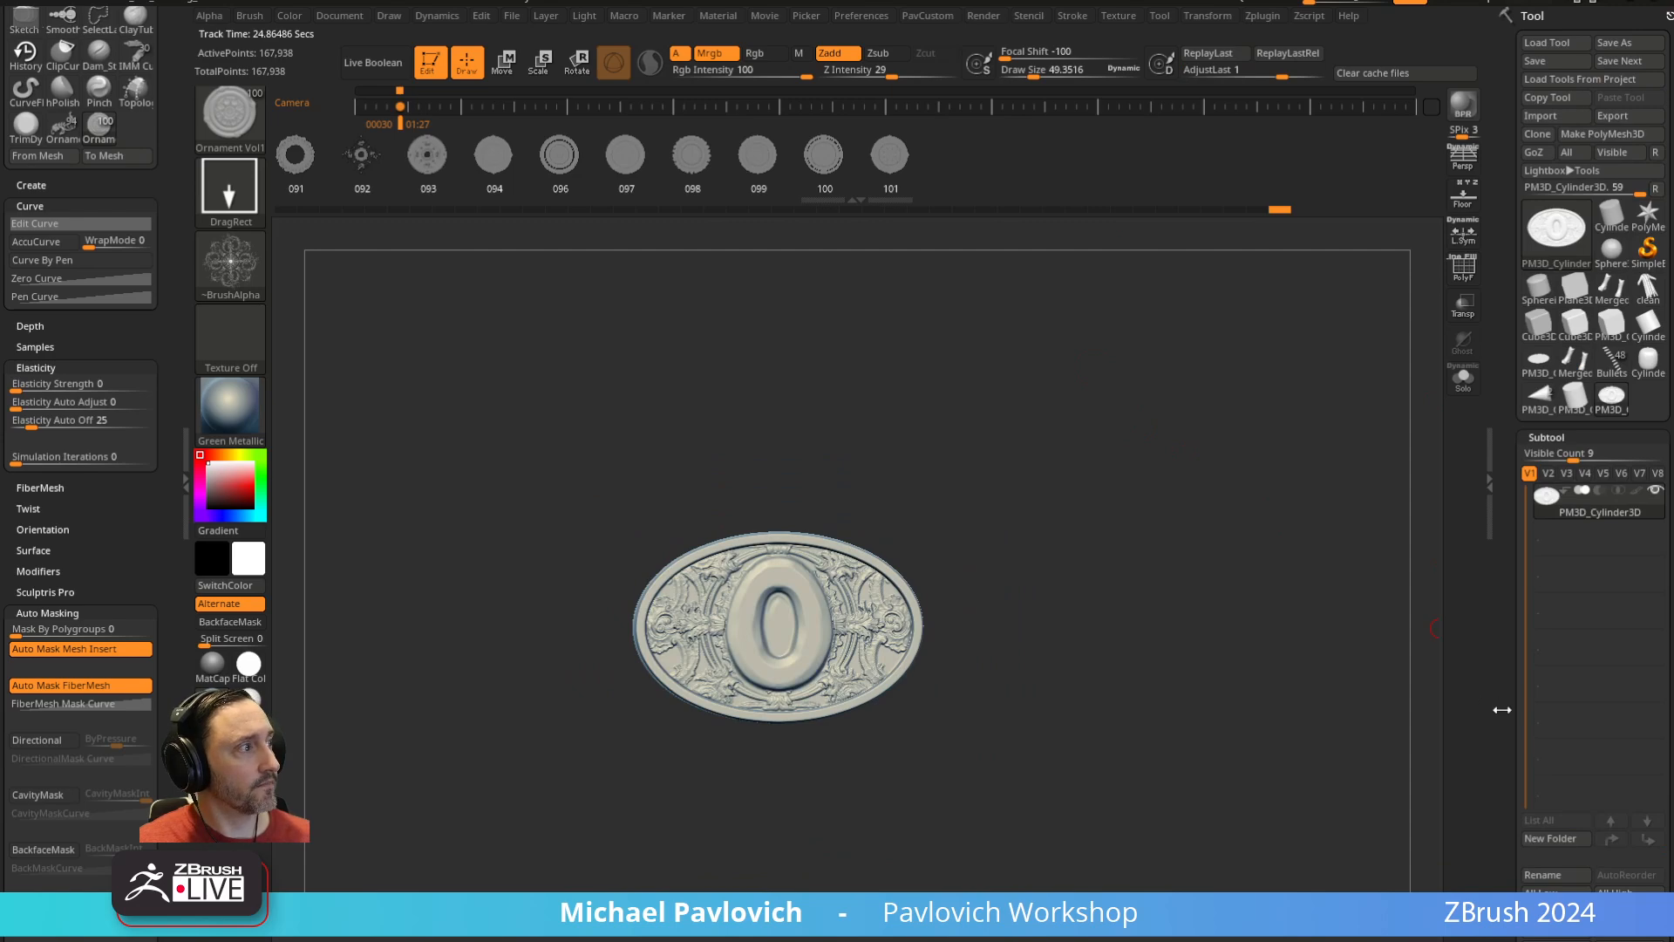
left_click(1610, 373)
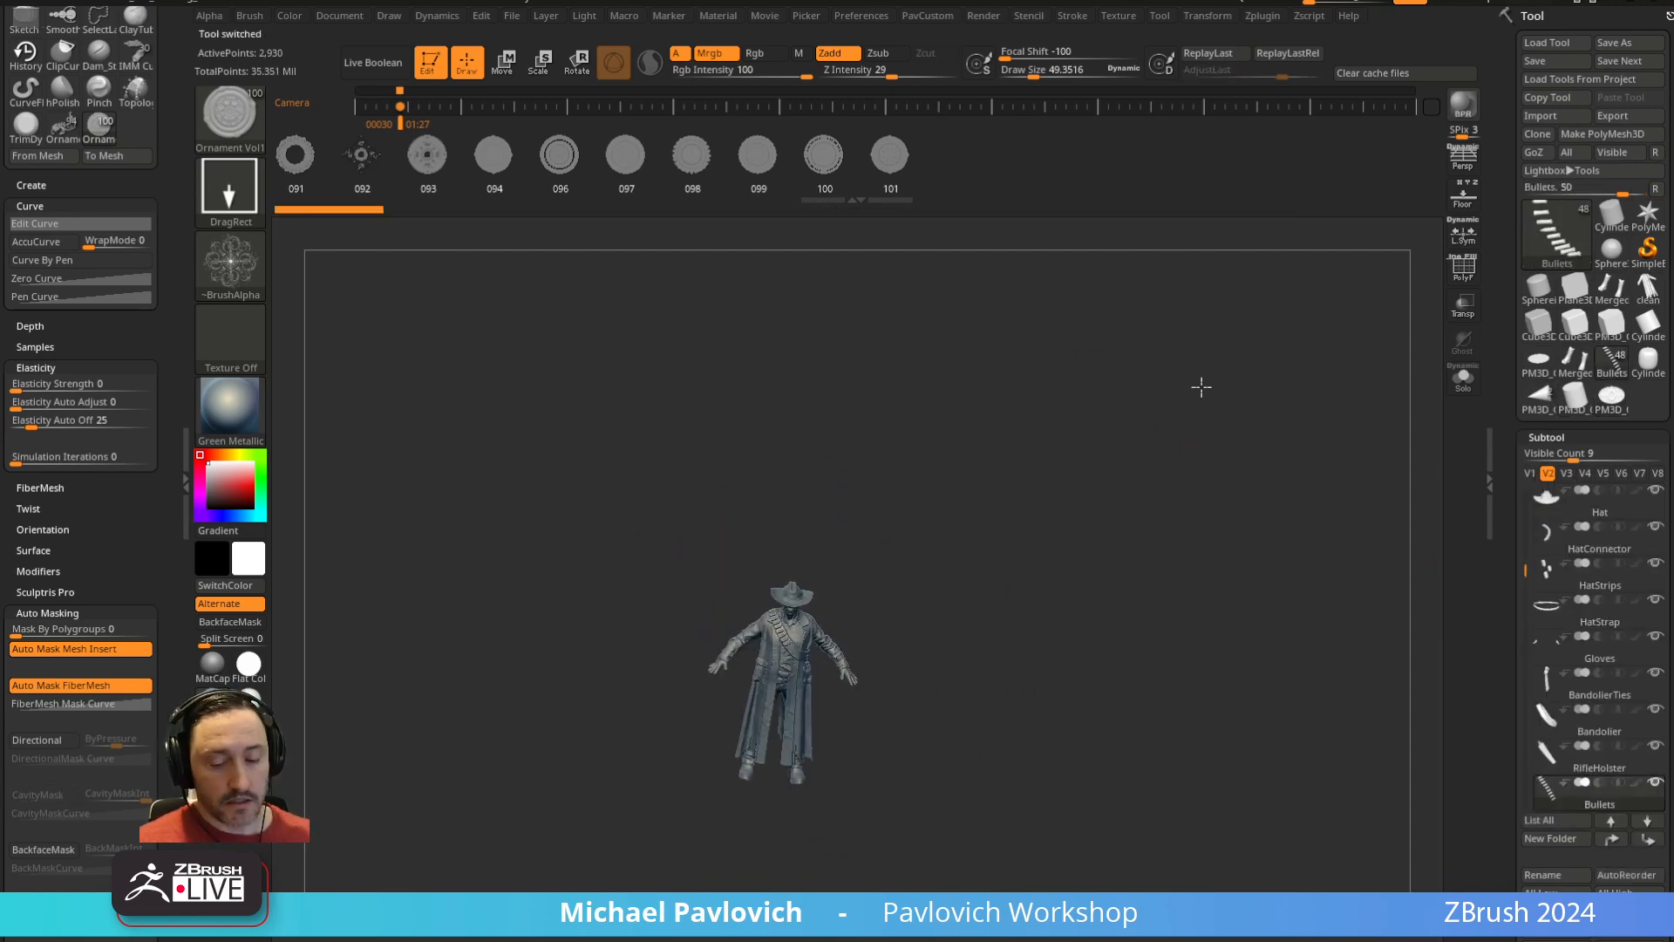
left_click_drag(1334, 675, 1308, 532, "alt")
key("b")
key("s")
key("t")
key("s")
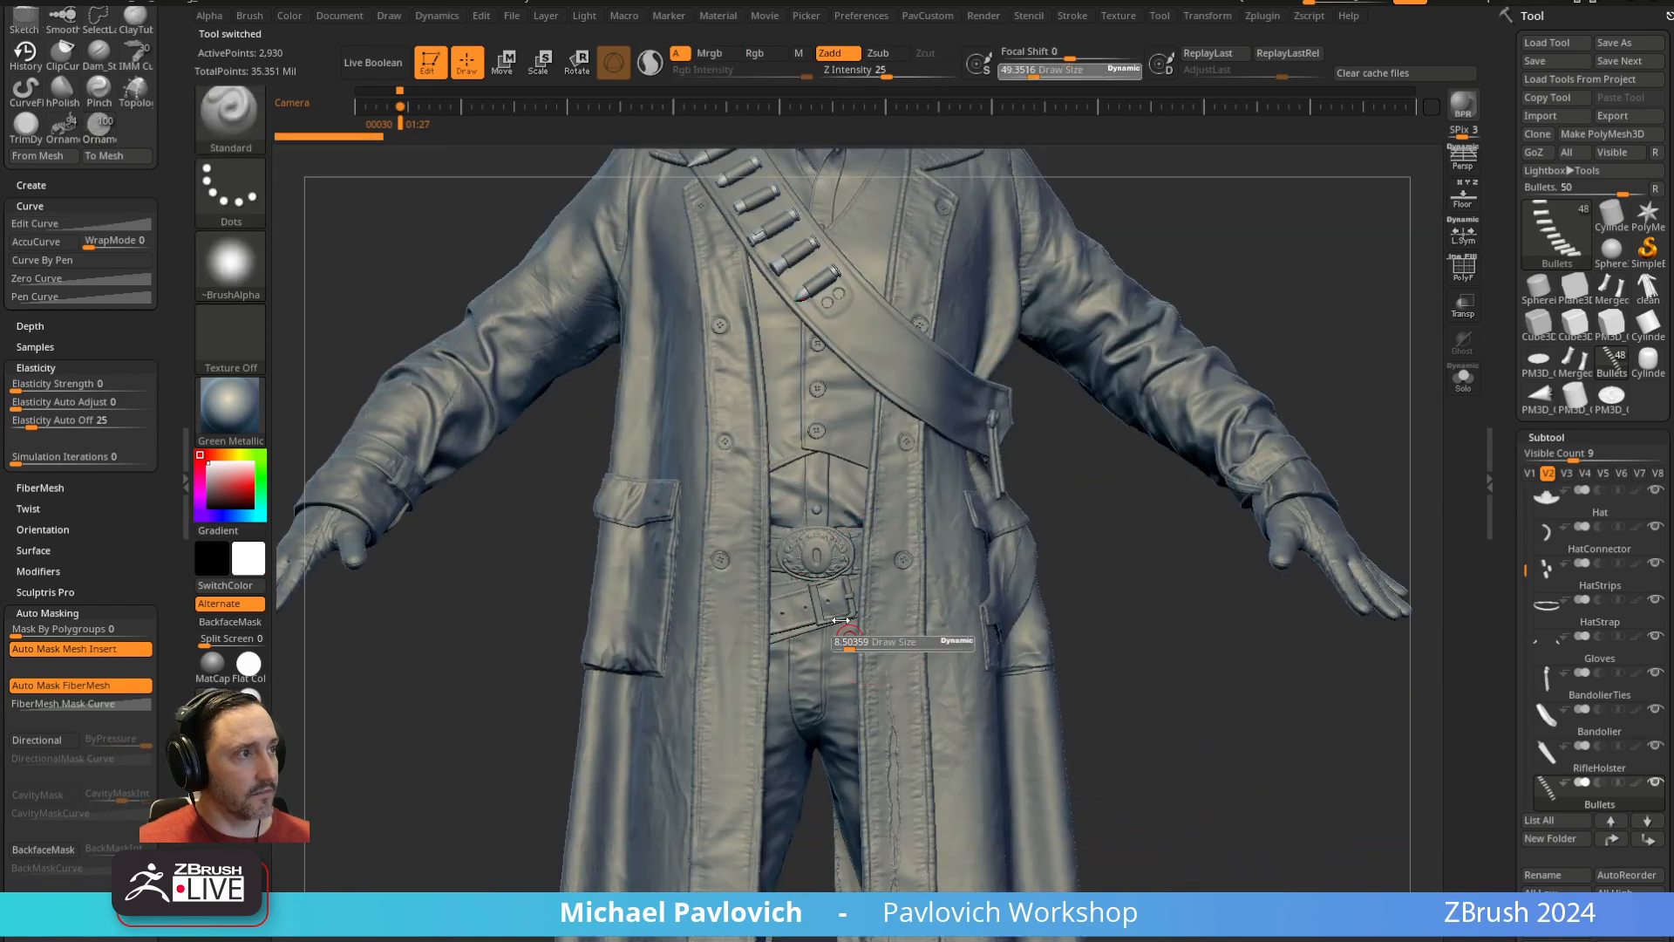
left_click_drag(866, 637, 849, 637)
Select the BeltBuckle subtool, inspect its ornament in Solo mode, and bring back the full character
left_click_drag(1162, 542, 1258, 725, "alt")
right_click_drag(1258, 724, 1256, 746, "ctrl")
right_click_drag(985, 695, 956, 236, "alt")
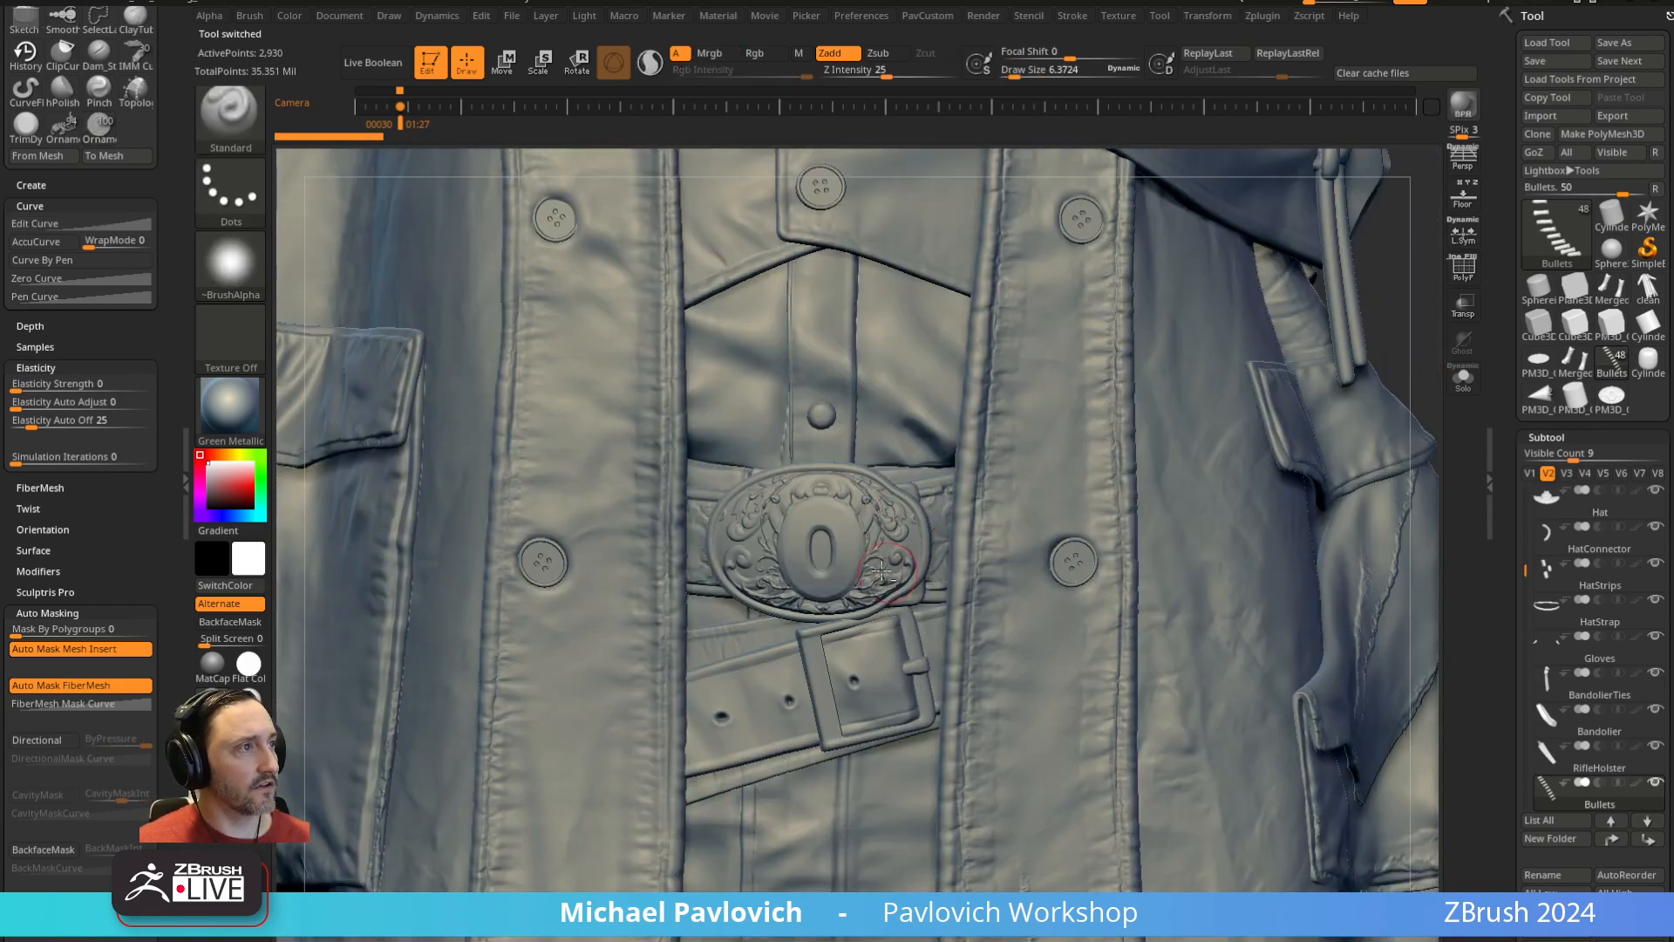
left_click(883, 568, "alt")
right_click_drag(1063, 511, 1025, 496)
left_click(1462, 378)
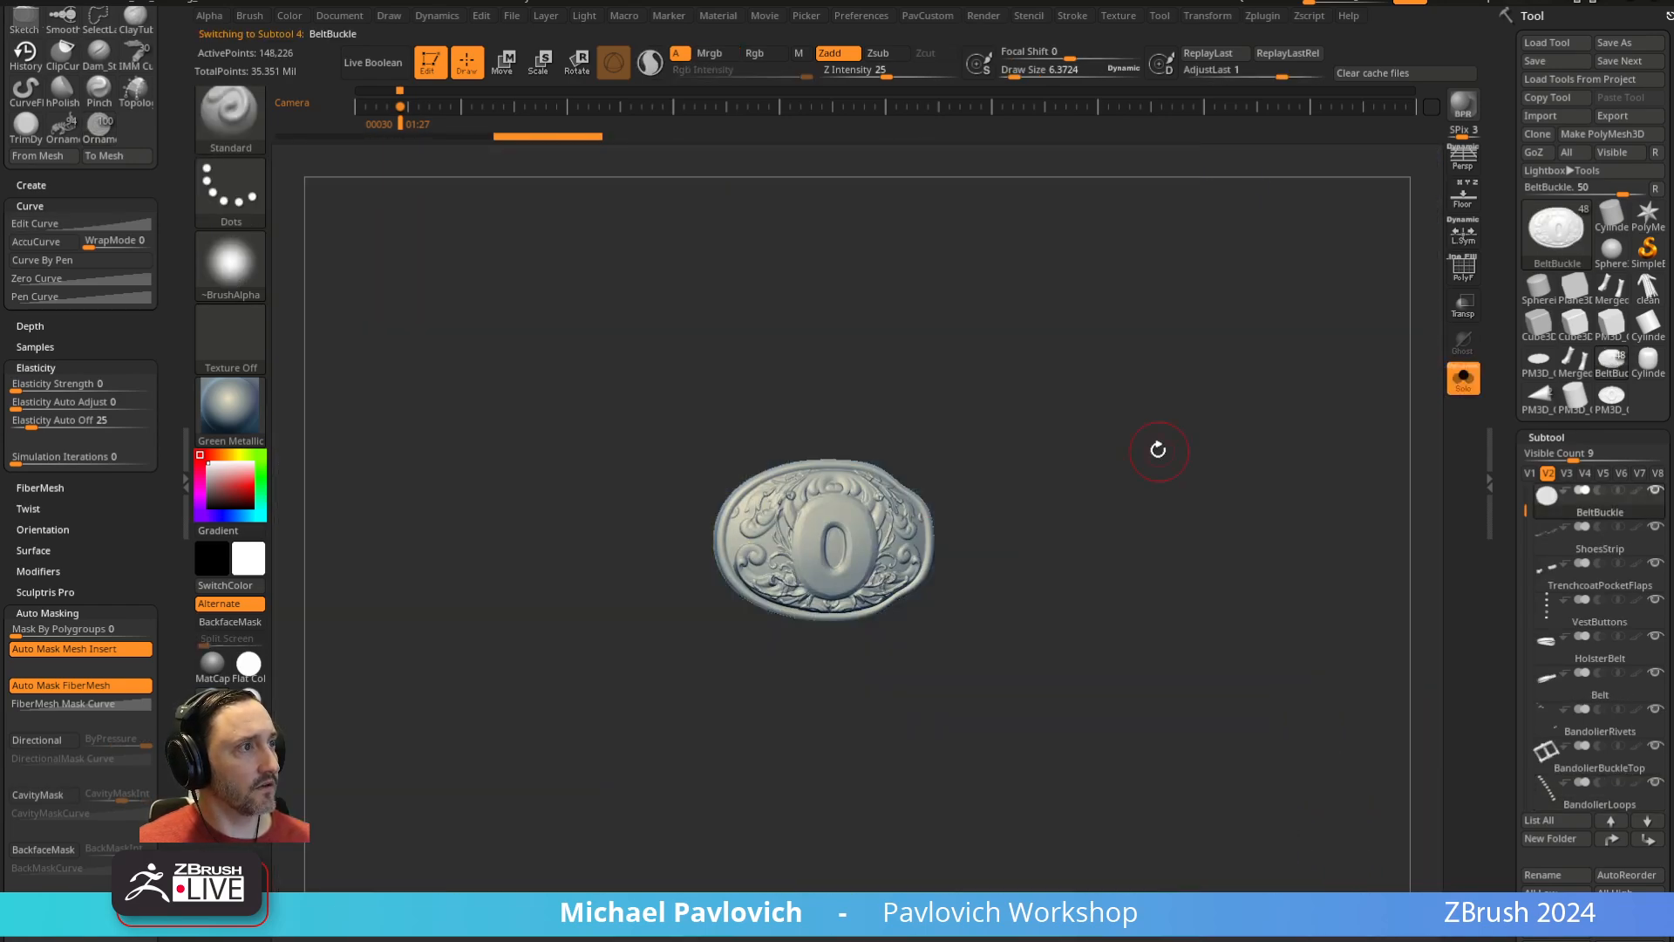
left_click_drag(1158, 448, 1287, 615, "alt")
right_click_drag(1167, 559, 1253, 550)
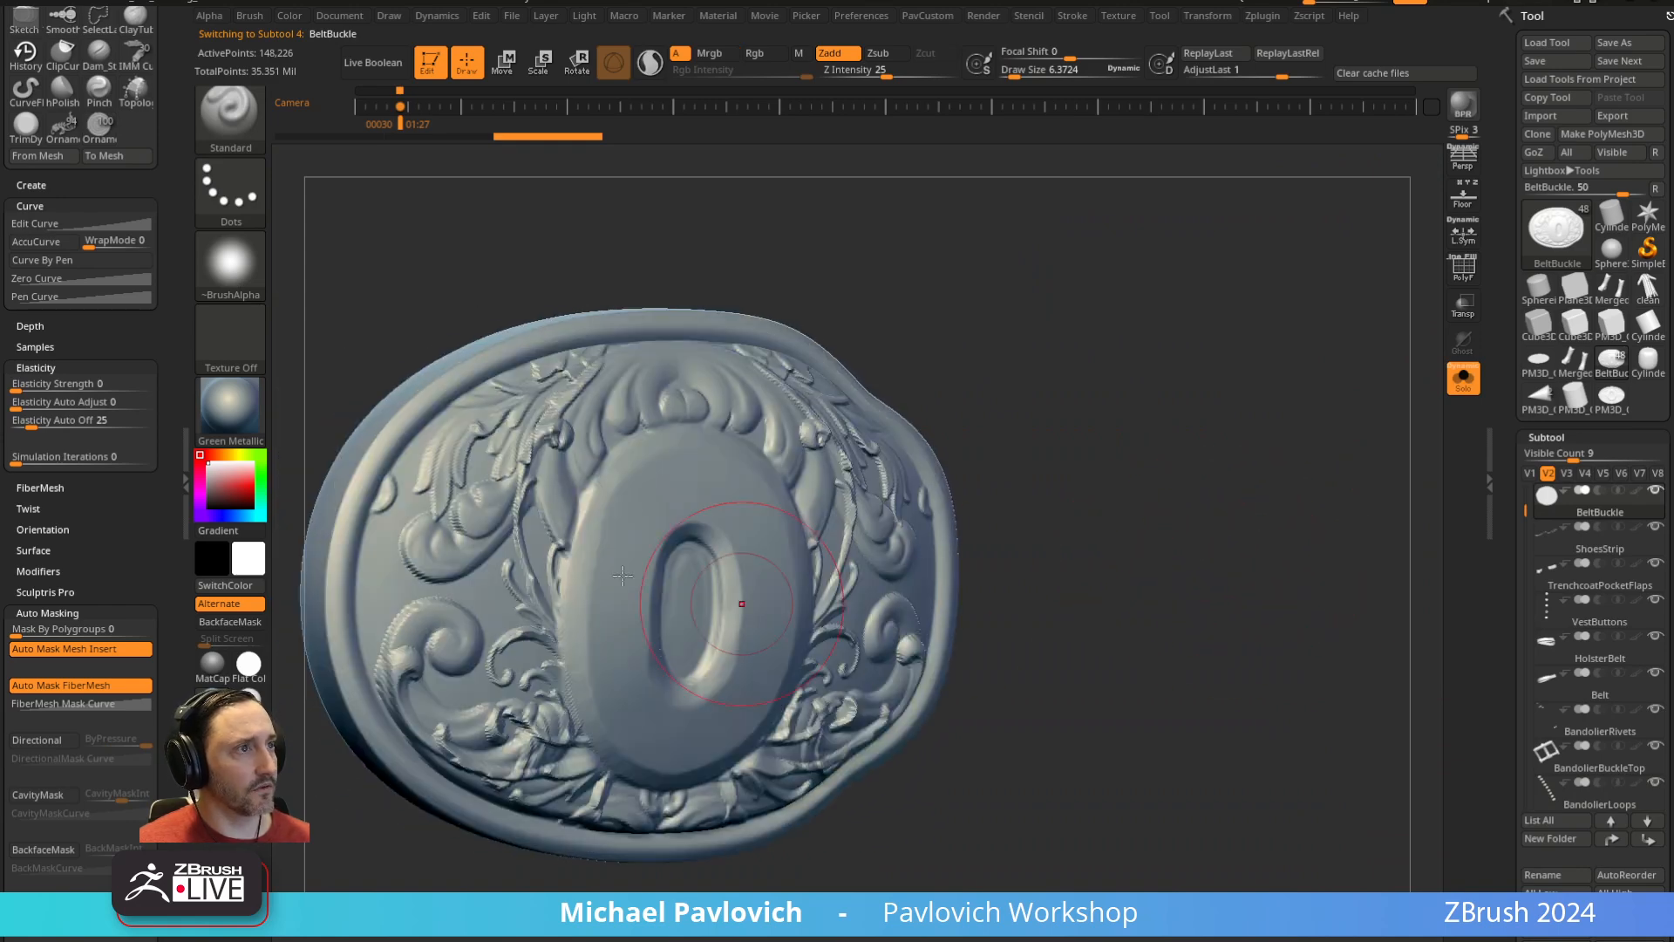
left_click(1462, 377)
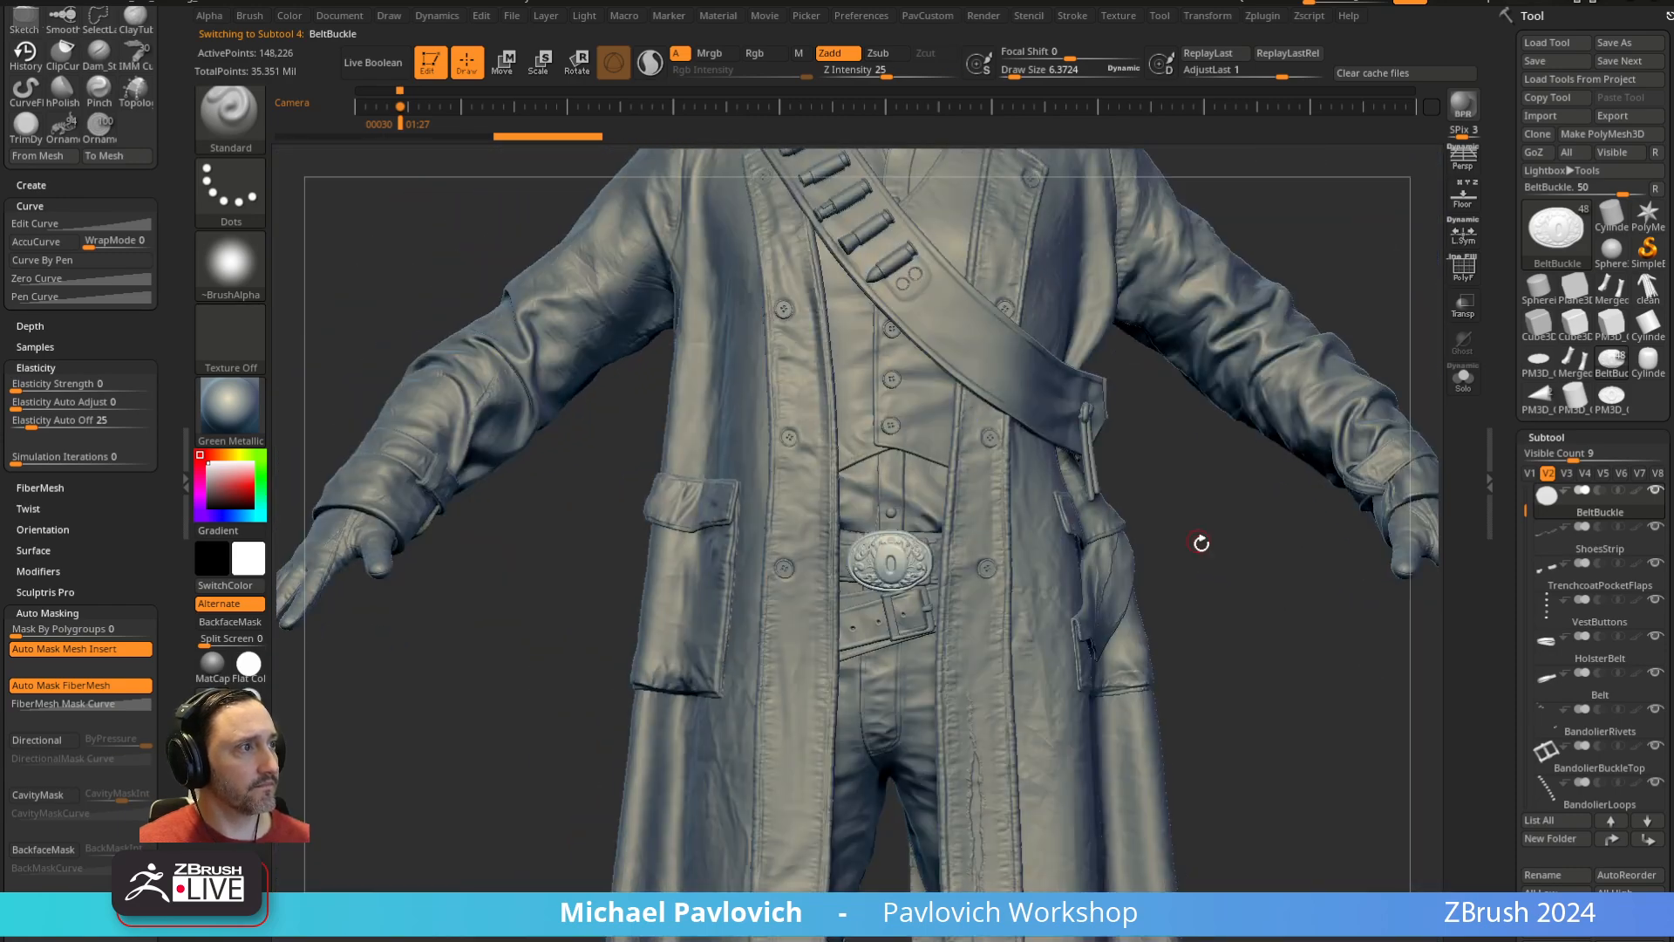
Select the Gloves subtool on the character and isolate it with Solo
key("s")
left_click_drag(1202, 542, 1210, 539)
right_click_drag(1210, 539, 1134, 526, "ctrl")
mouse_move(1133, 527)
right_mouse_down()
mouse_move(985, 558)
mouse_move(1200, 620)
mouse_move(1120, 579)
right_mouse_up()
key("s")
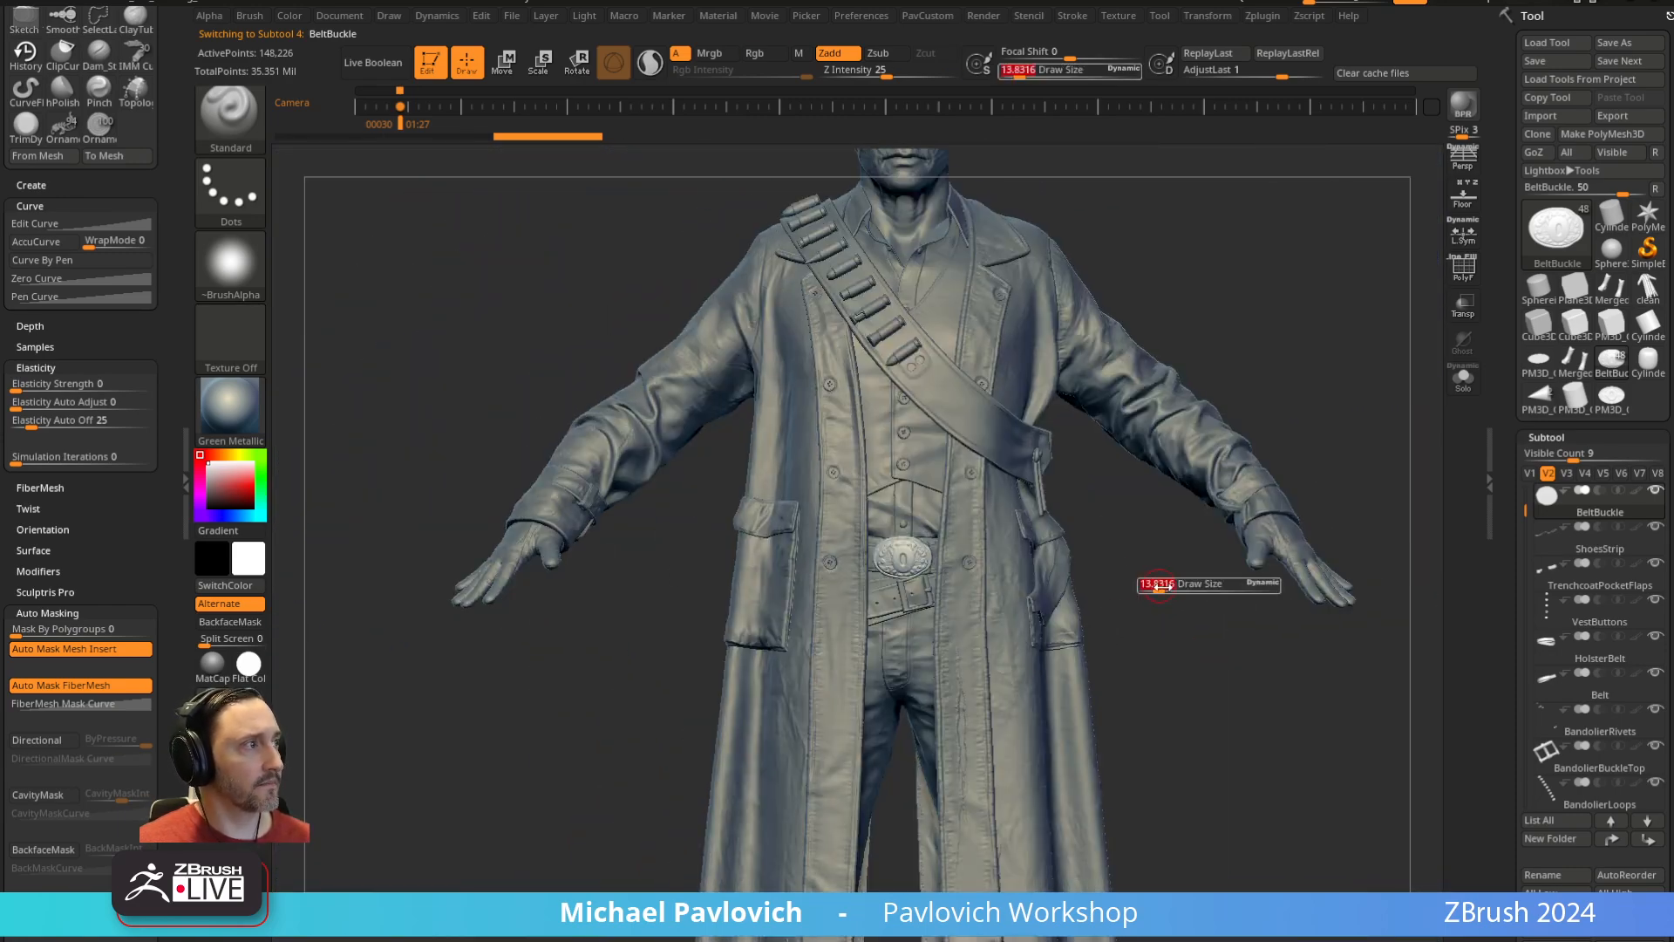
left_click(1309, 561, "alt")
mouse_move(1432, 445)
right_mouse_down("alt")
mouse_move(1087, 436)
mouse_move(1059, 474)
mouse_move(1027, 704)
right_mouse_up("alt")
right_click_drag(1204, 559, 1251, 505)
key("s")
left_click_drag(1251, 504, 1267, 498)
right_click_drag(1267, 497, 983, 683, "alt")
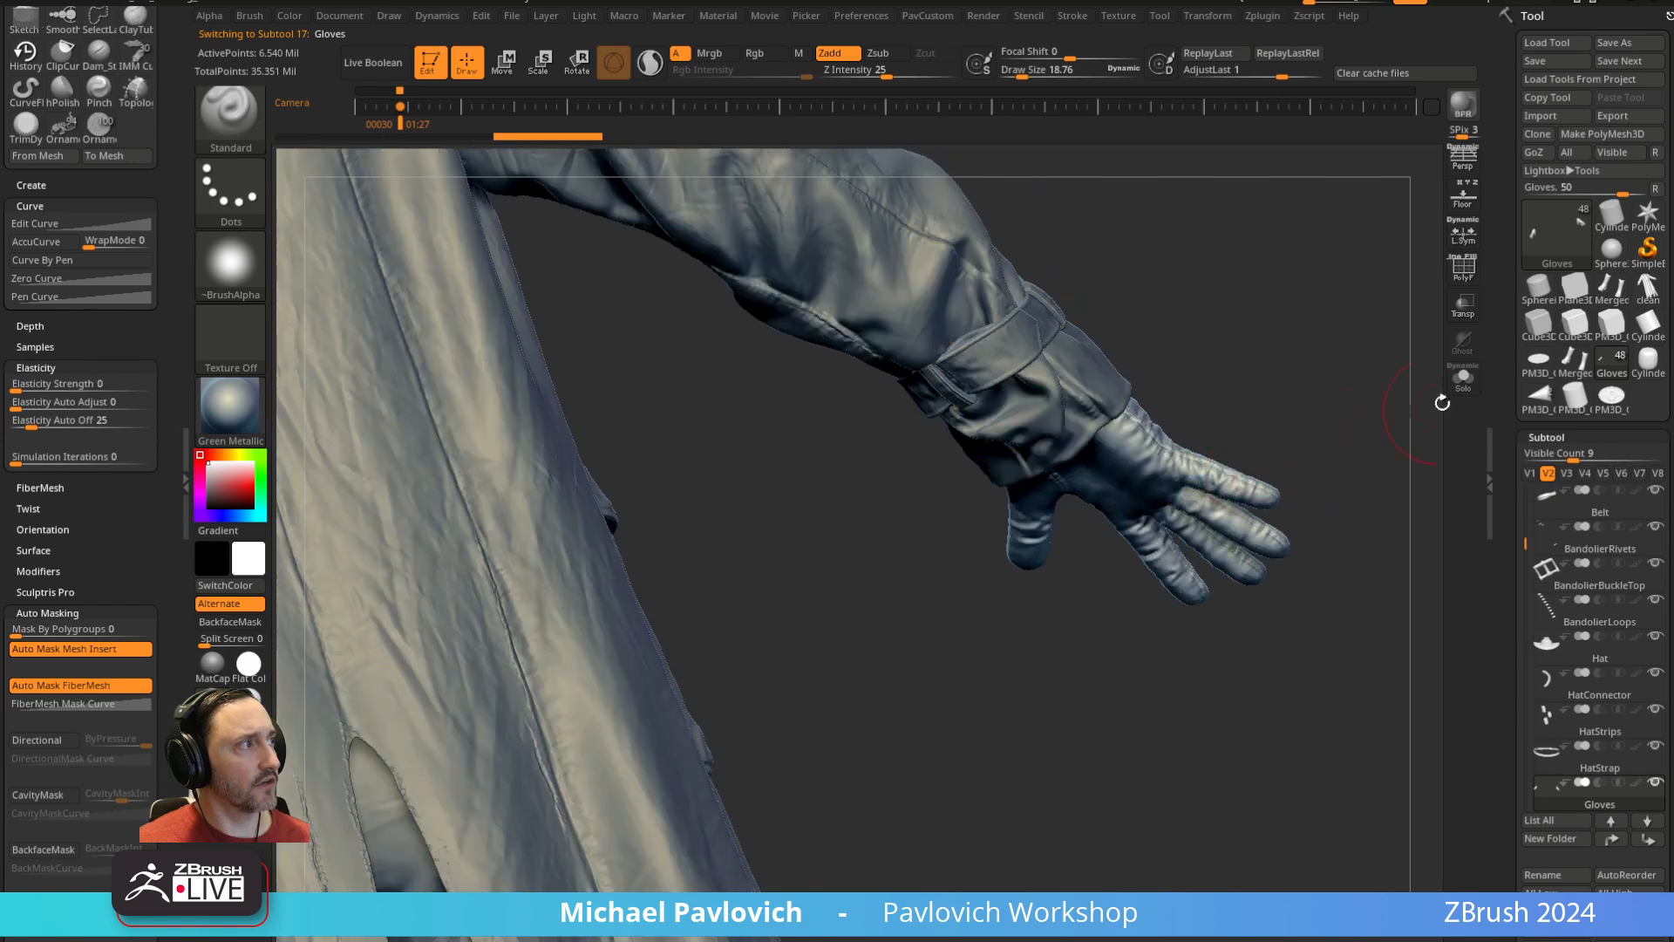
left_click(1461, 380)
mouse_move(1326, 399)
right_mouse_down()
mouse_move(1195, 461)
mouse_move(1063, 471)
right_mouse_up()
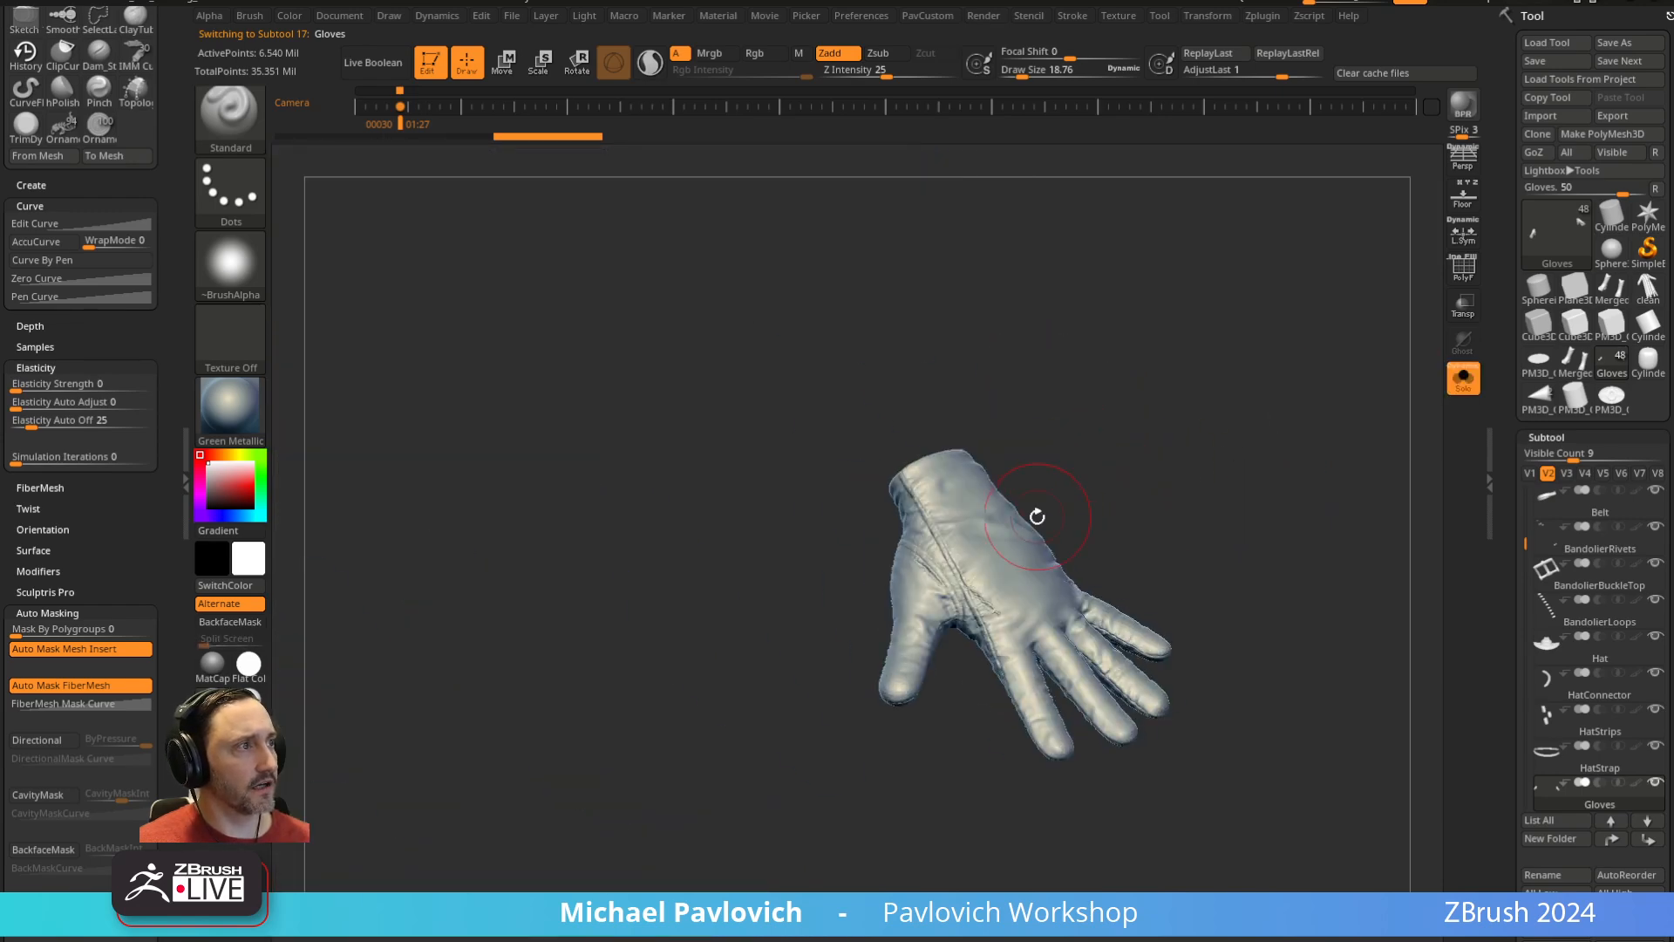
Inspect the gloves' polygroups with PolyFrame, isolating a single group, and restore the full shaded character
mouse_move(1188, 471)
right_mouse_down()
mouse_move(1106, 479)
mouse_move(1072, 568)
mouse_move(1117, 535)
right_mouse_up()
key("shift+f")
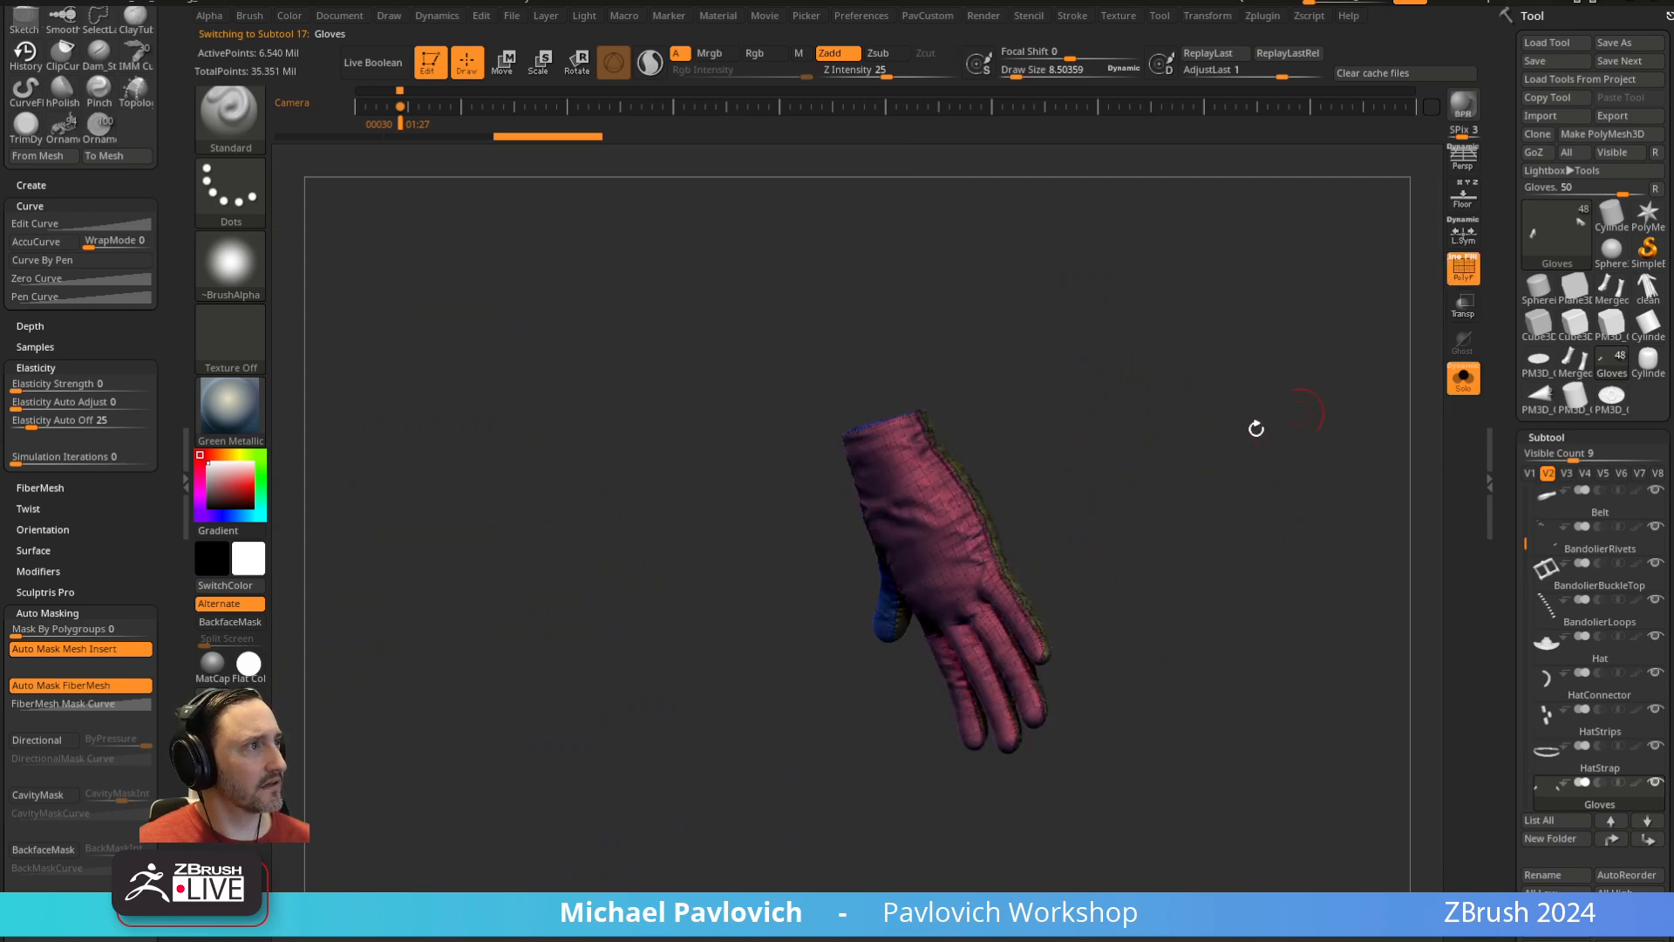
mouse_move(1256, 430)
right_mouse_down()
mouse_move(1186, 479)
mouse_move(1208, 510)
right_mouse_up()
left_click(1019, 448, "ctrl+shift")
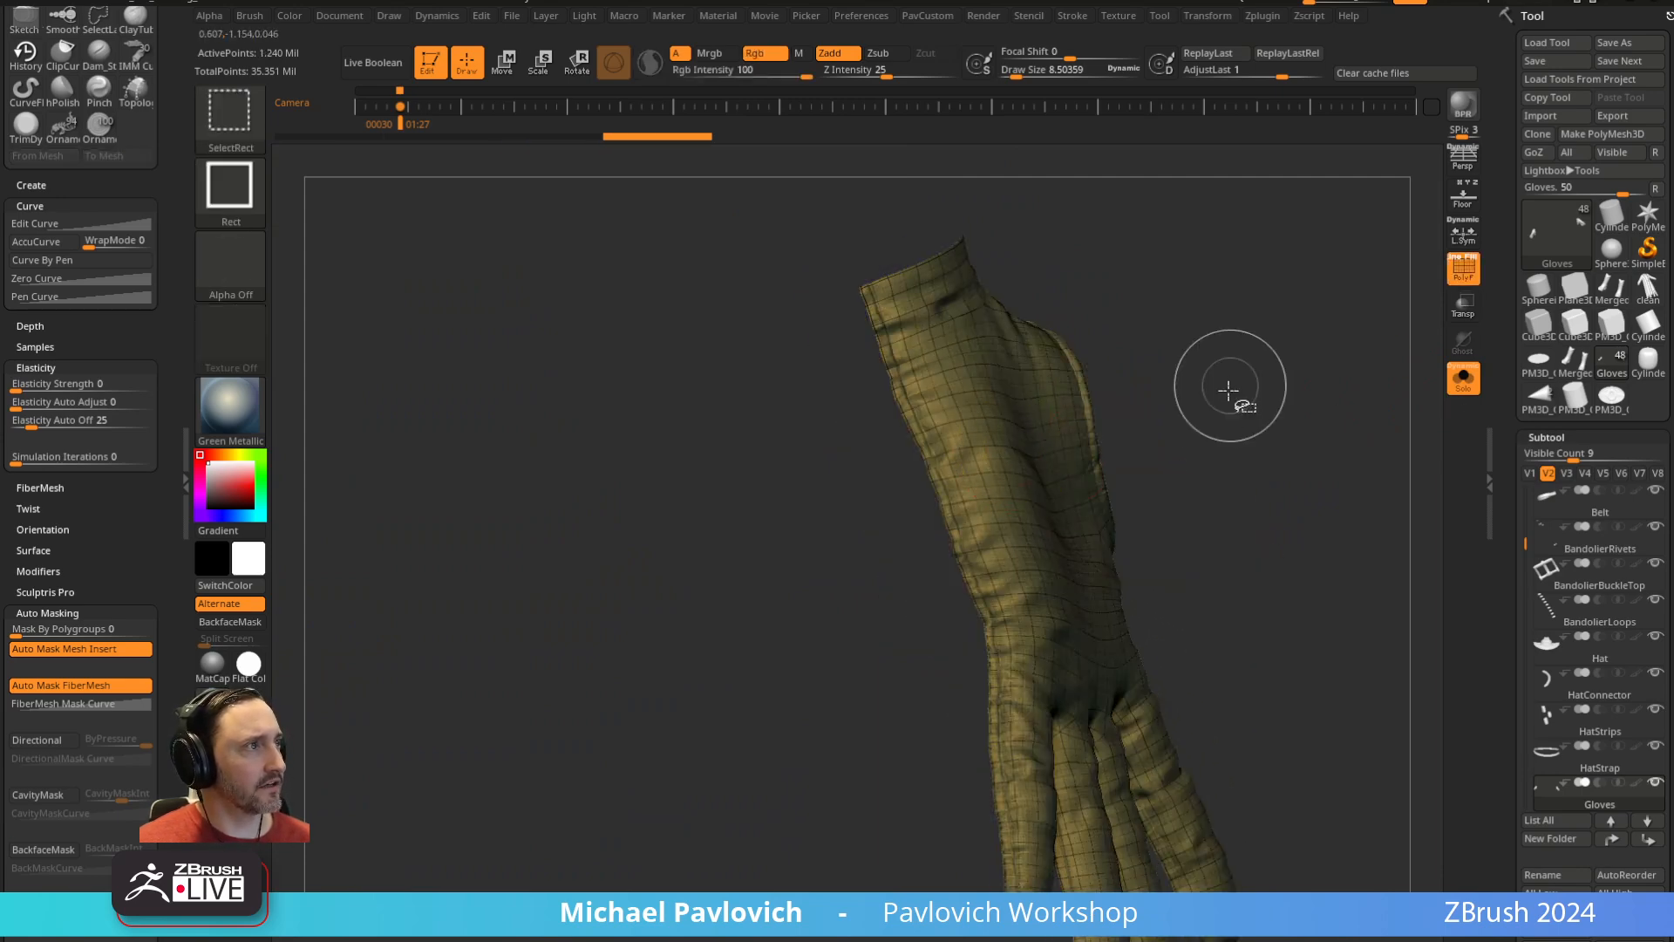
left_click(1224, 394, "ctrl+shift")
right_click_drag(953, 485, 1334, 383)
key("shift+f")
left_click(1464, 378)
Pick out the Vest subtool on the cowboy's torso, followed by the Shirt subtool
right_click_drag(1241, 452, 1395, 676, "ctrl")
left_click(798, 598, "alt")
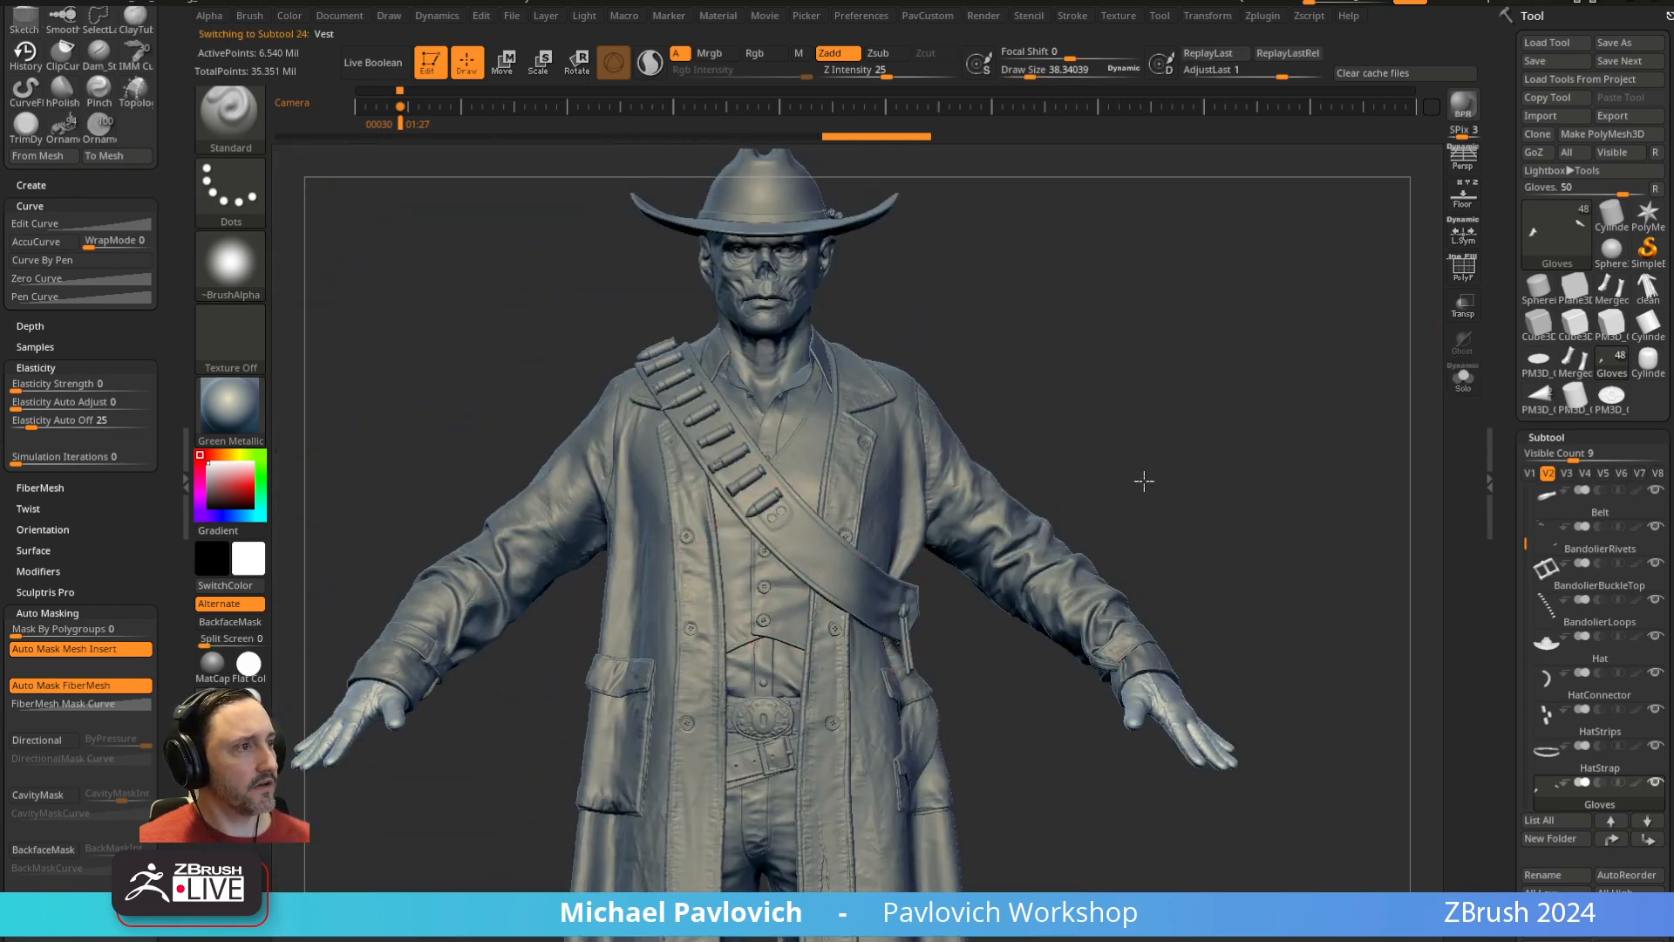
right_click_drag(1198, 515, 837, 662, "alt")
right_click_drag(1159, 549, 1096, 872, "alt")
right_click_drag(1174, 250, 1228, 471, "alt")
right_click_drag(1228, 471, 1164, 427)
left_click(834, 814, "alt")
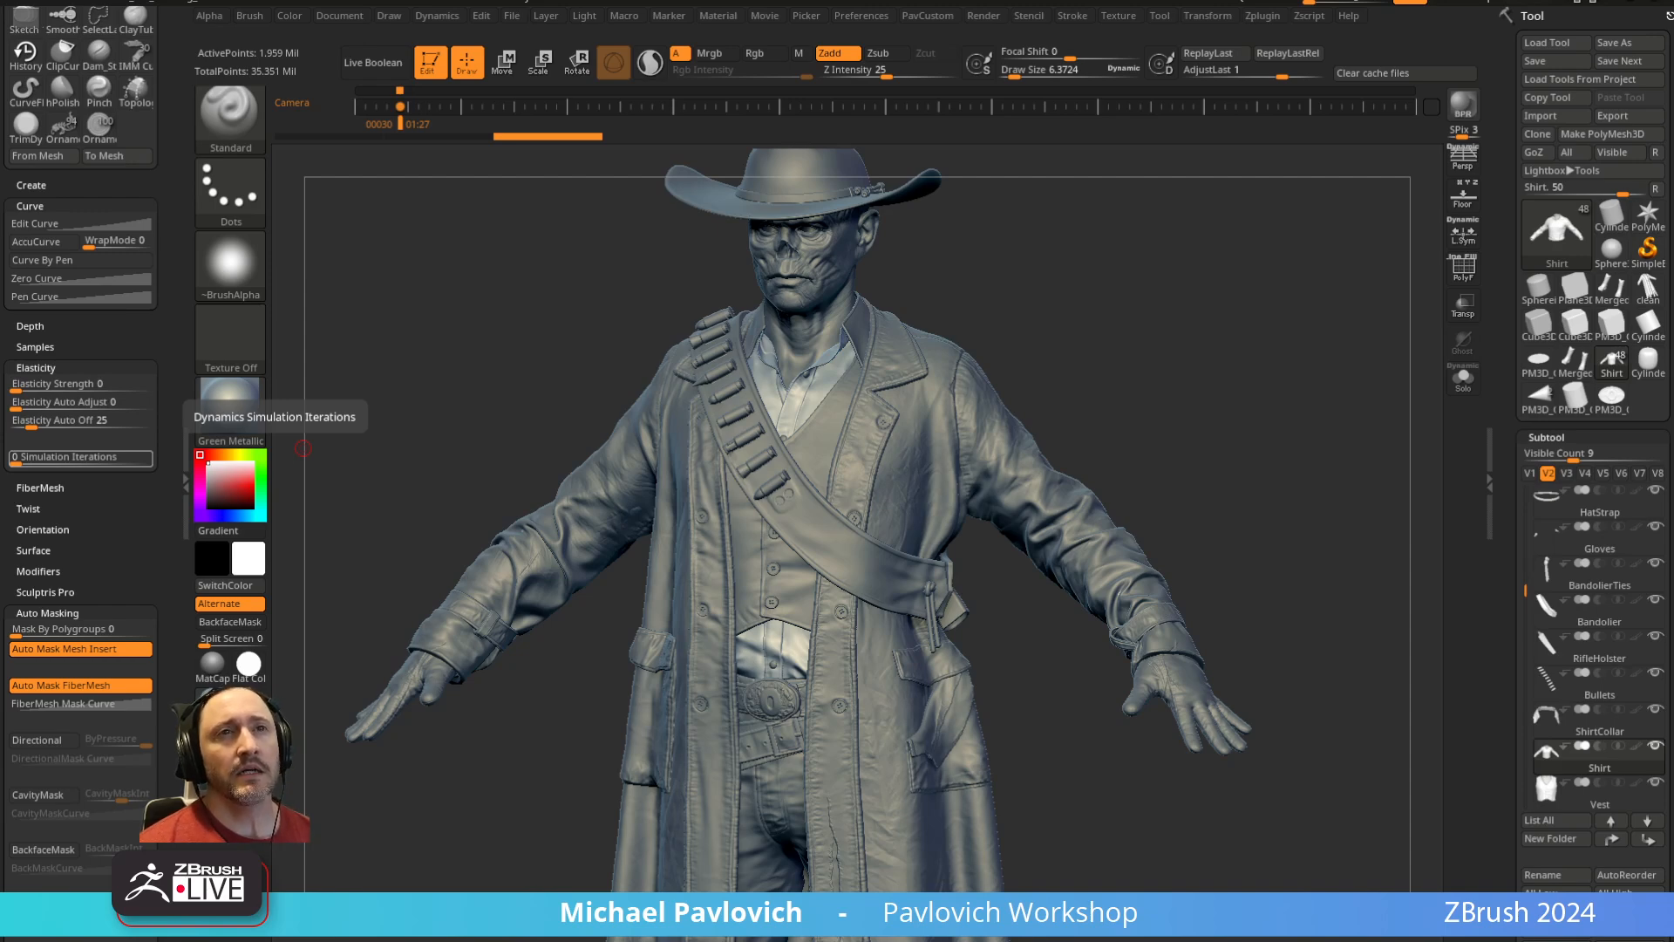
Select the BodyBlockout1 subtool, view the bare body in Solo mode, and show all the clothing again
left_click(845, 350, "alt")
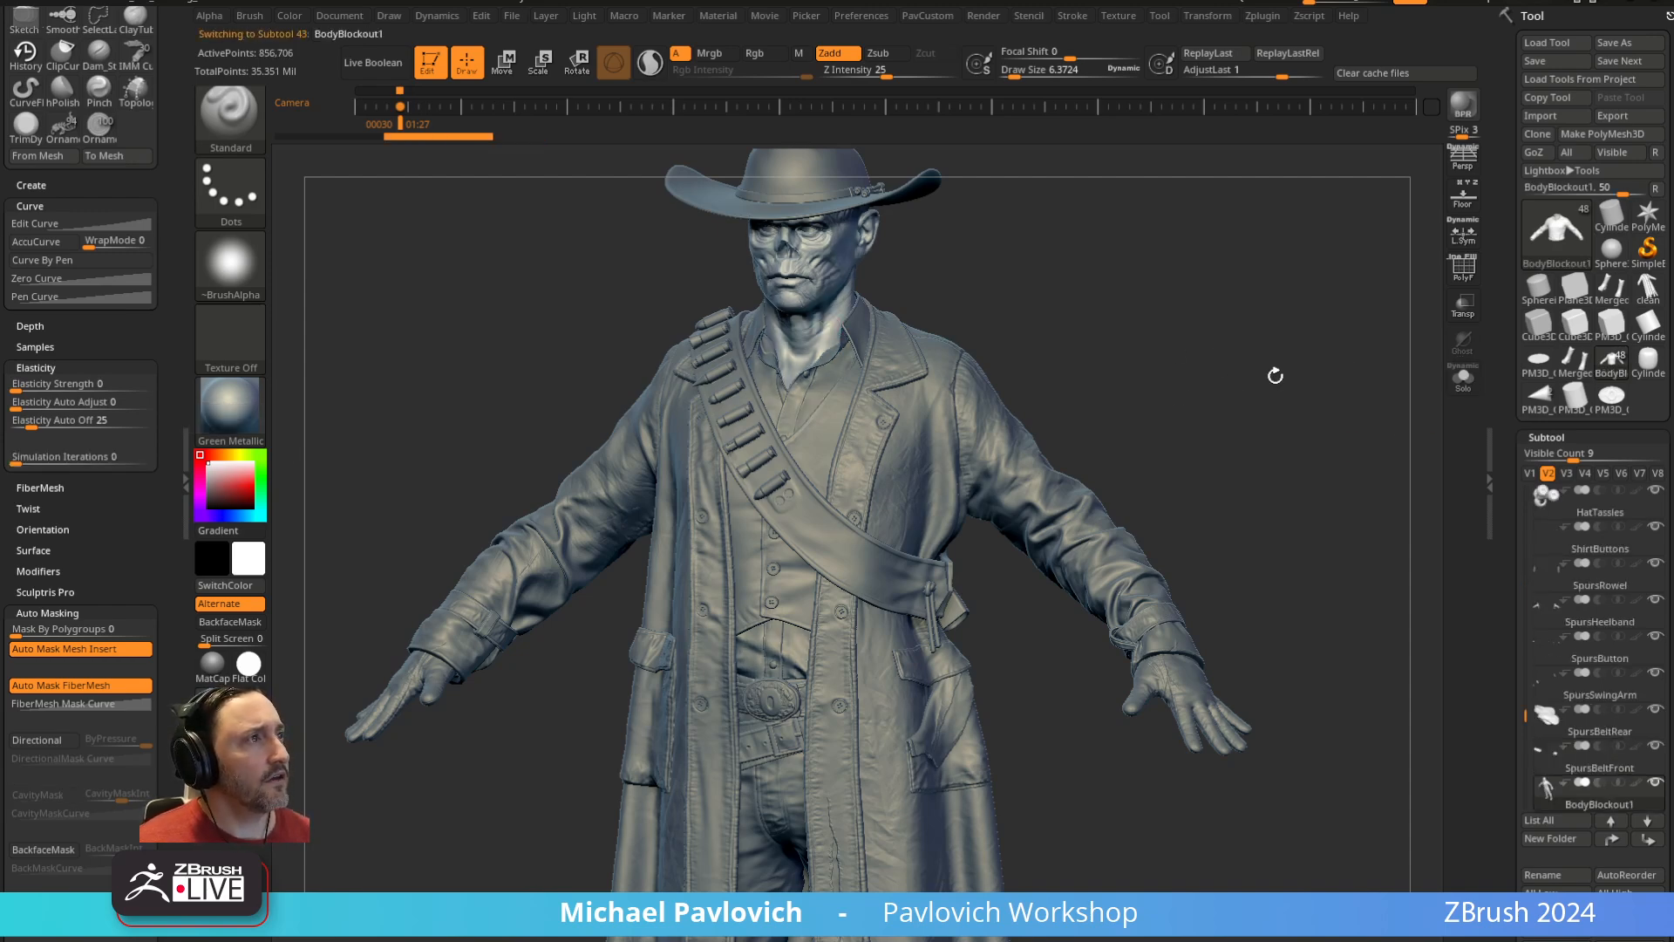
left_click(1464, 378)
left_click_drag(1170, 465, 1188, 439)
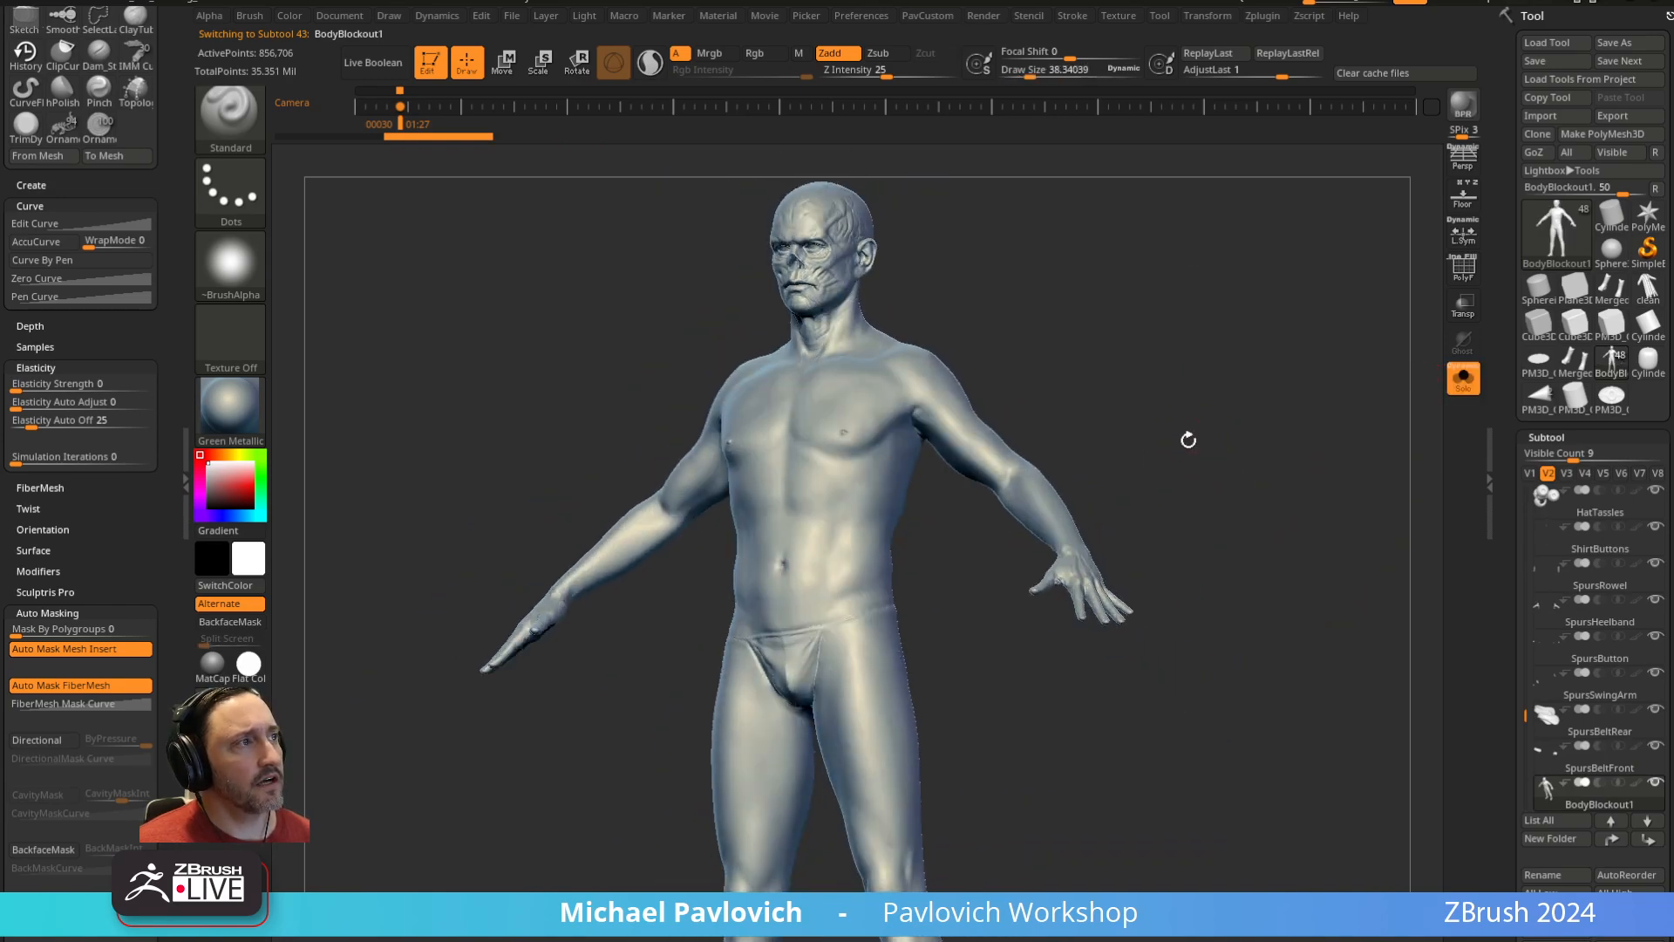
left_click_drag(1091, 383, 1281, 435)
left_click(1462, 380)
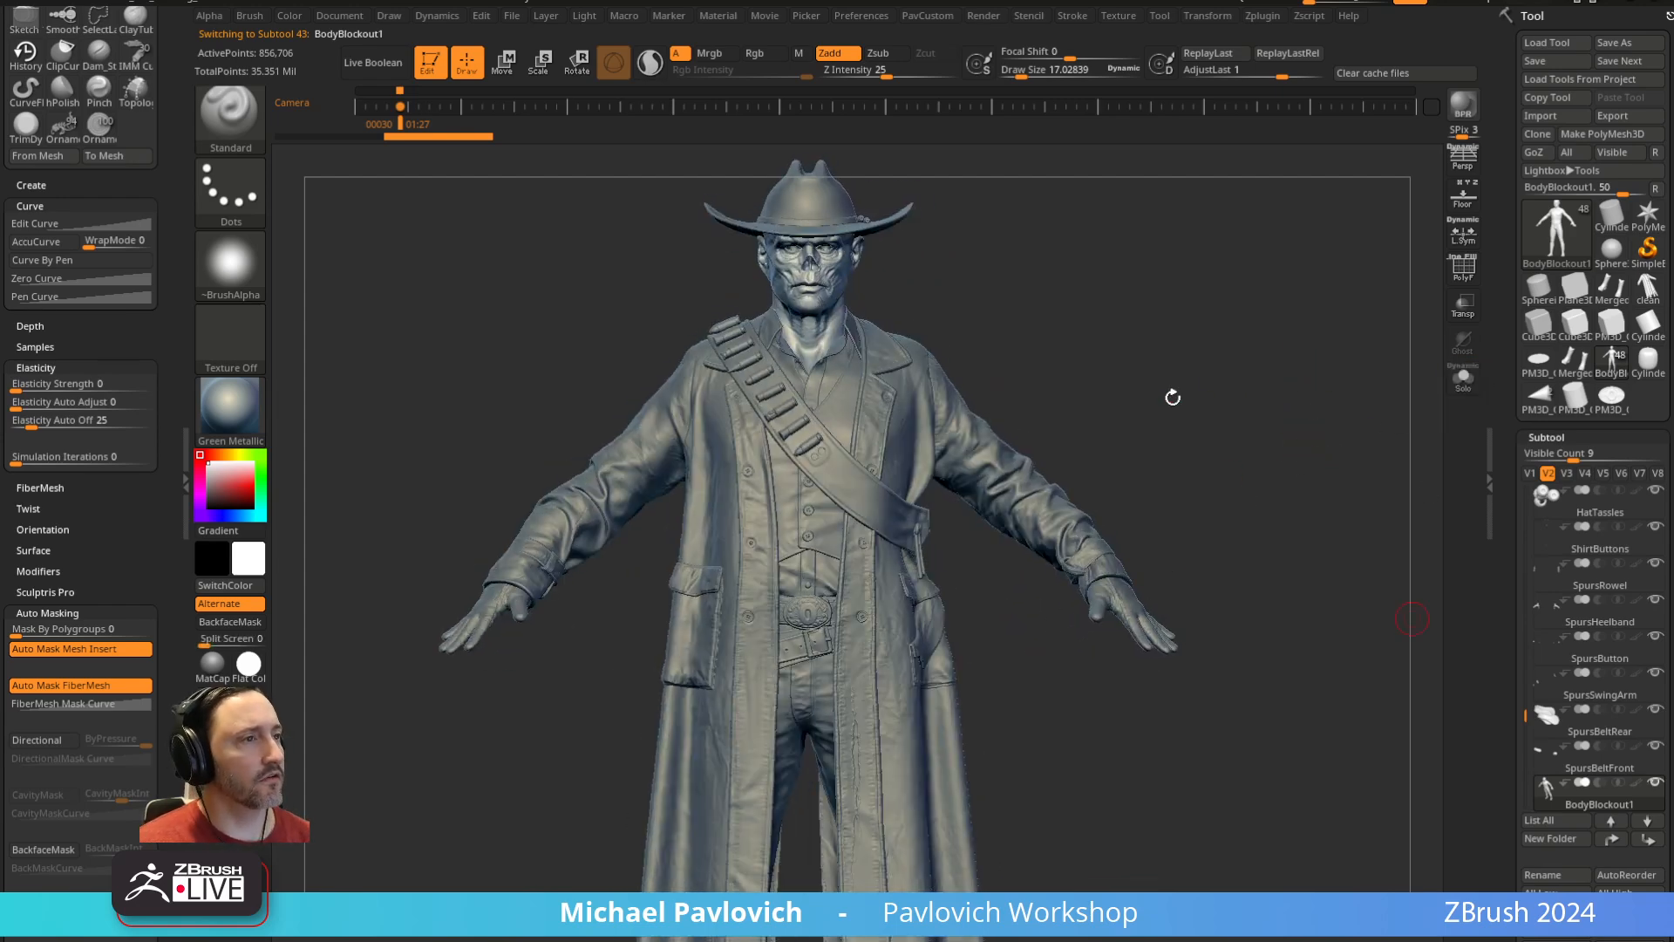
Select the Pants and the Trenchcoat subtools in turn, and examine the coat from the back and front
mouse_move(1173, 397)
left_mouse_down()
mouse_move(1166, 377)
mouse_move(1093, 394)
left_mouse_up()
key("s")
mouse_move(1112, 389)
left_mouse_down()
mouse_move(1206, 381)
mouse_move(1170, 391)
left_mouse_up()
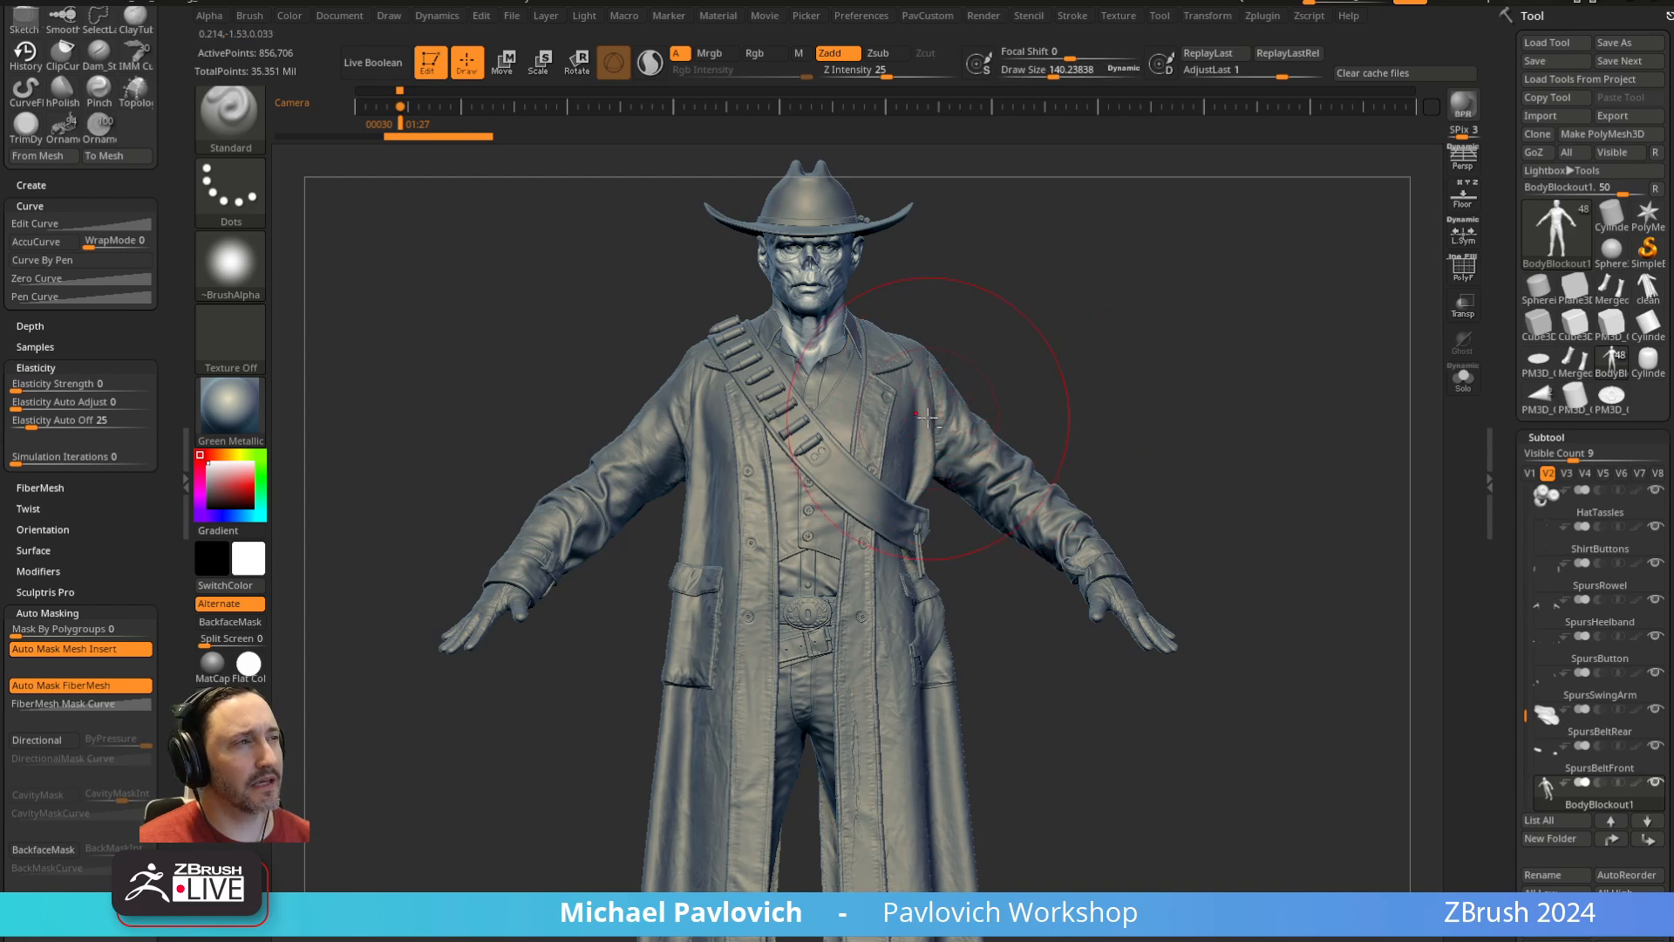
key("s")
left_click_drag(936, 419, 916, 419)
mouse_move(1049, 410)
left_mouse_down()
mouse_move(1021, 404)
mouse_move(1120, 382)
left_mouse_up()
left_click_drag(1120, 382, 1123, 369, "shift")
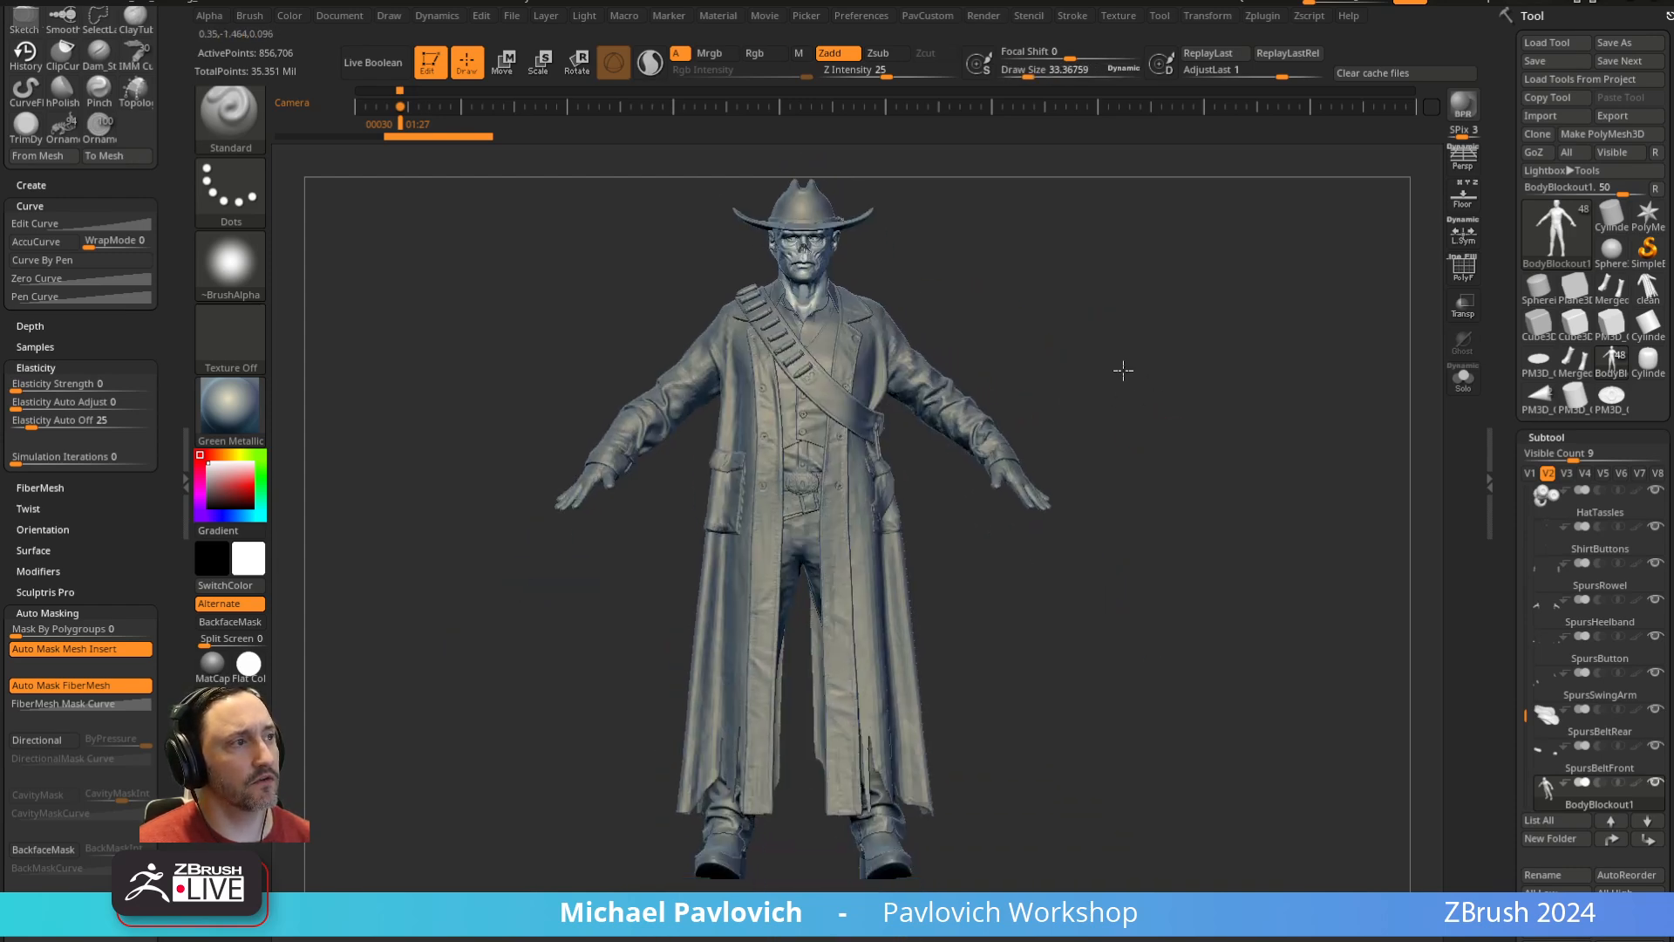
left_click(794, 514, "alt")
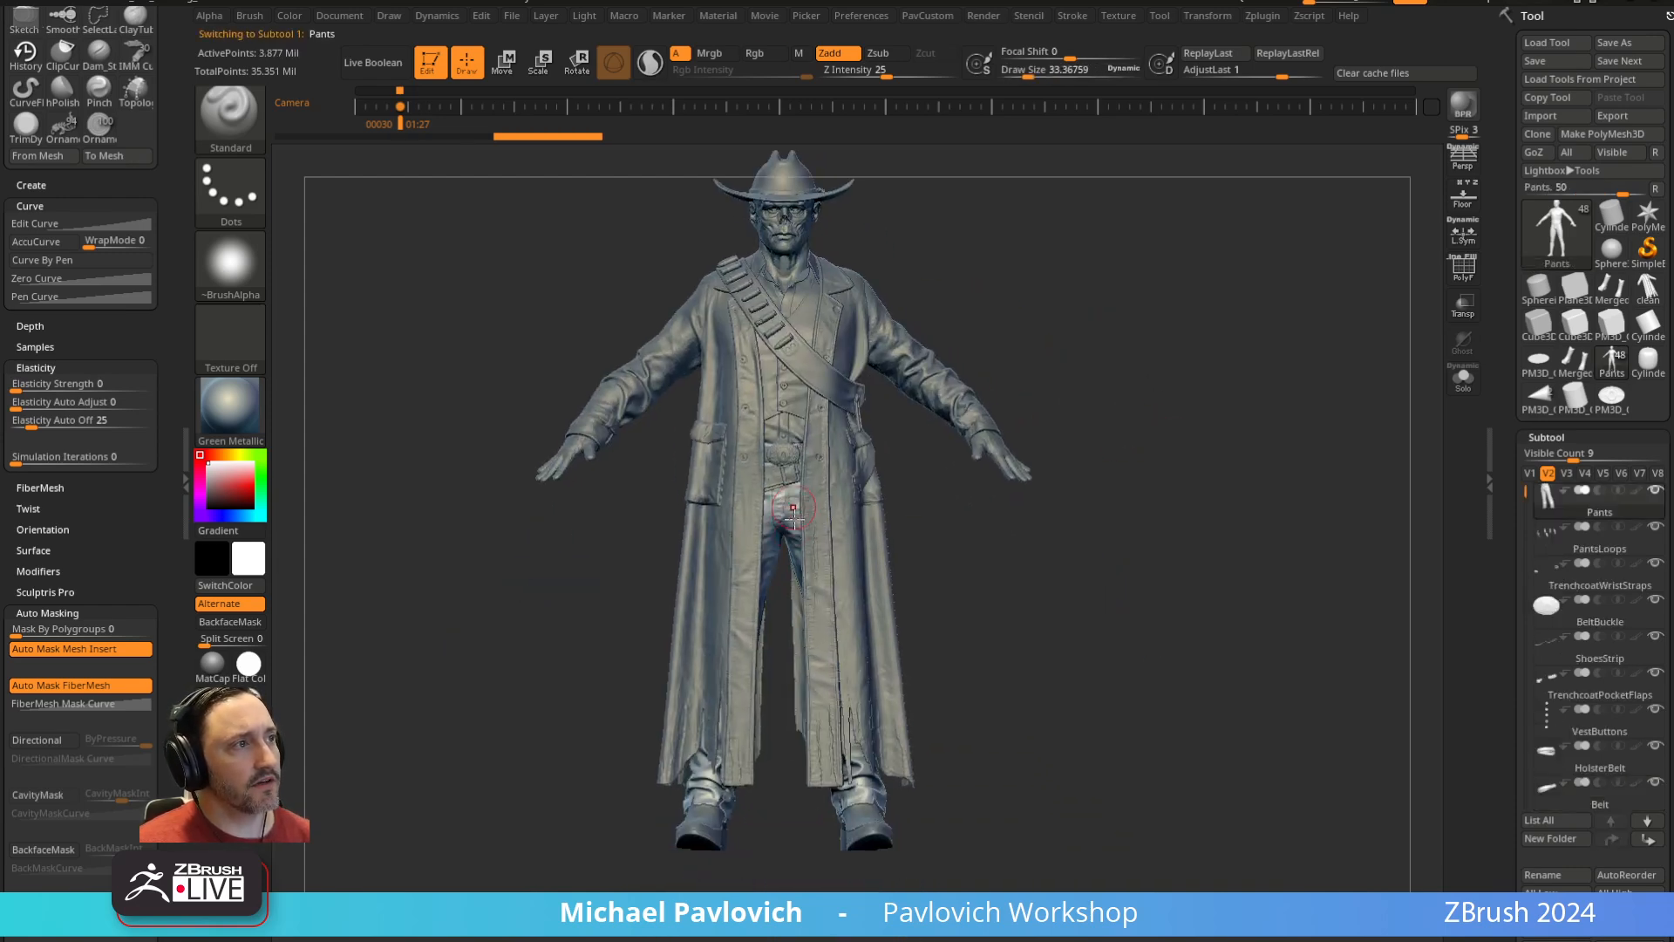
left_click(878, 337, "alt")
left_click_drag(1095, 307, 798, 354)
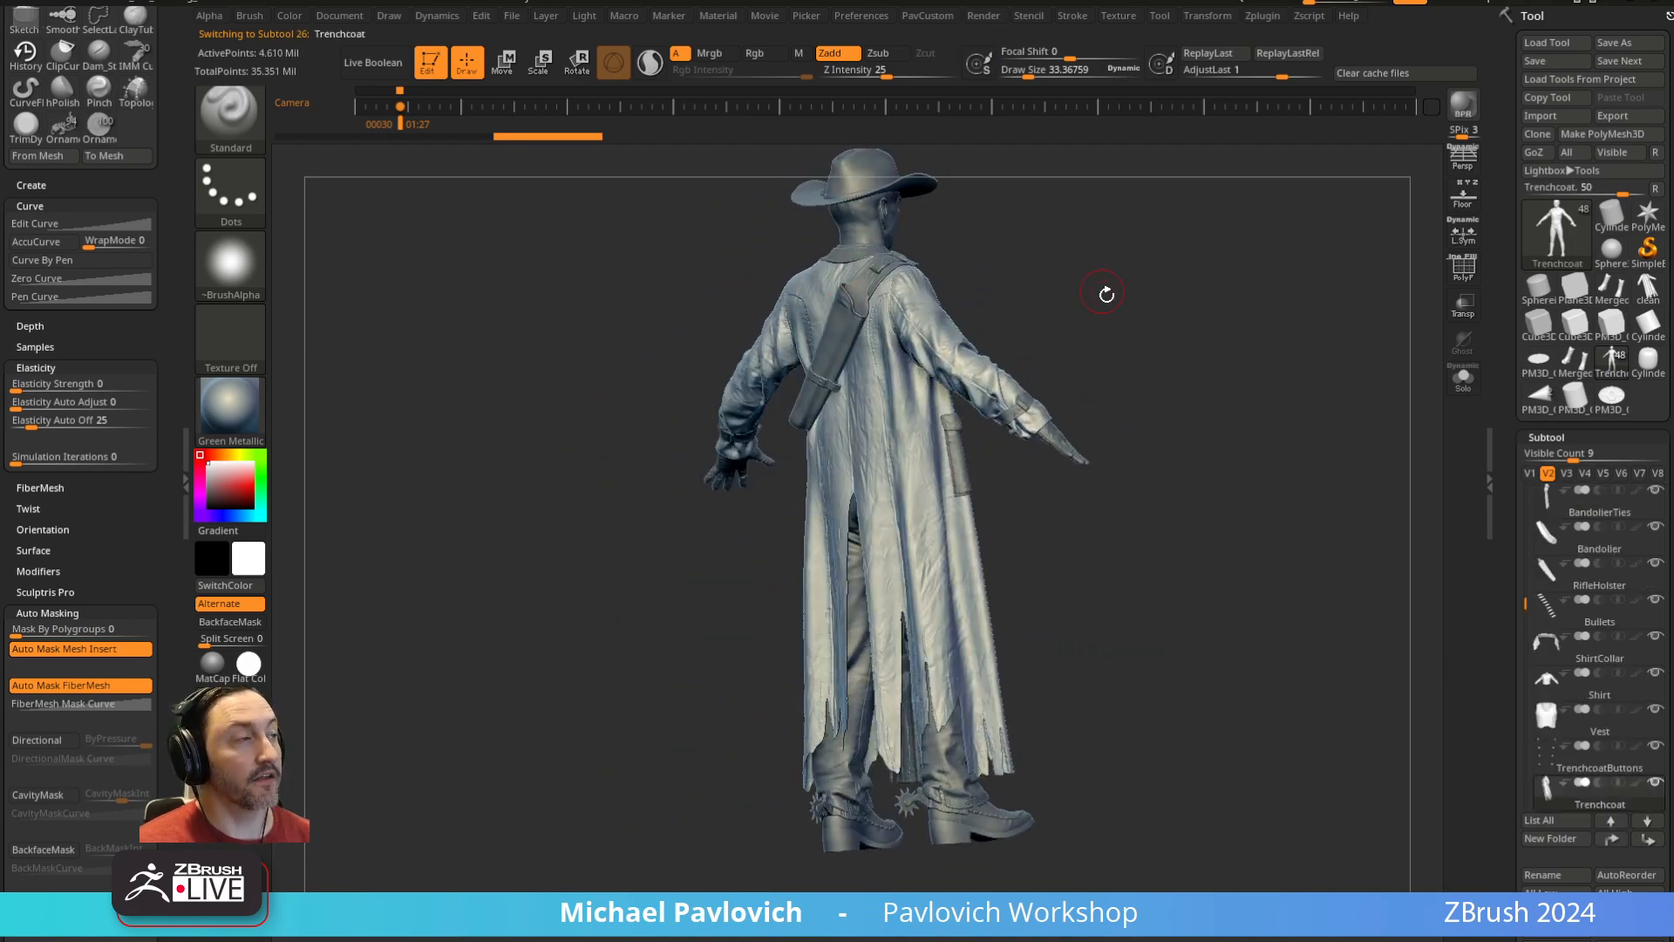
left_click_drag(1106, 294, 1230, 311, "shift")
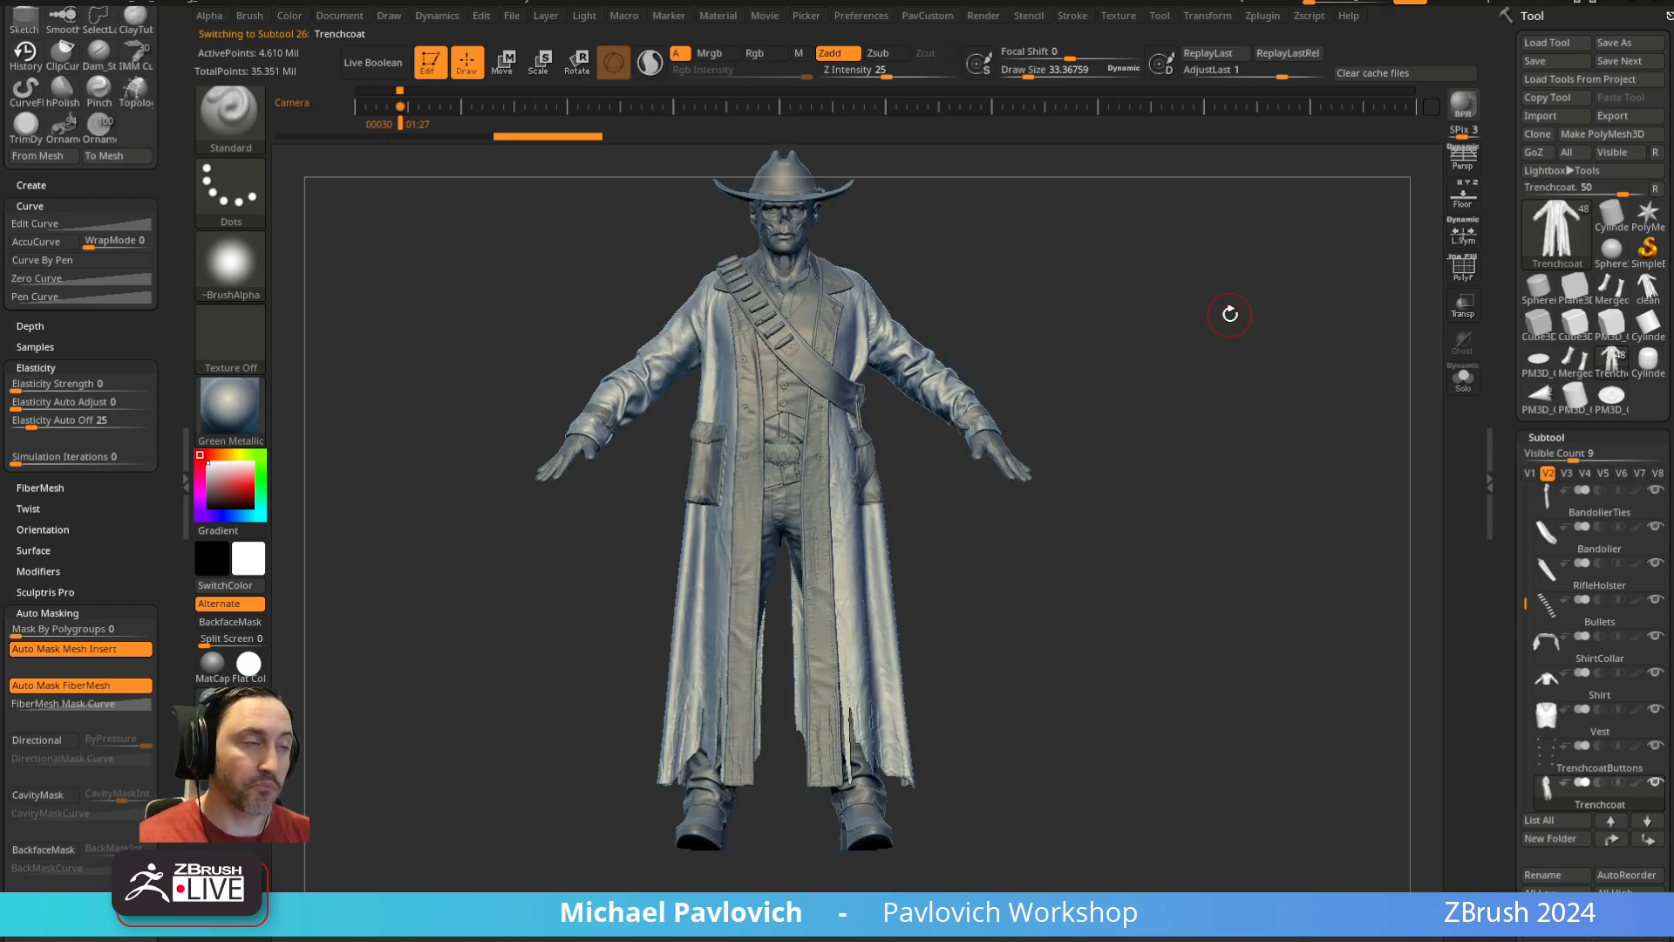
Adjust the draw size and examine the trenchcoat on the full figure from the front and side
left_click_drag(1019, 311, 921, 333, "alt")
key("s")
left_click_drag(771, 338, 1005, 310)
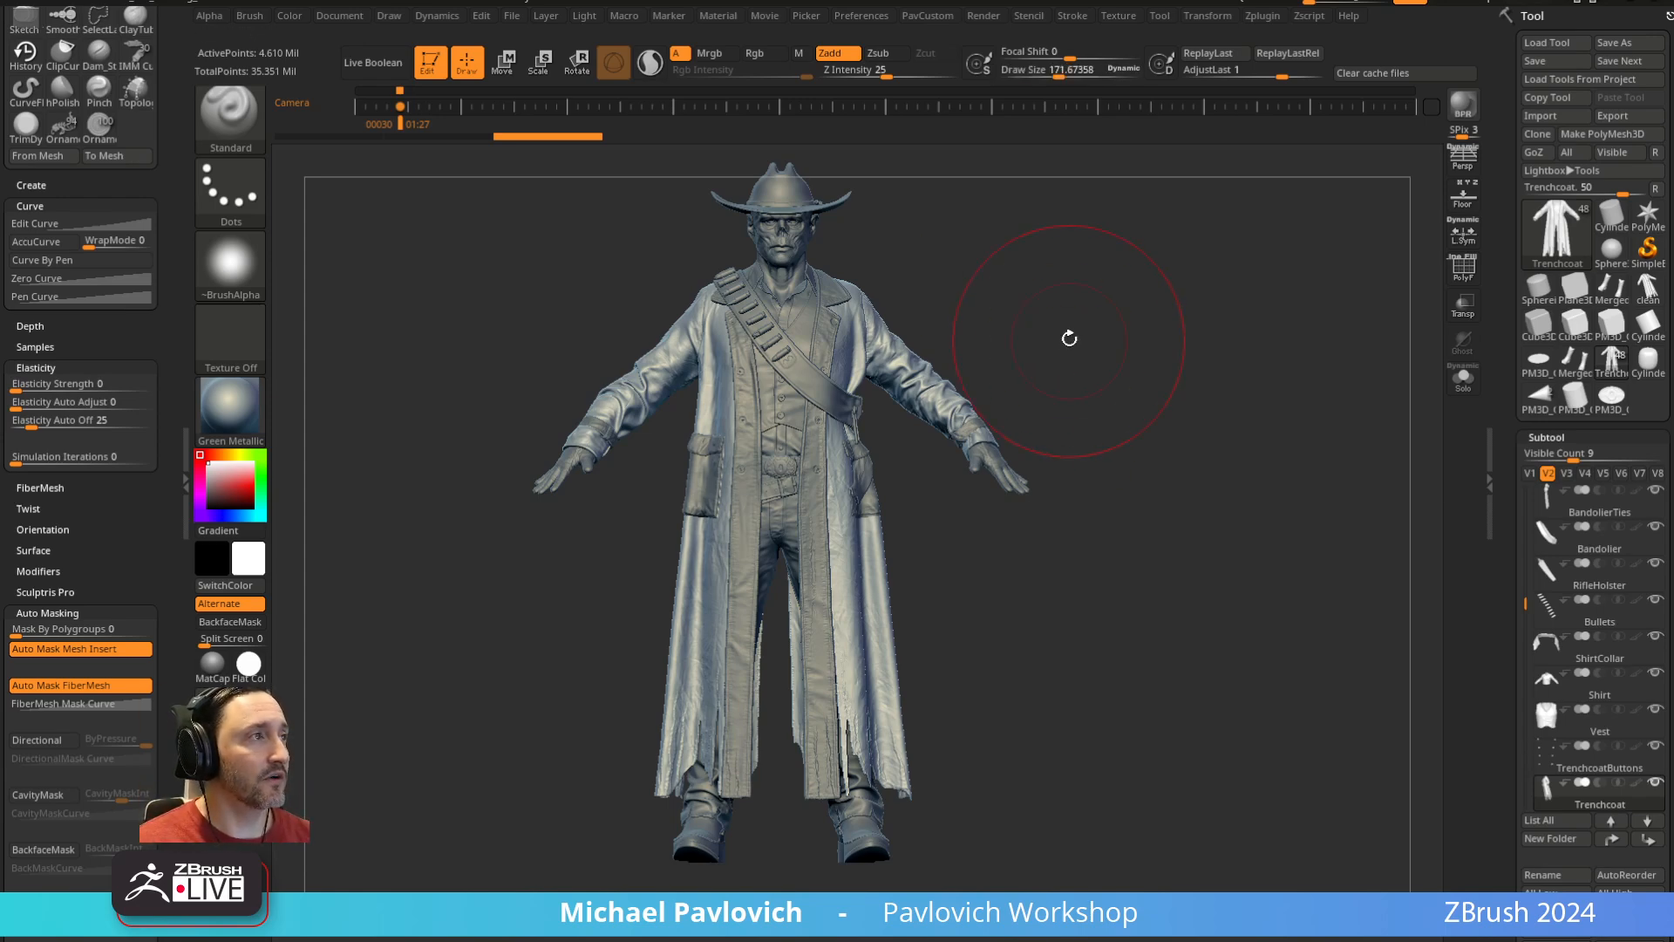
key("s")
mouse_move(1069, 339)
left_mouse_down()
mouse_move(1042, 343)
mouse_move(1046, 360)
left_mouse_up()
key("s")
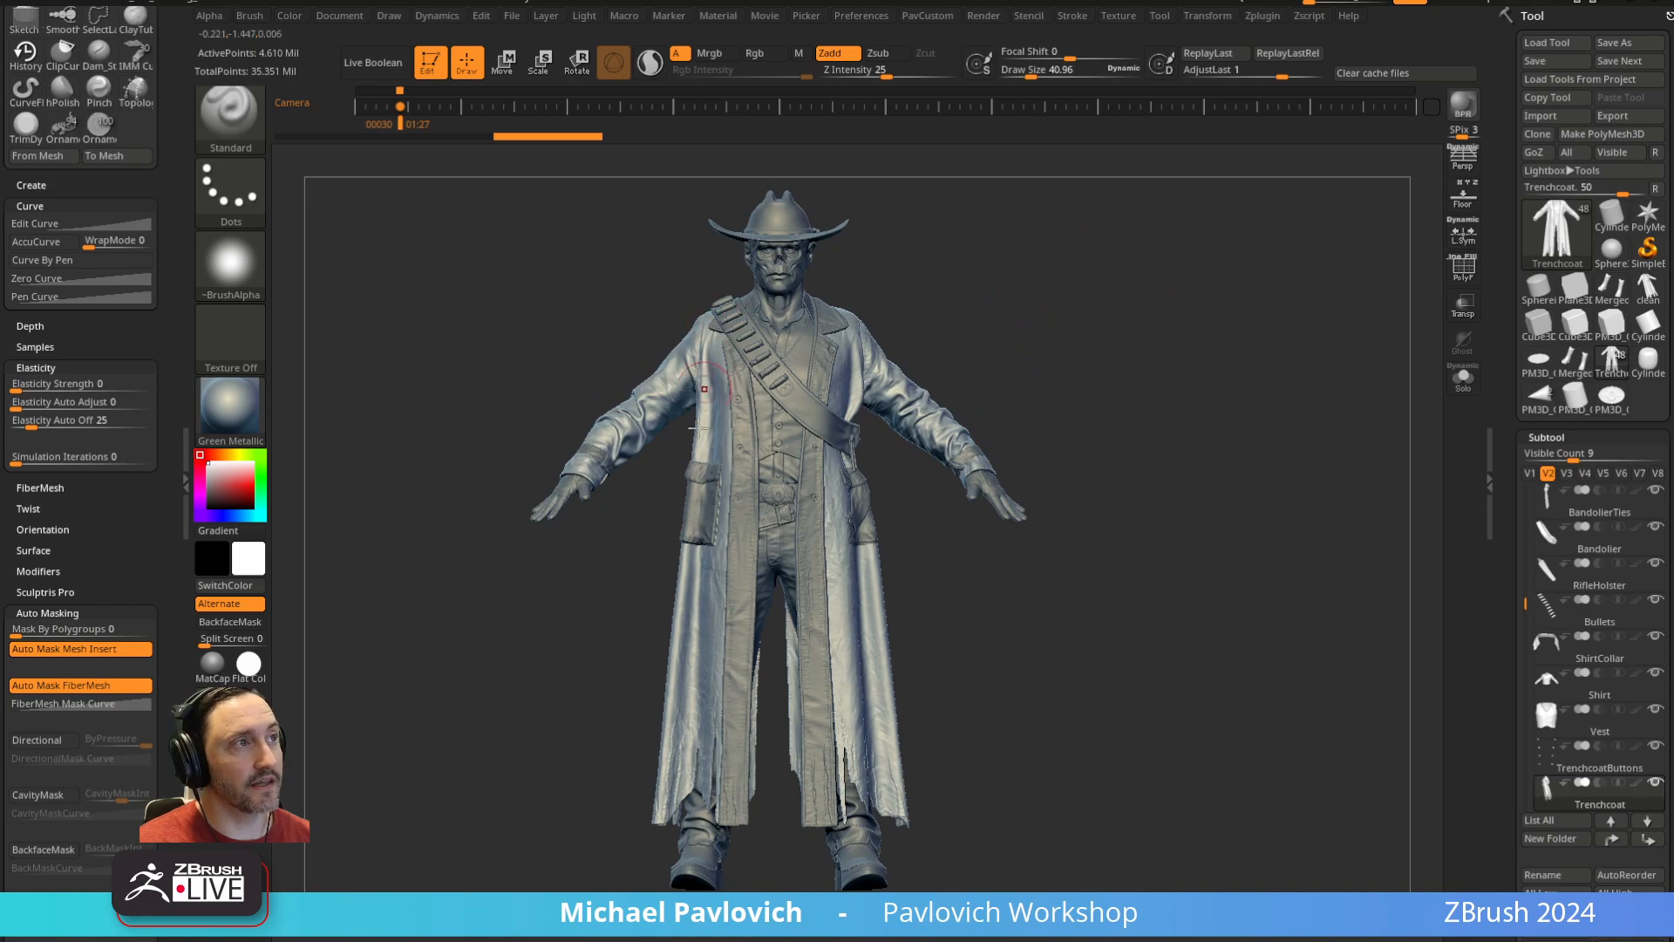
left_click_drag(1164, 346, 889, 430)
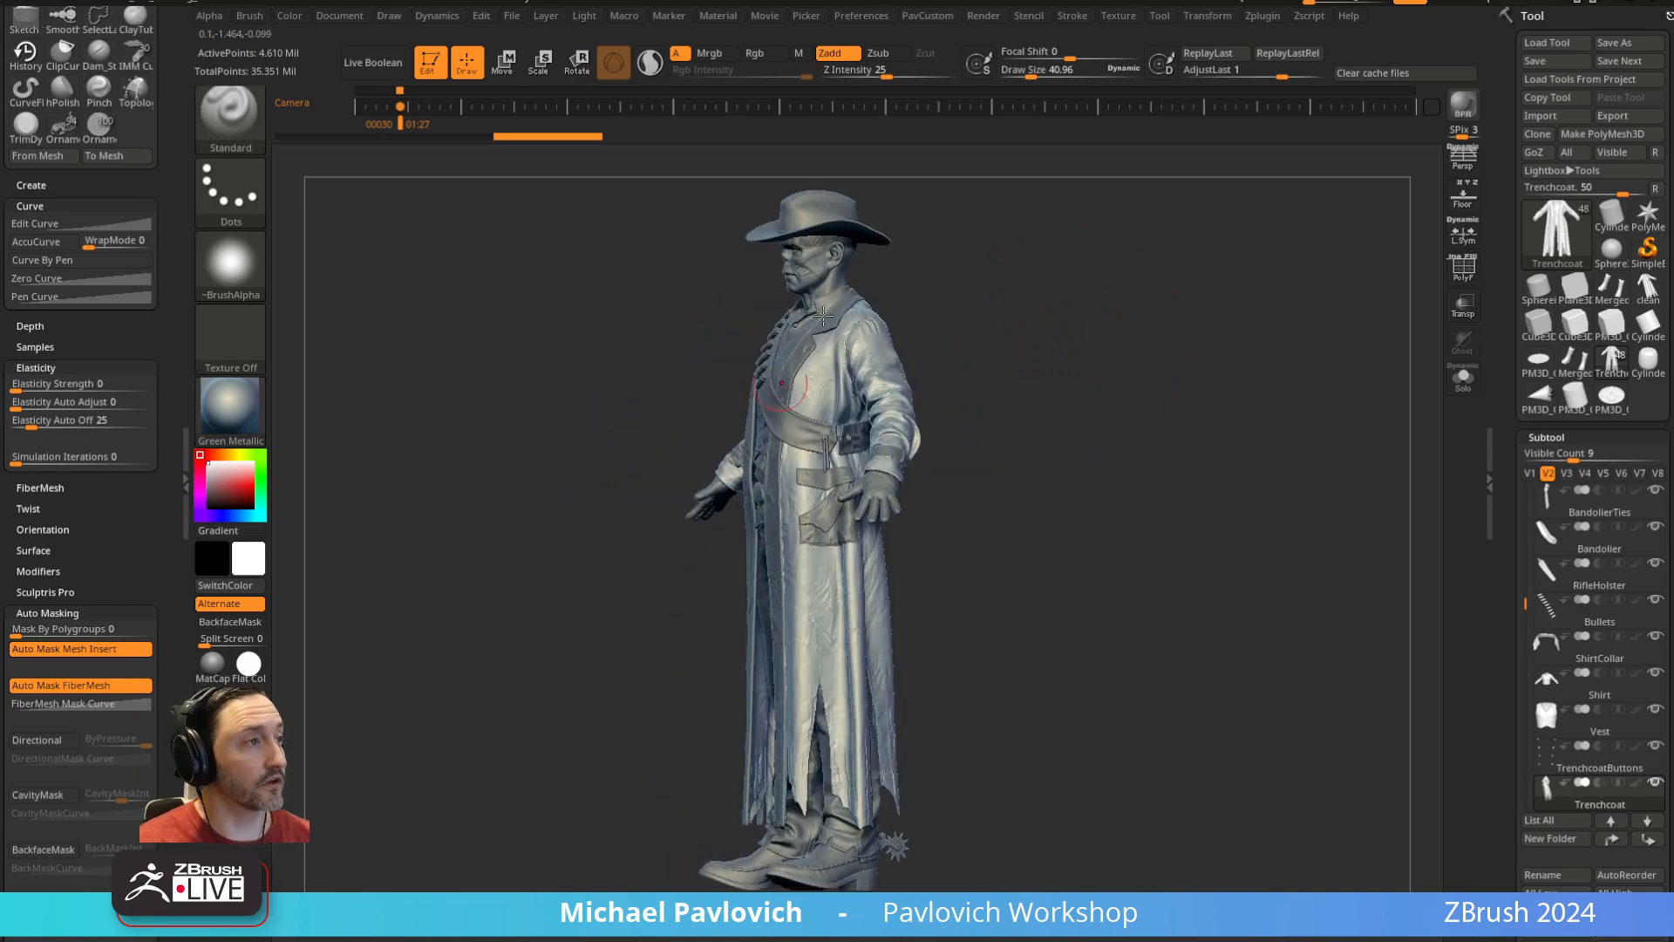
left_click_drag(1033, 322, 1042, 379)
mouse_move(1135, 346)
left_mouse_down()
mouse_move(1095, 348)
mouse_move(1073, 314)
mouse_move(1086, 351)
mouse_move(1113, 352)
left_mouse_up()
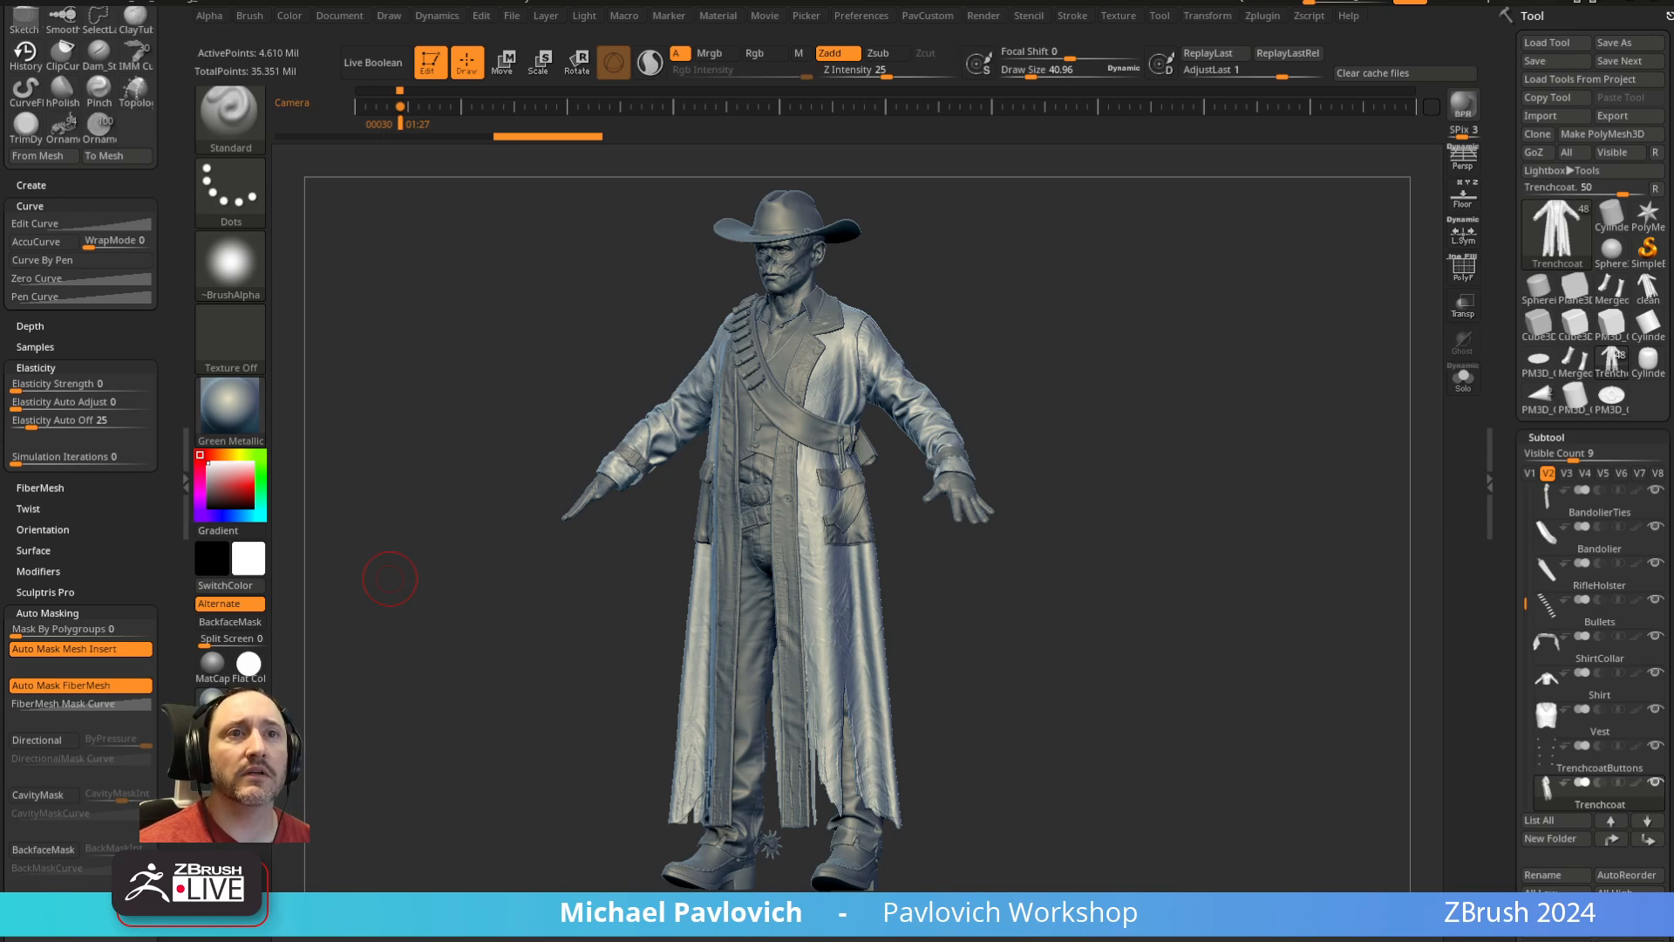
Select the Shirt subtool, isolate it with Solo, and step its subdivision level down and back up
right_click_drag(1236, 299, 1081, 493)
right_click_drag(953, 227, 1018, 602, "alt")
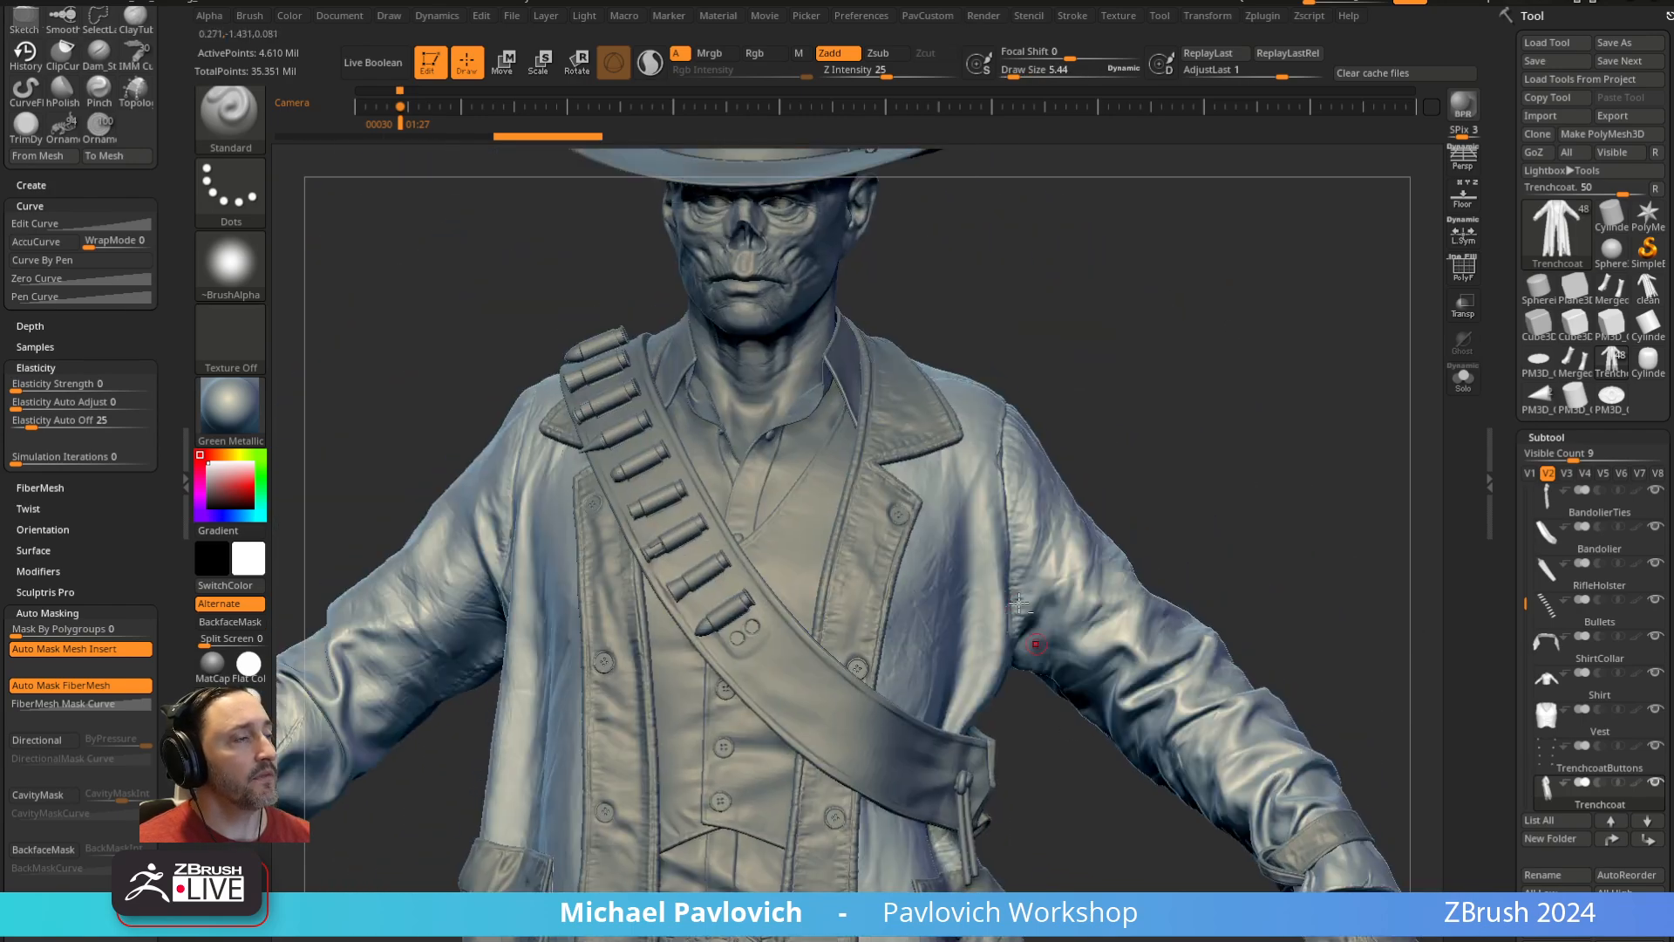
left_click(780, 428, "alt")
right_click_drag(1188, 370, 1334, 456)
left_click(1463, 379)
key("2")
left_click(1276, 883)
key("shift+d")
right_click_drag(1201, 443, 1350, 438)
key("d")
right_click_drag(1118, 396, 1087, 384)
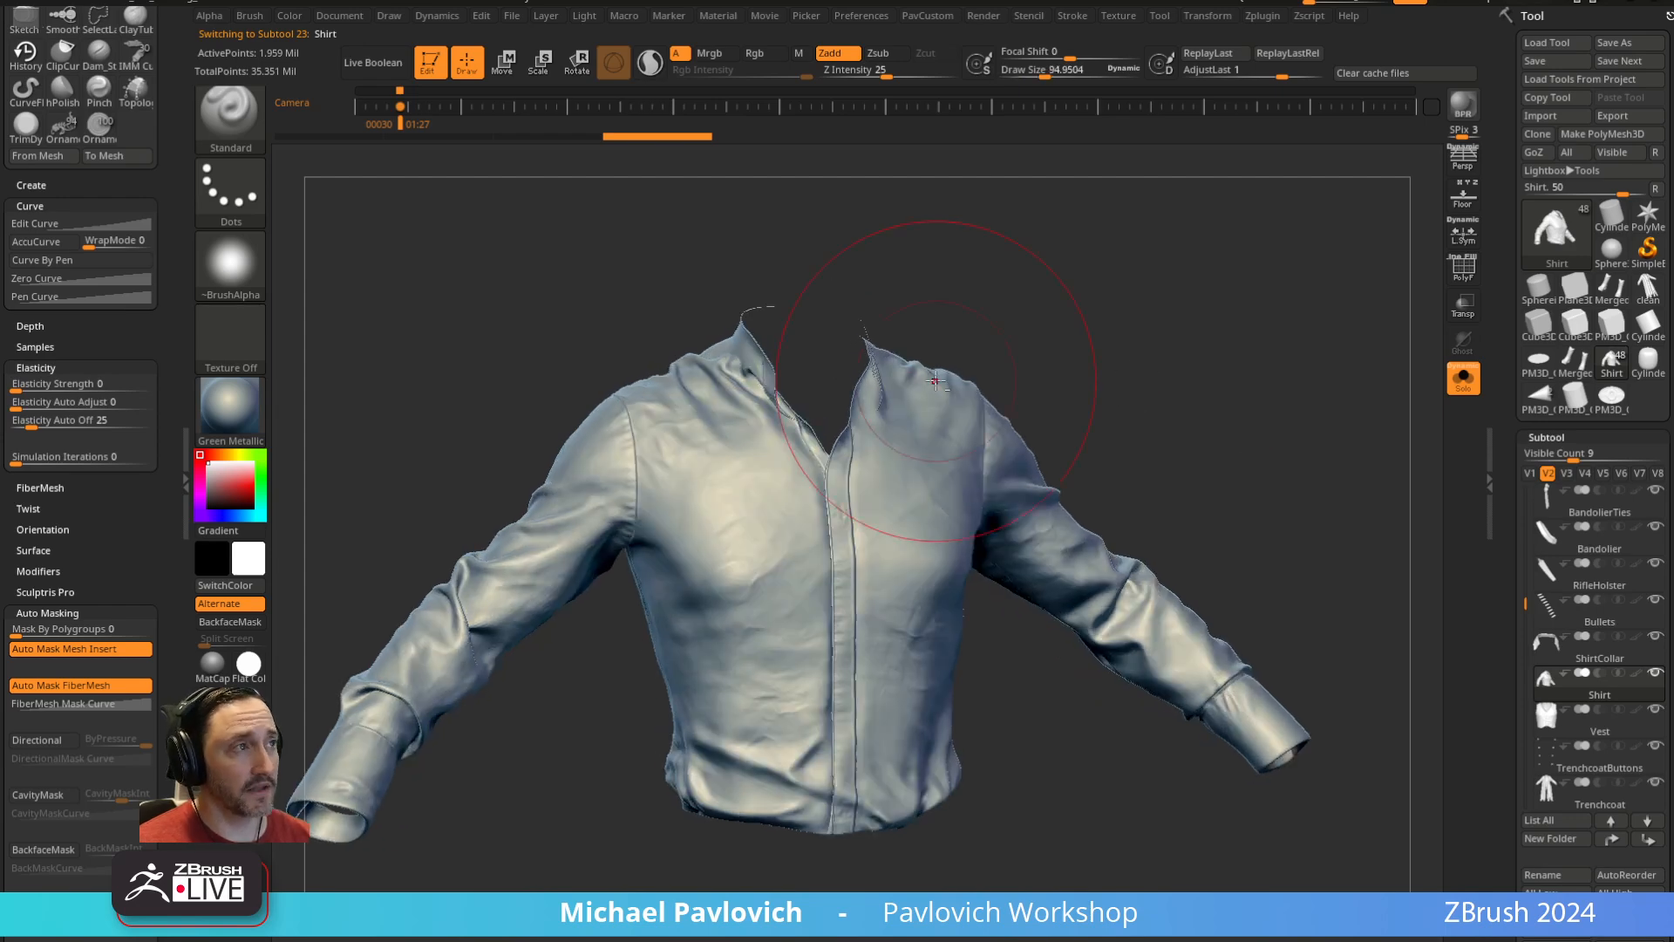
Reduce the draw size to 28.75 and bring up the ZRemesher options in the custom popup
key("s")
left_click_drag(935, 381, 916, 381)
key("grave")
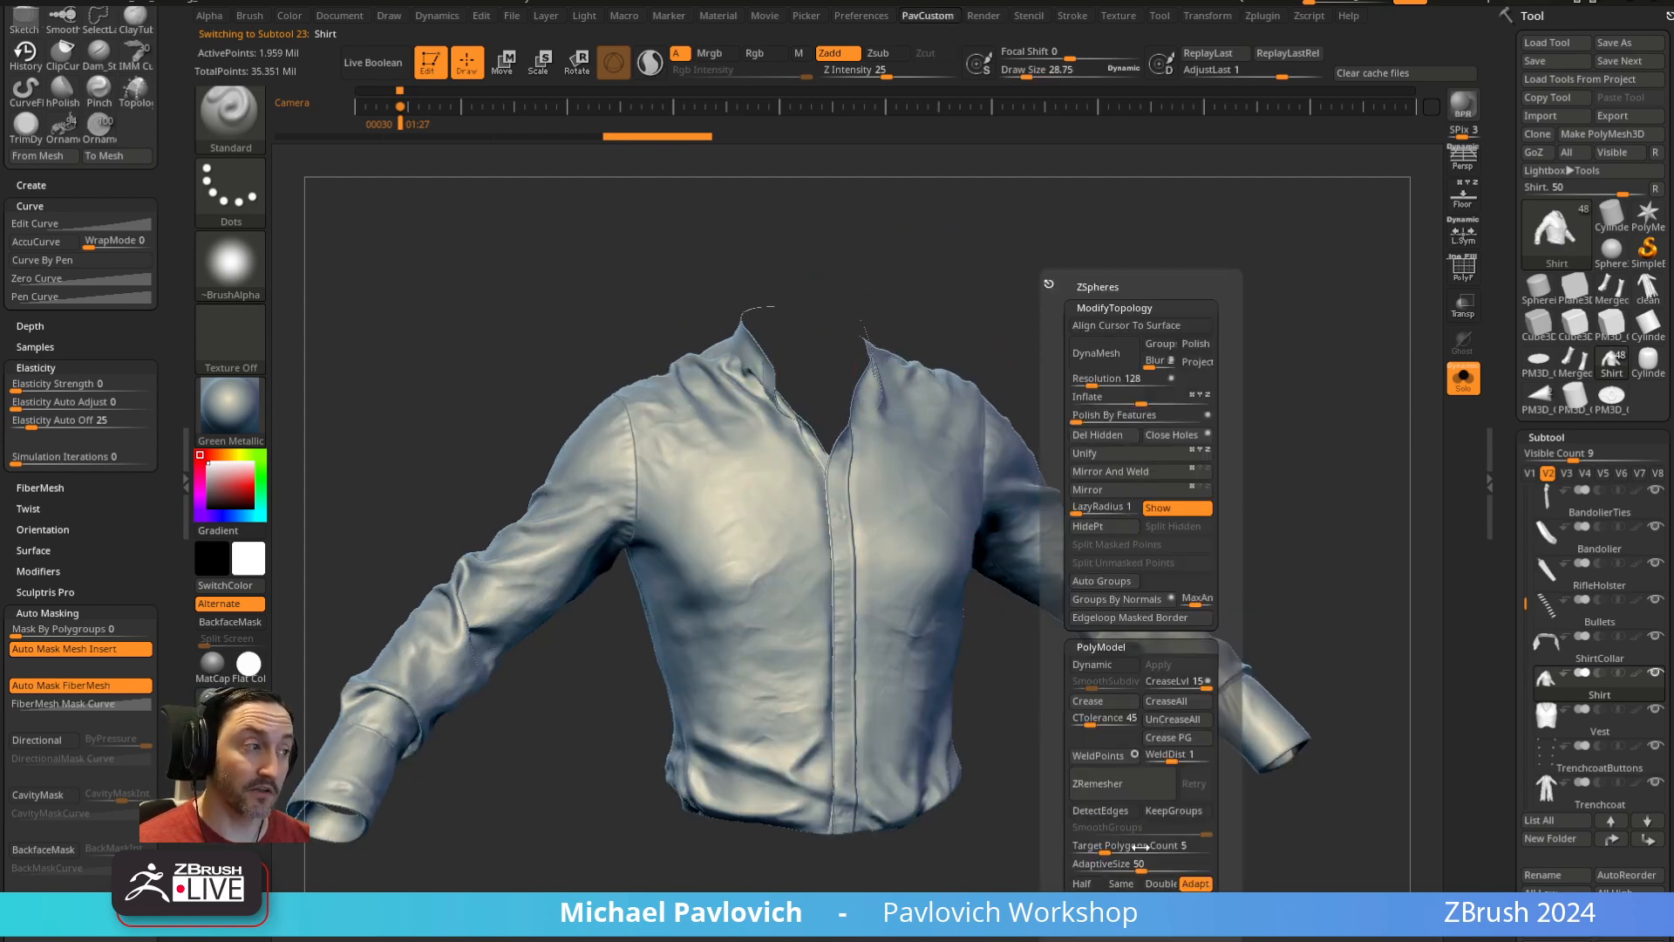
left_click(1161, 886)
left_click(1192, 886)
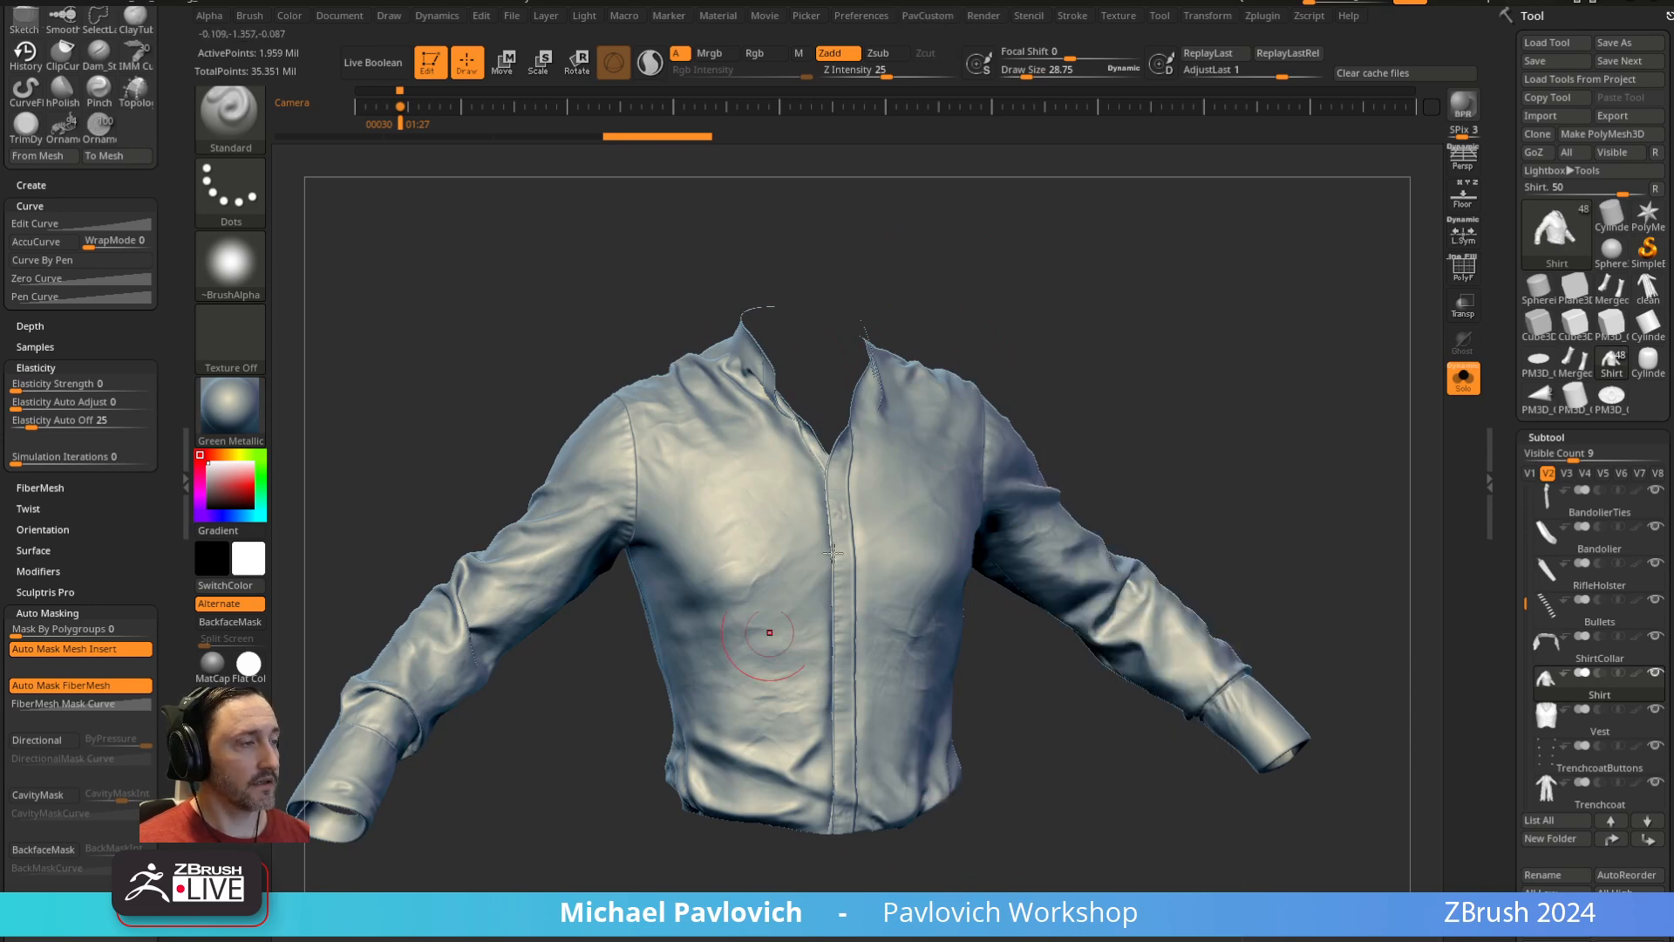
Turn the isolated shirt to face the front and select the Shirt entry among the subtools
left_click_drag(1273, 410, 1375, 398)
left_click_drag(1335, 488, 1306, 472)
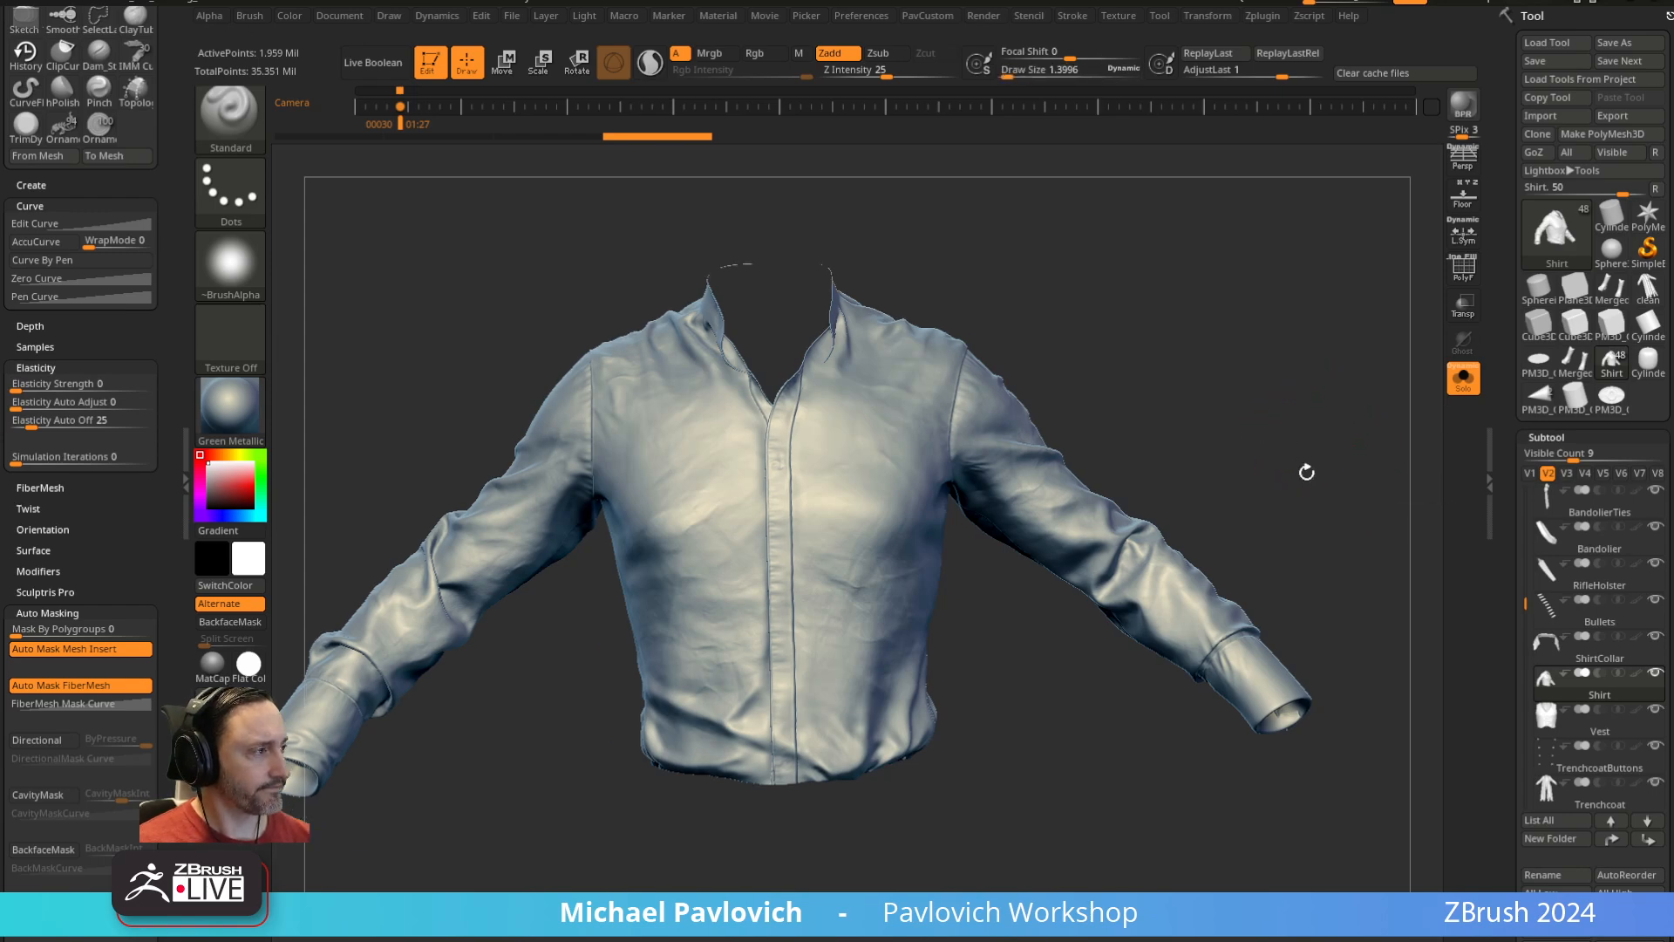
left_click(1578, 678)
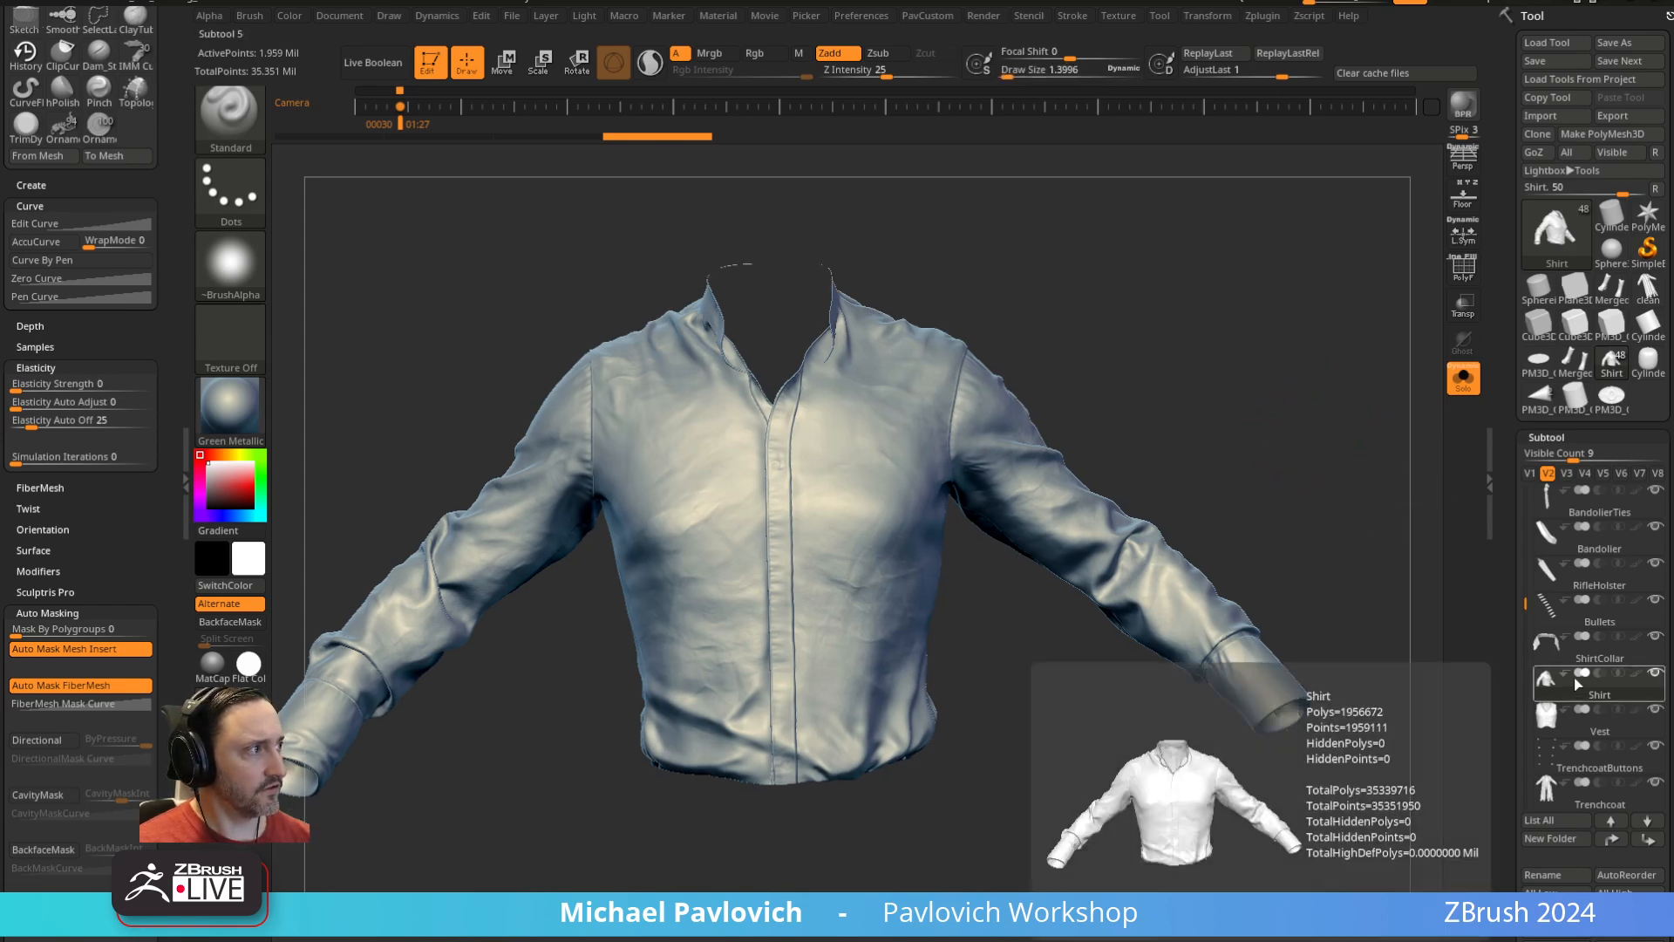
Delete the Shirt's subdivision levels above level 4, and step the mesh down to level 1
left_click_drag(1525, 602, 1506, 566)
left_click_drag(1510, 733, 1506, 599)
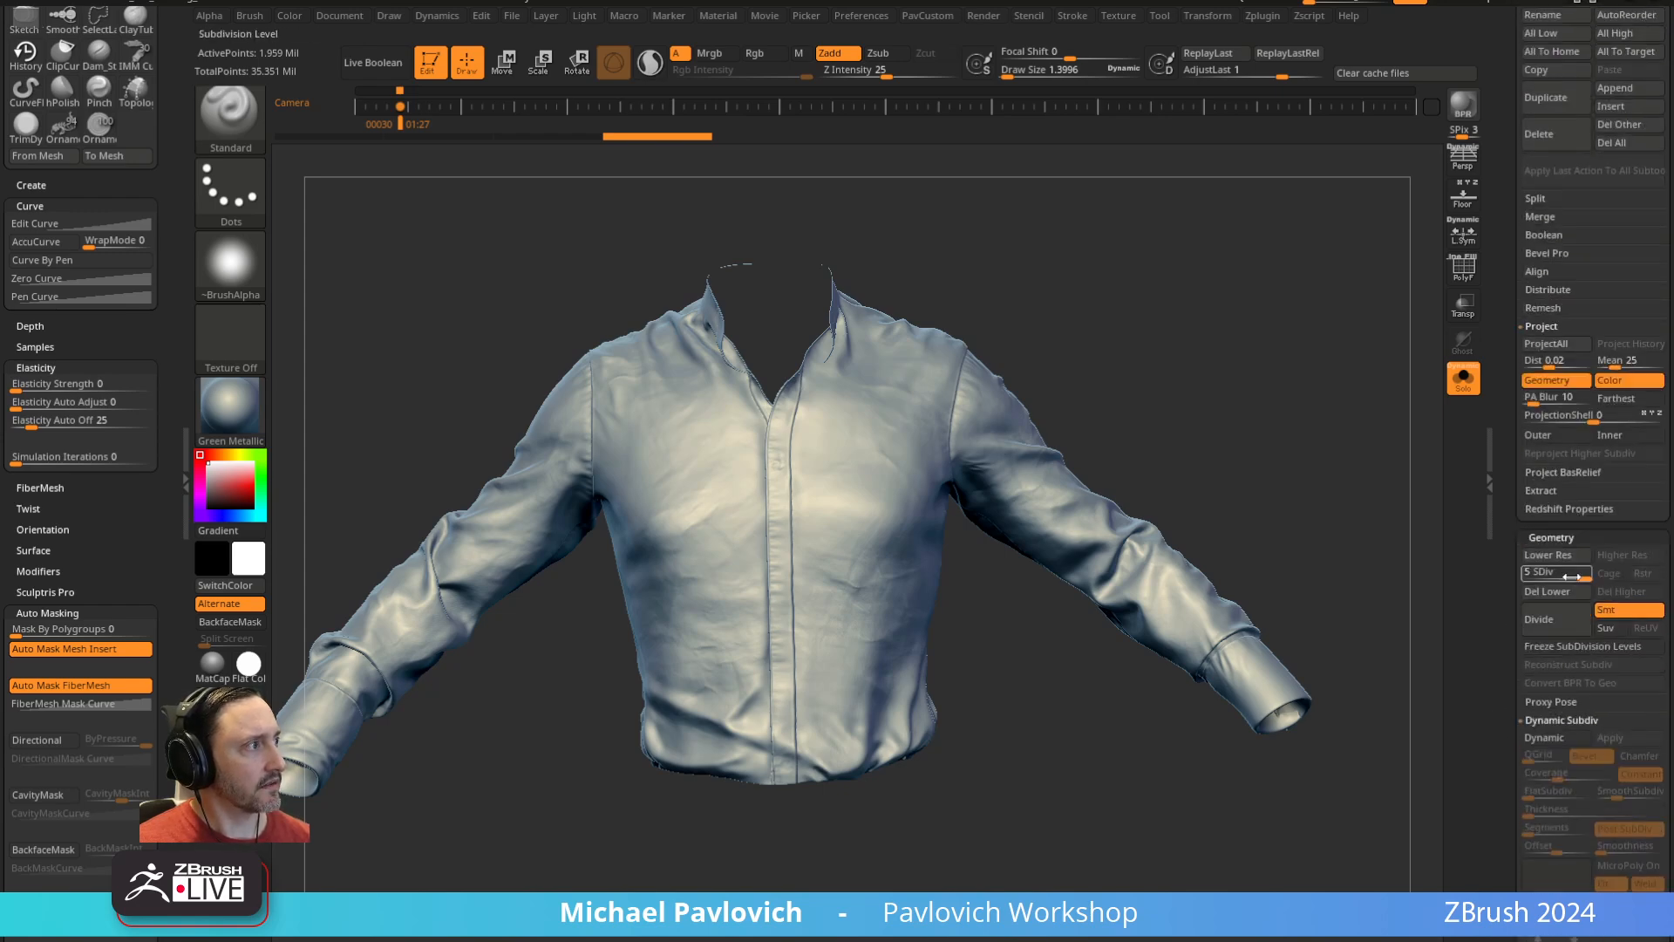
left_click(1572, 576)
left_click(1617, 593)
left_click_drag(1254, 393, 1267, 428)
key("shift+d")
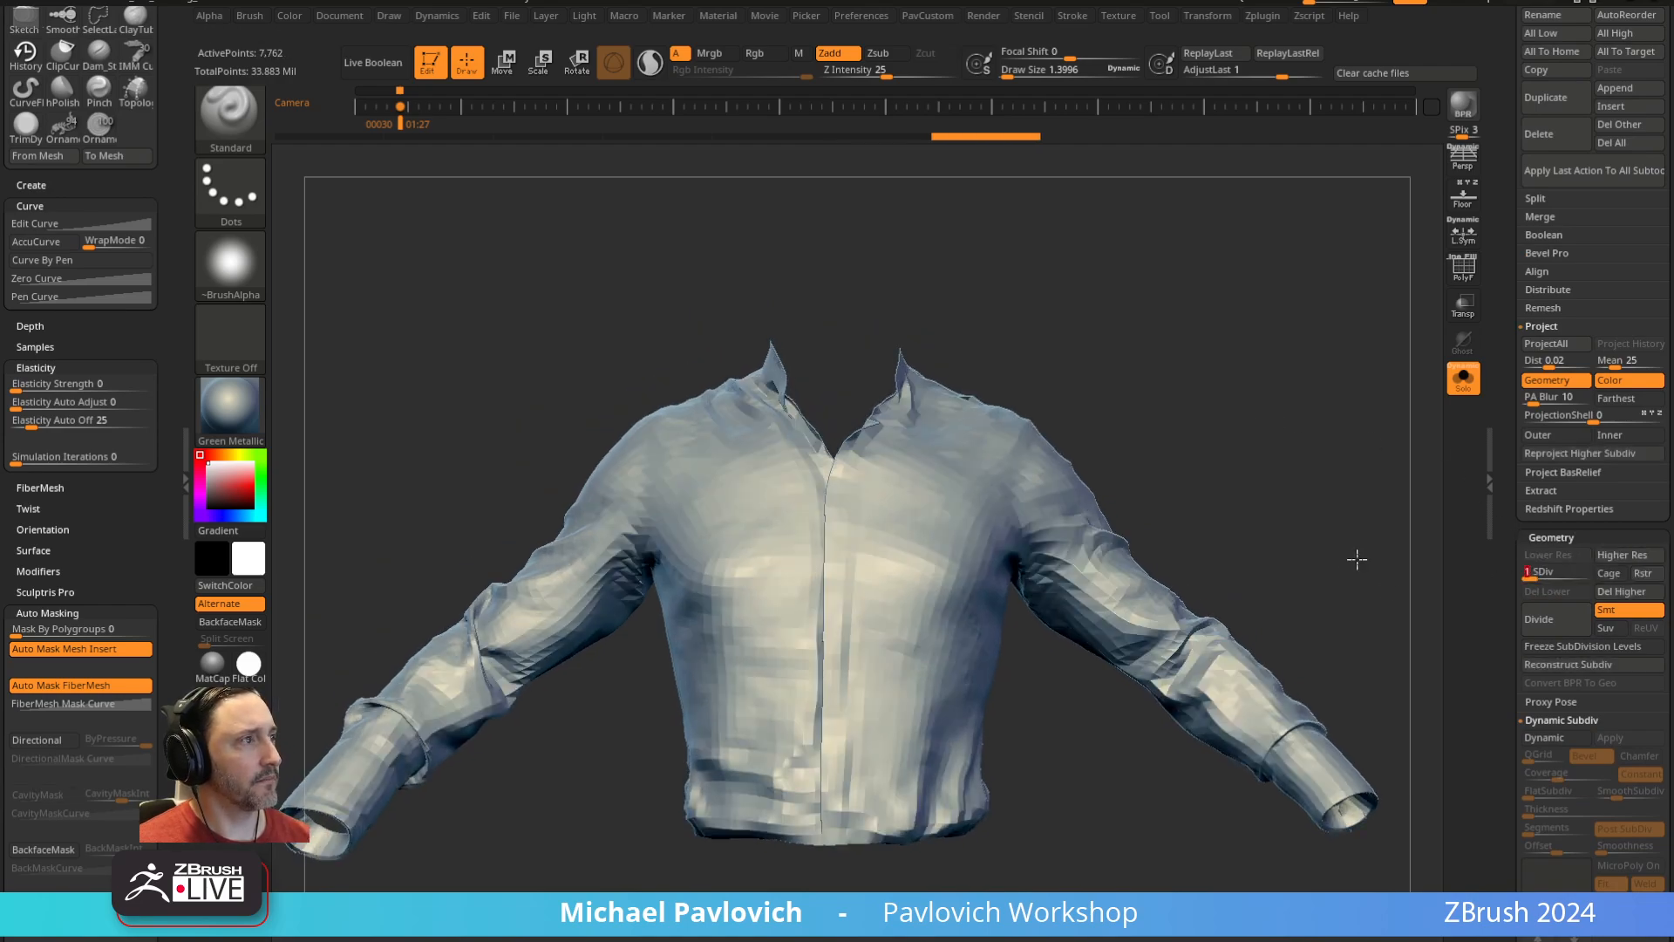
Examine the shirt's collar opening with the ZModeler brush, toggling PolyFrame and raising the subdivision level to 4
mouse_move(1358, 559)
left_mouse_down()
mouse_move(1381, 497)
mouse_move(1320, 472)
mouse_move(1319, 494)
mouse_move(1257, 506)
mouse_move(1250, 418)
mouse_move(1285, 549)
left_mouse_up()
key("b")
key("z")
key("m")
left_click_drag(1435, 371, 1454, 362)
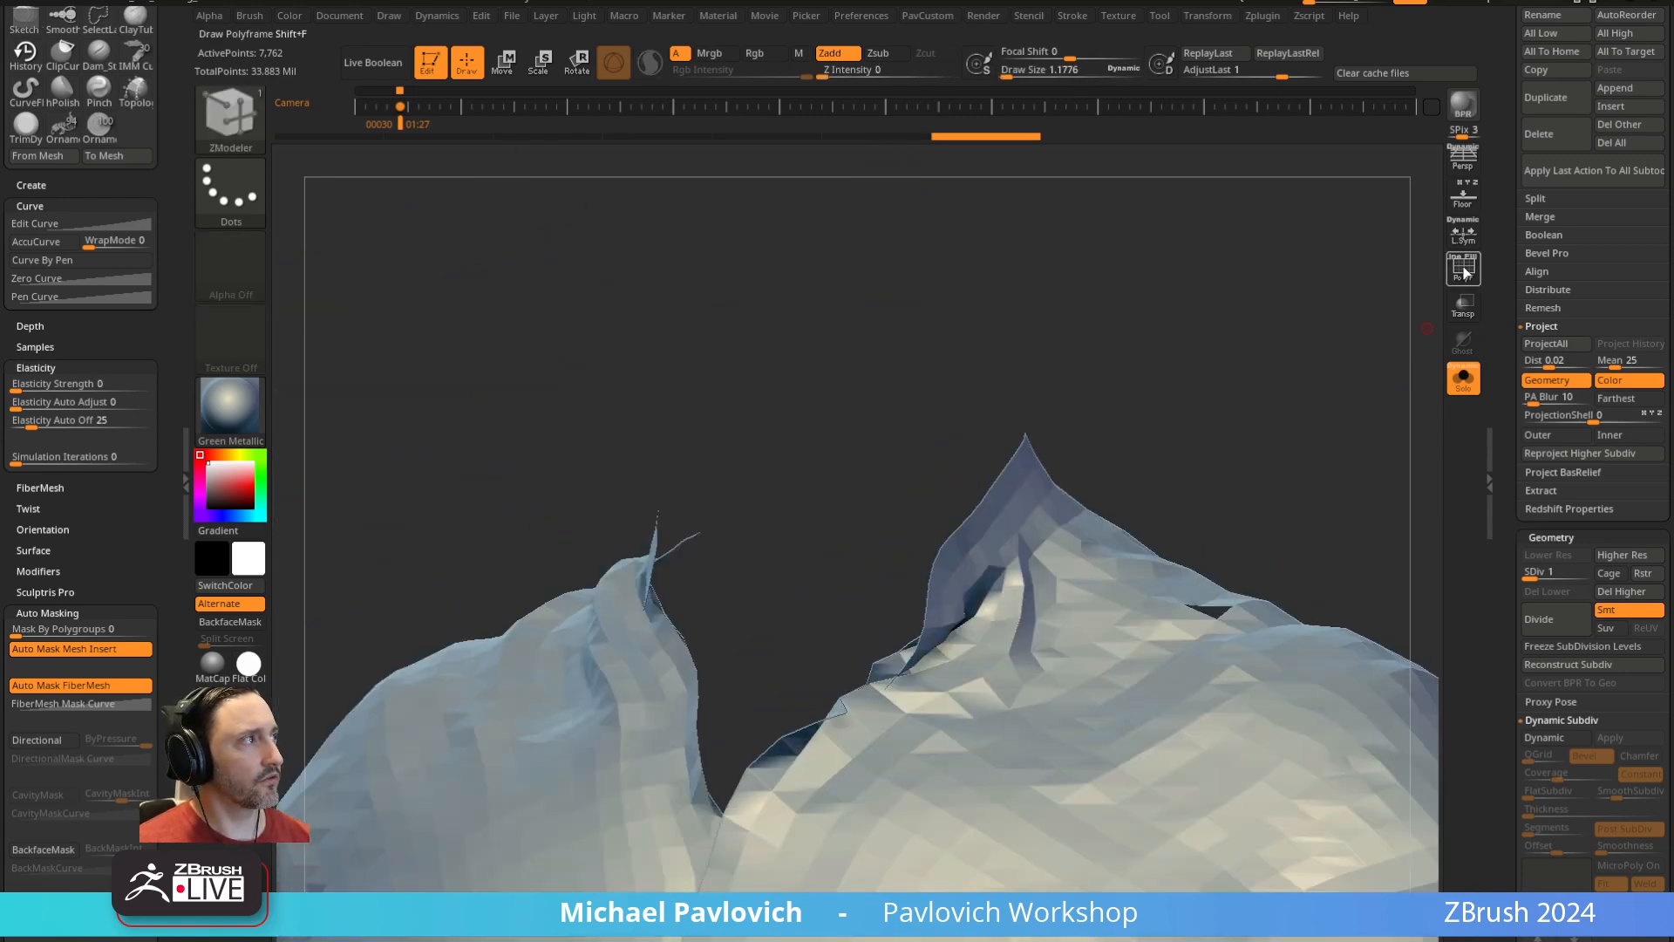
left_click(1463, 272)
left_click(1580, 577)
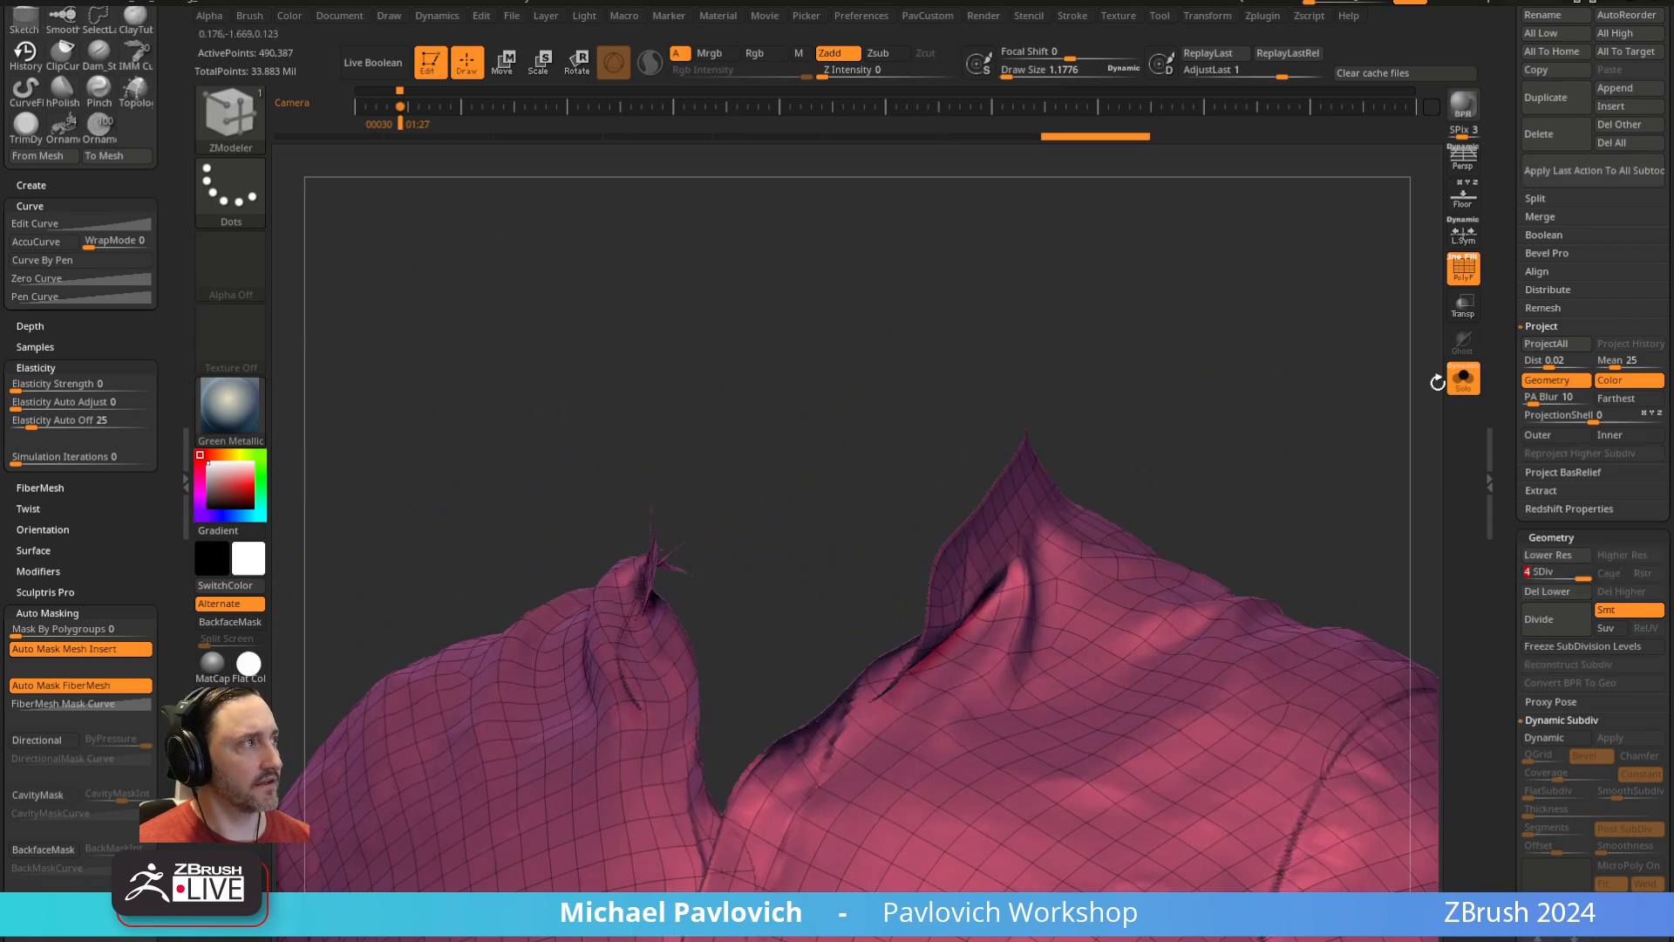
key("shift+f")
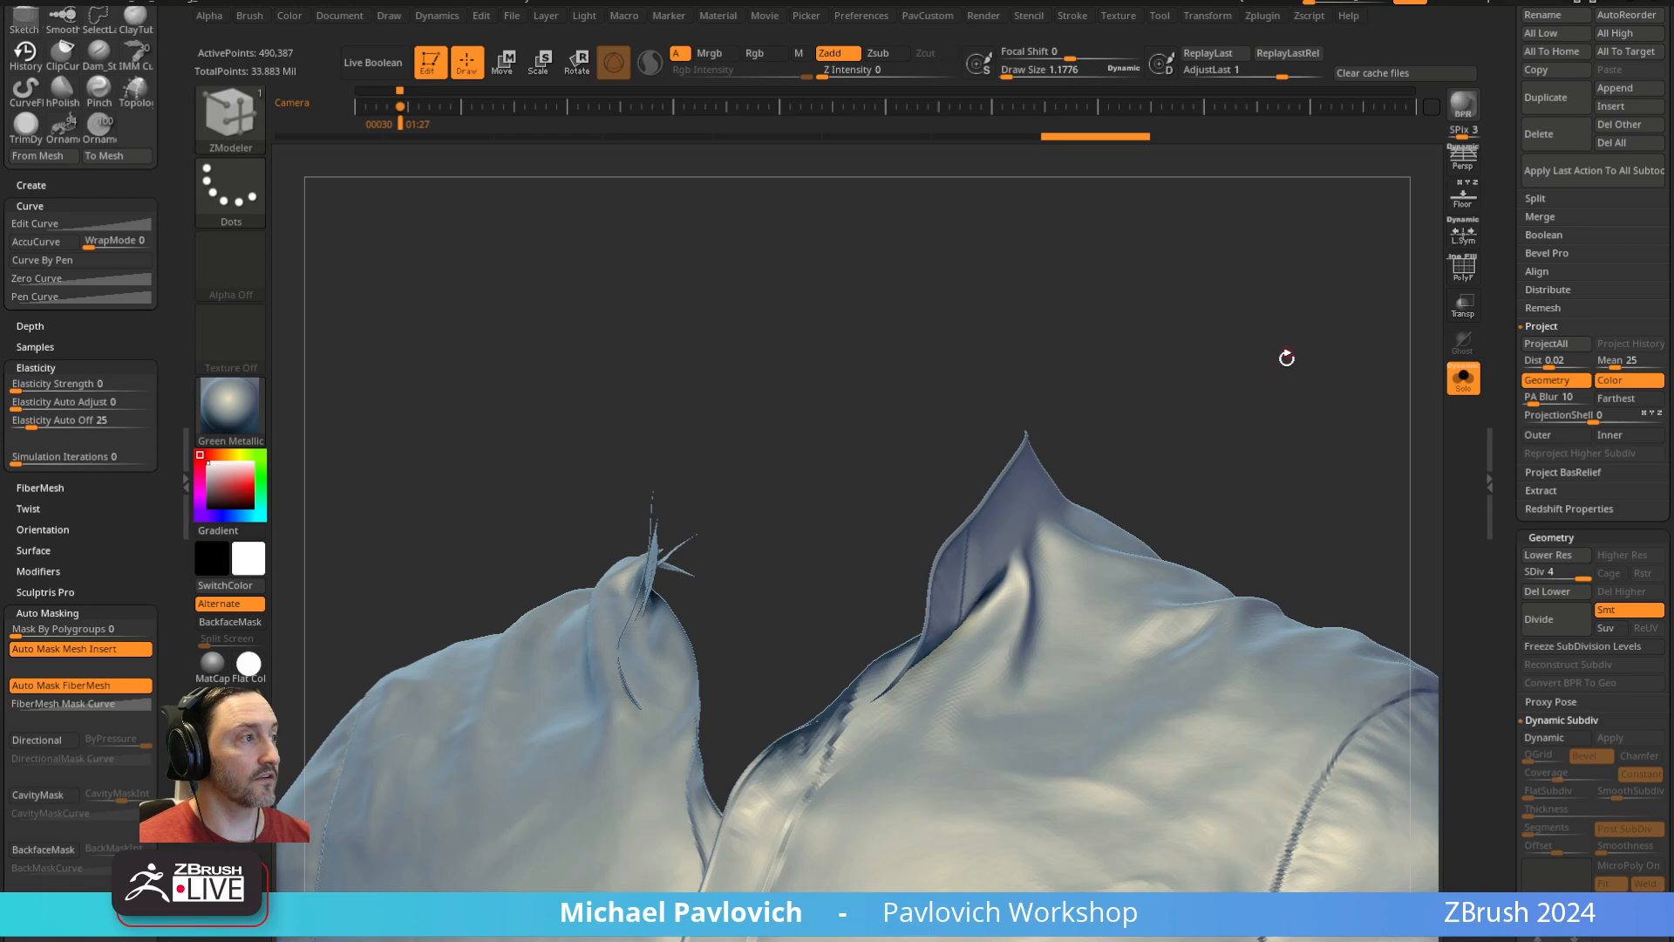
Switch to the Standard brush and compare the shirt collar with the full figure by toggling Solo
key("ctrl")
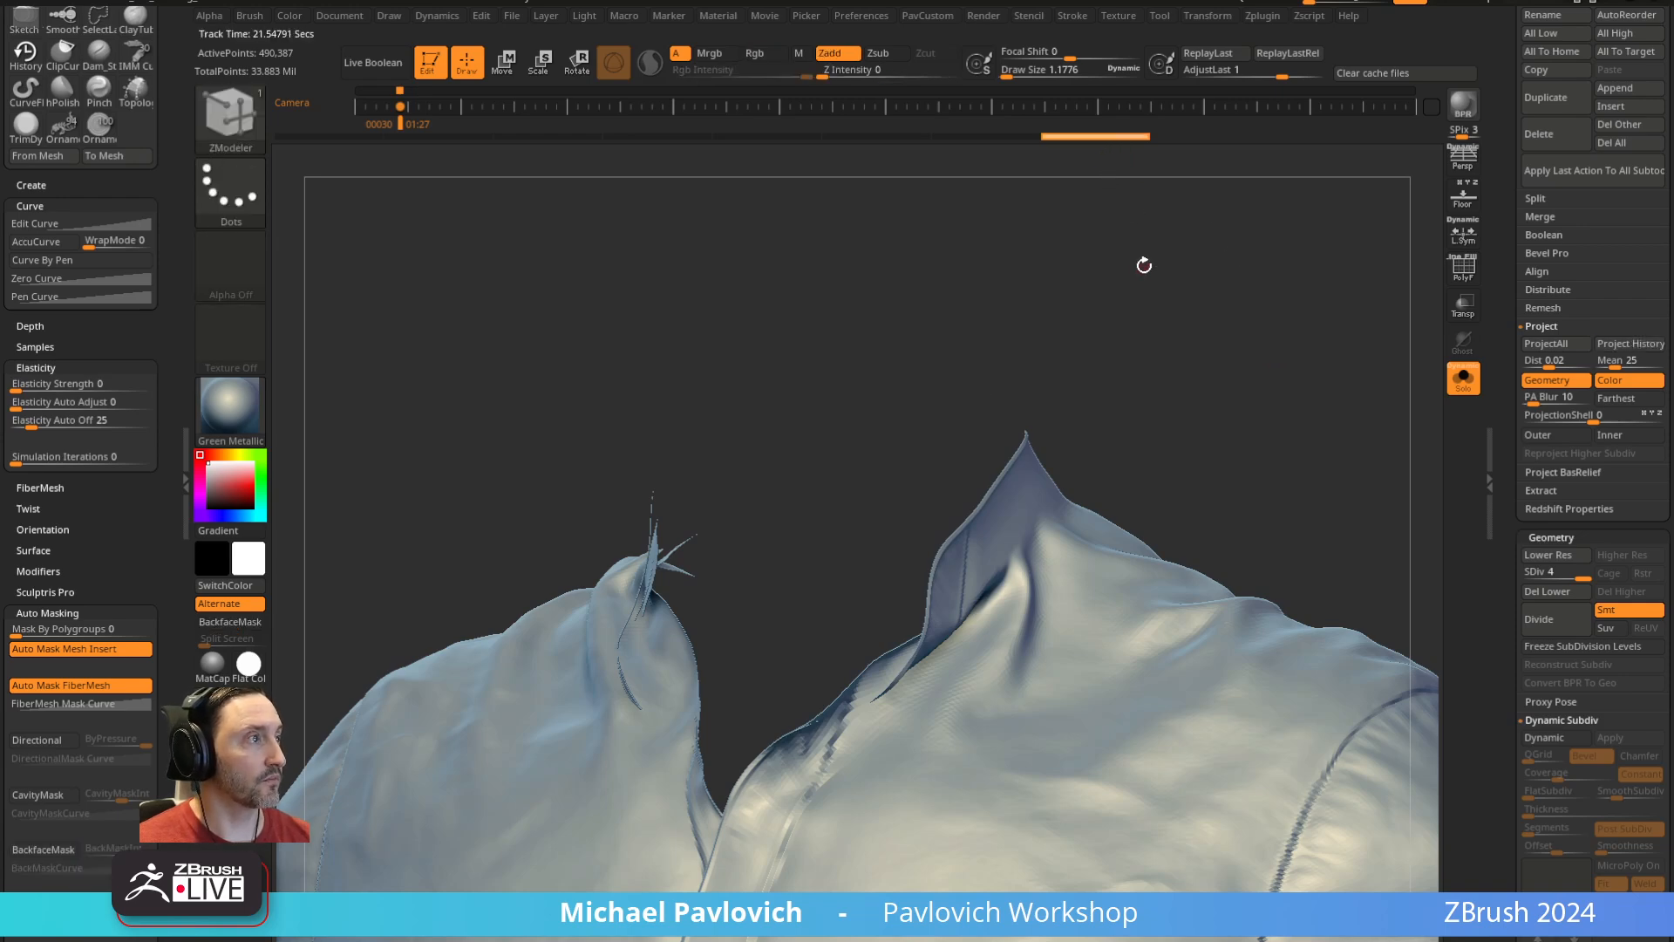
left_click(1463, 378)
key("b")
key("s")
key("t")
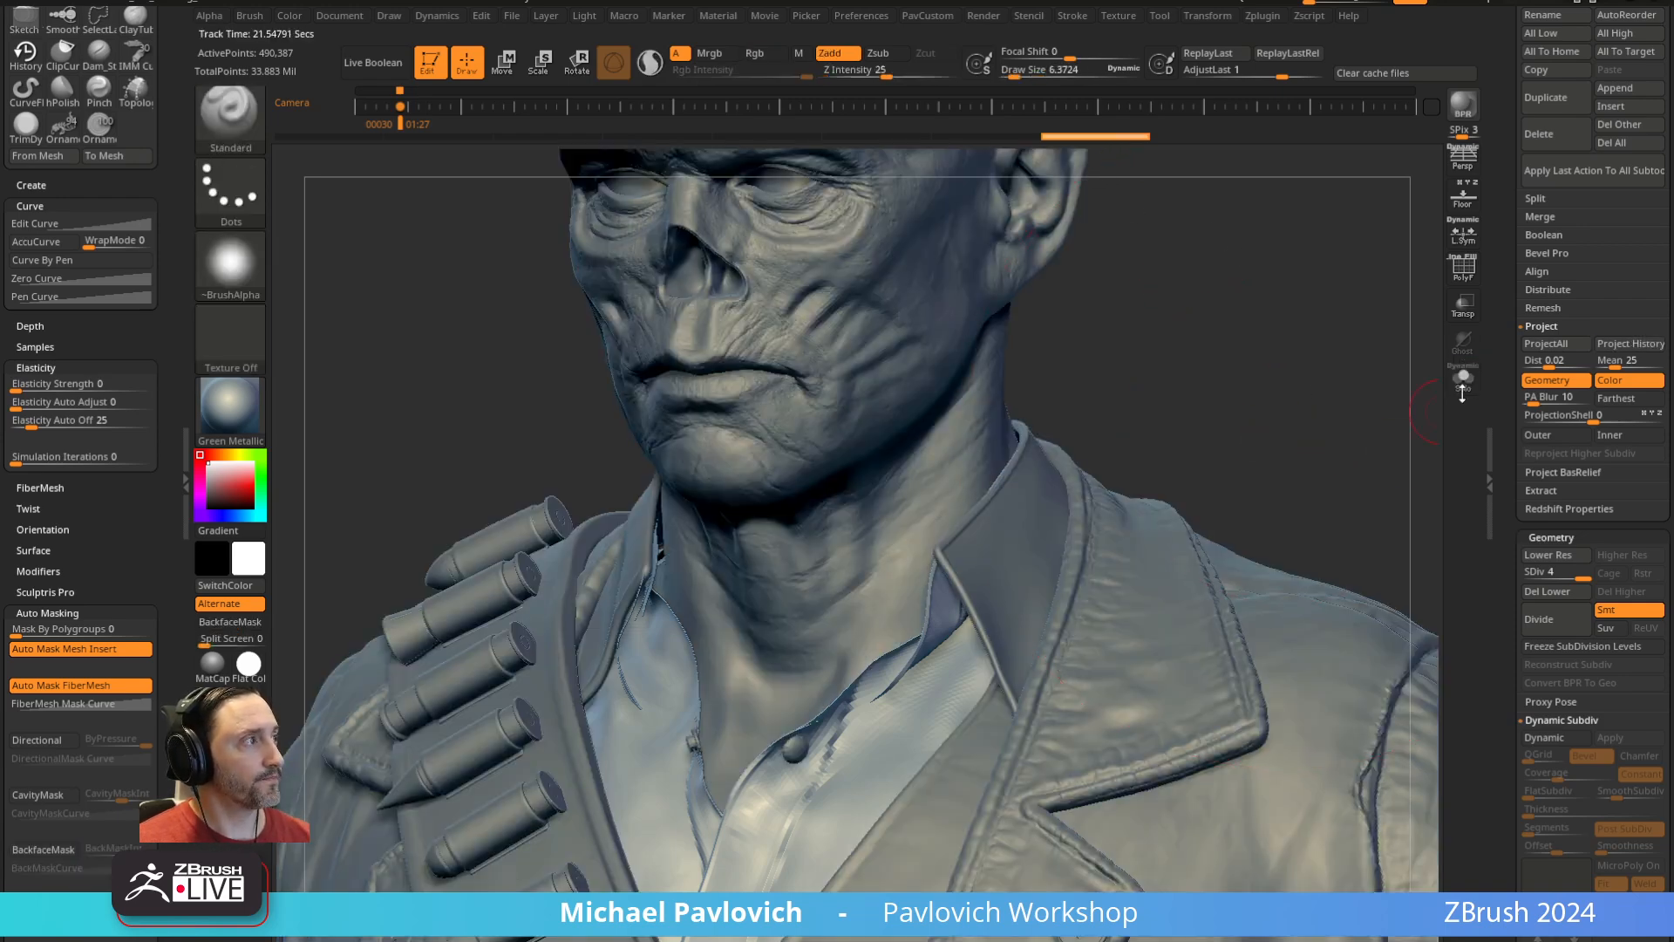
left_click(1463, 378)
Show PolyFrame, lower the shirt to subdivision level 1, and delete all its higher levels
key("shift+f")
left_click_drag(1390, 322, 1325, 384)
left_click_drag(1542, 574, 1473, 575)
left_click_drag(1306, 542, 1382, 498, "alt")
left_click(1614, 592)
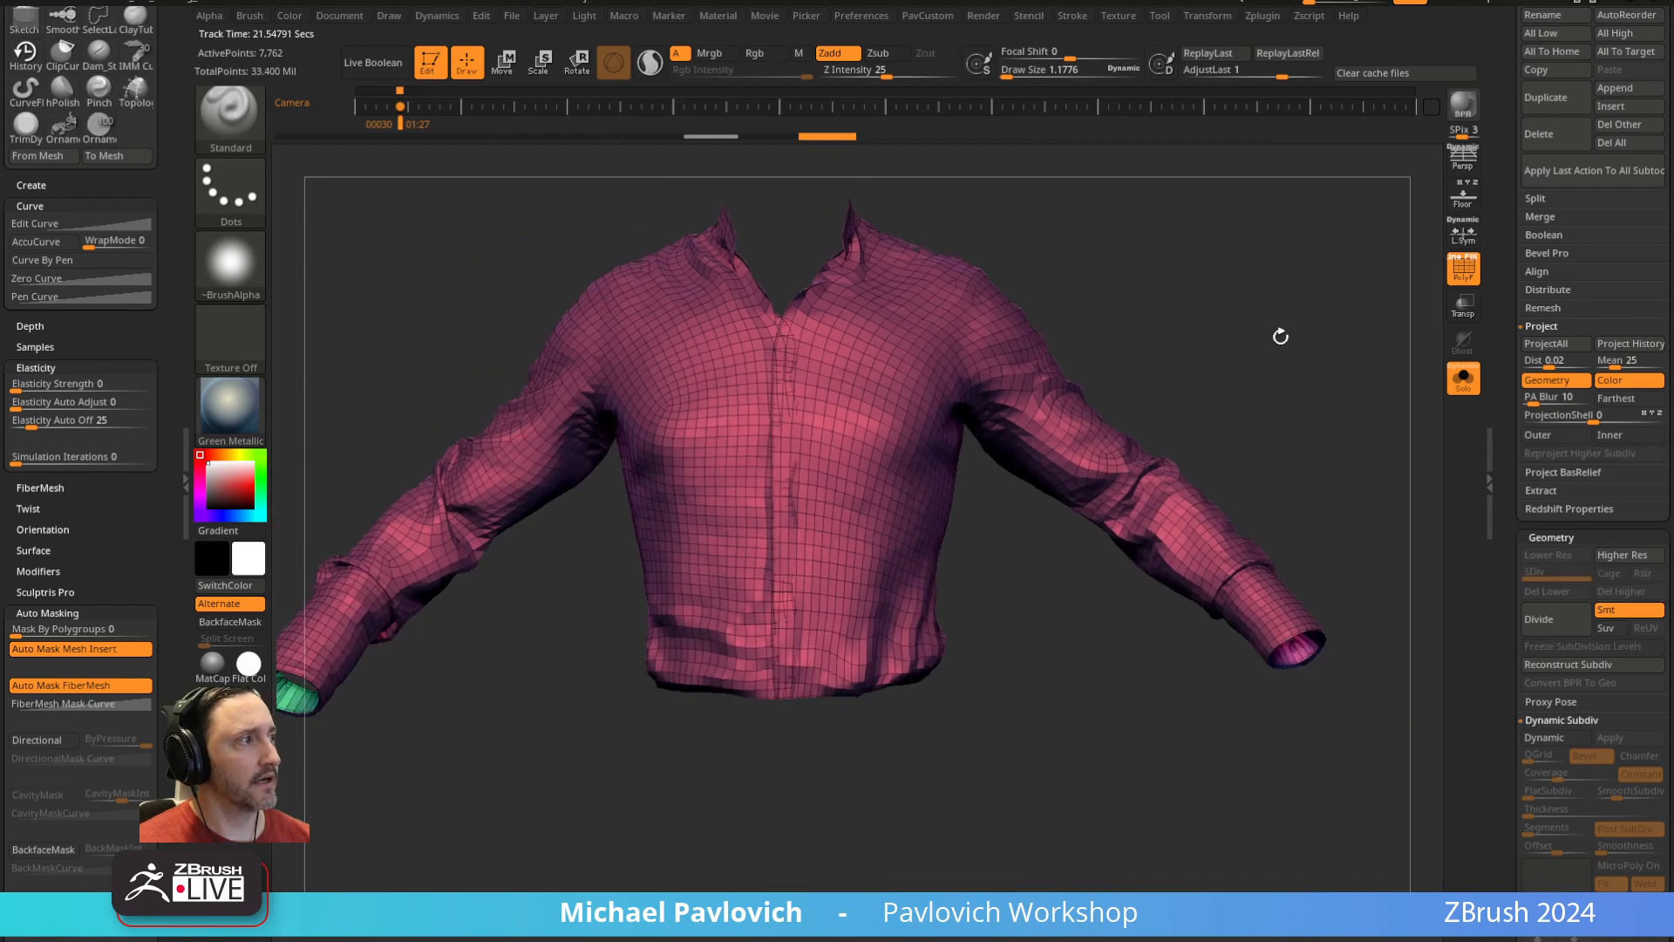
Isolate the shirt's main pink polygroup and delete the hidden geometry inside the cuffs
mouse_move(1309, 401)
left_mouse_down()
mouse_move(1285, 344)
mouse_move(1290, 408)
left_mouse_up()
left_click(1155, 427, "ctrl+shift")
key("grave")
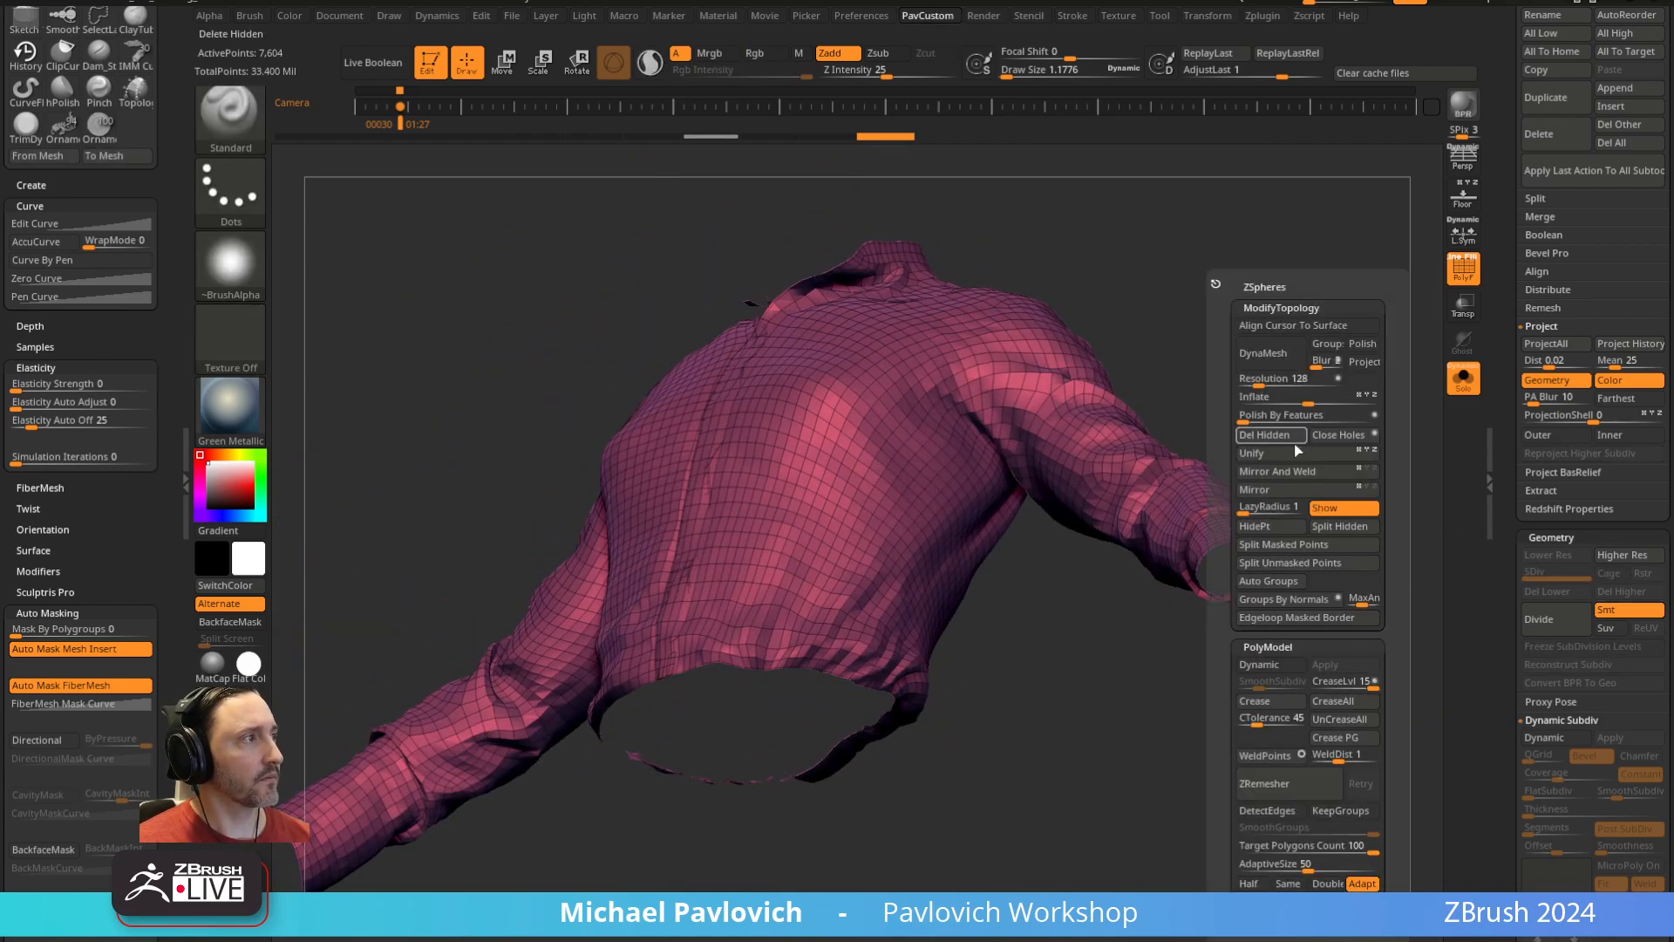
left_click(1275, 436)
Increase the draw size to 9.70239 while framing the shirt's collar opening
left_click_drag(1049, 493, 1274, 400, "shift")
mouse_move(1279, 305)
left_mouse_down("alt")
mouse_move(1231, 572)
mouse_move(1162, 456)
mouse_move(1139, 449)
left_mouse_up("alt")
key("s")
mouse_move(1122, 598)
left_mouse_down("alt")
mouse_move(1311, 527)
mouse_move(1173, 484)
left_mouse_up("alt")
key("s")
left_click_drag(1168, 485, 1141, 481)
left_click_drag(1101, 427, 1152, 474)
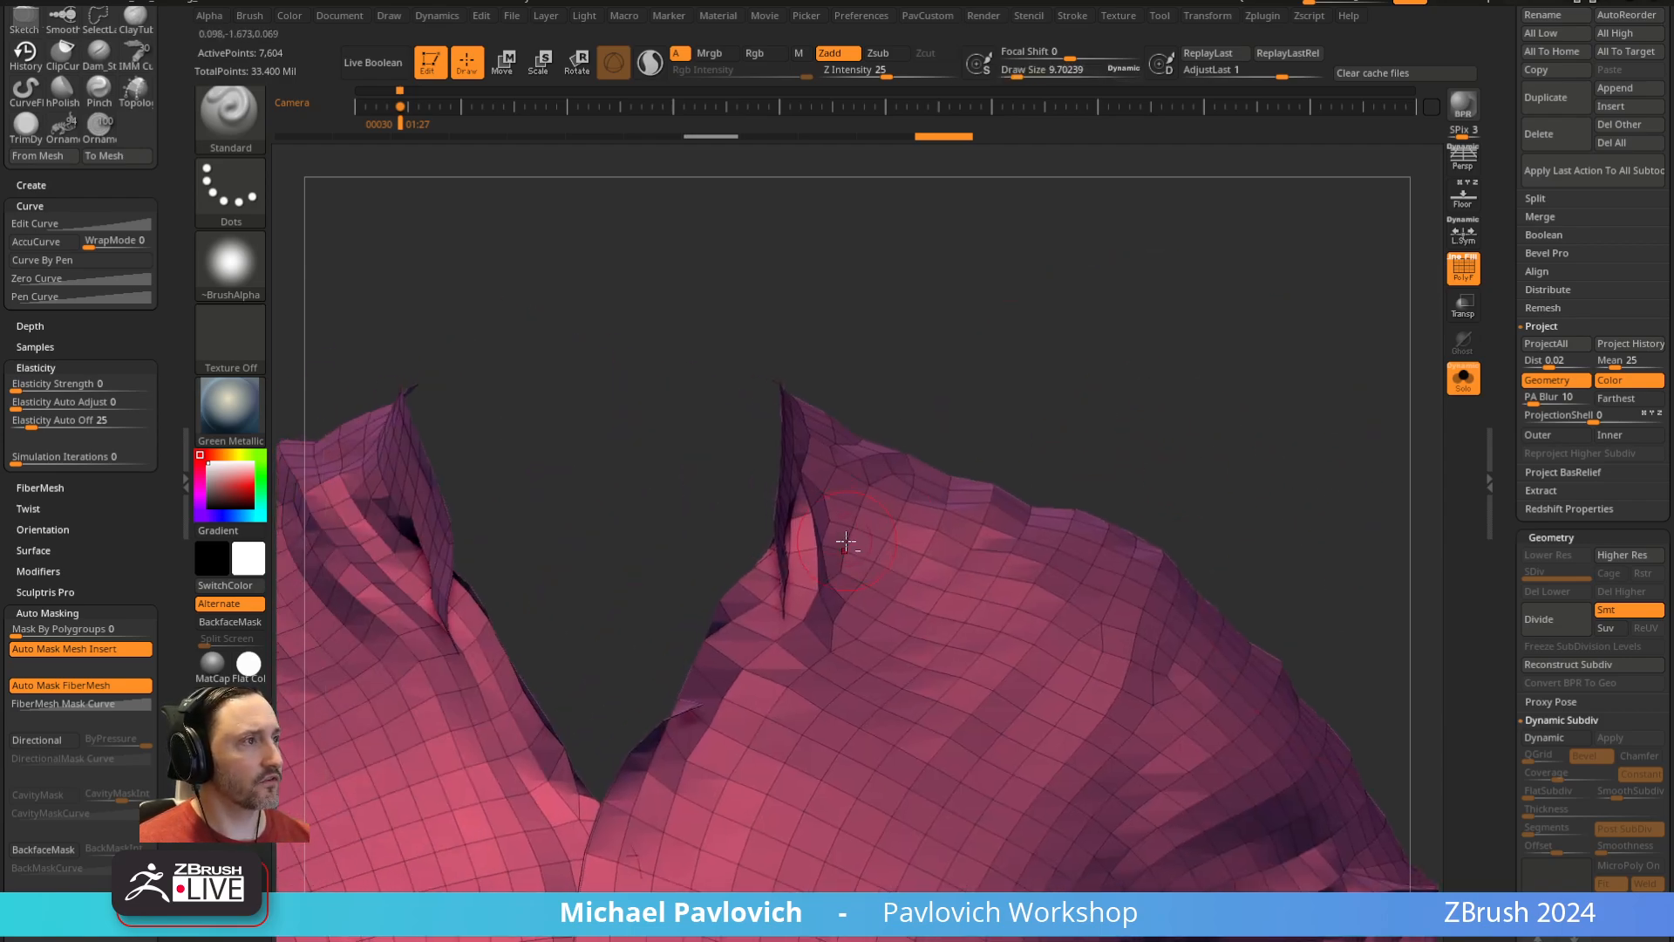
Extrude the shirt slightly with ZModeler's Extrude polygon action targeting Polygroup All, giving the cloth thickness
key("b")
key("z")
key("m")
mouse_move(1058, 397)
left_mouse_down()
mouse_move(1200, 335)
mouse_move(1154, 265)
mouse_move(1077, 349)
left_mouse_up()
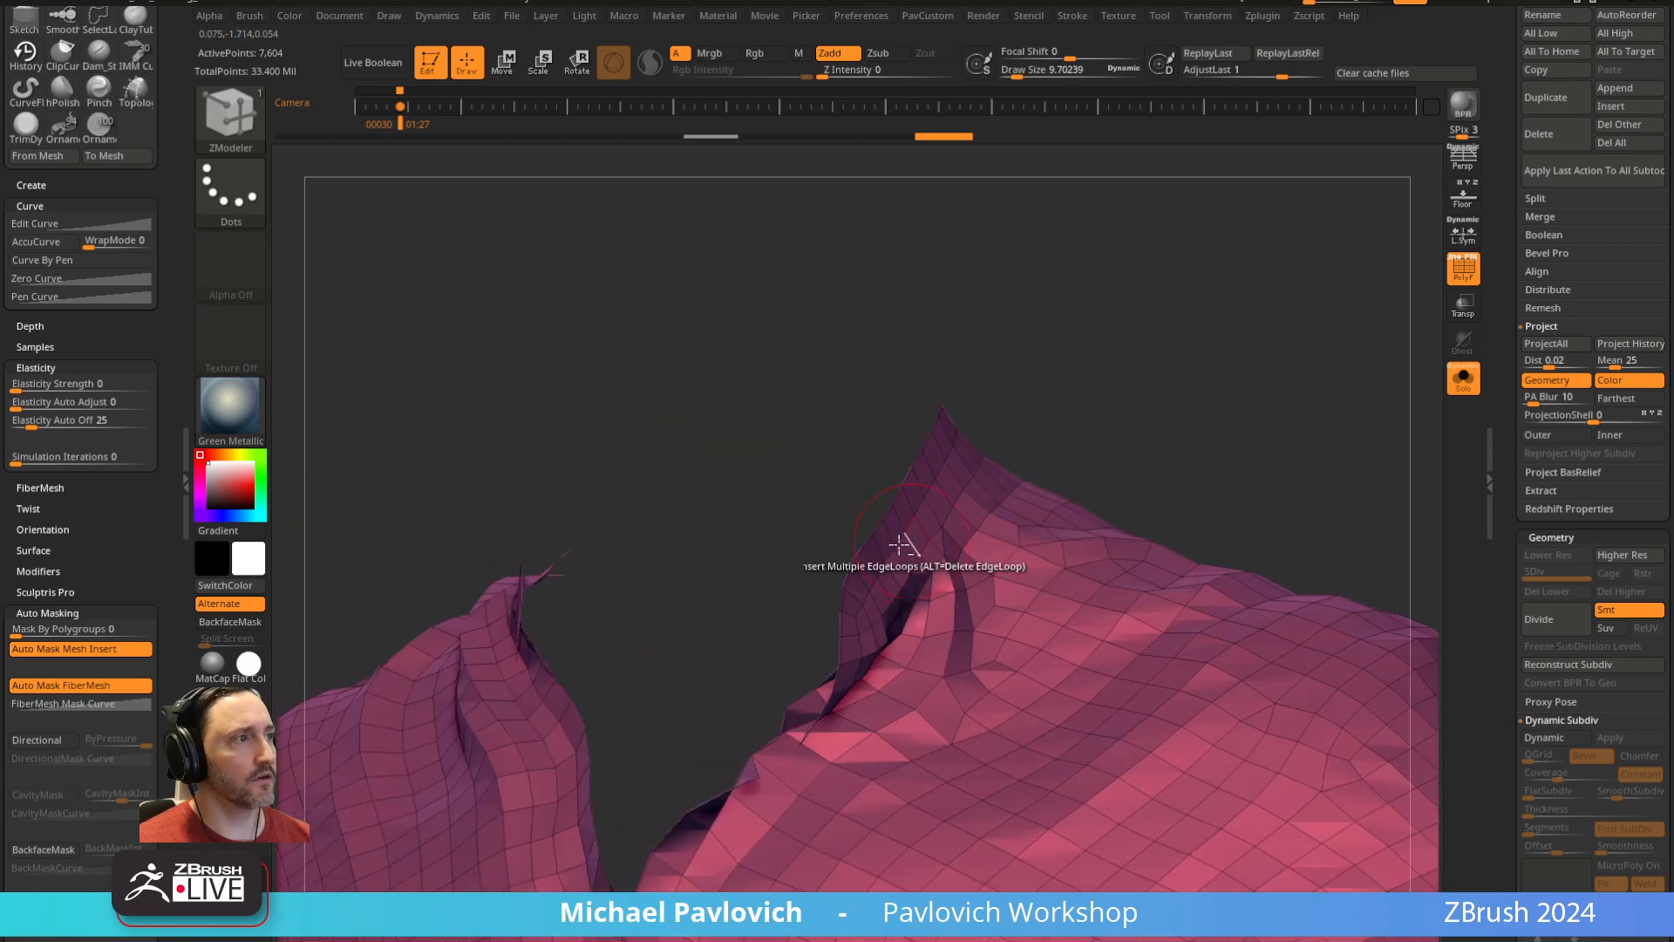
key("space")
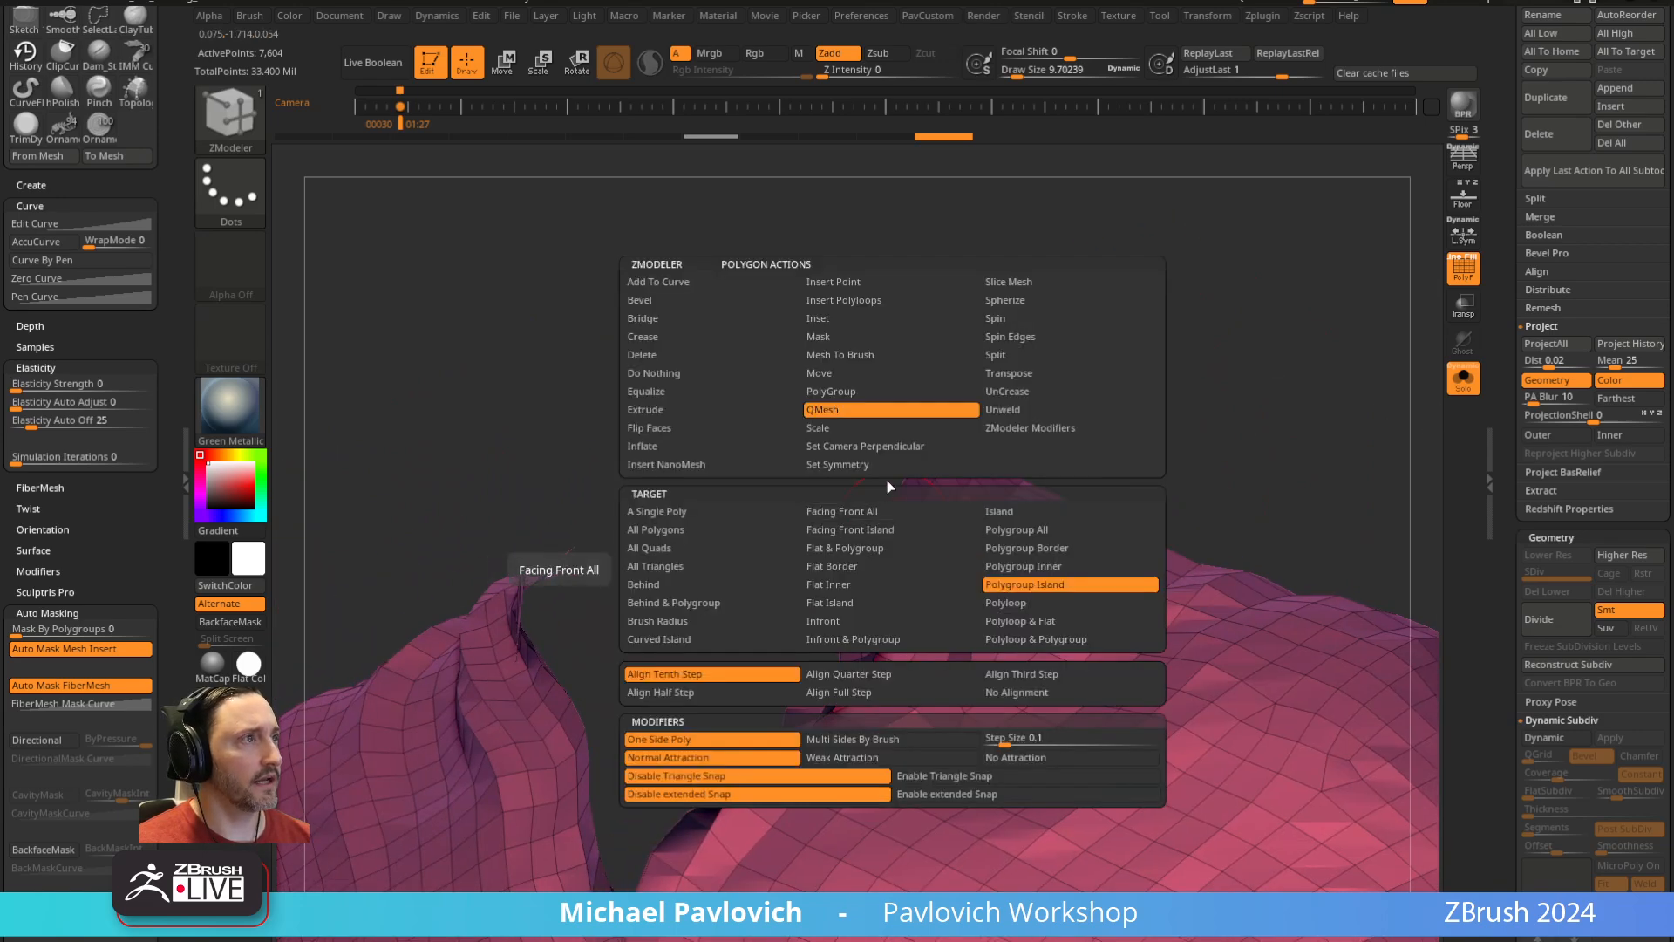
left_click(676, 410)
left_click(1016, 529)
left_click_drag(897, 509, 884, 510)
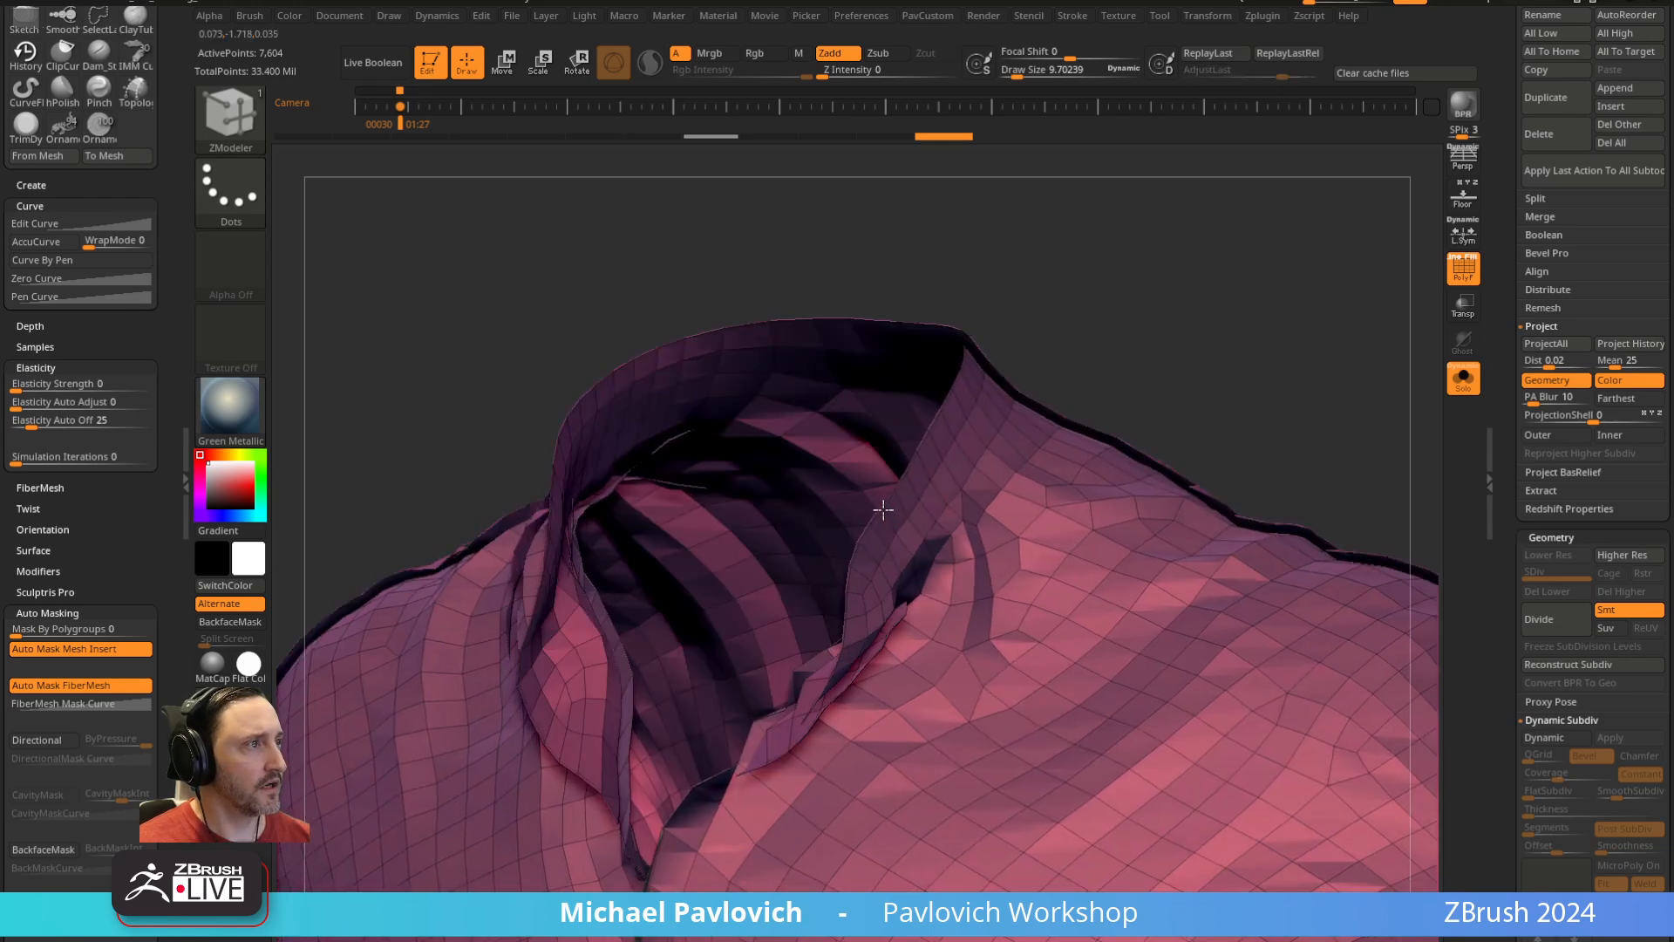
Bring up the custom topology popup and isolate the pink polygroup of the thickened shirt, hiding the rim
key("2")
left_click(1029, 562)
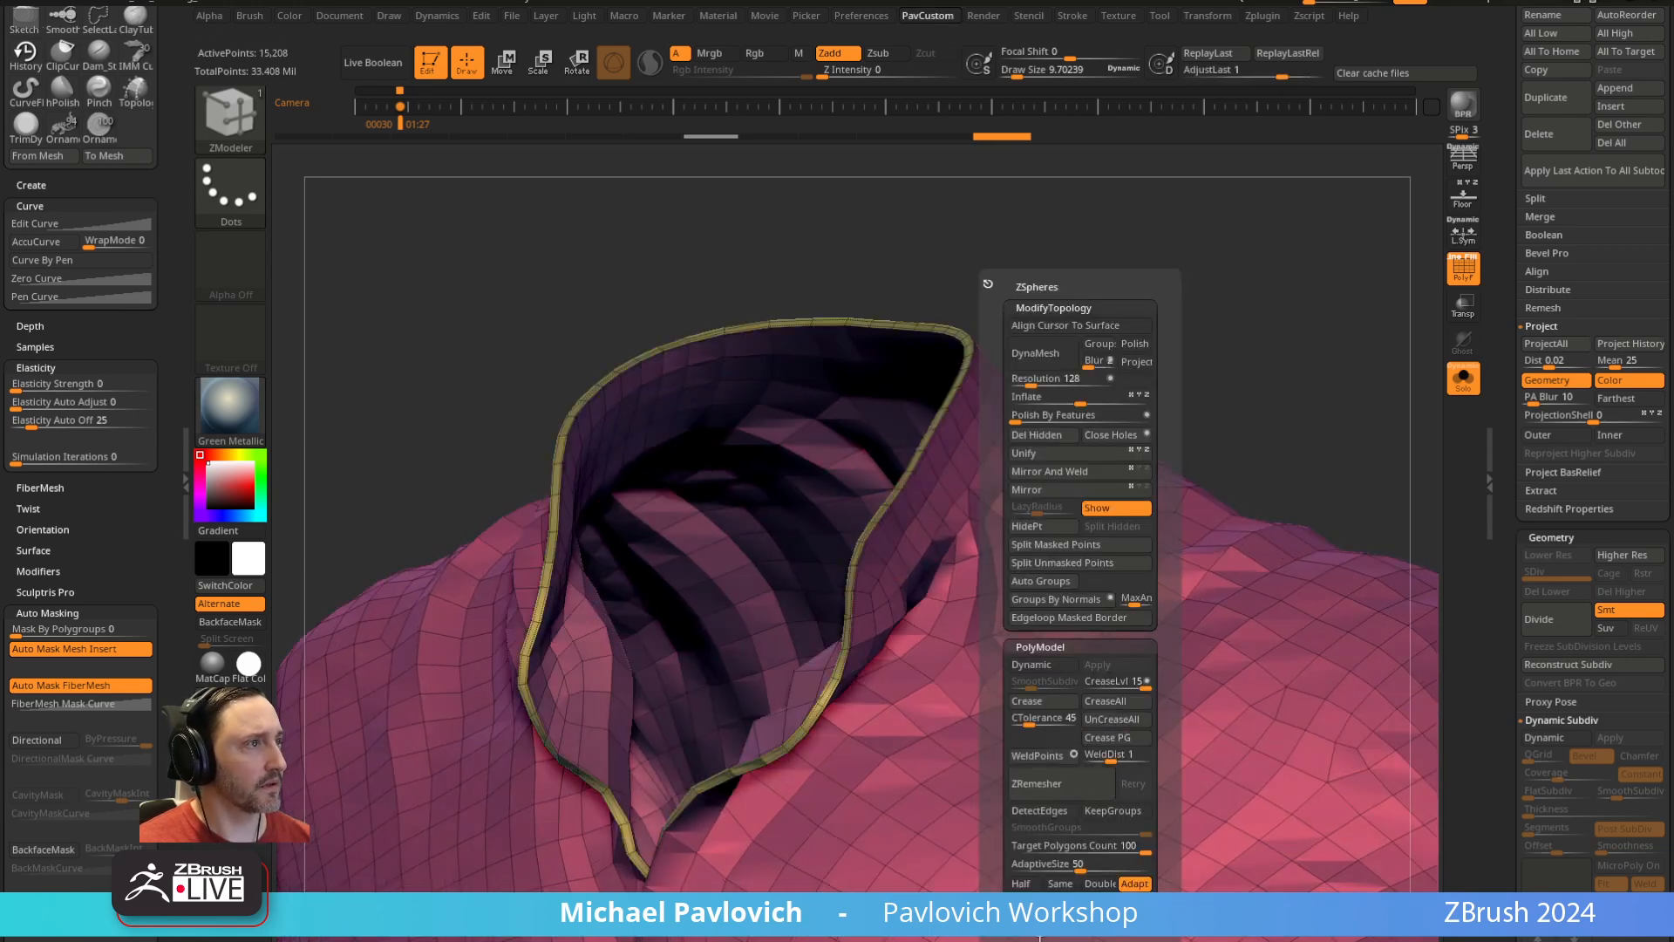
left_click_drag(944, 554, 1188, 396)
left_click(1028, 440, "ctrl+shift")
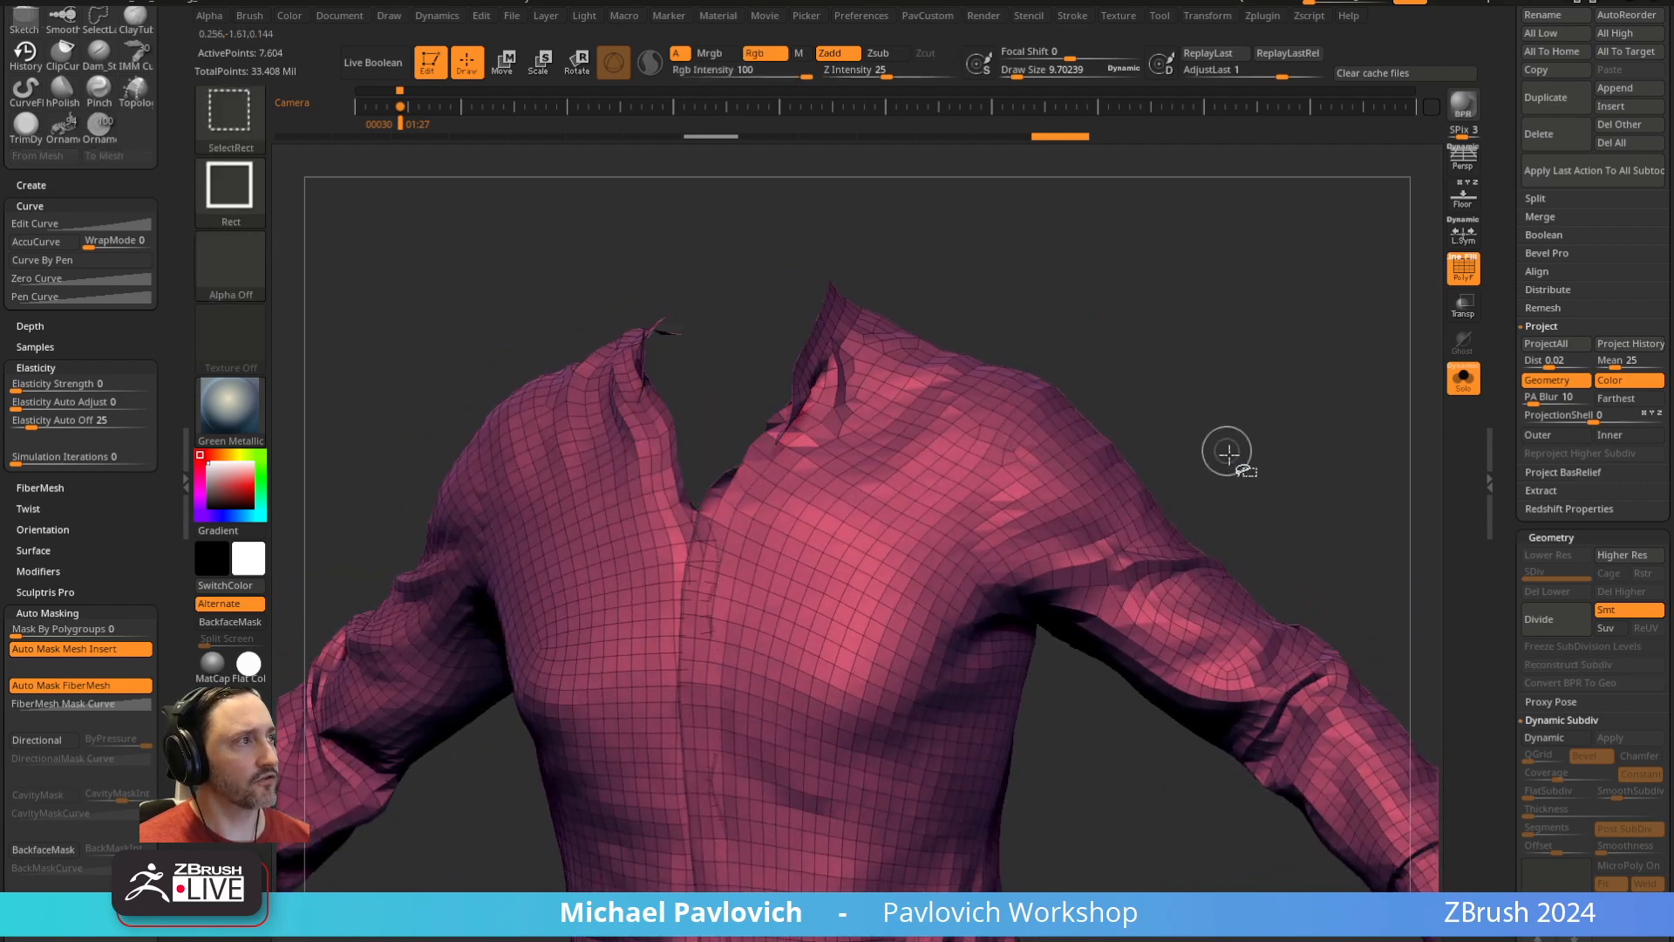
Project the history detail onto the isolated outer shell at the lowest subdivision level and show the whole shirt
key("2")
left_click(1252, 526)
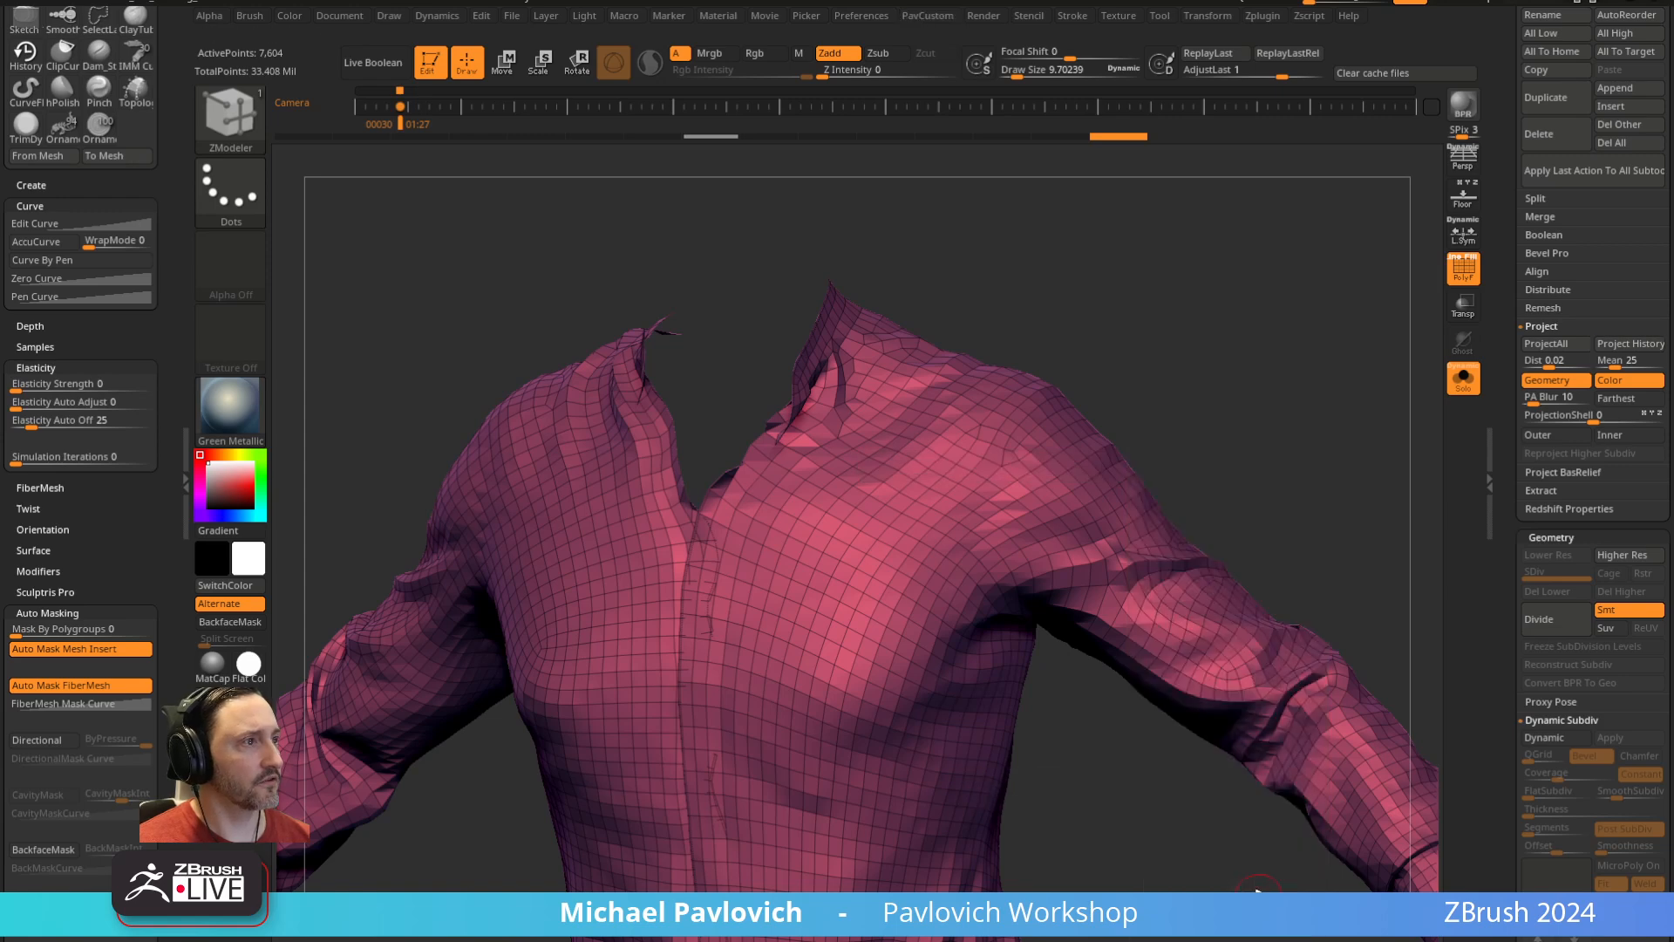
left_click(1241, 359, "ctrl+shift")
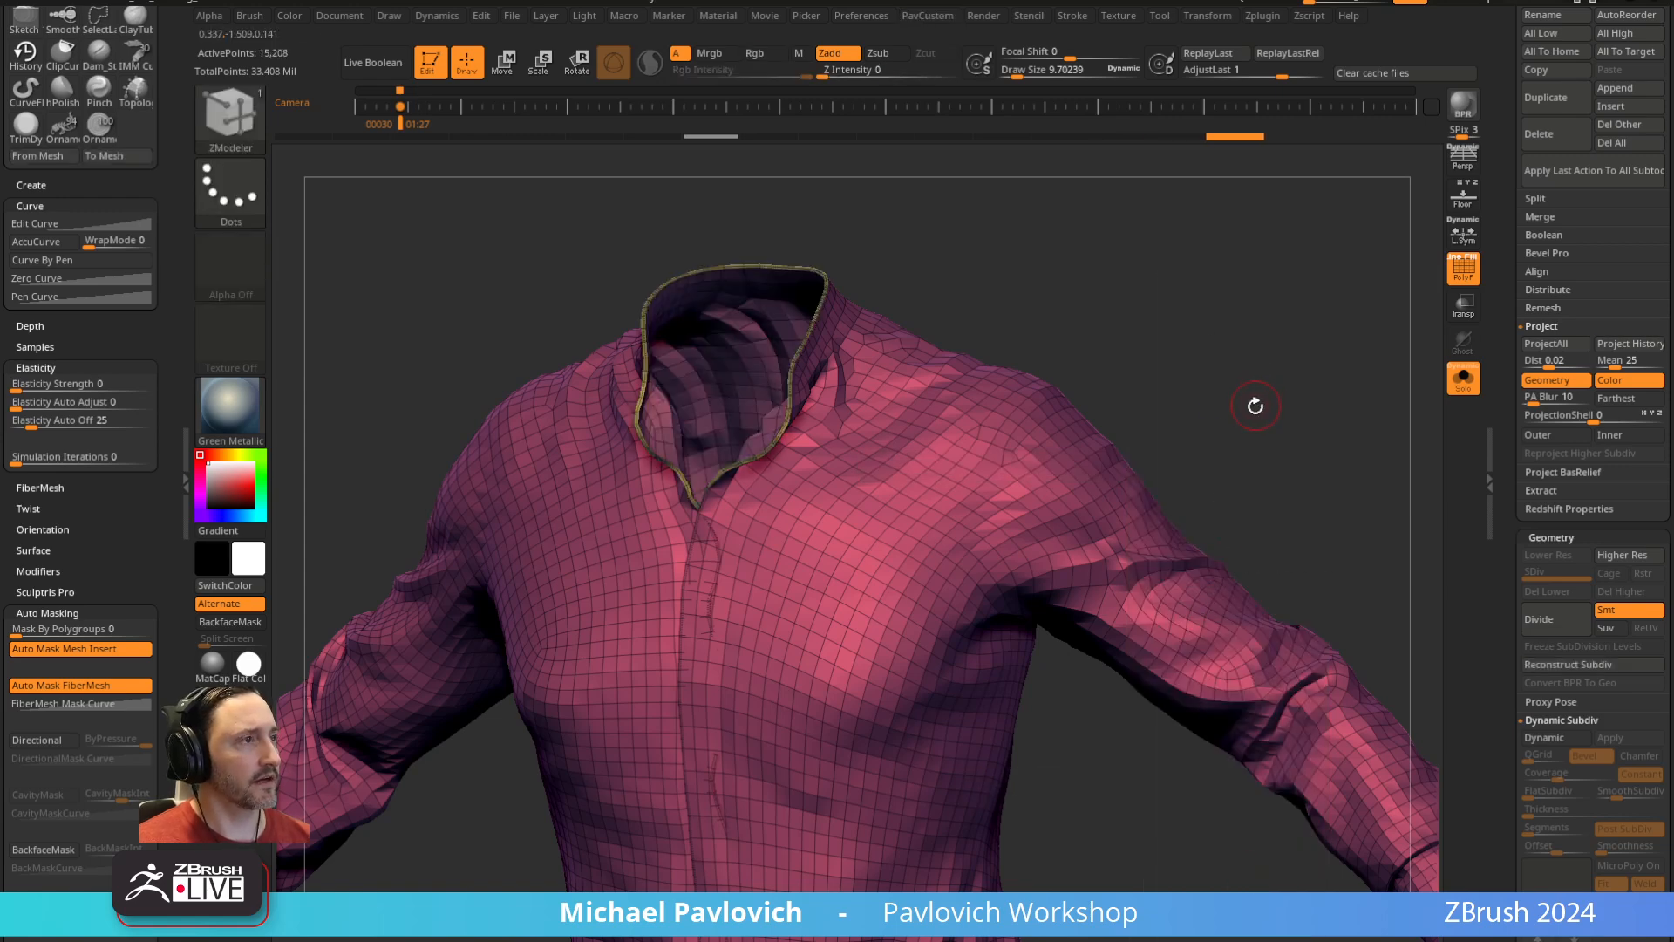
key("2")
left_click(1303, 741)
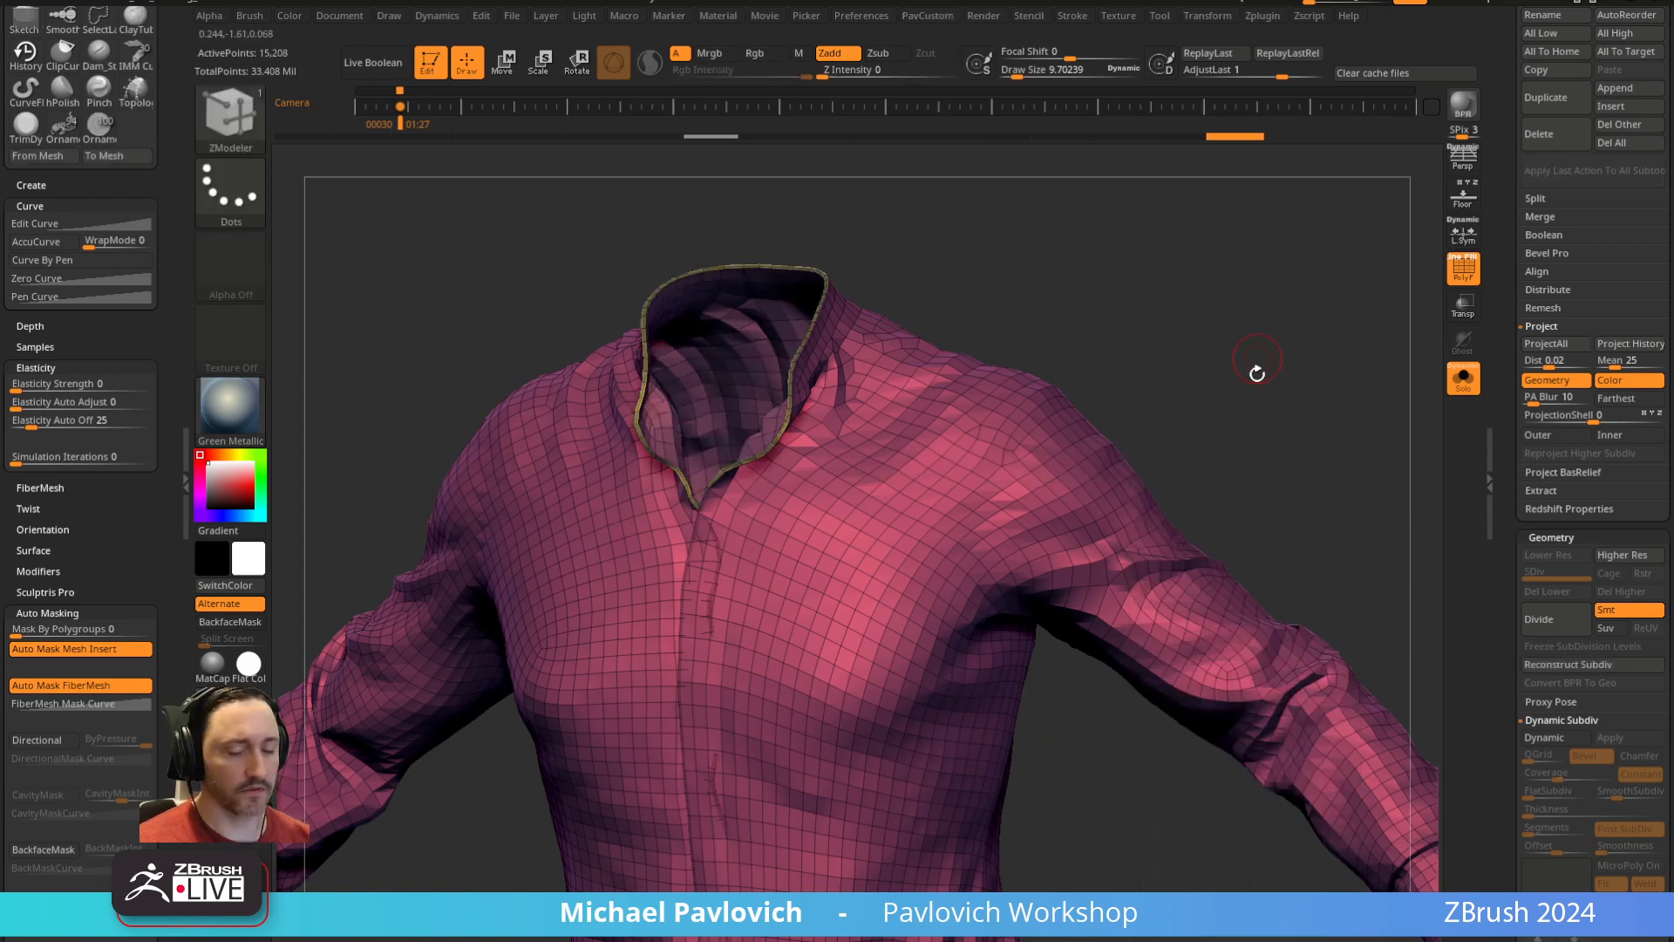
Subdivide the shirt to level 2 and project the history detail onto the isolated outer shell only
key("ctrl+d")
left_click(1114, 563, "ctrl+shift")
key("2")
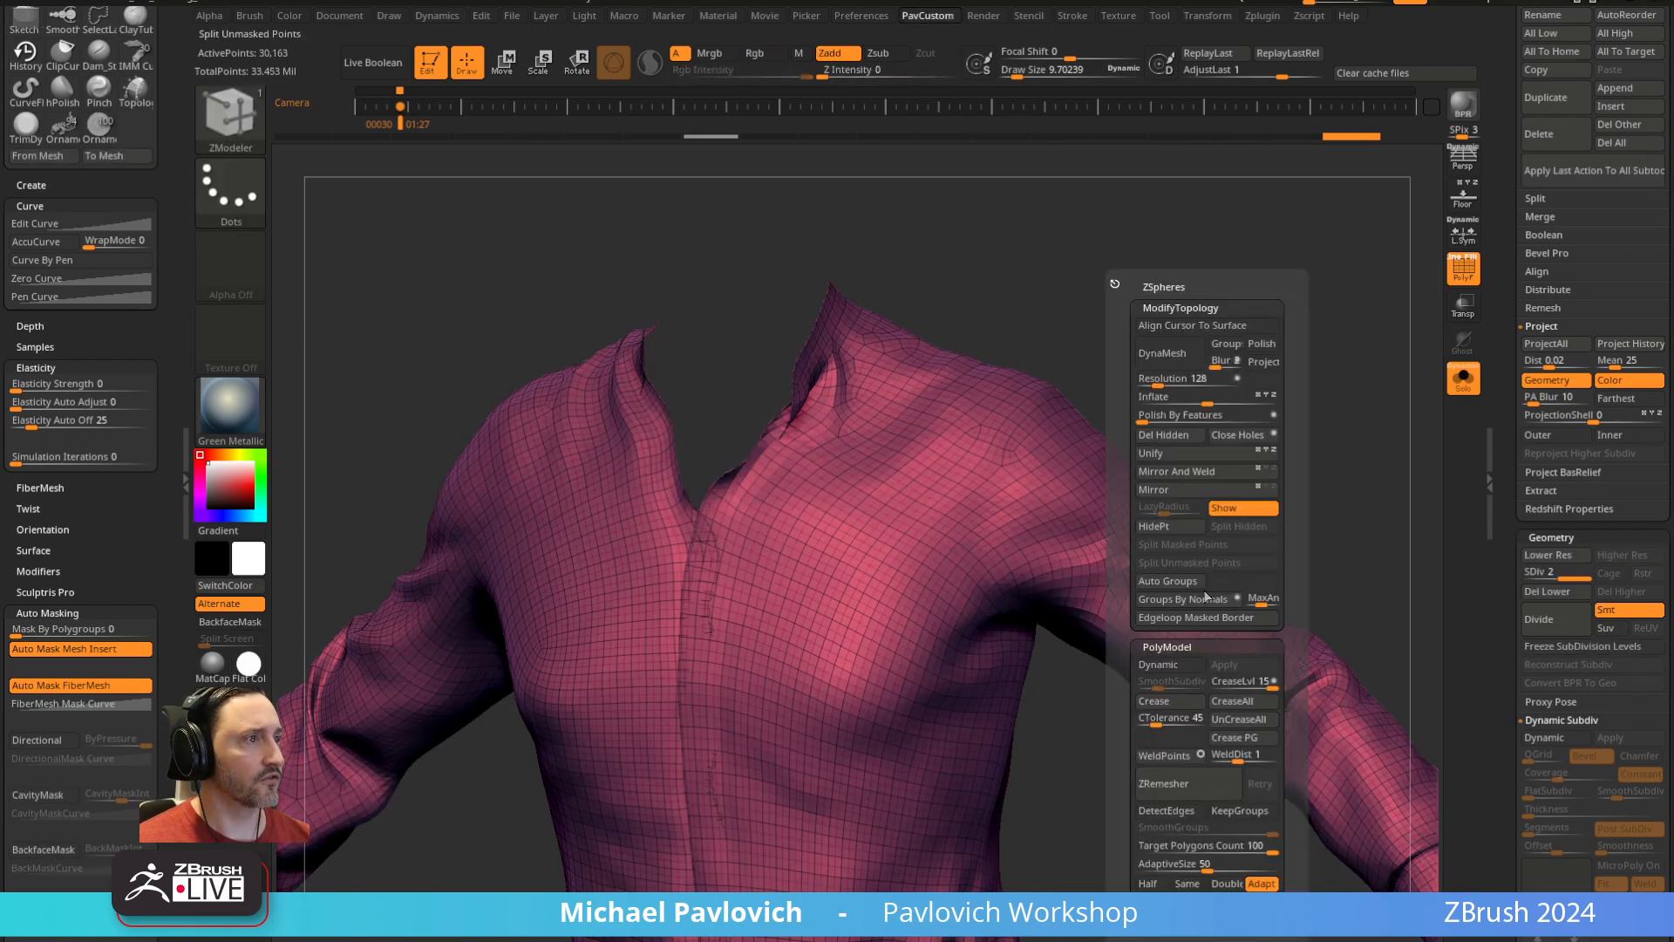
left_click(1250, 418, "ctrl+shift")
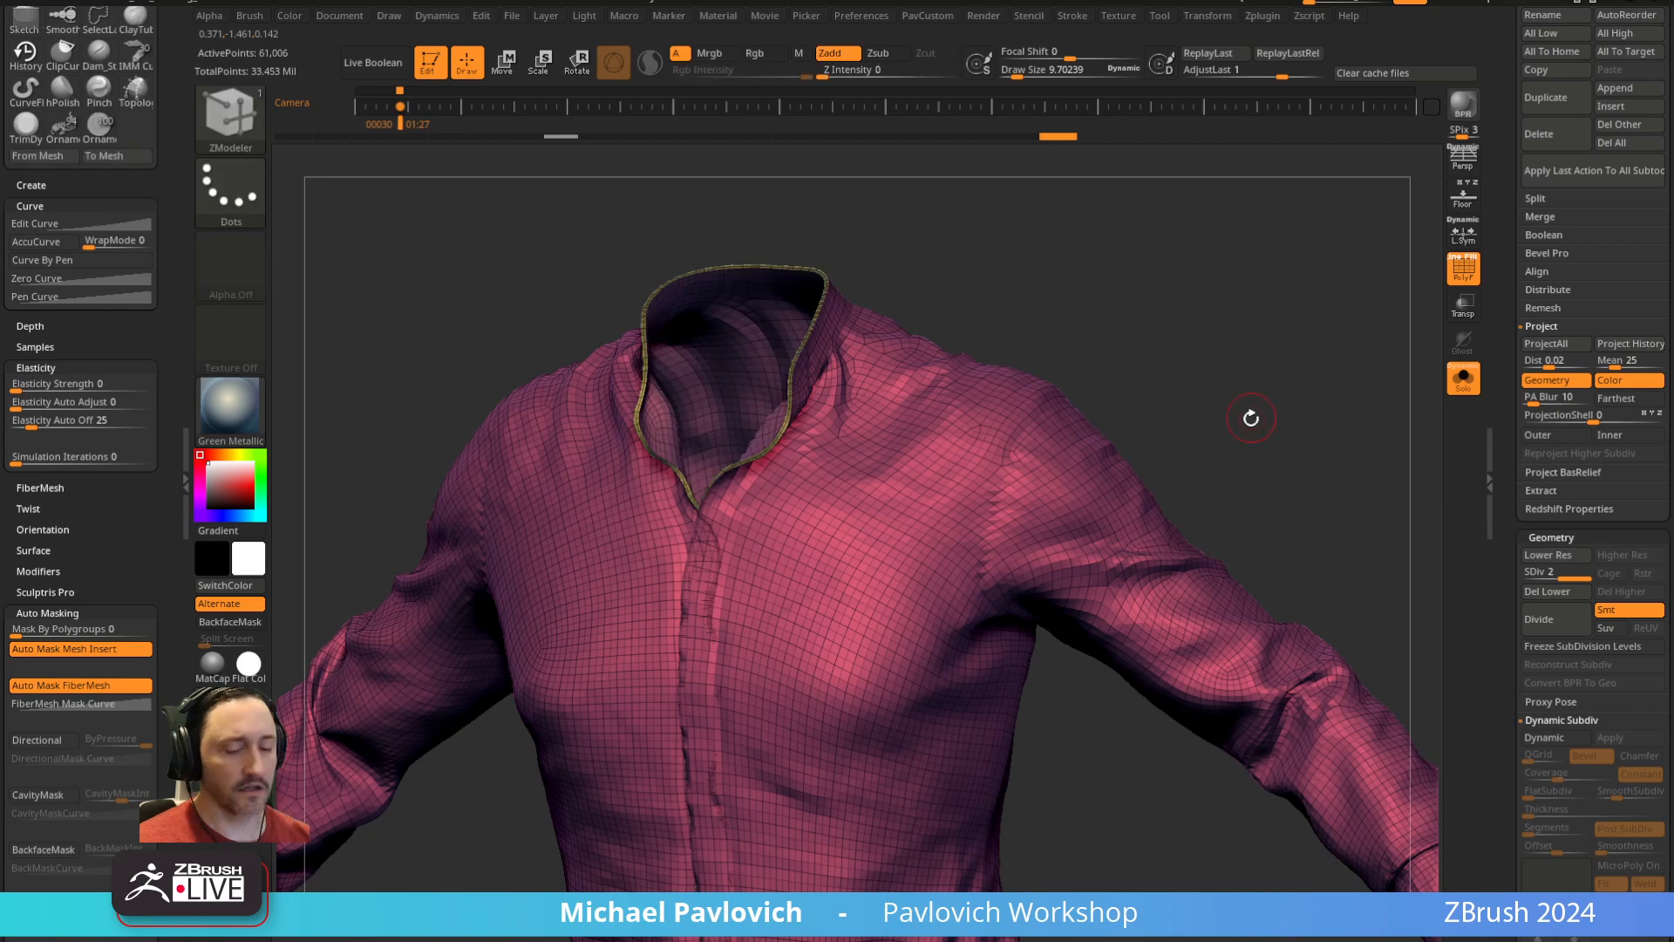
Subdivide the shirt to level 3 and repeat the history projection on the isolated outer shell
key("ctrl+d")
left_click(1142, 528, "ctrl+shift")
key("2")
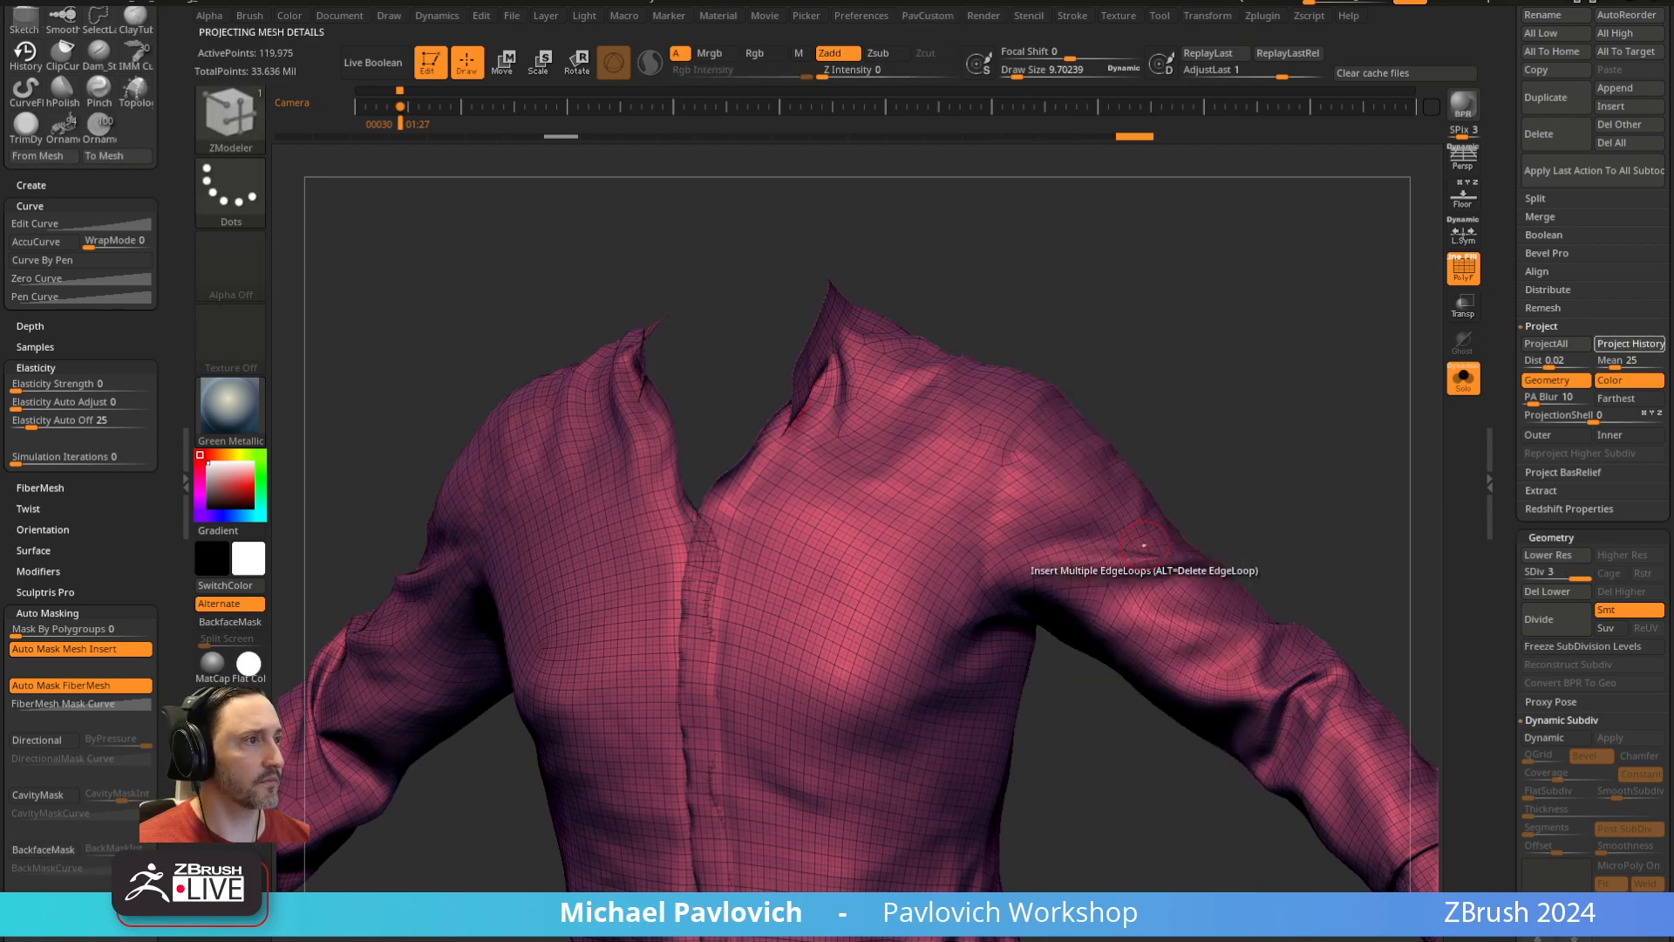
Show the whole shirt and turn off its polyframe display
left_click(1416, 336, "ctrl+shift")
key("shift+f")
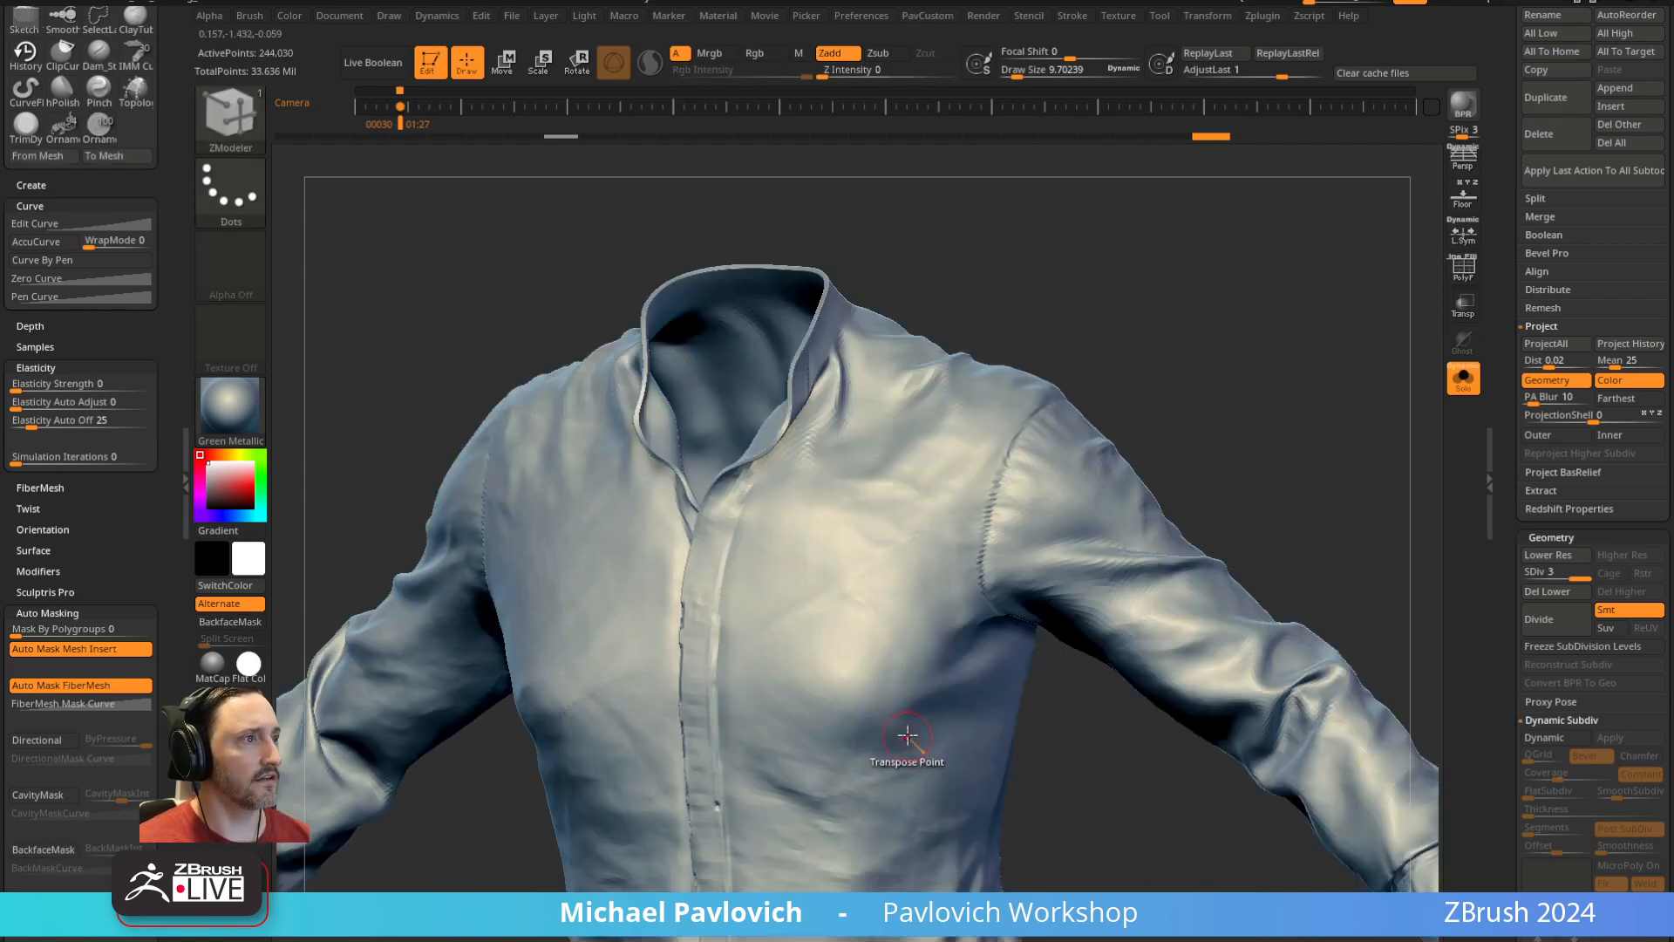
left_click_drag(1125, 417, 1154, 398)
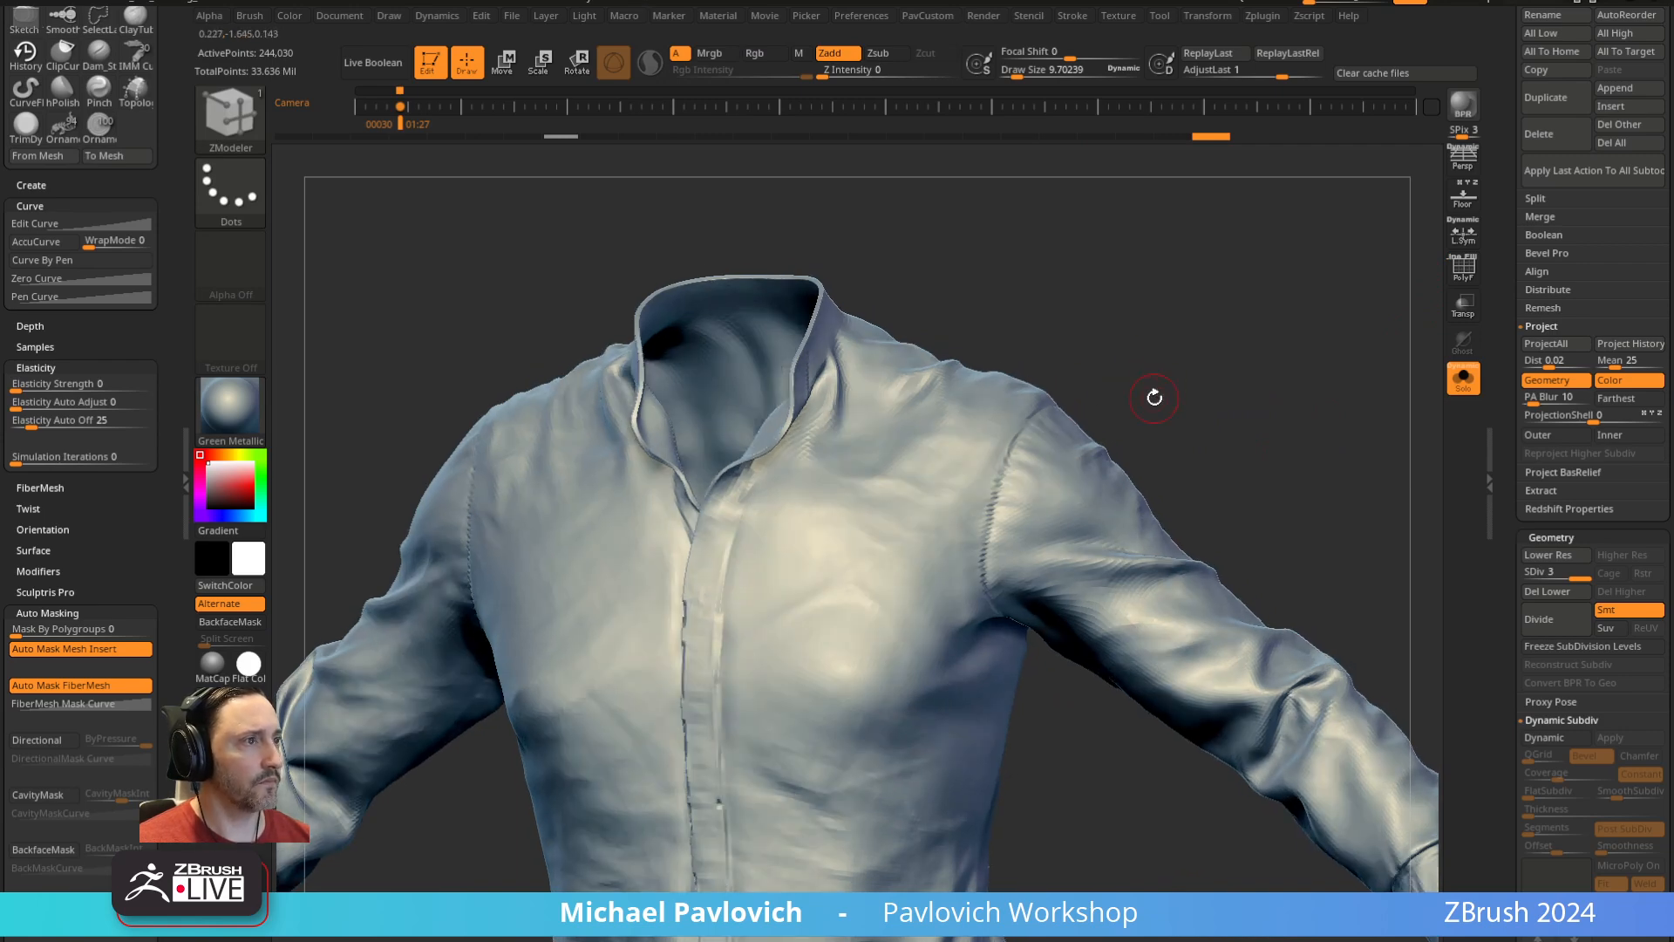
Undo the level 2 and level 3 subdivisions and projections to return the shirt to its lowest level
key("ctrl")
key("ctrl+z")
key("ctrl+z")
key("ctrl+z")
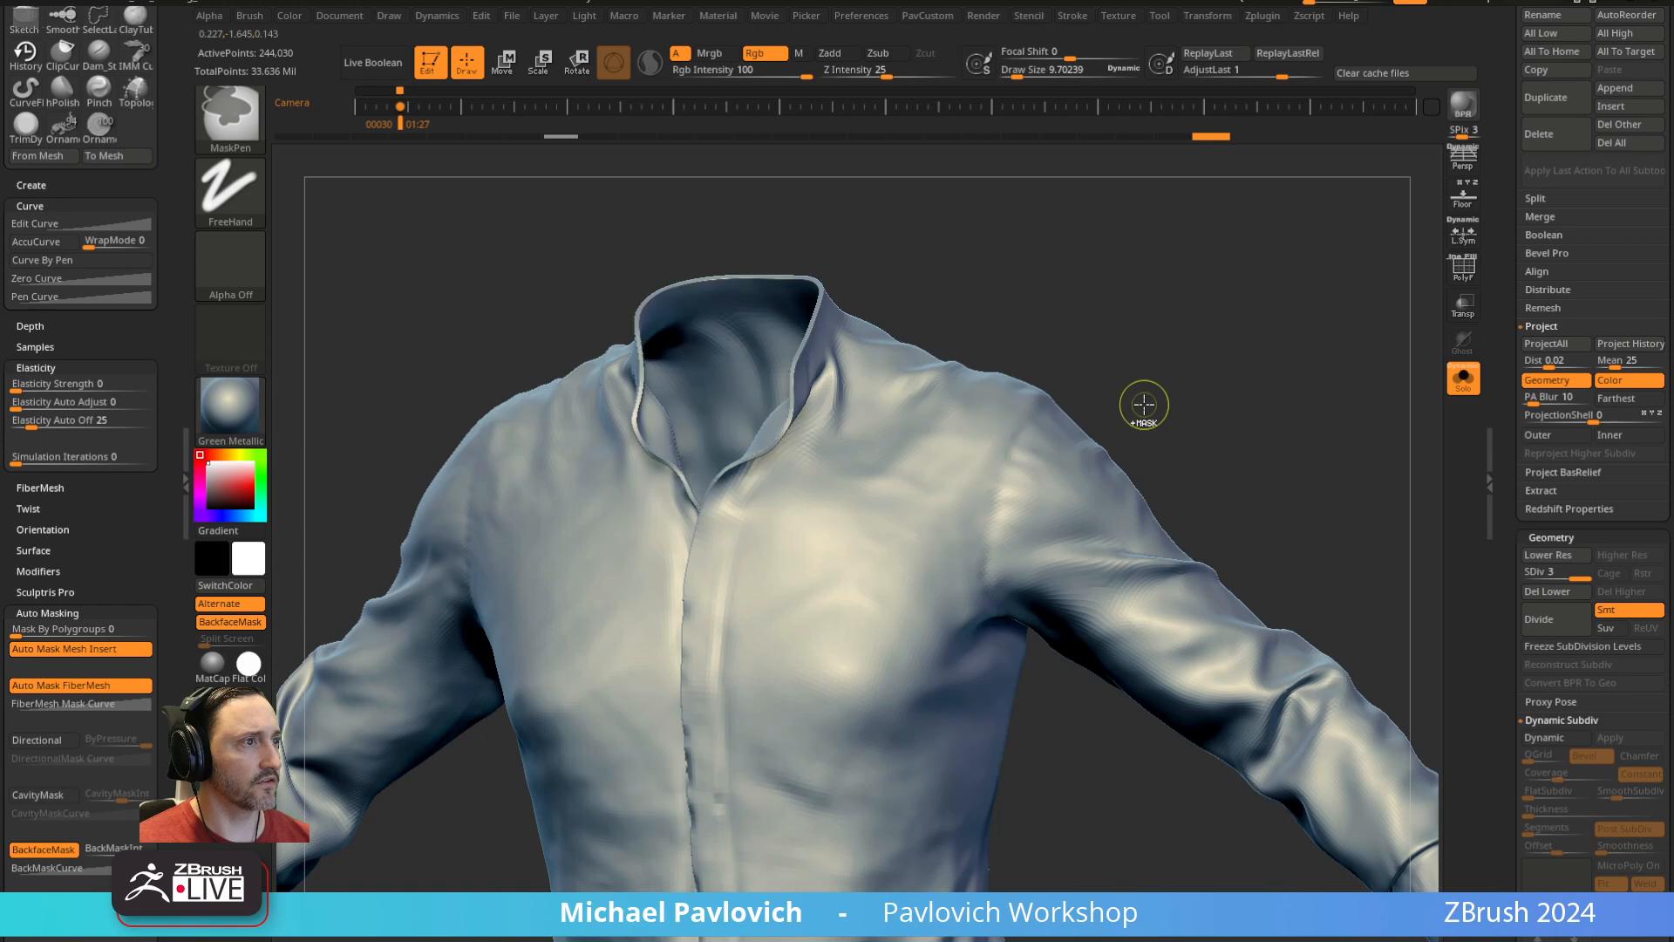
key("ctrl+z")
key("ctrl+z")
key("ctrl+z")
key("ctrl+z")
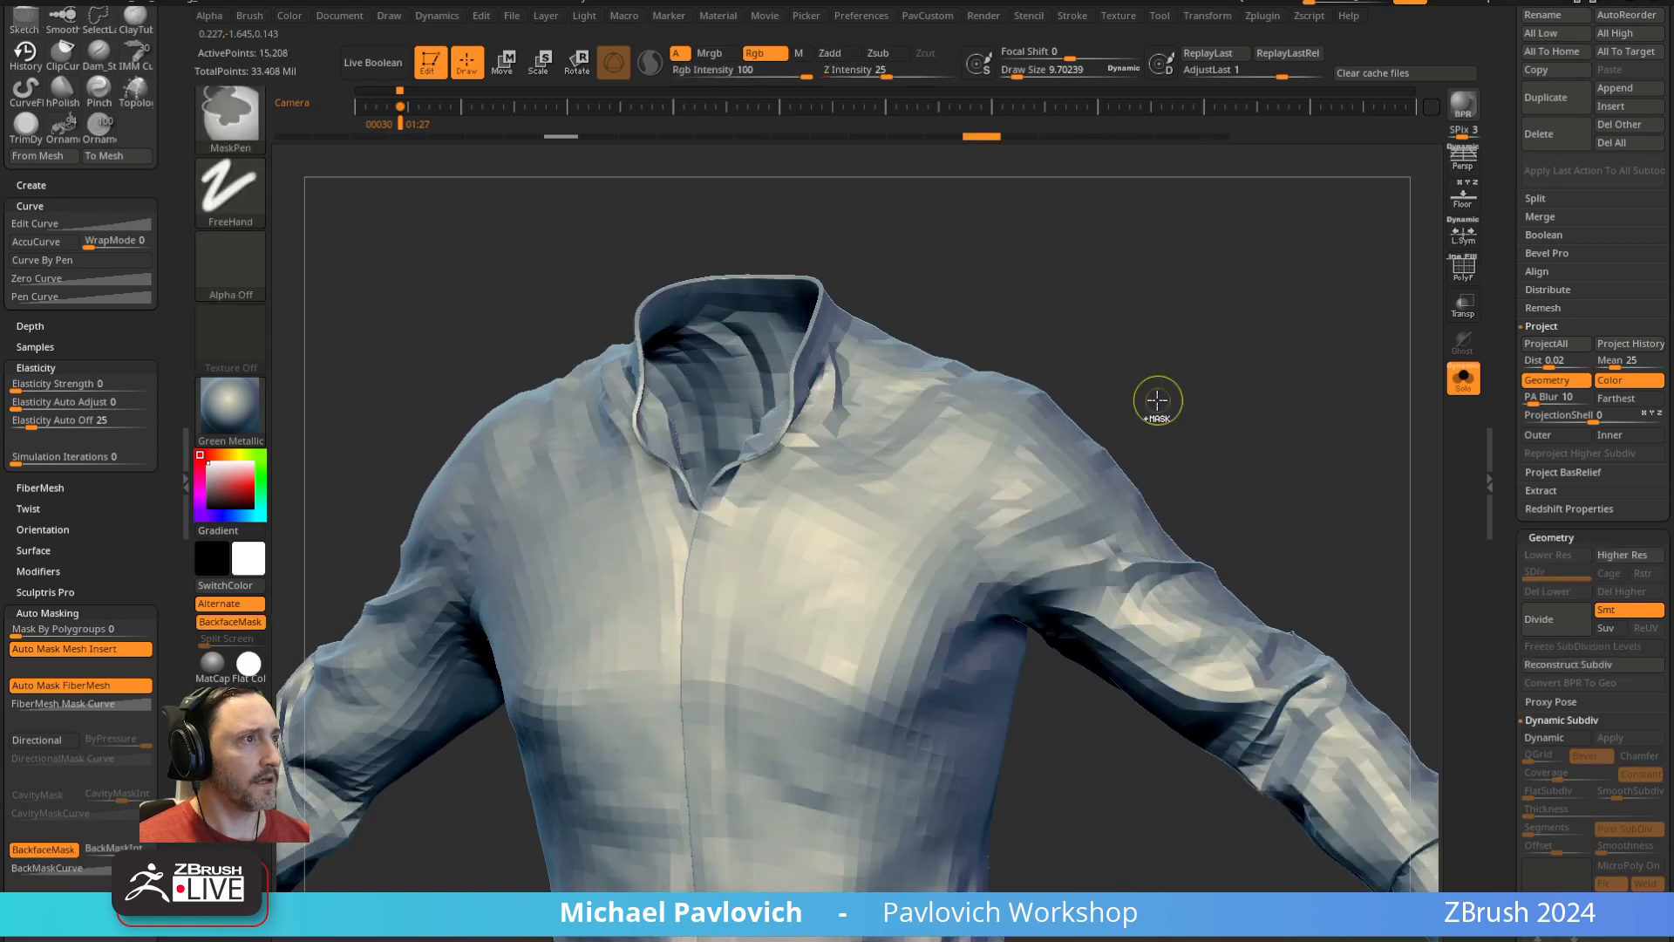
left_click_drag(1230, 390, 1211, 391)
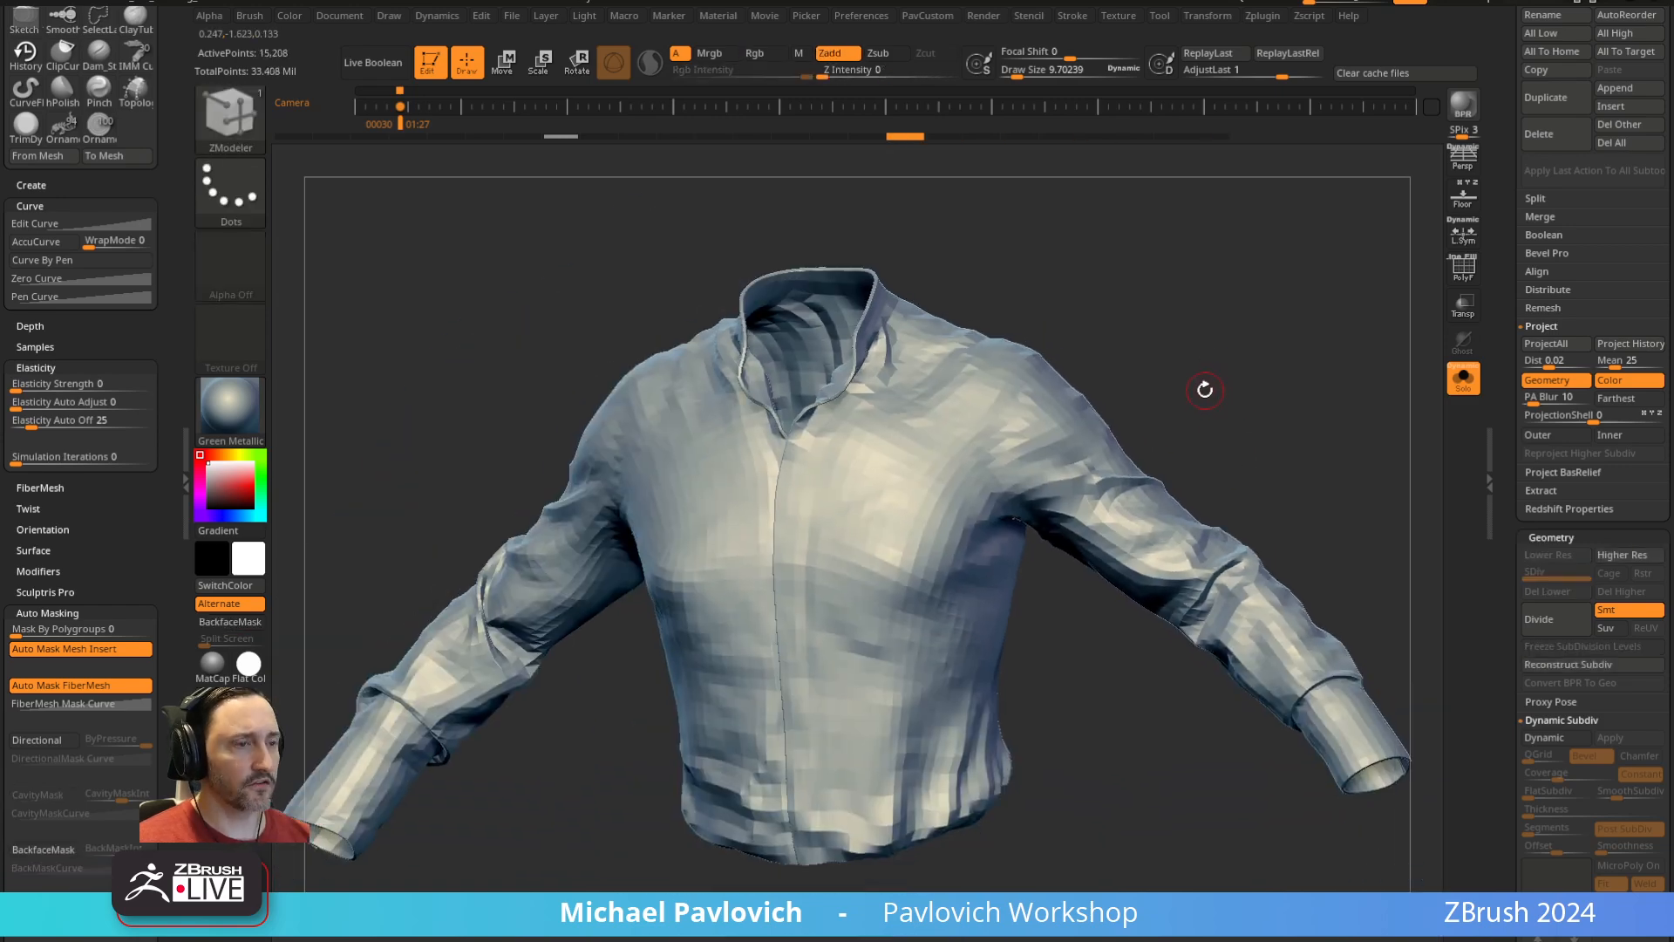
Subdivide the whole shirt up to level 4 without projecting any detail
key("ctrl+shift+z")
key("ctrl+shift+z")
key("ctrl+shift+z")
key("ctrl+shift+z")
key("ctrl+shift+z")
key("ctrl+shift+z")
key("ctrl+shift+z")
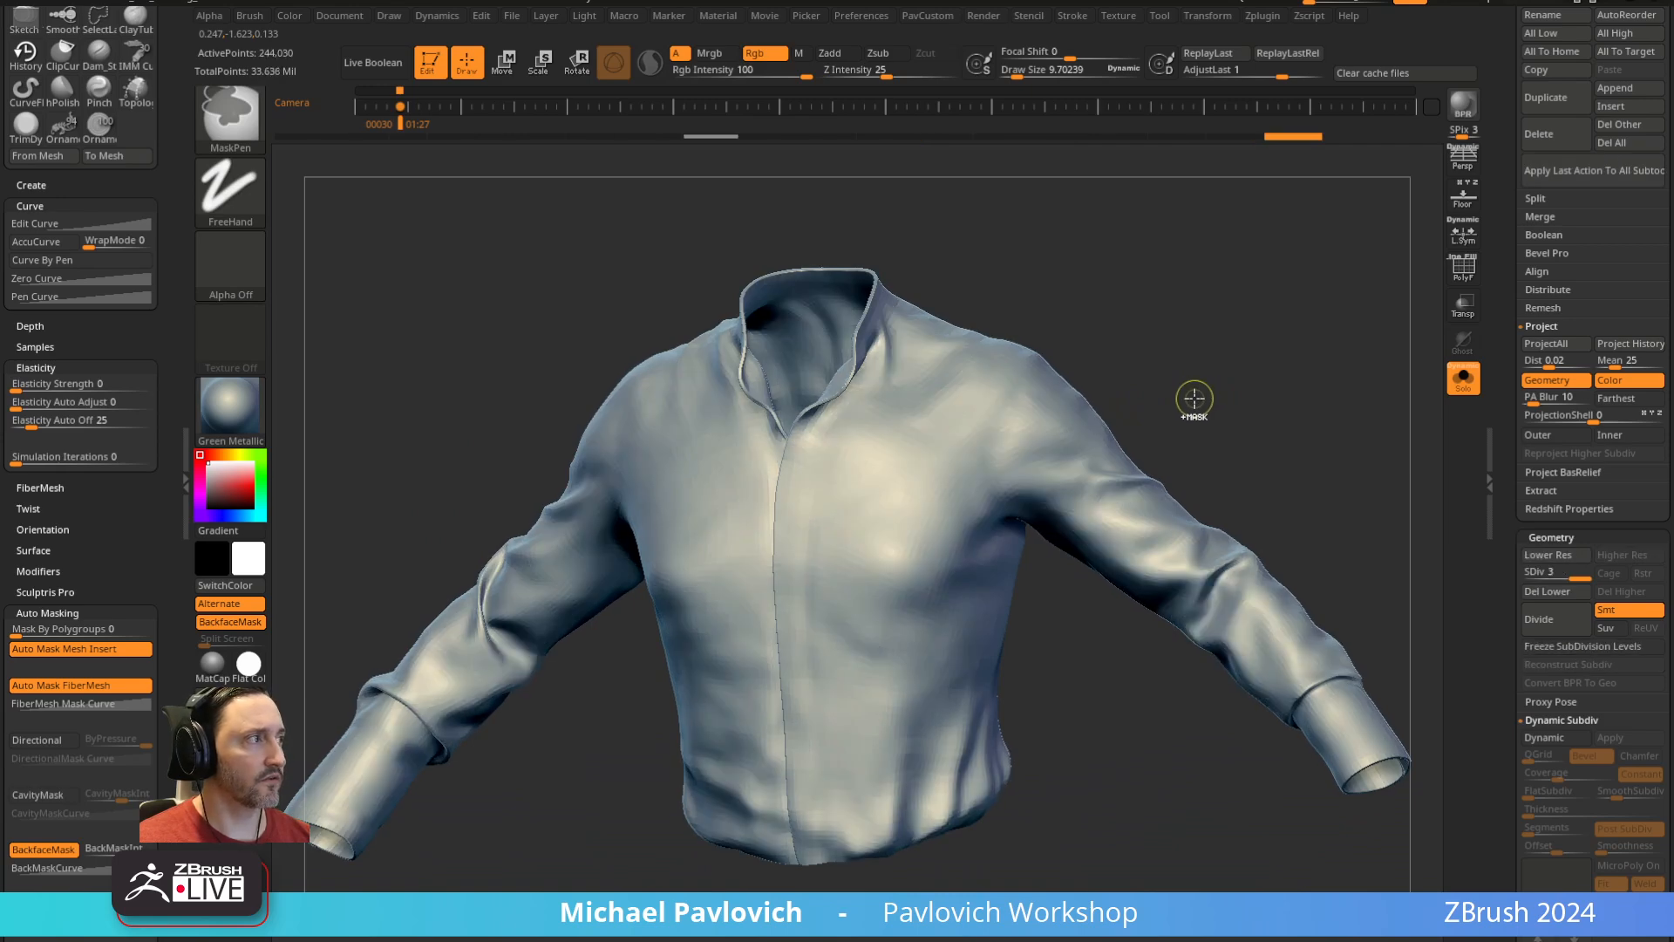
key("ctrl+d")
Store a morph target of the smooth shirt at subdivision level 4
left_click_drag(1521, 579, 1525, 321)
left_click(1552, 603, "shift")
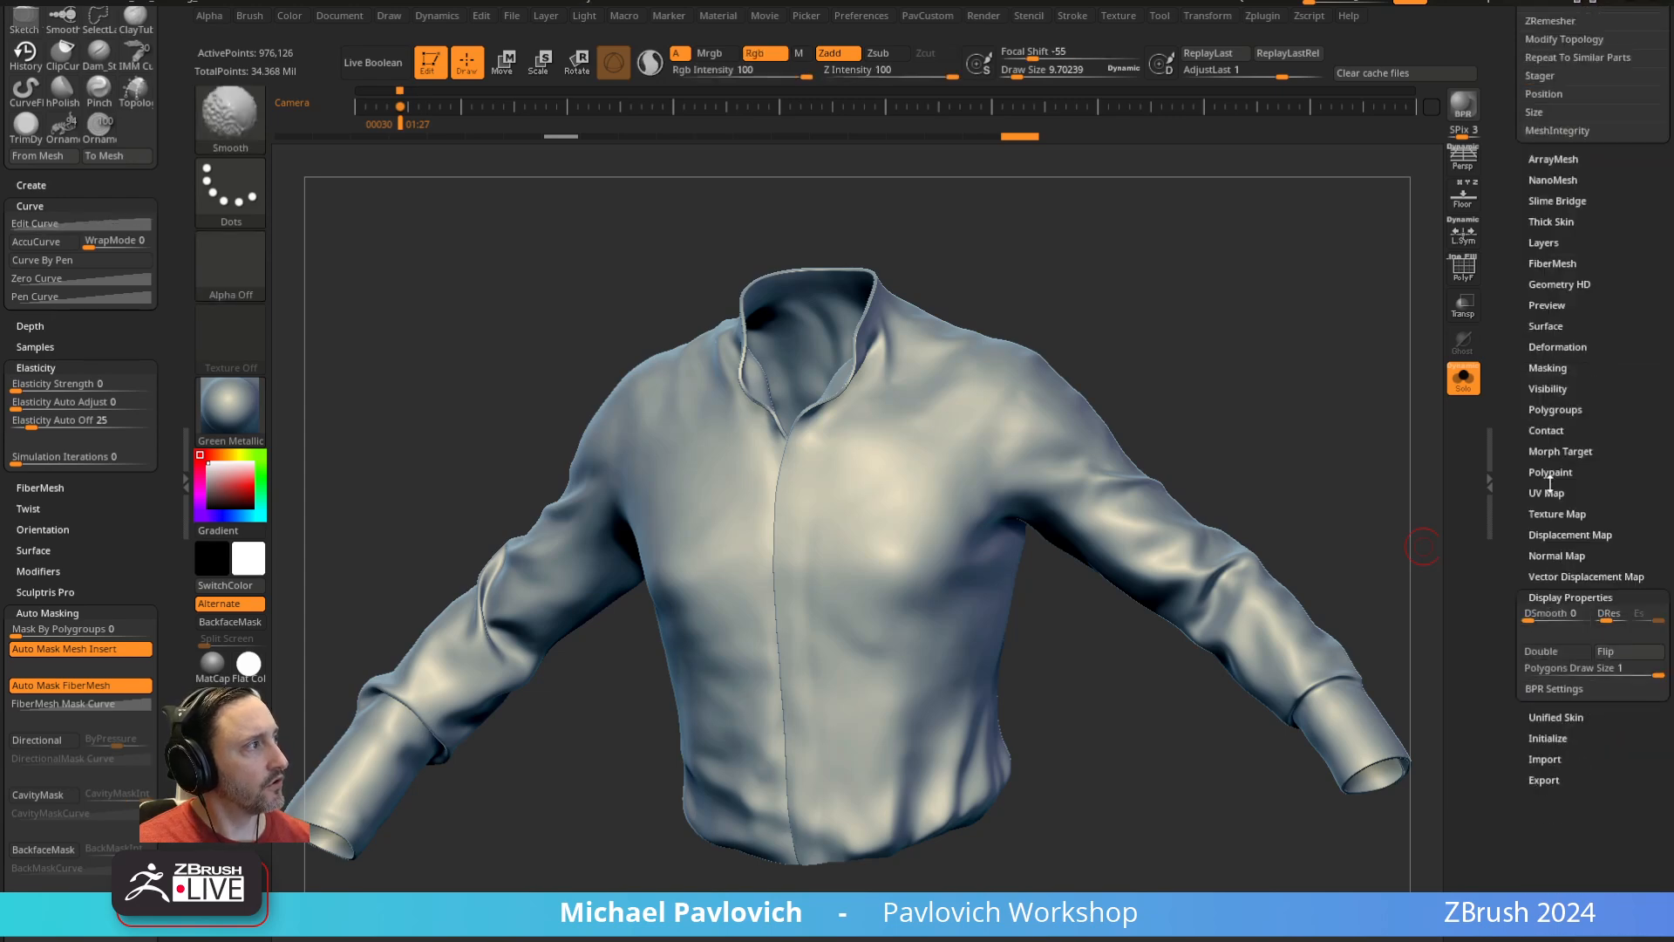
left_click(1543, 452, "shift")
left_click(1550, 471)
left_click(1545, 452)
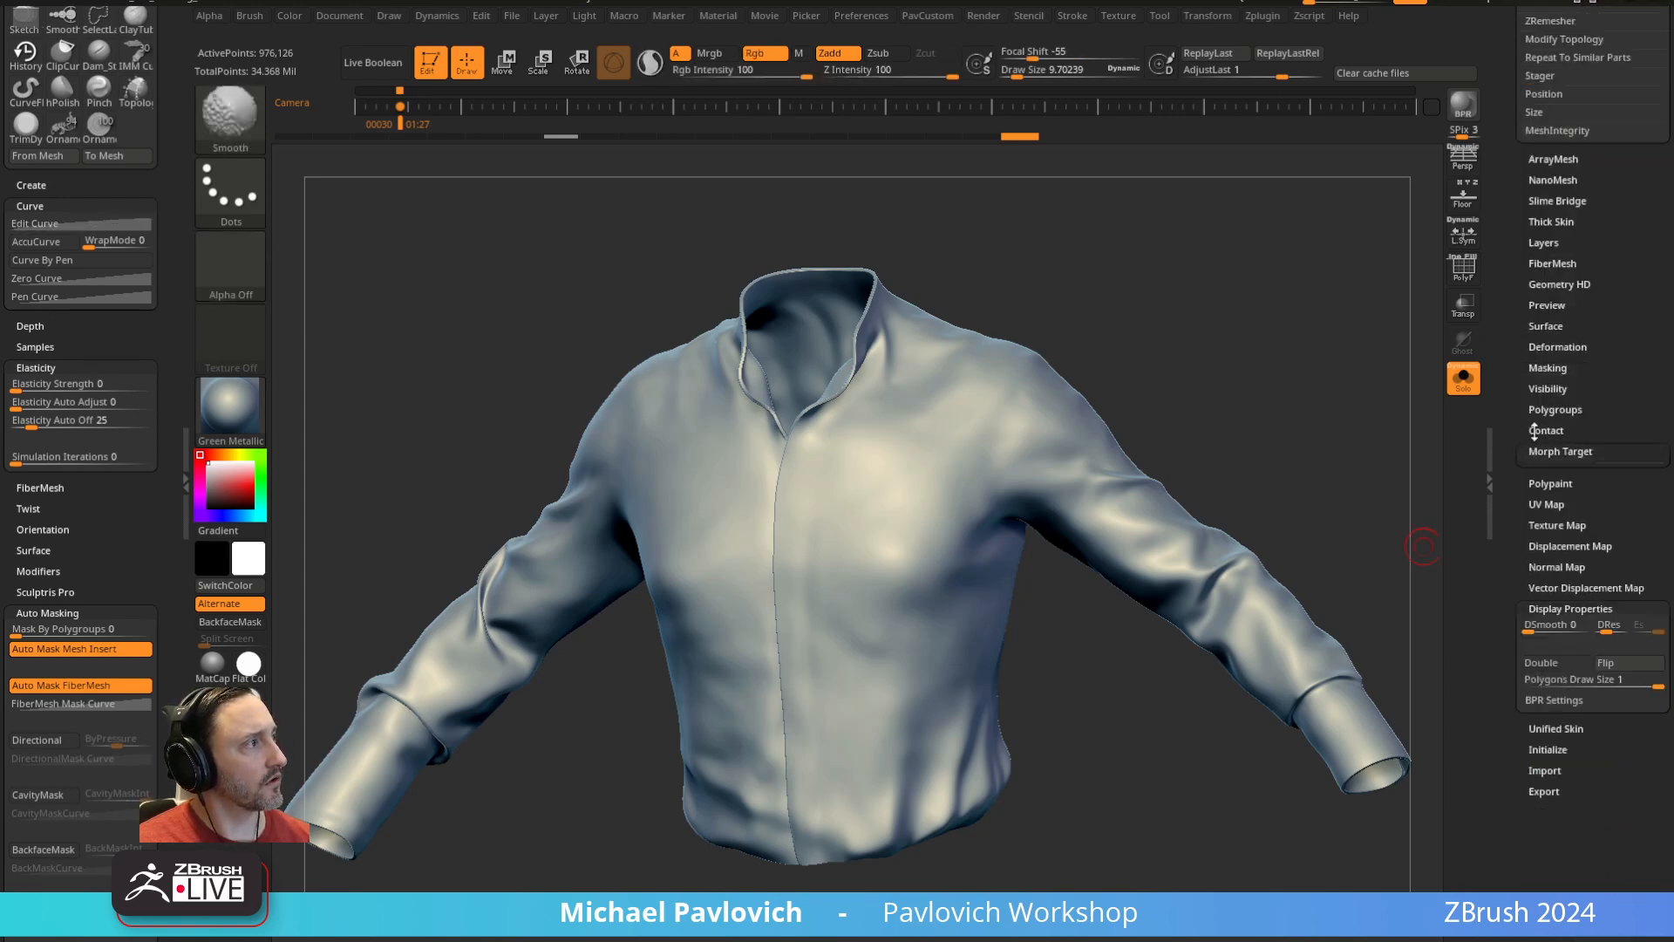
Set the shirt to subdivision level 2 and project the history detail onto the isolated outer shell
left_click_drag(1512, 423, 1503, 666)
scroll(1541, 735, "down", 8)
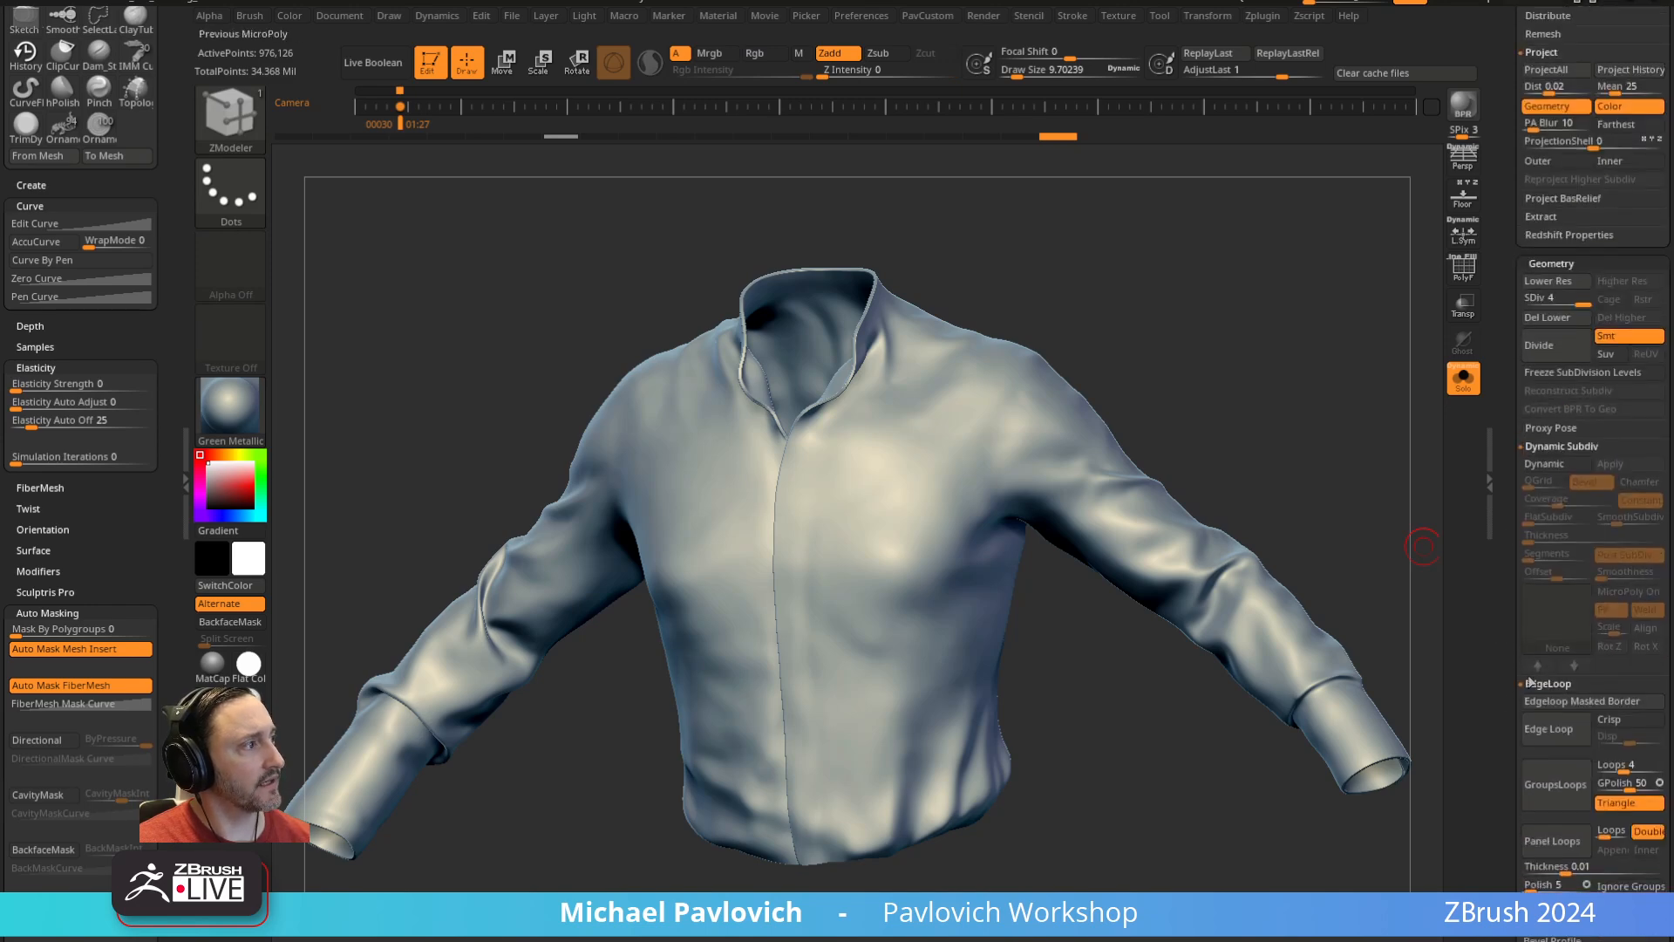
left_click(1532, 303)
left_click(1546, 302)
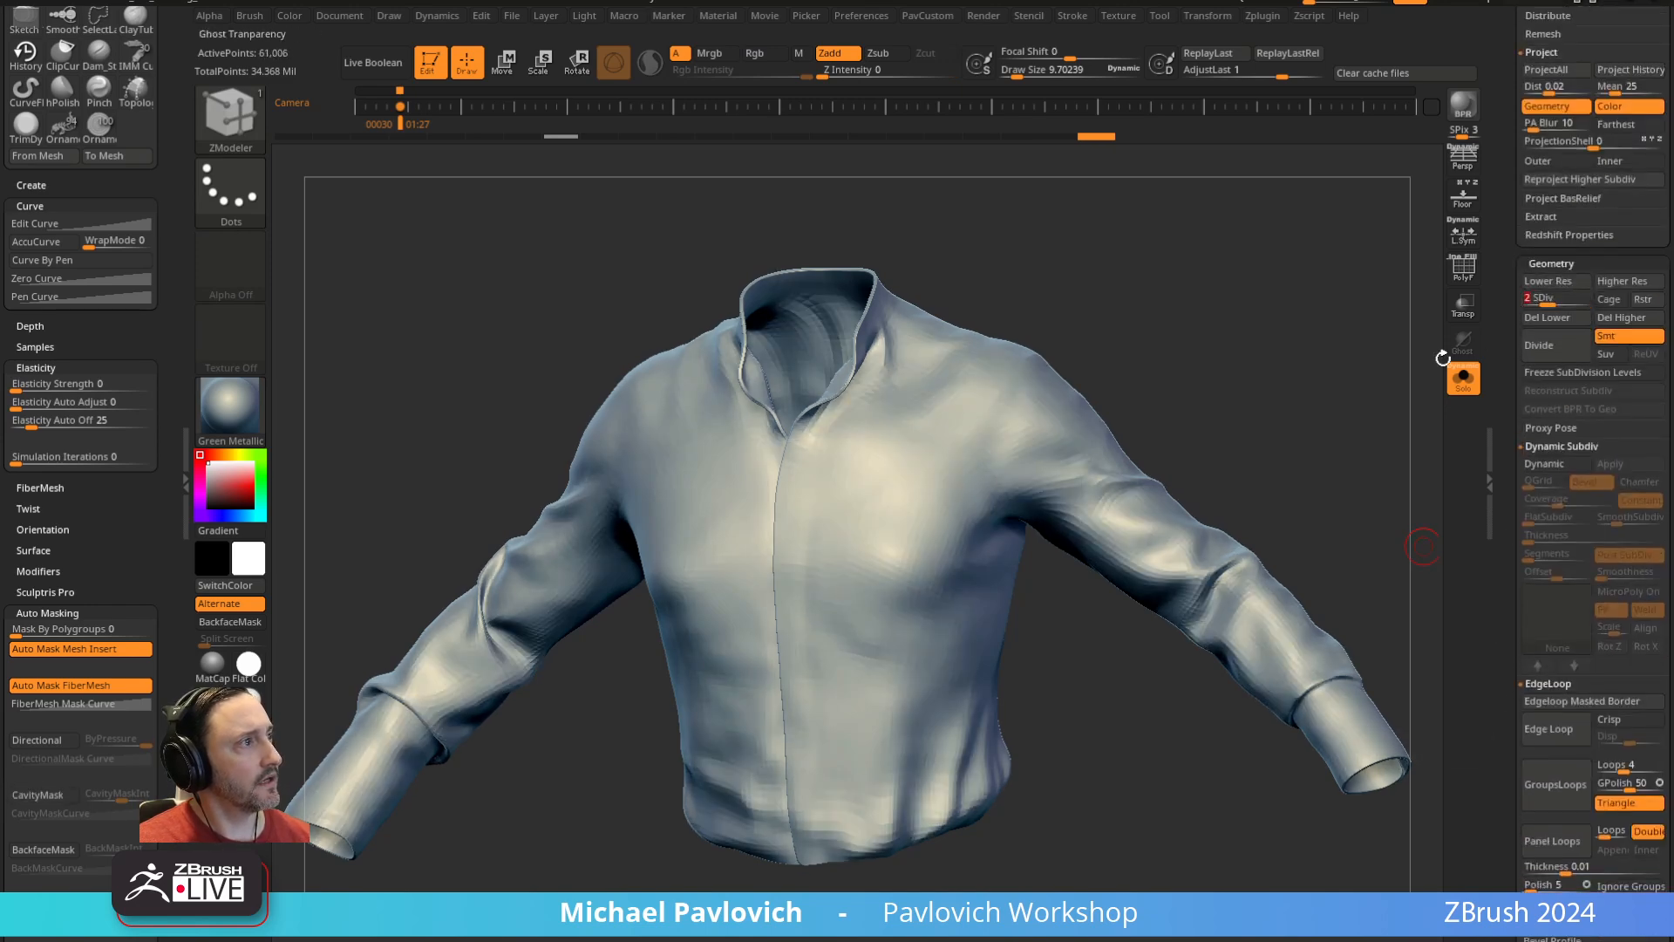
key("space")
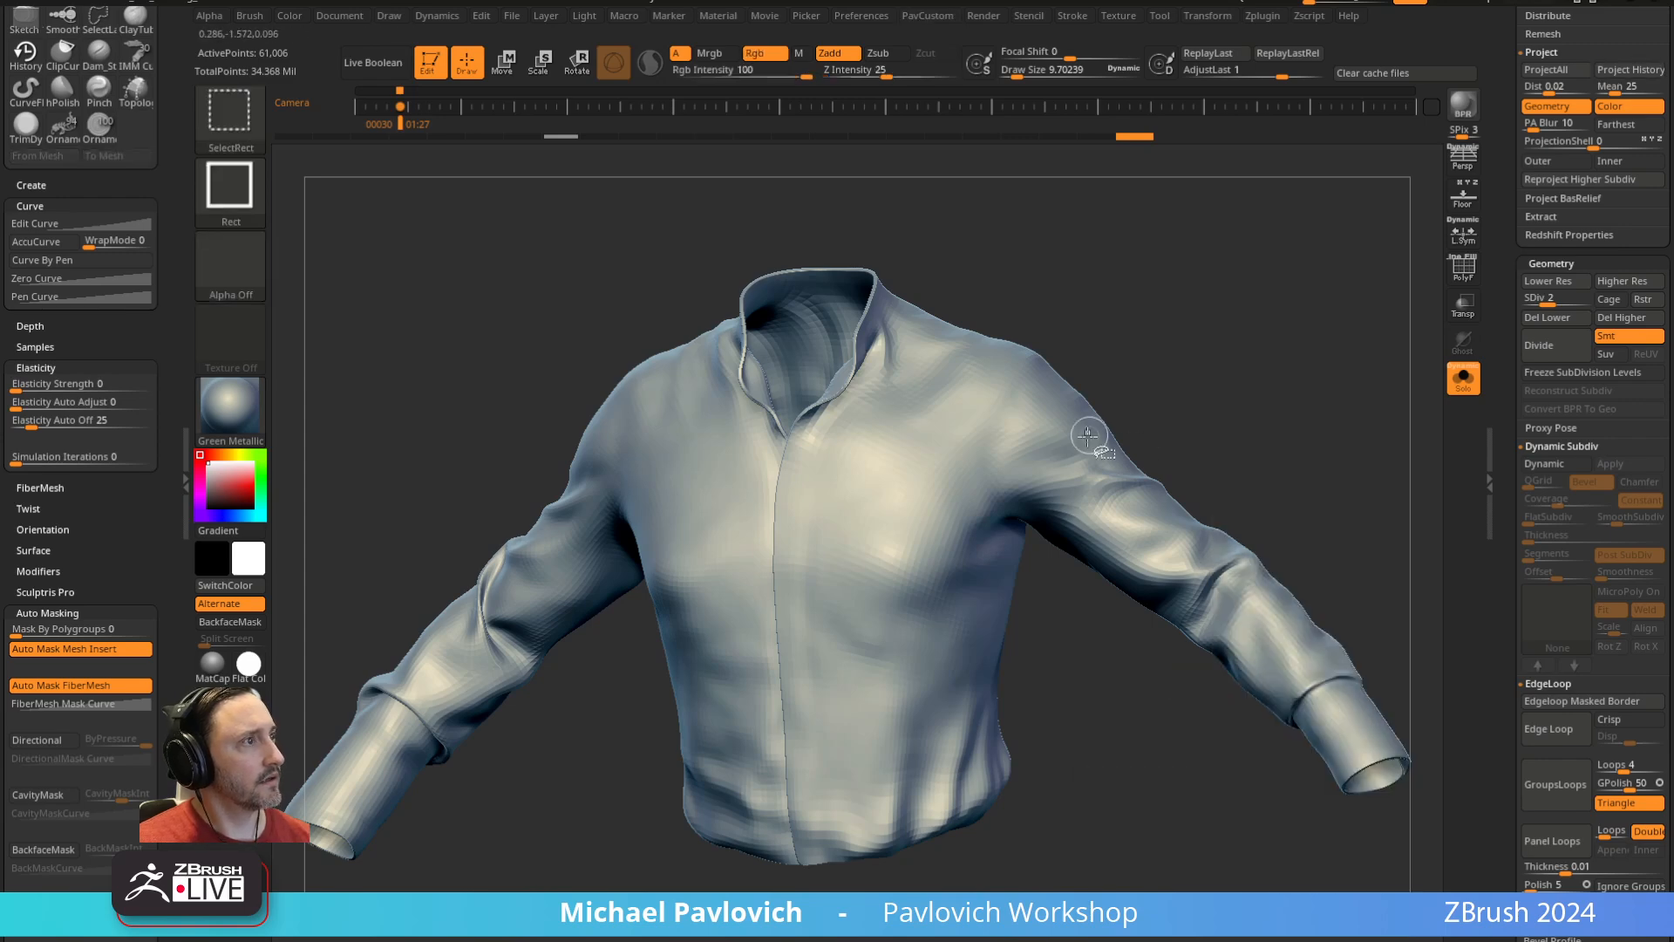
left_click(1091, 437, "ctrl+shift")
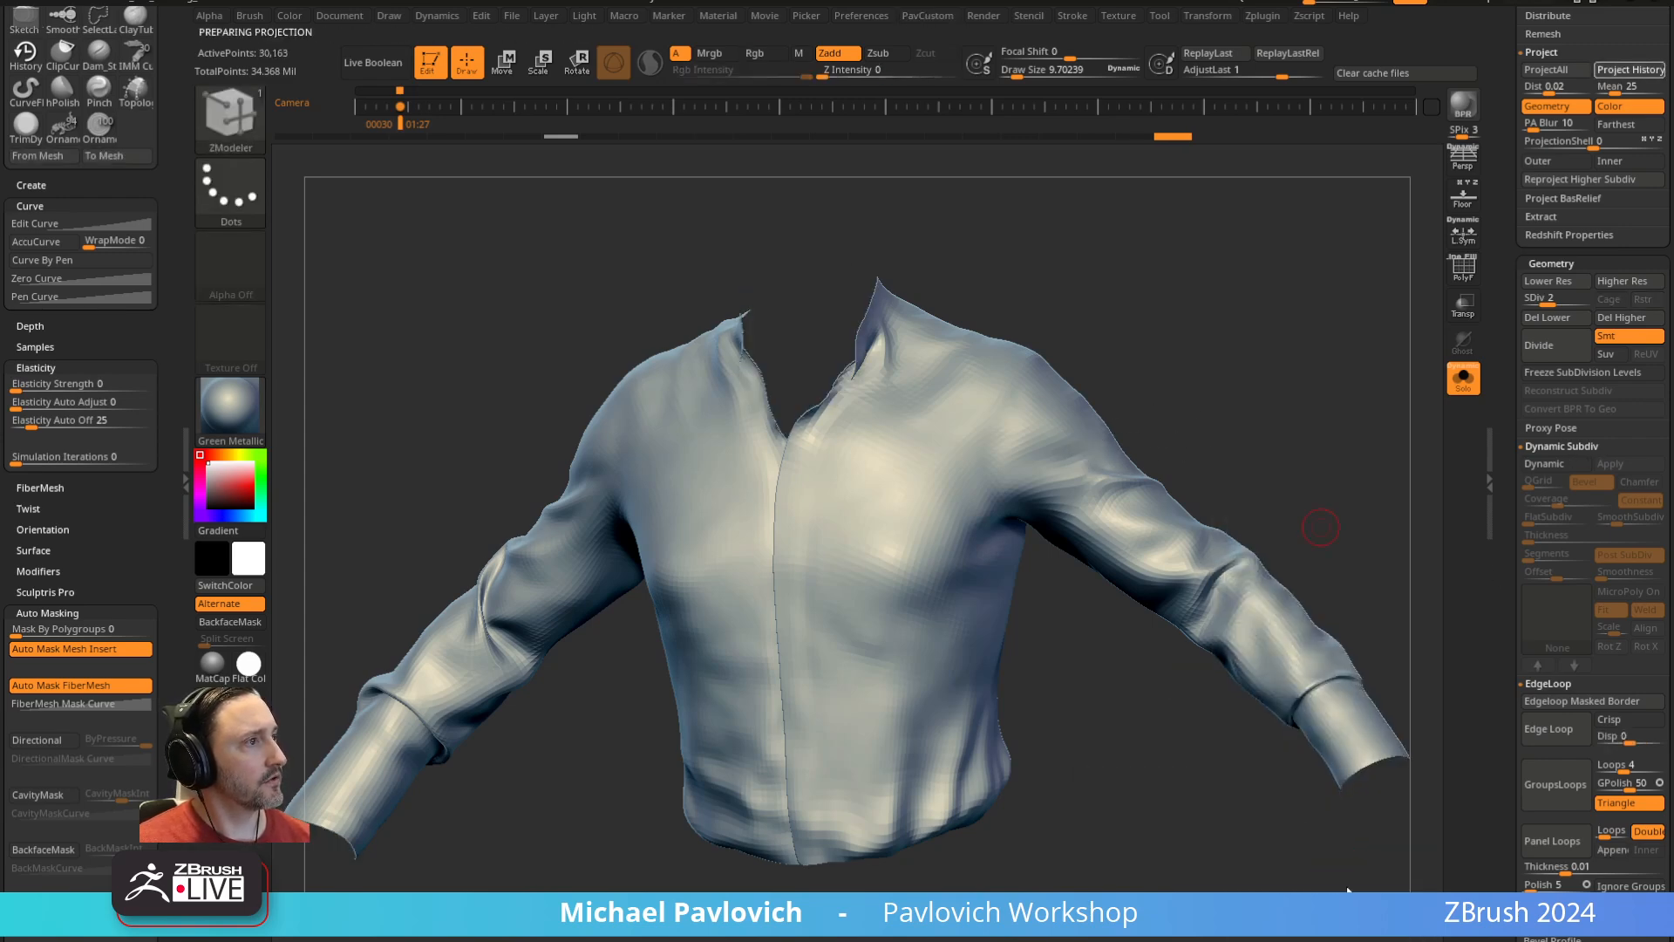
Move the shirt up to subdivision level 3 and project the history detail onto the outer shell alone
left_click(1279, 497, "ctrl+shift")
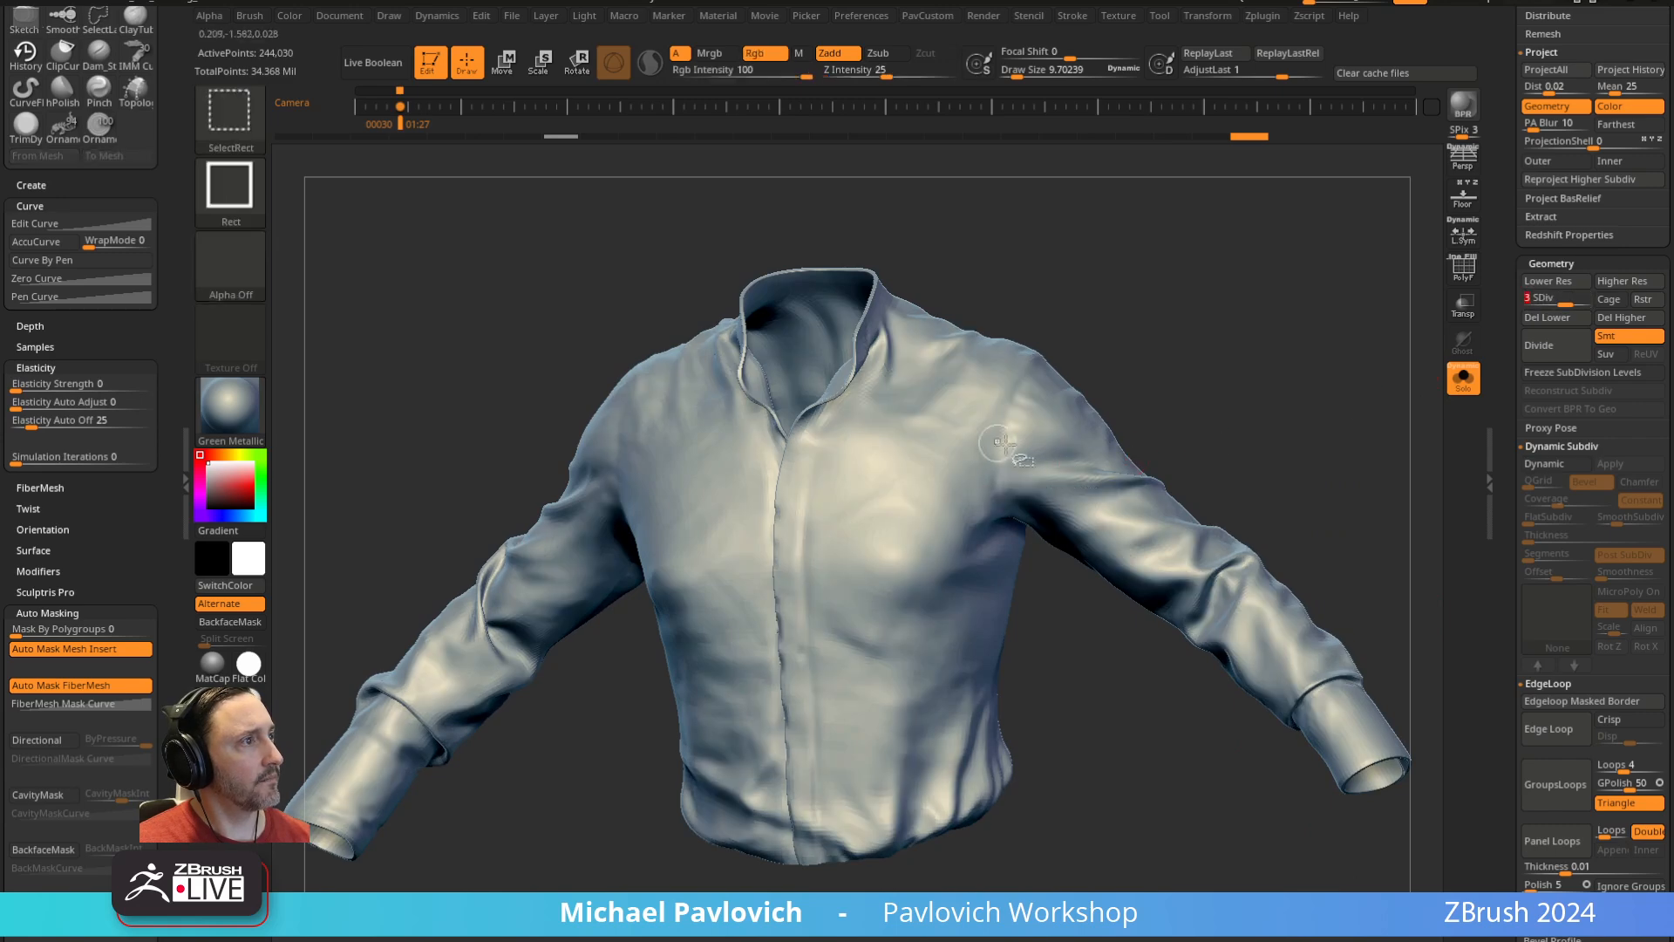
left_click(1243, 652, "ctrl+shift")
key("space")
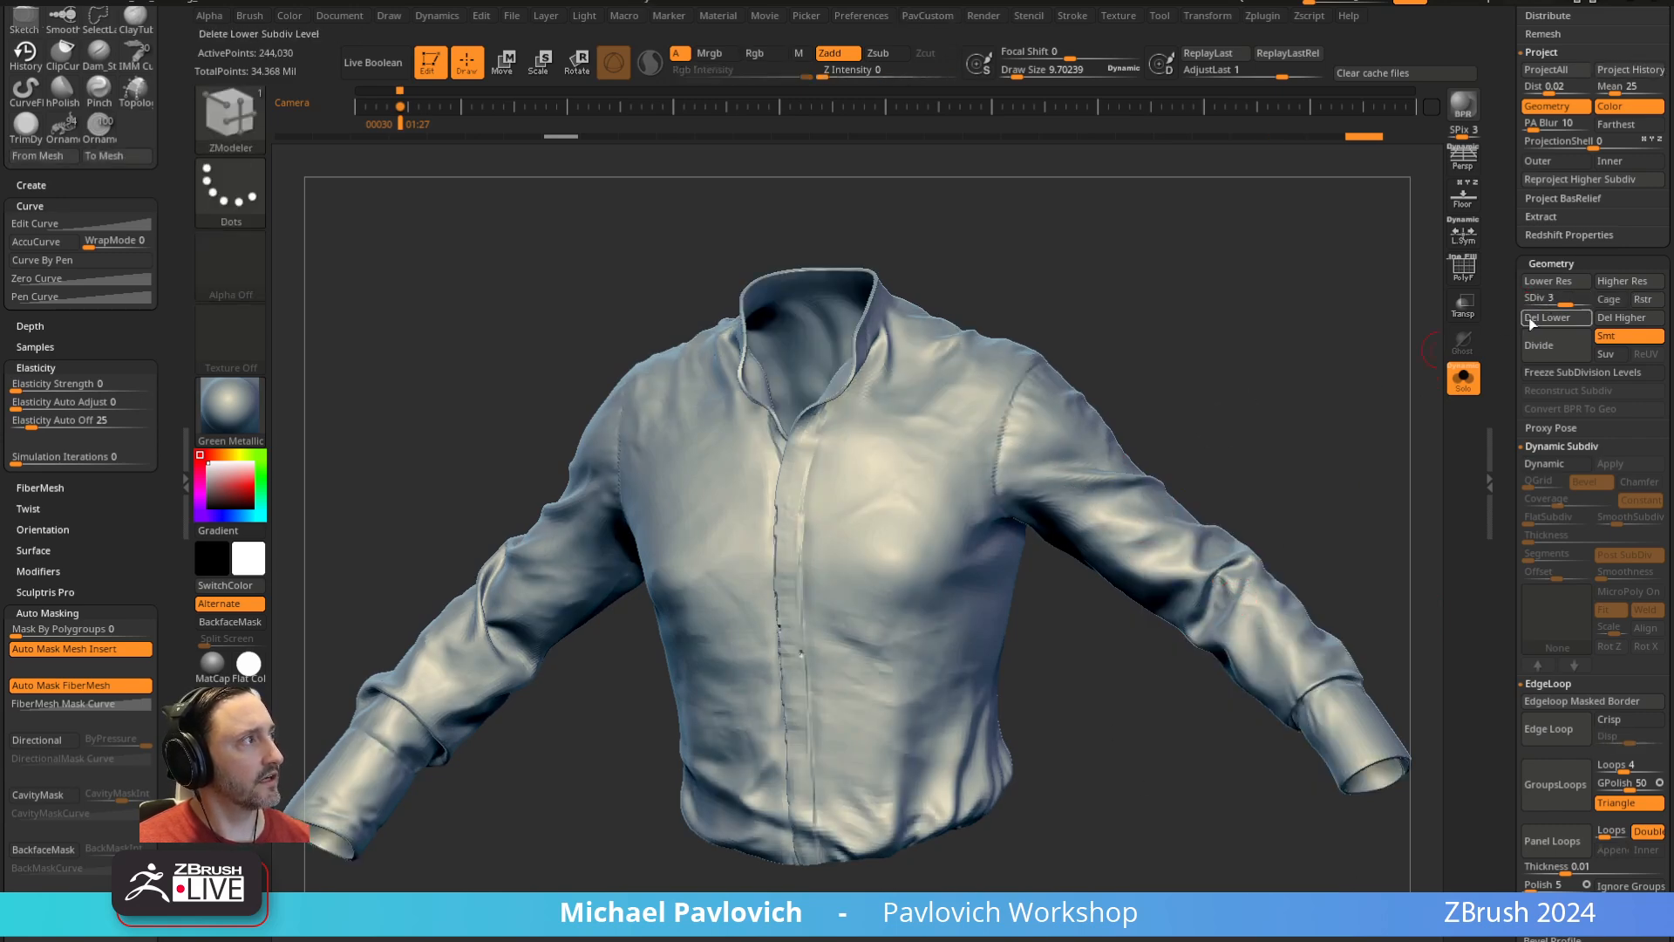
Project the history detail onto the outer shell at subdivision level 4 and show the whole shirt
key("d")
key("space")
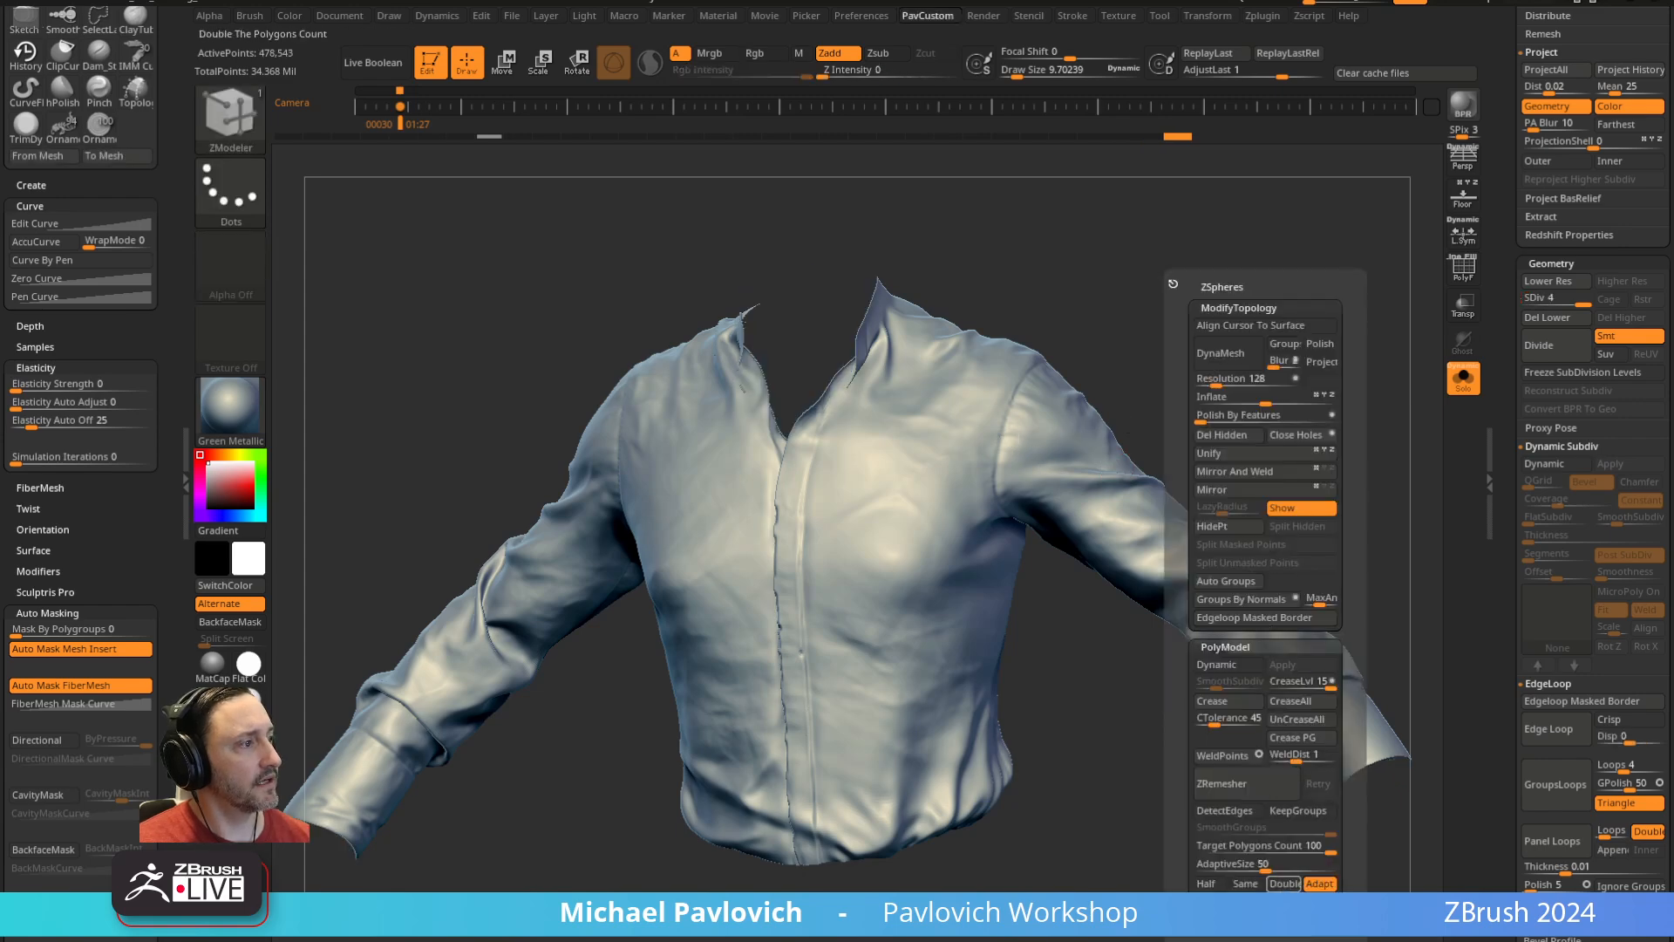
left_click(1285, 908)
left_click(1262, 386, "ctrl+shift")
left_click_drag(1293, 324, 1332, 332)
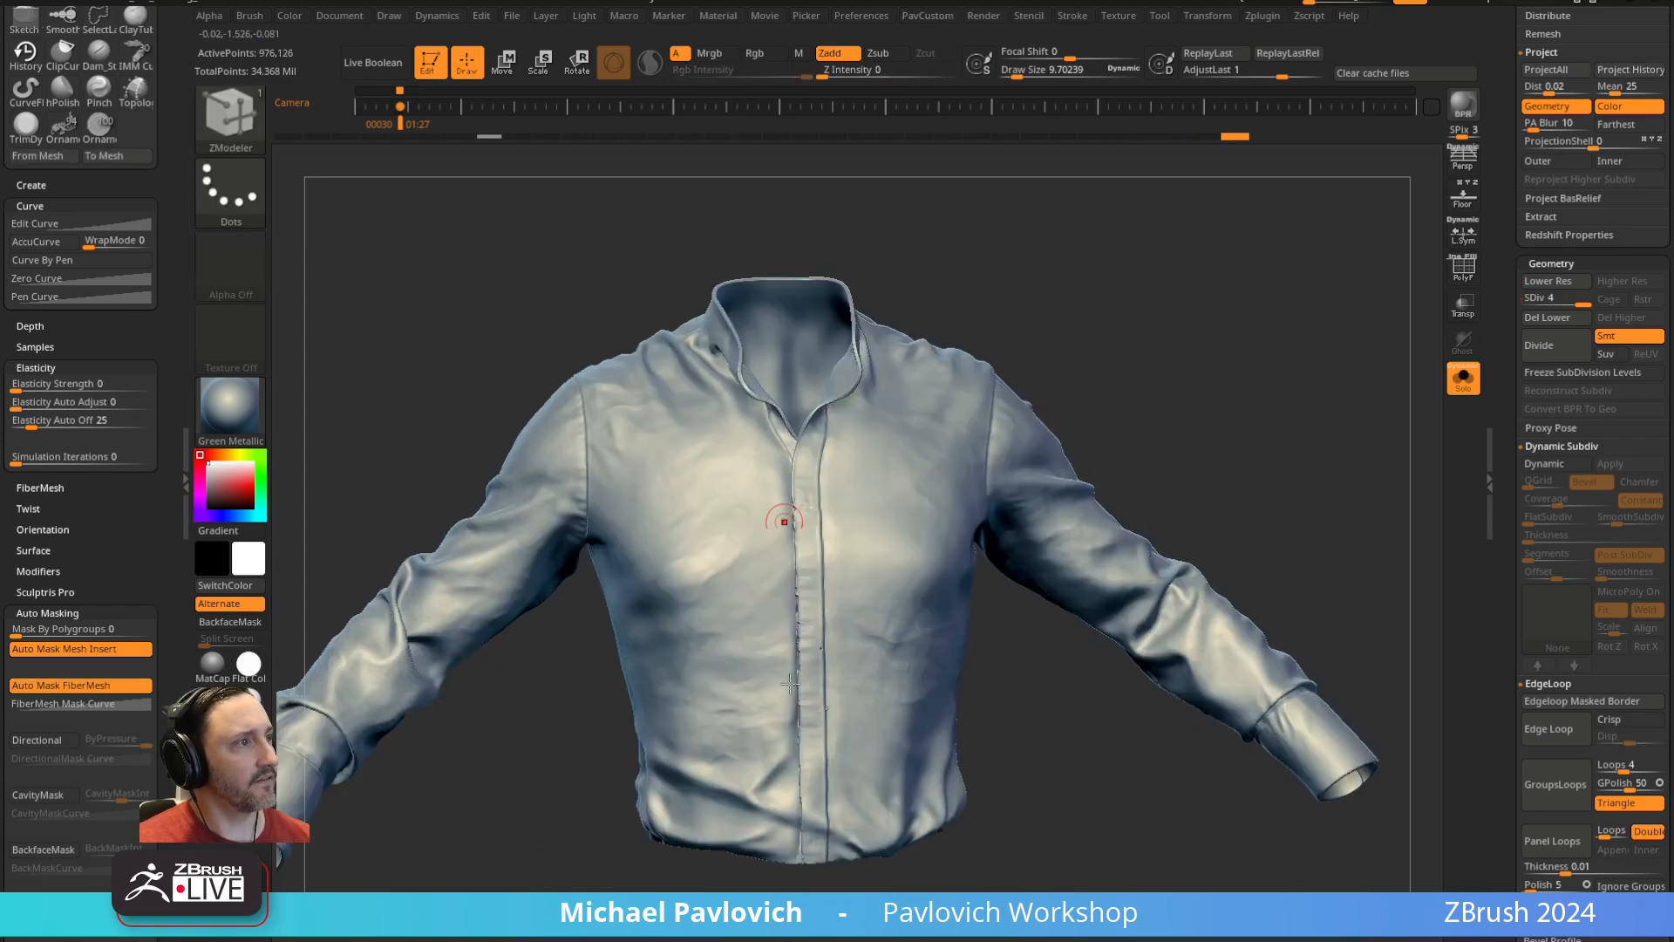
Restore the jagged edge of the front placket down to the hem with the Morph brush at a draw size of about 19
left_click(785, 647)
key("b")
key("m")
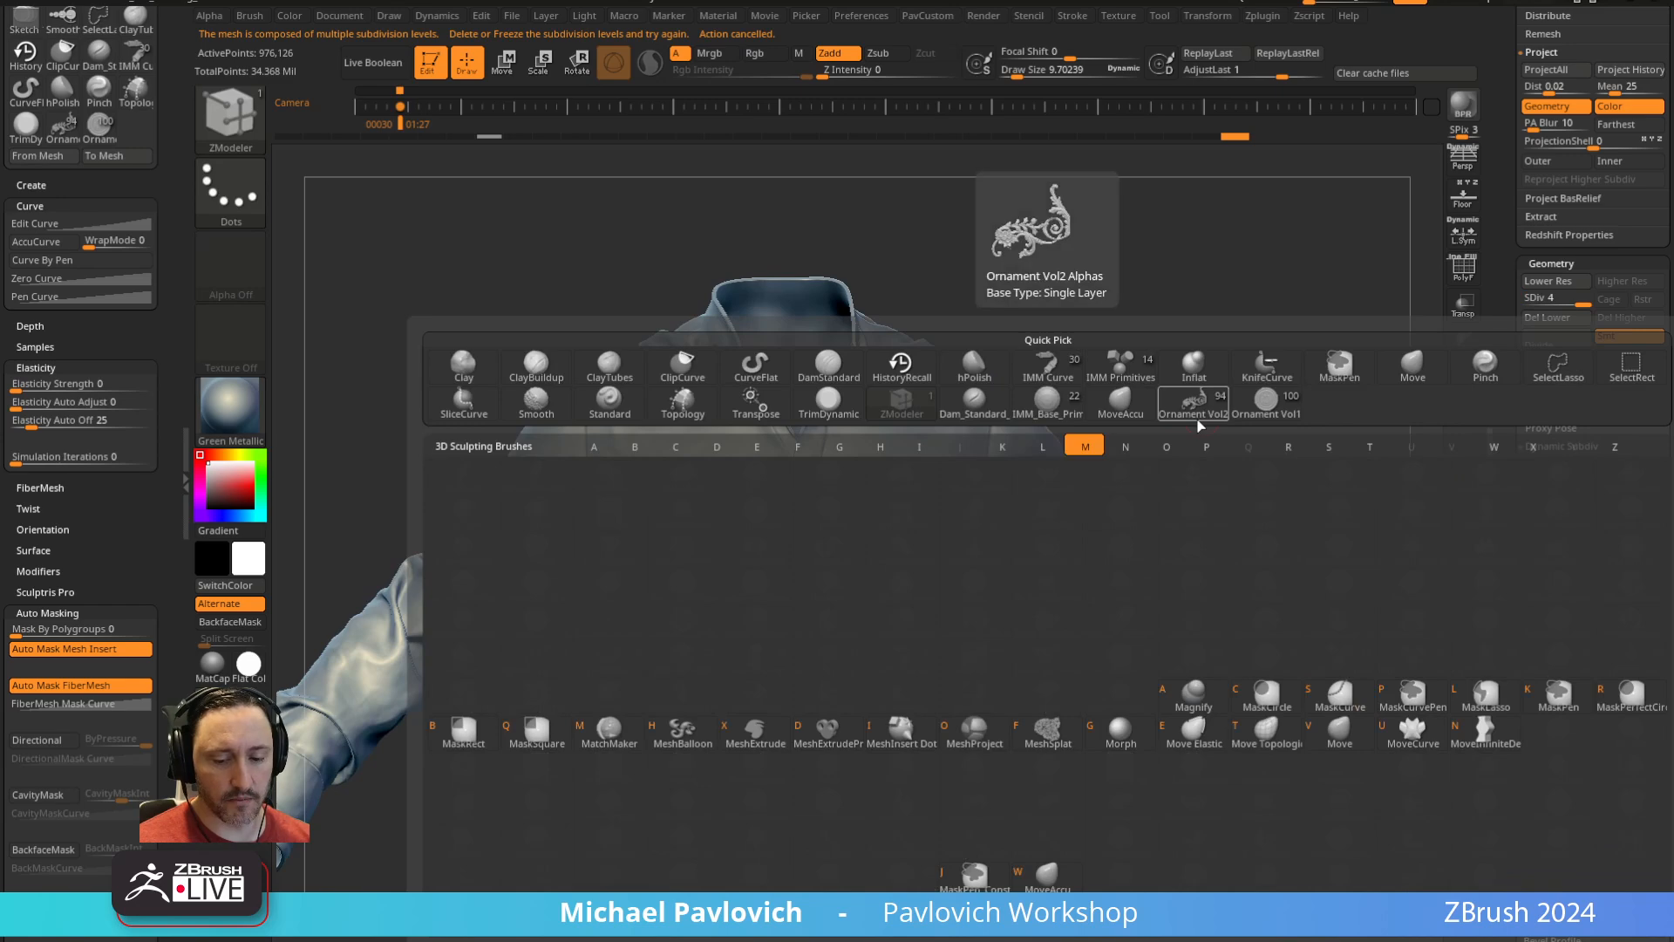
key("o")
right_click_drag(1221, 358, 1234, 418, "ctrl")
key("[")
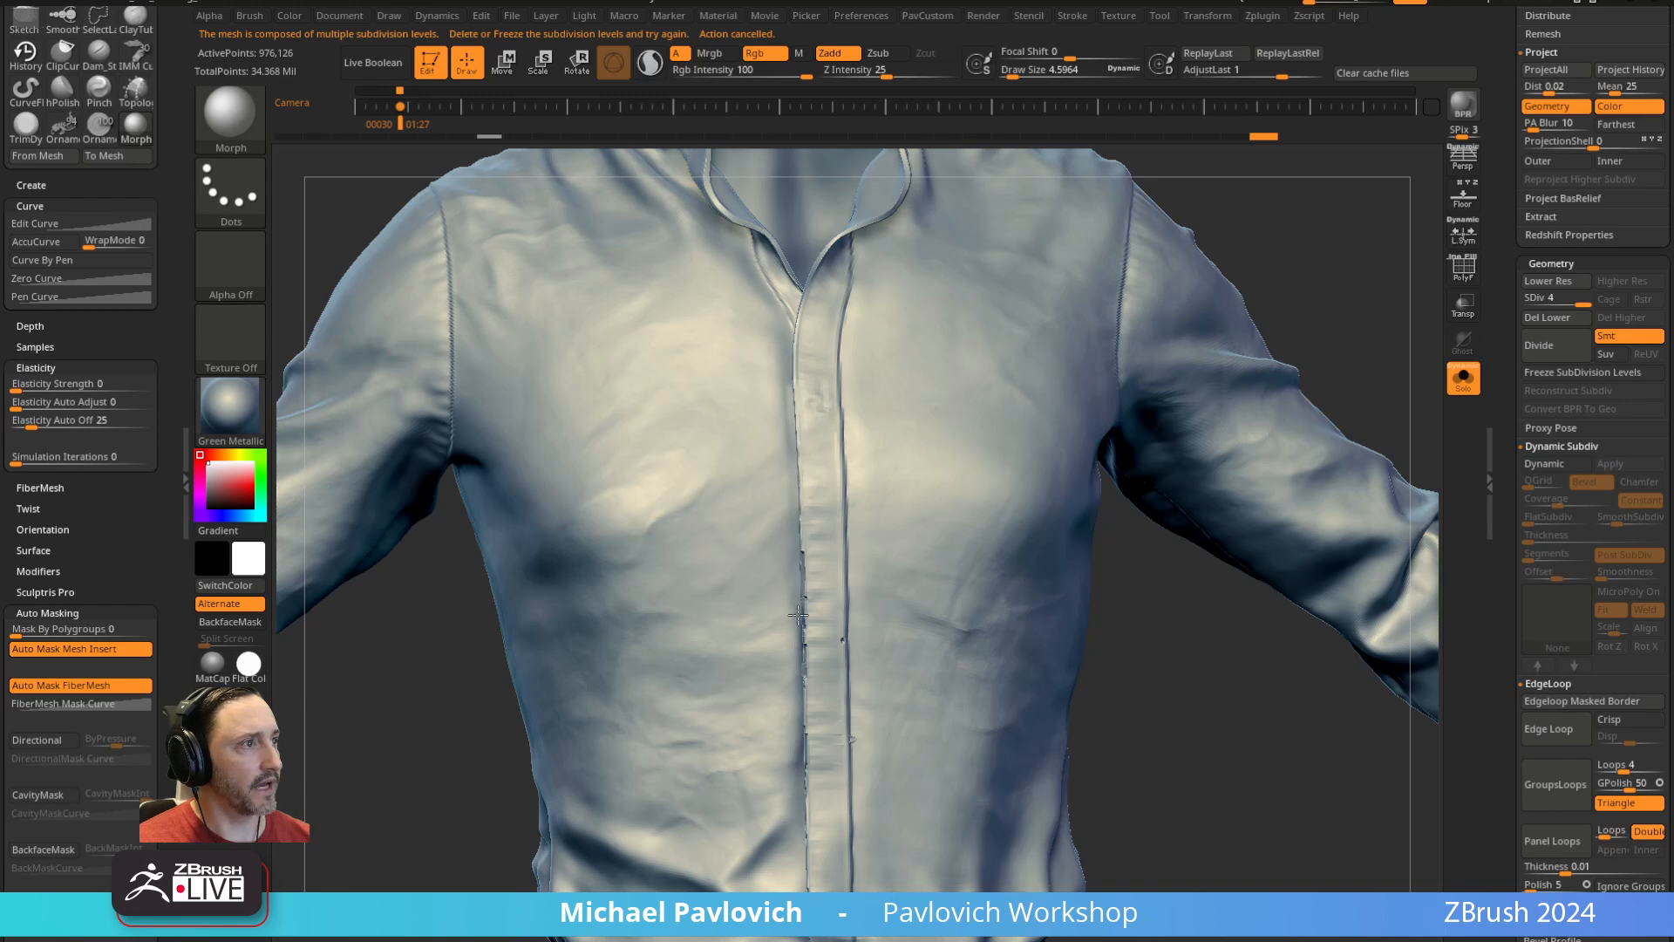
key("]")
key("]")
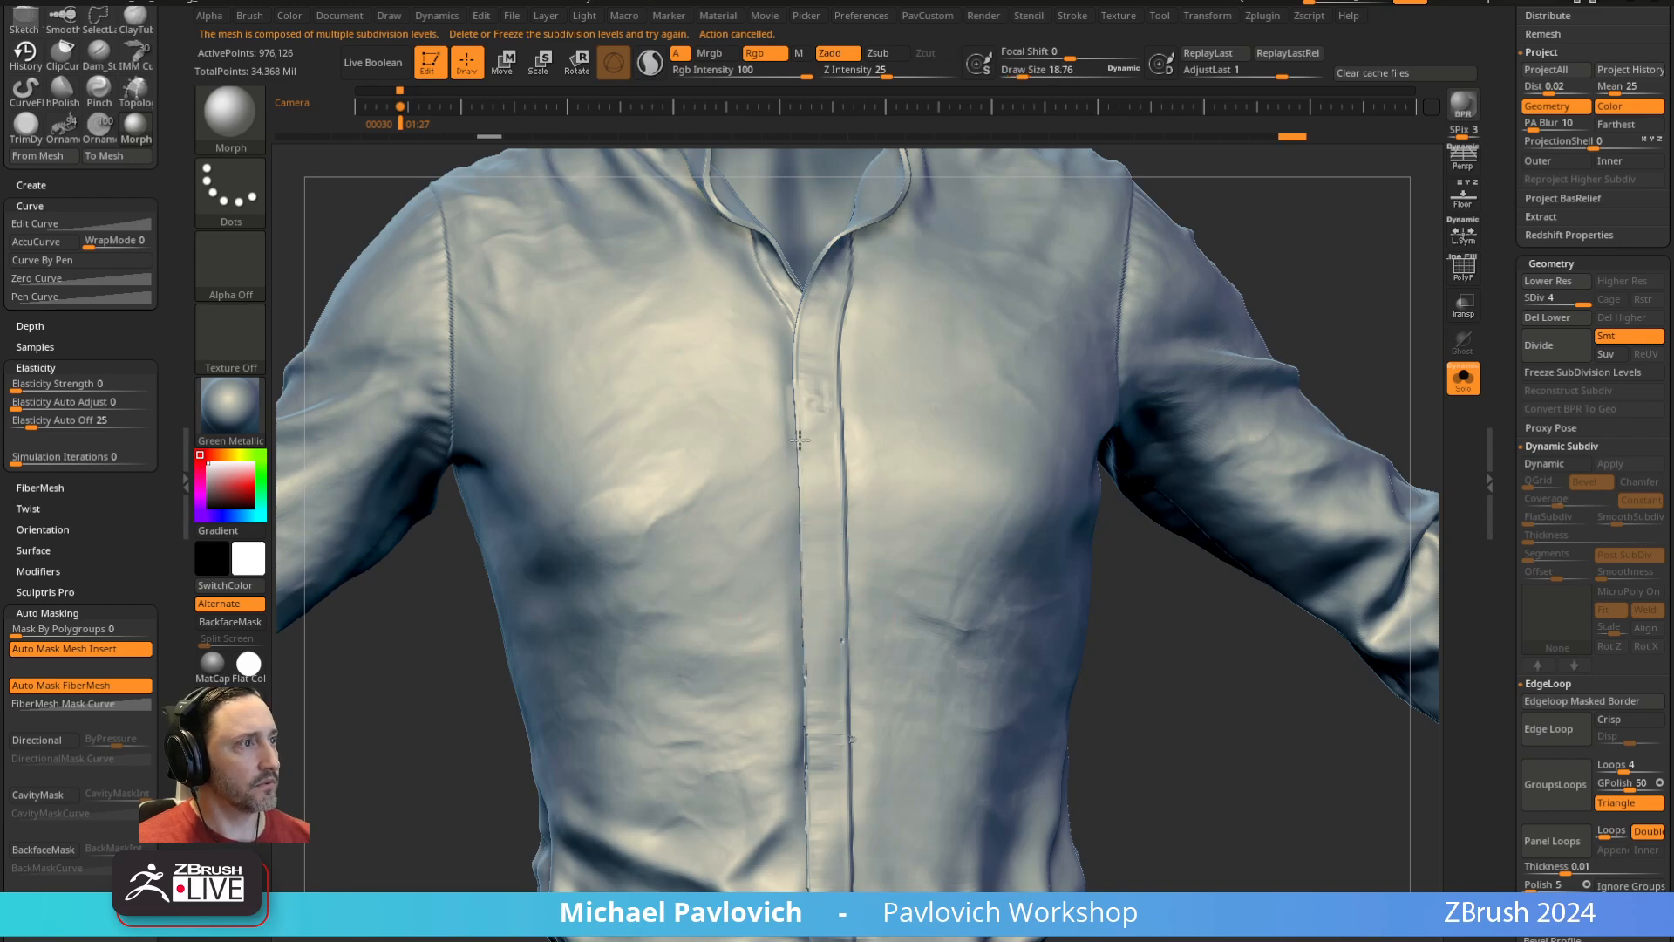
right_click_drag(830, 850, 807, 672, "alt")
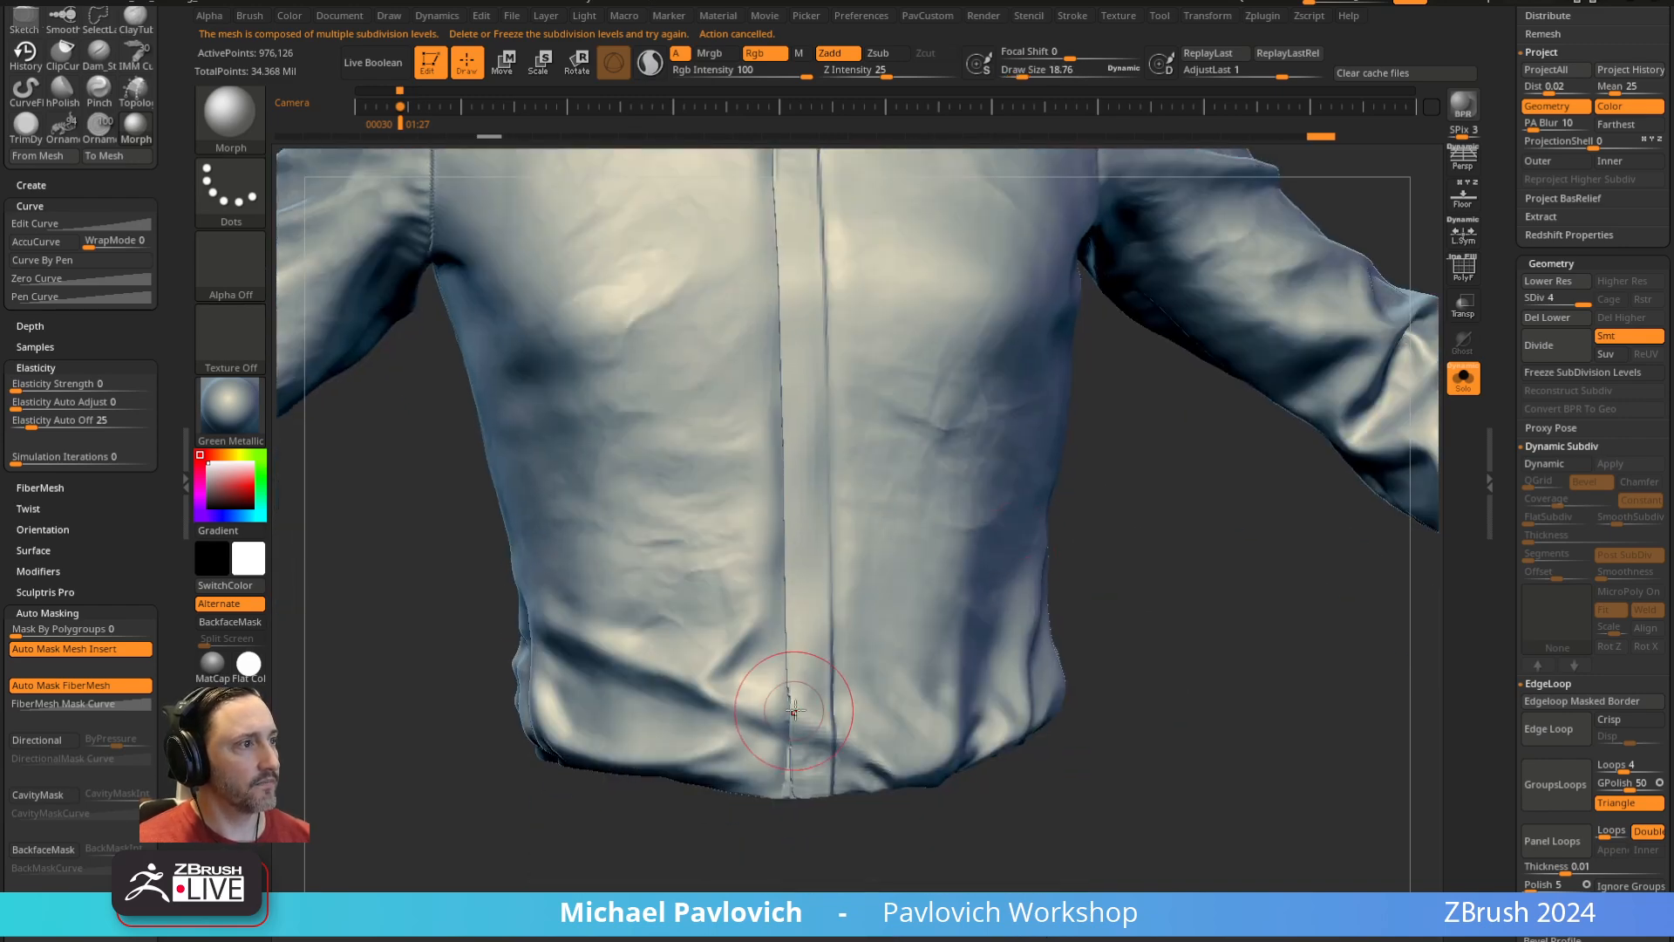
mouse_move(804, 689)
left_mouse_down()
mouse_move(807, 746)
mouse_move(820, 629)
left_mouse_up()
Switch to the Standard brush with a draw size of about 8.5 and isolate the outer shell
mouse_move(822, 624)
right_mouse_down("ctrl")
mouse_move(1229, 321)
mouse_move(1259, 414)
right_mouse_up("ctrl")
mouse_move(1260, 413)
right_mouse_down()
mouse_move(1206, 422)
mouse_move(1195, 396)
mouse_move(1207, 411)
right_mouse_up()
key("b")
key("s")
key("t")
key("s")
left_click_drag(1206, 410, 1190, 411)
right_click_drag(1191, 412, 1217, 417)
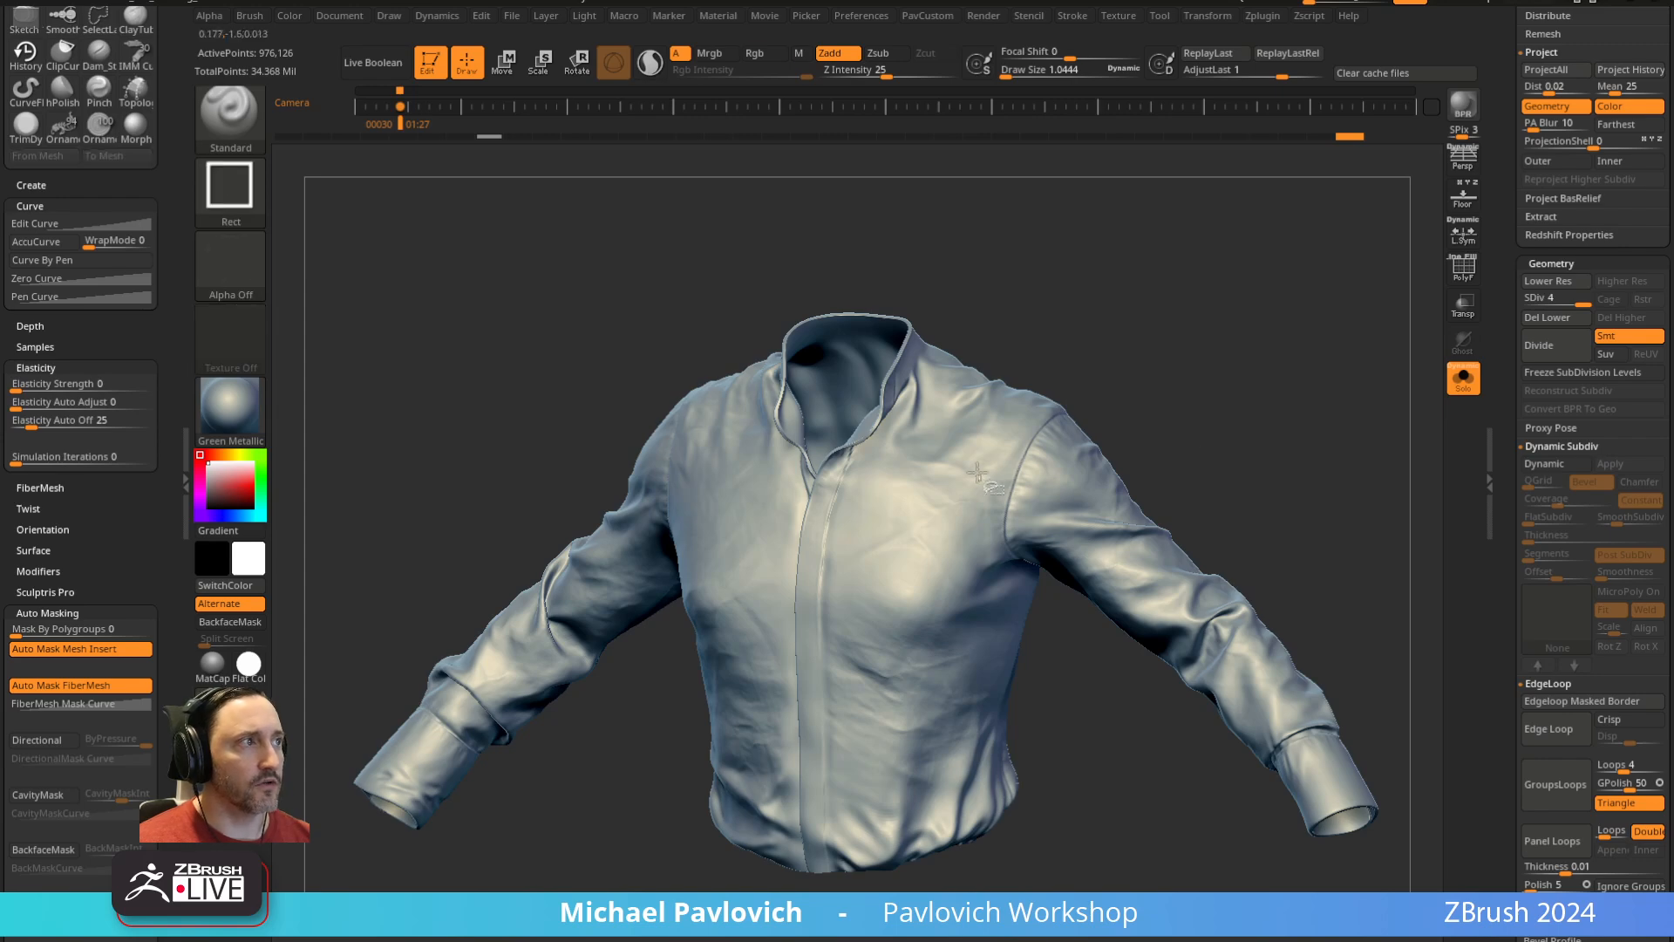
left_click(1024, 465, "ctrl+shift")
key("s")
left_click_drag(1014, 462, 1014, 457)
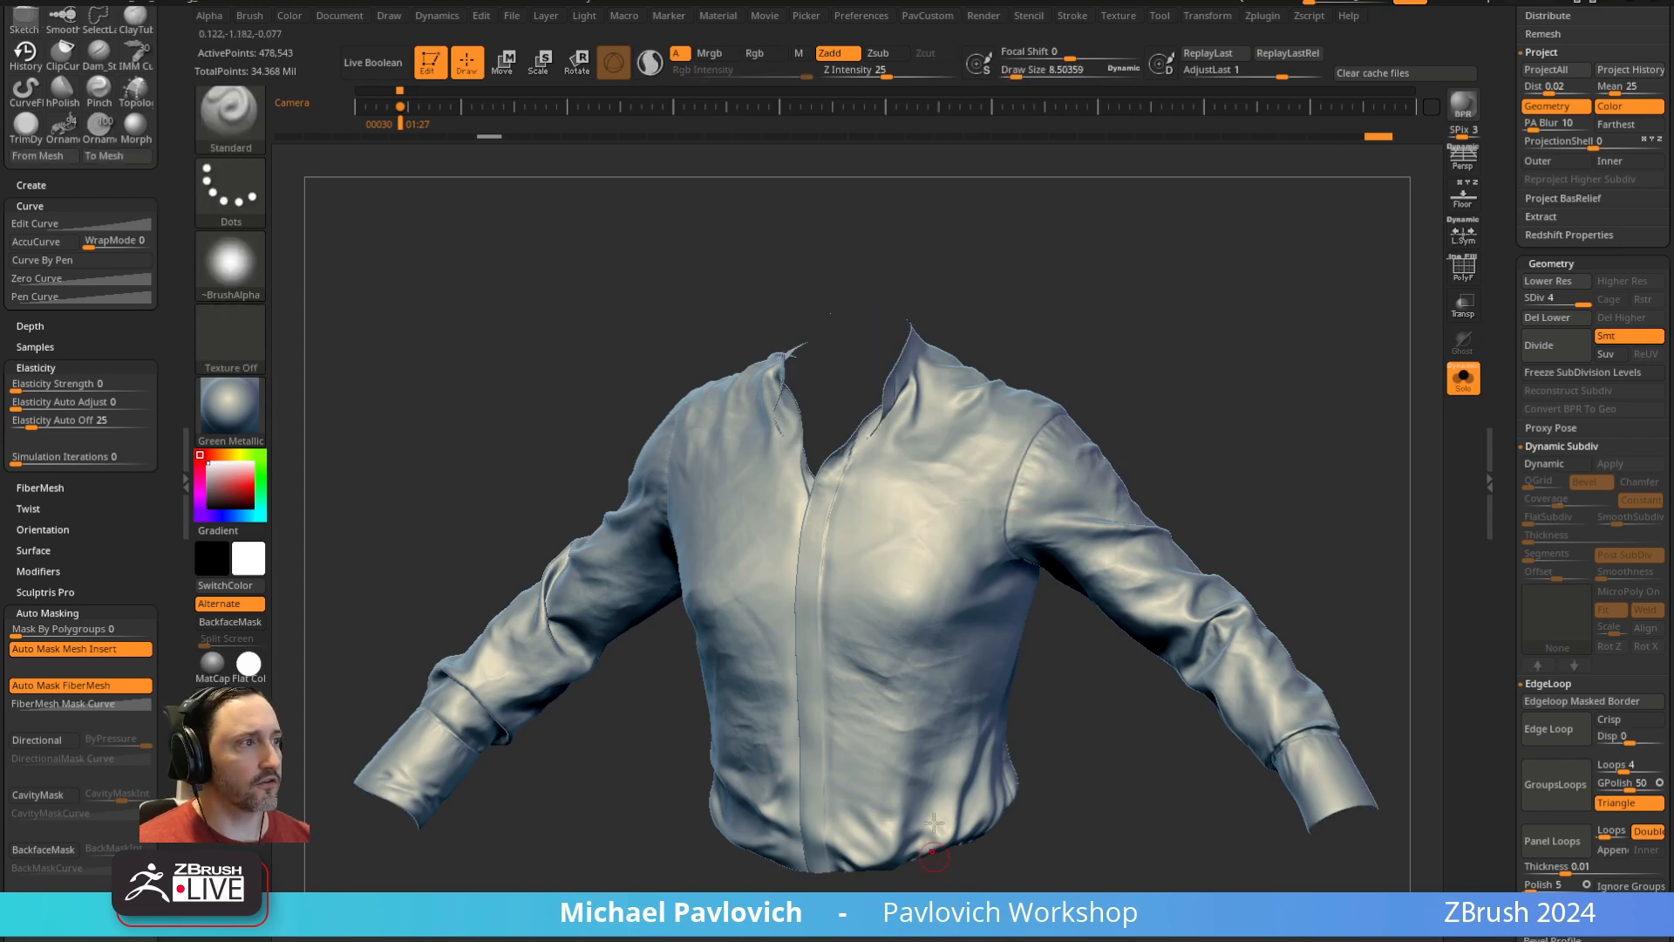
Inspect the isolated outer shell from several angles and show the whole shirt
mouse_move(1330, 523)
left_mouse_down()
mouse_move(1334, 486)
mouse_move(1311, 499)
left_mouse_up()
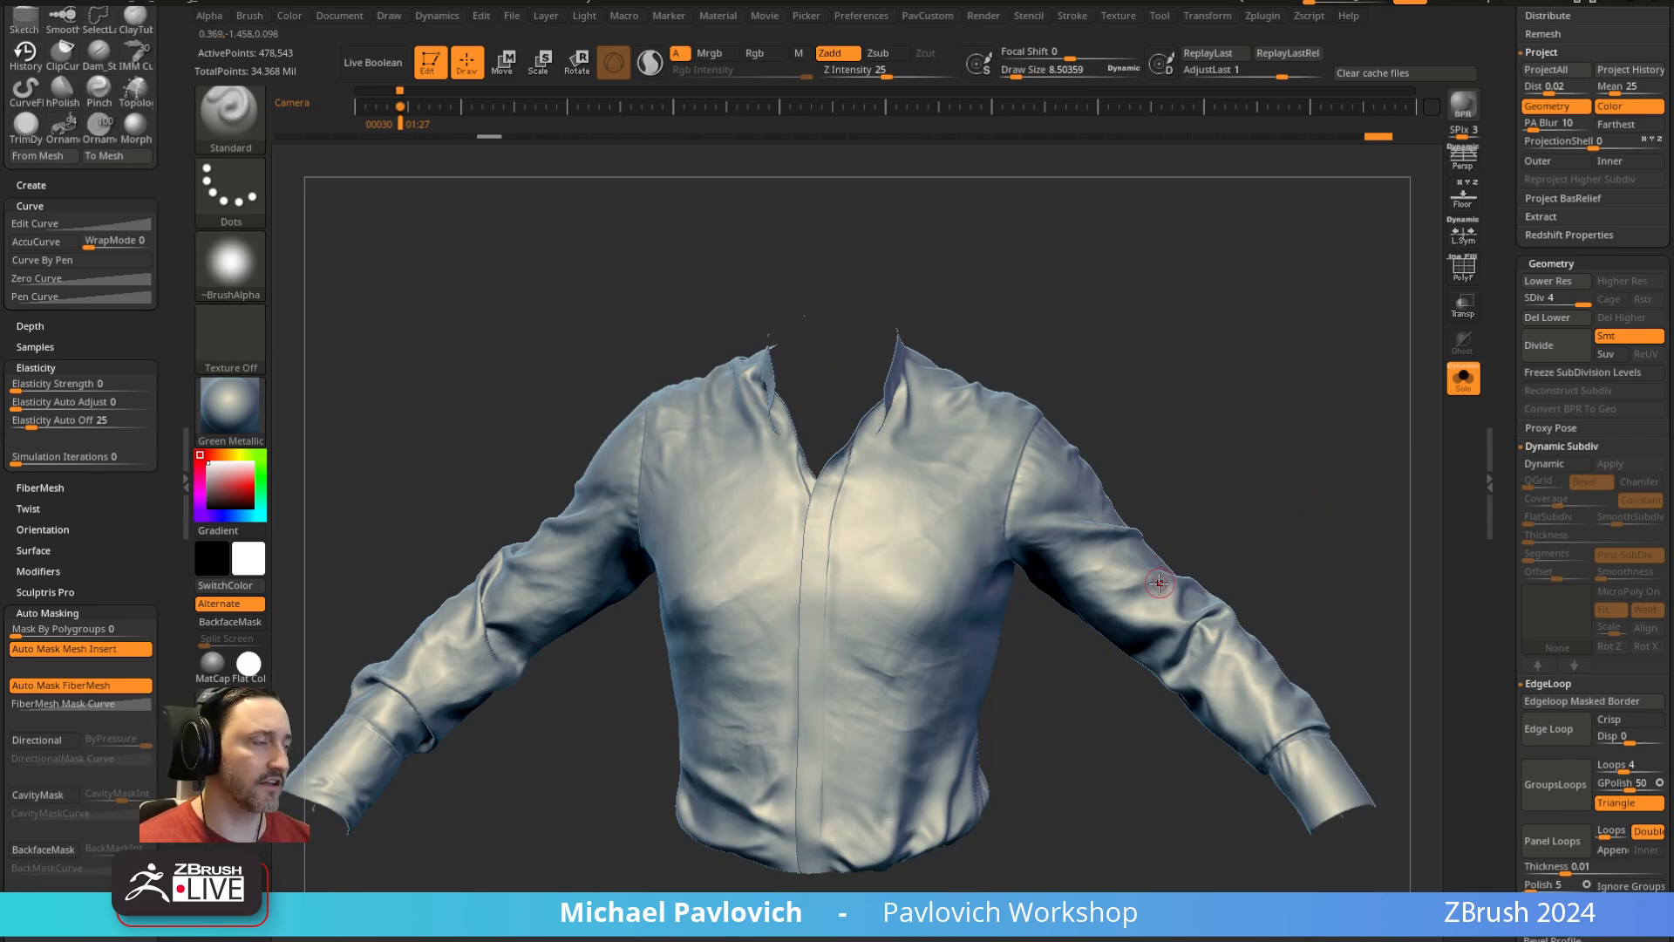
left_click_drag(1257, 492, 1253, 388)
left_click(989, 616, "ctrl+shift")
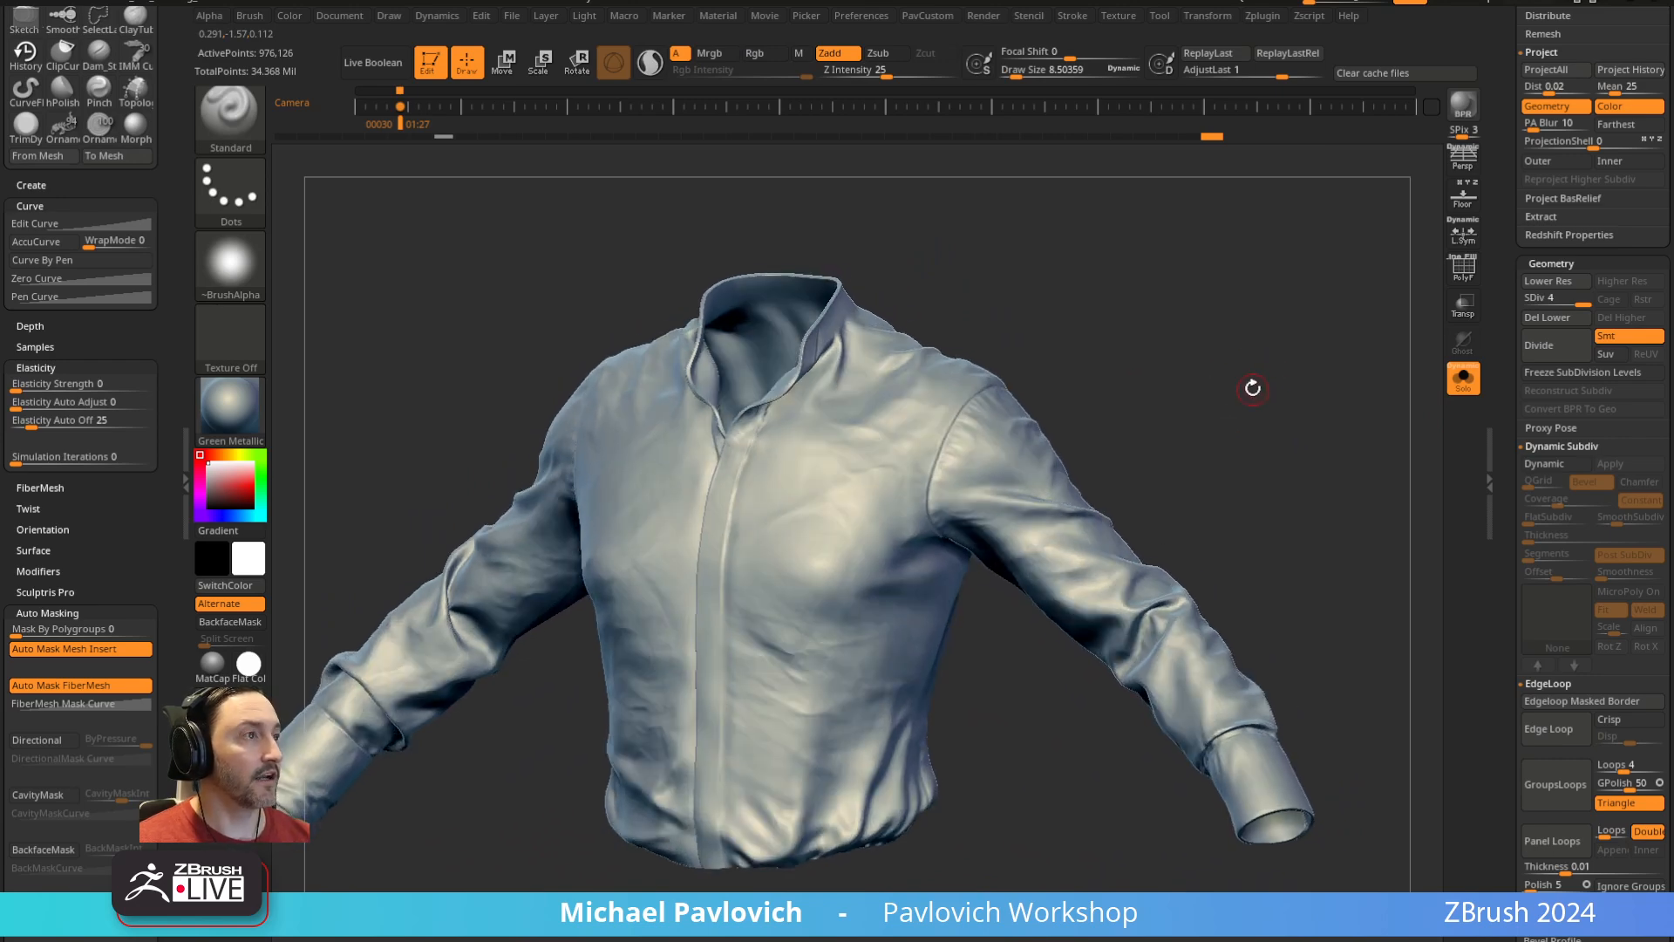
Isolate the outer shell, then delete its lower subdivision levels and the hidden inner geometry
left_click(1100, 436, "ctrl+shift")
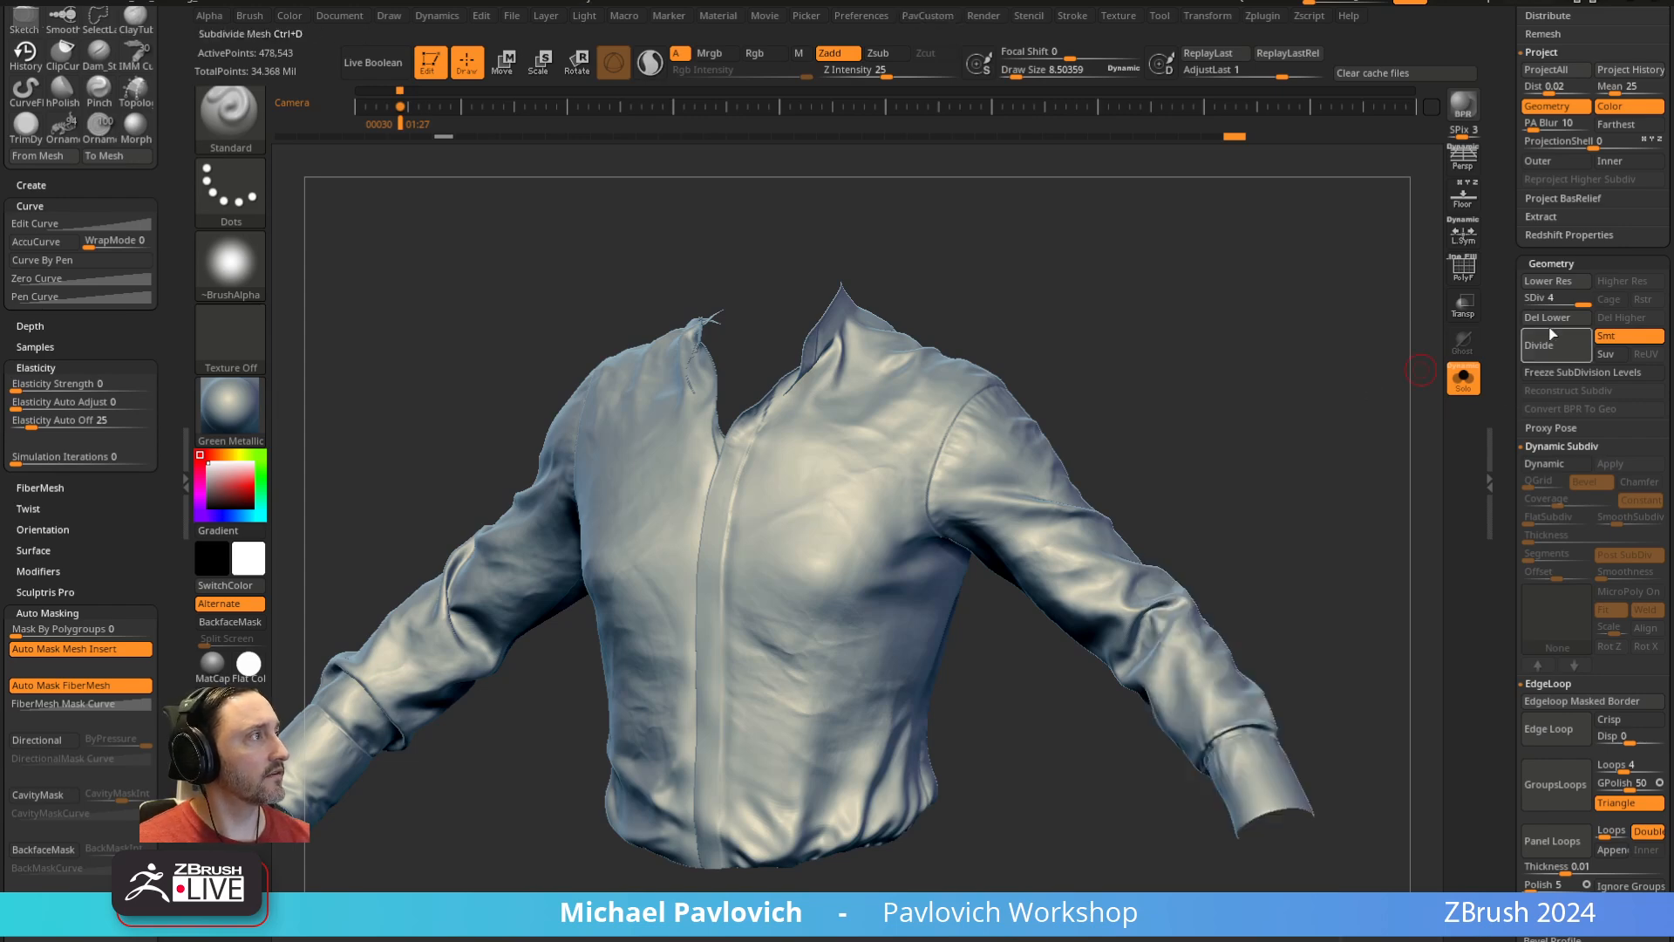
key("3")
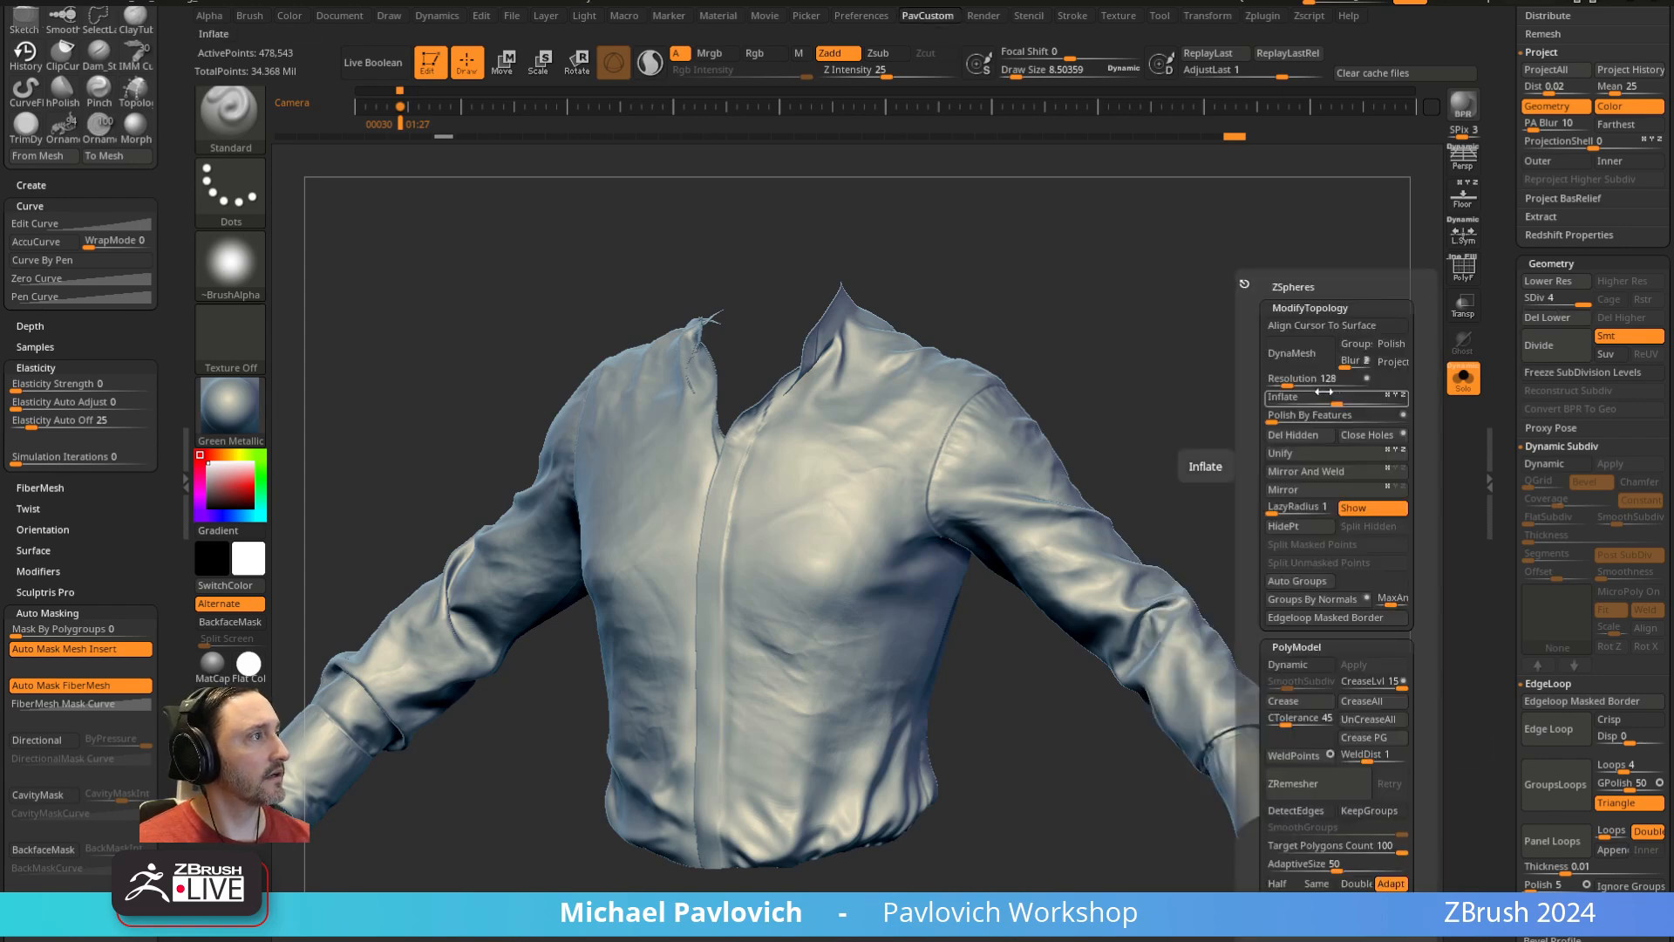
left_click(1549, 321)
key("3")
left_click(1266, 436)
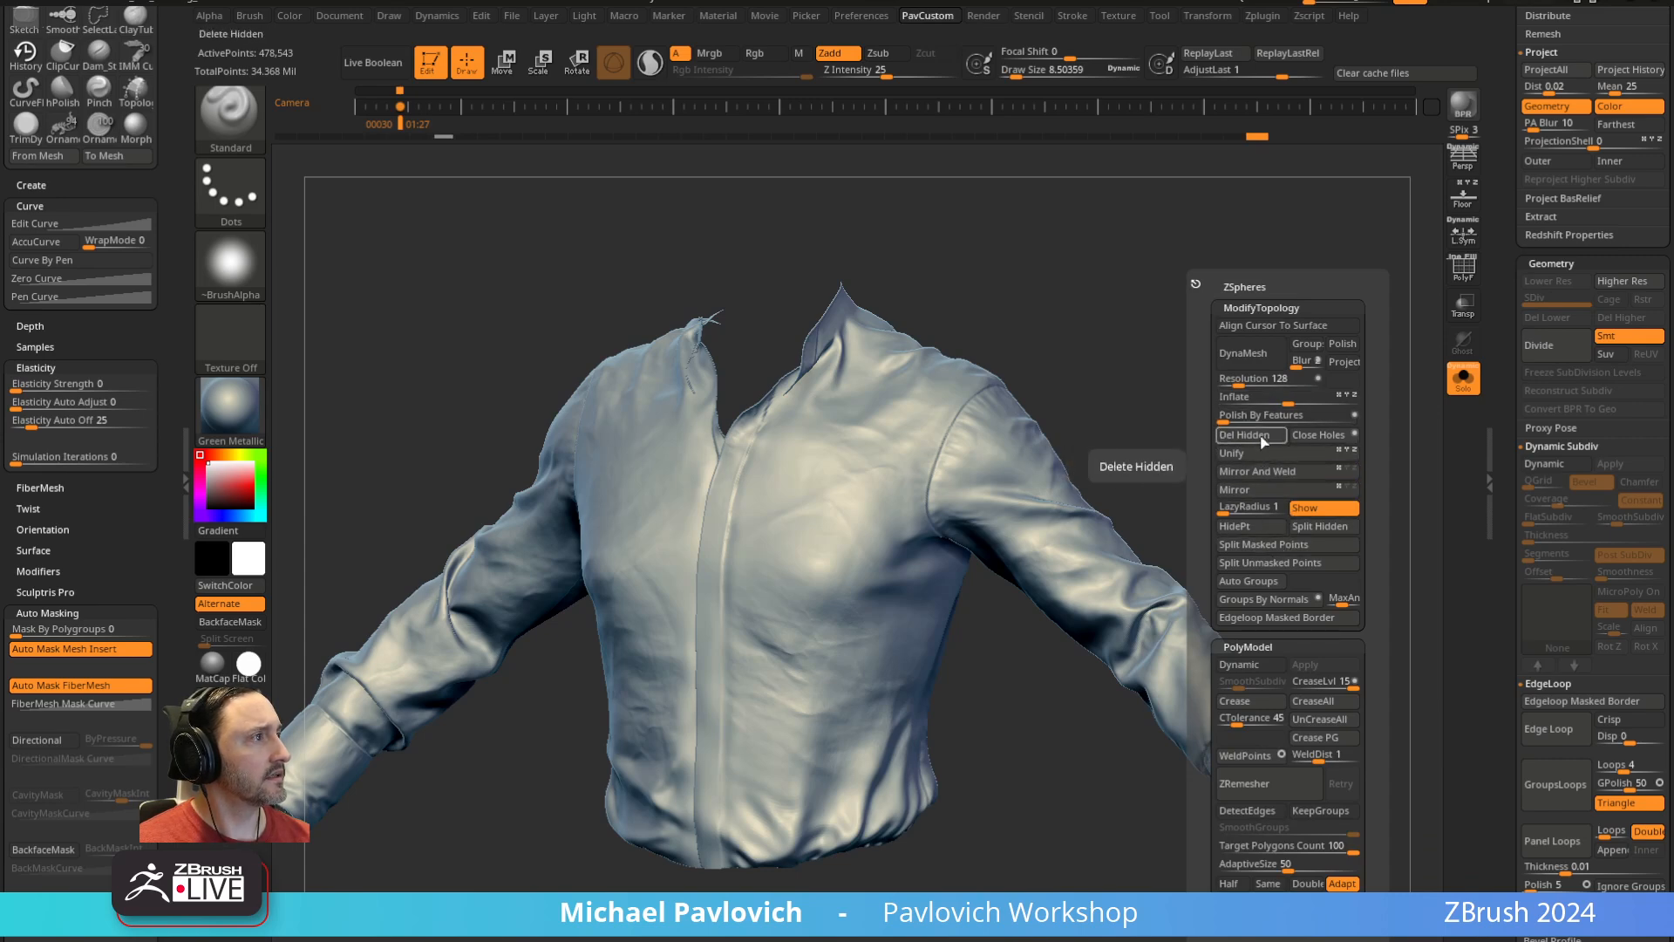
Reconstruct the lower subdivision levels of the outer shell and set it to level 4
left_click(1583, 372)
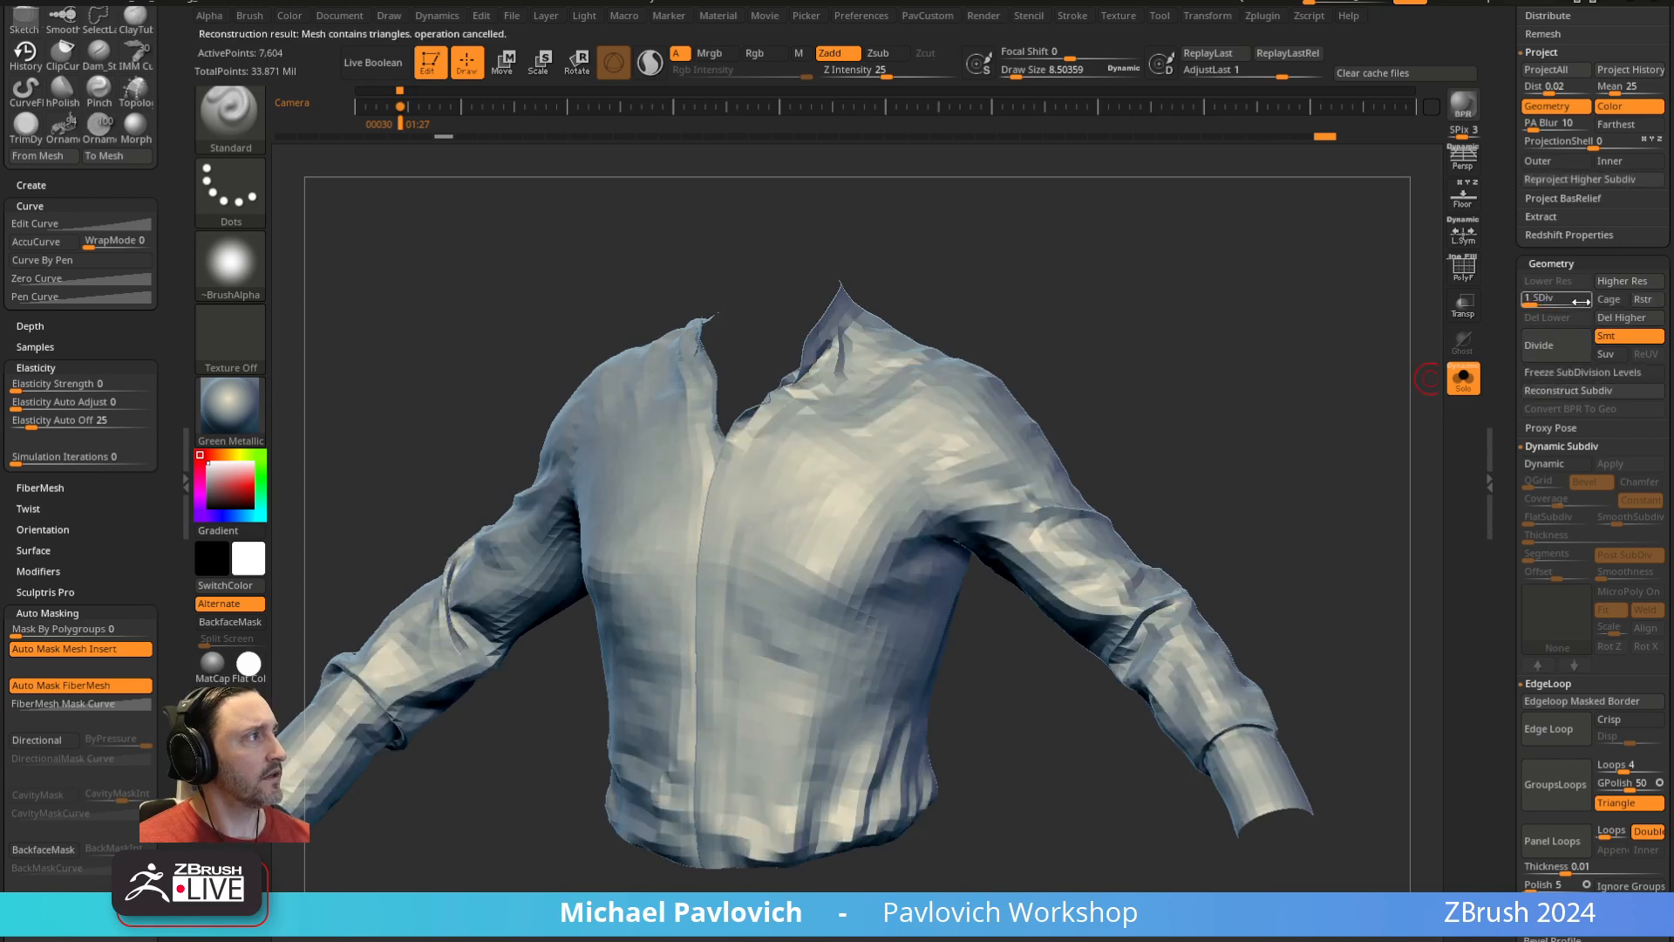
left_click(1581, 300)
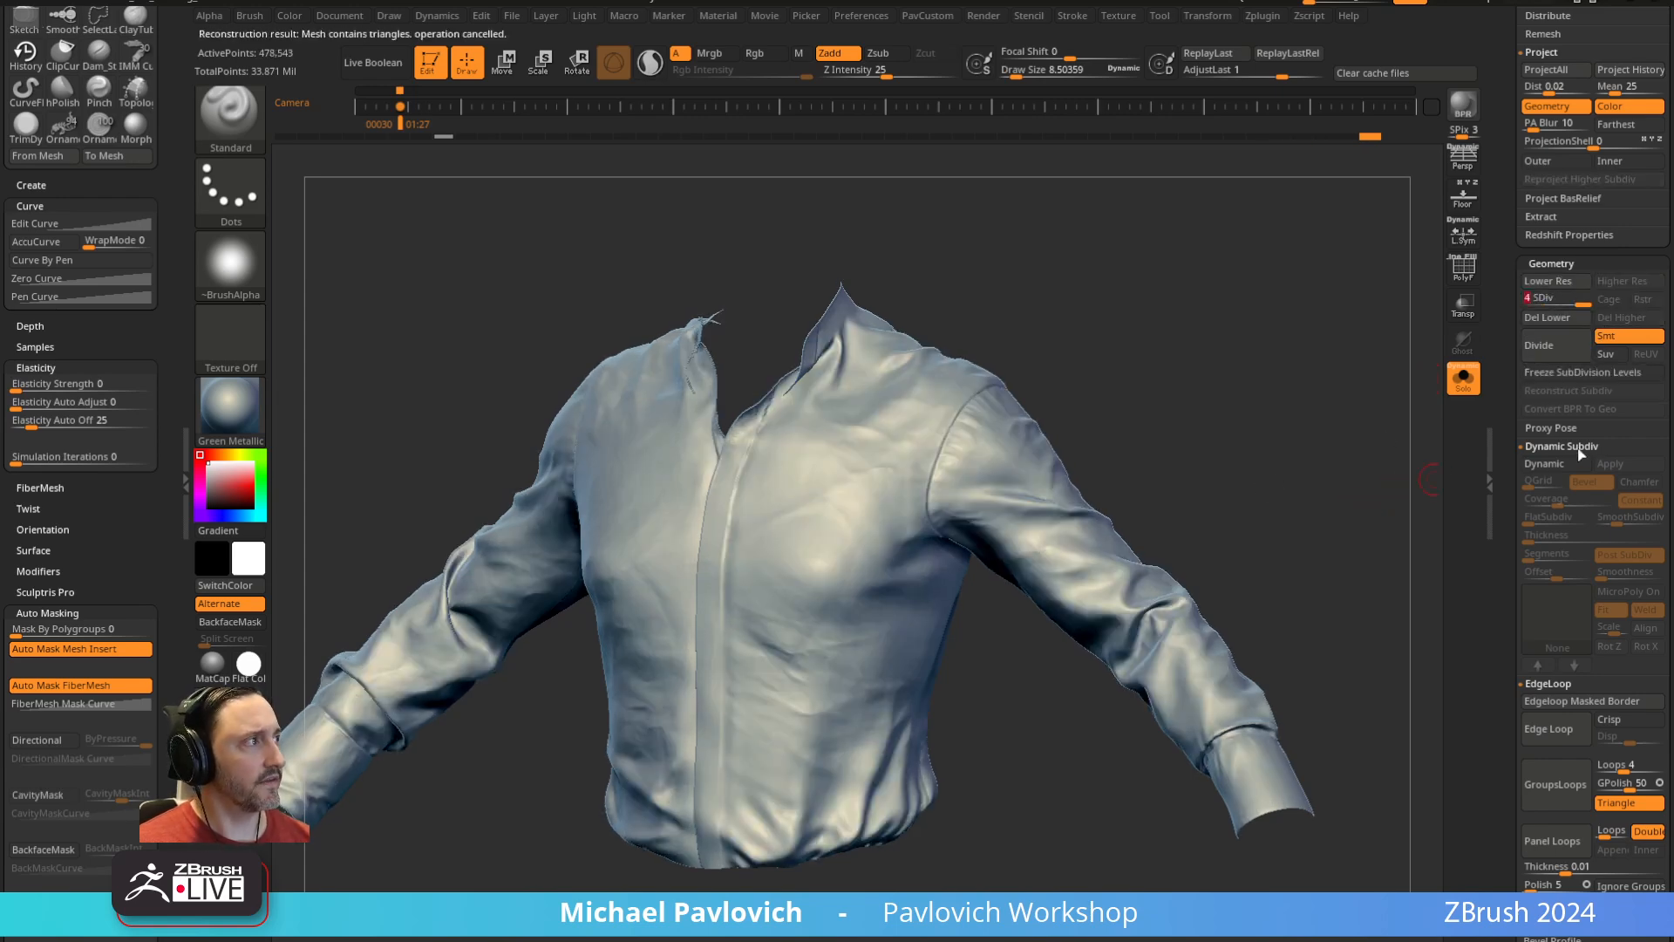
Enable Dynamic Subdiv on the shell with SmoothSubdiv 0, thickness 0.00296, offset -100 and thickness smoothness 100
scroll(1527, 582, "down", 3)
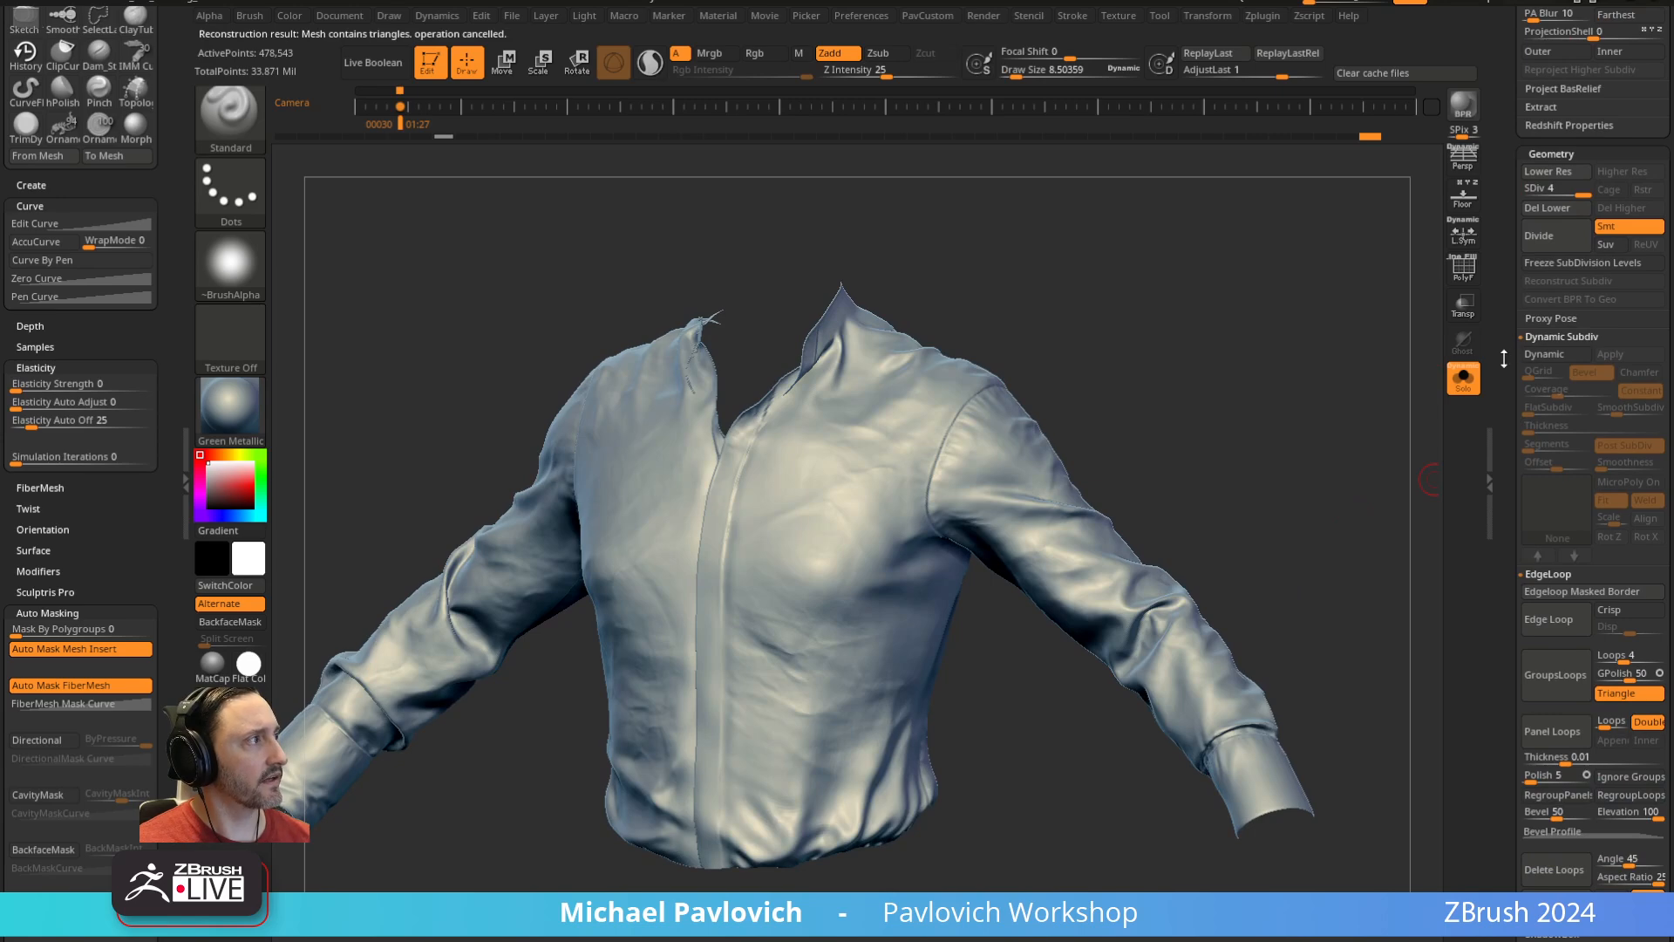
left_click_drag(1504, 358, 1504, 352)
left_click(1545, 348)
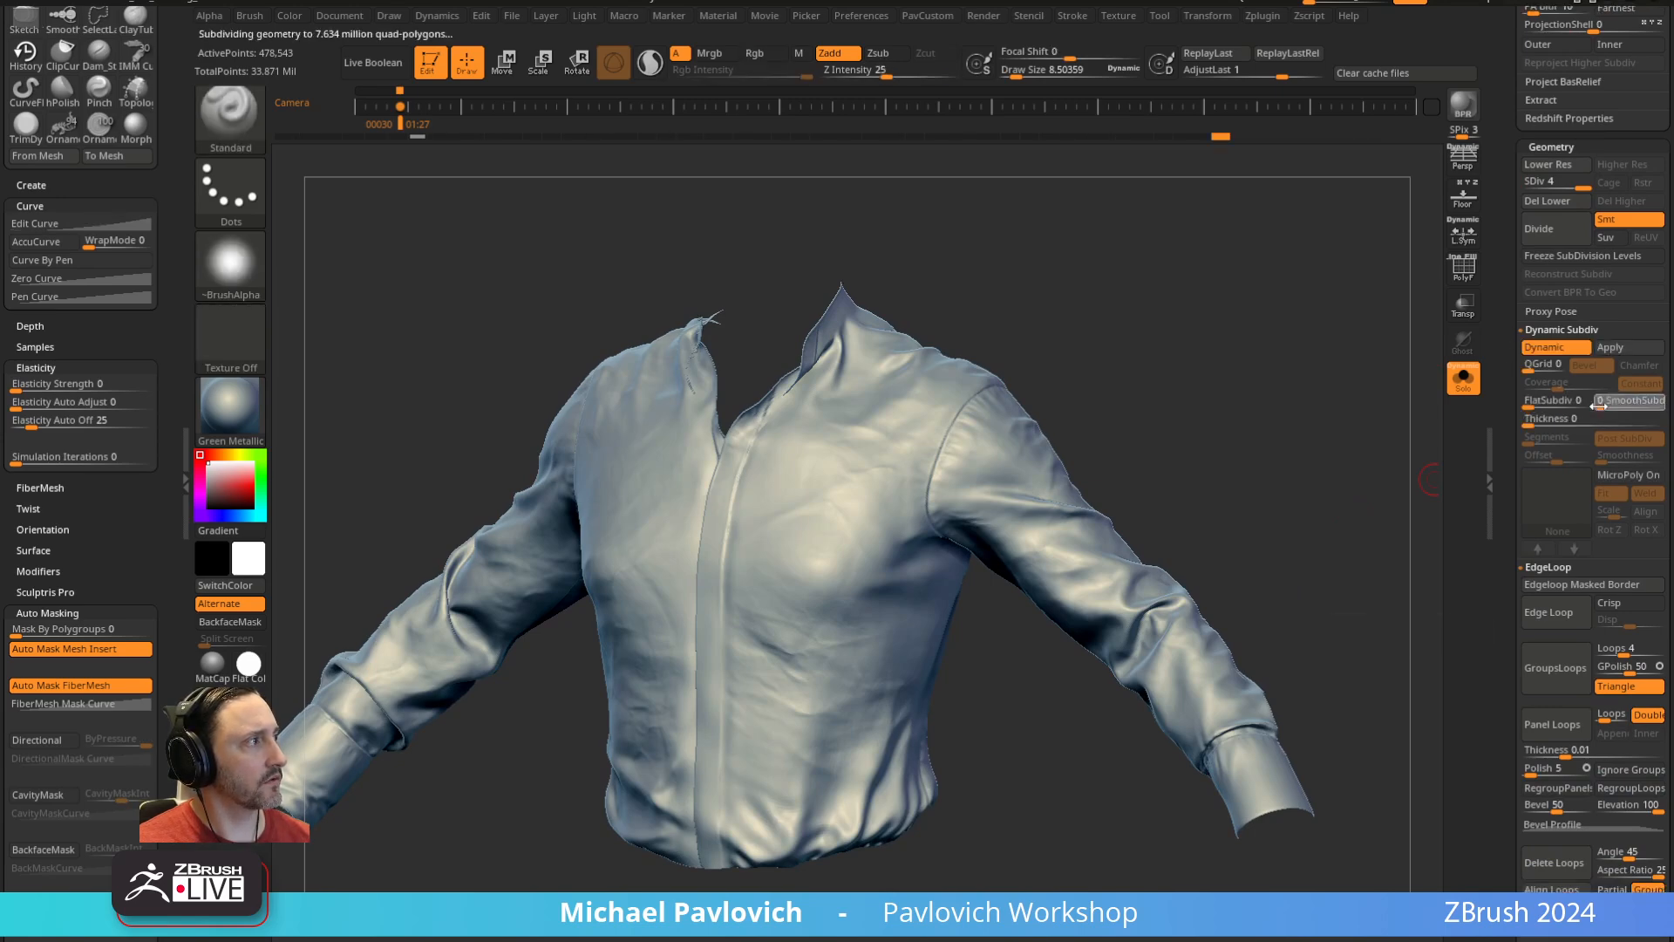
left_click(1554, 418)
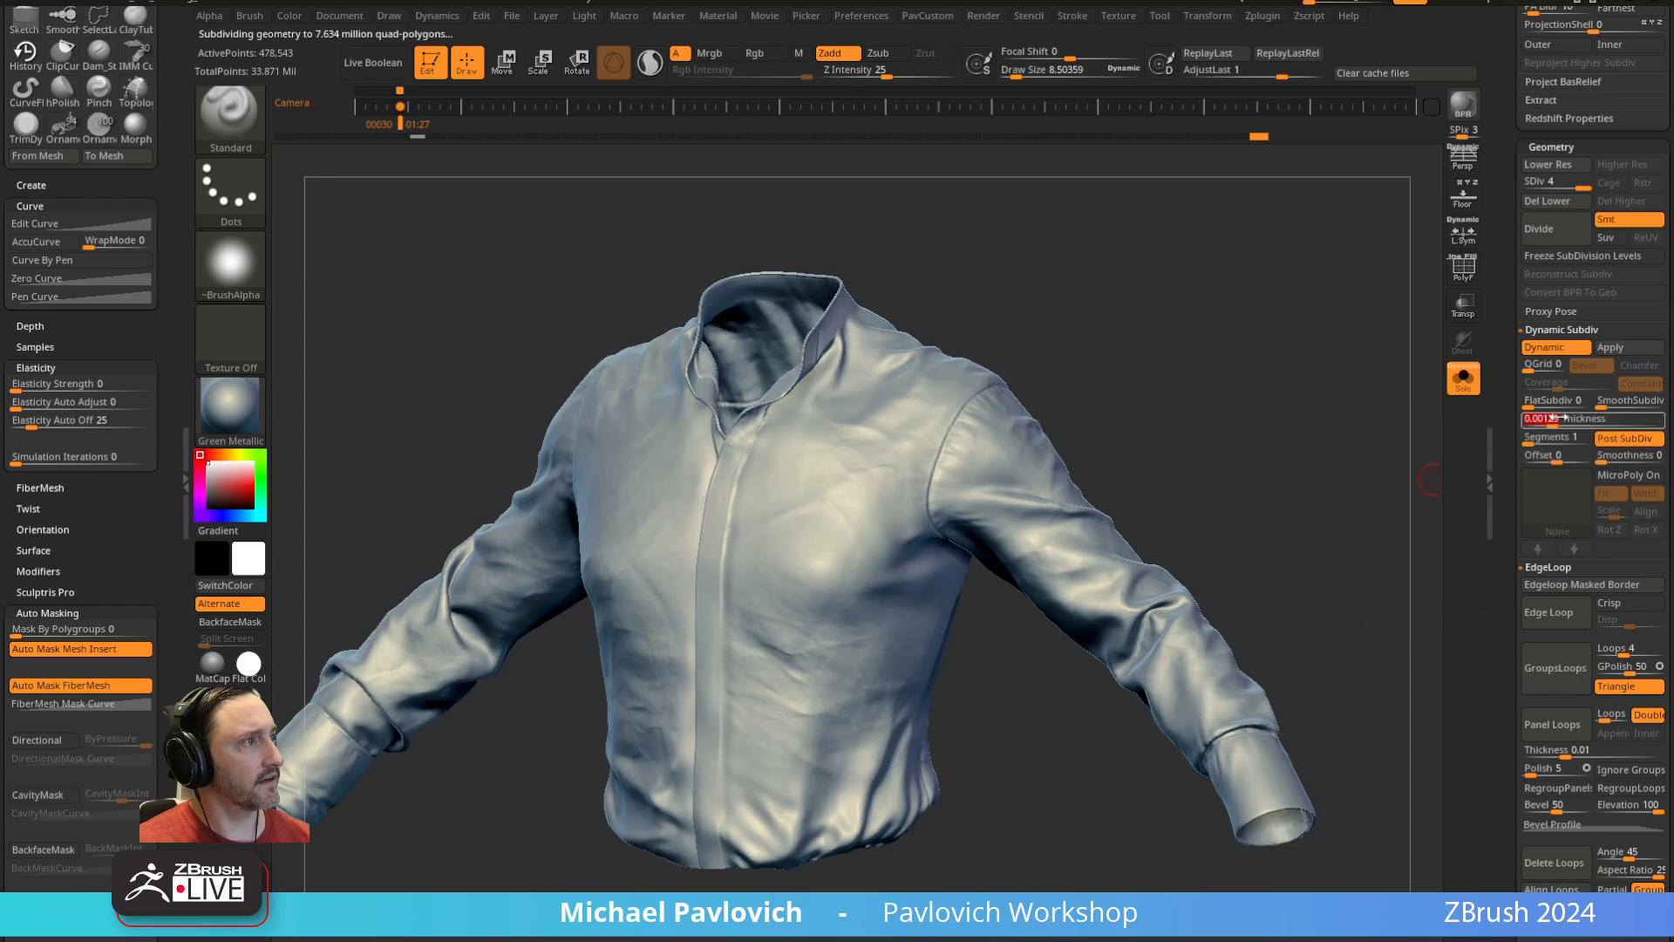
mouse_move(1557, 419)
left_mouse_down()
mouse_move(1571, 419)
mouse_move(1512, 470)
mouse_move(1558, 425)
left_mouse_up()
left_click_drag(1142, 367, 1208, 451)
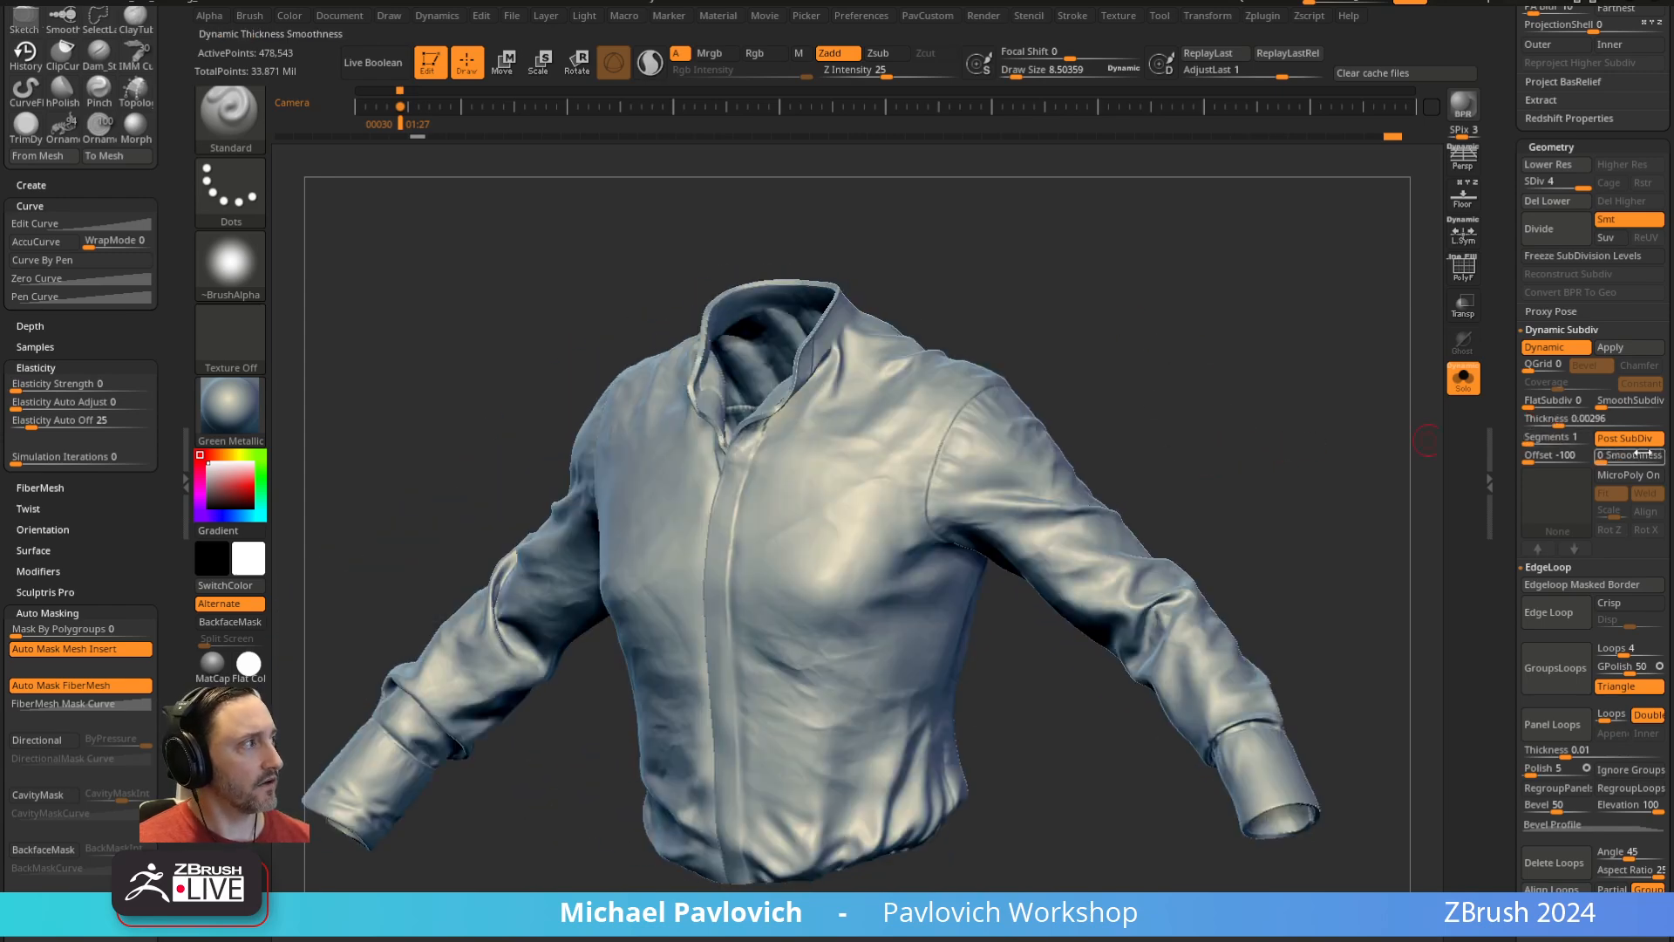
left_click_drag(1615, 458, 1669, 459)
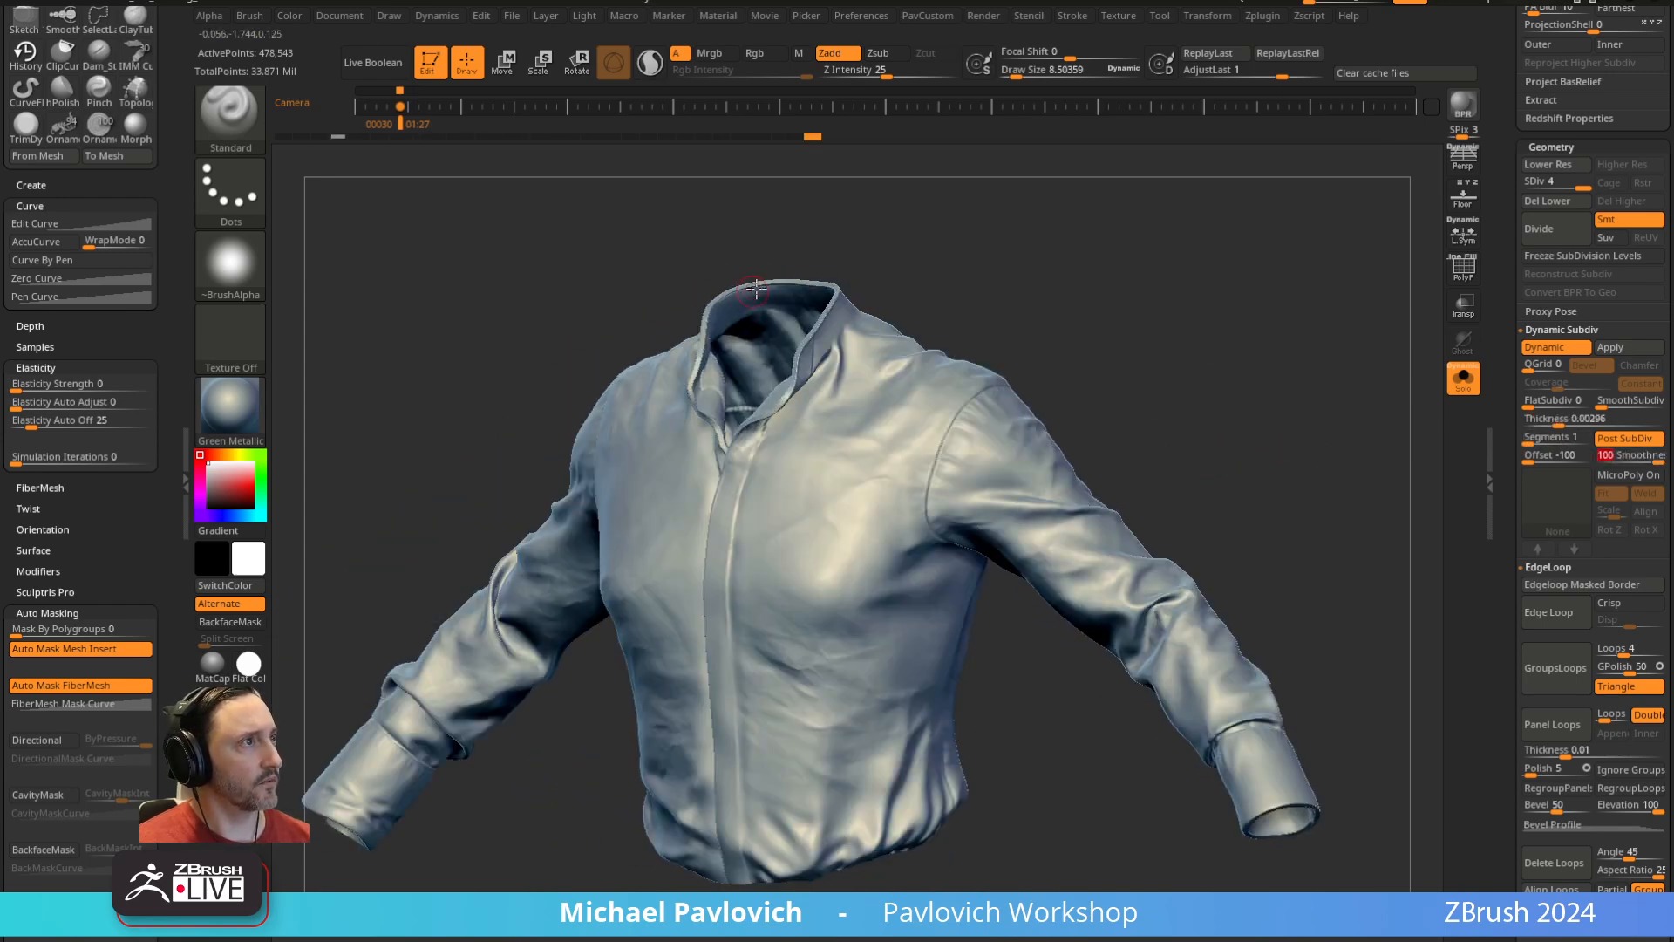
left_click_drag(1213, 324, 1267, 331)
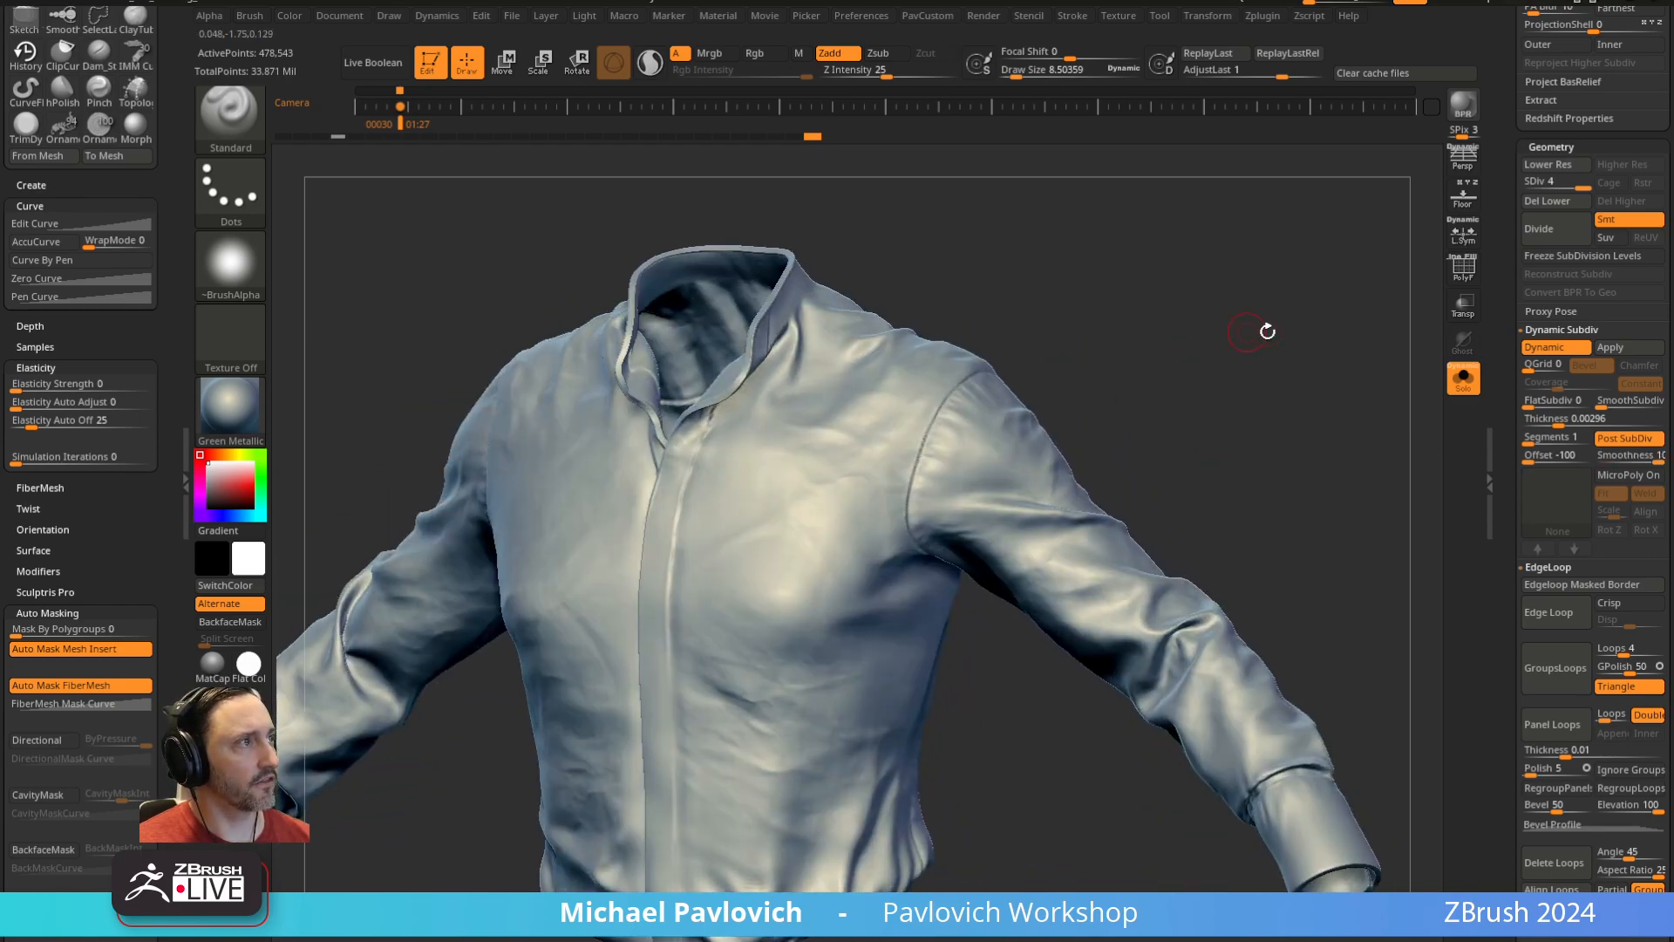
Toggle the dynamic thickness off and on to compare the shirt, then apply it to the mesh
left_click(1551, 348)
key("shift+d")
key("shift+d")
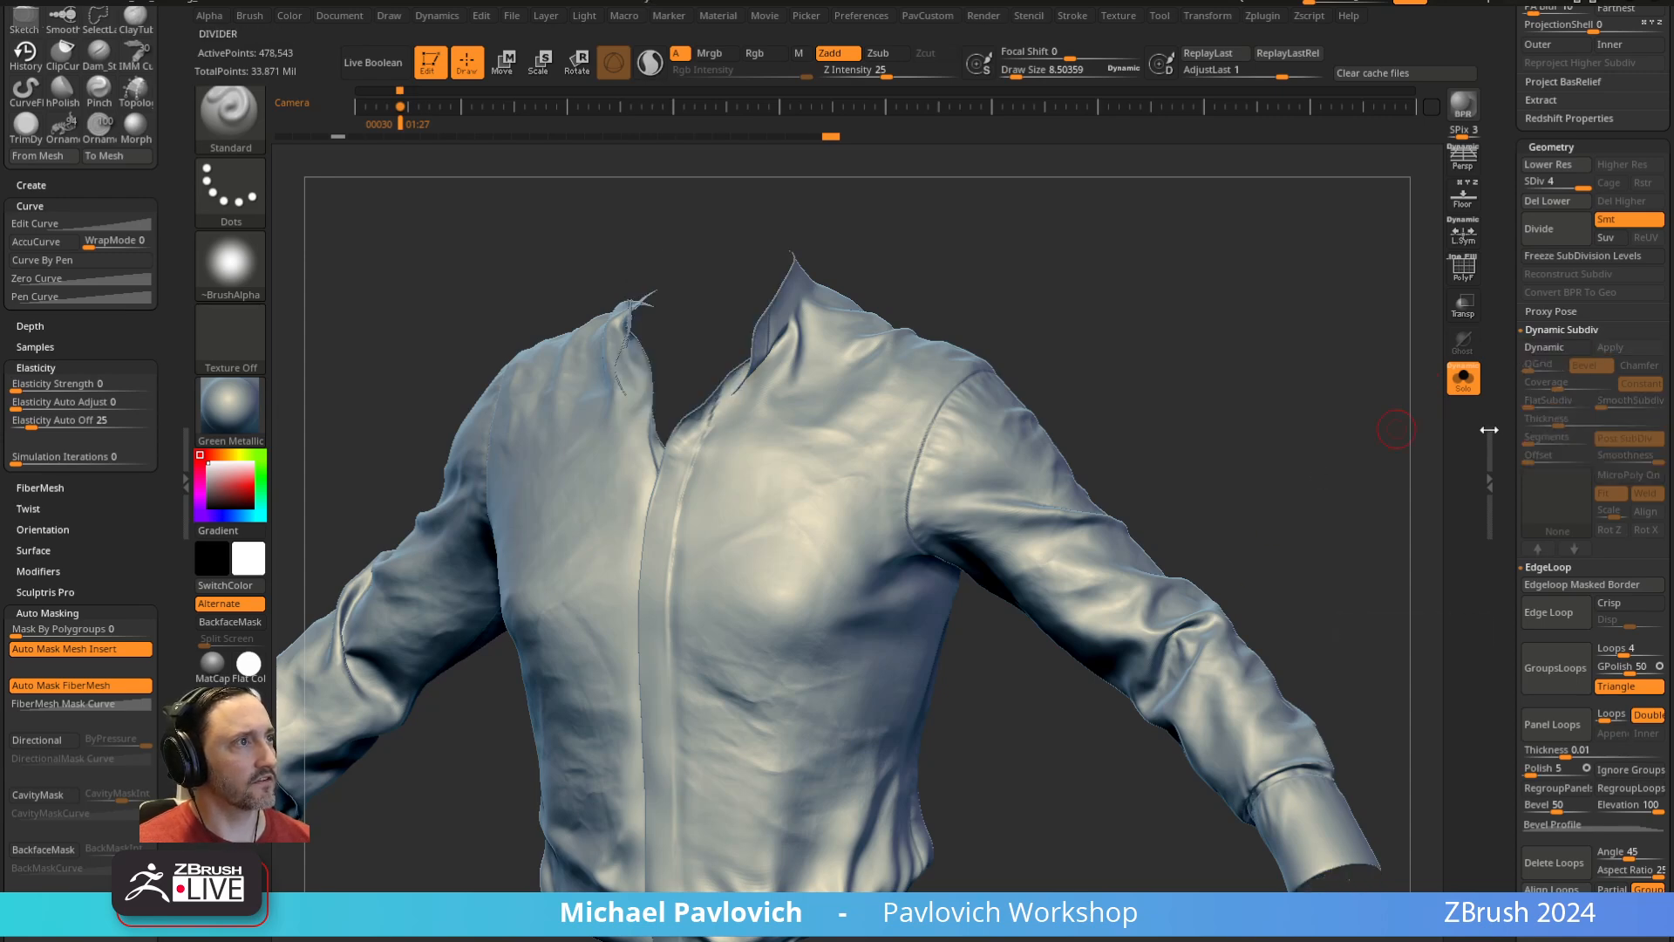
left_click(1568, 346)
left_click_drag(1347, 464, 1302, 424, "alt")
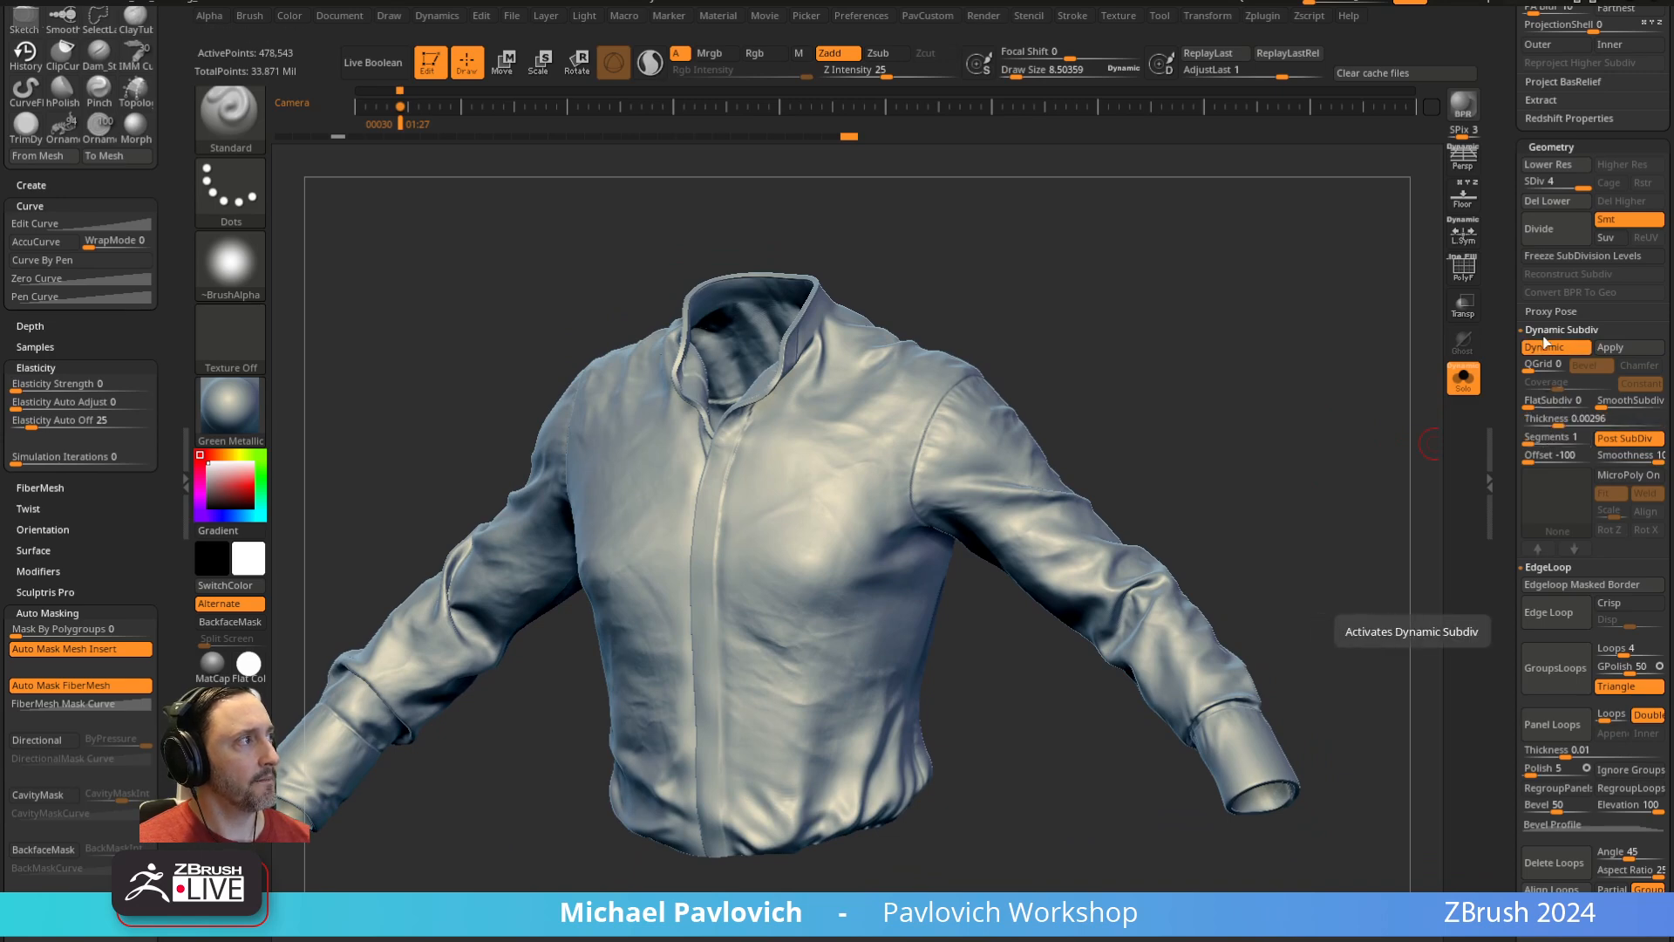
left_click(1609, 347)
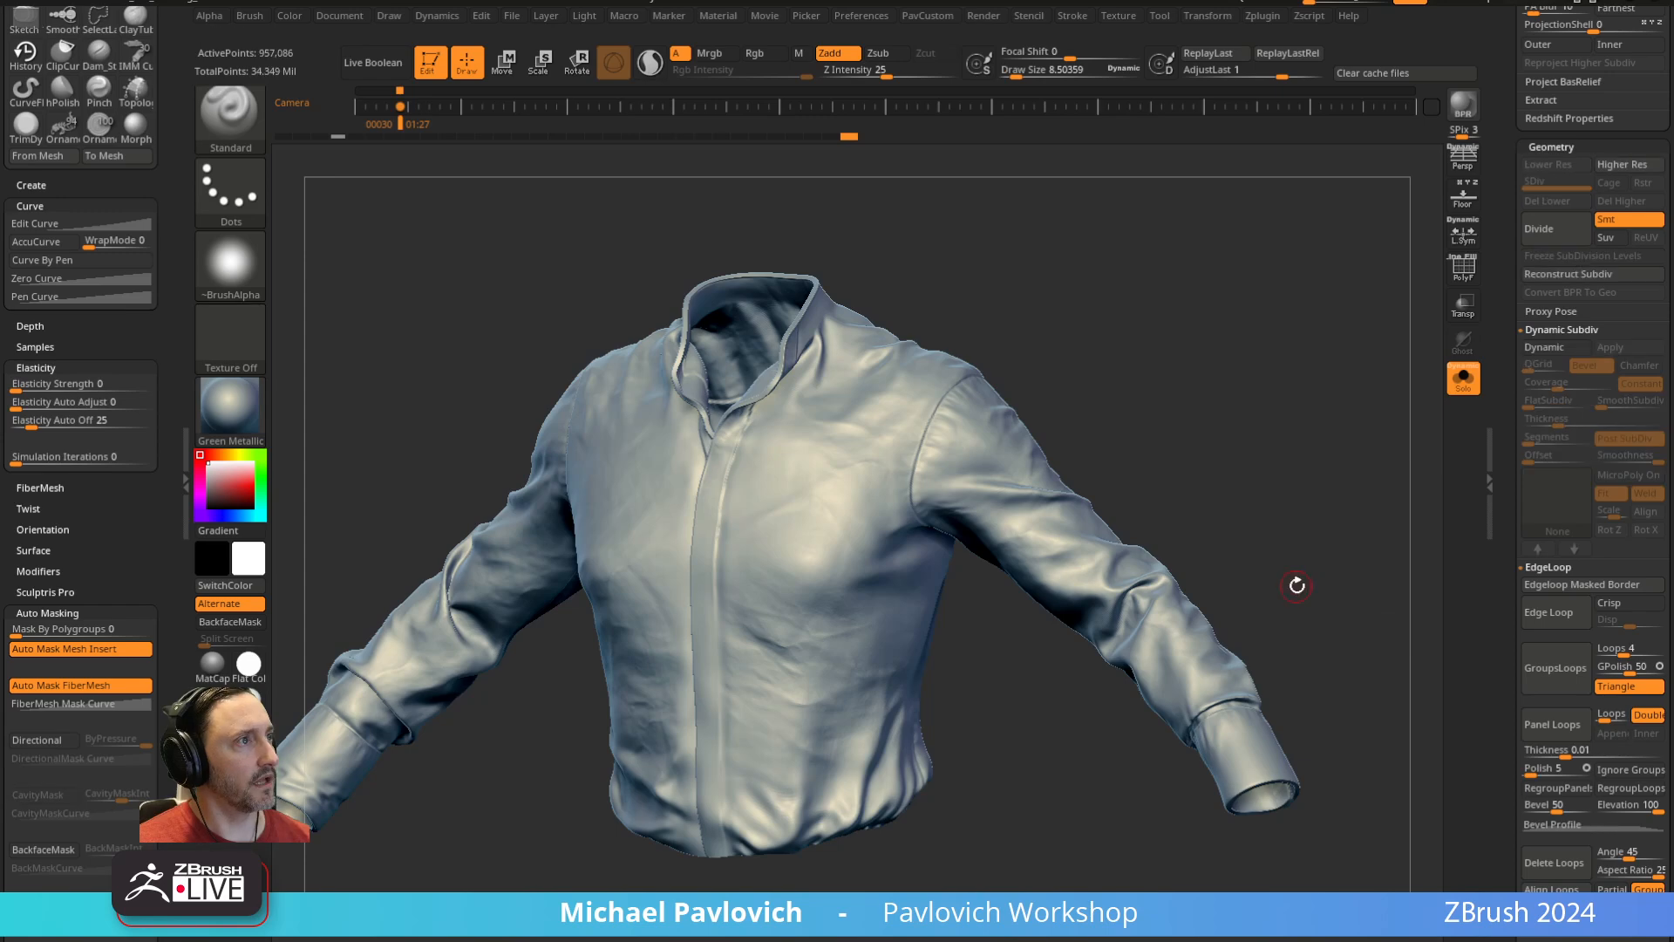
Show the wireframe and insert a single edge loop around one sleeve cuff's rim with the ZModeler brush
key("shift+f")
left_click_drag(1282, 384, 1372, 445)
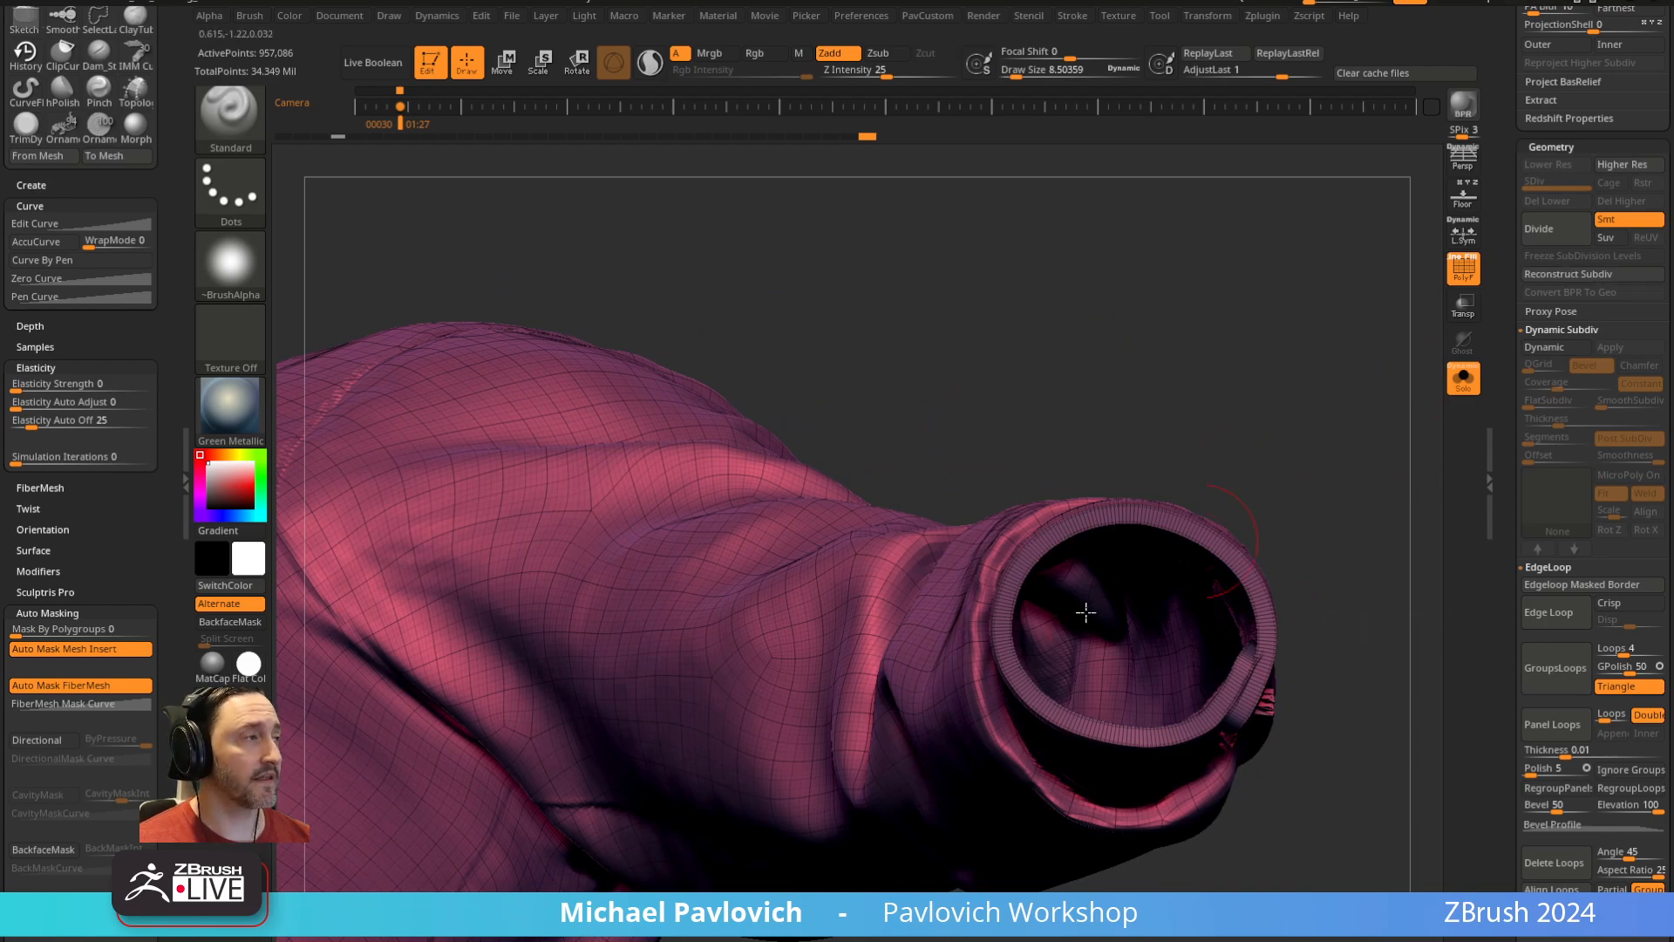
left_click_drag(1084, 605, 1019, 479)
key("b")
key("z")
key("m")
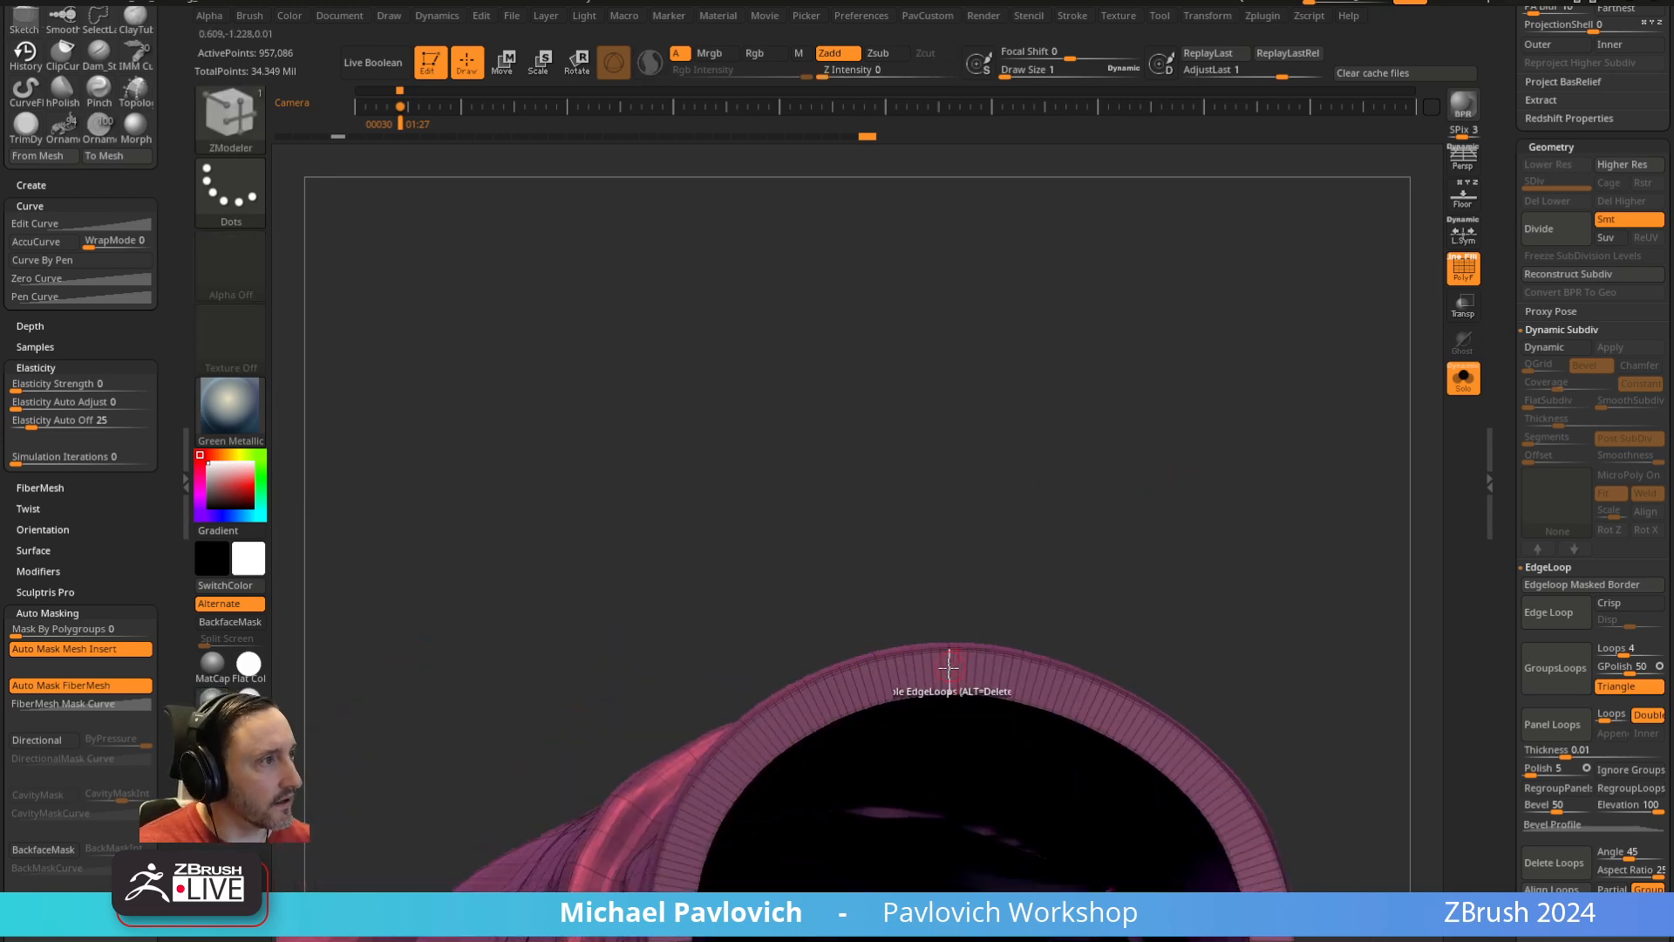
key("space")
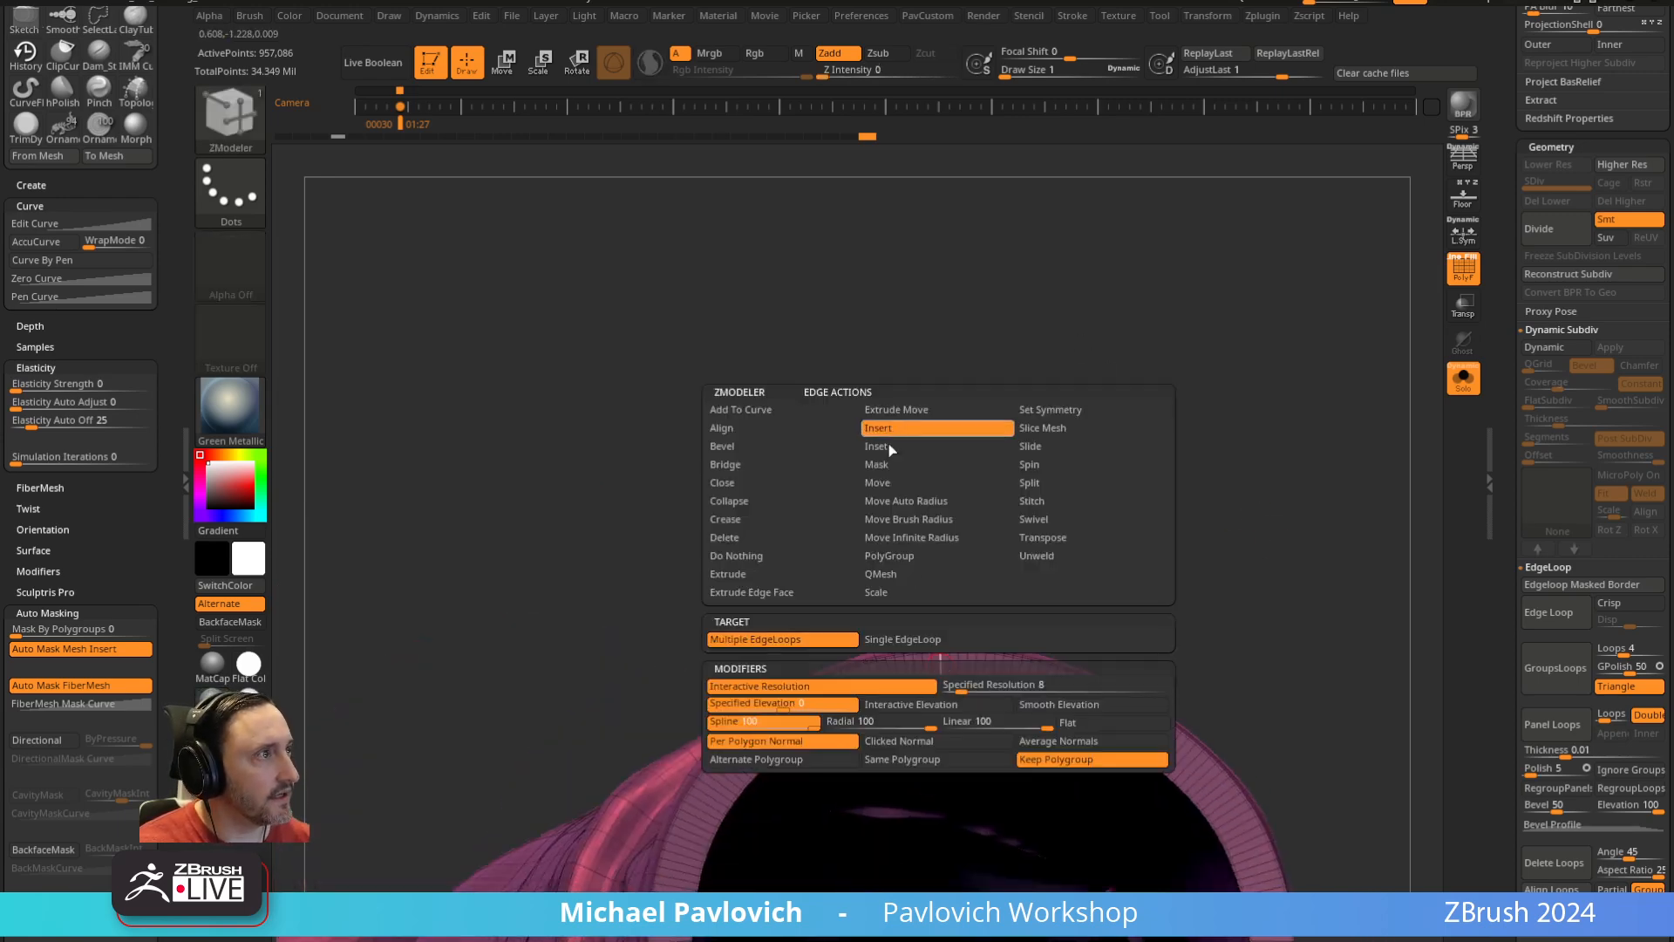
left_click(893, 640)
left_click(940, 667)
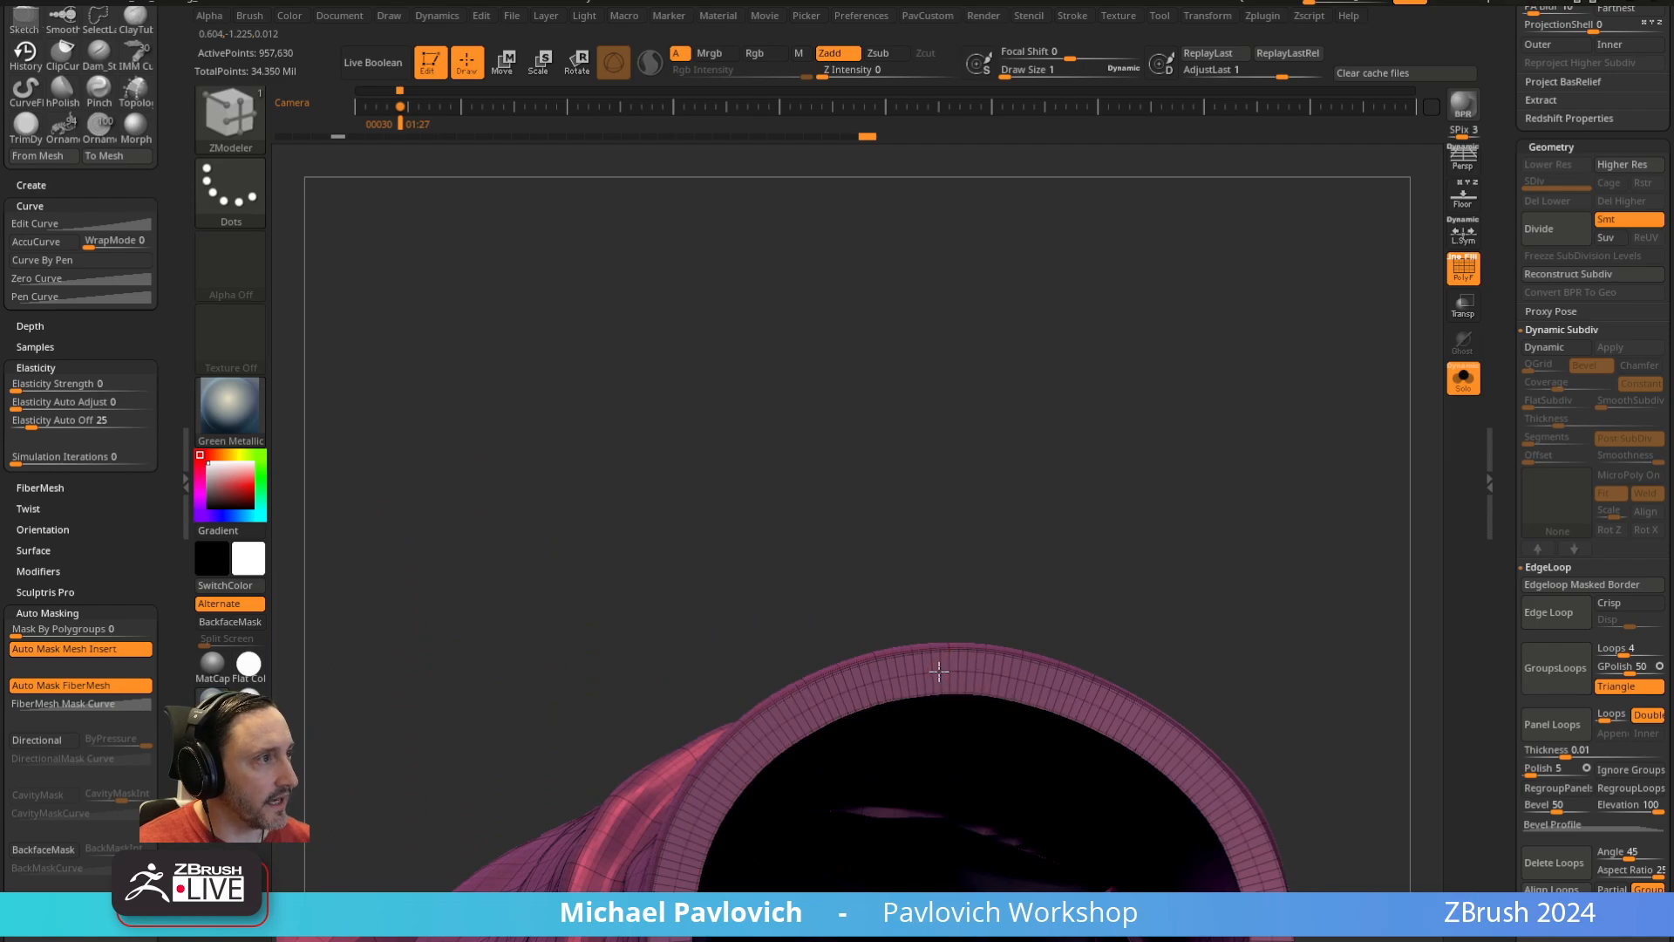
Insert a single edge loop along the collar opening's rim and around the other sleeve cuff's rim
left_click_drag(976, 602, 1107, 456)
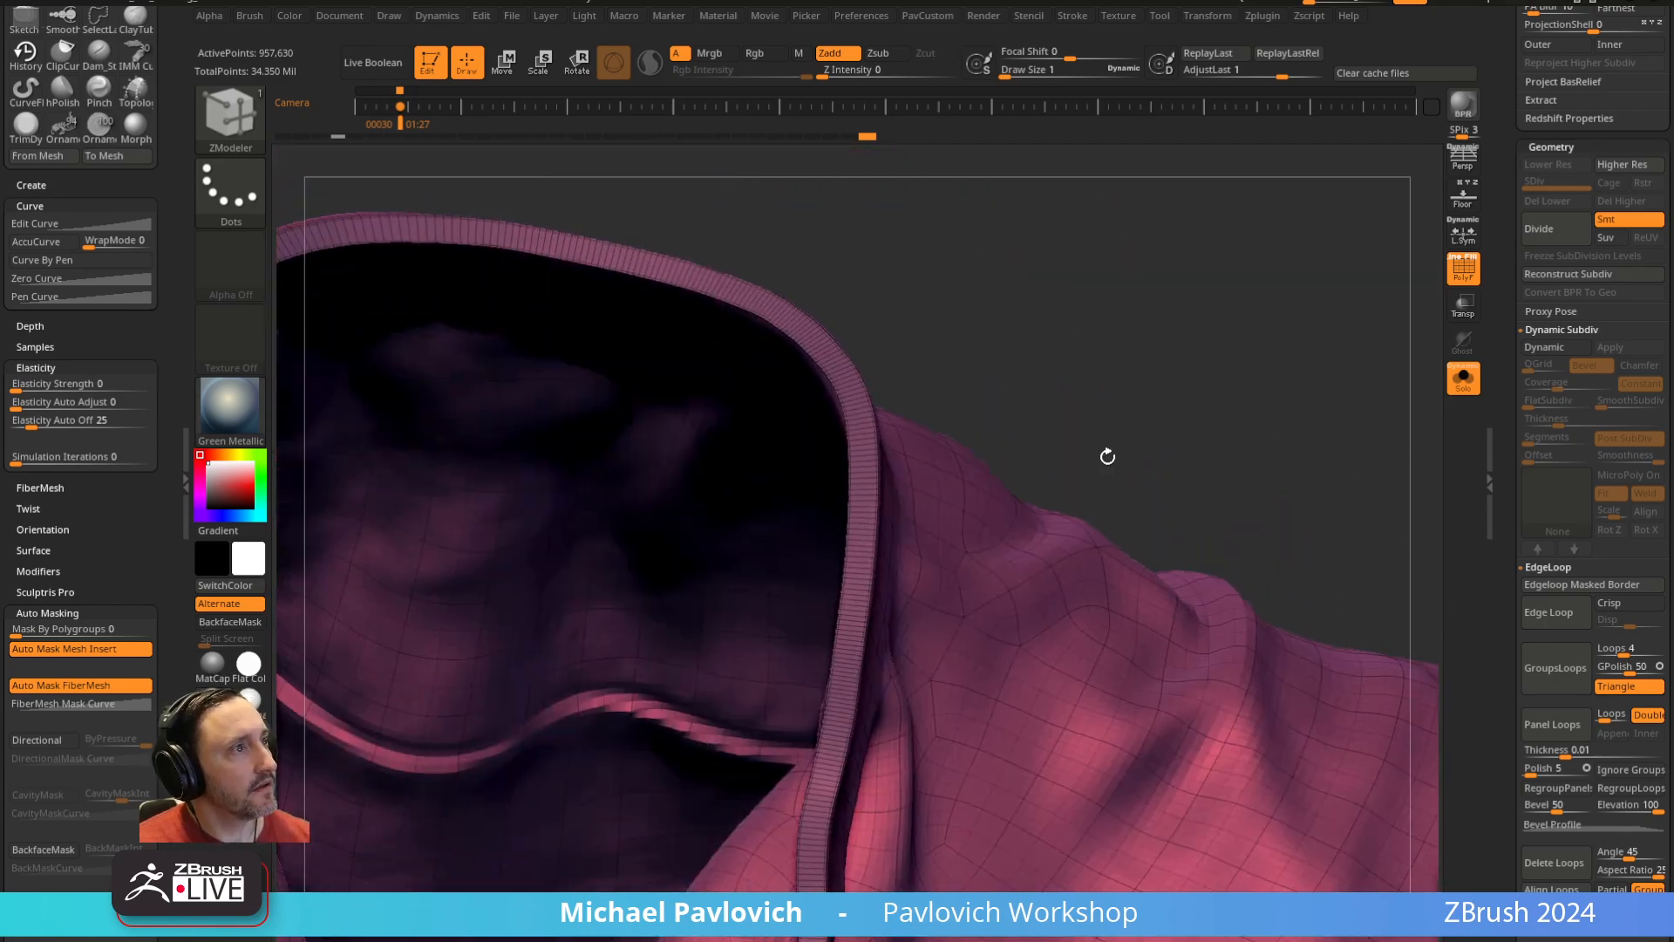
left_click(864, 518)
left_click_drag(864, 518, 870, 330)
right_click_drag(870, 332, 998, 494)
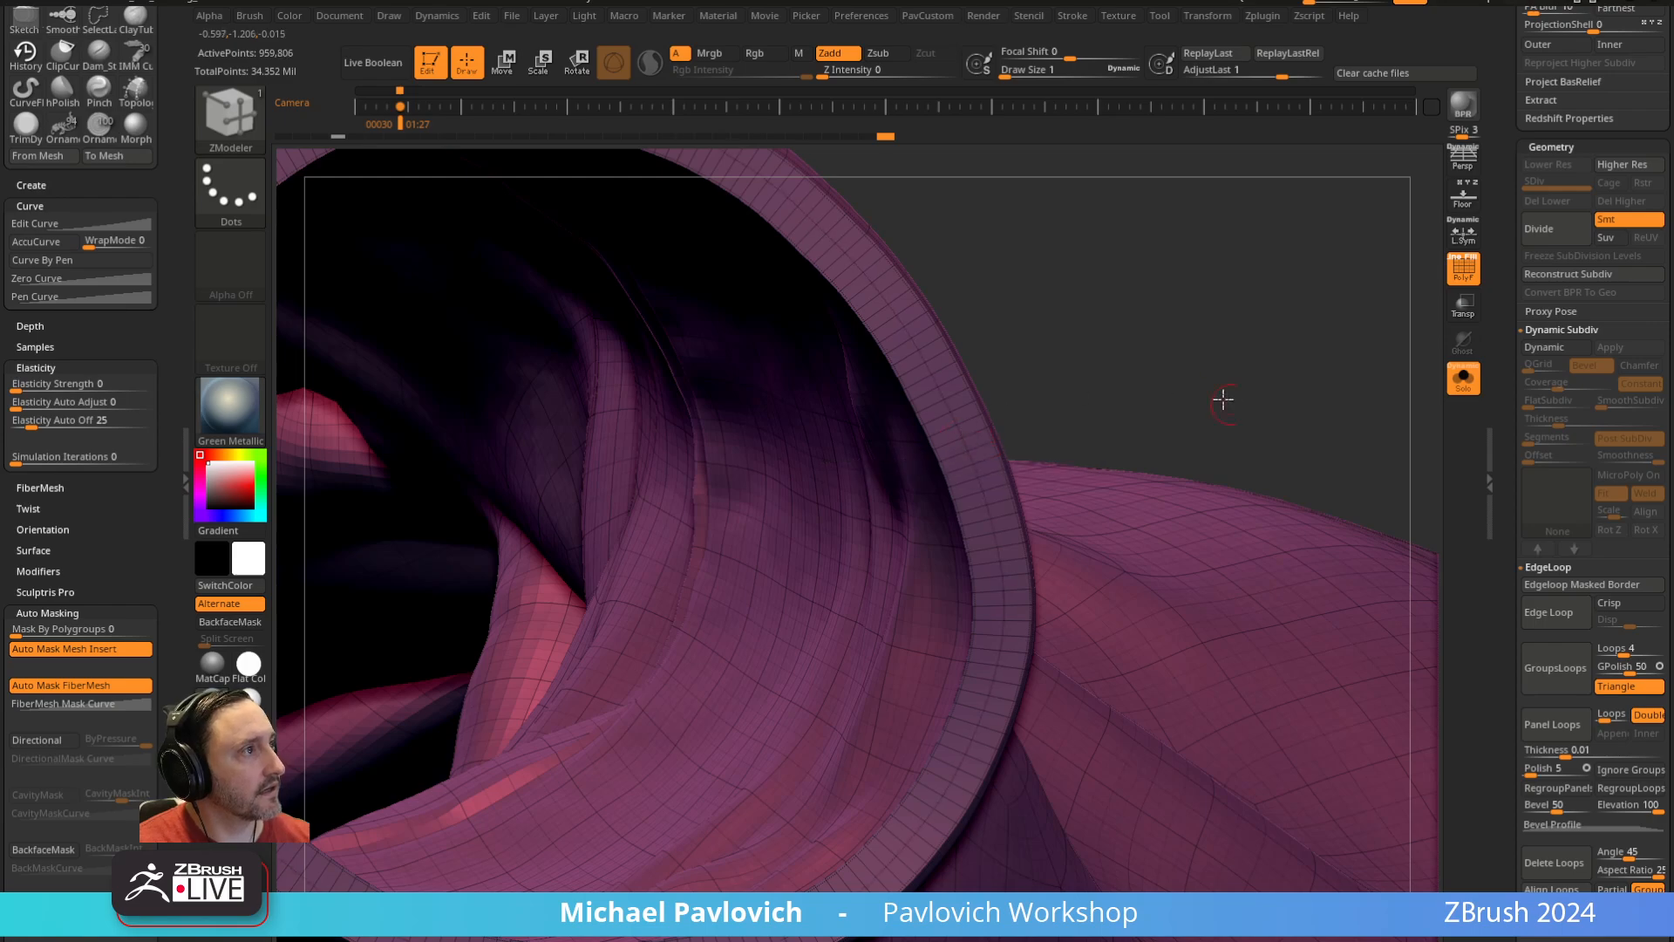
right_click_drag(1224, 399, 965, 422)
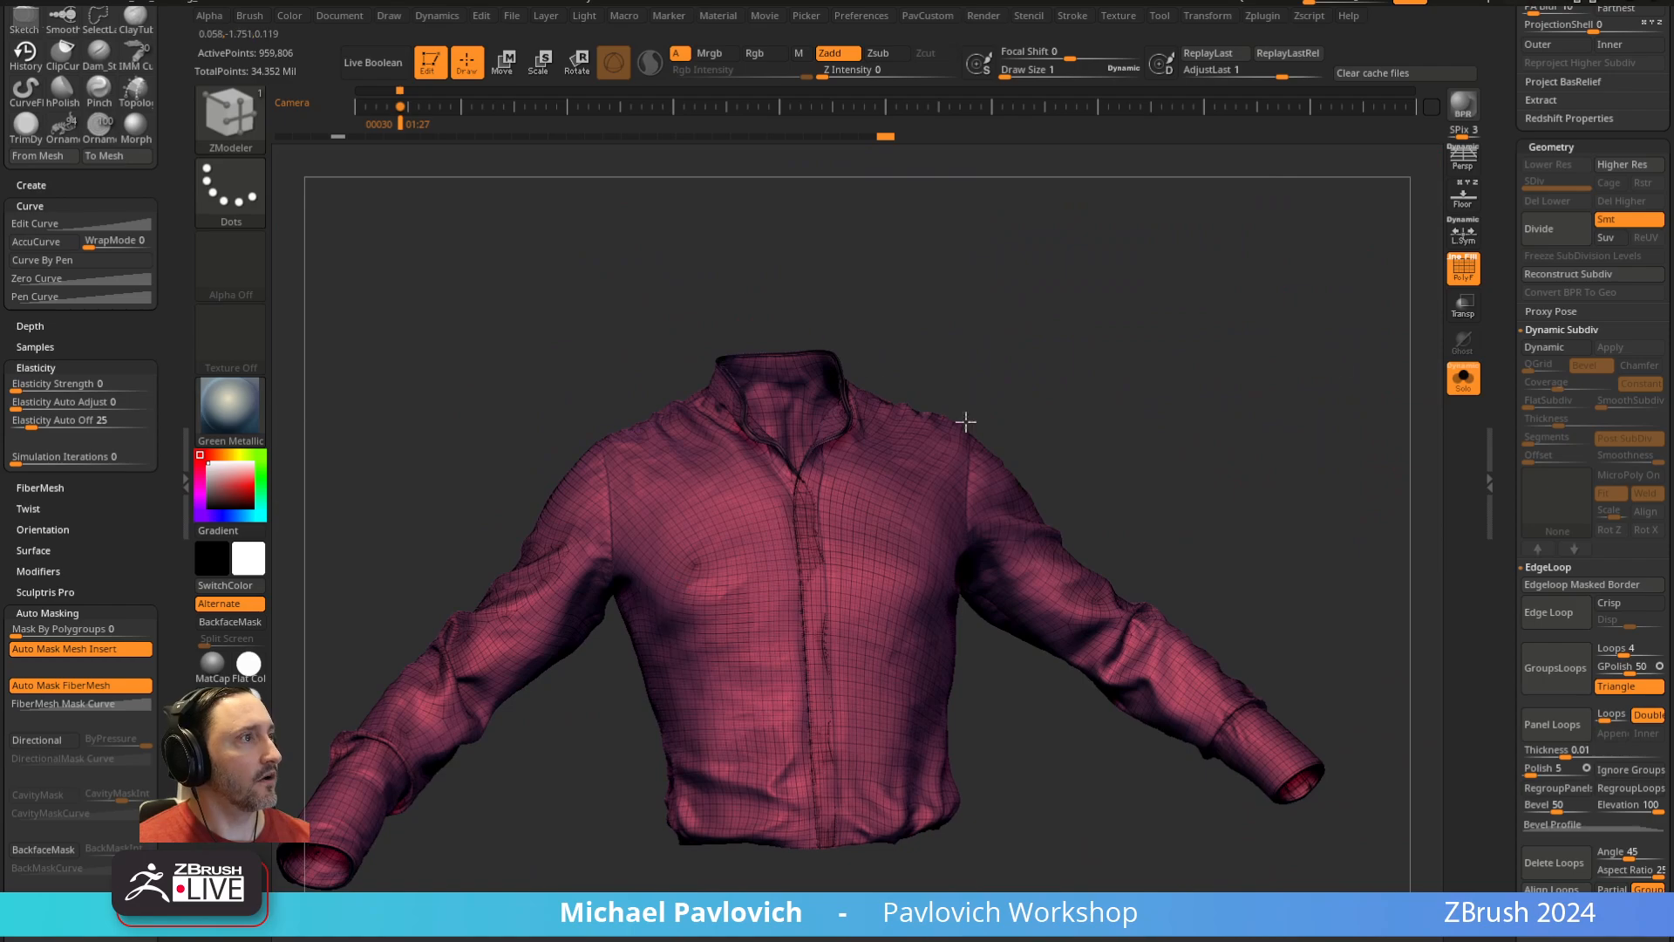
Hide the wireframe and try to reconstruct the thickened shirt's lower subdivision levels
left_click(1465, 275)
right_click_drag(1256, 523, 1011, 488)
right_click_drag(1011, 488, 1309, 506)
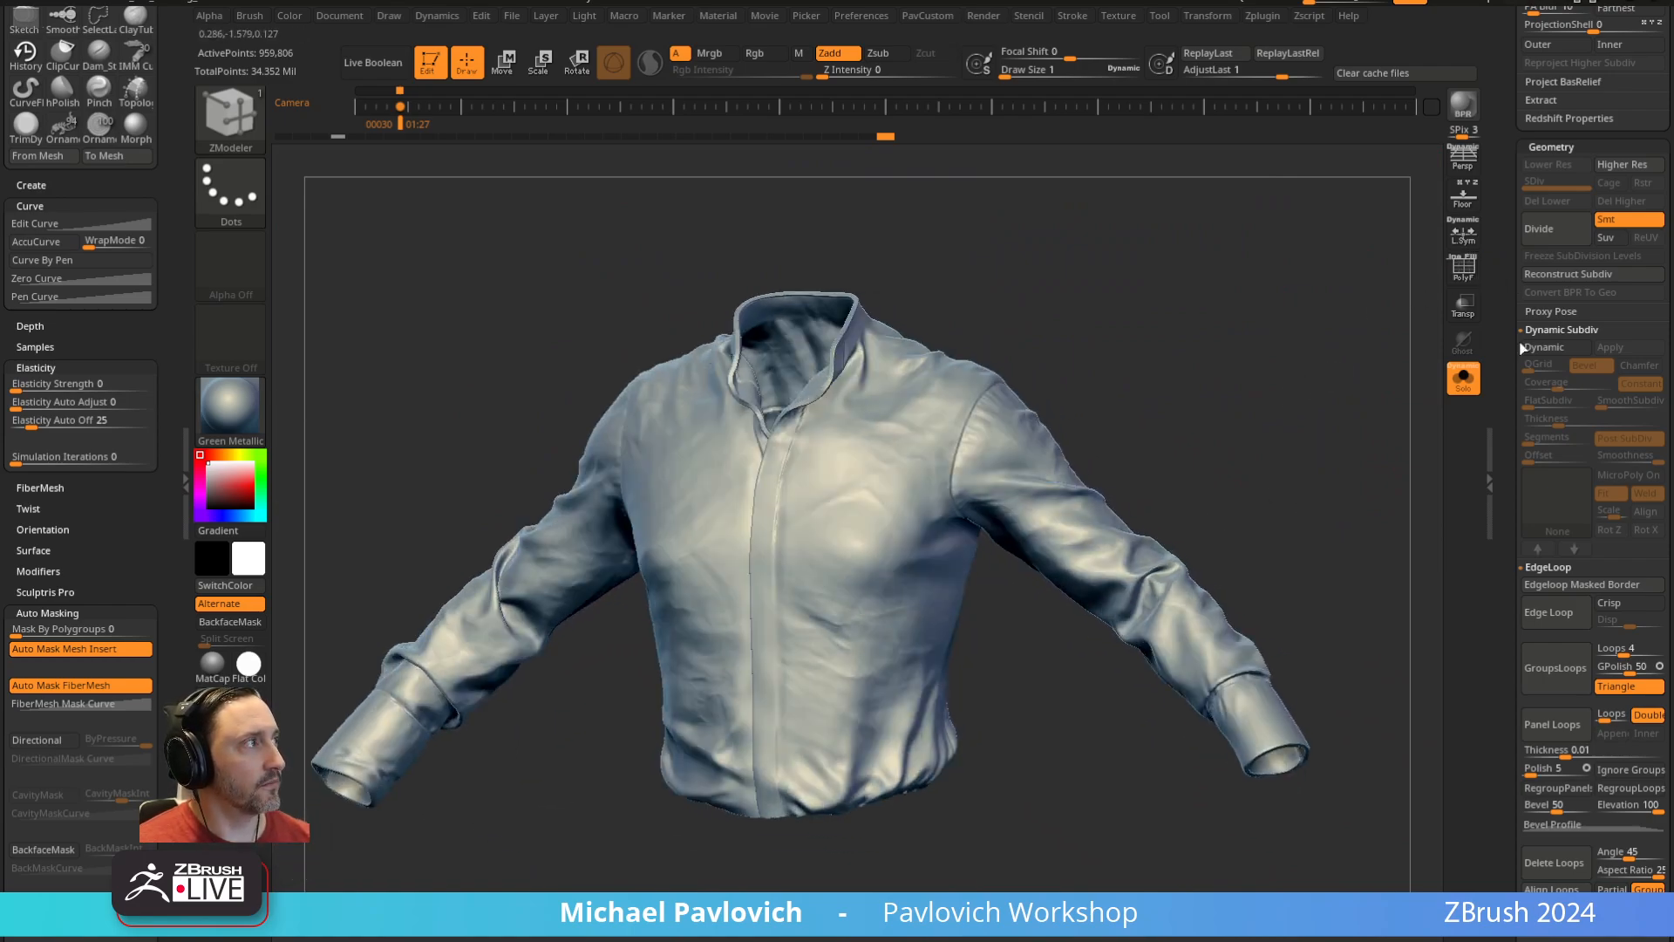
left_click(1566, 273)
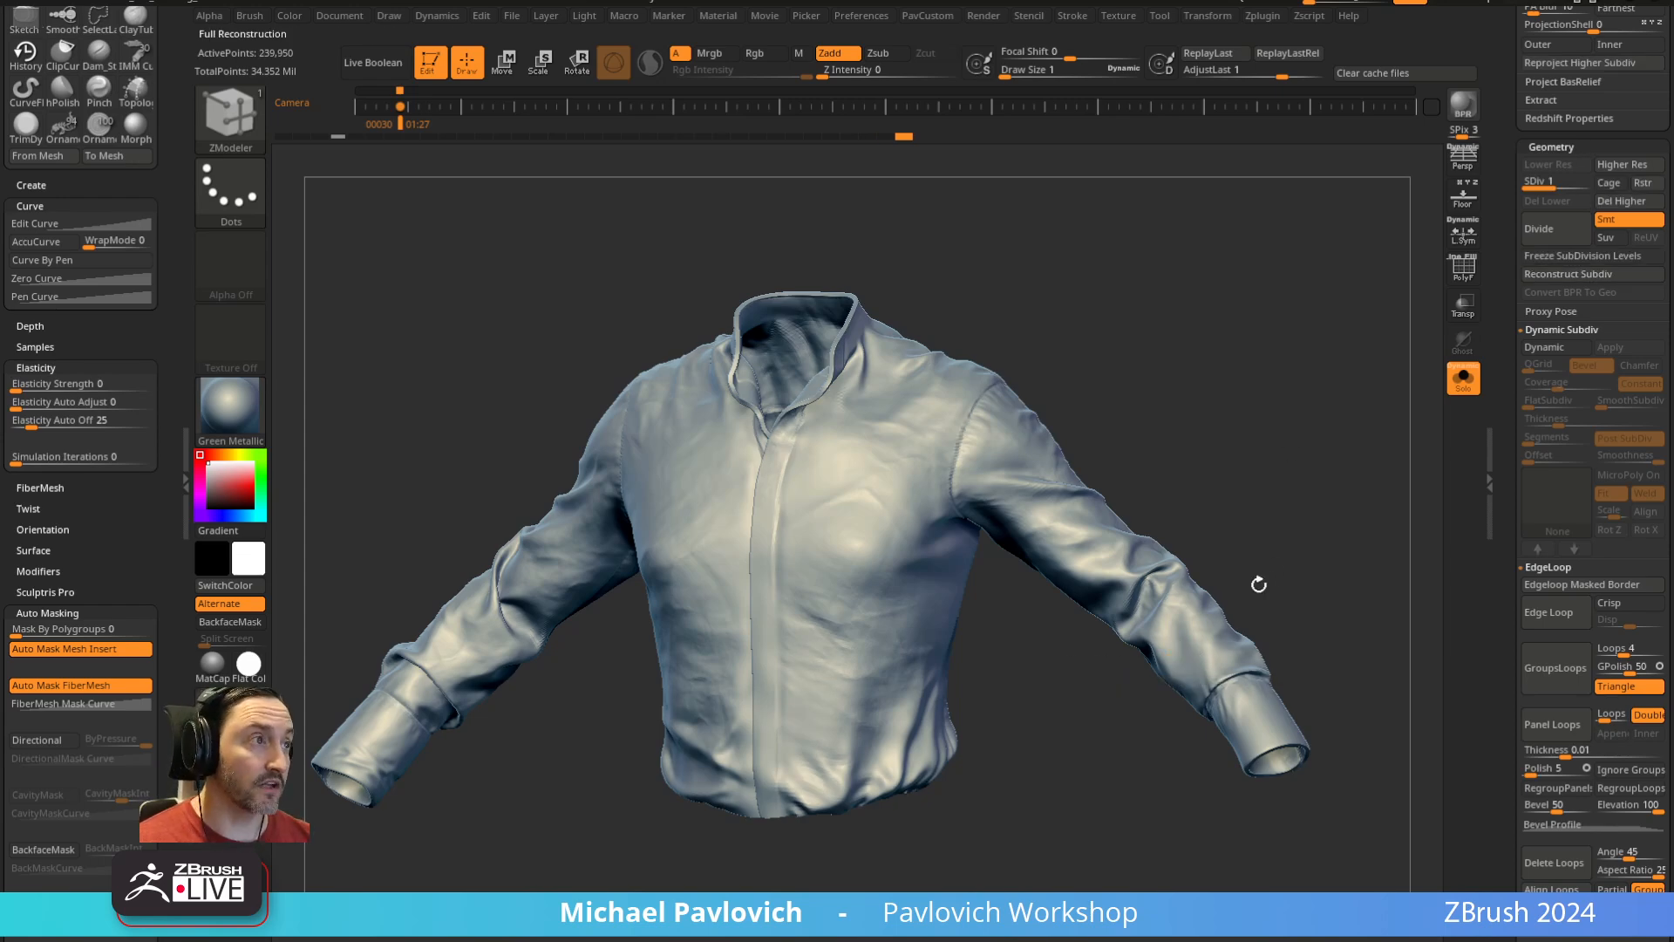
left_click(1556, 275)
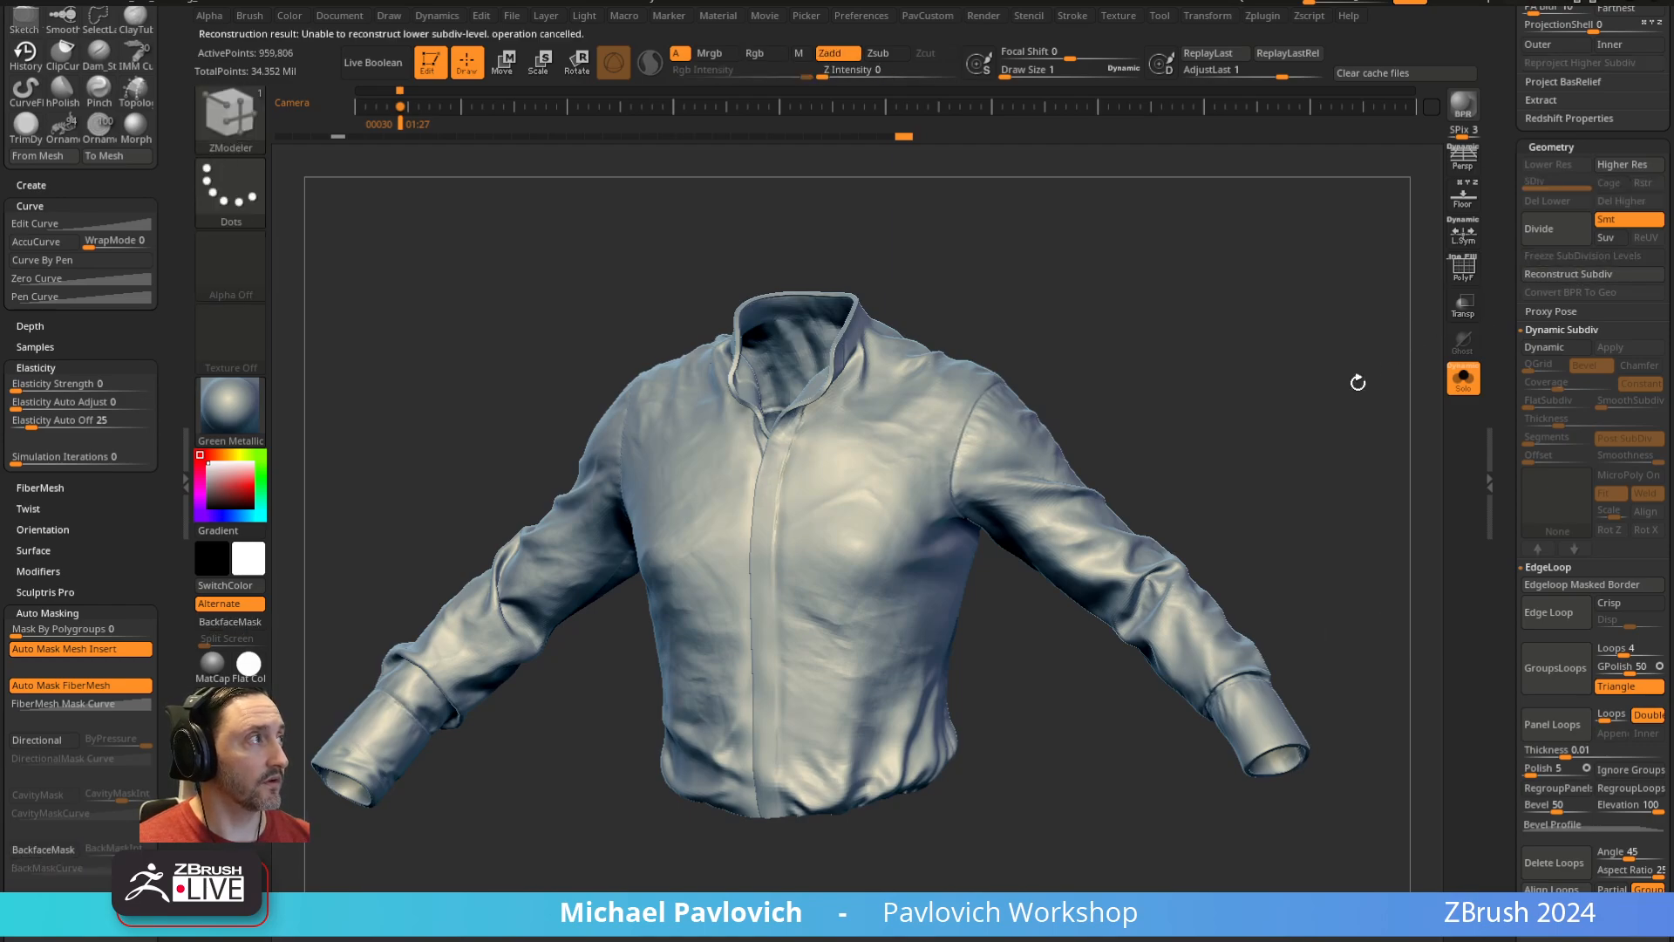
key("ctrl+z")
Show the wireframe again and switch the shirt's material to SkinShade4
left_click_drag(1357, 381, 1160, 366)
left_click(1466, 275)
left_click_drag(1386, 336, 861, 488)
key("space")
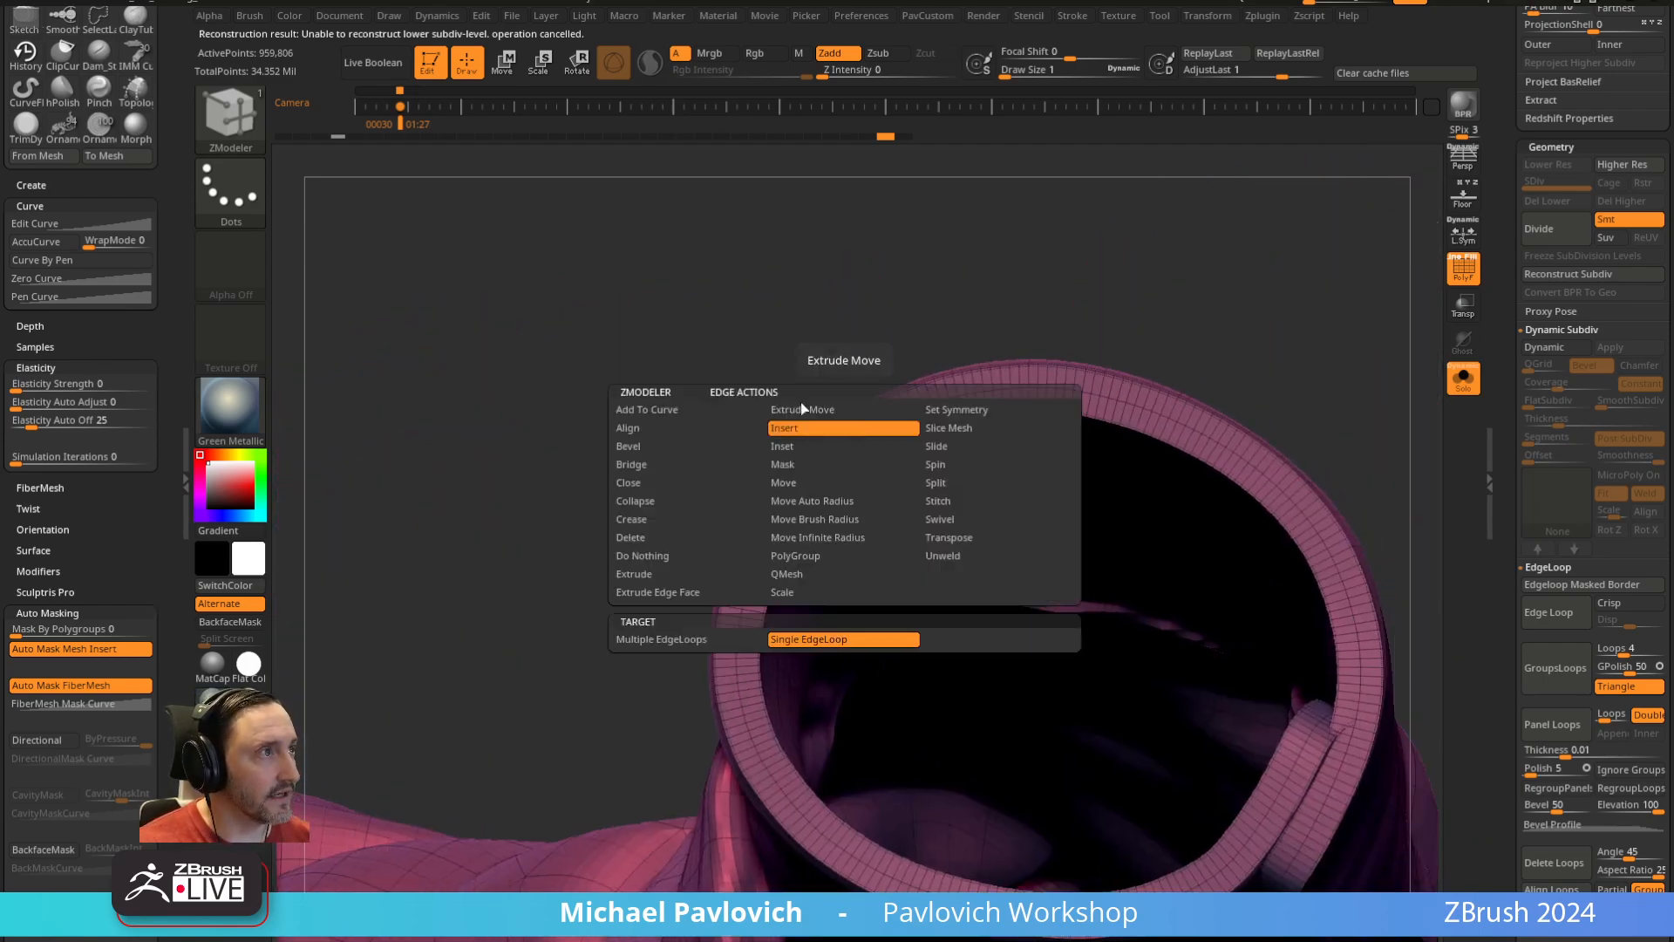
left_click(252, 694)
left_click_drag(515, 488, 1072, 444)
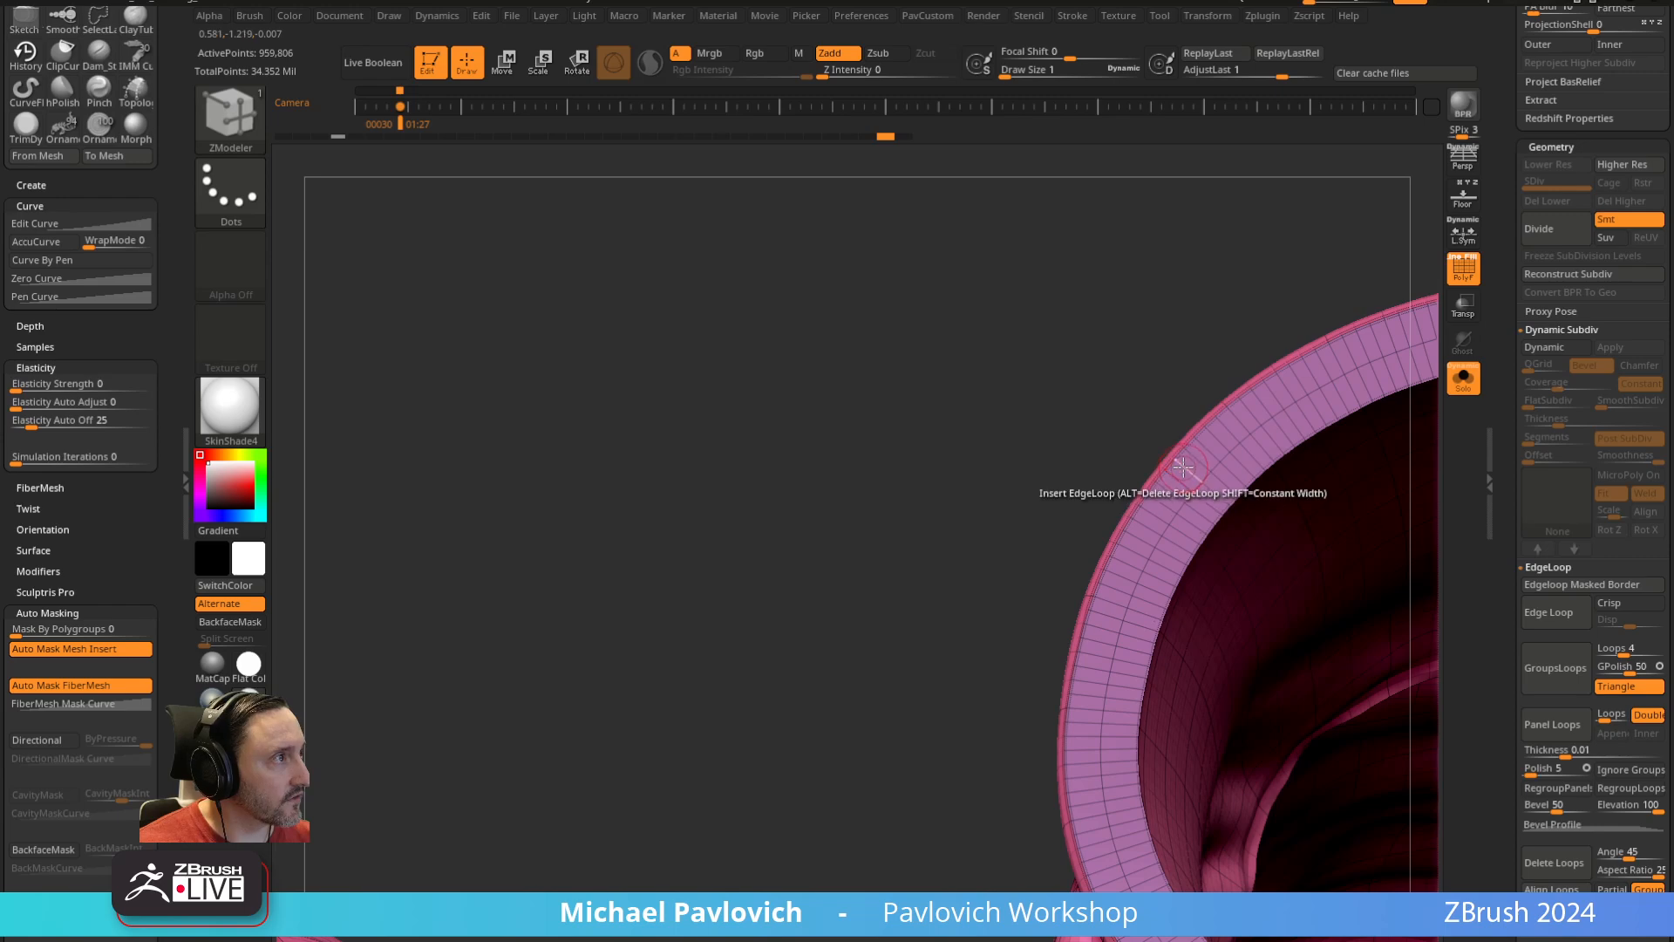
key("ctrl")
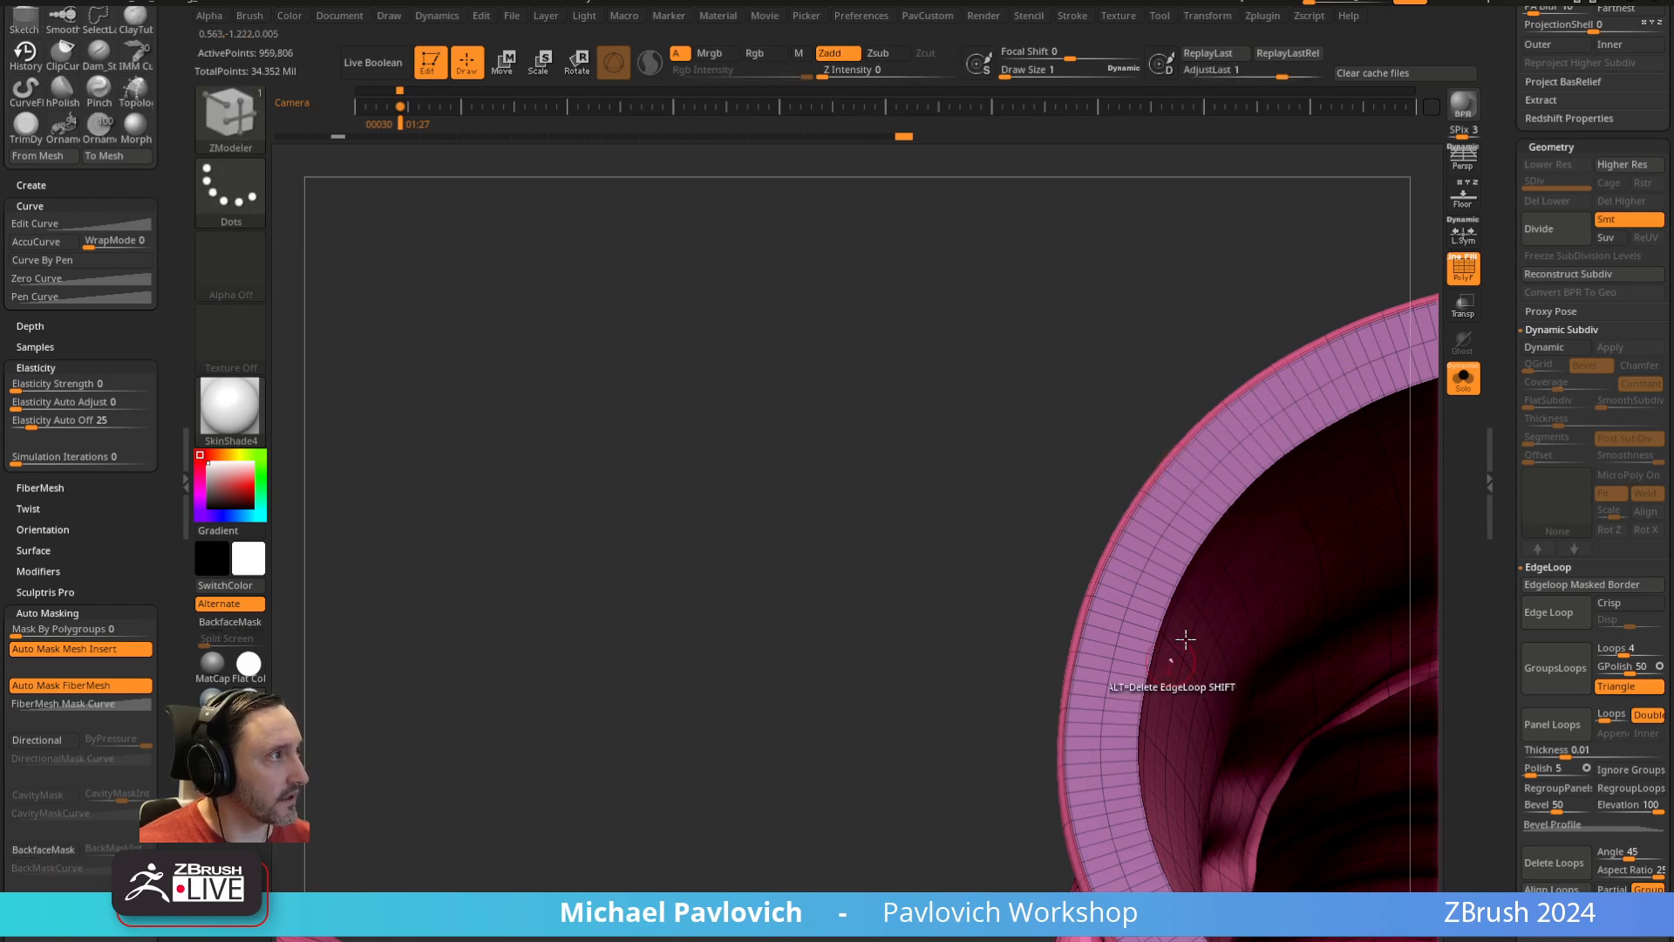
left_click(1193, 464)
key("ctrl+z")
key("ctrl+z")
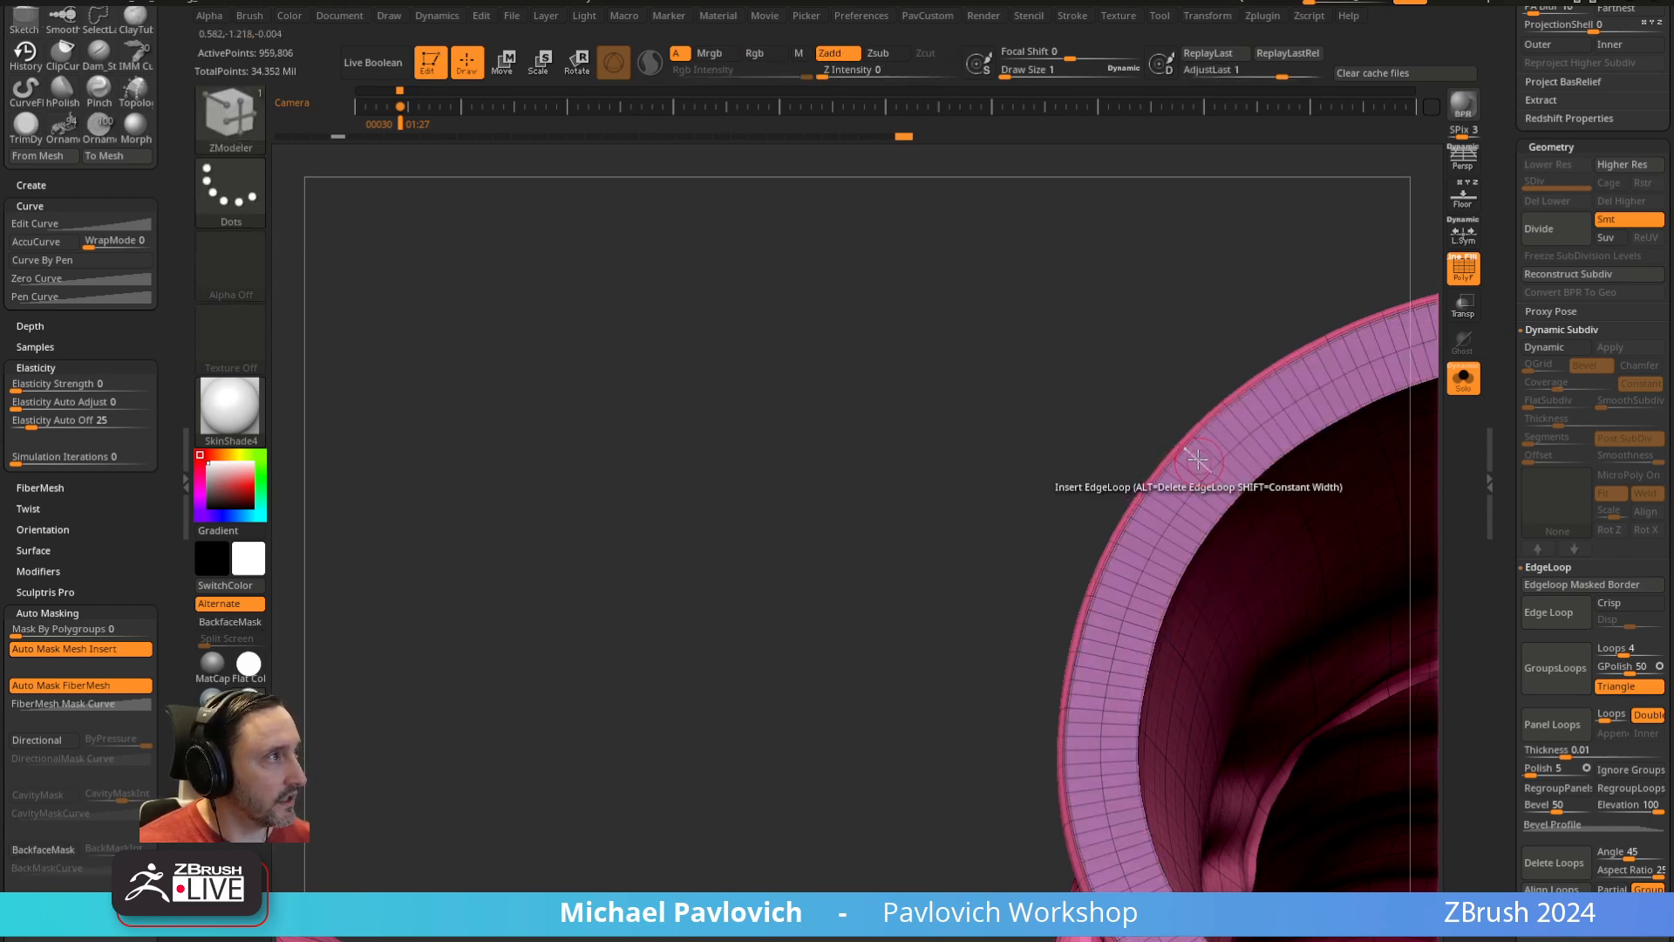
Insert three evenly spaced edge loops into each half of the first sleeve cuff's rim
left_click(1197, 458)
left_click(1219, 476)
left_click_drag(1202, 302, 870, 463, "alt")
left_click(802, 503)
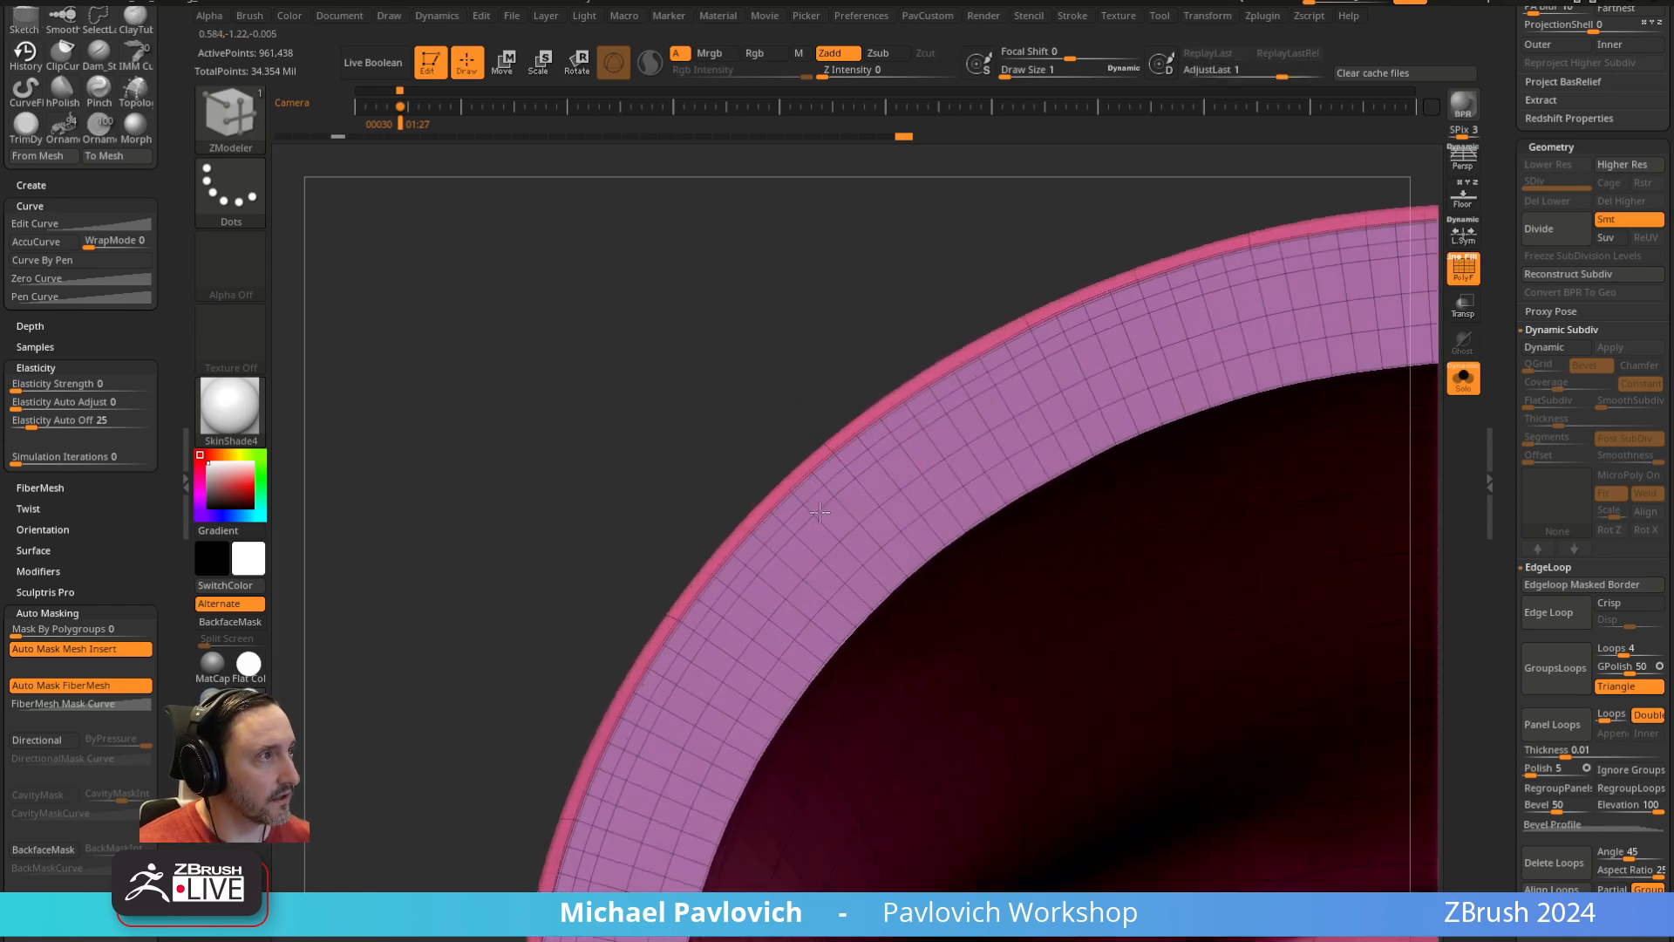
left_click(819, 512)
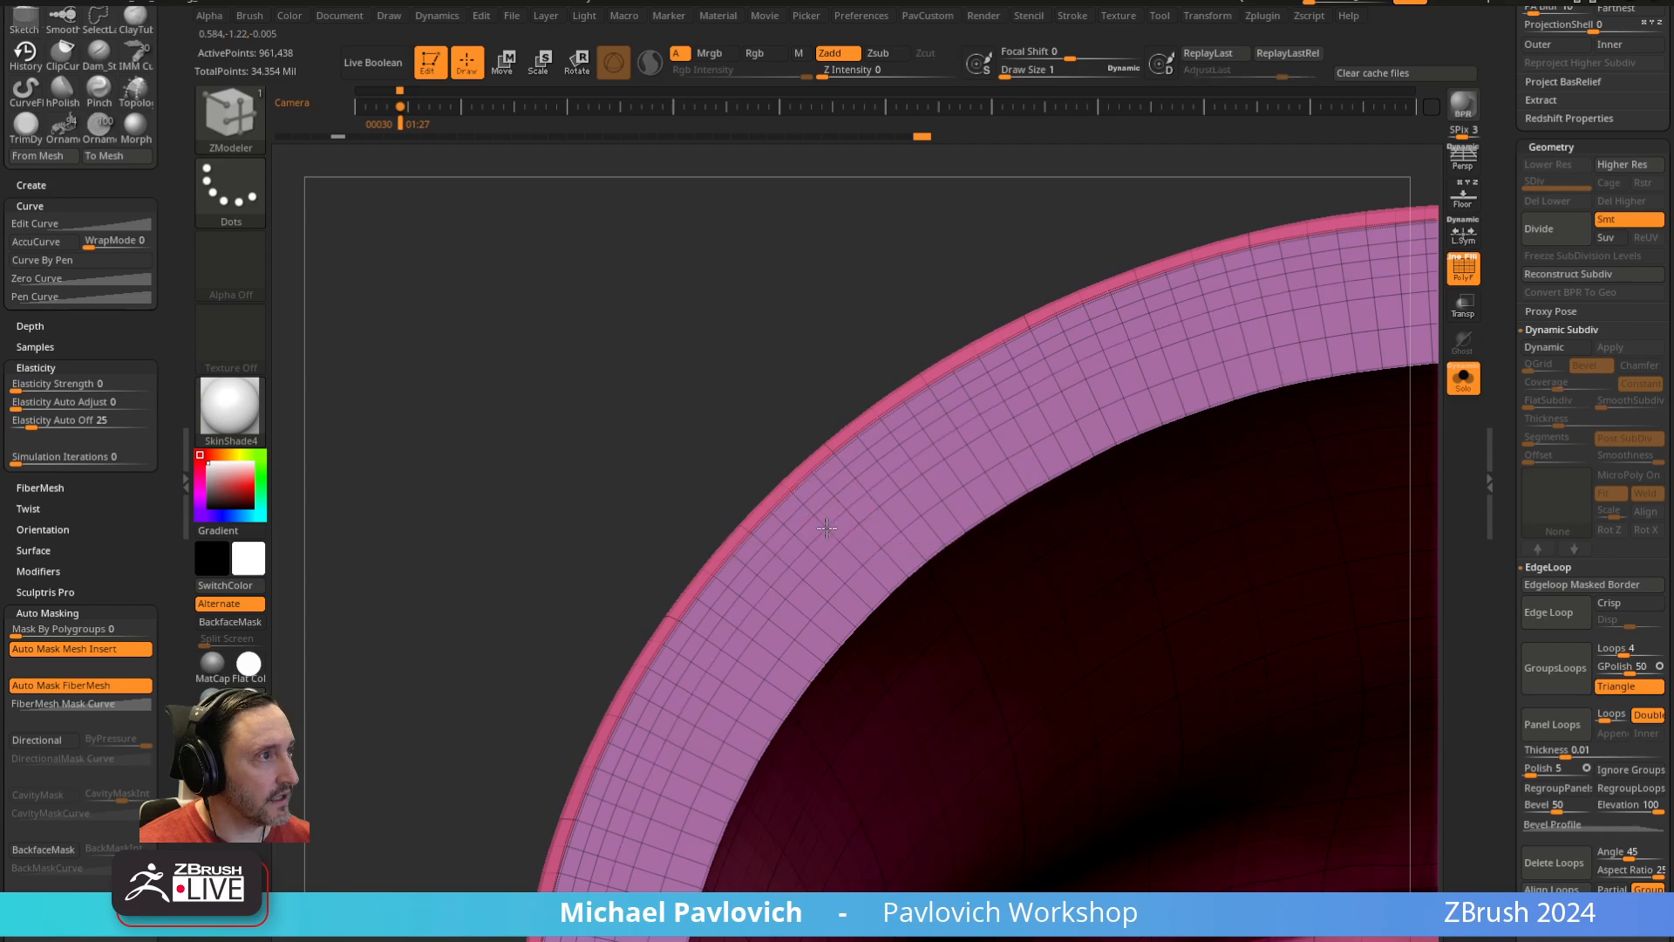
left_click(877, 578)
Insert three evenly spaced edge loops into each half of the collar opening's rim
left_click_drag(784, 358, 917, 507, "alt")
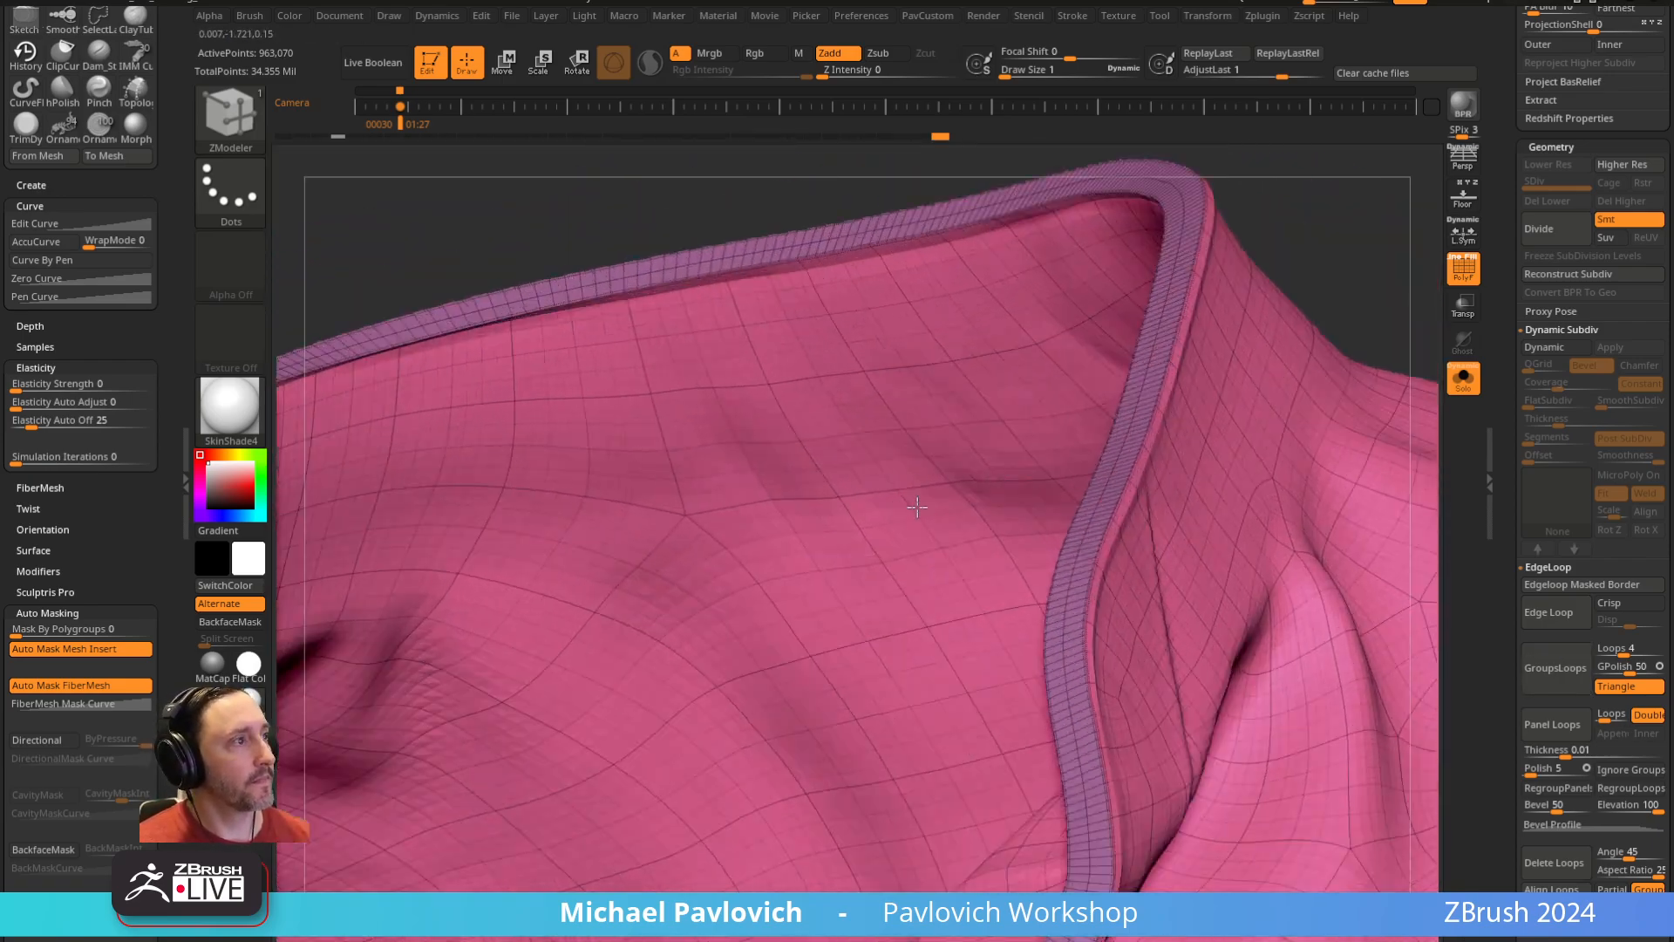
right_click_drag(917, 507, 1103, 387)
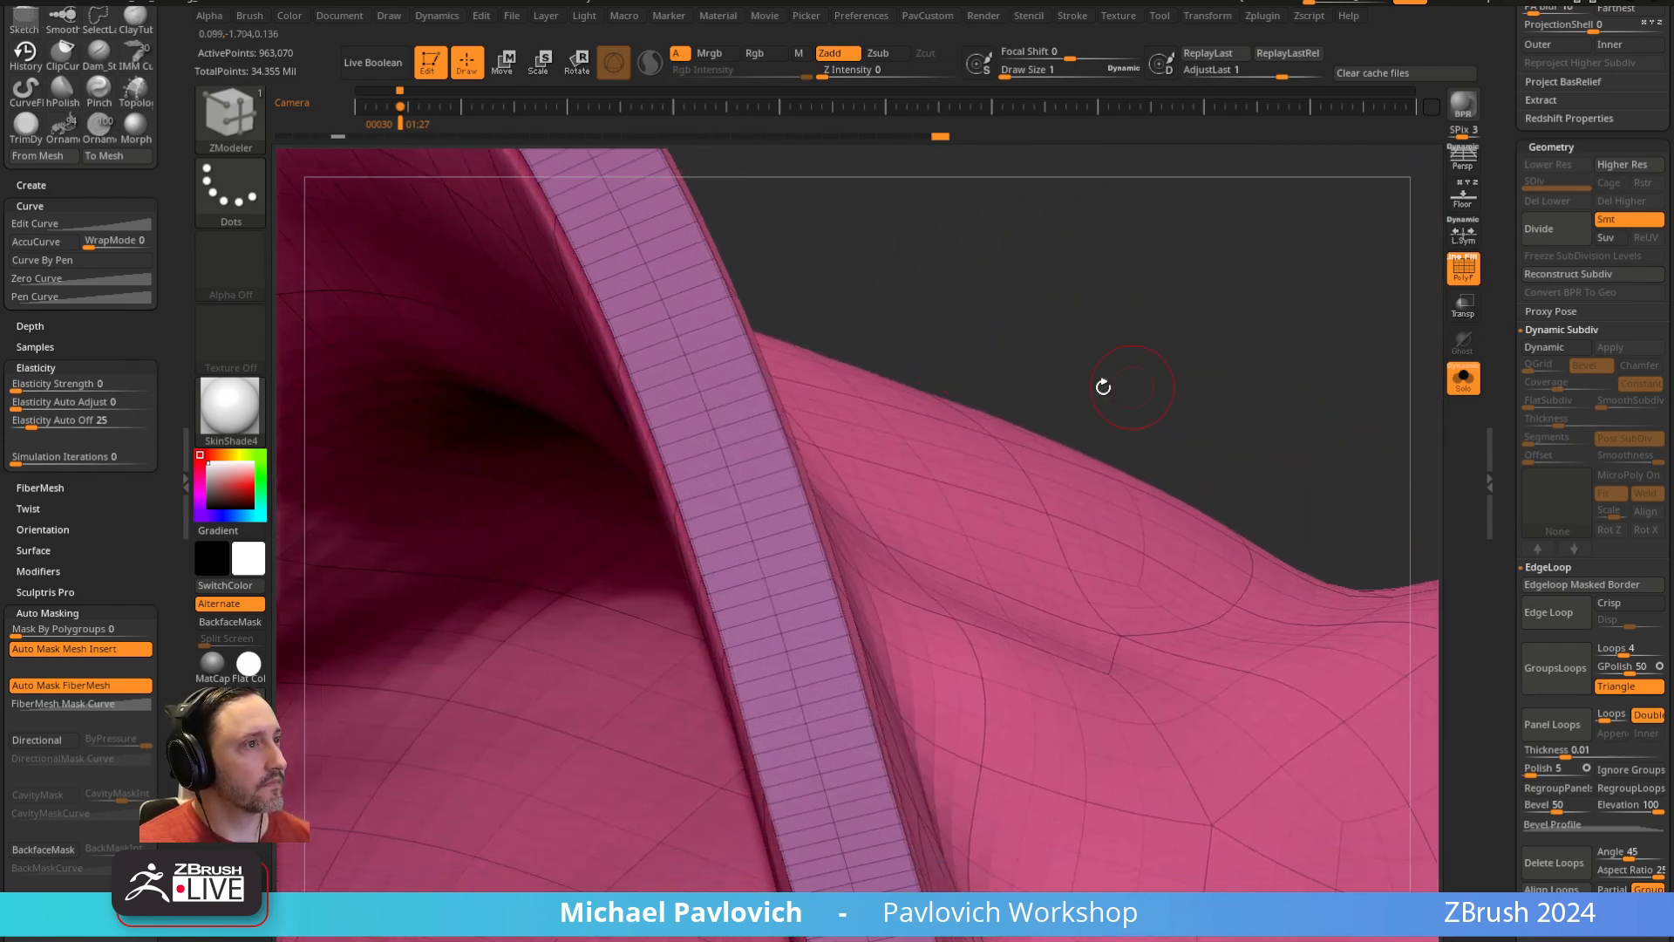
left_click(789, 485)
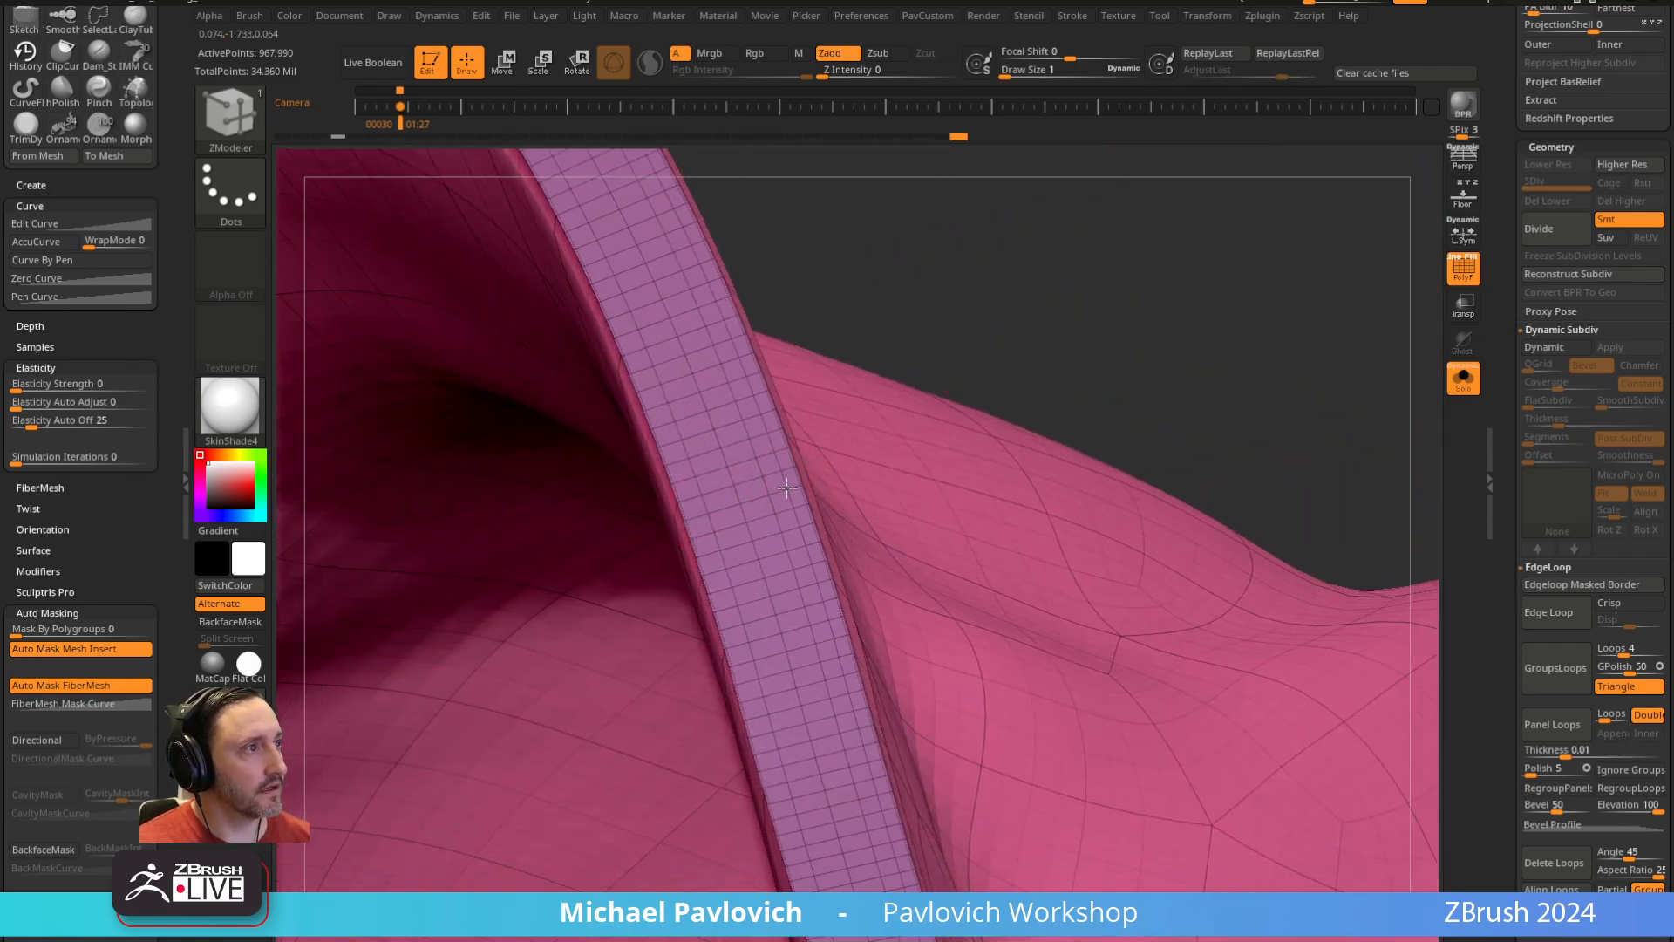
left_click(724, 505)
Insert three evenly spaced edge loops into each half of the other sleeve cuff's rim
right_click_drag(695, 518, 829, 651, "ctrl")
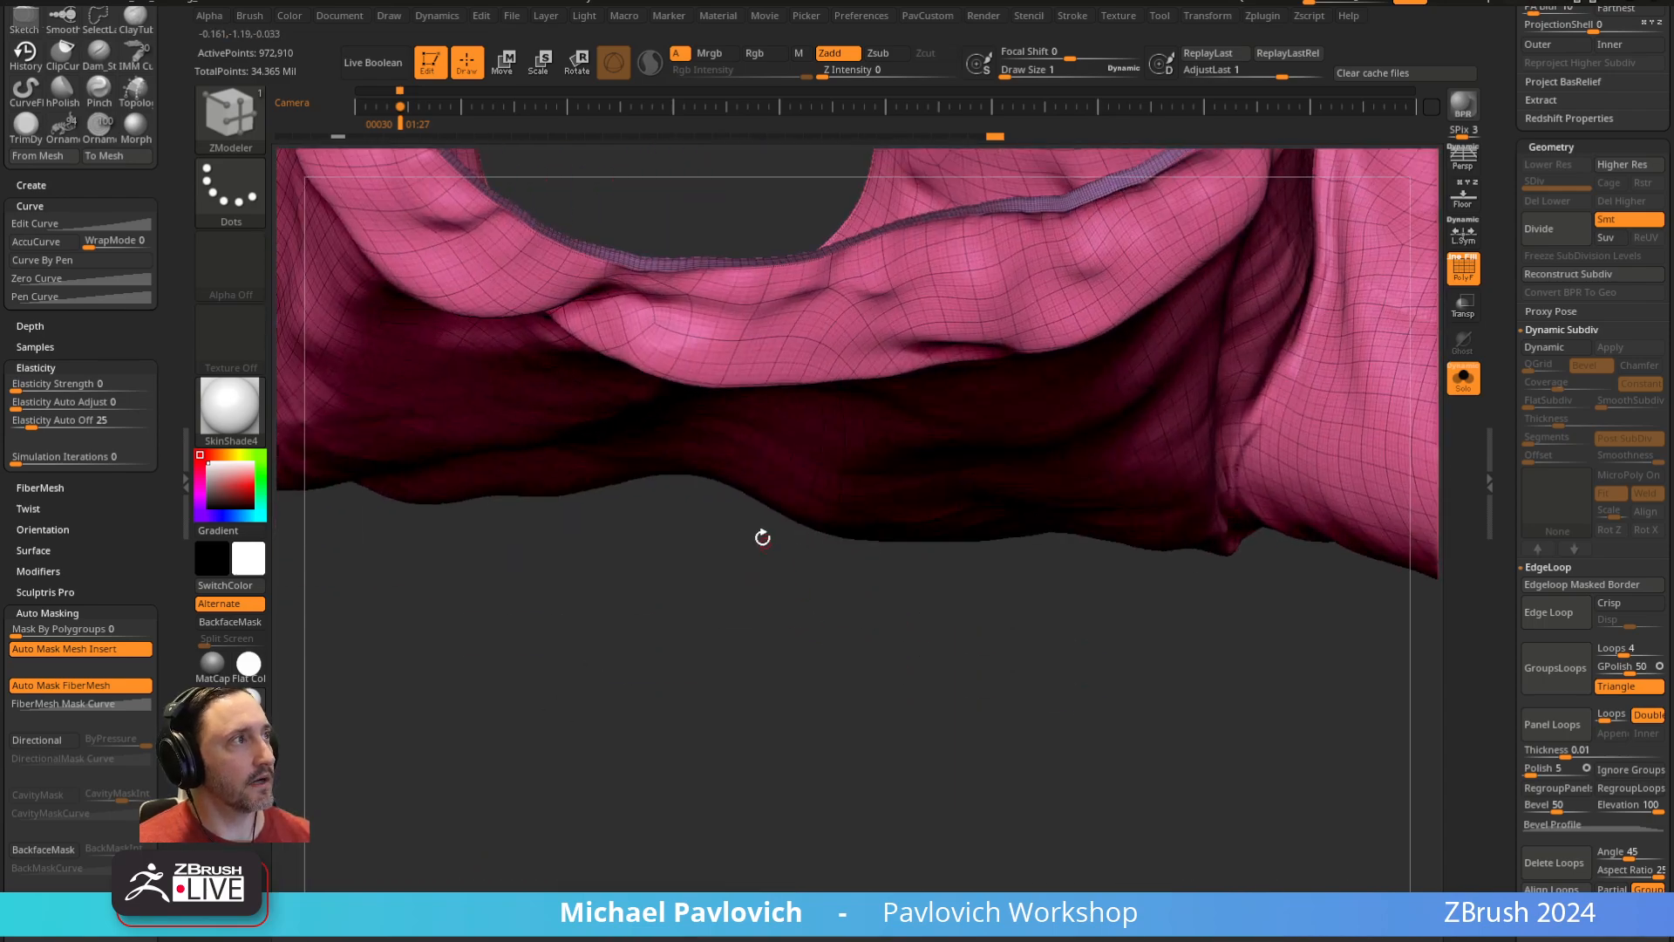
right_click_drag(762, 535, 1215, 587, "alt")
right_click_drag(558, 484, 871, 815)
right_click_drag(452, 294, 1035, 768, "alt")
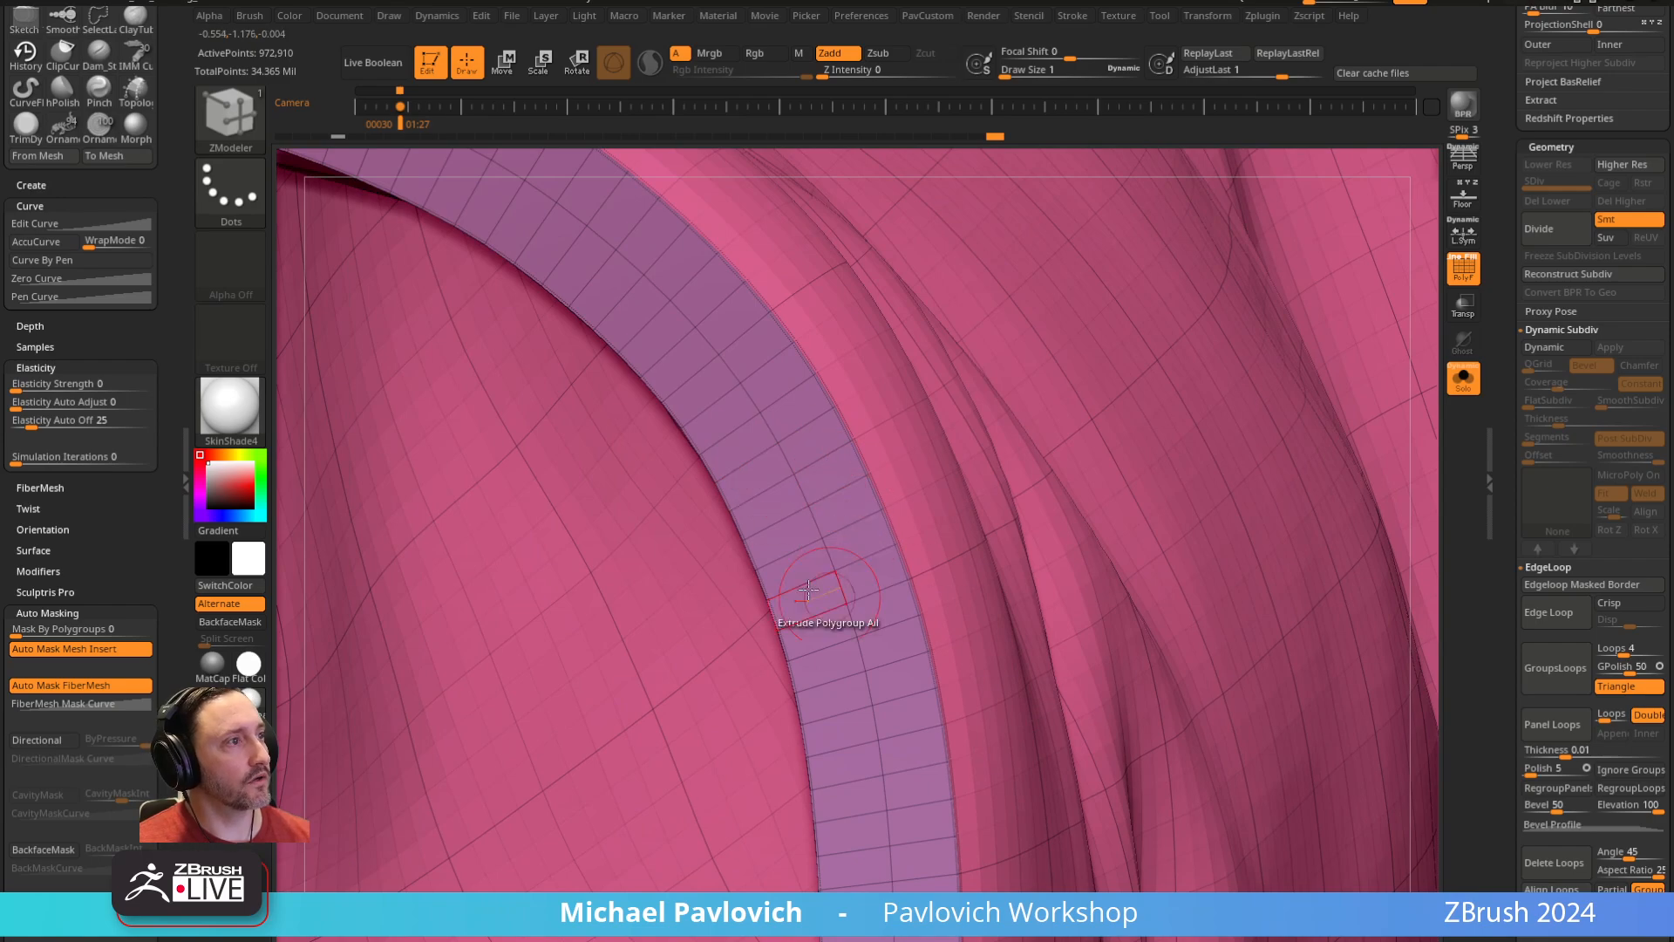
left_click(774, 525)
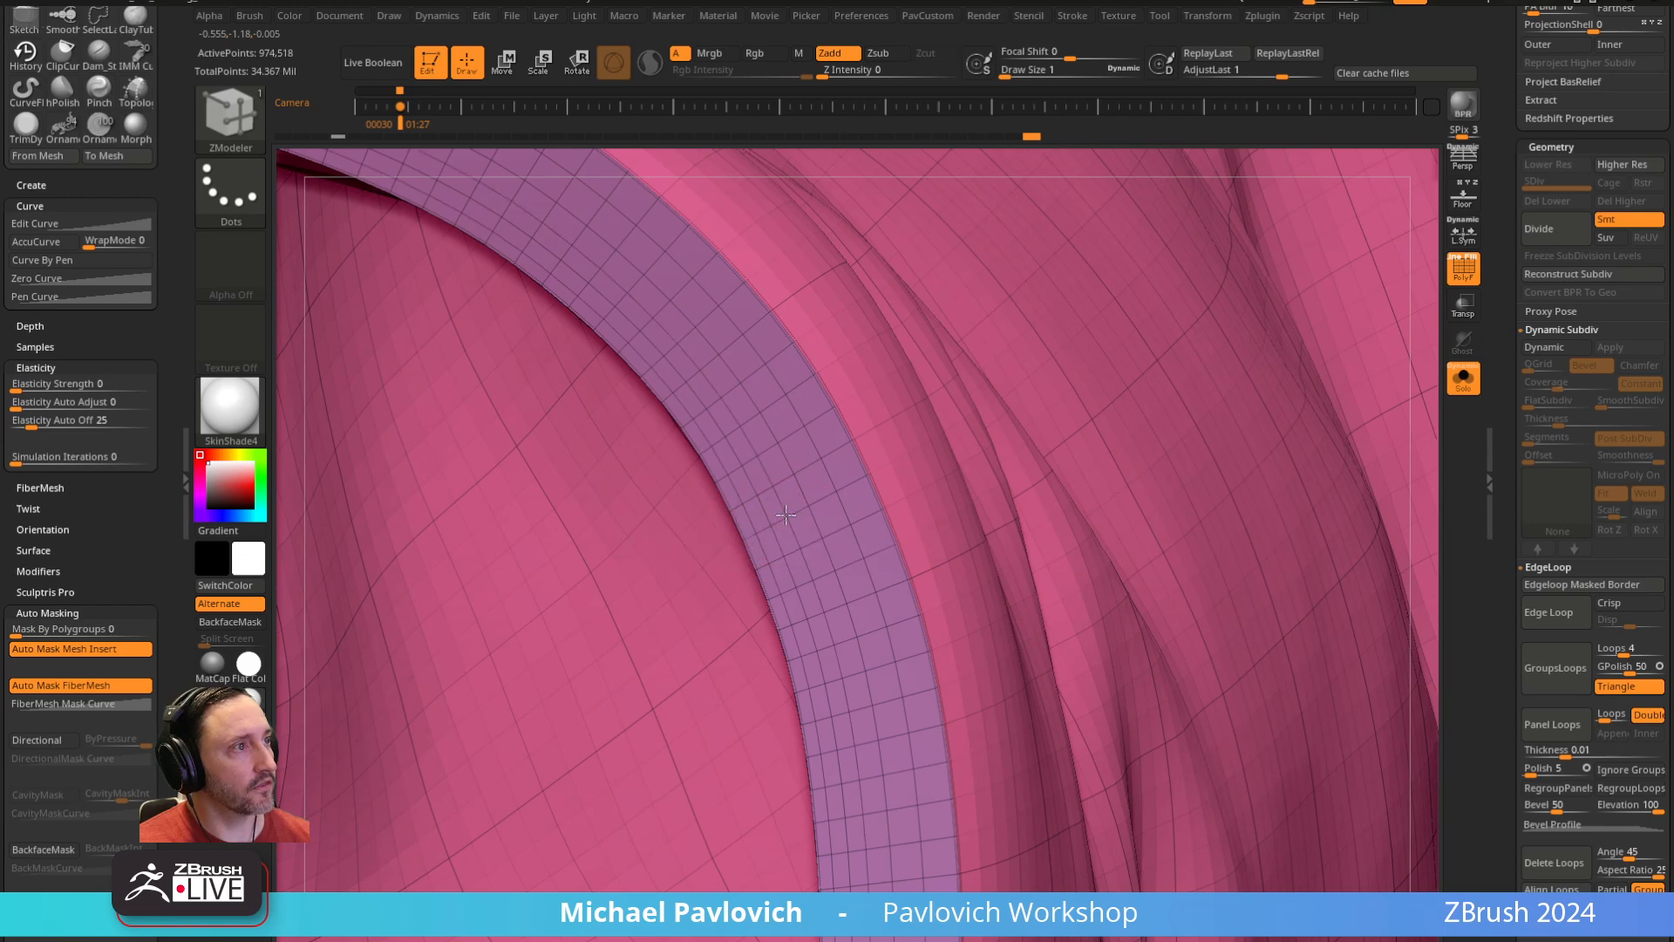
left_click(837, 482)
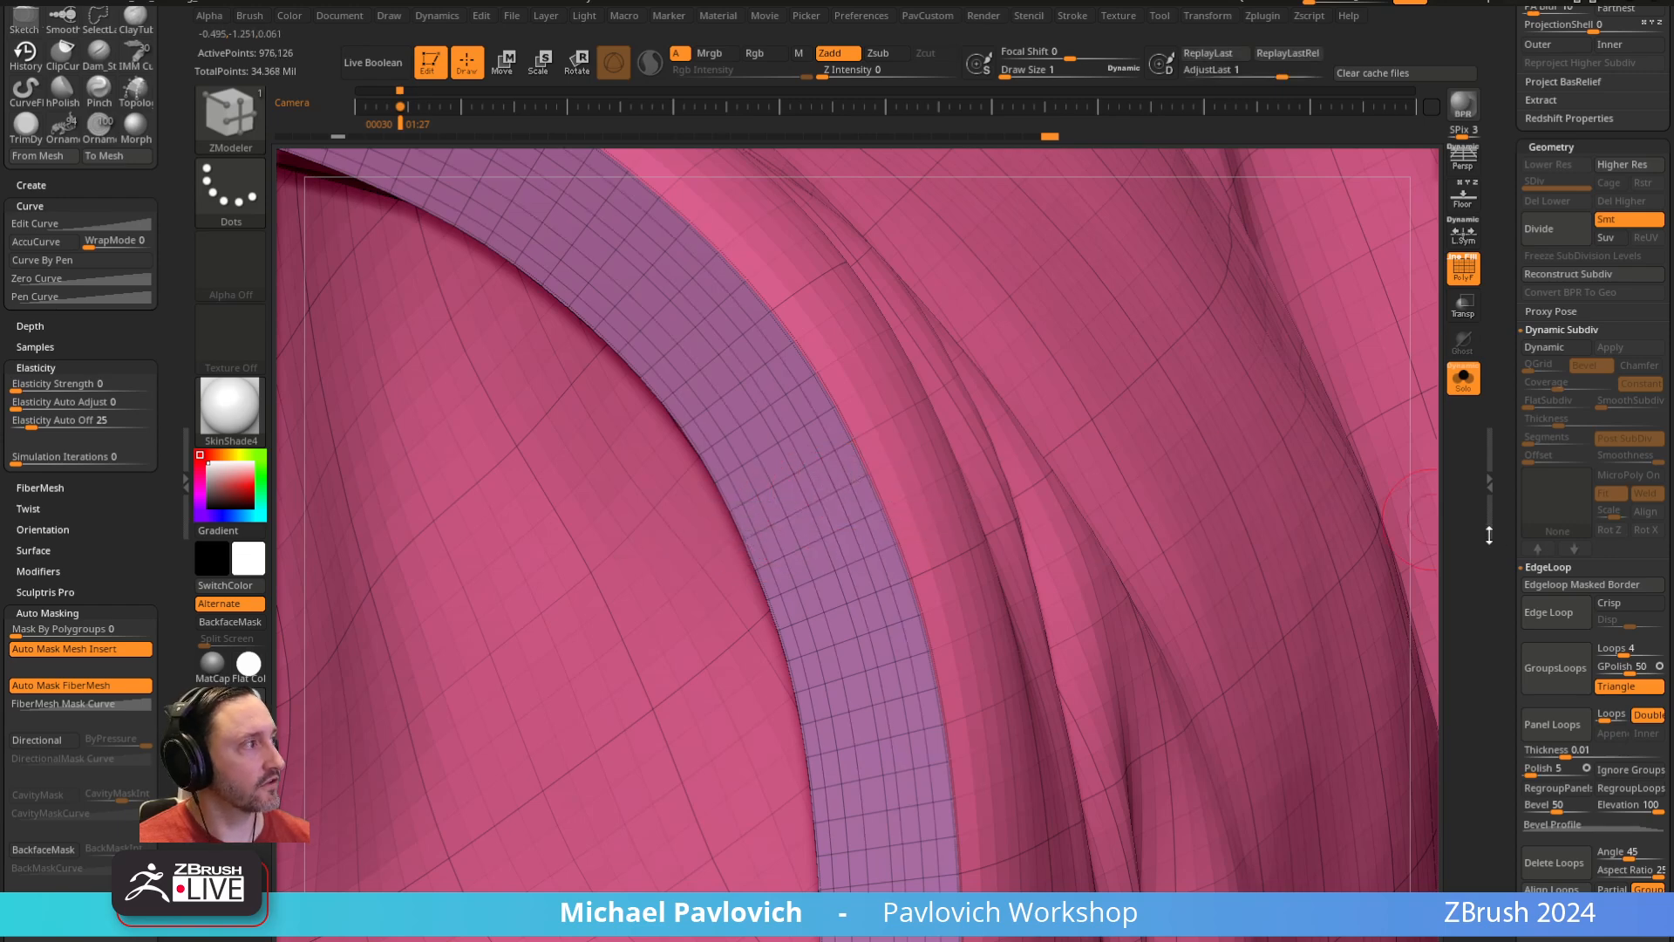
Reconstruct three lower subdivision levels of the thickened shirt and view the whole shirt at the lowest level
left_click(1574, 275)
left_click(1581, 276)
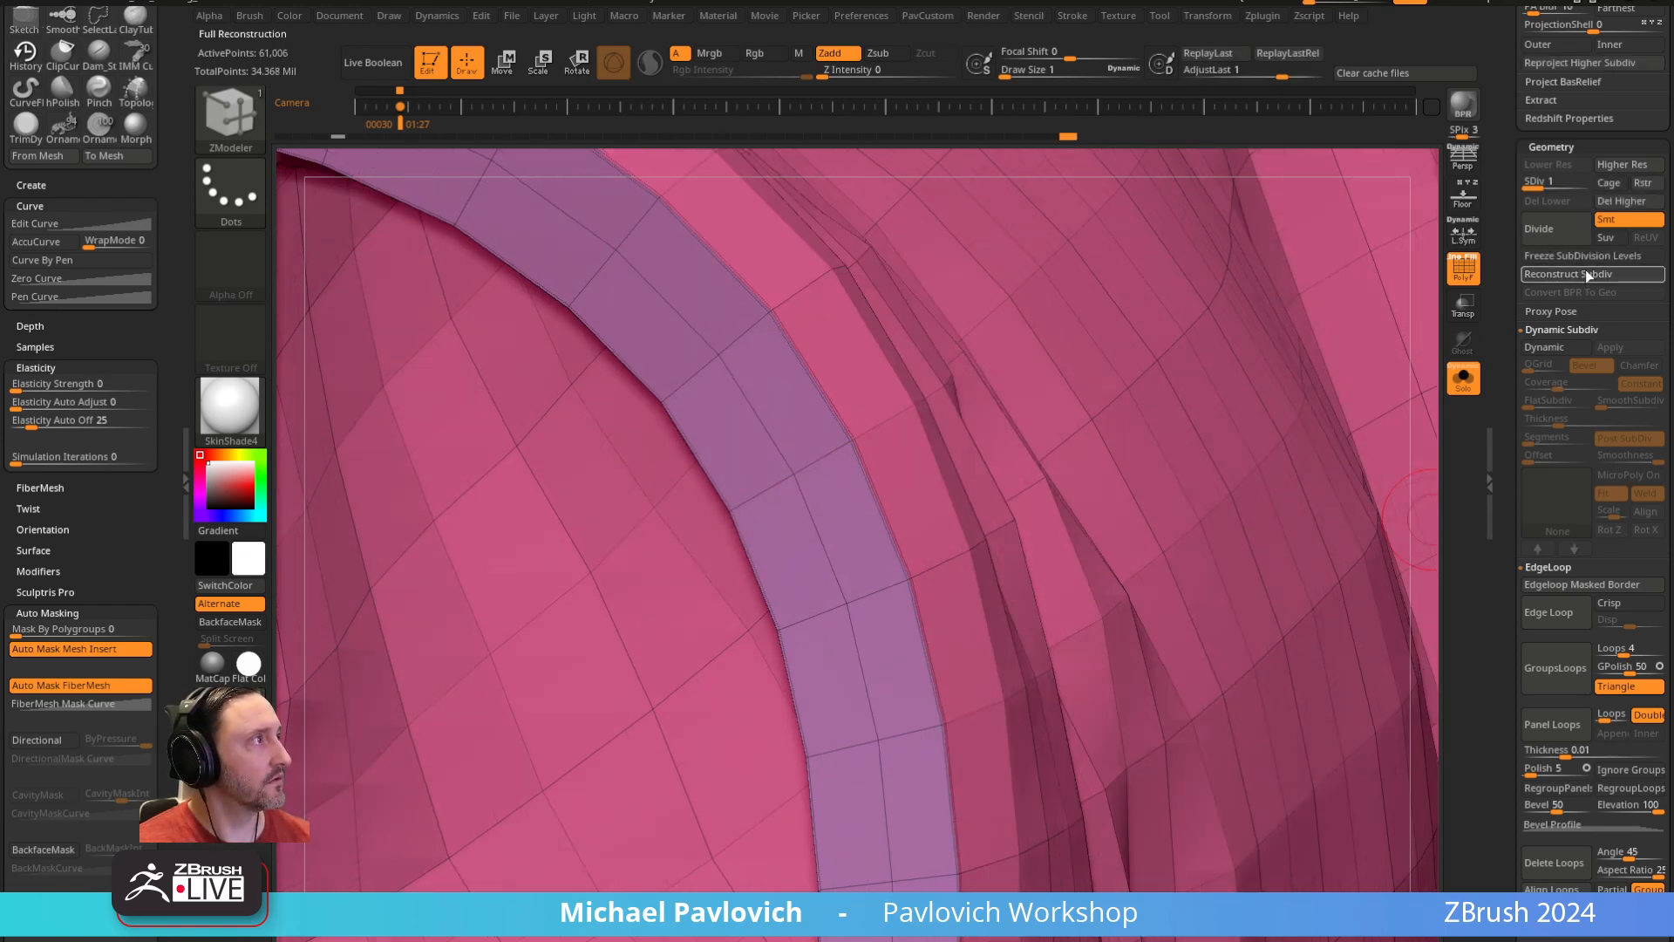
left_click(1585, 271)
right_click_drag(1196, 601, 759, 308, "ctrl")
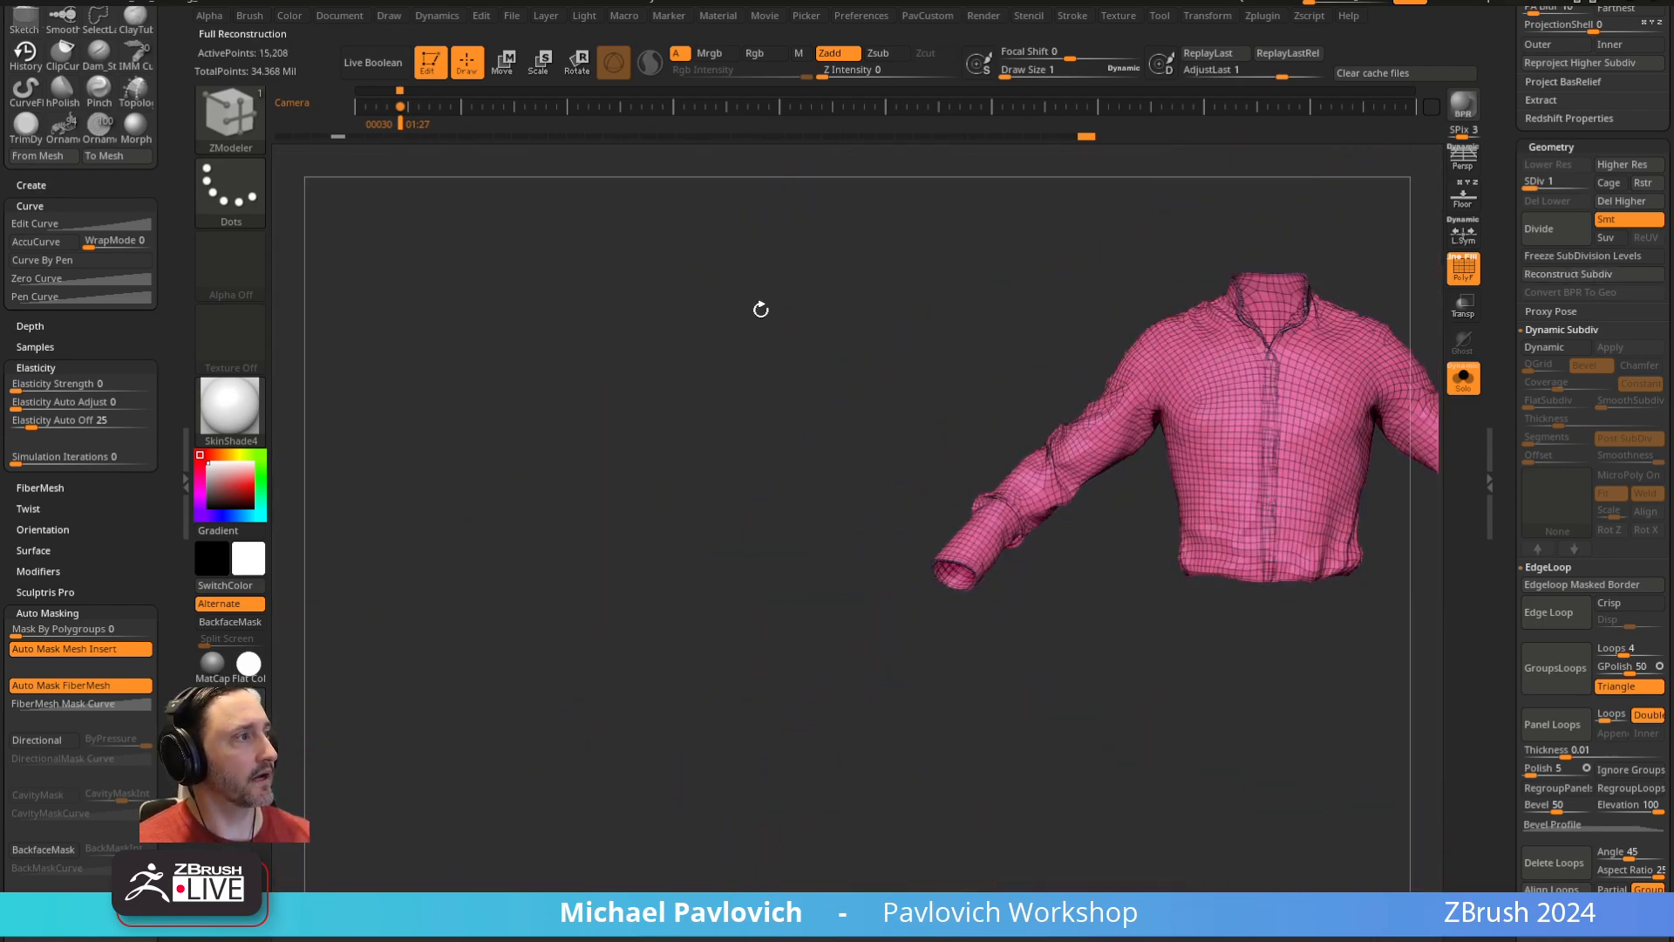
right_click_drag(1403, 209, 1125, 316, "alt")
right_click_drag(1125, 317, 918, 516, "ctrl")
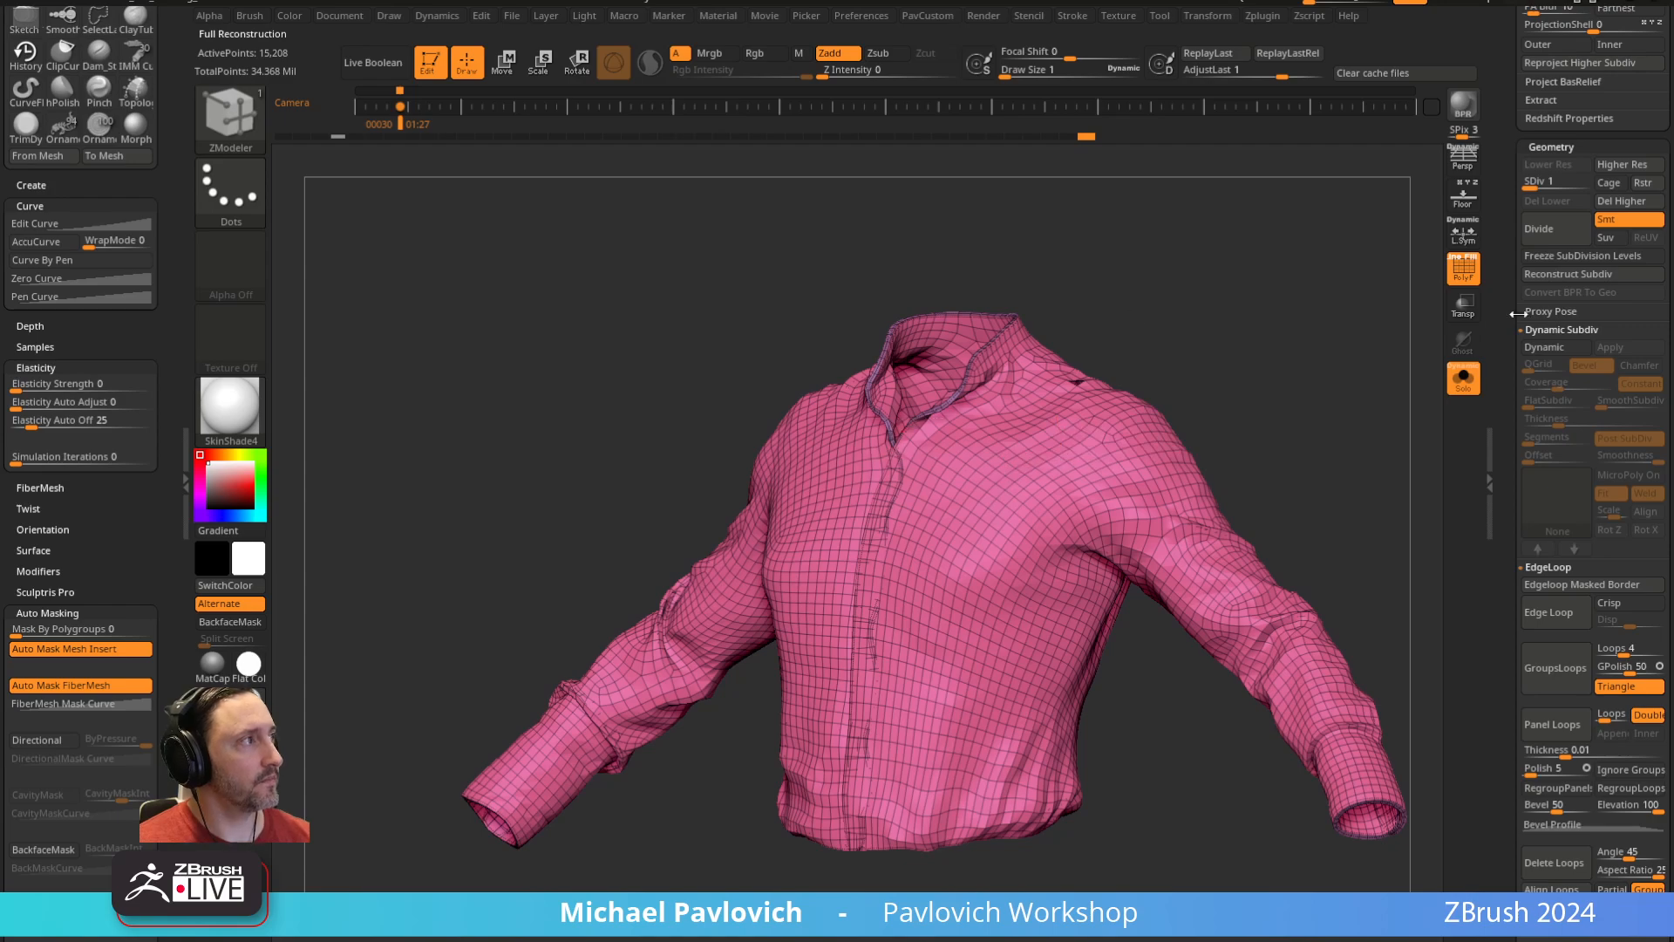
Show the shirt at subdivision level 4 without its polyframe and switch it to the Green Metallic material
left_click(1586, 185)
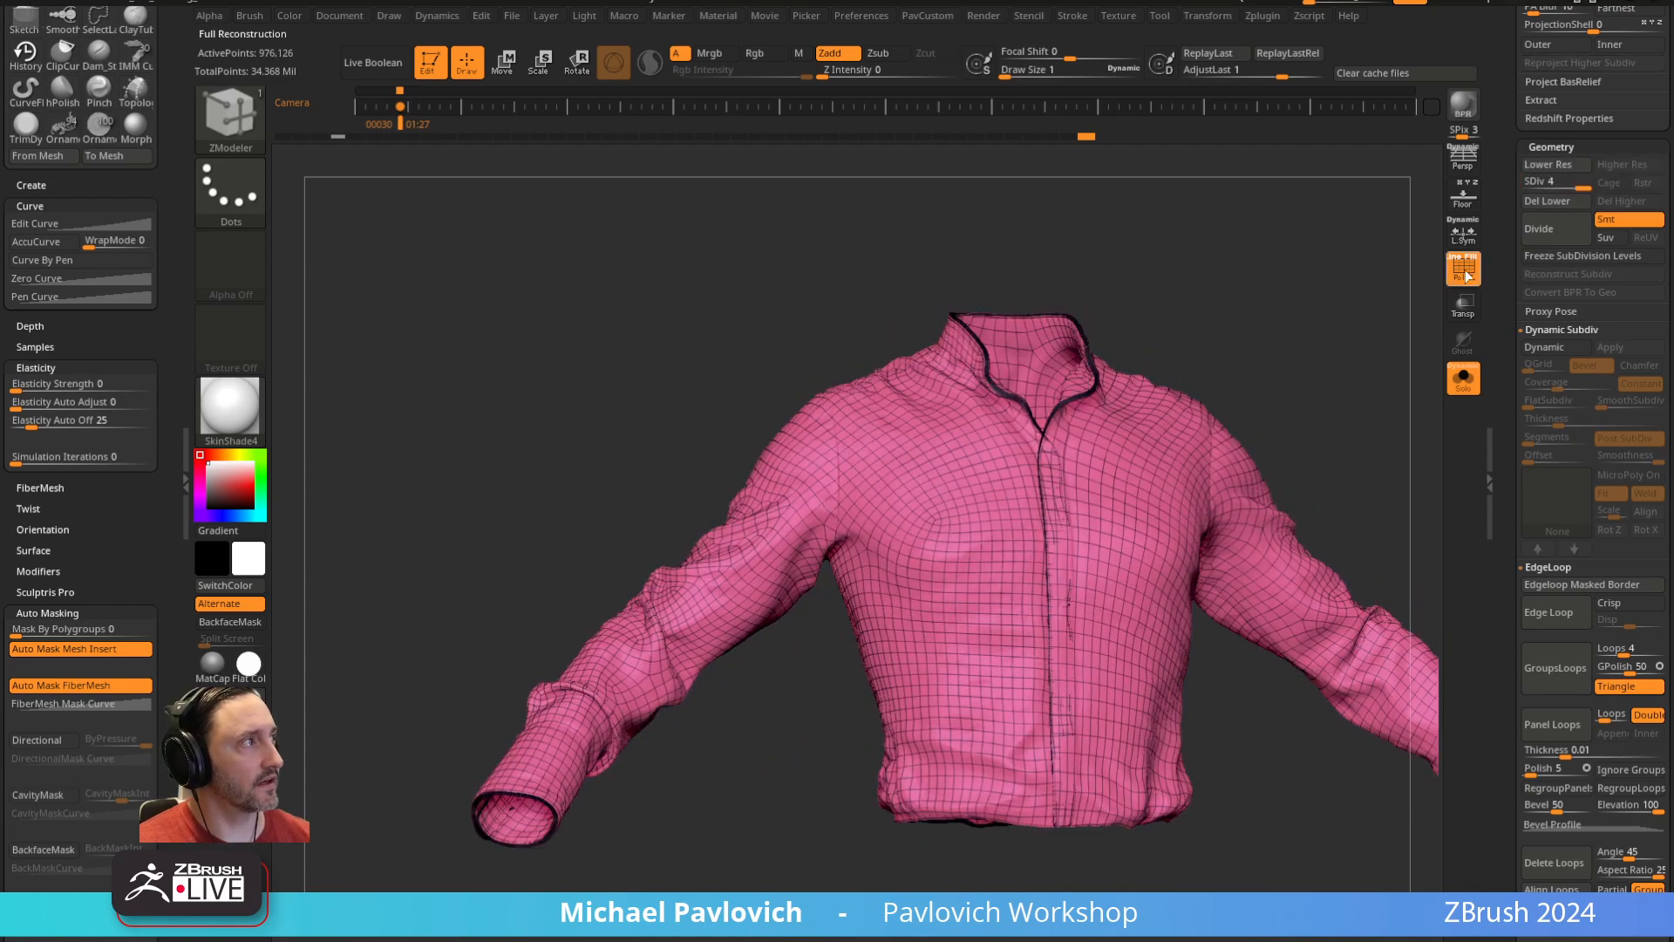
key("shift+f")
right_click_drag(1364, 318, 1256, 388)
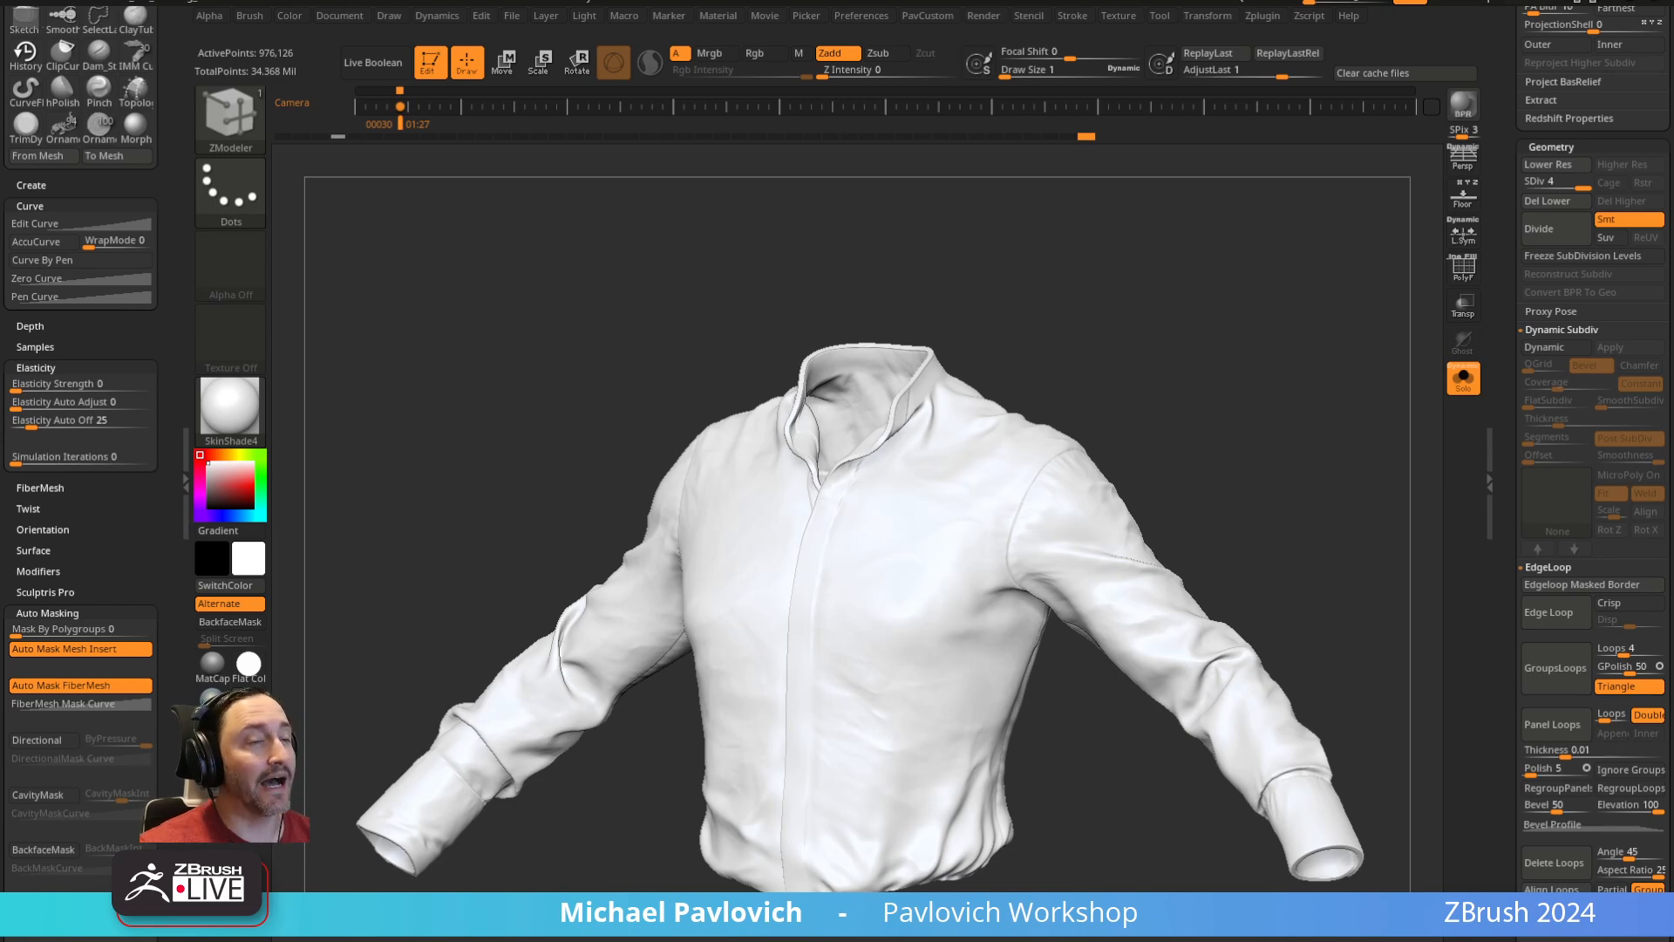
left_click(212, 699)
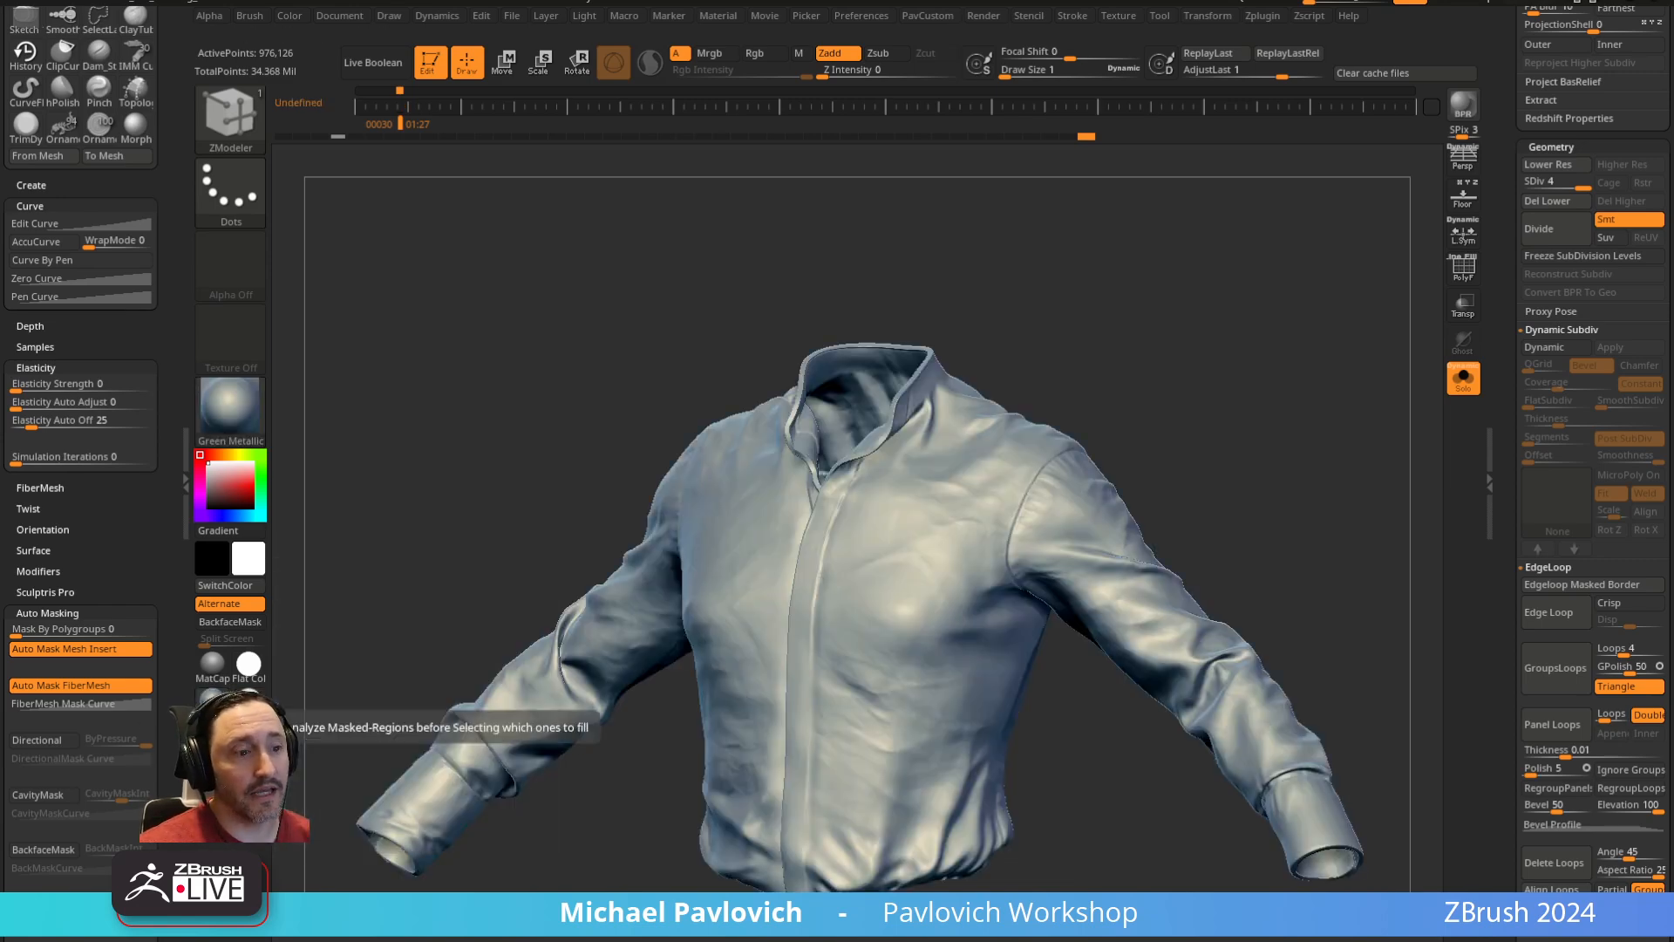
Switch to the browser, look through the weekly topics of the ZBrush Training 2021 Video List spreadsheet, and return to ZBrush
left_click_drag(624, 940, 560, 87)
left_click_drag(449, 853, 877, 846)
scroll(757, 639, "down", 5)
scroll(757, 640, "up", 5)
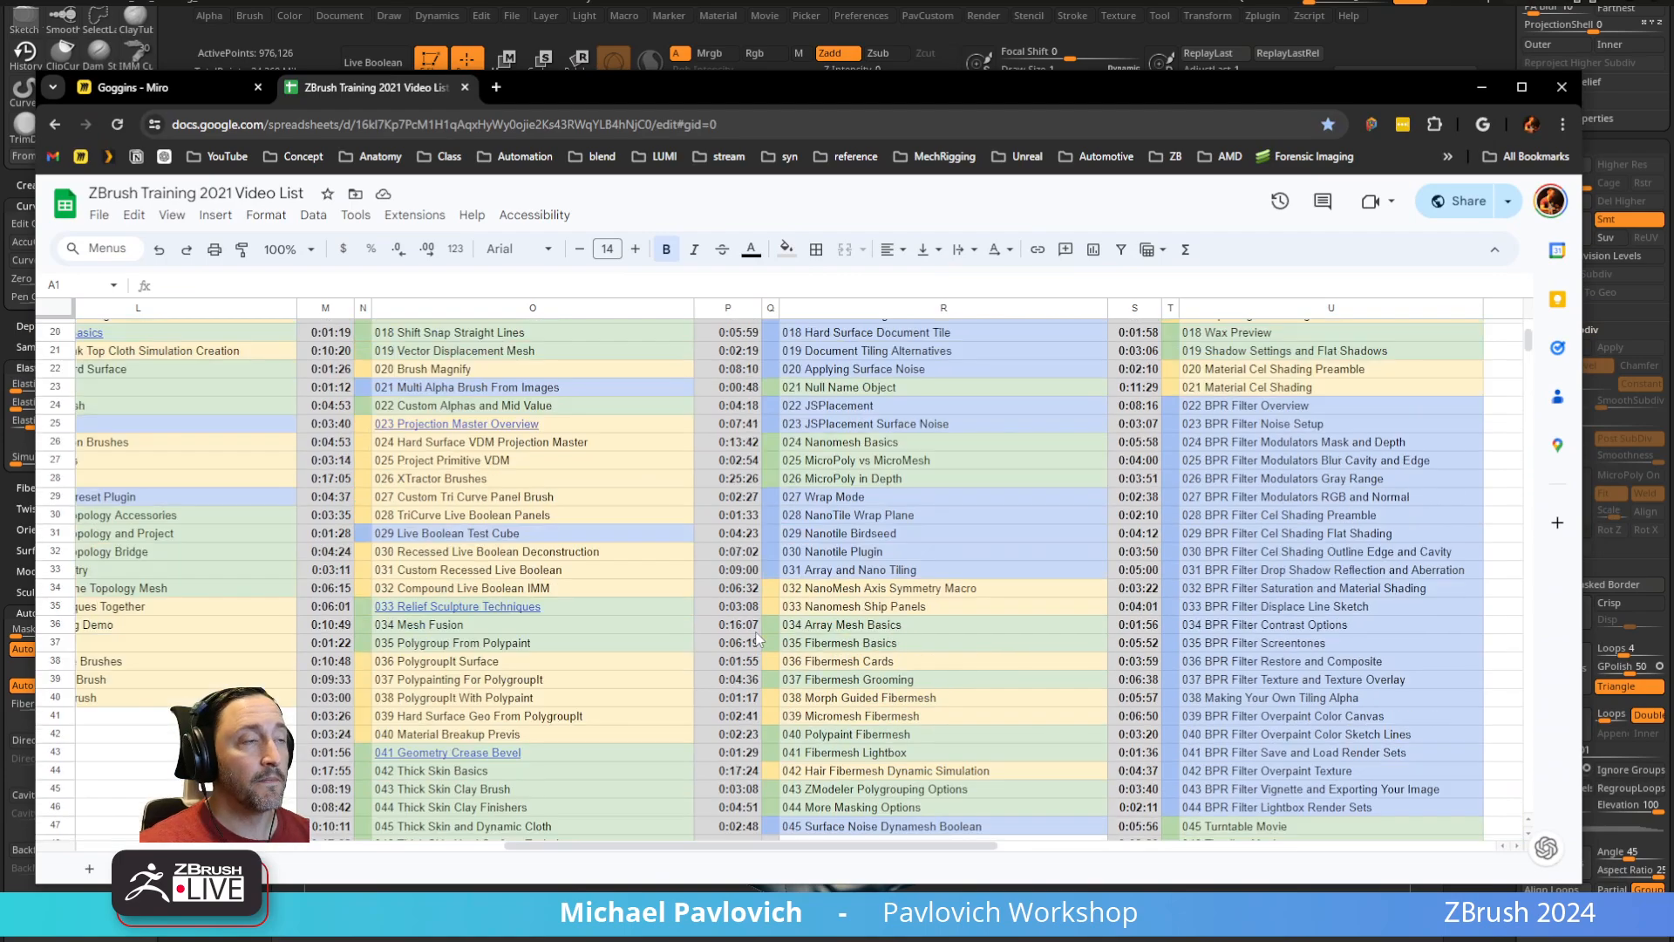
left_click_drag(567, 845, 155, 844)
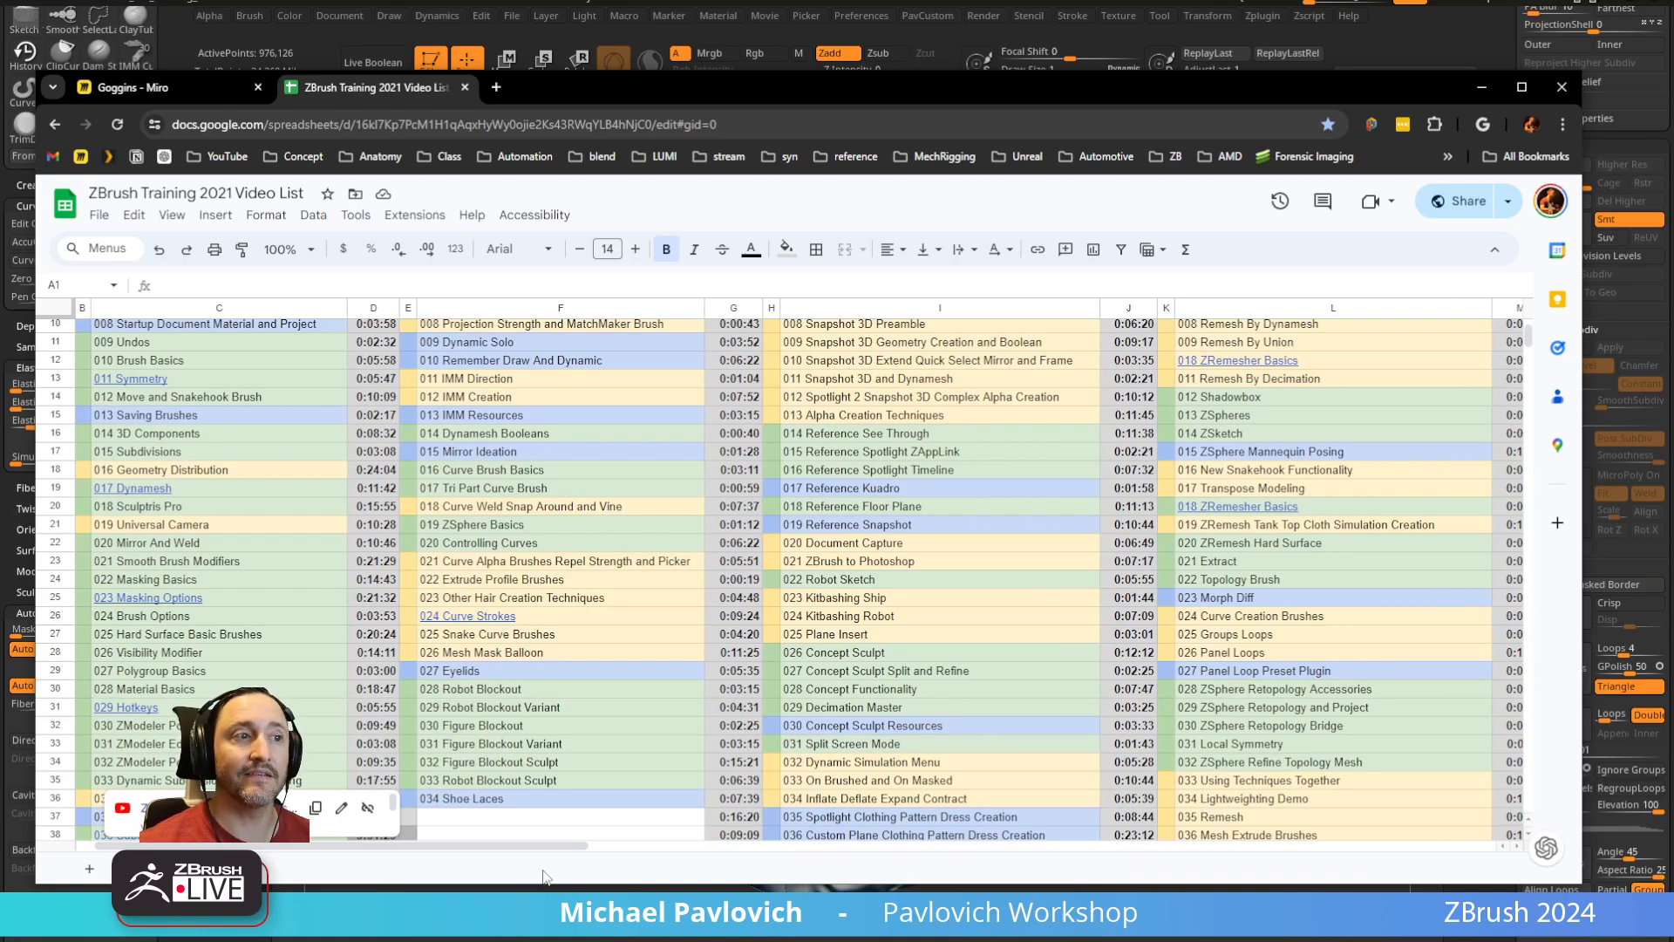
scroll(530, 723, "up", 3)
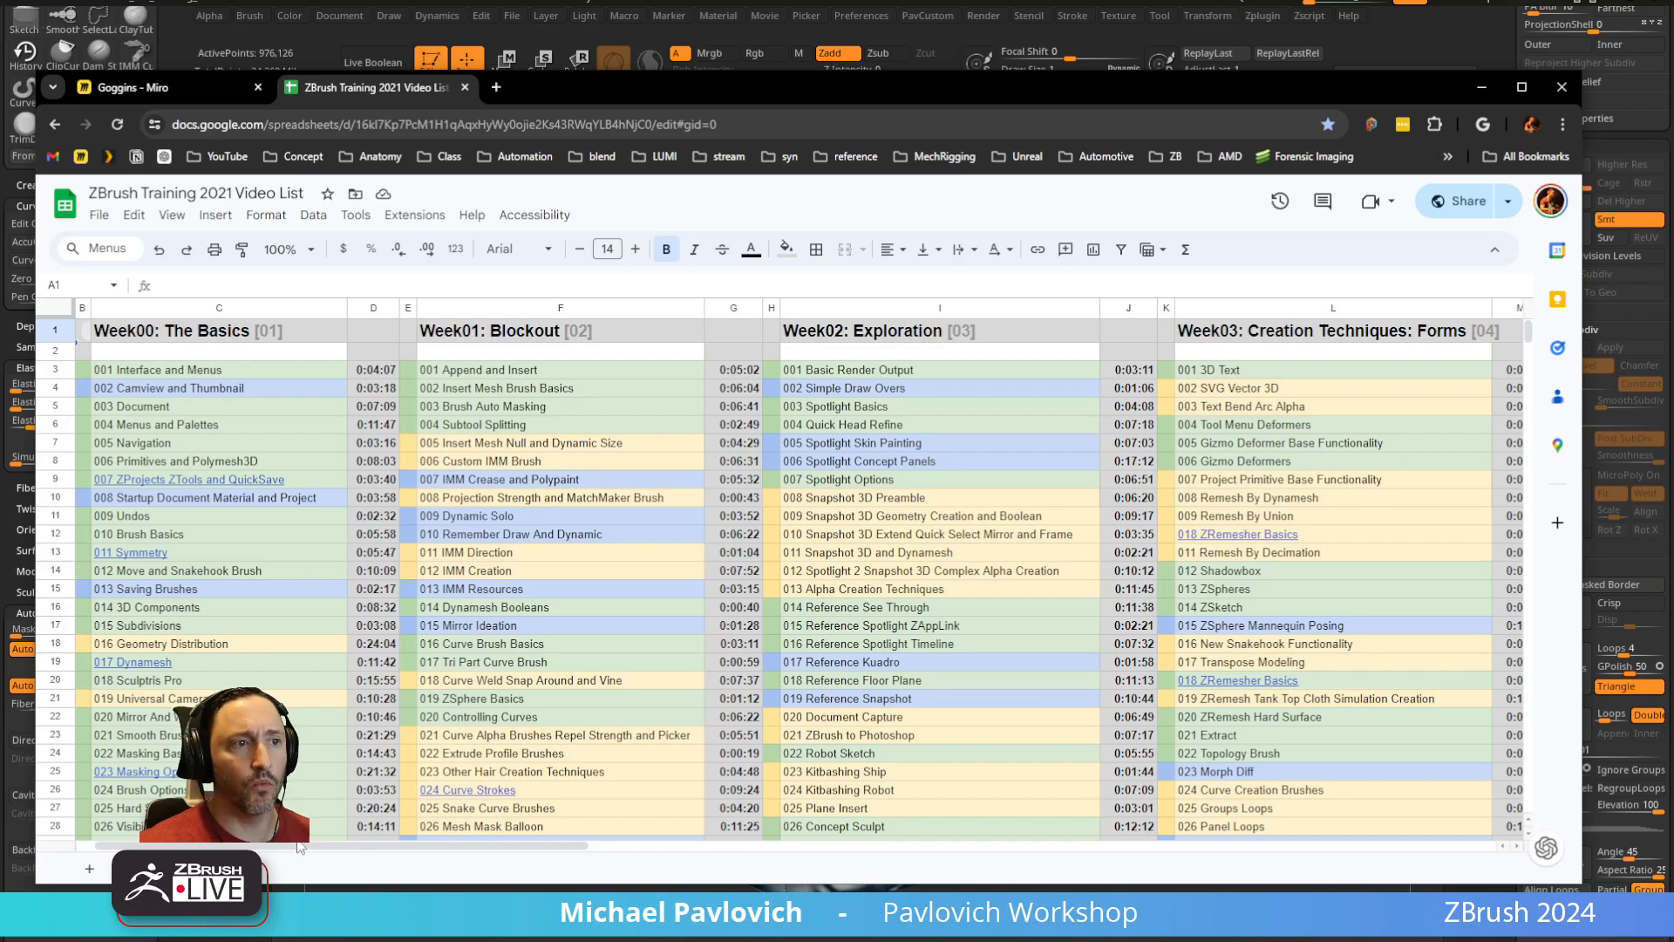
left_click_drag(299, 846, 402, 842)
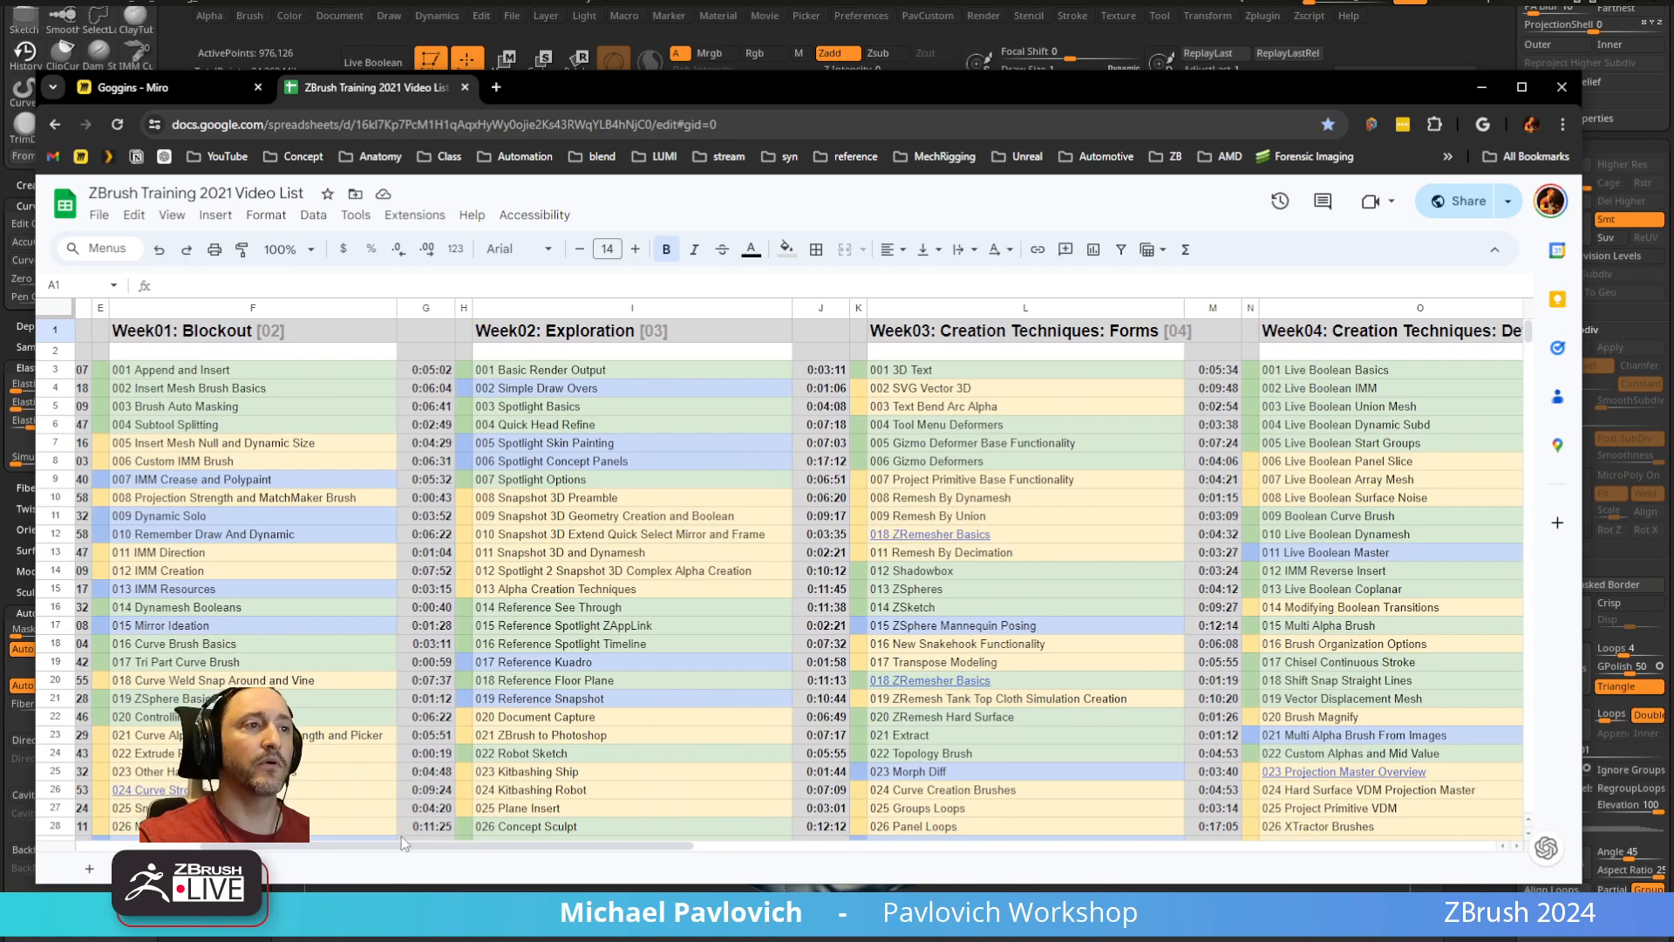
left_click_drag(399, 851, 277, 842)
scroll(430, 634, "down", 5)
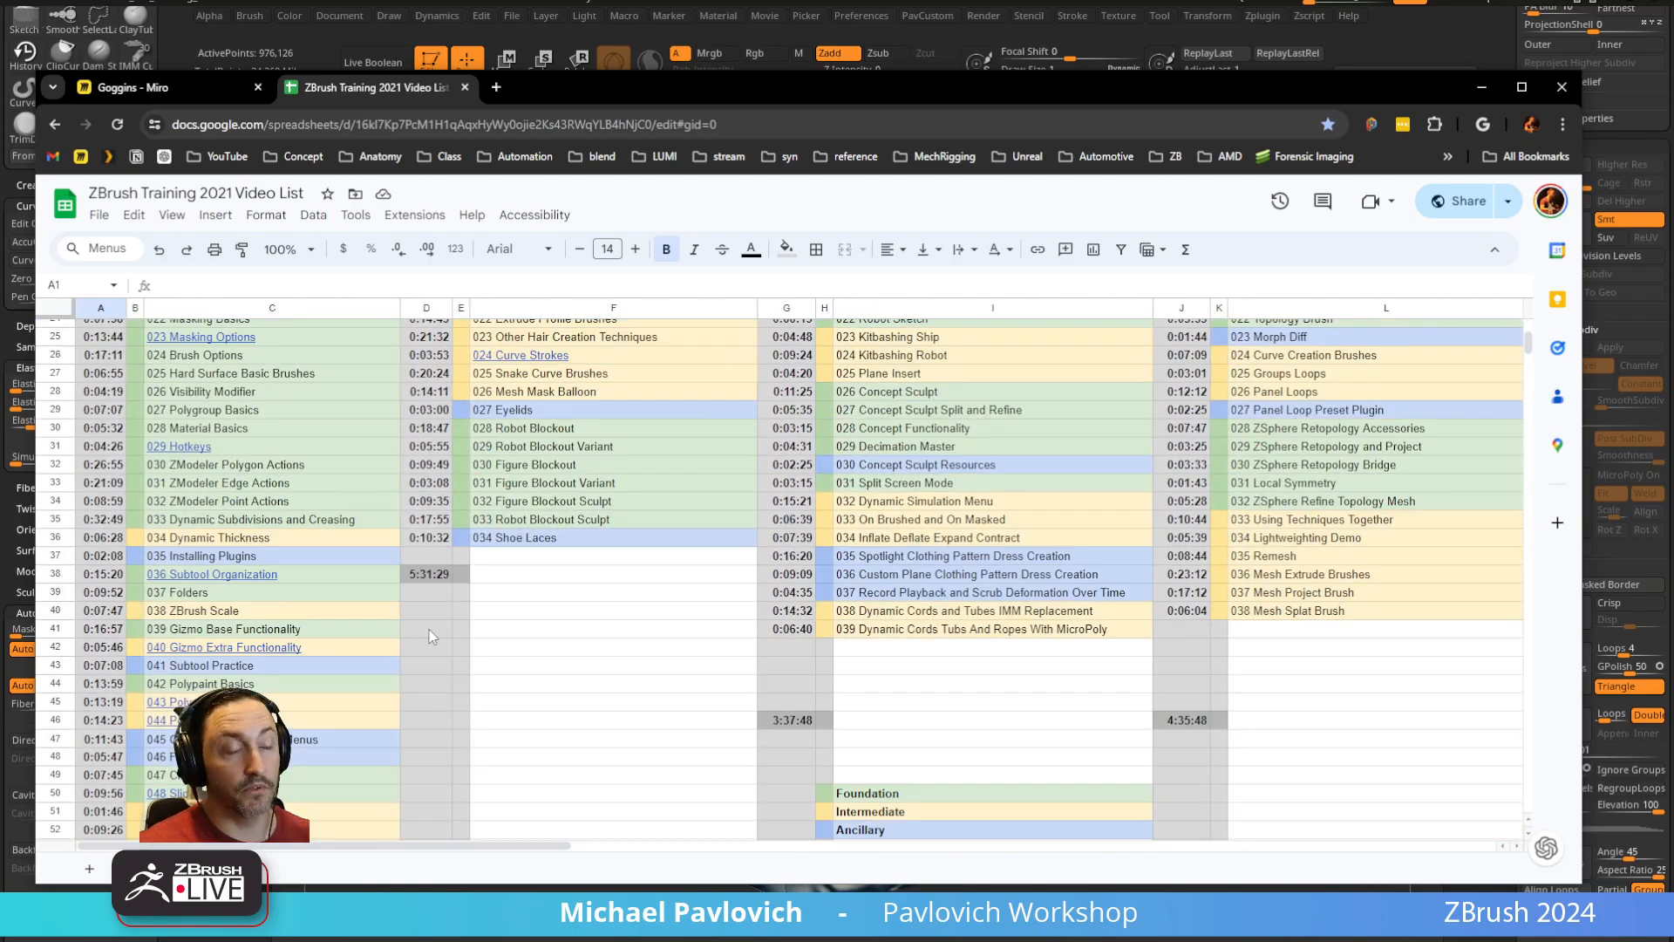
scroll(429, 635, "up", 5)
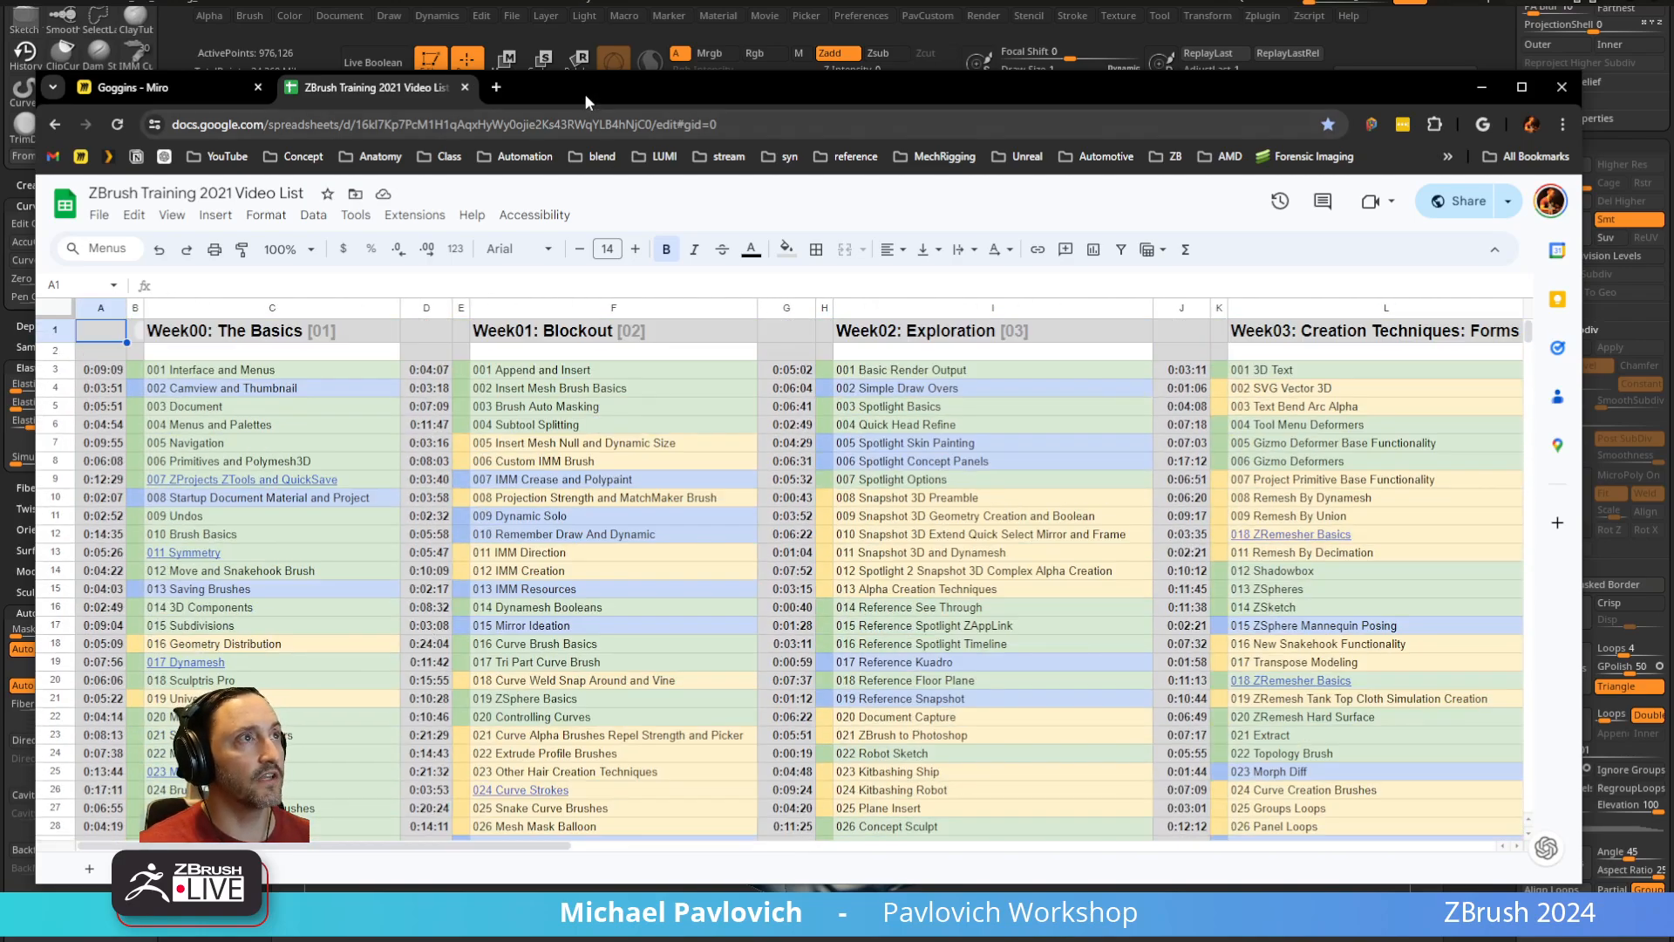
left_click_drag(586, 102, 586, 0)
left_click_drag(1214, 249, 1219, 216)
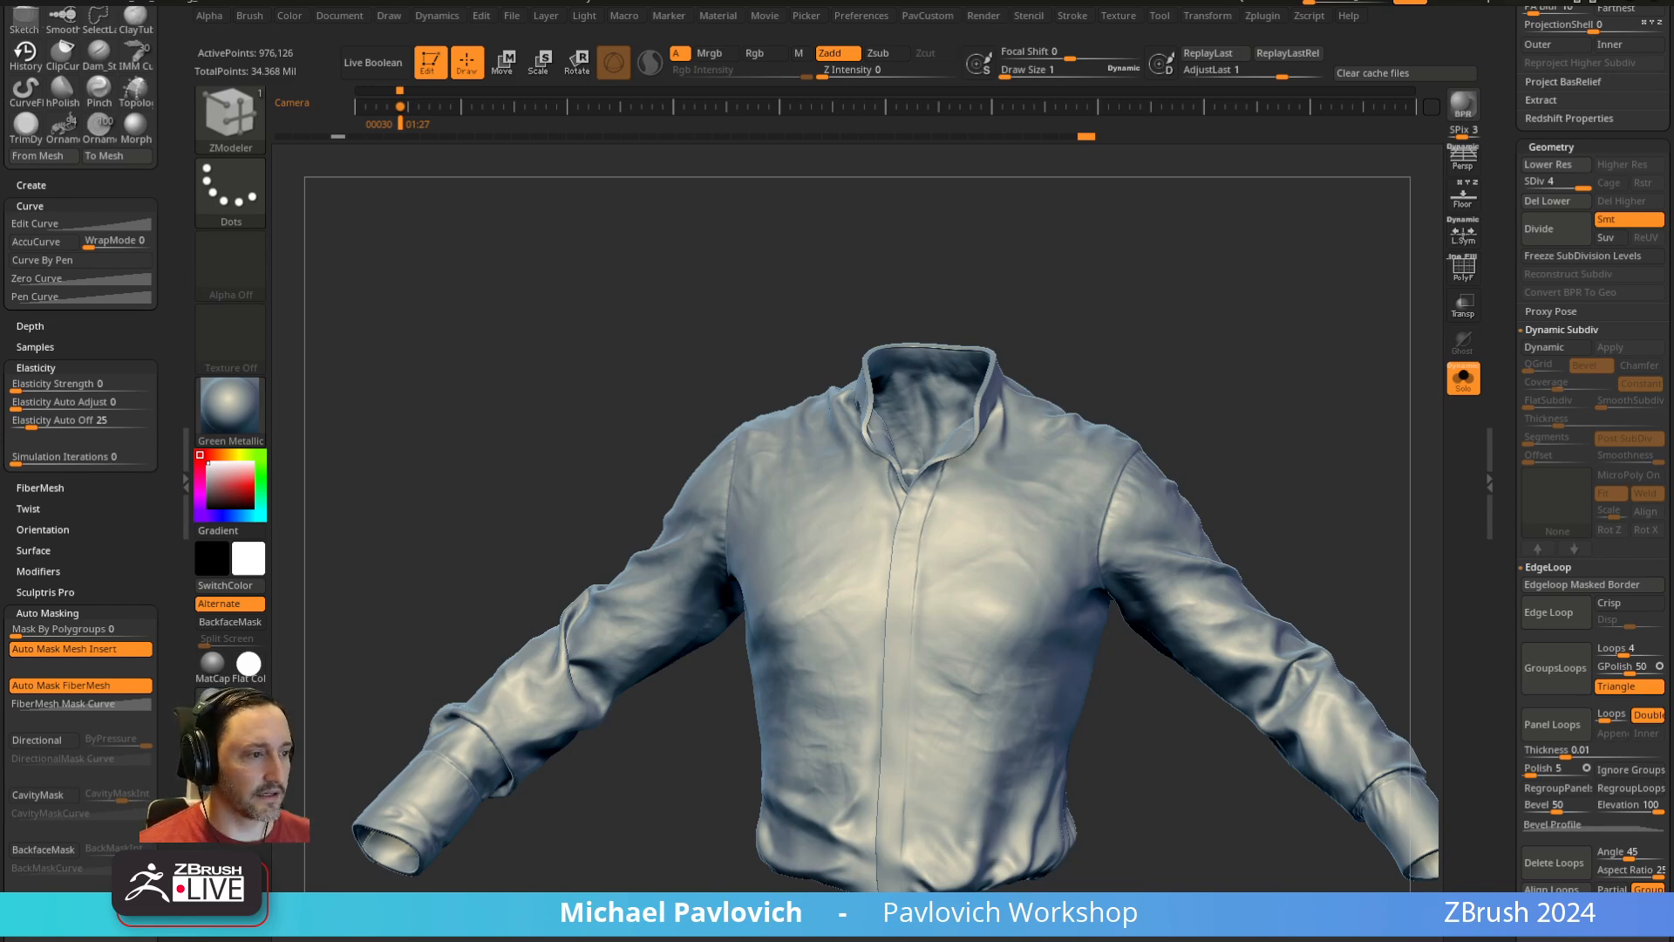
Bring the training video spreadsheet back up to check its first weeks, and return to the soloed shirt in ZBrush
key("alt+Tab")
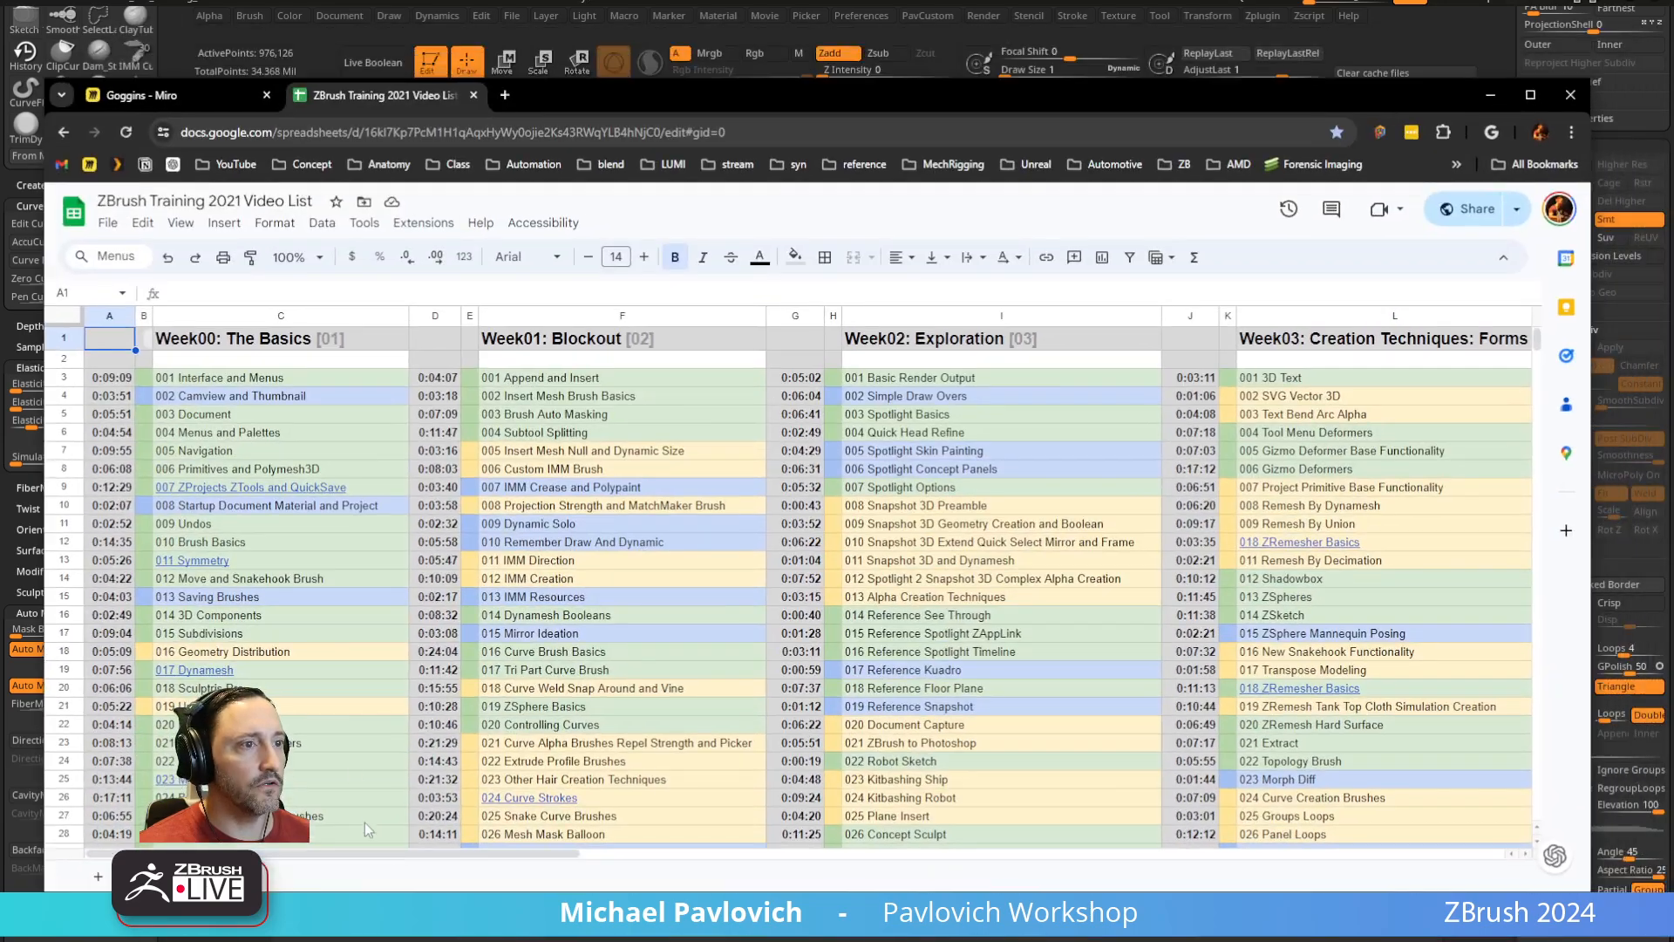
left_click_drag(391, 854, 275, 863)
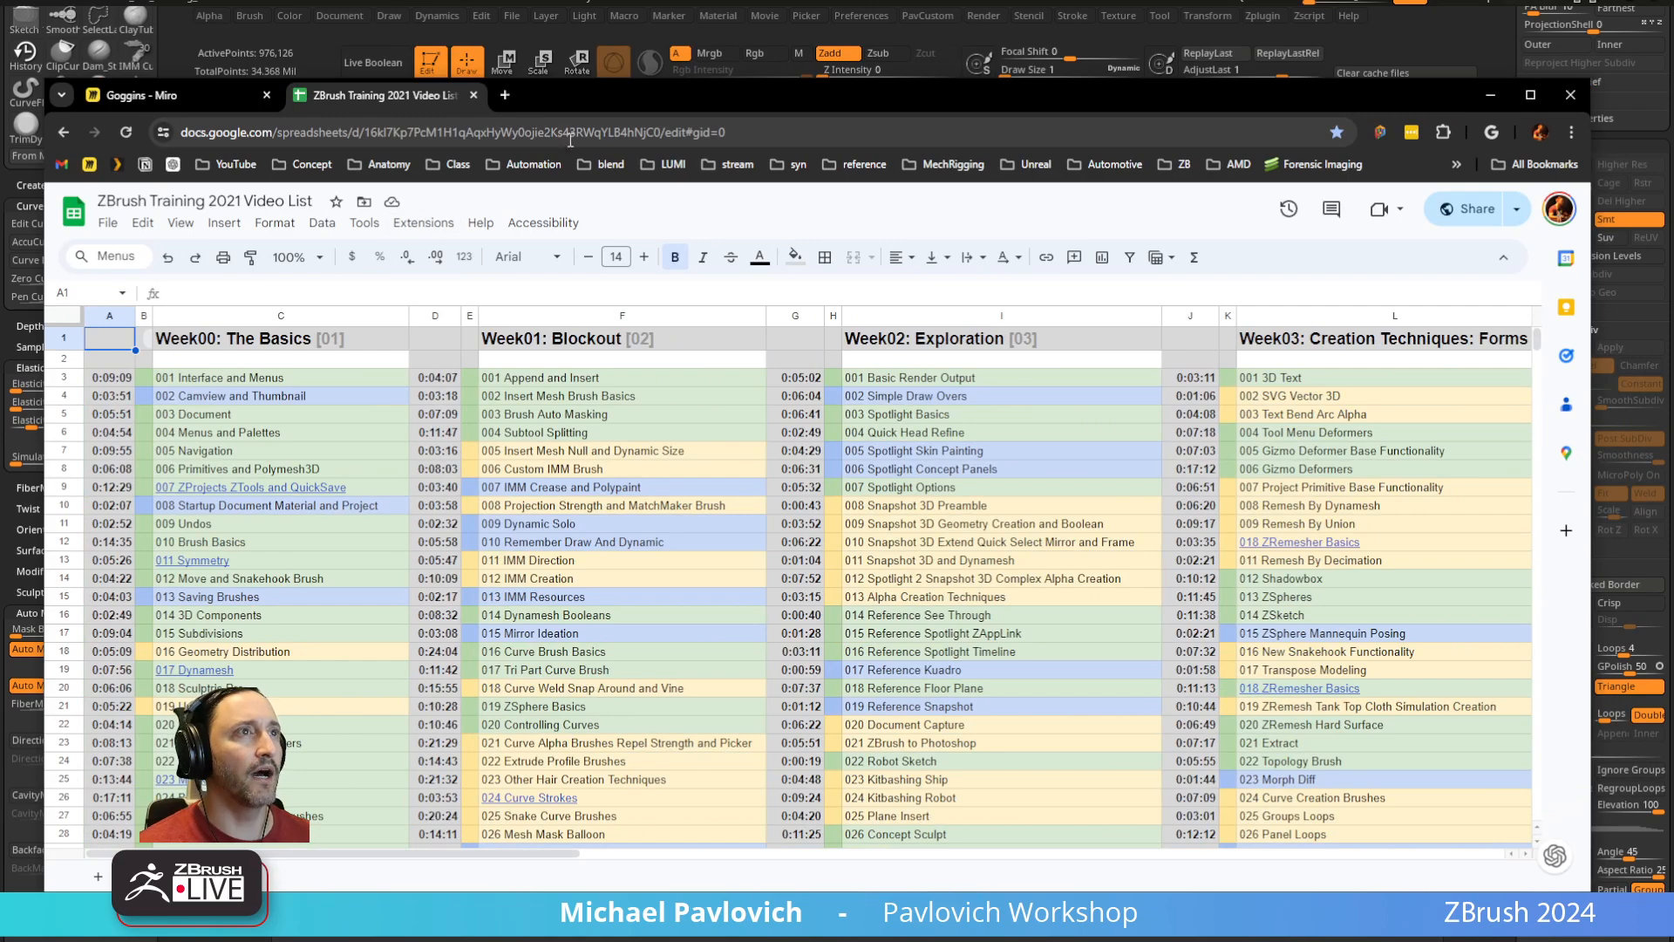
key("alt+Tab")
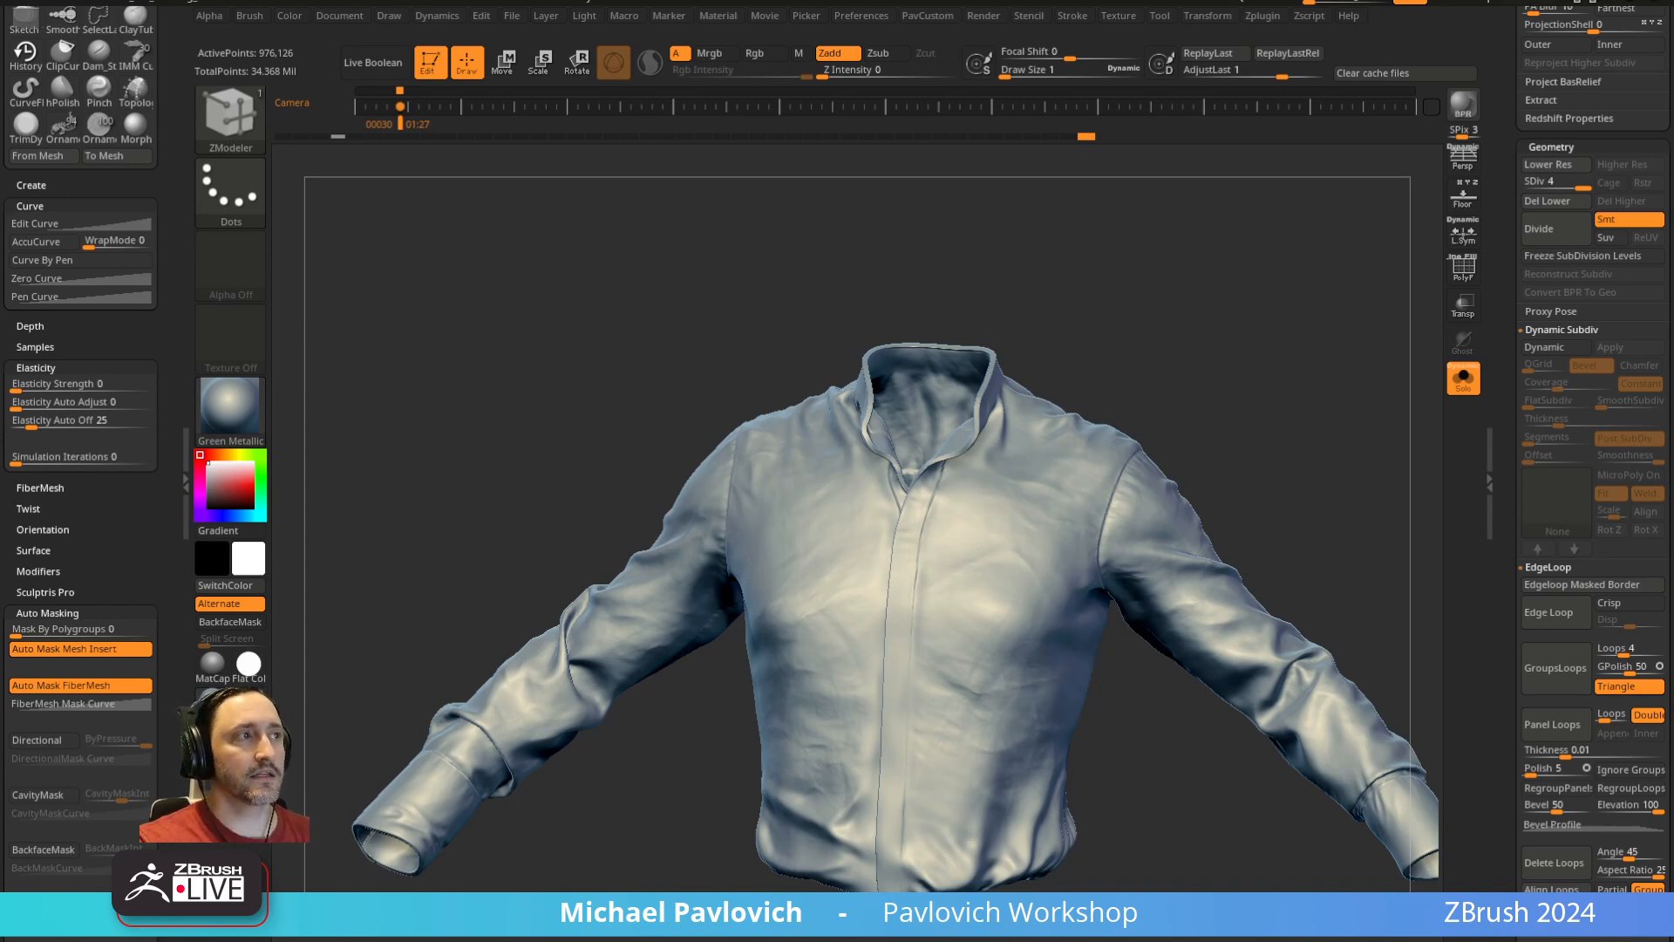
Turn off Solo mode and view the shirt together with the rest of the cowboy character
left_click(1463, 377)
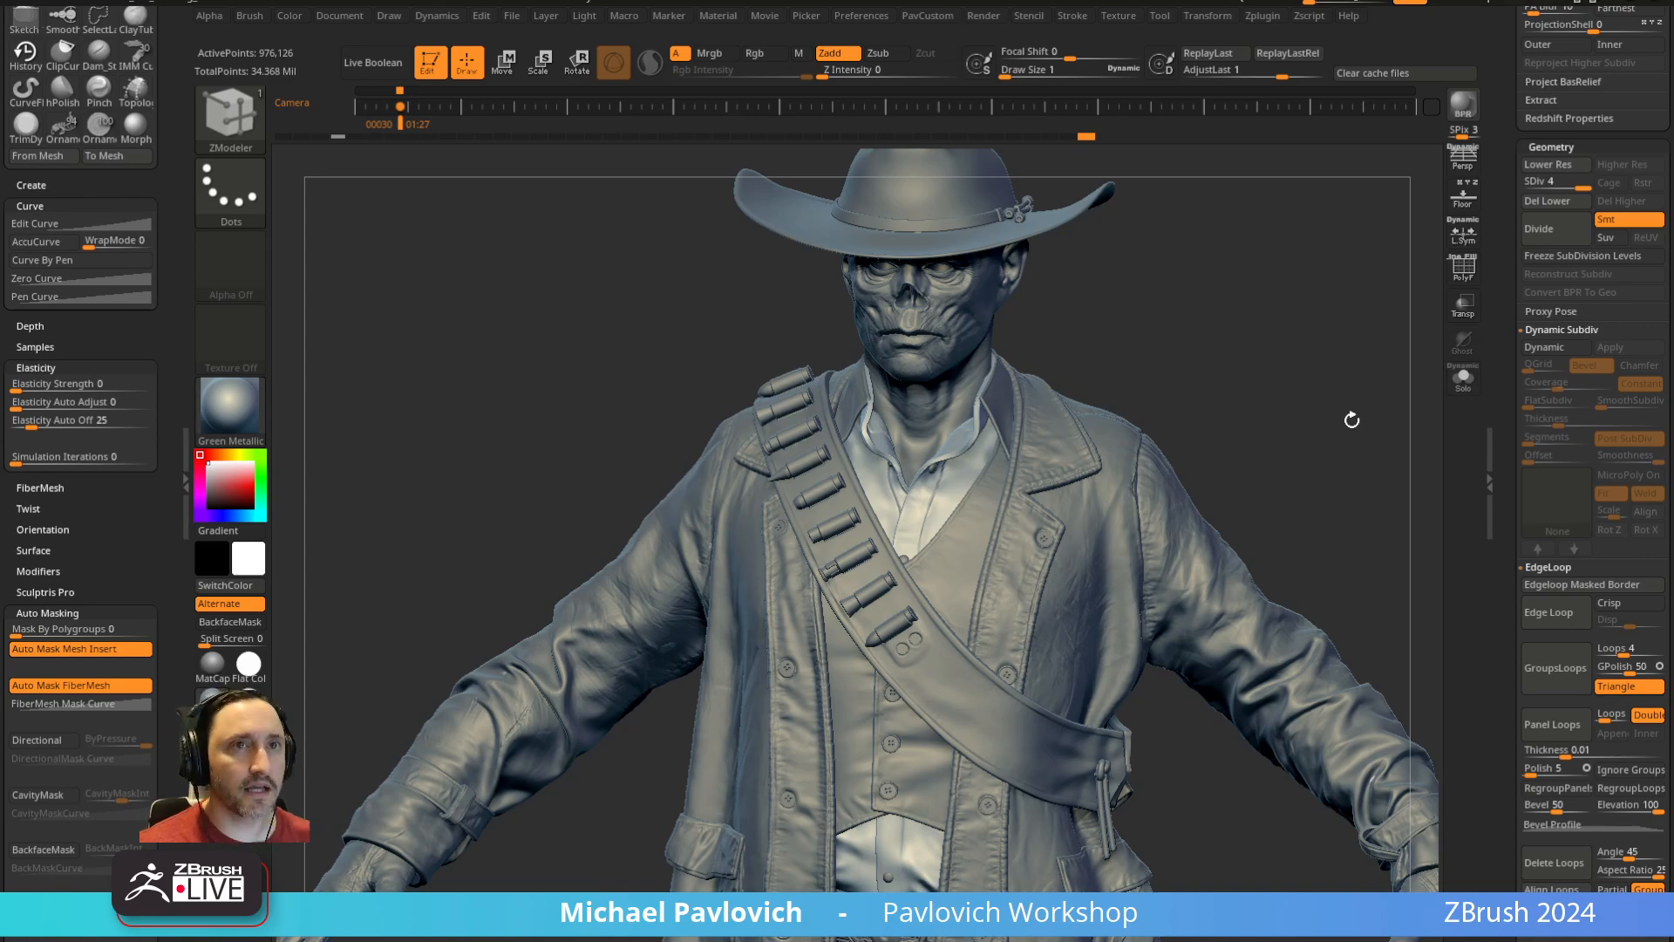
left_click_drag(1347, 422, 1335, 404)
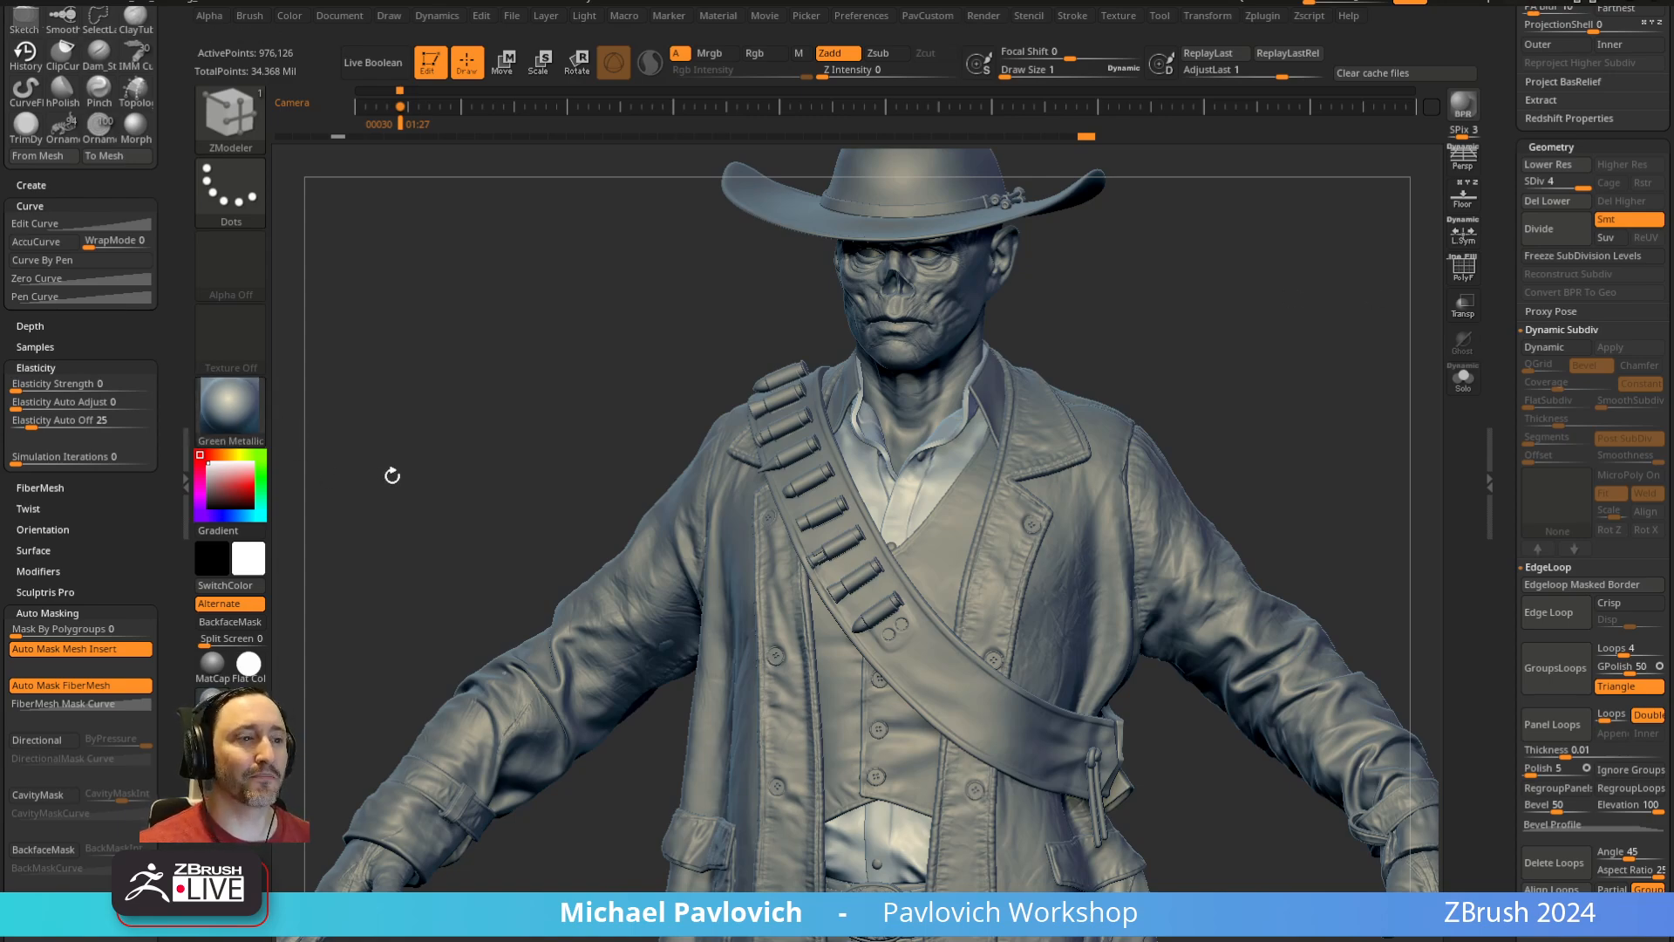
Show the training video spreadsheet over the full character and put its window away
left_click_drag(573, 937, 669, 179)
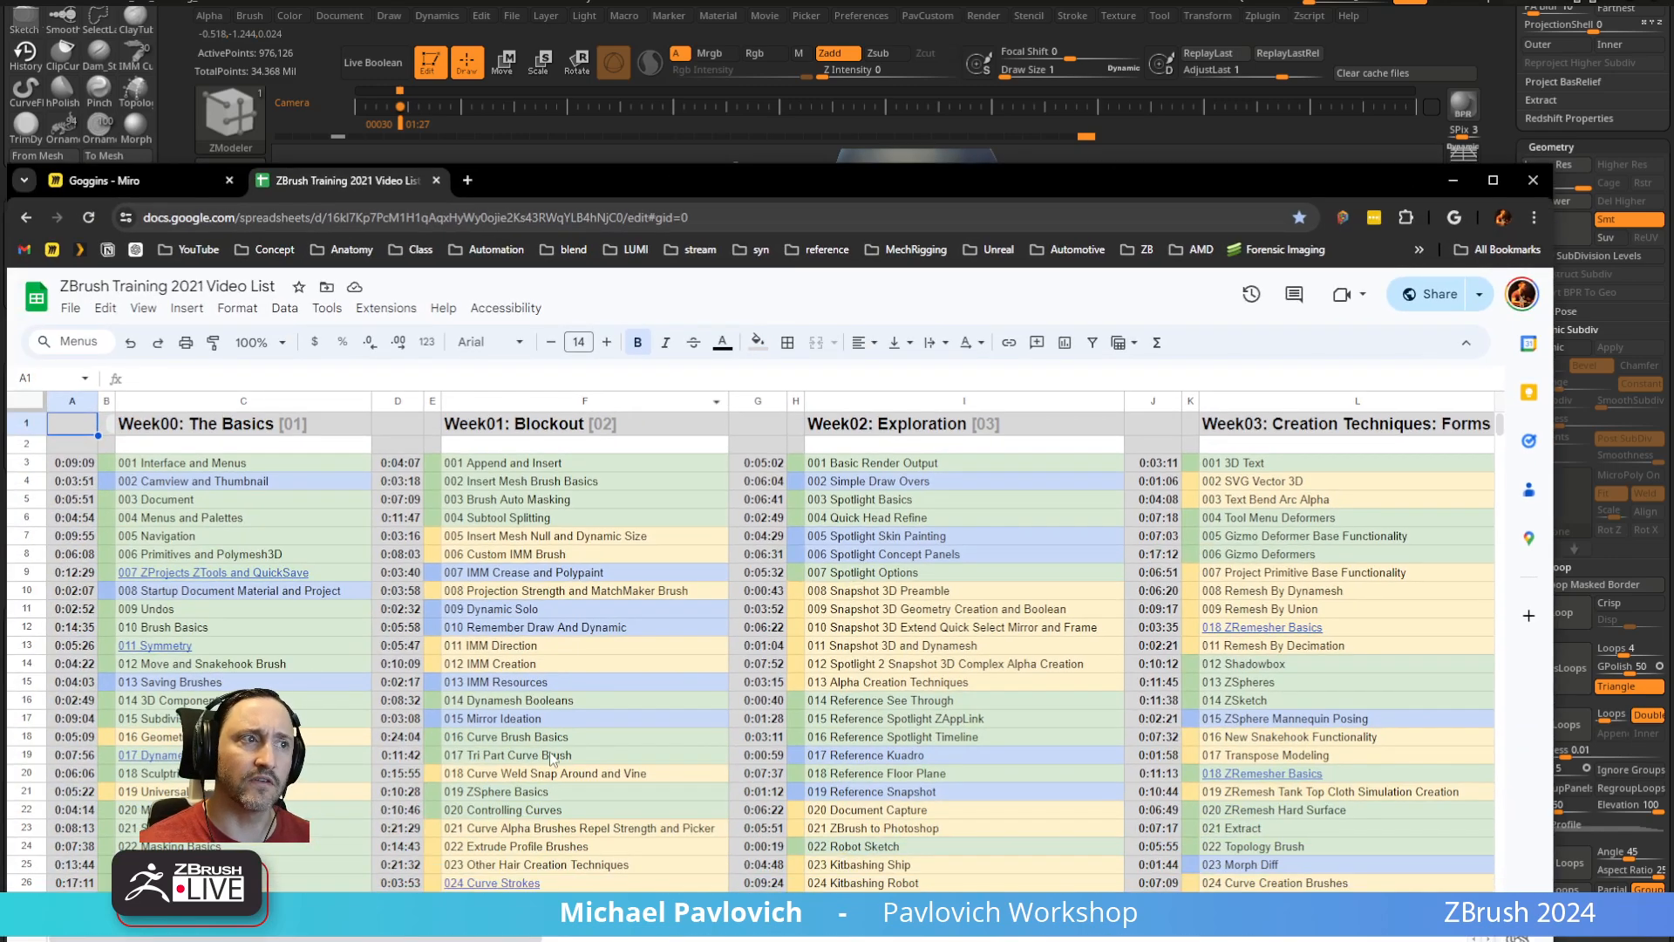
left_click_drag(598, 181, 595, 941)
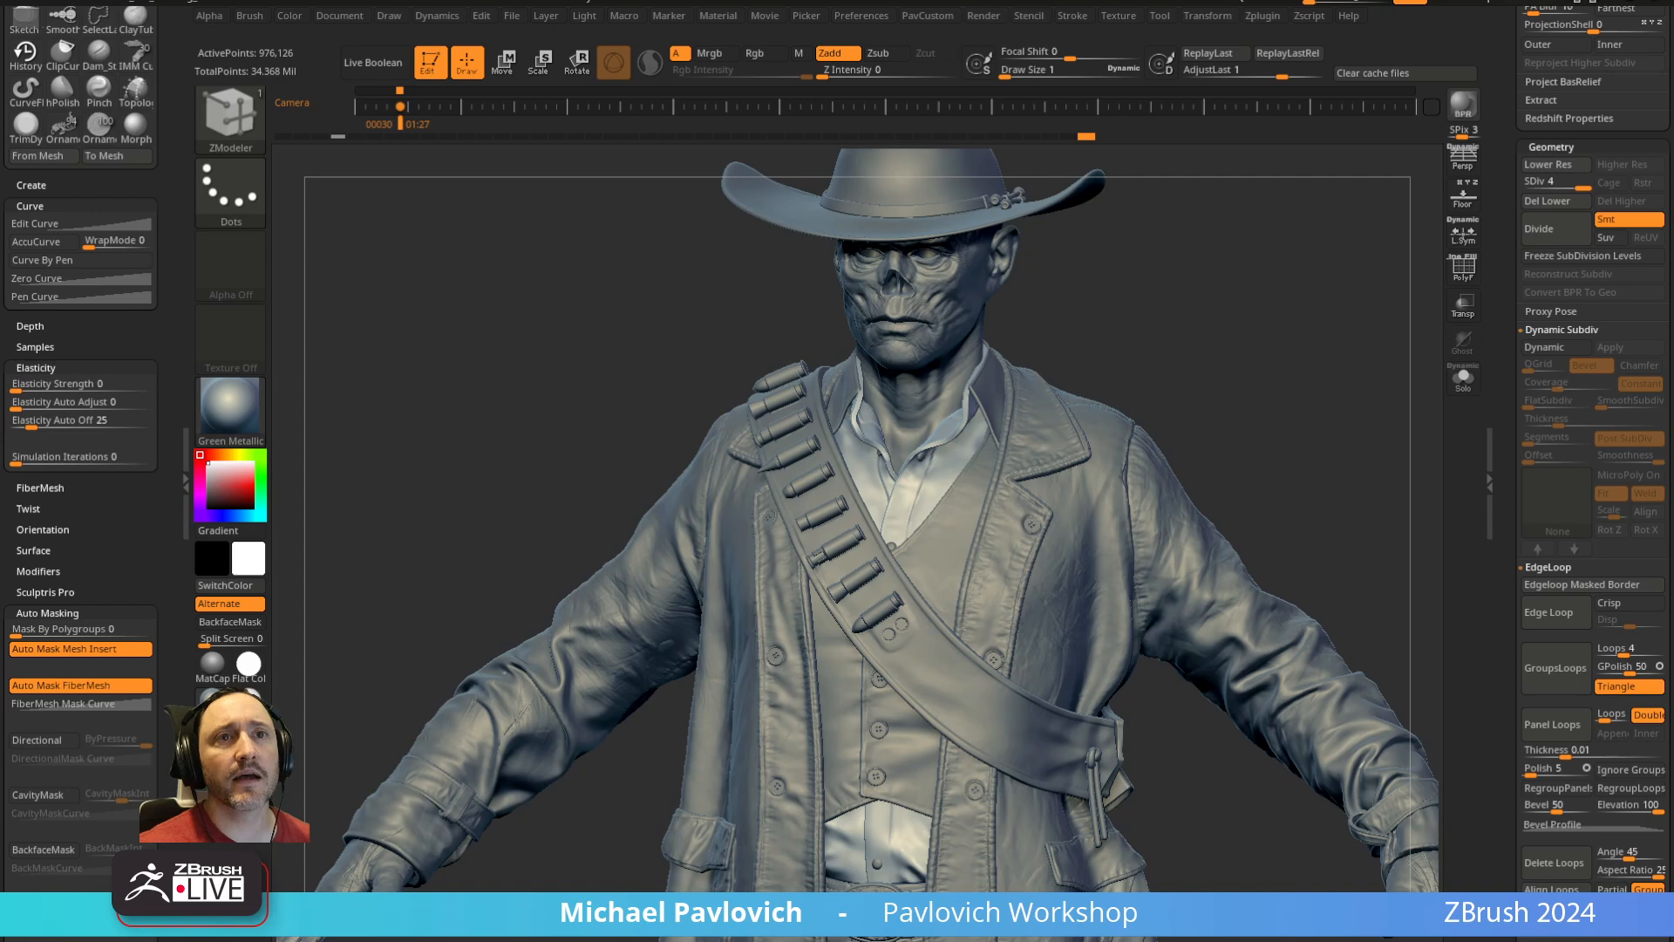
left_click(1261, 16)
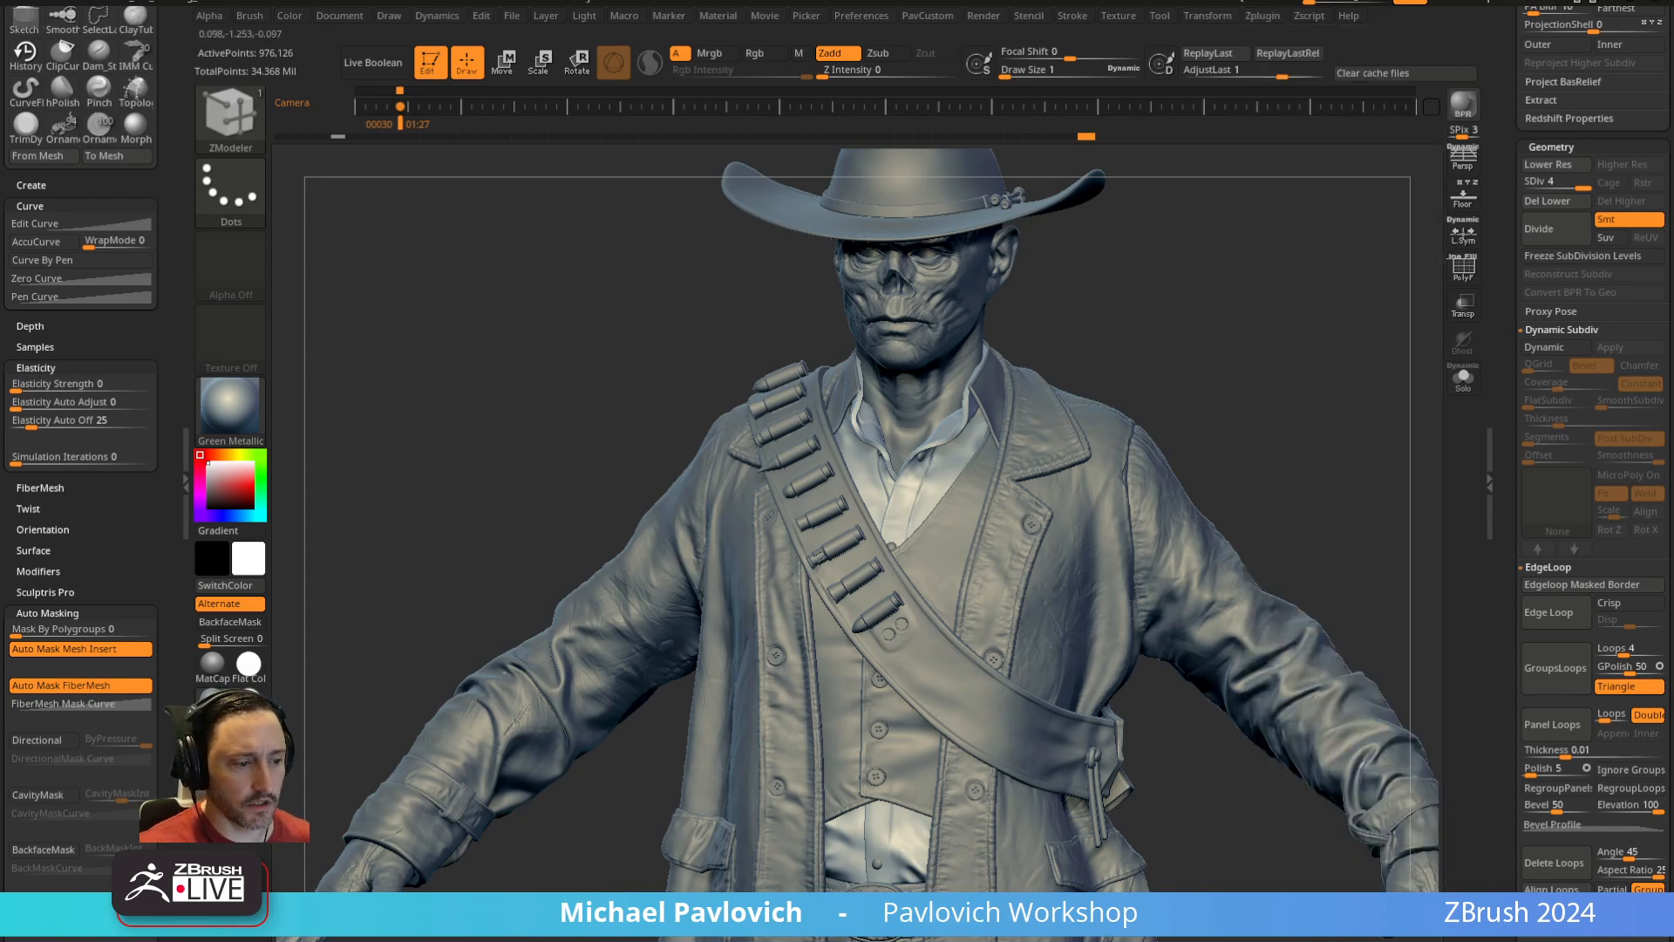
Search the YouTube channel in the browser for "reference", look over the listed videos, and minimize the window
left_click_drag(1107, 940, 1218, 30)
triple_click(898, 517)
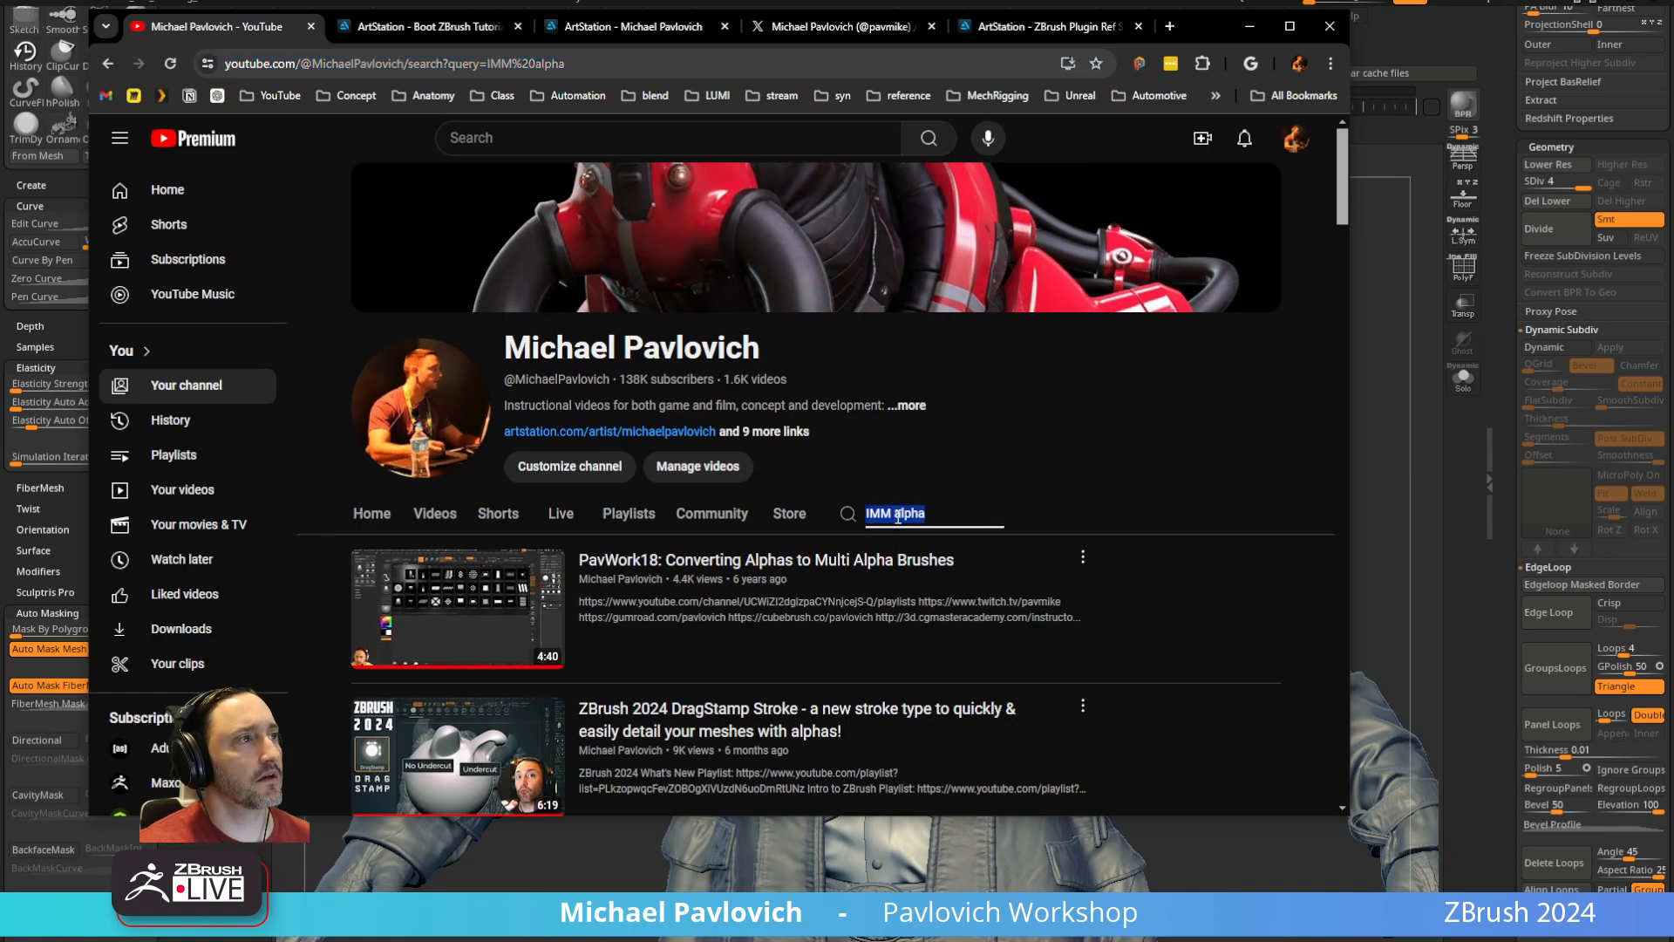
type("reference")
key("Return")
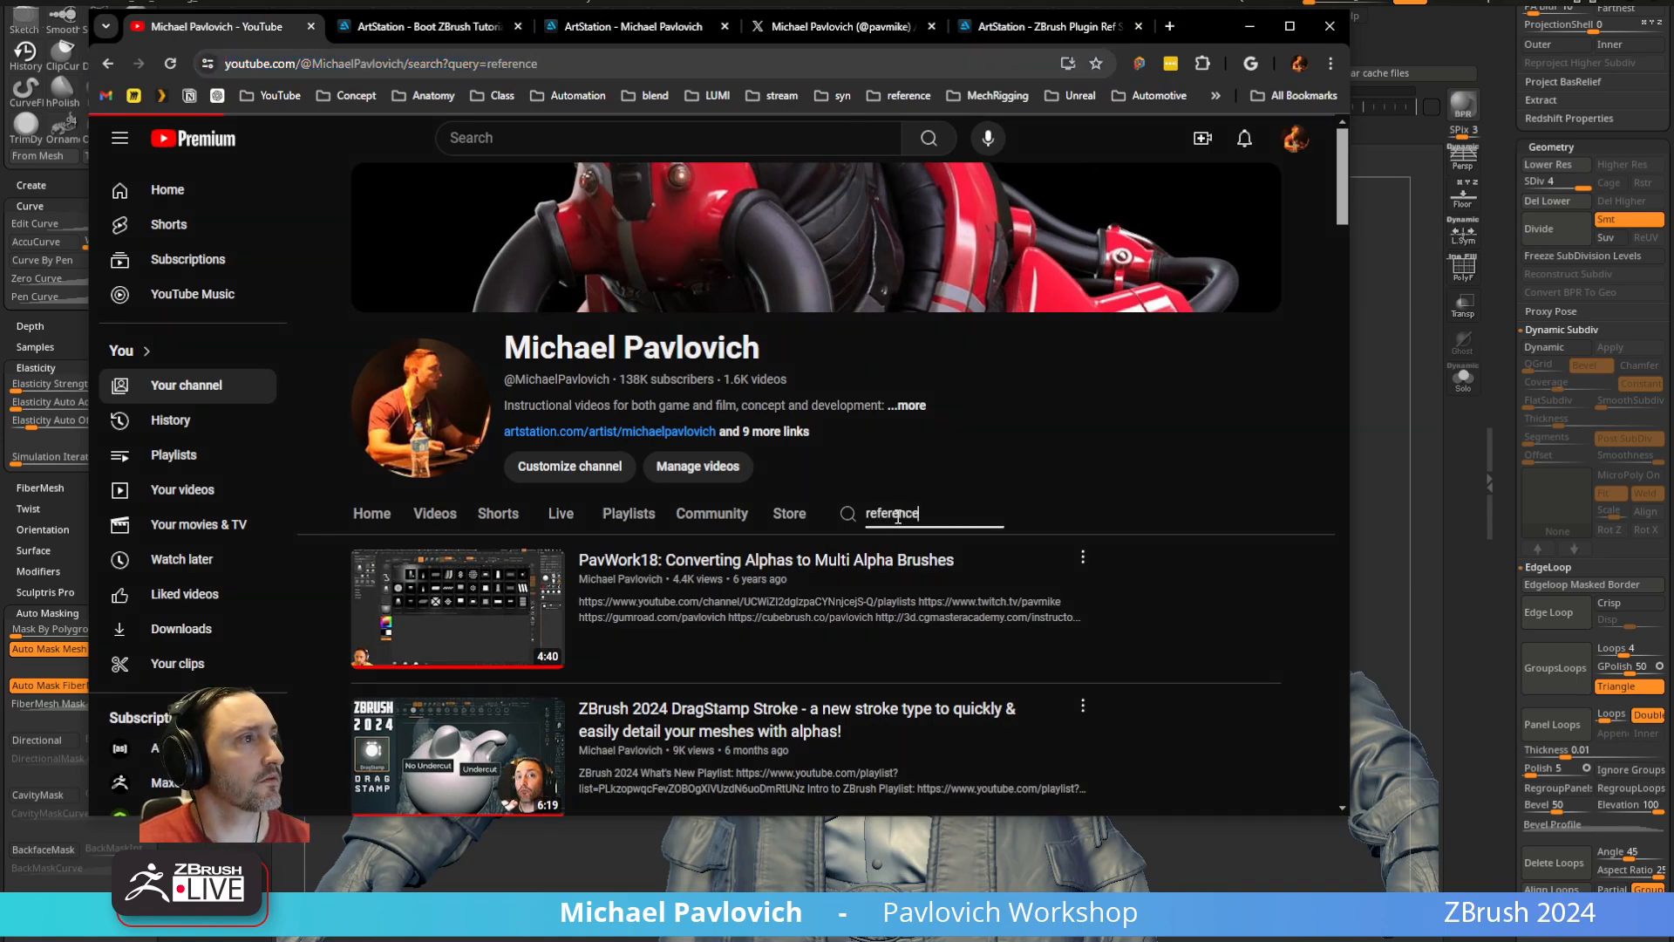
scroll(669, 575, "down", 3)
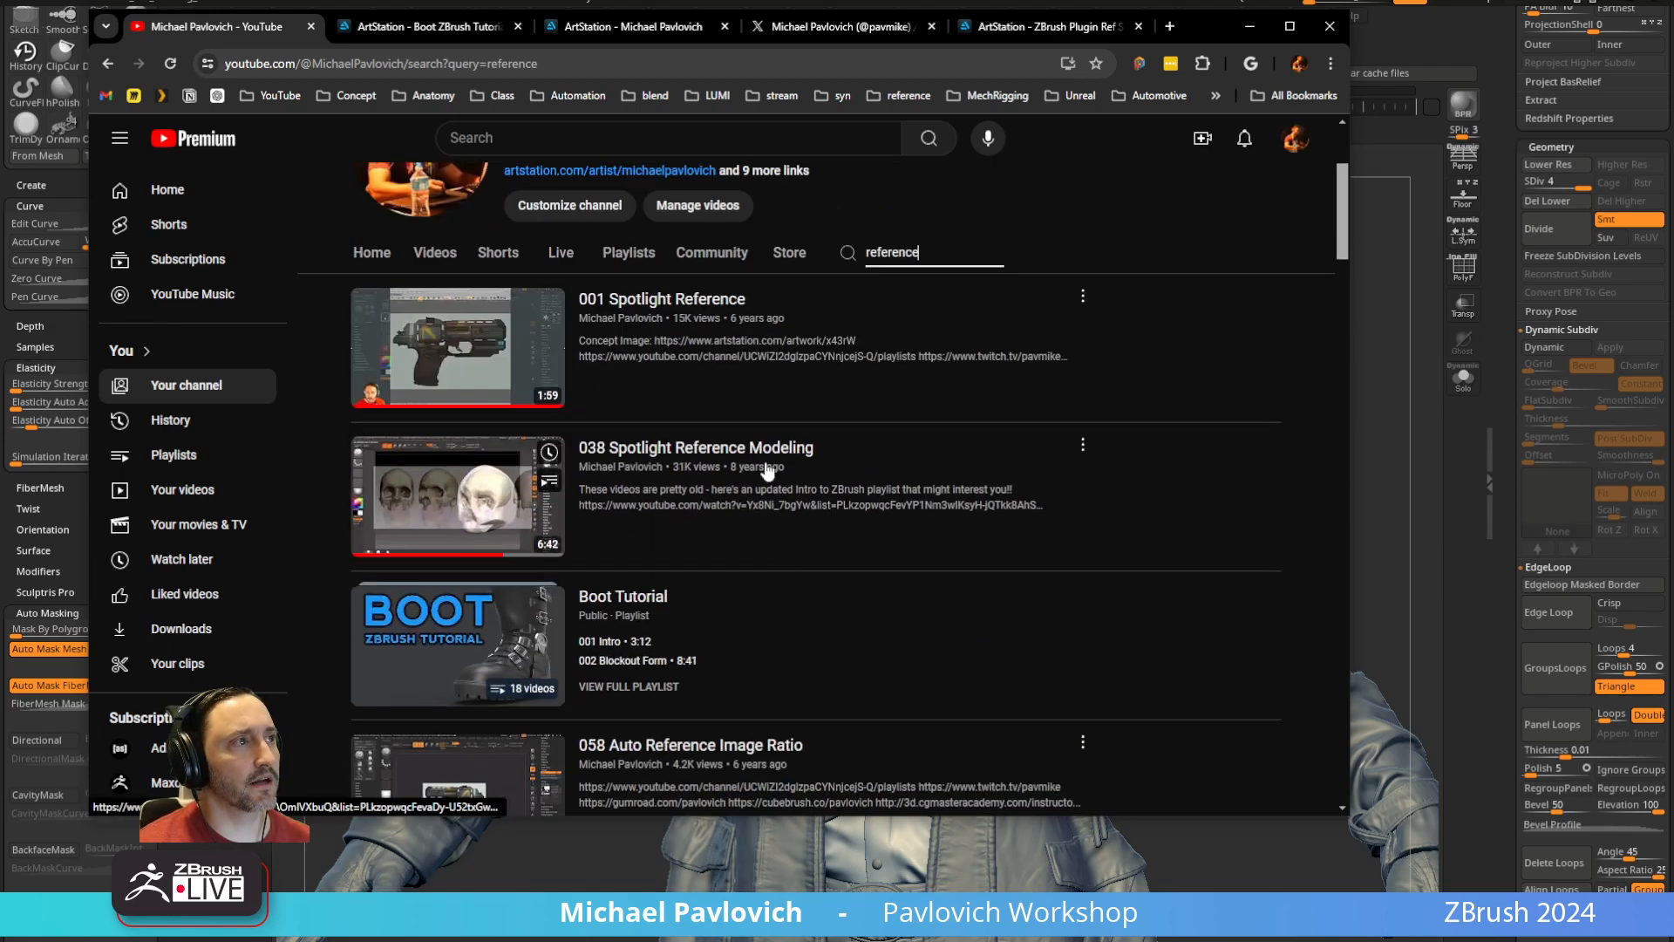
left_click(615, 68)
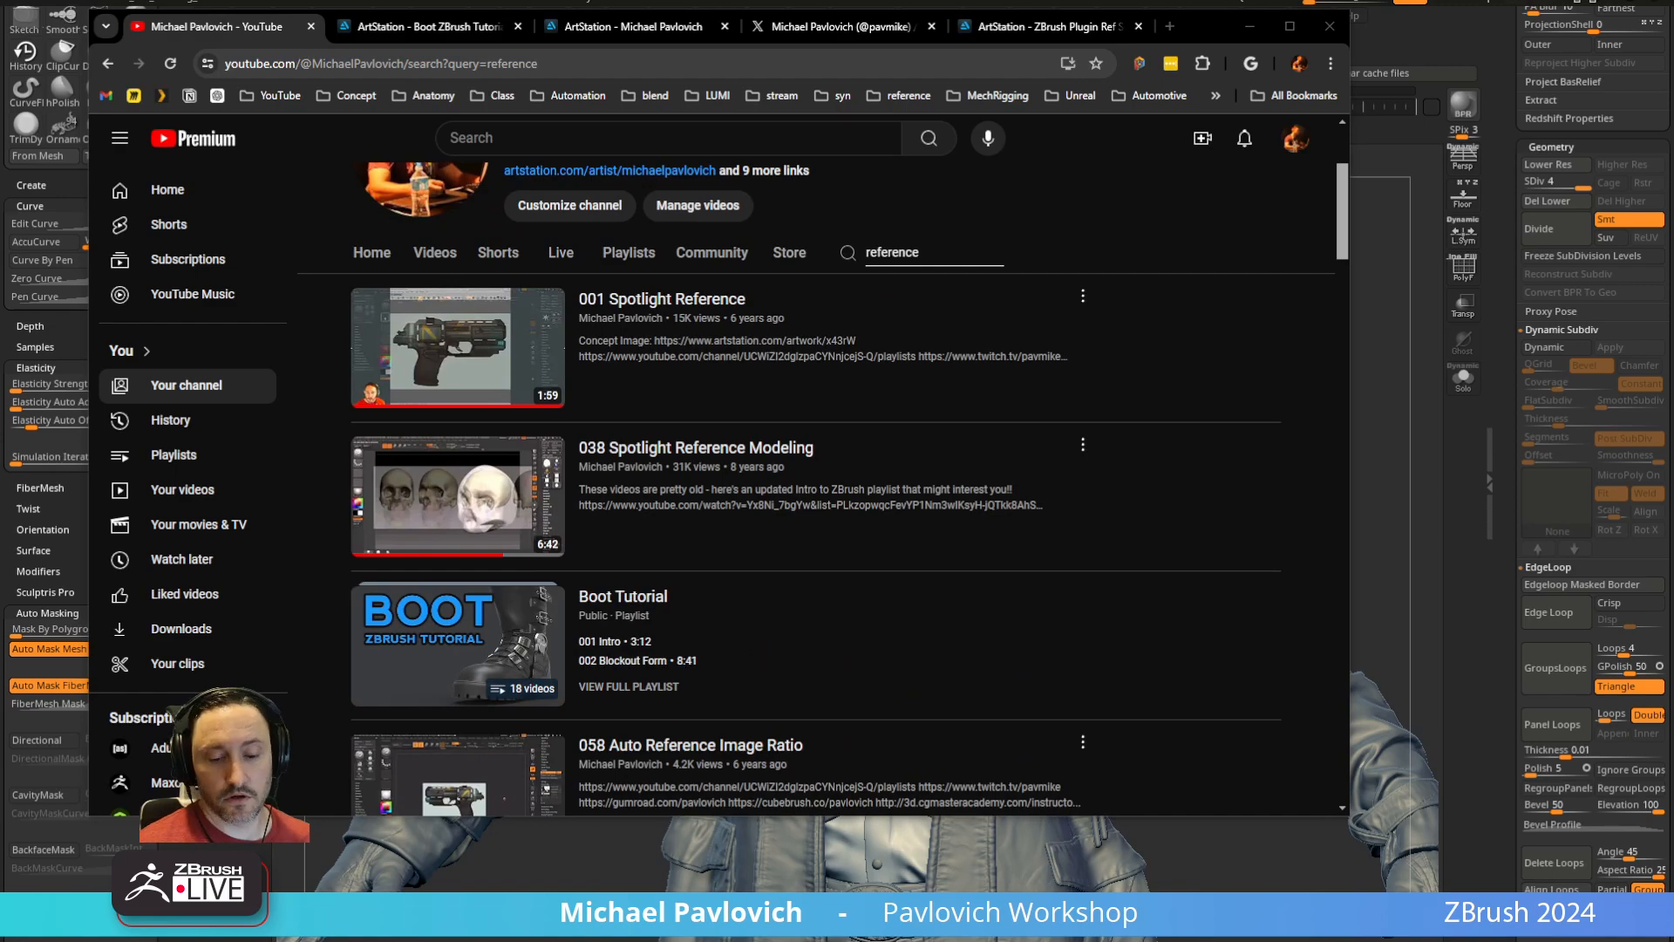
left_click(1250, 26)
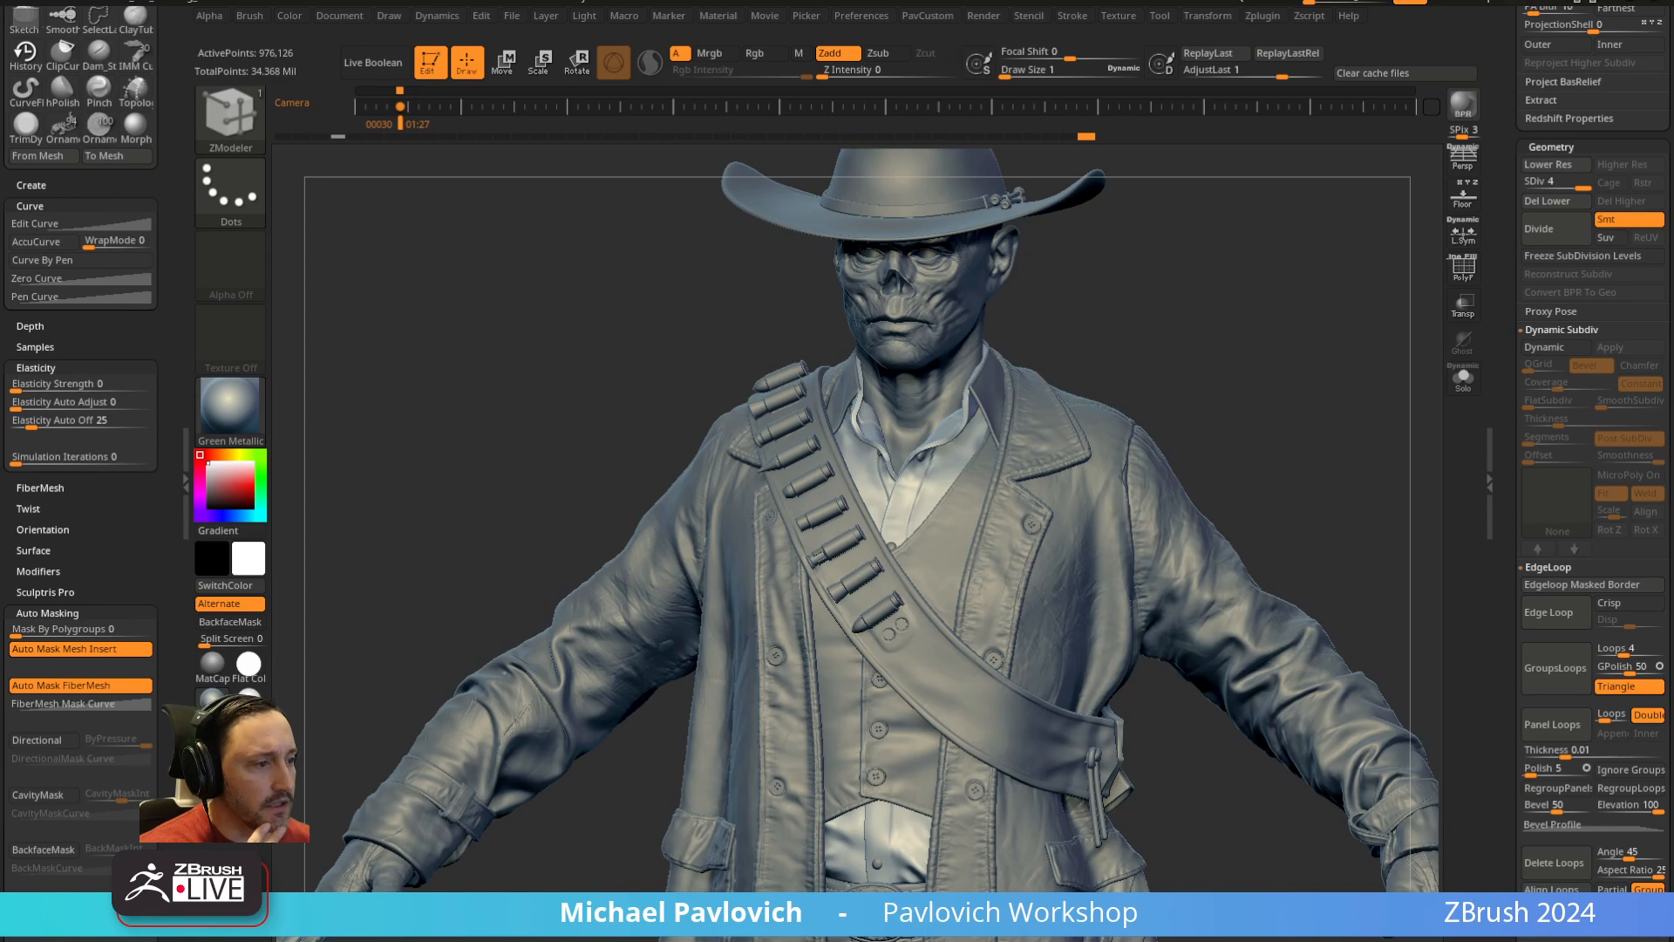
Bring up ArtStation in the browser and open the Full ArtStation ZBrush Couse project from the artist's portfolio
left_click_drag(1126, 48, 1240, 112)
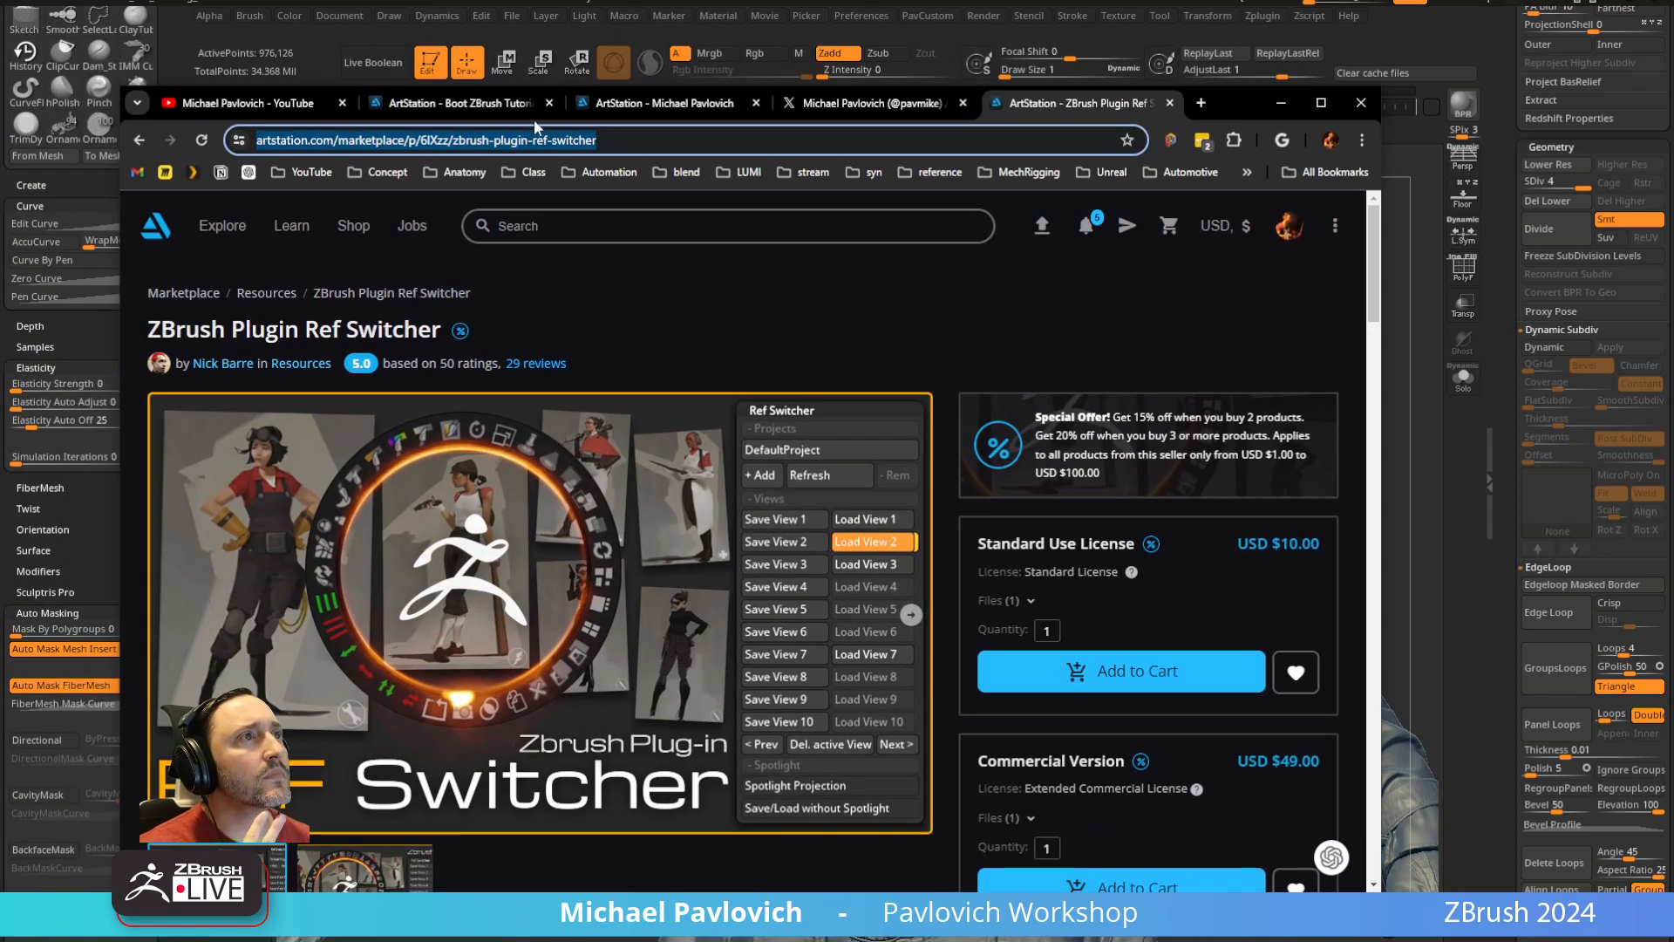
left_click(501, 107)
left_click(138, 140)
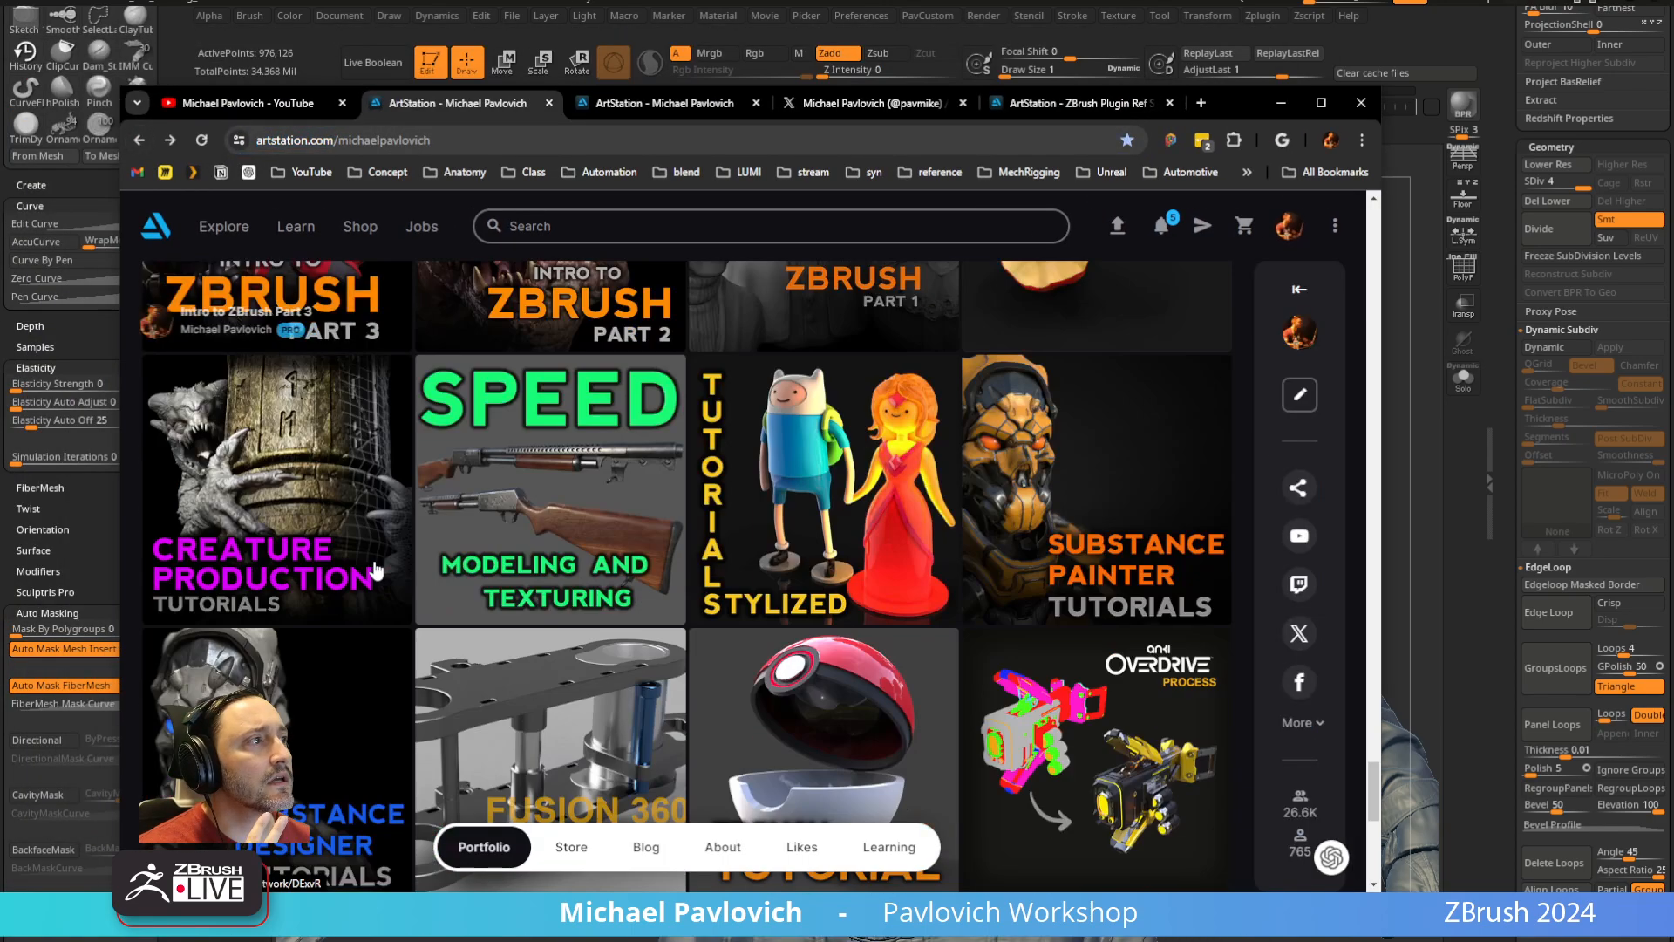
scroll(377, 571, "up", 15)
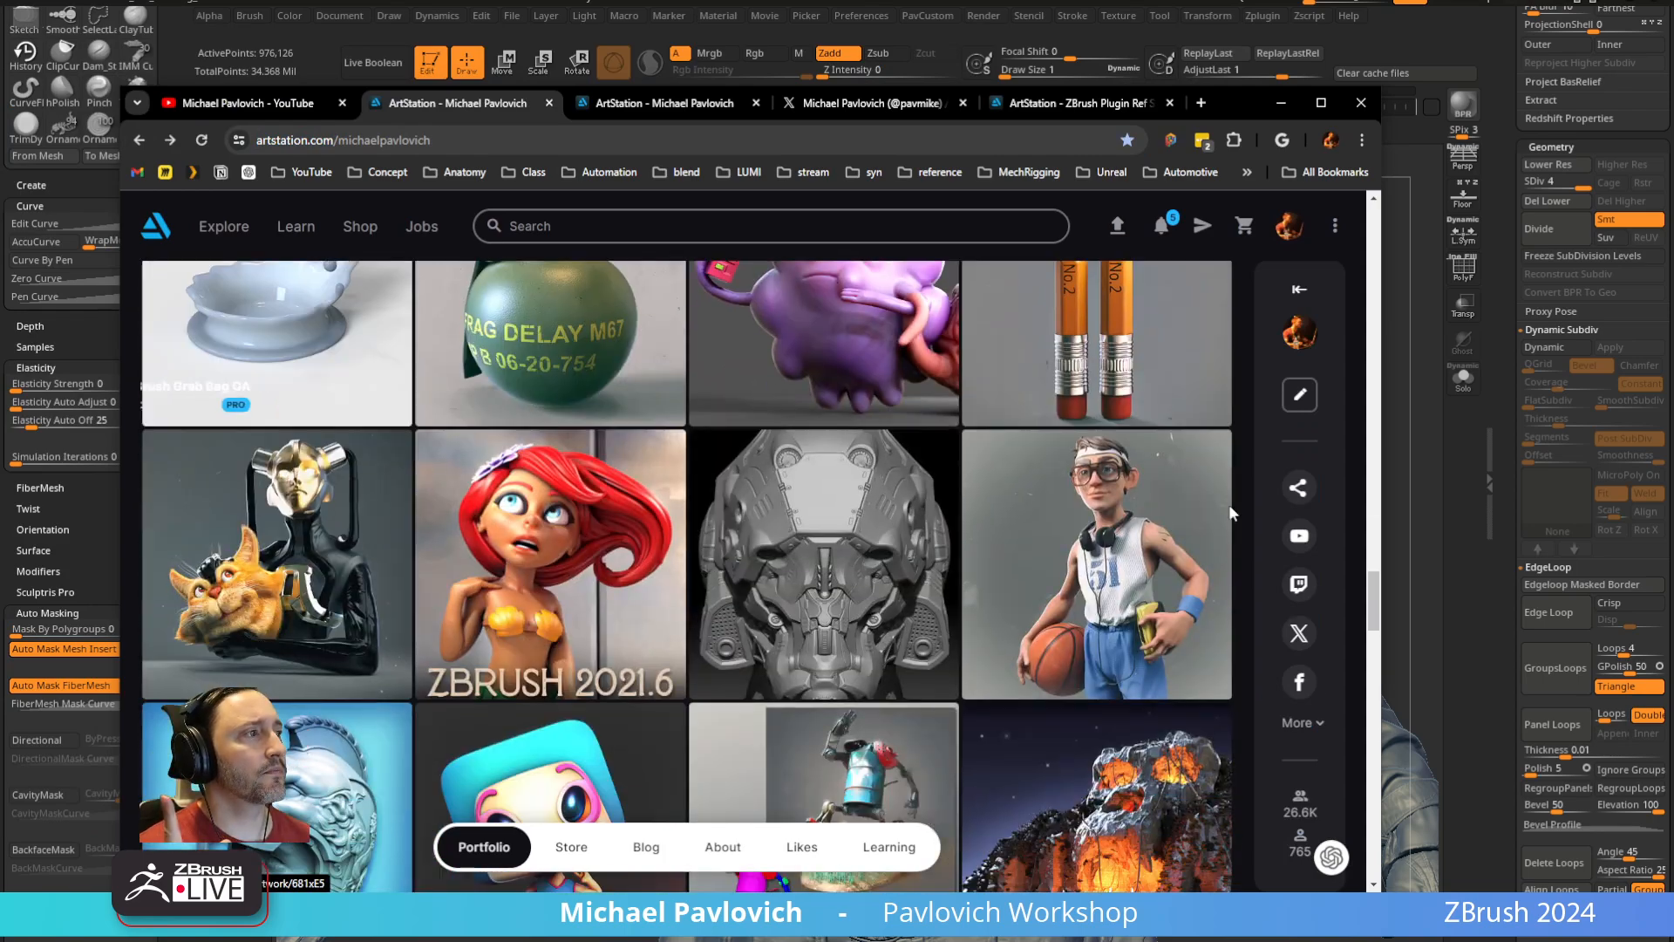
left_click(1228, 512)
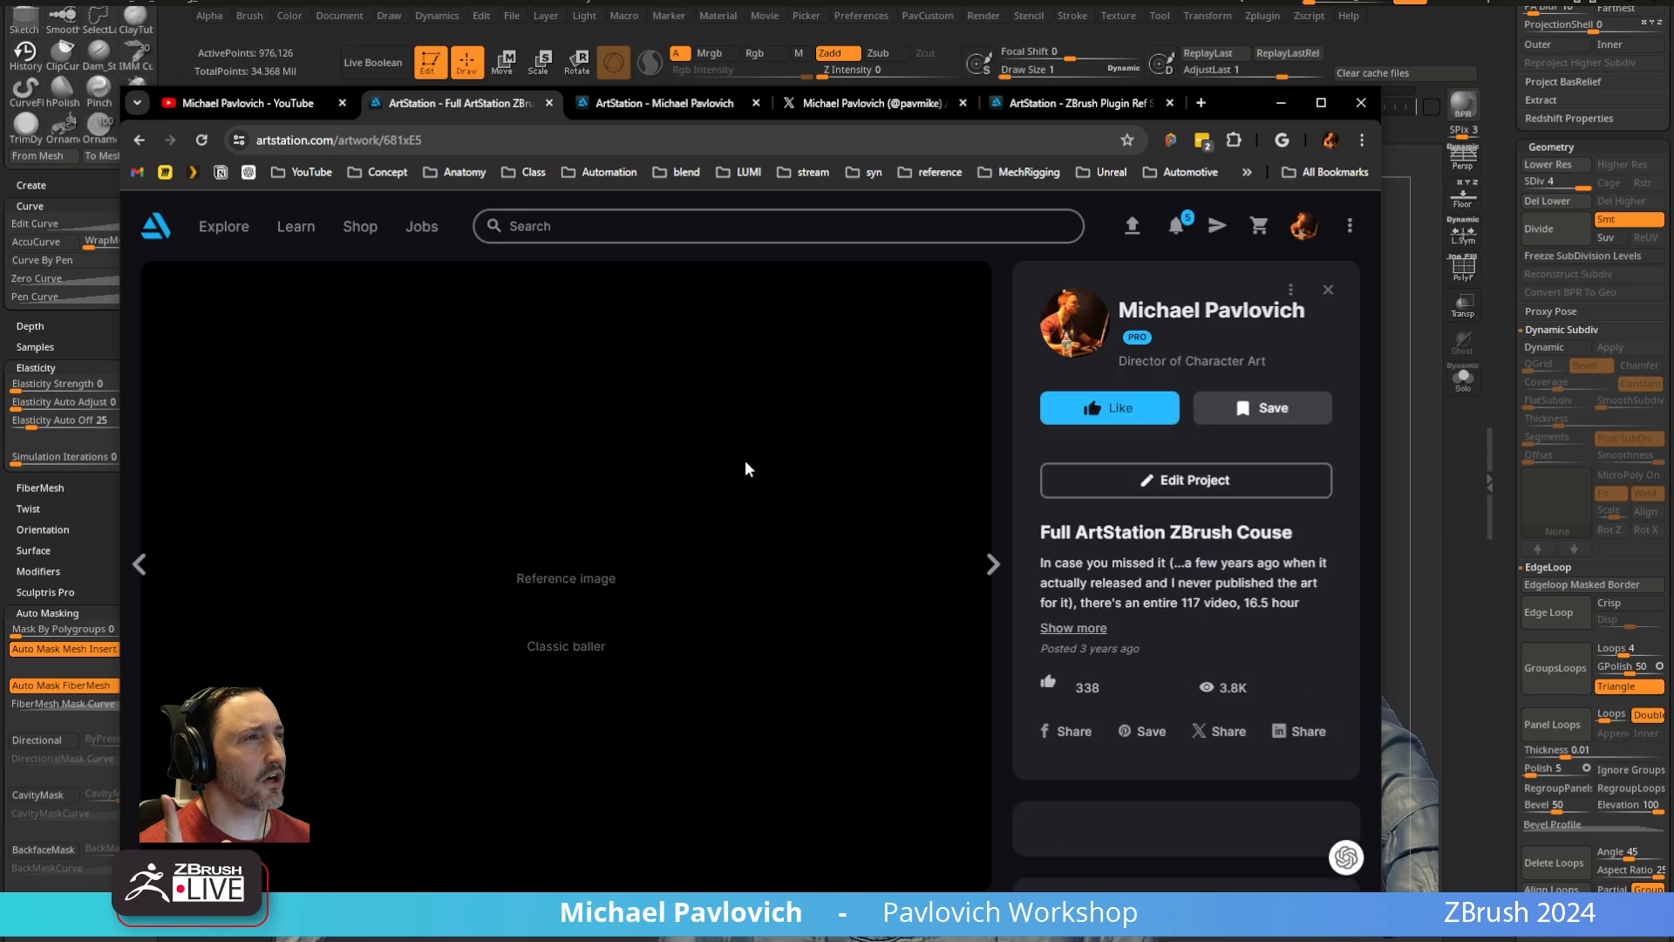
Look through the project's reference images, expand its full description, and open the linked intro-to-zbrush learning series
scroll(745, 459, "down", 15)
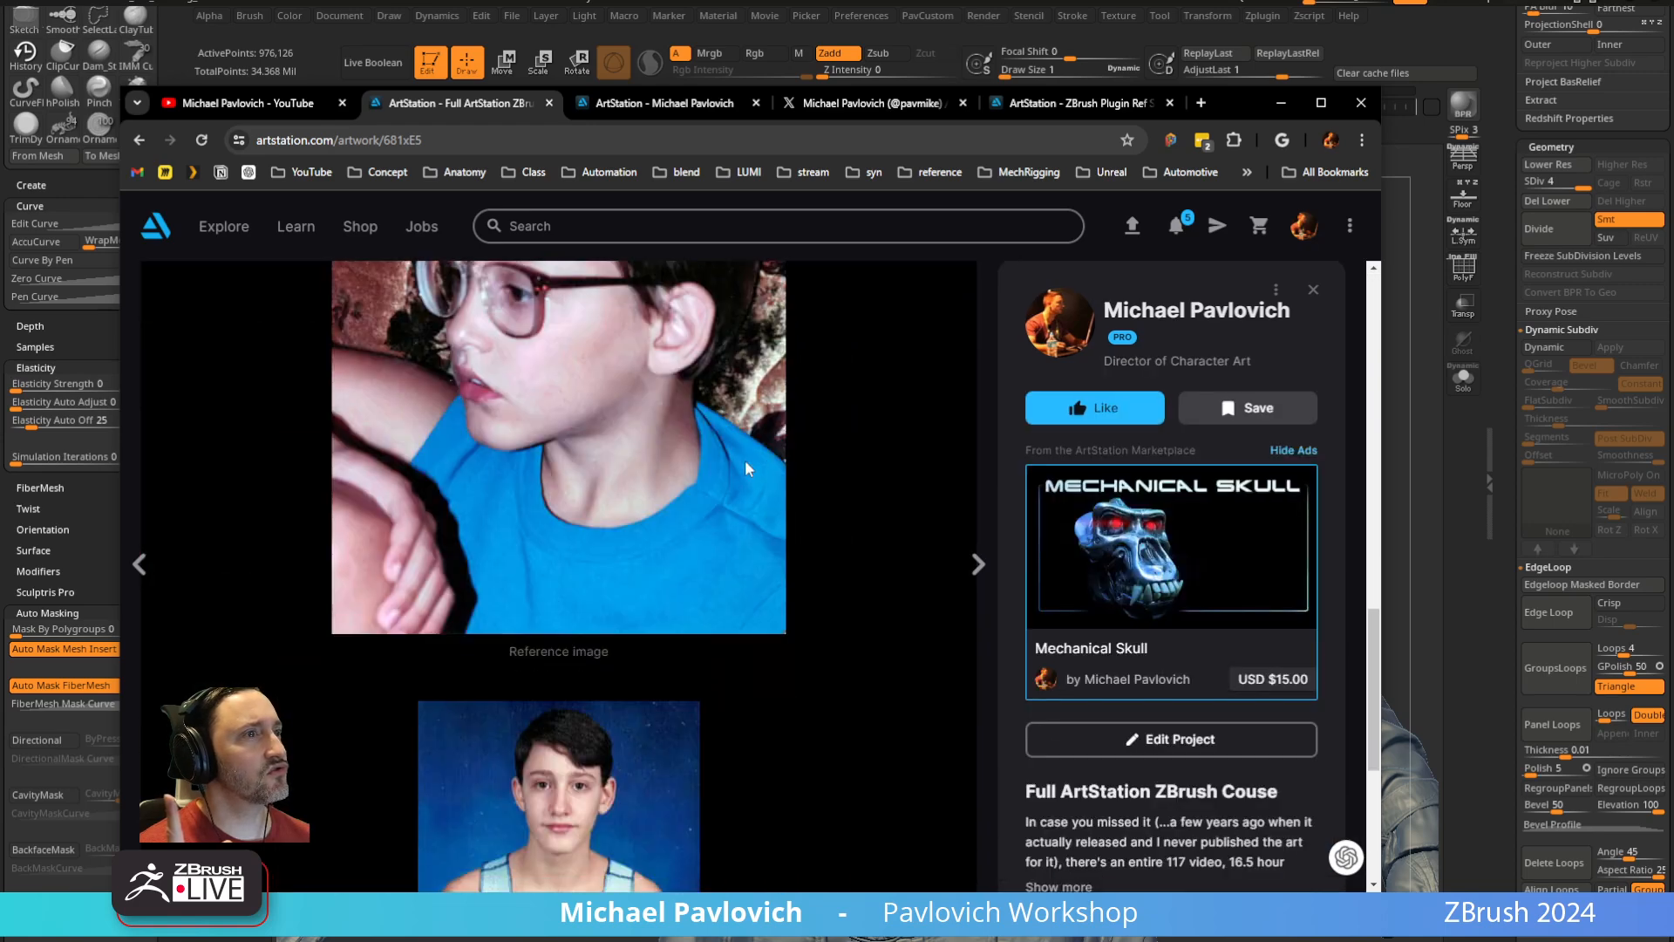
scroll(1107, 633, "down", 3)
left_click(1057, 628)
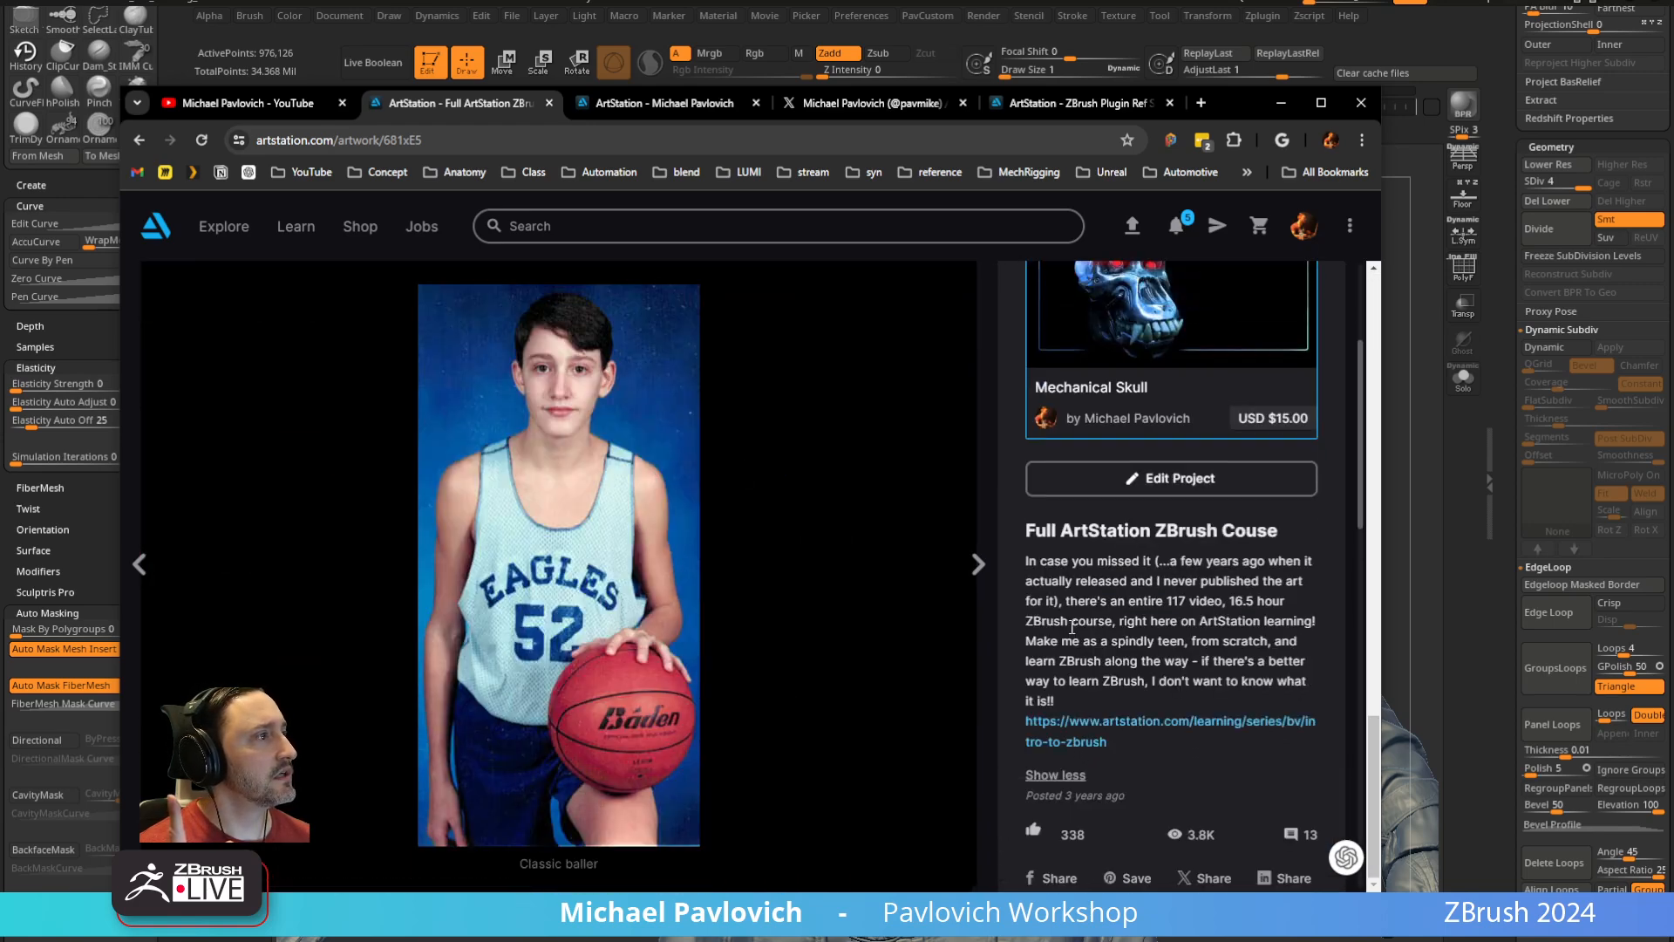
left_click(1110, 720)
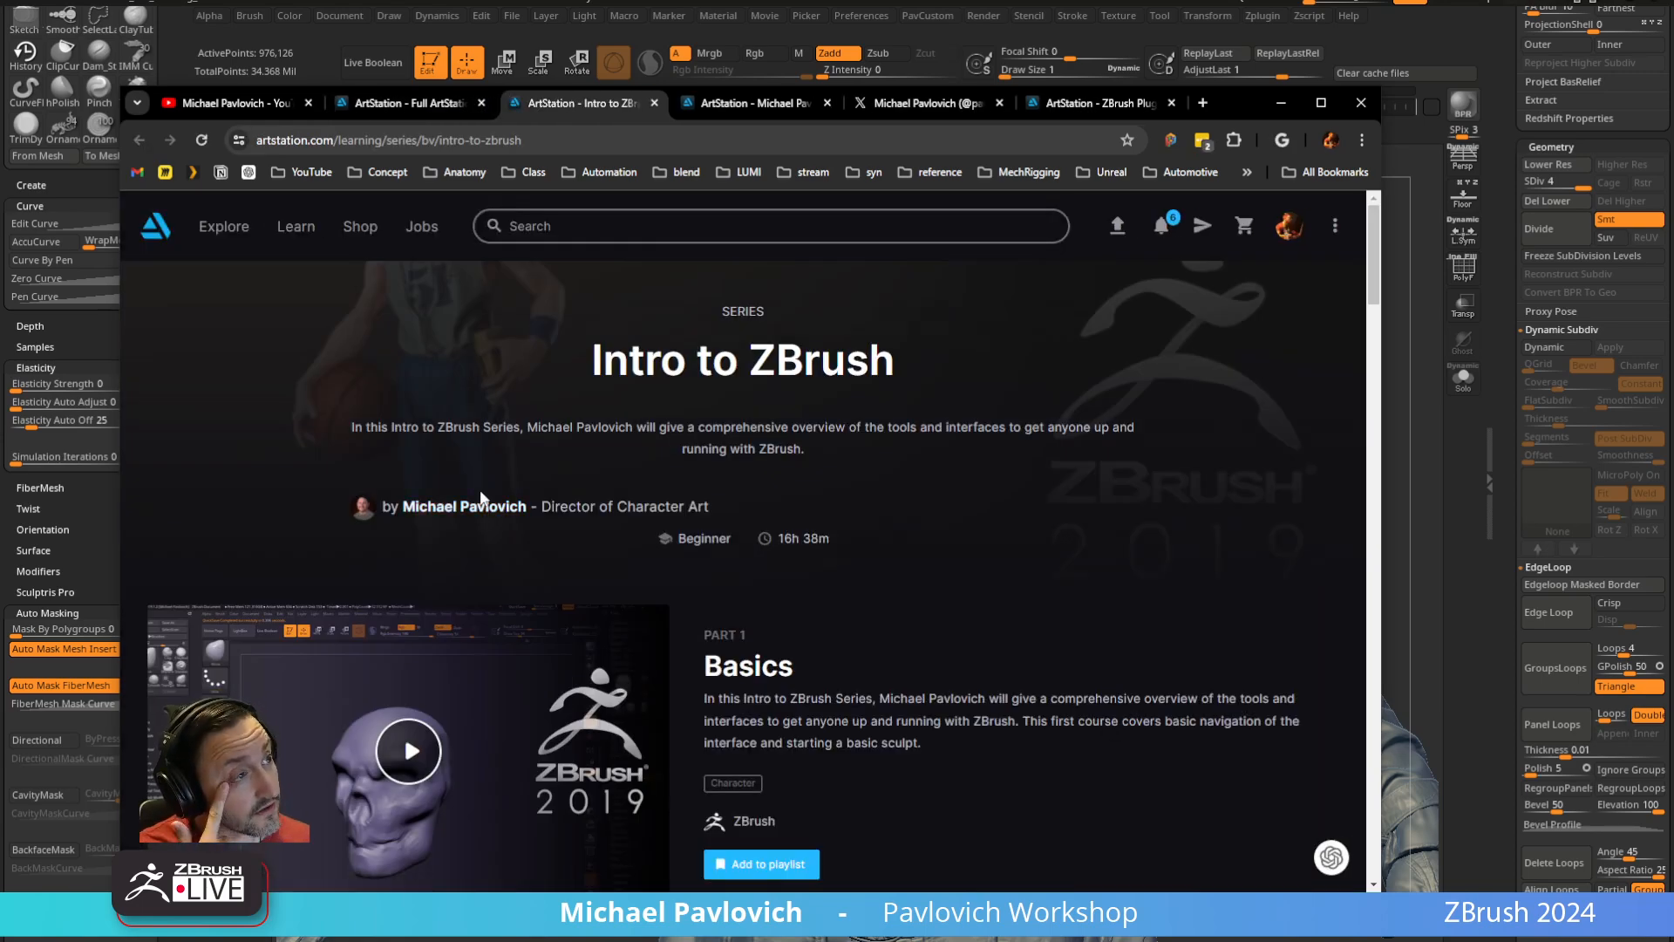
Look over the Intro to ZBrush series page and its web address, and minimize the browser
scroll(828, 519, "down", 8)
scroll(826, 510, "up", 9)
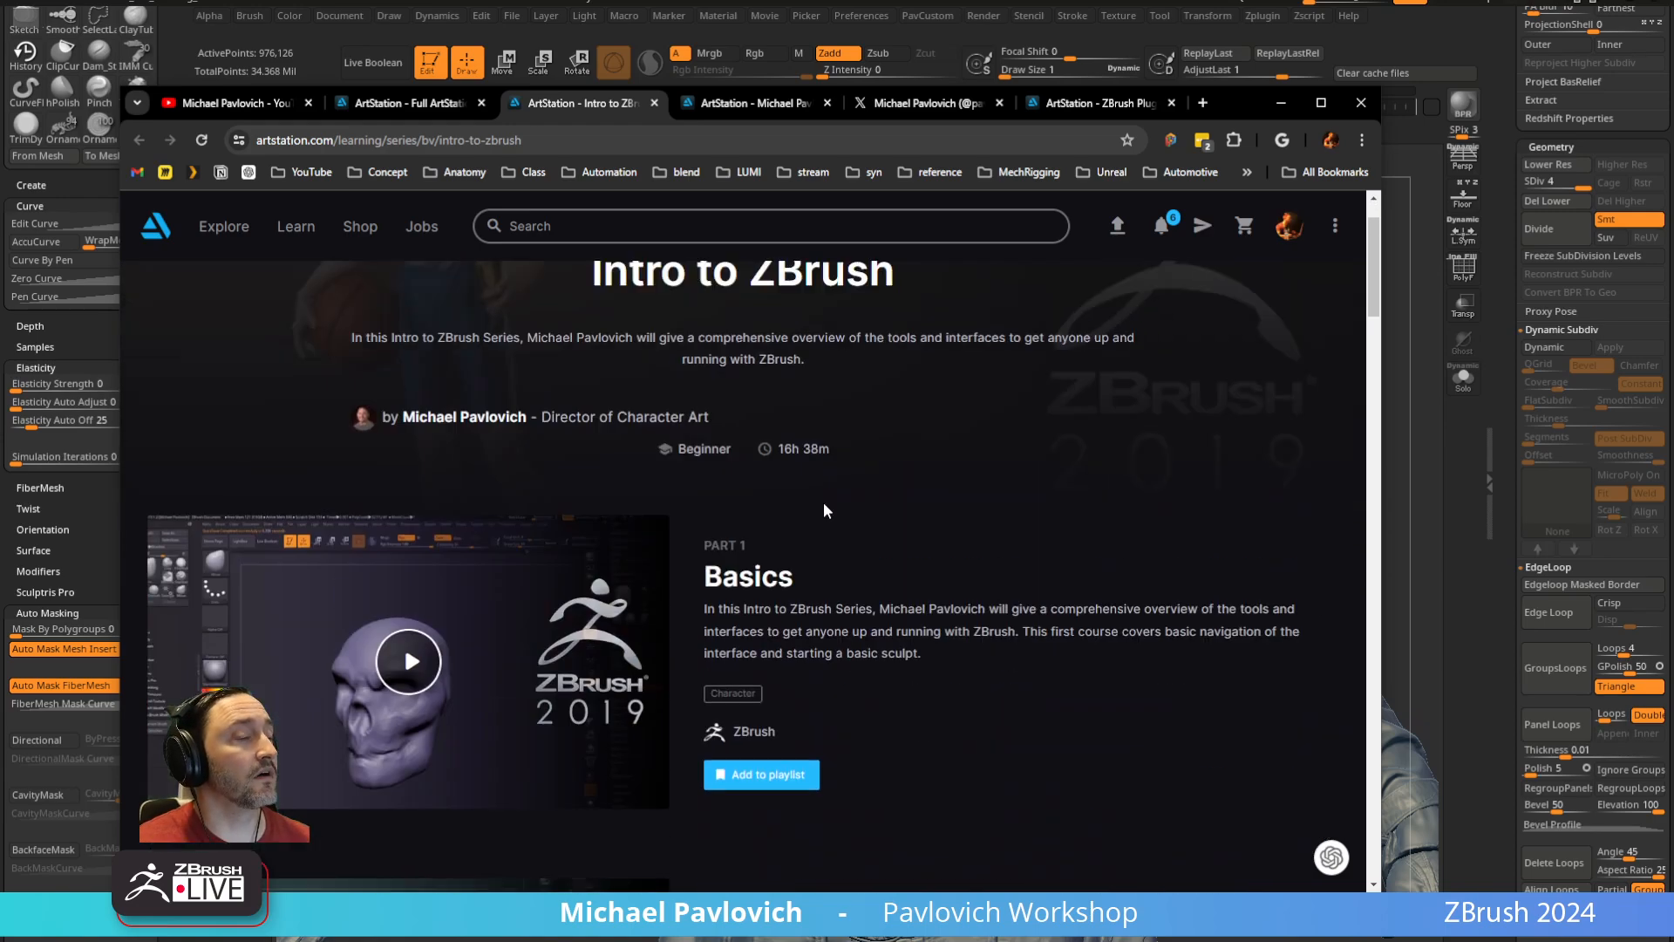
left_click(578, 141)
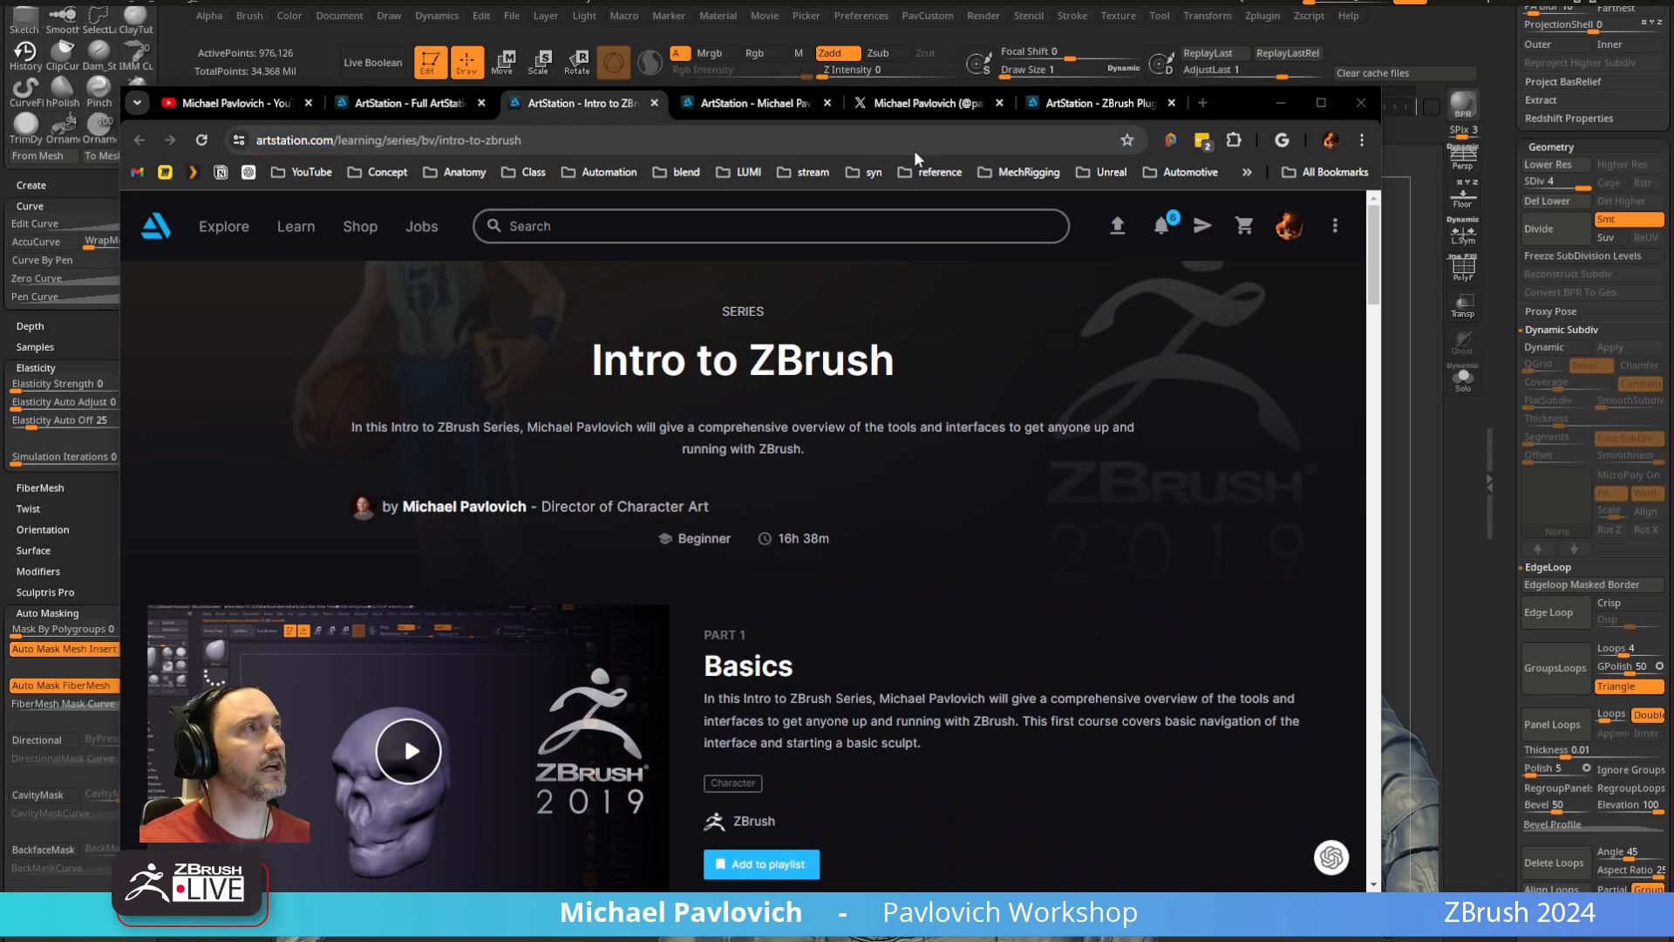
left_click(1281, 103)
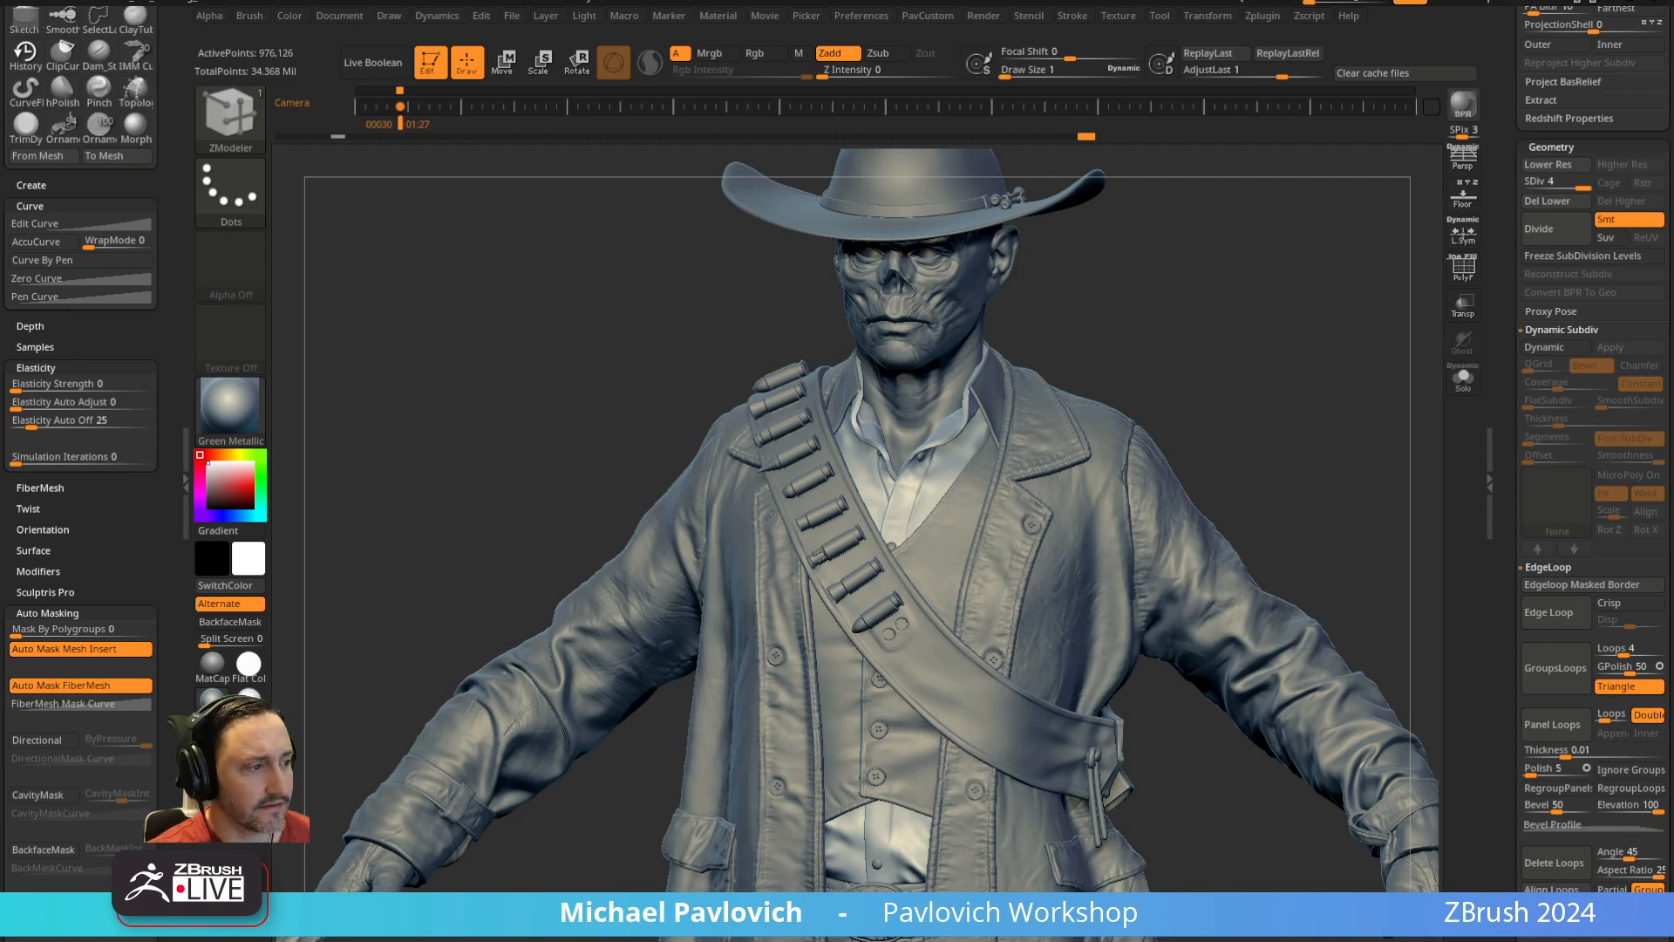
Look through the artwork in the artist's ArtStation portfolio in the browser and minimize the window
key("alt+Tab")
scroll(920, 372, "up", 15)
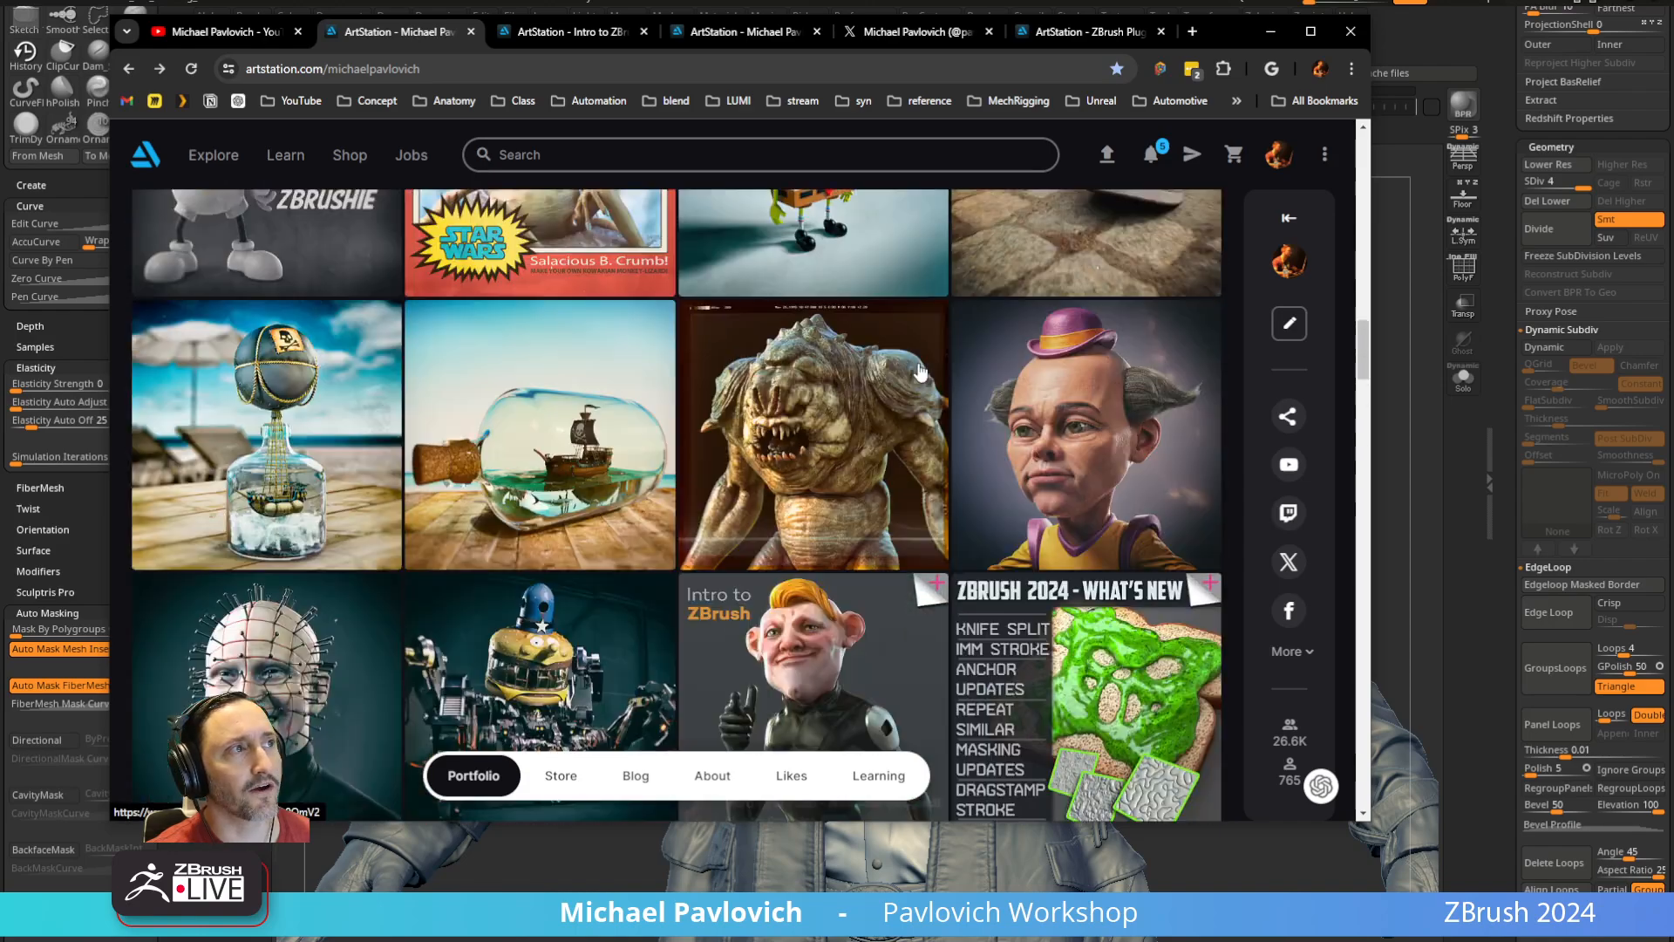
scroll(920, 372, "up", 12)
scroll(919, 371, "down", 5)
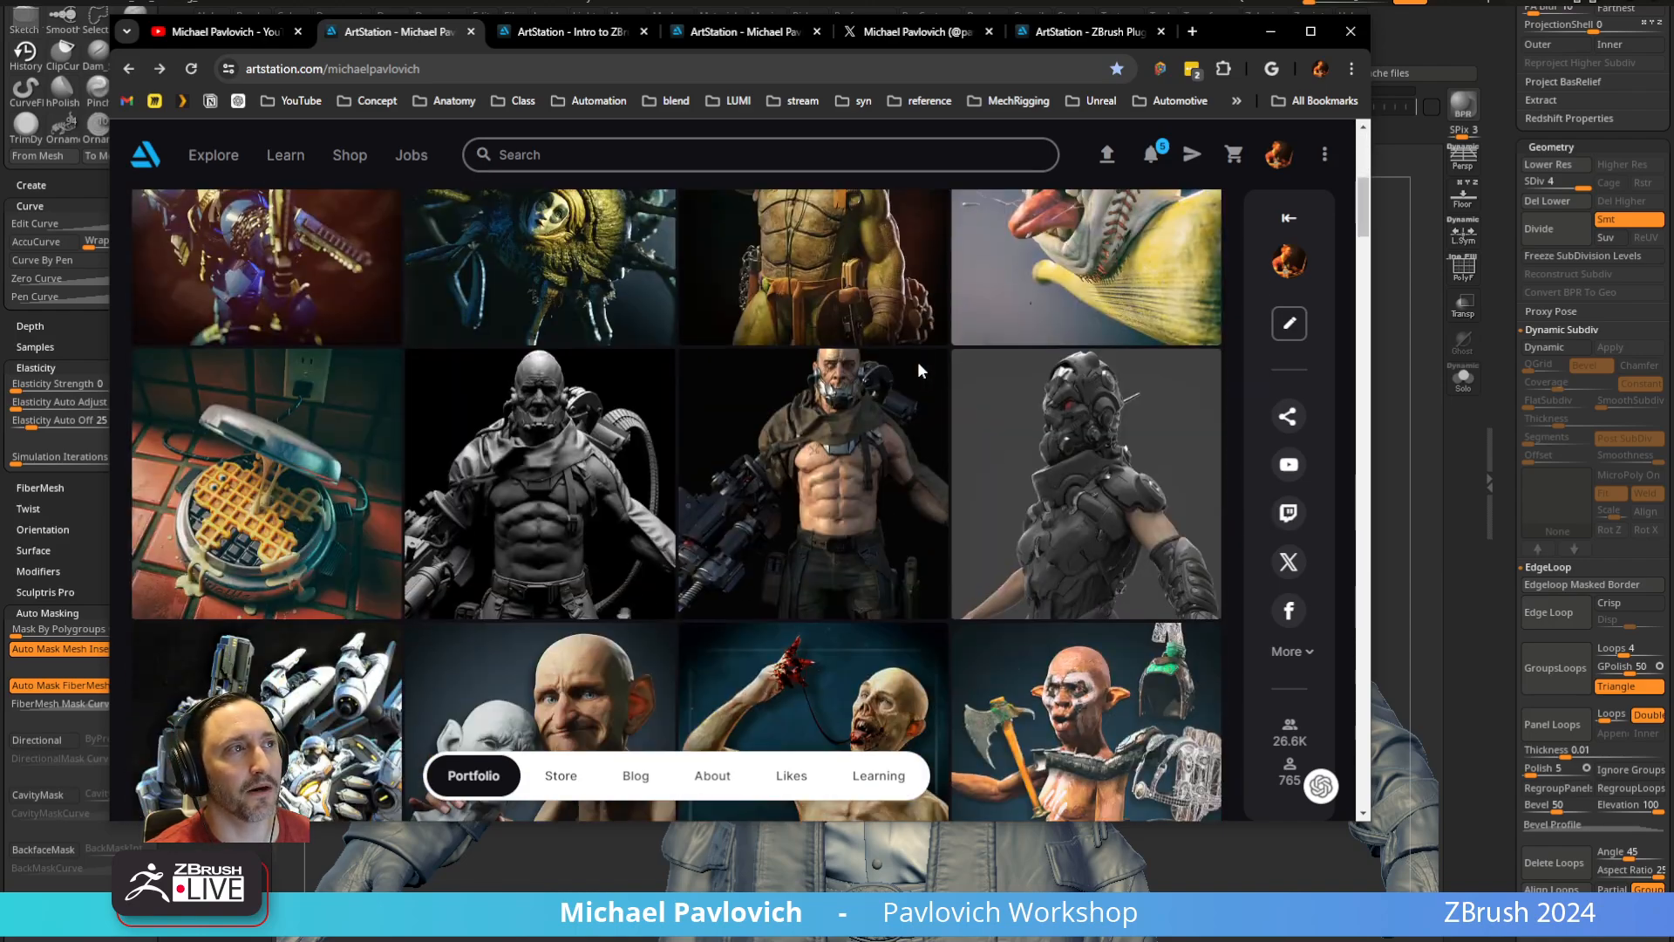
mouse_move(992, 438)
scroll(992, 438, "down", 20)
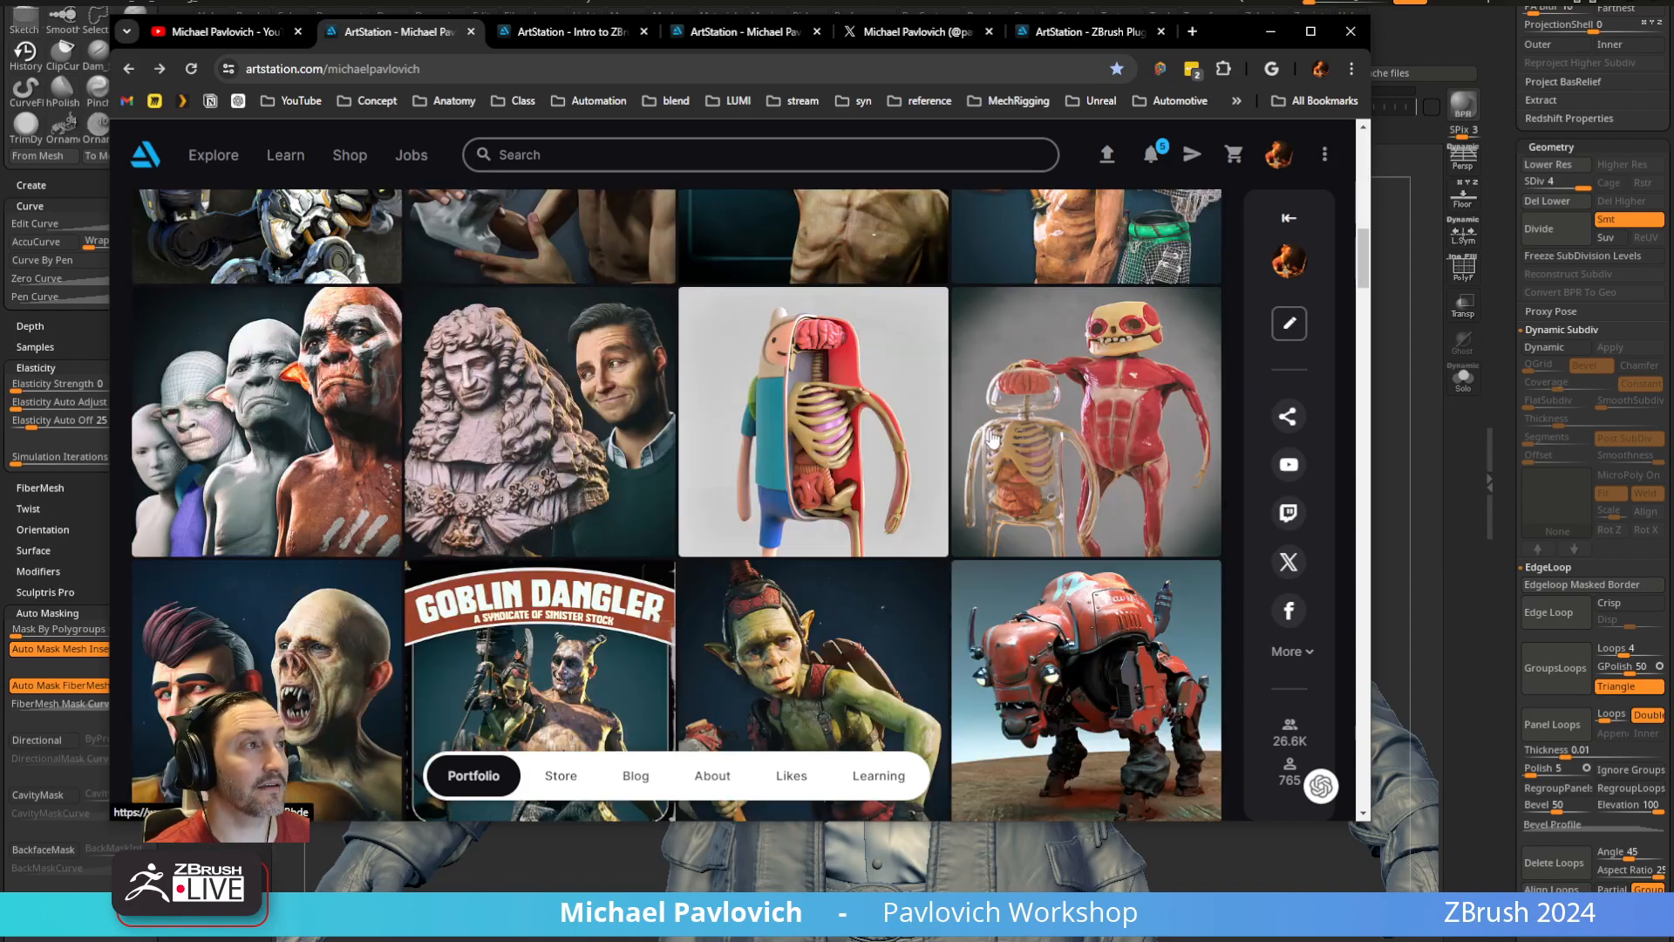
scroll(992, 438, "down", 5)
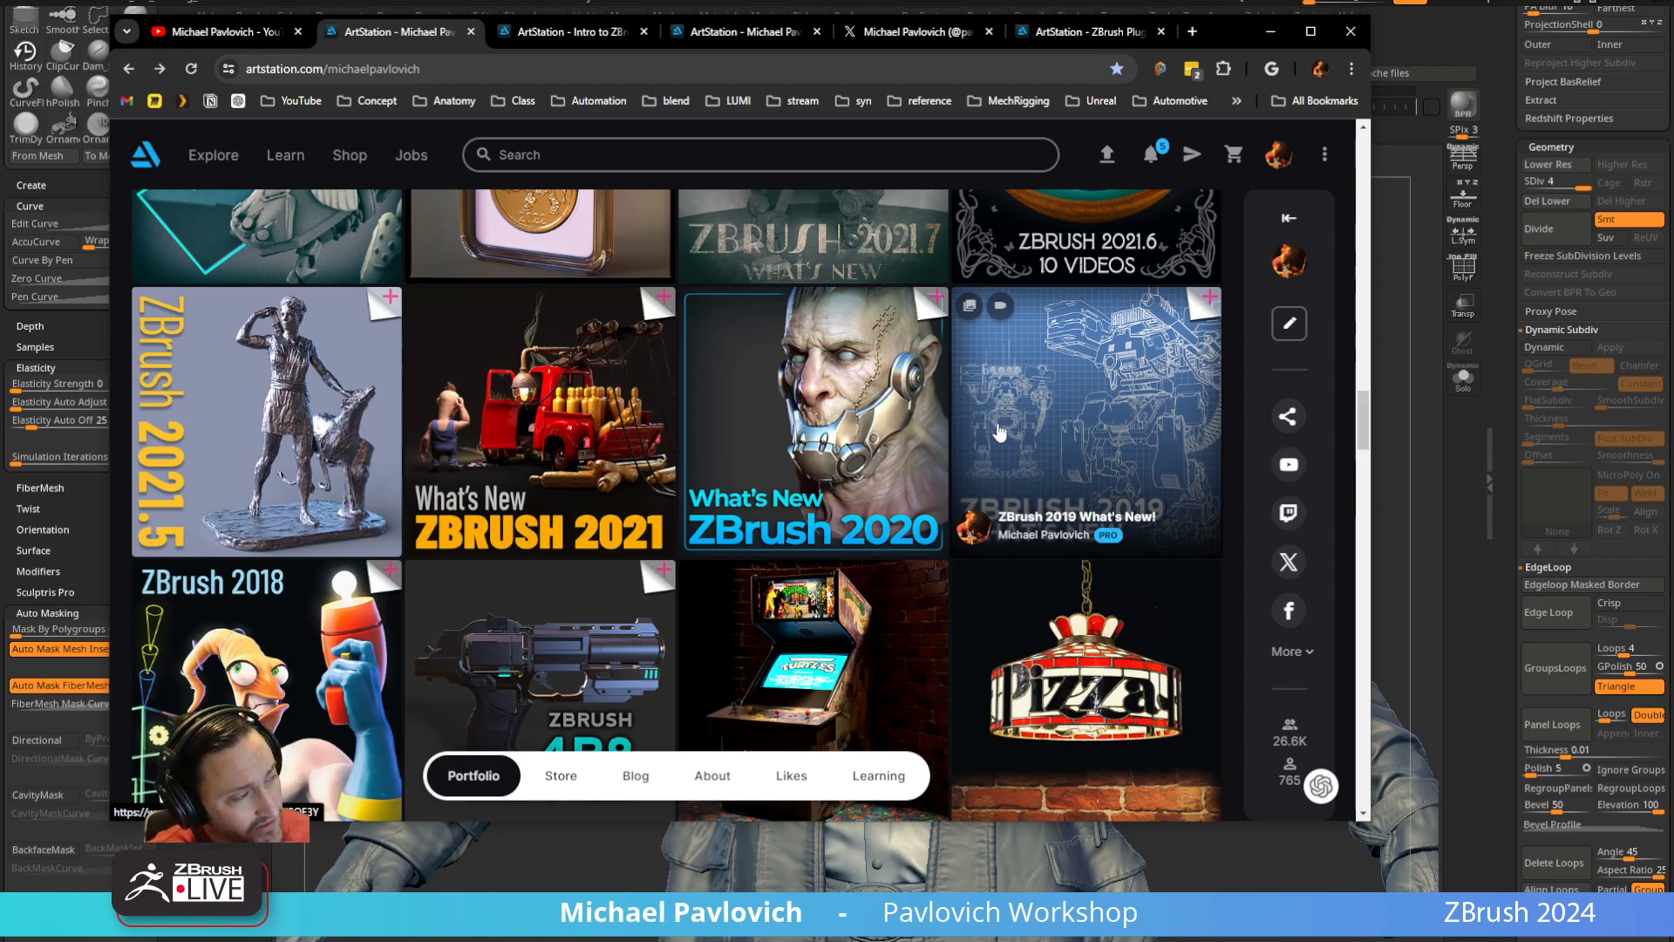
scroll(1000, 433, "down", 15)
scroll(998, 433, "up", 15)
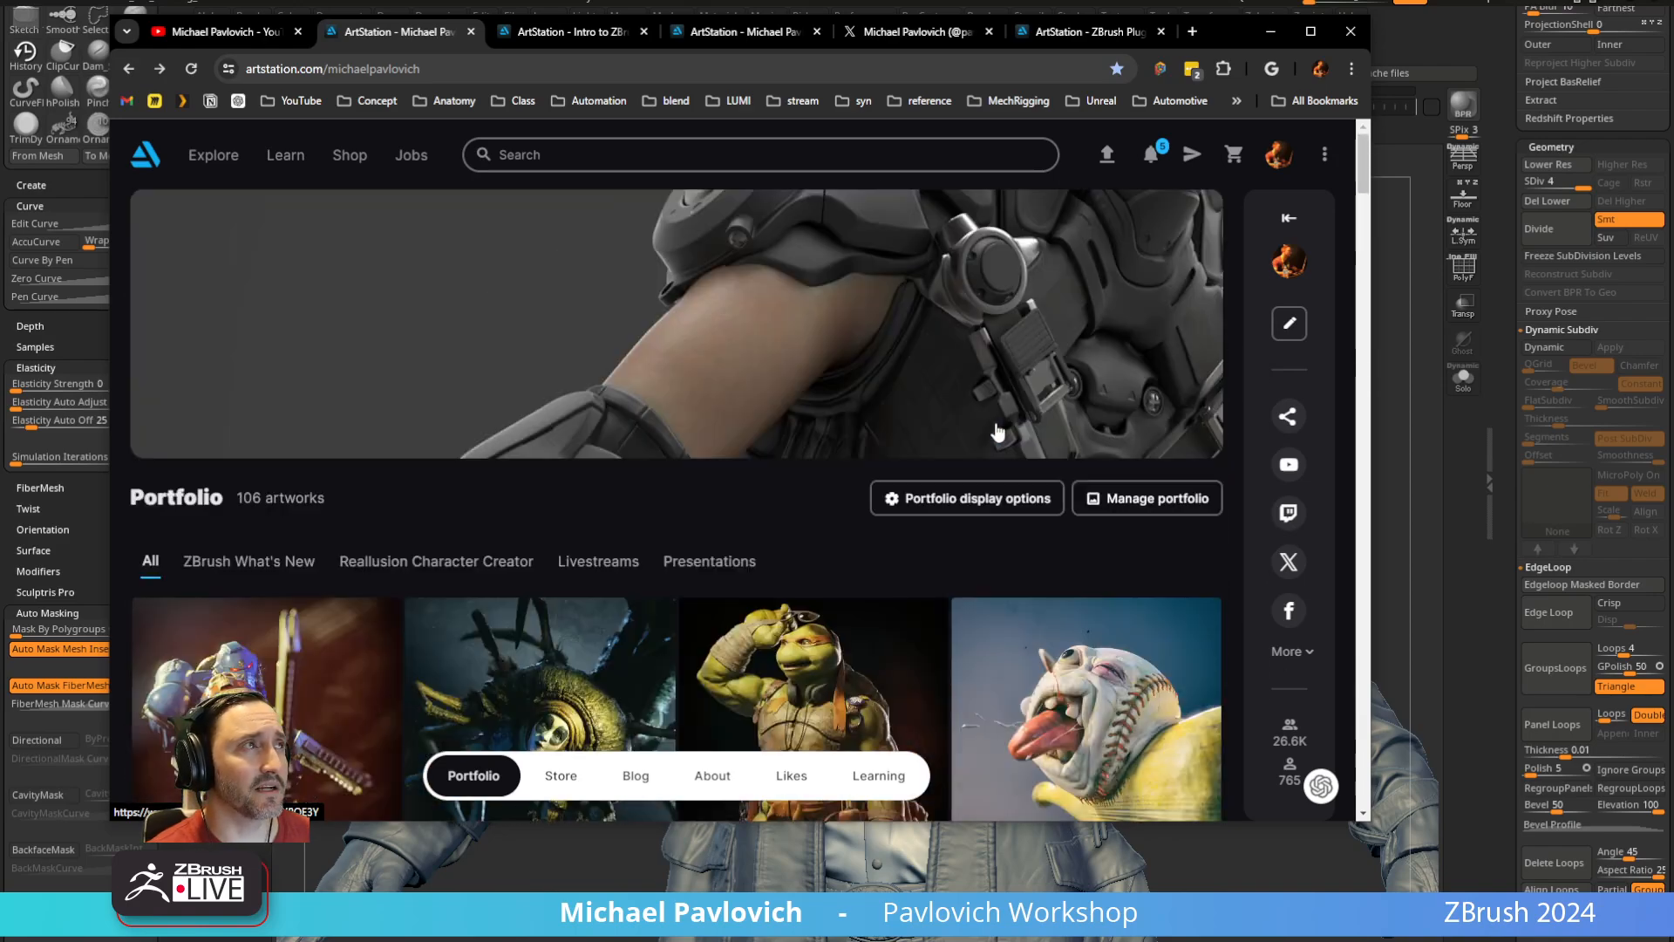
left_click(1271, 32)
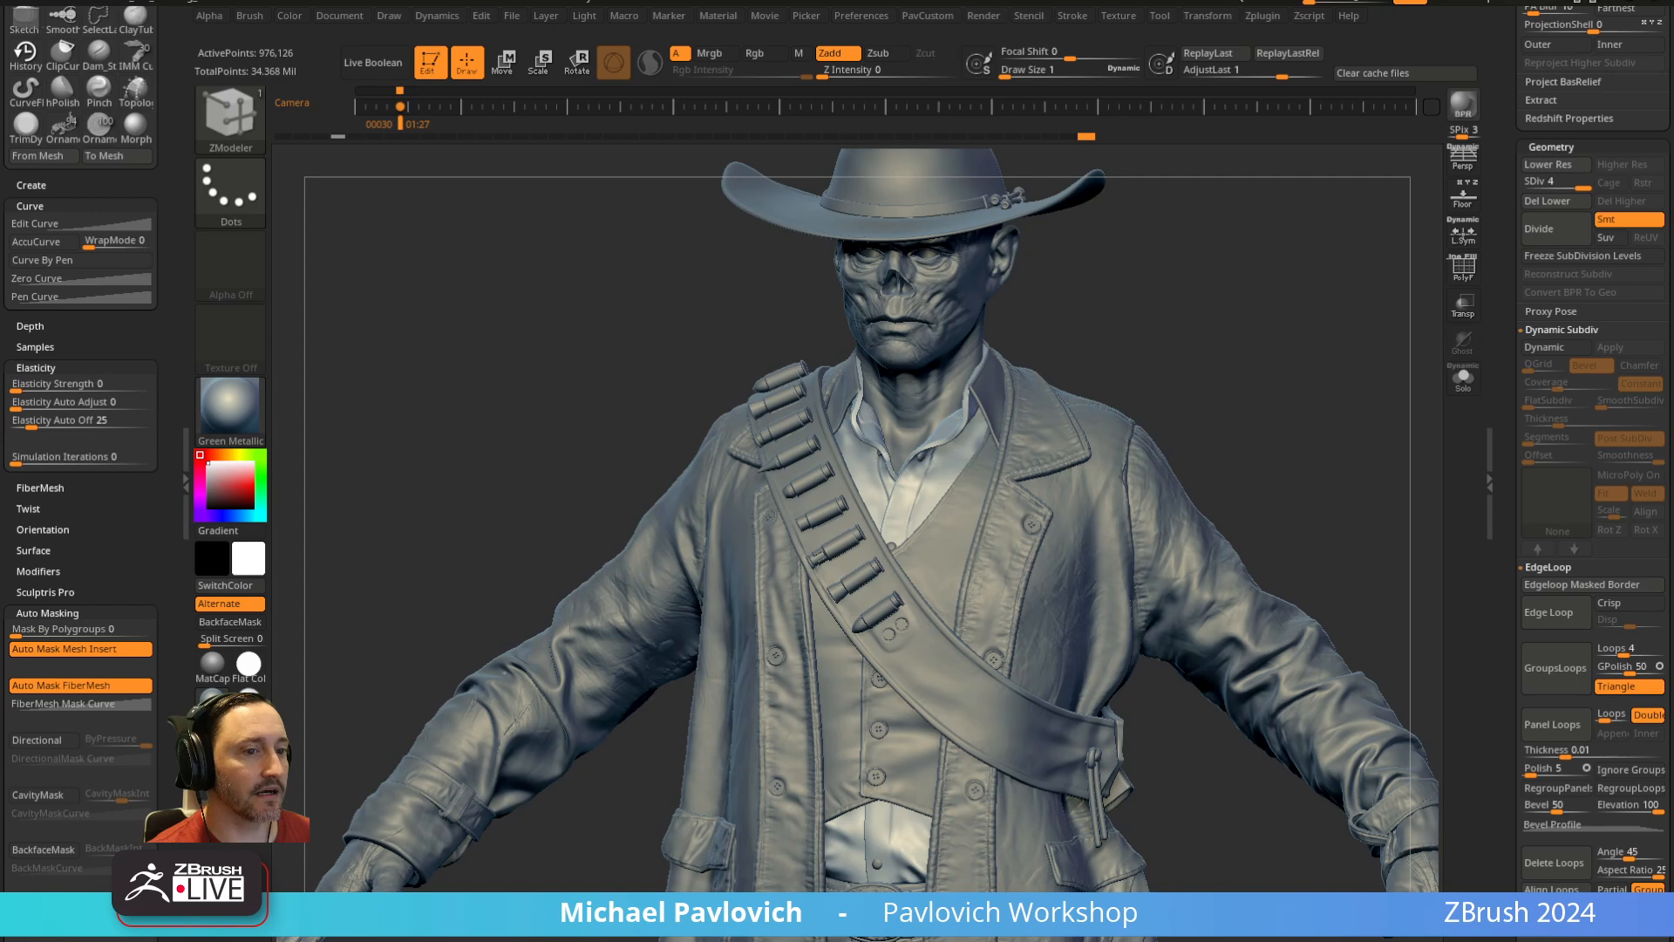
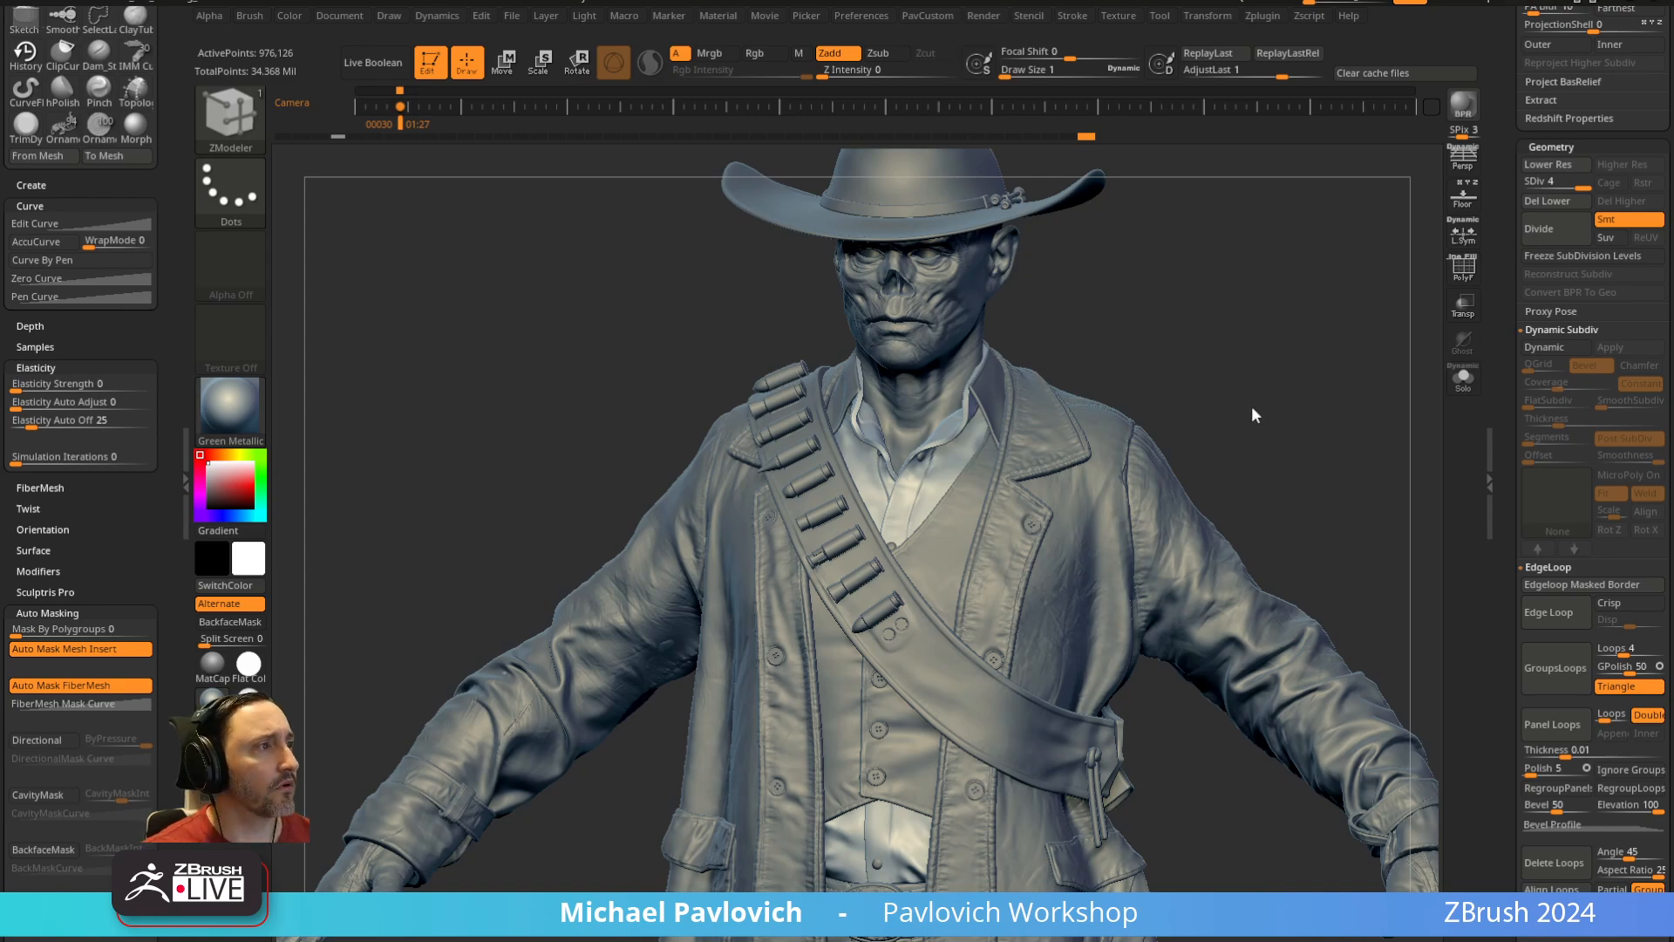
Examine the trenchcoat and vest up close, viewing the vest alone from another angle before showing the whole character again
right_click_drag(985, 555, 774, 167, "alt")
right_click_drag(876, 389, 1011, 602, "ctrl")
left_click(1007, 558, "alt")
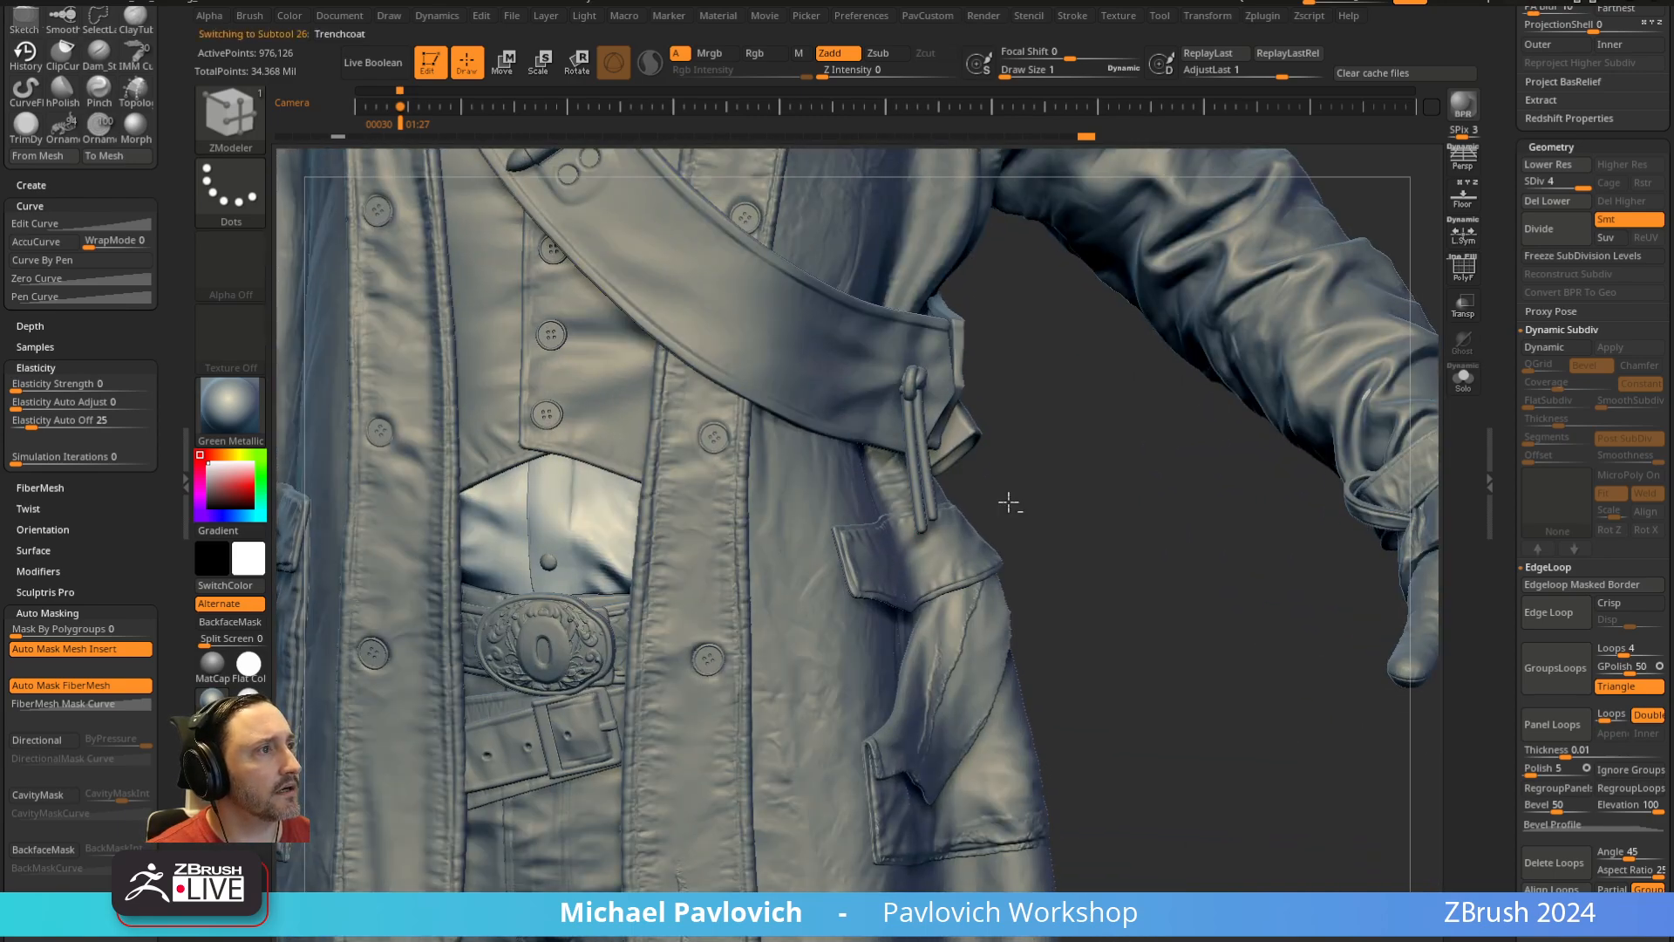
right_click_drag(1055, 449, 1197, 625, "alt")
left_click(733, 603, "alt")
right_click_drag(1100, 385, 1109, 571, "alt")
left_click(1470, 384)
right_click_drag(1339, 408, 1423, 410)
left_click(1465, 382)
Examine the character's boots, lower coat and legs, and return to a close view of the chest
right_click_drag(1159, 628, 1029, 418, "ctrl")
right_click_drag(994, 837, 983, 492, "alt")
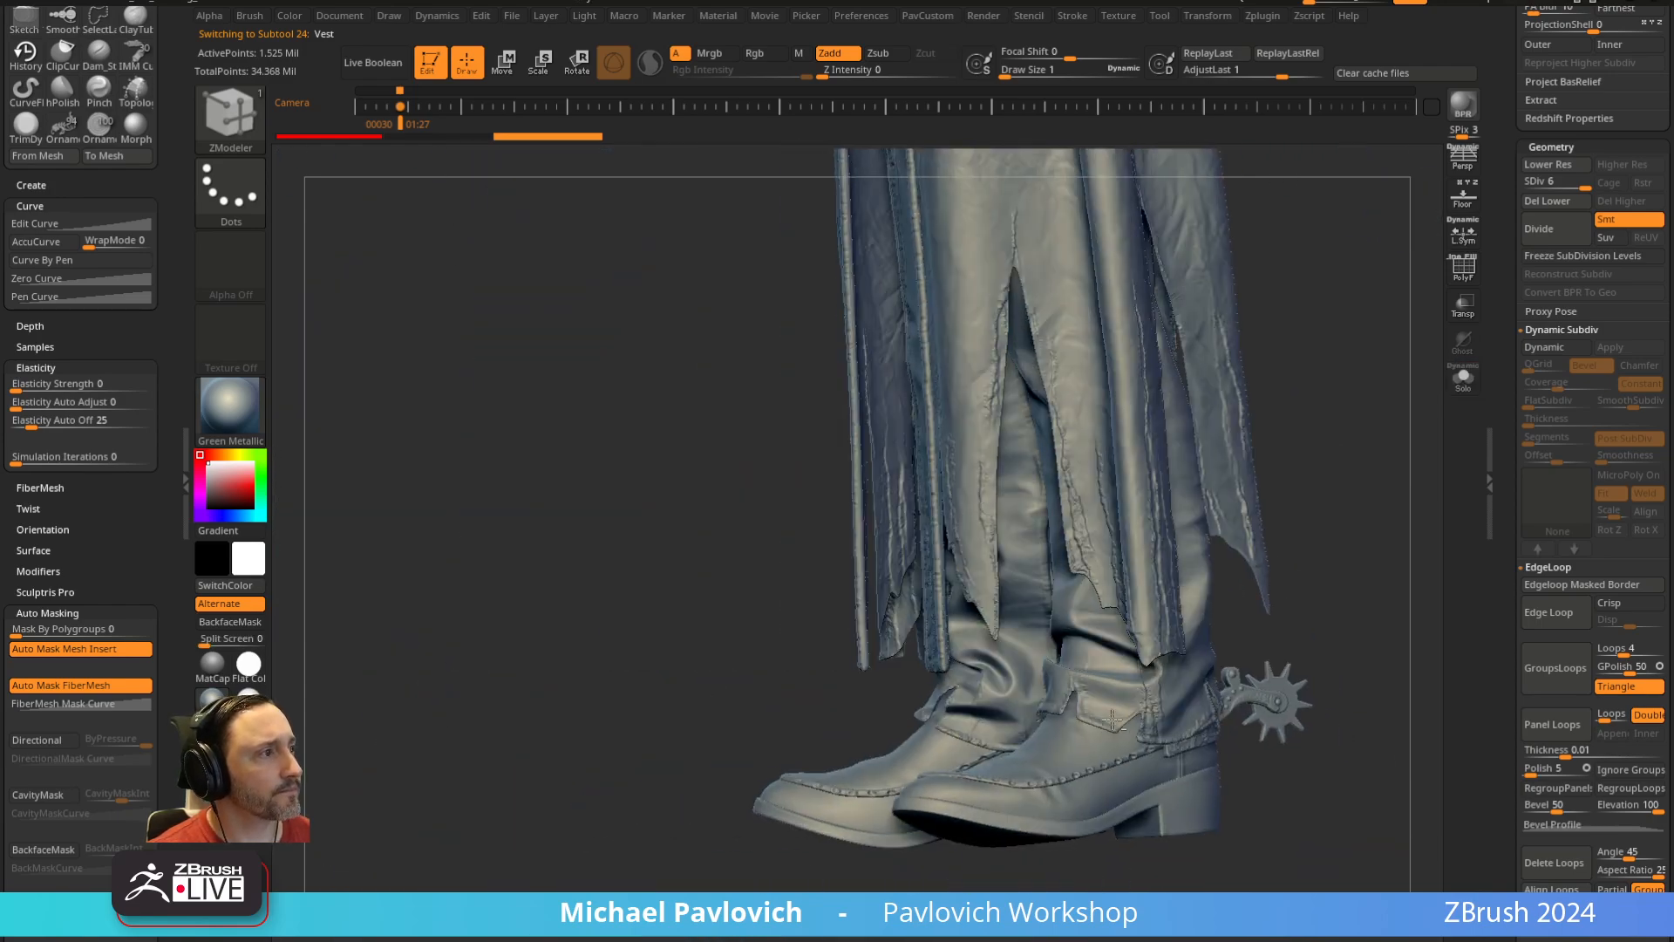
left_click(1116, 684, "alt")
left_click(1131, 523, "alt")
right_click_drag(1108, 367, 1029, 706, "alt")
right_click_drag(981, 397, 925, 843, "alt")
right_click_drag(925, 843, 1082, 784)
right_click_drag(916, 545, 610, 523)
right_click_drag(724, 488, 952, 518, "alt")
Select the Vest subtool and isolate it with Solo in an angled view
left_click(859, 490, "alt")
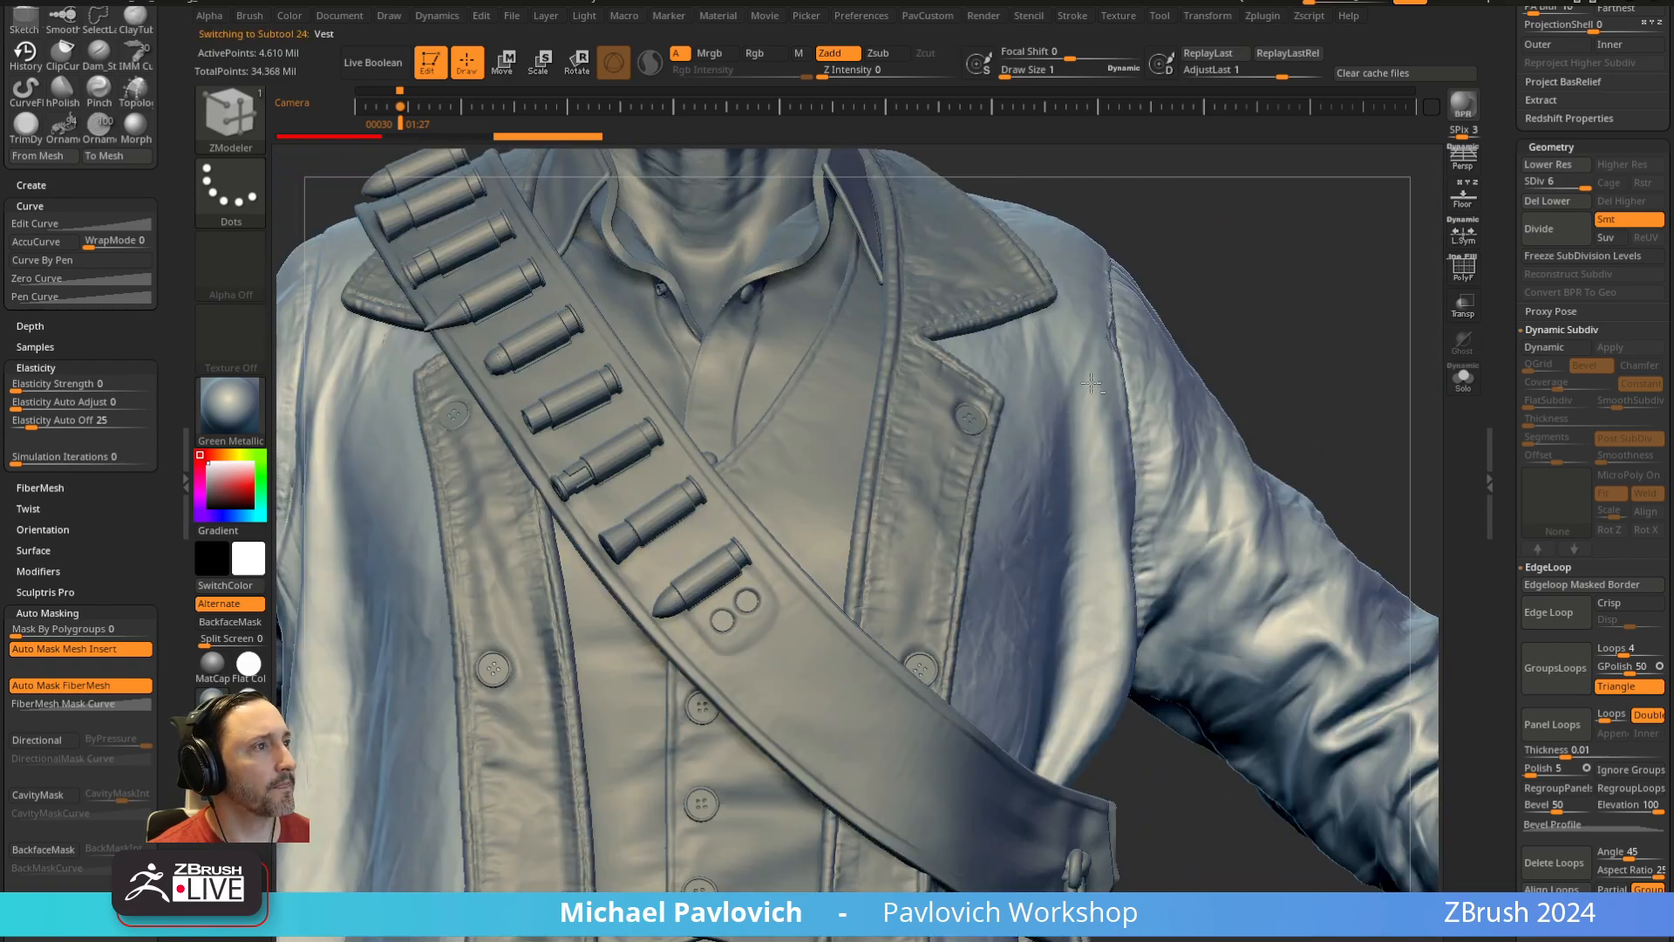
right_click_drag(859, 490, 932, 532, "alt")
left_click(1464, 378)
mouse_move(1411, 370)
right_mouse_down()
mouse_move(1304, 373)
mouse_move(1278, 418)
mouse_move(1255, 437)
mouse_move(1252, 422)
mouse_move(1265, 438)
right_mouse_up()
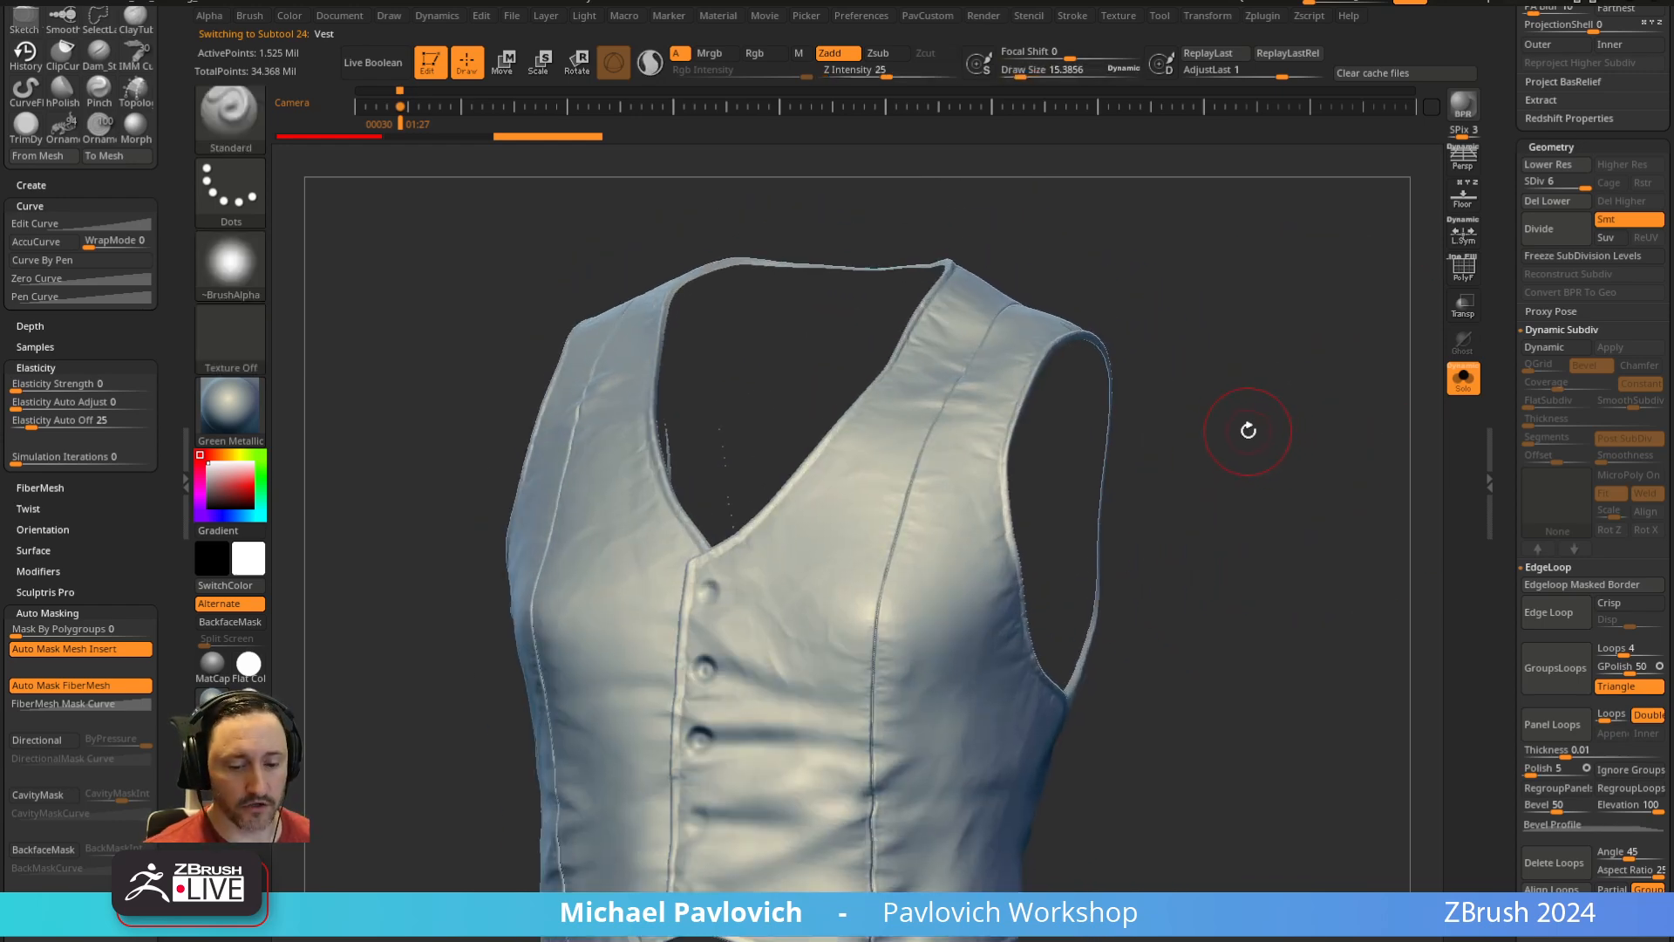
Browse the LightBox brush library to the _Cloth collection, look over the Cloth_Using brushes, and hide the library
key("comma")
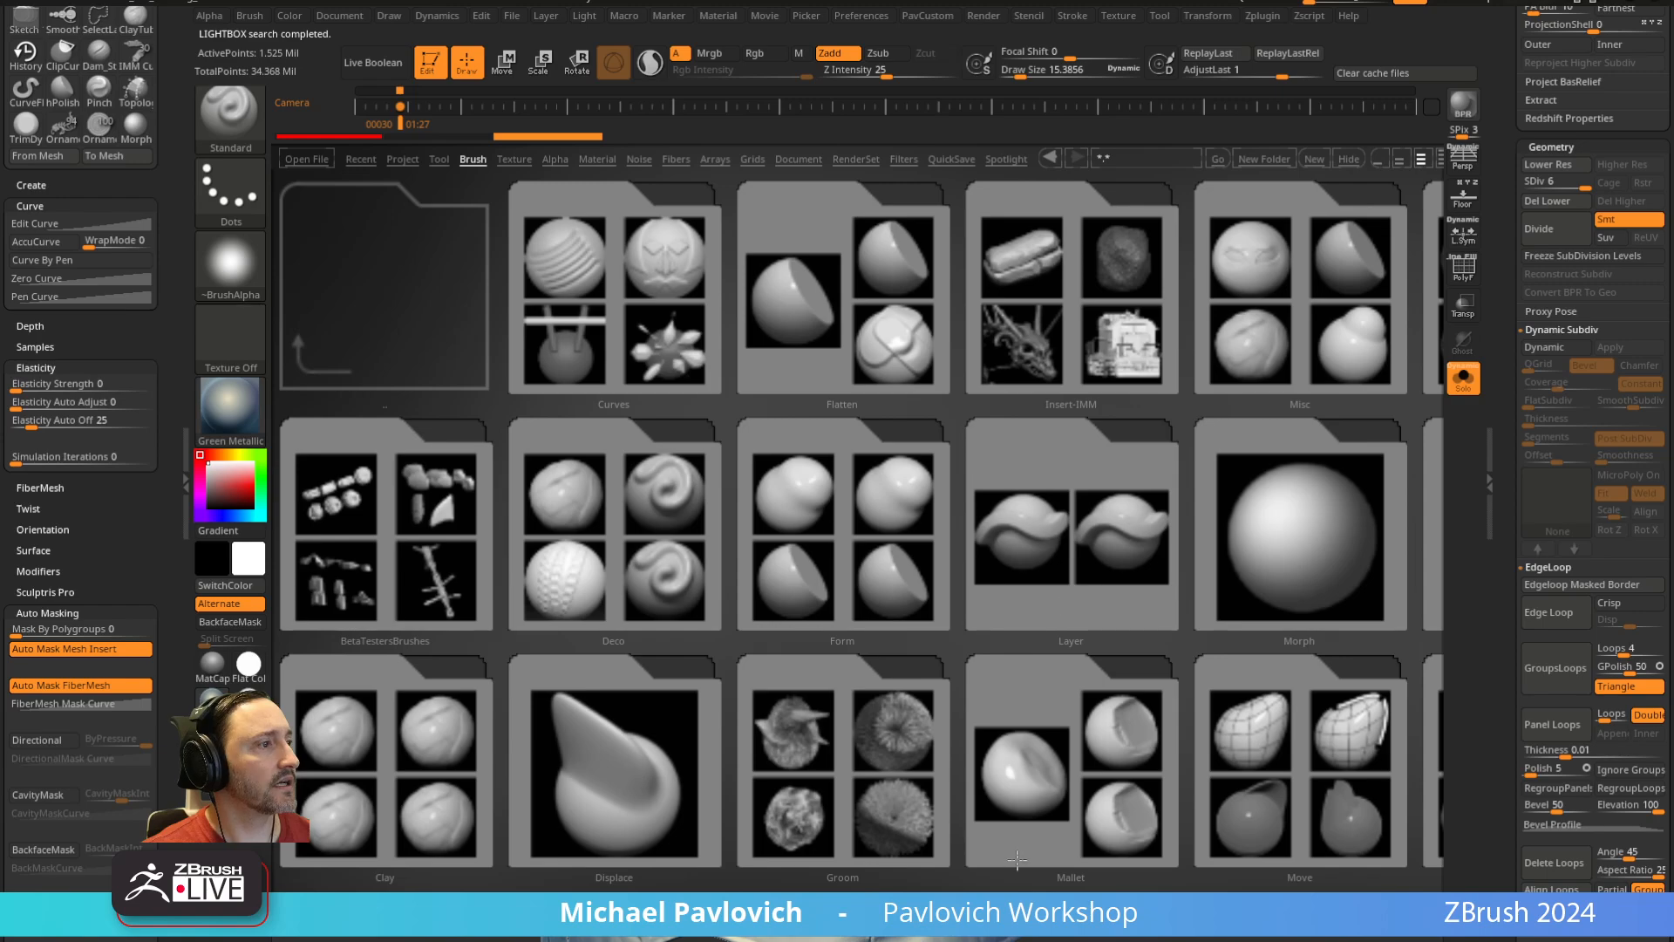
scroll(1001, 885, "right", 1)
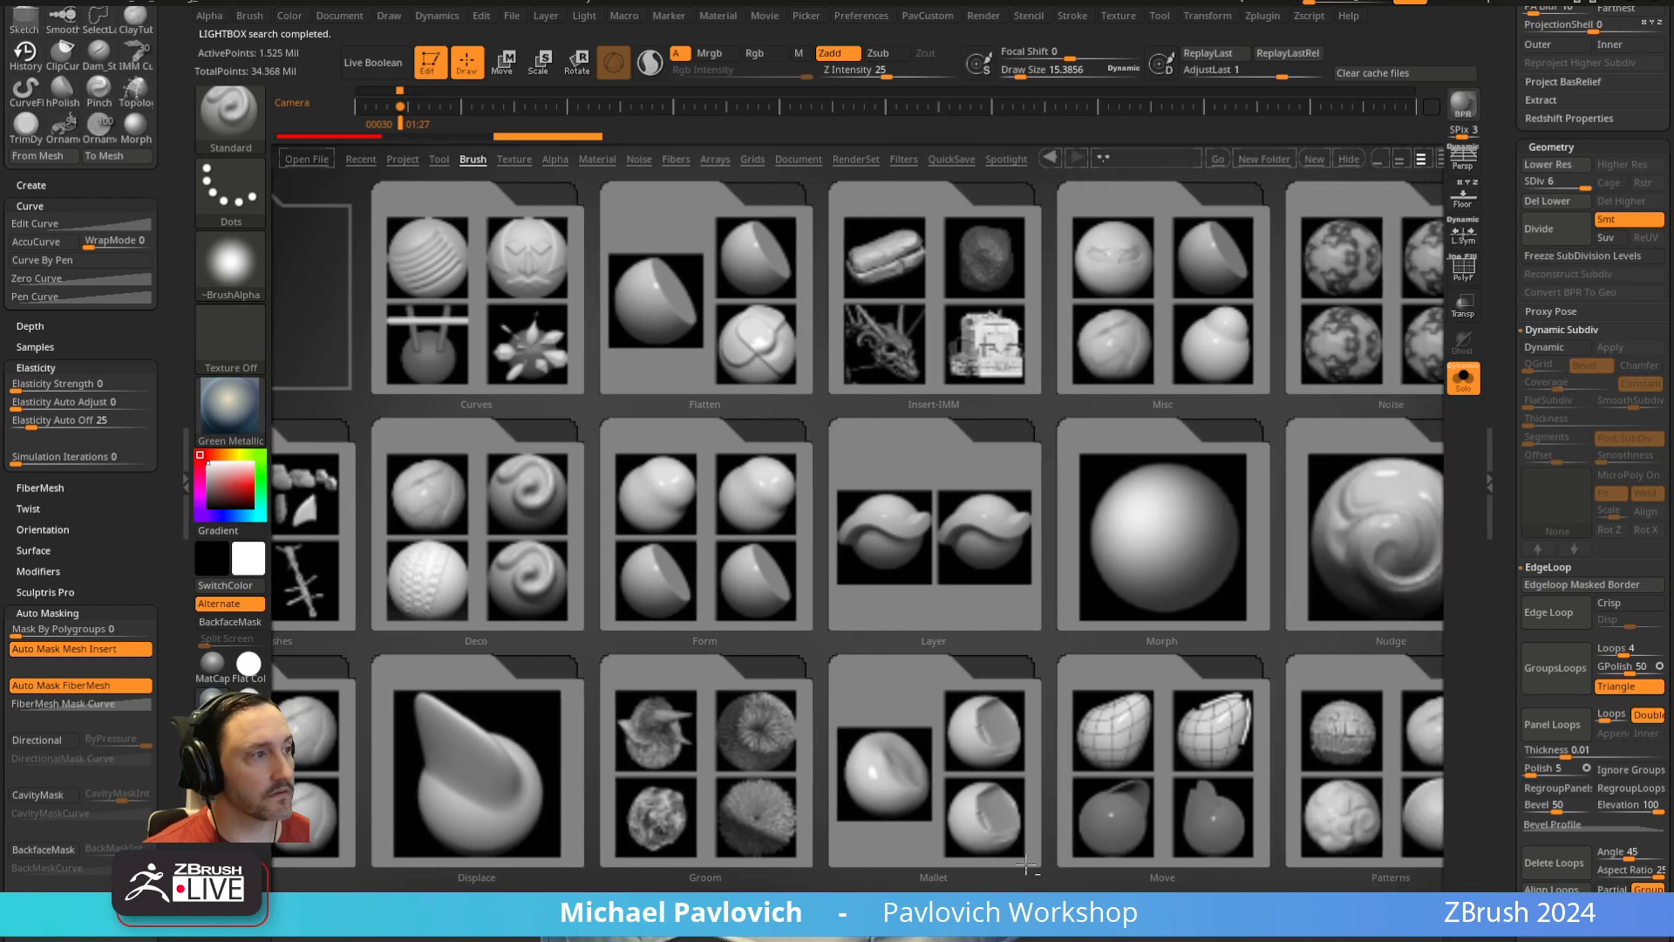
scroll(1025, 863, "left", 1)
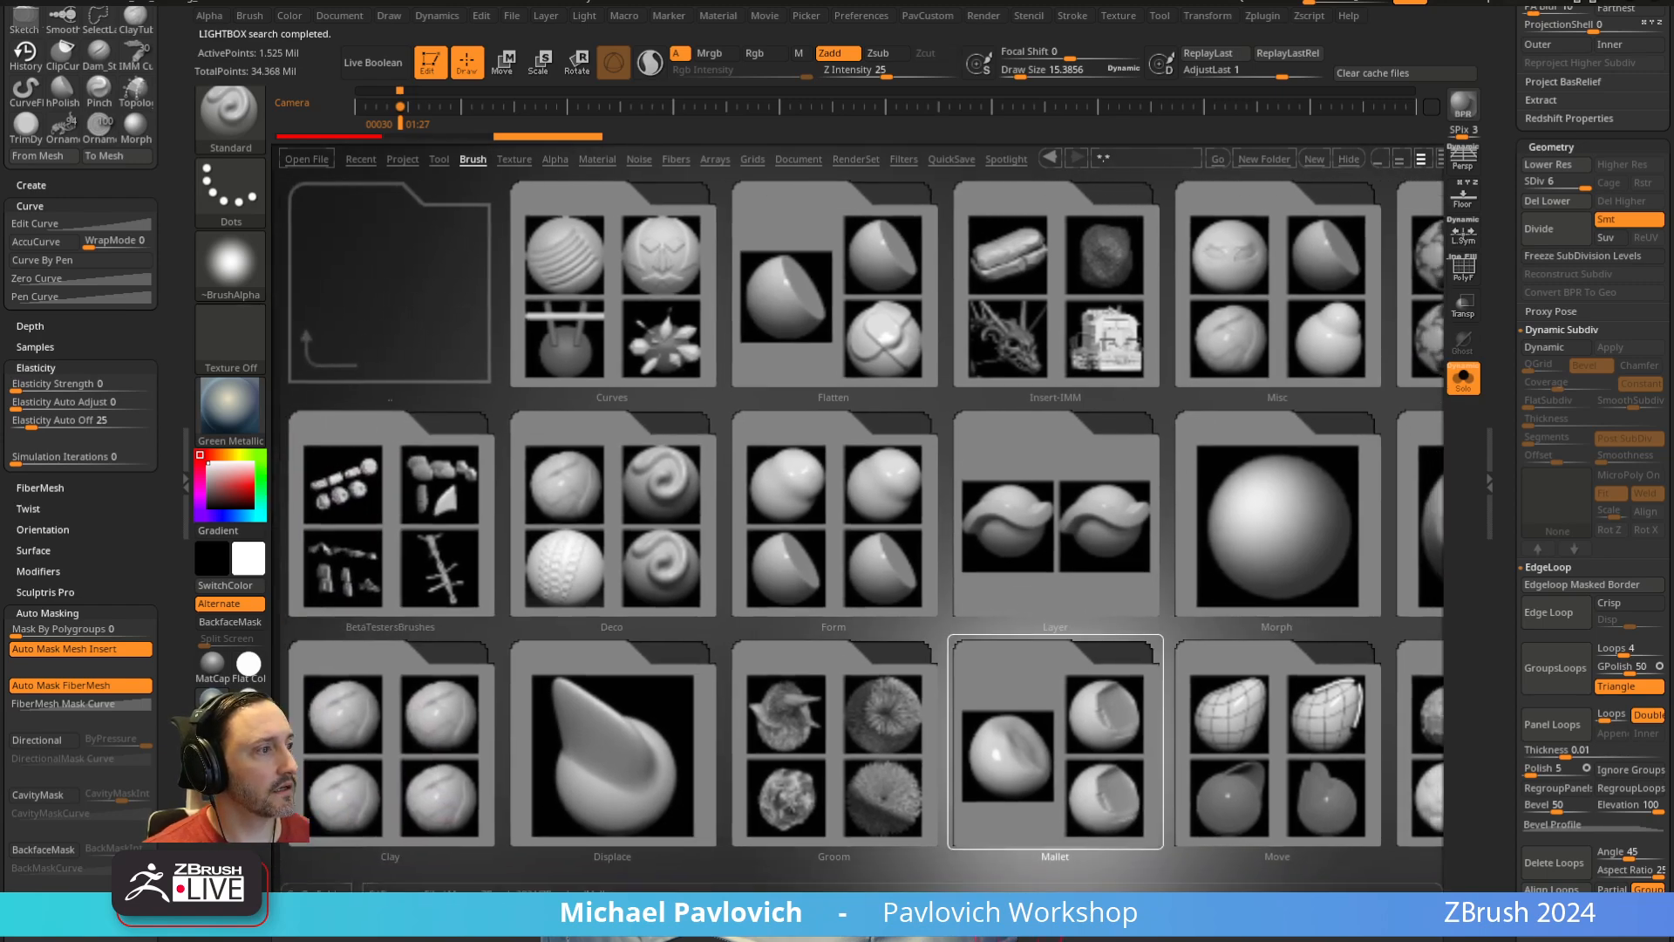
left_click_drag(1012, 882, 977, 557)
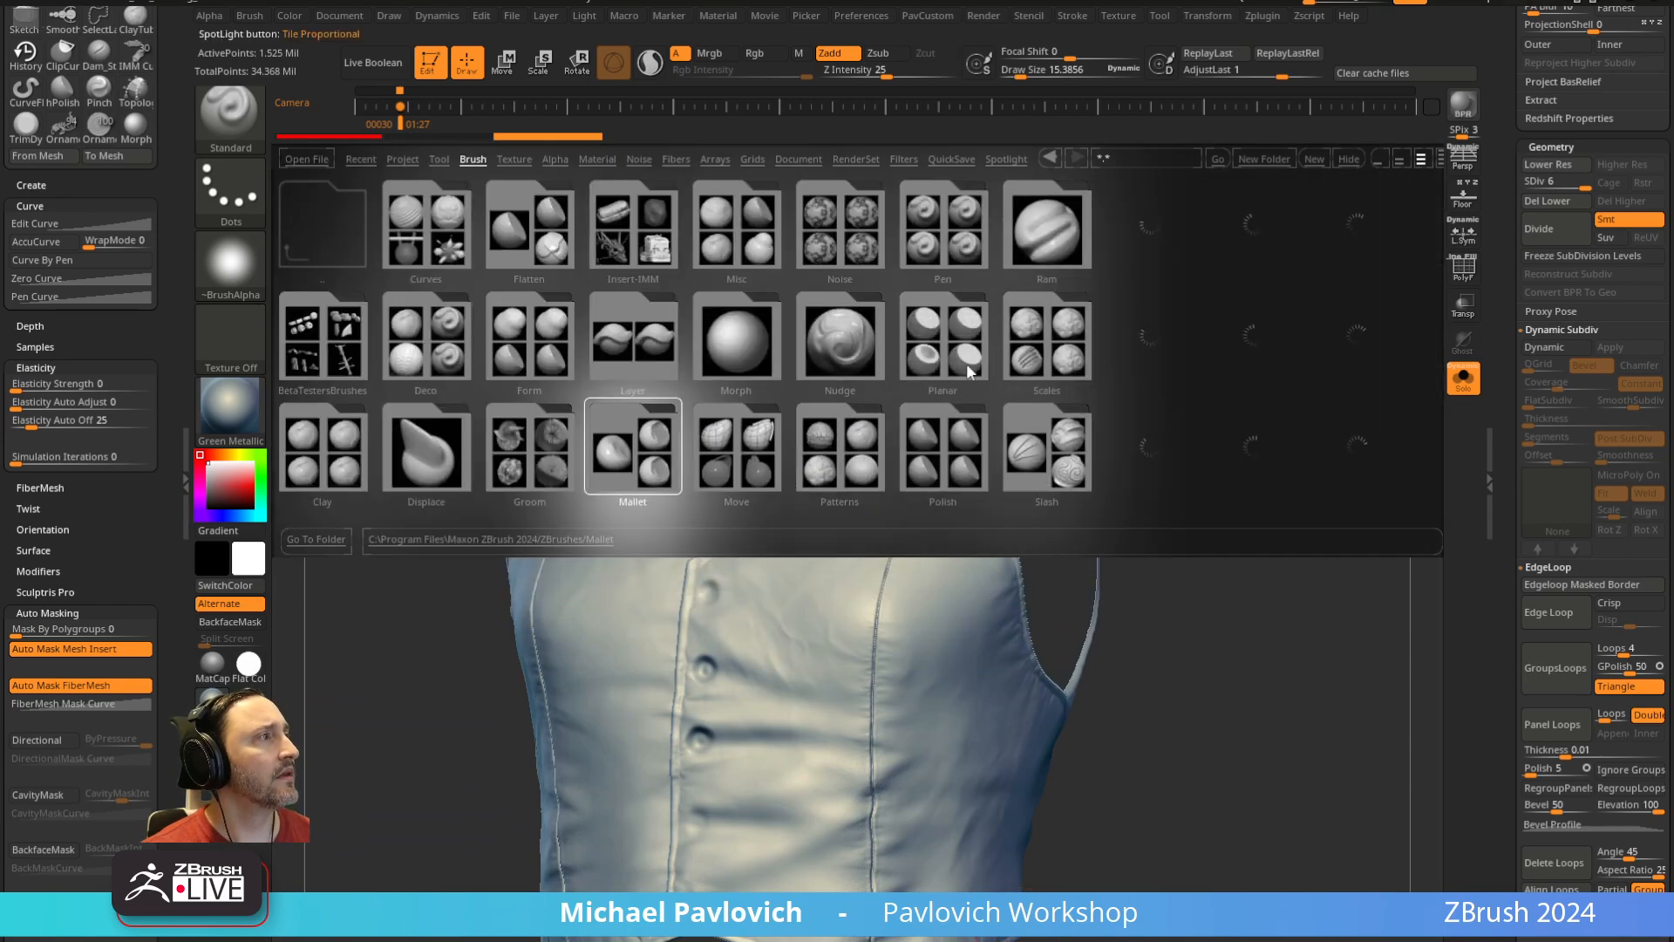
left_click_drag(967, 364, 926, 346)
double_click(1176, 467)
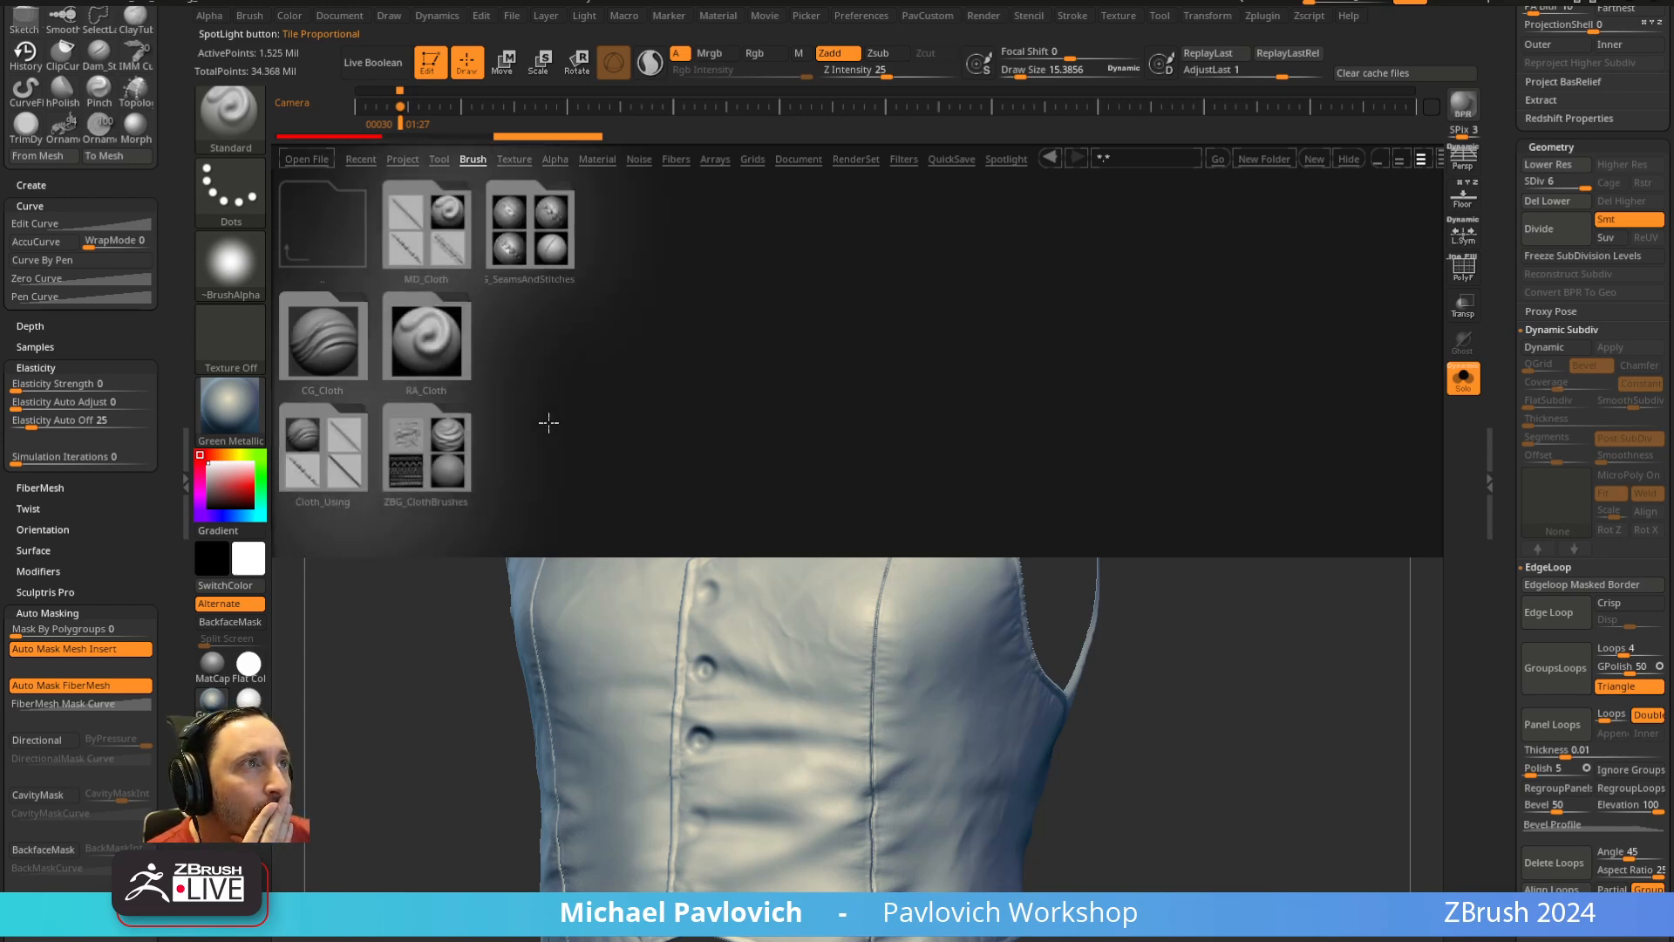
double_click(337, 449)
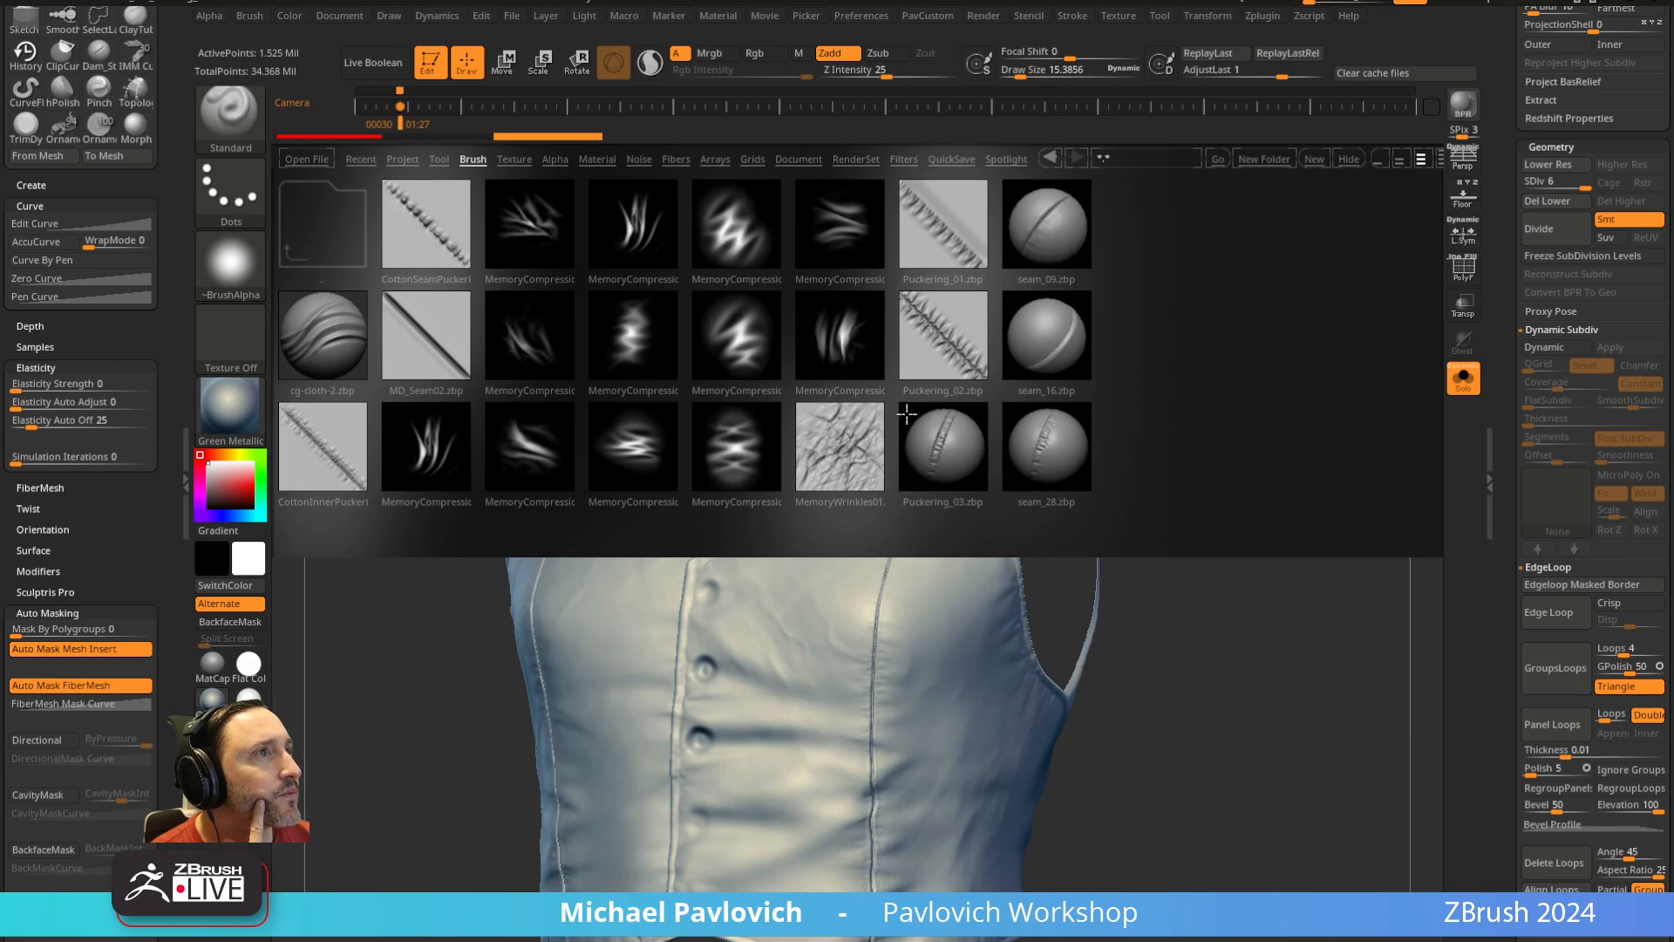
key("comma")
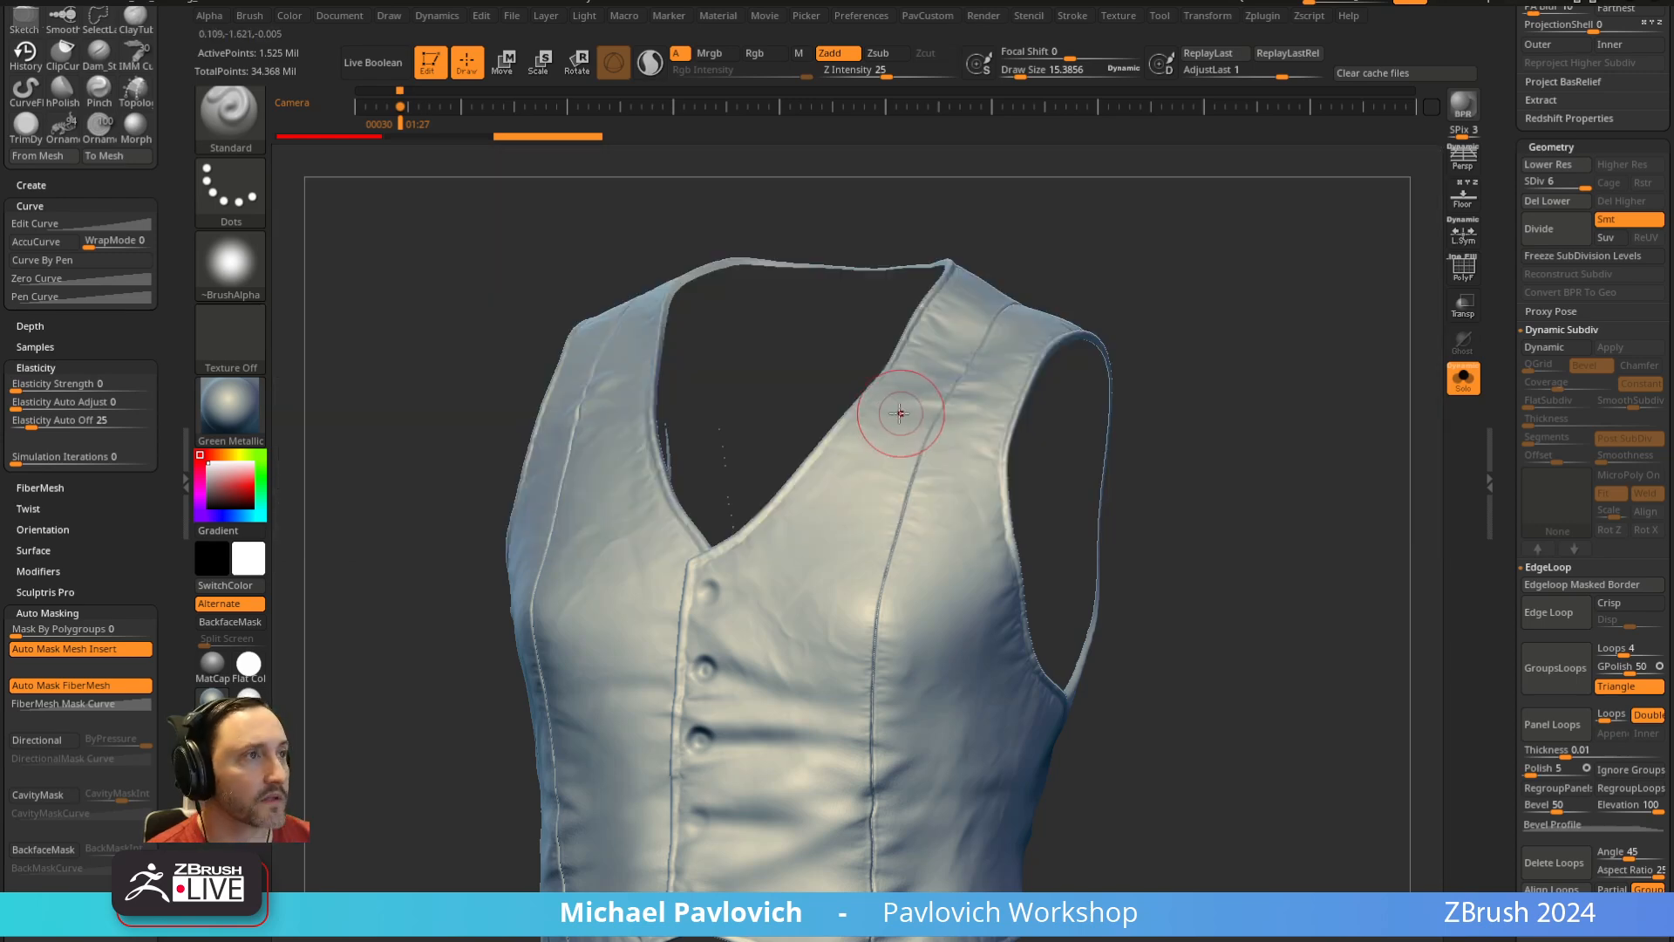
Look over the ZBG_ClothBrushes folder in LightBox and load the seam_32 brush from the seams and stitches folder
key("comma")
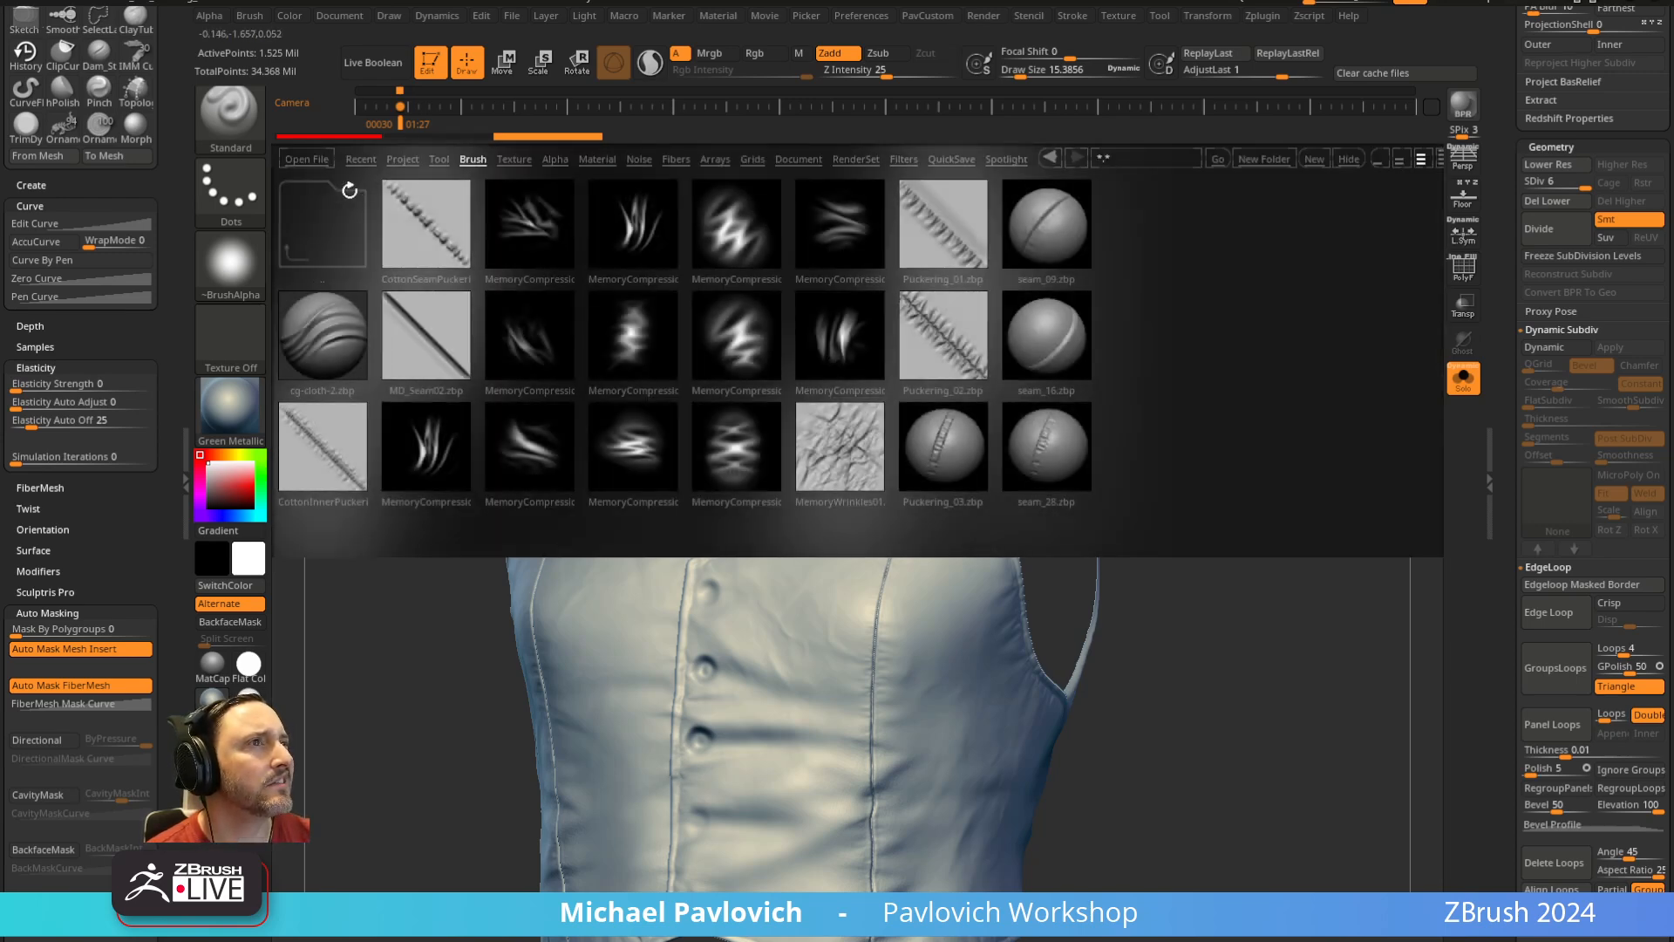
left_click(350, 190)
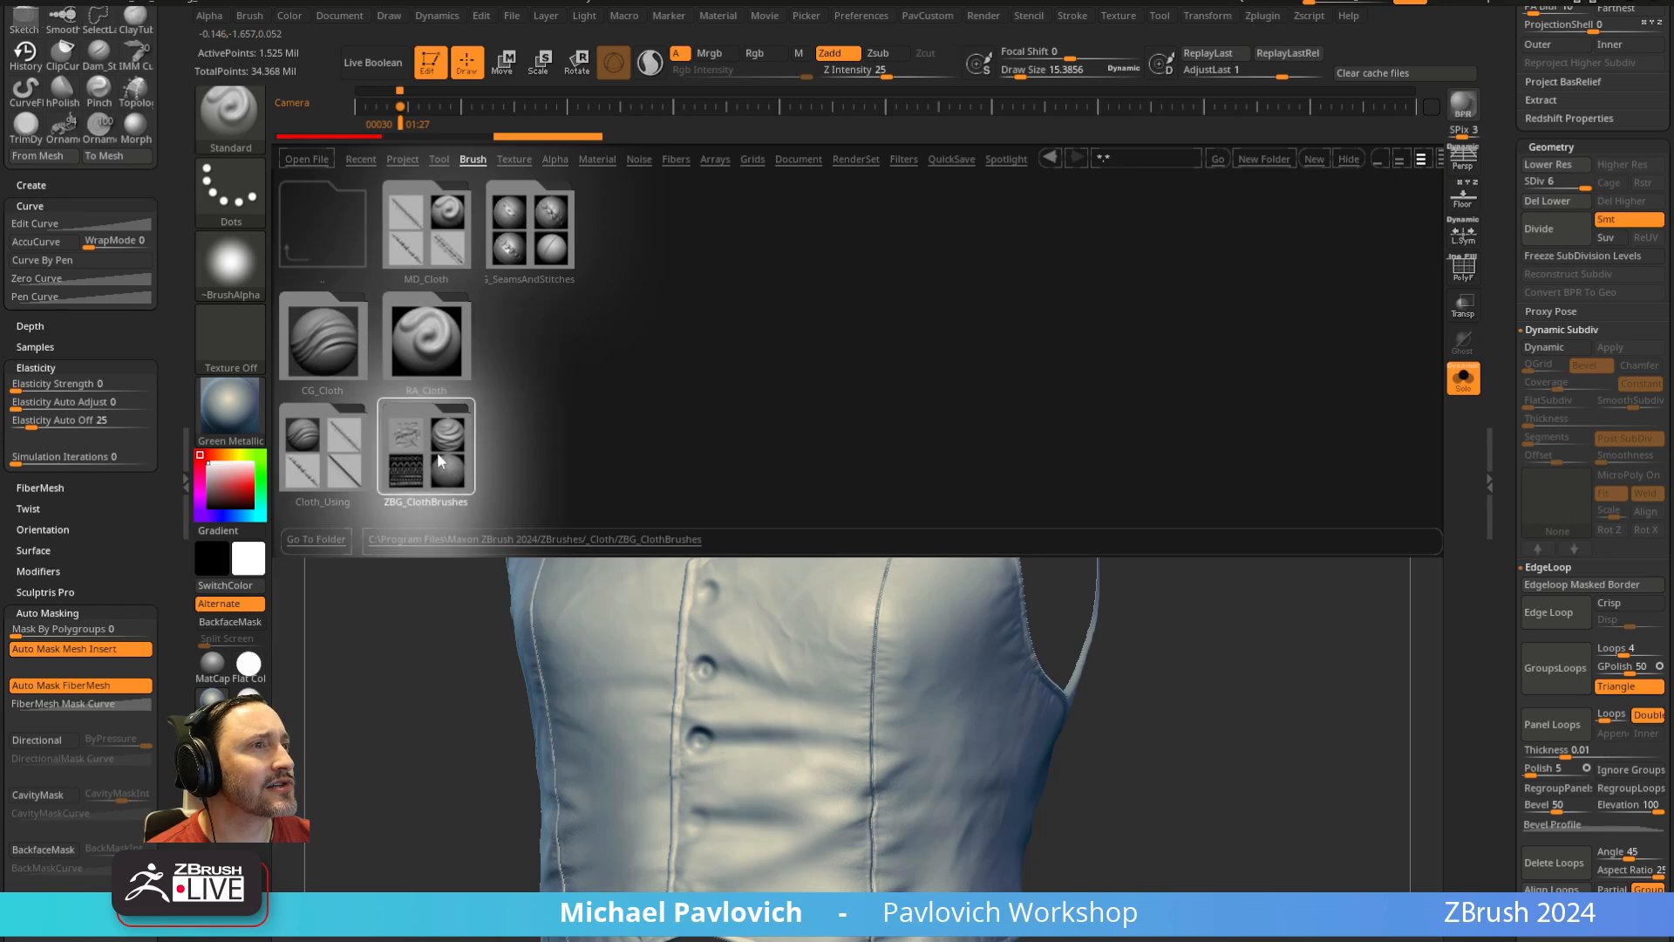
left_click(441, 461)
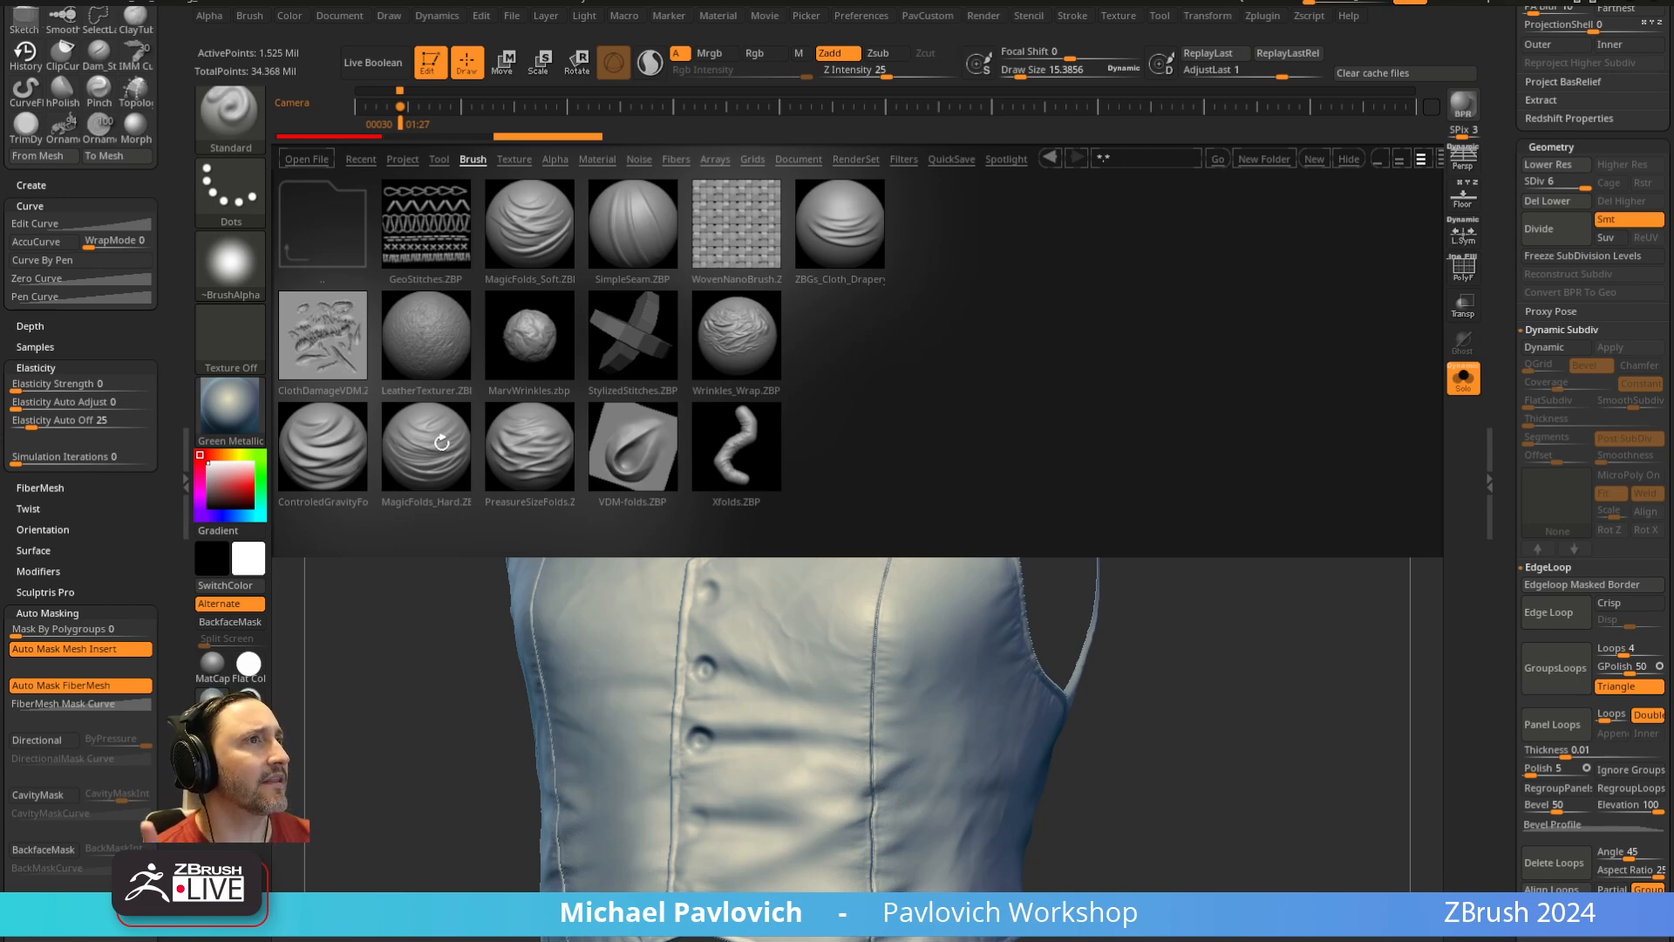
left_click(340, 254)
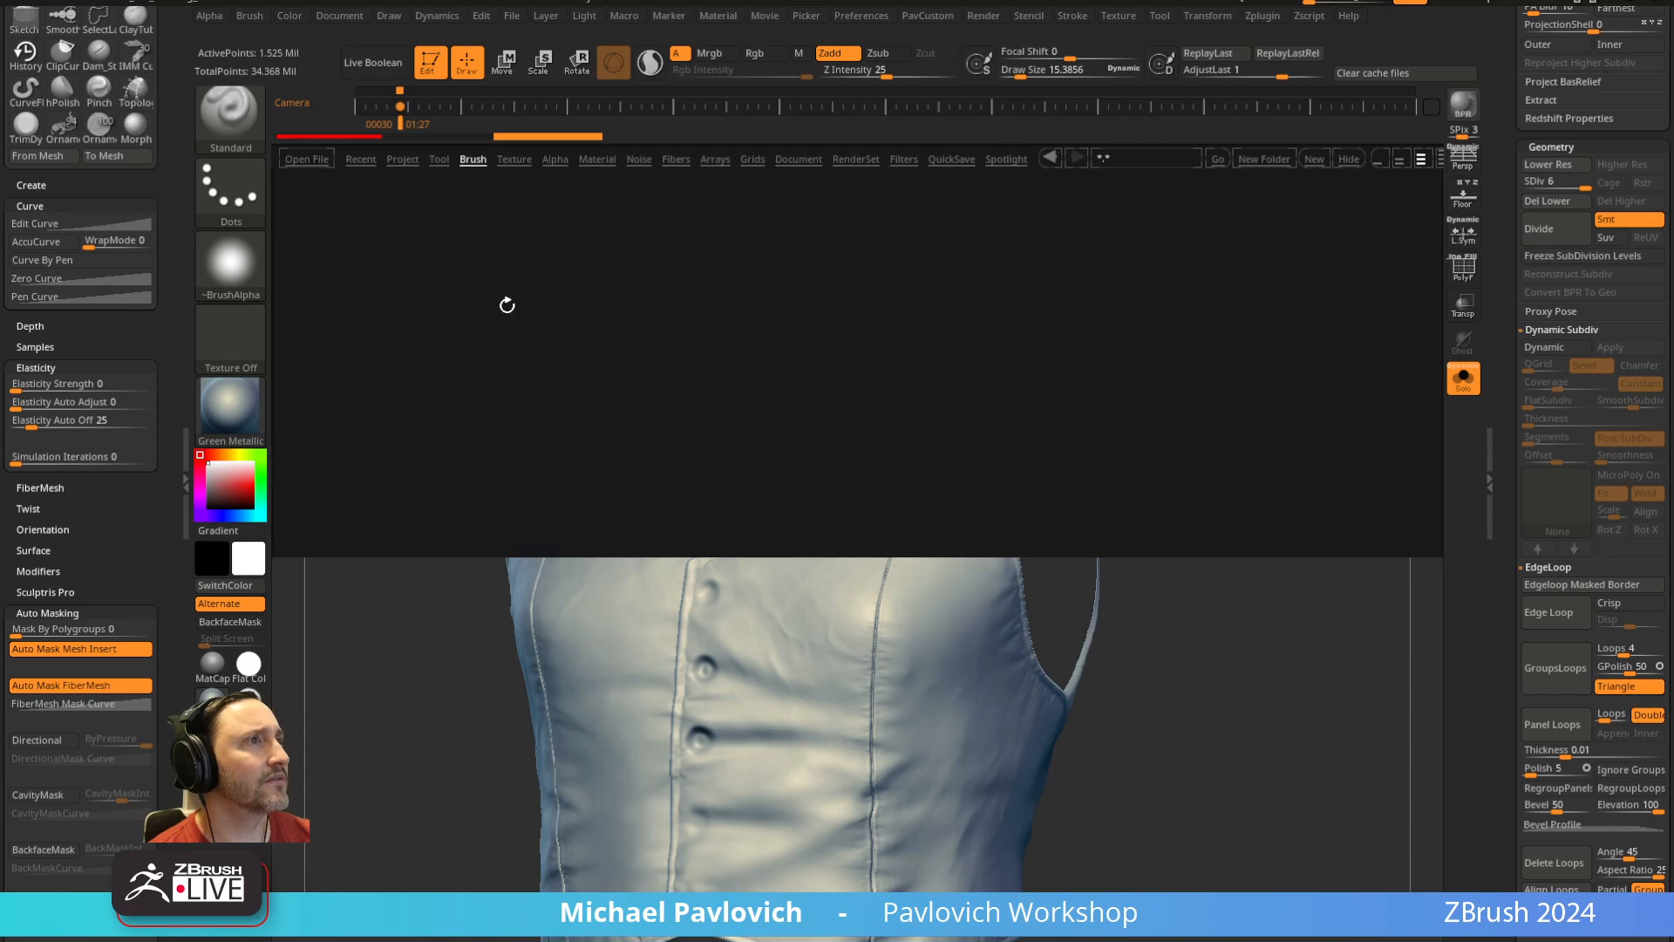
left_click(531, 244)
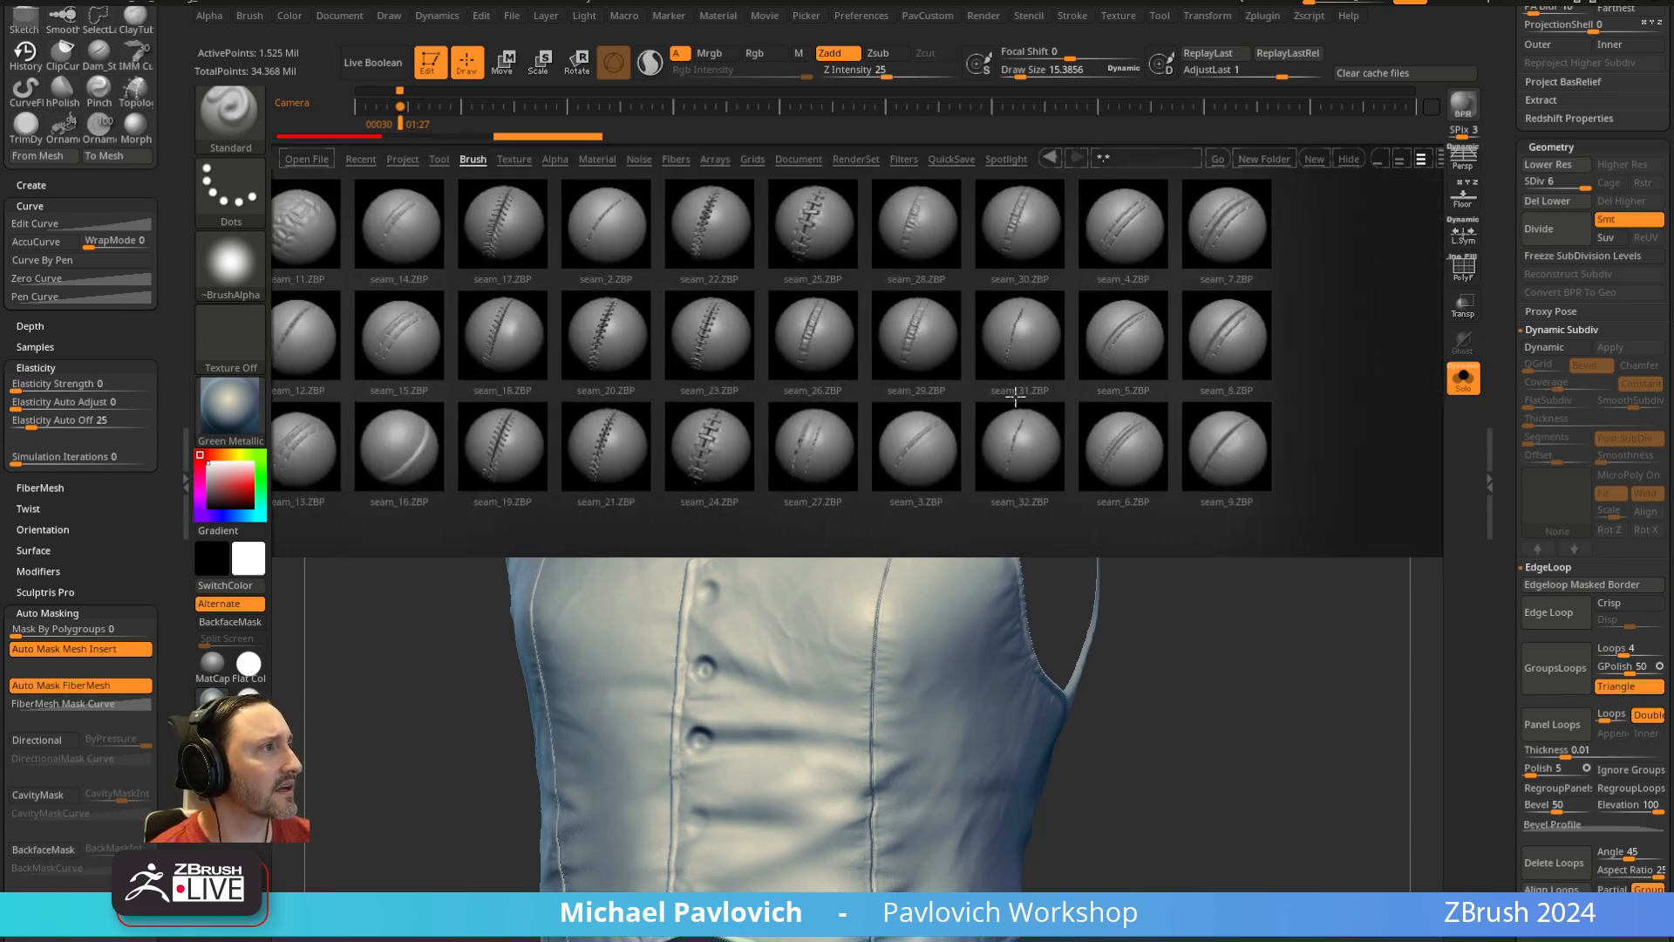
double_click(1011, 442)
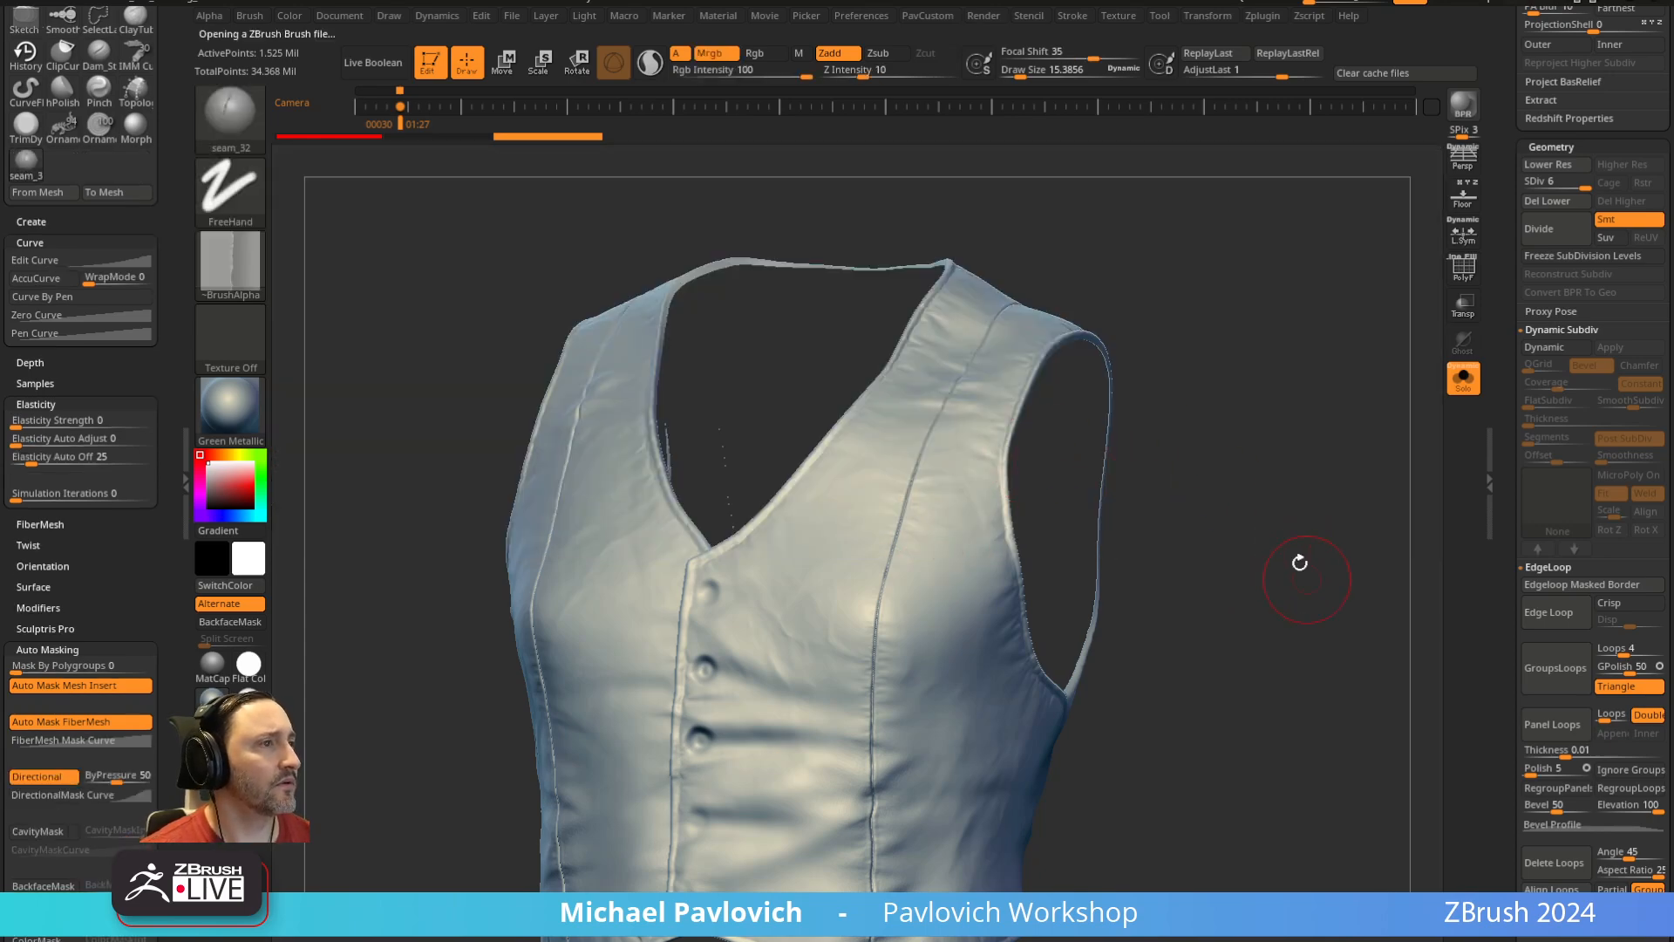
Try seam_32 strokes along the vest's neckline edge and across its front, undoing each one
left_click_drag(1300, 564, 1308, 485)
left_click_drag(780, 390, 643, 526)
mouse_move(1247, 305)
left_mouse_down("alt")
mouse_move(1259, 377)
mouse_move(1221, 401)
left_mouse_up("alt")
key("ctrl+z")
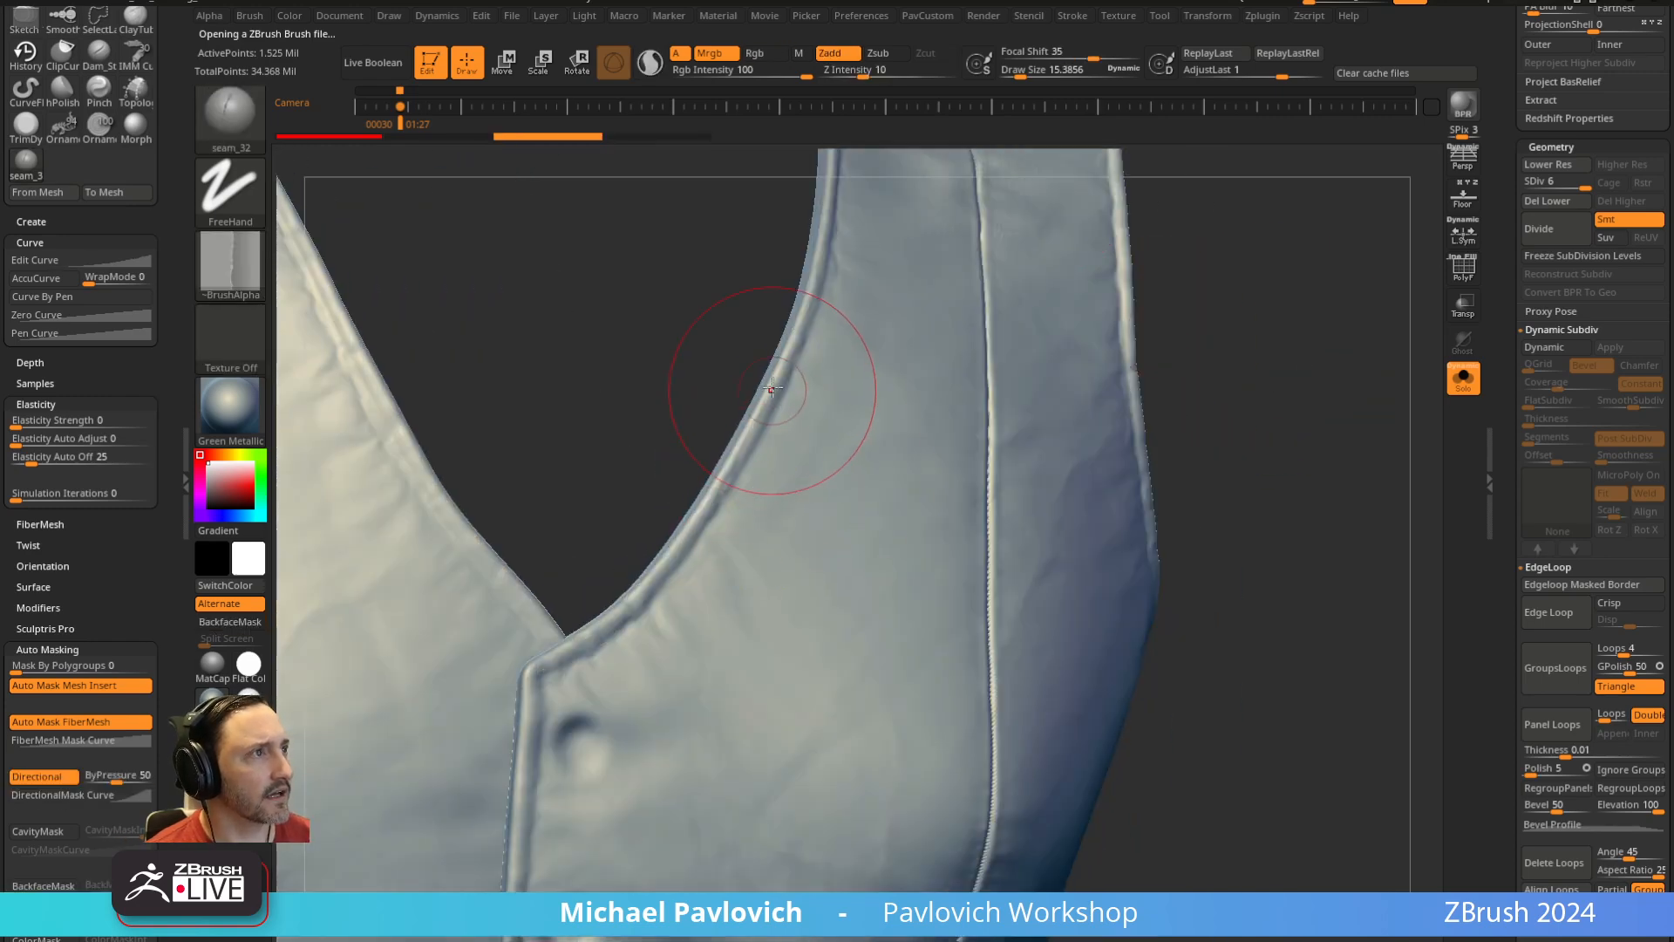
mouse_move(773, 384)
left_mouse_down()
mouse_move(704, 501)
mouse_move(598, 623)
left_mouse_up()
mouse_move(223, 277)
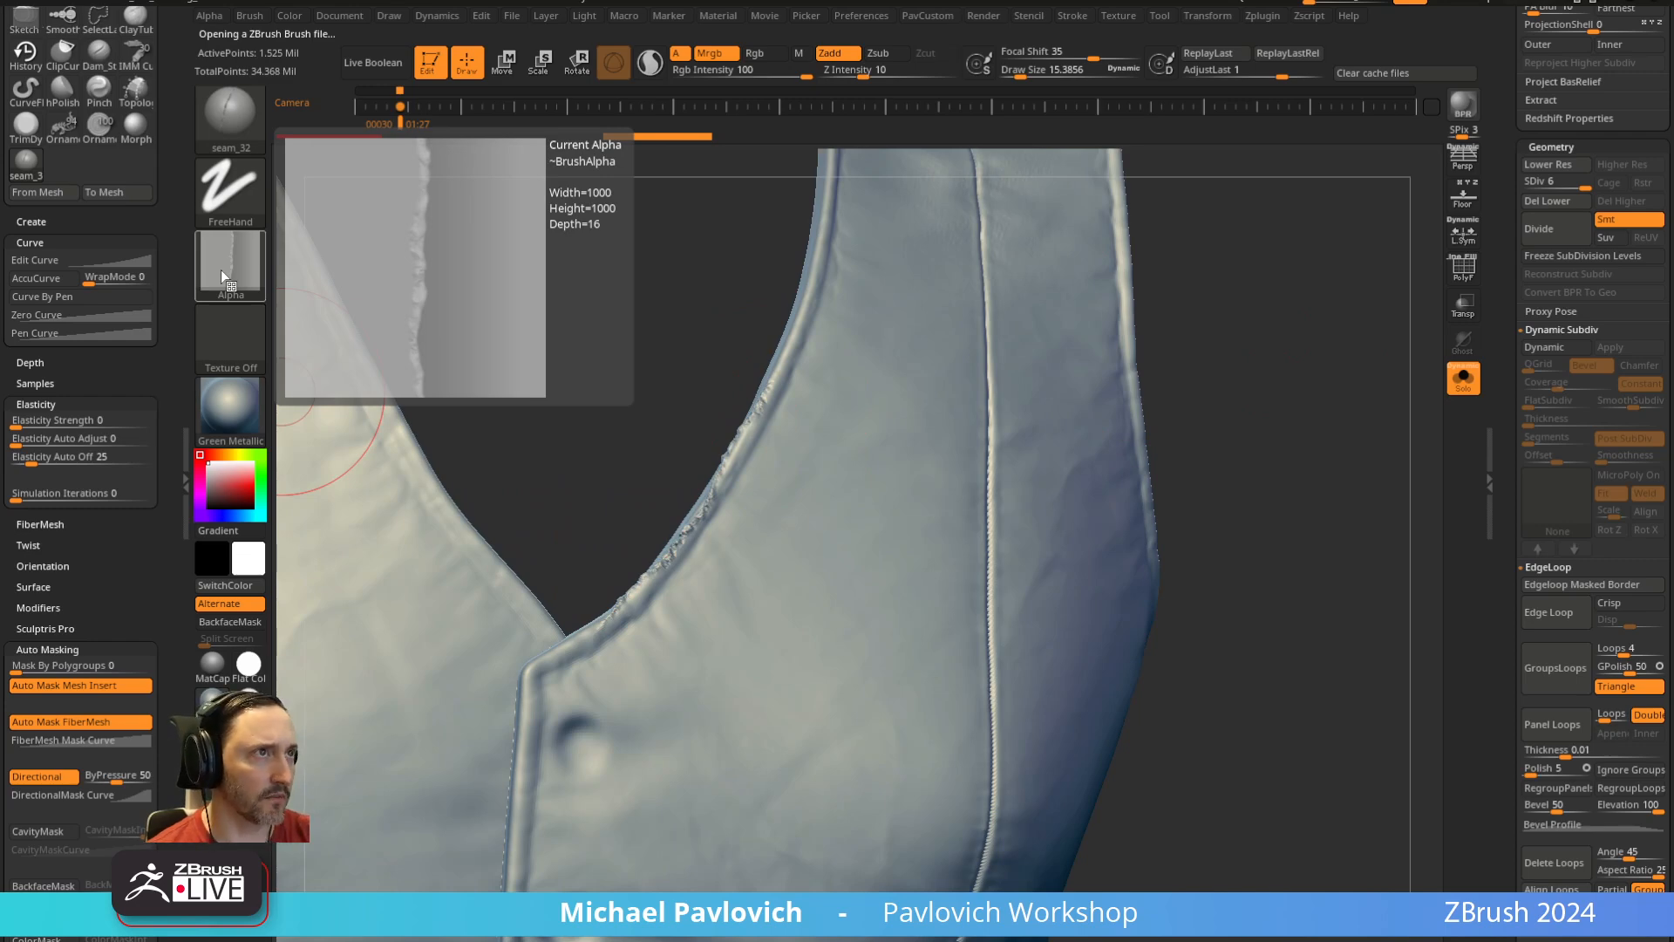
key("ctrl+z")
left_click_drag(831, 376, 748, 719)
left_click_drag(1287, 324, 1233, 375)
key("ctrl+z")
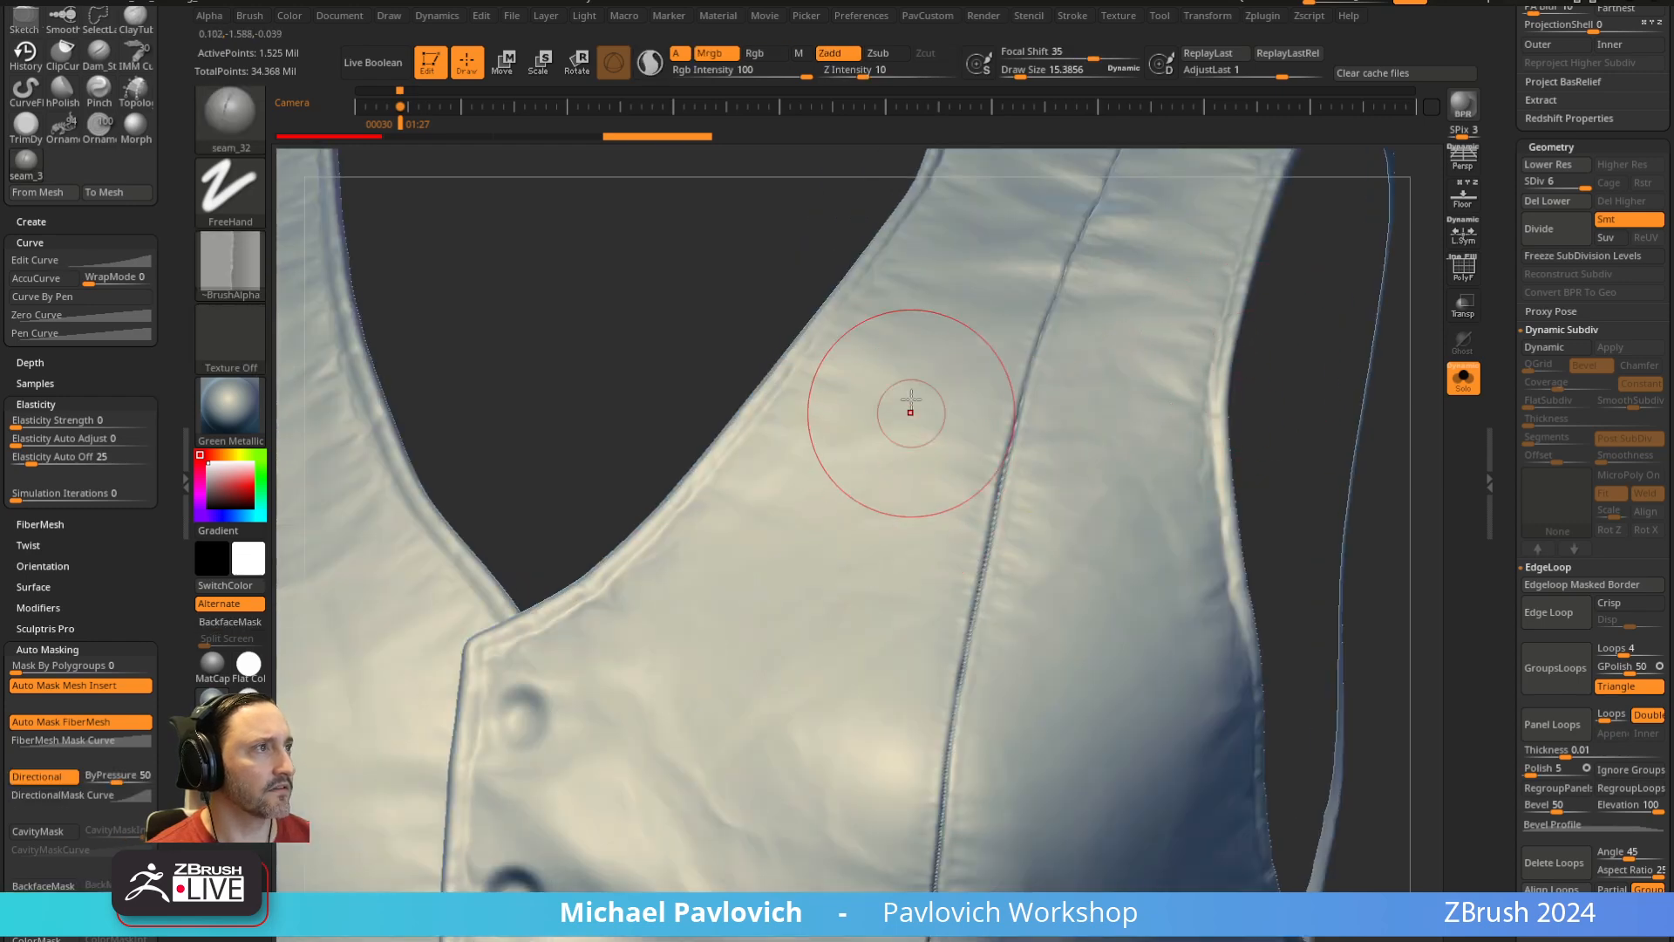
Try sculpting a two-sided tear on the vest's upper chest with the seam_32 brush and undo its strokes
mouse_move(910, 375)
left_mouse_down()
mouse_move(833, 590)
mouse_move(829, 663)
left_mouse_up()
mouse_move(743, 328)
left_mouse_down()
mouse_move(917, 396)
mouse_move(950, 499)
mouse_move(927, 641)
mouse_move(898, 518)
mouse_move(908, 351)
mouse_move(1110, 424)
left_mouse_up()
key("ctrl+z")
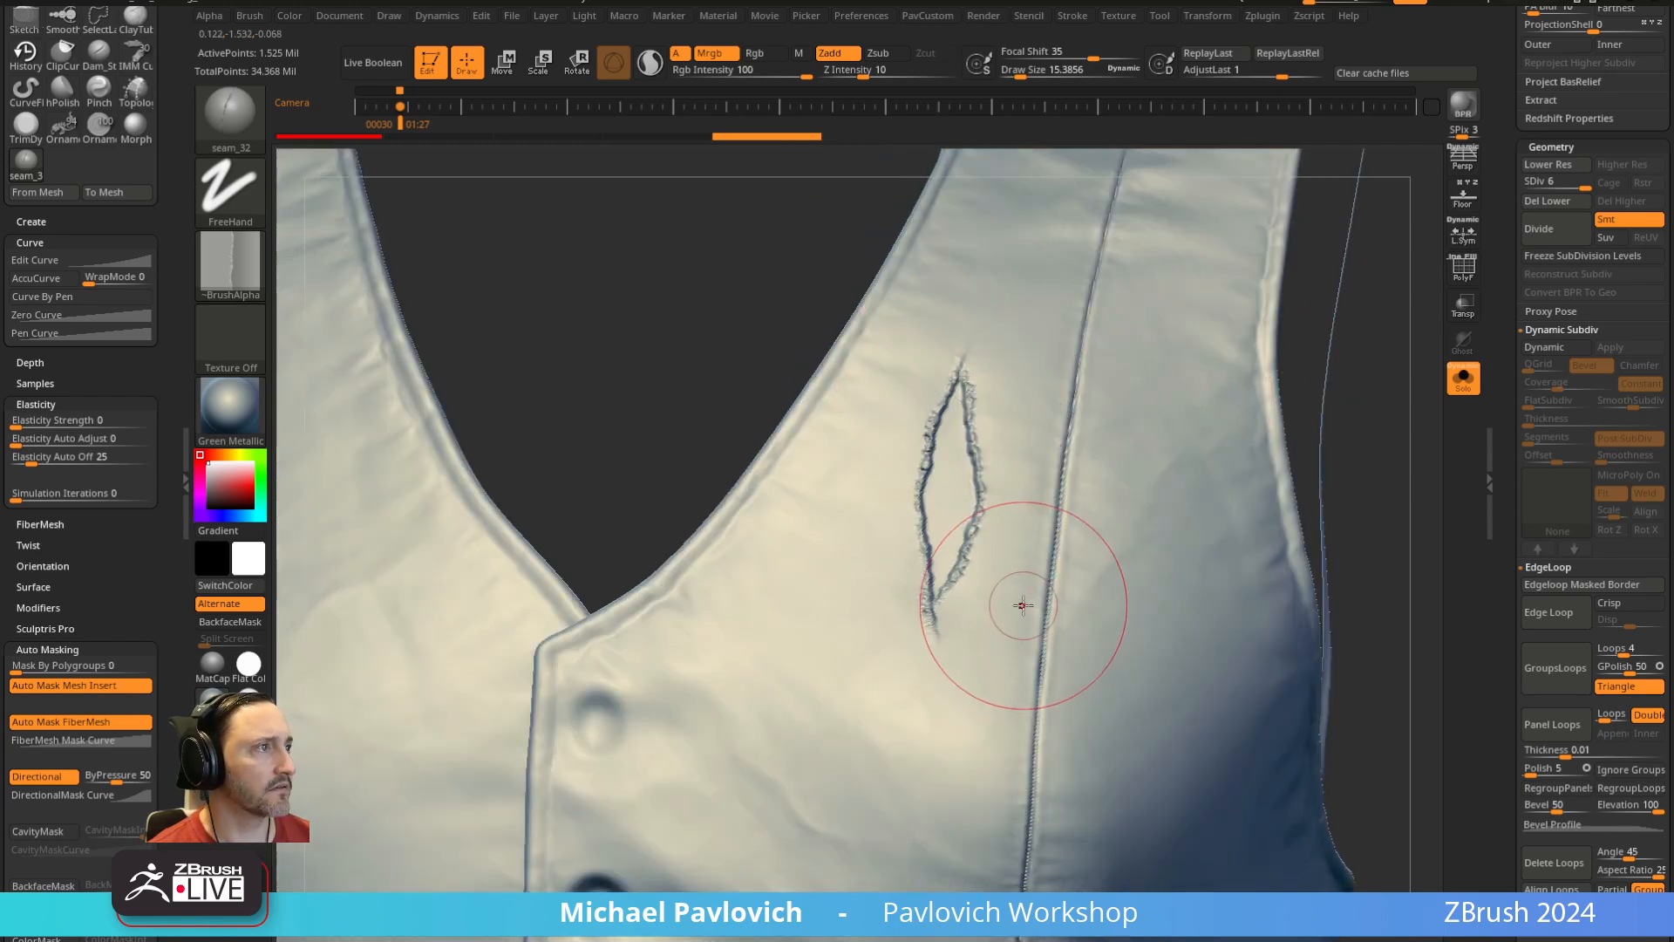
key("f")
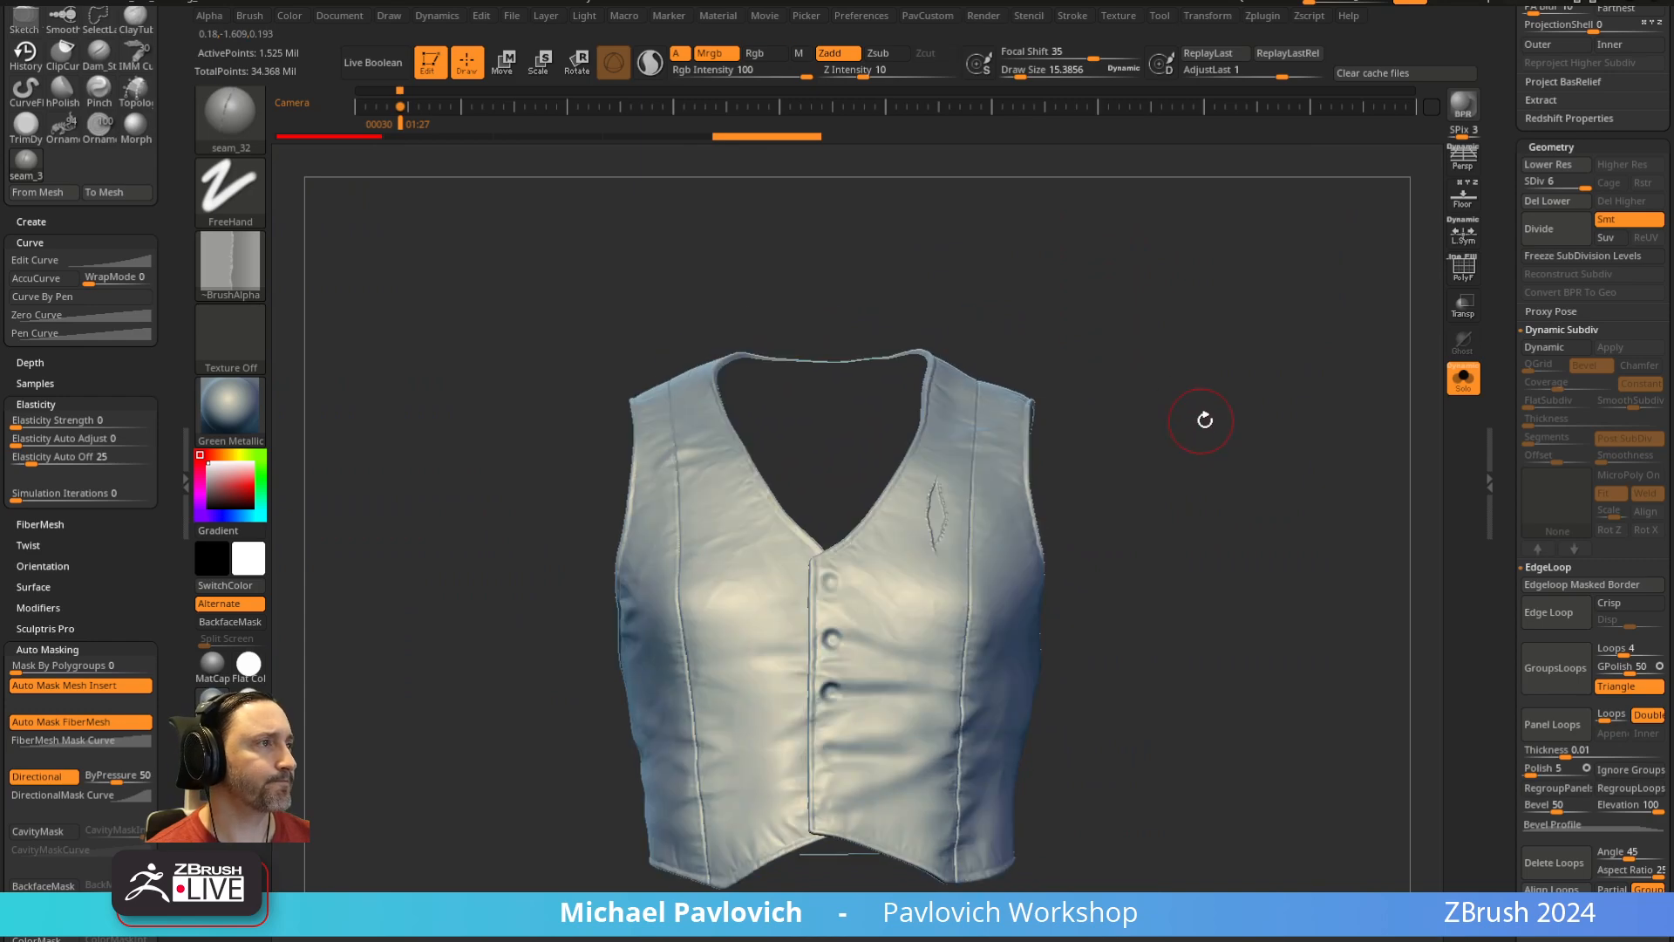
mouse_move(1266, 448)
left_mouse_down("alt")
mouse_move(1199, 422)
mouse_move(1212, 514)
left_mouse_up("alt")
key("ctrl+z")
key("ctrl+z")
Sculpt a small vertical tear on the vest's chest beside the top buttons with the seam_32 brush
left_click_drag(926, 684, 945, 375)
key("f")
mouse_move(1244, 277)
left_mouse_down()
mouse_move(1233, 325)
mouse_move(1312, 313)
mouse_move(1307, 357)
left_mouse_up()
key("ctrl+z")
mouse_move(1091, 508)
left_mouse_down()
mouse_move(1065, 357)
mouse_move(1134, 226)
mouse_move(1229, 269)
left_mouse_up()
mouse_move(761, 609)
left_mouse_down()
mouse_move(777, 482)
mouse_move(788, 583)
mouse_move(754, 632)
mouse_move(739, 538)
left_mouse_up()
mouse_move(1238, 301)
left_mouse_down()
mouse_move(1336, 336)
mouse_move(1286, 385)
left_mouse_up()
mouse_move(1291, 444)
left_mouse_down("alt")
mouse_move(1297, 369)
mouse_move(1249, 374)
mouse_move(1216, 456)
left_mouse_up("alt")
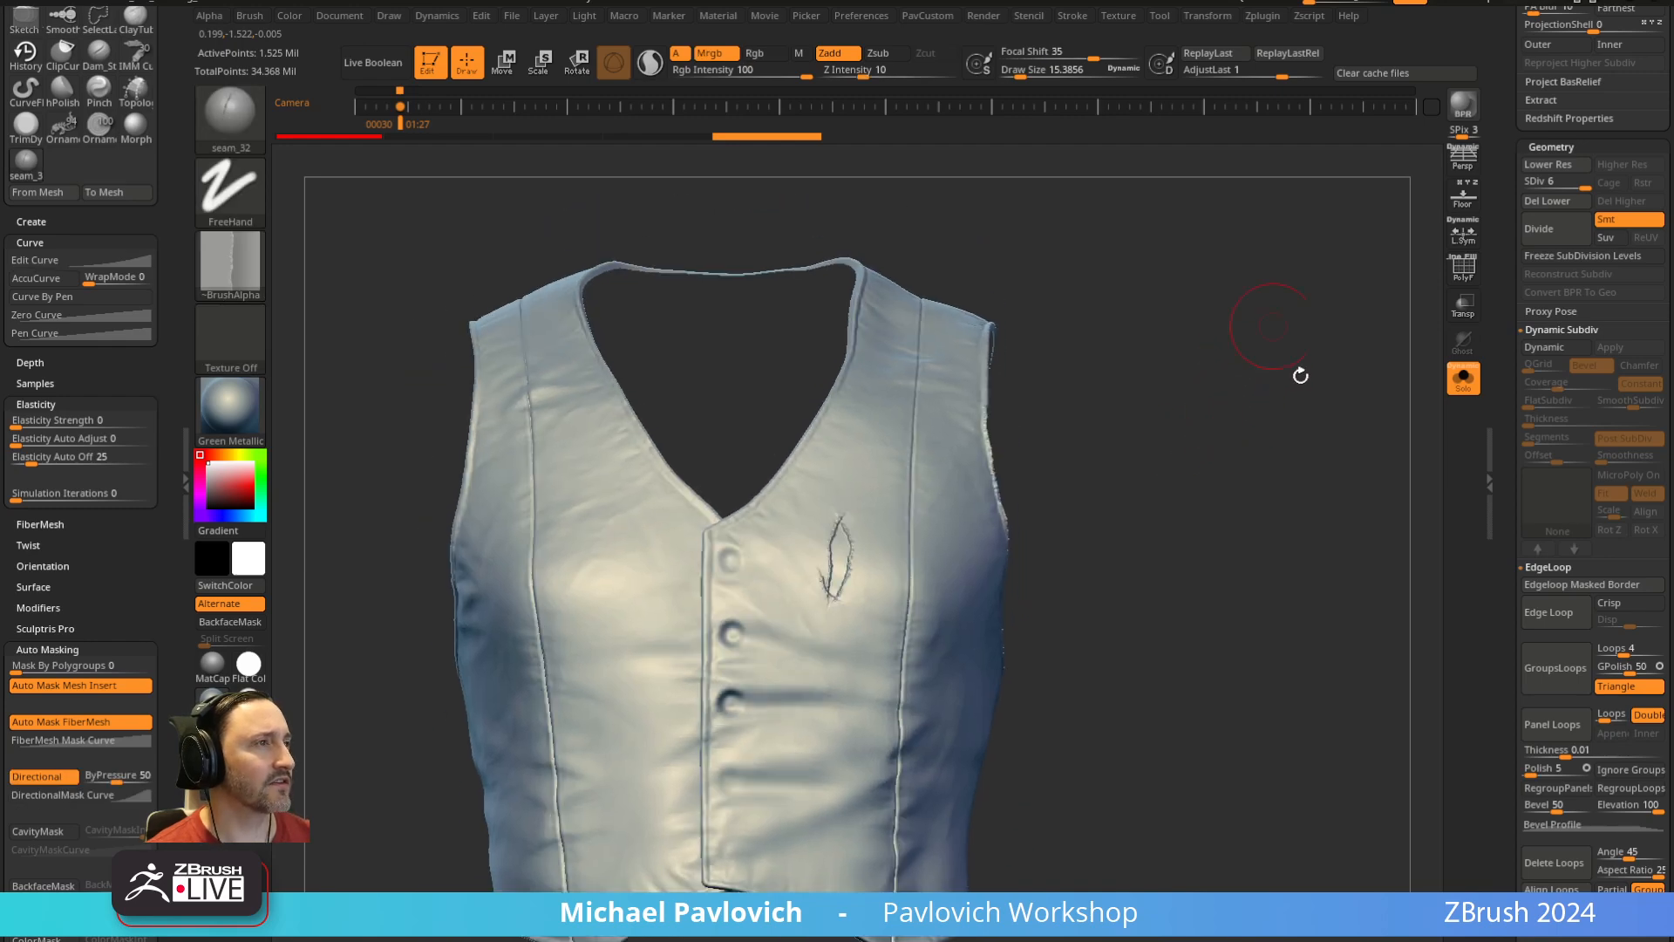
Leave Edit mode and clear the vest from the canvas
key("t")
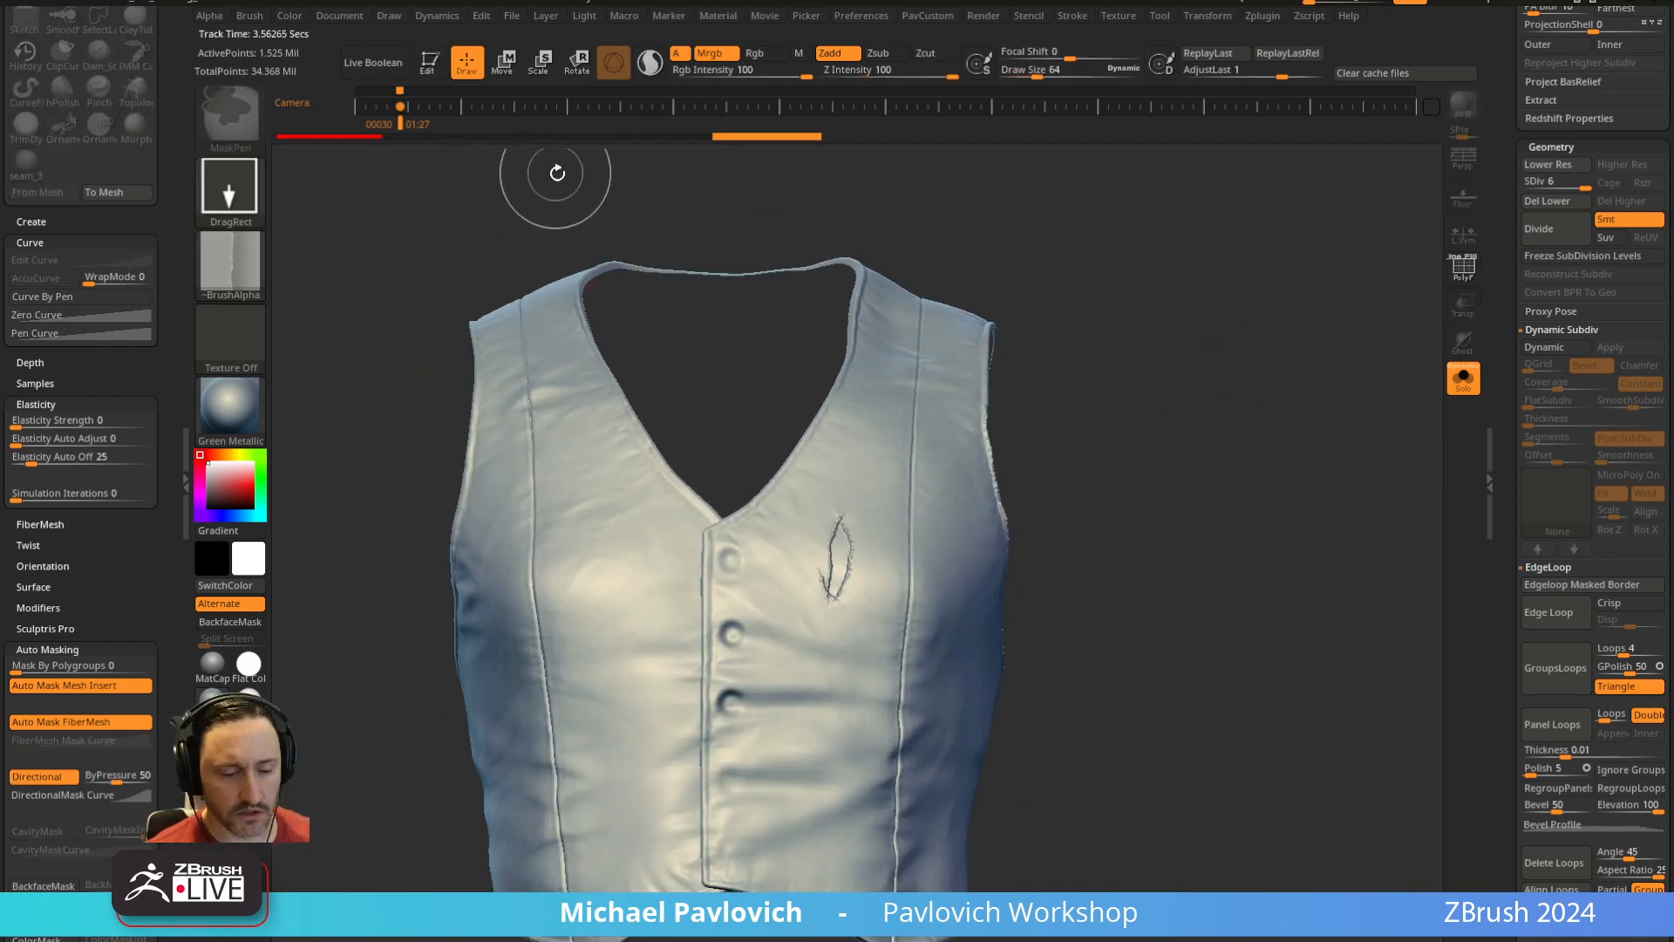
key("ctrl+n")
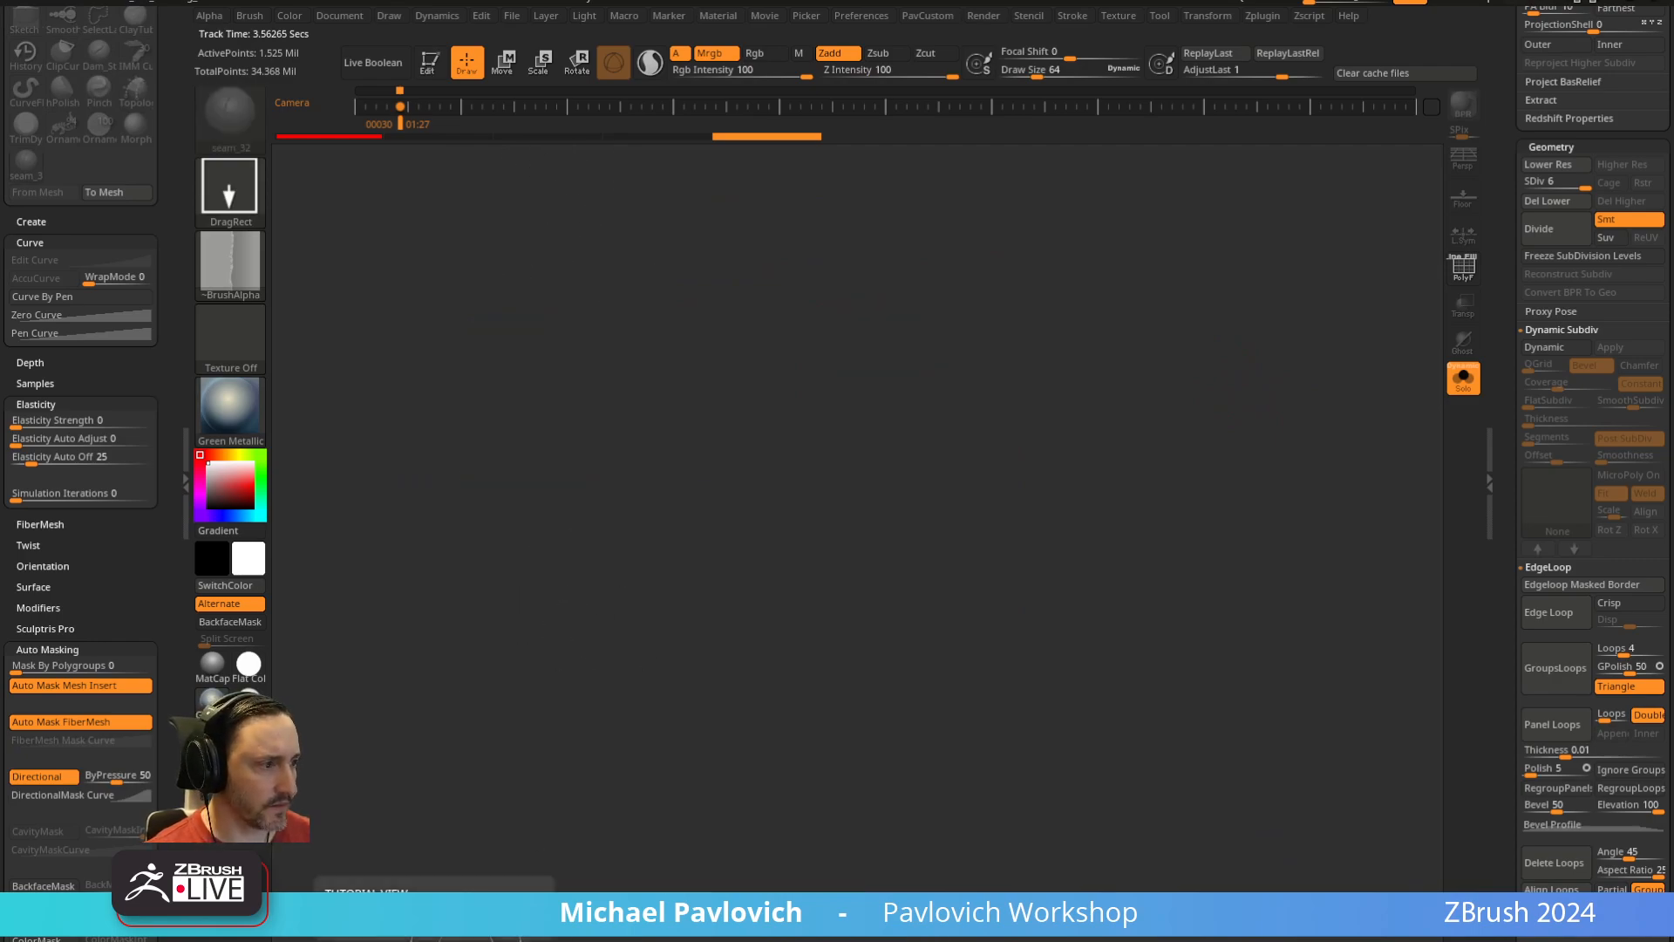
Bring up the YouTube channel in the browser, search it for "vdm", and look over the listed videos
left_click_drag(1164, 938, 1219, 149)
double_click(943, 390)
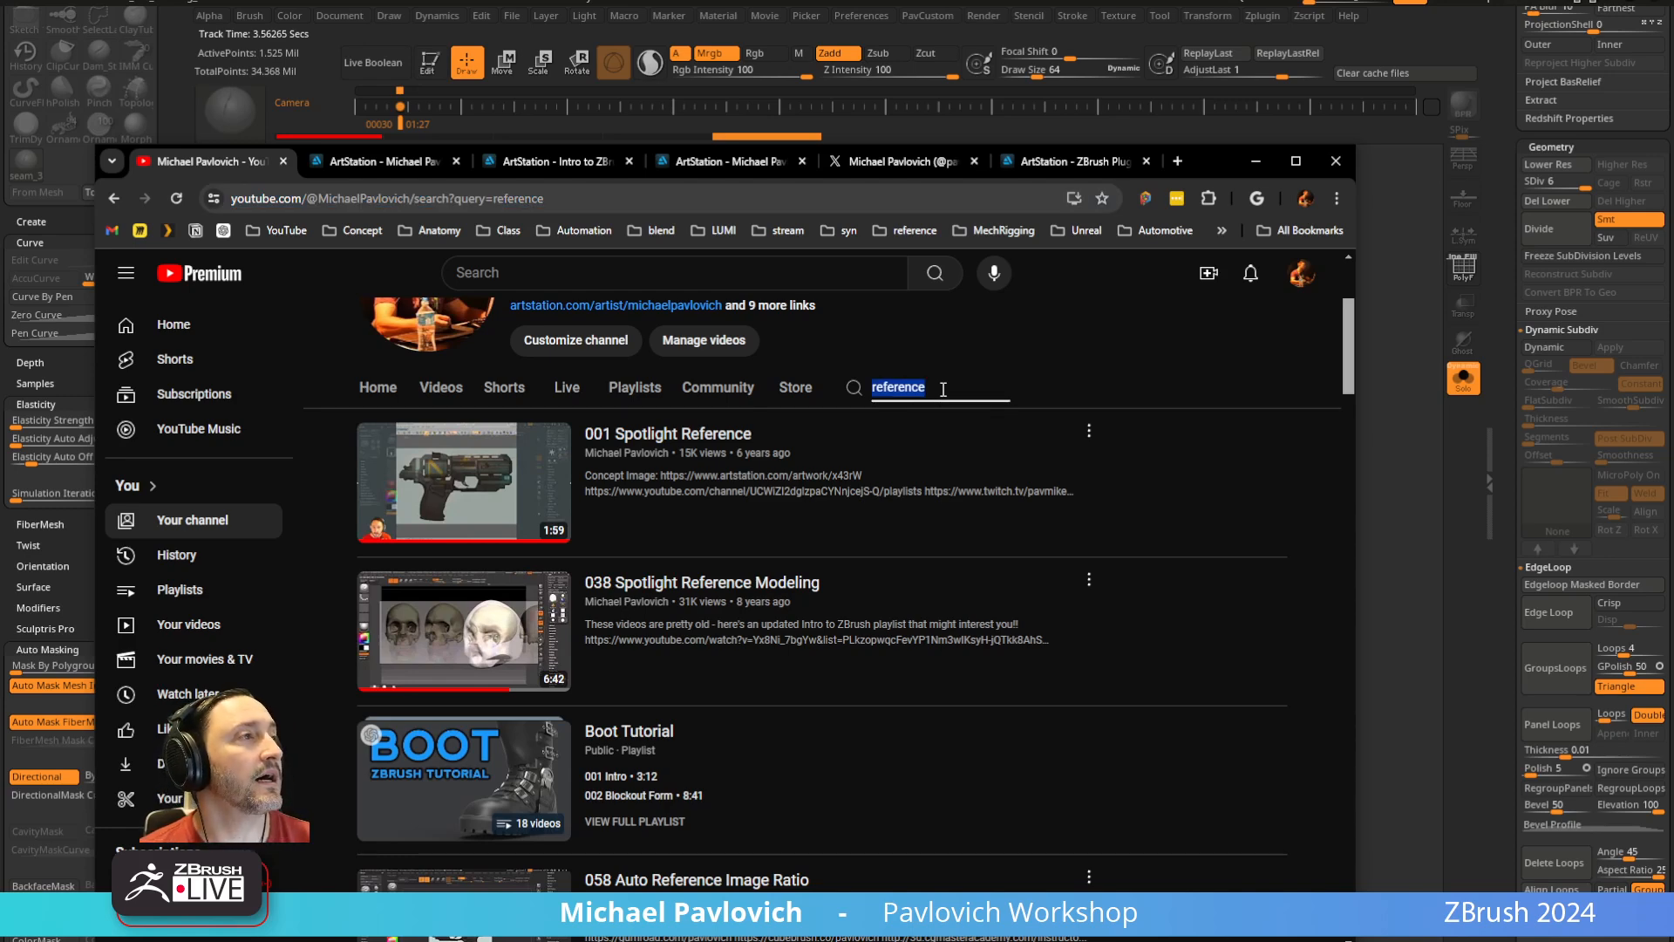
type("vdm")
key("Return")
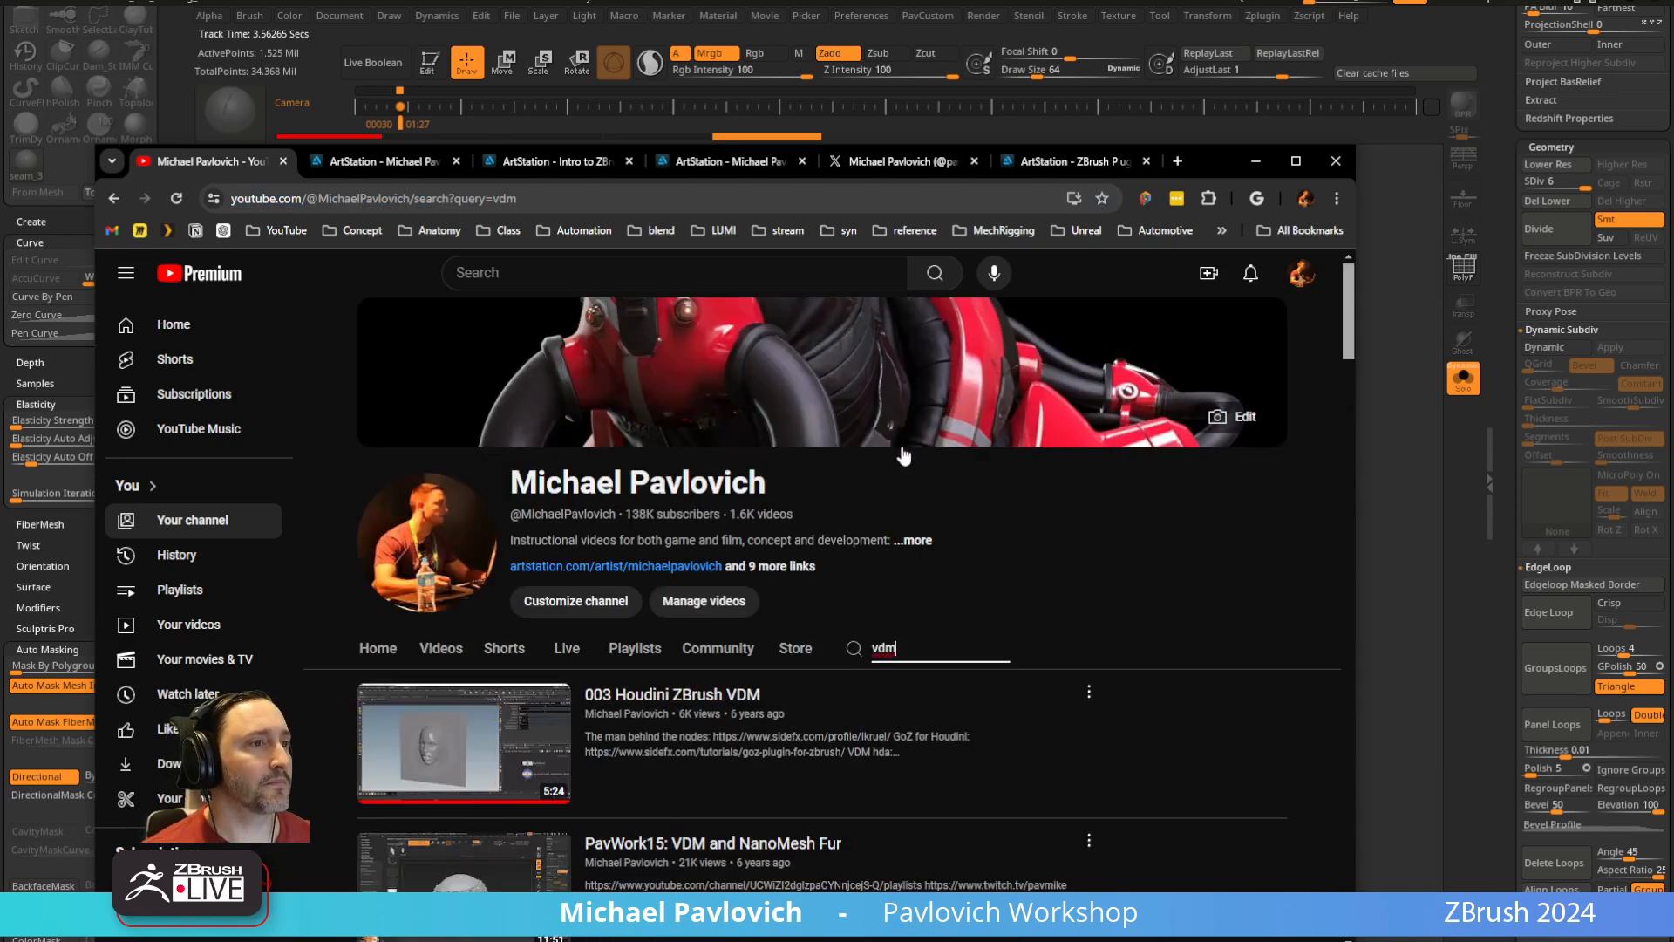
scroll(903, 456, "down", 2)
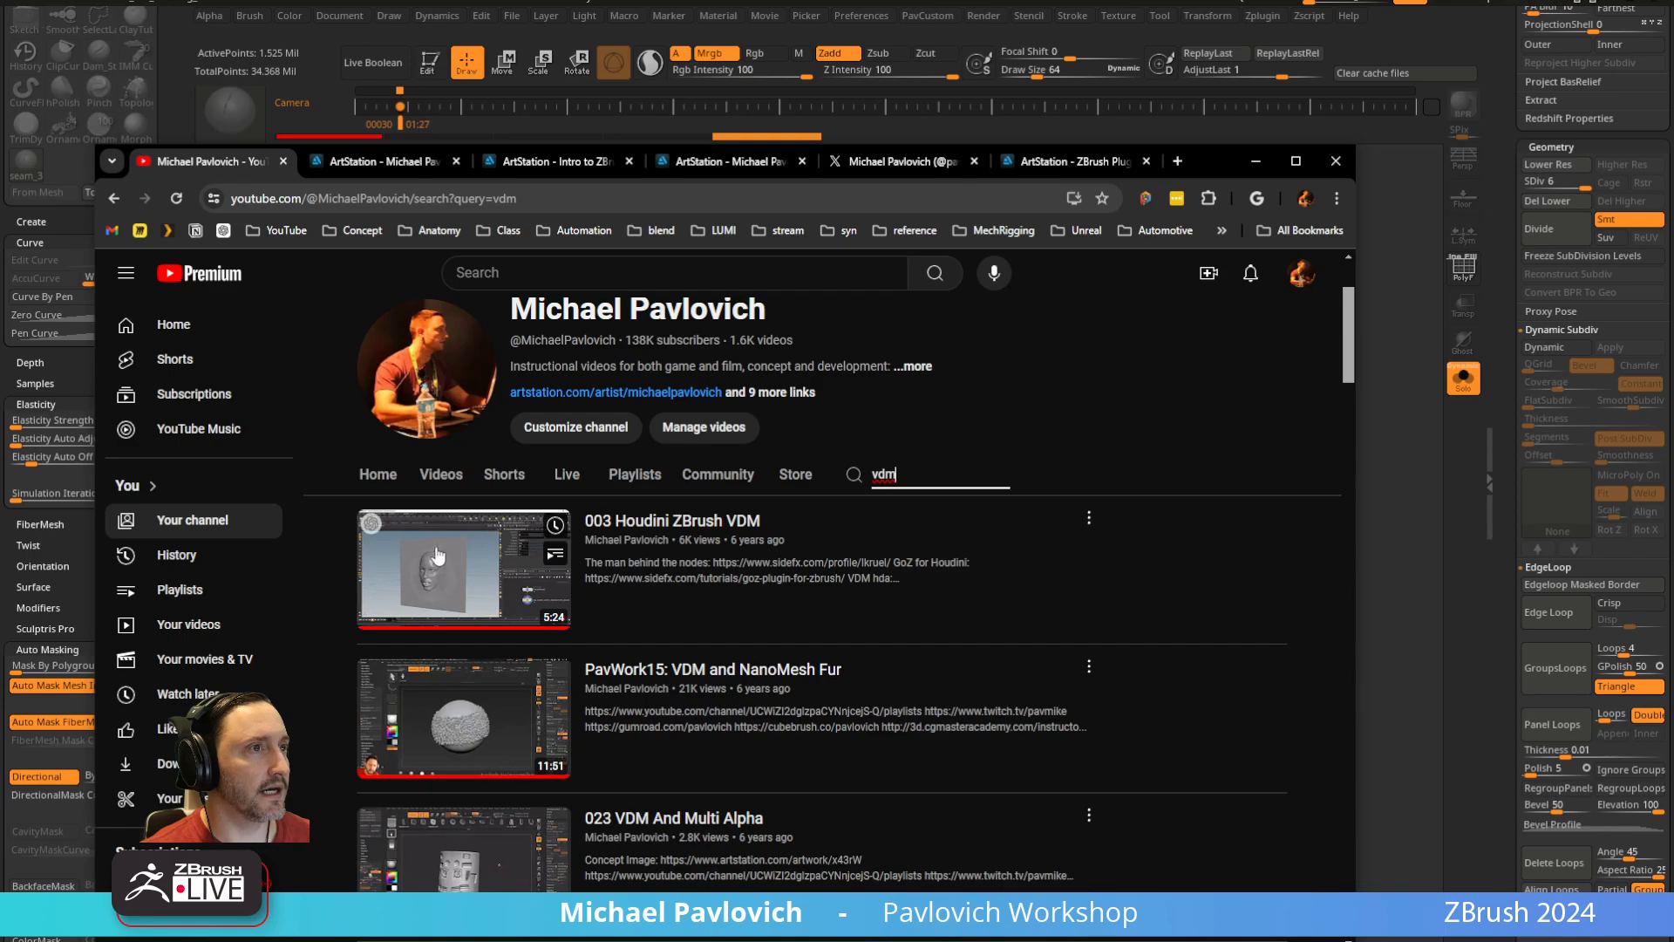
Switch from the browser back to ZBrush, draw out a Plane3D tool on the canvas, and convert it to a PolyMesh3D
left_click(1255, 161)
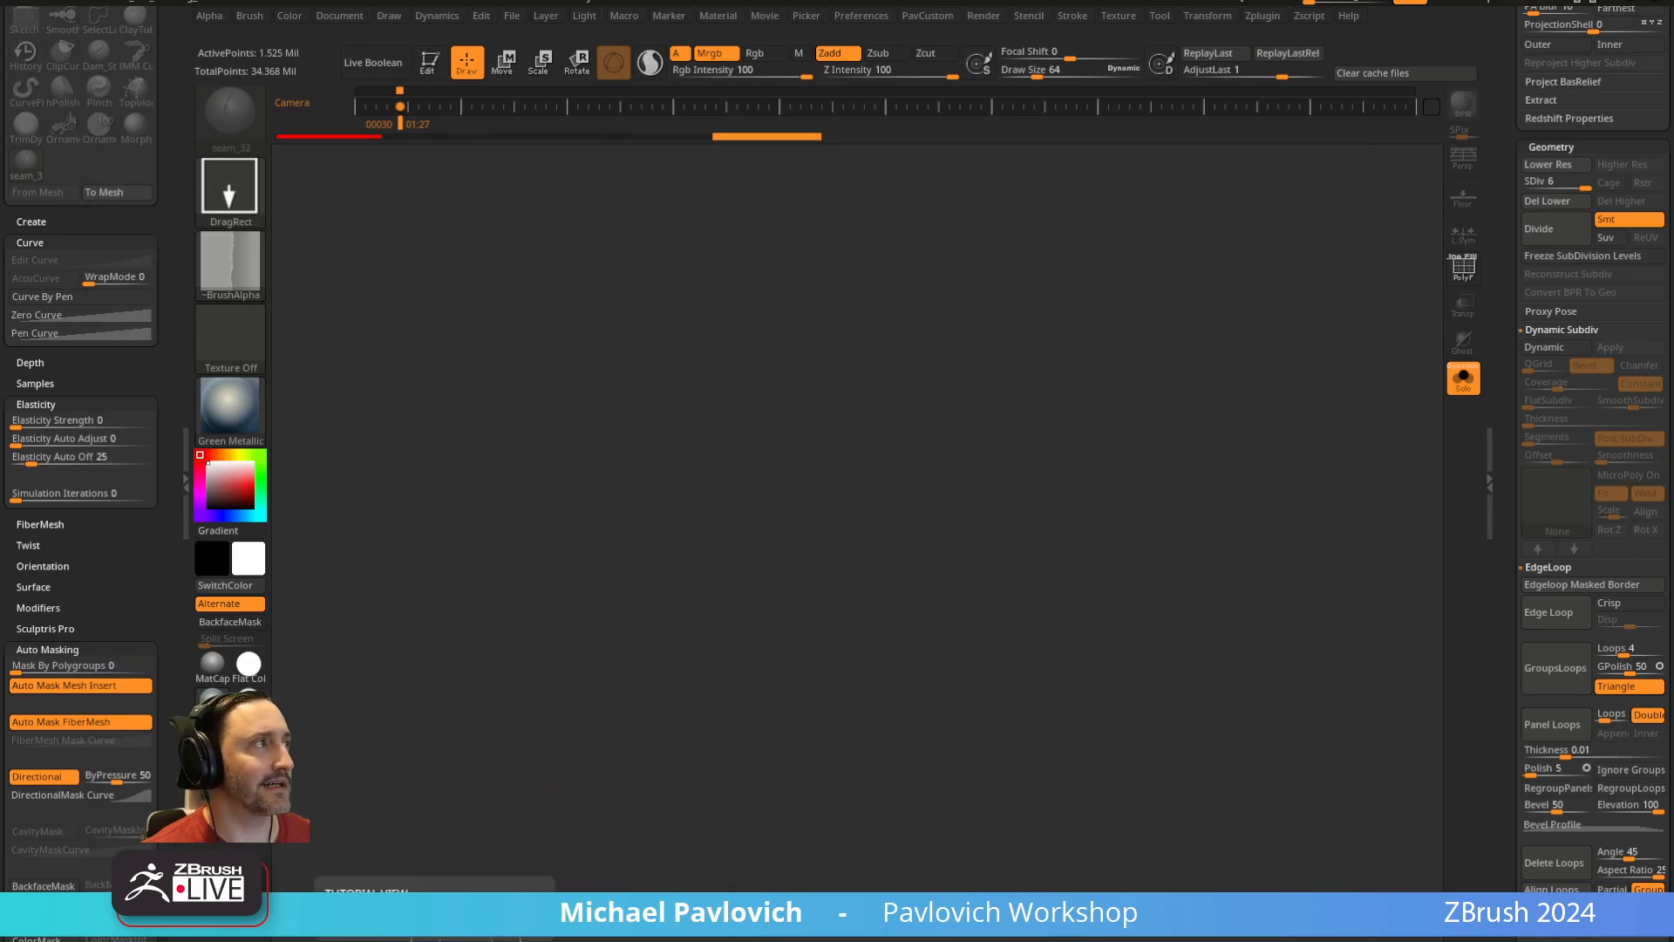
left_click_drag(1510, 178, 1519, 540)
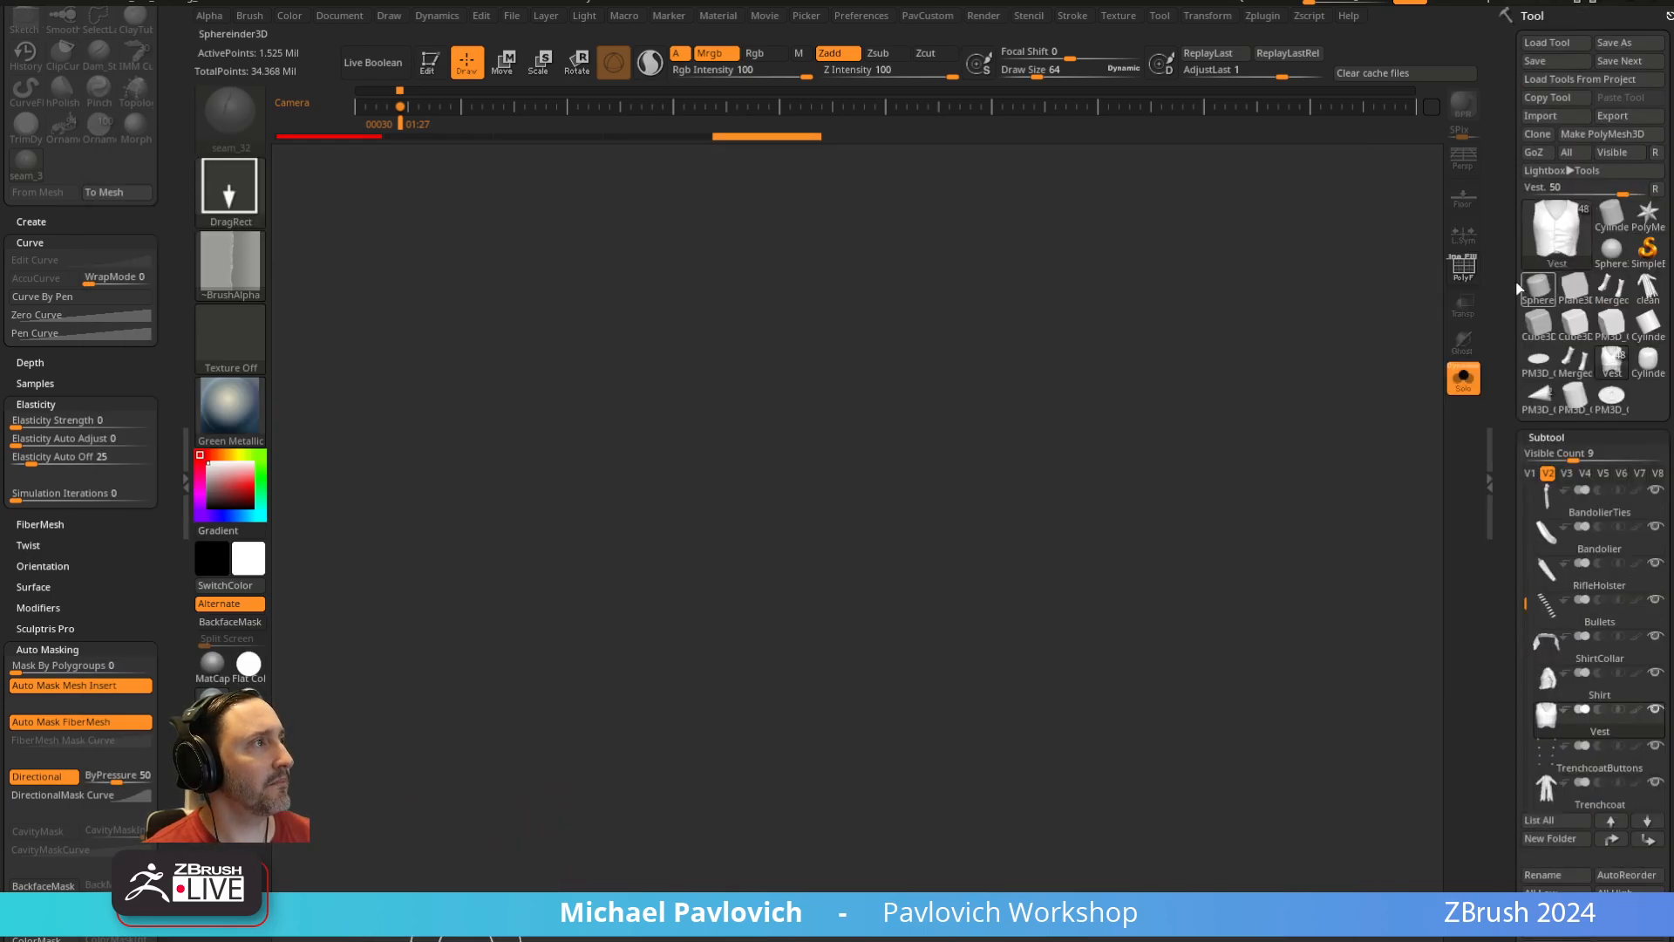
left_click(1539, 256)
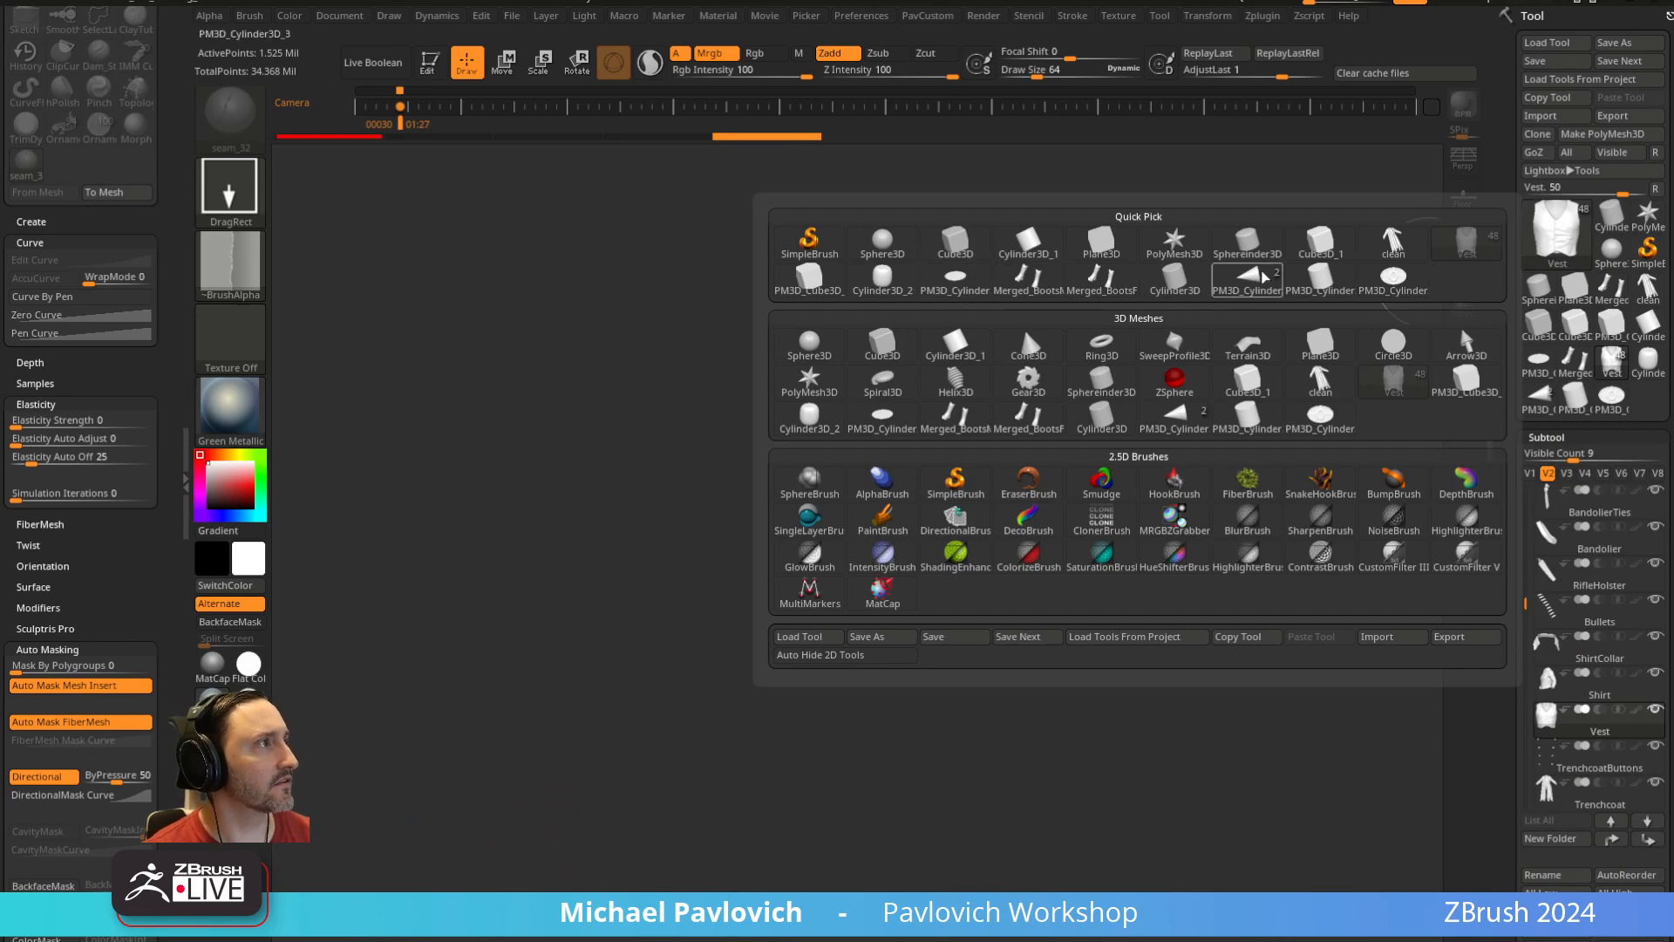
left_click(1101, 246)
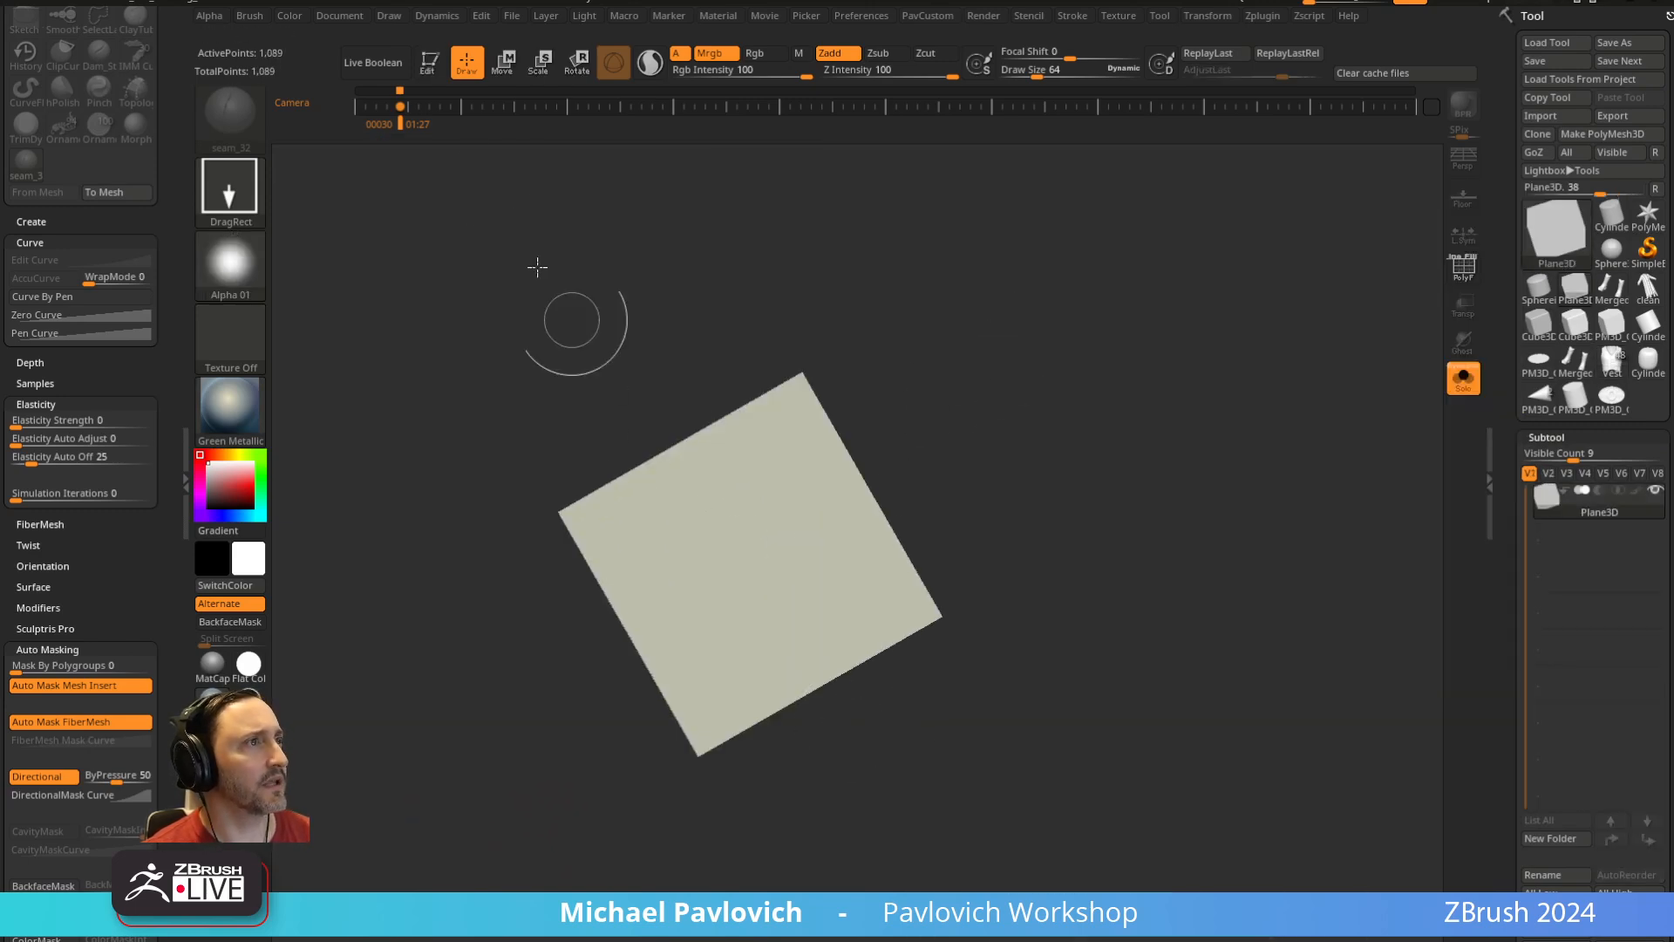
left_click(1611, 133)
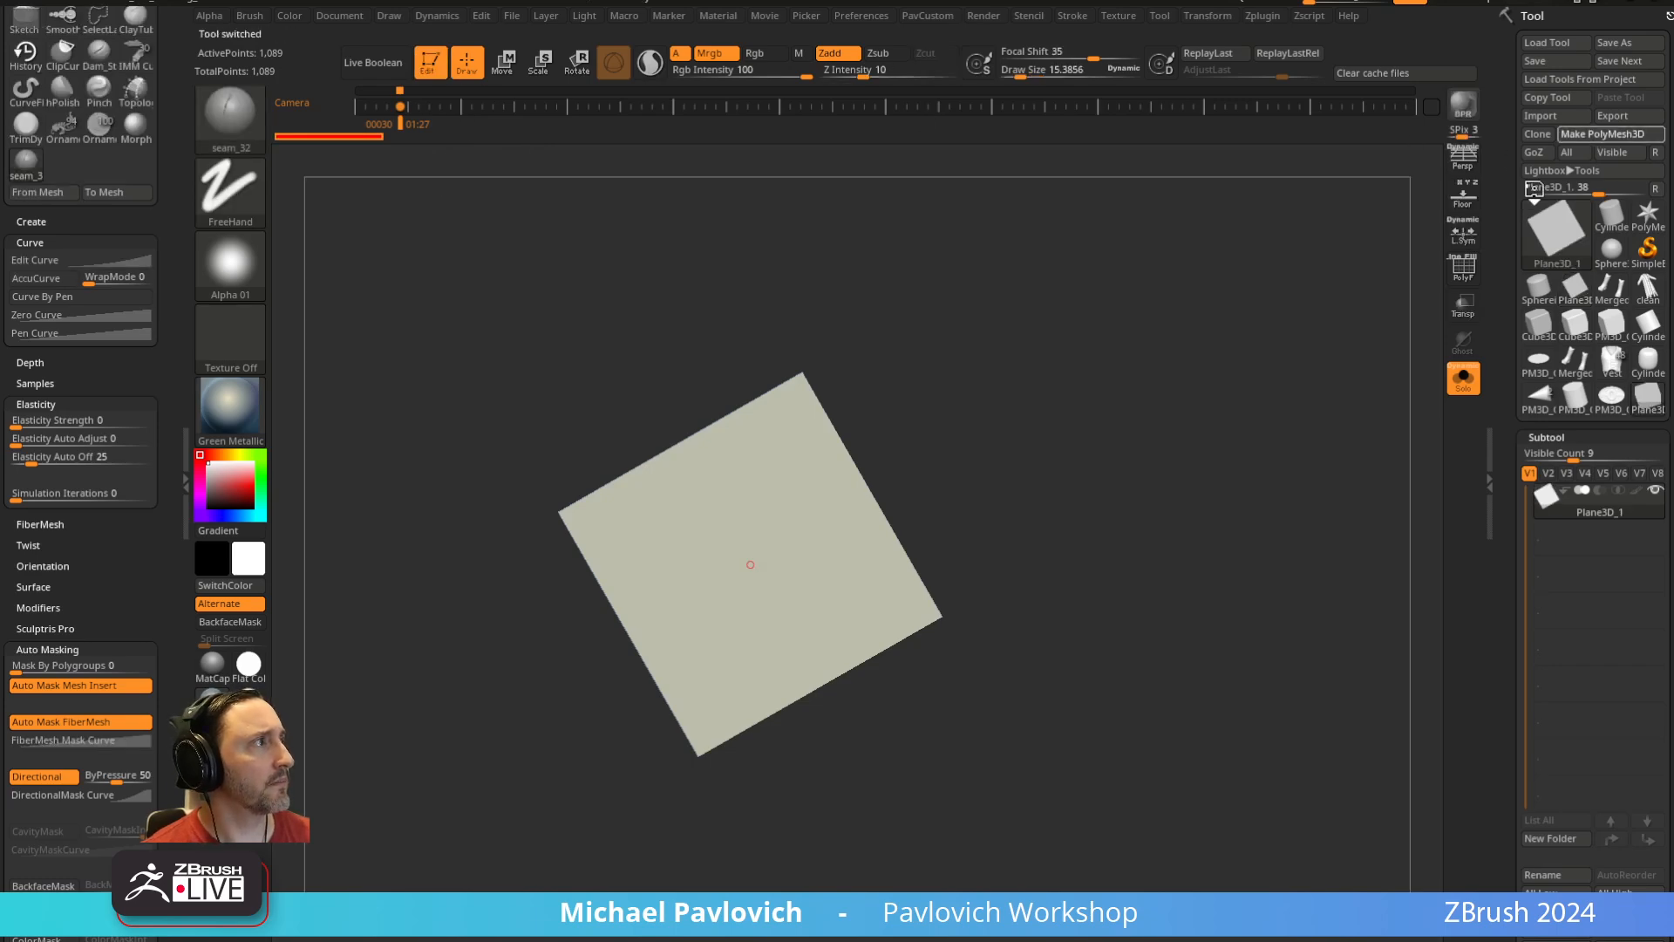
Show the plane's wireframe, reconstruct its lower subdivision levels, and return to the highest level
key("shift+f")
right_click_drag(1325, 334, 1333, 376, "ctrl")
left_click_drag(1505, 366, 1511, 129)
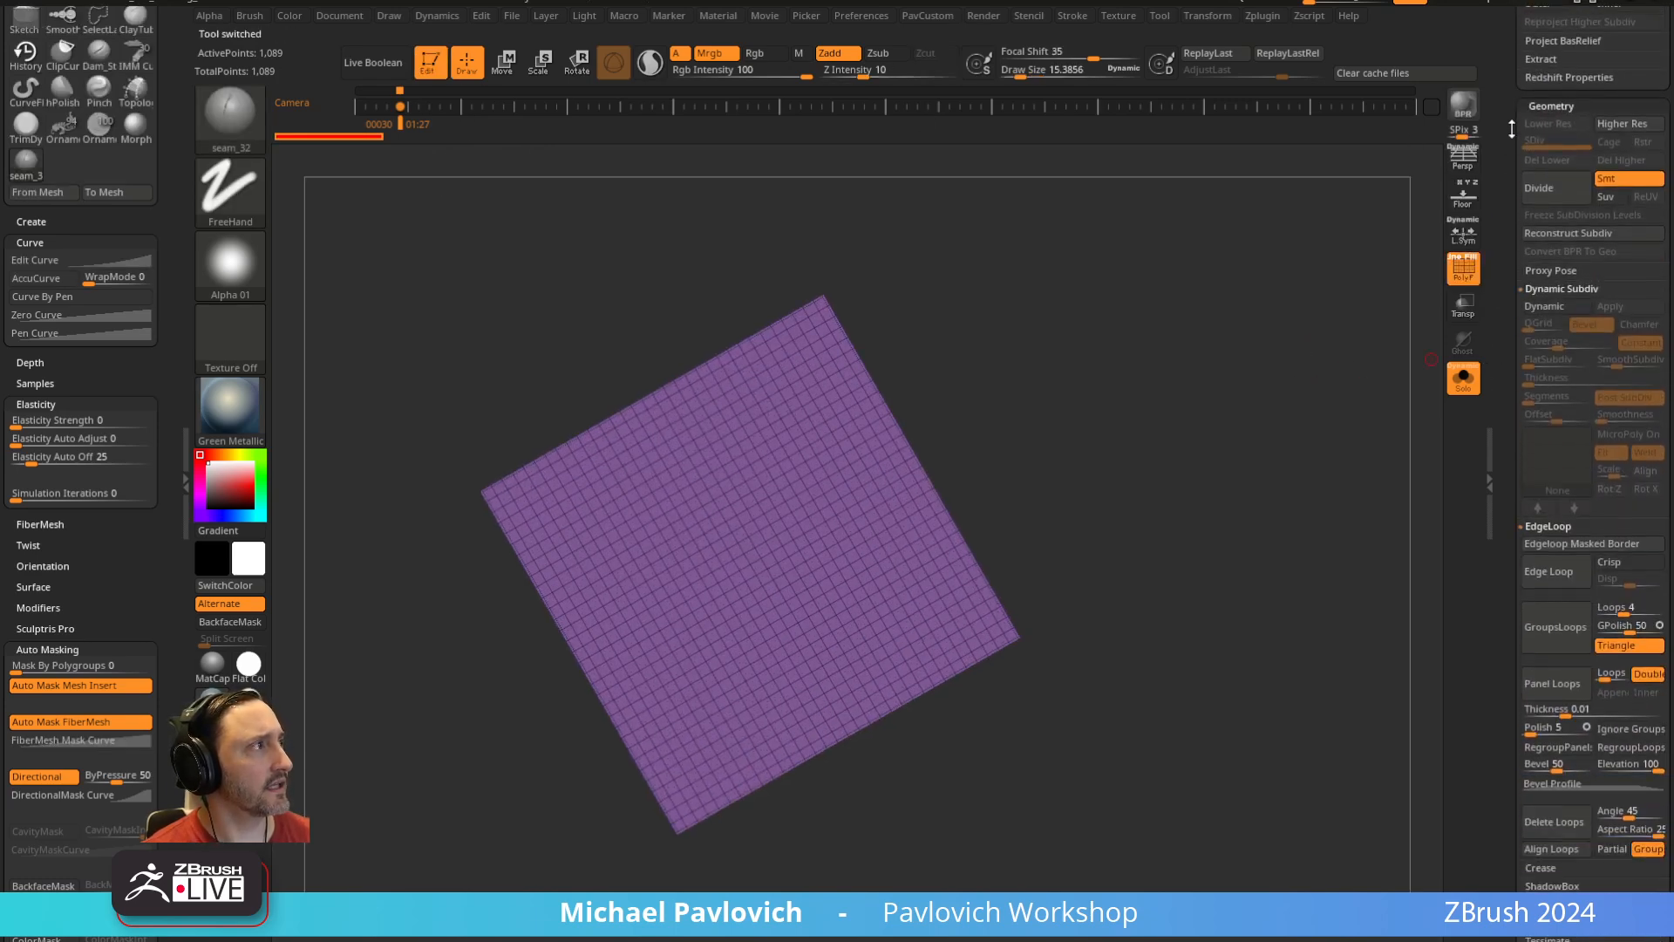
left_click(1569, 233)
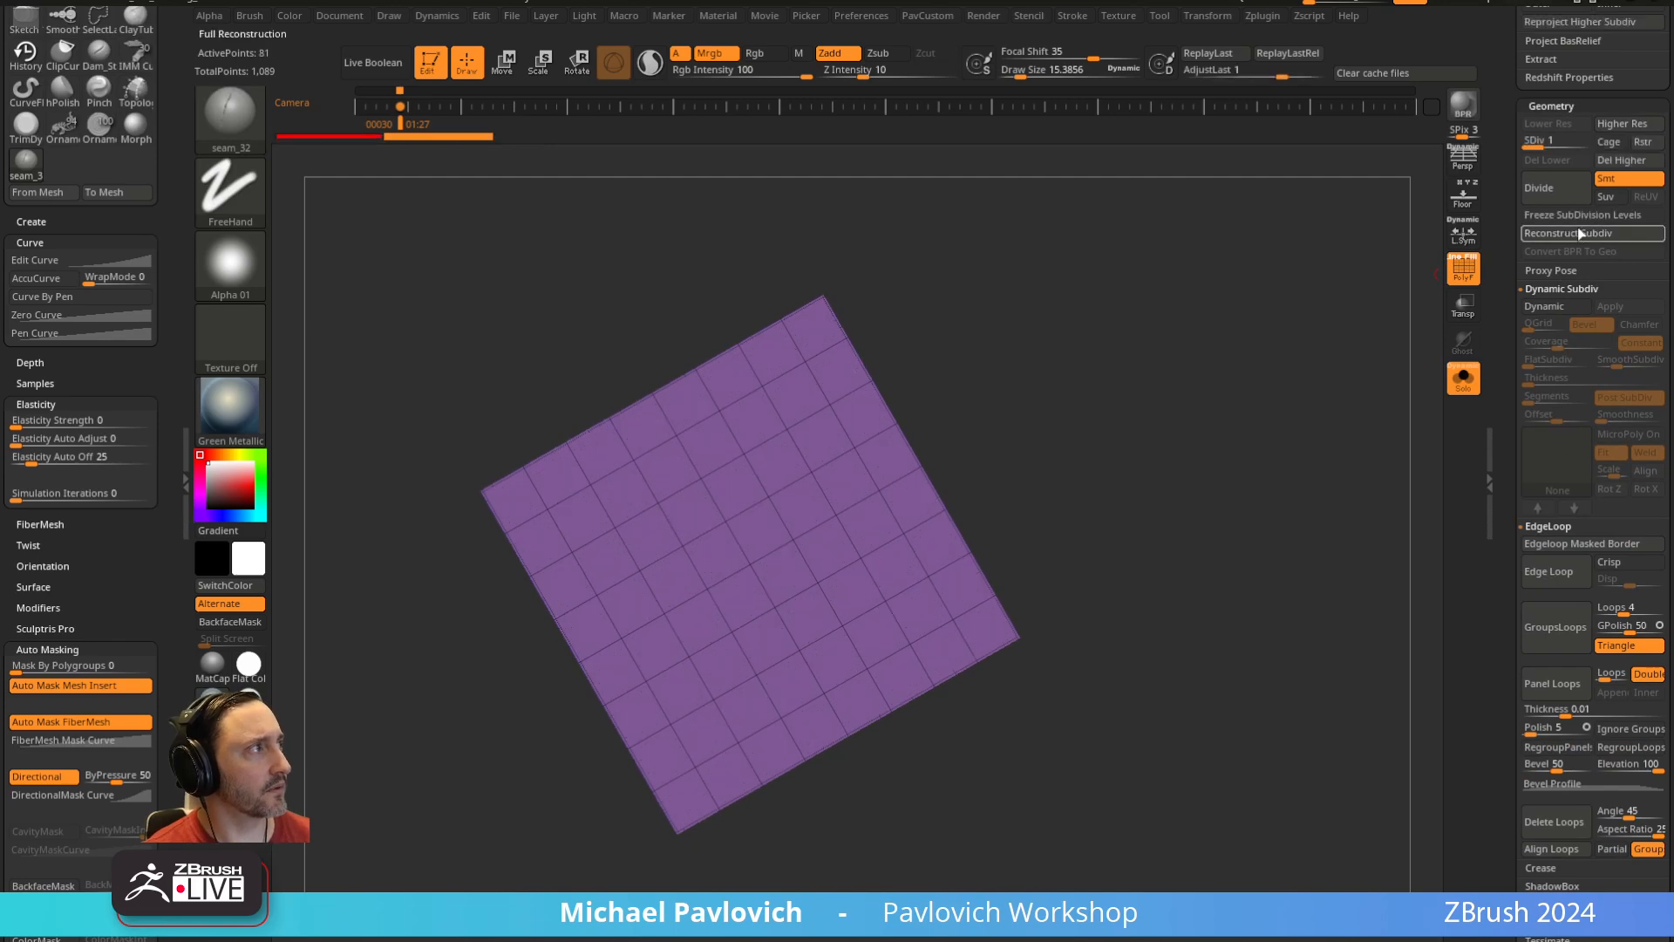
key("d")
key("d")
key("d")
key("d")
key("d")
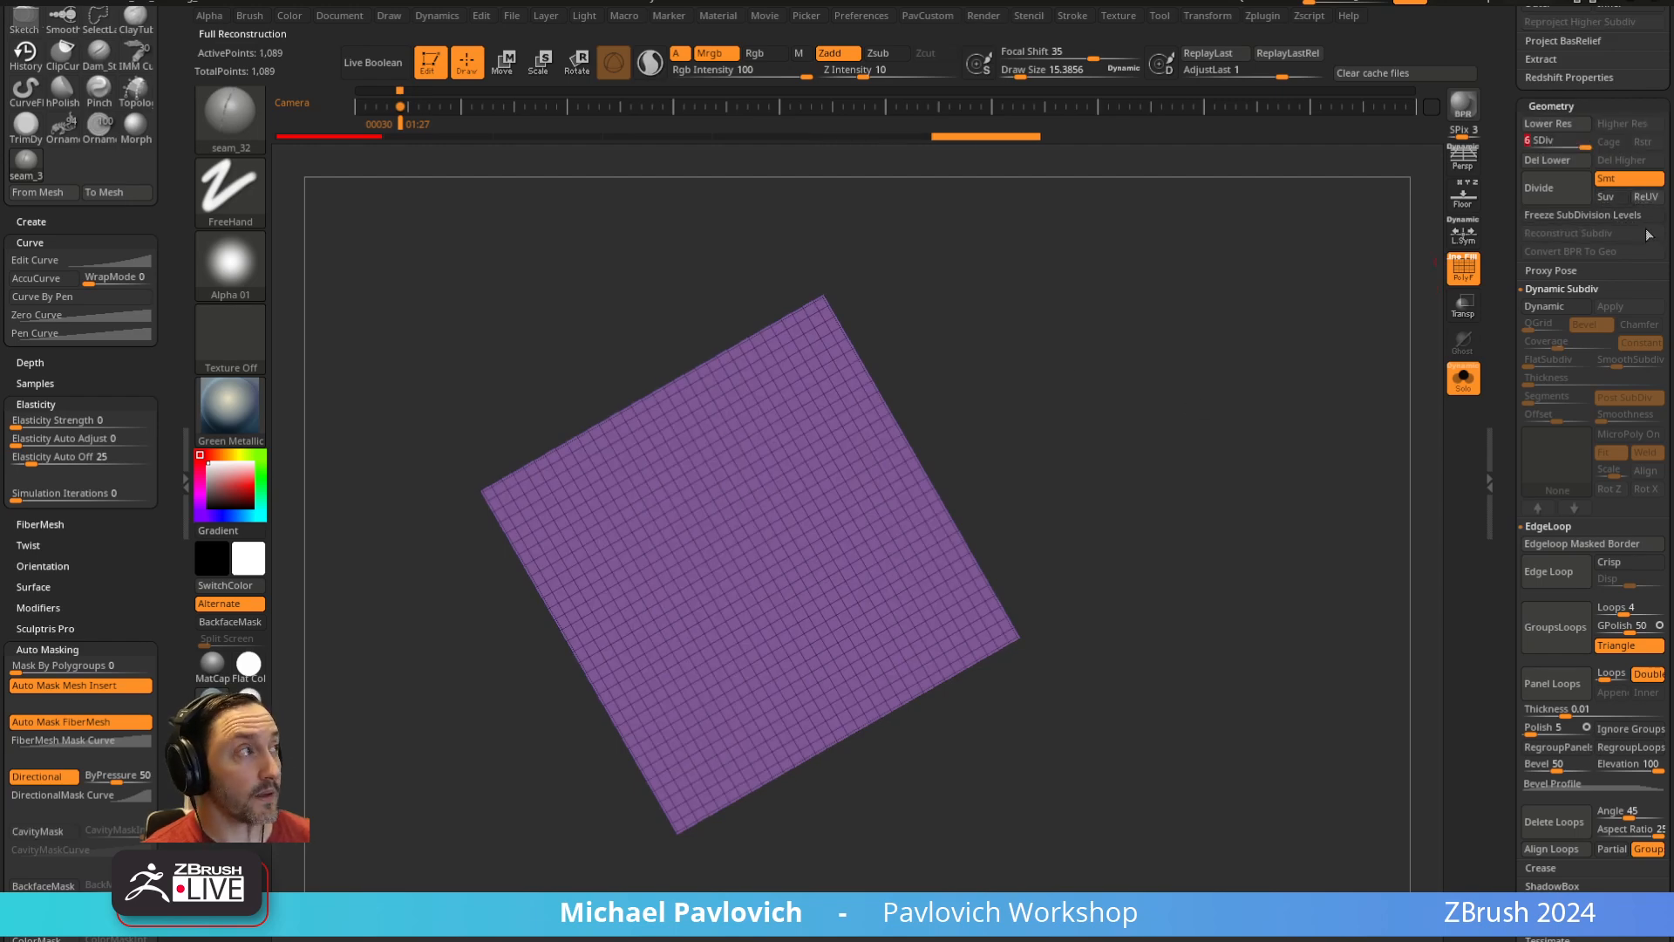
Turn off subdivision smoothing, divide the plane up to SDiv 8, and hide the wireframe
left_click(1629, 180)
double_click(1538, 191)
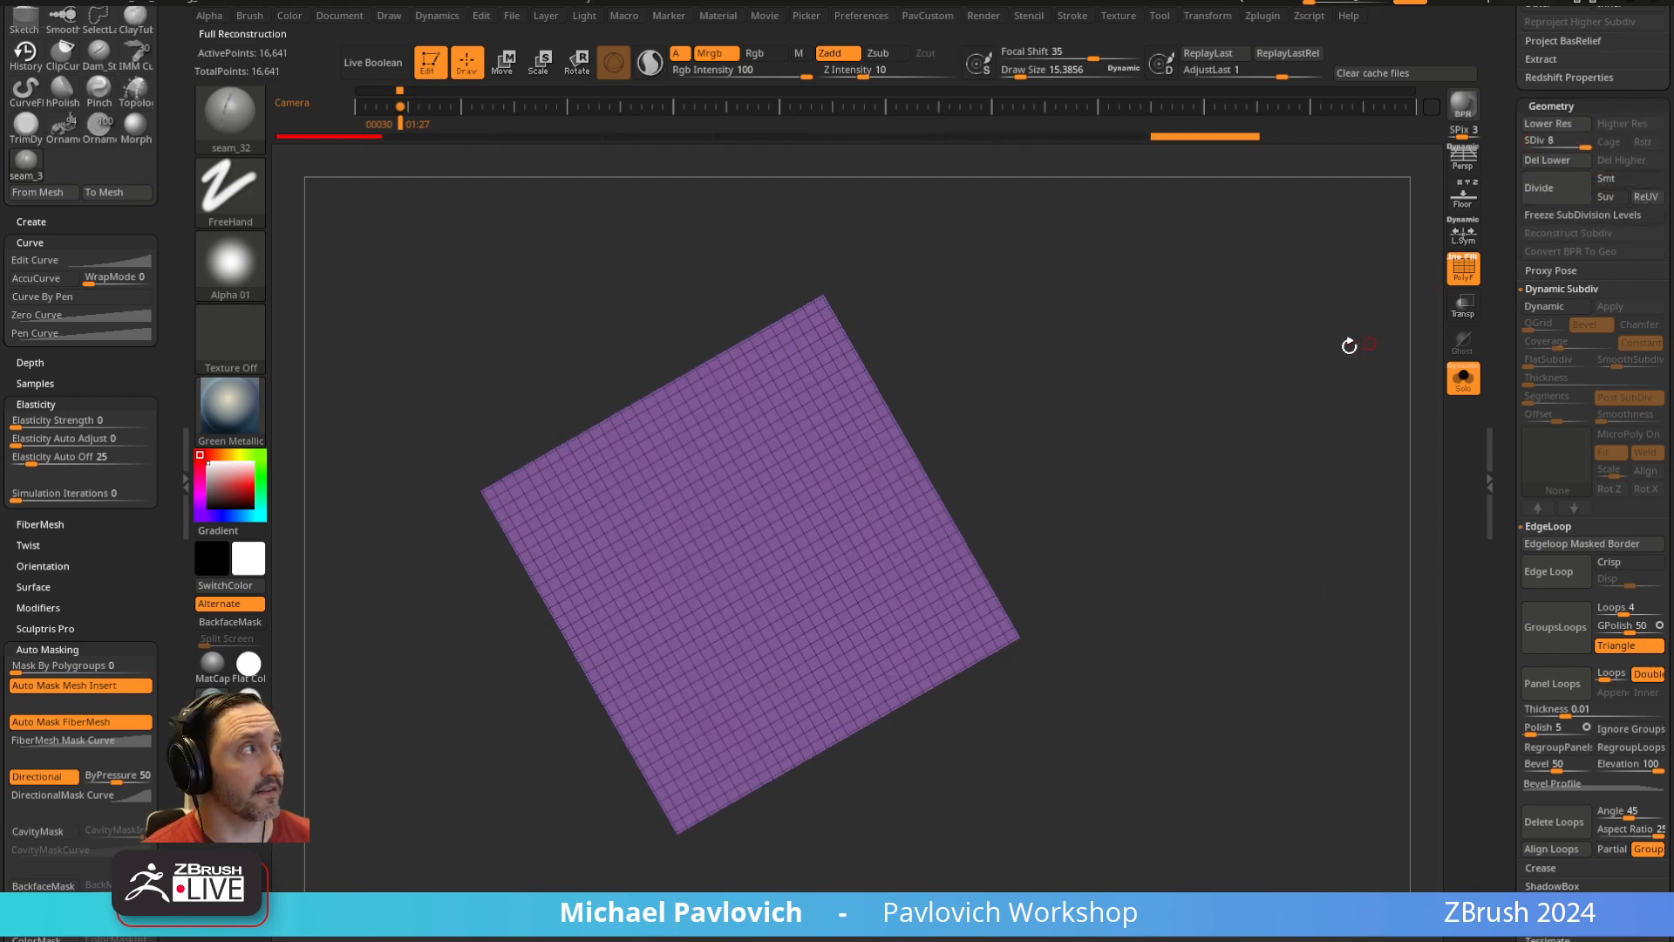
left_click(1463, 268)
left_click_drag(1378, 336, 1300, 381, "shift")
Sculpt a rough vertical ridge down the middle of the plane with the ClayTubes brush at a draw size of about 36
key("s")
left_click_drag(1132, 427, 1179, 418)
key("b")
key("s")
key("t")
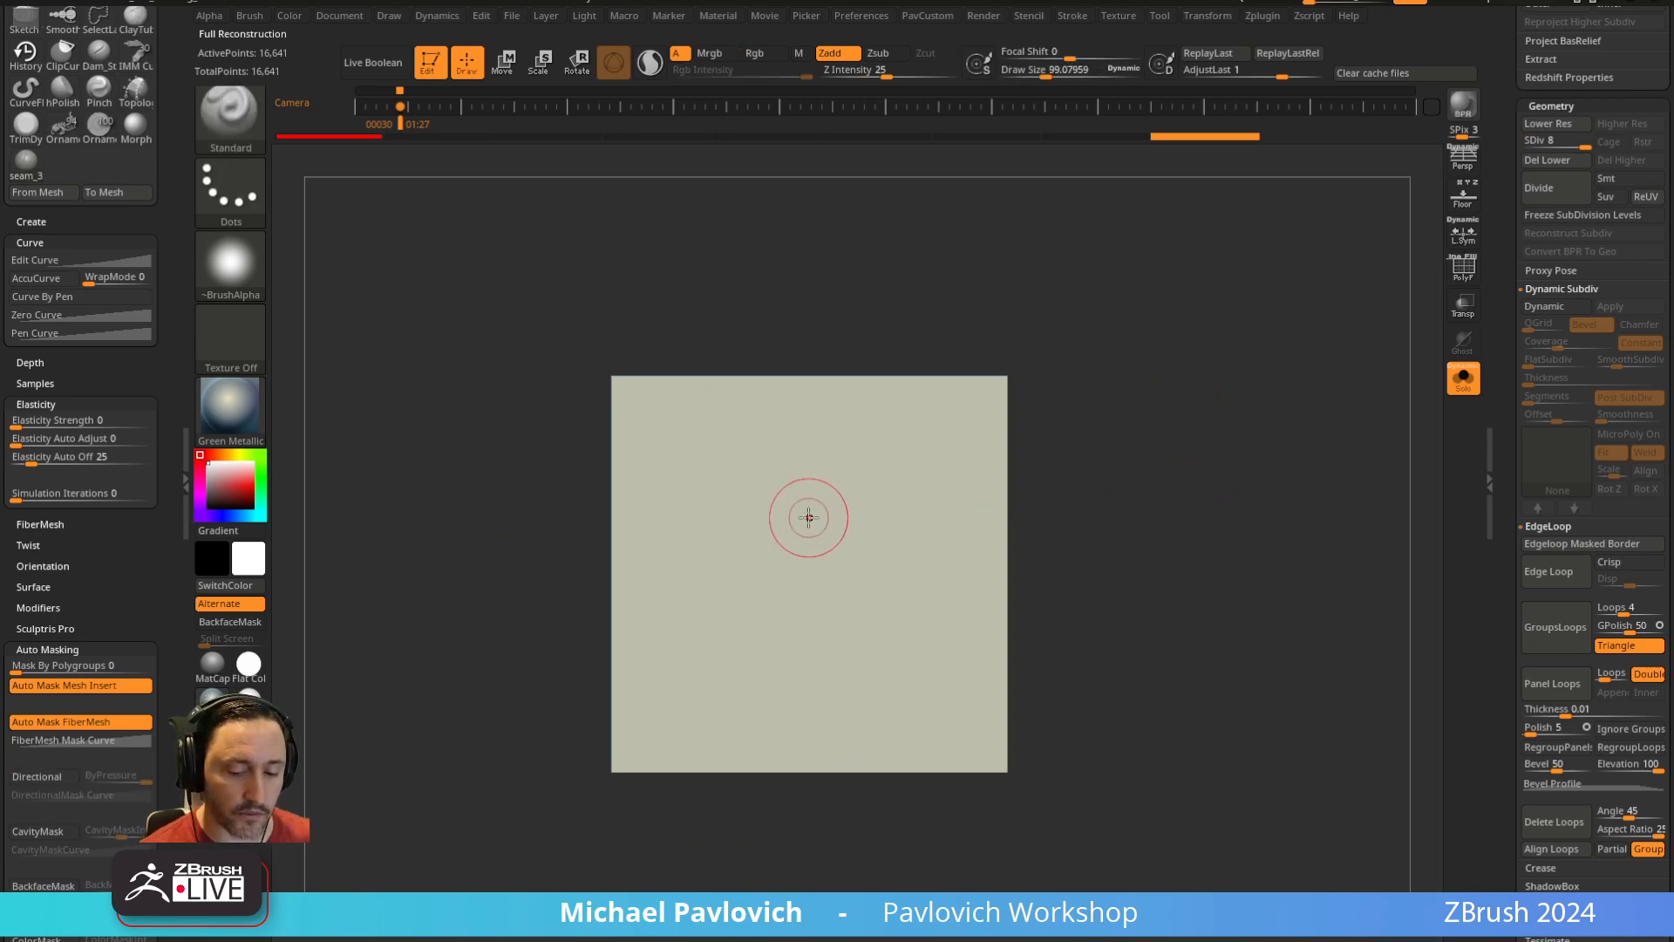
key("b")
key("c")
key("t")
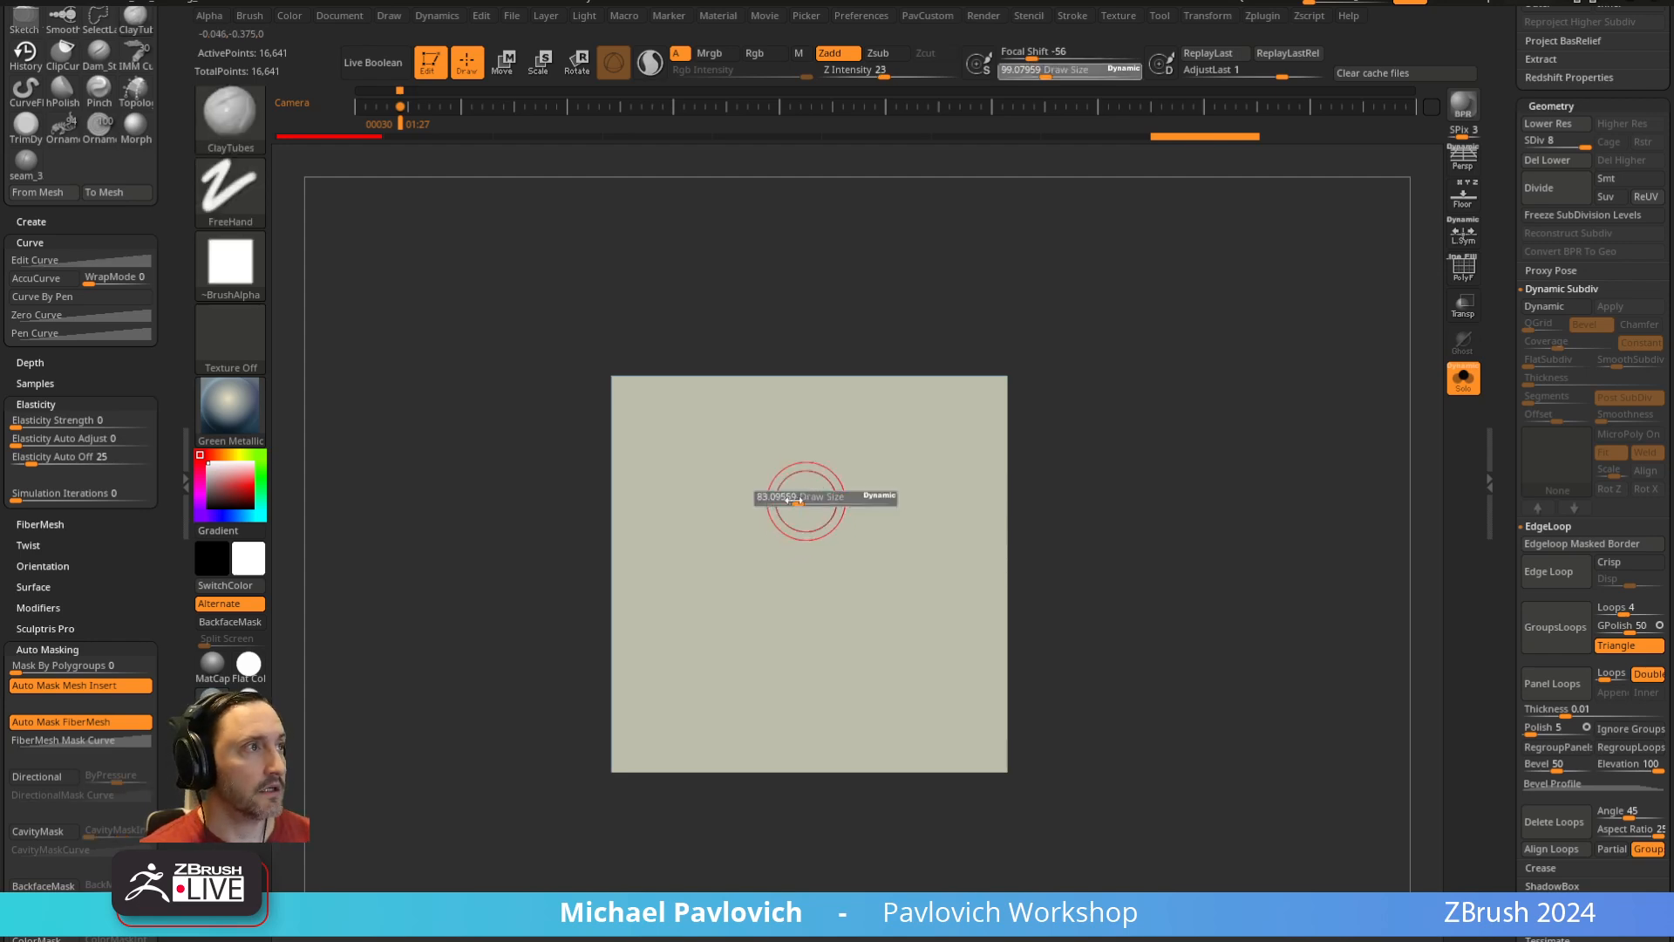
key("bracketleft")
key("bracketleft")
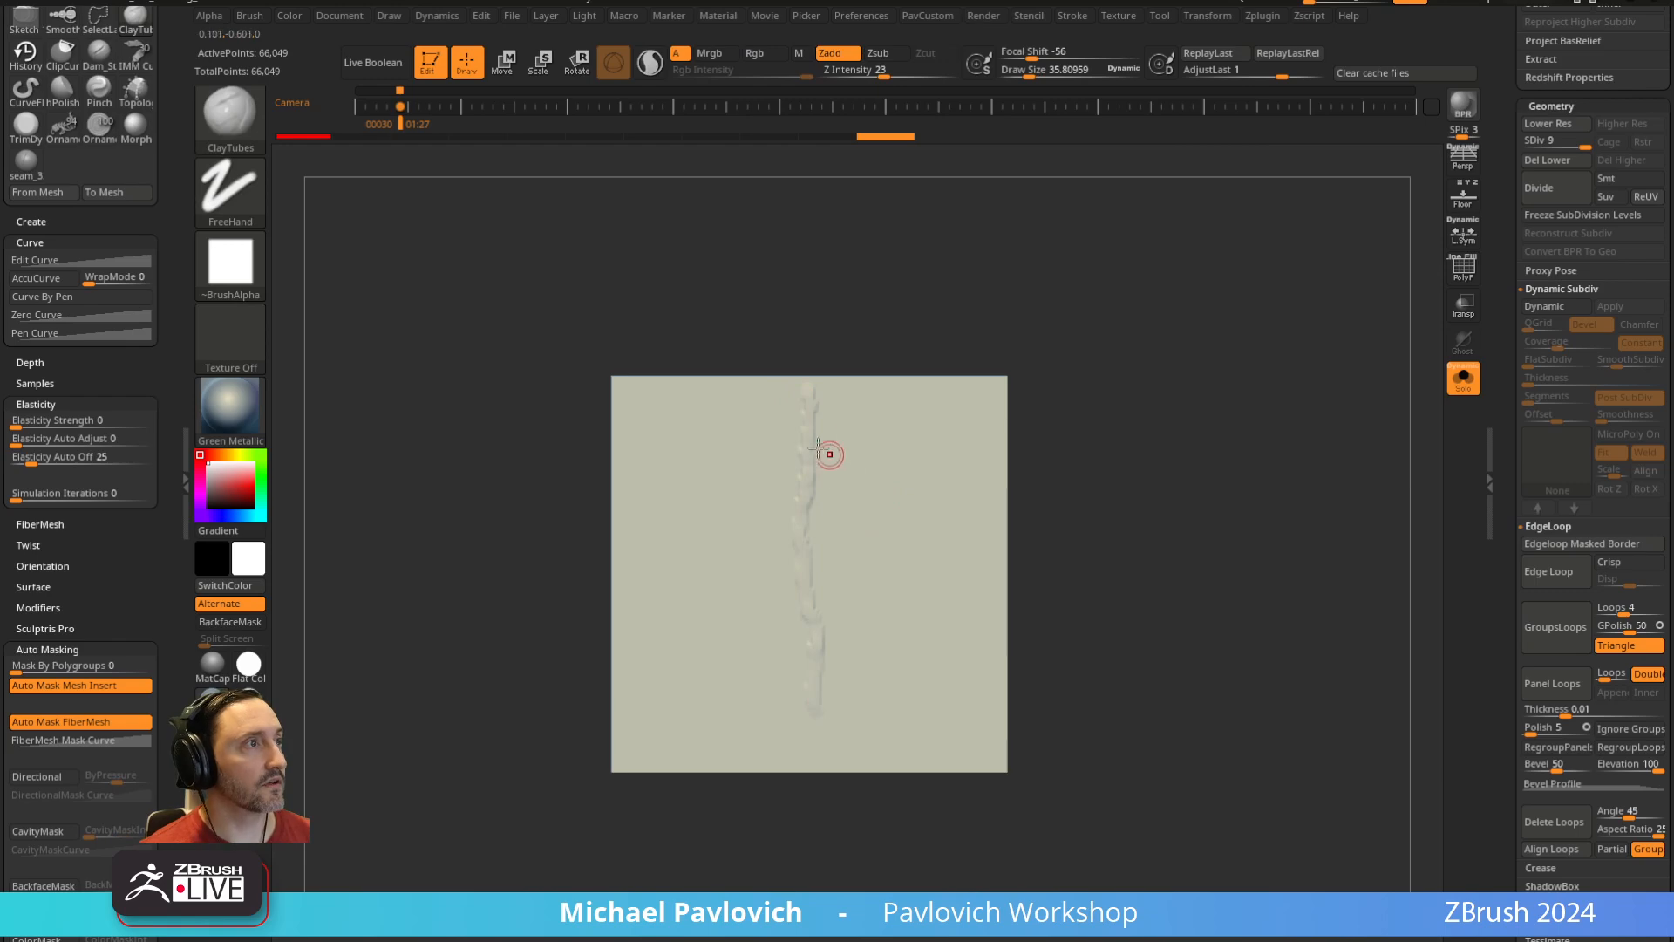
left_click_drag(805, 452, 803, 601)
left_click_drag(807, 724, 811, 742)
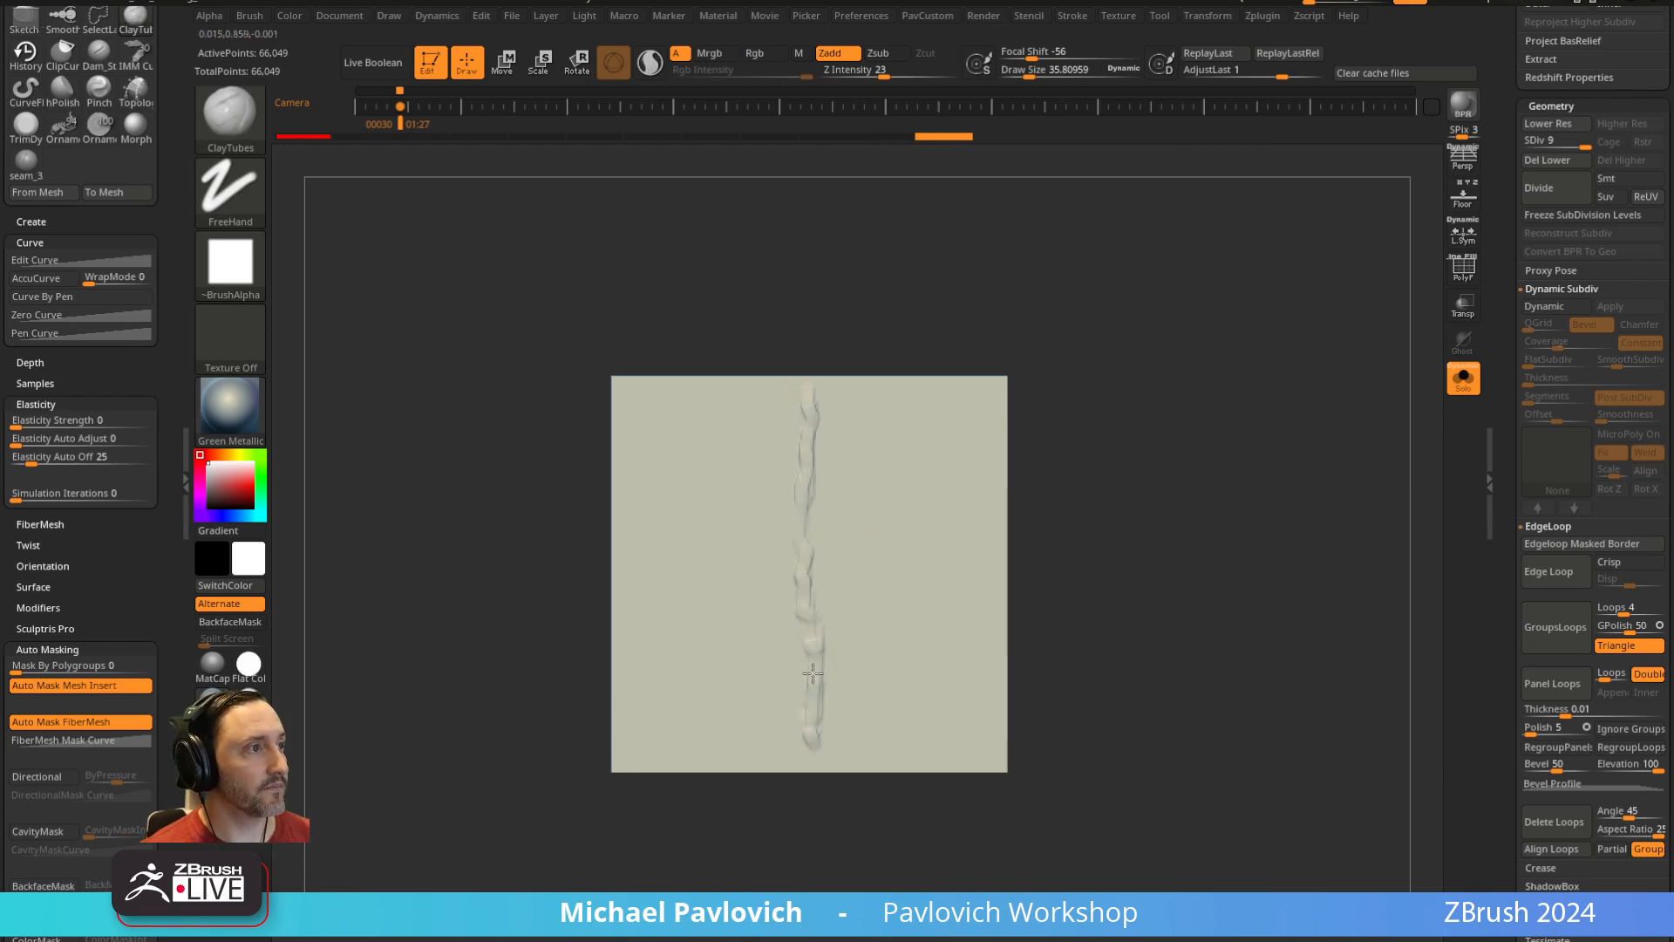
left_click_drag(1140, 355, 1164, 340)
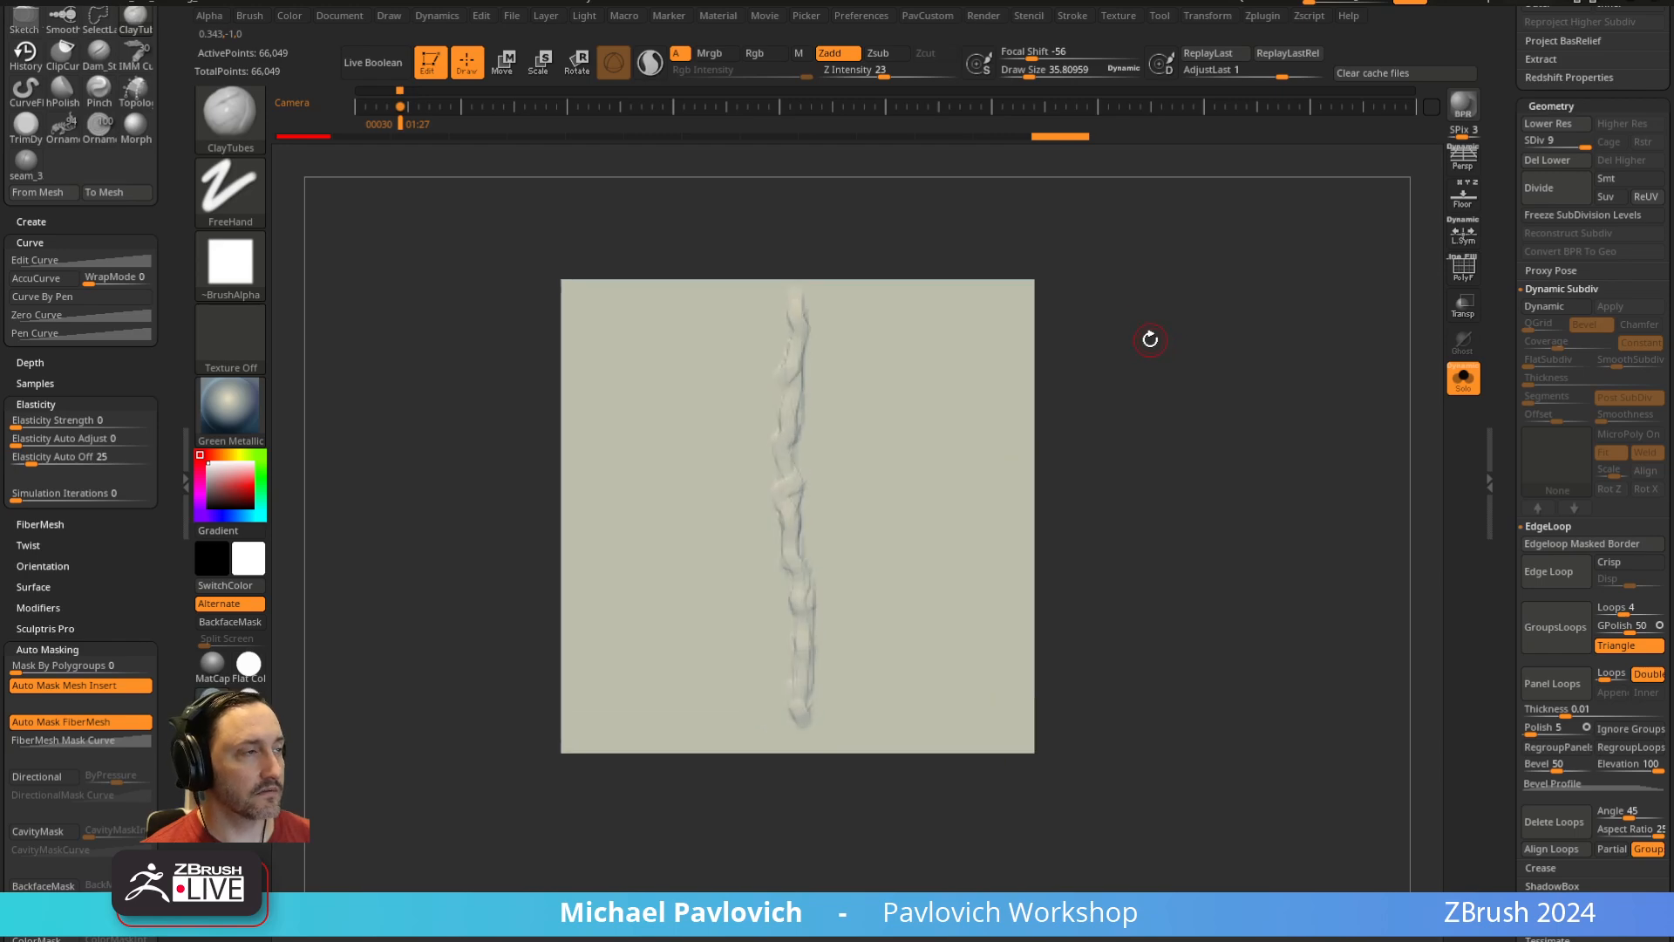
Build up lumpy, bunched detail along the vertical ridge with the Blob brush
key("b")
key("s")
key("t")
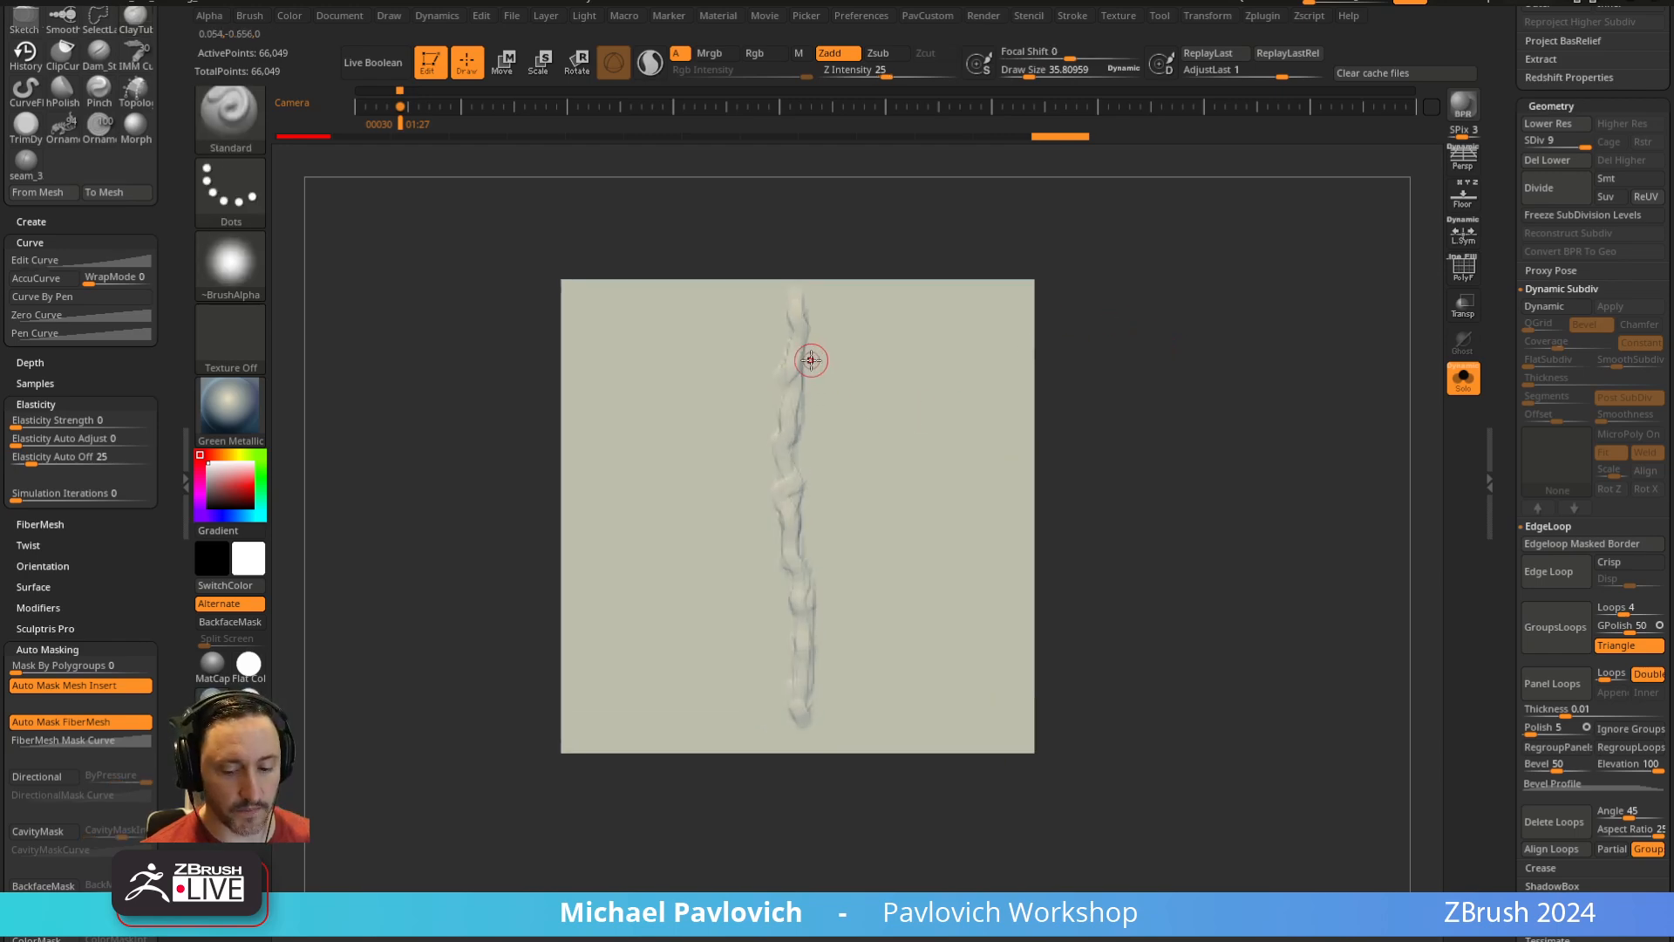
key("b")
key("i")
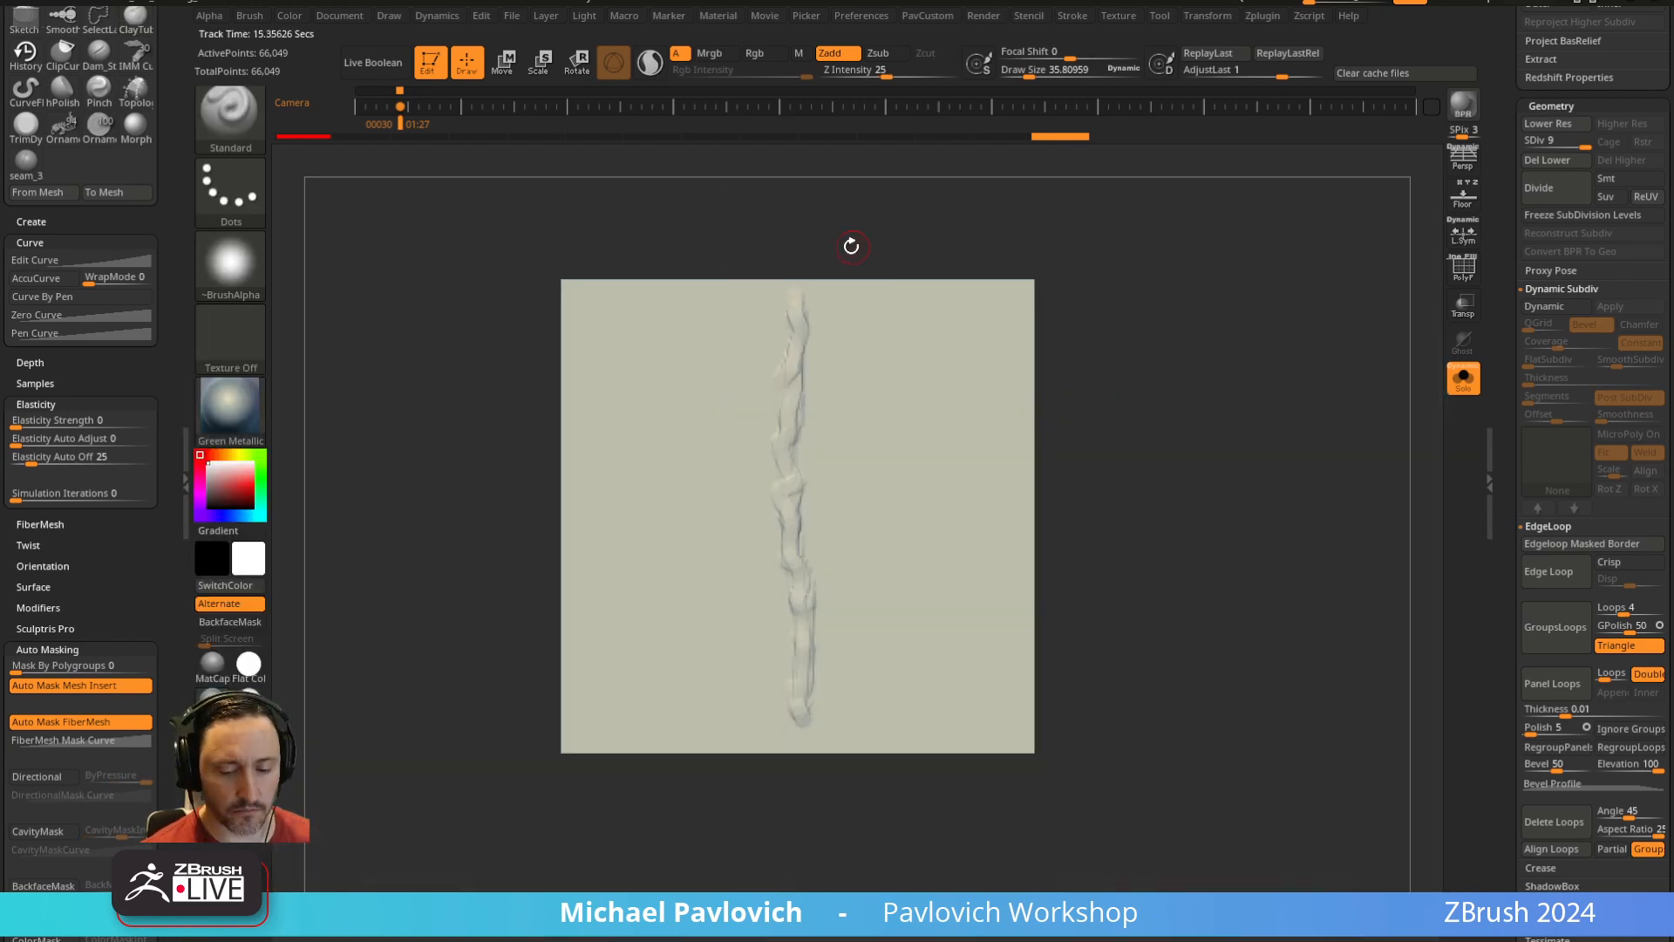
key("b")
left_click(848, 277)
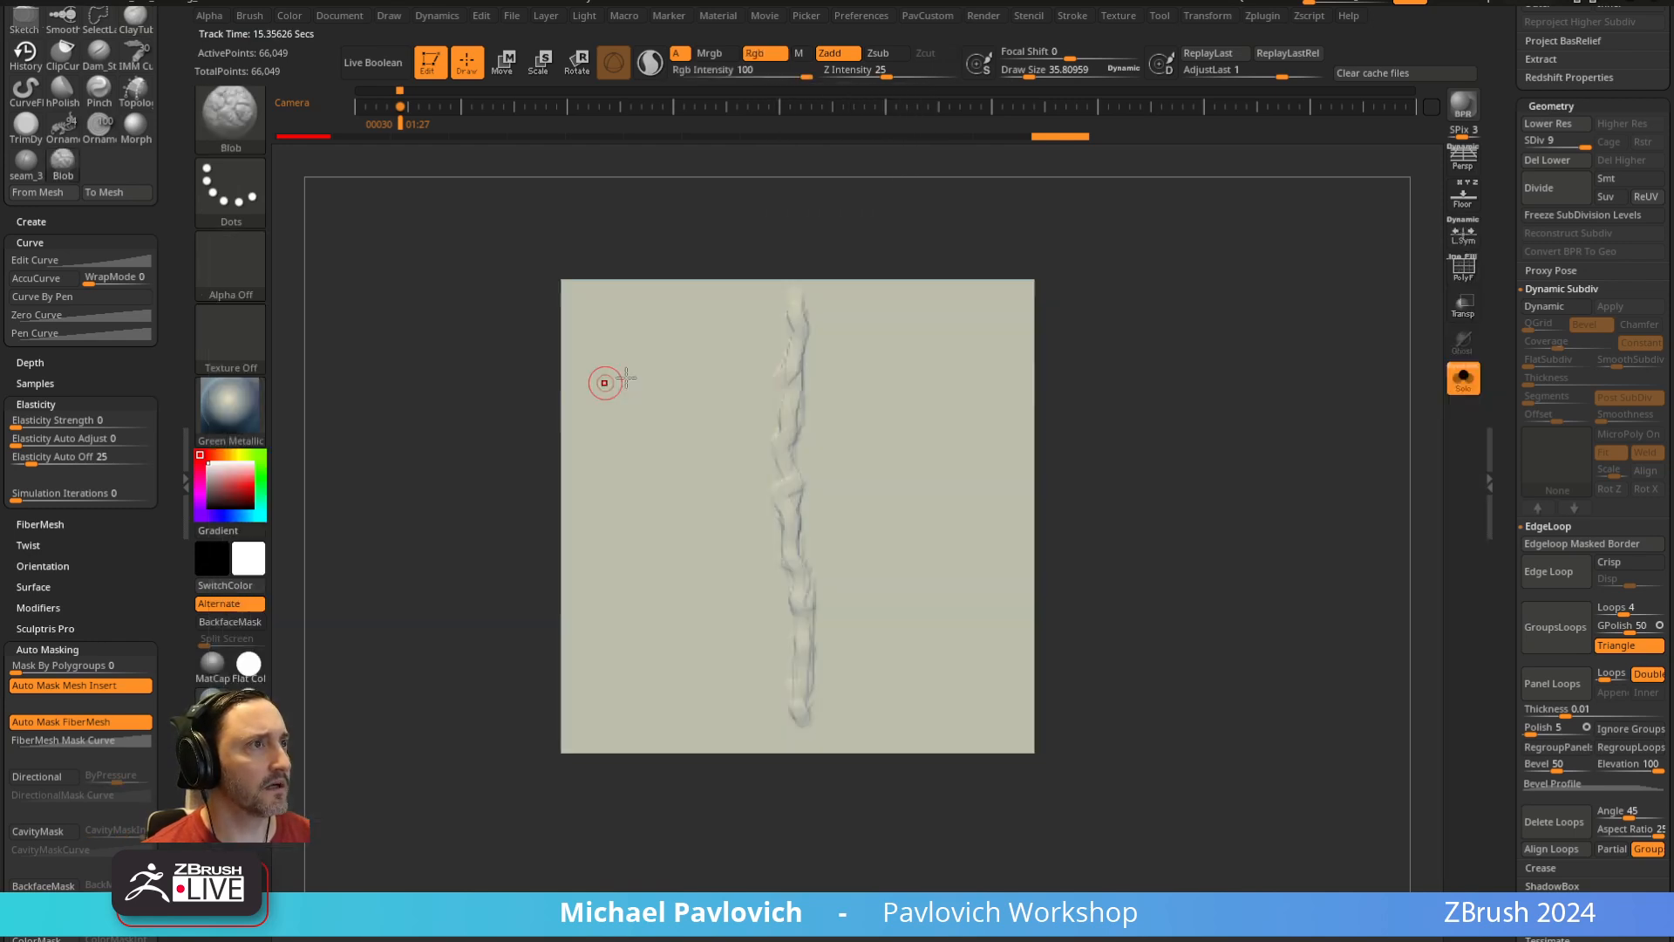
mouse_move(784, 491)
left_mouse_down()
mouse_move(792, 479)
mouse_move(799, 710)
mouse_move(793, 303)
mouse_move(800, 745)
mouse_move(789, 298)
left_mouse_up()
key("ctrl+z")
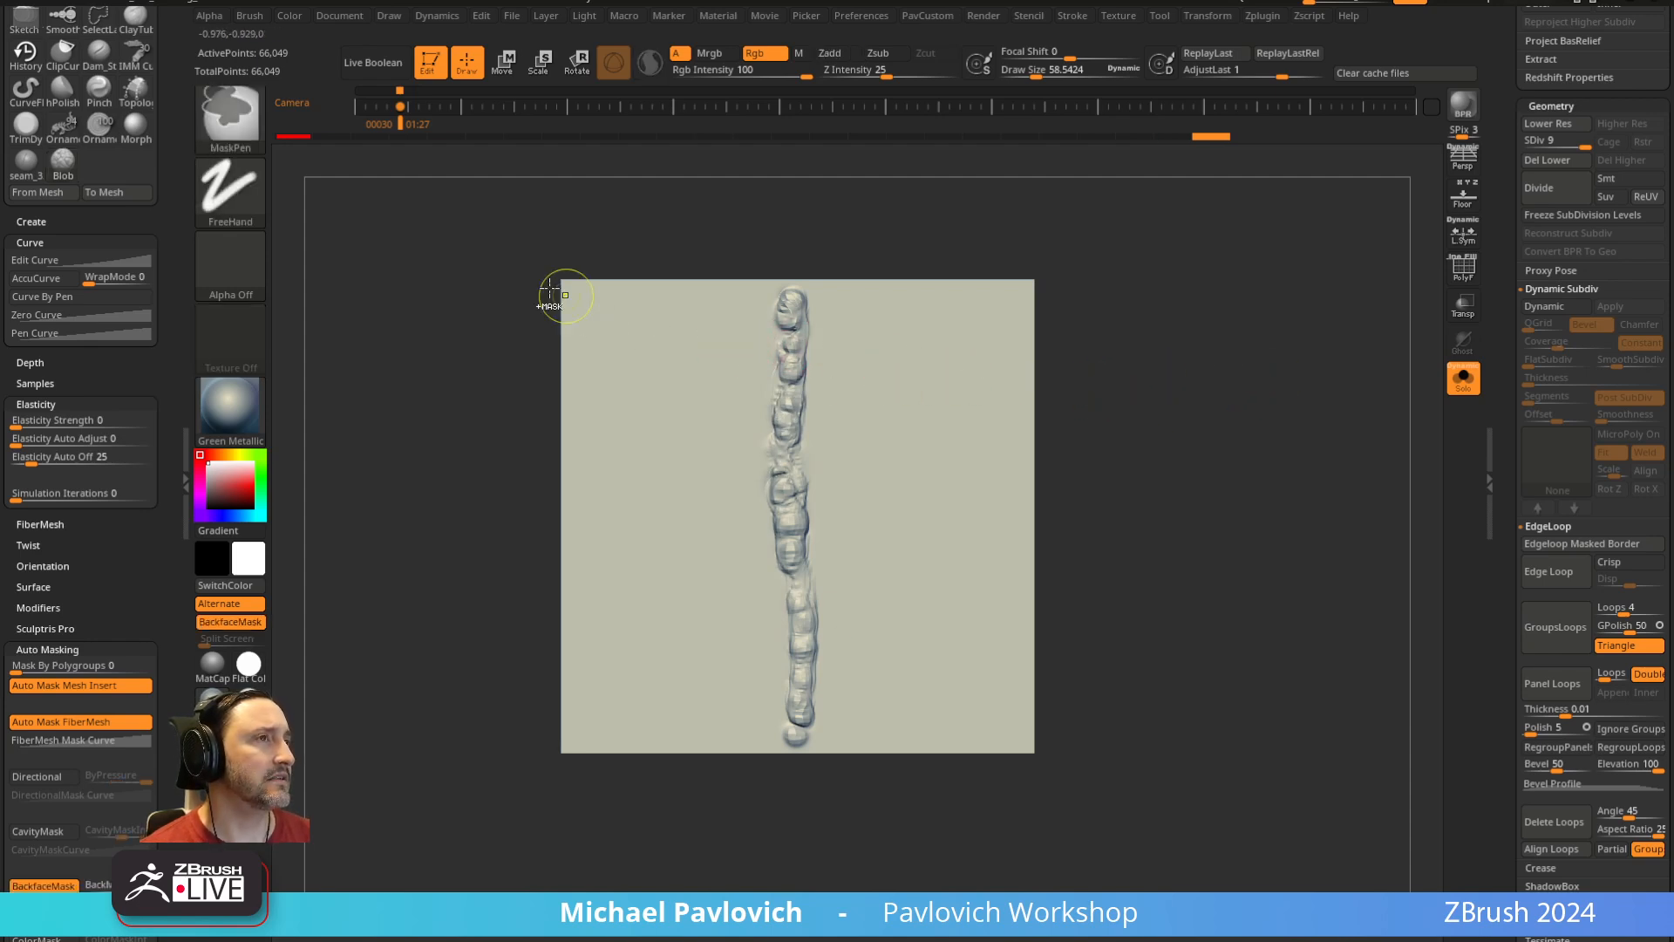
Try masking one half of the plane and offsetting the other half with the Move gizmo, and undo it
mouse_move(541, 234)
left_mouse_down("ctrl")
mouse_move(626, 698)
mouse_move(792, 815)
left_mouse_up("ctrl")
left_click(1123, 396, "ctrl")
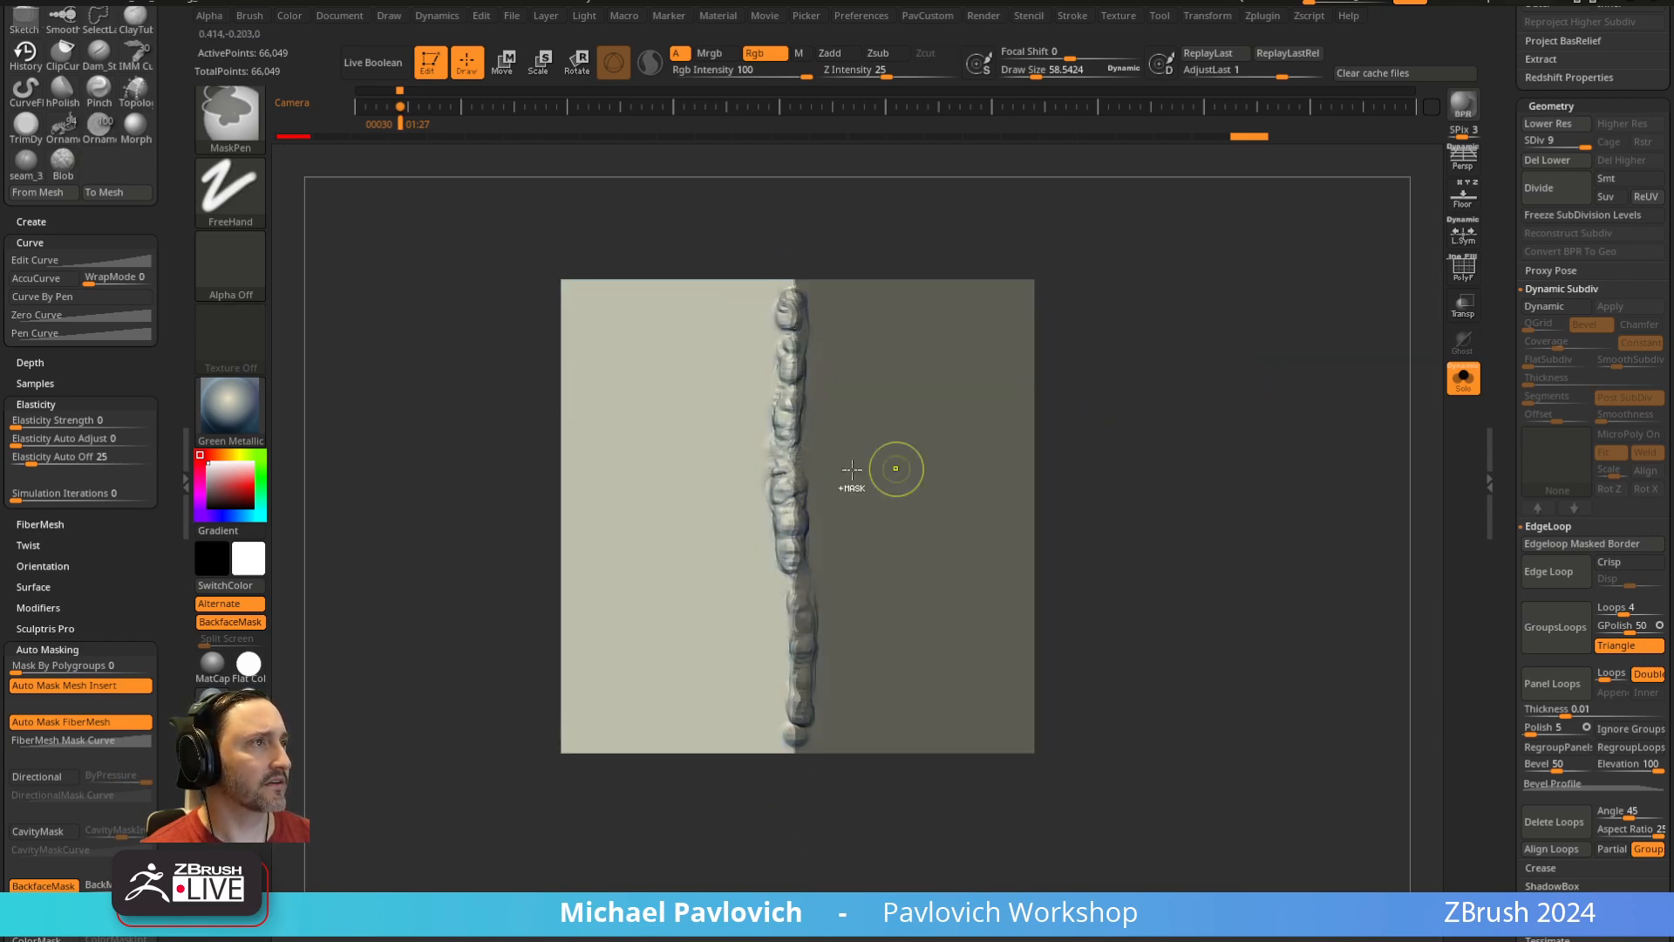
left_click(1037, 348, "ctrl")
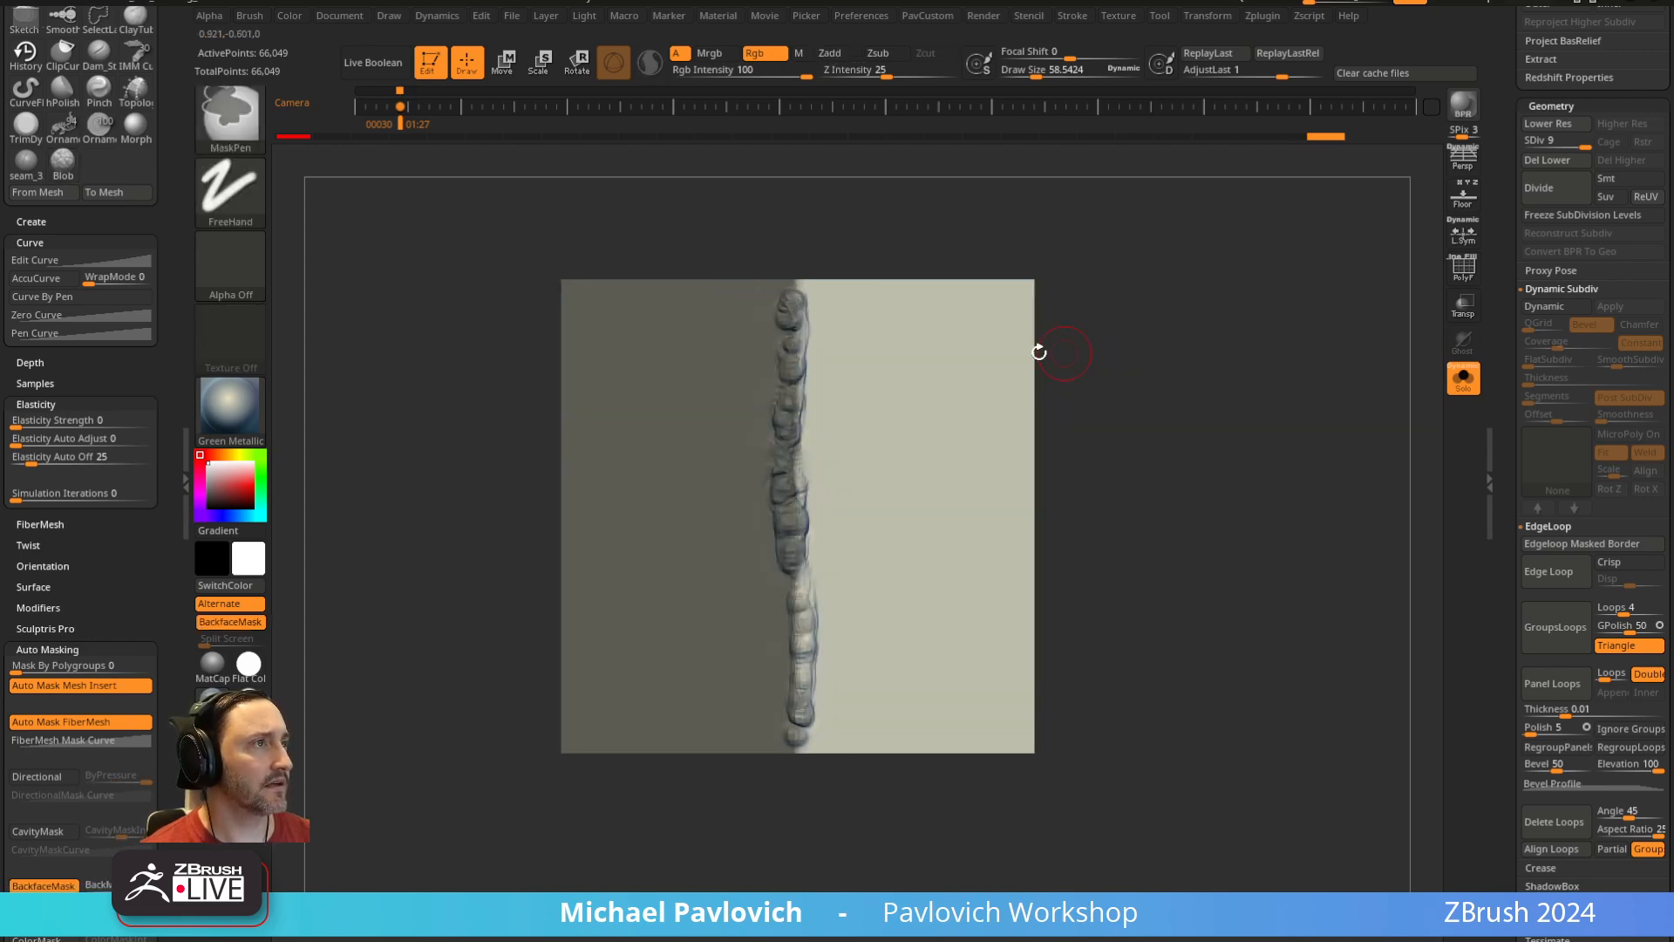
key("w")
left_click(1108, 359, "ctrl")
left_click(660, 472, "alt")
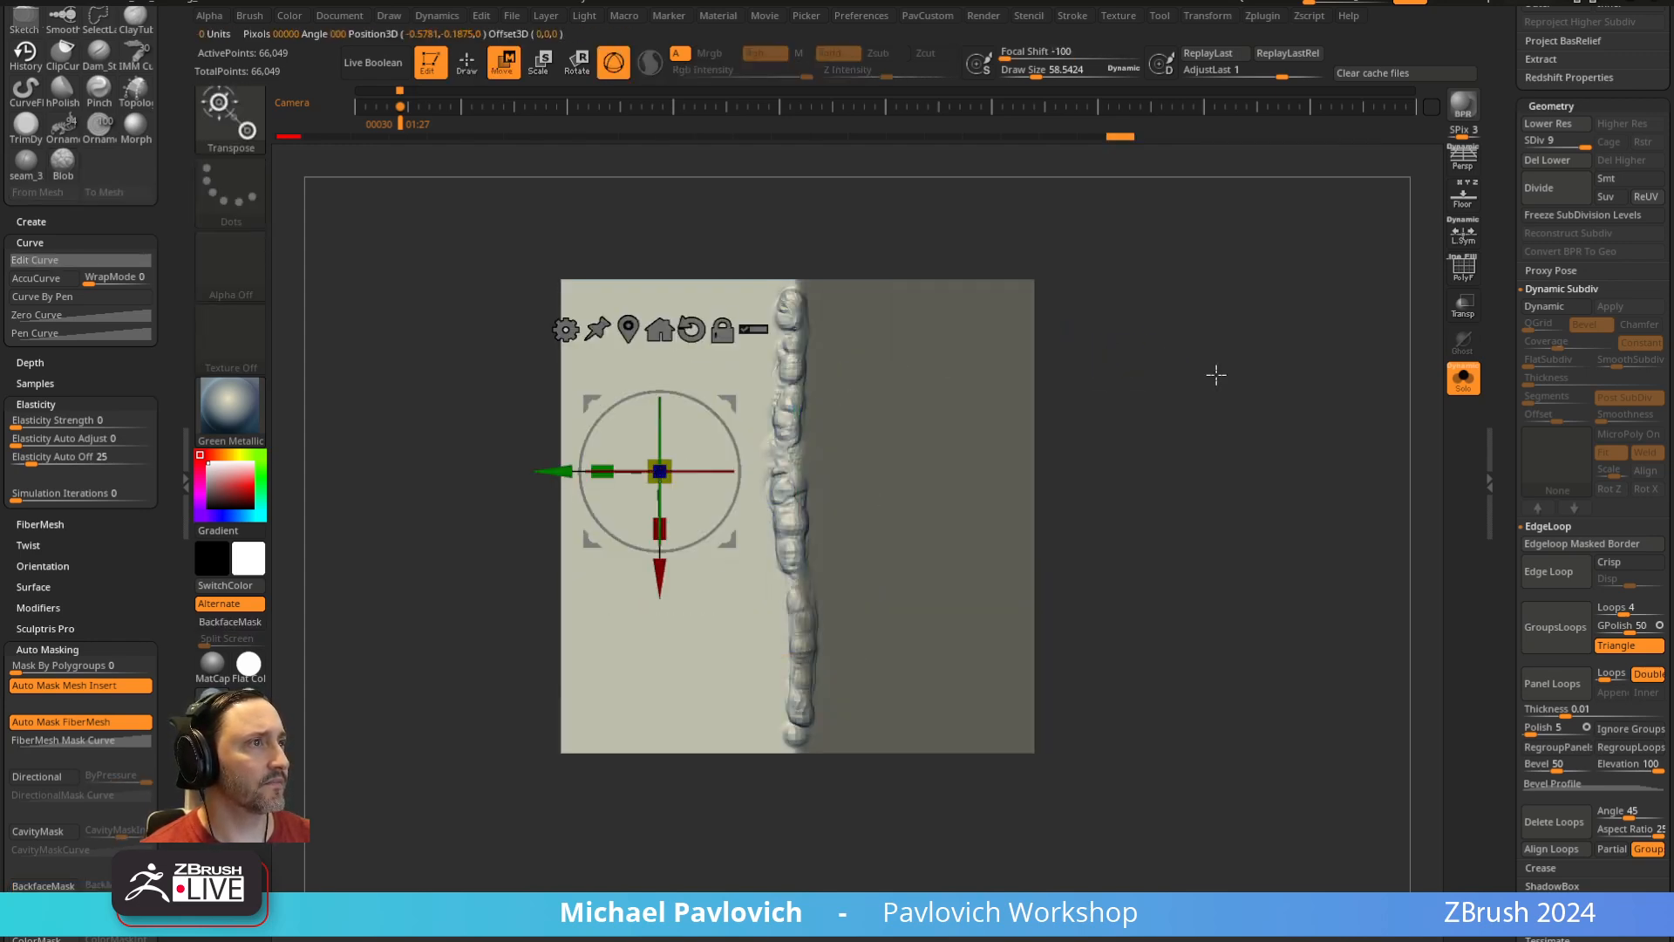
left_click_drag(1215, 374, 1045, 236, "shift")
left_click_drag(661, 377, 661, 393)
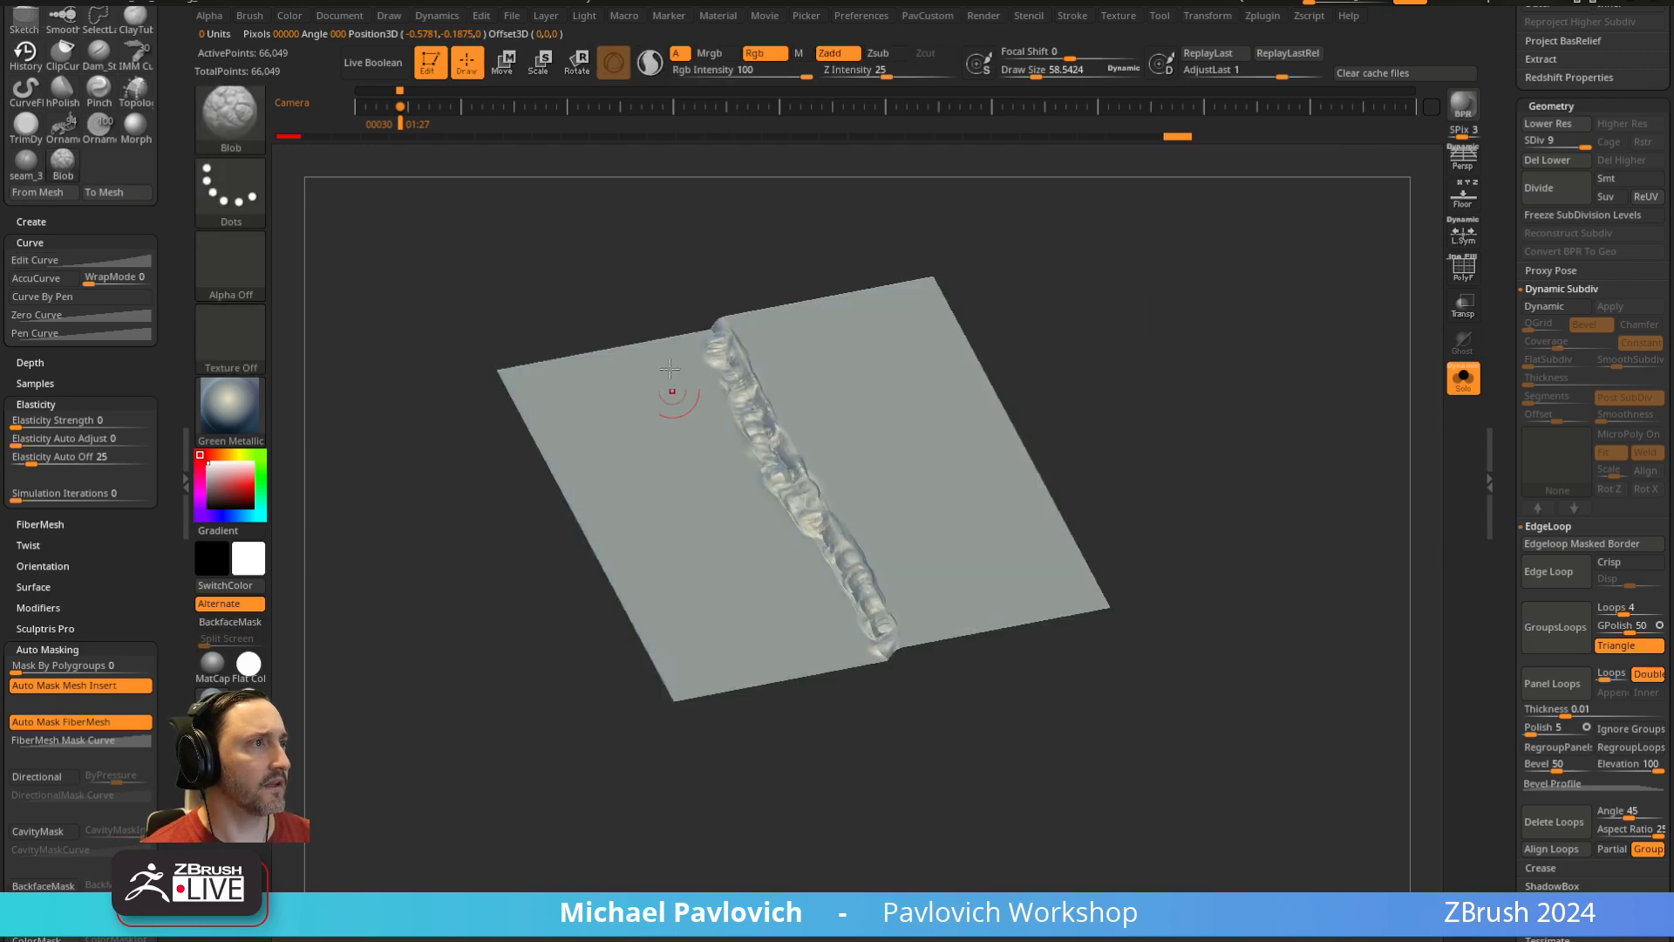
mouse_move(1250, 449)
left_mouse_down("shift")
mouse_move(1229, 471)
mouse_move(1252, 524)
left_mouse_up("shift")
key("ctrl+z")
key("ctrl+z")
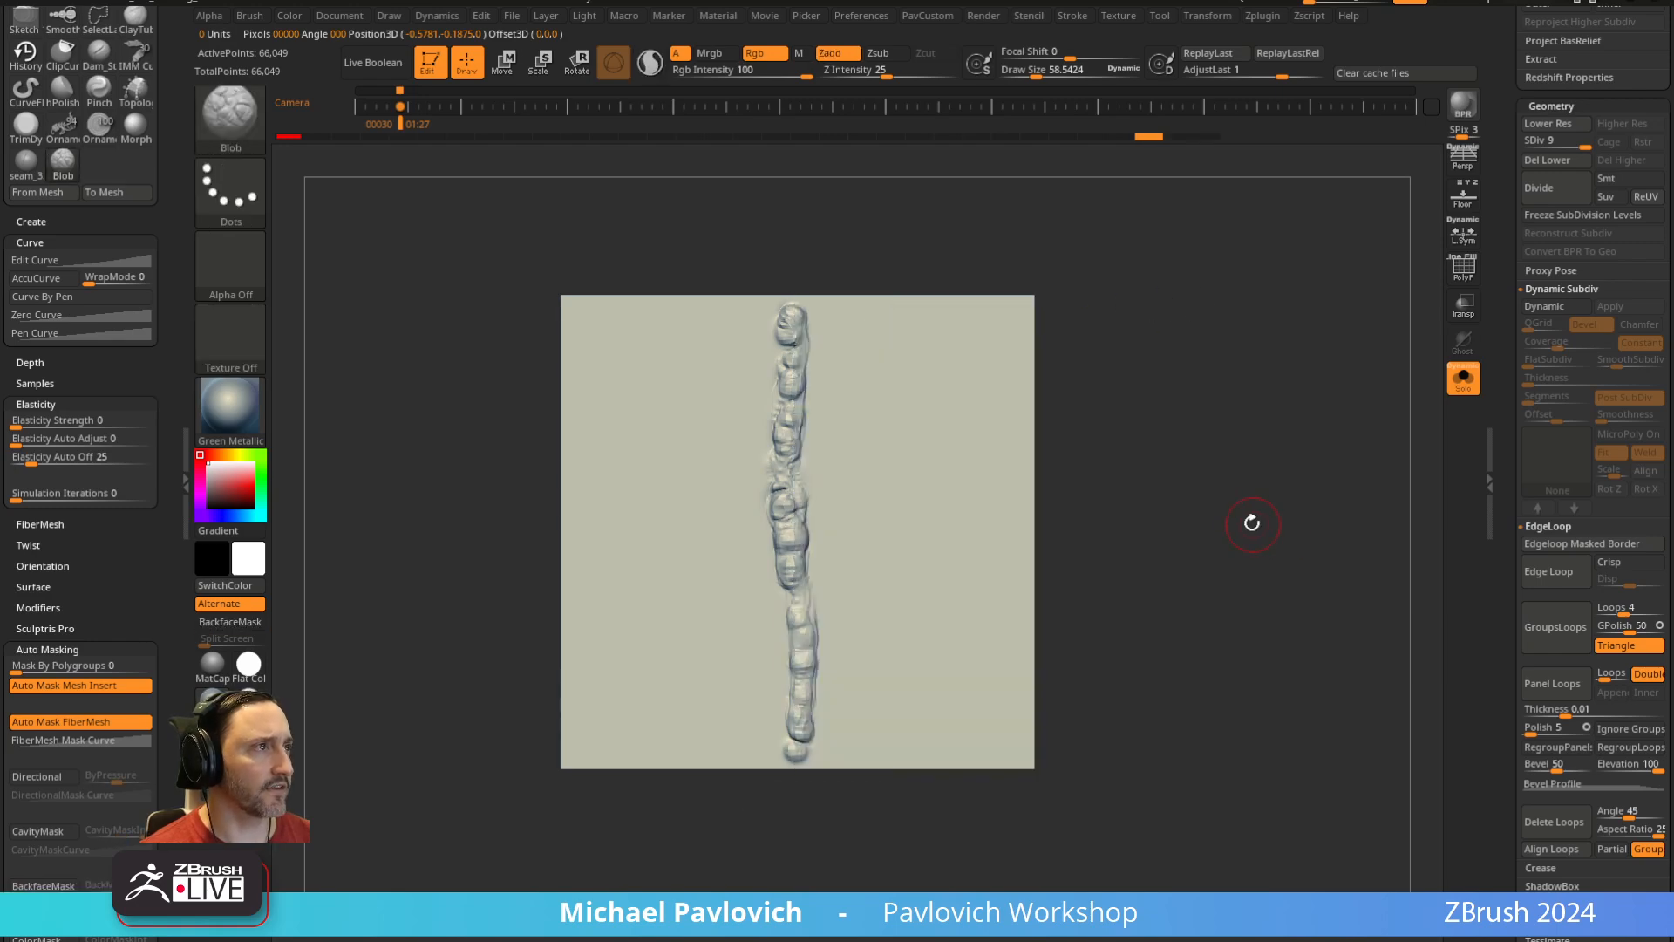
Choose the Chisel3D brush, clone it, and browse the clone's nose, mouth and ear shapes
key("b")
key("c")
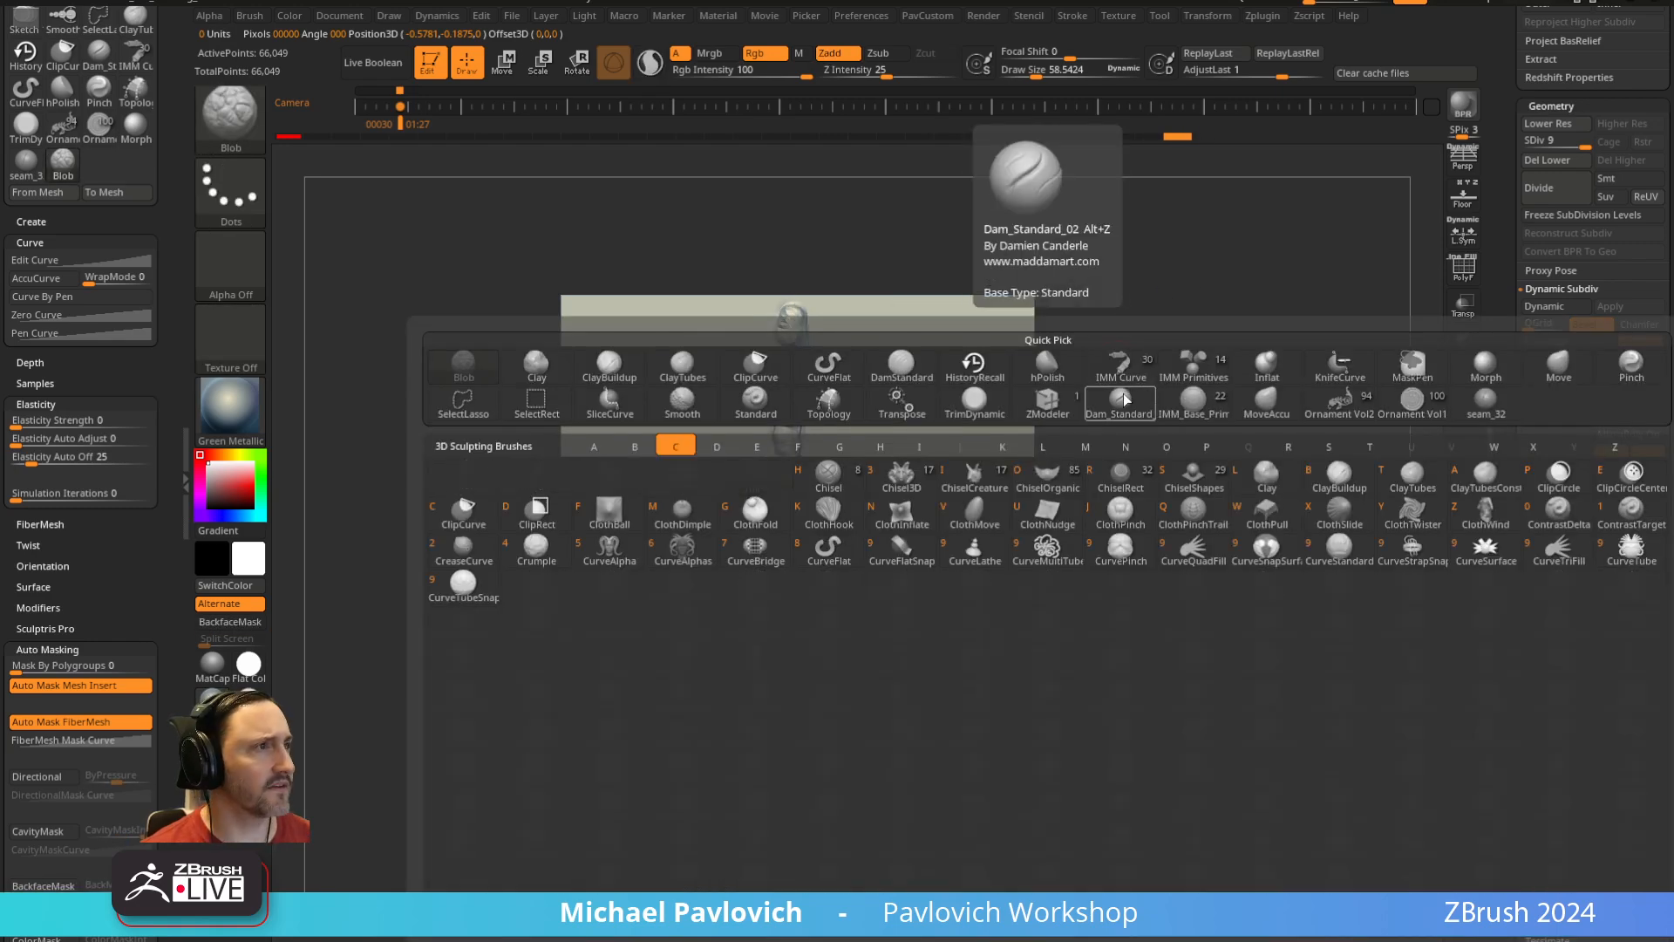
left_click(902, 482)
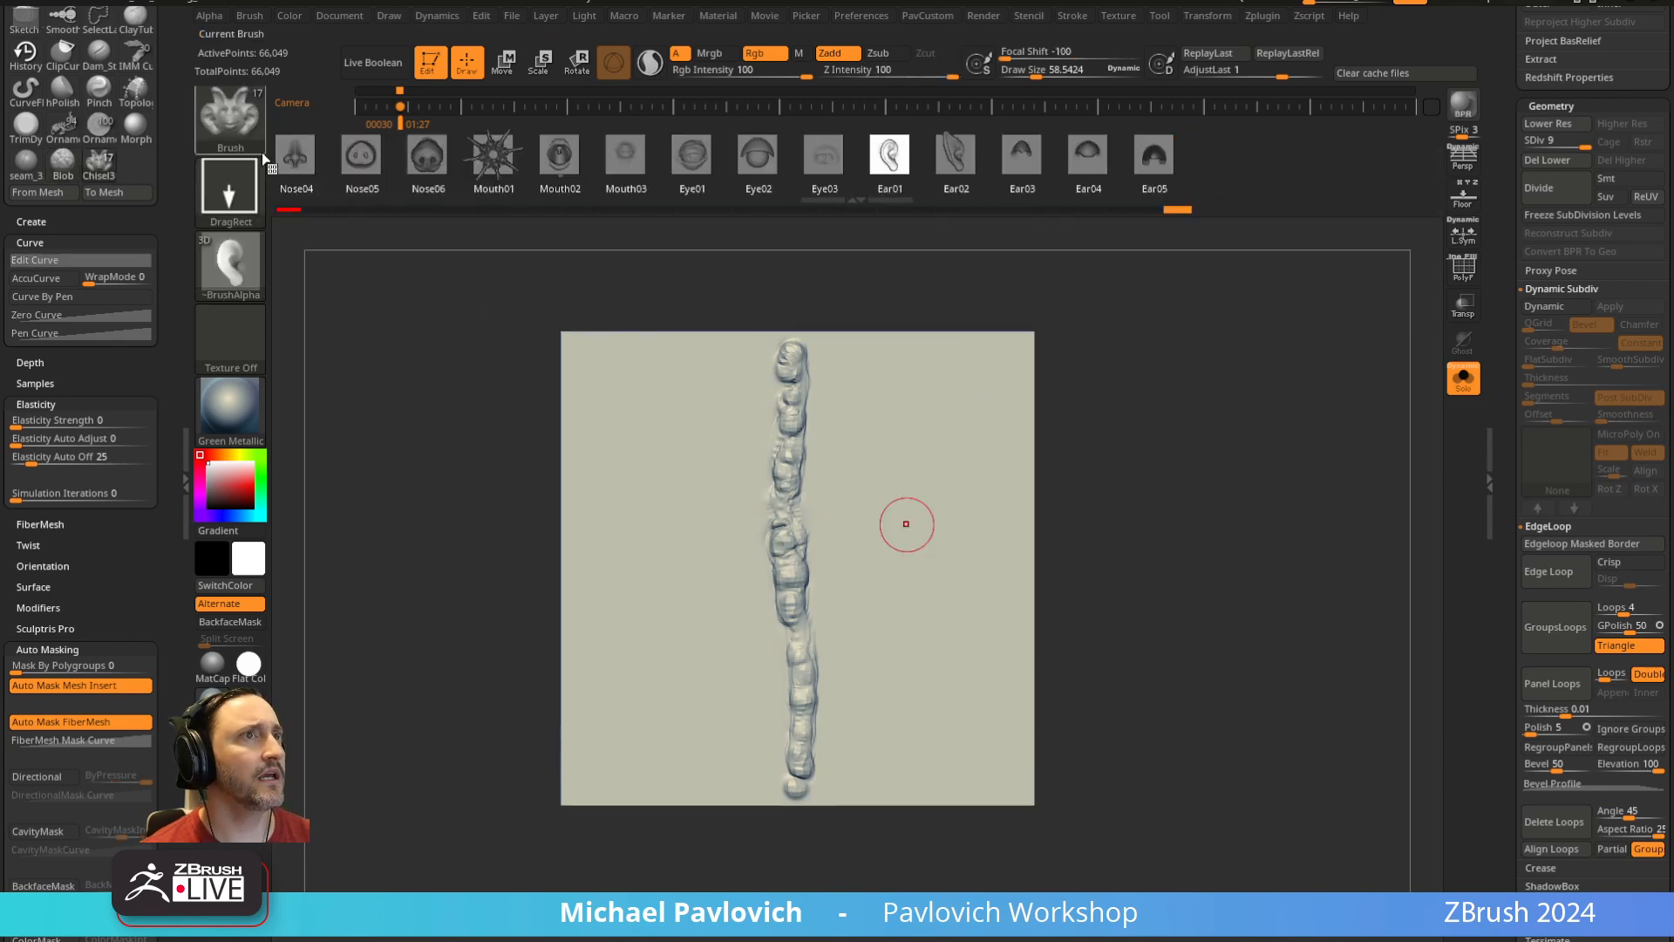
left_click(240, 130)
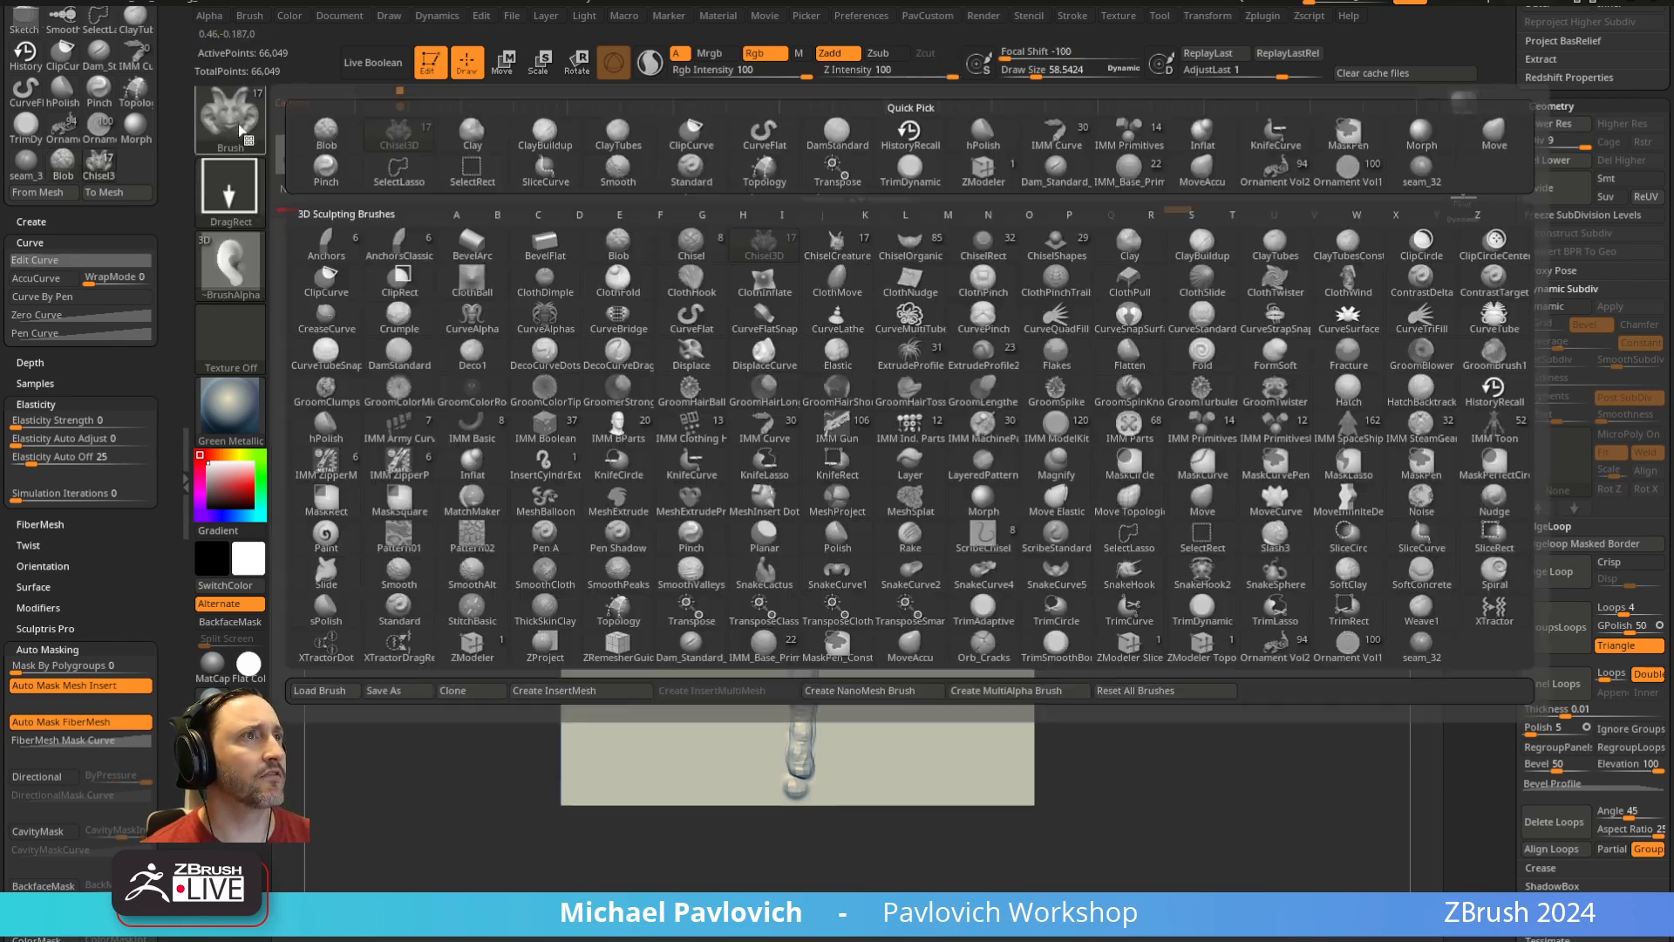
left_click(460, 691)
left_click(314, 184)
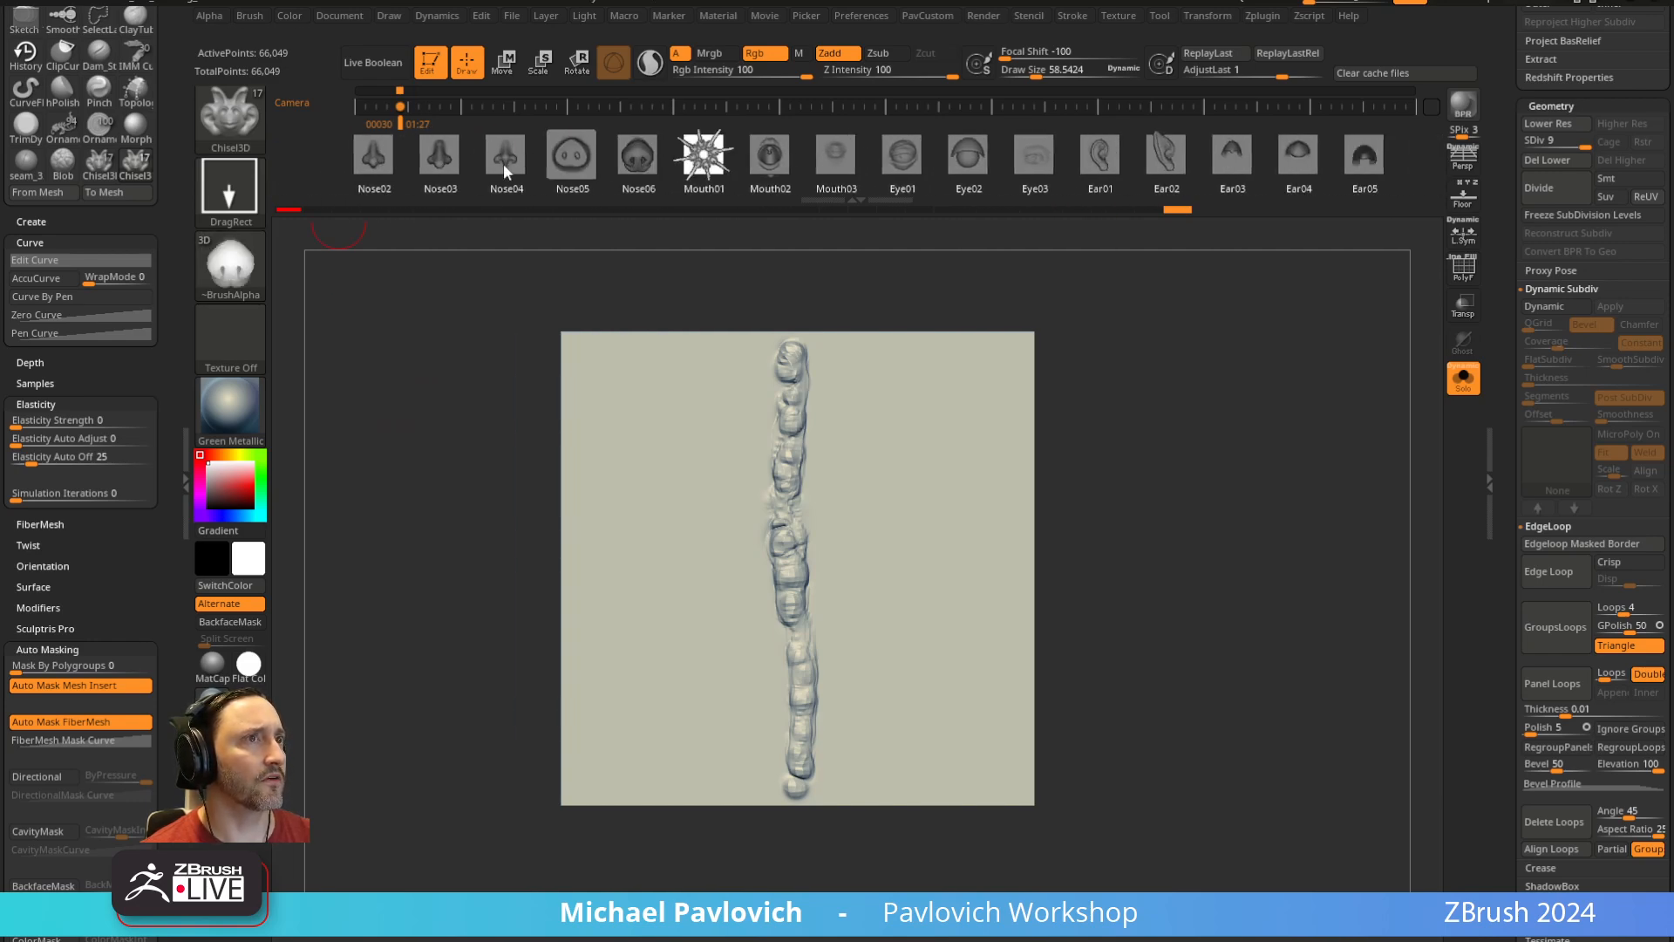
left_click(777, 156)
left_click_drag(1095, 186, 917, 180)
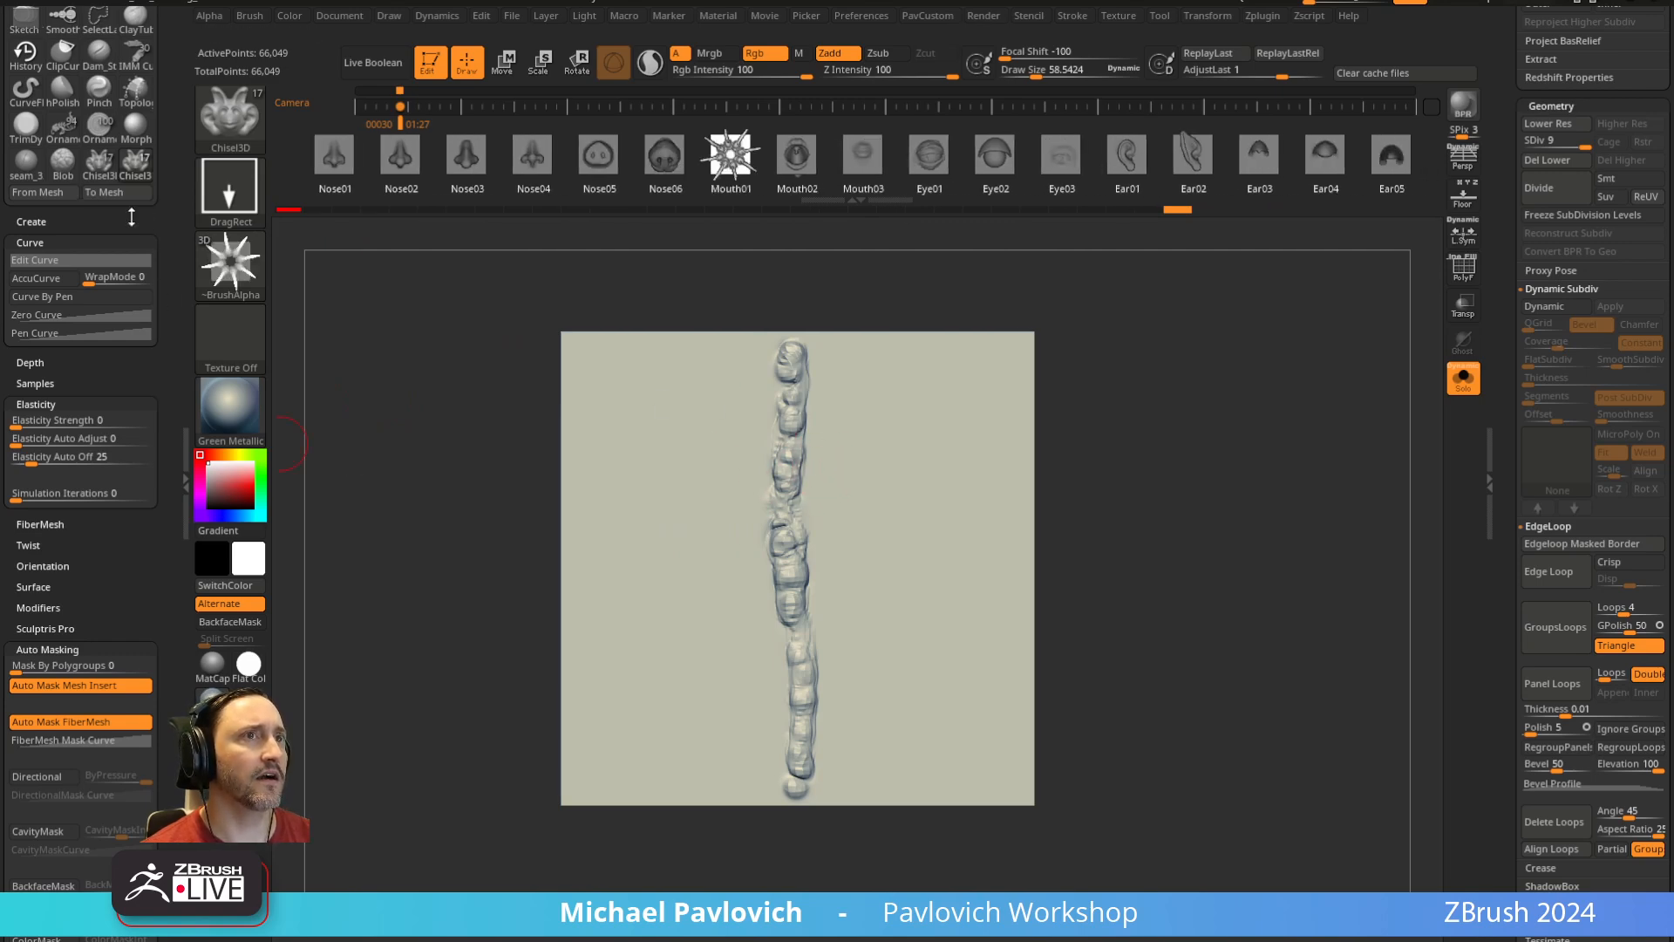
Add the sculpted plane to the cloned Chisel3D brush from mesh and make it the brush's active 3D alpha
left_click(32, 222)
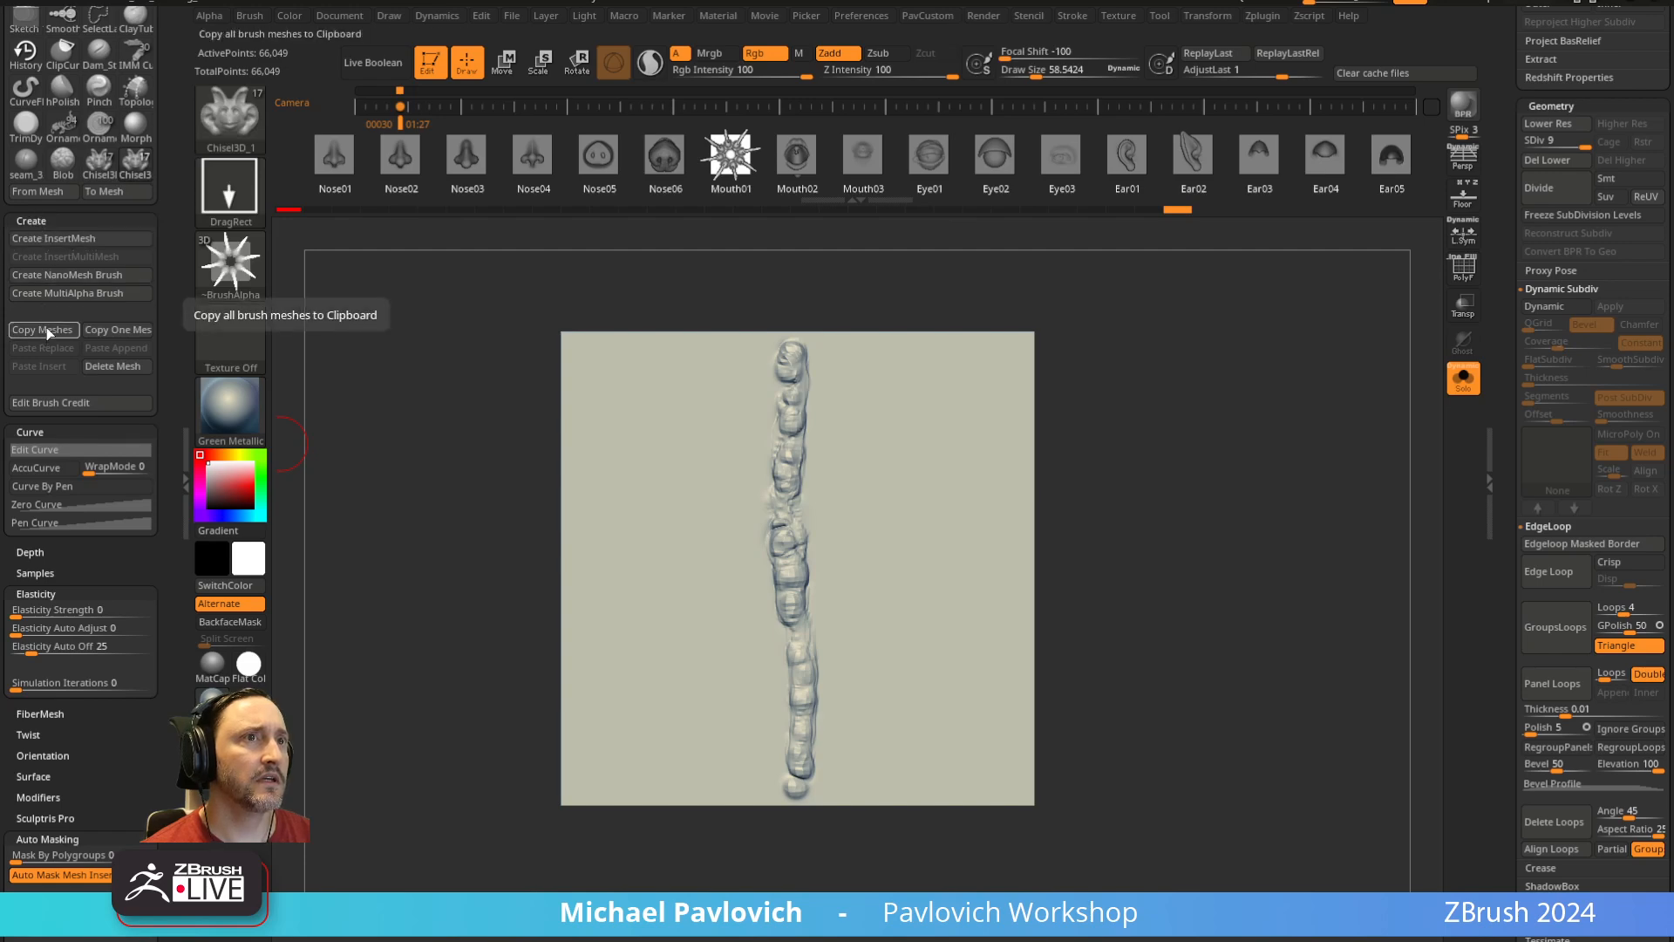
left_click(54, 197)
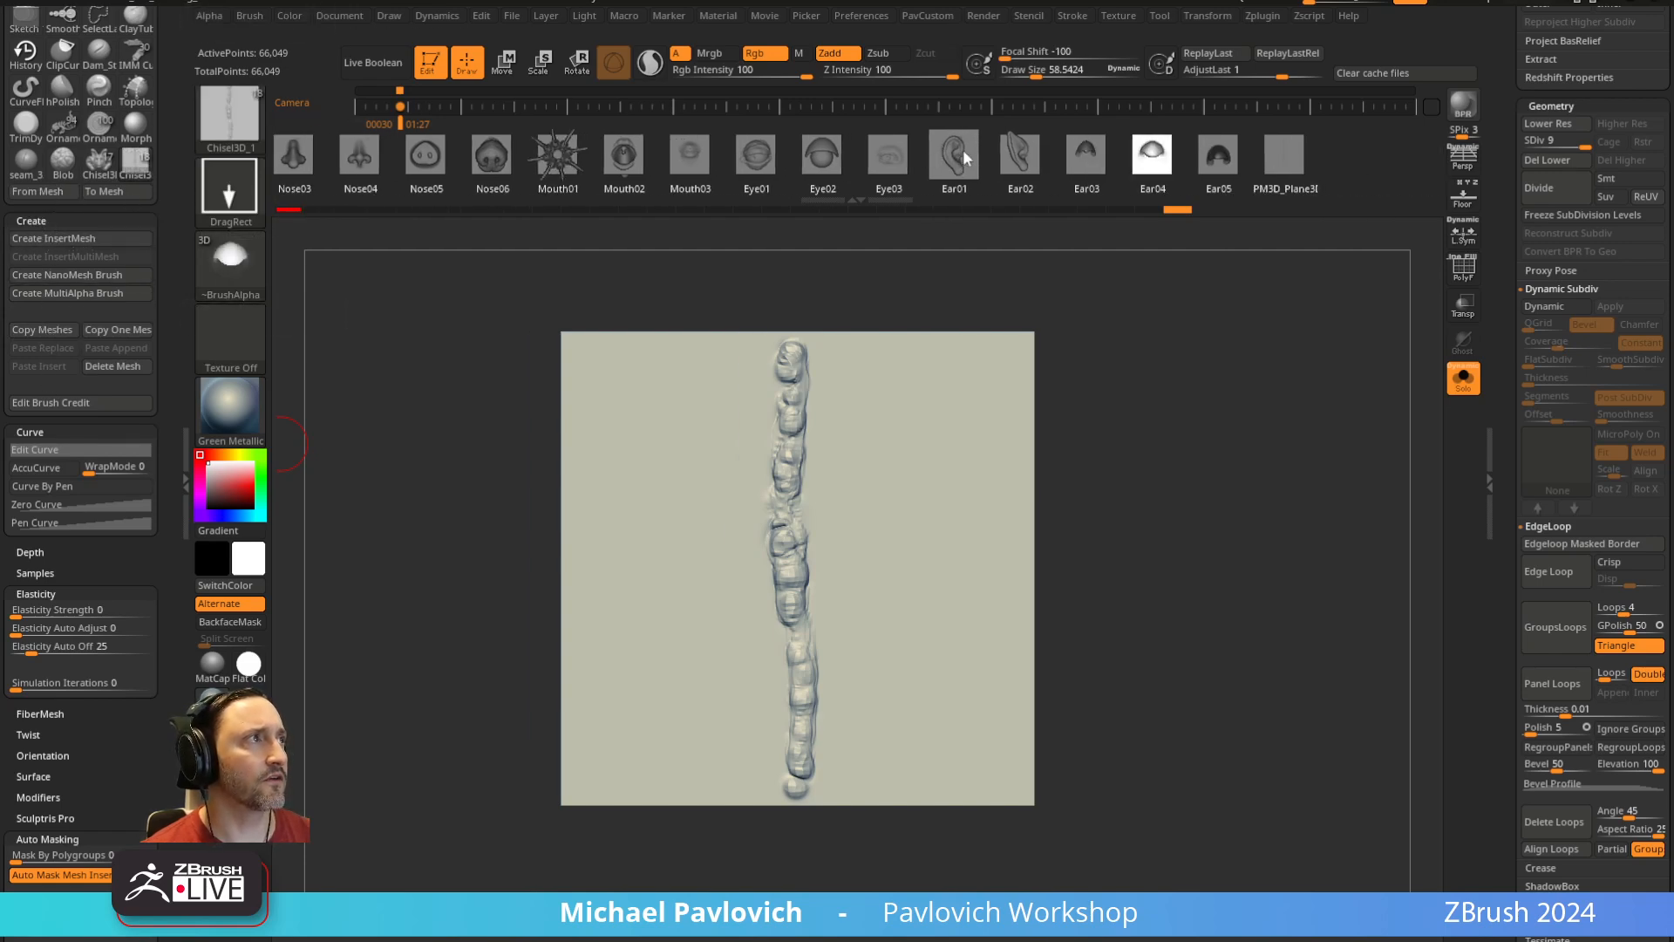
left_click(1291, 164)
left_click(1210, 173)
left_click(1245, 176)
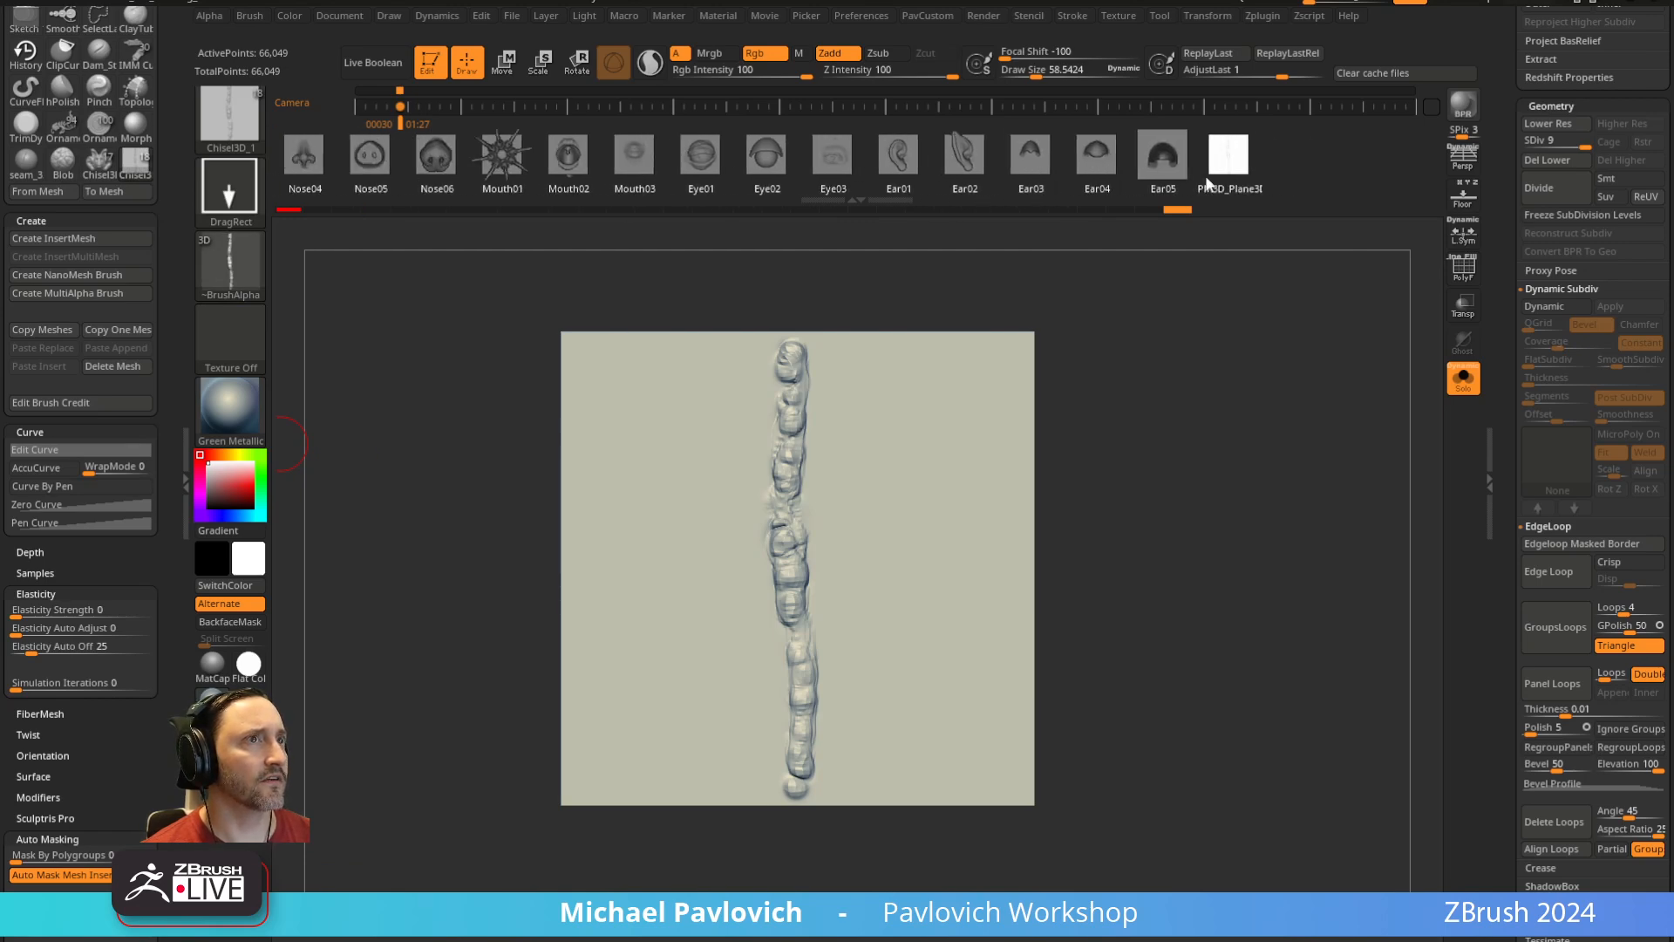
left_click(1175, 178)
left_click(1230, 178)
left_click(1238, 157)
Try stamping the new seam shape with DragRect beside the sculpted ridge, and undo the stamps
left_click_drag(688, 396, 651, 659)
key("ctrl+z")
left_click_drag(682, 530, 678, 755)
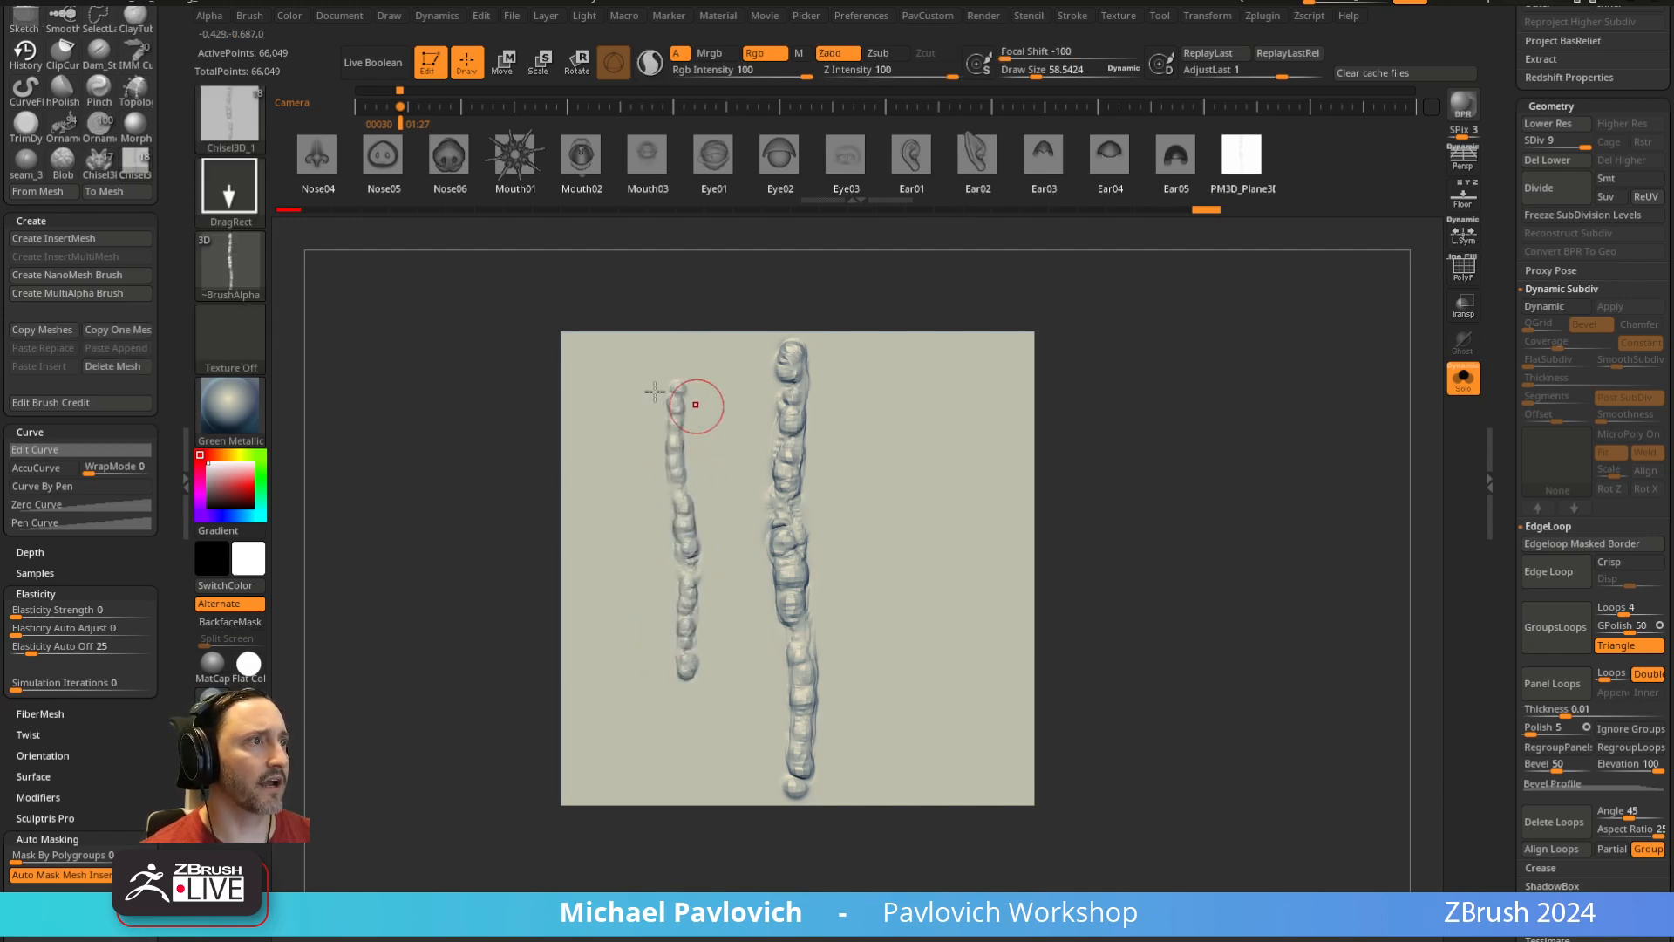
key("ctrl+z")
Set the cloned brush's stroke type to Dots and turn on Roll in the stroke modifiers
left_click(246, 195)
left_click(360, 231)
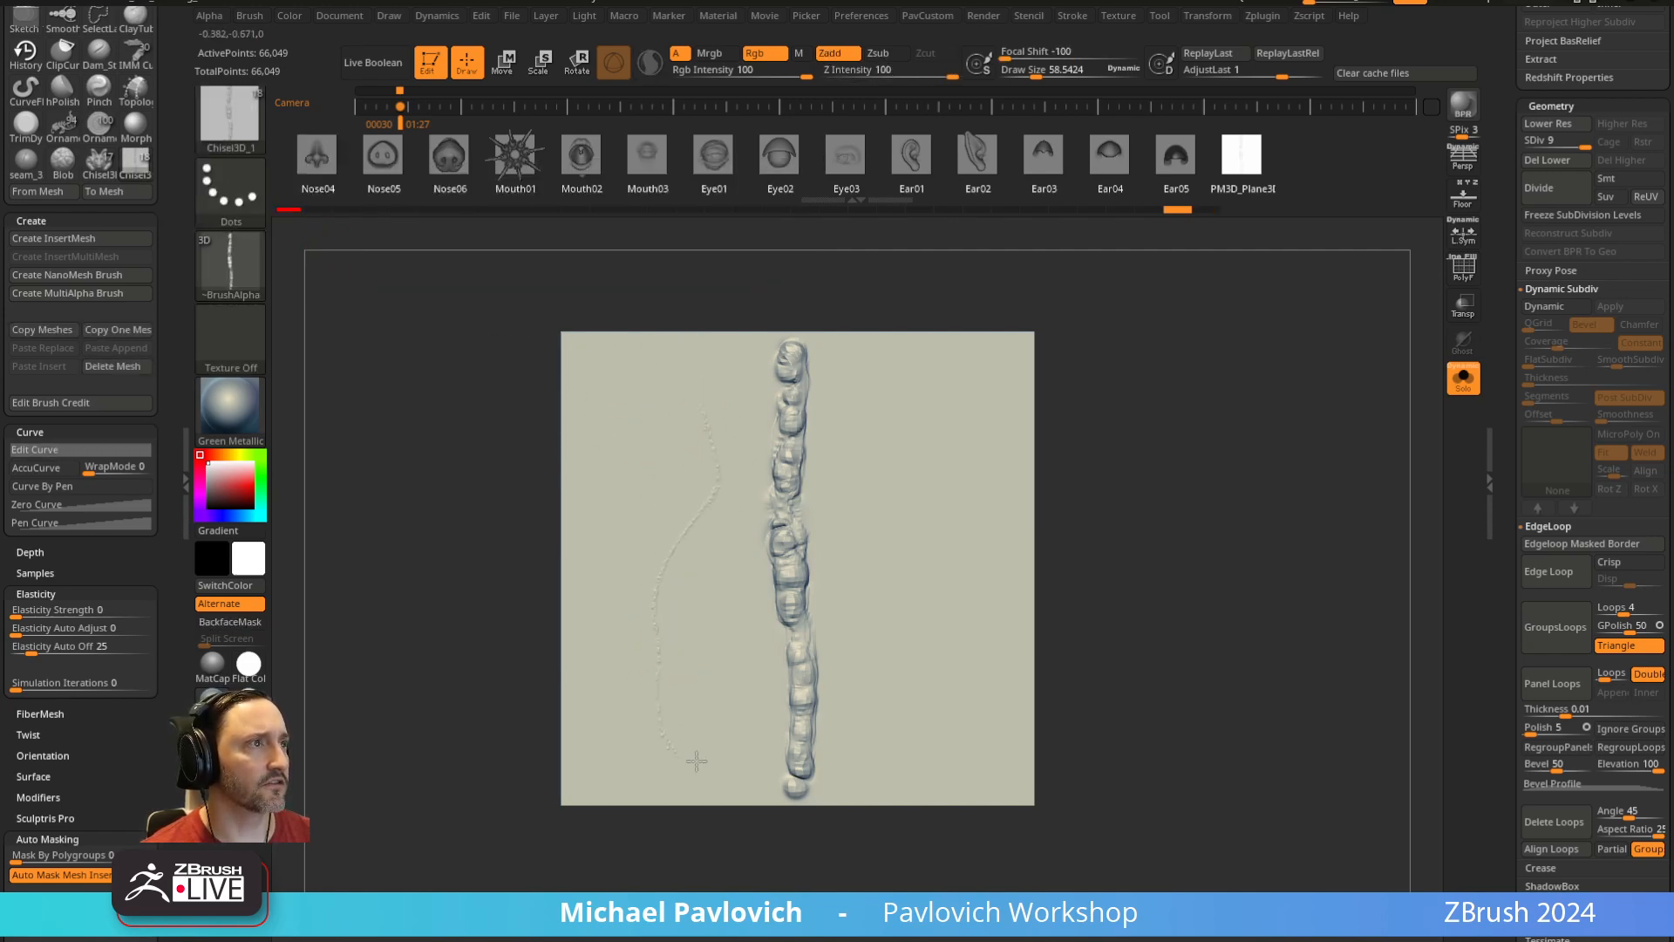
left_click(249, 205)
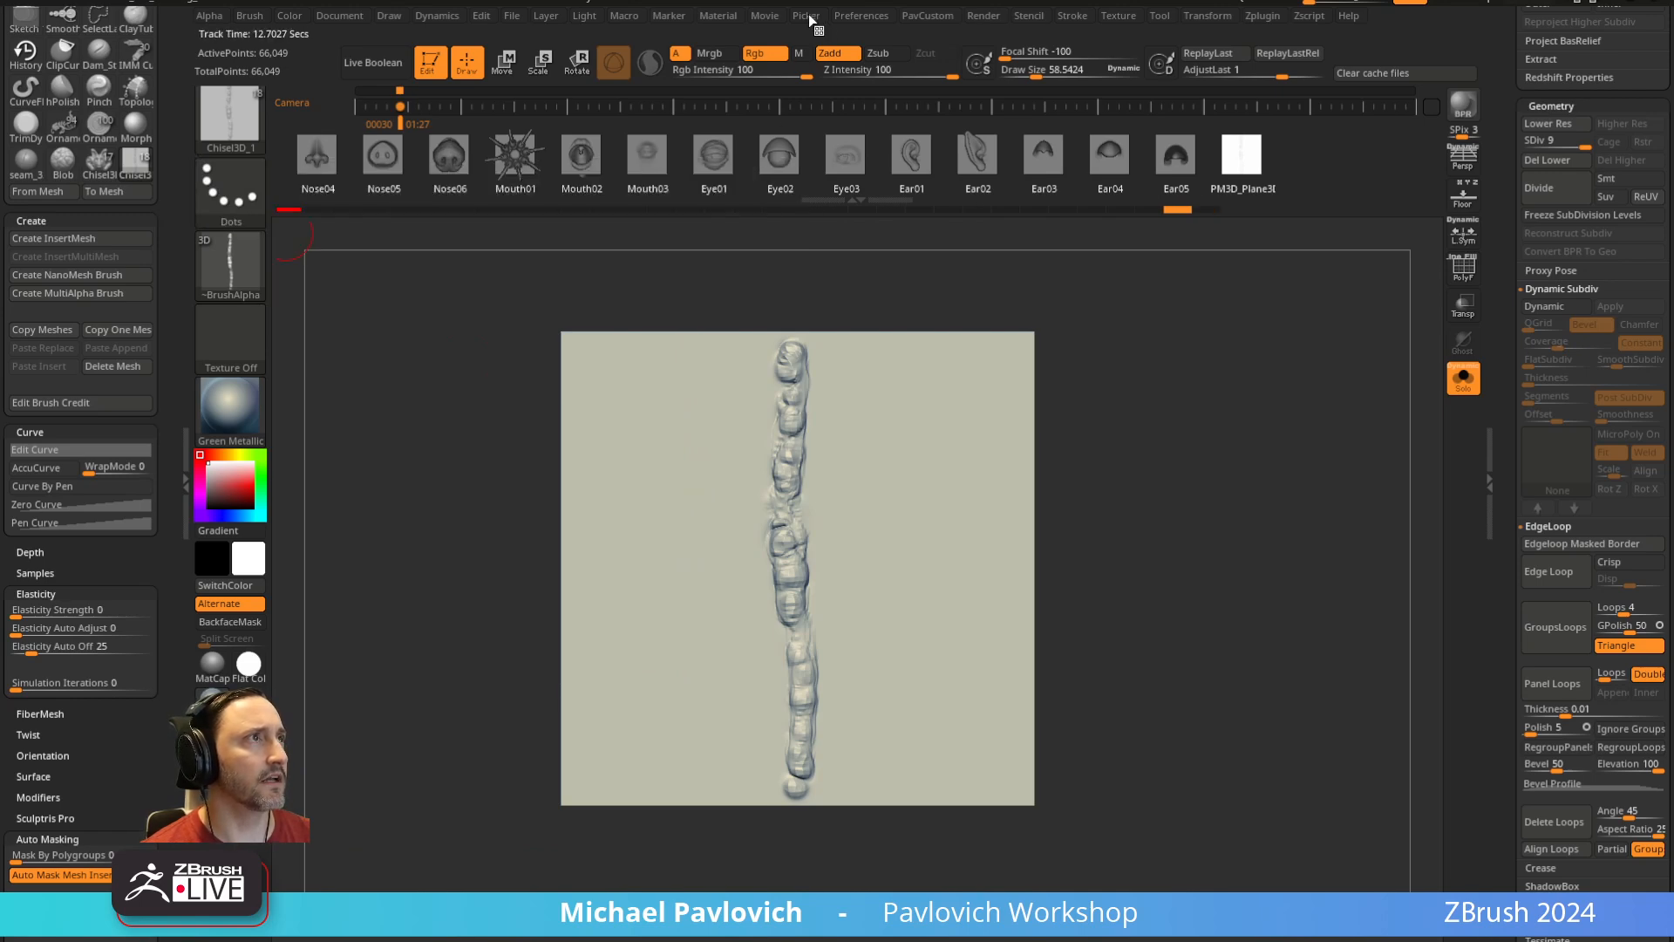
left_click(1068, 16)
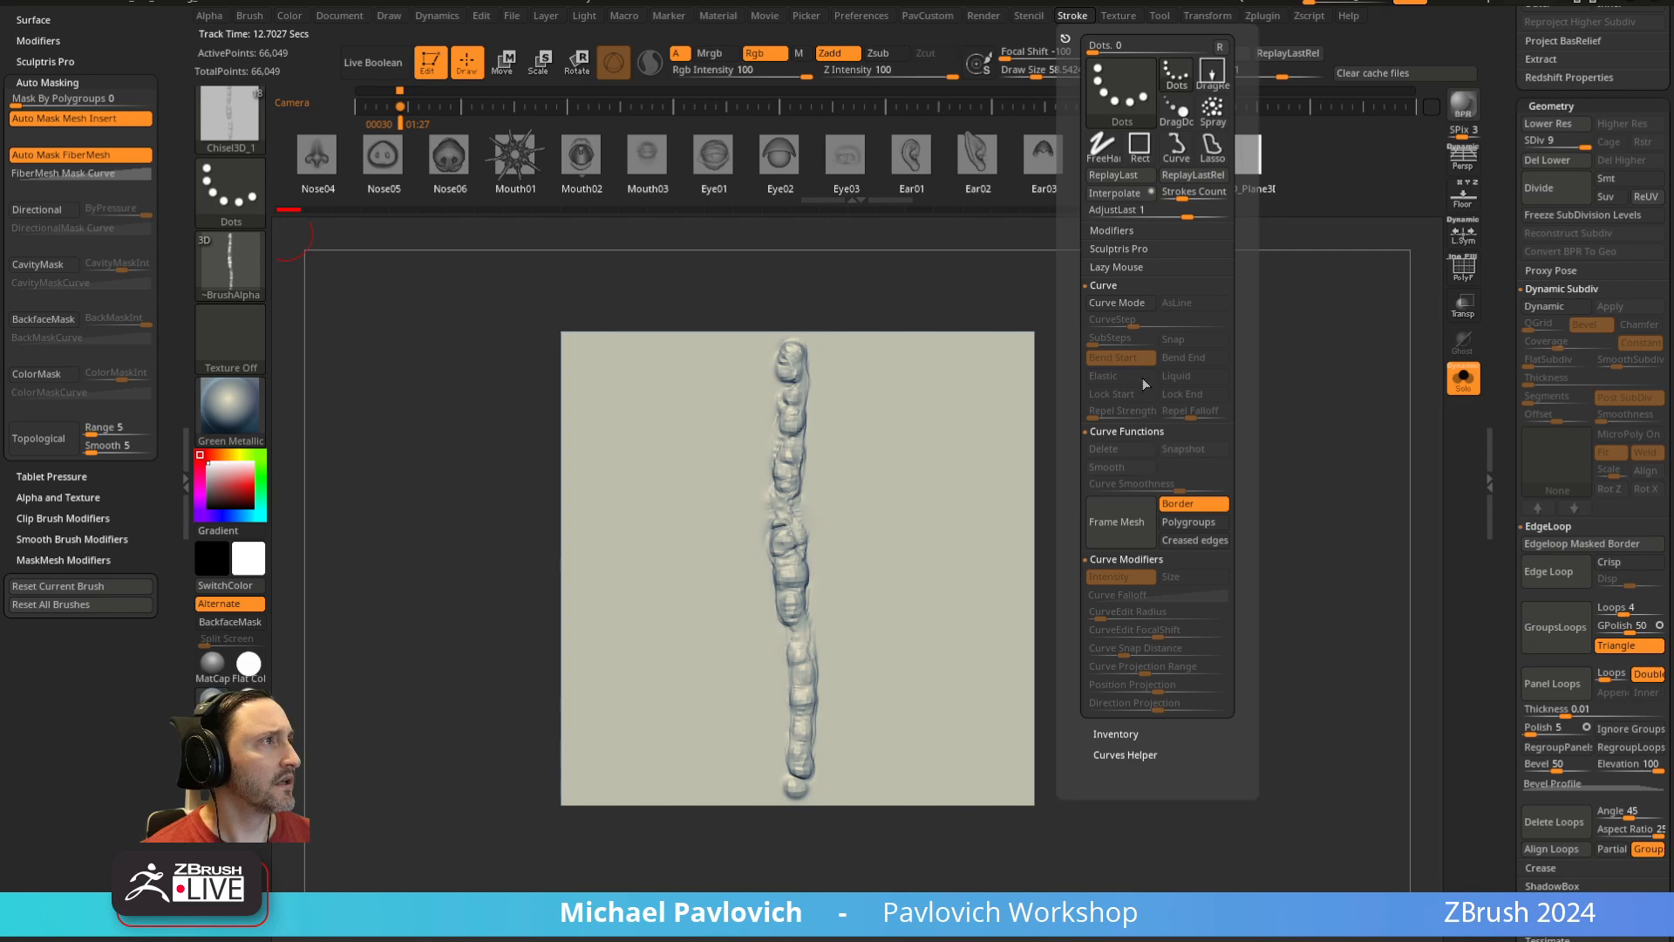
left_click(1116, 232)
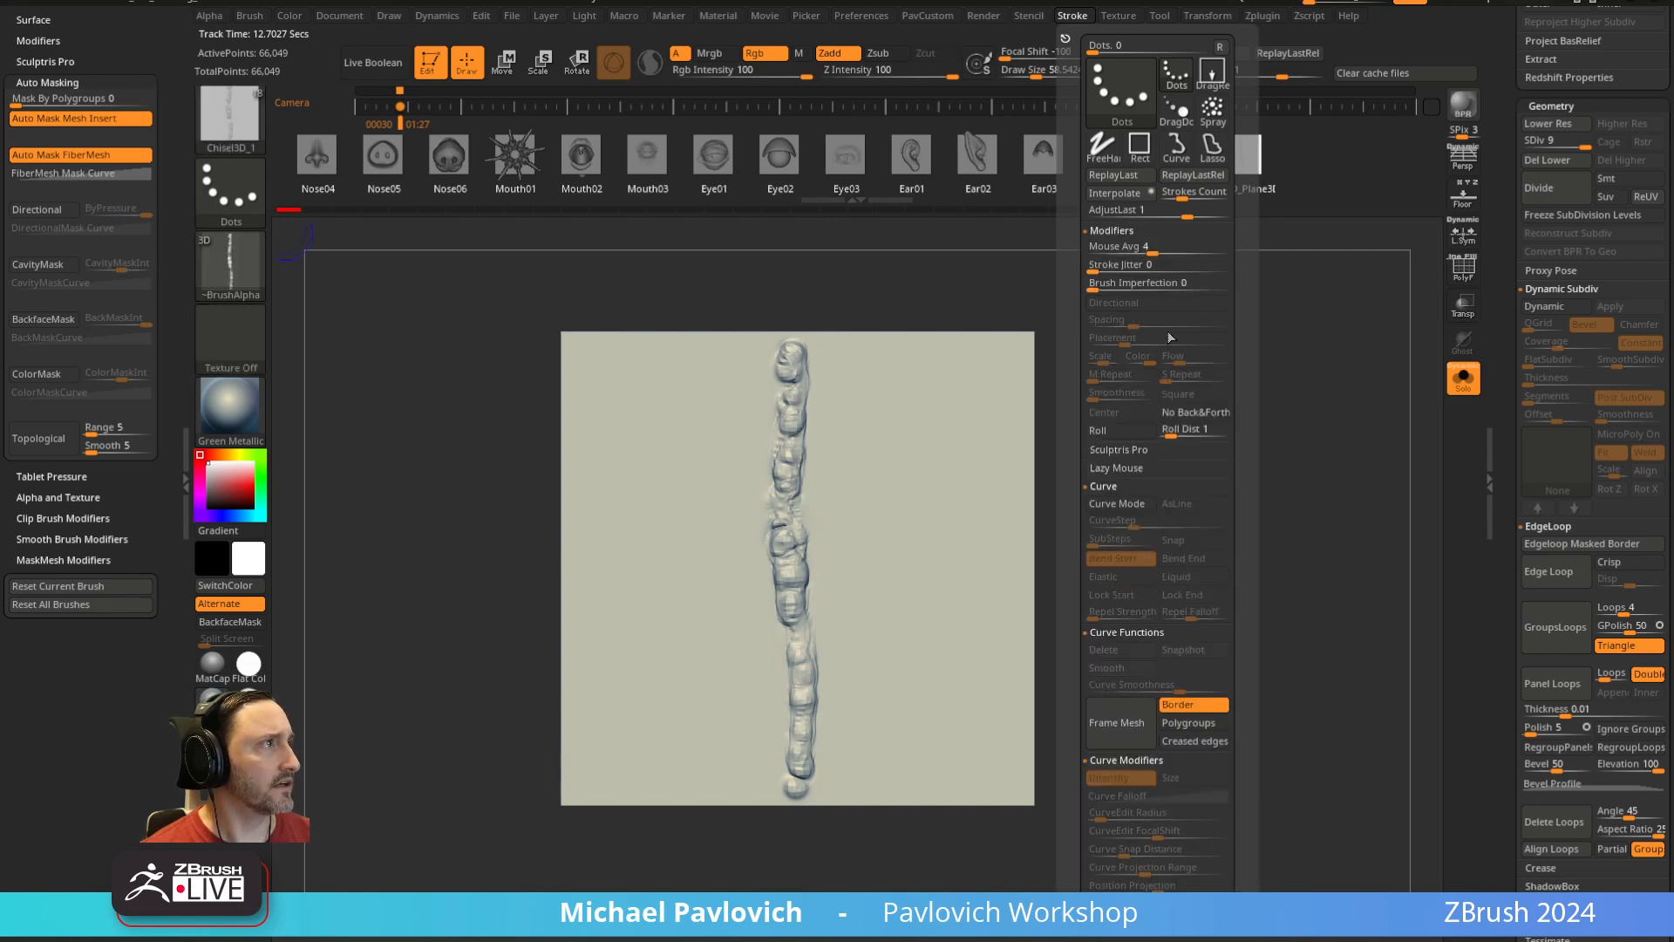
left_click(1153, 431)
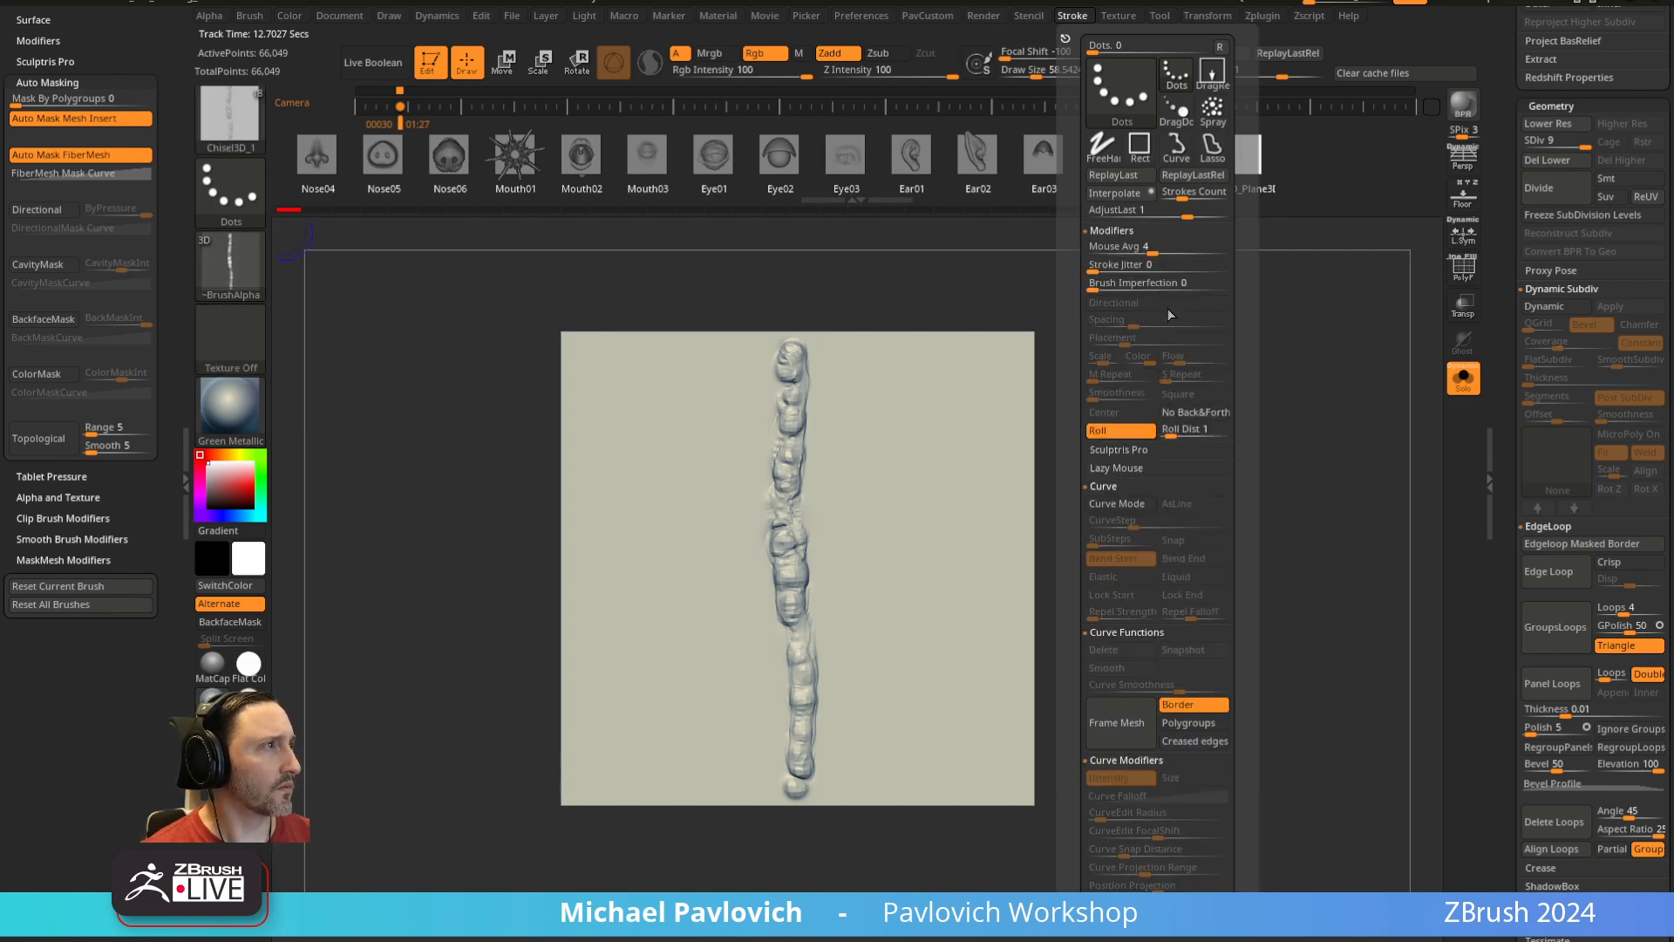
Try rolled seam strokes beside the sculpted ridge with the draw size enlarged to about 177, undoing the strokes
left_click_drag(897, 410, 913, 732)
key("]")
left_click_drag(682, 422, 684, 702)
key("ctrl+z")
key("]")
left_click_drag(699, 425, 694, 720)
key("ctrl+z")
Turn on LazyMouse for the seam brush and lower its LazyRadius
left_click(1072, 17)
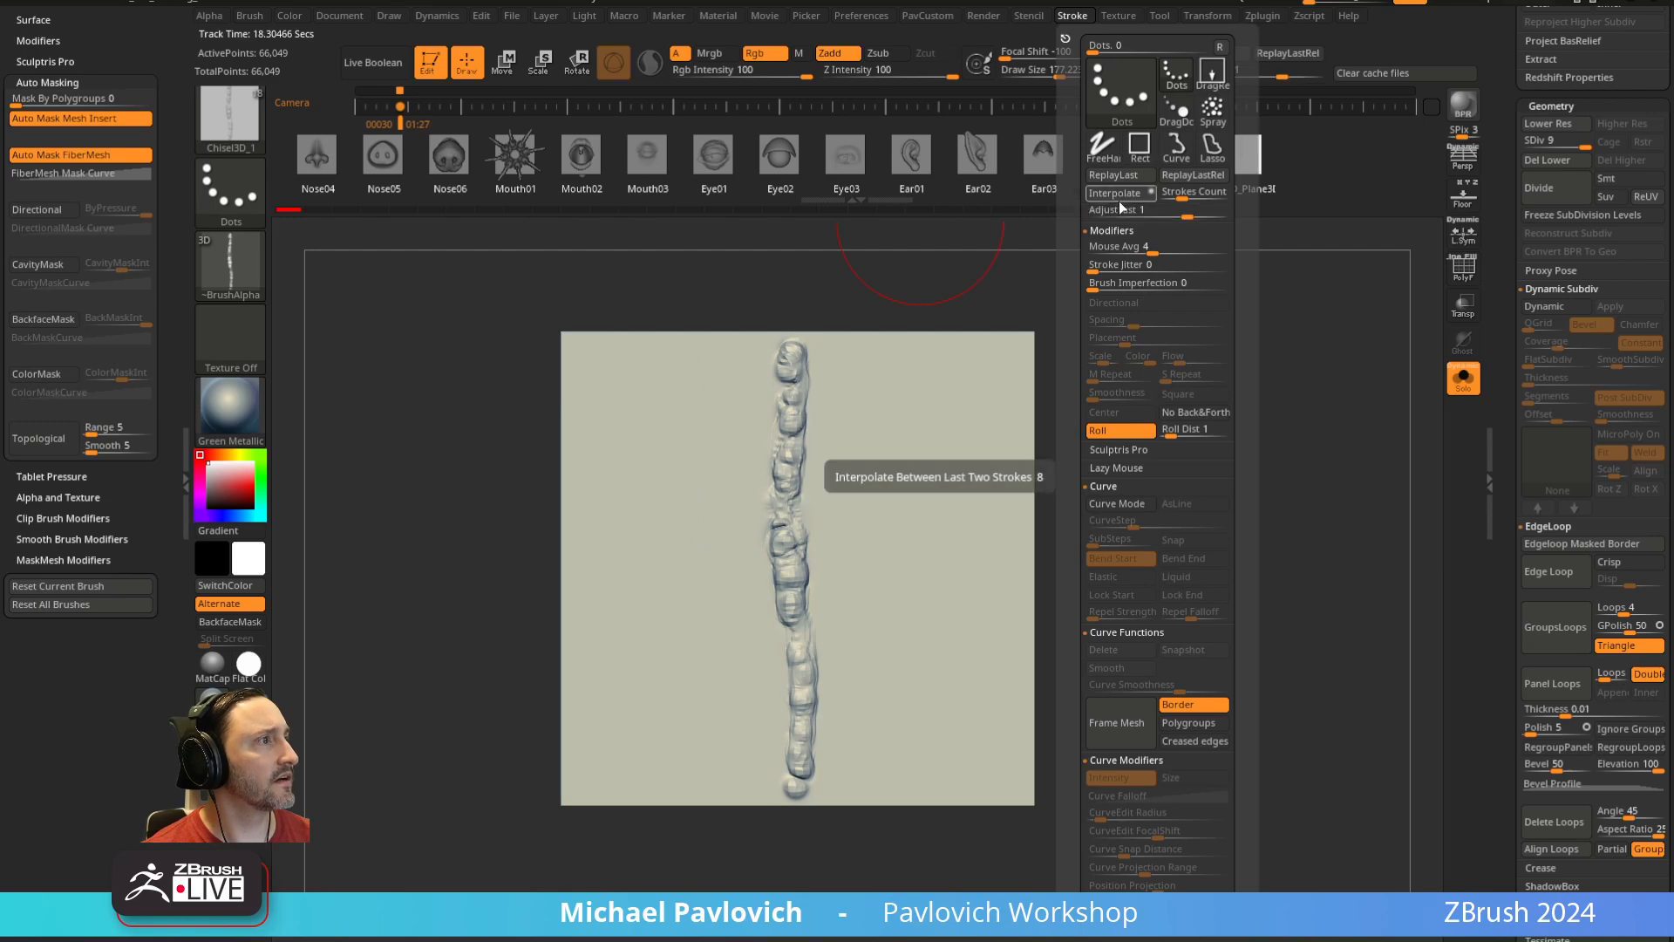
left_click(1103, 466)
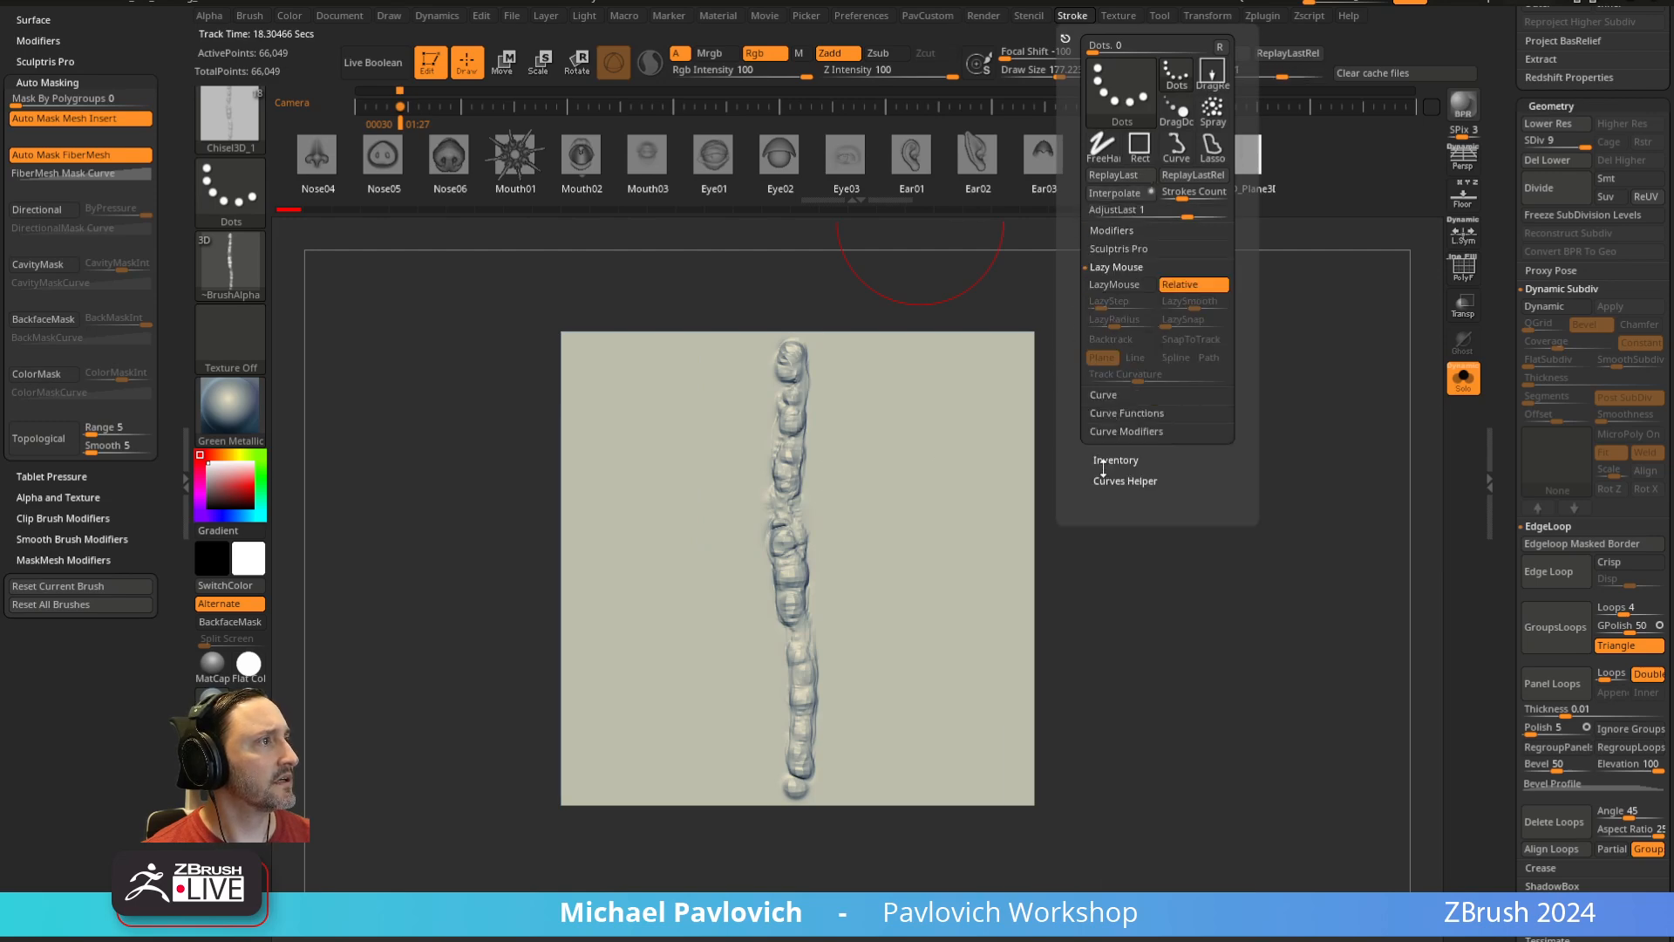
key("l")
key("l")
key("l")
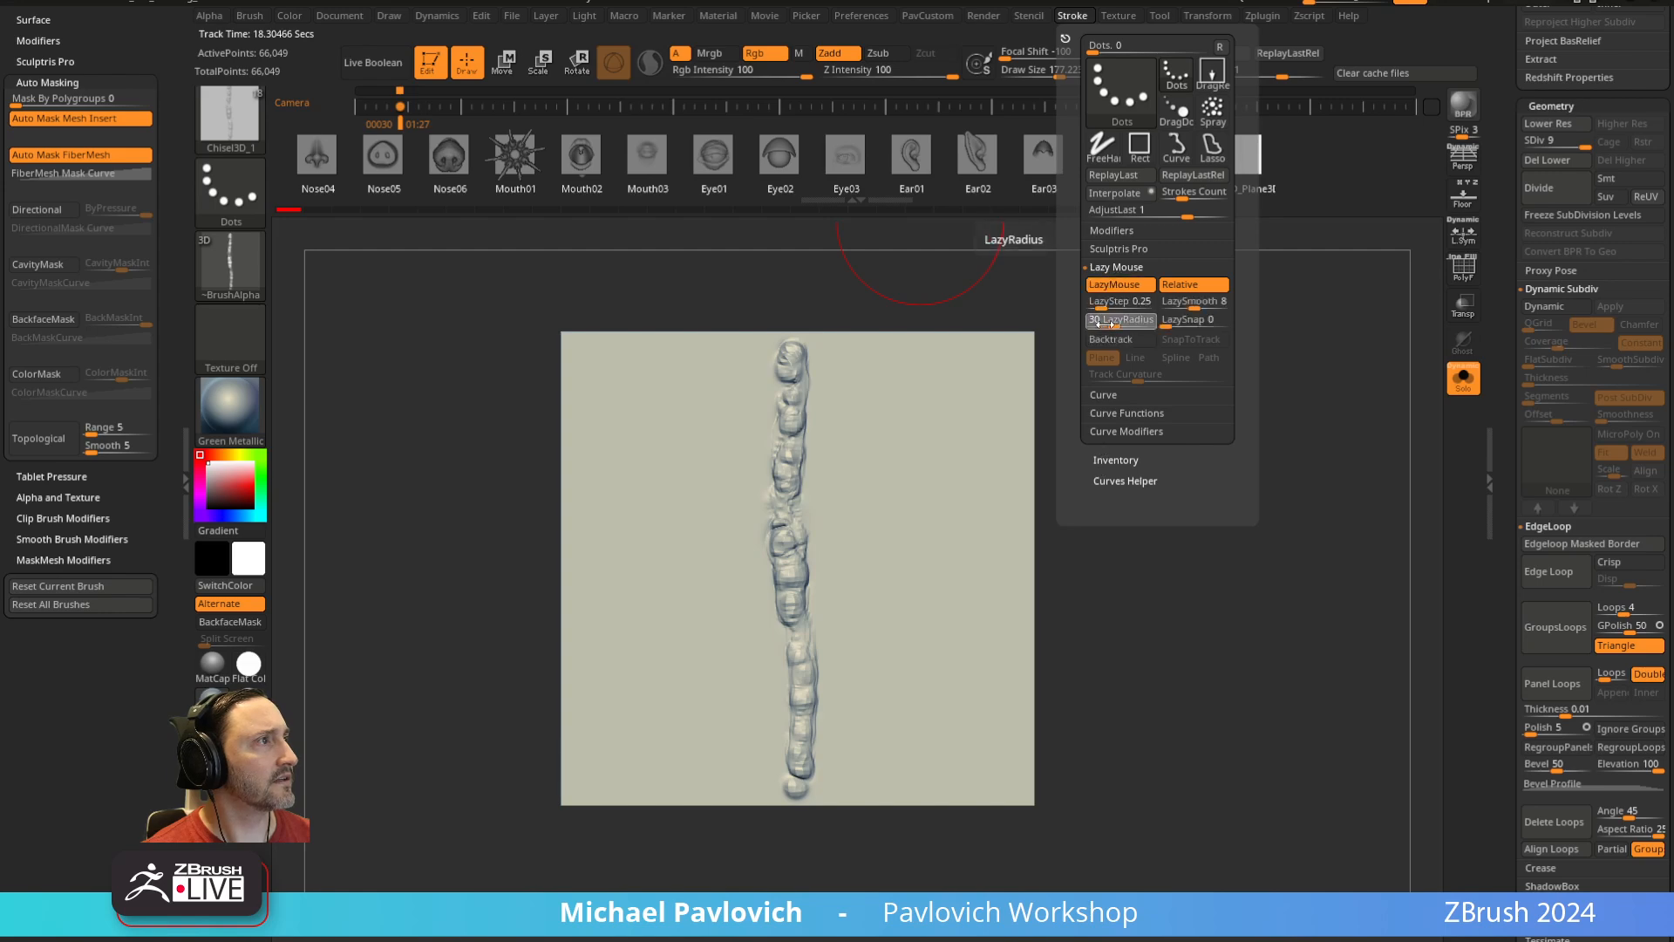
left_click_drag(1105, 324, 1084, 329)
Test seam strokes with LazyMouse on both sides of the ridge, undo them, and turn off Solo mode
left_click_drag(936, 348, 948, 755)
key("ctrl+z")
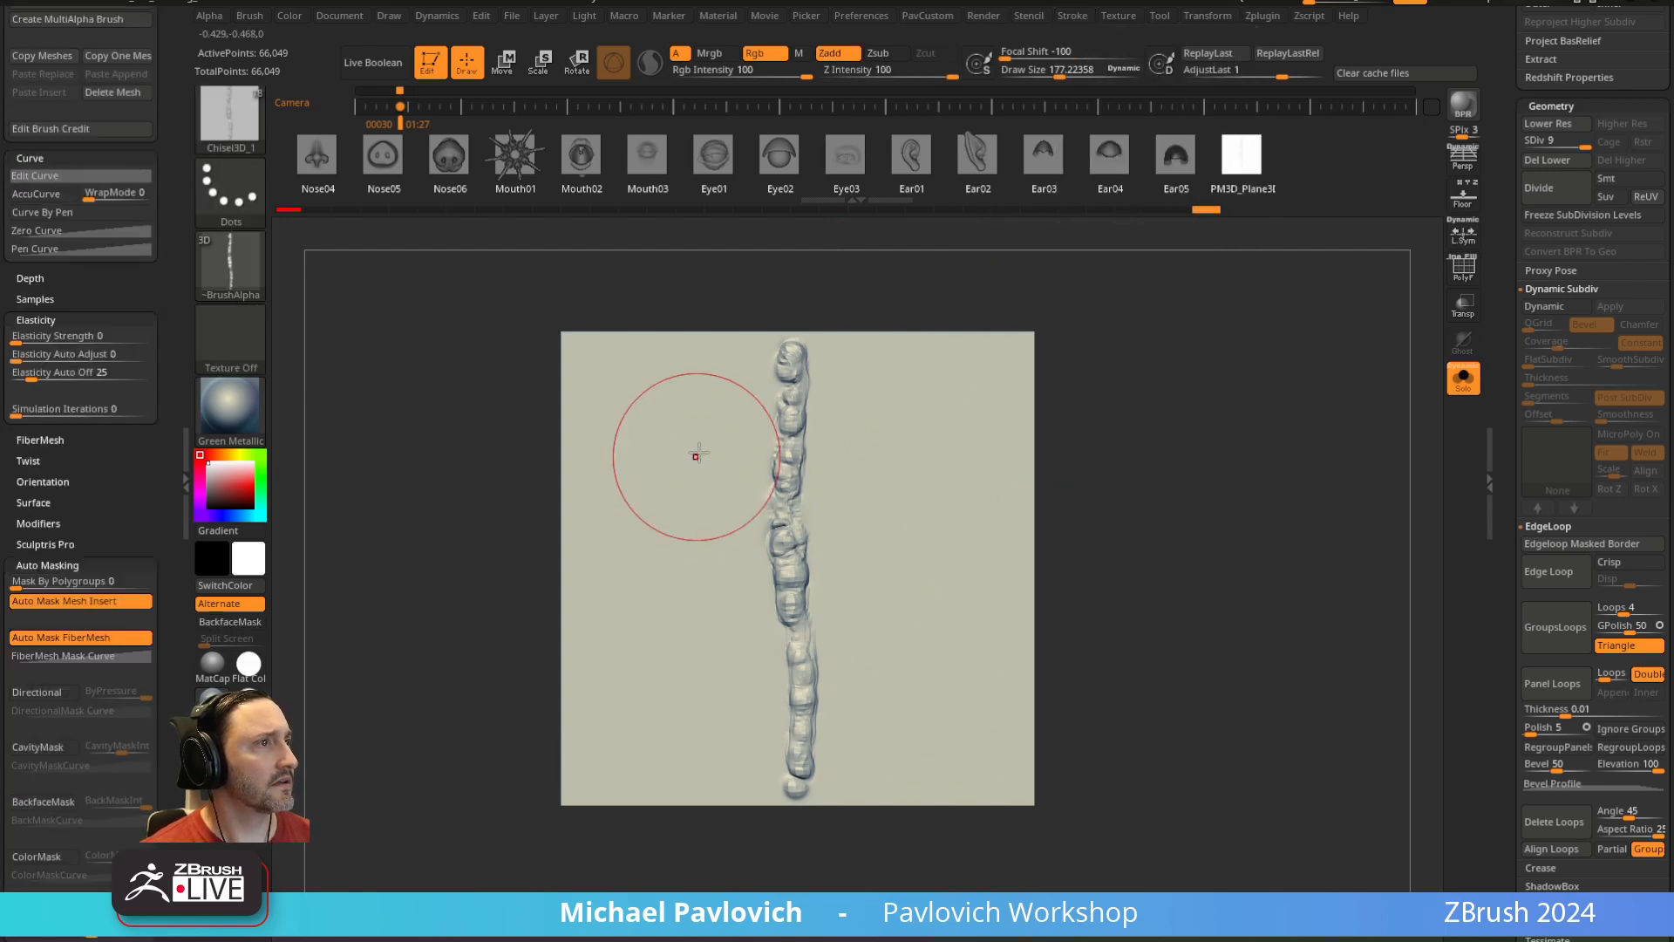
left_click_drag(694, 358, 699, 767)
key("ctrl+z")
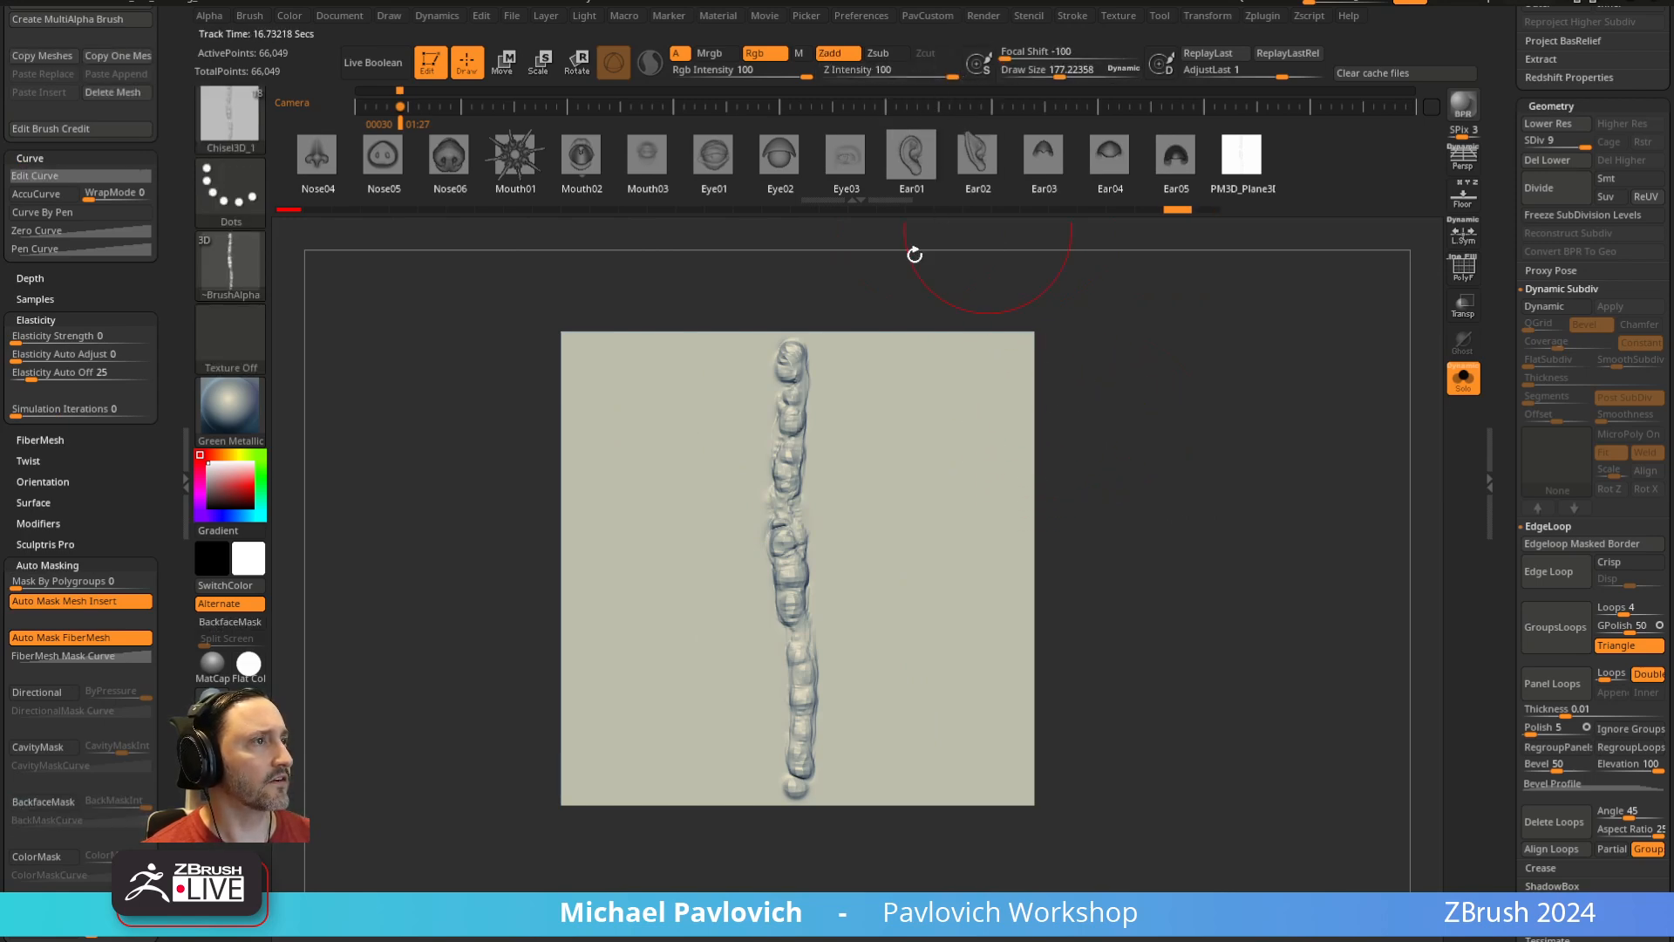
left_click_drag(698, 381, 687, 756)
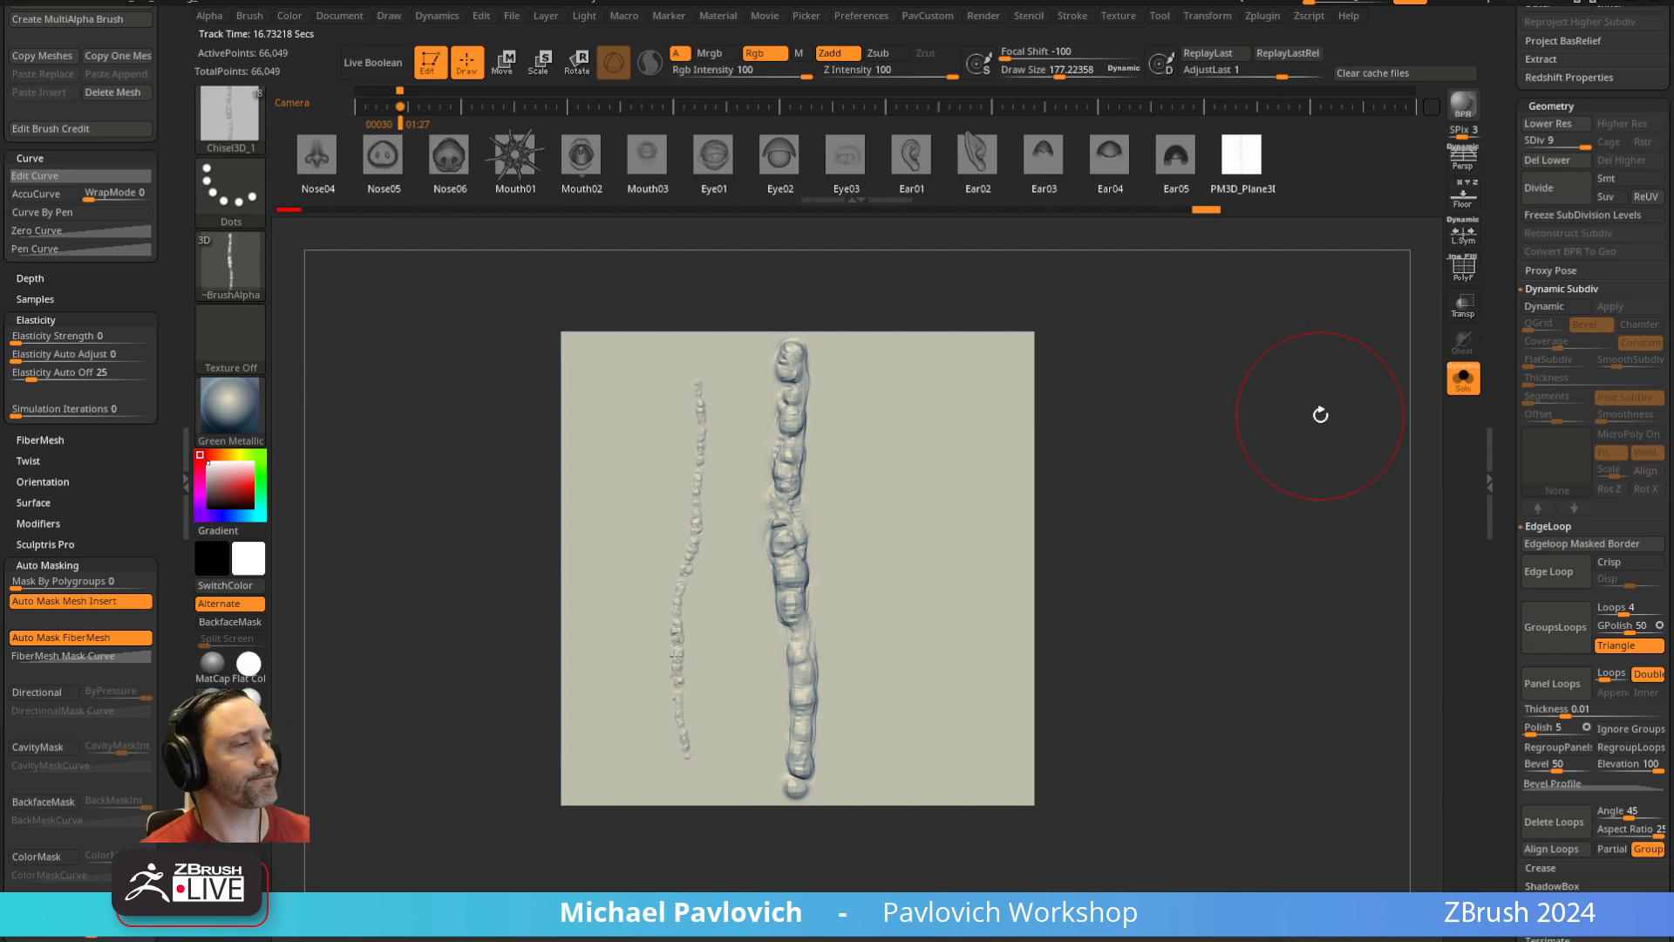
left_click(1459, 380)
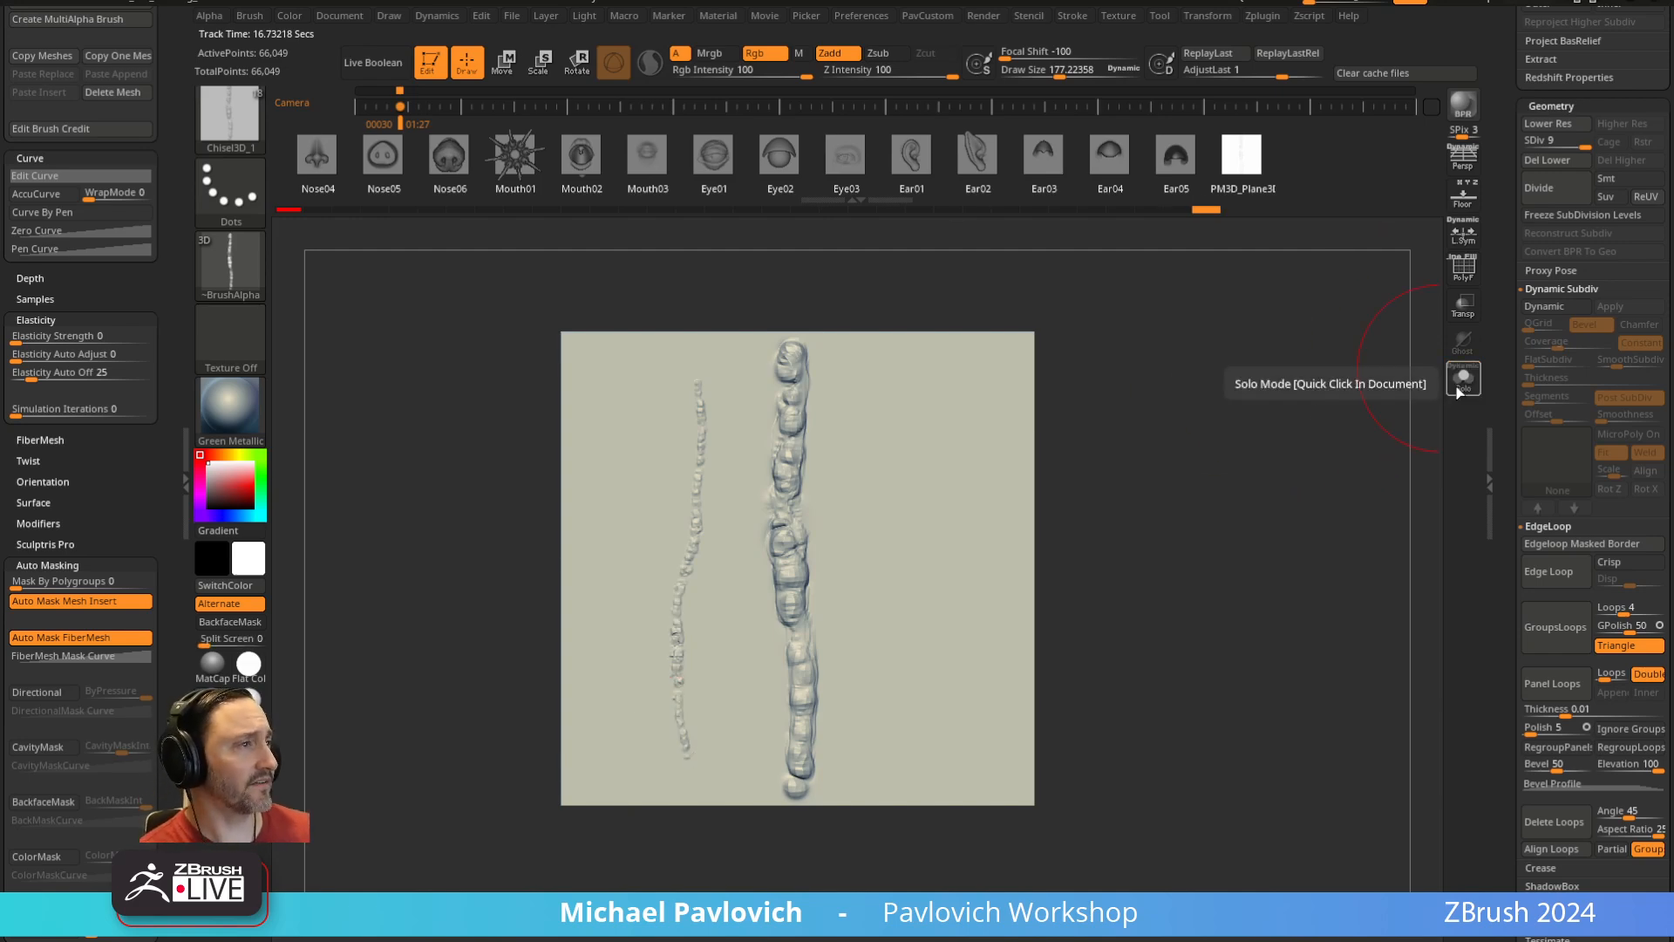
left_click_drag(1511, 337, 1488, 872)
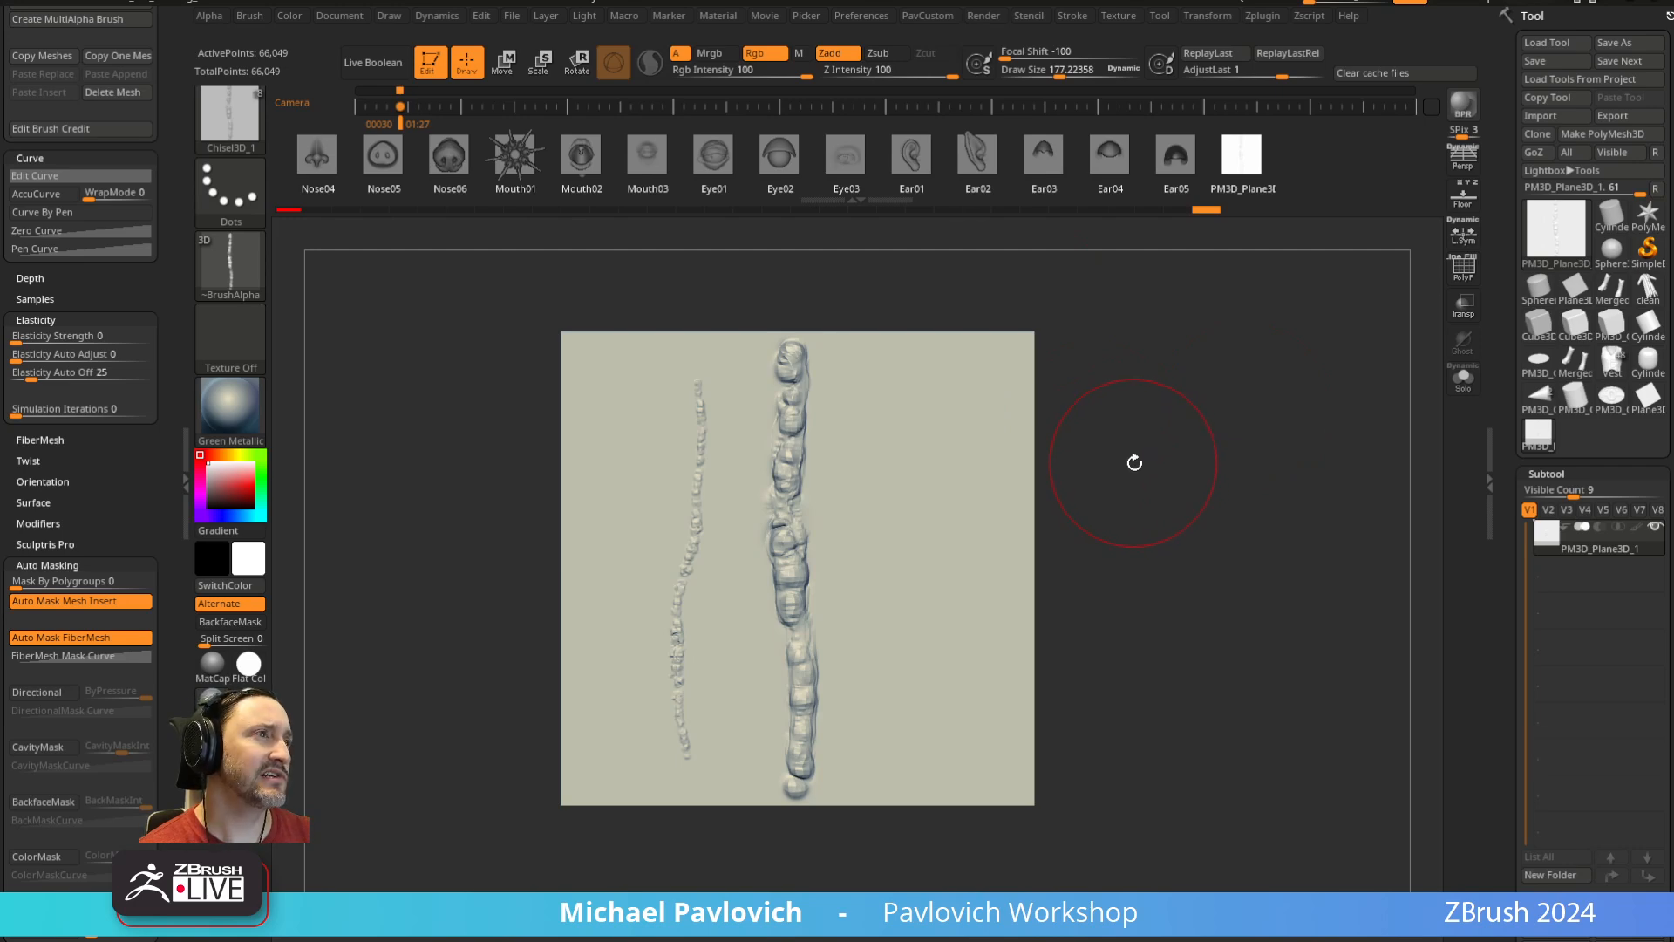
key("ctrl+z")
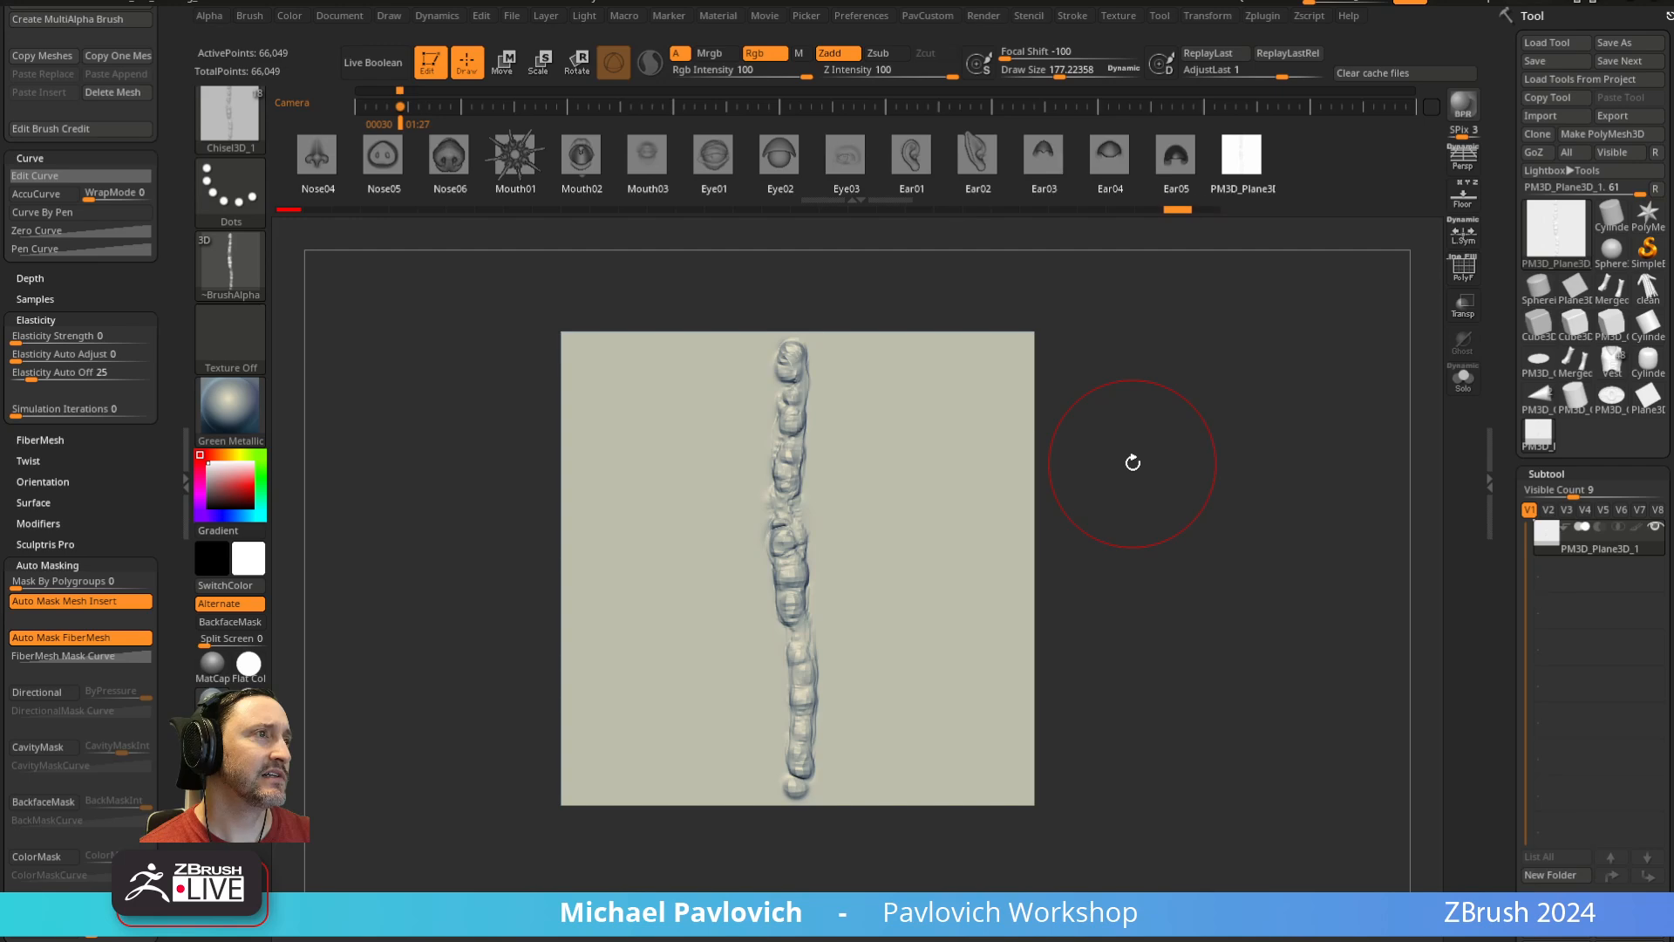
Undo the plane's sculpting history back to the thinner, smoother ridge
key("ctrl")
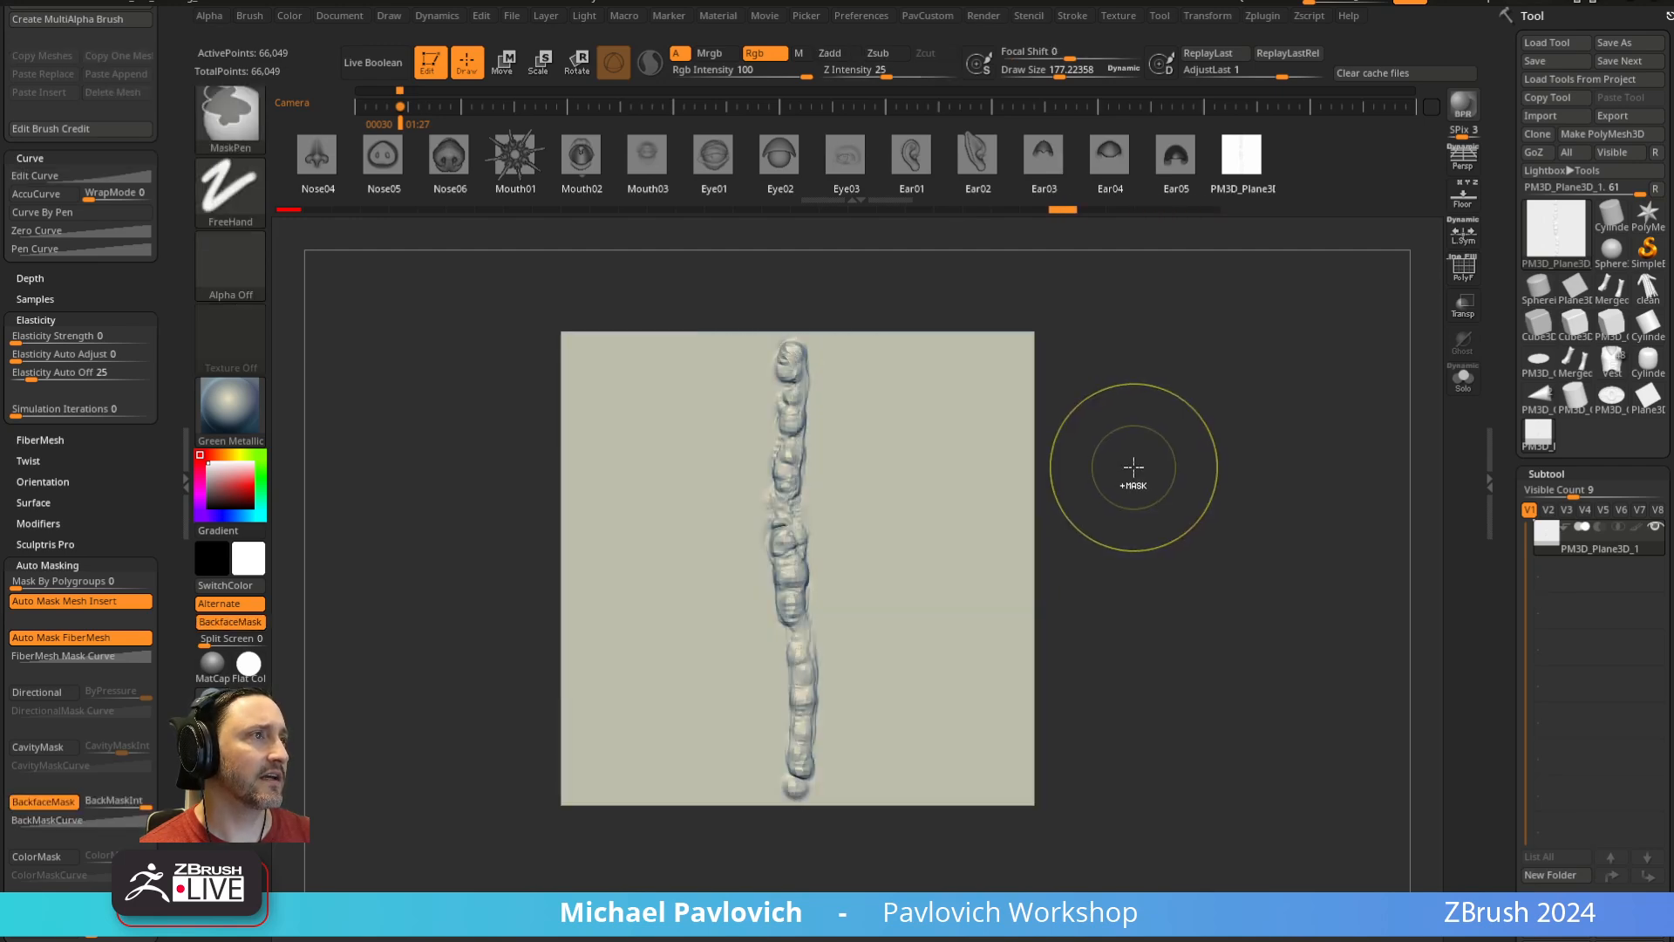
key("ctrl+z")
key("ctrl+z")
key("ctrl+z")
key("ctrl+z")
key("ctrl+z")
key("ctrl+z")
key("ctrl+z")
key("ctrl+z")
key("ctrl+z")
key("ctrl+z")
key("ctrl+z")
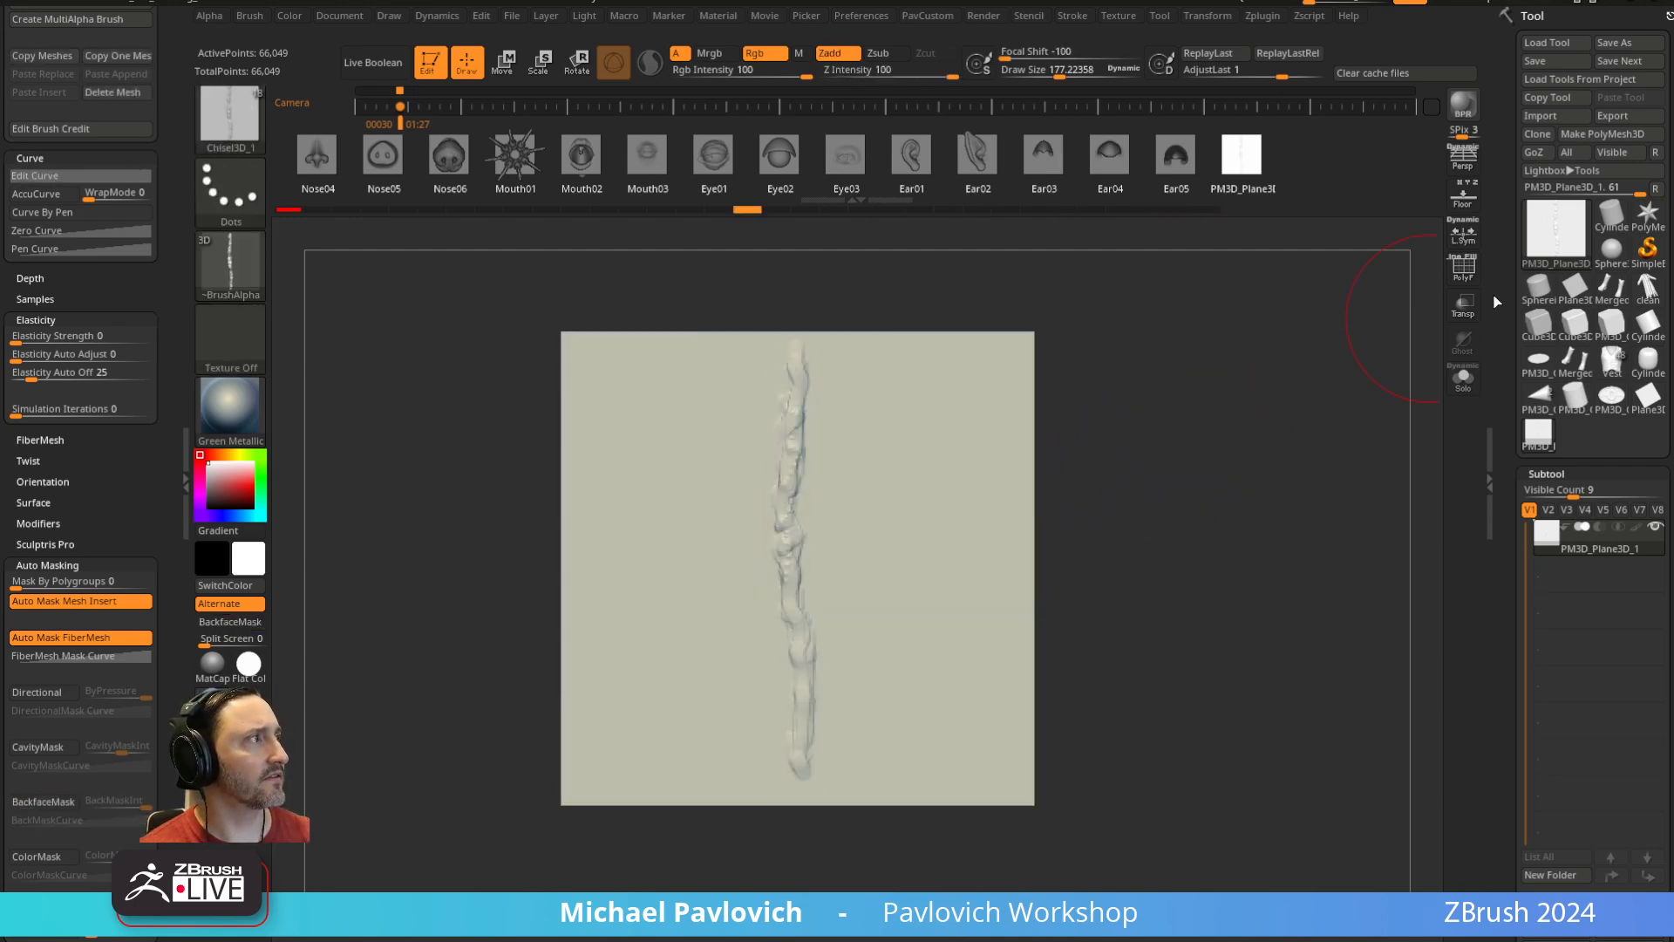
left_click(1561, 235)
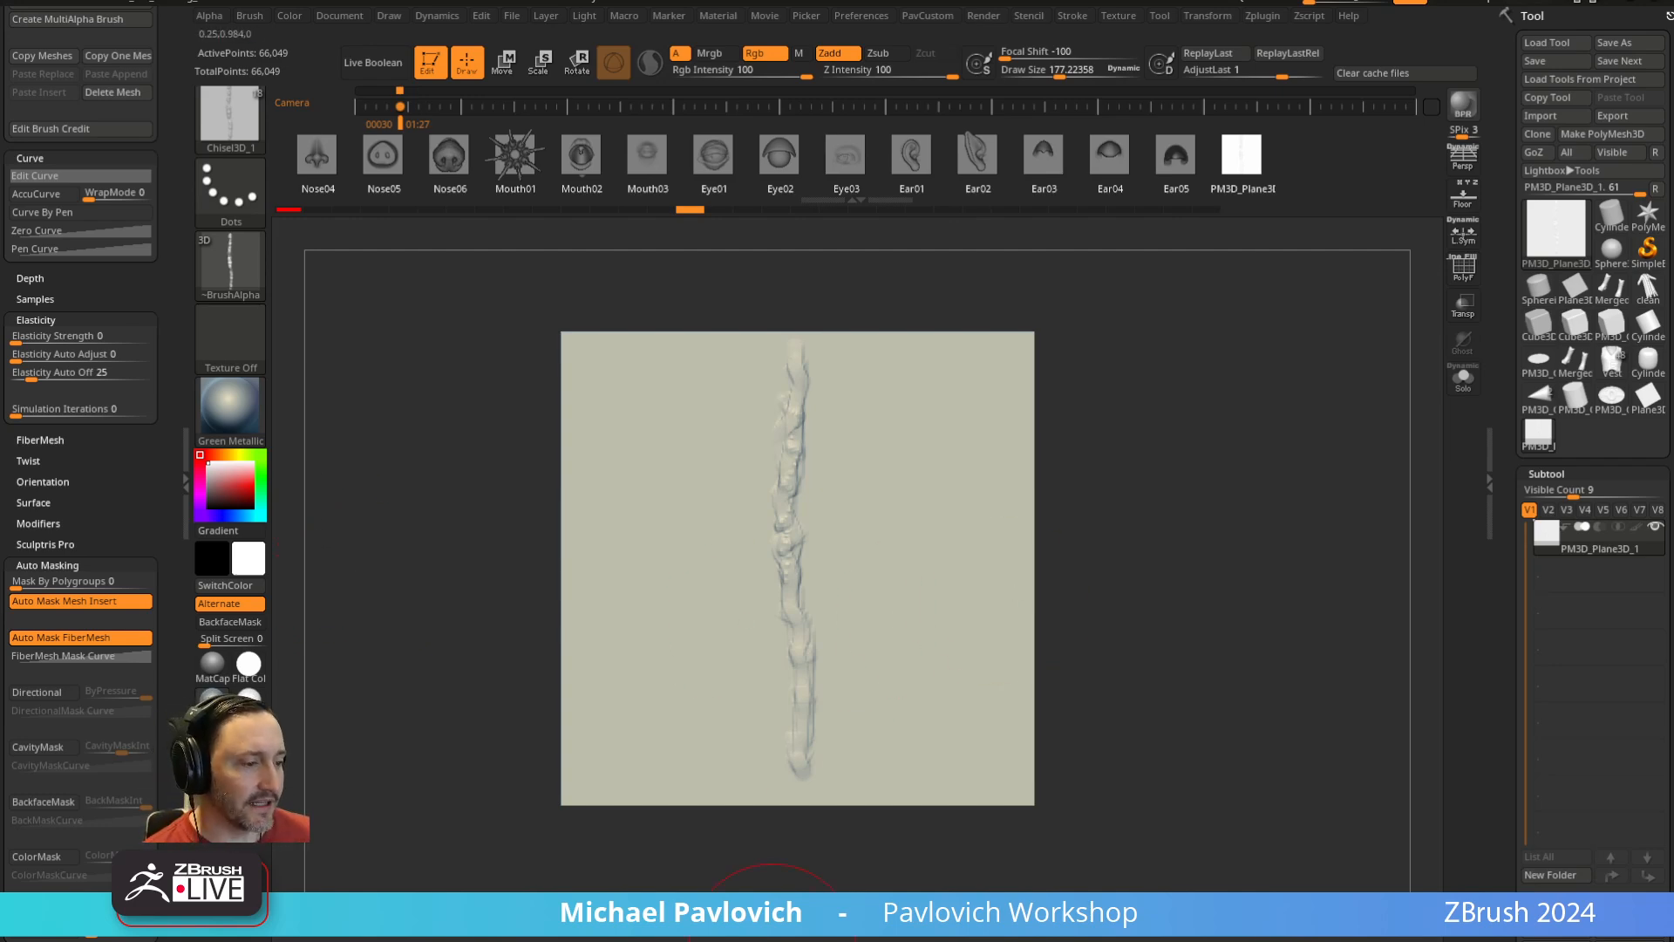
Switch to the browser, search the YouTube channel for "custom alphas", skim the results, select the page address, and return to ZBrush
left_click(772, 940)
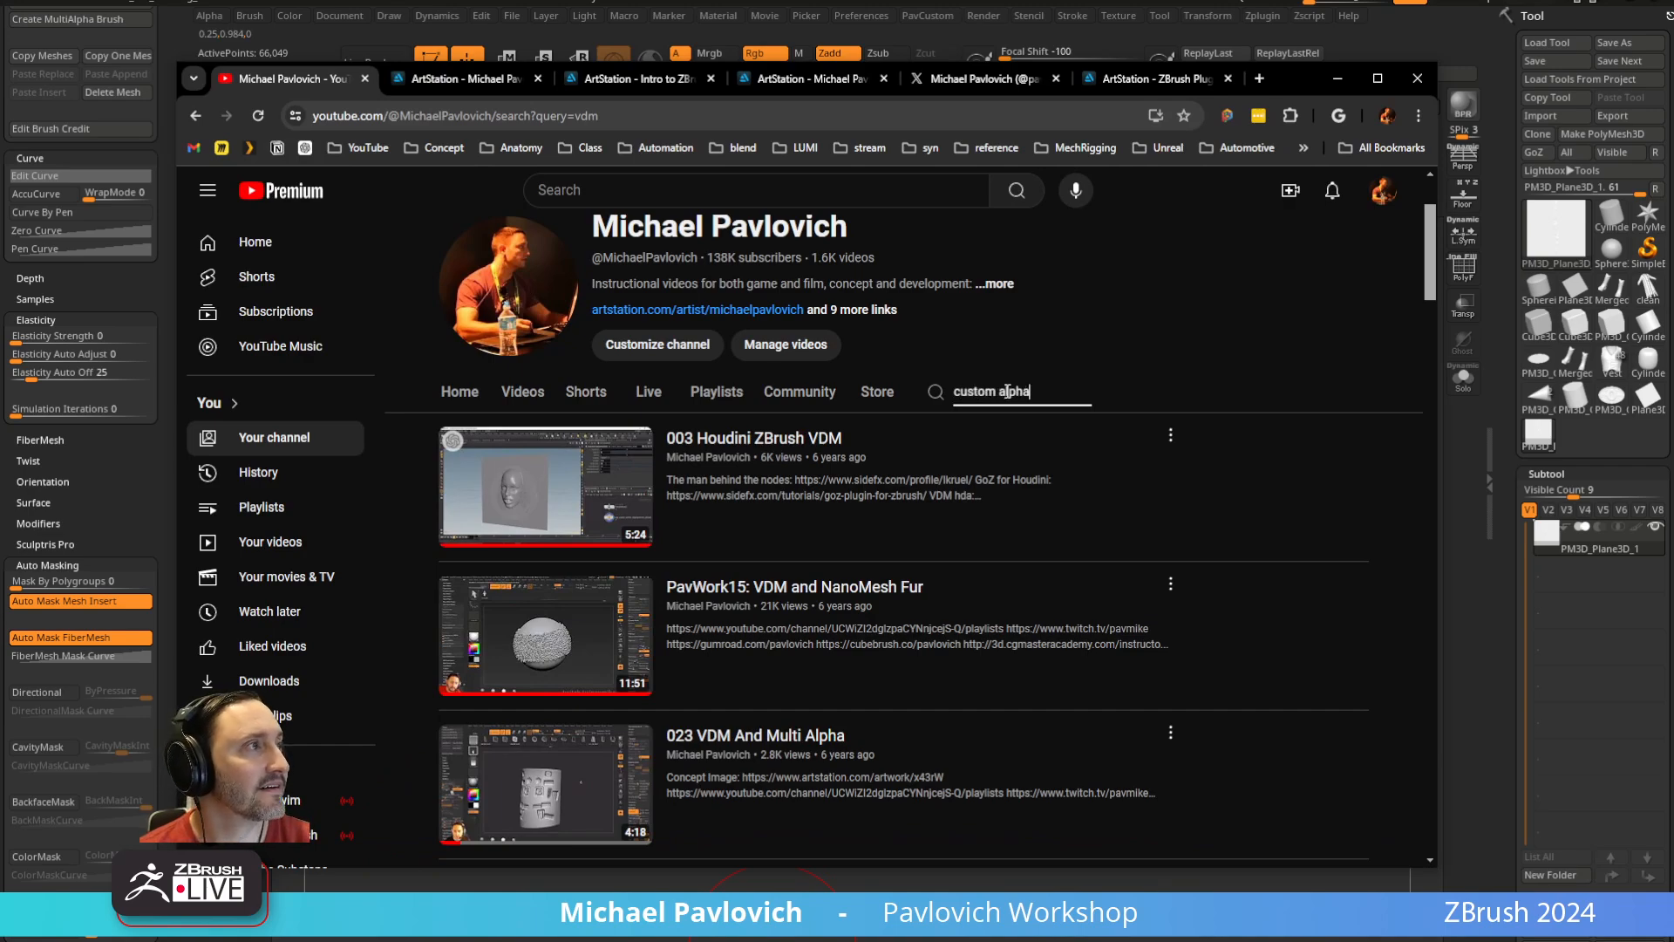
type("s")
key("Return")
scroll(670, 541, "down", 4)
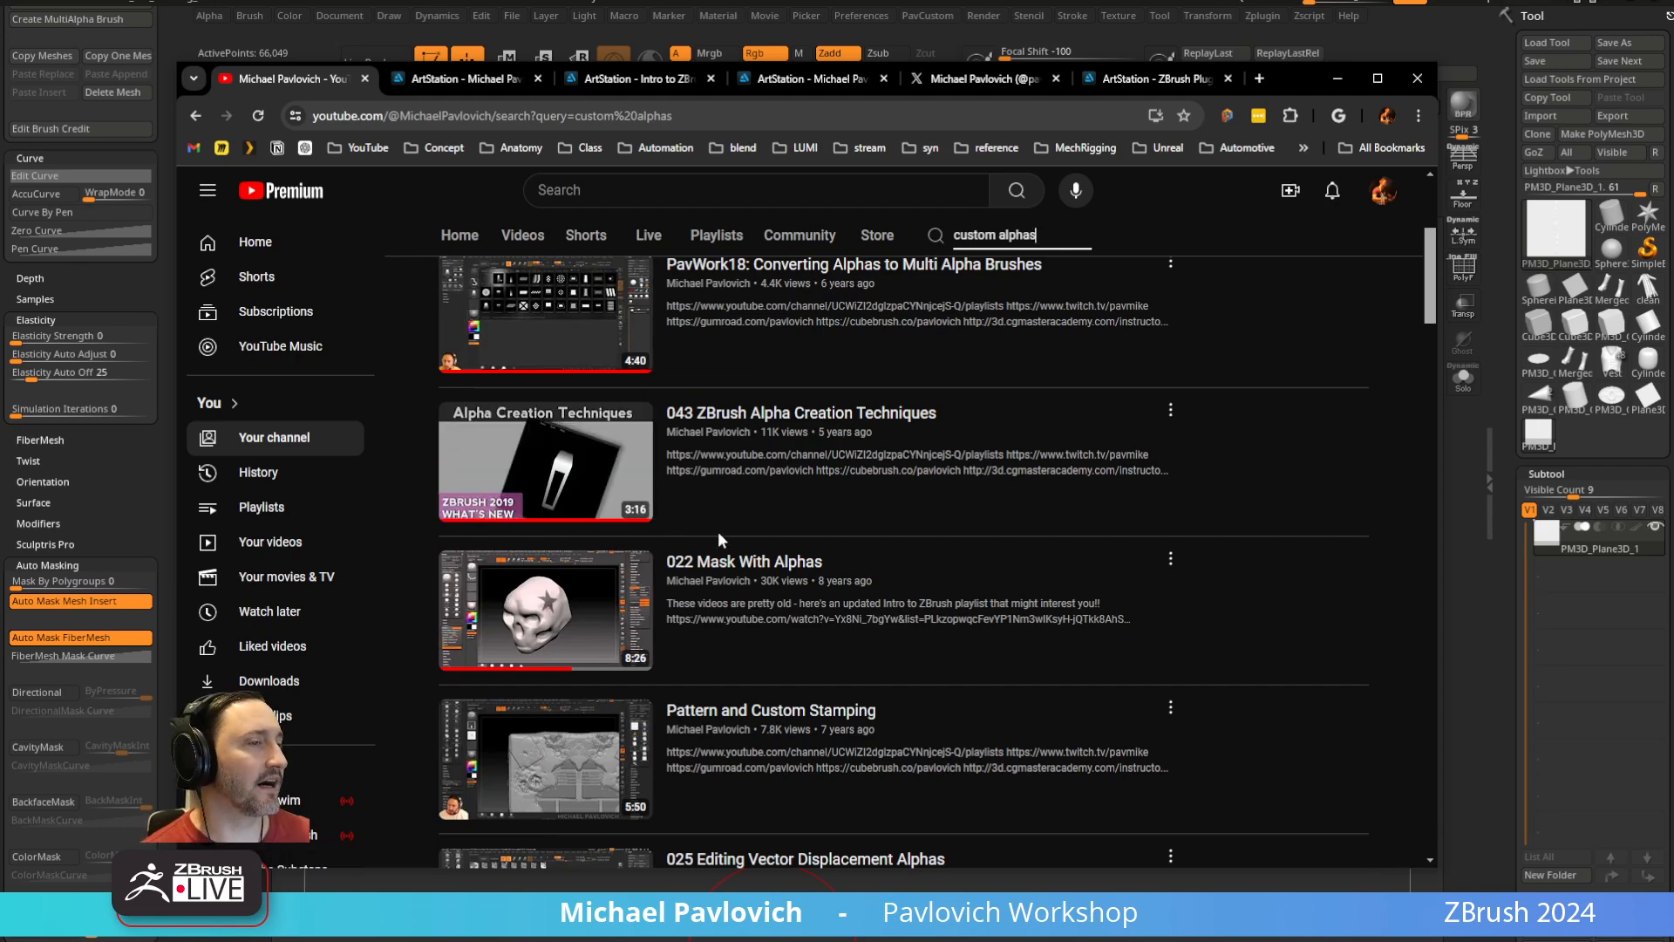
scroll(720, 539, "down", 3)
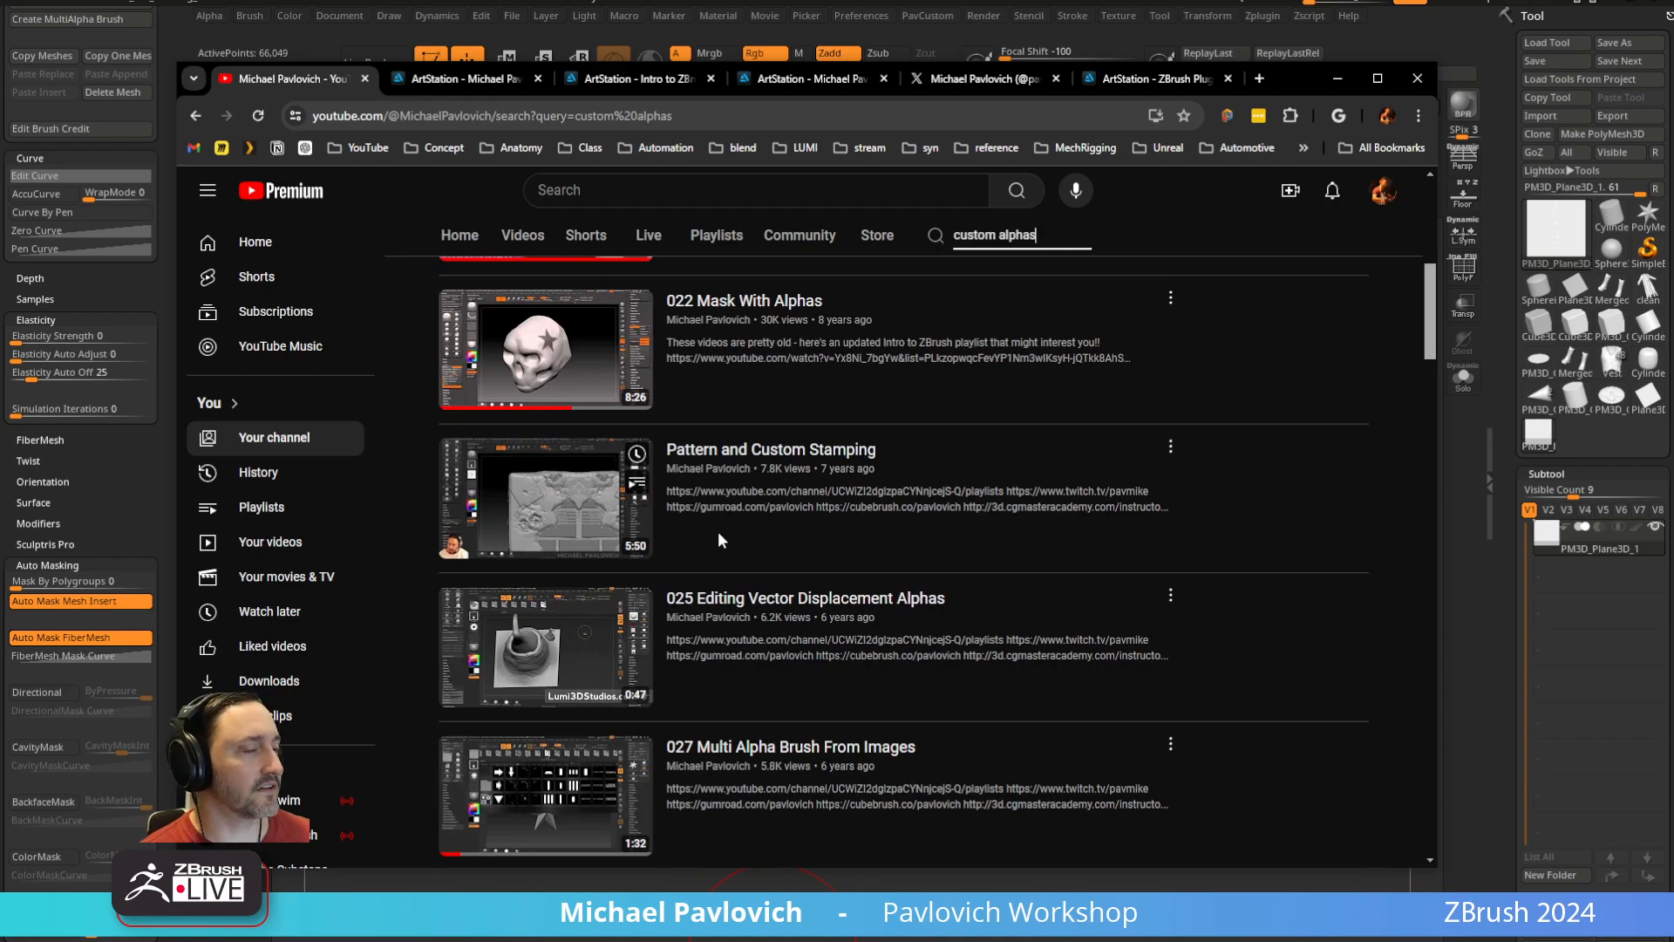
scroll(720, 540, "down", 6)
scroll(718, 538, "up", 11)
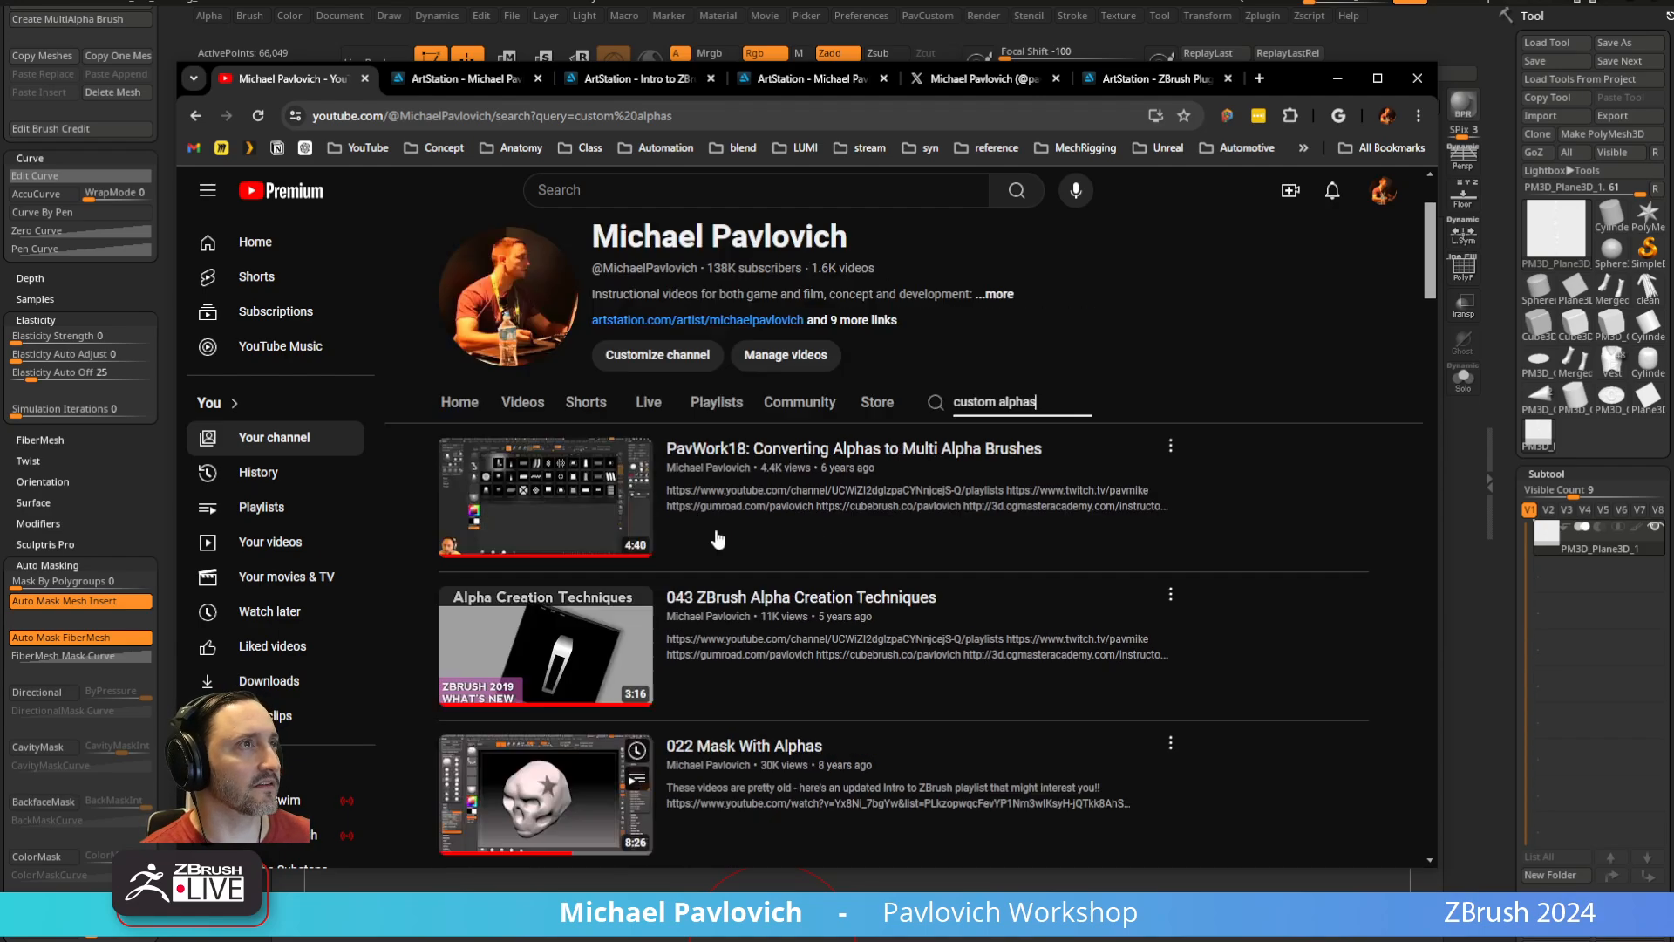
left_click(688, 110)
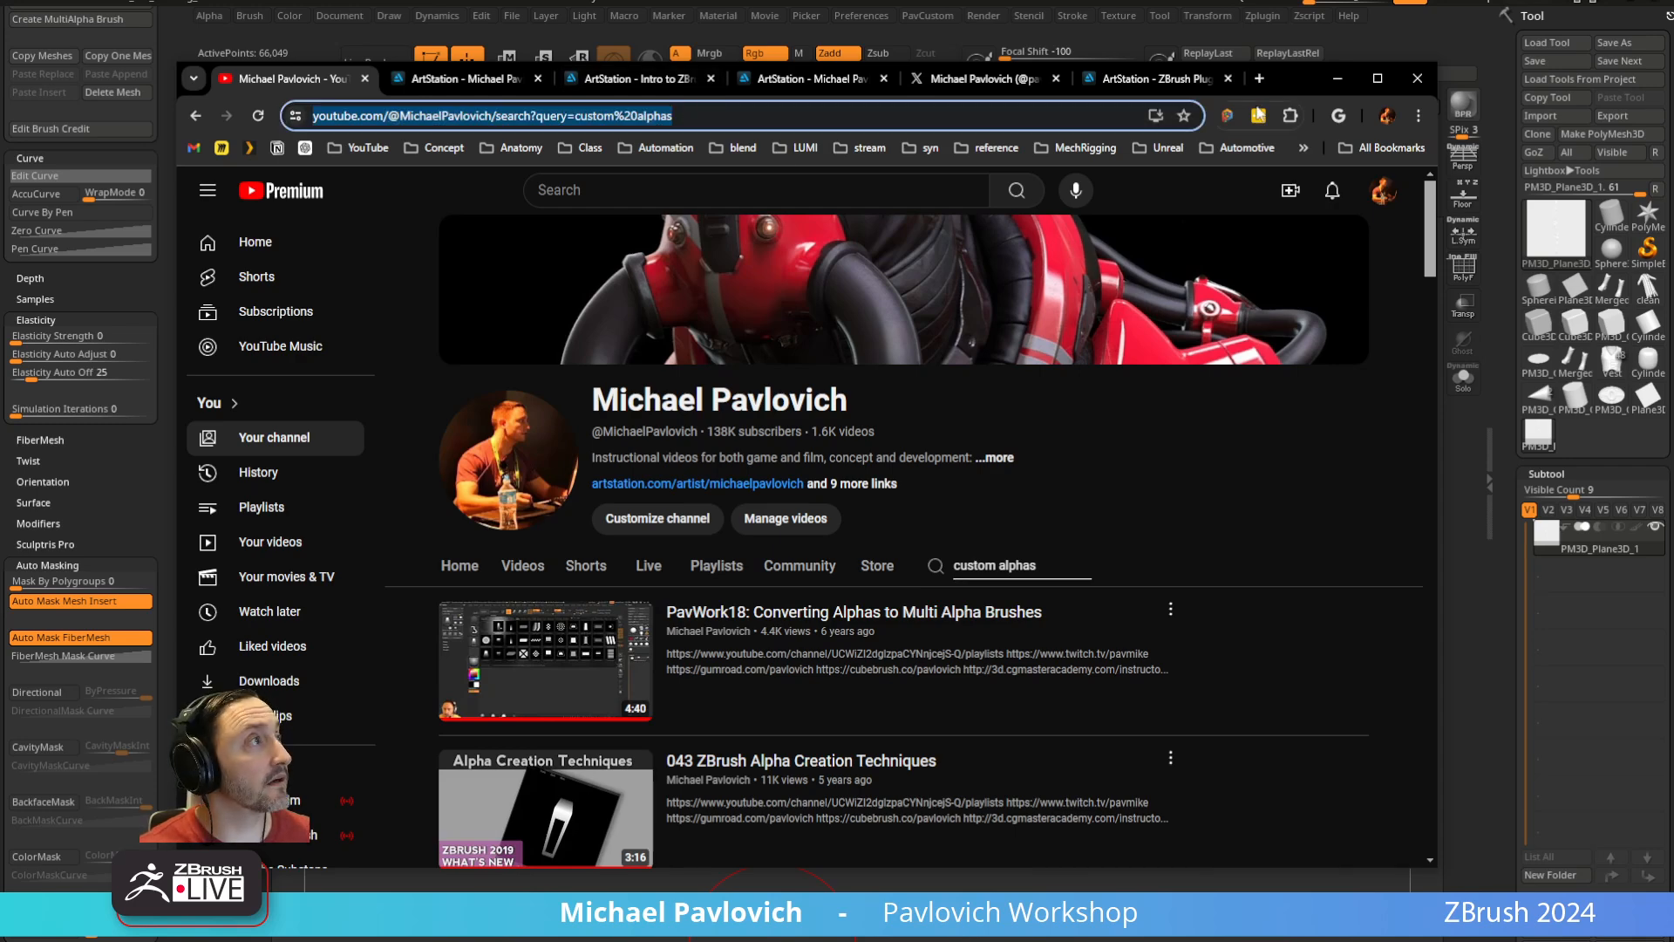
left_click(1338, 80)
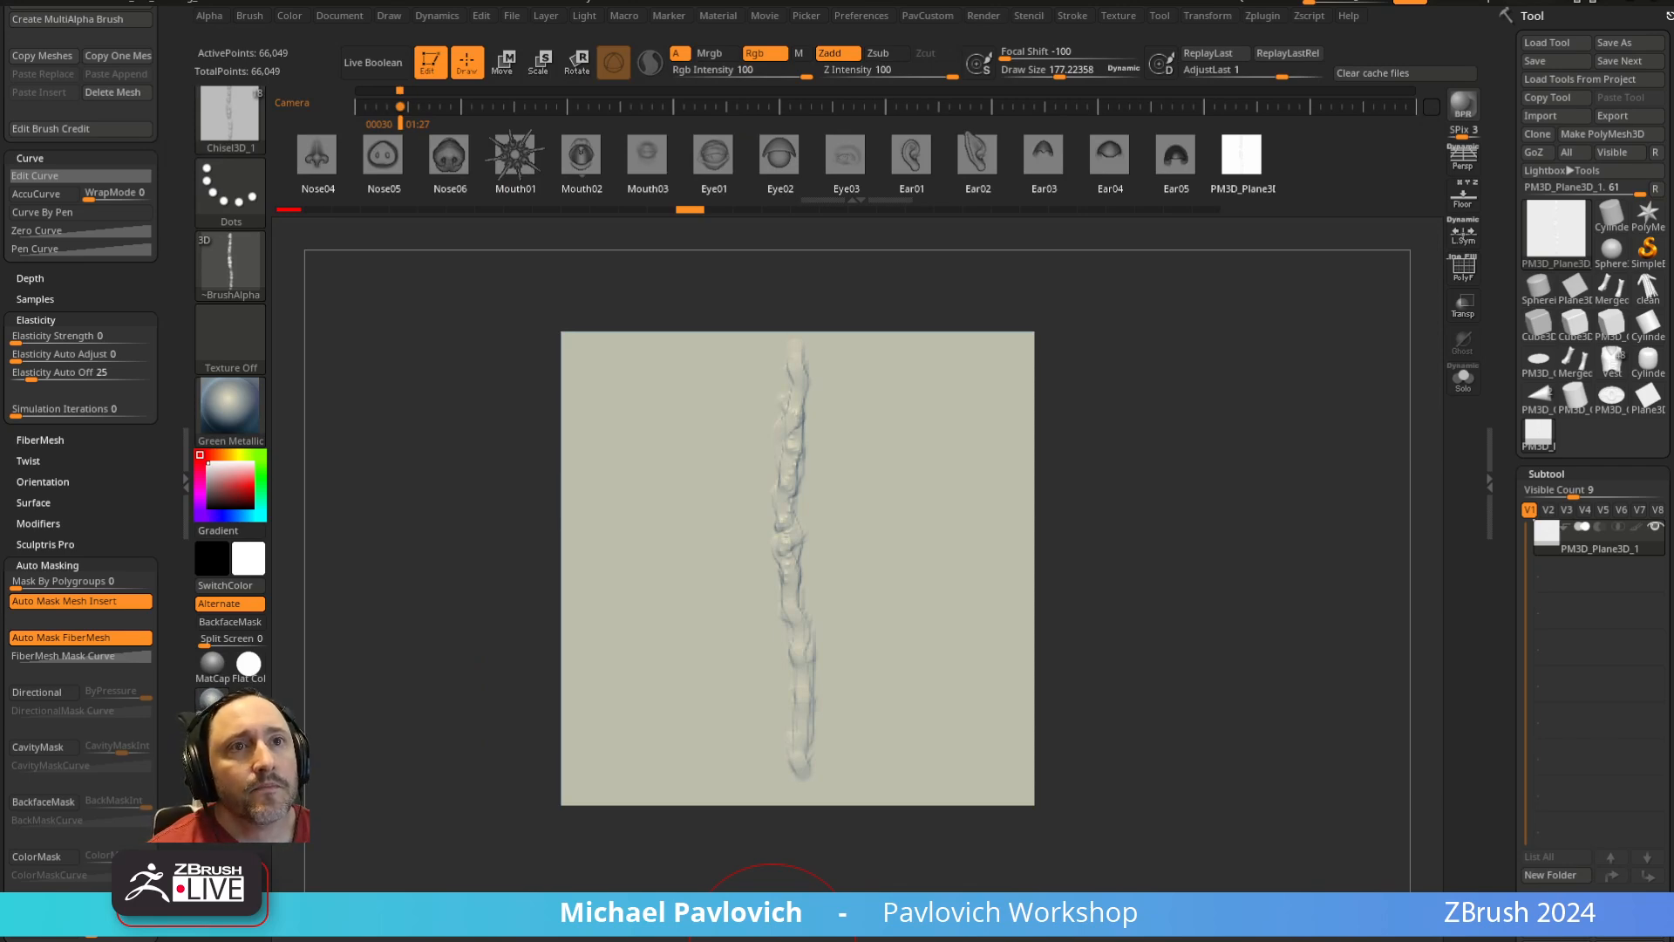
Switch to the Vest tool, choose the Standard brush, and set its draw size to about 14
left_click(1613, 364)
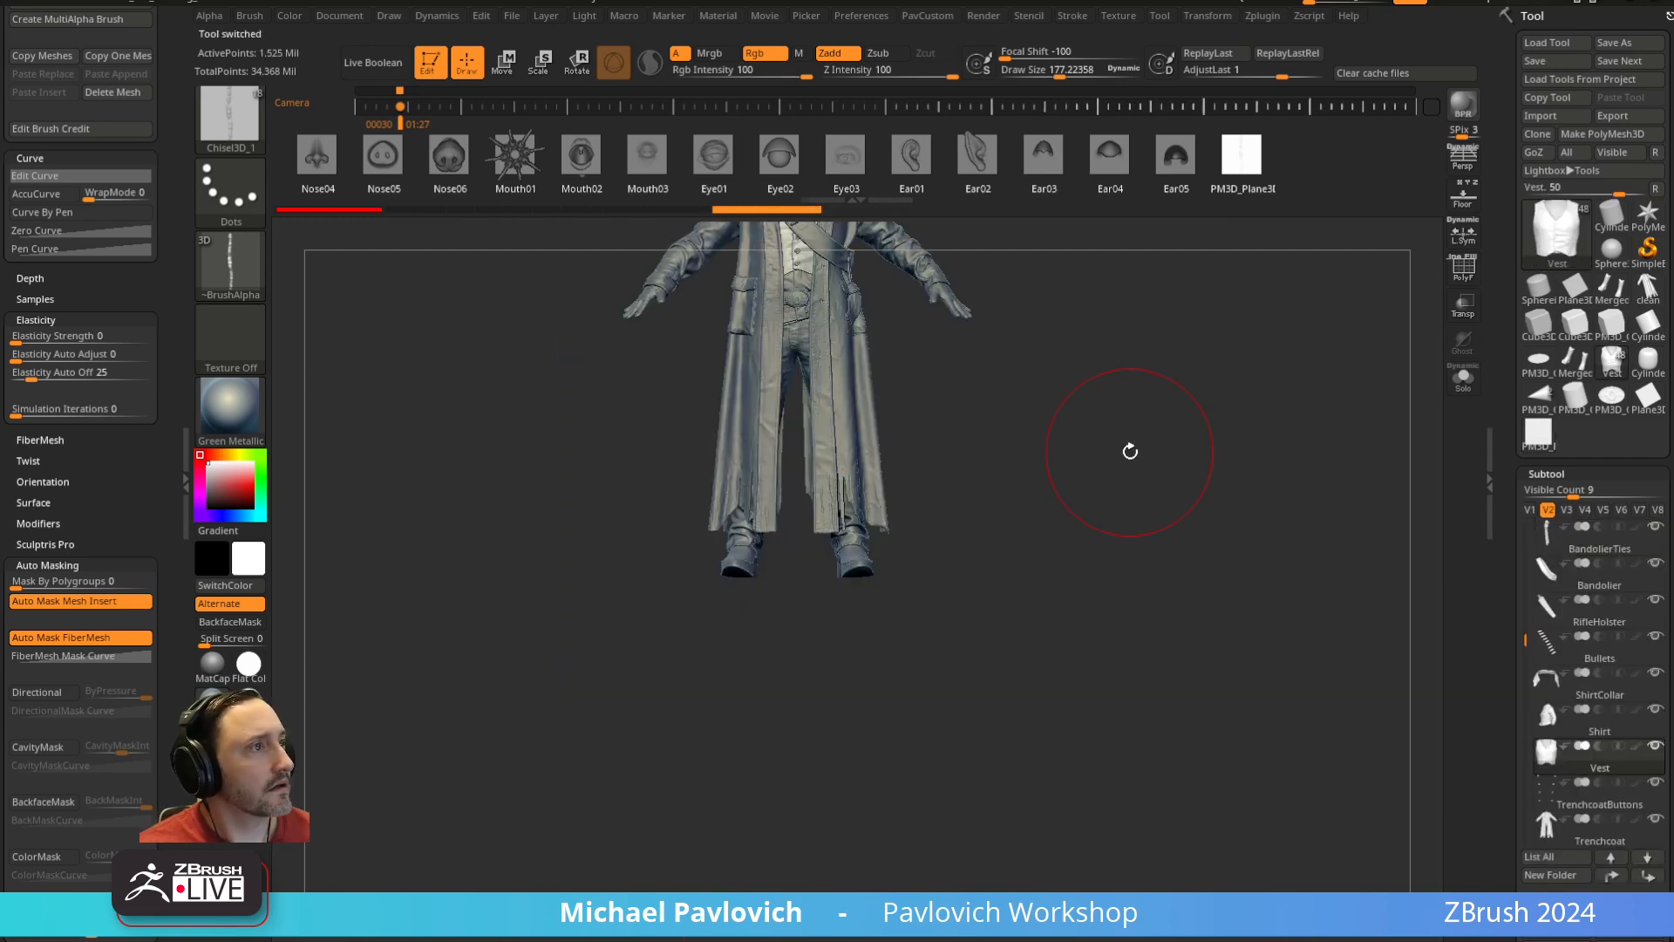
left_click_drag(1312, 419, 1248, 470, "alt")
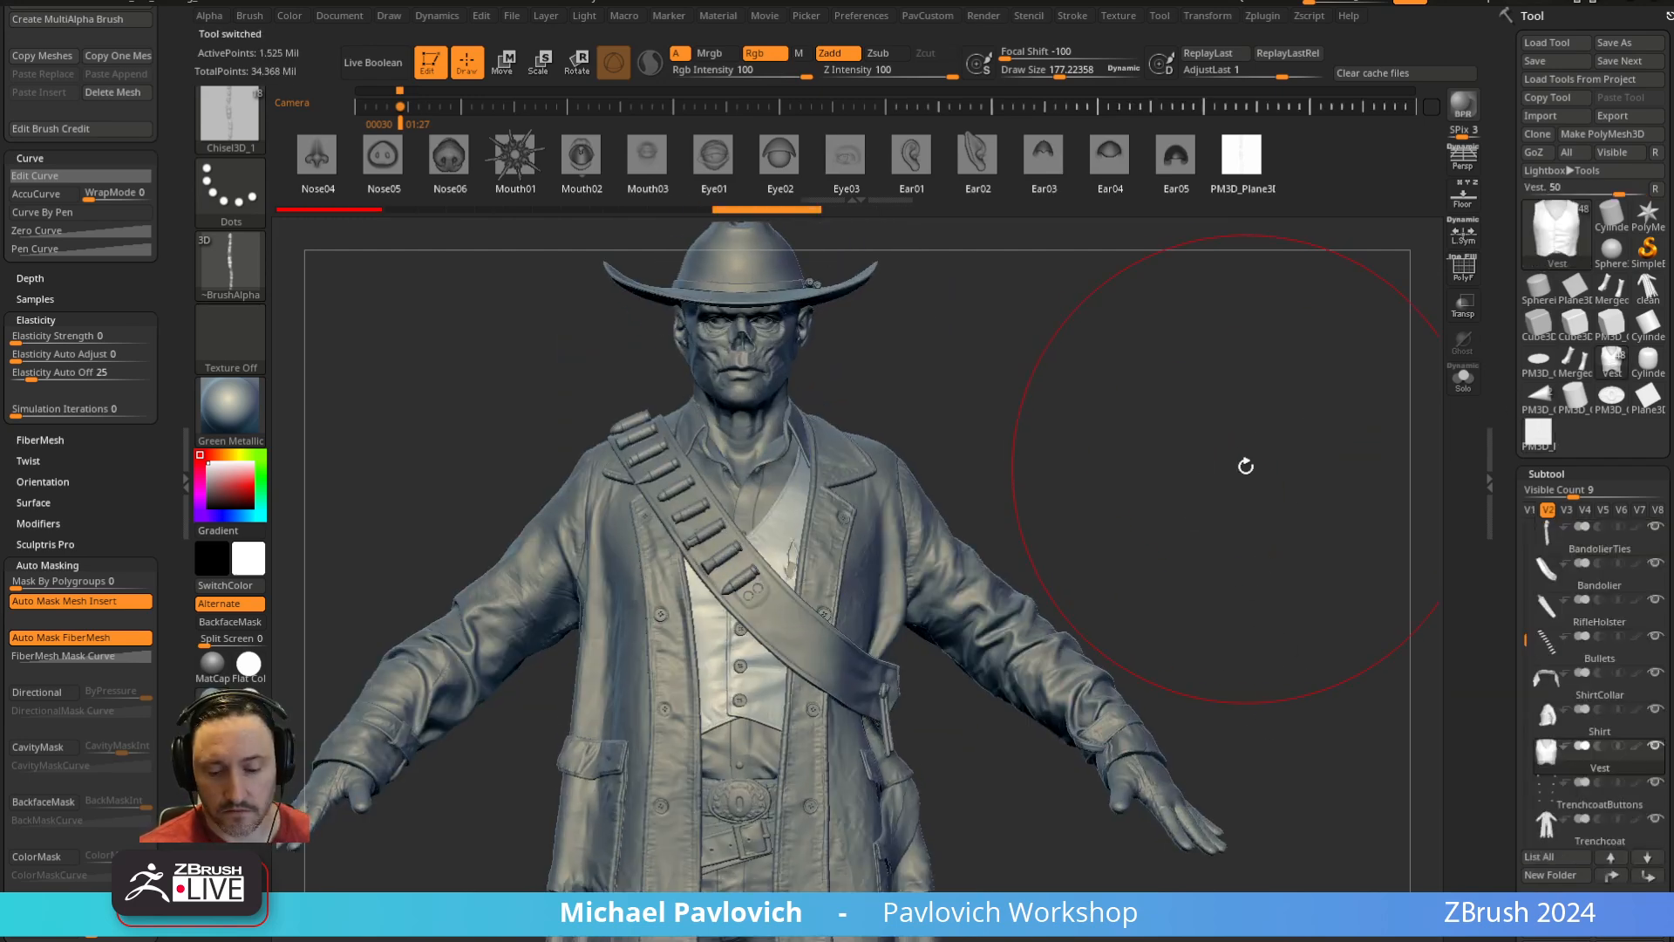
key("comma")
key("comma")
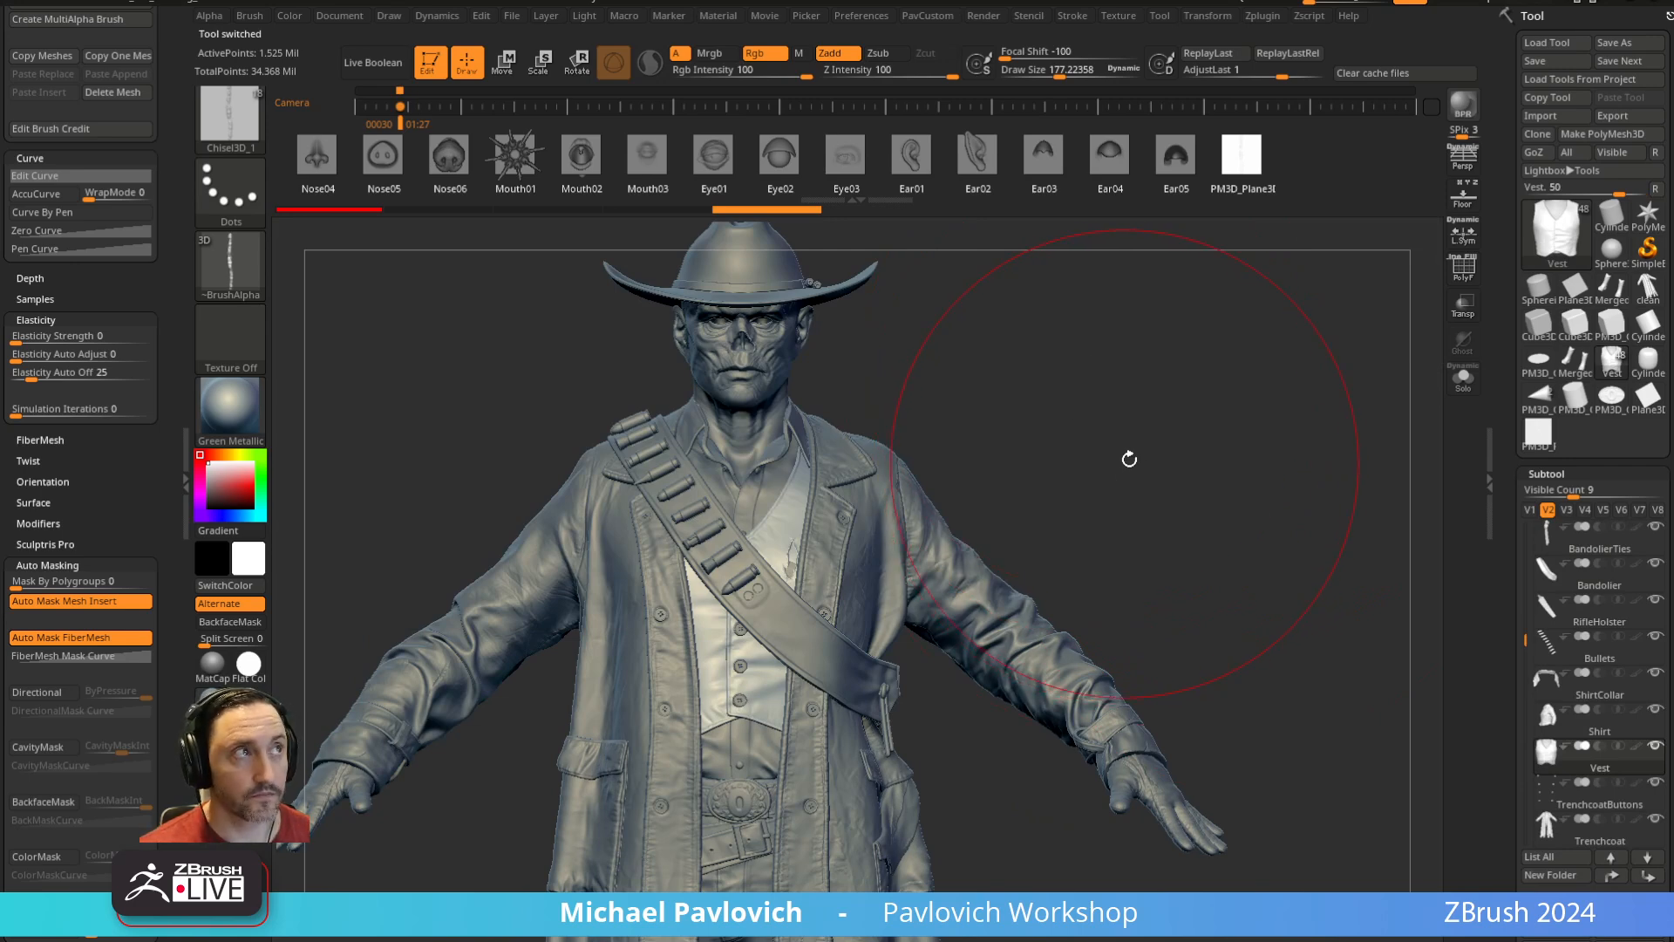
key("b")
key("s")
key("t")
mouse_move(1132, 458)
left_mouse_down()
mouse_move(1173, 430)
mouse_move(1147, 437)
mouse_move(1207, 441)
left_mouse_up()
key("s")
left_click_drag(909, 575, 893, 577)
left_click_drag(1080, 385, 1148, 452, "alt")
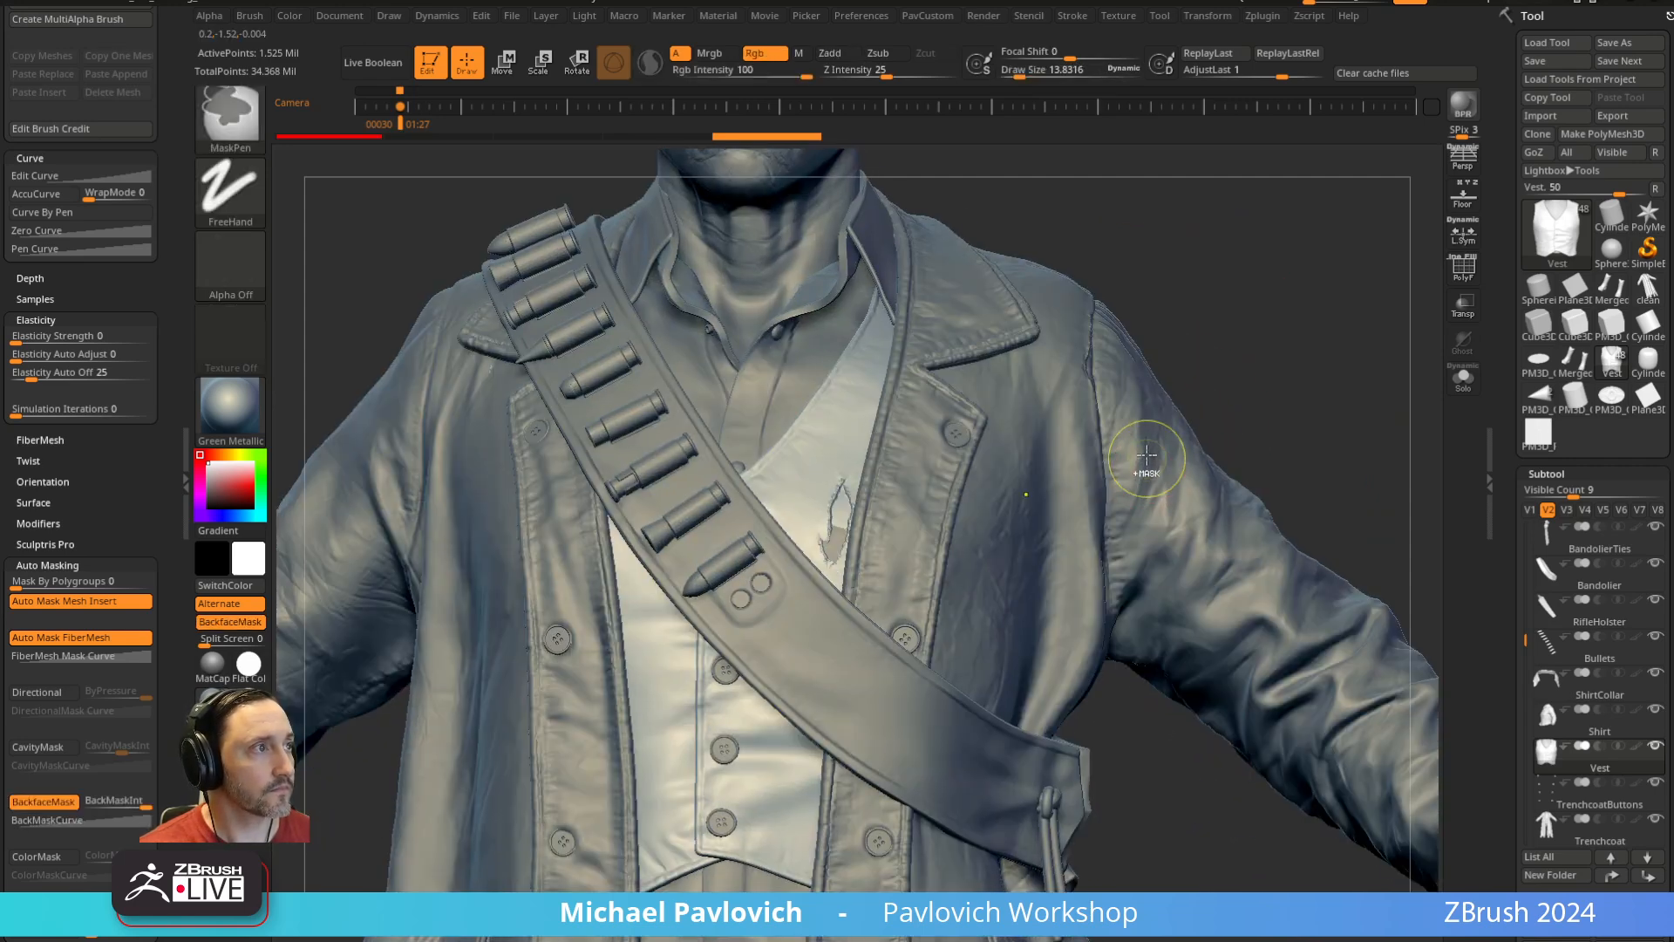
Undo the tear on the vest and set the brush's draw size to about 12
key("ctrl+z")
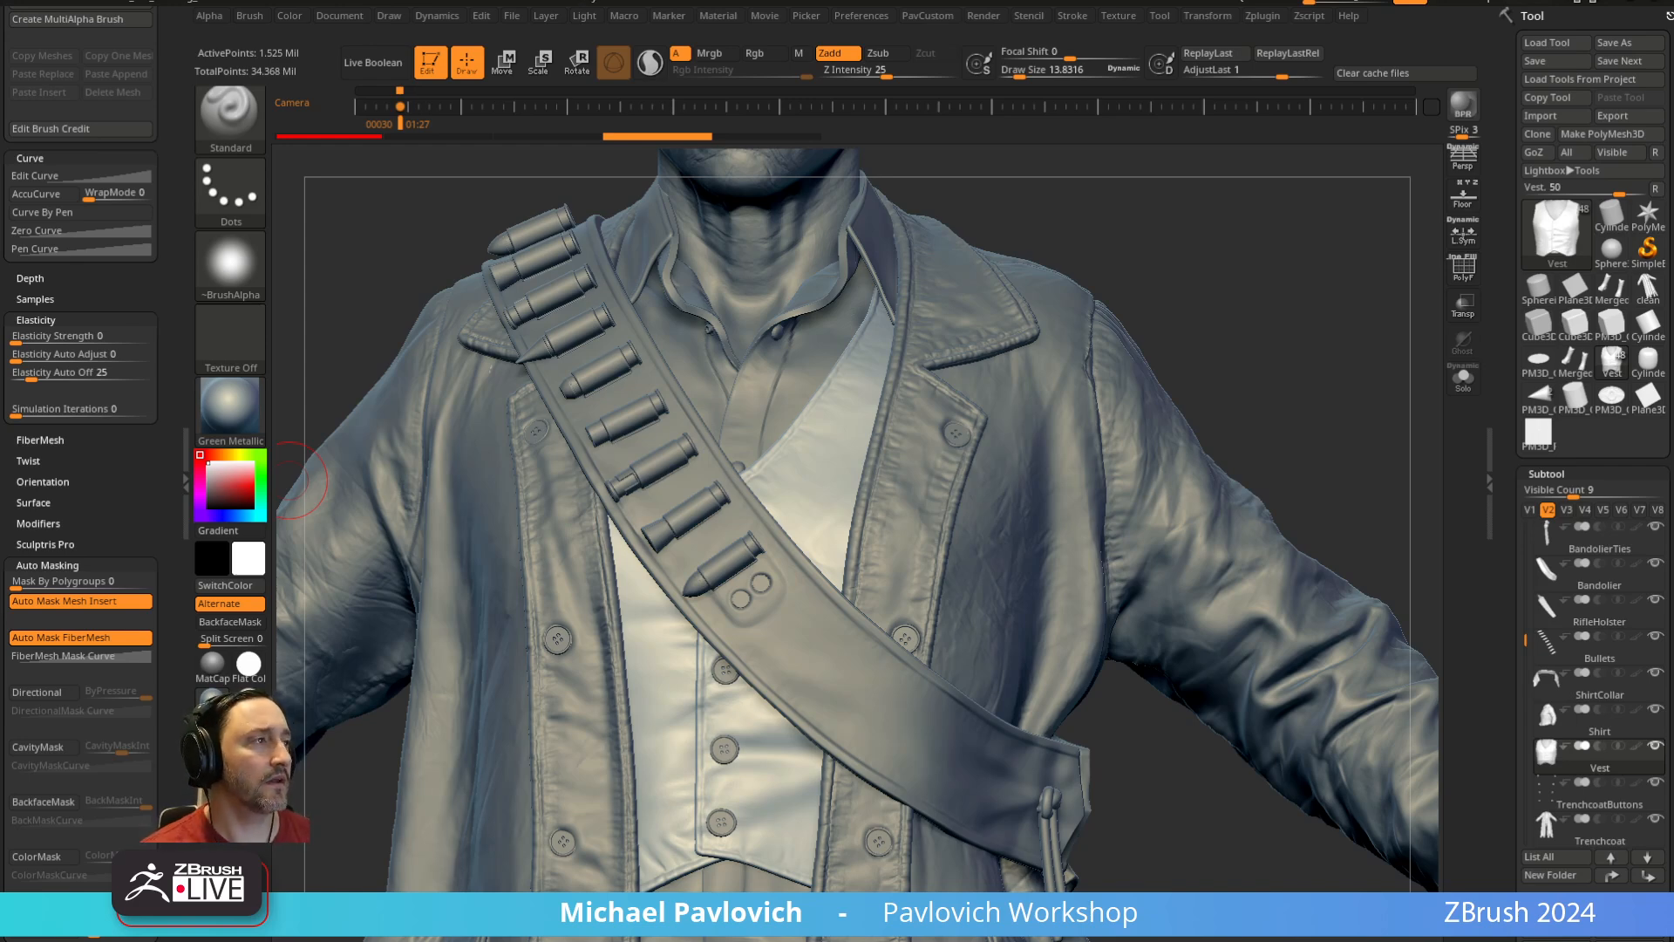
mouse_move(1179, 302)
left_mouse_down()
mouse_move(1282, 340)
mouse_move(1229, 265)
mouse_move(1186, 384)
left_mouse_up()
key("s")
left_click(1147, 399)
Select and isolate the pants, examine their waistband with the polyframe on, then restore the full shaded character
left_click_drag(1031, 780, 1010, 576, "alt")
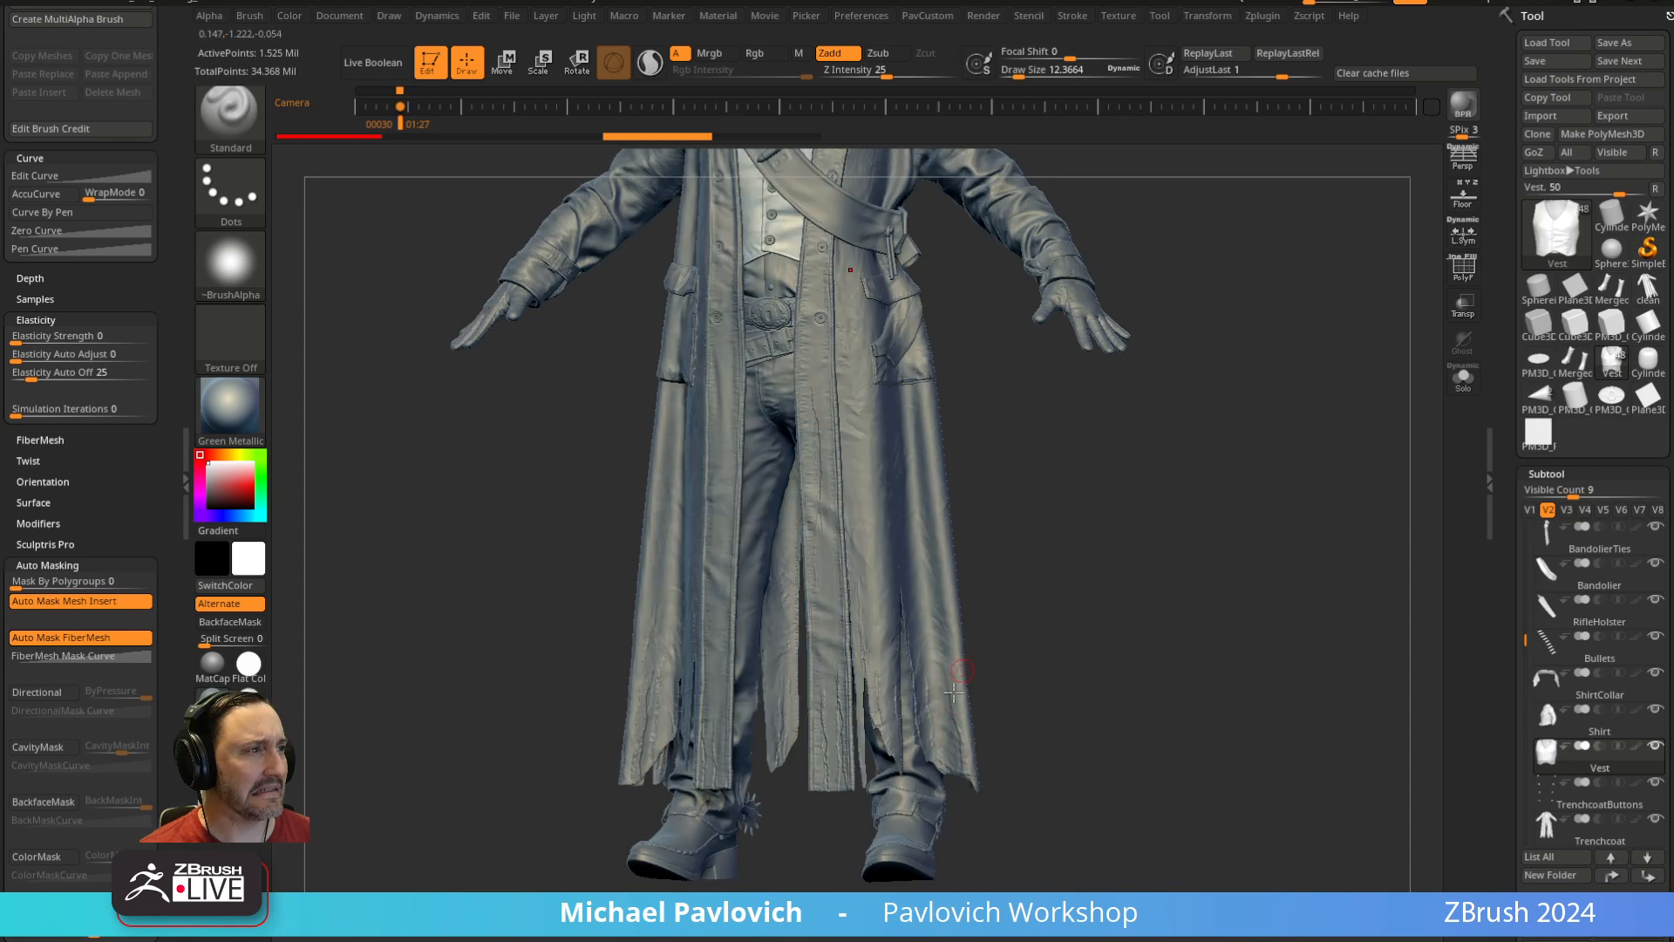
left_click(912, 782, "alt")
left_click(1464, 378)
left_click_drag(1297, 384, 987, 448)
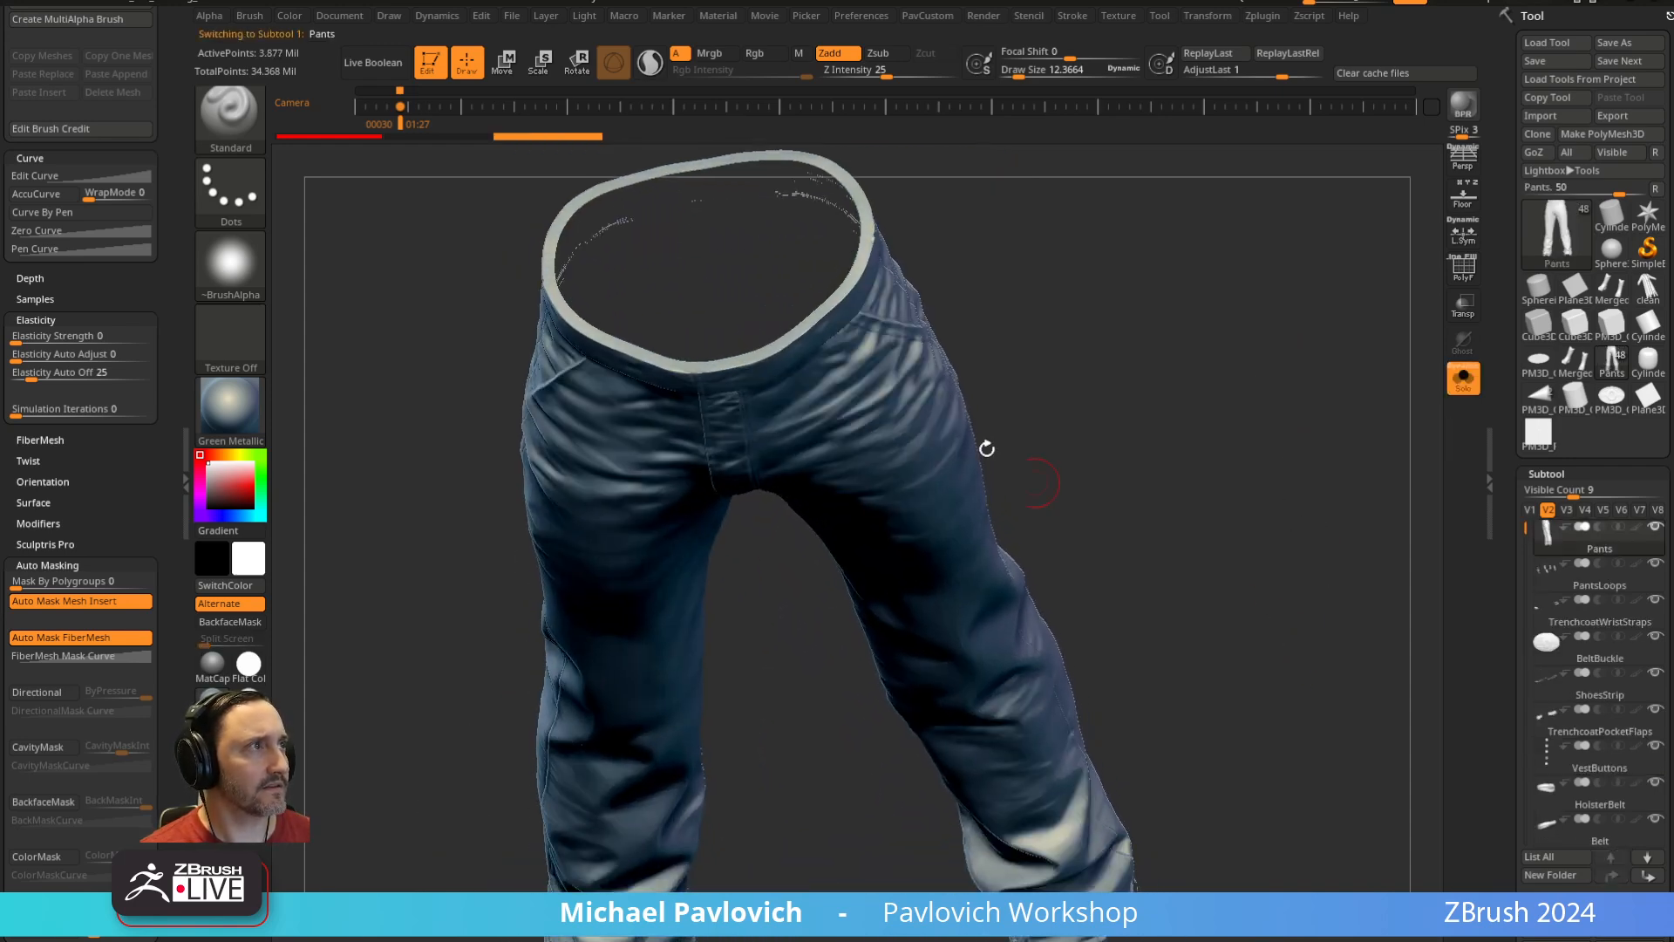
left_click(1464, 269)
left_click_drag(1289, 415, 1074, 429)
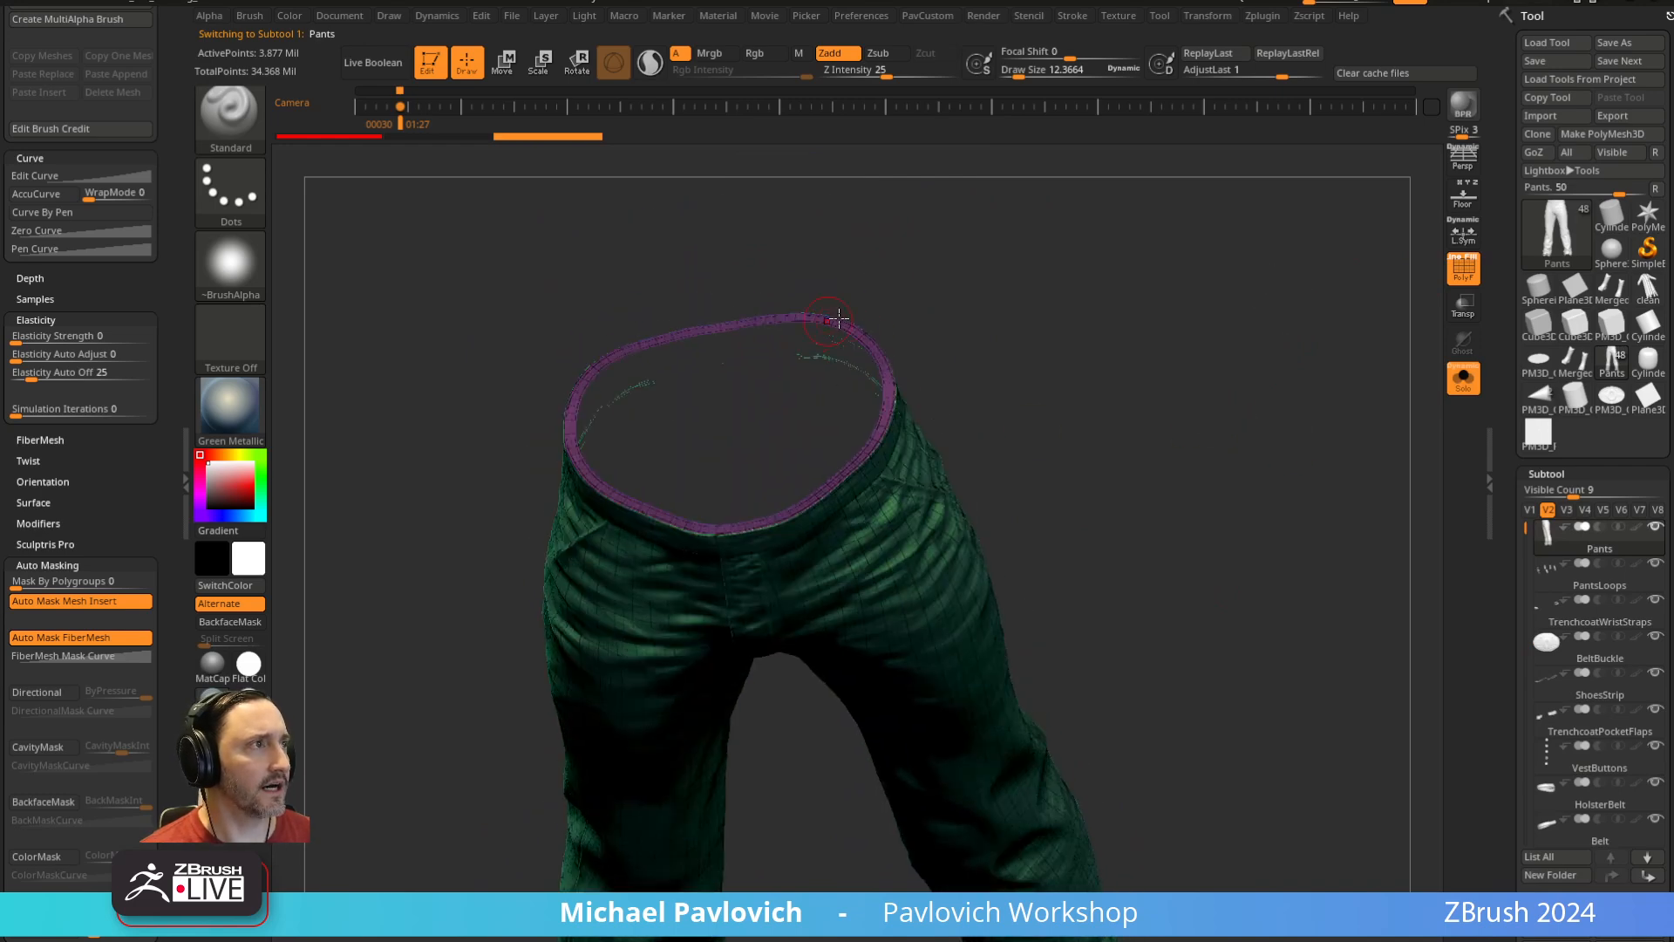
left_click(1464, 376)
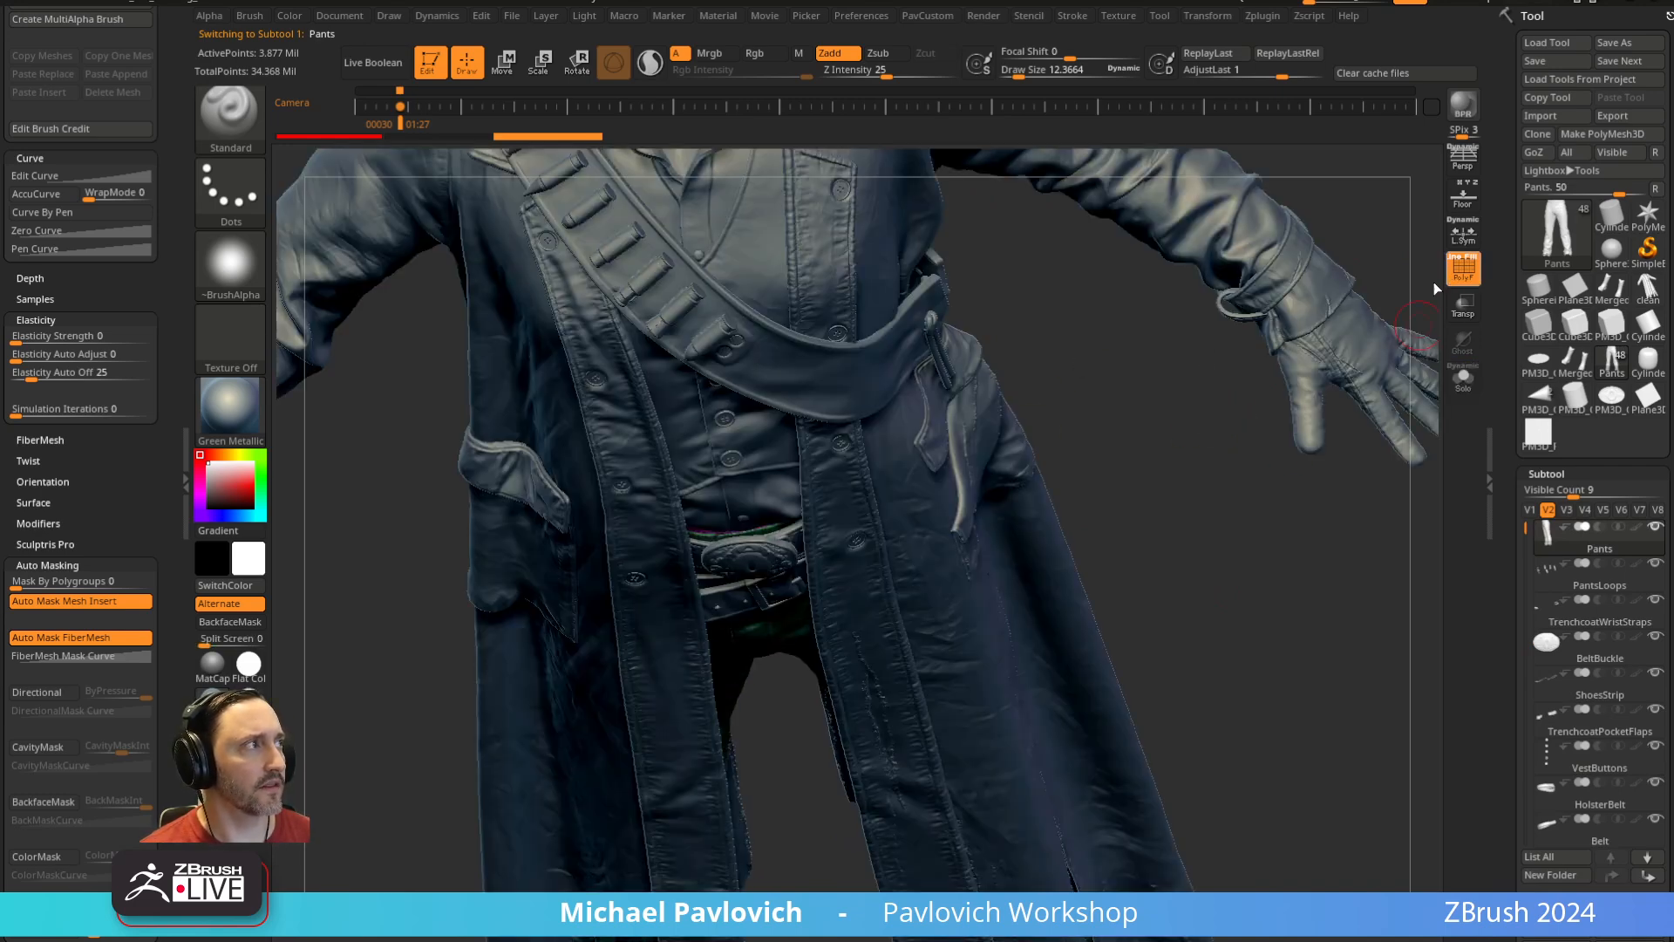
left_click(1463, 271)
left_click_drag(1214, 477, 1430, 314)
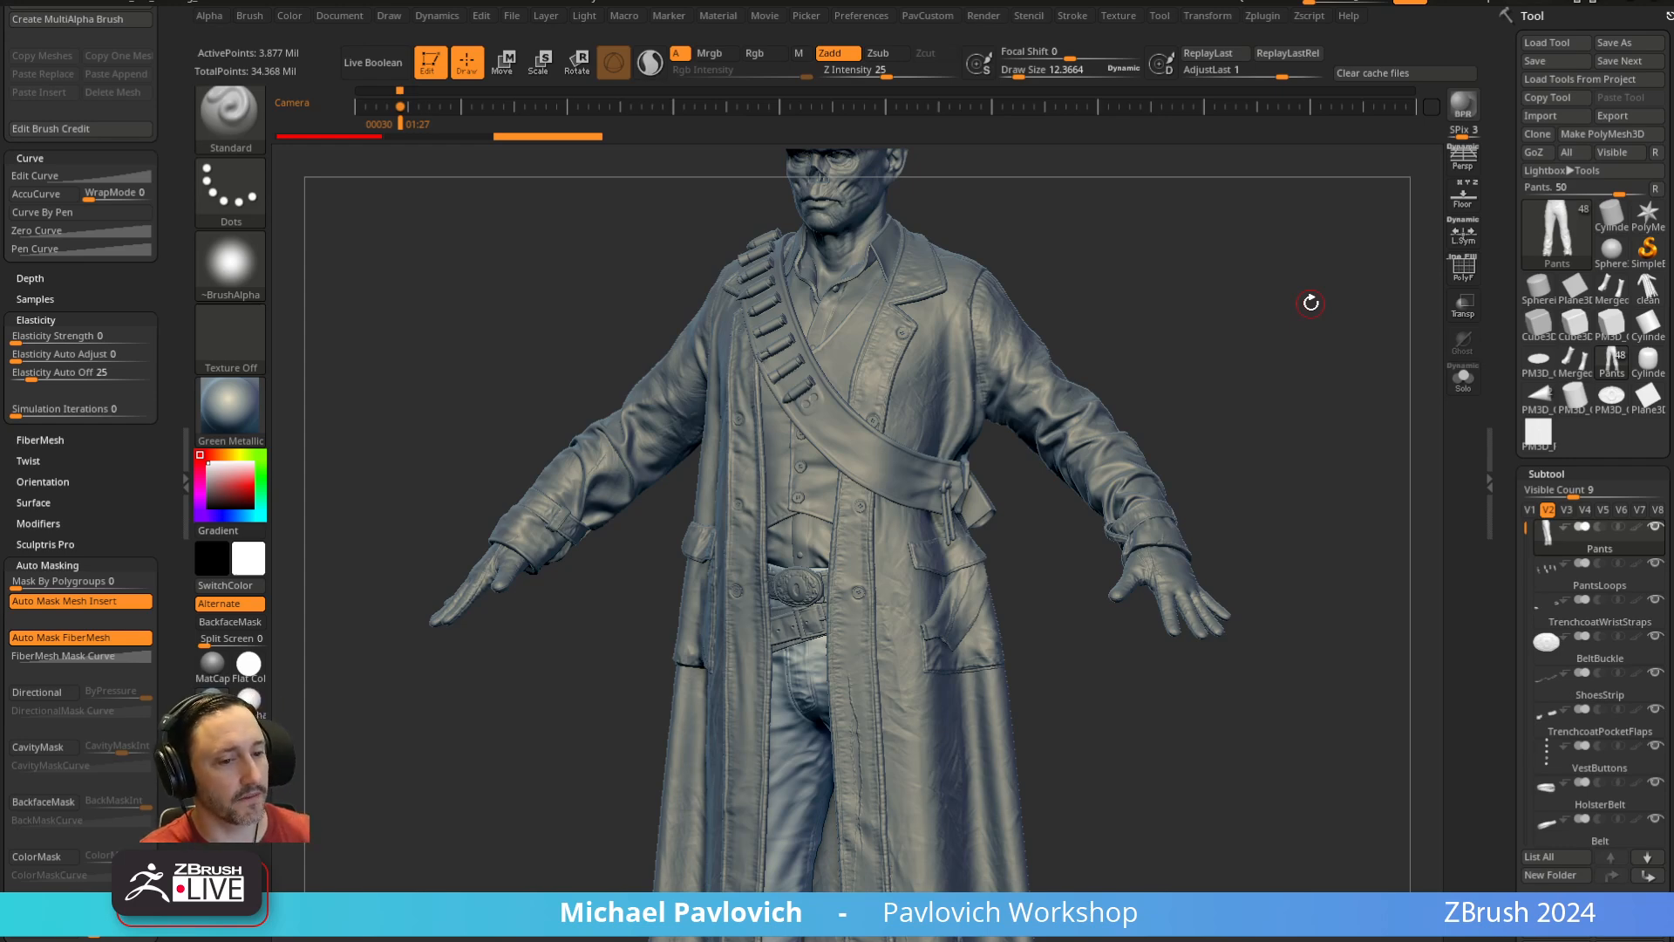
Isolate the pants with the polyframe on, drop them to the lowest subdivision level, and delete the higher levels
left_click_drag(1309, 359, 1304, 103, "alt")
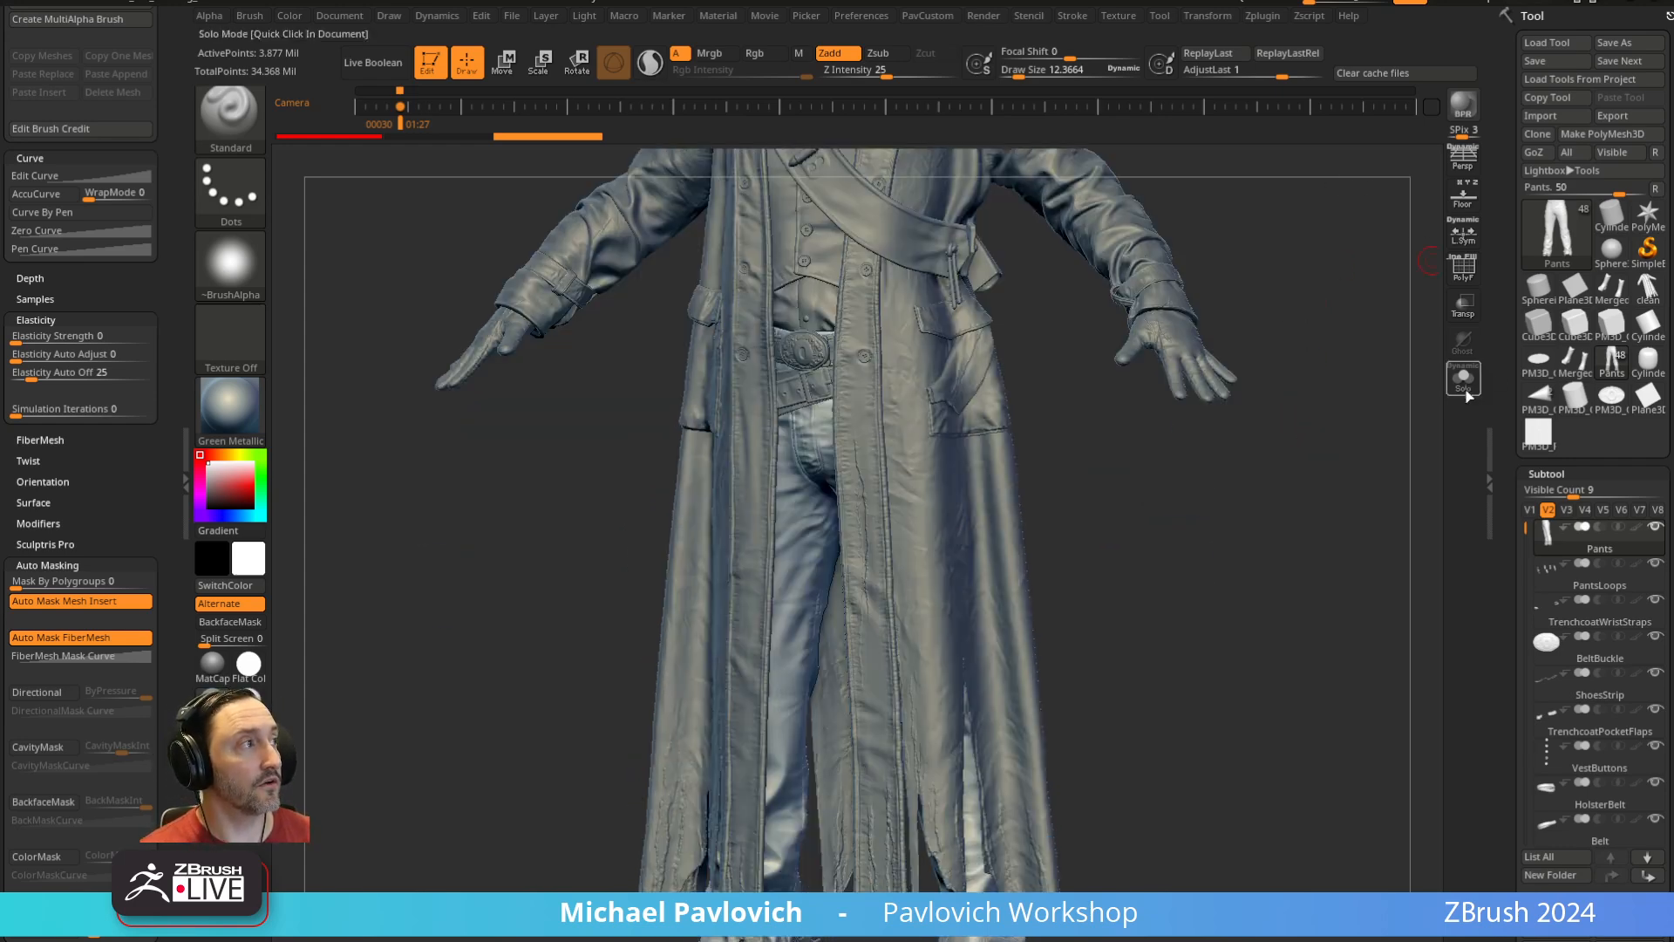
left_click(1463, 379)
left_click_drag(1291, 497, 1256, 477)
left_click_drag(1240, 463, 1274, 397)
left_click(1479, 279)
scroll(1537, 242, "down", 10)
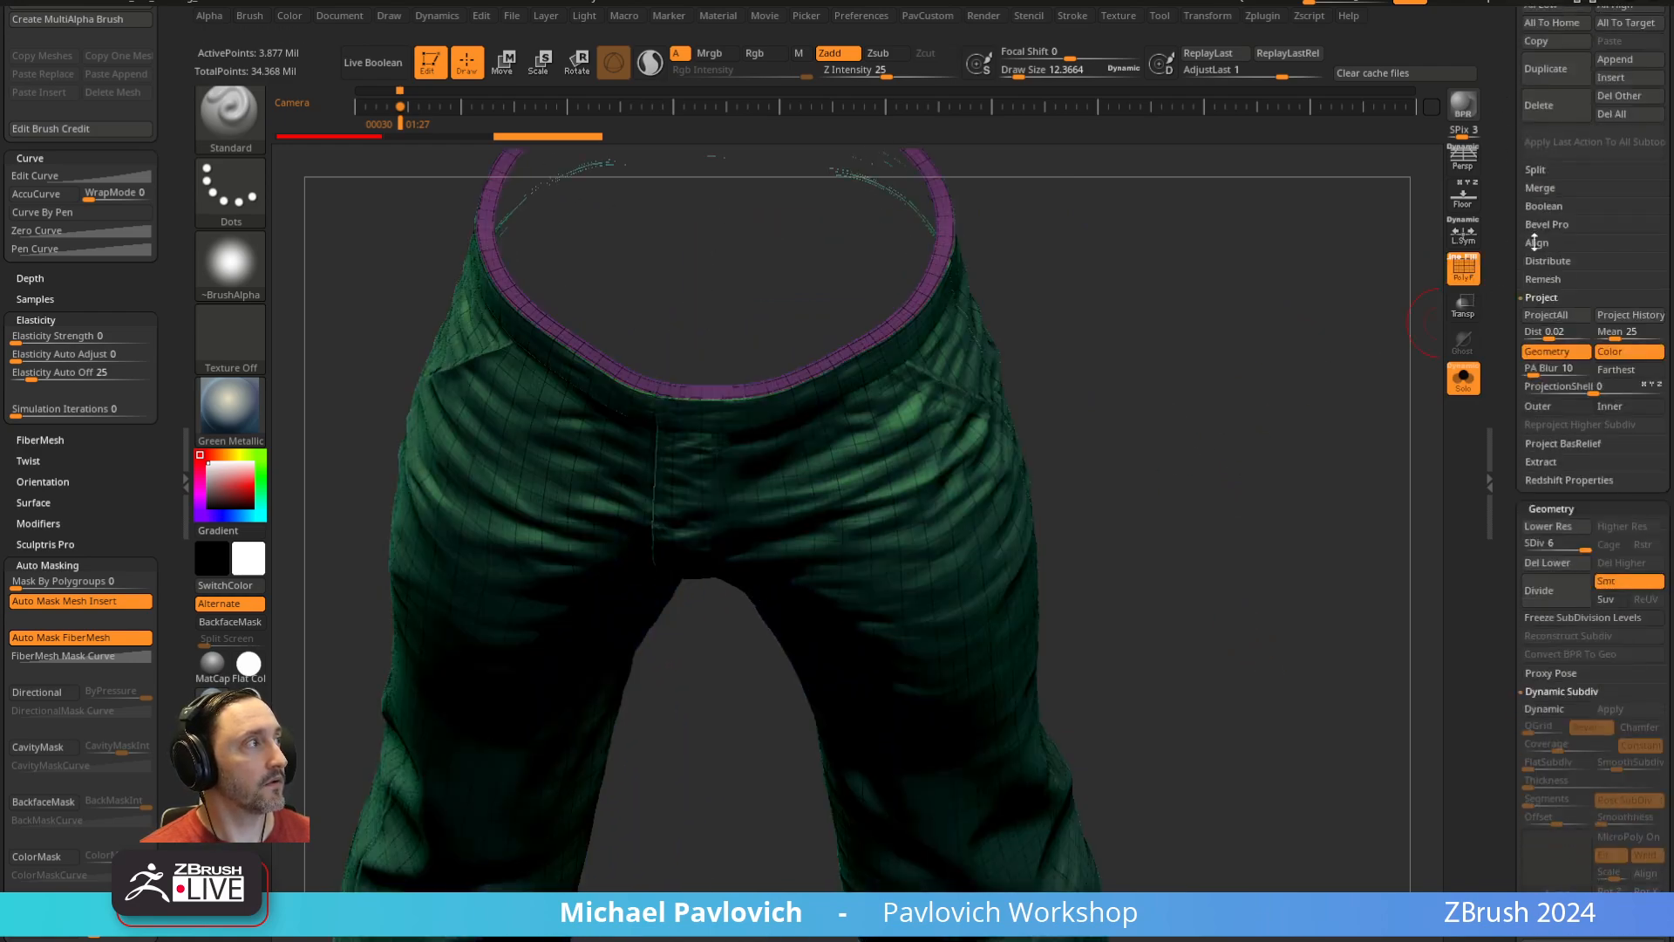
left_click_drag(1549, 551, 1538, 565)
left_click(1610, 565)
Hide the inner waistband polygroup of the pants and delete the hidden geometry
left_click_drag(1174, 336, 1275, 623, "alt")
left_click(1037, 569, "ctrl+shift")
left_click_drag(1191, 425, 1247, 475, "ctrl+shift")
key("space")
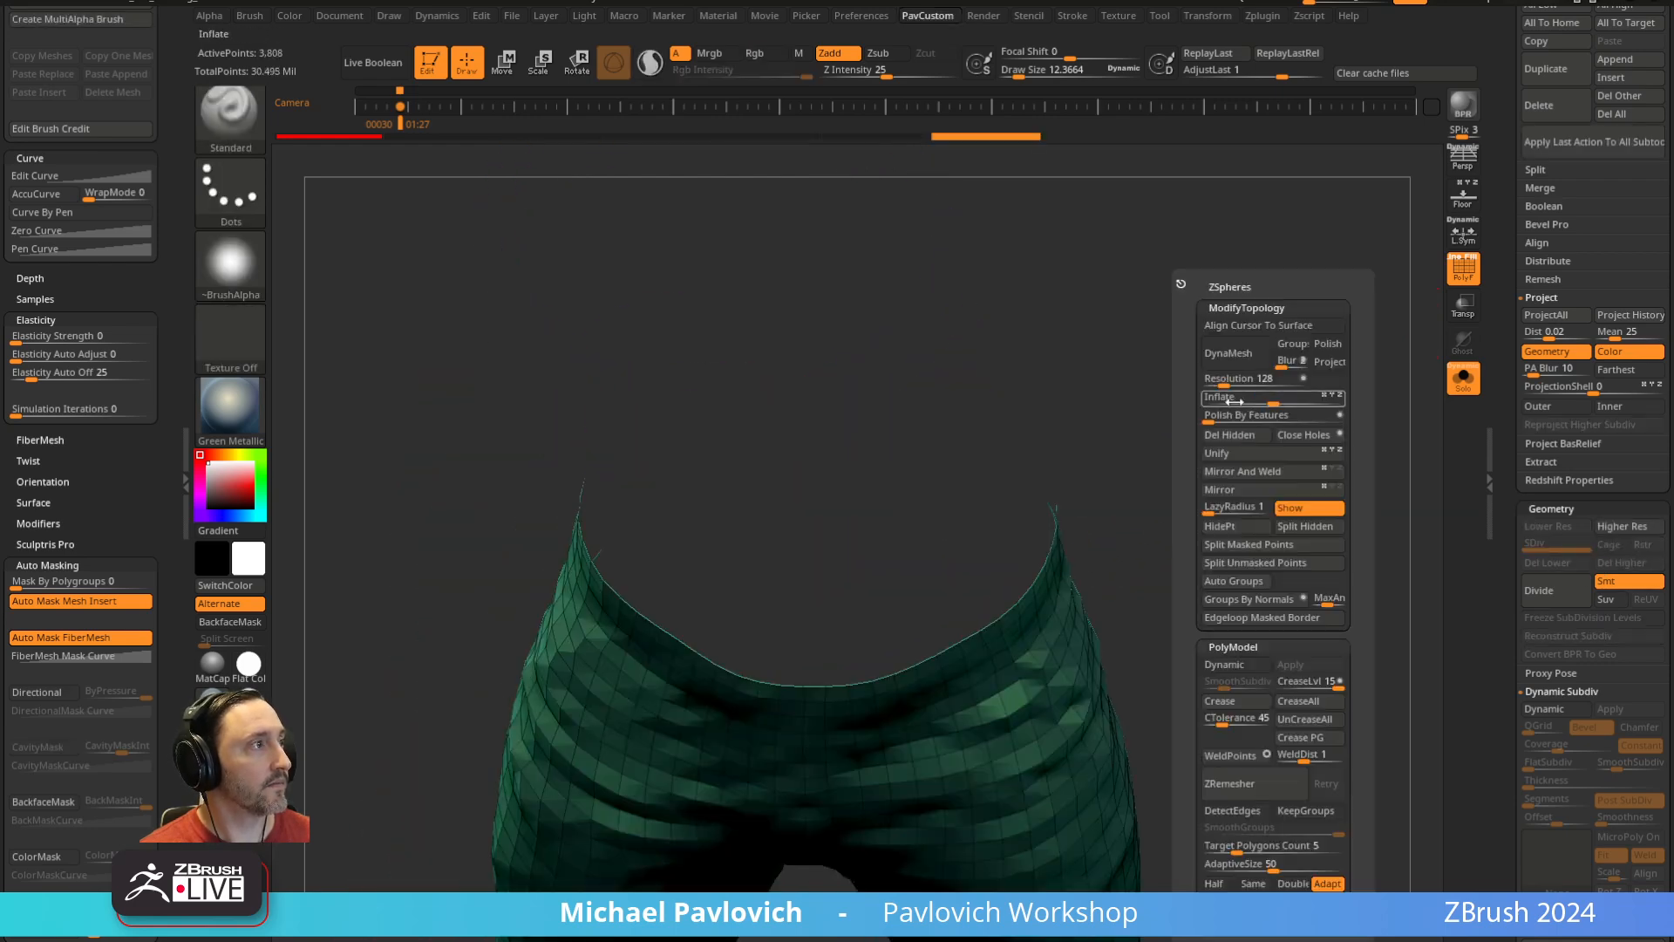
left_click(1224, 435)
Cap the open waist of the pants using the ZModeler brush's edge action Close with the Convex Hole target
key("b")
key("z")
key("m")
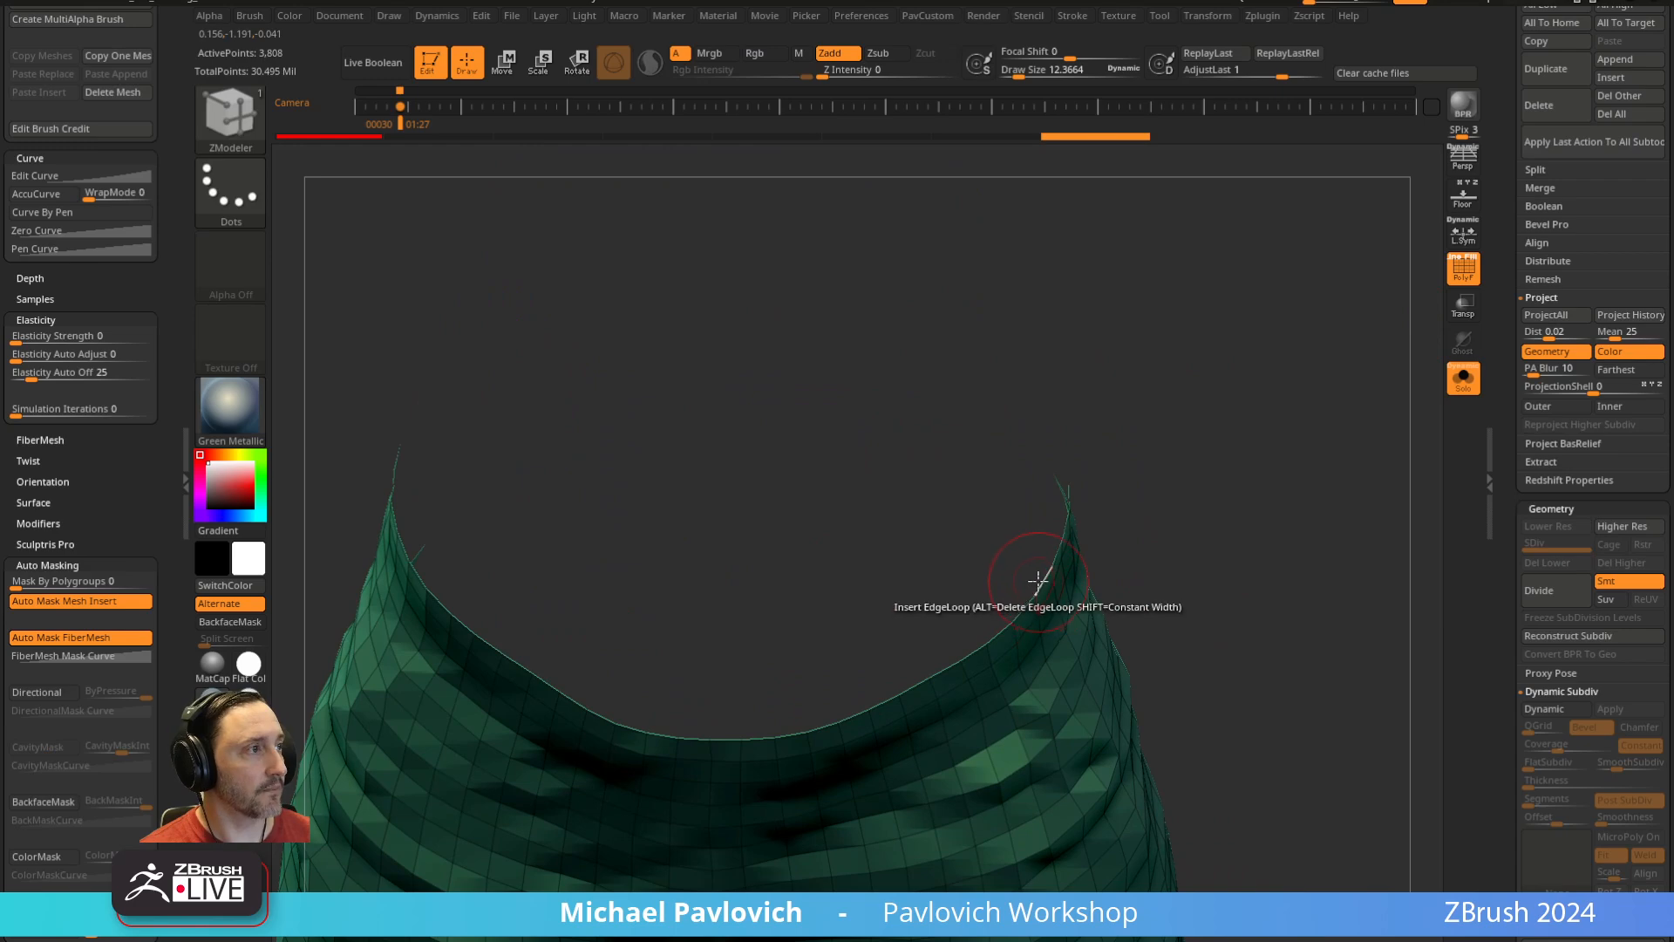
key("space")
left_click(863, 482)
left_click(976, 639)
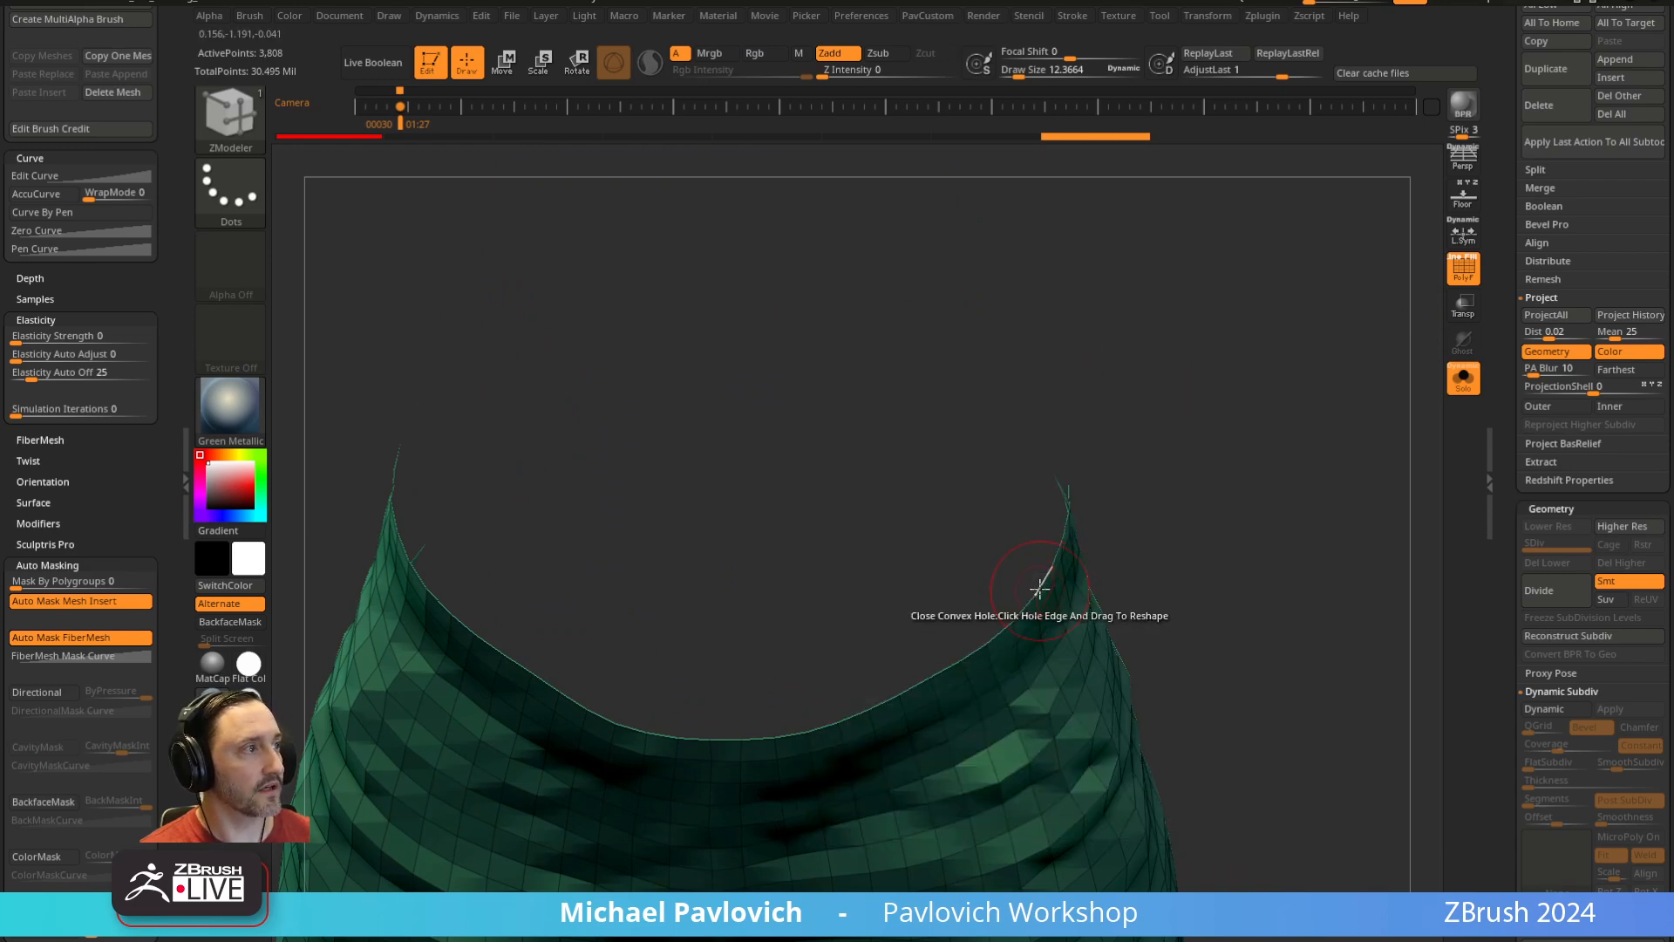
left_click(1033, 590)
Isolate the new waist cap, assign it its own polygroup, and show the whole pants mesh again
left_click(733, 516, "ctrl+shift")
key("ctrl+w")
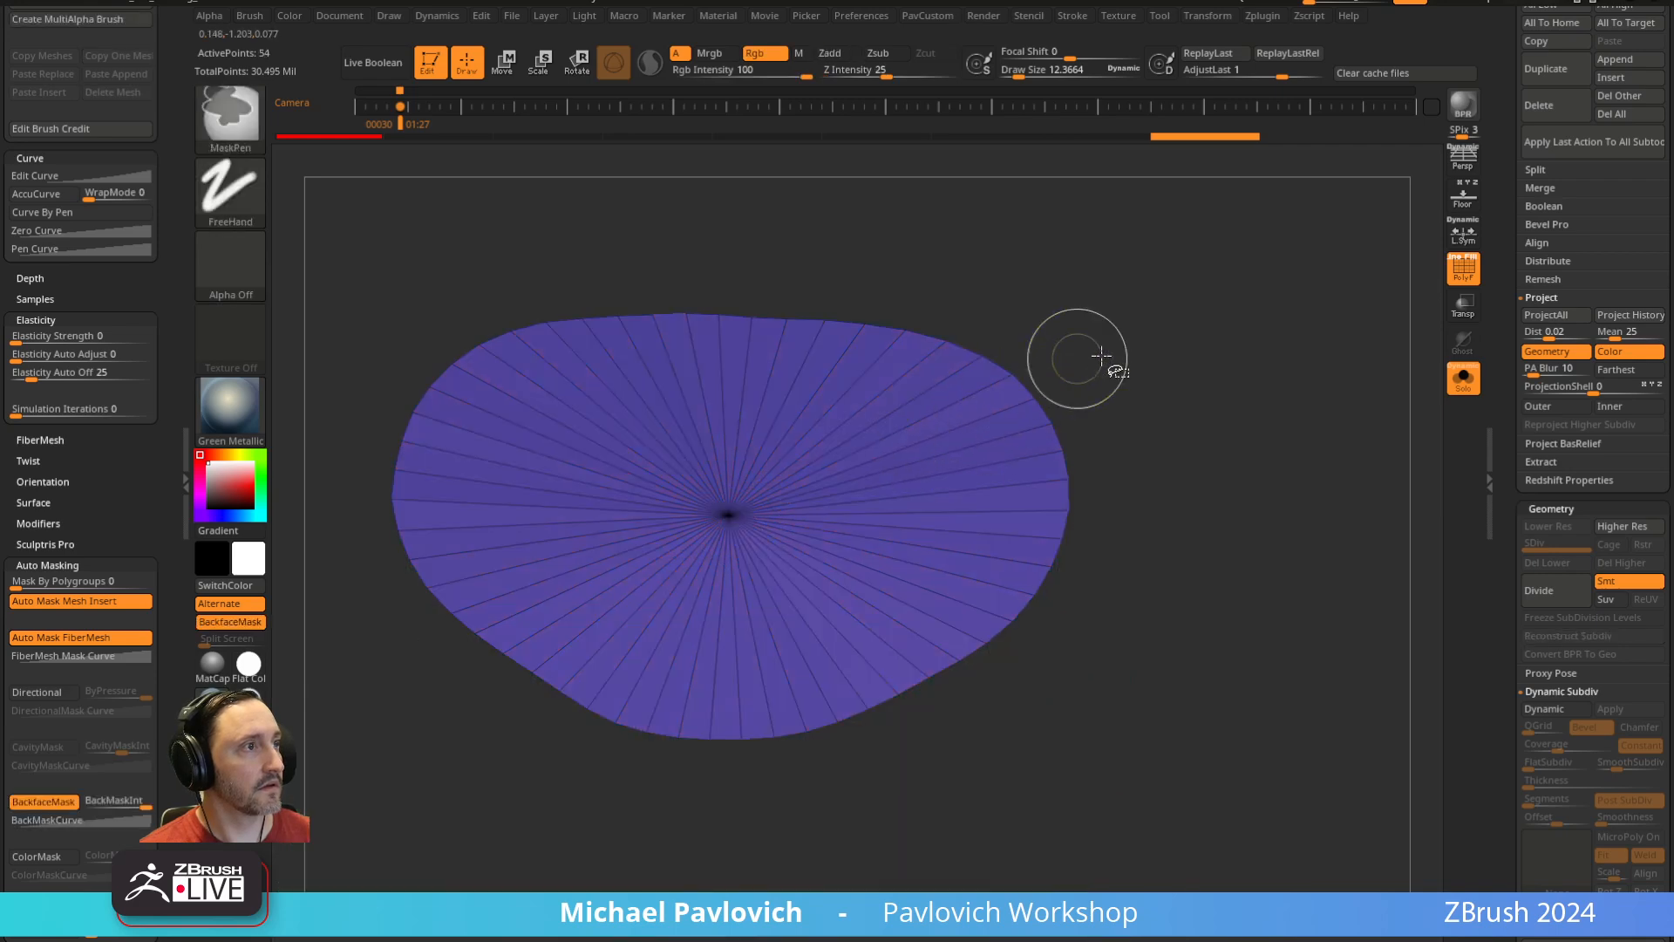
left_click(1078, 359, "ctrl+shift")
Insert concentric edge loops across the waist cap using ZModeler's Insert edge action with Multiple EdgeLoops
key("space")
left_click(940, 321)
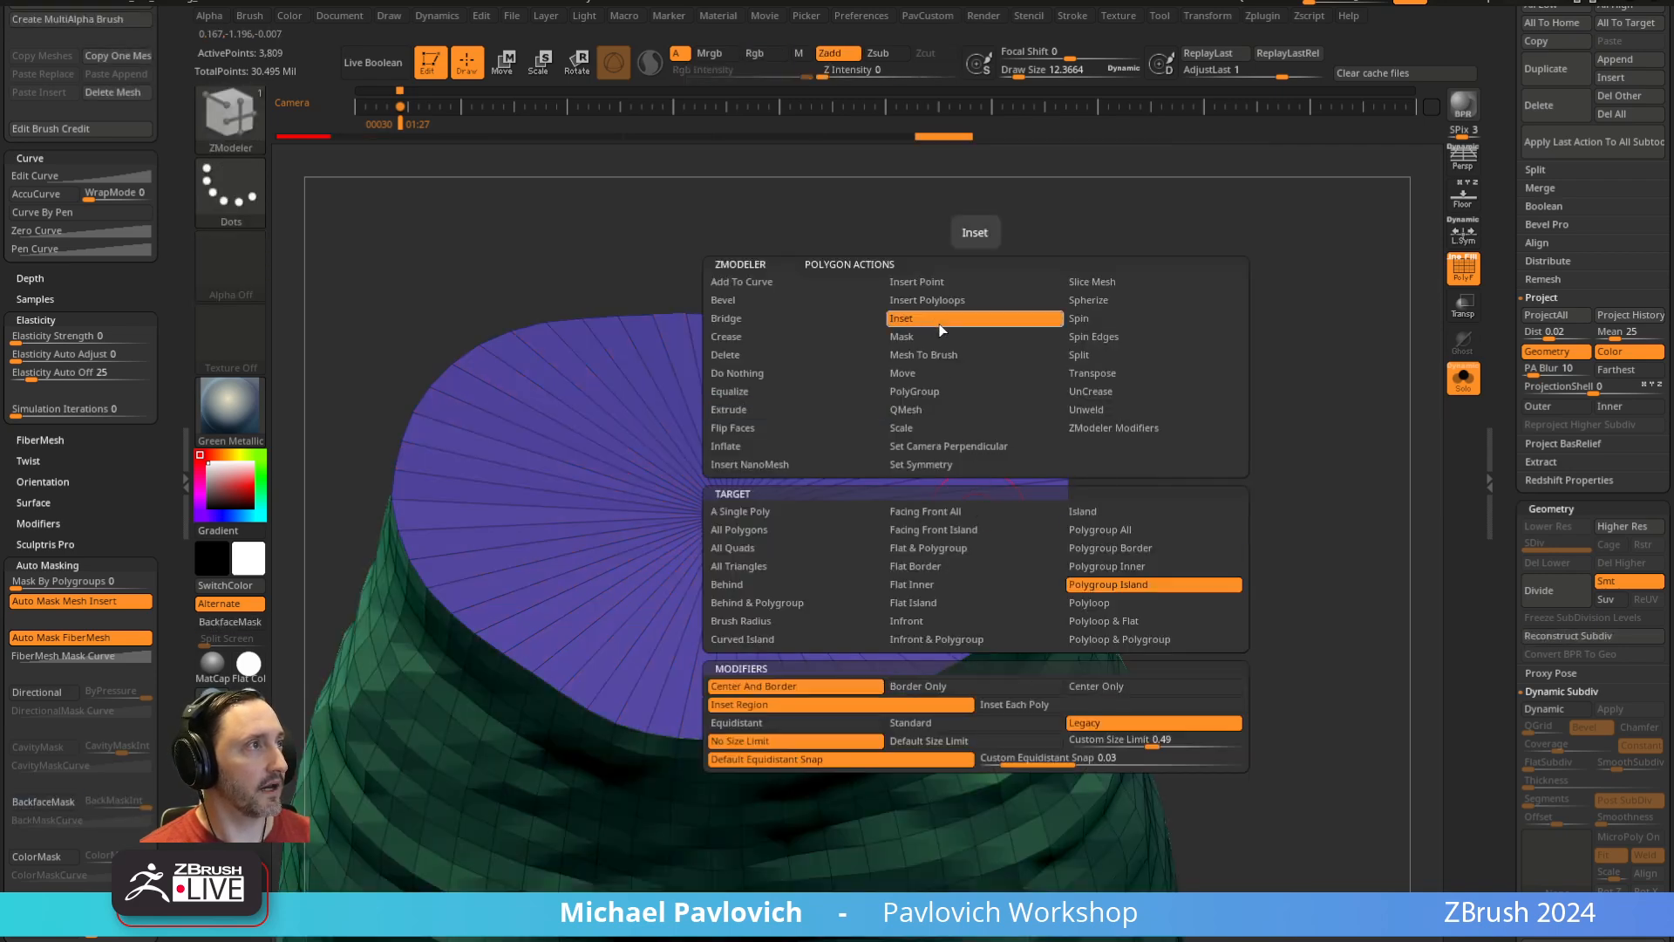
key("space")
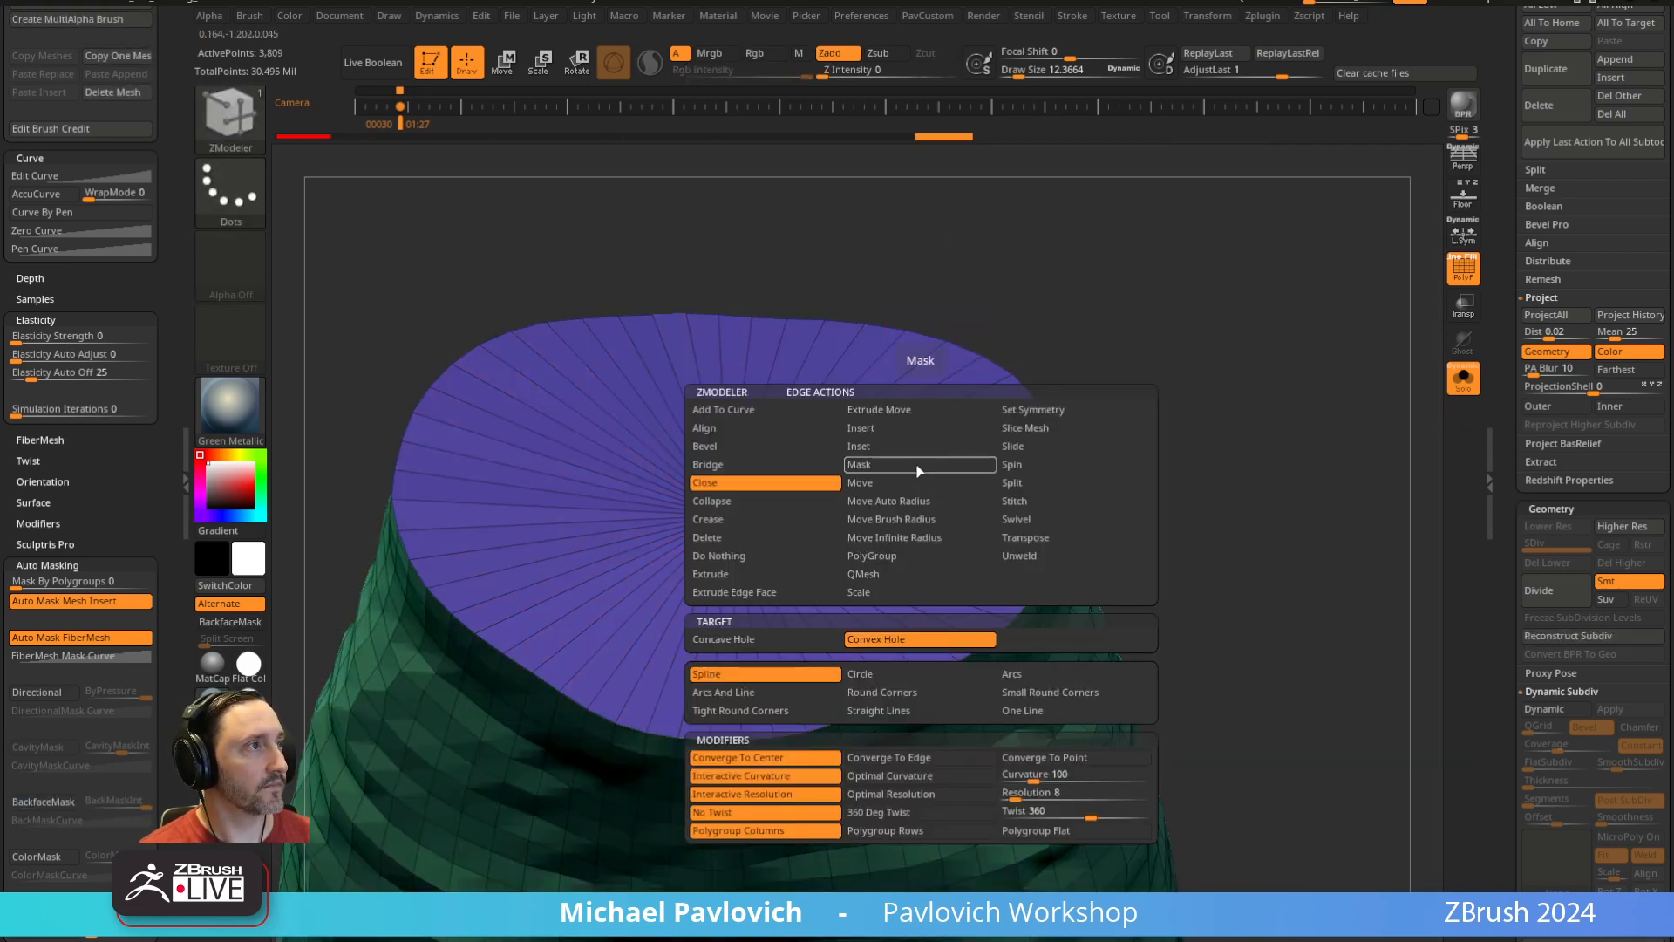
left_click(875, 431)
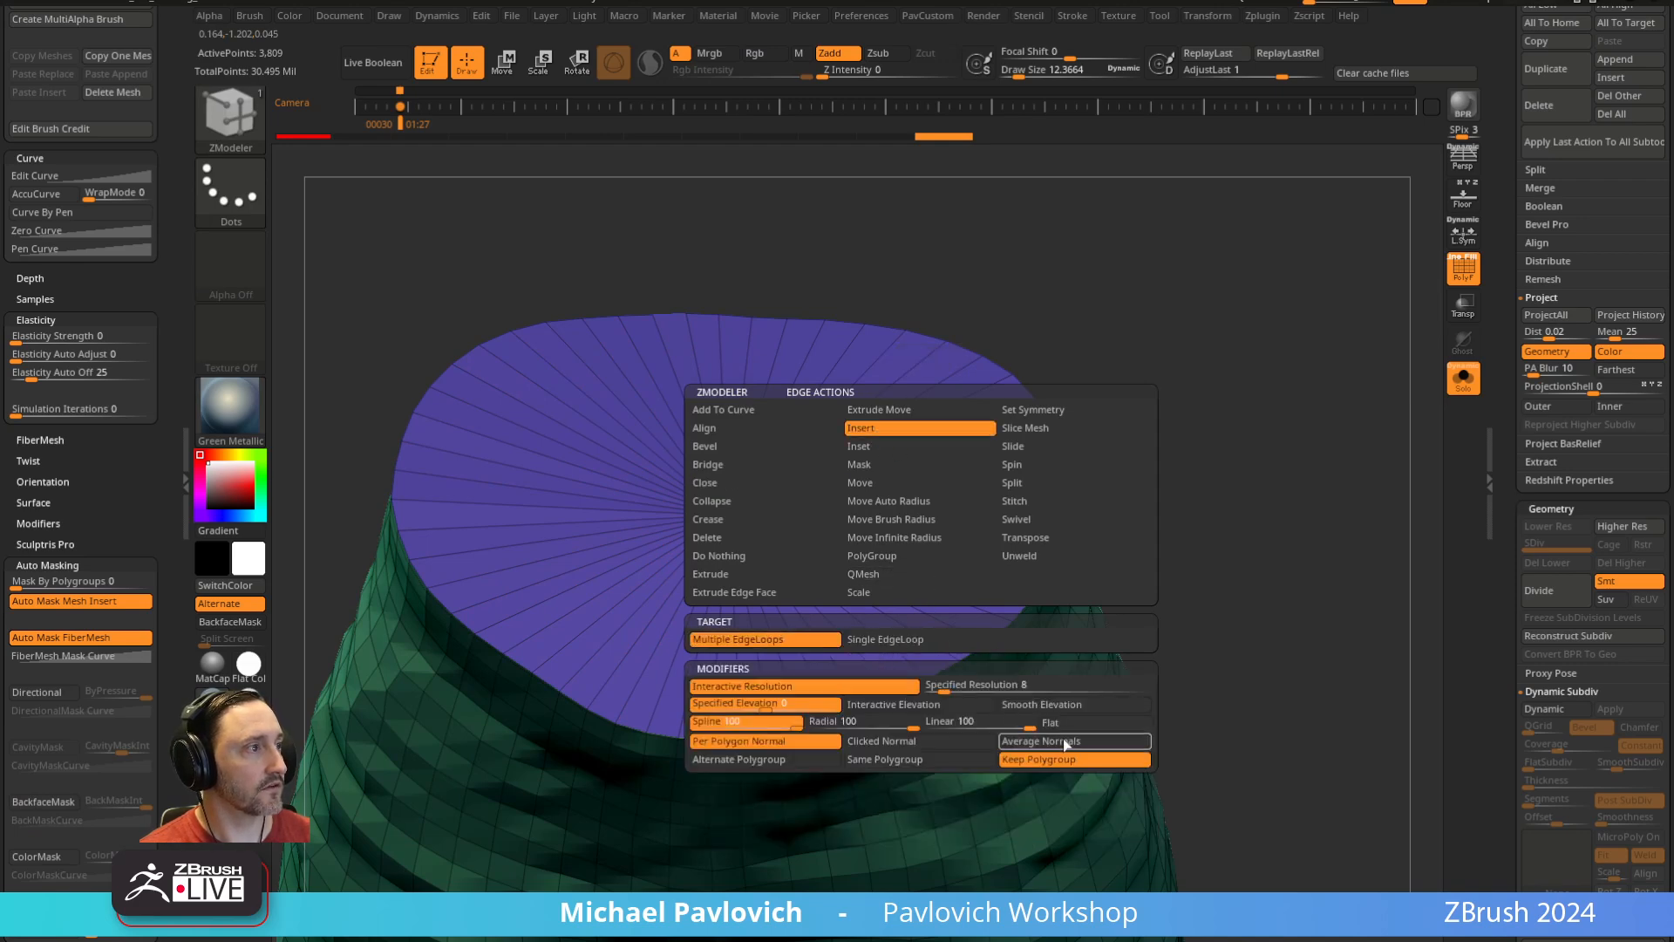
left_click(996, 548)
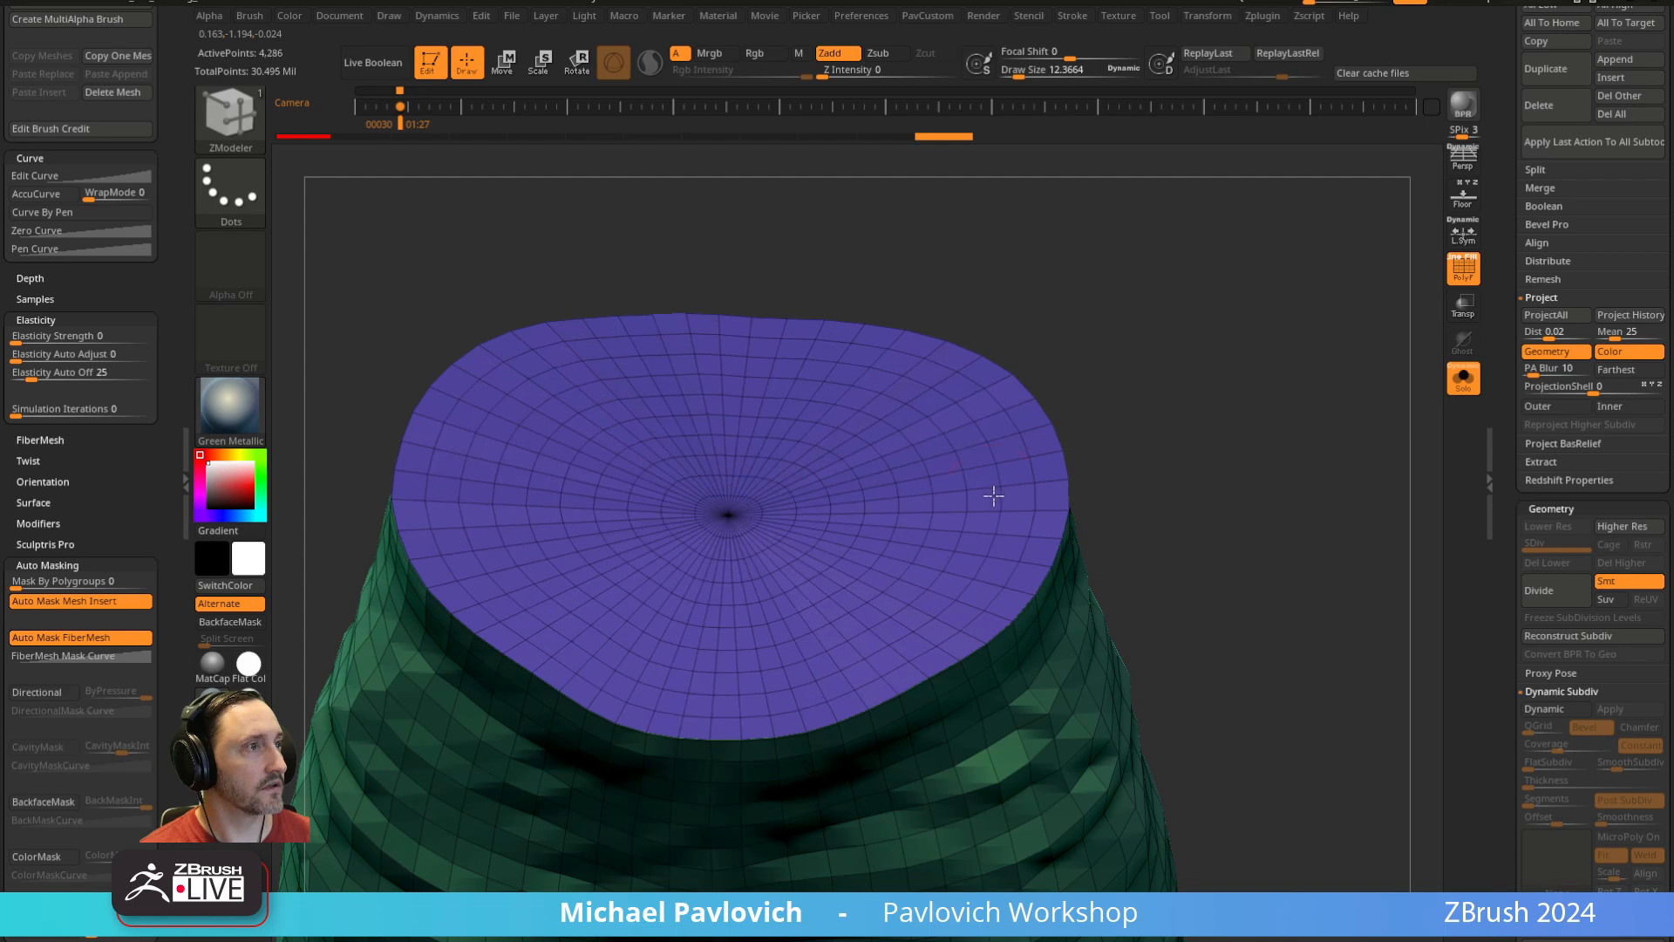
left_click_drag(1107, 475, 840, 494, "alt")
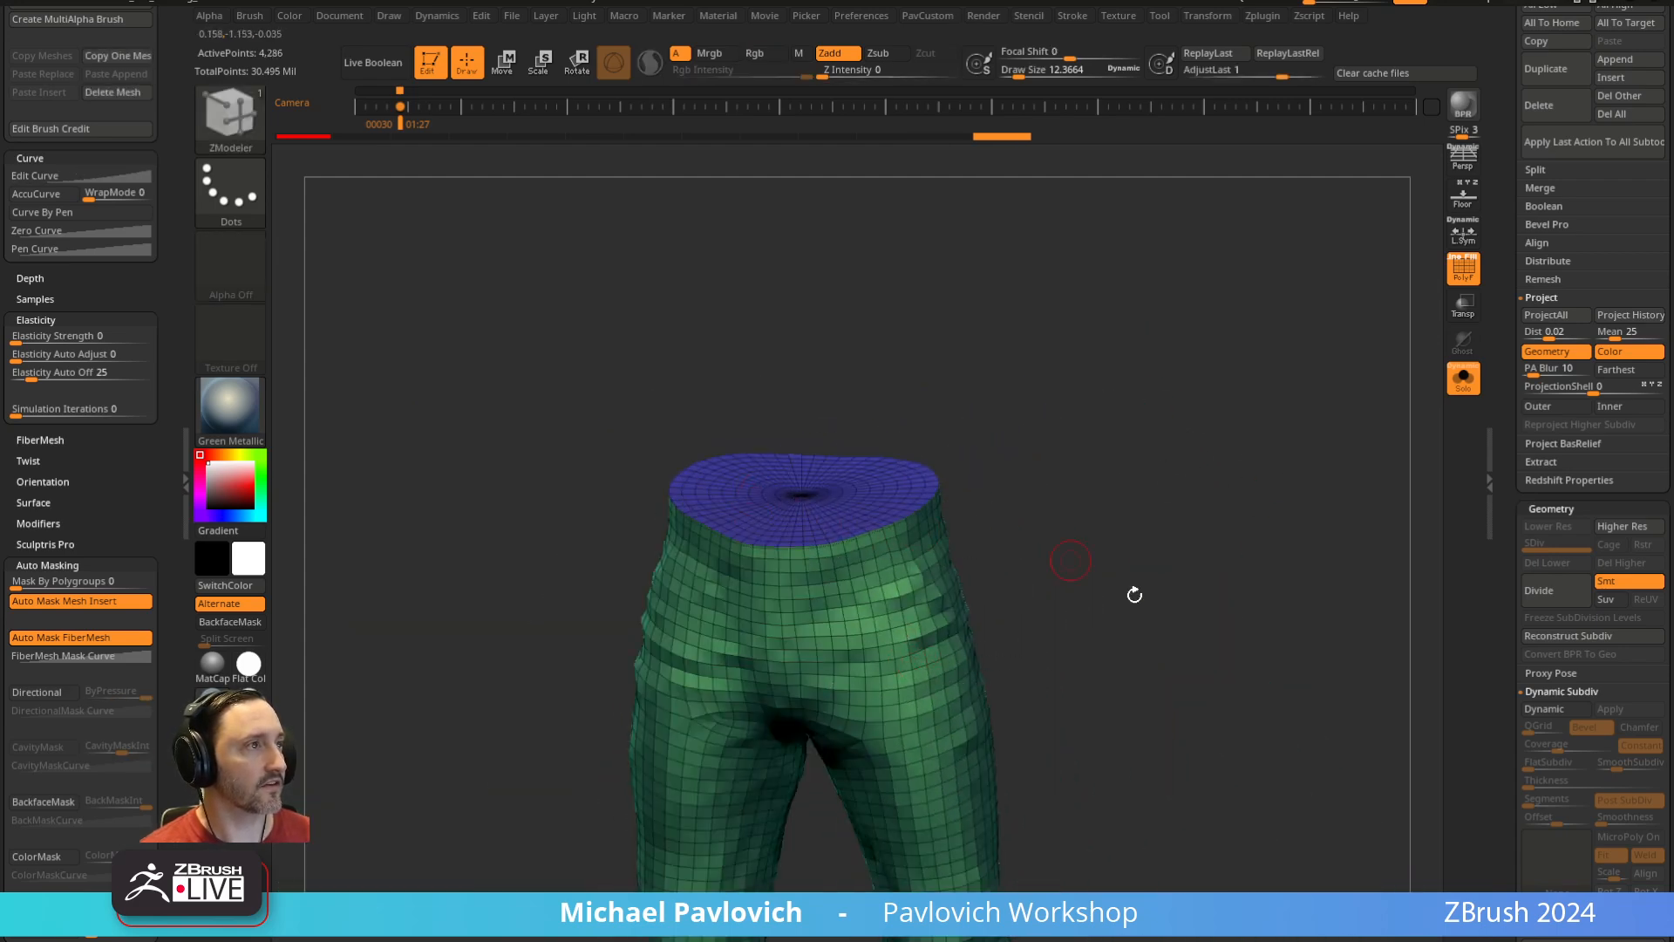
left_click_drag(1134, 595, 916, 531)
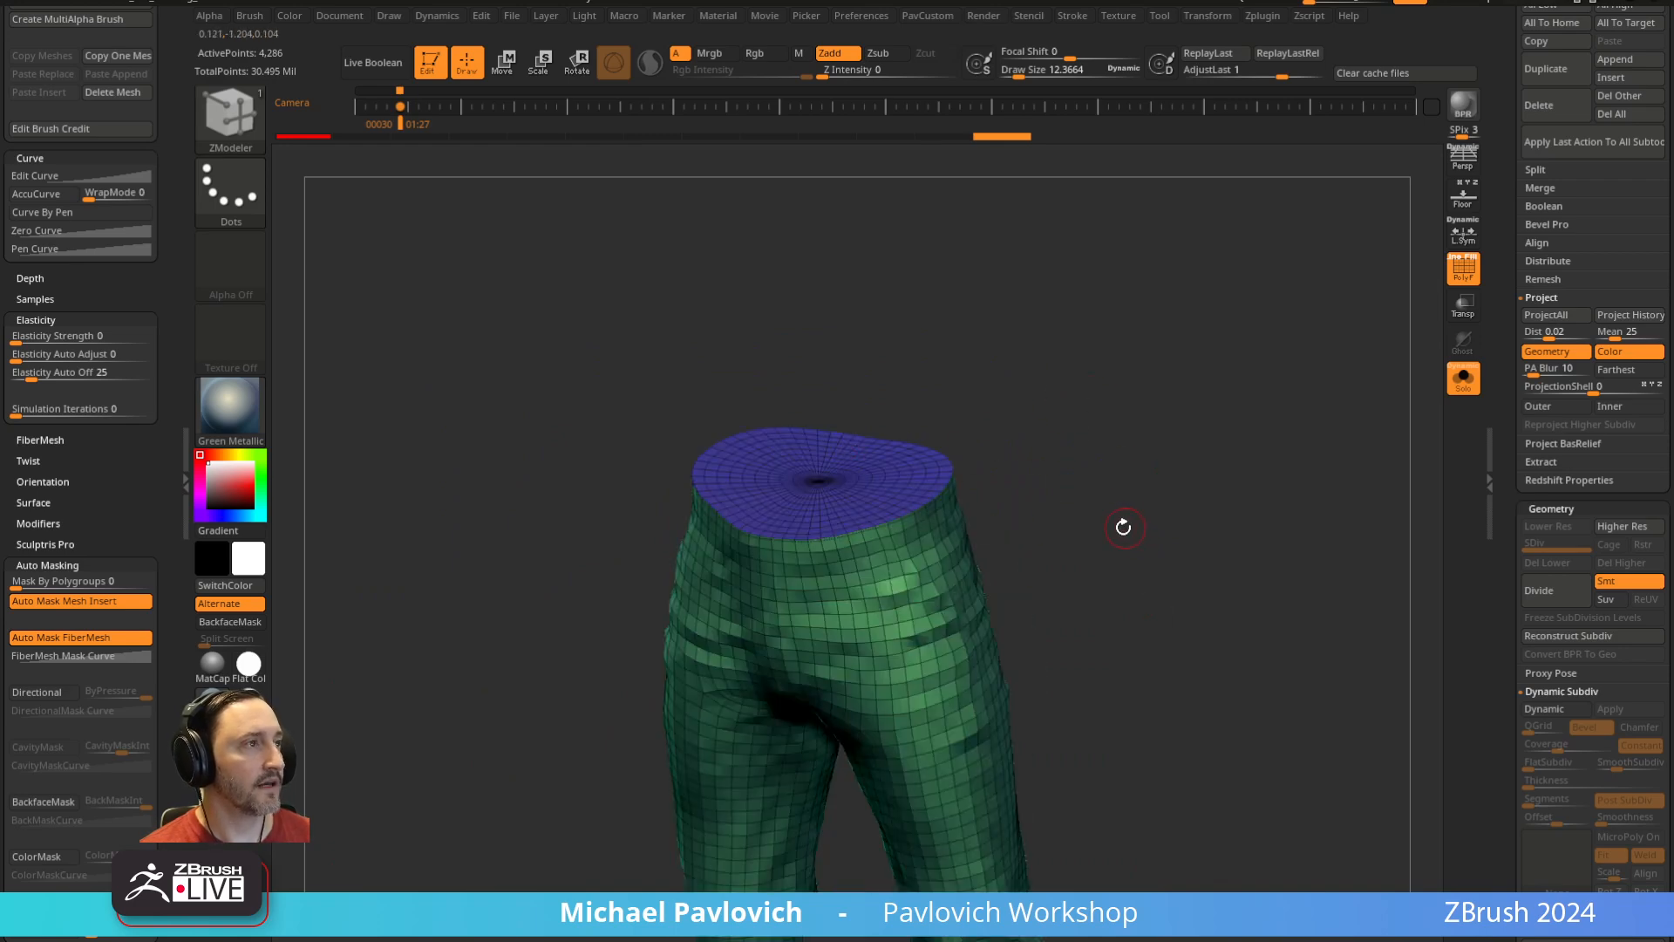
Switch to the Standard brush with a draw size of about 14 and save the project
key("s")
key("b")
key("s")
key("t")
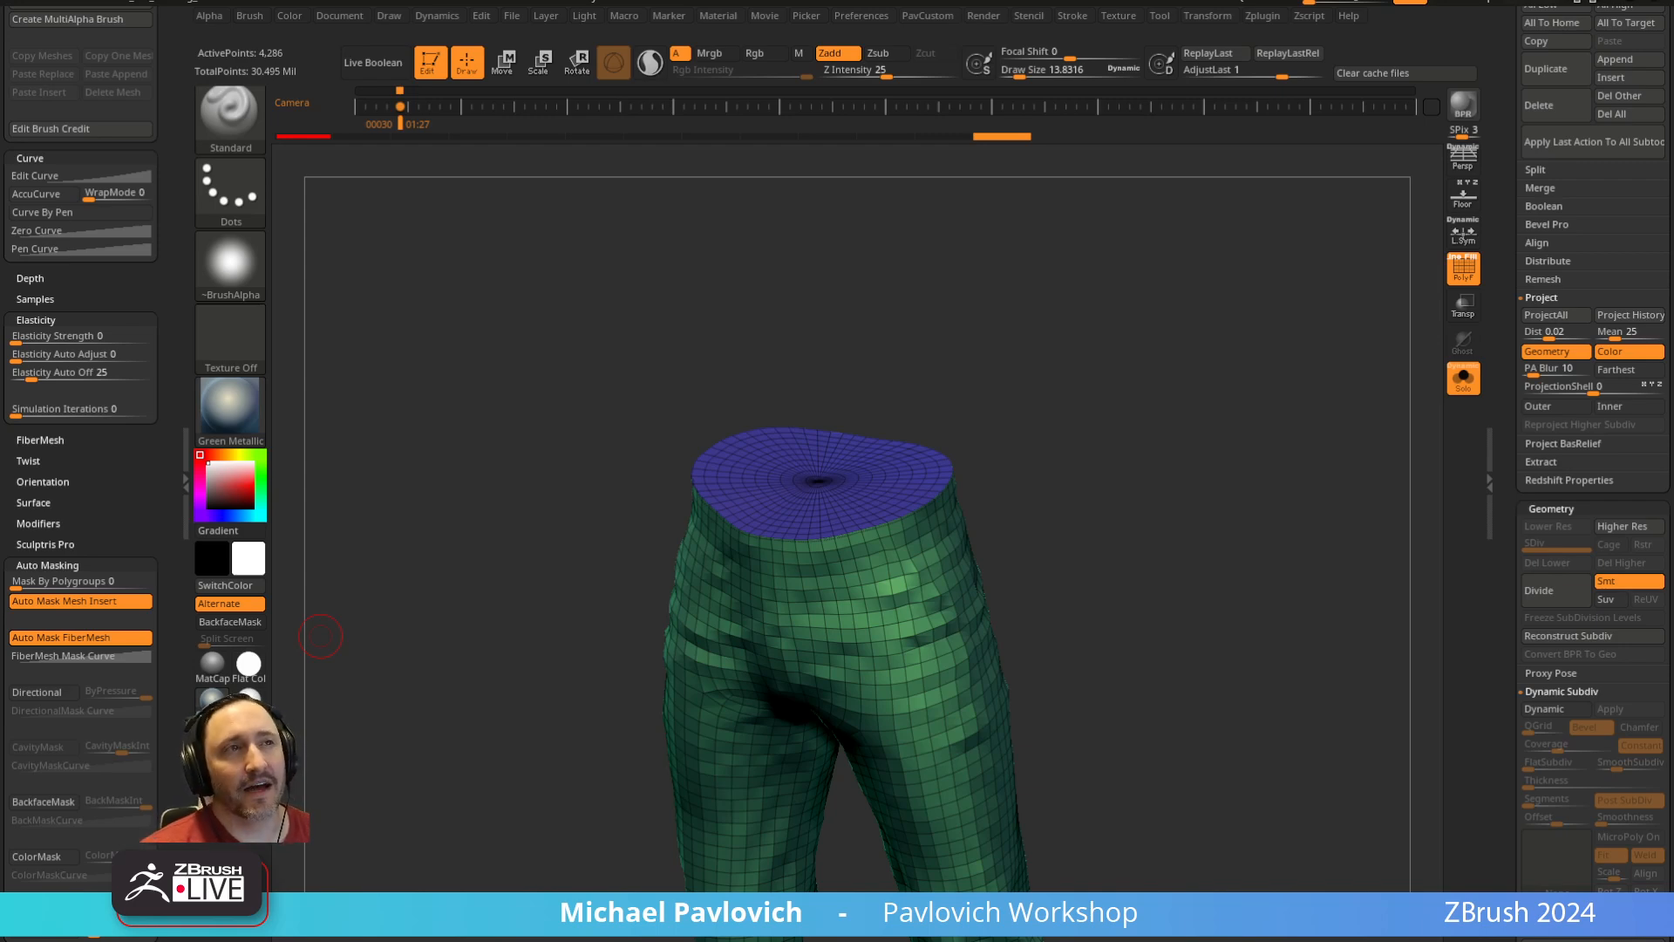
key("ctrl+s")
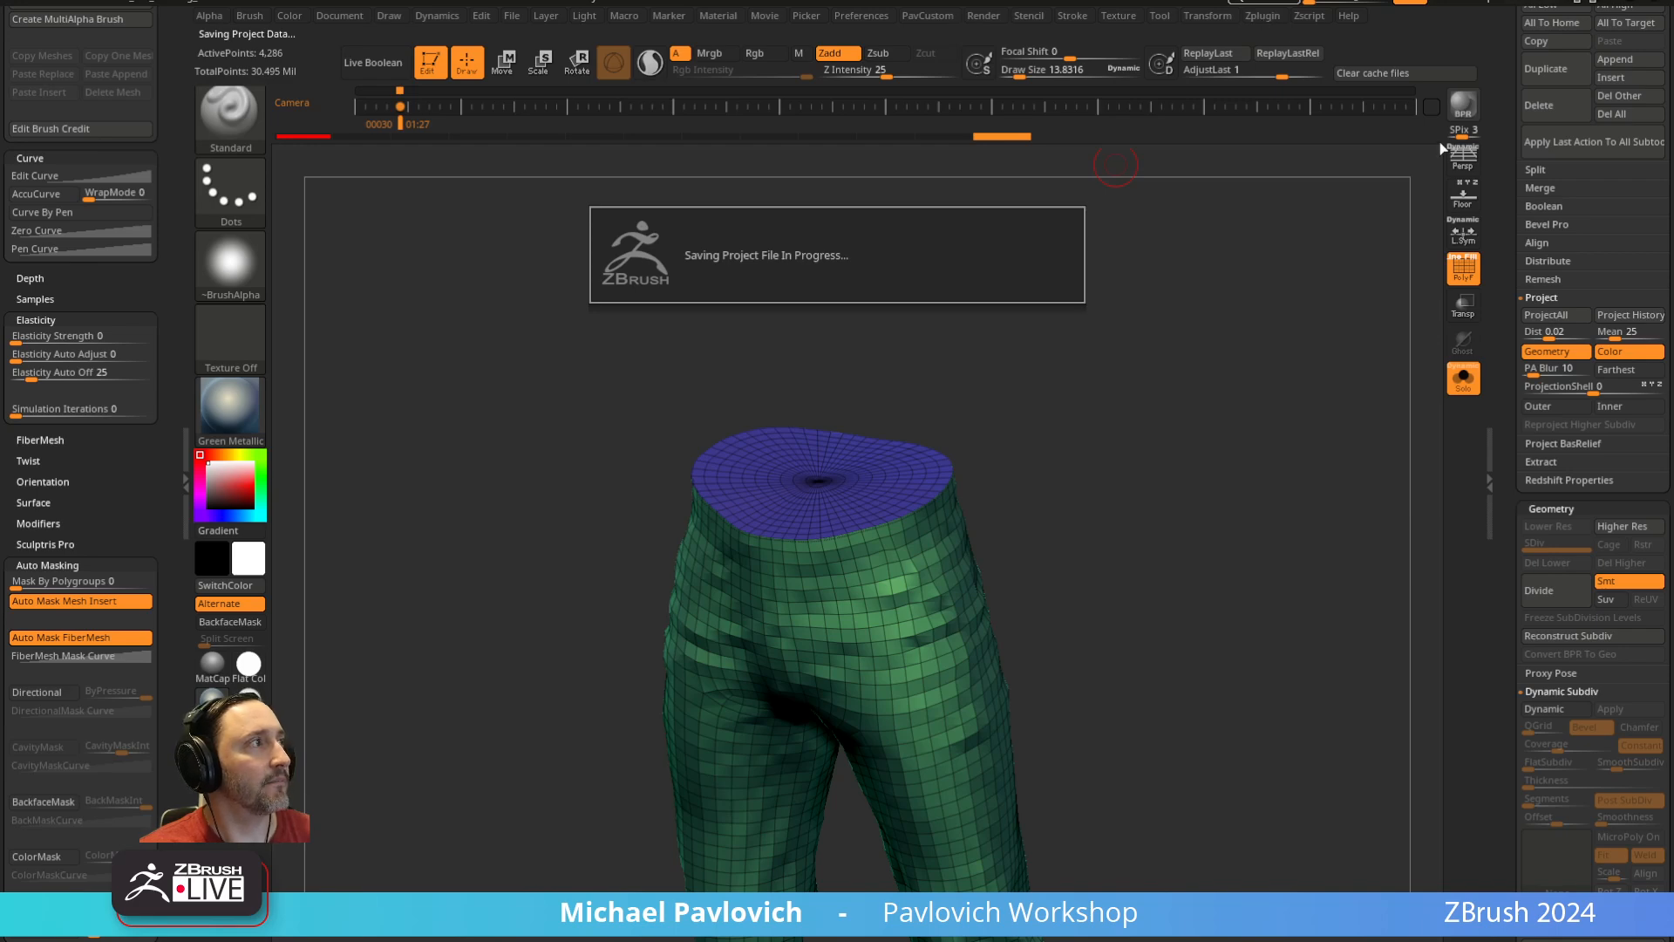
Dock the Zplugin palette in the tray, collapse its Ref Switcher section, and expand ZBrush Pose Tools
left_click(1266, 18)
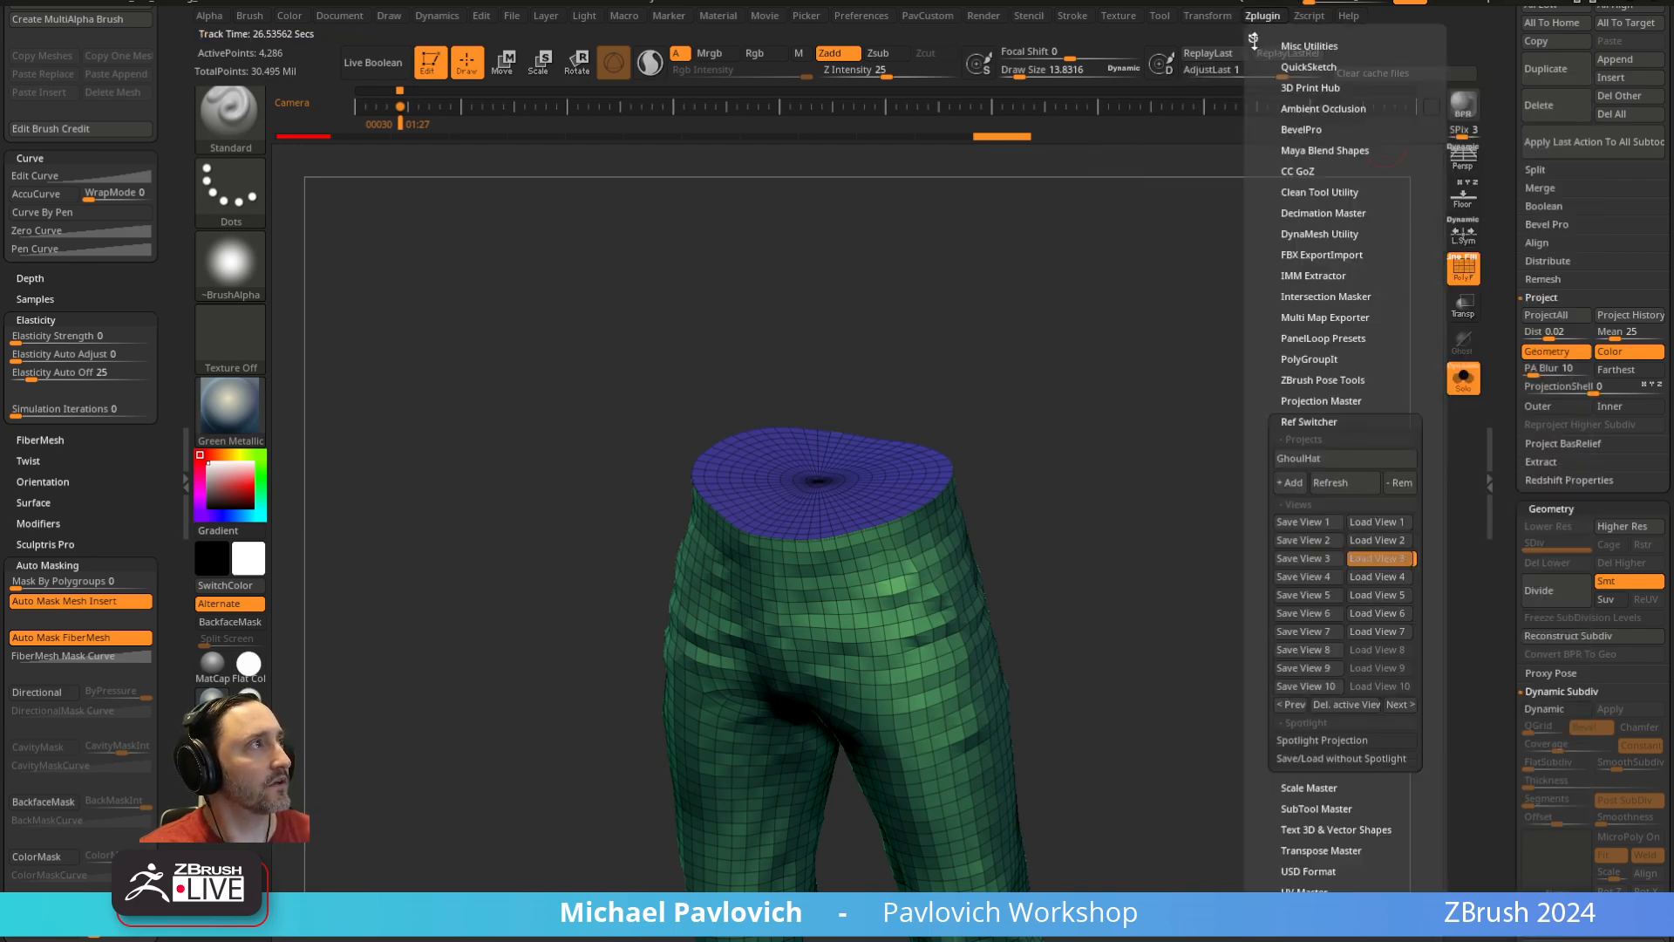
left_click_drag(1256, 38, 83, 503)
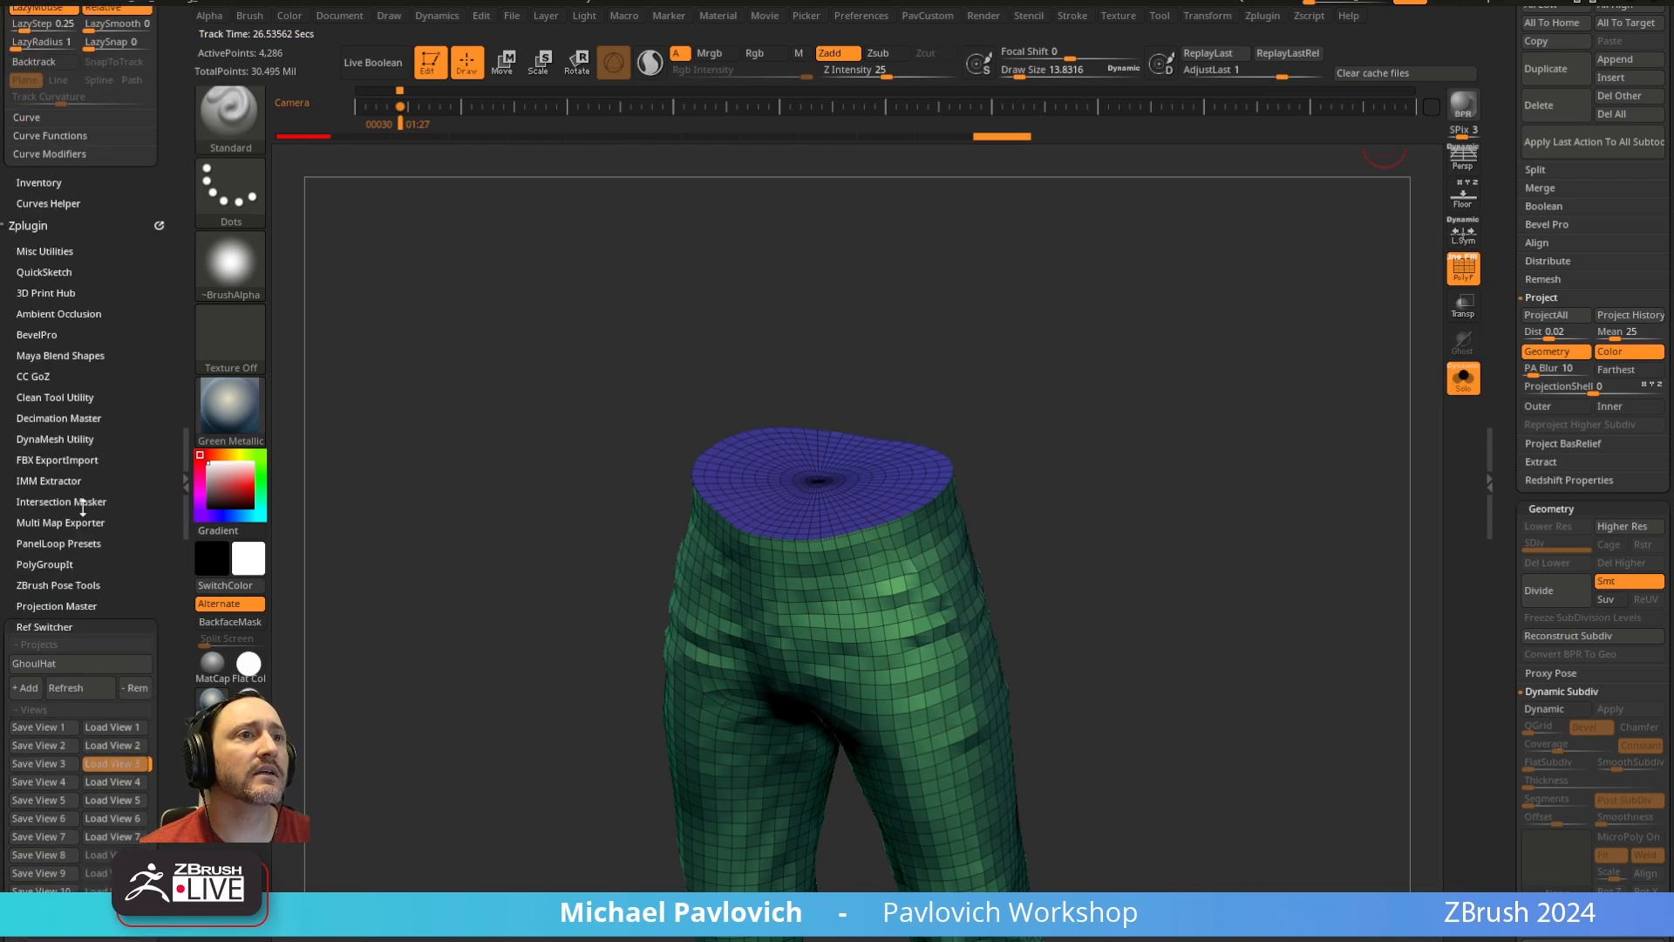
left_click(50, 626, "shift")
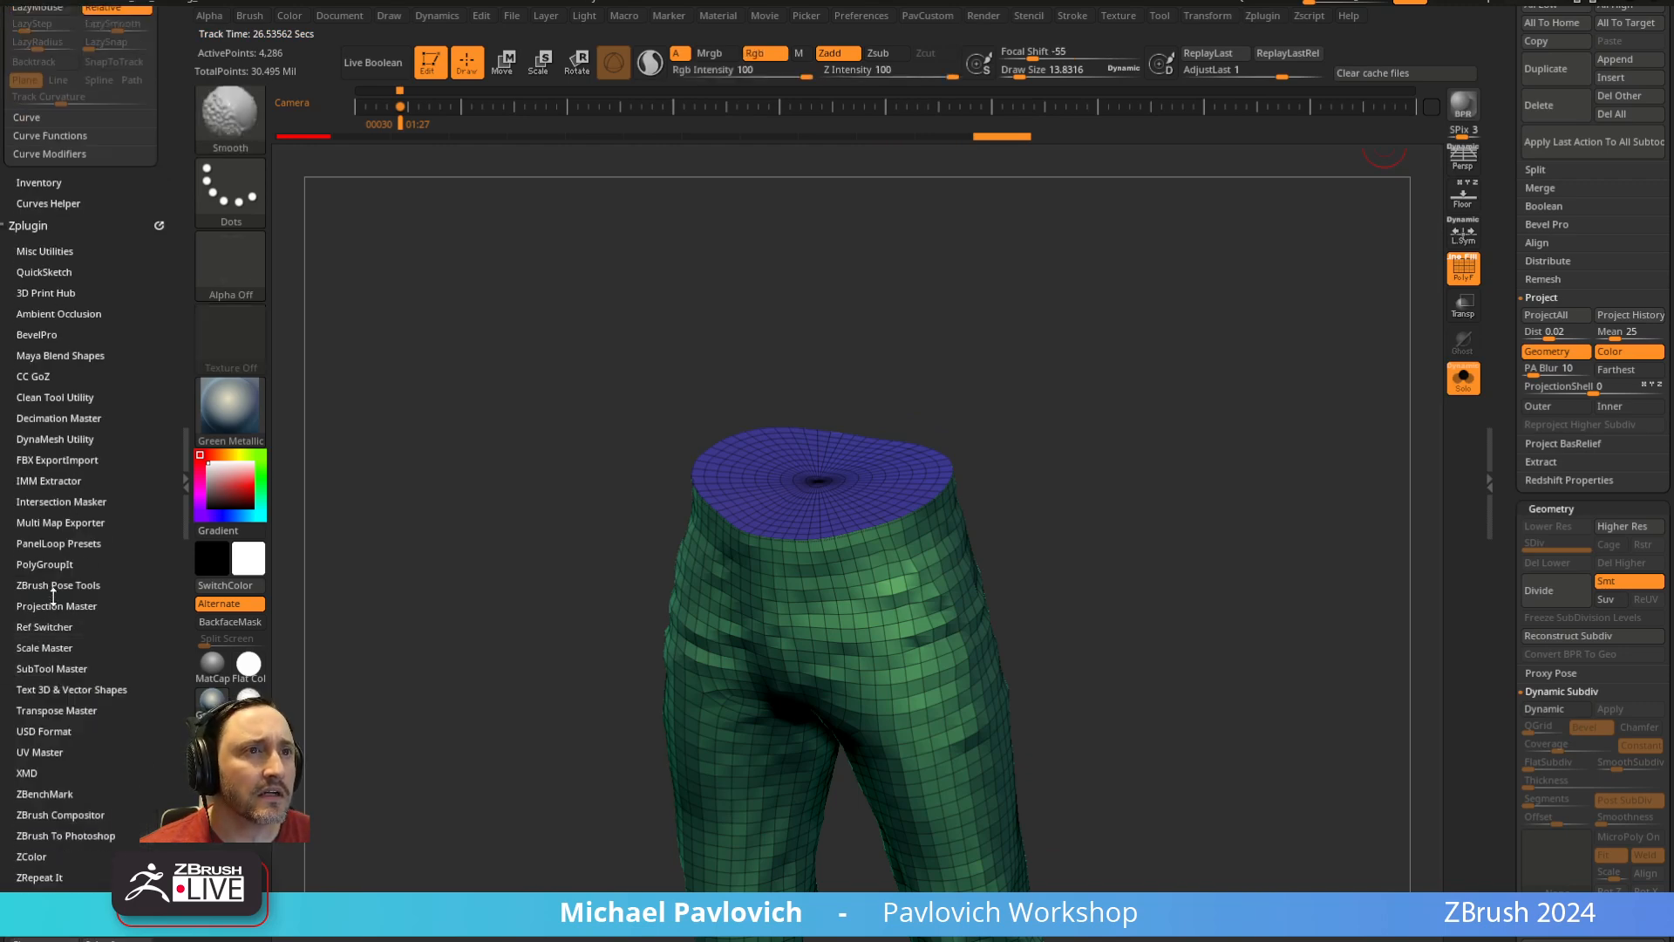
left_click(62, 585)
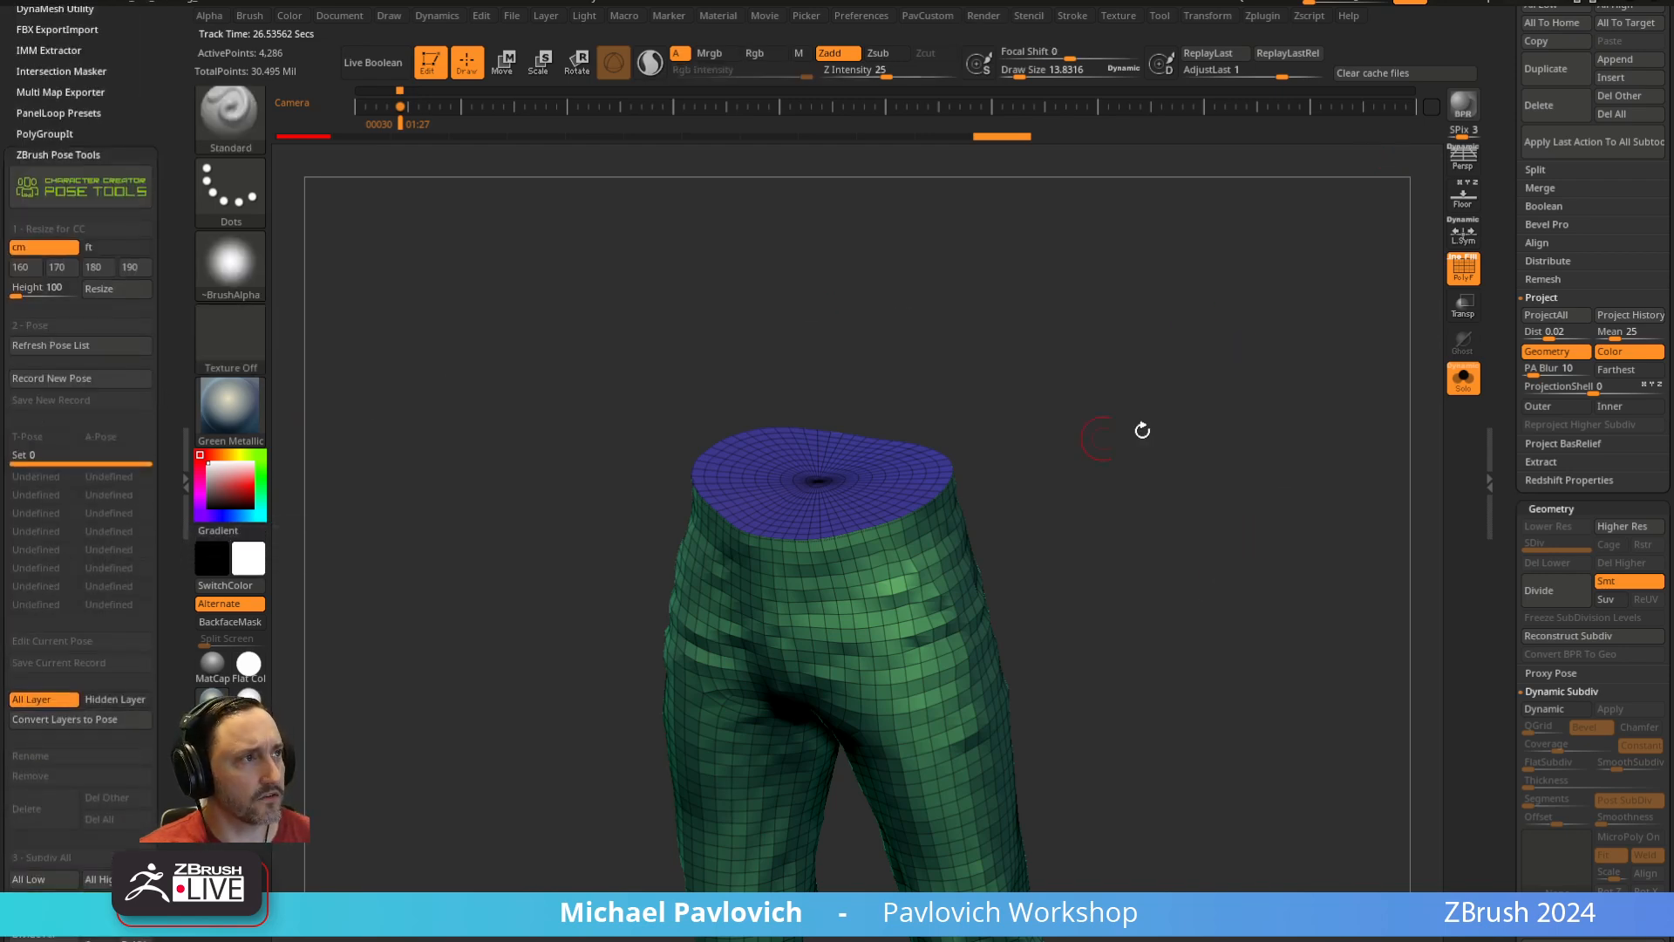
Turn off Solo and the polyframe to show the full character, and run TPoseMesh in Transpose Master
scroll(1530, 464, "up", 10)
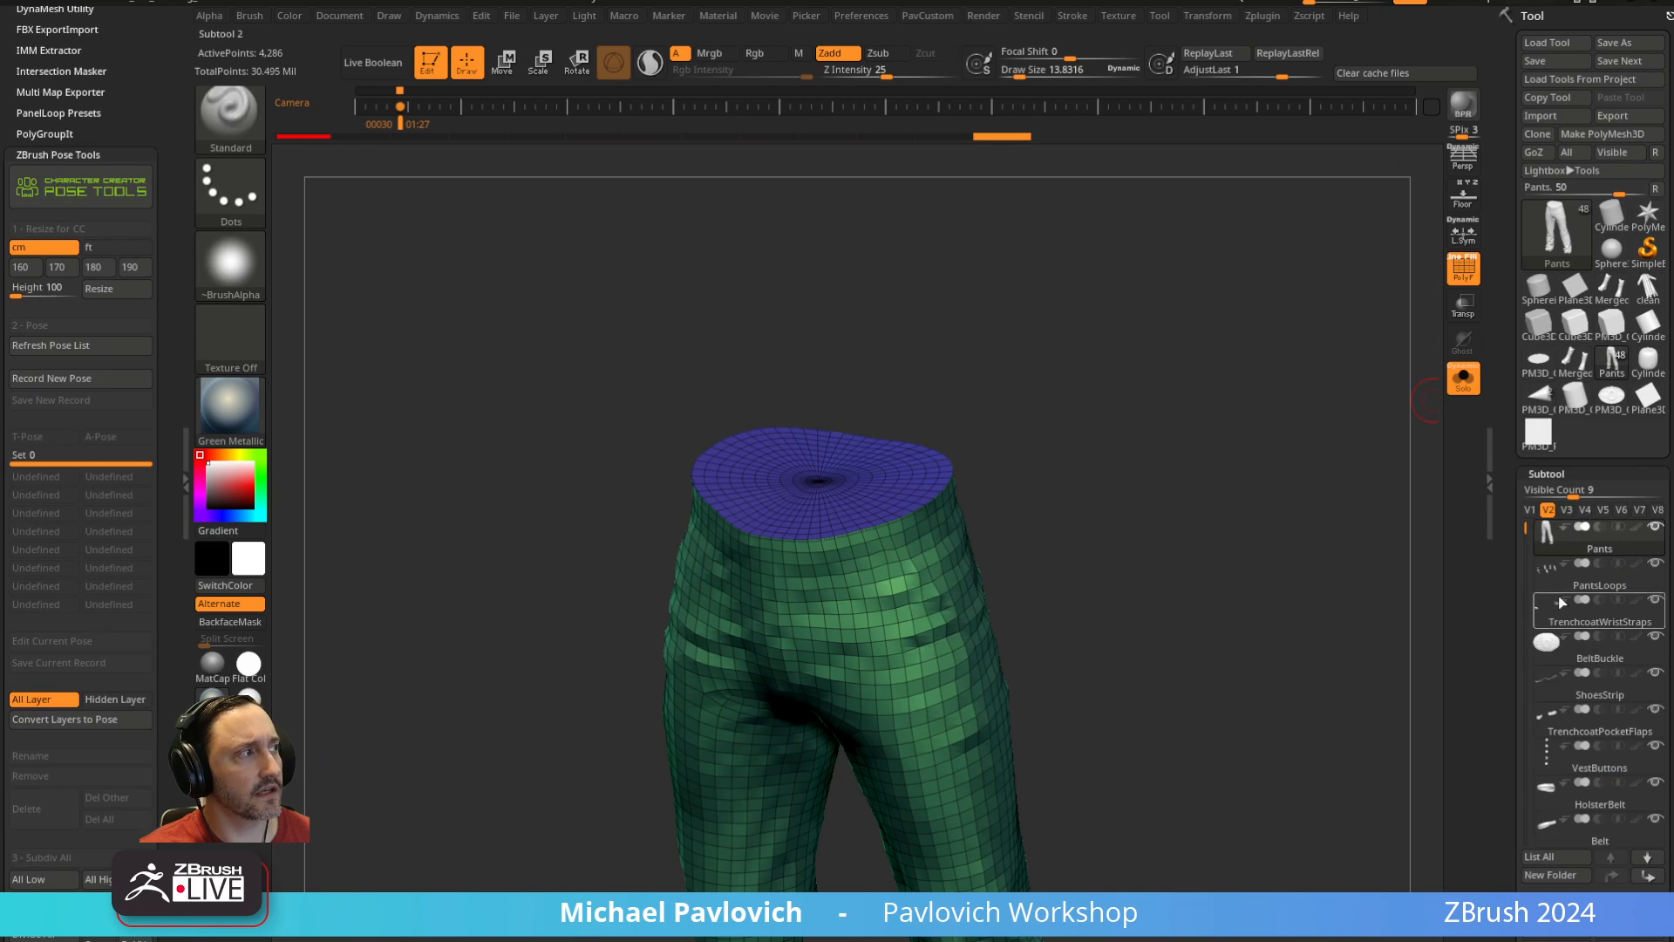
scroll(1527, 518, "down", 4)
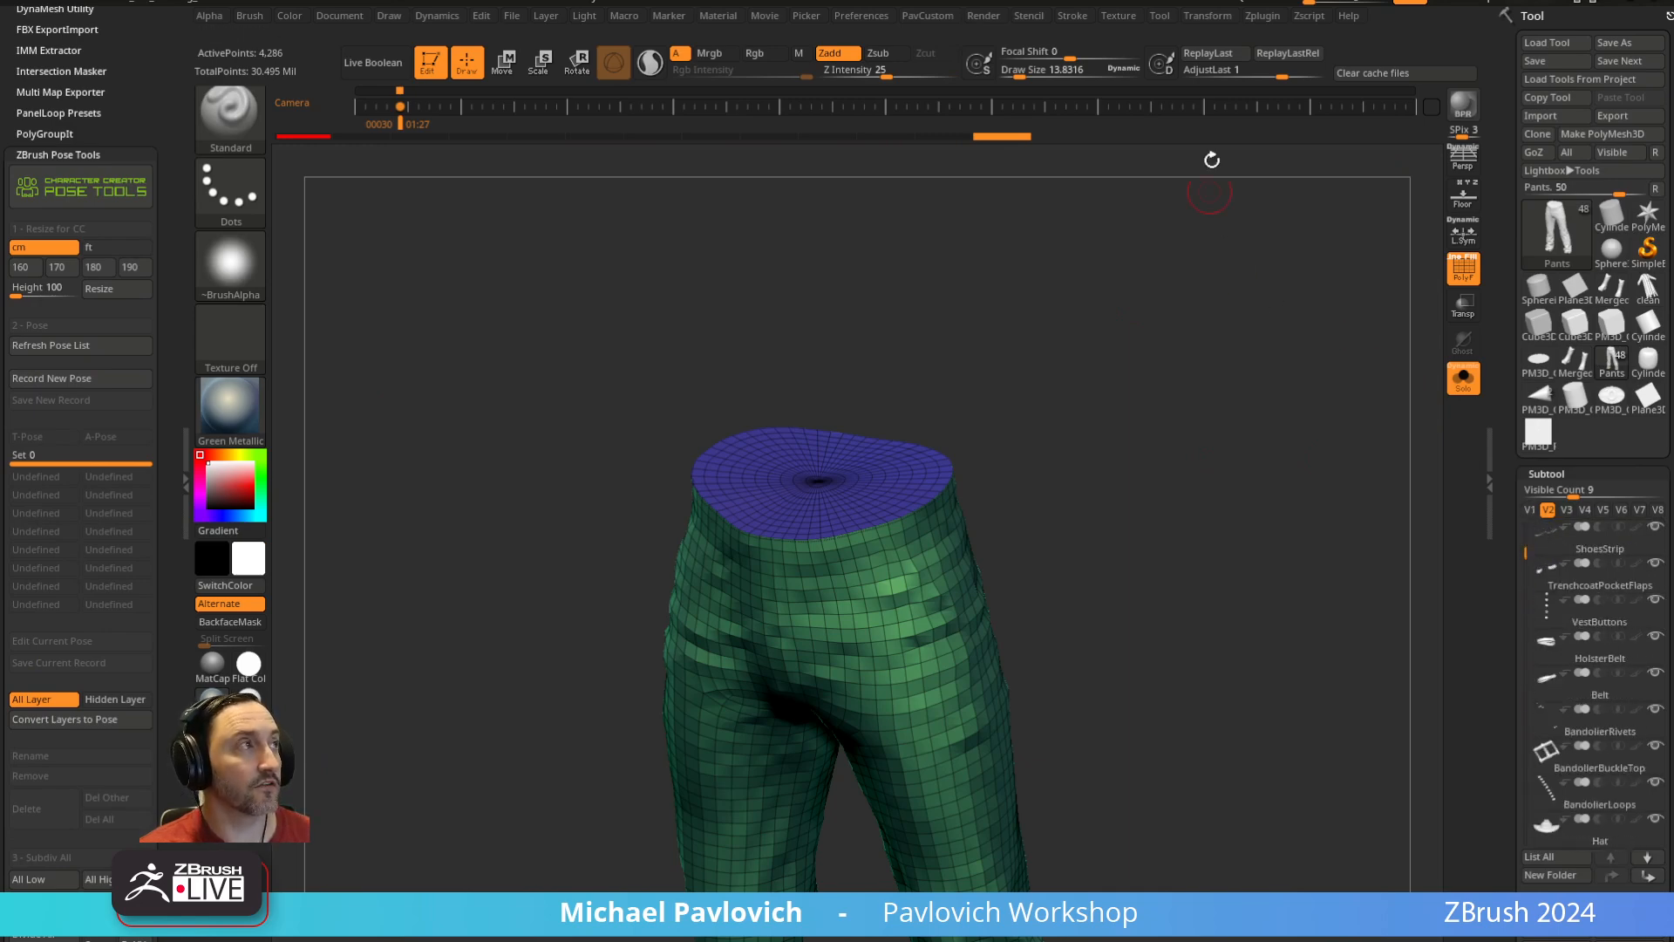
left_click(1464, 378)
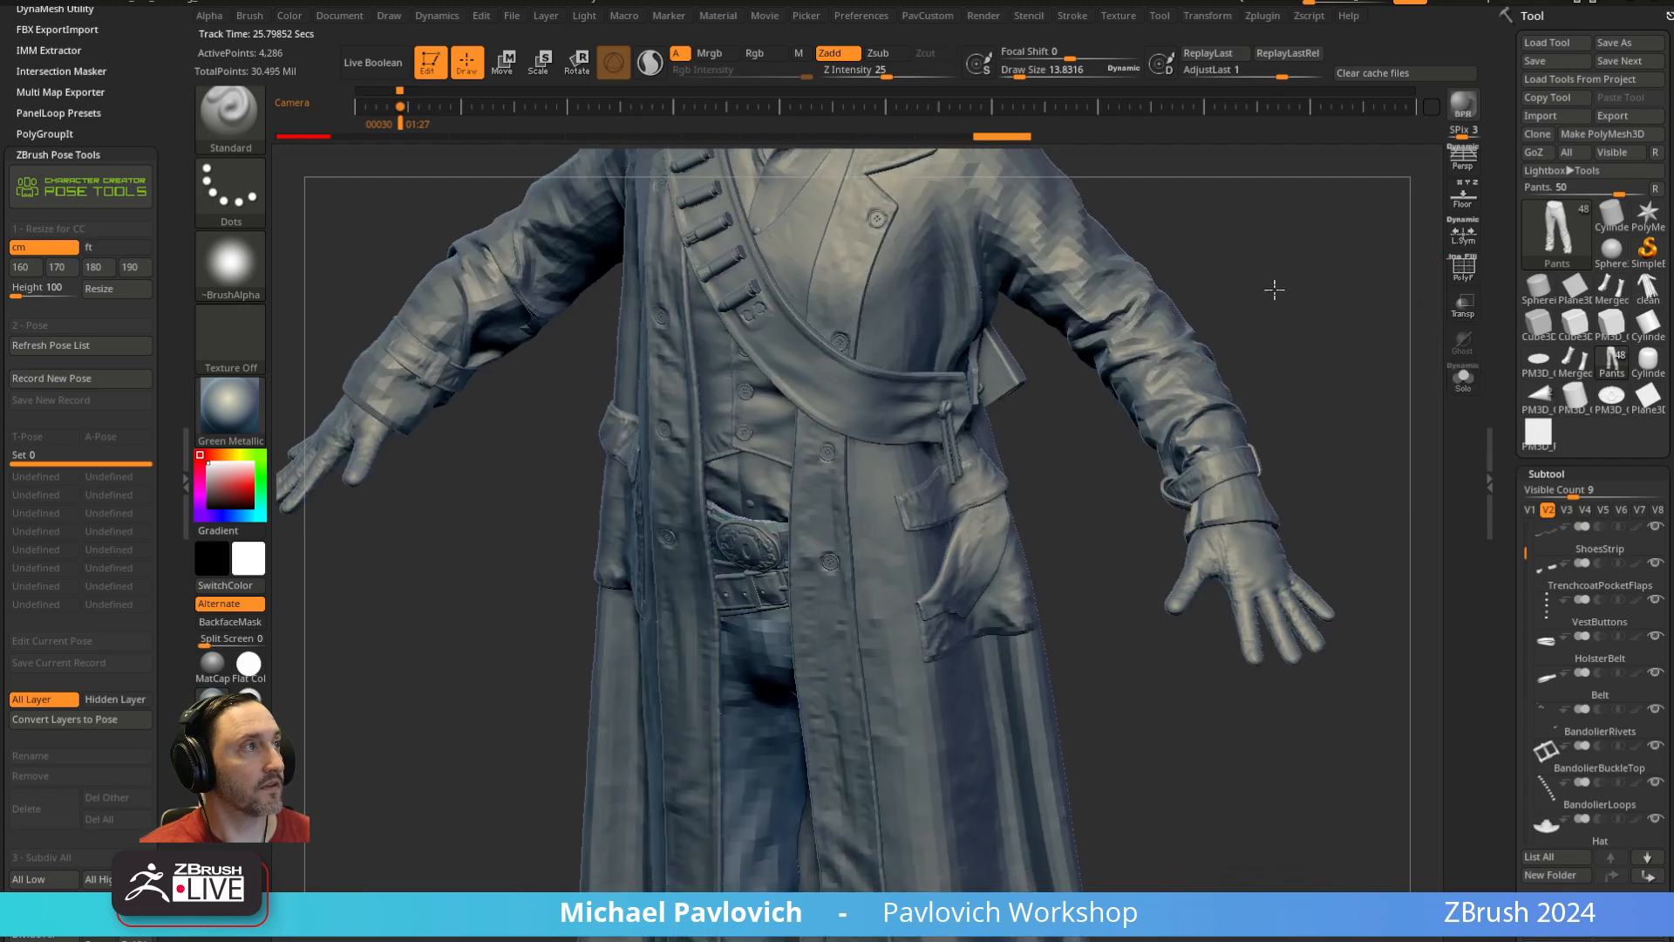
key("shift")
left_click(1265, 17)
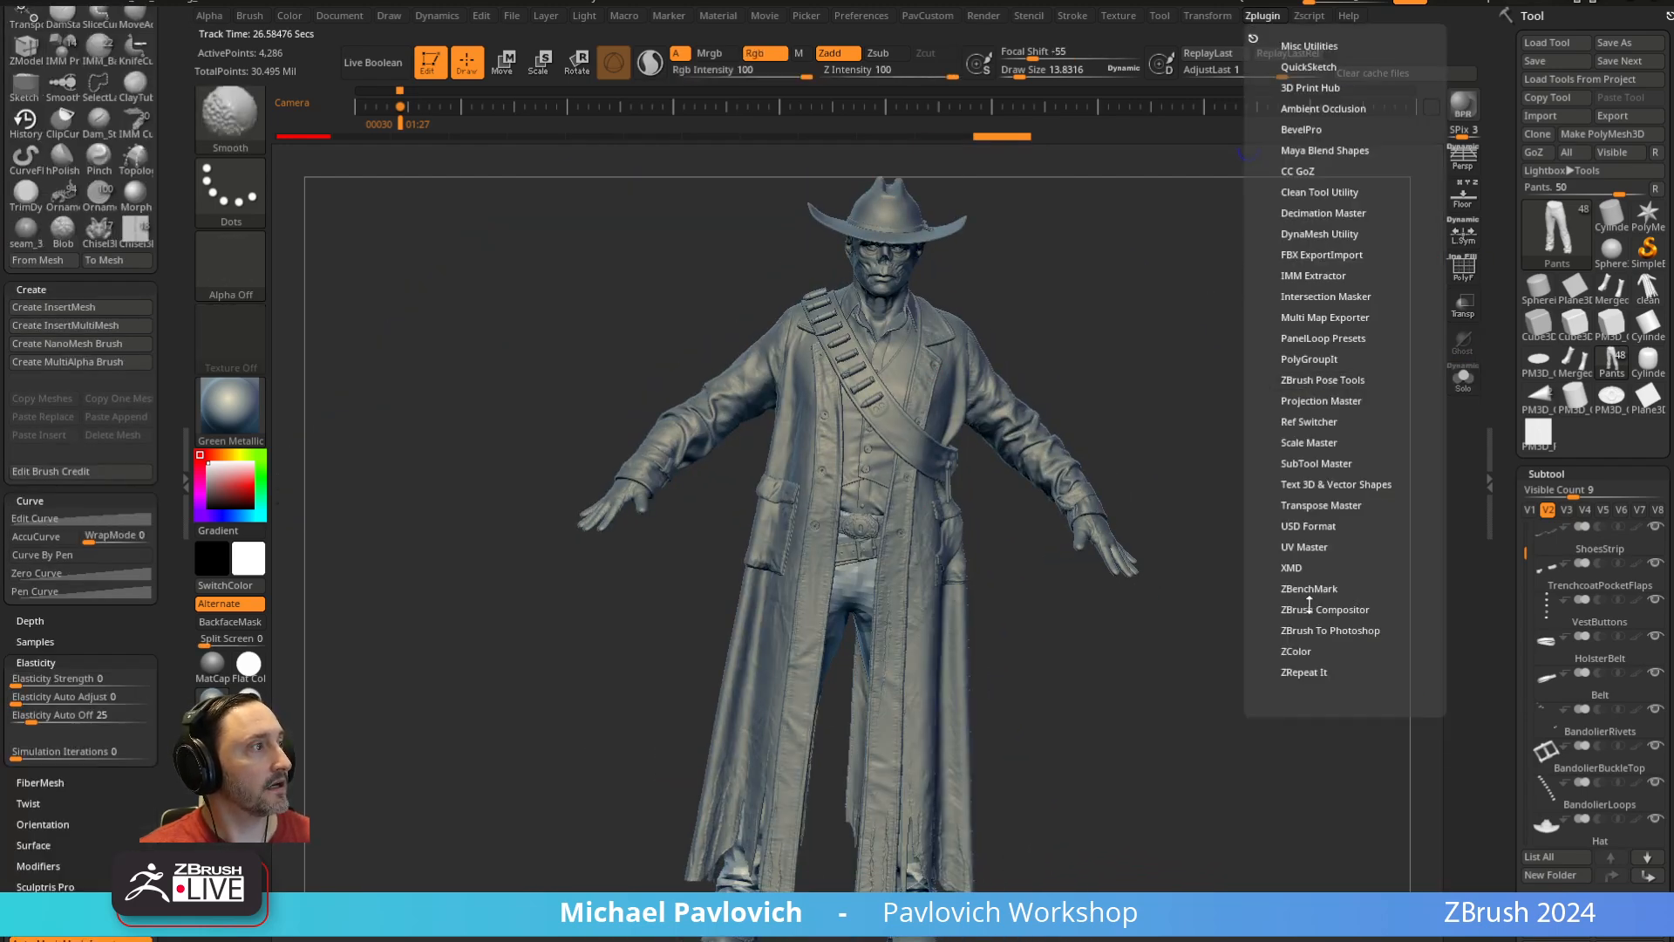
left_click(1311, 506)
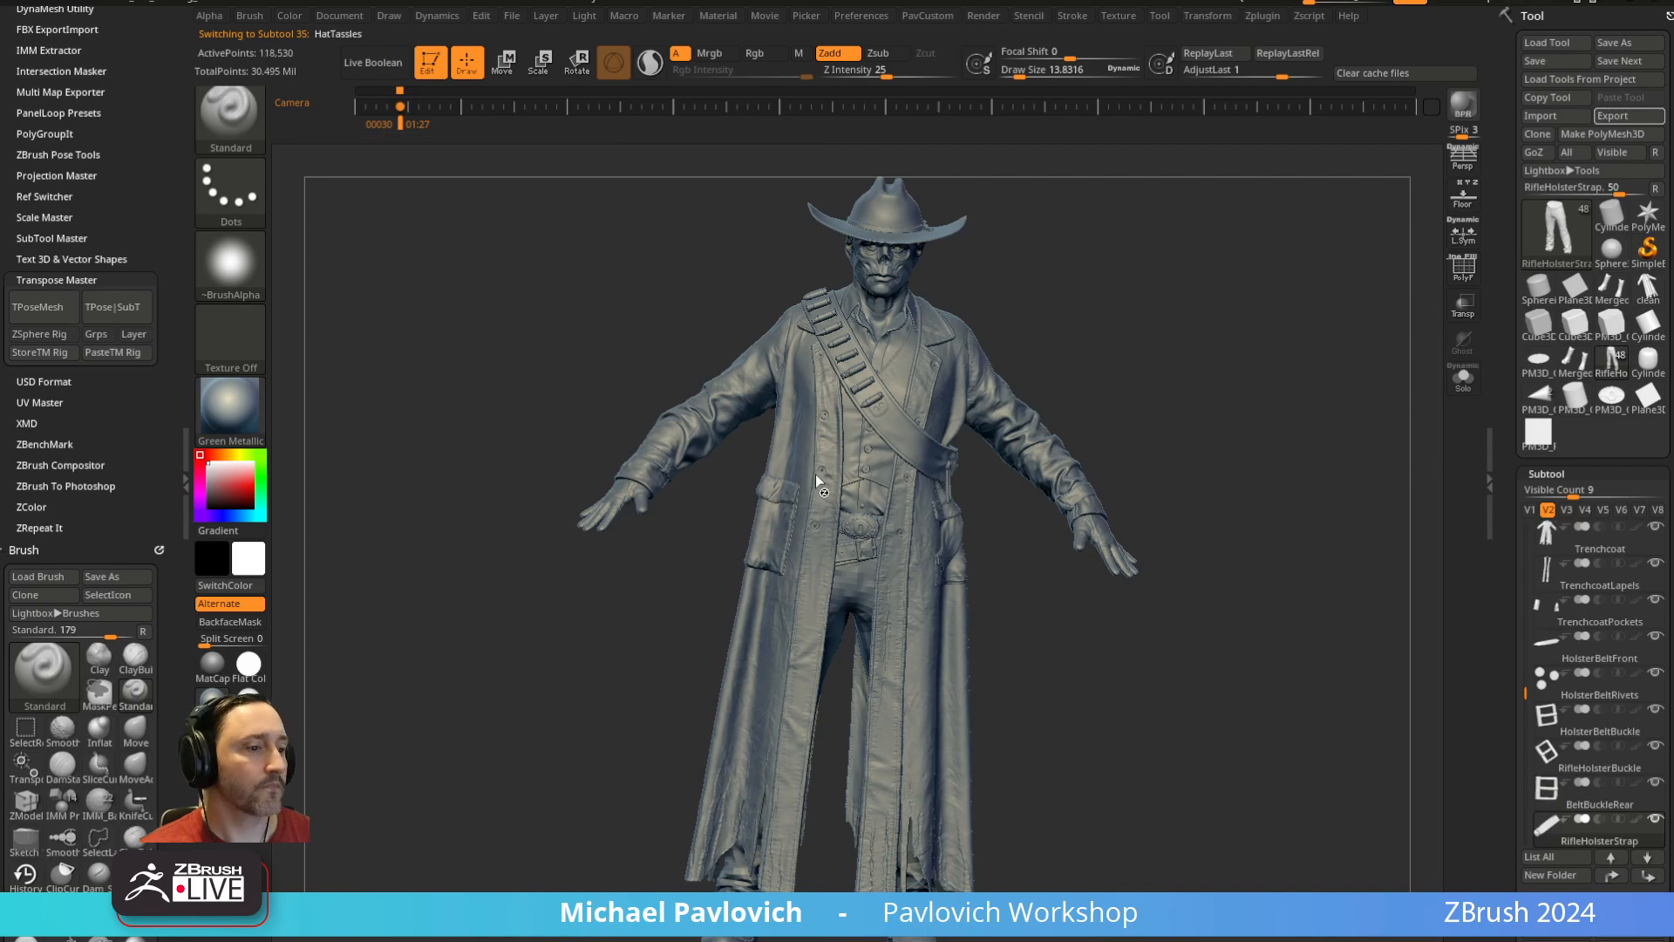
Switch to the browser, look through the YouTube channel's home page to the Reallusion Character Creator playlists, and return to ZBrush
left_click_drag(1288, 941, 1214, 27)
left_click(366, 518)
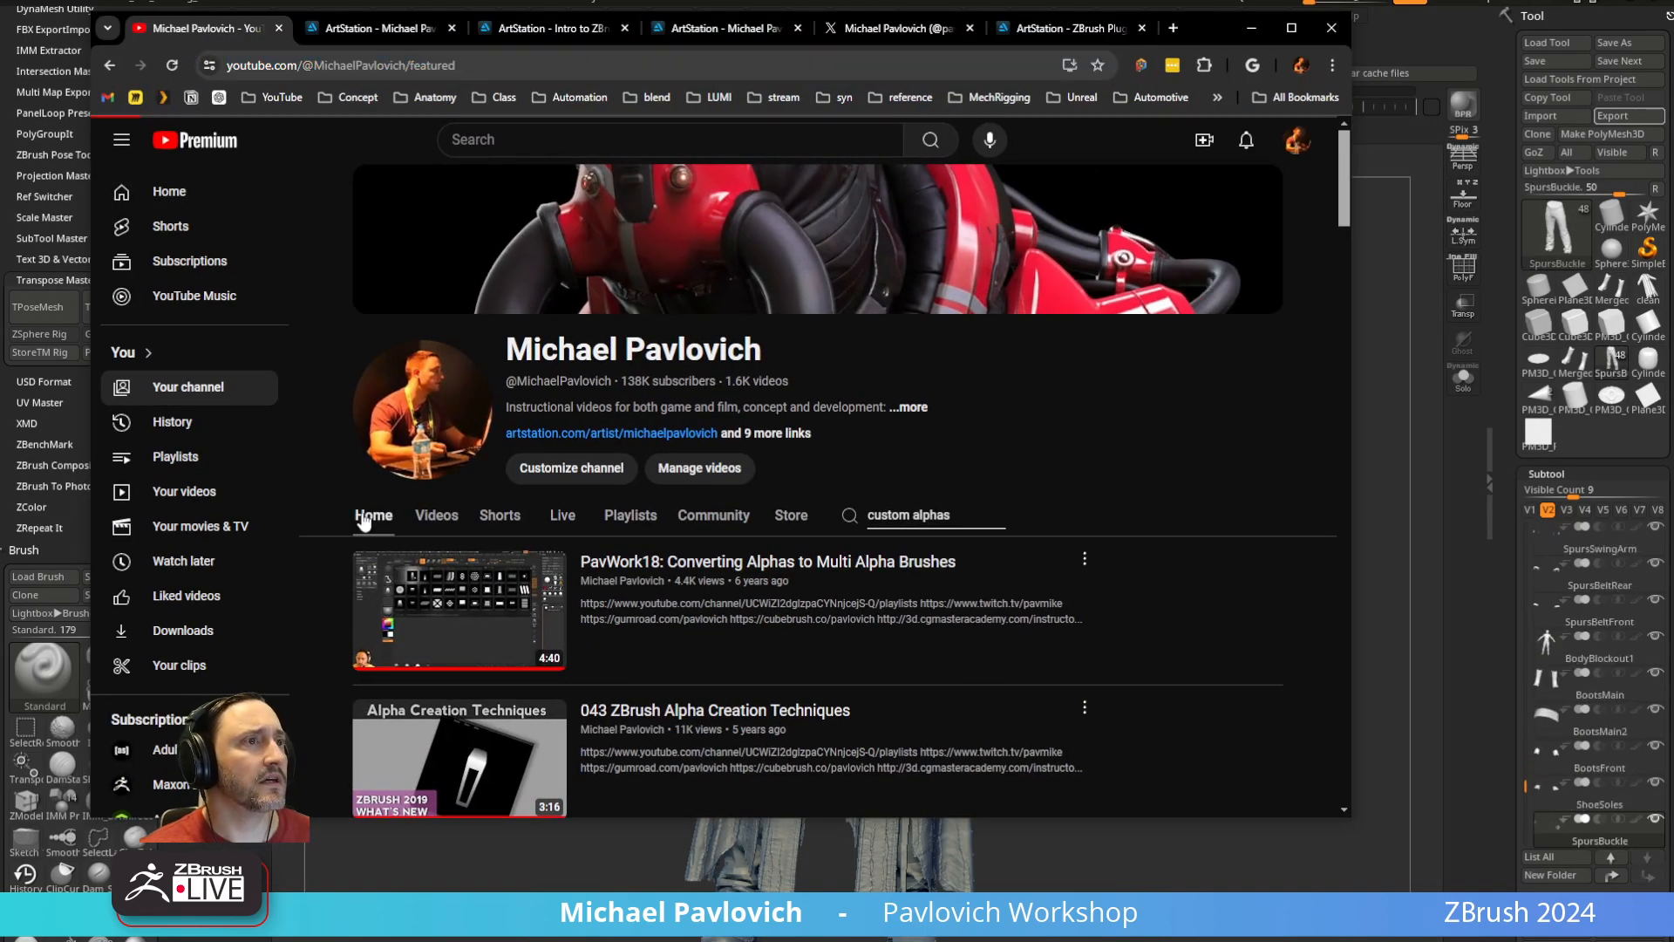
scroll(364, 519, "down", 5)
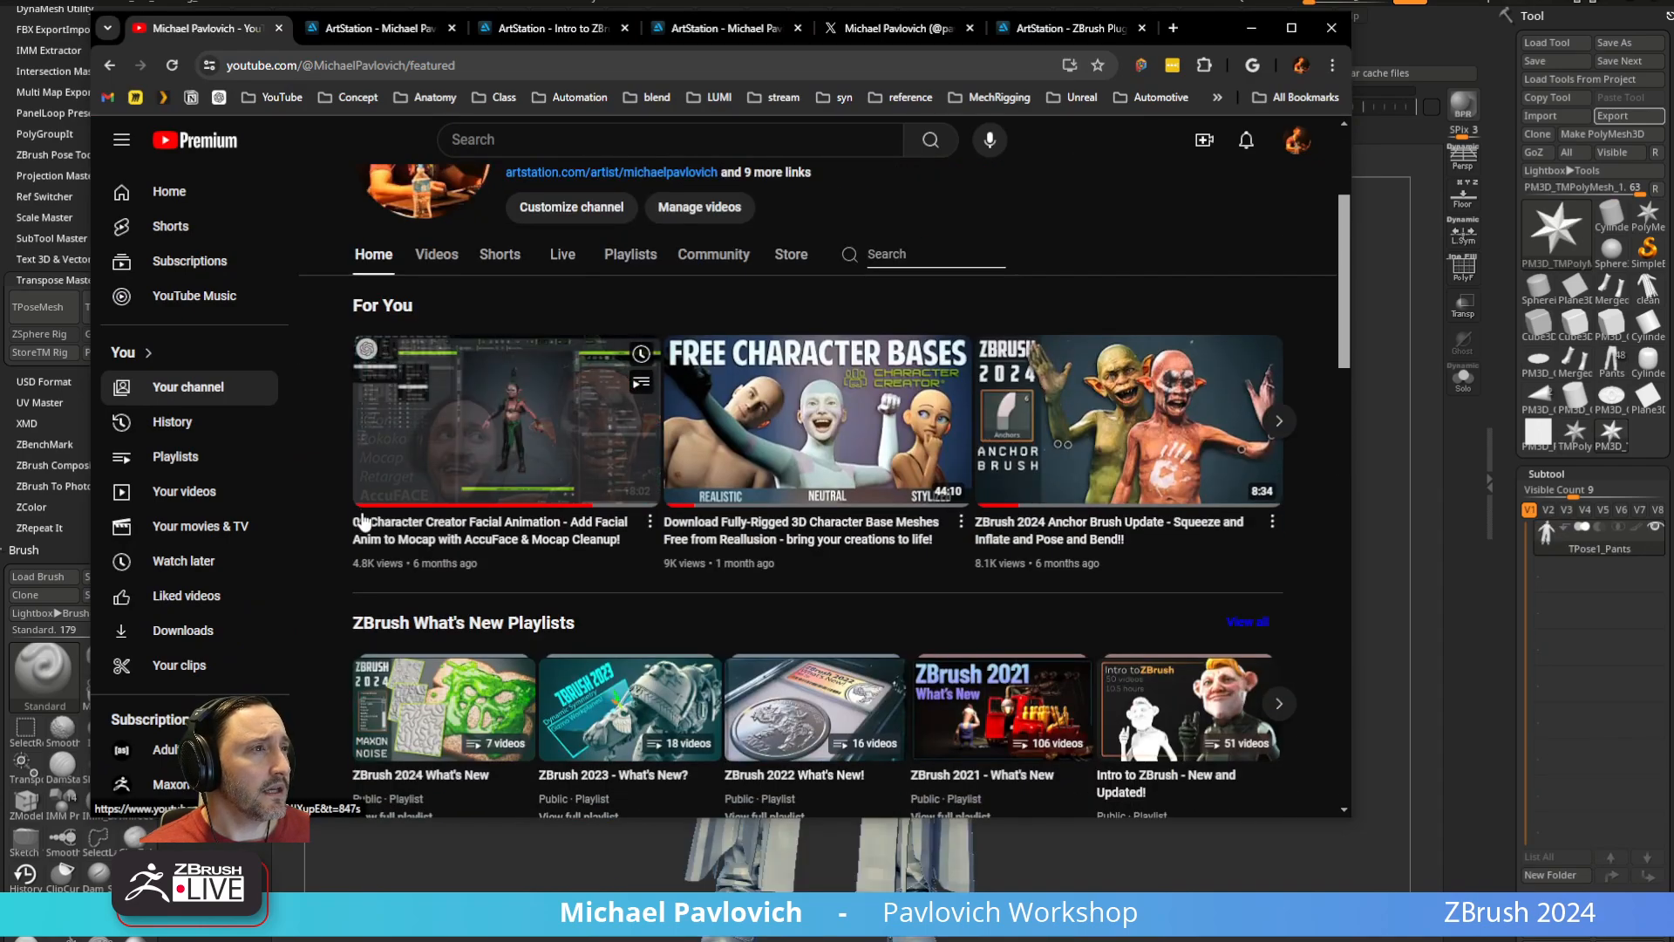
scroll(361, 511, "down", 3)
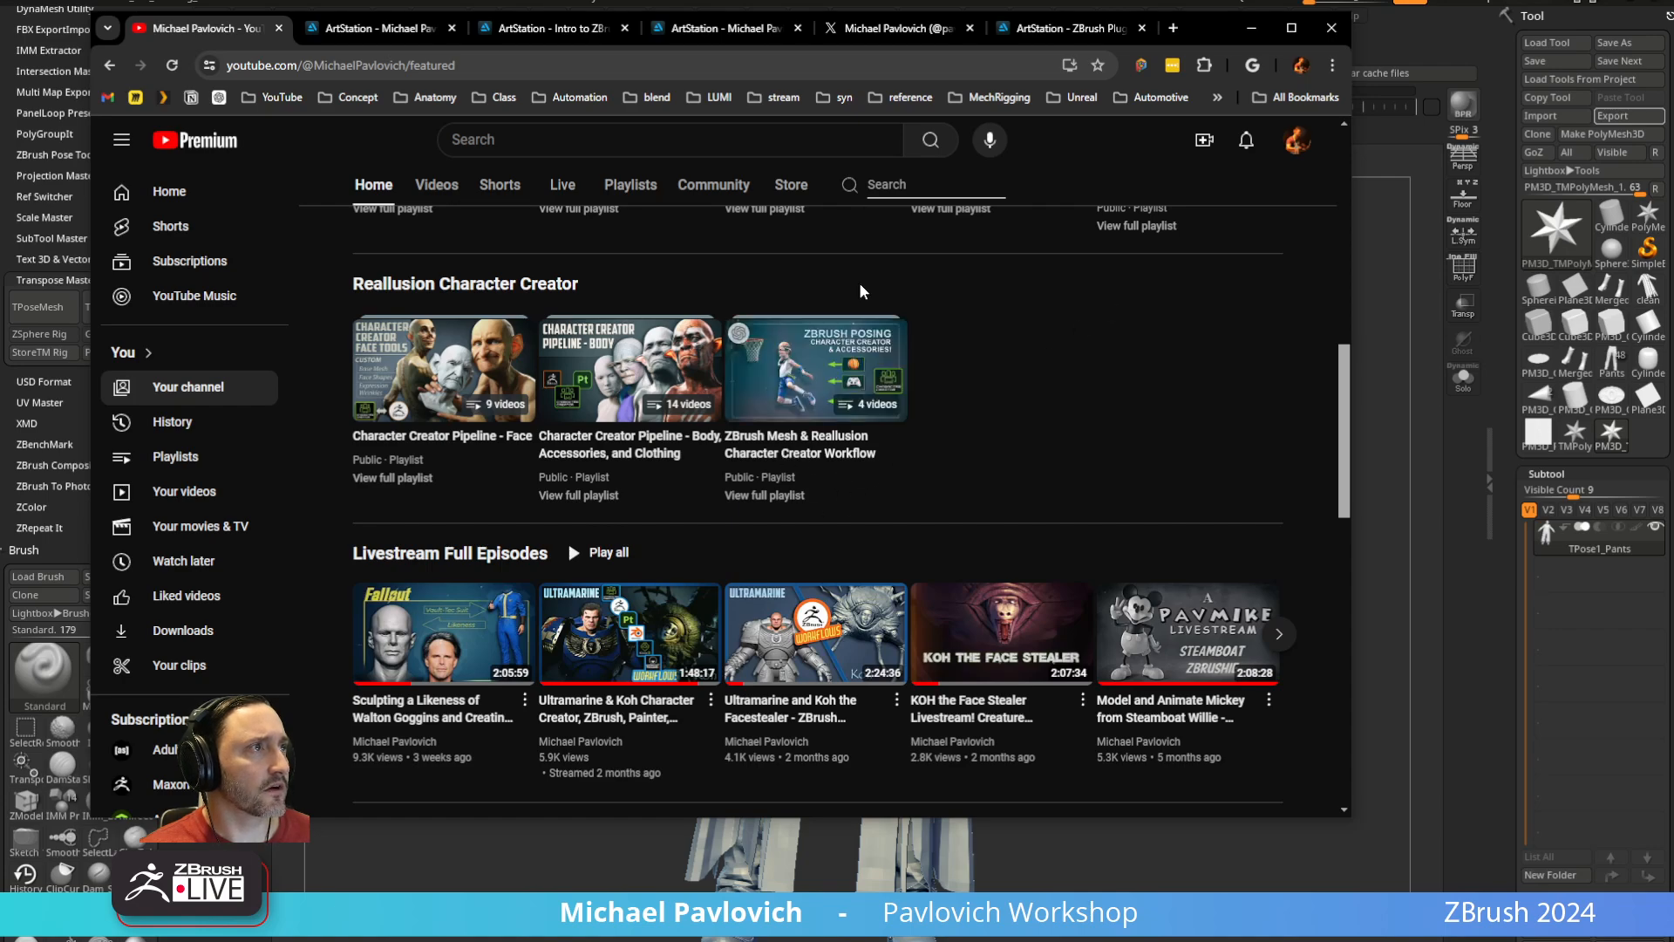
left_click_drag(1202, 35, 1214, 941)
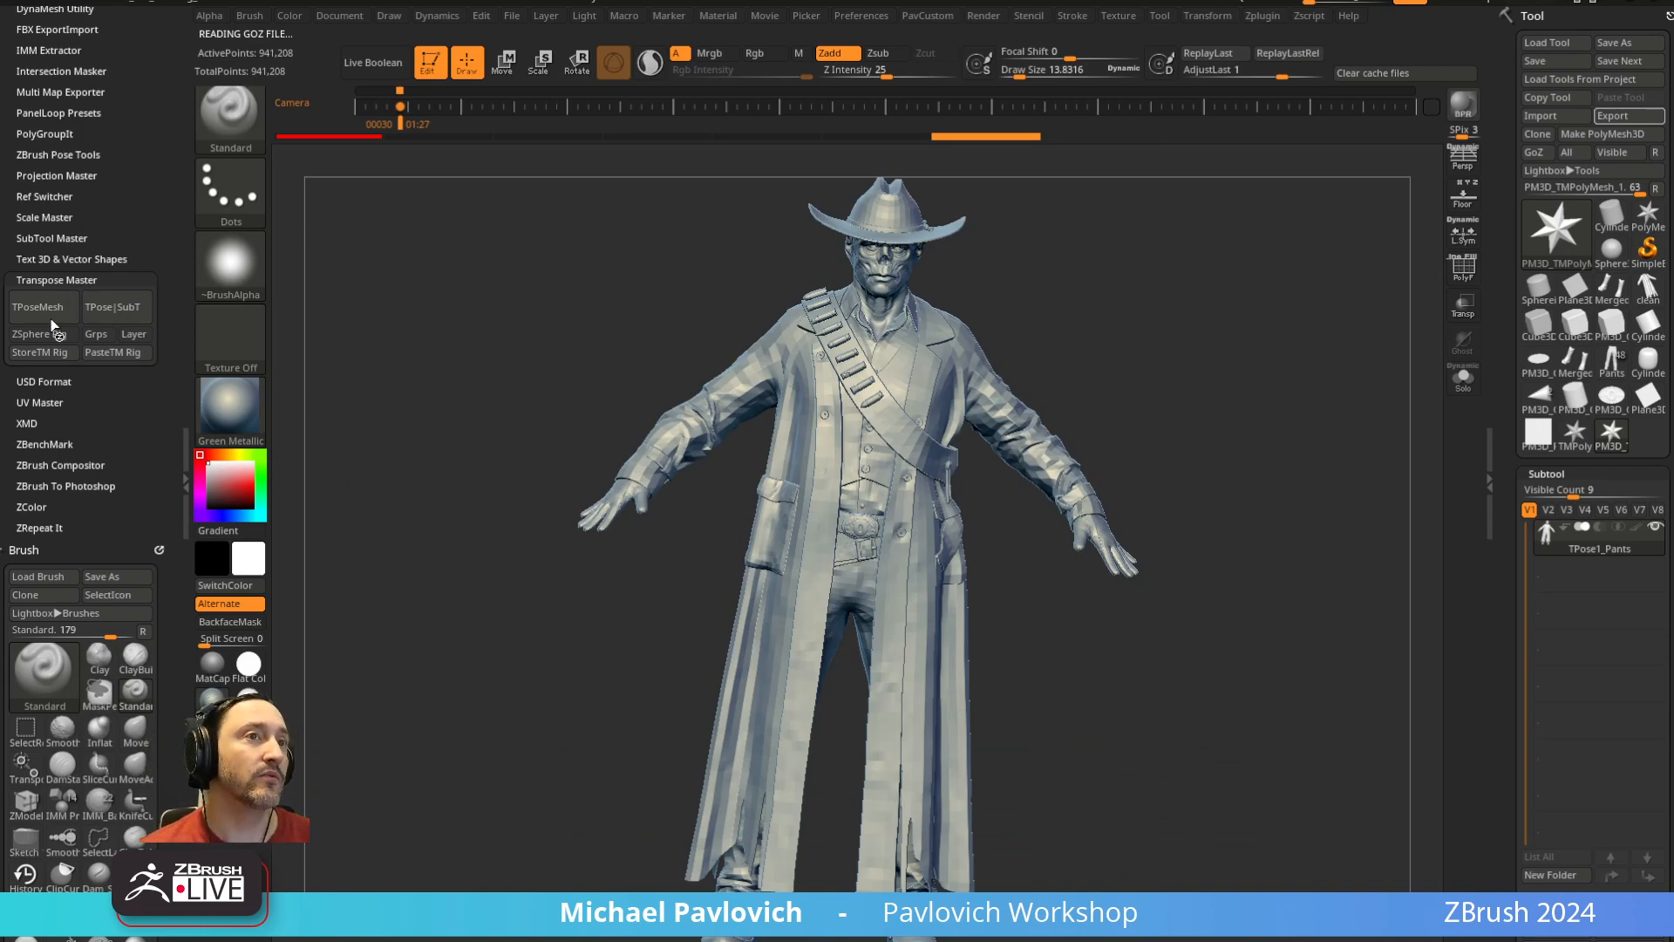
Turn on Transpose Master's Layer option and set the brush's draw size to about 49
left_click_drag(1114, 310, 901, 301)
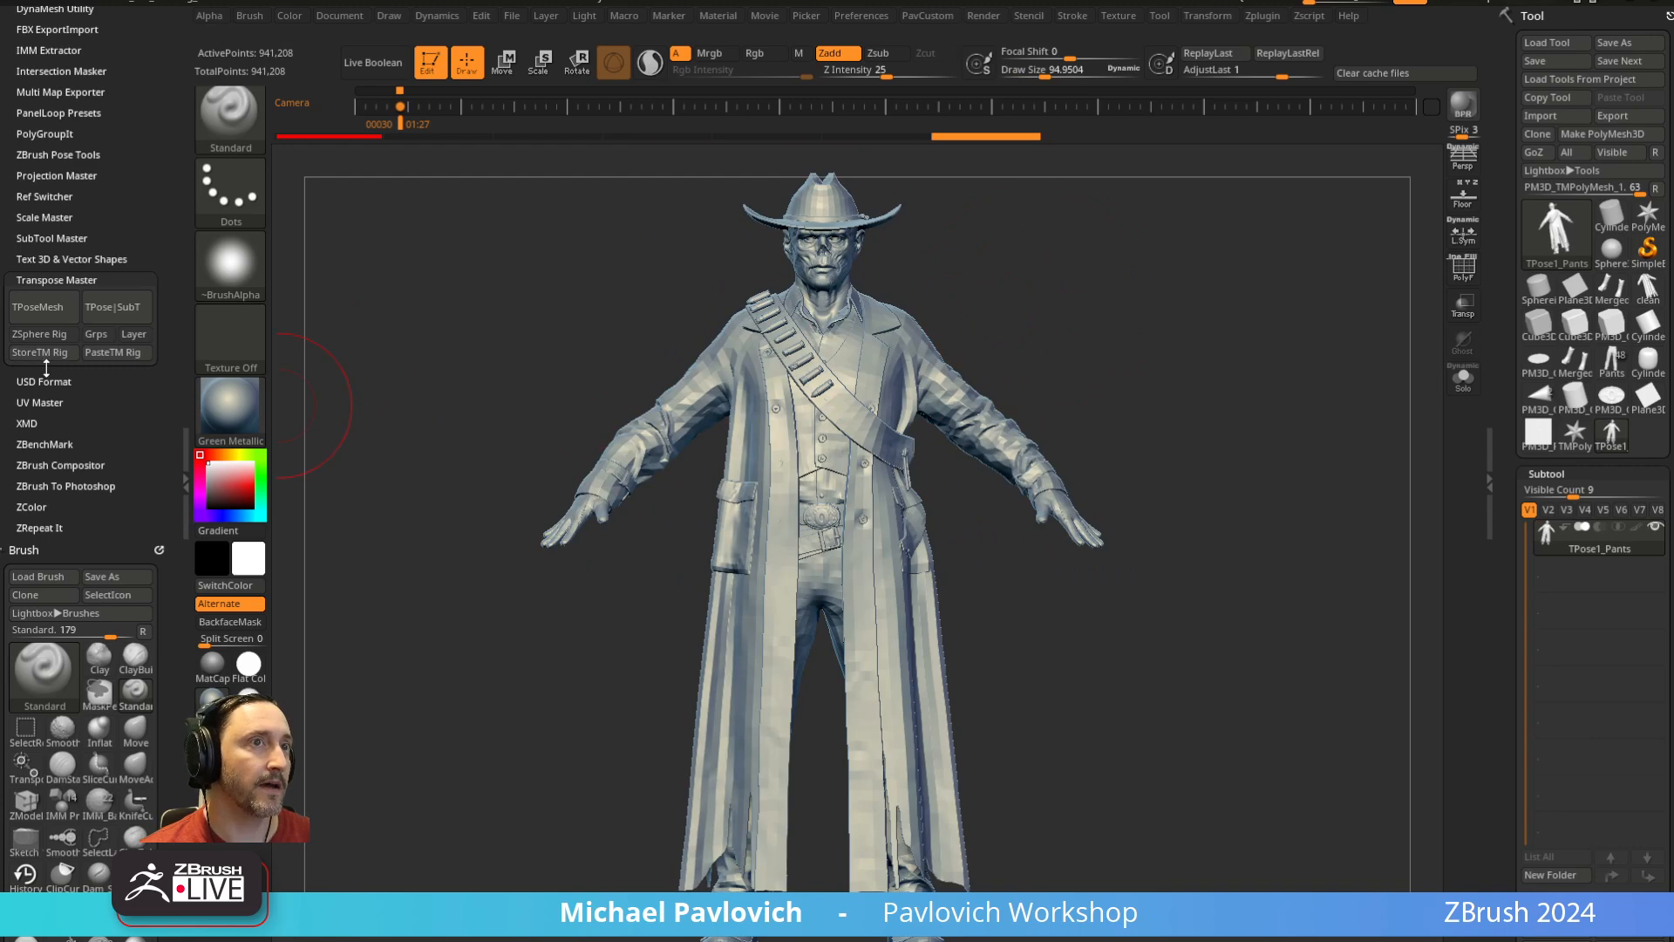
left_click(135, 336)
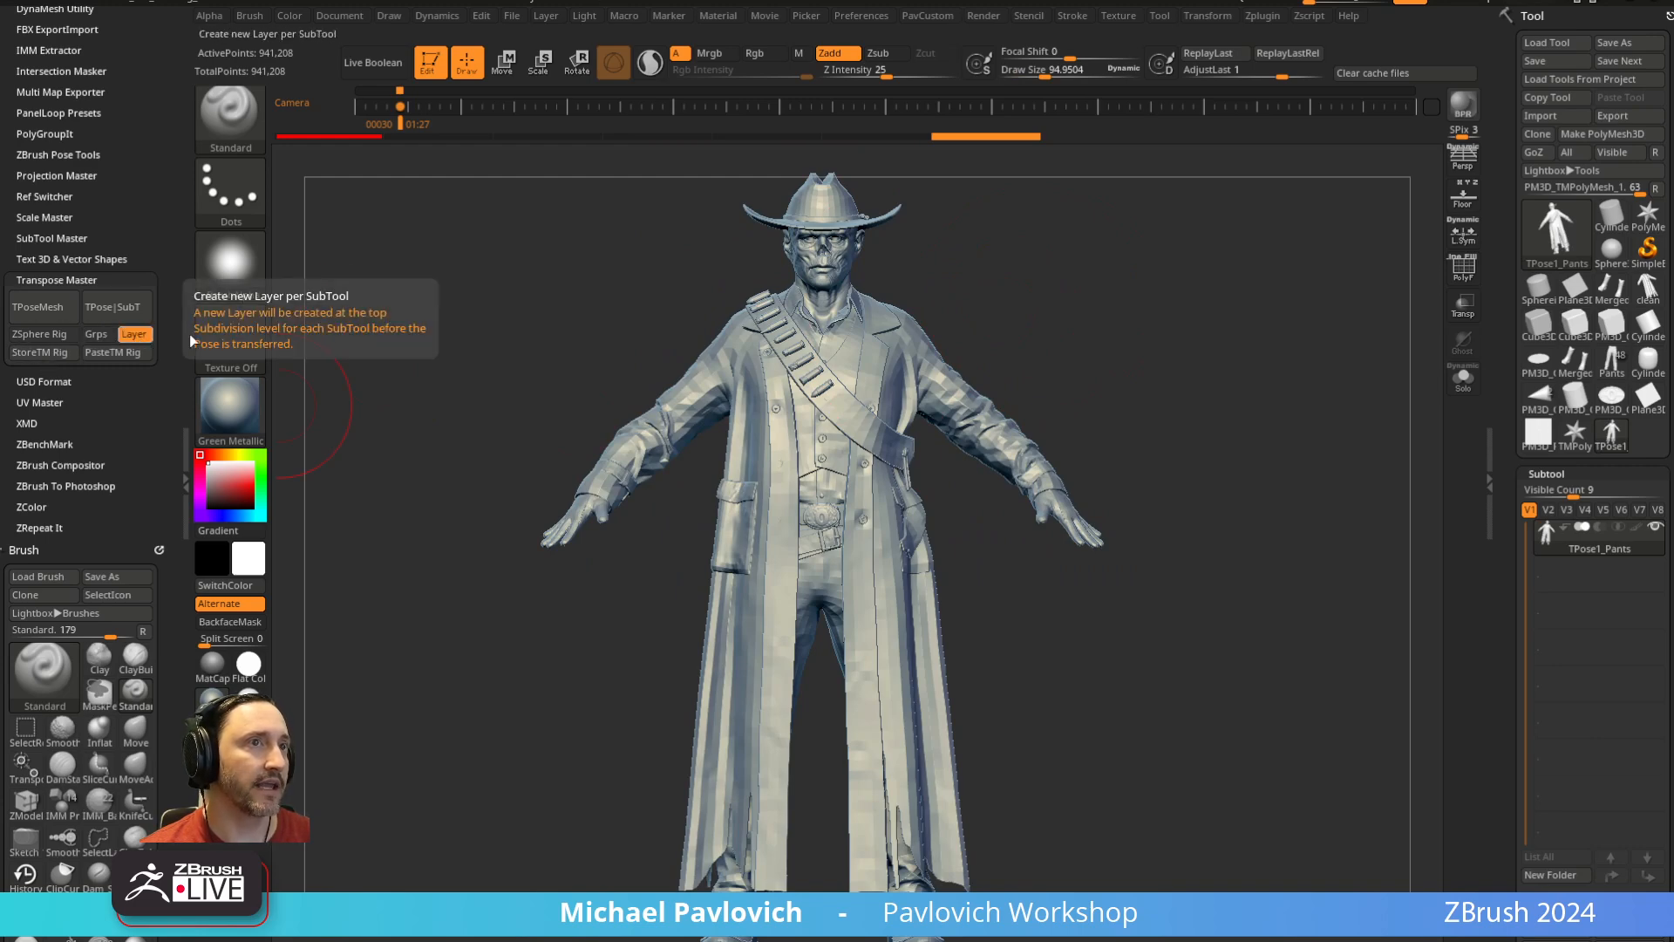
left_click_drag(1043, 269, 1072, 217)
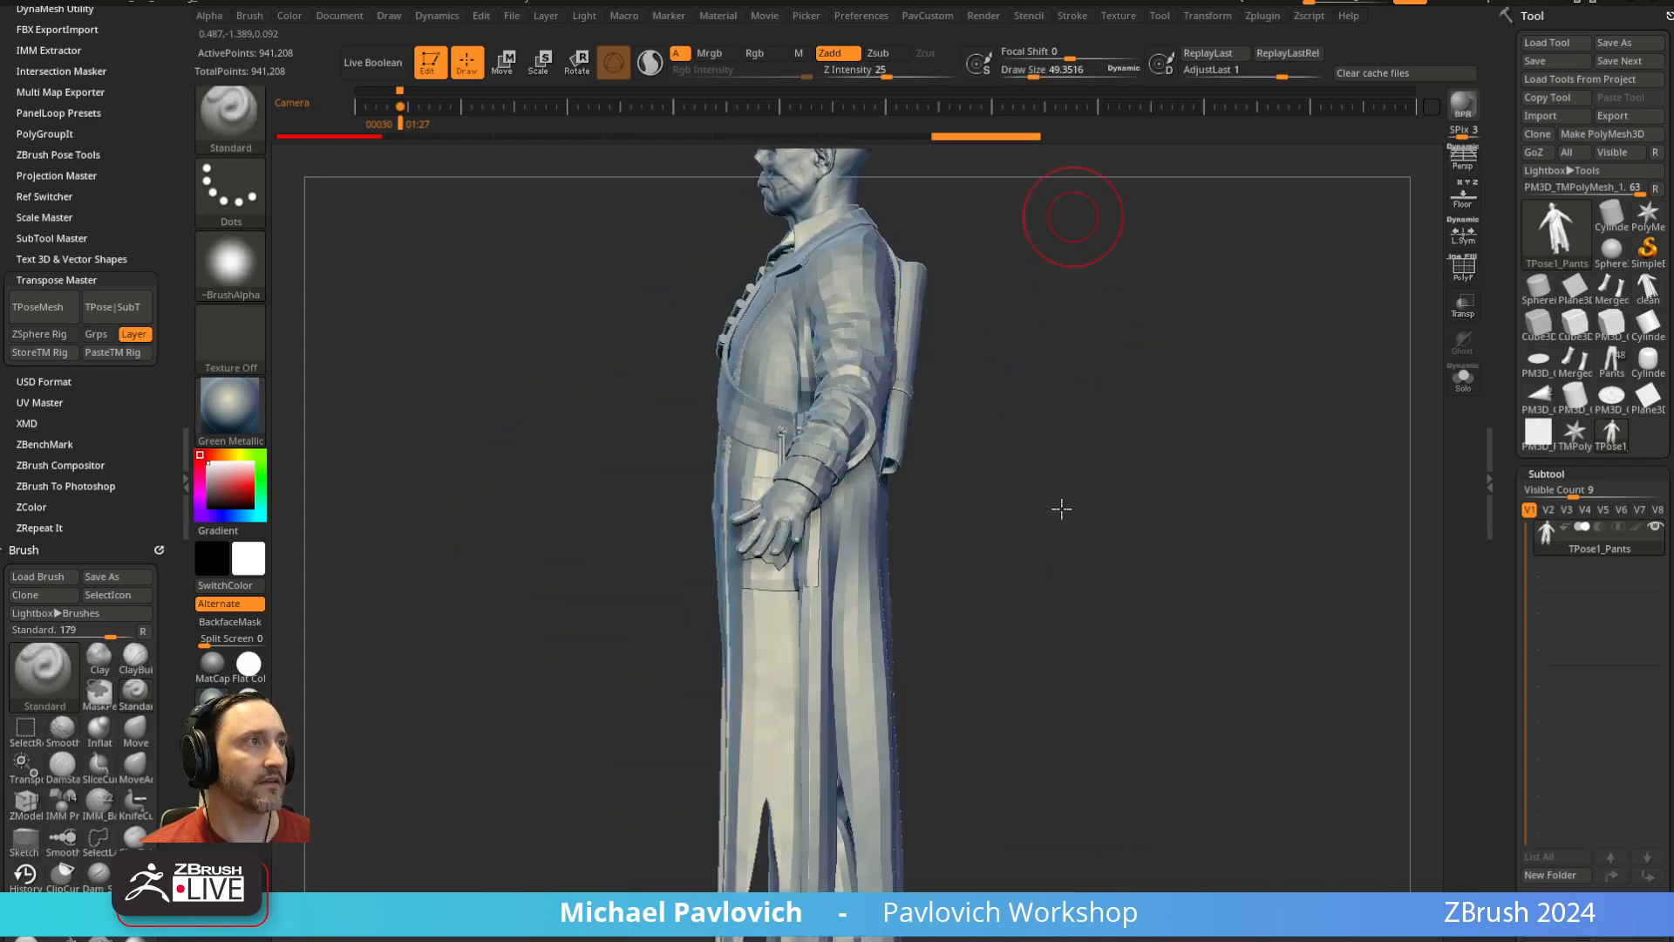
Mask the head and hat with MaskLasso, invert the mask, turn the head slightly toward the character's left, and clear the mask
mouse_move(981, 258)
left_mouse_down("alt")
mouse_move(949, 362)
mouse_move(734, 266)
mouse_move(735, 521)
left_mouse_up("alt")
left_click(246, 140, "ctrl")
left_click(546, 210, "ctrl")
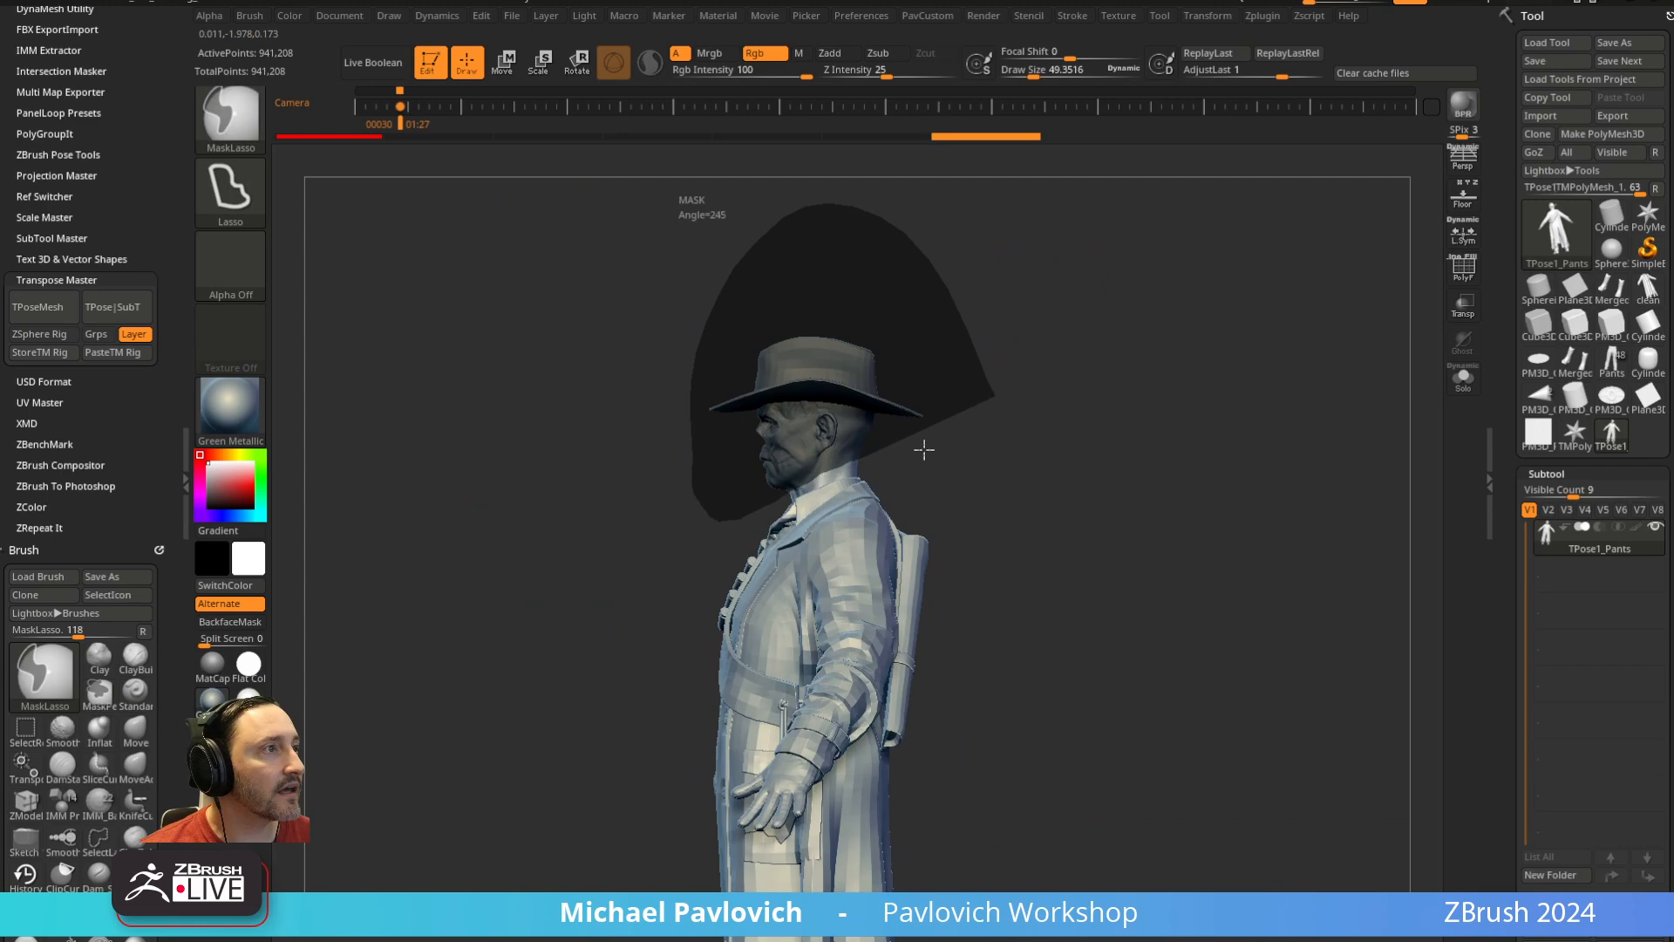
mouse_move(924, 449)
left_mouse_down("ctrl")
mouse_move(960, 422)
mouse_move(876, 410)
left_mouse_up("ctrl")
left_click(1009, 348, "ctrl")
key("w")
mouse_move(850, 473)
left_mouse_down()
mouse_move(866, 473)
mouse_move(822, 431)
mouse_move(872, 407)
left_mouse_up()
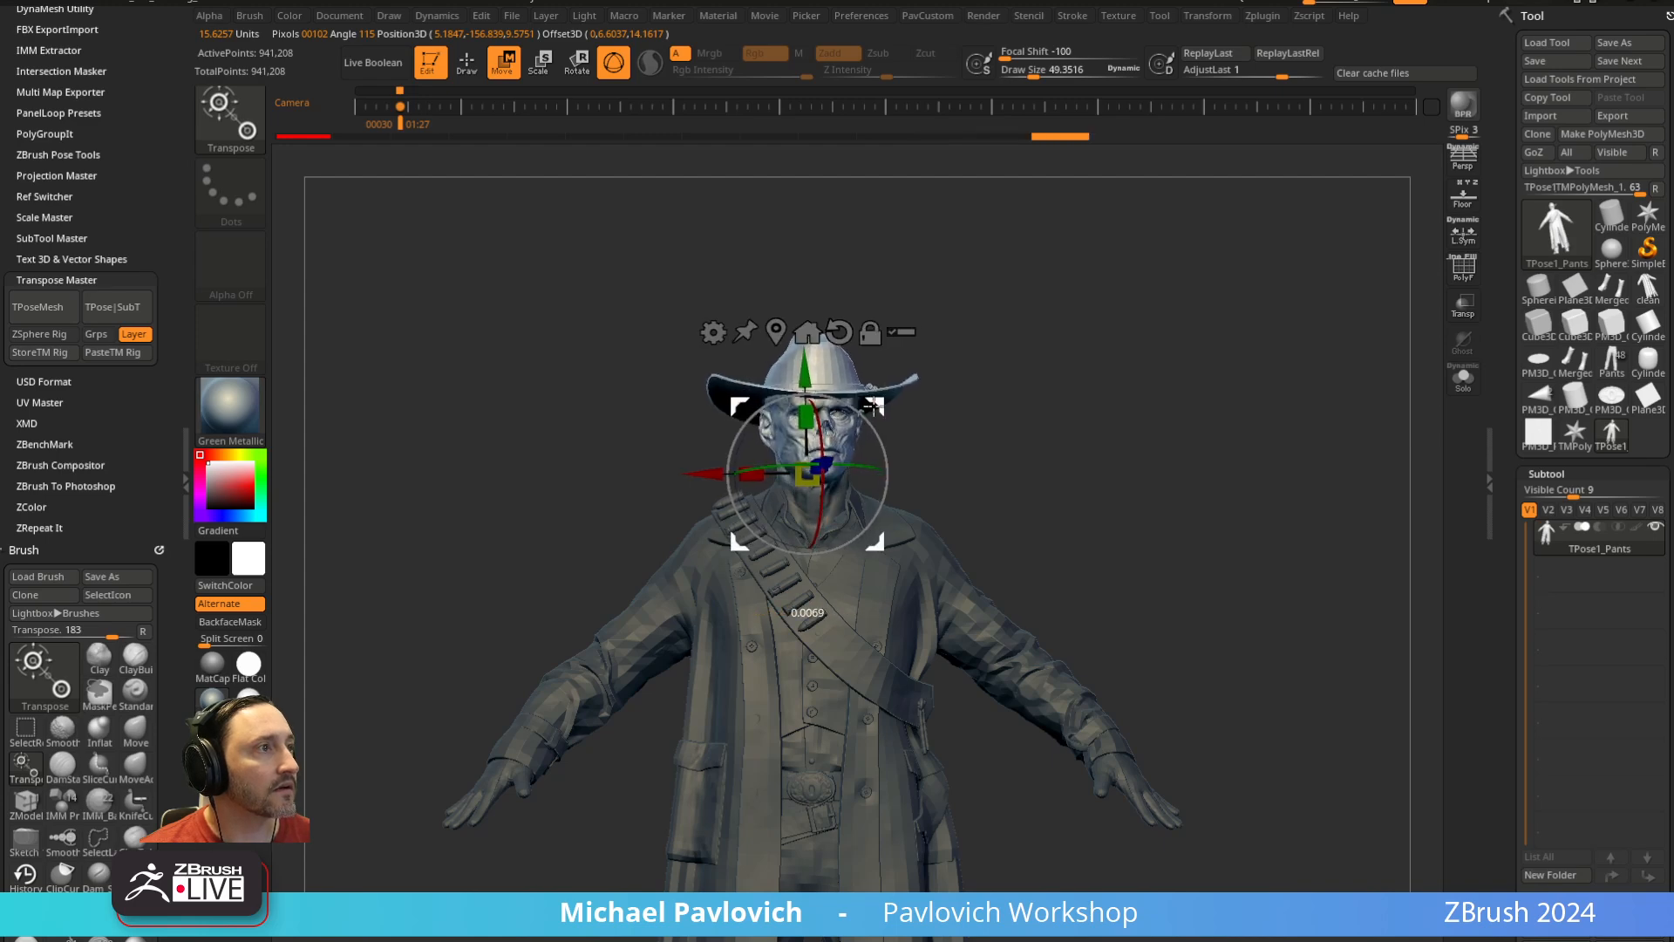
key("q")
mouse_move(993, 336)
left_mouse_down("ctrl")
mouse_move(1147, 452)
mouse_move(1037, 293)
left_mouse_up("ctrl")
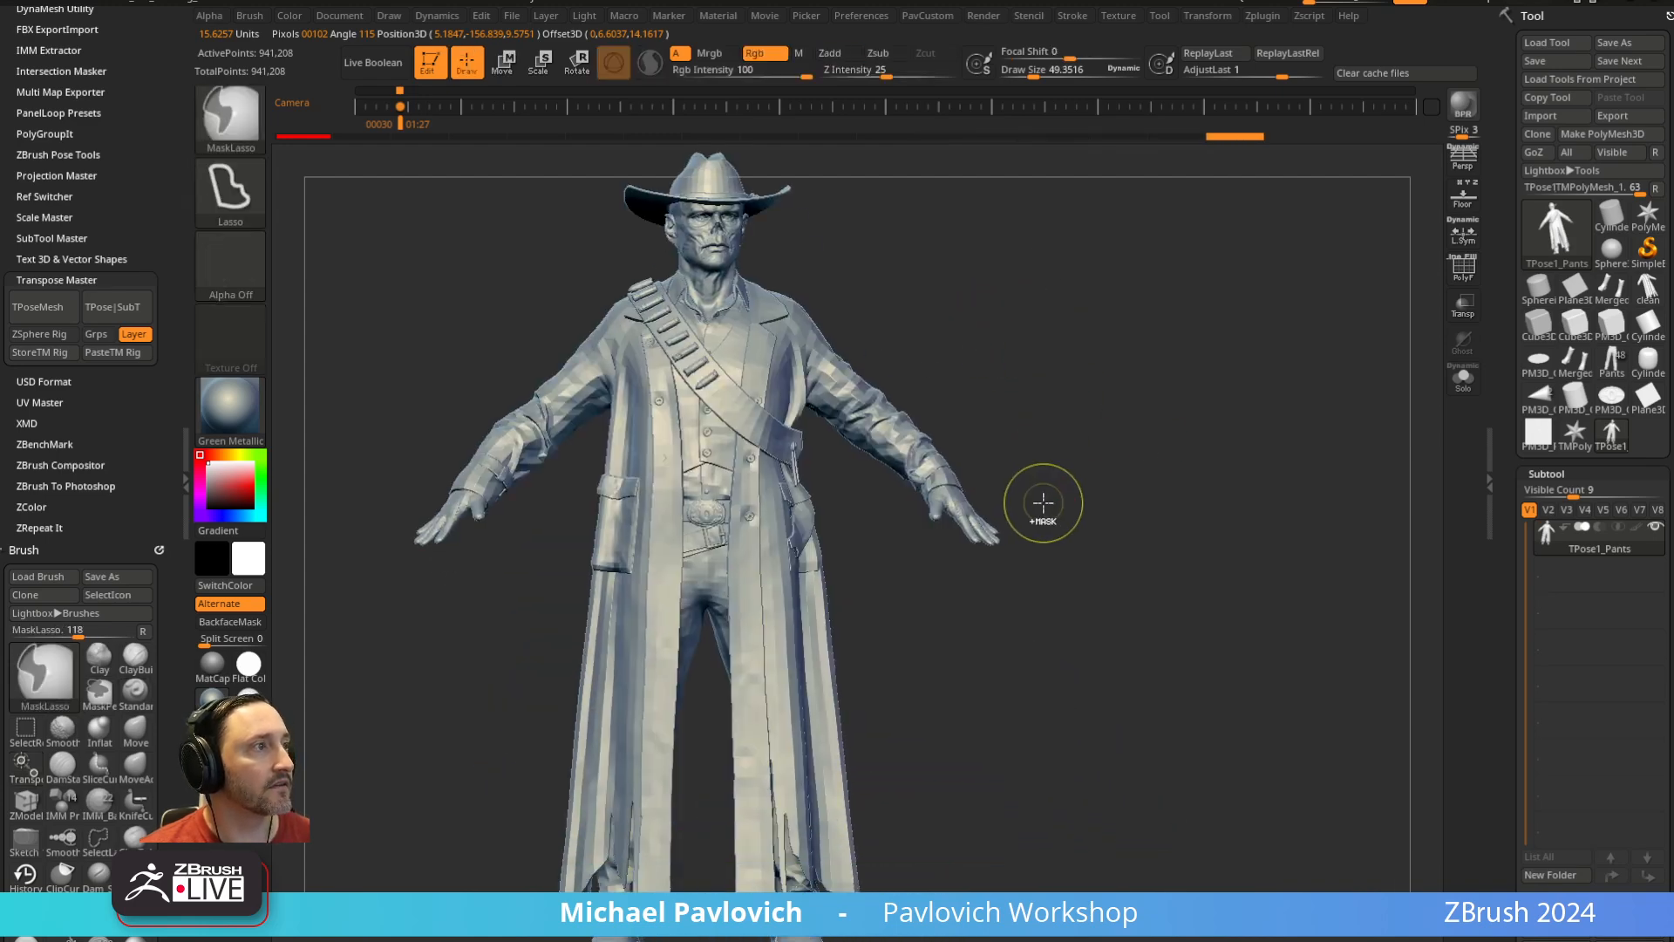
Lasso-mask the character's left arm, invert the mask, lower the arm by rotating it at the shoulder, and clear the mask
mouse_move(1037, 453)
left_mouse_down("ctrl")
mouse_move(818, 252)
mouse_move(797, 351)
mouse_move(939, 609)
mouse_move(1040, 518)
left_mouse_up("ctrl")
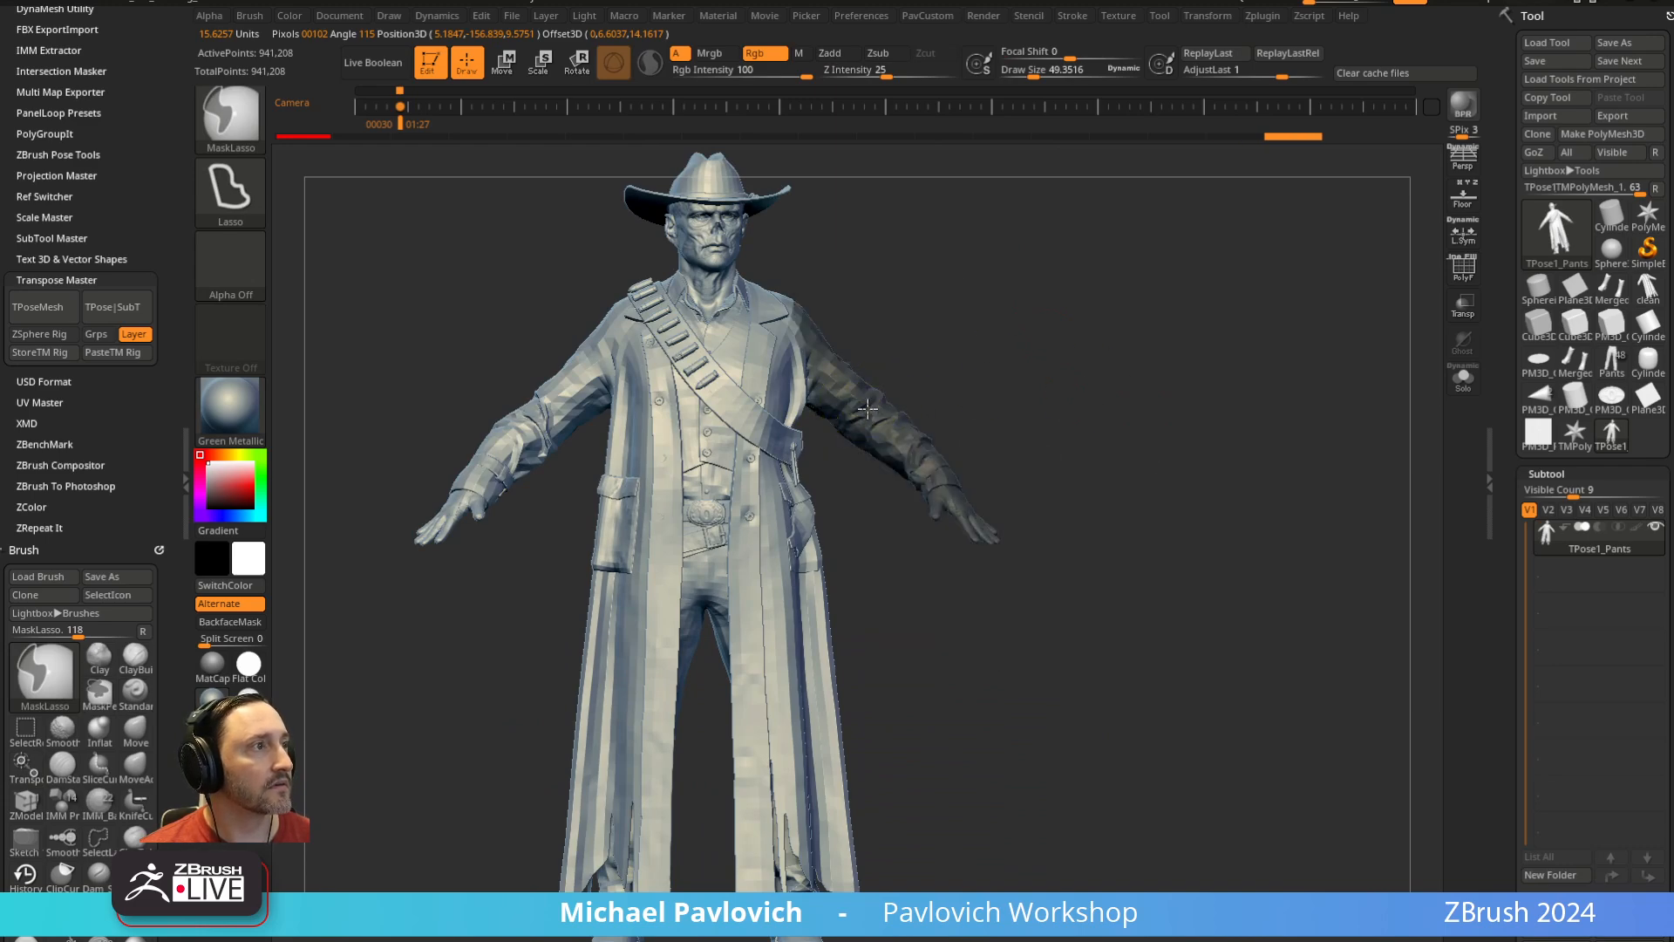
left_click(1089, 386, "ctrl")
key("w")
left_click(810, 361, "alt")
mouse_move(868, 306)
left_mouse_down()
mouse_move(894, 366)
mouse_move(863, 311)
left_mouse_up()
left_click_drag(923, 265, 938, 281, "ctrl")
Lasso-mask the character's right arm, invert the mask, lower the arm by rotating it at the shoulder, and clear the mask
key("q")
mouse_move(538, 520)
left_mouse_down("ctrl")
mouse_move(593, 416)
mouse_move(361, 561)
left_mouse_up("ctrl")
left_click(381, 668, "ctrl")
left_click(533, 450, "ctrl")
left_click(558, 448, "ctrl")
key("w")
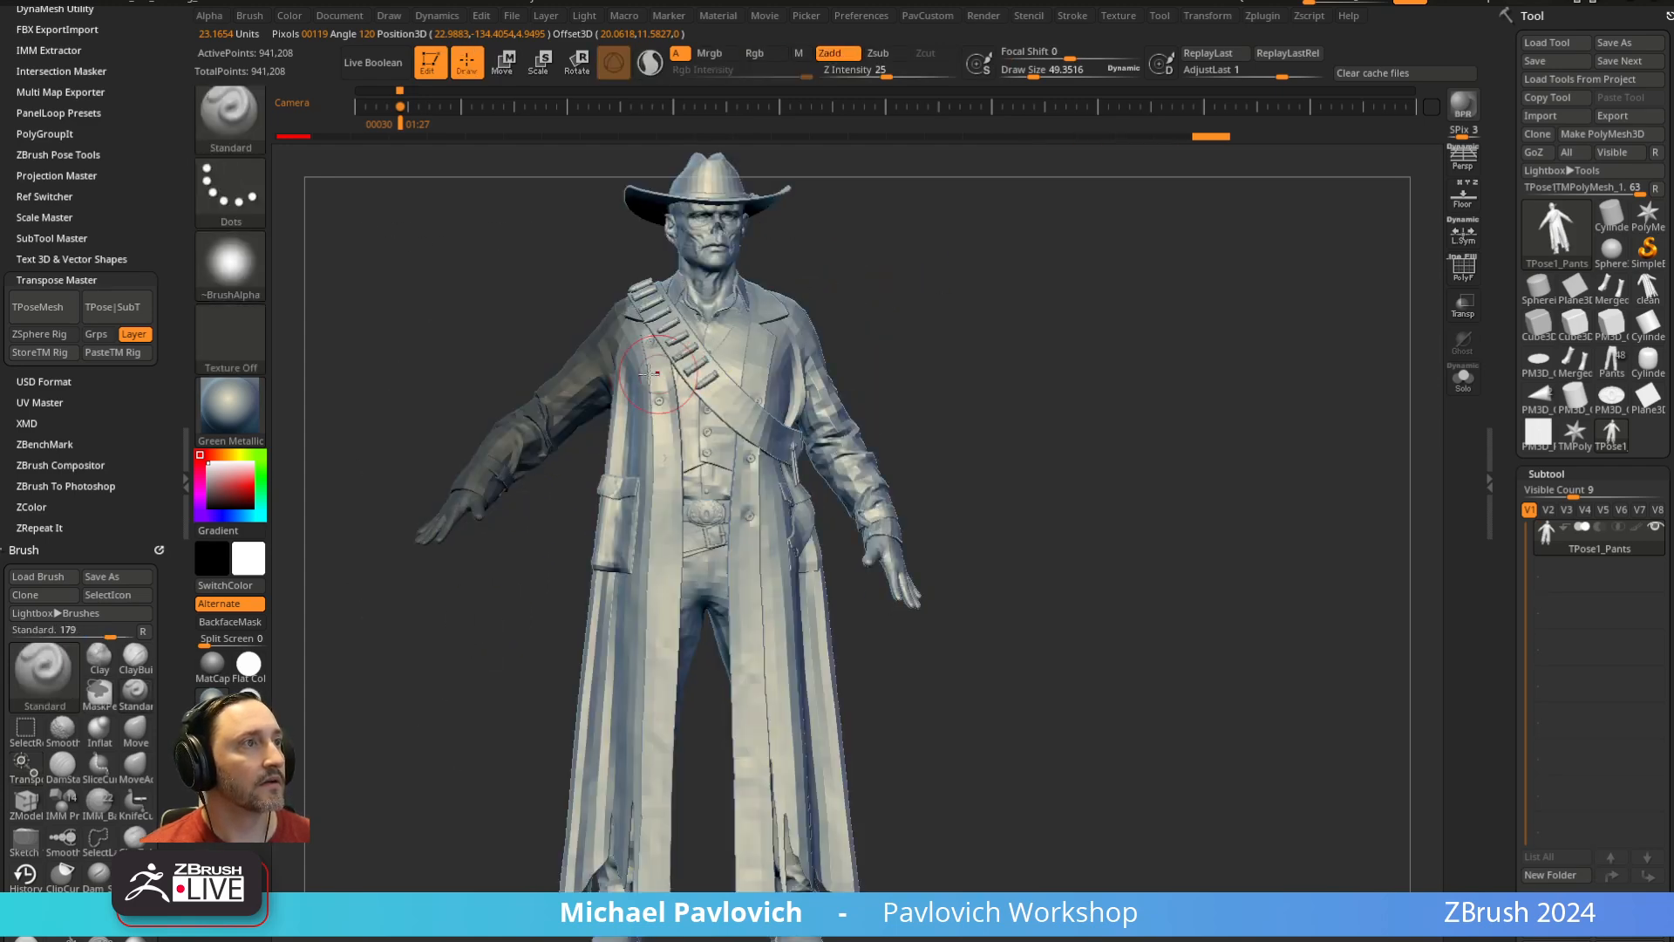
left_click(911, 263, "ctrl")
left_click(621, 340, "alt")
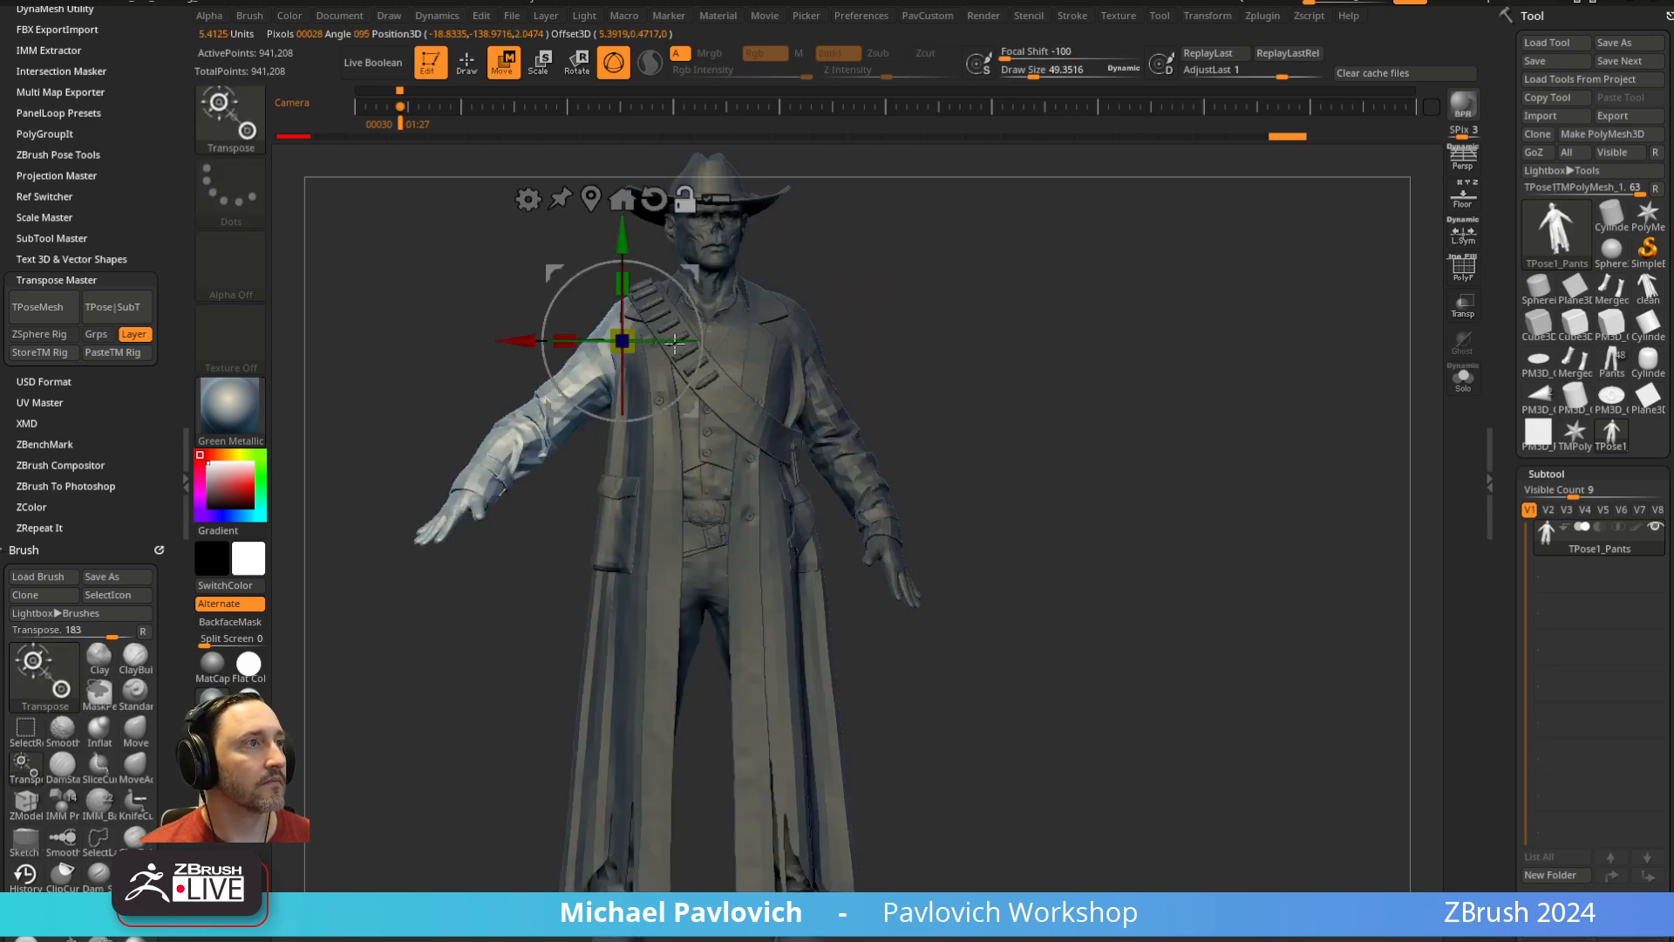
left_click_drag(694, 306, 683, 292, "alt")
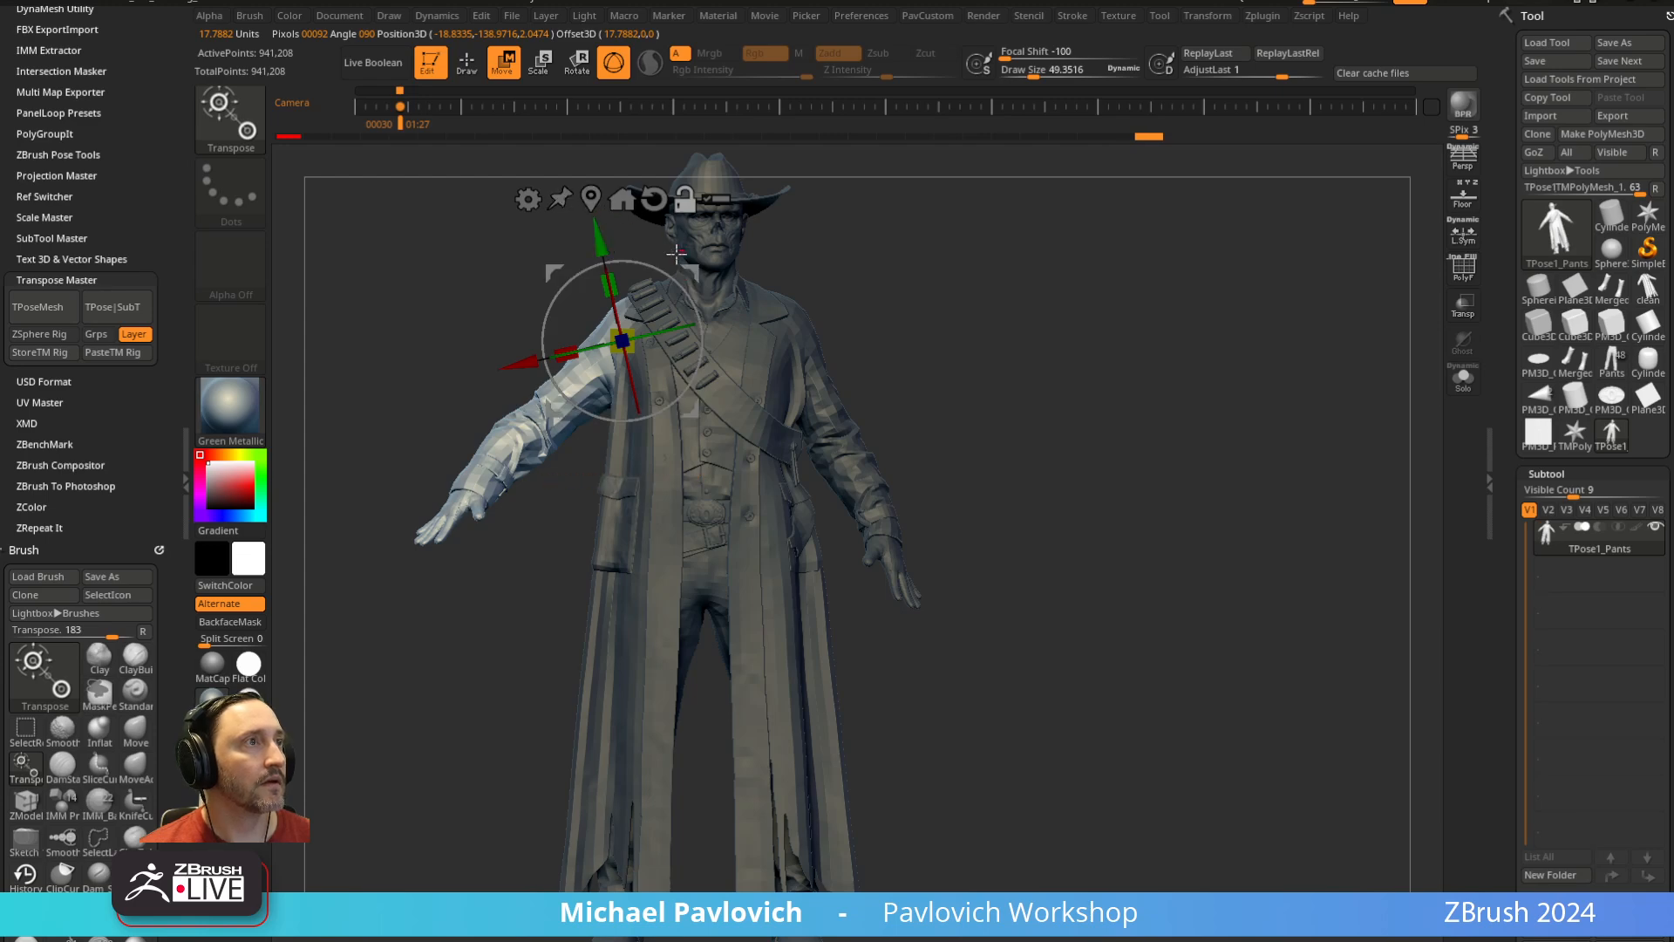
mouse_move(696, 305)
left_mouse_down()
mouse_move(675, 280)
mouse_move(696, 281)
left_mouse_up()
left_click_drag(916, 283, 1059, 391, "ctrl")
Transfer the finished Transpose Master pose back to the character's original subtools with TPose|SubT and view the posed character
key("q")
right_click_drag(1100, 390, 1111, 397, "ctrl")
mouse_move(1112, 397)
right_mouse_down()
mouse_move(964, 395)
mouse_move(829, 421)
right_mouse_up()
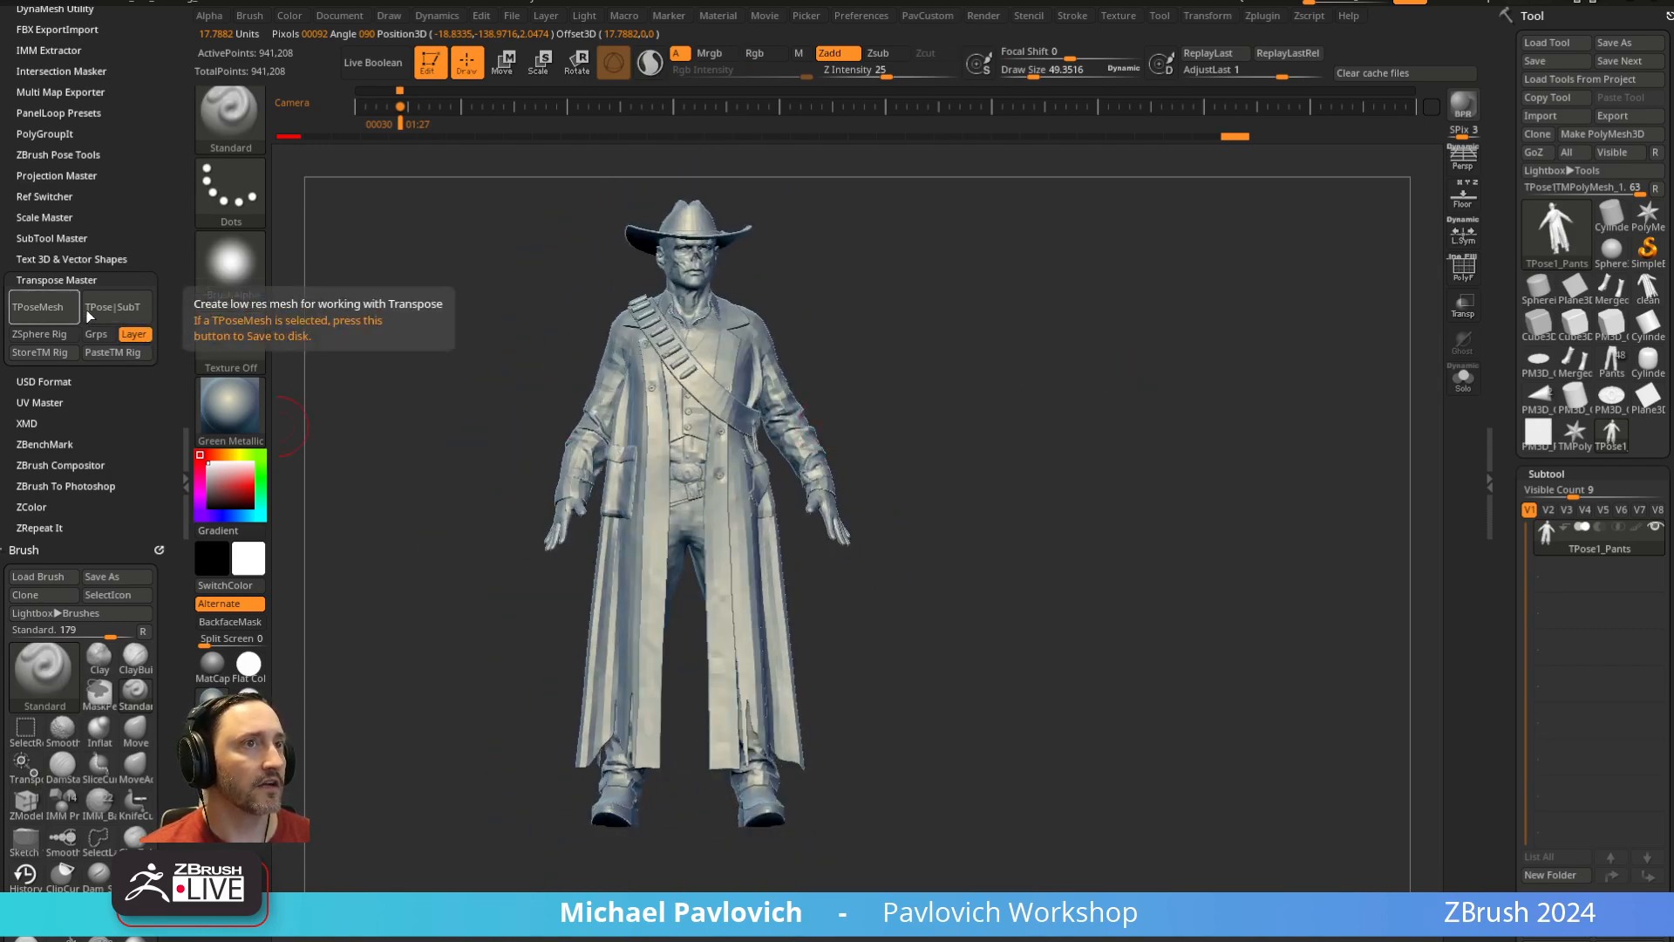
left_click(114, 307)
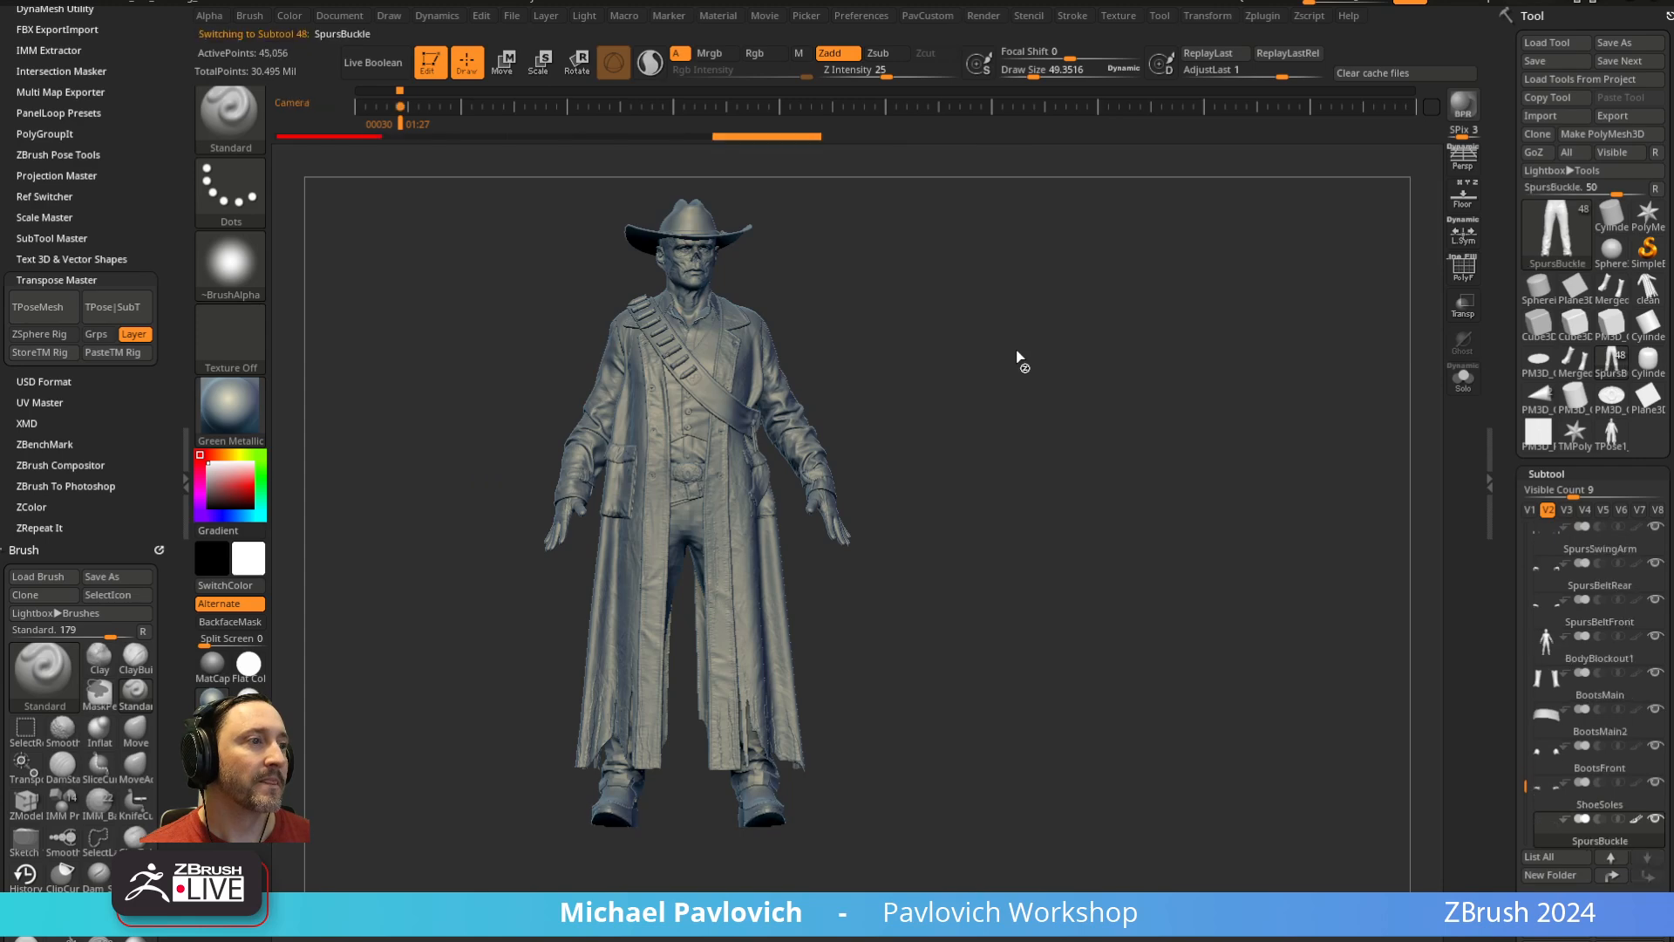
left_click_drag(1061, 340, 680, 366)
left_click_drag(972, 337, 1277, 489)
Expand the ZBrush Pose Tools plugin and refresh its pose list
left_click_drag(106, 340, 132, 392)
scroll(132, 392, "up", 4)
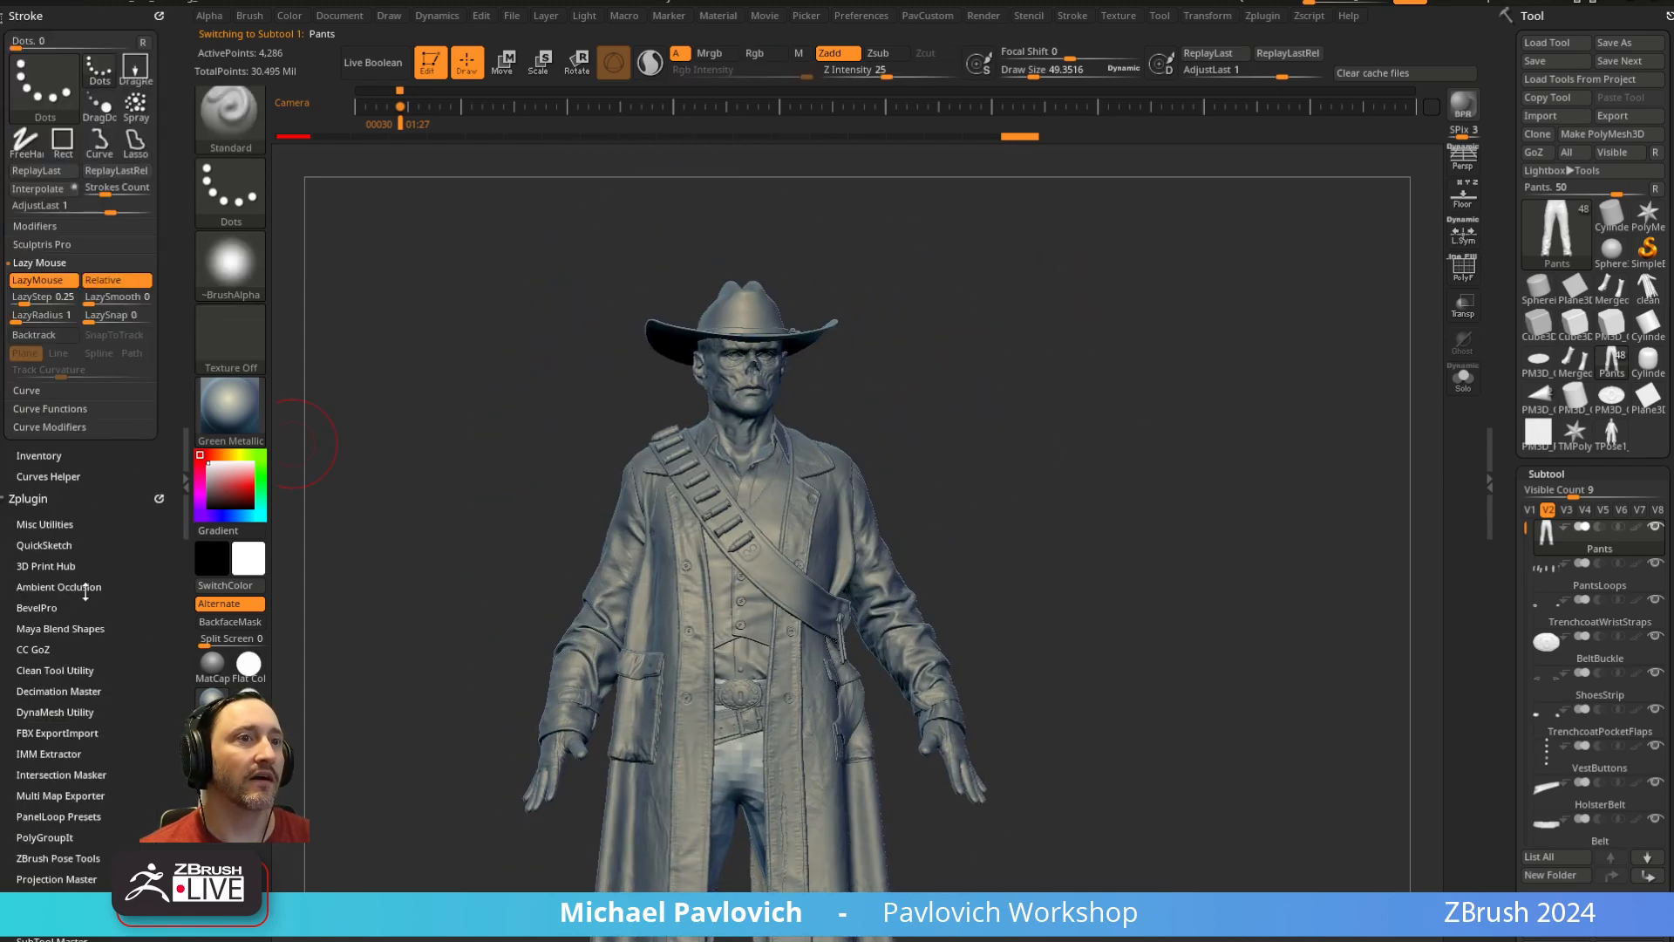
scroll(85, 592, "down", 4)
key("shift")
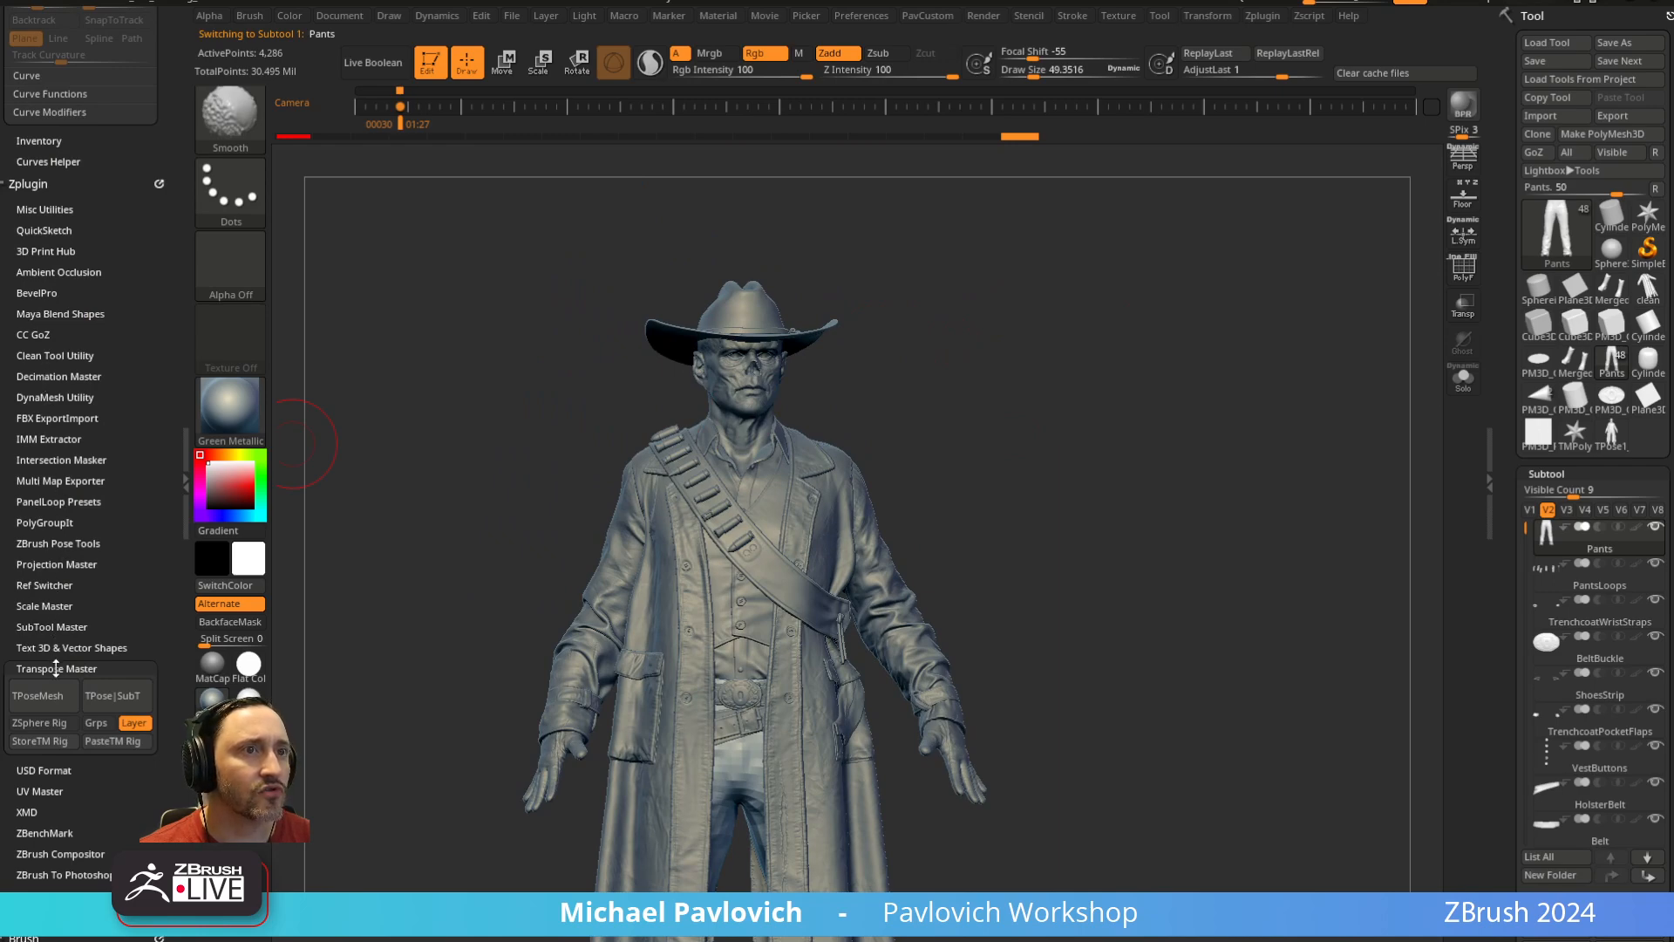
left_click(56, 543)
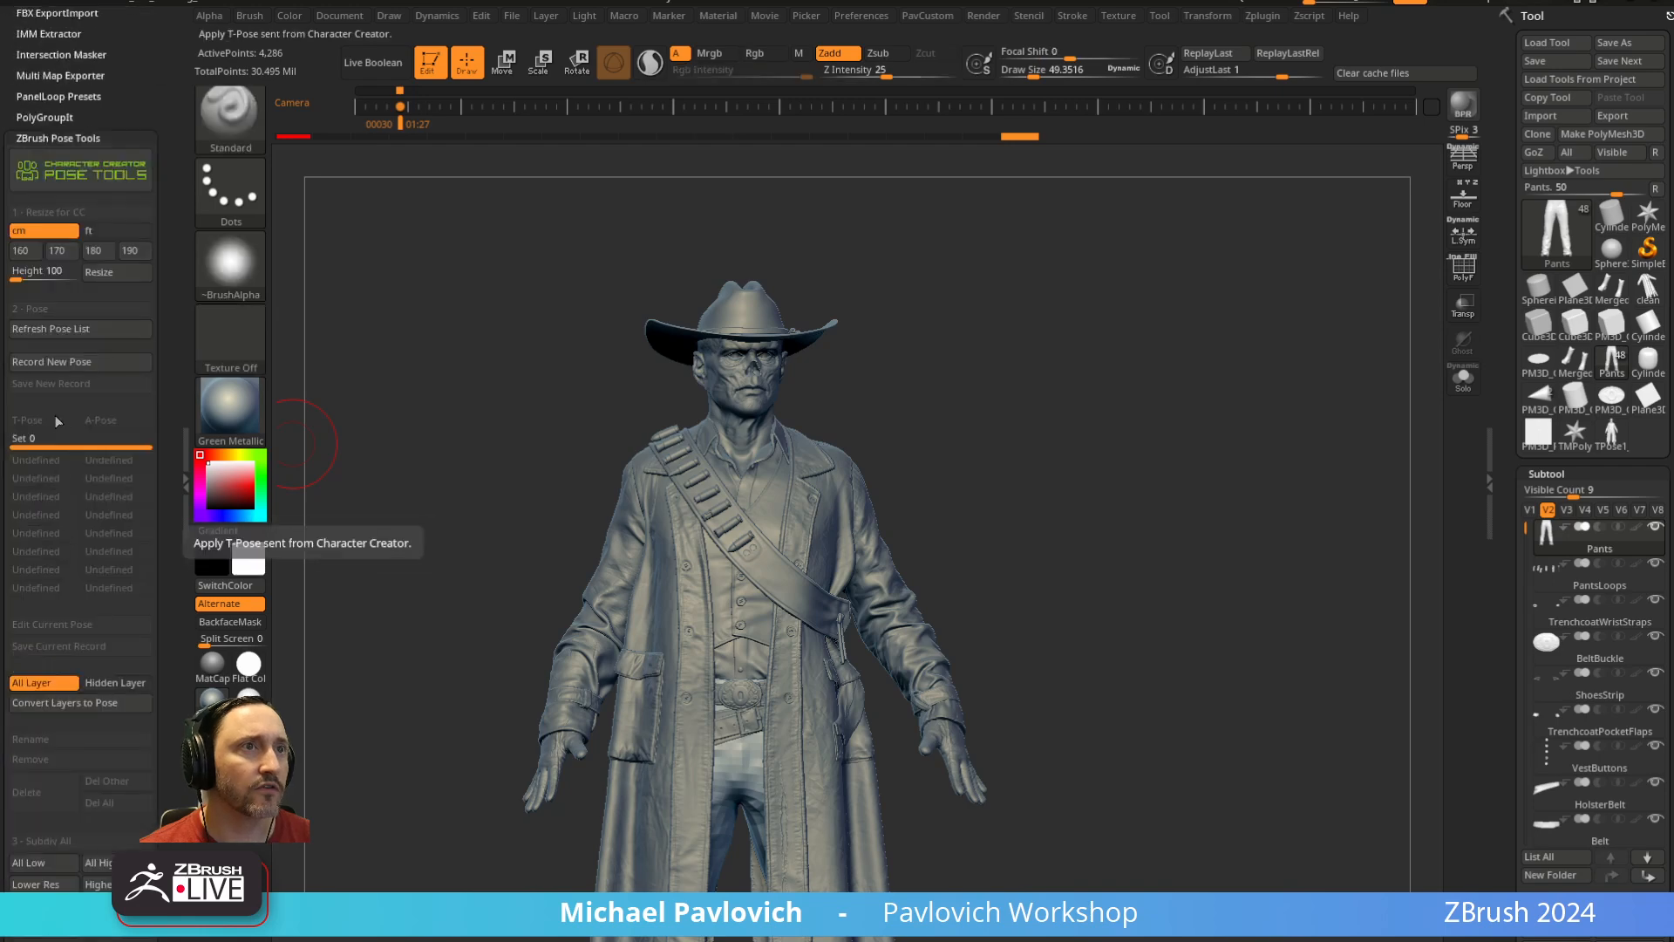
left_click(64, 332)
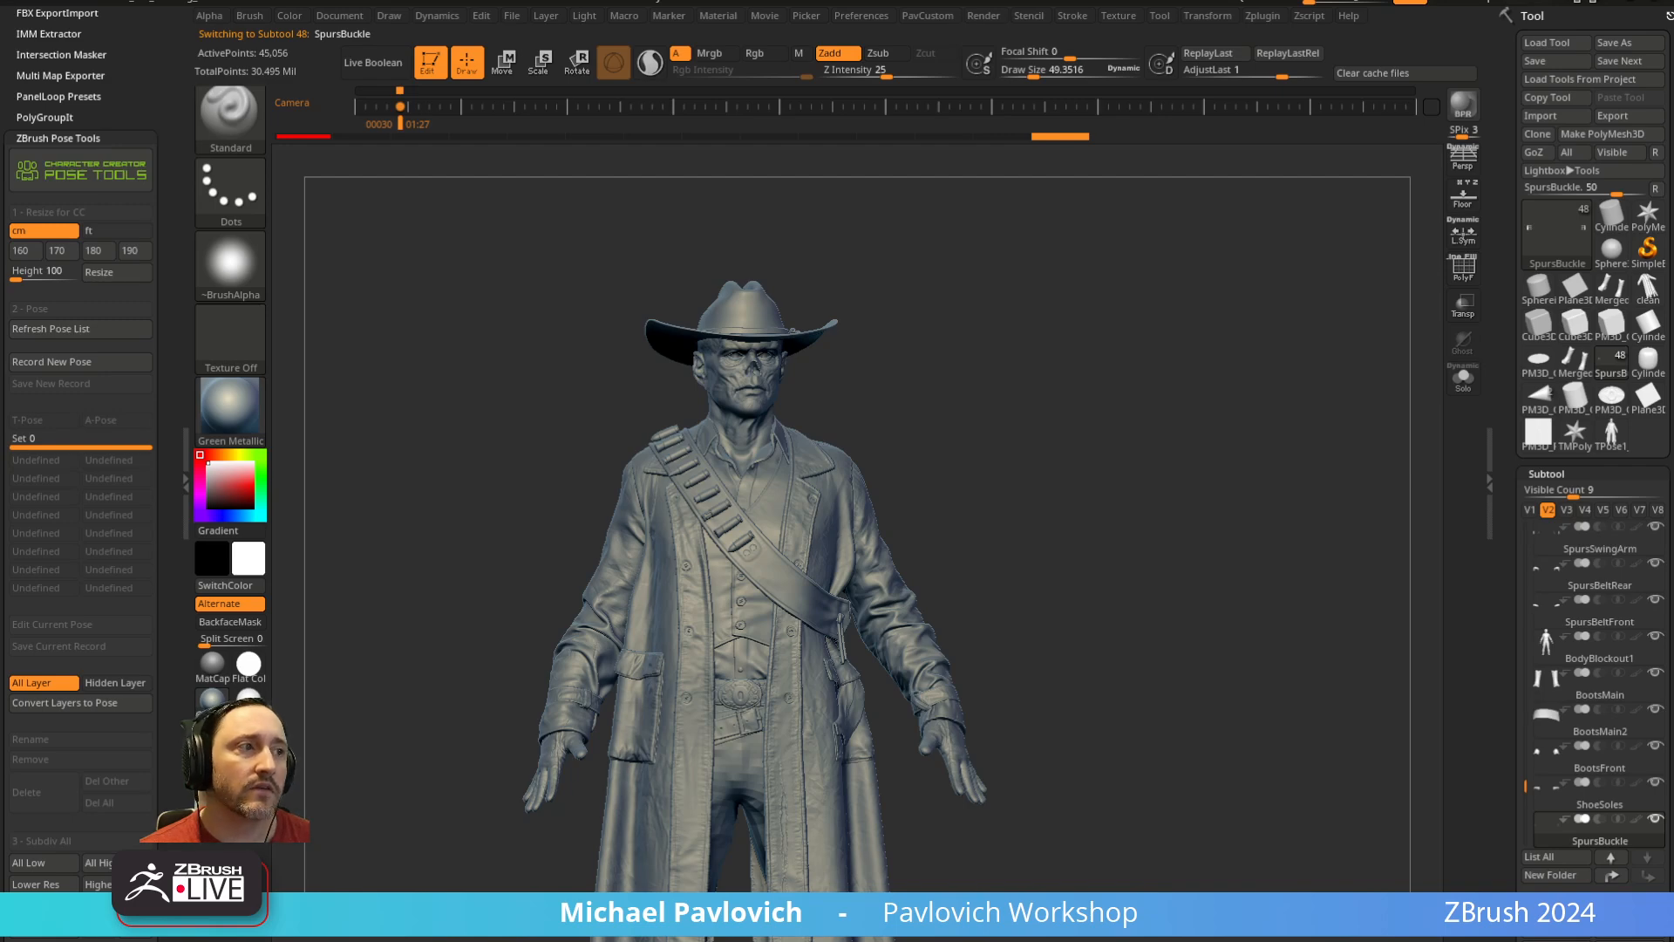
Select the Trenchcoat subtool, isolate it with Solo, and show its polyframe around the torn hem
left_click_drag(1179, 460, 1094, 218)
left_click(824, 569, "alt")
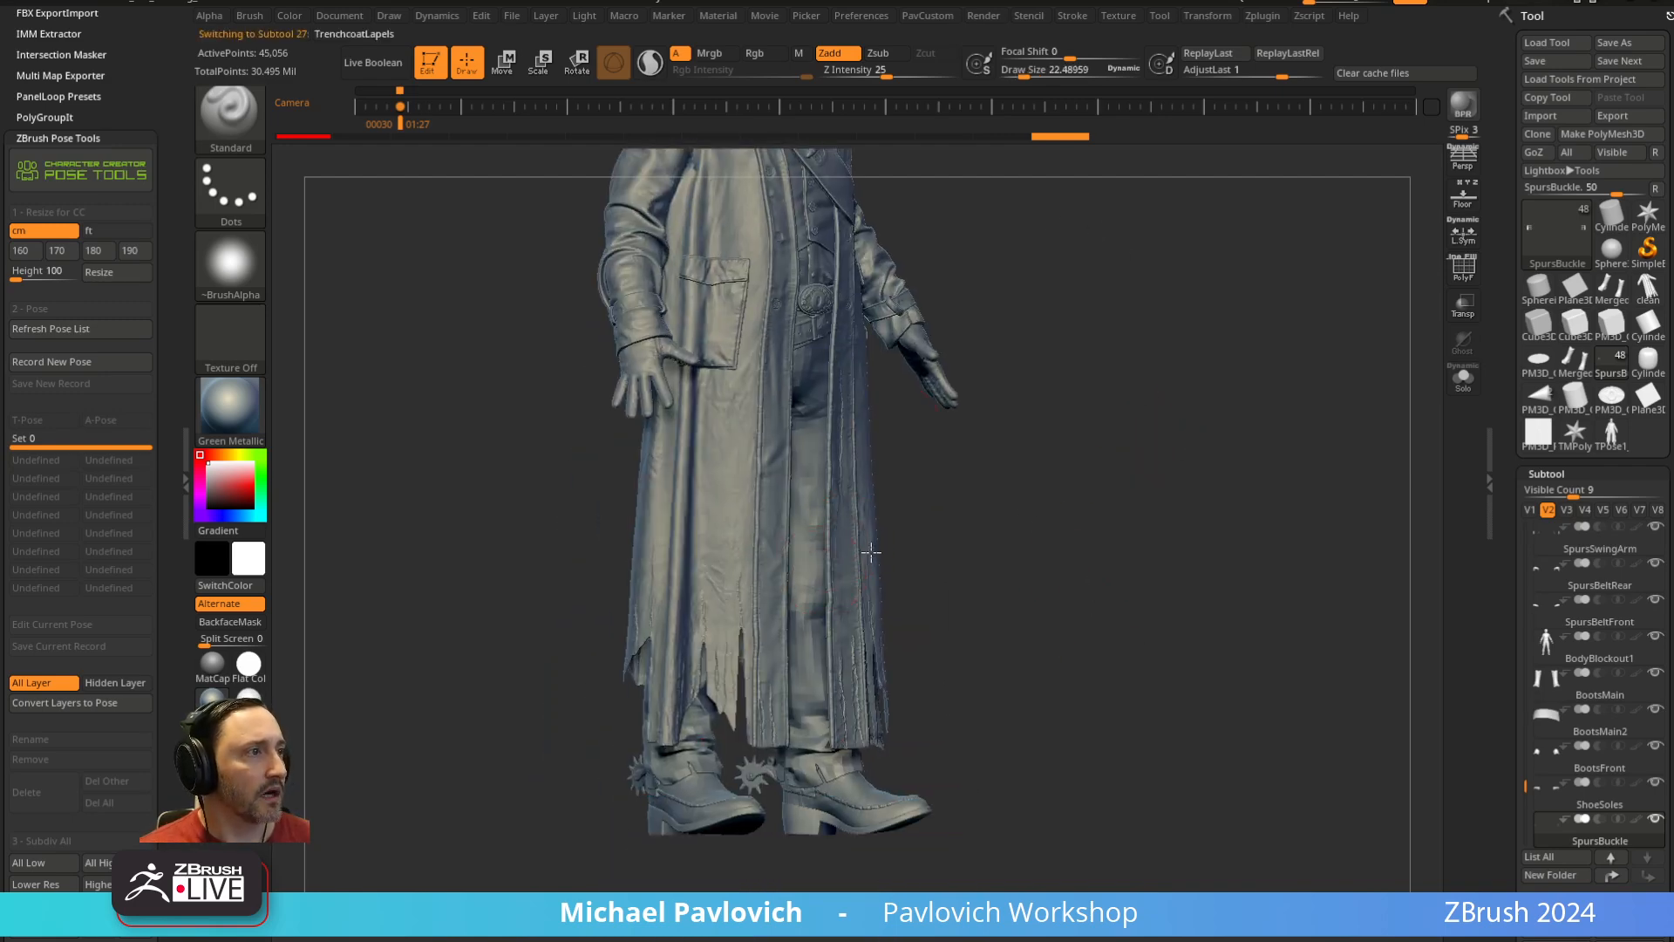
mouse_move(1383, 520)
left_mouse_down()
mouse_move(1244, 550)
mouse_move(1405, 528)
left_mouse_up()
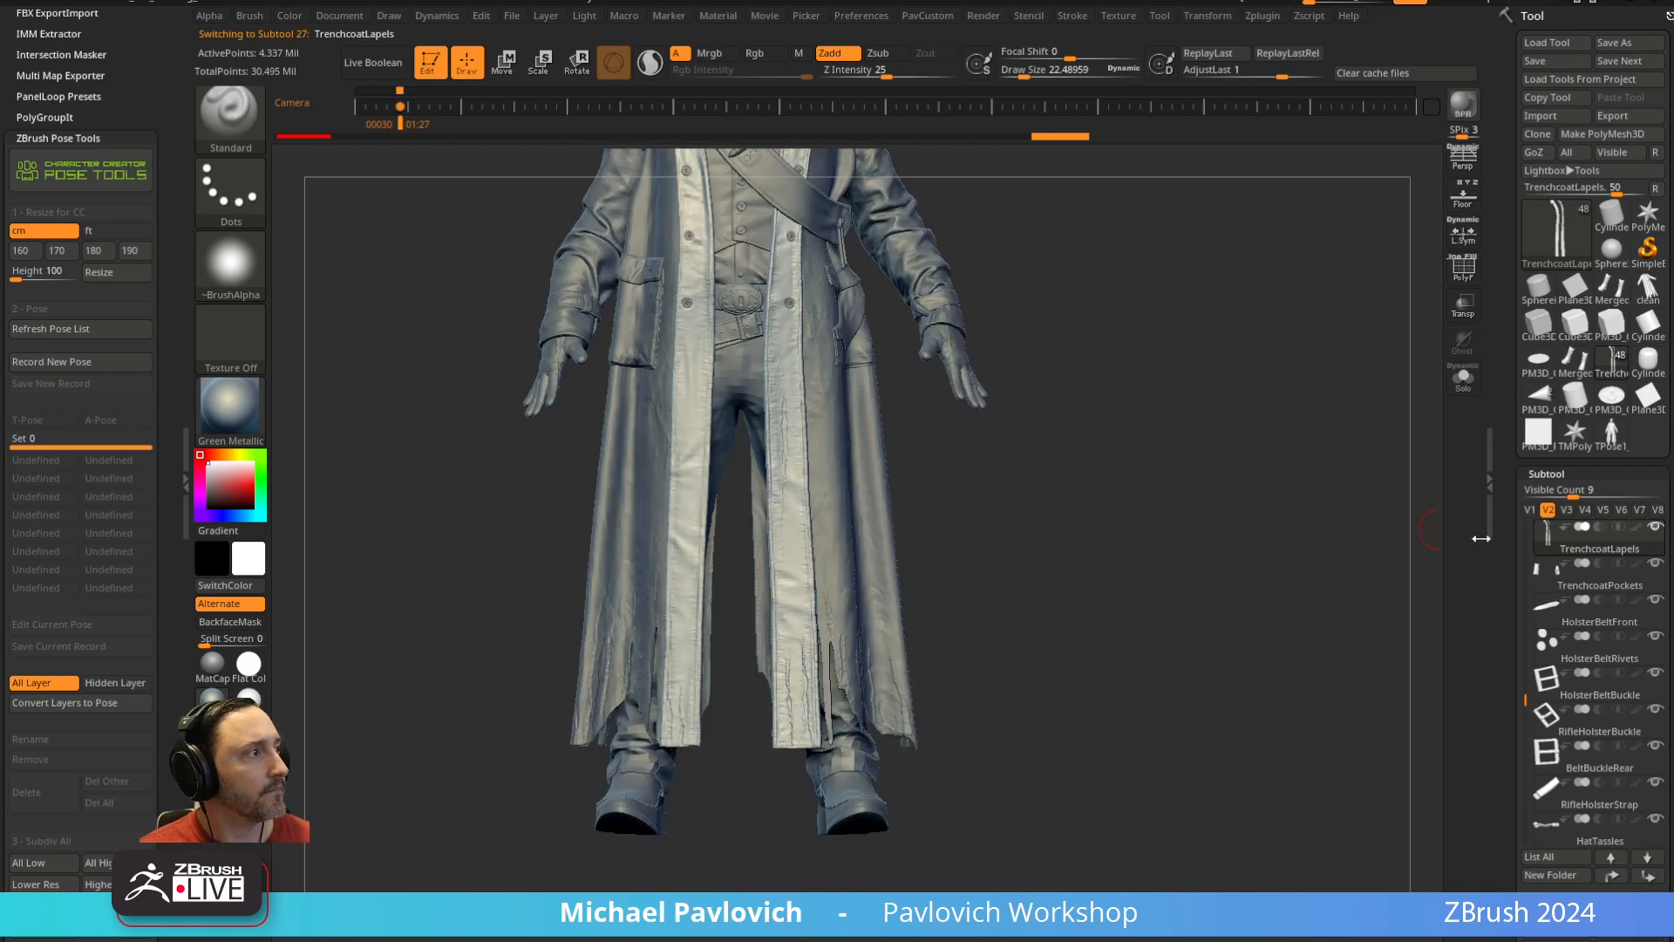
left_click(853, 630, "alt")
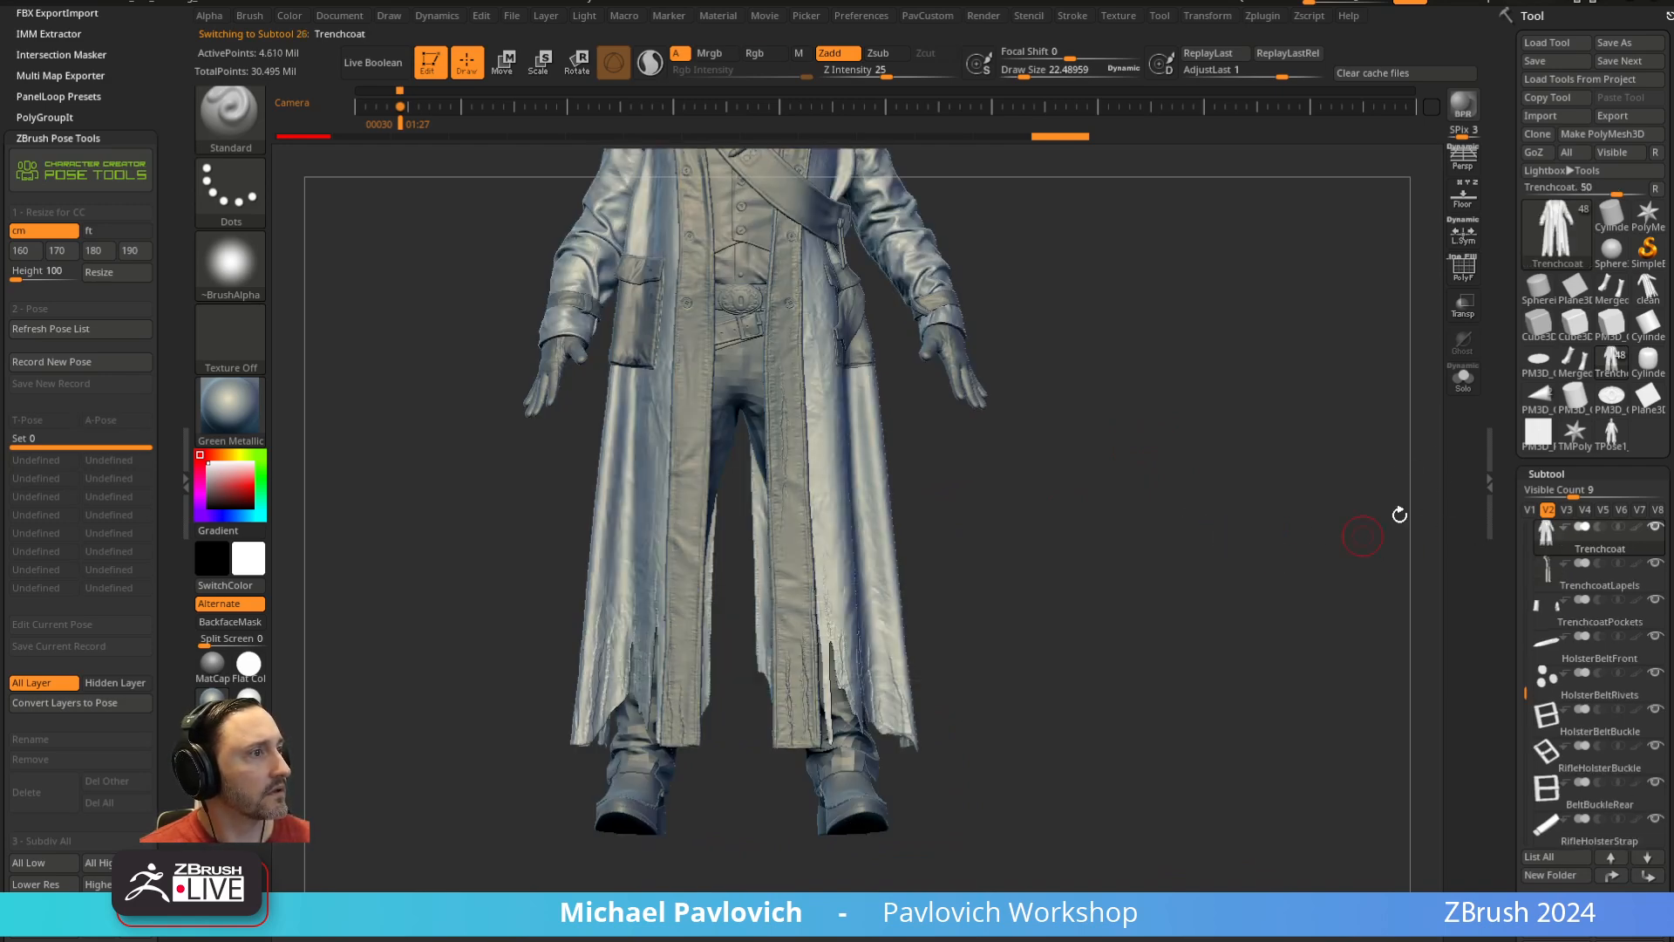
left_click(1462, 377)
key("shift+f")
left_click_drag(1315, 426, 1426, 434, "alt")
left_click_drag(1508, 491, 1511, 288)
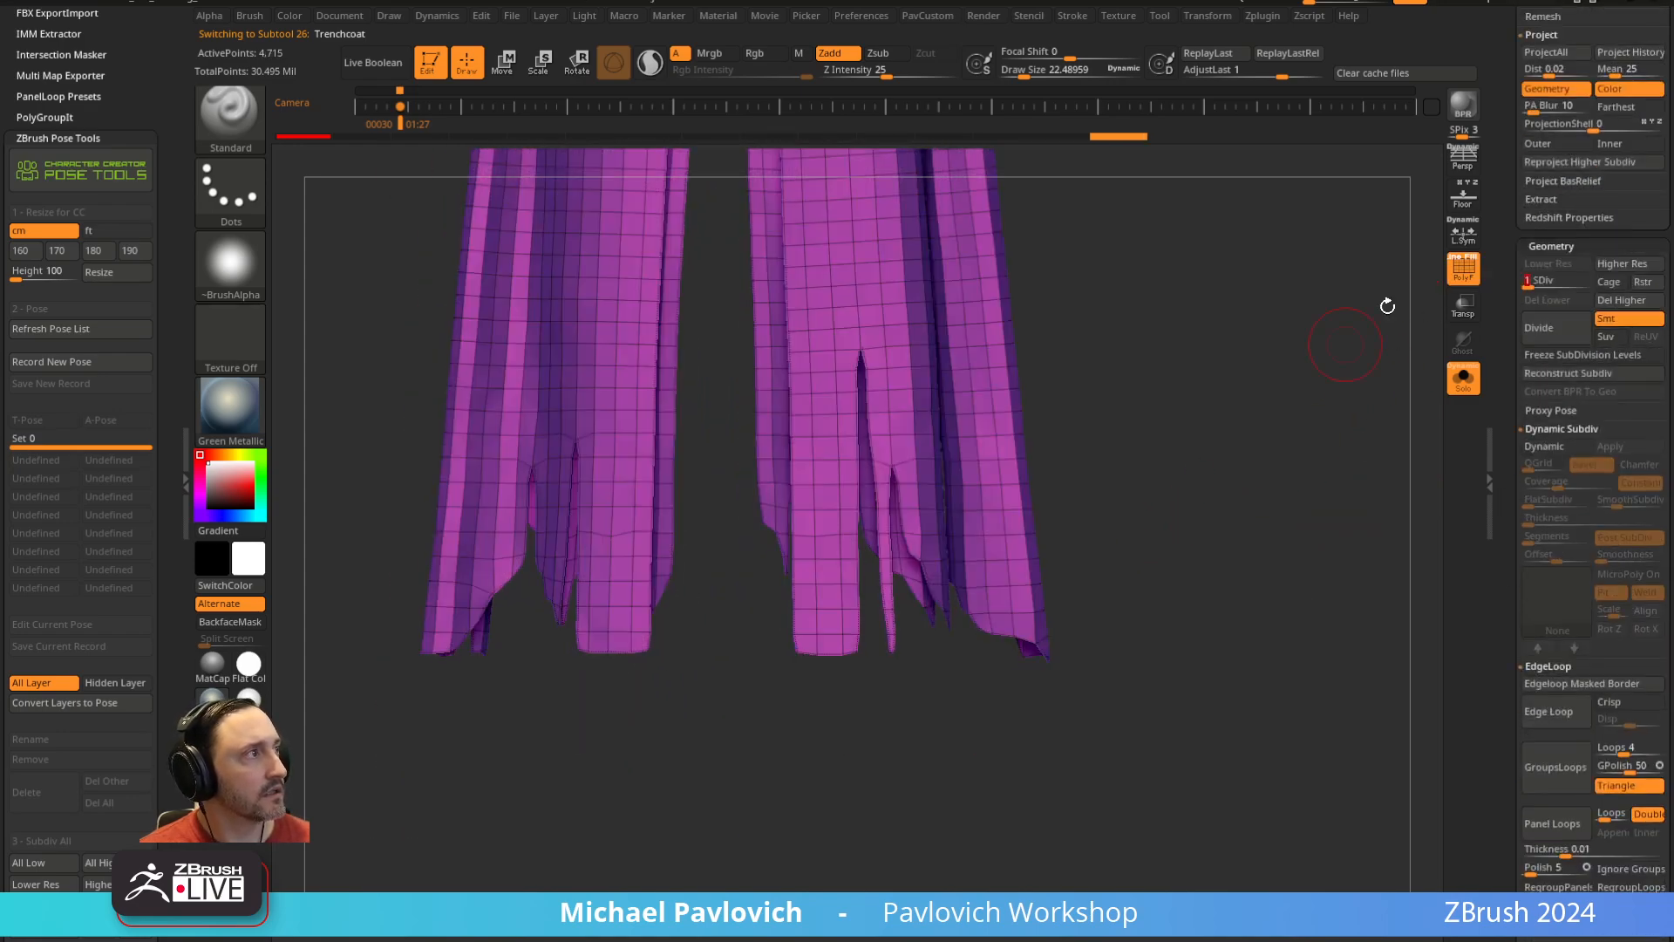
mouse_move(1344, 320)
left_mouse_down()
mouse_move(1263, 392)
mouse_move(1323, 448)
mouse_move(1393, 438)
mouse_move(1312, 453)
mouse_move(1394, 433)
mouse_move(1221, 602)
mouse_move(978, 713)
mouse_move(1319, 594)
mouse_move(1282, 613)
mouse_move(1311, 572)
mouse_move(1311, 591)
left_mouse_up()
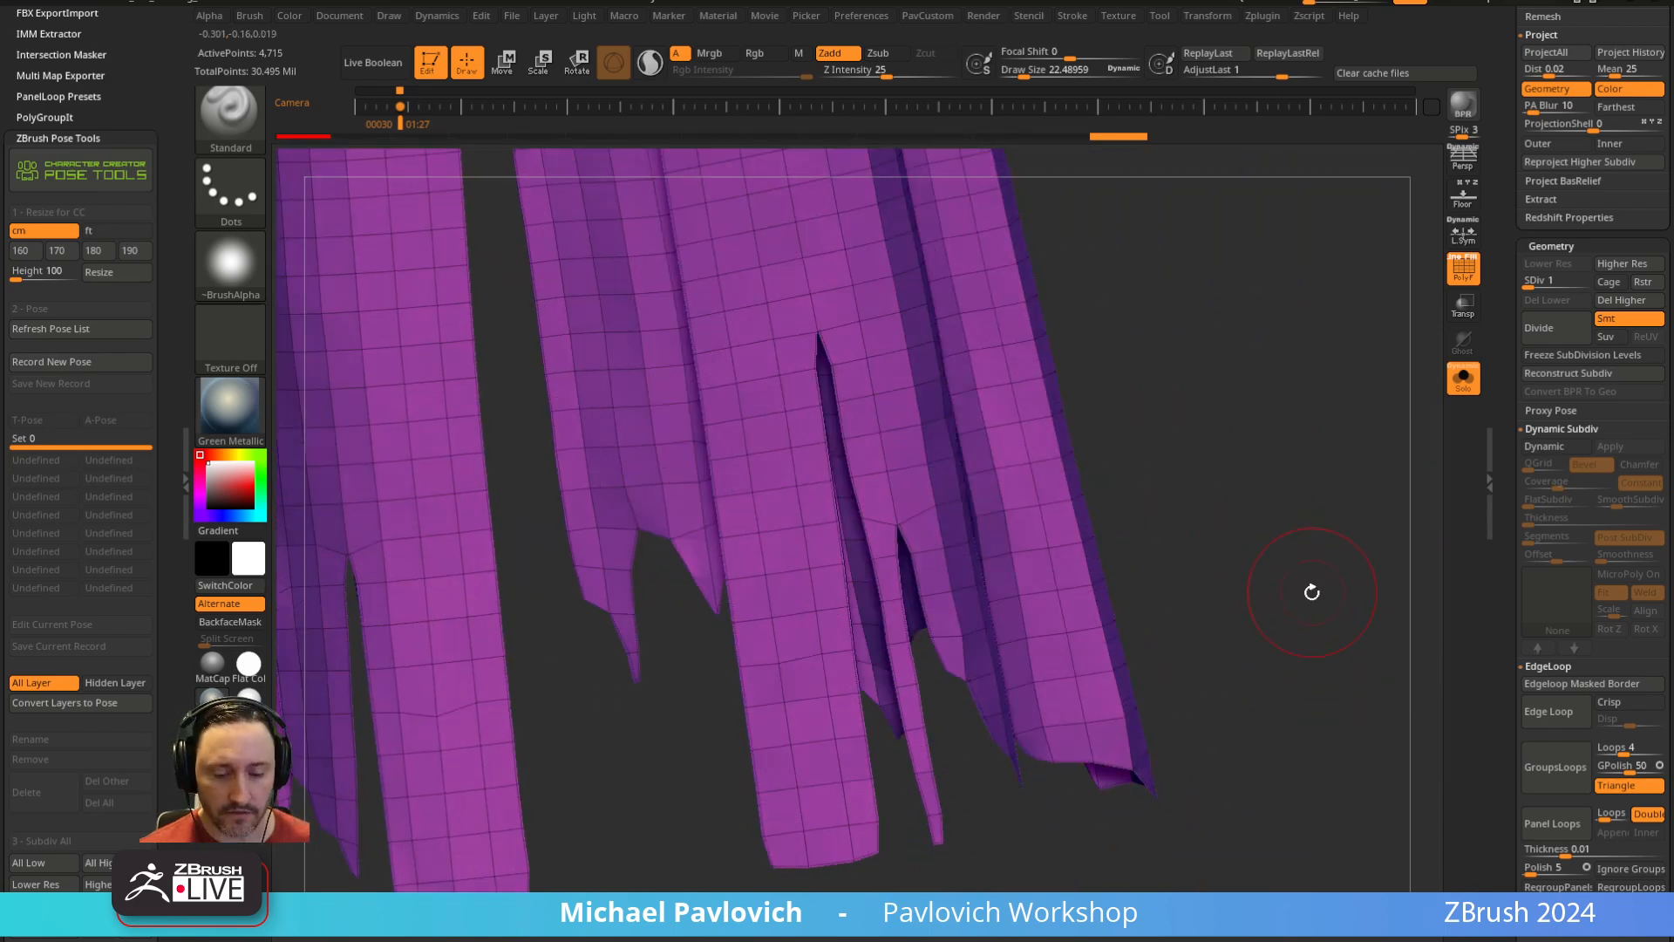
Browse Lightbox's brush folders and load the ZModeler Slice brush from the ZModeler folder
key("b")
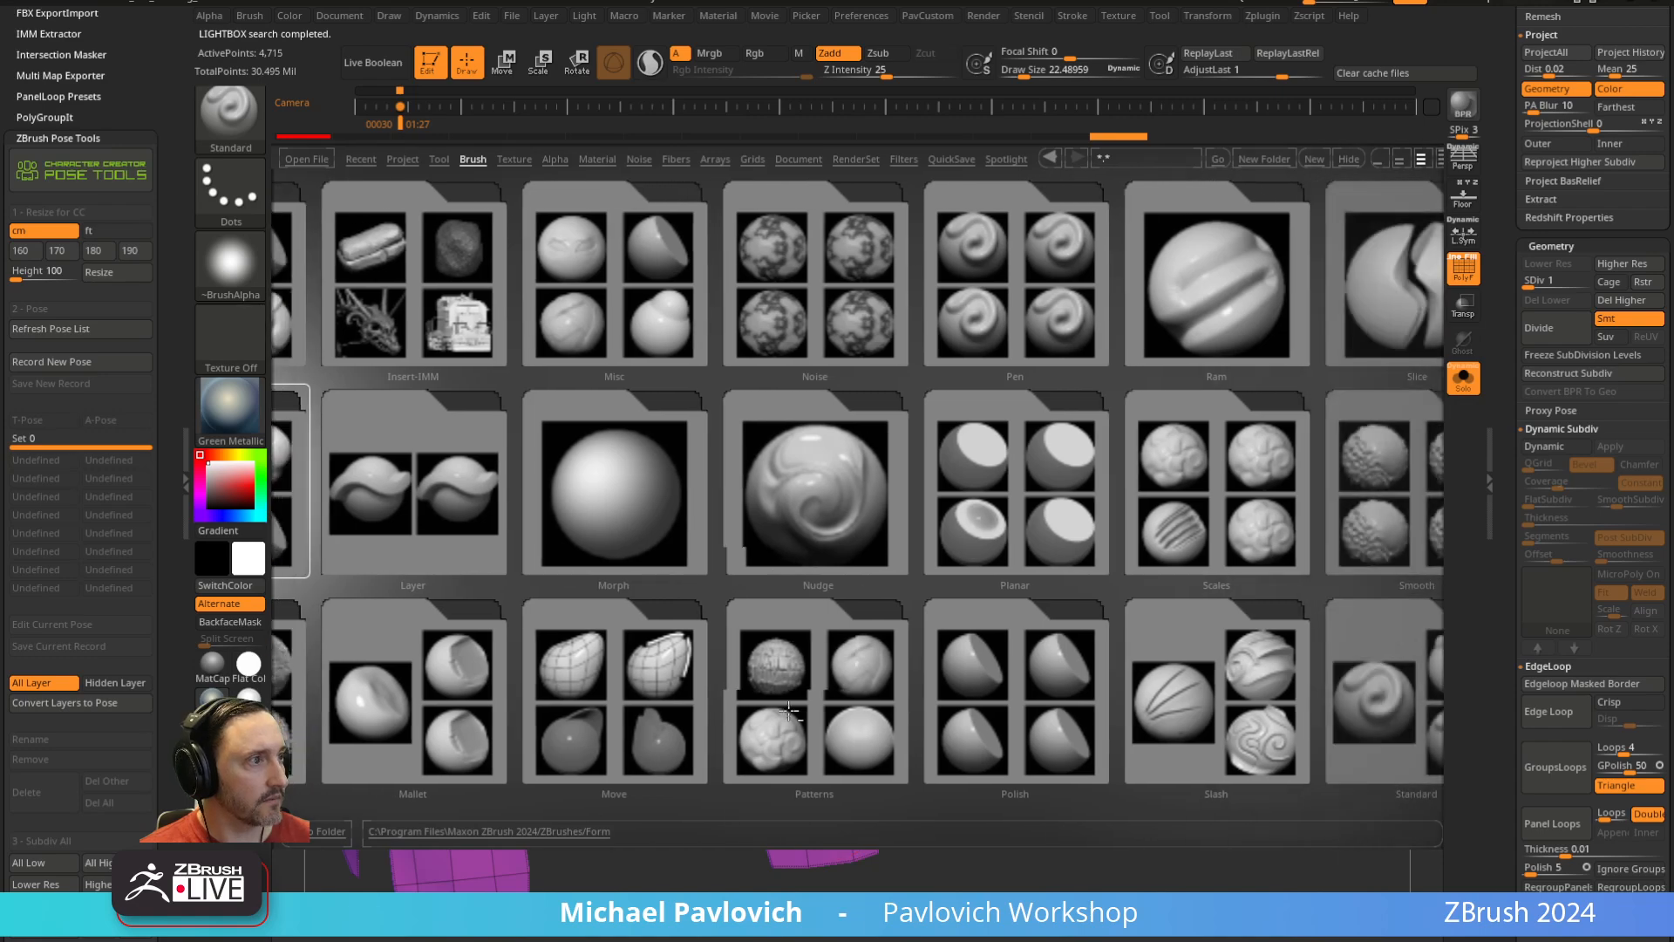
left_click_drag(786, 846, 779, 589)
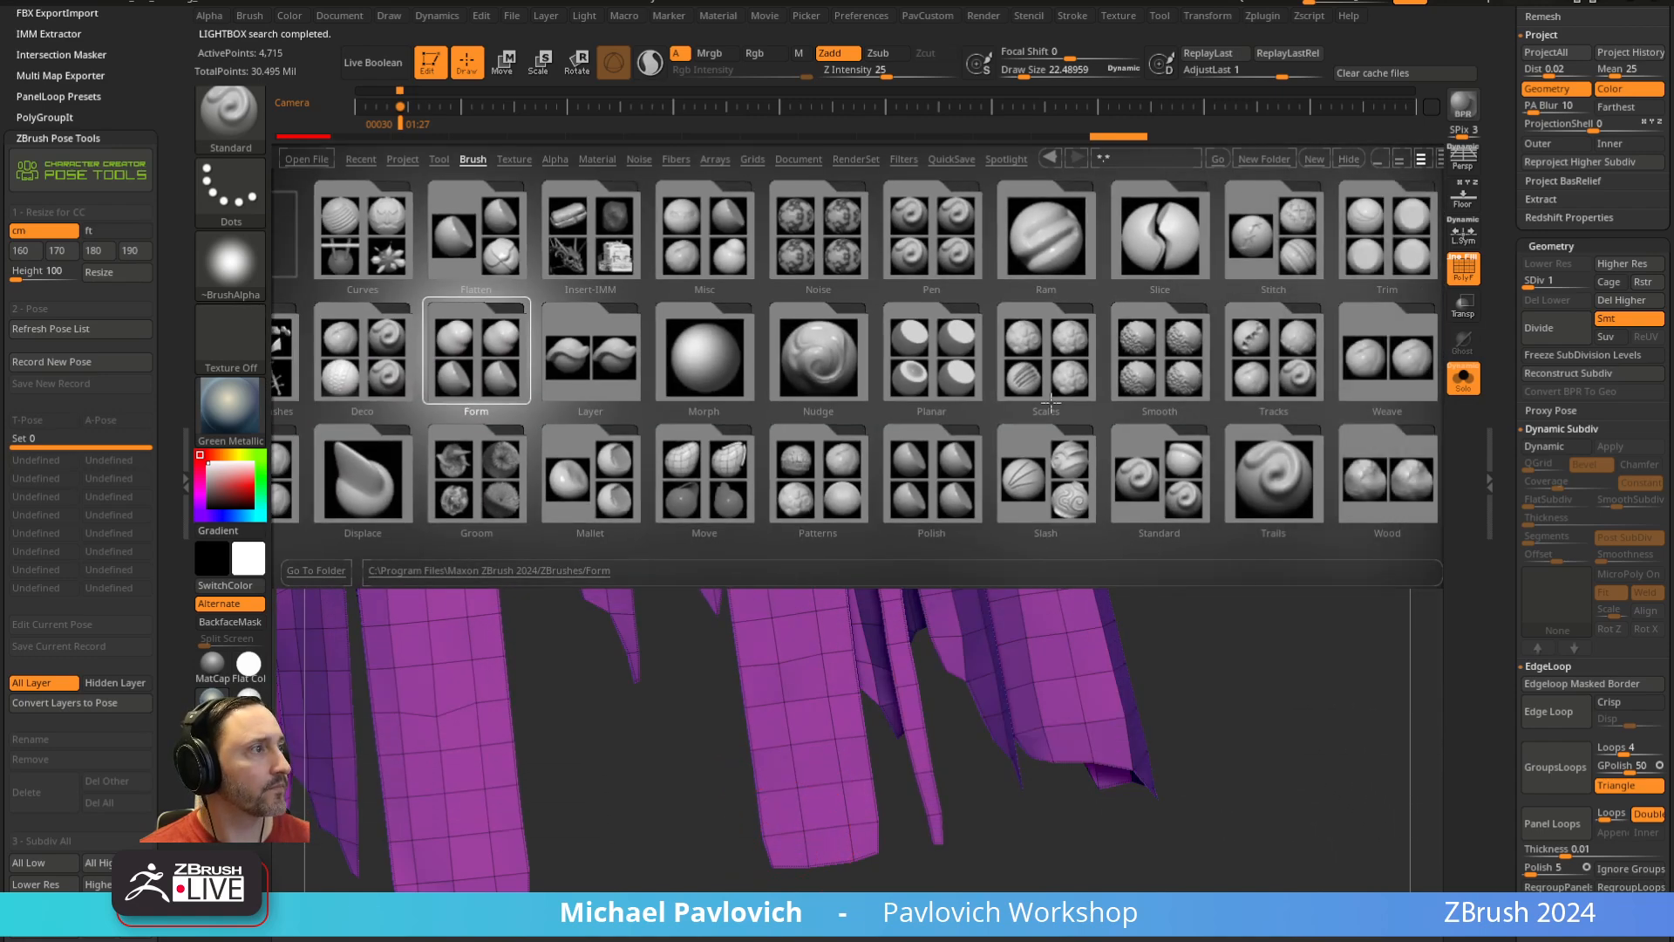
left_click_drag(1255, 383, 814, 373)
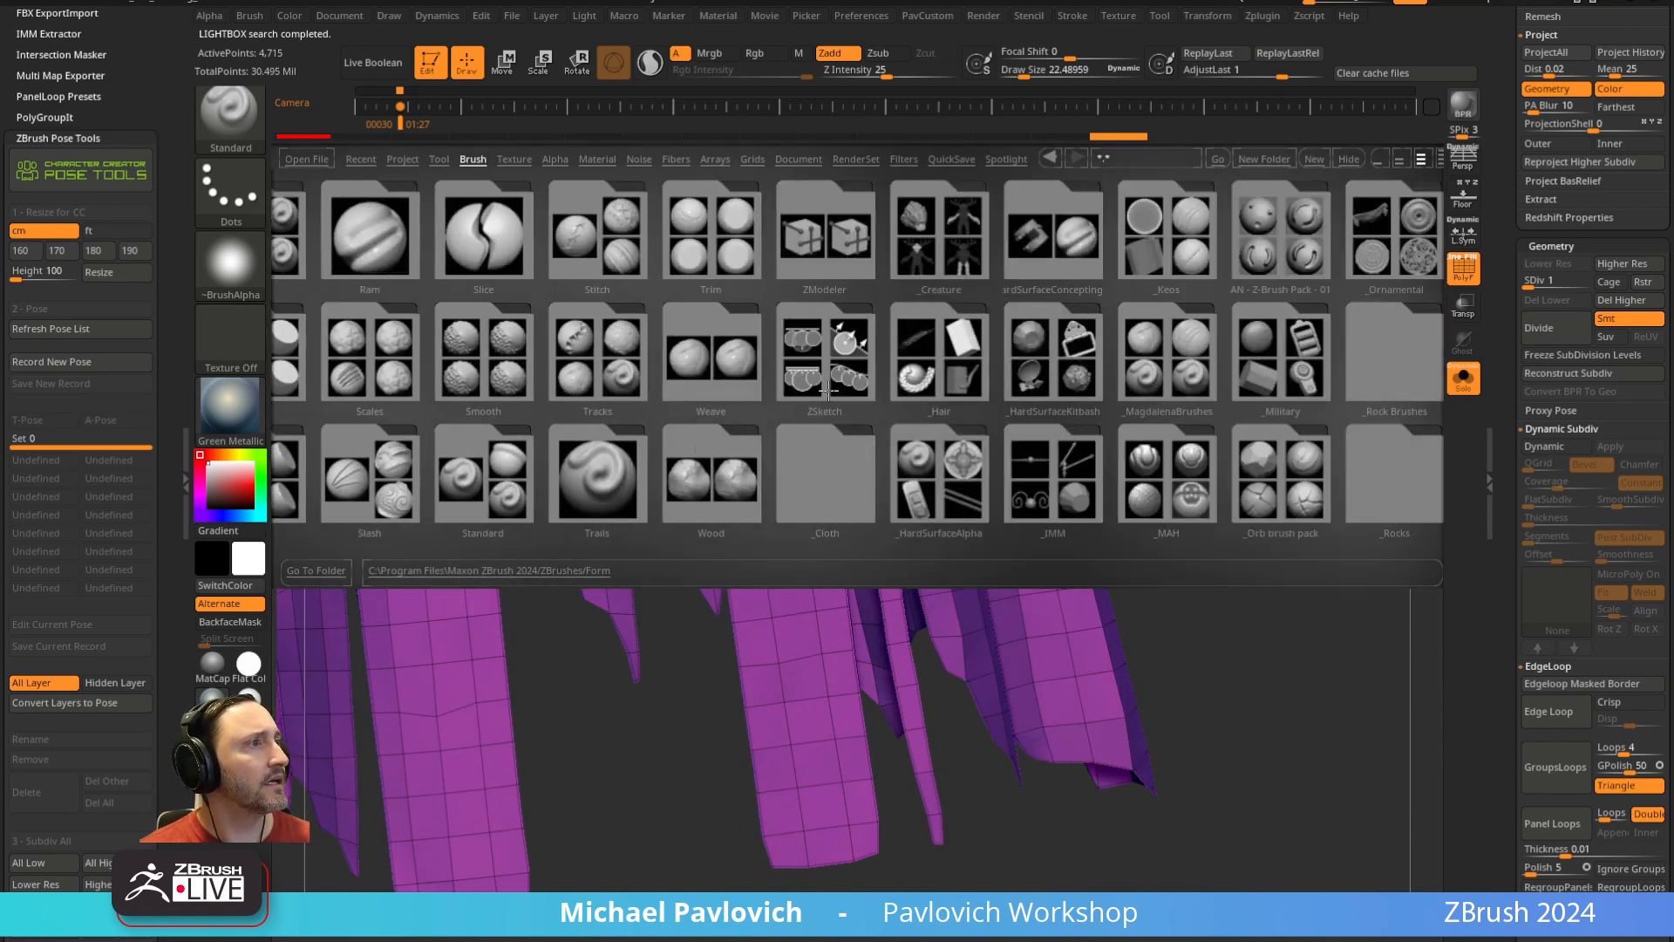
left_click_drag(954, 436, 829, 429)
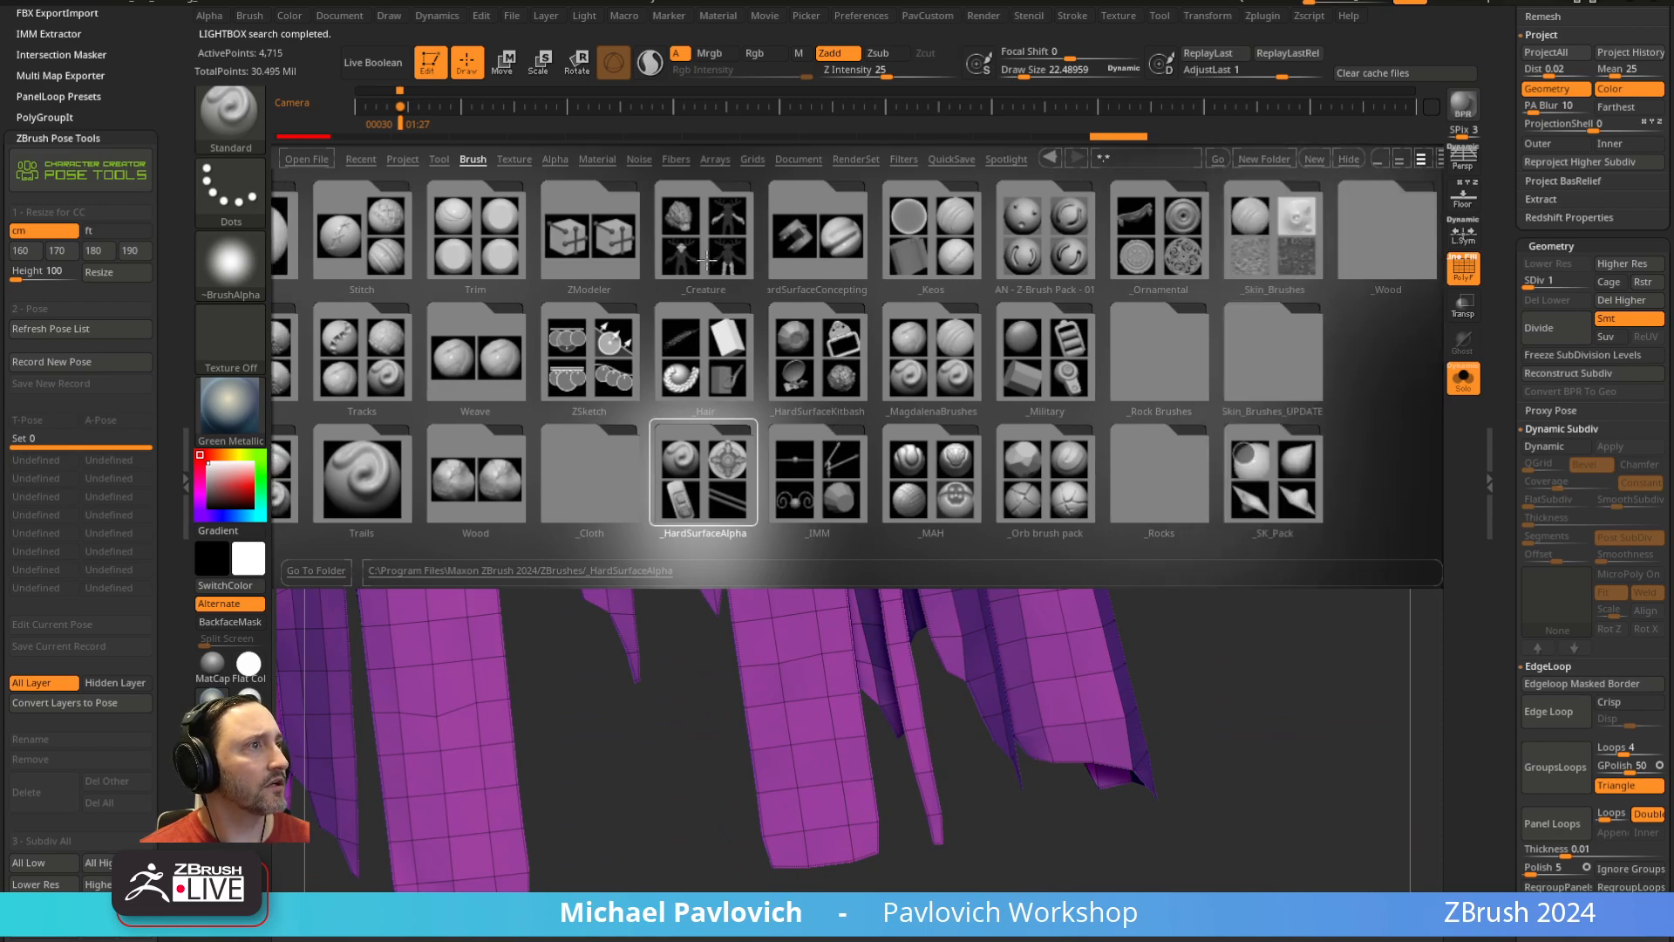
left_click(600, 454)
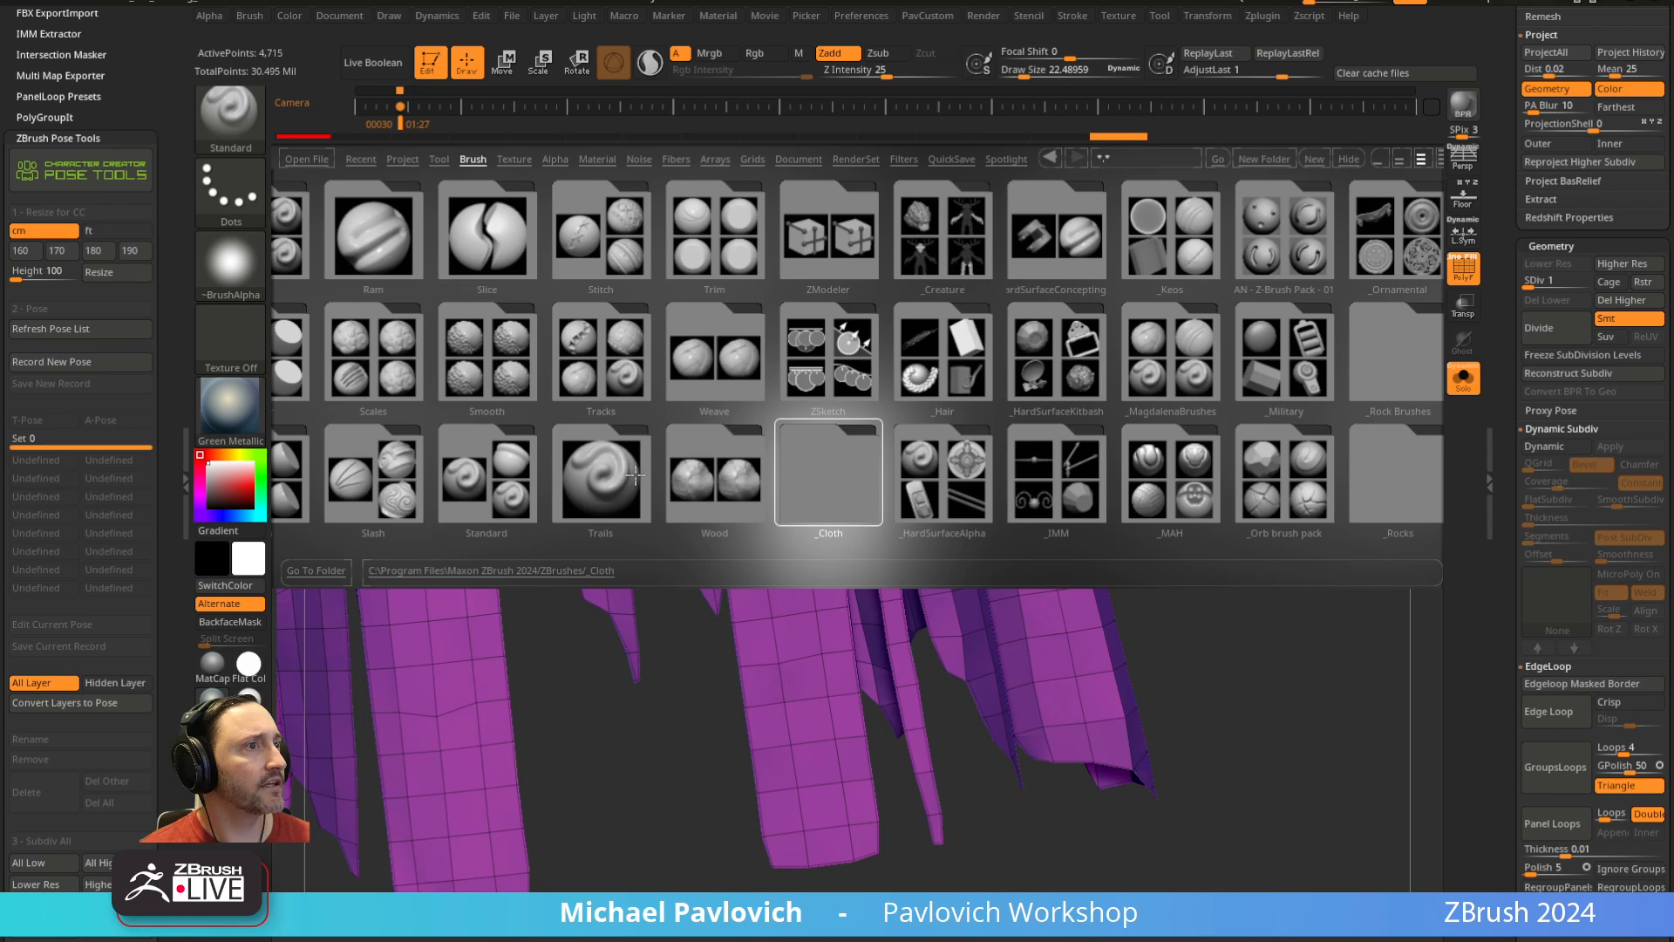
double_click(819, 288)
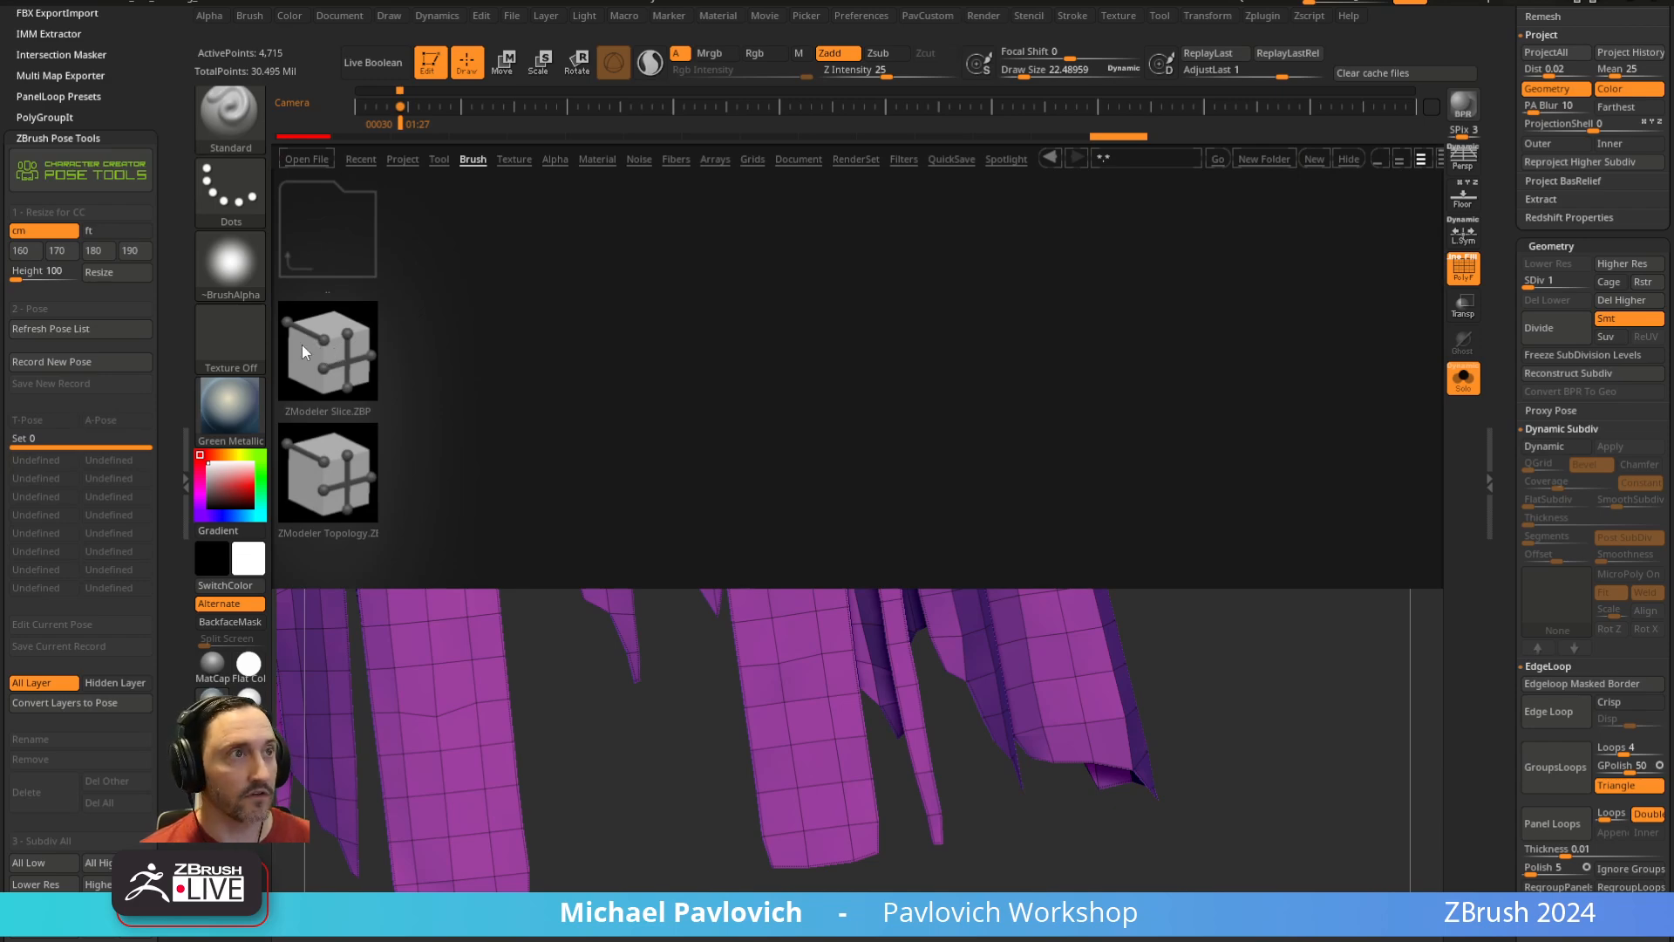
double_click(328, 349)
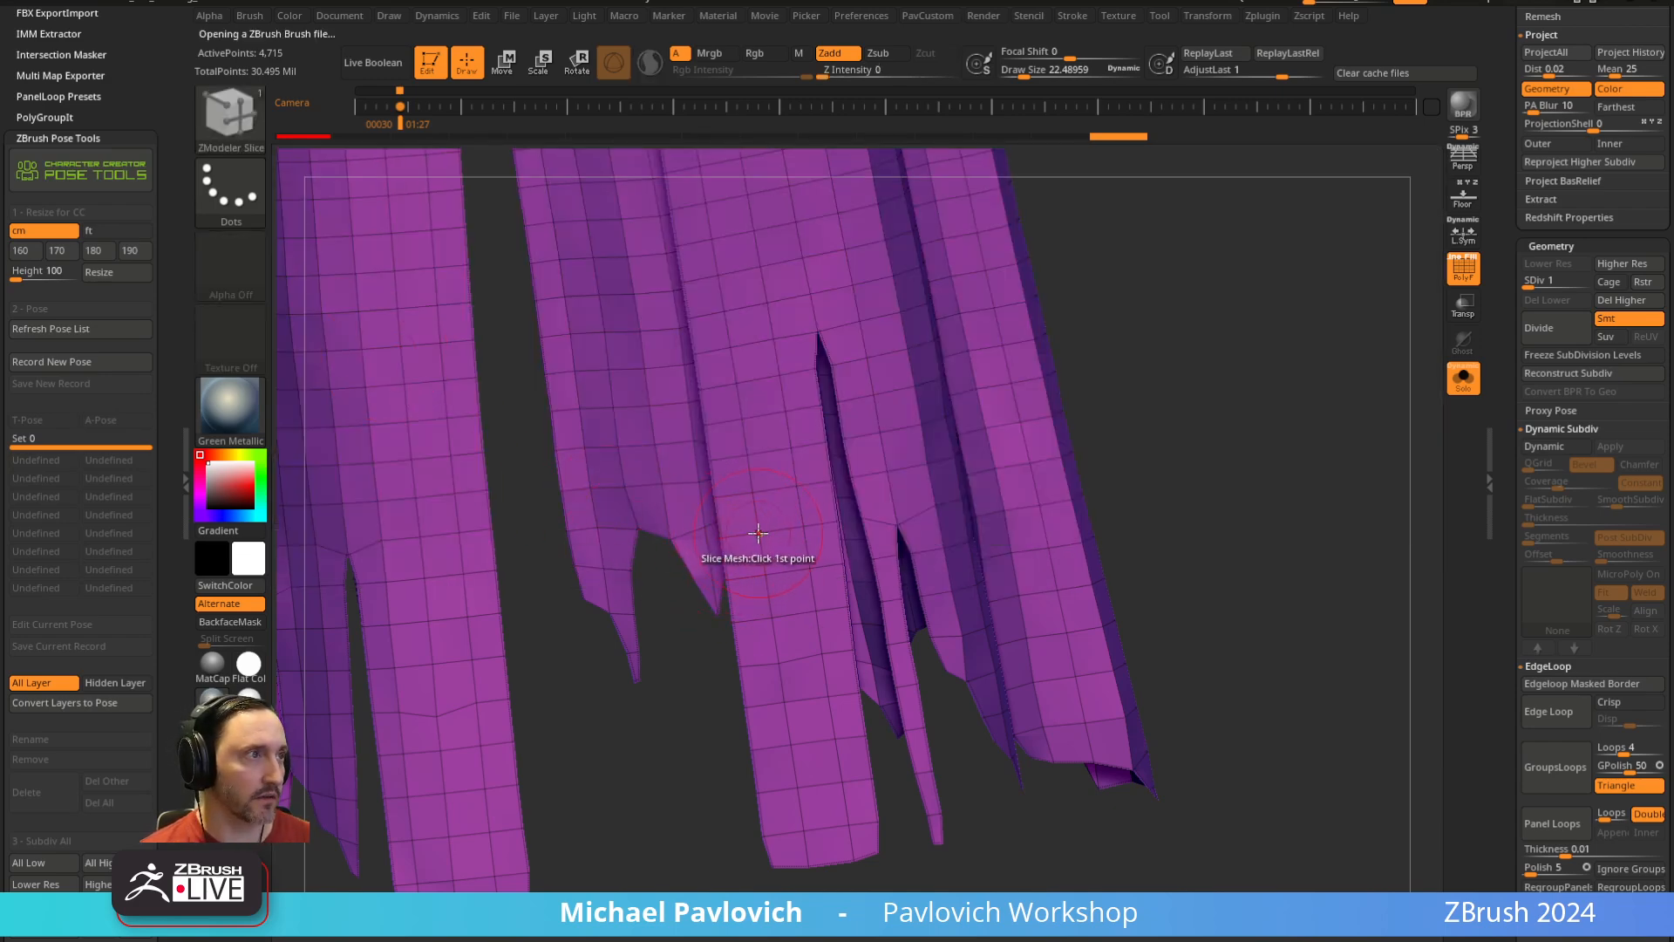
Check the ZModeler point, edge and polygon actions, choosing Slice Mesh with Crease Edges for edges and polygons
key("space")
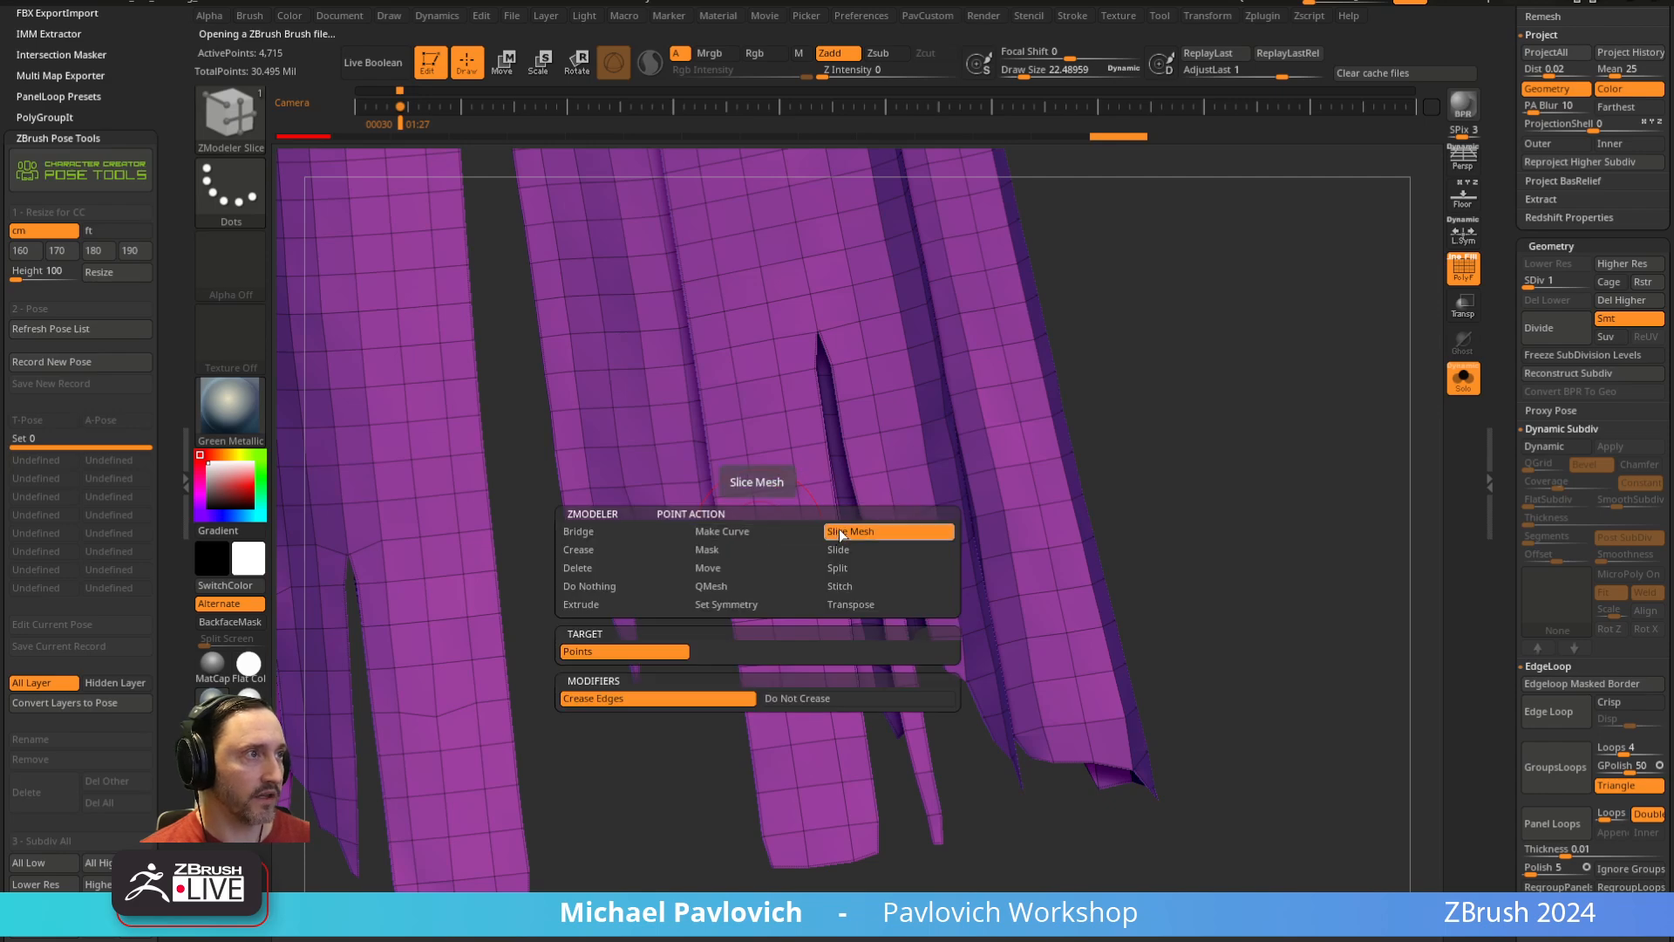
key("space")
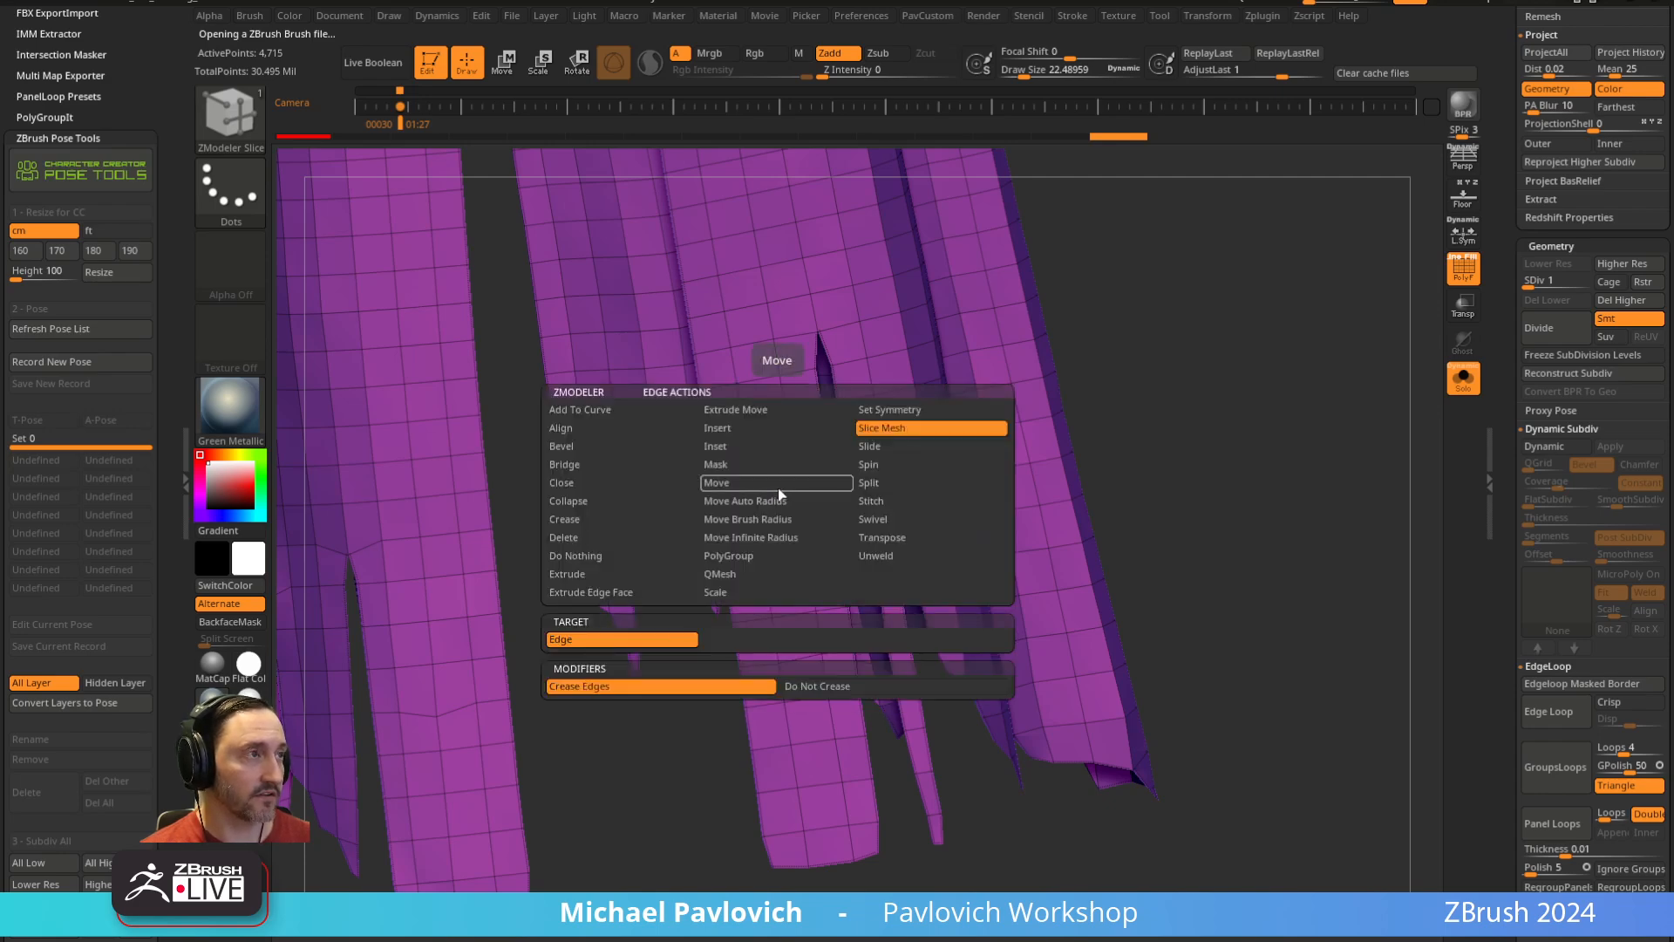
left_click(841, 429)
key("space")
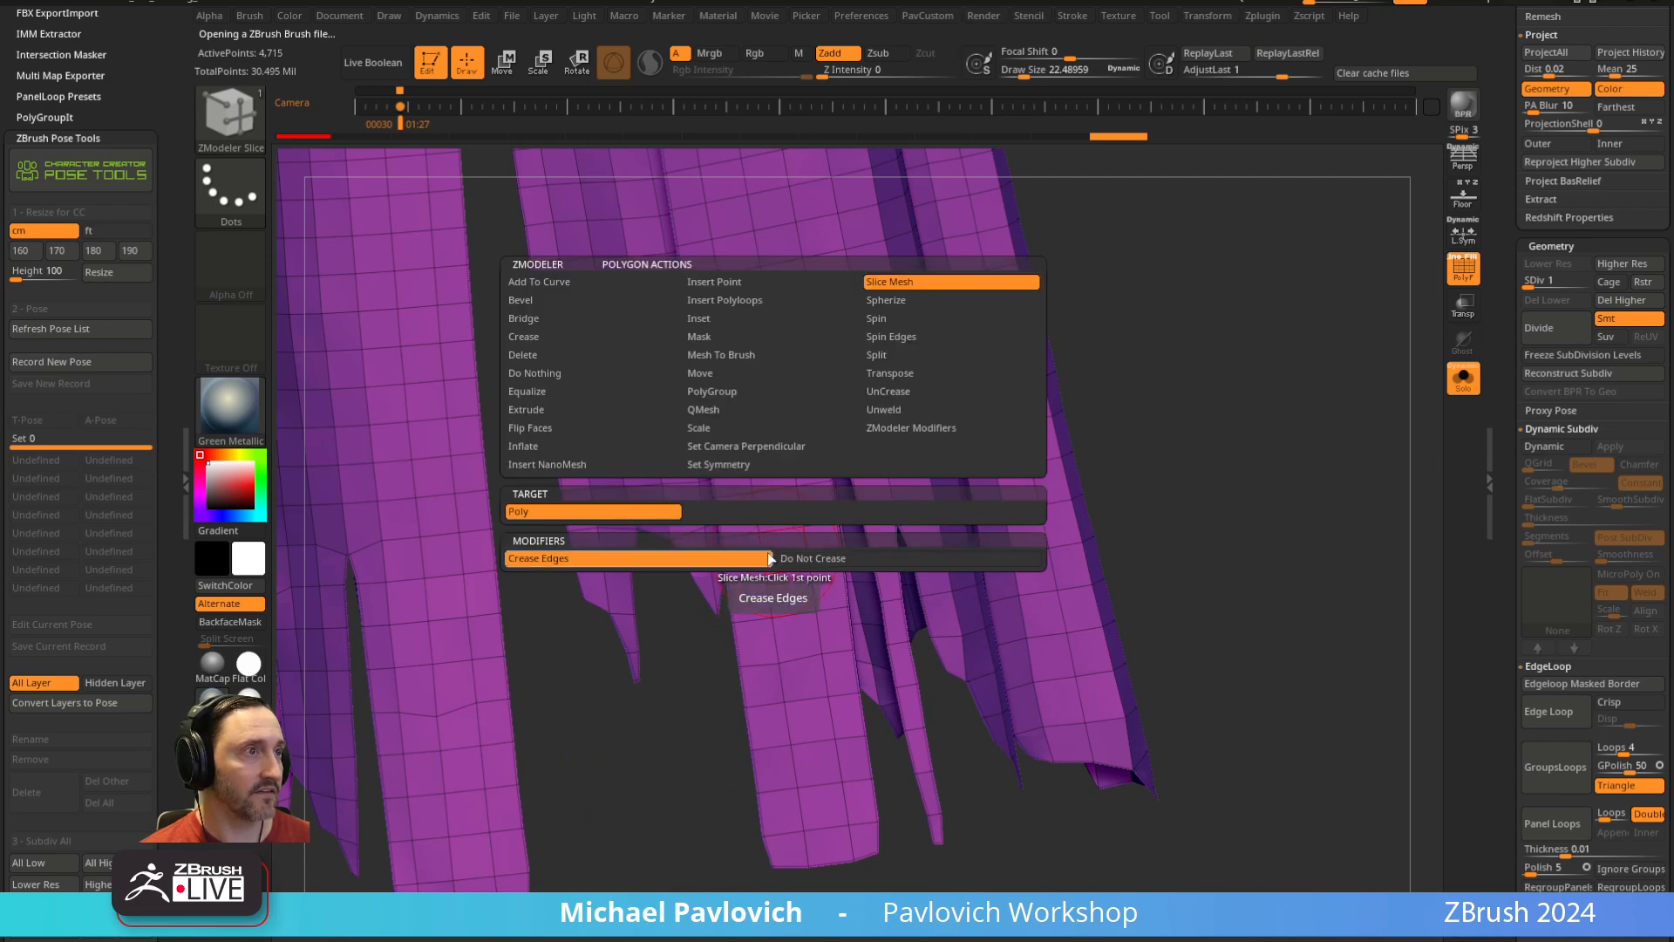
left_click(911, 284)
Set the draw size to 2.11 and try to start a mesh slice on the coat's front panel
key("s")
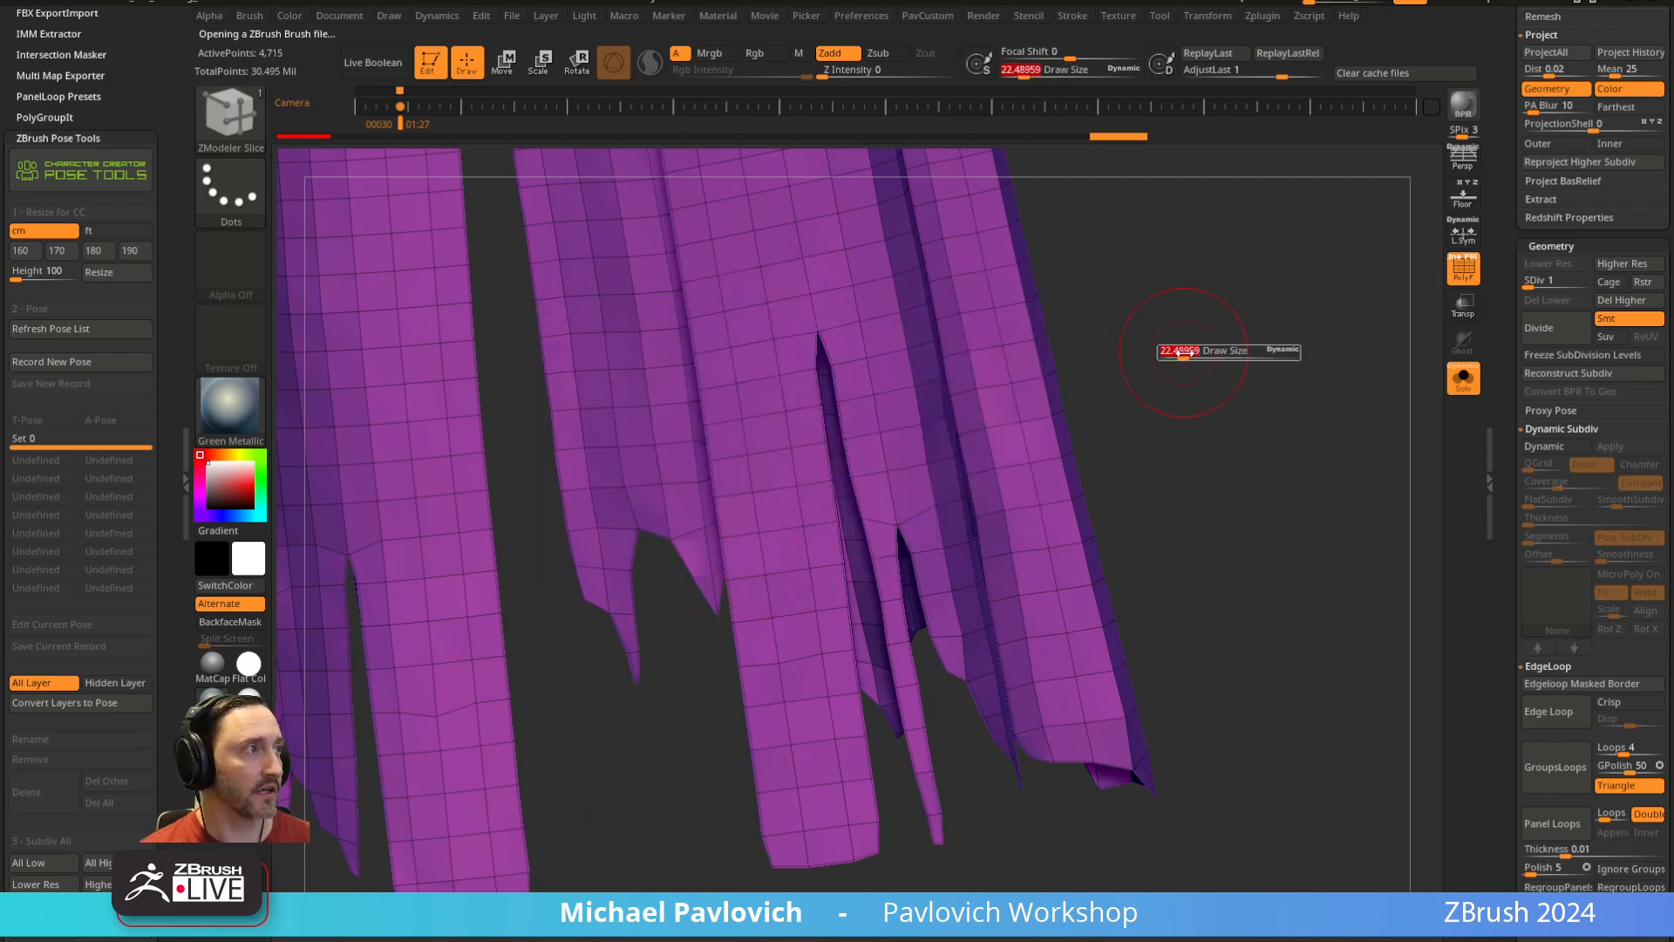
left_click_drag(1180, 350, 1165, 352)
mouse_move(1238, 383)
left_mouse_down()
mouse_move(1294, 475)
mouse_move(1148, 456)
left_mouse_up()
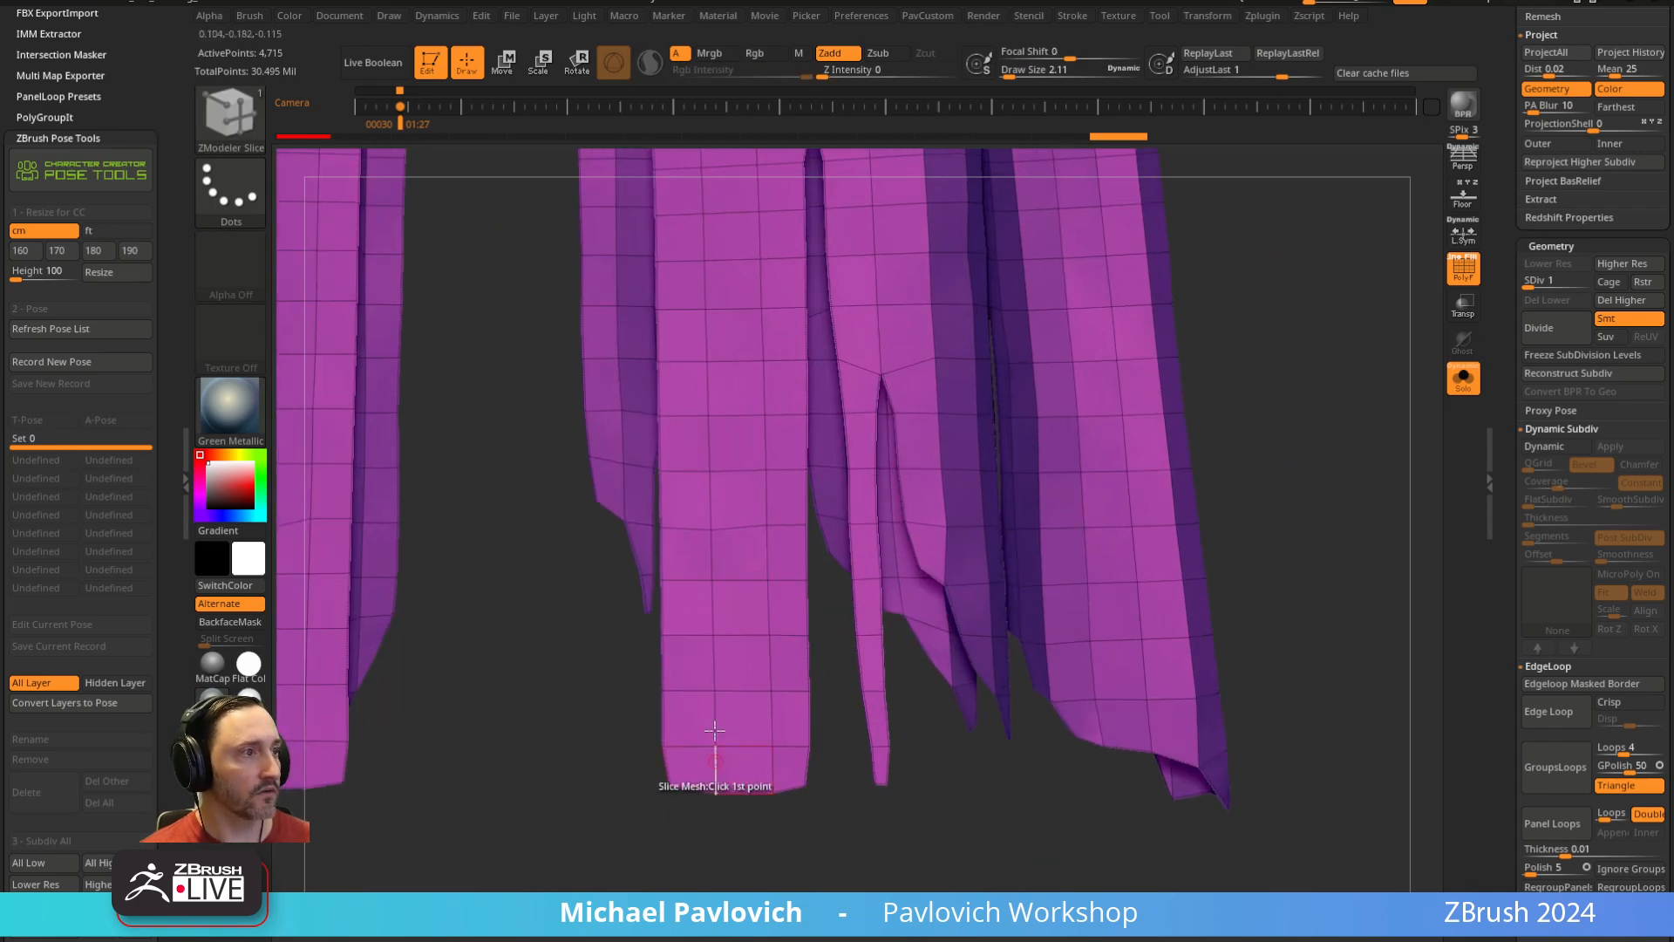
left_click(711, 533)
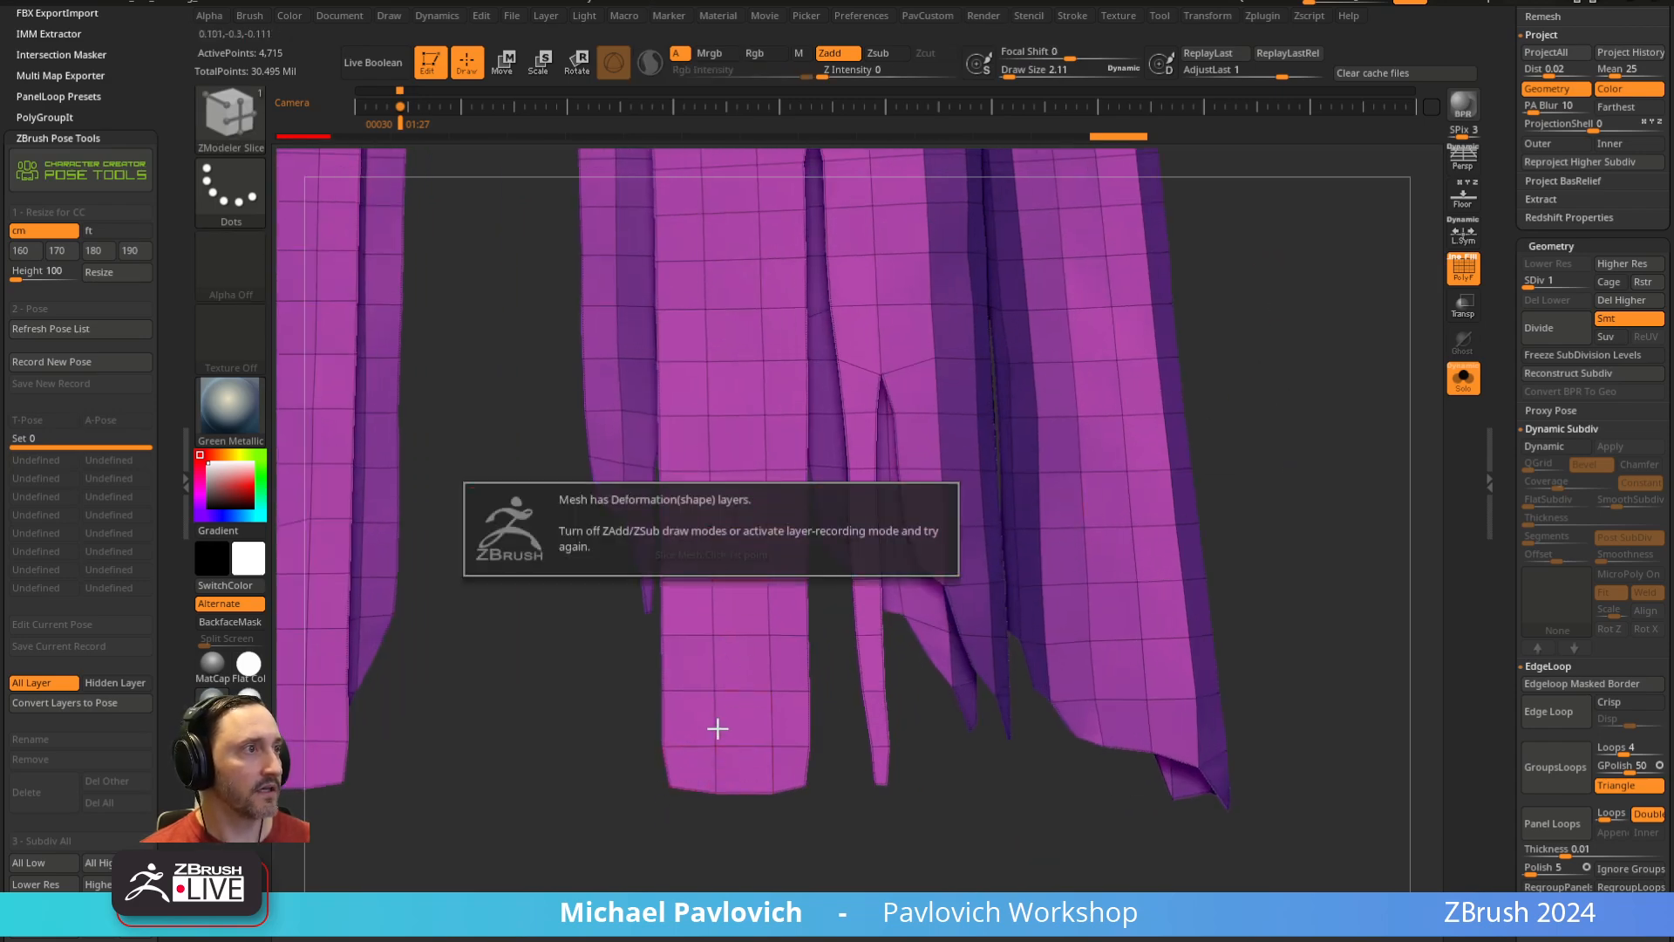
Set the trenchcoat to subdivision level 6 and expand its Layers settings
left_click(1588, 281)
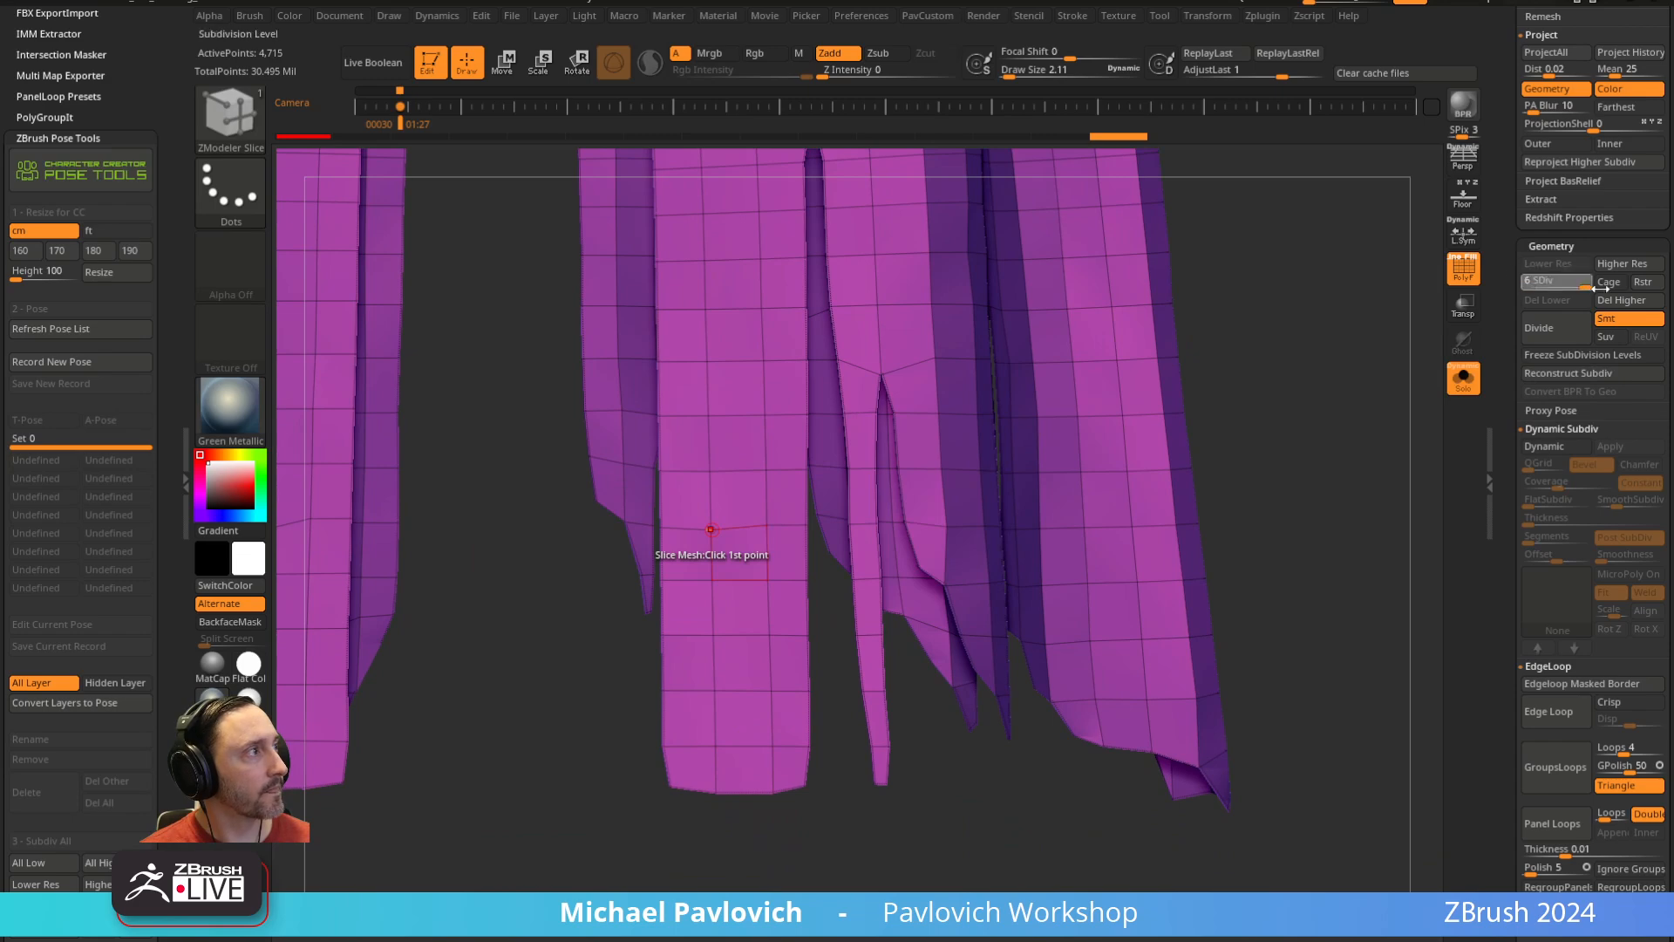
scroll(1502, 358, "down", 10)
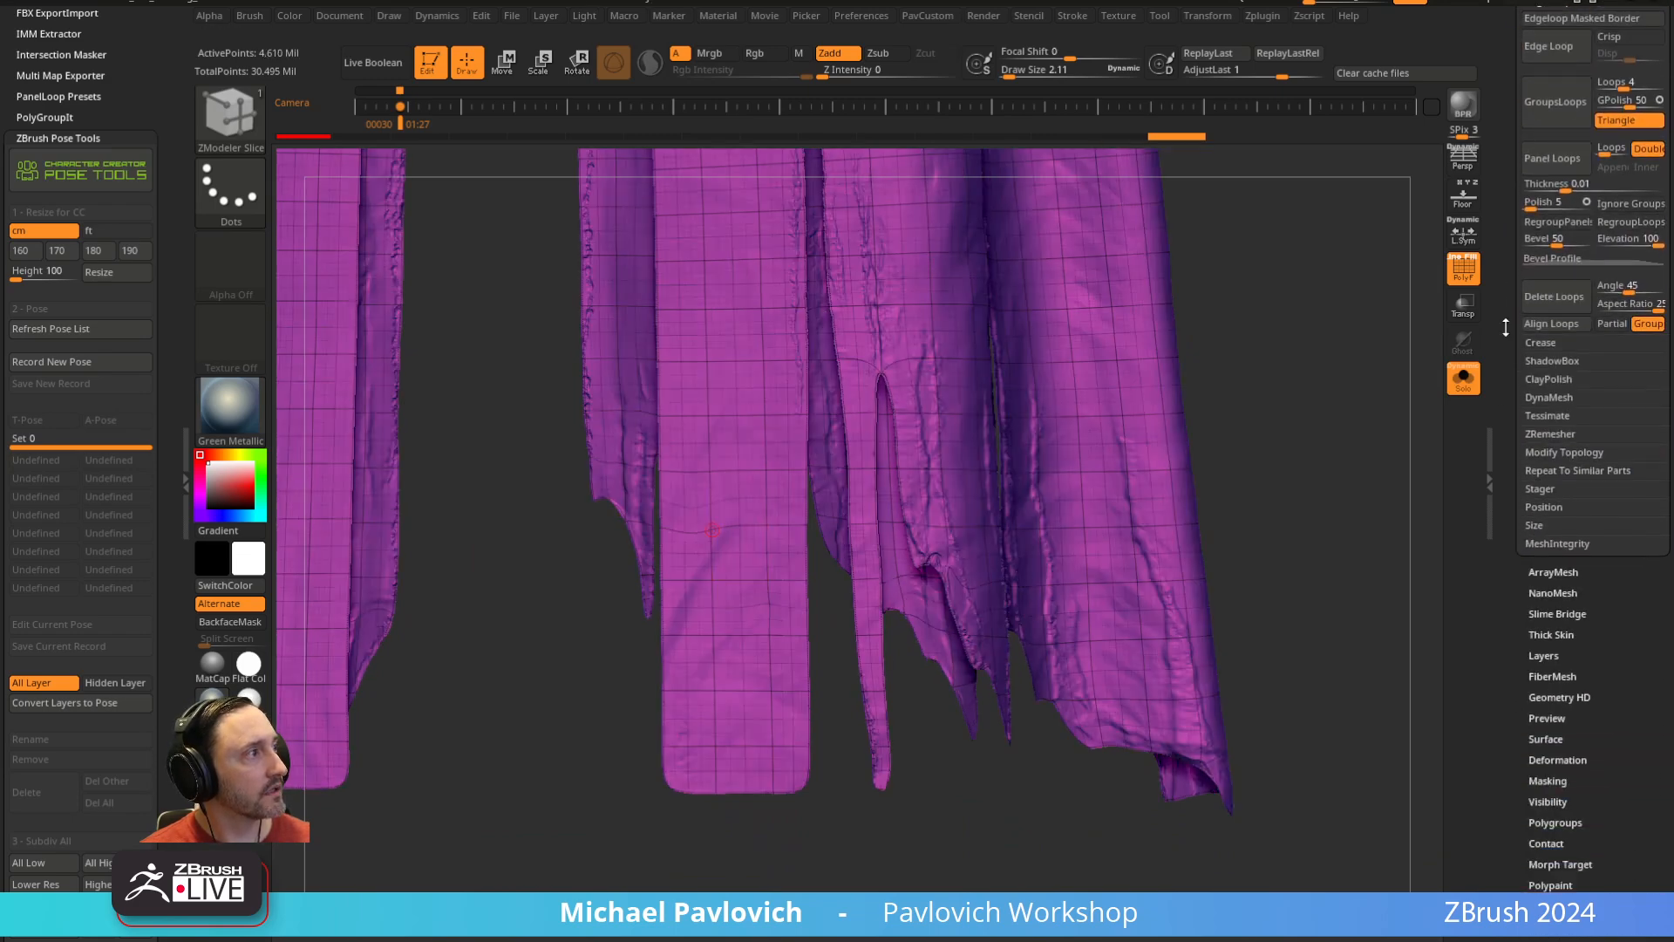
left_click(1542, 656)
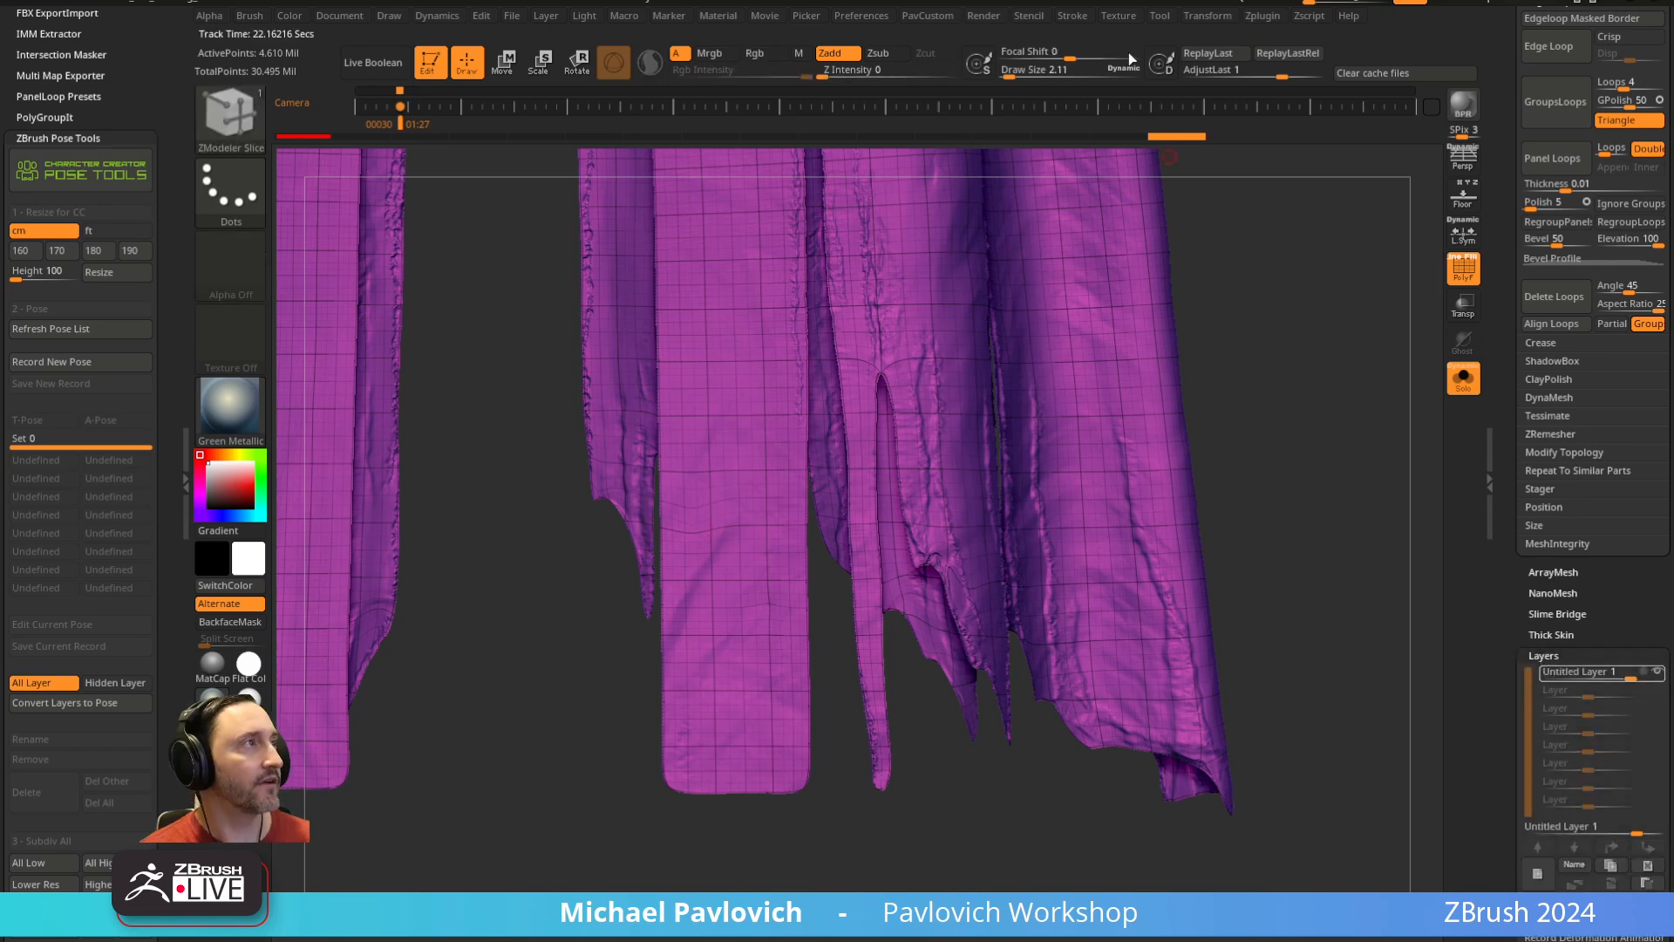
Delete the layers on all subtools with the Clean Tool Utility's DL All command
left_click(1261, 16)
key("shift")
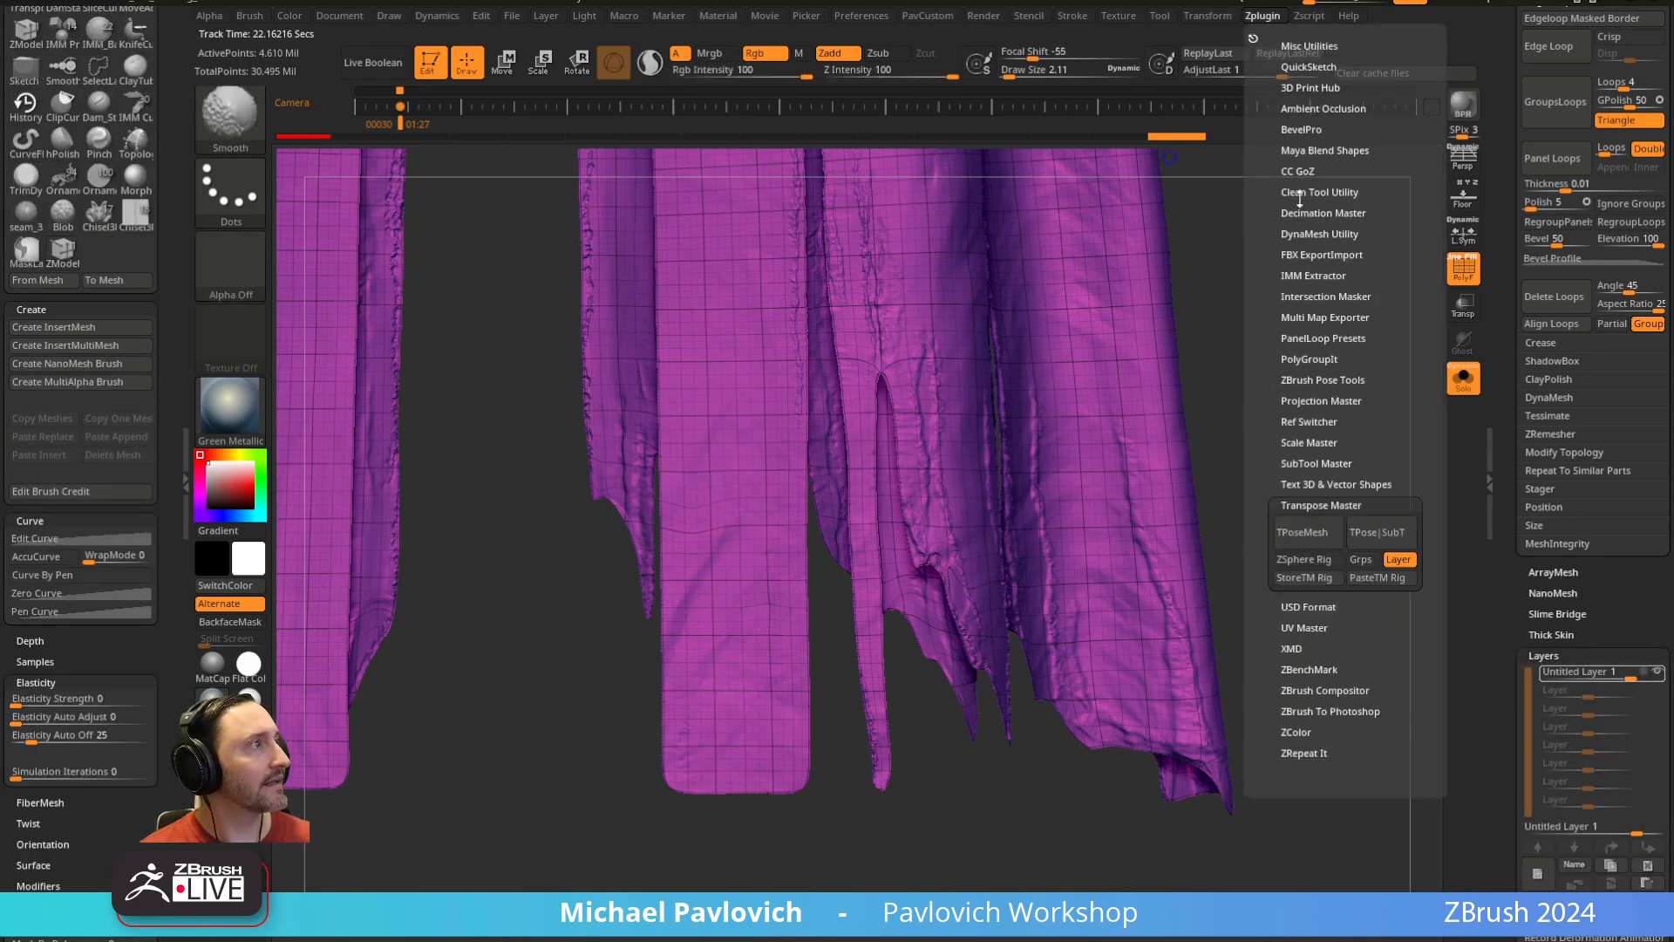
left_click(1304, 191)
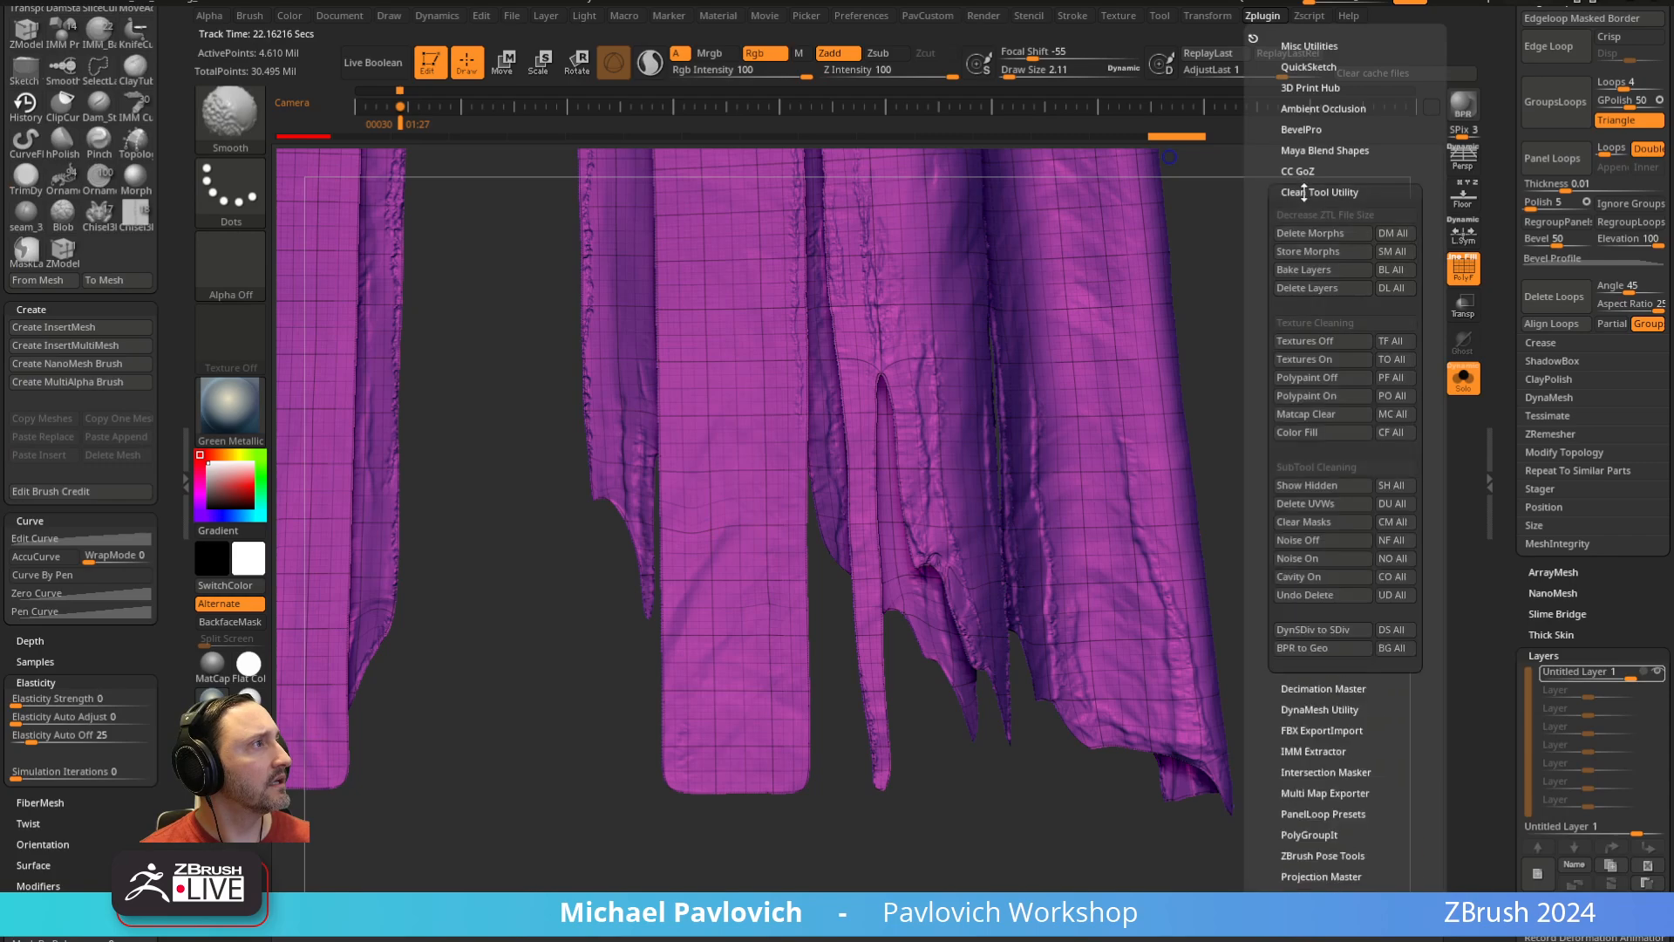
left_click(1389, 288)
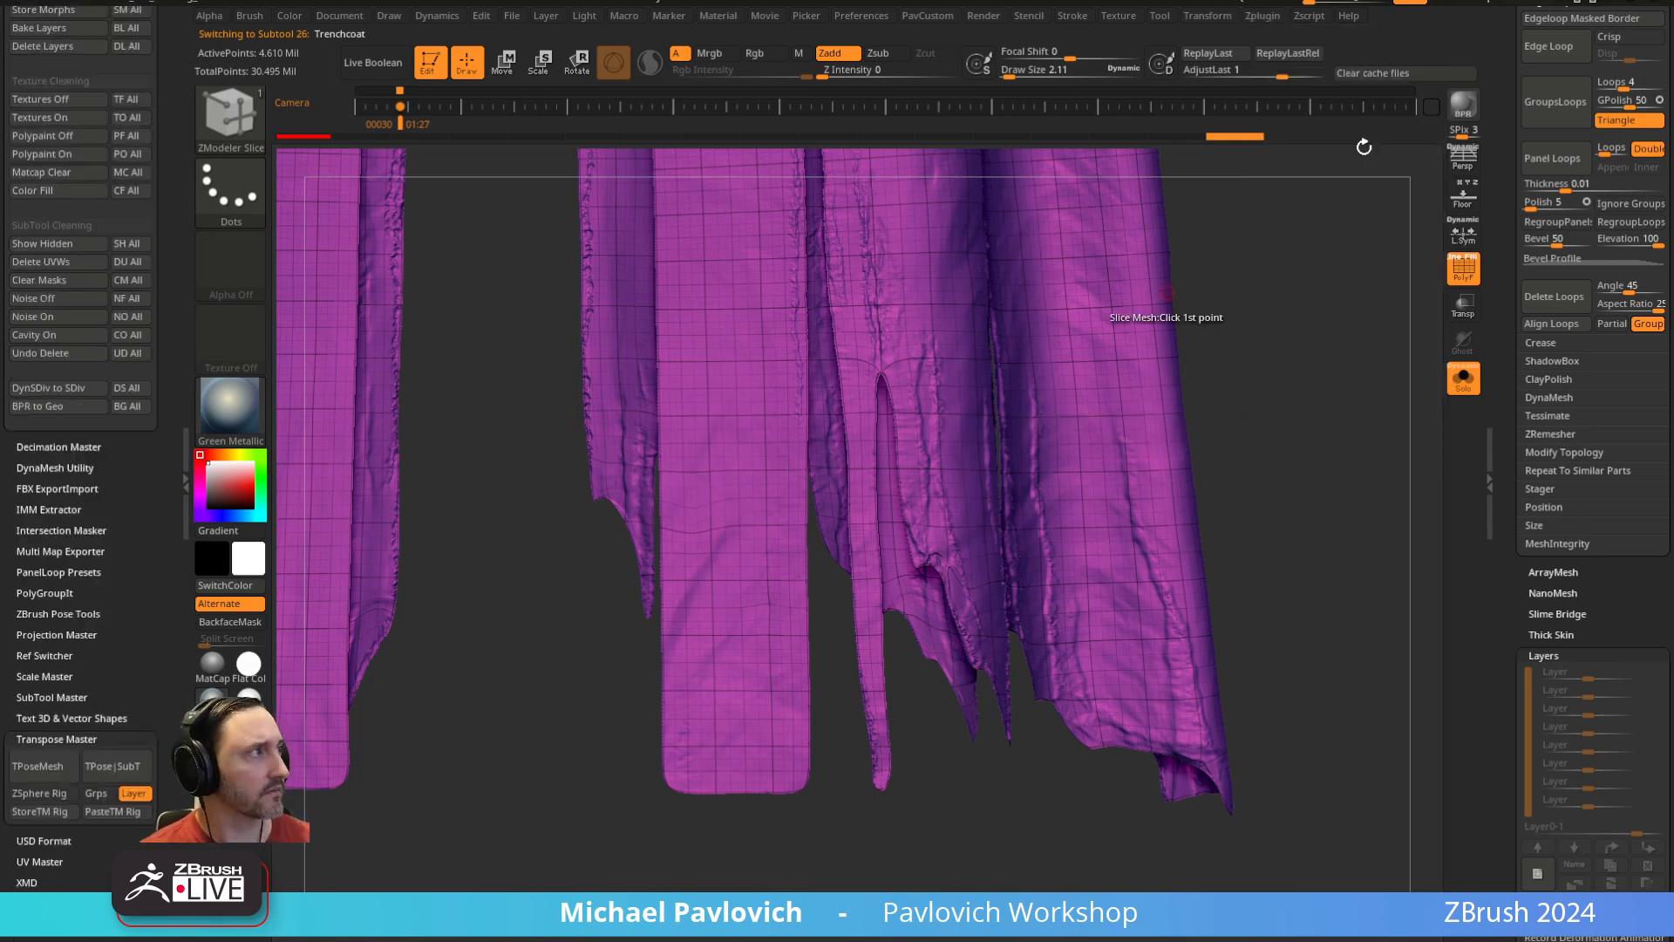
mouse_move(1510, 255)
left_mouse_down()
mouse_move(1480, 721)
mouse_move(1521, 254)
mouse_move(1512, 325)
left_mouse_up()
key("ctrl")
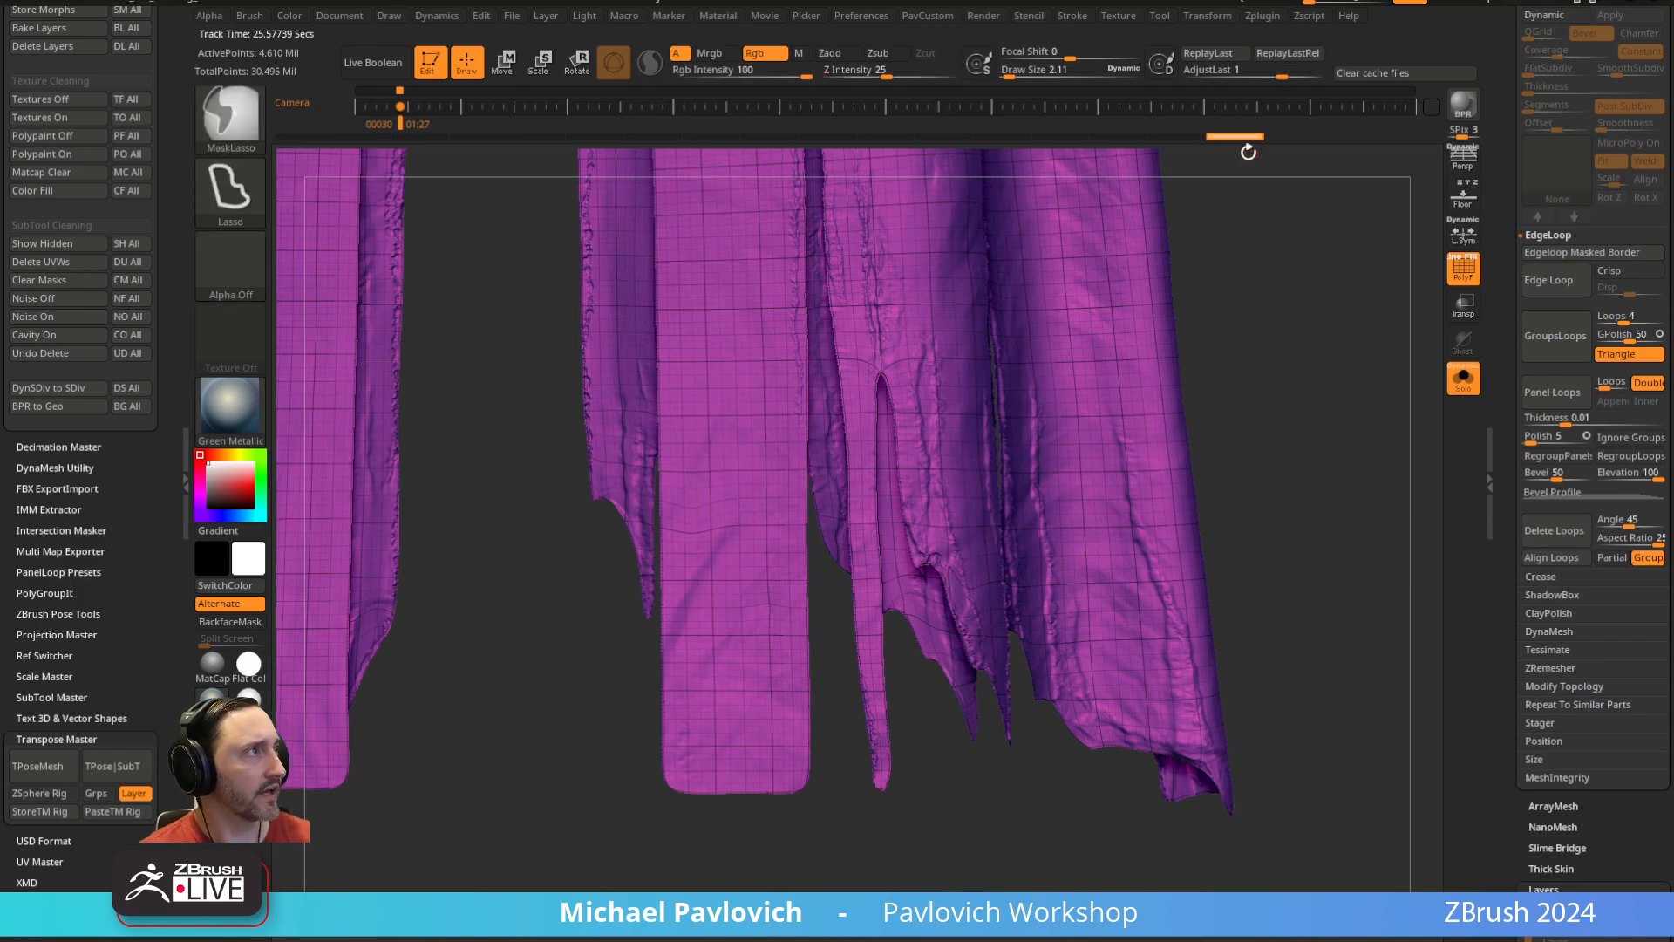
key("ctrl+shift")
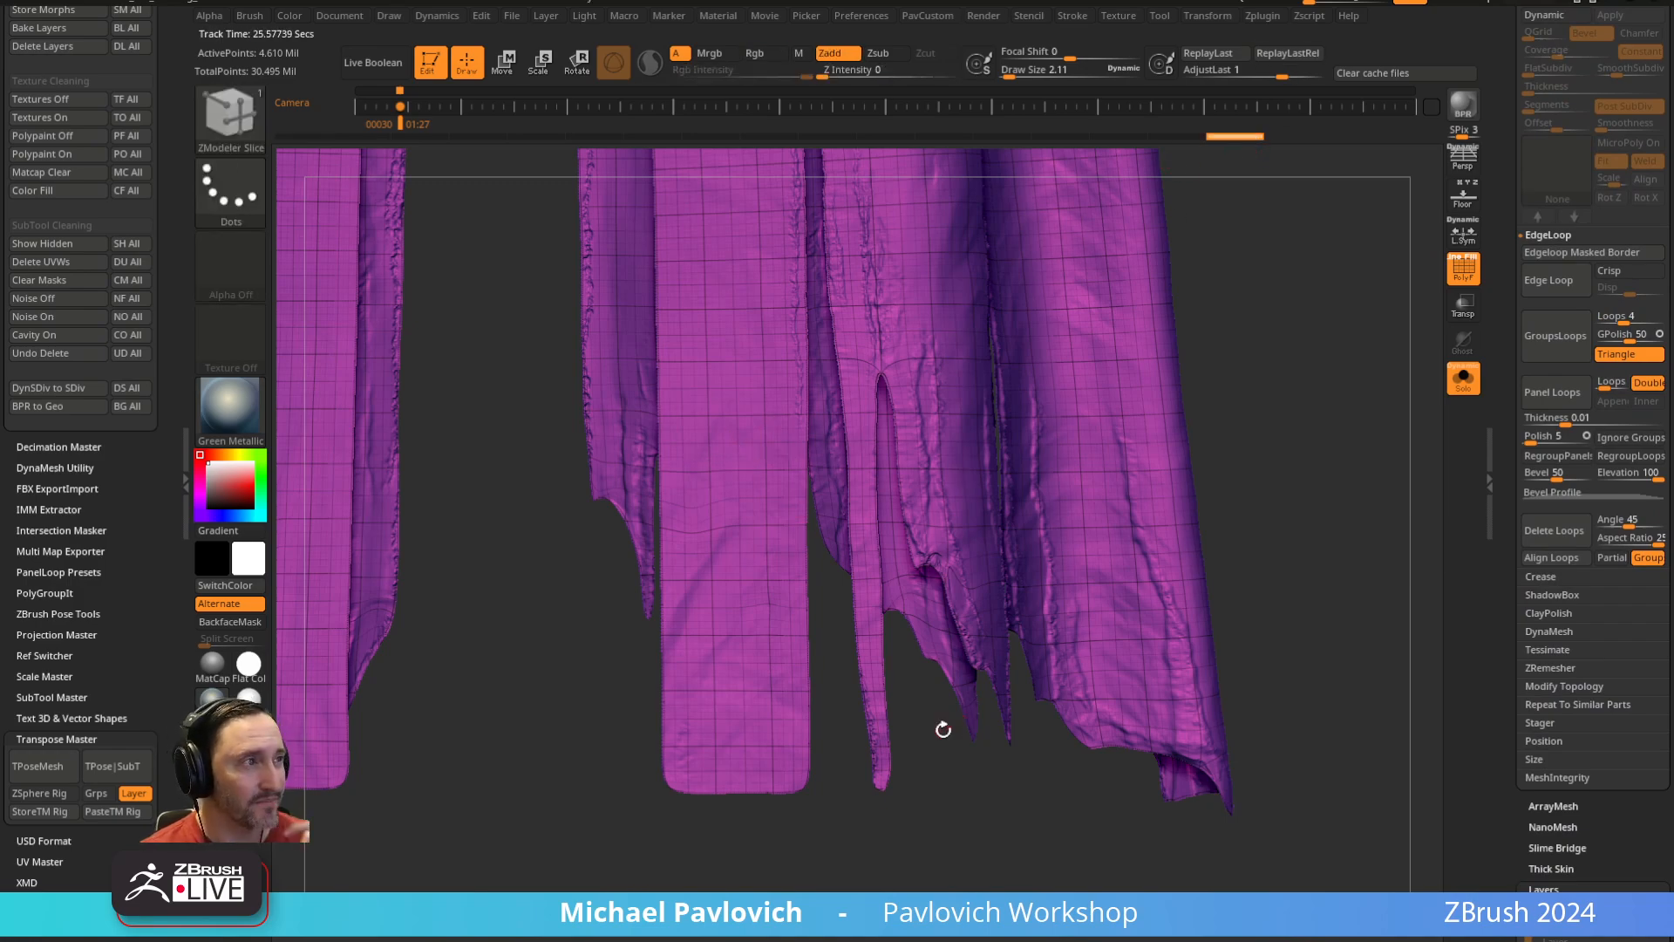
Turn on Freeze SubDivision Levels for the trenchcoat to work on its lowest-level mesh
left_click_drag(1500, 388, 1479, 570)
left_click(1574, 556)
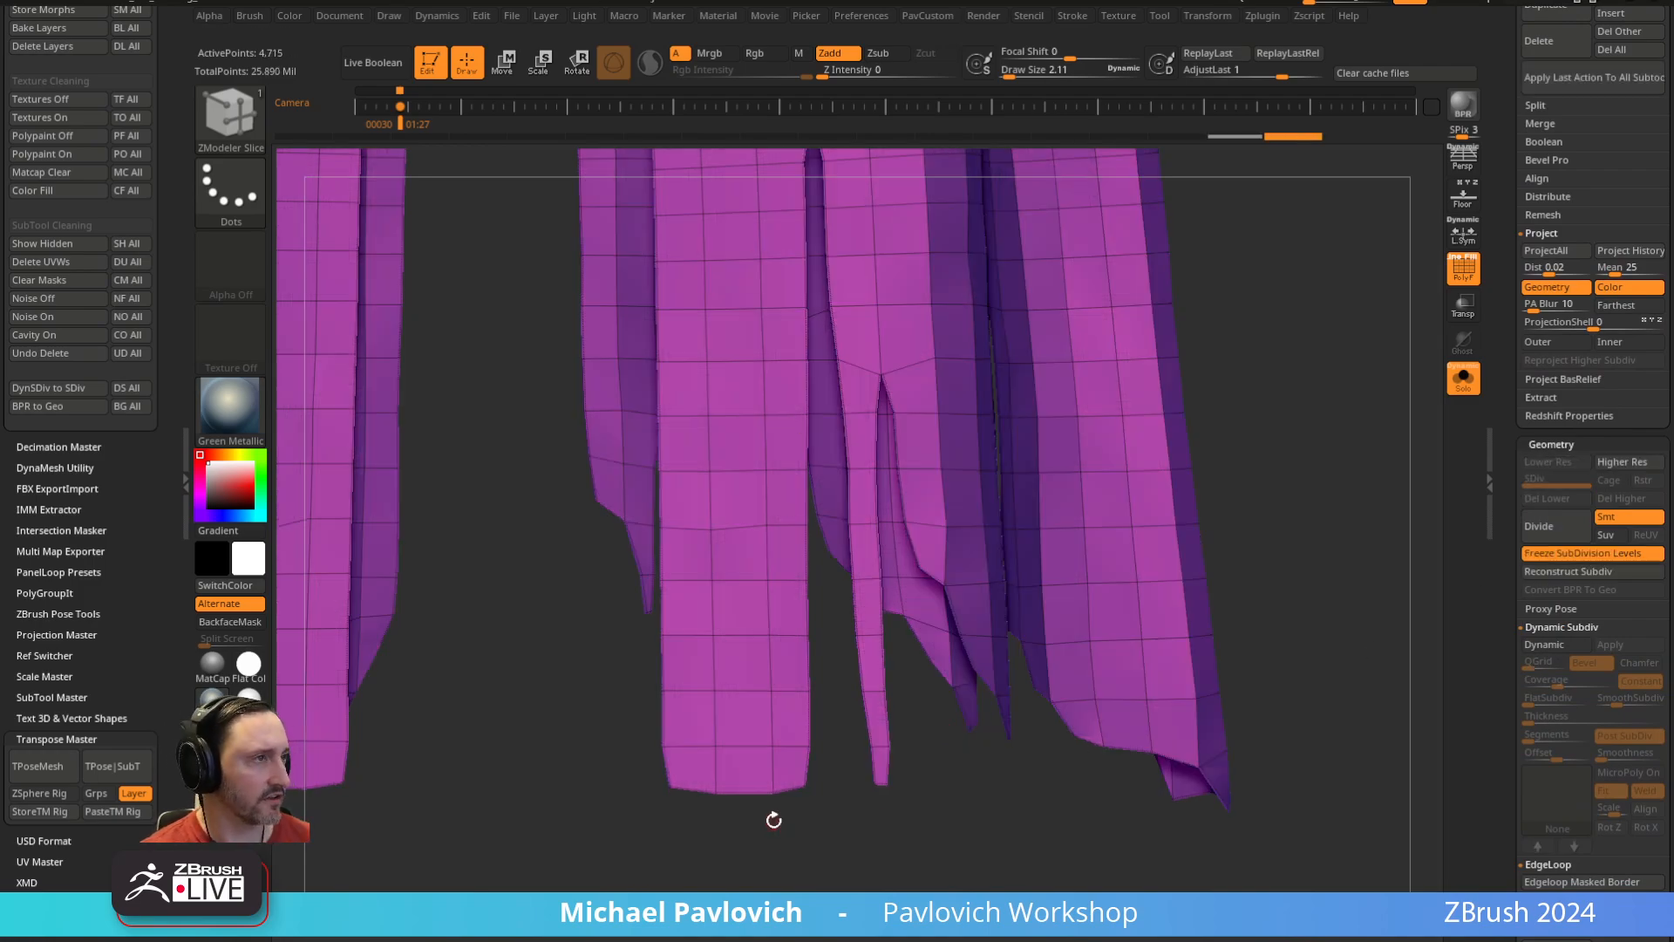
left_click_drag(538, 707, 652, 863)
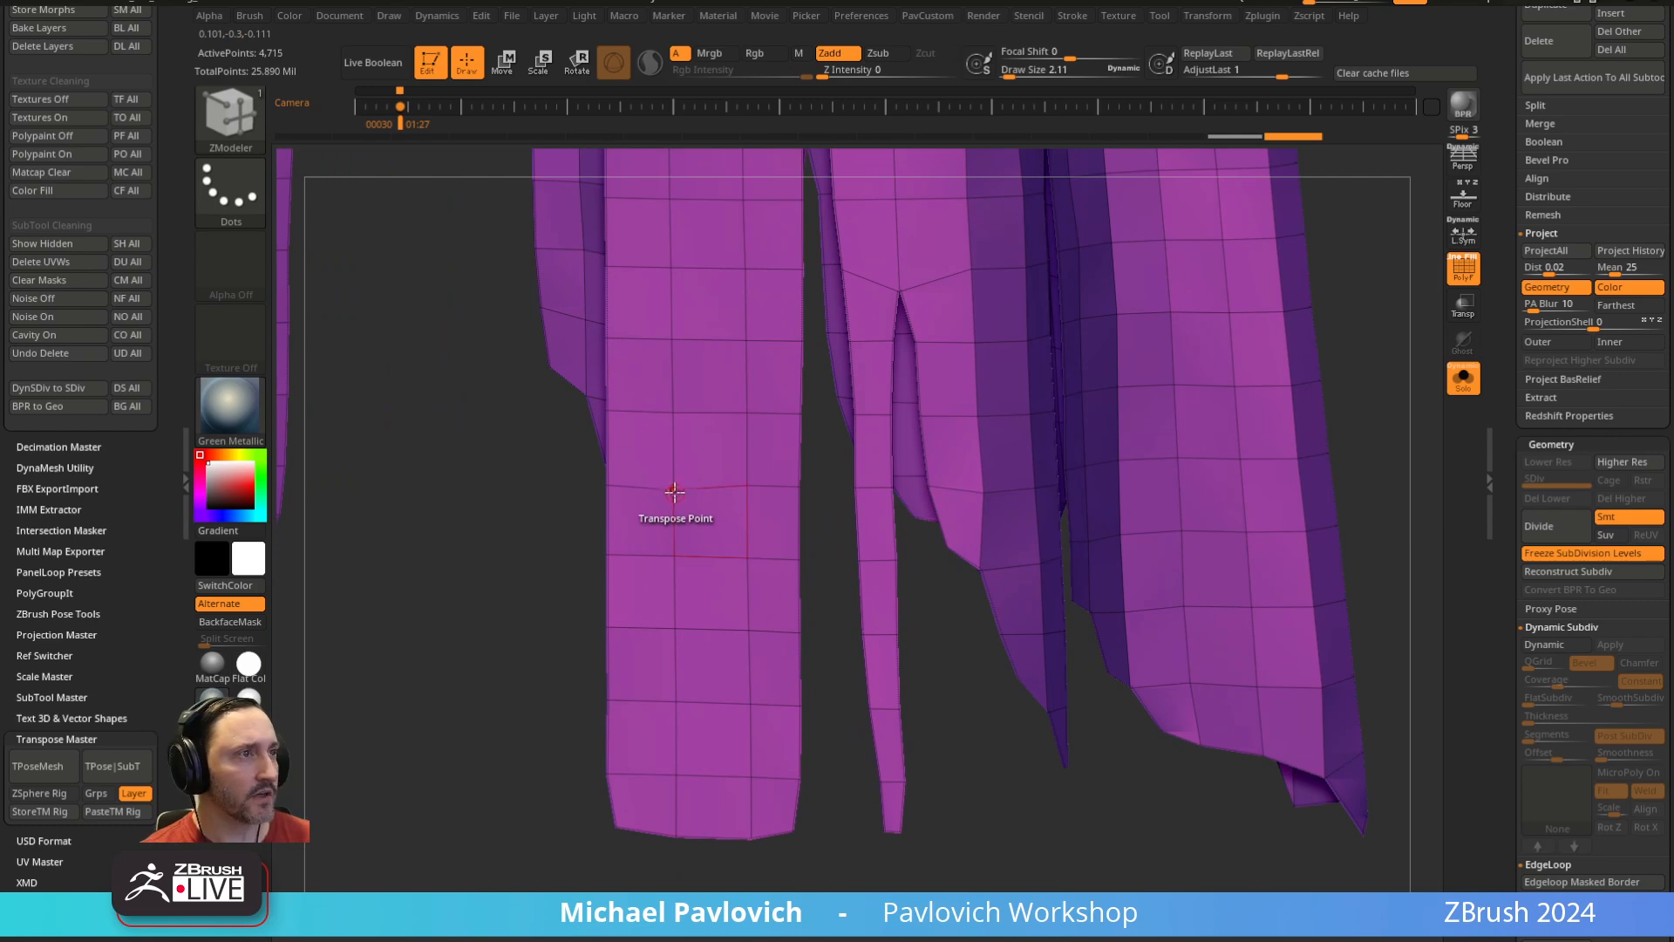
With the ZModeler Slice brush, slice a narrow wedge up from the long front flap's hem and delete its polygons
key("b")
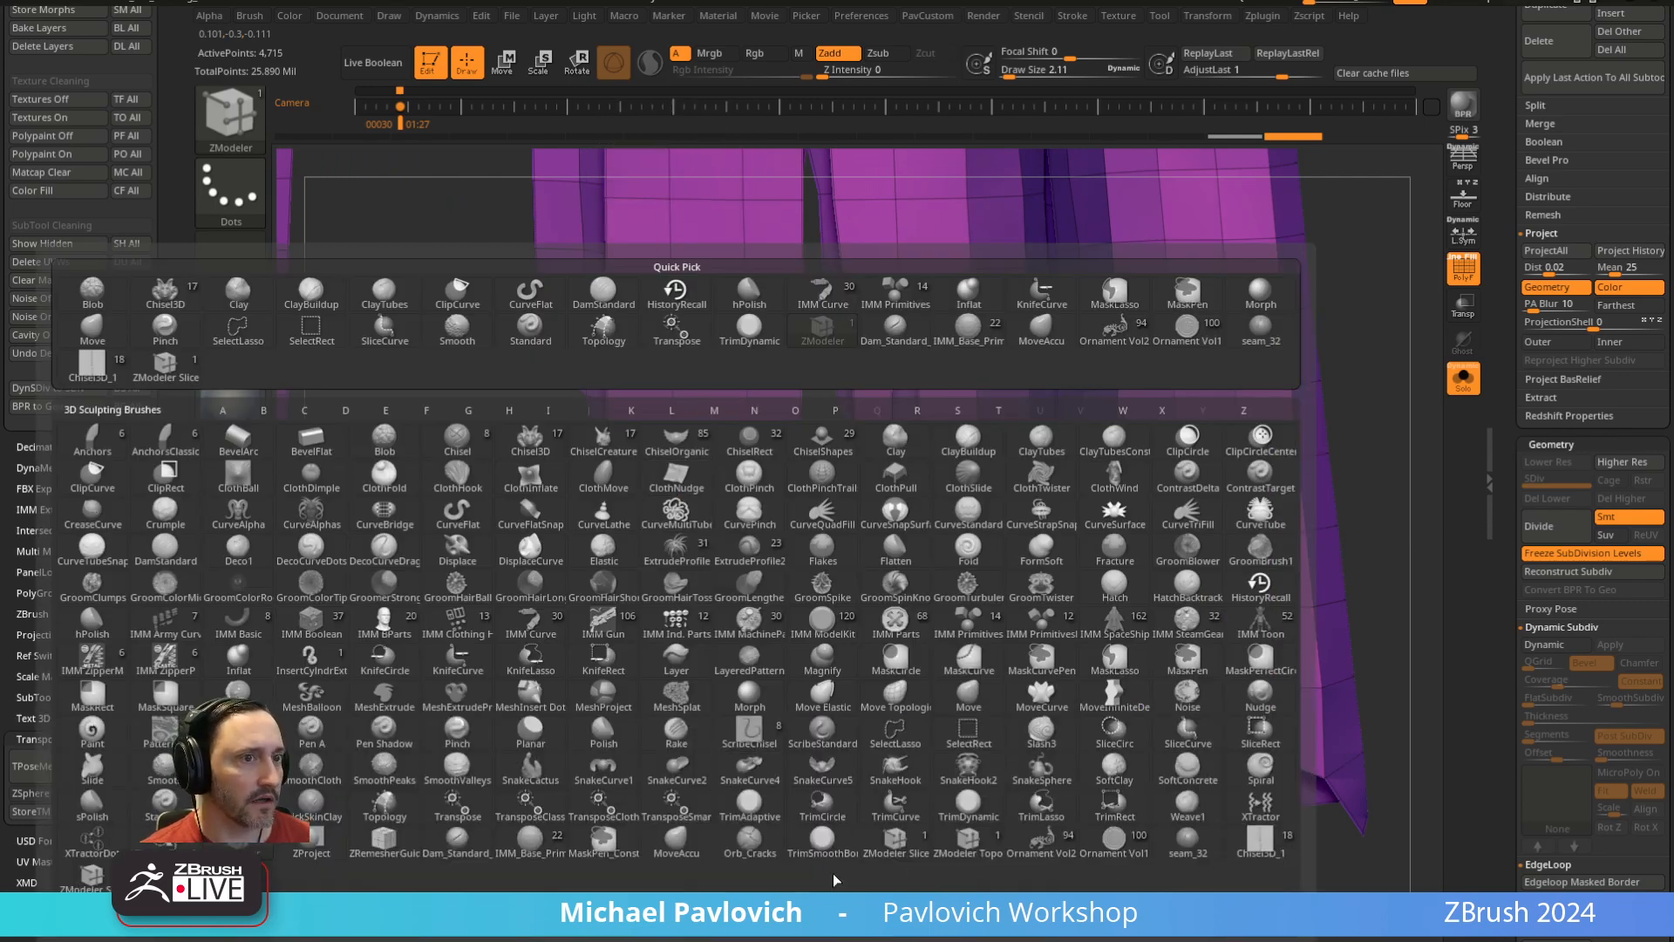
left_click(895, 837)
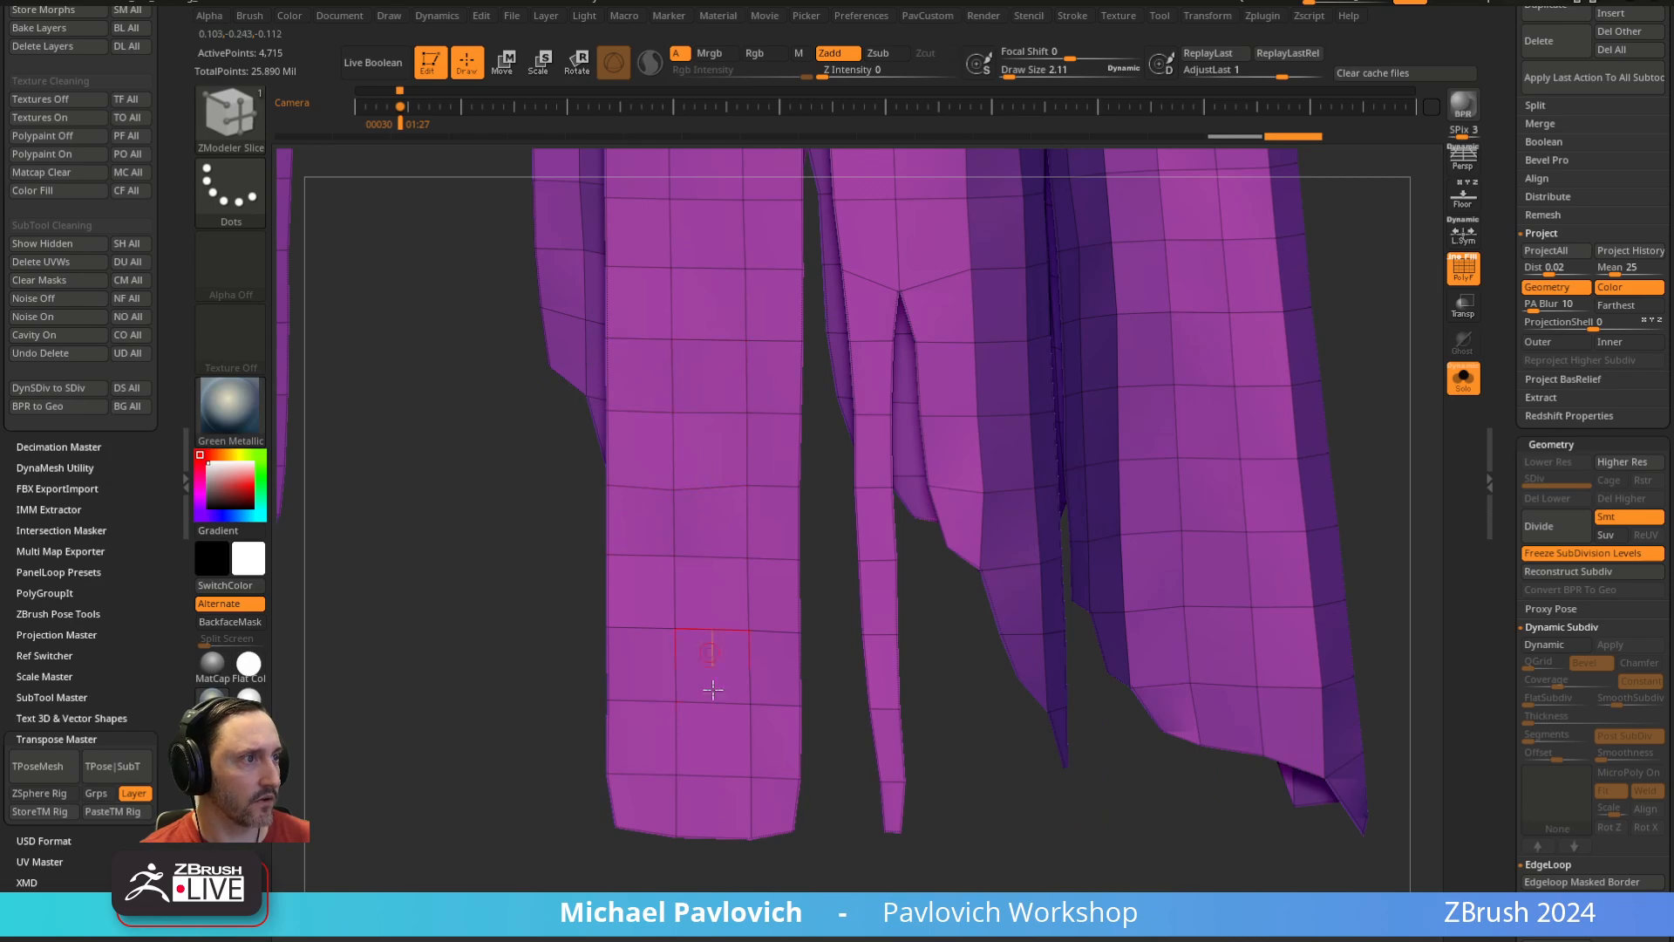
left_click(706, 841)
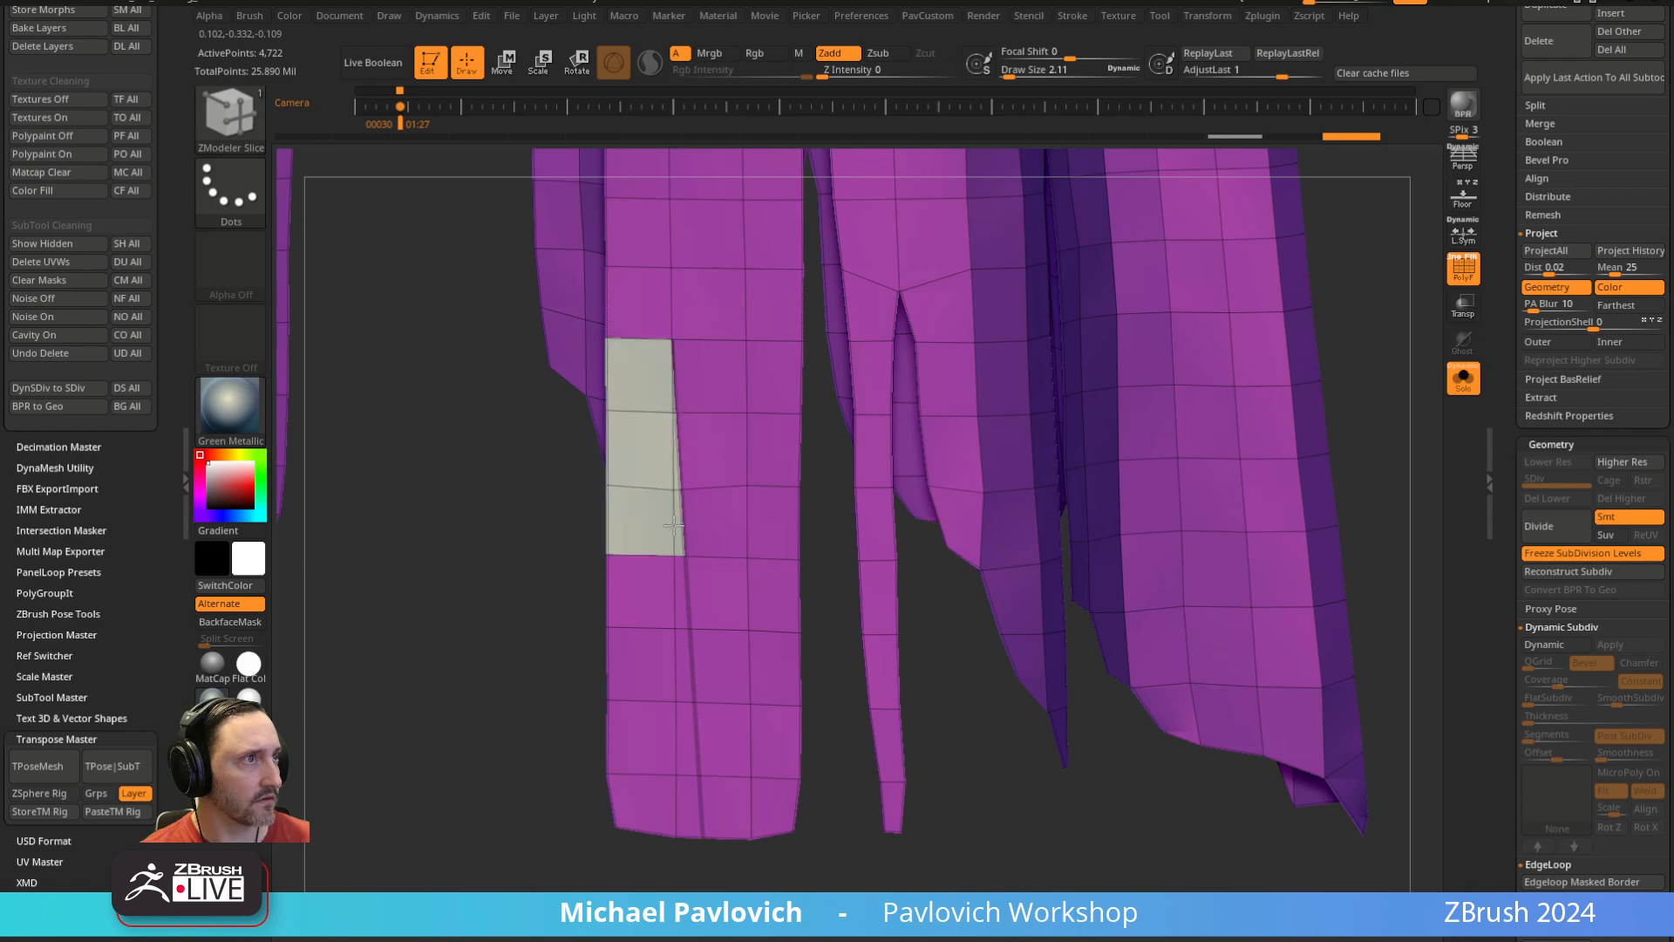
left_click_drag(649, 375, 641, 549, "alt")
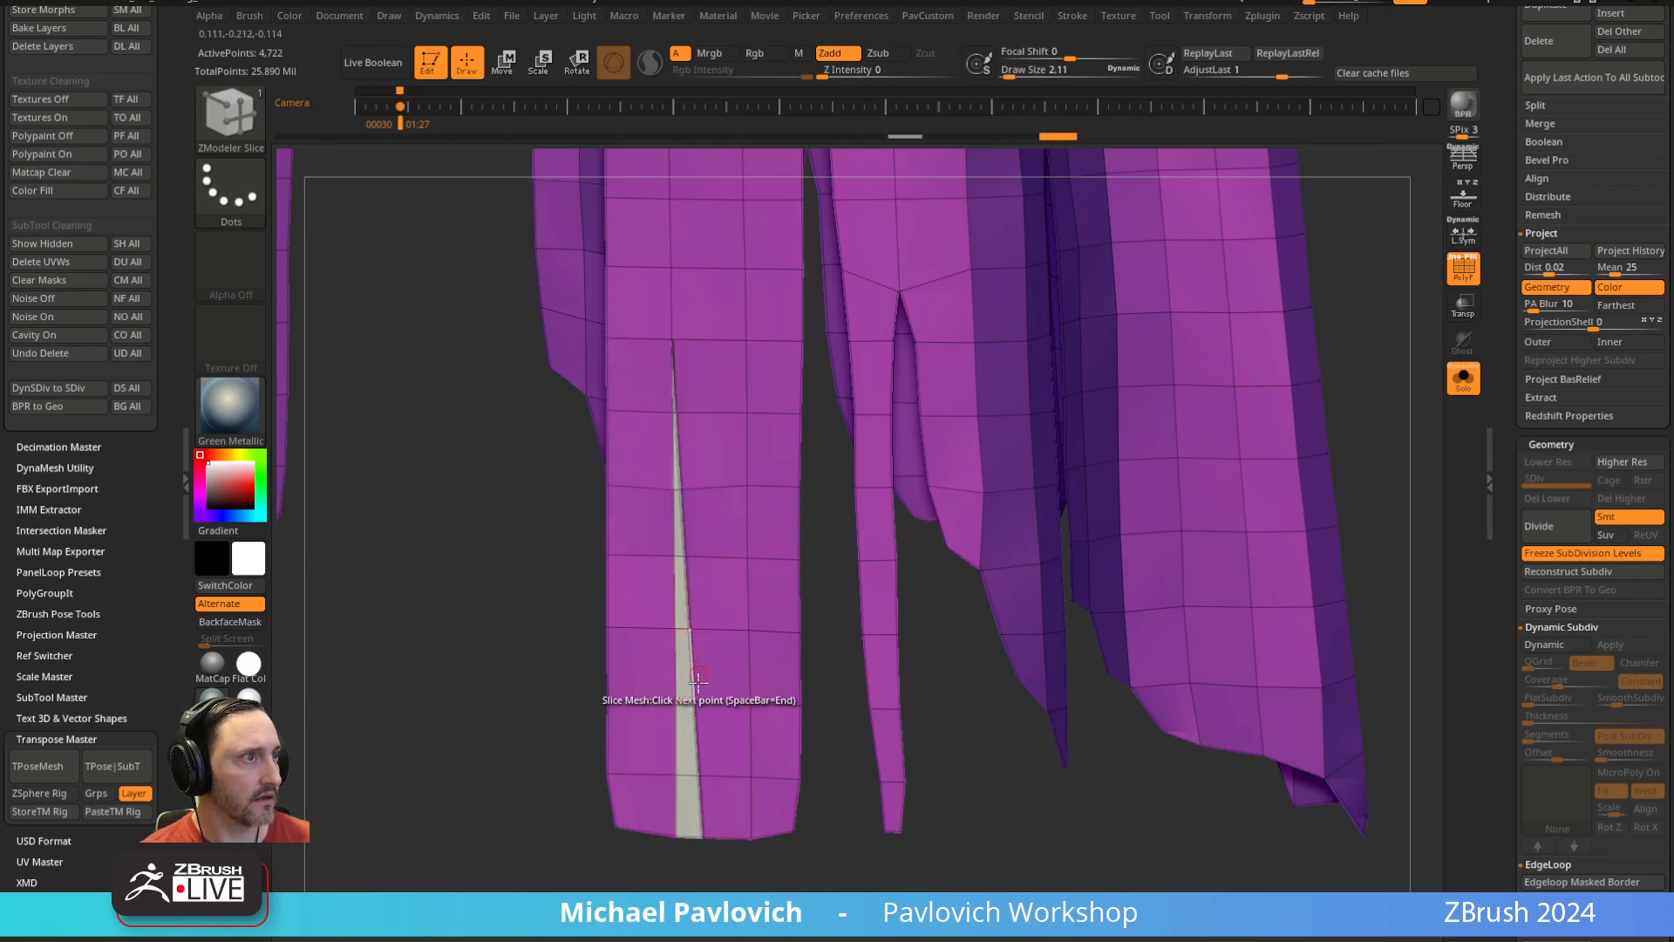
left_click(748, 636, "ctrl+shift")
key("5")
left_click(904, 454)
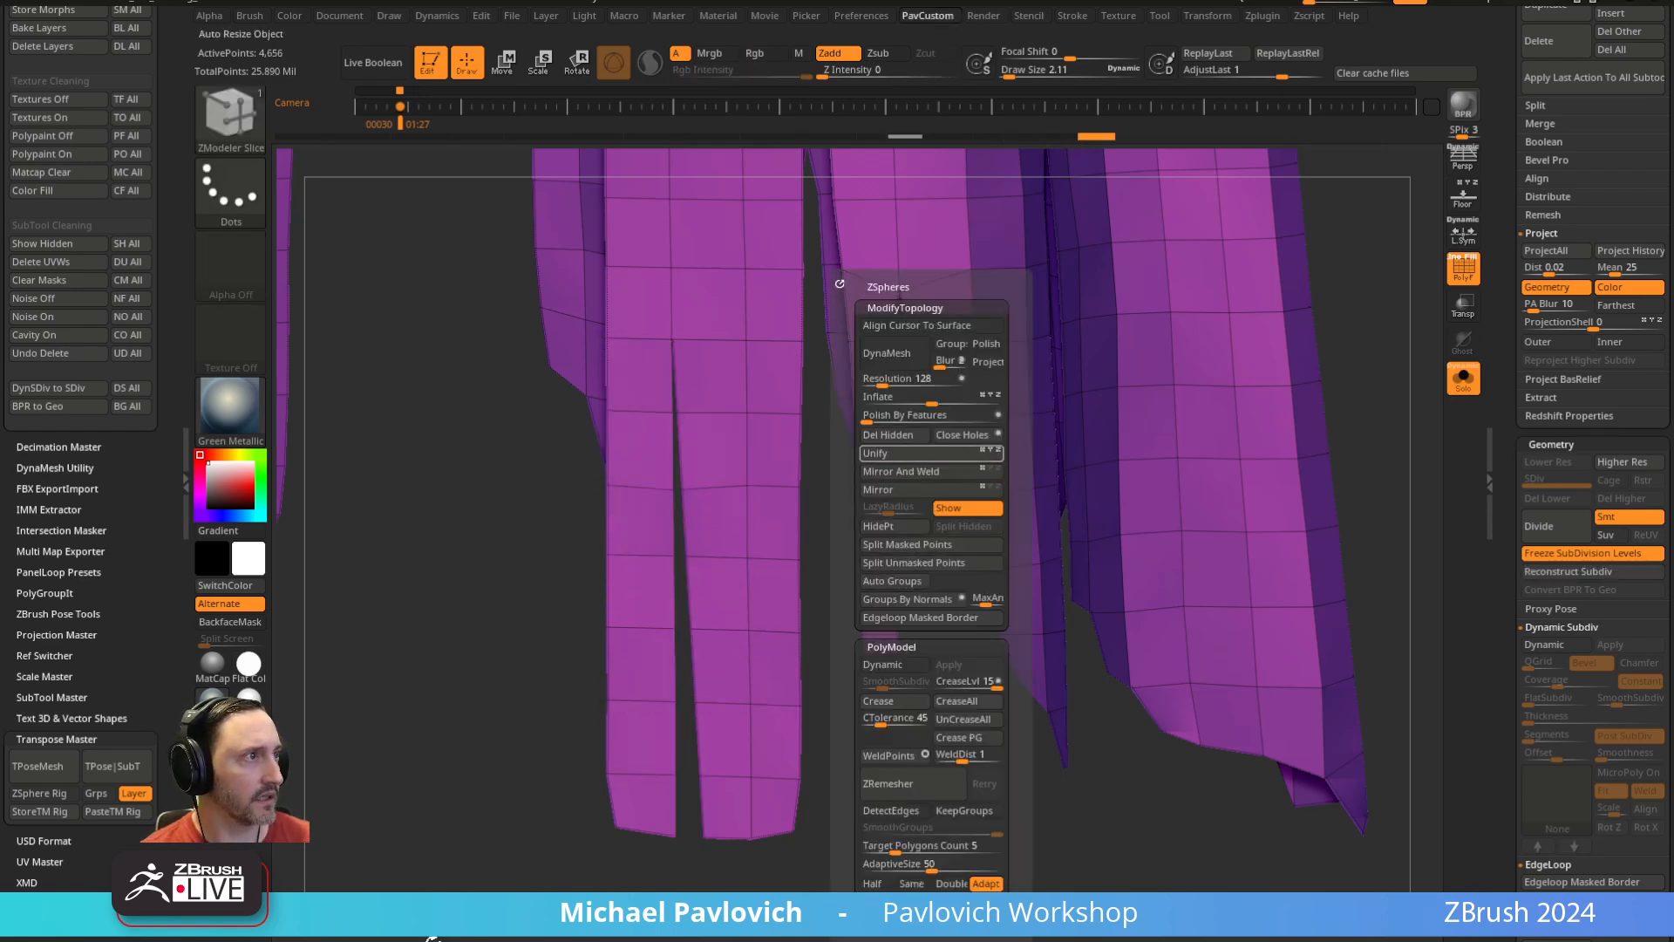
Set the ZModeler polygon action to PolyGroup over the coat panel above the torn hem
left_click_drag(1018, 861, 699, 776)
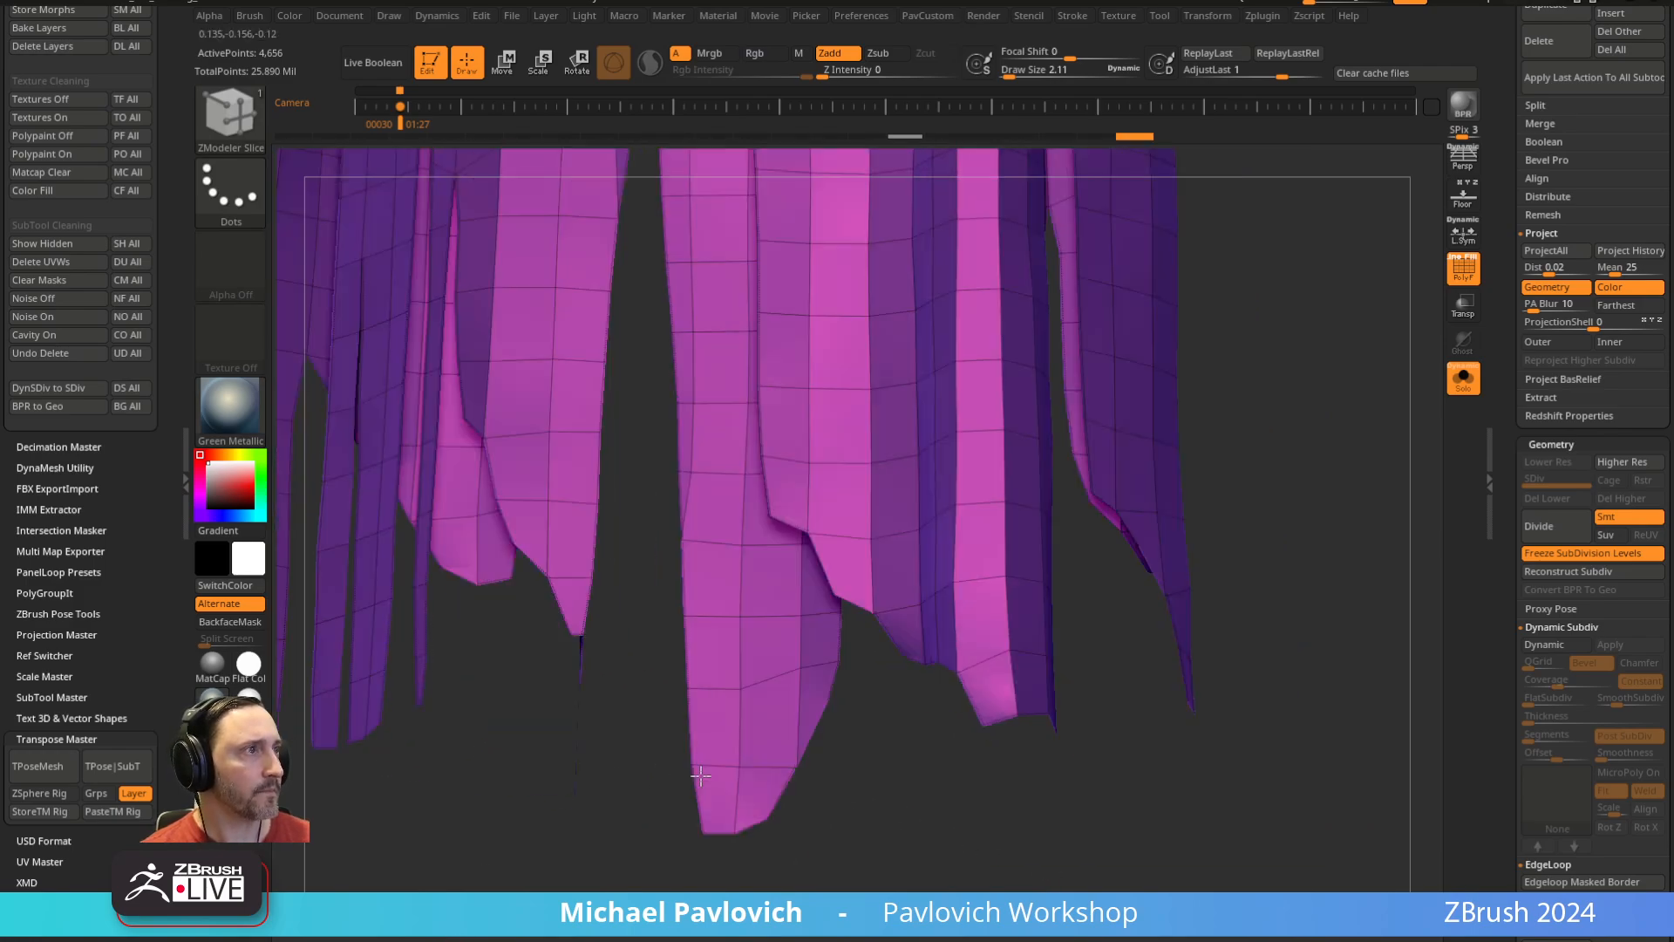
left_click_drag(968, 850, 804, 859)
left_click_drag(1347, 475, 1002, 462)
left_click_drag(1015, 828, 1055, 572)
key("f")
left_click_drag(1160, 602, 945, 515)
key("space")
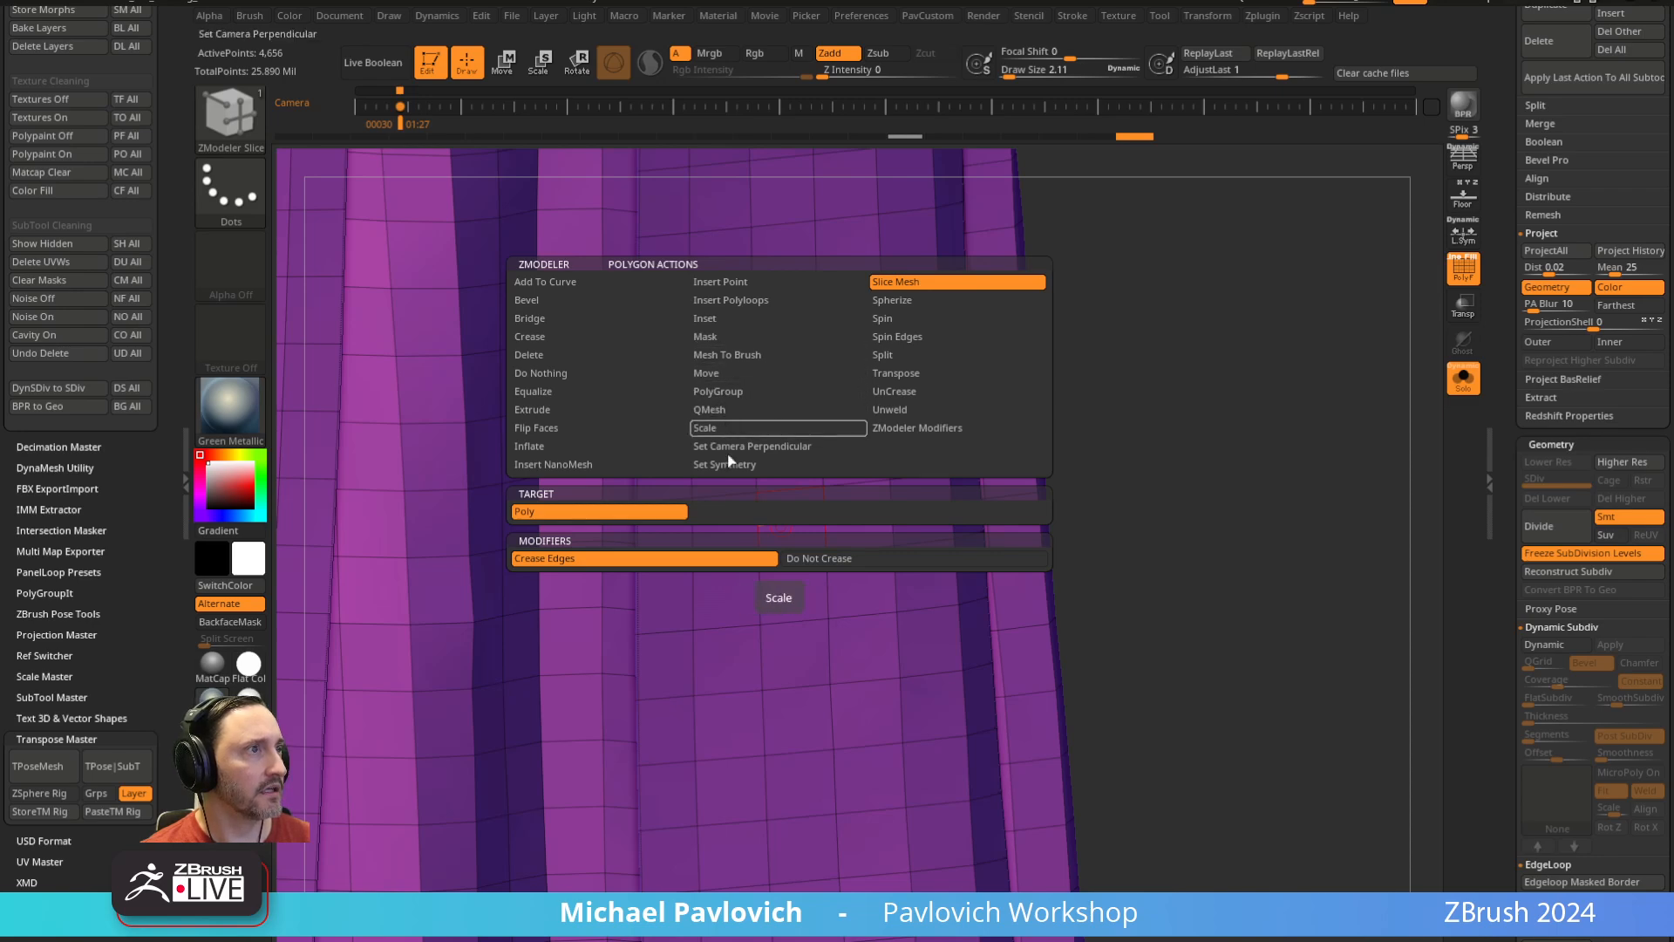
left_click(733, 392)
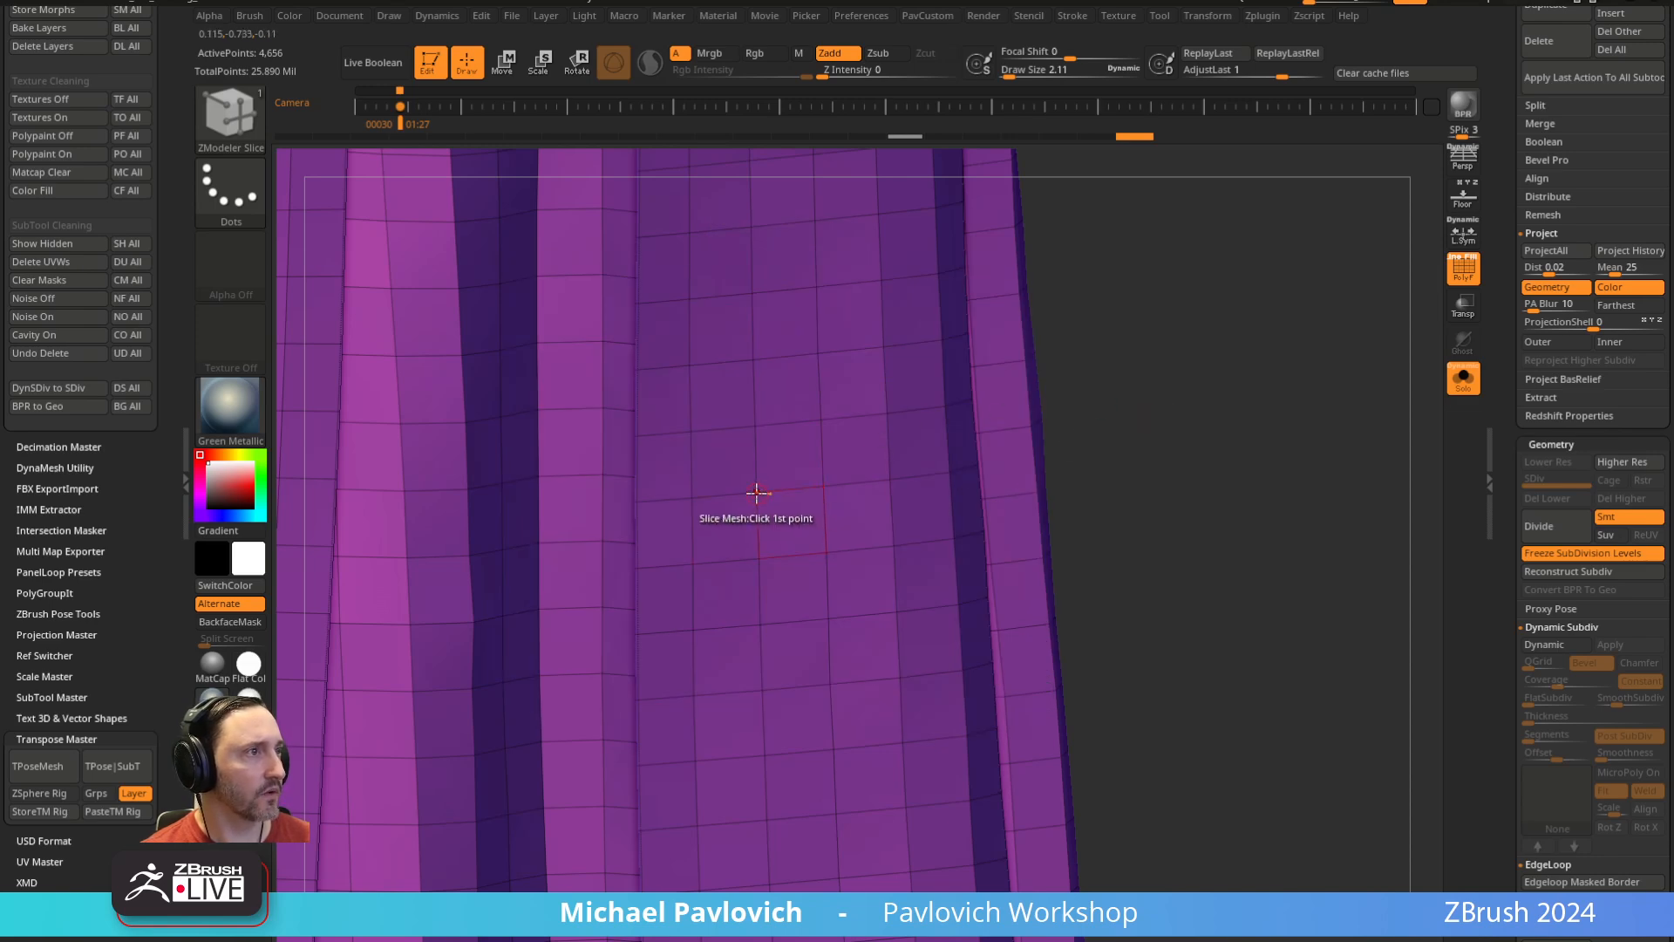
Slice a closed, roughly seven-sided outline into the coat panel well above the torn hem
left_click(758, 492)
left_click(821, 442)
left_click(890, 450)
left_click(932, 541)
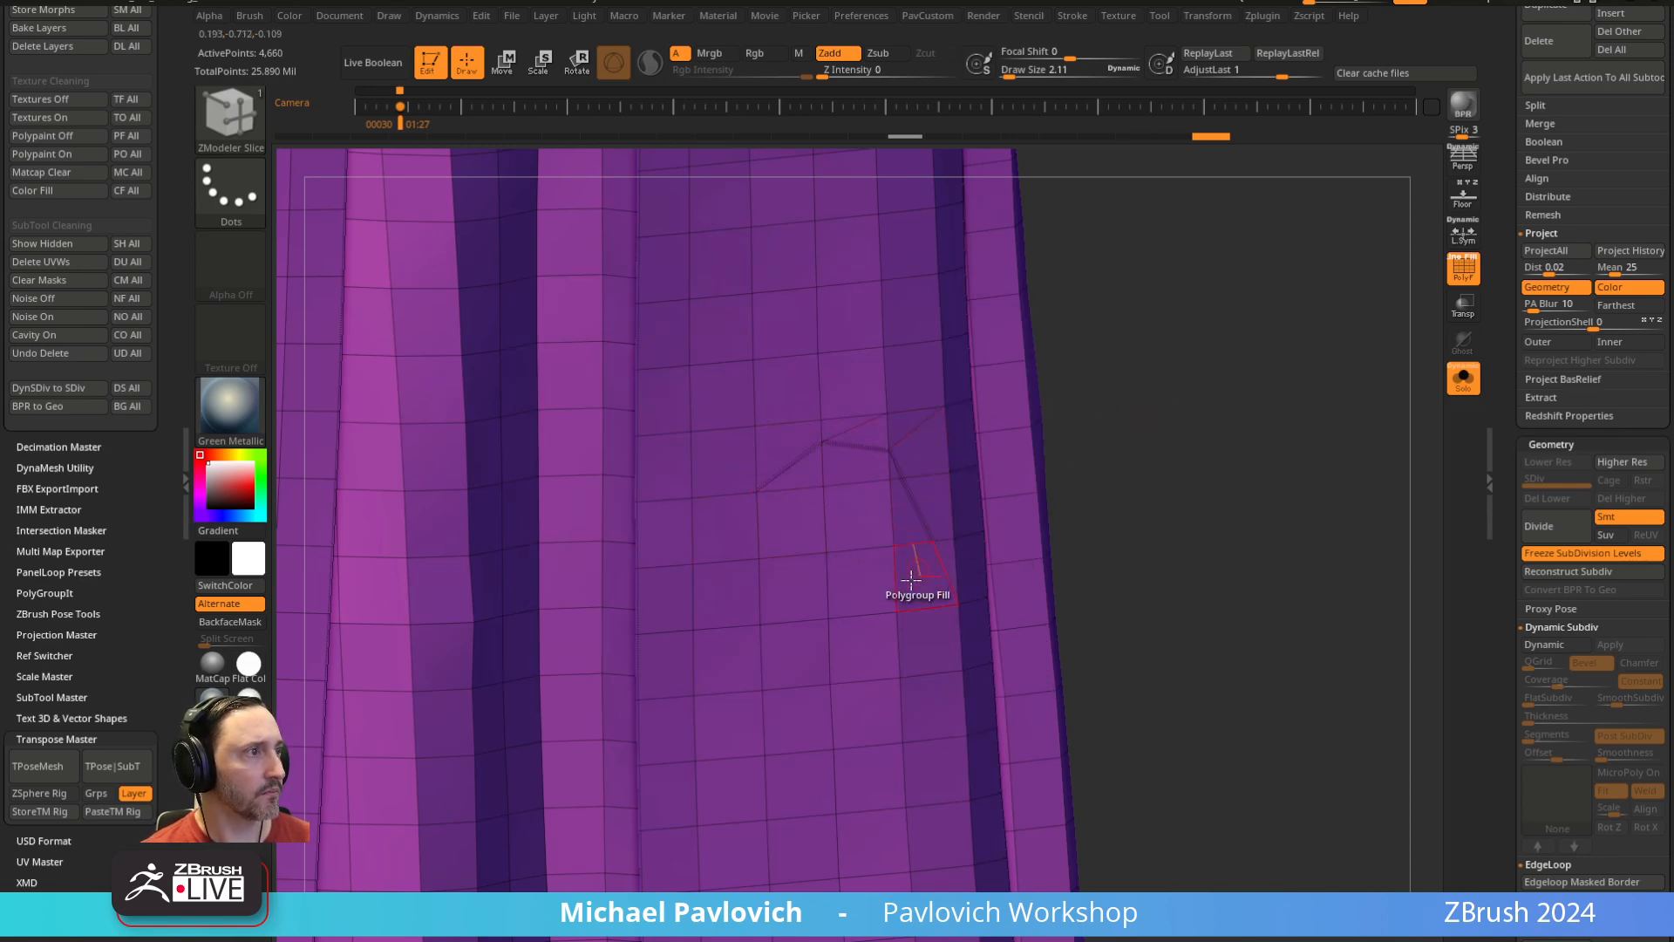
left_click(898, 593)
left_click(826, 597)
left_click(780, 558)
left_click(757, 493)
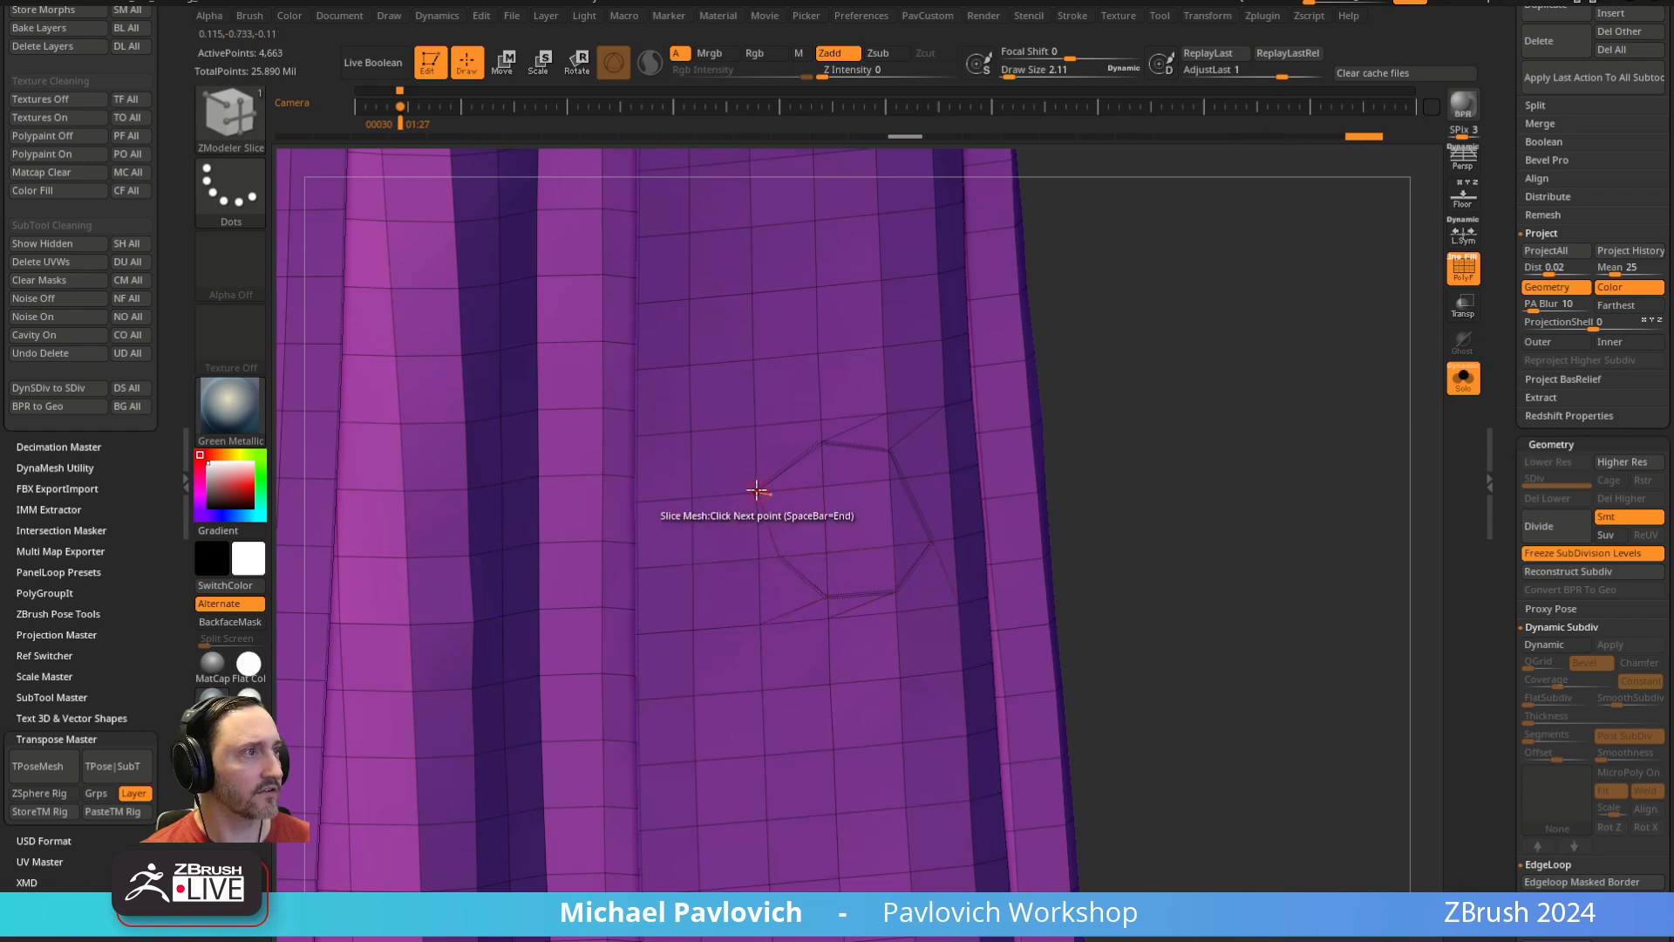
Fill the outlined area with its own polygroup, hide it and delete the hidden polygons to open a hole
left_click(905, 549)
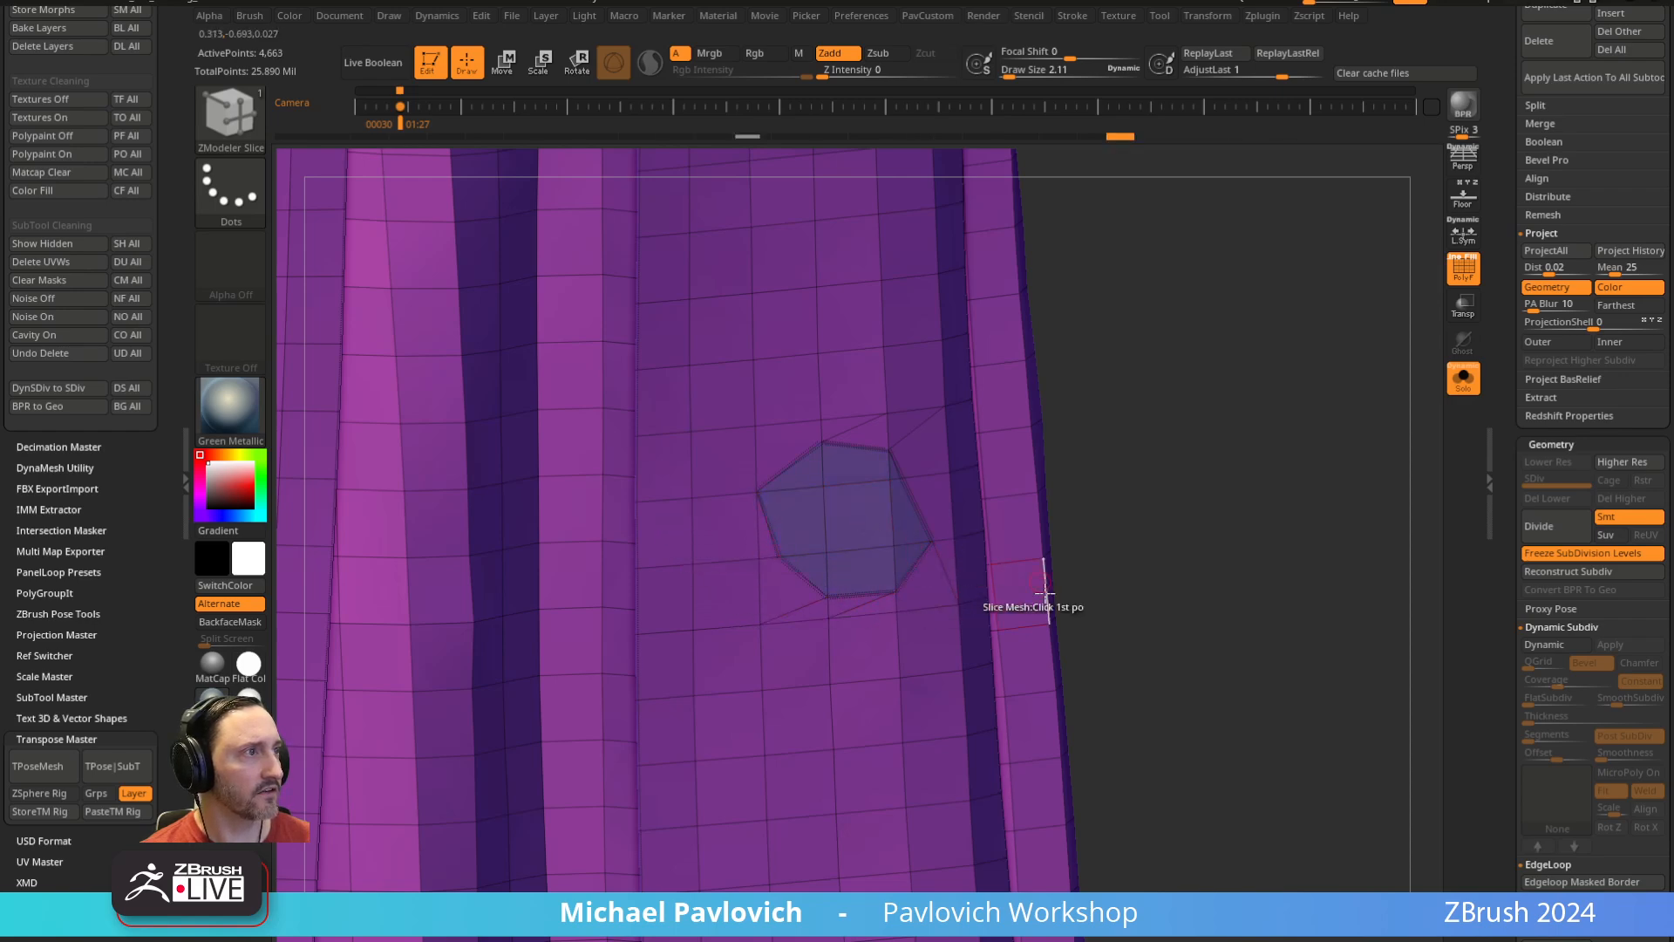
left_click(892, 443, "ctrl+shift")
key("g")
left_click(1170, 438)
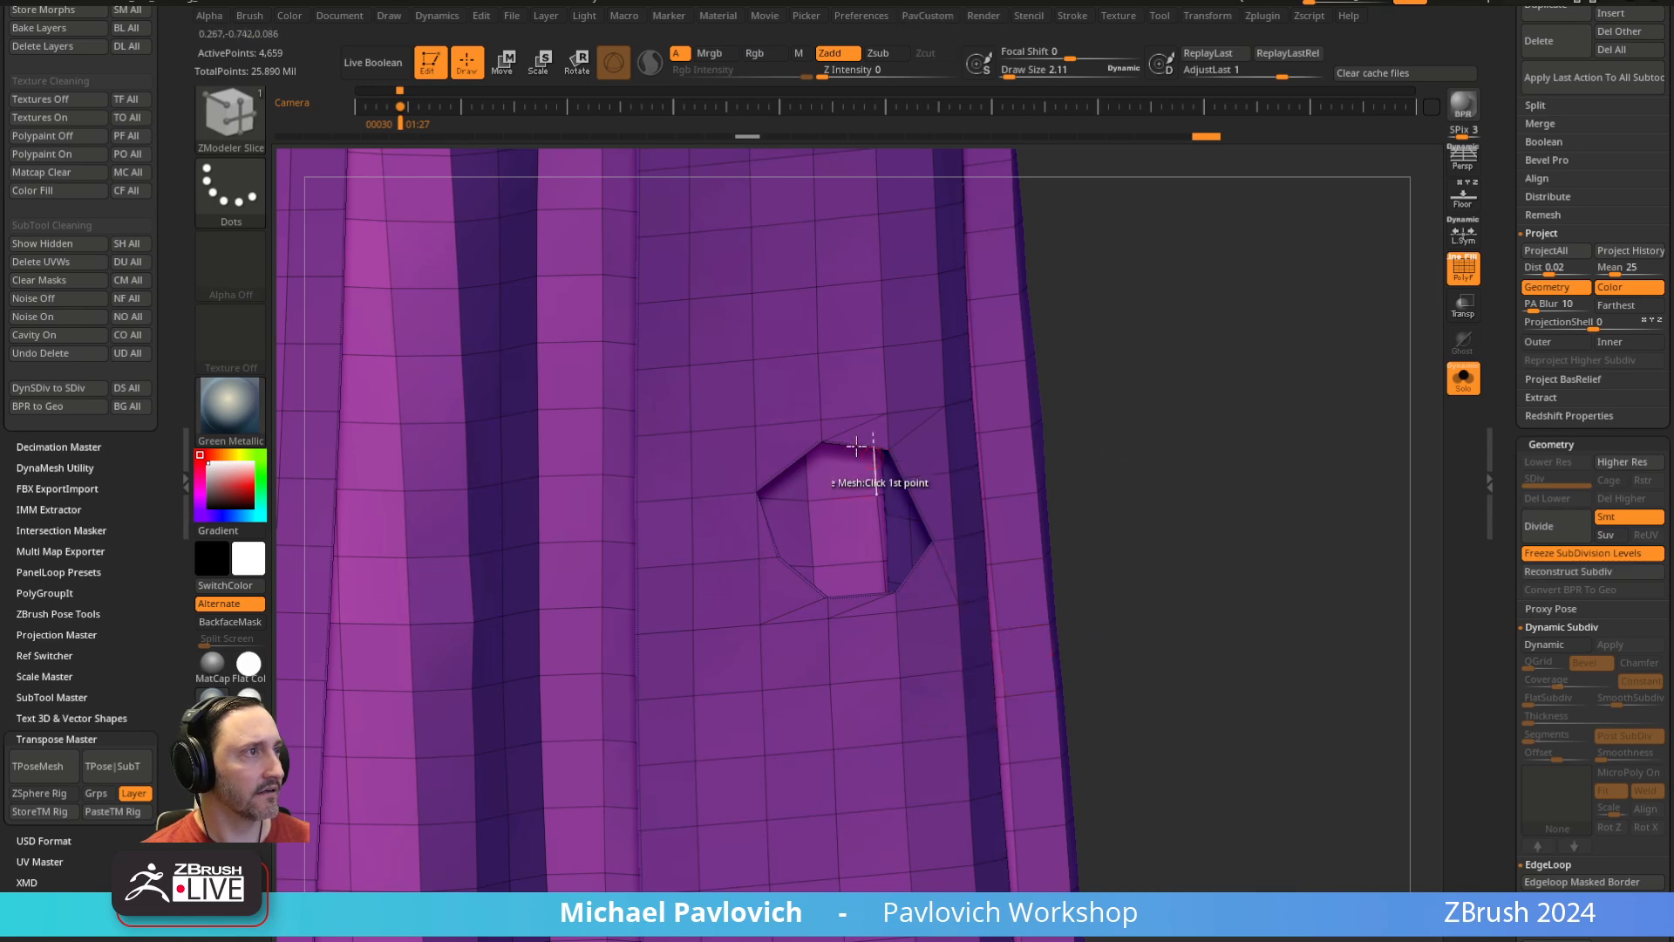
Set the ZModeler edge action to Delete and check the hole in the coat panel from other angles
key("space")
left_click(648, 538)
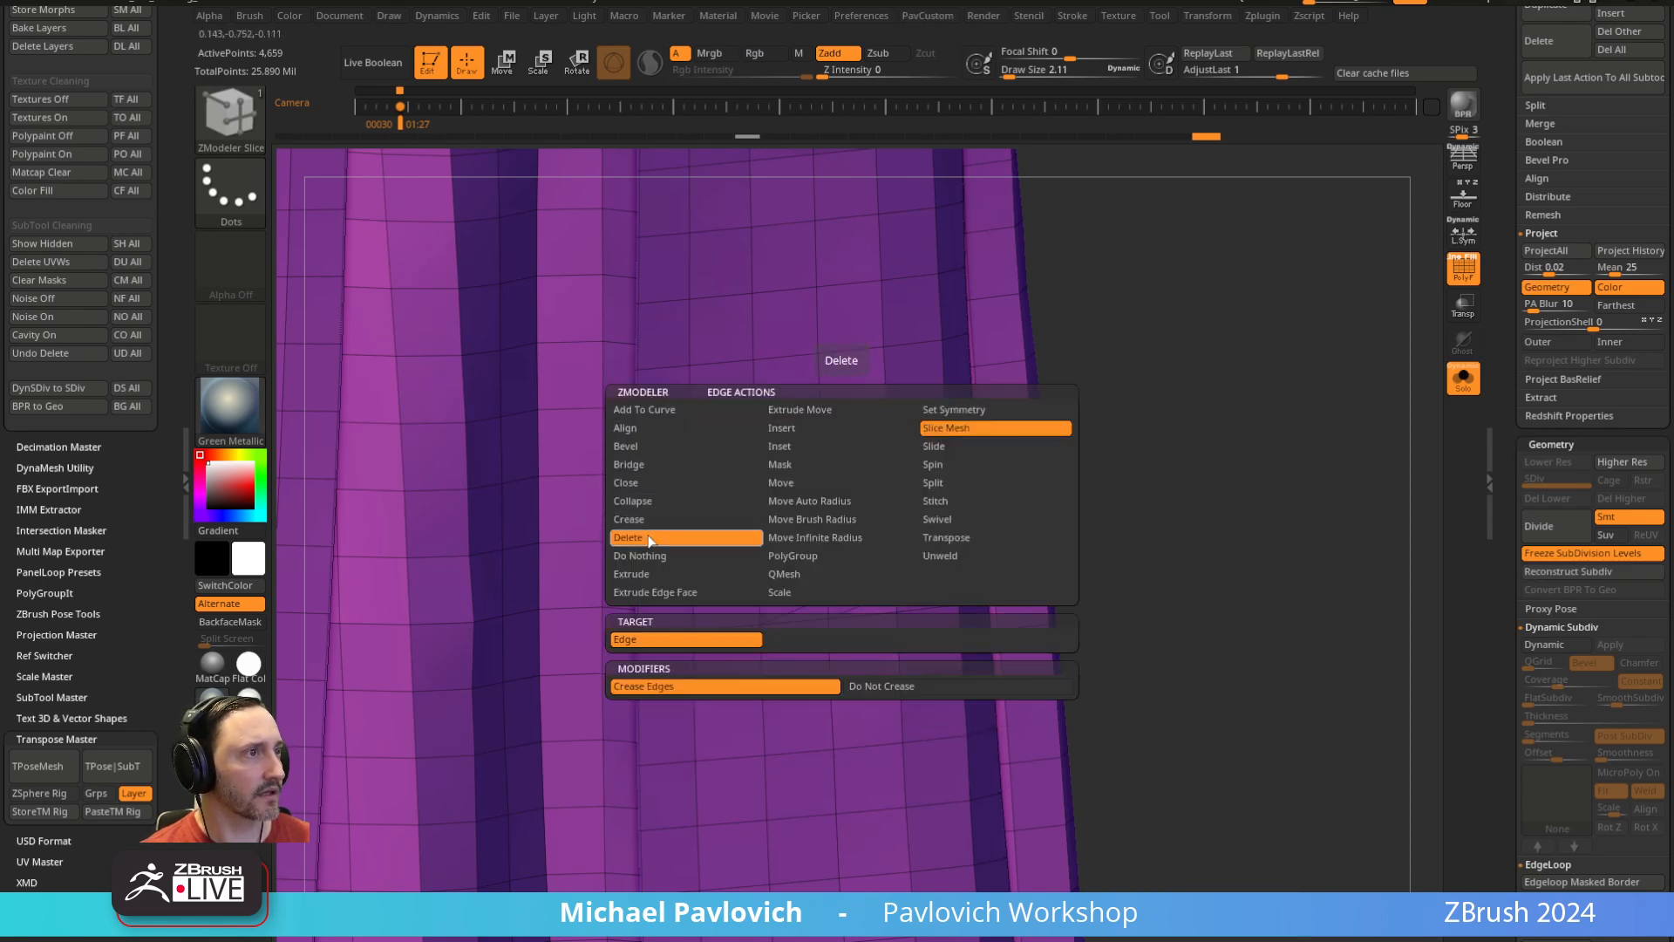
left_click_drag(1140, 382, 1034, 406)
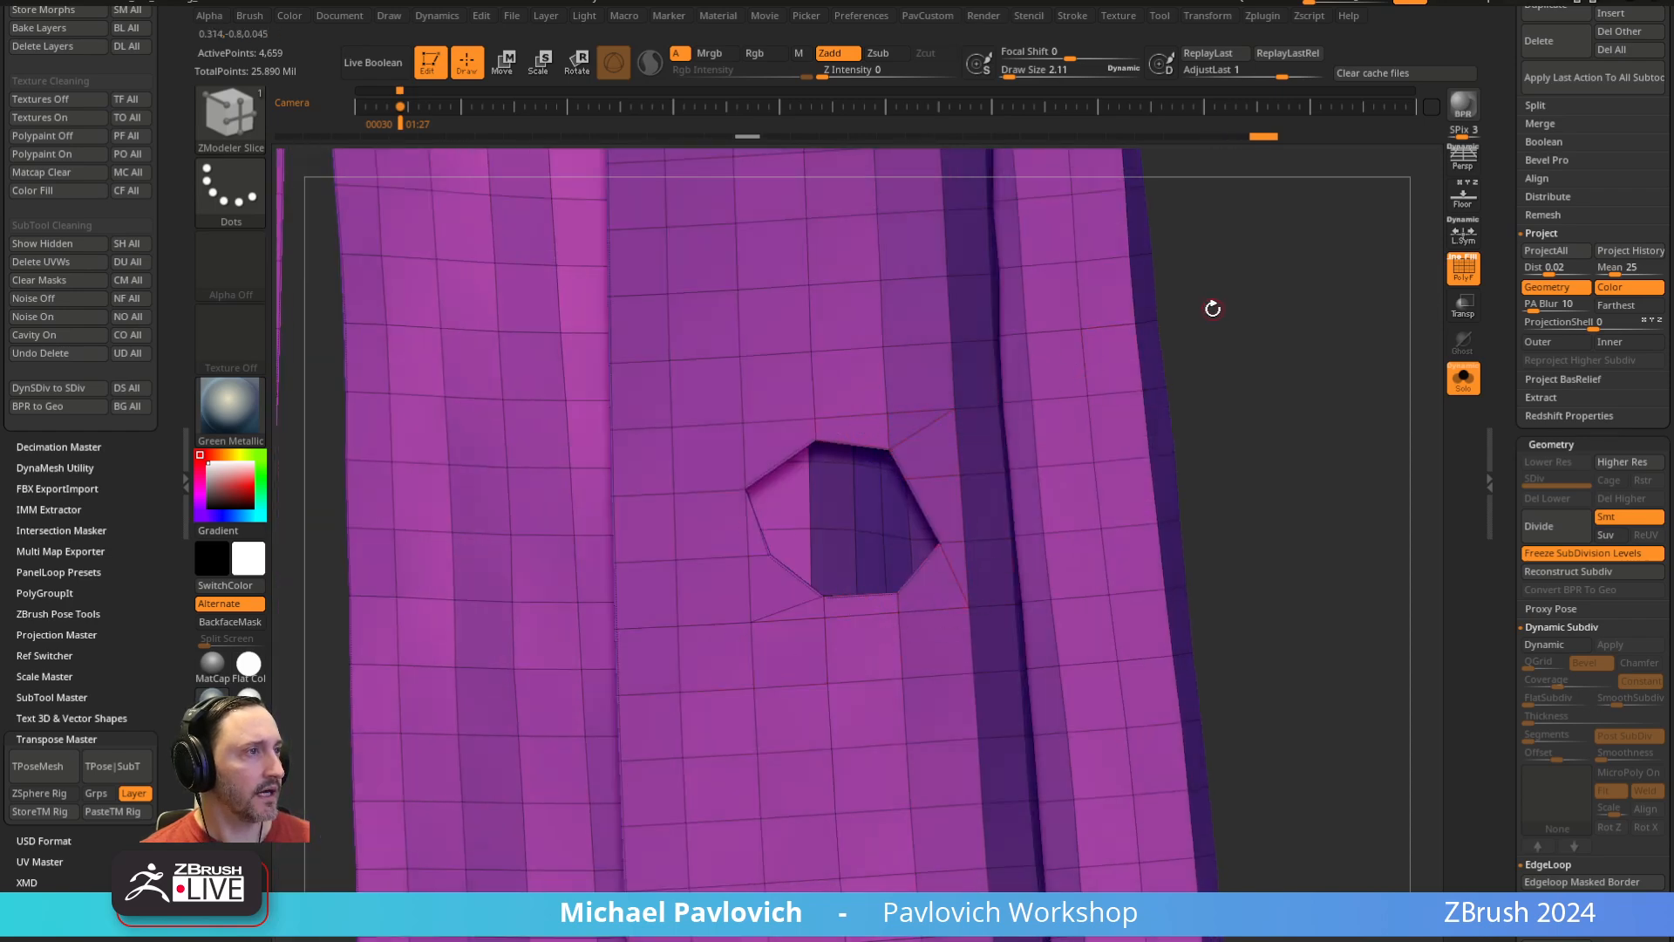
left_click_drag(1212, 308, 1307, 323)
left_click_drag(1294, 342, 1315, 422)
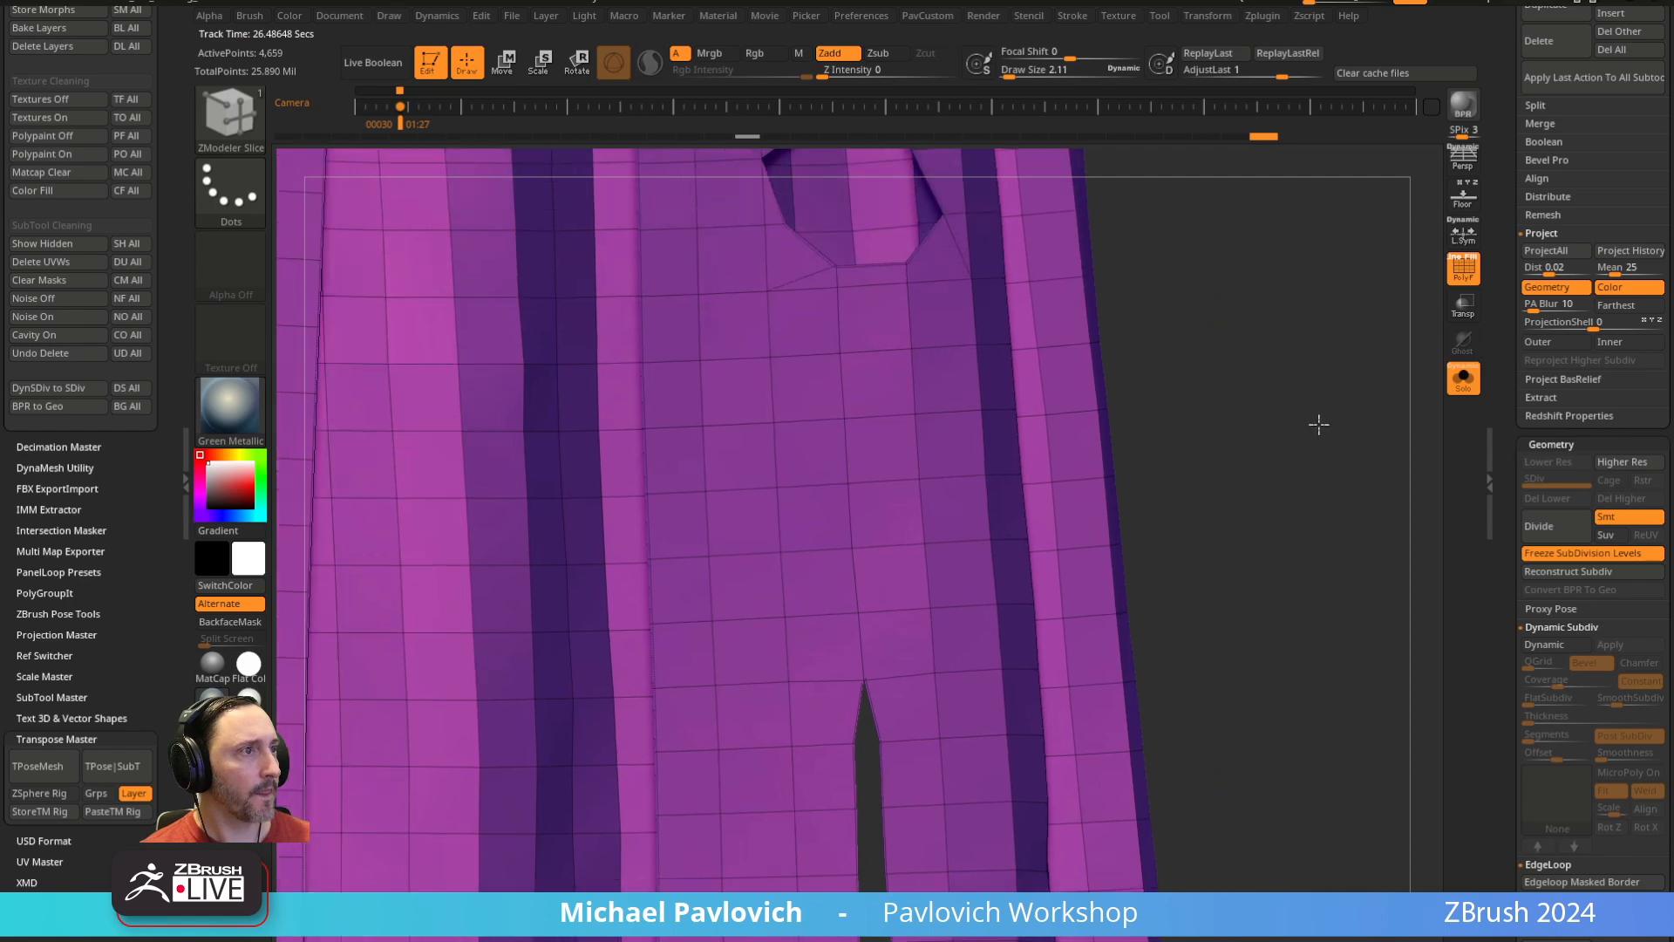
Reselect the ZModeler Slice brush and set its edge action to Slice Mesh
key("space")
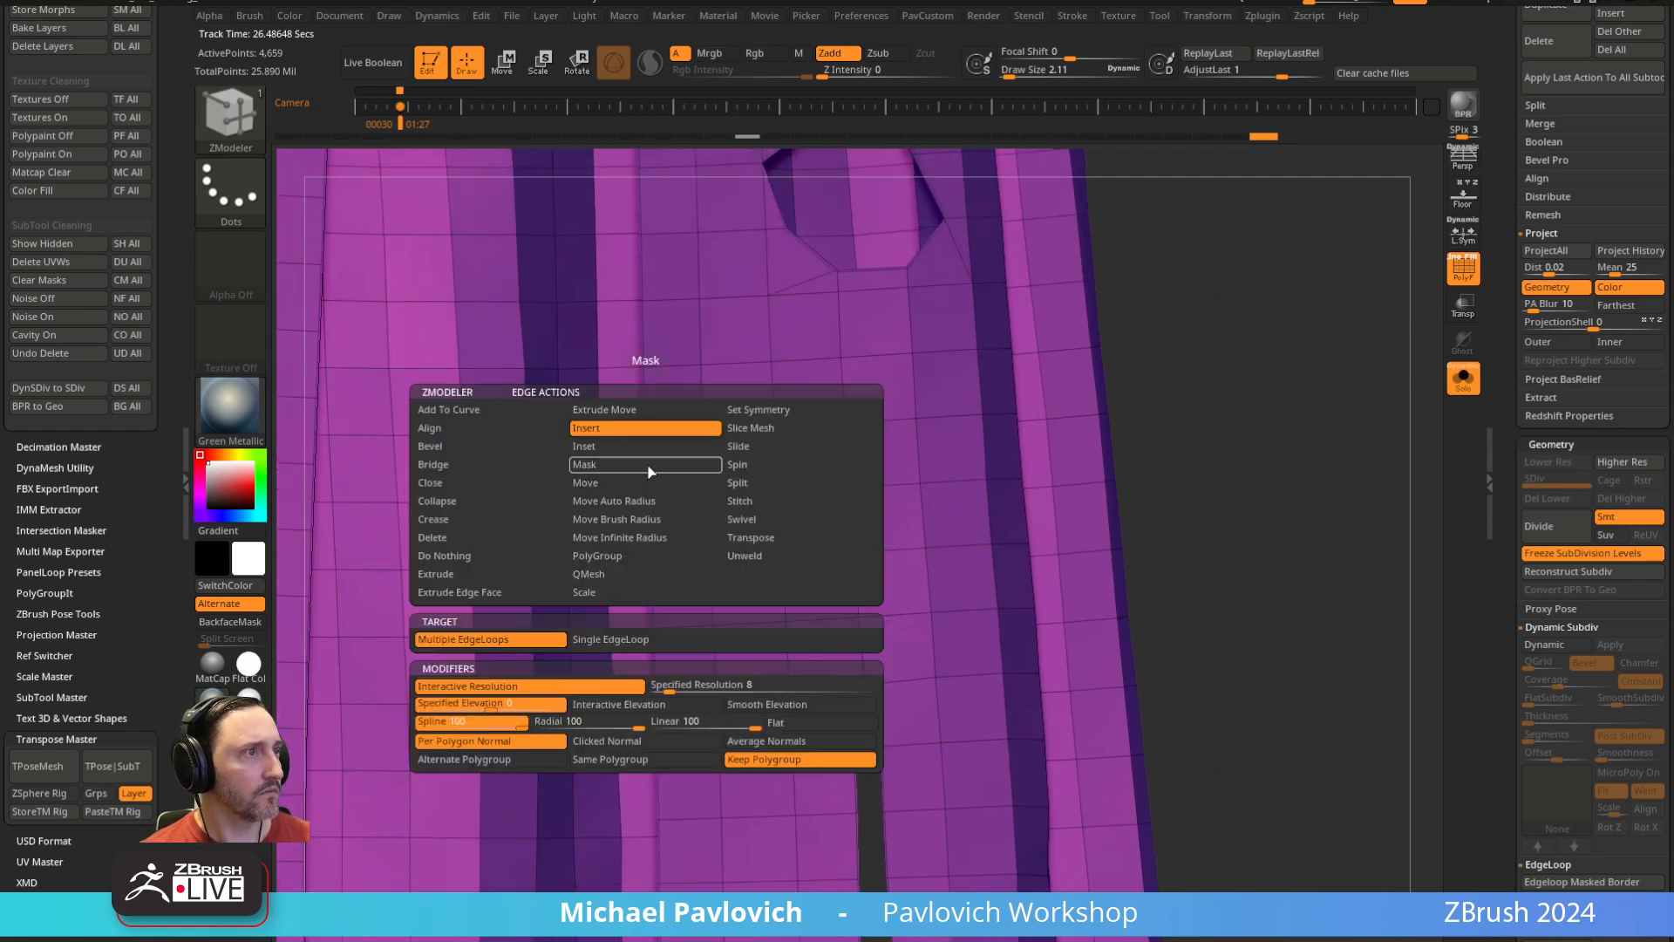
key("b")
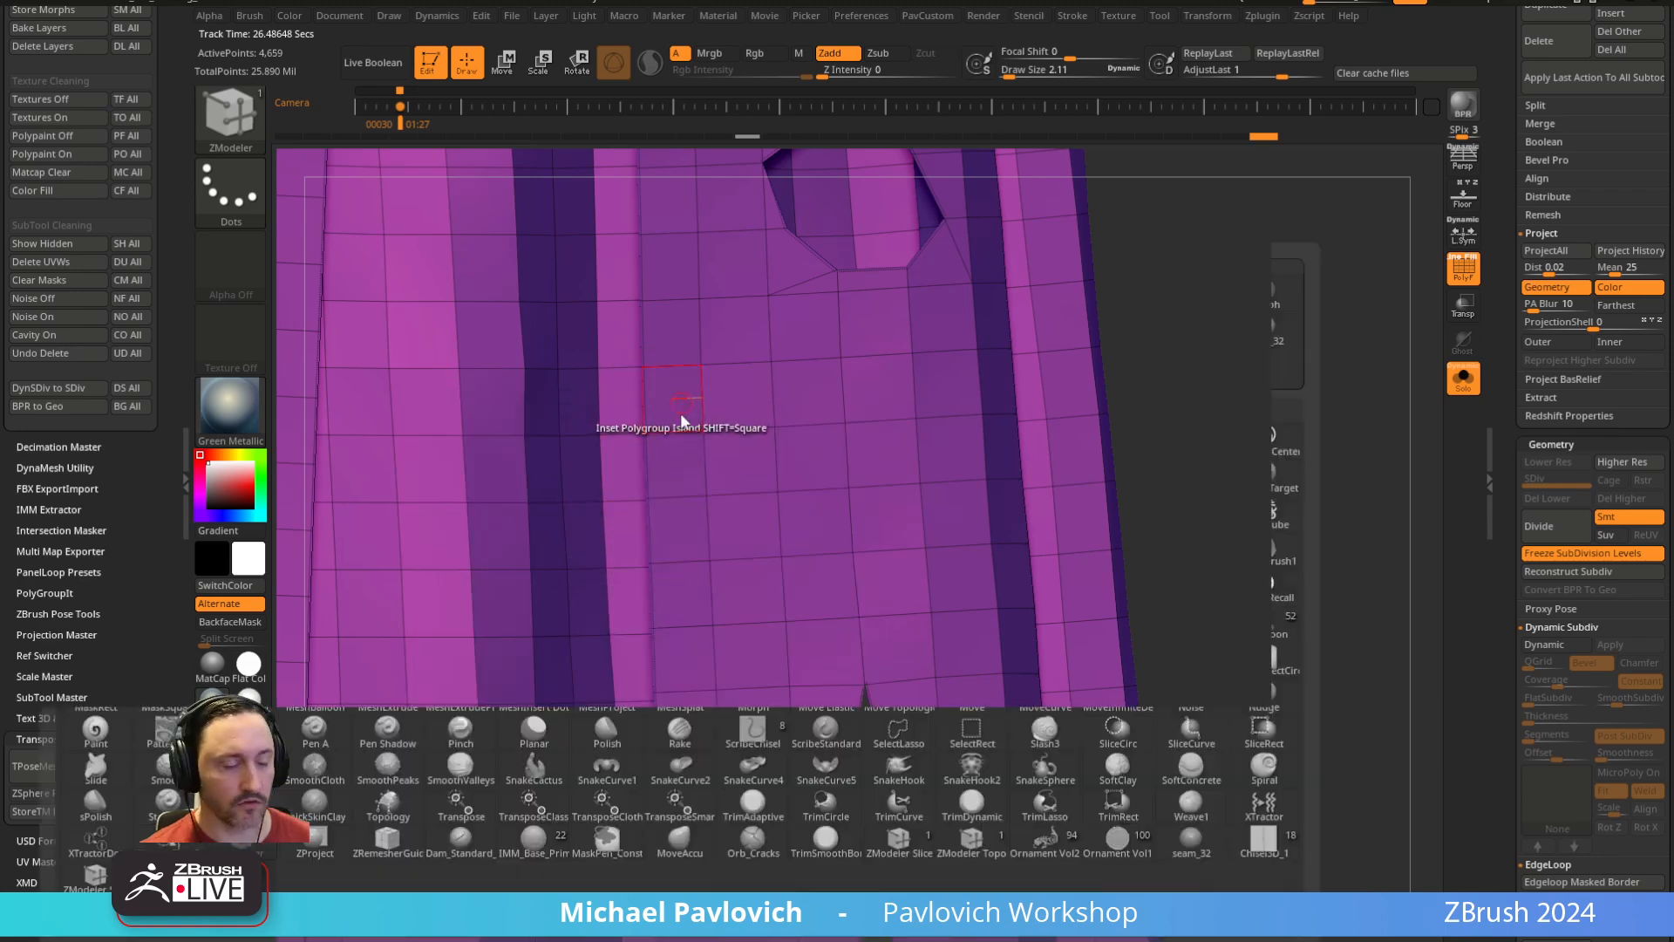
left_click(96, 877)
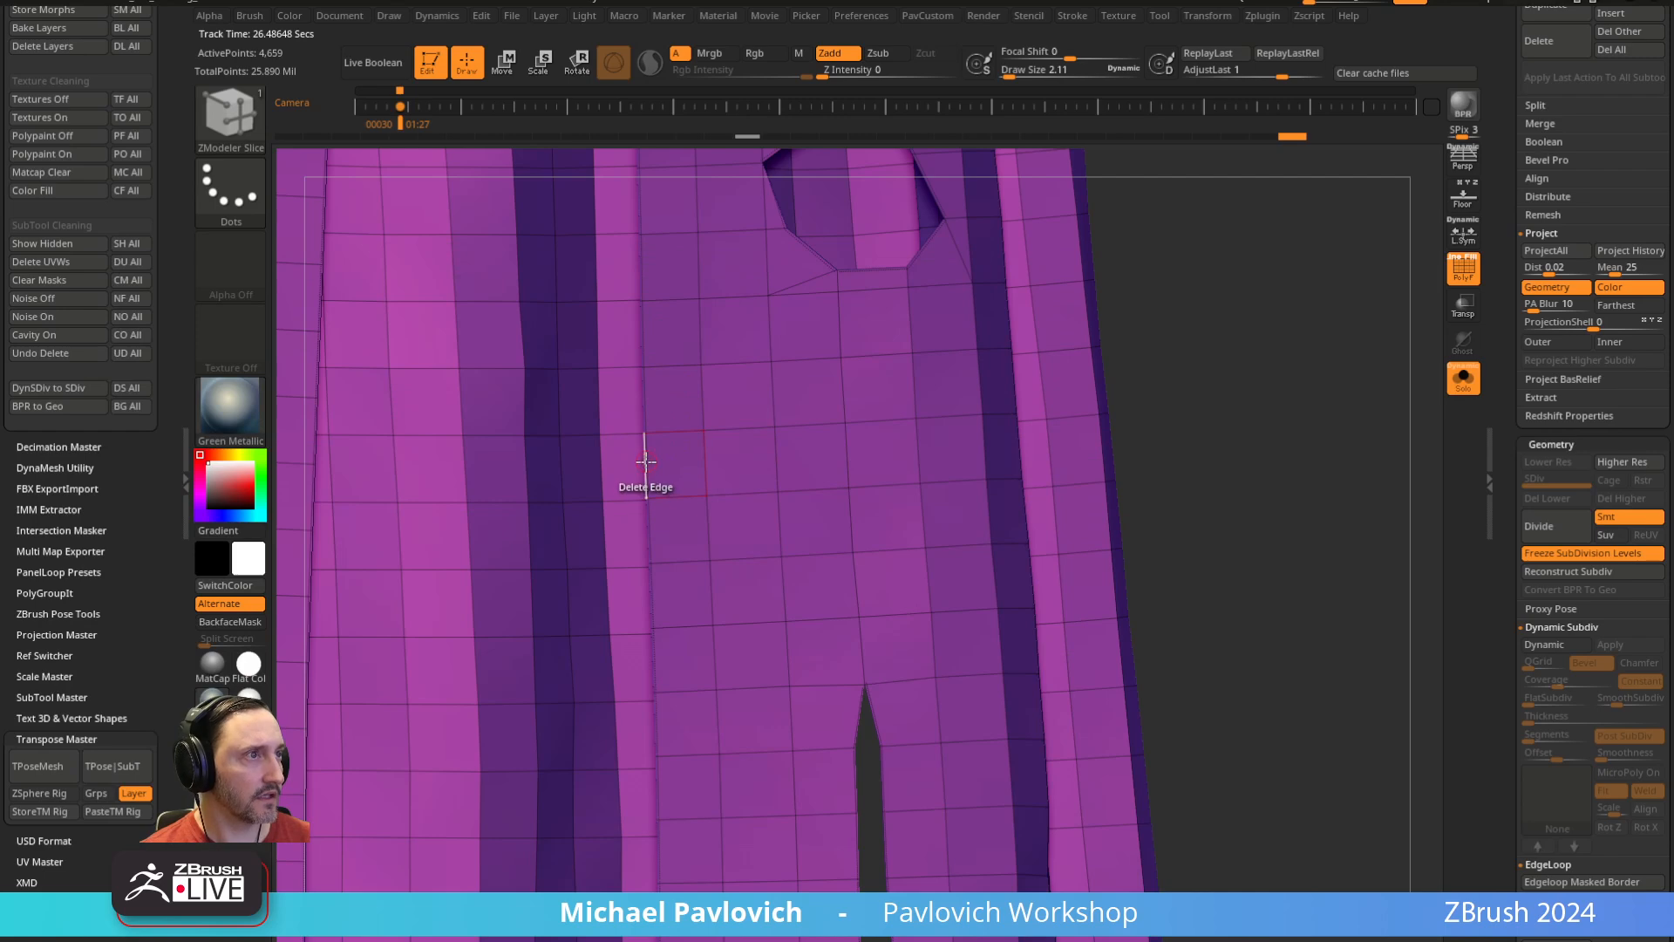
key("space")
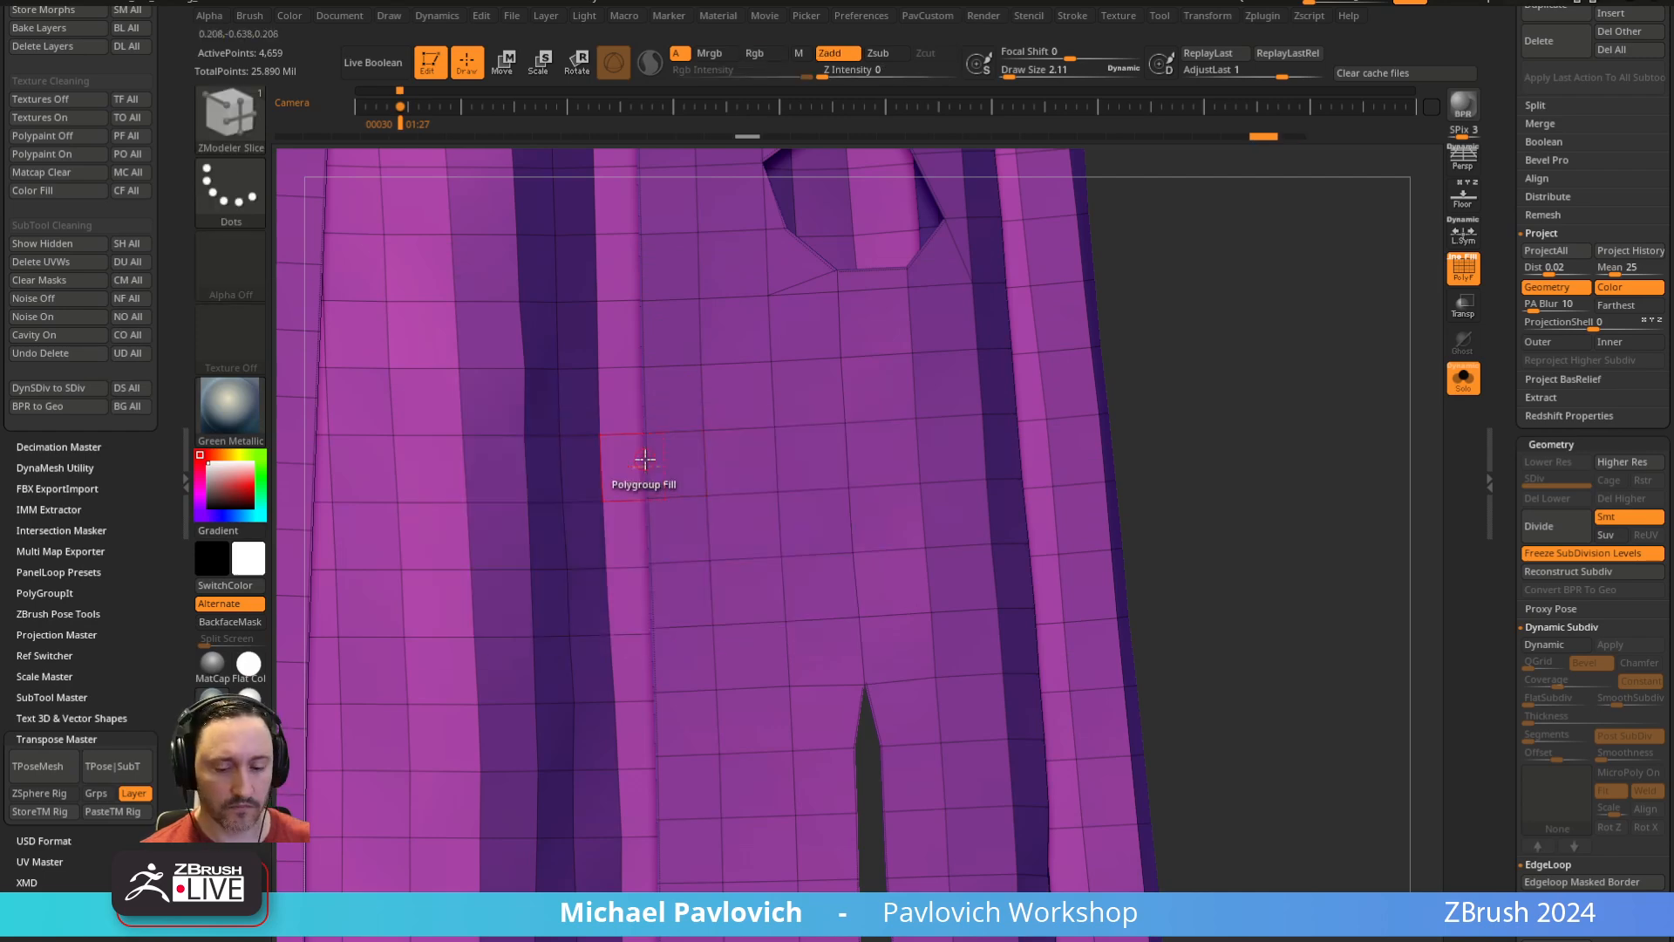
key("b")
key("Escape")
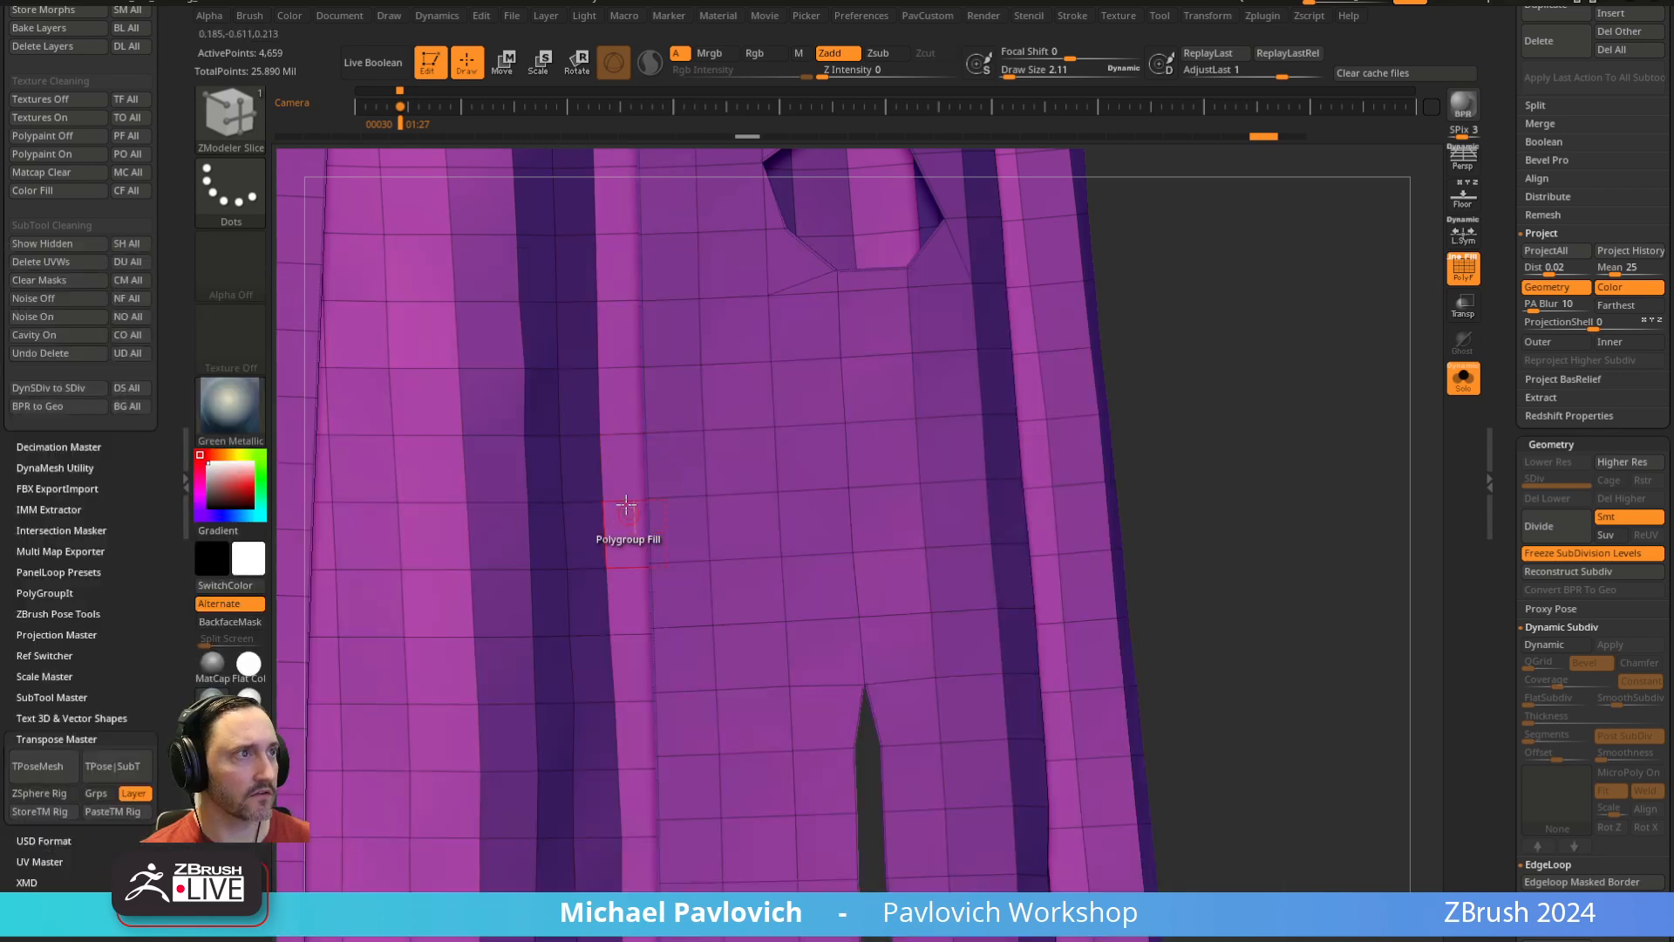
key("space")
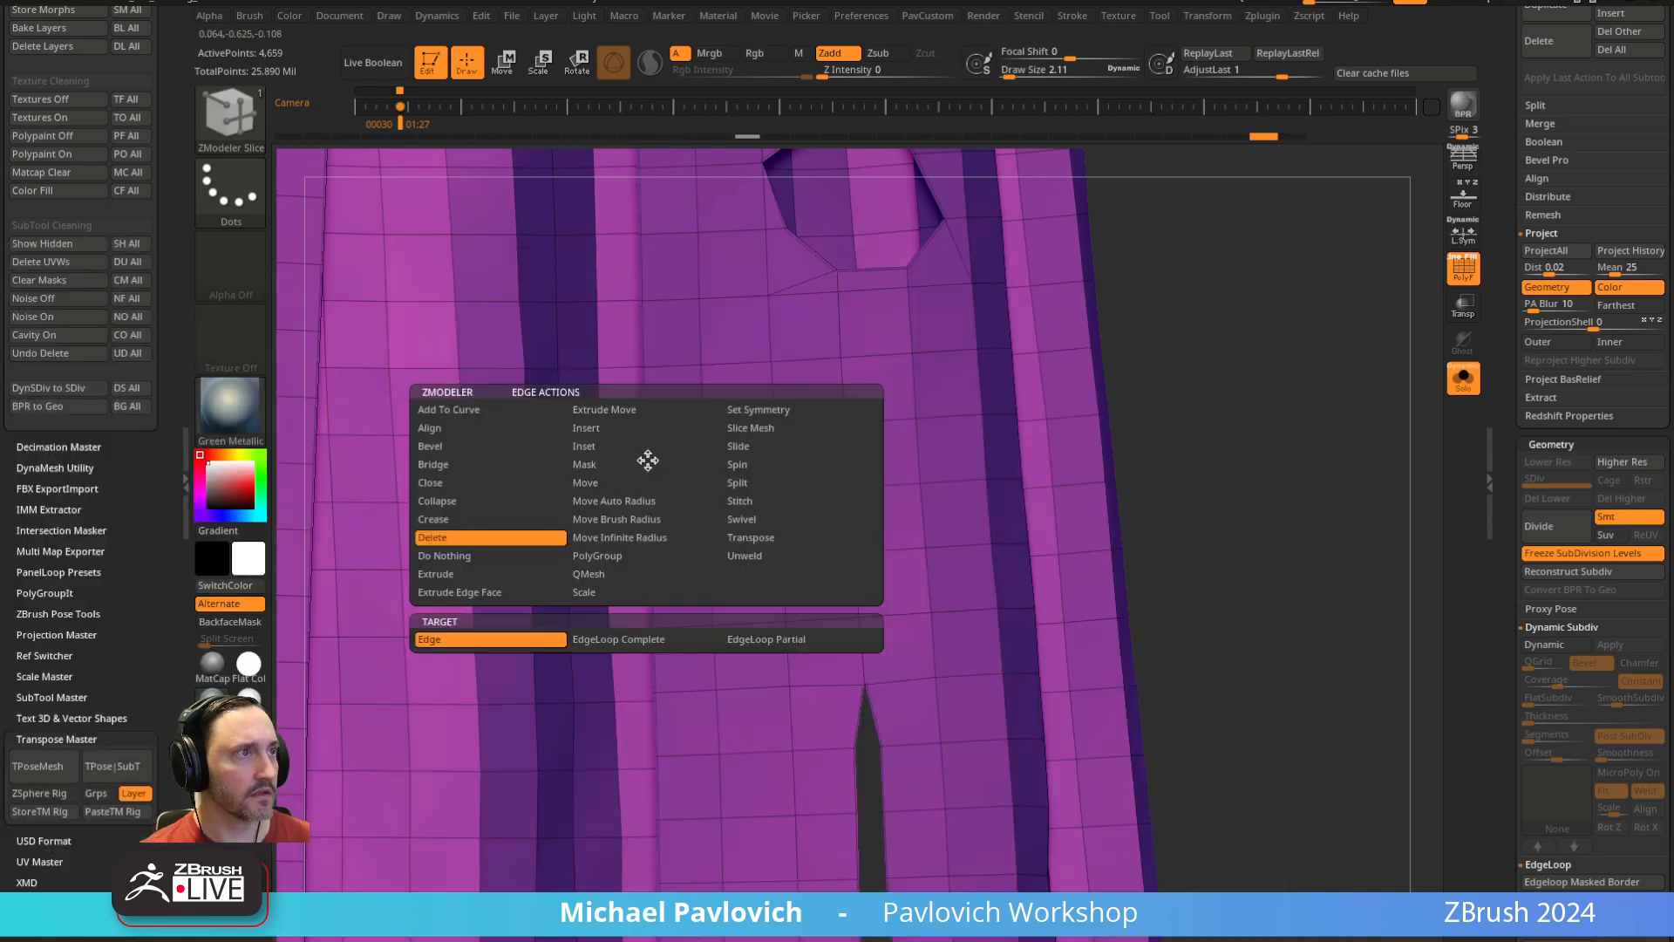
left_click(759, 436)
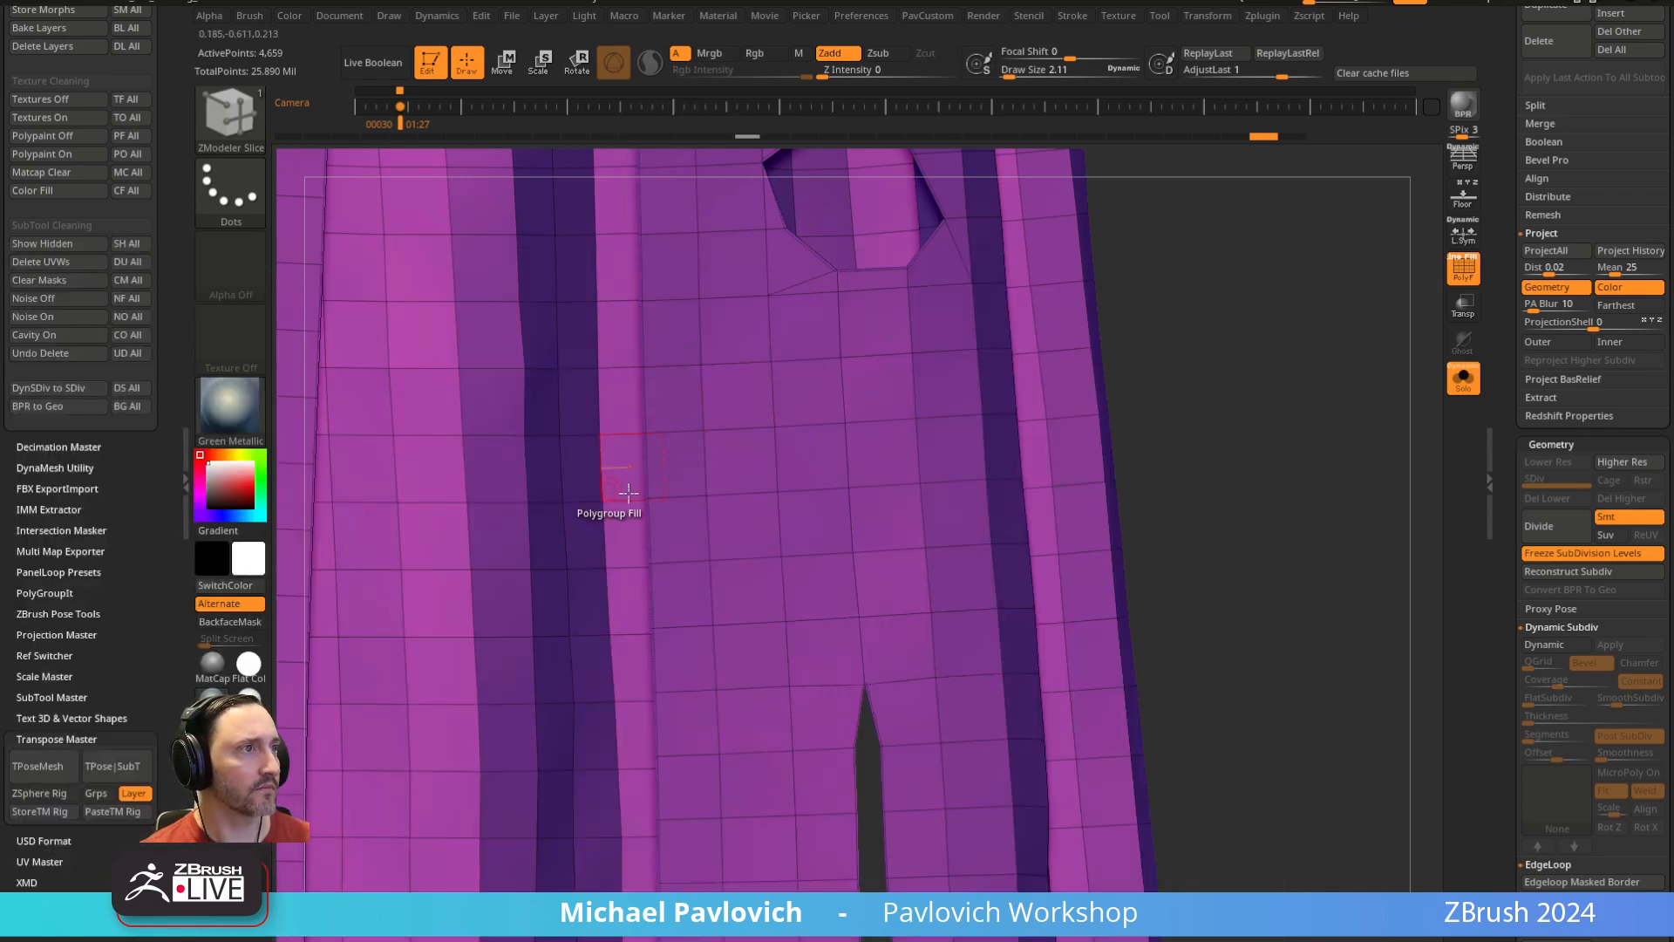
left_click(647, 467)
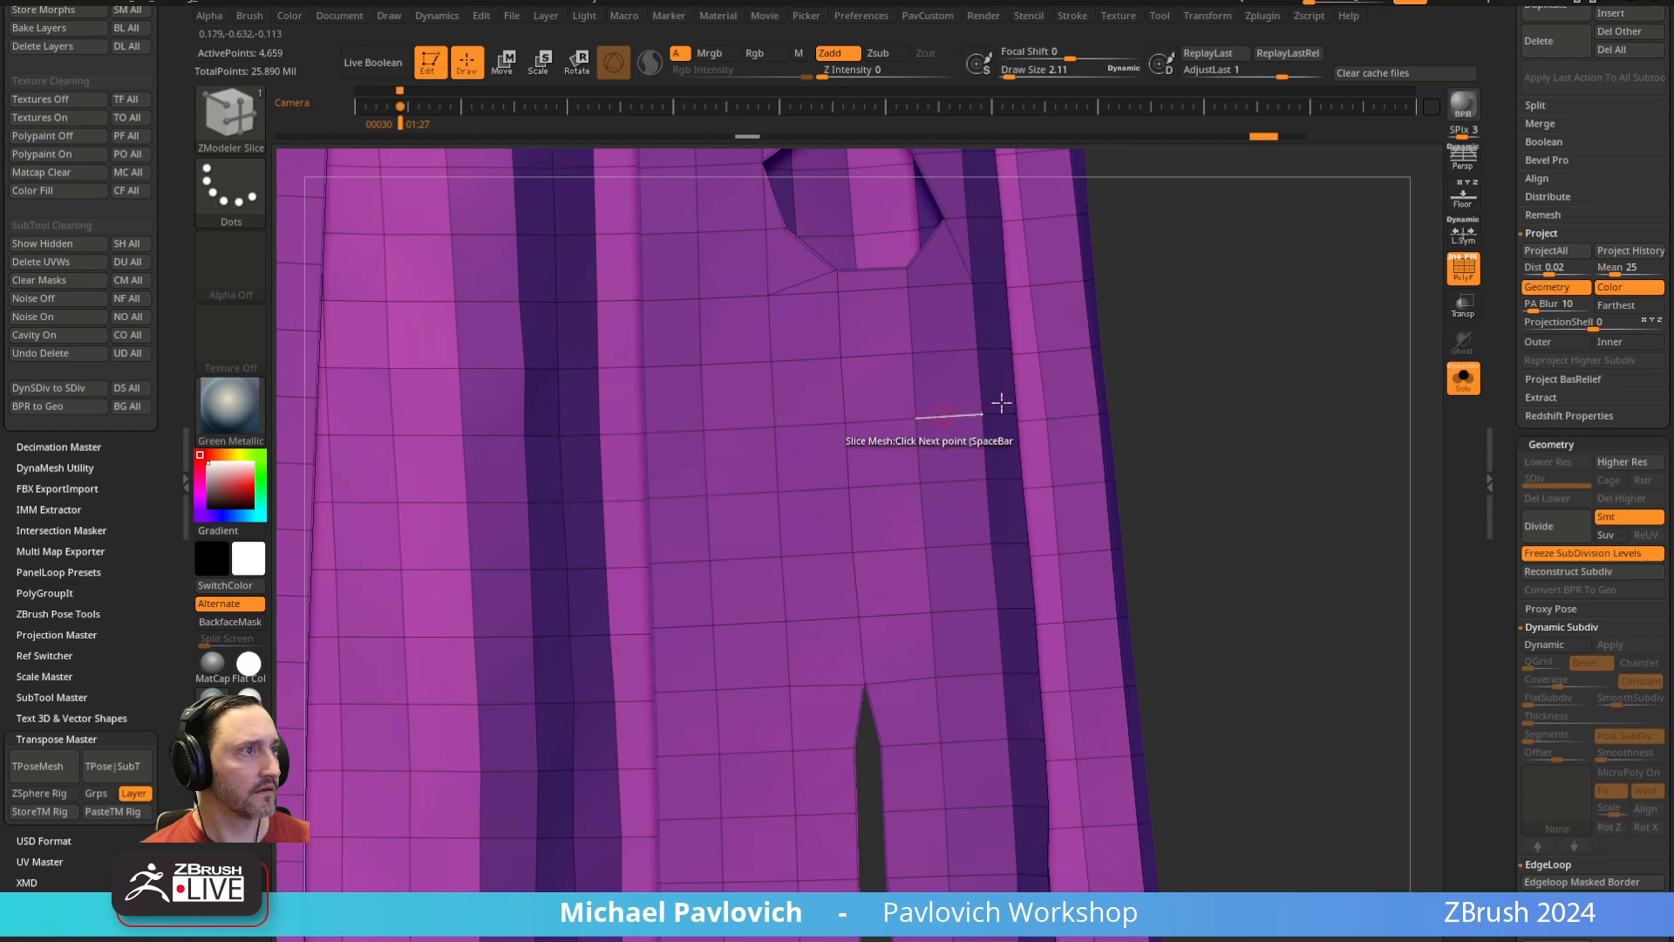
key("ctrl")
left_click_drag(1260, 342, 1211, 309)
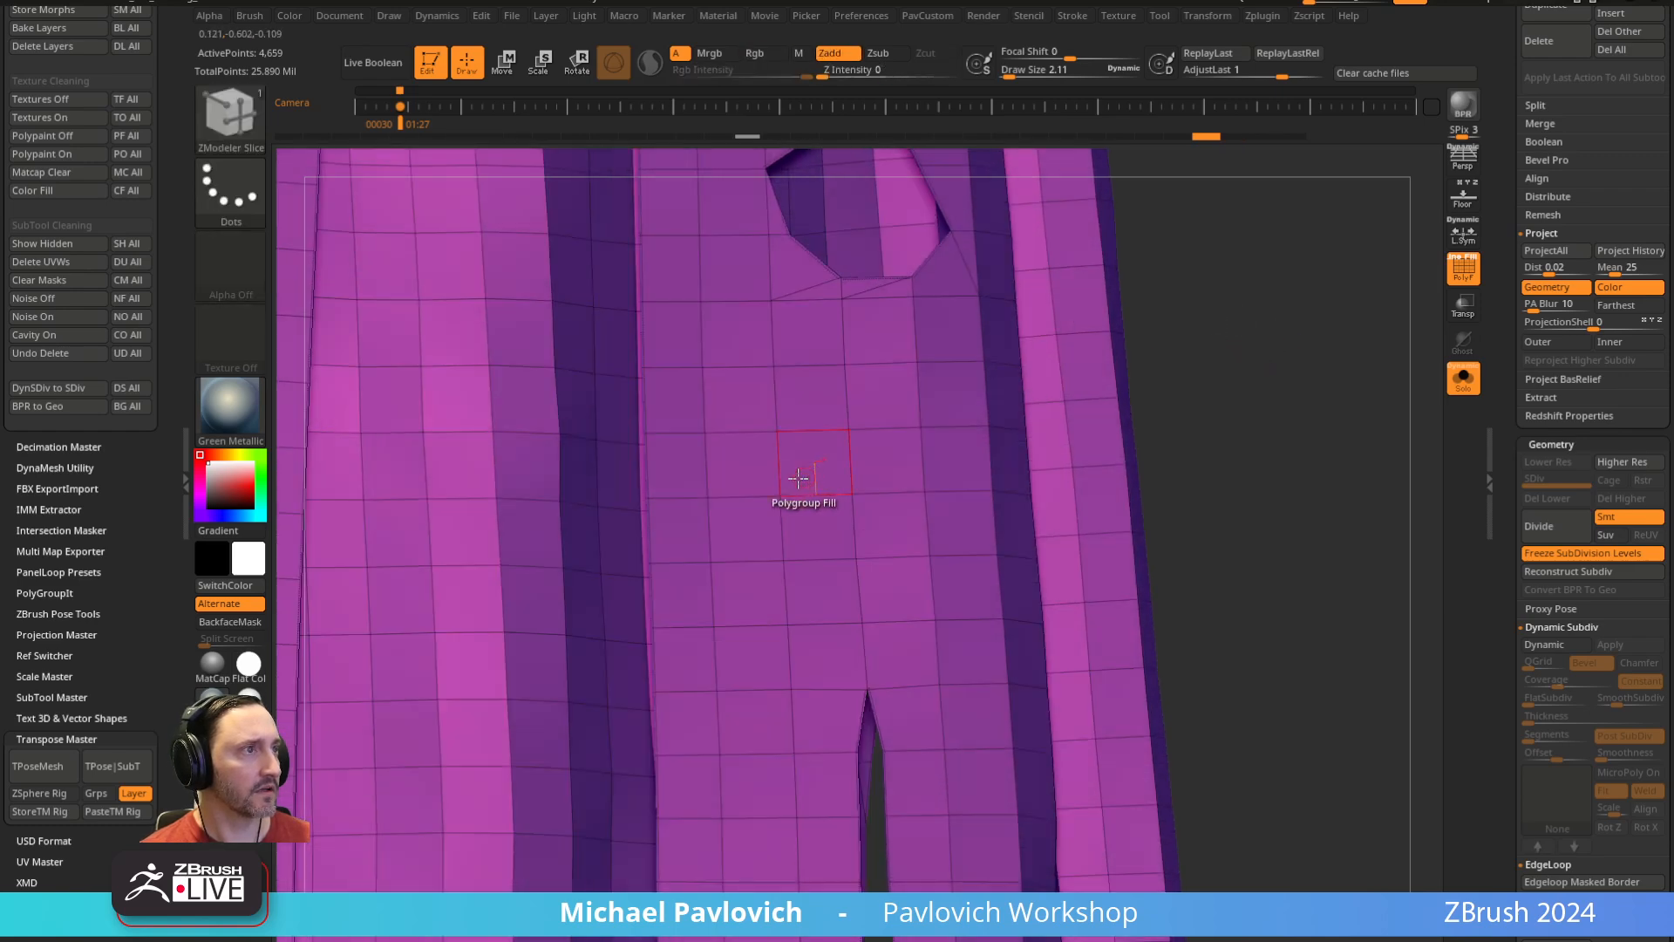
Slice a sideways triangular notch inward from the coat panel's open edge, between the hole and the vertical tear
key("space")
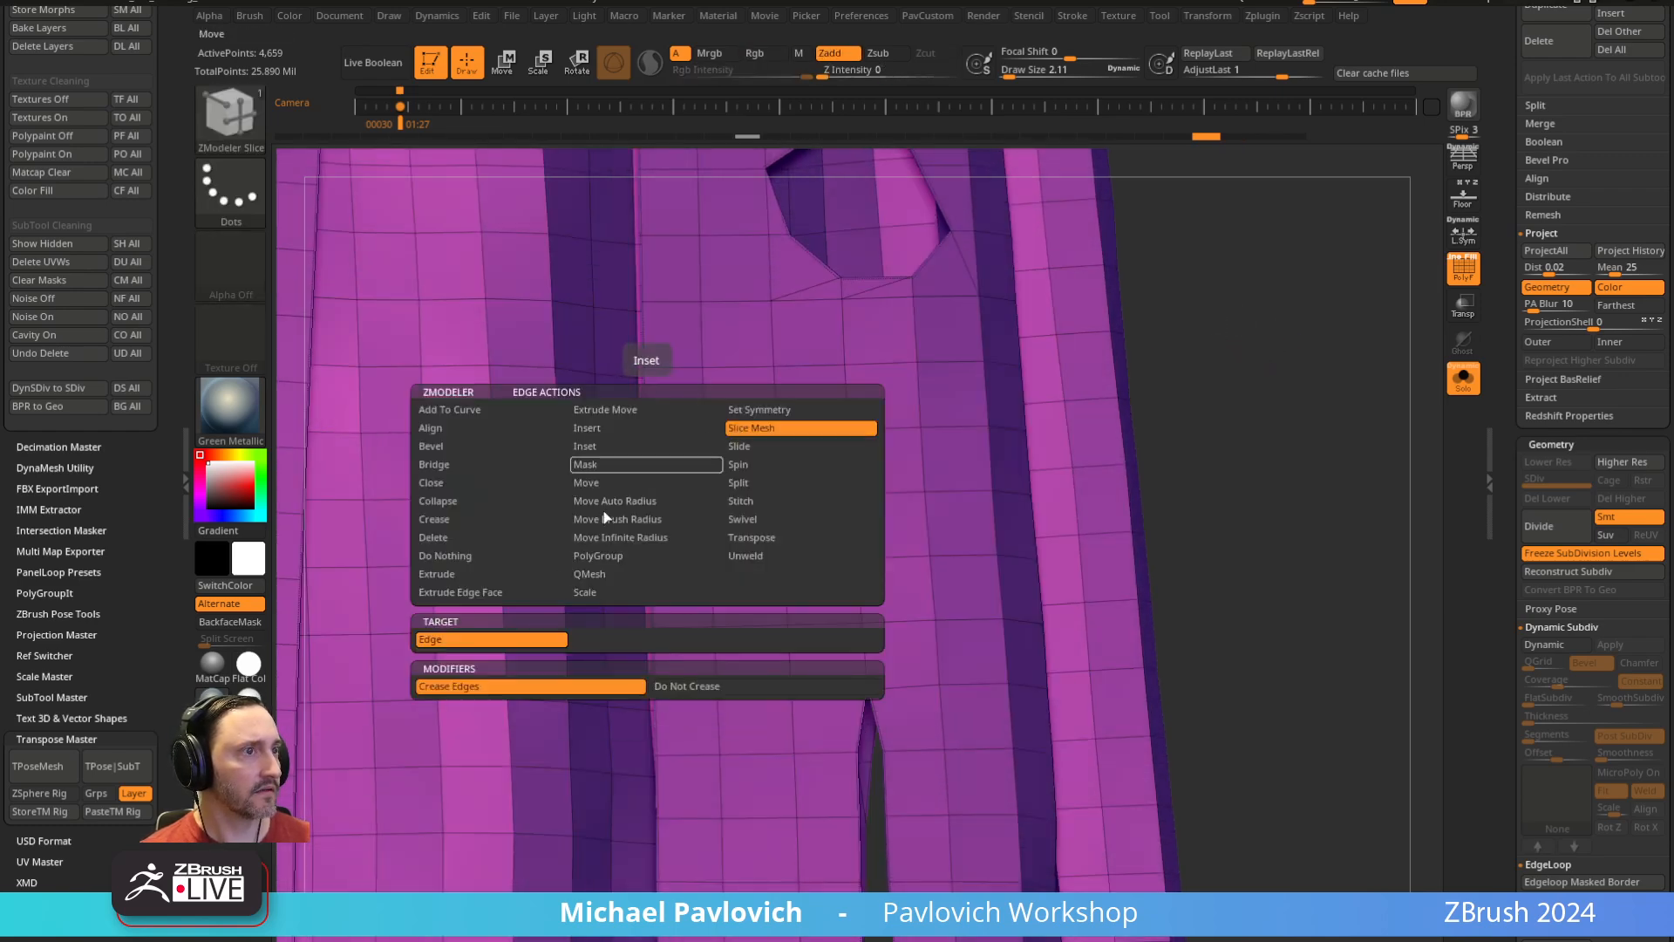
left_click(646, 456)
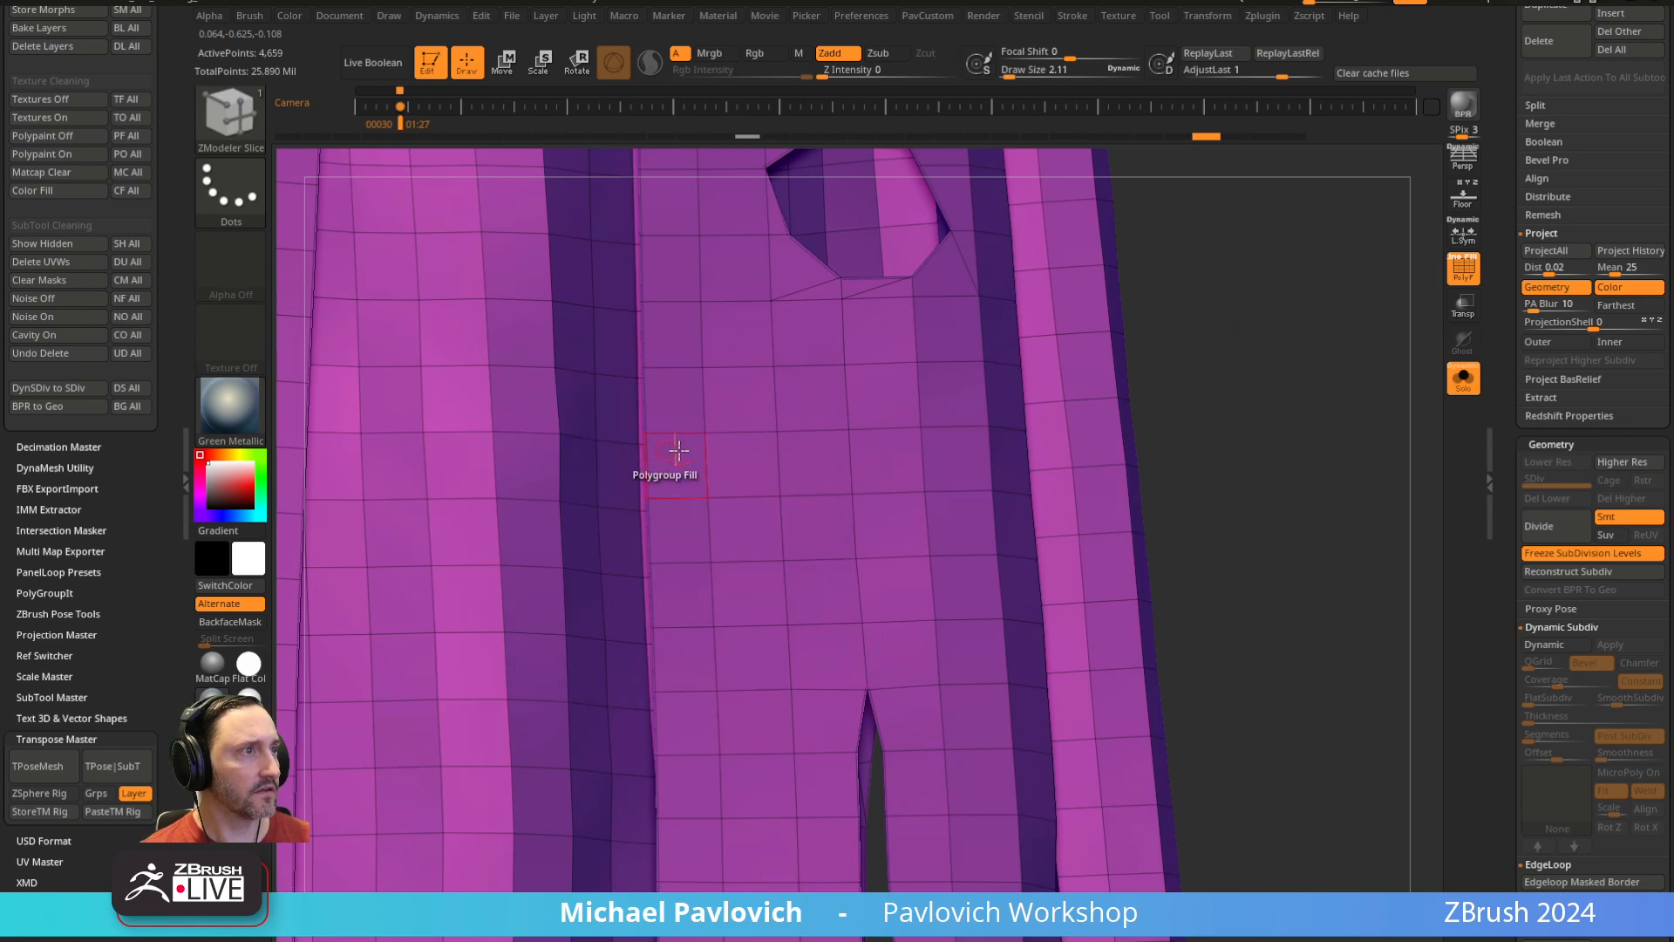
left_click(923, 490)
left_click(656, 526)
key("space")
left_click_drag(1151, 362, 1209, 347)
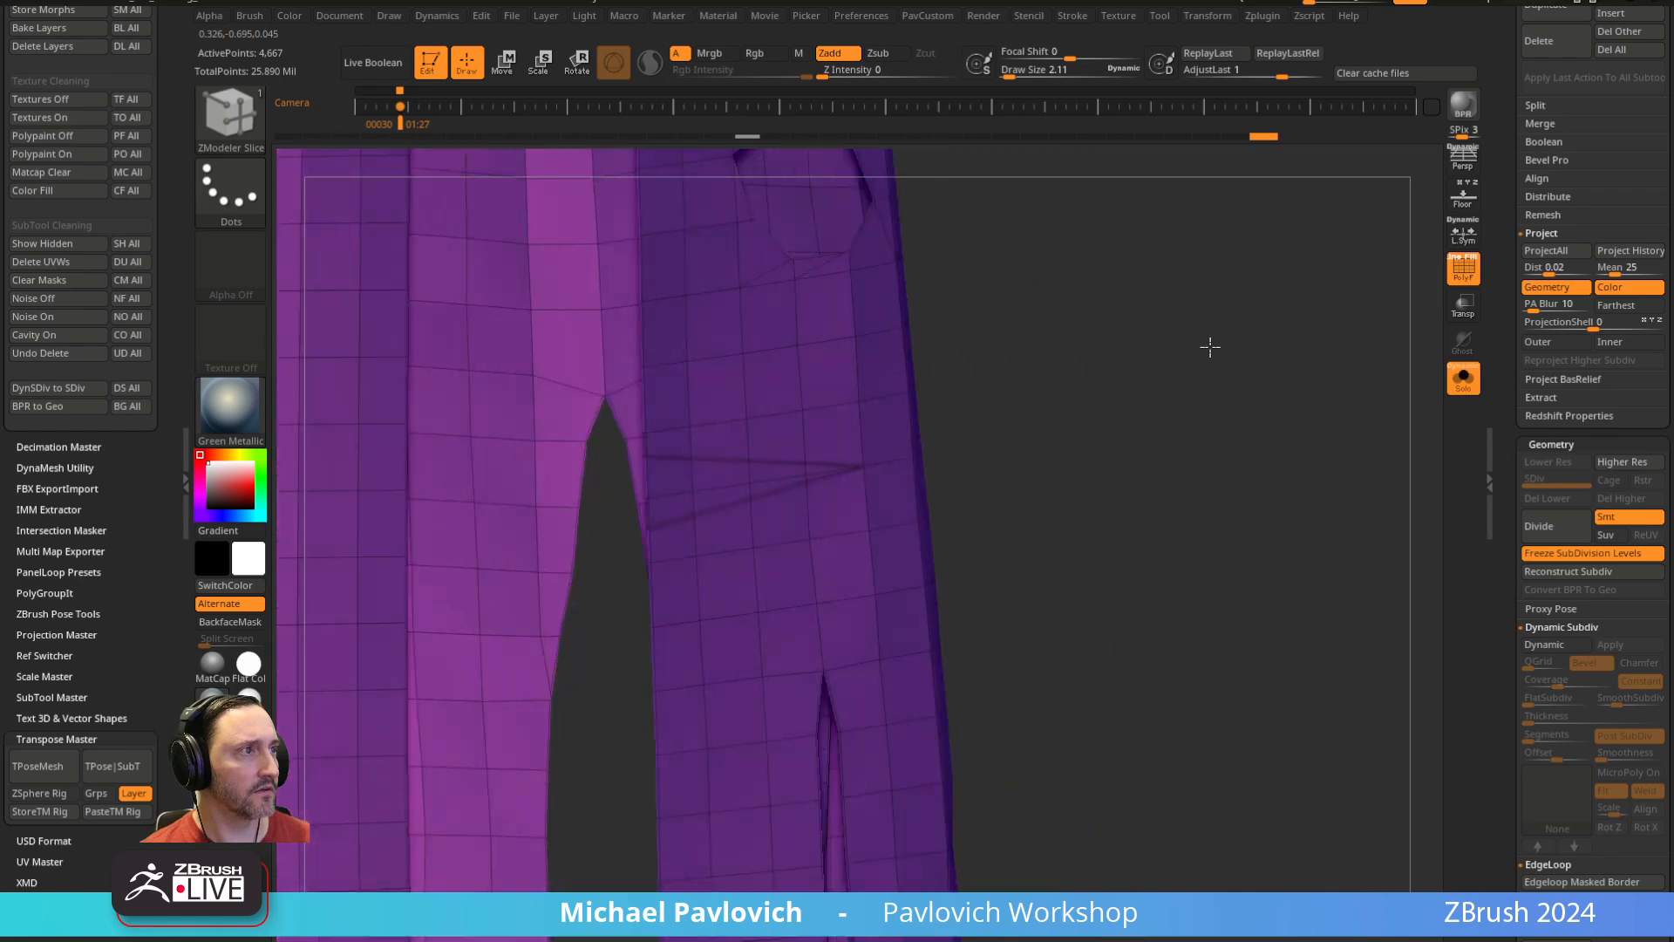
Fill the triangular notch with its own polygroup, hide it and delete the hidden polygons
left_click(677, 483)
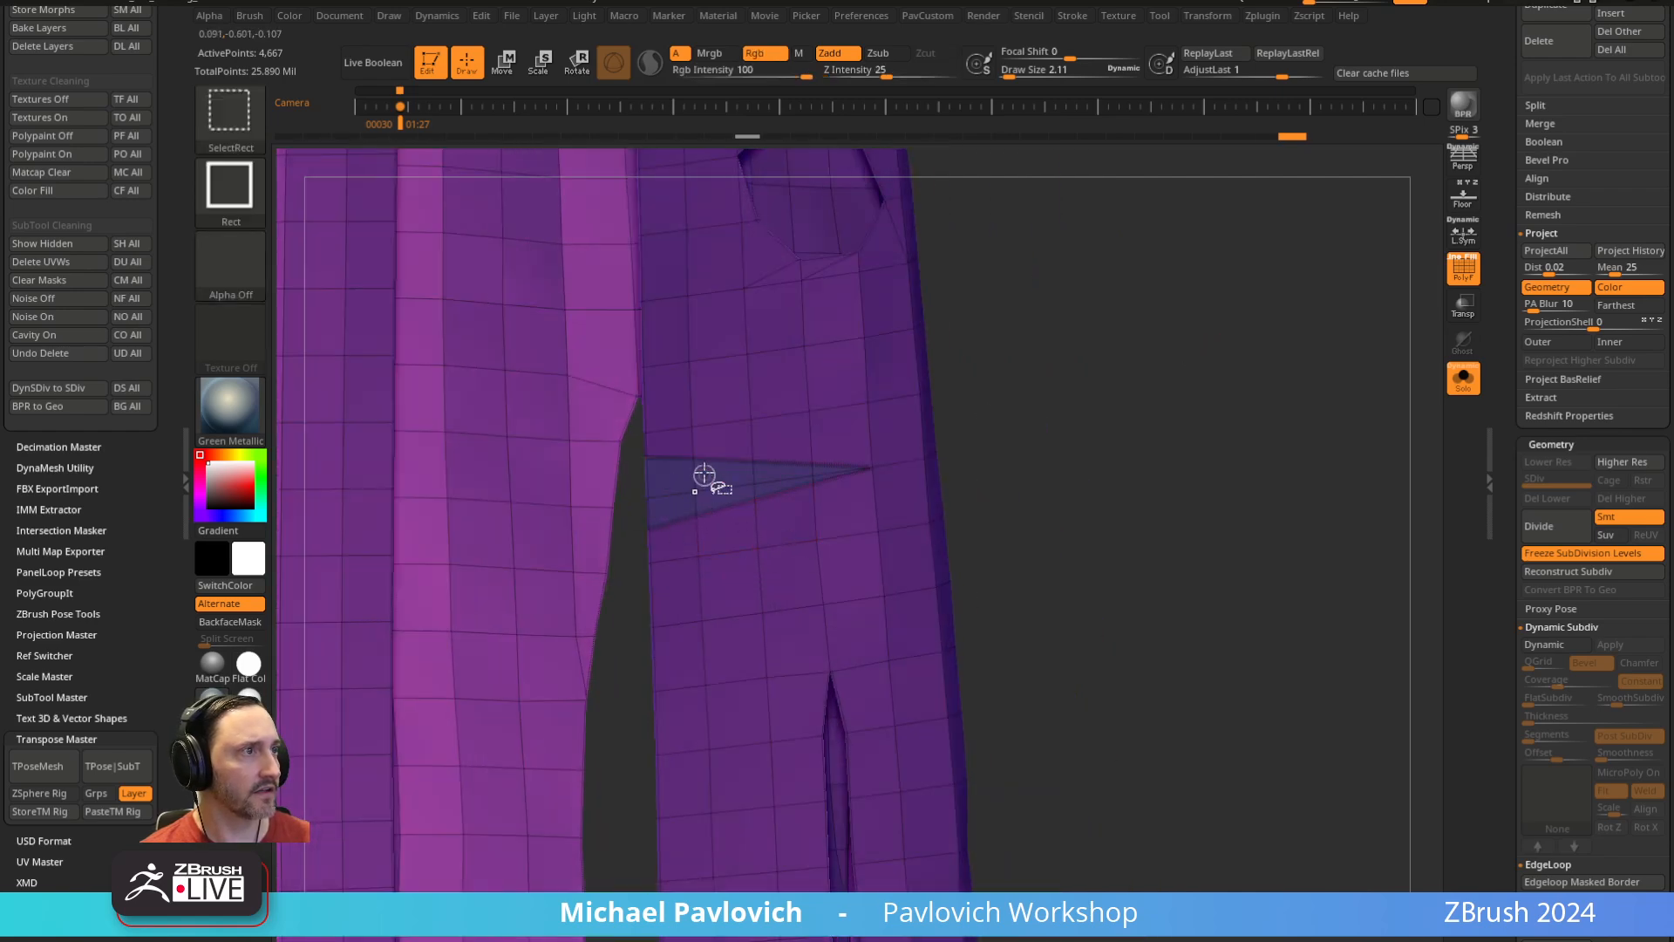
left_click(707, 479, "ctrl+alt+shift")
key("grave")
left_click(1034, 436)
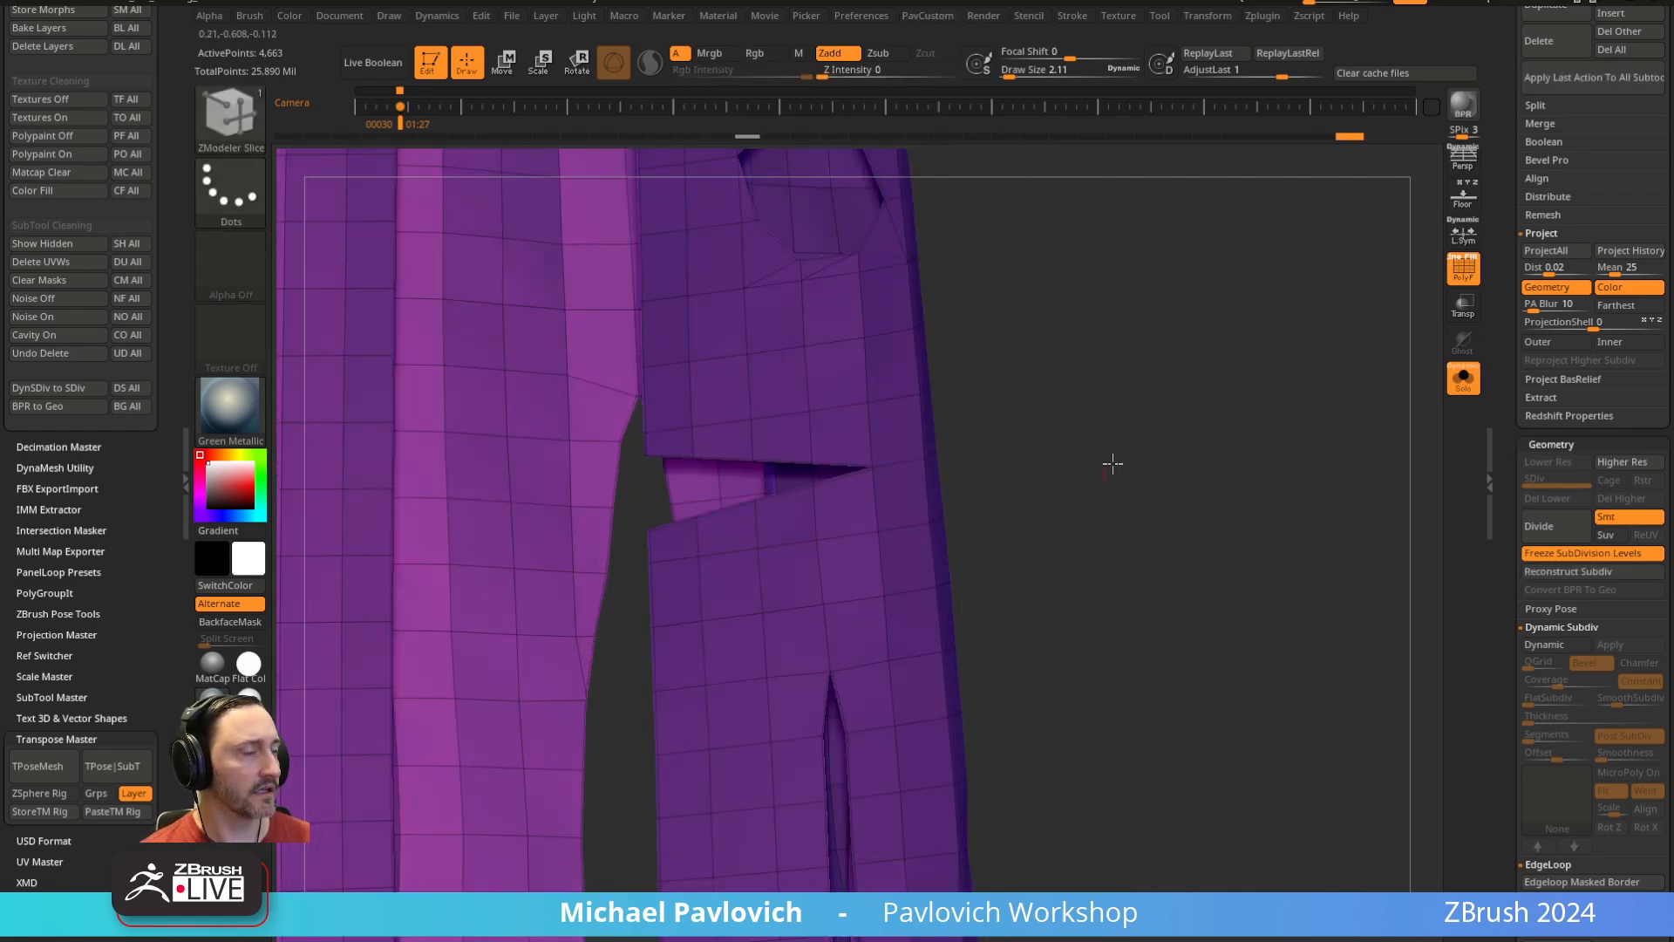
Unfreeze the trenchcoat's subdivision levels and turn off the polyframe to inspect the cuts on the detailed cloth
left_click_drag(1110, 463, 1336, 449)
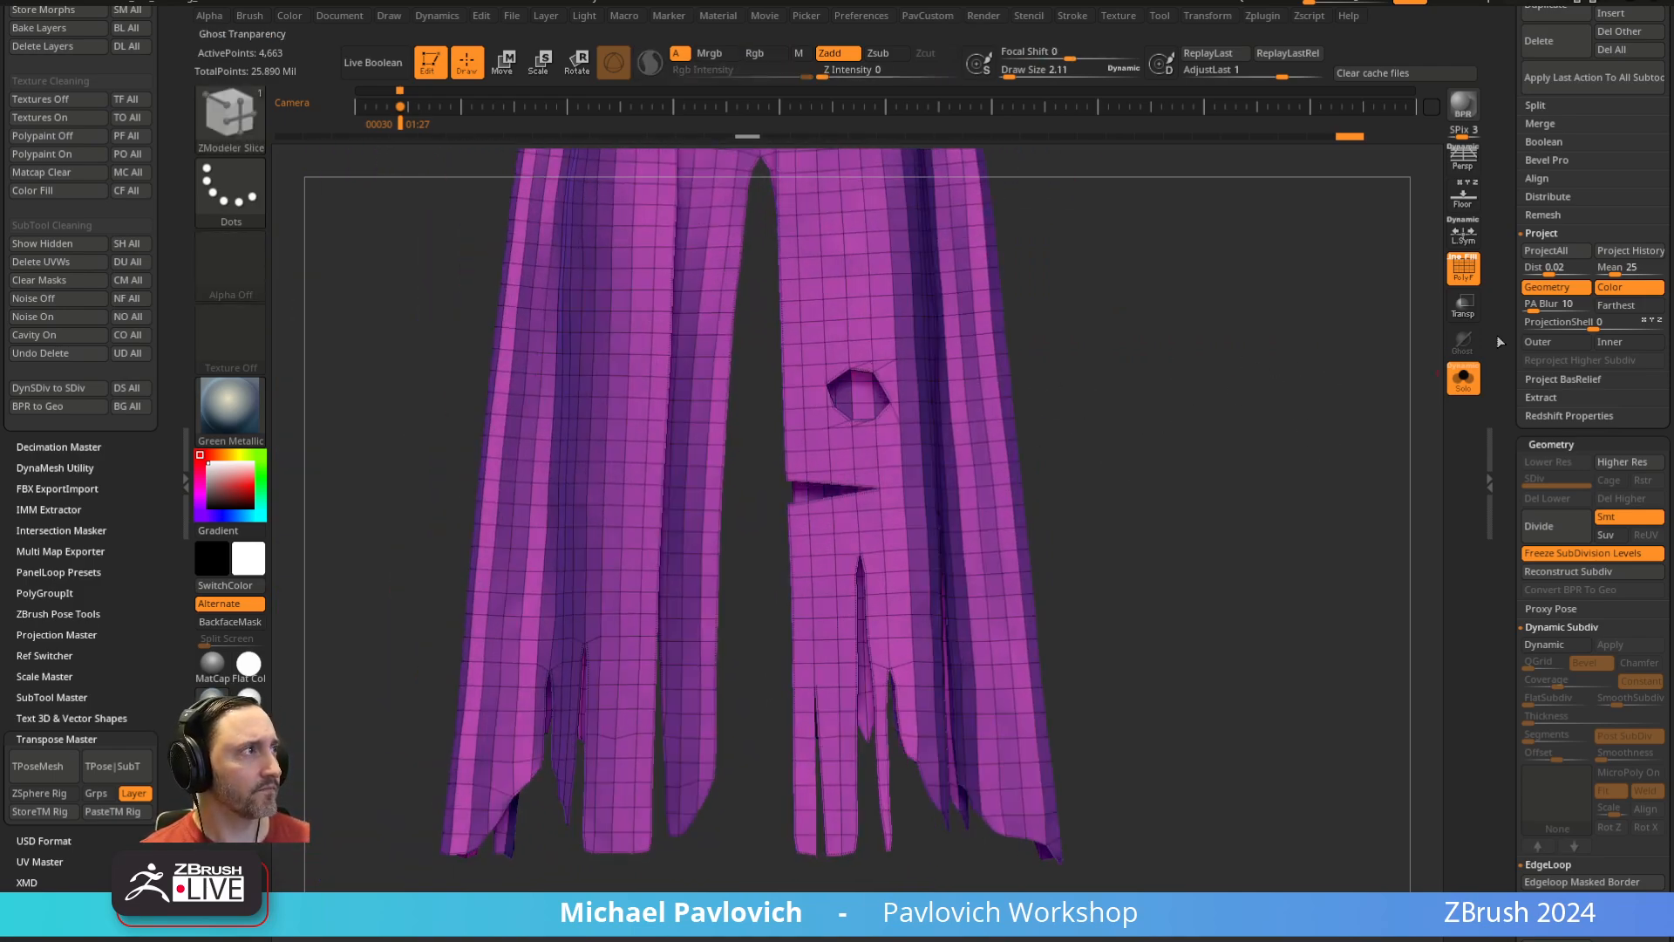
scroll(1503, 413, "down", 1)
key("ctrl+d")
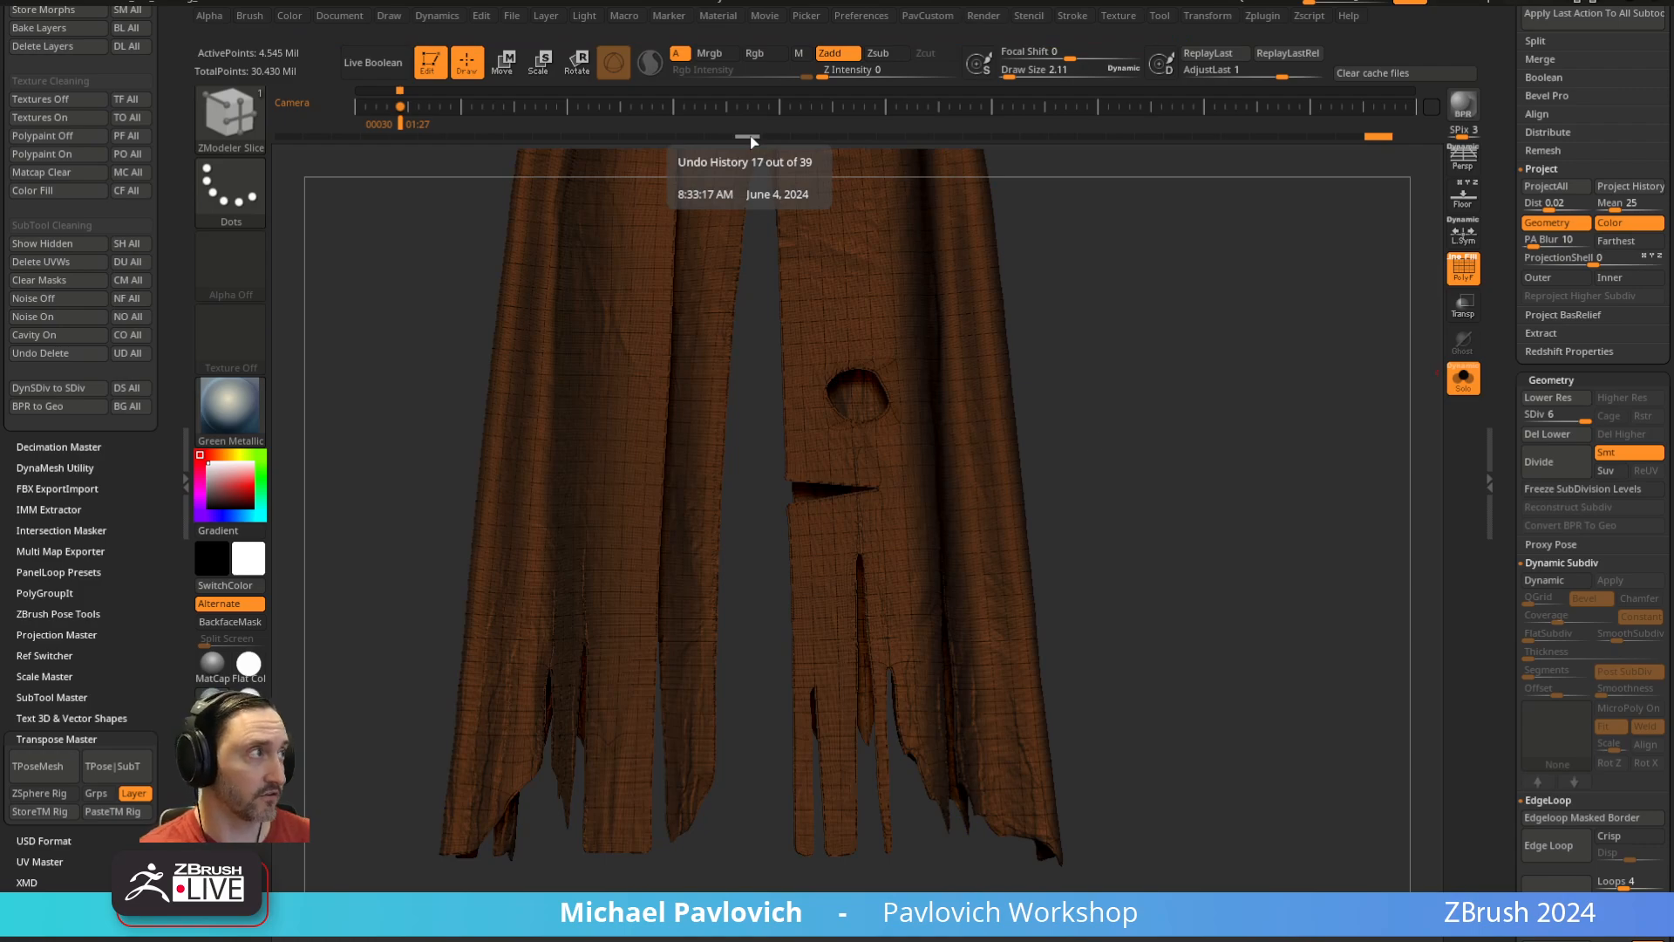
left_click(1463, 269)
left_click(1349, 475, "ctrl+shift")
mouse_move(1286, 409)
left_mouse_down()
mouse_move(1259, 395)
mouse_move(1345, 381)
mouse_move(1308, 343)
mouse_move(1370, 426)
left_mouse_up()
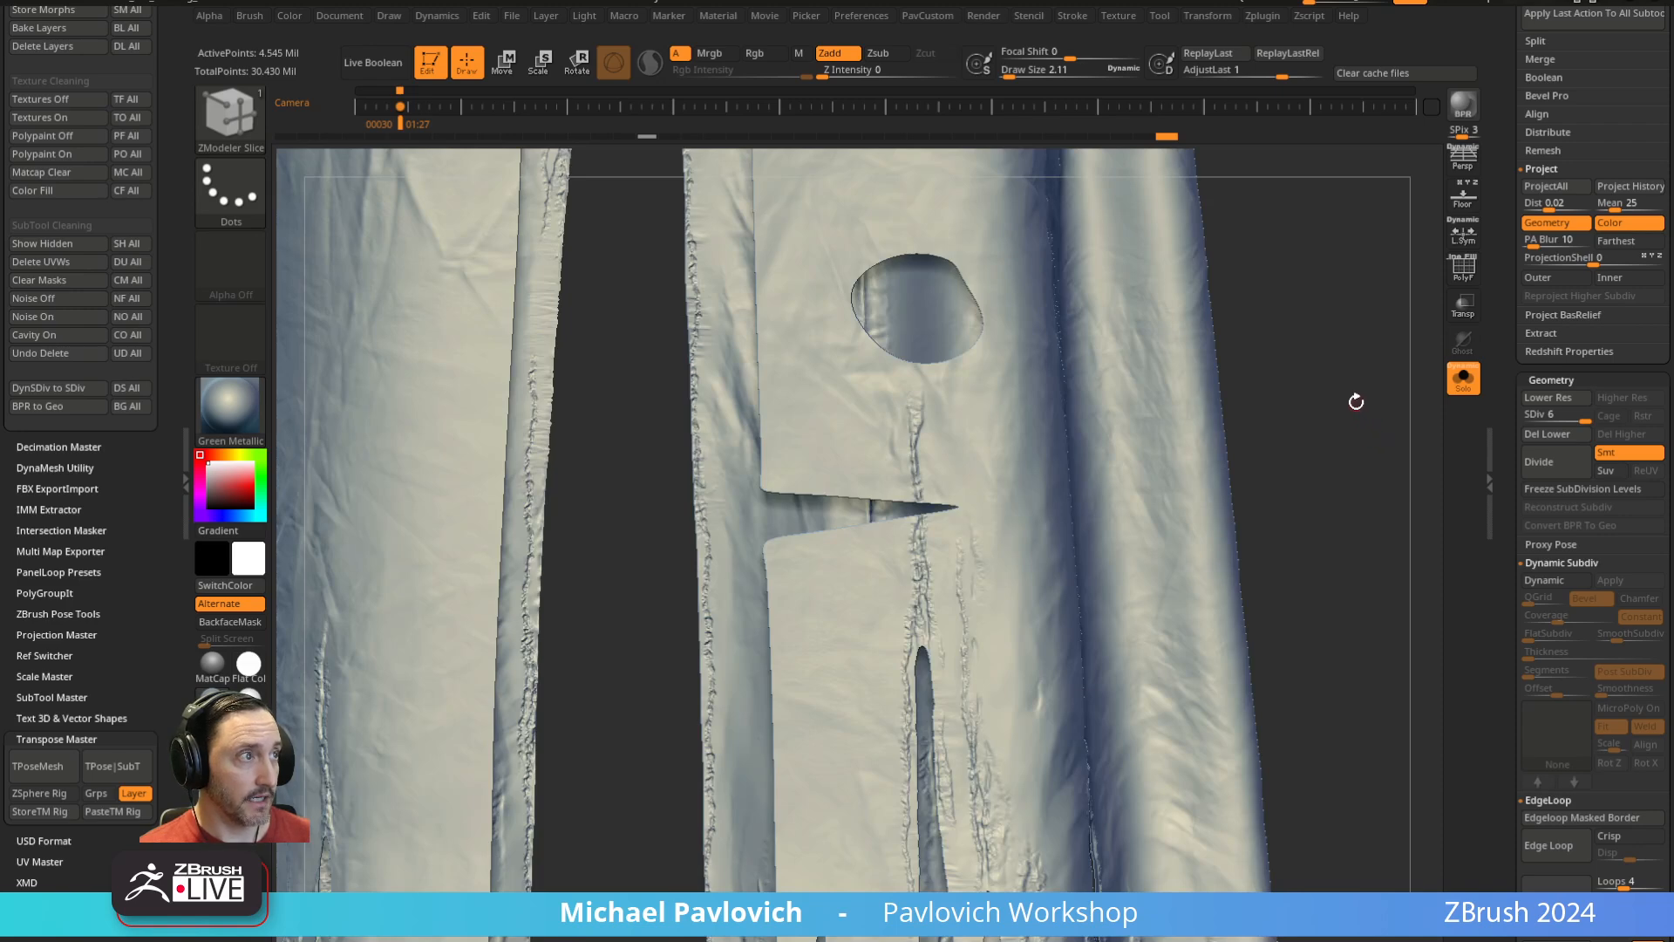
left_click_drag(1345, 242, 1322, 372, "alt")
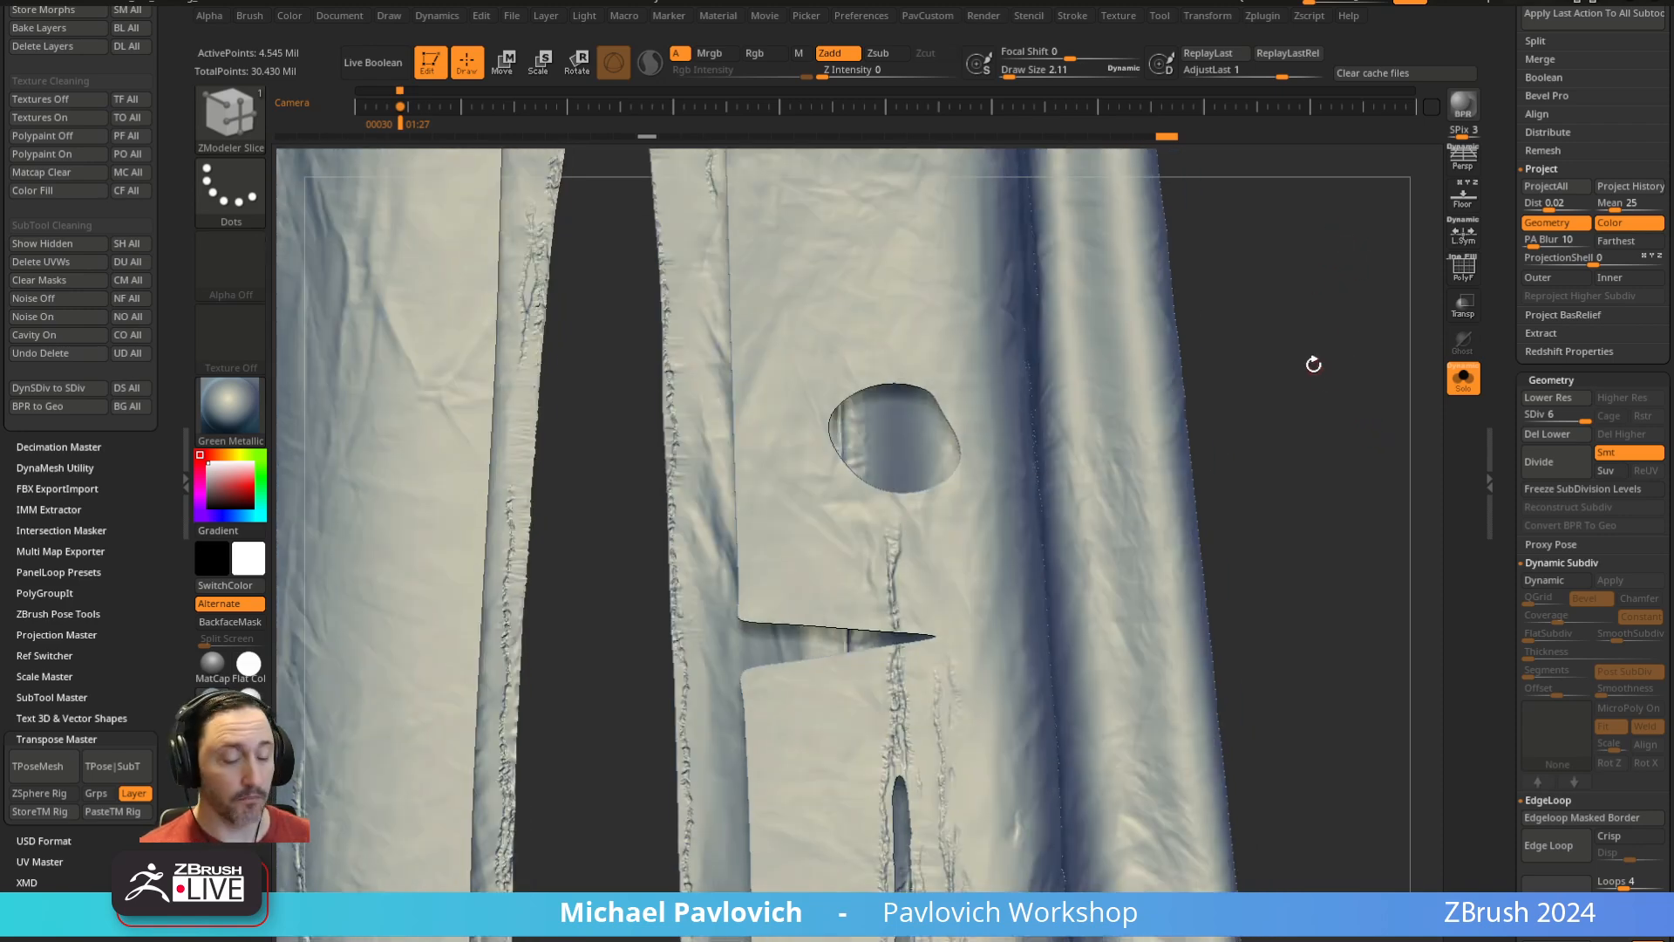
Reshape the round hole into an irregular, pointed tear with the MoveAccu brush and nudge the notch's upper corner
key("1")
key("s")
left_click_drag(887, 500, 877, 498)
left_click_drag(880, 492, 882, 510)
left_click_drag(895, 389, 893, 376)
left_click_drag(834, 436, 837, 448)
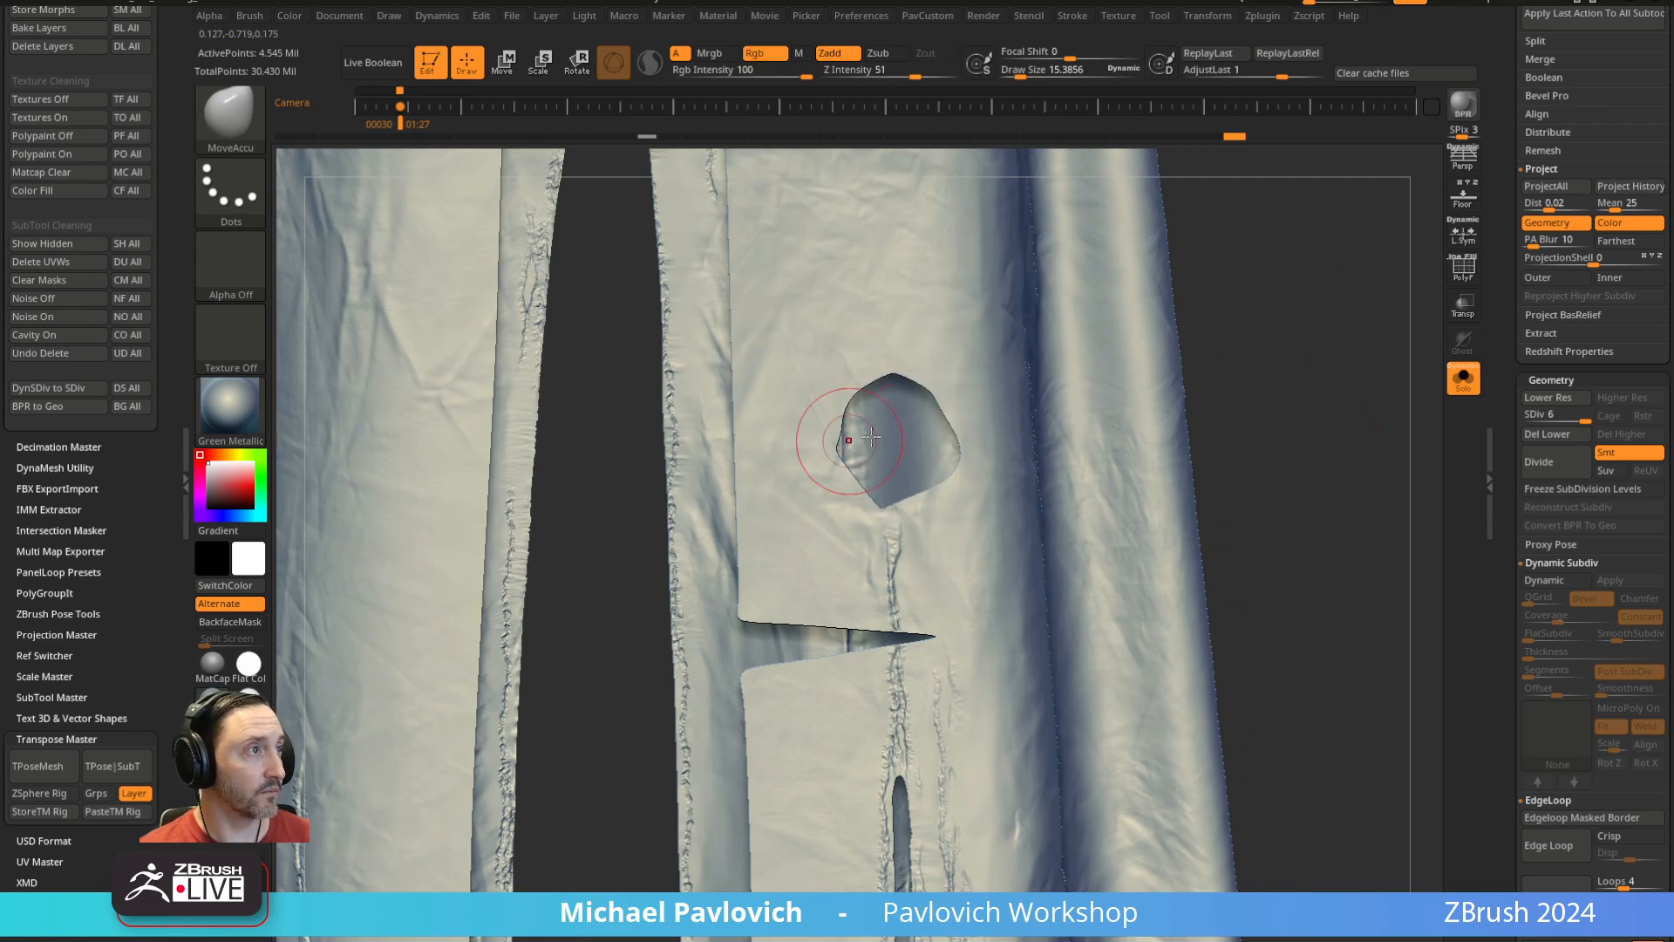
left_click_drag(962, 453, 954, 446)
left_click_drag(958, 474, 945, 470)
mouse_move(923, 388)
left_mouse_down()
mouse_move(890, 330)
mouse_move(919, 375)
left_mouse_up()
mouse_move(924, 504)
left_mouse_down()
mouse_move(919, 521)
mouse_move(862, 512)
left_mouse_up()
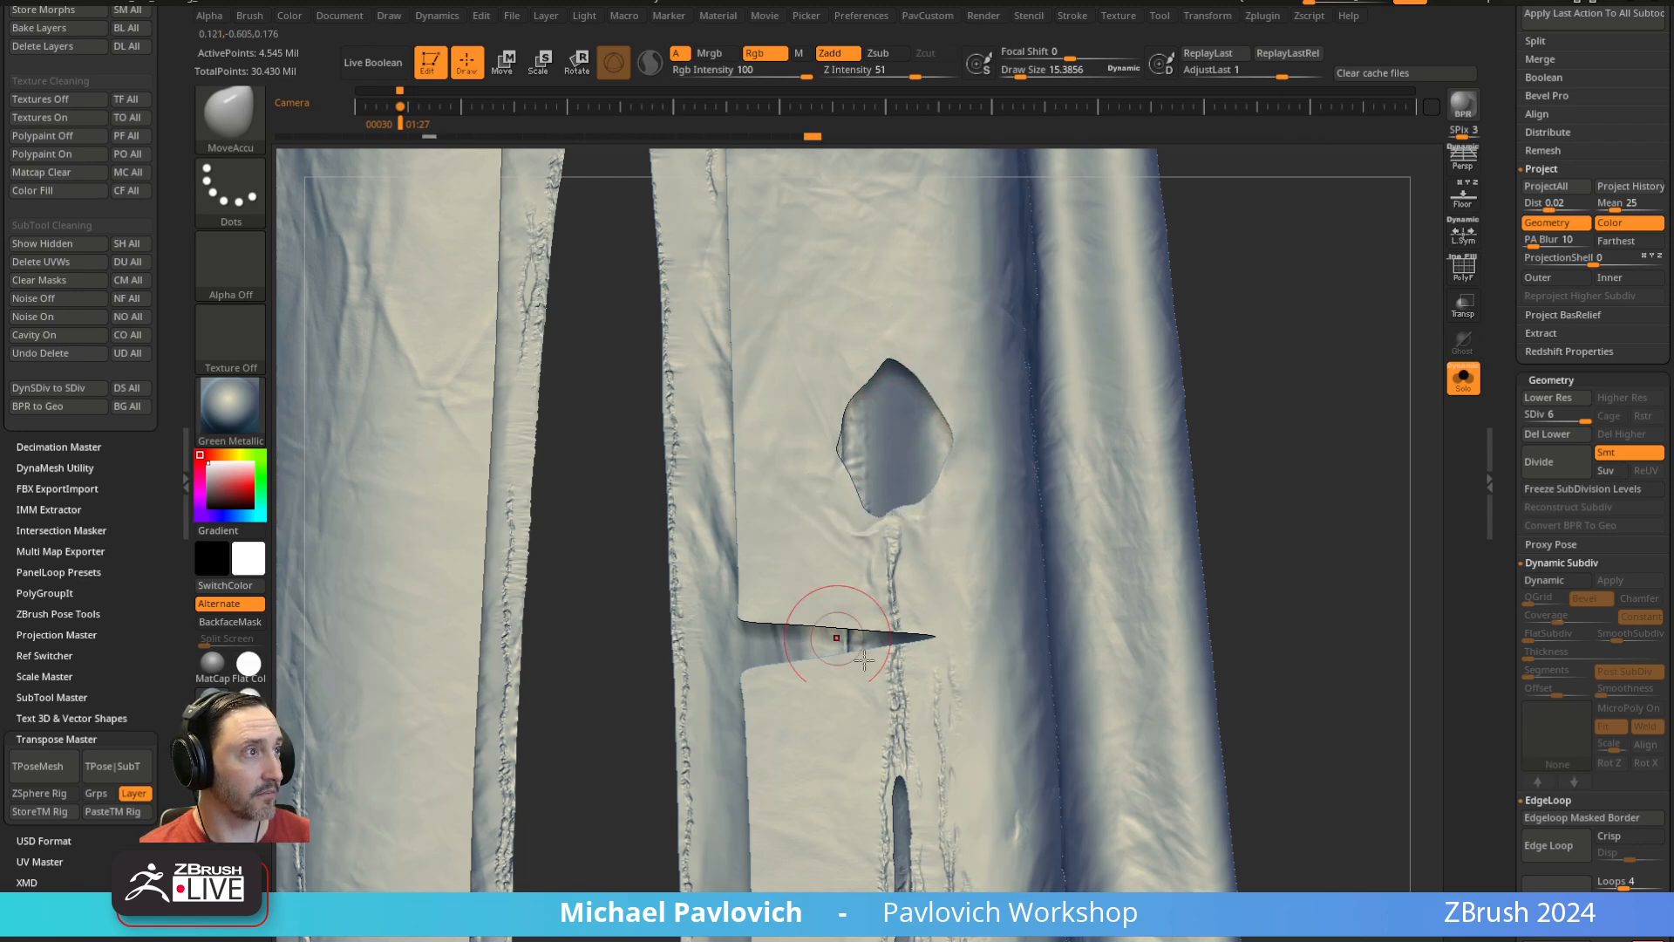
left_click_drag(769, 616, 745, 609)
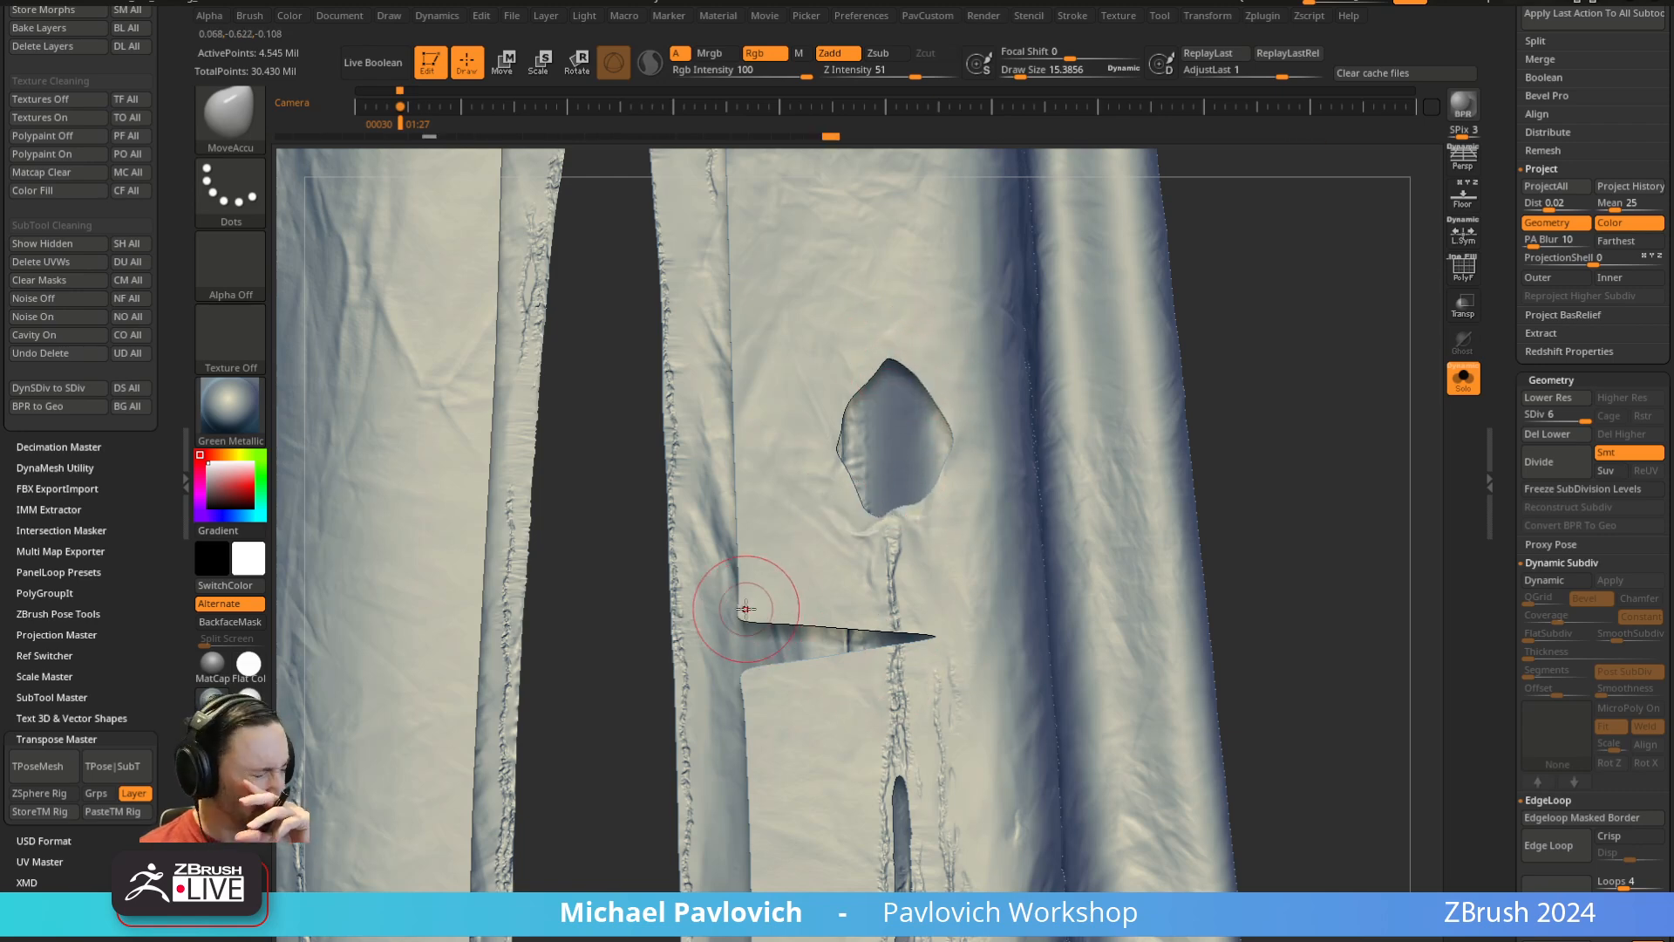
Thicken the hole's rim with the Inflat brush at a draw size of about 2.6 and Z Intensity 20
key("b")
key("i")
key("n")
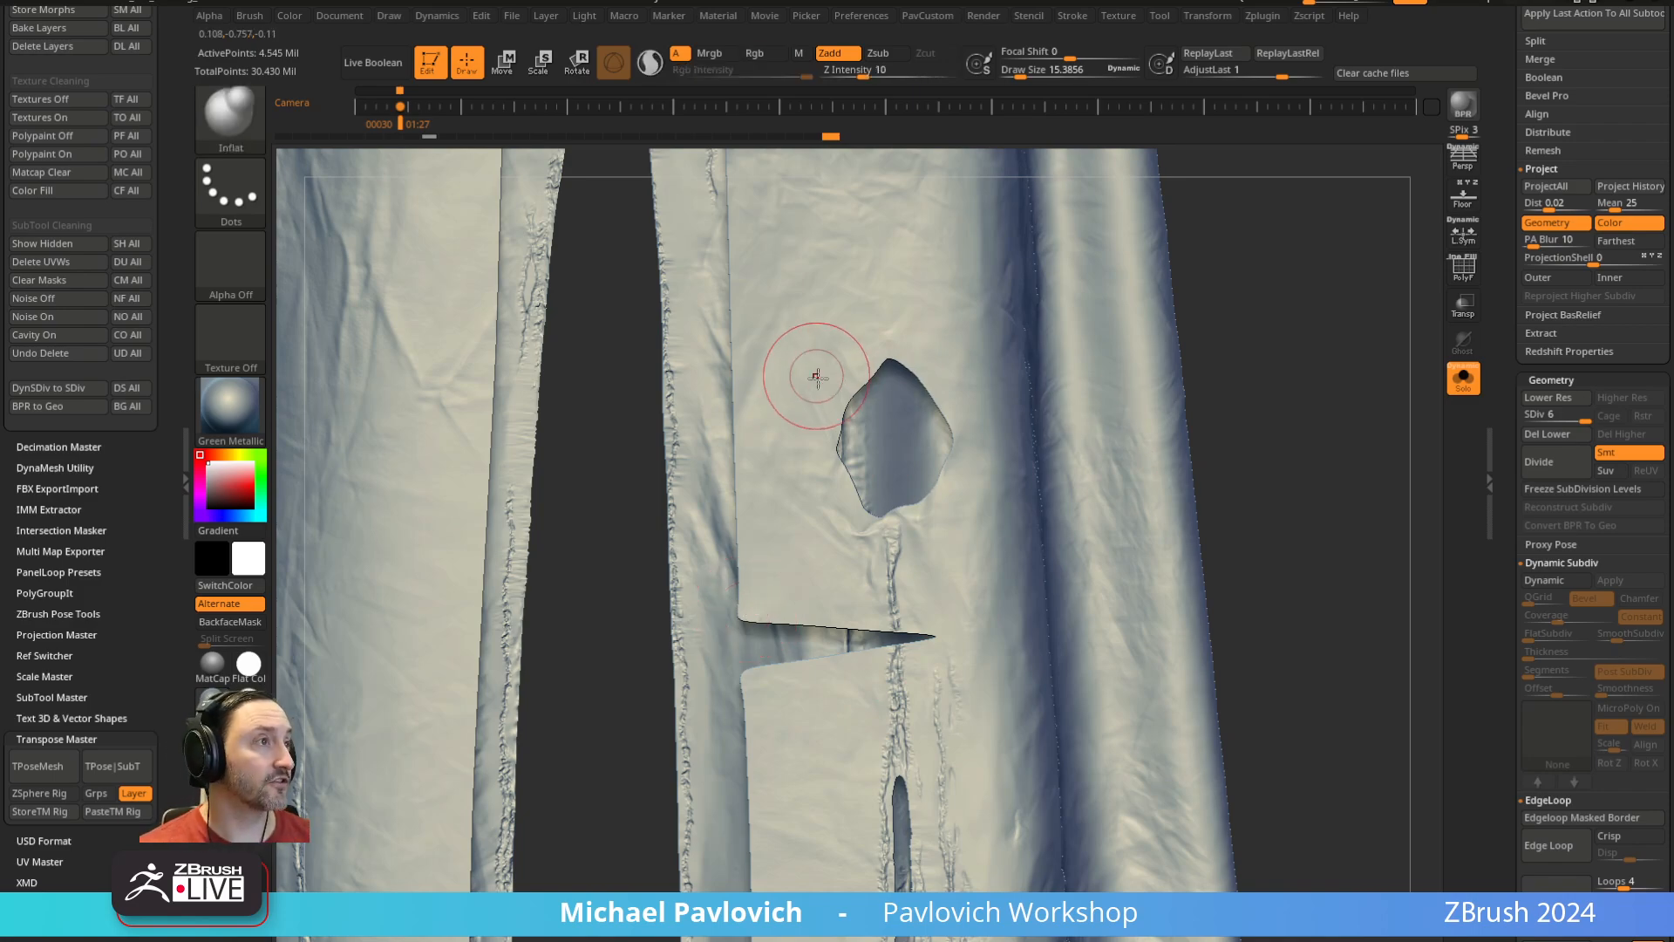
key("s")
left_click_drag(876, 376, 873, 372)
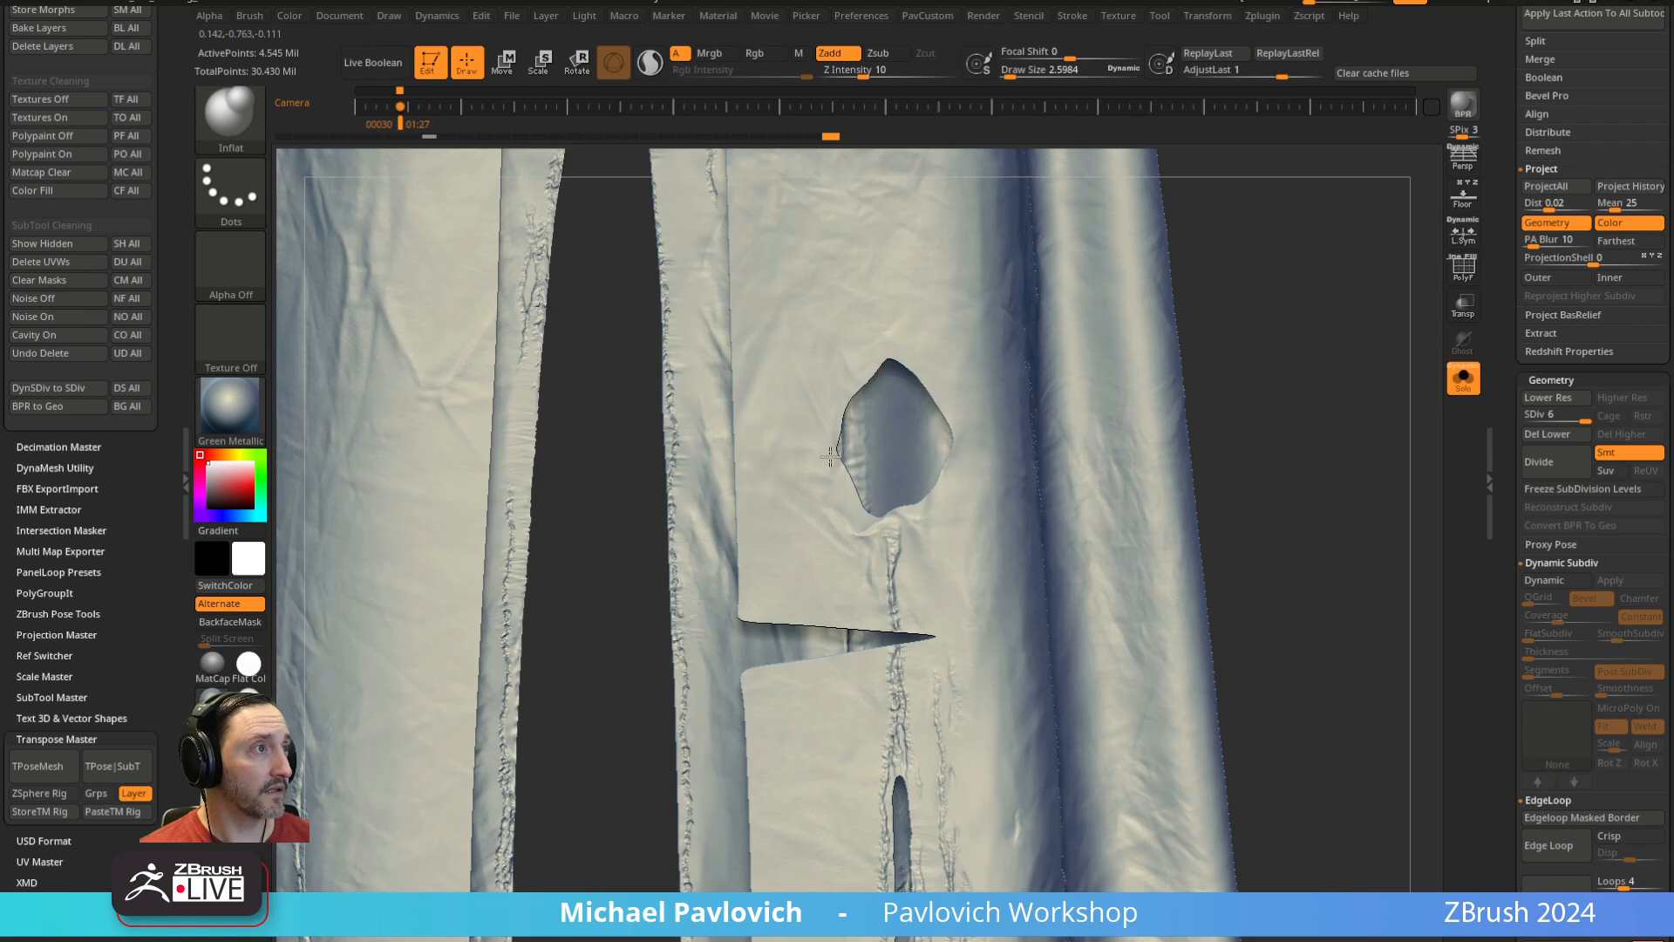
left_click(876, 70)
type("20")
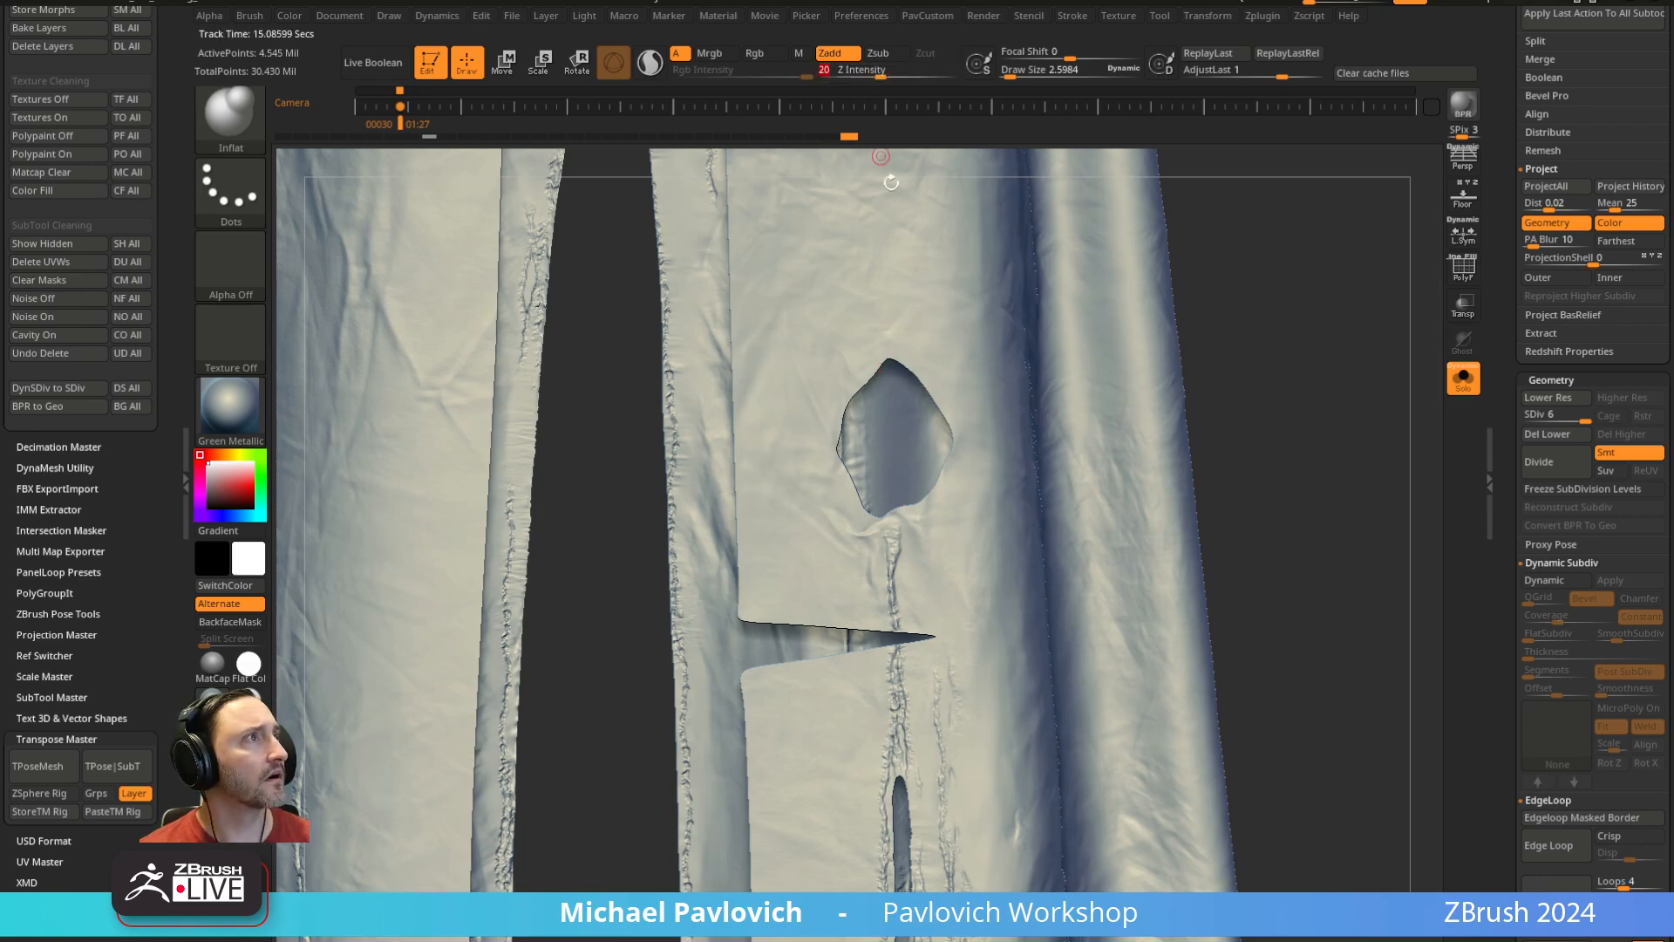
key("Return")
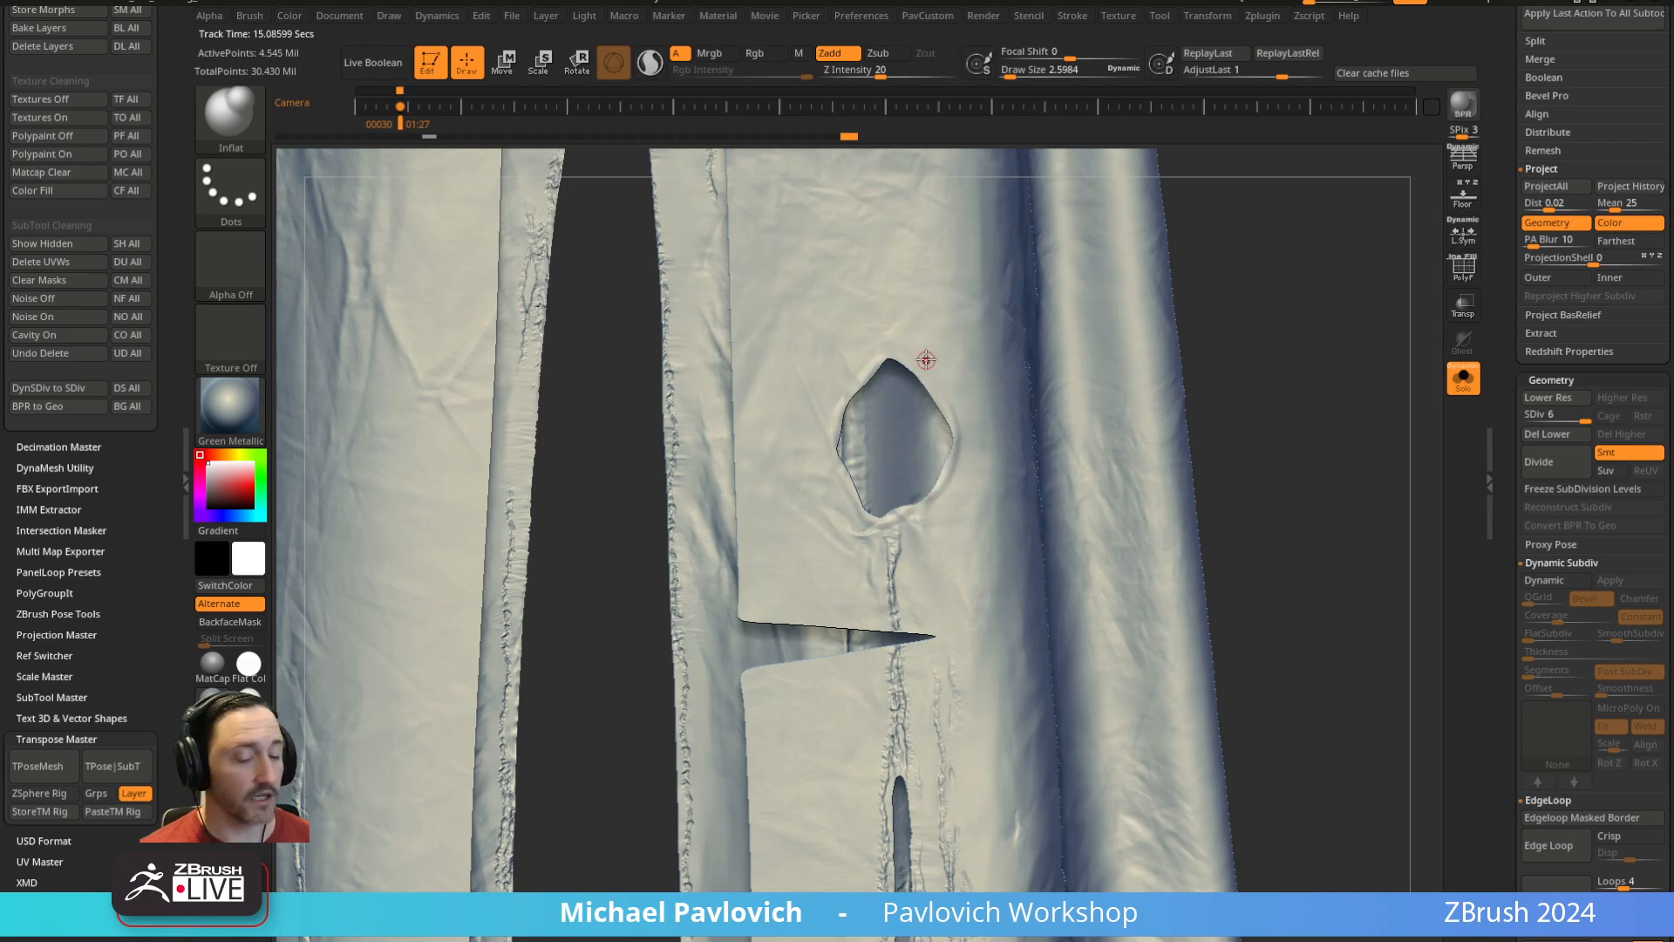
Try seam strokes around the hole's rim with the seam_32 brush, undoing them and clearing the stray mask
key("b")
left_click(1499, 839)
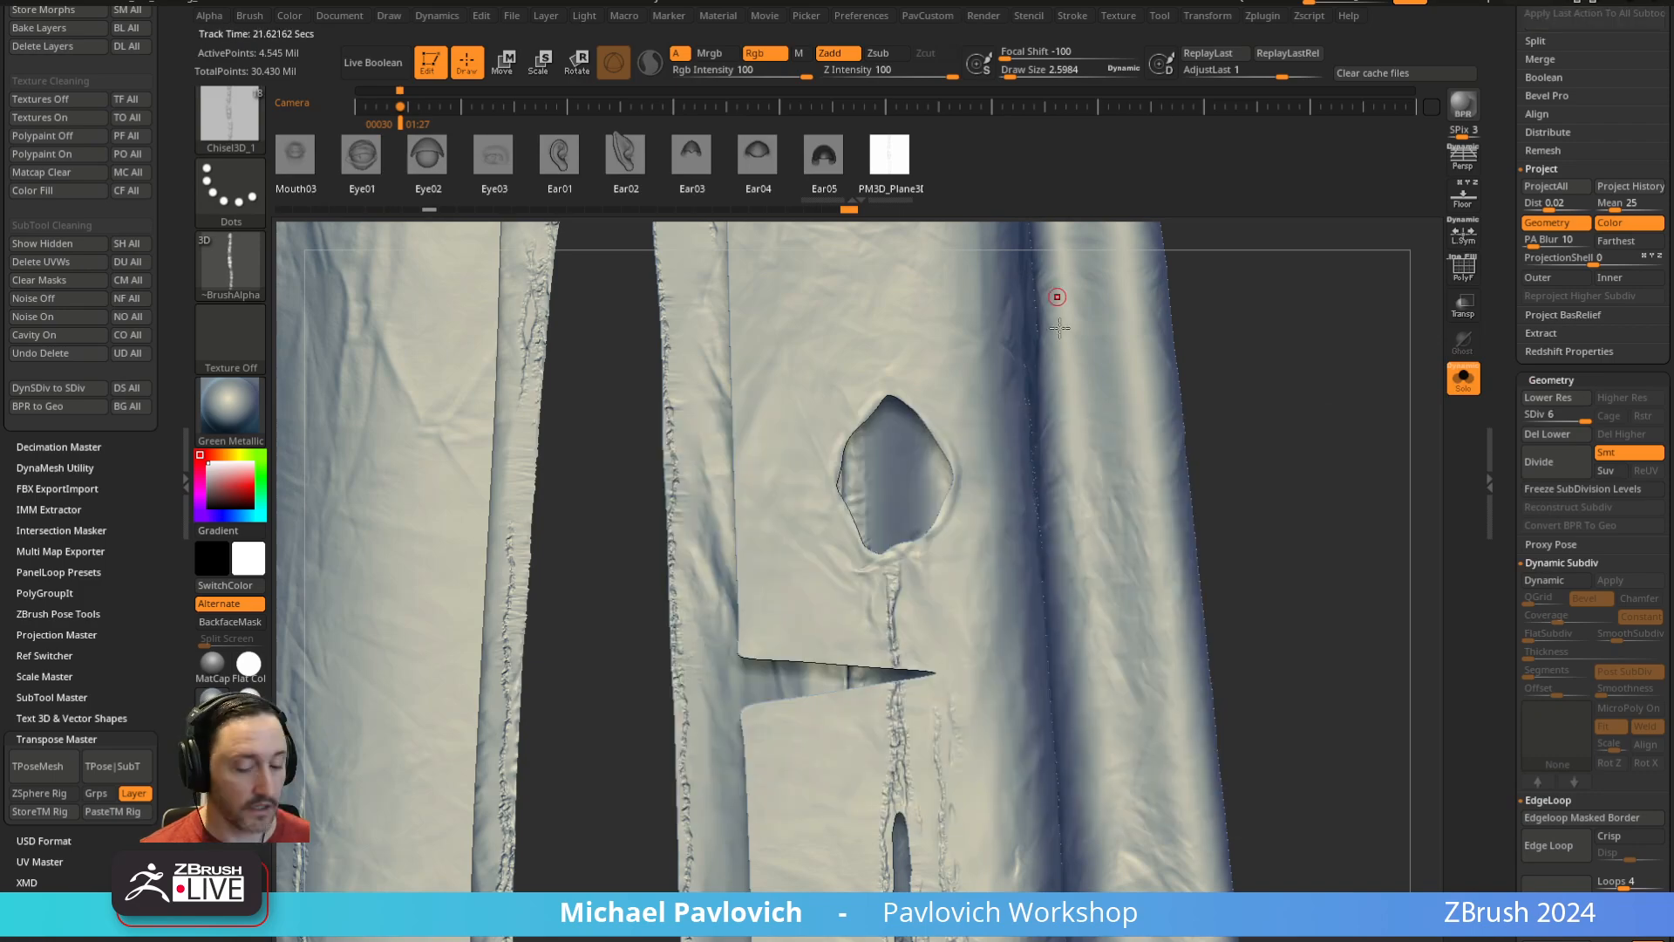
key("b")
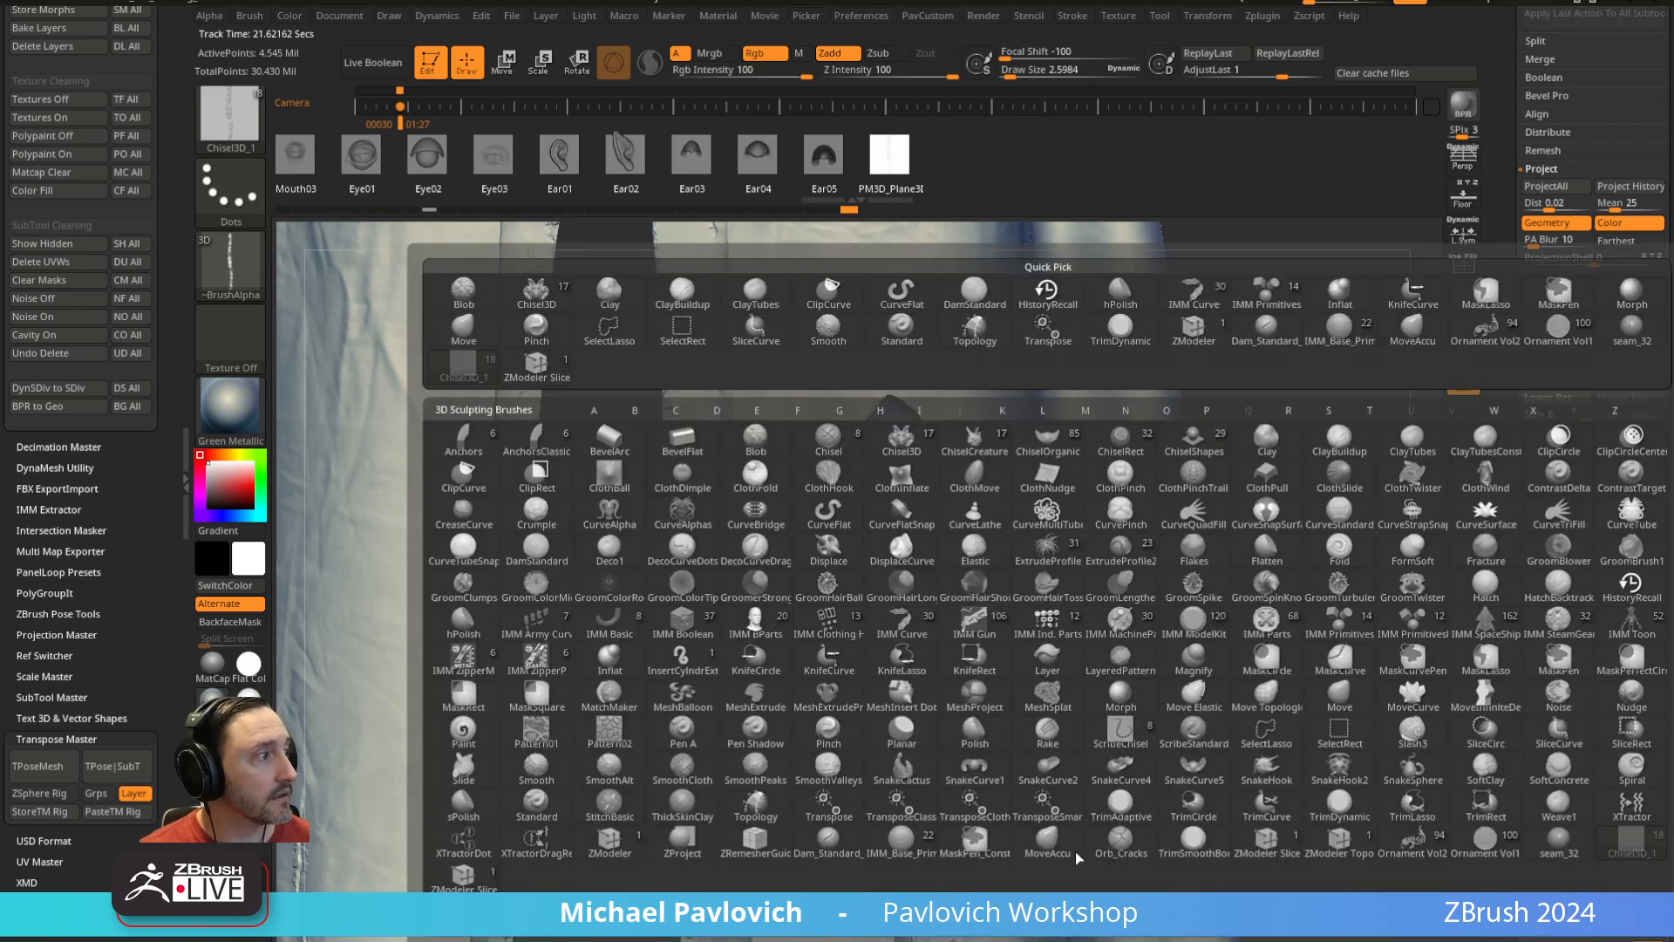
left_click(1558, 842)
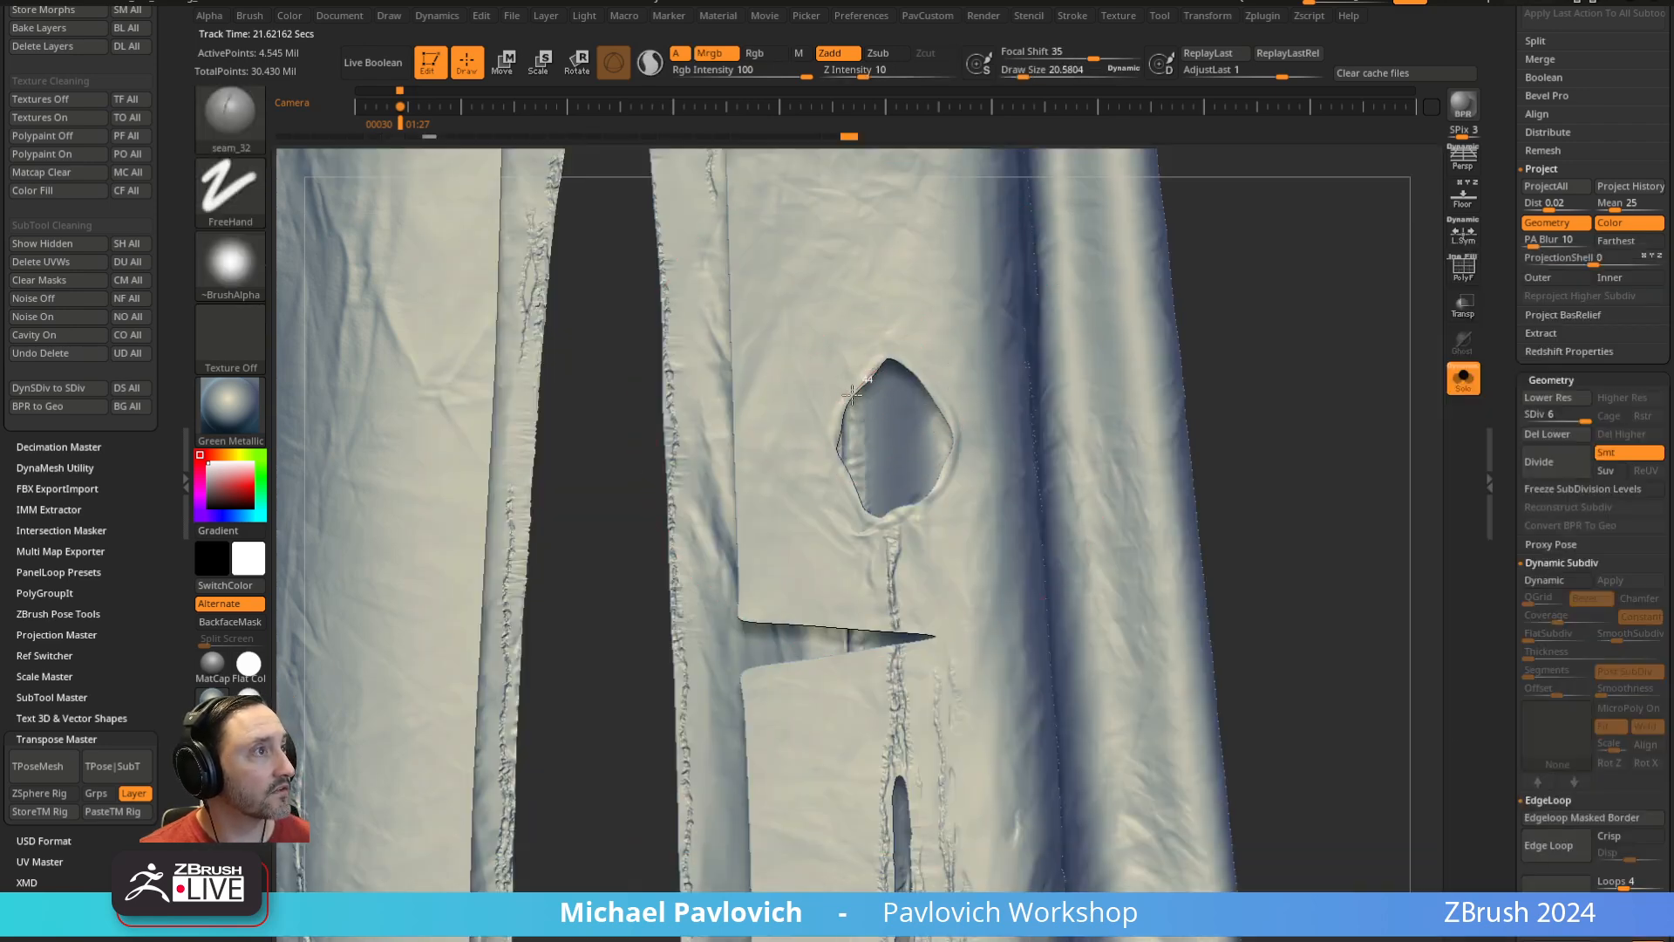
left_click_drag(852, 394, 842, 481)
key("ctrl+z")
mouse_move(886, 361)
left_mouse_down()
mouse_move(840, 436)
mouse_move(842, 485)
mouse_move(863, 519)
mouse_move(910, 515)
left_mouse_up()
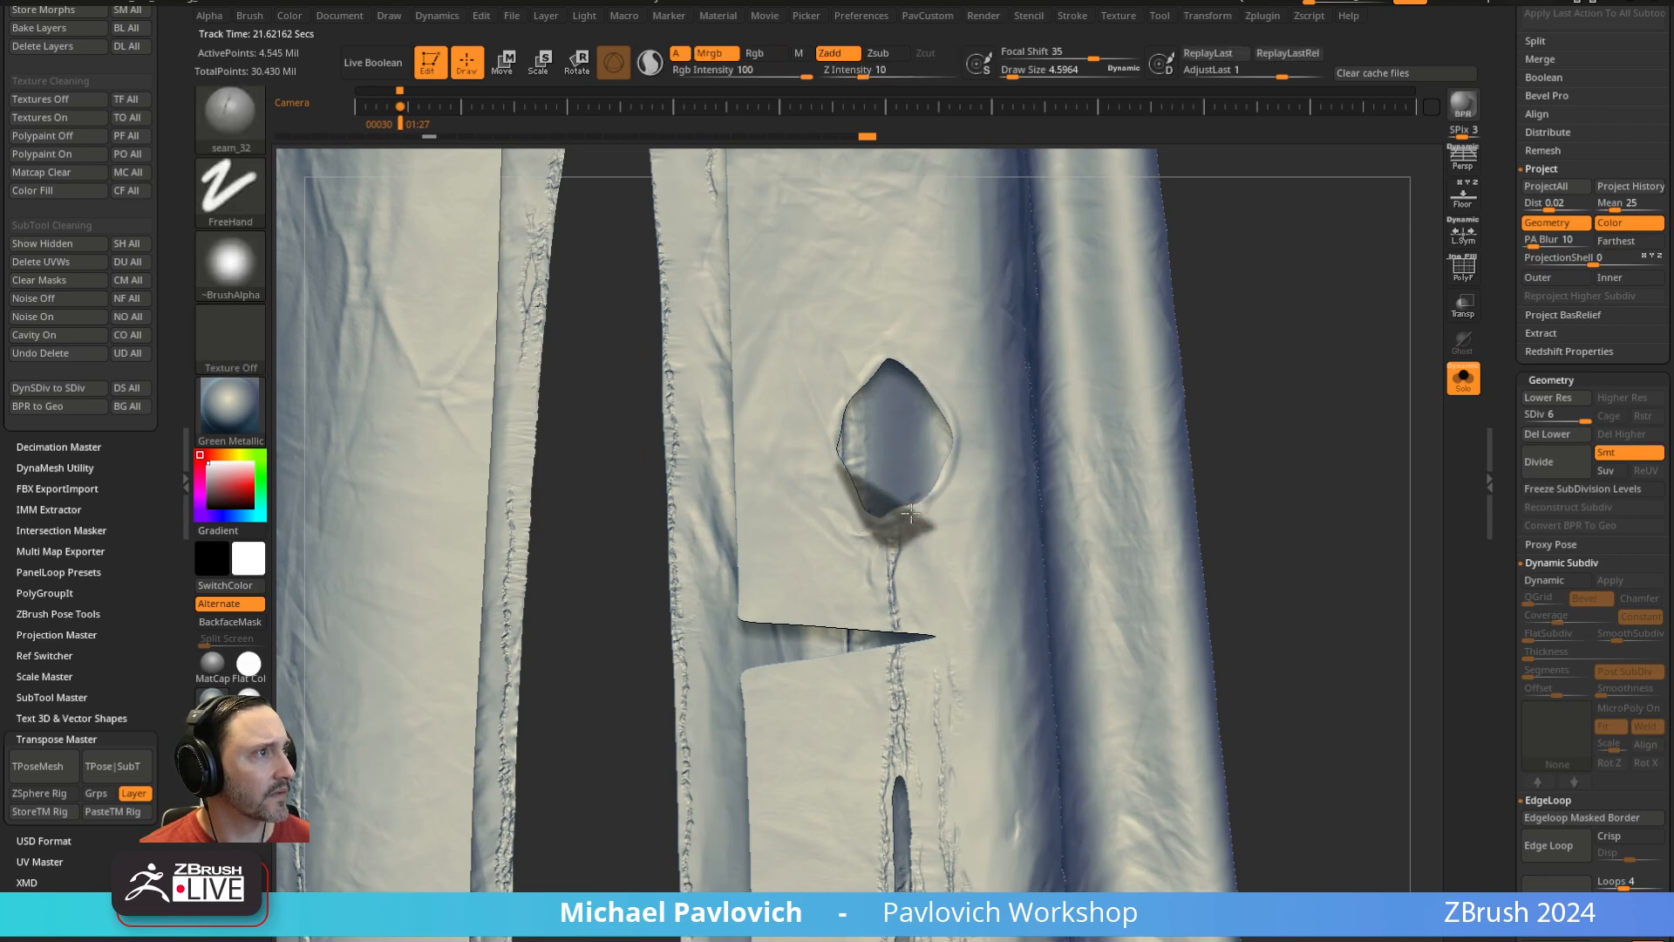
left_click_drag(1212, 242, 1228, 241, "ctrl")
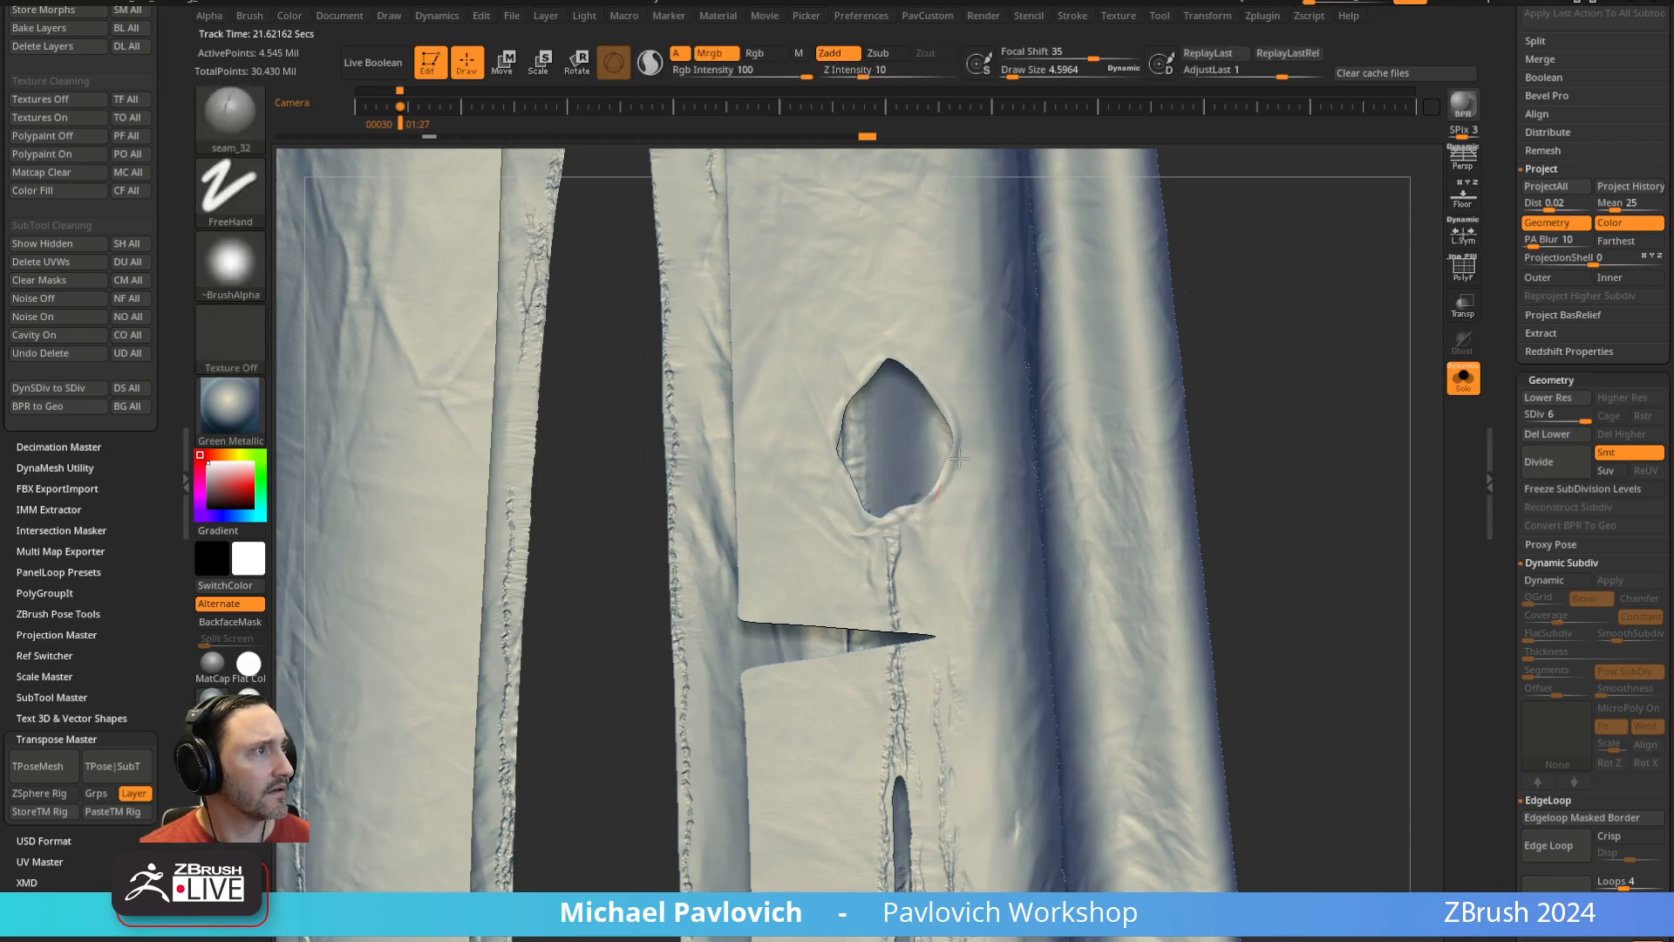
mouse_move(915, 513)
left_mouse_down()
mouse_move(951, 377)
mouse_move(911, 350)
left_mouse_up()
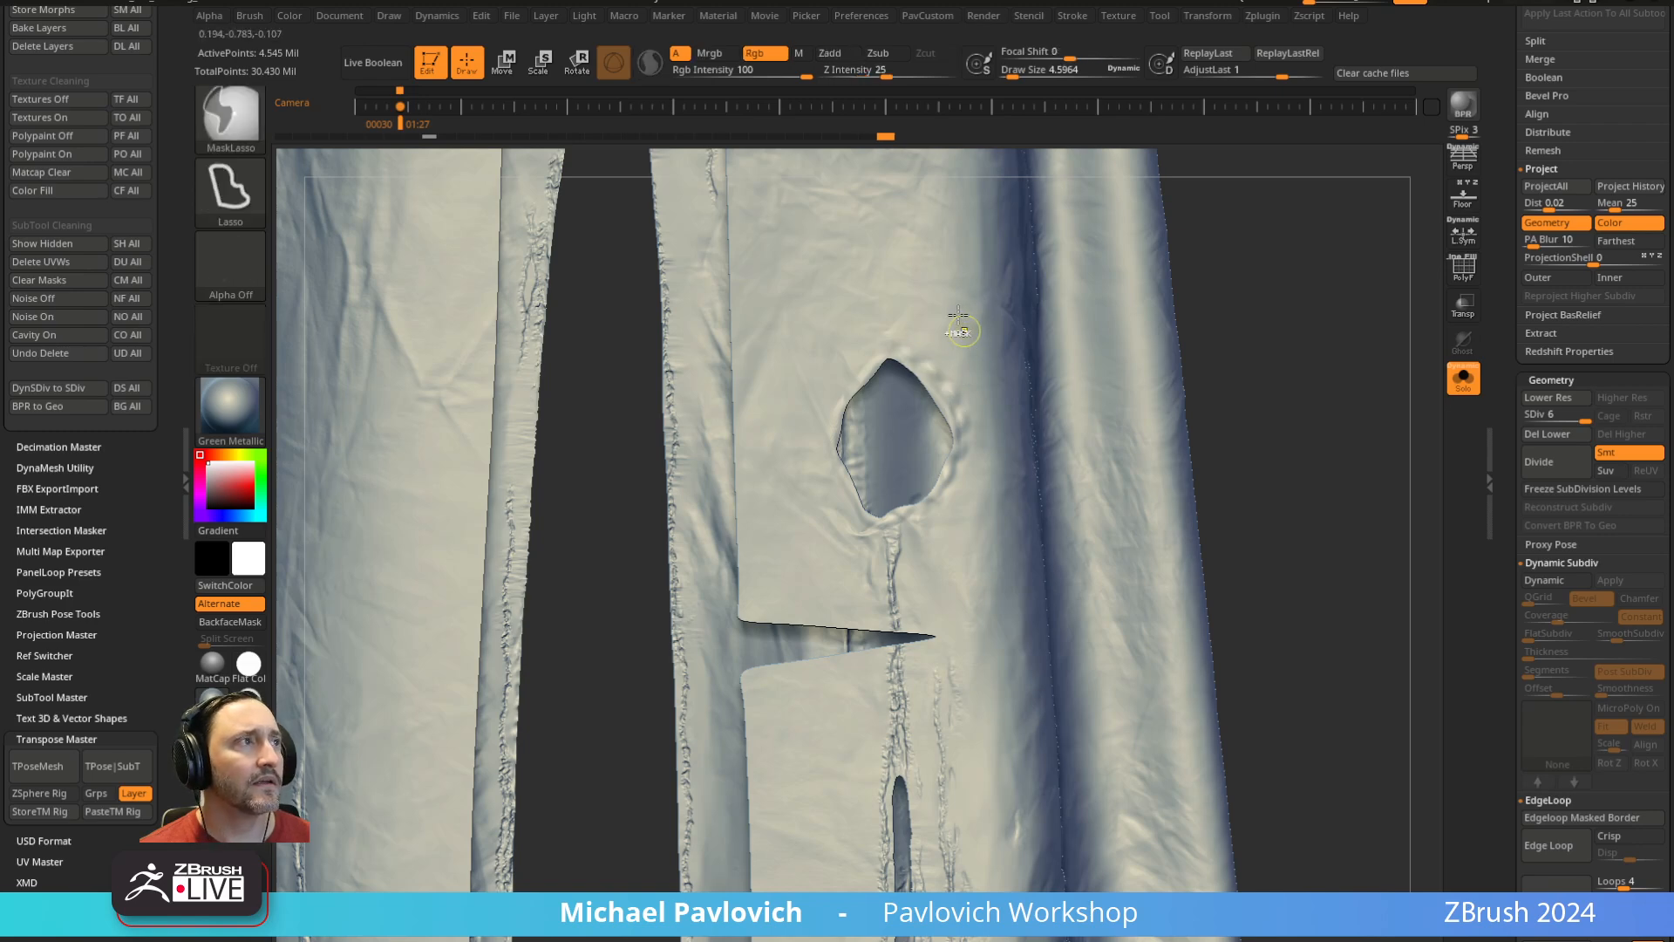
key("ctrl+z")
left_click_drag(950, 239, 984, 513)
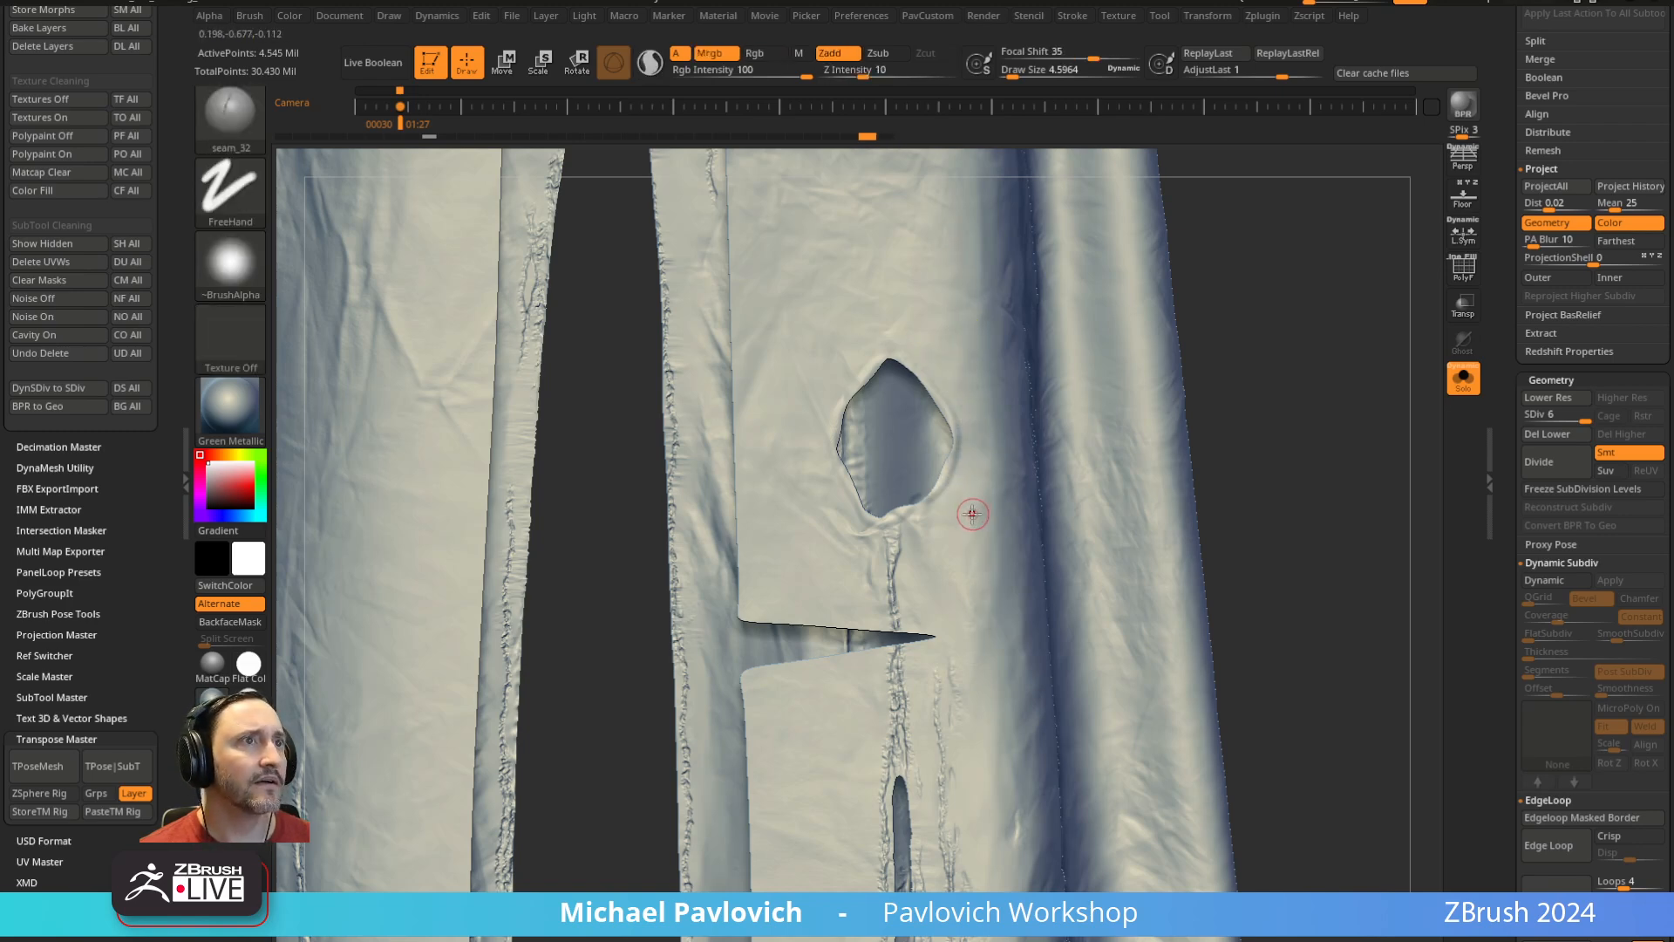
Switch the seam_32 brush to a torn-seam alpha and try a stroke along the hole's lower rim, undoing it
left_click(250, 16)
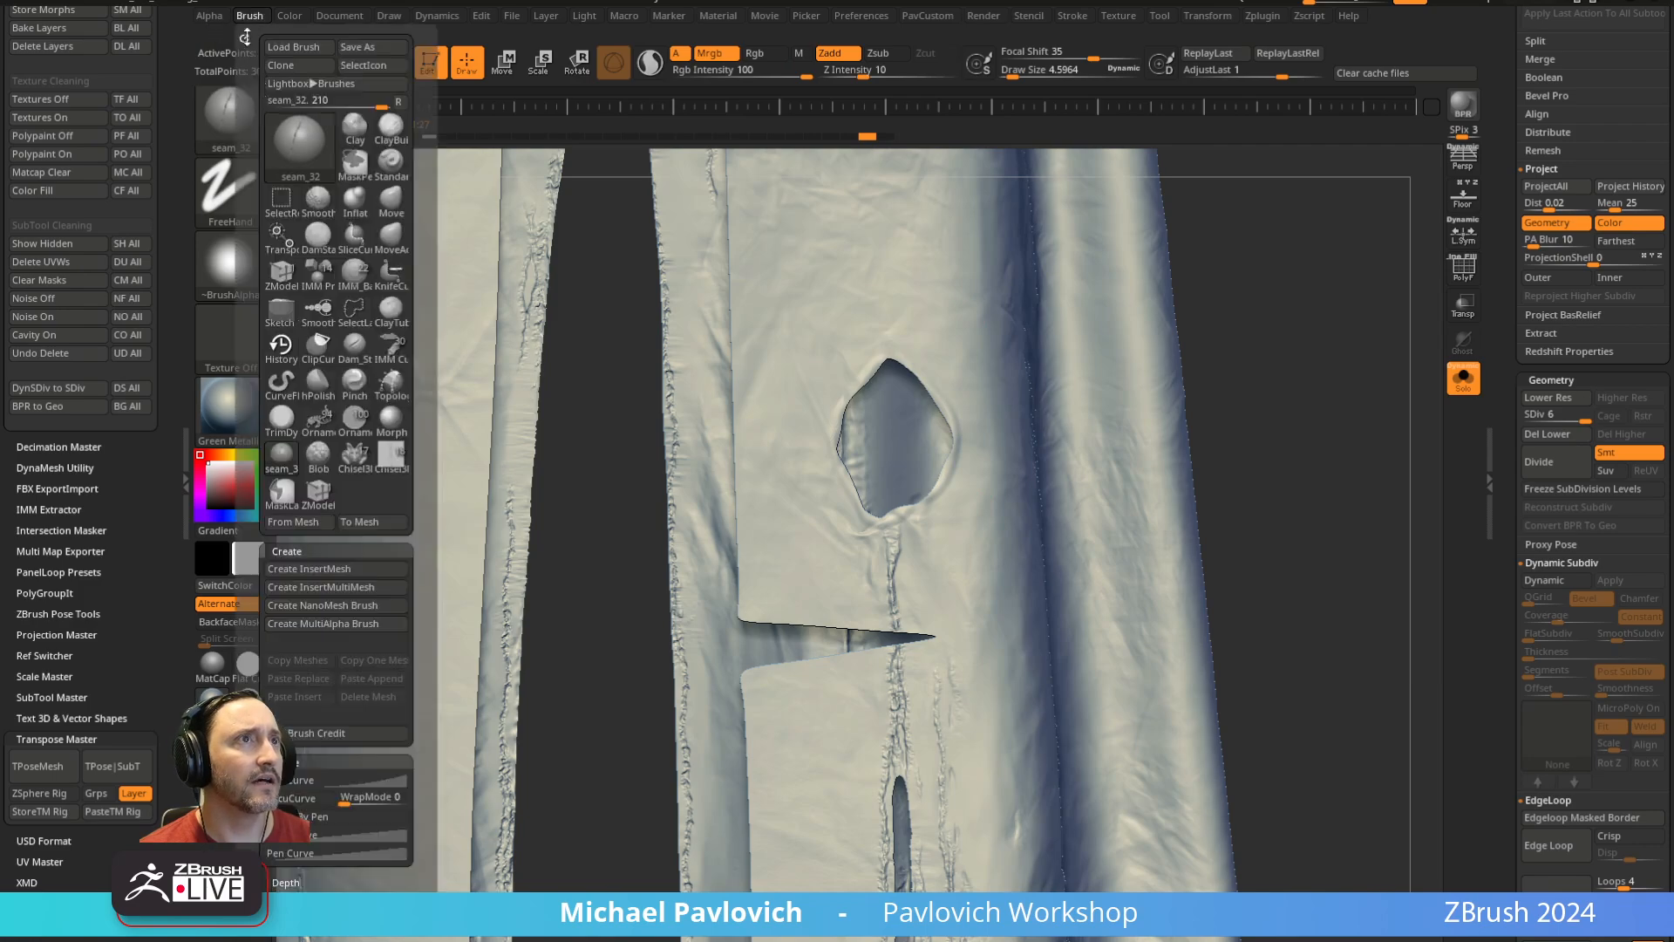
left_click_drag(353, 811, 307, 708)
left_click(306, 708)
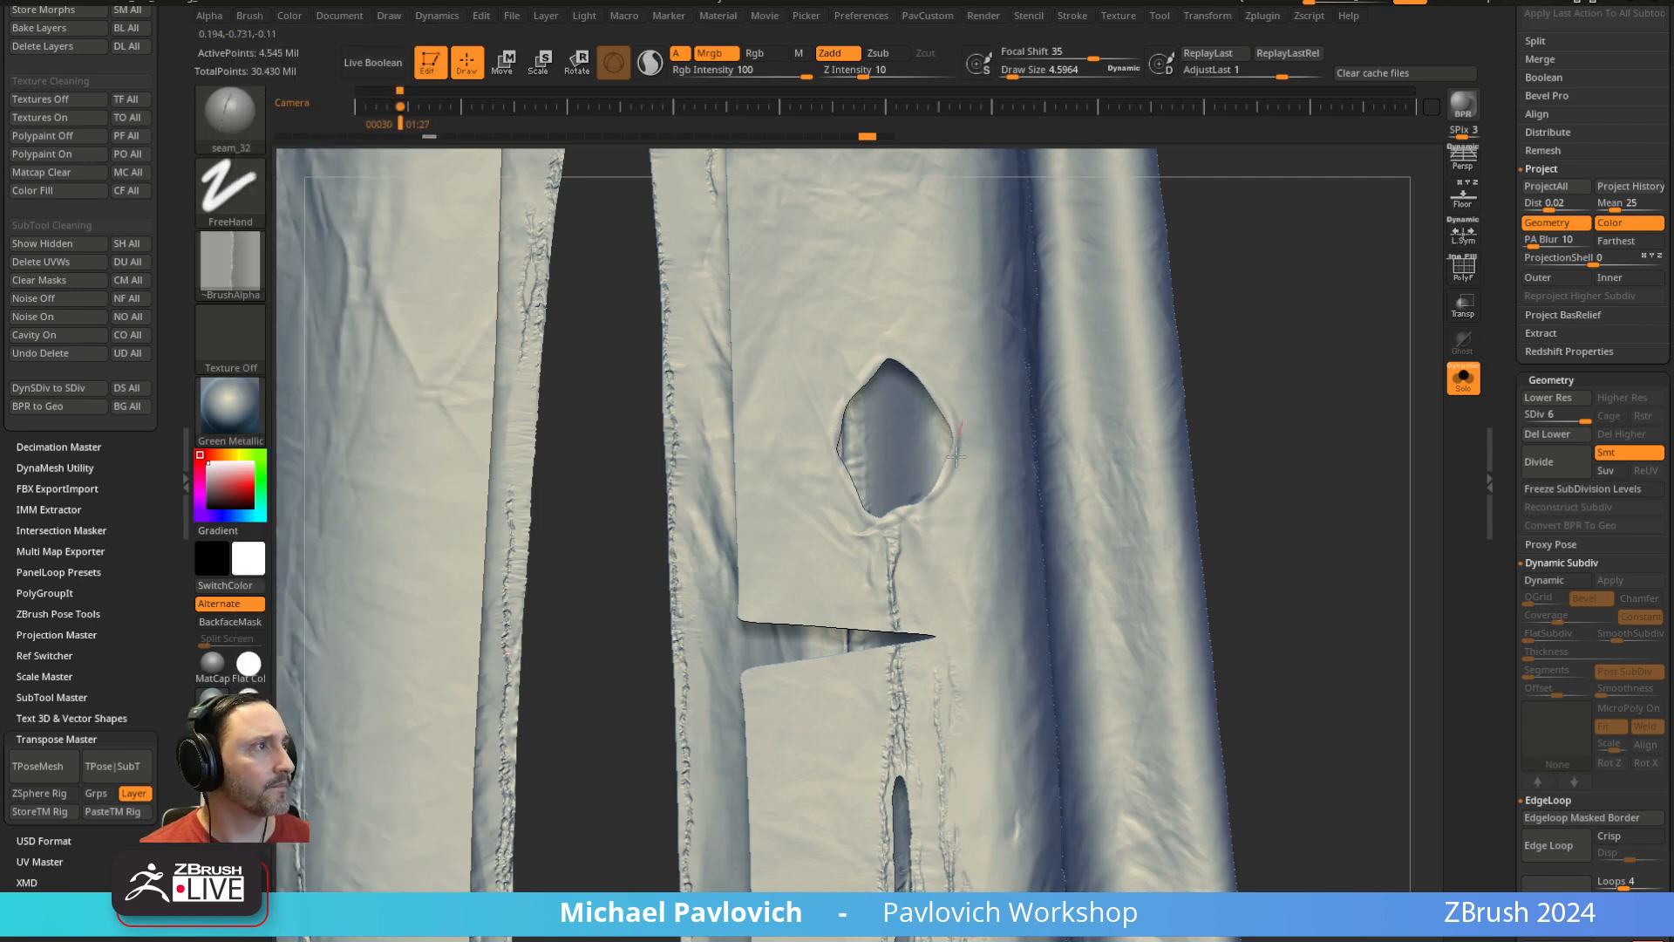
key("s")
mouse_move(965, 464)
left_mouse_down()
mouse_move(930, 375)
mouse_move(887, 358)
mouse_move(832, 397)
mouse_move(842, 506)
mouse_move(898, 532)
left_mouse_up()
key("ctrl+z")
mouse_move(1334, 377)
left_mouse_down()
mouse_move(1349, 374)
mouse_move(1189, 317)
mouse_move(1263, 309)
mouse_move(1289, 404)
mouse_move(1203, 400)
mouse_move(1235, 399)
left_mouse_up()
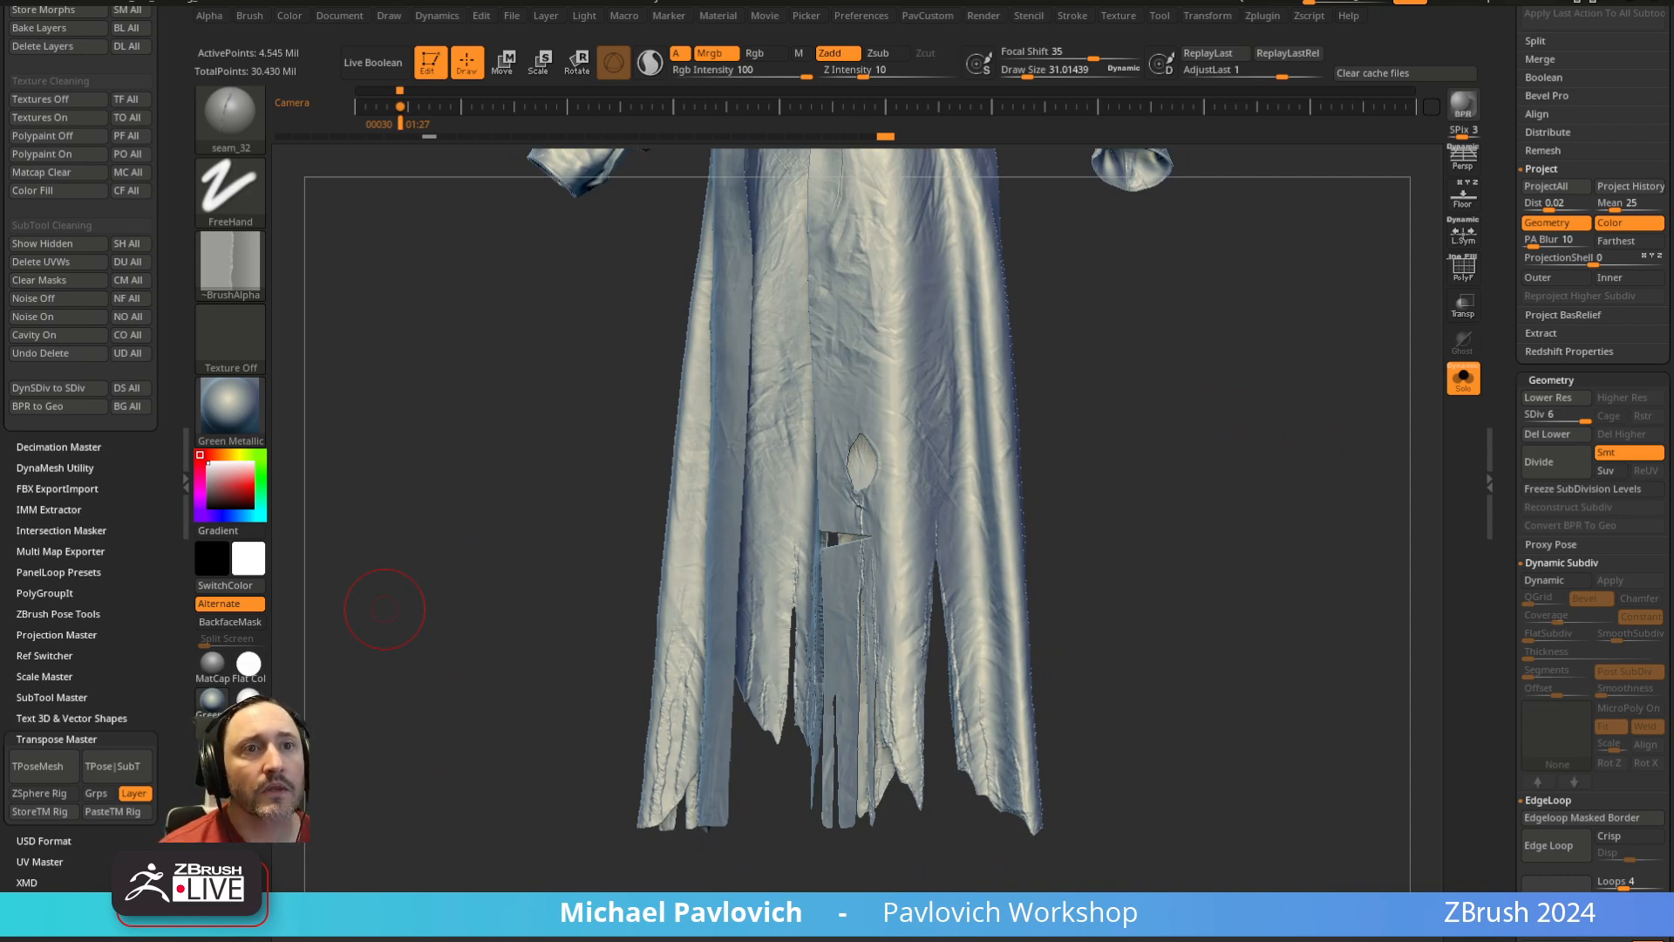
Open the 3D mesh import with the Trenchcoat tool active and cancel it without choosing a file
left_click(1504, 146)
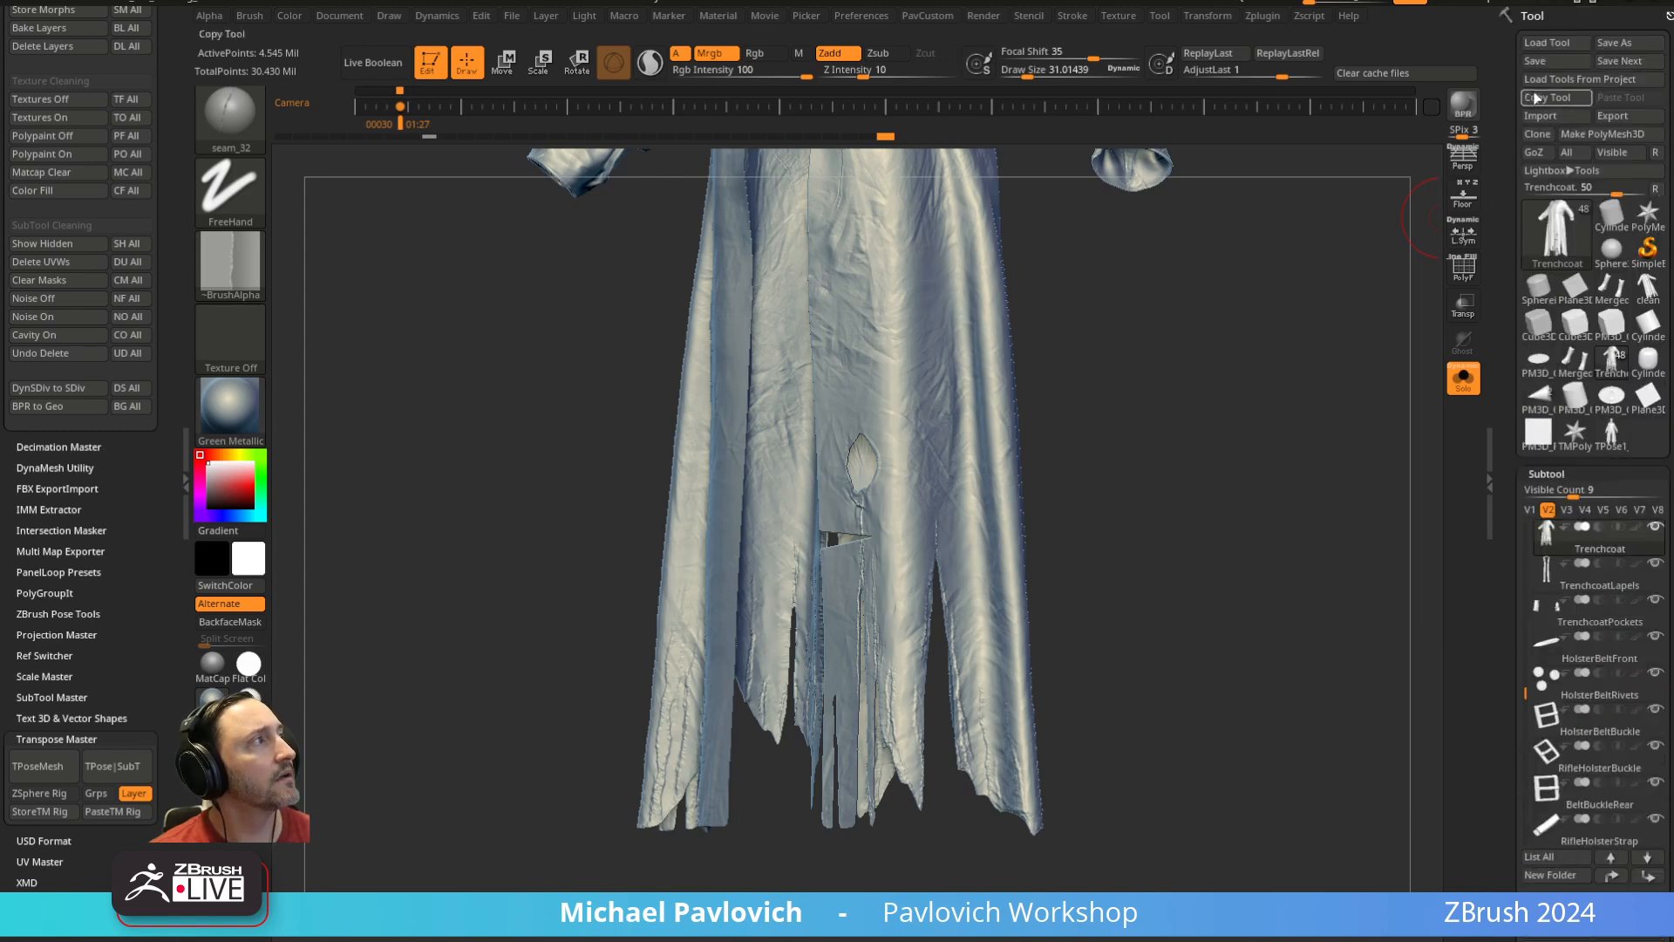
left_click(1539, 115)
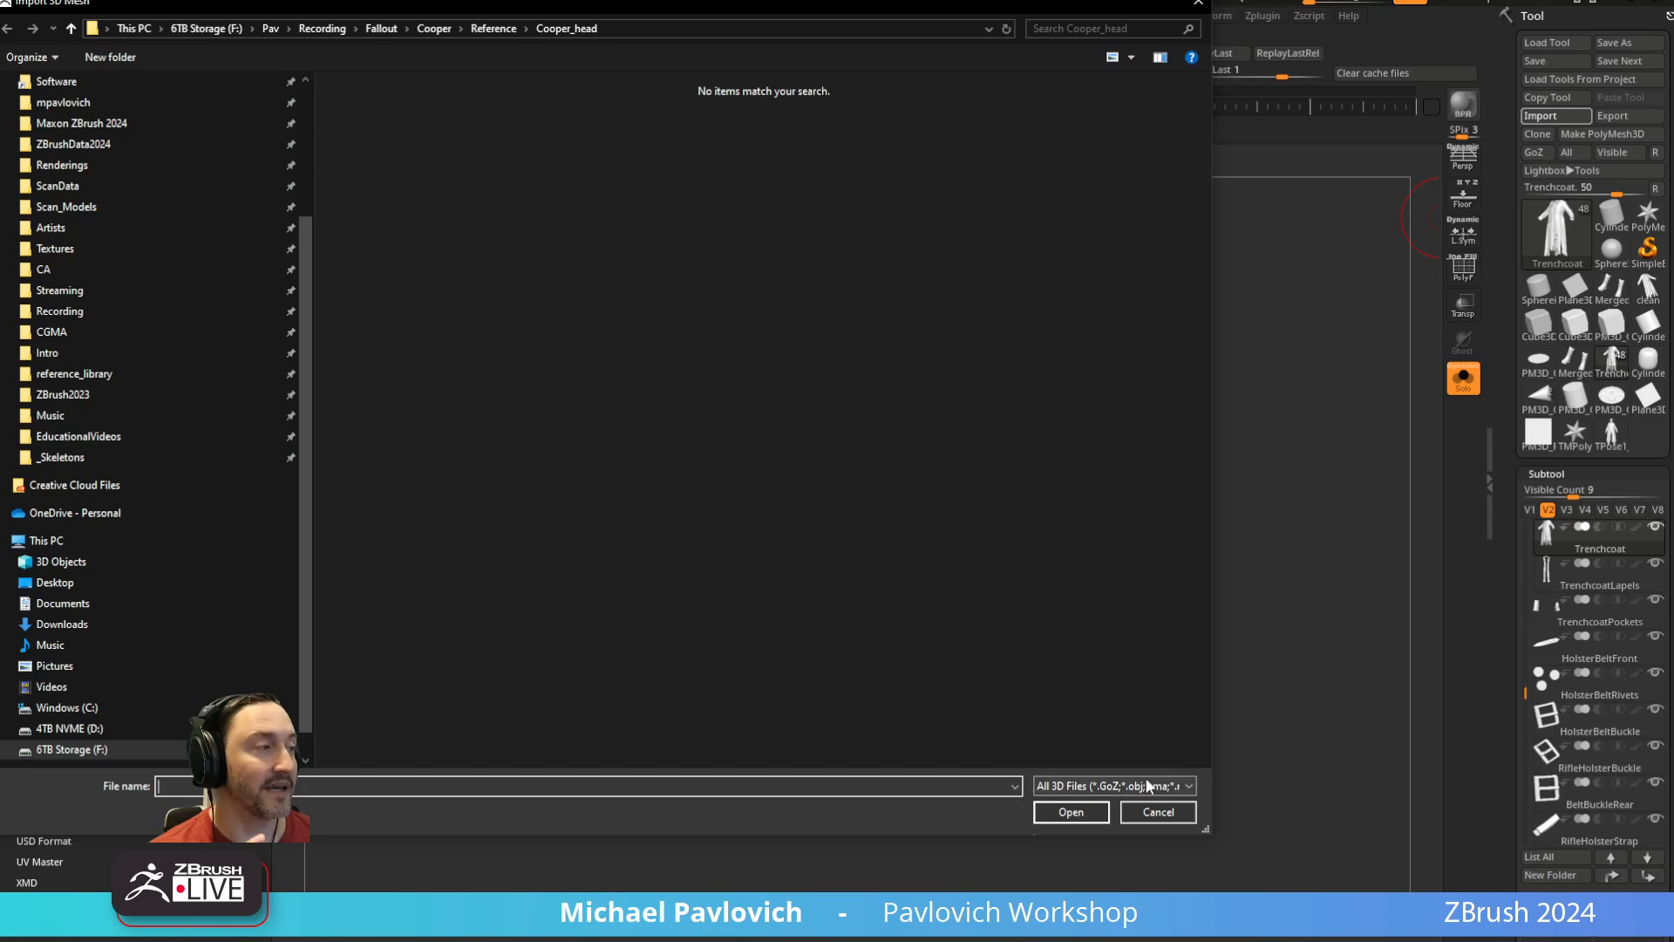
left_click(1179, 812)
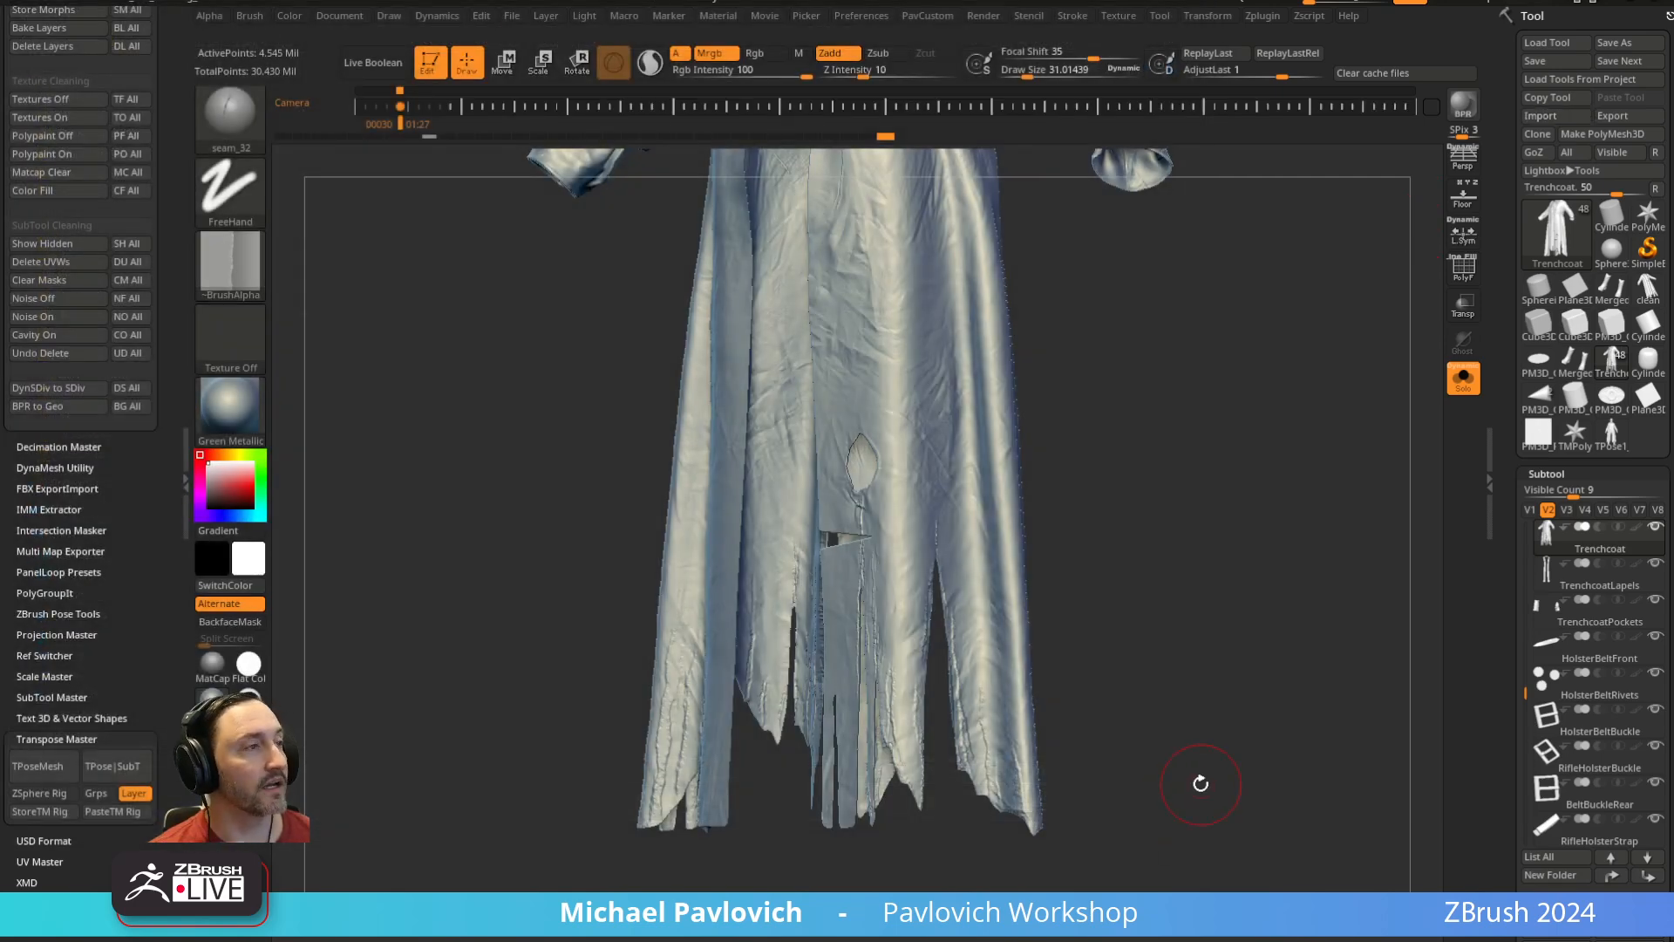
left_click_drag(1132, 662, 1395, 567)
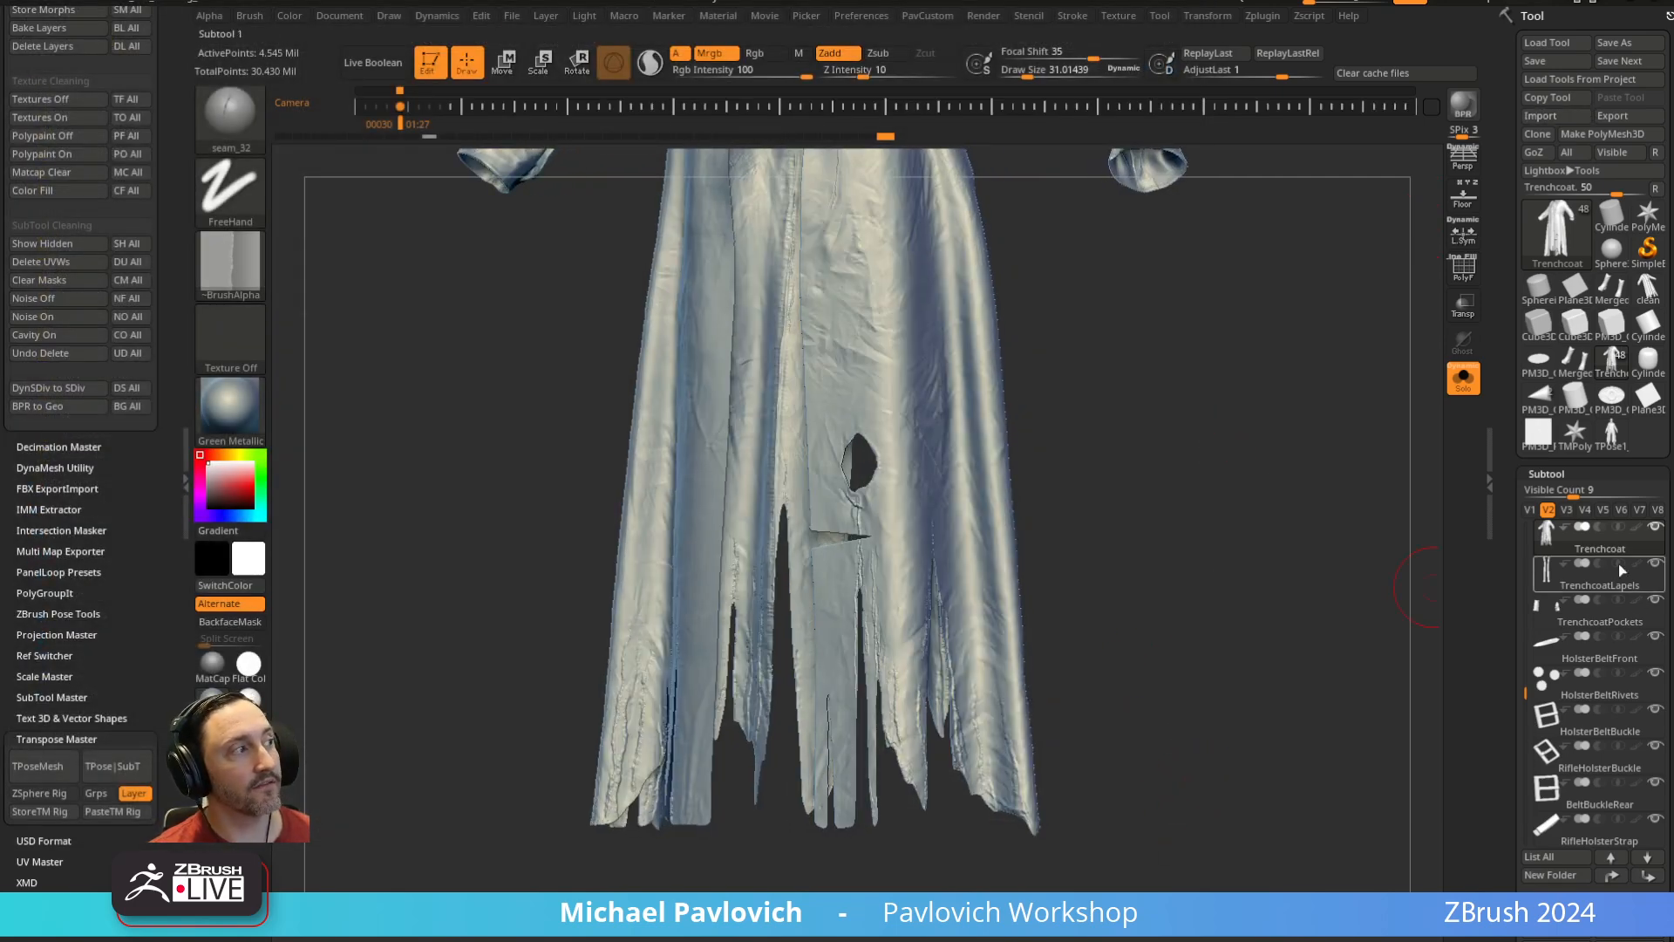
mouse_move(1617, 554)
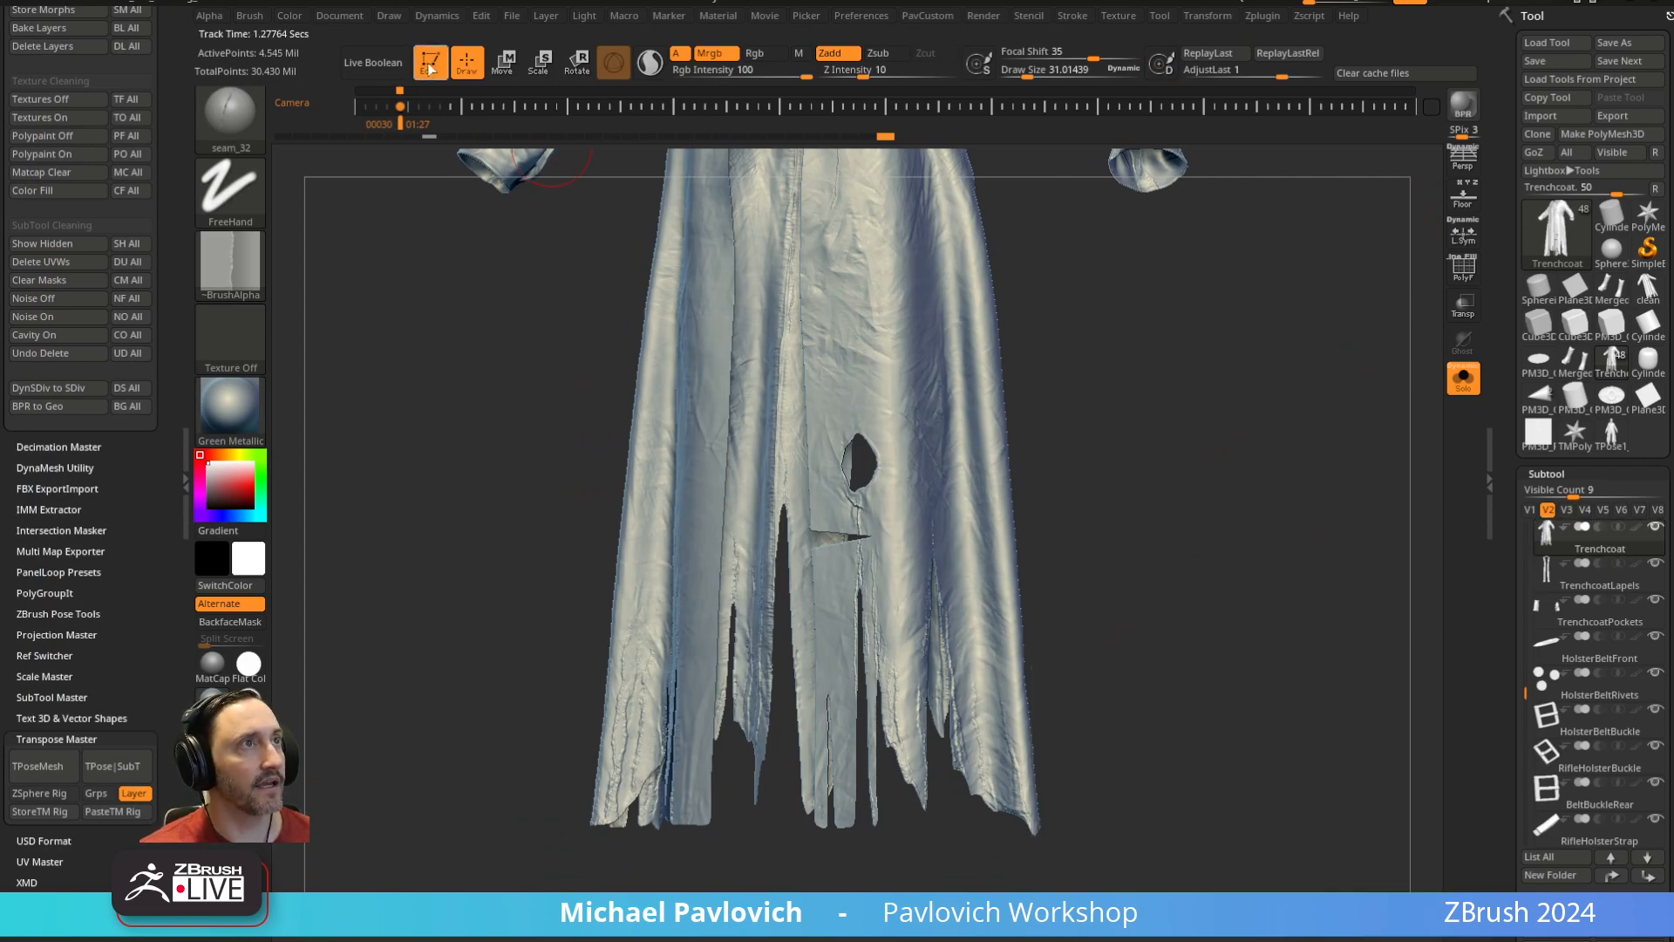
Leave Edit mode, clear the canvas, and open the 3D mesh import from a placeholder tool, cancelling the file choice
left_click(429, 64)
key("ctrl+n")
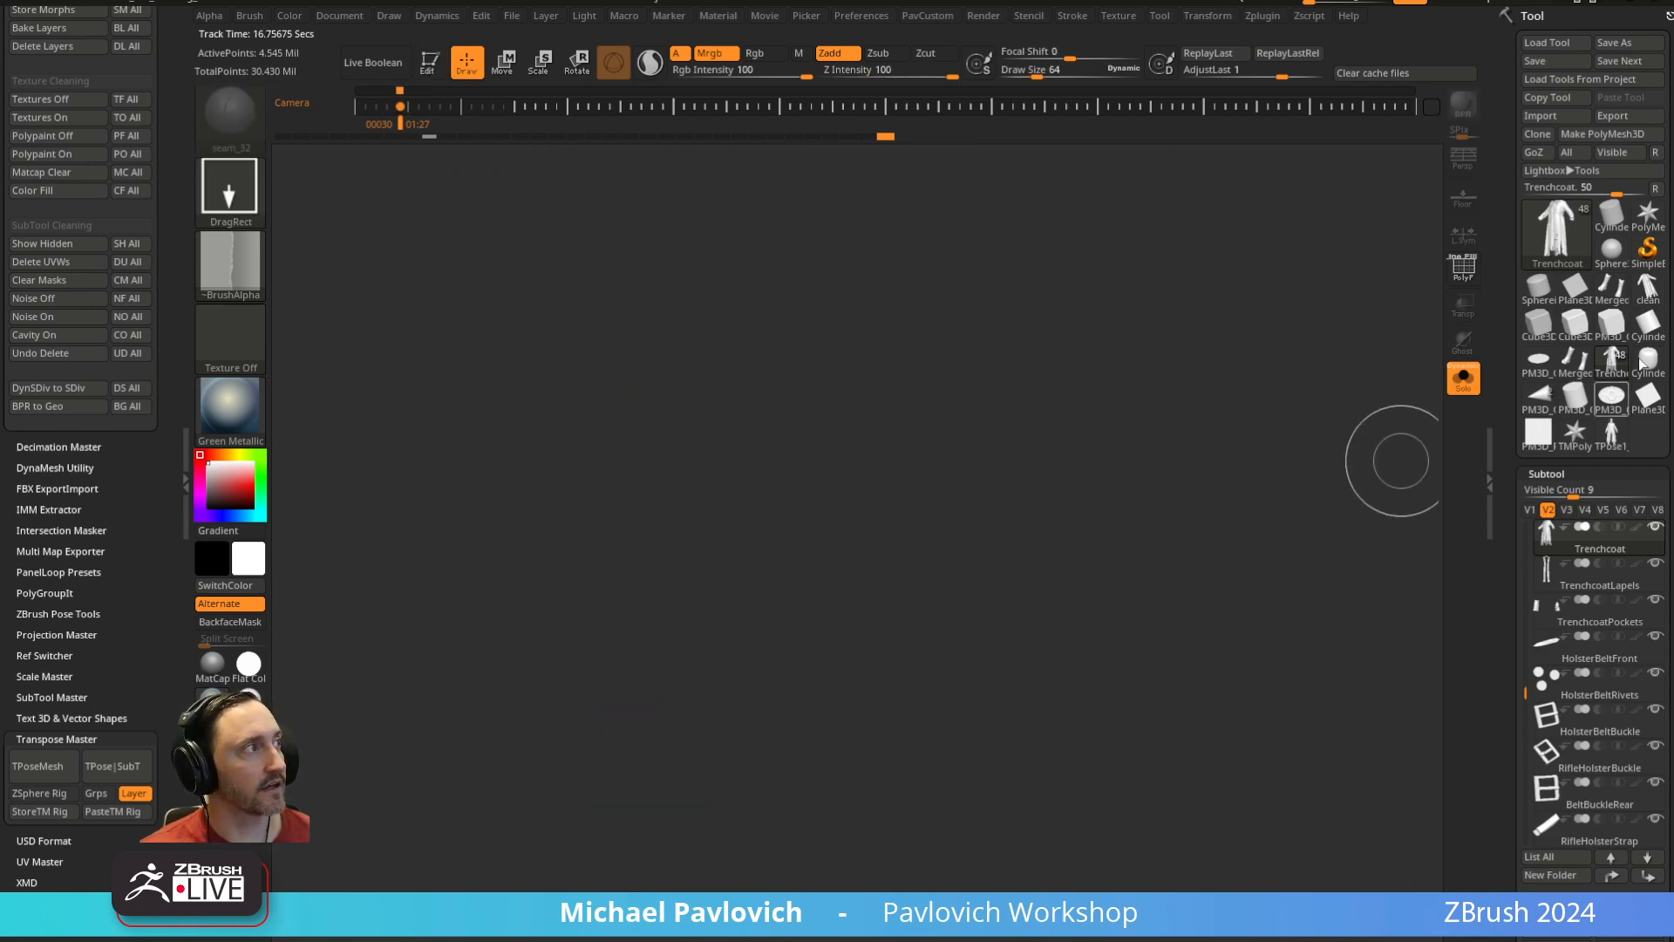
left_click(1648, 253)
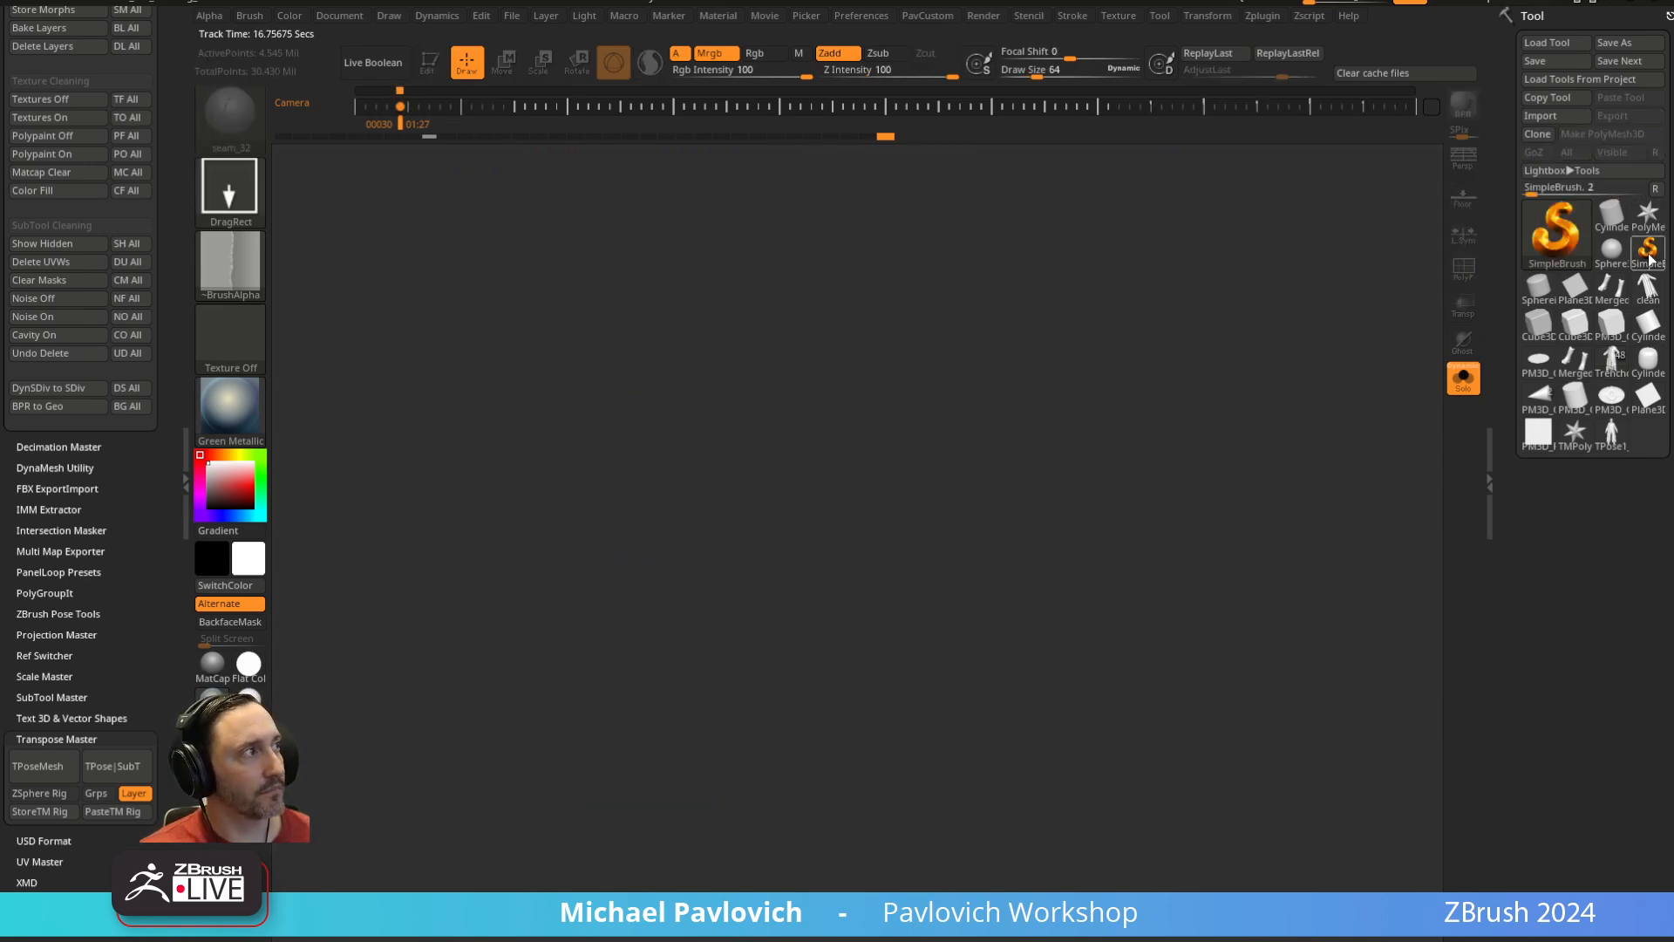
left_click(1541, 116)
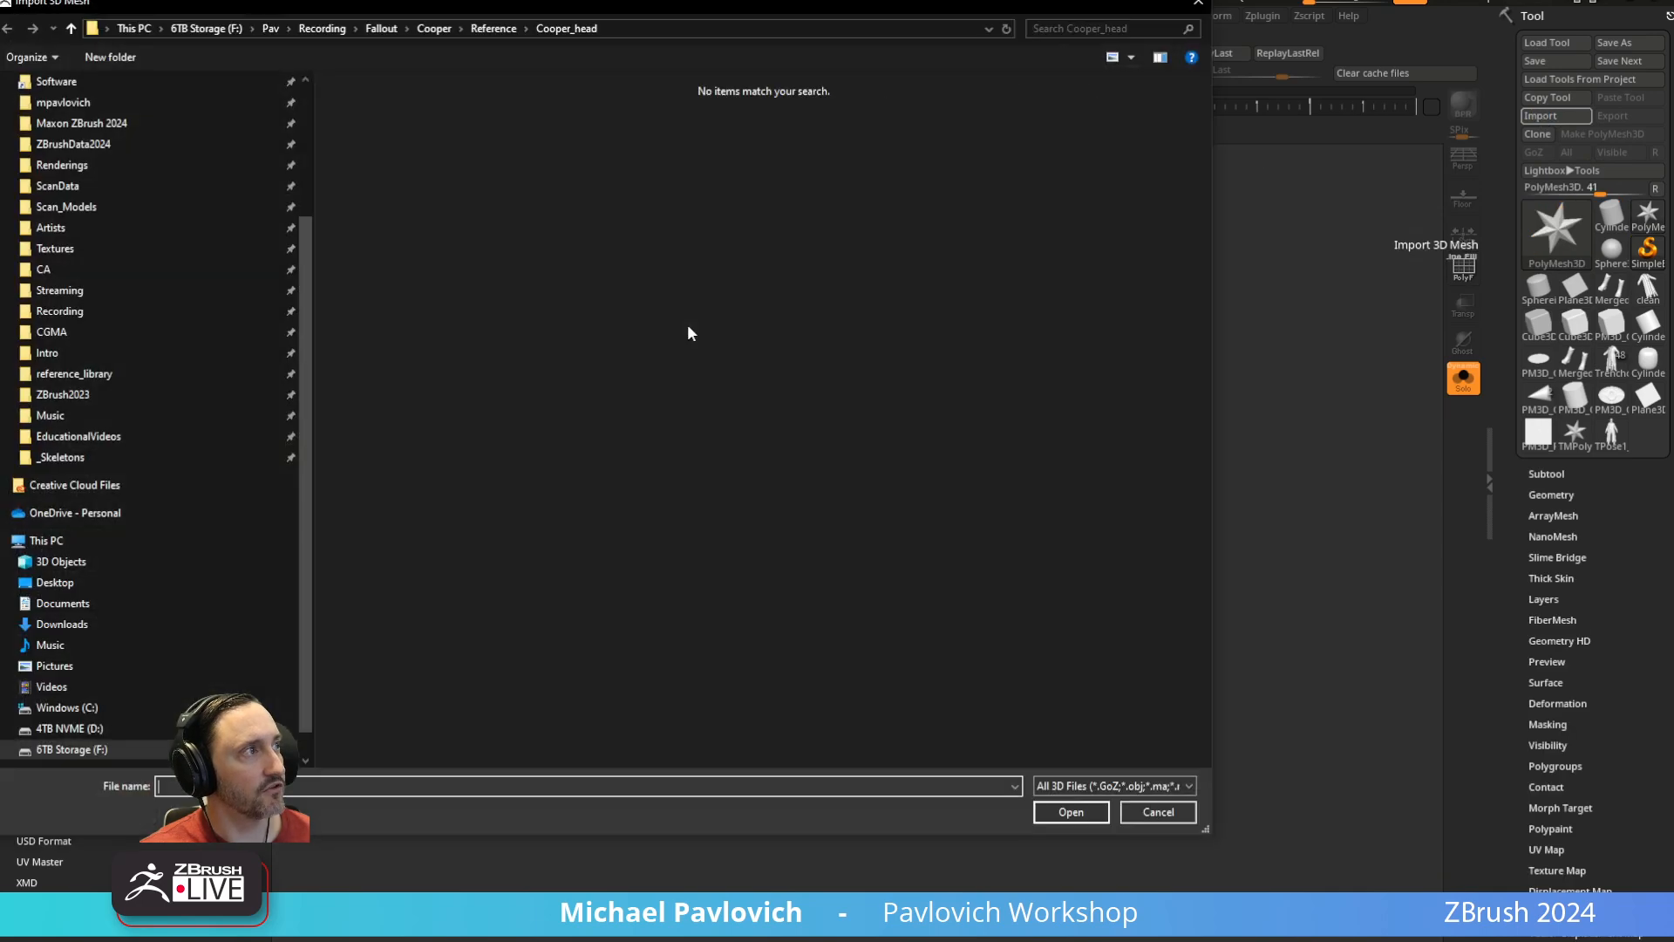
left_click(1171, 813)
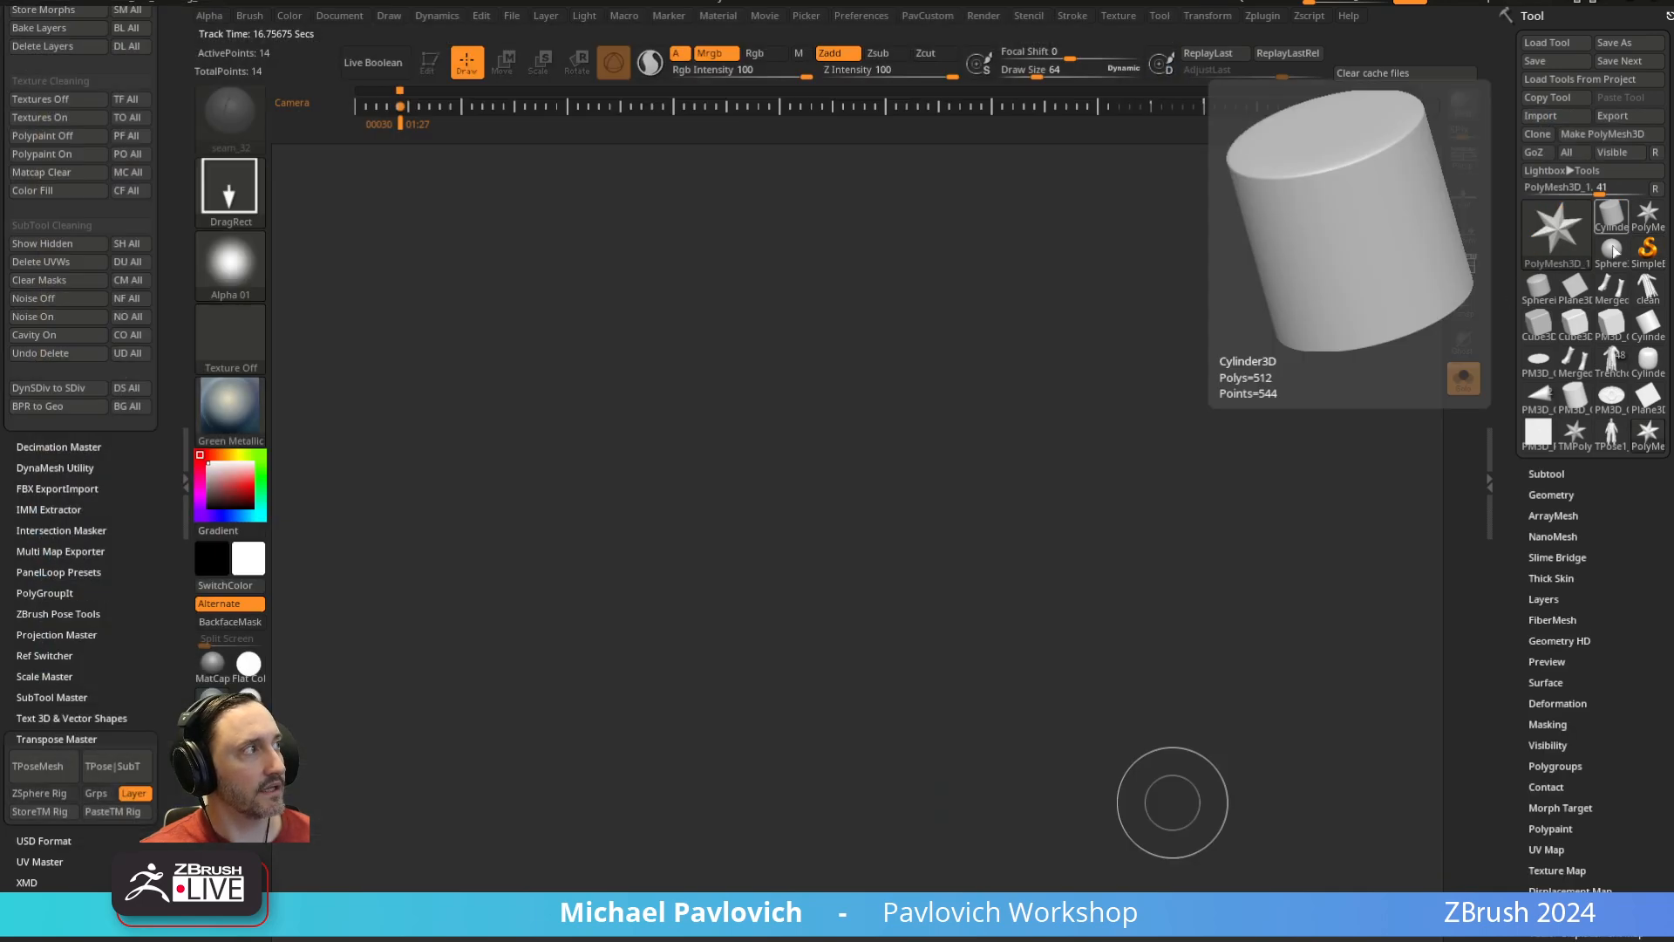
Make SimpleBrush the current tool again and browse the tool picker
mouse_move(1589, 229)
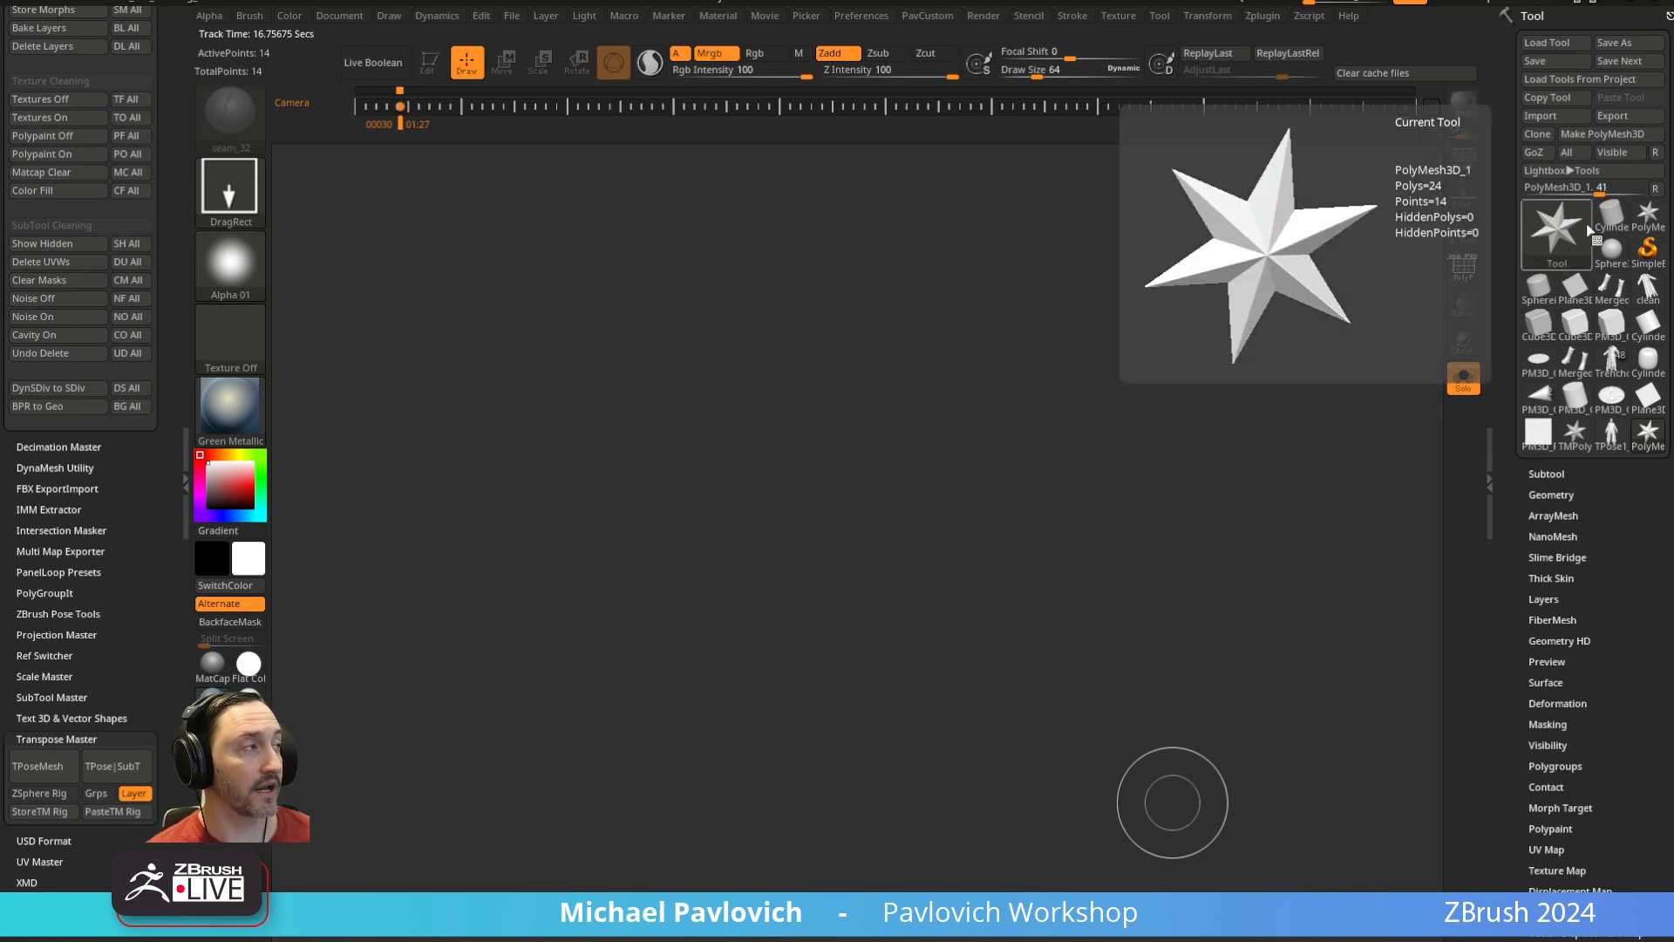
left_click(1648, 251)
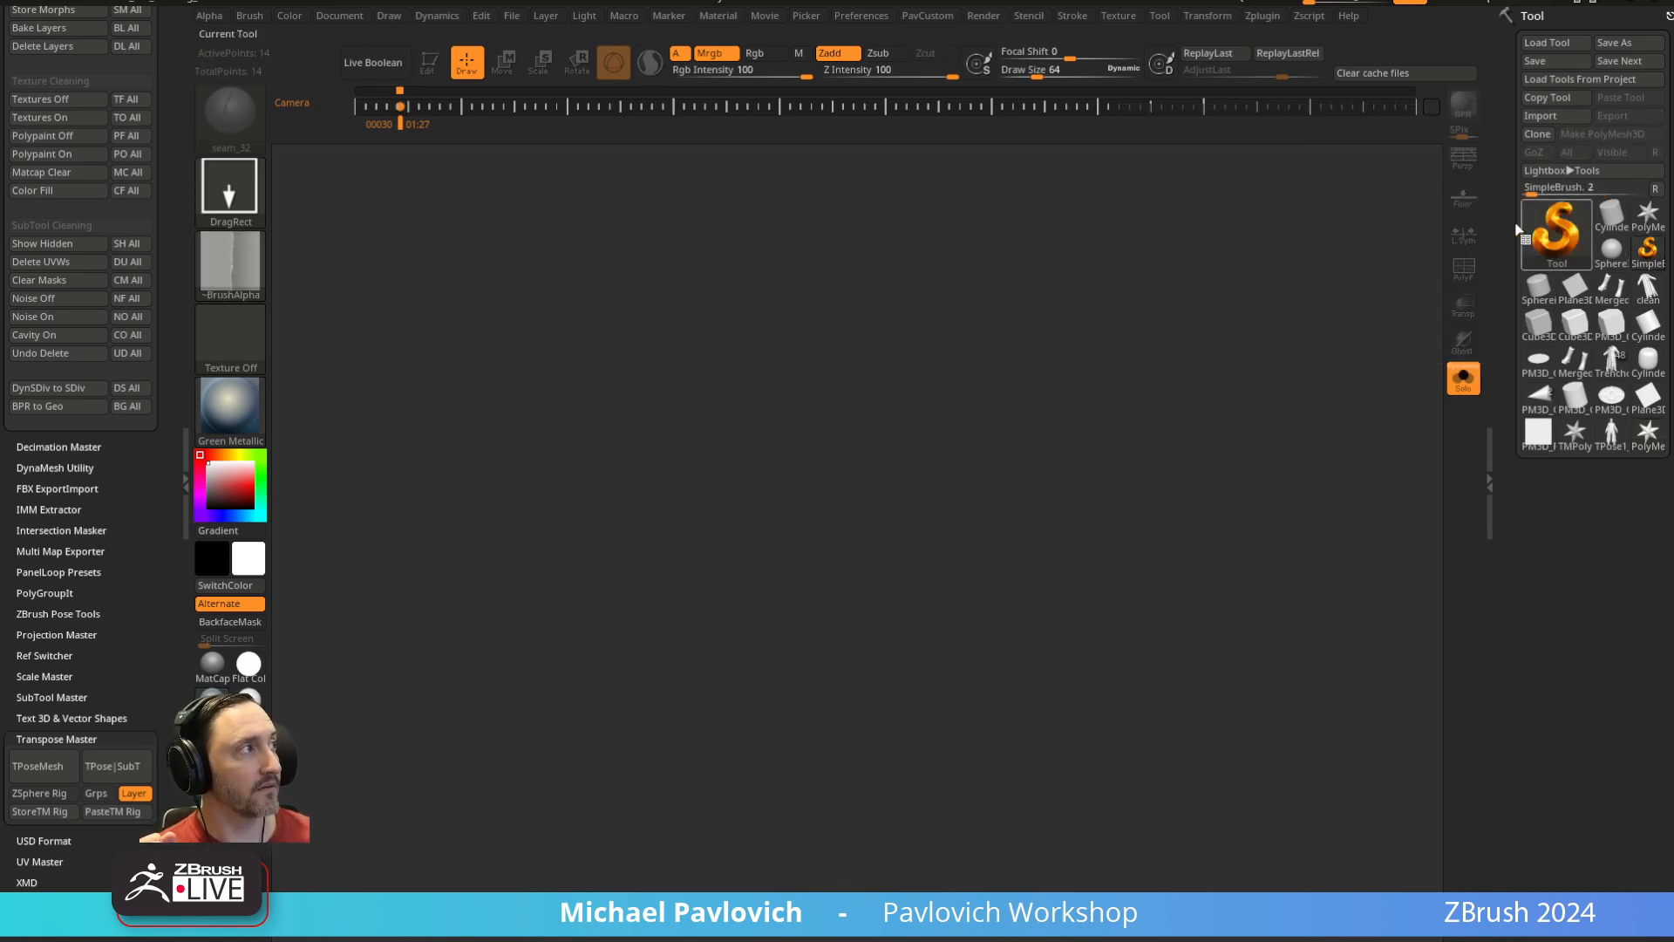
left_click(1558, 234)
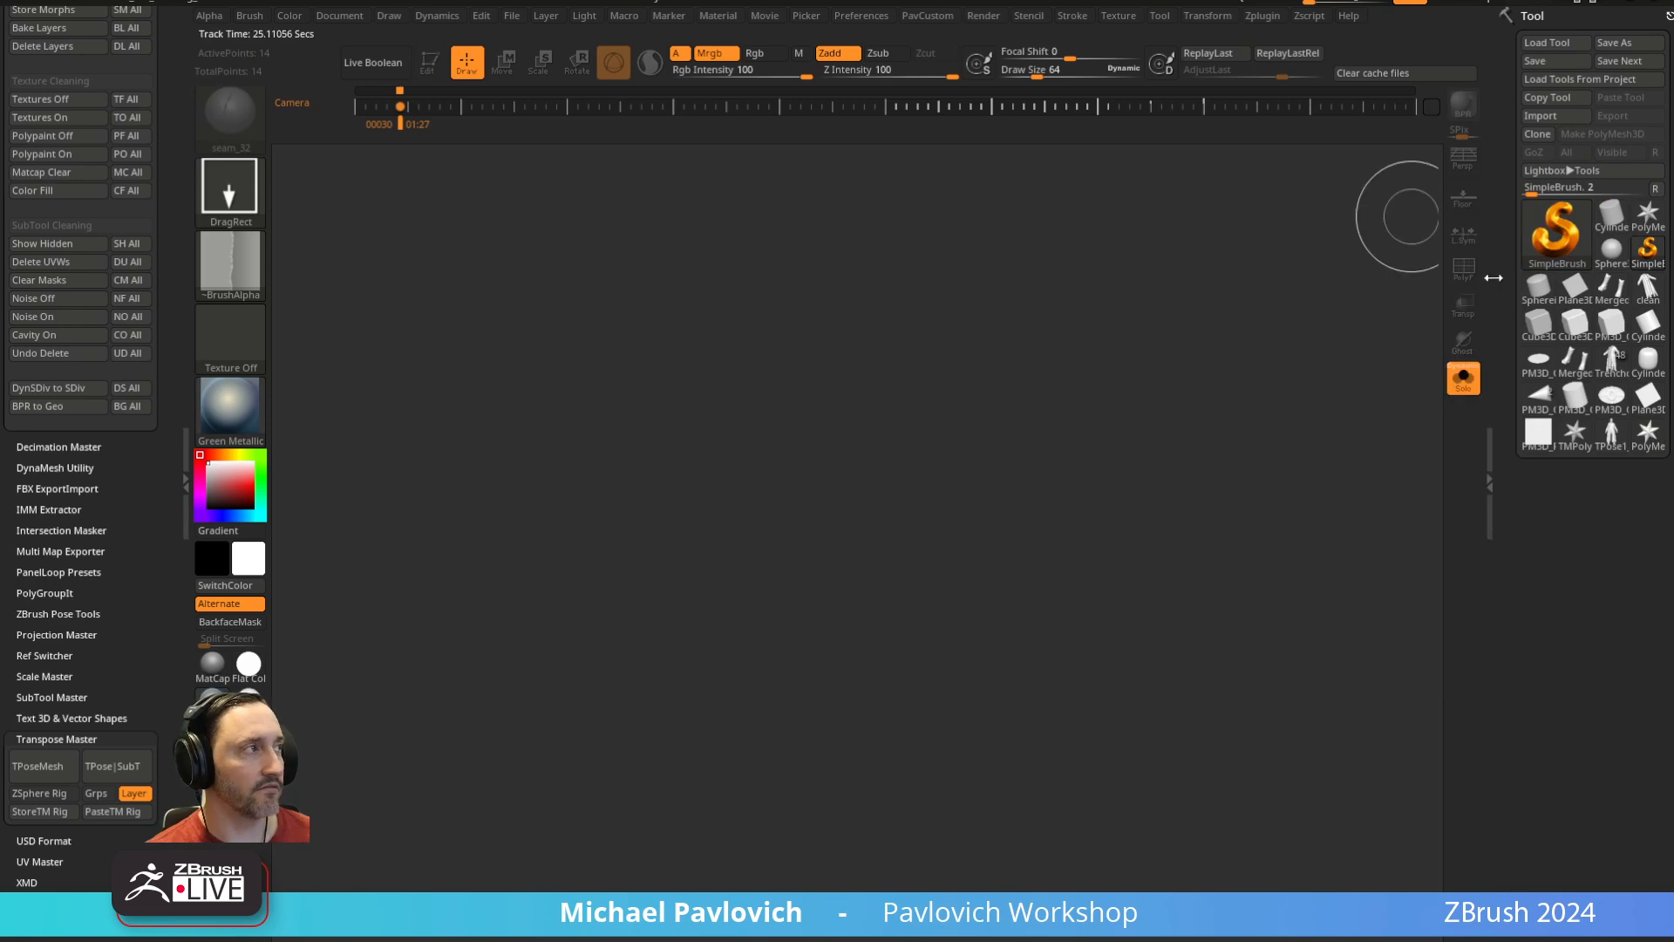
left_click(1552, 233)
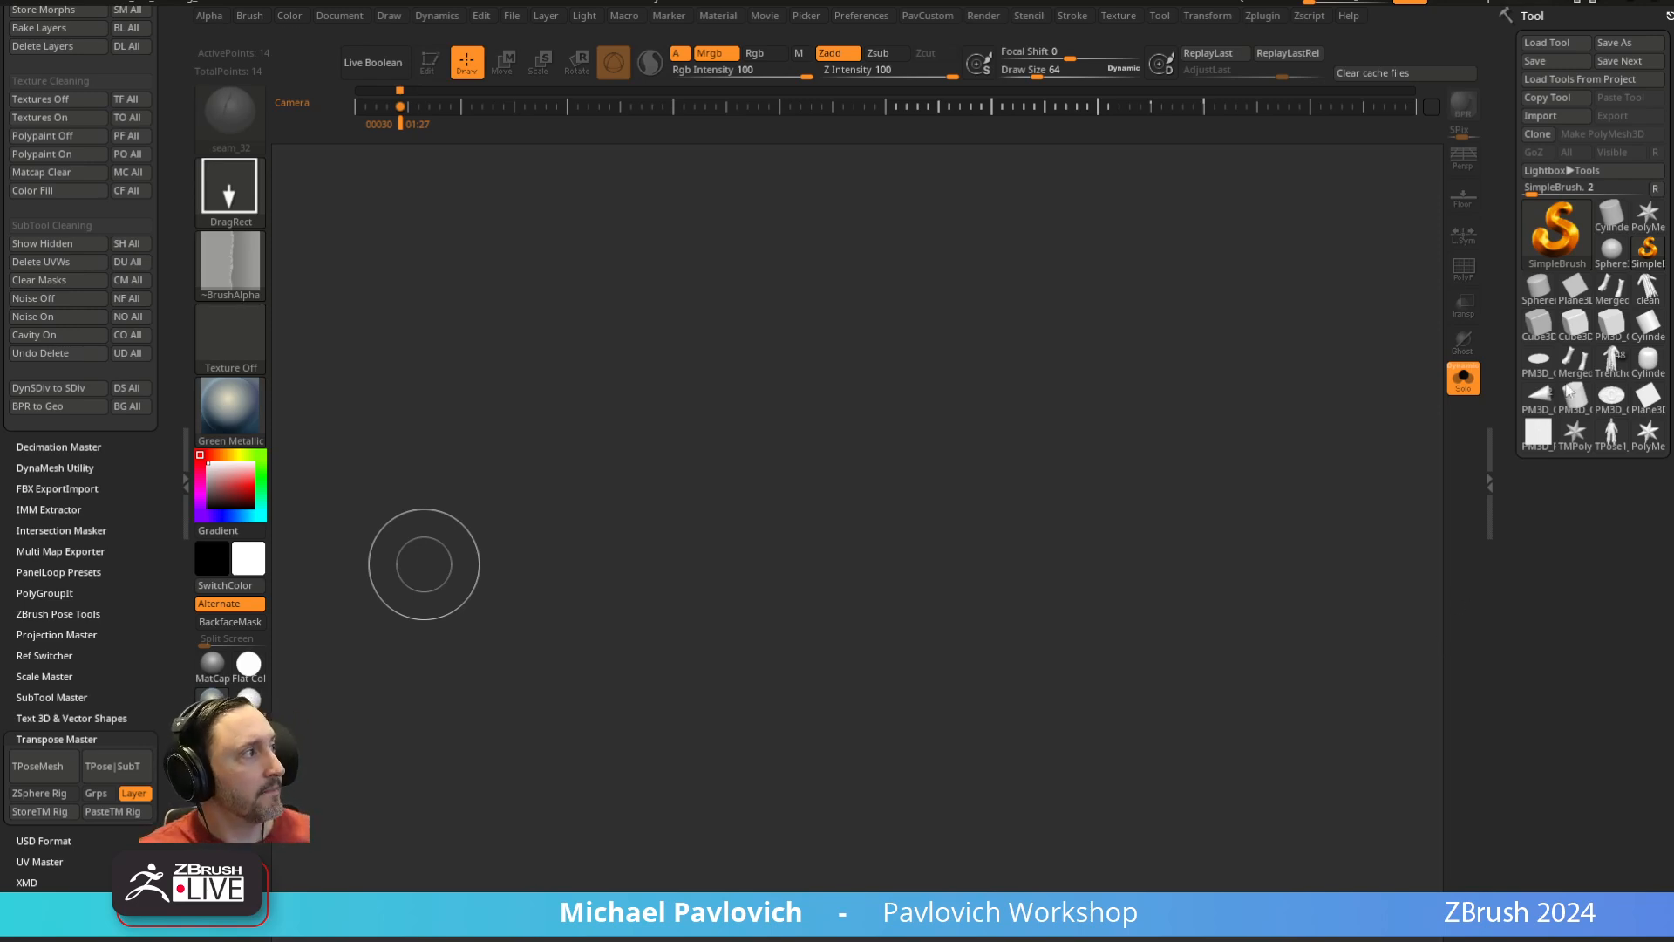
Draw the Trenchcoat tool back onto the canvas in Edit mode and turn off Solo to show the whole character
left_click(1613, 361)
left_click_drag(757, 484, 823, 754)
key("t")
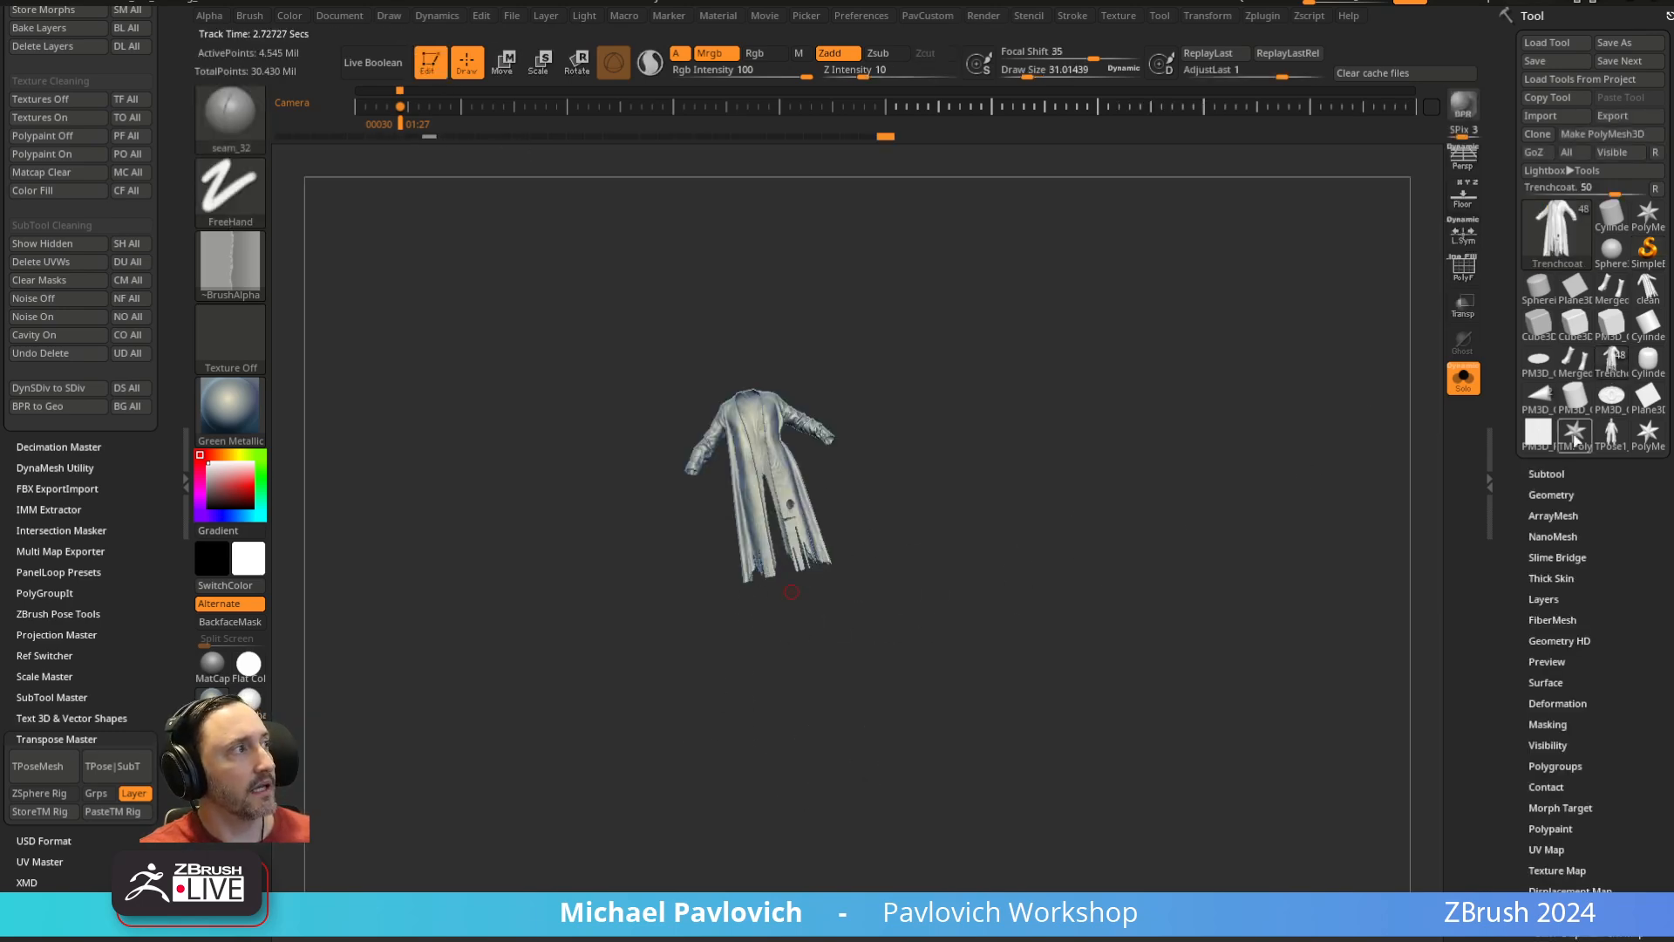
left_click(1478, 384)
key("f")
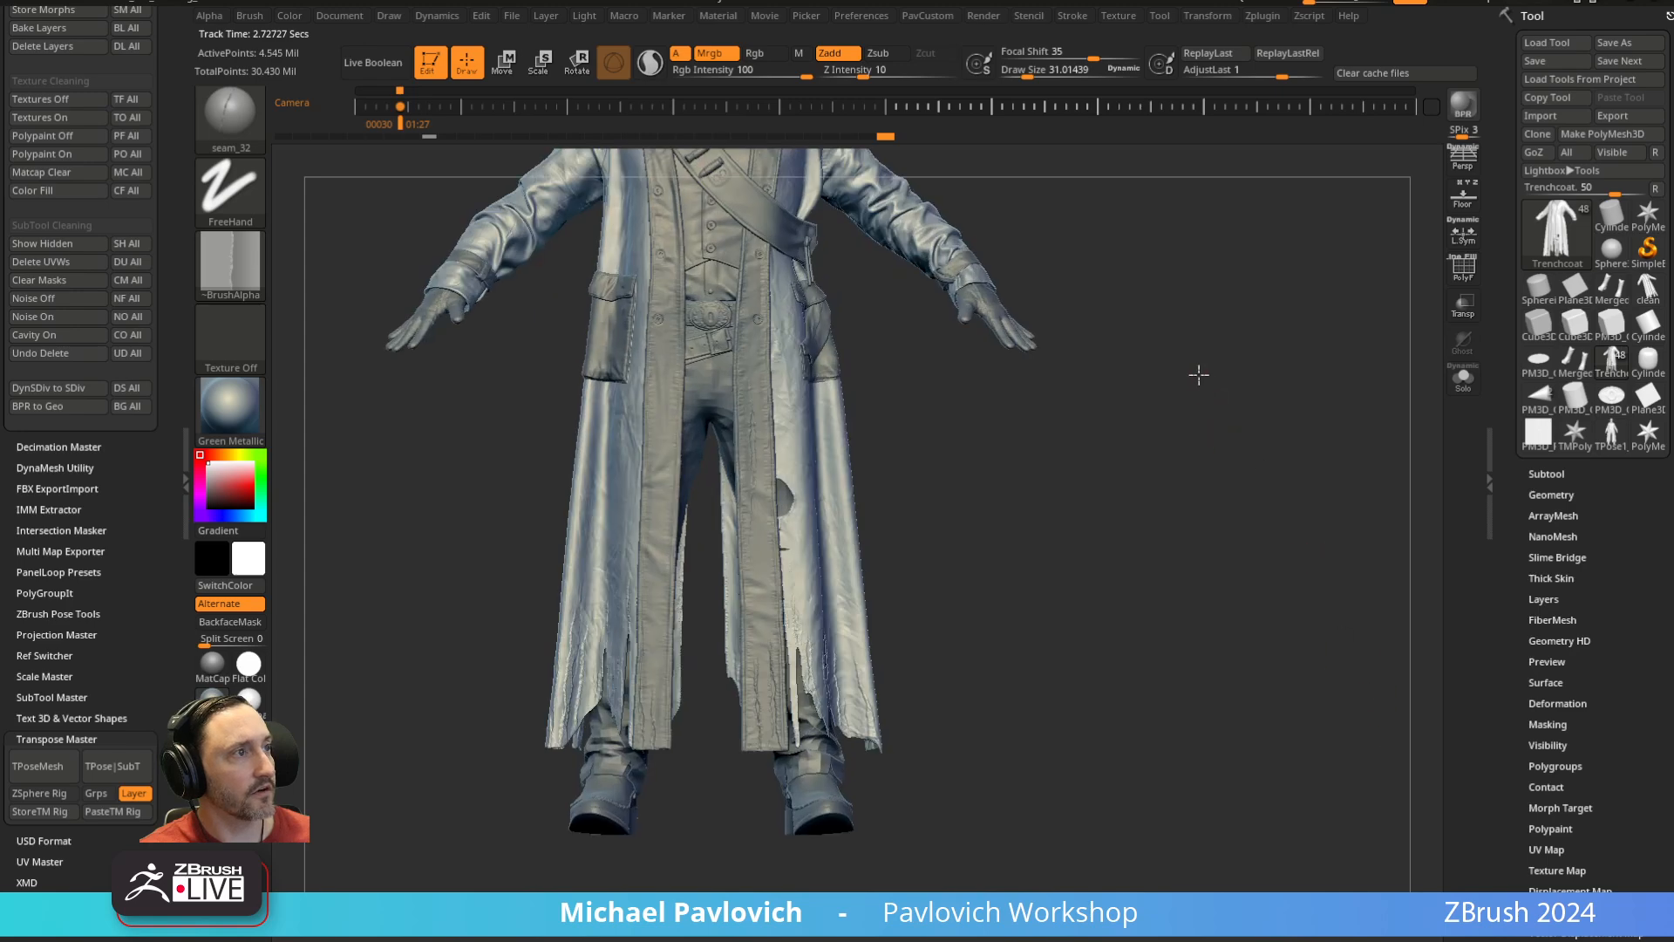
left_click_drag(1217, 518, 1269, 551)
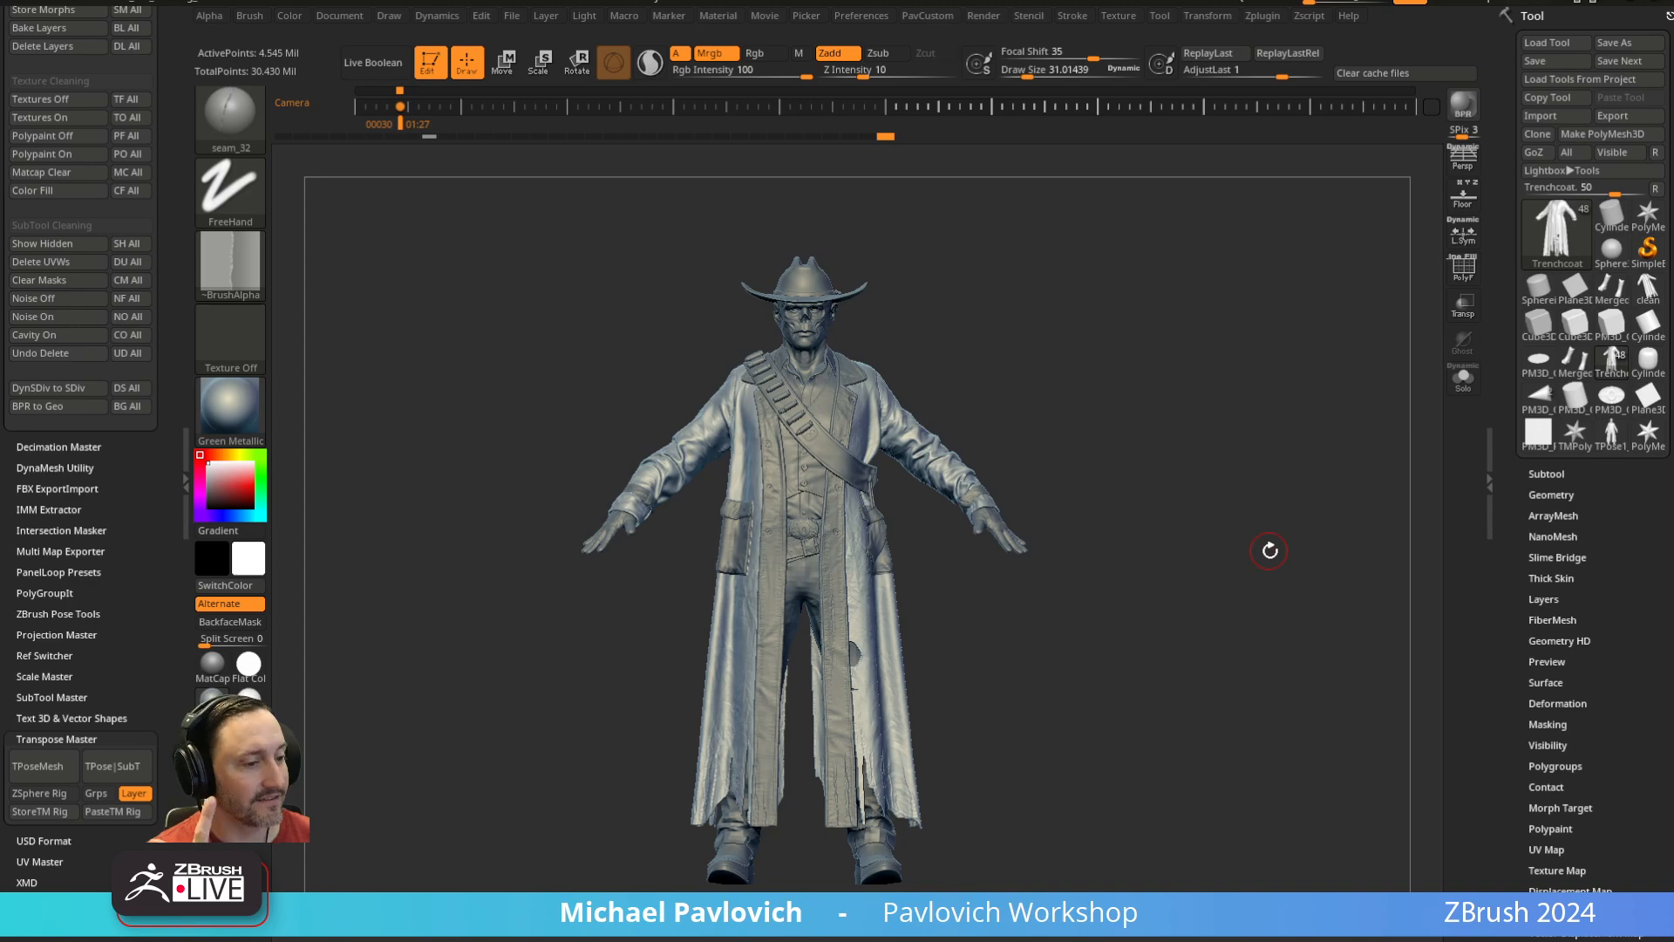
Switch to the Chrome browser and look through the artworks on the artist's ArtStation portfolio page
key("alt+Tab")
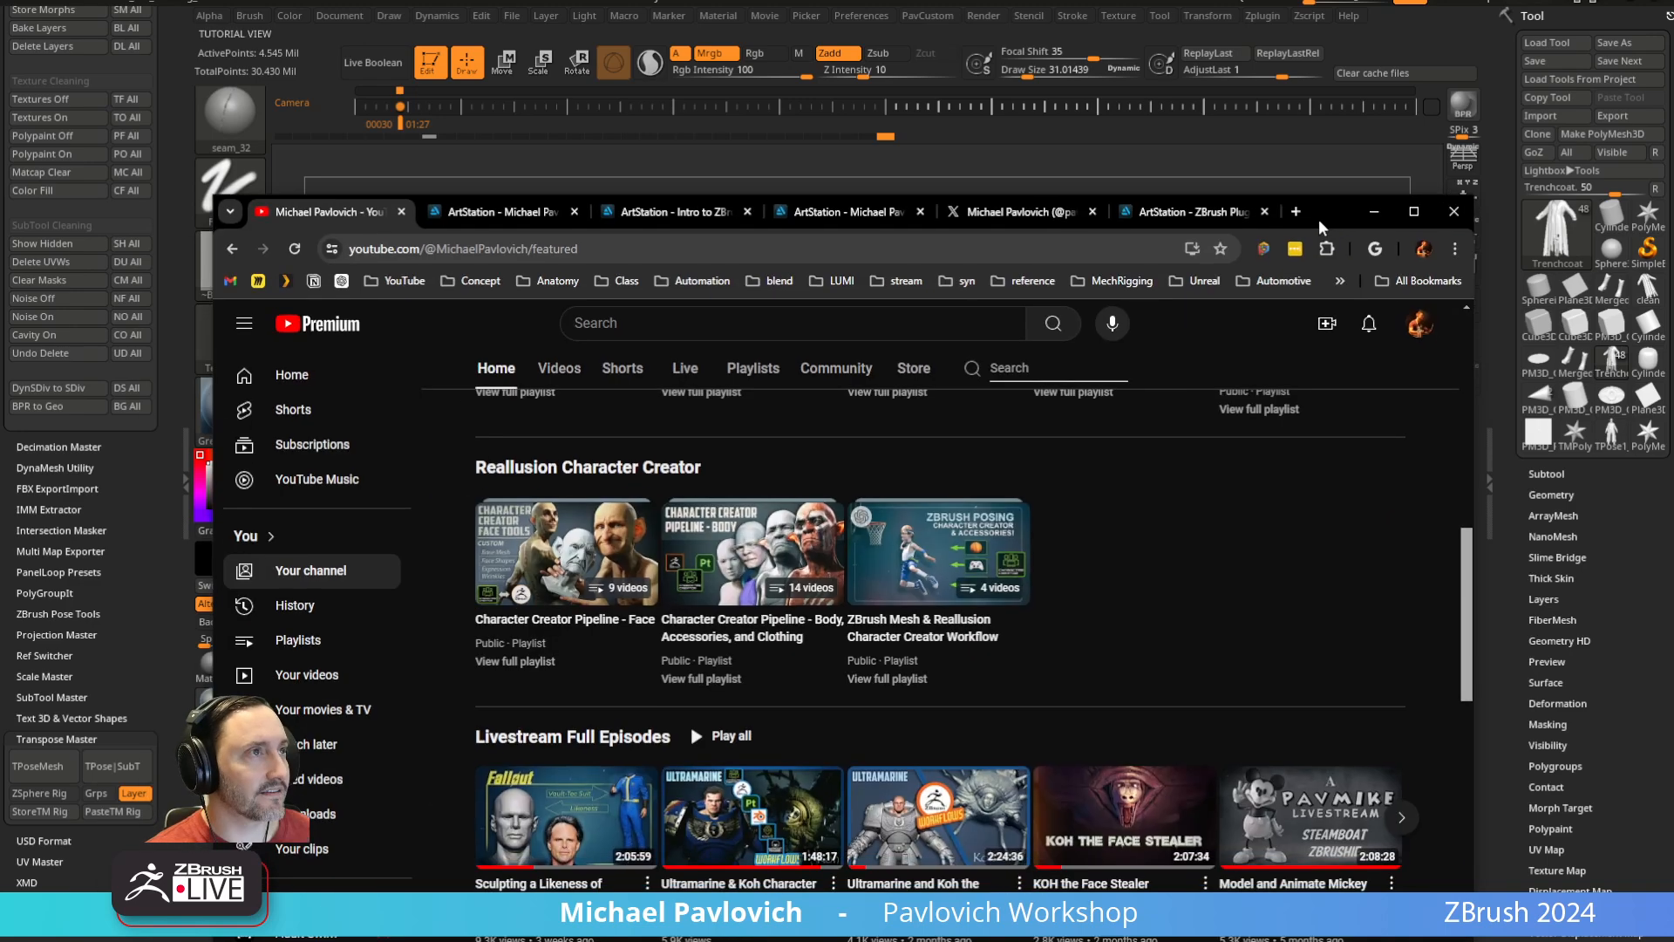
left_click(493, 196)
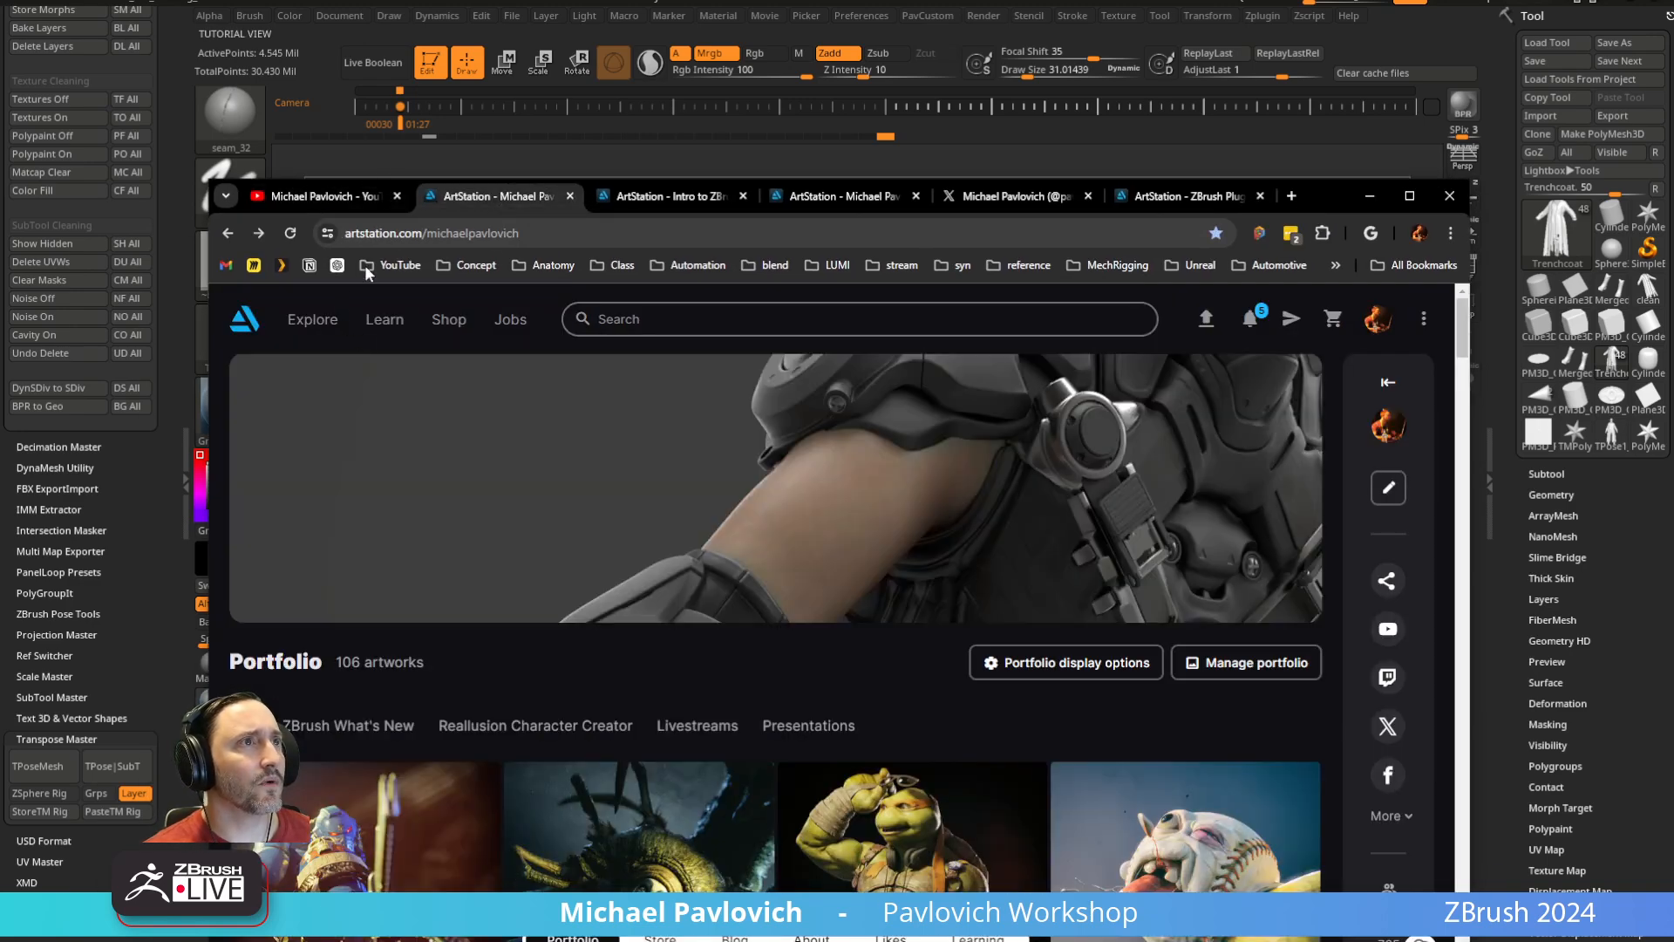
left_click(410, 235)
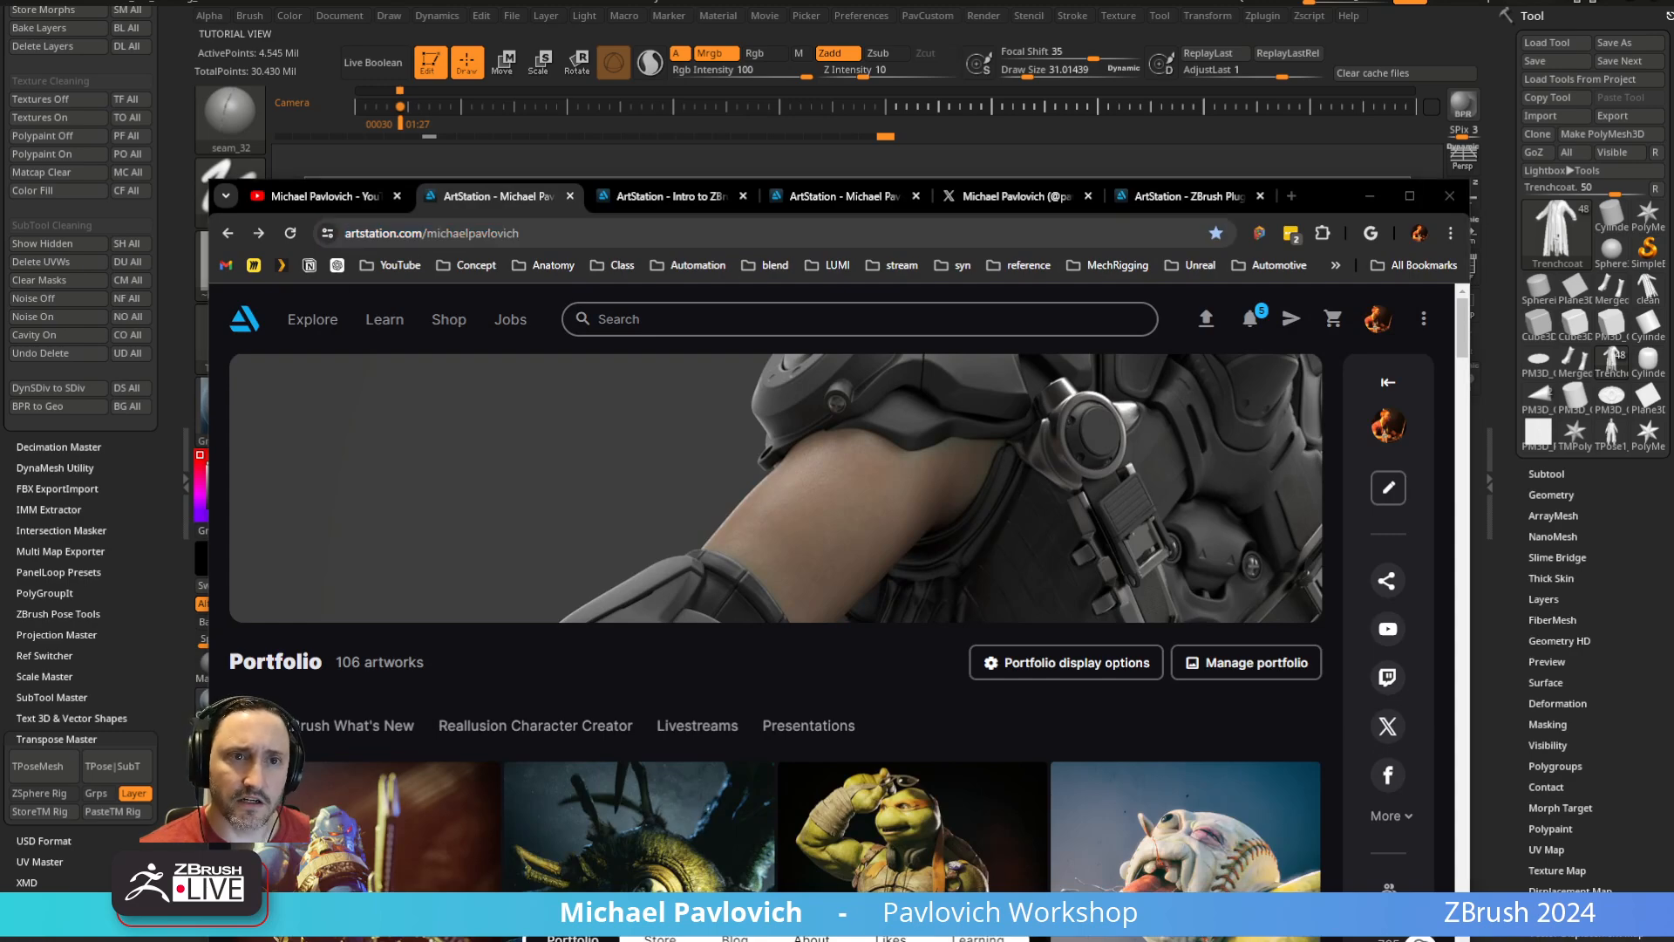
scroll(714, 560, "down", 4)
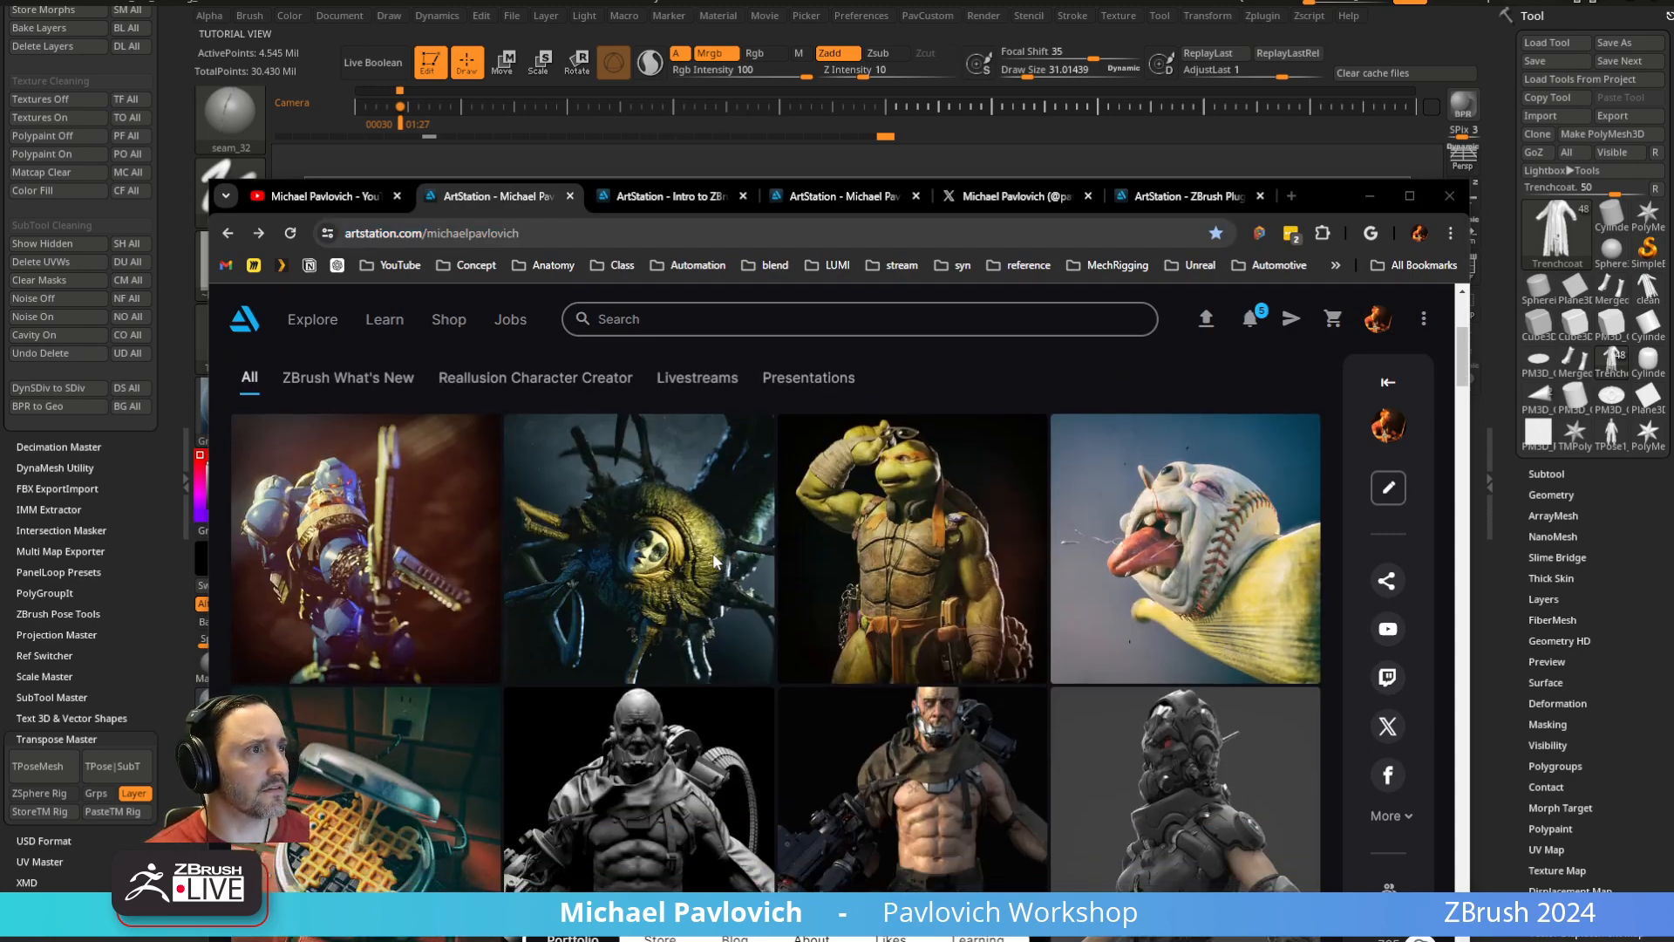
scroll(689, 555, "down", 3)
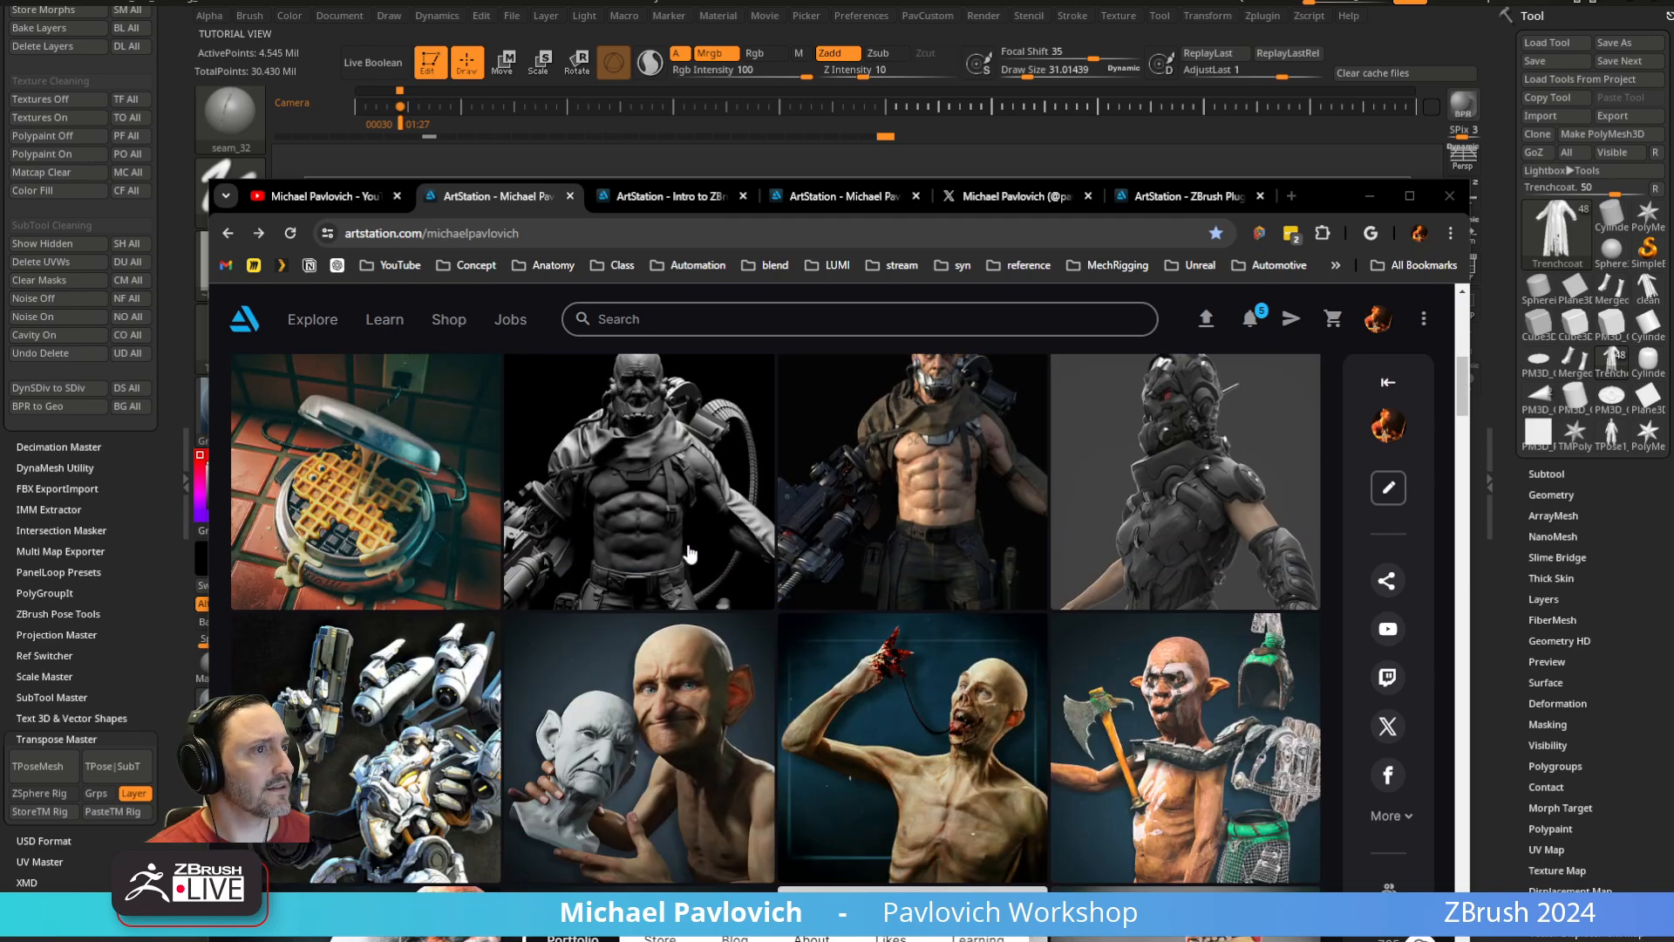
scroll(689, 555, "up", 3)
scroll(689, 554, "down", 6)
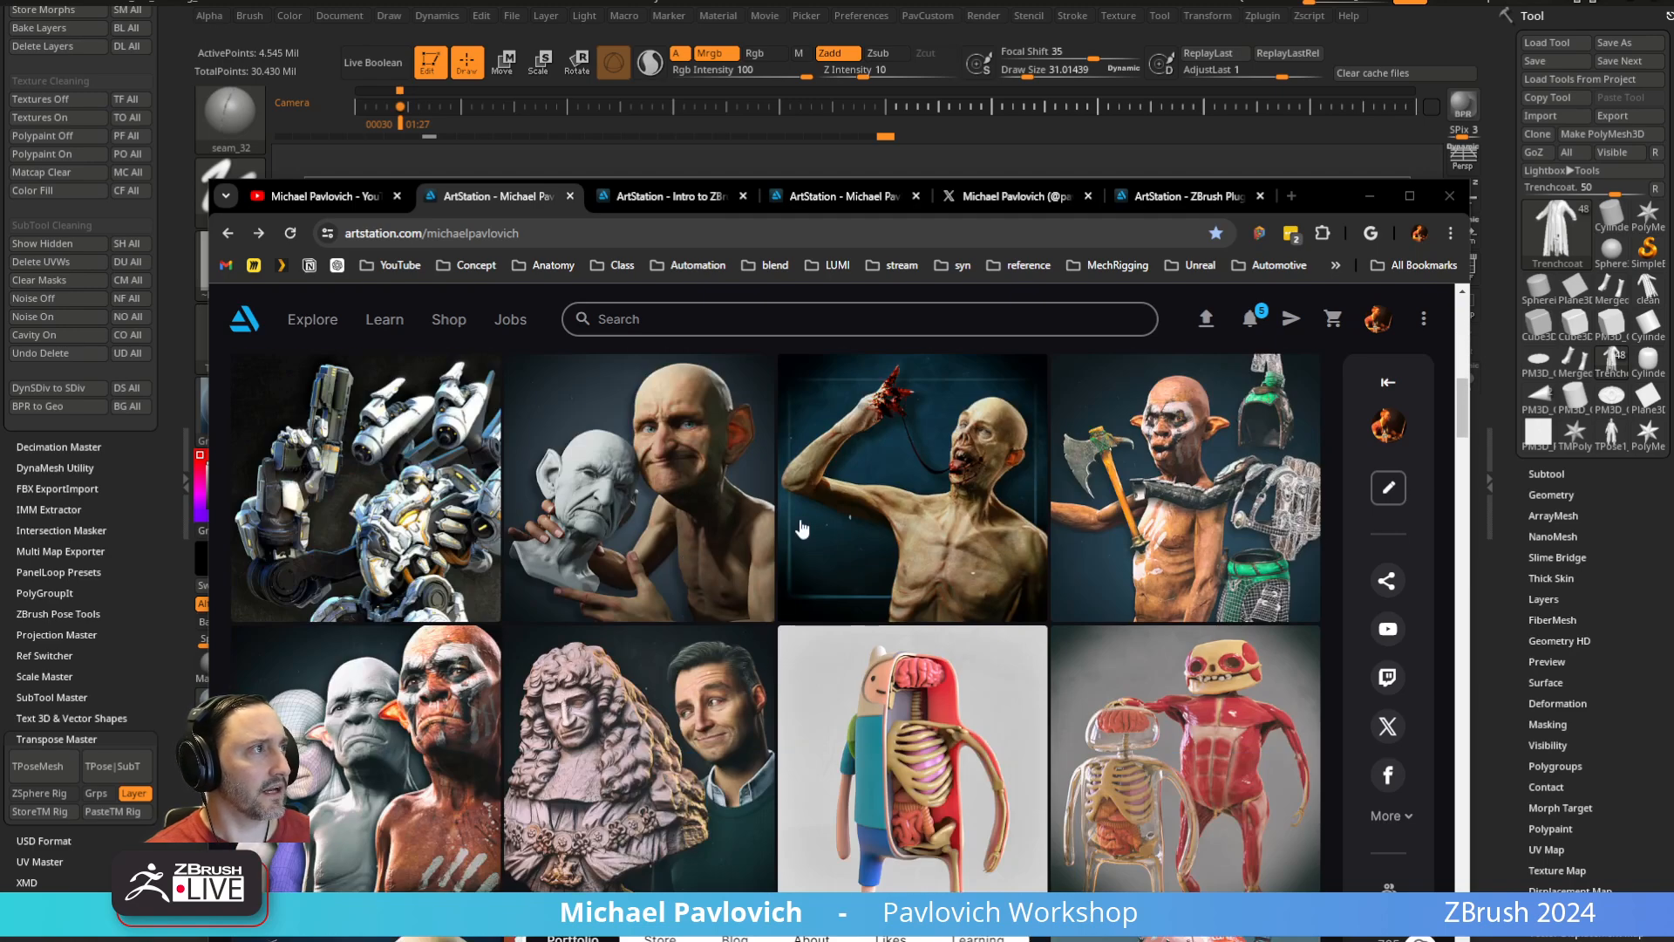
Open the Goblin Body & Head Pipeline artwork and skim through its preview video to near the end
left_click(443, 686)
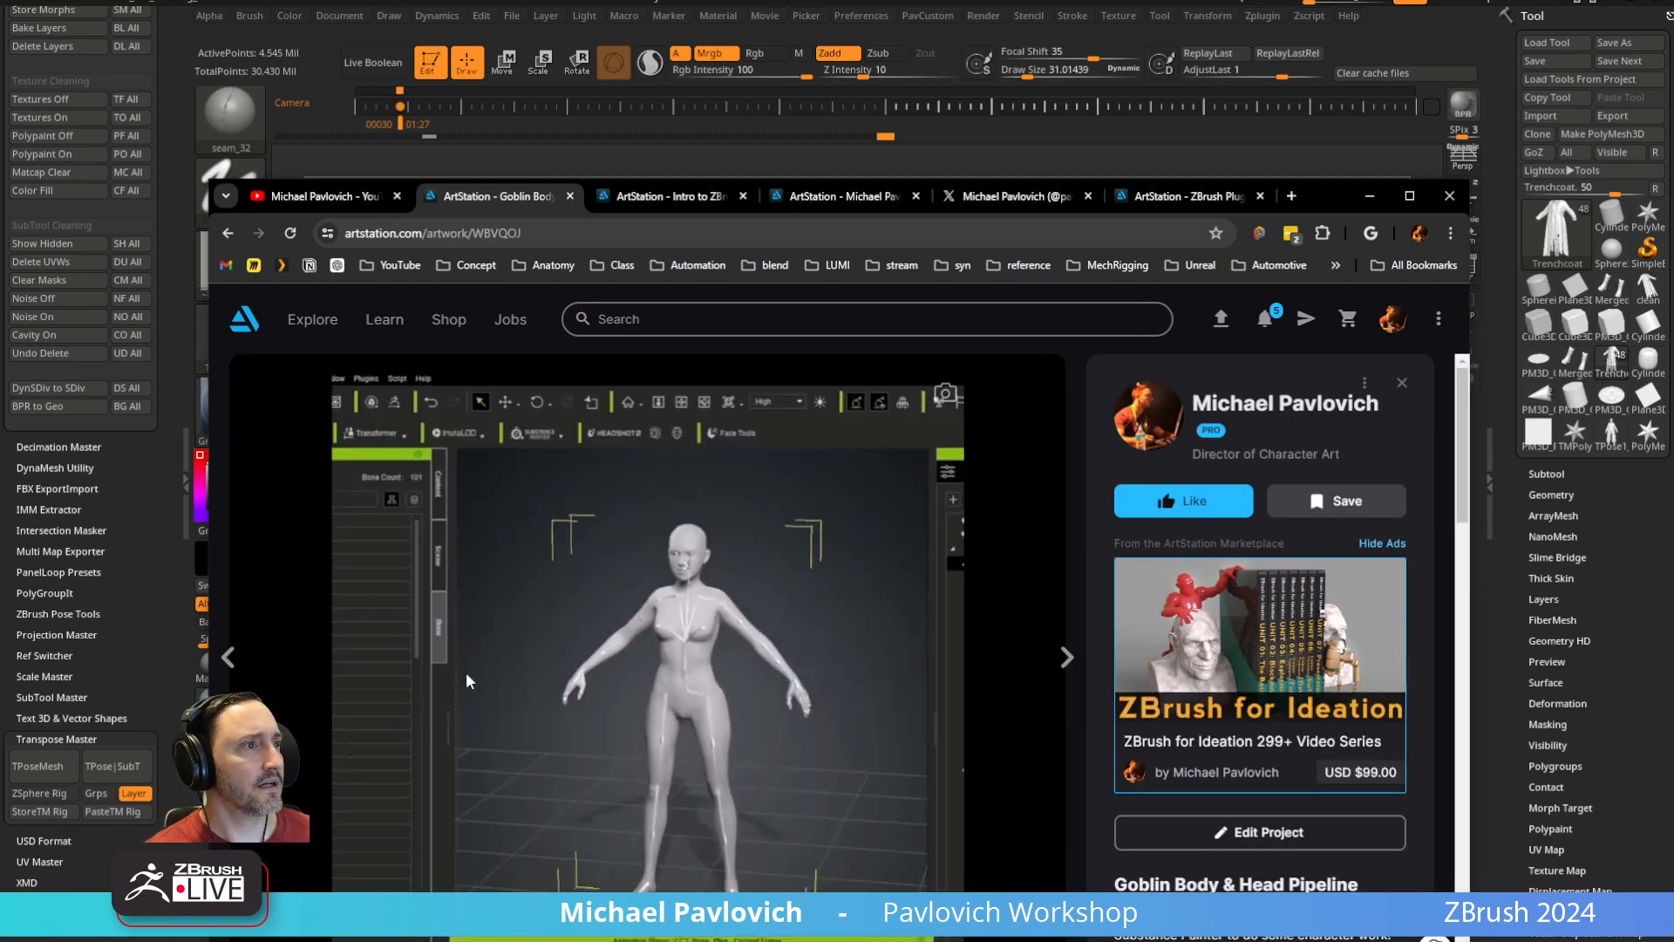
left_click(511, 895)
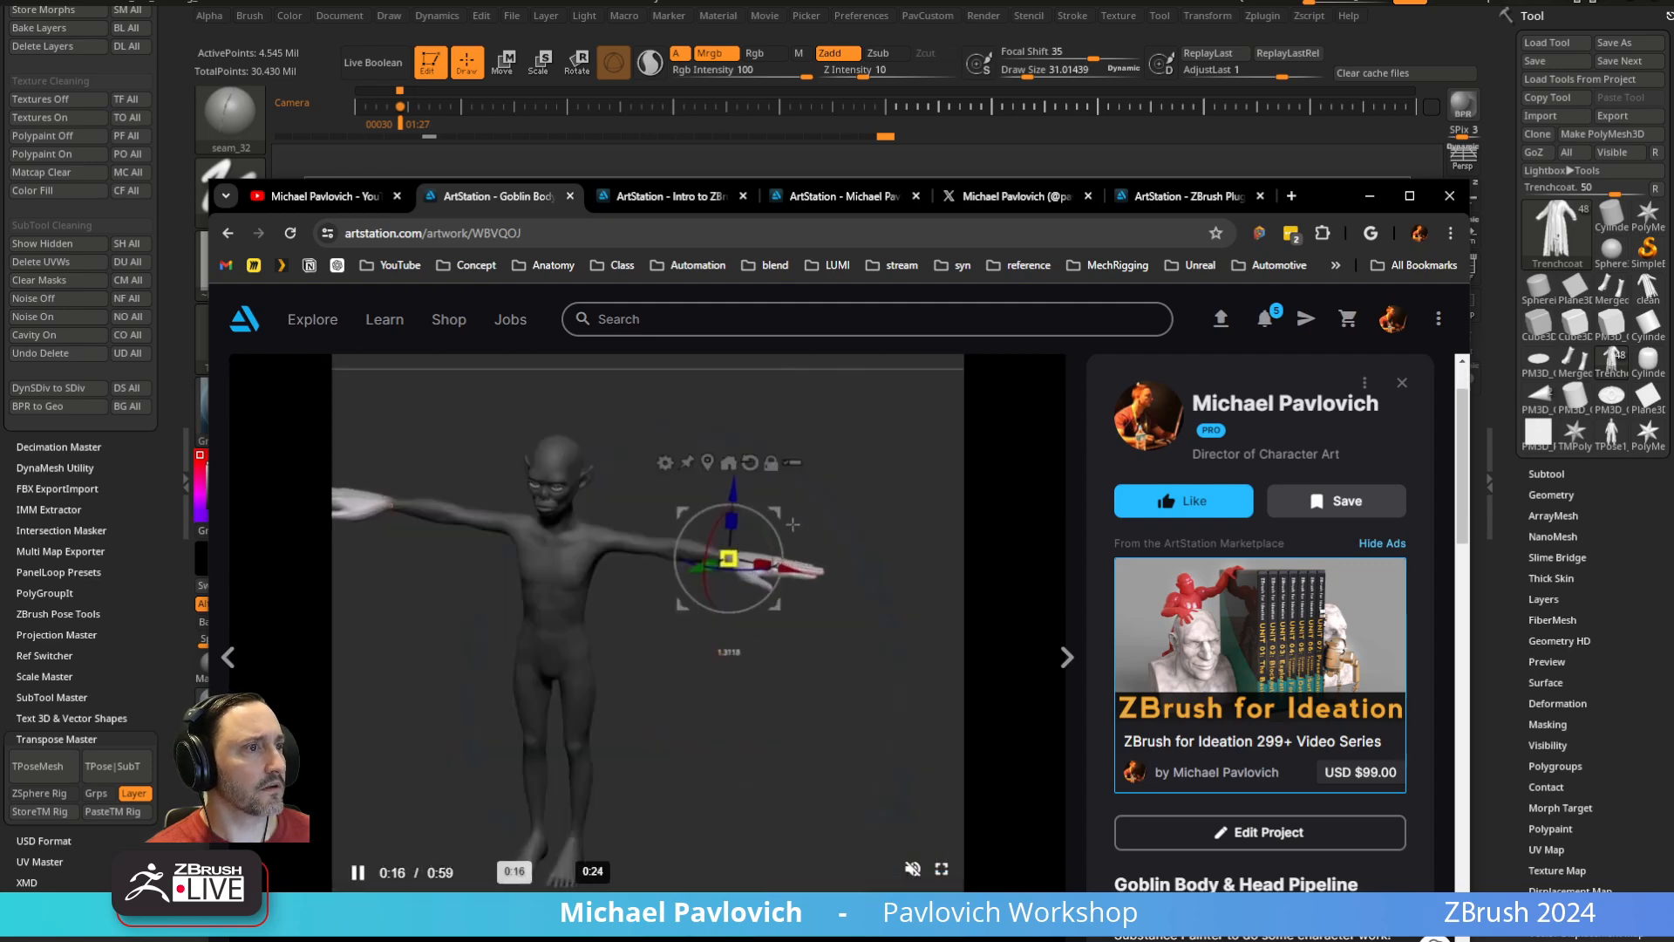
left_click(591, 895)
left_click(671, 896)
left_click_drag(671, 895, 826, 895)
Play the embedded "01 Character Creator Neutral Body and Morphs" video on the artwork page and open it on YouTube
scroll(851, 870, "down", 6)
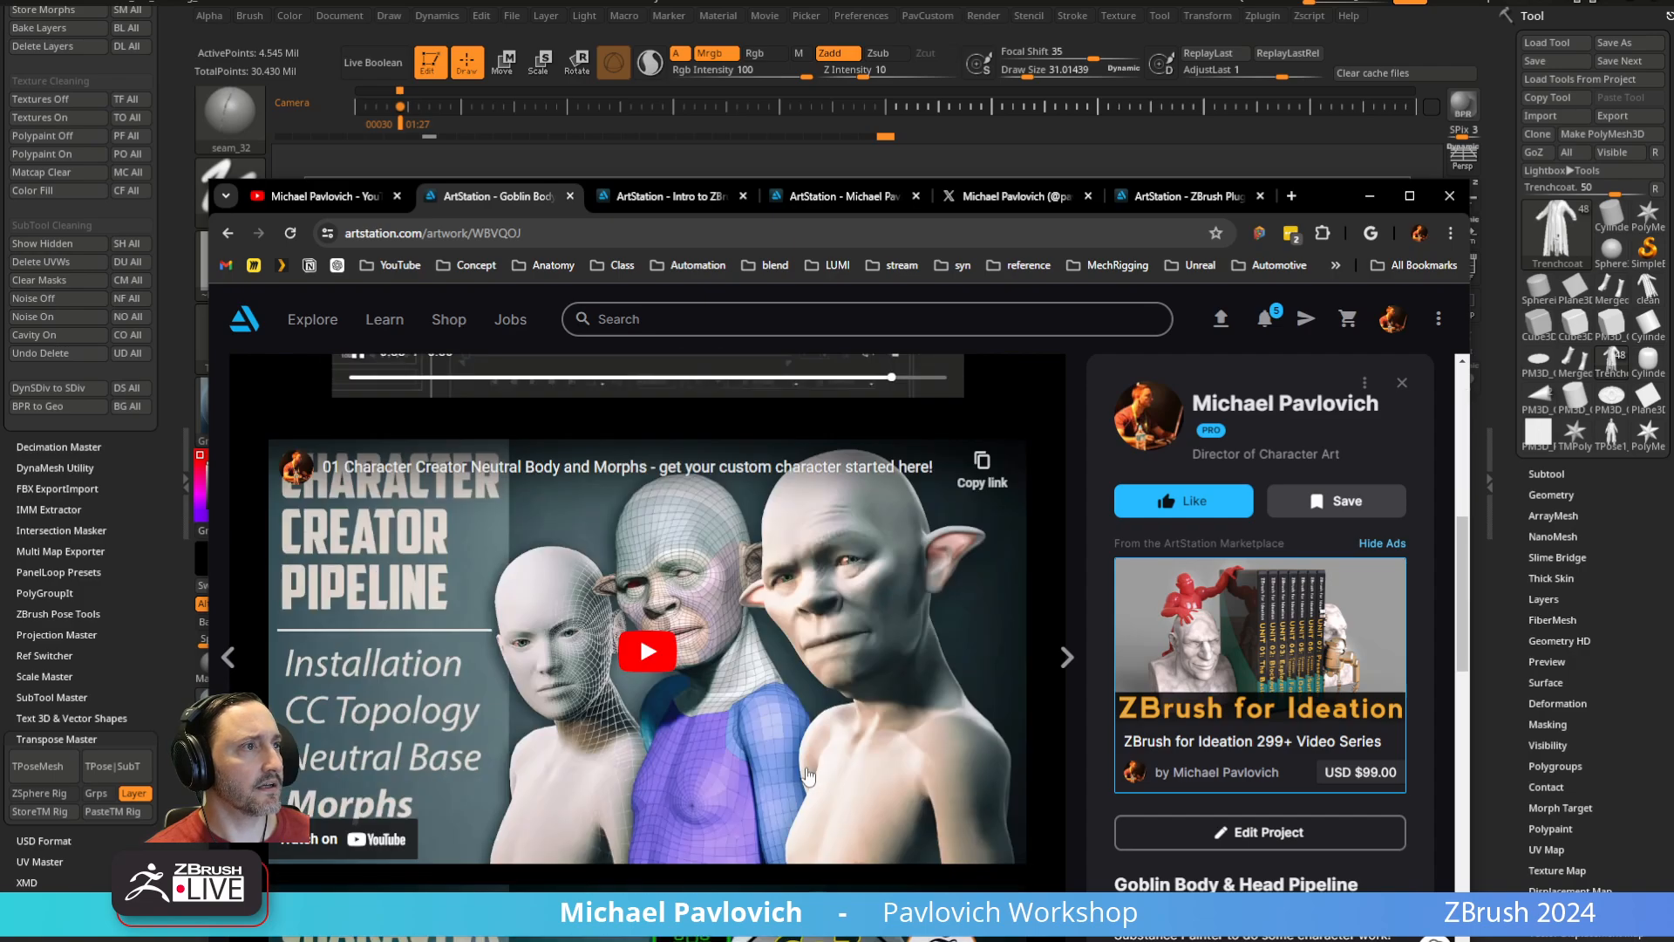
scroll(807, 774, "up", 3)
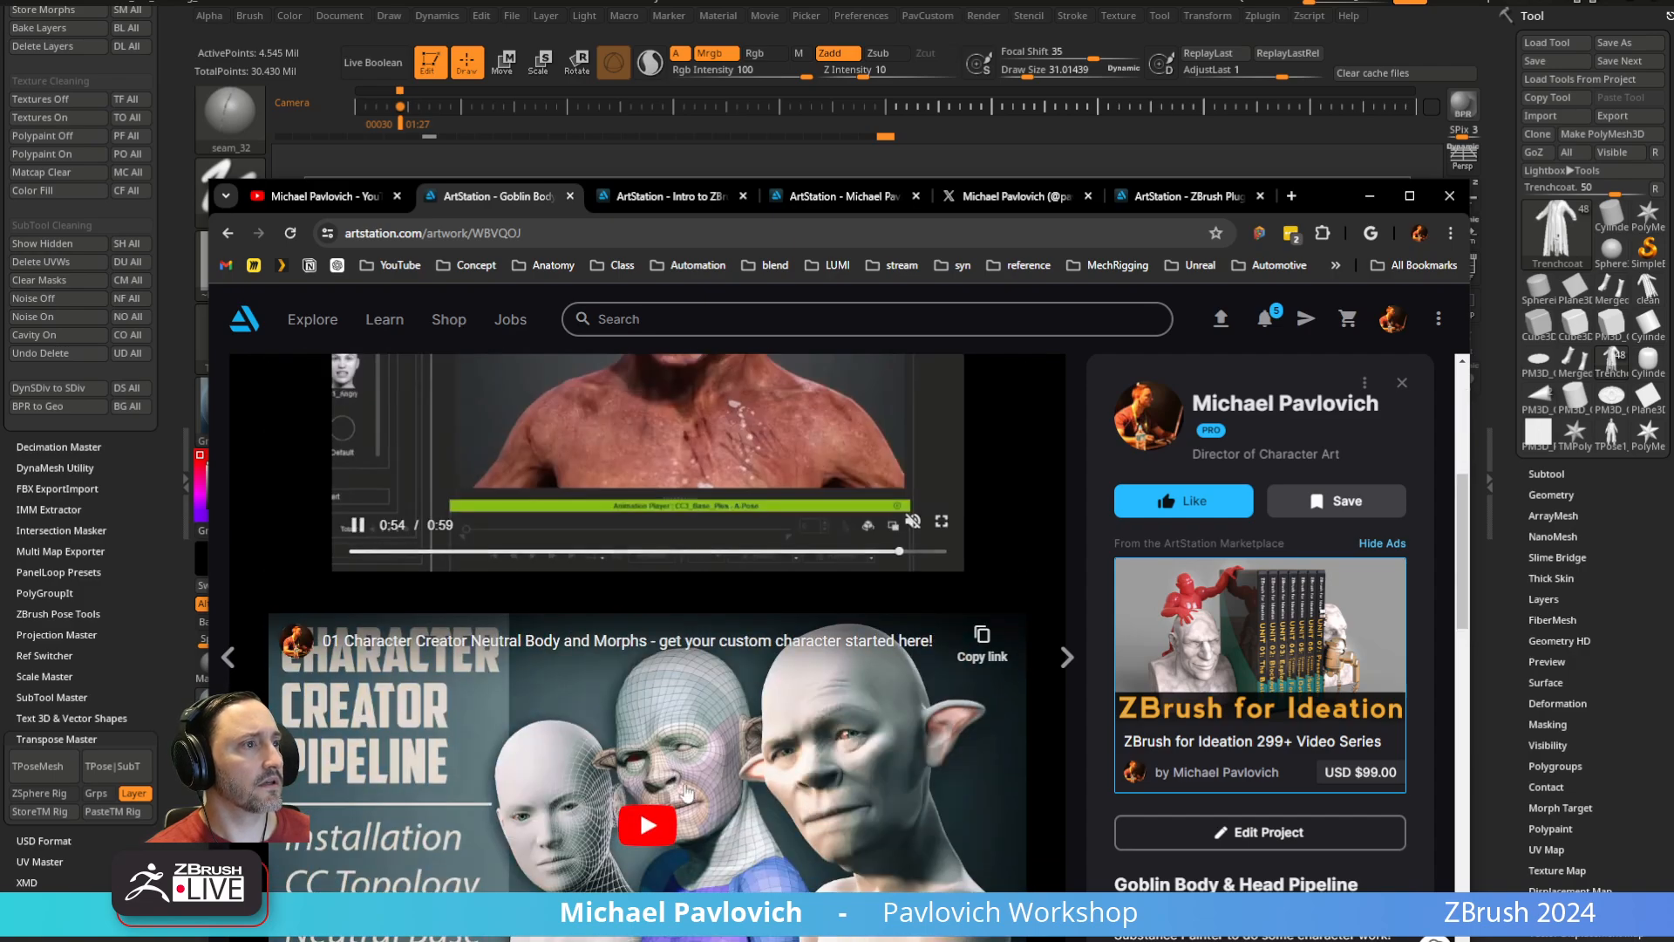
left_click(807, 776)
scroll(807, 780, "down", 8)
scroll(848, 663, "up", 4)
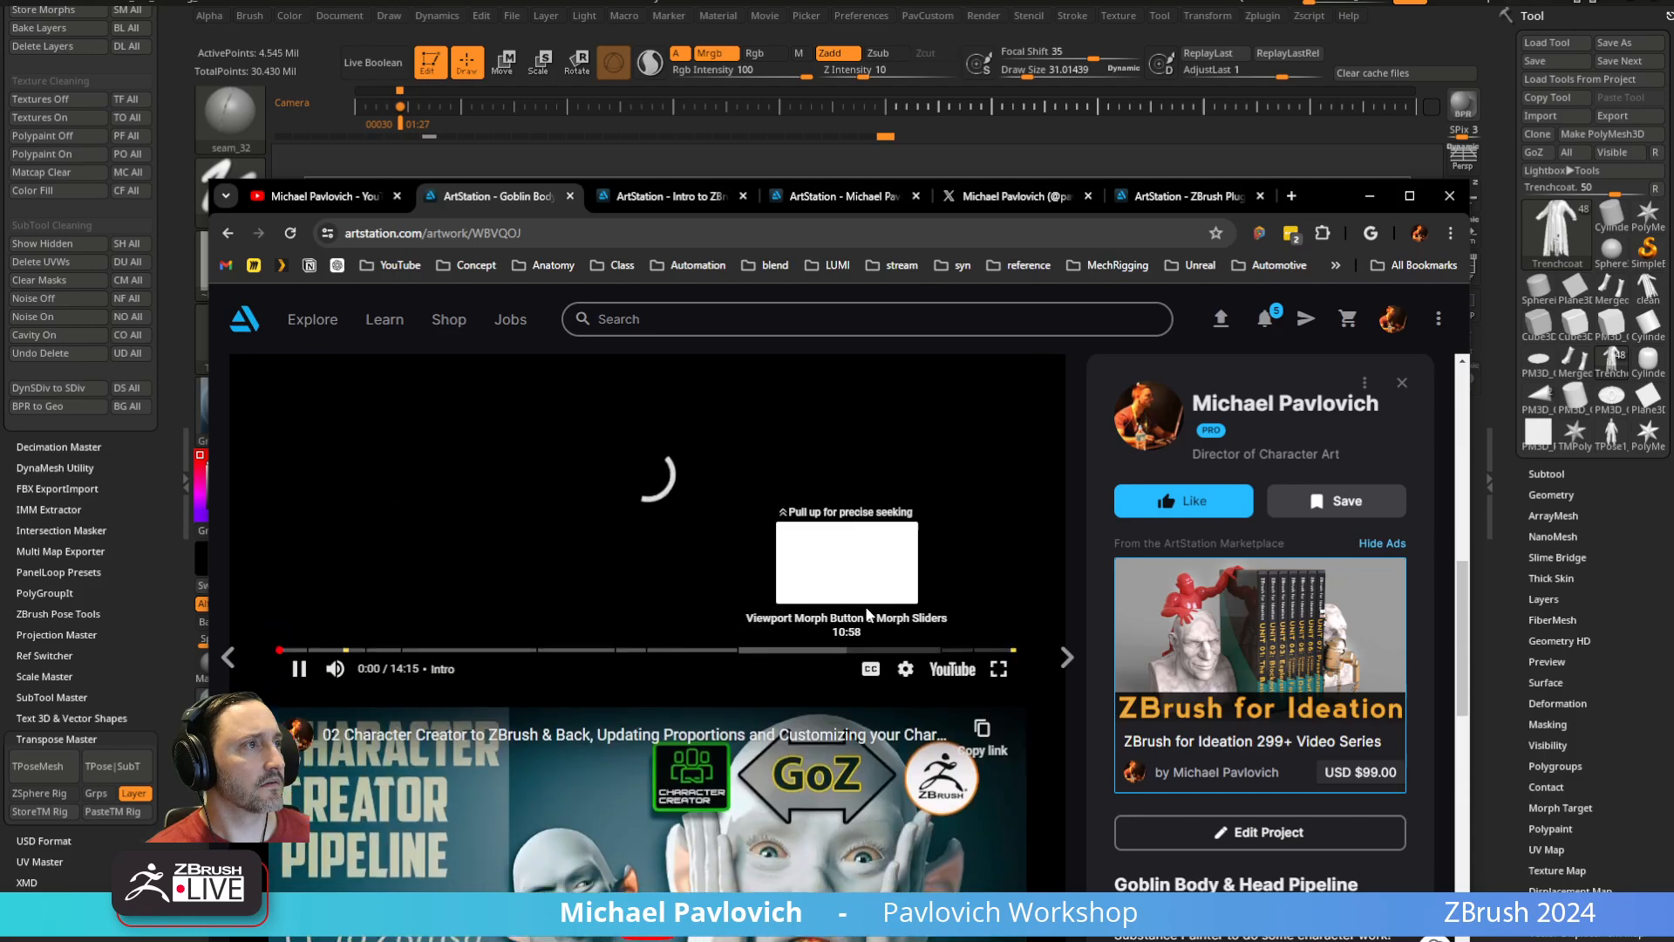
left_click(952, 668)
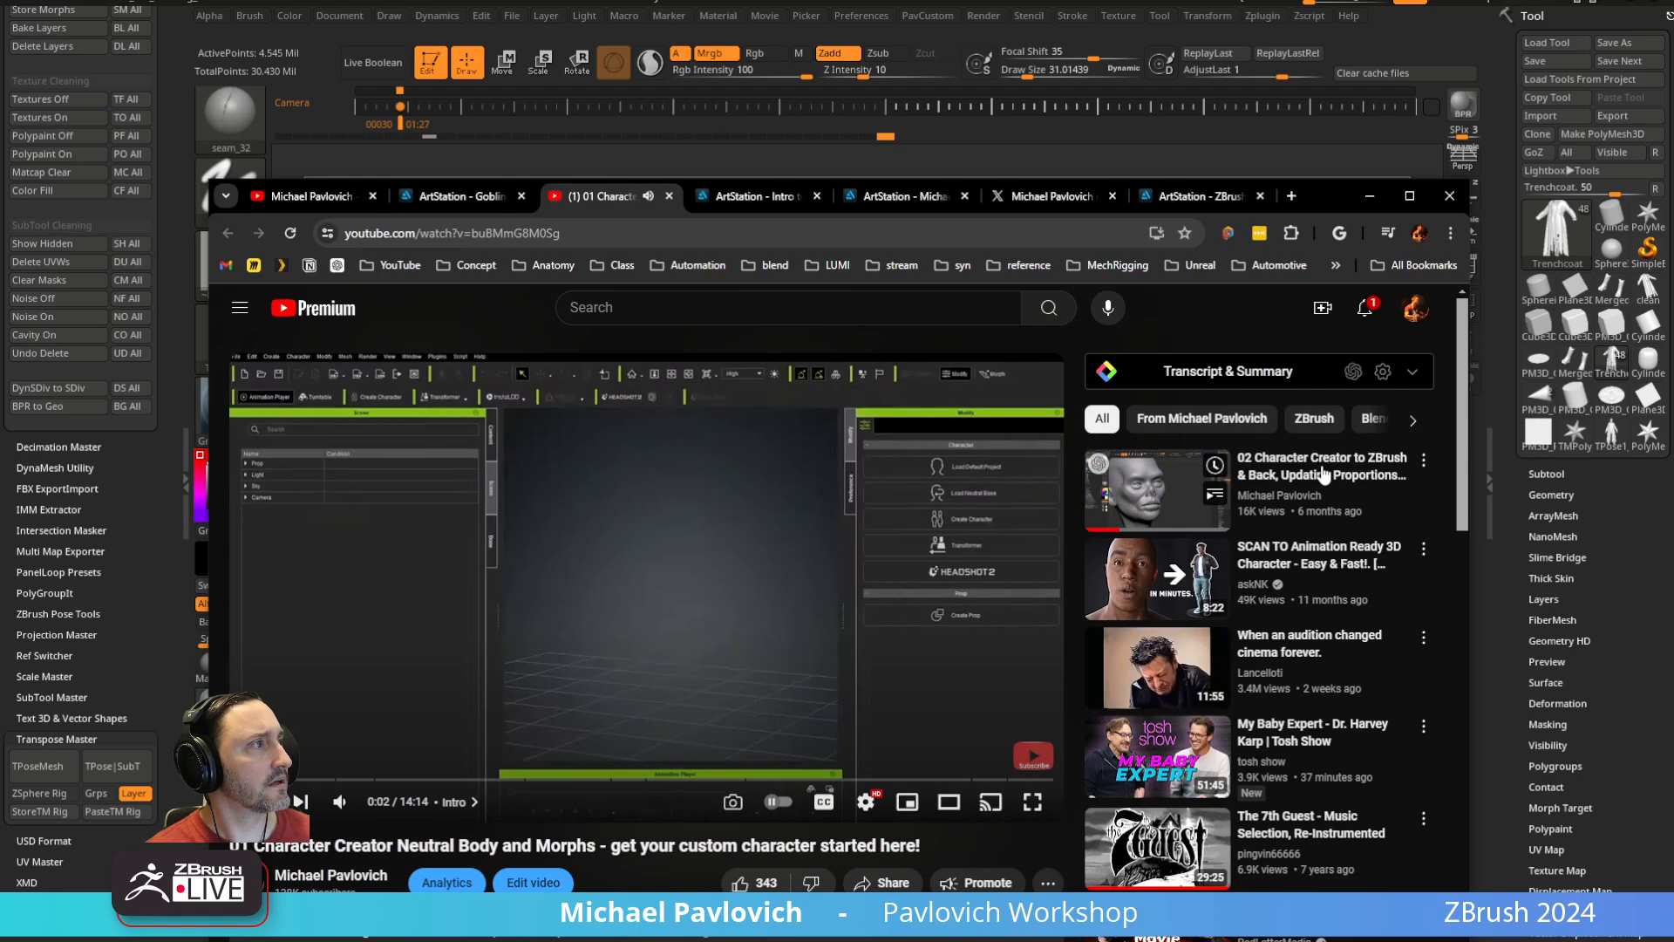
Open the bookmarked channel videos page, look through the uploaded ZBrush and Character Creator tutorials, and return to ZBrush
left_click(400, 265)
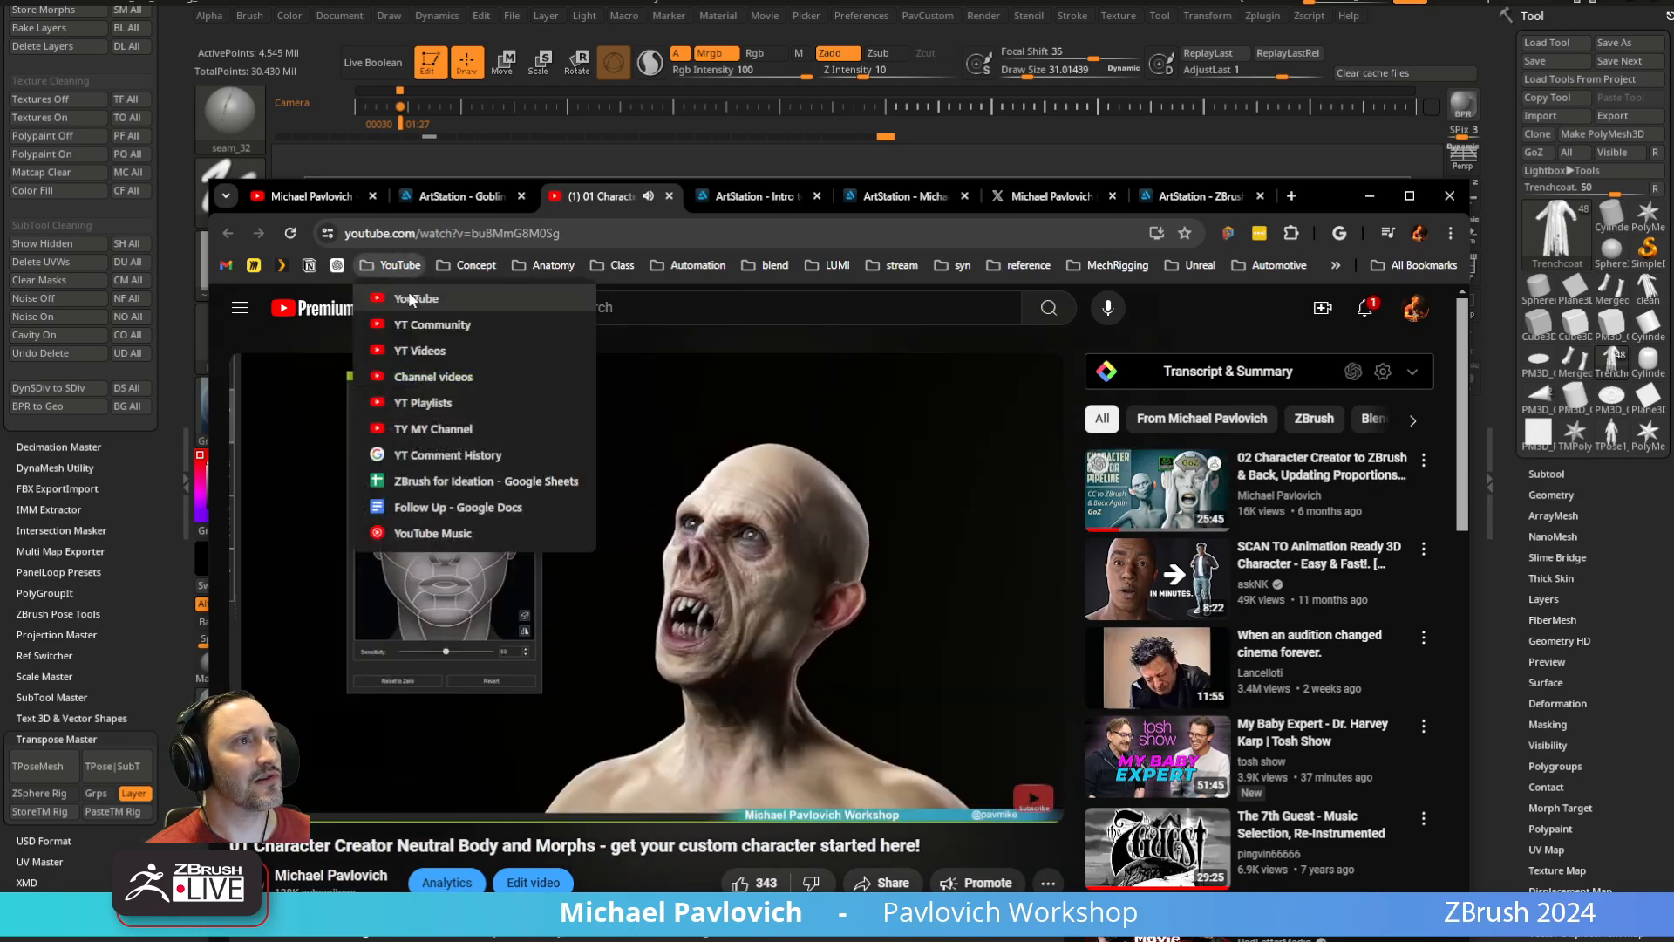
left_click(419, 376)
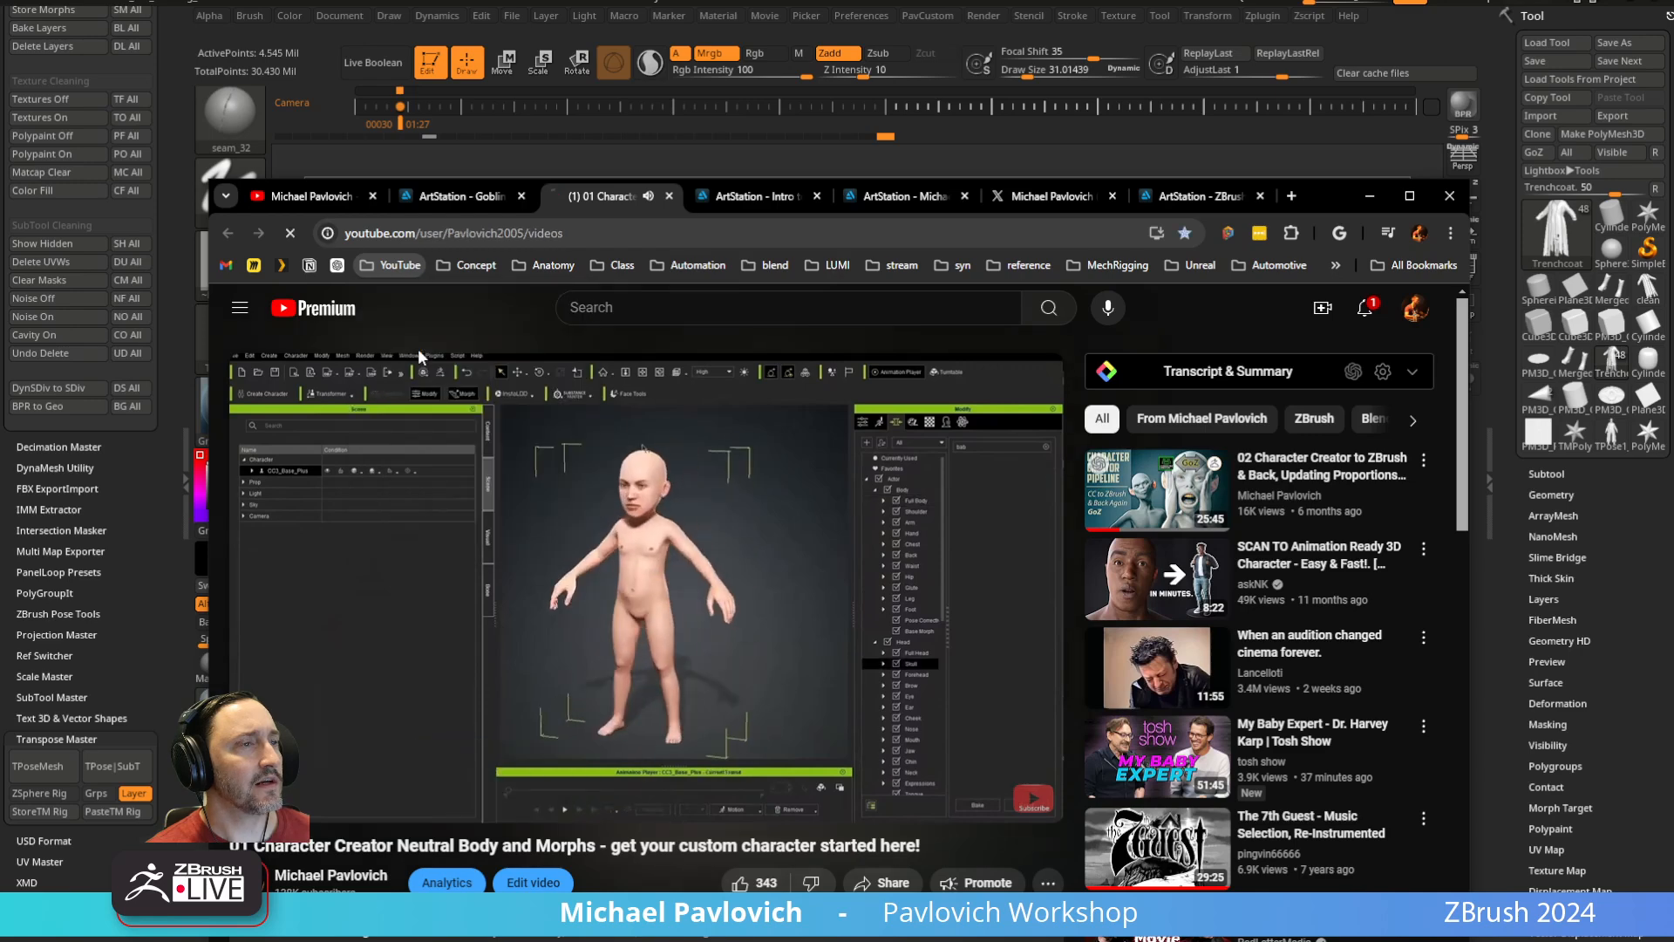
scroll(418, 357, "down", 4)
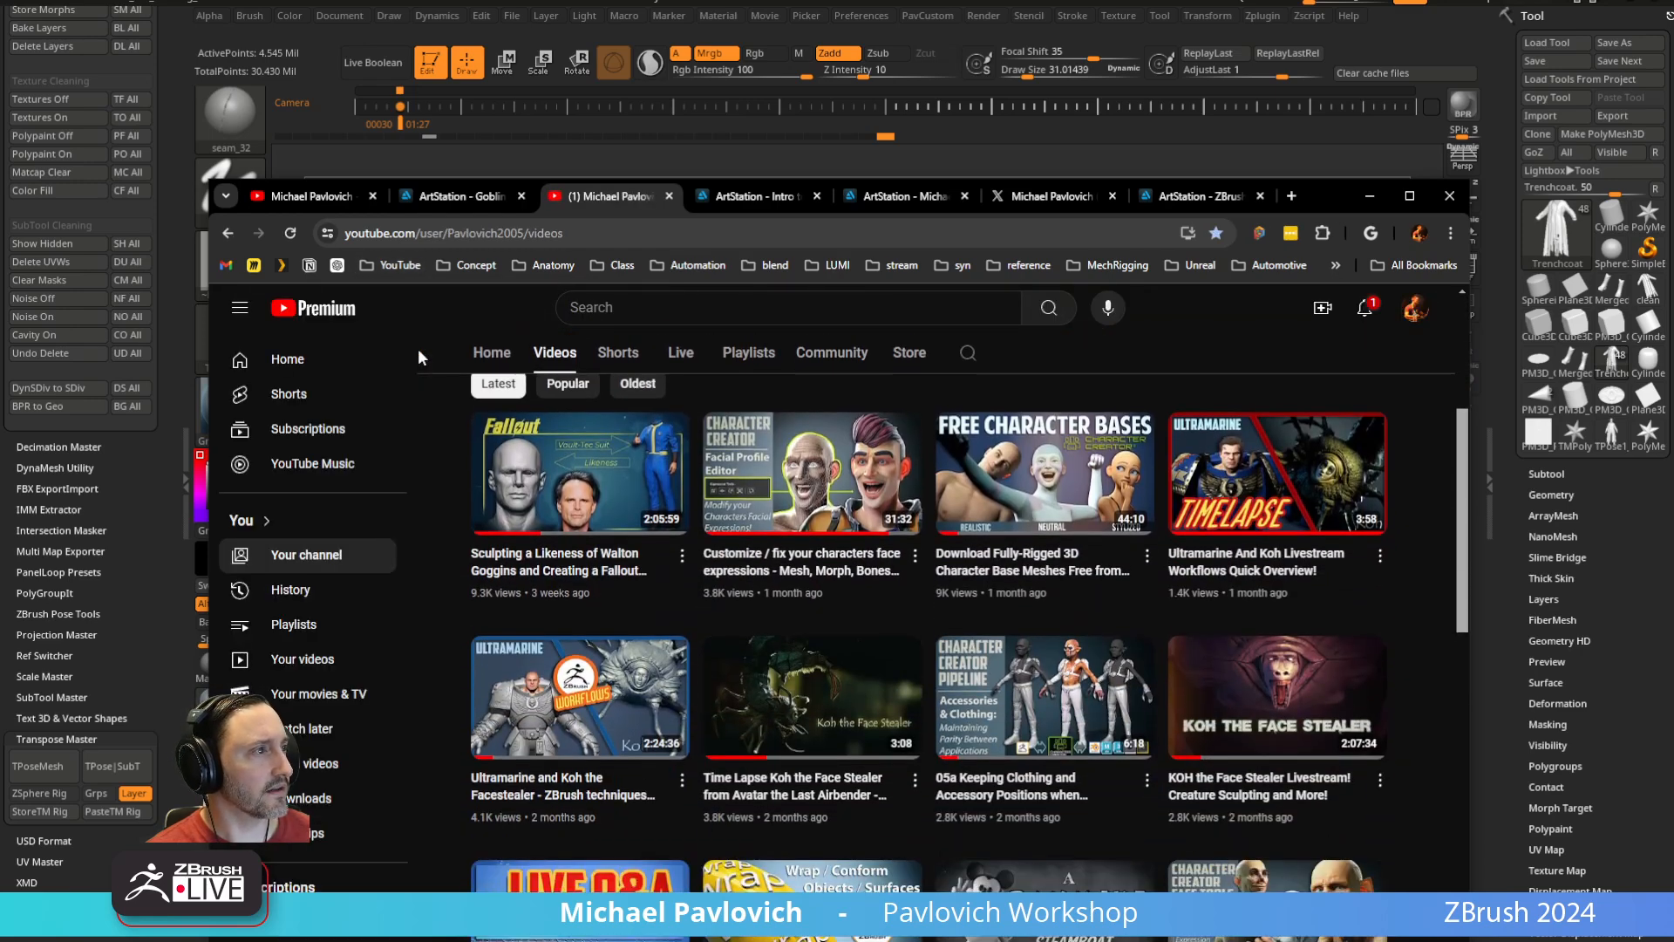
scroll(418, 356, "down", 4)
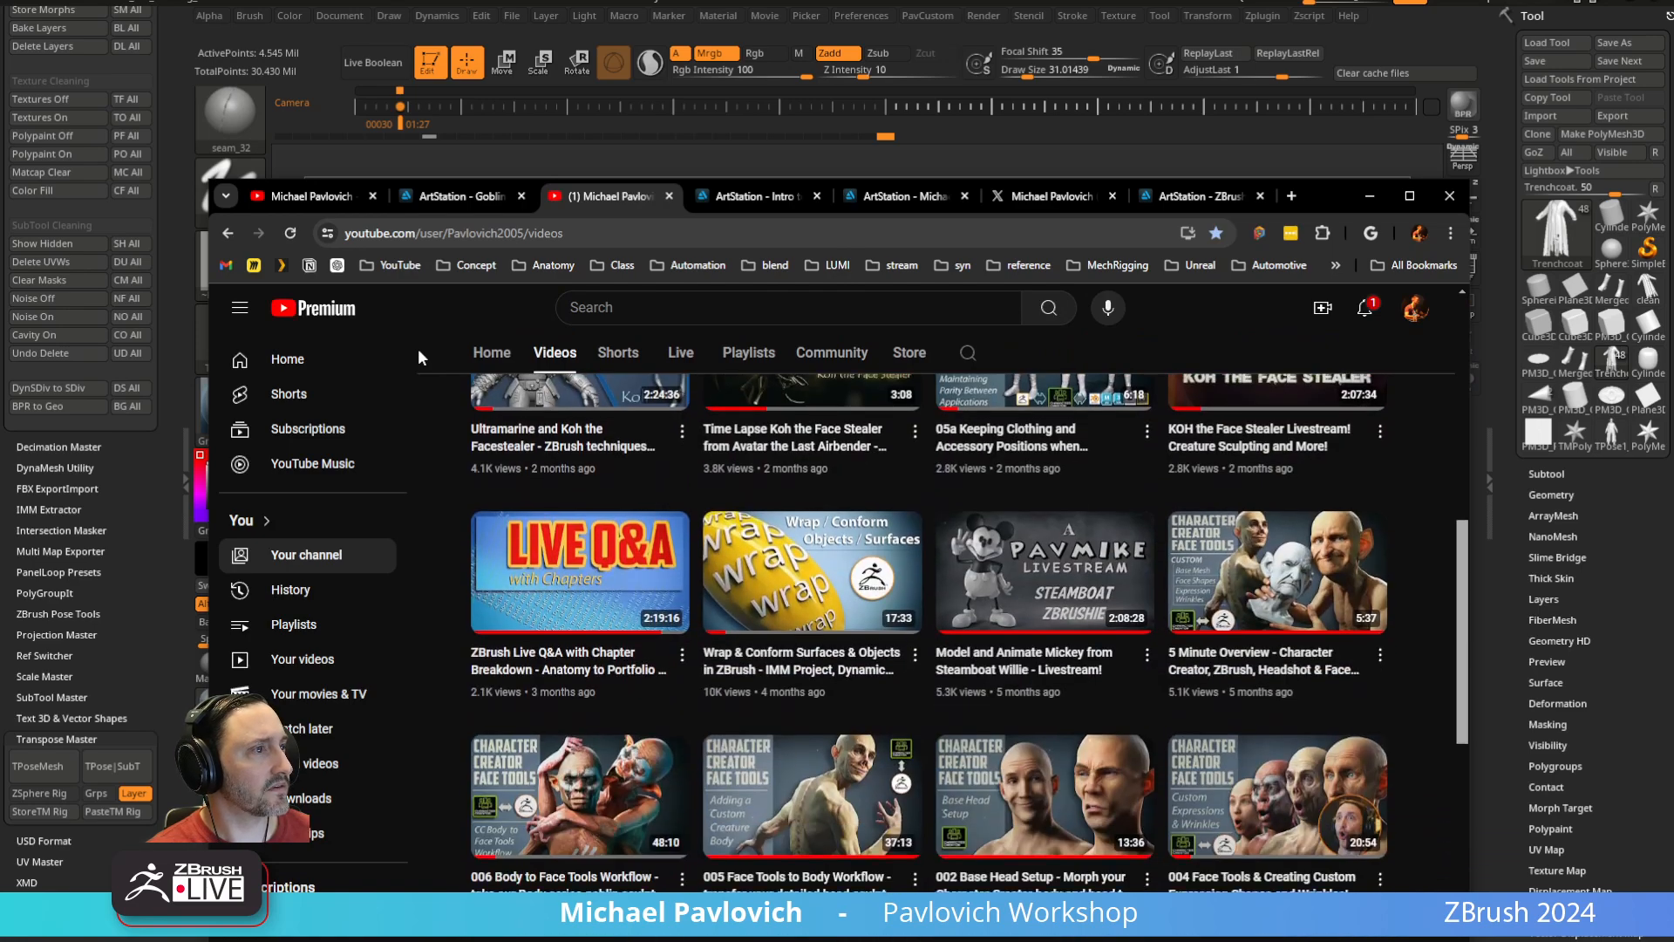
scroll(417, 348, "down", 5)
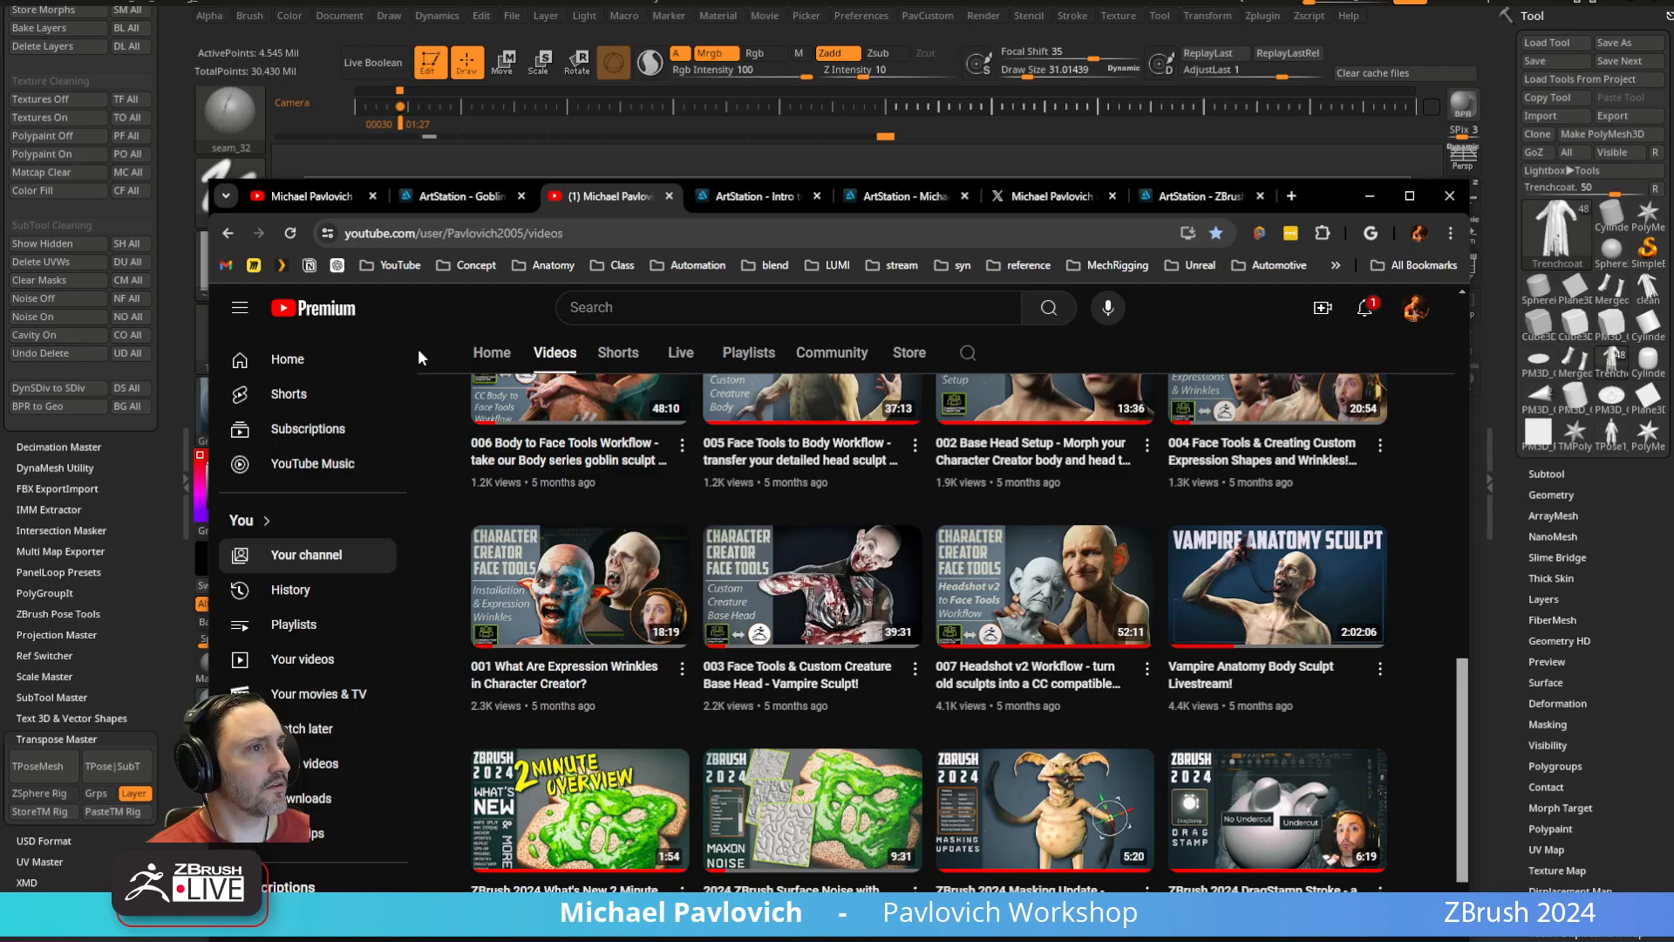
scroll(417, 348, "down", 2)
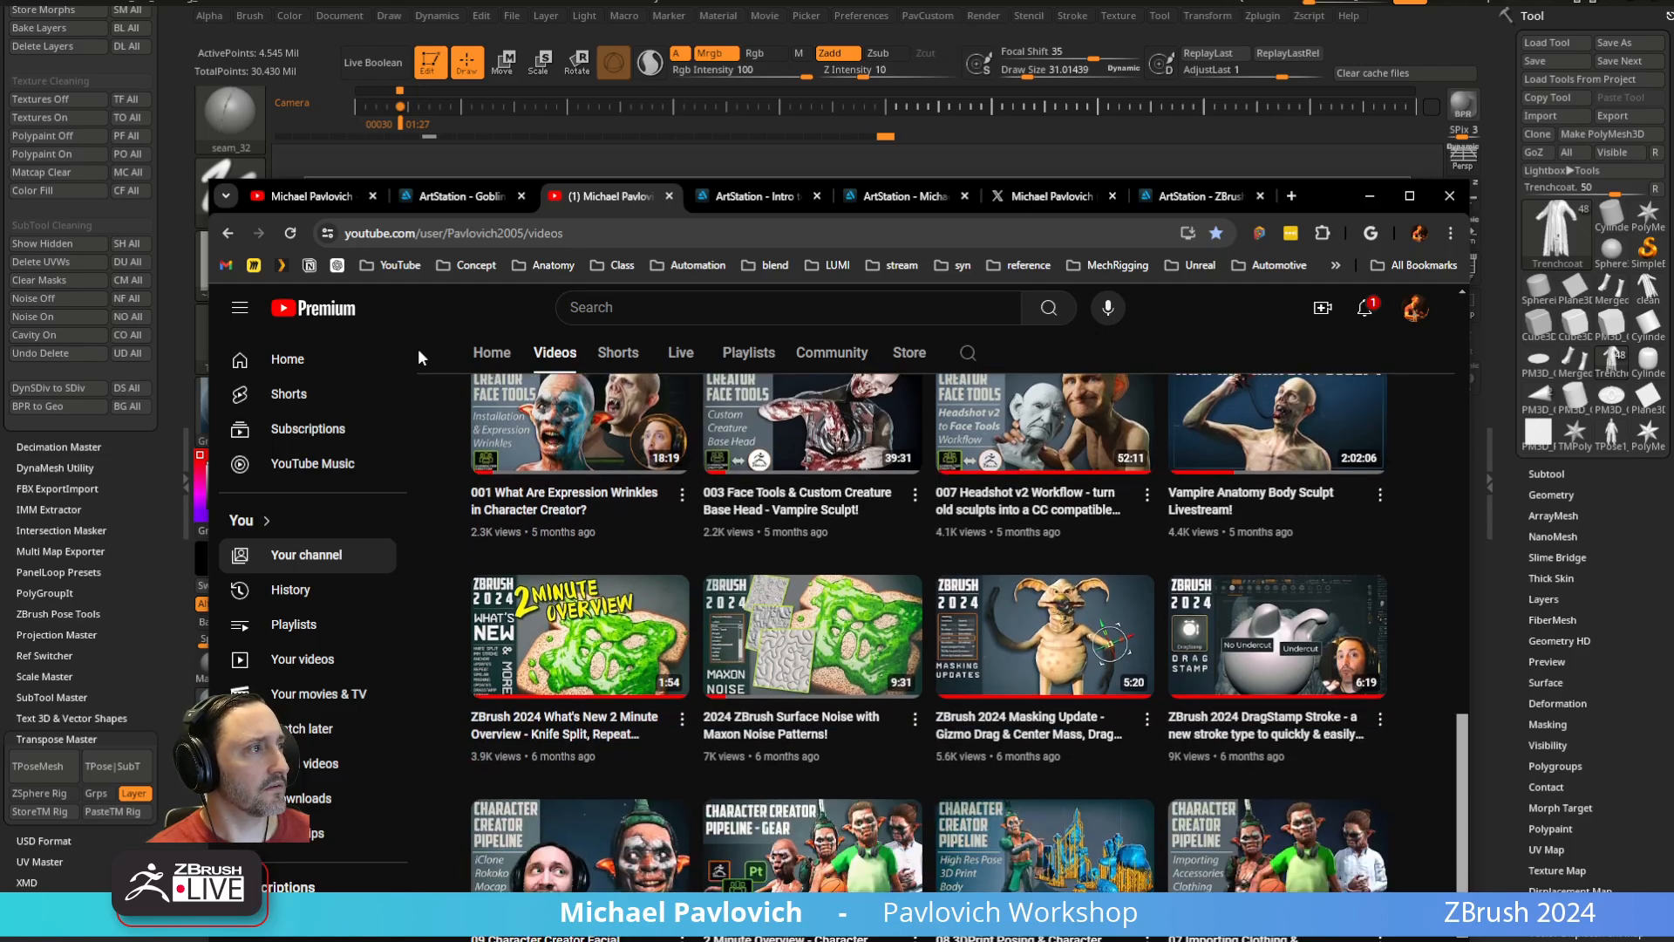
scroll(416, 348, "down", 1)
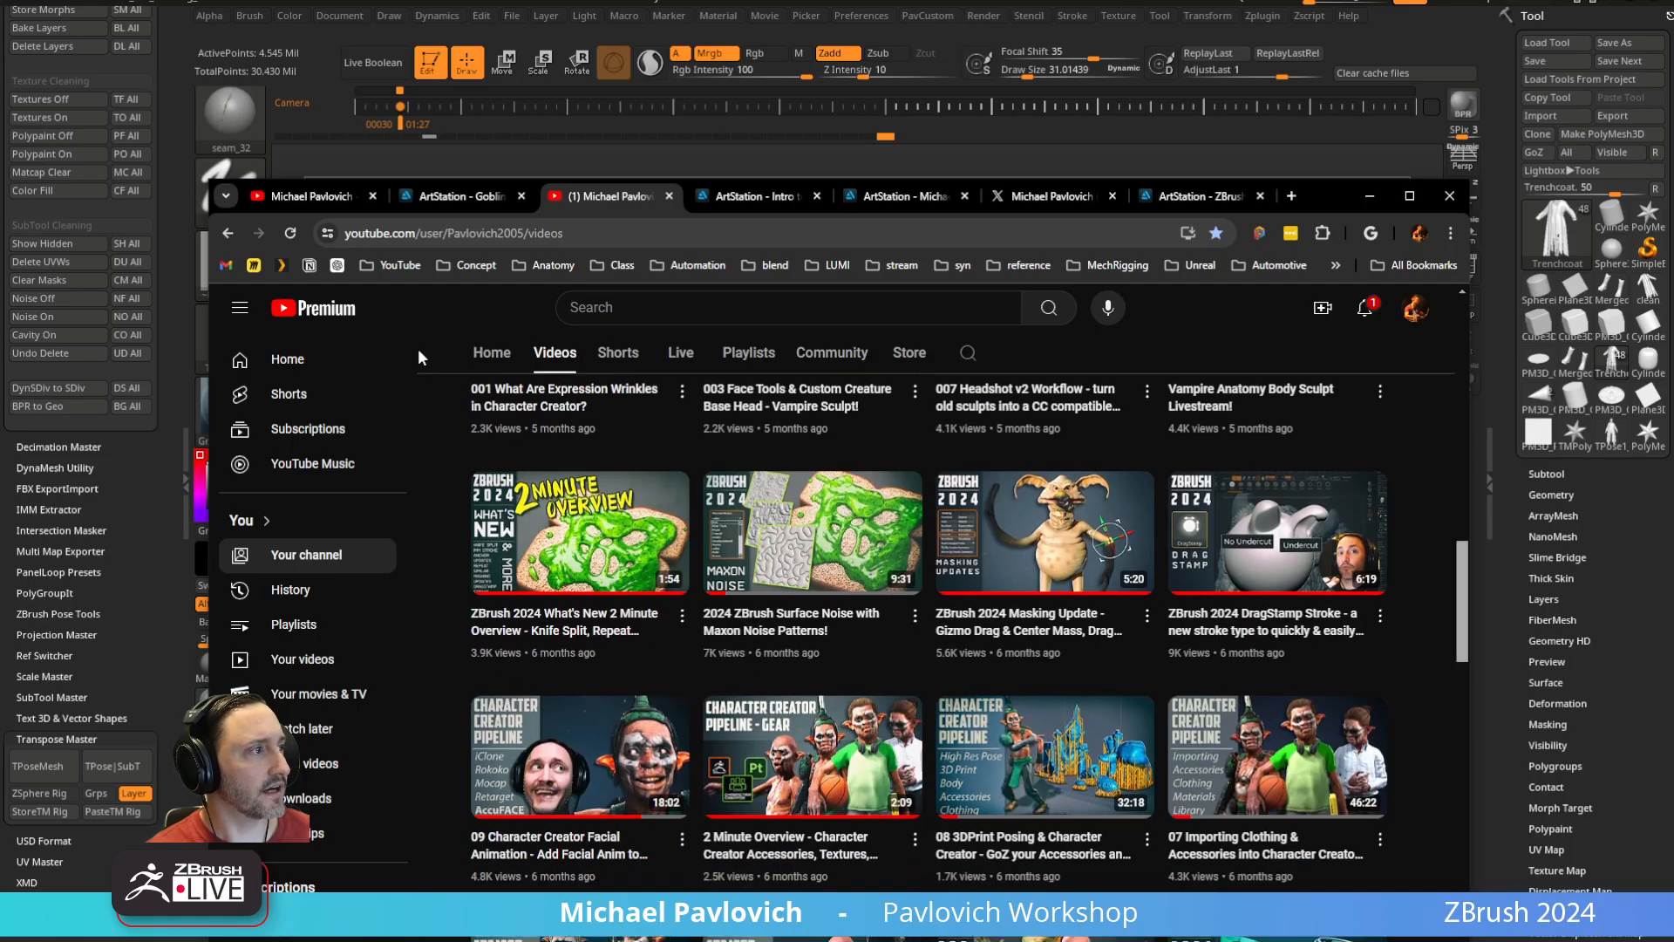
left_click(1369, 195)
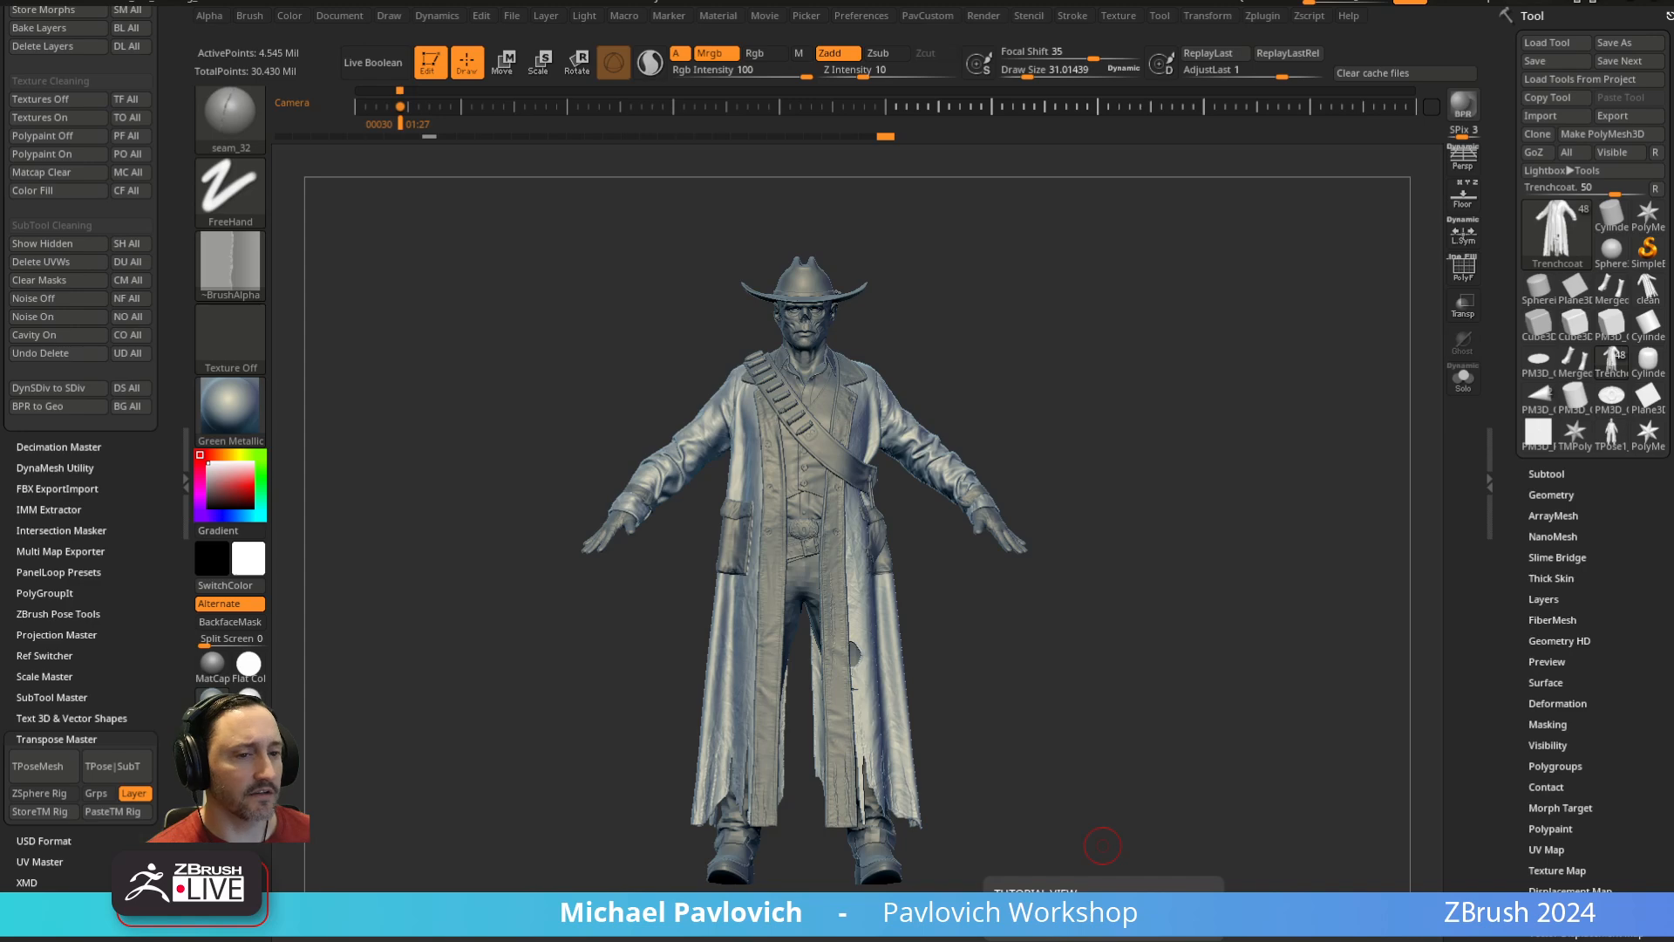